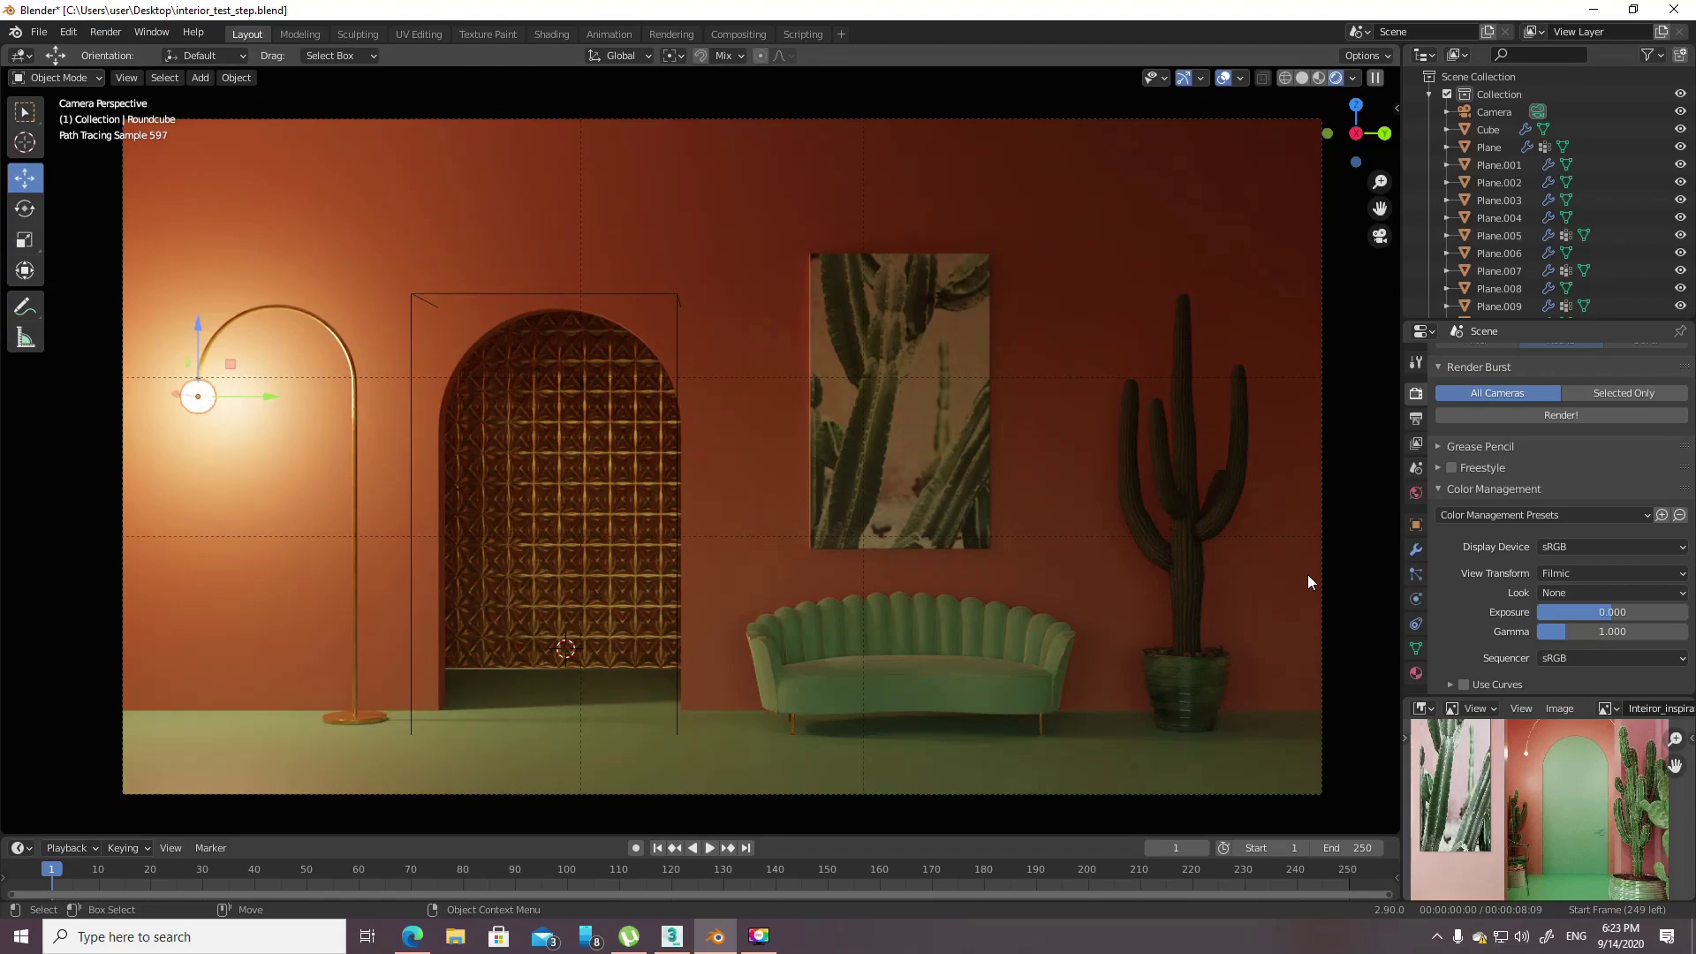
- Select the cactus painting on the wall in Blender
{"action": "left_click", "coordinate": [901, 521]}
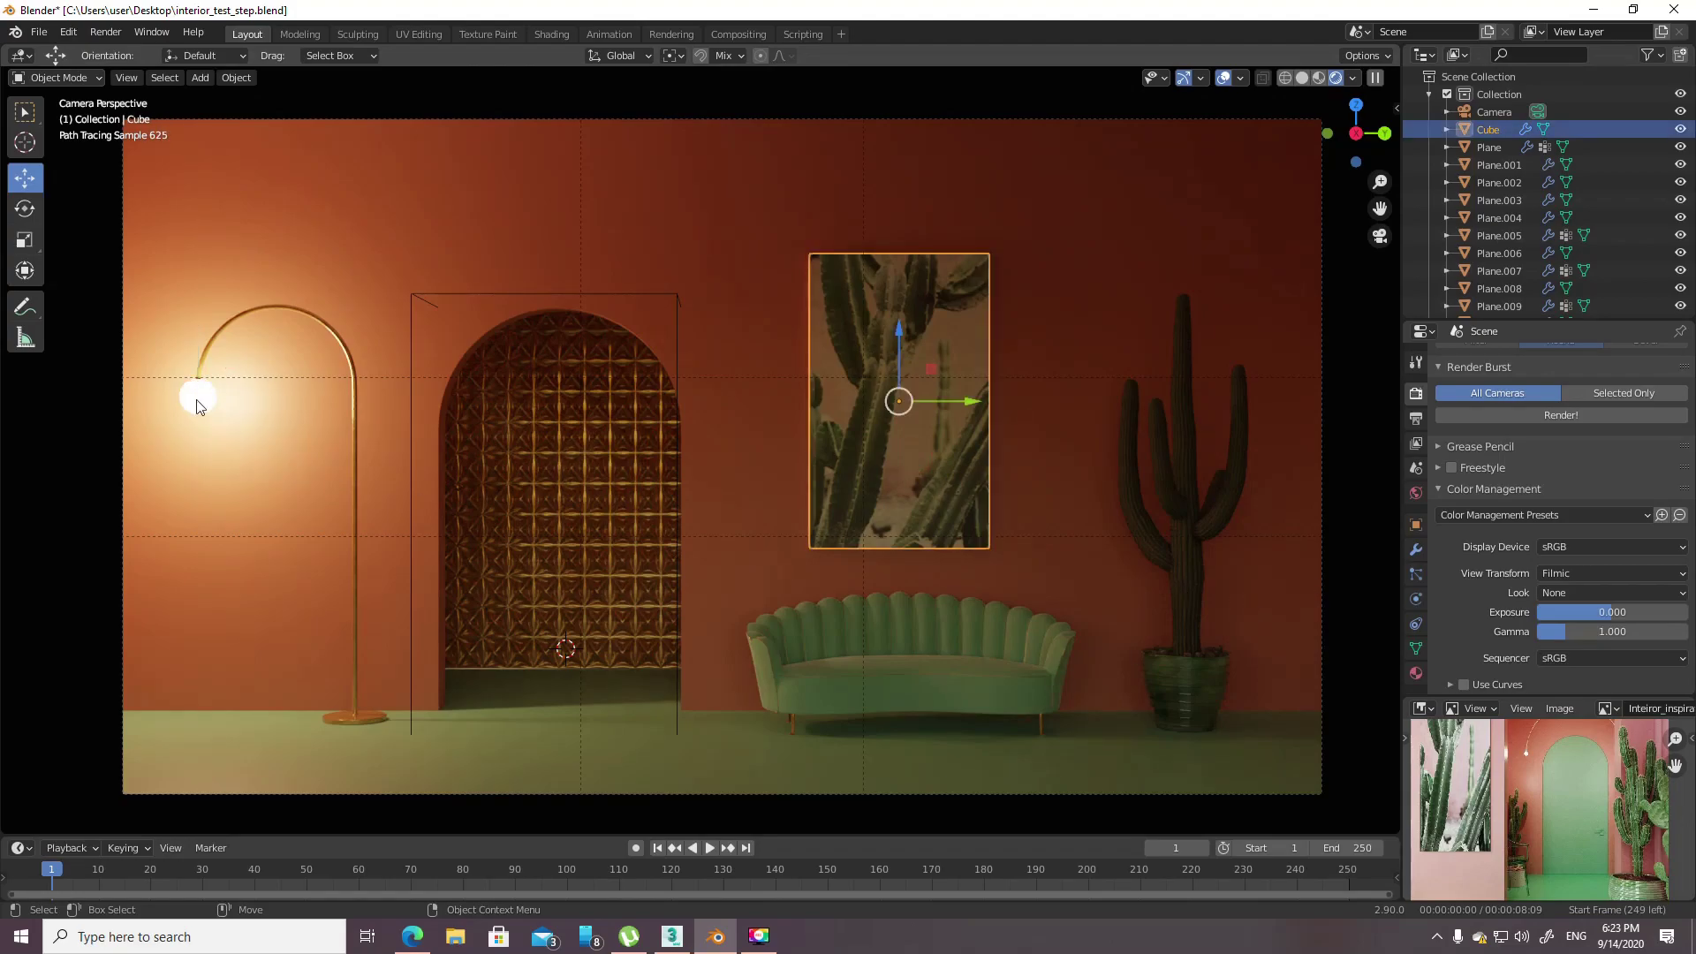
{"action": "key", "text": "ctrl+z"}
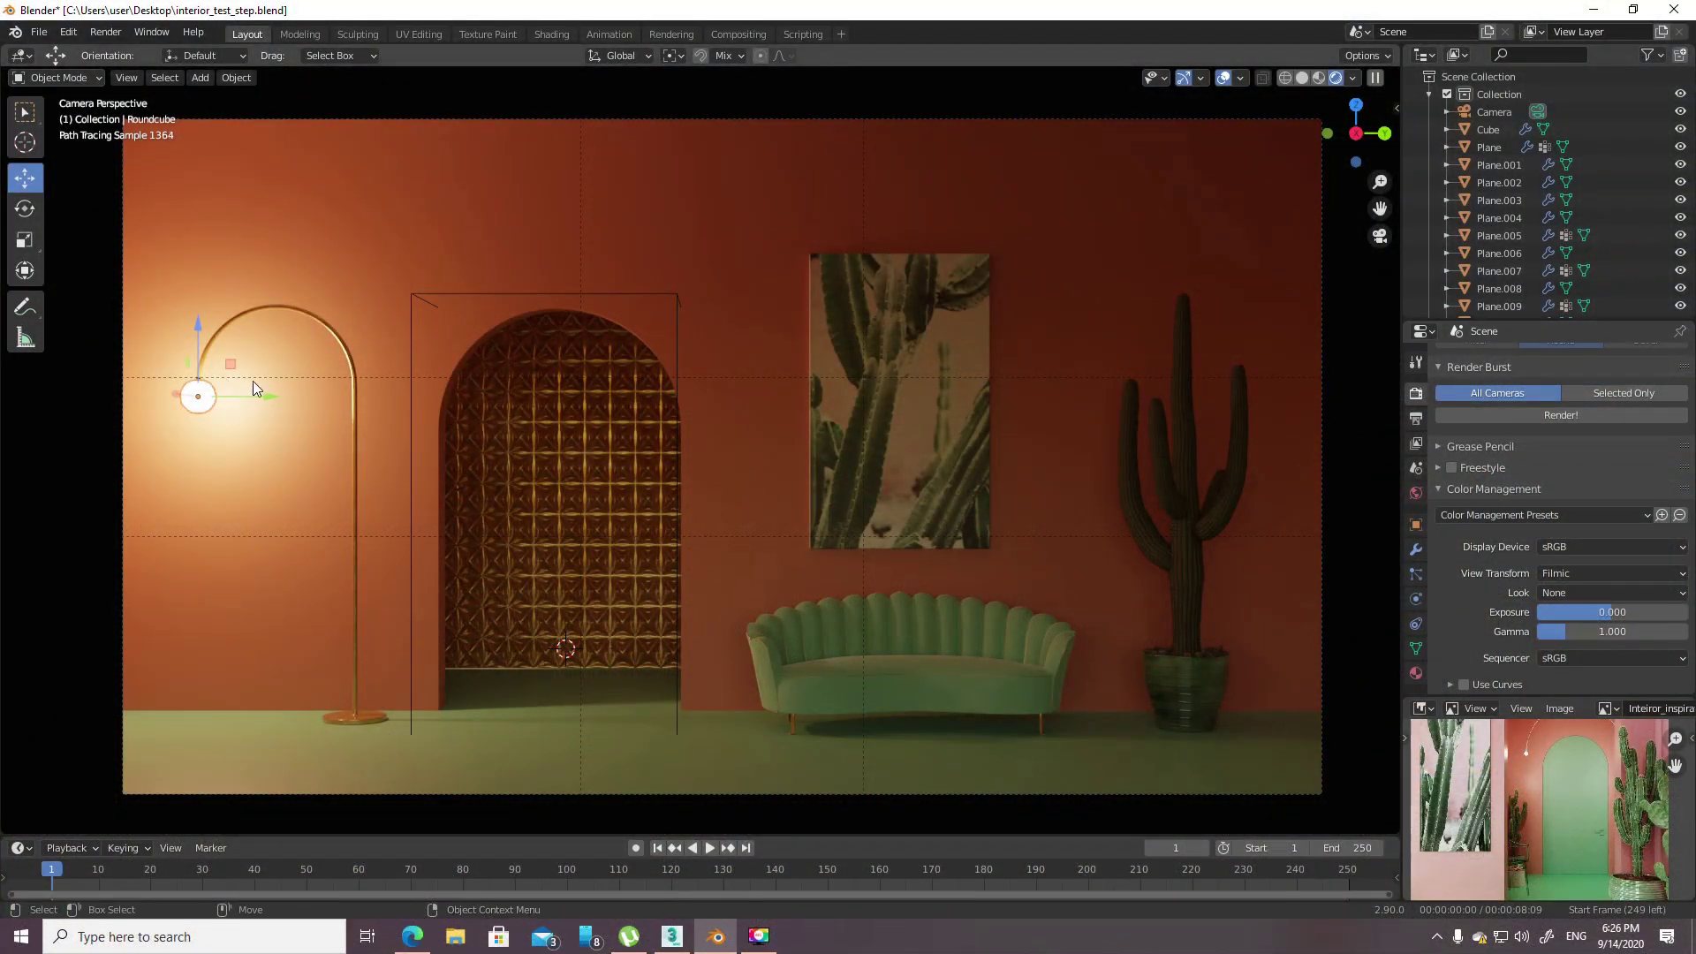
{"action": "left_click", "coordinate": [924, 456]}
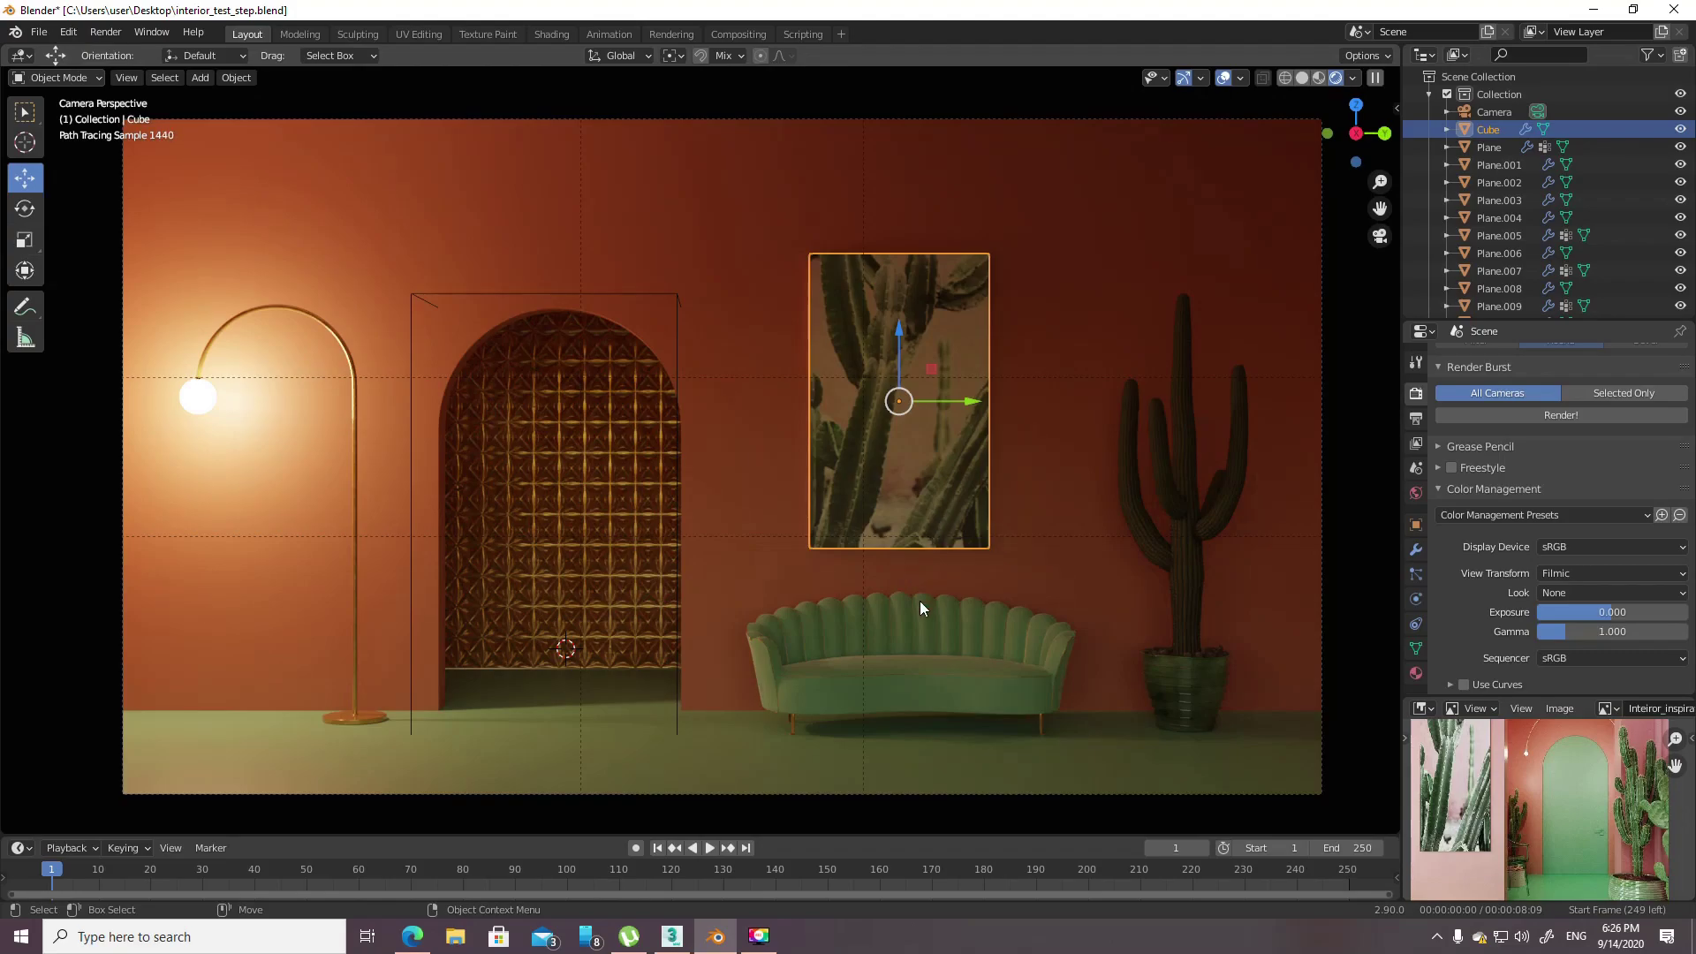
- In 3ds Max, minimize Render Setup and select the photometric light
{"action": "left_click", "coordinate": [674, 938]}
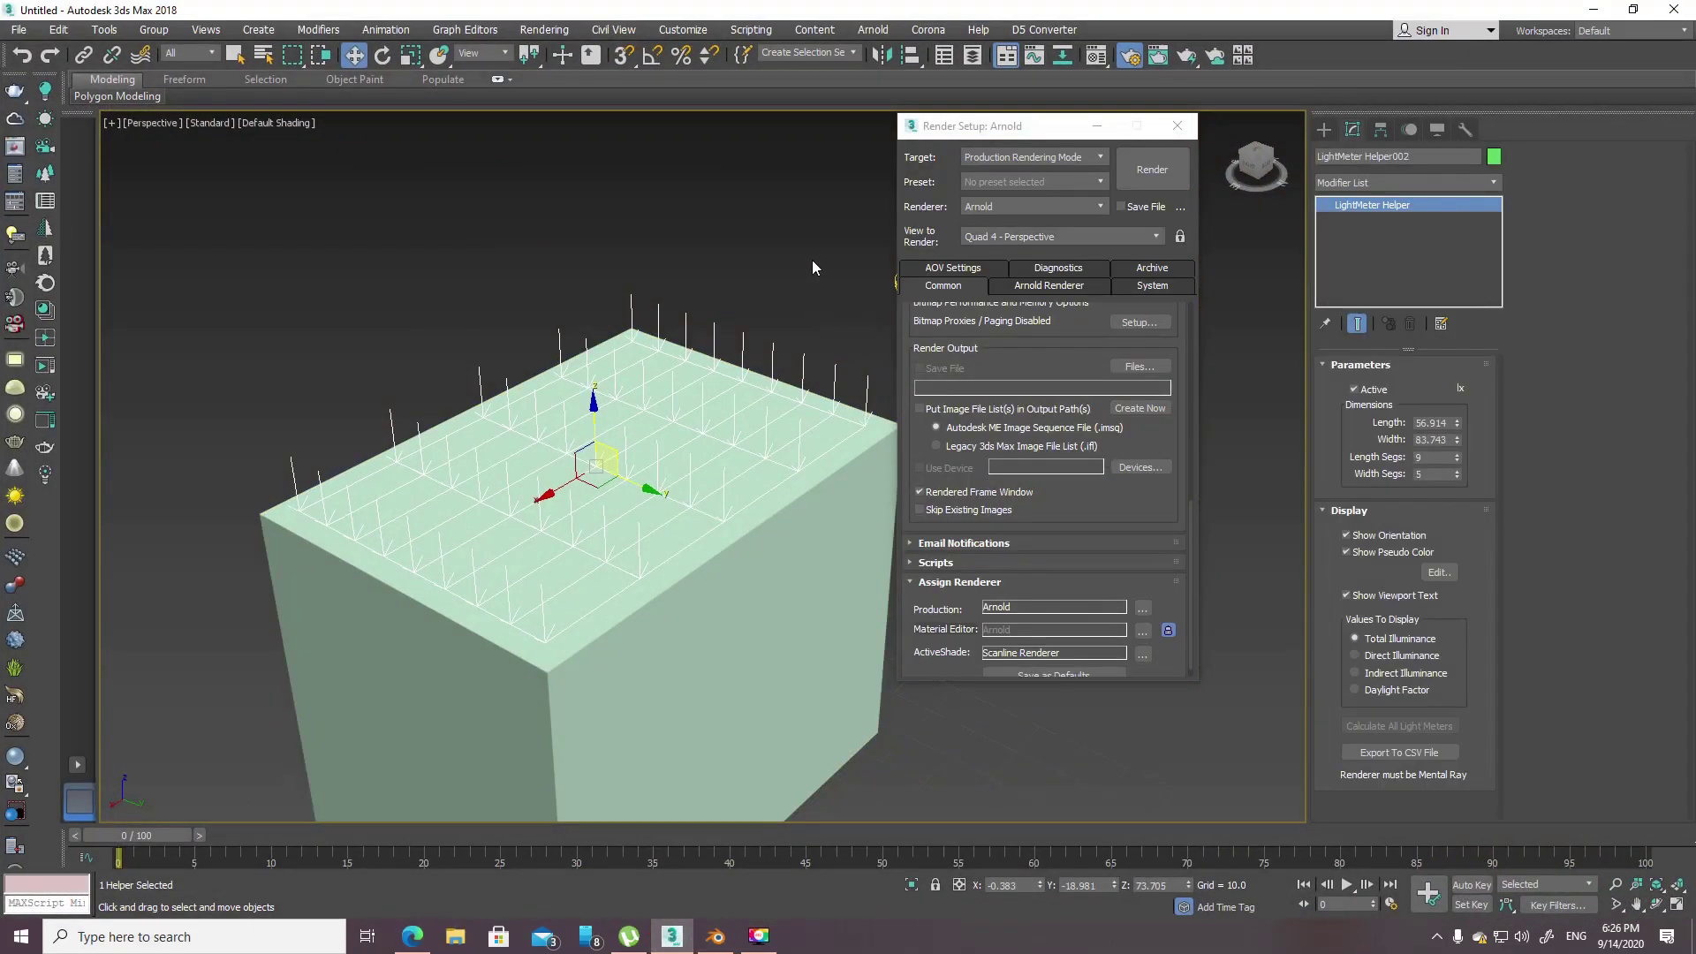
{"action": "left_click", "coordinate": [1097, 126]}
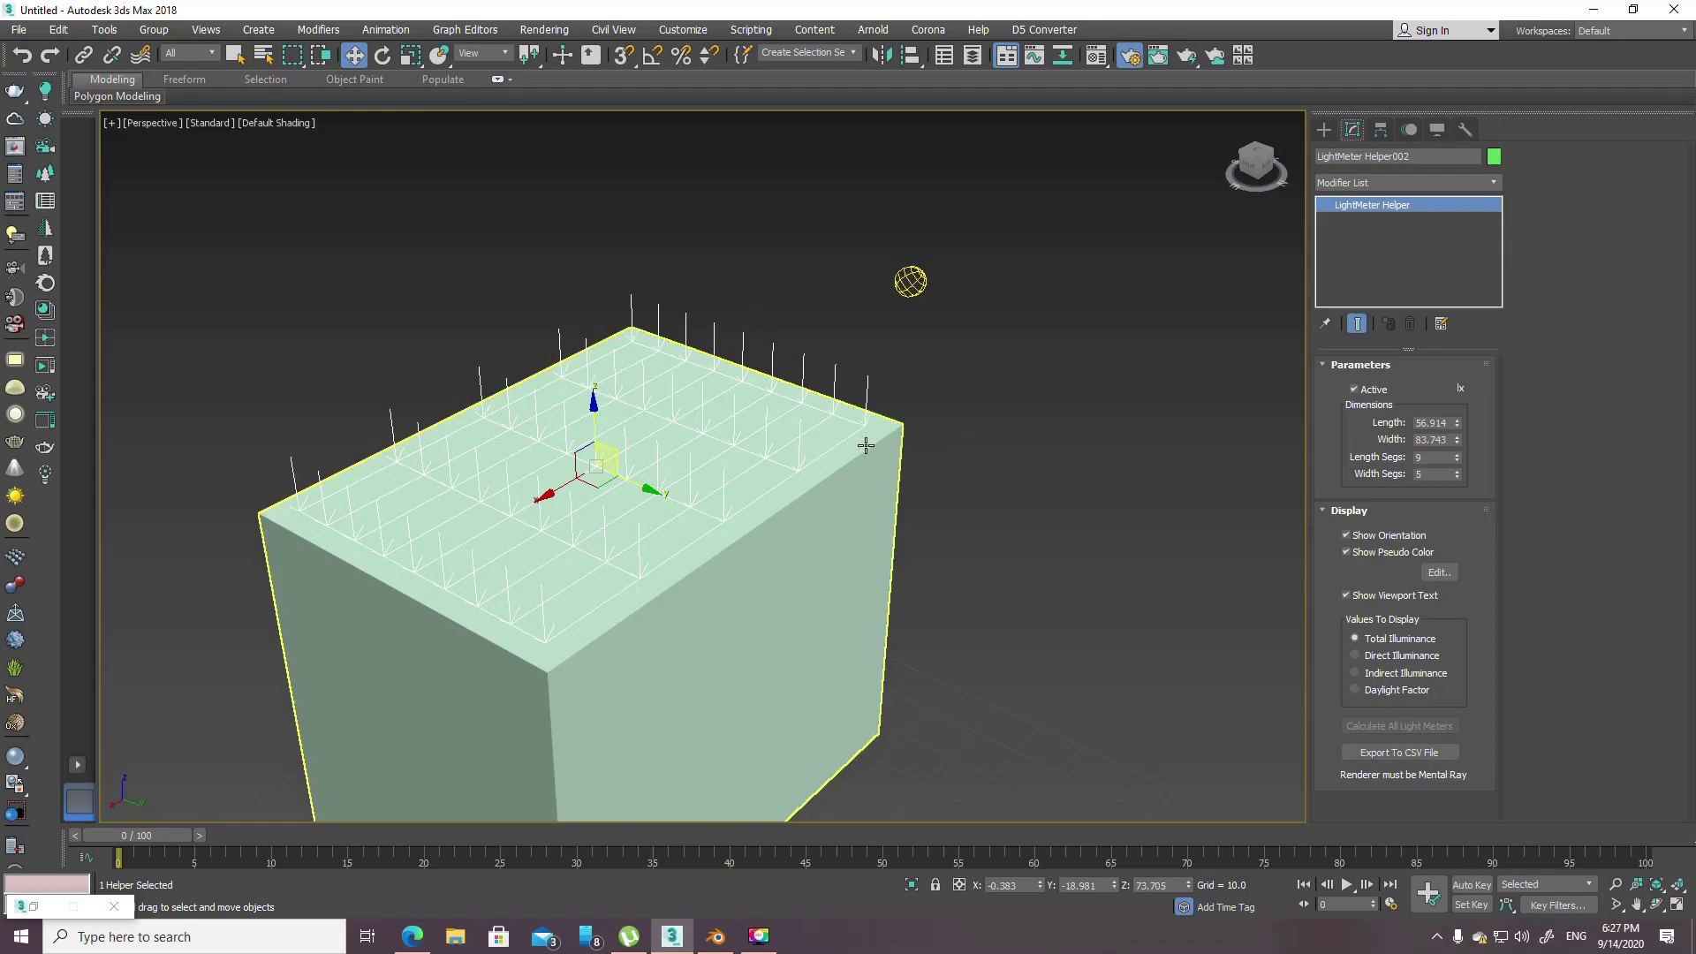
{"action": "left_click", "coordinate": [890, 269]}
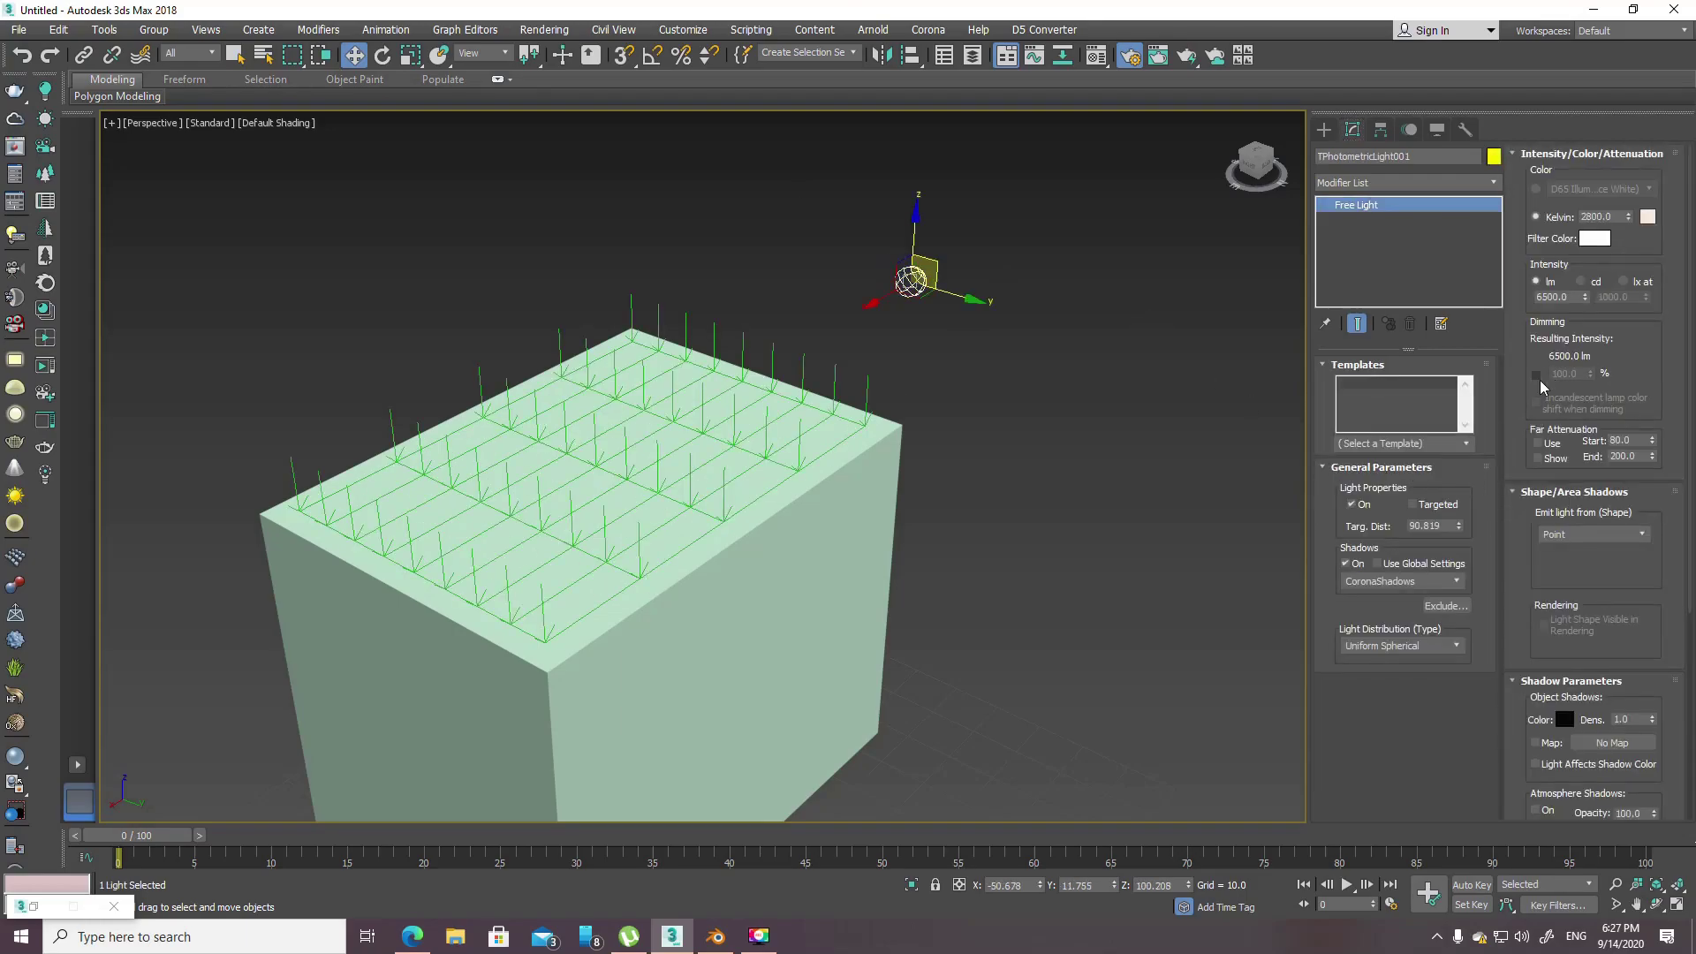
- Apply the 100W Bulb template and show its intensity in lumens (about 1746.7 lm)
{"action": "left_click", "coordinate": [1466, 444]}
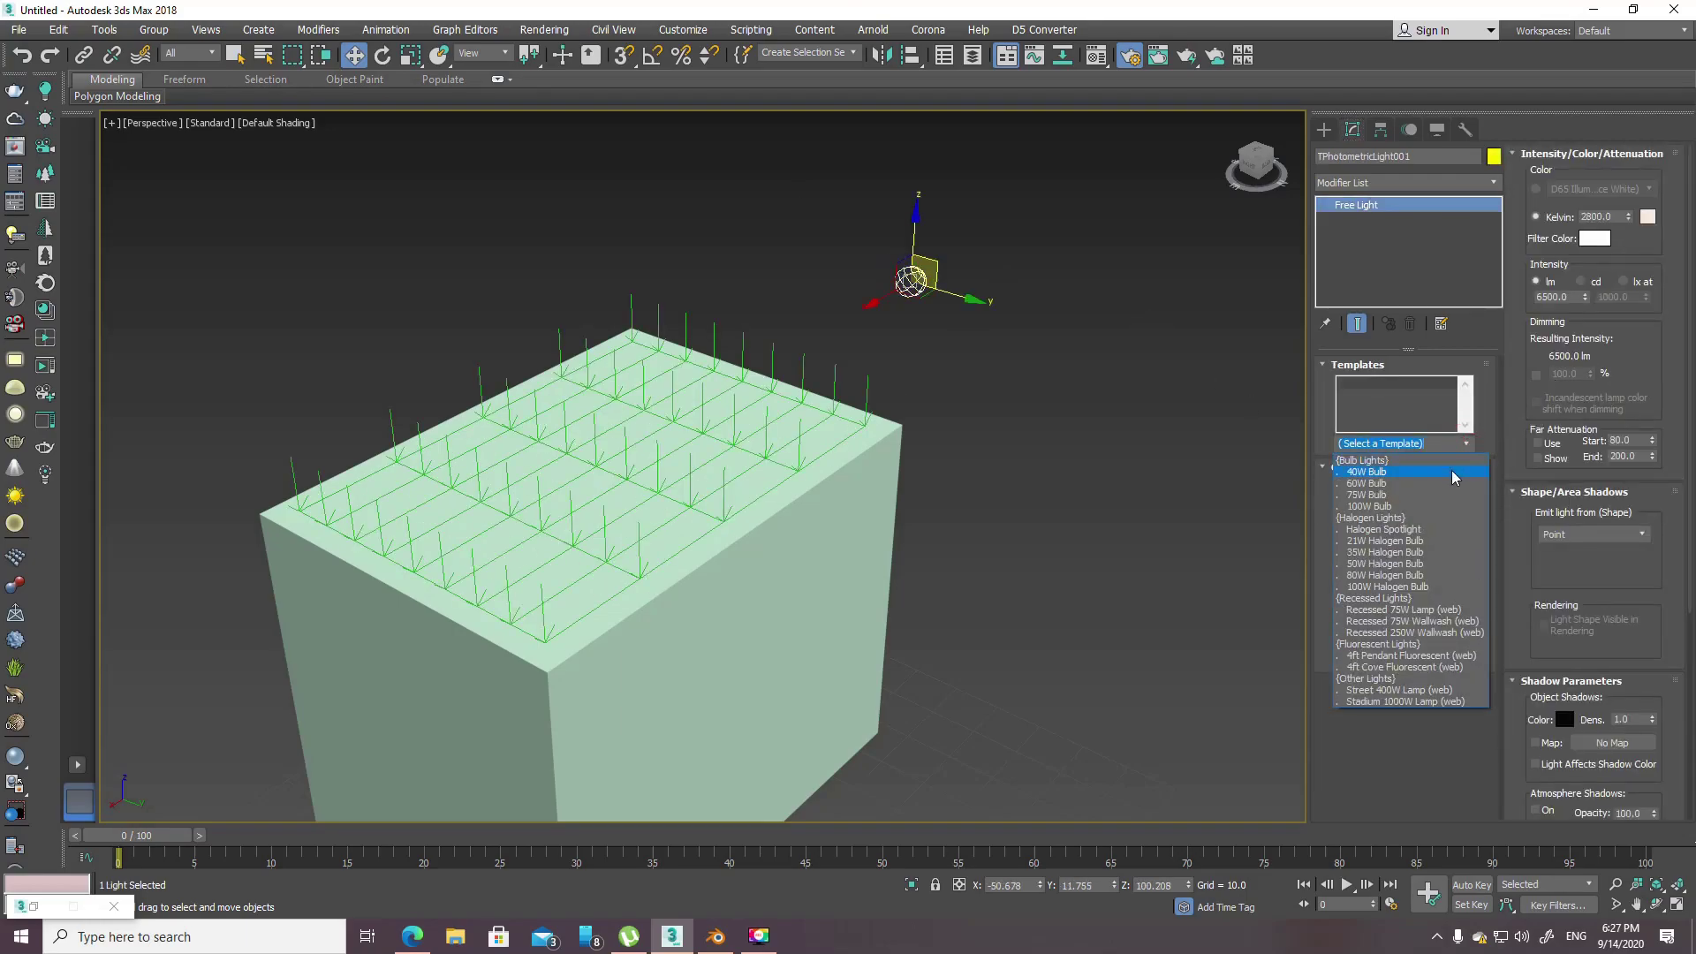
{"action": "left_click", "coordinate": [1452, 473]}
{"action": "left_click", "coordinate": [1471, 443]}
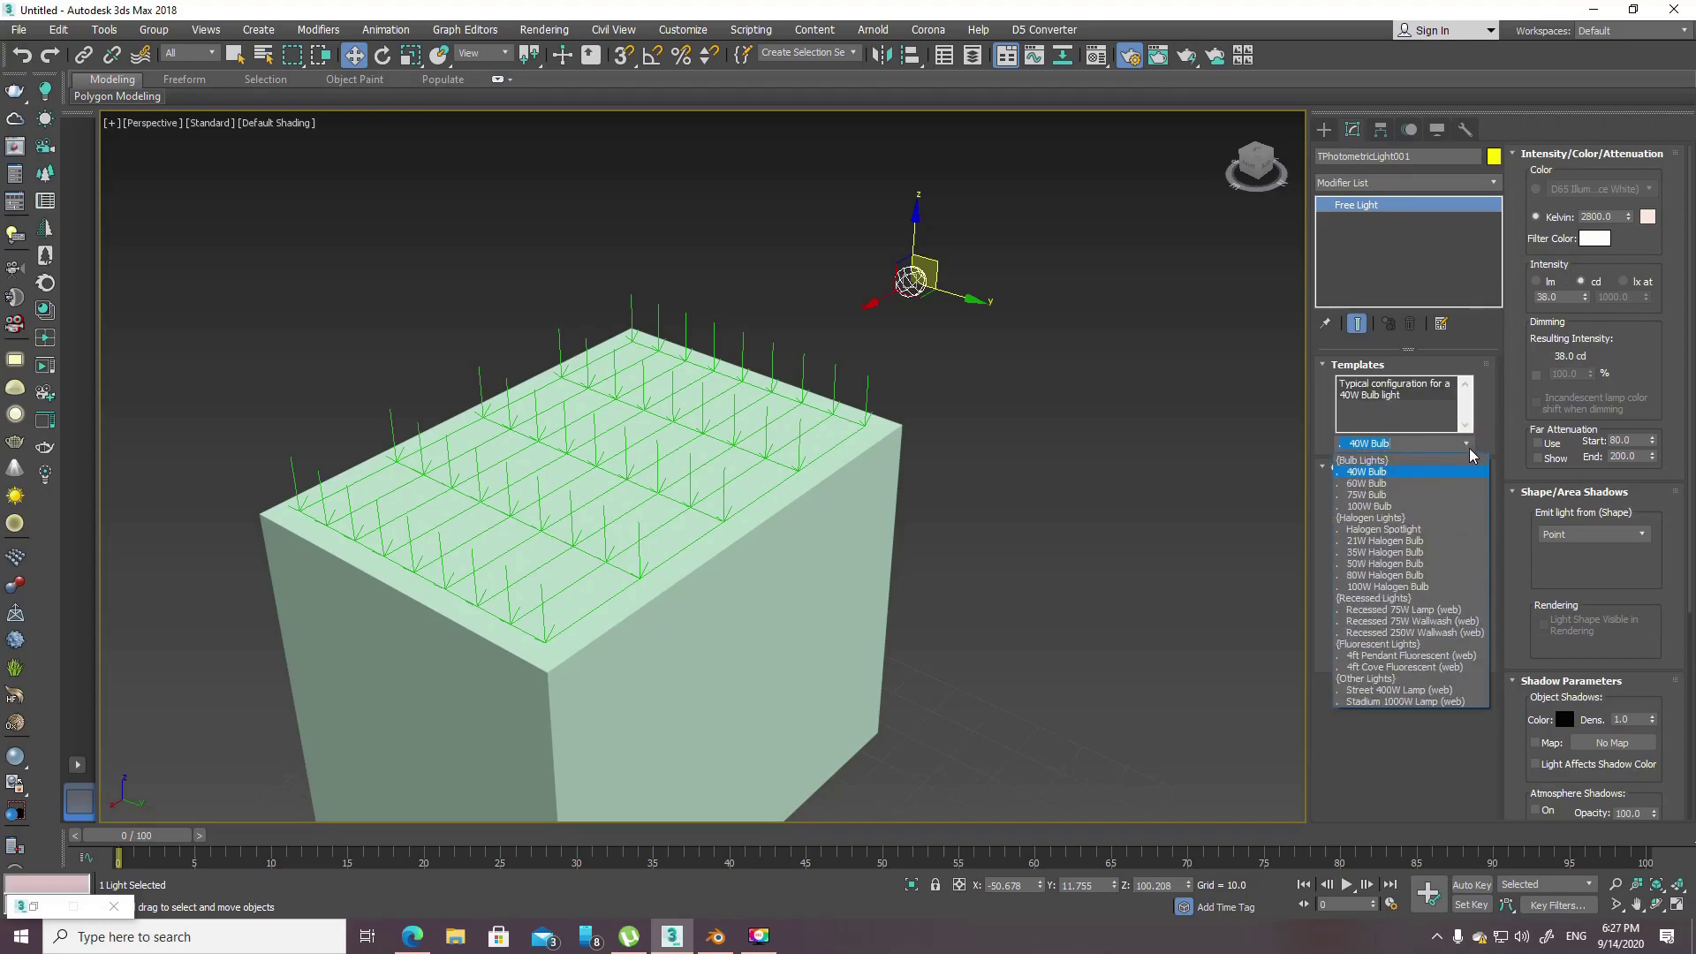
{"action": "left_click", "coordinate": [1433, 486]}
{"action": "left_click", "coordinate": [1466, 443]}
{"action": "left_click", "coordinate": [1426, 507]}
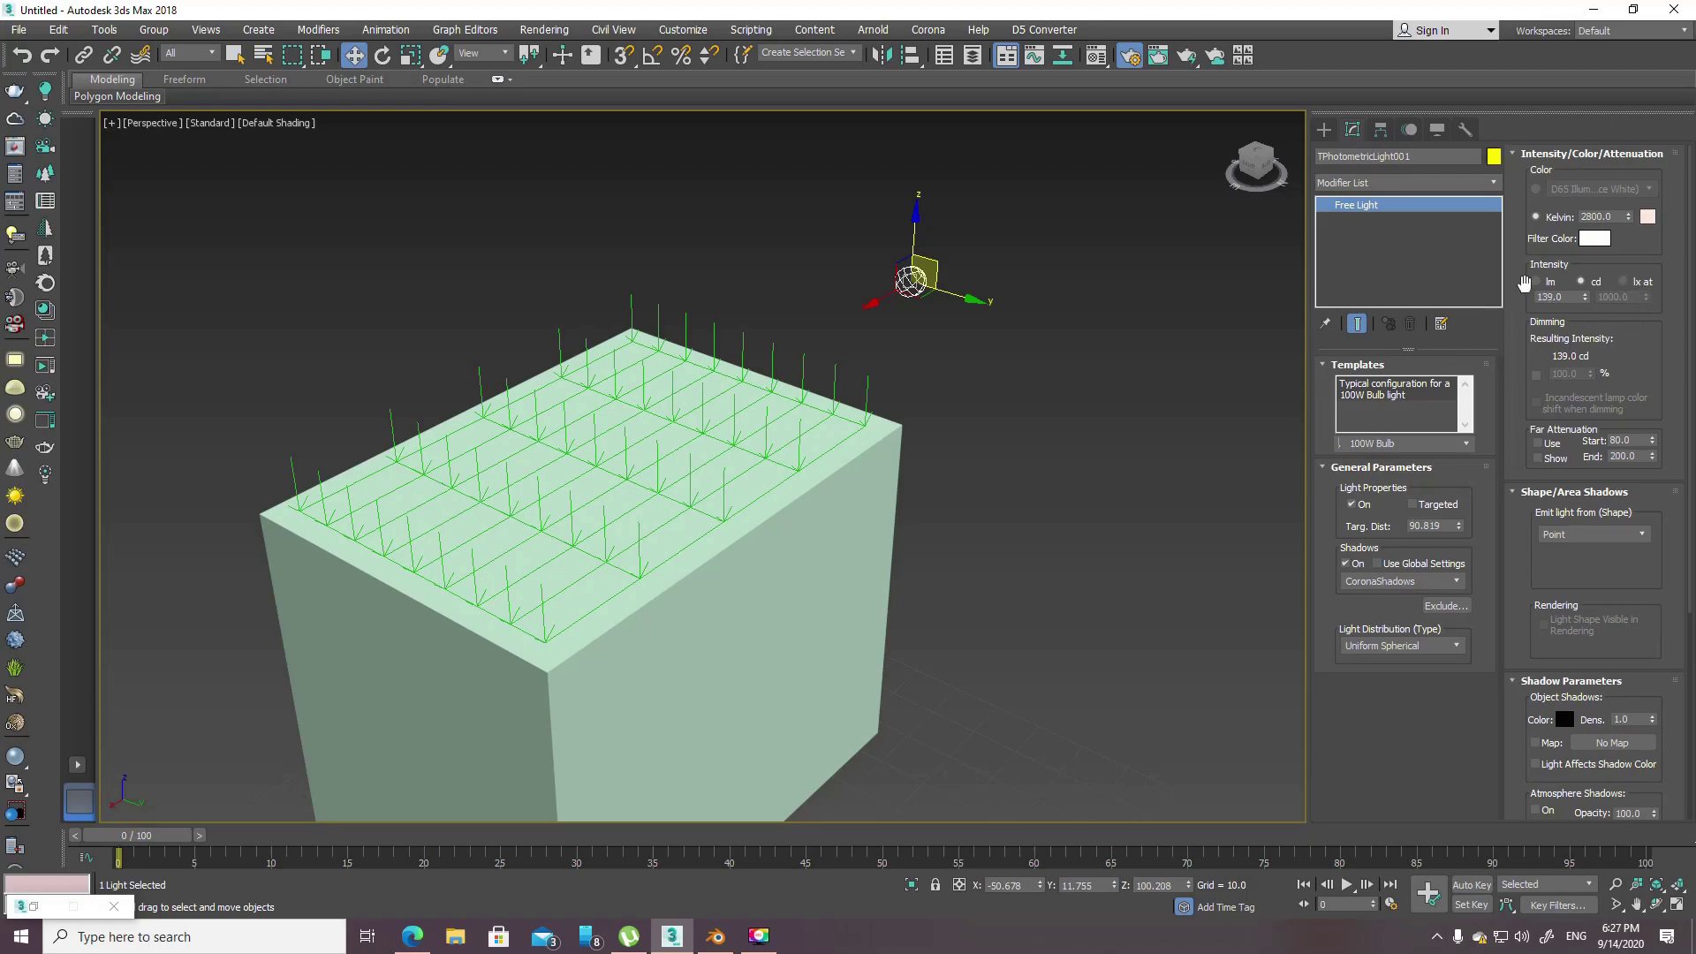
{"action": "left_click", "coordinate": [1551, 283]}
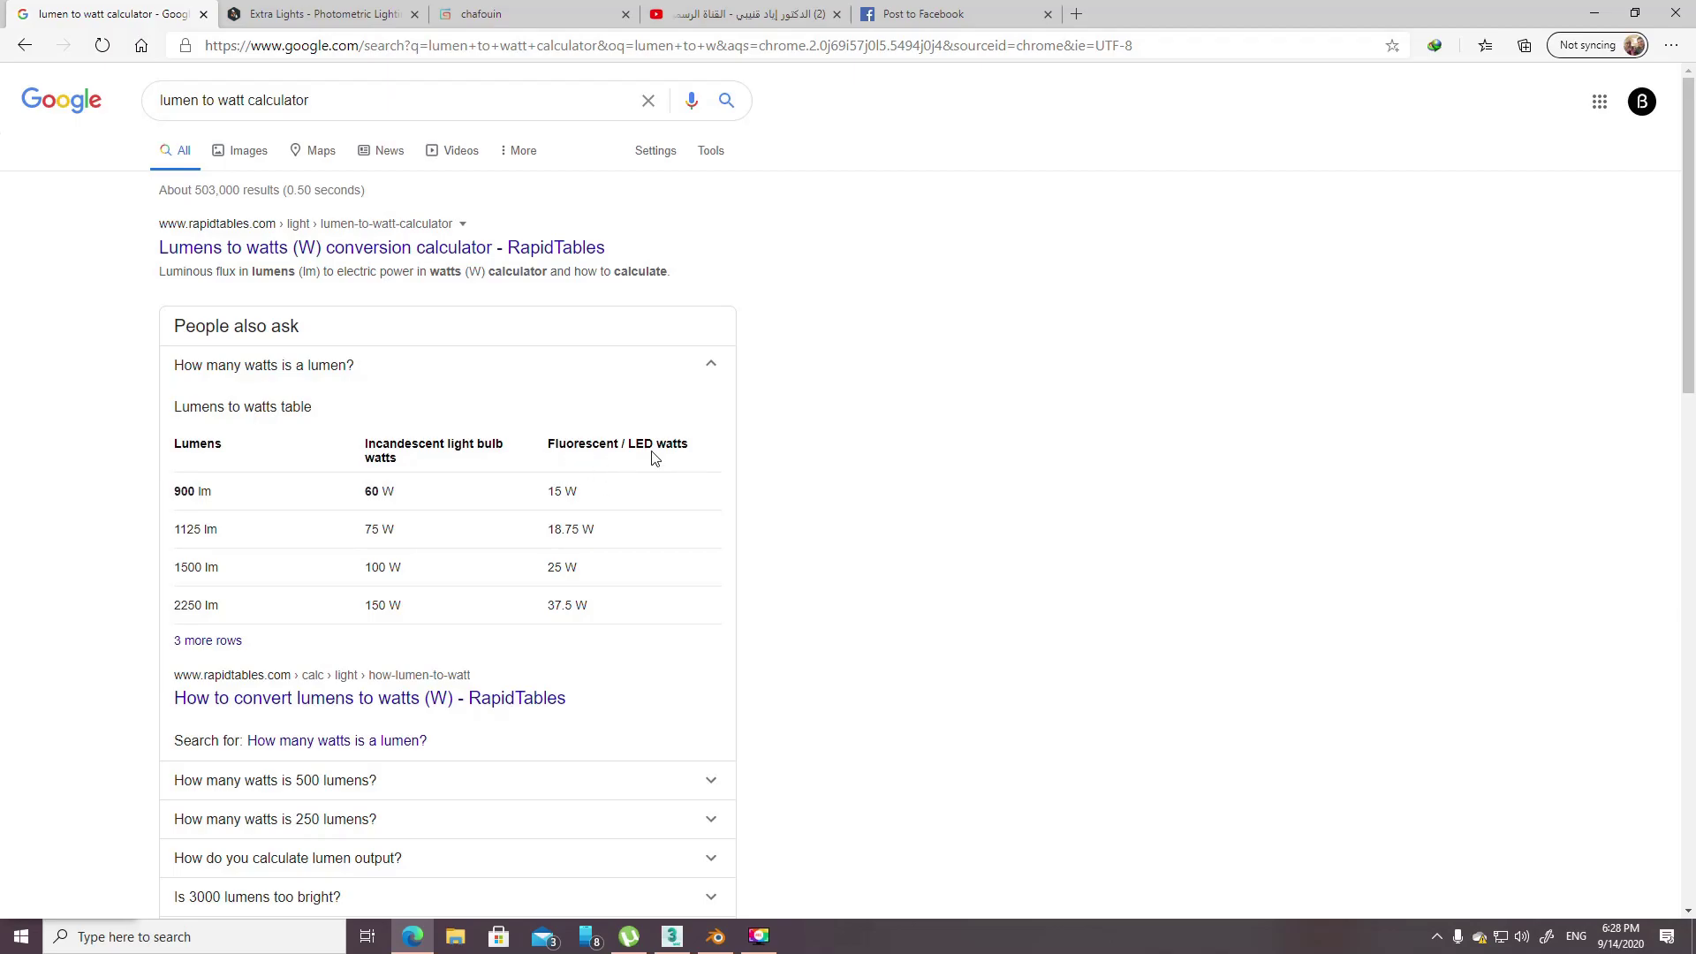
- Note the 900 lm = 15 W figure, then open and scroll the RapidTables lumens-to-watts guide
{"action": "double_click", "coordinate": [553, 492]}
{"action": "left_click", "coordinate": [217, 652]}
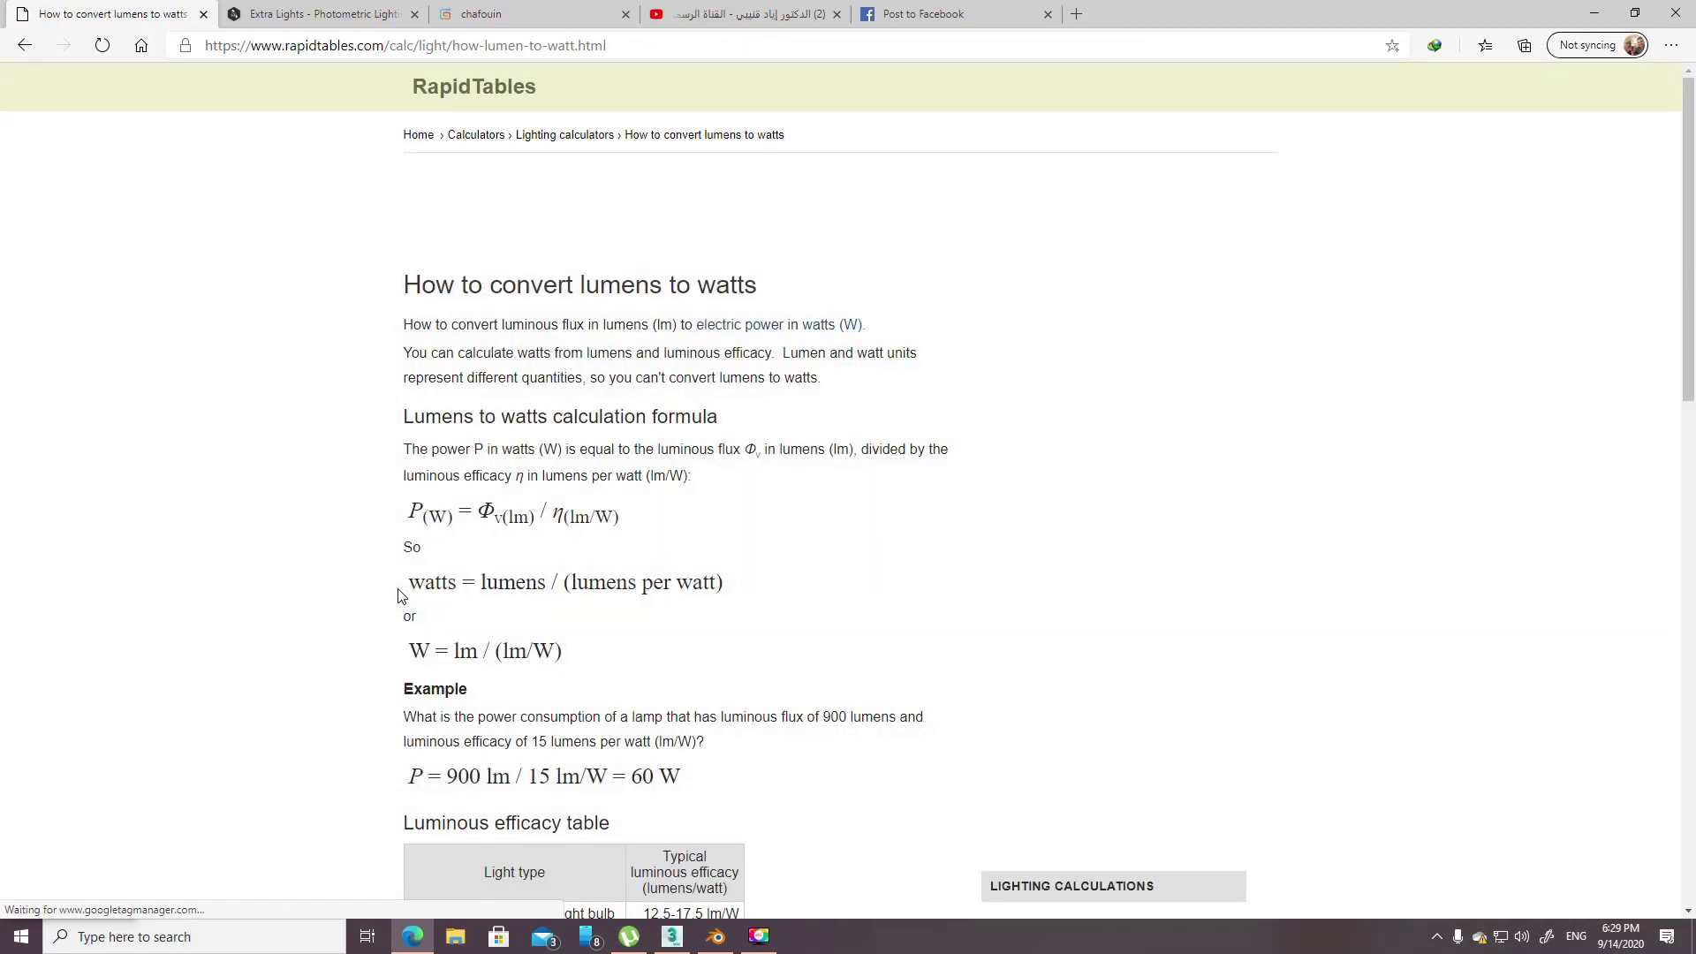
{"action": "scroll", "coordinate": [505, 511], "scroll_direction": "down", "scroll_amount": 4}
{"action": "scroll", "coordinate": [746, 542], "scroll_direction": "up", "scroll_amount": 2}
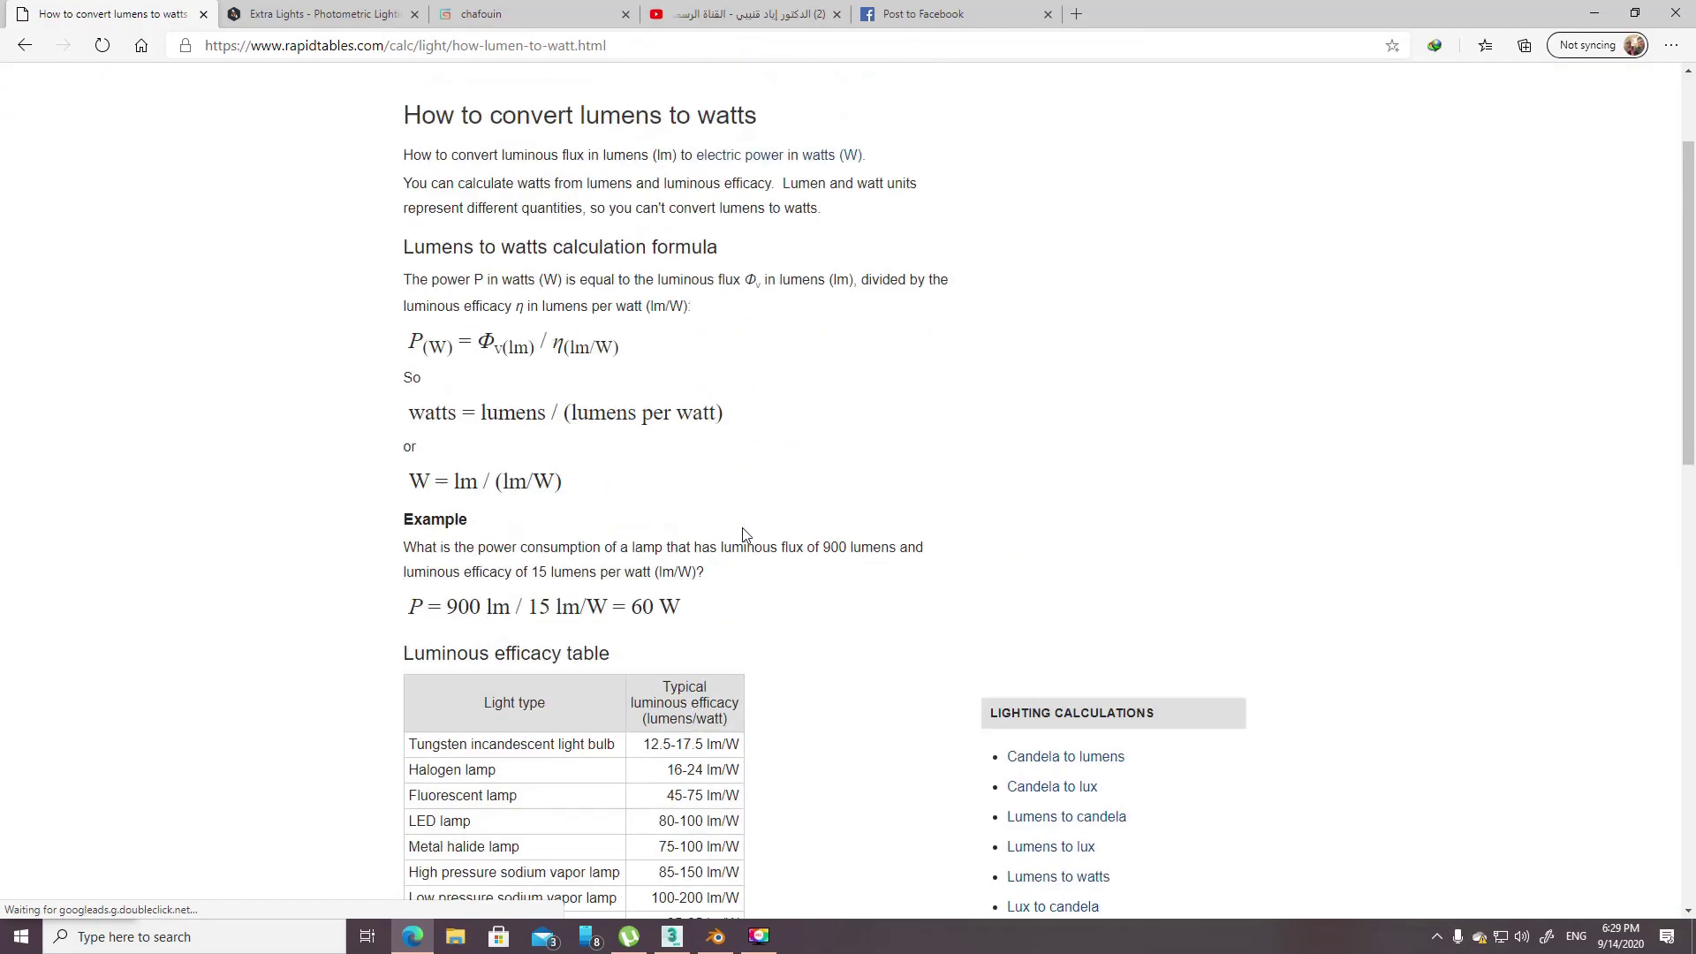
{"action": "scroll", "coordinate": [765, 555], "scroll_direction": "up", "scroll_amount": 2}
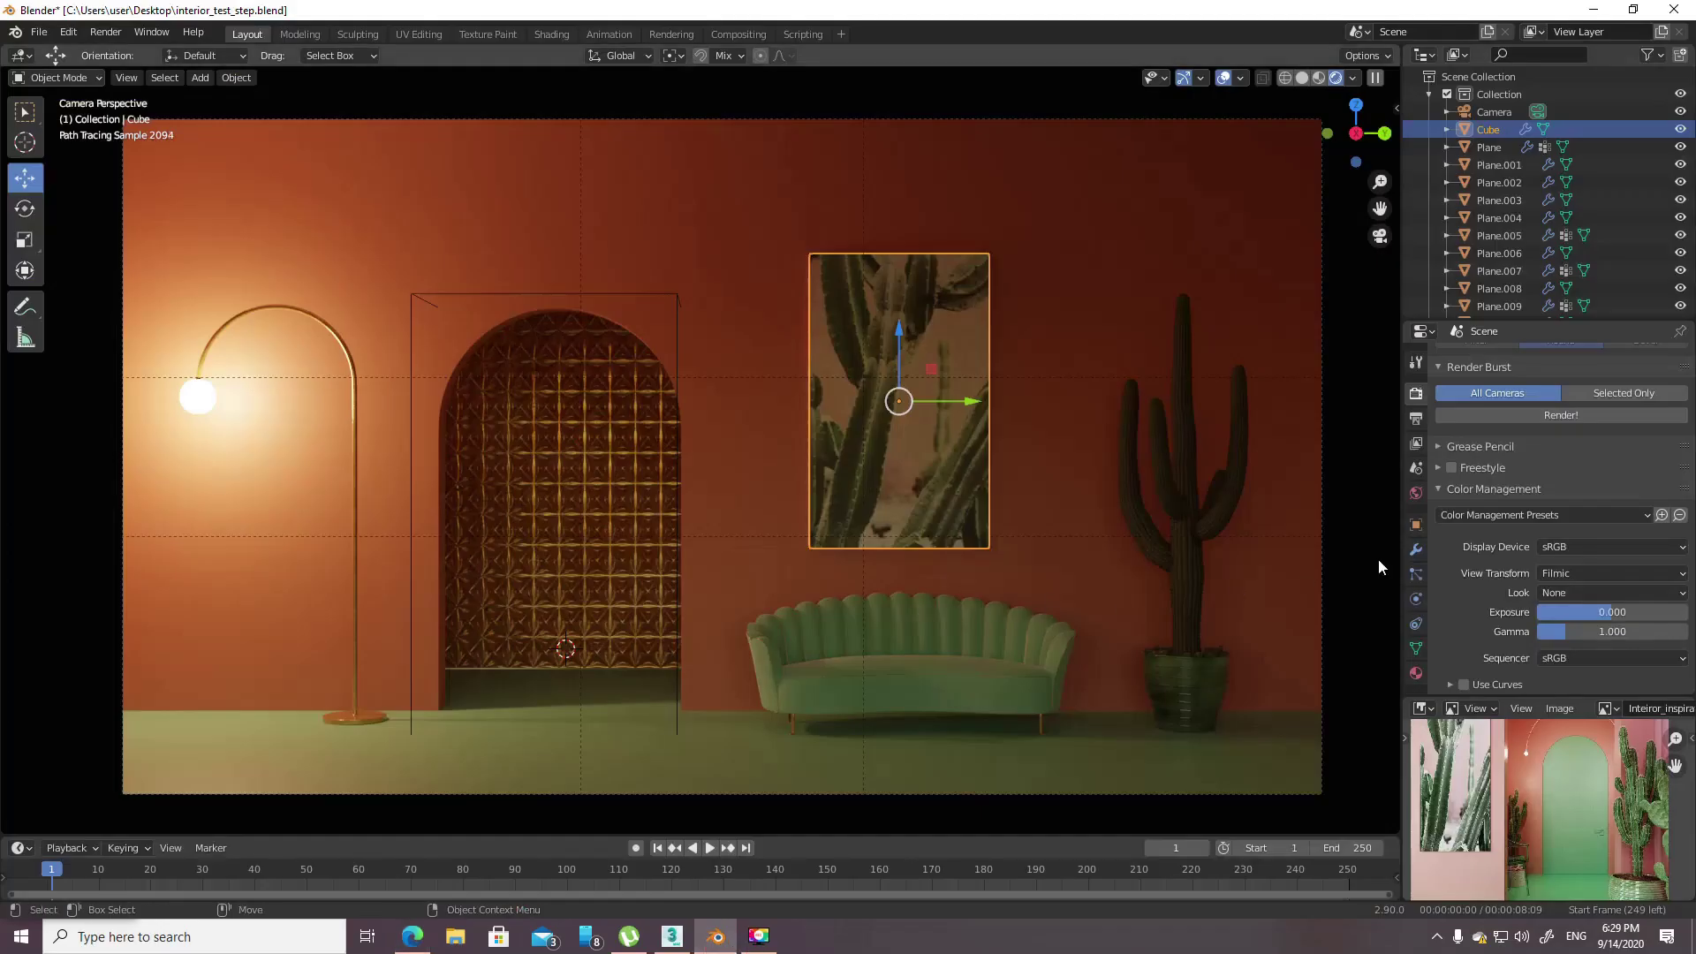
- Select the floor lamp's bulb and view its emission material at Strength 200
{"action": "left_click", "coordinate": [205, 399]}
{"action": "left_click", "coordinate": [1416, 673]}
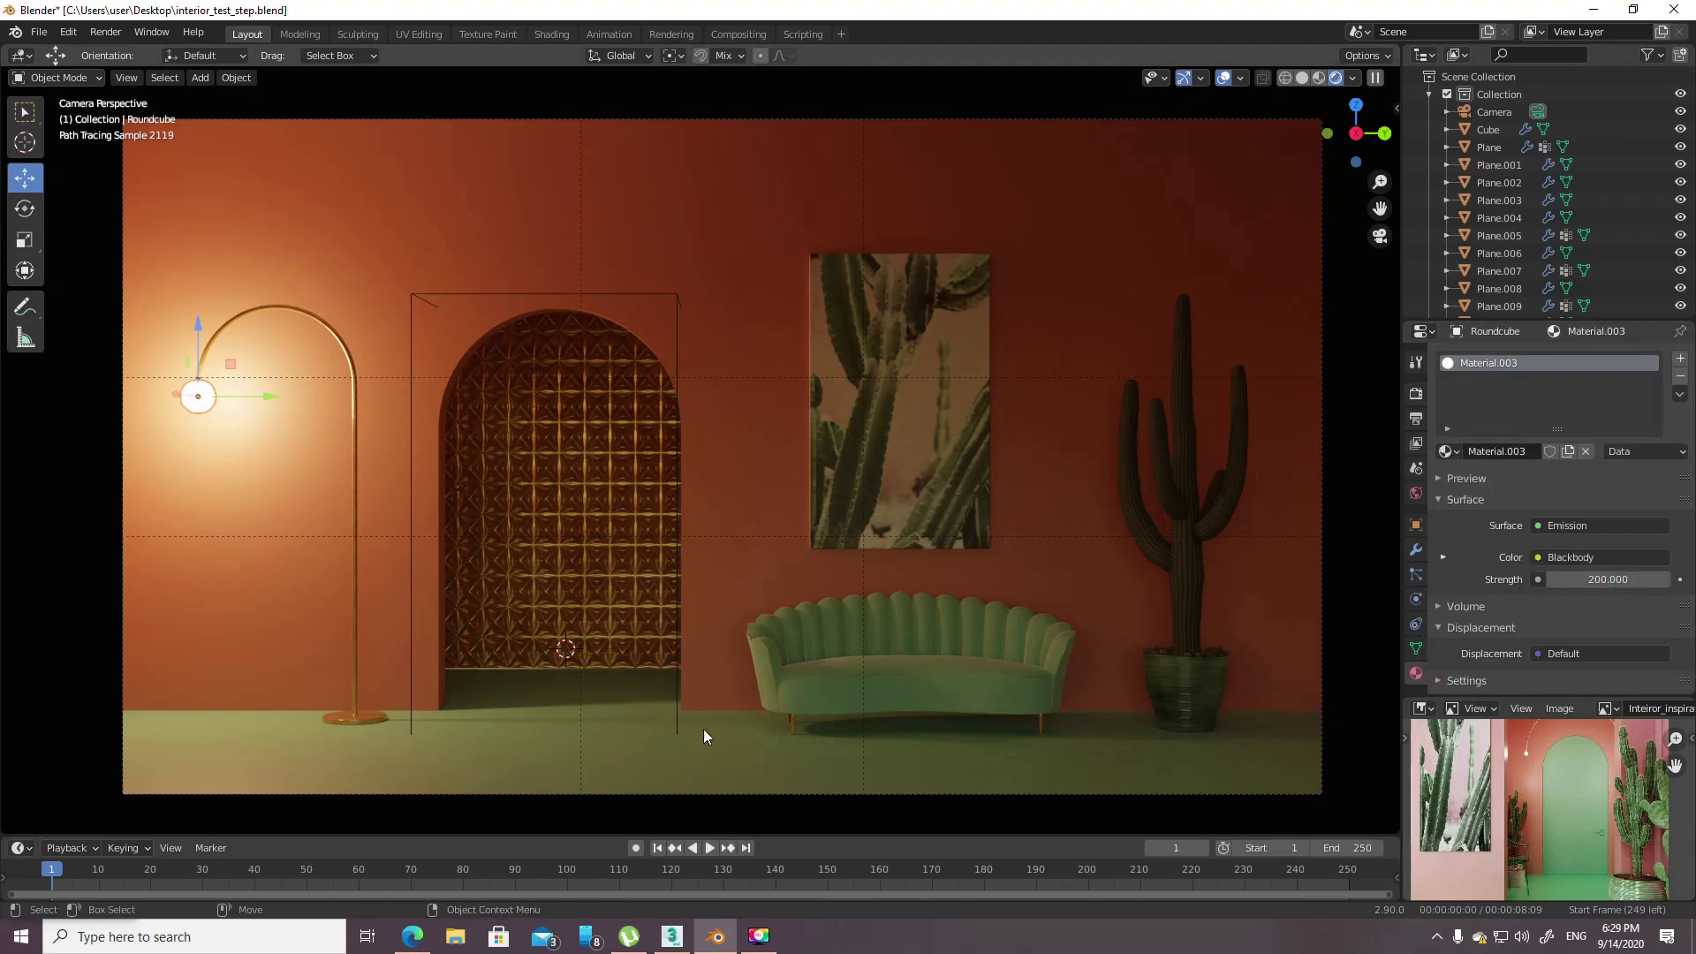
{"action": "left_click", "coordinate": [413, 936]}
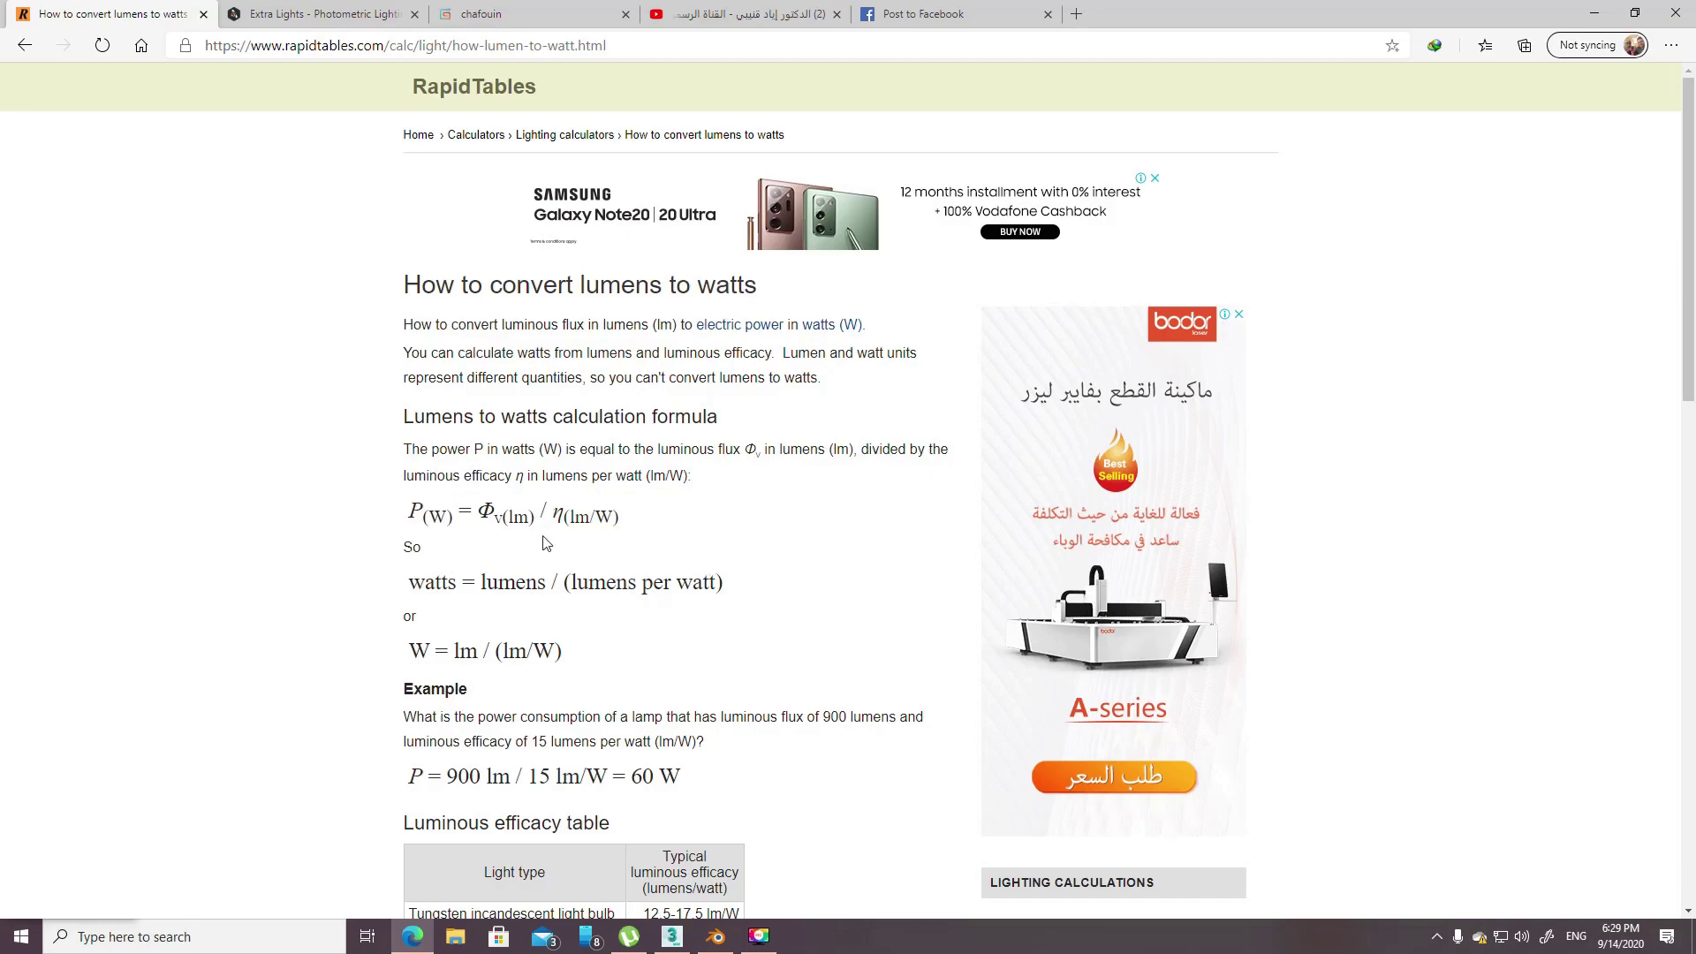
- Return to the results, expand 'How many watts is a lumen?', then minimize Chrome
{"action": "scroll", "coordinate": [759, 487], "scroll_direction": "down", "scroll_amount": 6}
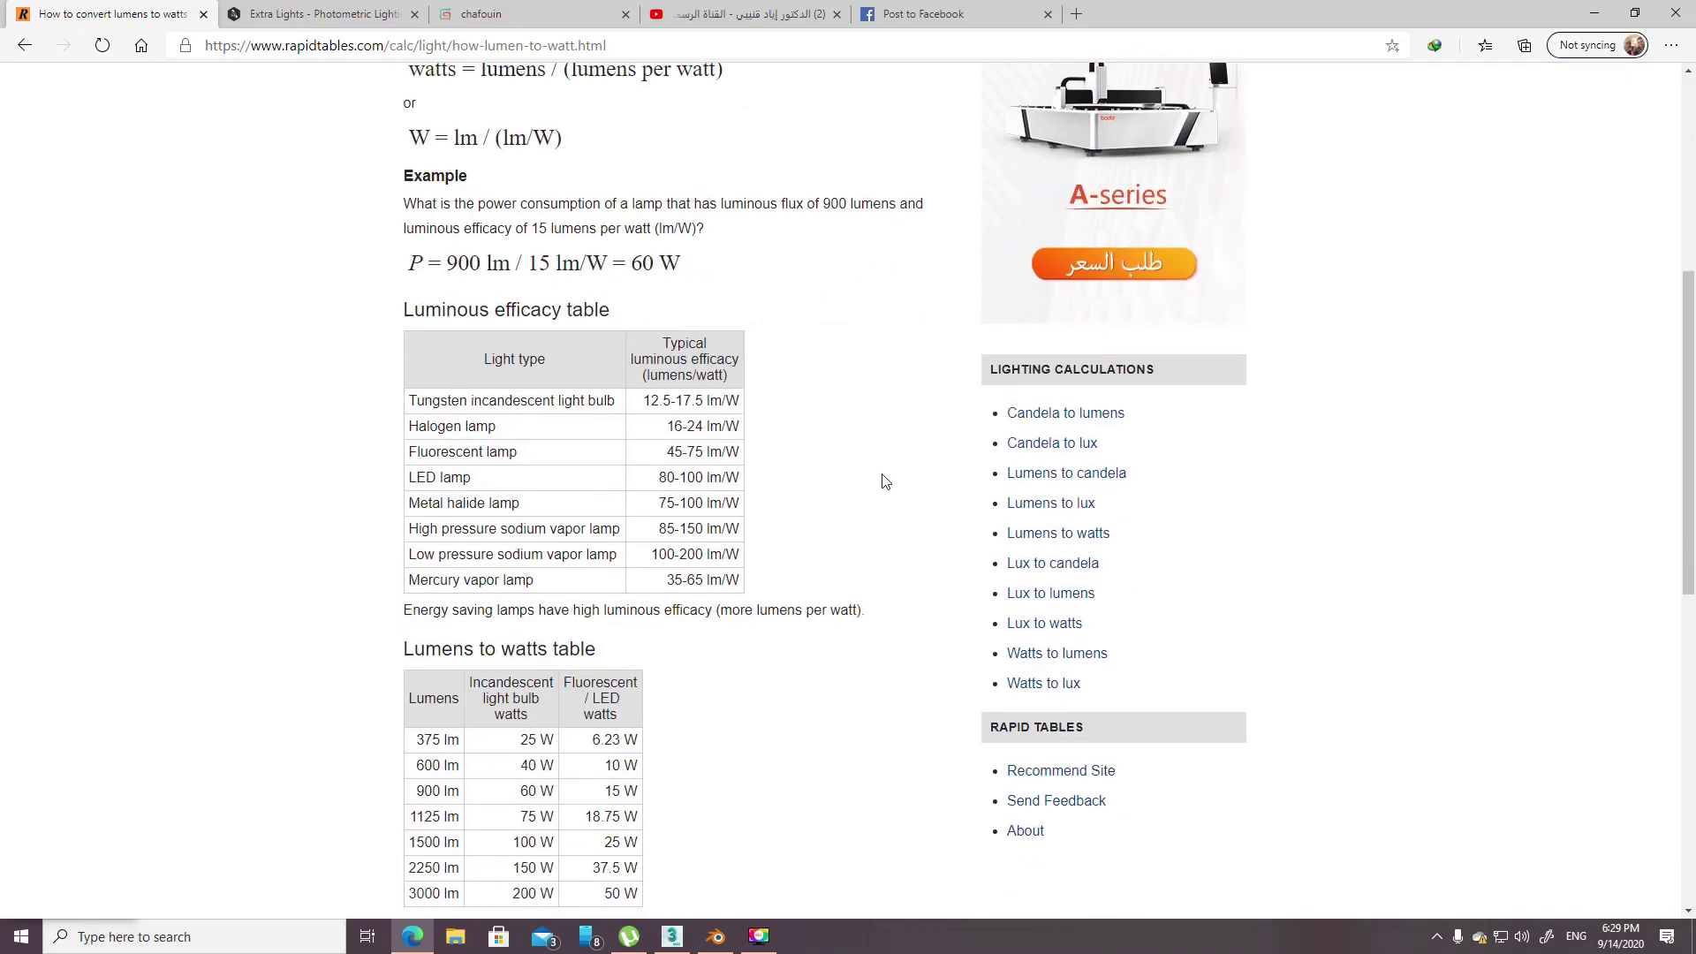
{"action": "left_click", "coordinate": [25, 45]}
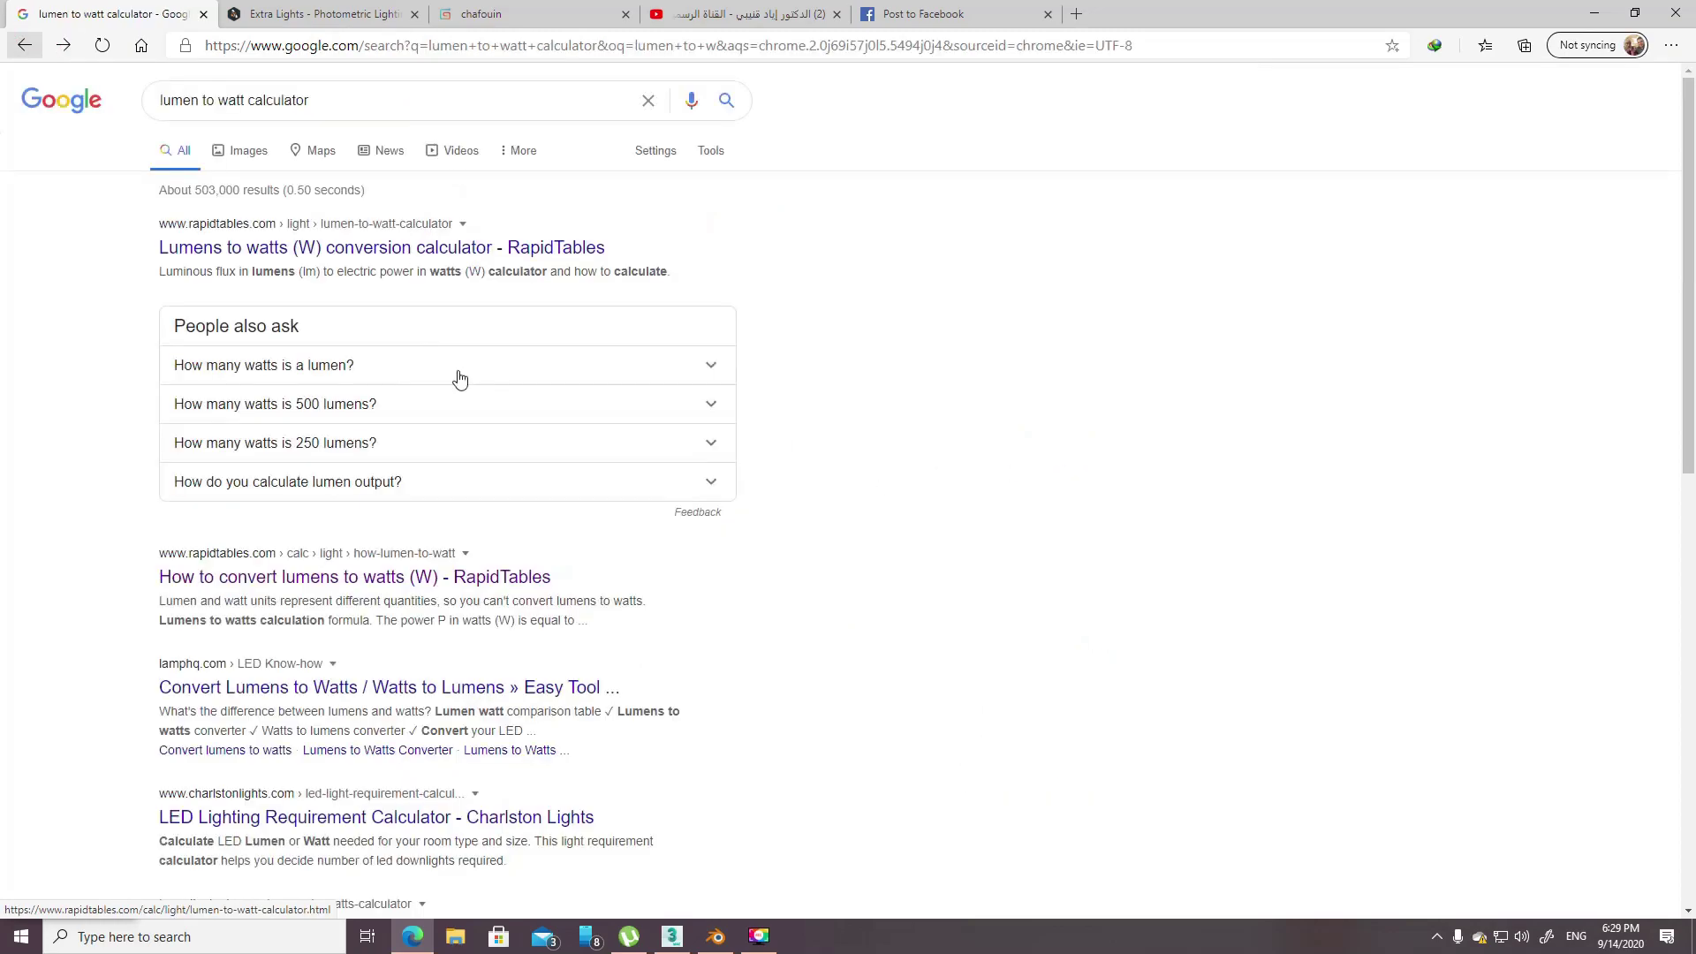
{"action": "left_click", "coordinate": [347, 365]}
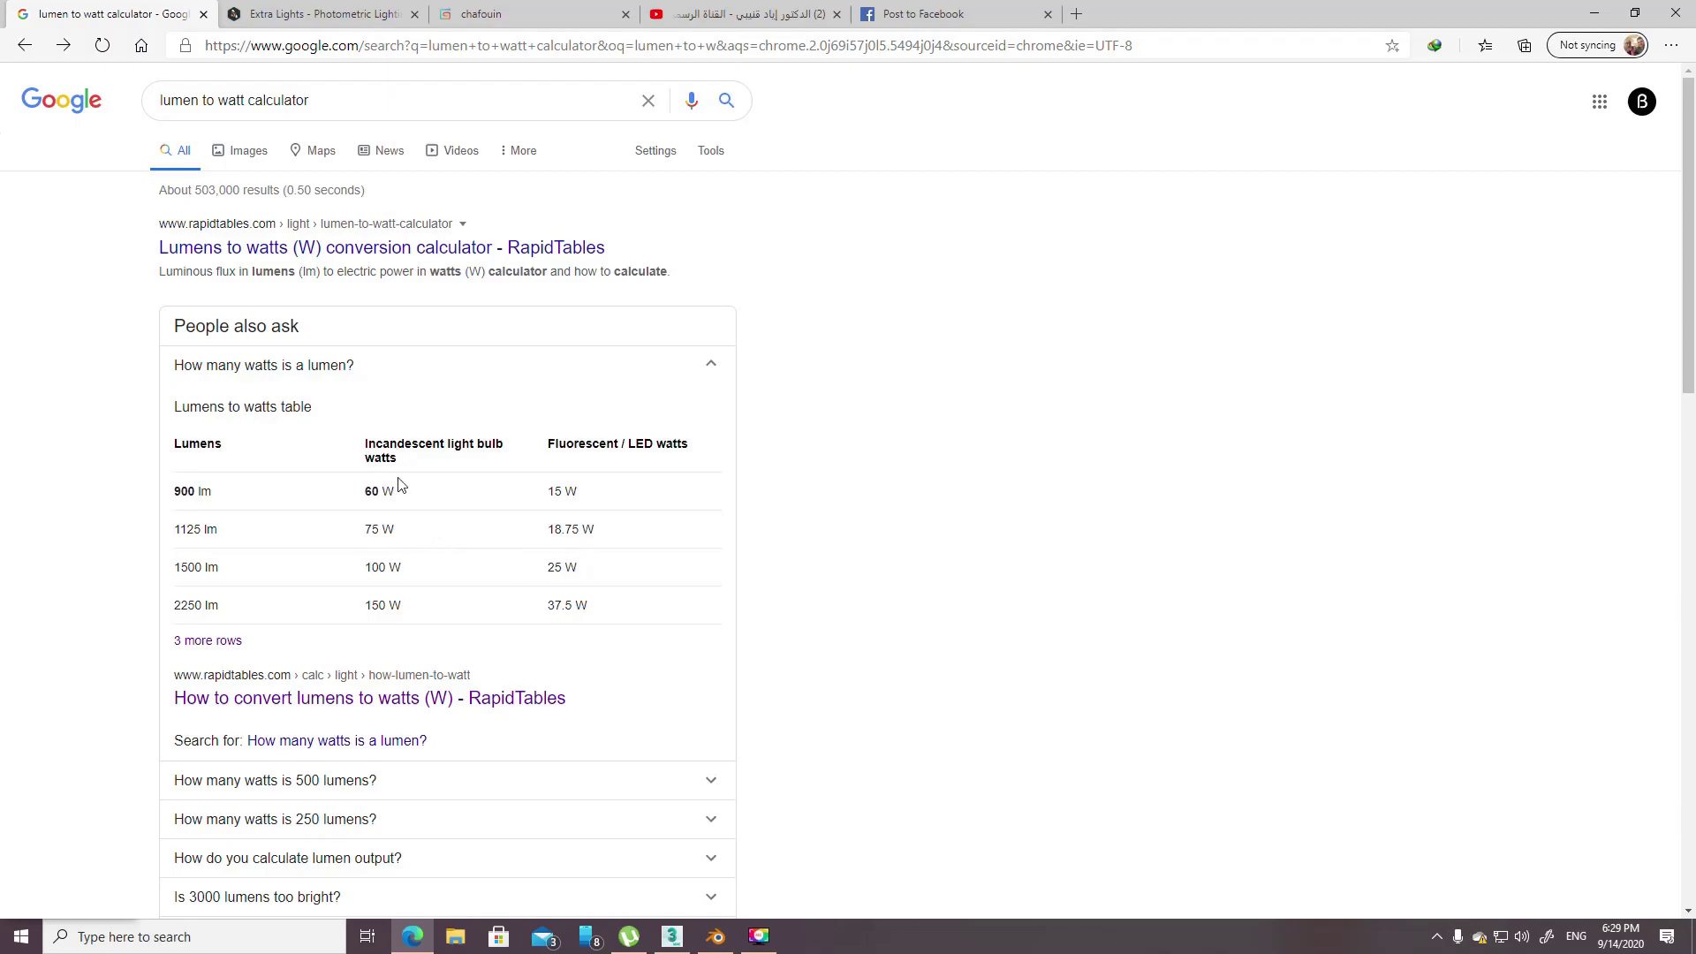
{"action": "left_click", "coordinate": [1594, 13]}
- Set the bulb's Emission Strength to 120, after briefly trying 110
{"action": "left_click", "coordinate": [1598, 578]}
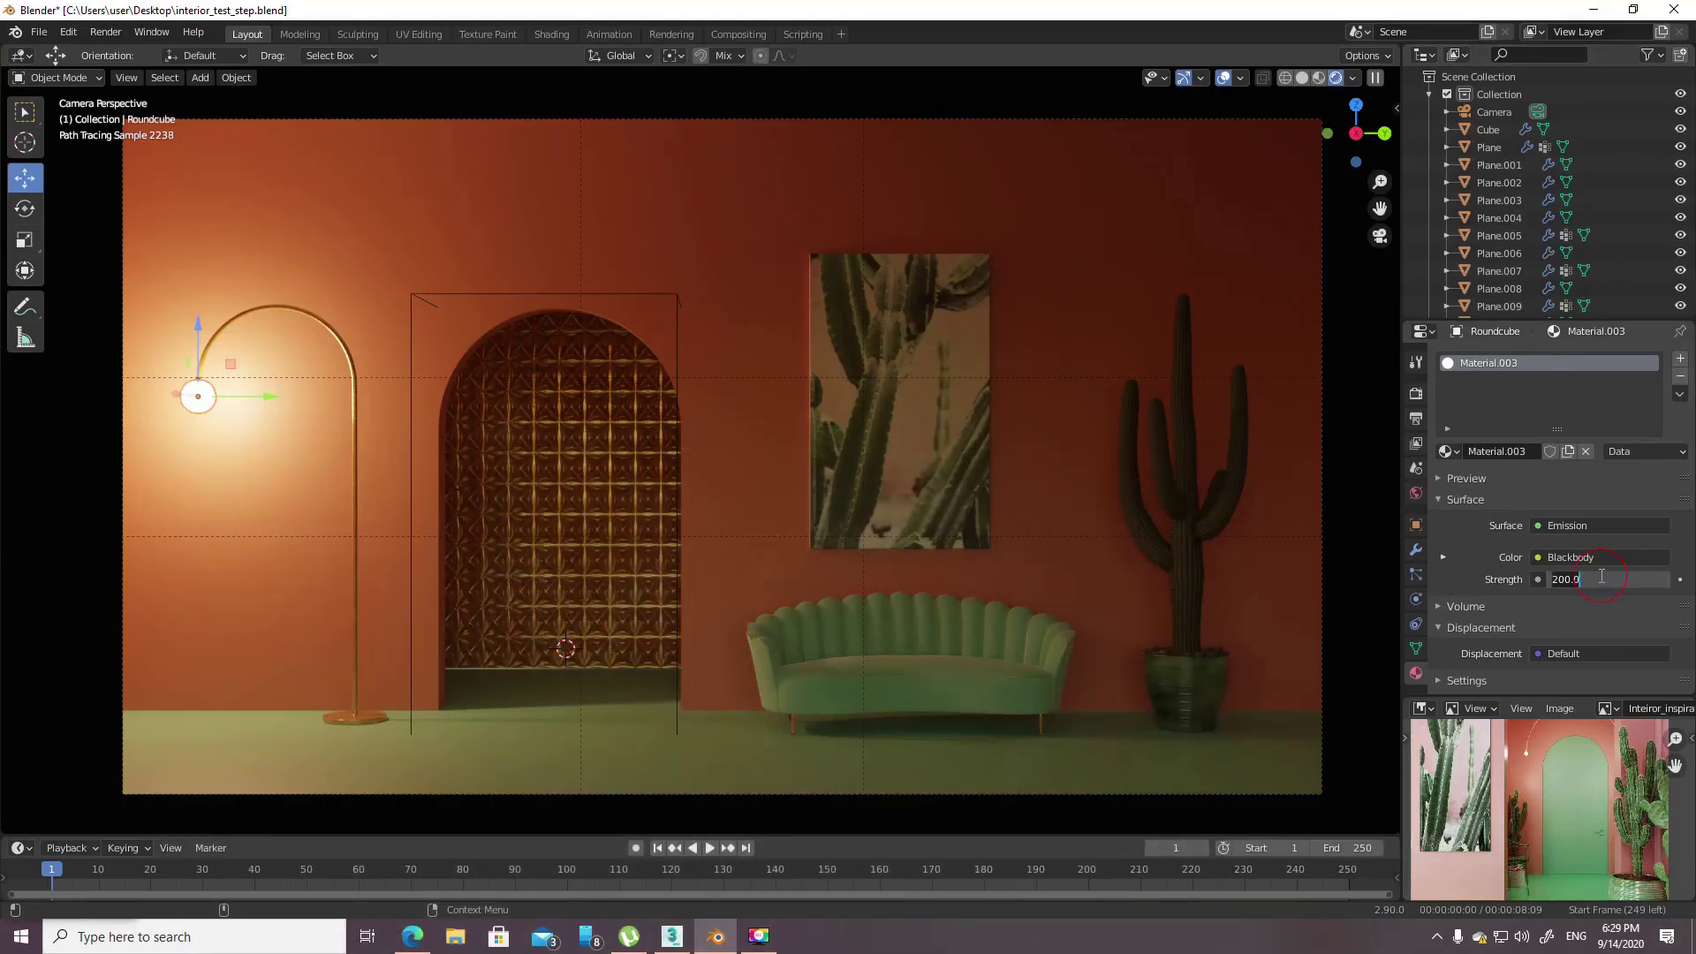
{"action": "type", "text": "120"}
{"action": "key", "text": "Return"}
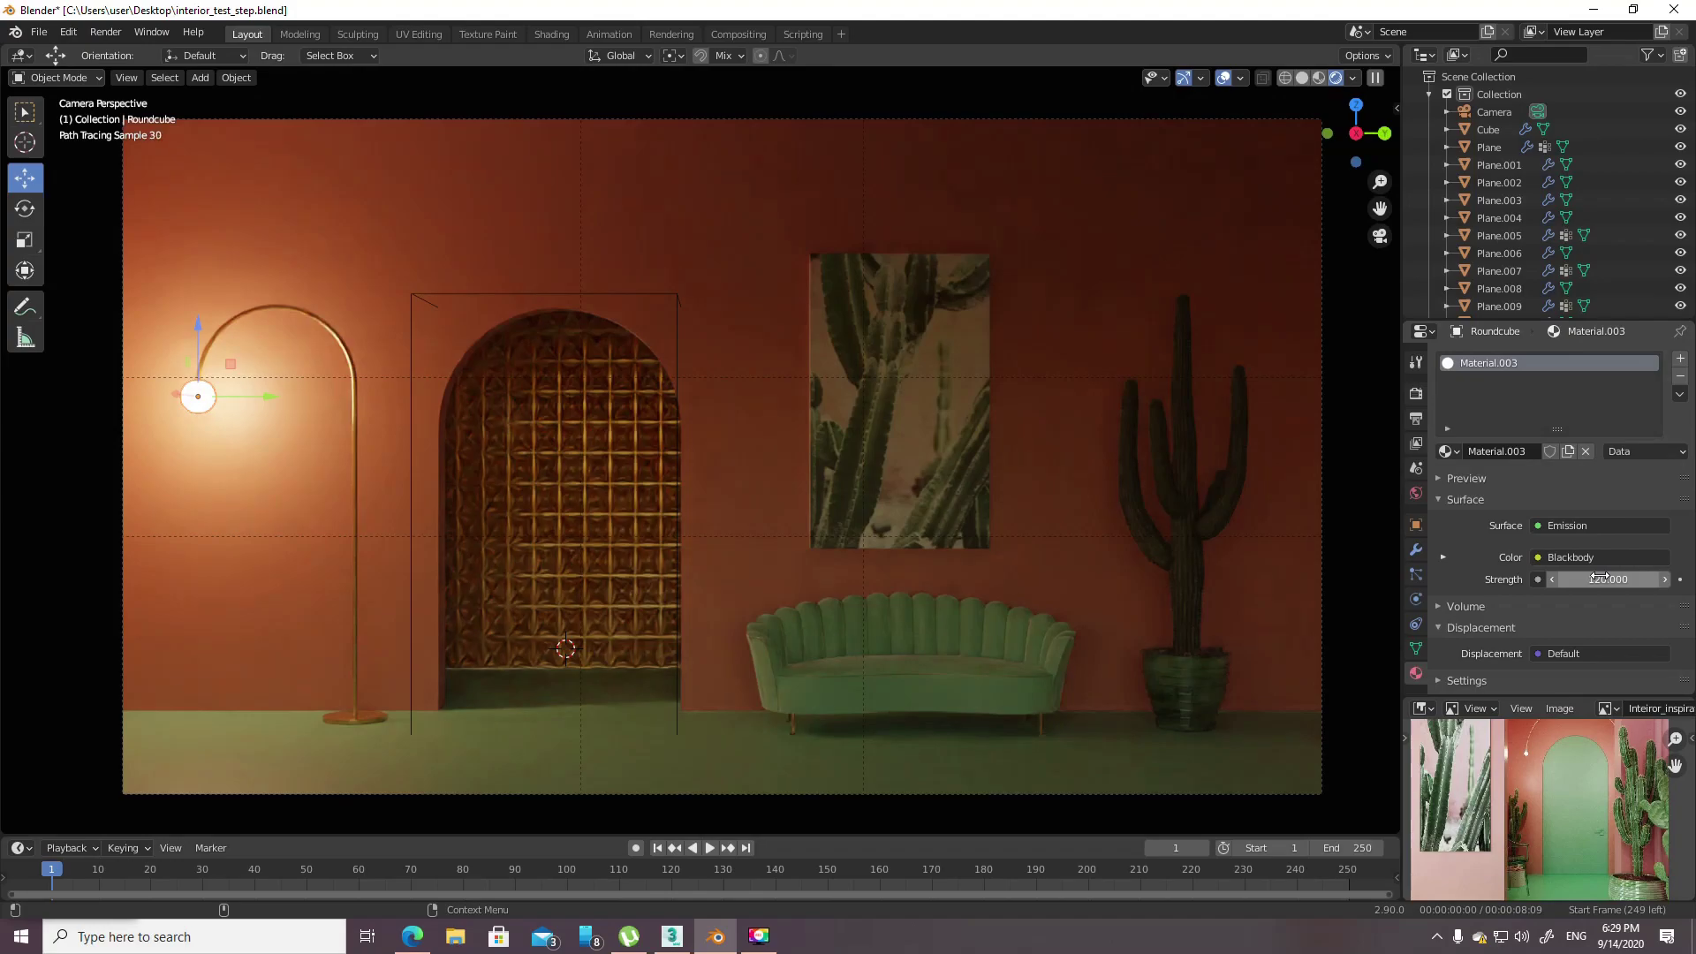
{"action": "left_click", "coordinate": [1636, 583]}
{"action": "type", "text": "120.0"}
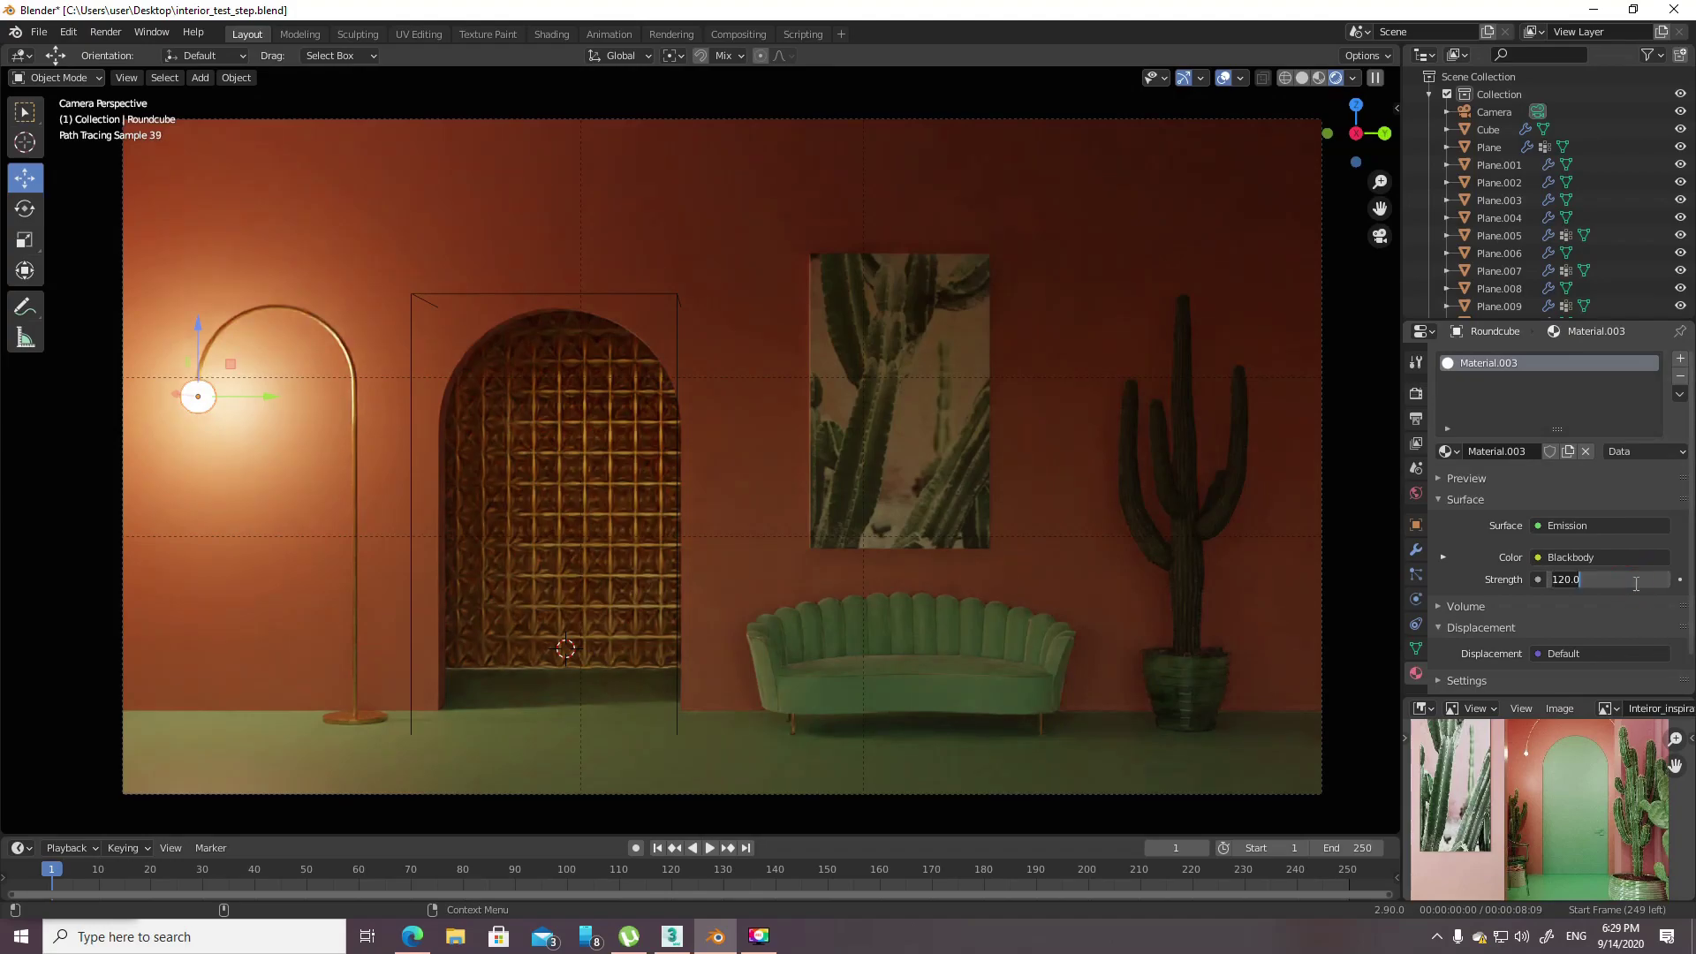
{"action": "key", "text": "BackSpace"}
{"action": "key", "text": "BackSpace"}
{"action": "key", "text": "BackSpace"}
{"action": "type", "text": "110"}
{"action": "key", "text": "Return"}
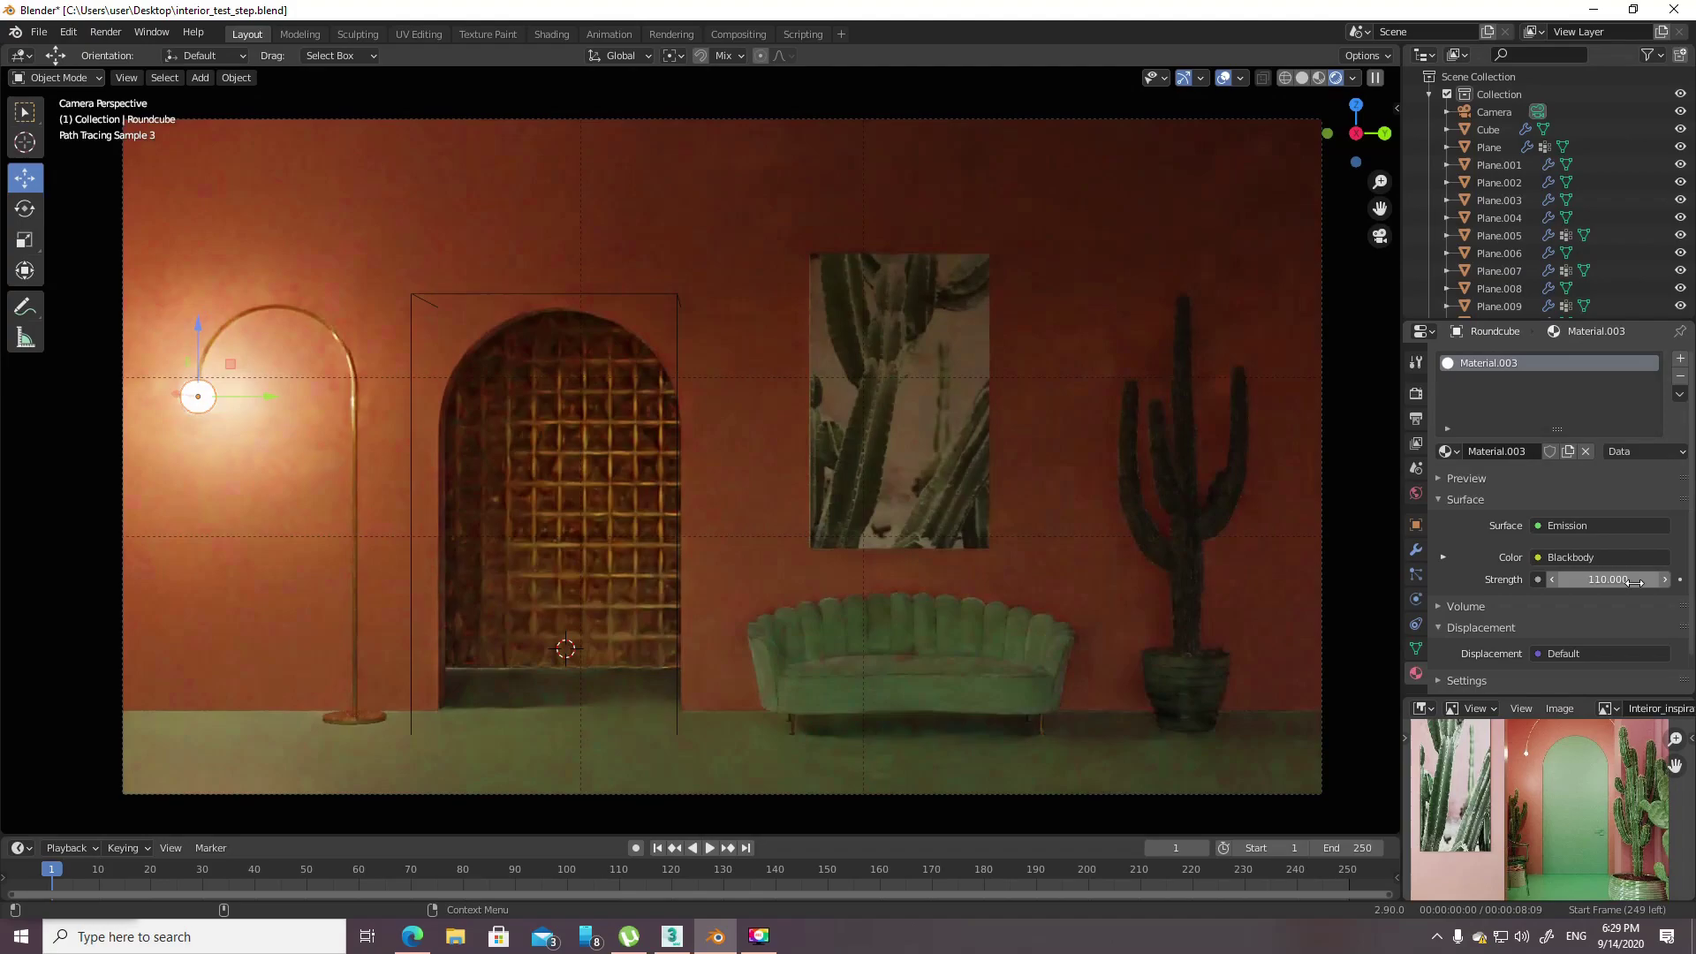
{"action": "left_click", "coordinate": [1634, 582]}
{"action": "type", "text": "12"}
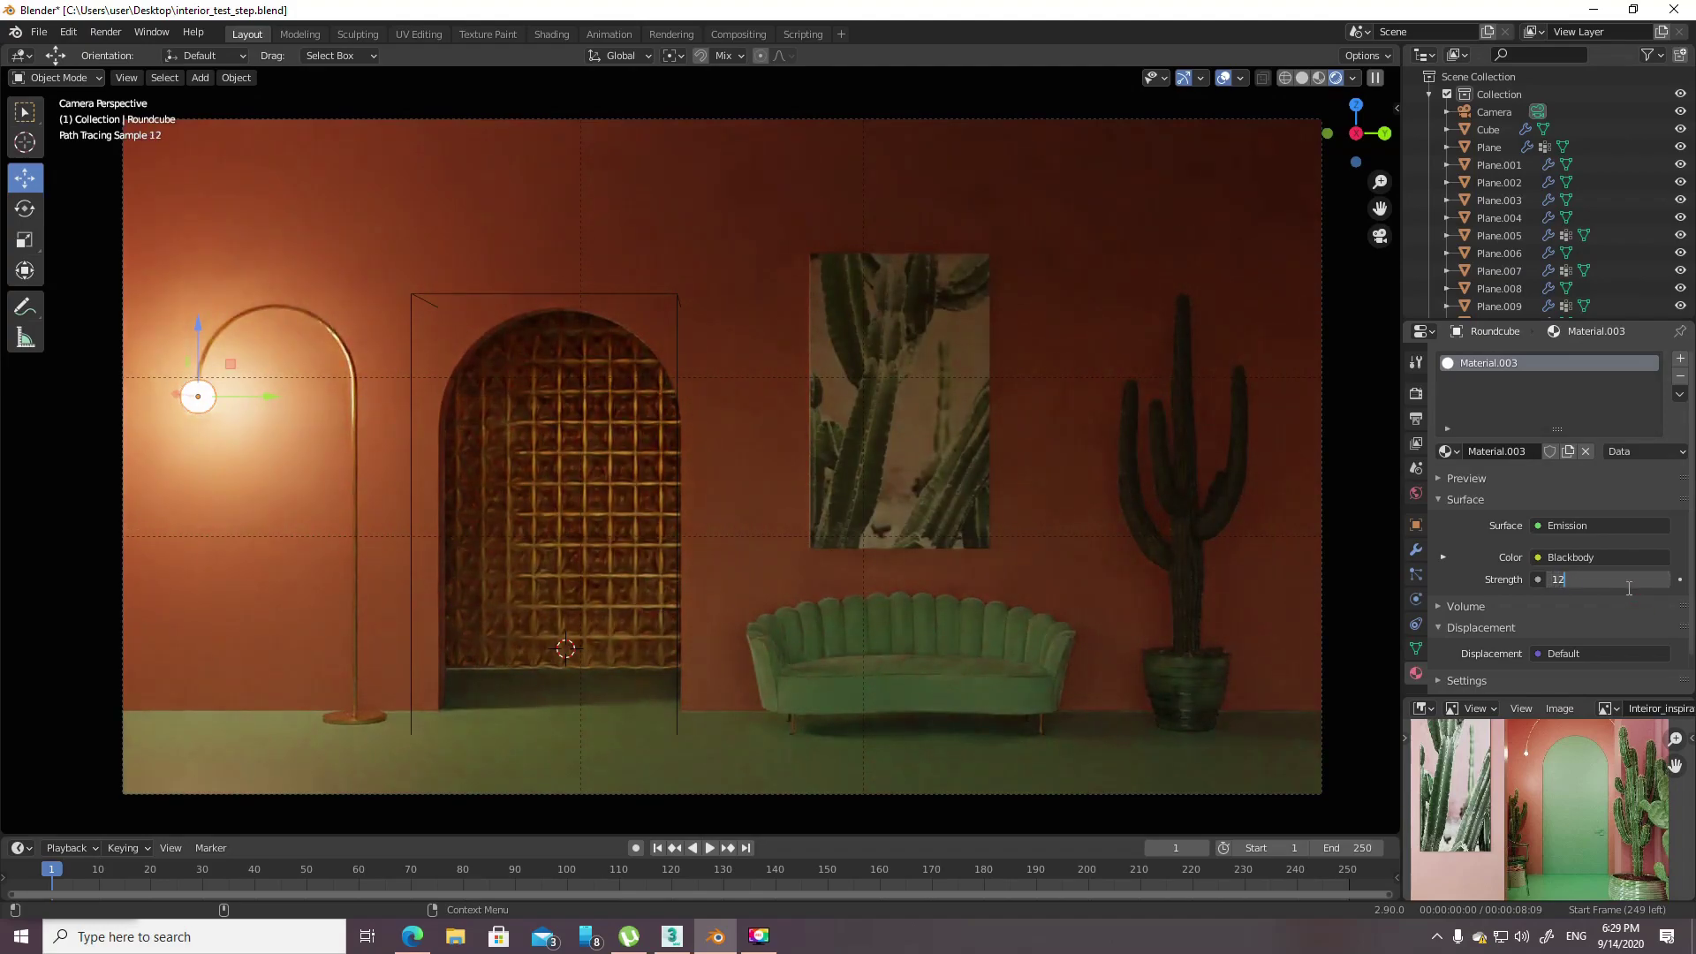
{"action": "type", "text": "0"}
{"action": "key", "text": "Return"}
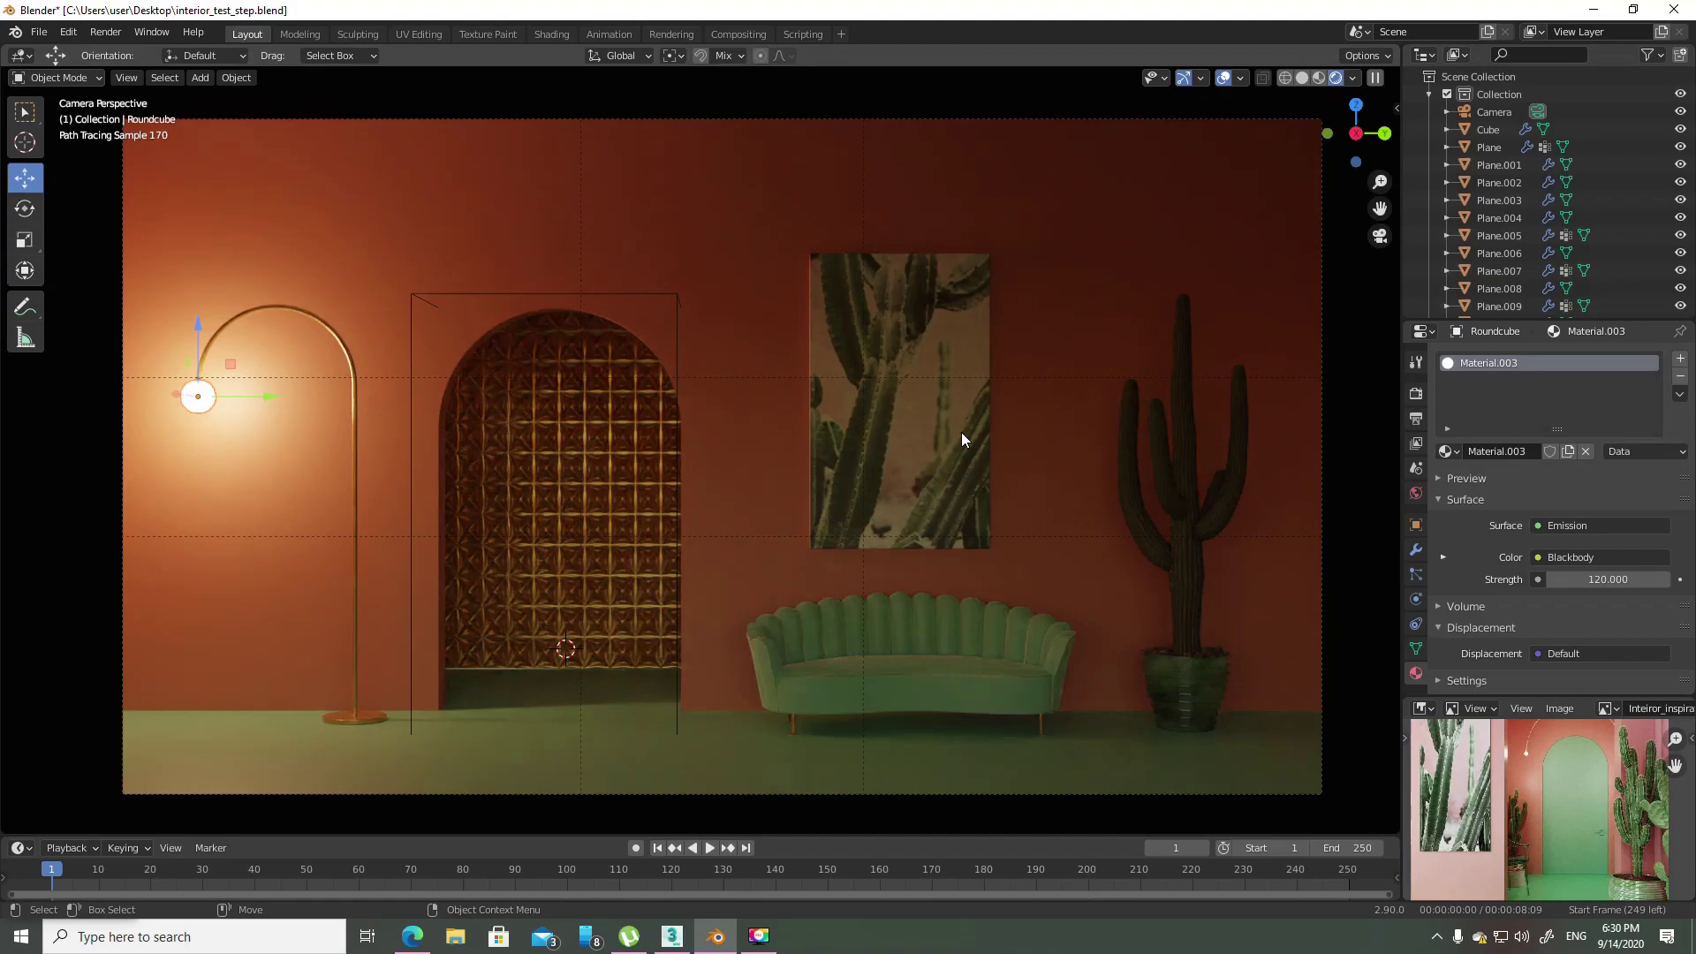
- Lower the bulb's Emission Strength to 40, trying 50 first
{"action": "left_click", "coordinate": [1611, 582]}
{"action": "type", "text": "50"}
{"action": "key", "text": "Return"}
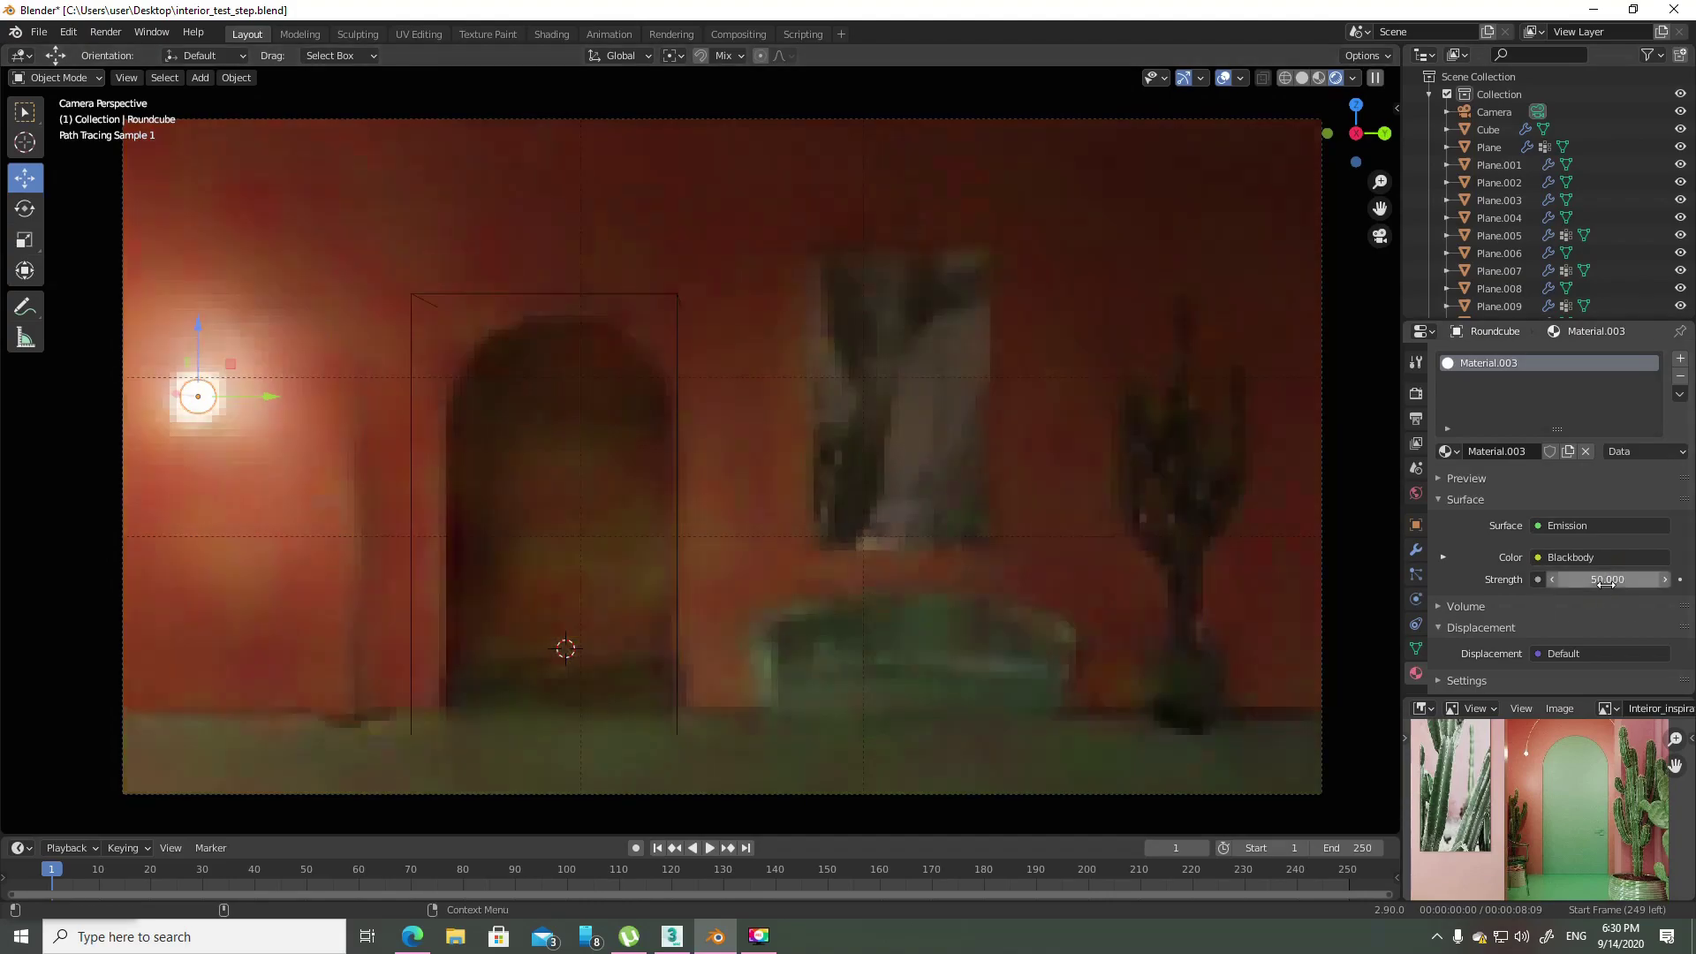
{"action": "left_click", "coordinate": [1607, 583]}
{"action": "type", "text": "6"}
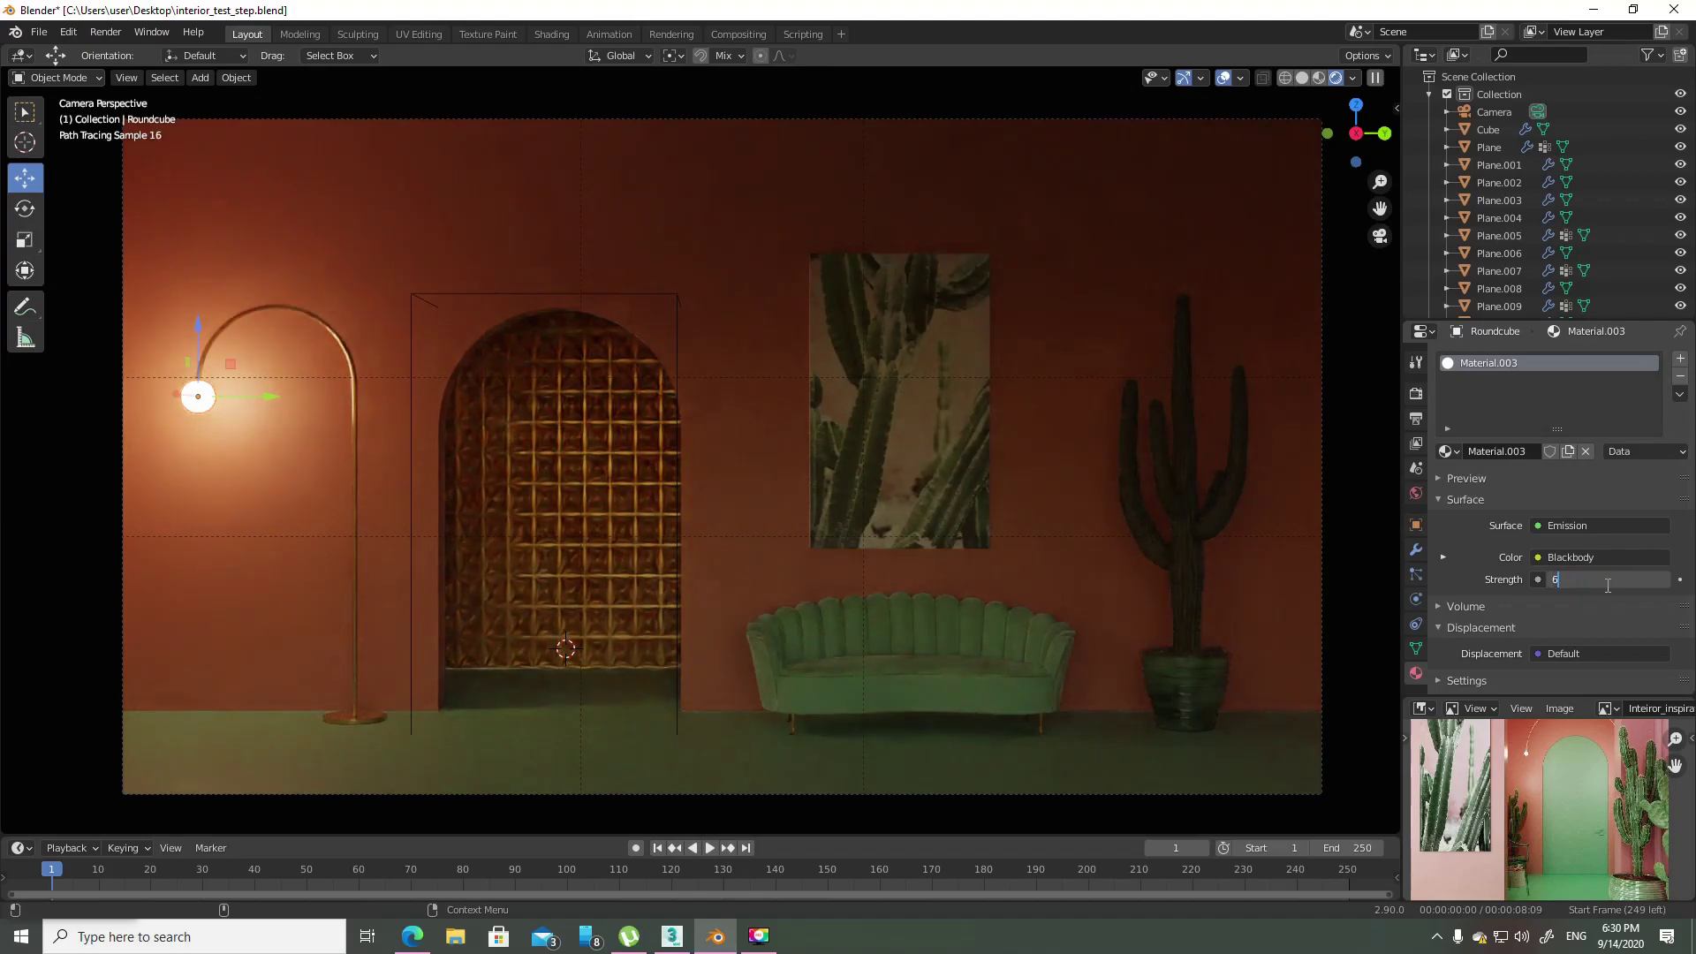
{"action": "key", "text": "BackSpace"}
{"action": "type", "text": "40"}
{"action": "key", "text": "Return"}
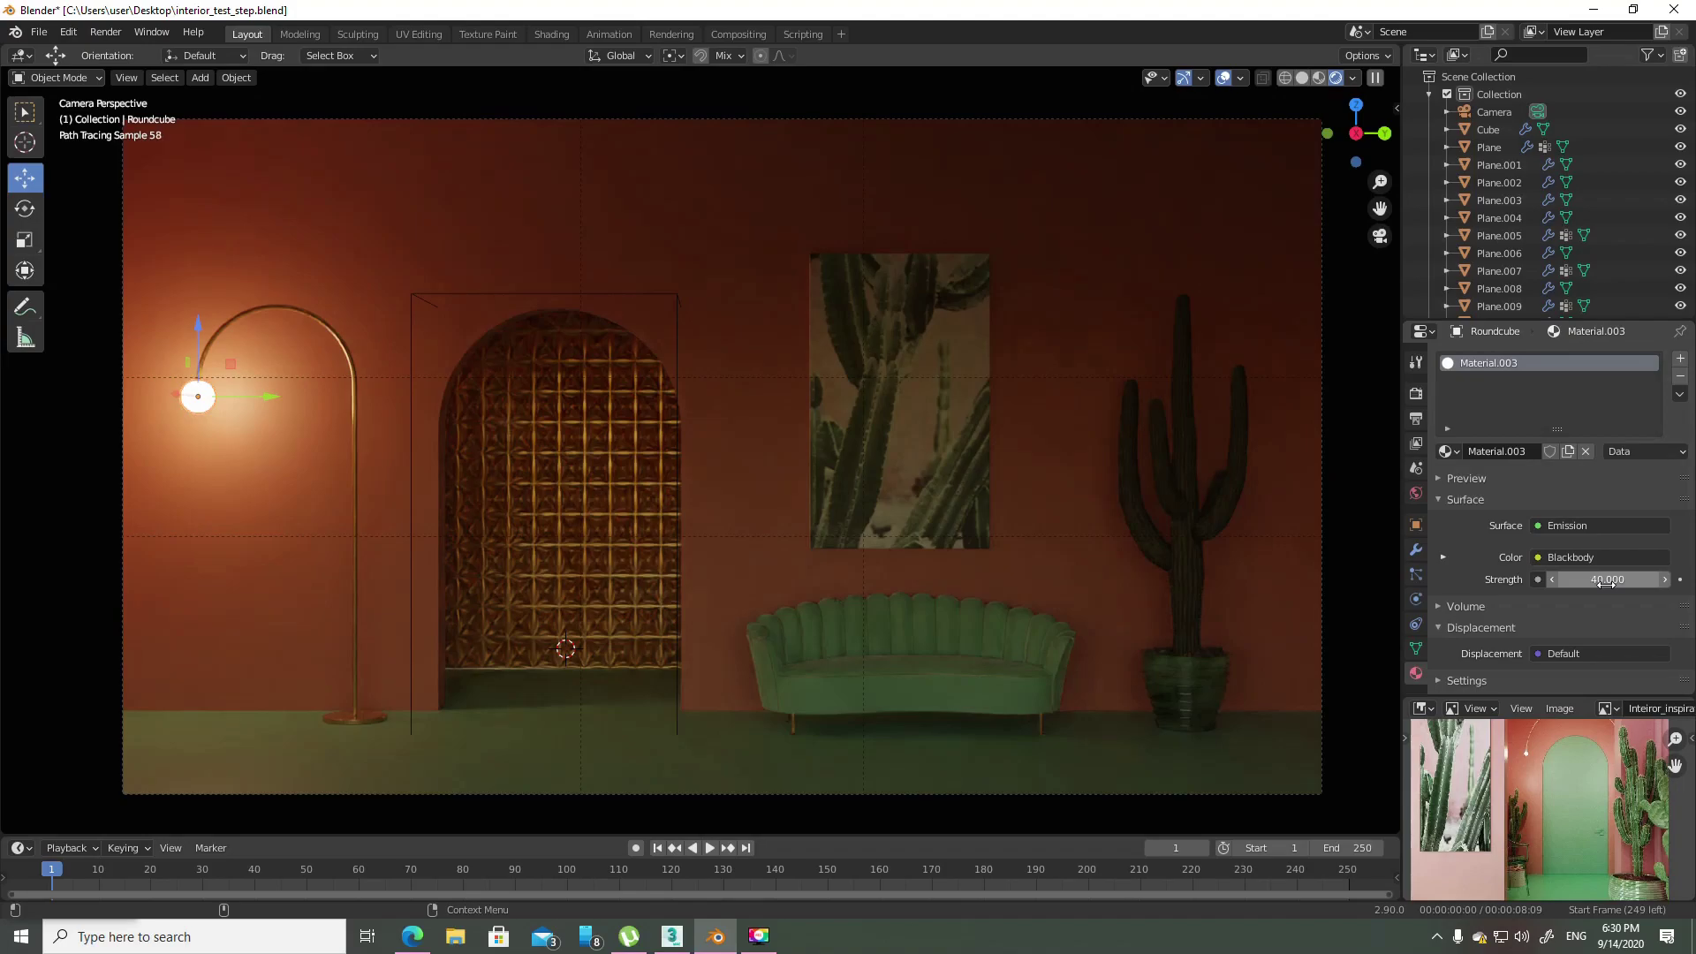
- Compare Emission Strength 50 once more, then settle back on 40
{"action": "left_click", "coordinate": [1606, 582]}
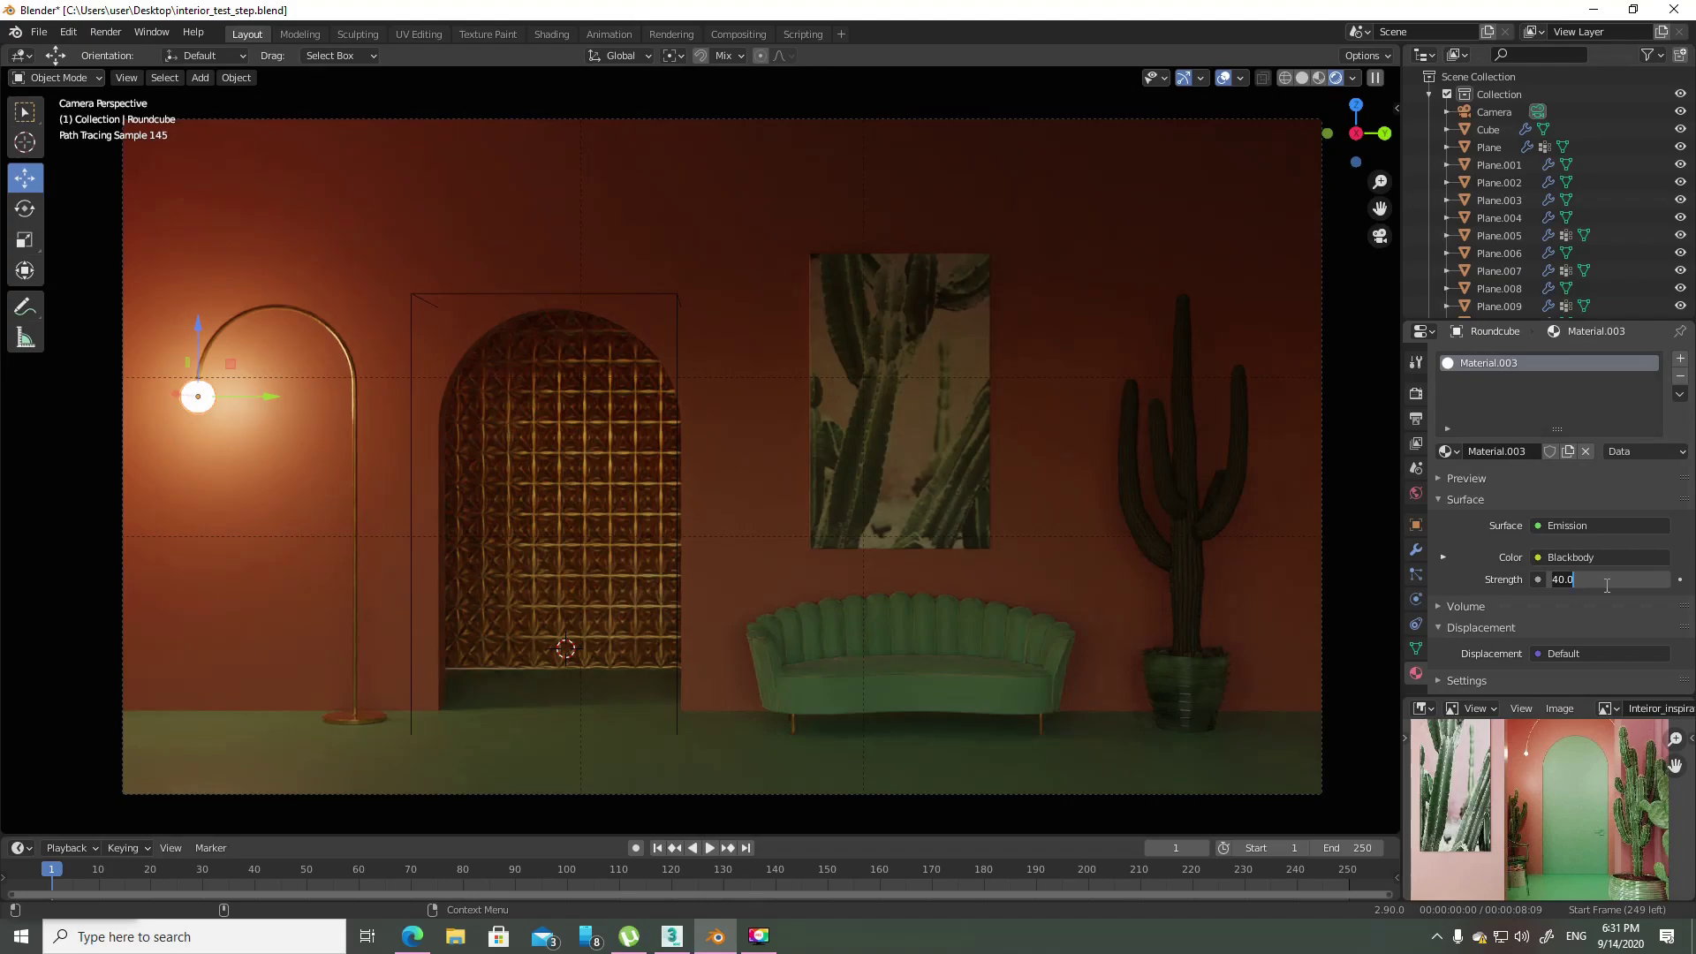
{"action": "key", "text": "BackSpace"}
{"action": "key", "text": "BackSpace"}
{"action": "key", "text": "BackSpace"}
{"action": "type", "text": "50"}
{"action": "key", "text": "Return"}
{"action": "left_click", "coordinate": [1607, 584]}
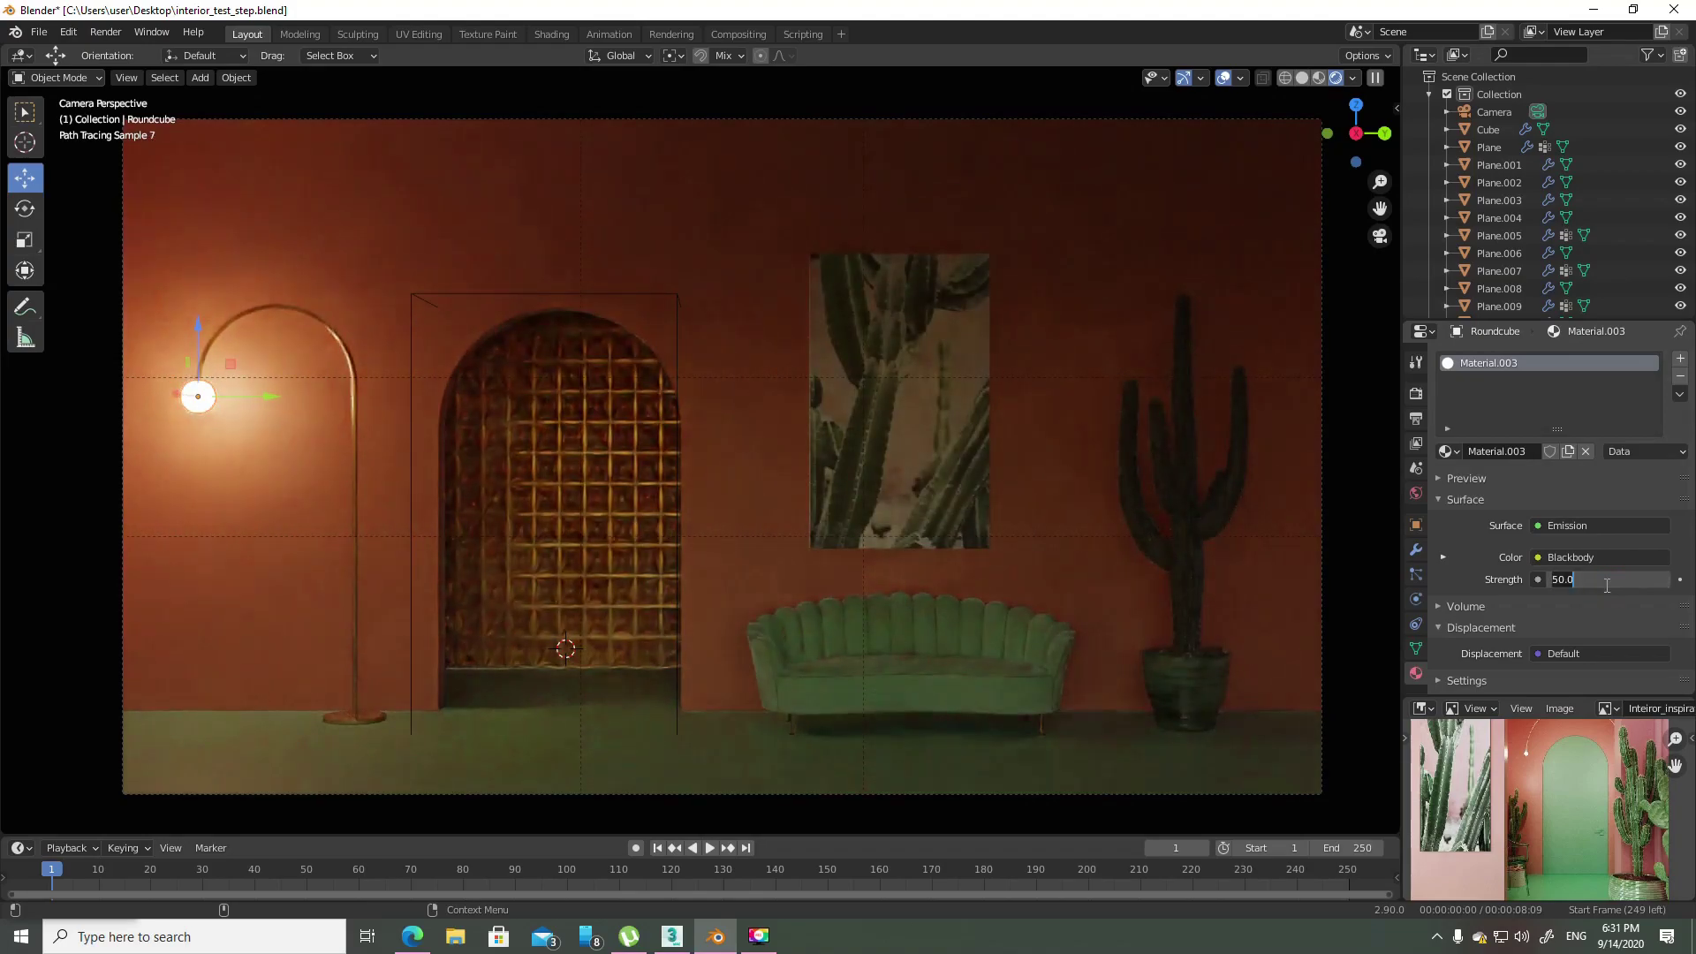
{"action": "key", "text": "BackSpace"}
{"action": "key", "text": "BackSpace"}
{"action": "key", "text": "BackSpace"}
{"action": "type", "text": "40"}
{"action": "key", "text": "Return"}
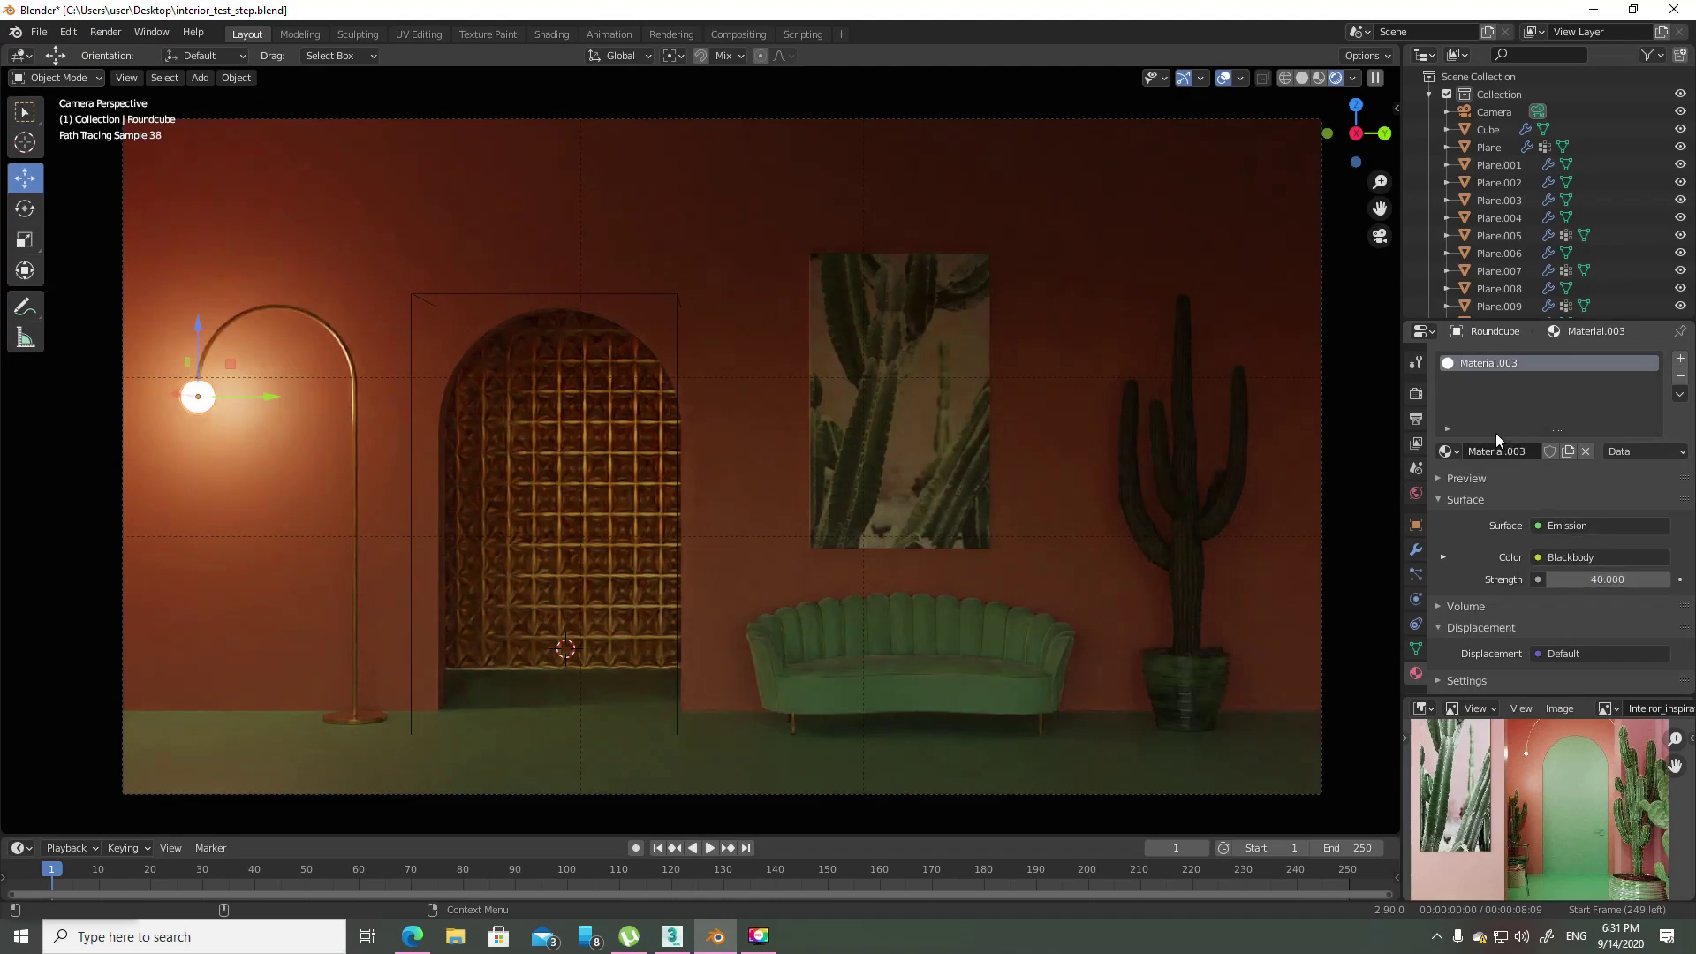
- Select the search query text in Chrome, then bring the Blender scene back up
{"action": "left_click", "coordinate": [407, 947]}
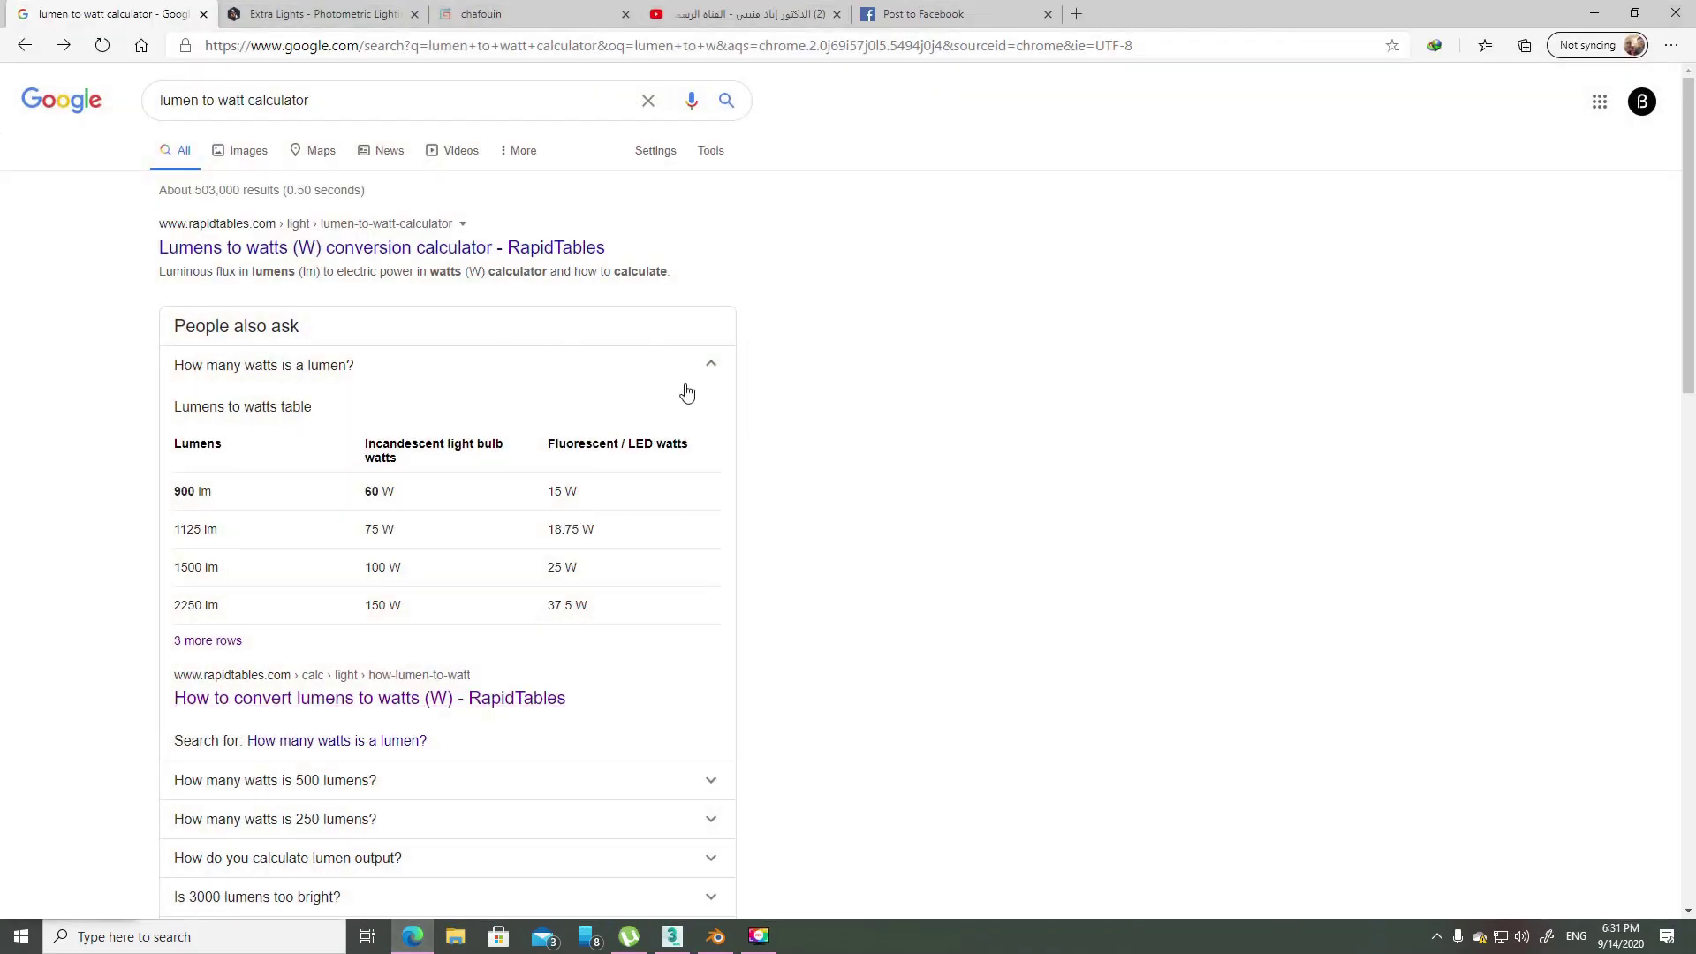
{"action": "left_click_drag", "start_coordinate": [438, 97], "coordinate": [81, 103]}
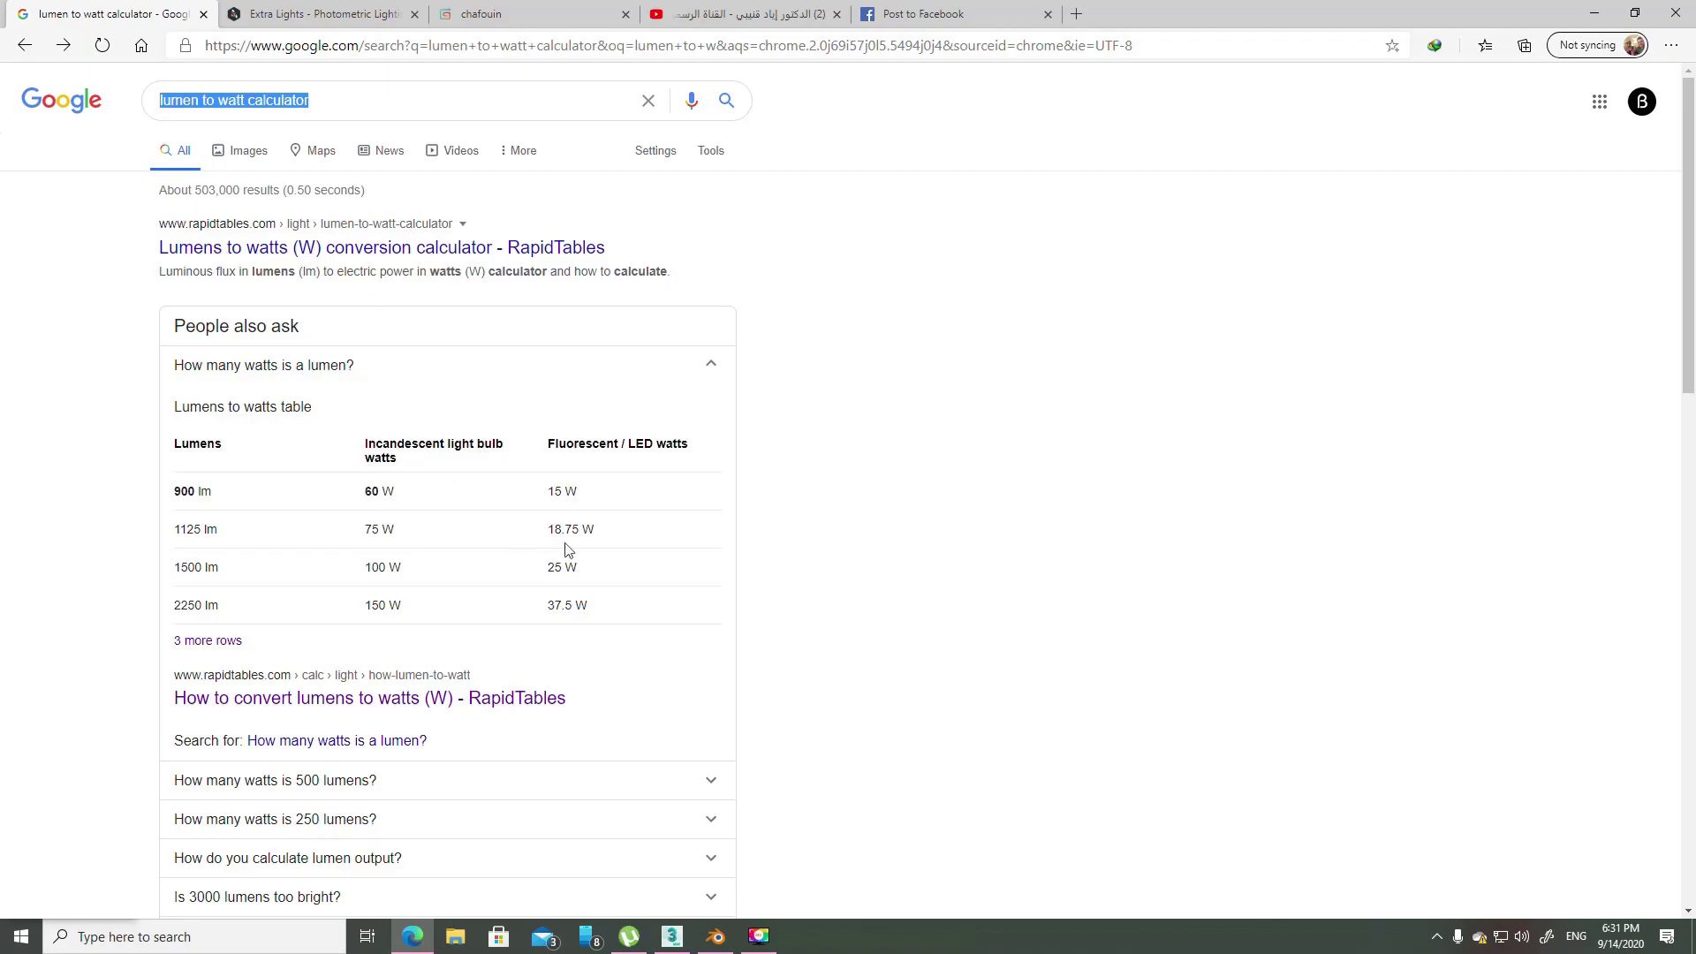
{"action": "left_click", "coordinate": [717, 936]}
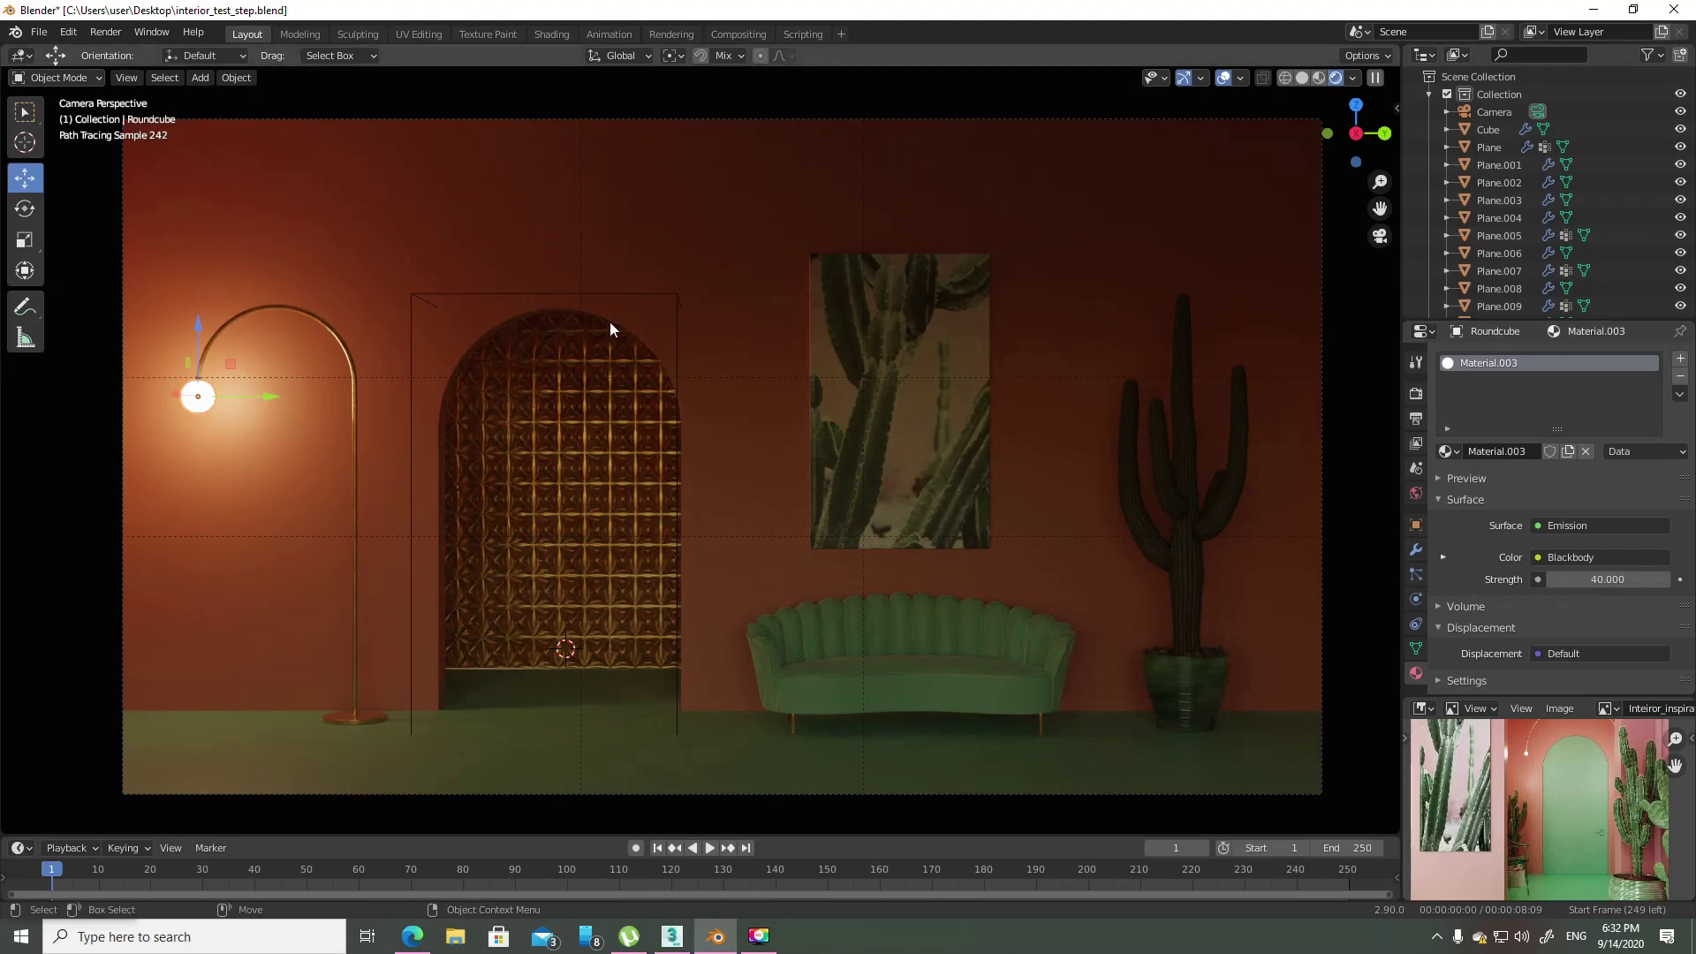
- Open the viewport's Add menu to reach the Light types
{"action": "left_click", "coordinate": [198, 80]}
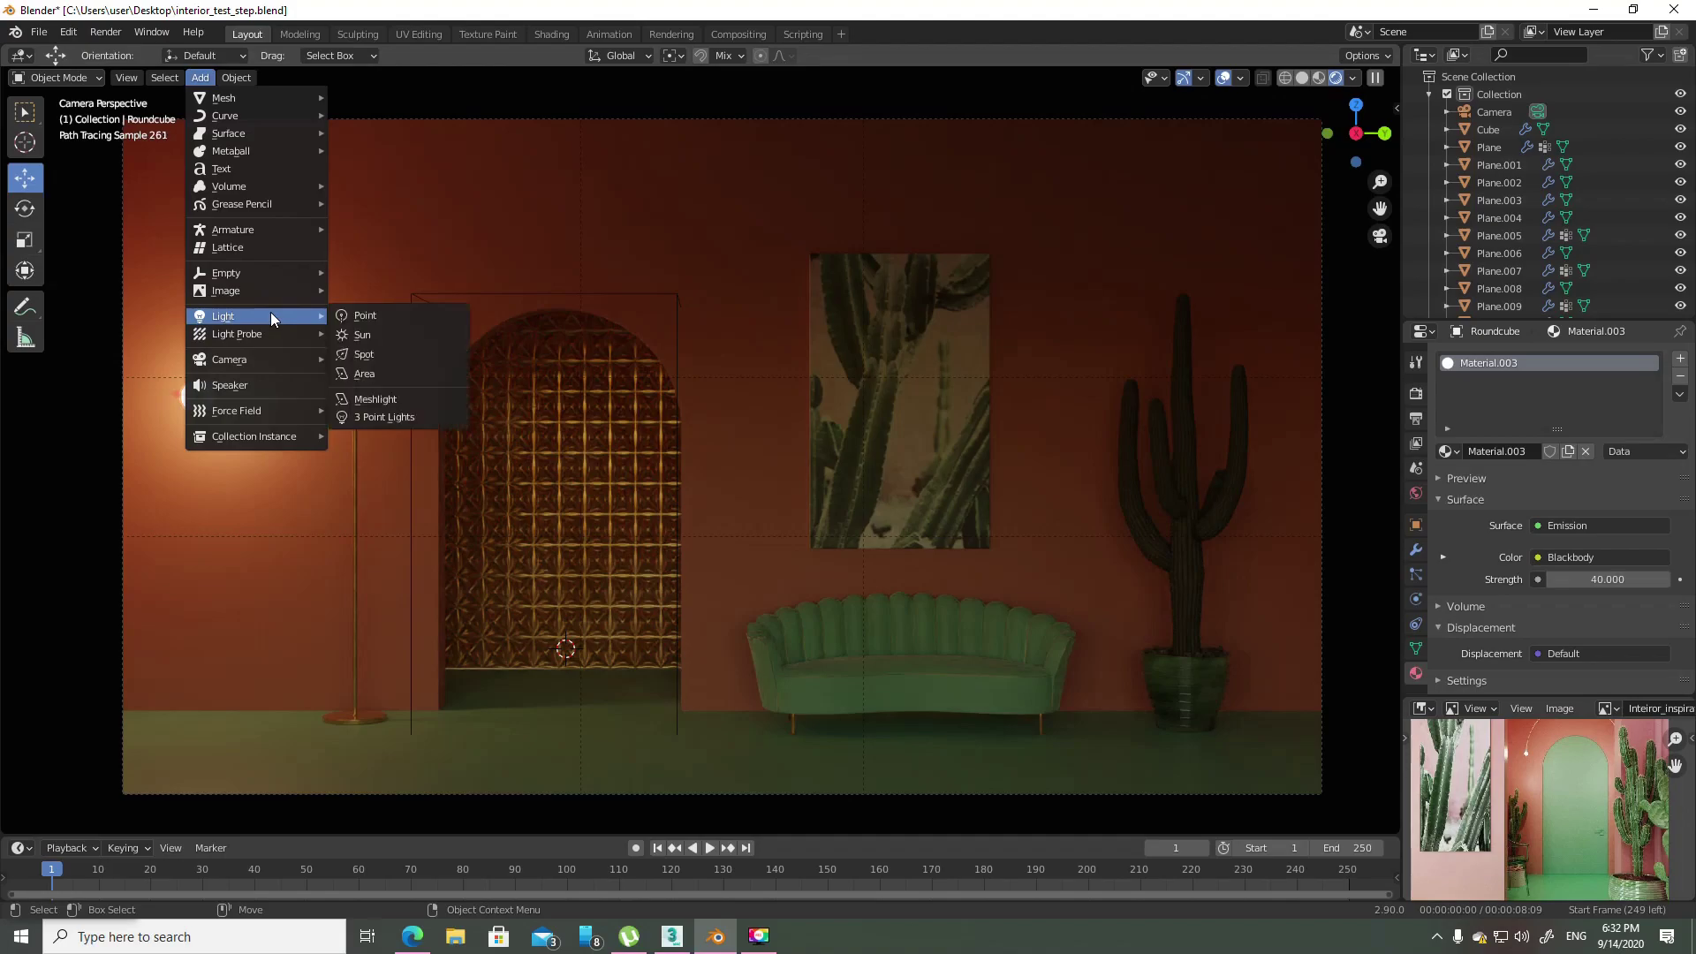
- Add a point light, move it along X to the arched doorway, and return to camera view
{"action": "left_click", "coordinate": [406, 321]}
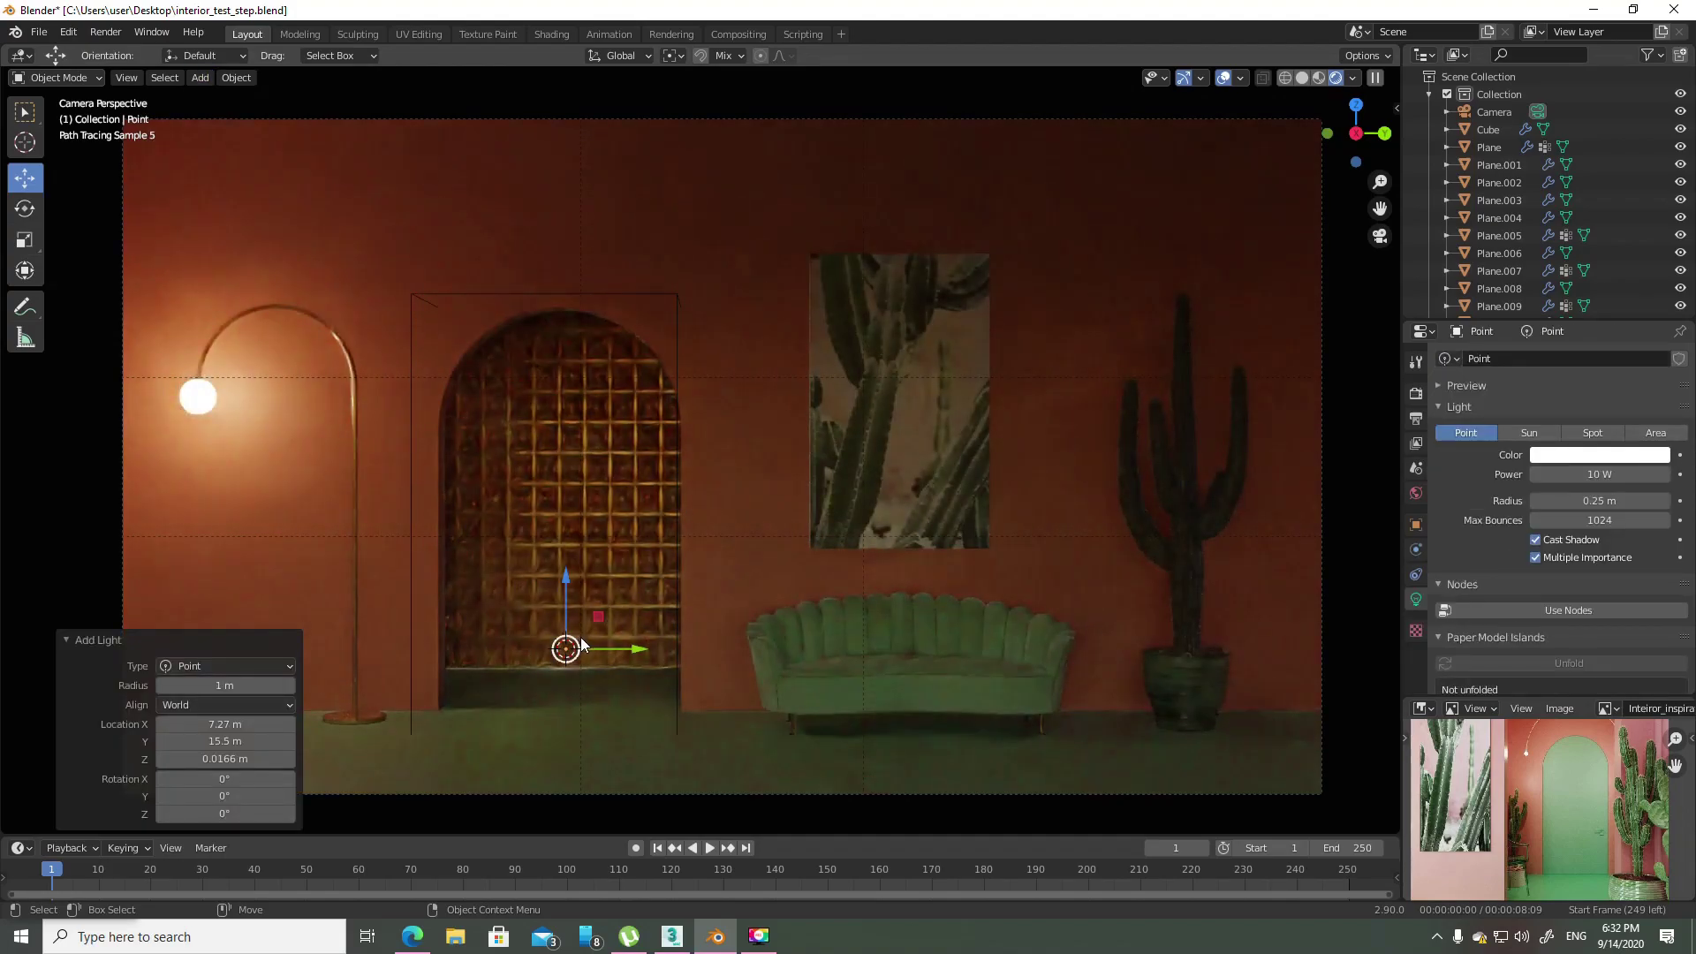
{"action": "left_click_drag", "start_coordinate": [596, 621], "coordinate": [659, 452]}
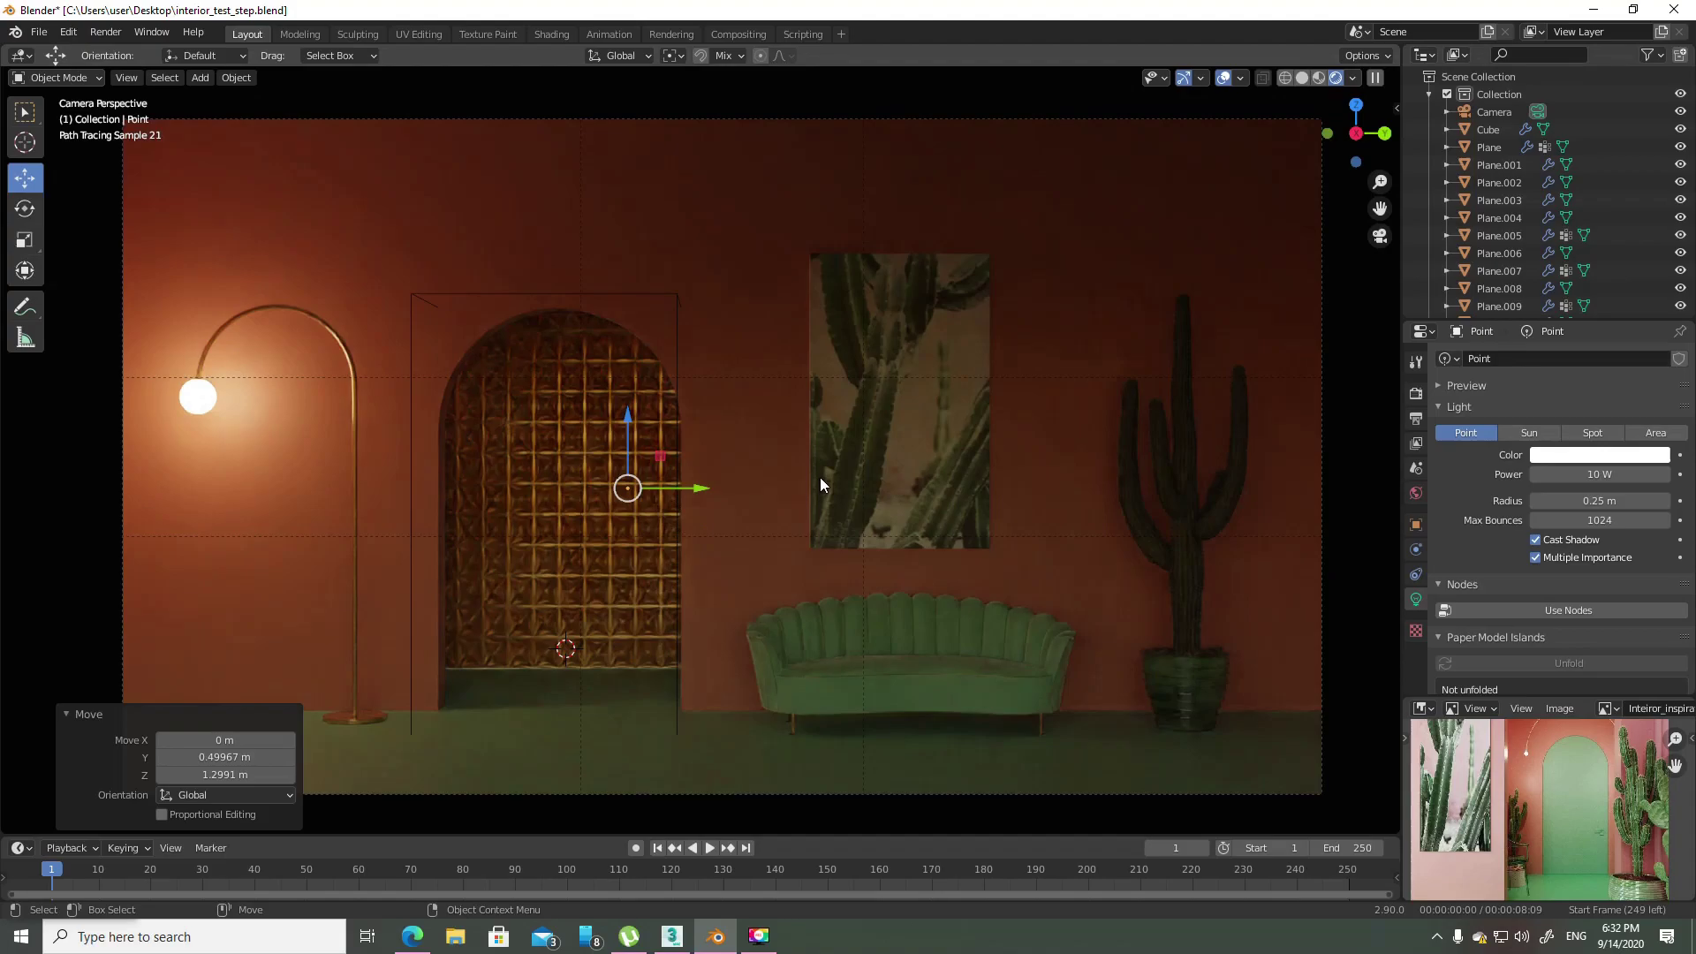
{"action": "mouse_move", "coordinate": [862, 492]}
{"action": "middle_mouse_down"}
{"action": "mouse_move", "coordinate": [962, 522]}
{"action": "mouse_move", "coordinate": [660, 475]}
{"action": "middle_mouse_up"}
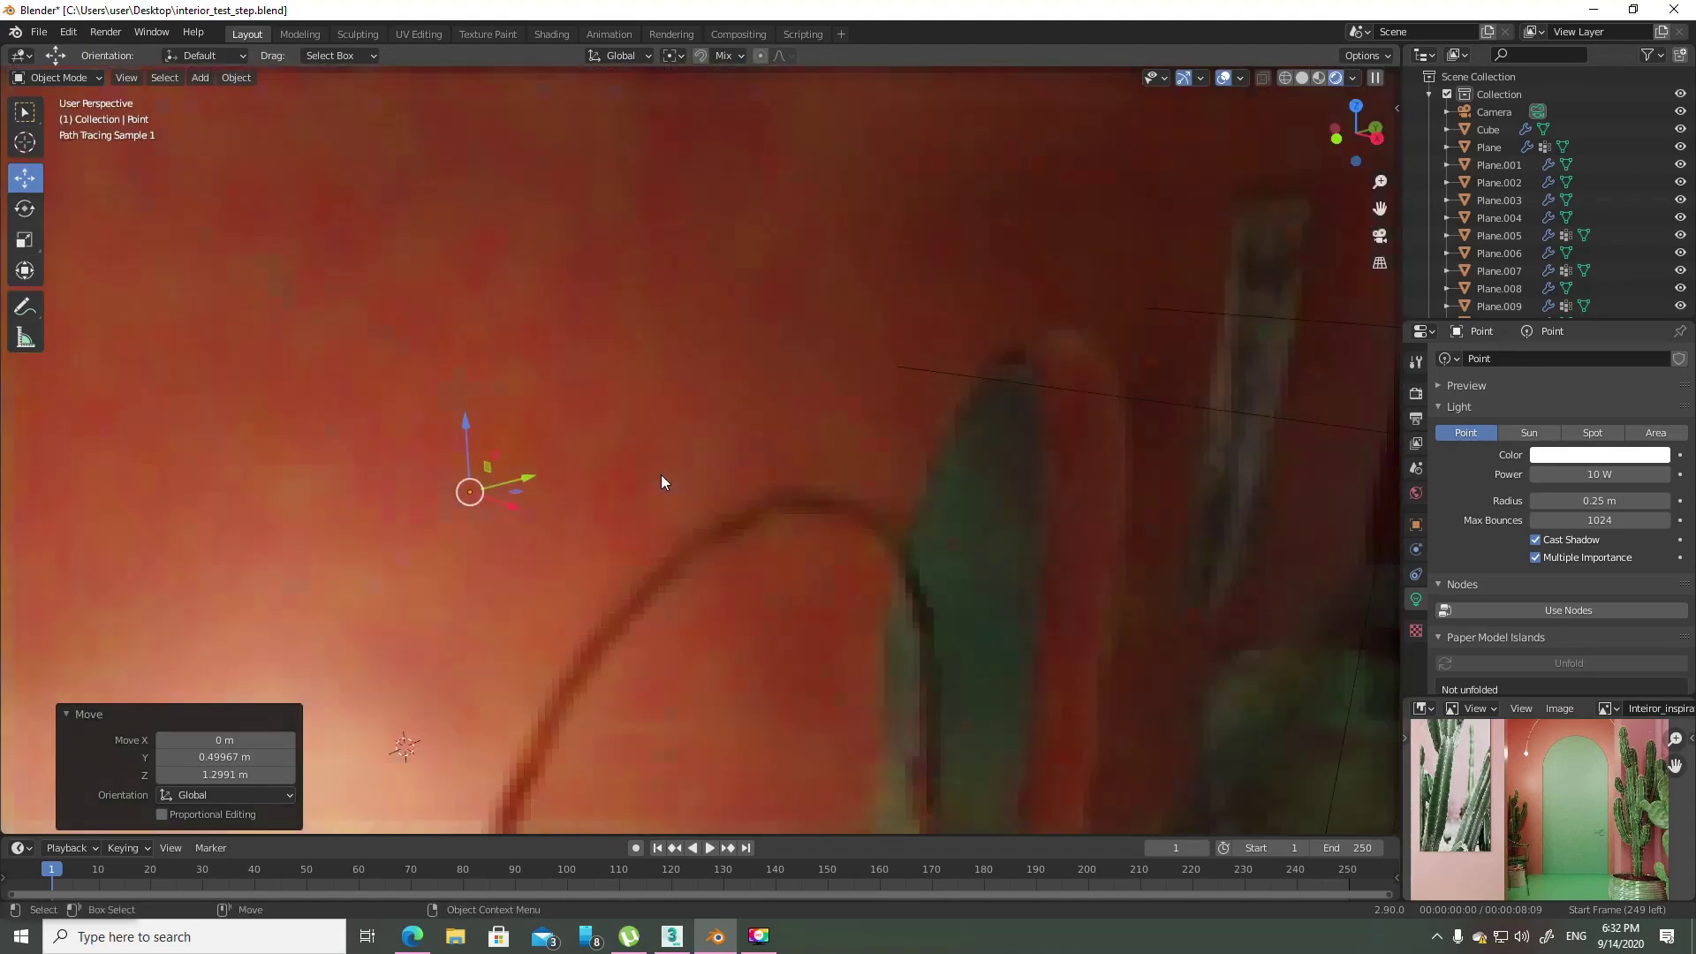
{"action": "key", "text": "g"}
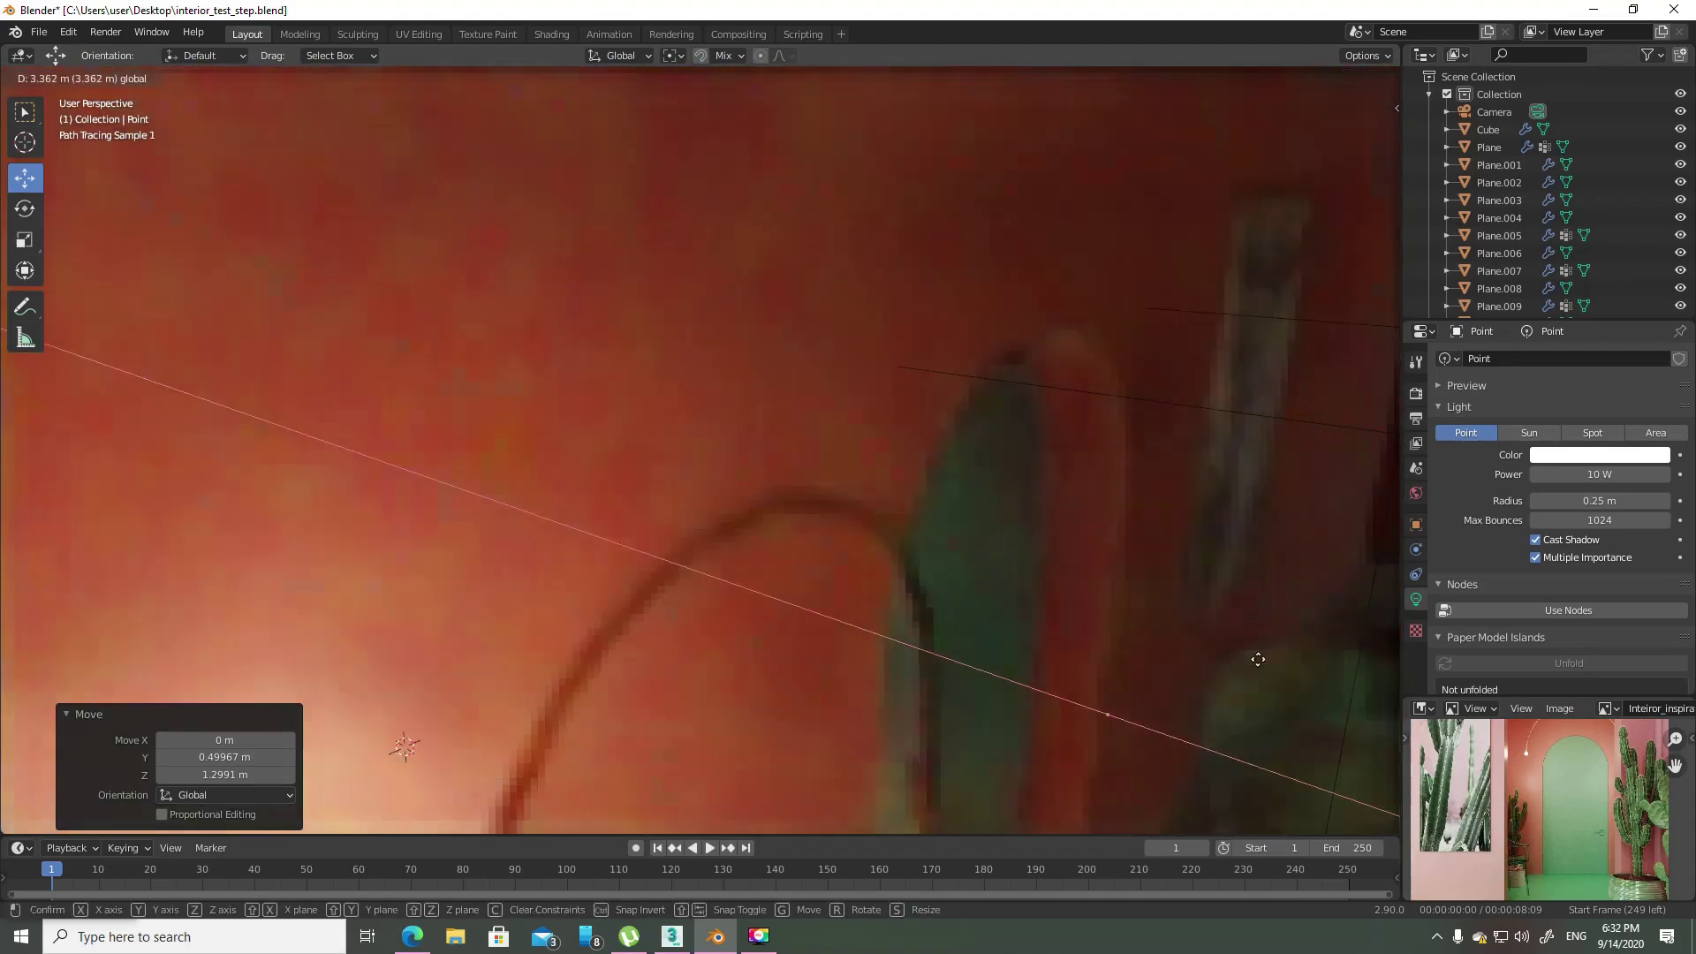
{"action": "key", "text": "x"}
{"action": "left_click", "coordinate": [1321, 670]}
{"action": "mouse_move", "coordinate": [1321, 670]}
{"action": "middle_mouse_down"}
{"action": "mouse_move", "coordinate": [1040, 495]}
{"action": "mouse_move", "coordinate": [899, 495]}
{"action": "middle_mouse_up"}
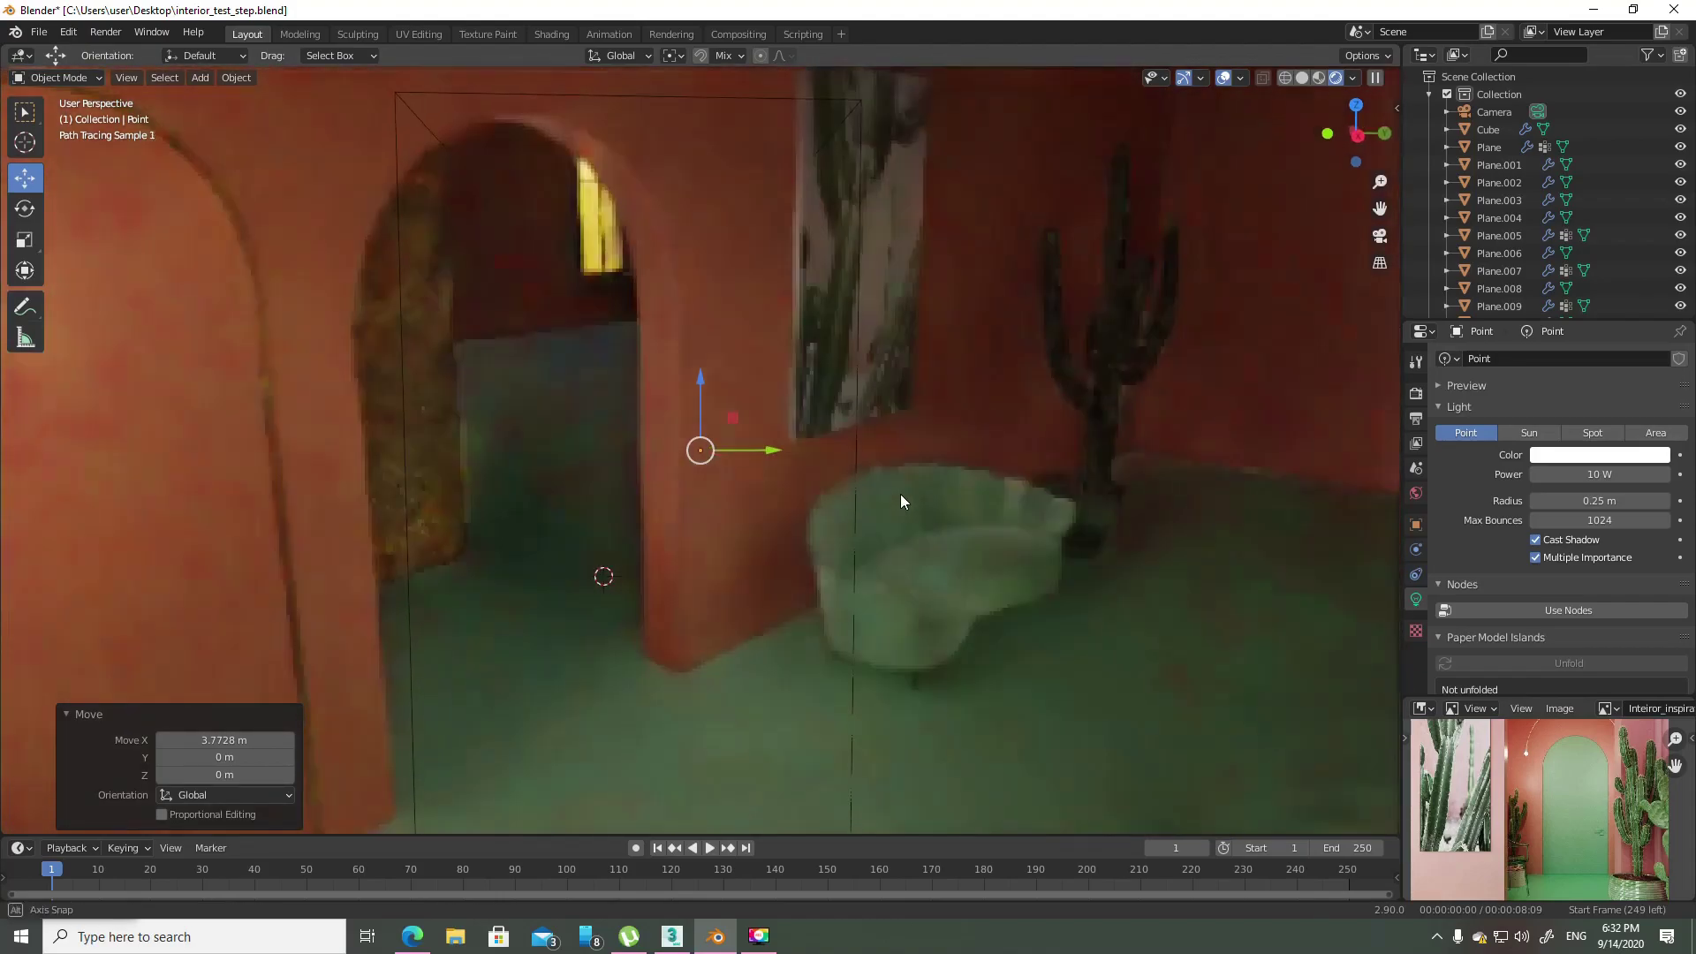
{"action": "key", "text": "KP_0"}
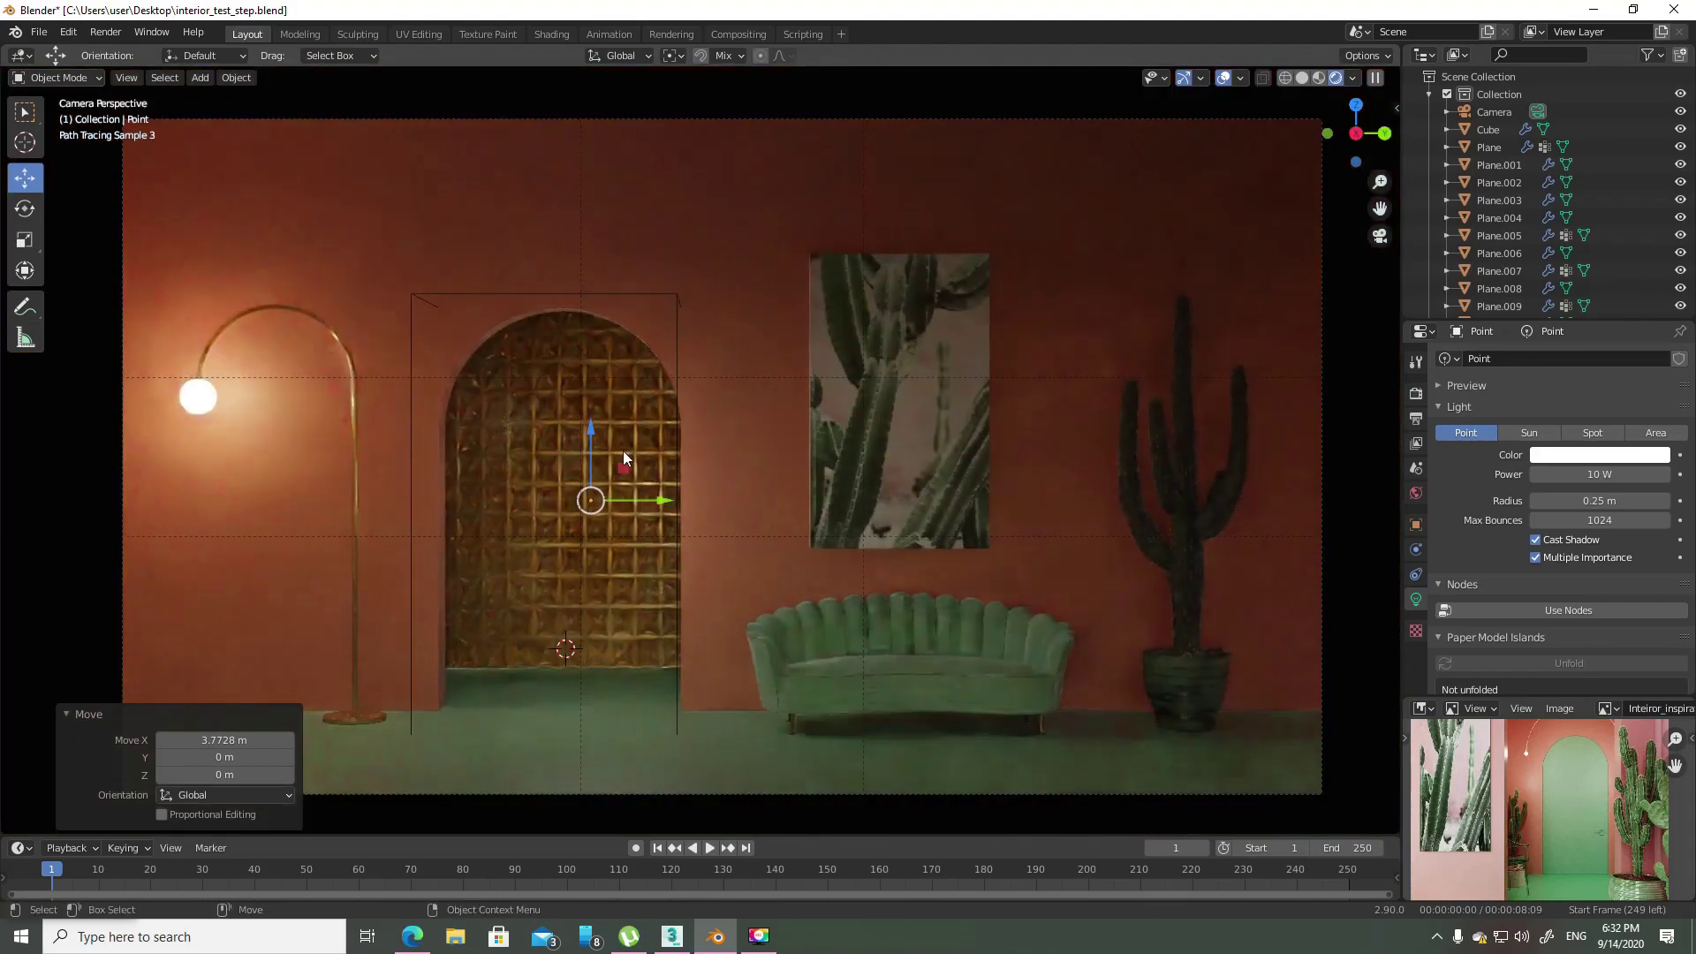
- Raise the point light above the arch and set its radius to 0.12 m
{"action": "key", "text": "g"}
{"action": "key", "text": "z"}
{"action": "left_click", "coordinate": [891, 324]}
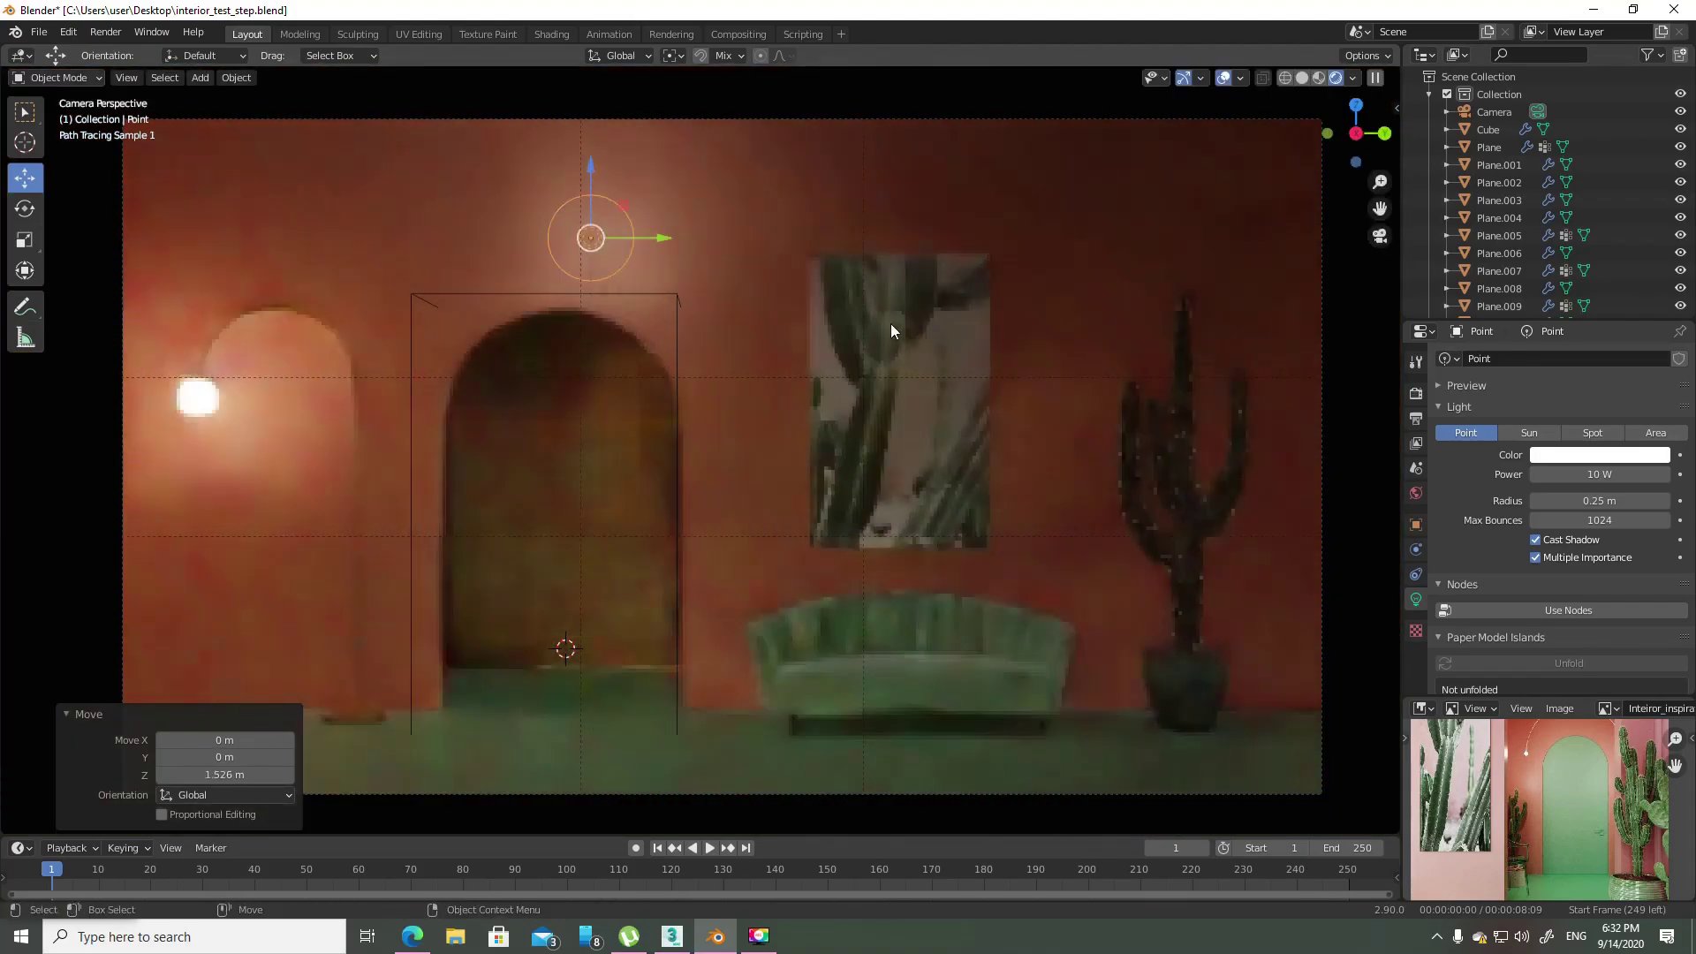
{"action": "left_click", "coordinate": [1599, 501]}
{"action": "type", "text": "0.81"}
{"action": "key", "text": "Return"}
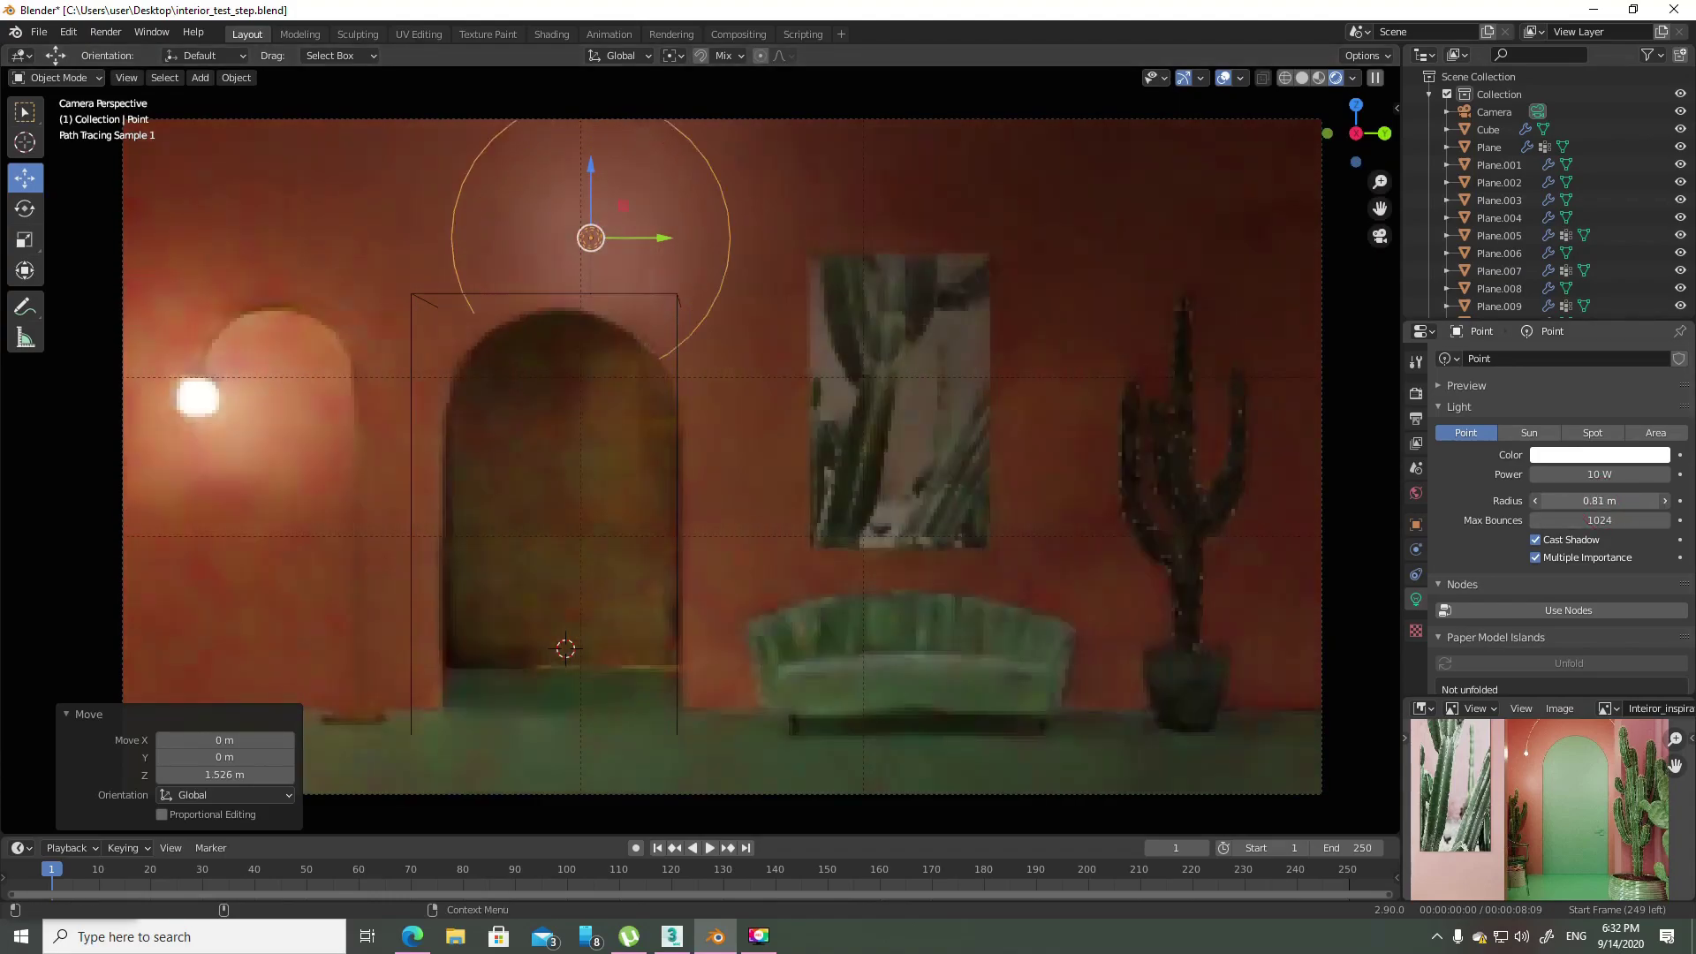
{"action": "left_click_drag", "start_coordinate": [1598, 501], "coordinate": [1605, 502]}
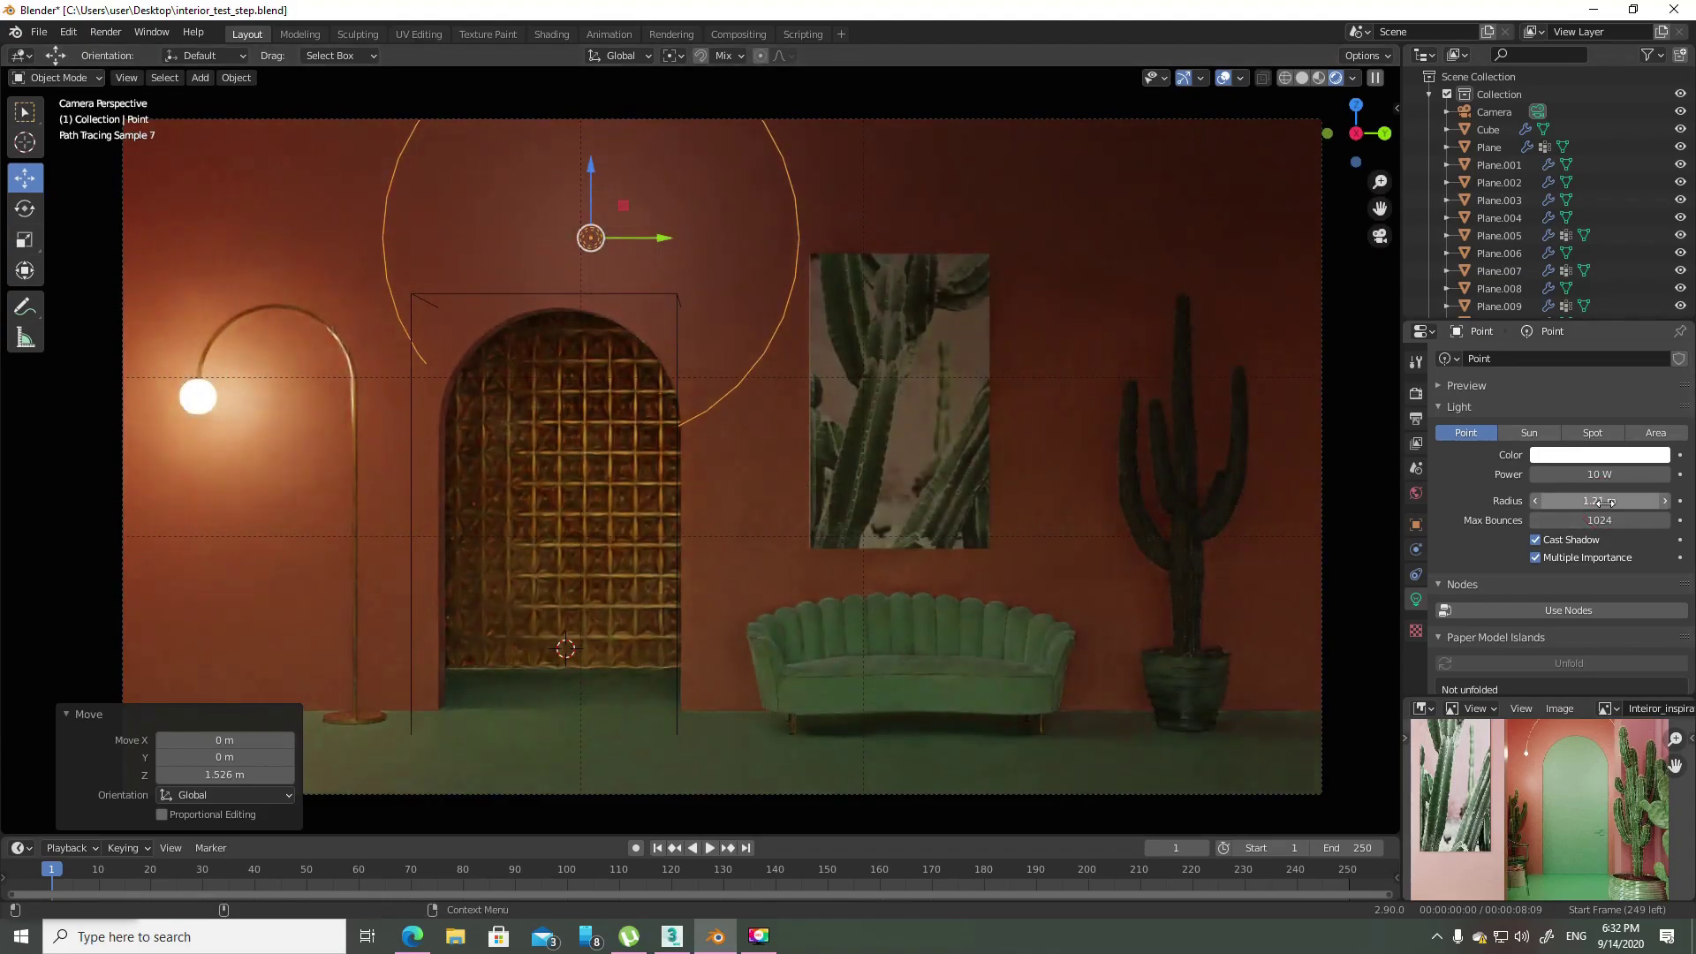
{"action": "left_click_drag", "start_coordinate": [1605, 501], "coordinate": [1554, 502]}
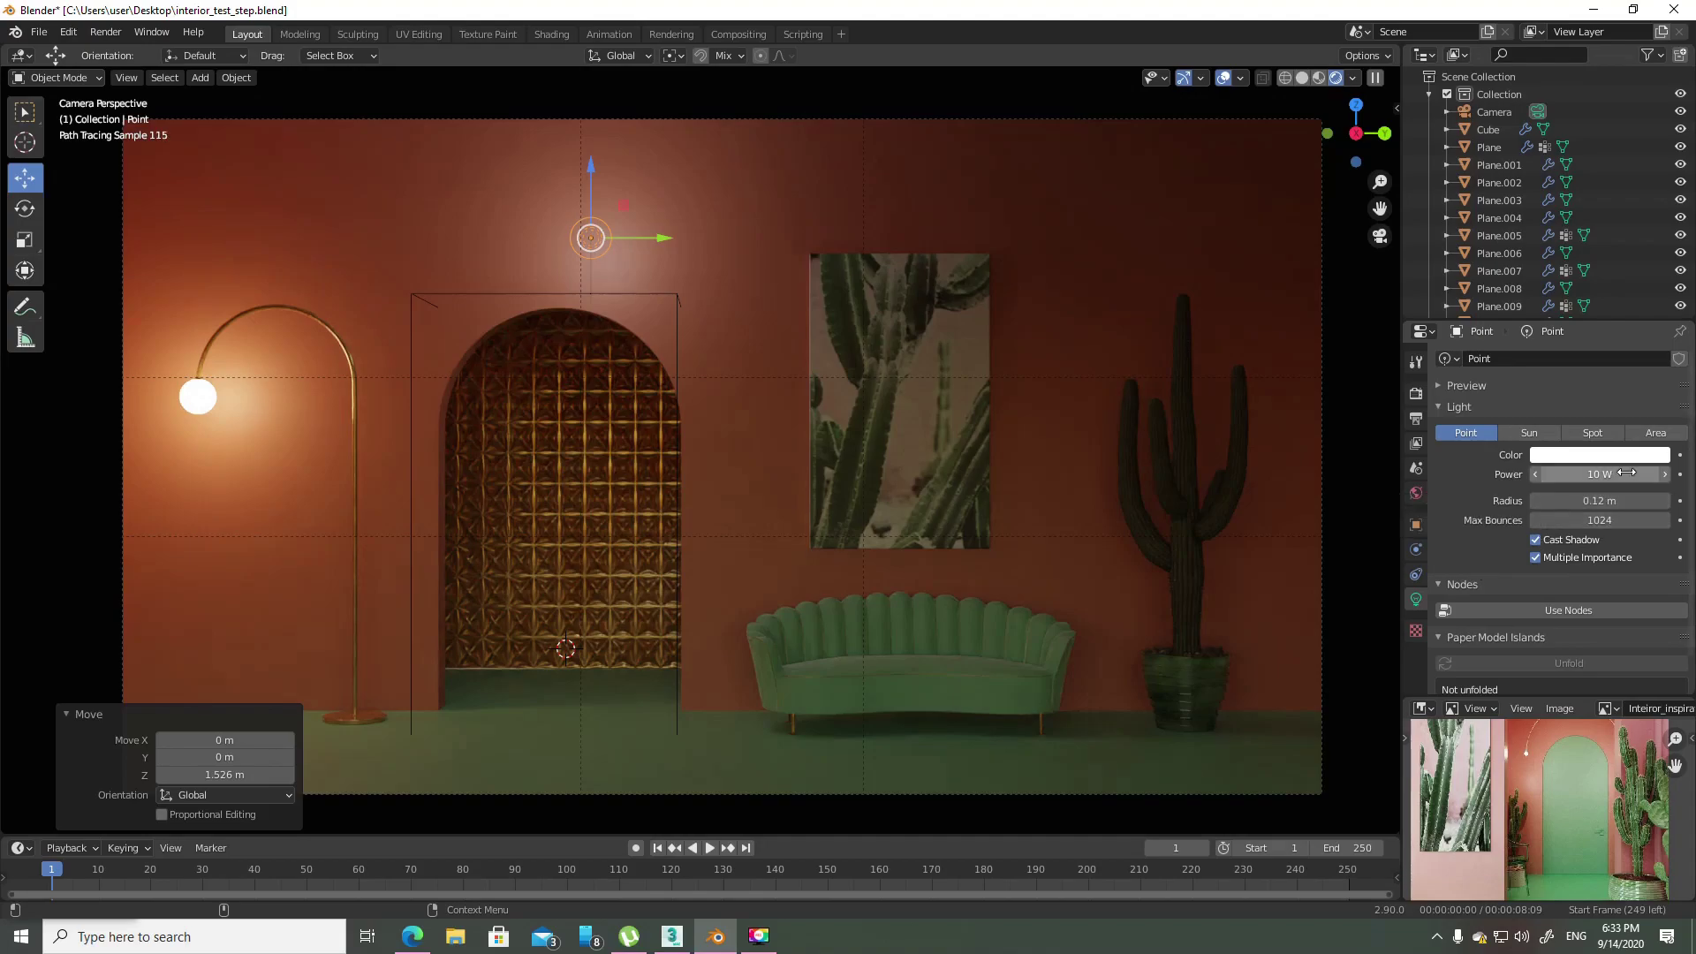
- Enable nodes on the light and set its Power to 100 W
{"action": "left_click", "coordinate": [1597, 609]}
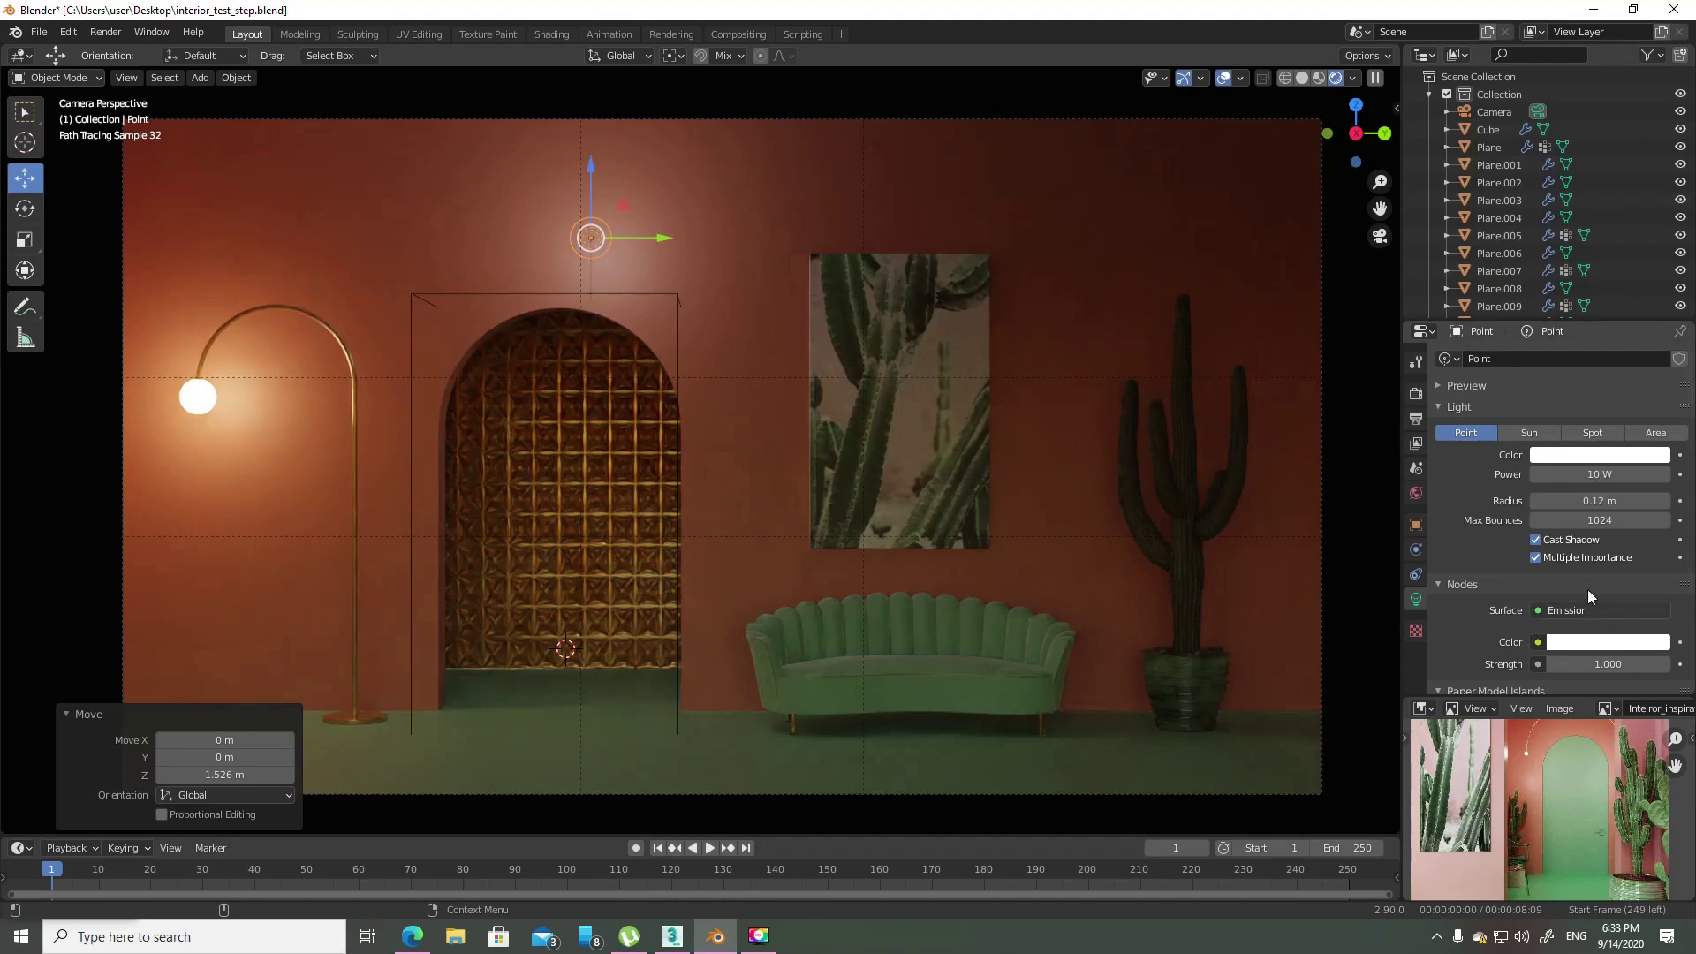
{"action": "left_click", "coordinate": [1627, 481]}
{"action": "type", "text": "15"}
{"action": "key", "text": "Return"}
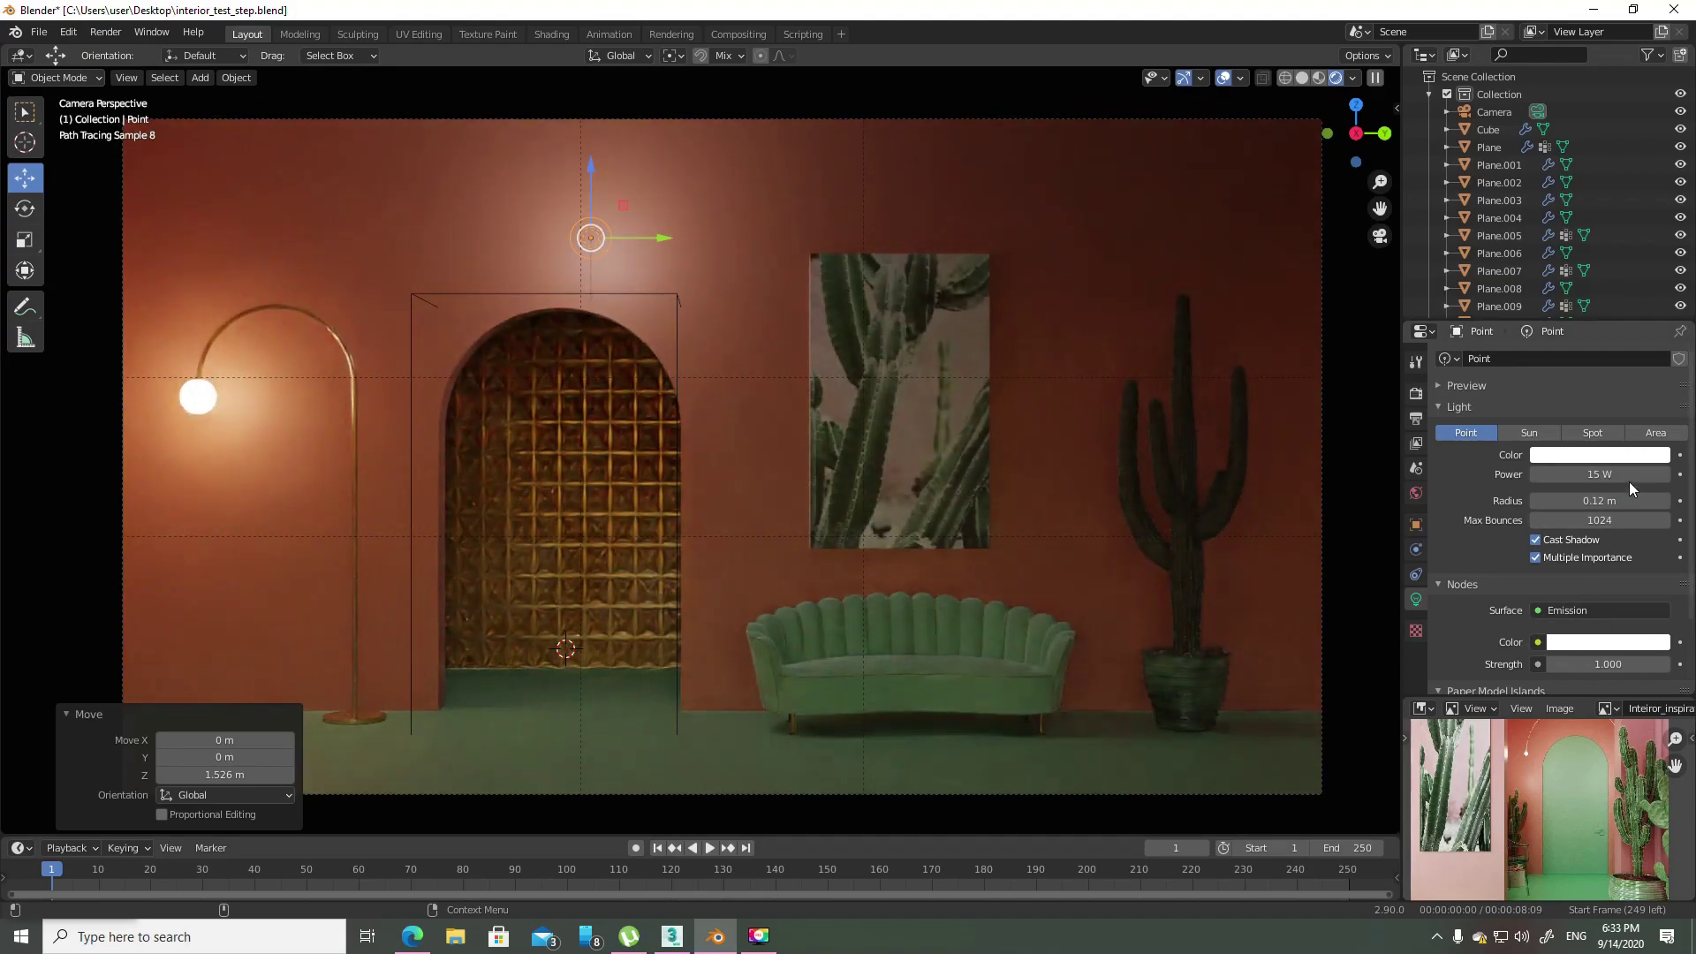
{"action": "left_click", "coordinate": [1626, 480]}
{"action": "type", "text": "100"}
{"action": "key", "text": "Return"}
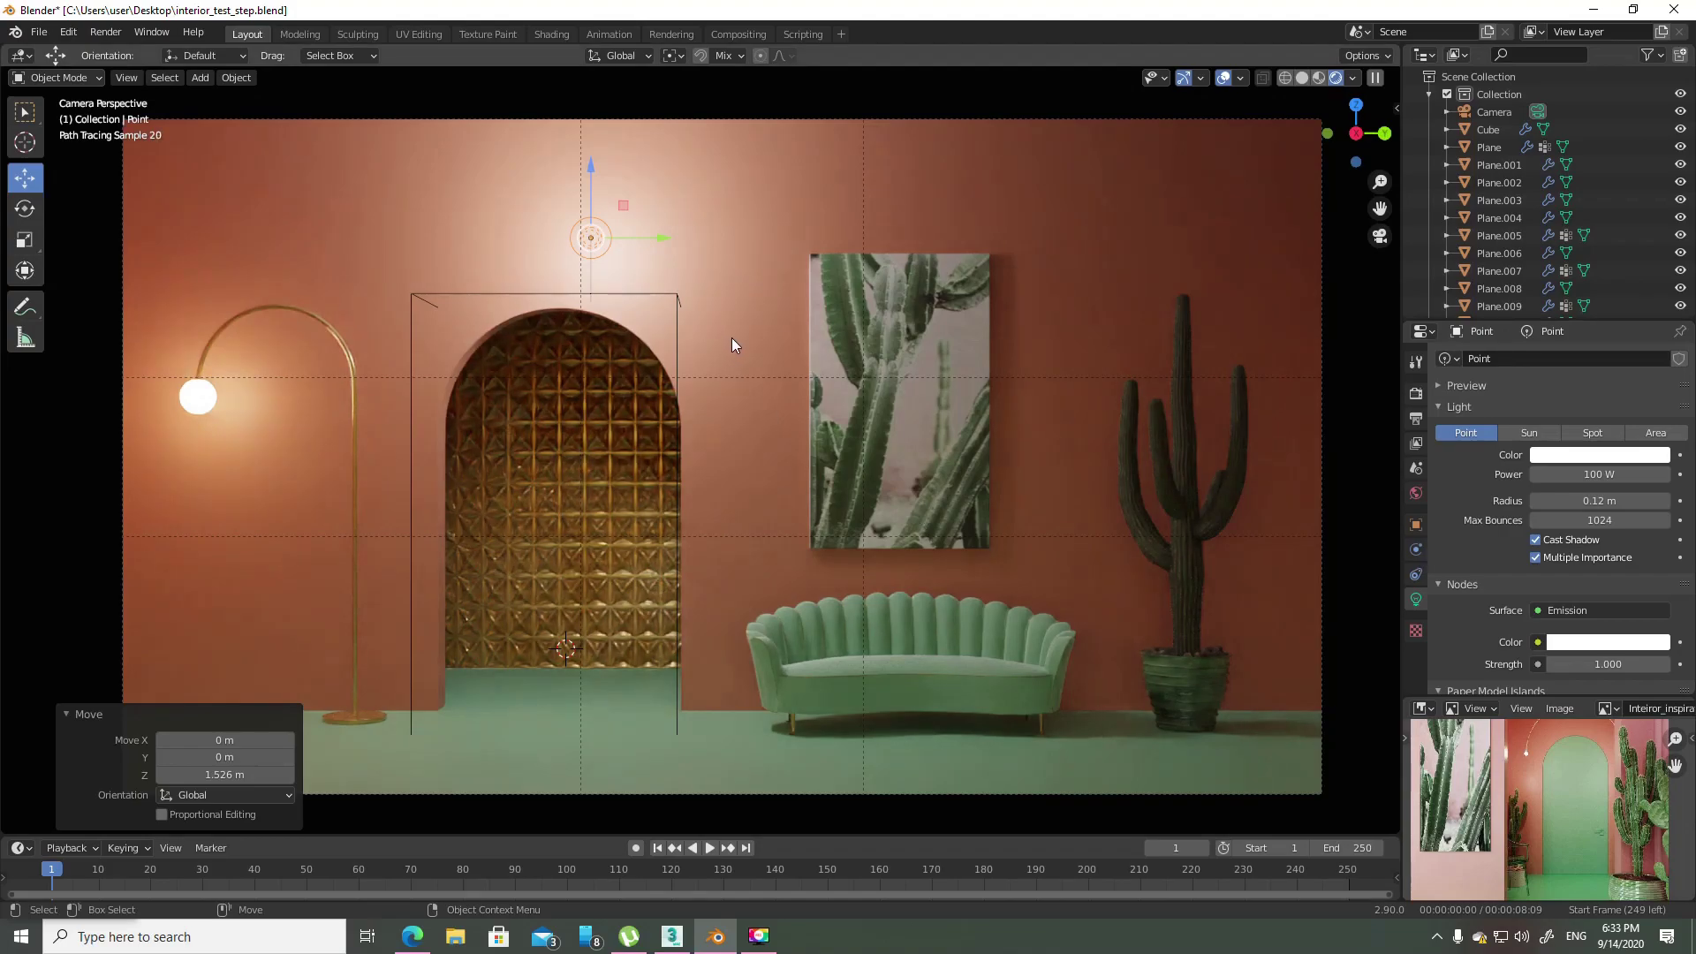
- Move the point light above the cactus by the right wall and set its power to 90 W
{"action": "left_click_drag", "start_coordinate": [624, 205], "coordinate": [1176, 215]}
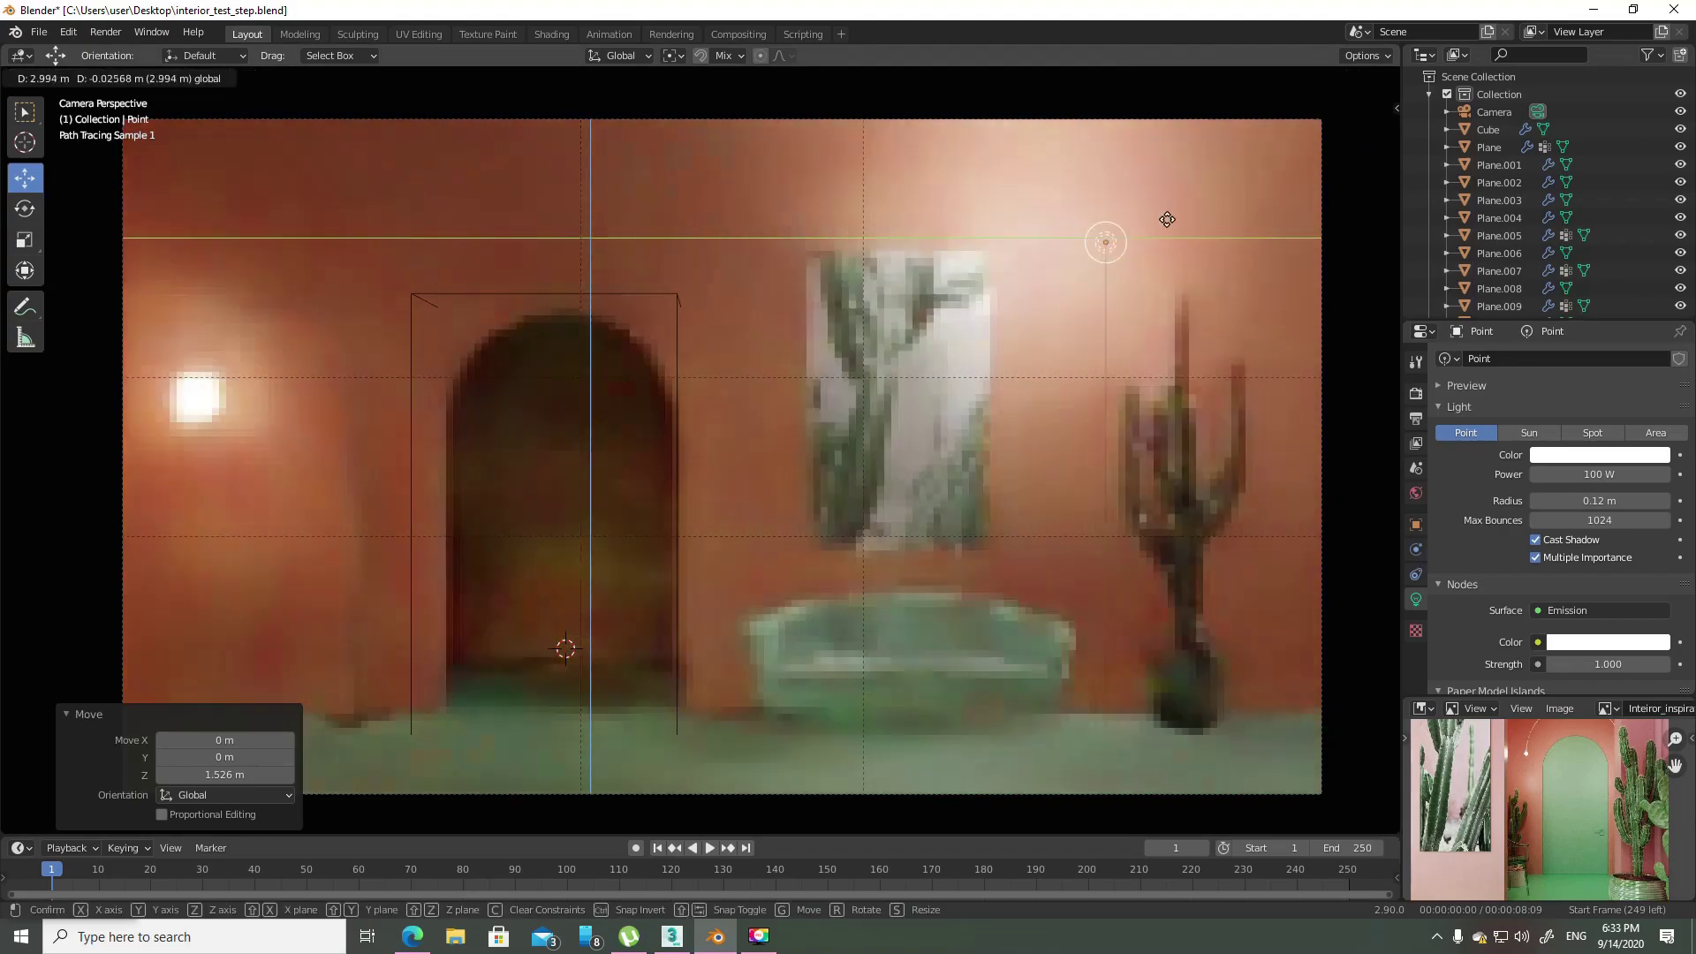
{"action": "left_click", "coordinate": [1176, 215]}
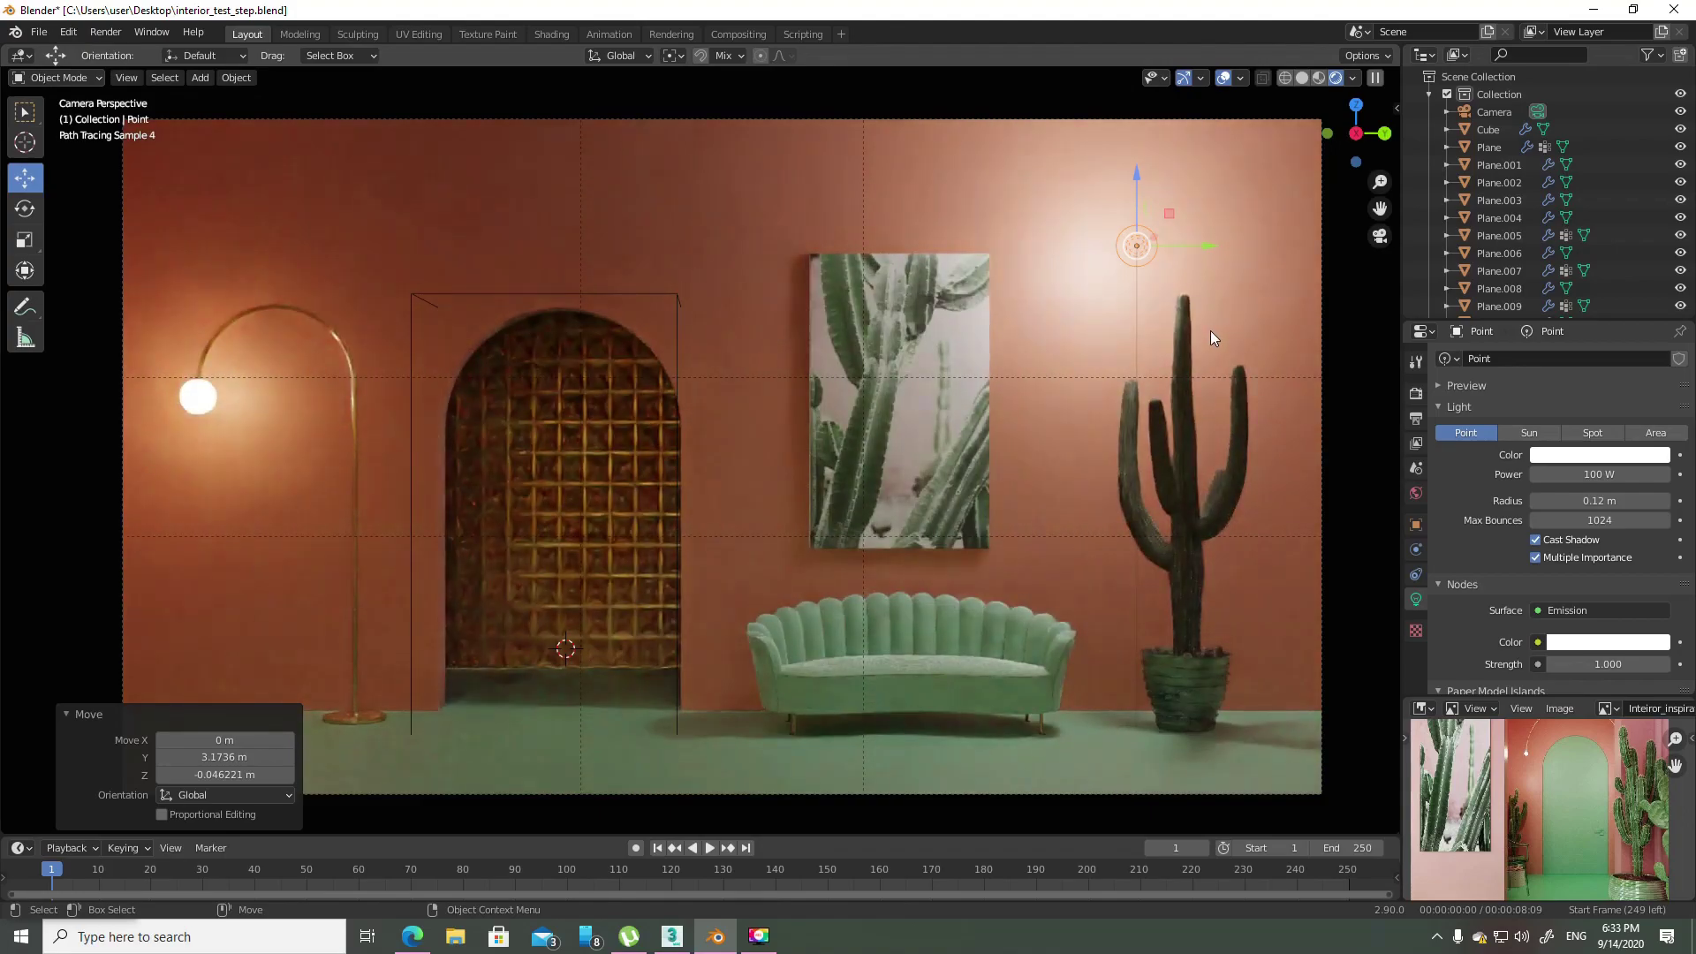
{"action": "left_click", "coordinate": [1616, 477]}
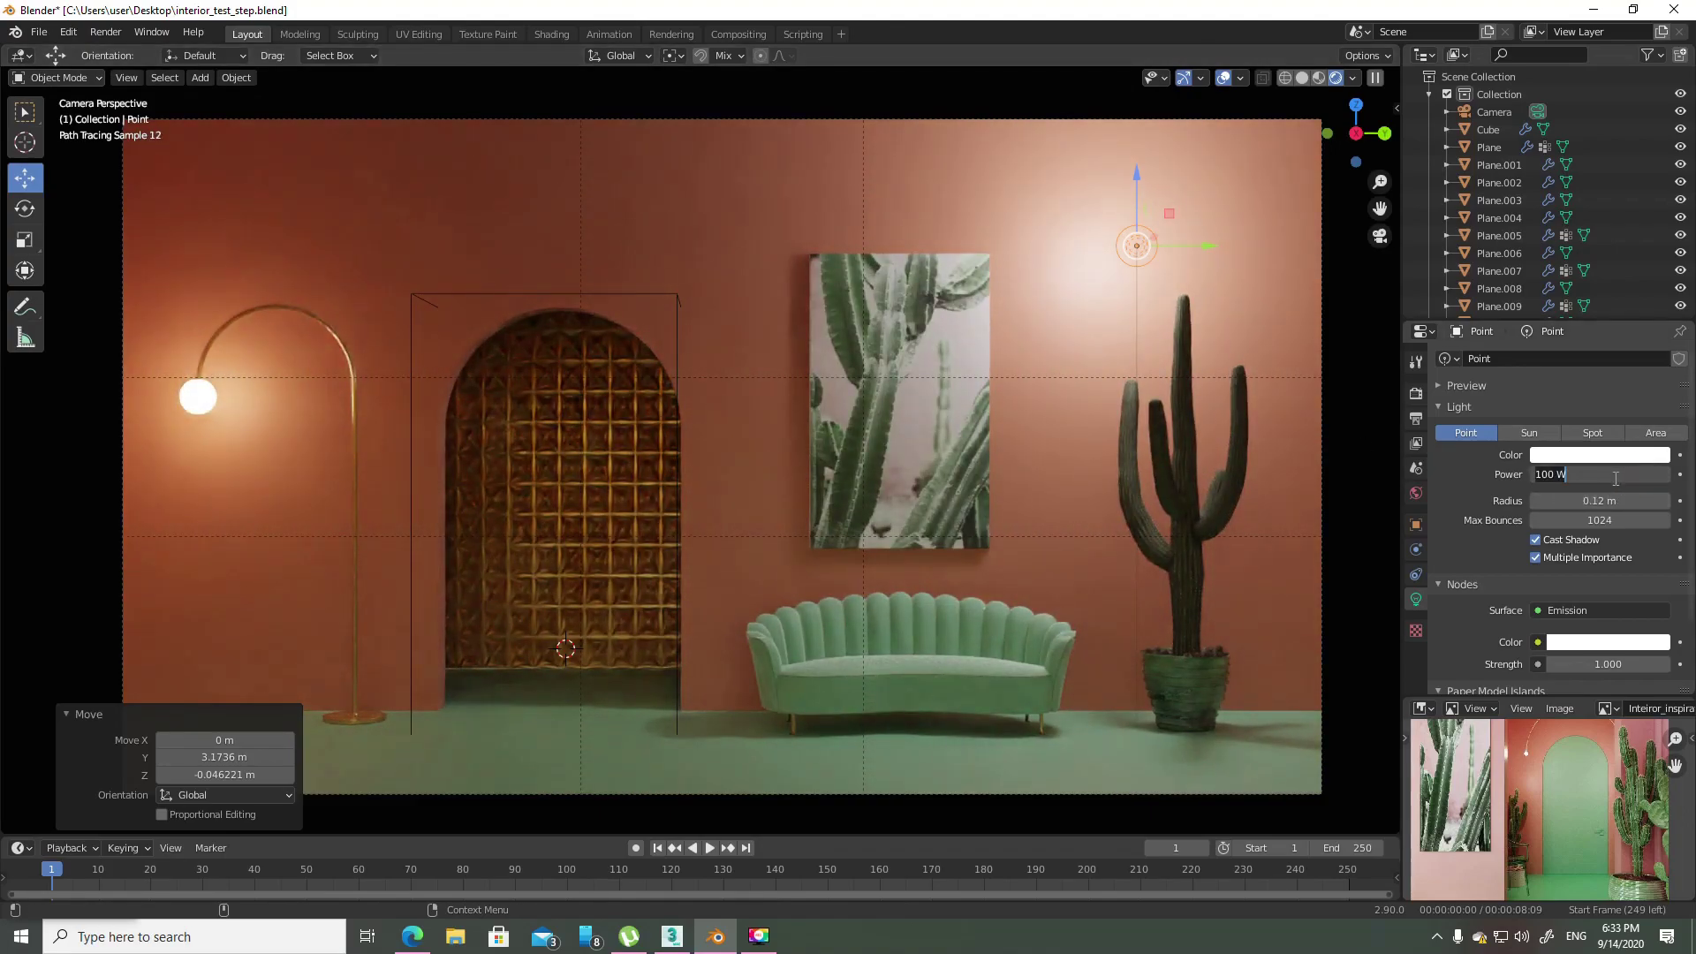
{"action": "type", "text": "90"}
{"action": "key", "text": "Return"}
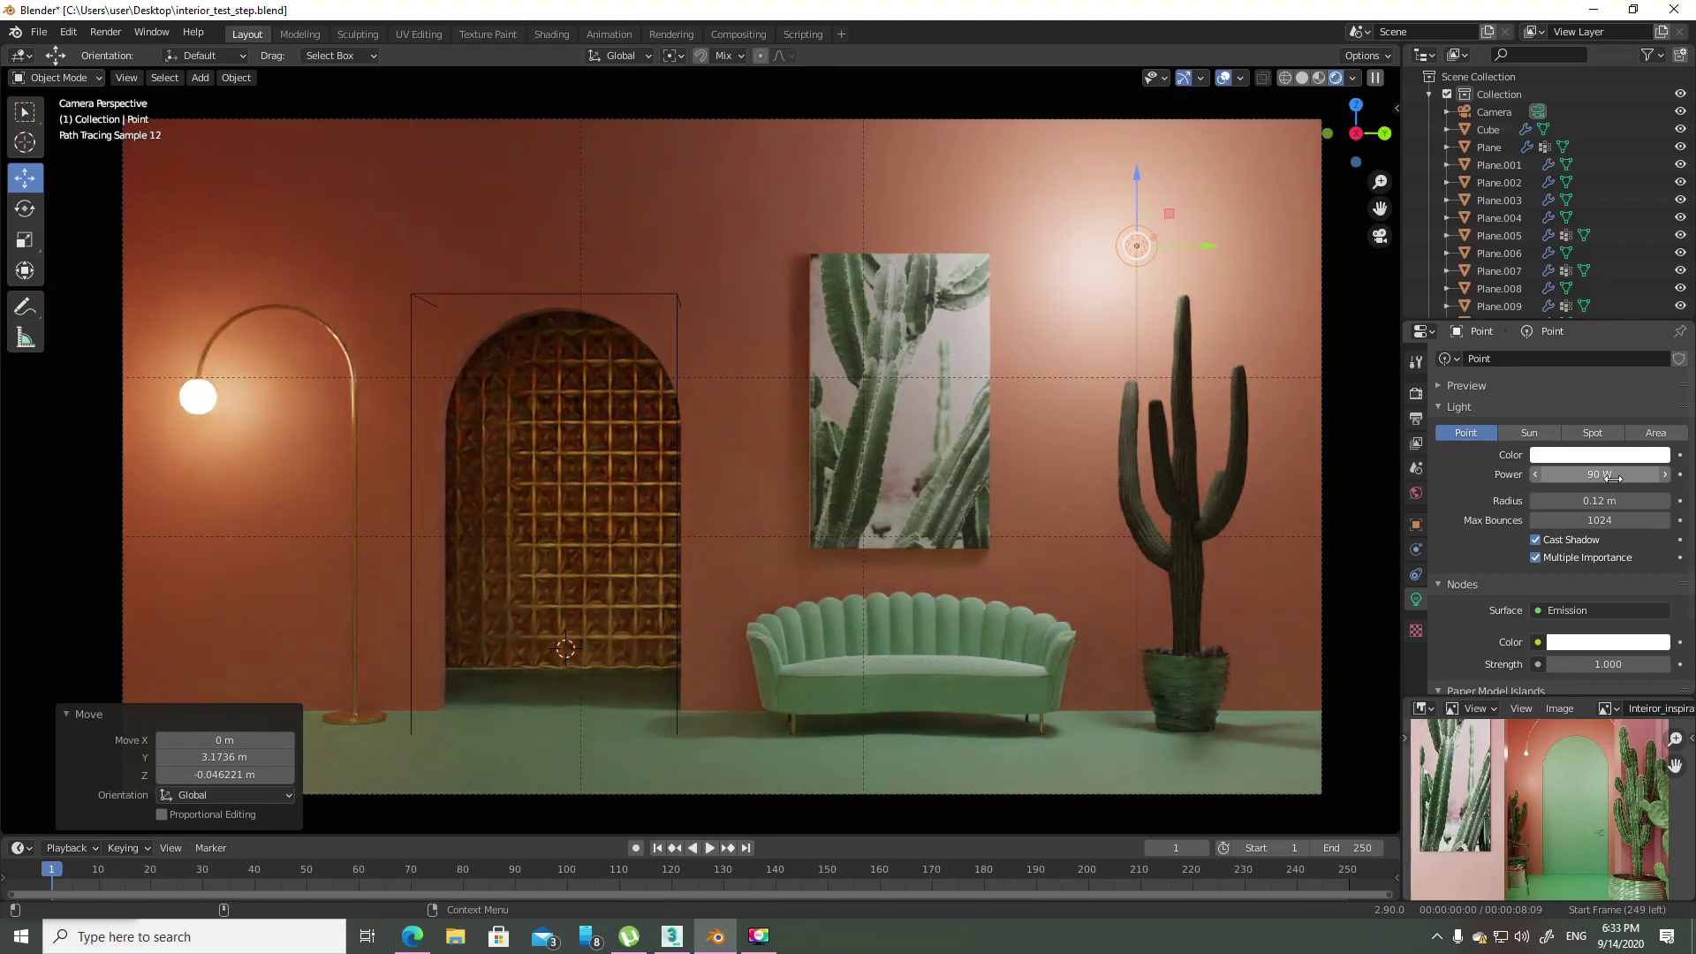
- Try 80 W and 100 W, settle the light back at 90 W, and bring up the lumen-to-watt results
{"action": "left_click", "coordinate": [1612, 477]}
{"action": "type", "text": "80"}
{"action": "key", "text": "Return"}
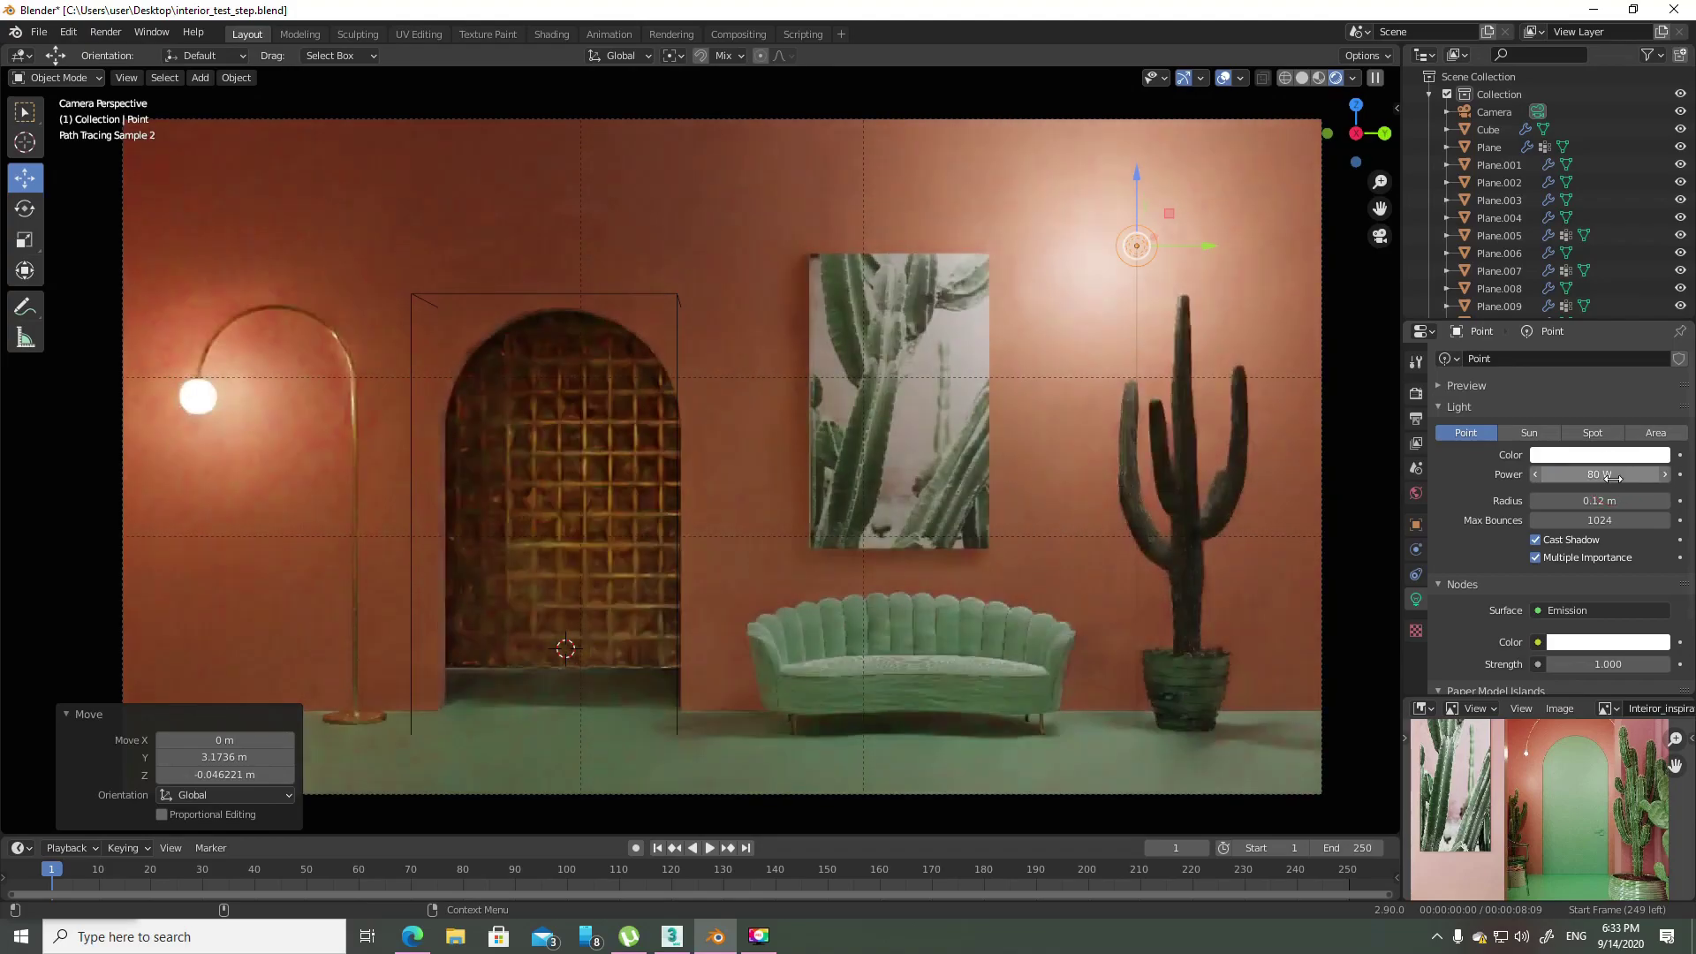
{"action": "left_click_drag", "start_coordinate": [1598, 474], "coordinate": [1457, 474]}
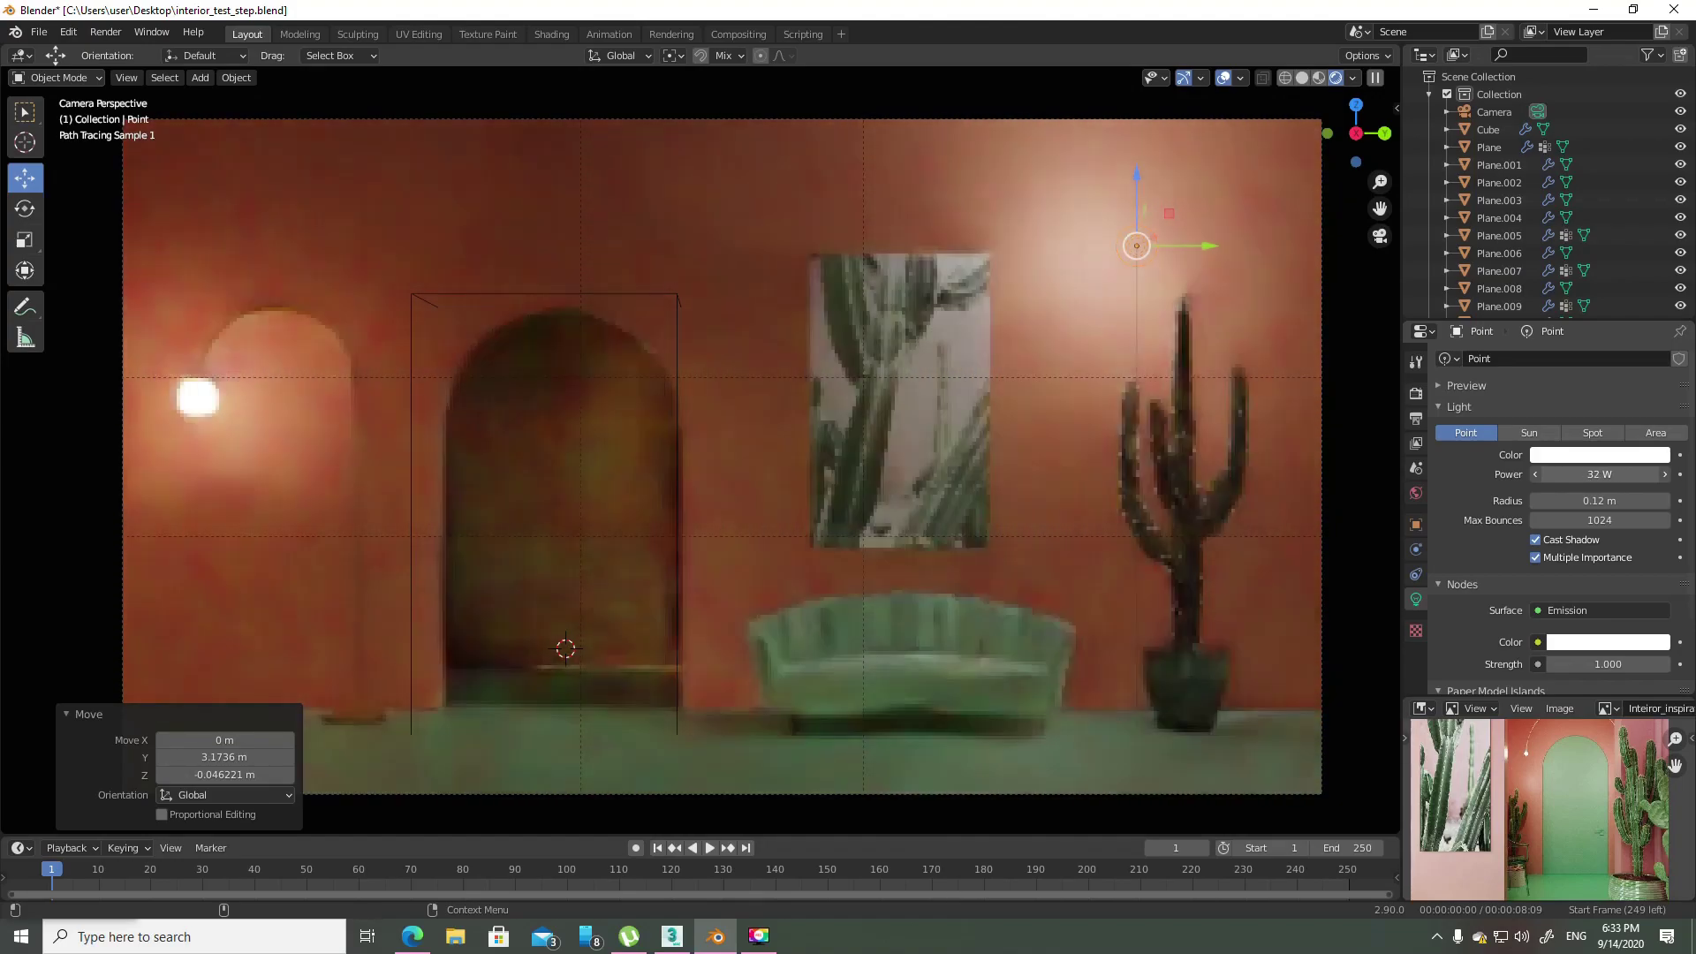
{"action": "left_click", "coordinate": [1604, 475]}
{"action": "type", "text": "100"}
{"action": "key", "text": "Return"}
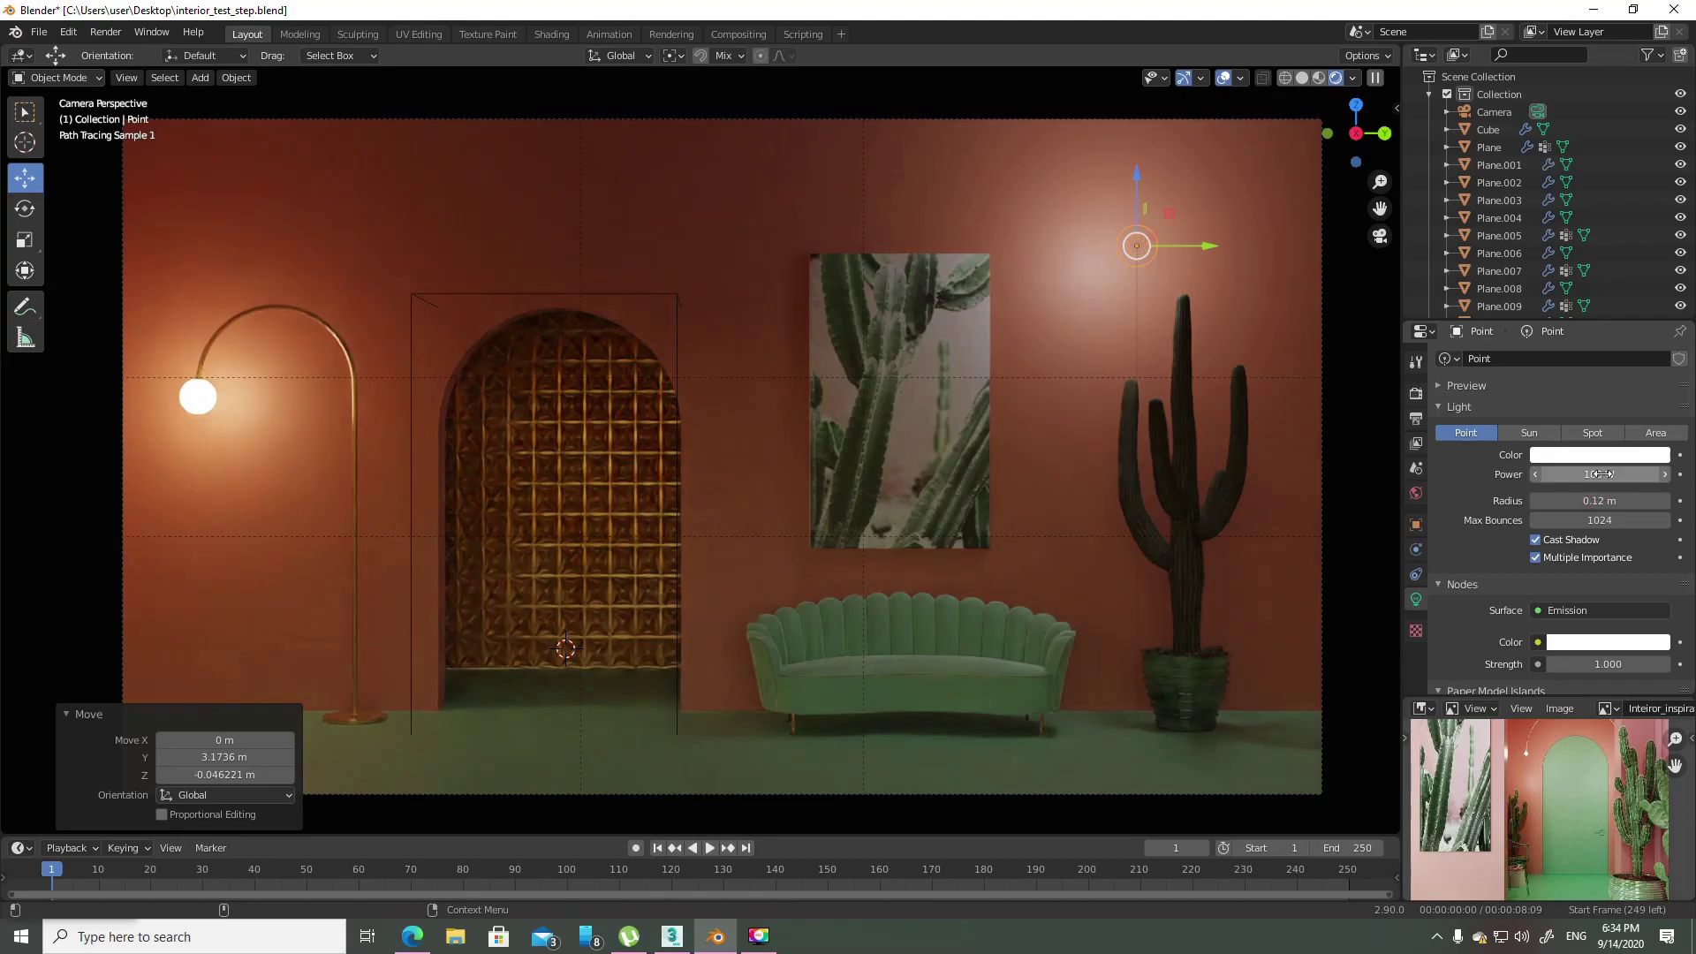
{"action": "left_click", "coordinate": [1604, 474]}
{"action": "key", "text": "ctrl+a"}
{"action": "type", "text": "90"}
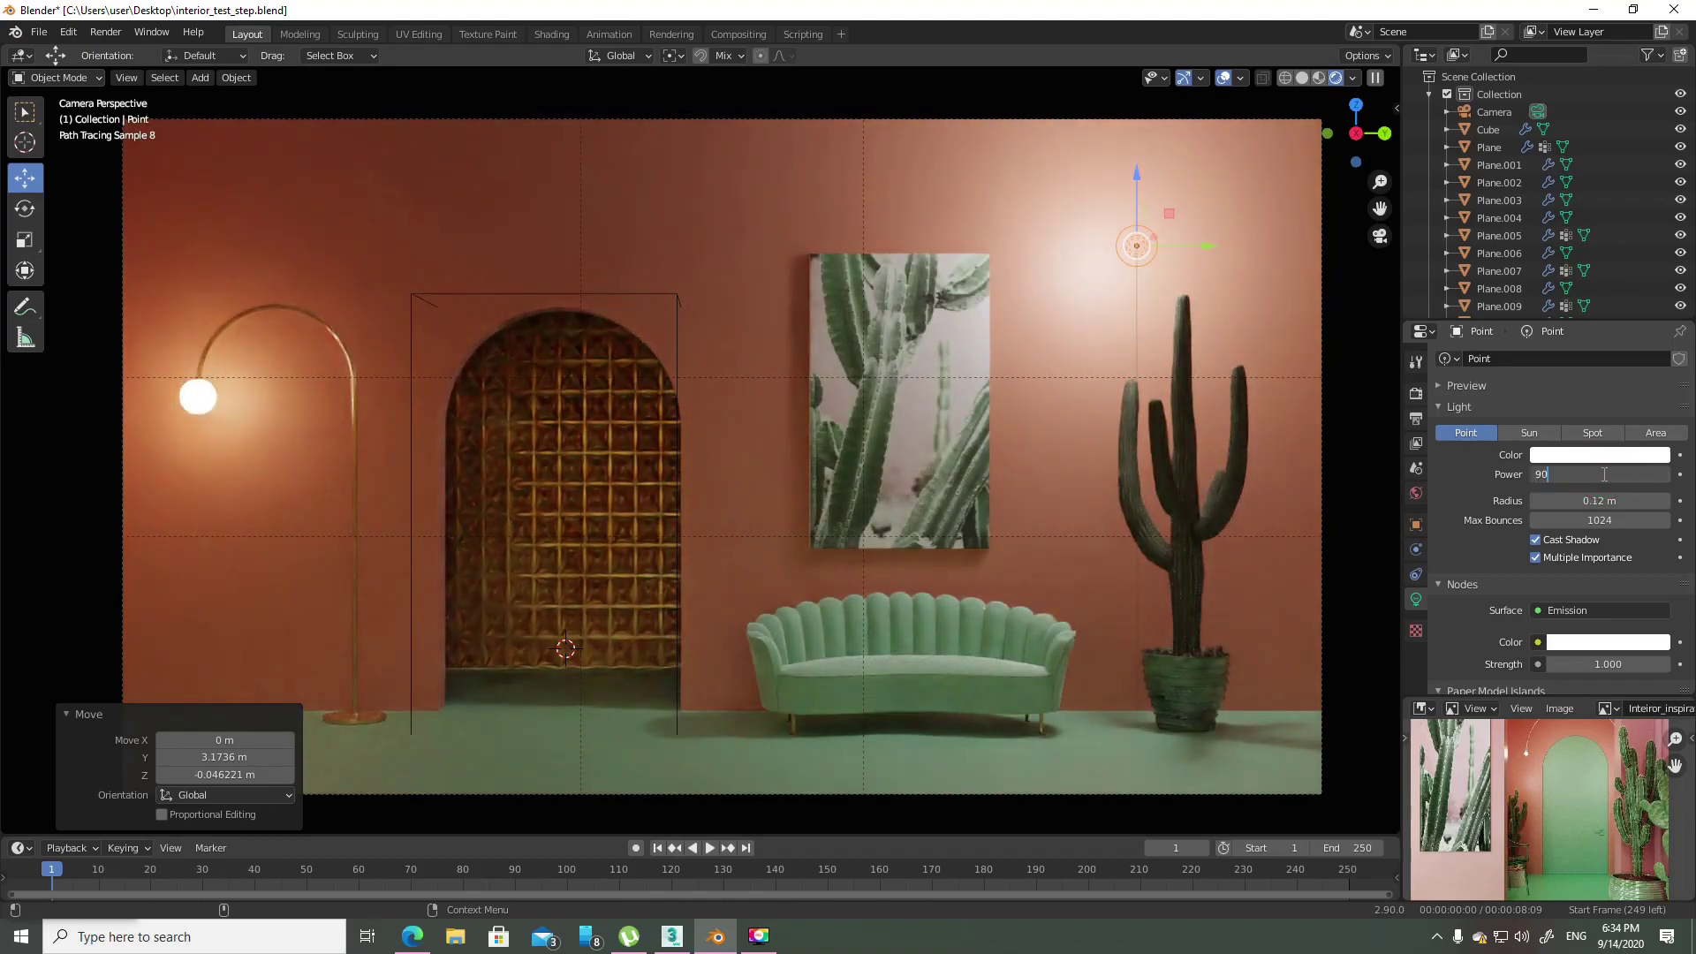
{"action": "key", "text": "Return"}
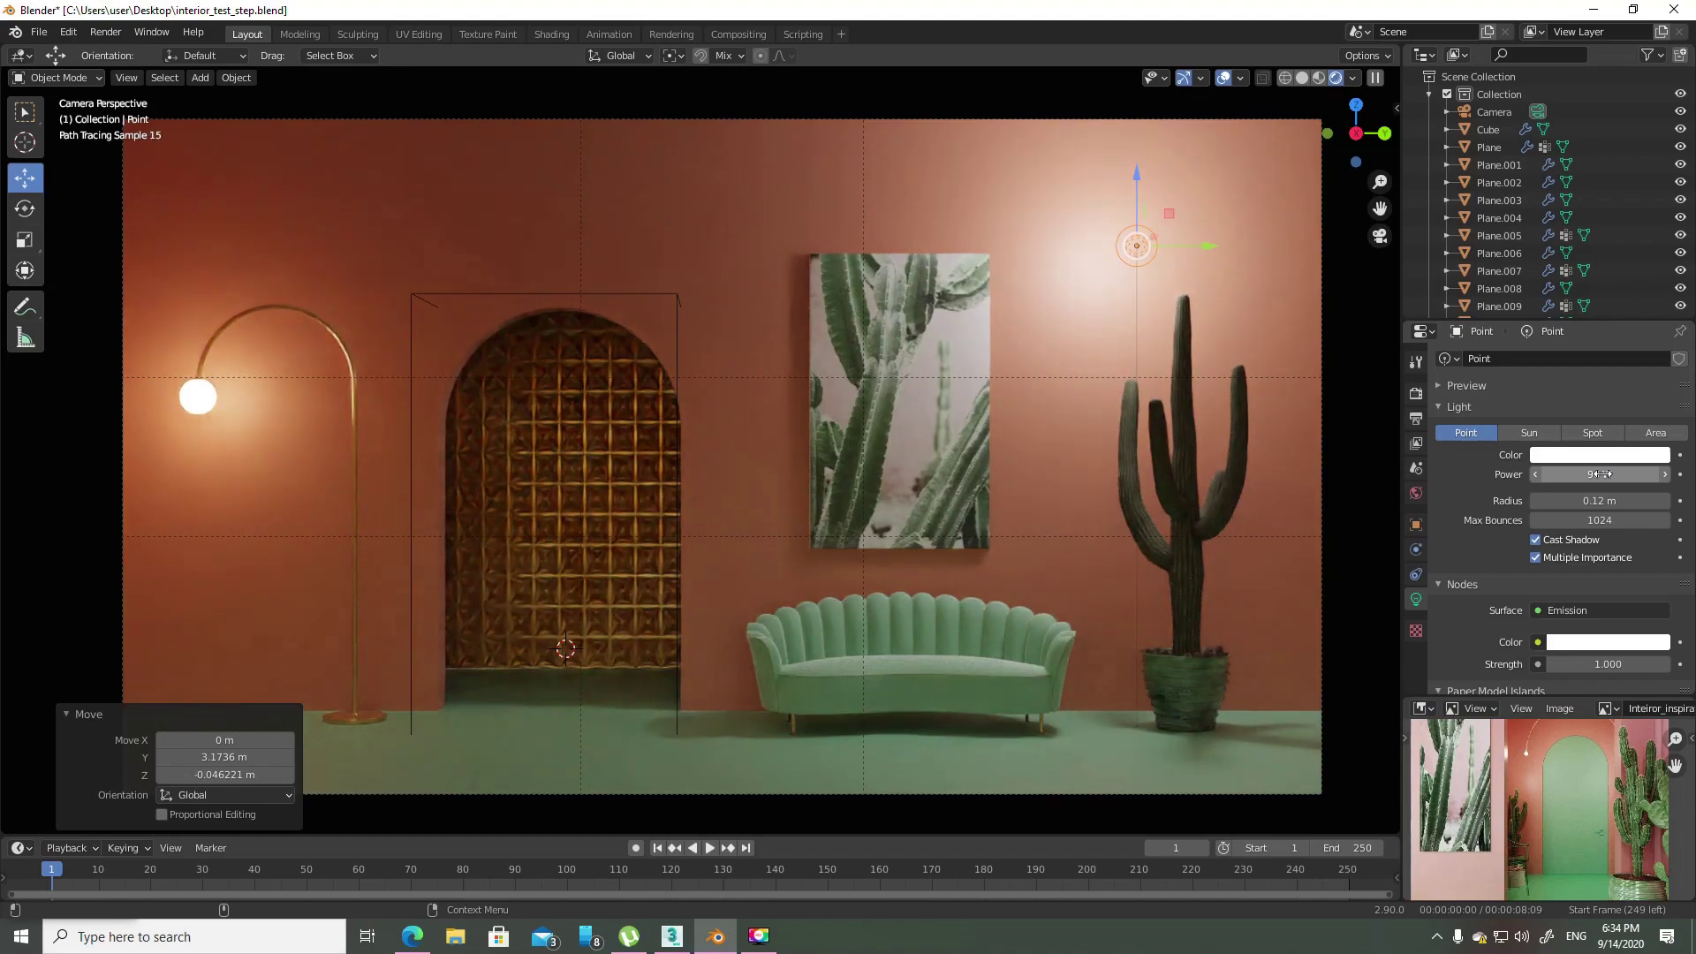
{"action": "left_click", "coordinate": [412, 936]}
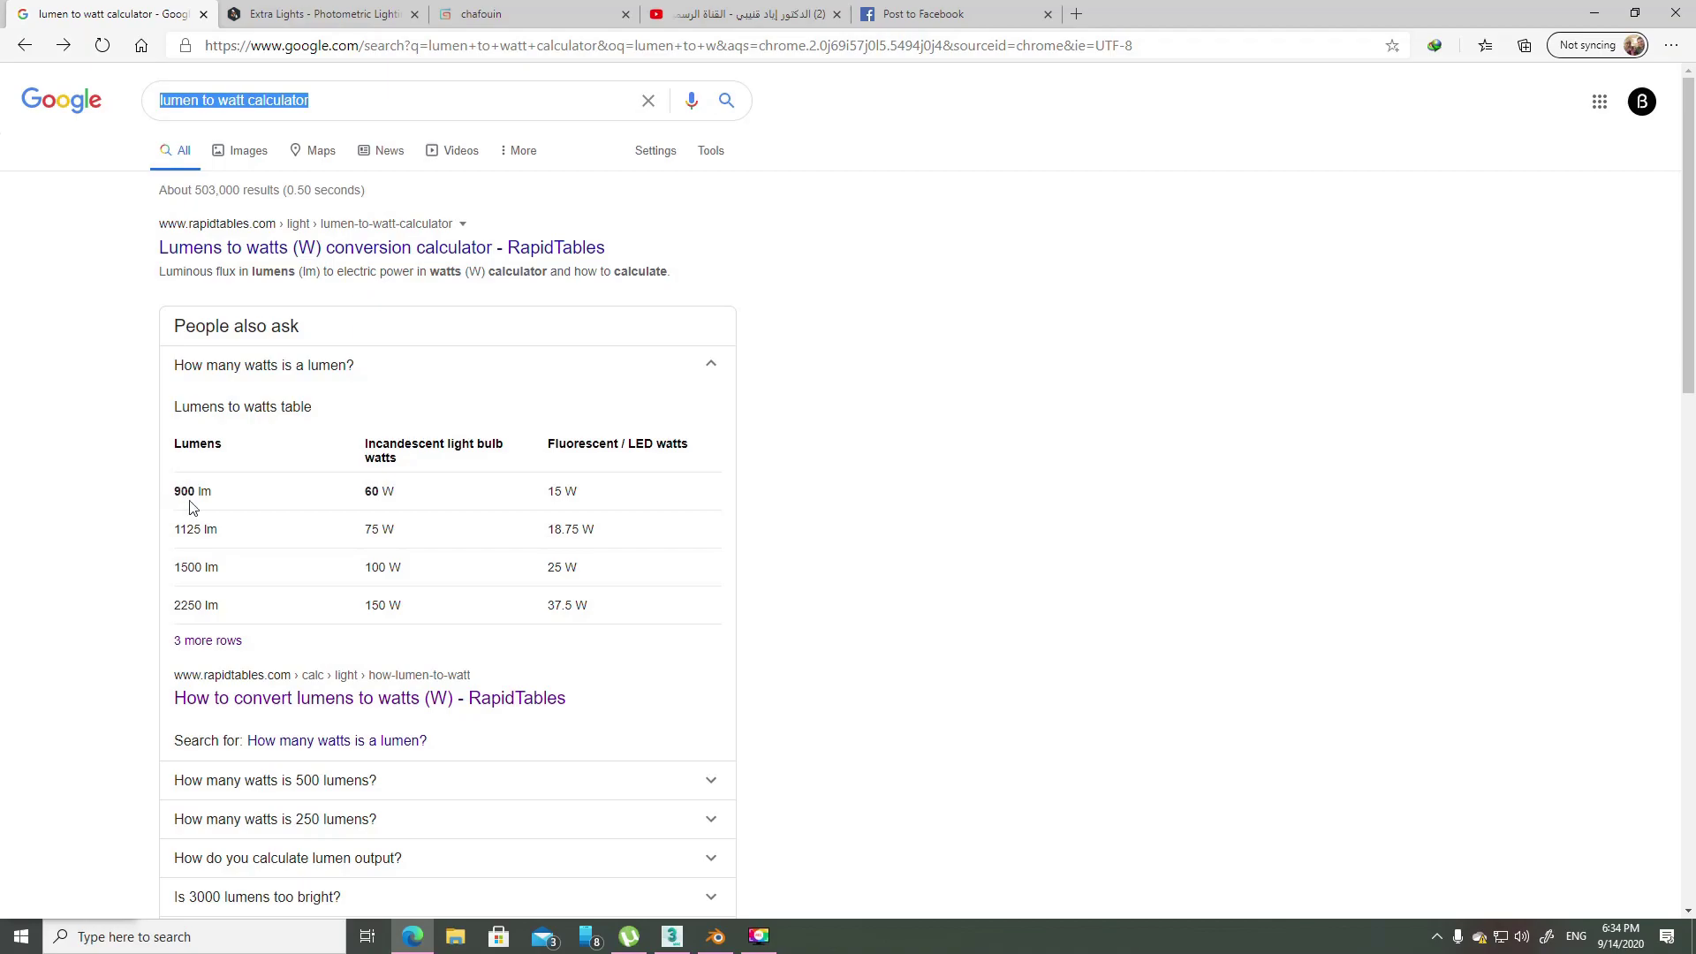
- Look up the 60 W figure for 900 lumens in the lumen-to-watt table
{"action": "left_click", "coordinate": [1594, 13]}
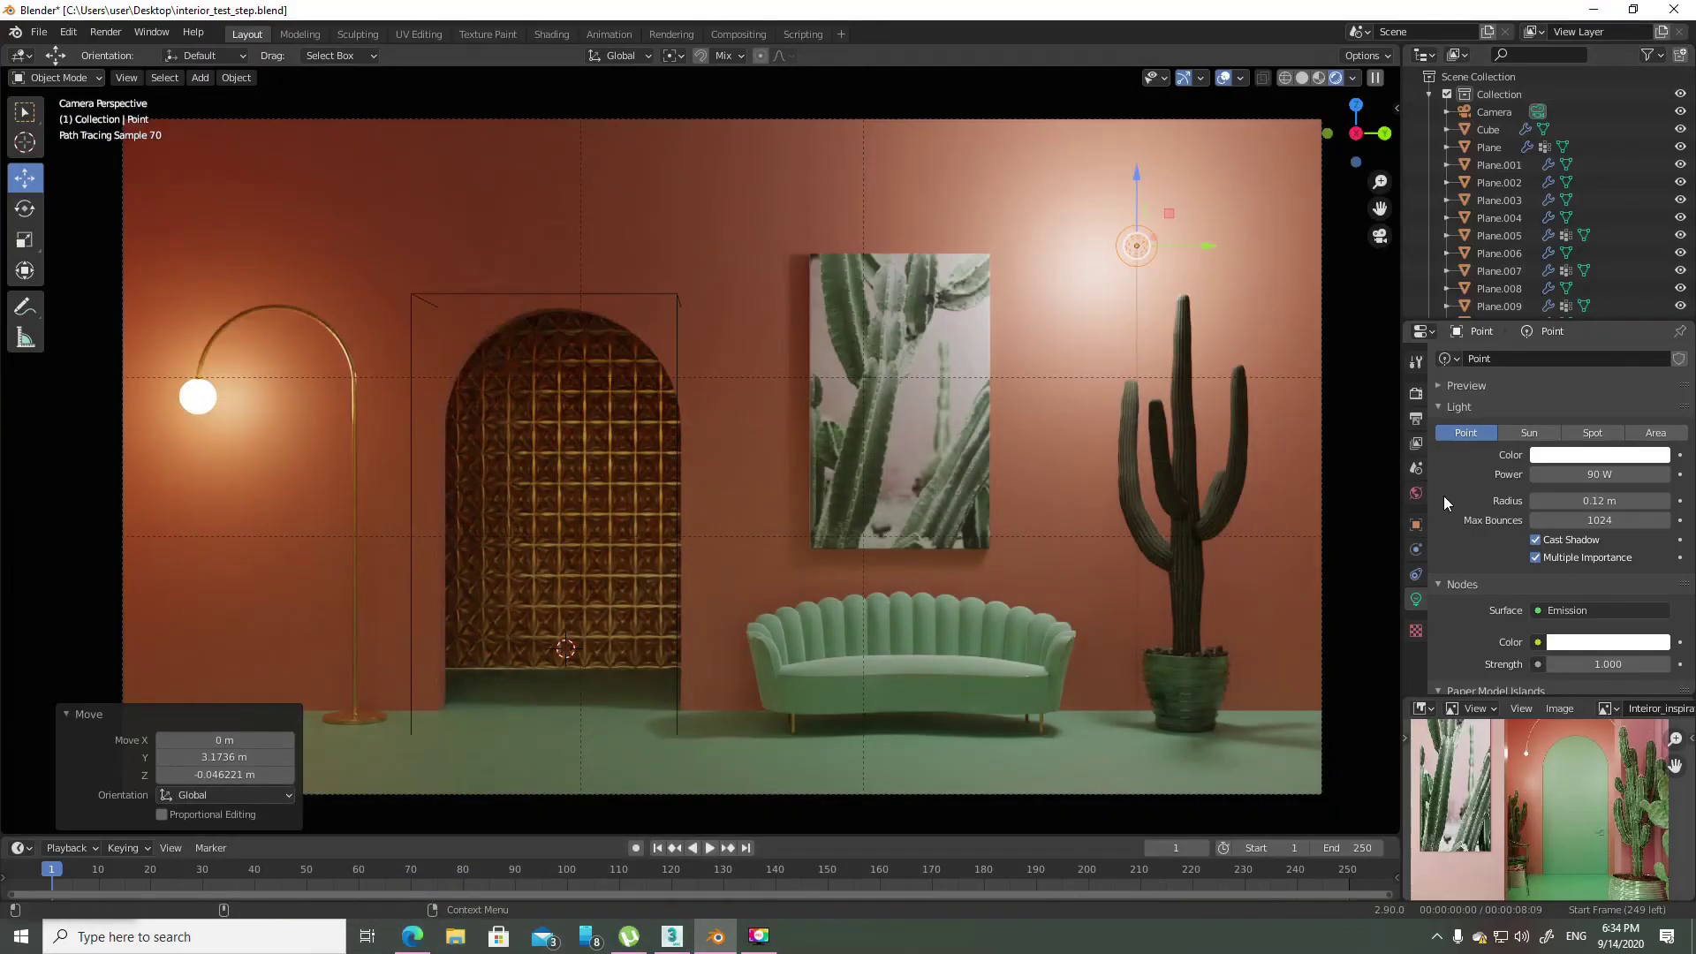
{"action": "left_click", "coordinate": [412, 936]}
{"action": "double_click", "coordinate": [372, 491]}
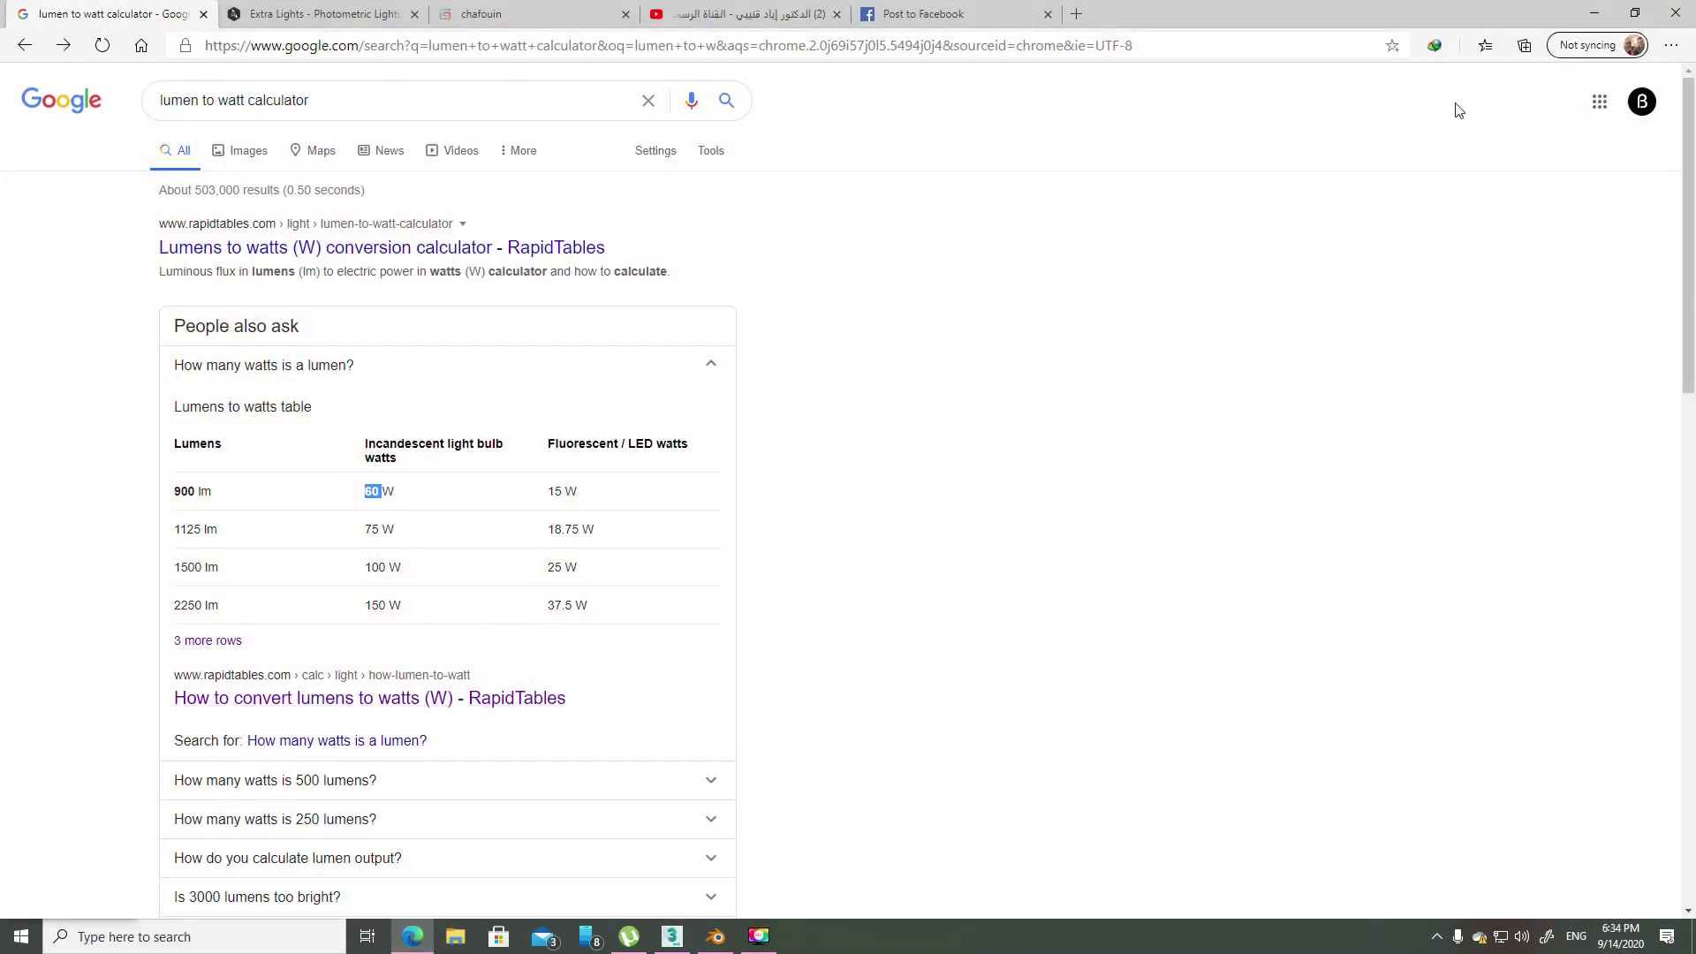
{"action": "left_click", "coordinate": [1594, 13]}
- Set the point light's power to 60 W, then highlight the 100 W figure for 1500 lumens
{"action": "left_click", "coordinate": [1609, 474]}
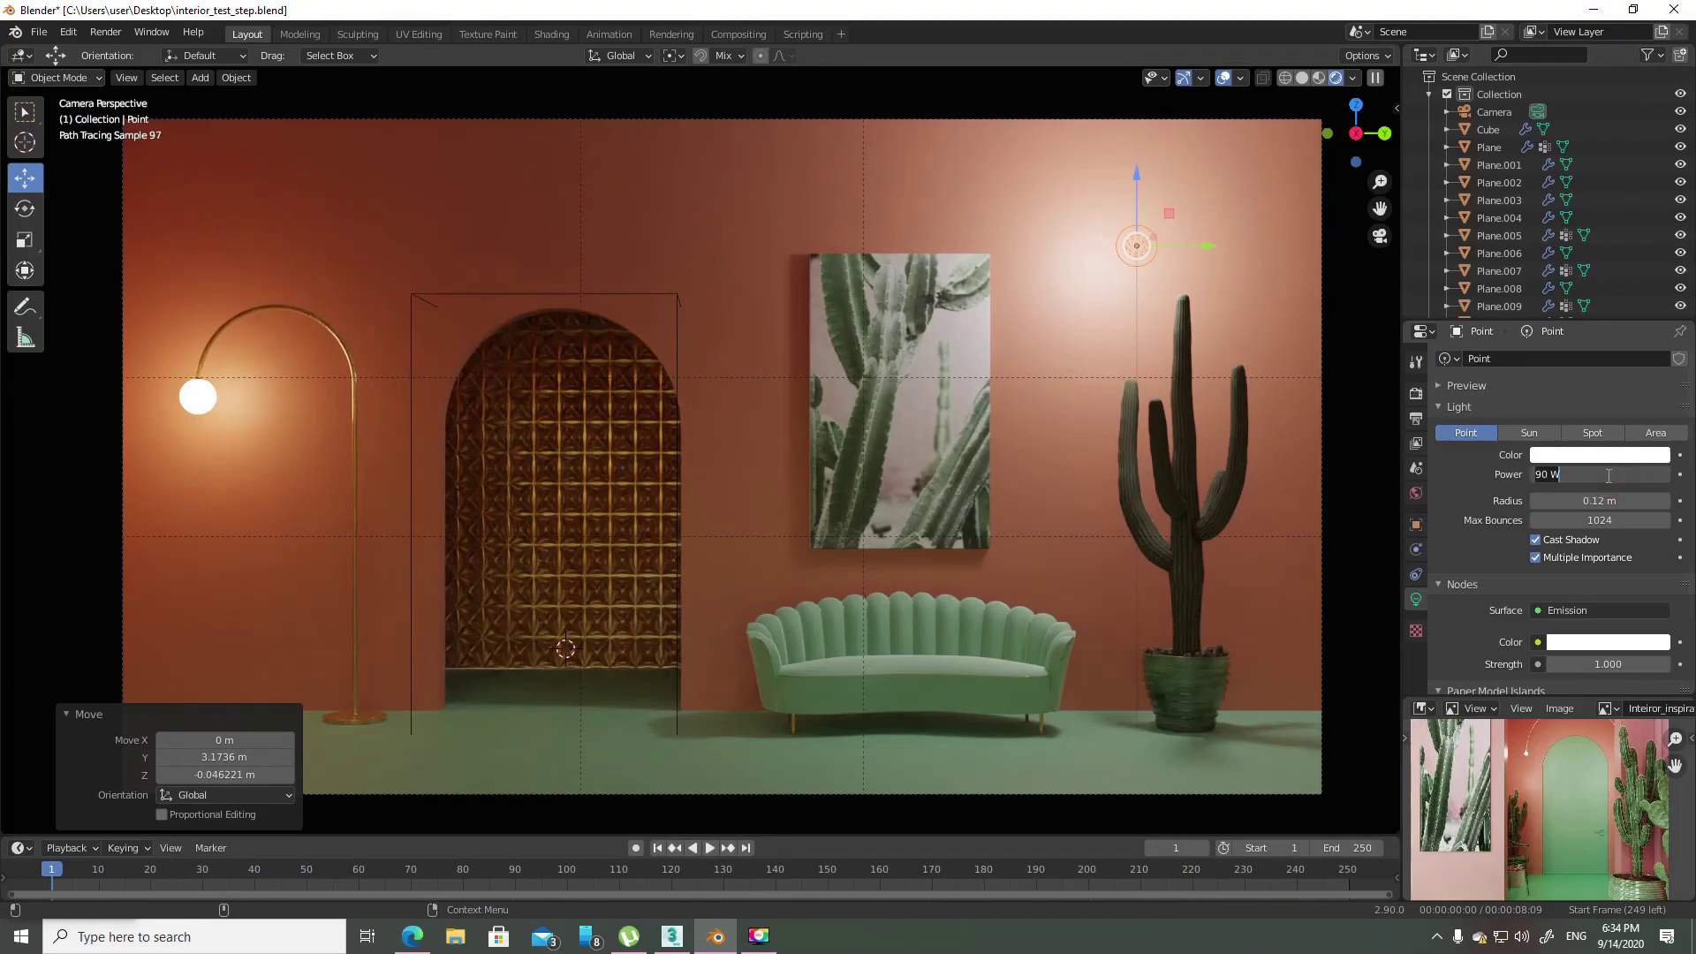
{"action": "type", "text": "60"}
{"action": "key", "text": "Return"}
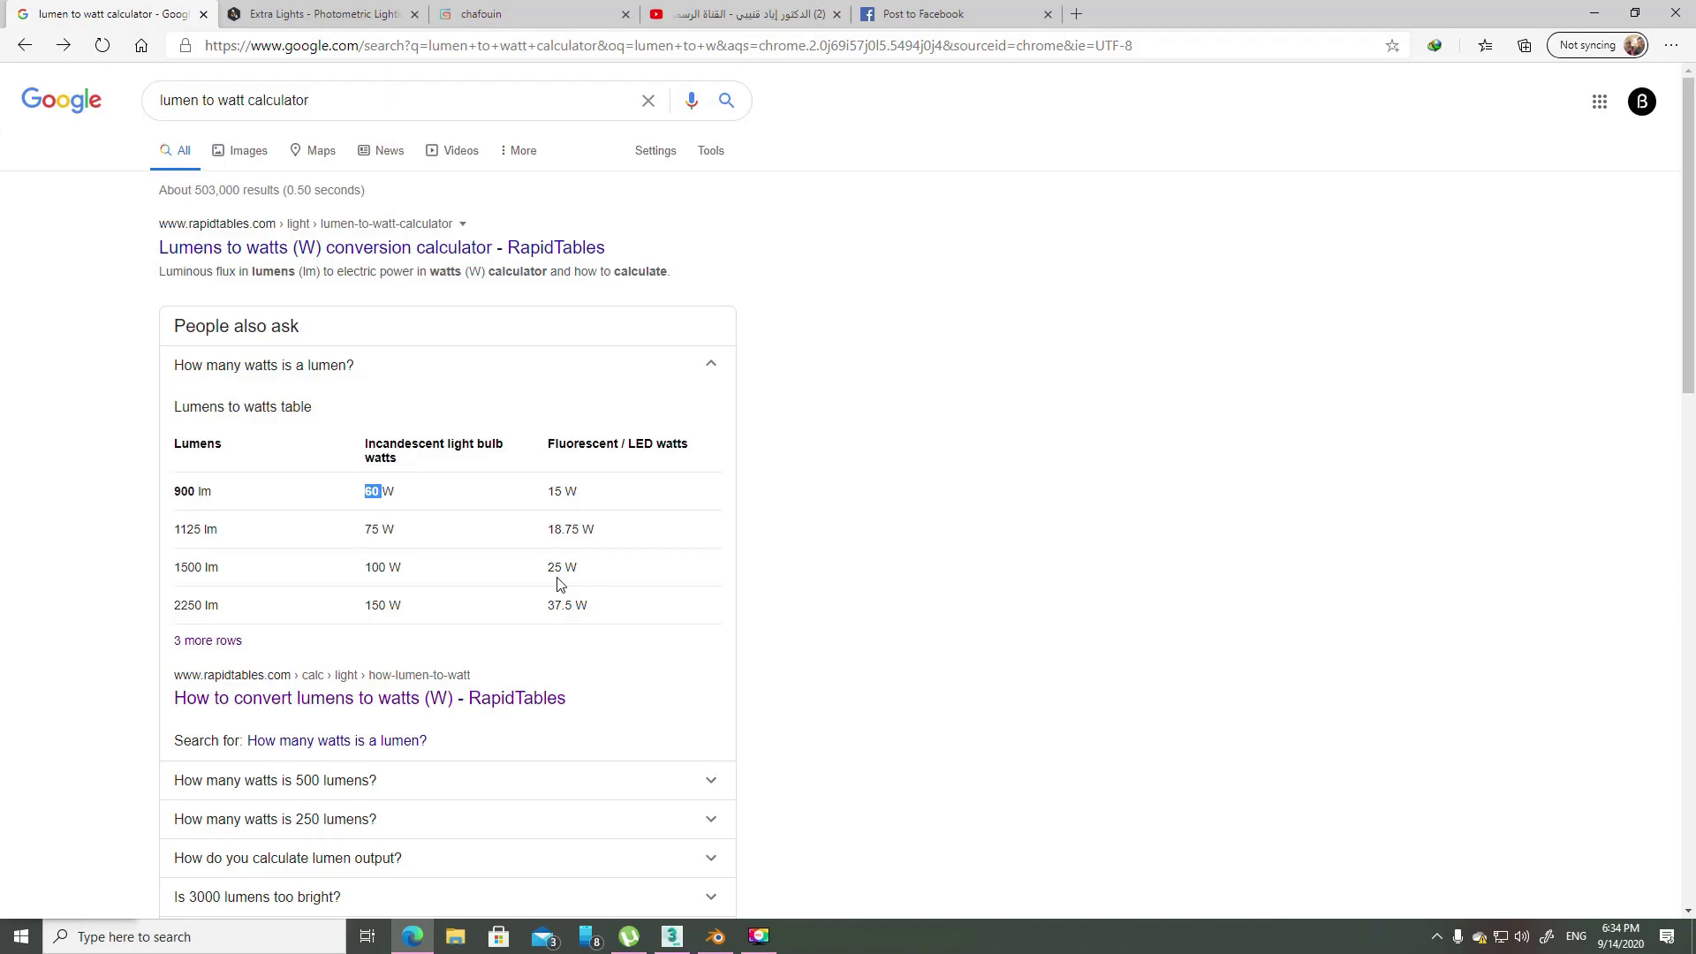
{"action": "double_click", "coordinate": [377, 567]}
- Return to Blender and set the Color Management View Transform to False Color
{"action": "left_click", "coordinate": [1594, 12]}
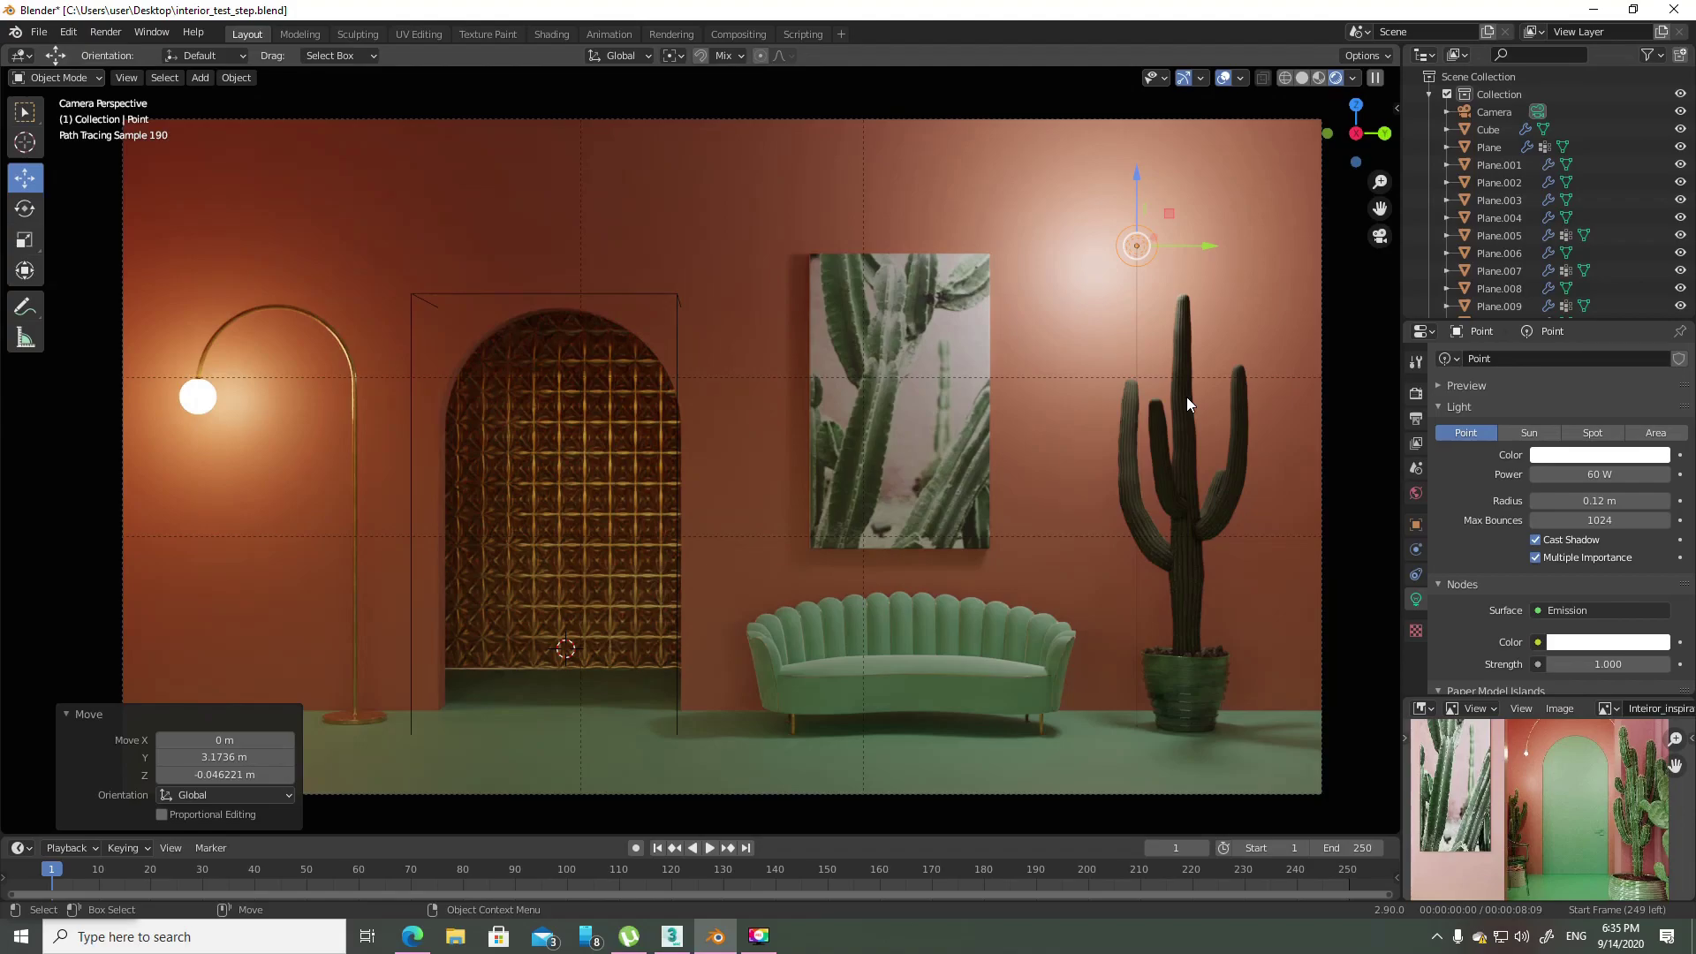
{"action": "left_click", "coordinate": [1416, 393]}
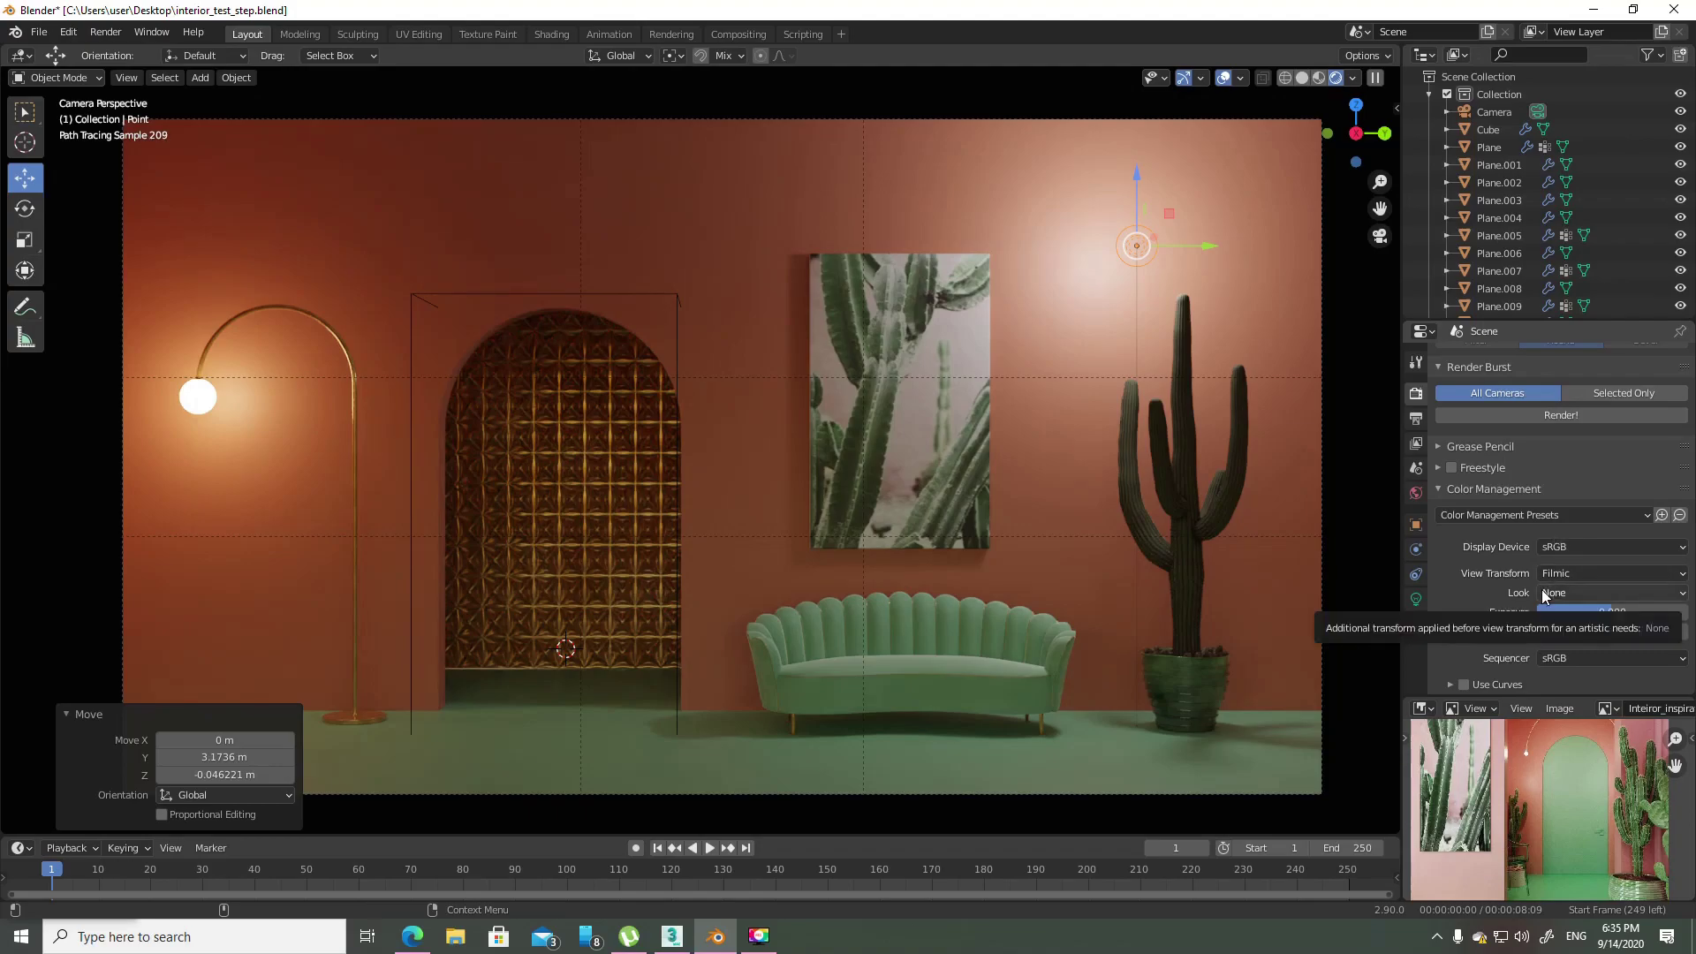
{"action": "left_click", "coordinate": [1573, 574]}
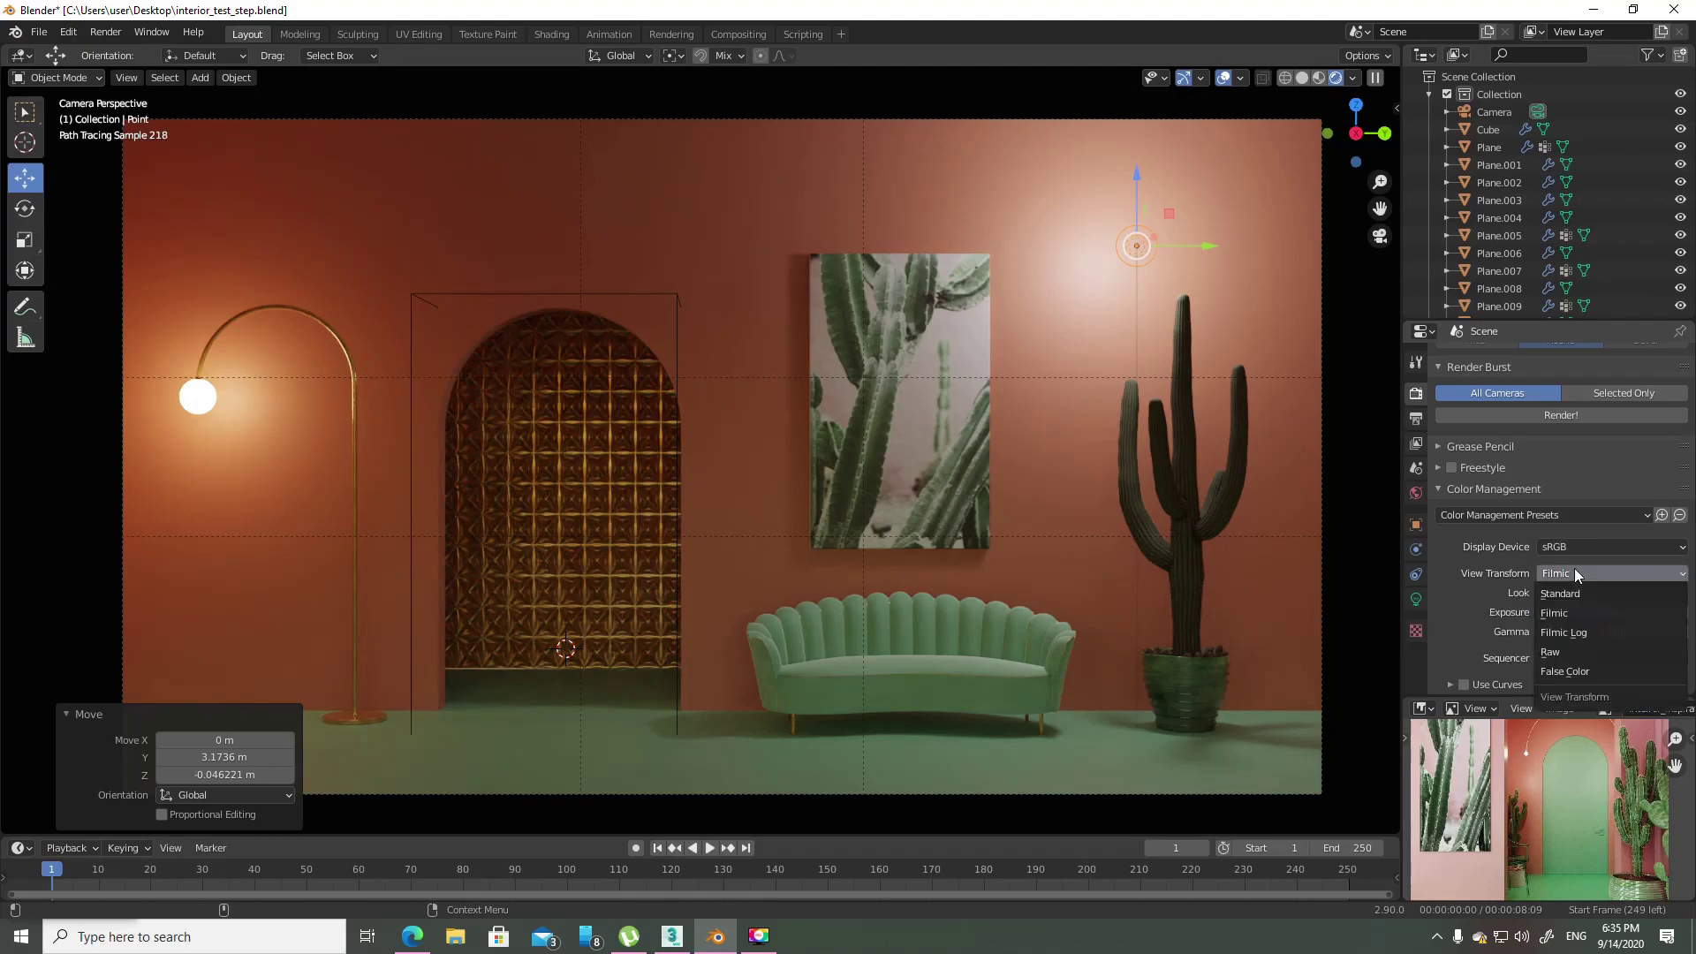
{"action": "left_click", "coordinate": [1576, 671]}
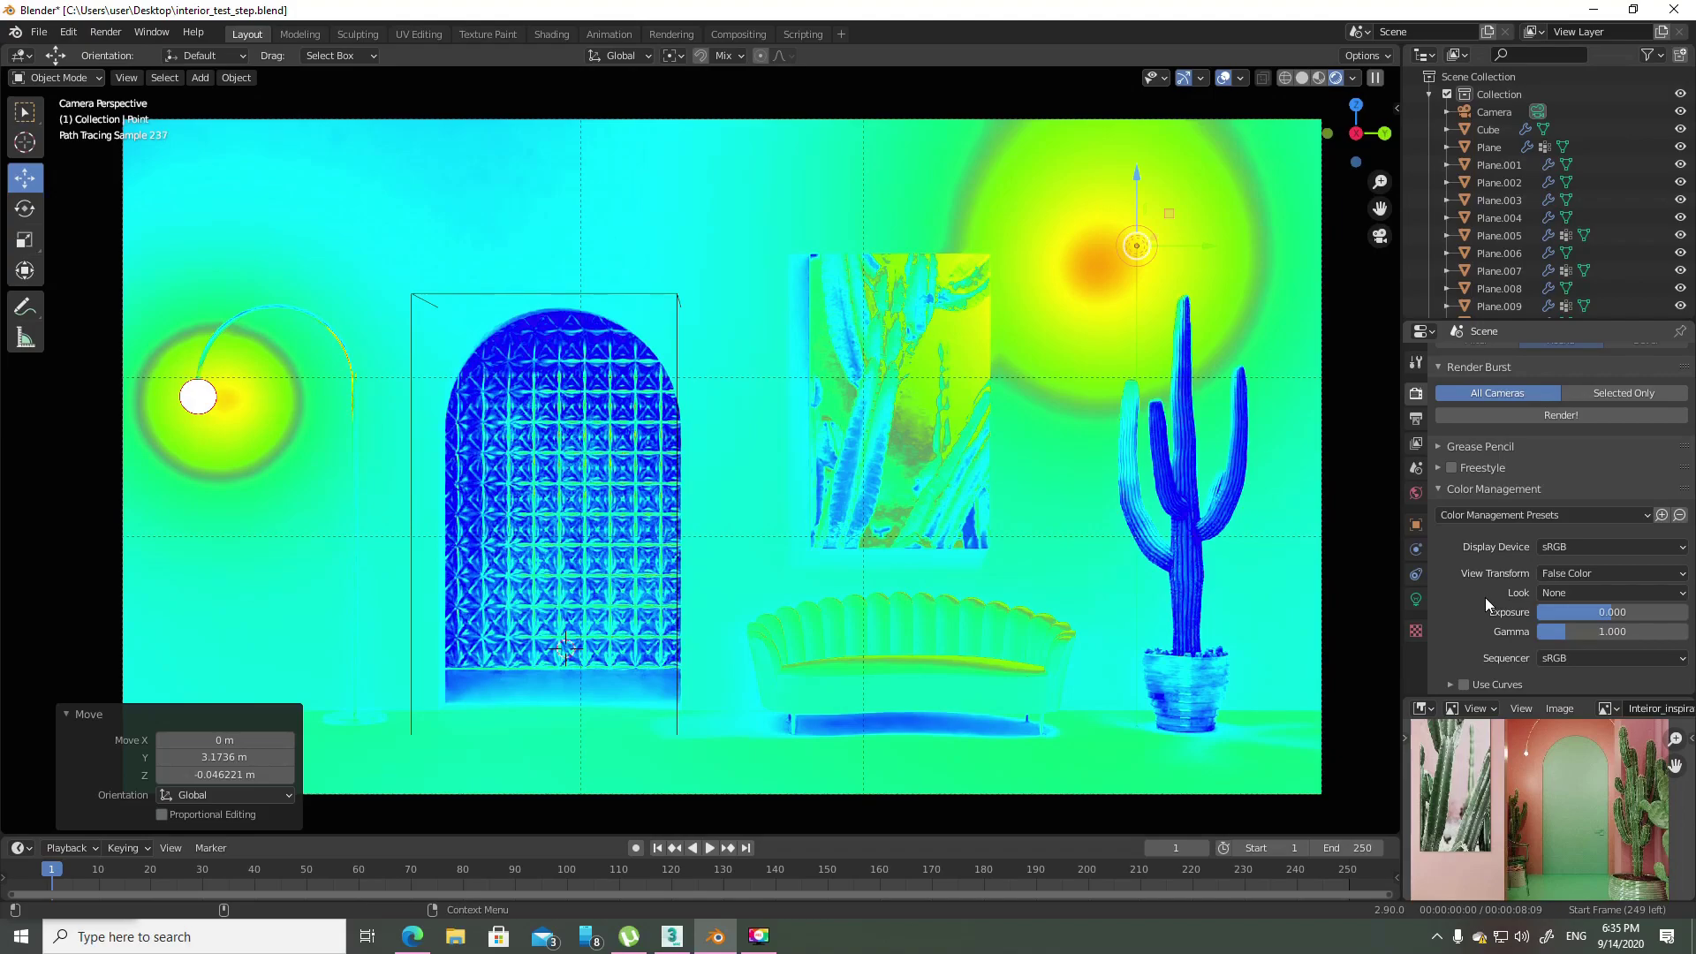
- Try the wall light slightly lower right and above the floor lamp, then return it to the upper right wall
{"action": "left_click", "coordinate": [85, 713]}
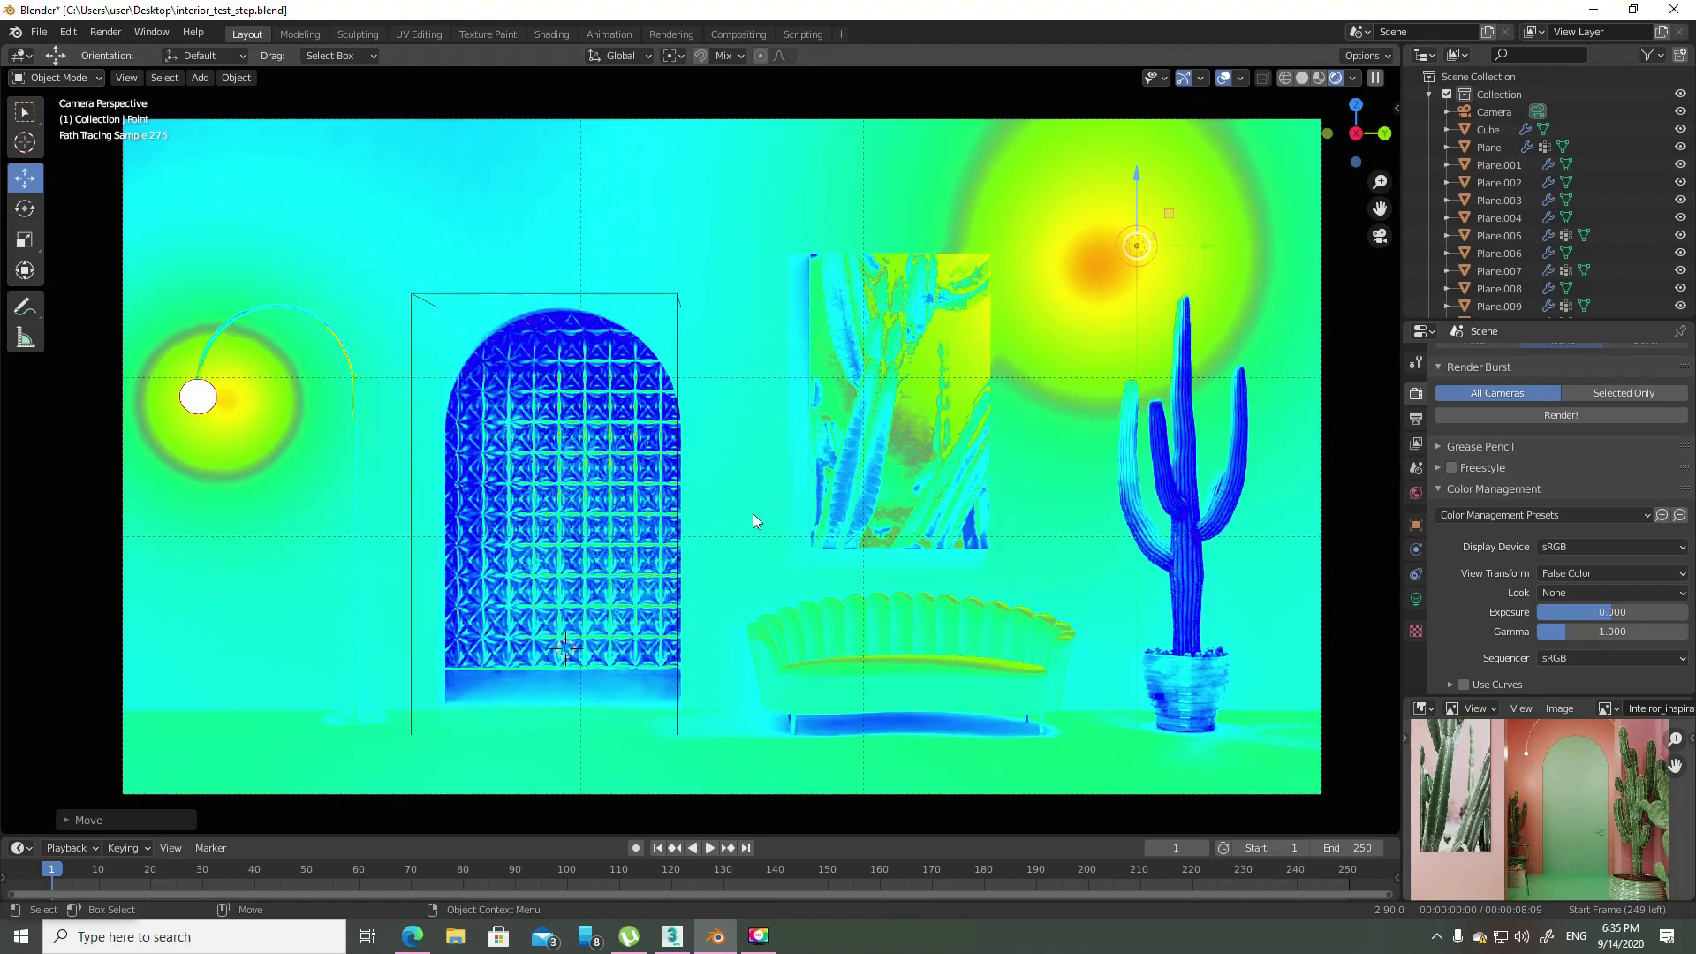
{"action": "key", "text": "g"}
{"action": "left_click", "coordinate": [1216, 192]}
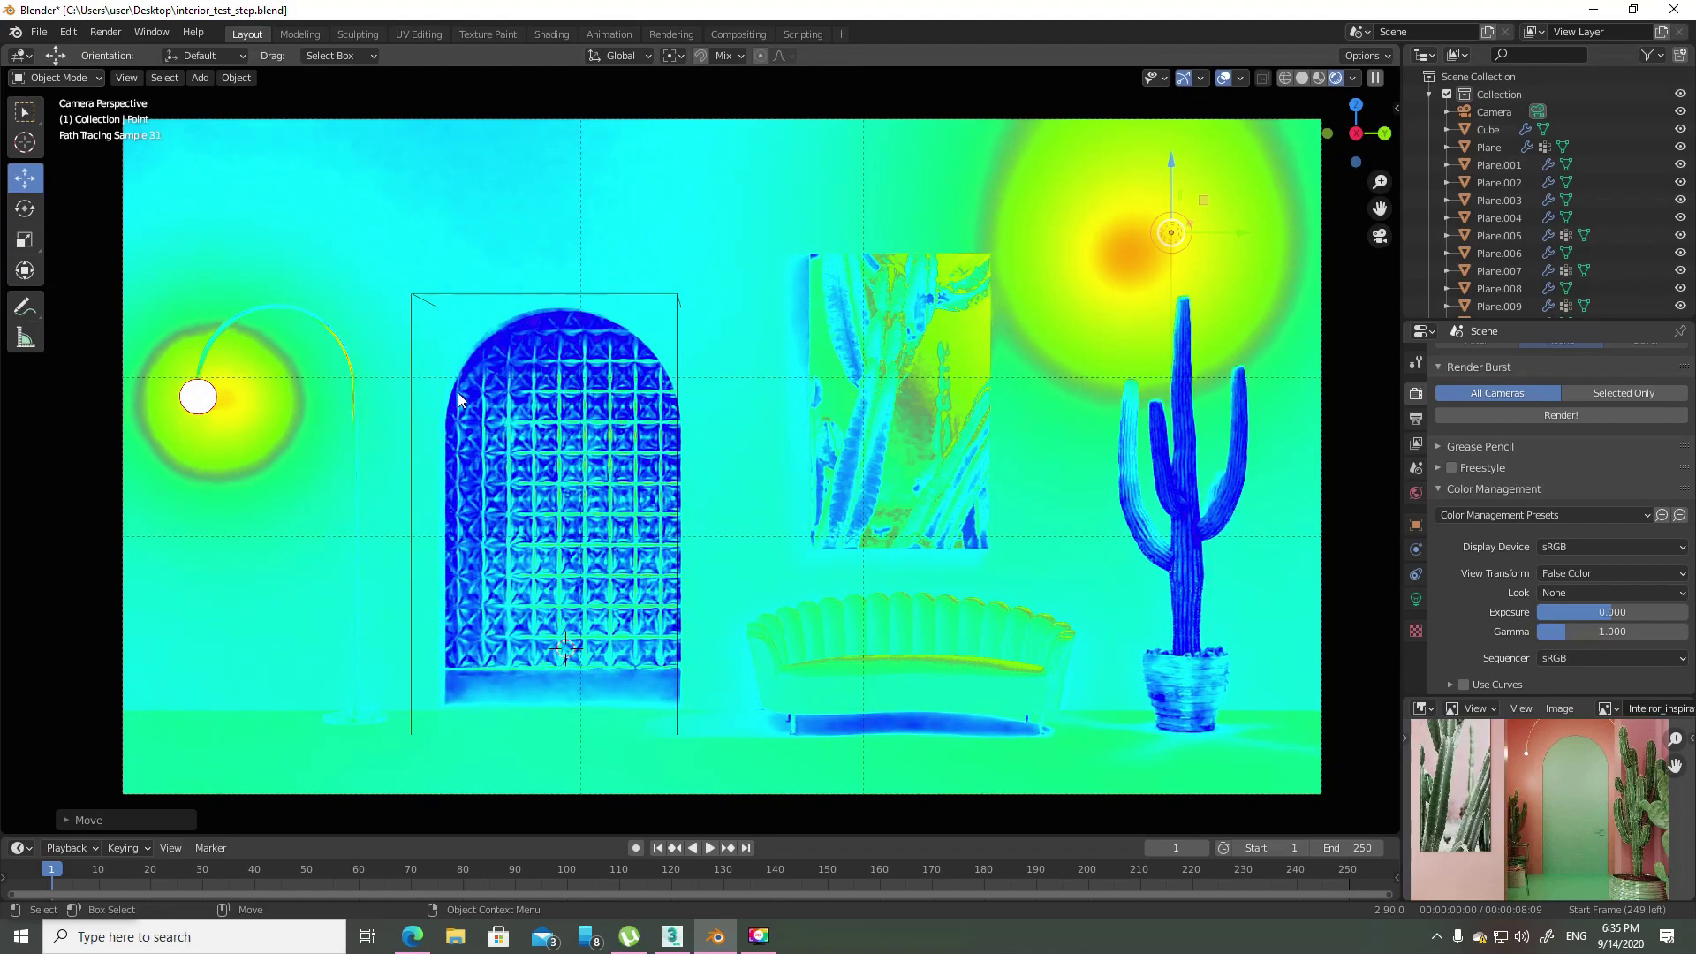
{"action": "key", "text": "g"}
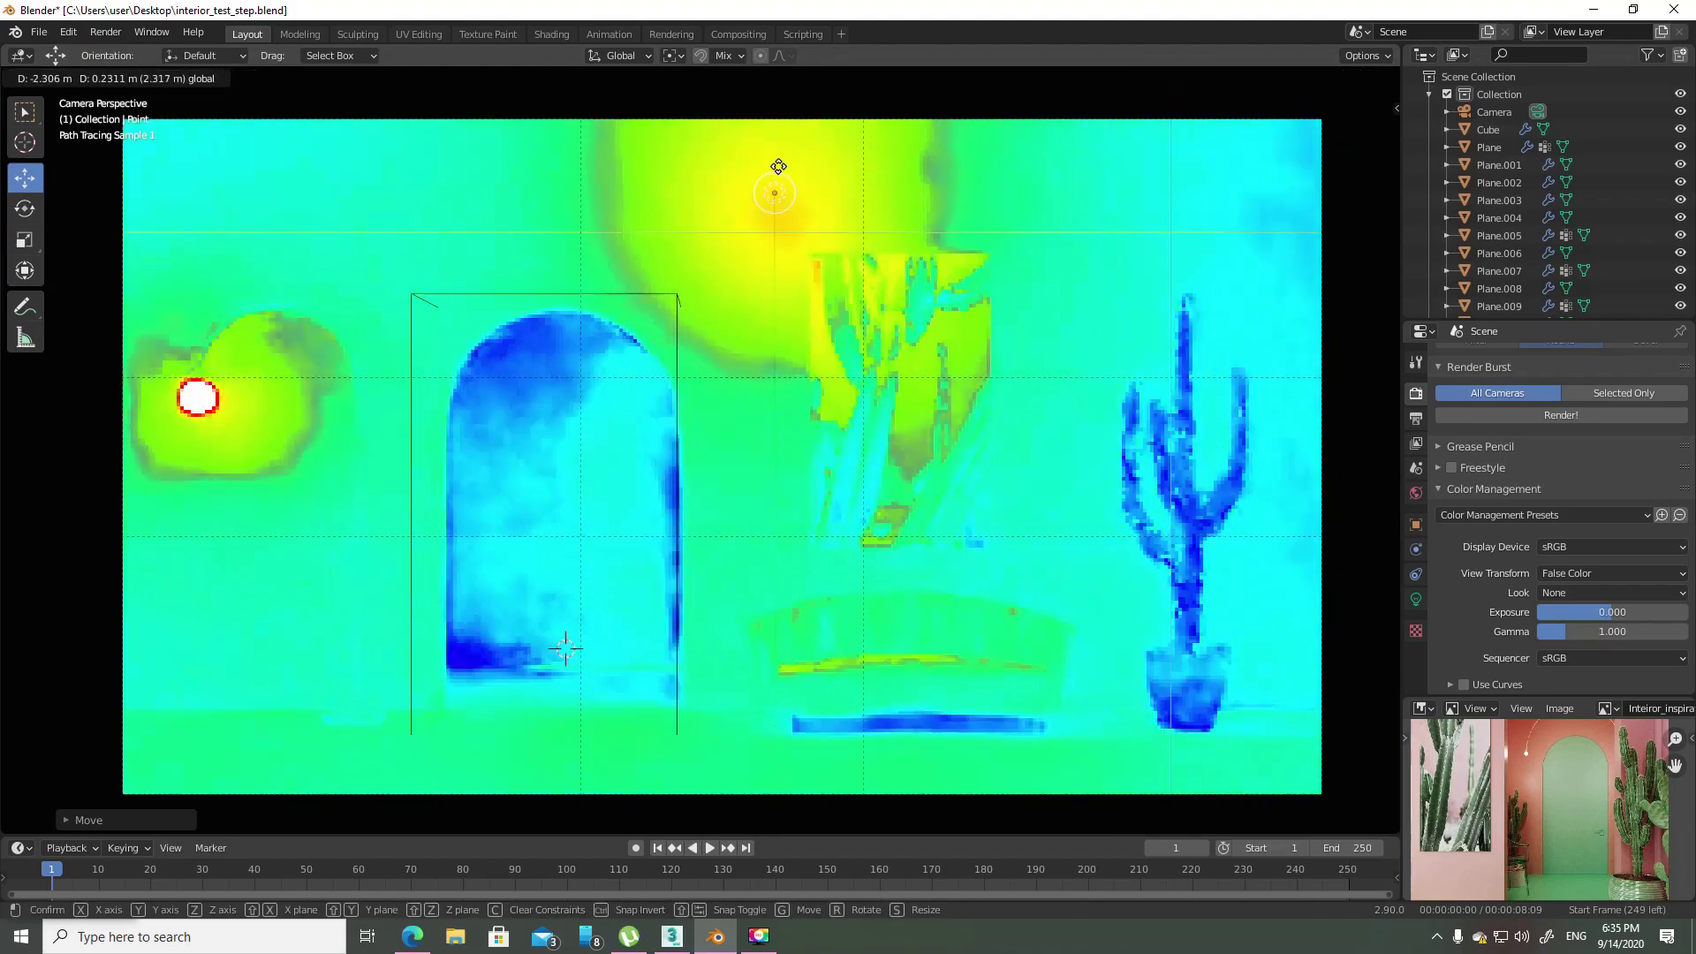
{"action": "left_click", "coordinate": [255, 191]}
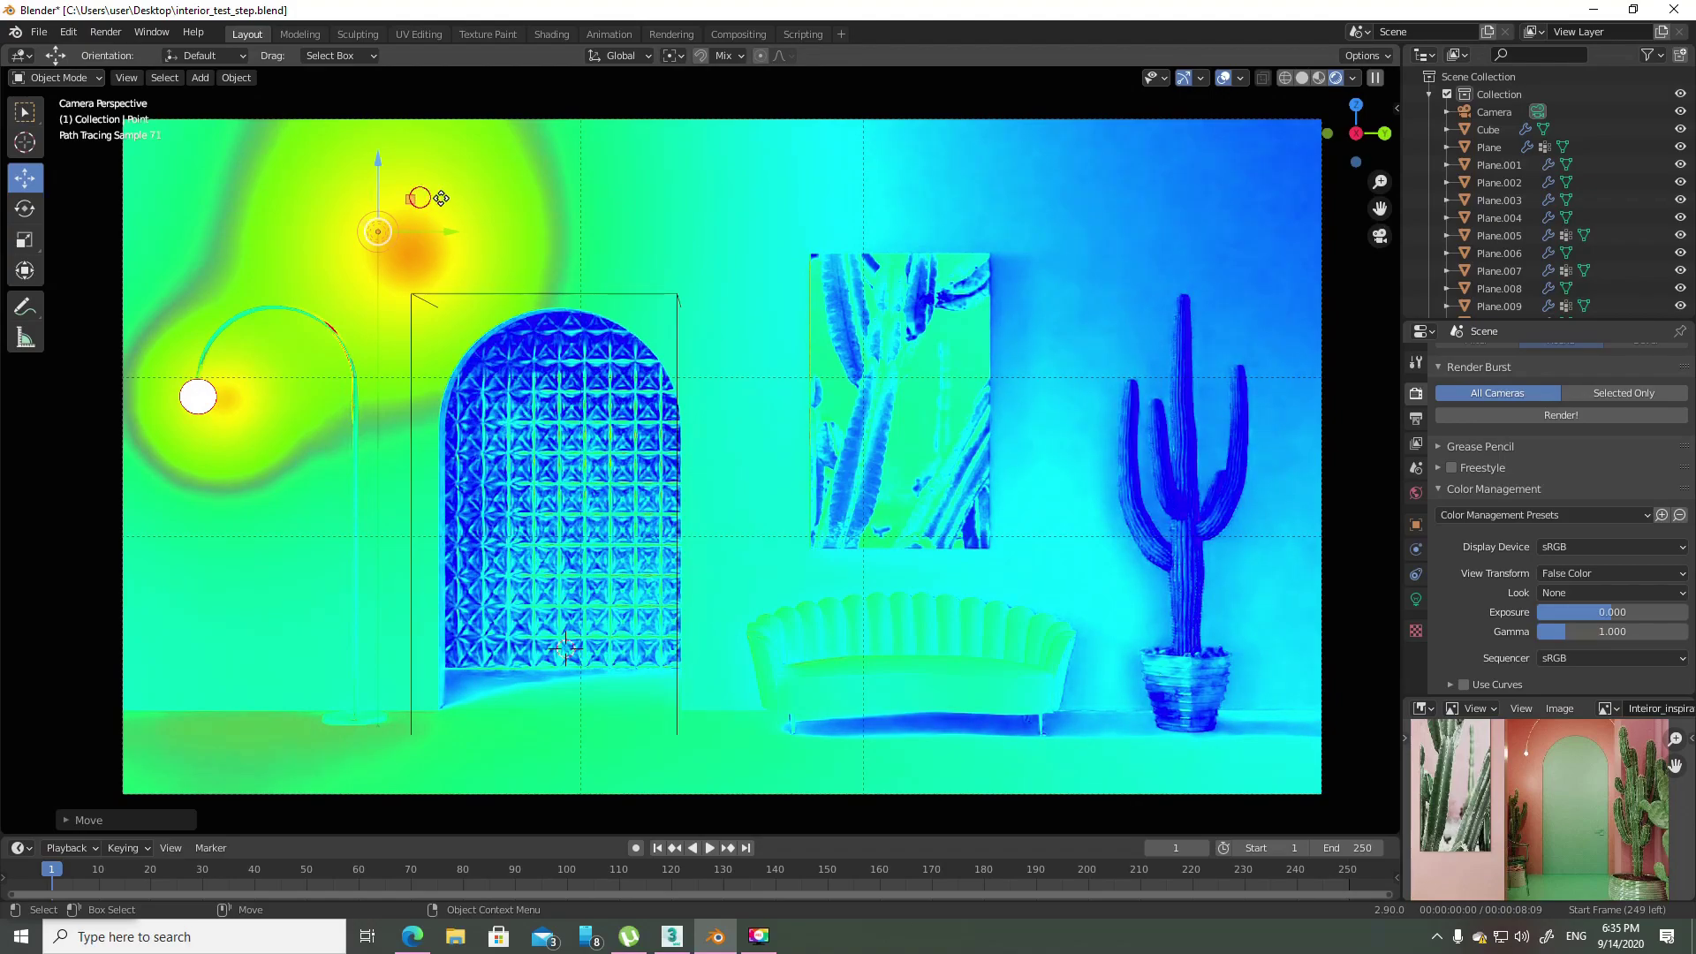
{"action": "mouse_move", "coordinate": [410, 199]}
{"action": "left_mouse_down"}
{"action": "mouse_move", "coordinate": [1129, 243]}
{"action": "mouse_move", "coordinate": [1179, 230]}
{"action": "left_mouse_up"}
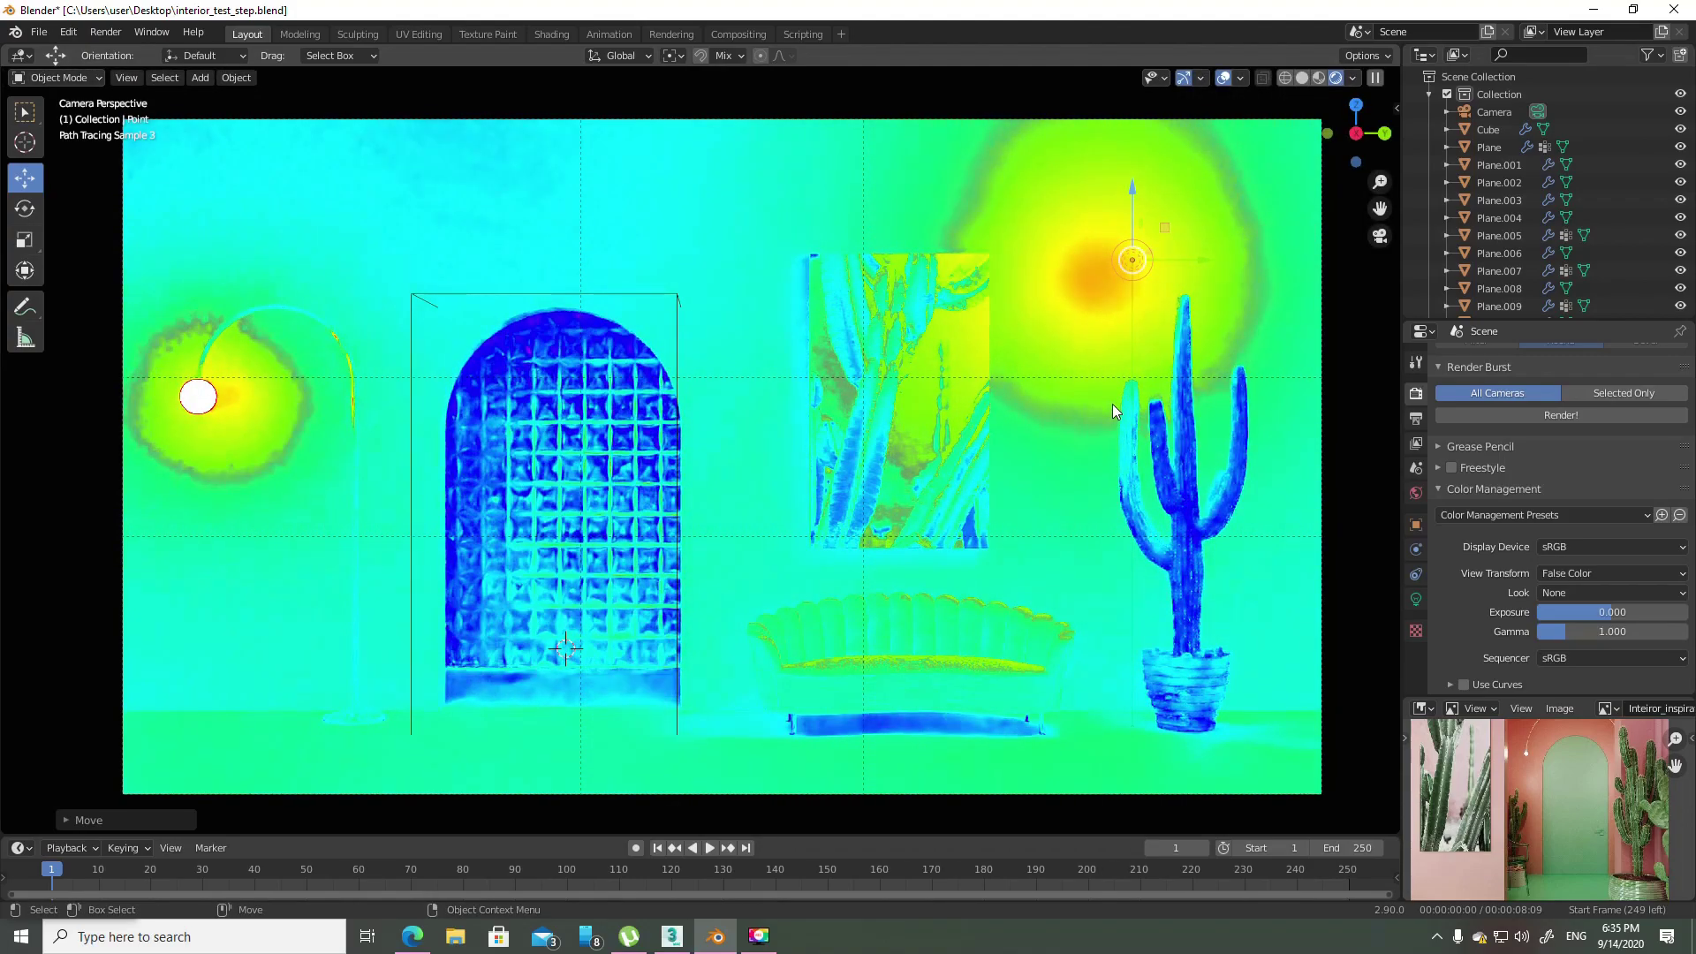
{"action": "left_click", "coordinate": [1597, 569]}
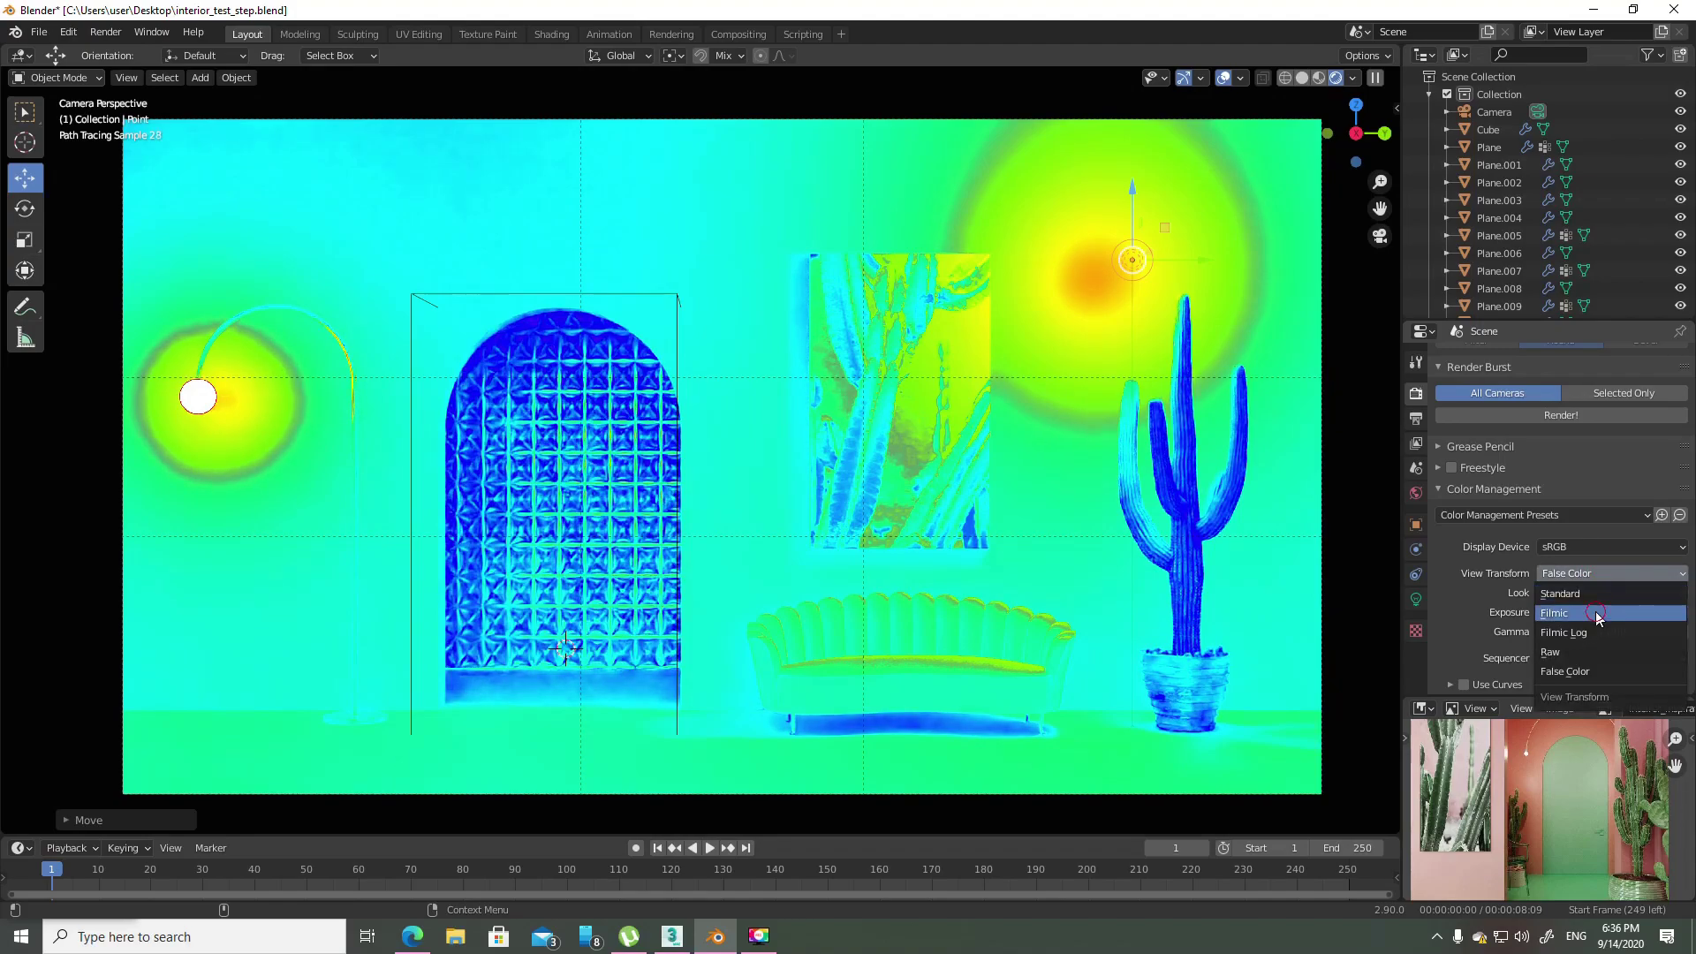
- Switch the view transform from False Color to Filmic, then try Standard and review the looks
{"action": "left_click", "coordinate": [1595, 611]}
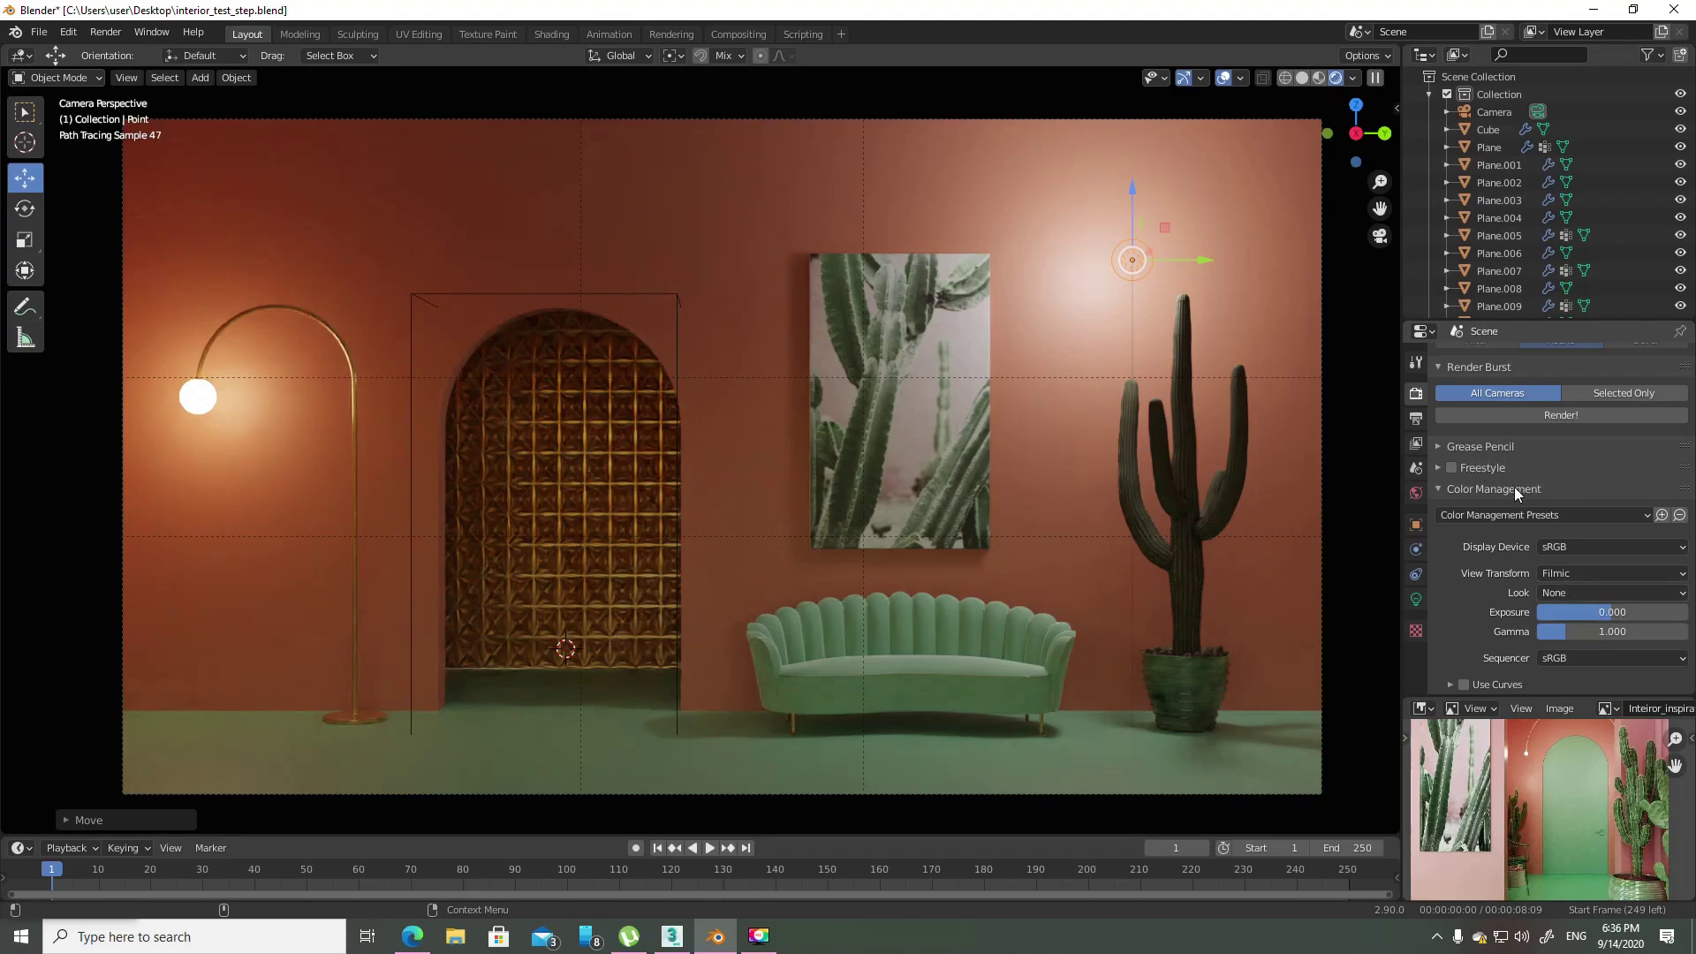
{"action": "left_click", "coordinate": [1613, 574]}
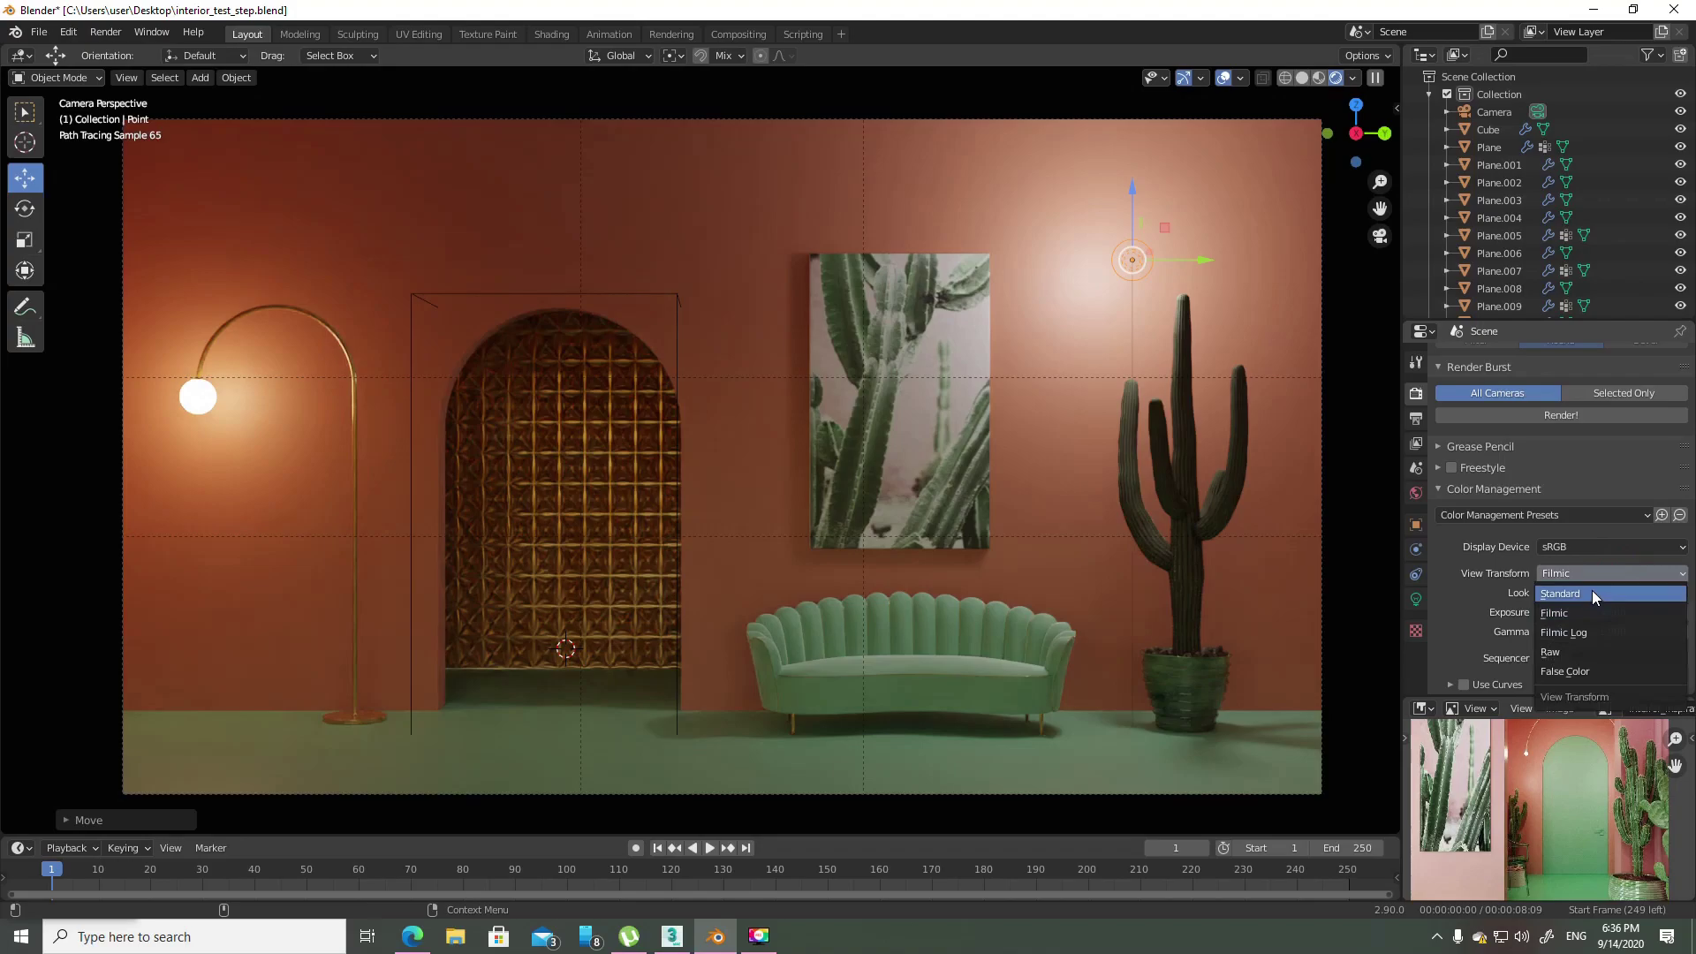
{"action": "left_click", "coordinate": [1594, 594]}
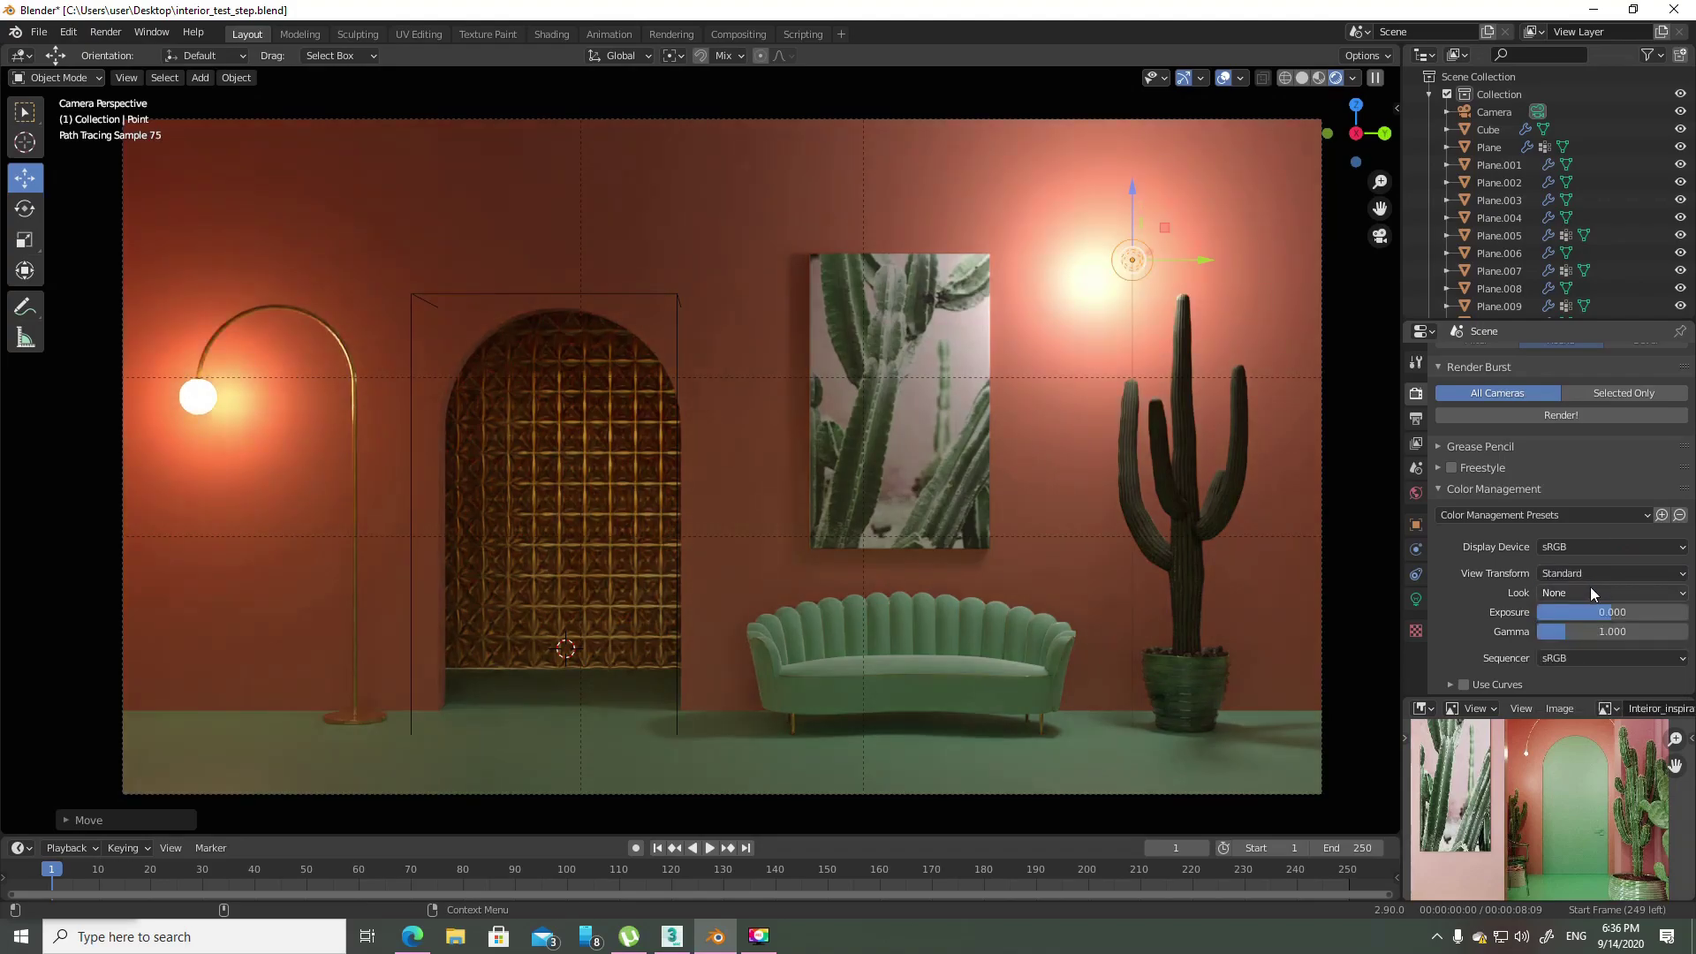
{"action": "left_click", "coordinate": [1590, 587]}
{"action": "left_click", "coordinate": [1588, 587]}
- Shift the wall light slightly right, lower its power to 49 W, and return the view to Filmic
{"action": "left_click_drag", "start_coordinate": [1164, 232], "coordinate": [1252, 229]}
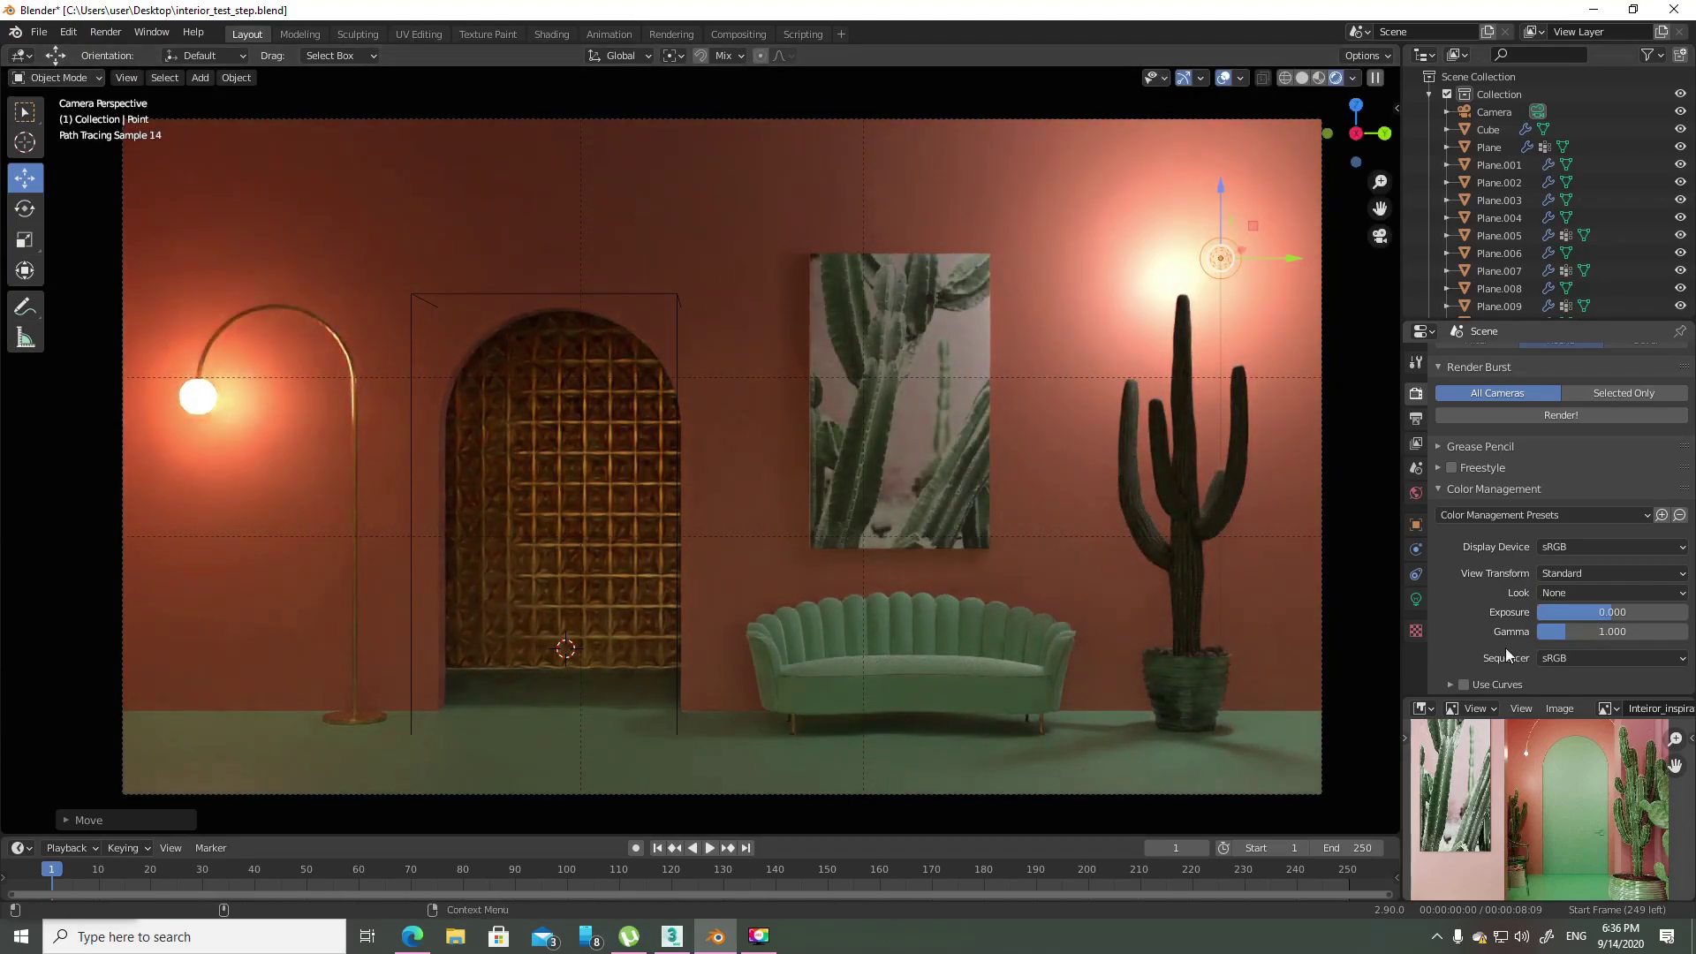
{"action": "left_click", "coordinate": [1416, 600]}
{"action": "left_click_drag", "start_coordinate": [1616, 477], "coordinate": [1564, 477]}
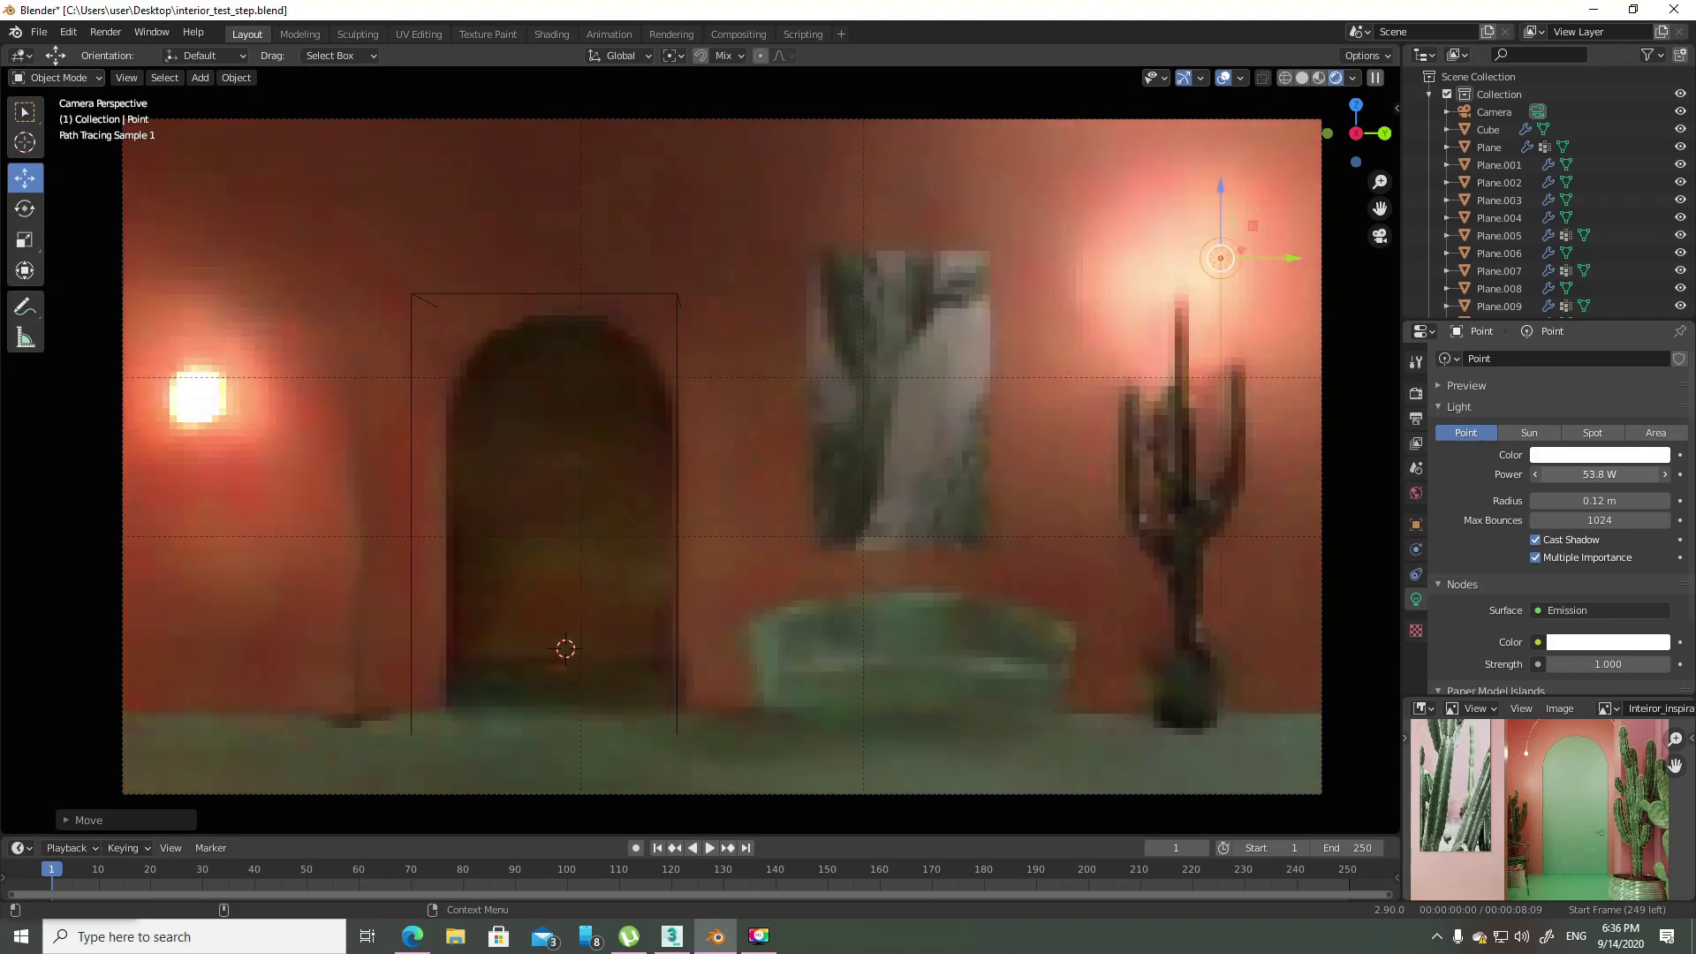
{"action": "left_click_drag", "start_coordinate": [1563, 474], "coordinate": [1590, 474]}
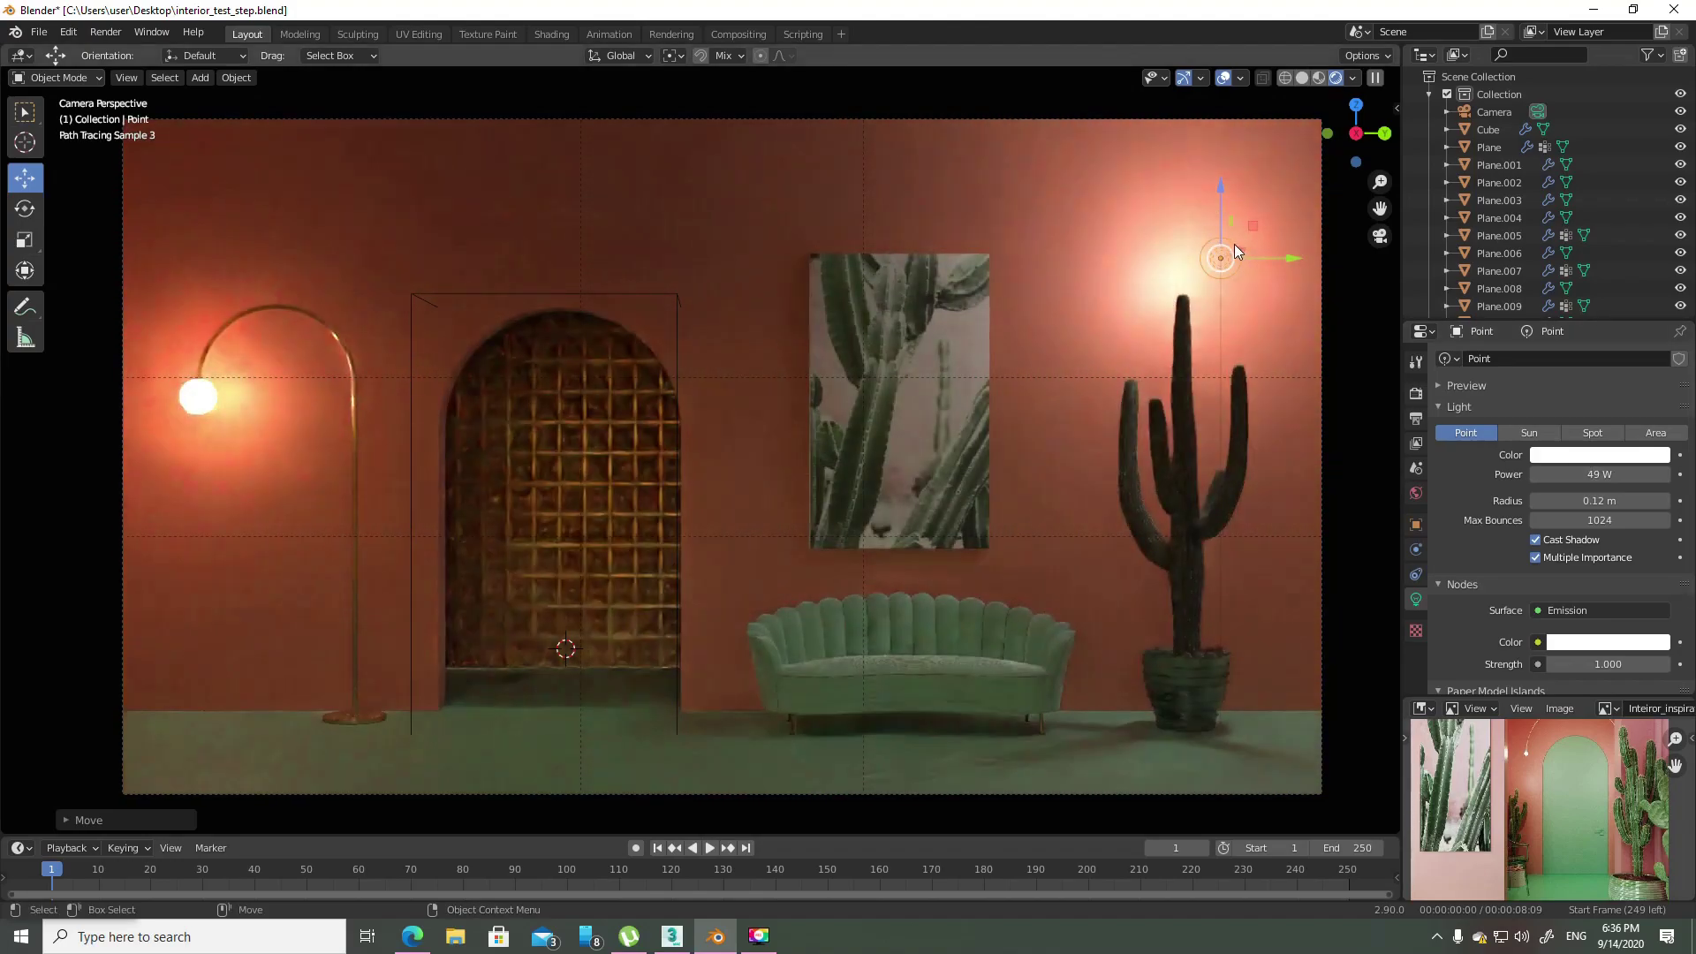
{"action": "left_click", "coordinate": [1416, 394]}
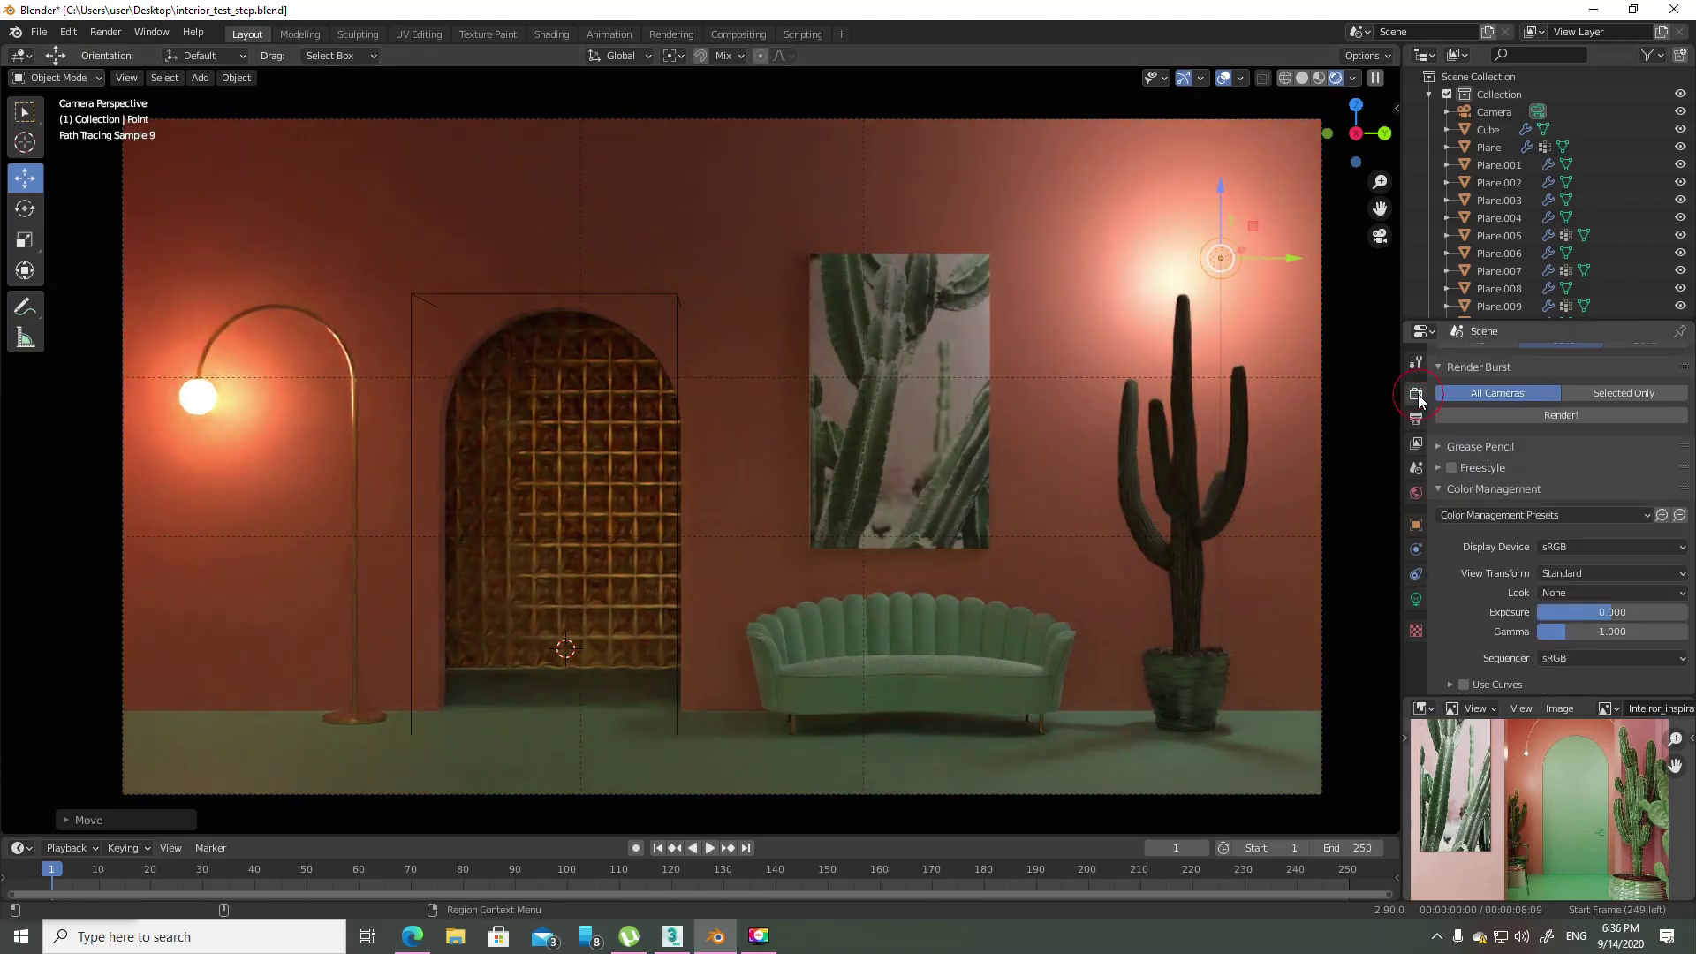
{"action": "left_click", "coordinate": [1585, 572]}
{"action": "left_click", "coordinate": [1592, 613]}
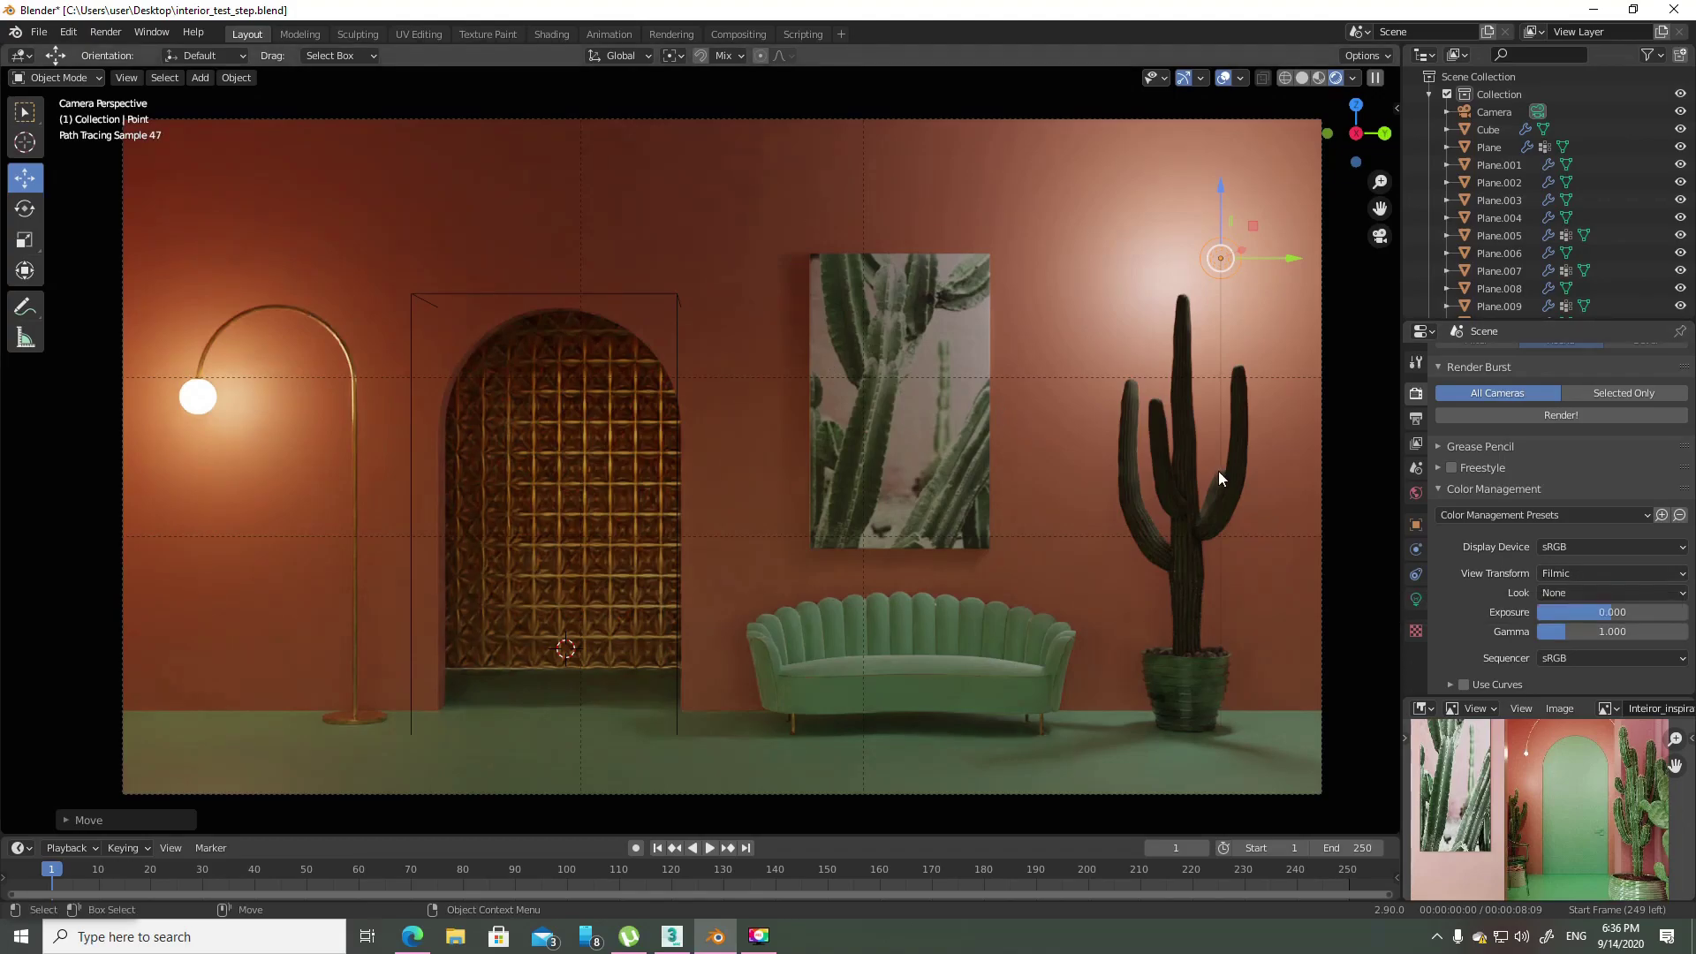
- Raise the wall light to 157.5 W and settle it on the upper right wall
{"action": "left_click_drag", "start_coordinate": [1256, 228], "coordinate": [931, 175]}
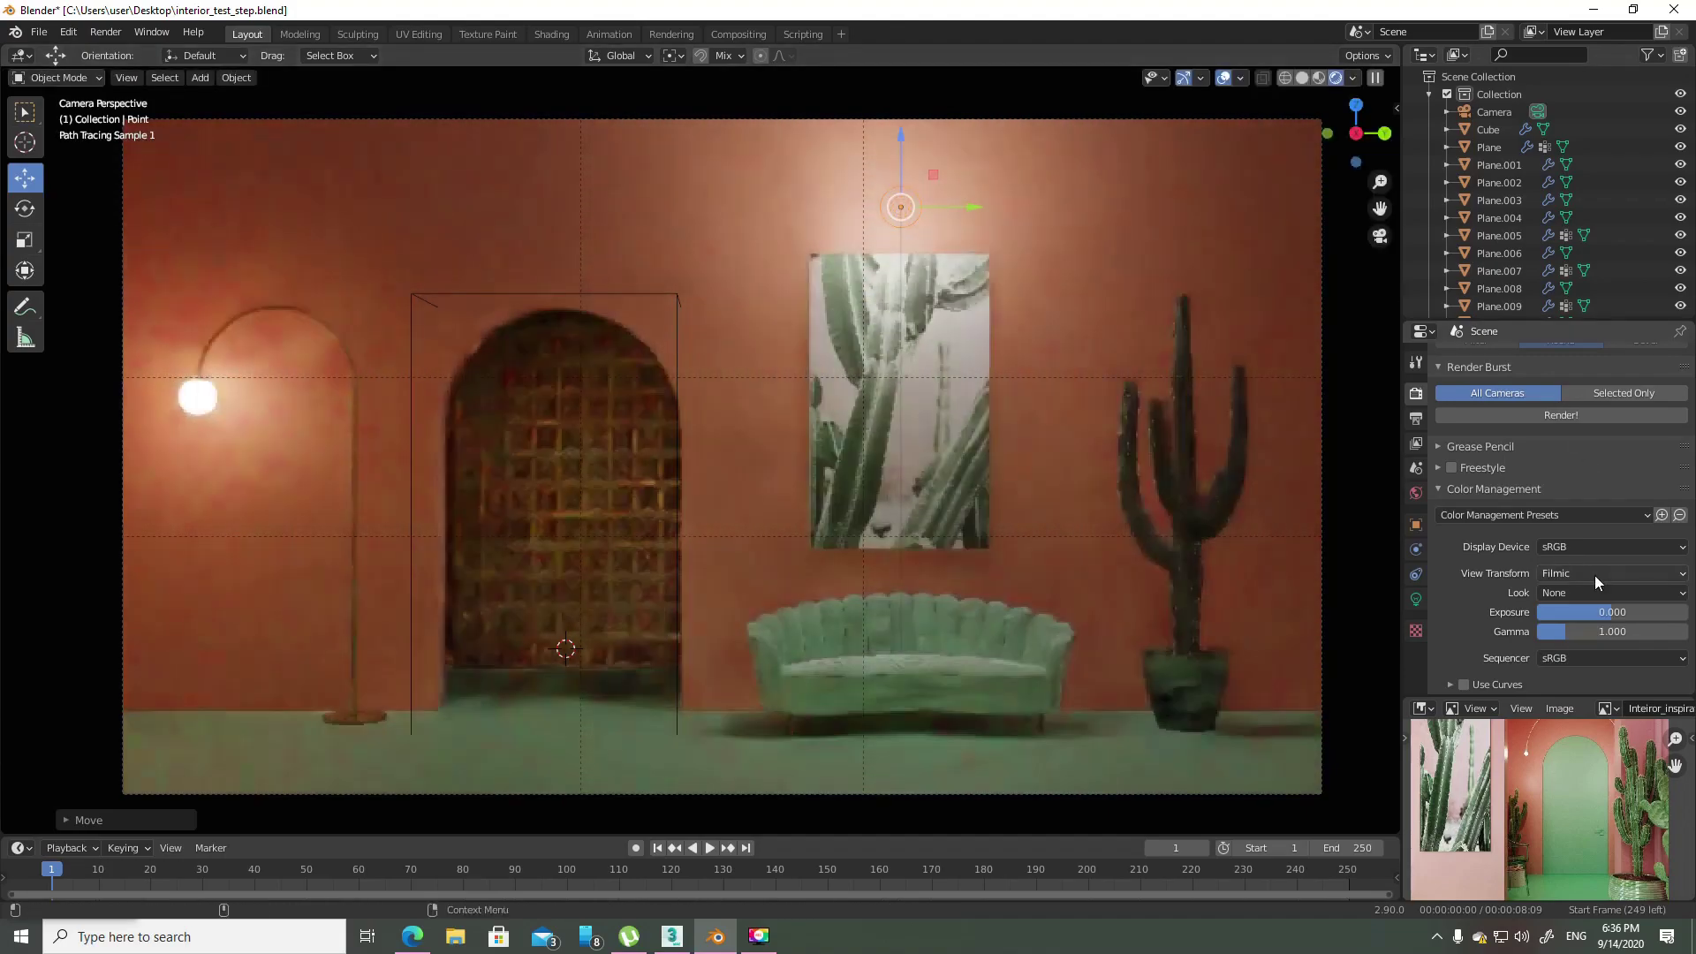
{"action": "left_click", "coordinate": [1415, 599]}
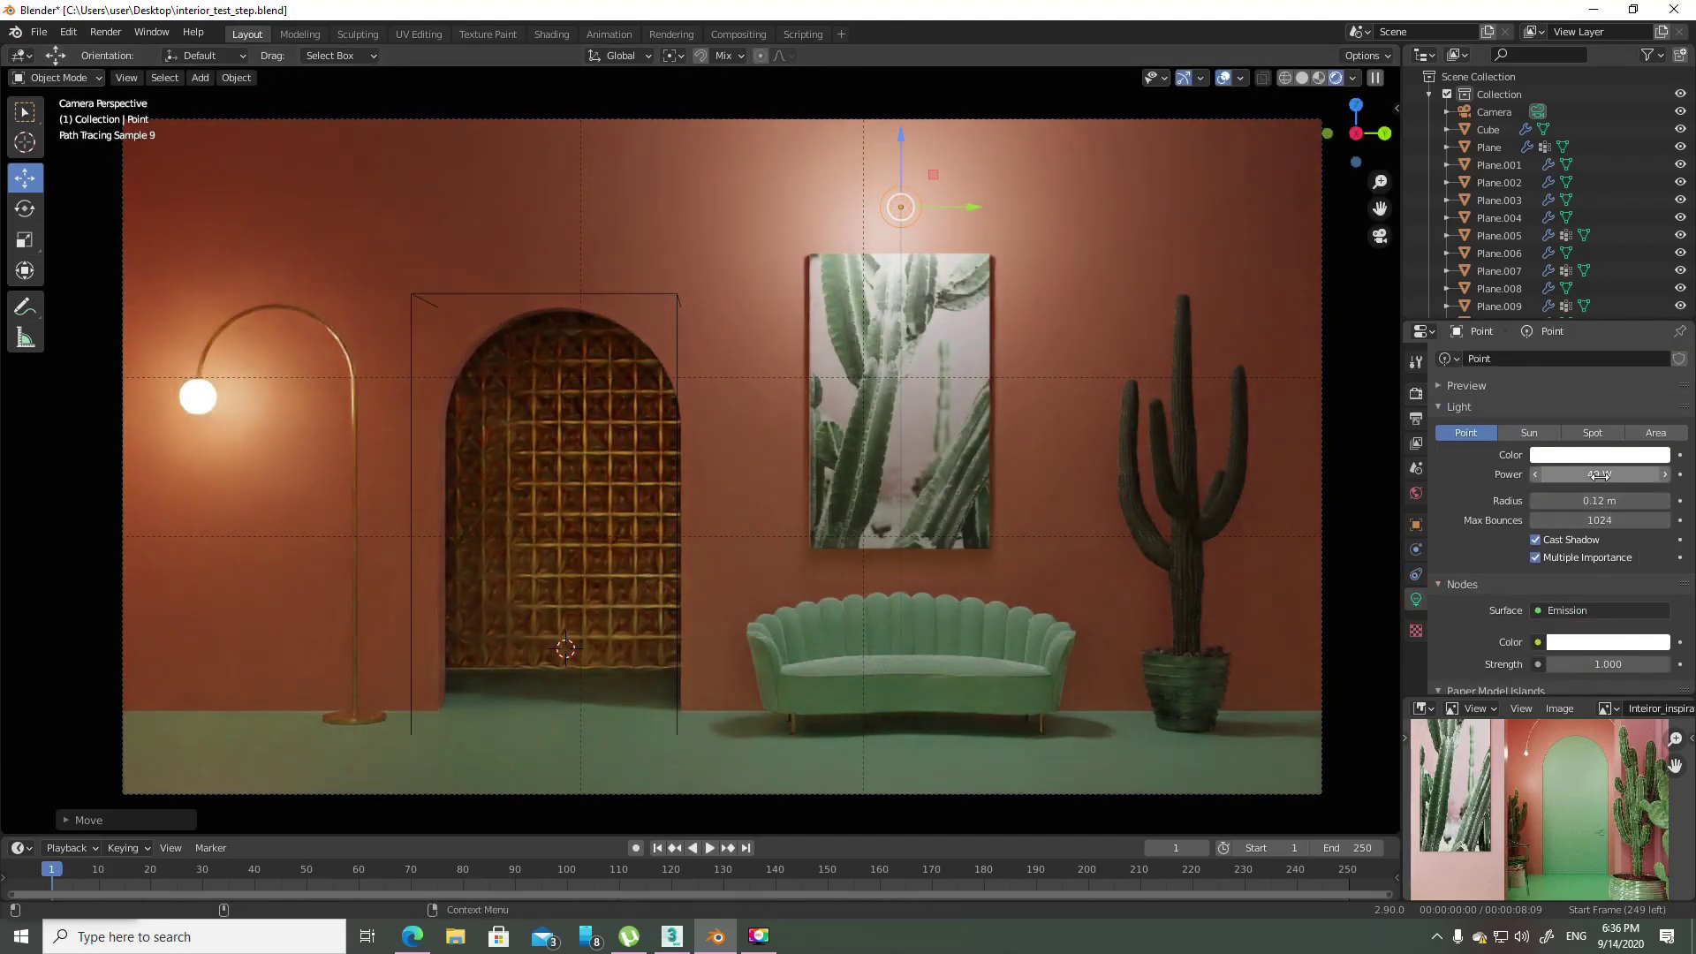
{"action": "left_click_drag", "start_coordinate": [1568, 475], "coordinate": [1625, 475]}
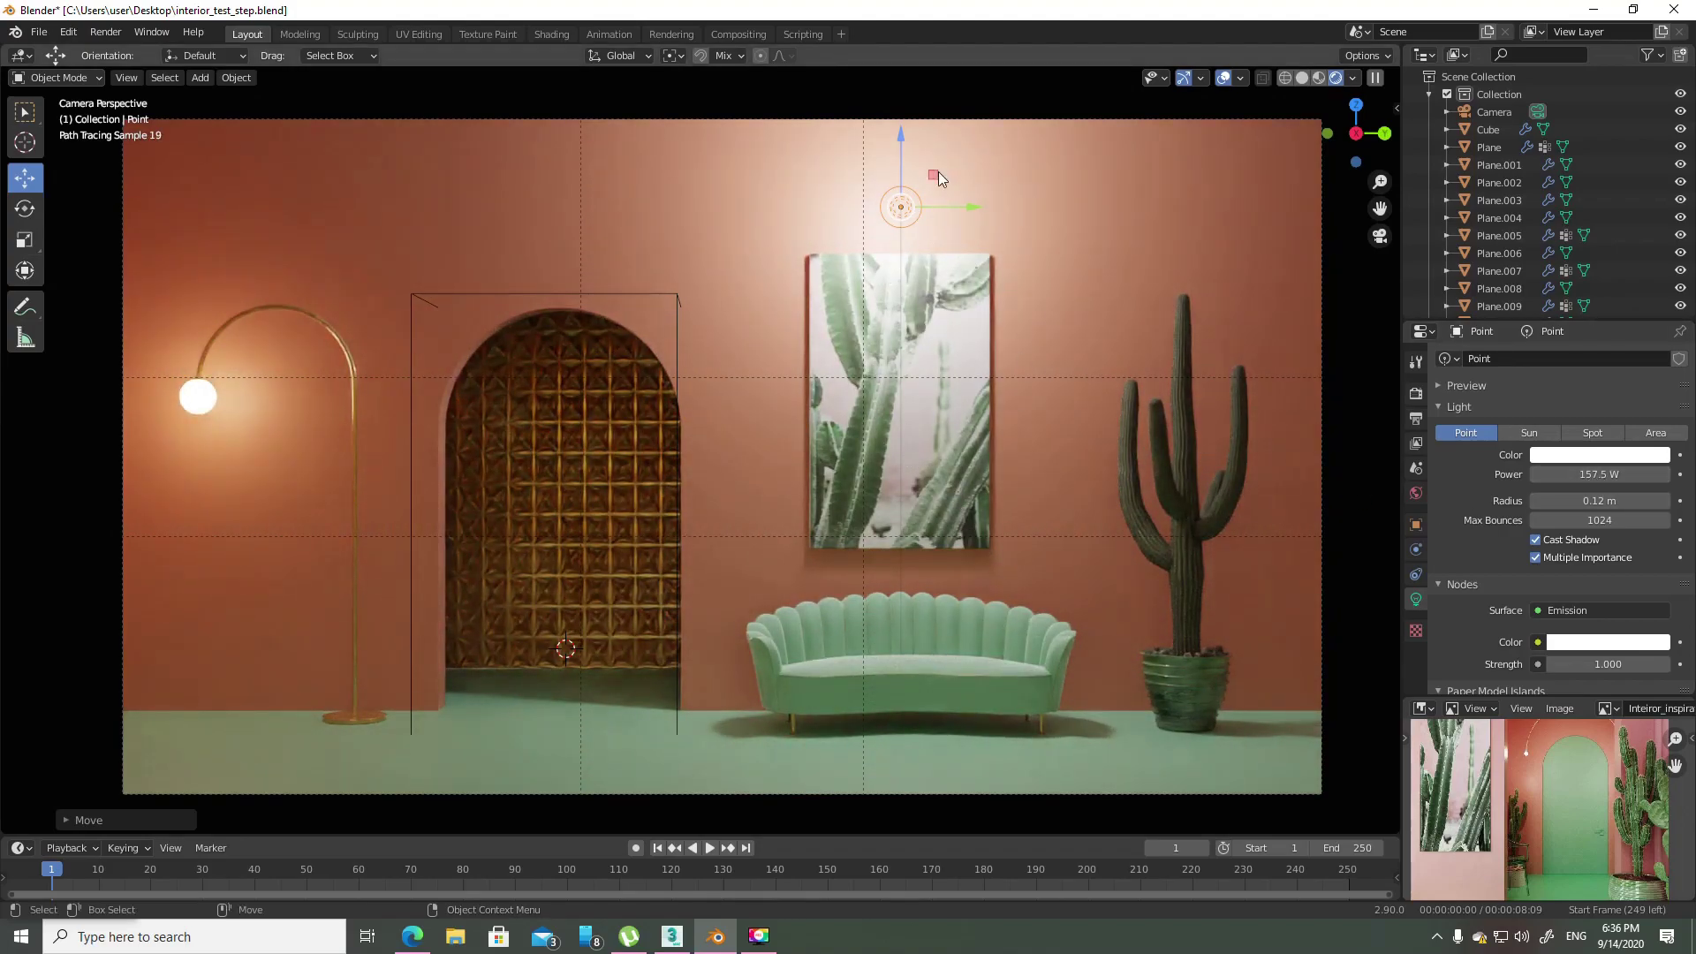
{"action": "left_click_drag", "start_coordinate": [933, 175], "coordinate": [1226, 214]}
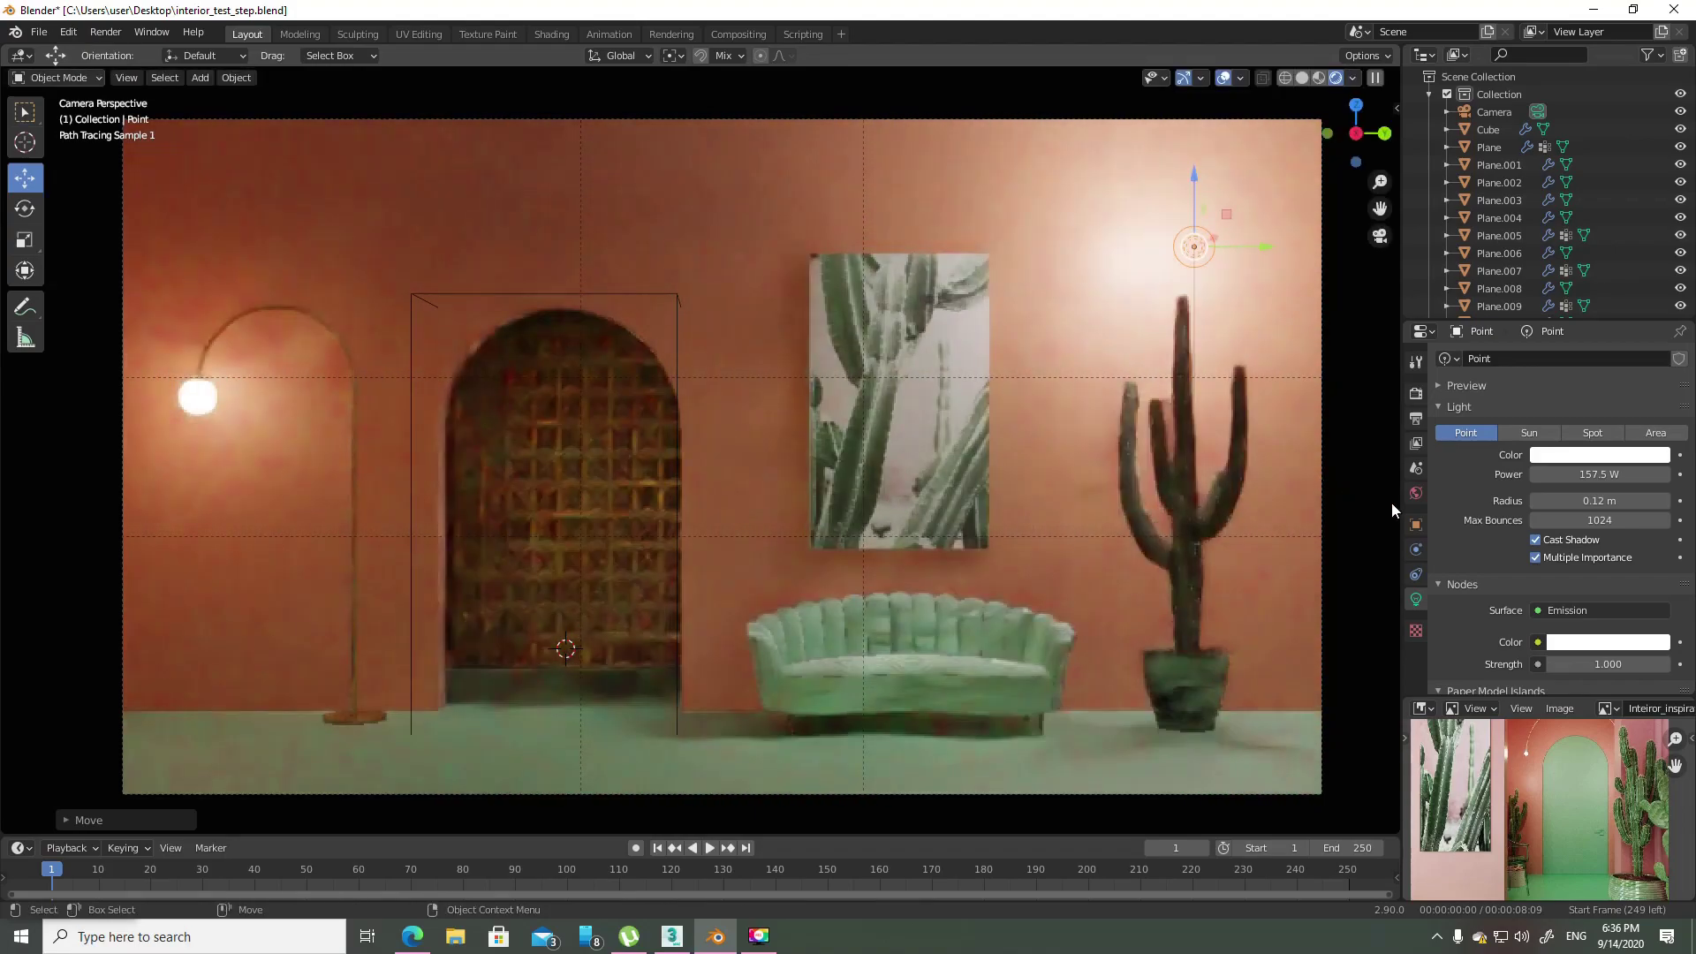
- Compare the Standard view transform, then switch back to Filmic
{"action": "left_click", "coordinate": [1415, 392]}
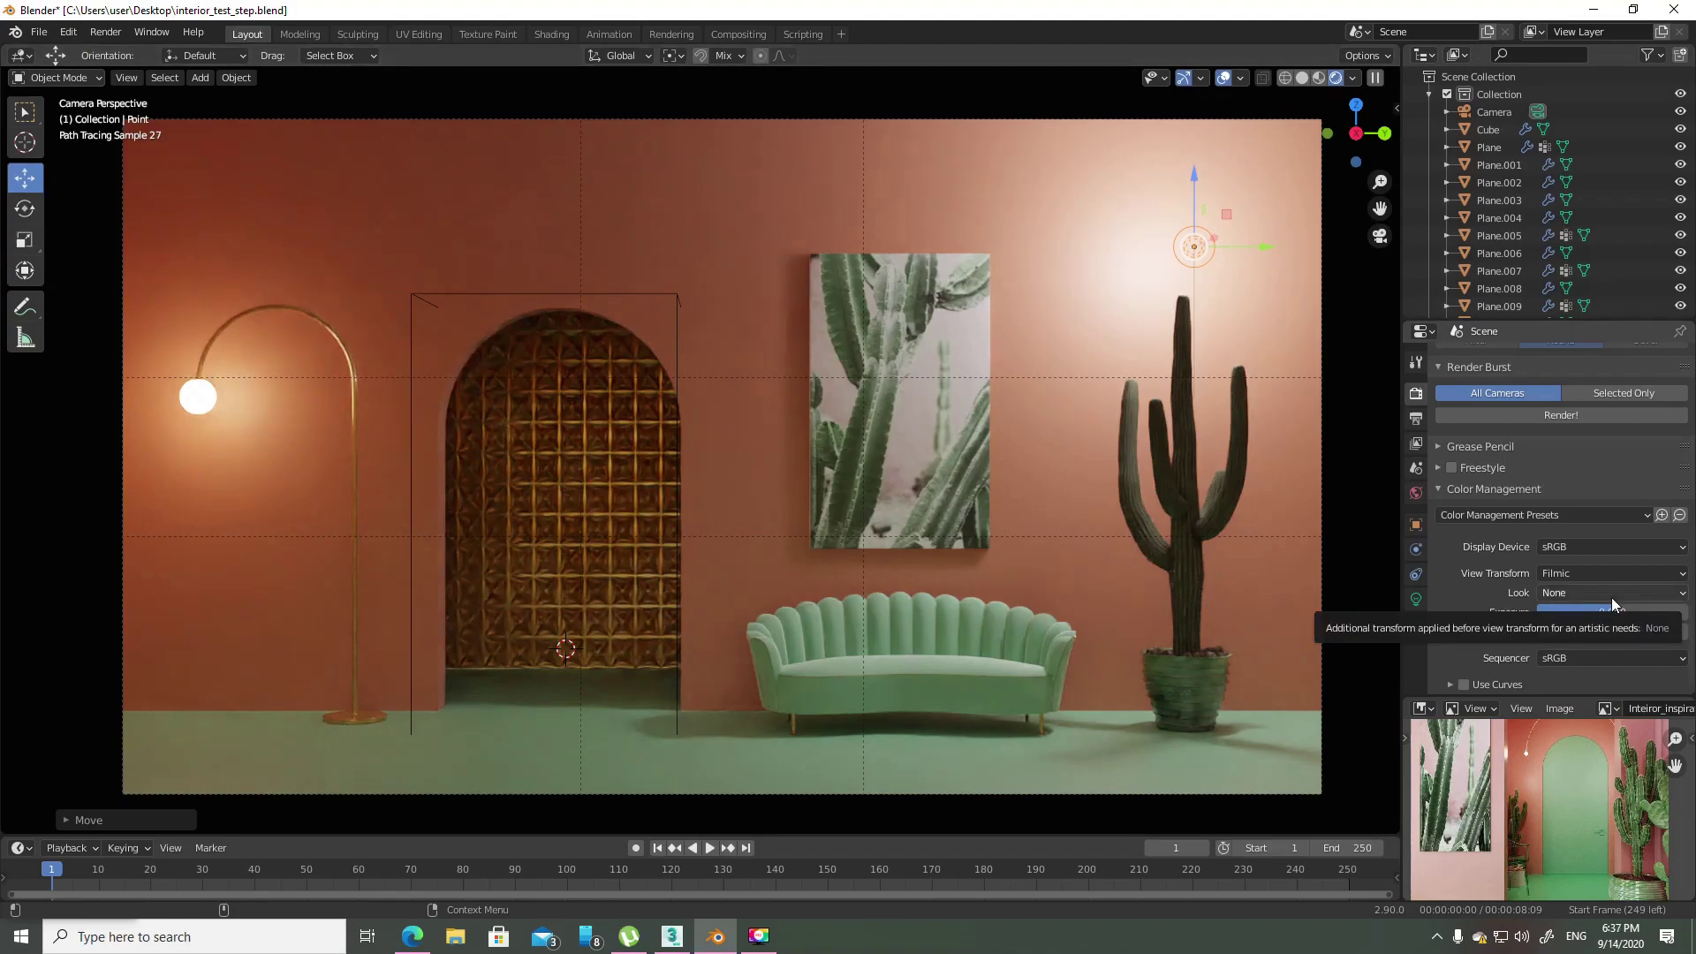
{"action": "left_click", "coordinate": [1608, 575]}
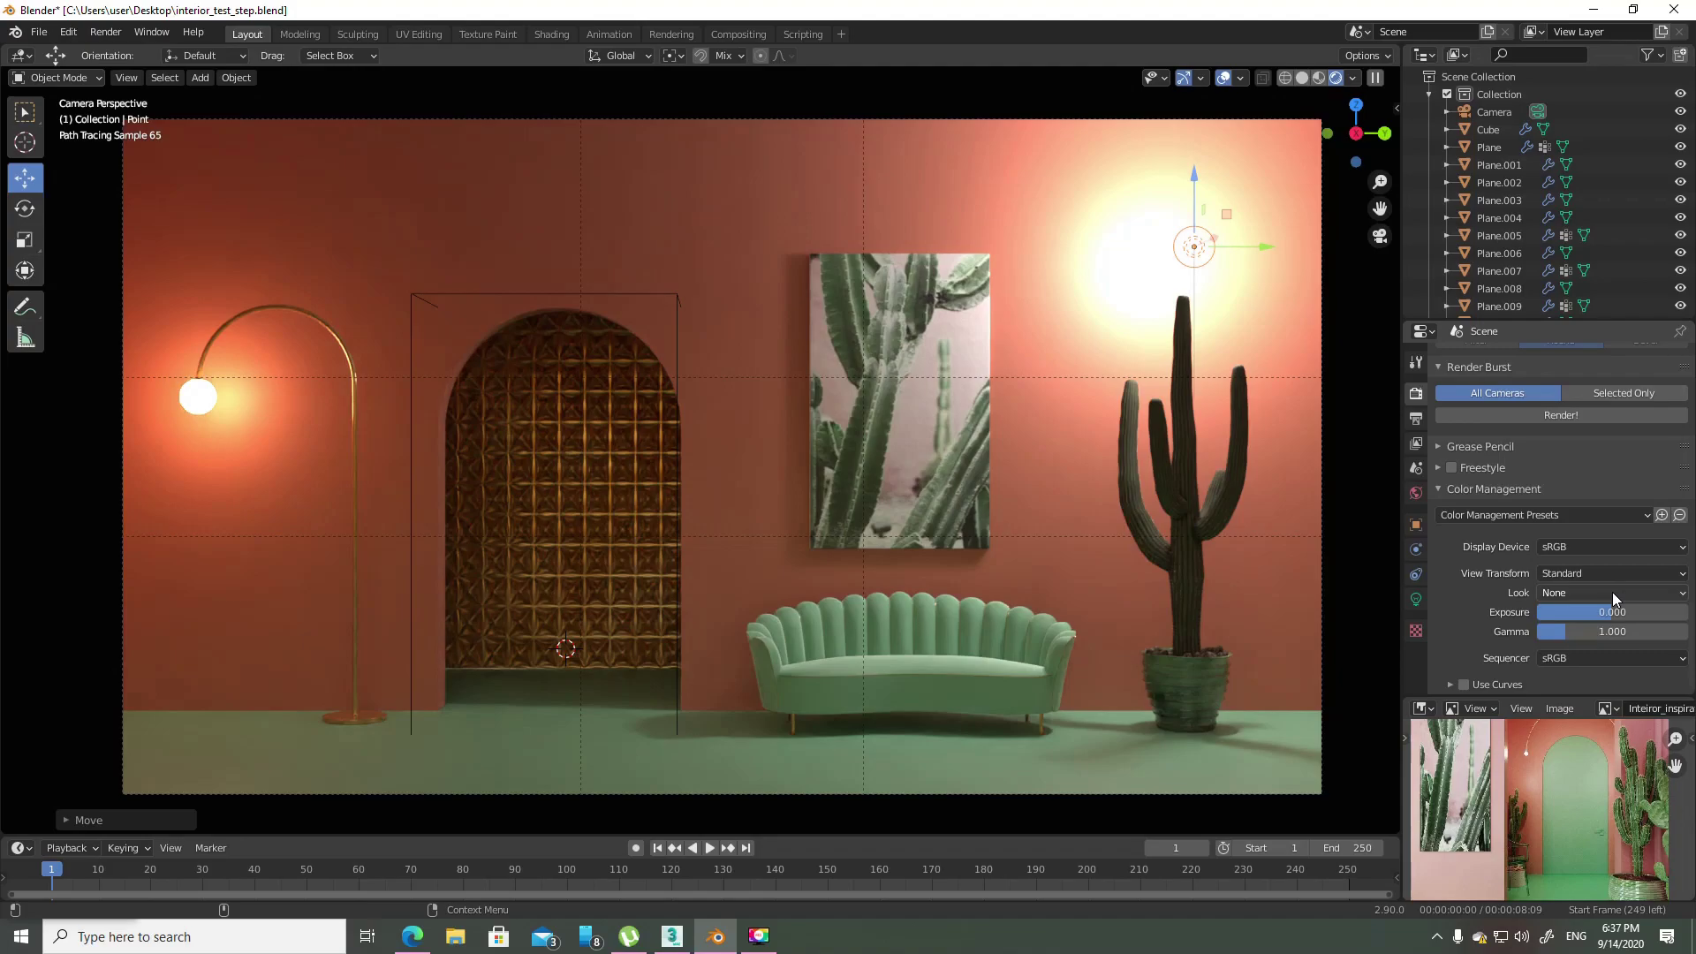
{"action": "left_click", "coordinate": [1613, 571]}
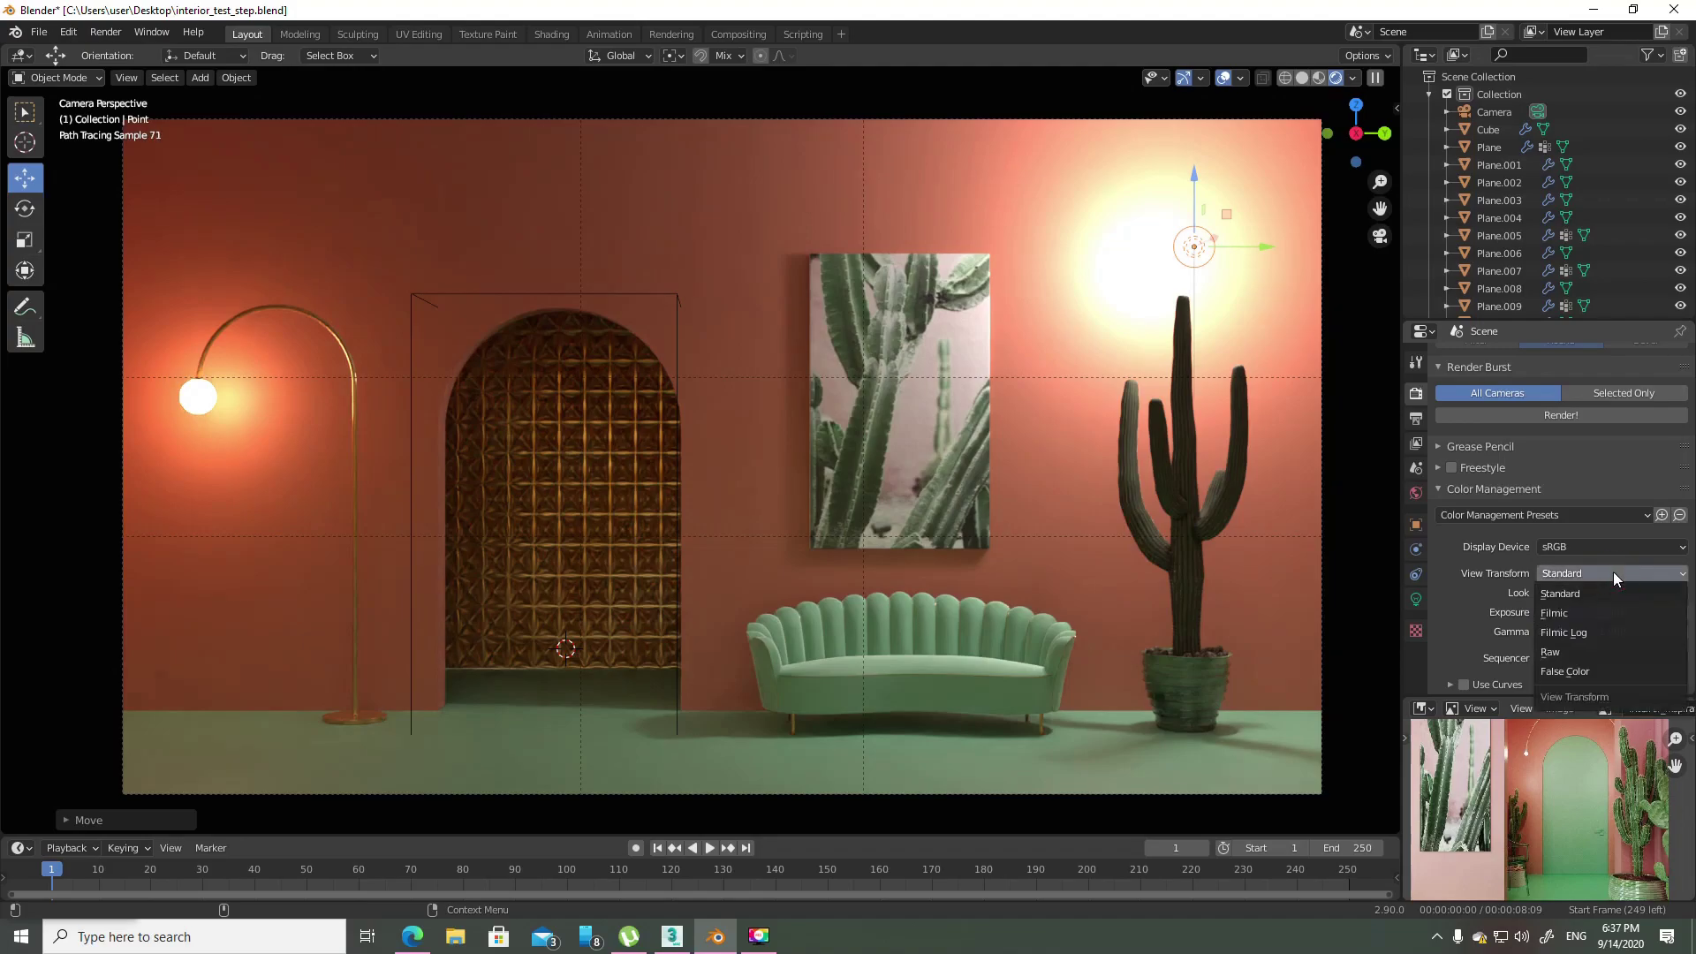
{"action": "left_click", "coordinate": [1600, 618]}
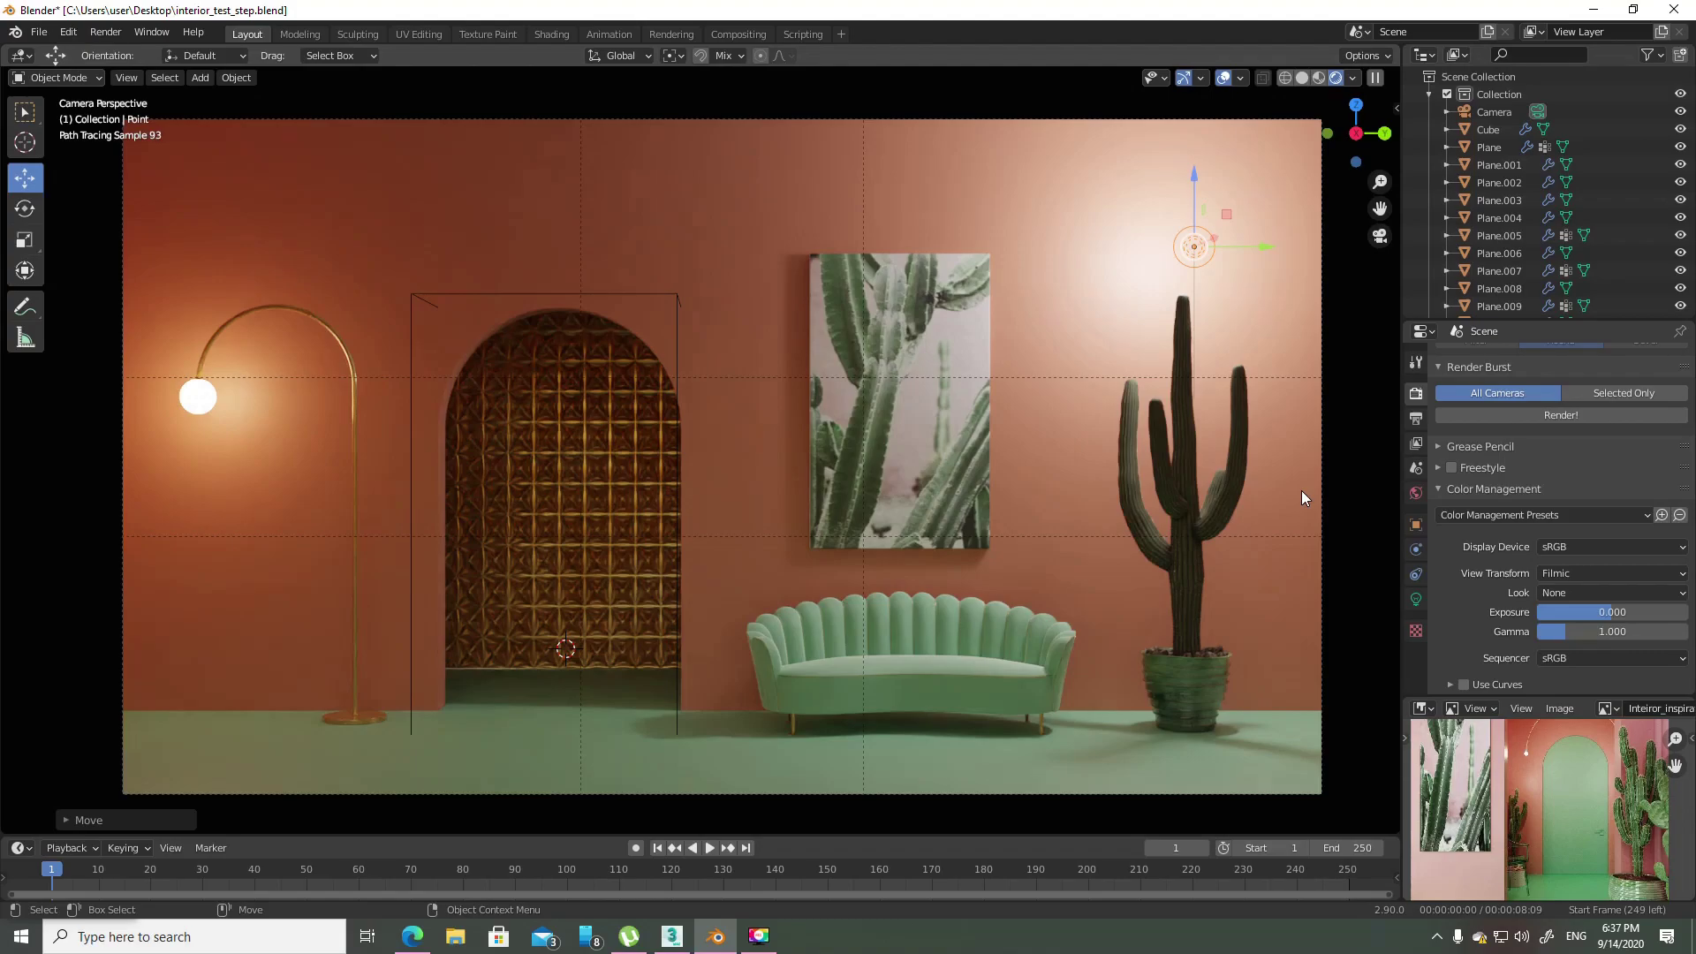
- Set the Filmic Look to High Contrast, then to Medium High Contrast
{"action": "left_click", "coordinate": [1597, 591]}
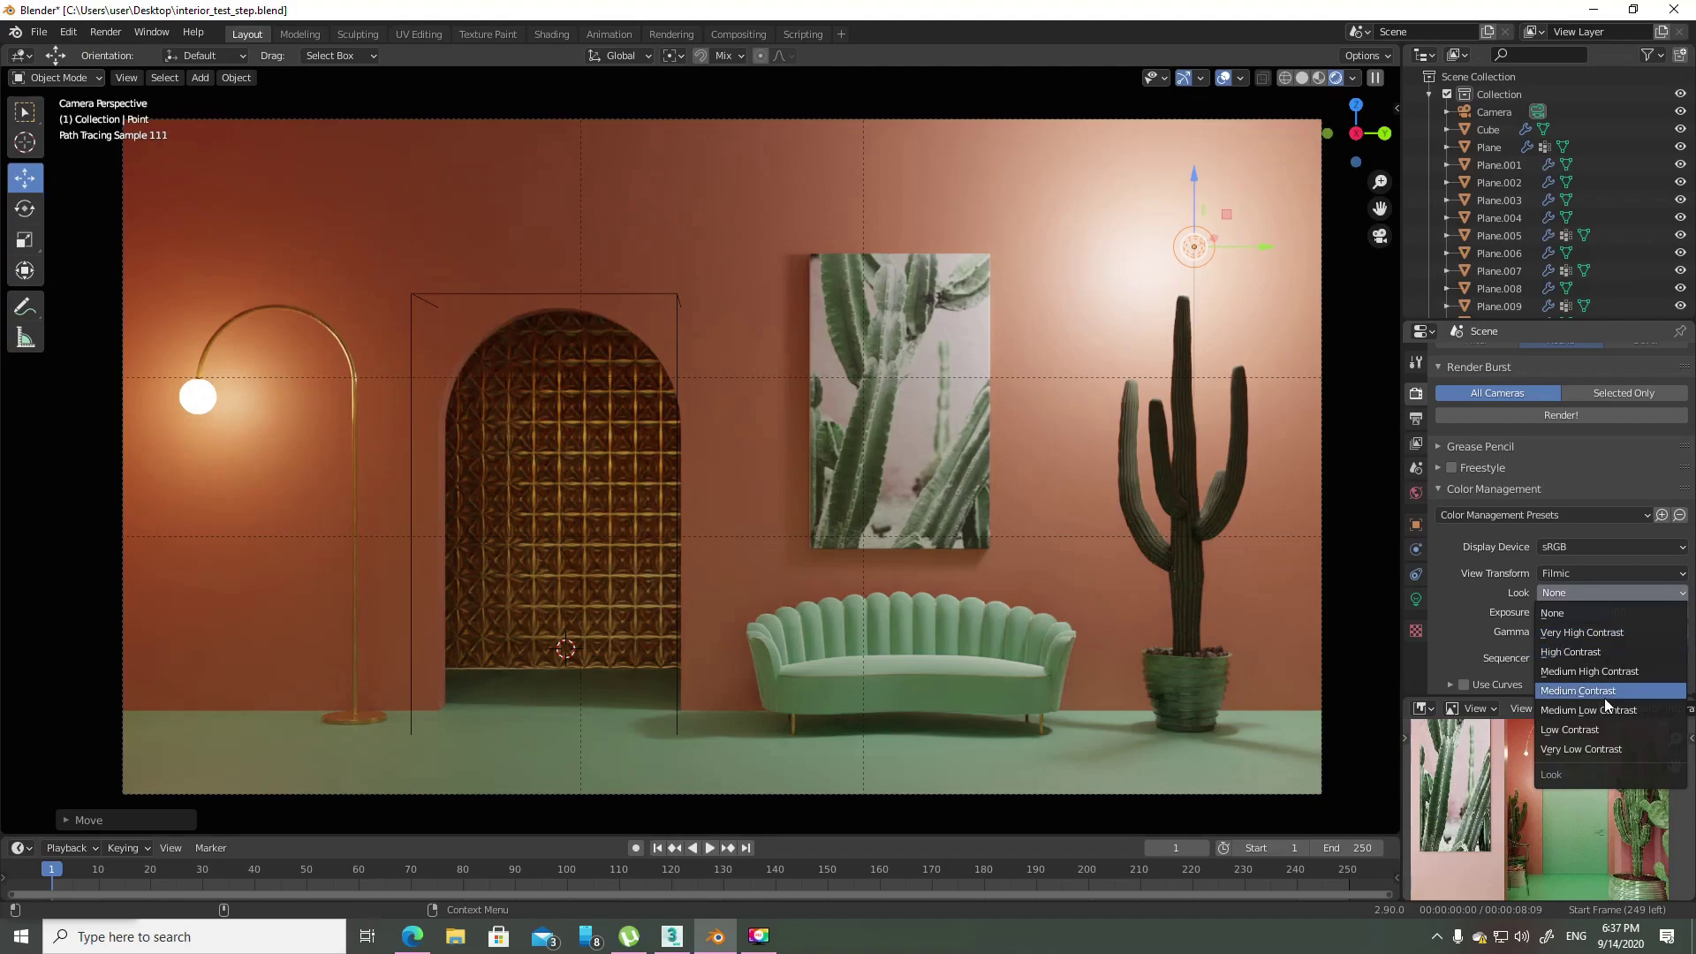
{"action": "left_click", "coordinate": [1628, 654]}
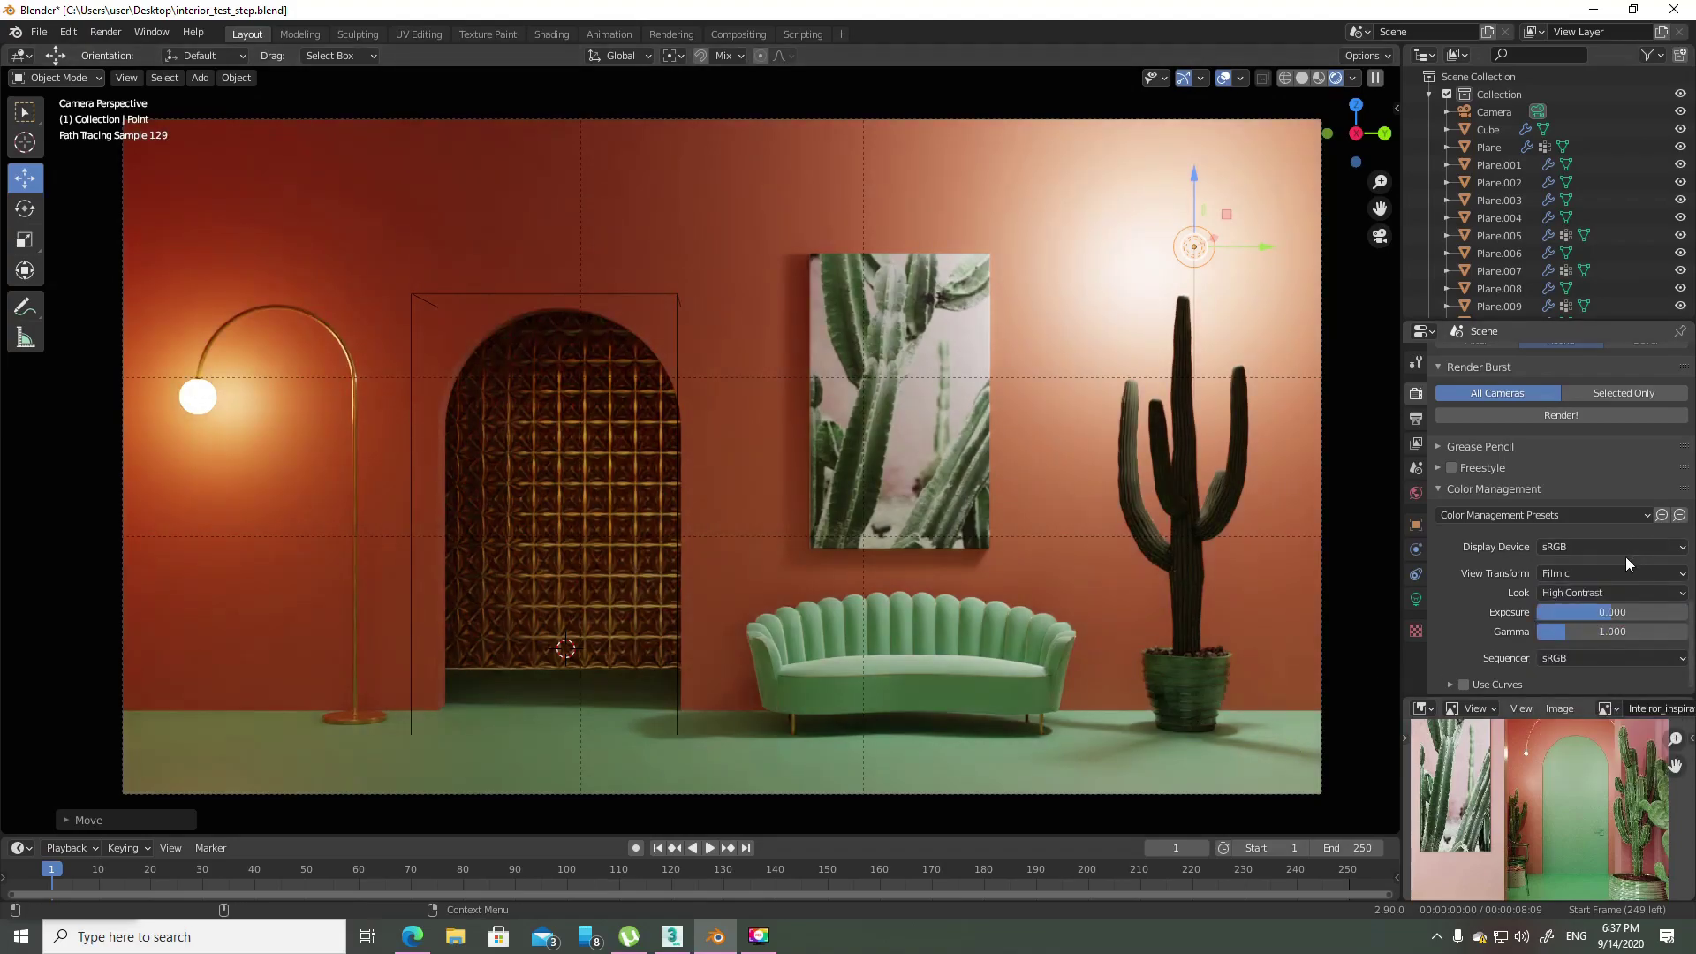
{"action": "left_click", "coordinate": [1613, 591]}
{"action": "left_click", "coordinate": [1614, 671]}
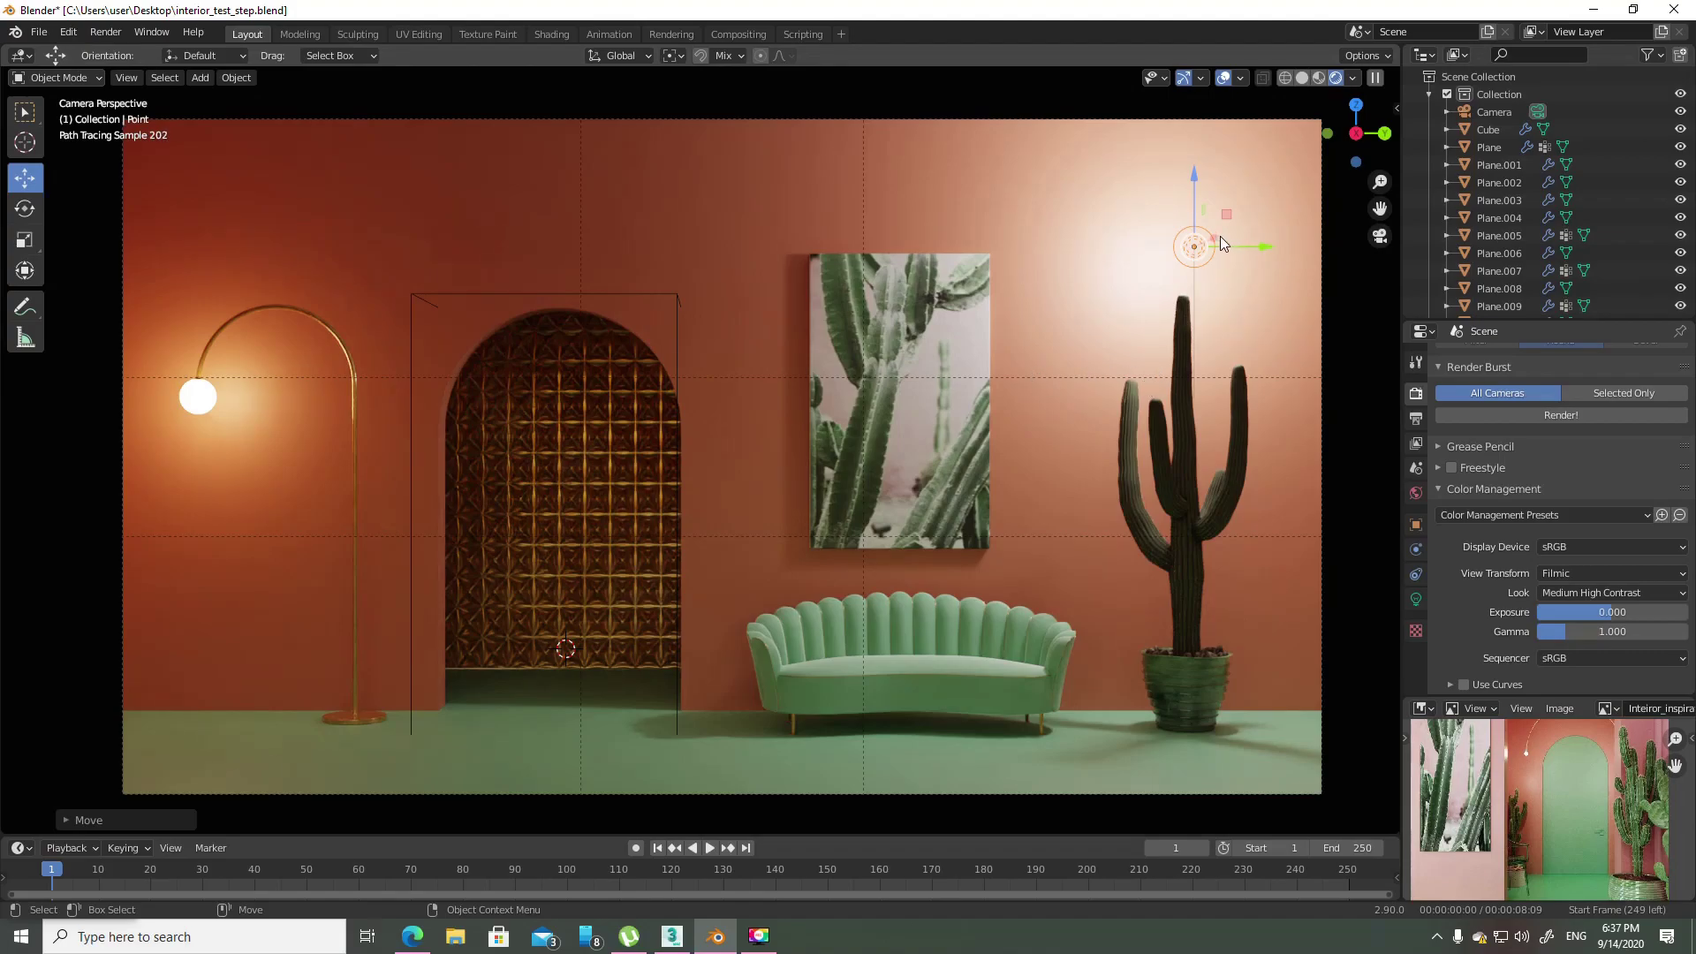
- Move the light along the X axis and leave the camera view to look around the room
{"action": "key", "text": "g"}
{"action": "key", "text": "x"}
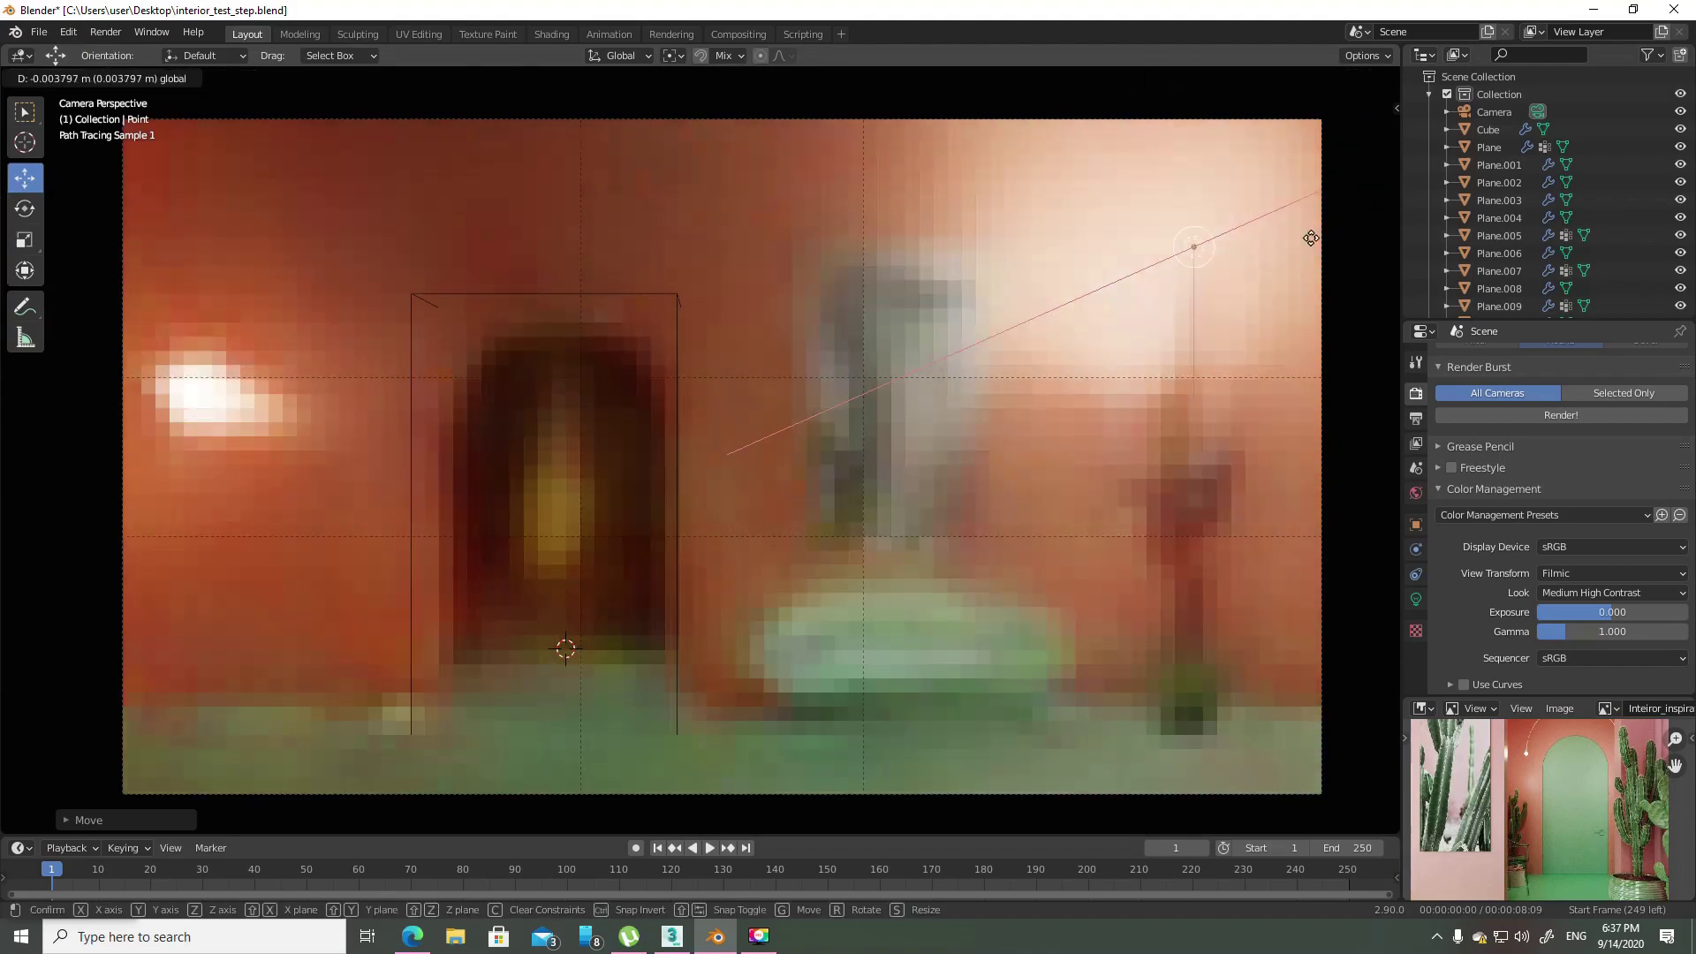
{"action": "left_click", "coordinate": [1209, 308]}
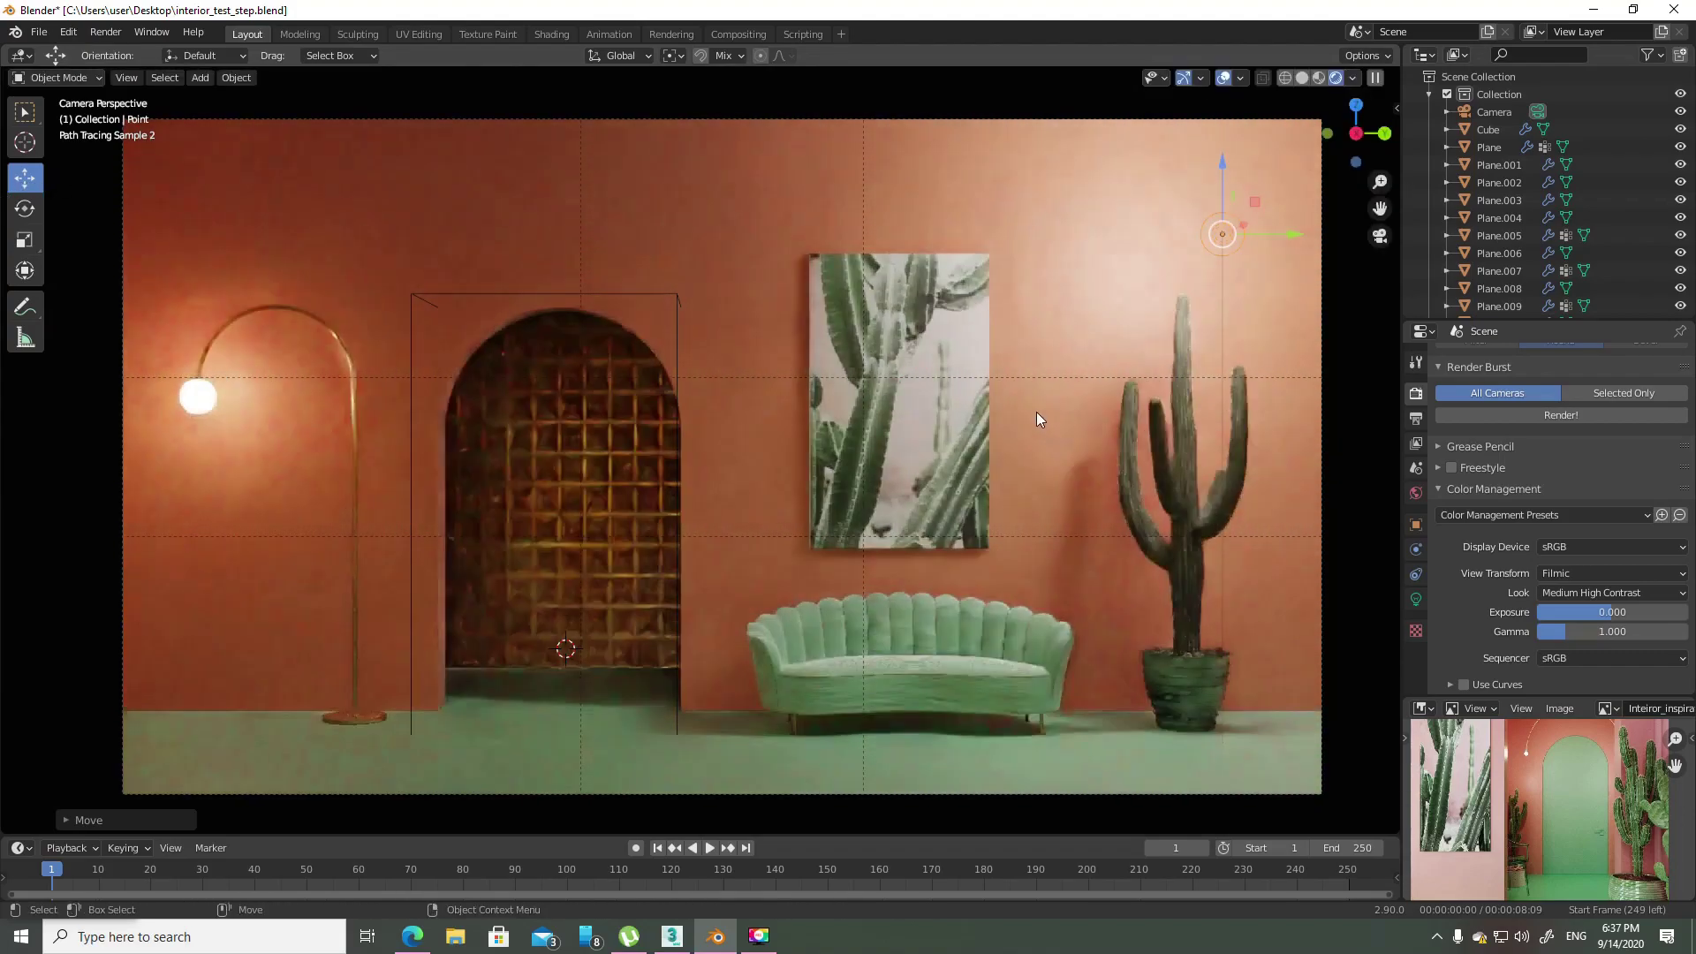
{"action": "middle_click_drag", "start_coordinate": [987, 416], "coordinate": [1025, 424]}
{"action": "scroll", "coordinate": [1076, 432], "scroll_direction": "up", "scroll_amount": 5}
{"action": "scroll", "coordinate": [867, 415], "scroll_direction": "down", "scroll_amount": 5}
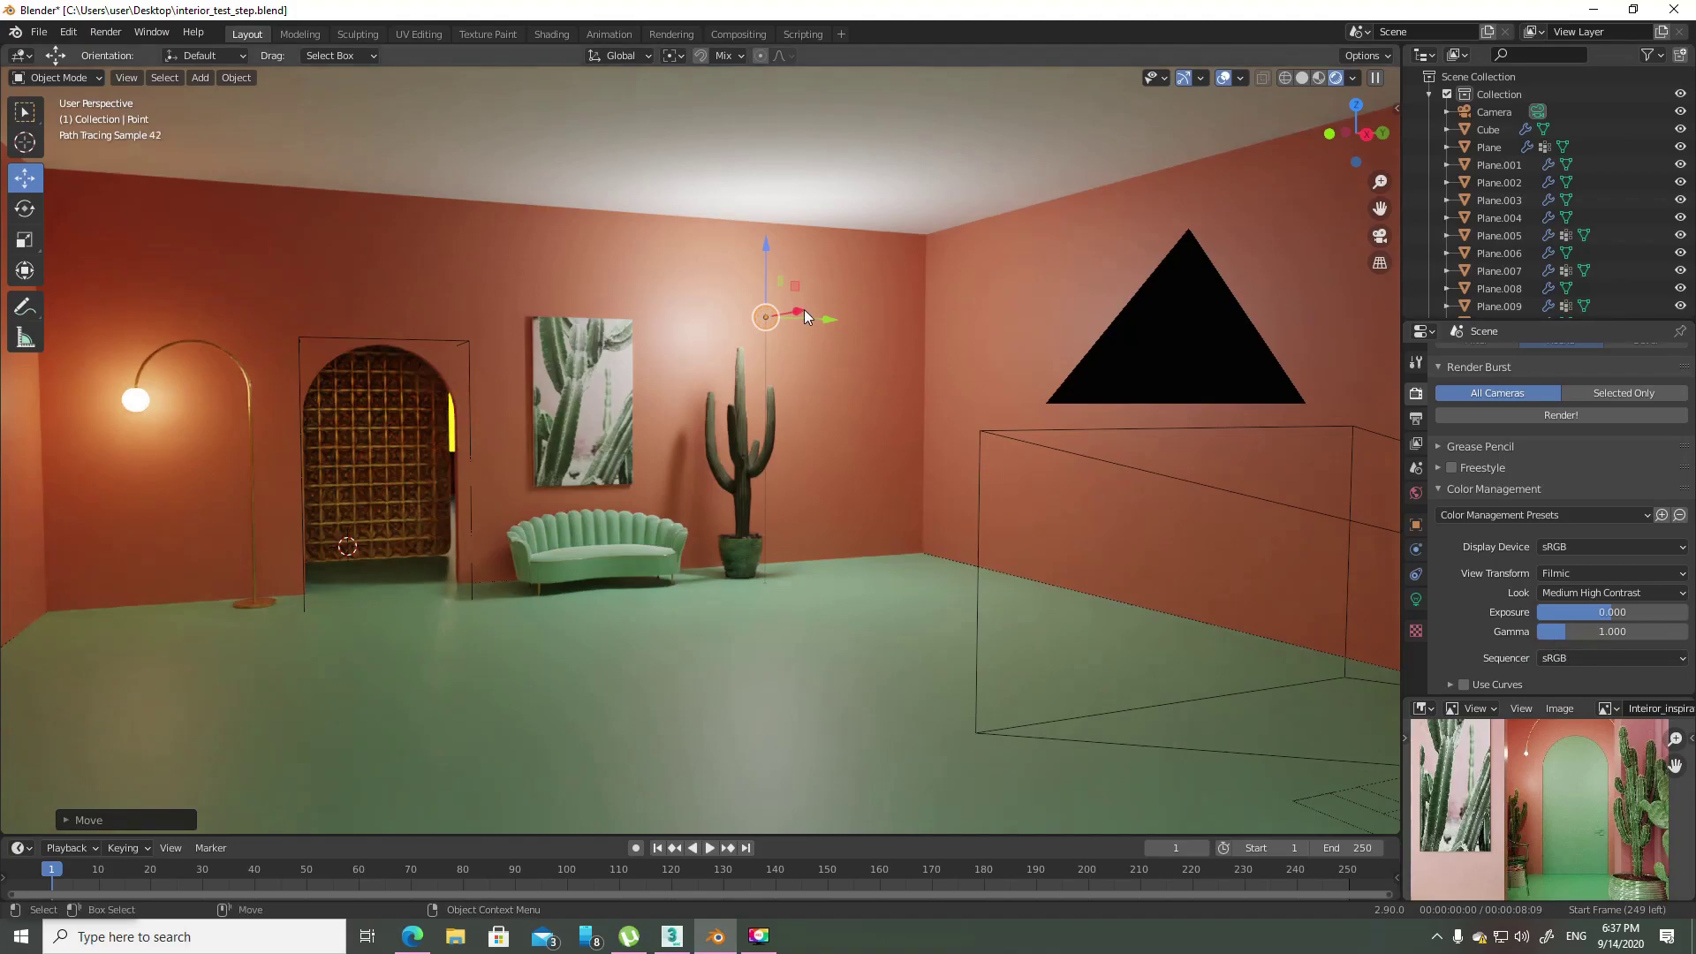
- Raise the Filmic exposure to 1.0, reset it to 0, and briefly recheck the lumen-to-watt search
{"action": "left_click_drag", "start_coordinate": [1625, 615], "coordinate": [1624, 615]}
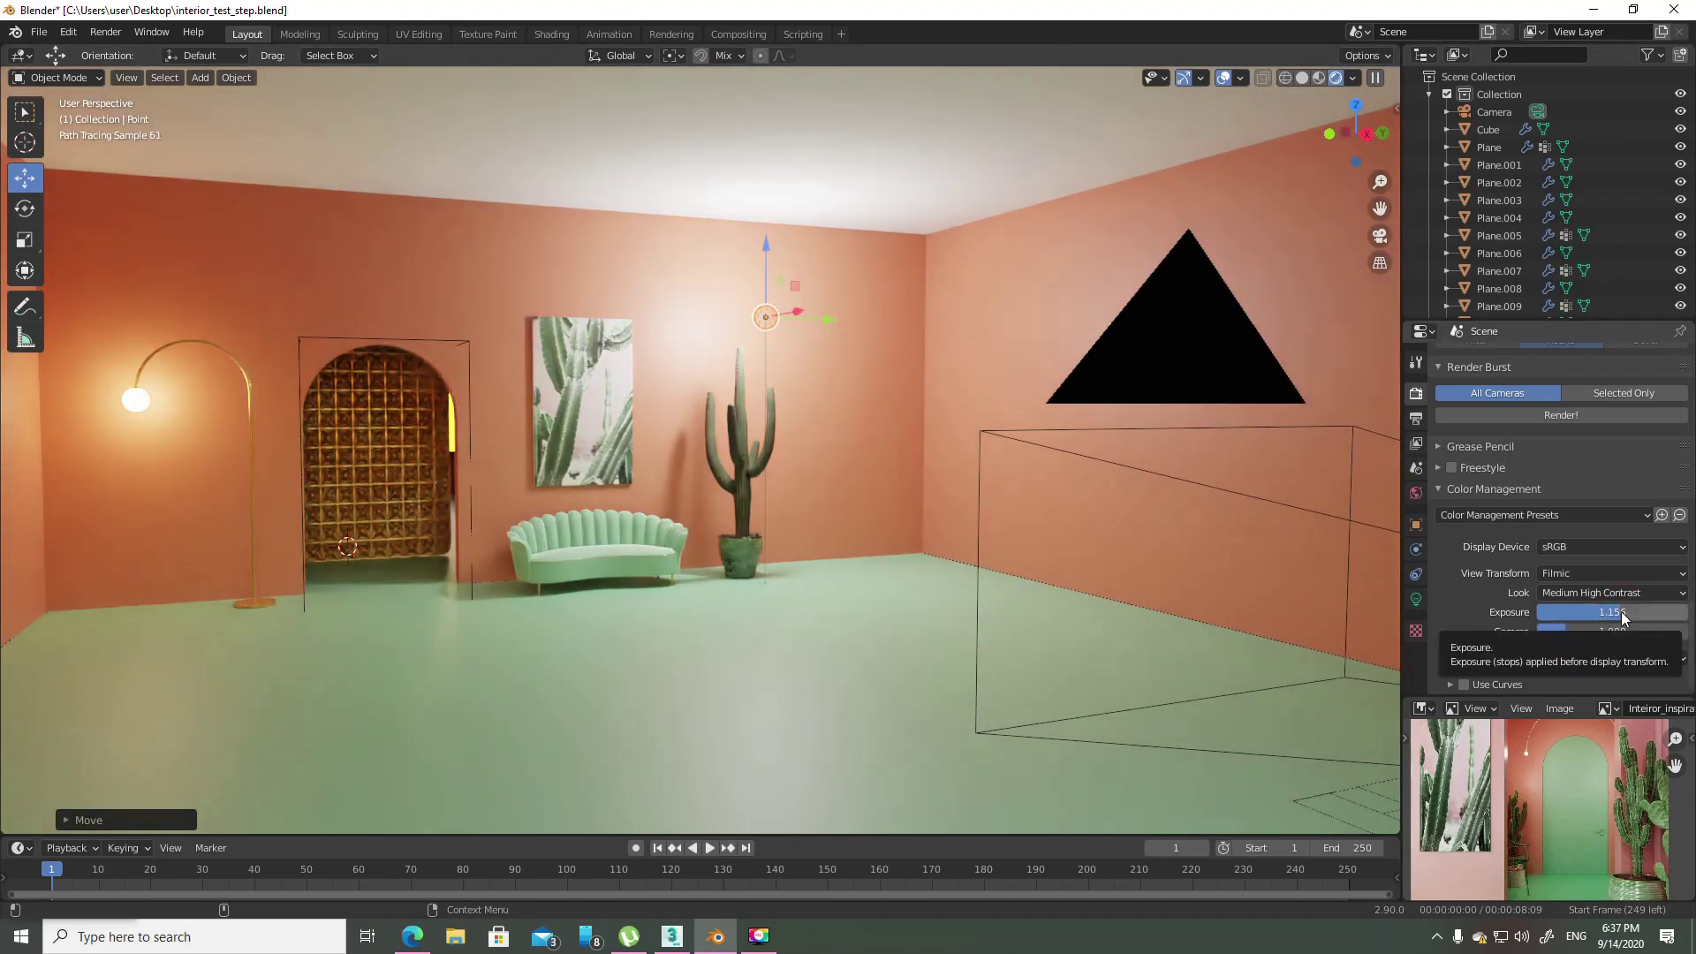
{"action": "left_click", "coordinate": [1622, 612]}
{"action": "type", "text": "1.0"}
{"action": "key", "text": "Return"}
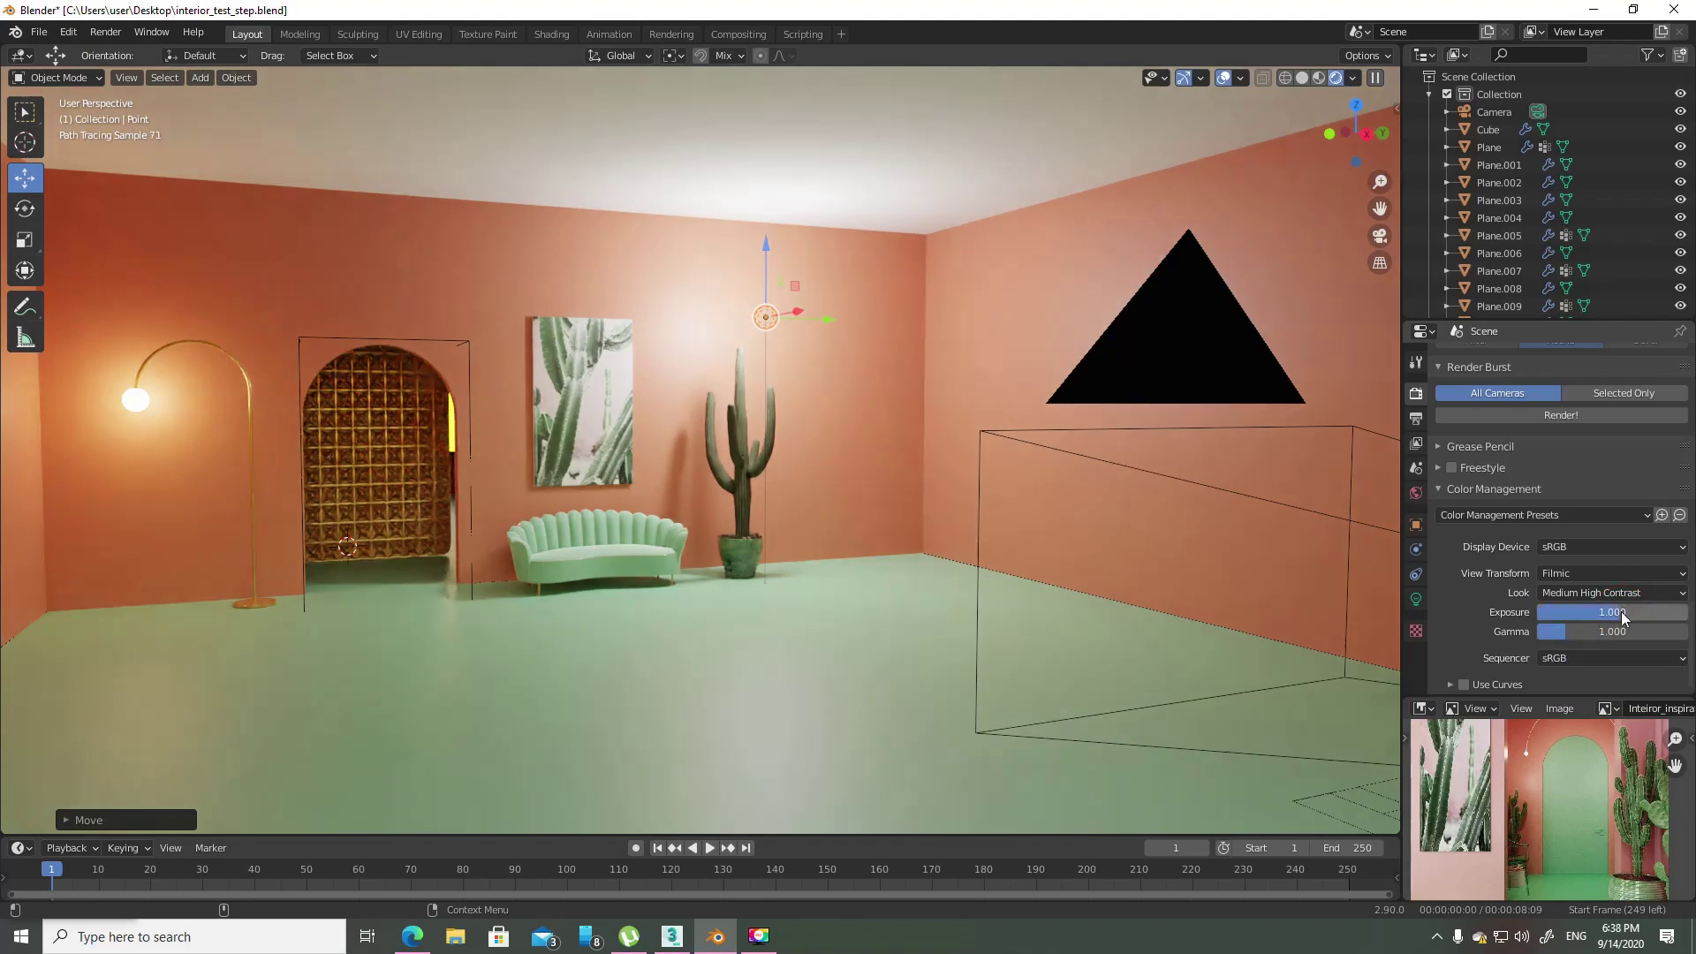
{"action": "left_click", "coordinate": [1622, 612]}
{"action": "type", "text": "0"}
{"action": "key", "text": "Return"}
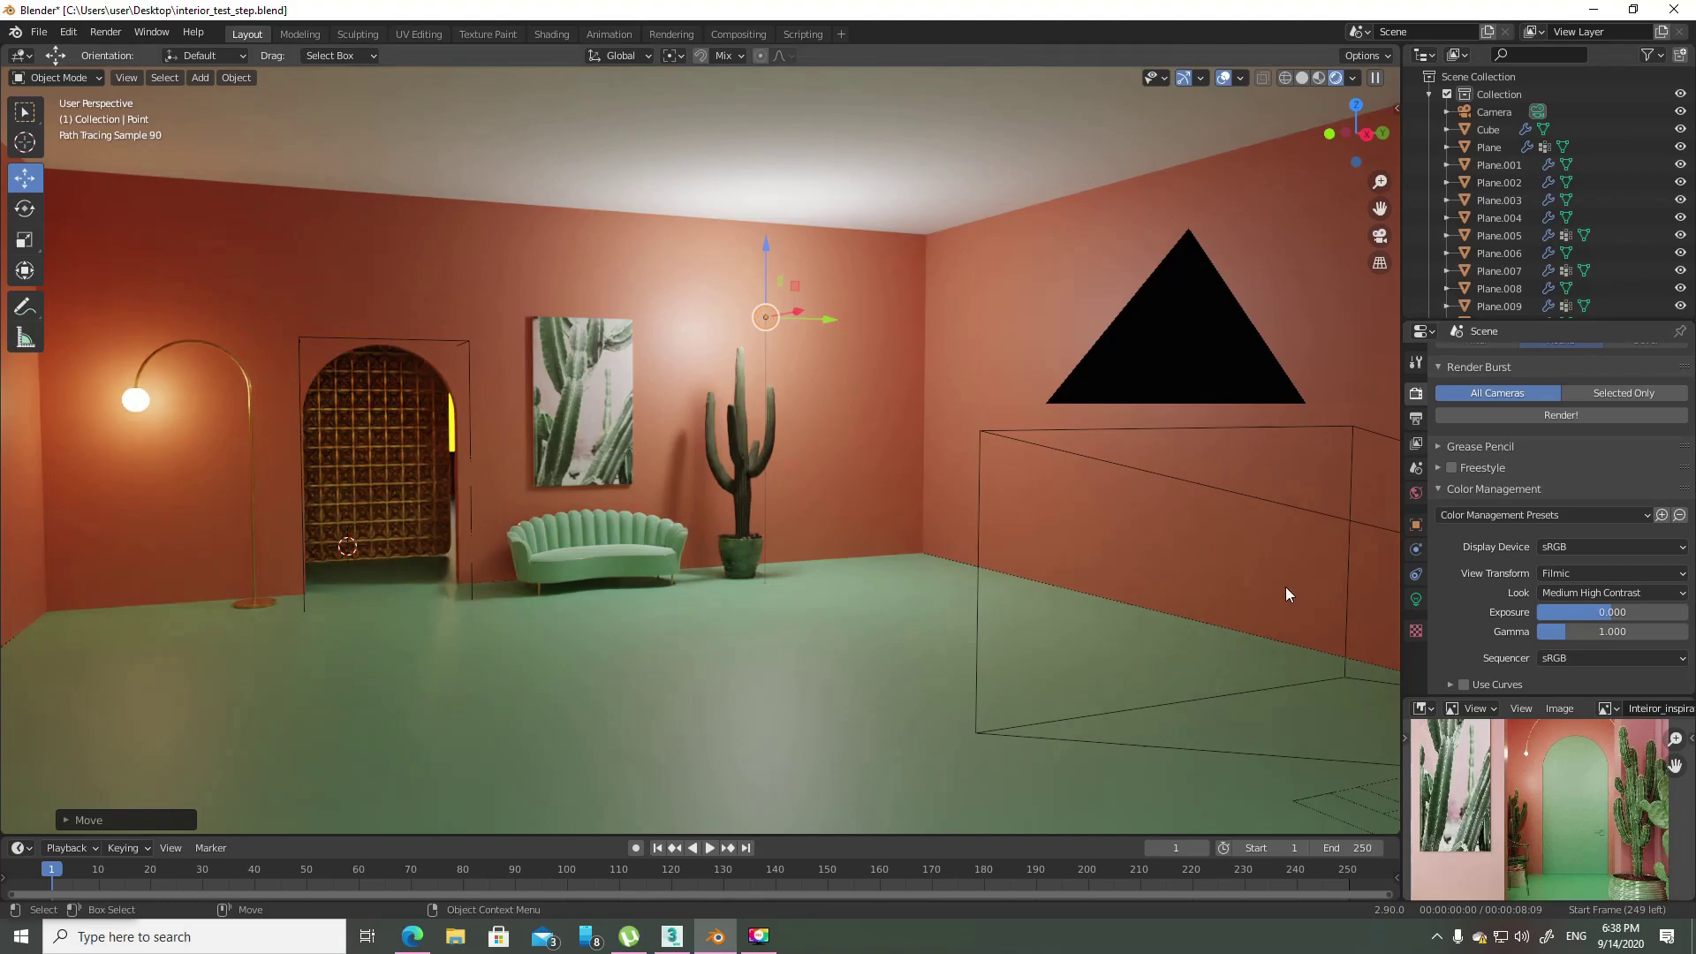
{"action": "left_click", "coordinate": [411, 936]}
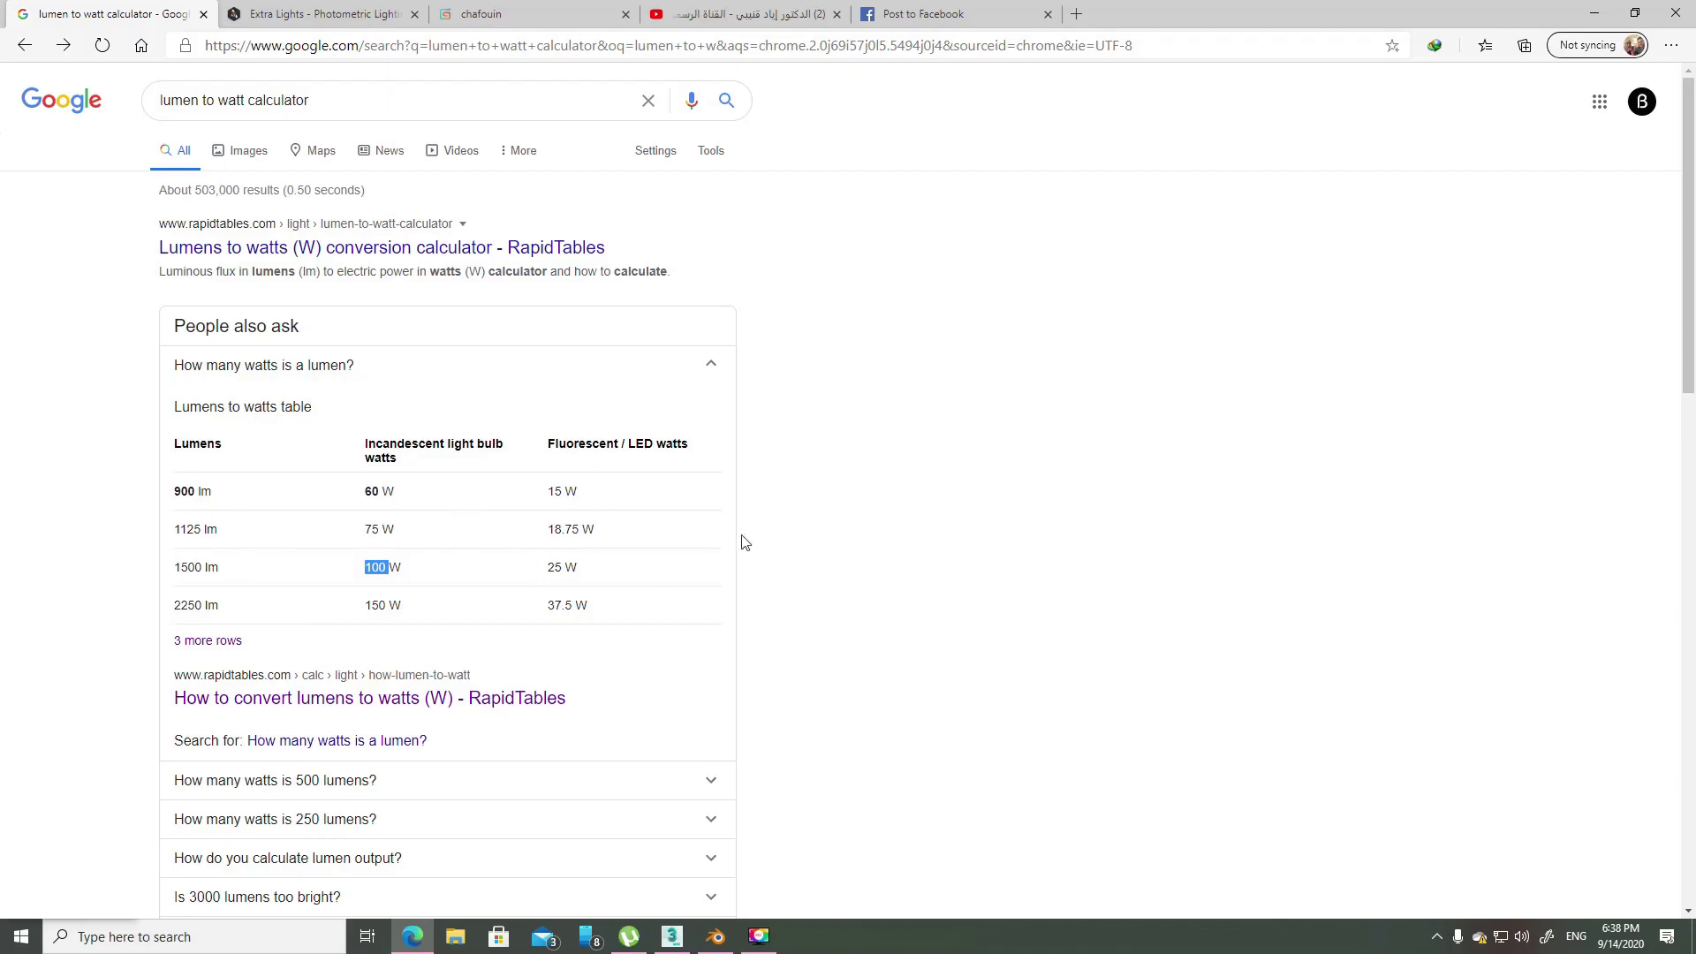
{"action": "left_click", "coordinate": [1584, 13]}
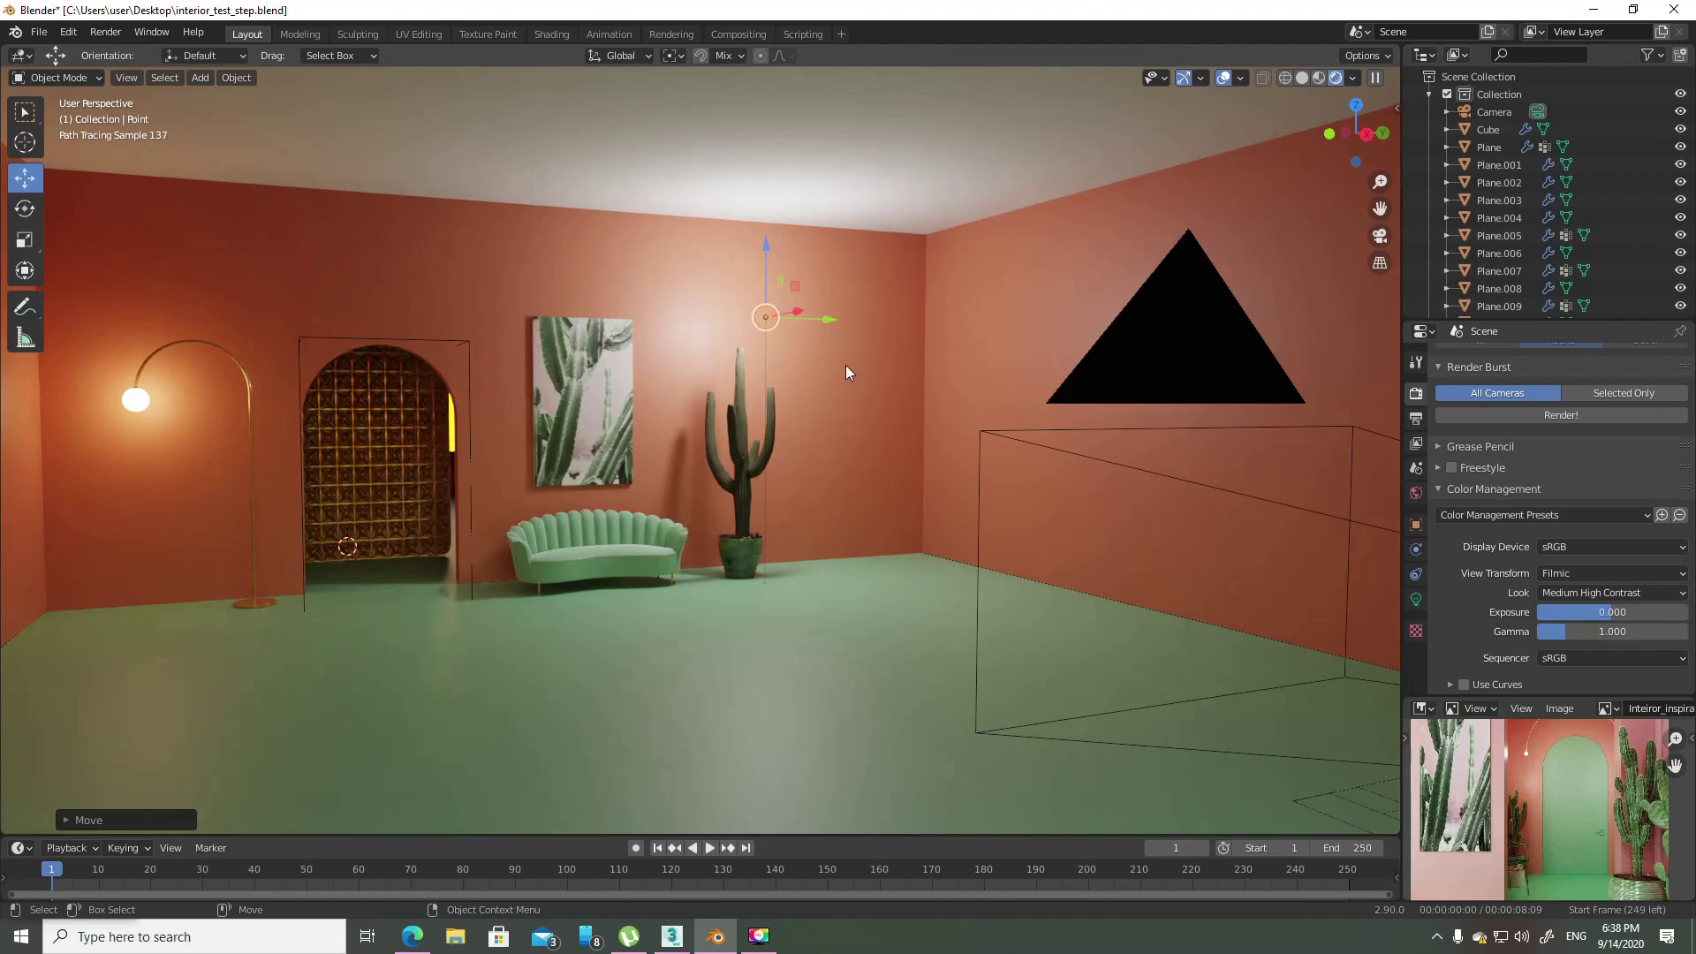
- Drag the point light toward the right wall and show the World's Nishita sky settings
{"action": "mouse_move", "coordinate": [800, 310]}
{"action": "left_mouse_down"}
{"action": "mouse_move", "coordinate": [1004, 299]}
{"action": "mouse_move", "coordinate": [1237, 142]}
{"action": "left_mouse_up"}
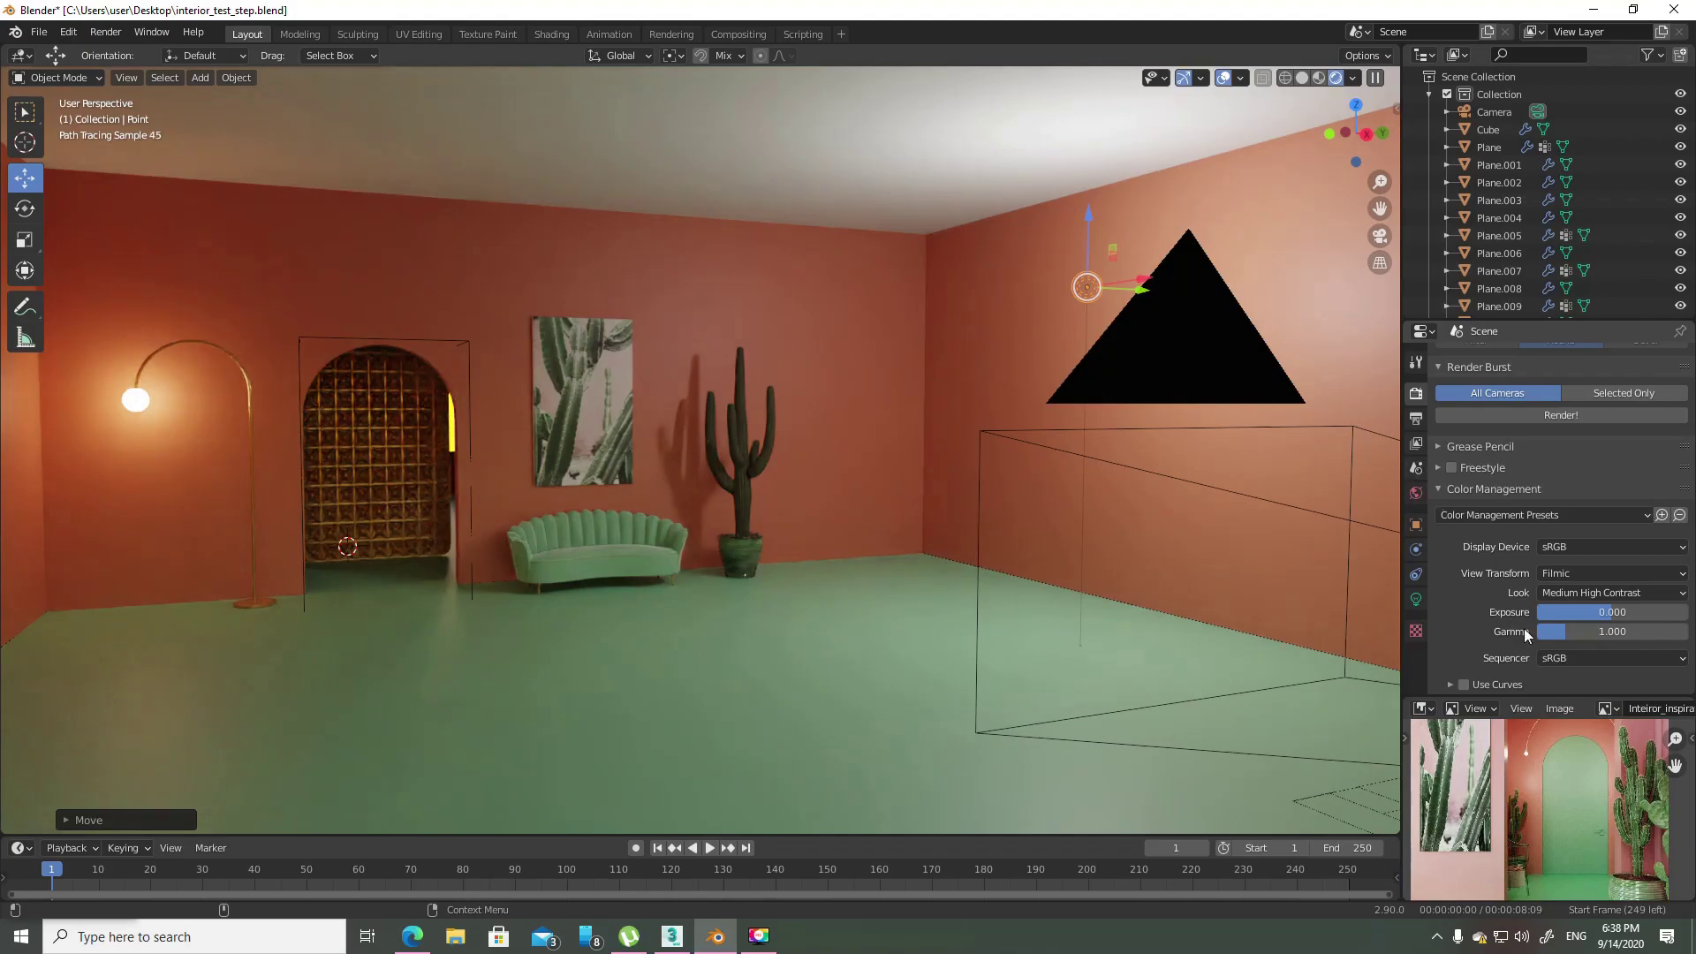
{"action": "left_click", "coordinate": [1415, 493]}
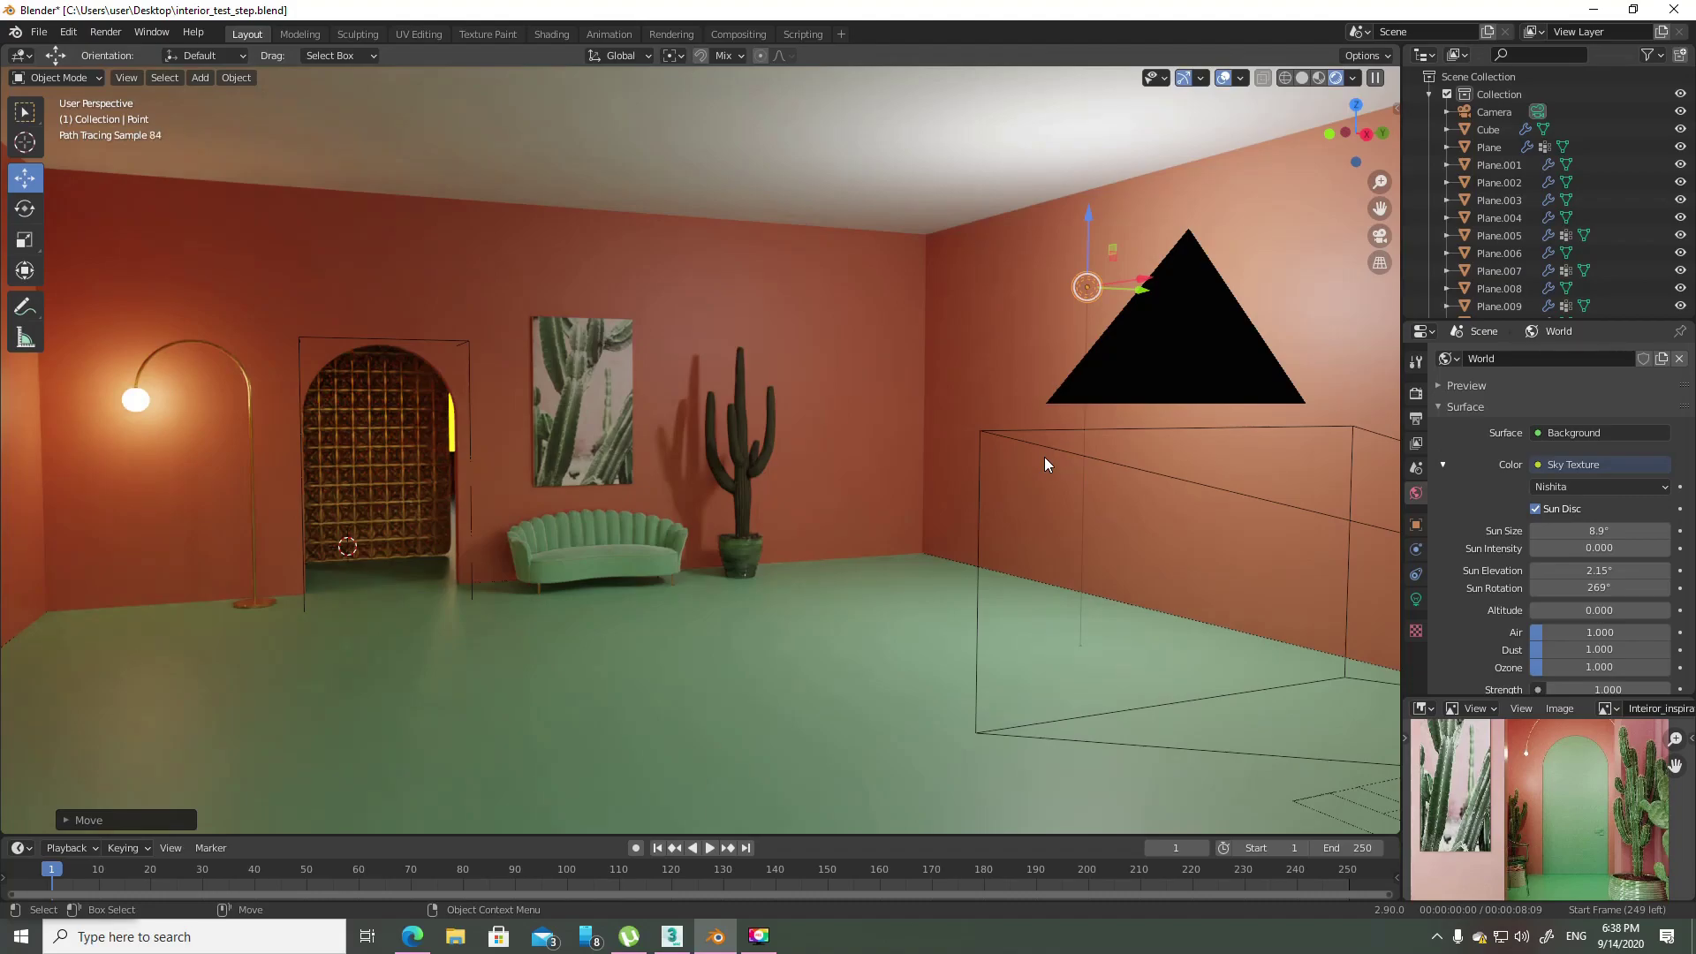
- Delete the point light and view the darker room through the scene camera
{"action": "key", "text": "Delete"}
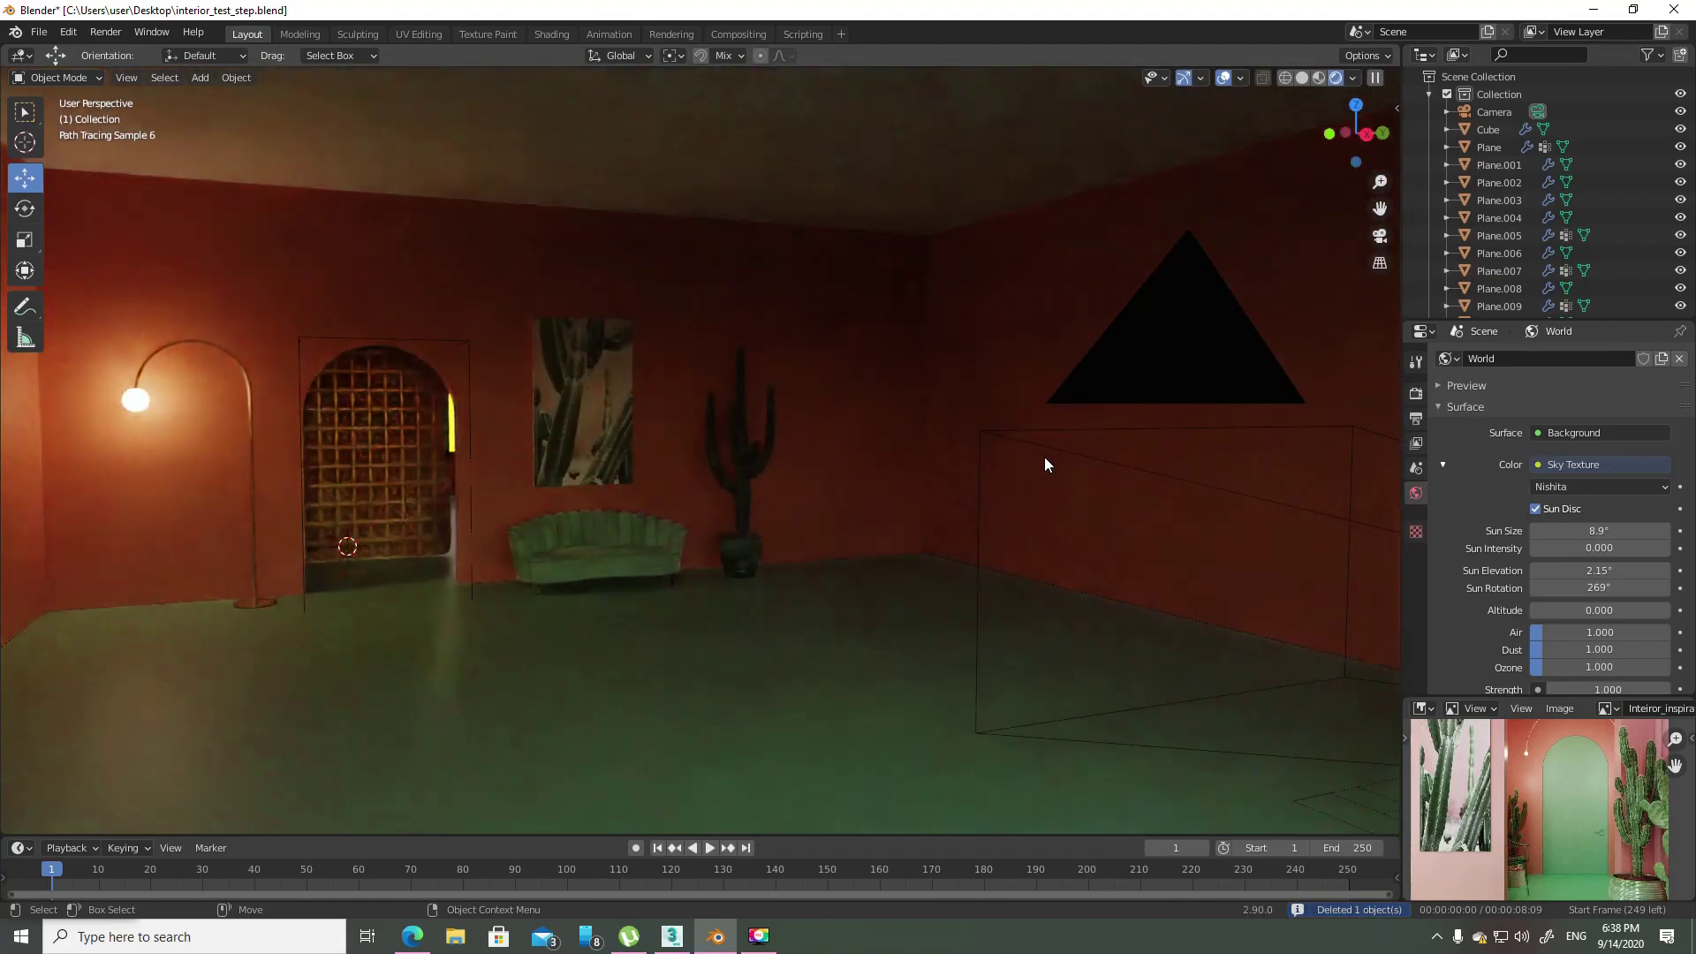
{"action": "key", "text": "KP_0"}
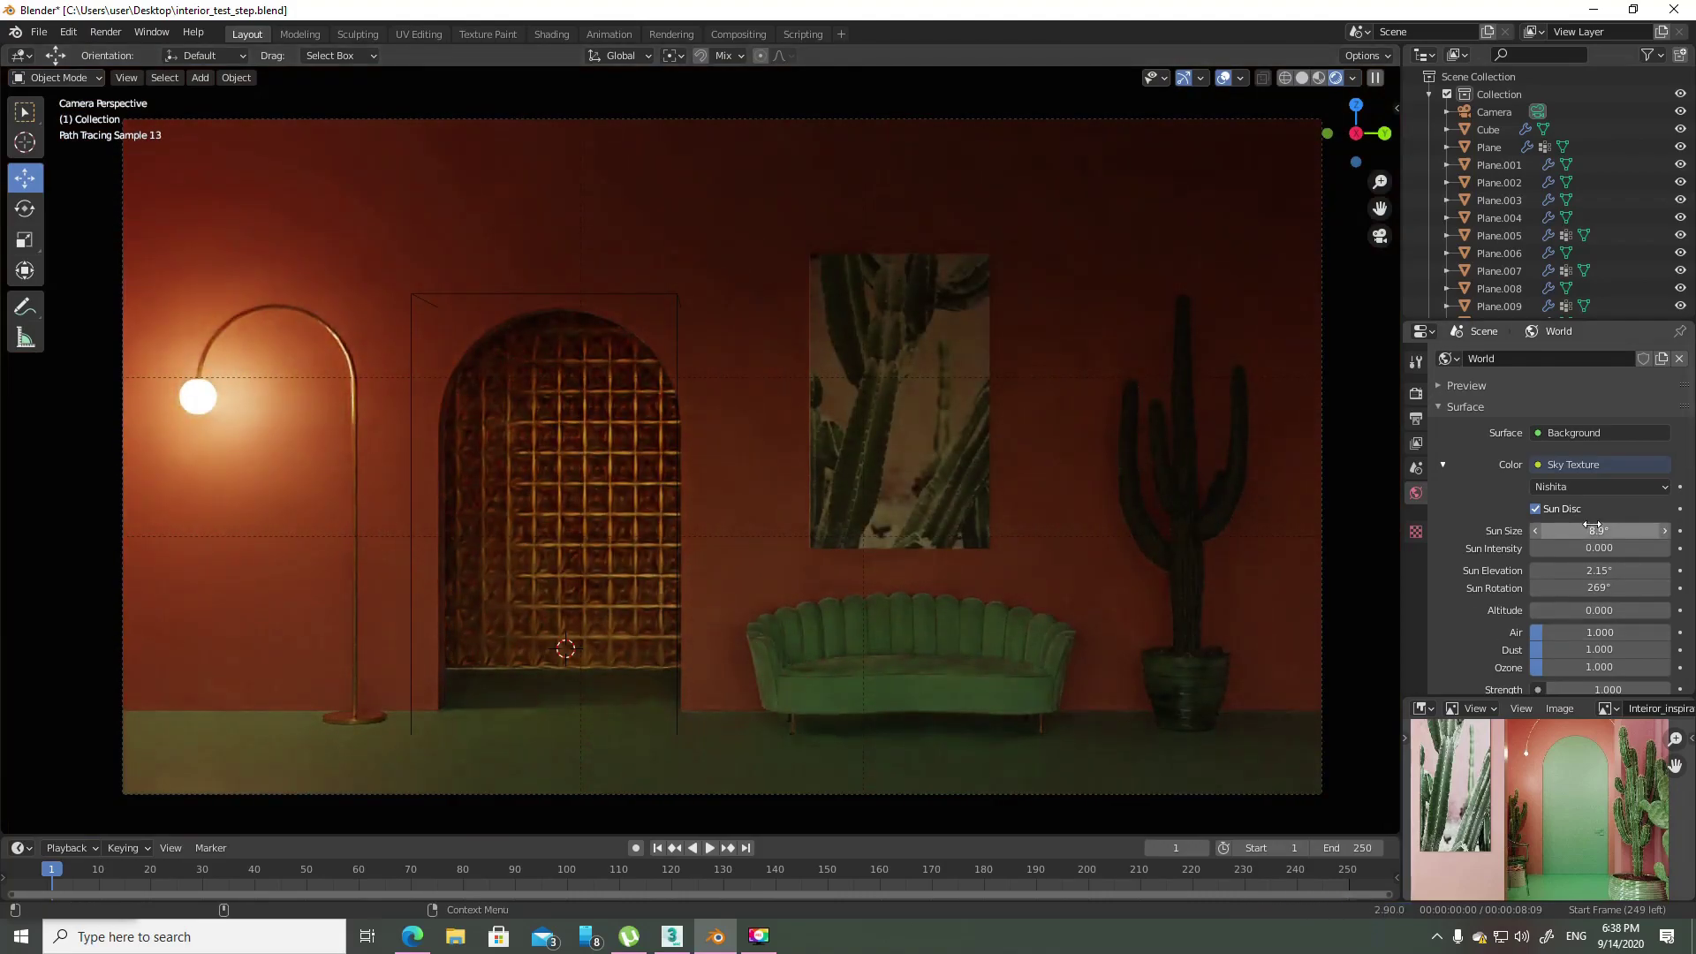
{"action": "scroll", "coordinate": [1607, 547], "scroll_direction": "down", "scroll_amount": 1}
{"action": "scroll", "coordinate": [1608, 554], "scroll_direction": "down", "scroll_amount": 2}
{"action": "scroll", "coordinate": [1561, 592], "scroll_direction": "down", "scroll_amount": 3}
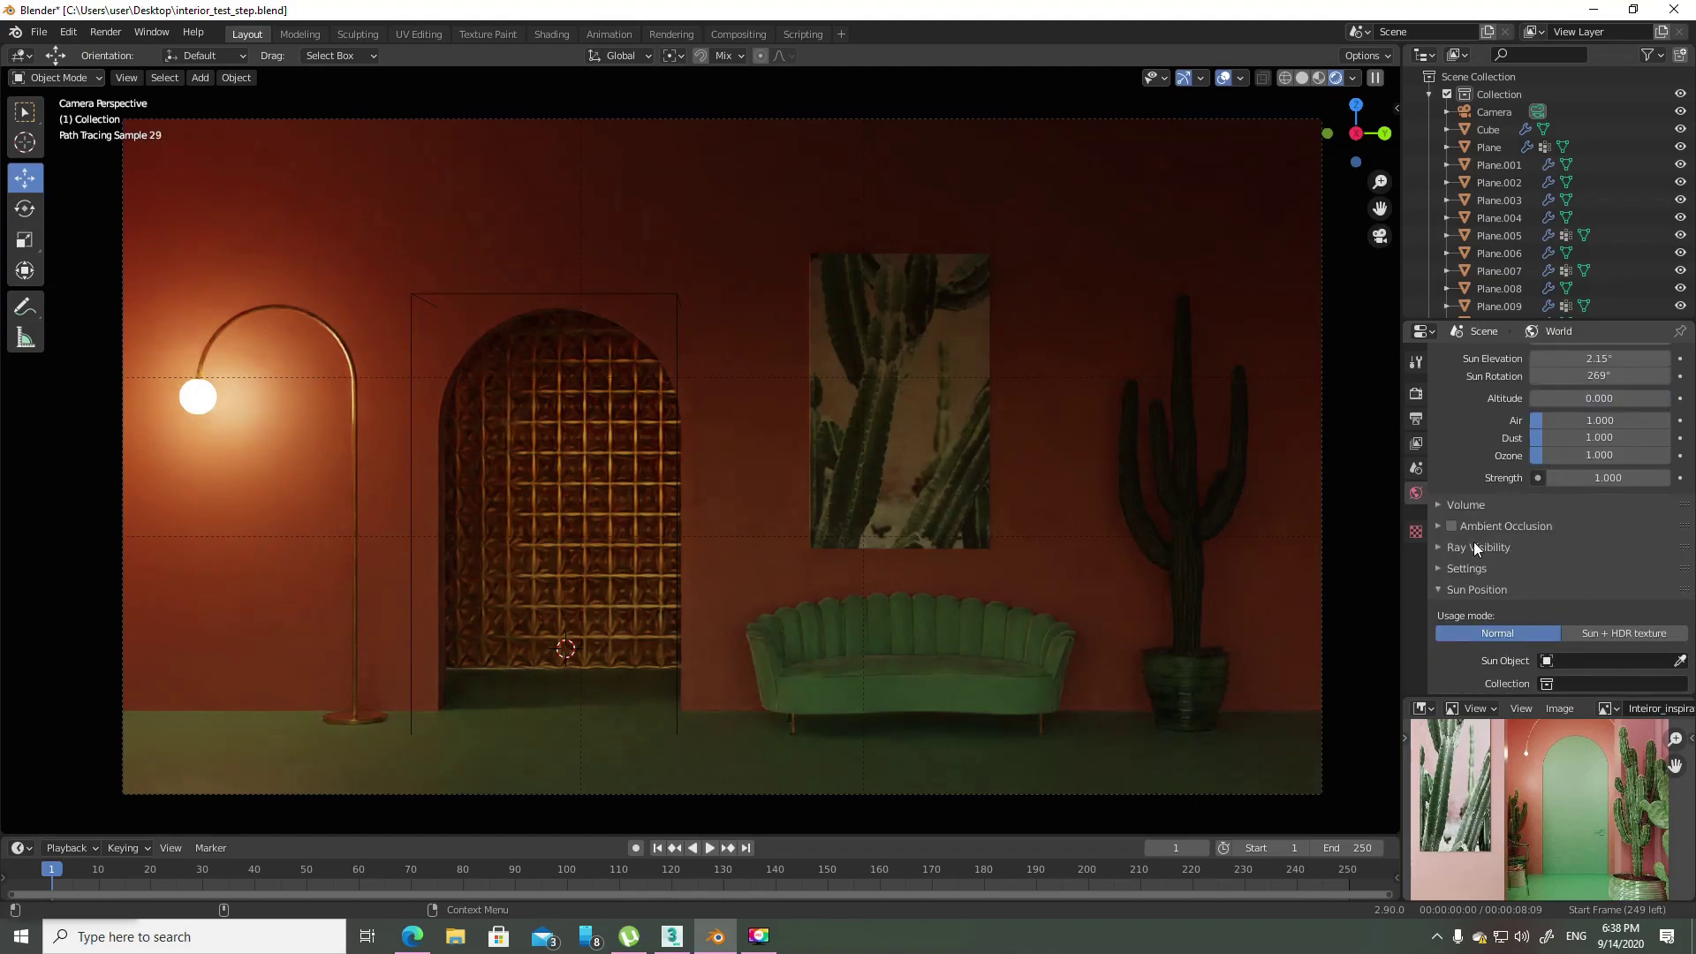
{"action": "left_click", "coordinate": [68, 32]}
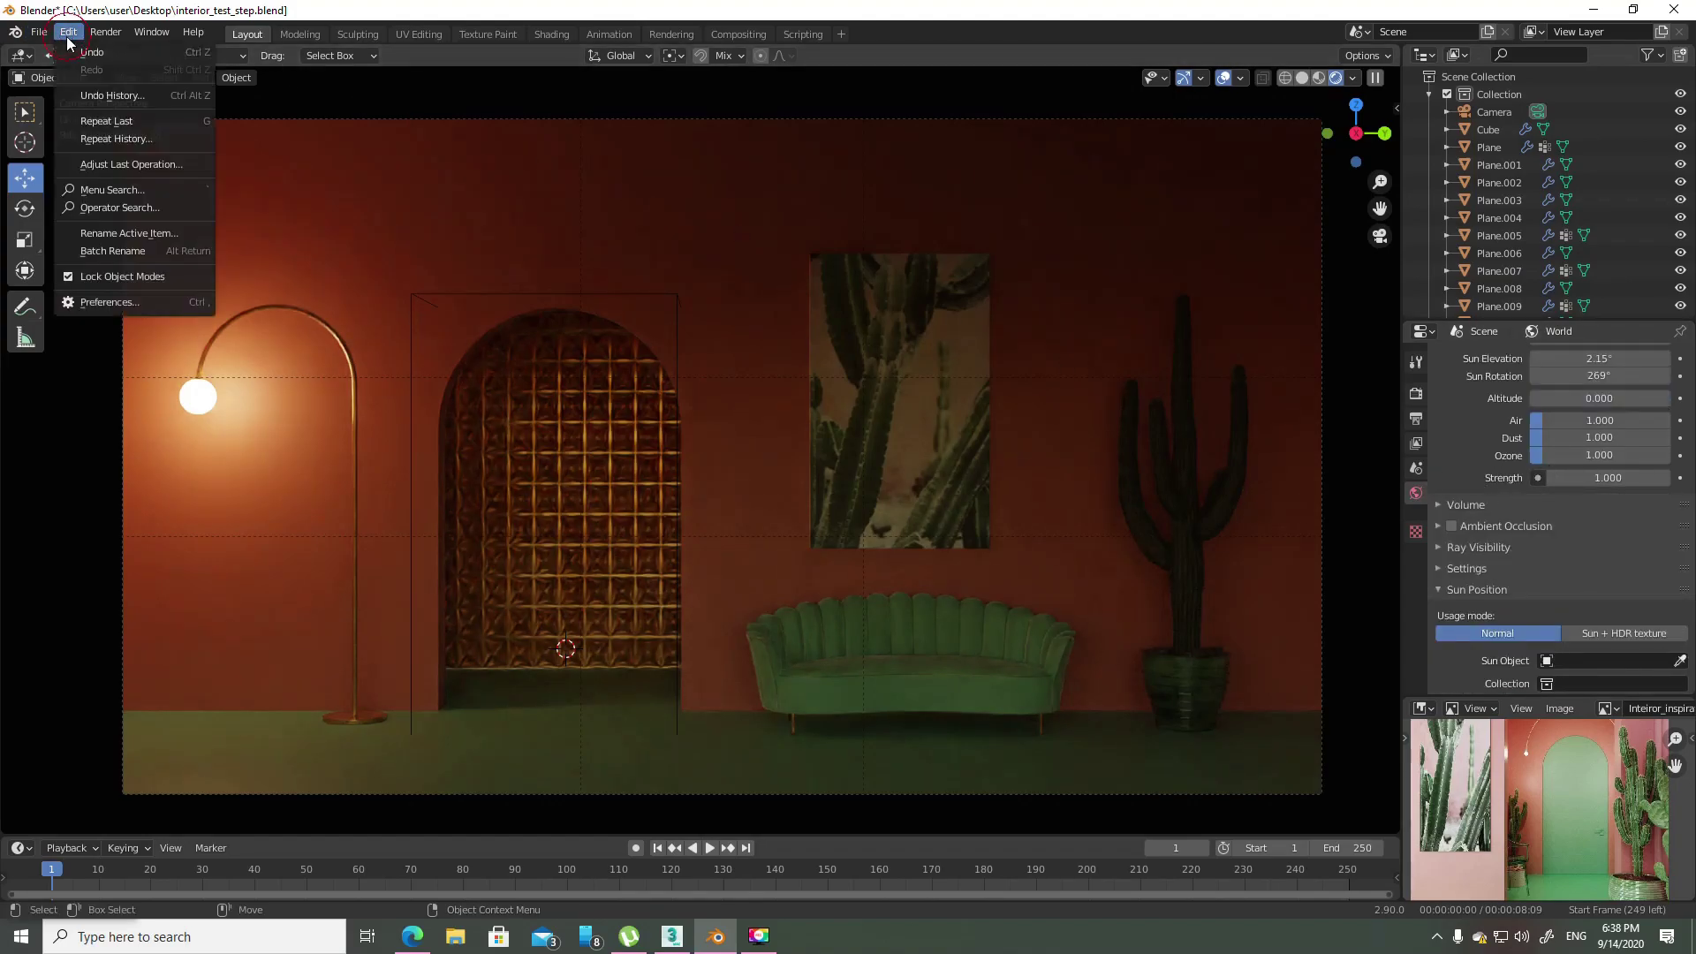
{"action": "left_click", "coordinate": [110, 308]}
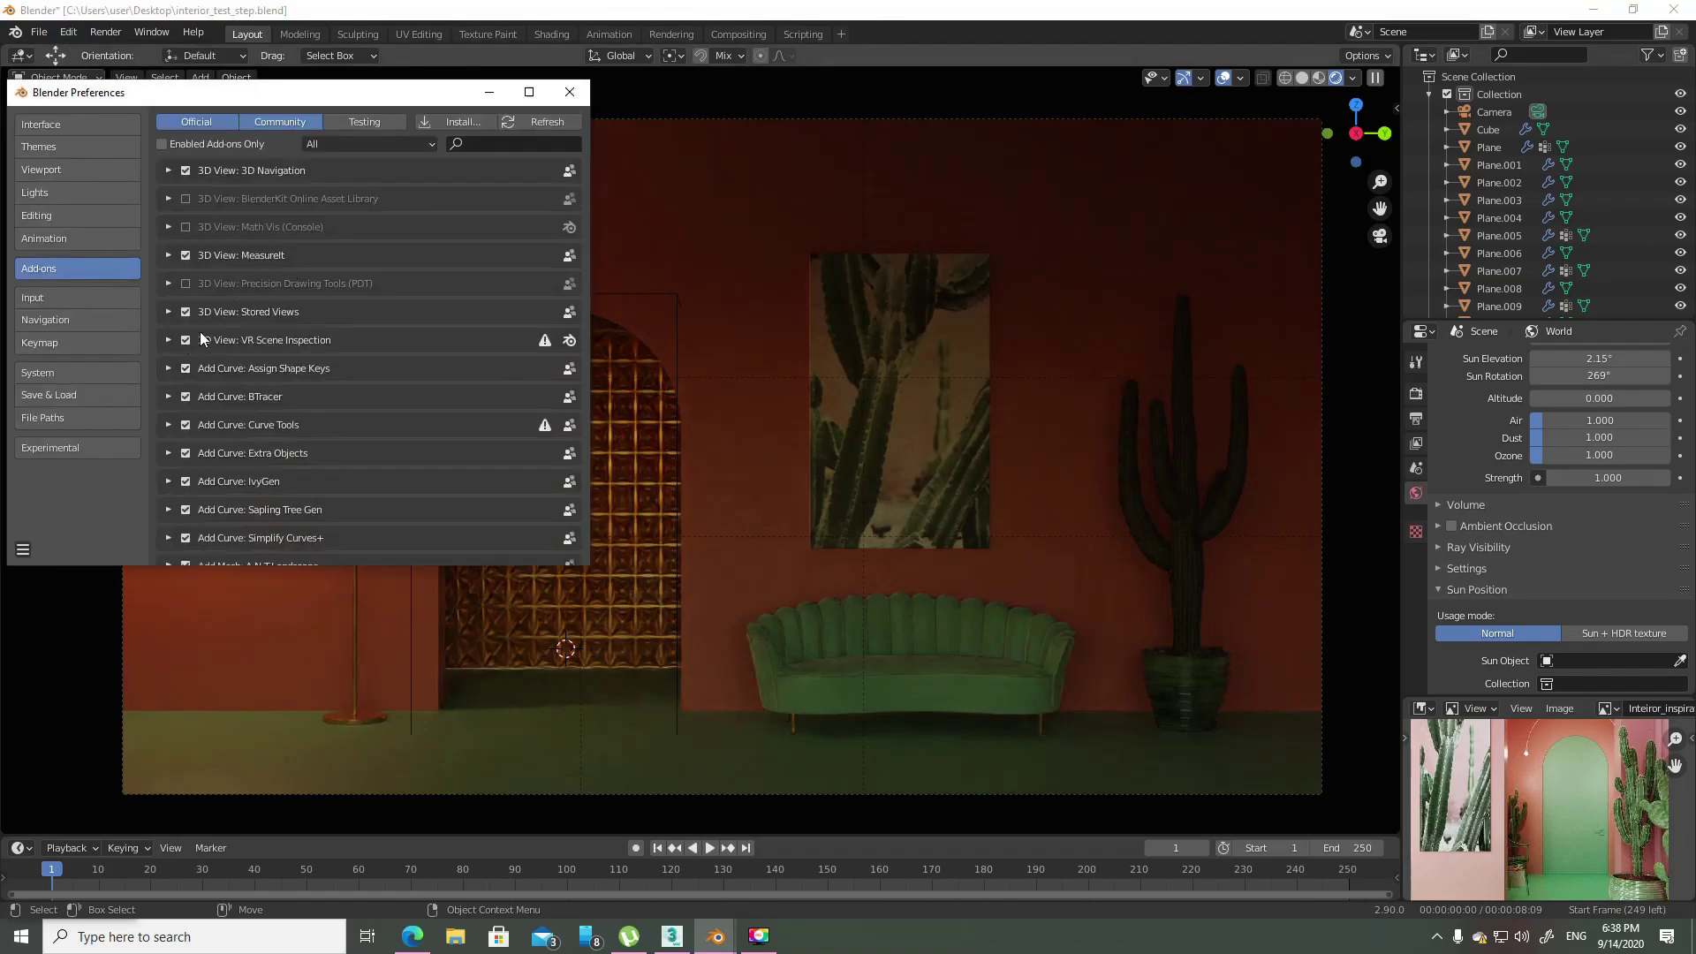
{"action": "left_click", "coordinate": [538, 144]}
{"action": "type", "text": "su"}
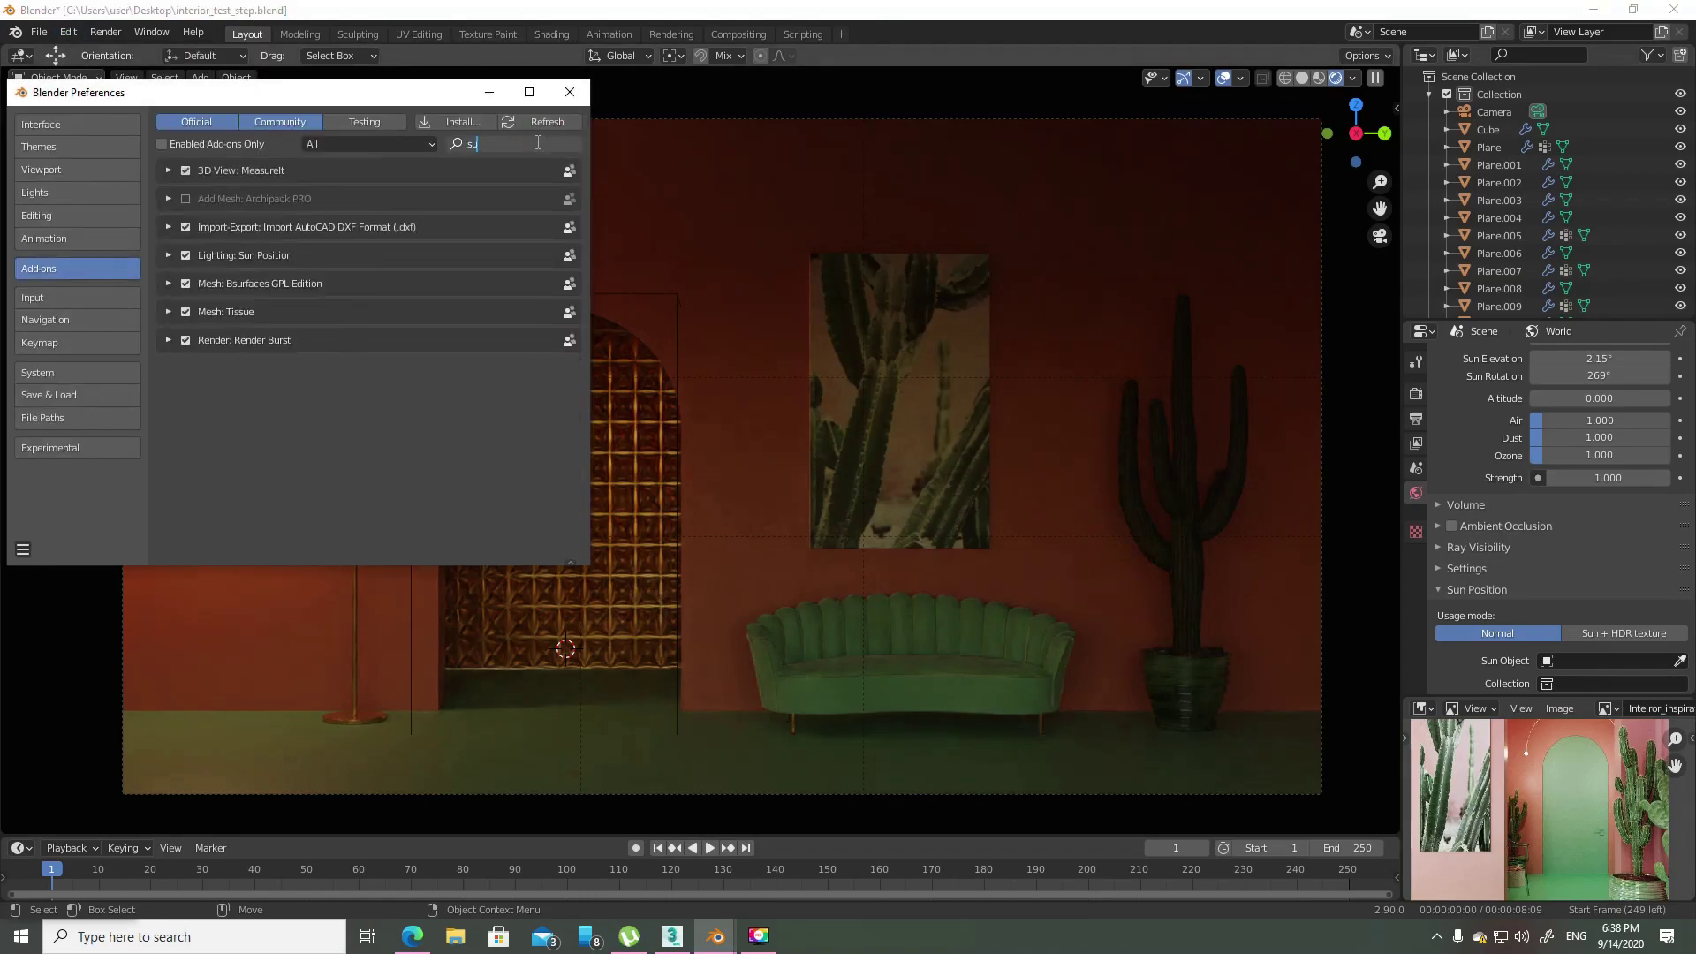
{"action": "type", "text": "n pos"}
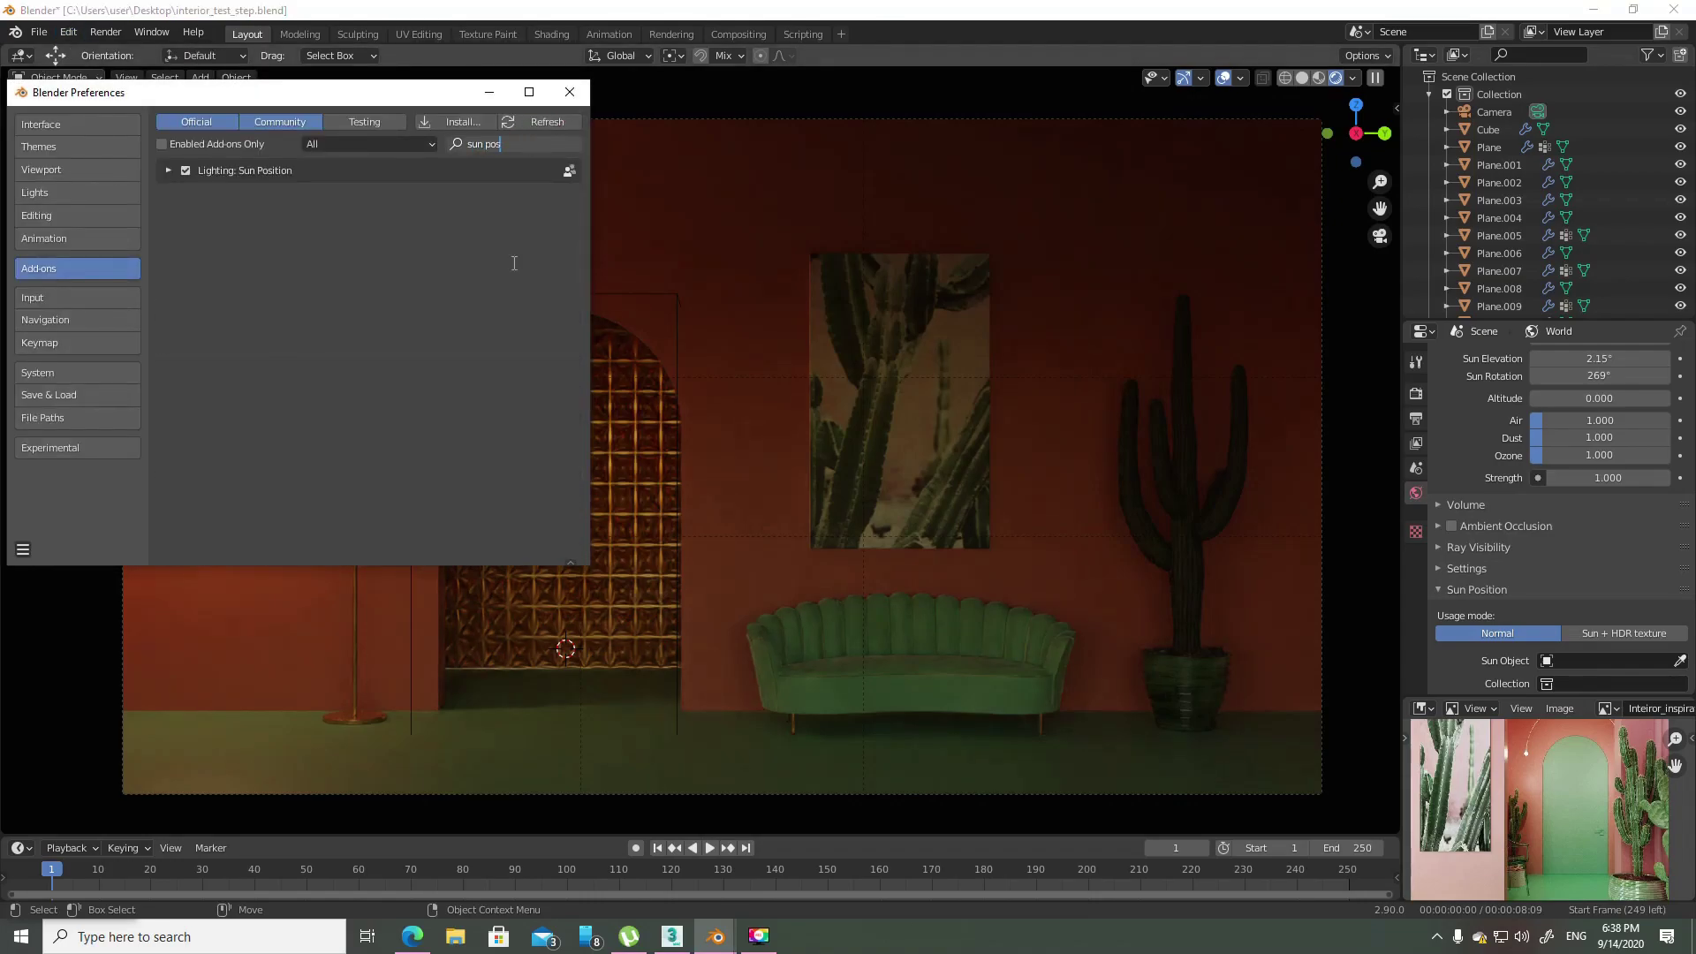
{"action": "key", "text": "Return"}
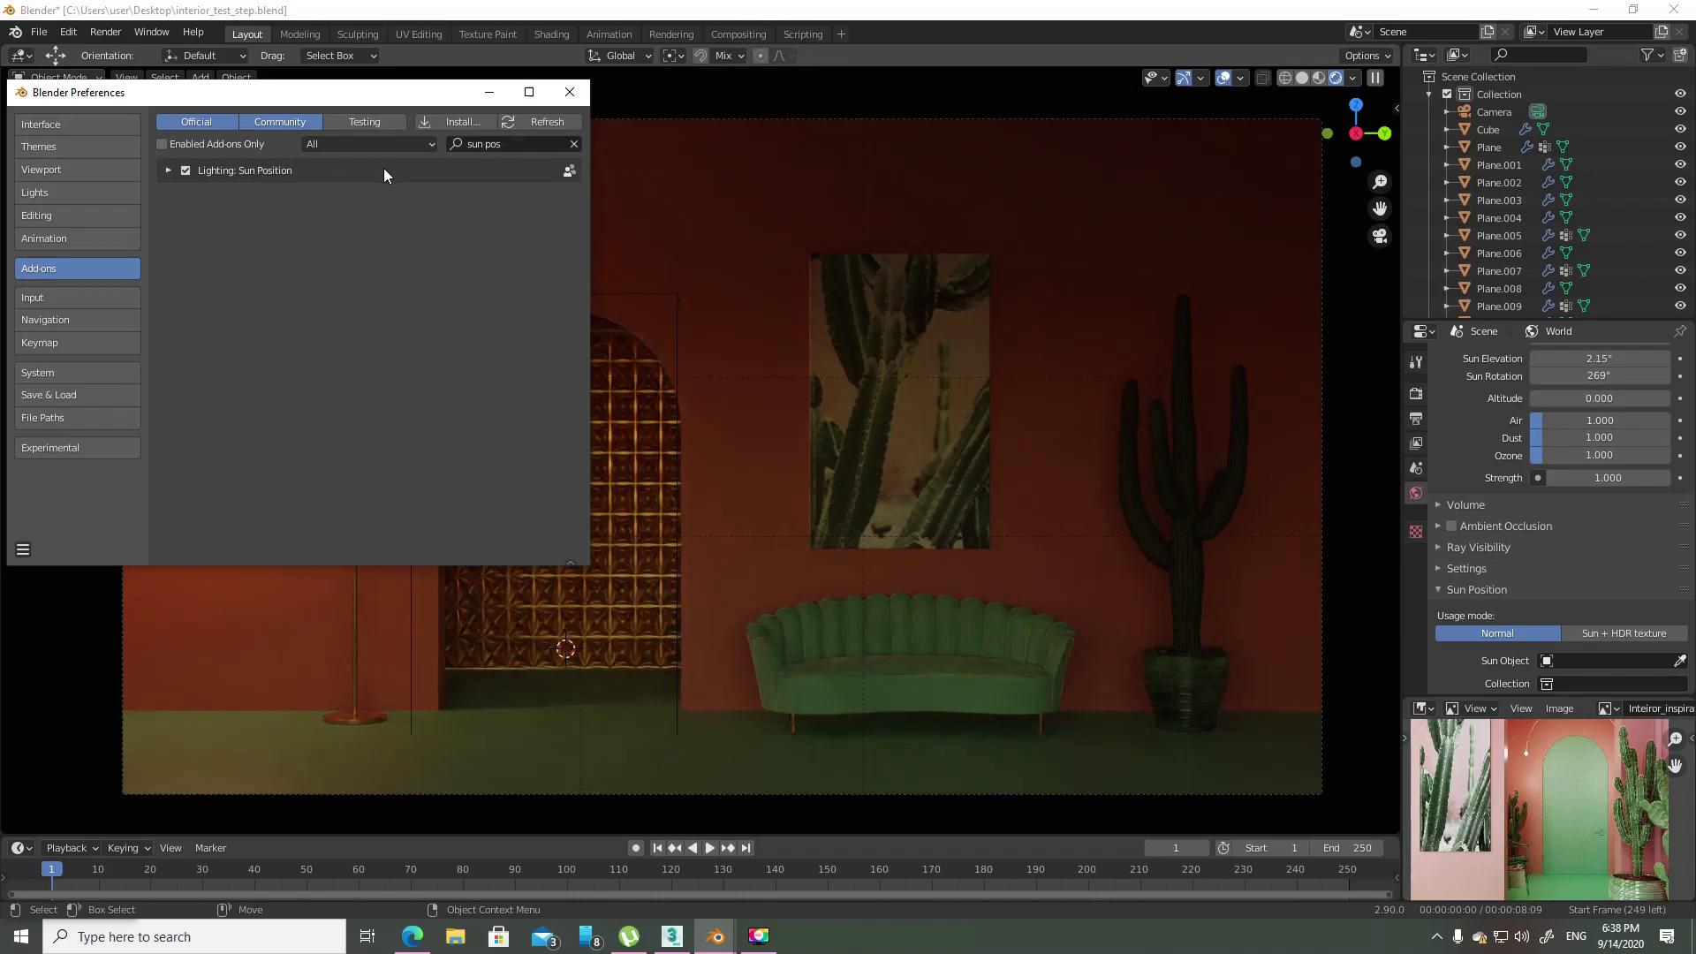
{"action": "left_click", "coordinate": [581, 92]}
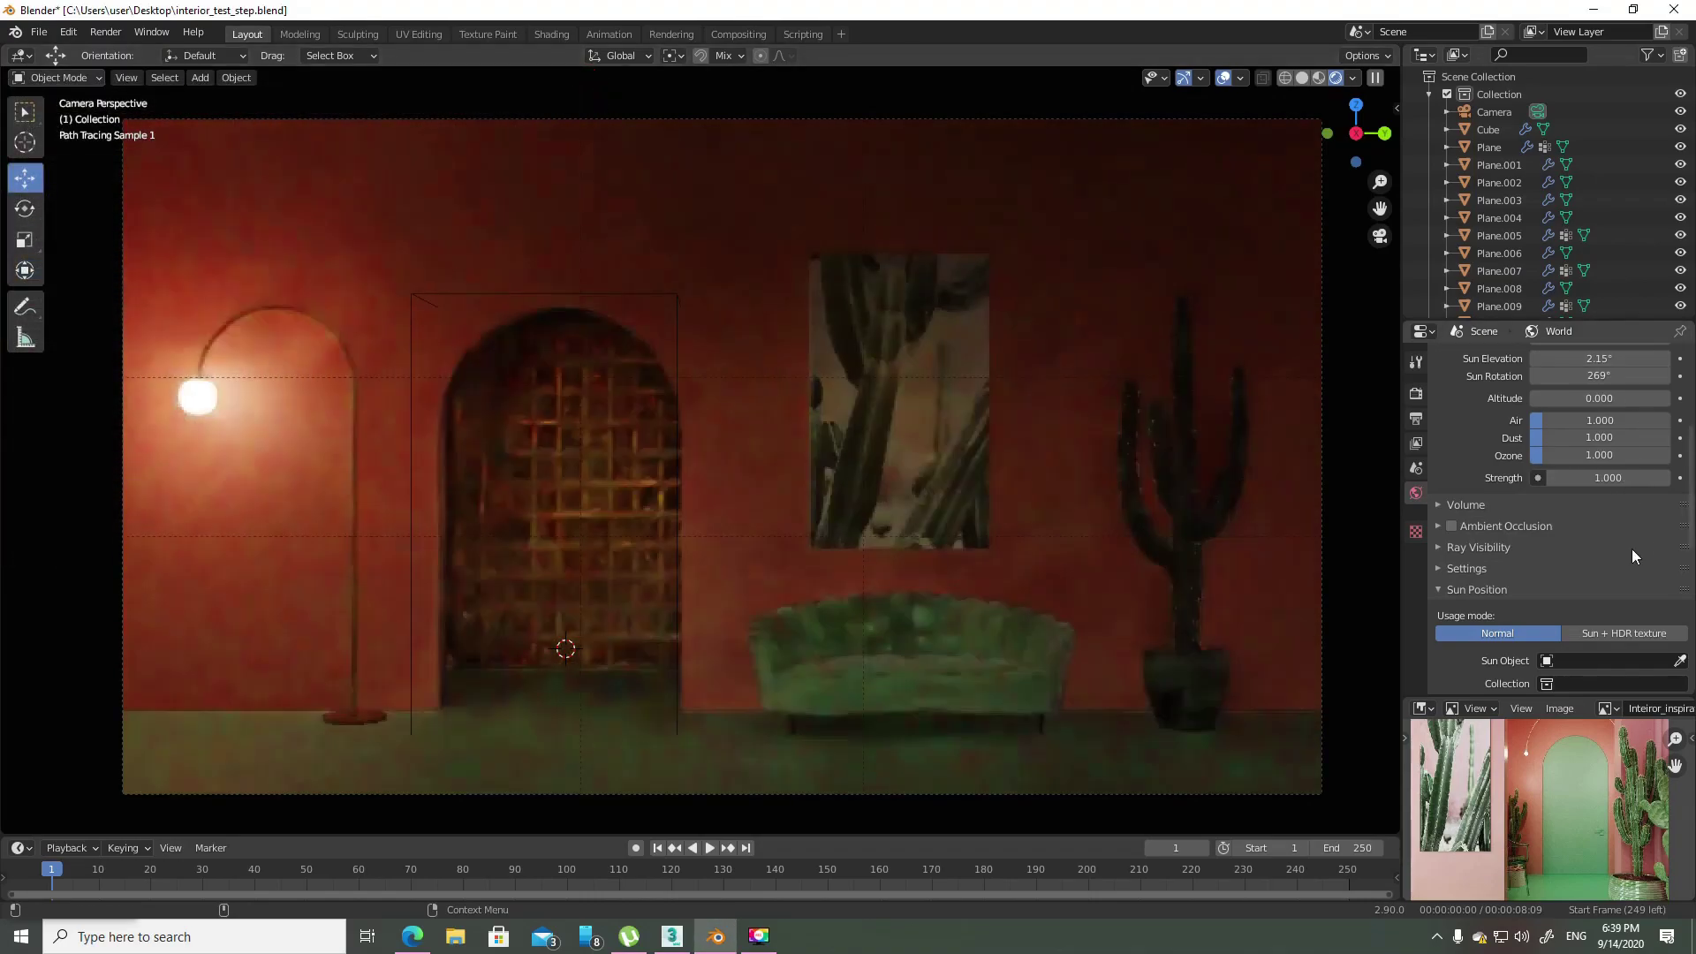
{"action": "scroll", "coordinate": [1631, 549], "scroll_direction": "down", "scroll_amount": 3}
{"action": "scroll", "coordinate": [1629, 548], "scroll_direction": "down", "scroll_amount": 3}
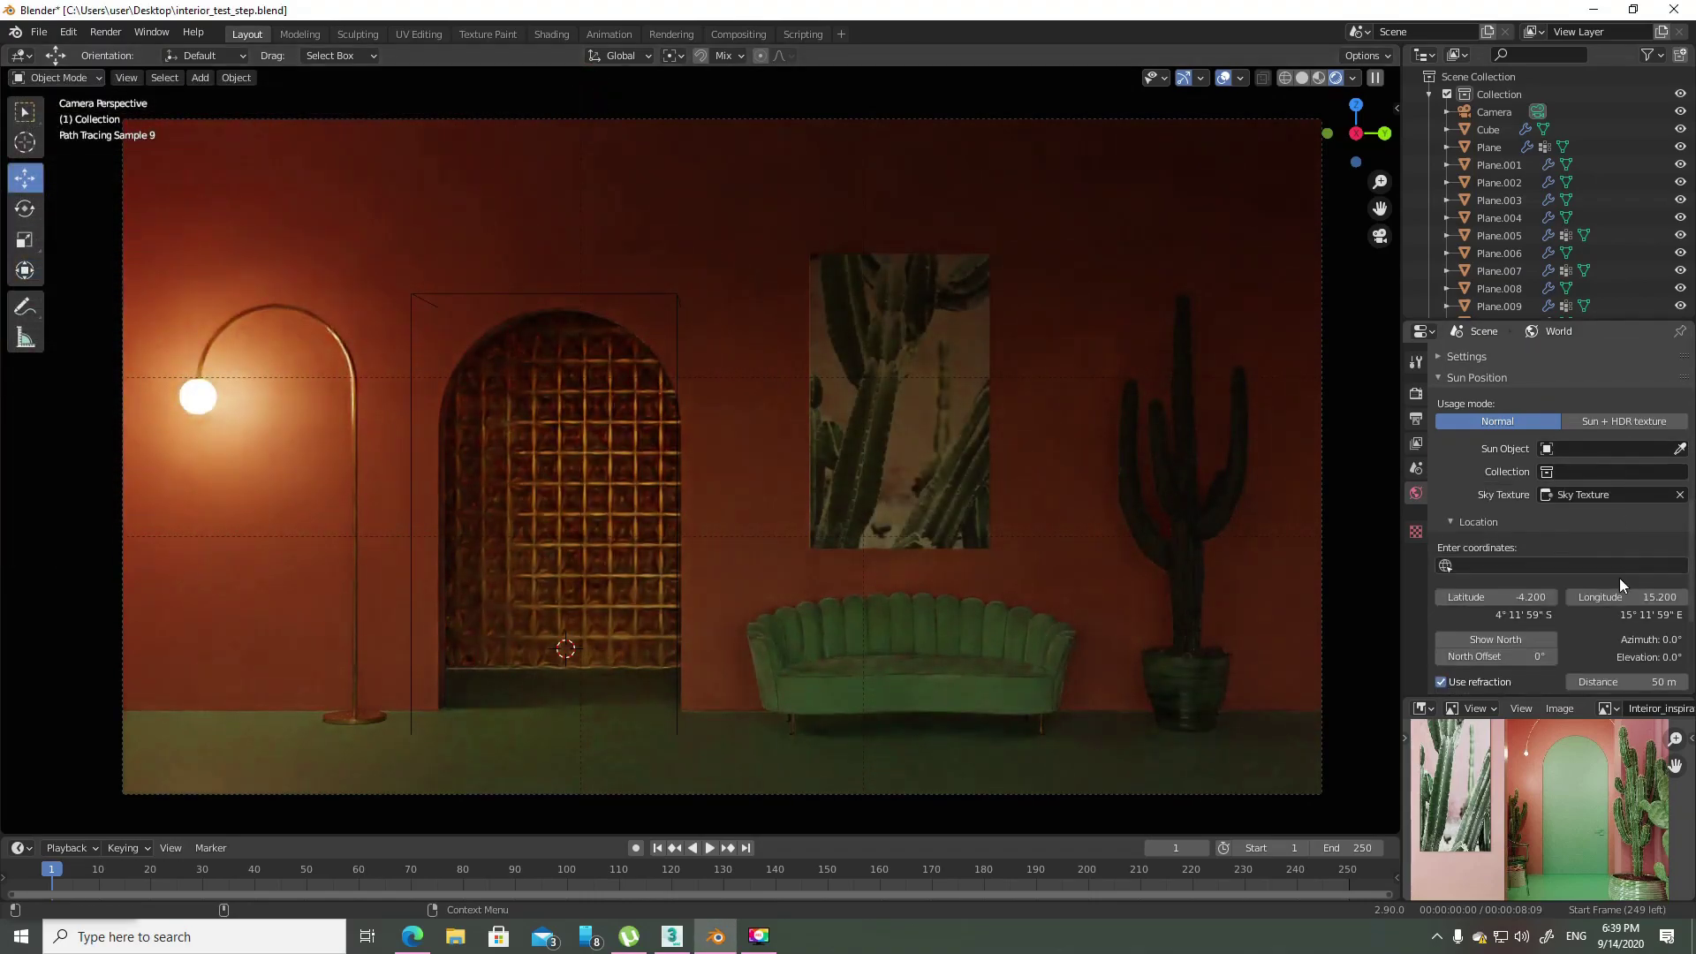
{"action": "scroll", "coordinate": [1539, 583], "scroll_direction": "down", "scroll_amount": 3}
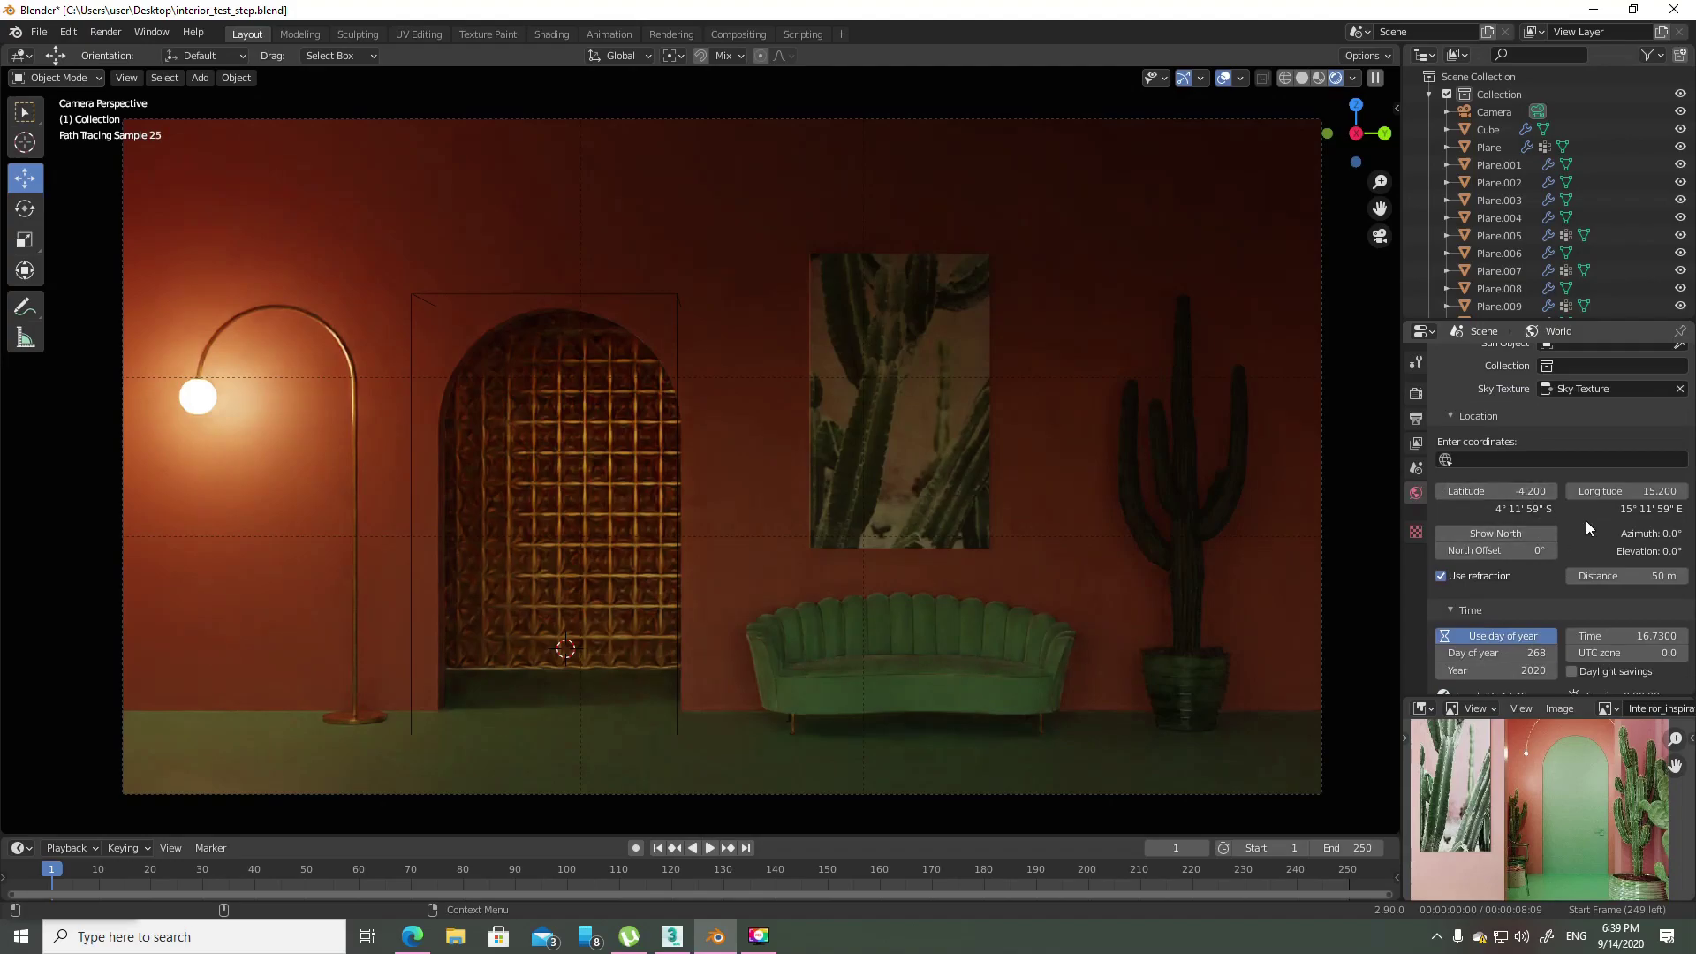
{"action": "scroll", "coordinate": [1584, 477], "scroll_direction": "up", "scroll_amount": 1}
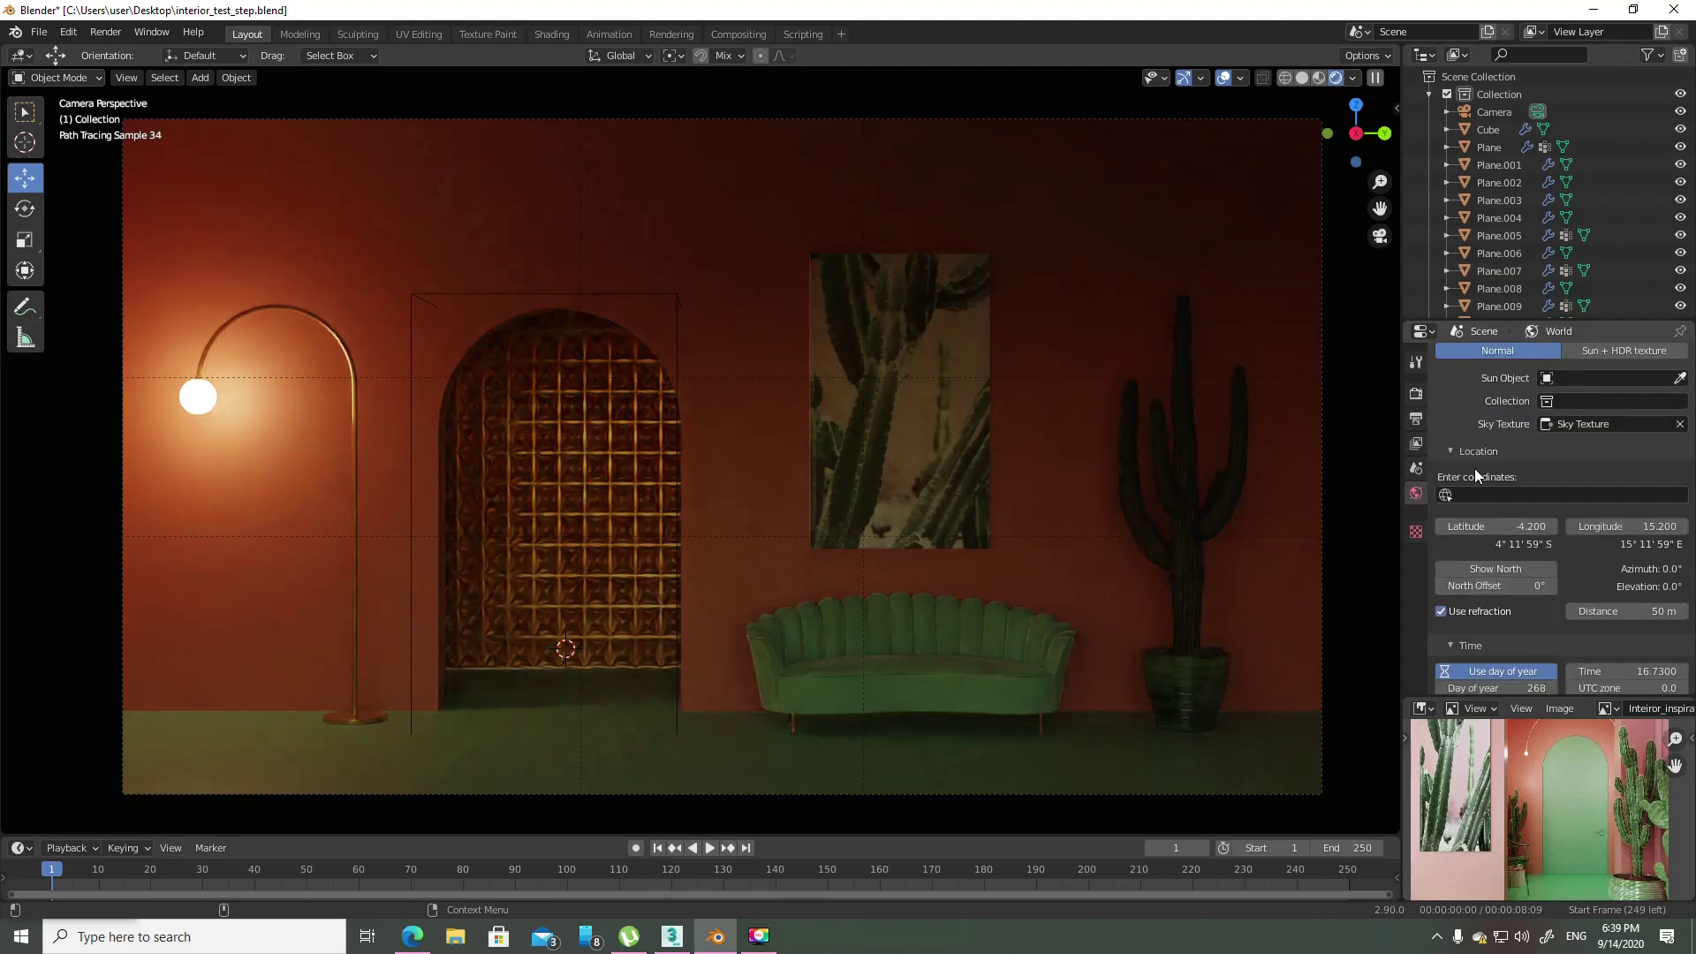
{"action": "scroll", "coordinate": [1581, 562], "scroll_direction": "down", "scroll_amount": 1}
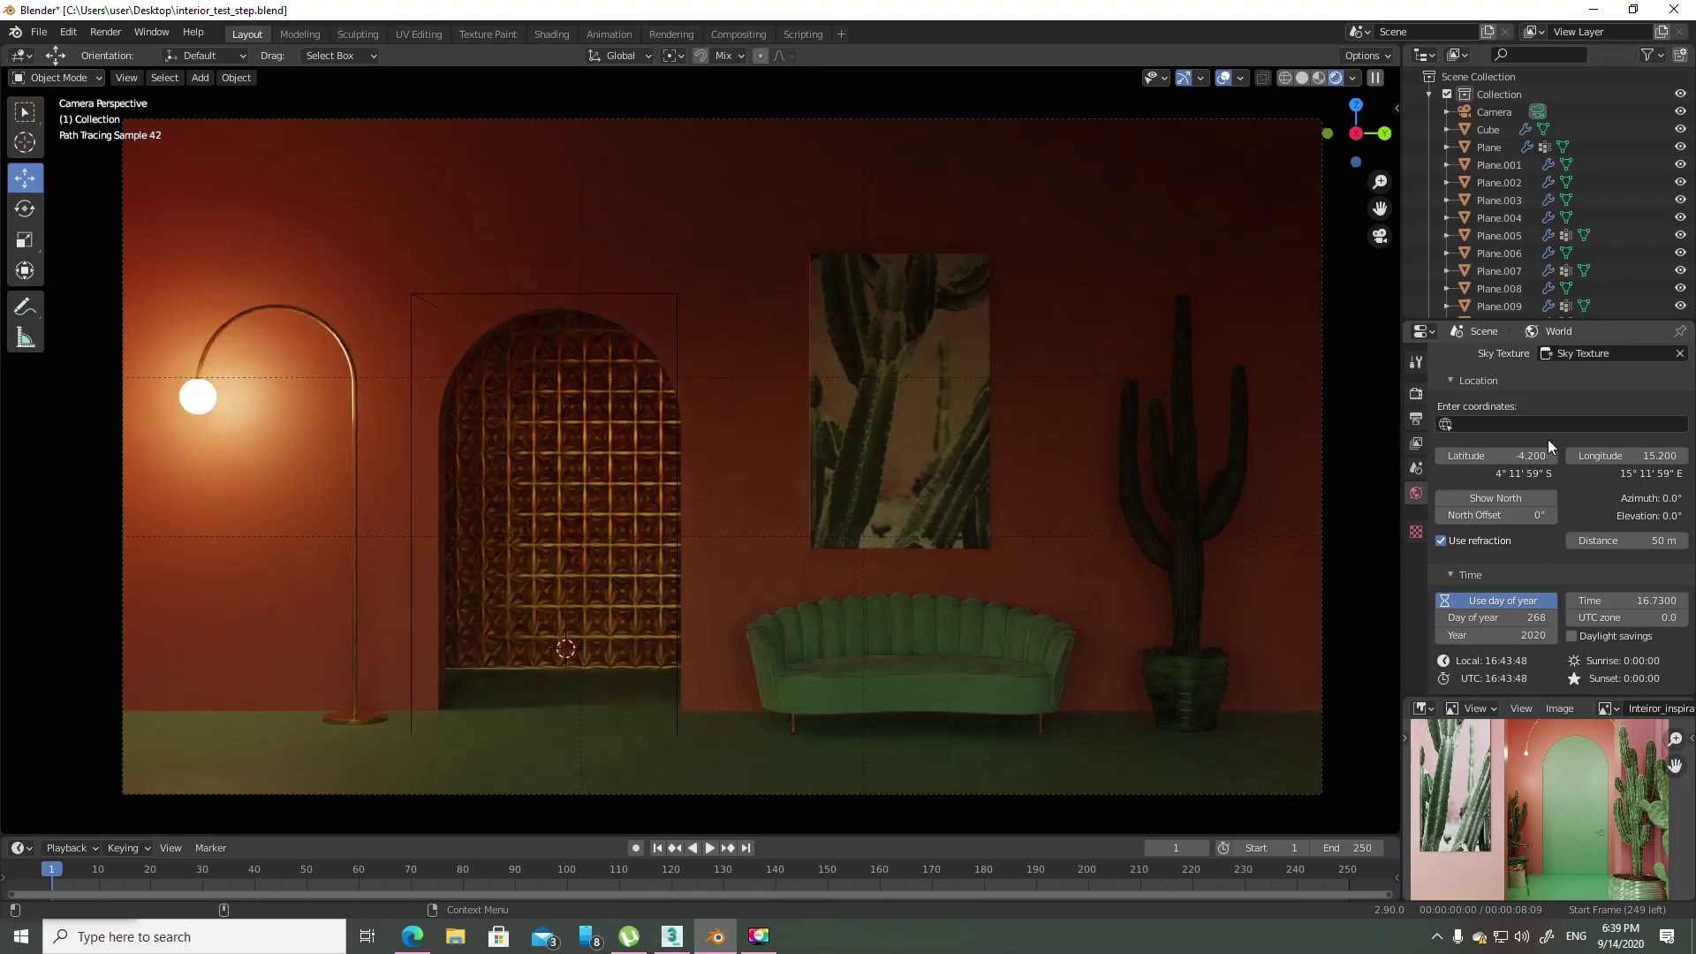
{"action": "scroll", "coordinate": [1615, 518], "scroll_direction": "up", "scroll_amount": 10}
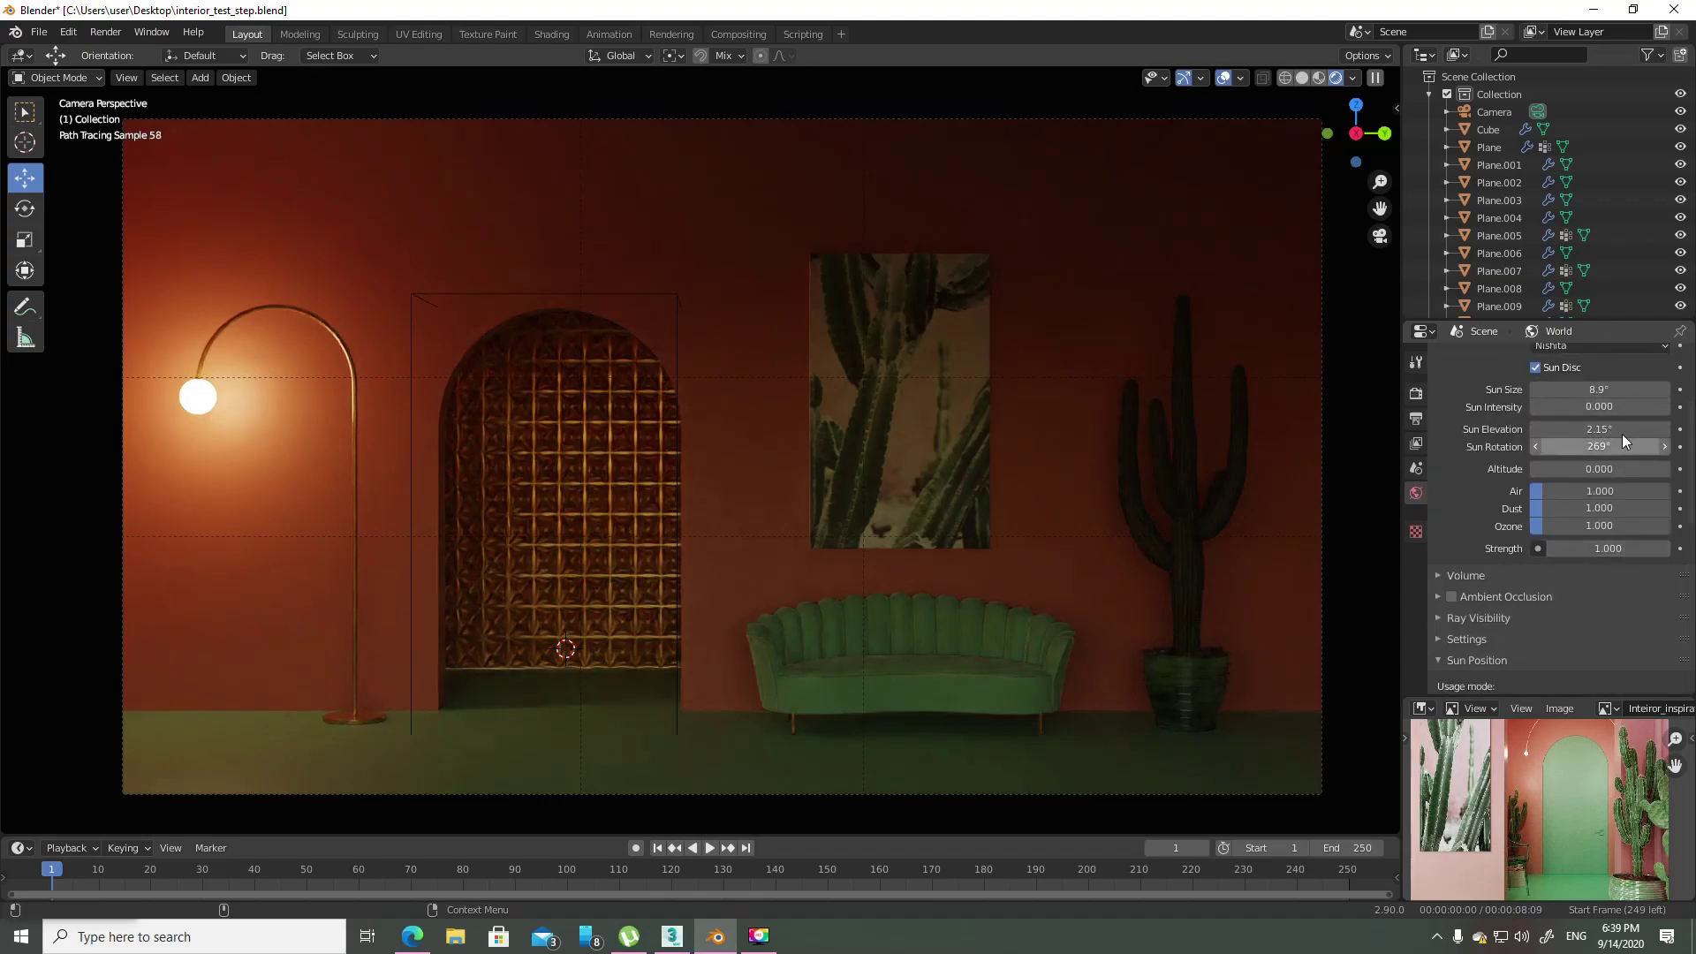
{"action": "scroll", "coordinate": [1619, 530], "scroll_direction": "down", "scroll_amount": 4}
{"action": "scroll", "coordinate": [1618, 530], "scroll_direction": "down", "scroll_amount": 3}
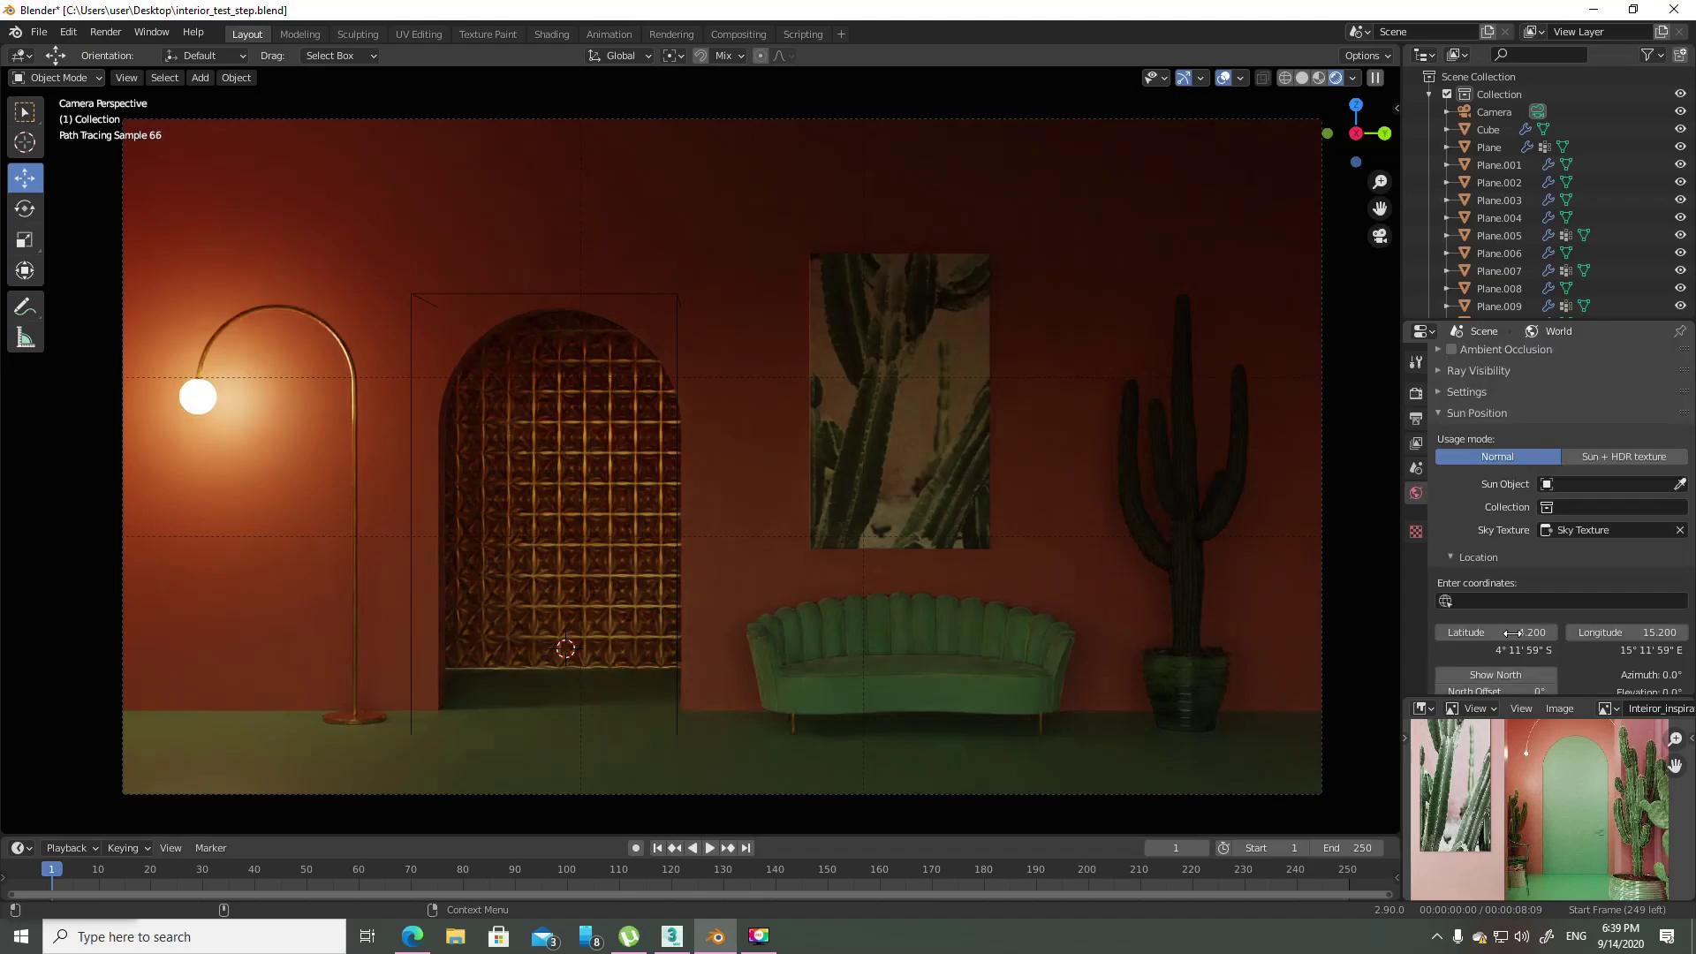
{"action": "scroll", "coordinate": [1581, 592], "scroll_direction": "down", "scroll_amount": 3}
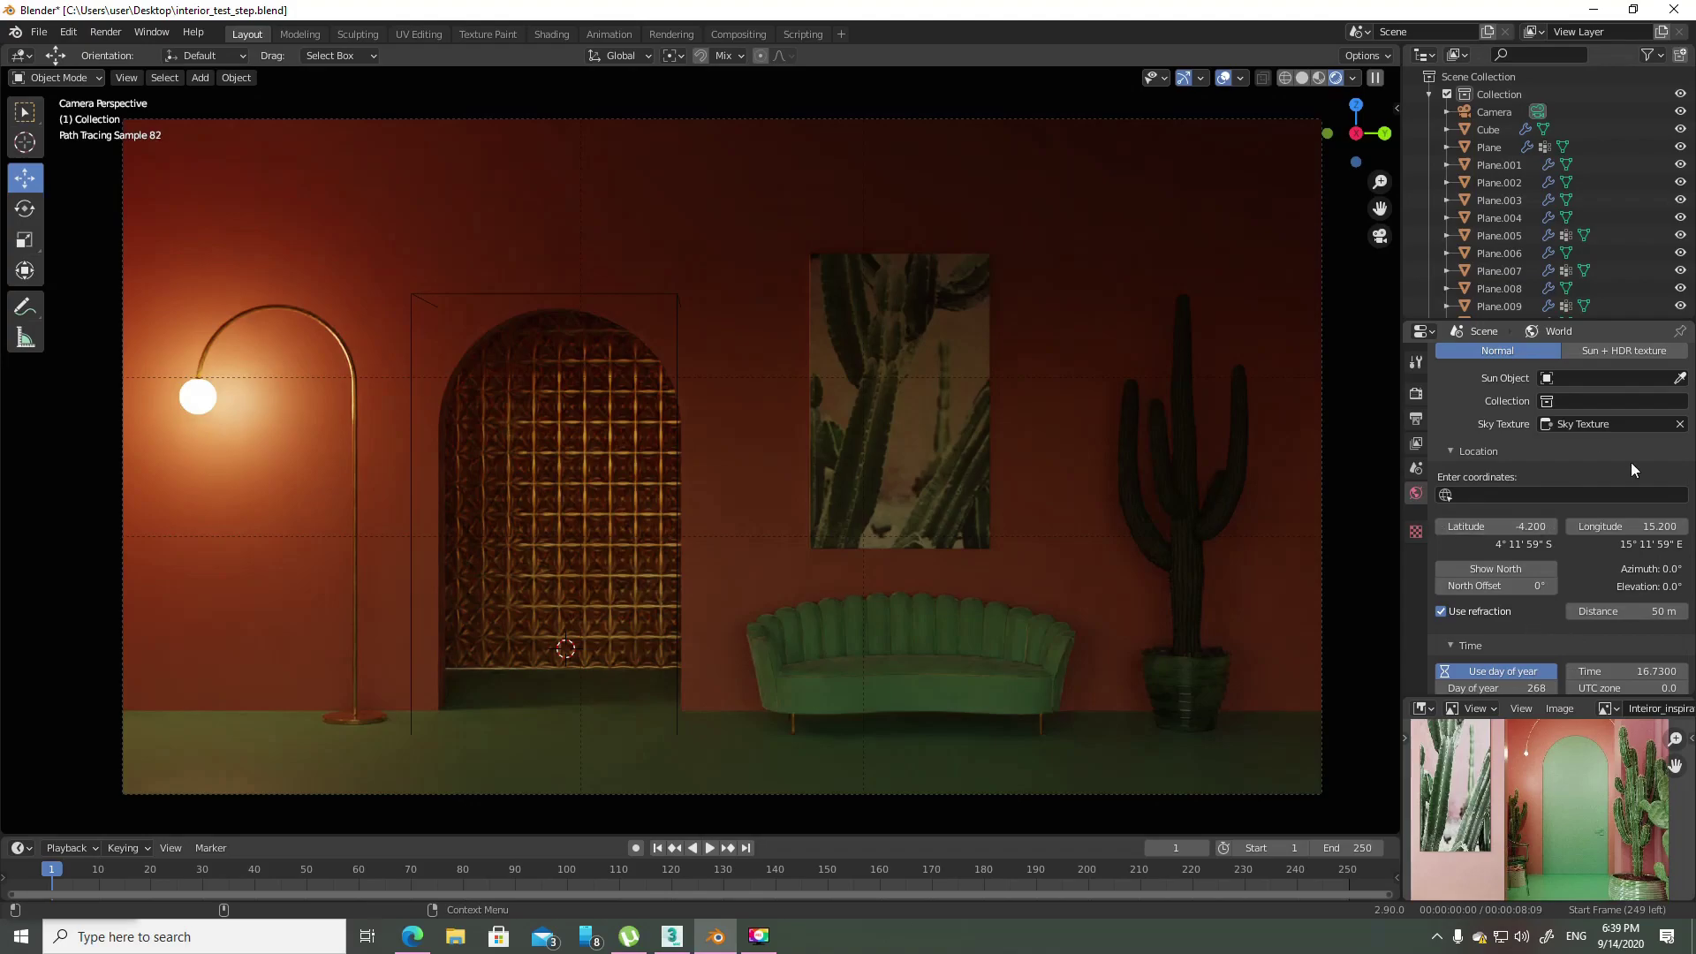
{"action": "scroll", "coordinate": [1631, 465], "scroll_direction": "up", "scroll_amount": 3}
{"action": "scroll", "coordinate": [1609, 485], "scroll_direction": "up", "scroll_amount": 4}
{"action": "scroll", "coordinate": [1590, 495], "scroll_direction": "up", "scroll_amount": 3}
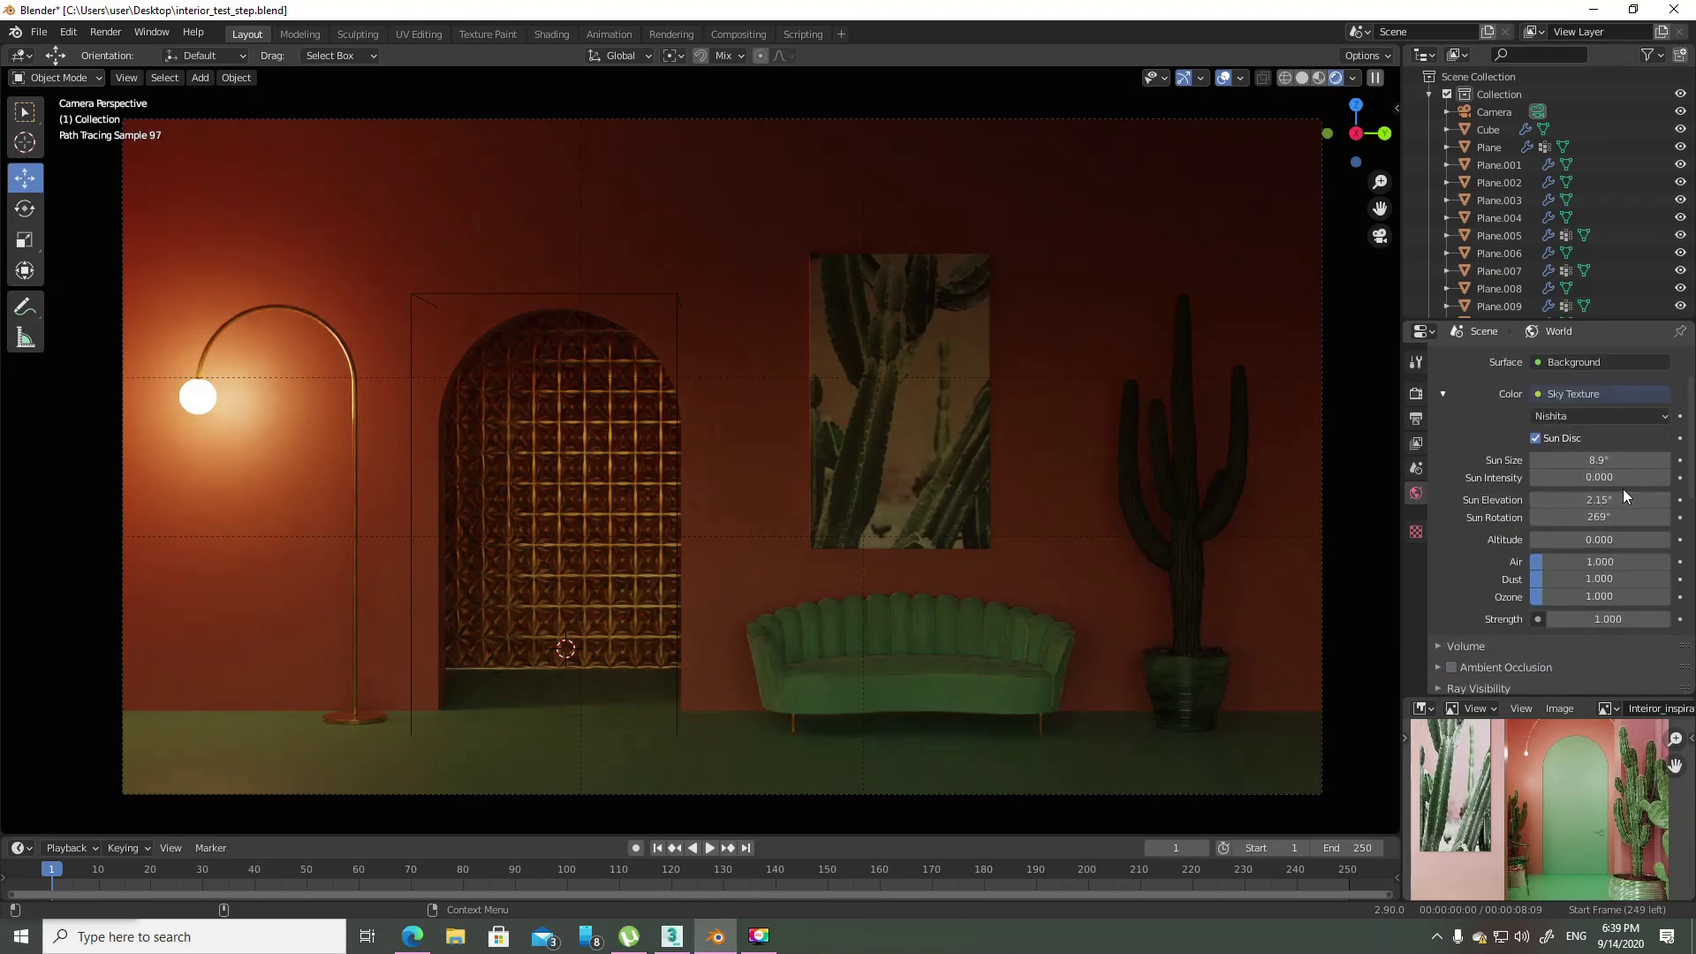
{"action": "scroll", "coordinate": [1612, 521], "scroll_direction": "down", "scroll_amount": 5}
{"action": "scroll", "coordinate": [1581, 556], "scroll_direction": "down", "scroll_amount": 4}
- Set the Sun Position latitude to -2.550 and longitude to 15.000, then view the house from outside
{"action": "mouse_move", "coordinate": [1521, 562]}
{"action": "left_mouse_down"}
{"action": "mouse_move", "coordinate": [1656, 562]}
{"action": "mouse_move", "coordinate": [1625, 562]}
{"action": "left_mouse_up"}
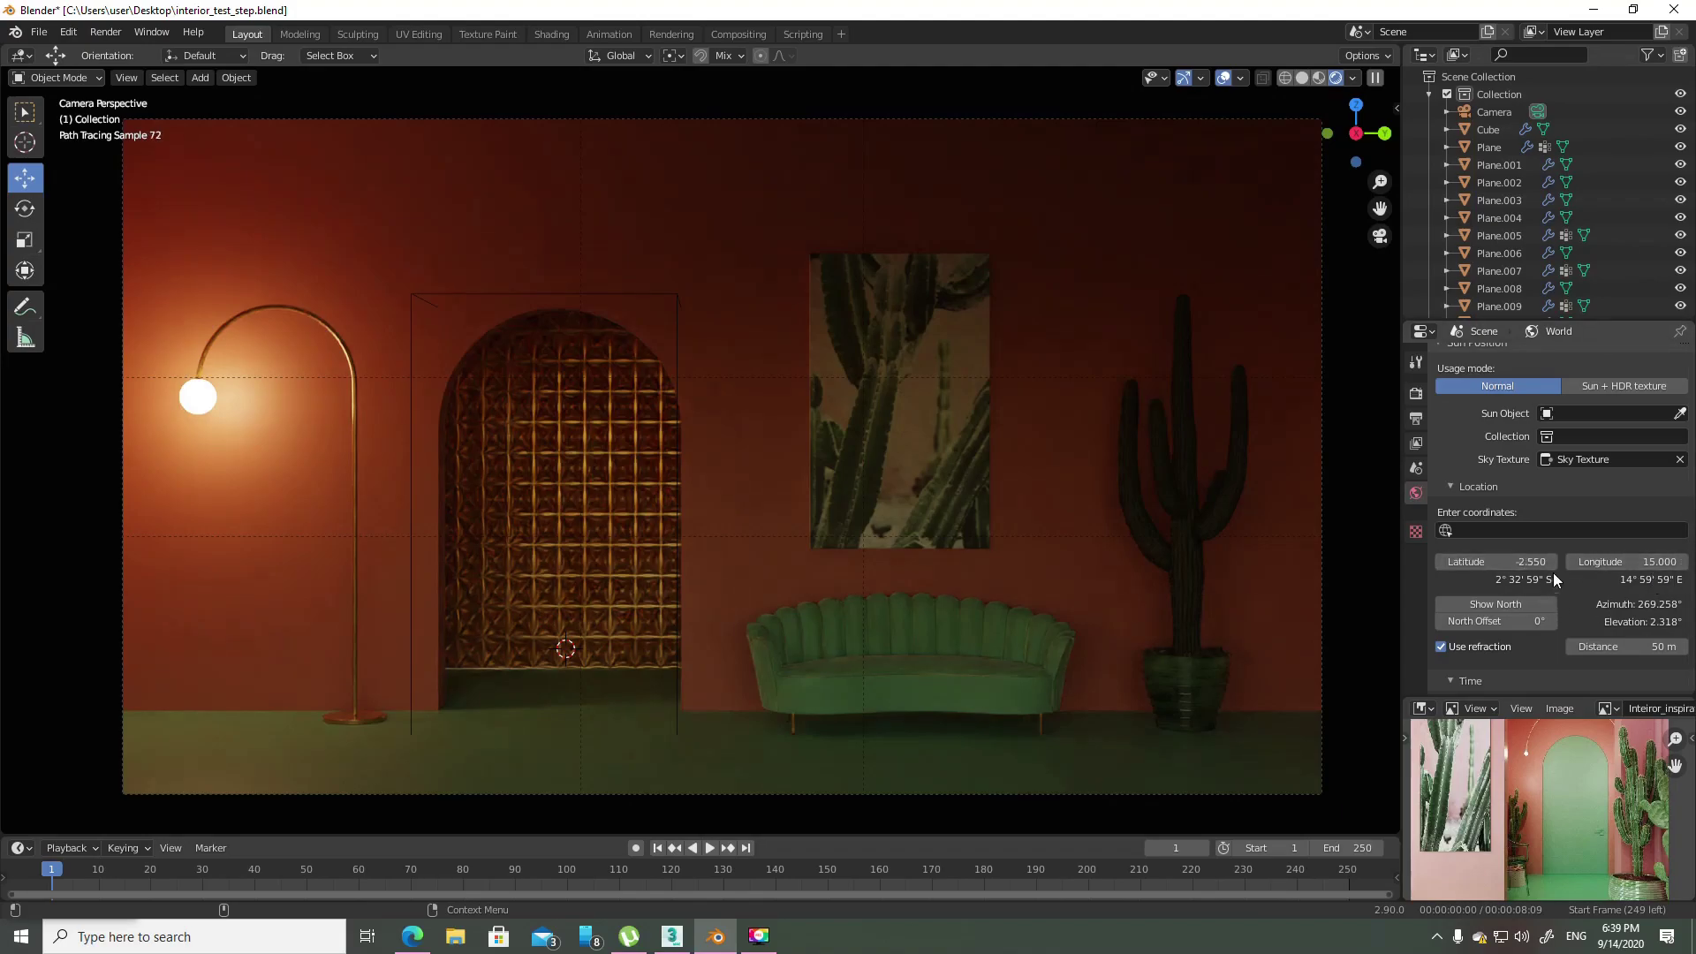
{"action": "scroll", "coordinate": [1581, 543], "scroll_direction": "up", "scroll_amount": 4}
{"action": "scroll", "coordinate": [1594, 548], "scroll_direction": "up", "scroll_amount": 4}
{"action": "scroll", "coordinate": [1596, 556], "scroll_direction": "up", "scroll_amount": 3}
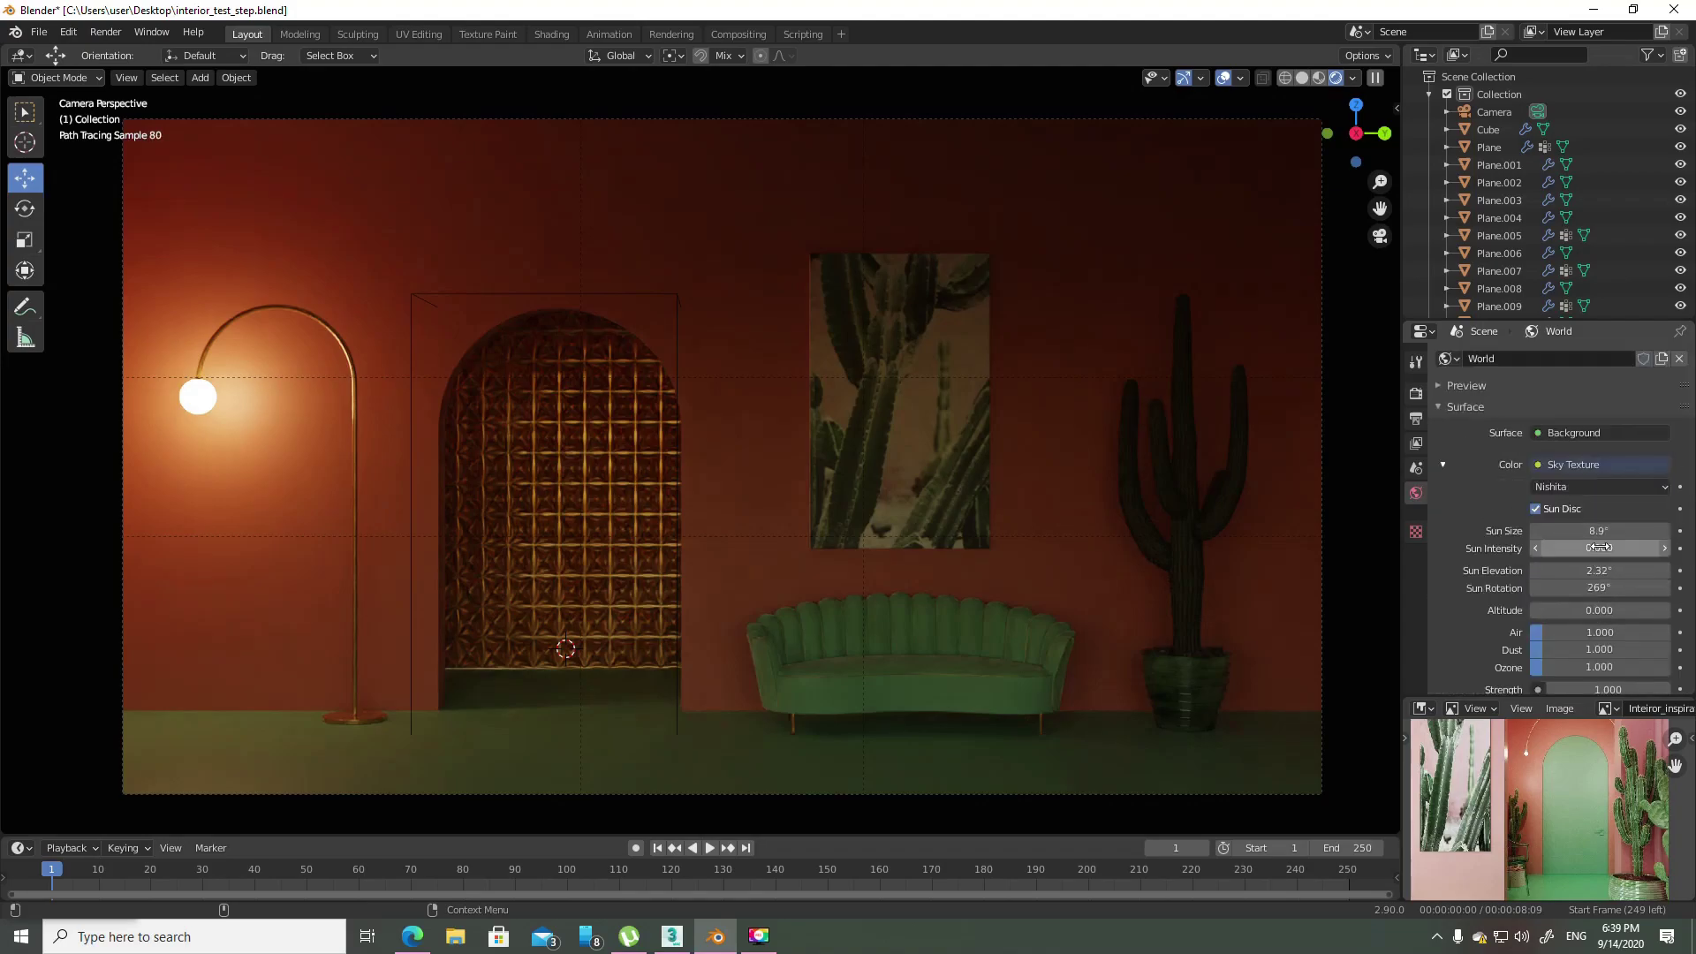
{"action": "scroll", "coordinate": [1600, 548], "scroll_direction": "down", "scroll_amount": 4}
{"action": "scroll", "coordinate": [1600, 549], "scroll_direction": "down", "scroll_amount": 3}
{"action": "scroll", "coordinate": [1603, 548], "scroll_direction": "down", "scroll_amount": 3}
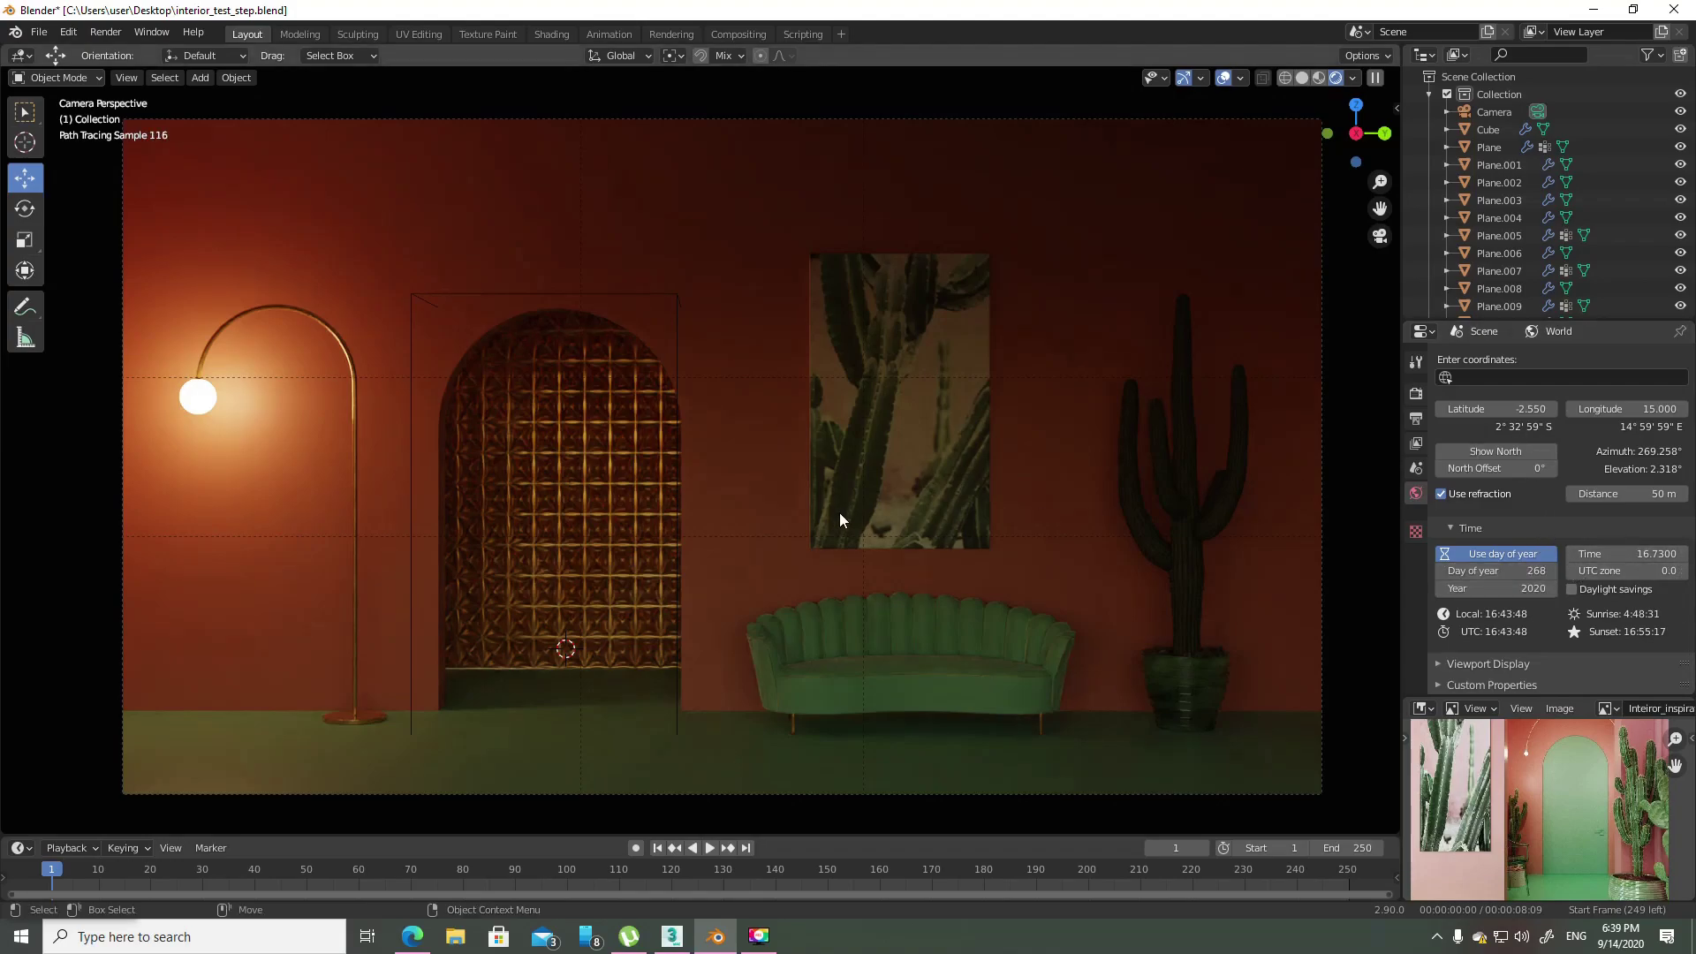
{"action": "scroll", "coordinate": [845, 512], "scroll_direction": "down", "scroll_amount": 3}
{"action": "mouse_move", "coordinate": [851, 473]}
{"action": "middle_mouse_down"}
{"action": "mouse_move", "coordinate": [831, 553]}
{"action": "mouse_move", "coordinate": [849, 477]}
{"action": "middle_mouse_up"}
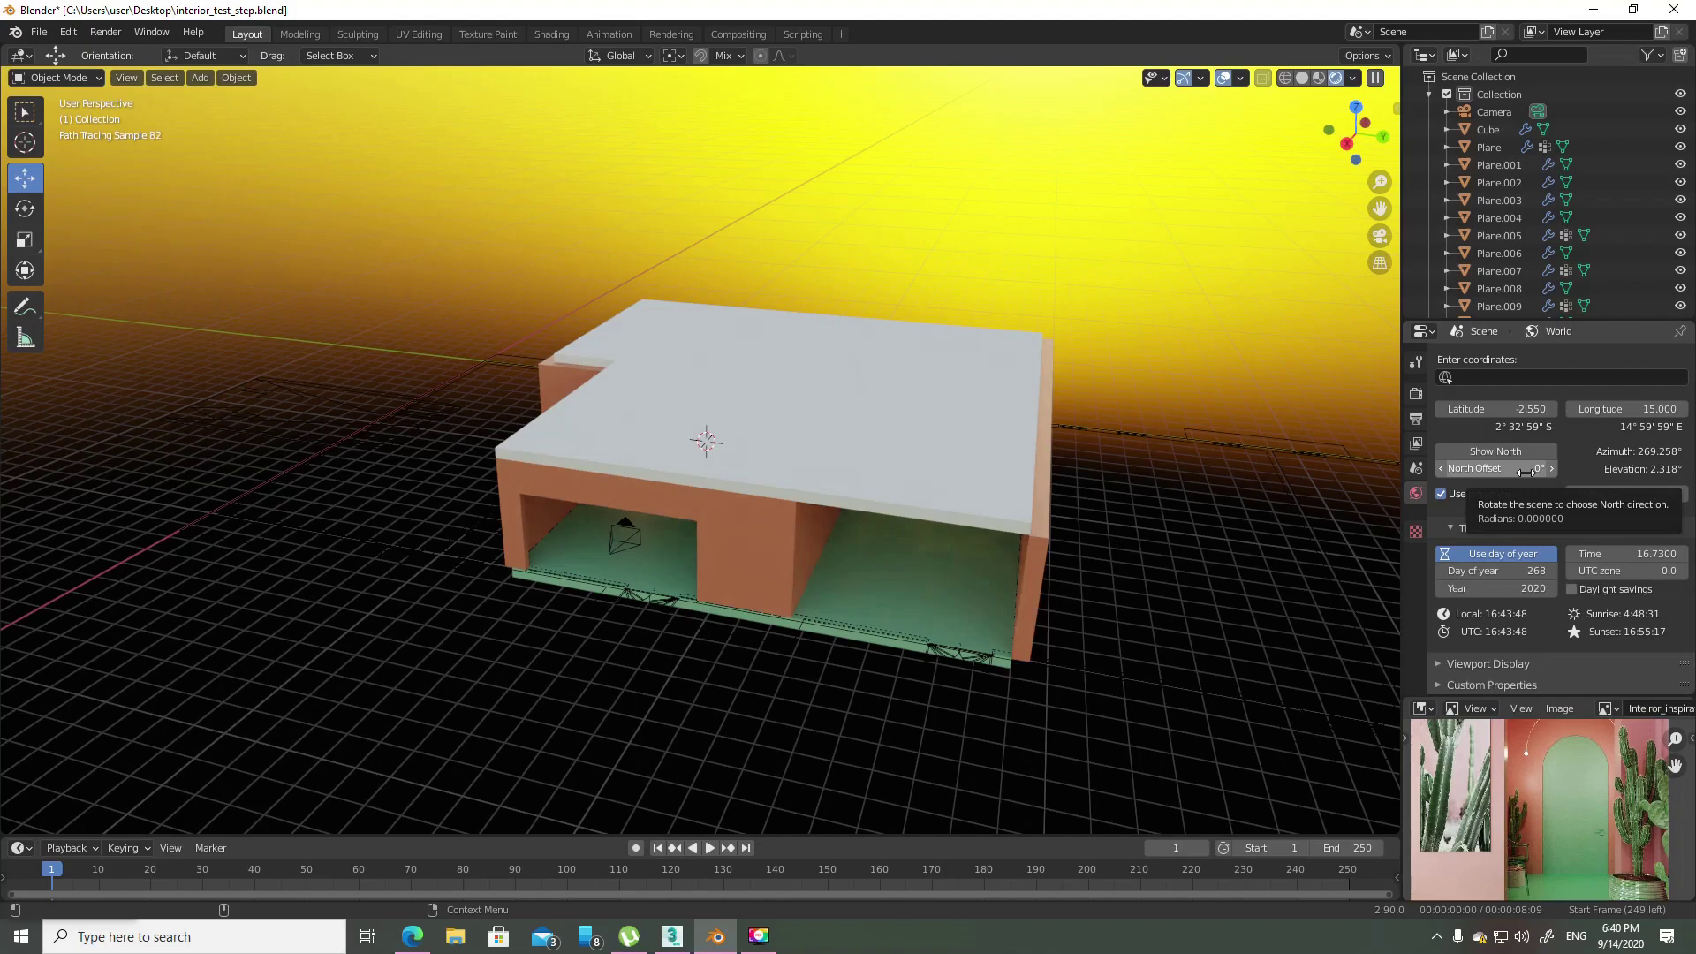
- Rotate the Sun Position North Offset to -166° and view the room through the camera
{"action": "left_click_drag", "start_coordinate": [1526, 472], "coordinate": [1429, 469]}
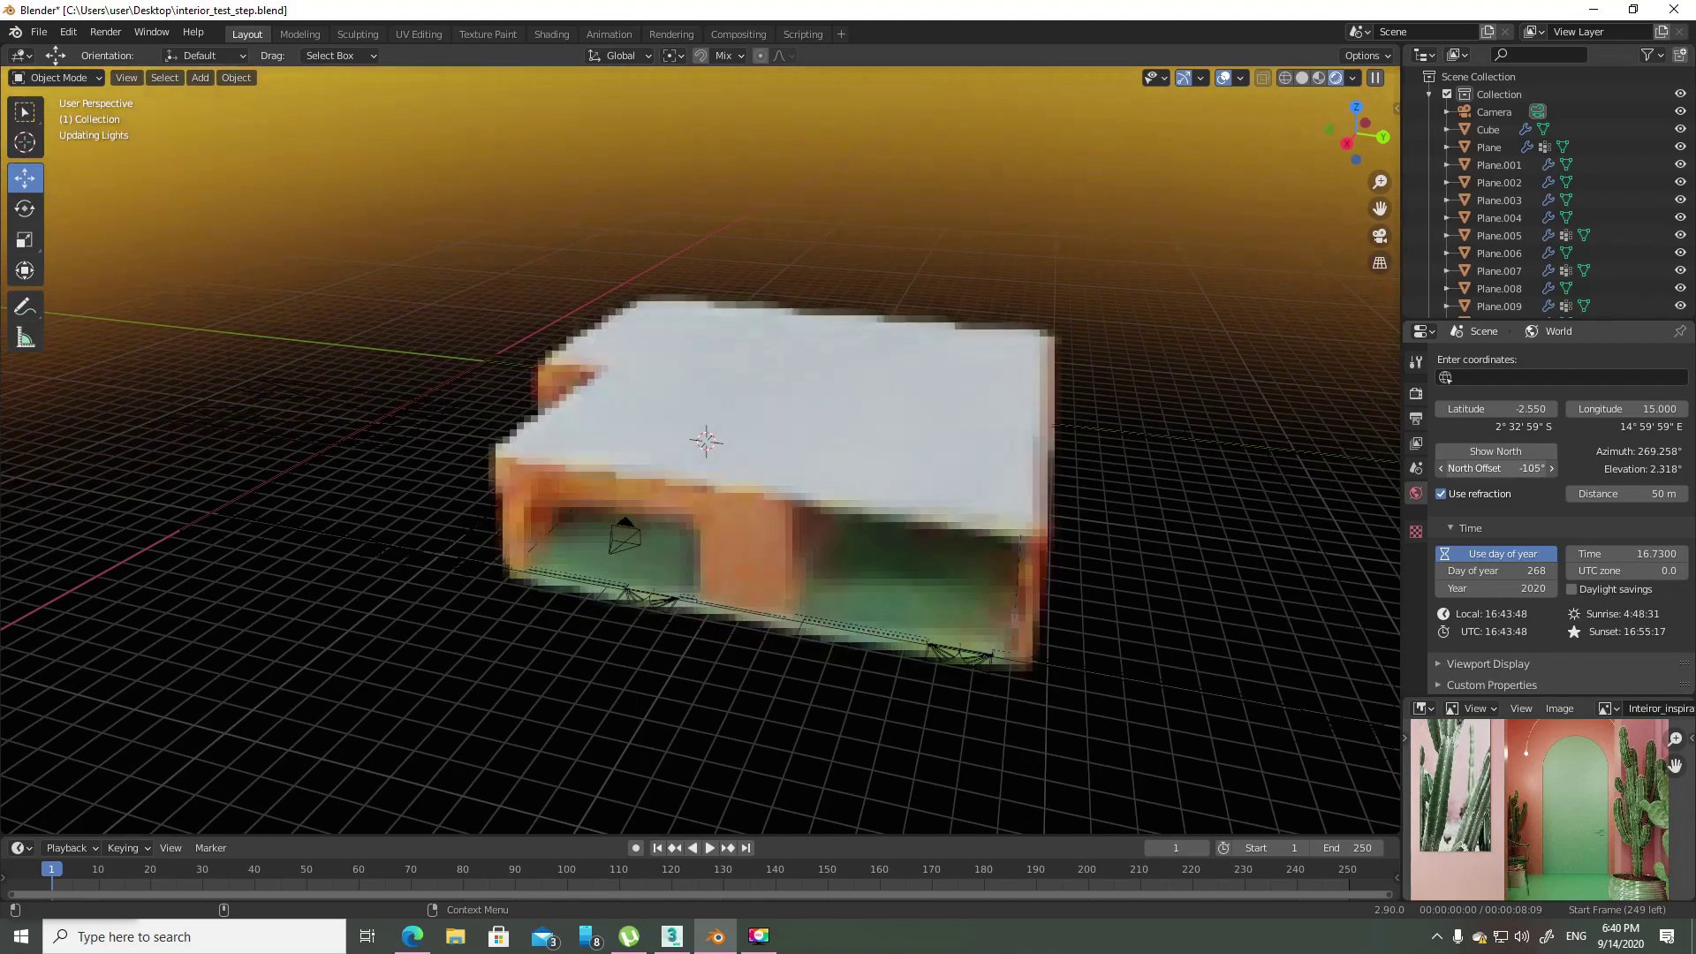
{"action": "scroll", "coordinate": [909, 441], "scroll_direction": "down", "scroll_amount": 5}
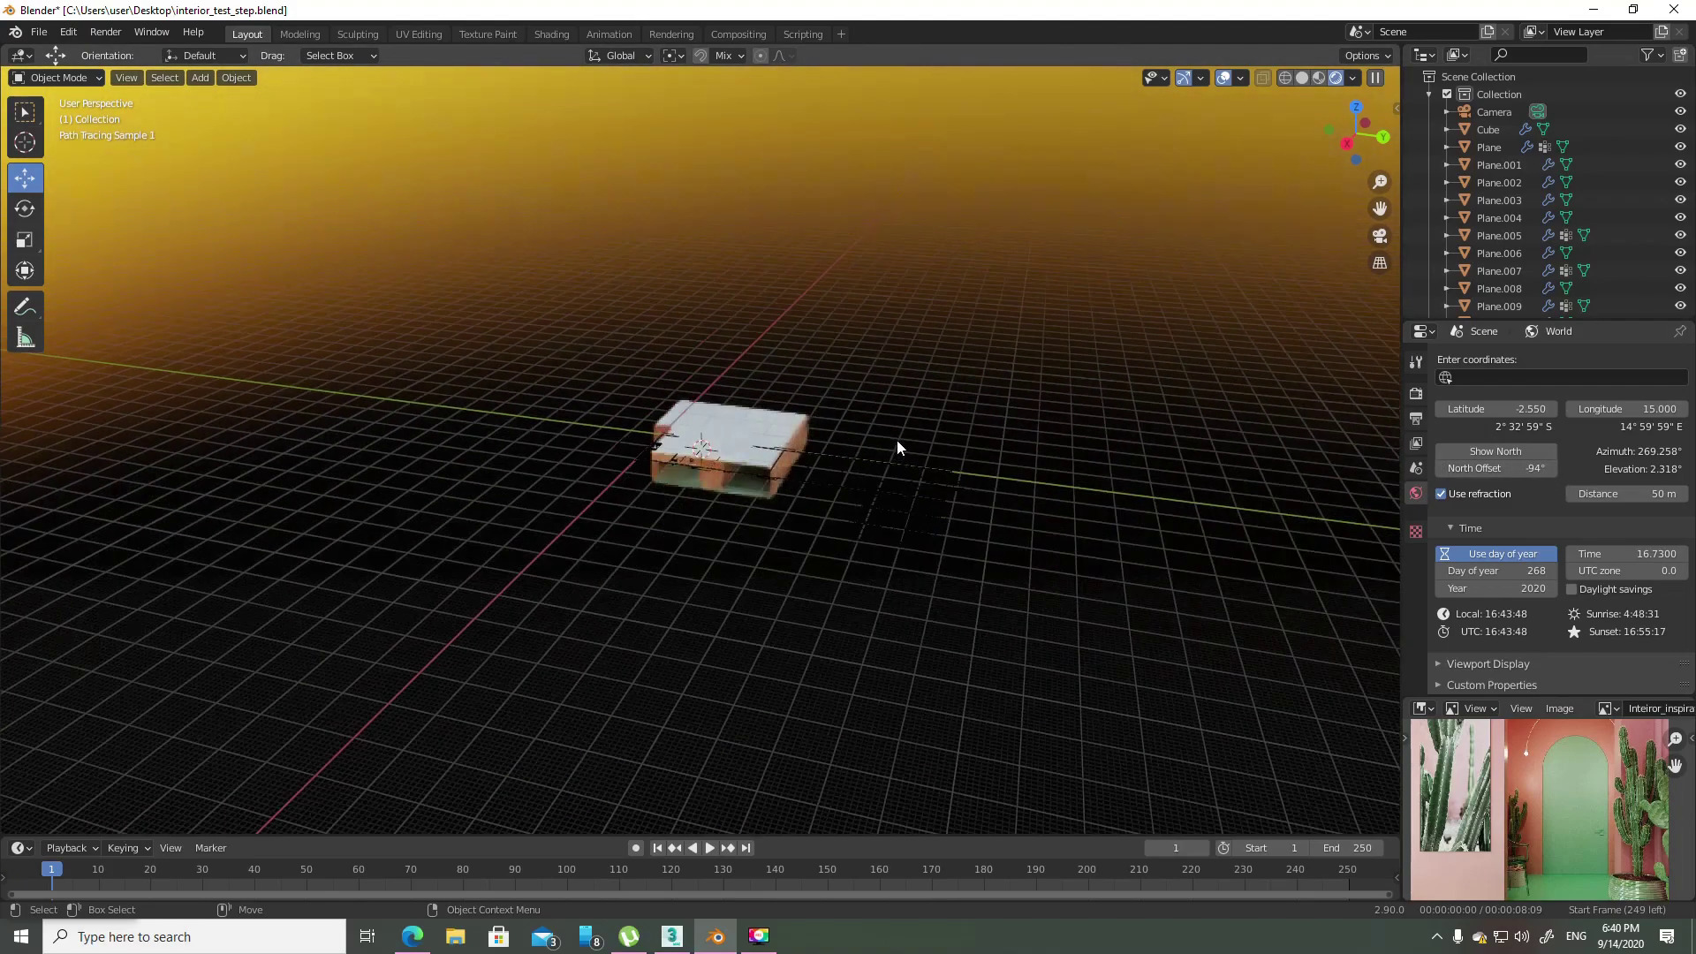
{"action": "scroll", "coordinate": [897, 440], "scroll_direction": "down", "scroll_amount": 1}
{"action": "scroll", "coordinate": [775, 423], "scroll_direction": "up", "scroll_amount": 3}
{"action": "scroll", "coordinate": [848, 421], "scroll_direction": "up", "scroll_amount": 2}
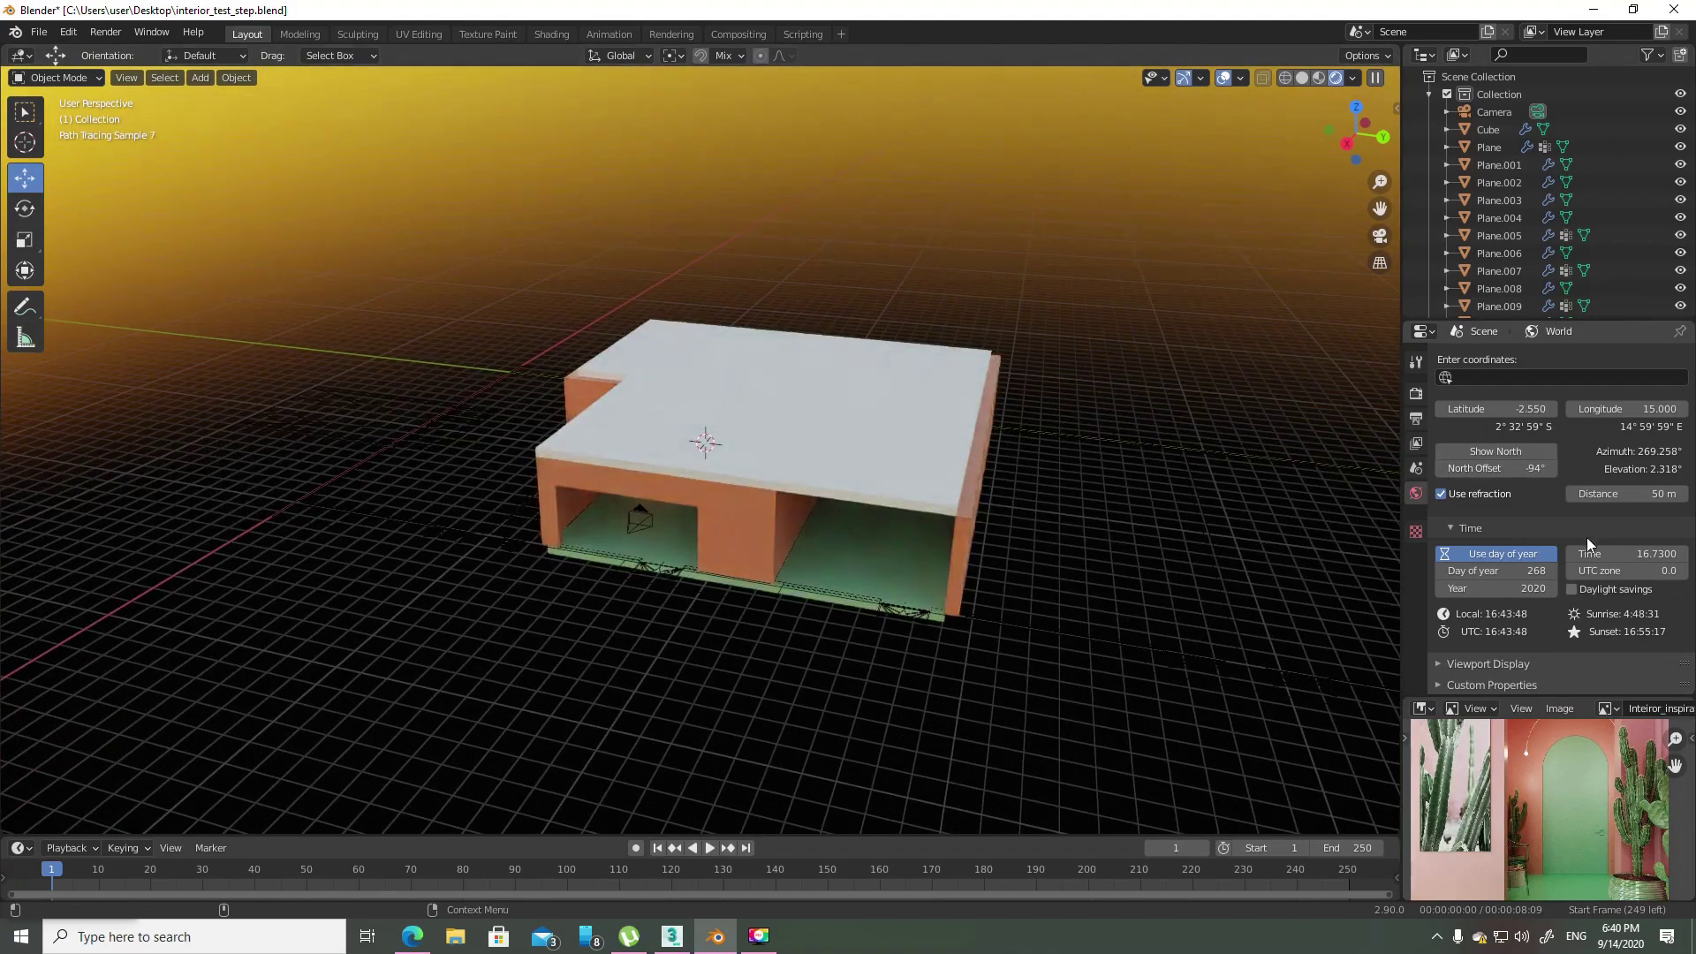
{"action": "left_click_drag", "start_coordinate": [1511, 468], "coordinate": [1435, 468]}
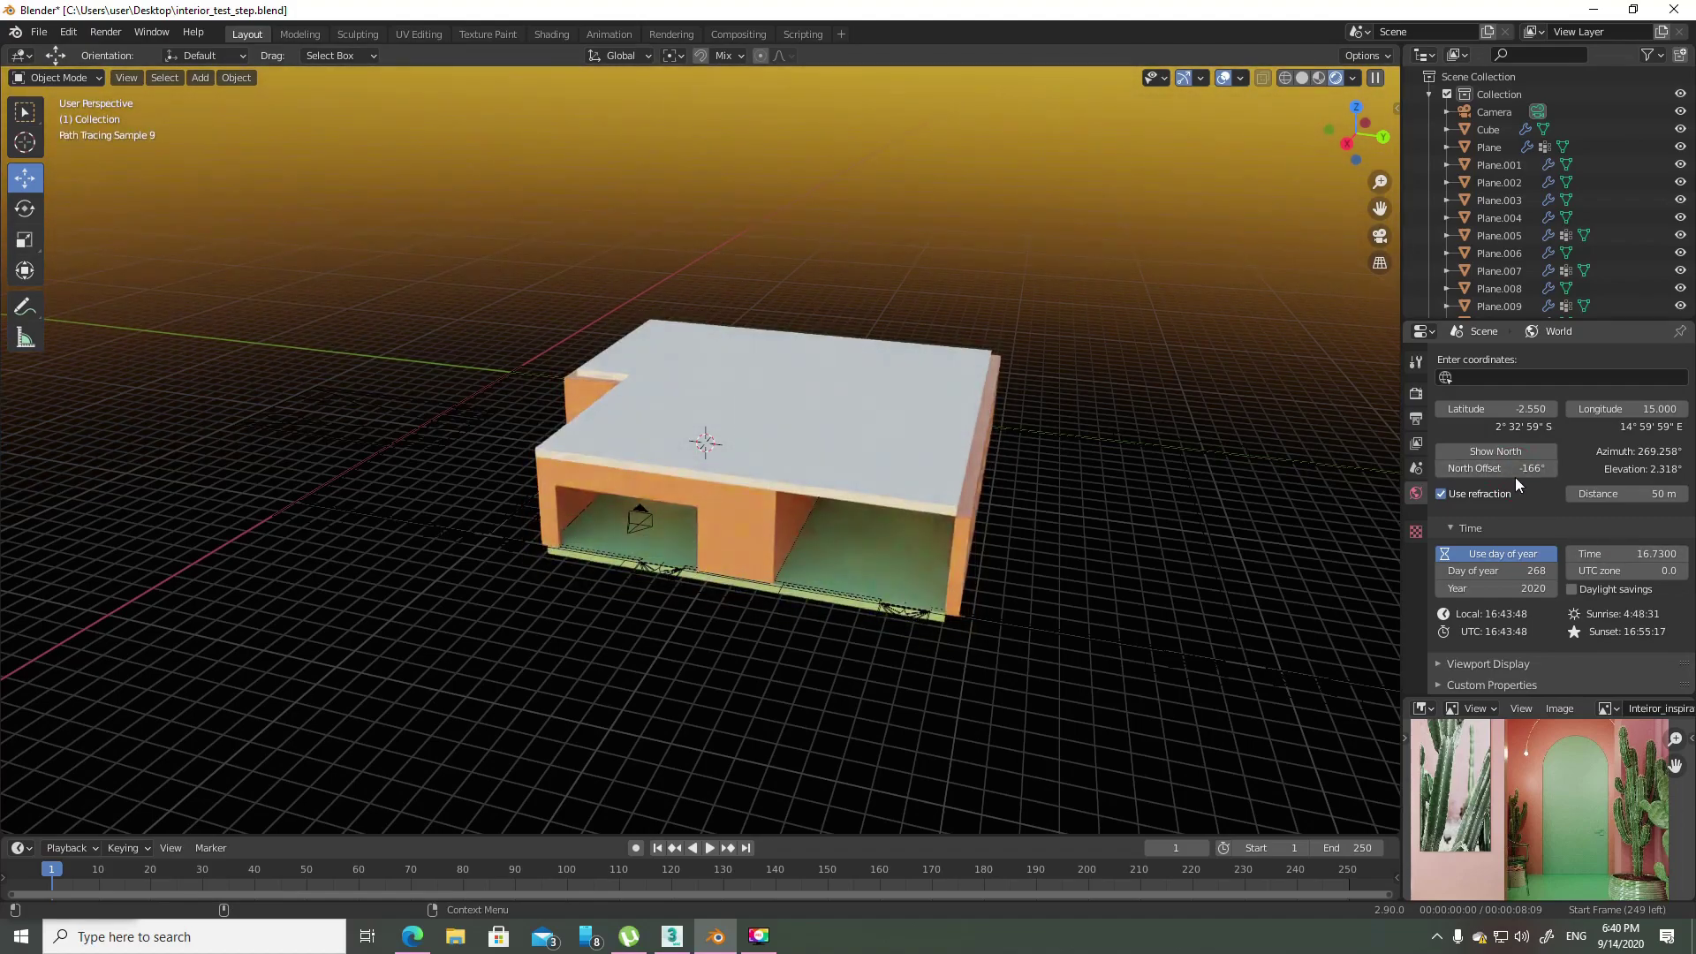
{"action": "scroll", "coordinate": [619, 531], "scroll_direction": "up", "scroll_amount": 4}
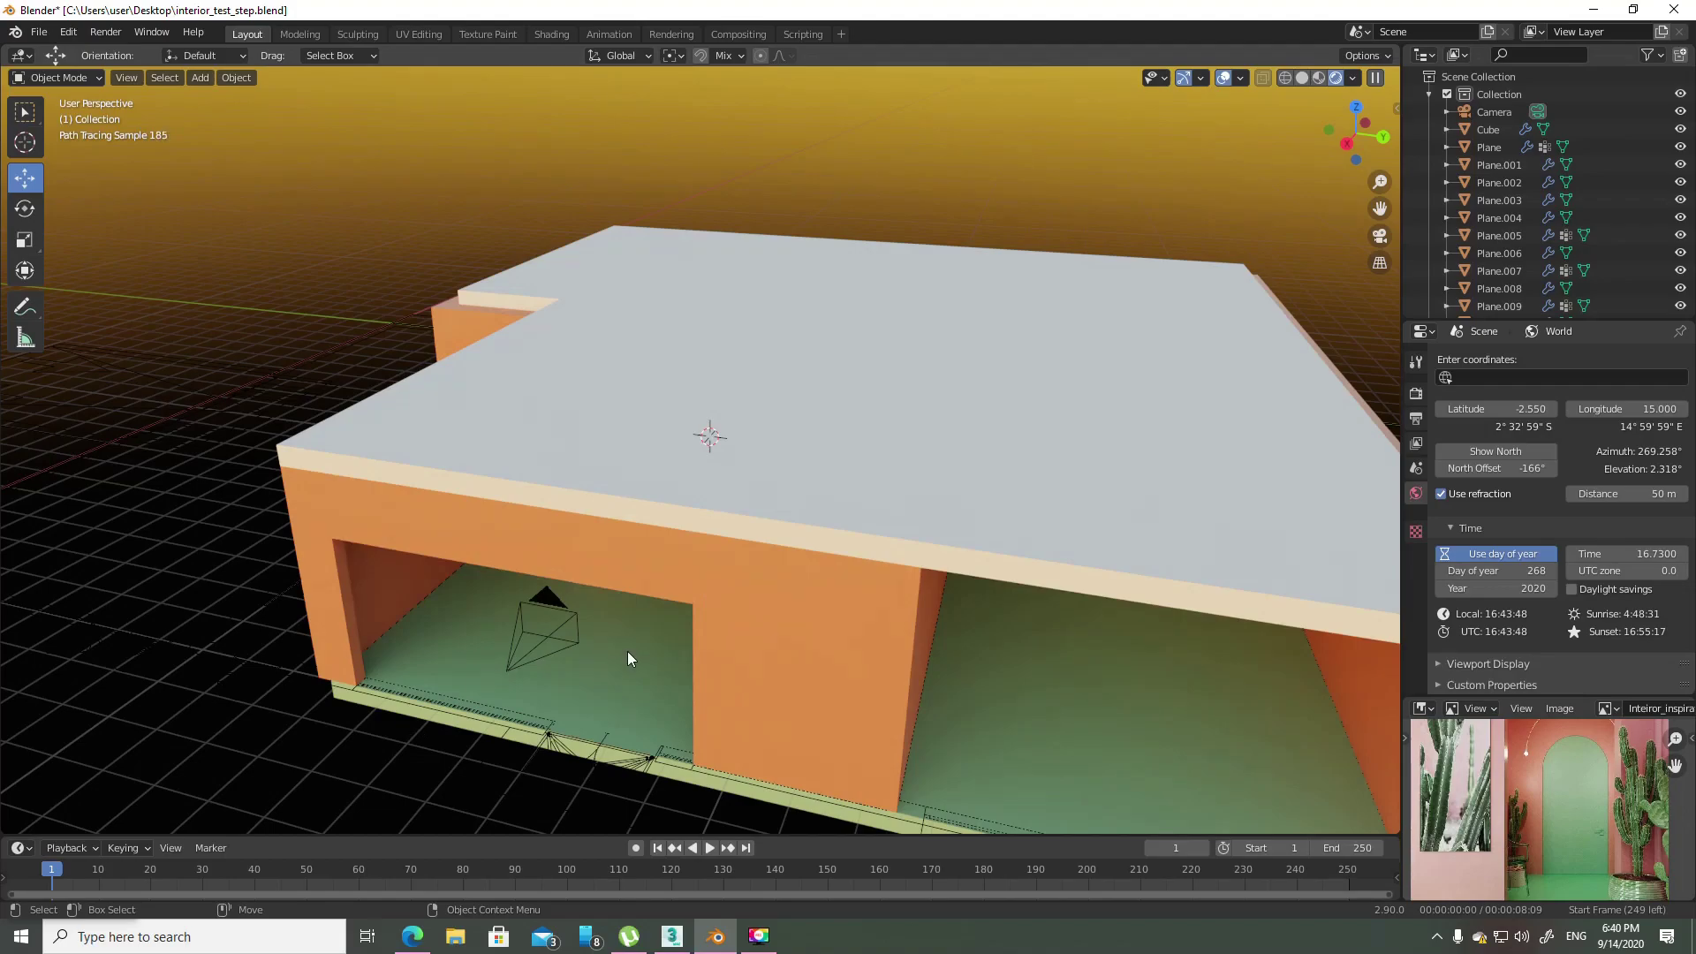
{"action": "key", "text": "KP_0"}
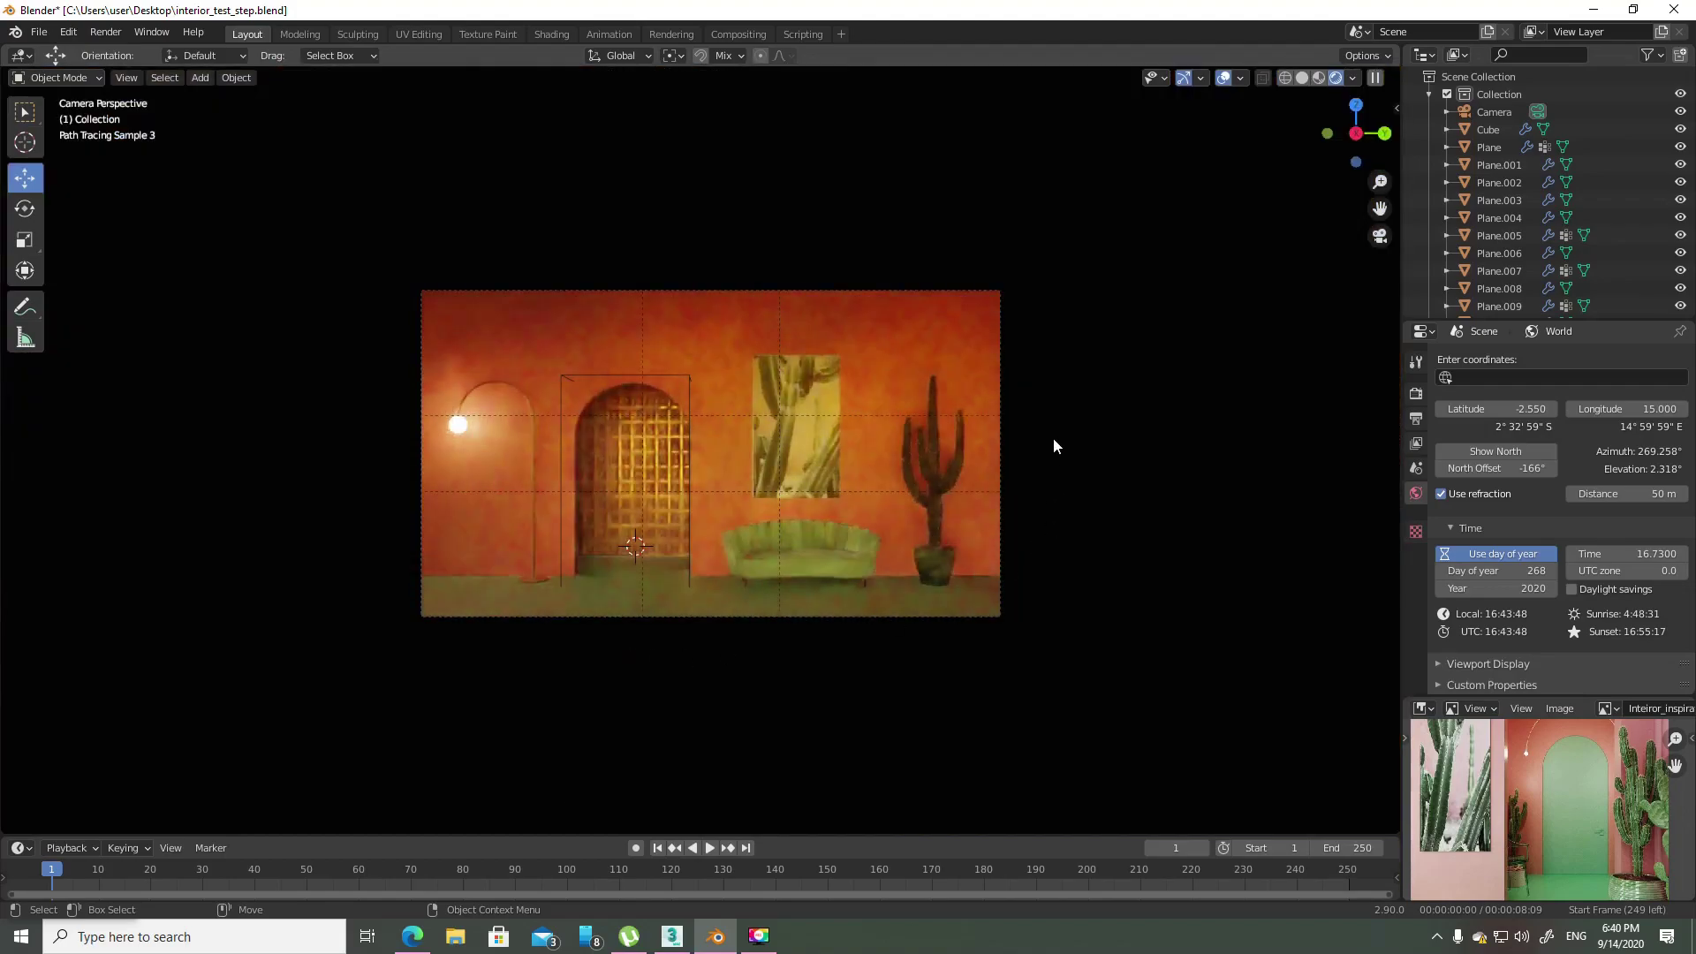
- Move the sun's time back to about 14.84 and slightly nudge the North Offset
{"action": "scroll", "coordinate": [728, 417], "scroll_direction": "up", "scroll_amount": 2}
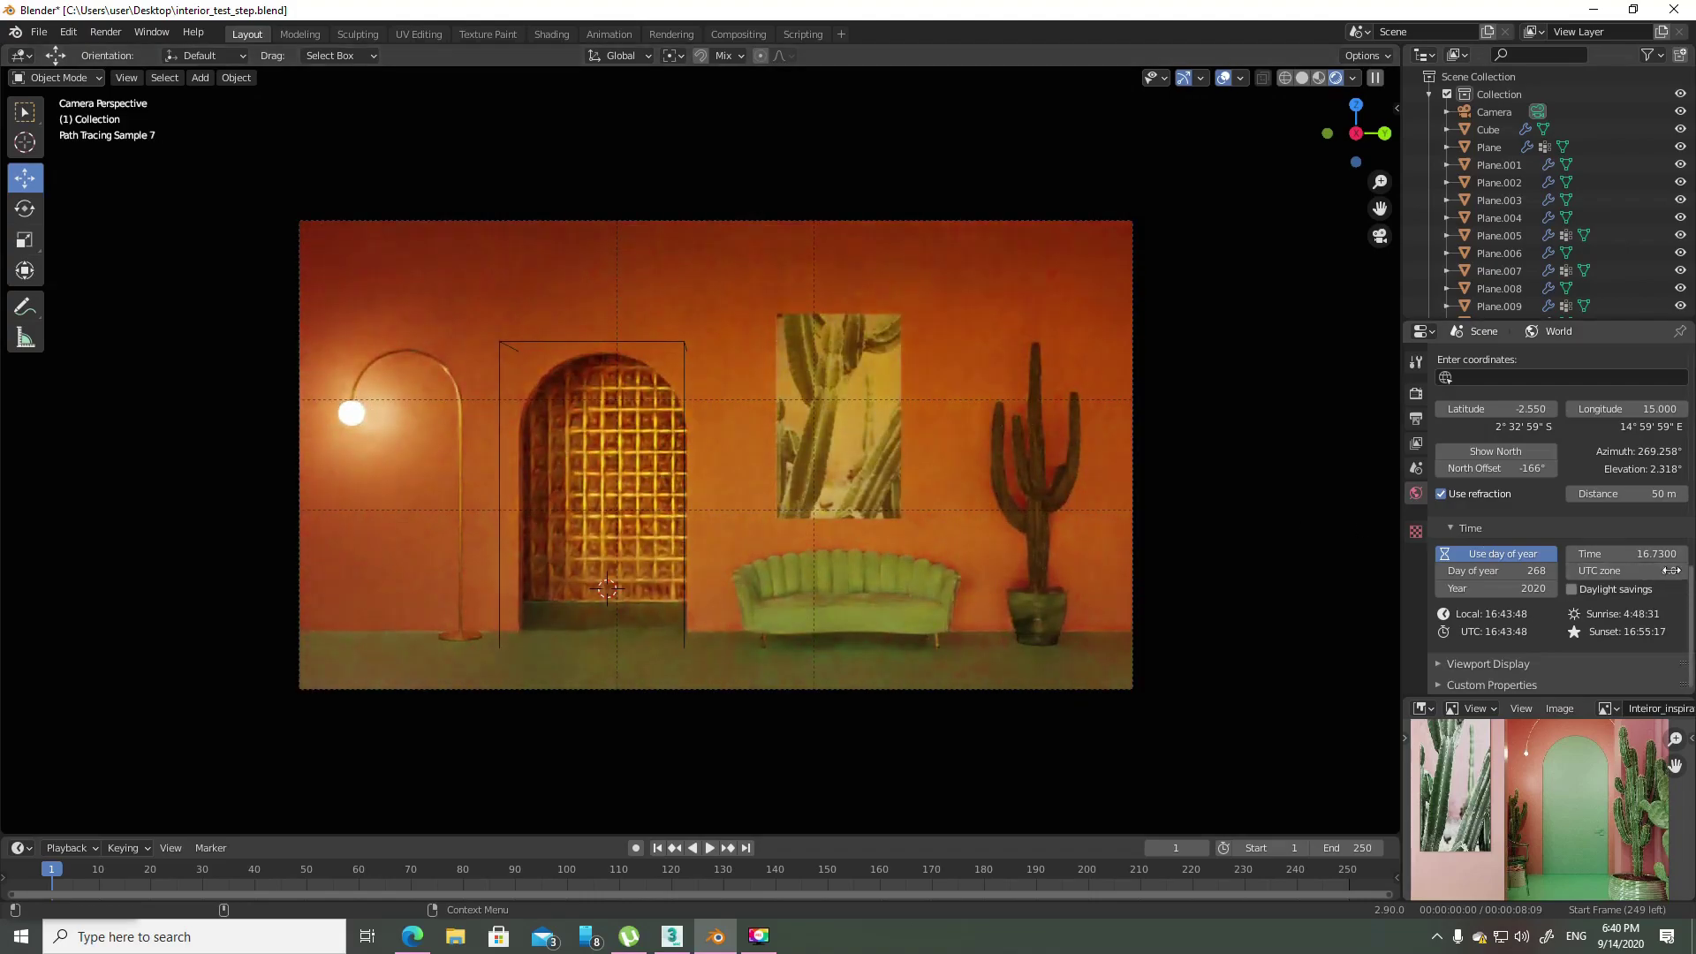
{"action": "mouse_move", "coordinate": [1661, 554]}
{"action": "left_mouse_down"}
{"action": "mouse_move", "coordinate": [1634, 554]}
{"action": "mouse_move", "coordinate": [1665, 598]}
{"action": "left_mouse_up"}
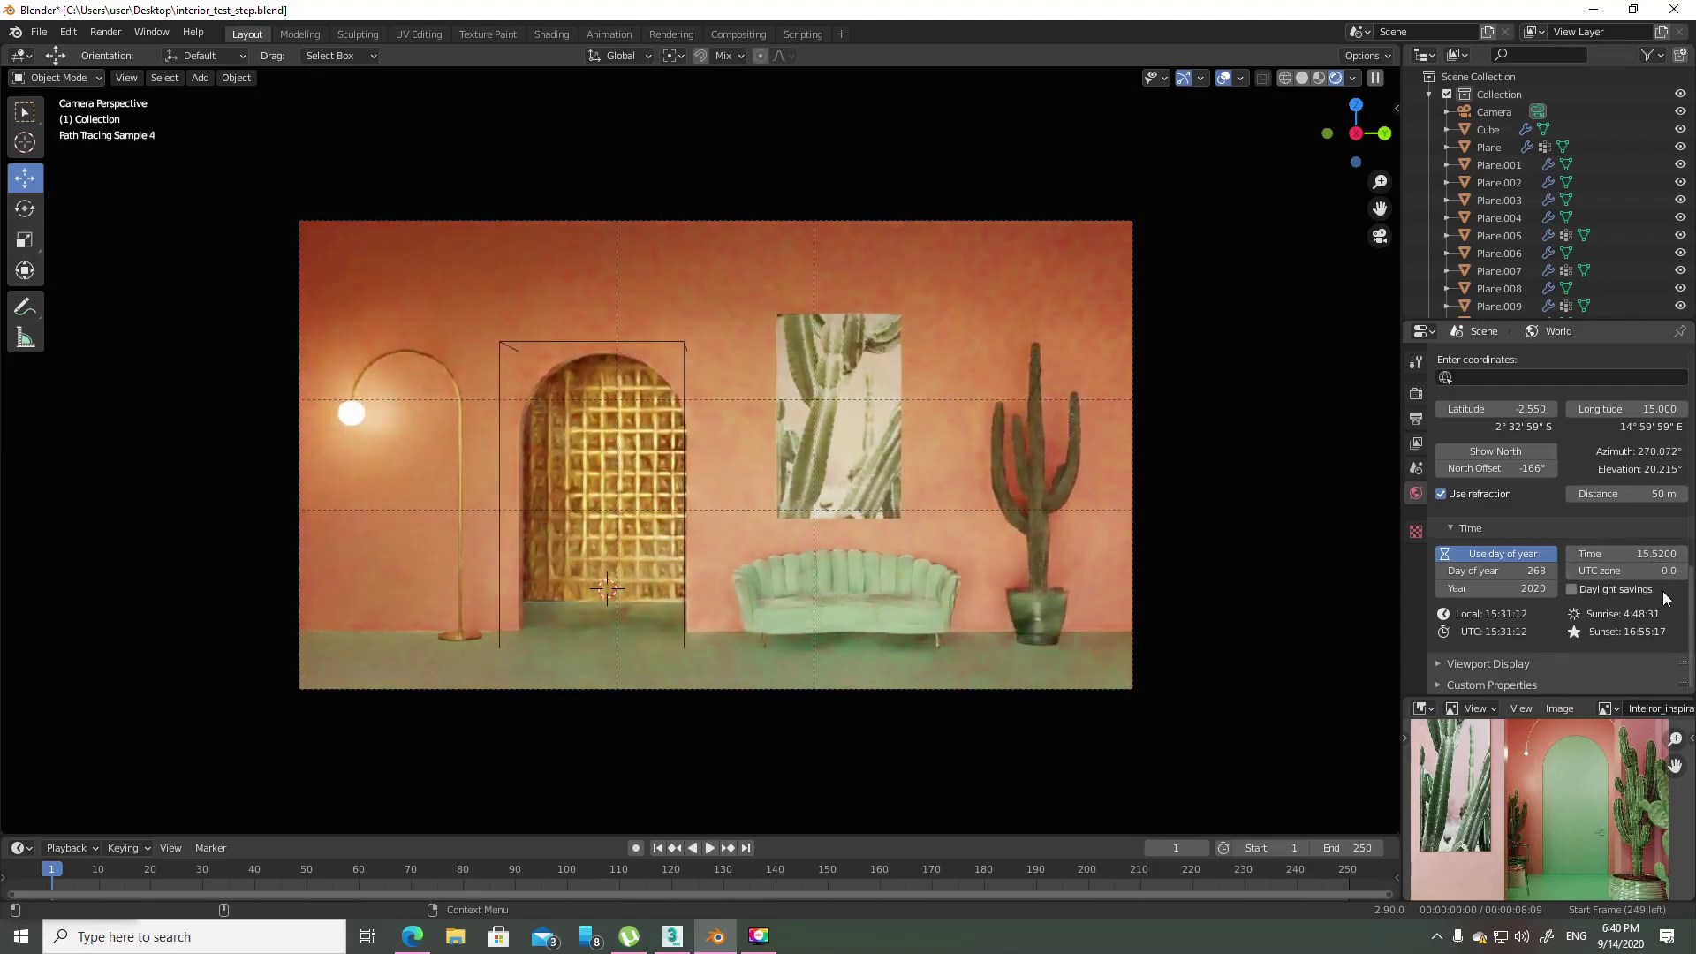
{"action": "left_click_drag", "start_coordinate": [1643, 554], "coordinate": [1627, 556]}
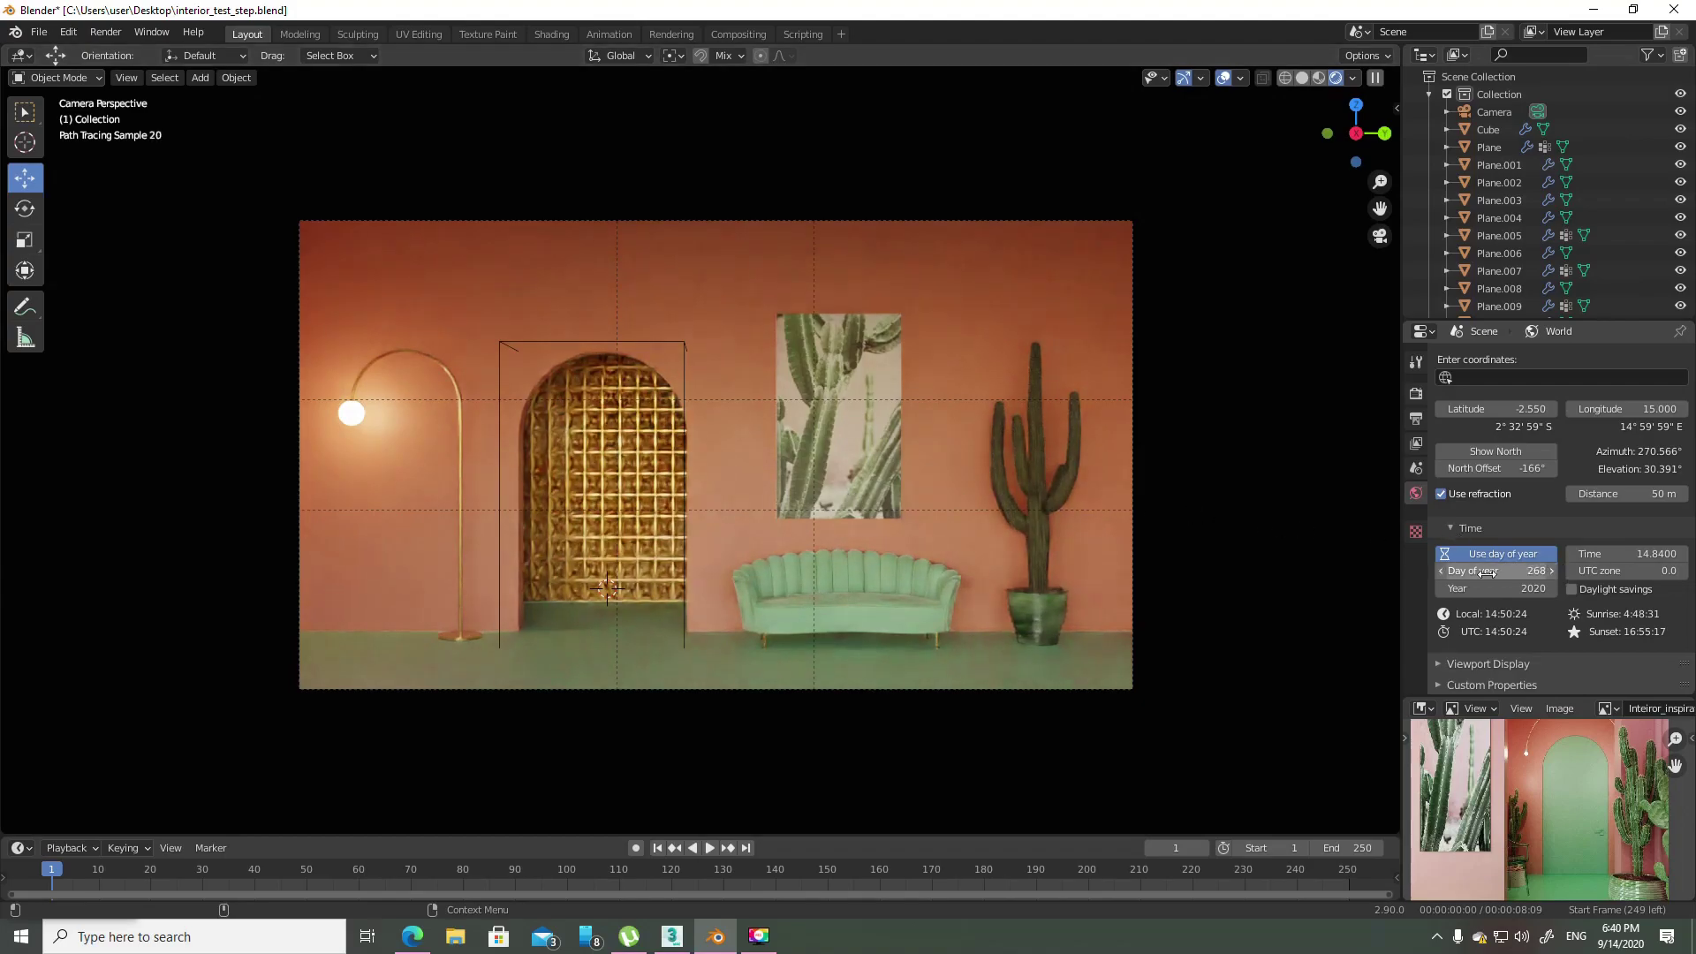
{"action": "mouse_move", "coordinate": [1493, 468]}
{"action": "left_mouse_down"}
{"action": "mouse_move", "coordinate": [1546, 469]}
{"action": "mouse_move", "coordinate": [1457, 468]}
{"action": "left_mouse_up"}
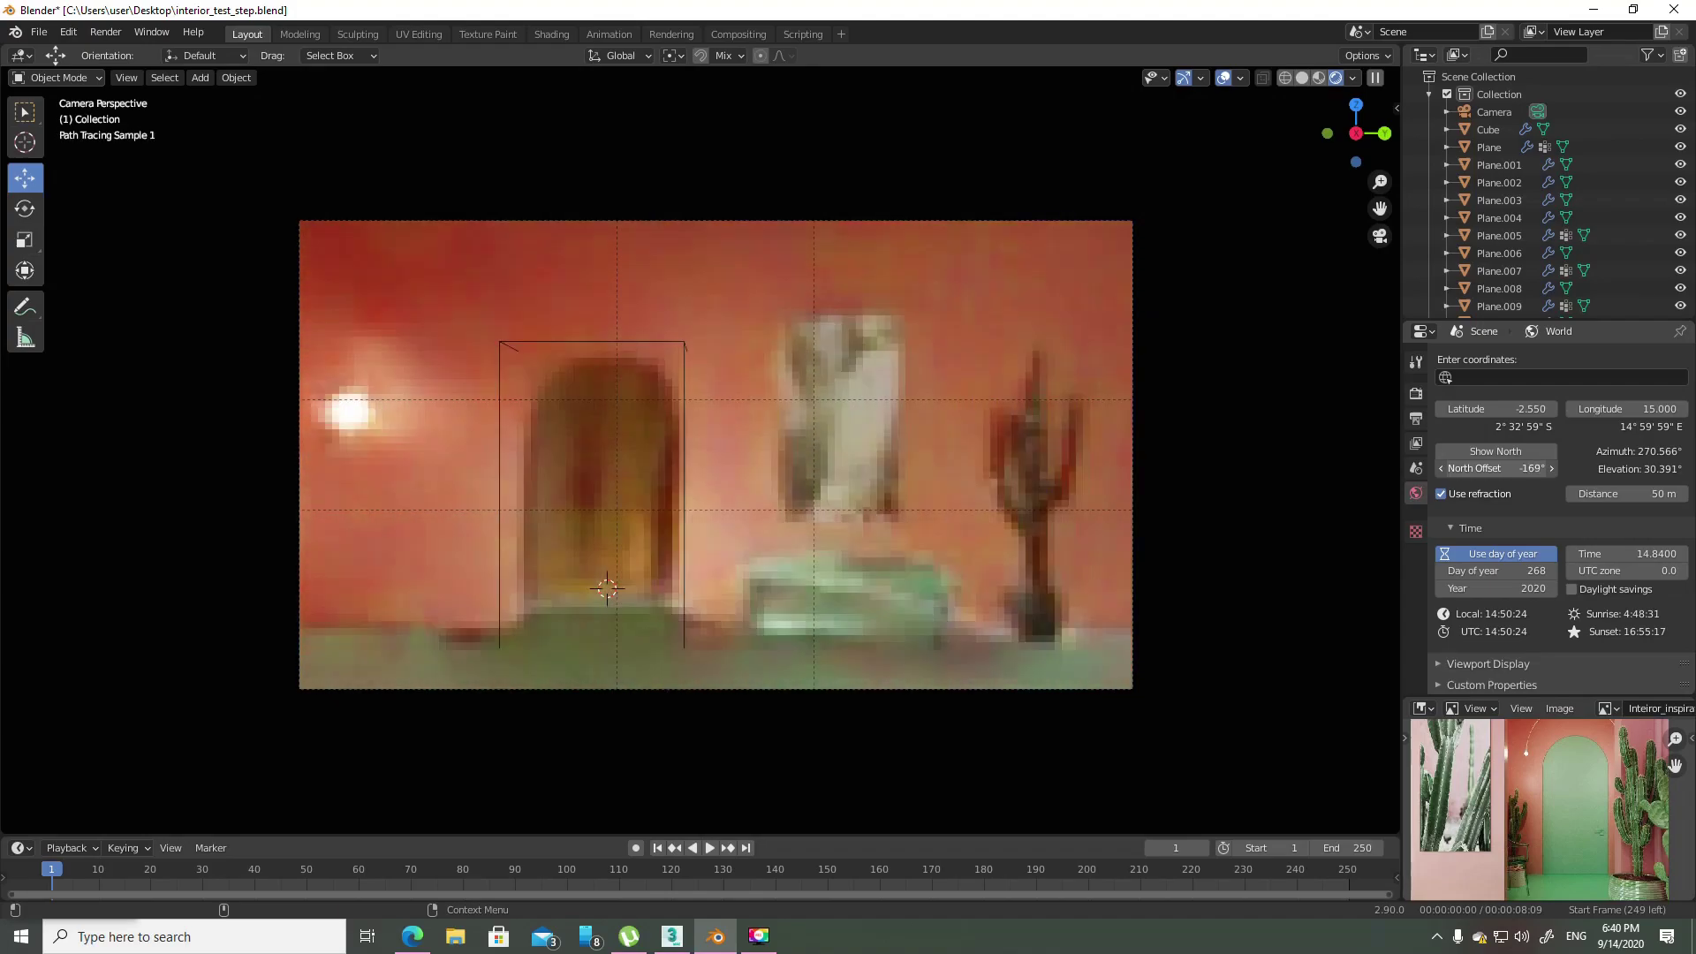
{"action": "scroll", "coordinate": [1625, 468], "scroll_direction": "up", "scroll_amount": 6}
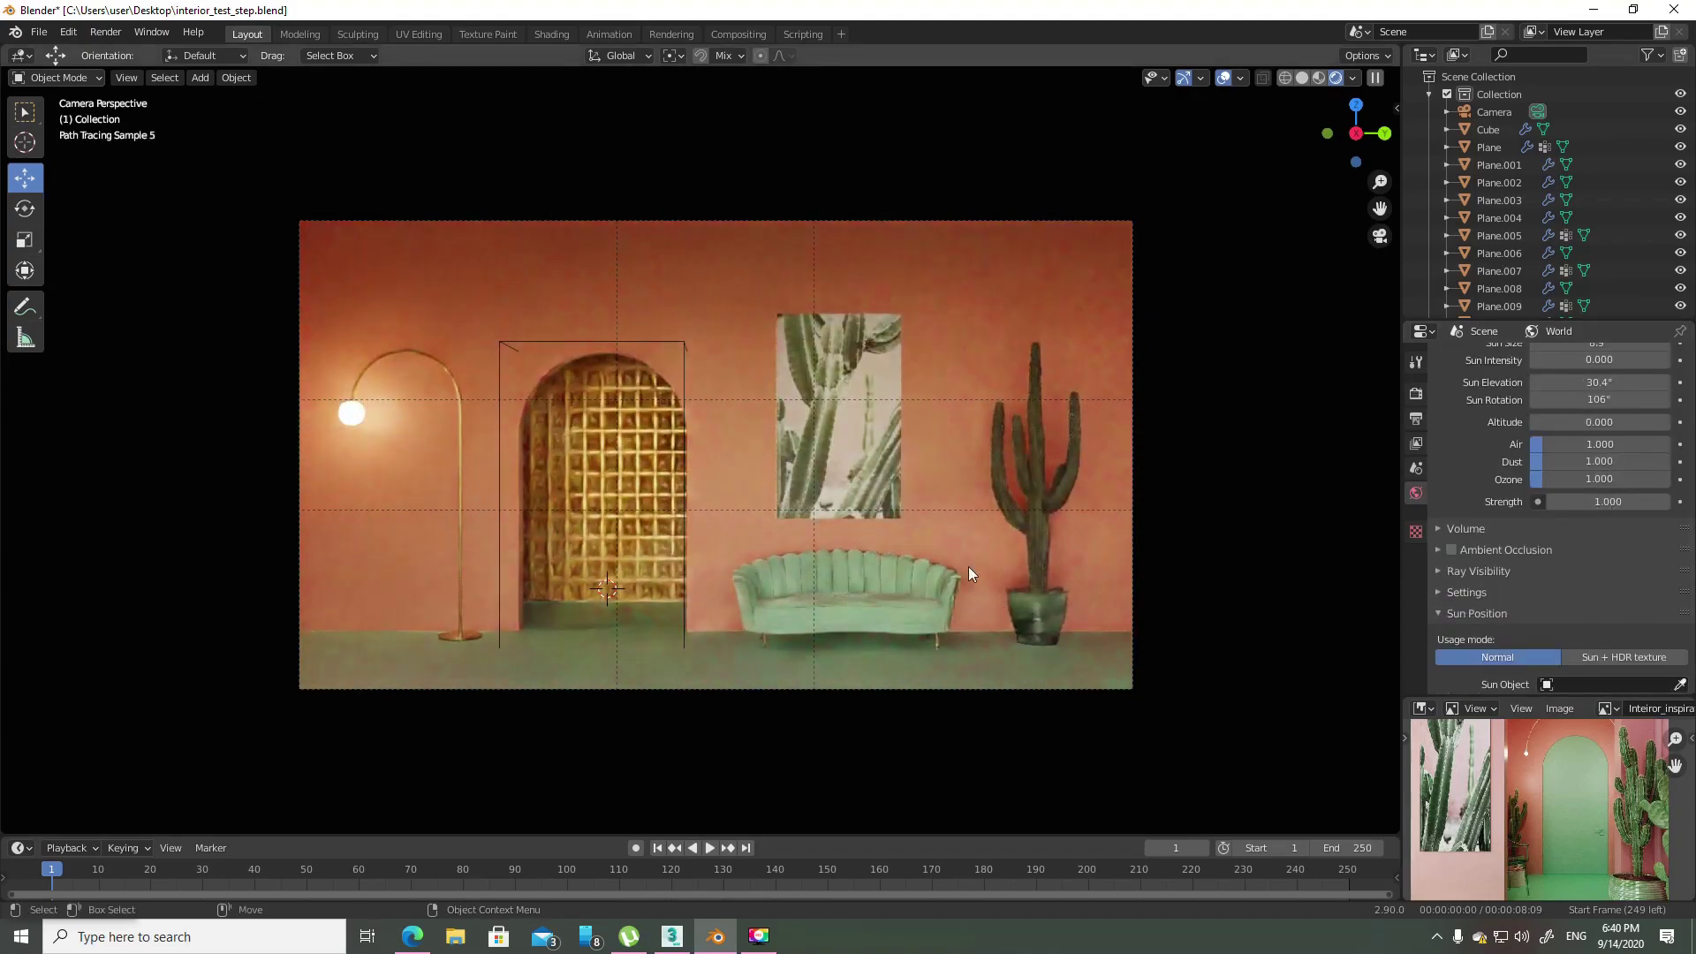
- Change the Nishita Sun Size from 8.9° to 1°
{"action": "scroll", "coordinate": [1555, 530], "scroll_direction": "up", "scroll_amount": 4}
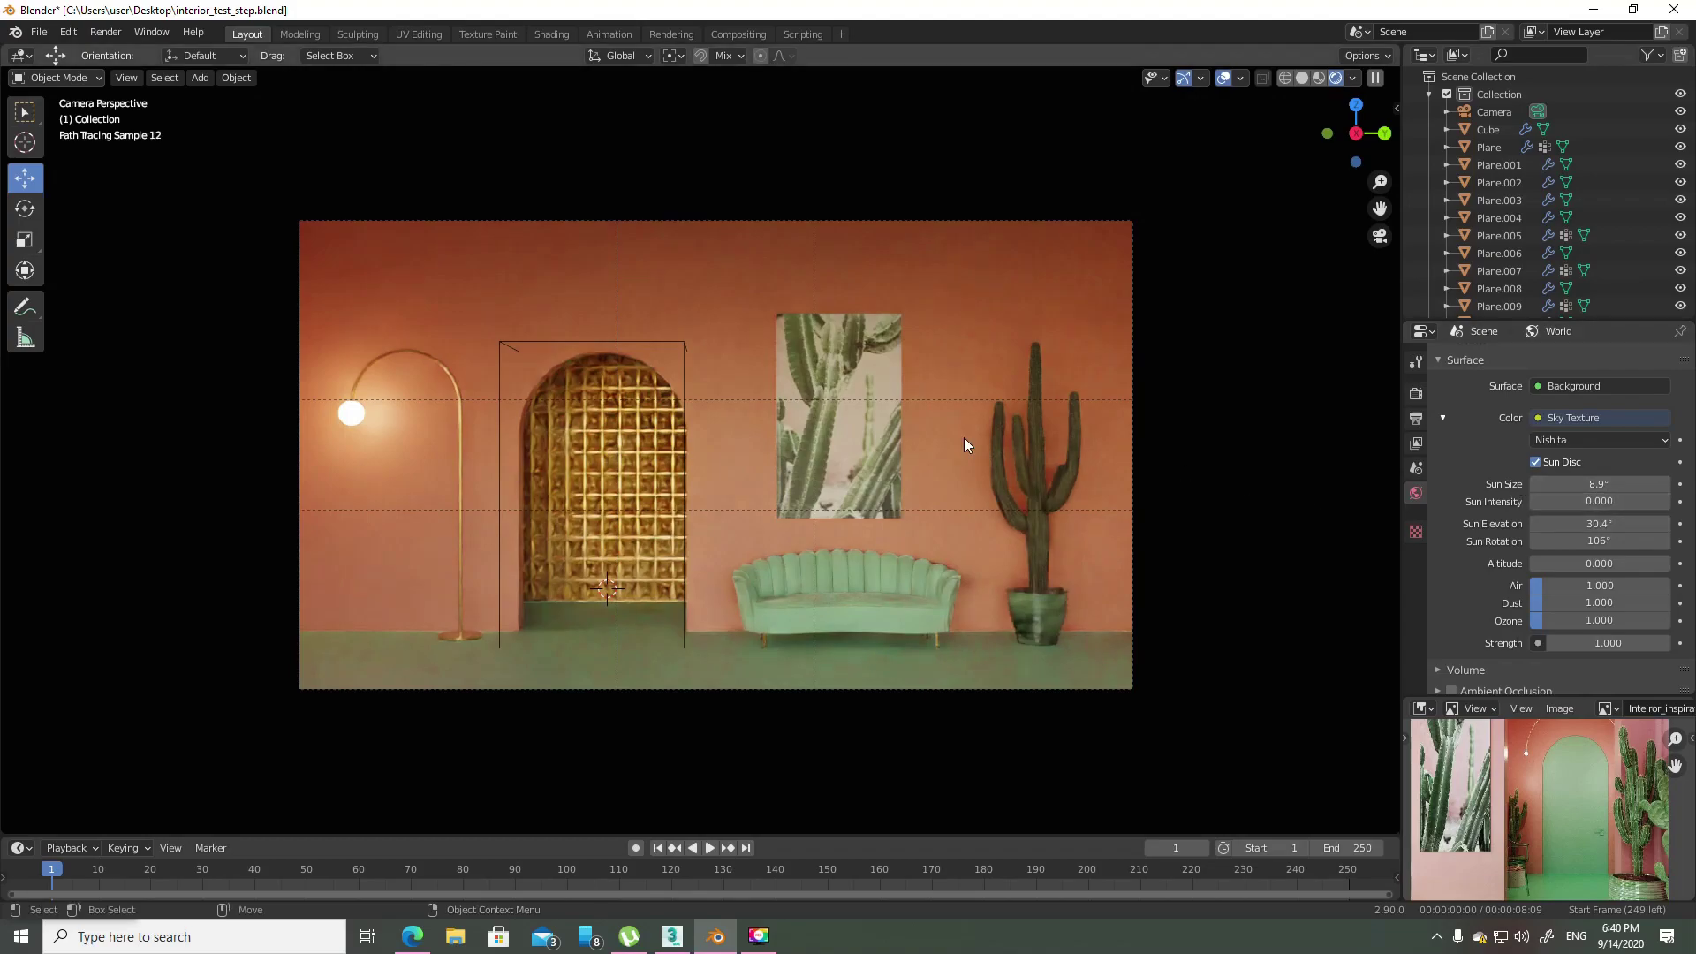
{"action": "left_click", "coordinate": [1591, 483]}
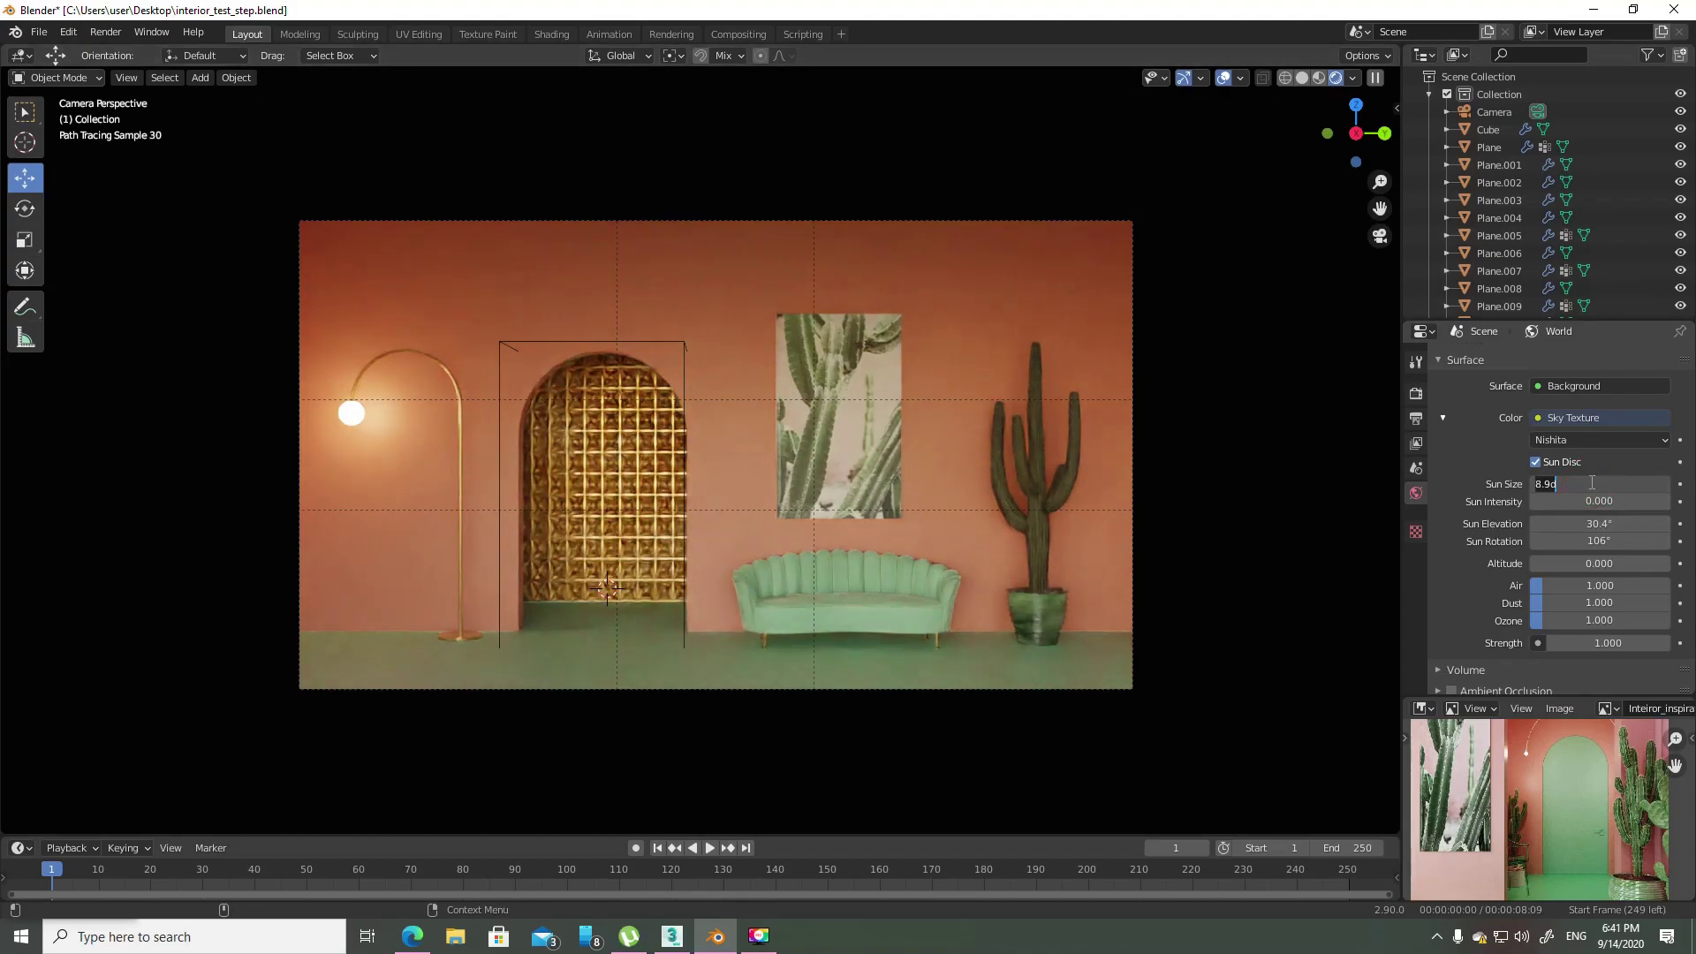
{"action": "type", "text": "1"}
{"action": "key", "text": "Return"}
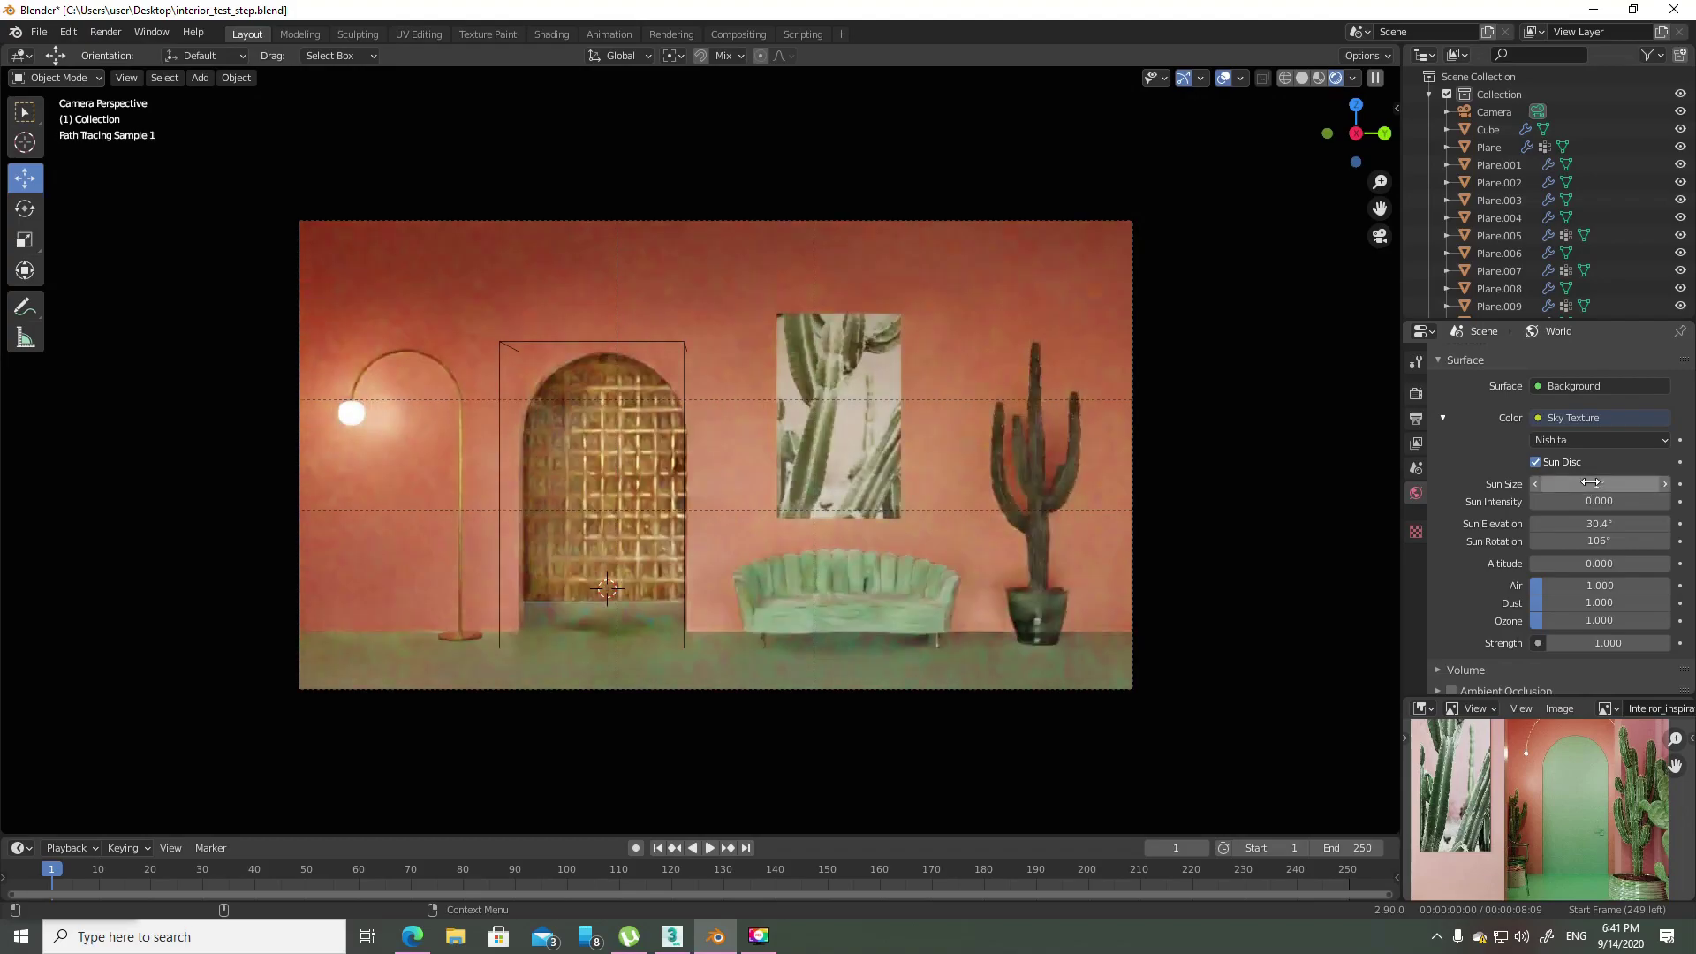
{"action": "left_click", "coordinate": [1608, 508]}
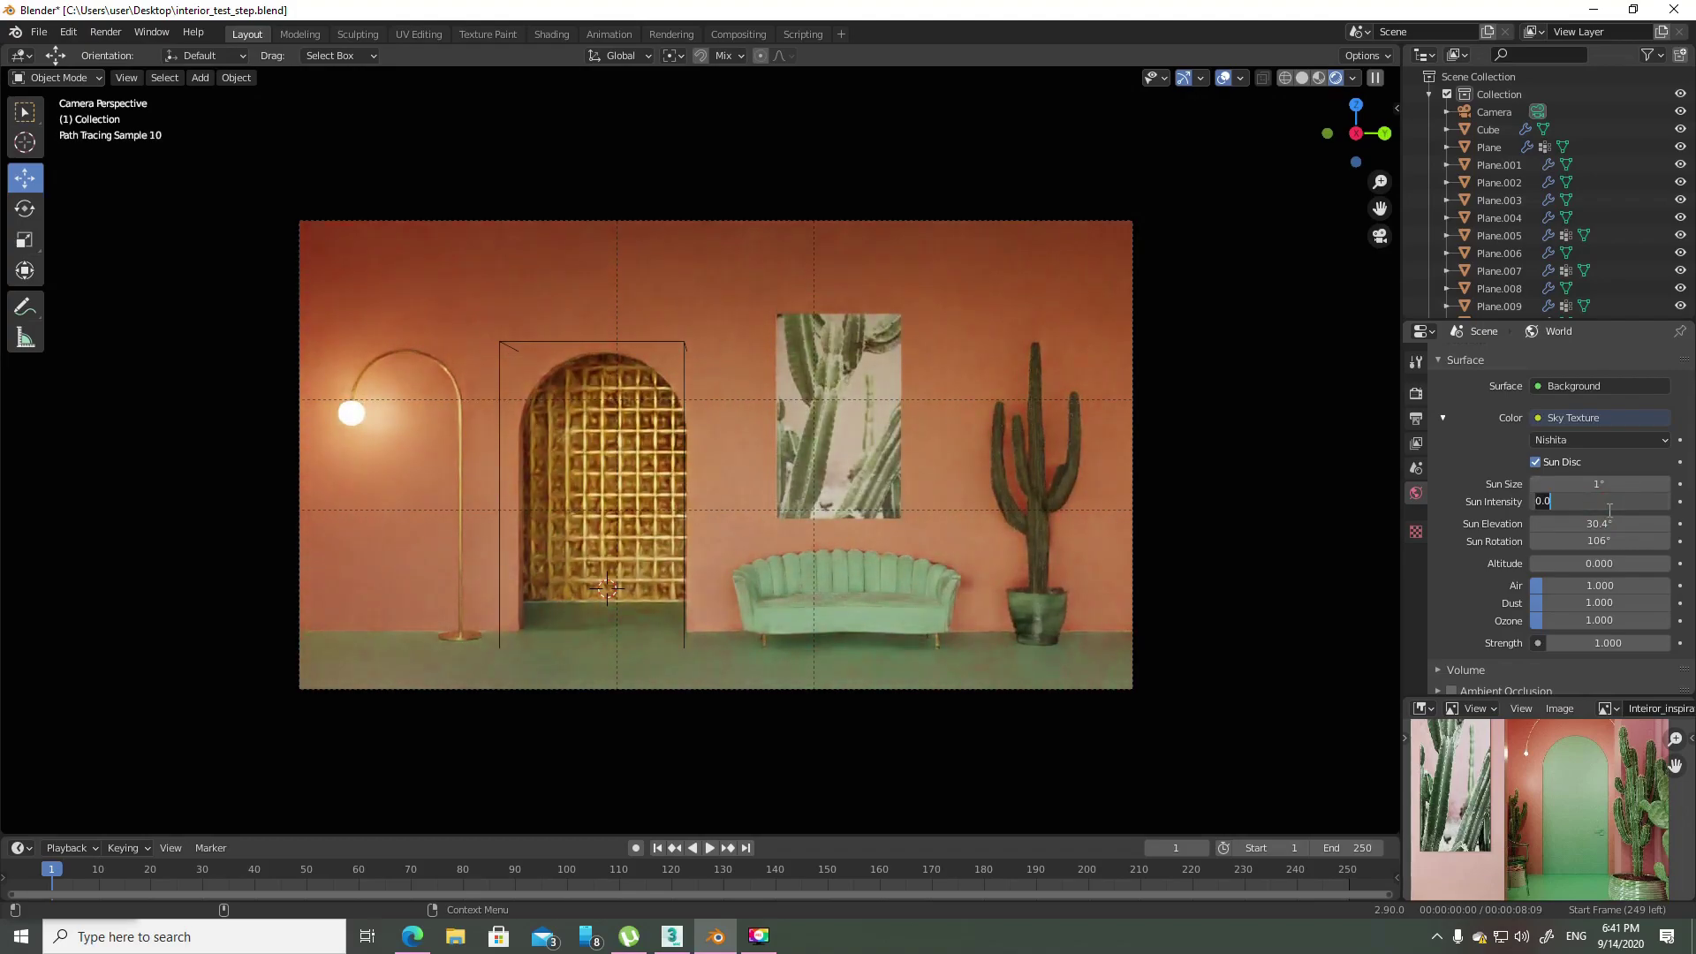
{"action": "type", "text": "1"}
- Keep sun intensity at 1 and orbit for a low, close view into the room
{"action": "key", "text": "Return"}
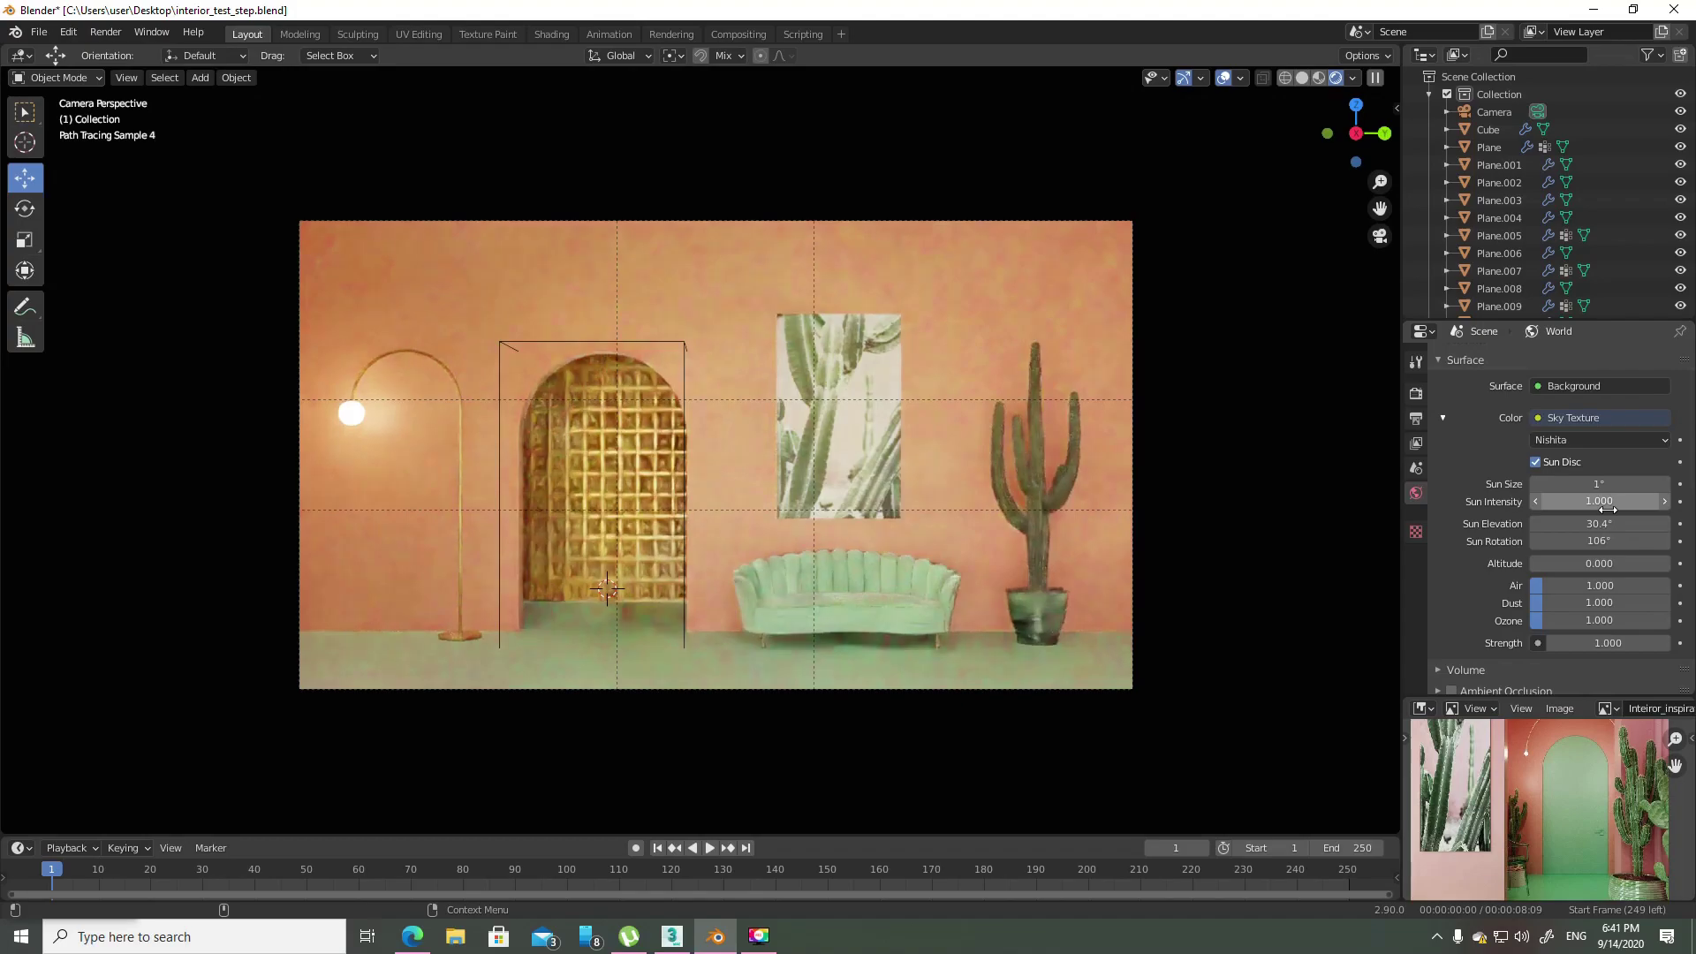
{"action": "left_click", "coordinate": [1610, 502]}
{"action": "type", "text": "8.1"}
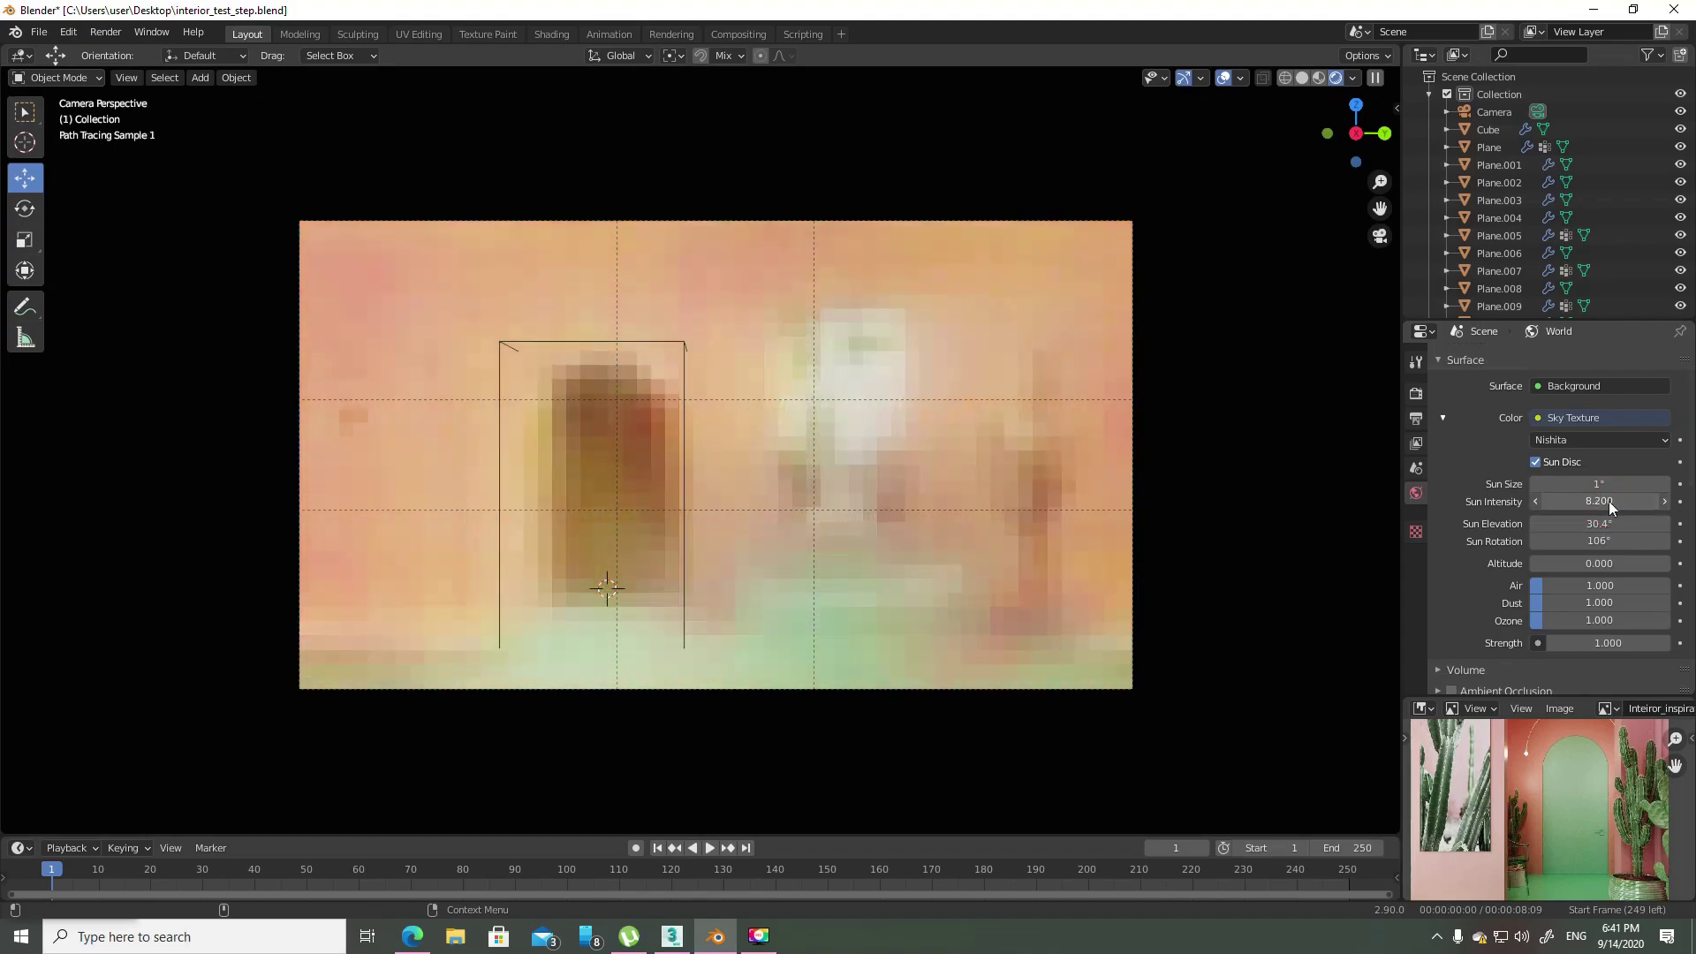
{"action": "key", "text": "Return"}
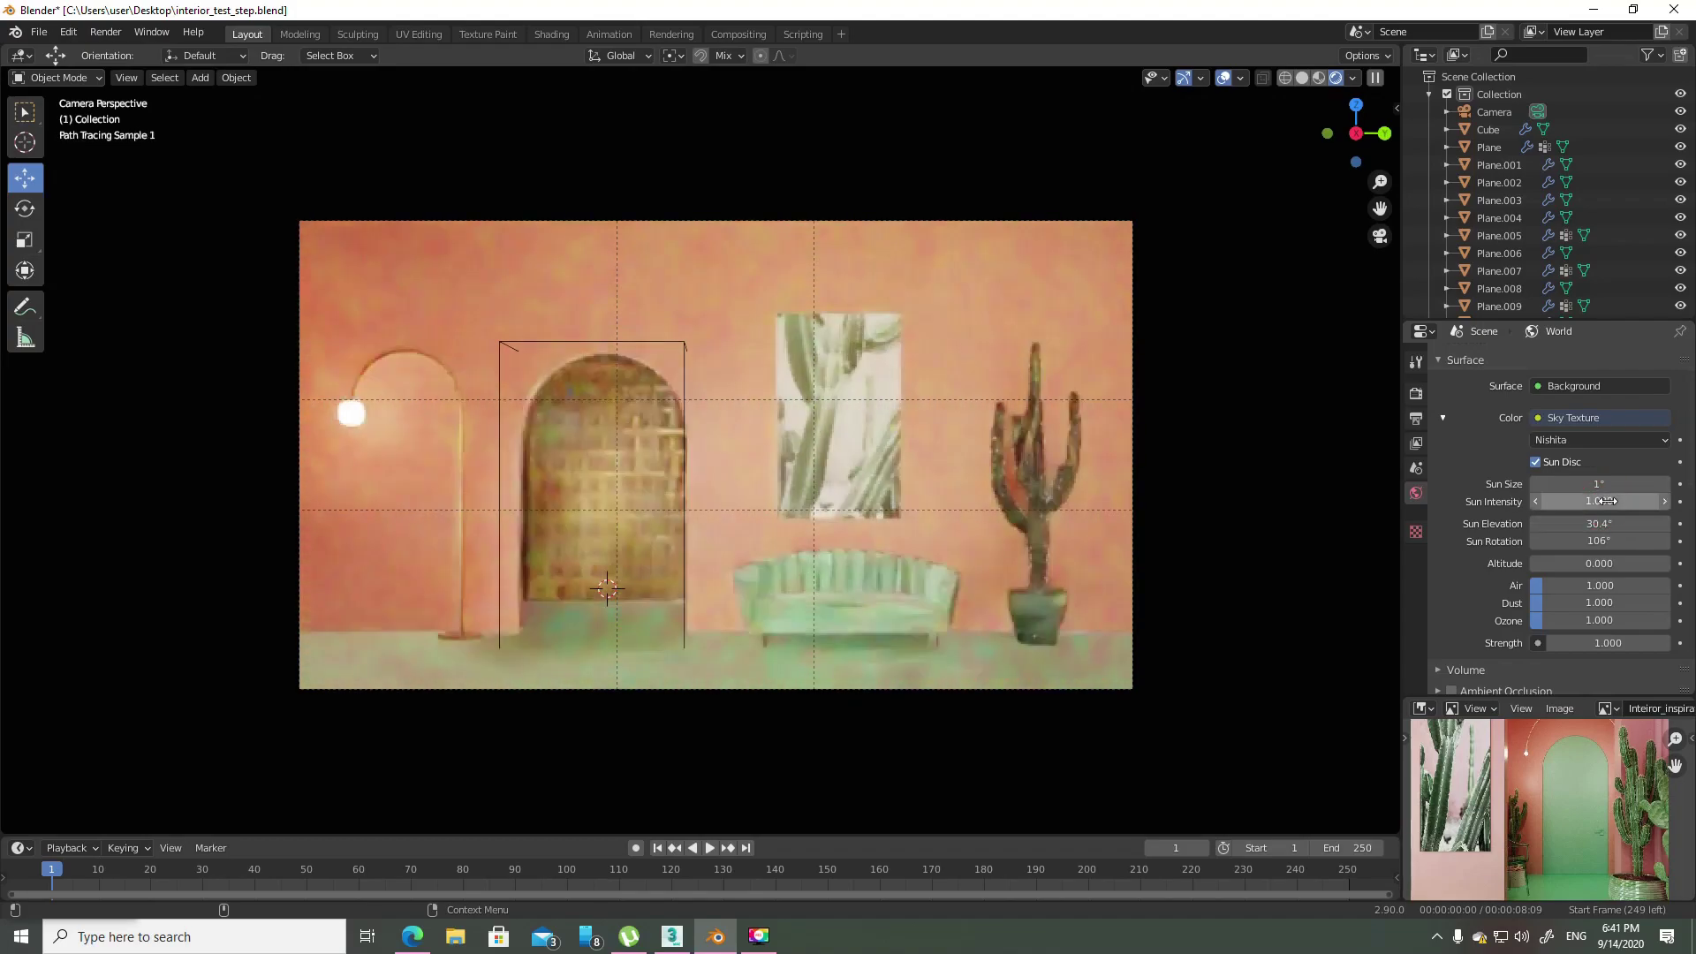
{"action": "scroll", "coordinate": [963, 455], "scroll_direction": "down", "scroll_amount": 4}
{"action": "mouse_move", "coordinate": [945, 445]}
{"action": "middle_mouse_down"}
{"action": "mouse_move", "coordinate": [892, 463]}
{"action": "mouse_move", "coordinate": [954, 443]}
{"action": "middle_mouse_up"}
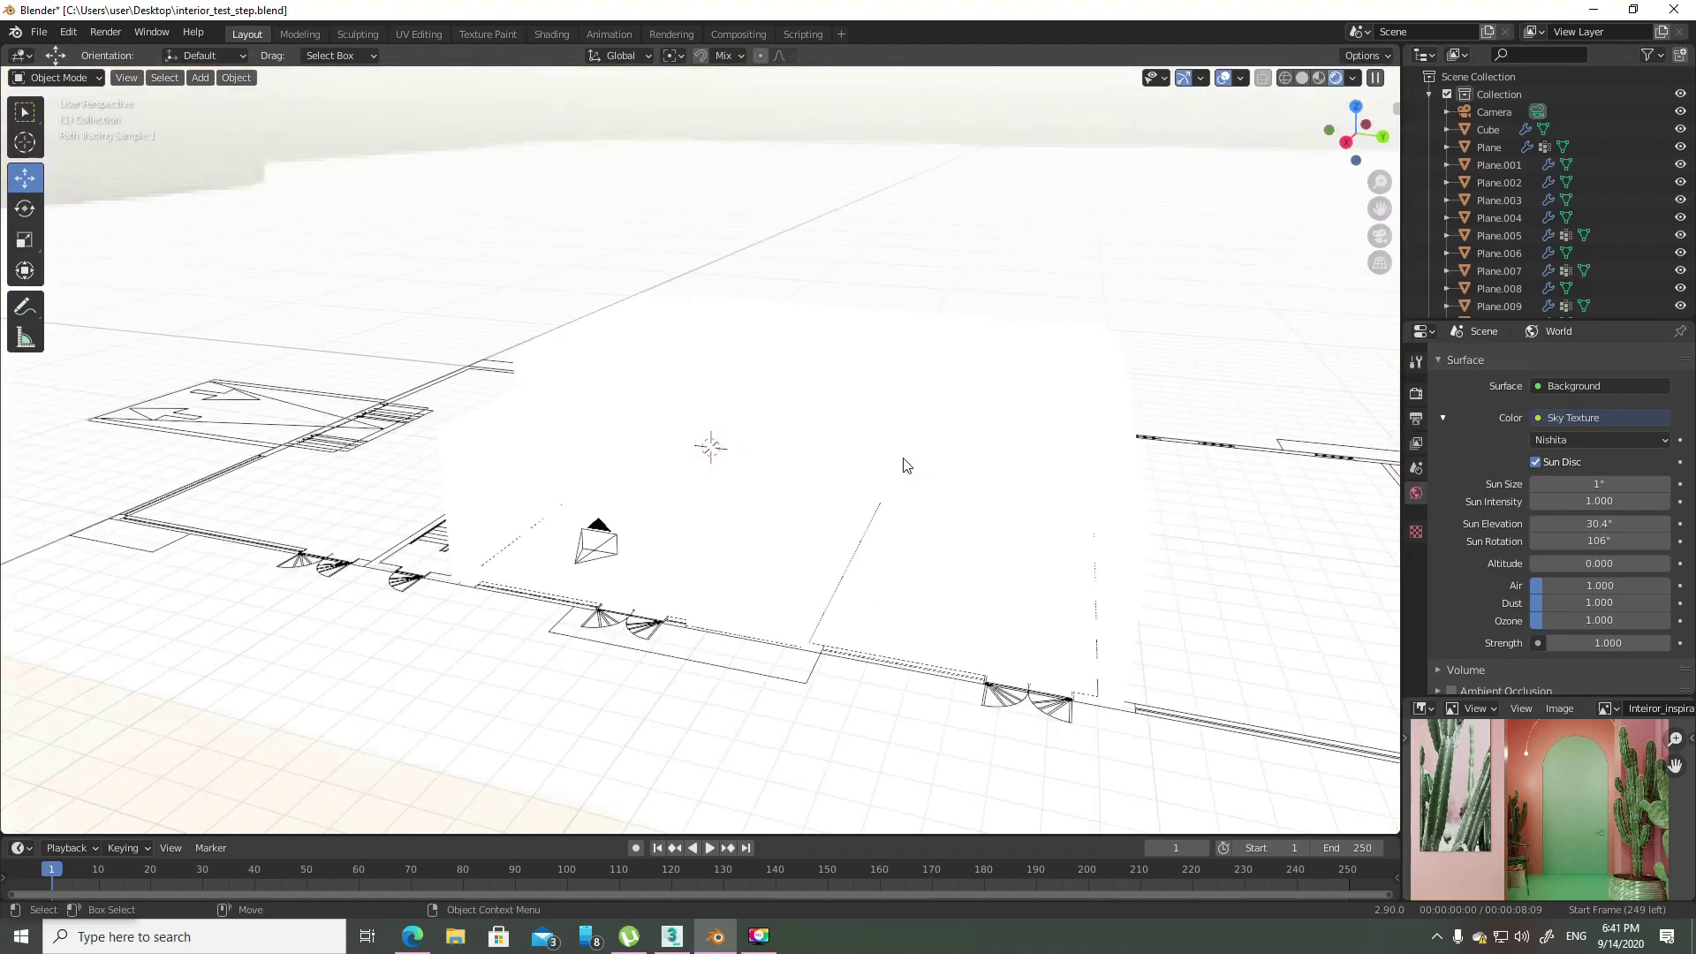
{"action": "scroll", "coordinate": [784, 542], "scroll_direction": "up", "scroll_amount": 4}
{"action": "mouse_move", "coordinate": [783, 541]}
{"action": "middle_mouse_down"}
{"action": "mouse_move", "coordinate": [818, 504]}
{"action": "mouse_move", "coordinate": [797, 501]}
{"action": "middle_mouse_up"}
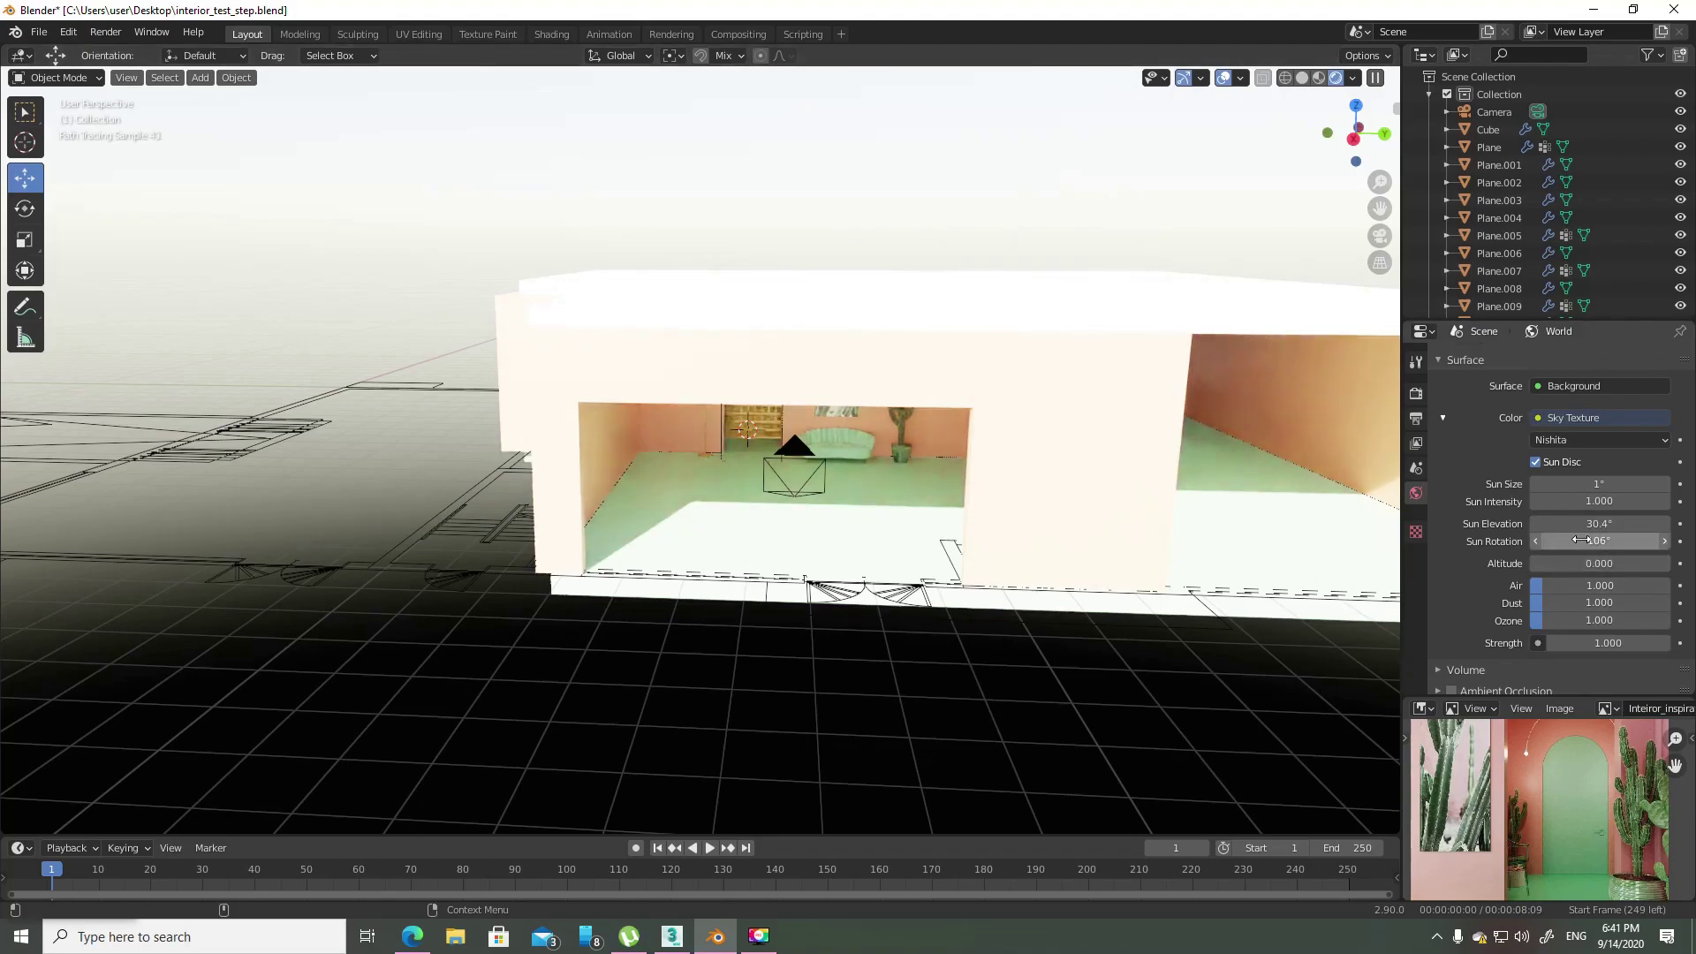
{"action": "scroll", "coordinate": [1556, 539], "scroll_direction": "down", "scroll_amount": 3}
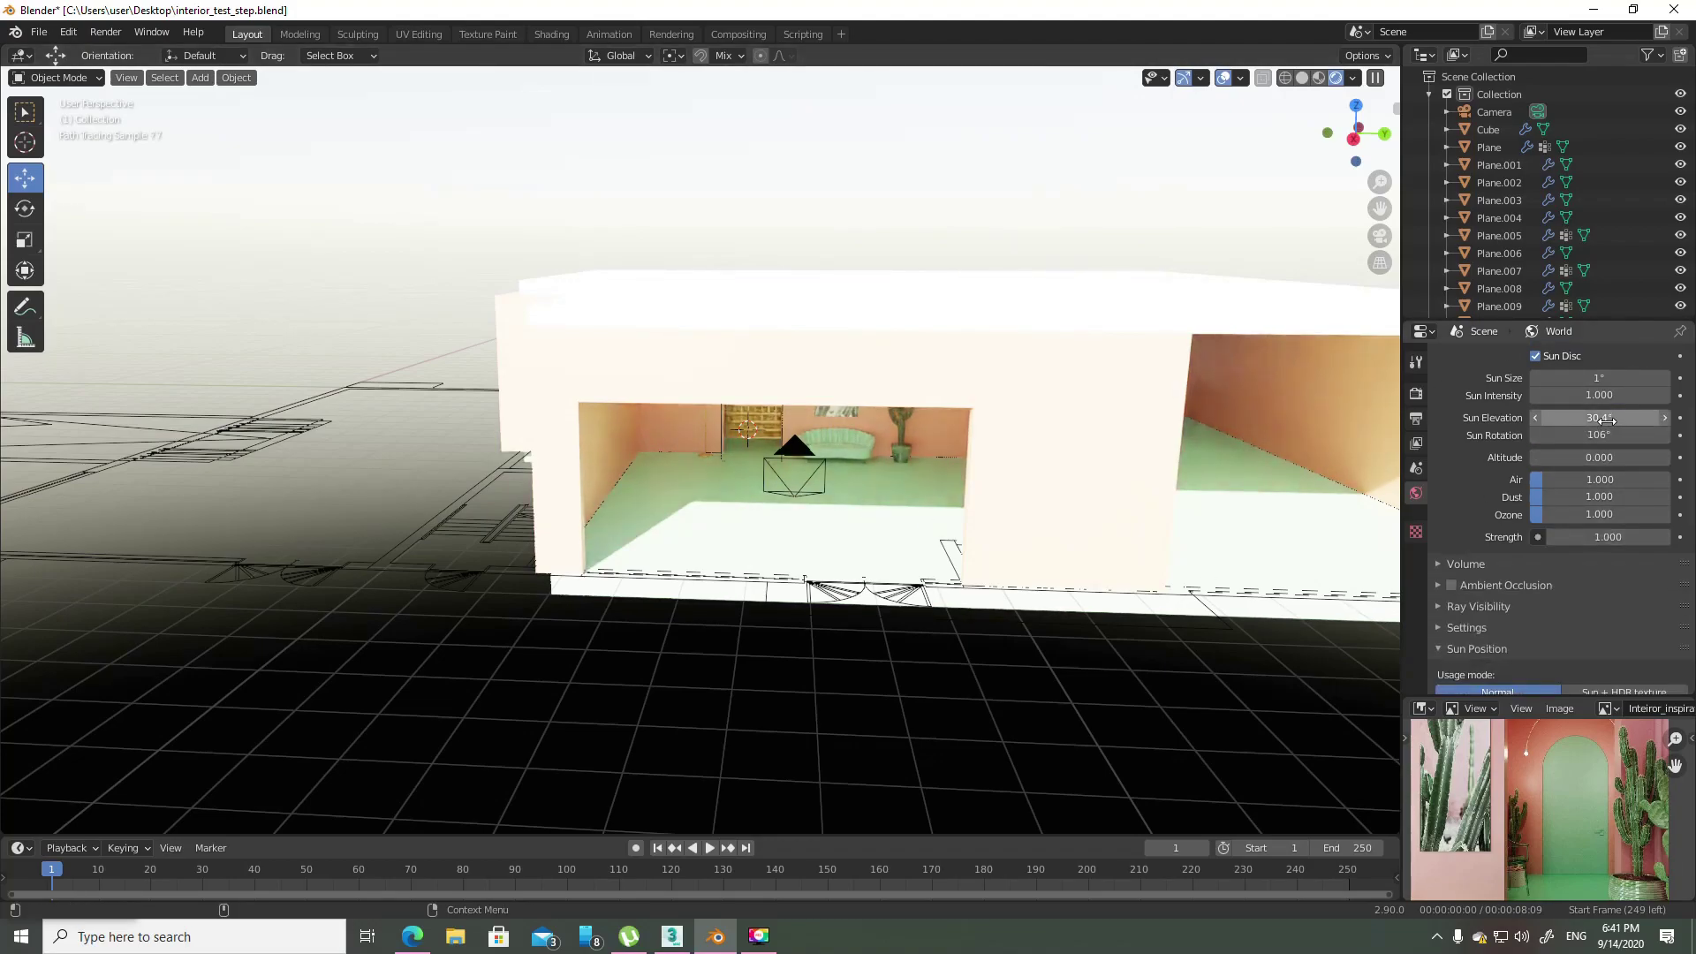
- Lower the Nishita sun to 10.4° elevation with intensity 0.2, viewed through the camera
{"action": "mouse_move", "coordinate": [1605, 421]}
{"action": "left_mouse_down"}
{"action": "mouse_move", "coordinate": [1546, 420]}
{"action": "mouse_move", "coordinate": [1613, 419]}
{"action": "mouse_move", "coordinate": [1559, 395]}
{"action": "mouse_move", "coordinate": [1620, 395]}
{"action": "left_mouse_up"}
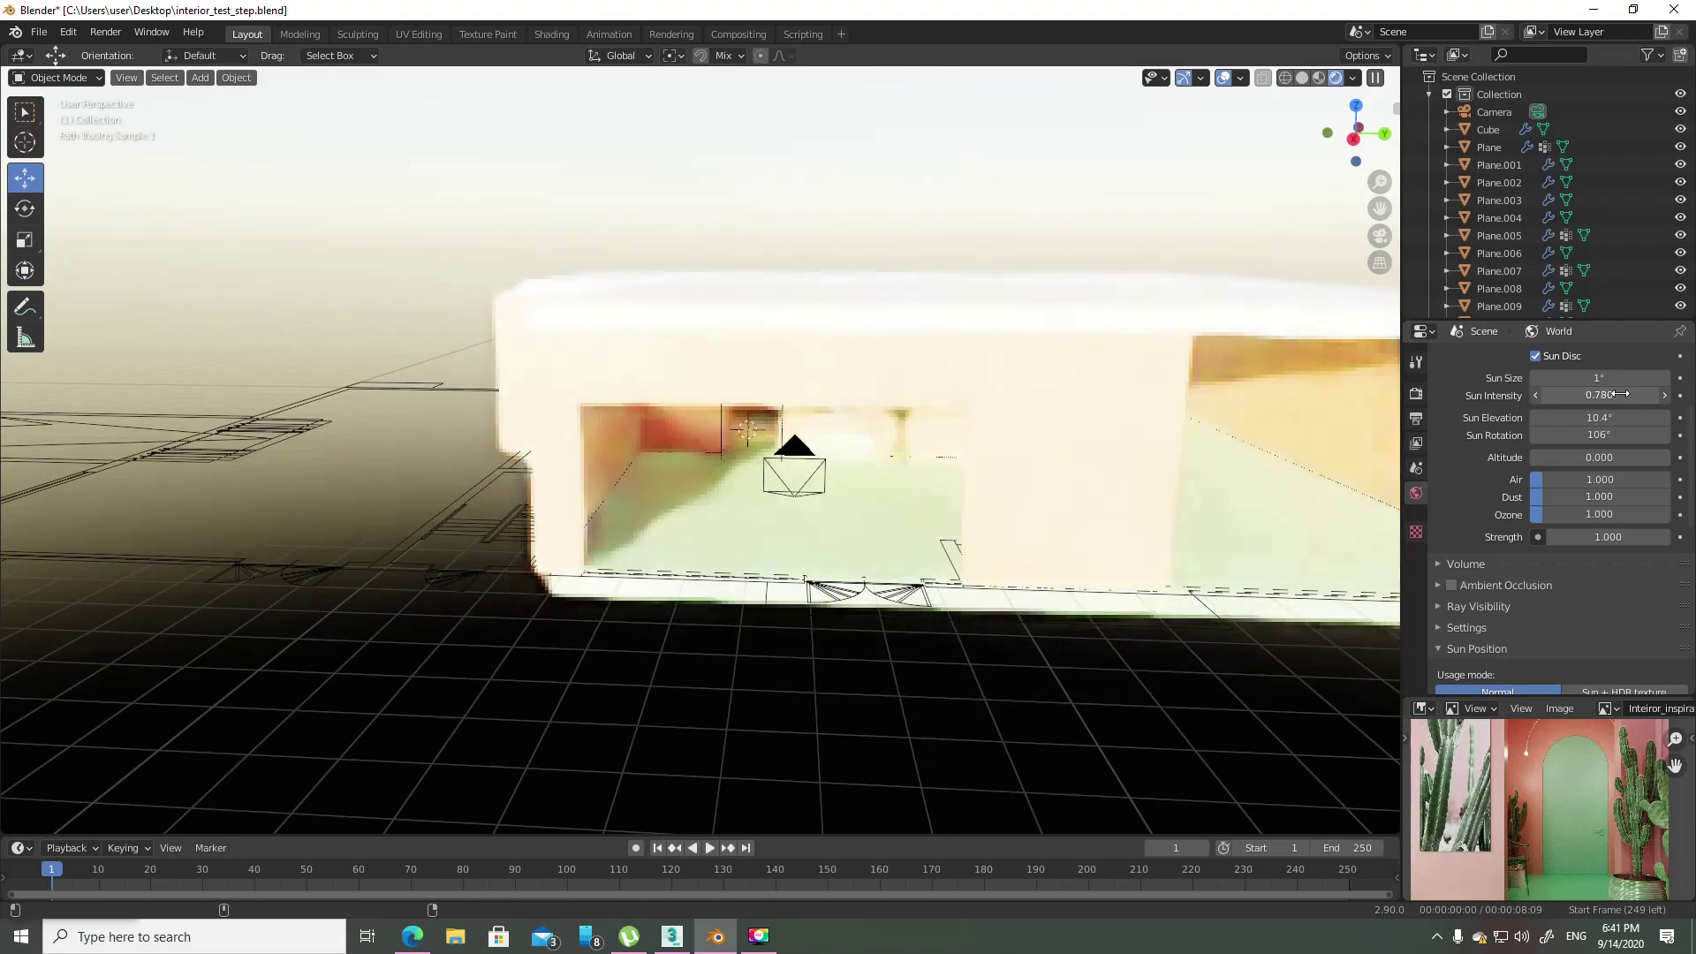
{"action": "left_click", "coordinate": [1619, 395]}
{"action": "type", "text": "0.1"}
{"action": "key", "text": "Return"}
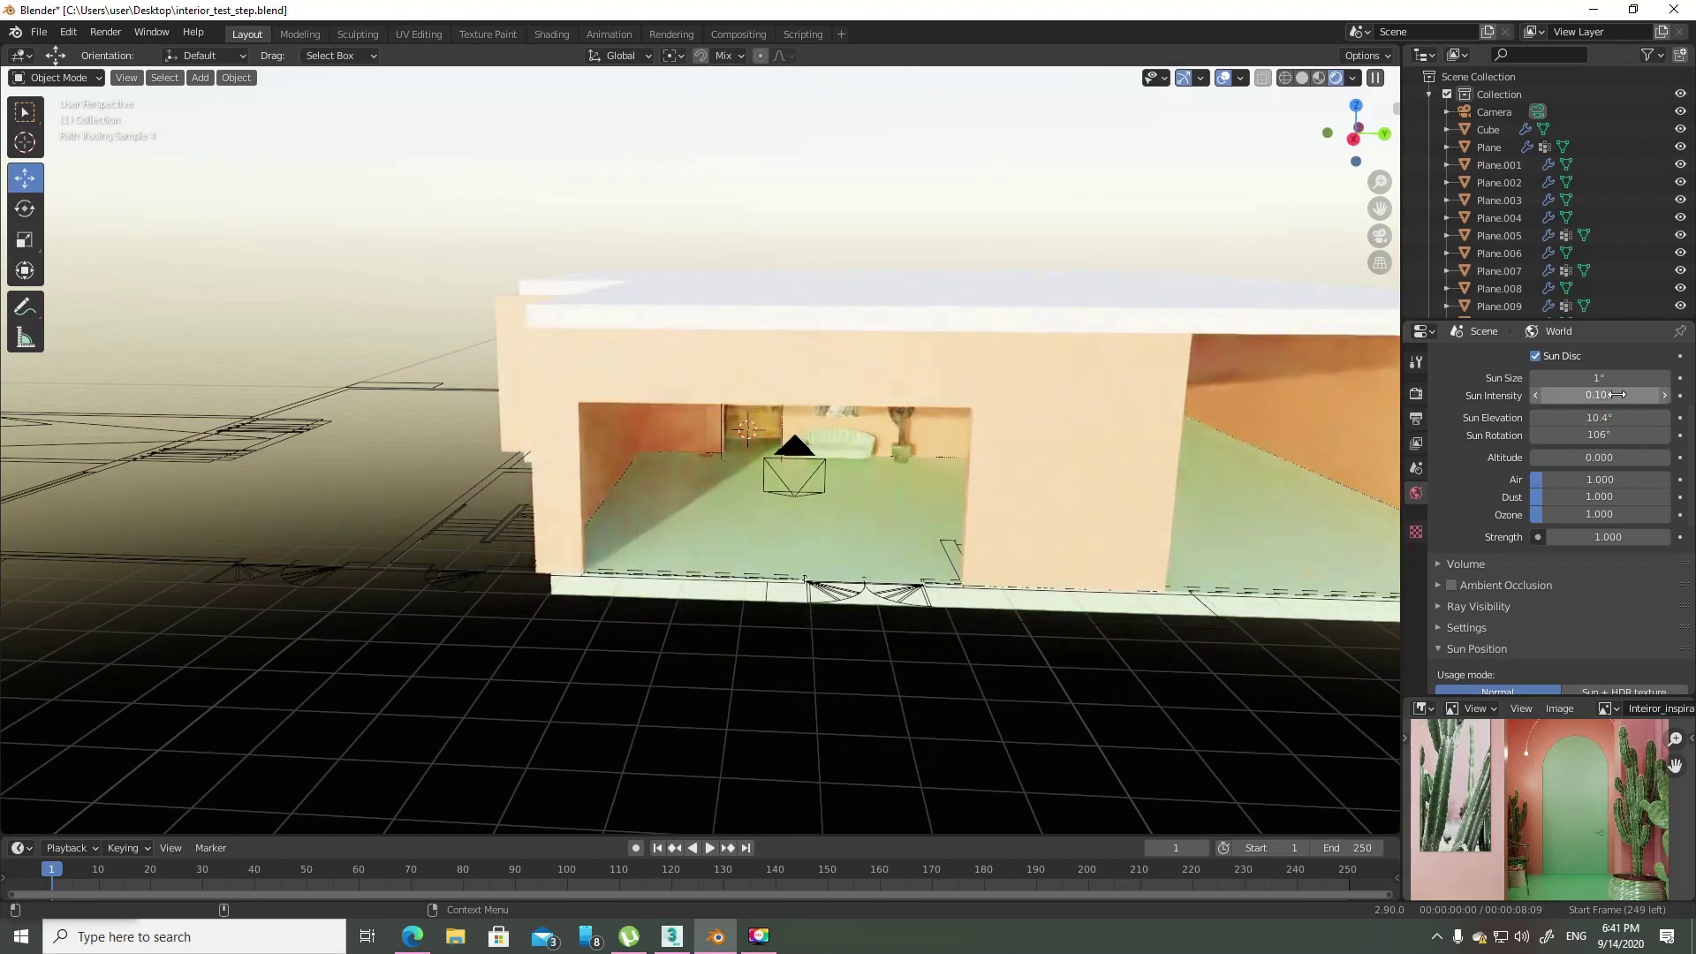
{"action": "left_click", "coordinate": [1618, 395]}
{"action": "type", "text": "0.2"}
{"action": "key", "text": "Return"}
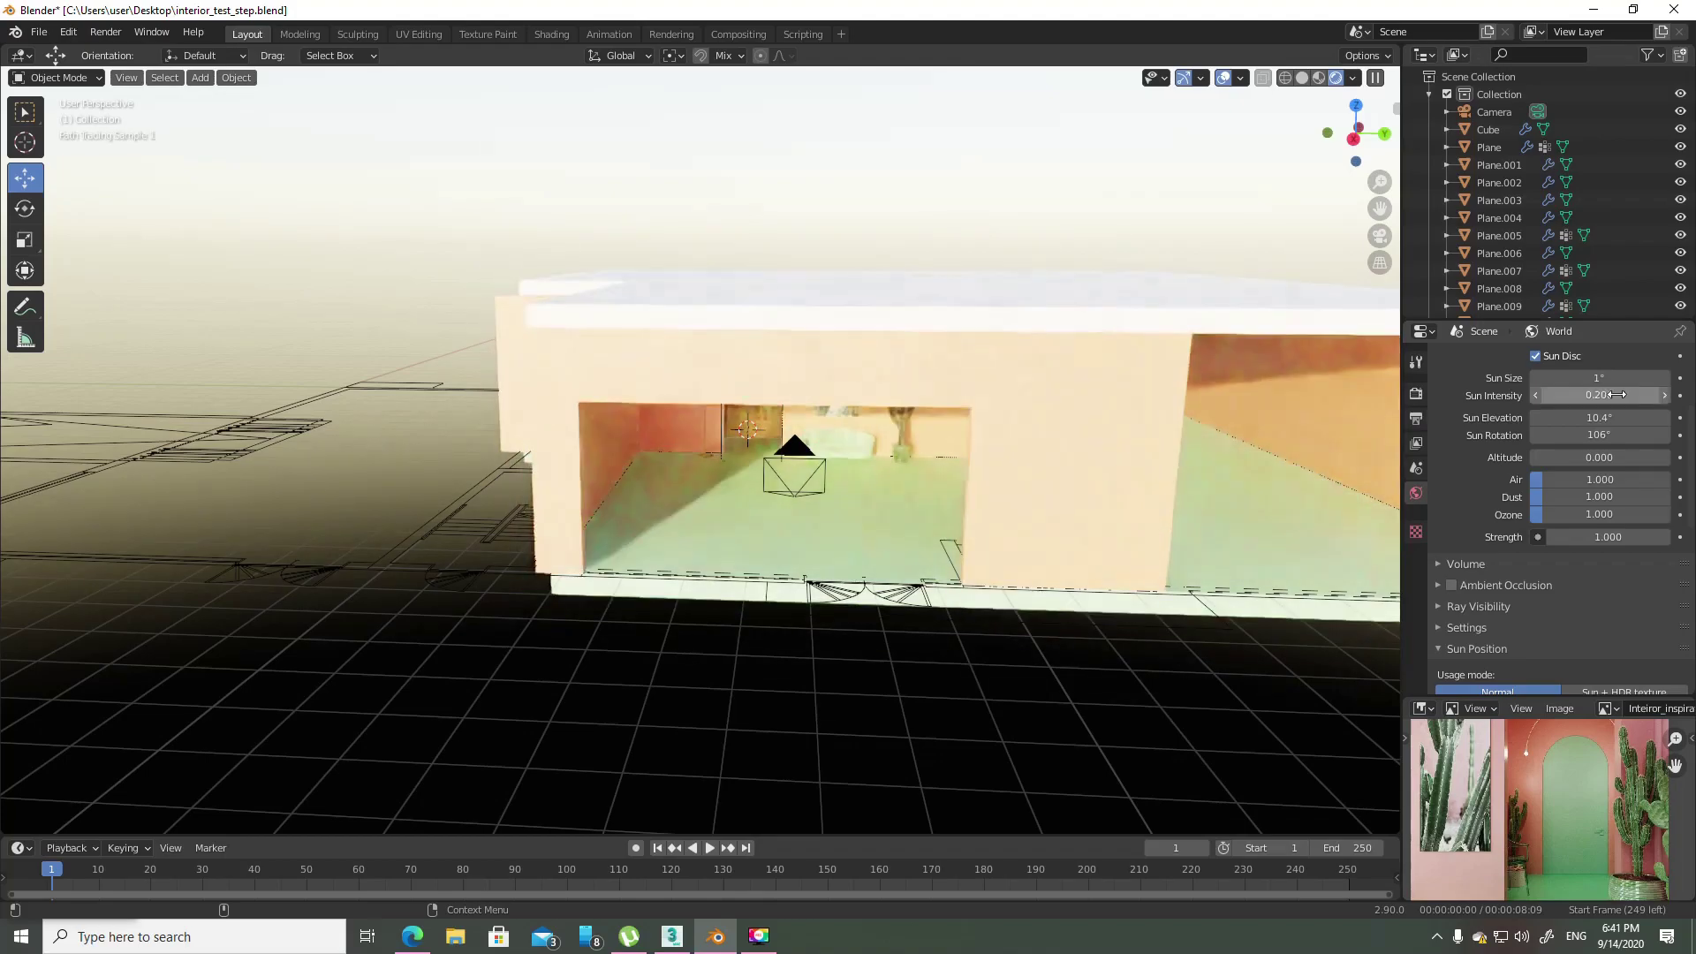
{"action": "key", "text": "KP_0"}
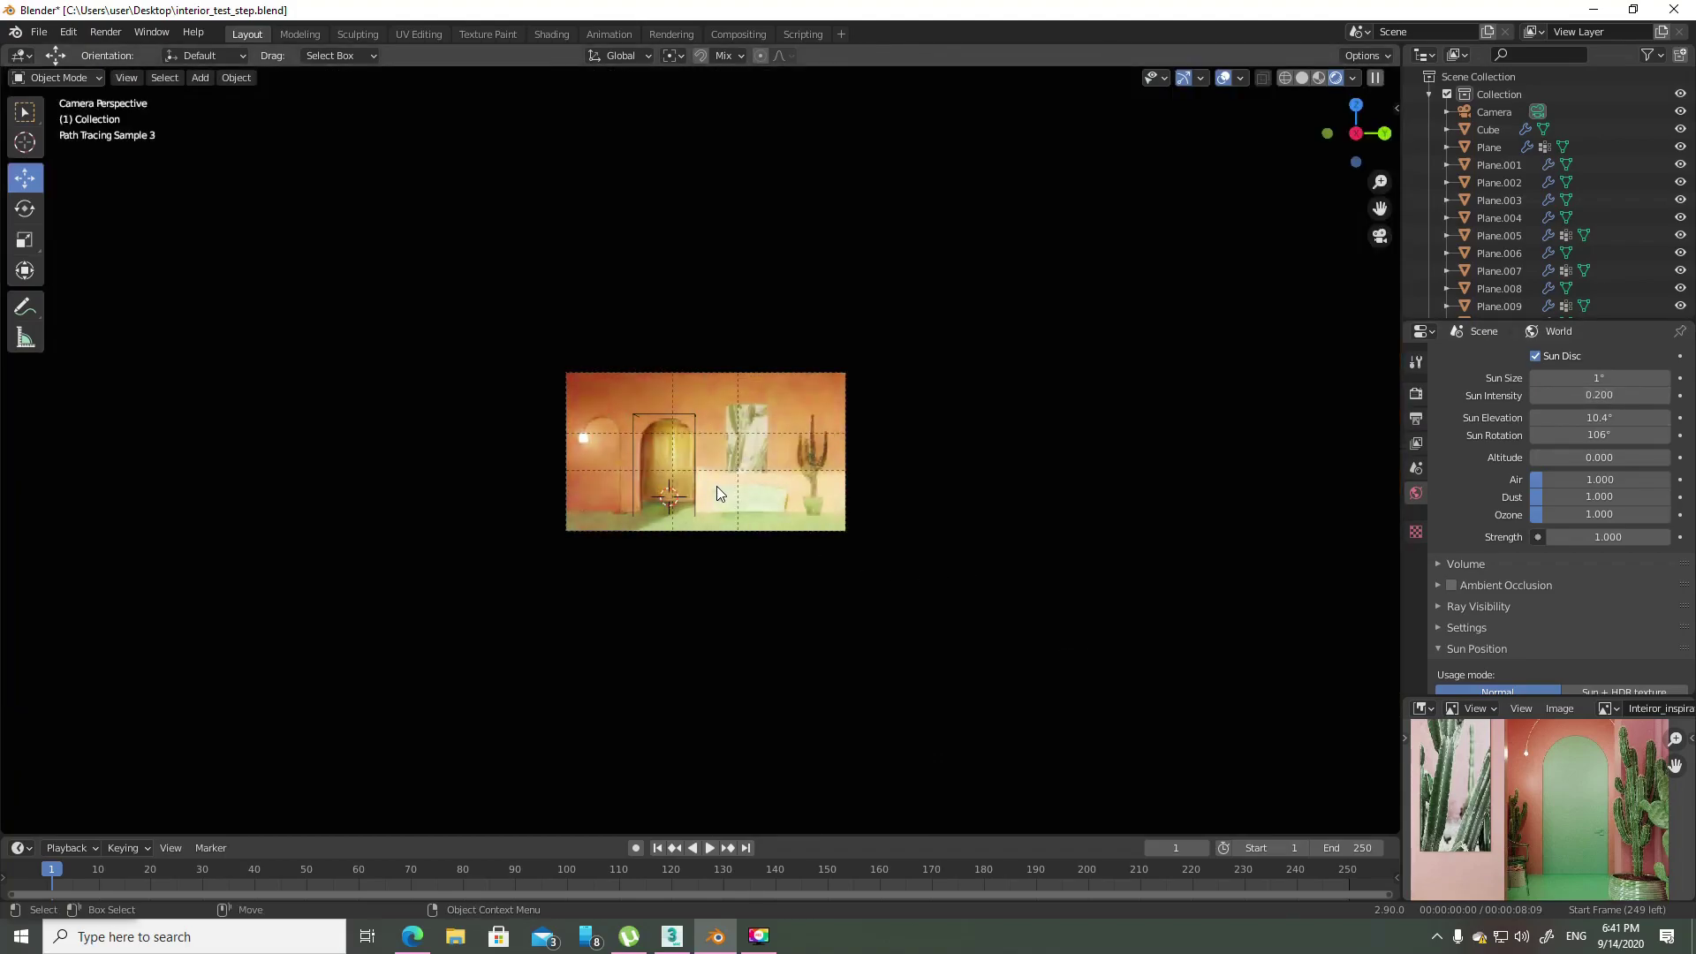
- Set sun elevation to 7.49°, sun rotation to 110°, and sky Air density to 0
{"action": "scroll", "coordinate": [717, 484], "scroll_direction": "up", "scroll_amount": 5}
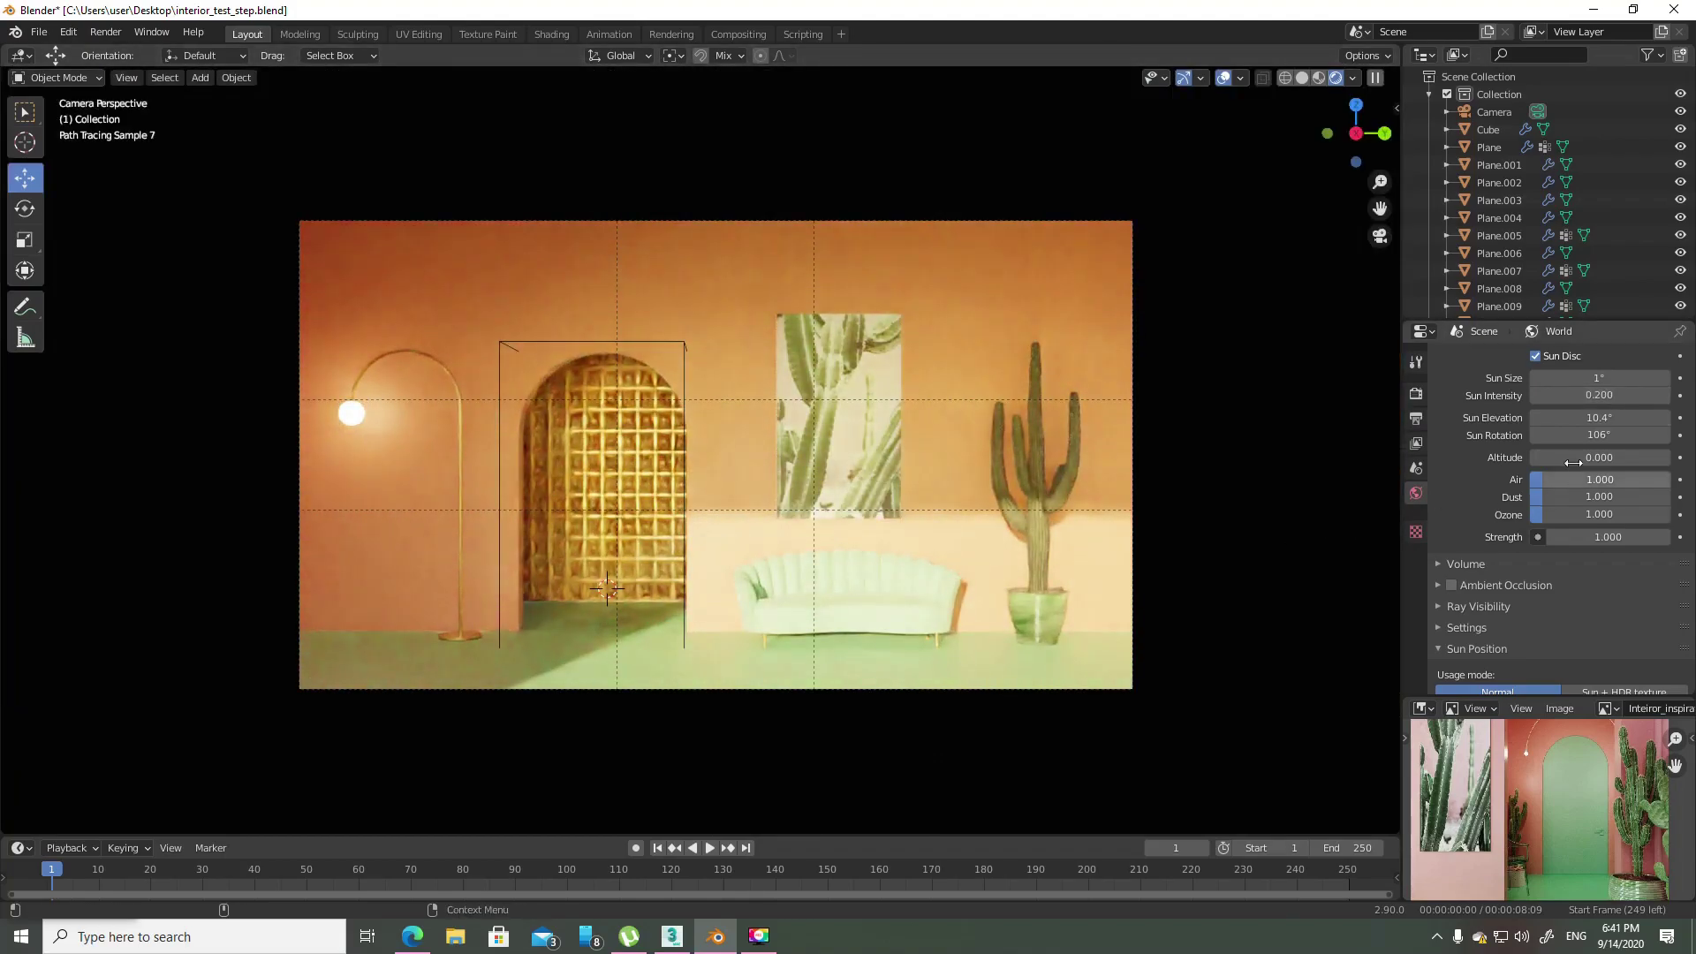
{"action": "mouse_move", "coordinate": [1598, 417]}
{"action": "left_mouse_down"}
{"action": "mouse_move", "coordinate": [1625, 417]}
{"action": "mouse_move", "coordinate": [1581, 433]}
{"action": "left_mouse_up"}
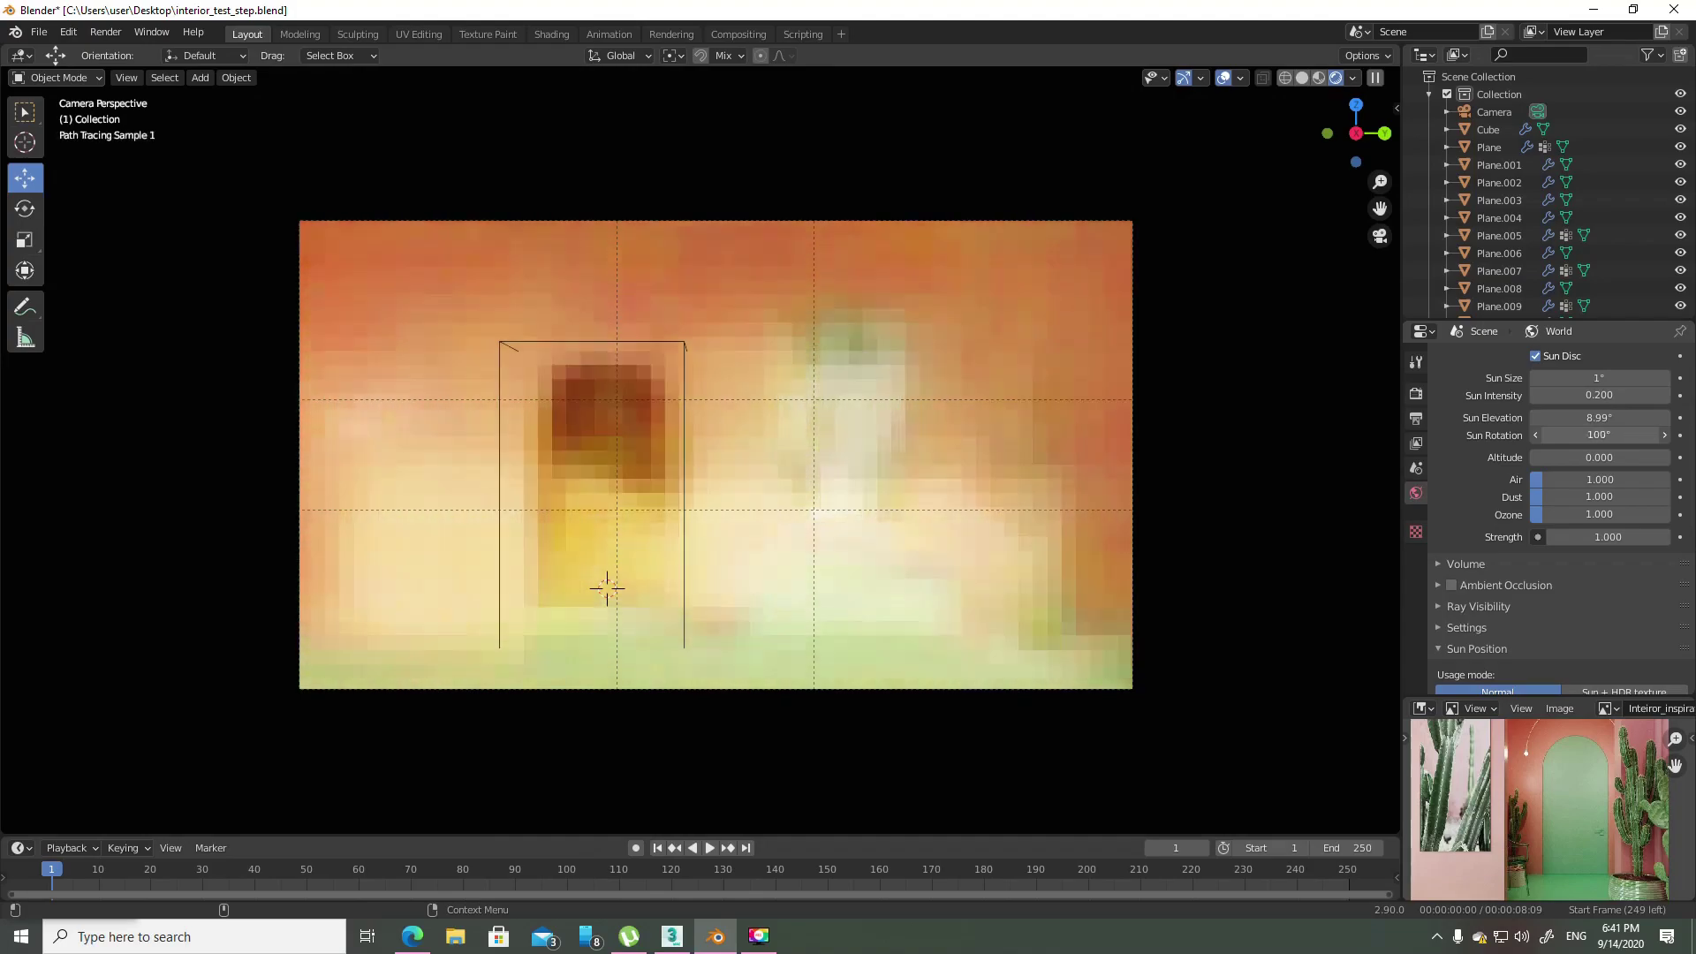
{"action": "left_click_drag", "start_coordinate": [1581, 435], "coordinate": [1616, 434]}
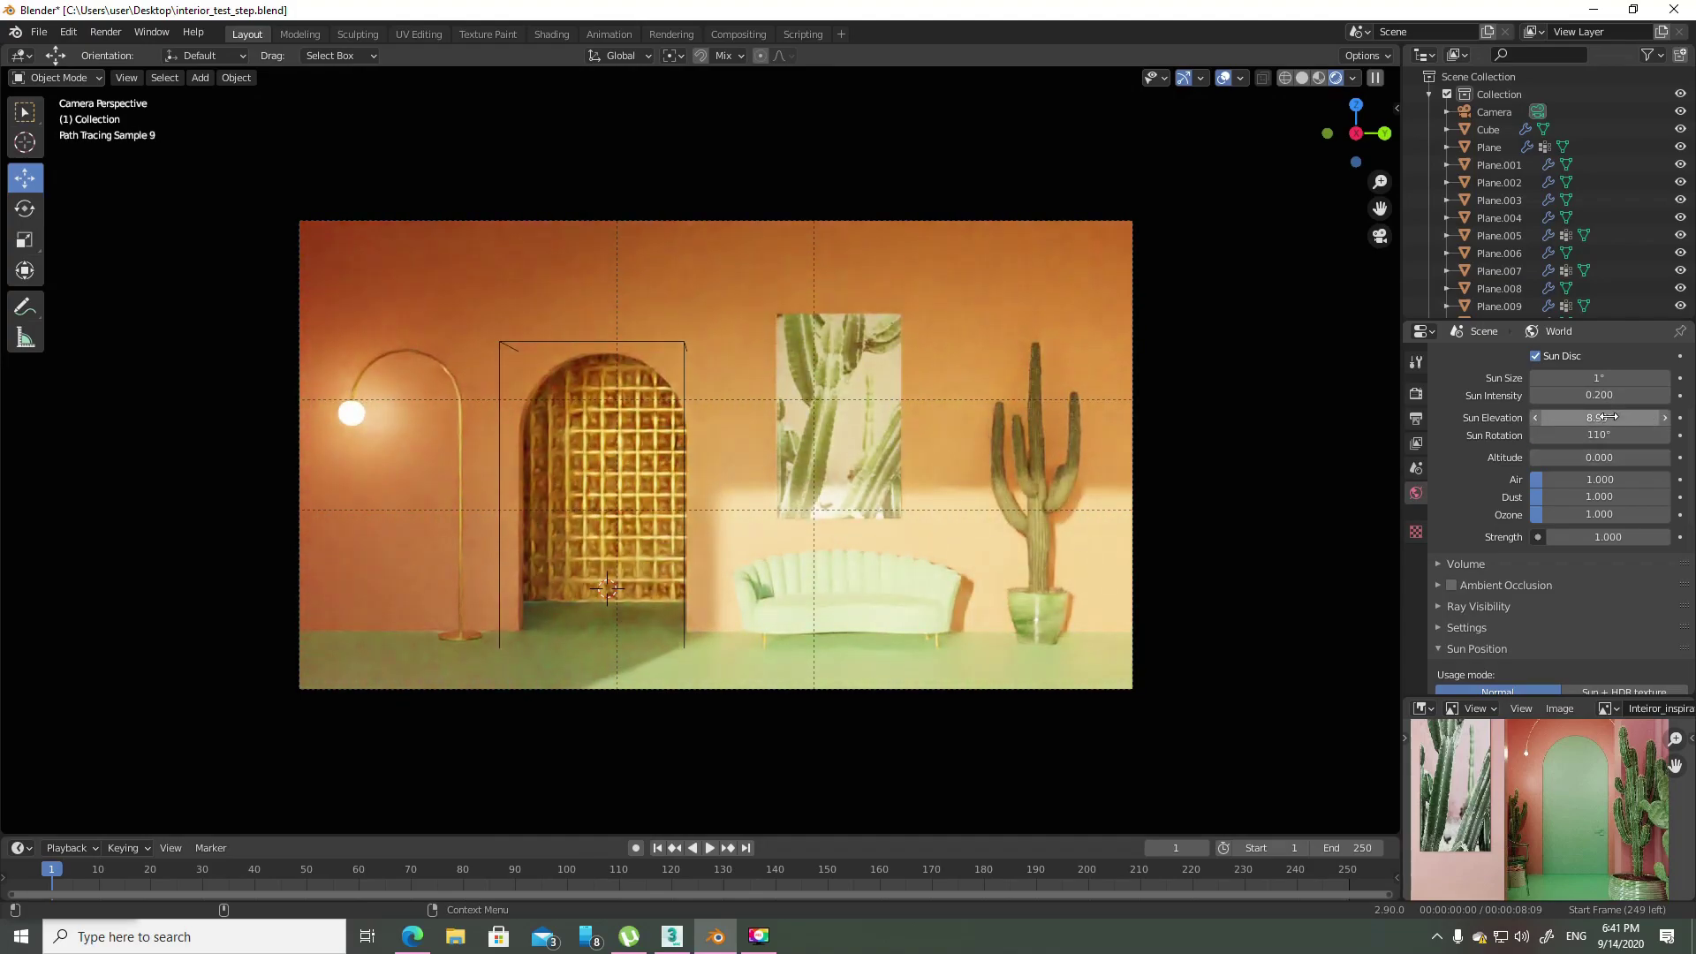
{"action": "mouse_move", "coordinate": [1606, 417]}
{"action": "left_mouse_down"}
{"action": "mouse_move", "coordinate": [1590, 416]}
{"action": "mouse_move", "coordinate": [1610, 417]}
{"action": "left_mouse_up"}
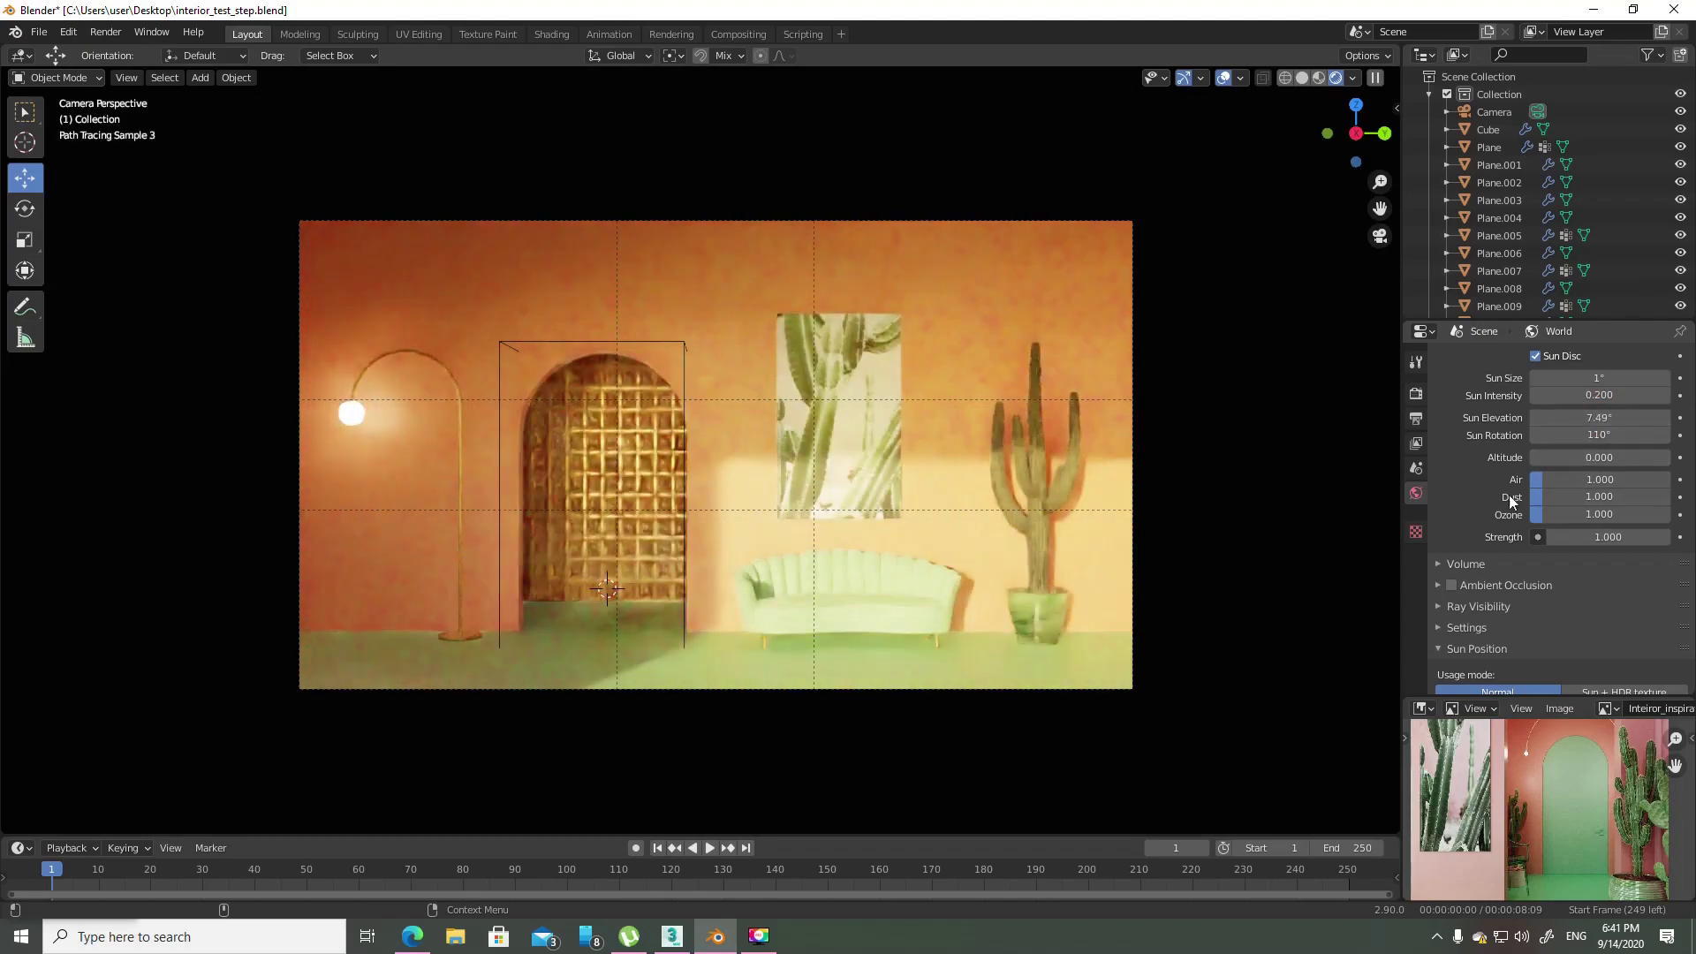
{"action": "left_click_drag", "start_coordinate": [1555, 480], "coordinate": [1498, 481]}
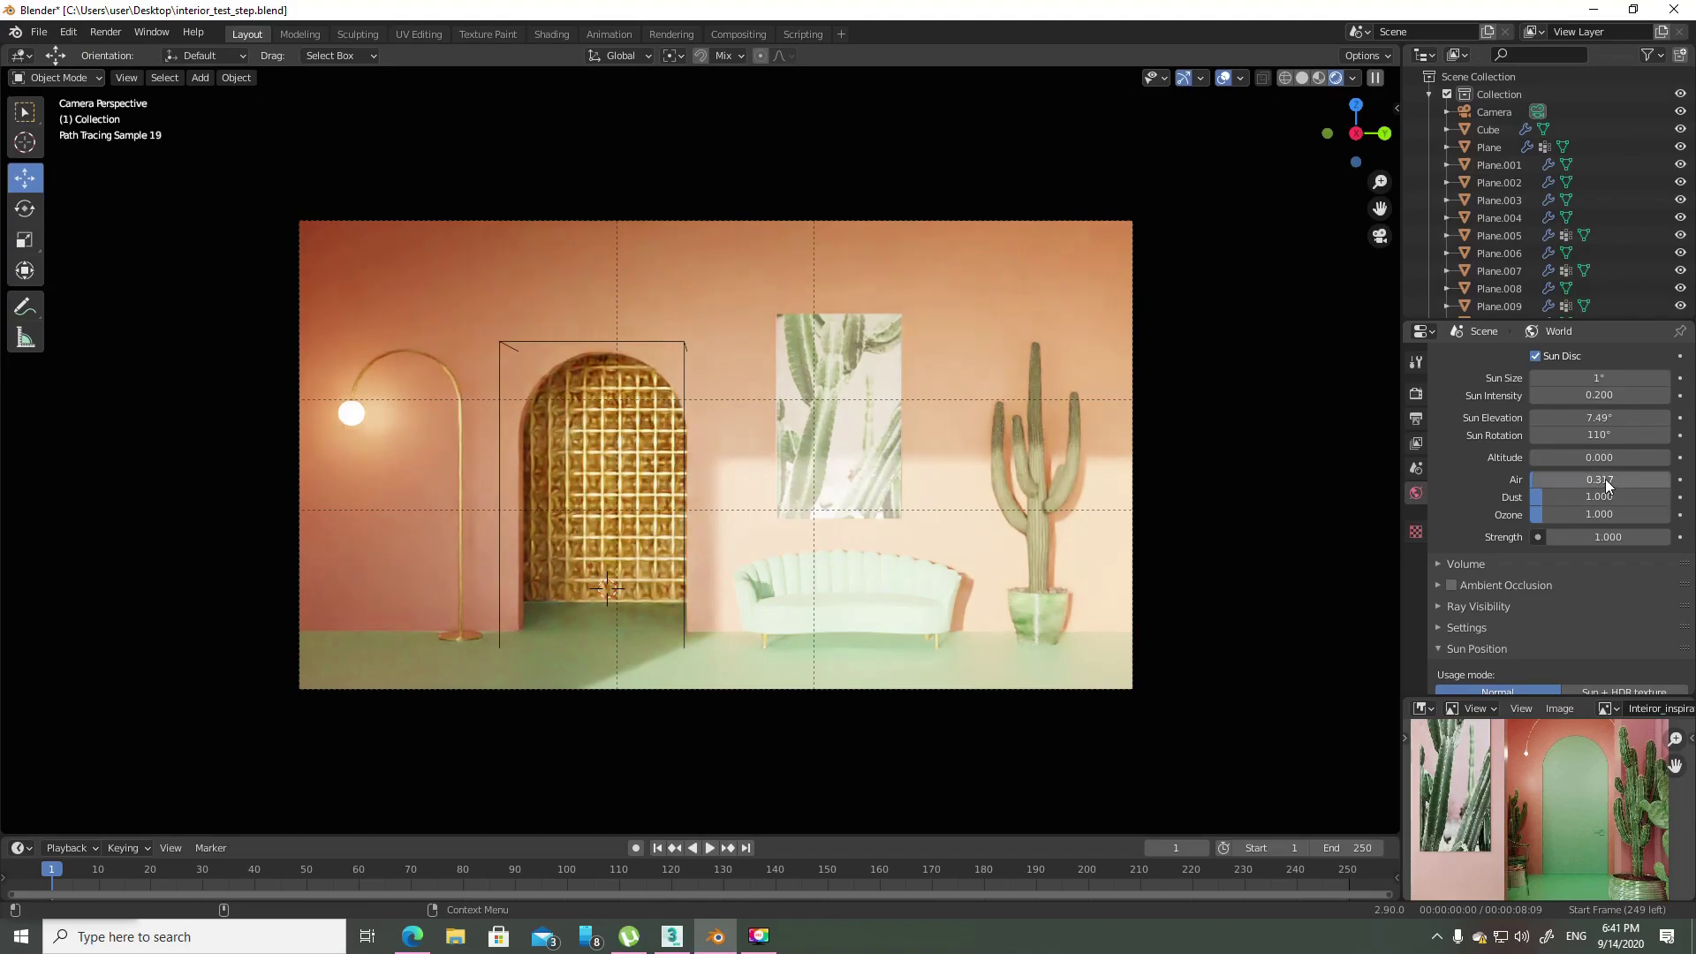
{"action": "left_click_drag", "start_coordinate": [1546, 480], "coordinate": [1521, 479]}
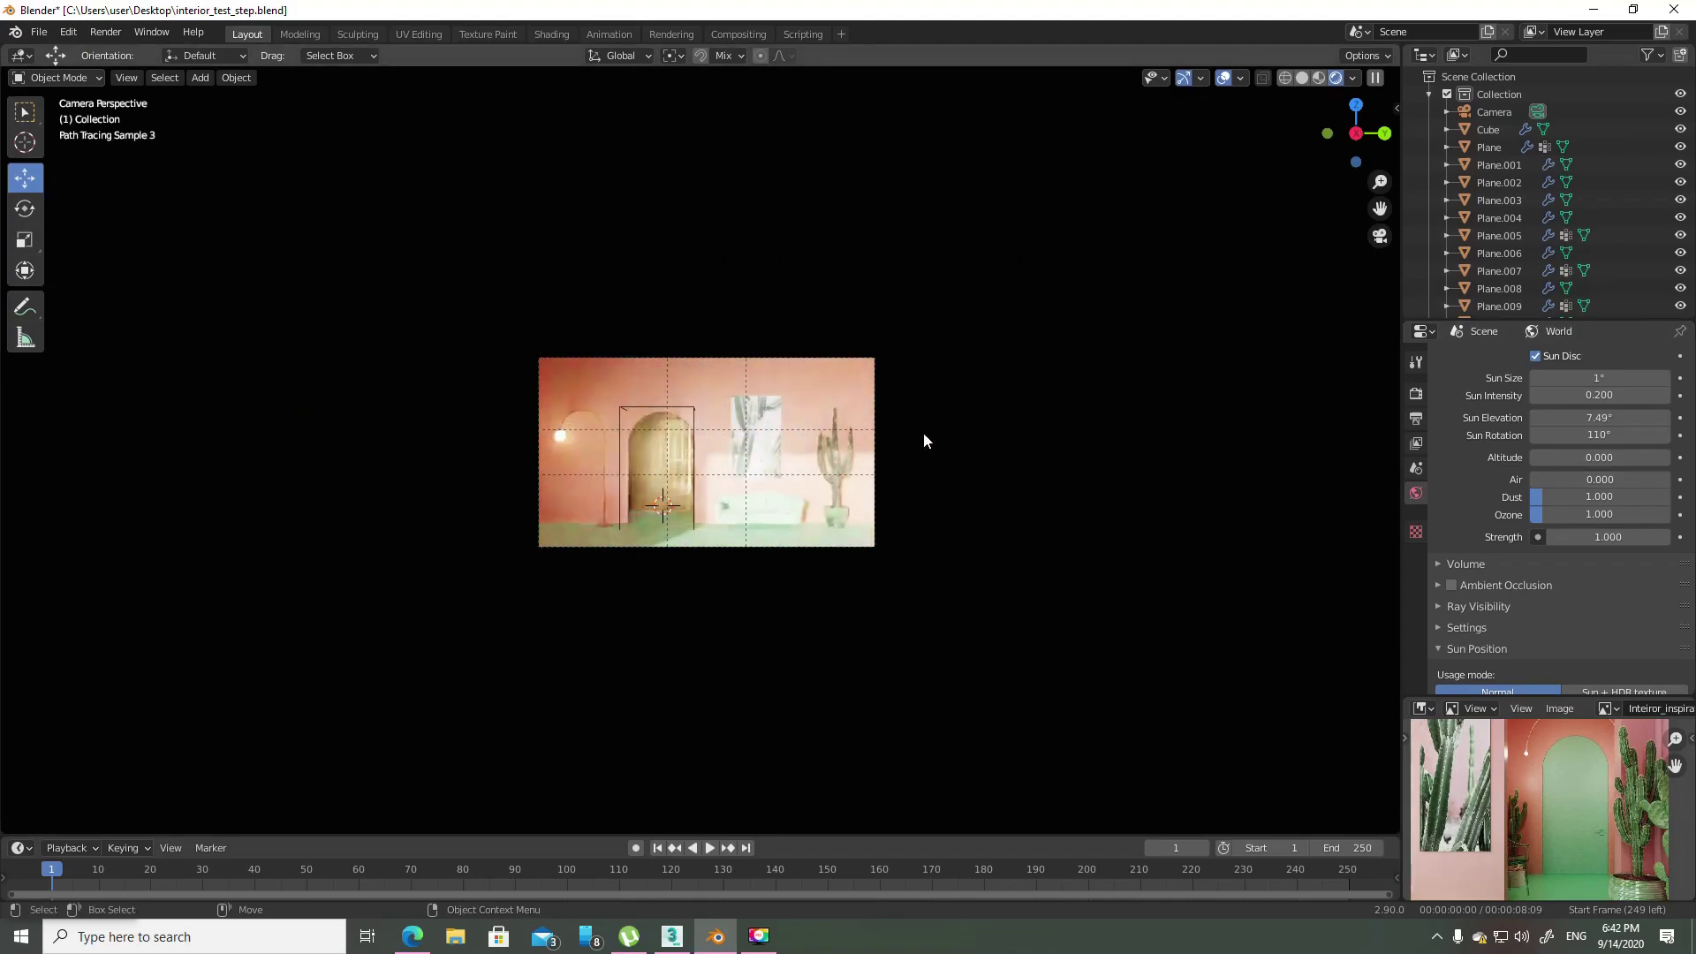
{"action": "mouse_move", "coordinate": [923, 433]}
{"action": "middle_mouse_down"}
{"action": "mouse_move", "coordinate": [858, 480]}
{"action": "mouse_move", "coordinate": [706, 435]}
{"action": "mouse_move", "coordinate": [560, 136]}
{"action": "mouse_move", "coordinate": [977, 371]}
{"action": "mouse_move", "coordinate": [1147, 359]}
{"action": "mouse_move", "coordinate": [1182, 344]}
{"action": "mouse_move", "coordinate": [1173, 316]}
{"action": "mouse_move", "coordinate": [1163, 478]}
{"action": "mouse_move", "coordinate": [1070, 553]}
{"action": "mouse_move", "coordinate": [1022, 550]}
{"action": "mouse_move", "coordinate": [968, 488]}
{"action": "middle_mouse_up"}
- Orbit around the building and raise the sky's Air density for a red sunset
{"action": "scroll", "coordinate": [970, 485], "scroll_direction": "up", "scroll_amount": 5}
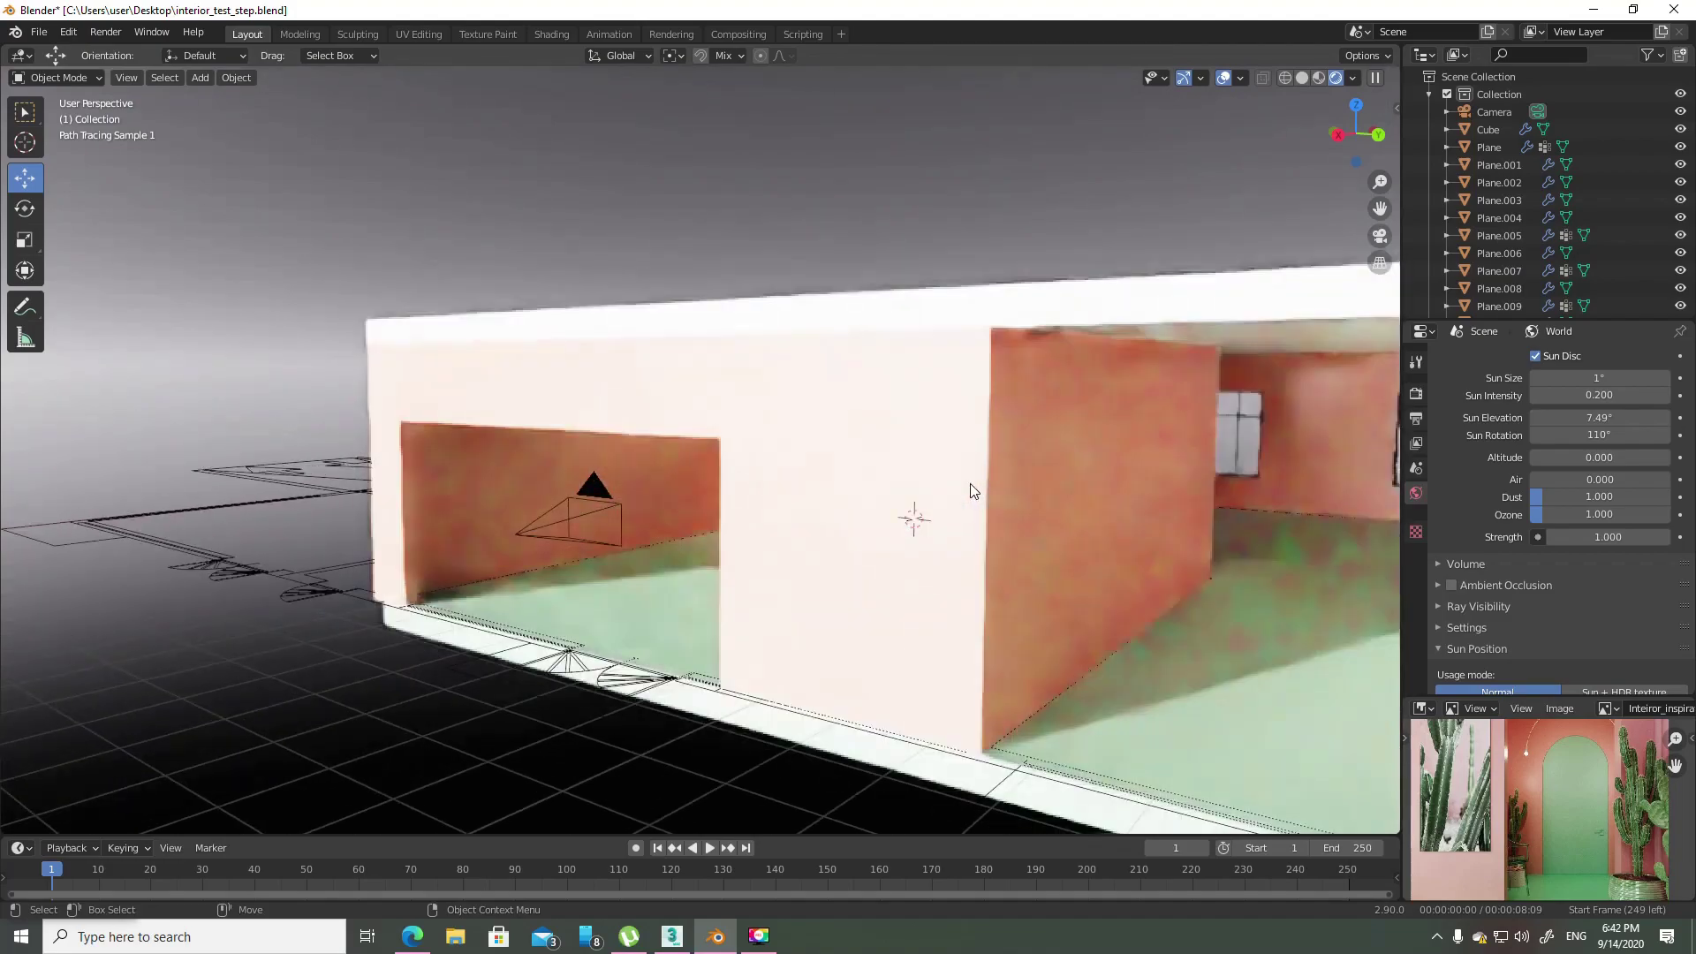
{"action": "left_click_drag", "start_coordinate": [1541, 479], "coordinate": [1554, 479]}
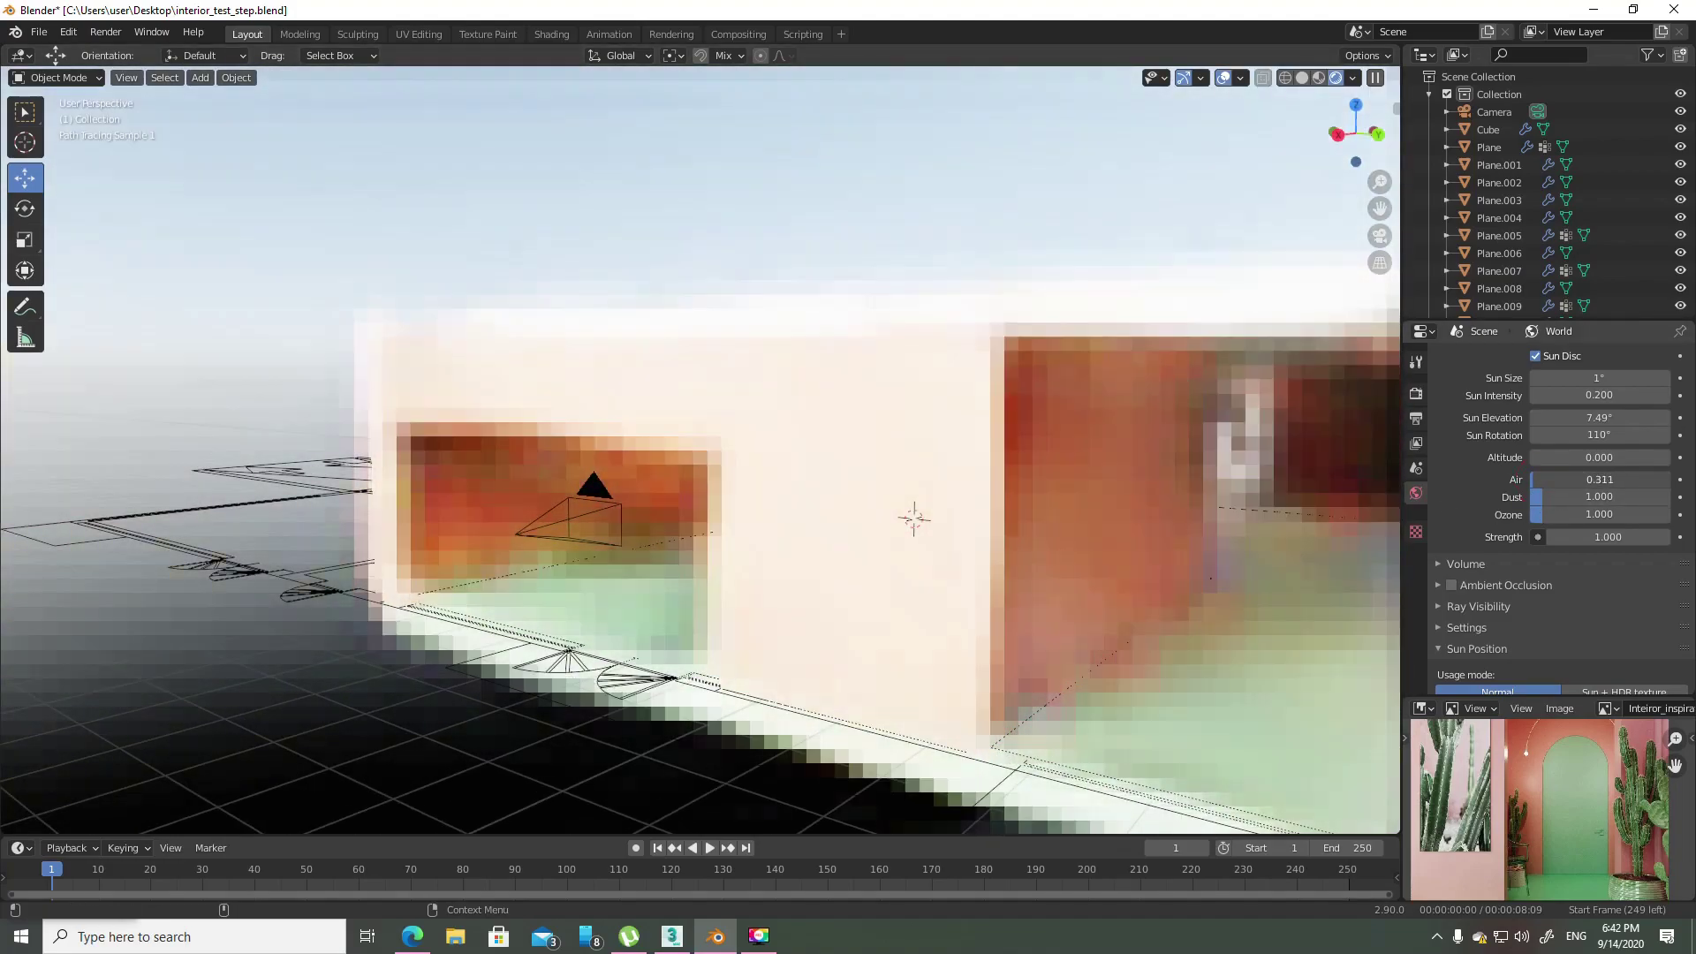
{"action": "scroll", "coordinate": [799, 439], "scroll_direction": "down", "scroll_amount": 3}
{"action": "scroll", "coordinate": [908, 434], "scroll_direction": "down", "scroll_amount": 5}
{"action": "mouse_move", "coordinate": [907, 434]}
{"action": "middle_mouse_down"}
{"action": "mouse_move", "coordinate": [952, 437]}
{"action": "mouse_move", "coordinate": [942, 587]}
{"action": "mouse_move", "coordinate": [1003, 547]}
{"action": "middle_mouse_up"}
{"action": "left_click_drag", "start_coordinate": [1546, 478], "coordinate": [1616, 479]}
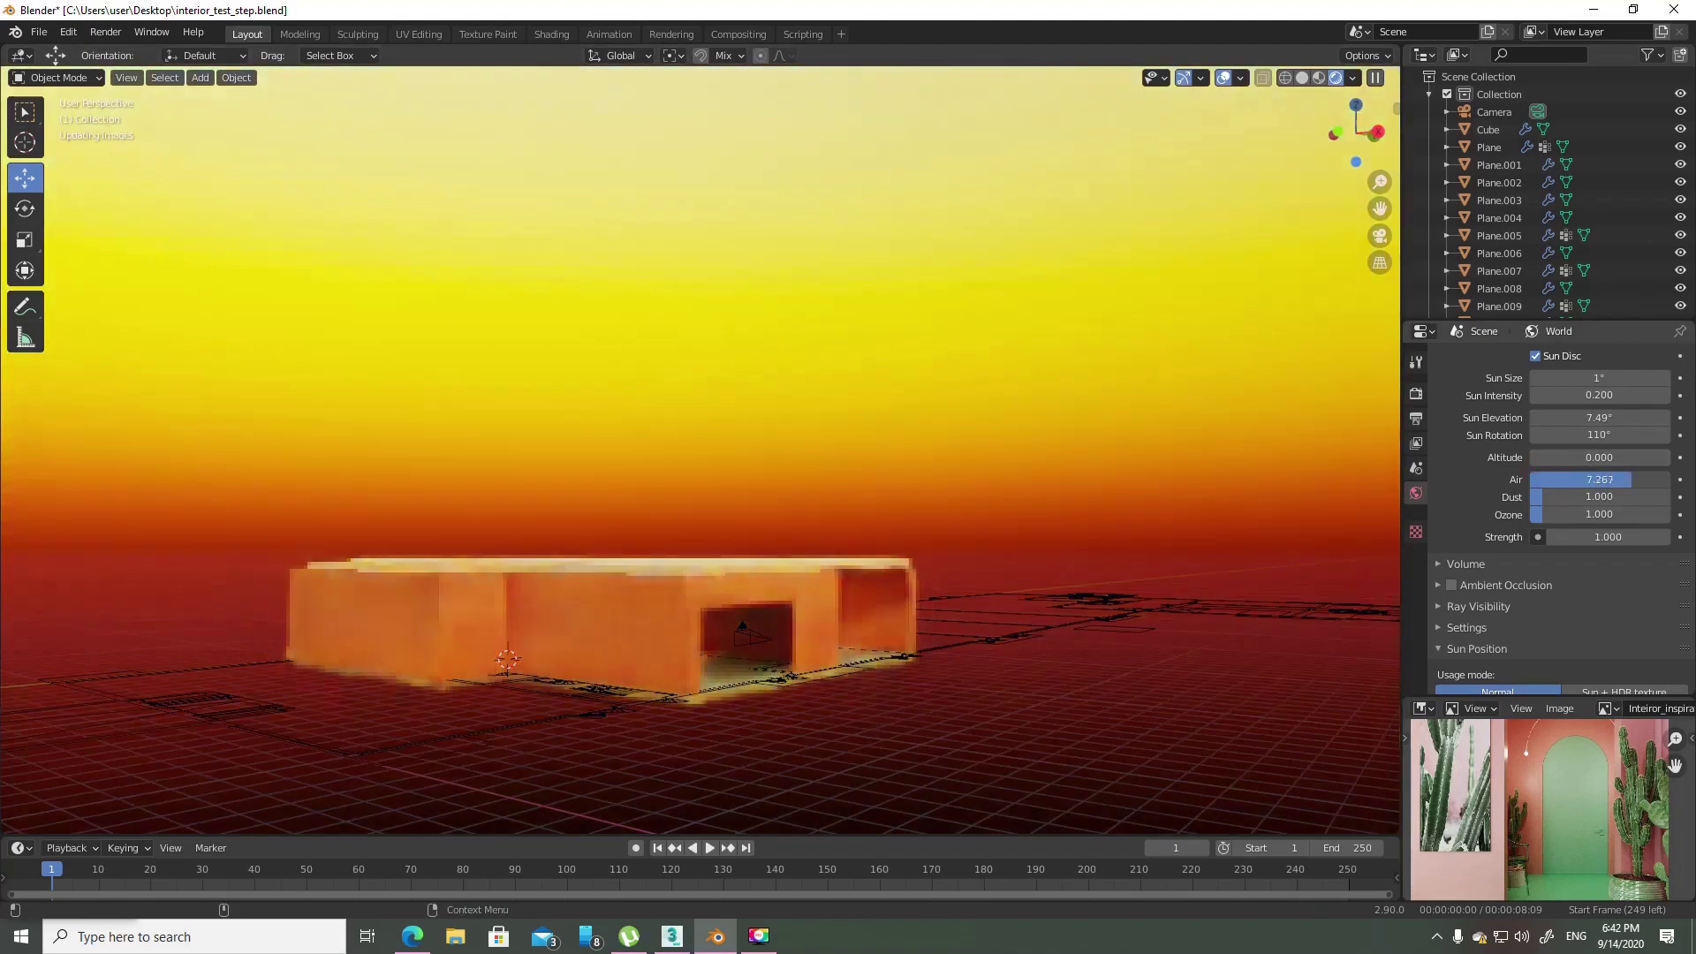
- Push Air density up to 10, then reset it to 1
{"action": "scroll", "coordinate": [1116, 494], "scroll_direction": "up", "scroll_amount": 5}
{"action": "mouse_move", "coordinate": [1116, 494]}
{"action": "middle_mouse_down"}
{"action": "mouse_move", "coordinate": [1187, 489]}
{"action": "mouse_move", "coordinate": [1174, 482]}
{"action": "middle_mouse_up"}
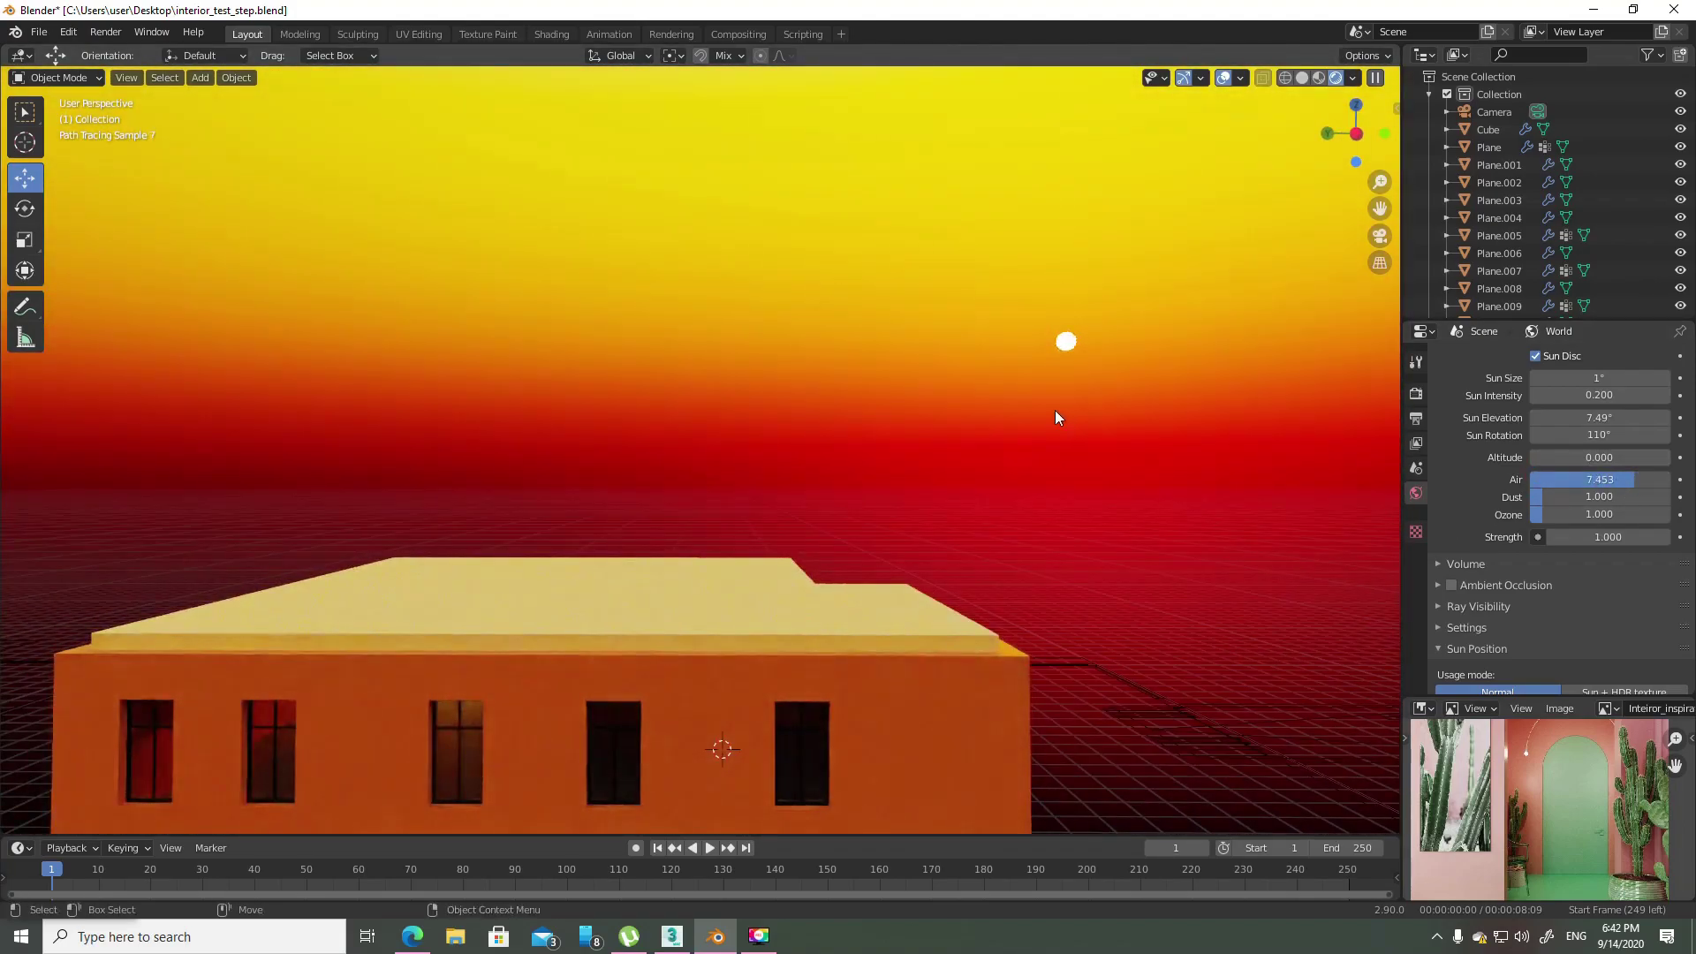
{"action": "scroll", "coordinate": [1141, 417], "scroll_direction": "down", "scroll_amount": 5}
{"action": "mouse_move", "coordinate": [1141, 417]}
{"action": "middle_mouse_down"}
{"action": "mouse_move", "coordinate": [822, 447]}
{"action": "mouse_move", "coordinate": [857, 474]}
{"action": "middle_mouse_up"}
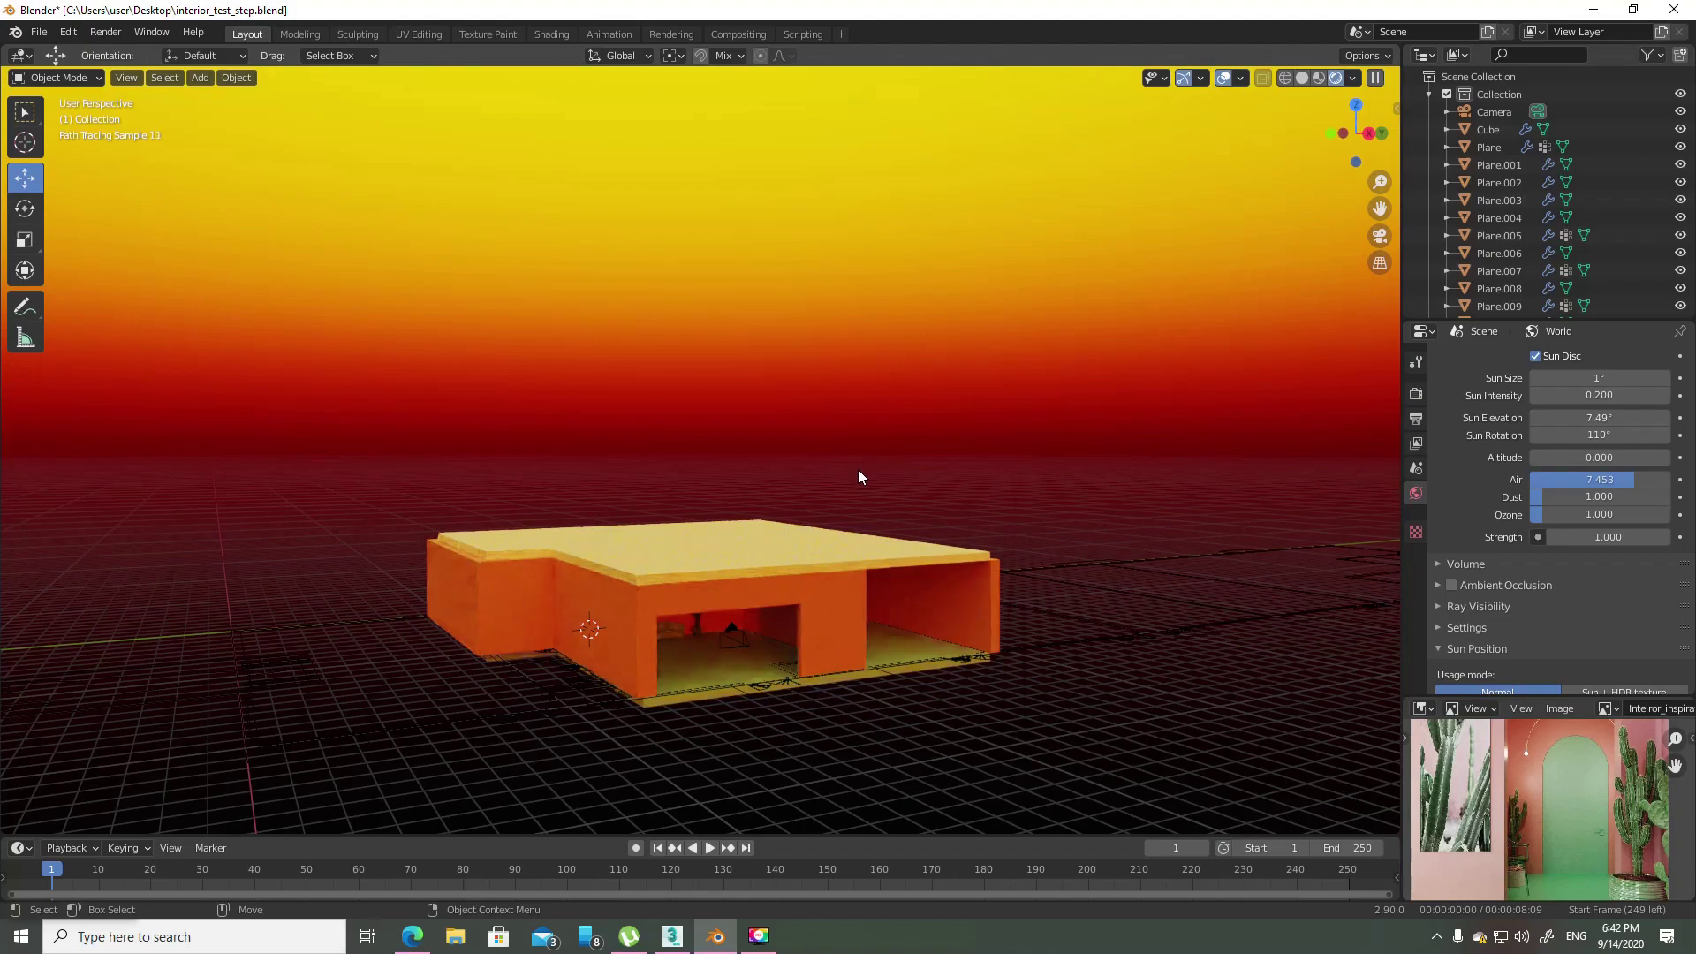
{"action": "left_click_drag", "start_coordinate": [1648, 478], "coordinate": [1669, 478]}
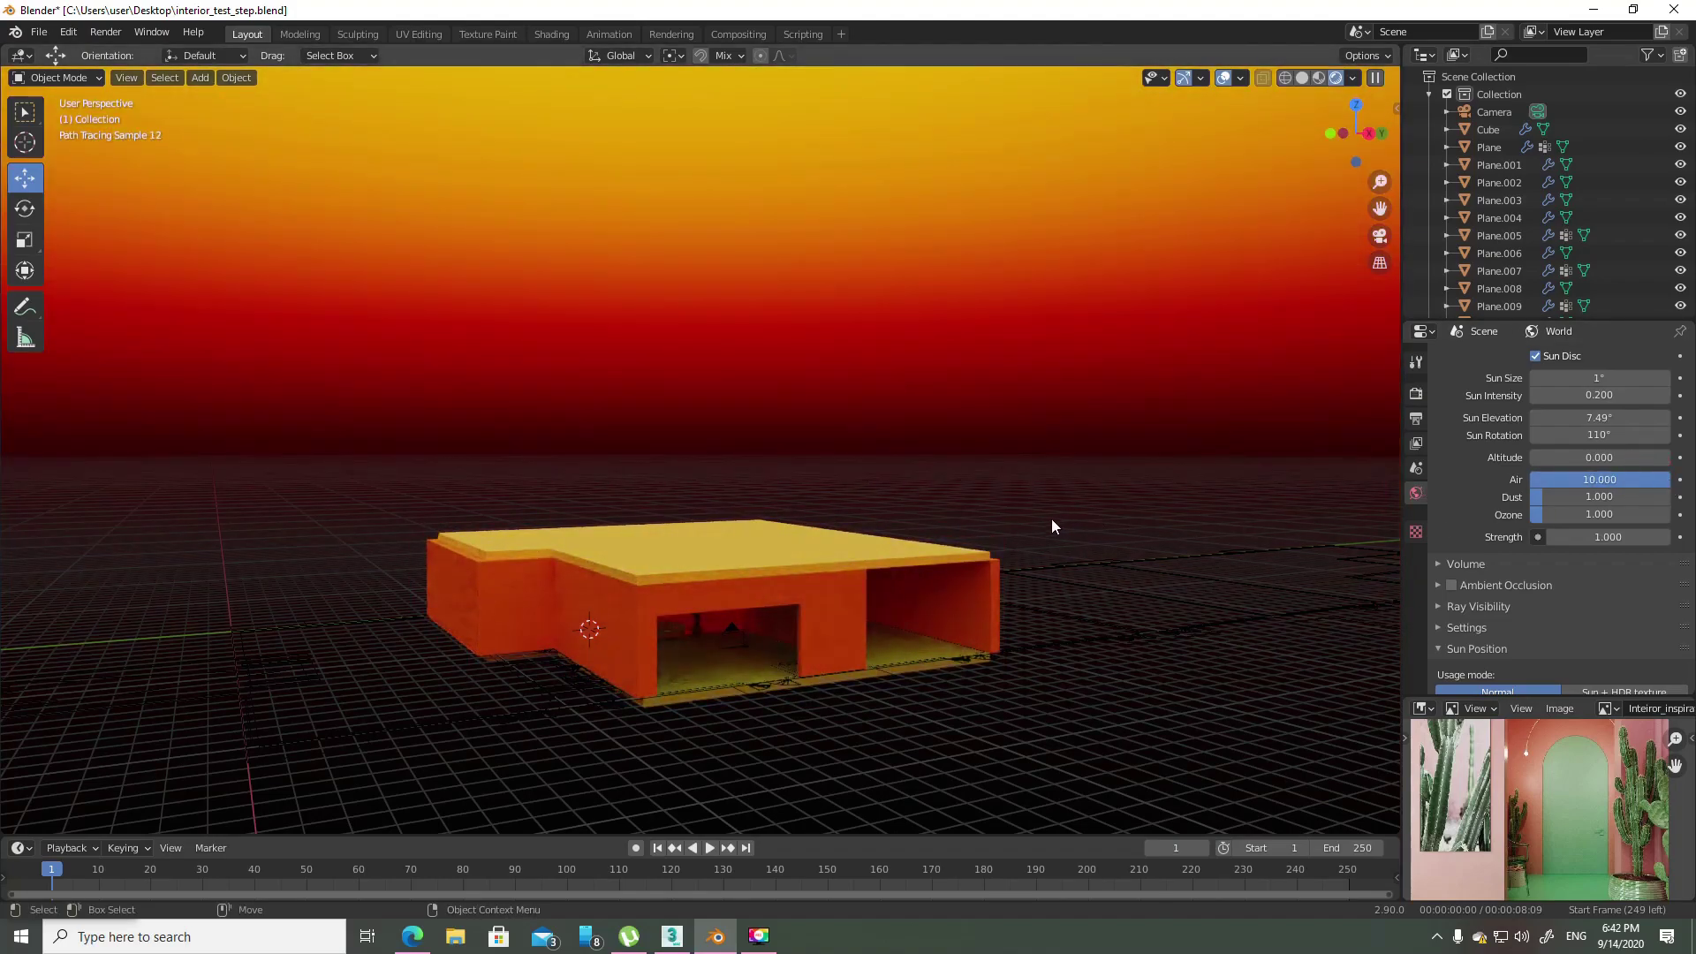
{"action": "mouse_move", "coordinate": [1053, 527]}
{"action": "middle_mouse_down"}
{"action": "mouse_move", "coordinate": [996, 503]}
{"action": "mouse_move", "coordinate": [1201, 496]}
{"action": "middle_mouse_up"}
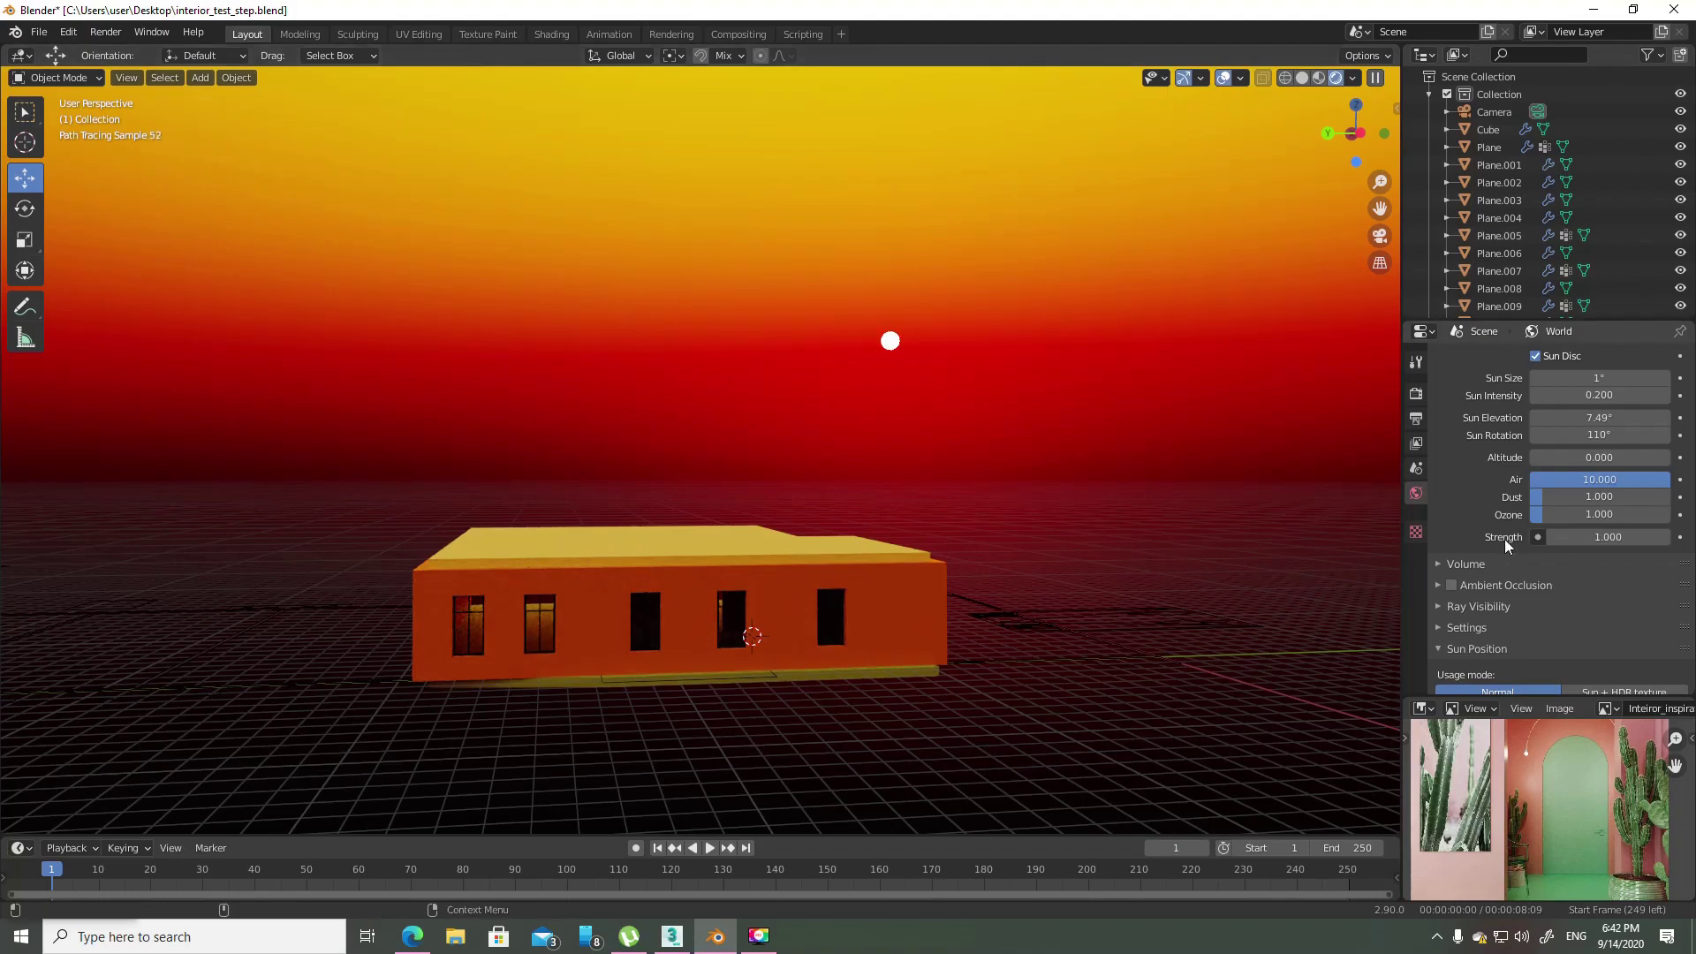
{"action": "left_click_drag", "start_coordinate": [1628, 480], "coordinate": [1520, 480]}
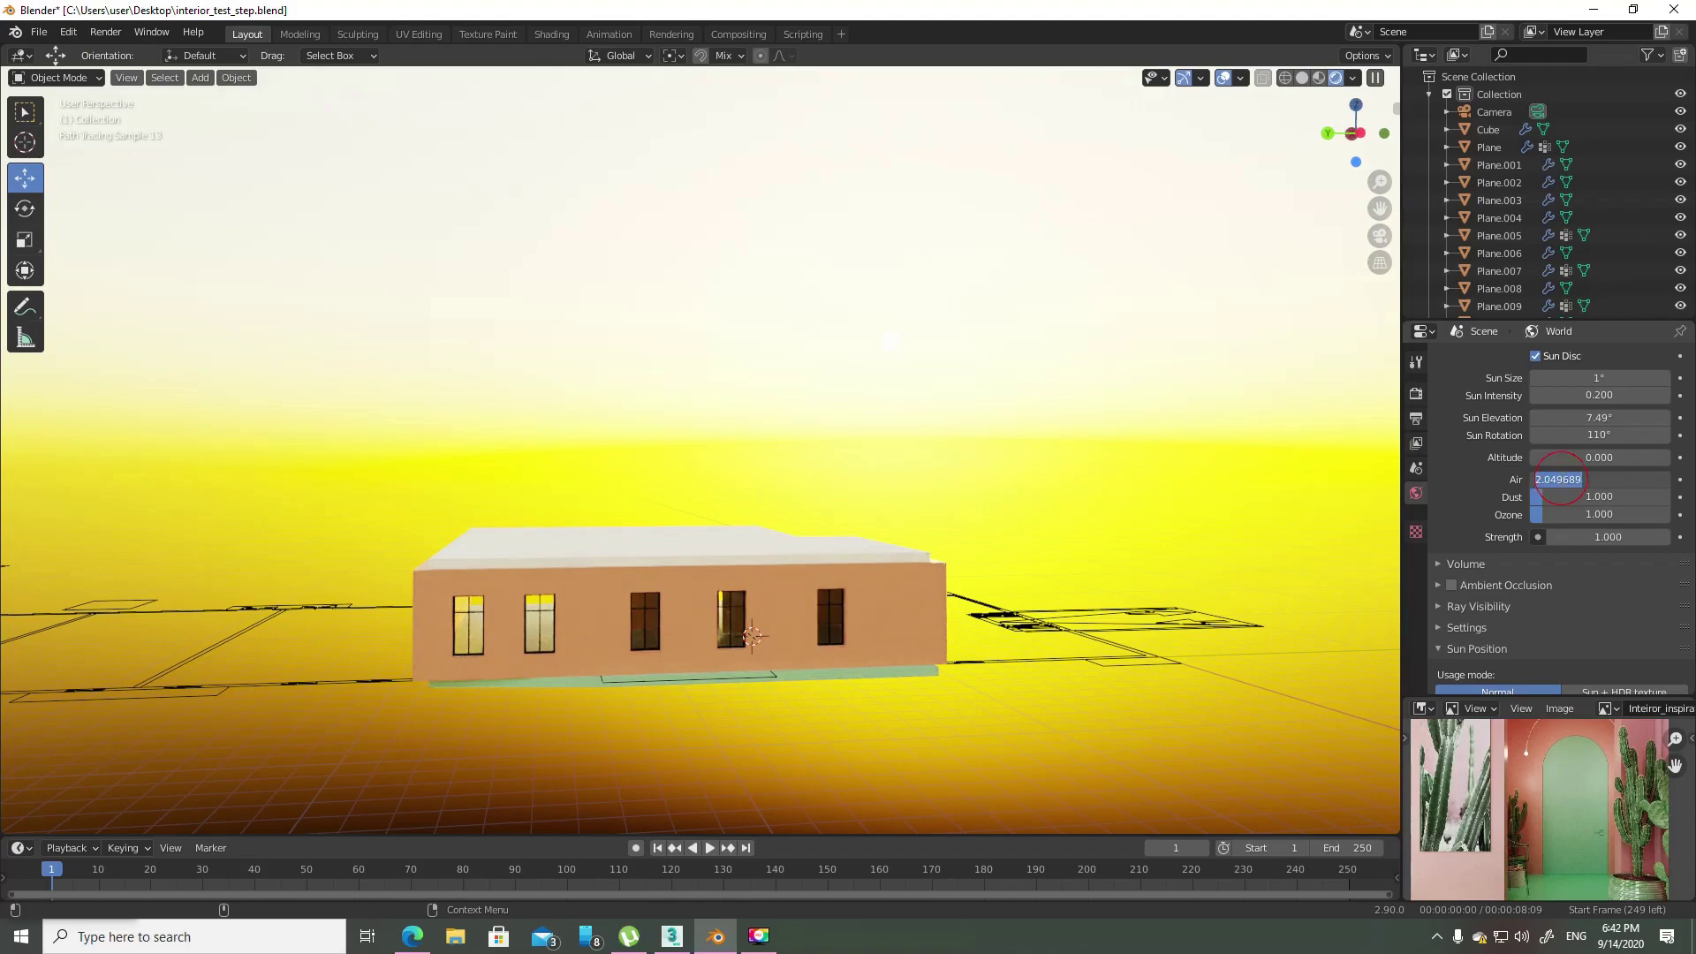
{"action": "type", "text": "1"}
{"action": "key", "text": "Return"}
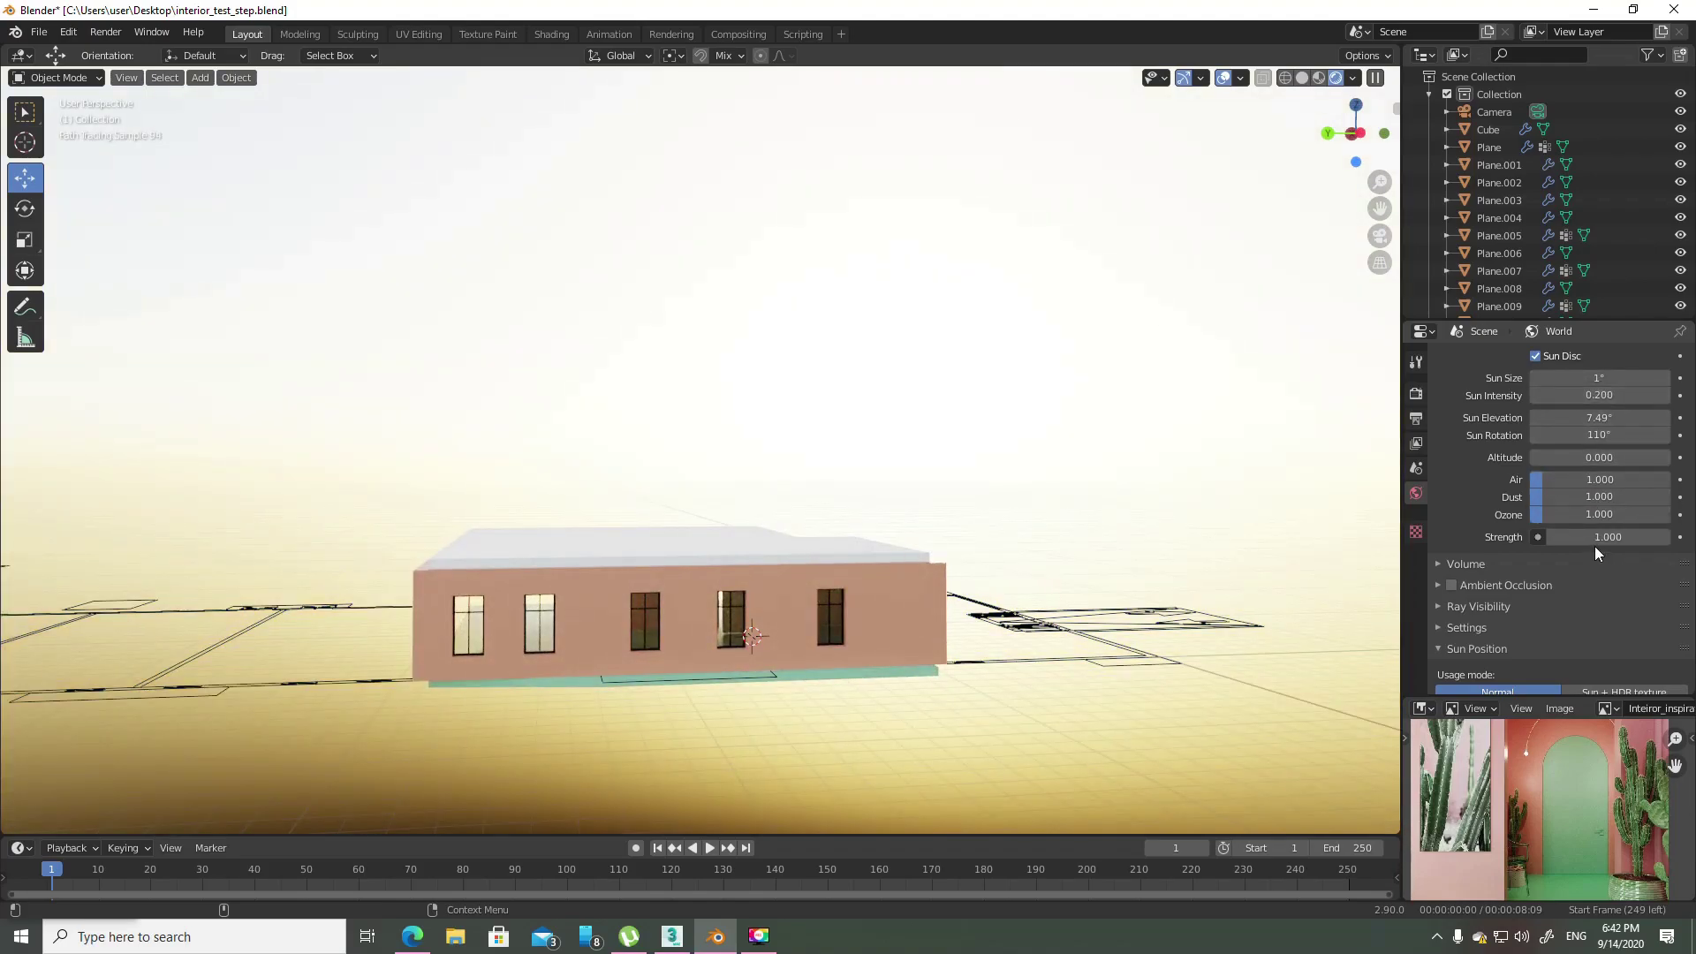
- Dim the world background strength to 0.060 and view the interior through the camera
{"action": "left_click_drag", "start_coordinate": [1605, 539], "coordinate": [1501, 539]}
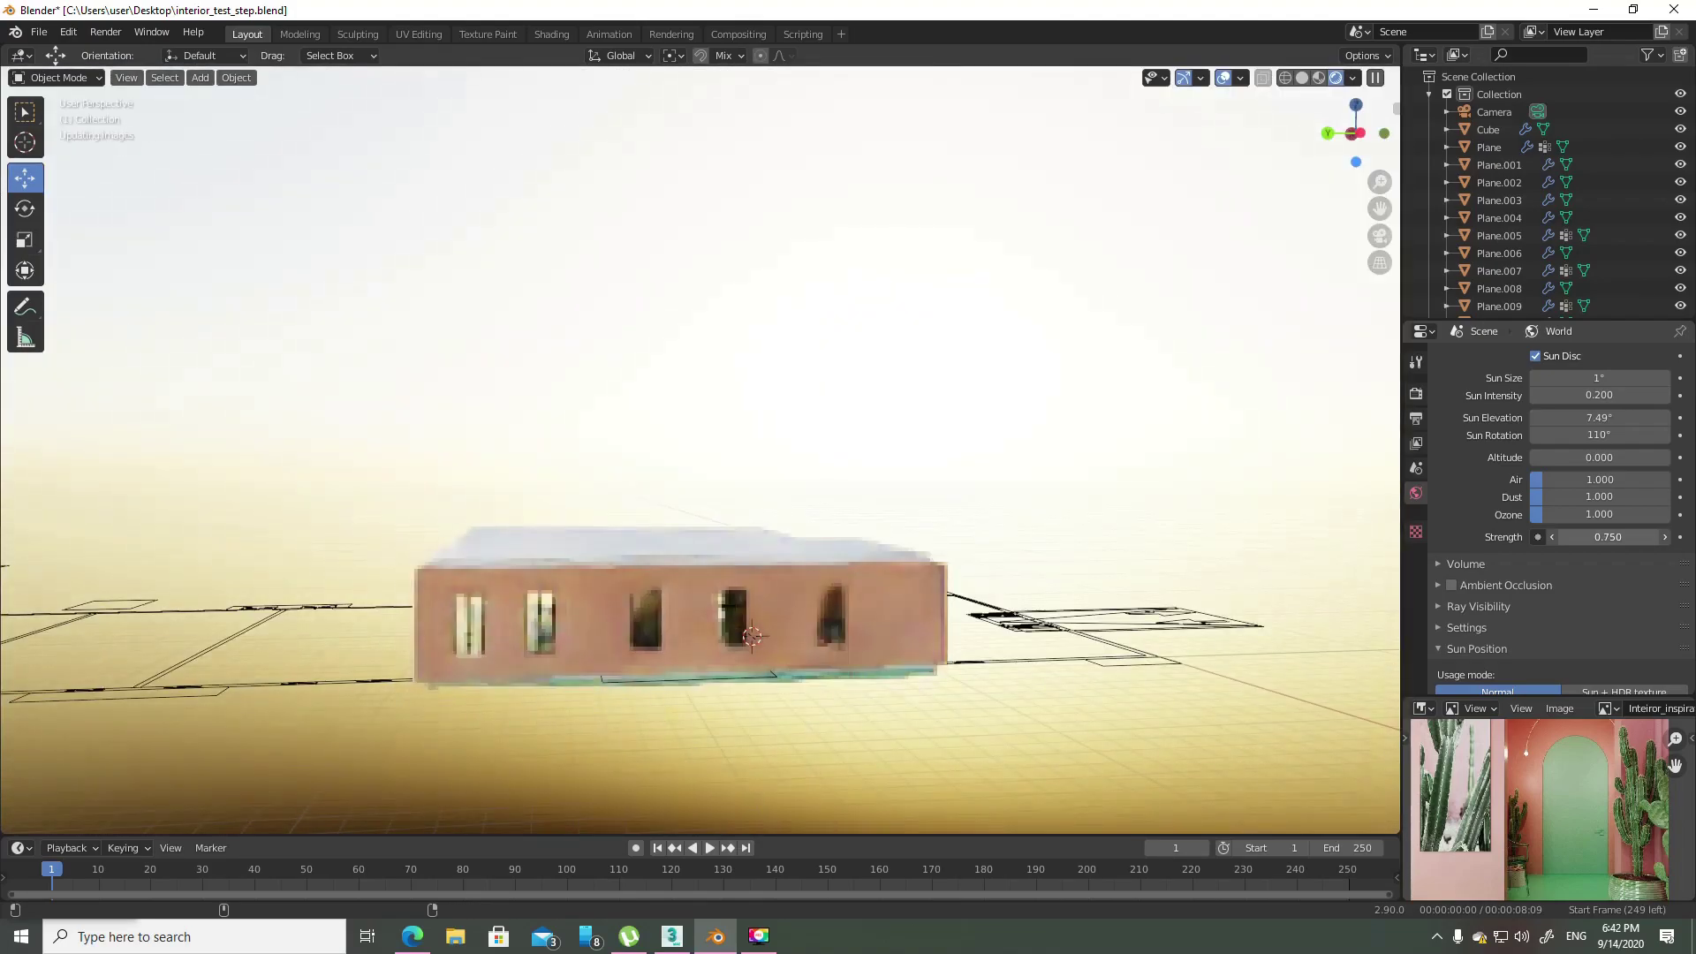
{"action": "mouse_move", "coordinate": [1607, 537]}
{"action": "left_mouse_down"}
{"action": "mouse_move", "coordinate": [1555, 537]}
{"action": "mouse_move", "coordinate": [1580, 537]}
{"action": "left_mouse_up"}
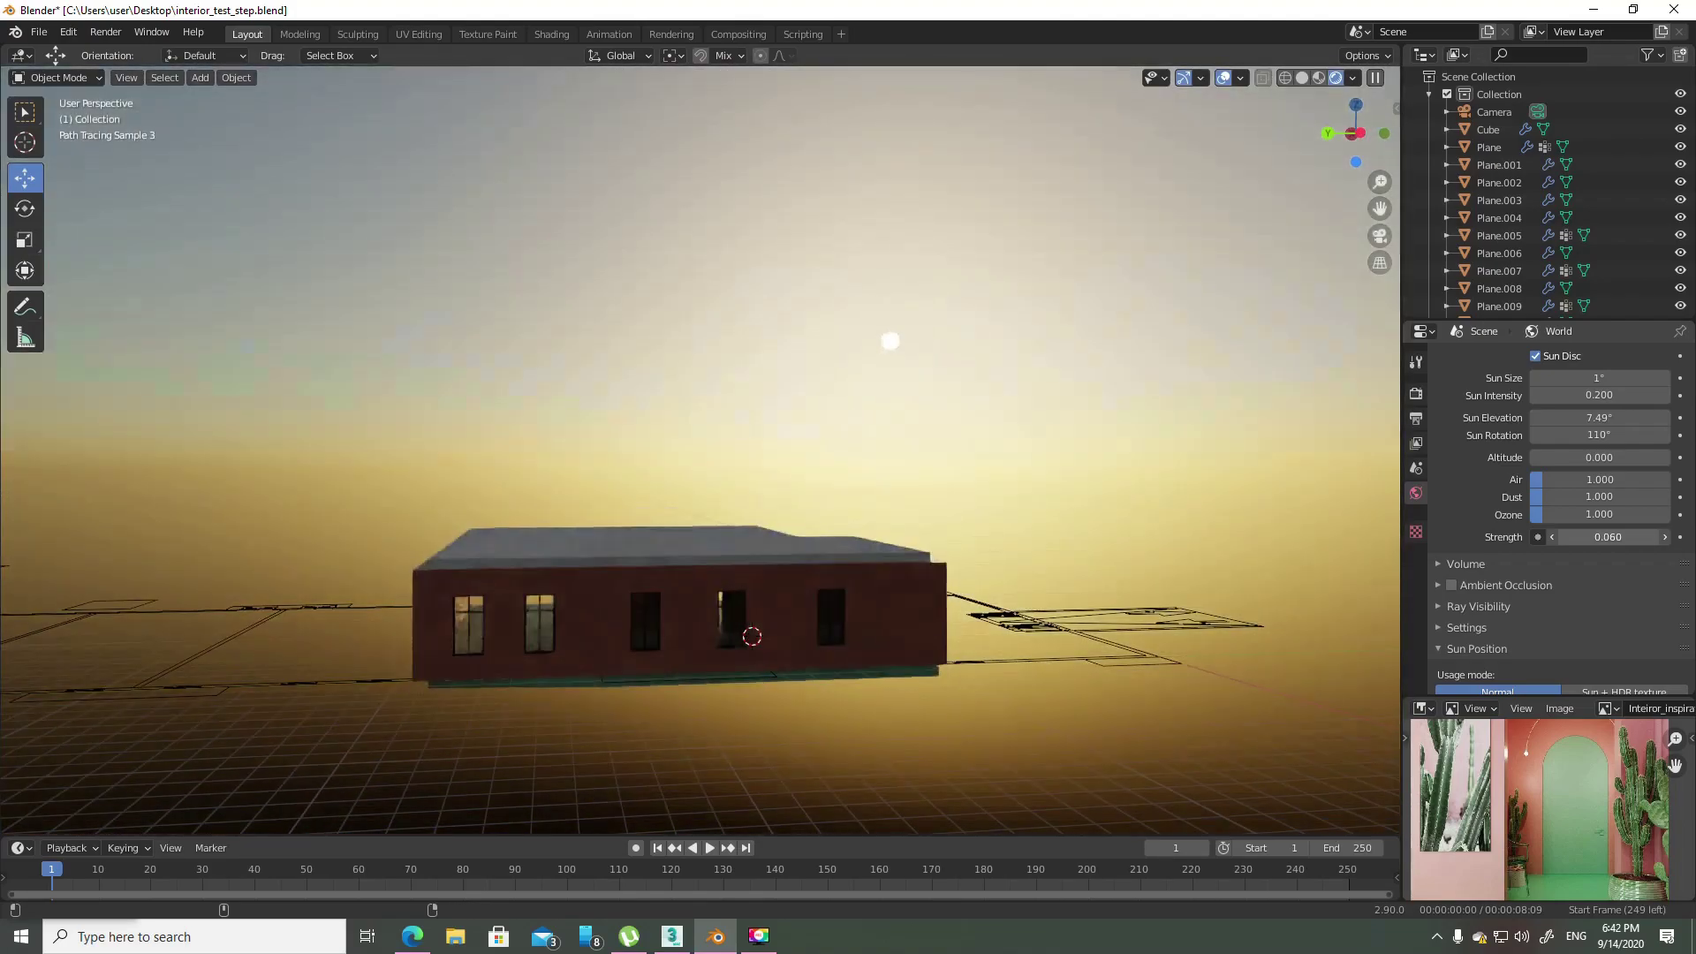
{"action": "middle_click_drag", "start_coordinate": [1072, 492], "coordinate": [936, 491]}
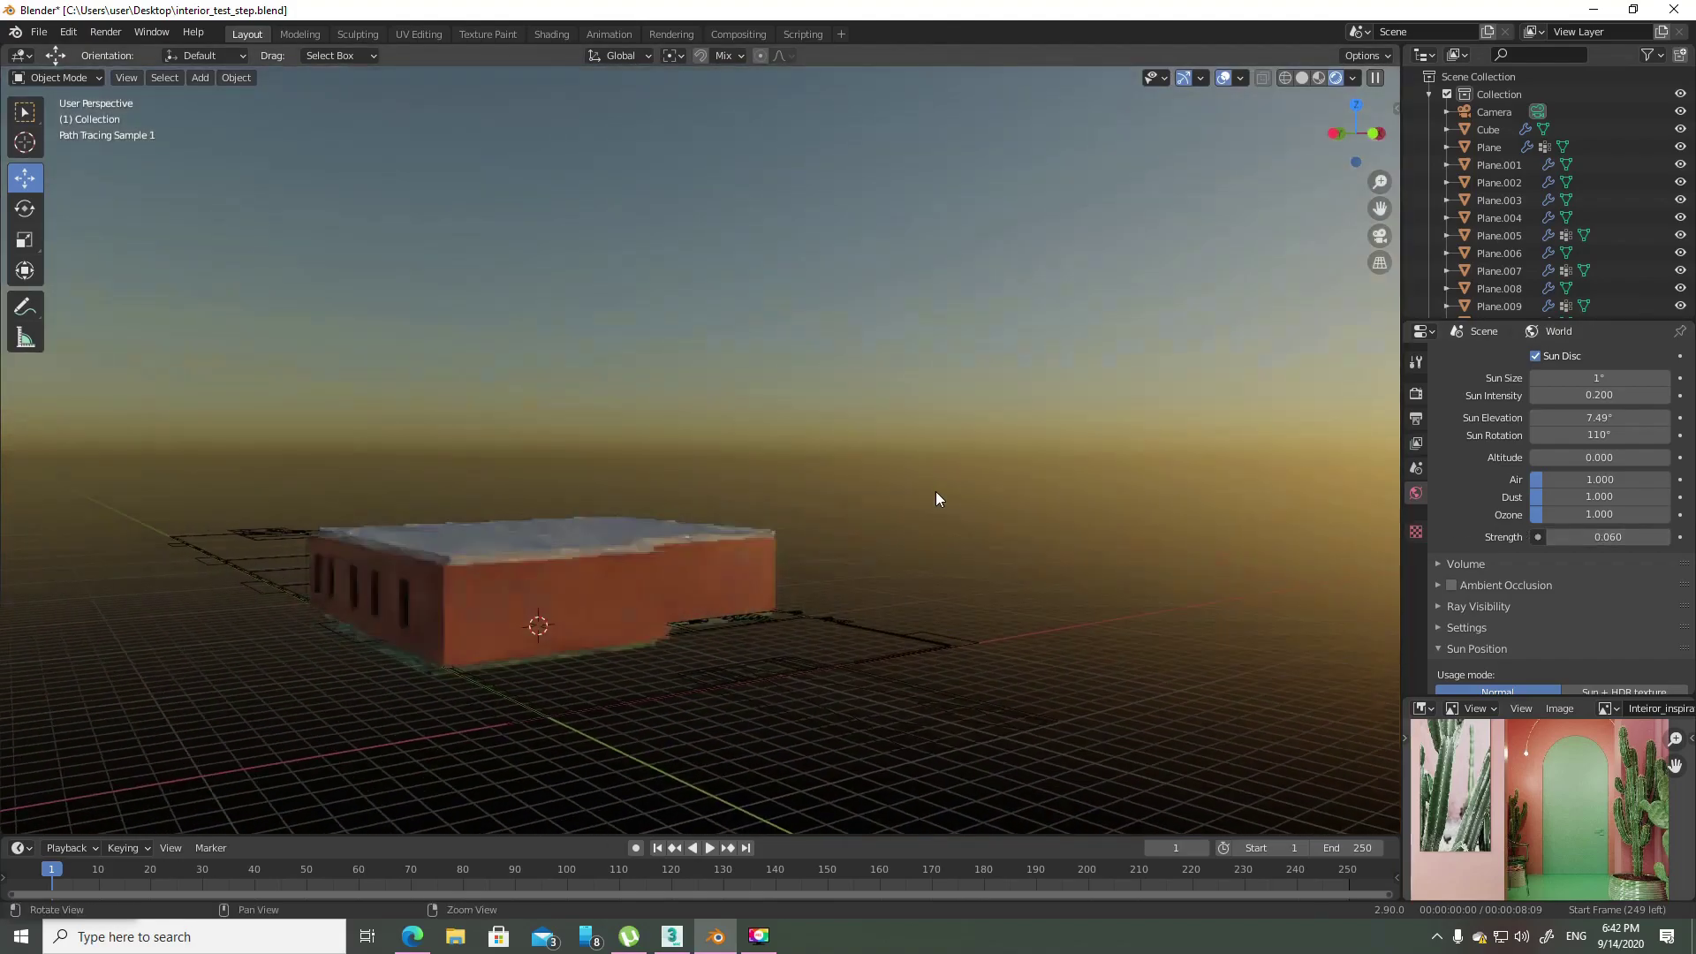
{"action": "key", "text": "KP_0"}
{"action": "scroll", "coordinate": [898, 499], "scroll_direction": "up", "scroll_amount": 4}
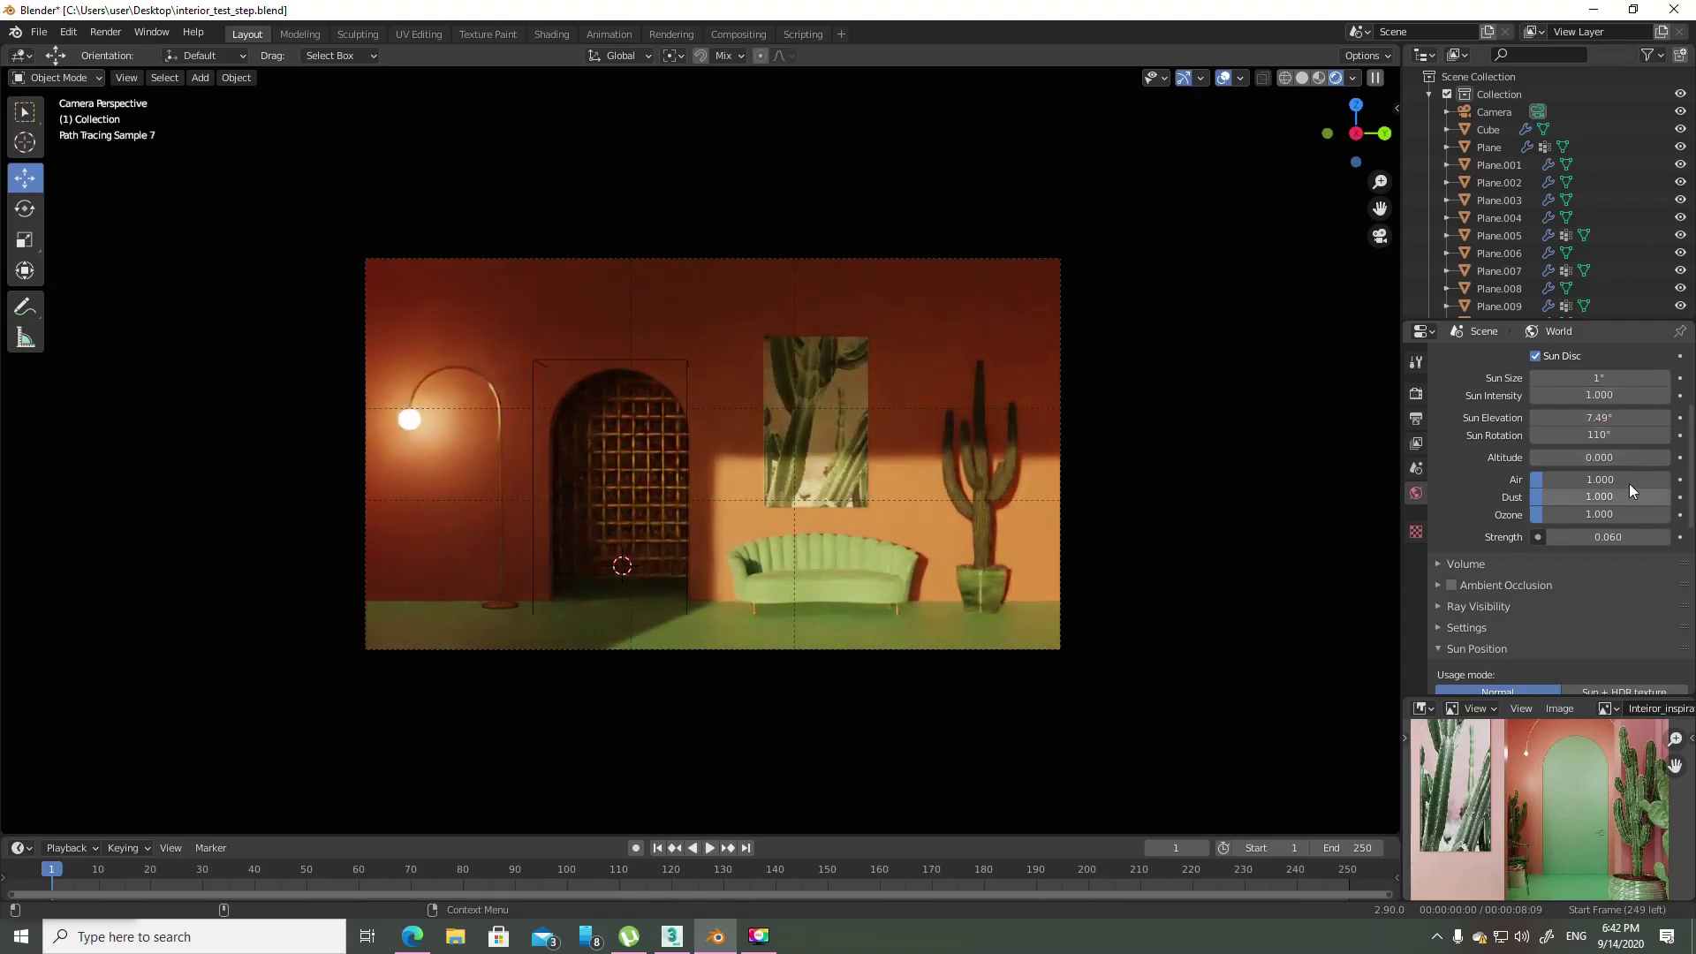
- Settle Sun Elevation at 22° and drag Ozone up to roughly 6.4
{"action": "mouse_move", "coordinate": [1629, 417]}
{"action": "left_mouse_down"}
{"action": "mouse_move", "coordinate": [1656, 417]}
{"action": "mouse_move", "coordinate": [1581, 417]}
{"action": "mouse_move", "coordinate": [1642, 418]}
{"action": "mouse_move", "coordinate": [1616, 418]}
{"action": "left_mouse_up"}
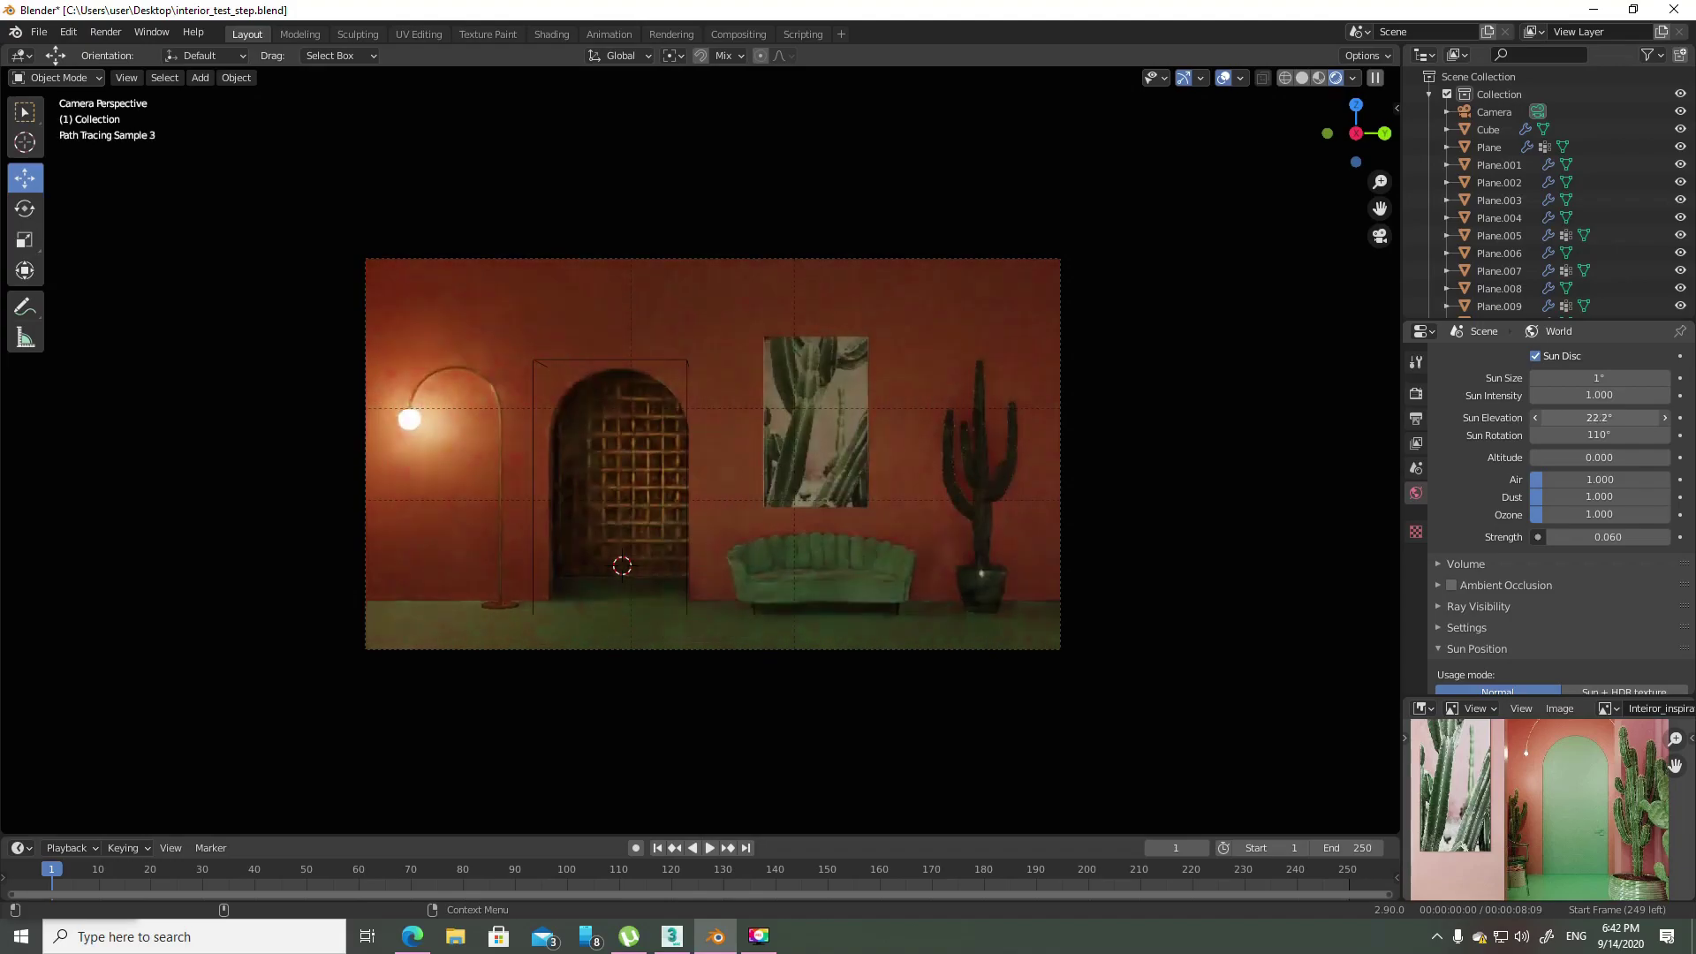
{"action": "left_click_drag", "start_coordinate": [1599, 418], "coordinate": [1594, 417]}
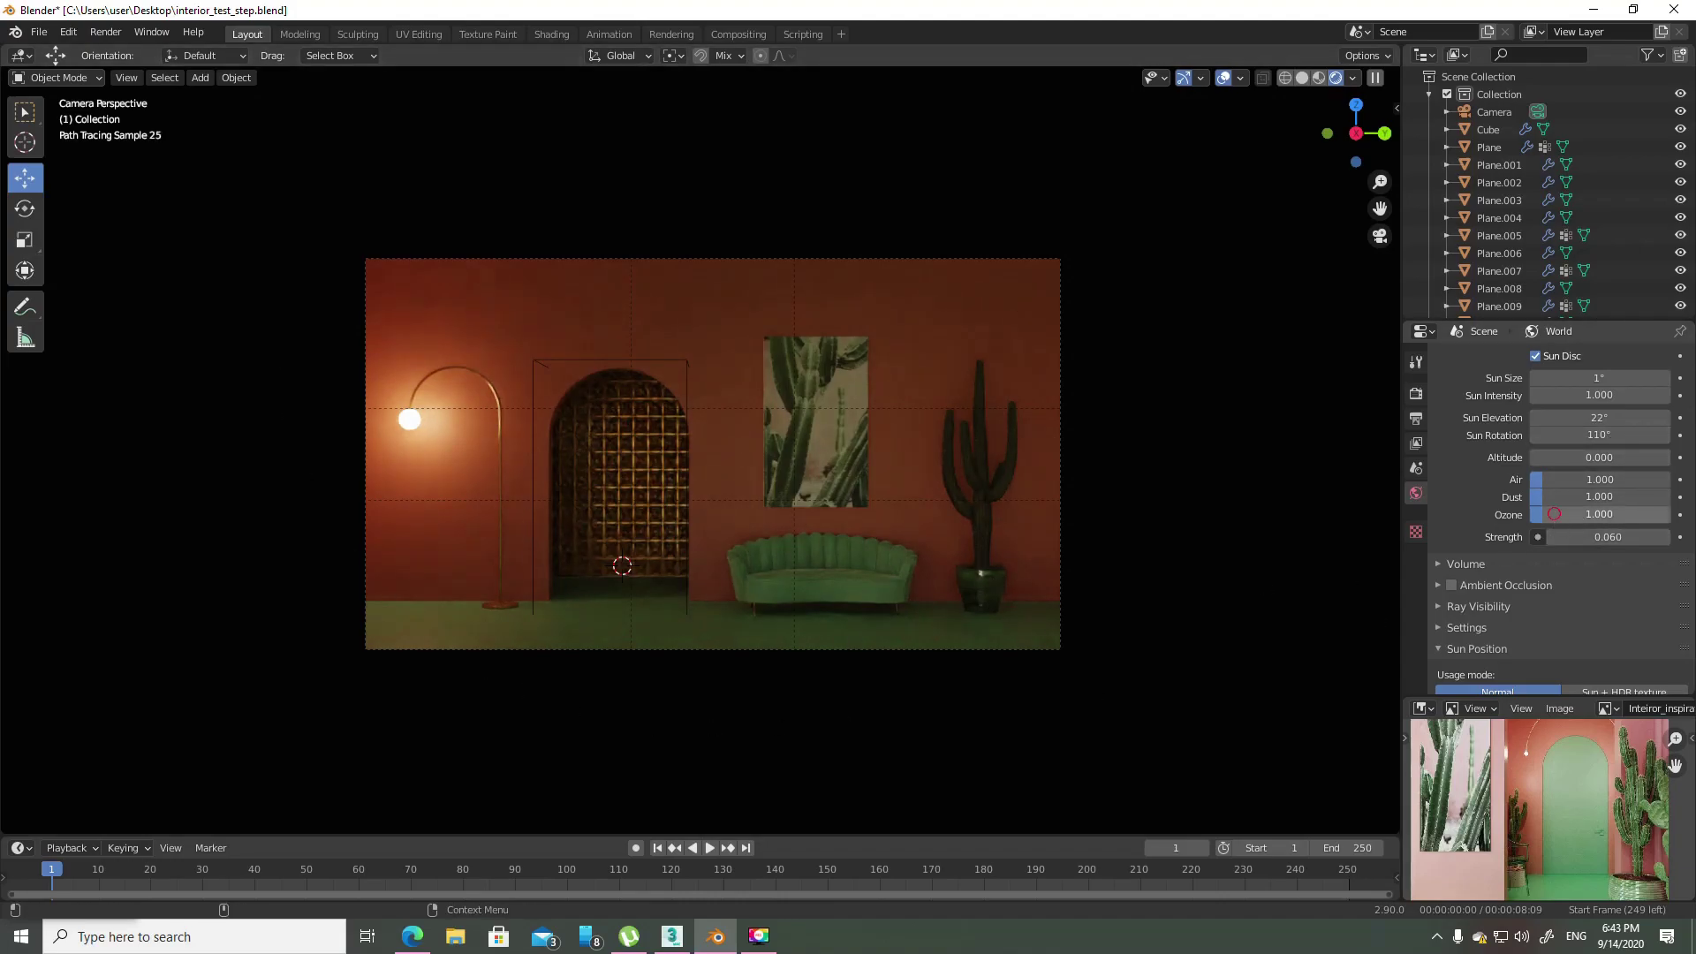
{"action": "mouse_move", "coordinate": [1599, 515]}
{"action": "left_mouse_down"}
{"action": "mouse_move", "coordinate": [1634, 514]}
{"action": "mouse_move", "coordinate": [1619, 514]}
{"action": "left_mouse_up"}
{"action": "scroll", "coordinate": [735, 445], "scroll_direction": "down", "scroll_amount": 4}
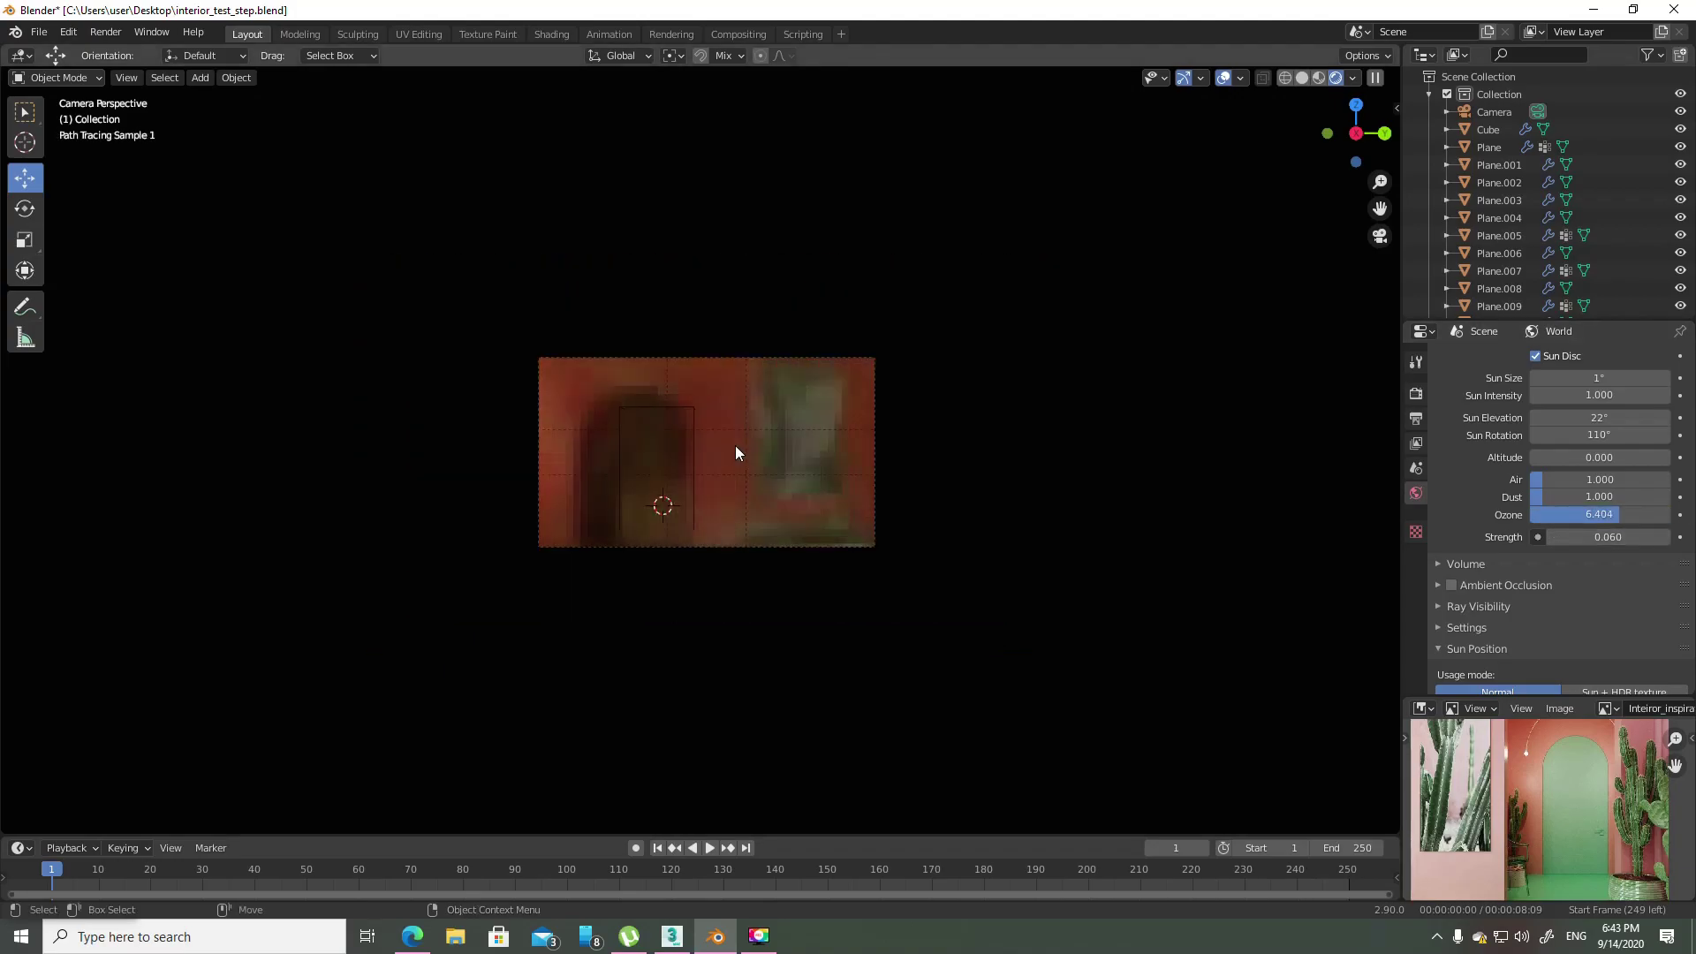
- Reset the sky's Ozone and Air values to exactly 1.000
{"action": "mouse_move", "coordinate": [744, 453]}
{"action": "middle_mouse_down"}
{"action": "mouse_move", "coordinate": [787, 486]}
{"action": "mouse_move", "coordinate": [627, 438]}
{"action": "mouse_move", "coordinate": [677, 490]}
{"action": "middle_mouse_up"}
{"action": "scroll", "coordinate": [787, 483], "scroll_direction": "down", "scroll_amount": 3}
{"action": "scroll", "coordinate": [558, 437], "scroll_direction": "up", "scroll_amount": 5}
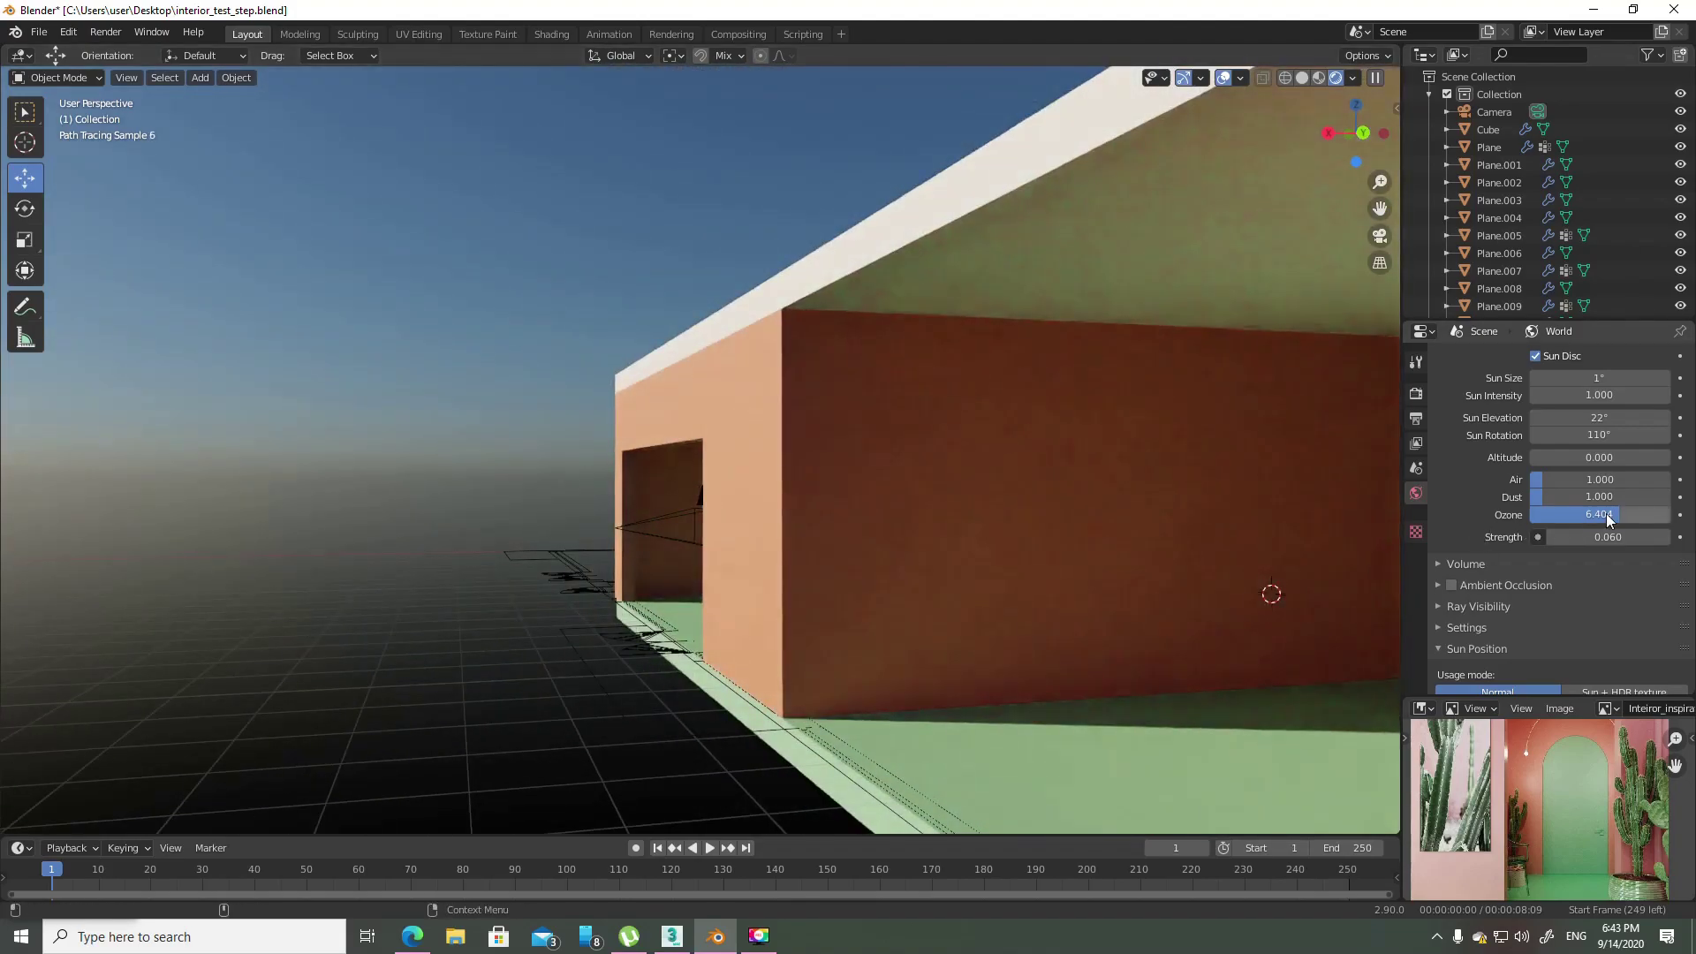
{"action": "left_click_drag", "start_coordinate": [1608, 519], "coordinate": [1551, 519]}
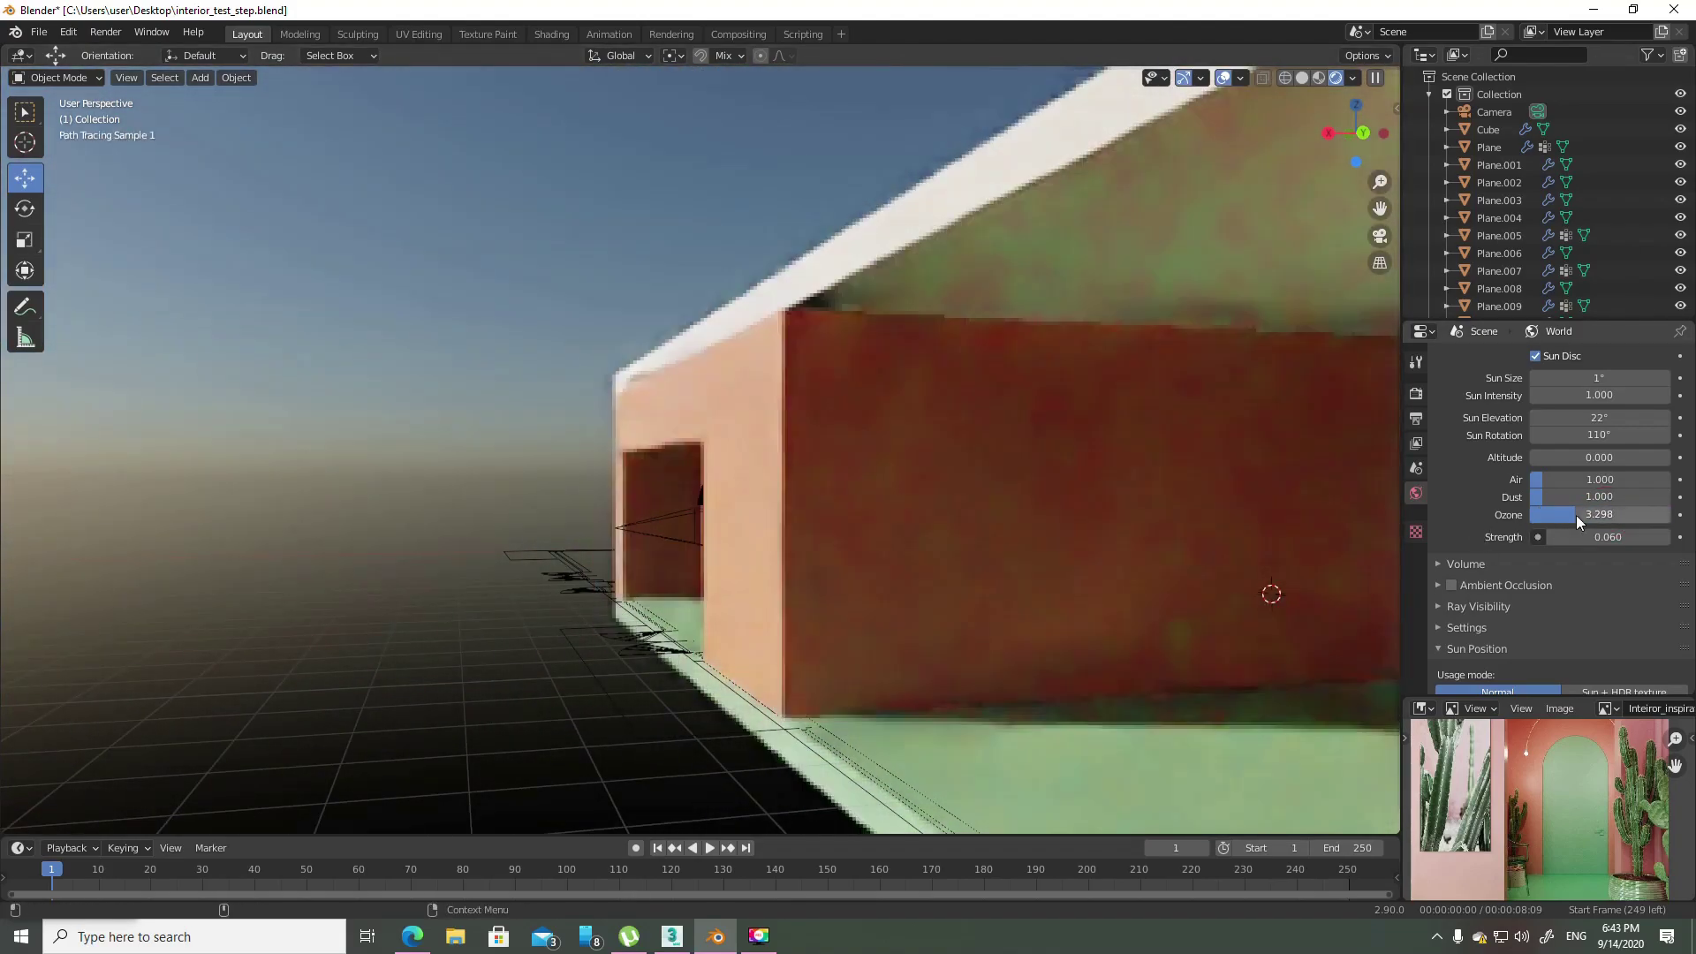
{"action": "left_click", "coordinate": [1557, 514]}
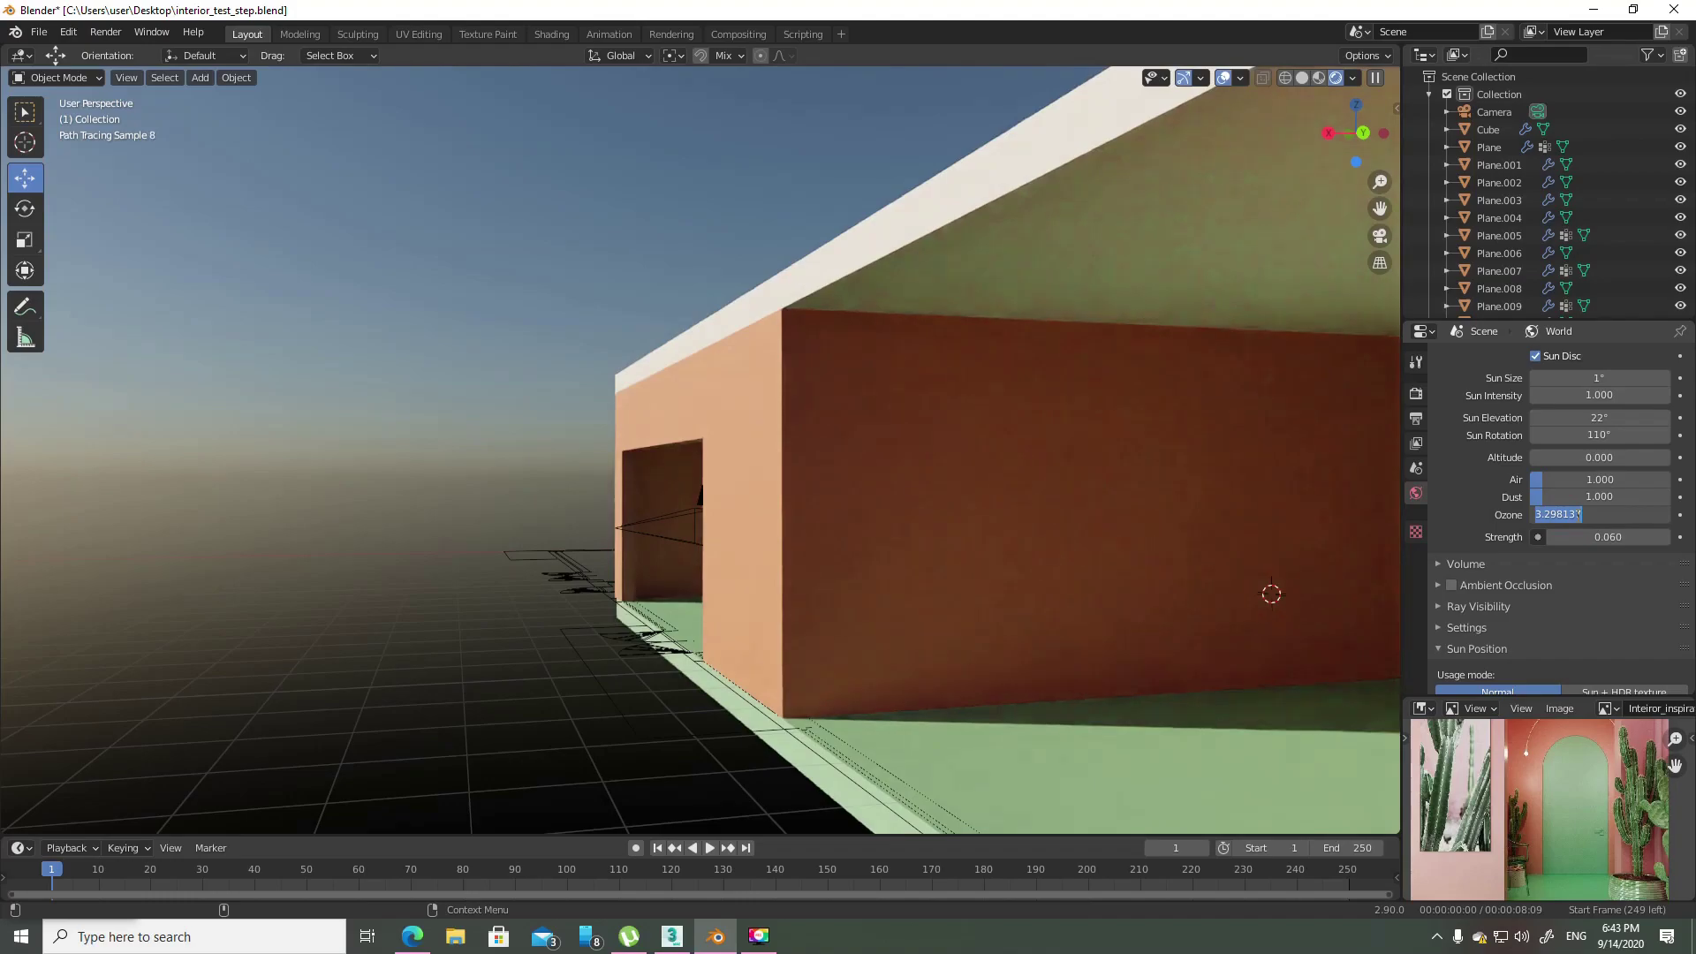
{"action": "type", "text": "1"}
{"action": "key", "text": "Return"}
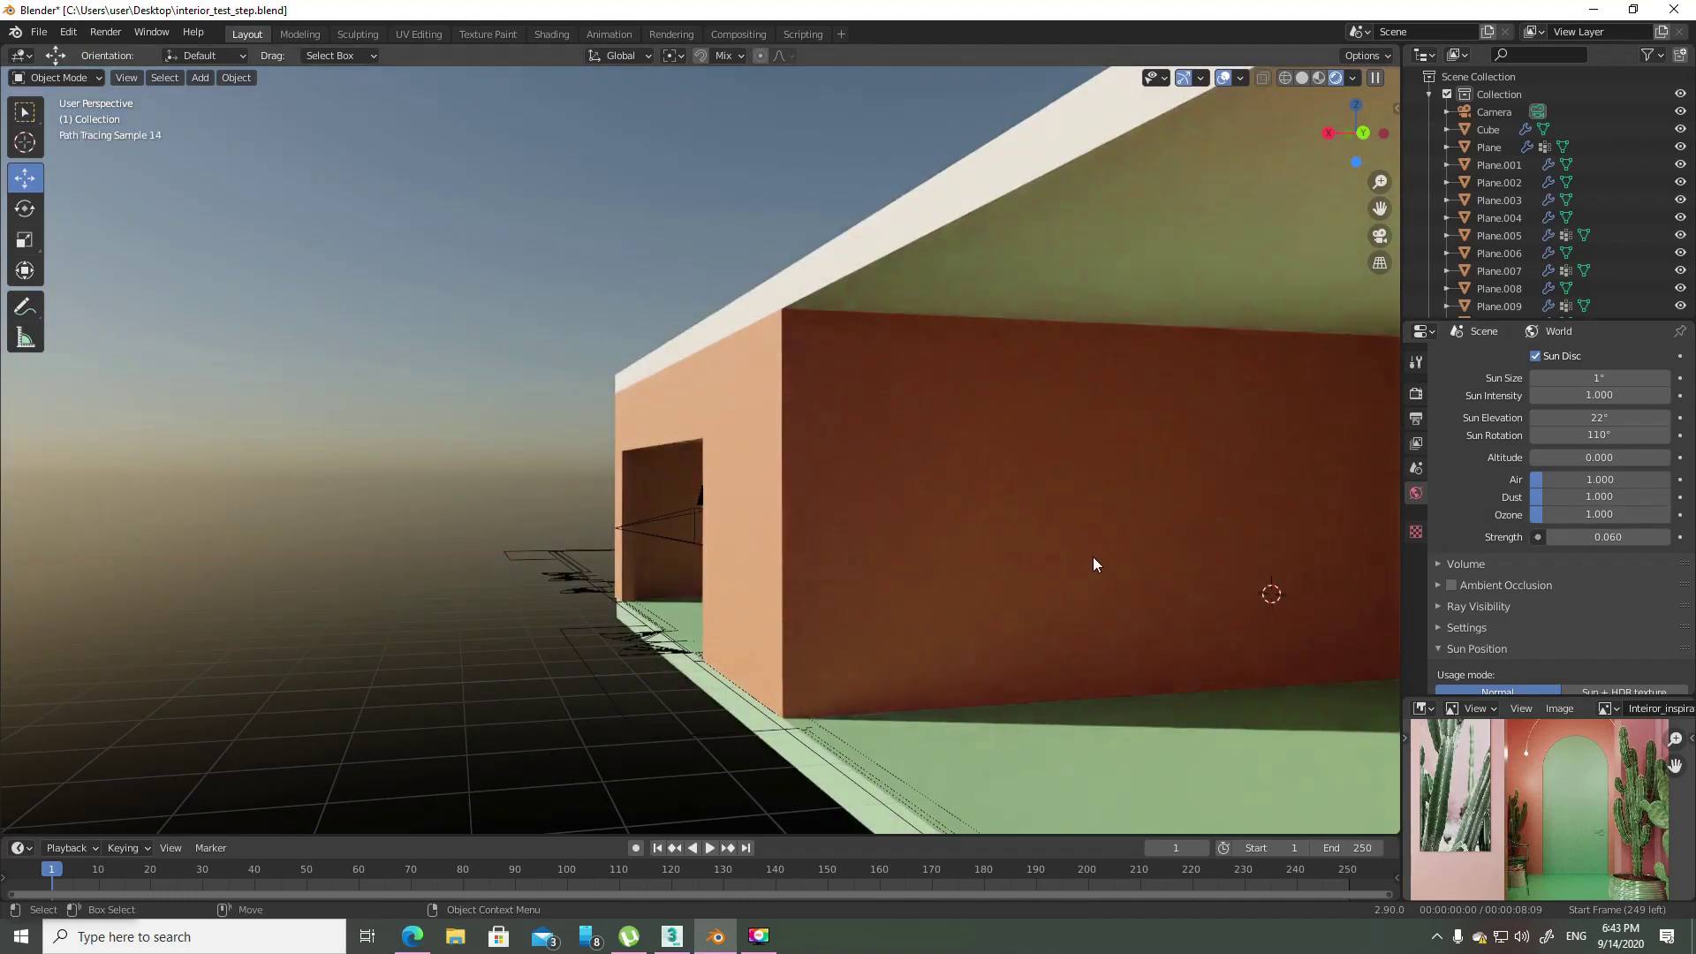
{"action": "left_click_drag", "start_coordinate": [1554, 479], "coordinate": [1565, 479]}
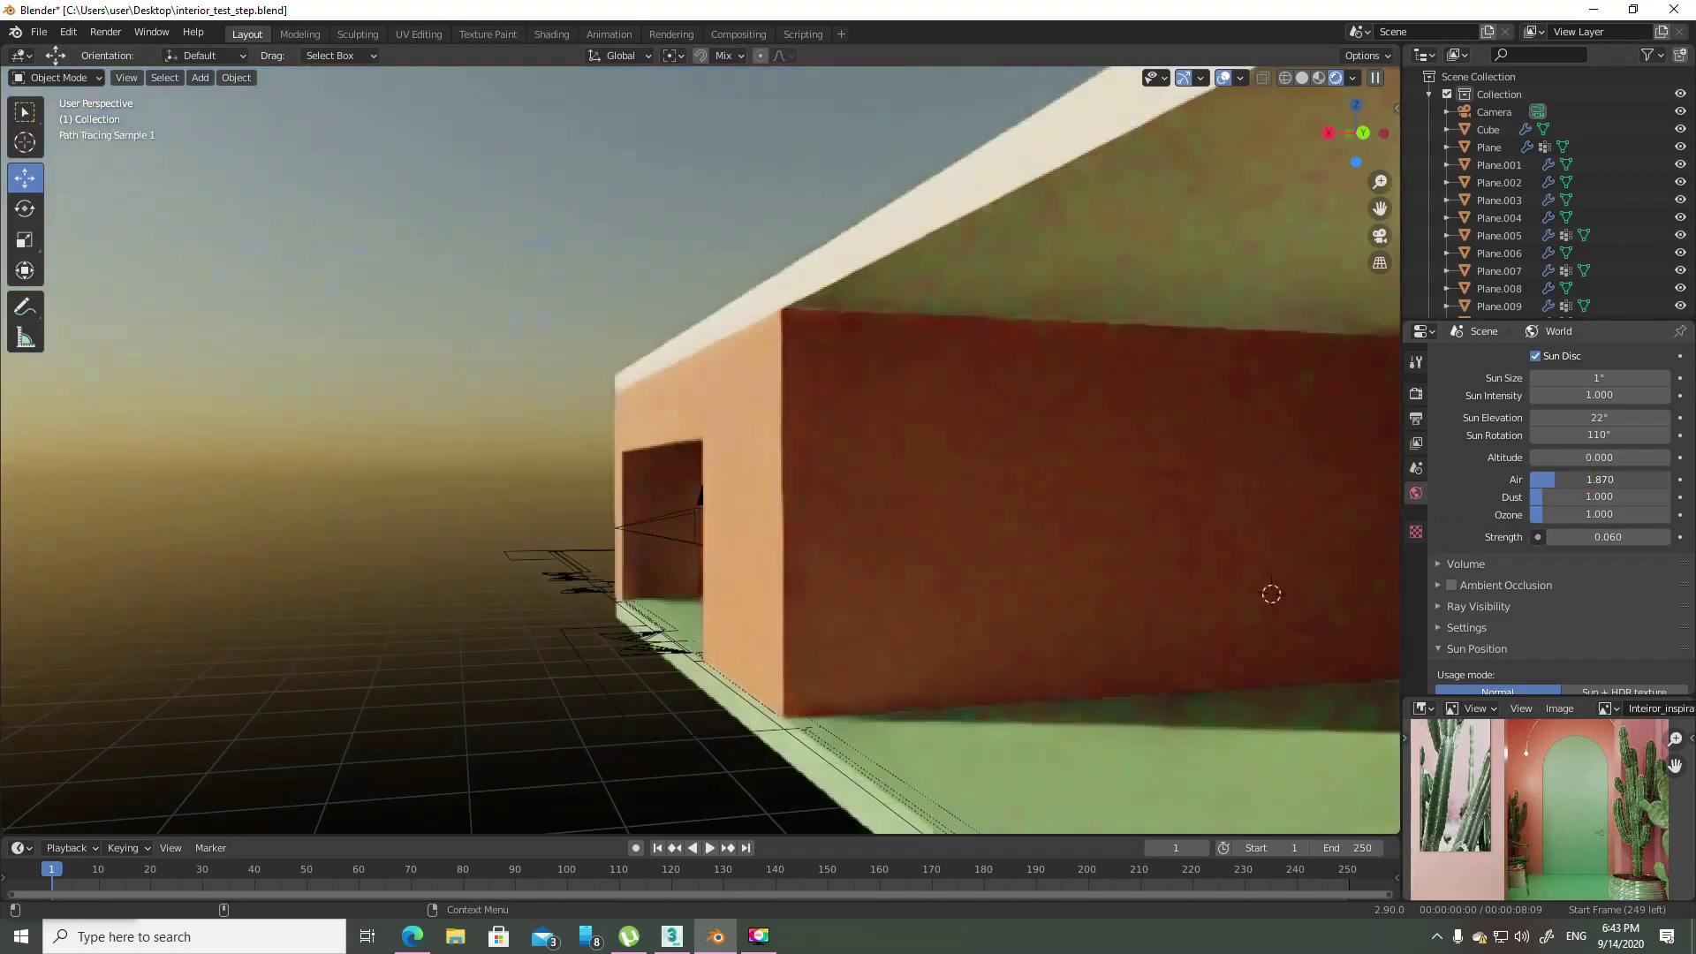
{"action": "left_click", "coordinate": [1559, 479]}
{"action": "type", "text": "1"}
{"action": "key", "text": "Return"}
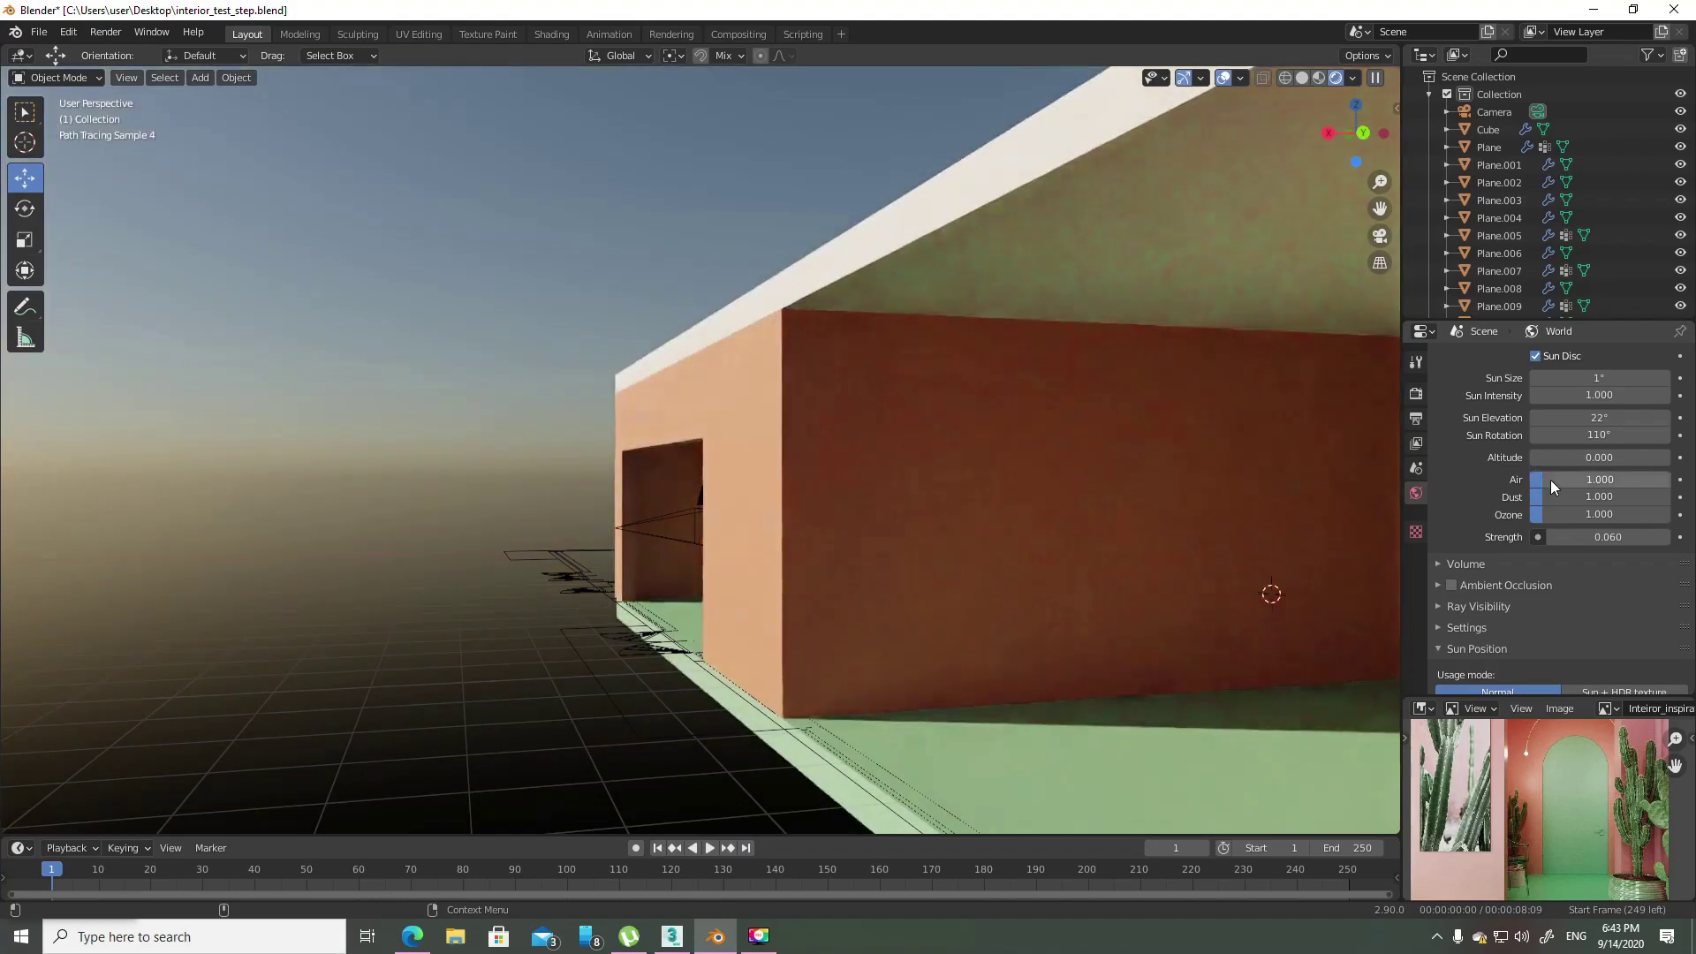
- Raise the sky's Dust to about 5.9 and view the interior through the camera
{"action": "mouse_move", "coordinate": [1555, 496]}
{"action": "left_mouse_down"}
{"action": "mouse_move", "coordinate": [1667, 496]}
{"action": "mouse_move", "coordinate": [1612, 497]}
{"action": "left_mouse_up"}
{"action": "scroll", "coordinate": [671, 528], "scroll_direction": "down", "scroll_amount": 4}
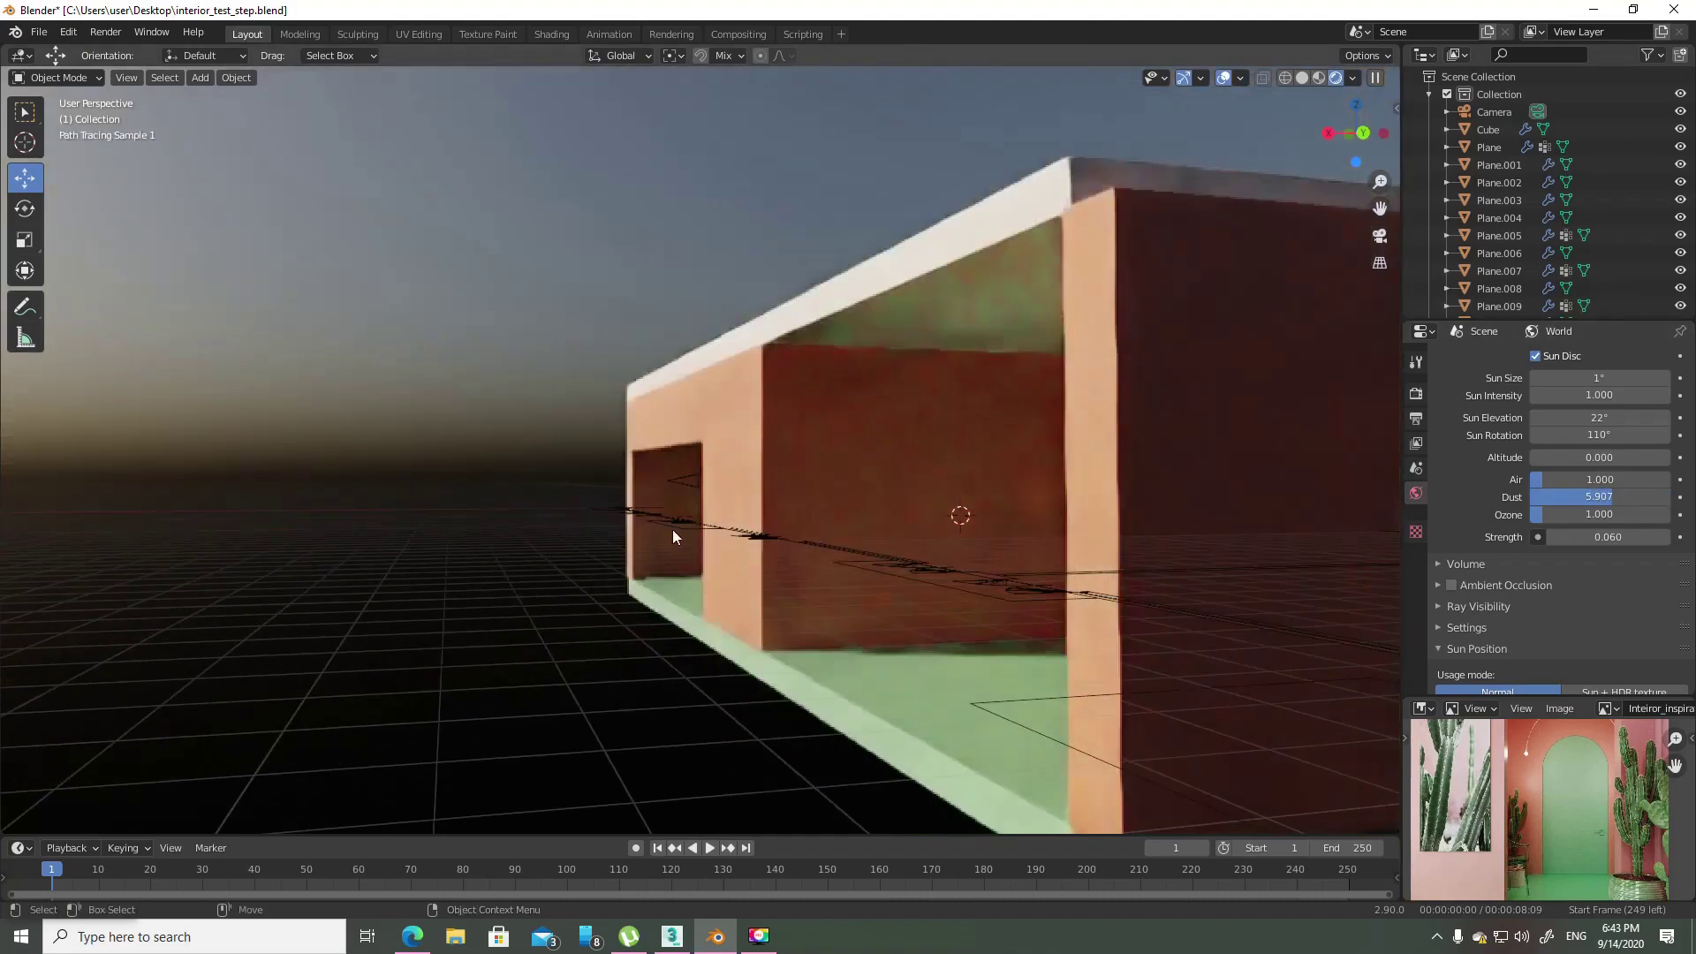
{"action": "scroll", "coordinate": [779, 486], "scroll_direction": "down", "scroll_amount": 5}
{"action": "mouse_move", "coordinate": [779, 486]}
{"action": "middle_mouse_down"}
{"action": "mouse_move", "coordinate": [588, 491]}
{"action": "mouse_move", "coordinate": [903, 496]}
{"action": "middle_mouse_up"}
{"action": "scroll", "coordinate": [591, 491], "scroll_direction": "up", "scroll_amount": 2}
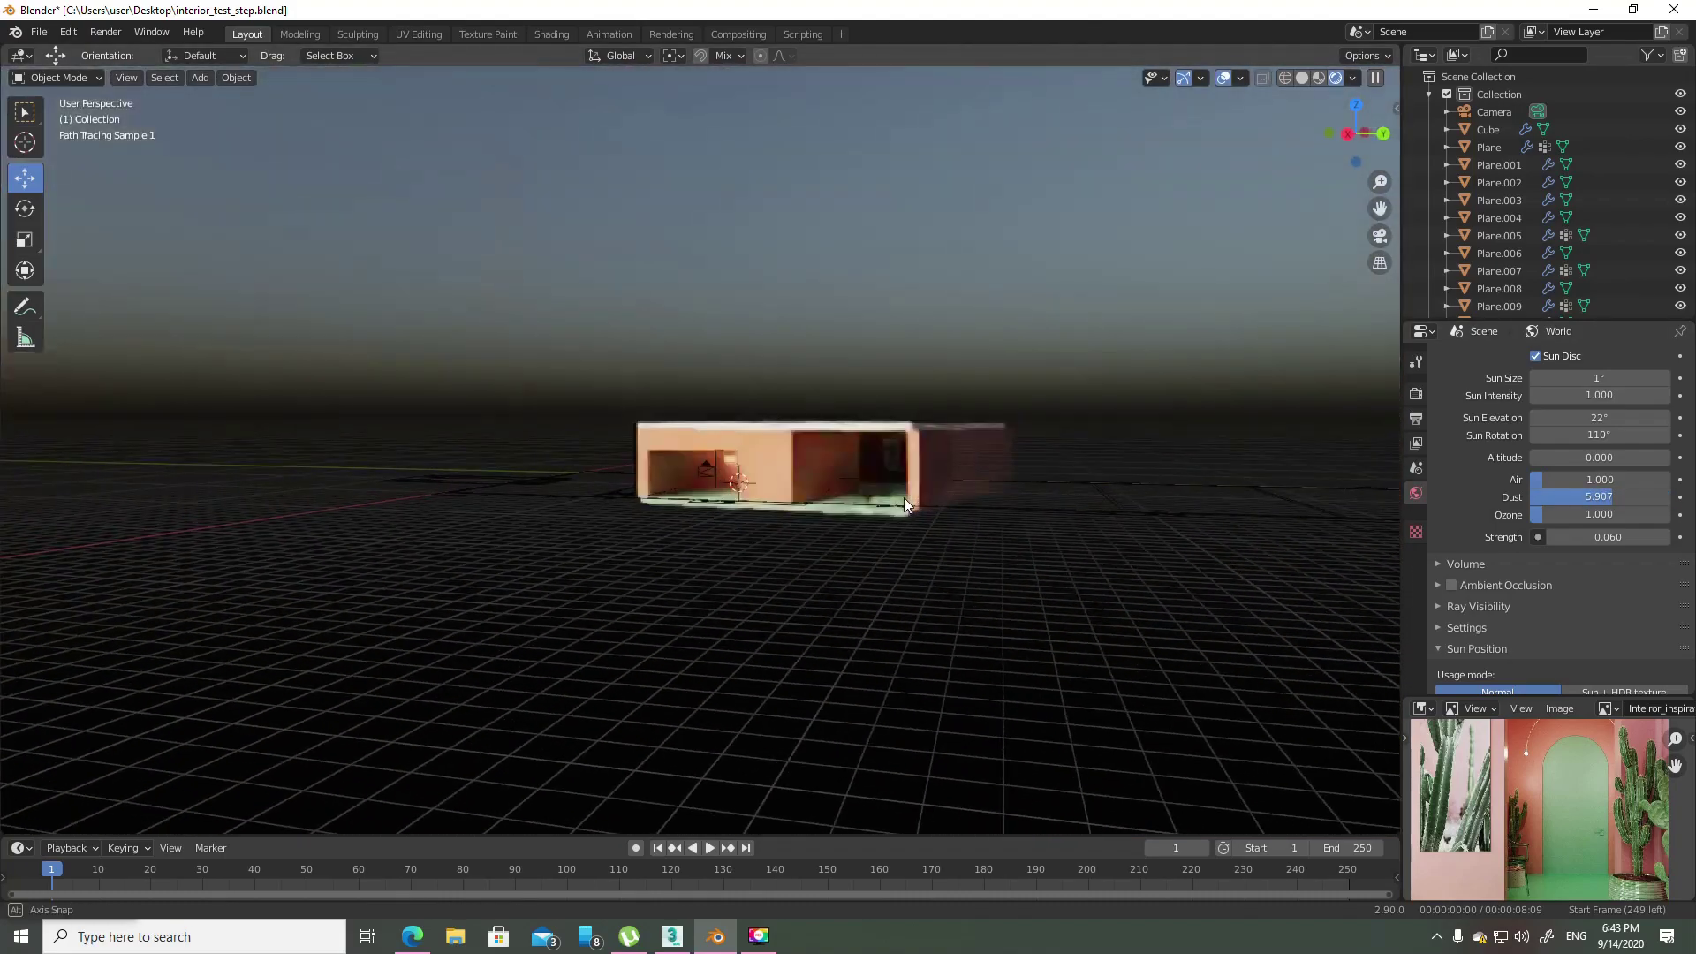
{"action": "scroll", "coordinate": [776, 449], "scroll_direction": "up", "scroll_amount": 5}
{"action": "key", "text": "KP_0"}
- Reset Dust to 1 and lower the sun elevation to about 17°
{"action": "scroll", "coordinate": [720, 507], "scroll_direction": "up", "scroll_amount": 5}
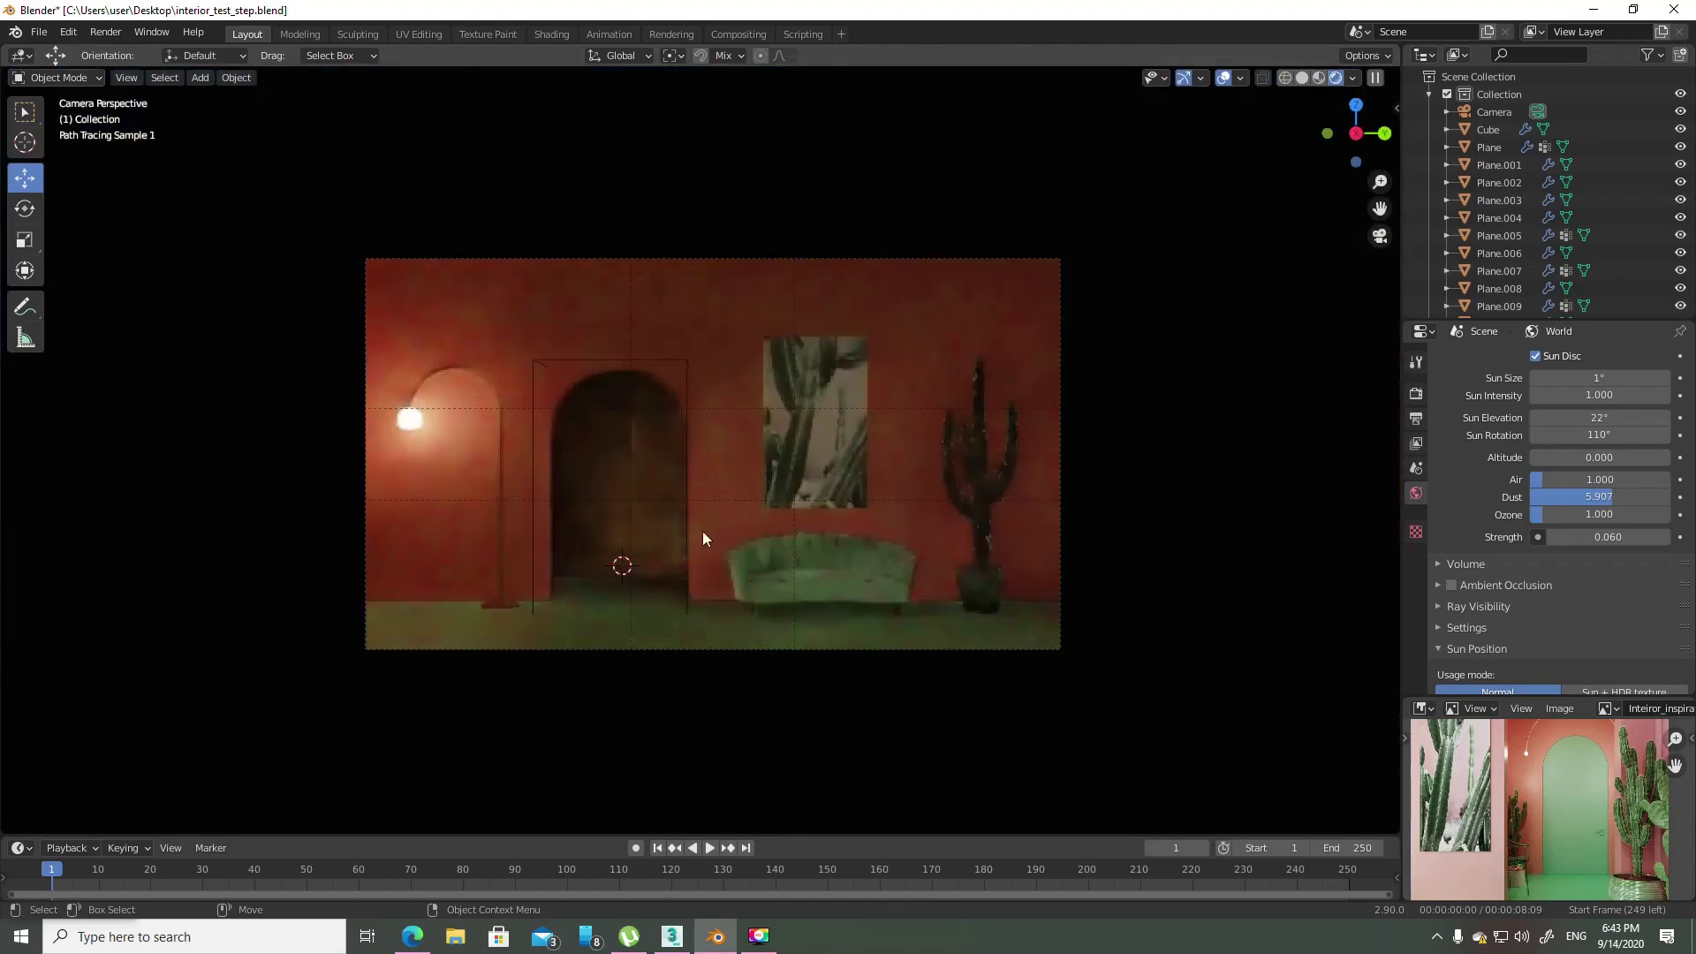
{"action": "left_click_drag", "start_coordinate": [1605, 498], "coordinate": [1558, 500]}
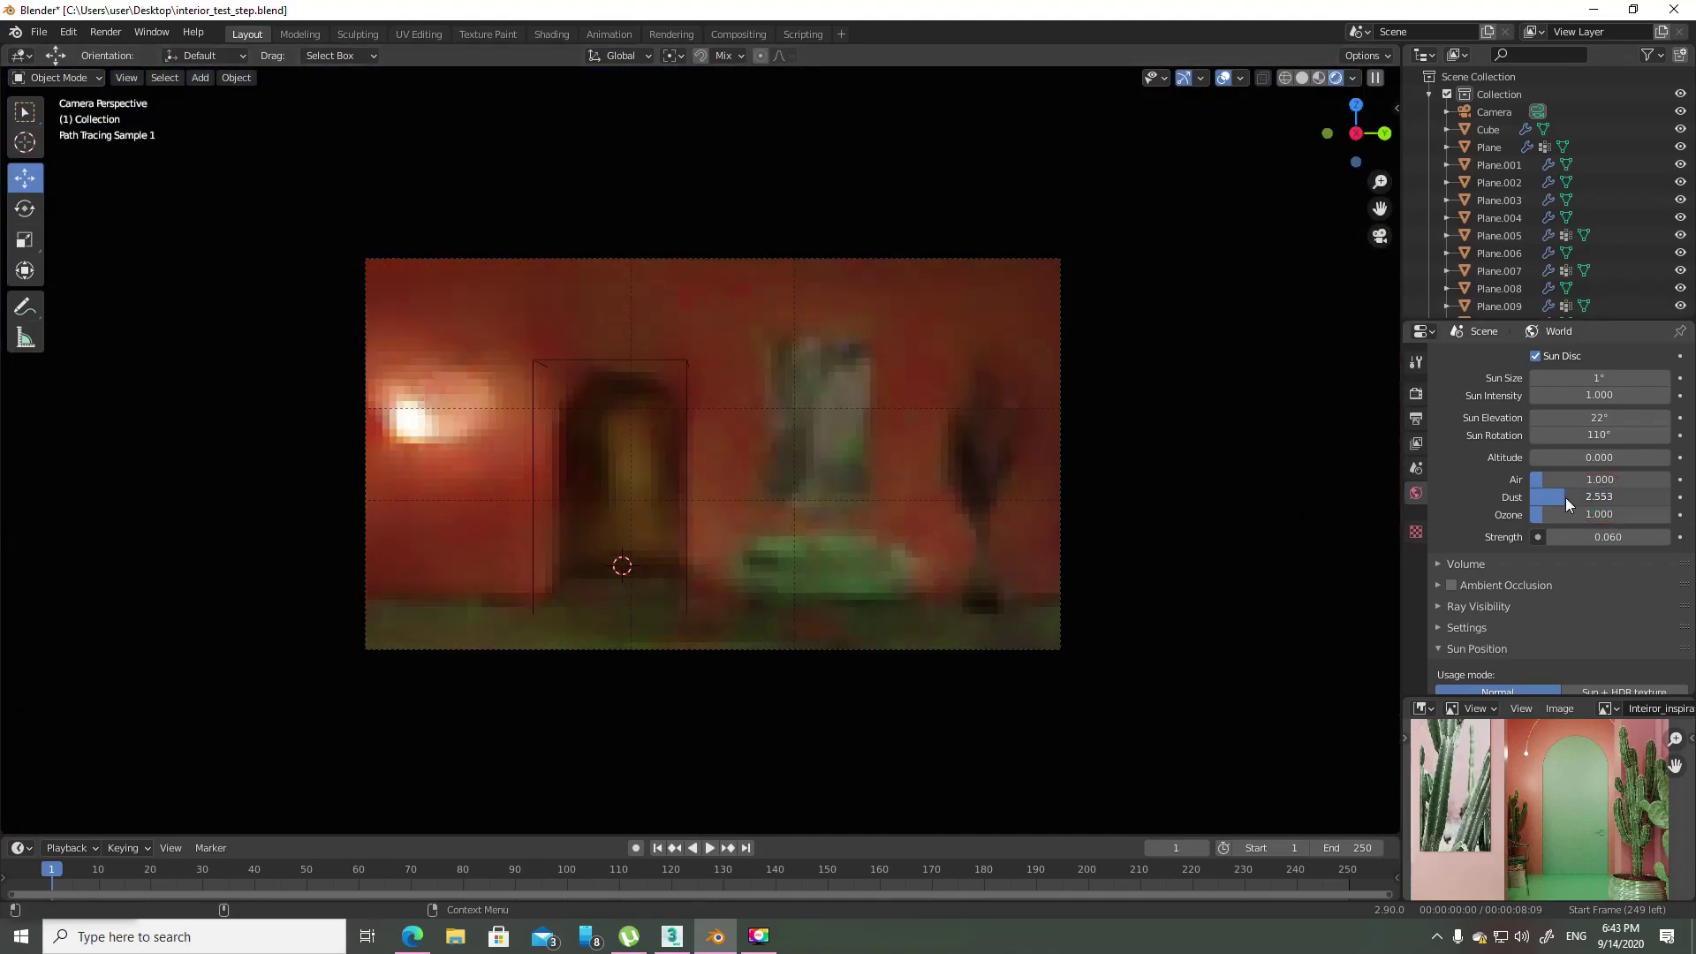
{"action": "left_click", "coordinate": [1558, 501]}
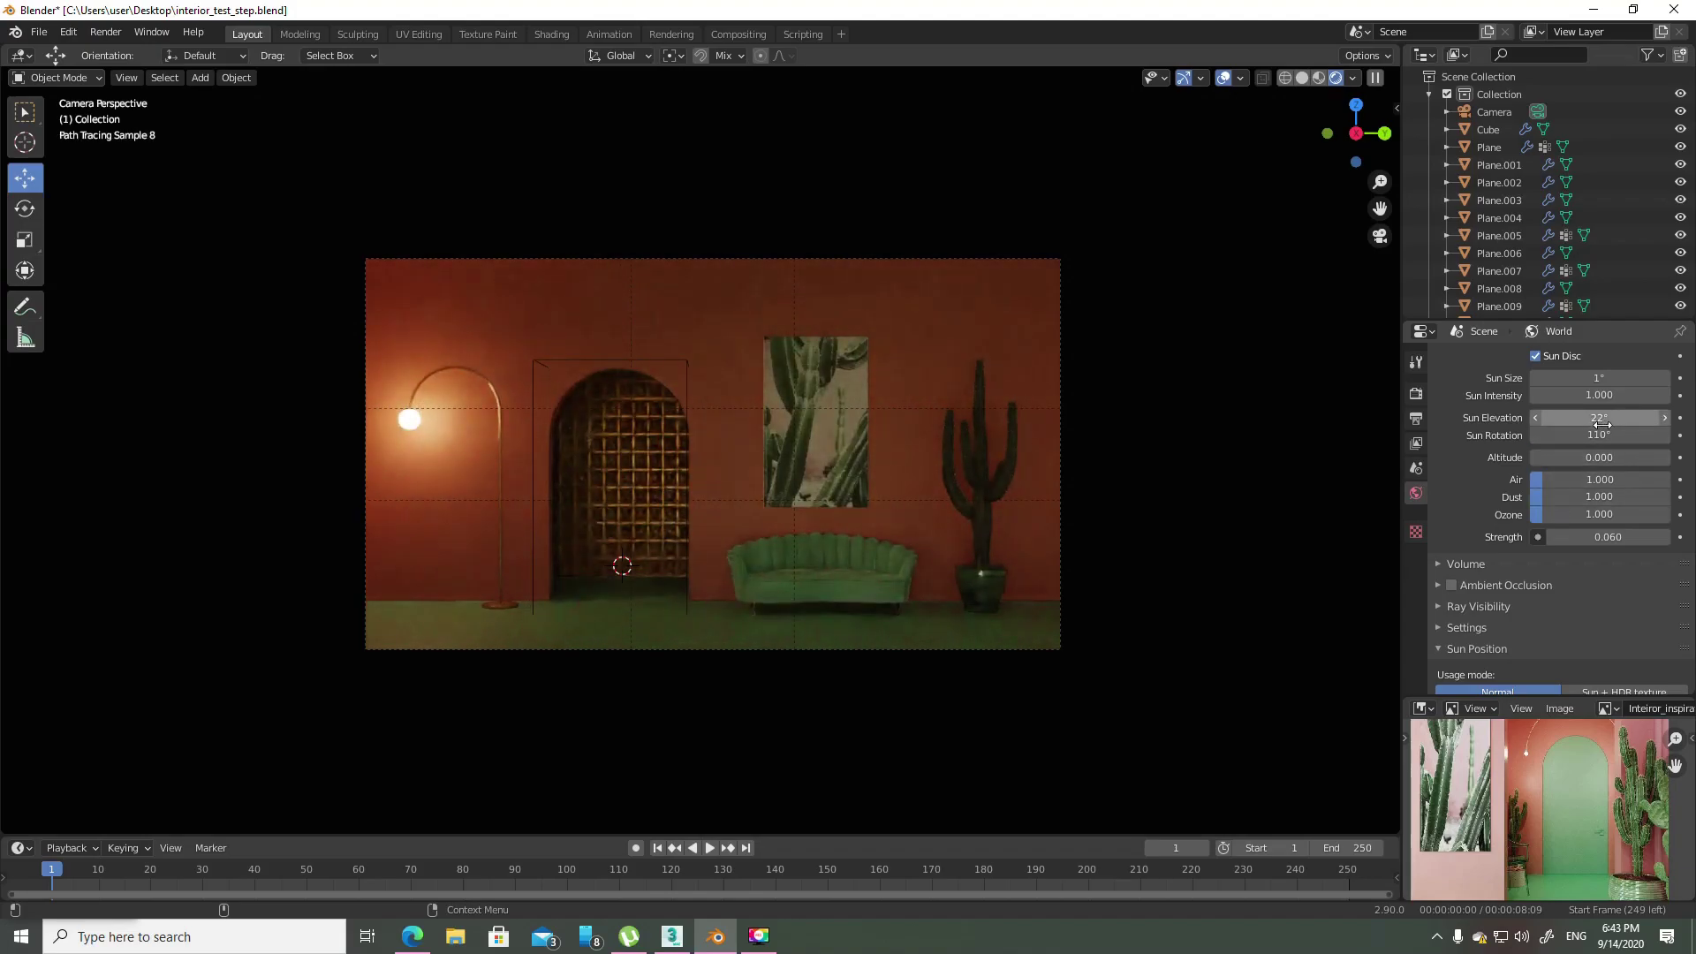
{"action": "left_click_drag", "start_coordinate": [1601, 424], "coordinate": [1581, 423]}
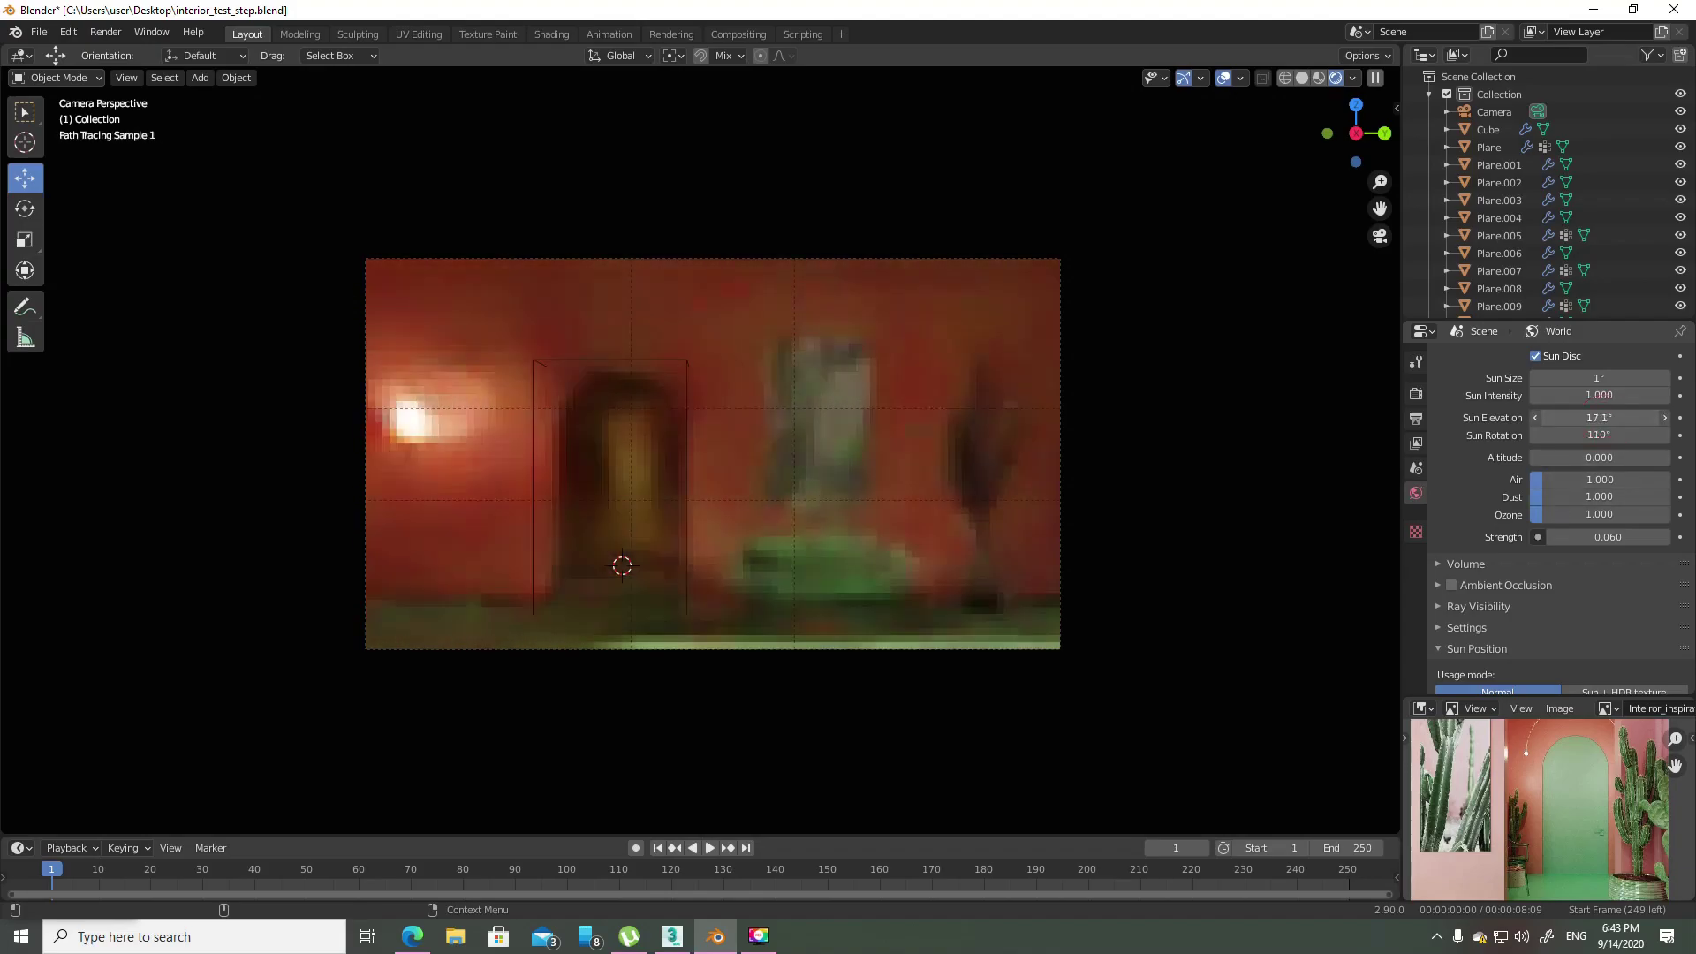
{"action": "left_click_drag", "start_coordinate": [1581, 417], "coordinate": [1634, 377]}
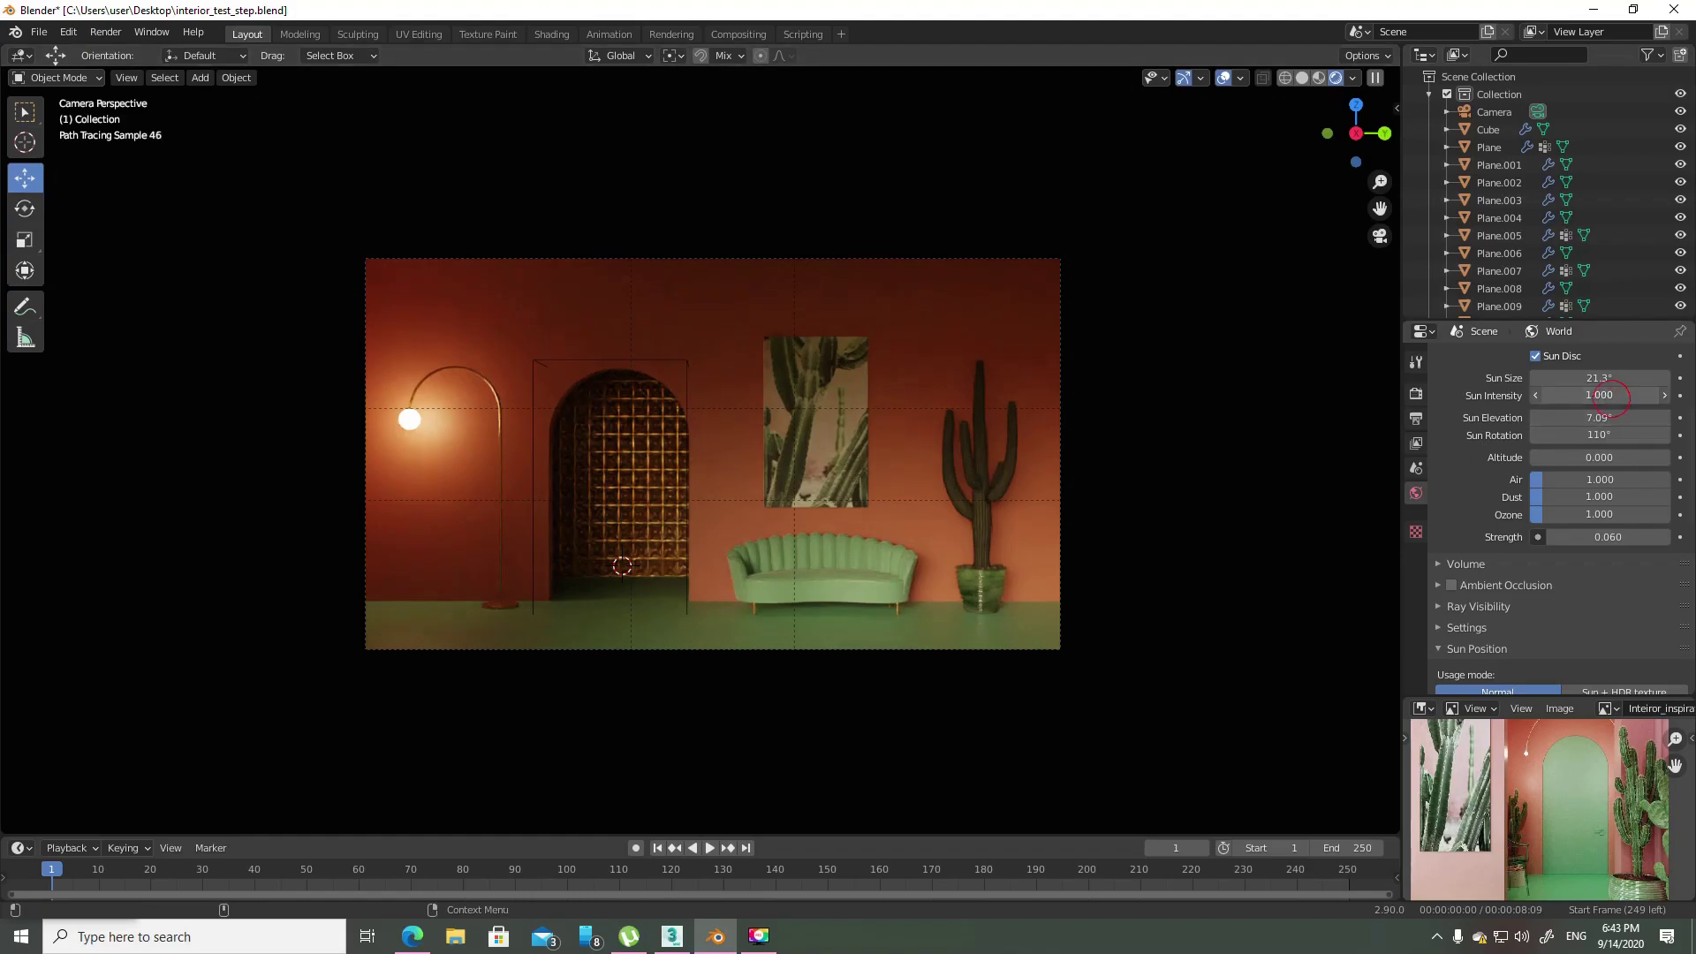
- Set Sun Size to 8°, Sun Intensity to 1.2 and Sun Elevation to 19.1°
{"action": "left_click_drag", "start_coordinate": [1607, 395], "coordinate": [1610, 397]}
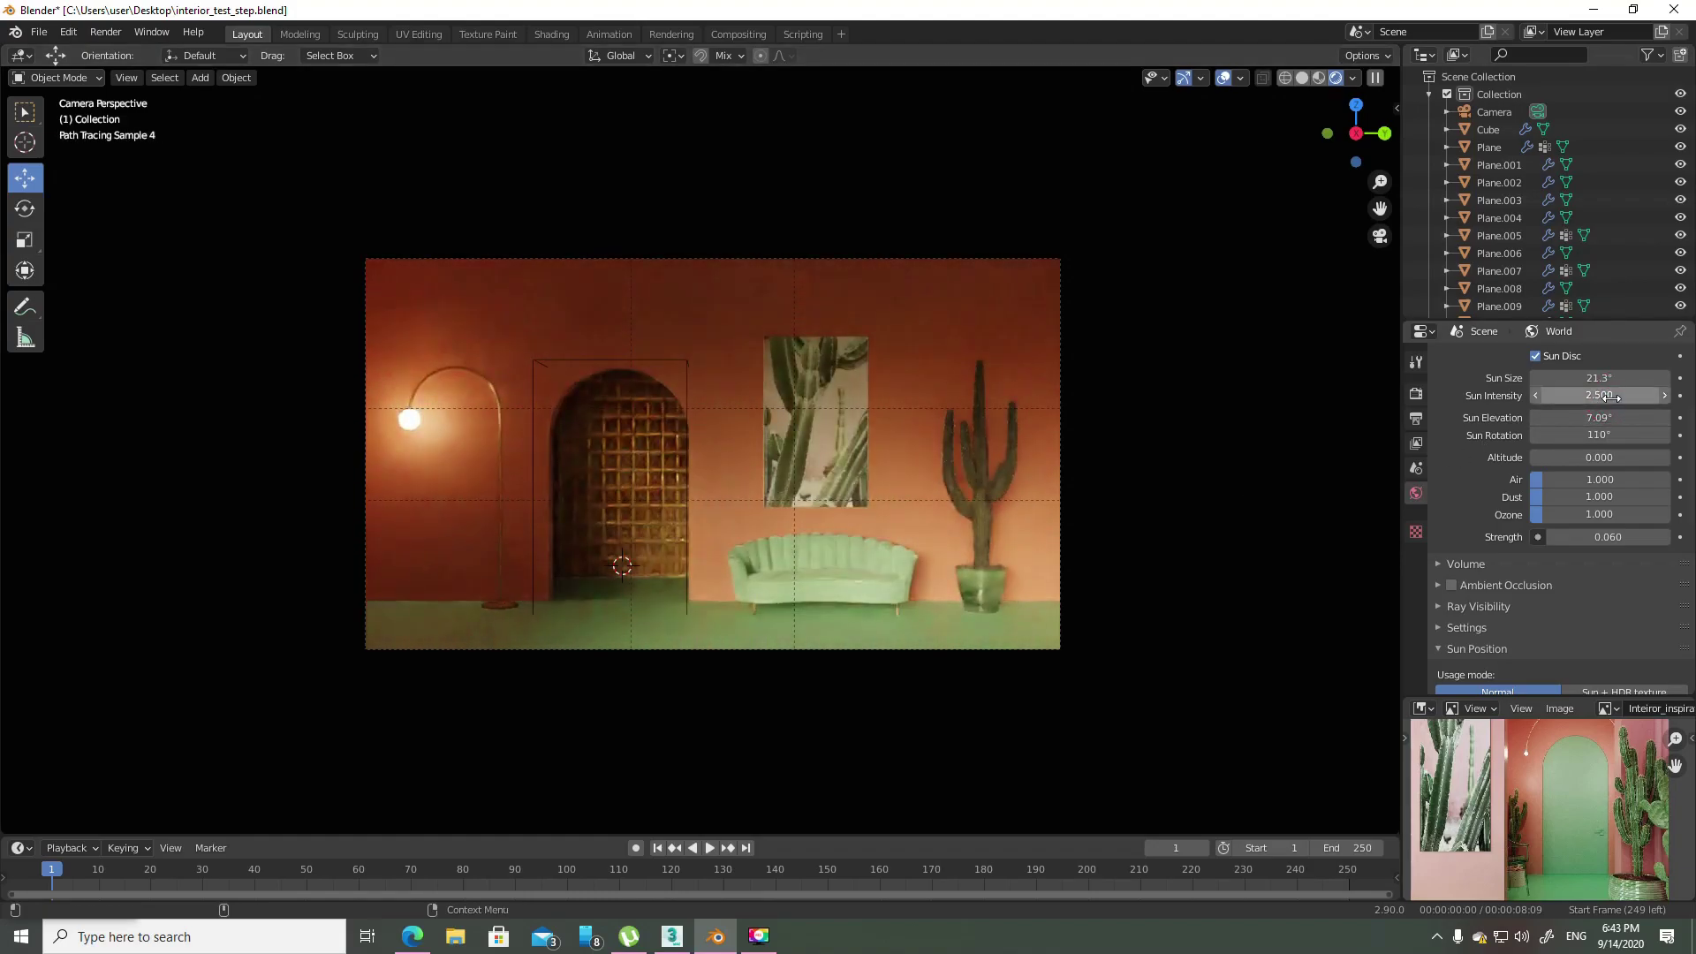
{"action": "mouse_move", "coordinate": [1599, 377]}
{"action": "left_mouse_down"}
{"action": "mouse_move", "coordinate": [1572, 377]}
{"action": "mouse_move", "coordinate": [1589, 377]}
{"action": "mouse_move", "coordinate": [1581, 403]}
{"action": "left_mouse_up"}
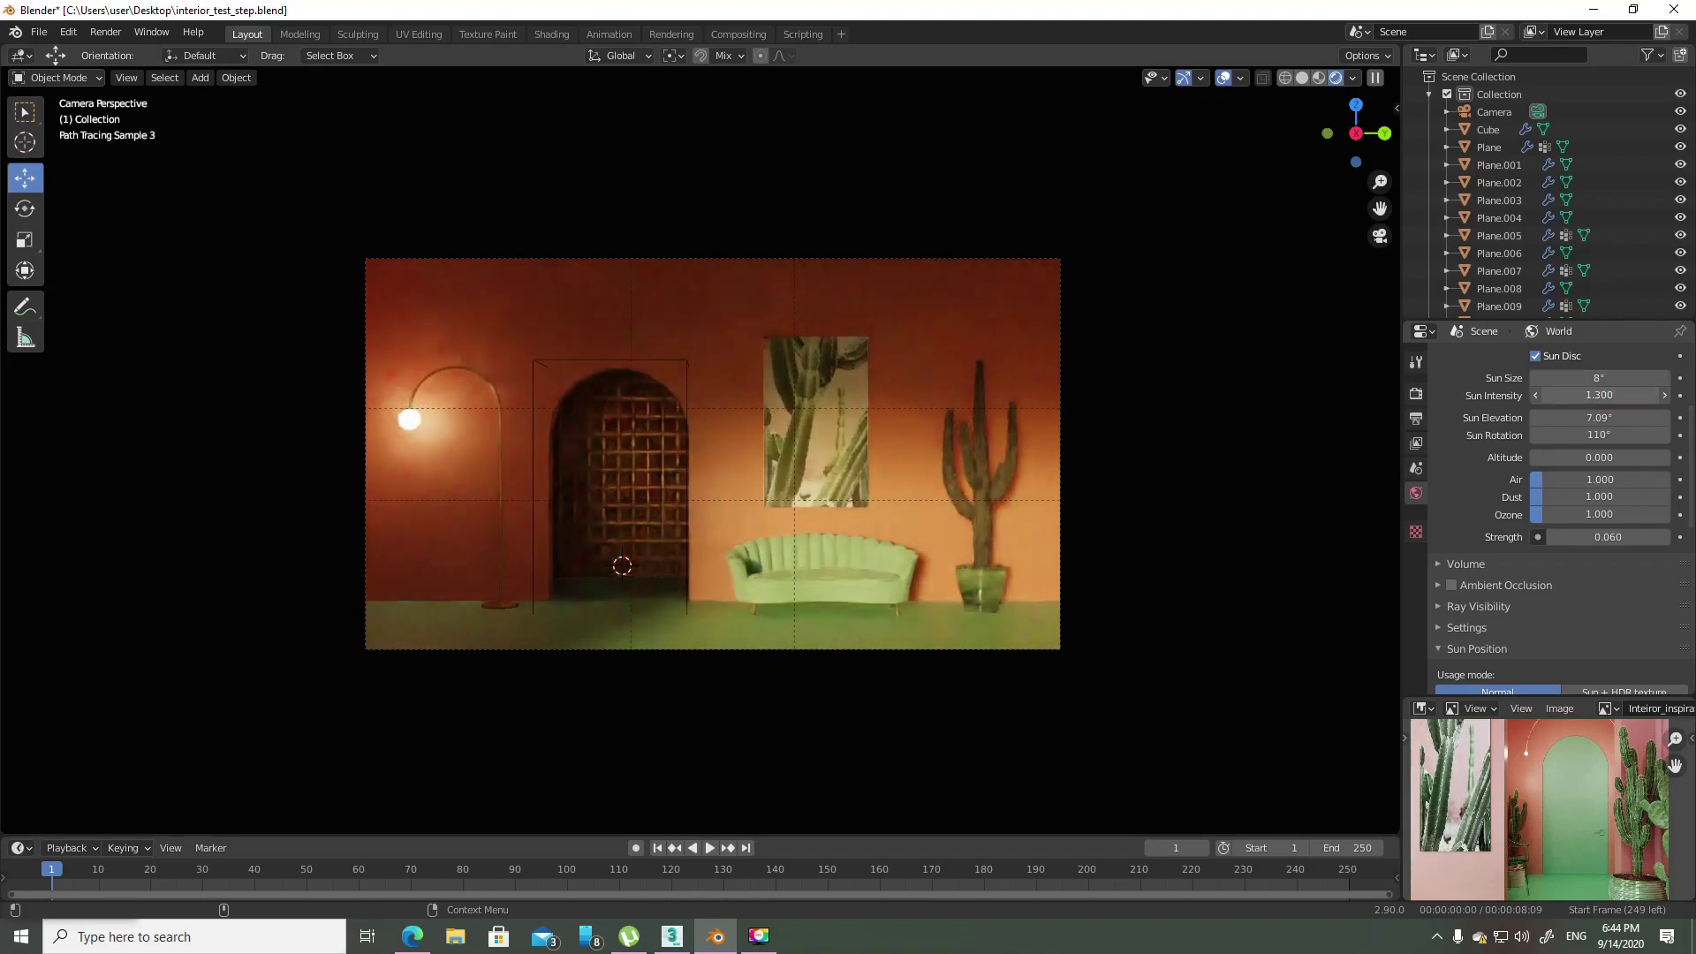
{"action": "left_click", "coordinate": [1664, 395]}
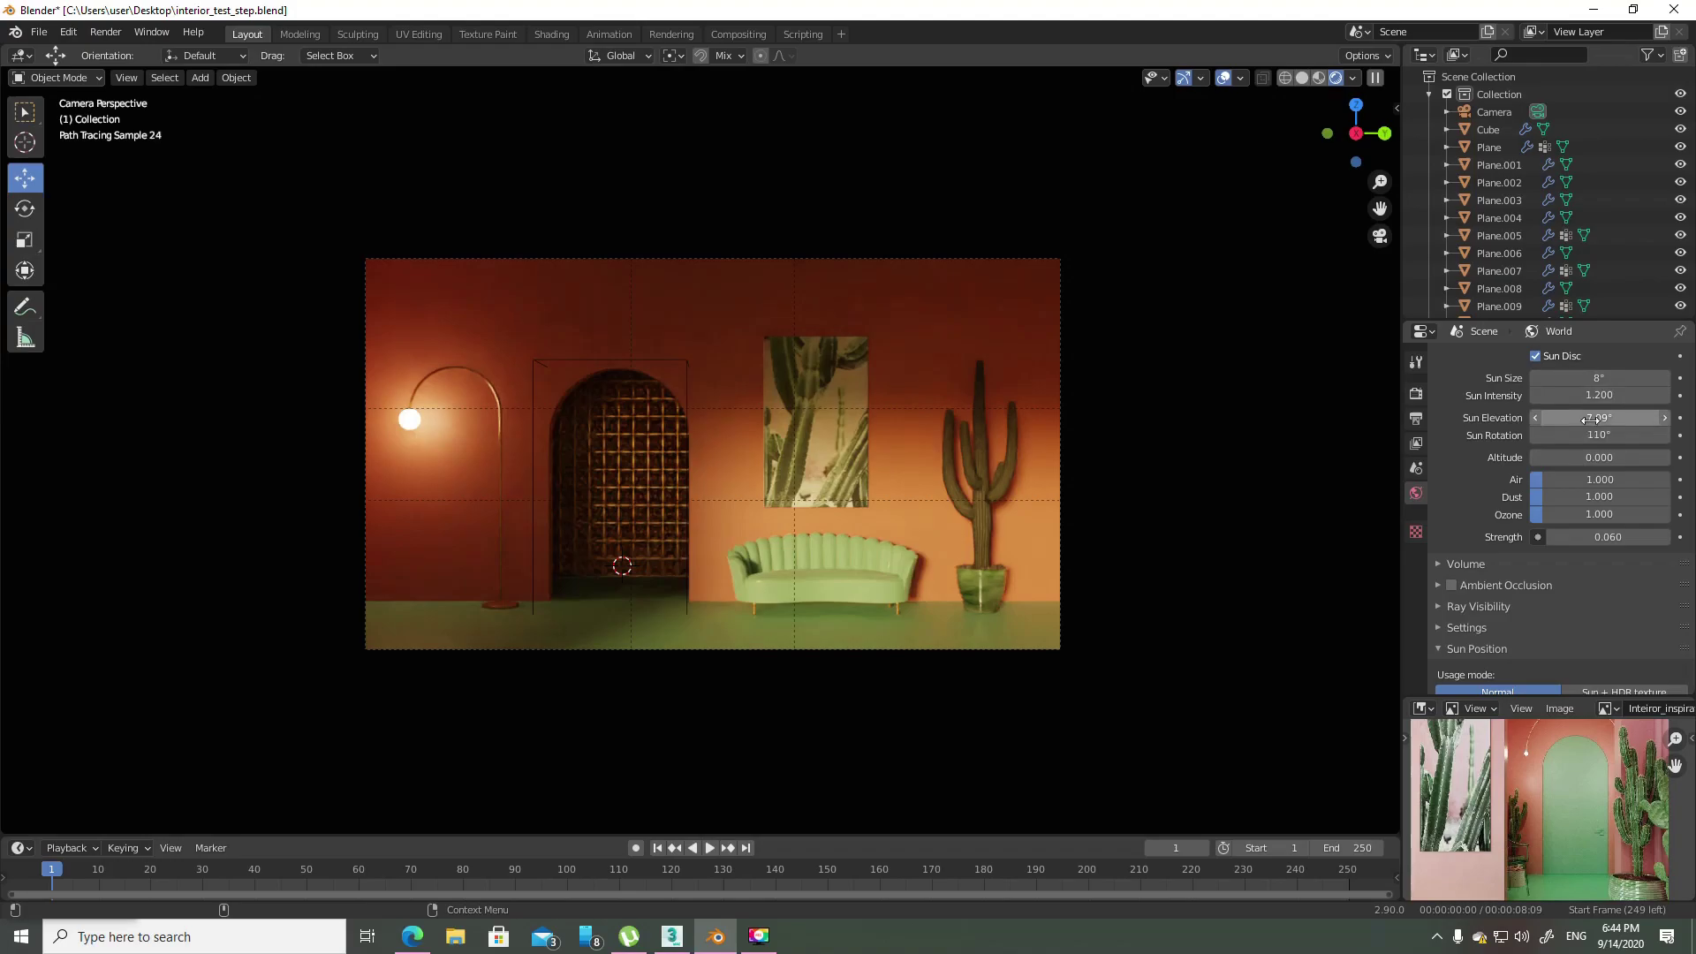
{"action": "left_click_drag", "start_coordinate": [1599, 417], "coordinate": [1643, 417]}
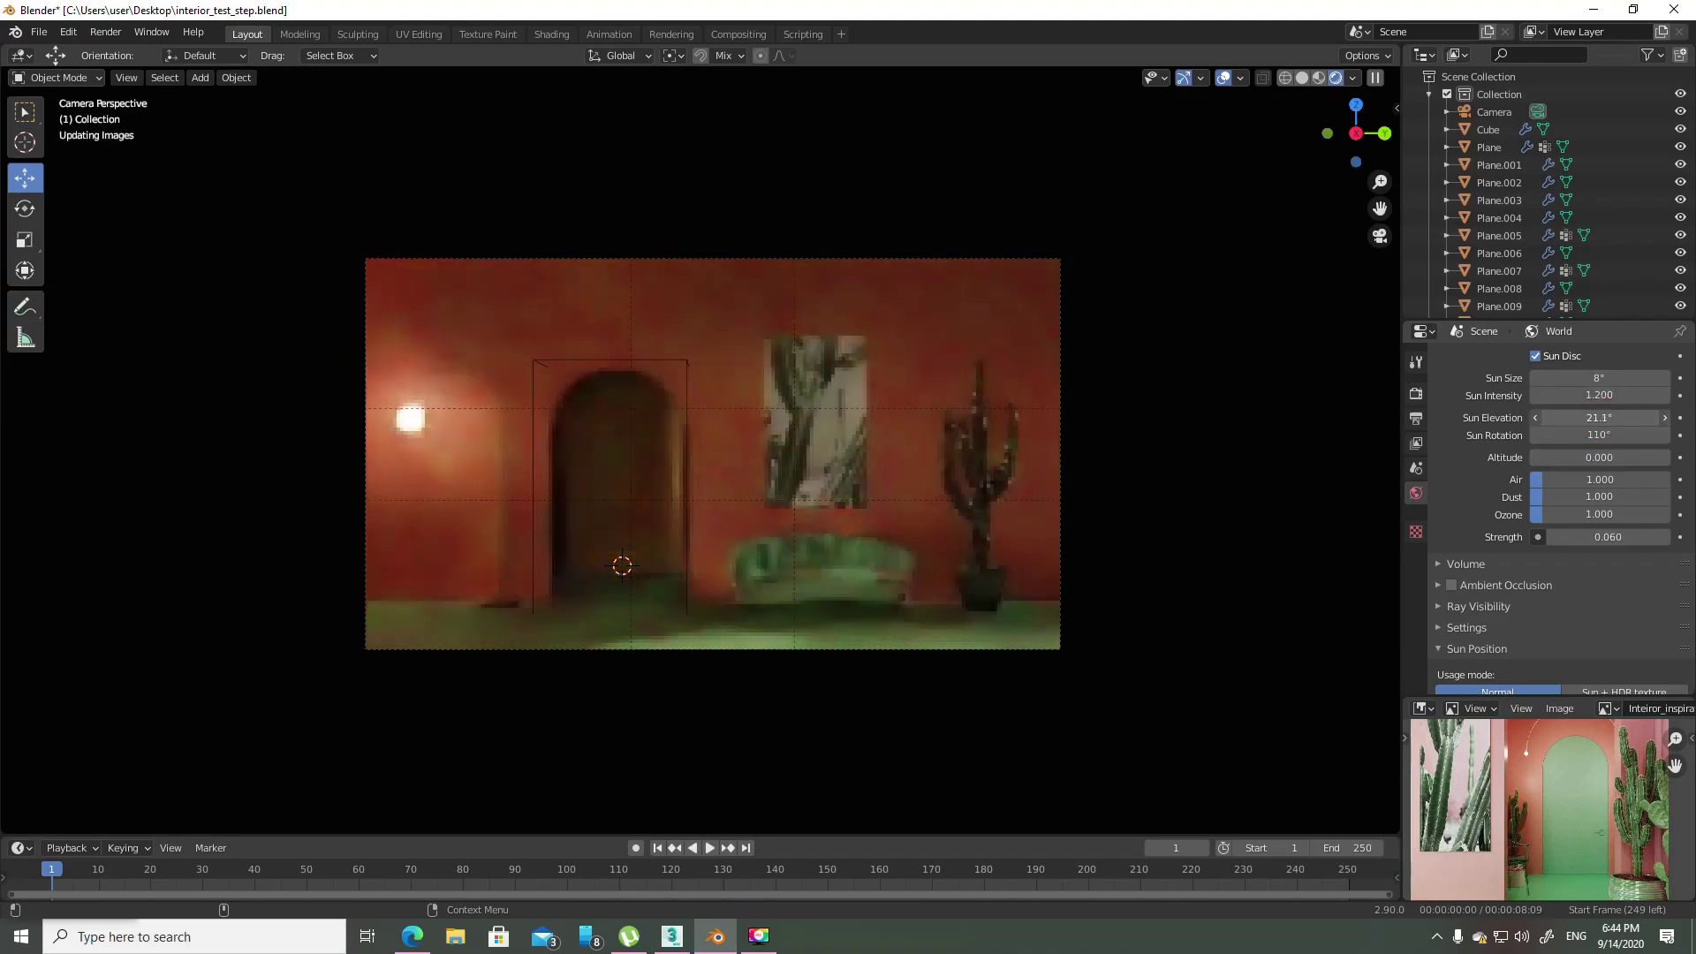
{"action": "left_click_drag", "start_coordinate": [1598, 417], "coordinate": [1590, 417]}
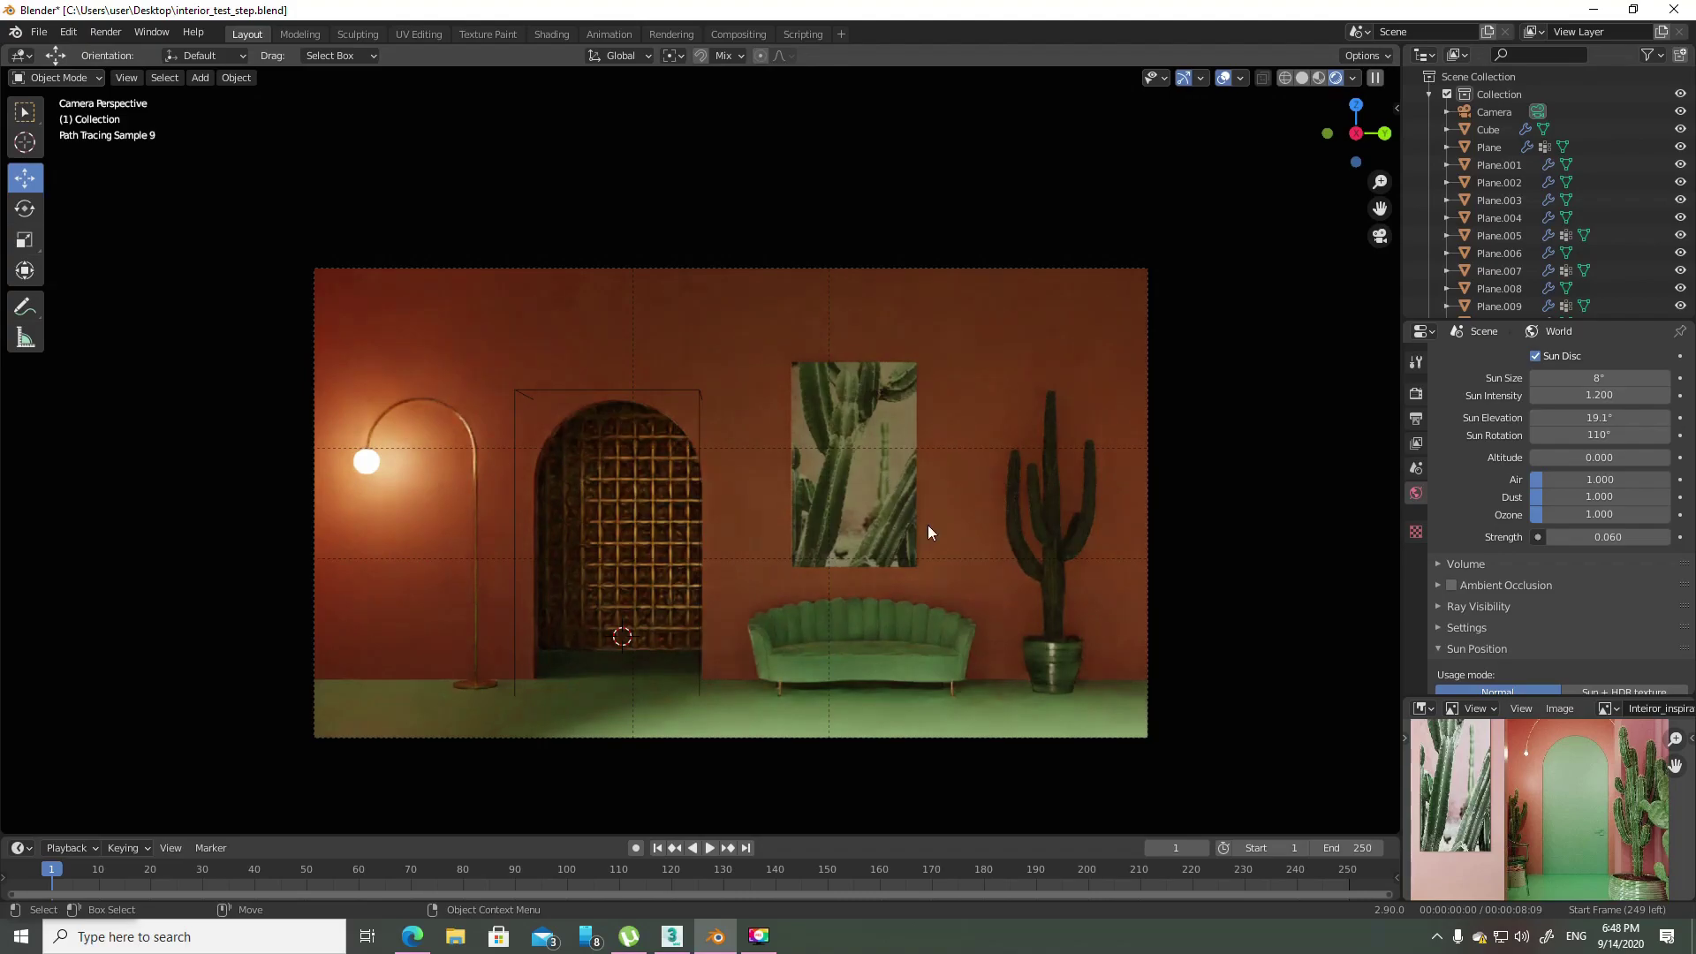
- Orbit out of camera view into the room and select the potted cactus by the back wall
{"action": "middle_click_drag", "start_coordinate": [1021, 481], "coordinate": [1105, 491]}
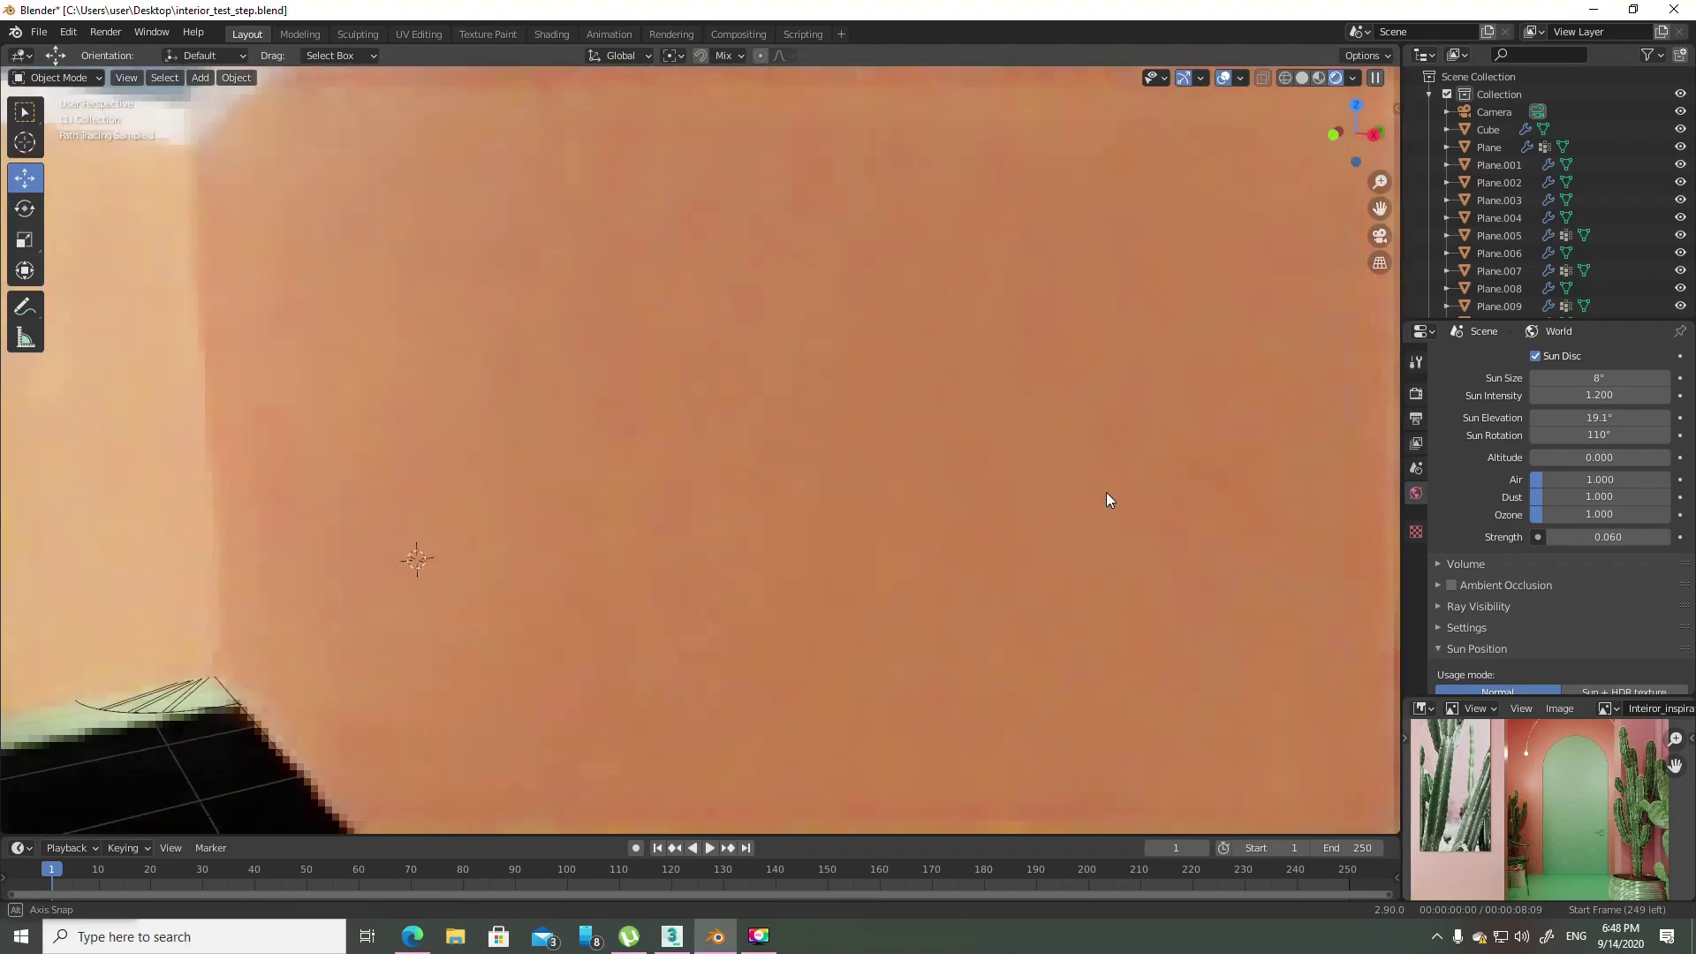
{"action": "scroll", "coordinate": [795, 474], "scroll_direction": "down", "scroll_amount": 5}
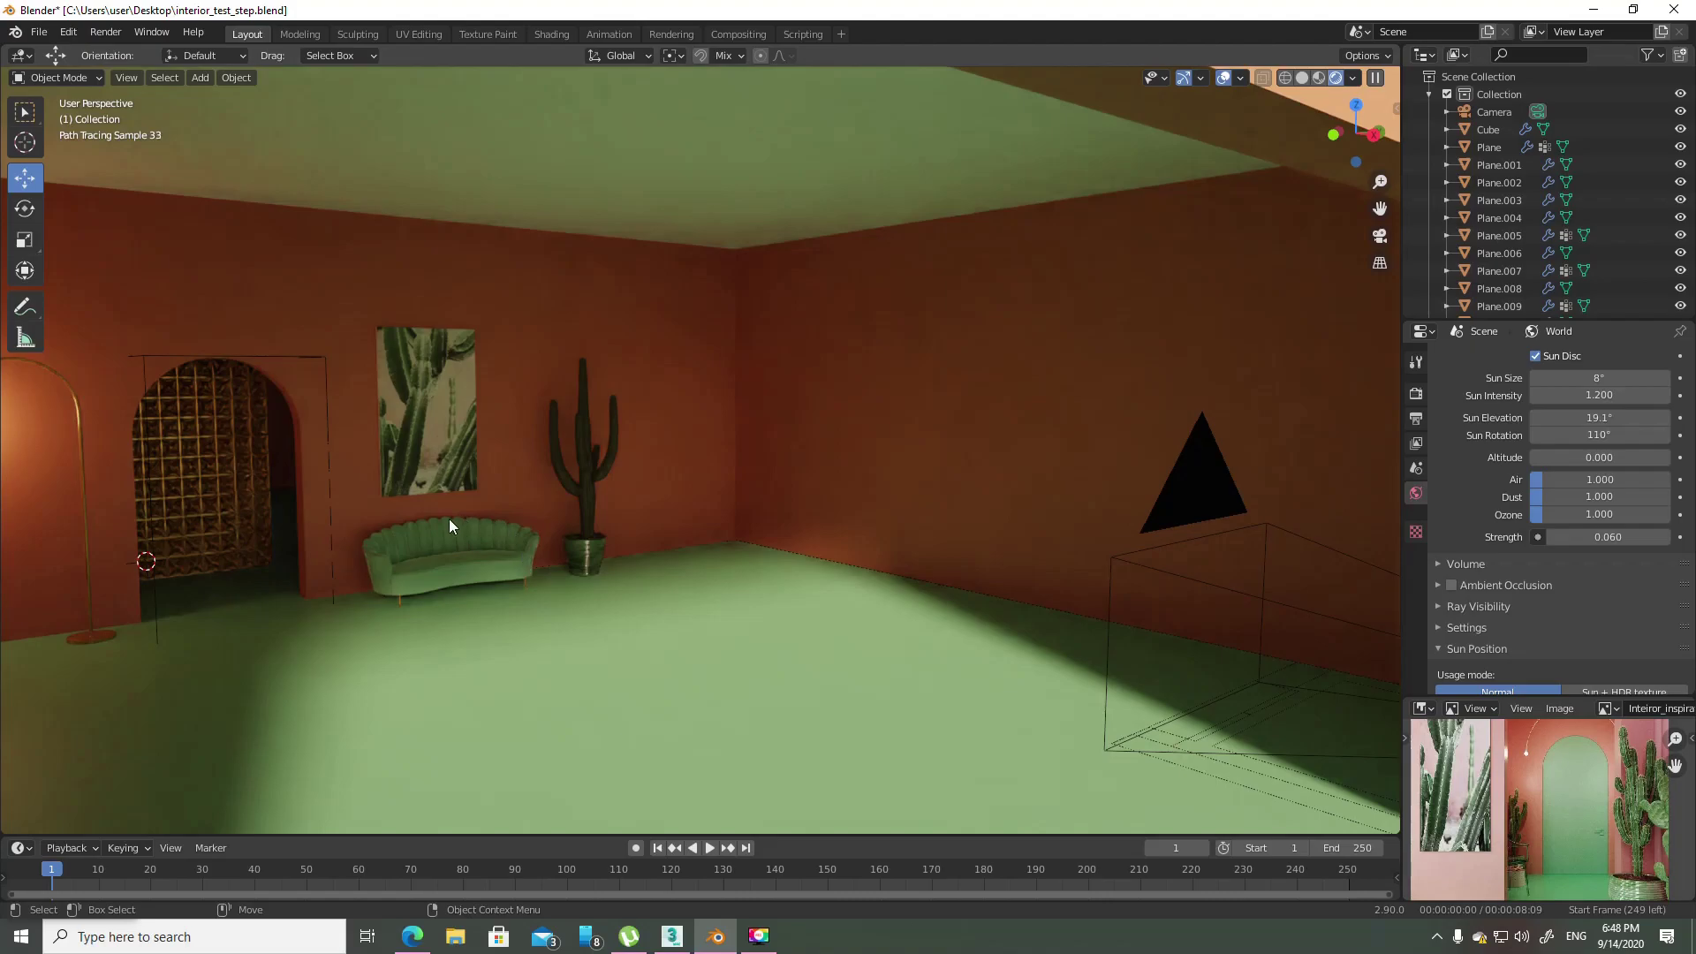
{"action": "left_click", "coordinate": [585, 515]}
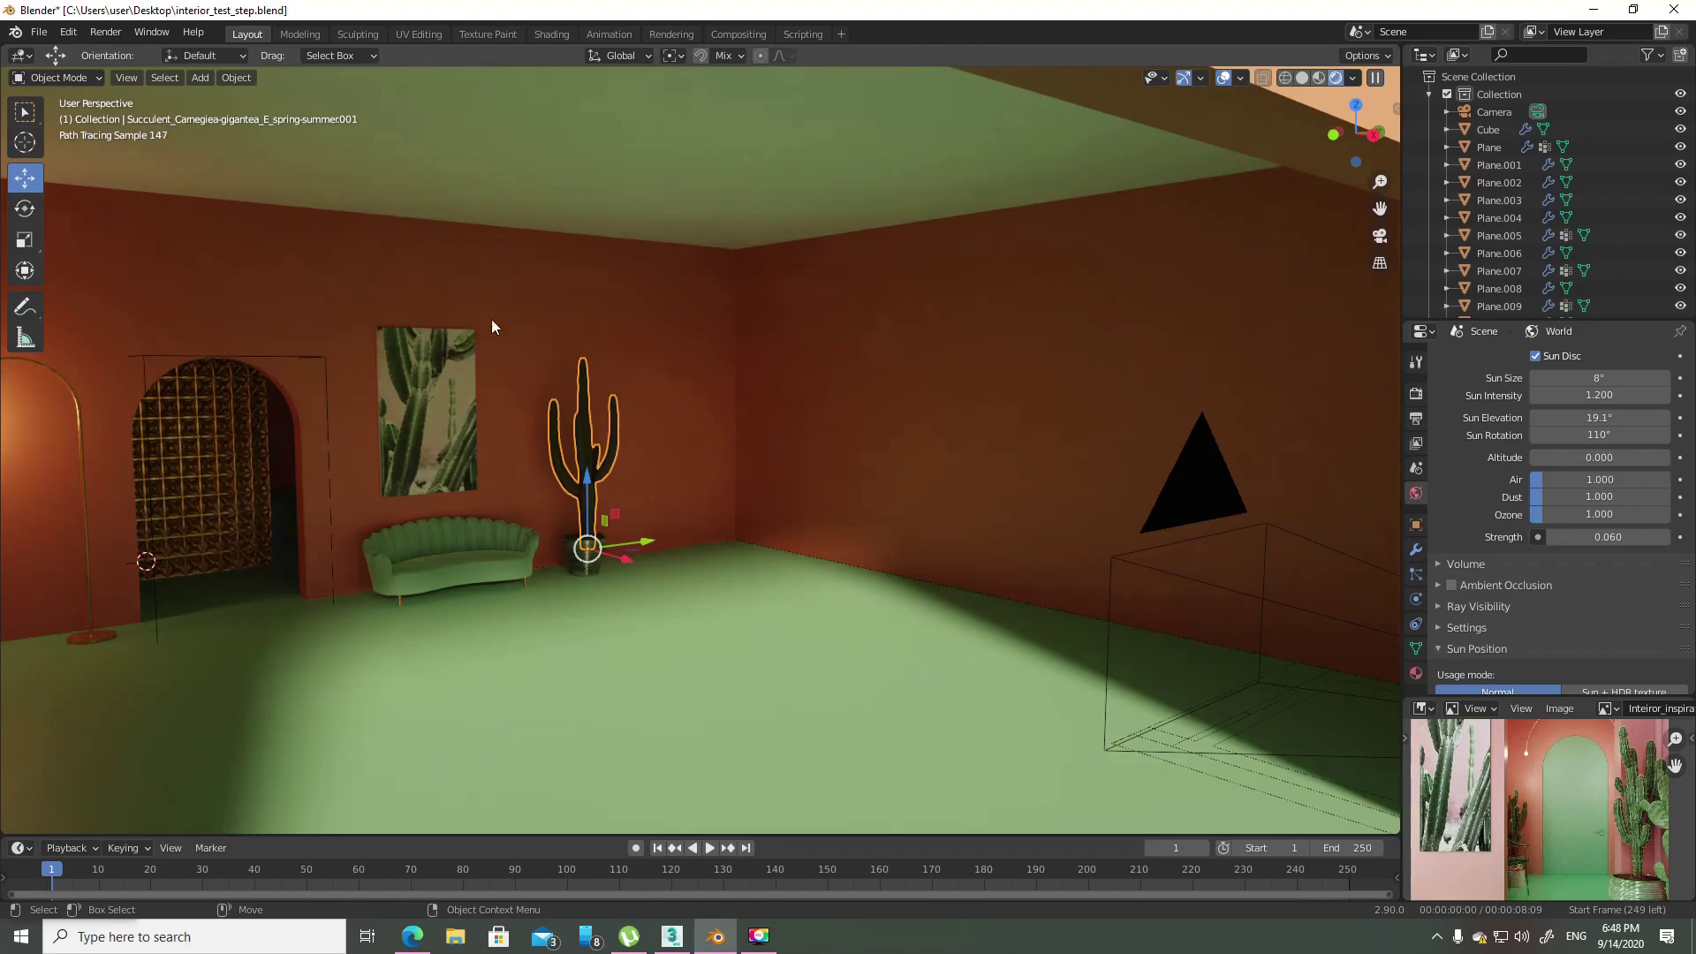
- Add an area light to the room and place it up on the wall
{"action": "left_click", "coordinate": [209, 82]}
{"action": "key", "text": "shift+space"}
{"action": "key", "text": "space"}
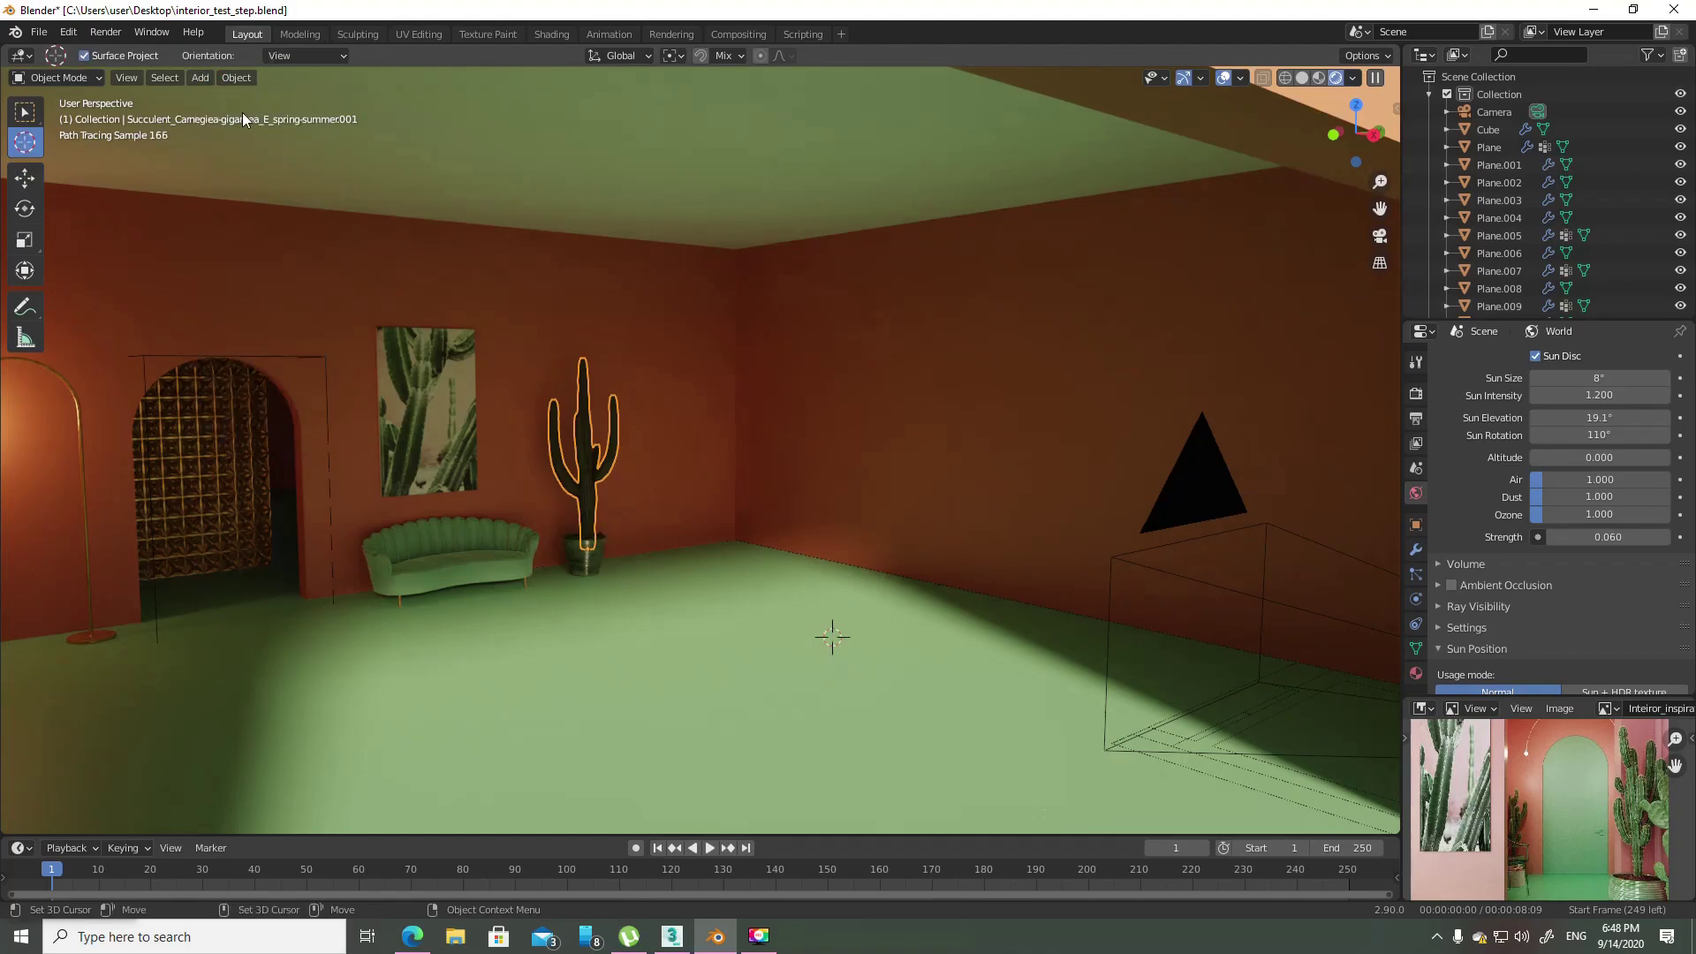
{"action": "left_click", "coordinate": [200, 78]}
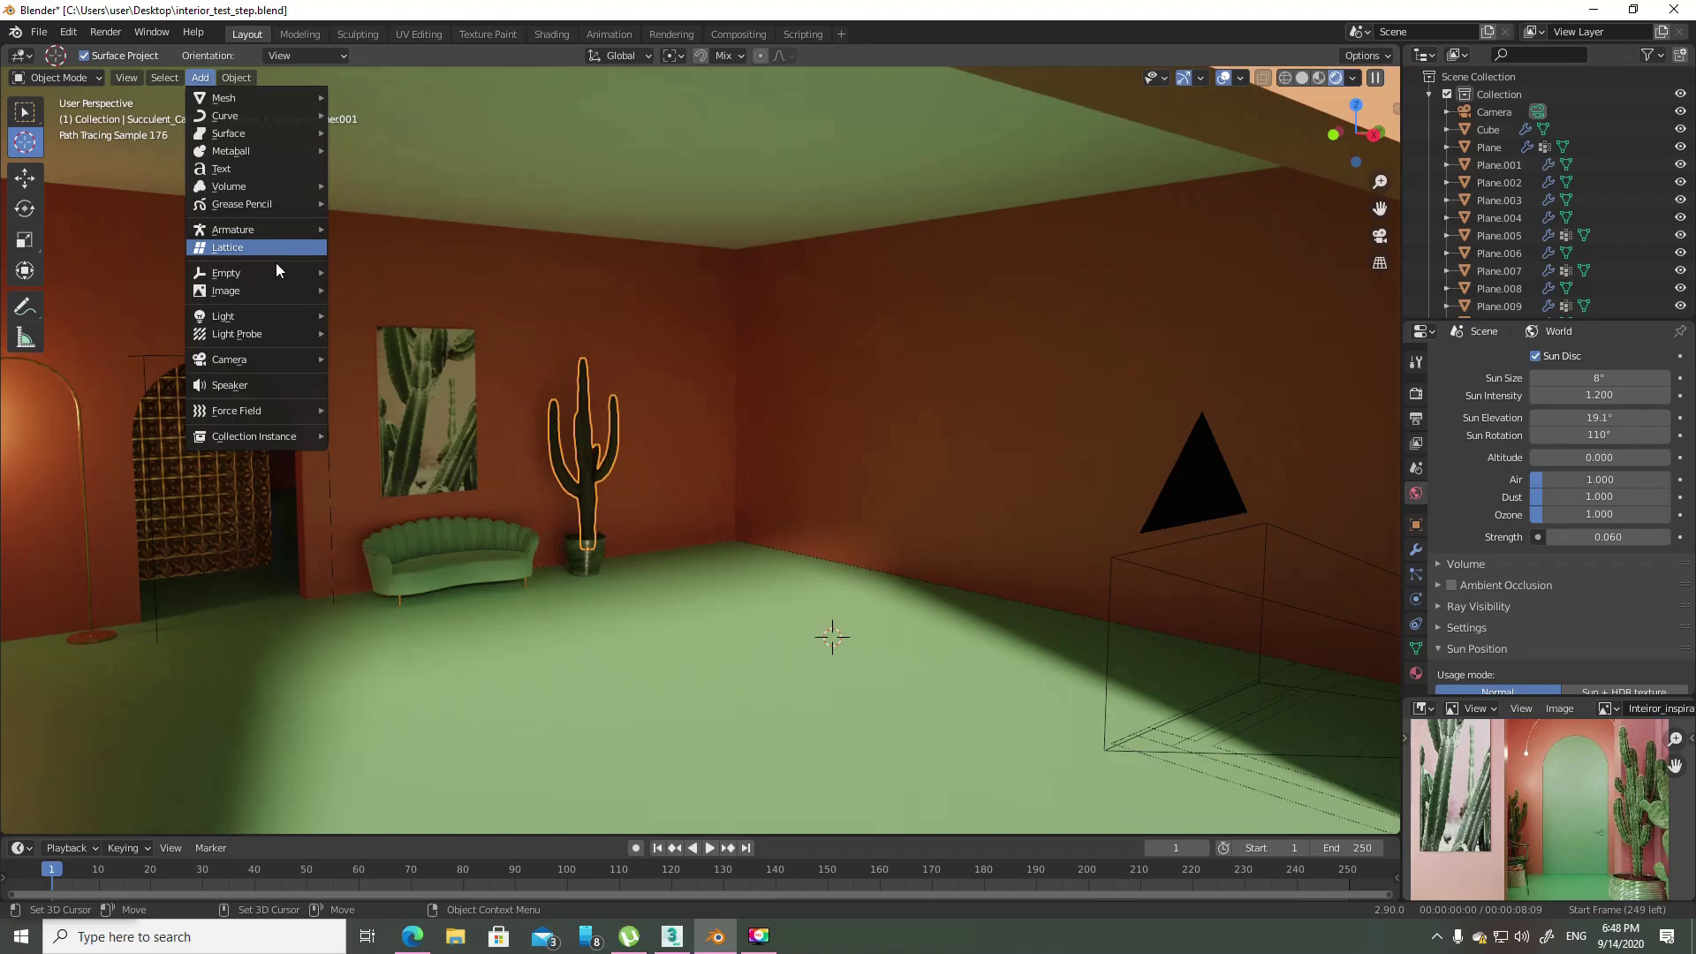
{"action": "mouse_move", "coordinate": [223, 315]}
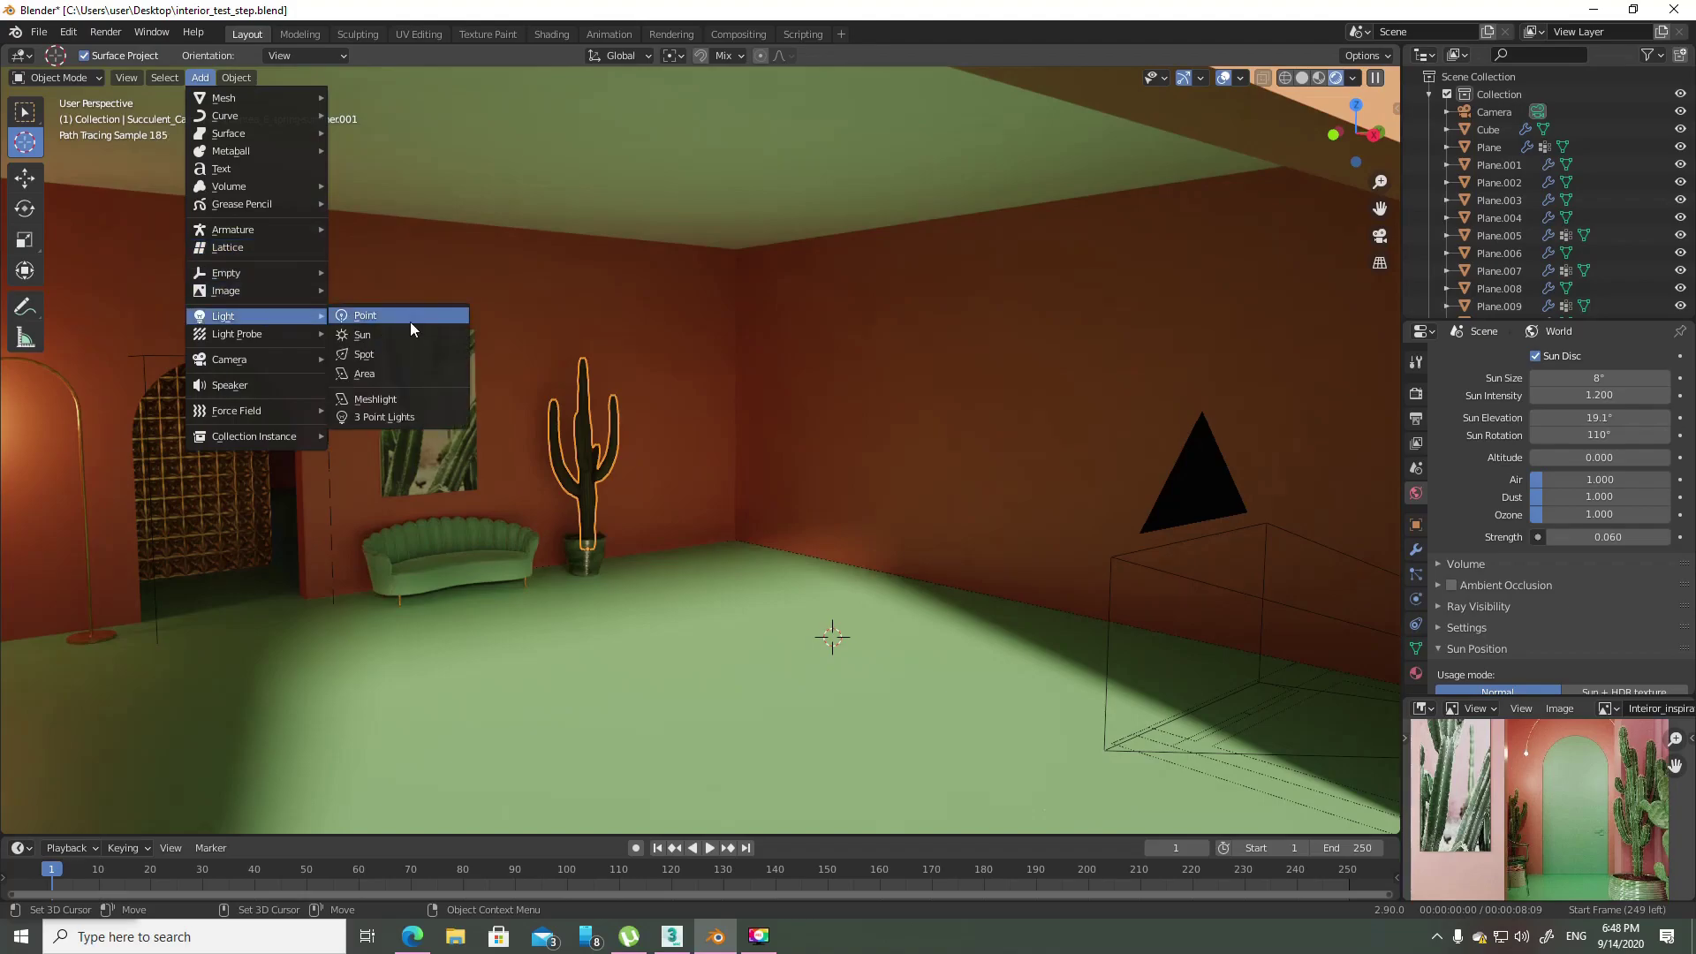
{"action": "left_click", "coordinate": [396, 375]}
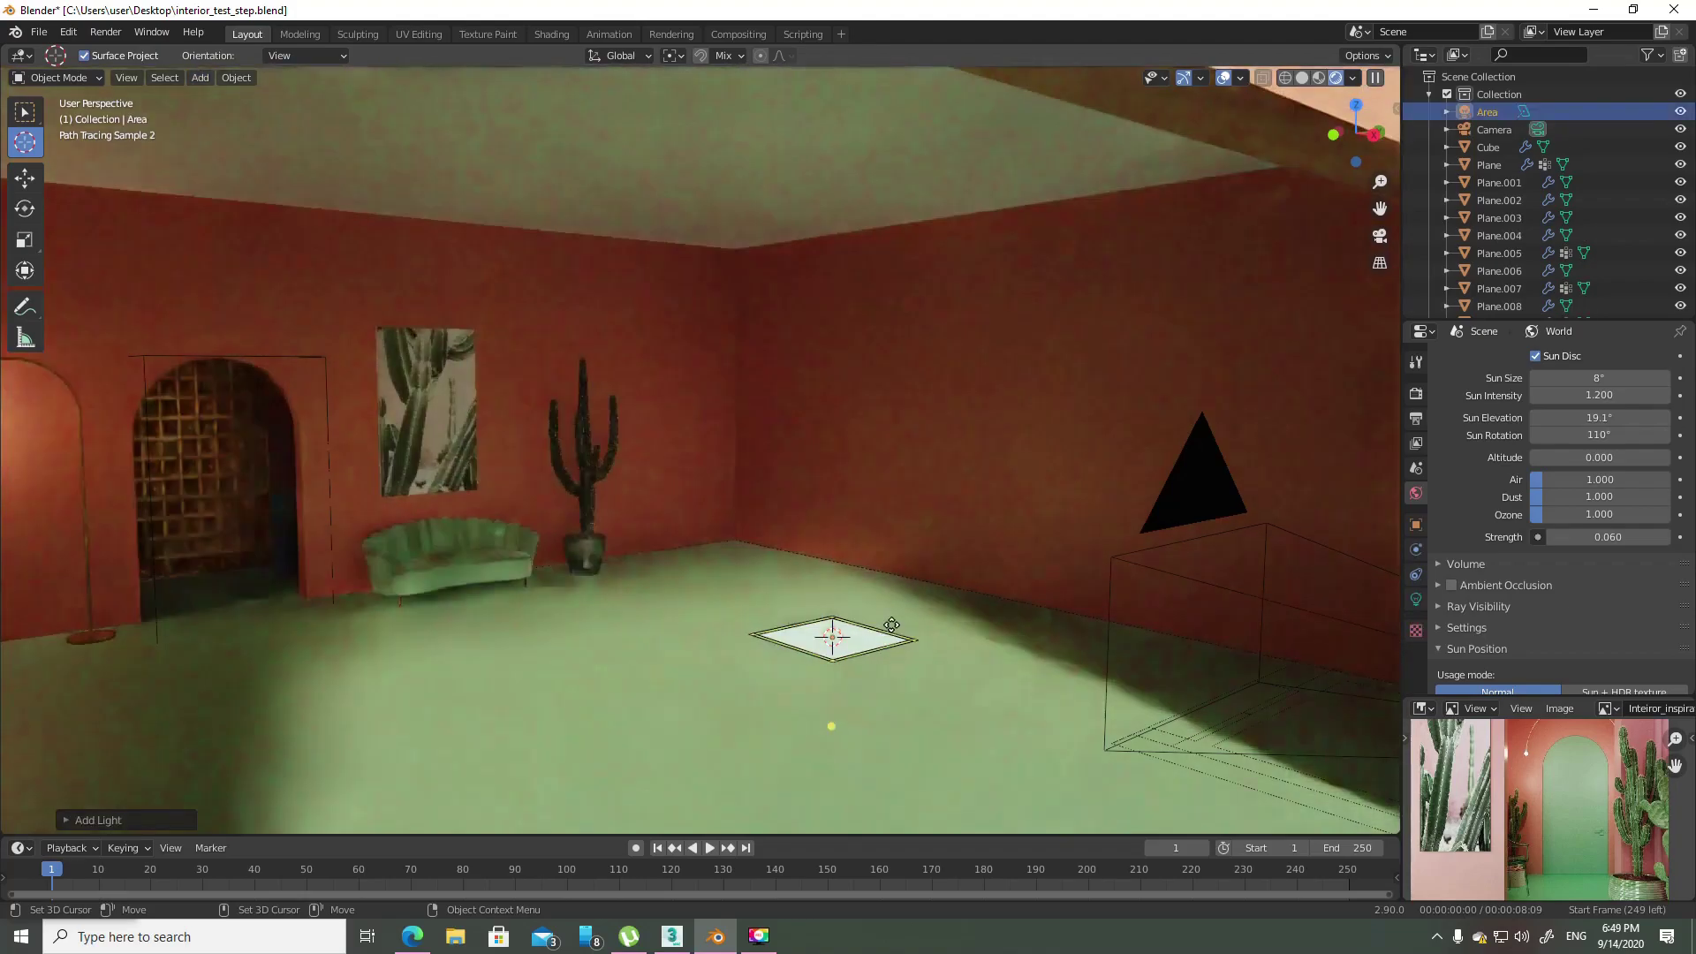
{"action": "key", "text": "shift+space"}
{"action": "key", "text": "g"}
{"action": "key", "text": "g"}
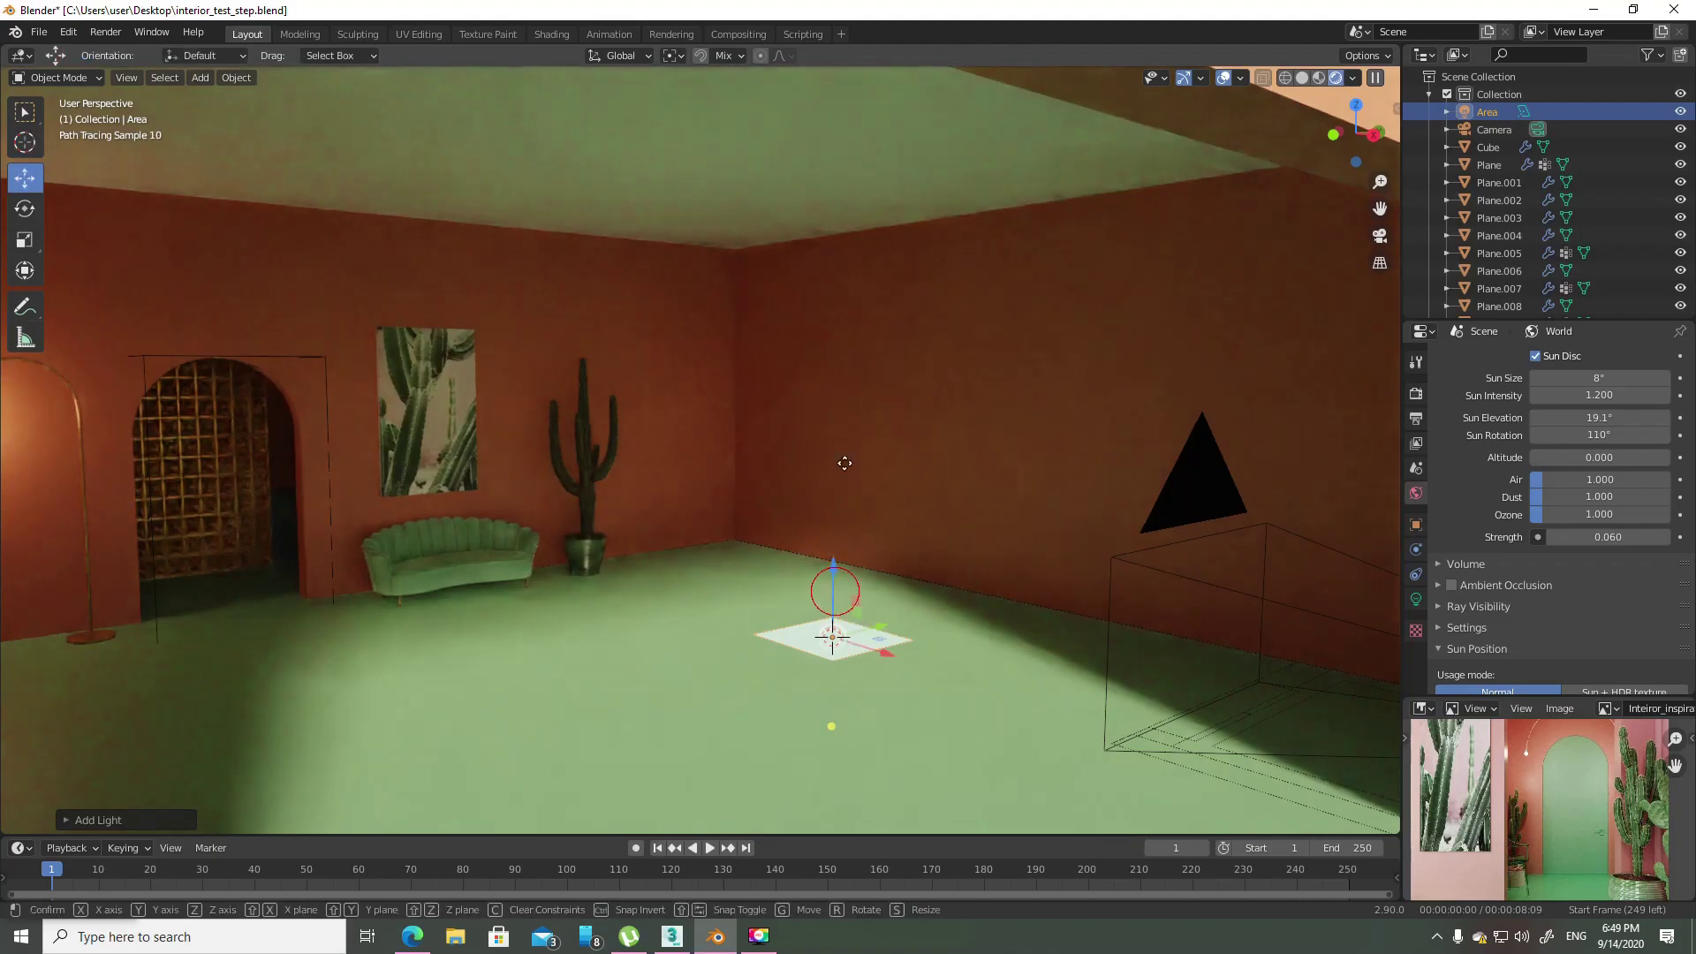
{"action": "left_click", "coordinate": [855, 400]}
{"action": "key", "text": "shift+space"}
- Rotate the area light 90°, then around Z, so it stands upright and edge-on
{"action": "key", "text": "r"}
{"action": "left_click_drag", "start_coordinate": [879, 424], "coordinate": [883, 472]}
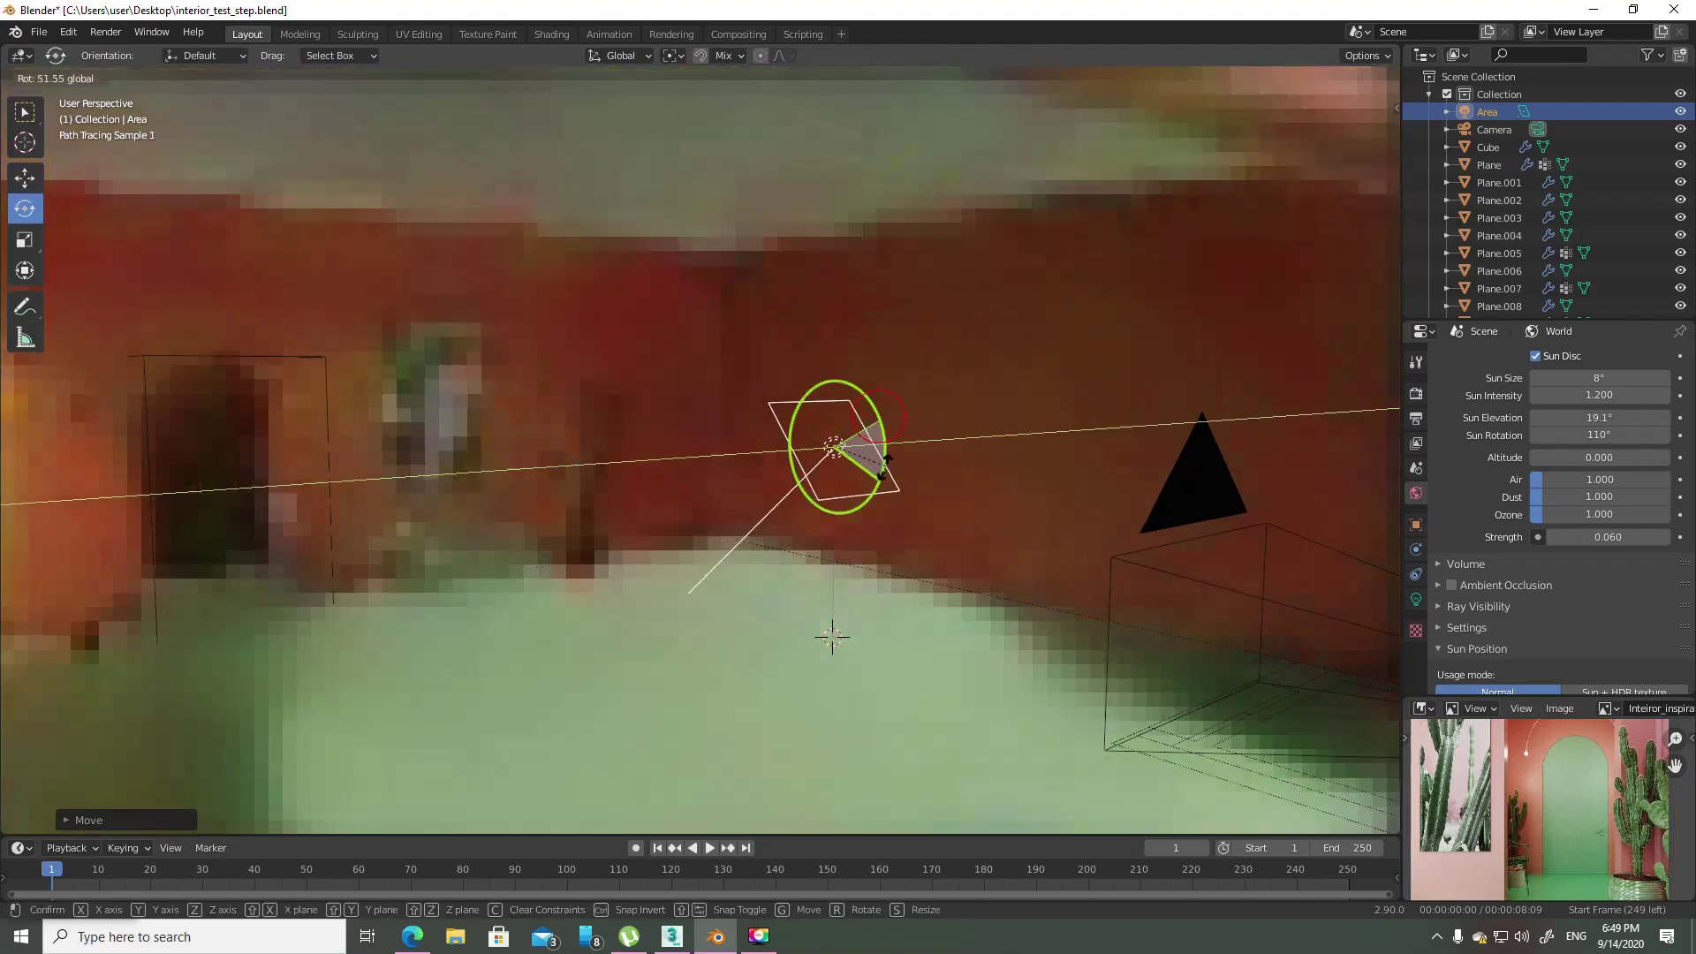
{"action": "type", "text": "90"}
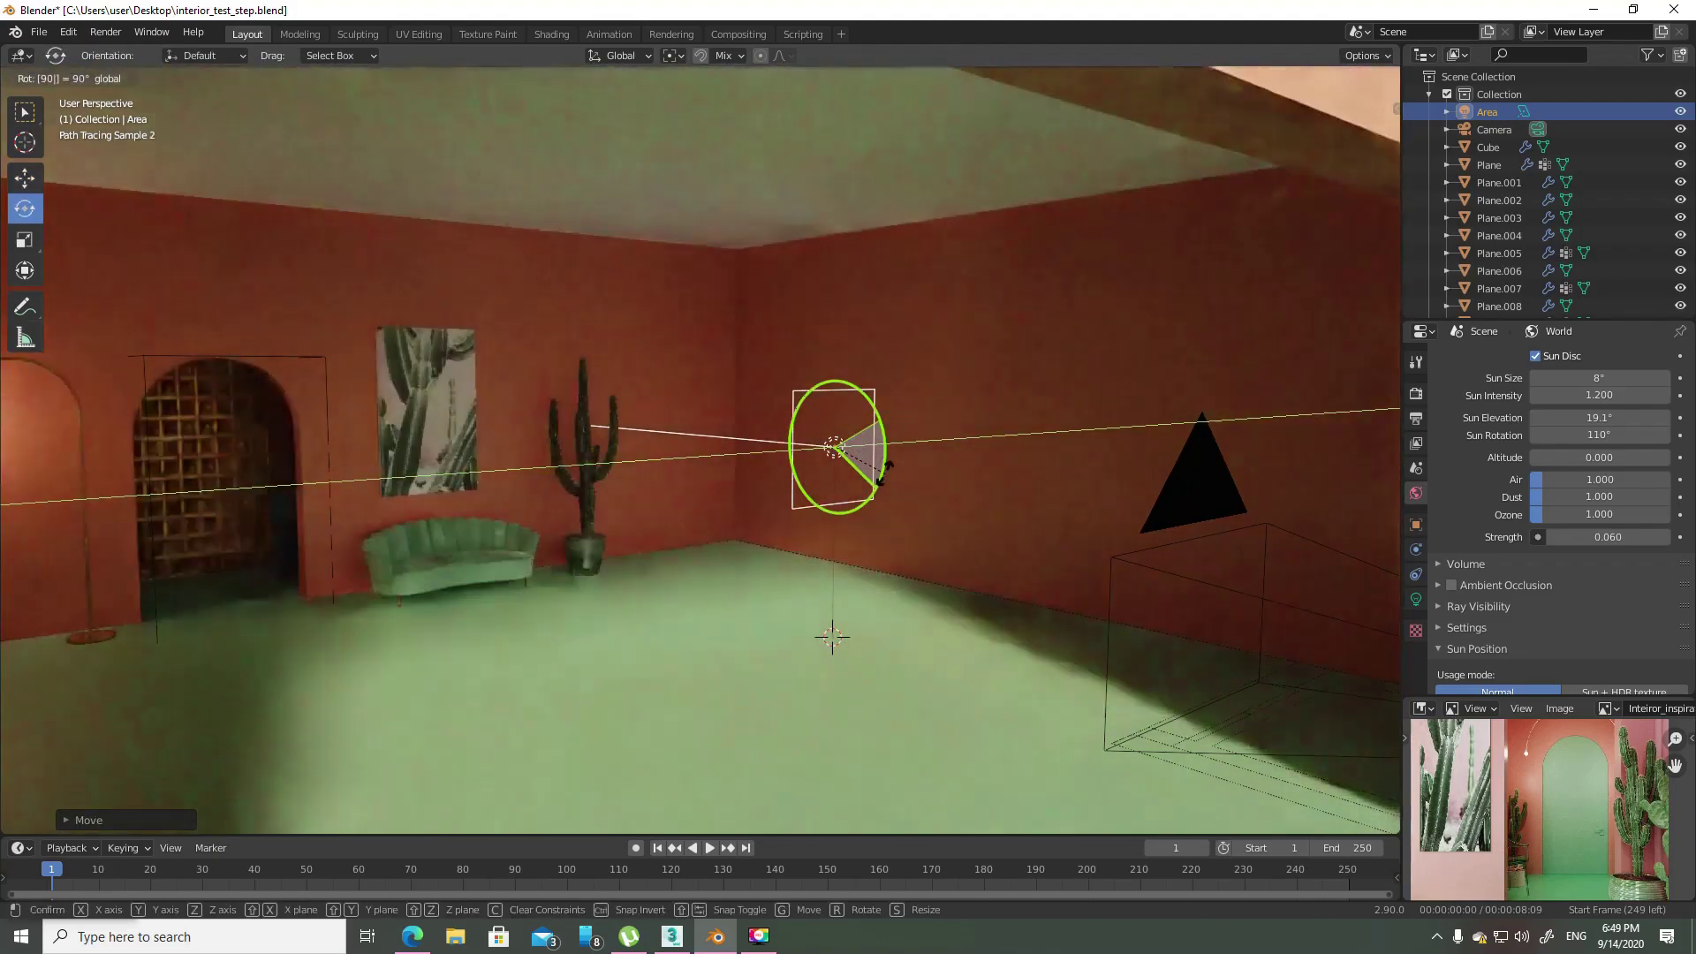
{"action": "key", "text": "Return"}
{"action": "key", "text": "r"}
{"action": "key", "text": "r"}
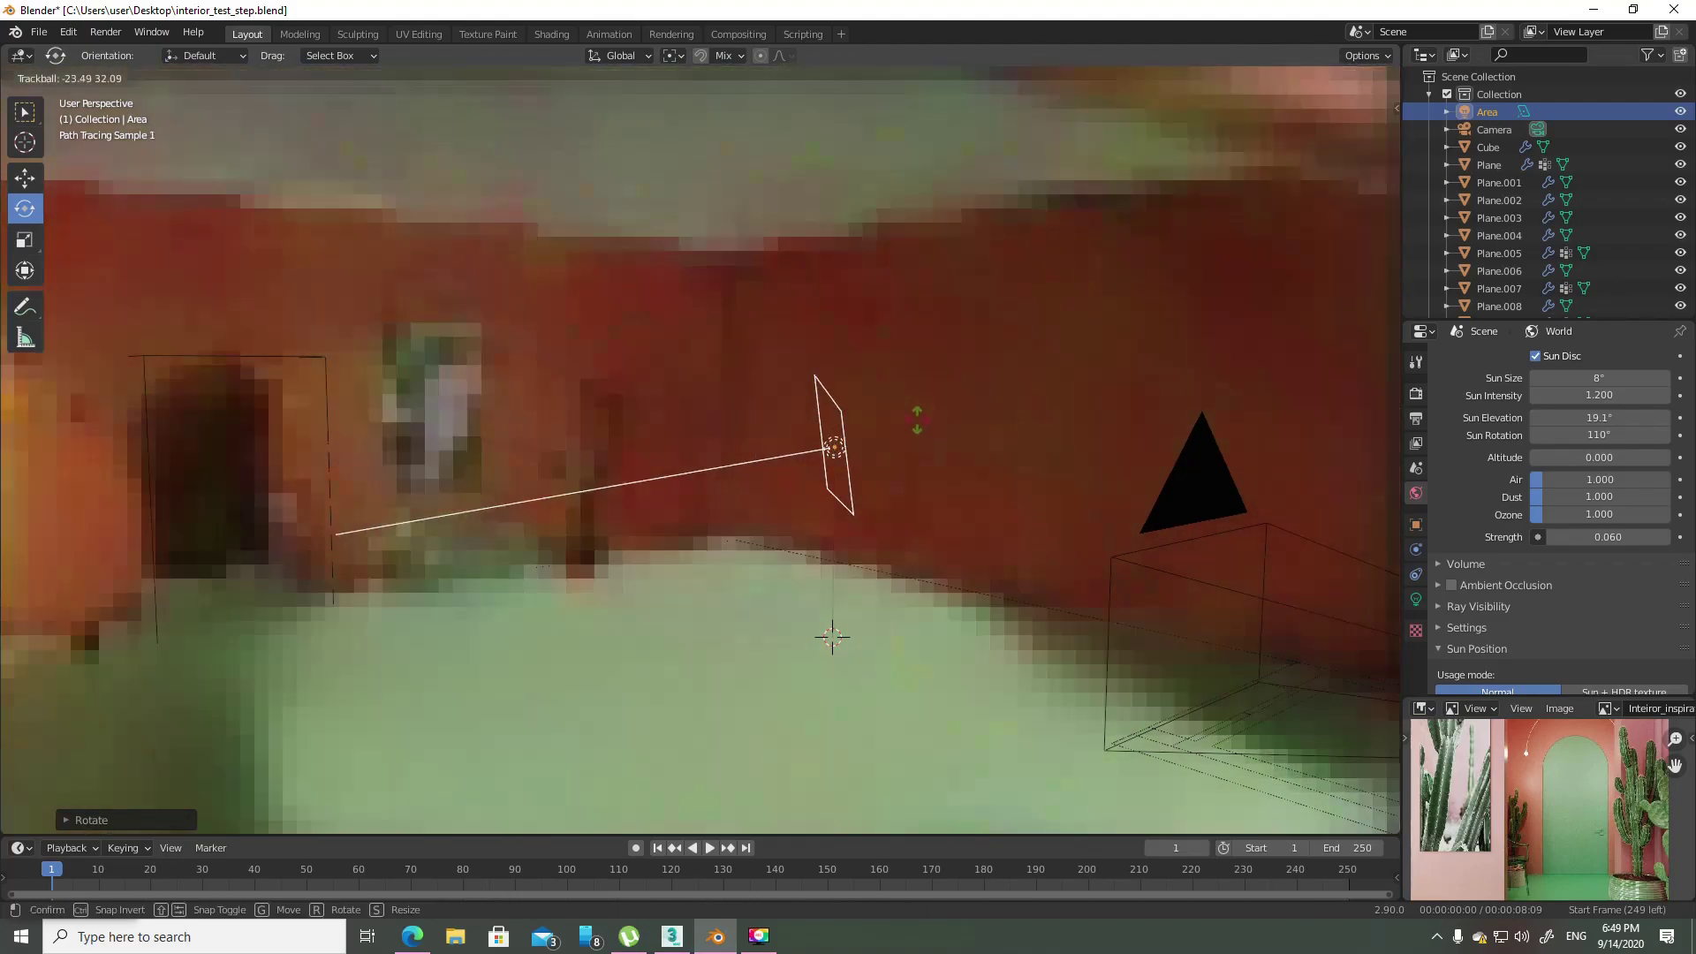
{"action": "key", "text": "Escape"}
{"action": "key", "text": "r"}
{"action": "key", "text": "z"}
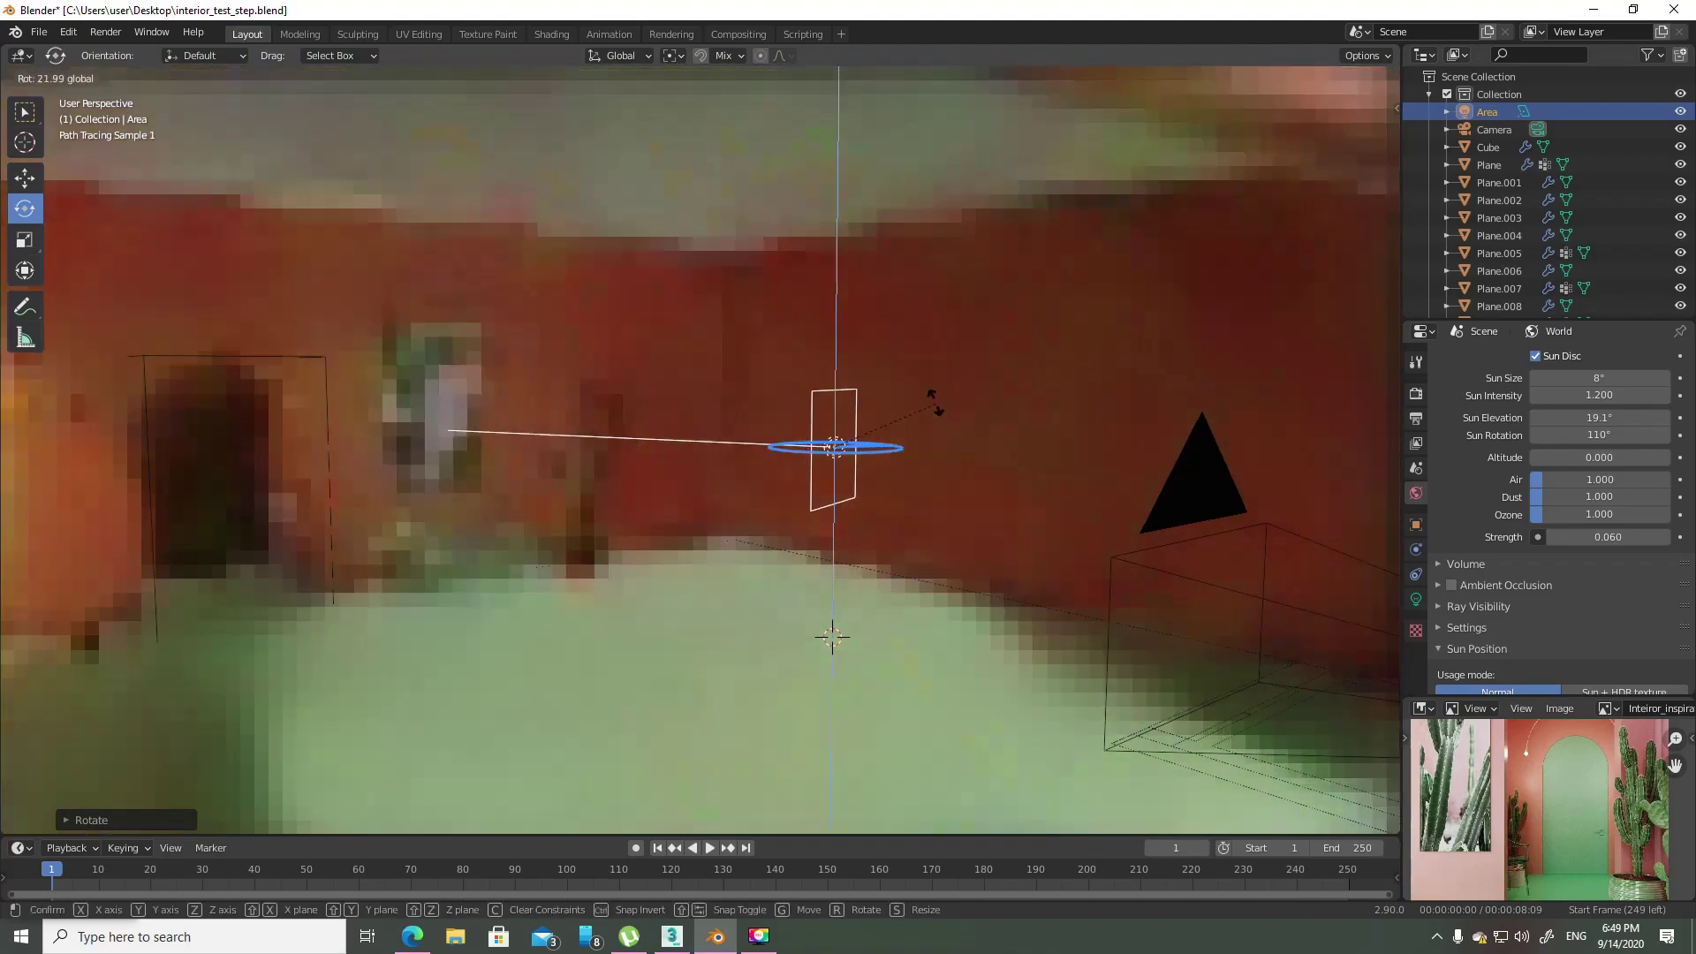
{"action": "left_click", "coordinate": [935, 406]}
- Slide the upright area light over beside the right wall
{"action": "key", "text": "shift+space"}
{"action": "key", "text": "g"}
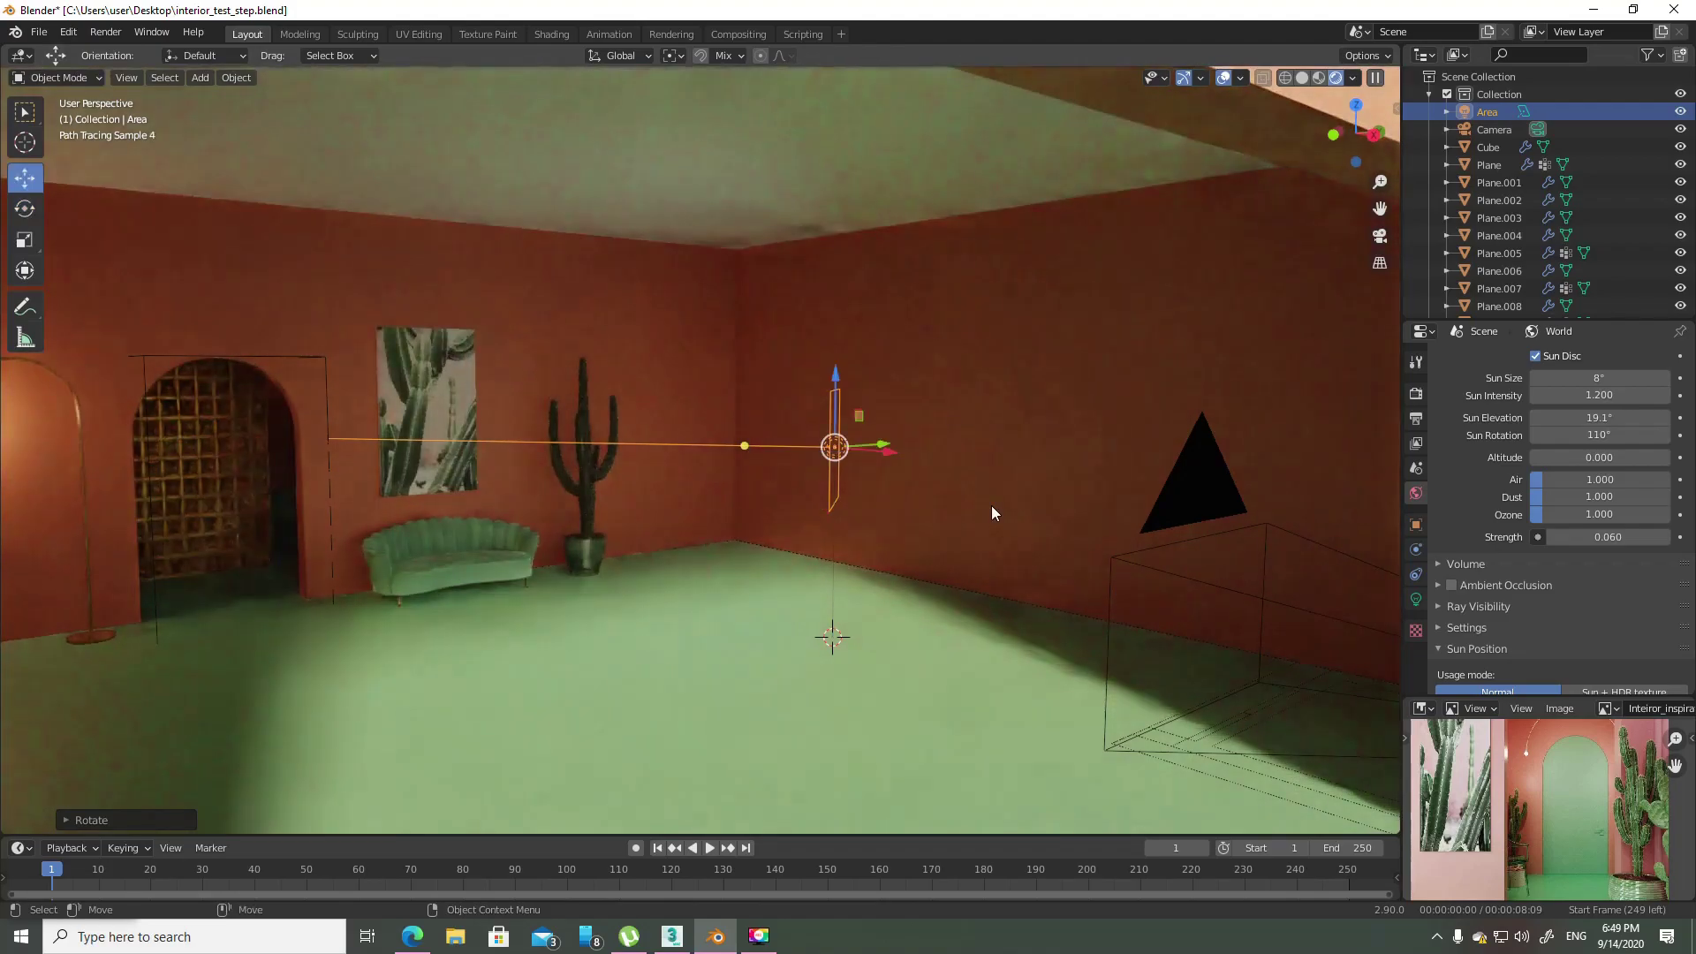
{"action": "mouse_move", "coordinate": [983, 439]}
{"action": "middle_mouse_down"}
{"action": "mouse_move", "coordinate": [886, 495]}
{"action": "mouse_move", "coordinate": [874, 473]}
{"action": "mouse_move", "coordinate": [924, 471]}
{"action": "mouse_move", "coordinate": [971, 506]}
{"action": "mouse_move", "coordinate": [923, 499]}
{"action": "middle_mouse_up"}
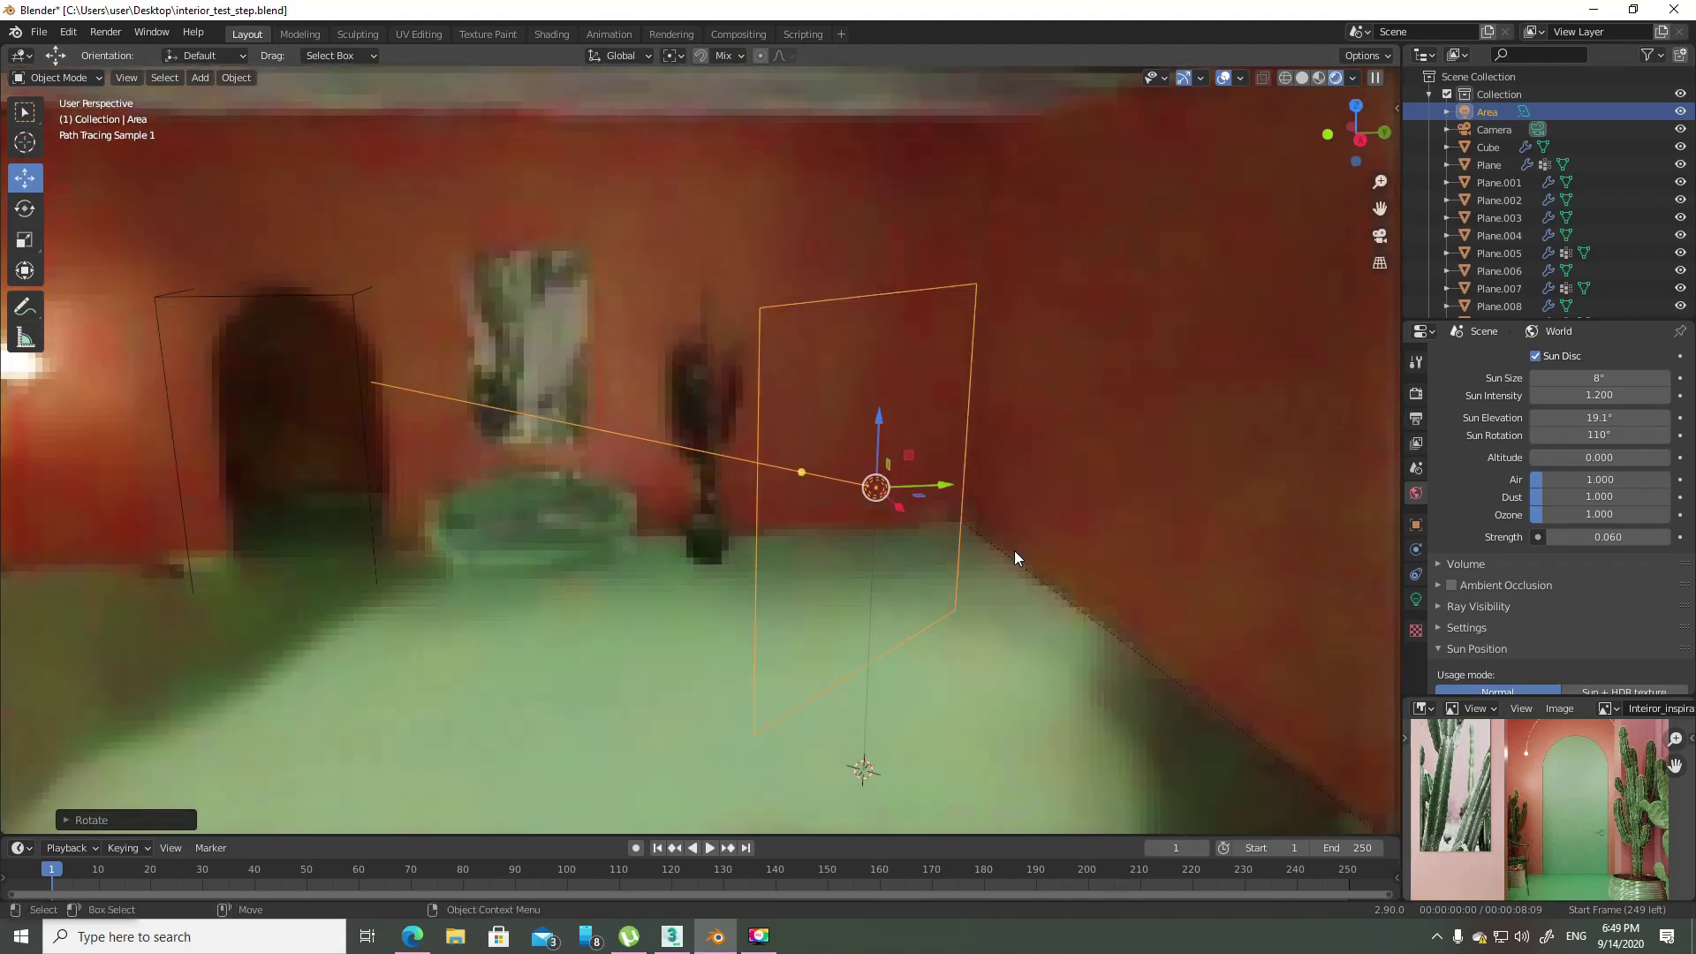
{"action": "left_click", "coordinate": [924, 496]}
{"action": "left_click_drag", "start_coordinate": [923, 496], "coordinate": [1191, 493]}
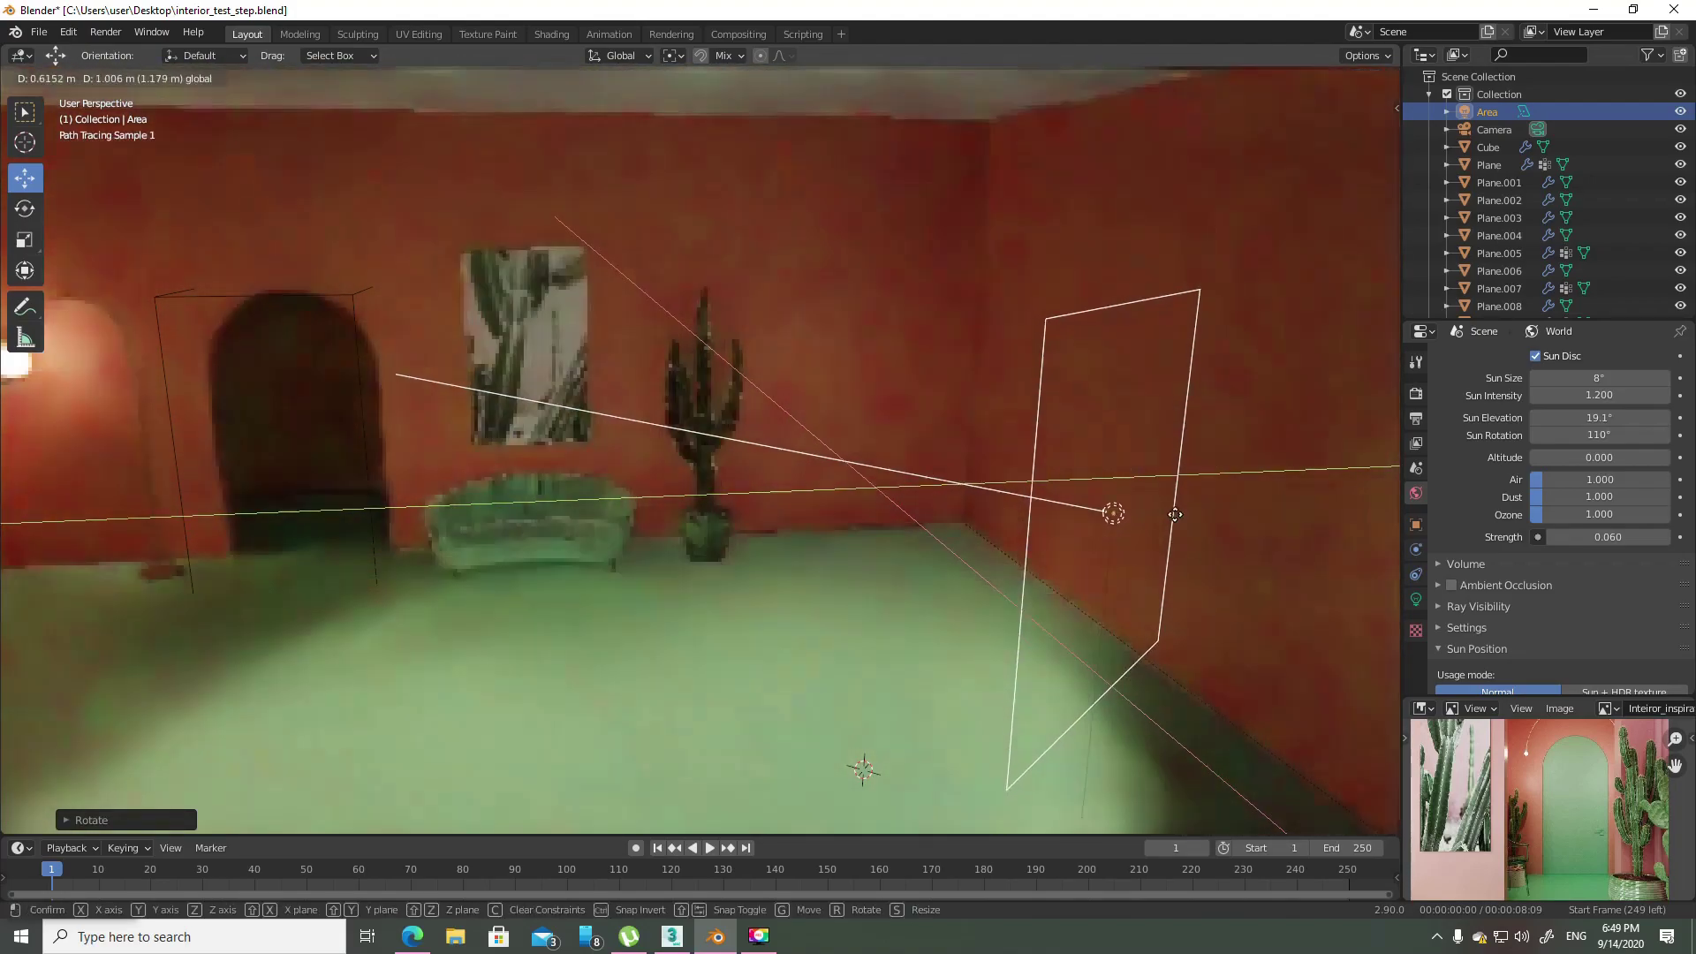
{"action": "left_click", "coordinate": [1191, 492]}
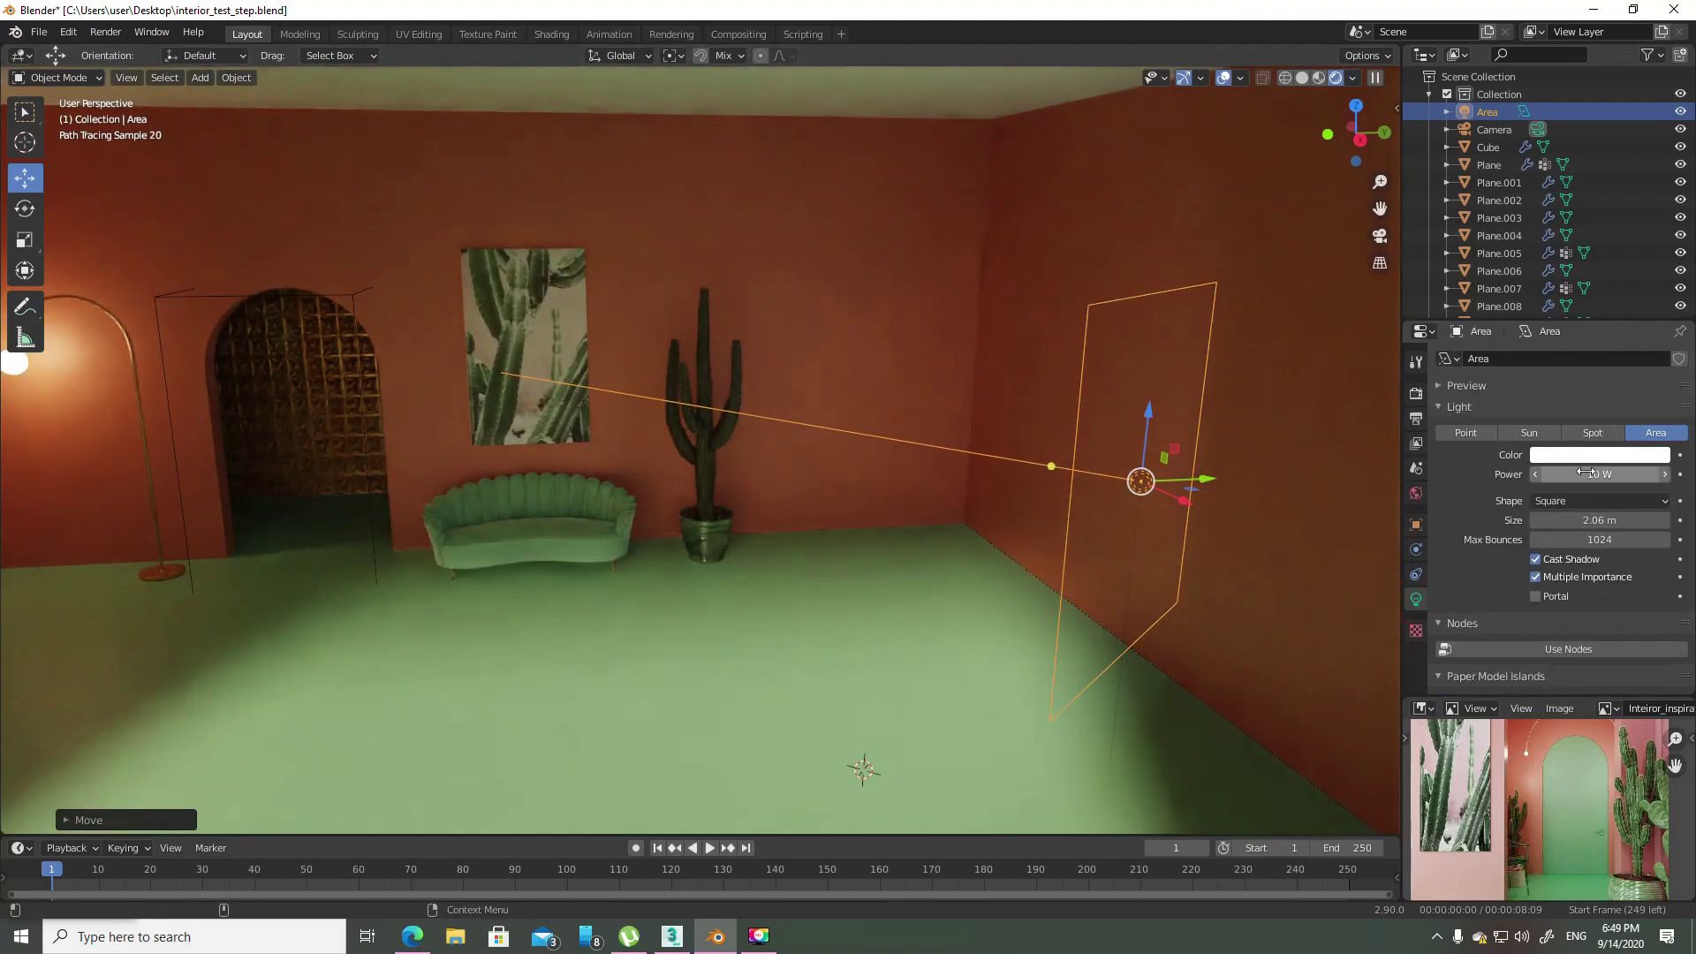
- Set the area light's power to 300 W and move it lower along the right wall
{"action": "left_click_drag", "start_coordinate": [1600, 474], "coordinate": [1660, 474]}
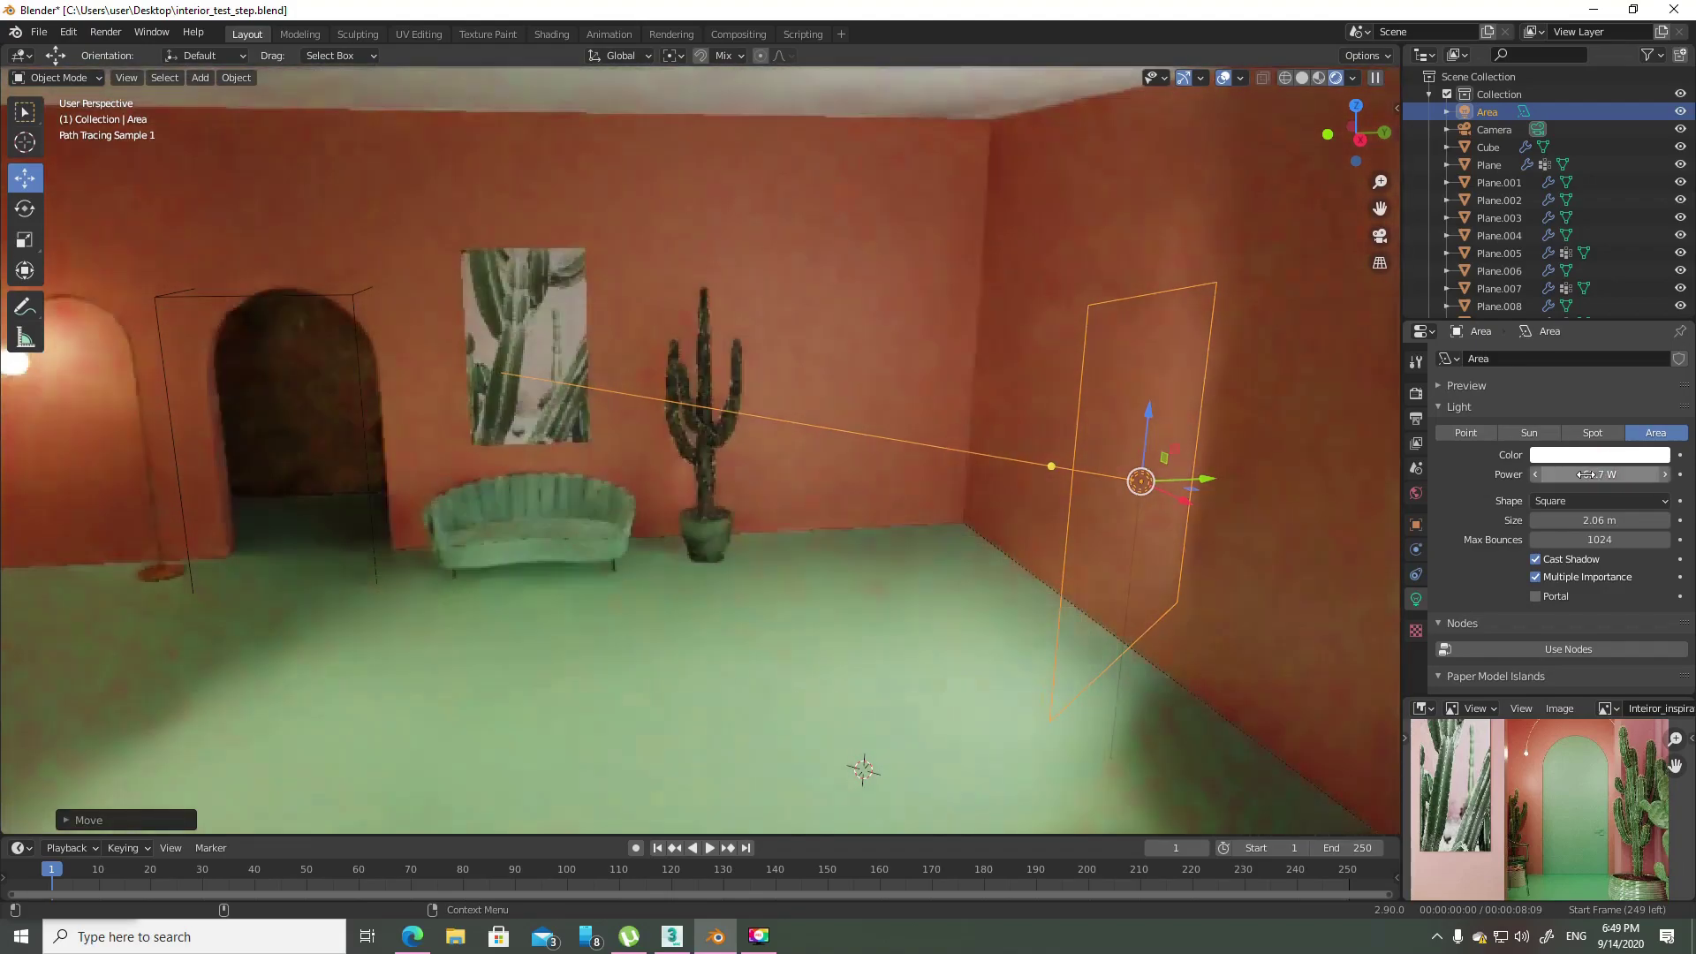
{"action": "left_click", "coordinate": [1606, 473]}
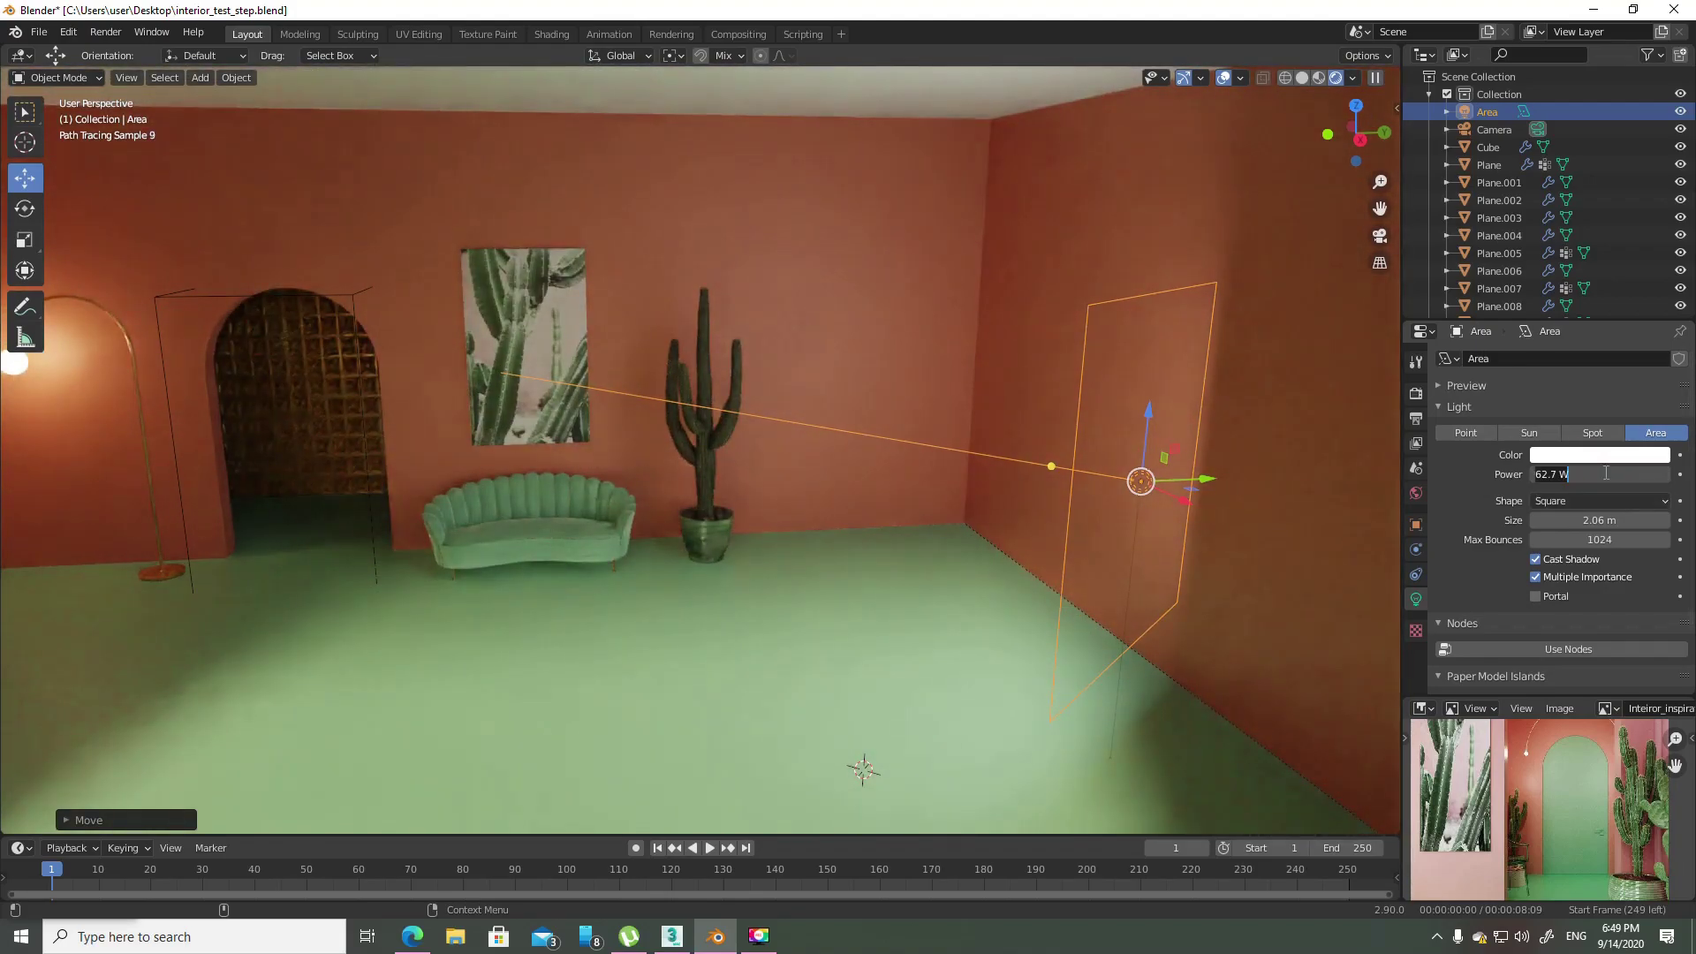
{"action": "type", "text": "300"}
{"action": "key", "text": "Return"}
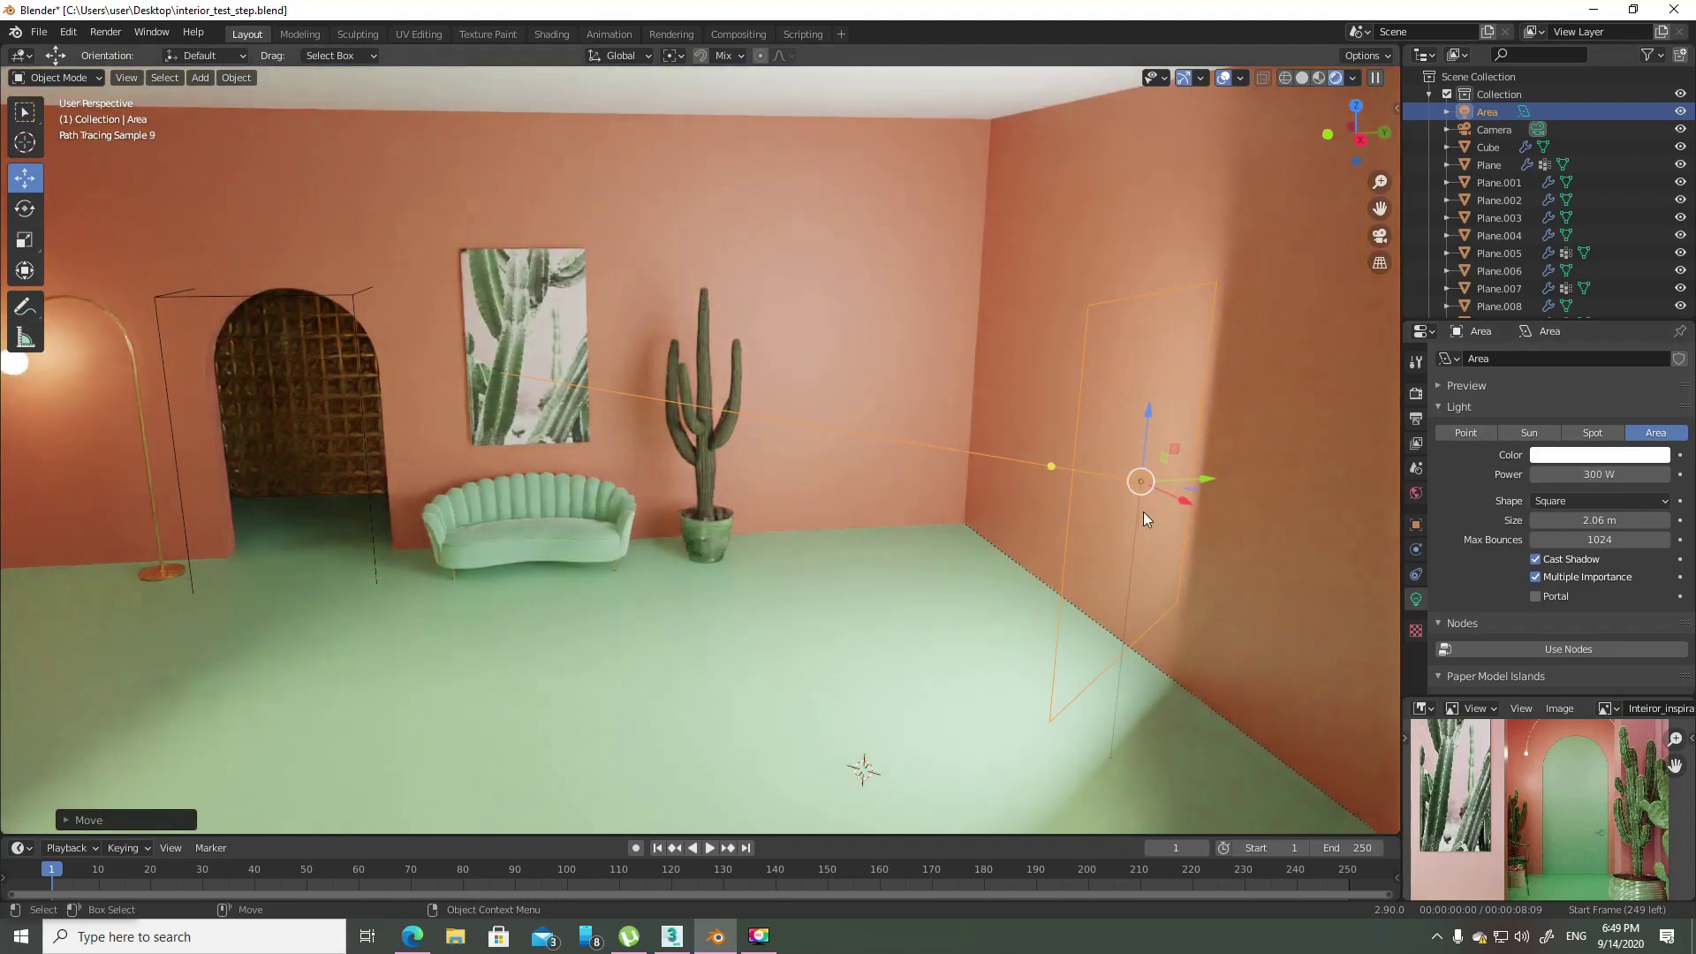
{"action": "mouse_move", "coordinate": [1173, 487]}
{"action": "left_mouse_down"}
{"action": "mouse_move", "coordinate": [1354, 547]}
{"action": "mouse_move", "coordinate": [1381, 631]}
{"action": "left_mouse_up"}
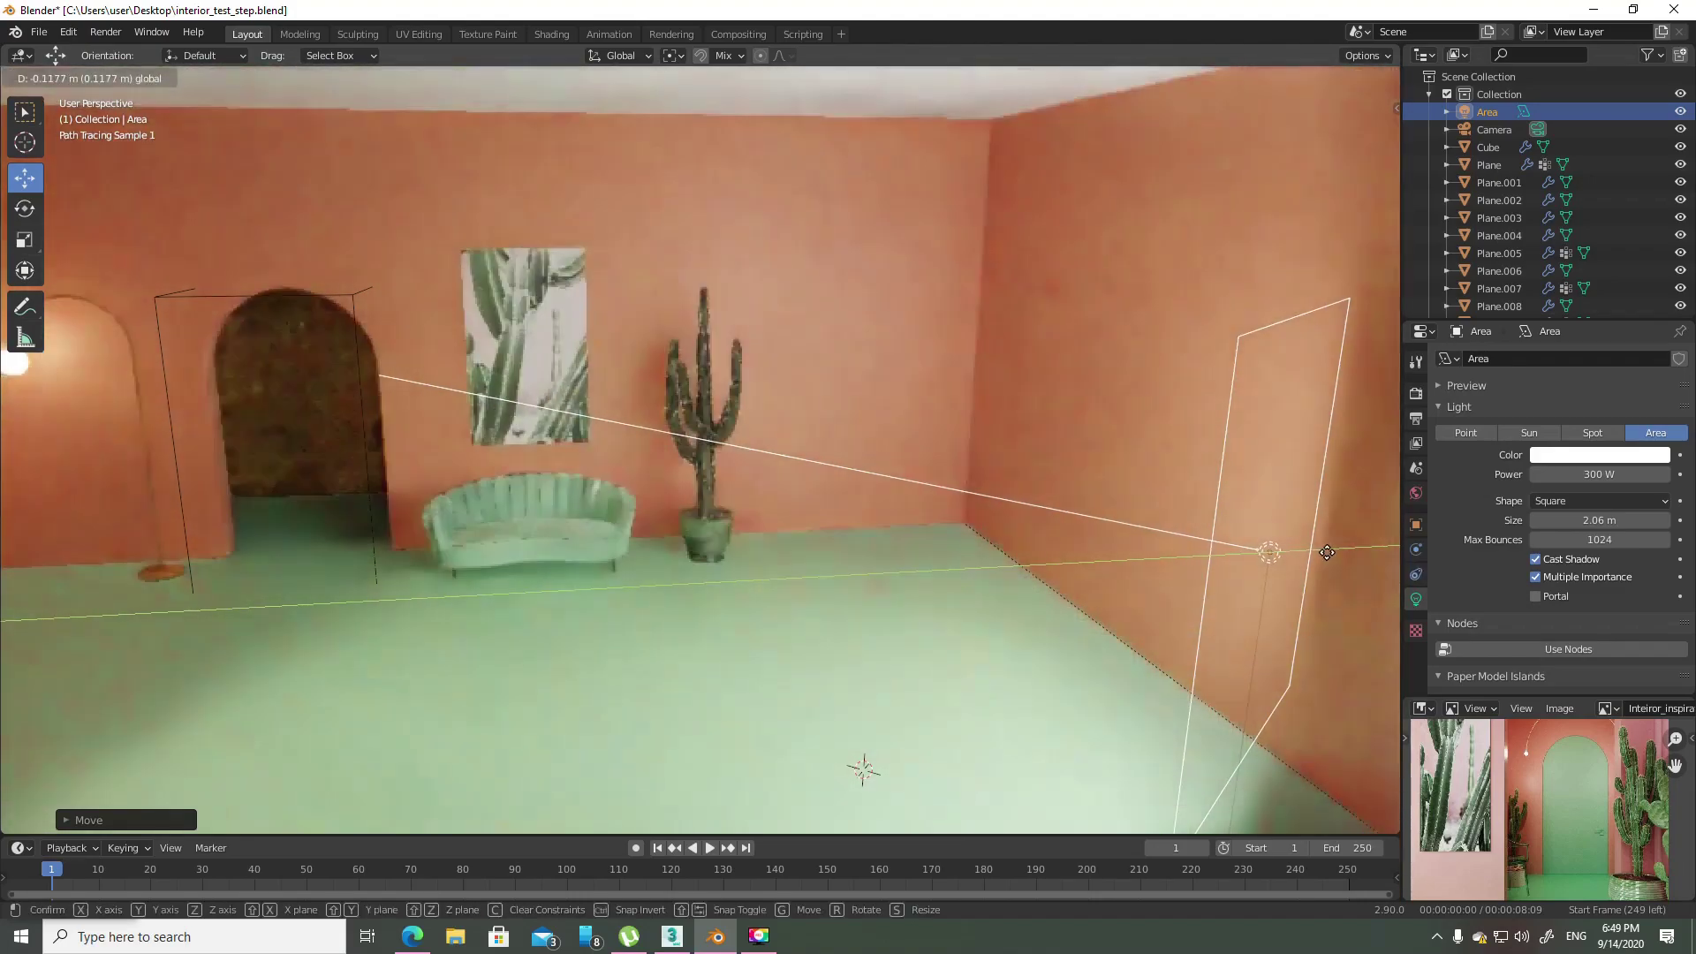
- Shrink the light, try 150 W then return to 300 W, and enlarge it to 1.69 m
{"action": "mouse_move", "coordinate": [1235, 333]}
{"action": "left_mouse_down"}
{"action": "mouse_move", "coordinate": [1320, 510]}
{"action": "mouse_move", "coordinate": [1351, 468]}
{"action": "left_mouse_up"}
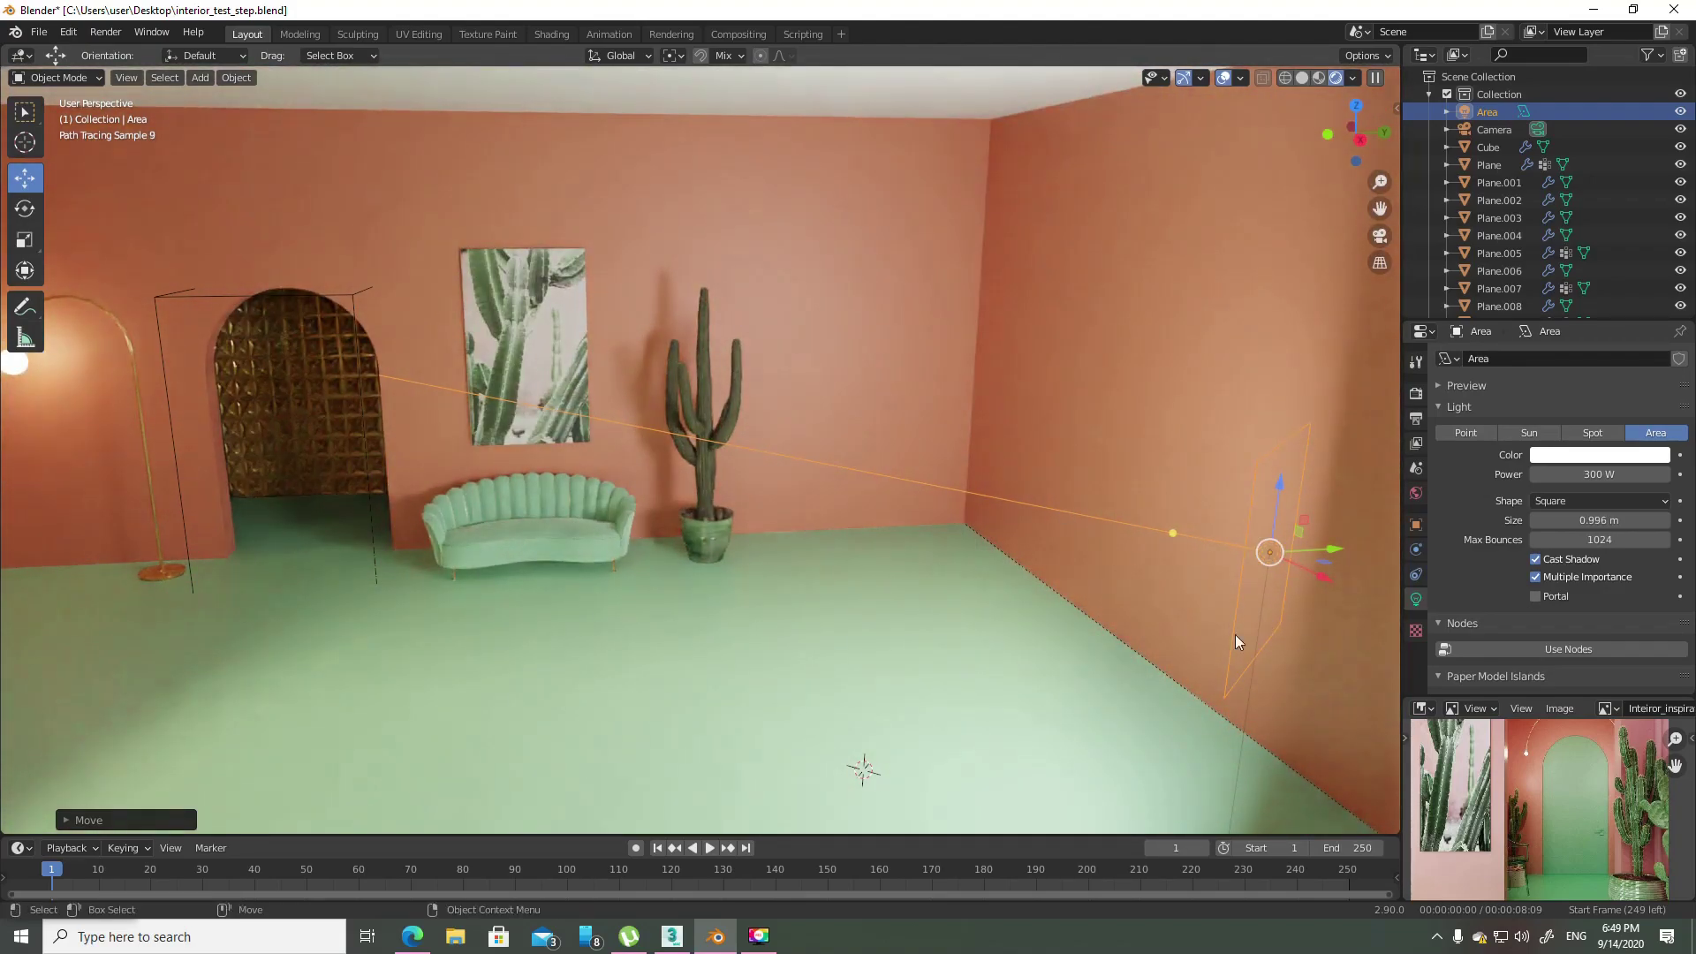
{"action": "left_click_drag", "start_coordinate": [1609, 474], "coordinate": [1590, 475]}
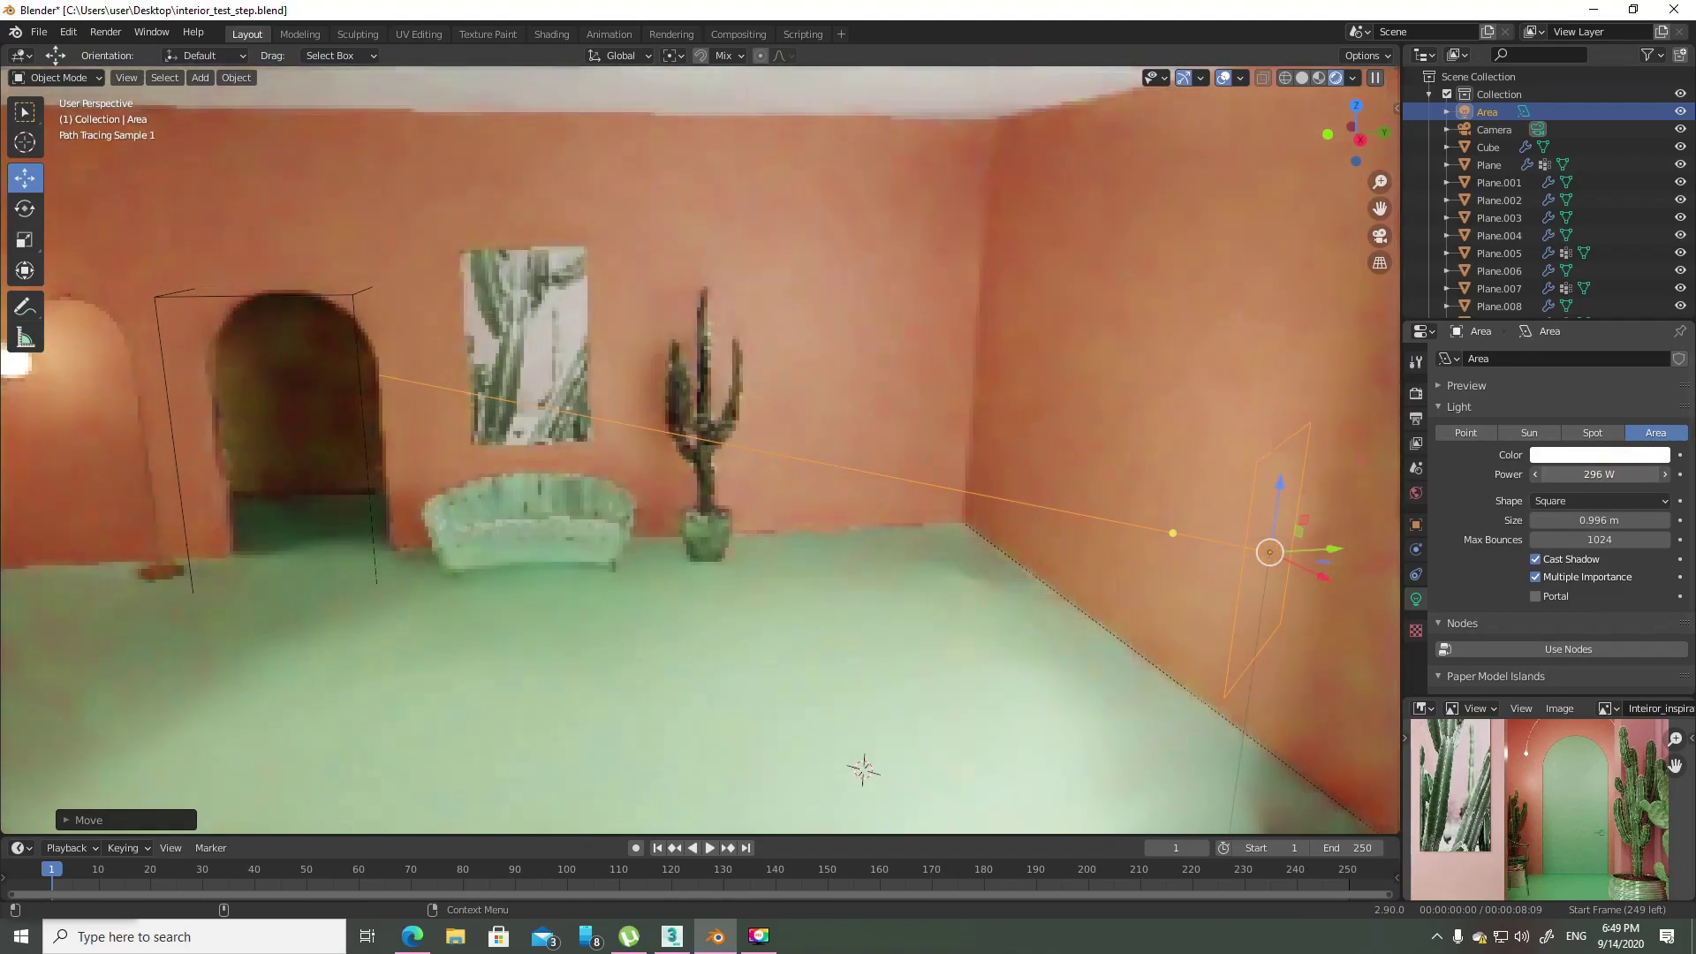
{"action": "left_click", "coordinate": [1607, 477]}
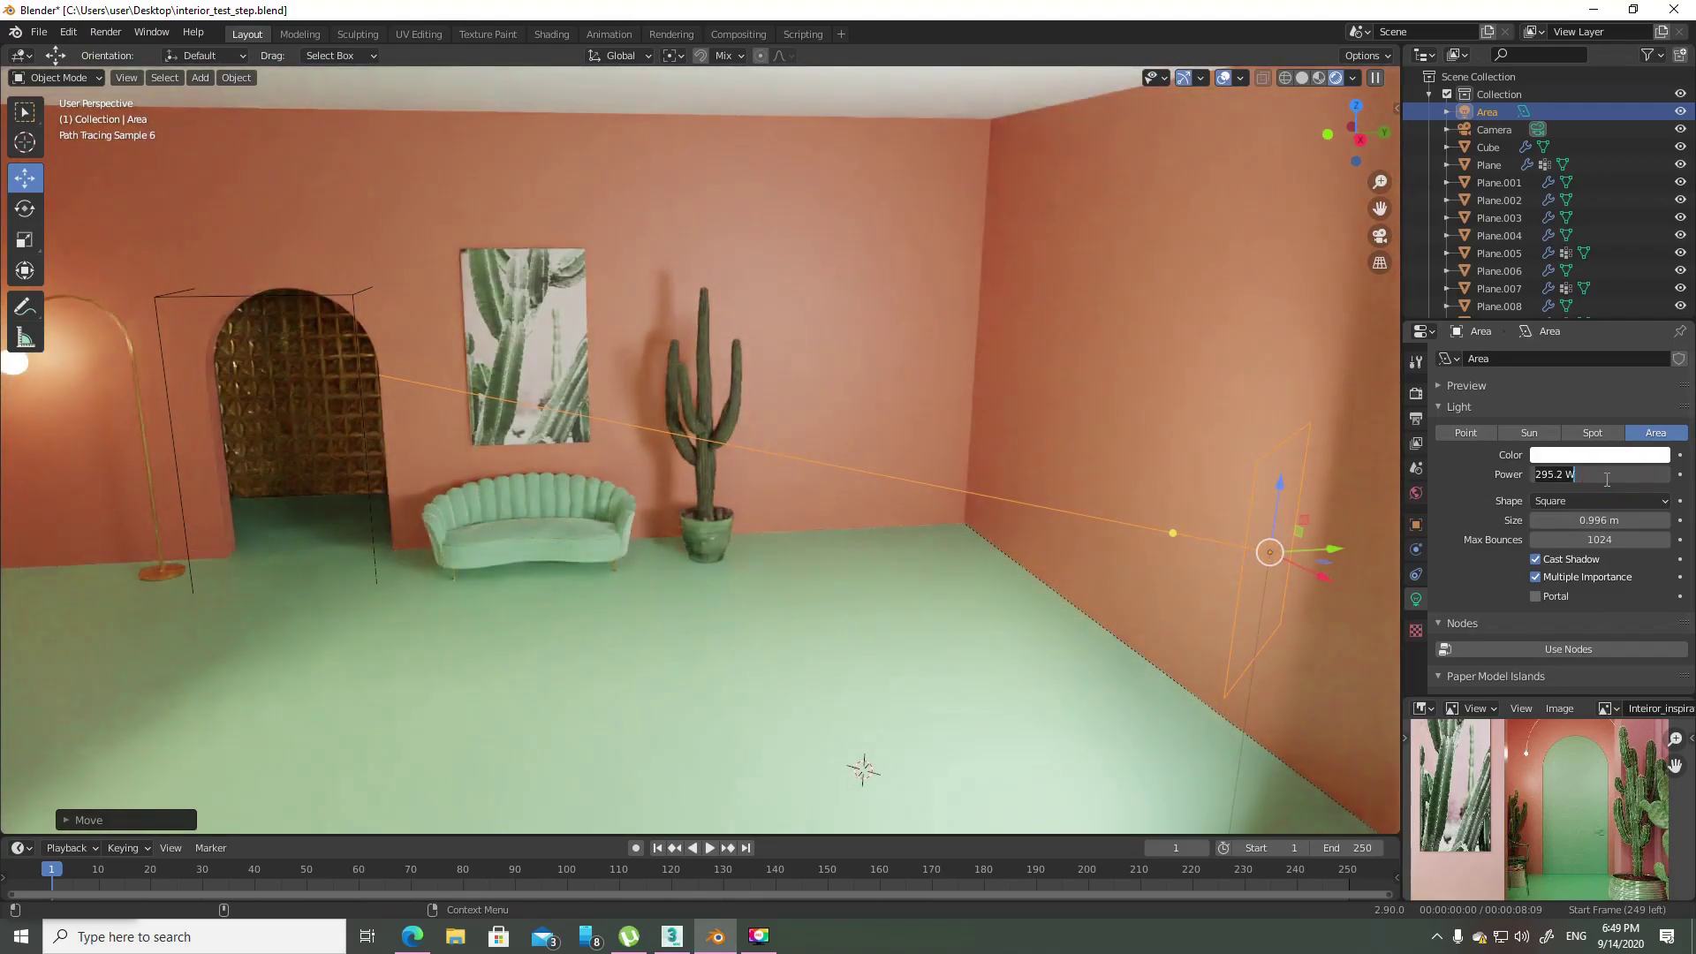
{"action": "type", "text": "150"}
{"action": "key", "text": "Return"}
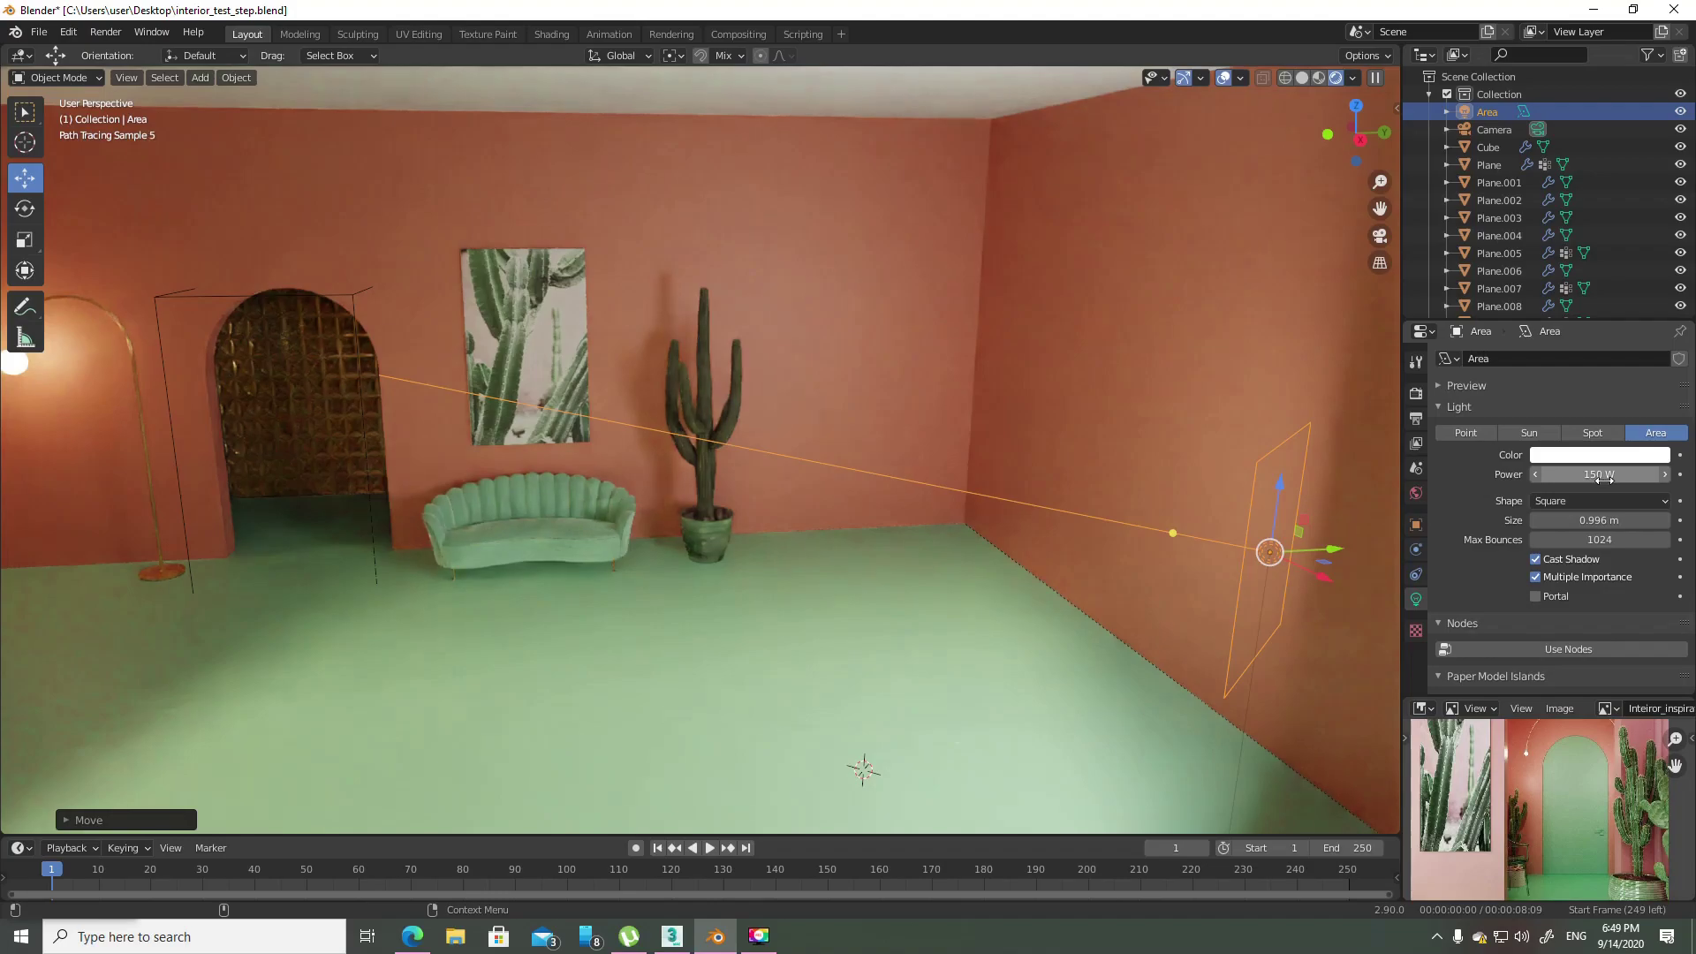
{"action": "left_click", "coordinate": [1604, 478]}
{"action": "type", "text": "300"}
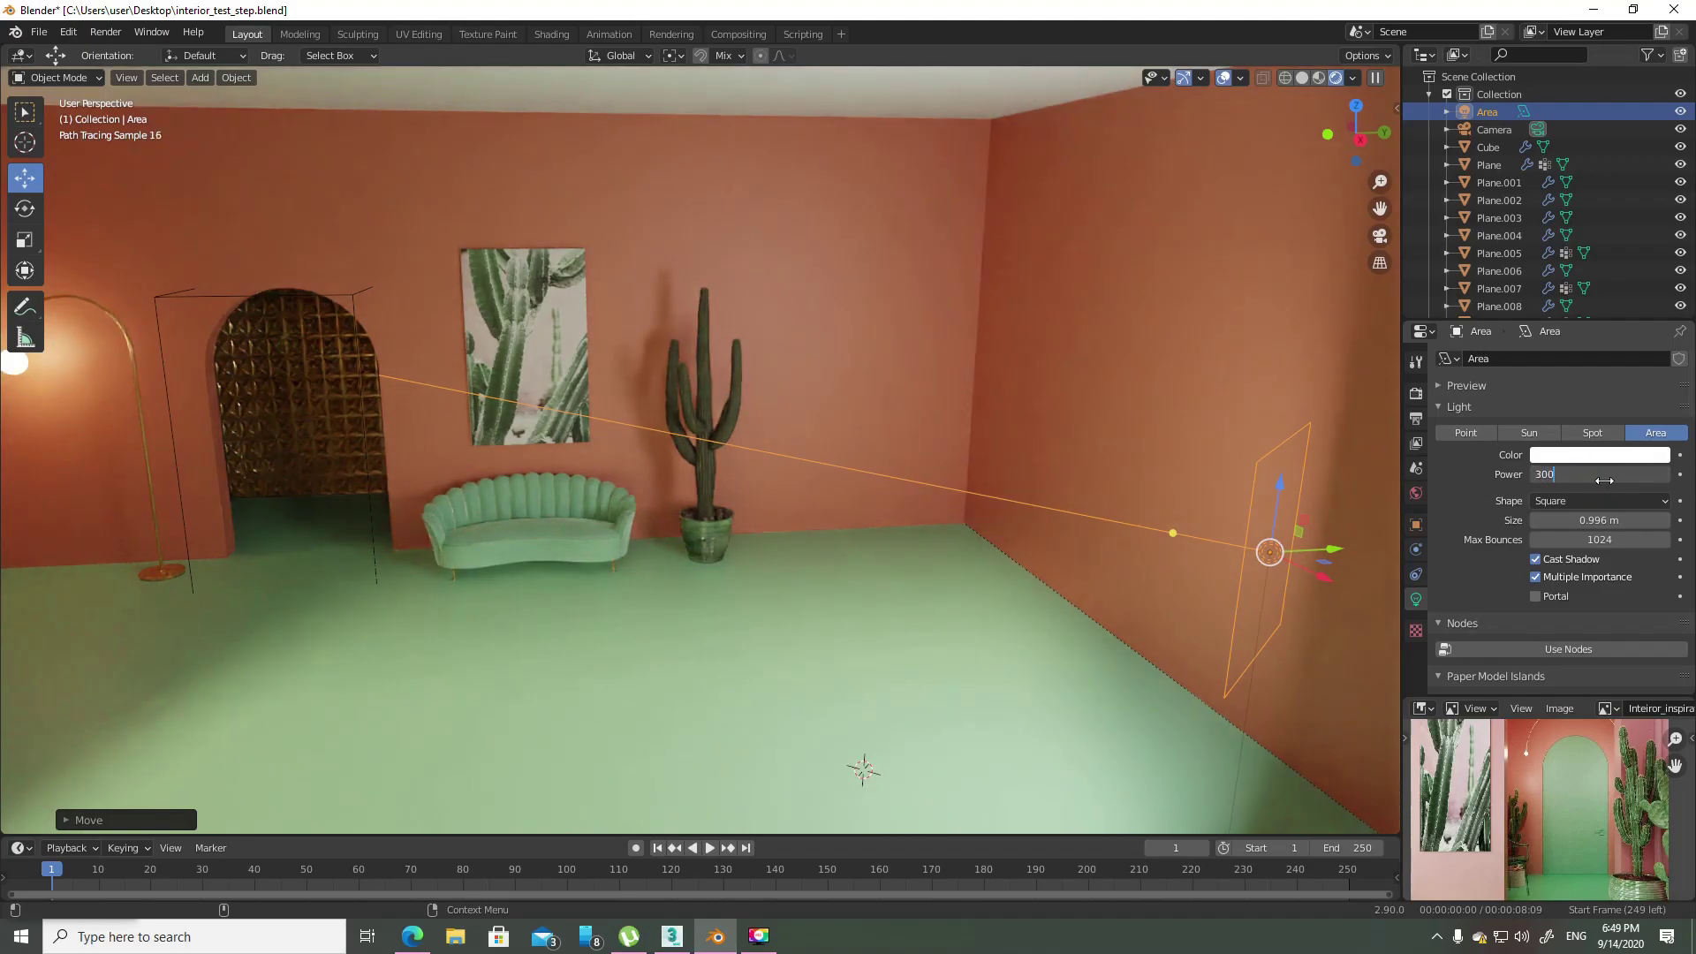
{"action": "key", "text": "Return"}
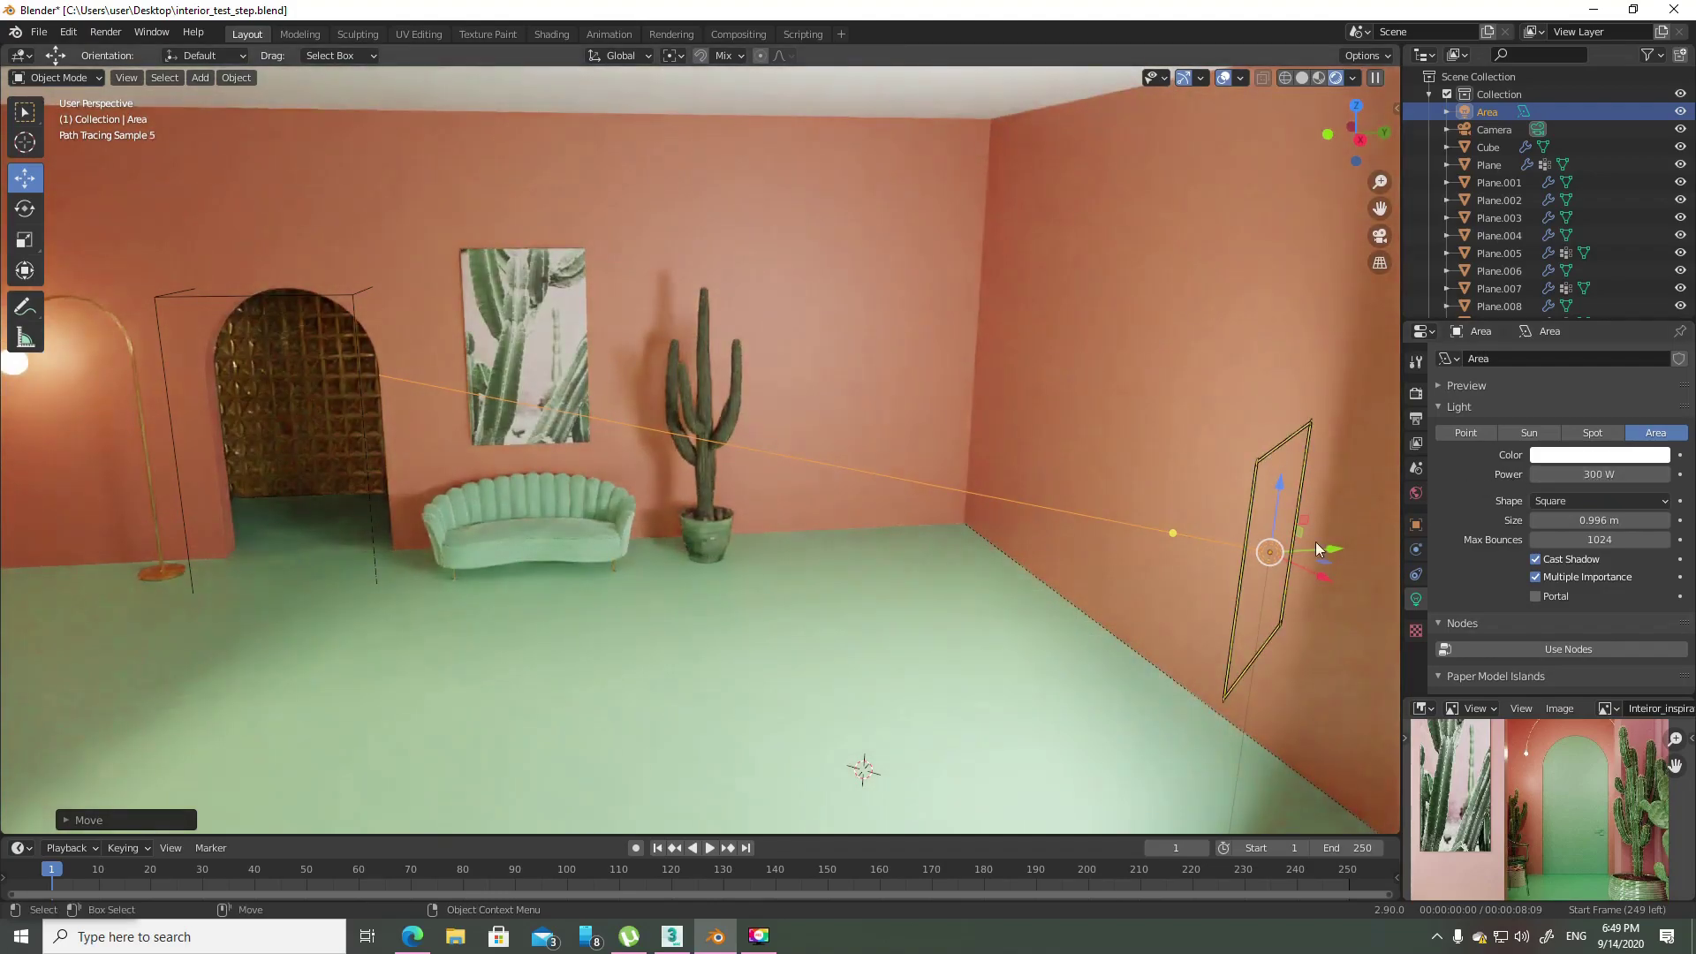
{"action": "left_click_drag", "start_coordinate": [1312, 426], "coordinate": [1354, 295]}
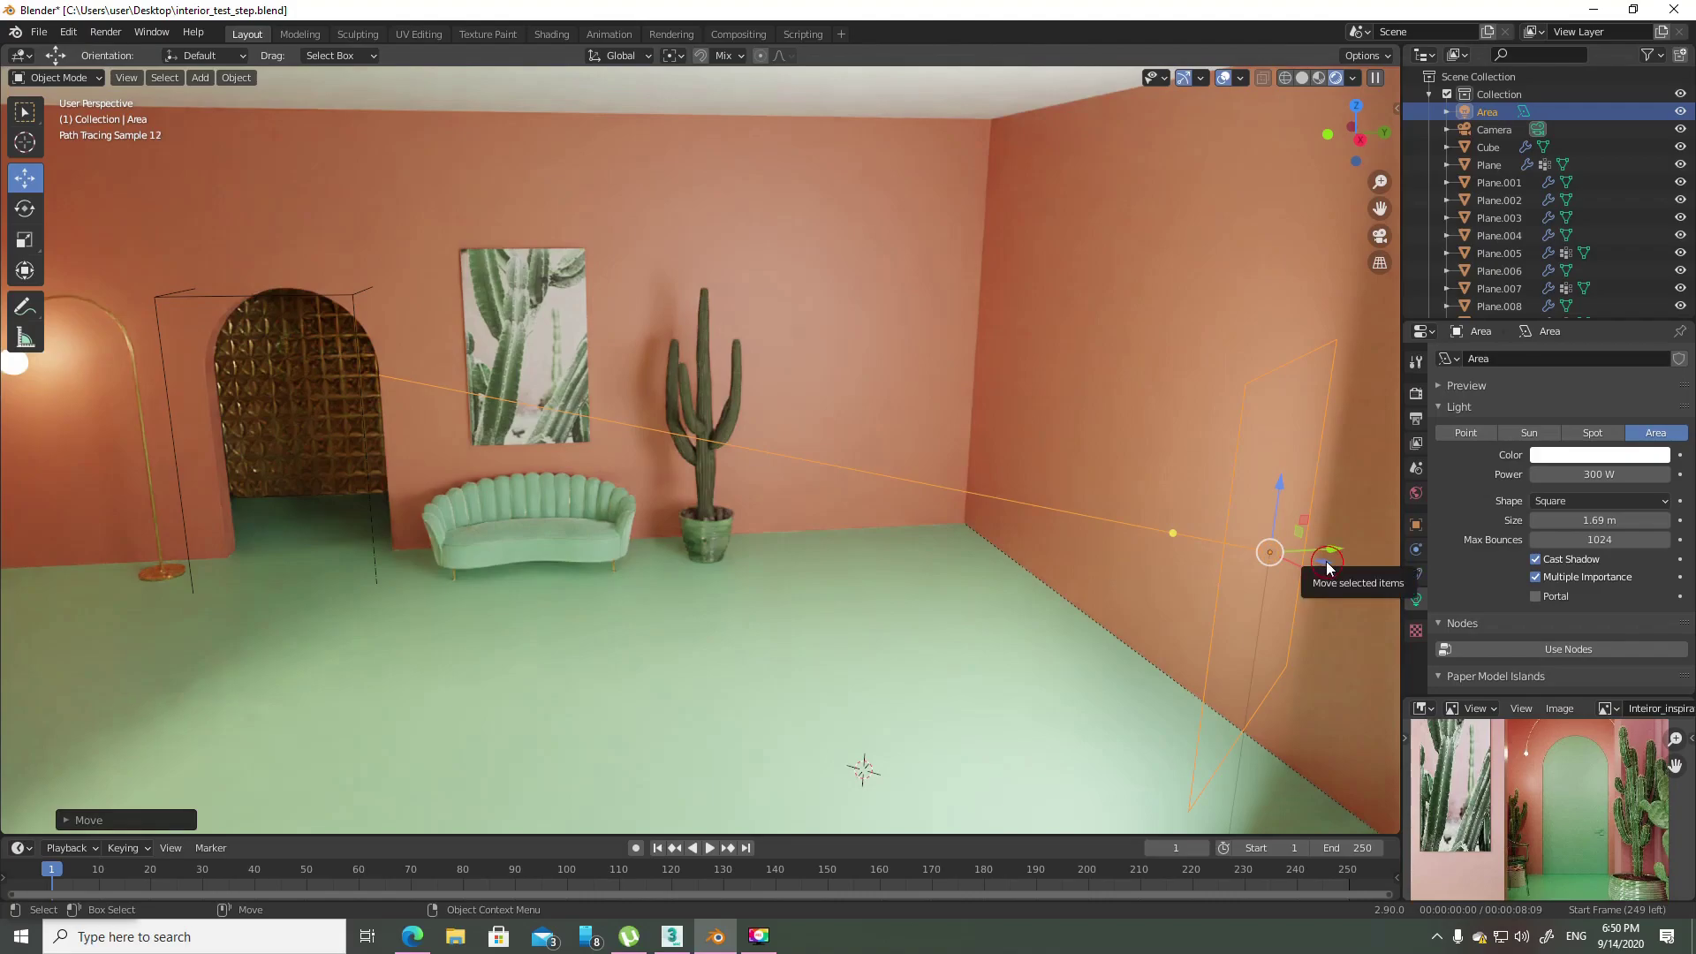
- Move the light up and left along the wall, shrink it to 0.84 m, and view through the camera
{"action": "mouse_move", "coordinate": [1323, 562]}
{"action": "left_mouse_down"}
{"action": "mouse_move", "coordinate": [1195, 483]}
{"action": "mouse_move", "coordinate": [1236, 447]}
{"action": "mouse_move", "coordinate": [1217, 469]}
{"action": "left_mouse_up"}
{"action": "key", "text": "shift+space"}
{"action": "key", "text": "r"}
{"action": "left_click_drag", "start_coordinate": [1132, 342], "coordinate": [1159, 371]}
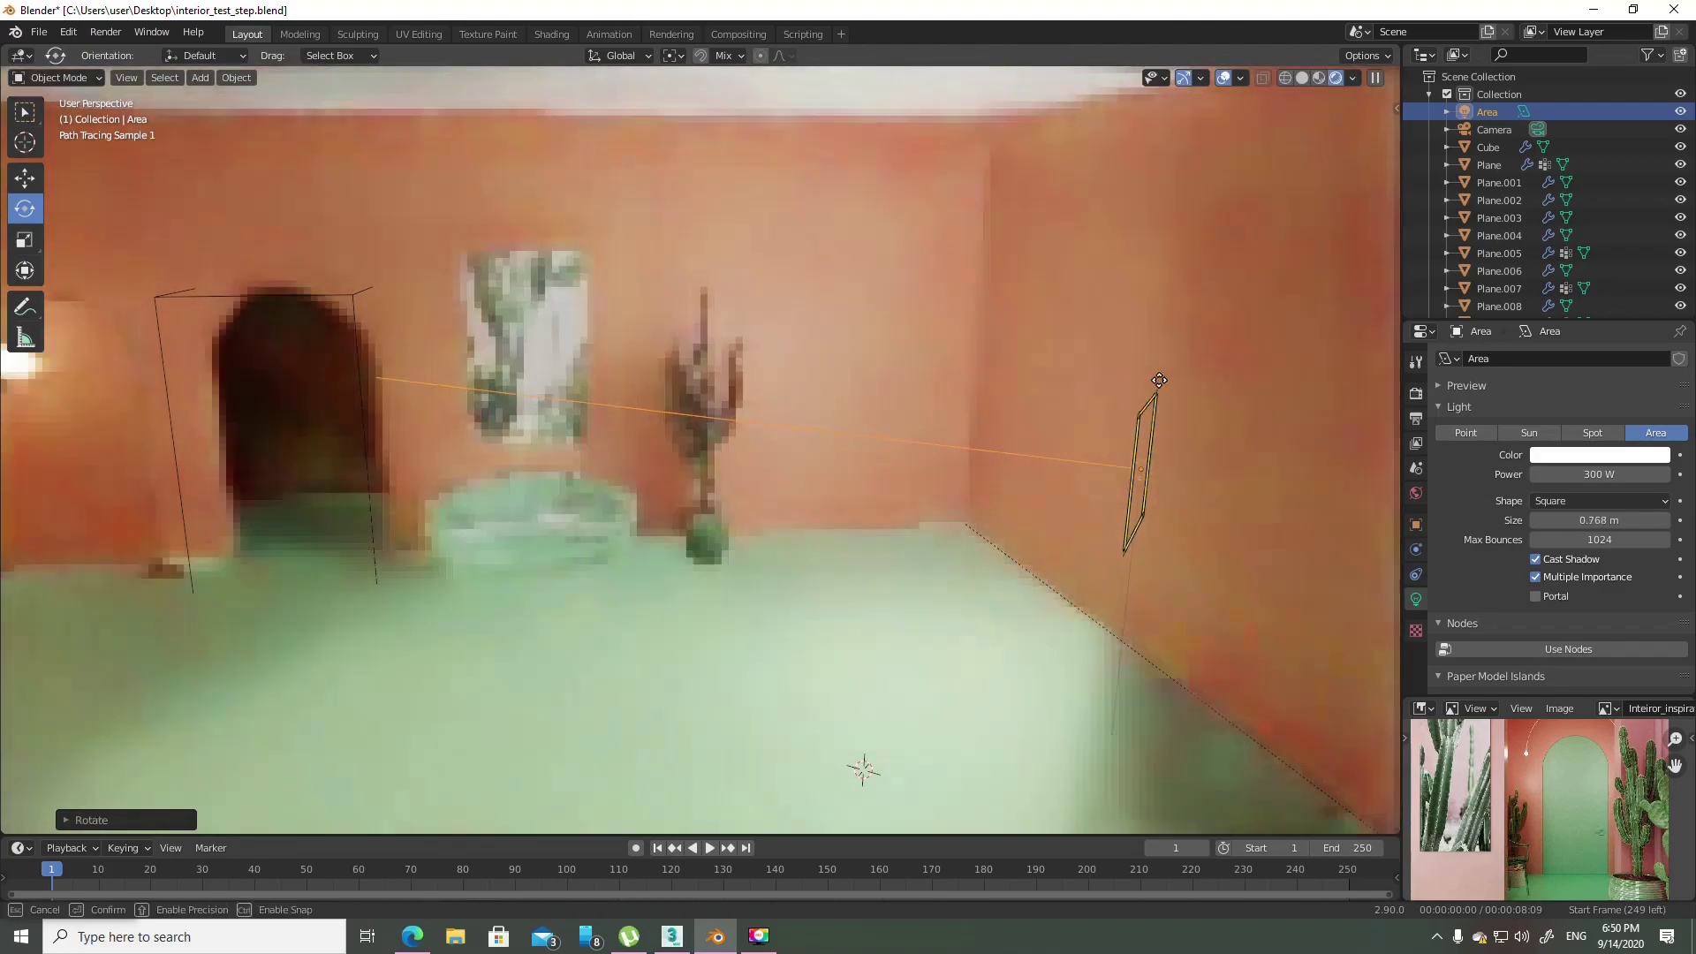
{"action": "middle_click_drag", "start_coordinate": [999, 521], "coordinate": [976, 496]}
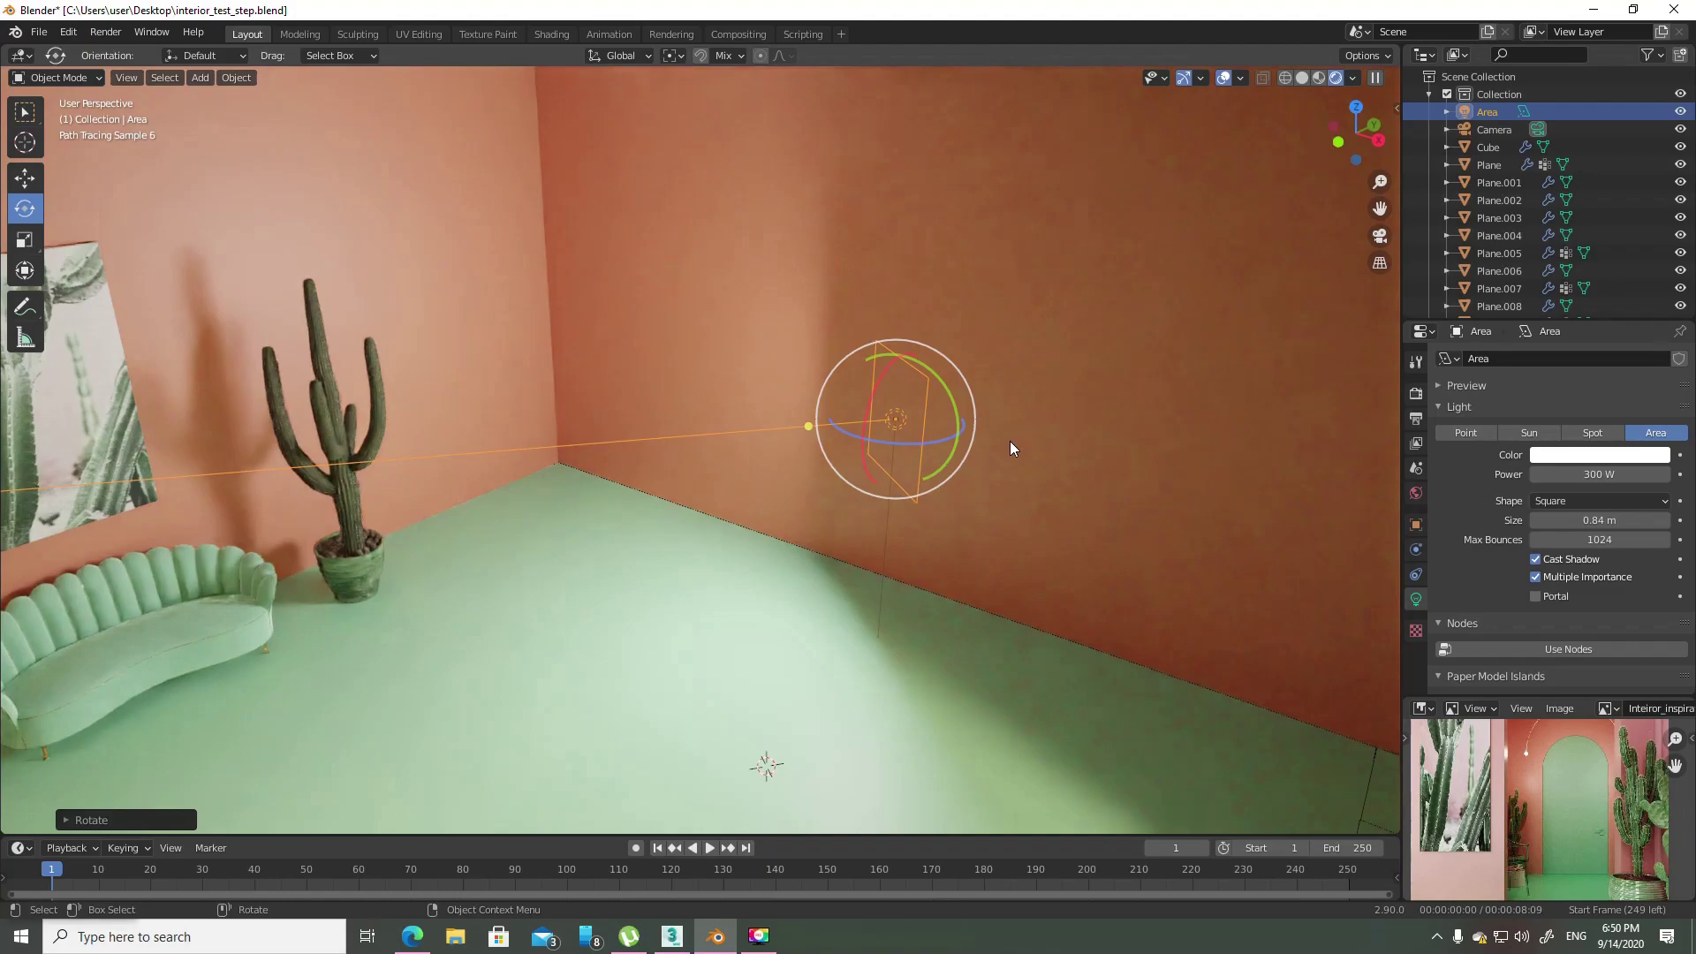
{"action": "key", "text": "KP_0"}
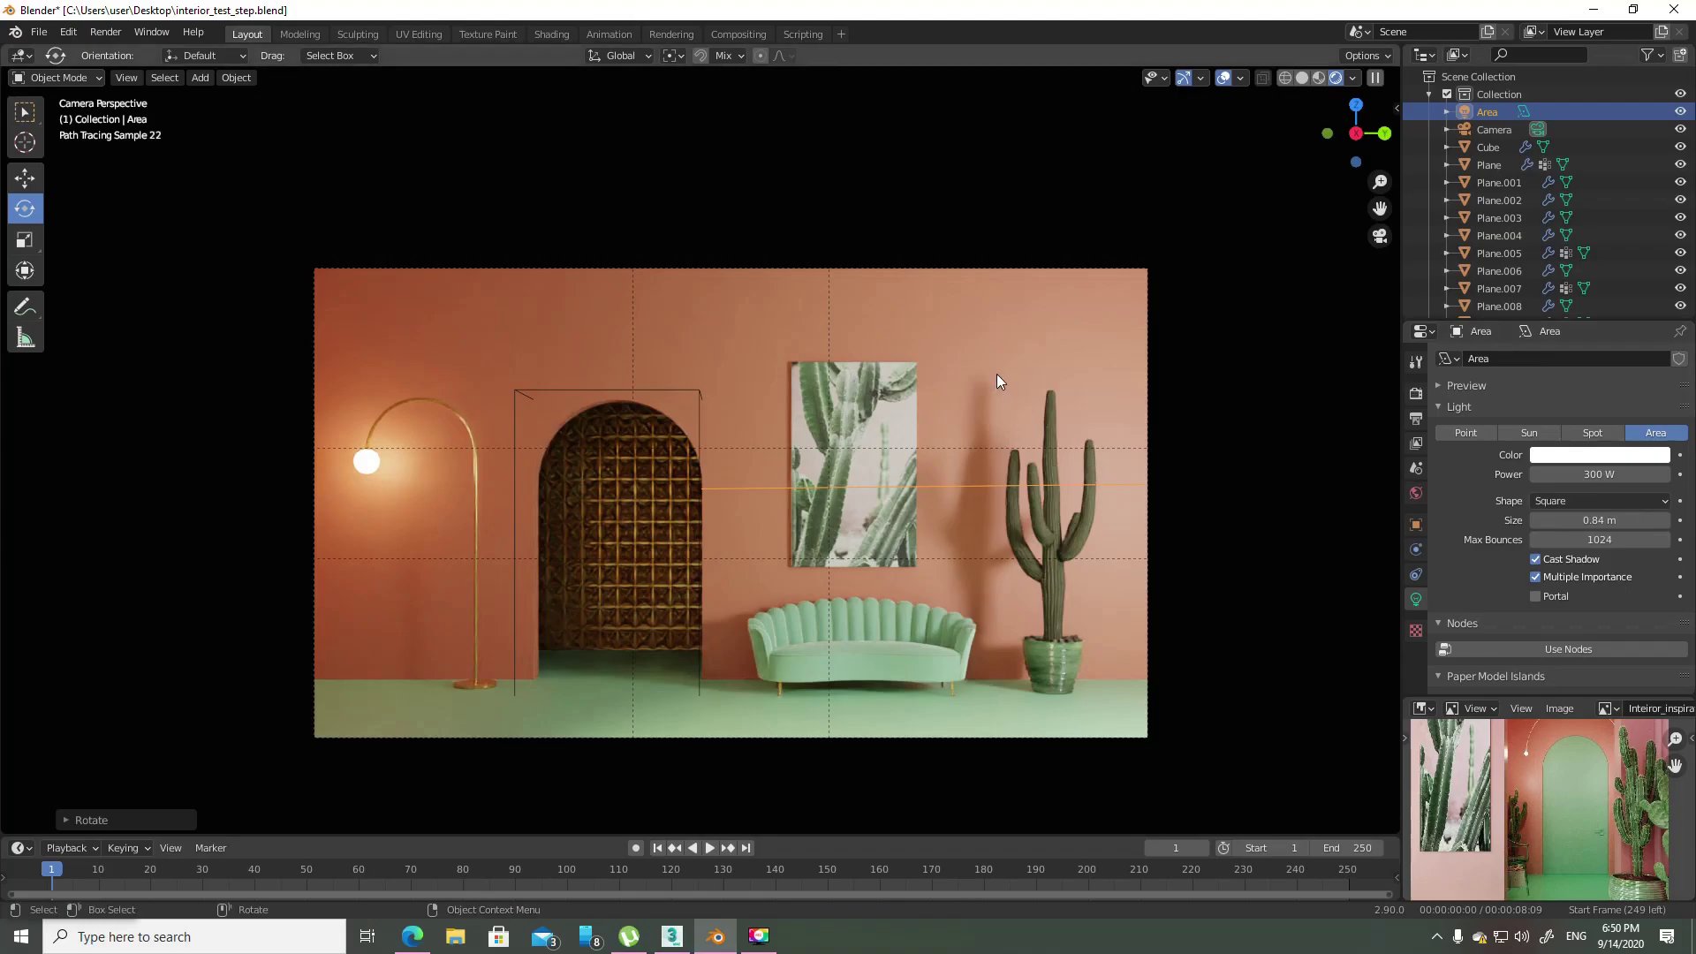
- Enlarge the area light to 2.7 m and look through the scene camera again
{"action": "middle_click_drag", "start_coordinate": [974, 548], "coordinate": [1119, 394]}
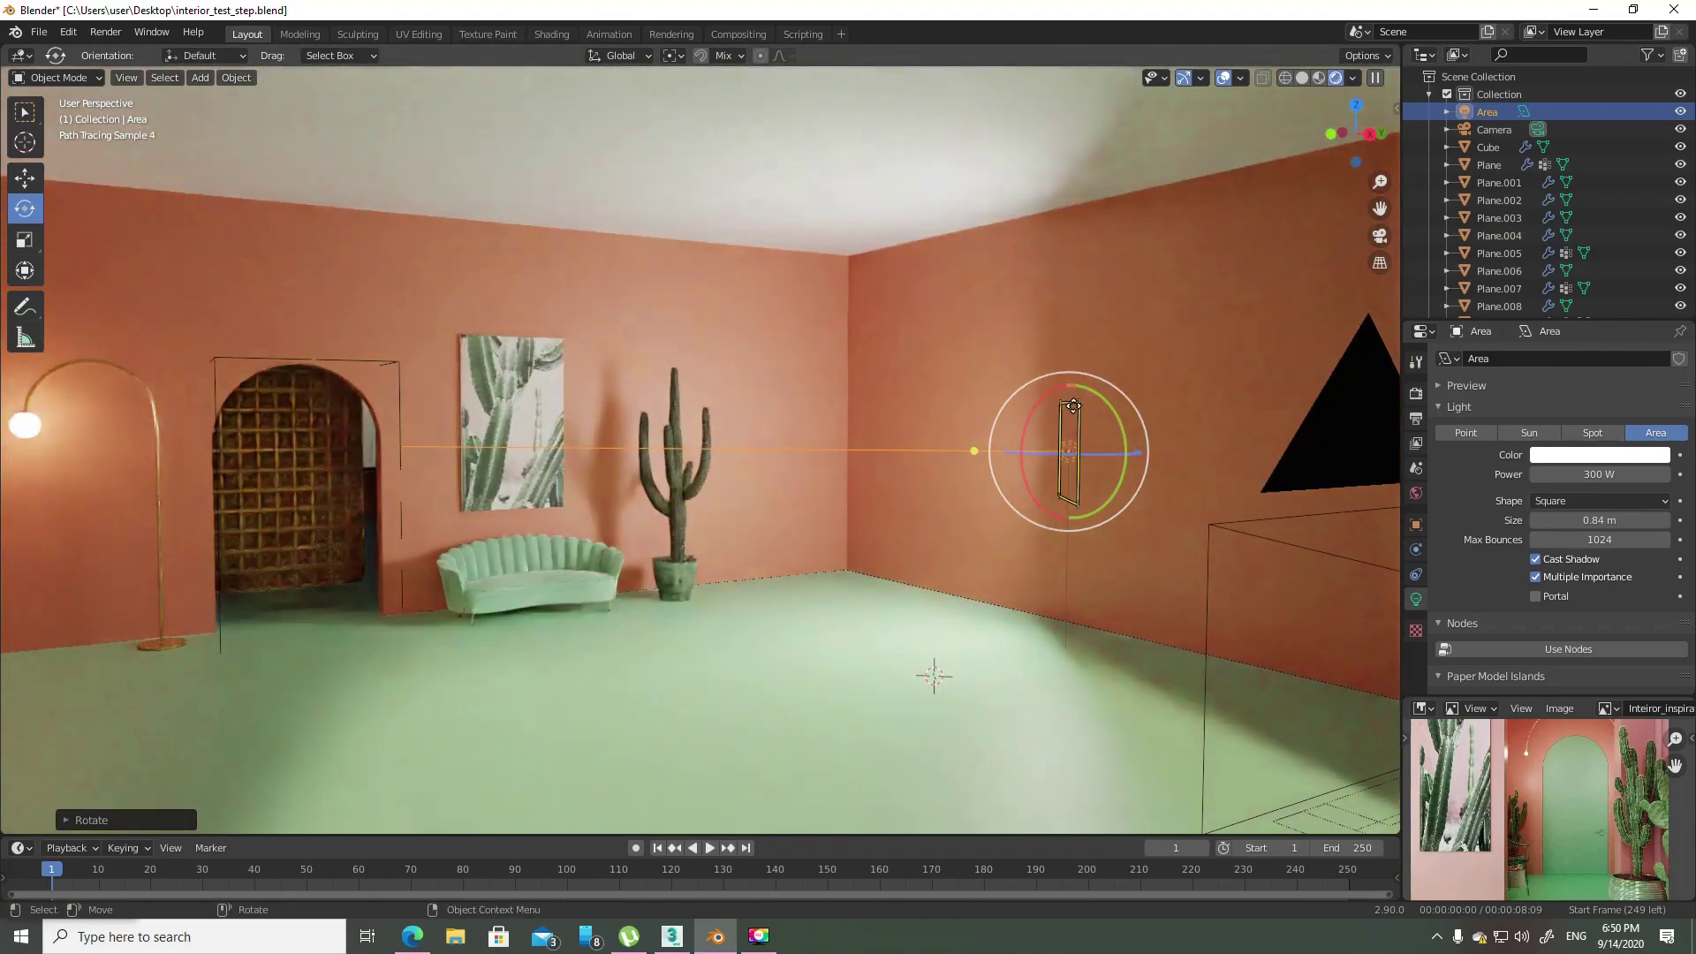
{"action": "mouse_move", "coordinate": [1079, 404]}
{"action": "left_mouse_down"}
{"action": "mouse_move", "coordinate": [1147, 272]}
{"action": "mouse_move", "coordinate": [1192, 245]}
{"action": "left_mouse_up"}
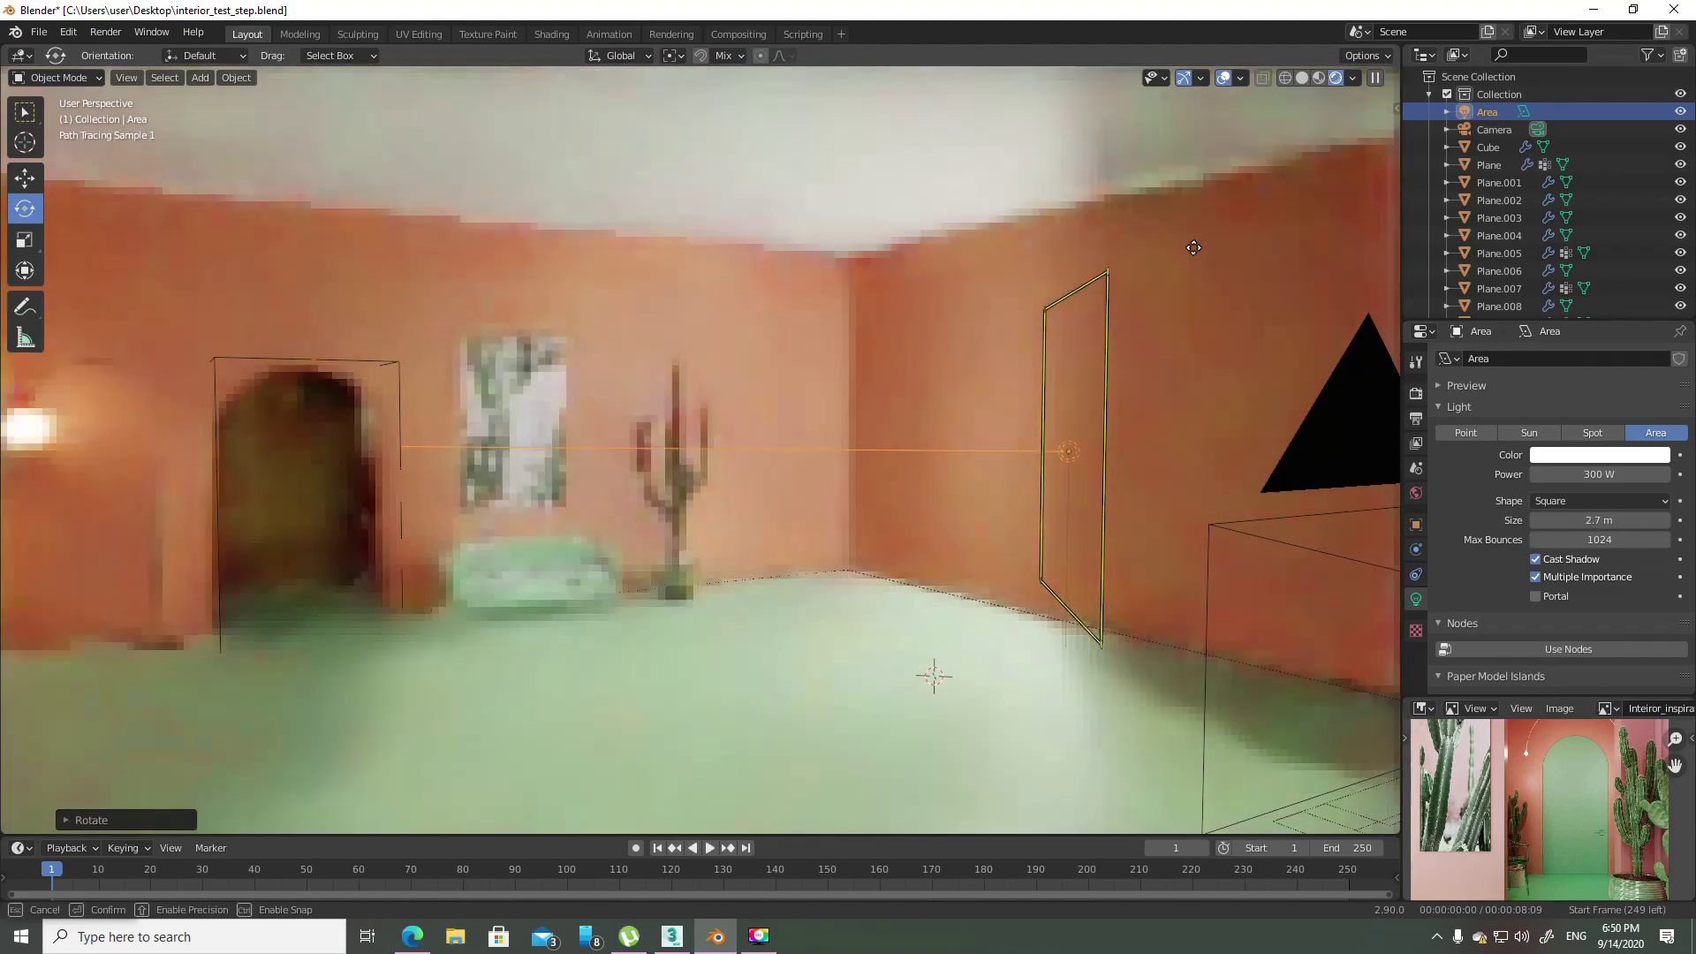
{"action": "key", "text": "KP_0"}
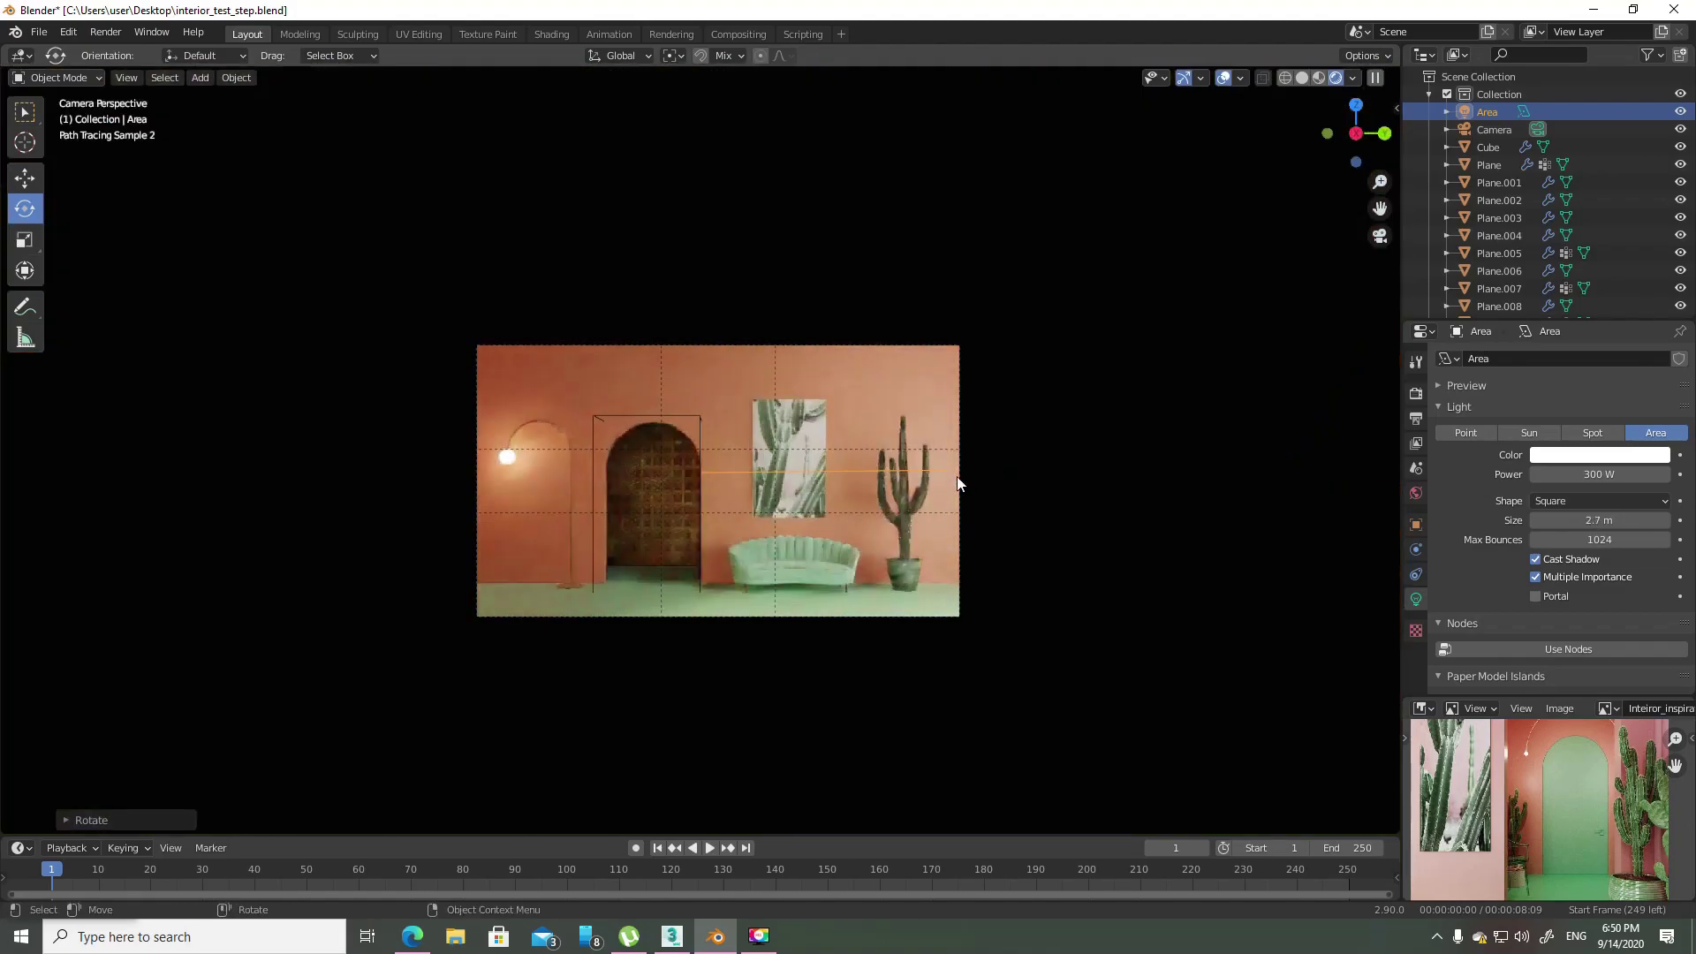
- Lower the area light's power to 250 W, passing through 200 W first
{"action": "left_click_drag", "start_coordinate": [1624, 474], "coordinate": [1612, 475]}
{"action": "left_click", "coordinate": [1621, 474]}
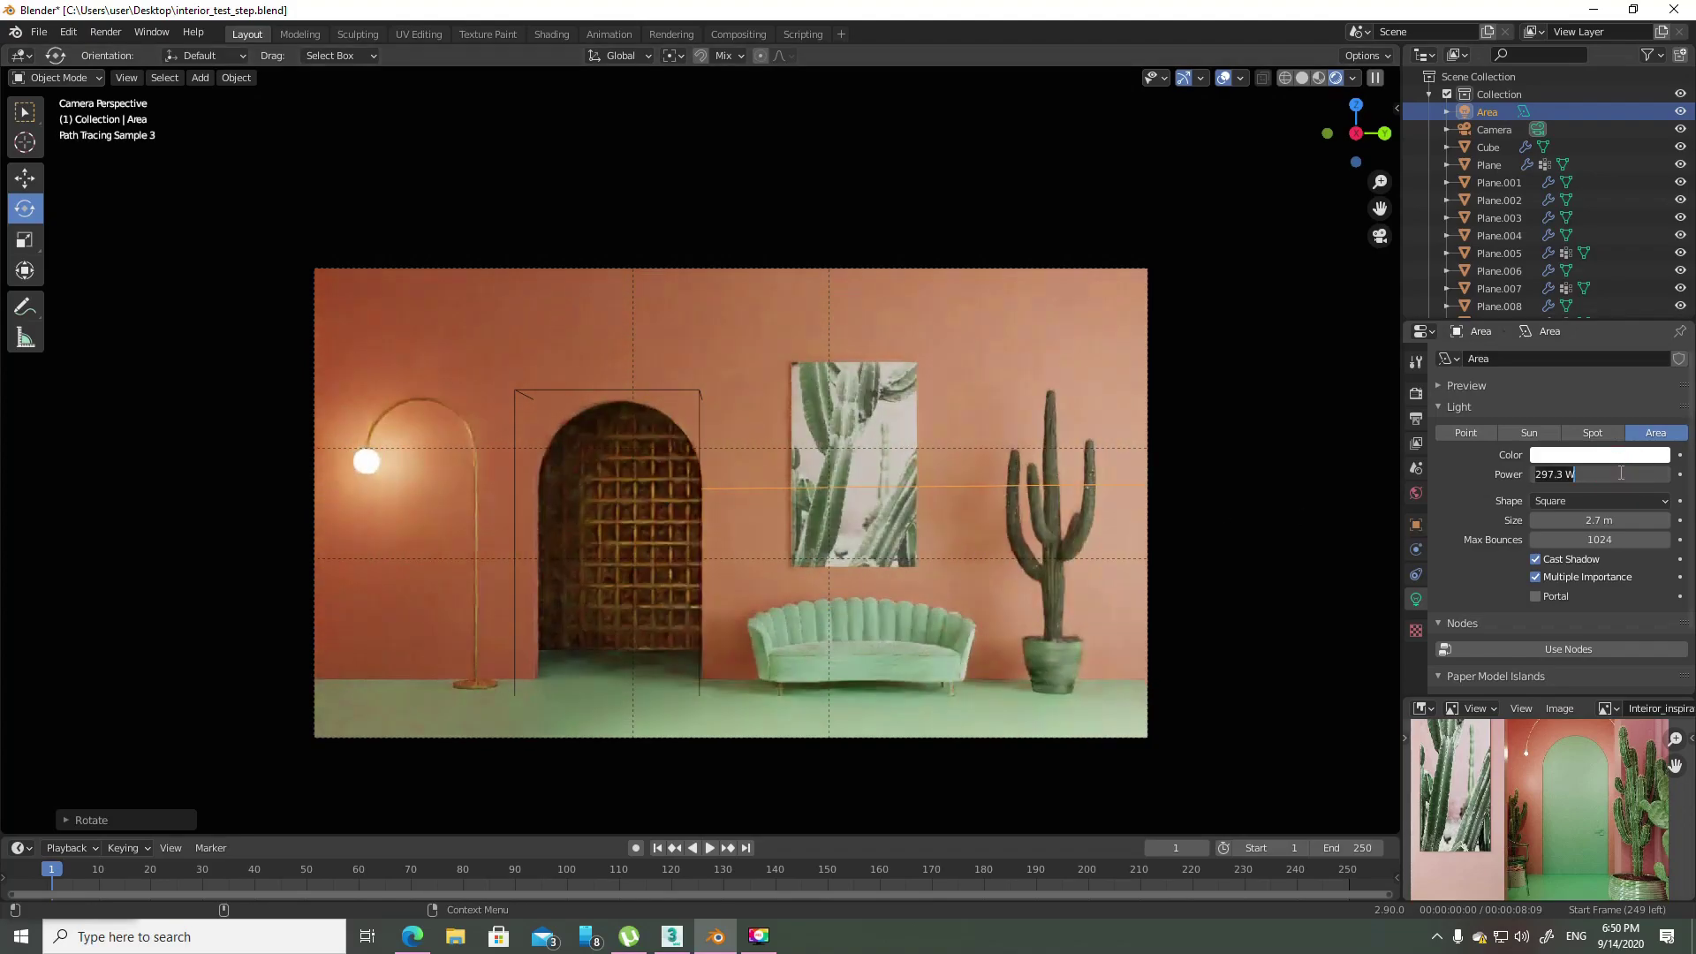
{"action": "type", "text": "200"}
{"action": "key", "text": "Return"}
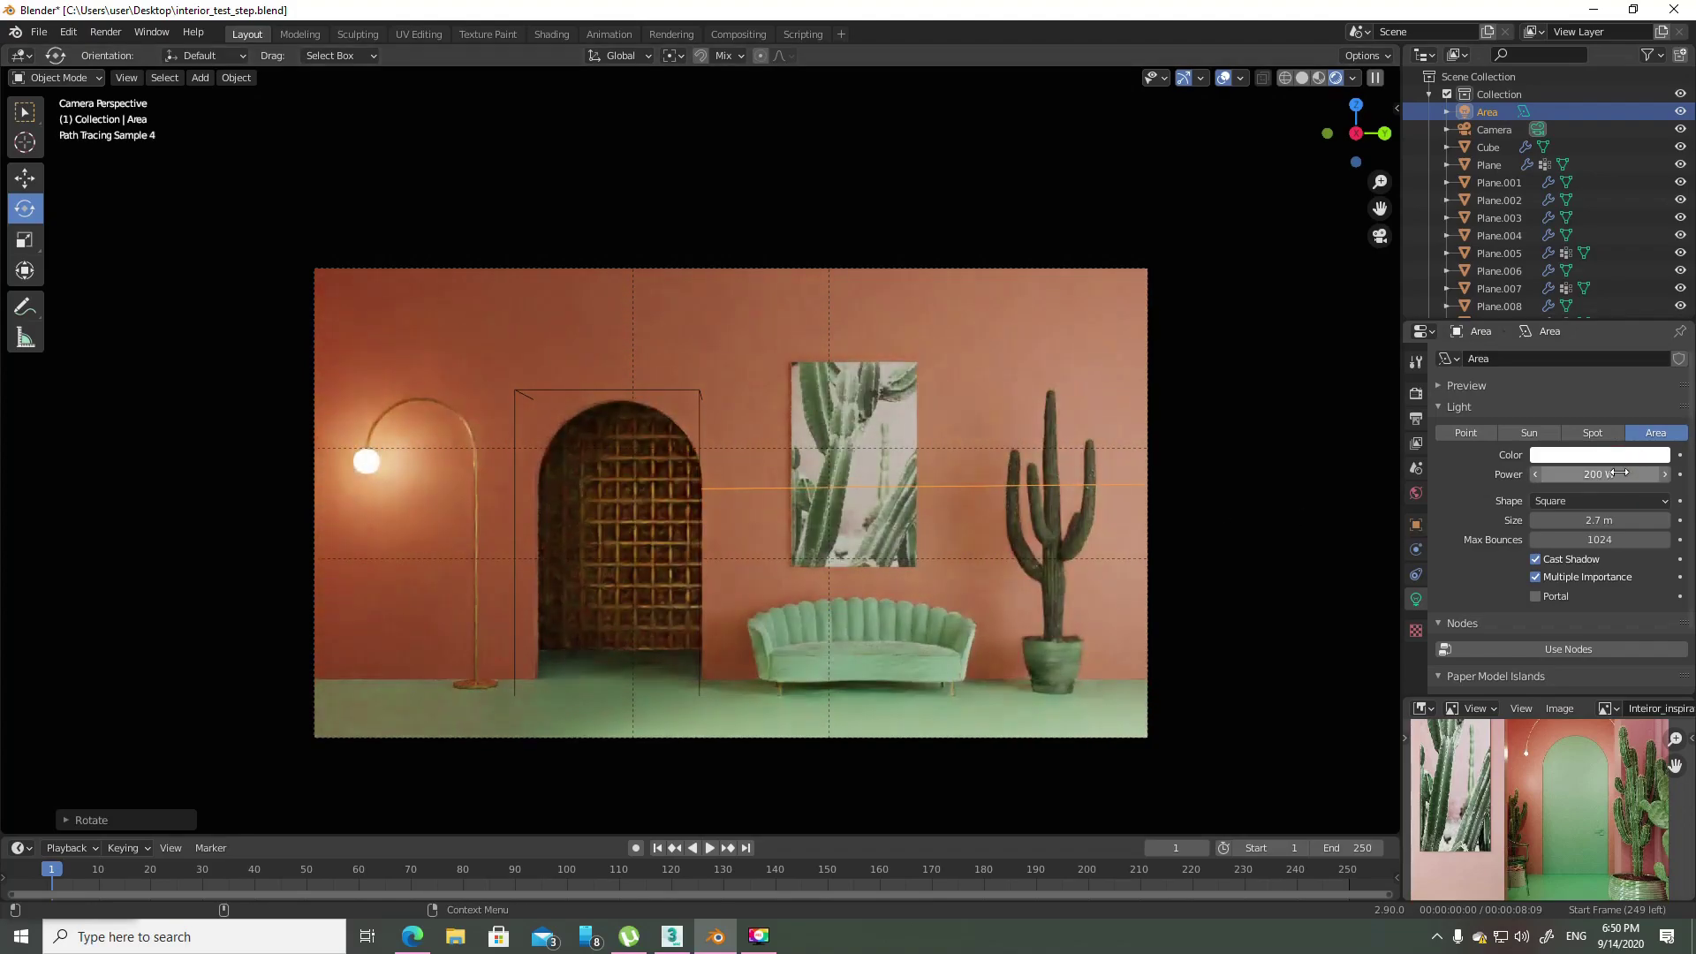
{"action": "left_click", "coordinate": [1620, 474]}
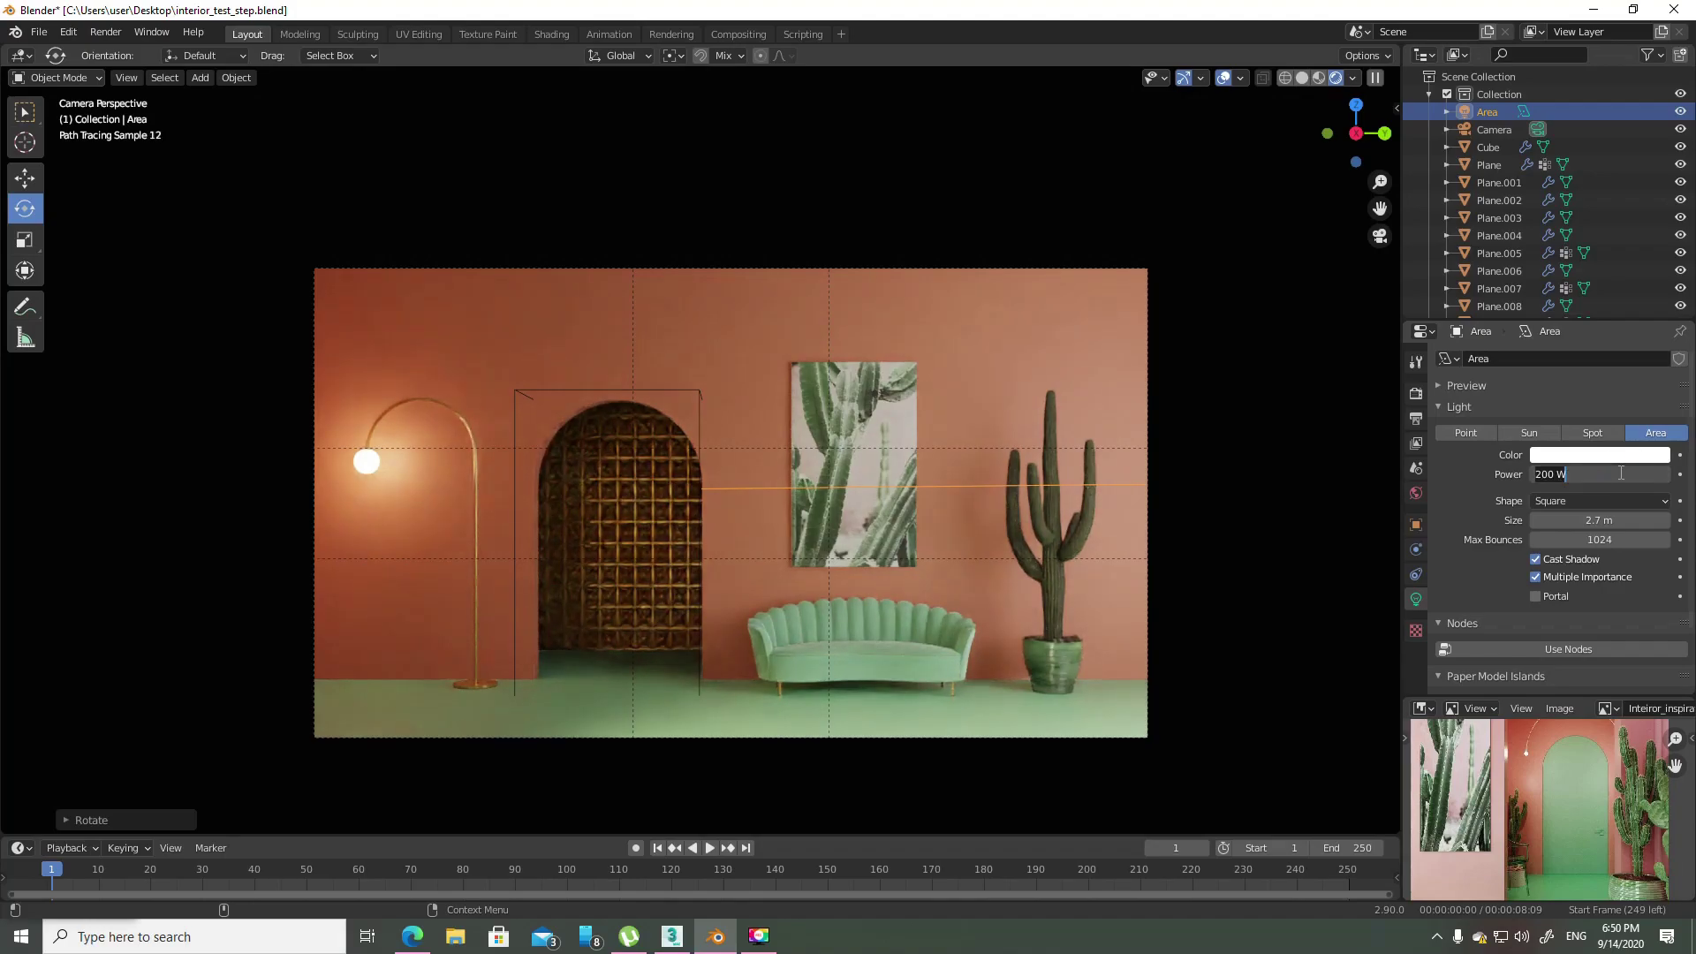
{"action": "key", "text": "ctrl+a"}
{"action": "type", "text": "250"}
{"action": "key", "text": "Return"}
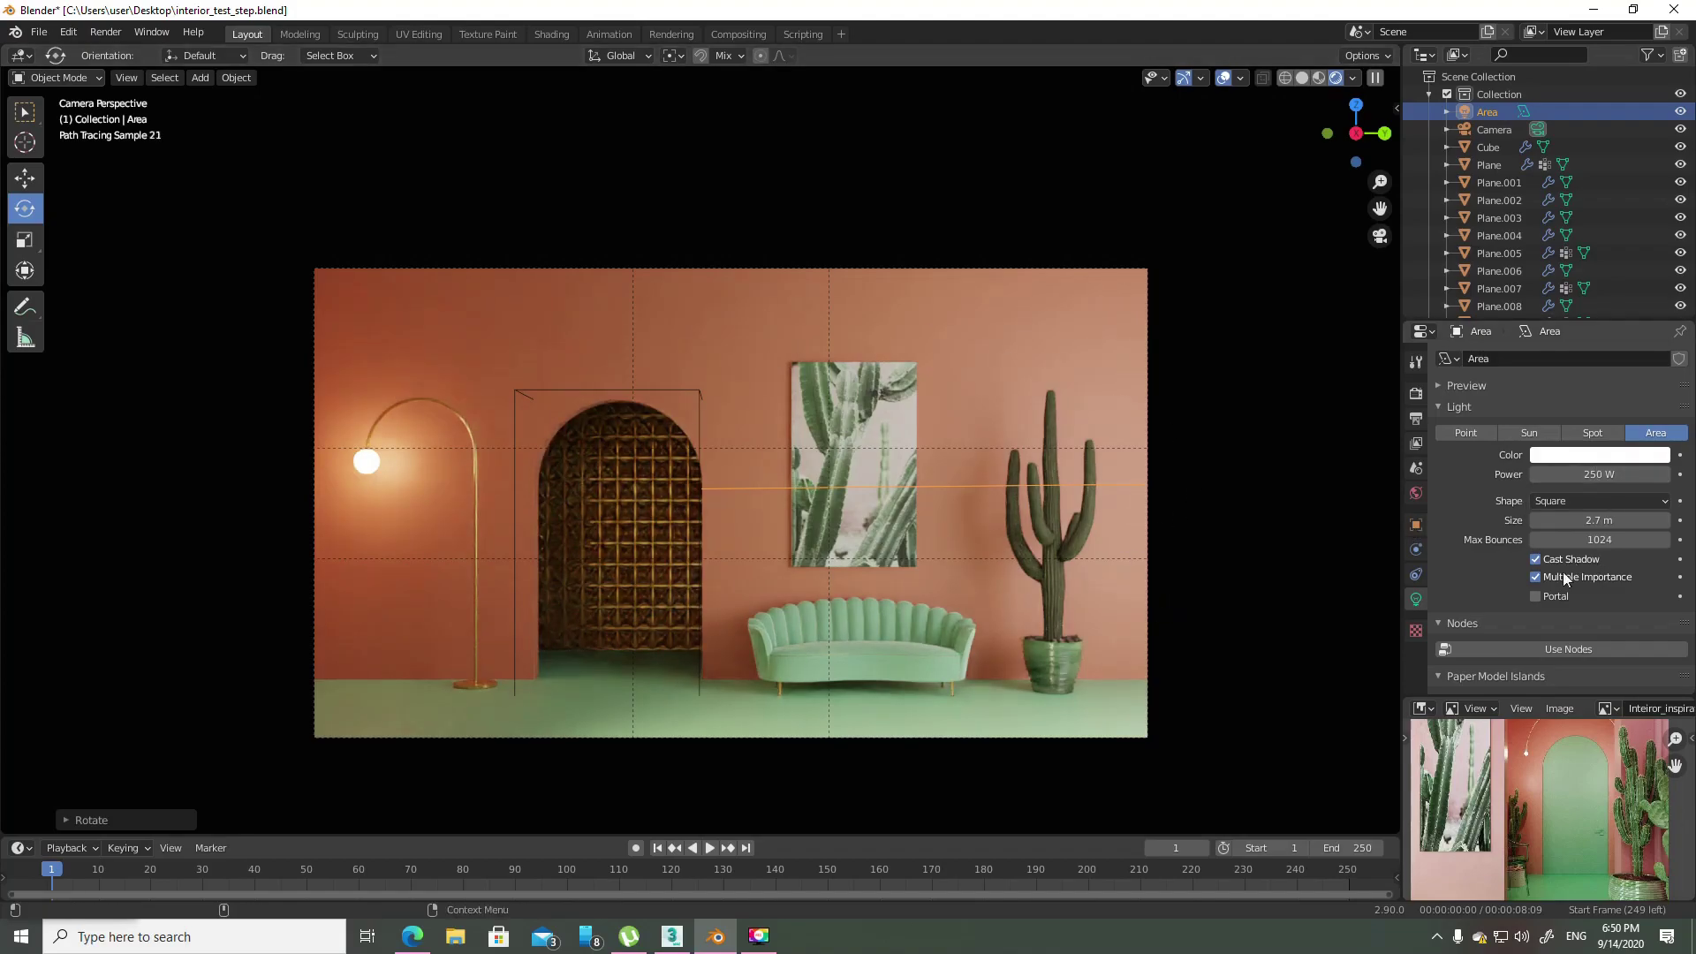
- Enable Use Nodes for the light and open the input menu for its Color
{"action": "left_click", "coordinate": [1568, 648]}
{"action": "scroll", "coordinate": [1566, 606], "scroll_direction": "down", "scroll_amount": 3}
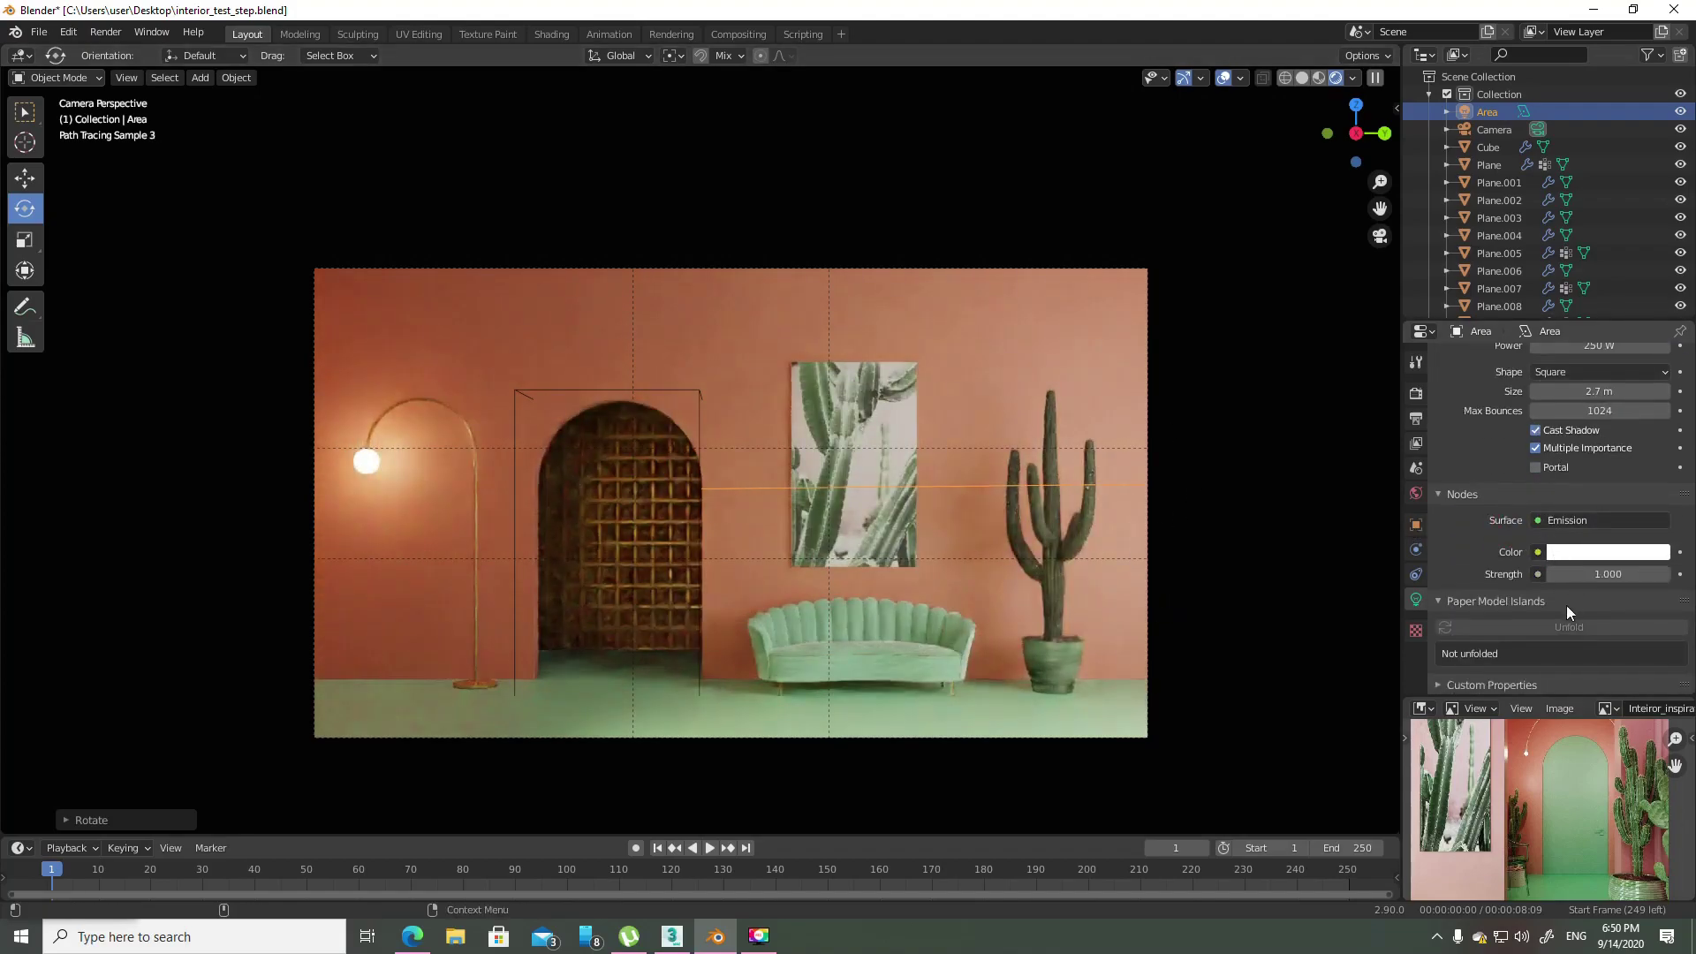
{"action": "left_click", "coordinate": [1538, 551]}
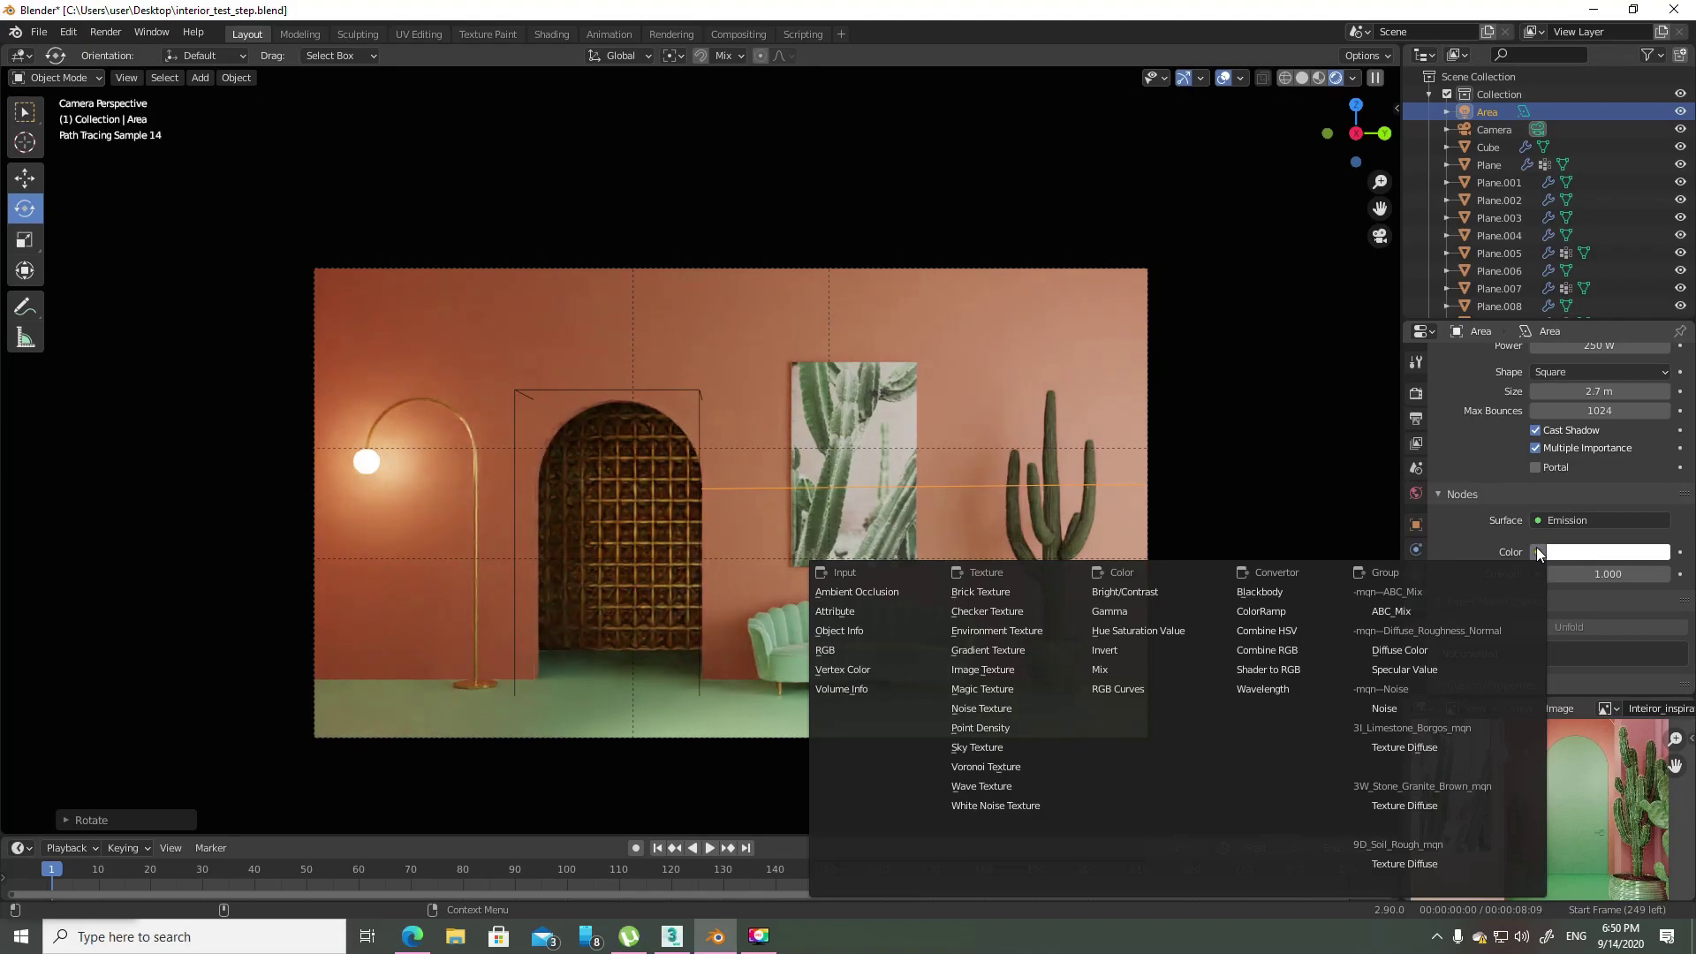
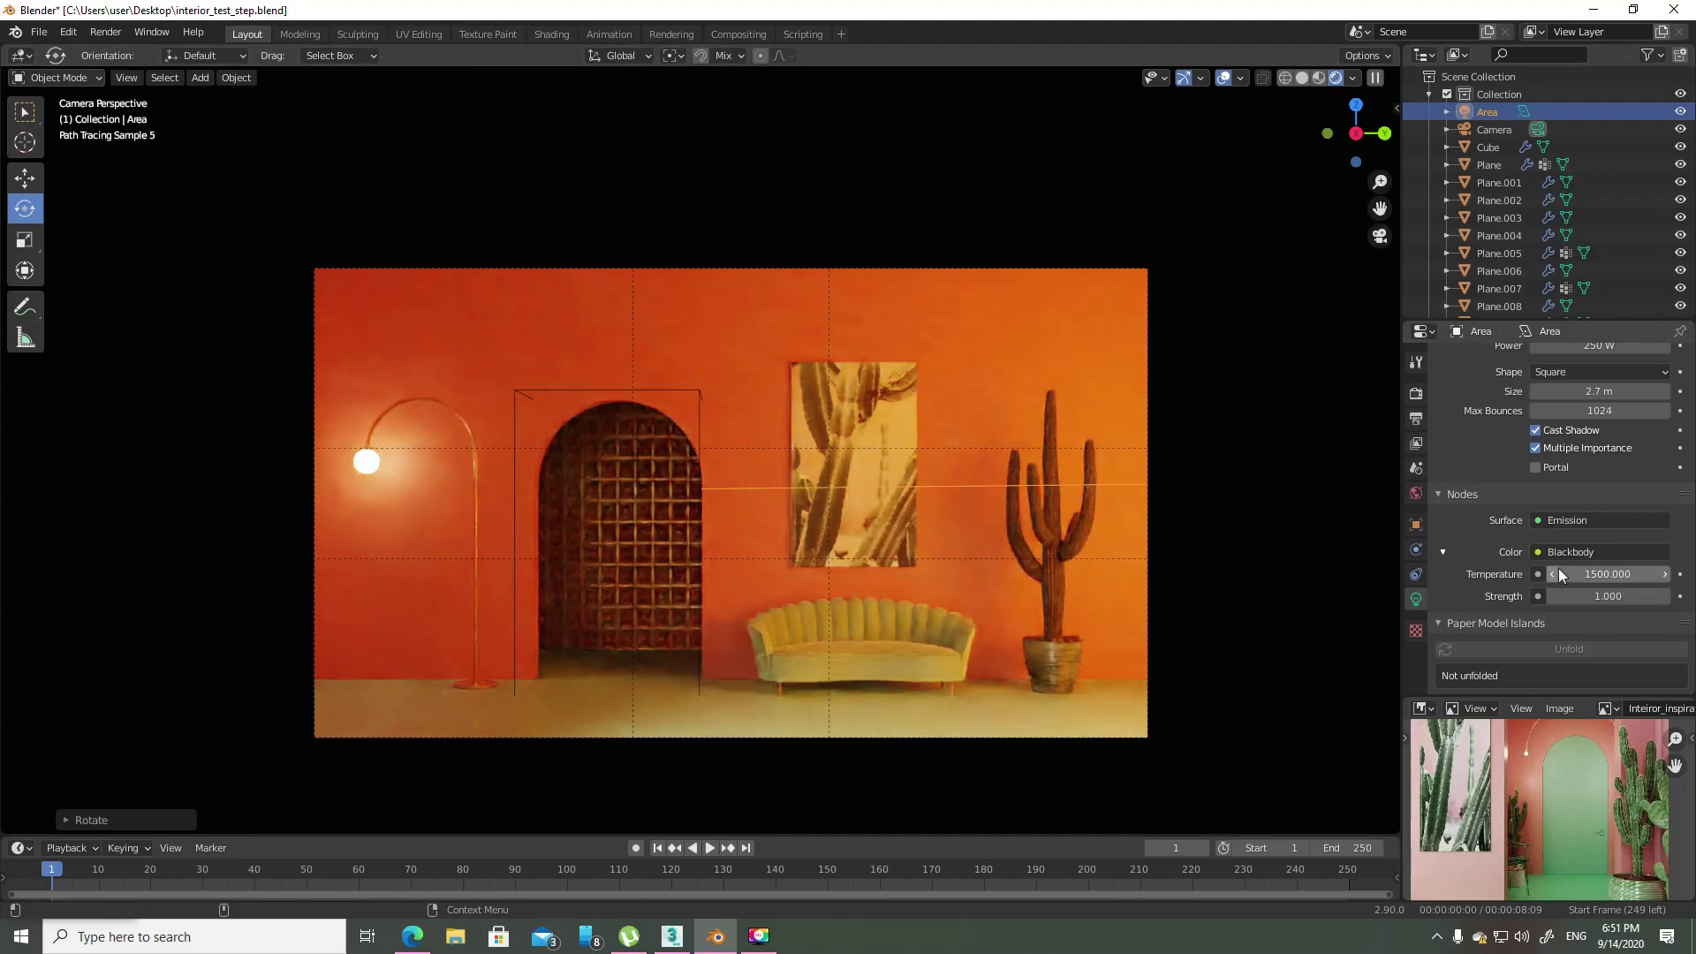
- Set the area light's blackbody Temperature to 6500, then to 7500
{"action": "left_click", "coordinate": [1599, 573]}
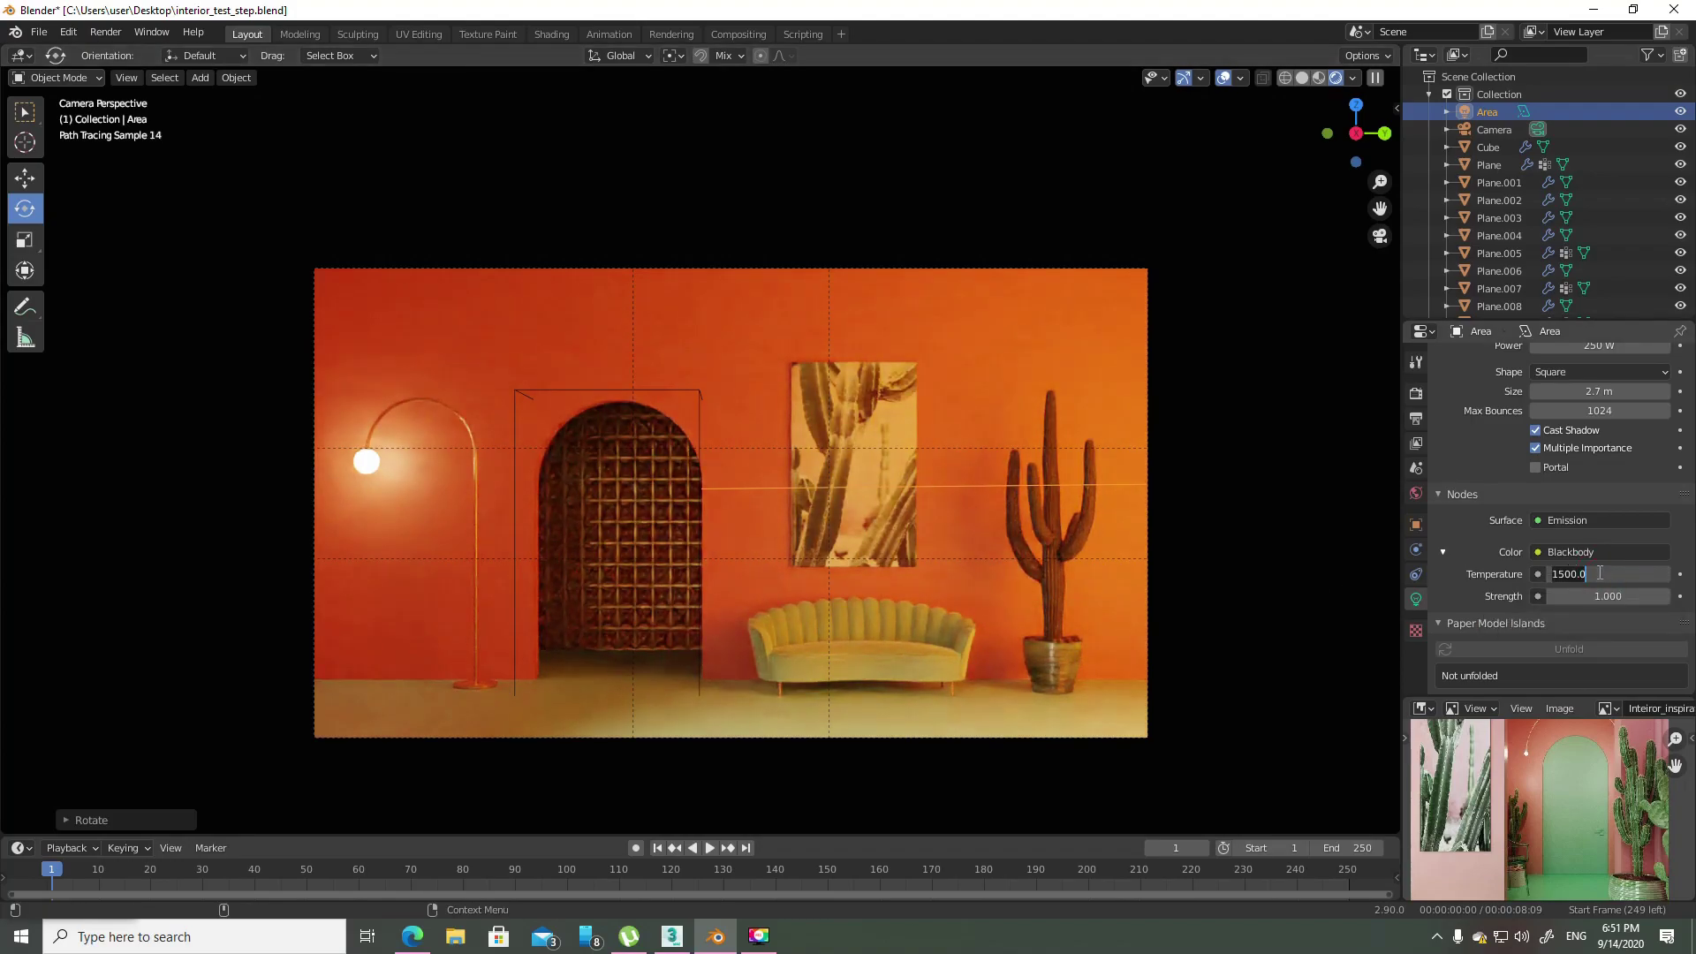
{"action": "type", "text": "6"}
{"action": "key", "text": "Return"}
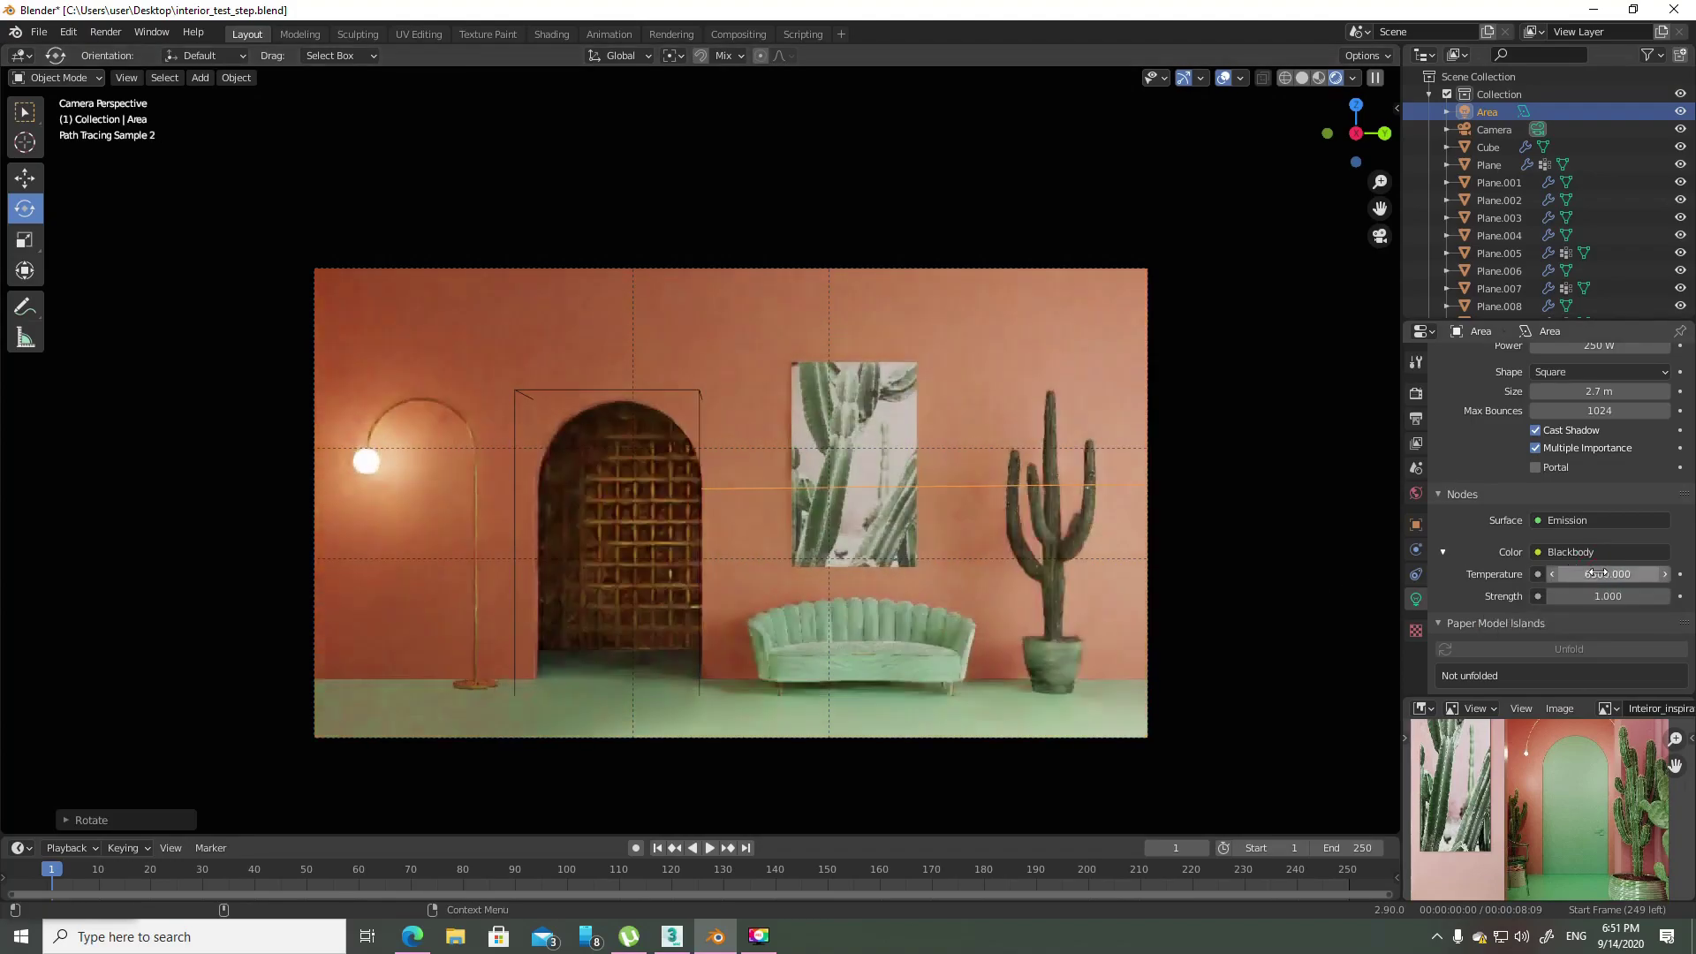
{"action": "left_click", "coordinate": [1599, 573]}
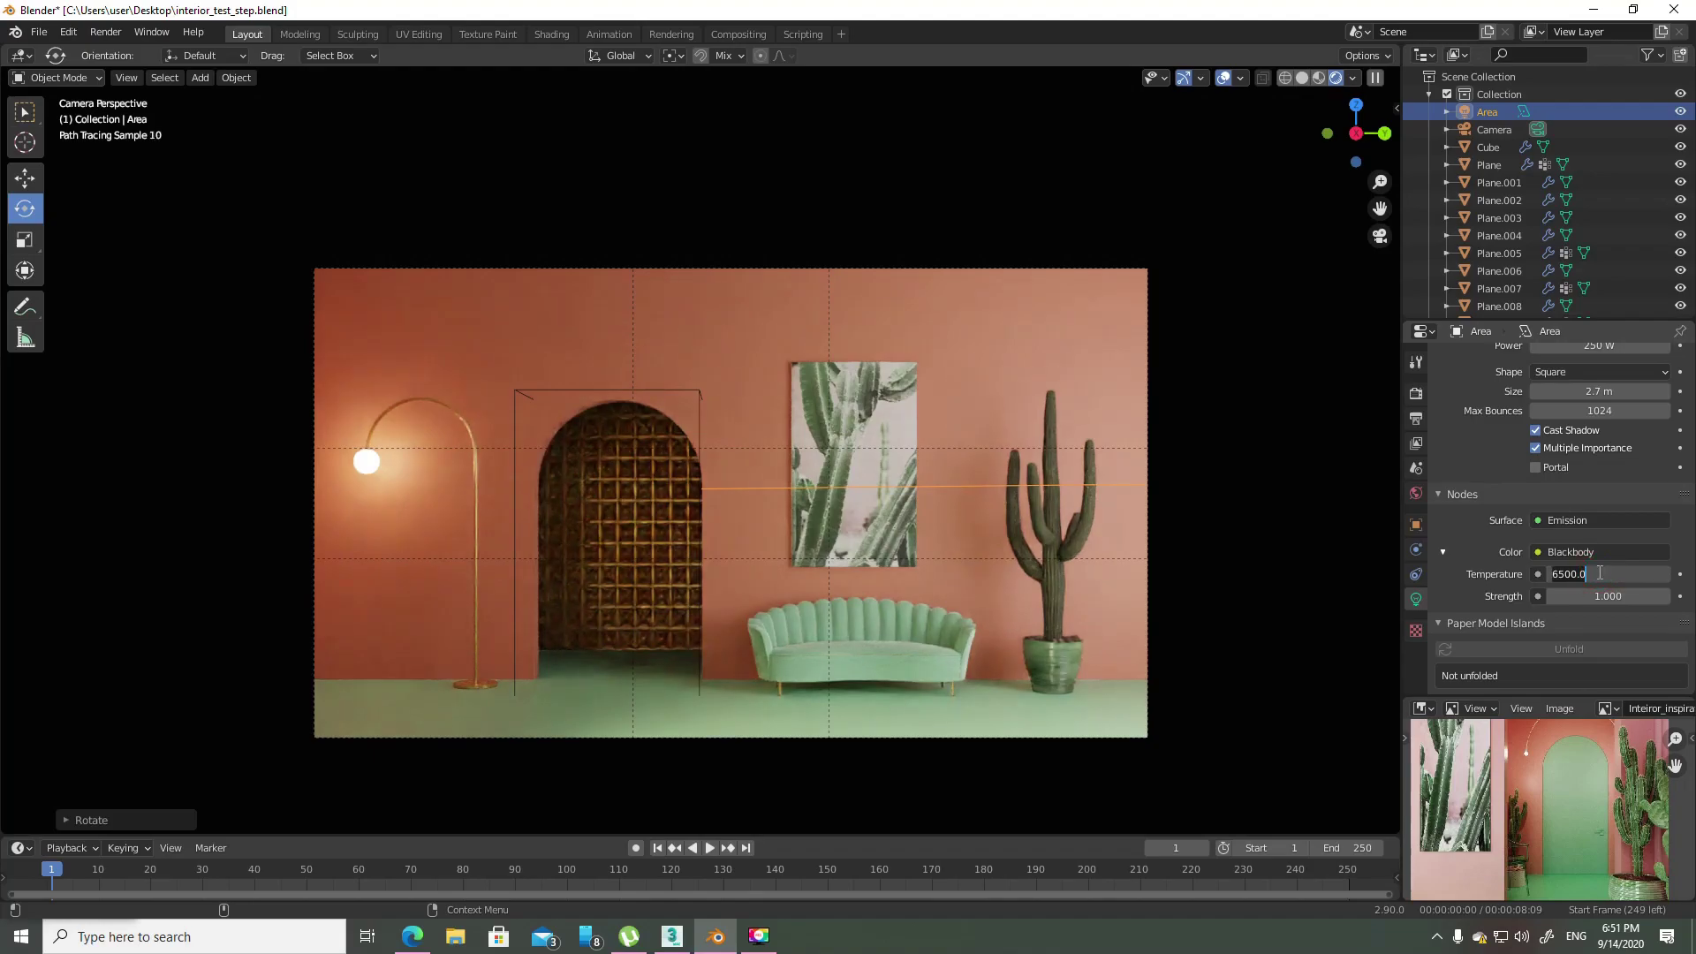
{"action": "type", "text": "750"}
{"action": "key", "text": "Return"}
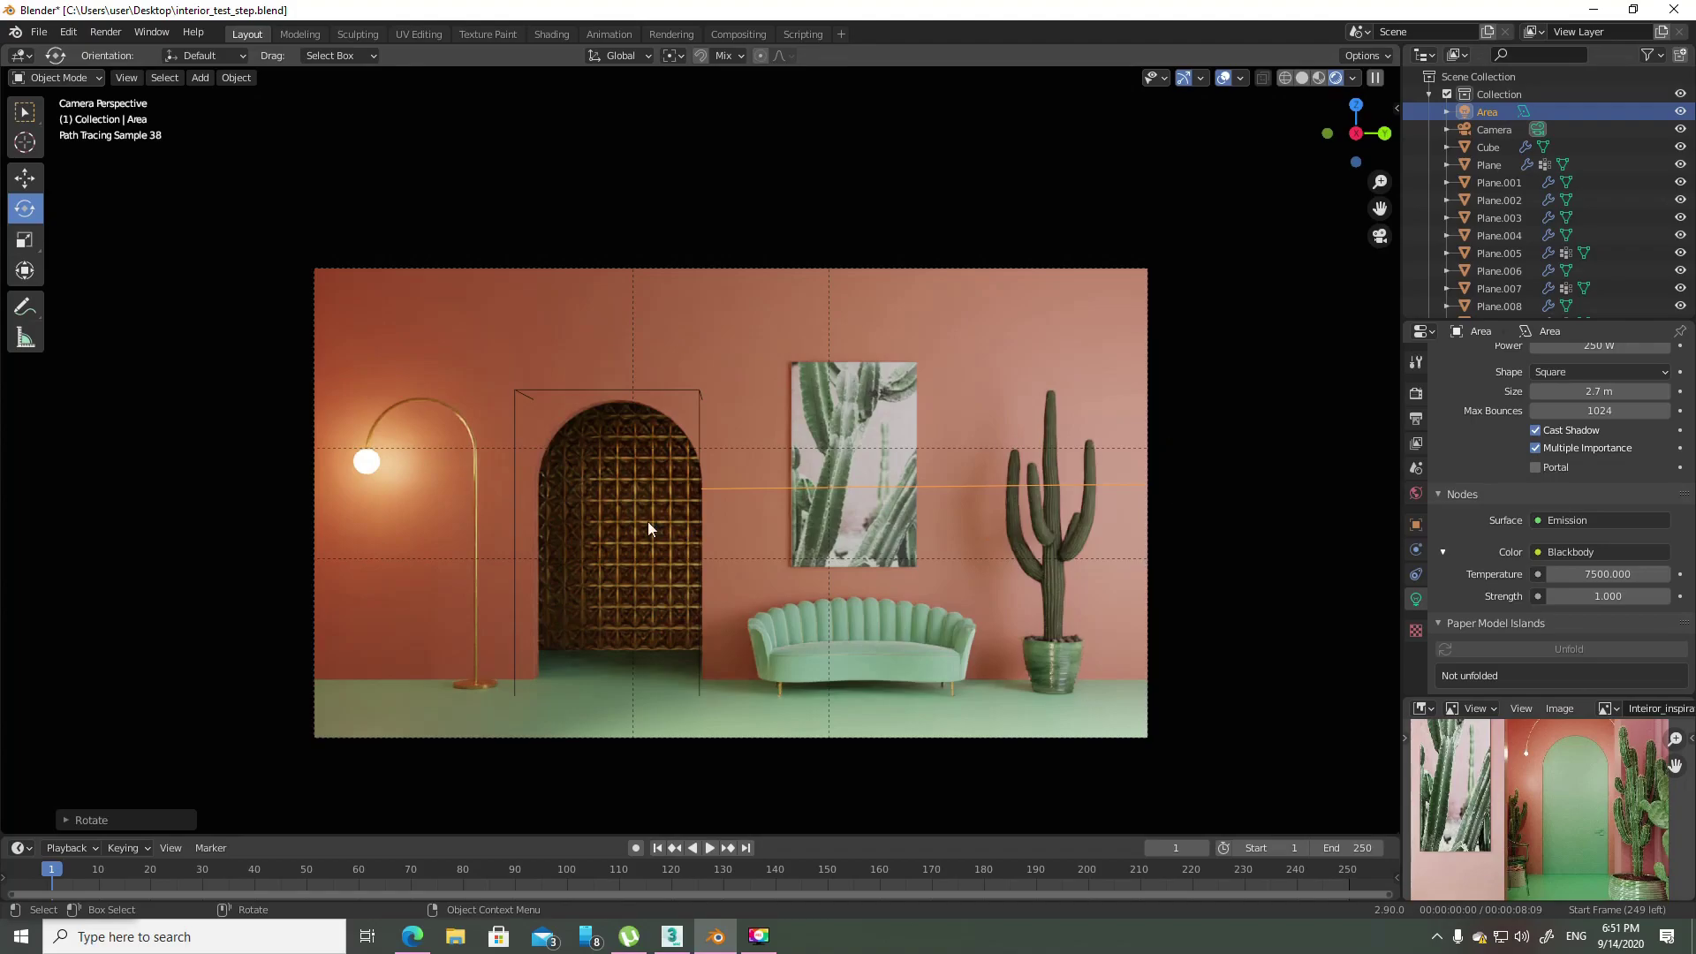
- Select the lamp bulb and set its material Emission Strength to 150, then 100
{"action": "left_click", "coordinate": [378, 477]}
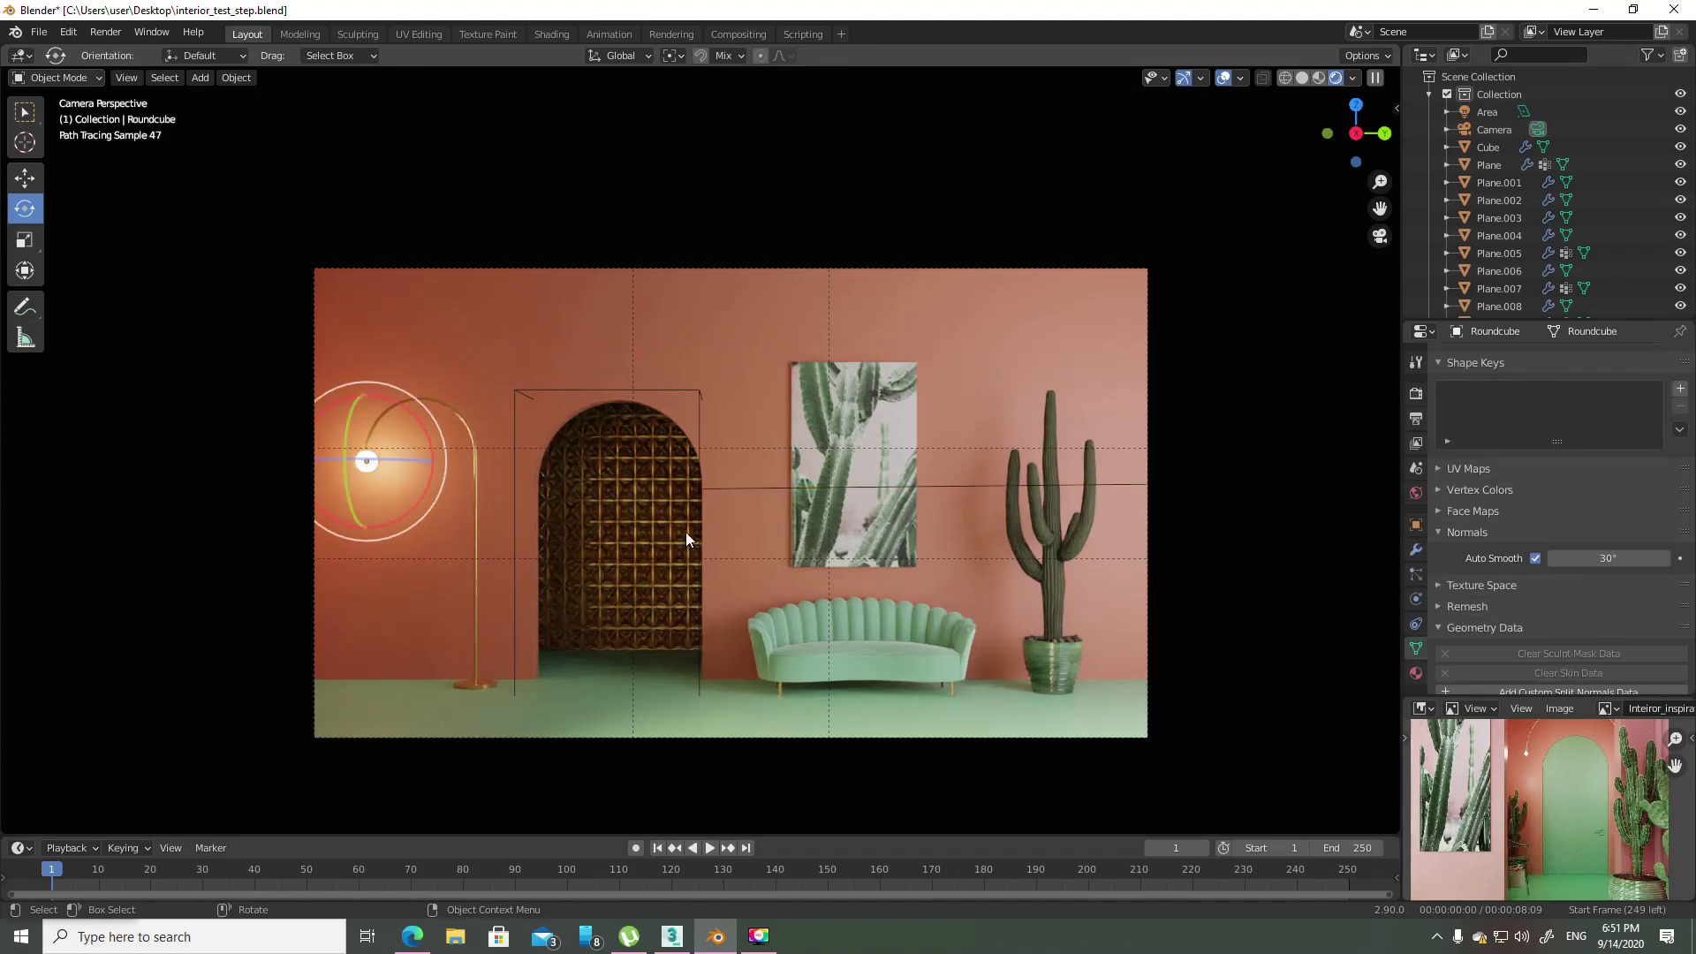
{"action": "left_click", "coordinate": [1416, 673]}
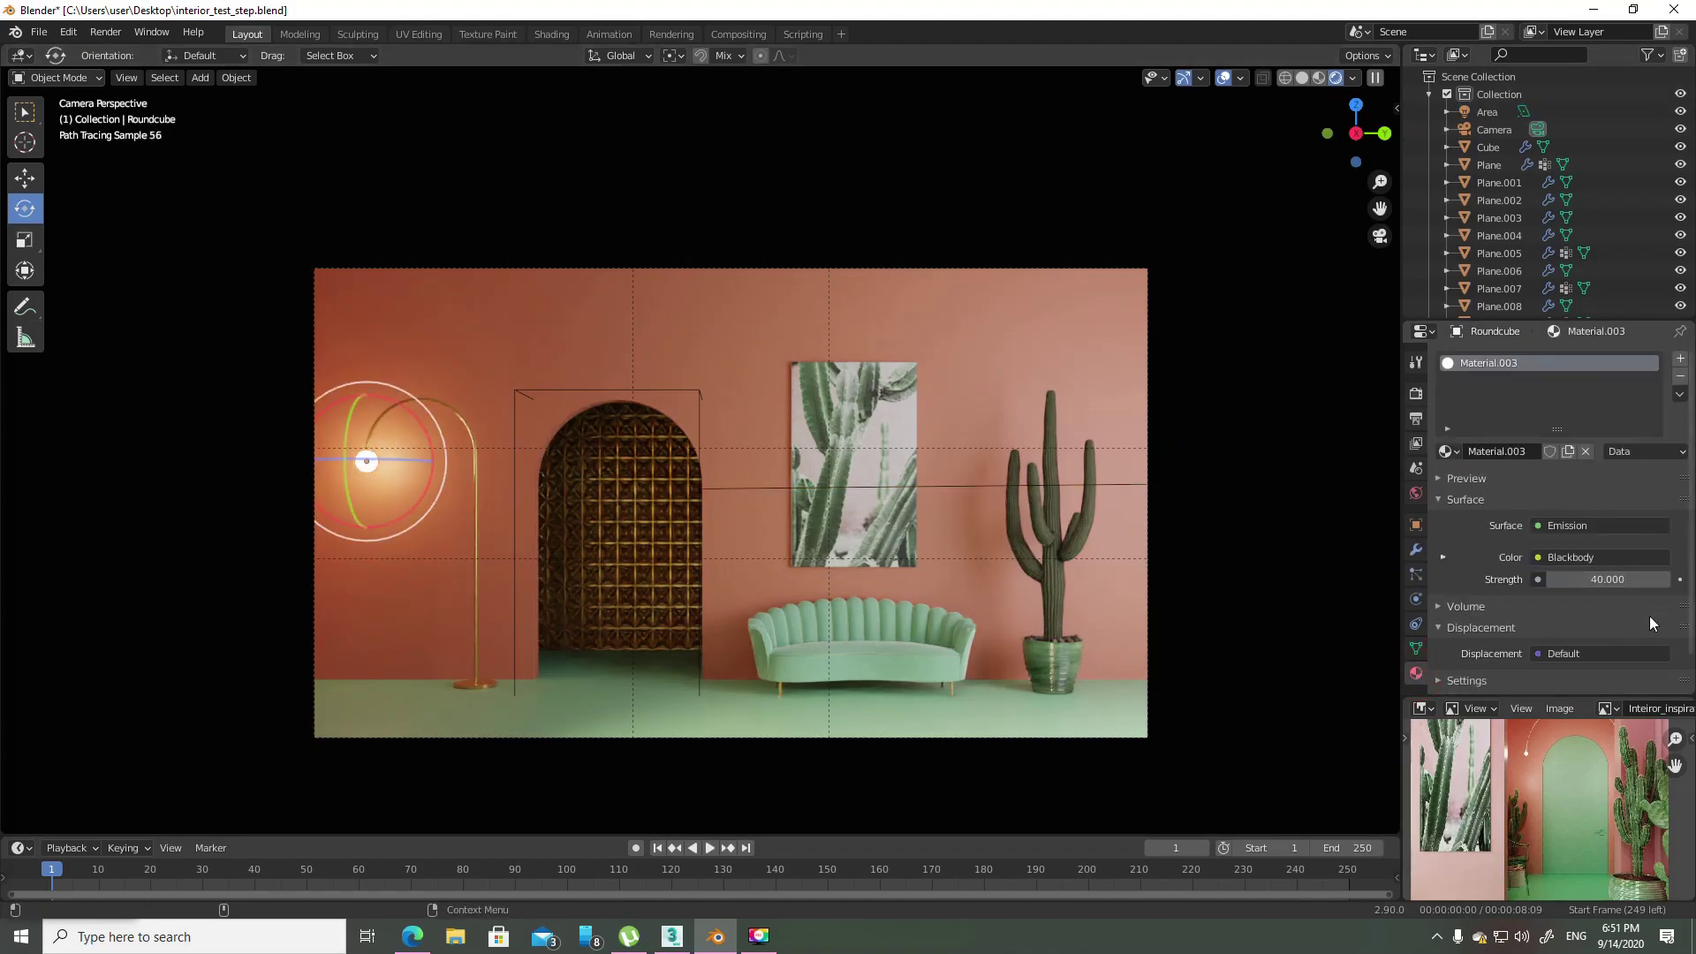
{"action": "left_click", "coordinate": [1625, 579]}
{"action": "type", "text": "150"}
{"action": "key", "text": "Return"}
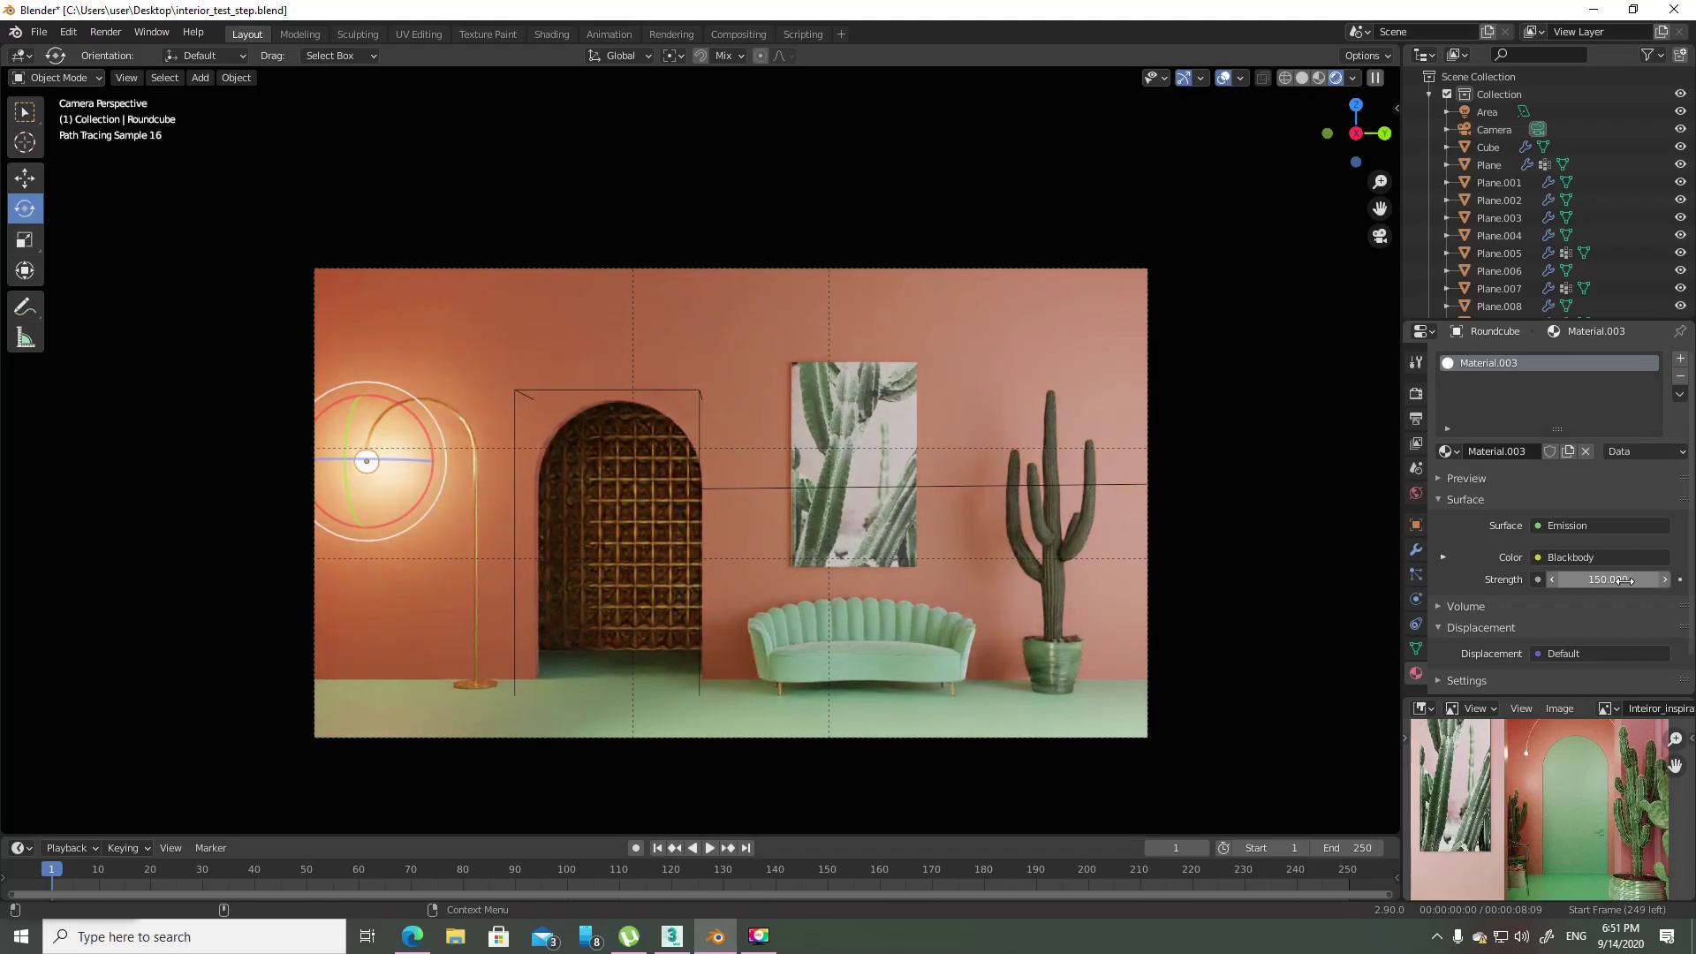
{"action": "left_click", "coordinate": [1627, 580]}
{"action": "type", "text": "100"}
{"action": "key", "text": "Return"}
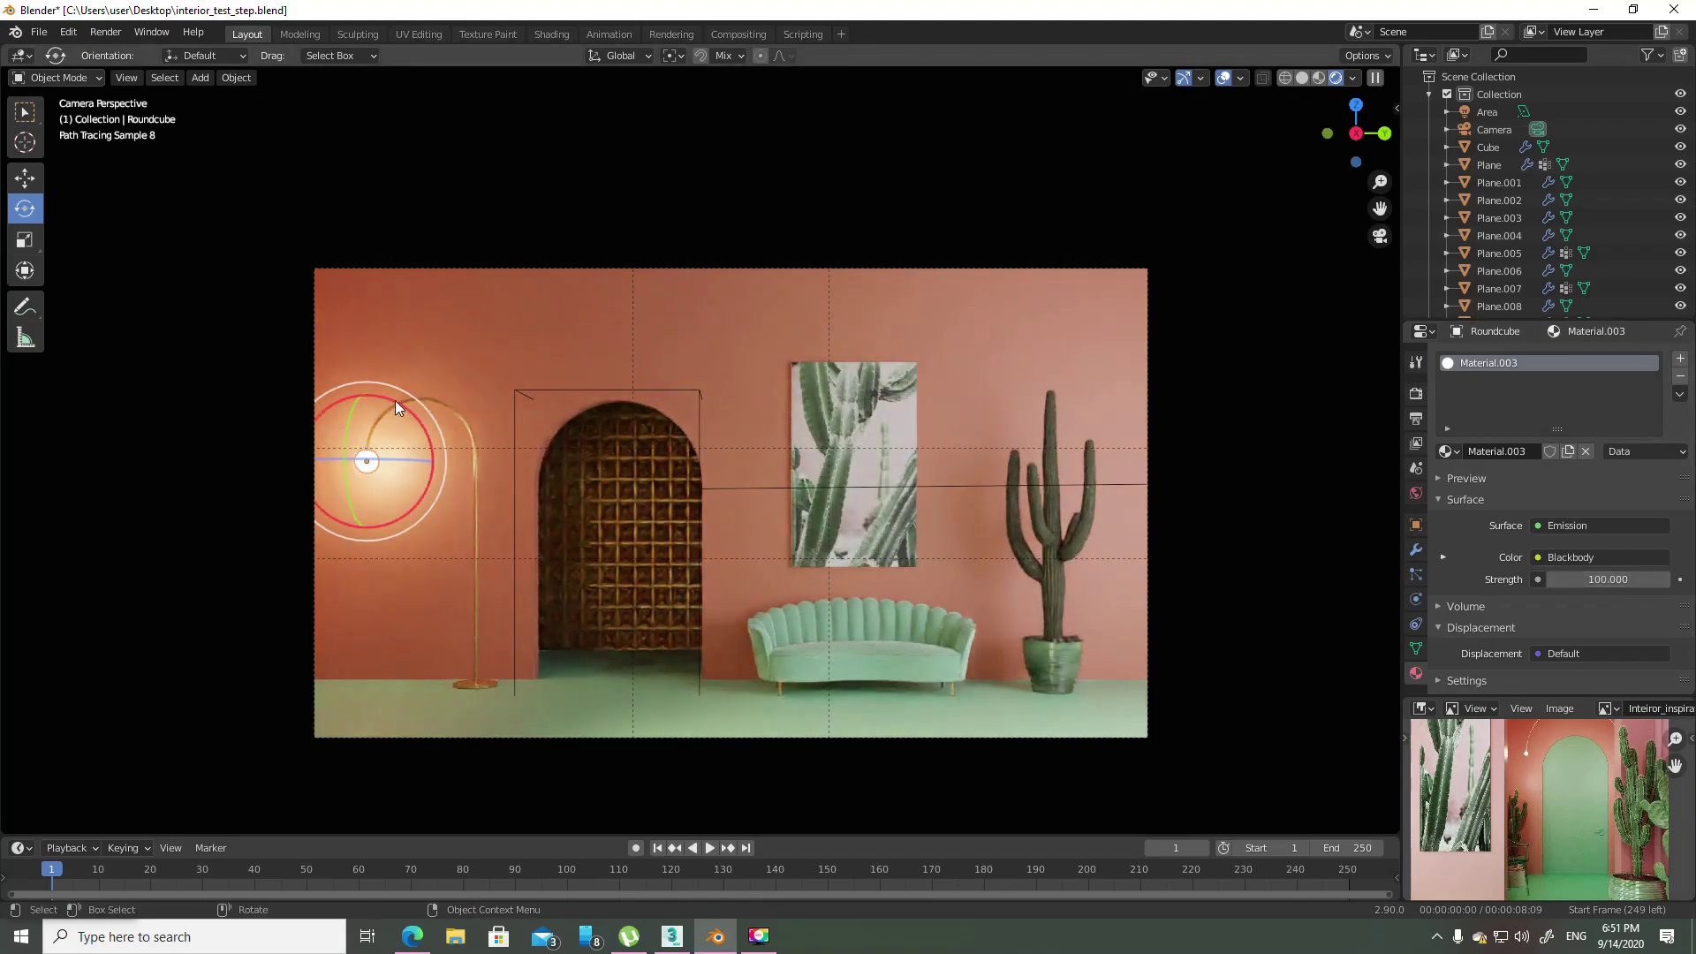
- Select the gold arch frame, then arch panel Plane.017, then the sofa
{"action": "left_click", "coordinate": [670, 505]}
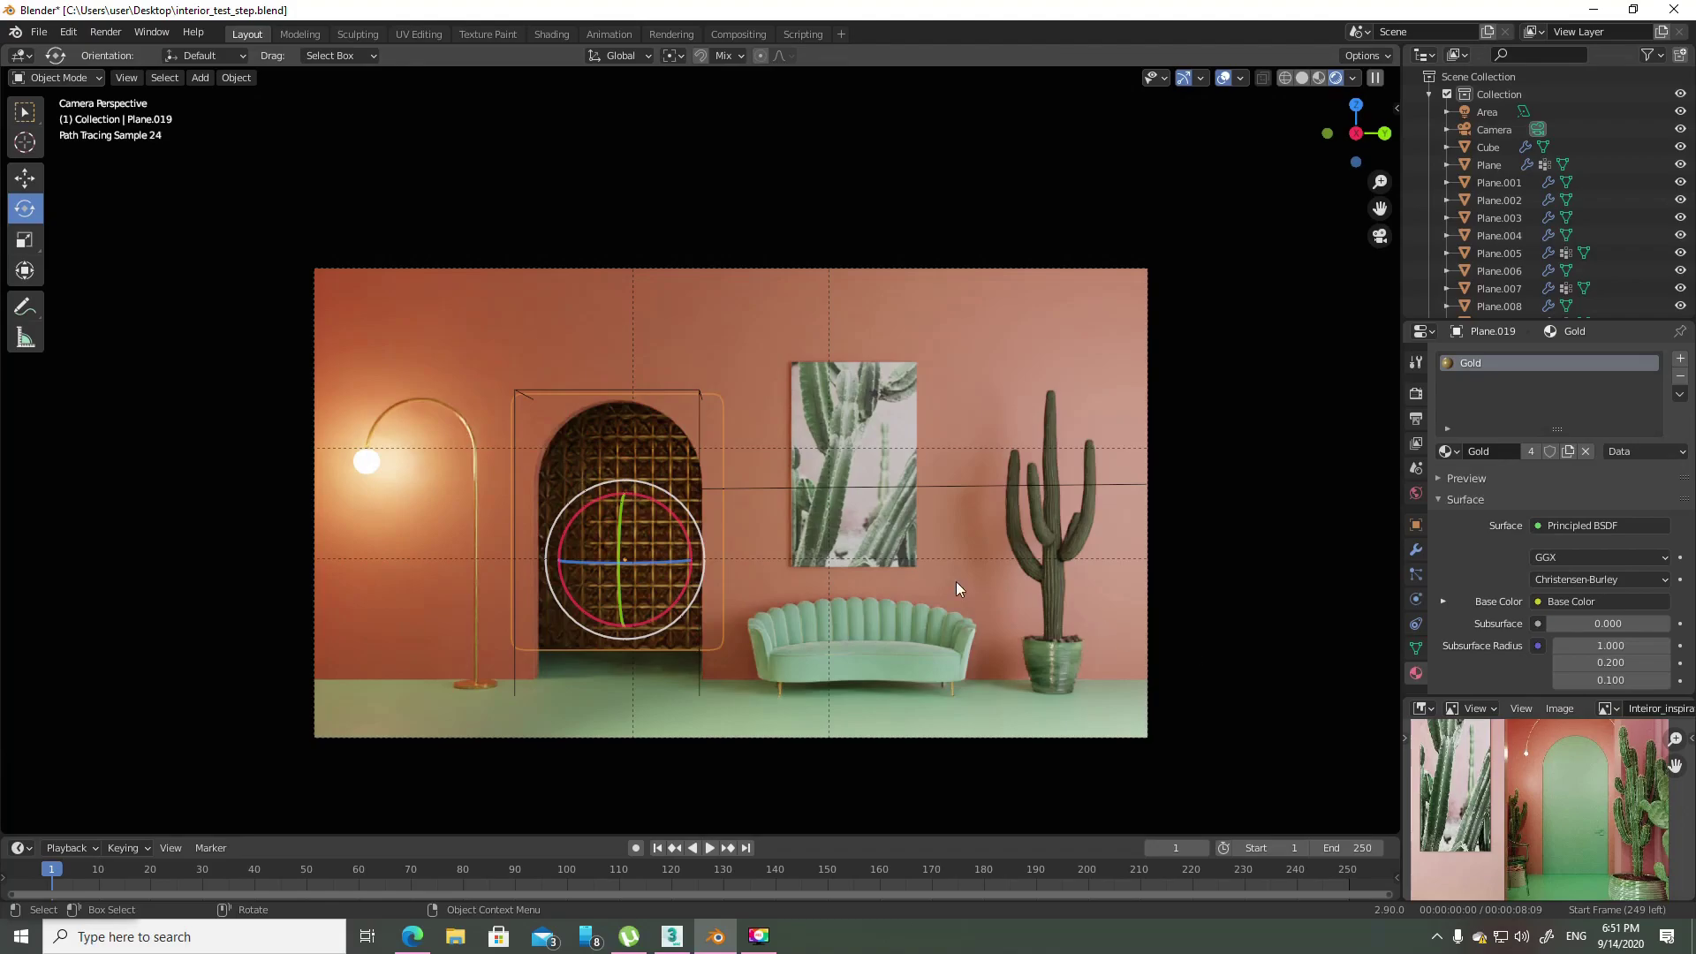
{"action": "left_click", "coordinate": [698, 408]}
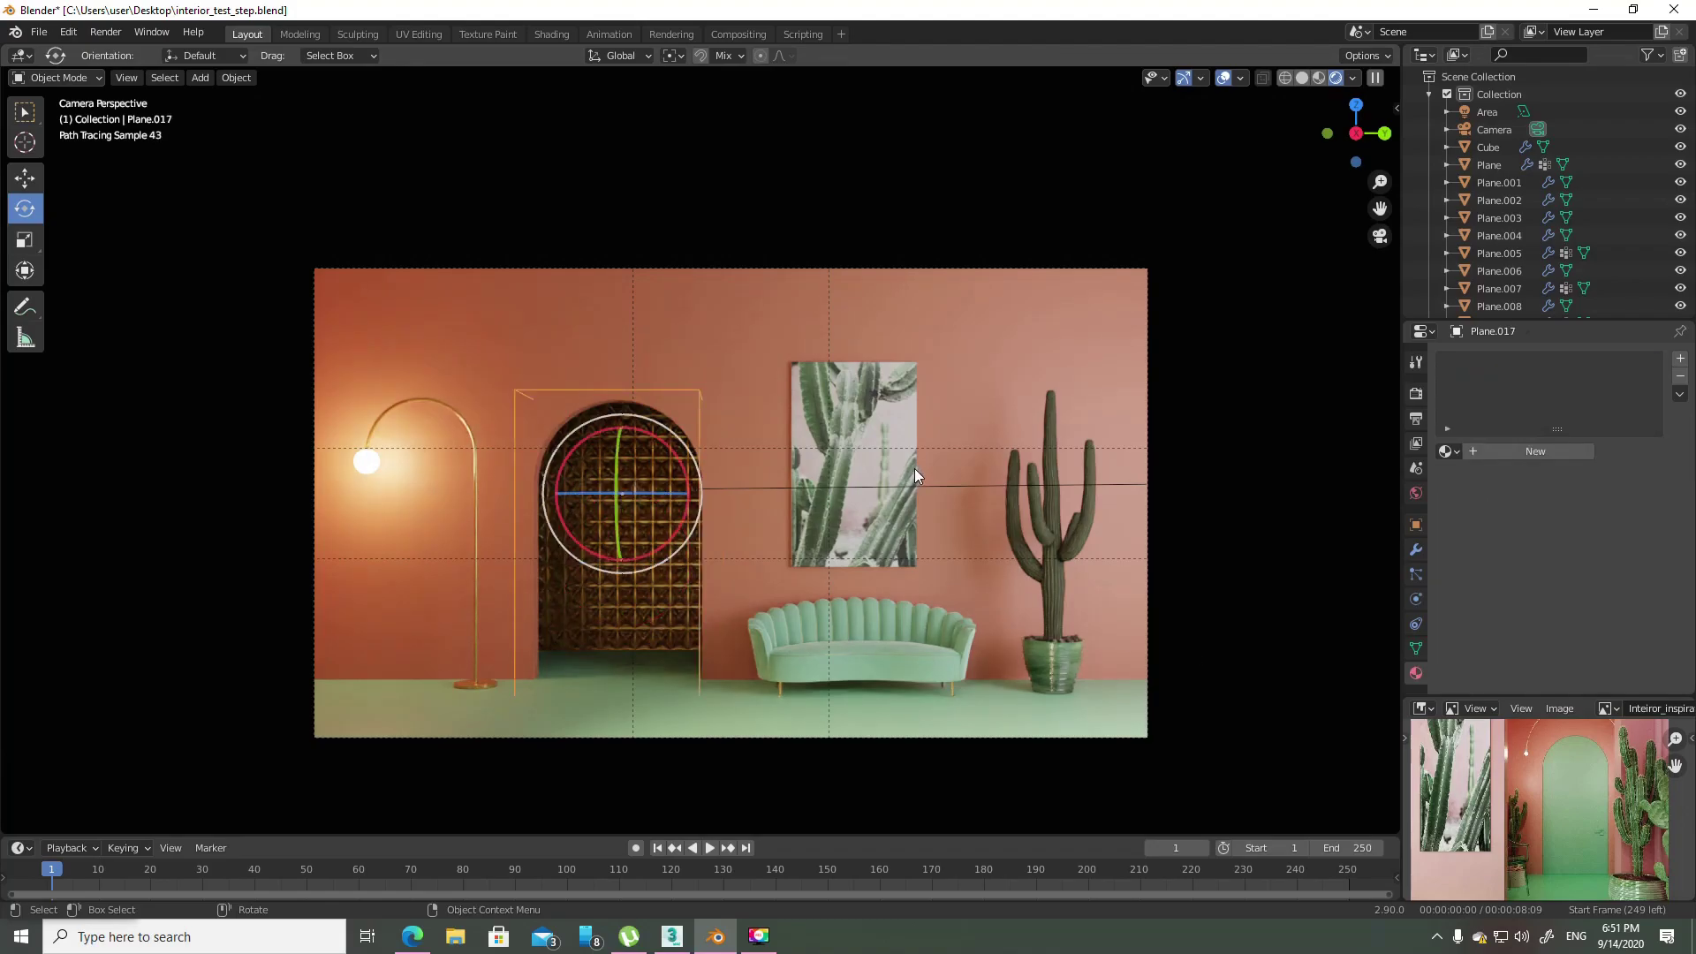
{"action": "left_click", "coordinate": [946, 663]}
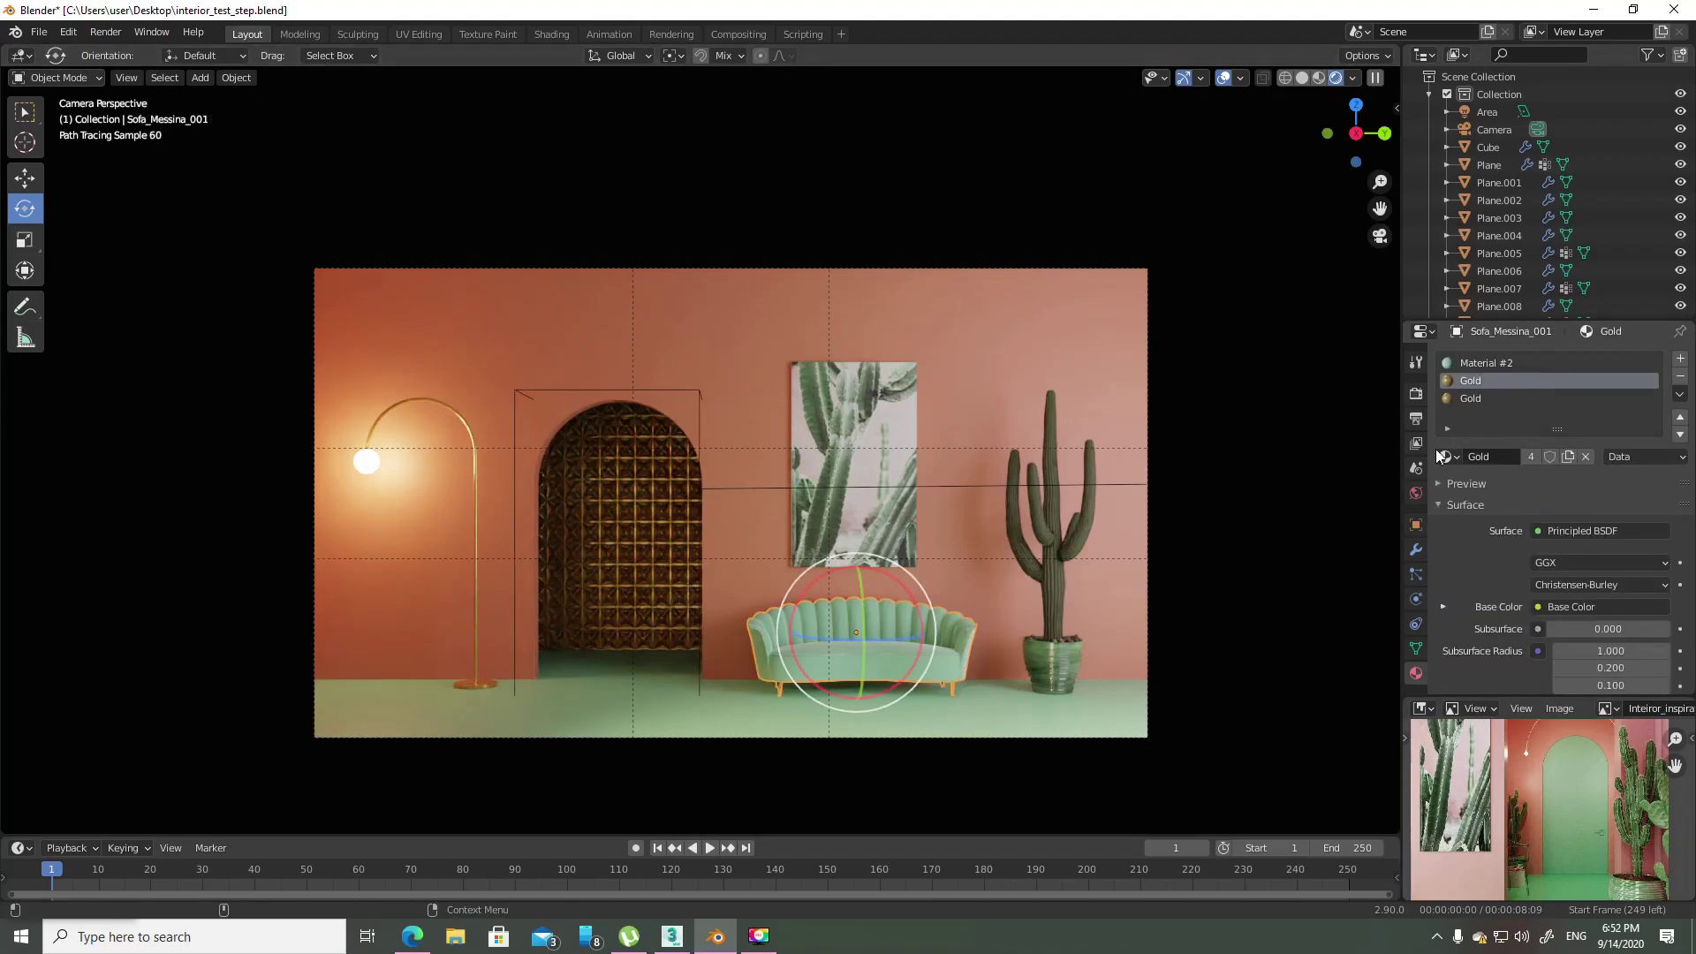
- Set the Color Management Look to High Contrast, then select Plane.001
{"action": "left_click", "coordinate": [1418, 392]}
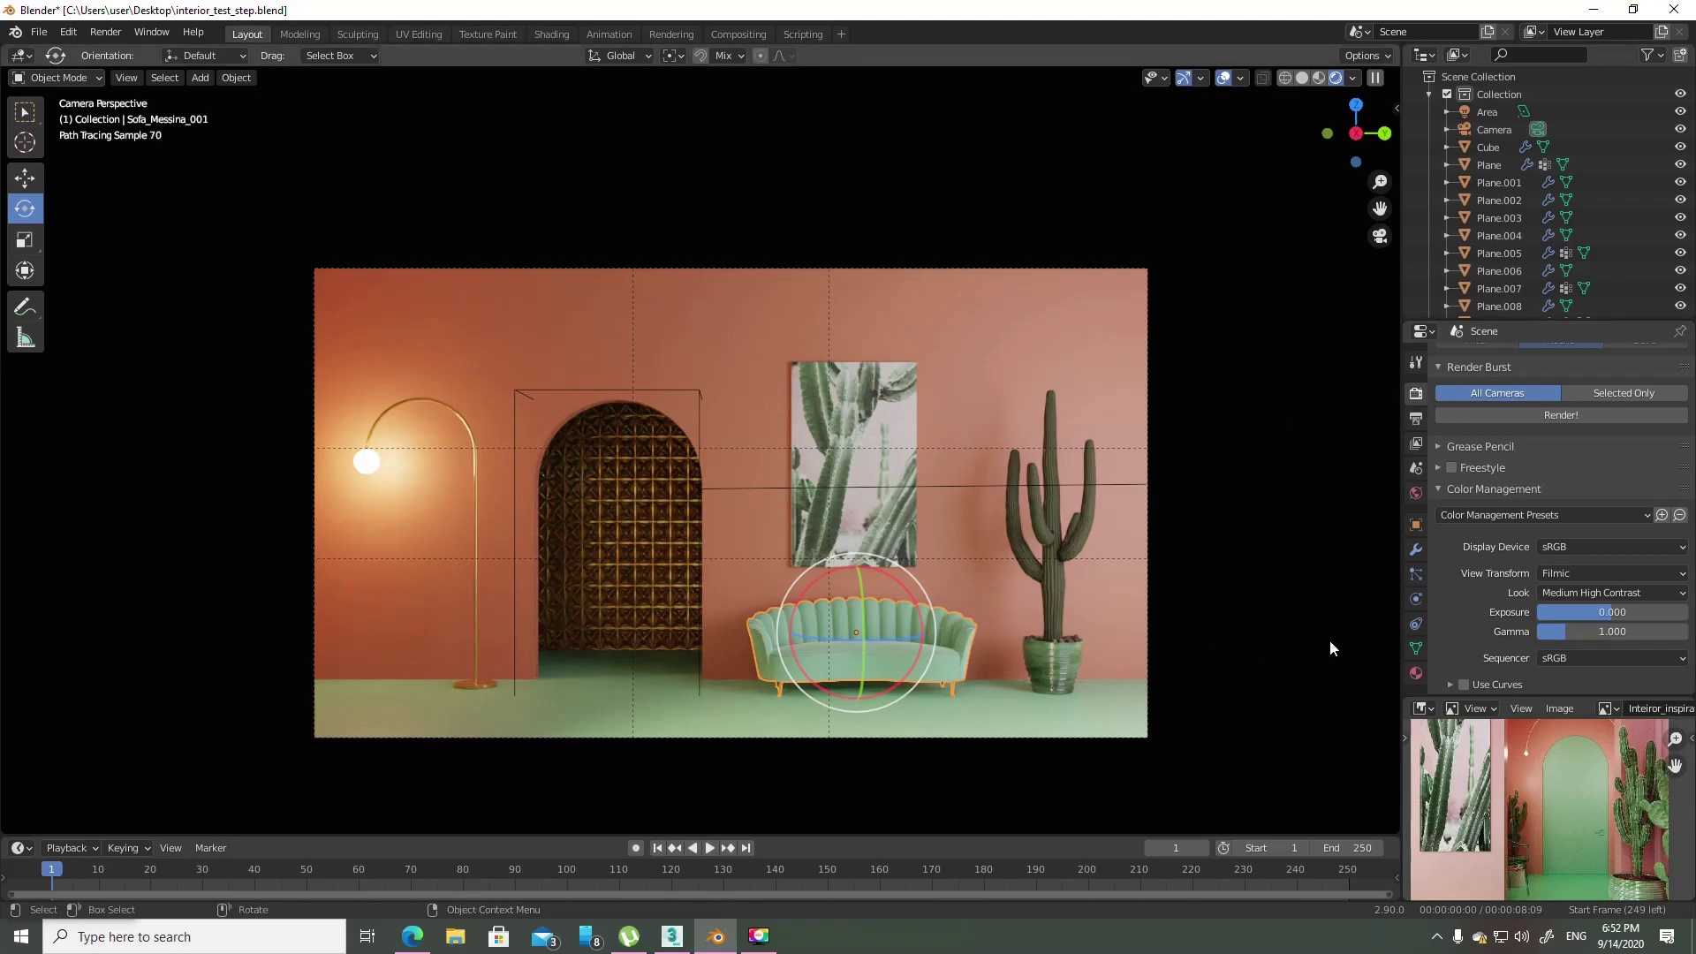
{"action": "left_click", "coordinate": [1602, 592]}
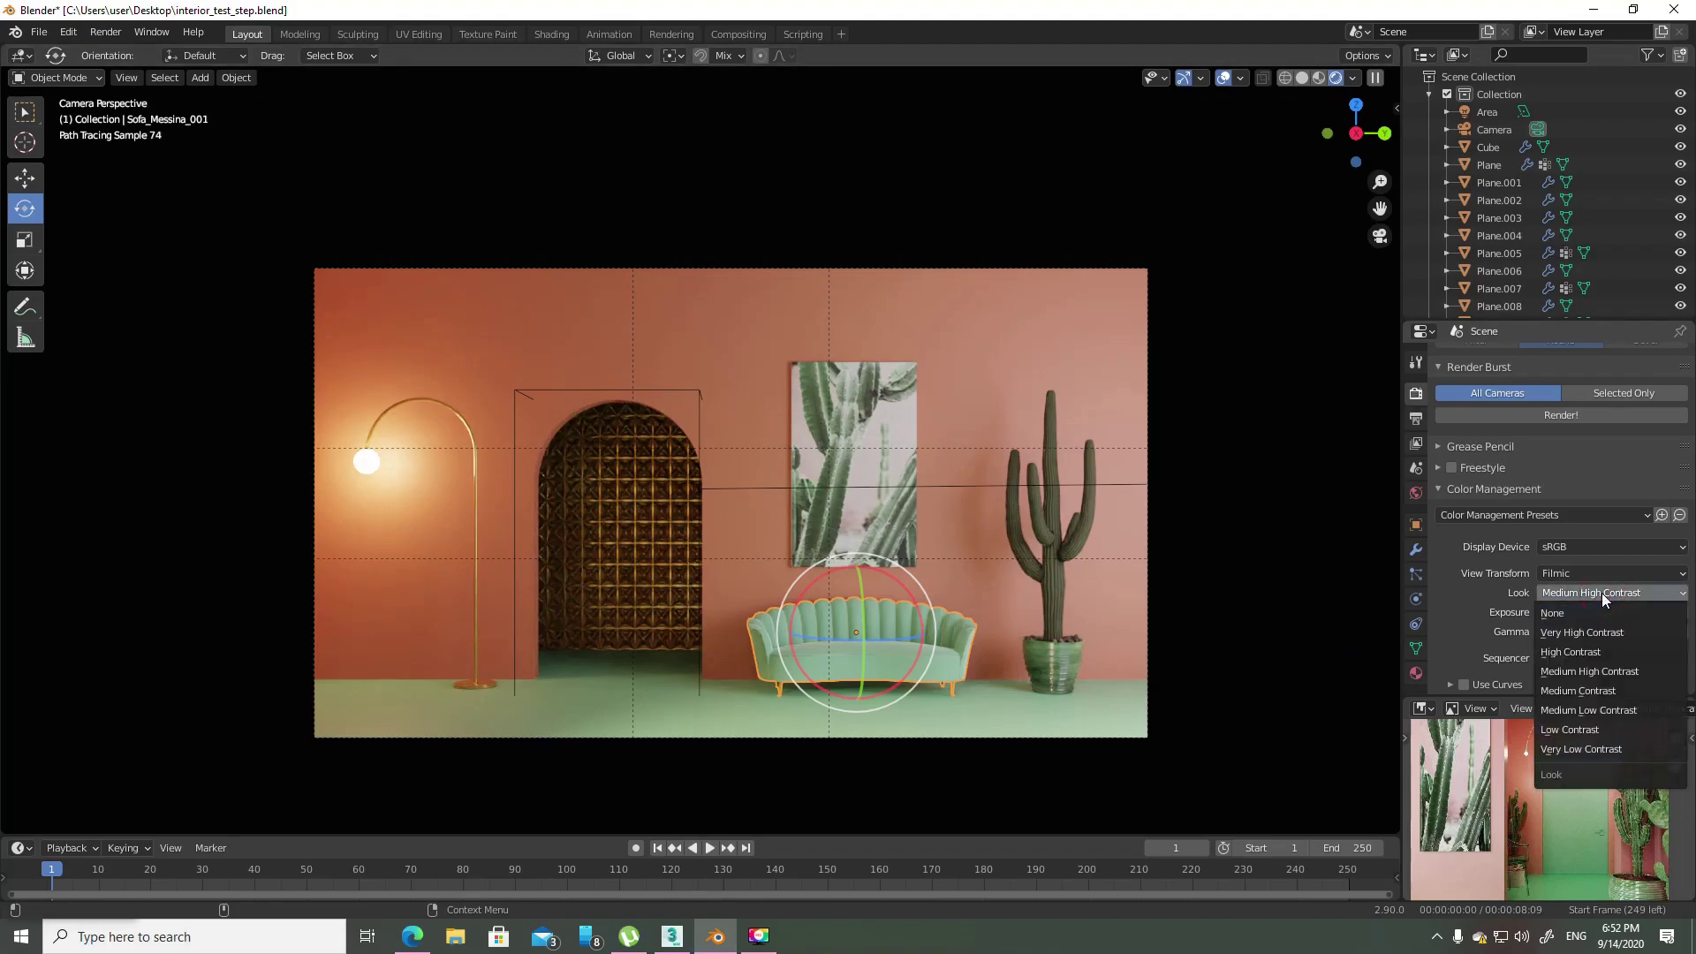
{"action": "left_click", "coordinate": [1593, 651]}
{"action": "left_click", "coordinate": [553, 476]}
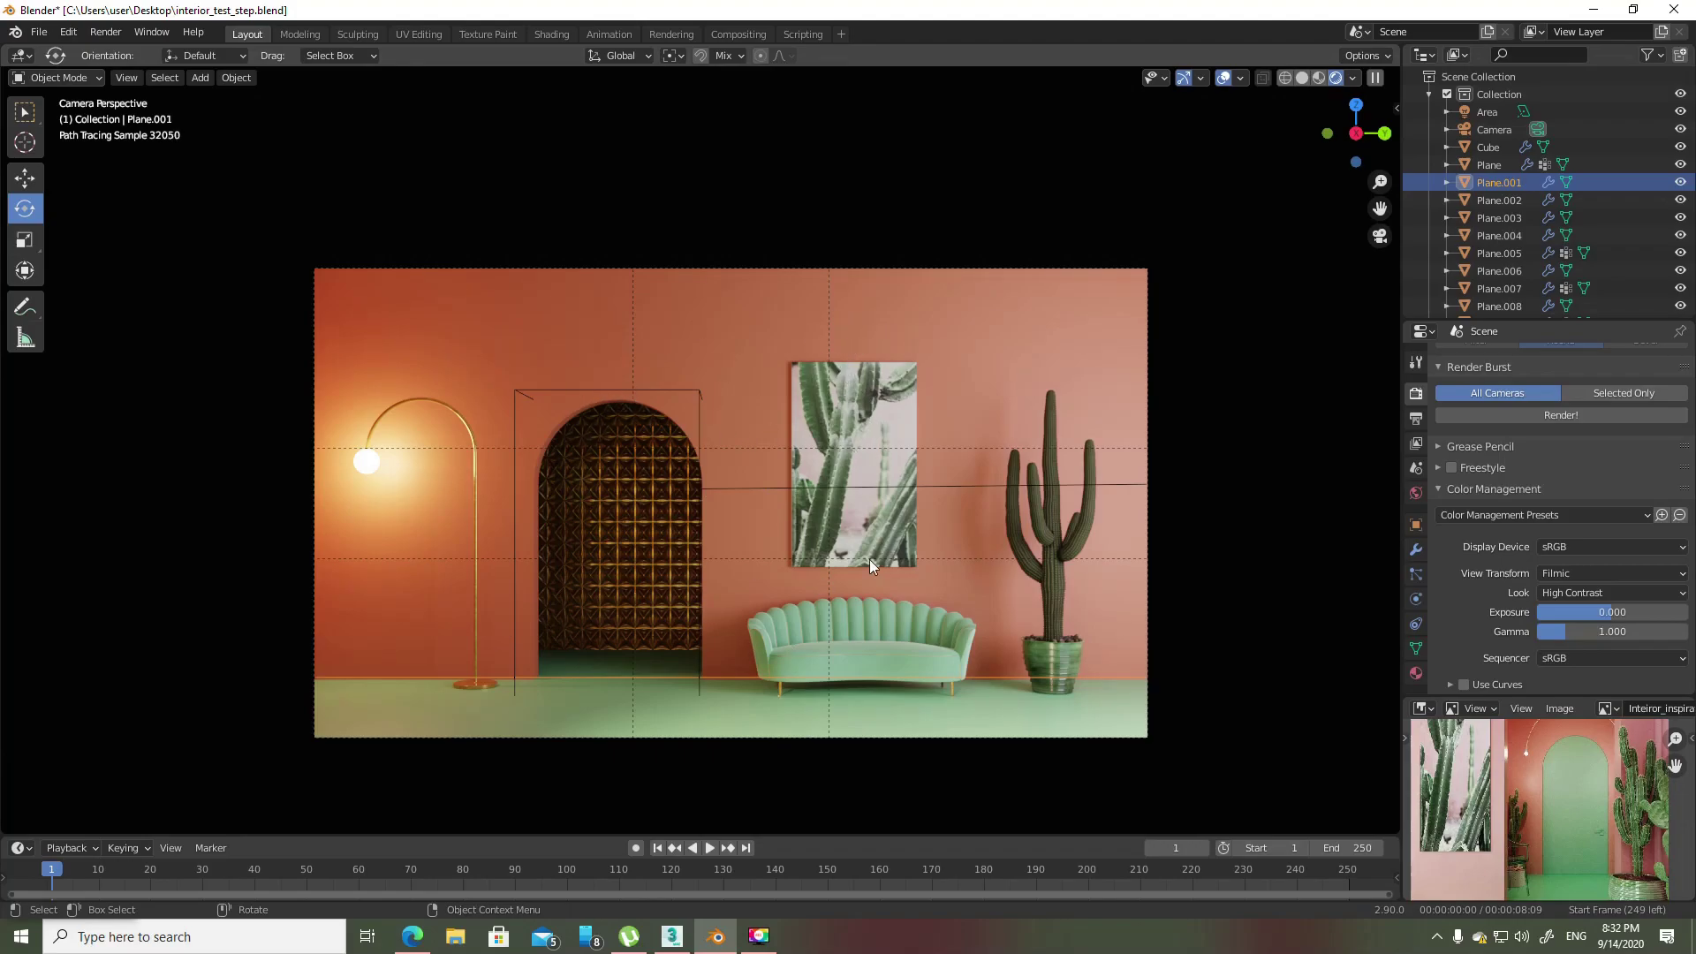
- Orbit and zoom around the room, inspecting the lamp bulb and the arched door panel
{"action": "mouse_move", "coordinate": [596, 515]}
{"action": "middle_mouse_down"}
{"action": "mouse_move", "coordinate": [719, 522]}
{"action": "mouse_move", "coordinate": [740, 405]}
{"action": "mouse_move", "coordinate": [604, 337]}
{"action": "mouse_move", "coordinate": [521, 352]}
{"action": "middle_mouse_up"}
{"action": "left_click", "coordinate": [521, 352]}
{"action": "key", "text": "KP_Decimal"}
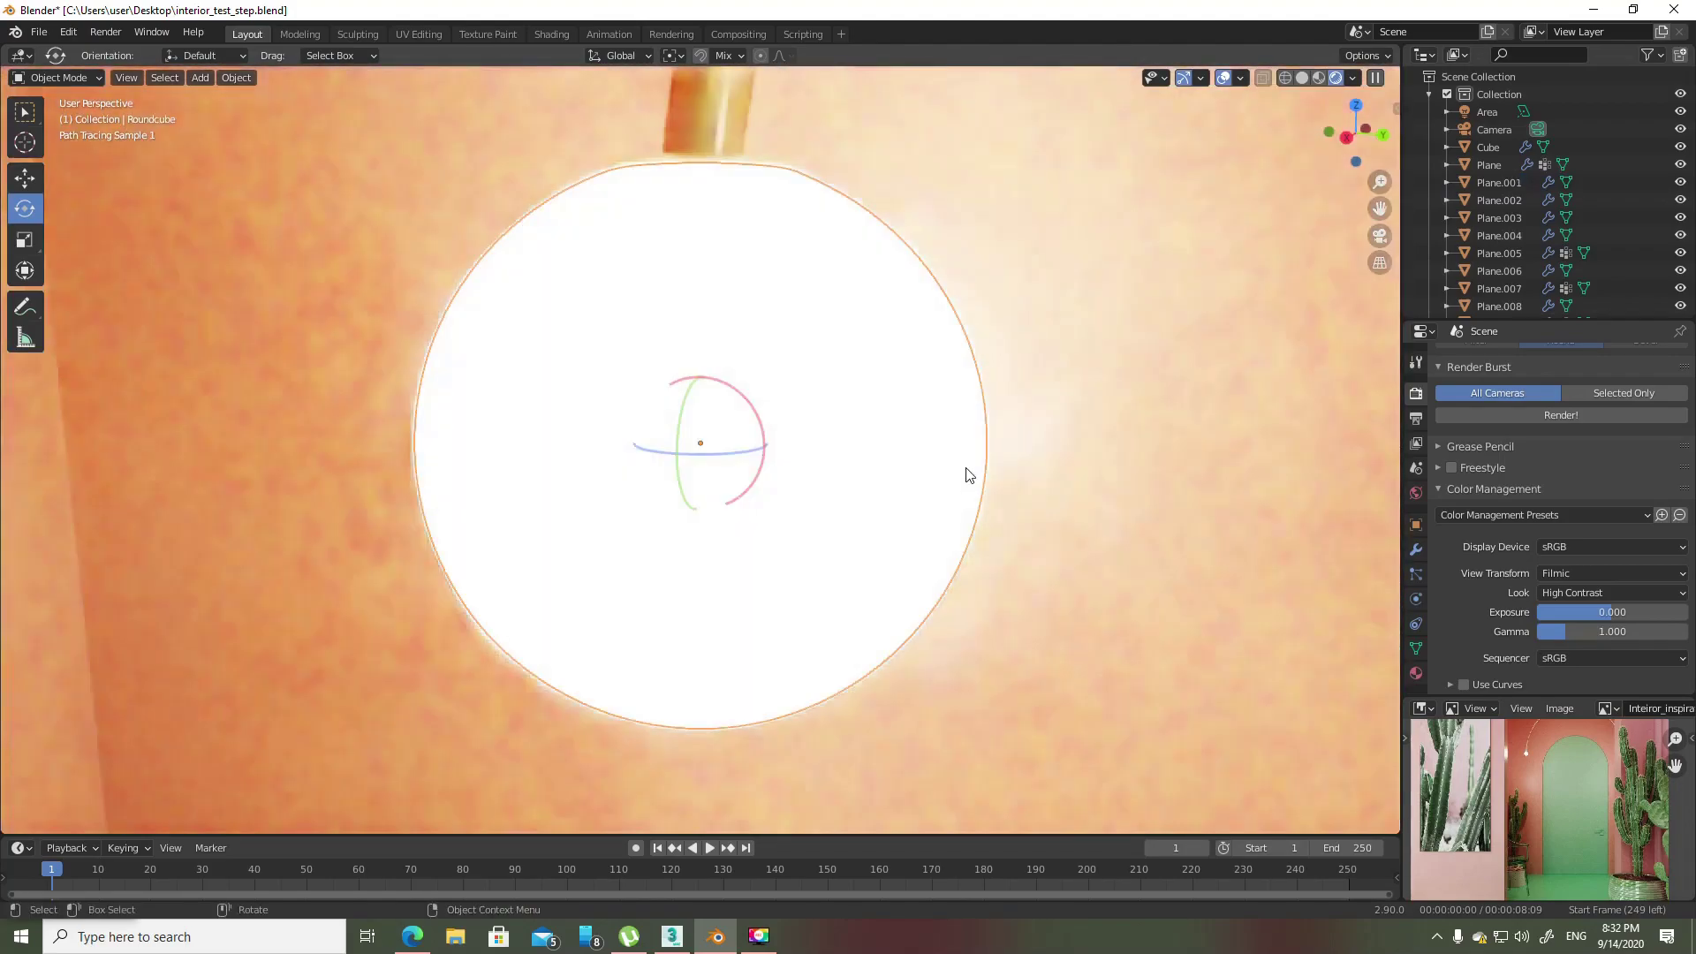
{"action": "scroll", "coordinate": [1068, 497], "scroll_direction": "down", "scroll_amount": 3}
{"action": "scroll", "coordinate": [811, 492], "scroll_direction": "down", "scroll_amount": 2}
{"action": "middle_click_drag", "start_coordinate": [1105, 473], "coordinate": [565, 457], "text": "shift"}
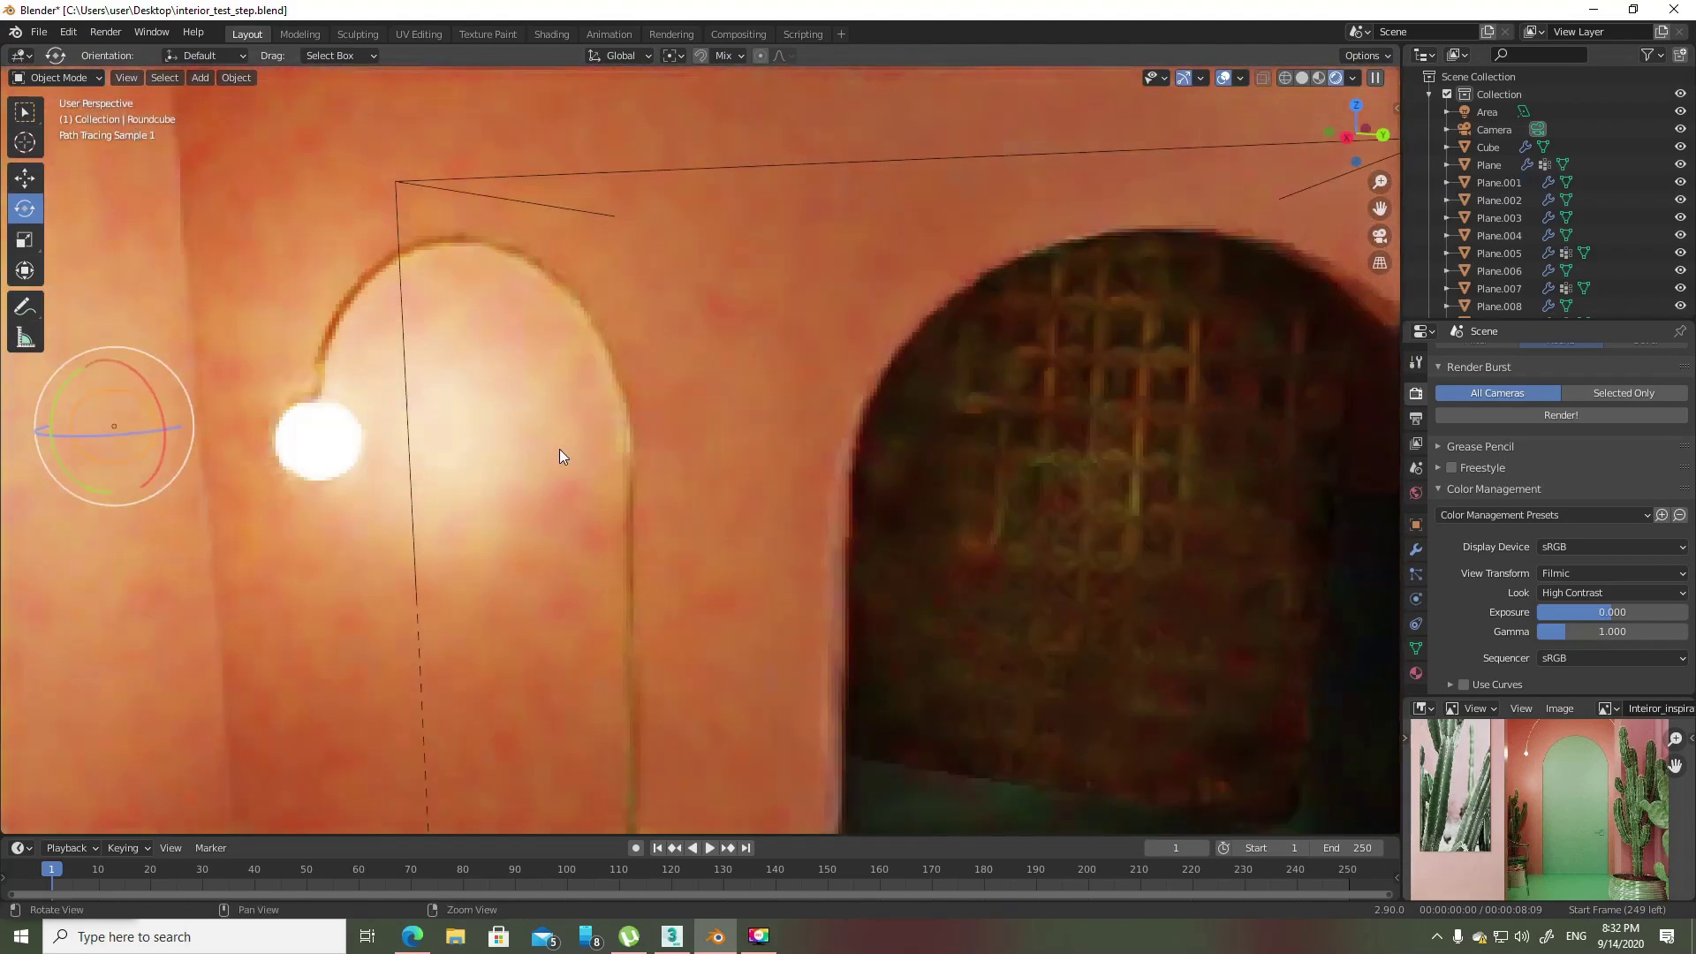
{"action": "scroll", "coordinate": [964, 462], "scroll_direction": "up", "scroll_amount": 1}
{"action": "left_click", "coordinate": [964, 463]}
{"action": "scroll", "coordinate": [1083, 494], "scroll_direction": "up", "scroll_amount": 1}
{"action": "mouse_move", "coordinate": [1083, 503]}
{"action": "middle_mouse_down"}
{"action": "mouse_move", "coordinate": [913, 474]}
{"action": "mouse_move", "coordinate": [868, 485]}
{"action": "mouse_move", "coordinate": [954, 492]}
{"action": "middle_mouse_up"}
{"action": "scroll", "coordinate": [993, 512], "scroll_direction": "down", "scroll_amount": 2}
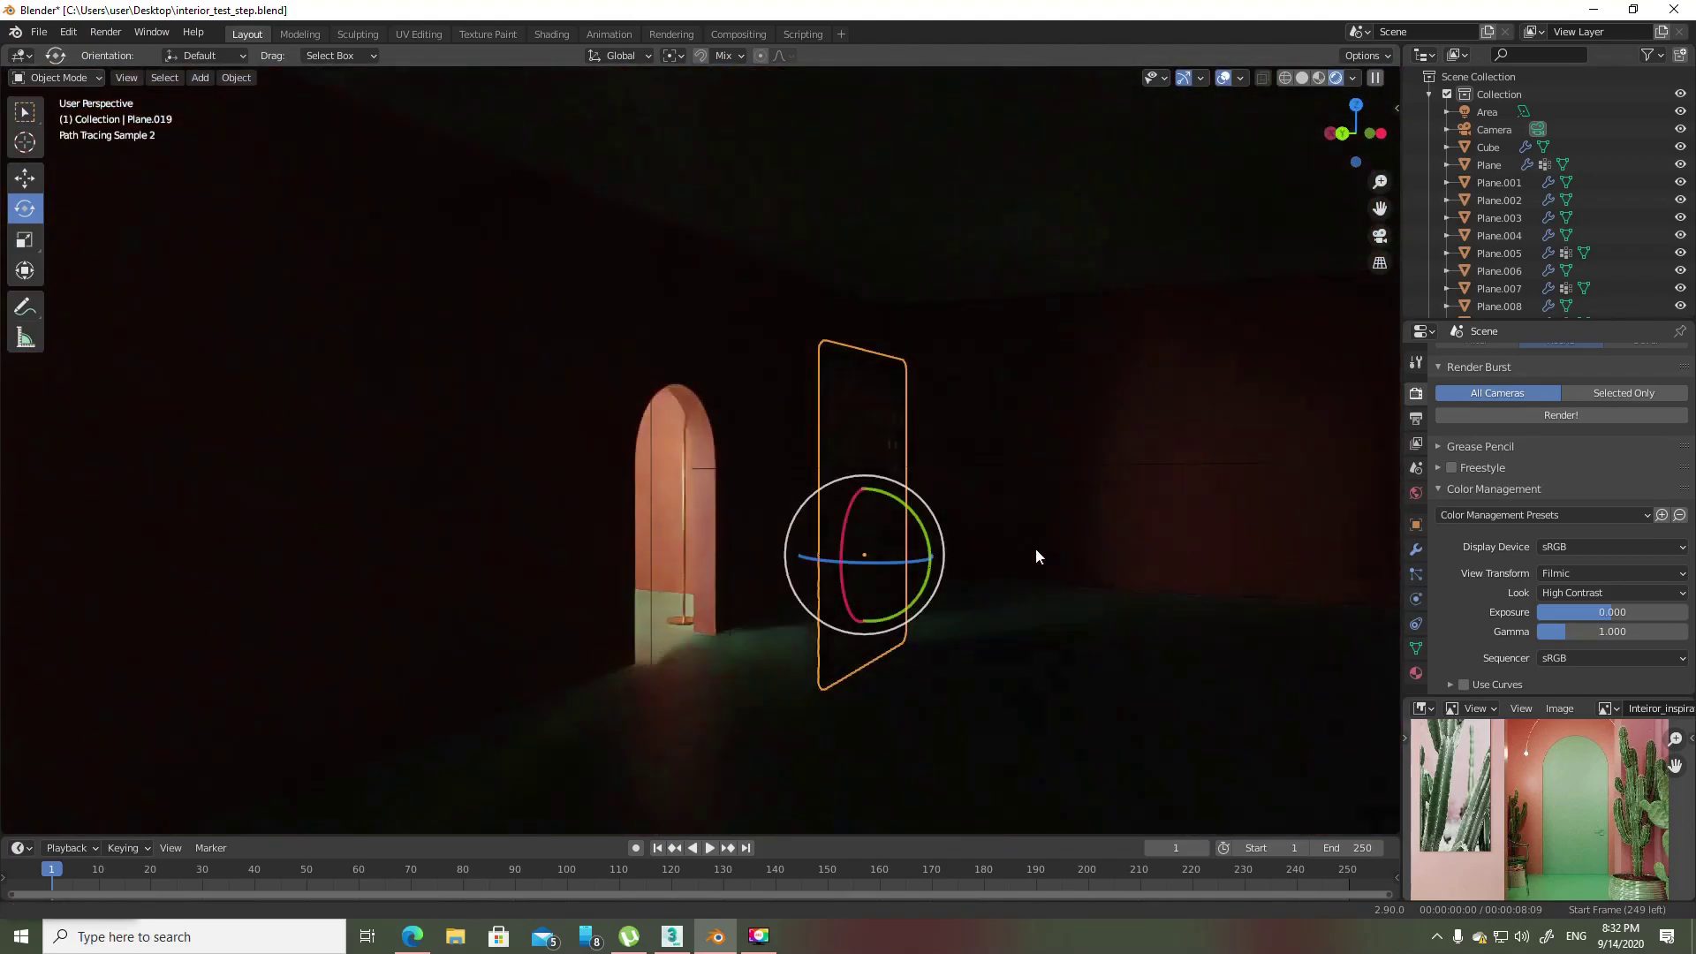
{"action": "middle_click_drag", "start_coordinate": [1035, 548], "coordinate": [930, 439], "text": "shift"}
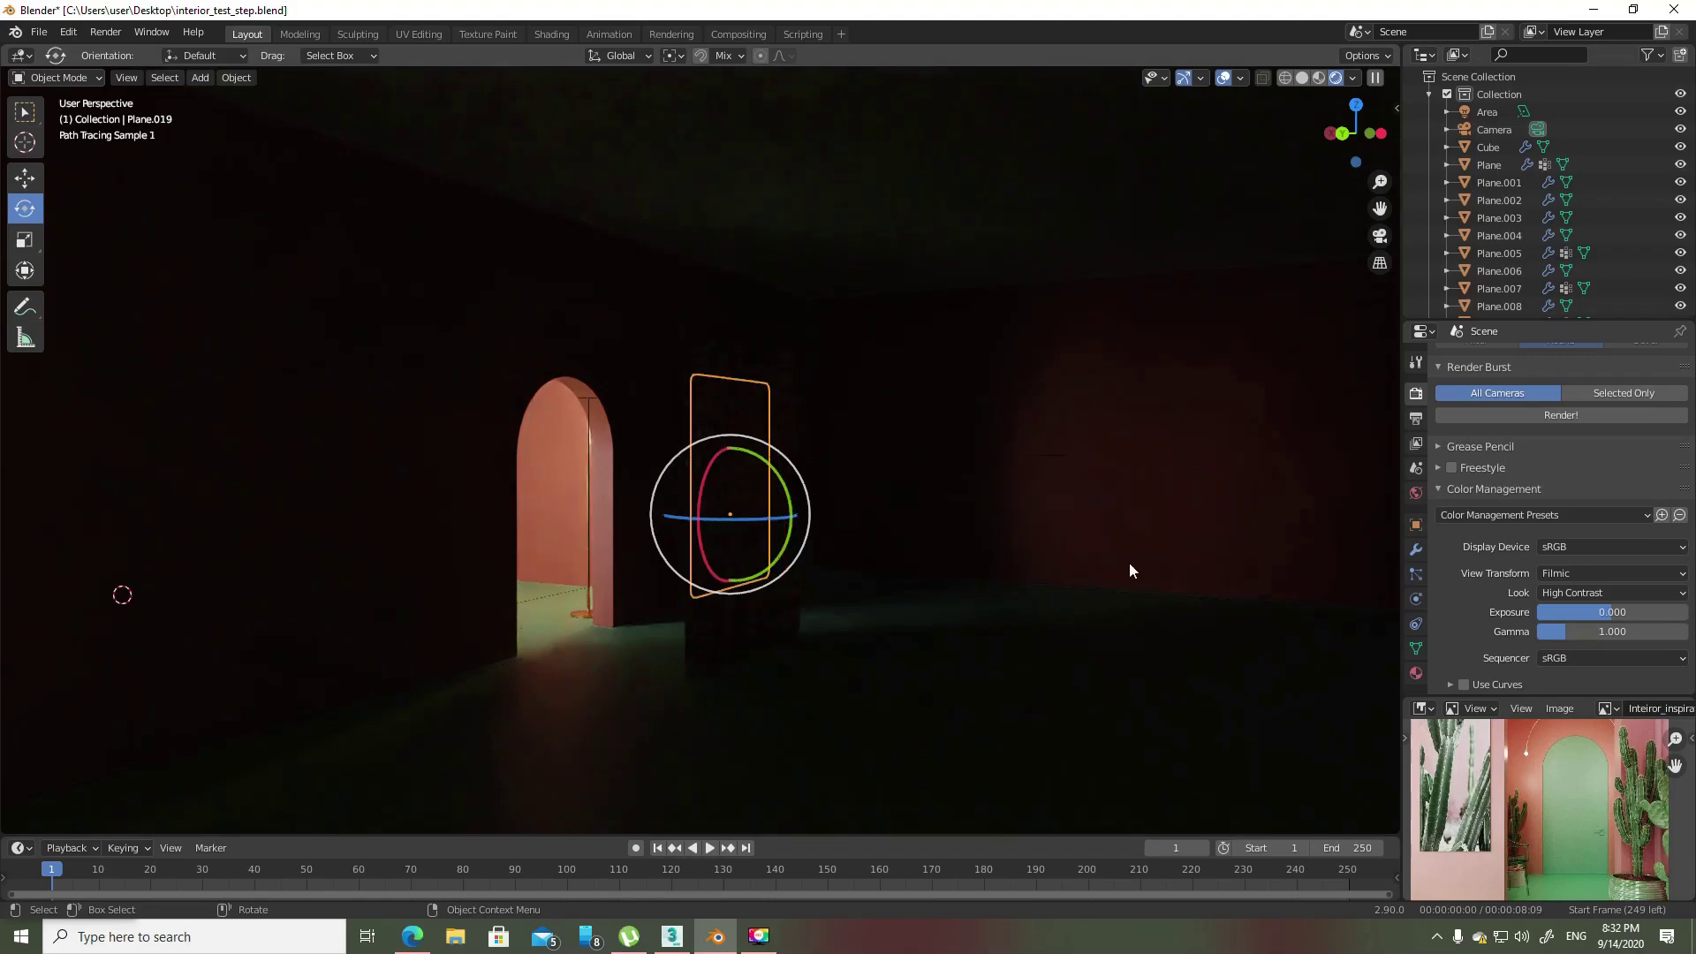
{"action": "scroll", "coordinate": [1079, 610], "scroll_direction": "down", "scroll_amount": 2}
{"action": "scroll", "coordinate": [972, 622], "scroll_direction": "down", "scroll_amount": 1}
- Set the 3D cursor on the floor and add a point light raised toward the ceiling
{"action": "key", "text": "shift+space"}
{"action": "left_click", "coordinate": [923, 625]}
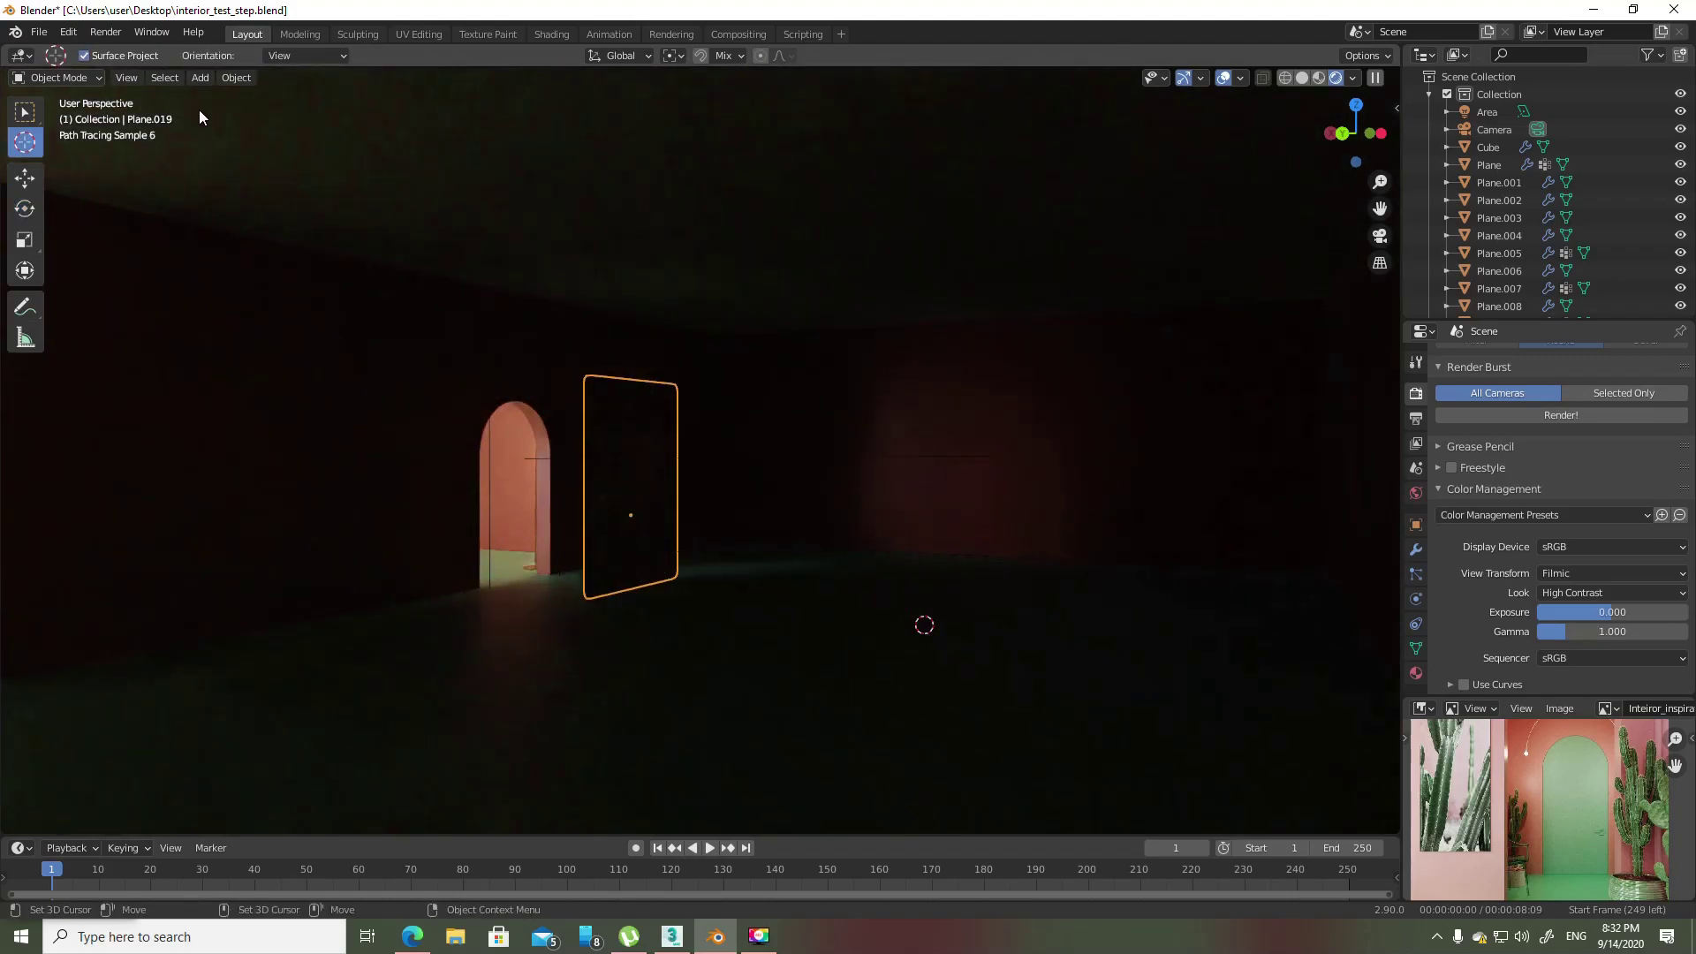
{"action": "left_click", "coordinate": [199, 78]}
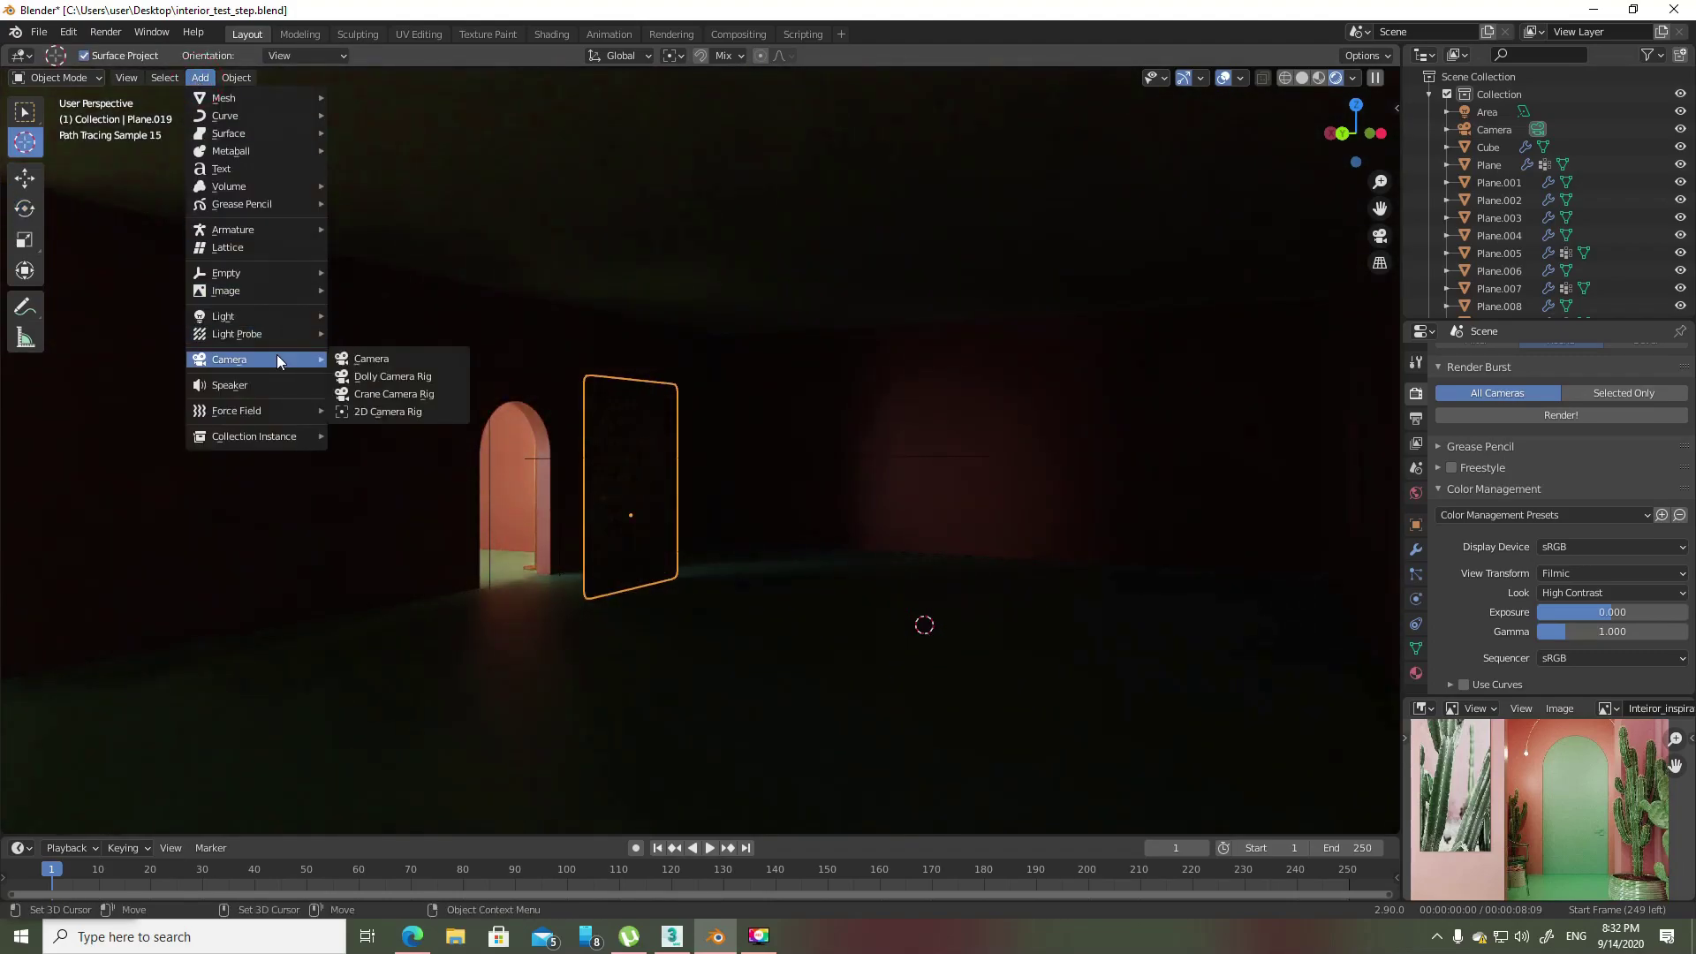
{"action": "mouse_move", "coordinate": [223, 316]}
{"action": "left_click", "coordinate": [390, 317]}
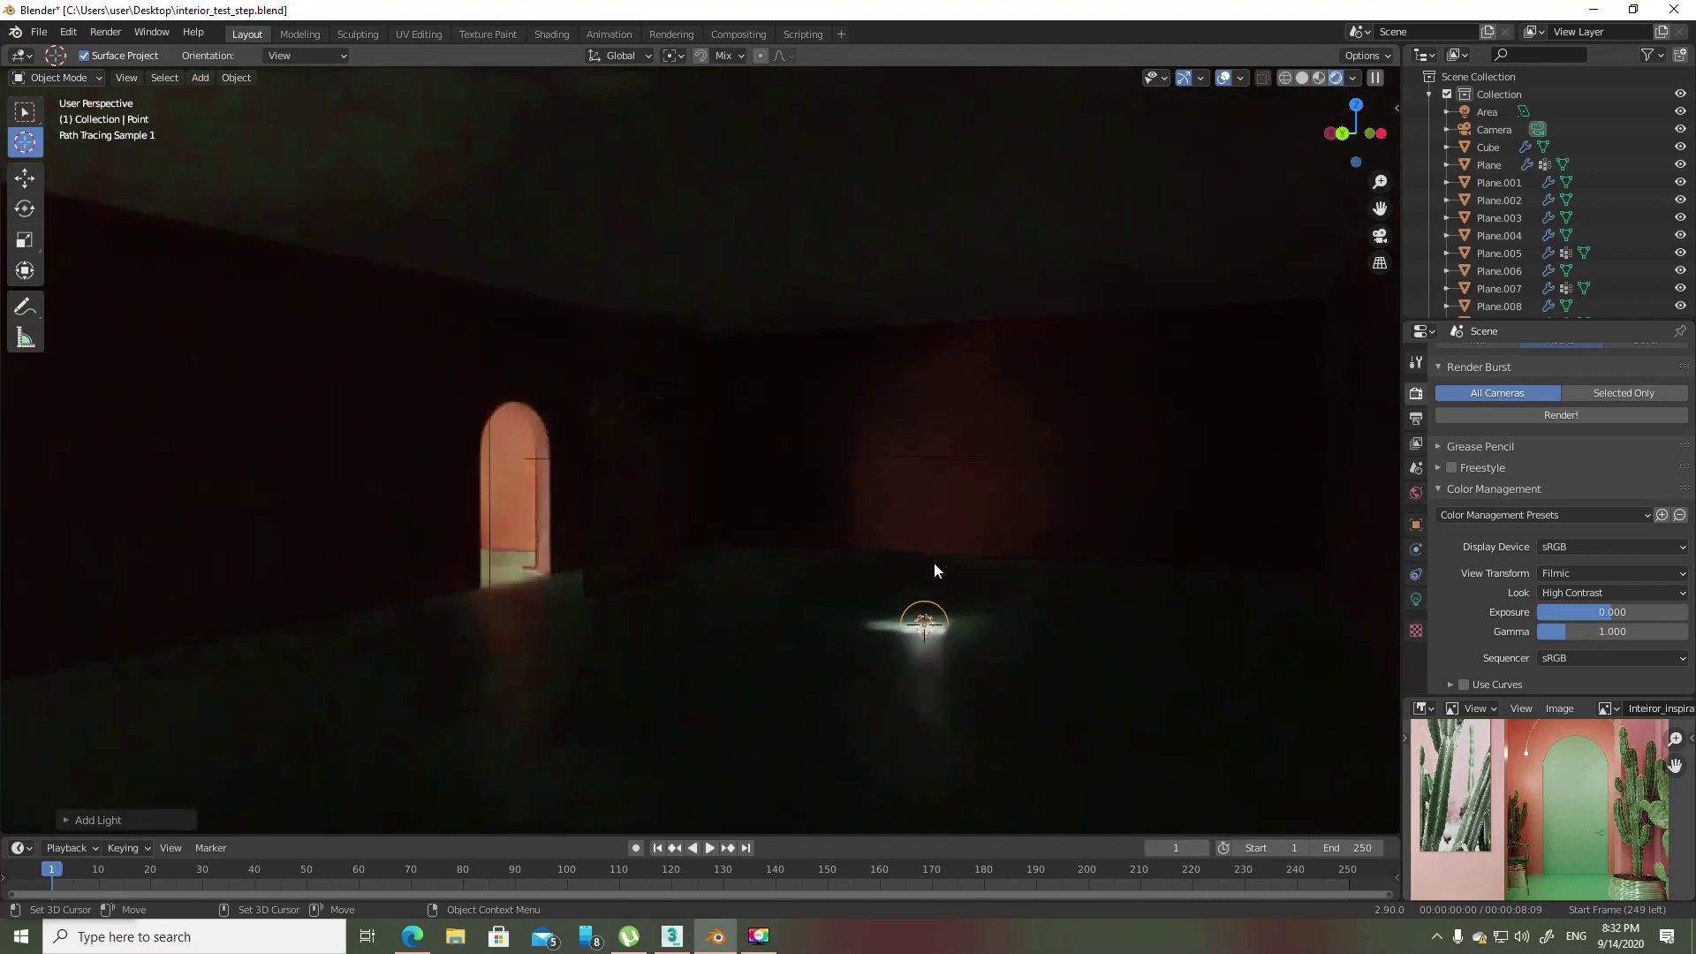
{"action": "key", "text": "shift+space"}
{"action": "key", "text": "g"}
{"action": "left_click_drag", "start_coordinate": [926, 569], "coordinate": [876, 306]}
{"action": "left_click", "coordinate": [876, 305]}
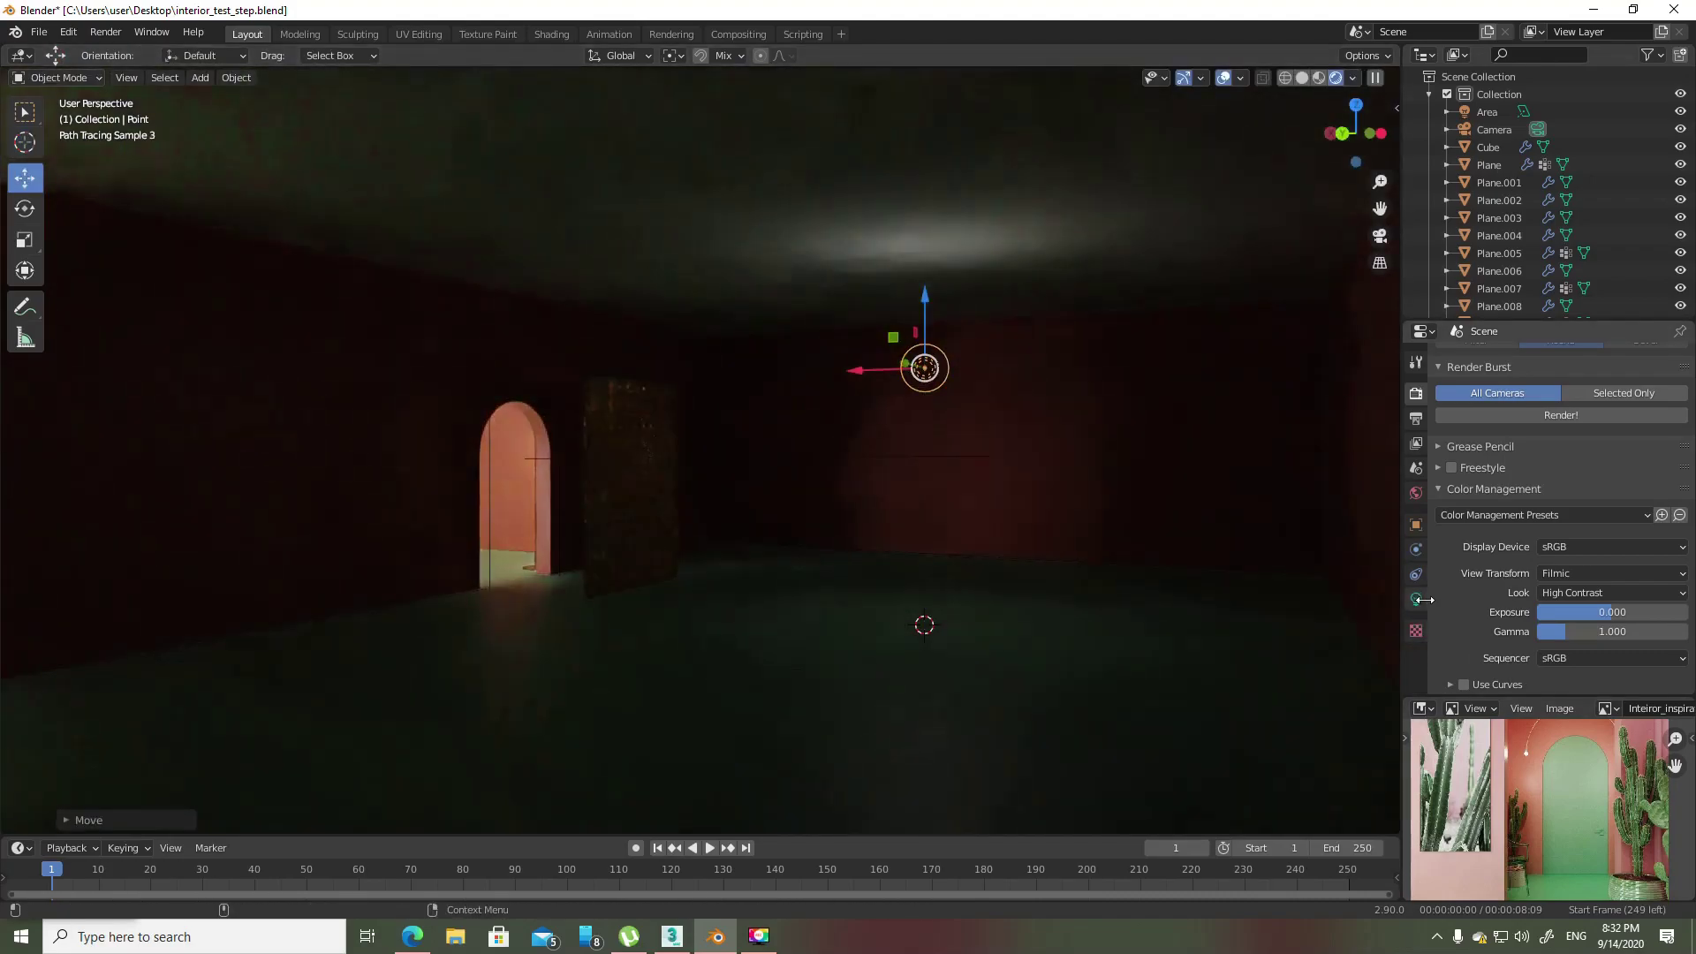
- Raise the point light's Power to 232.4 W and return to the camera view
{"action": "left_click", "coordinate": [1416, 599]}
{"action": "left_click_drag", "start_coordinate": [1599, 438], "coordinate": [1669, 439]}
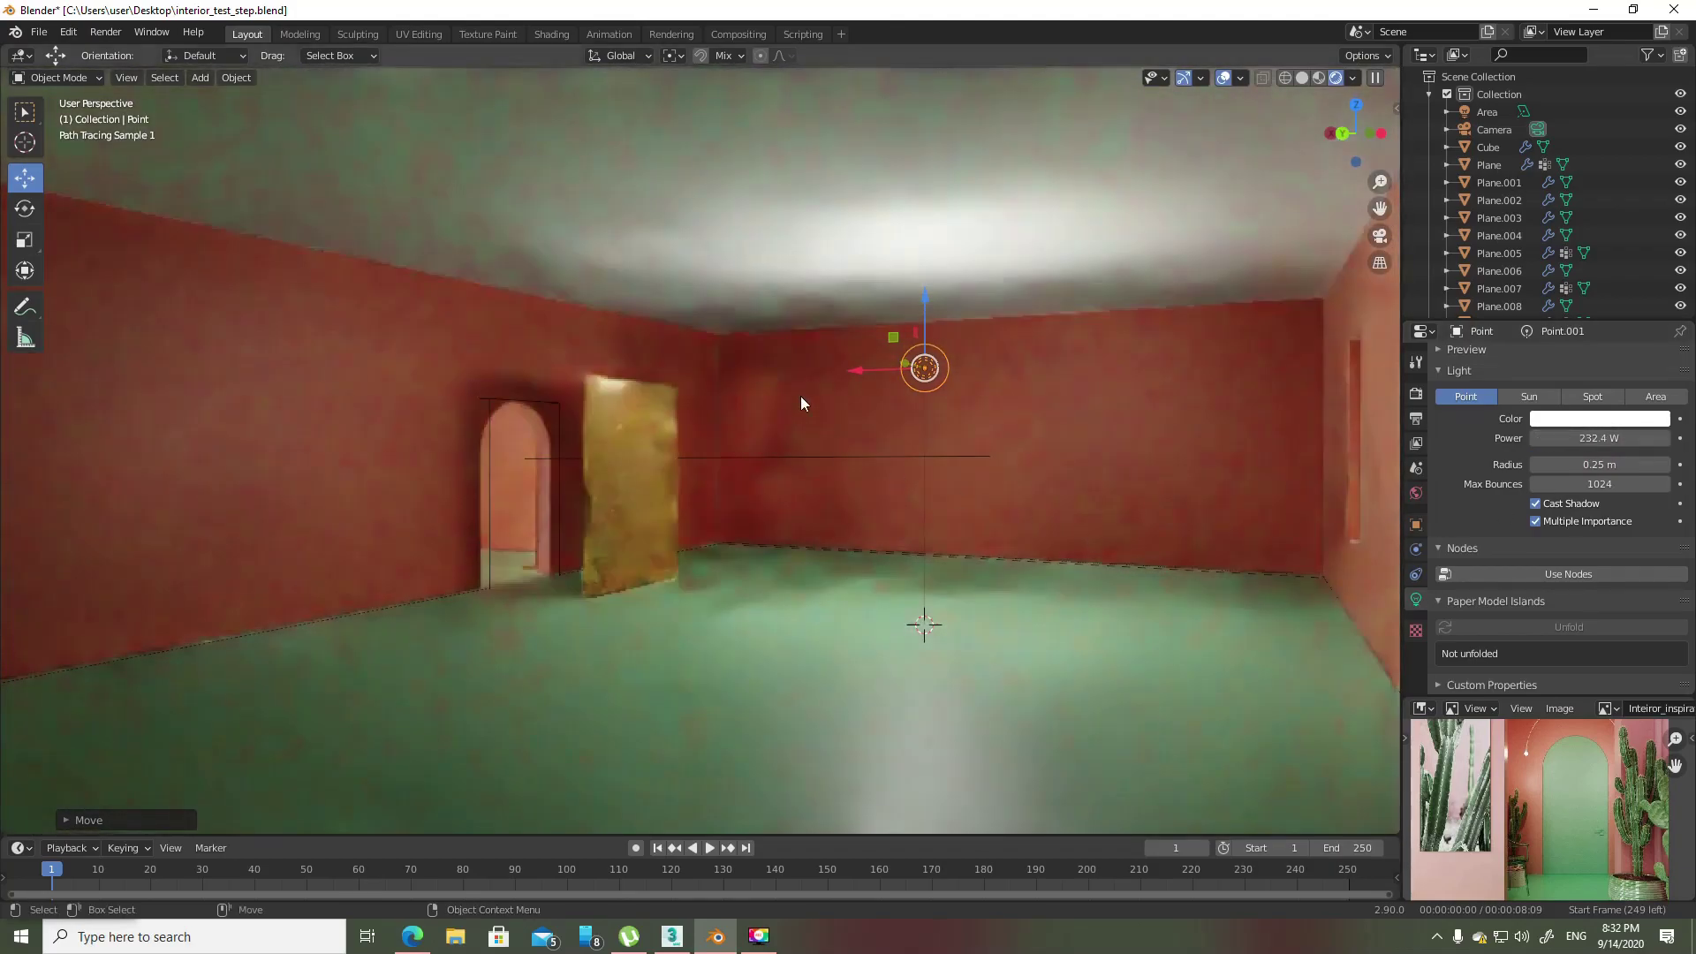
{"action": "key", "text": "KP_0"}
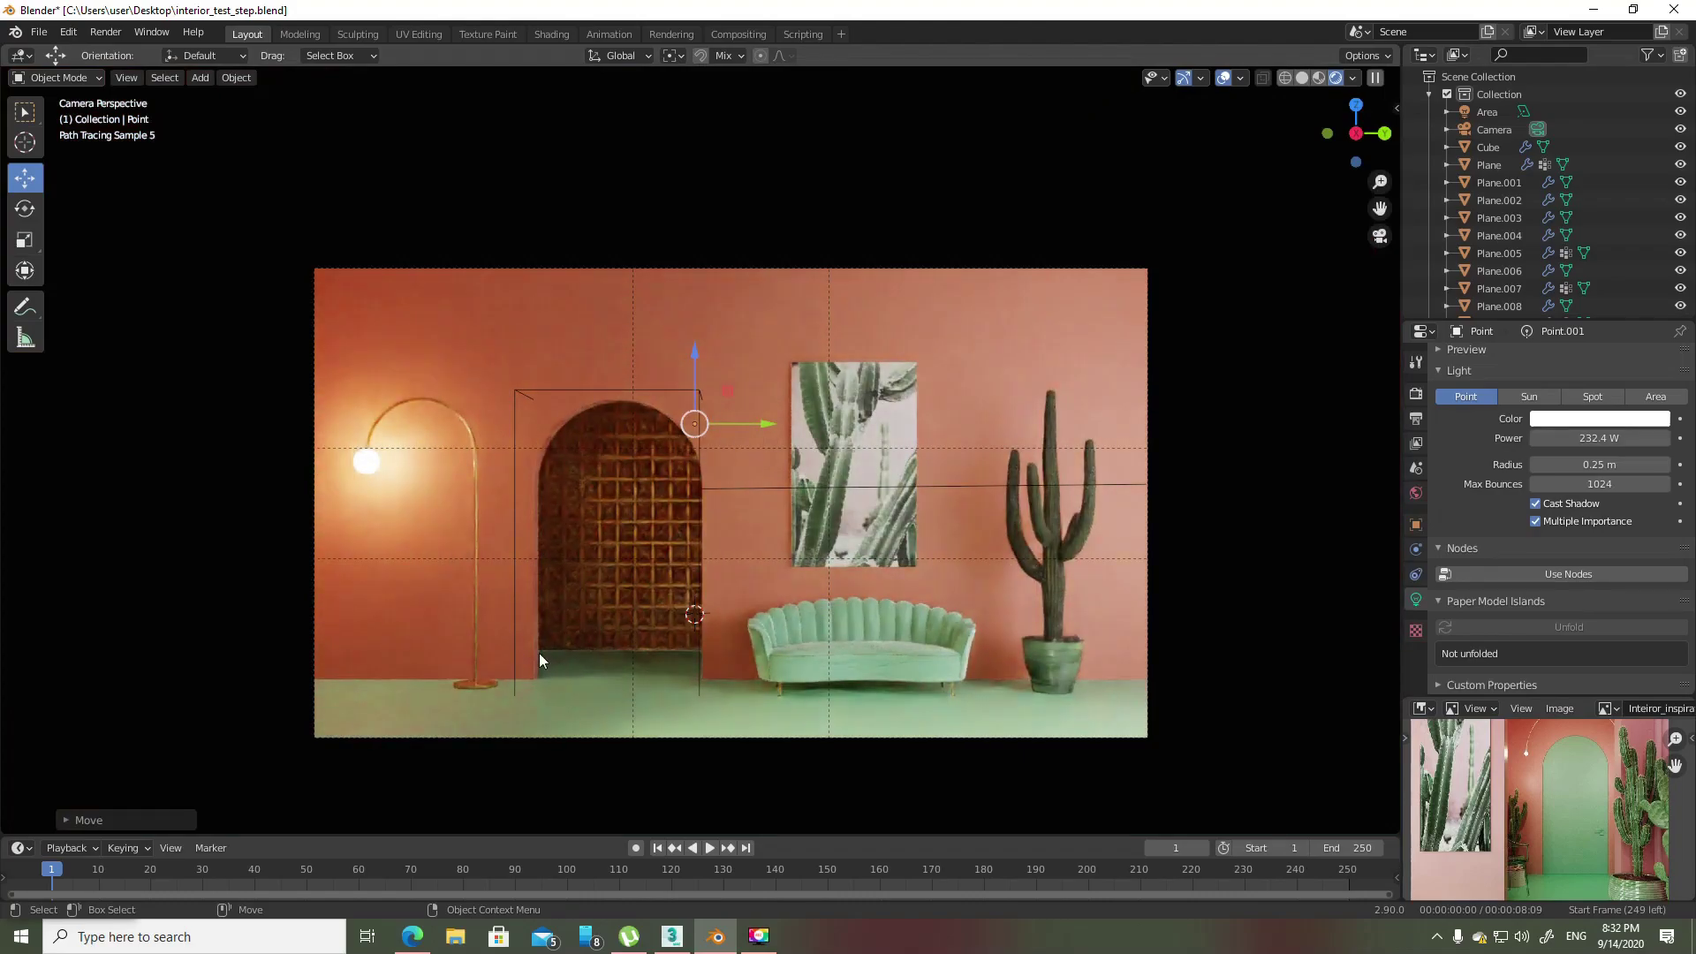
- Set the point light's Power to 6000 W, then 1000 W, and select arch wall Plane.019
{"action": "left_click", "coordinate": [1603, 439]}
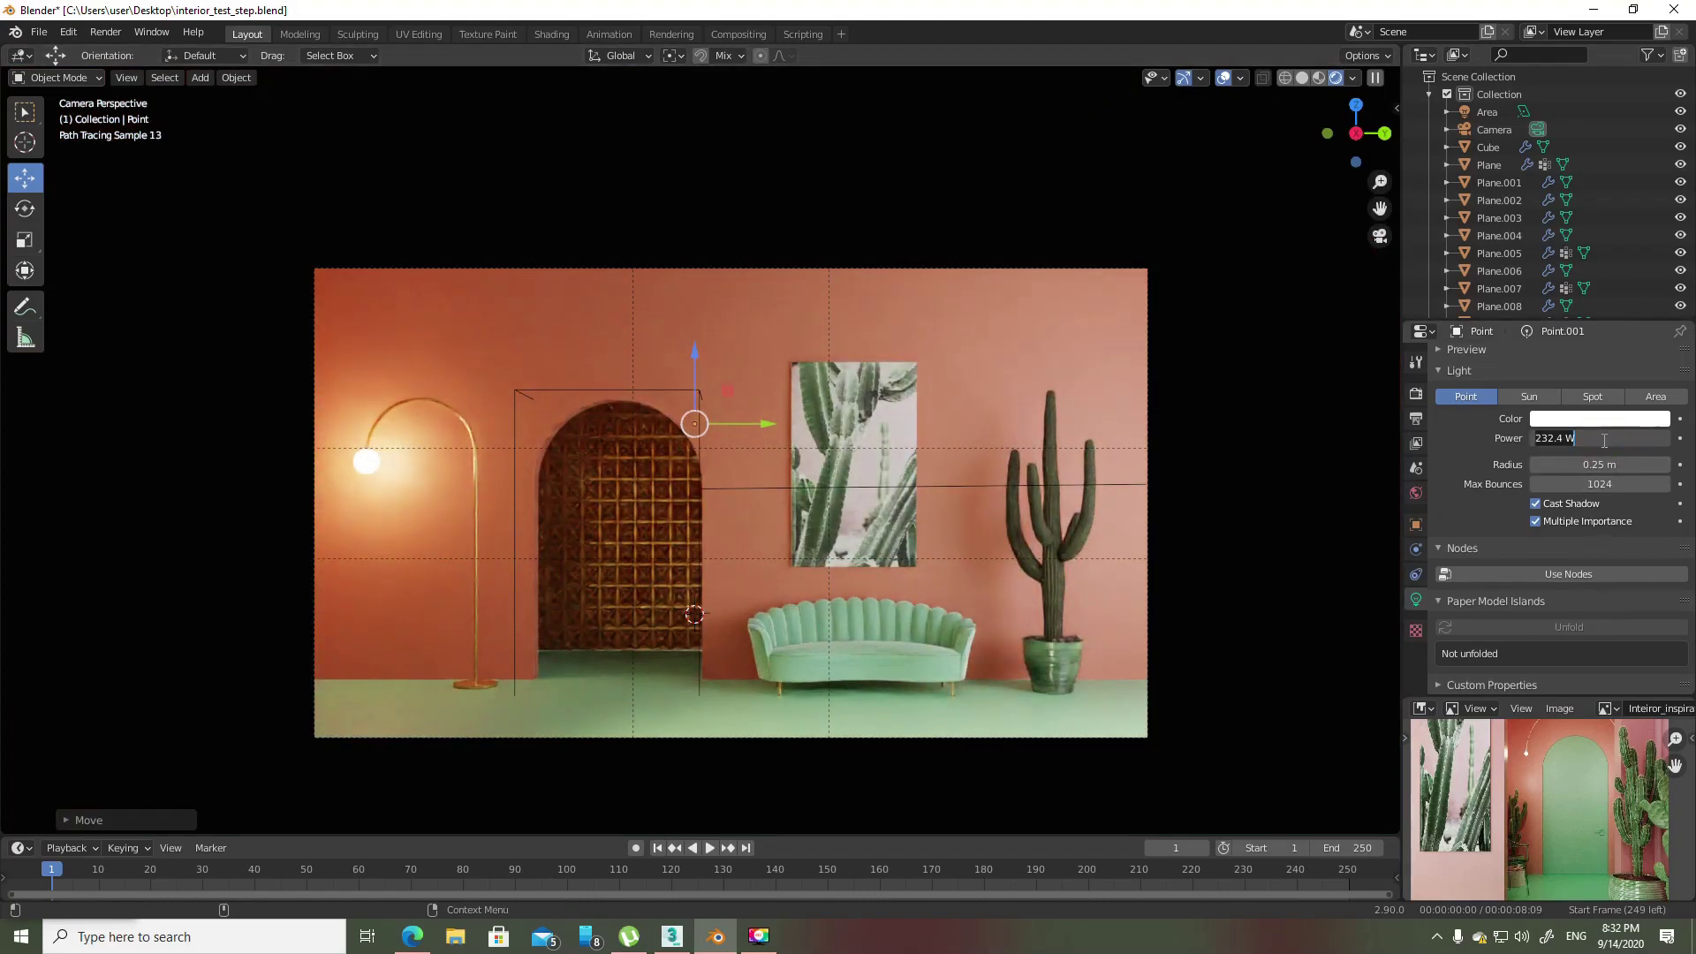
{"action": "type", "text": "6000"}
{"action": "key", "text": "Return"}
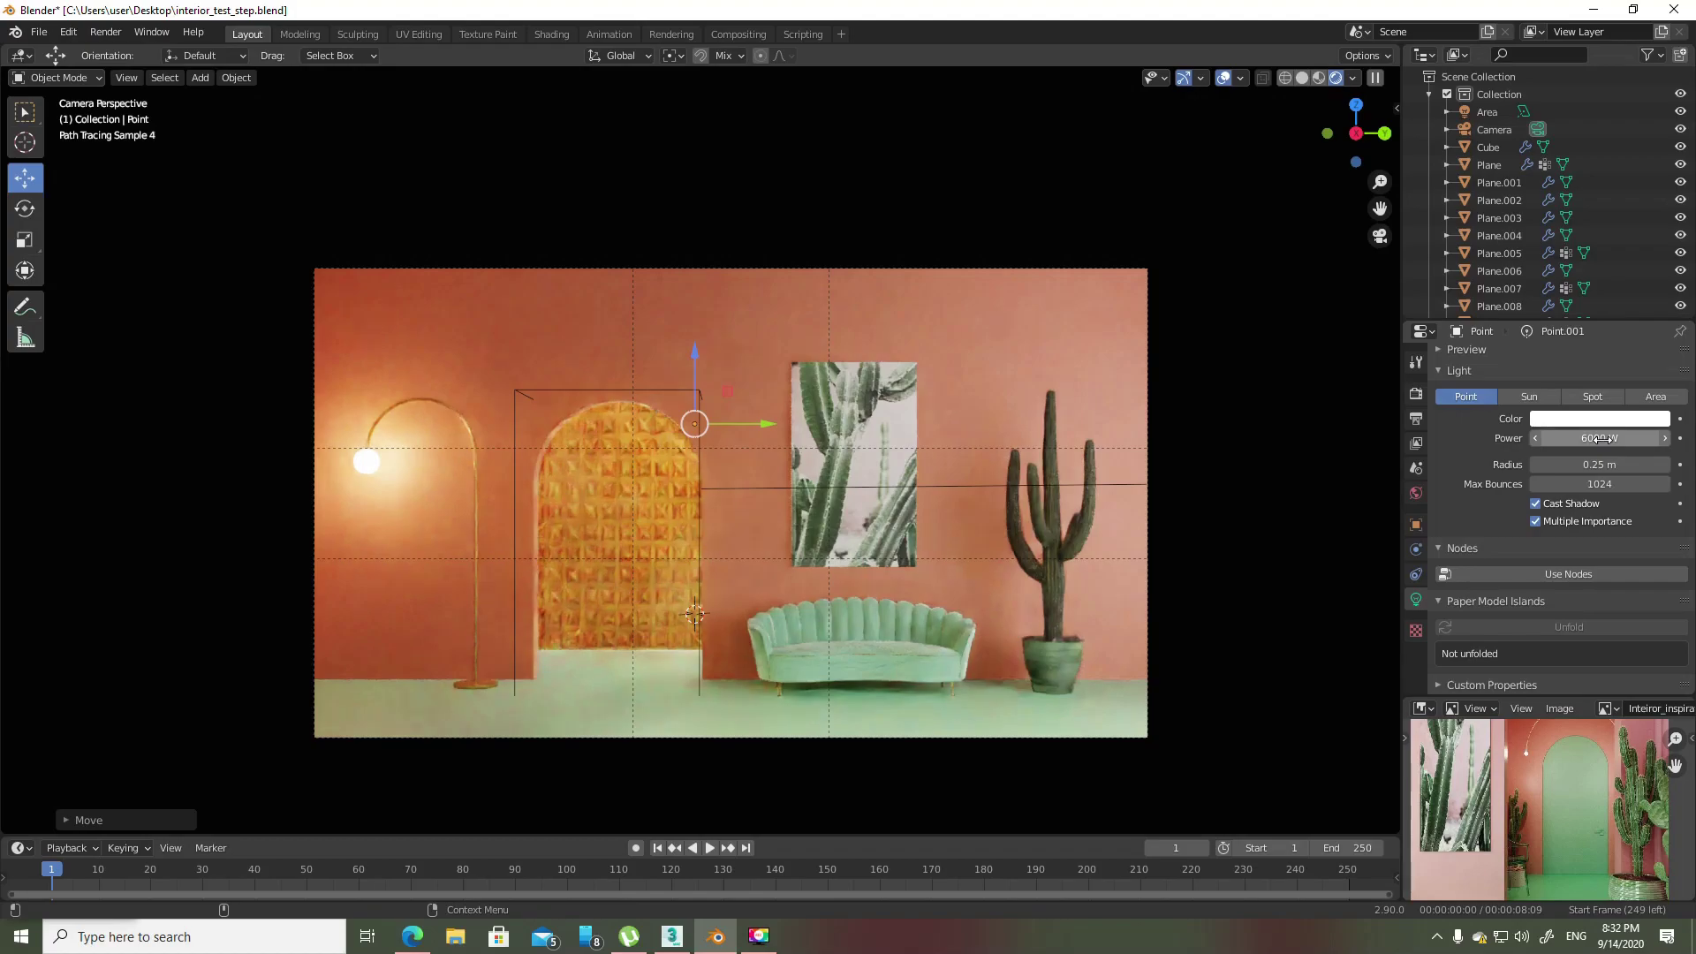
{"action": "left_click", "coordinate": [1601, 438]}
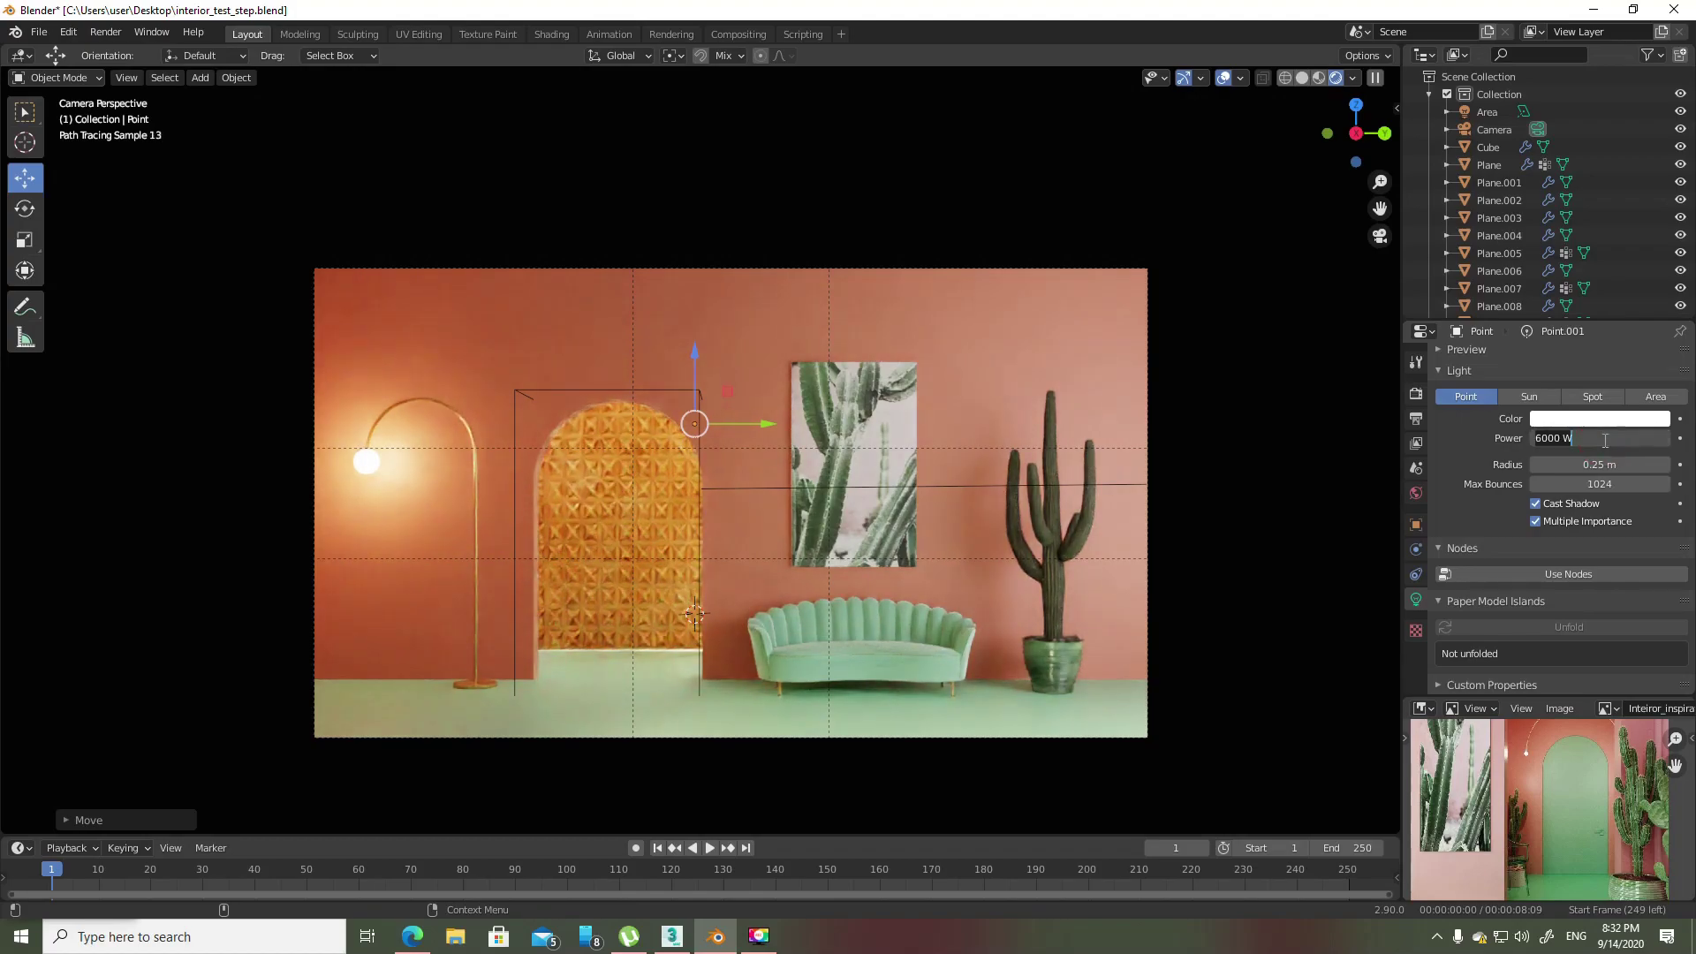
{"action": "key", "text": "Return"}
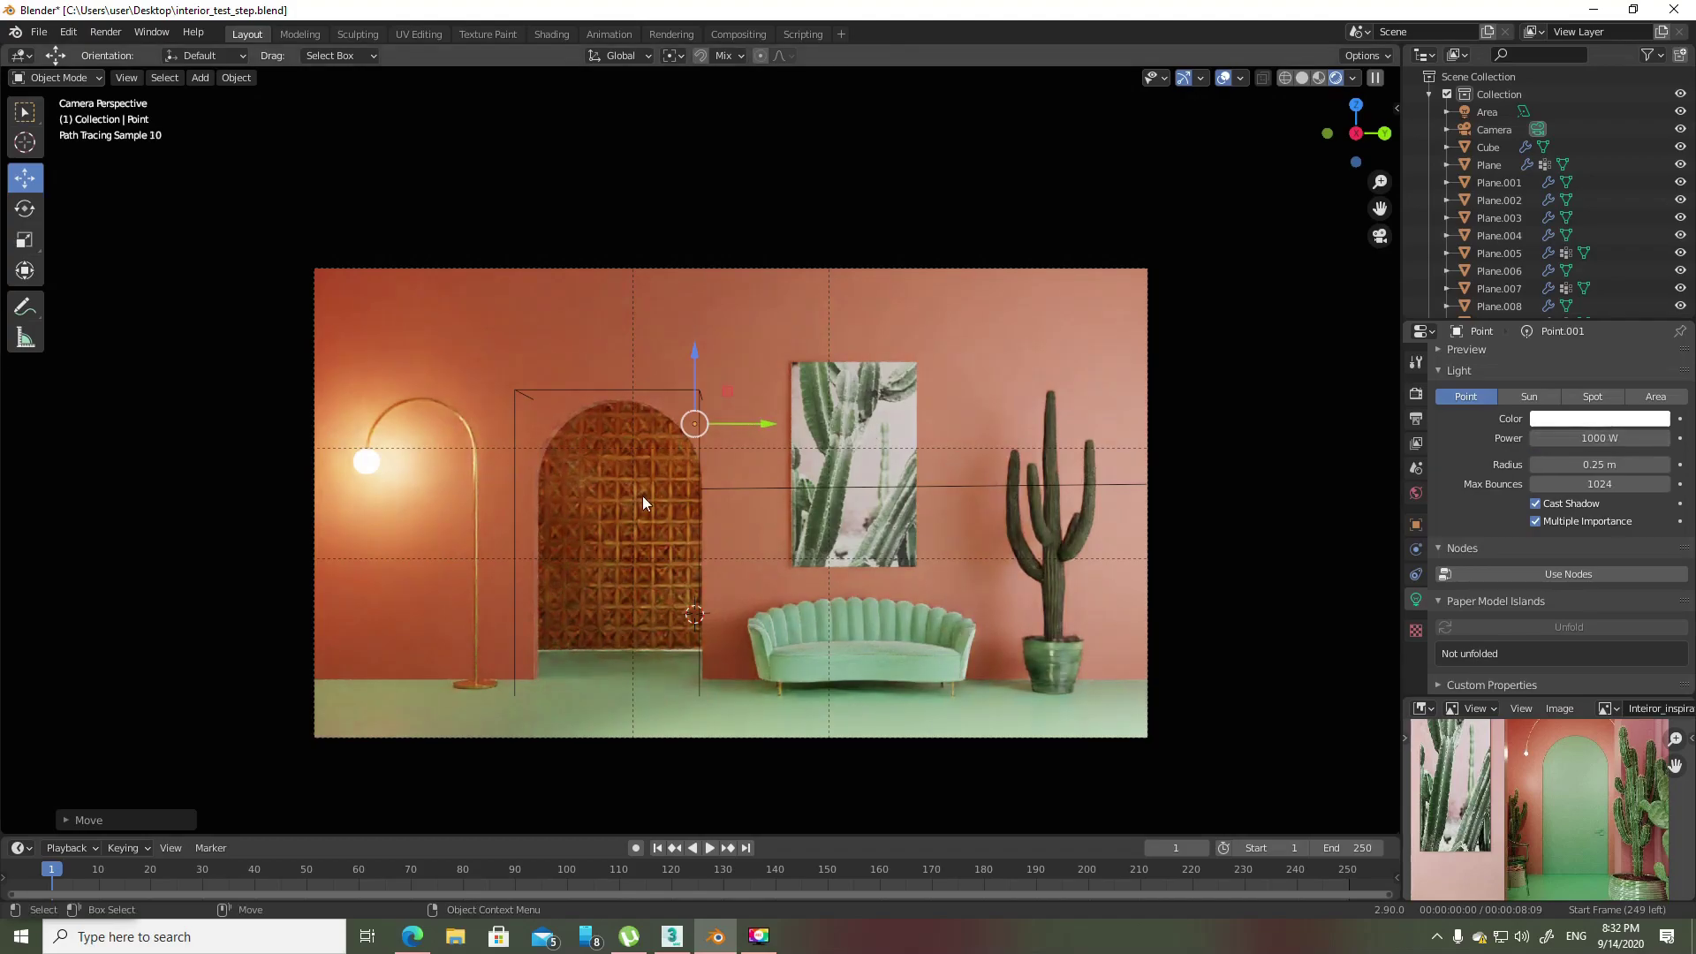
{"action": "left_click", "coordinate": [673, 440]}
{"action": "left_click_drag", "start_coordinate": [626, 494], "coordinate": [627, 497]}
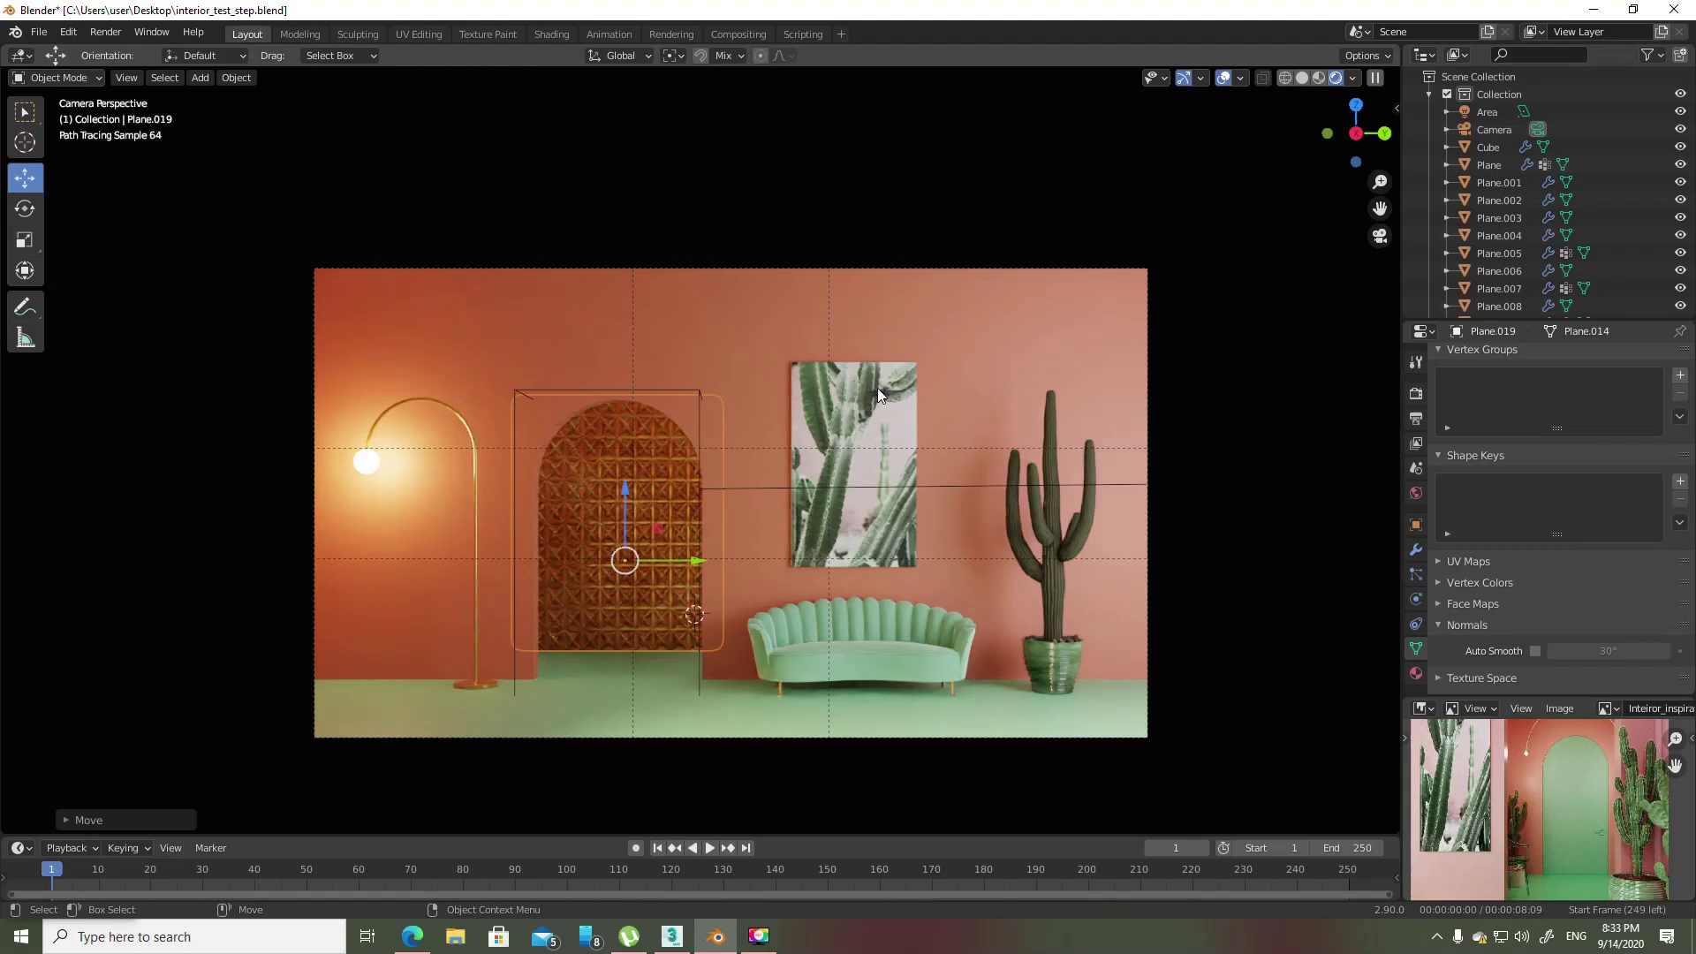
- Place the 3D cursor at the top of the cactus painting and add a point light there
{"action": "key", "text": "shift+space"}
{"action": "key", "text": "space"}
{"action": "left_click", "coordinate": [854, 362]}
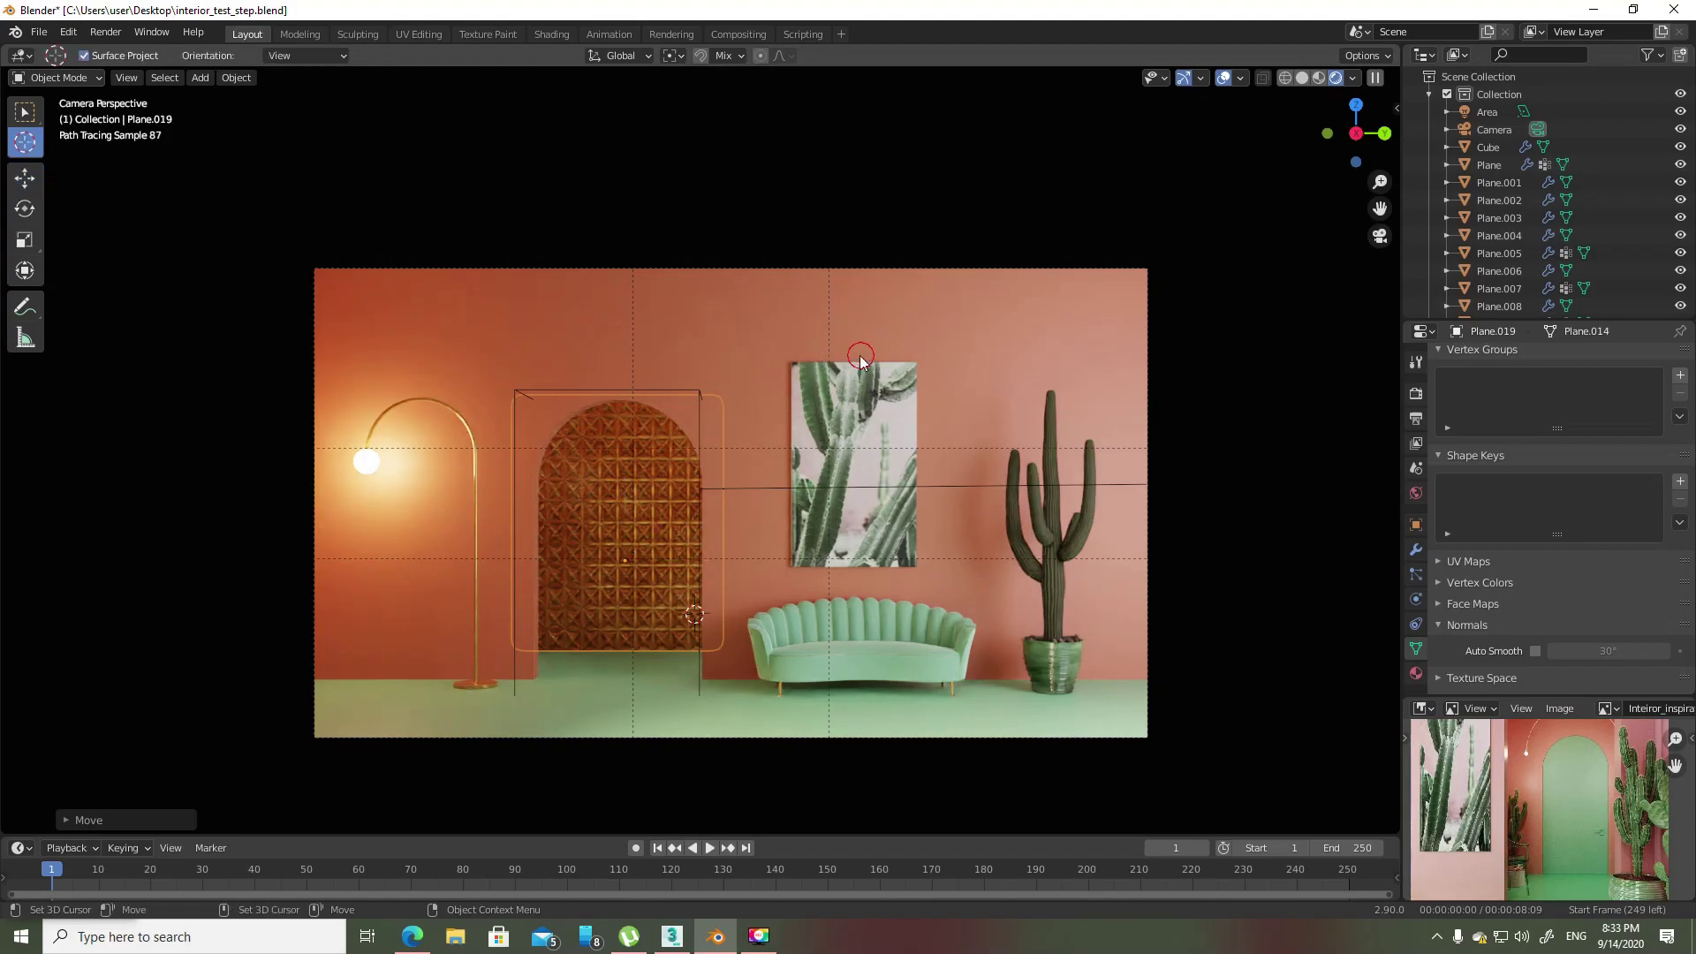
{"action": "left_click", "coordinate": [200, 78]}
{"action": "mouse_move", "coordinate": [223, 316]}
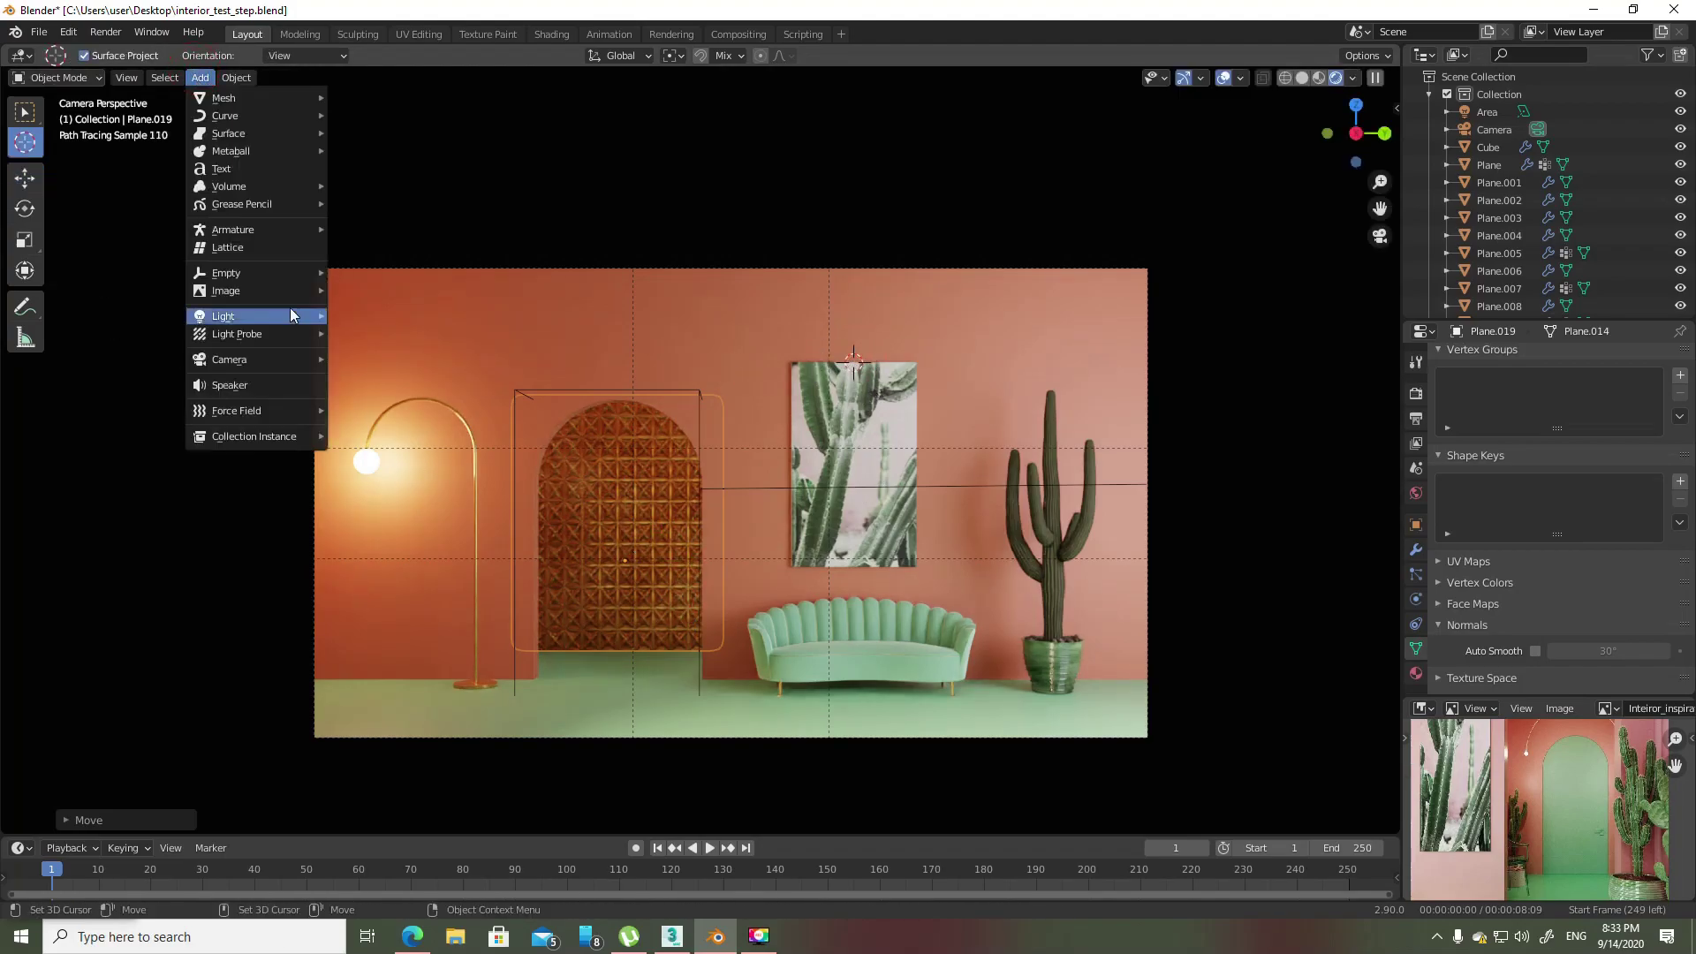
{"action": "left_click", "coordinate": [414, 321]}
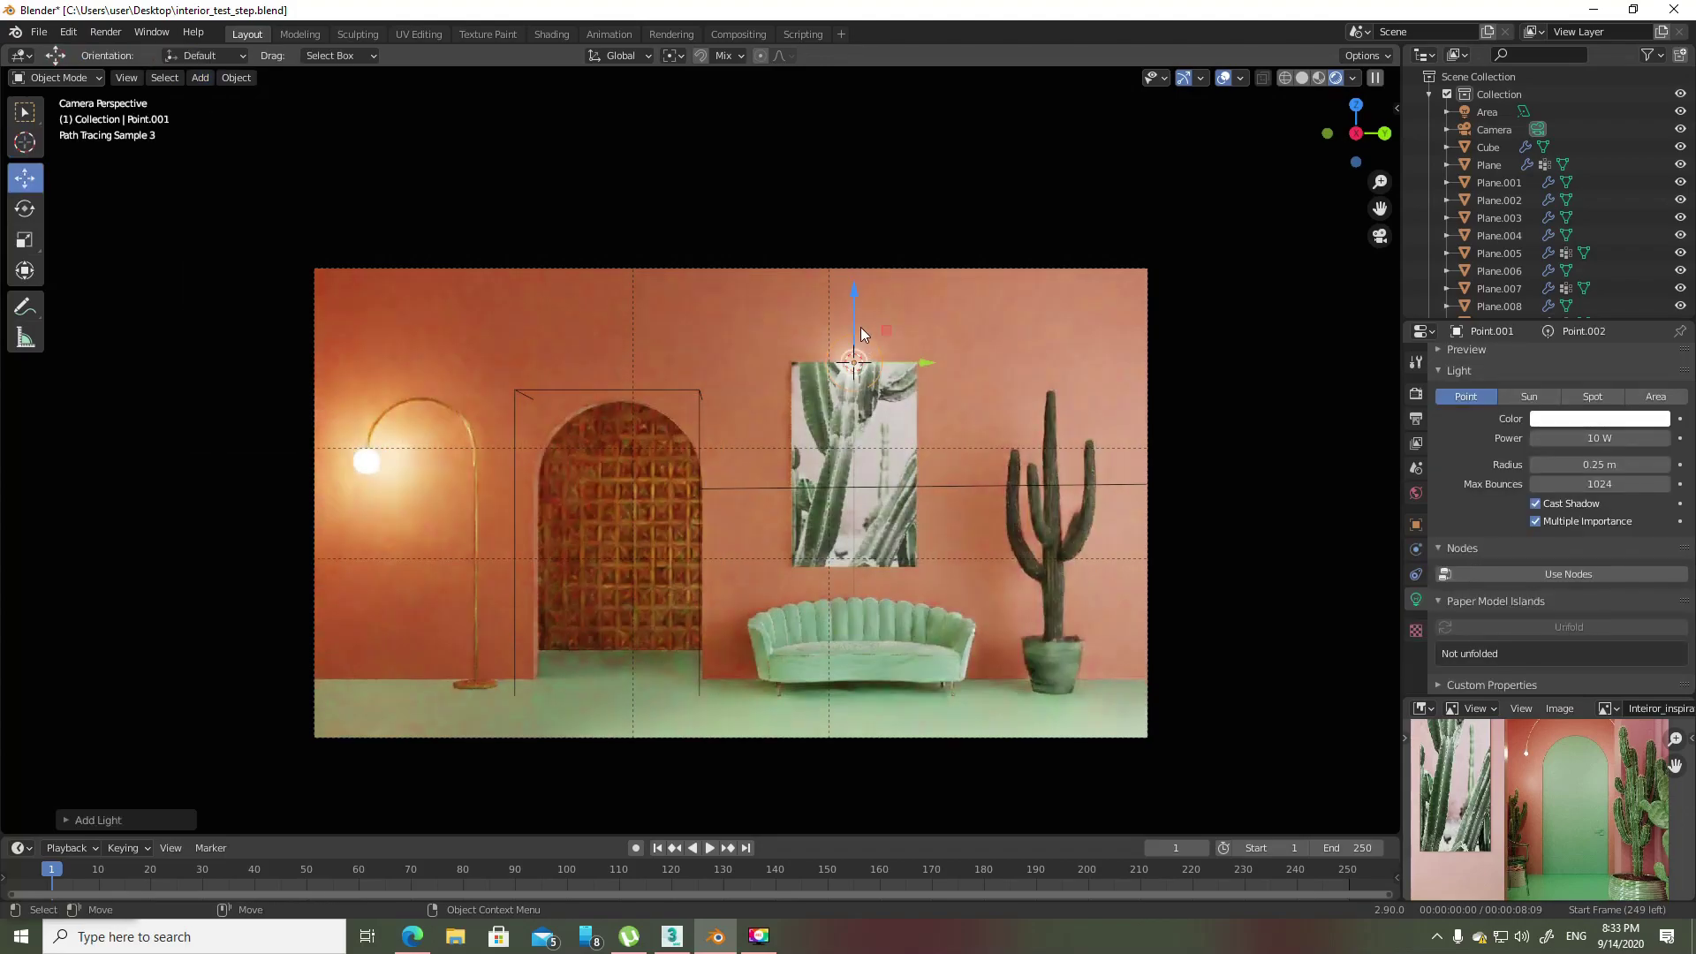
{"action": "key", "text": "shift+space"}
{"action": "key", "text": "g"}
- Set the new light's Radius to 0 m and Power to 1 W, and enable Use Nodes
{"action": "left_click", "coordinate": [1596, 466]}
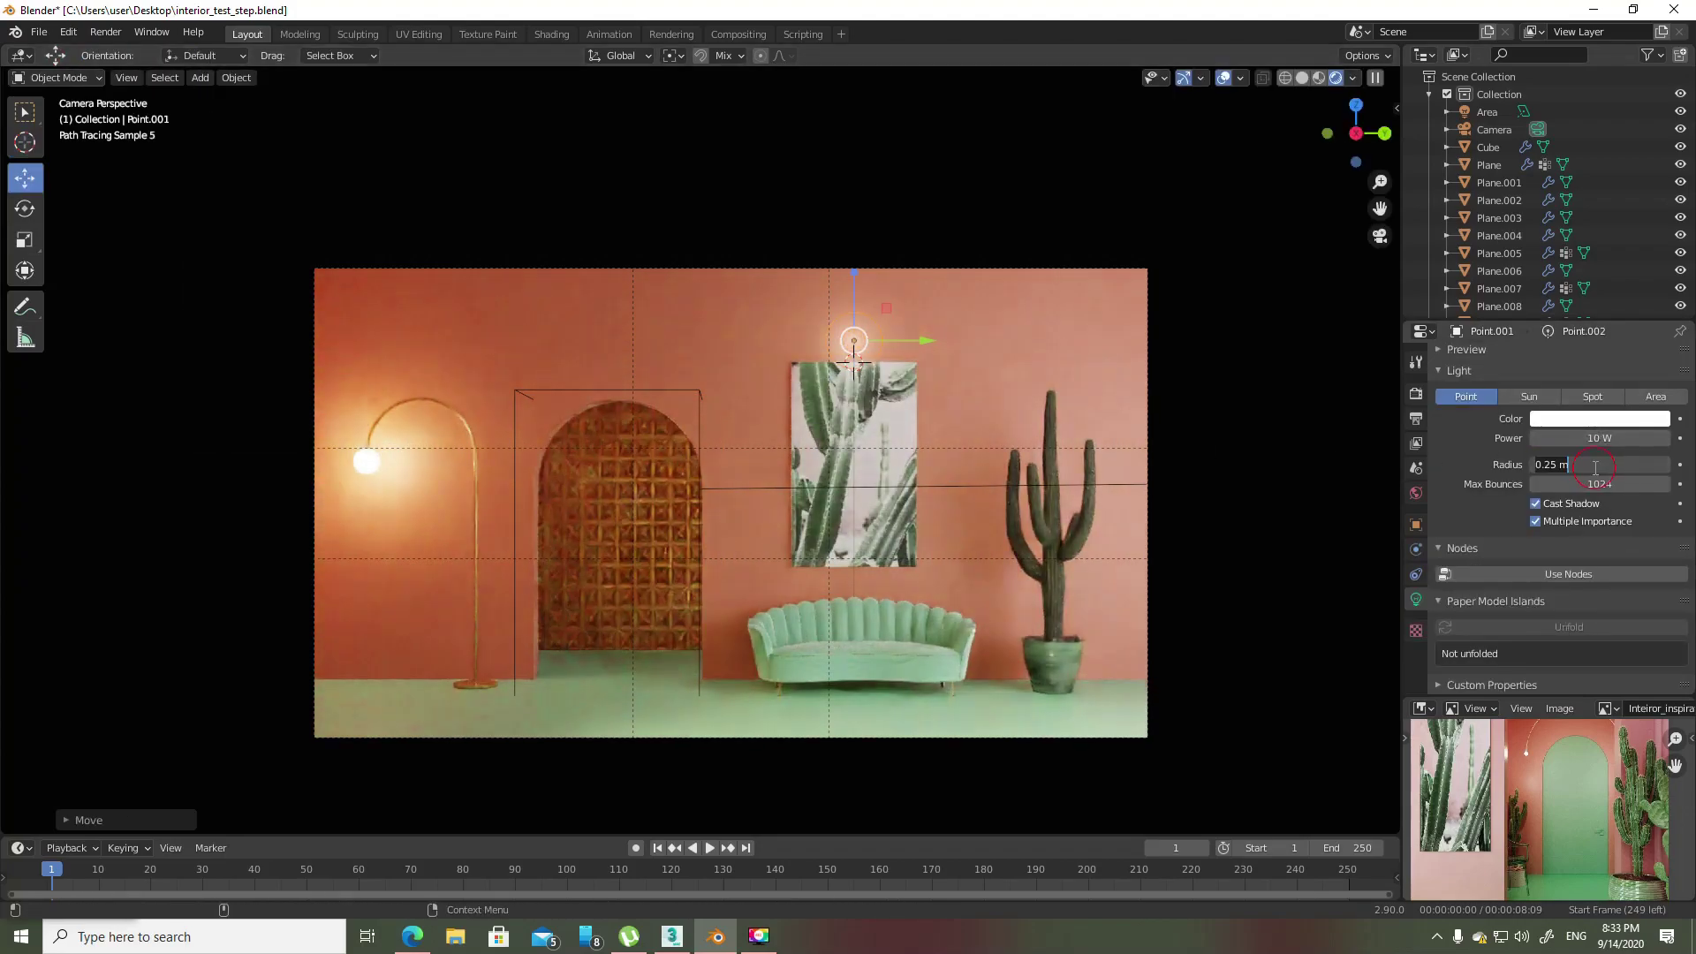
{"action": "type", "text": "0"}
{"action": "key", "text": "Return"}
{"action": "left_click", "coordinate": [1615, 439]}
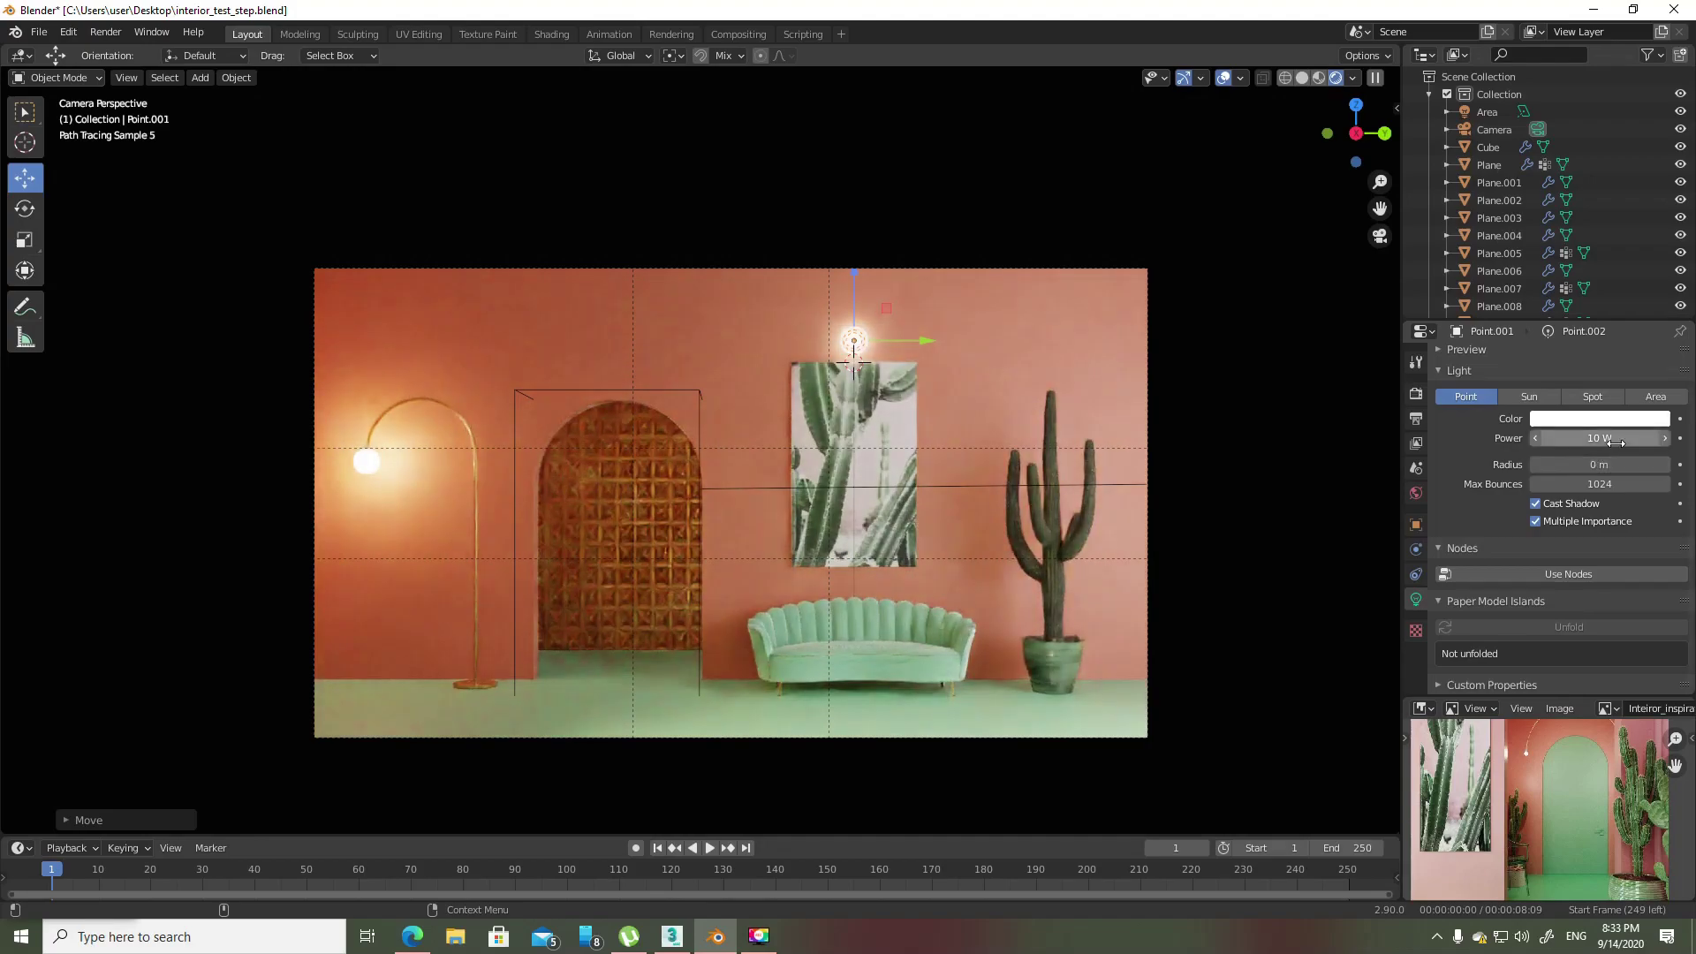
{"action": "type", "text": "1"}
{"action": "key", "text": "Return"}
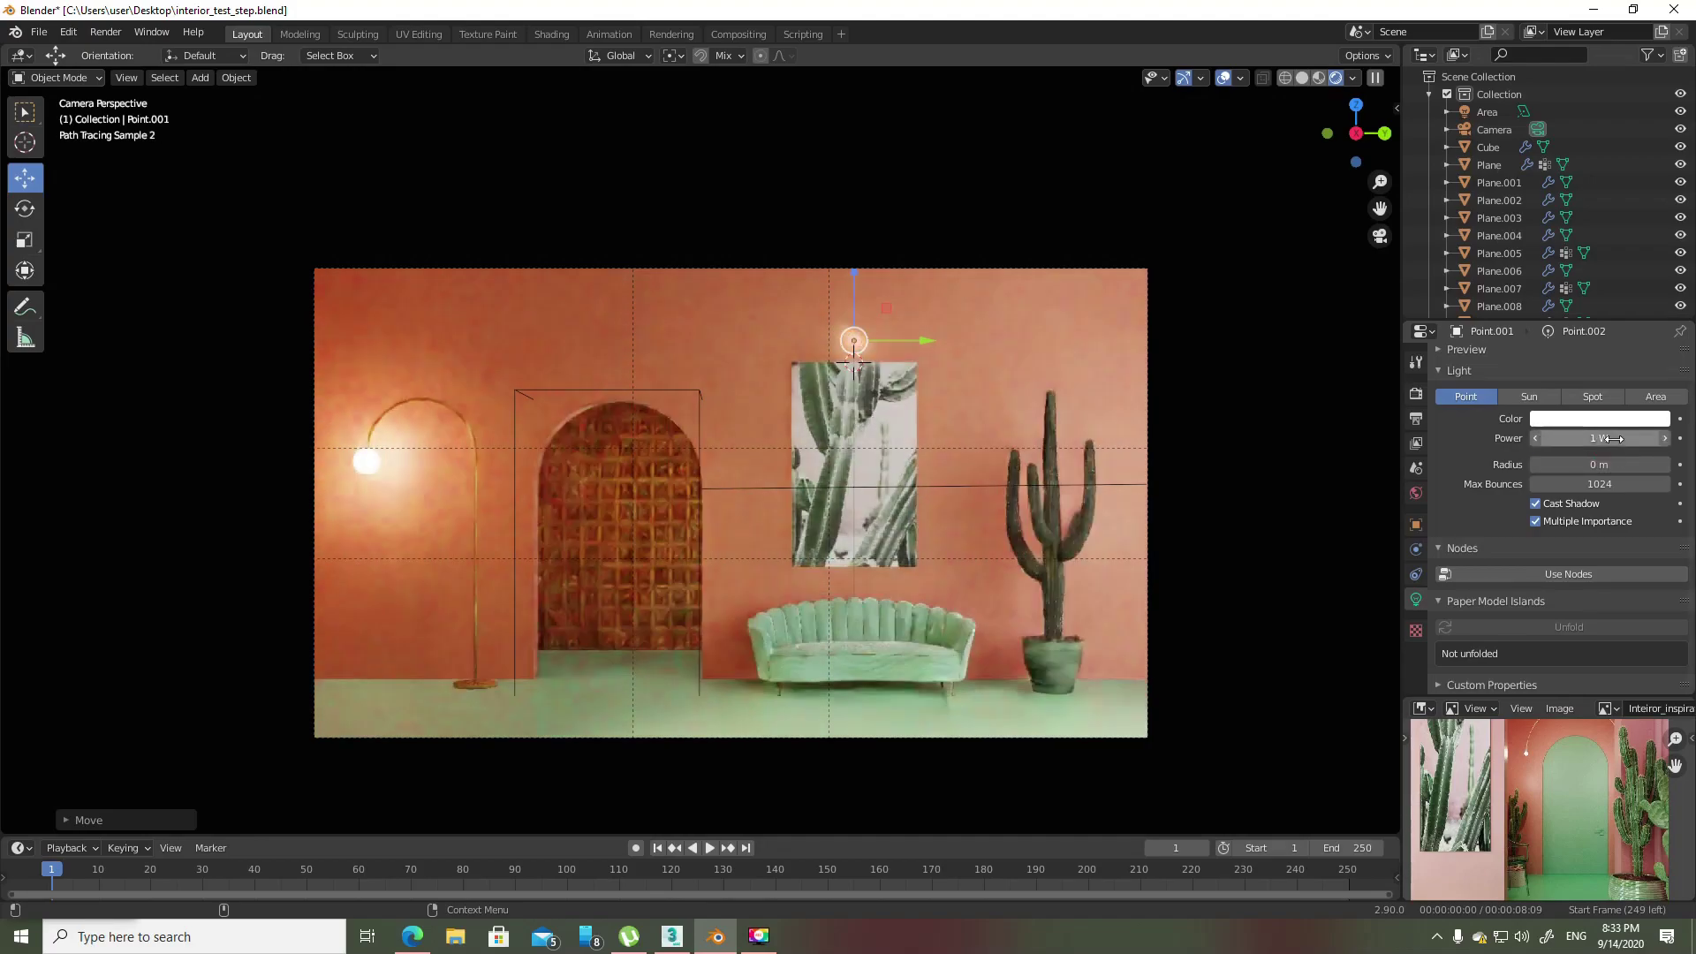
{"action": "left_click", "coordinate": [1540, 575]}
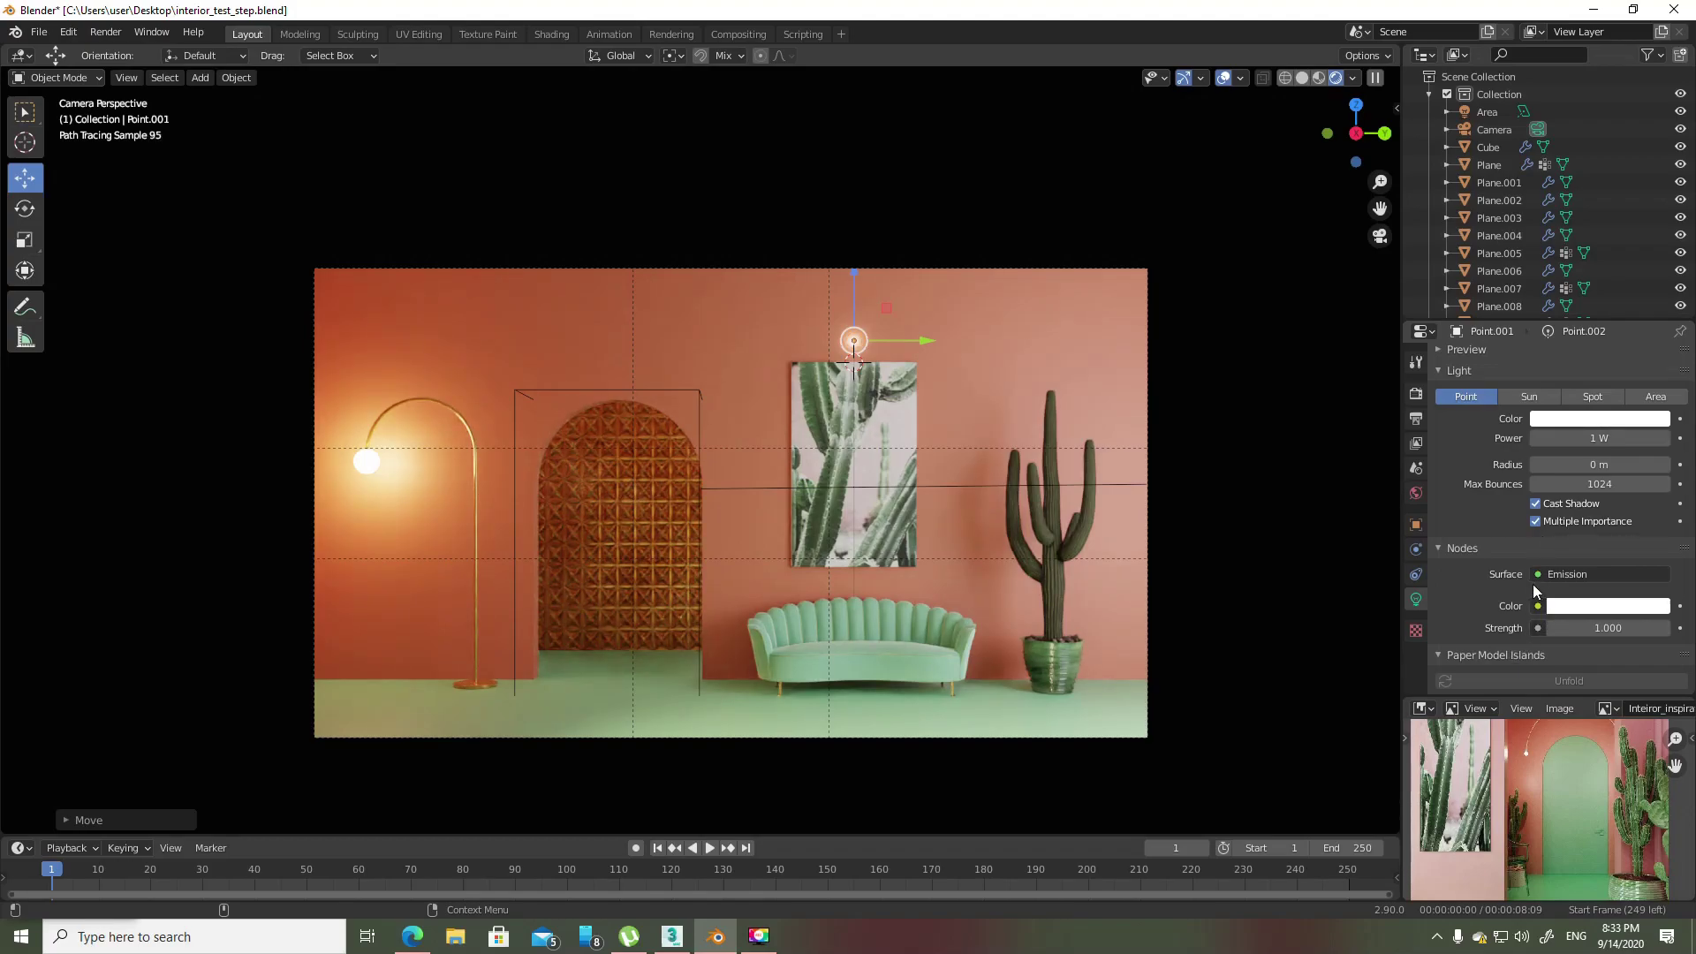
- Connect an IES Texture to the light's Strength and set its Source to External
{"action": "left_click", "coordinate": [1538, 607]}
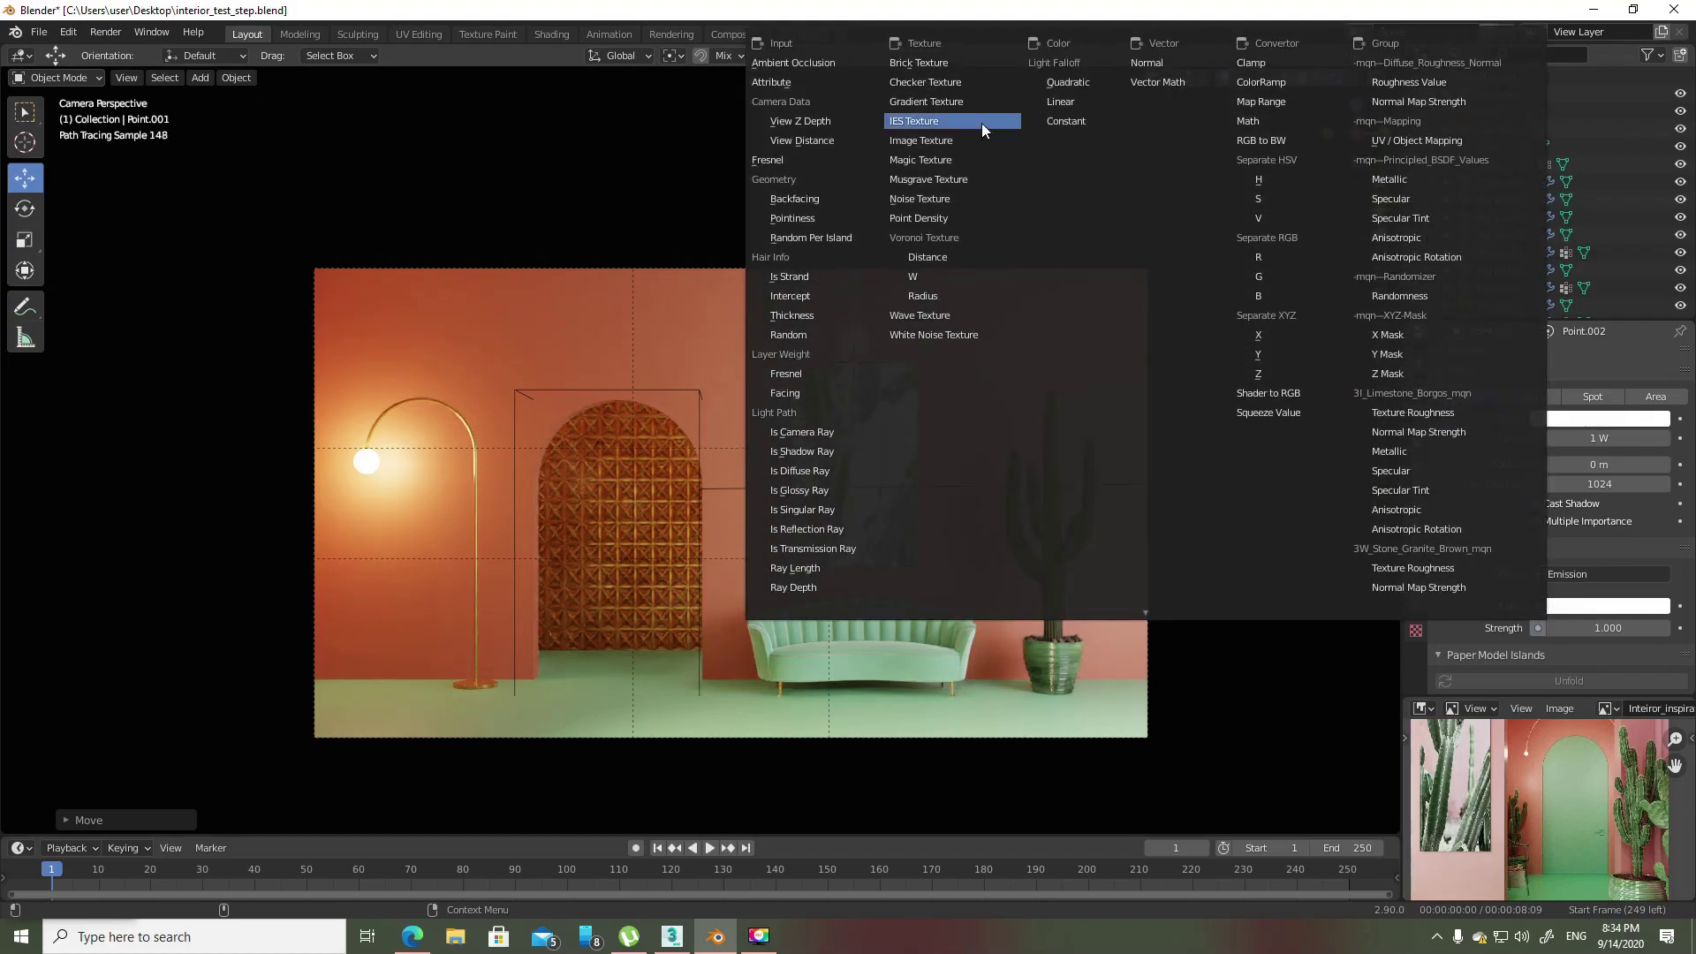
{"action": "left_click", "coordinate": [977, 123]}
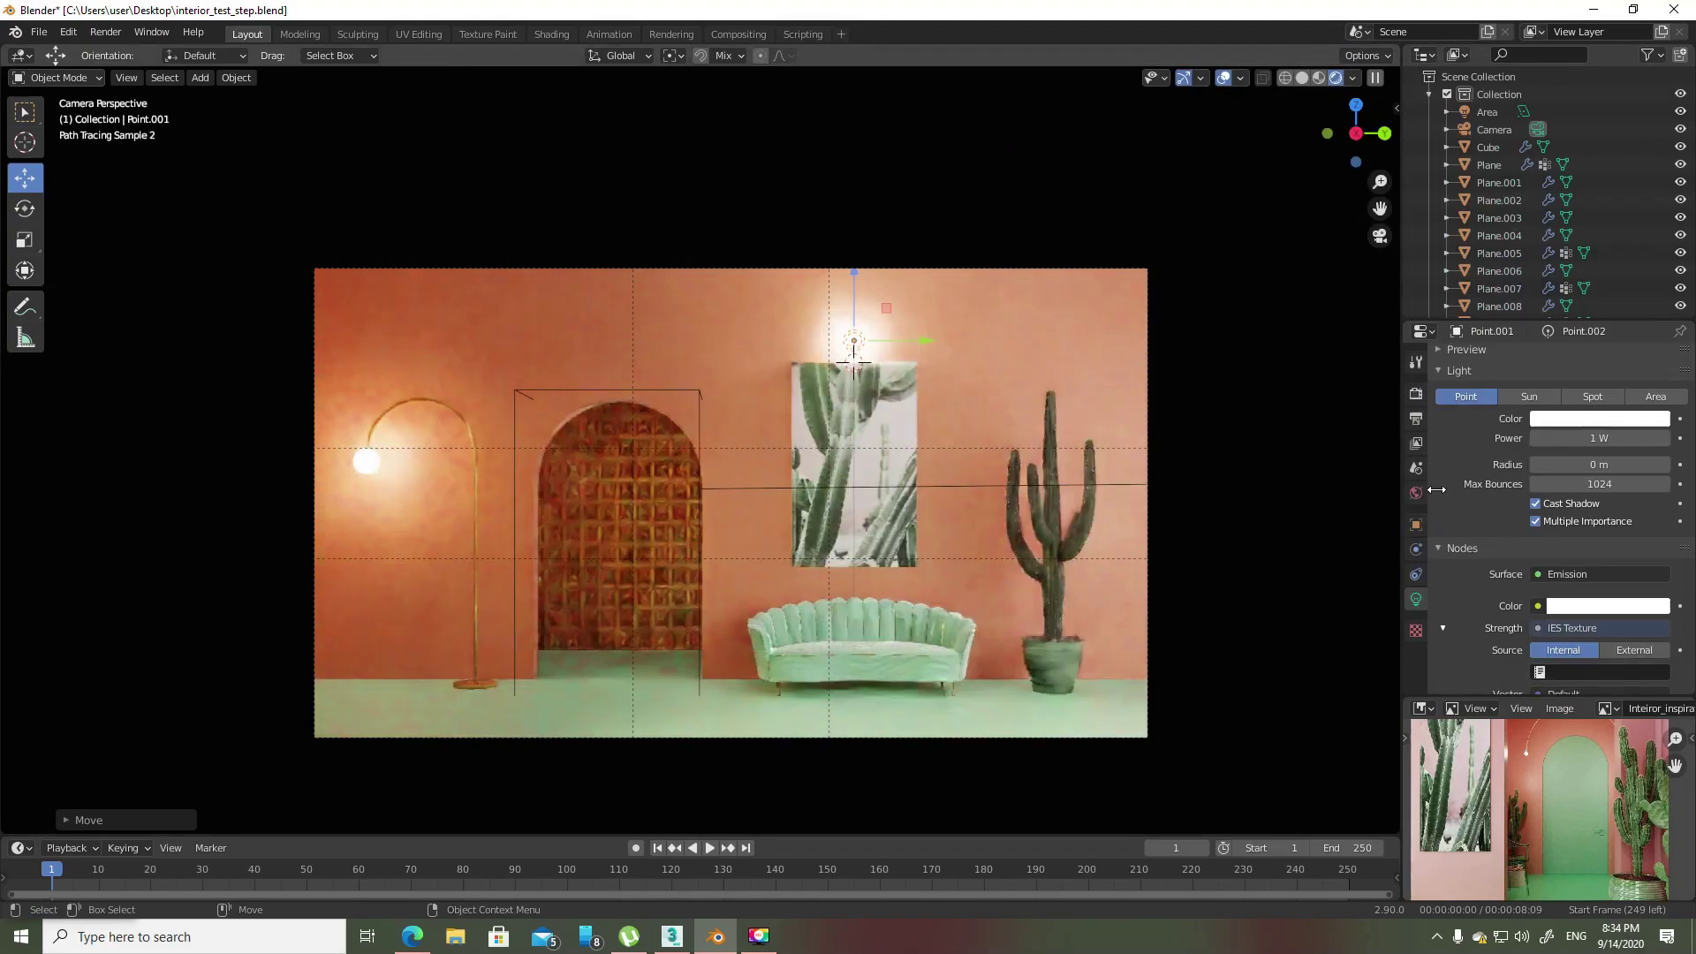
{"action": "left_click", "coordinate": [1636, 650]}
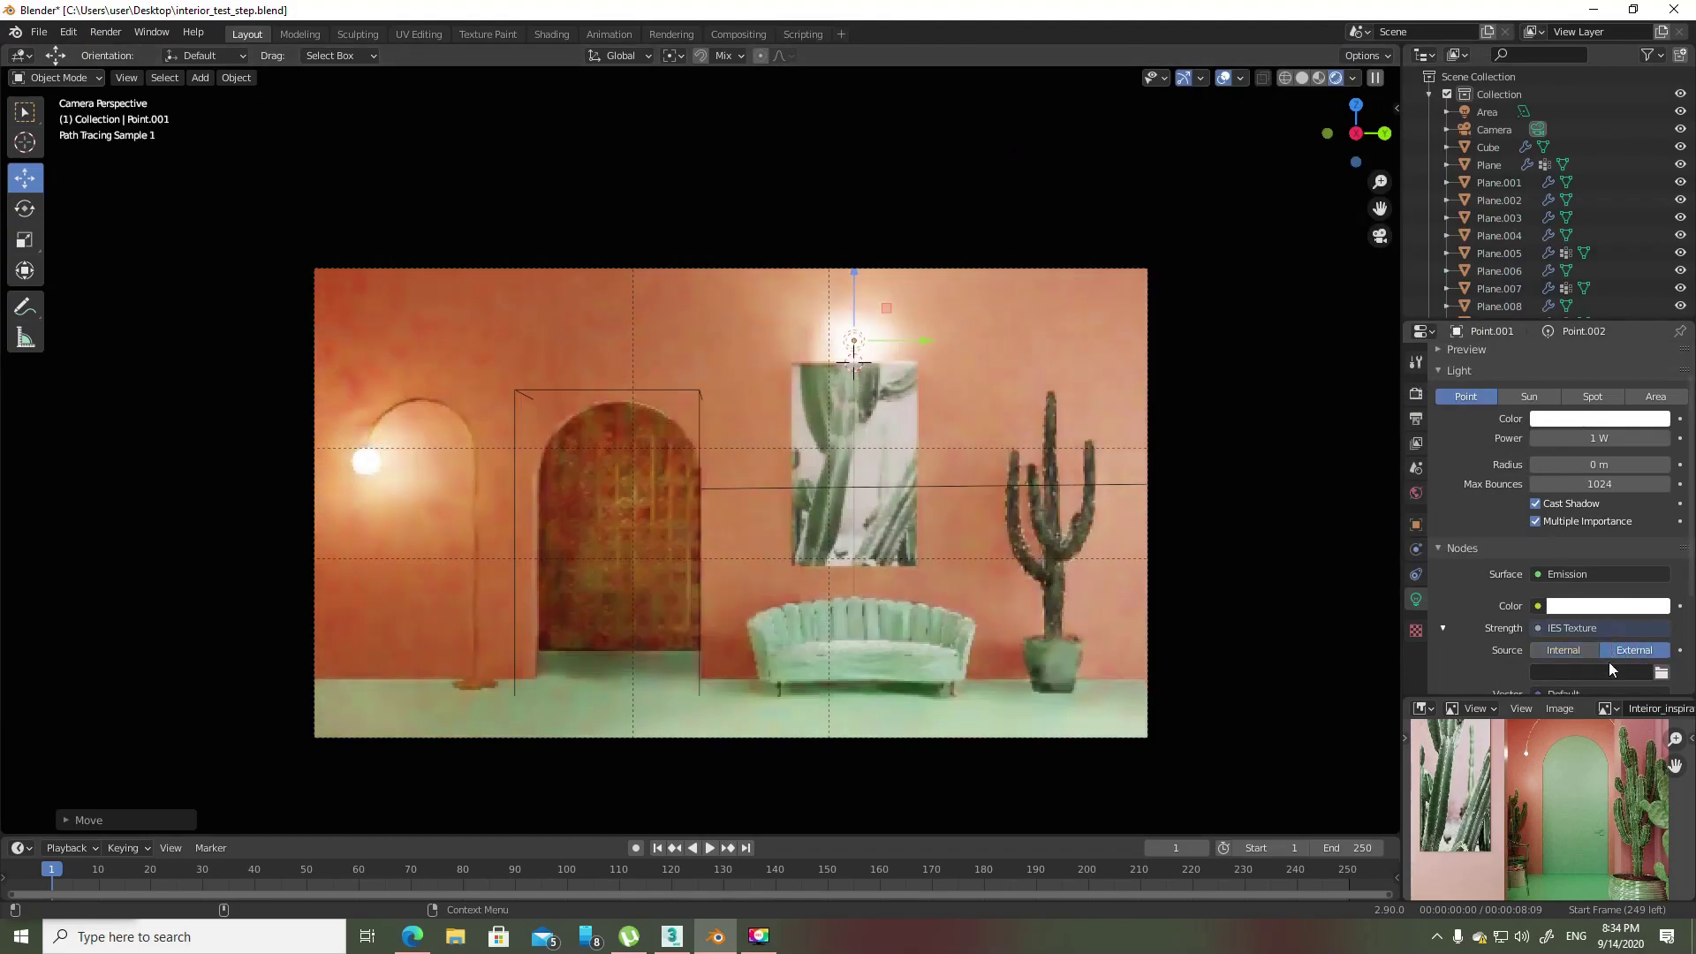
{"action": "left_click", "coordinate": [1575, 652]}
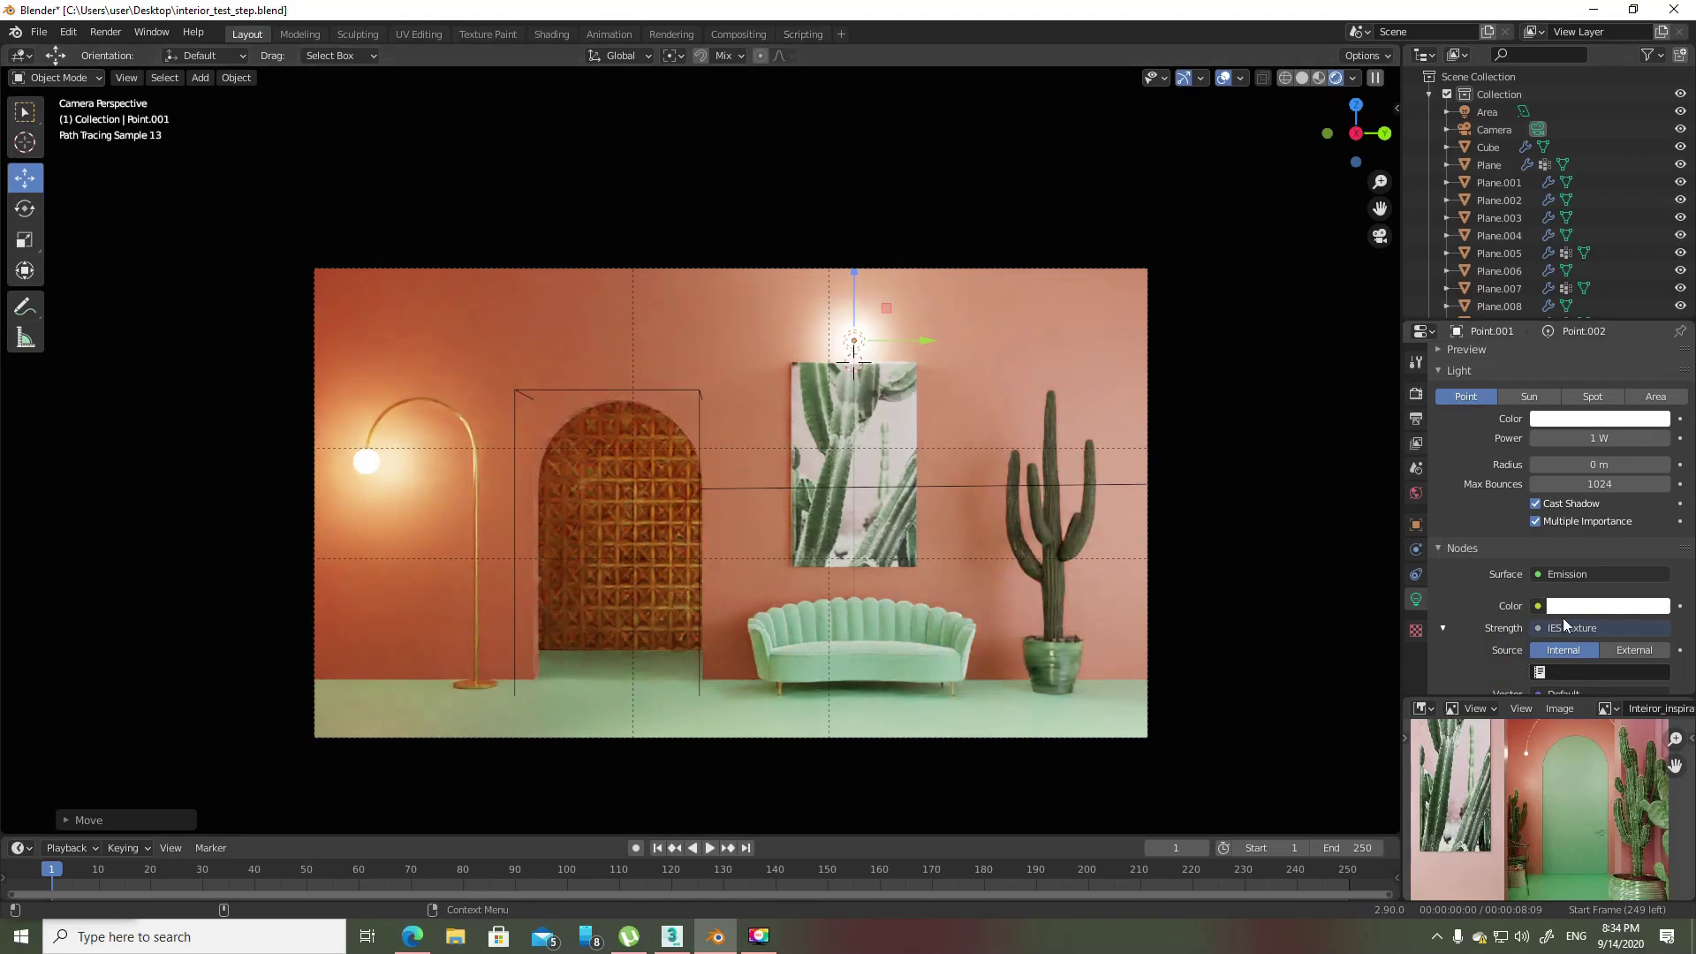
{"action": "left_click", "coordinate": [1643, 656]}
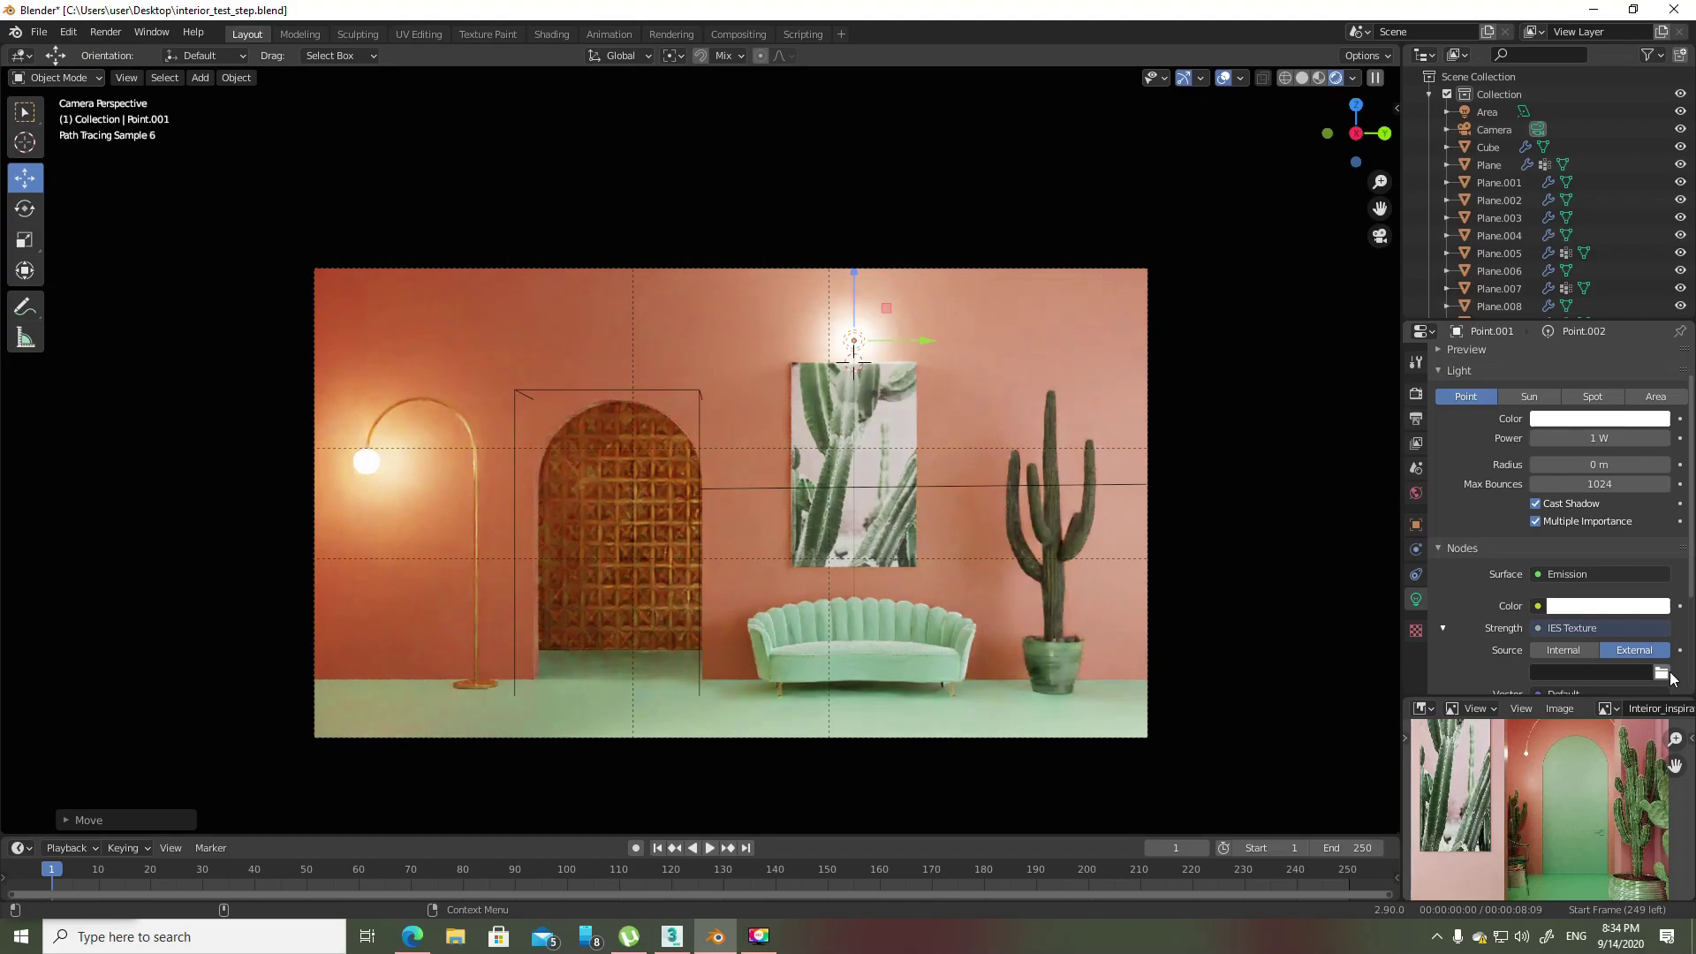
- Browse to C:\Program Files\Corona\ies to list the IES profile files
{"action": "left_click", "coordinate": [1670, 676]}
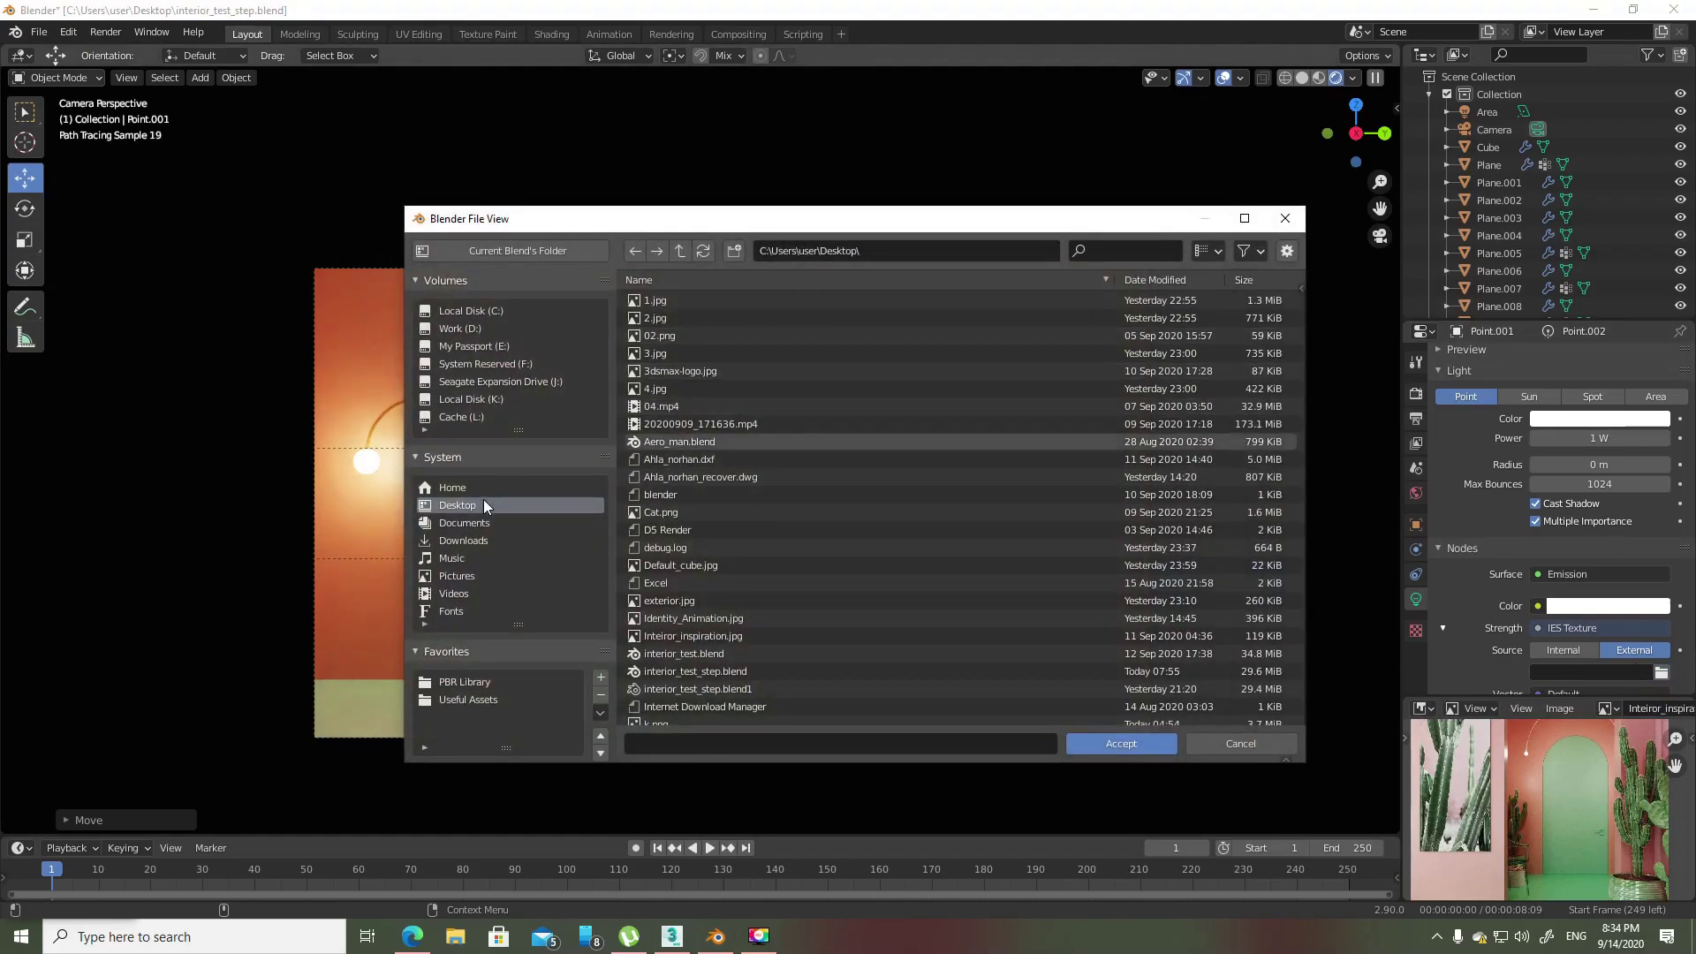
{"action": "left_click", "coordinate": [470, 310]}
{"action": "double_click", "coordinate": [676, 353]}
{"action": "double_click", "coordinate": [674, 388]}
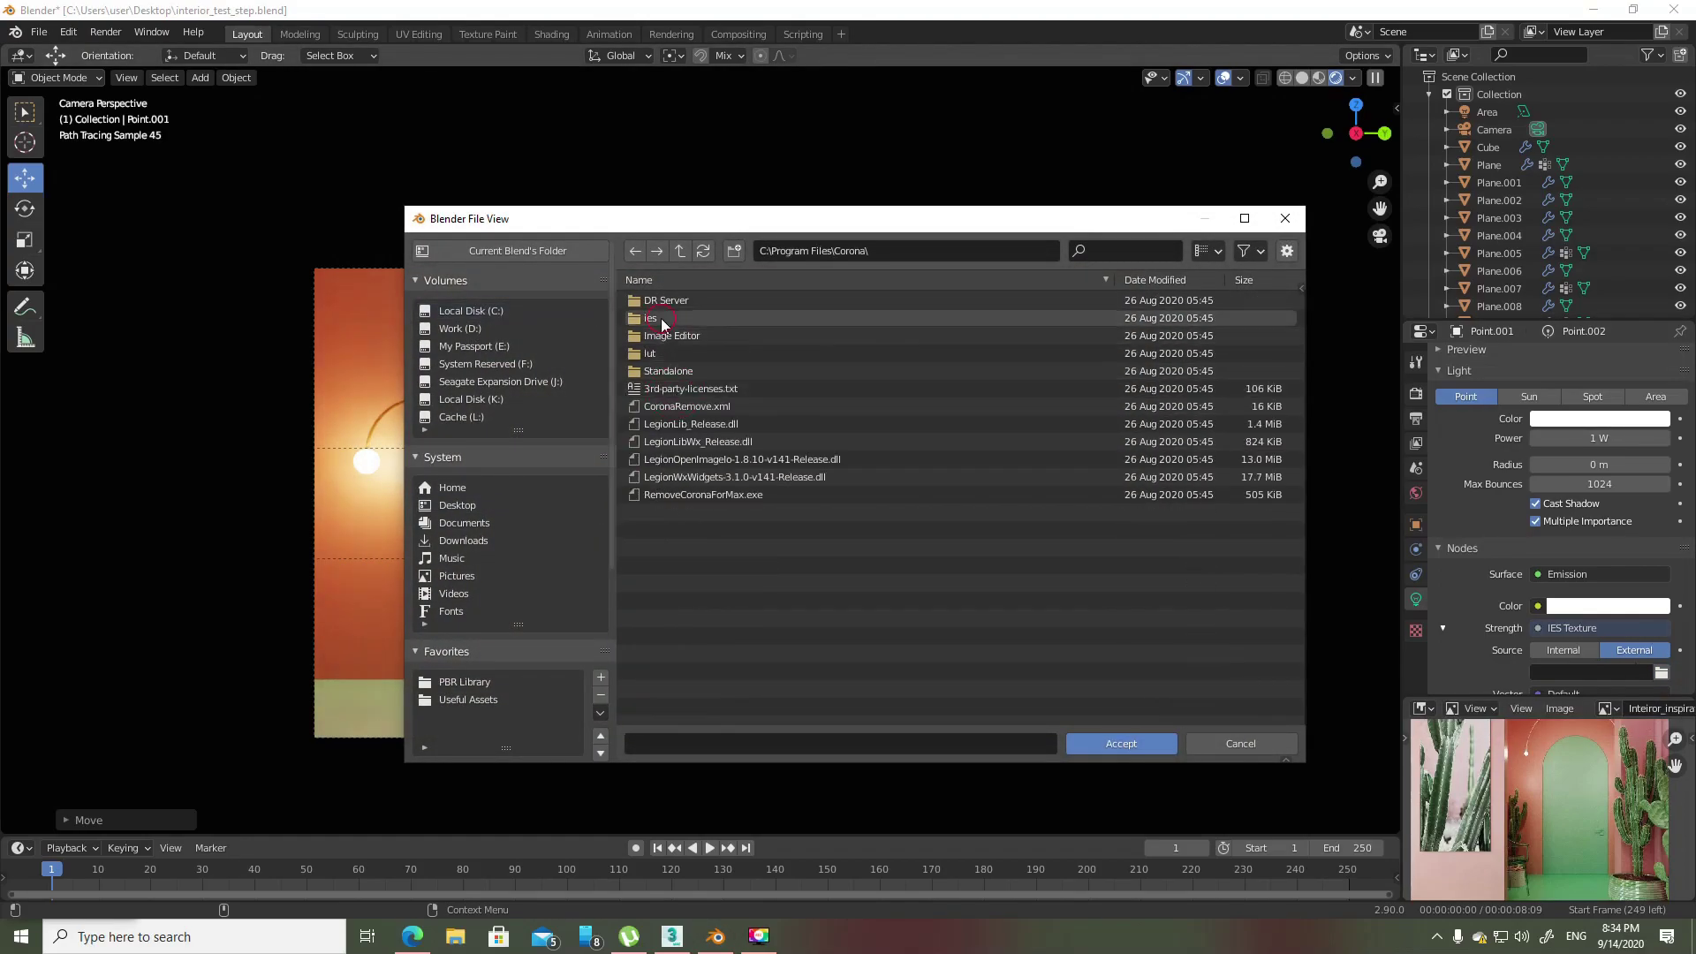
{"action": "double_click", "coordinate": [684, 318]}
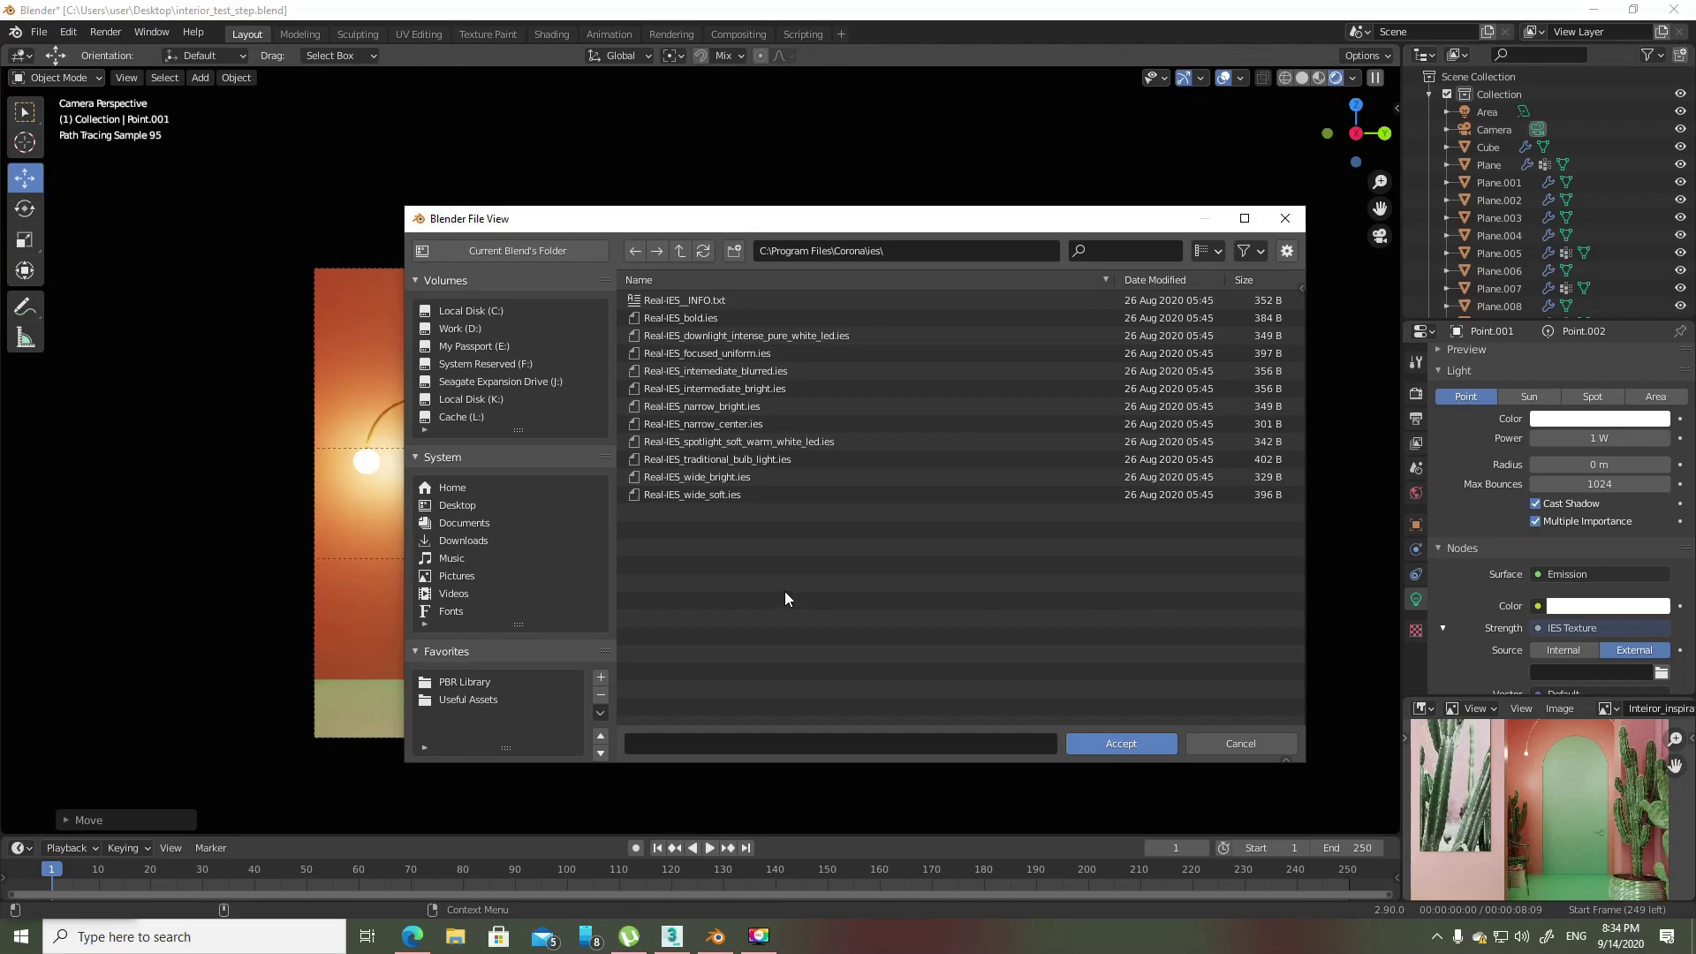
- Load Real-IES_focused_uniform.ies, raise the light slightly, and try a larger radius before resetting it to zero
{"action": "double_click", "coordinate": [763, 351]}
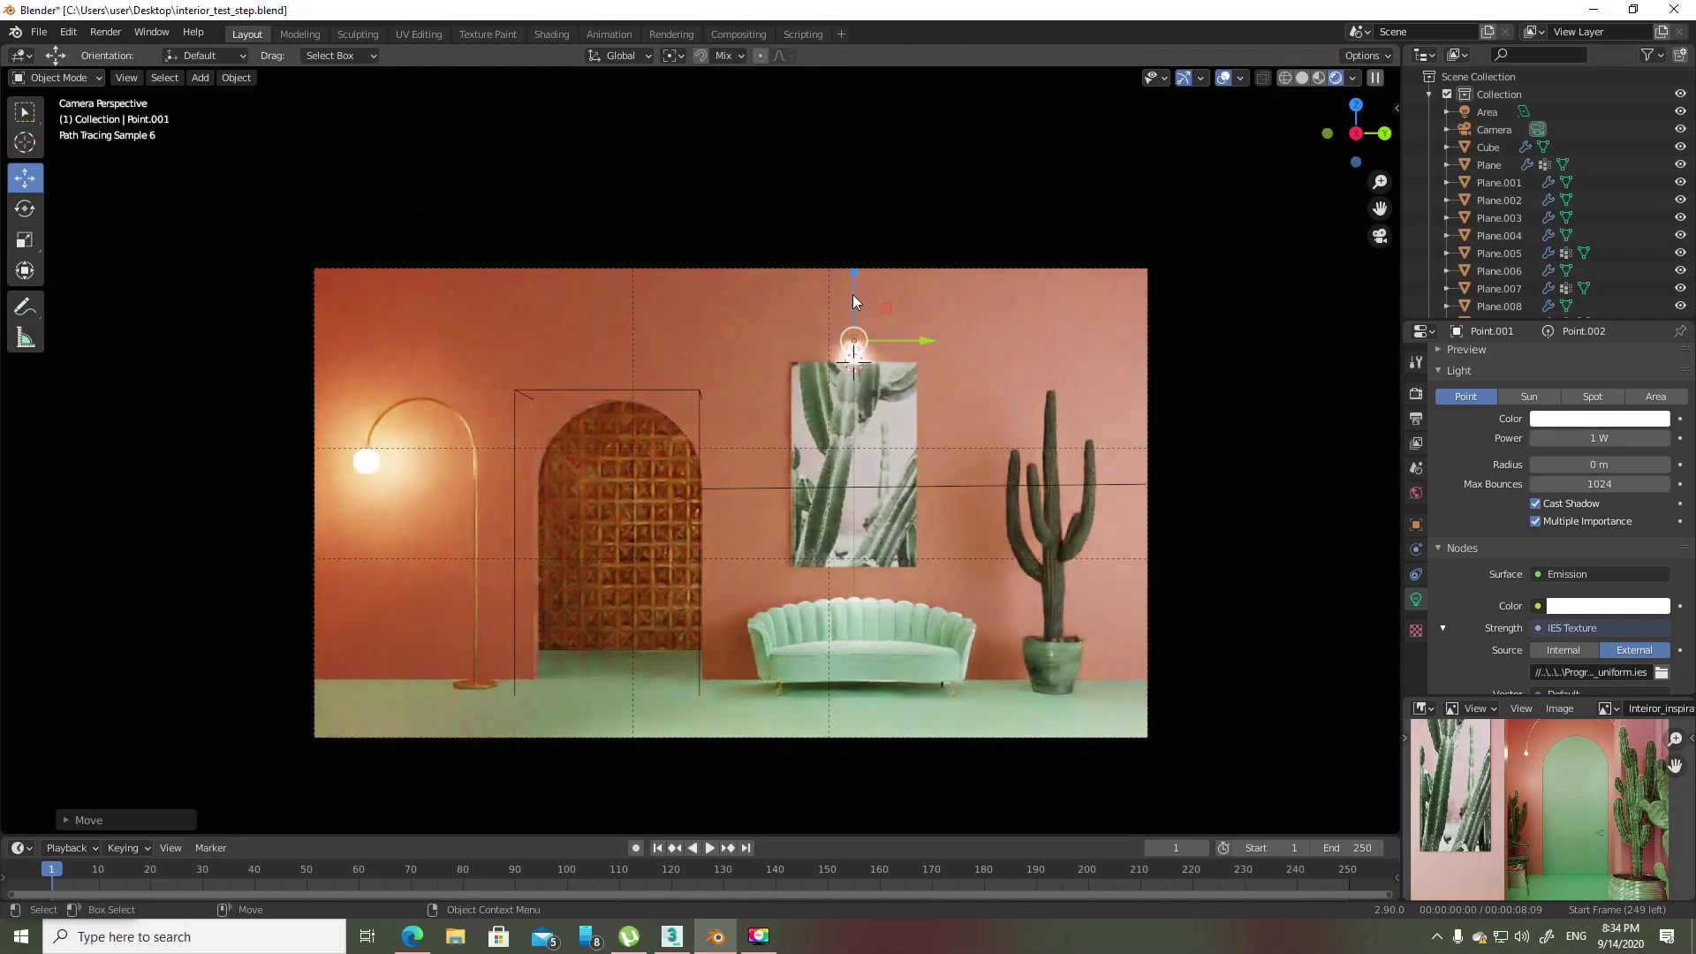
{"action": "left_click_drag", "start_coordinate": [853, 301], "coordinate": [852, 281]}
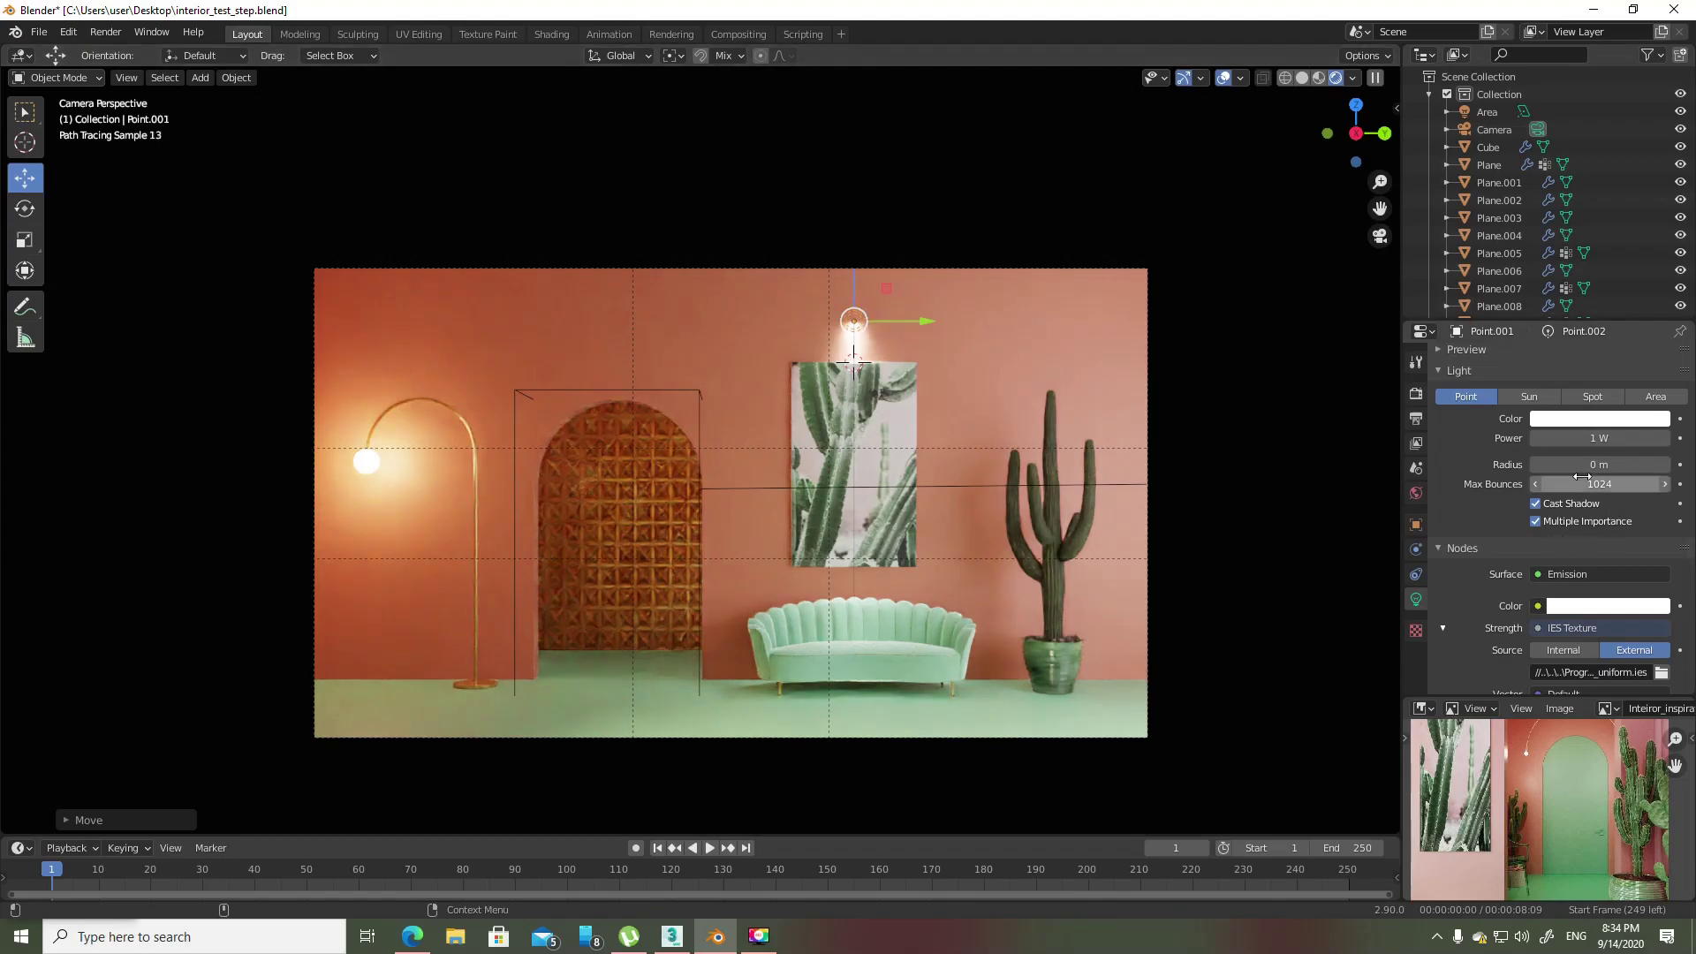
{"action": "left_click_drag", "start_coordinate": [1588, 470], "coordinate": [1616, 470]}
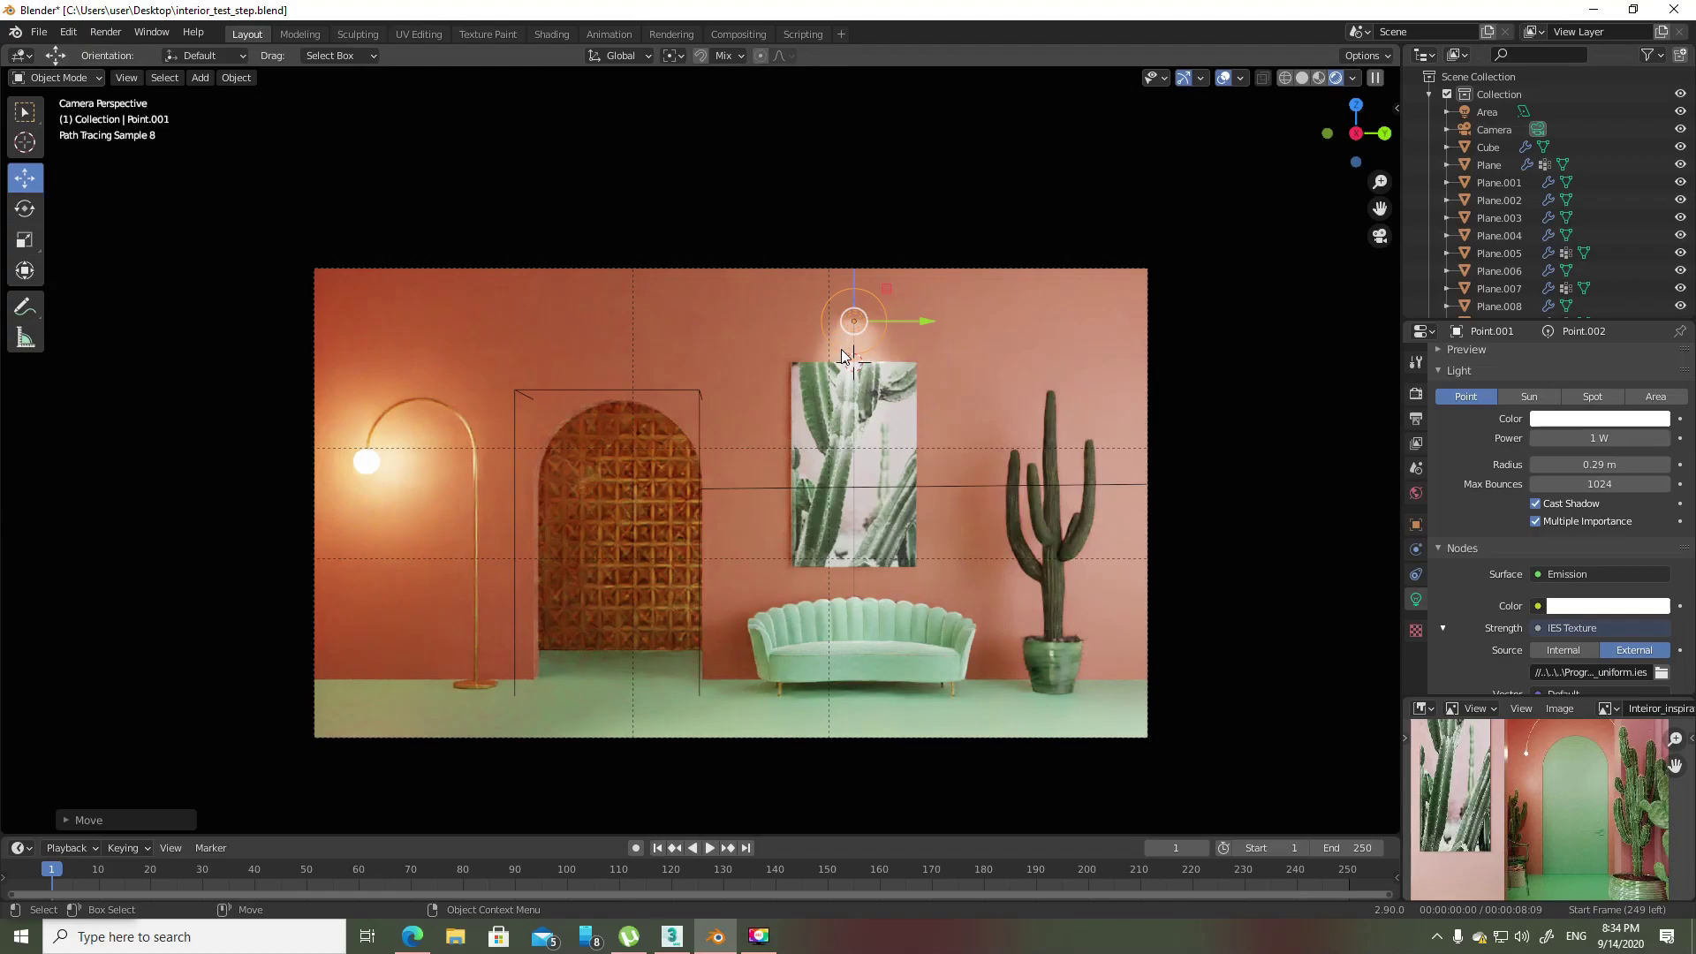
{"action": "key", "text": "KP_Decimal"}
{"action": "middle_click_drag", "start_coordinate": [702, 527], "coordinate": [786, 516]}
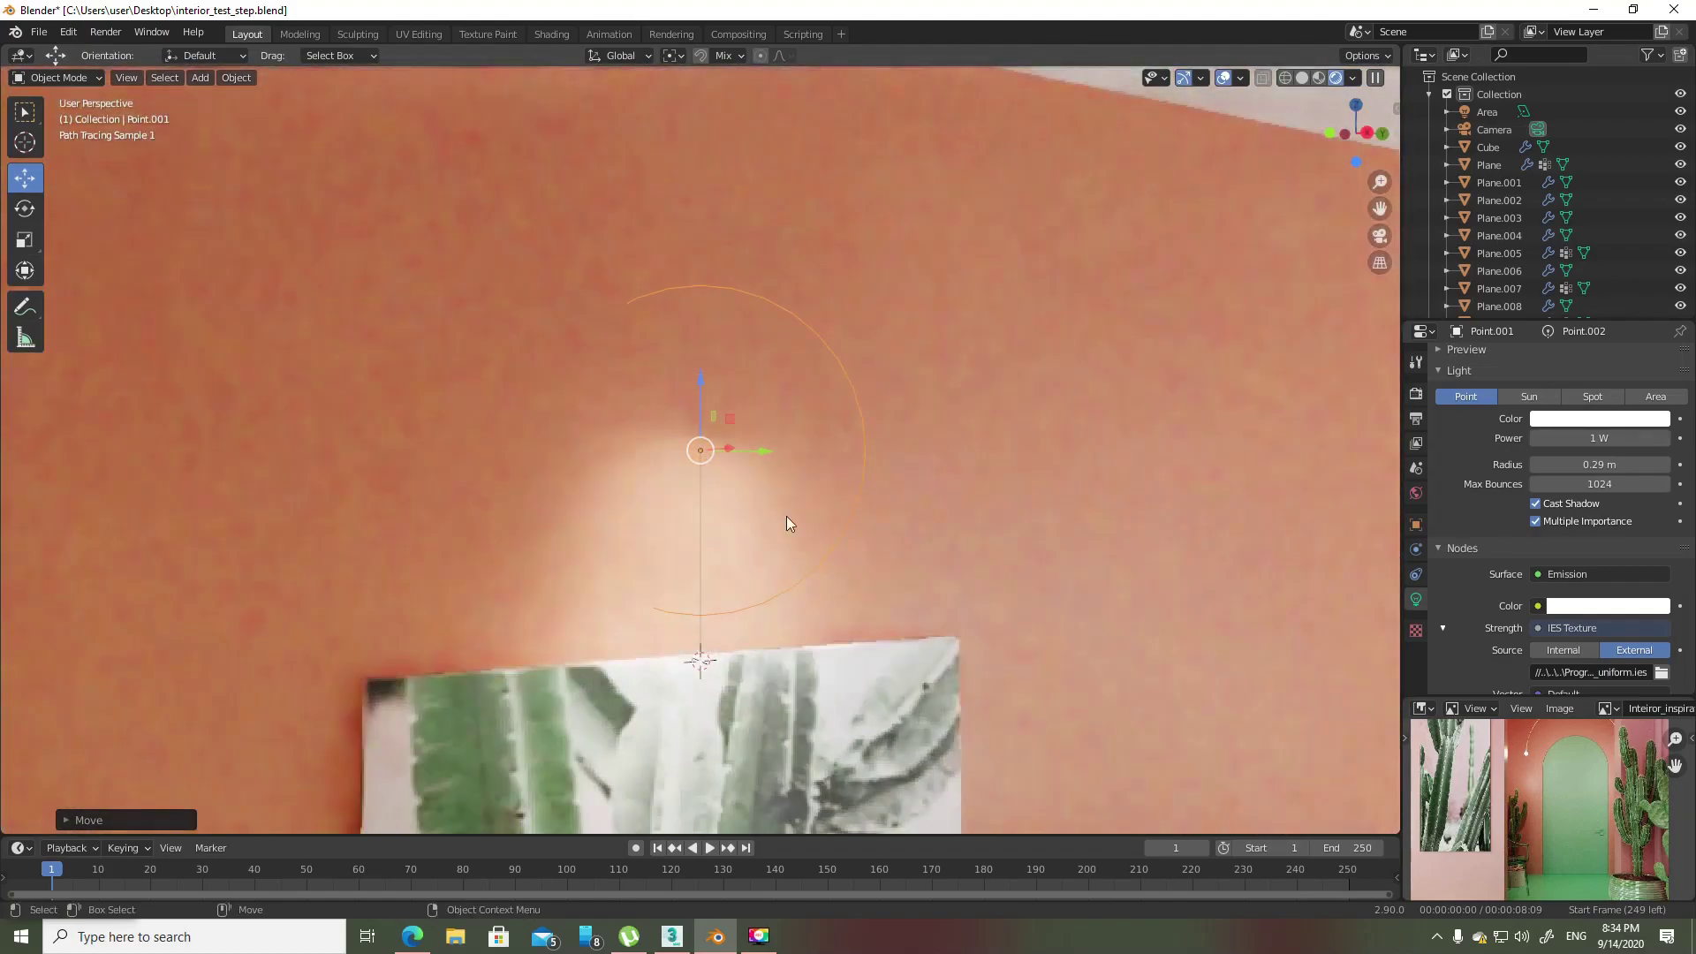
{"action": "left_click_drag", "start_coordinate": [1599, 464], "coordinate": [1554, 465]}
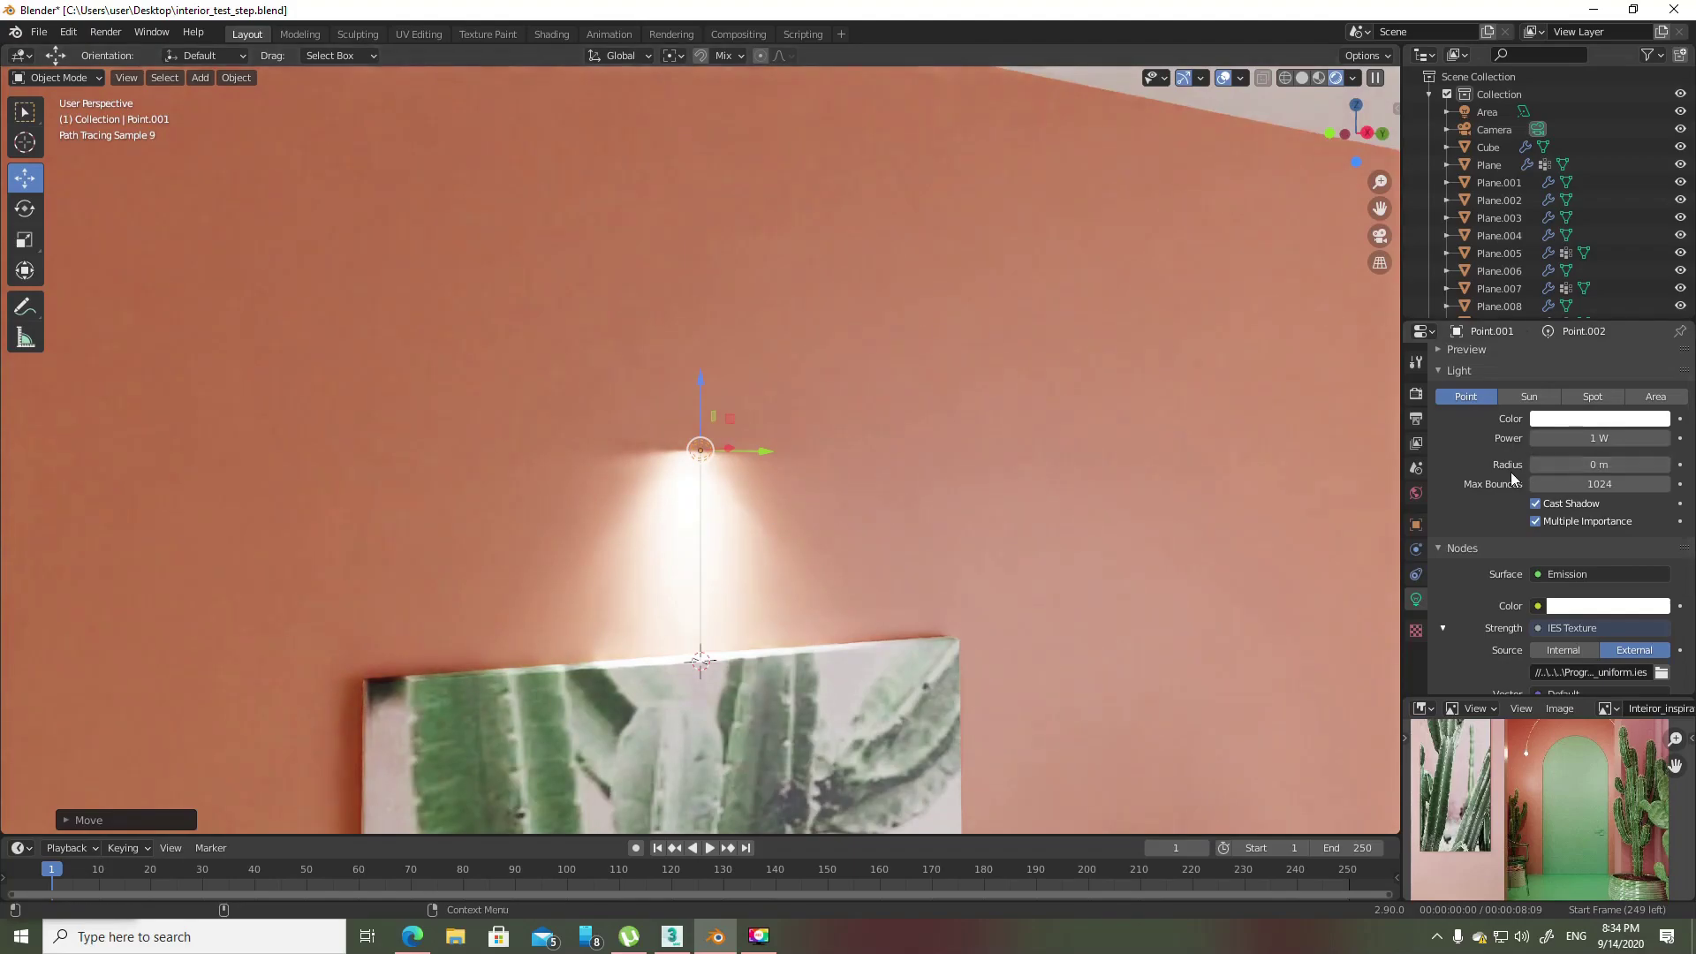
{"action": "middle_click_drag", "start_coordinate": [875, 486], "coordinate": [791, 459]}
- Shift the light sideways along X and view the wall head-on
{"action": "key", "text": "g"}
{"action": "key", "text": "x"}
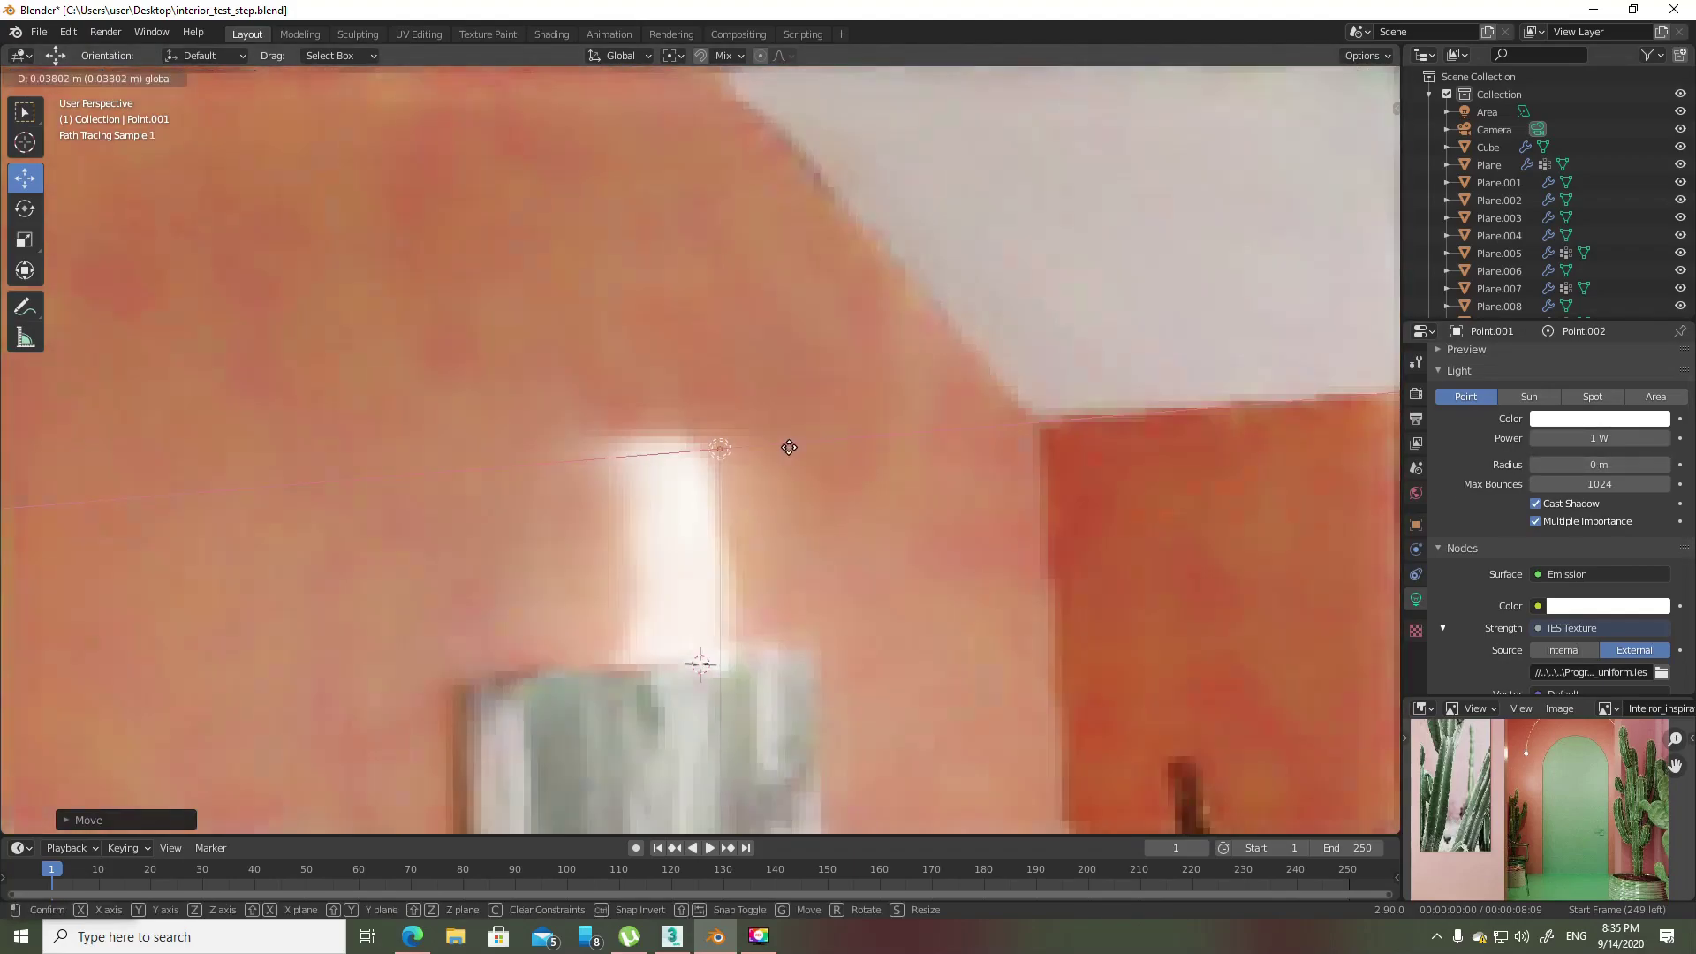
{"action": "left_click", "coordinate": [804, 443]}
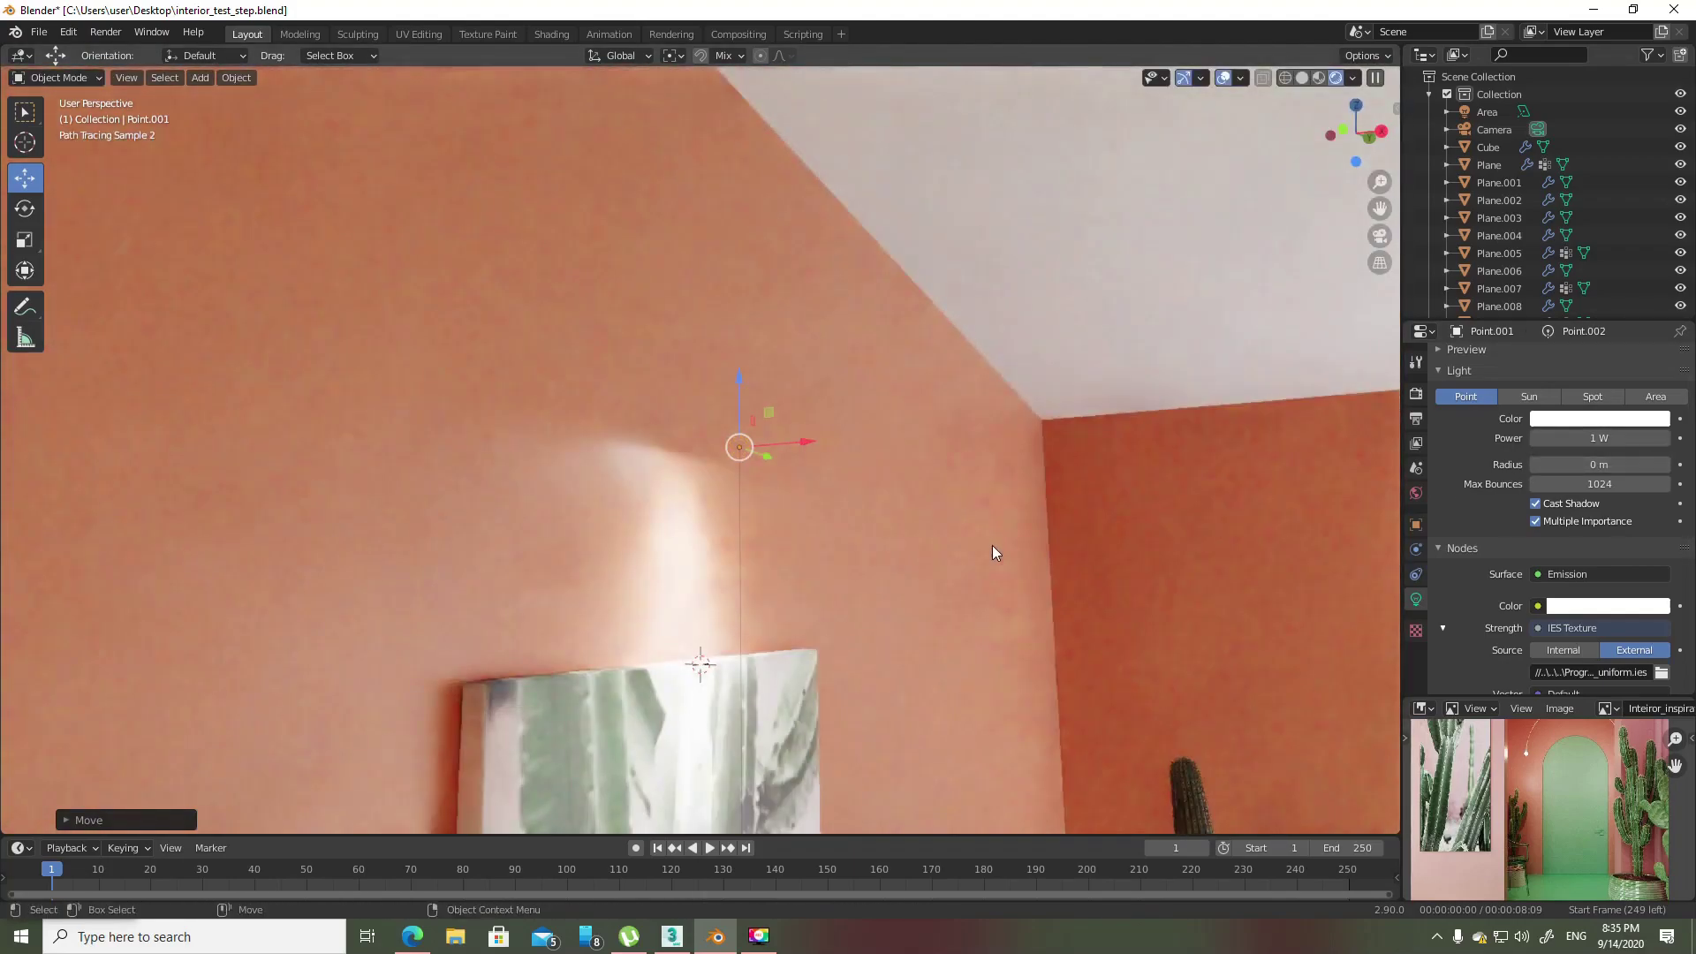
{"action": "middle_click_drag", "start_coordinate": [1003, 548], "coordinate": [908, 566]}
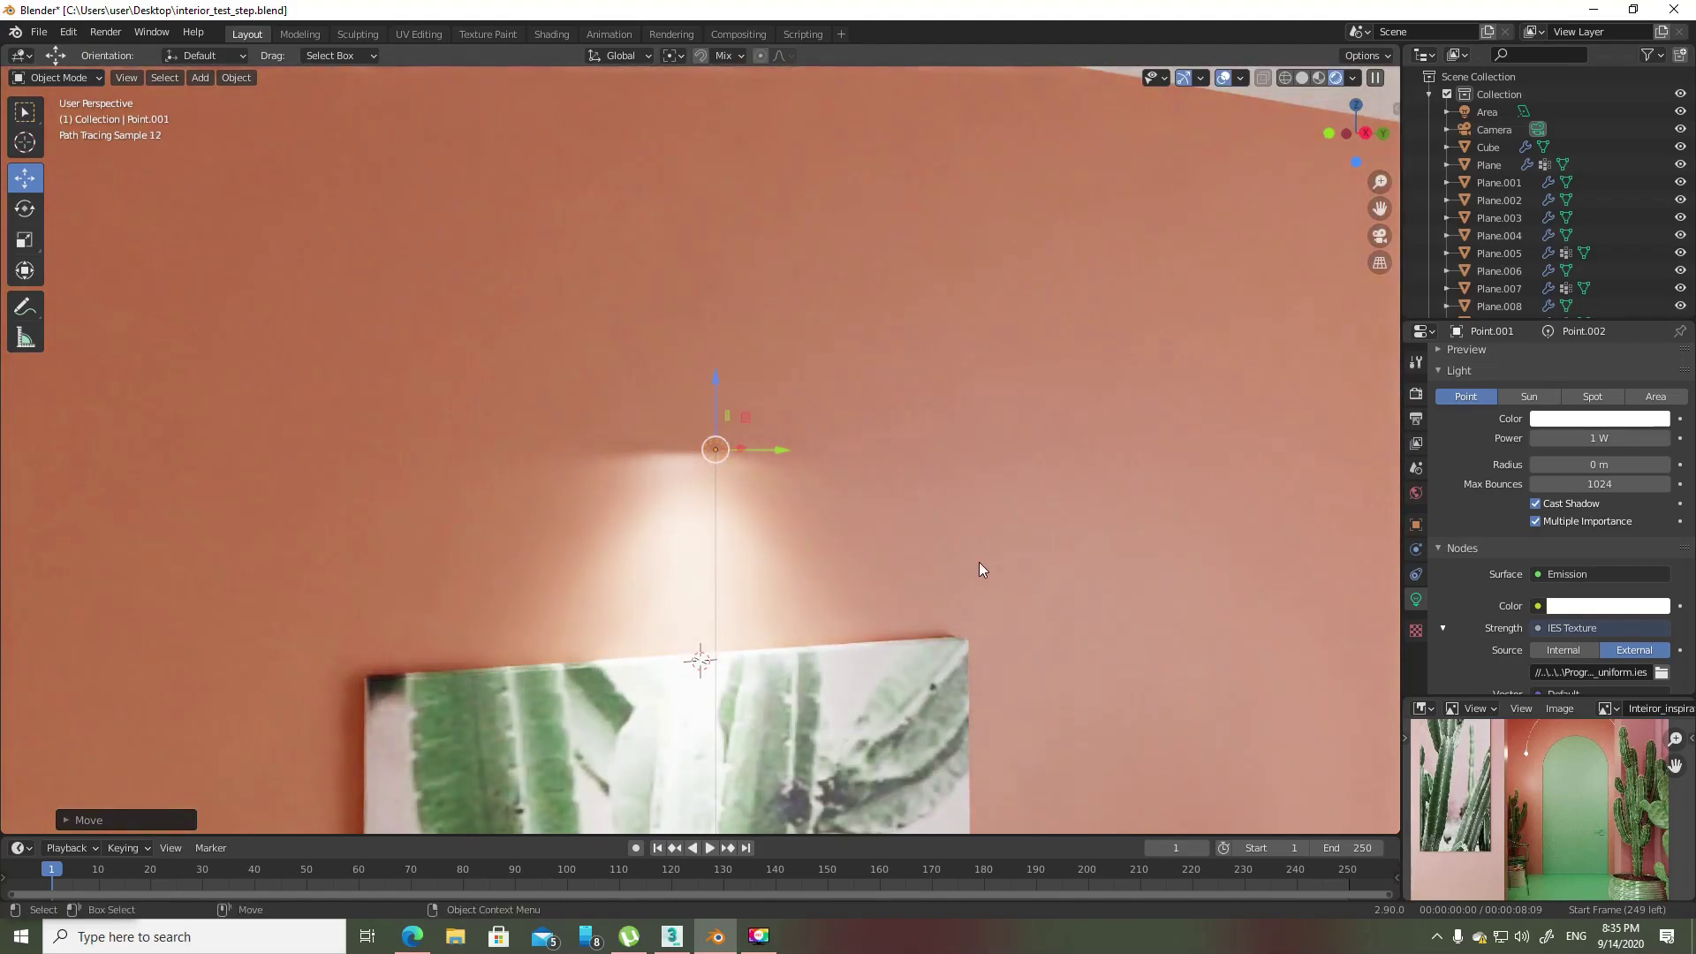
- Try IES profiles wide_bright and spotlight_soft_warm_white_led, ending on downlight_intense_pure_white_led
{"action": "left_click", "coordinate": [1661, 672]}
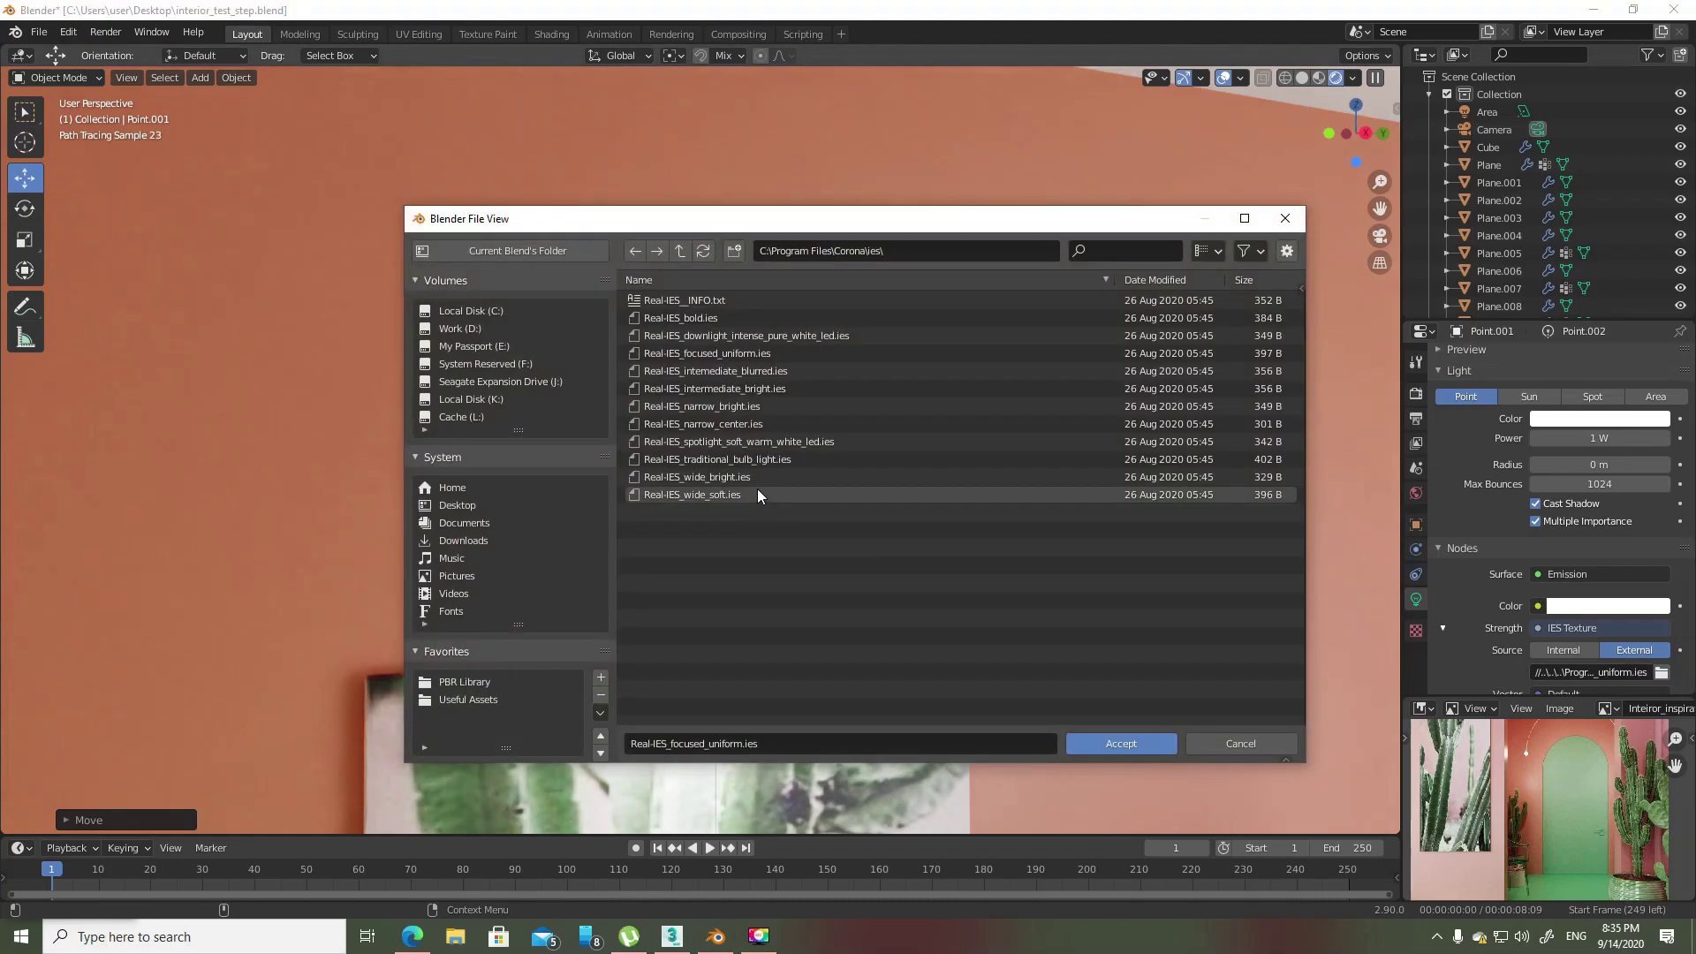
{"action": "double_click", "coordinate": [755, 478]}
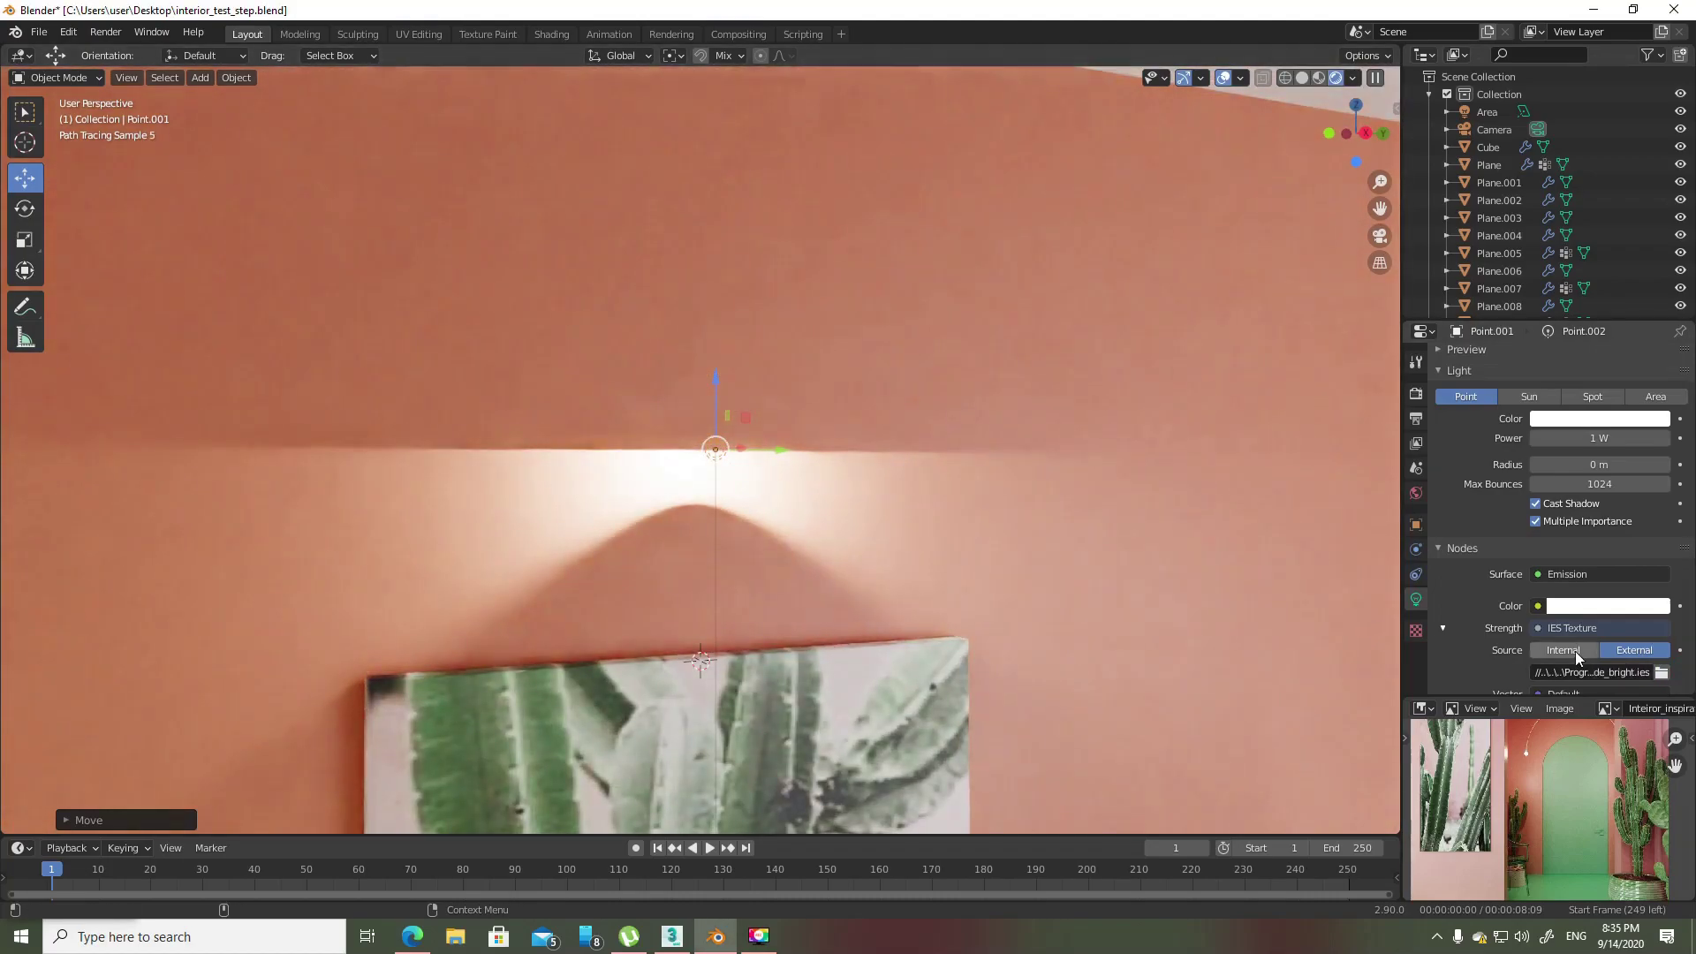
{"action": "left_click", "coordinate": [1661, 674]}
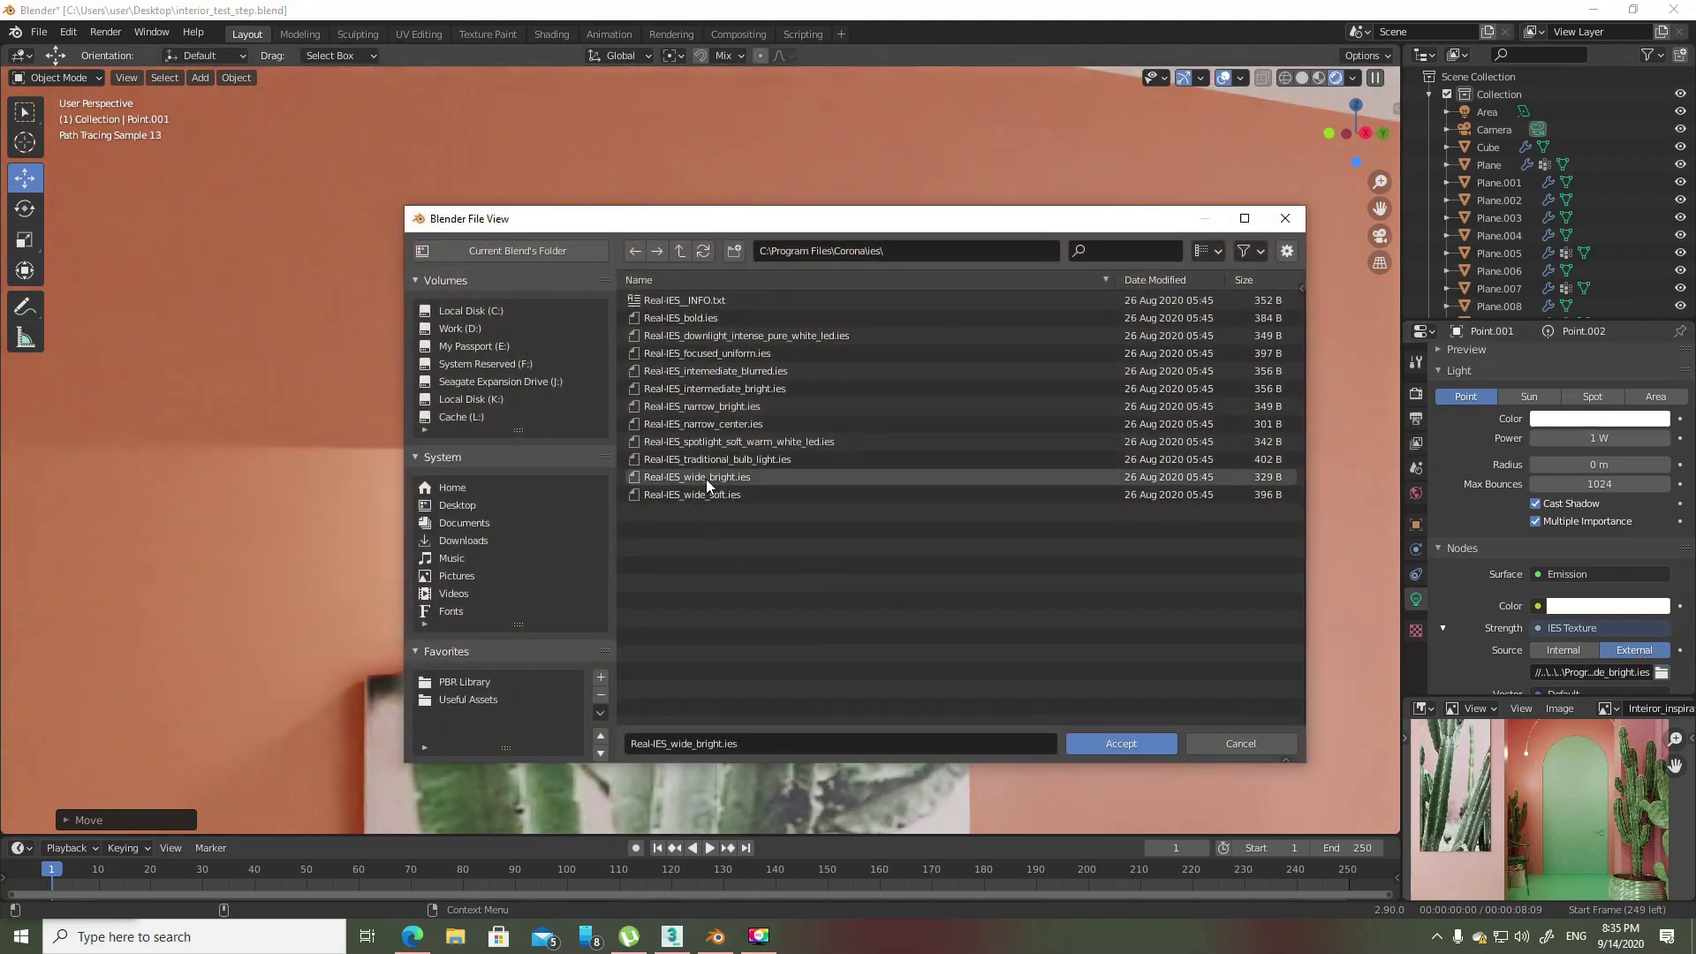
{"action": "double_click", "coordinate": [717, 441]}
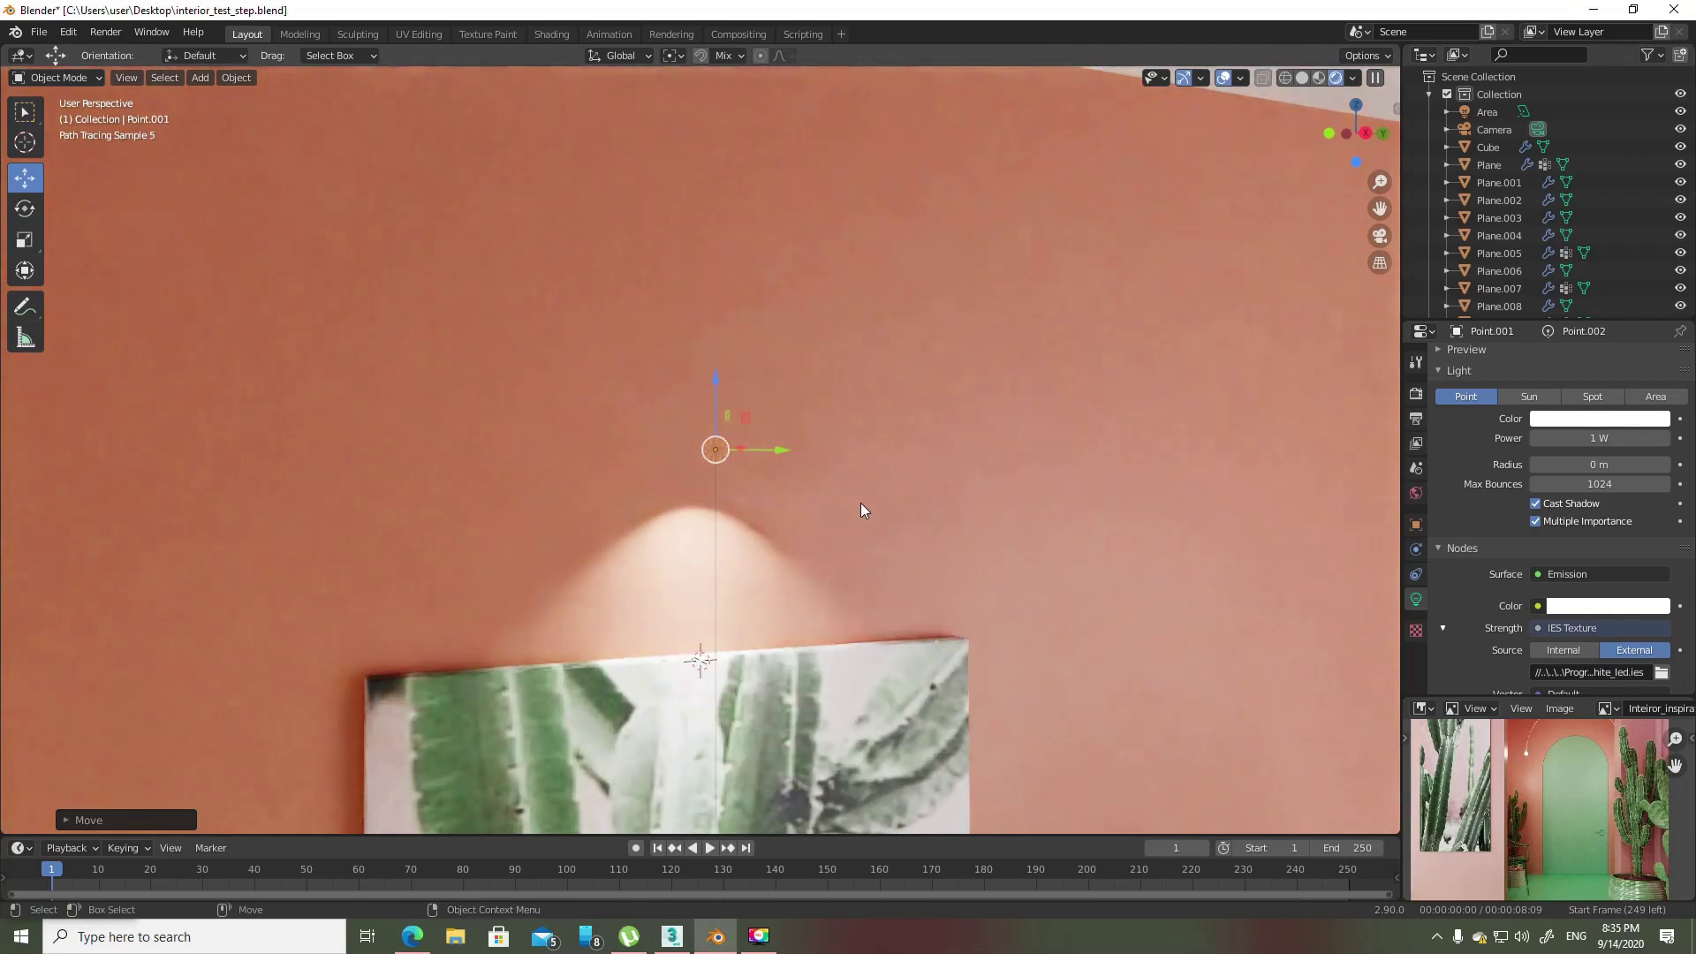
{"action": "left_click", "coordinate": [1661, 672]}
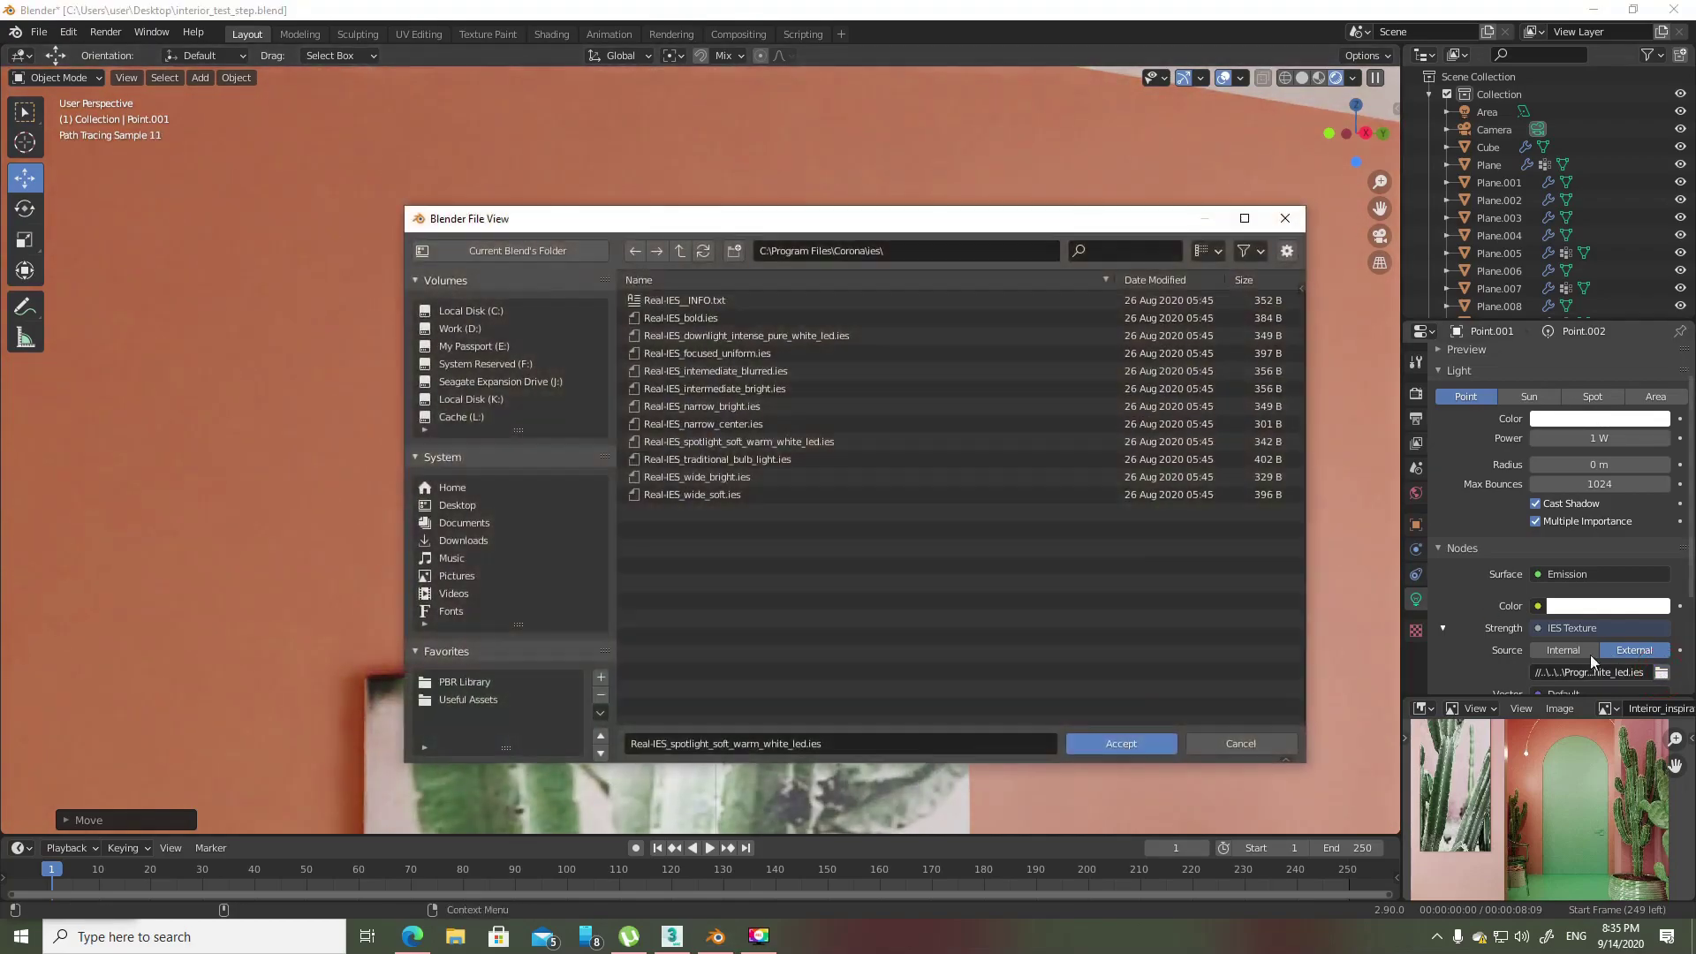
{"action": "double_click", "coordinate": [766, 442]}
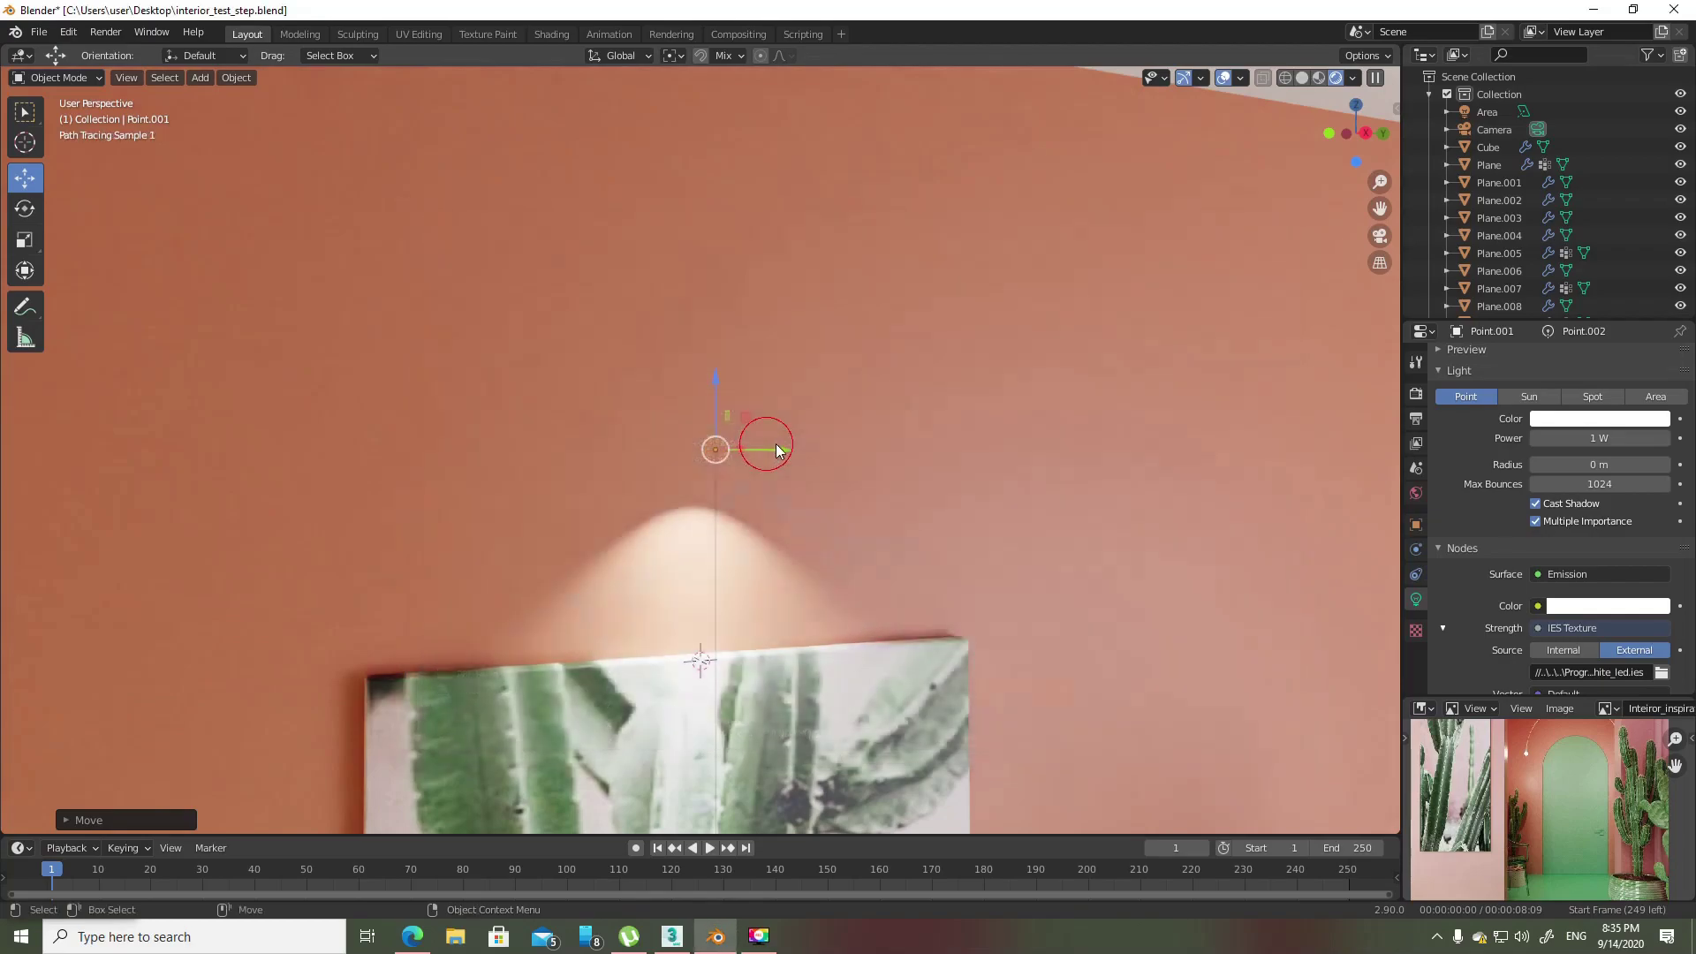
{"action": "left_click", "coordinate": [1661, 673]}
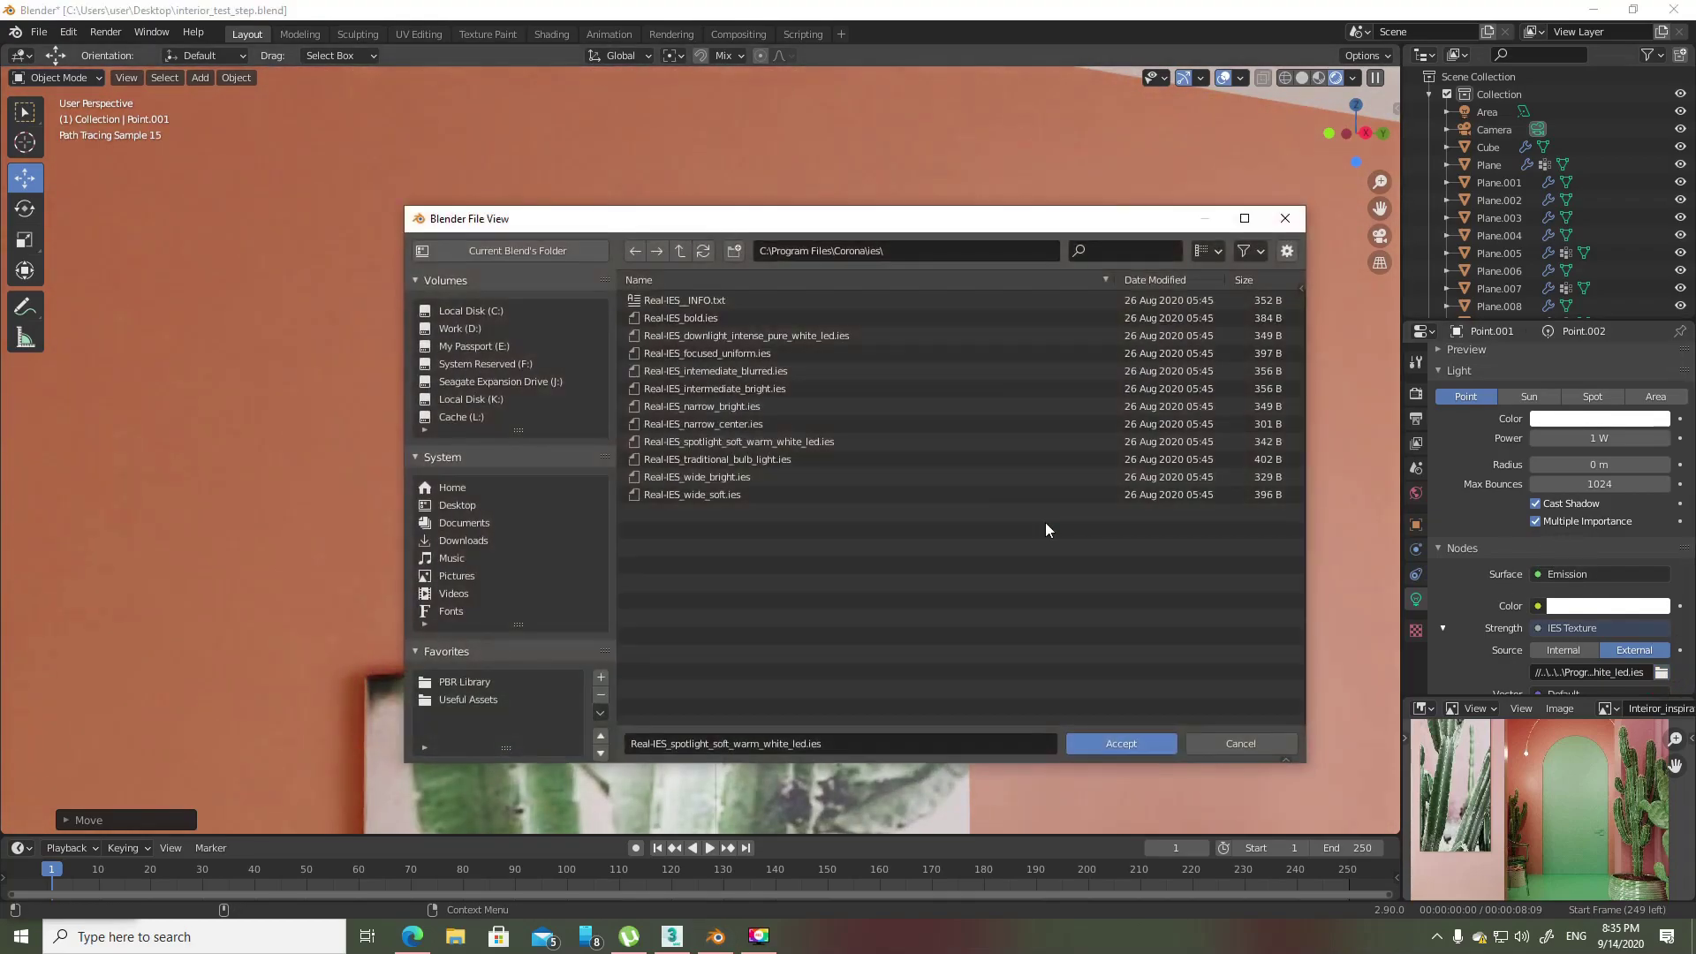
{"action": "double_click", "coordinate": [766, 341]}
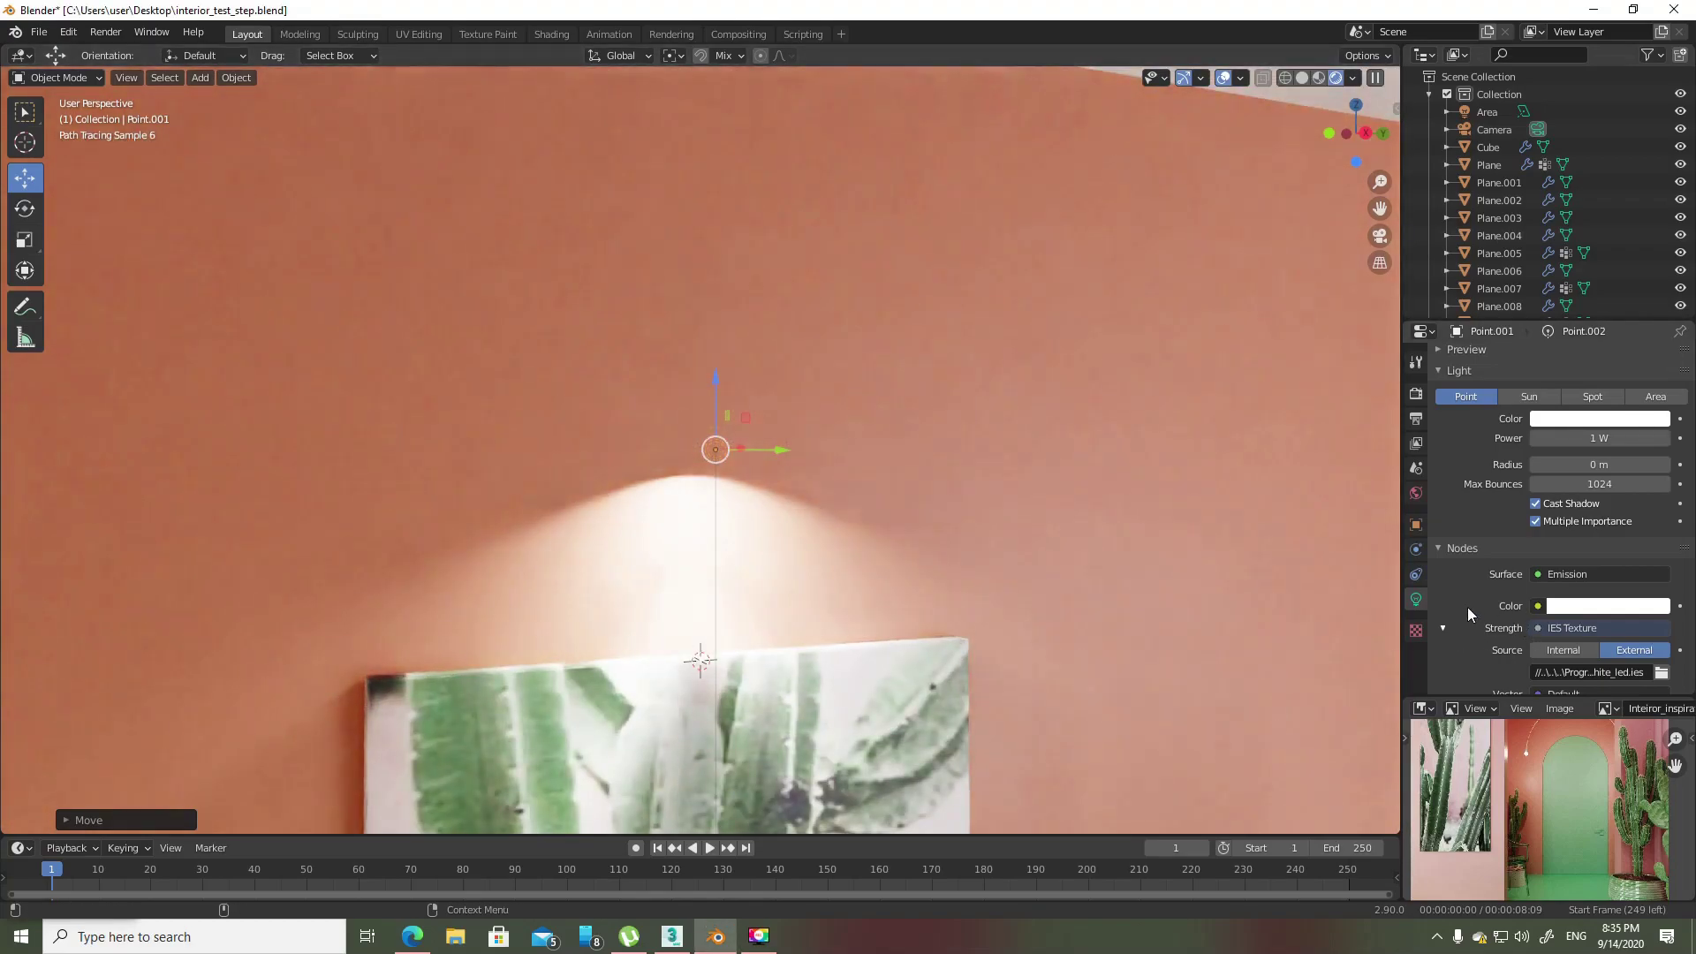
- Set the painting light's Power to 1 W
{"action": "middle_click_drag", "start_coordinate": [695, 452], "coordinate": [716, 463]}
{"action": "scroll", "coordinate": [715, 463], "scroll_direction": "down", "scroll_amount": 3}
{"action": "scroll", "coordinate": [767, 449], "scroll_direction": "up", "scroll_amount": 4}
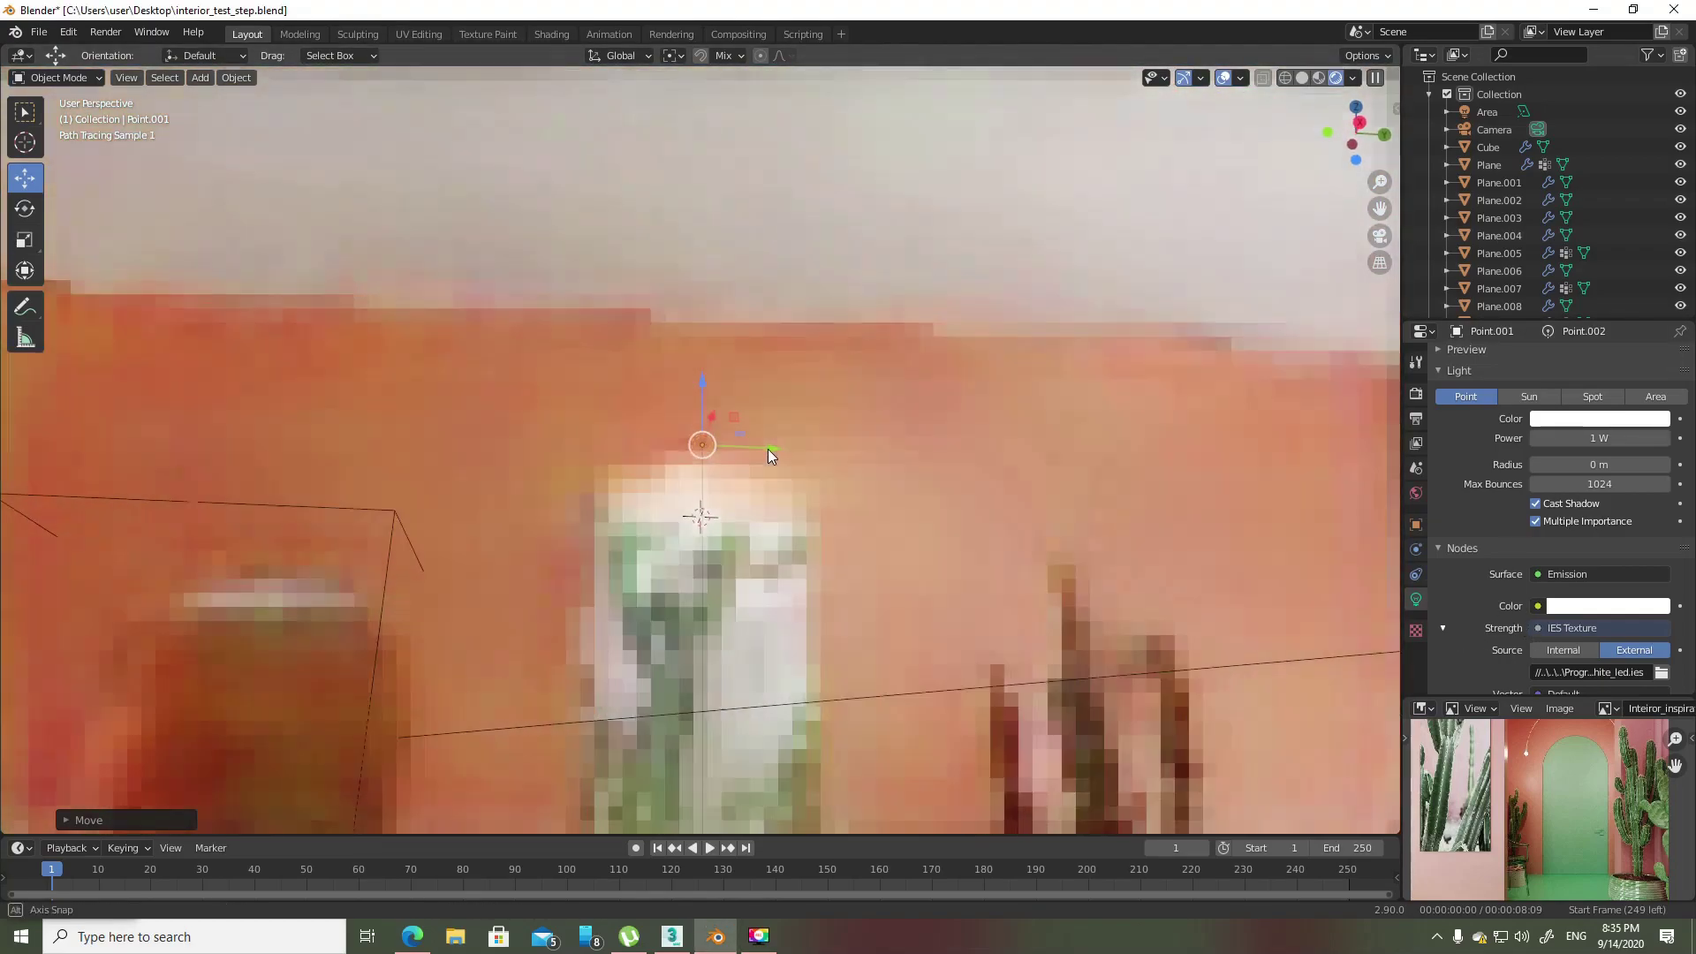
{"action": "scroll", "coordinate": [1609, 576], "scroll_direction": "down", "scroll_amount": 3}
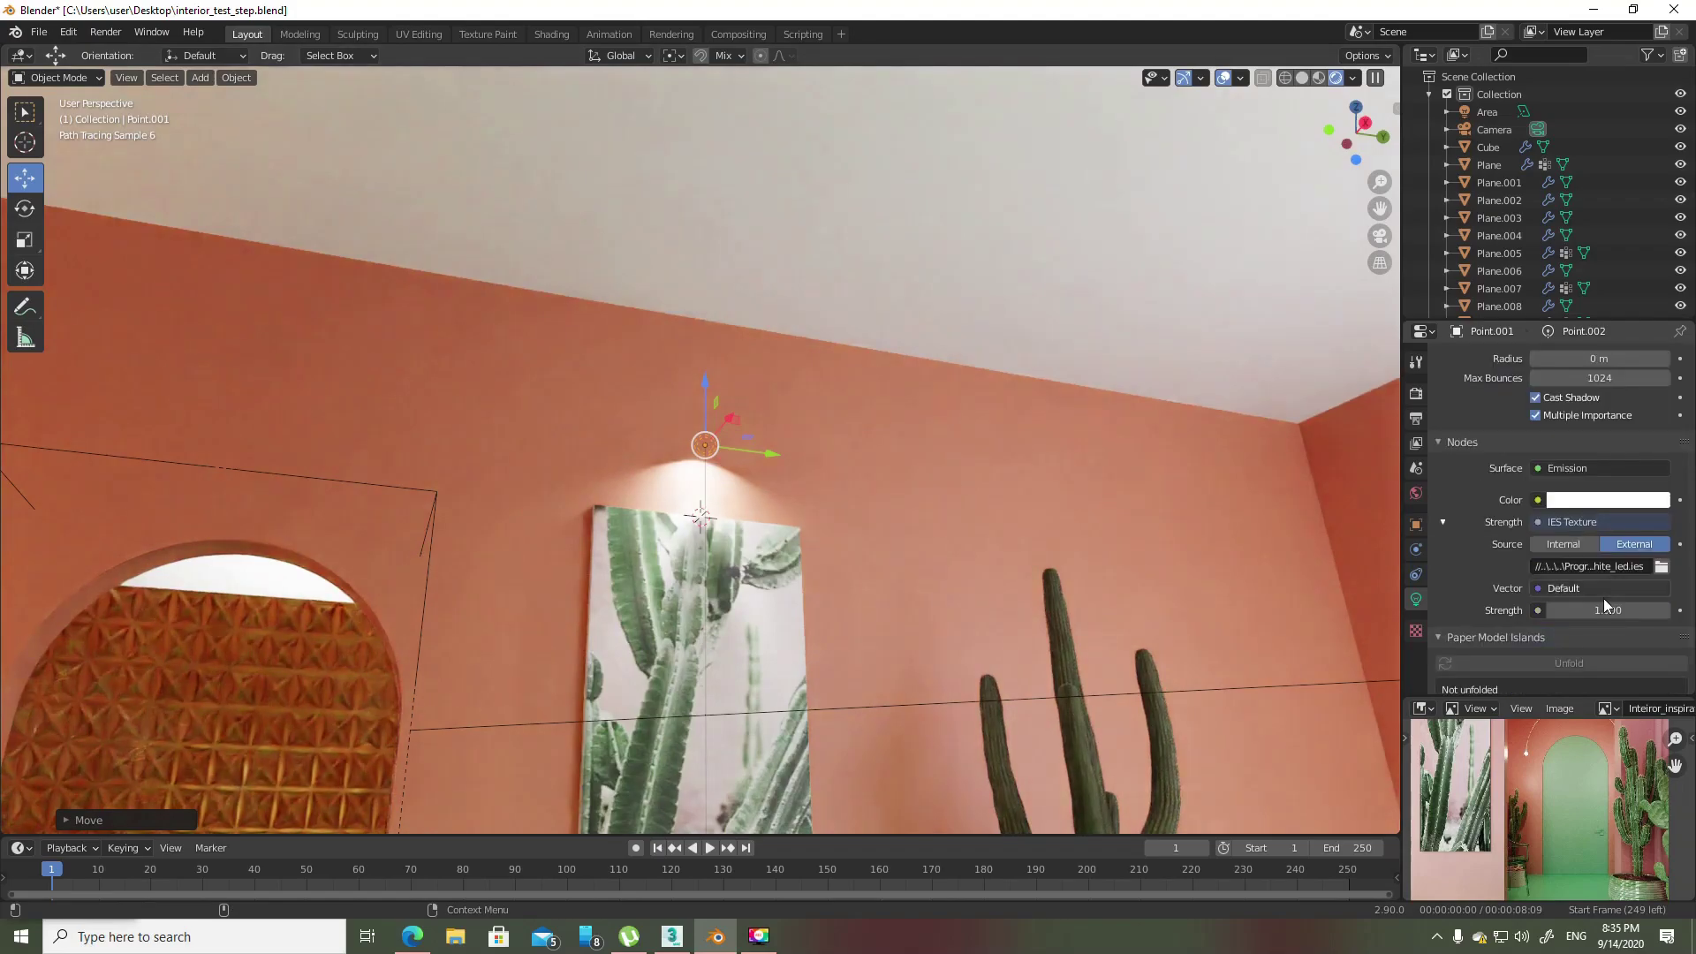
{"action": "scroll", "coordinate": [1618, 565], "scroll_direction": "up", "scroll_amount": 2}
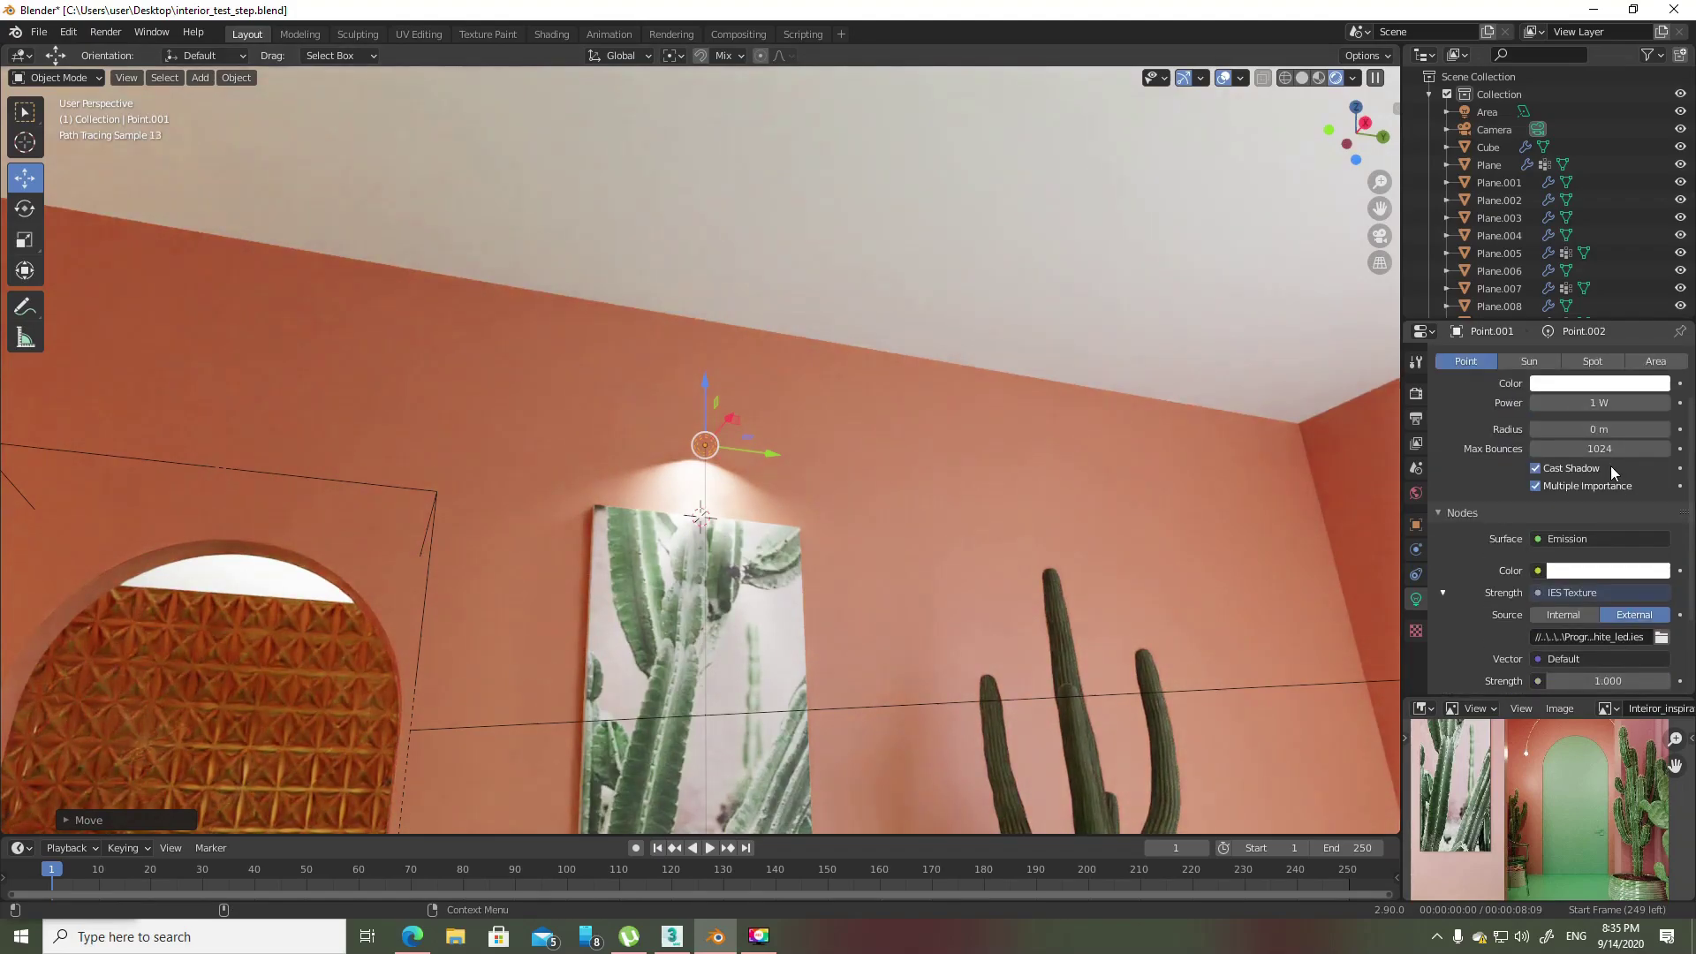
{"action": "left_click_drag", "start_coordinate": [1598, 403], "coordinate": [1625, 403]}
{"action": "left_click", "coordinate": [1599, 403]}
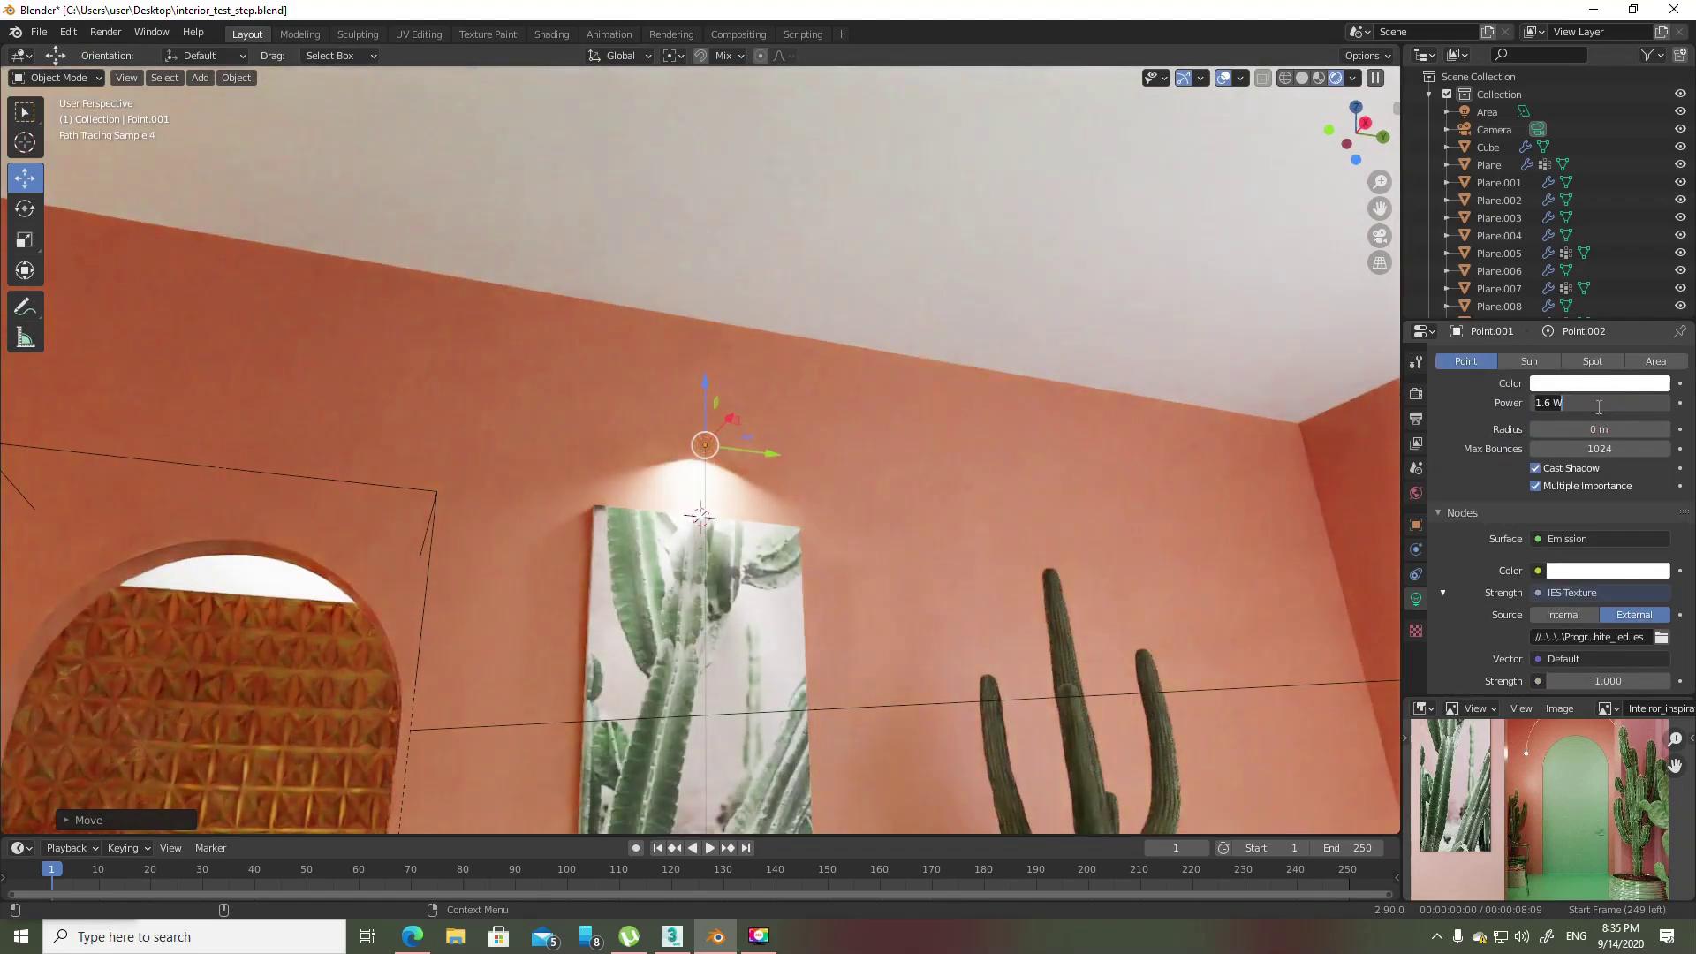
{"action": "key", "text": "Return"}
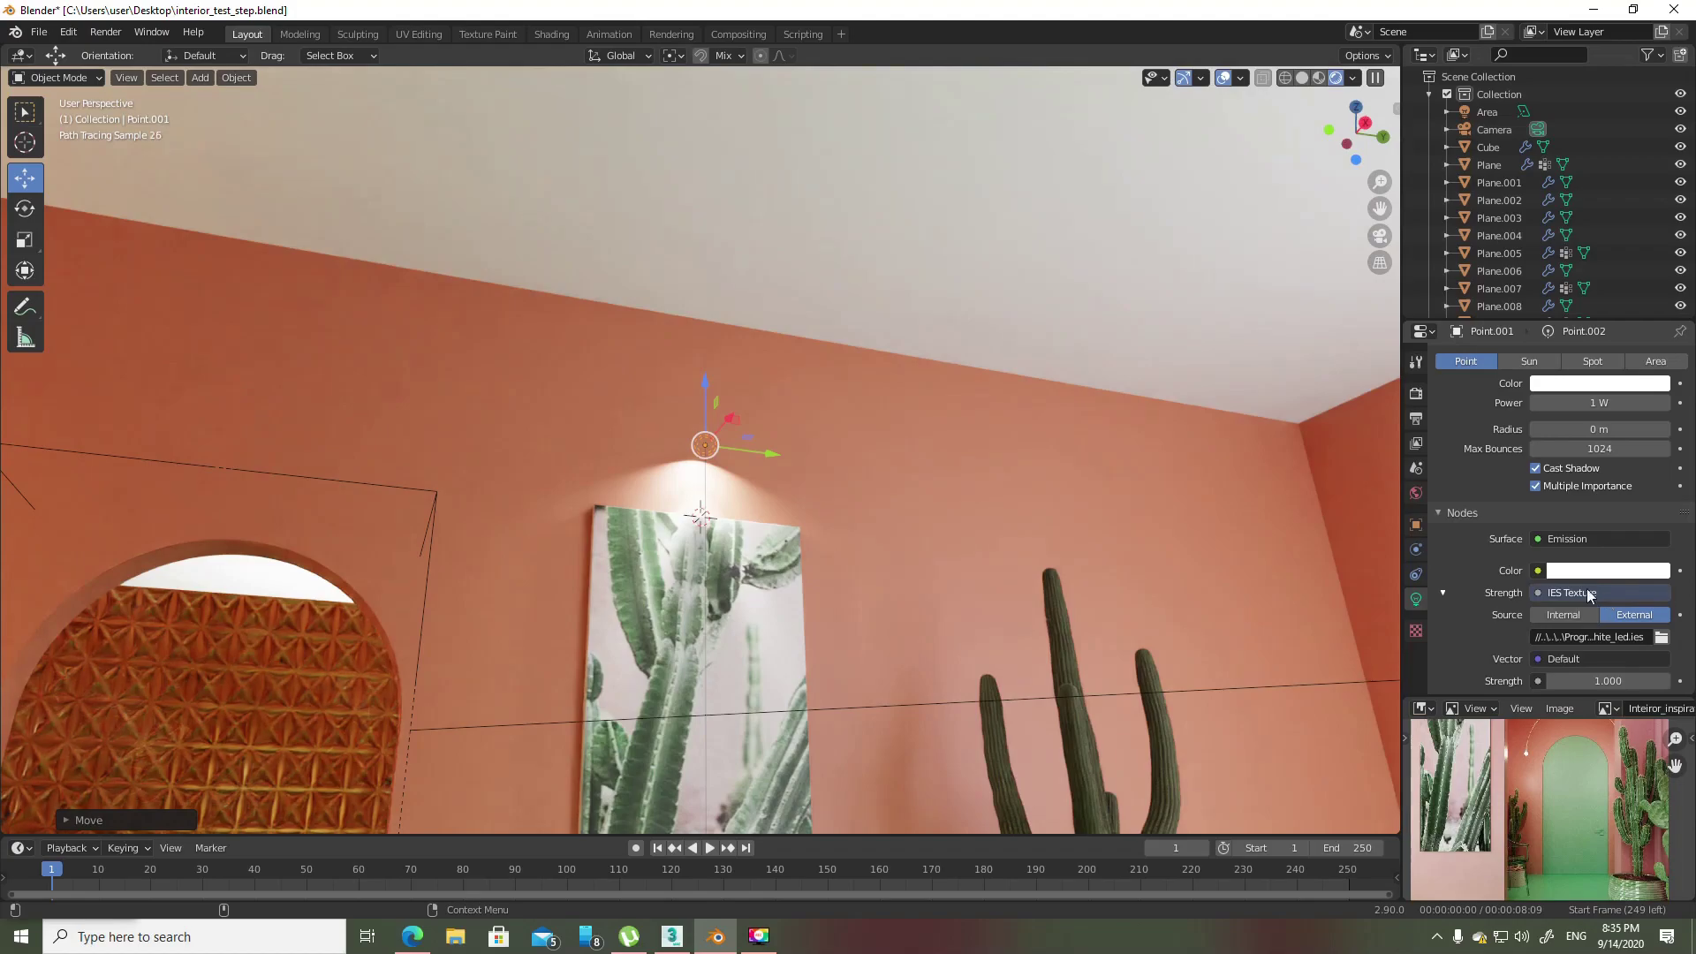
- Set the light's IES Strength to about 0.41
{"action": "scroll", "coordinate": [613, 505], "scroll_direction": "up", "scroll_amount": 4}
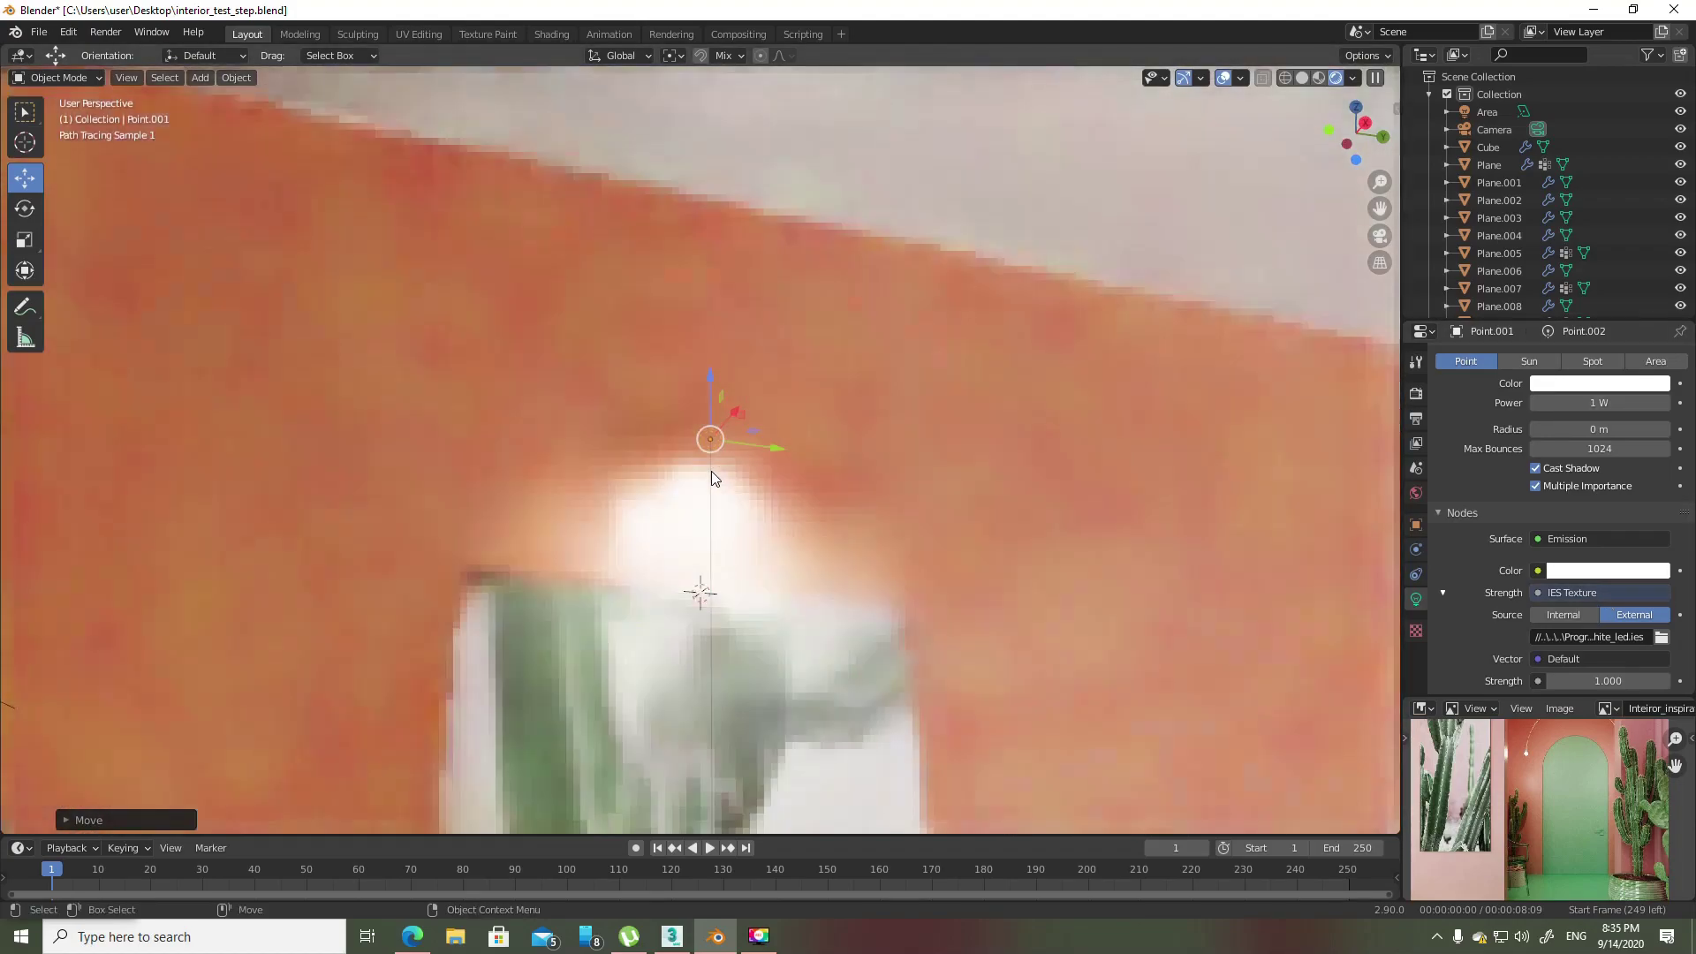
{"action": "left_click", "coordinate": [1603, 680]}
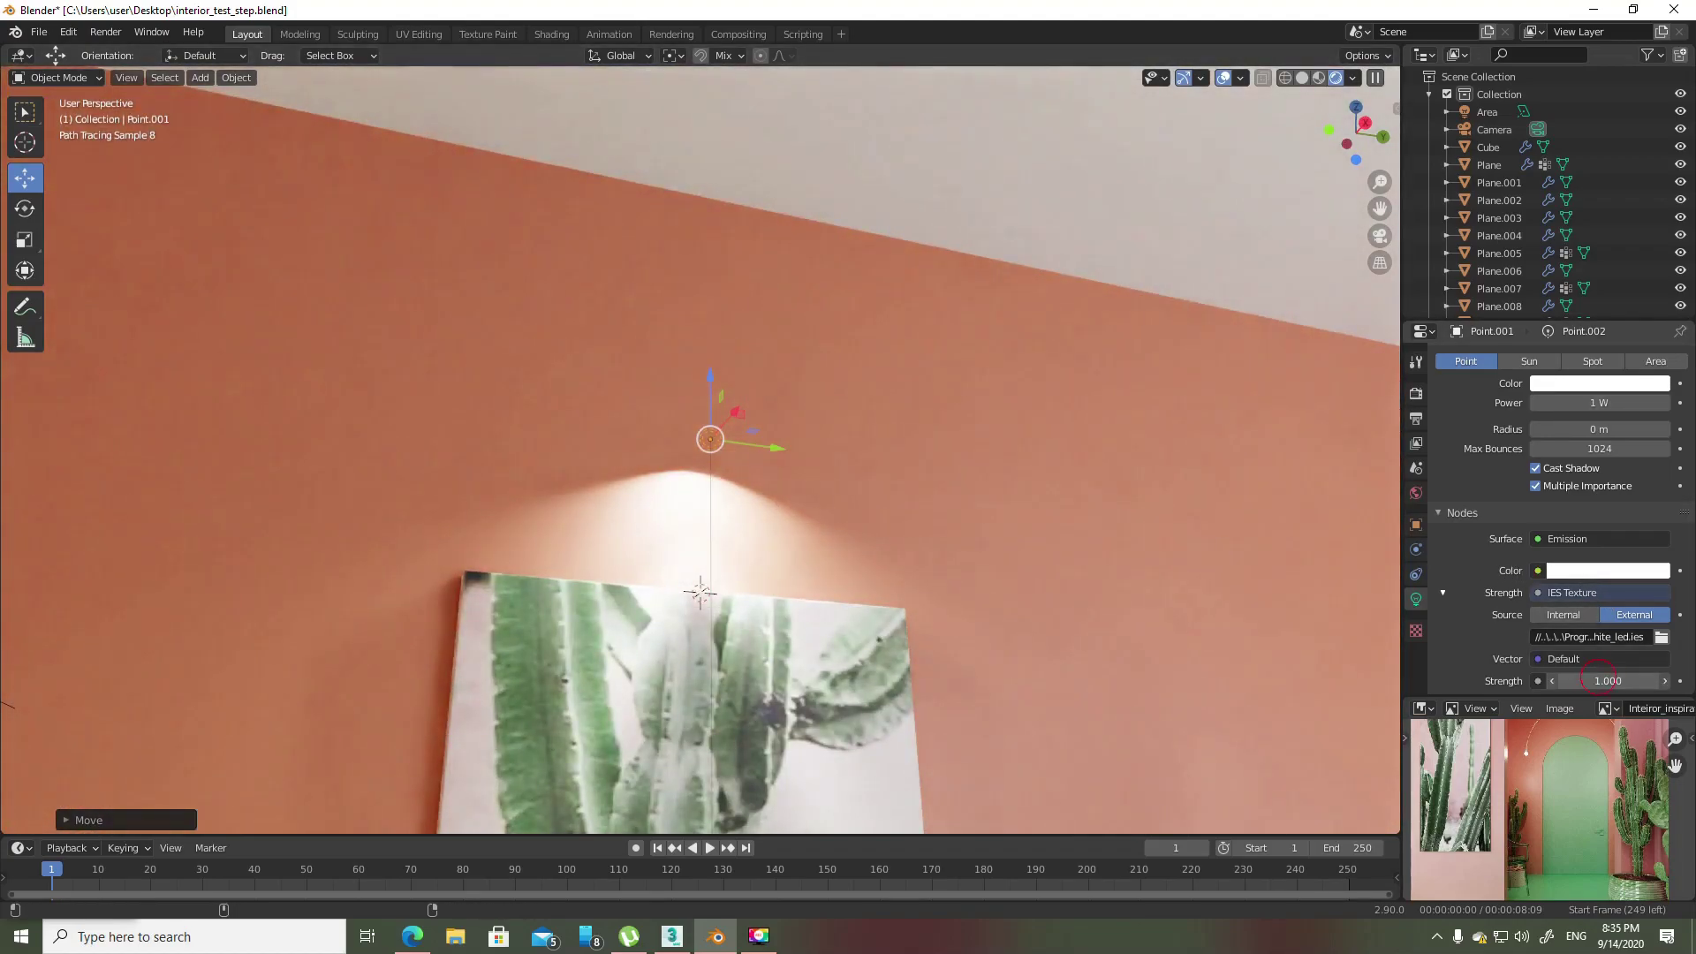
{"action": "type", "text": "0.15"}
{"action": "key", "text": "Return"}
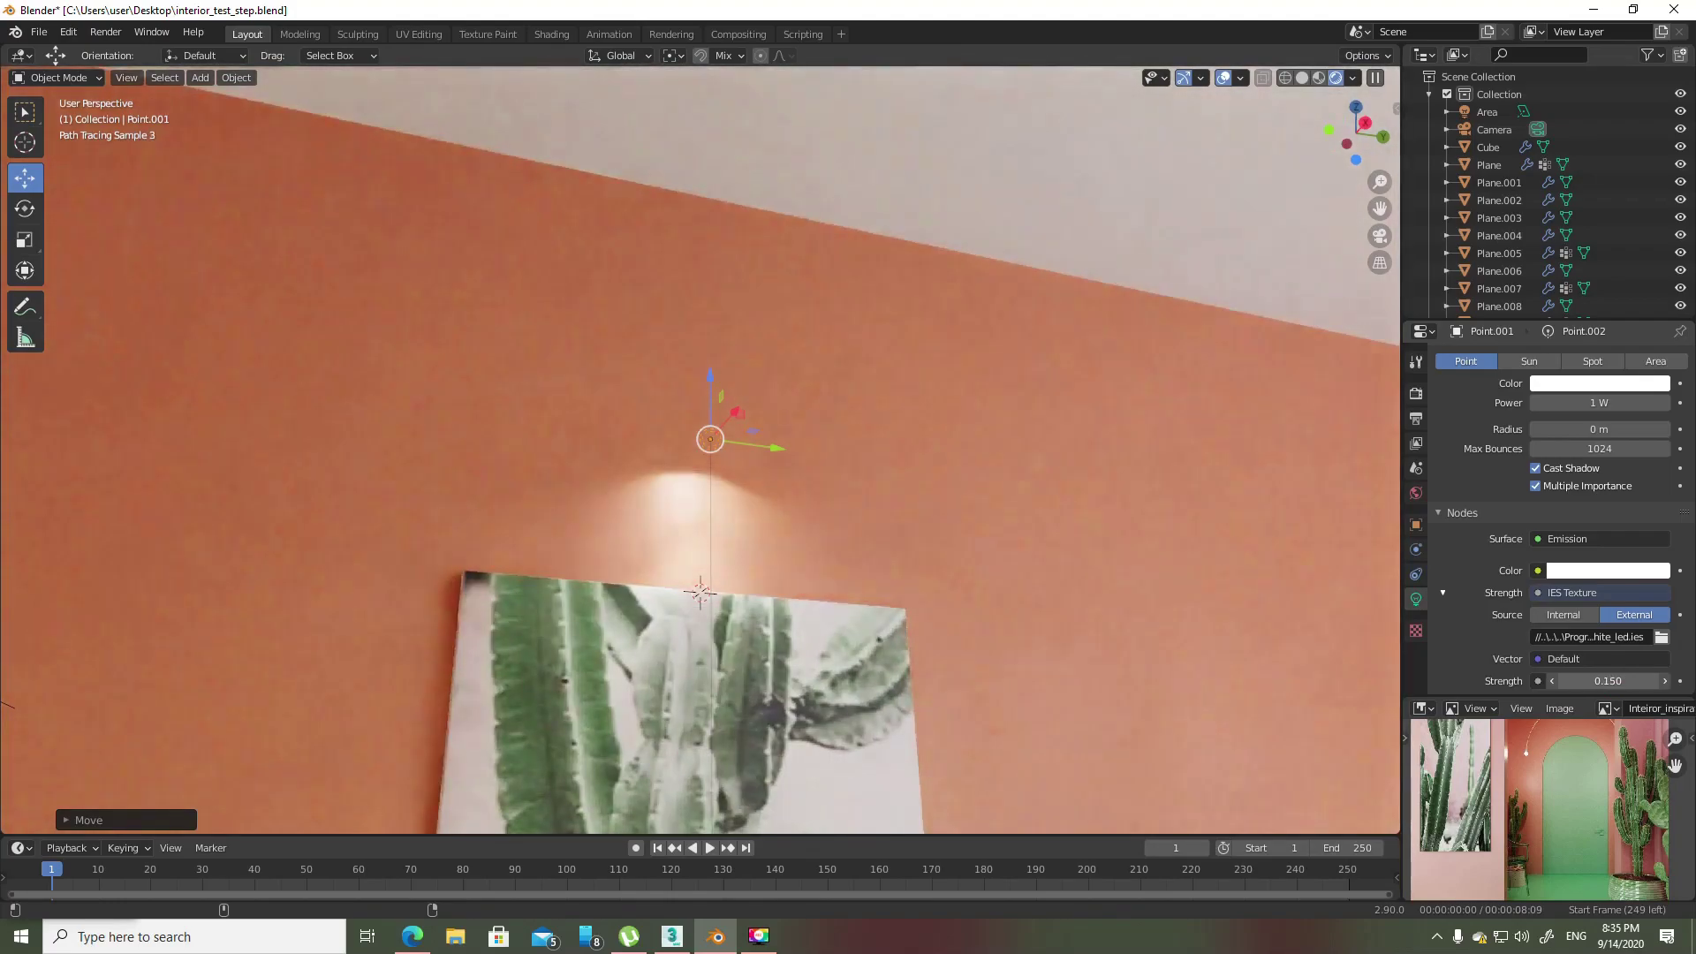
{"action": "left_click_drag", "start_coordinate": [1603, 680], "coordinate": [1634, 681]}
- Orbit around the wall light, then view the scene through the camera
{"action": "scroll", "coordinate": [739, 473], "scroll_direction": "up", "scroll_amount": 4}
{"action": "mouse_move", "coordinate": [739, 473]}
{"action": "middle_mouse_down"}
{"action": "mouse_move", "coordinate": [823, 393]}
{"action": "mouse_move", "coordinate": [893, 477]}
{"action": "mouse_move", "coordinate": [825, 530]}
{"action": "mouse_move", "coordinate": [775, 439]}
{"action": "middle_mouse_up"}
{"action": "key", "text": "KP_1"}
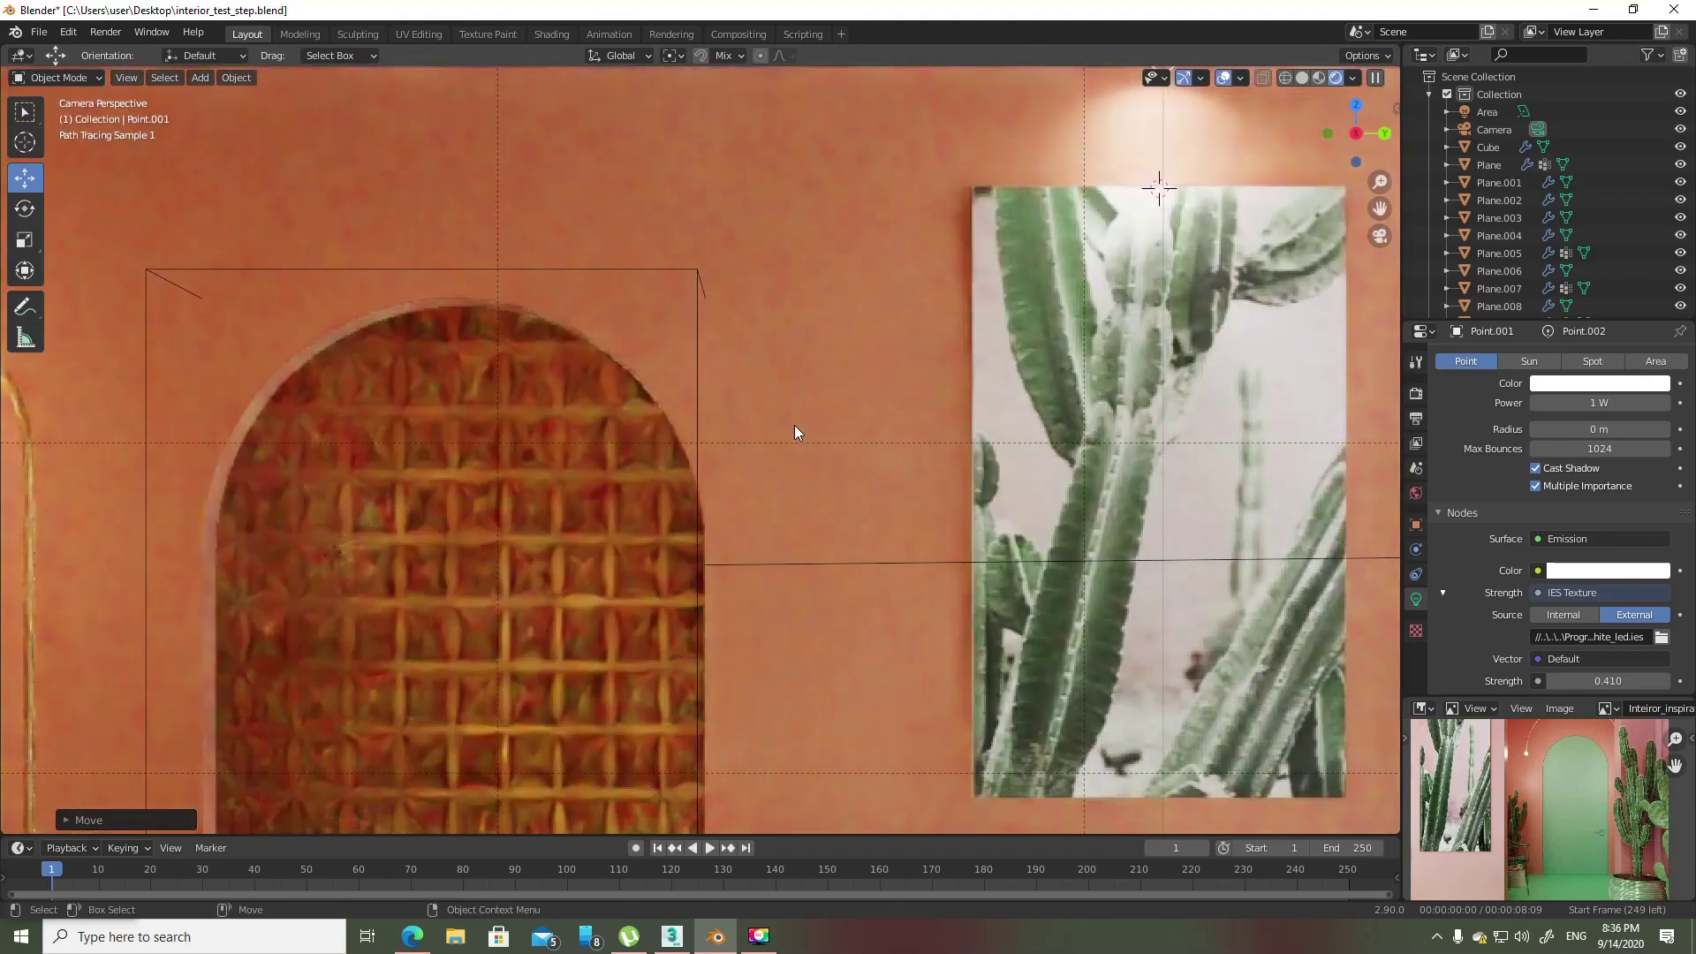
{"action": "key", "text": "KP_0"}
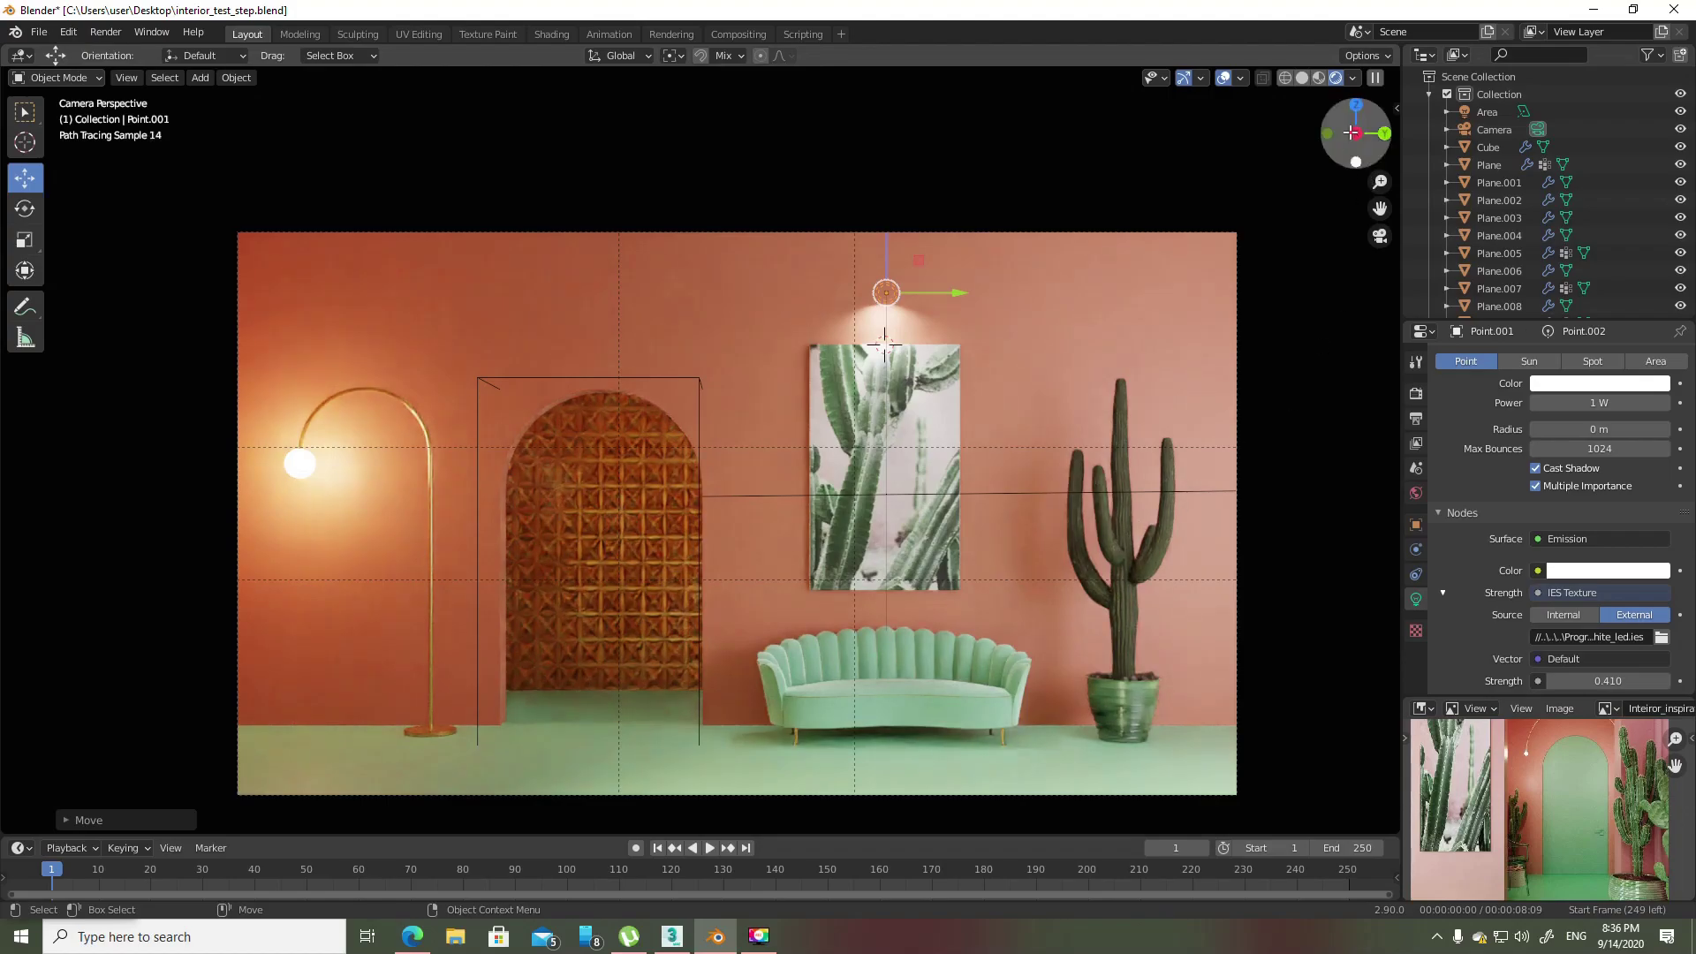
- In Render Properties, change the Render Engine dropdown from Cycles to Eevee
{"action": "left_click", "coordinate": [1416, 393]}
{"action": "left_click", "coordinate": [1590, 359]}
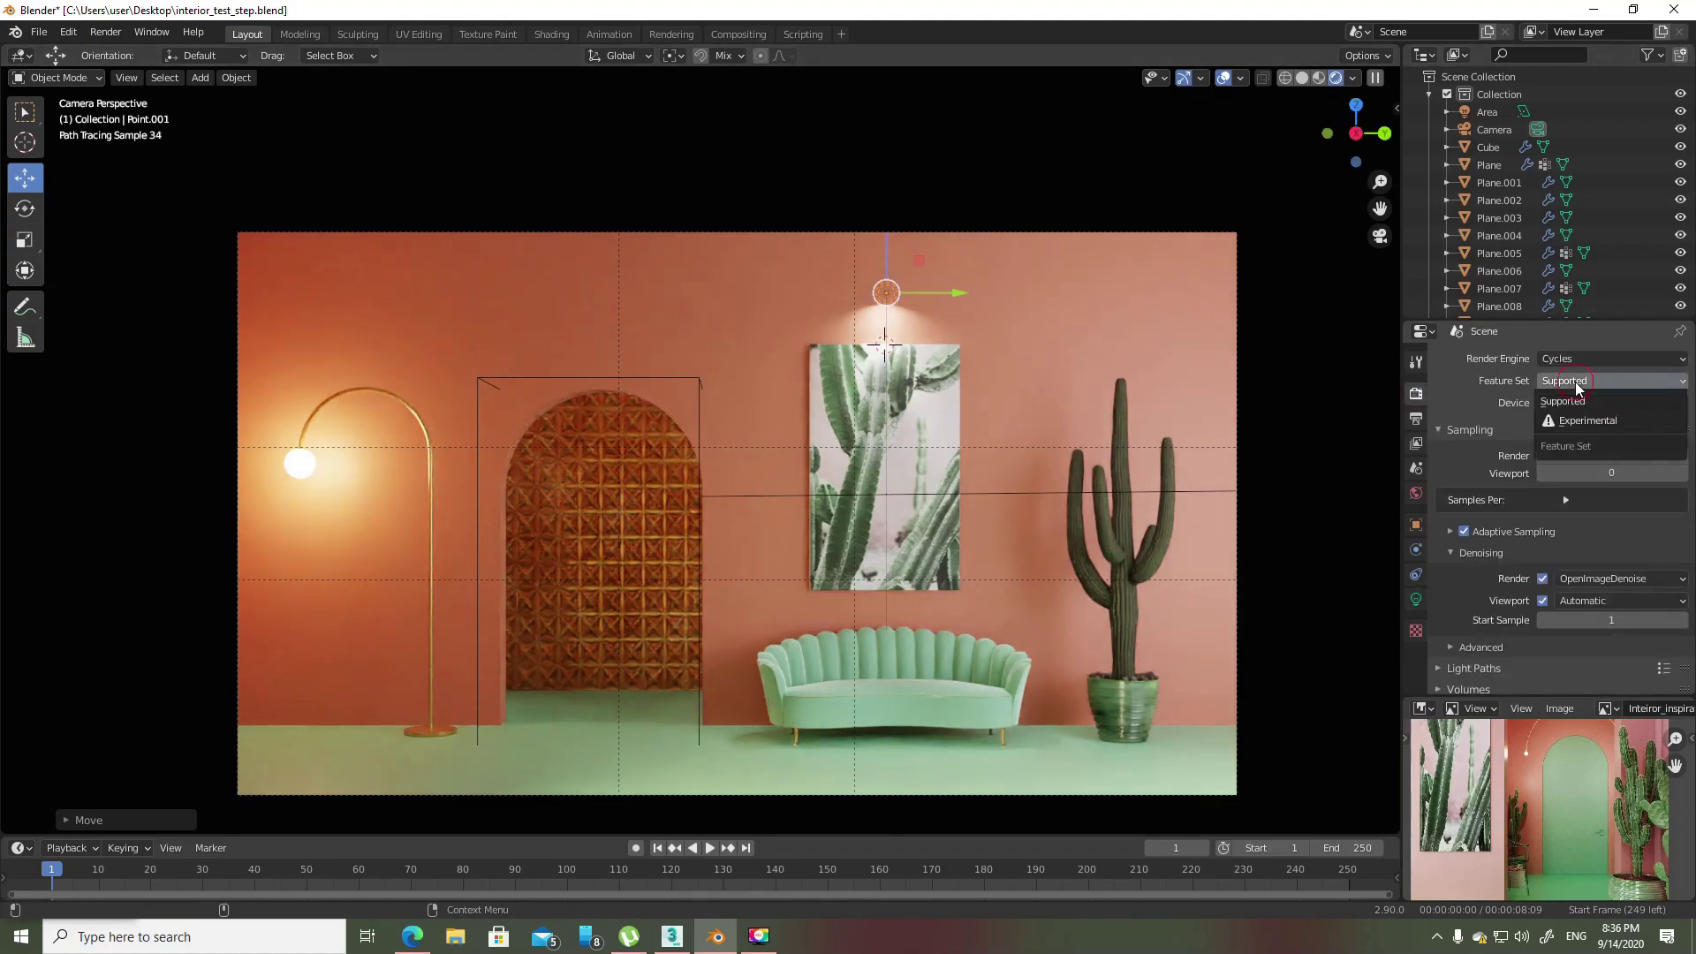
{"action": "left_click", "coordinate": [1570, 418]}
{"action": "left_click", "coordinate": [1590, 359]}
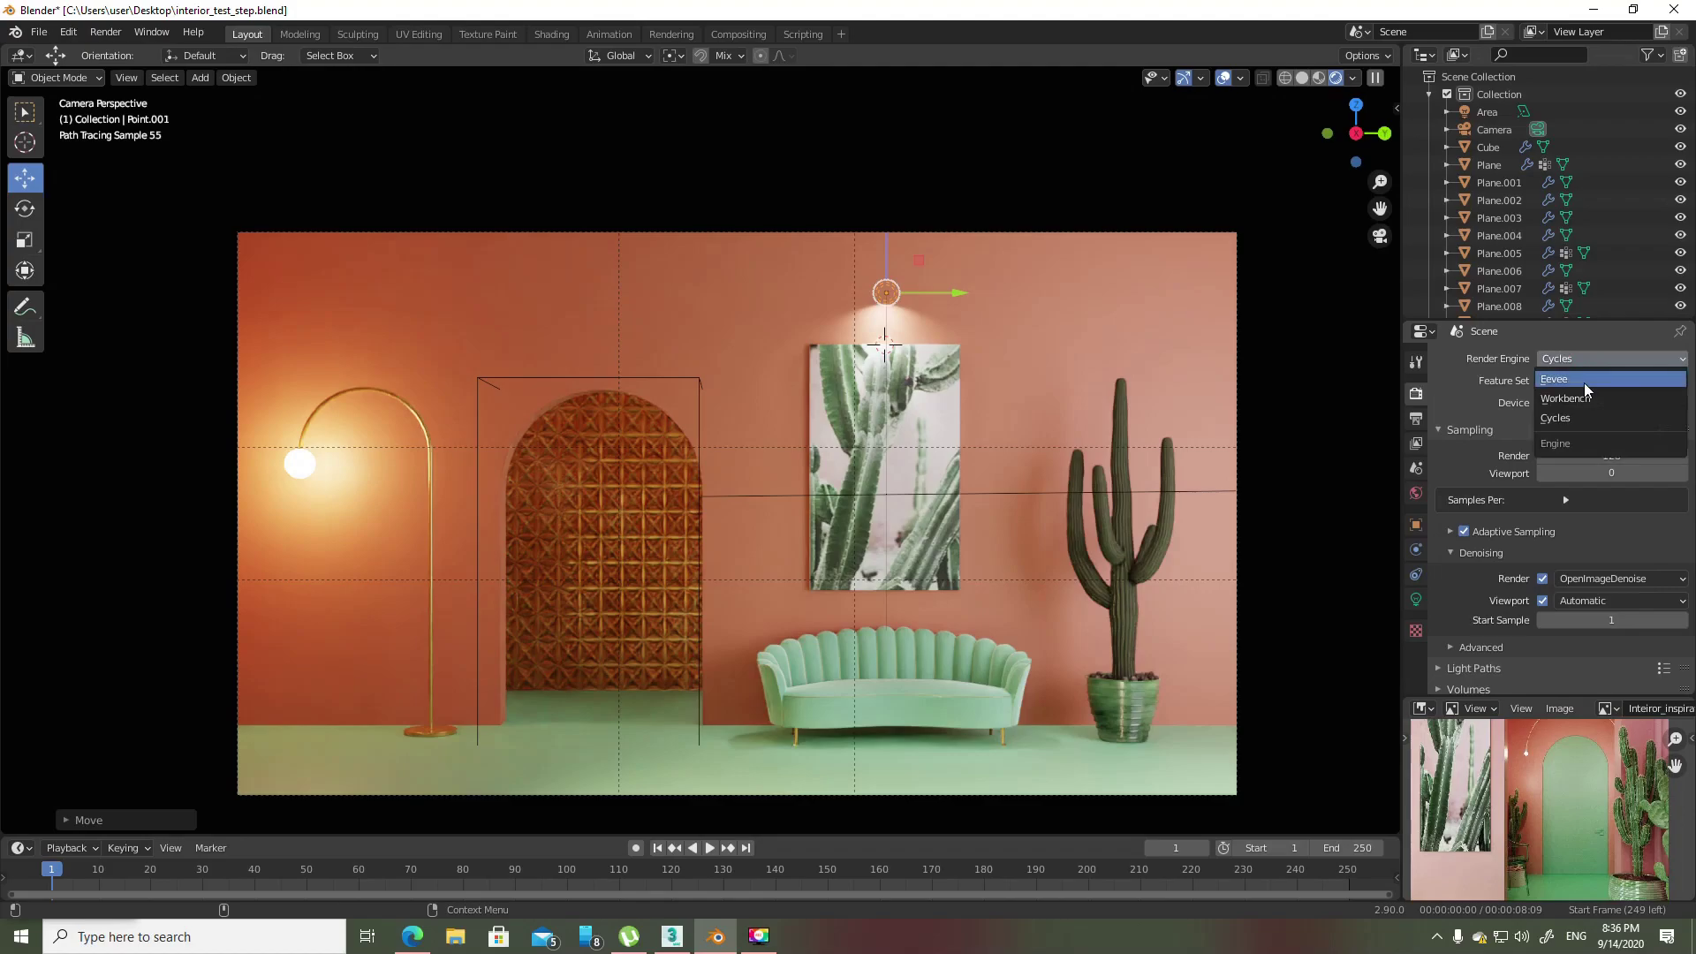
{"action": "left_click", "coordinate": [1568, 379]}
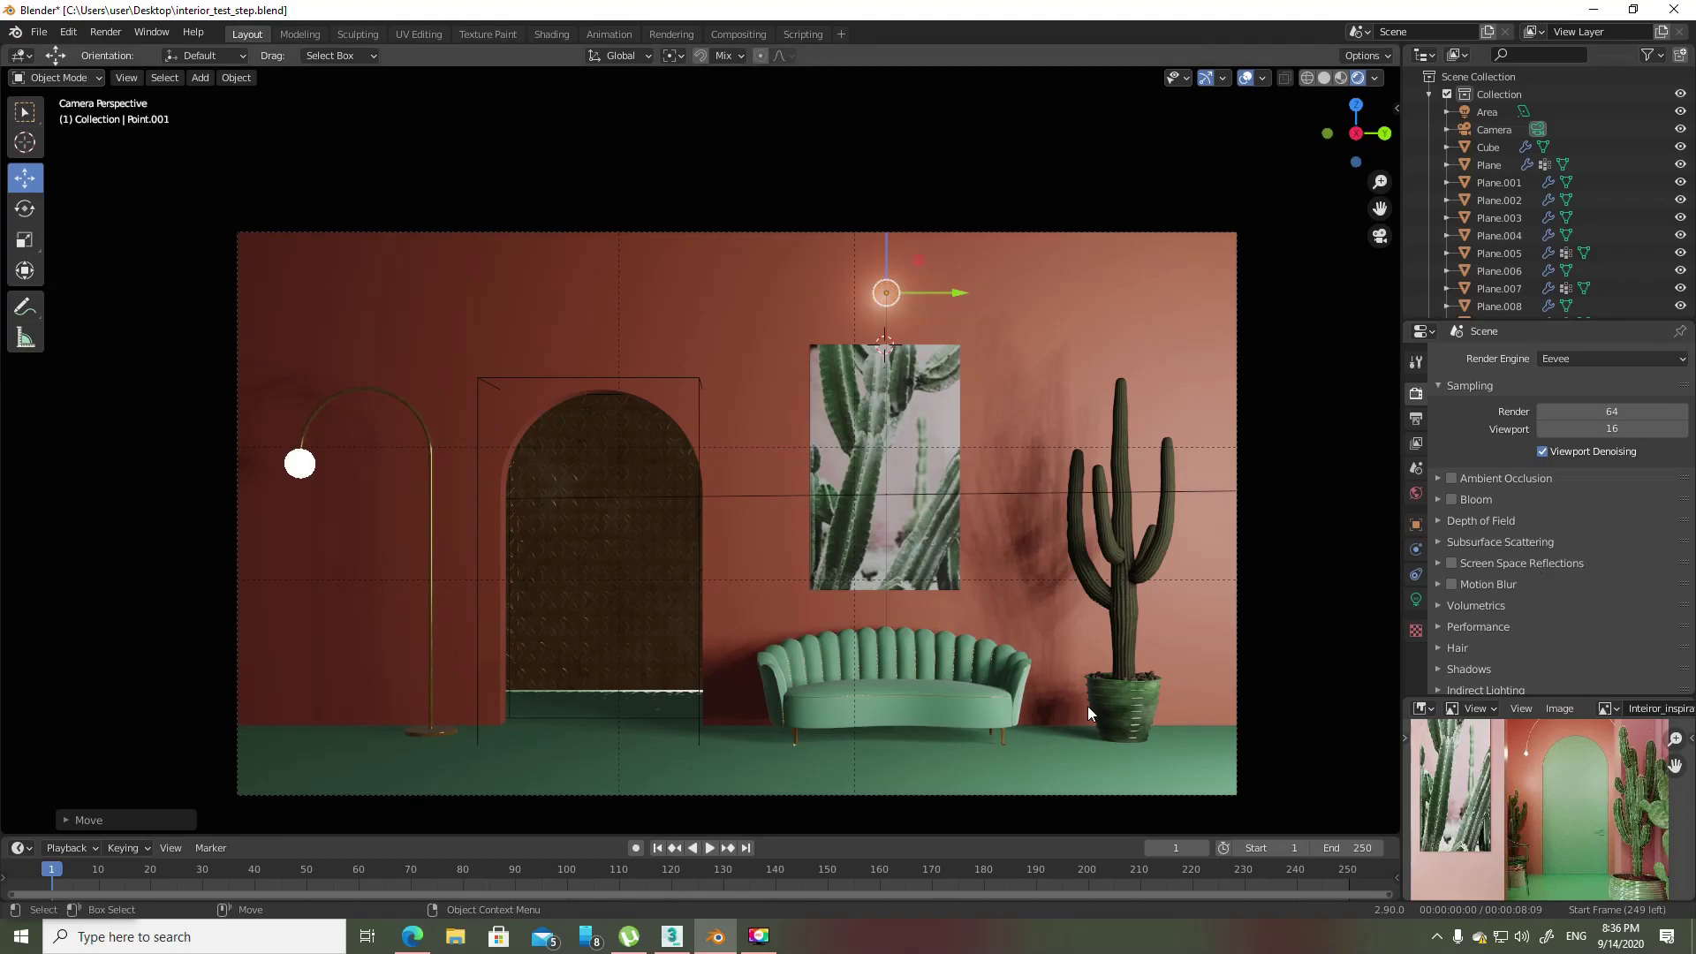
- Enable Ambient Occlusion, Bloom, Screen Space Reflections and Motion Blur for Eevee
{"action": "left_click_drag", "start_coordinate": [1452, 479], "coordinate": [1456, 607]}
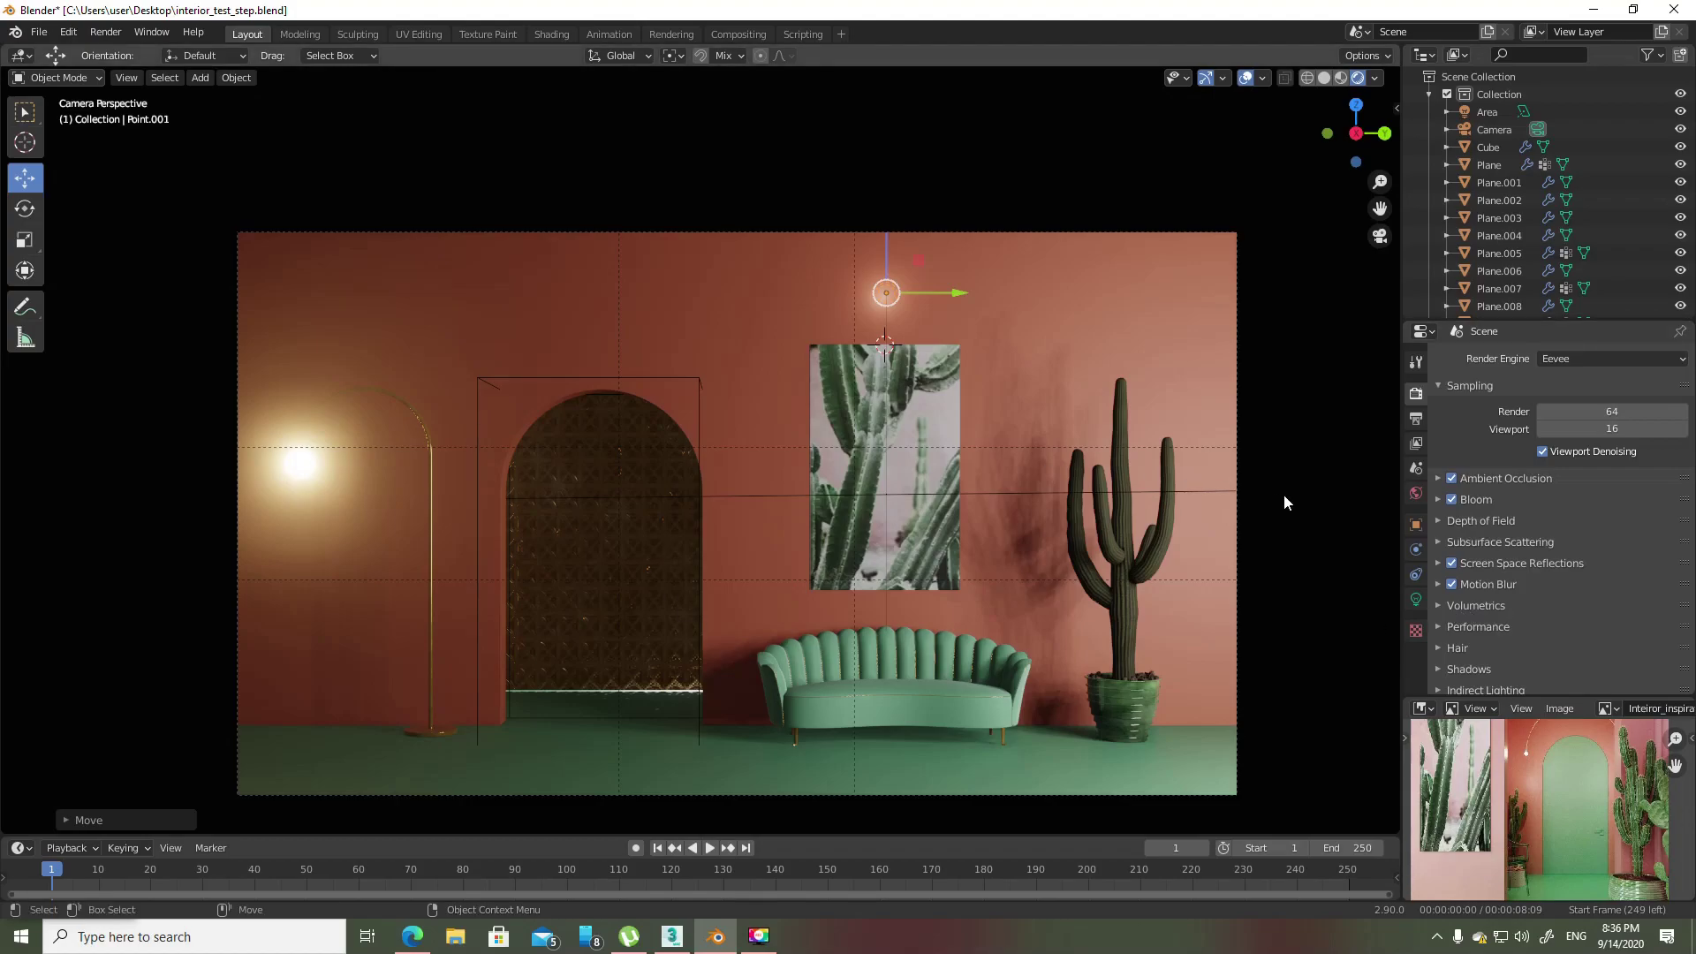
{"action": "scroll", "coordinate": [969, 528], "scroll_direction": "up", "scroll_amount": 3}
{"action": "middle_click_drag", "start_coordinate": [969, 528], "coordinate": [1014, 539]}
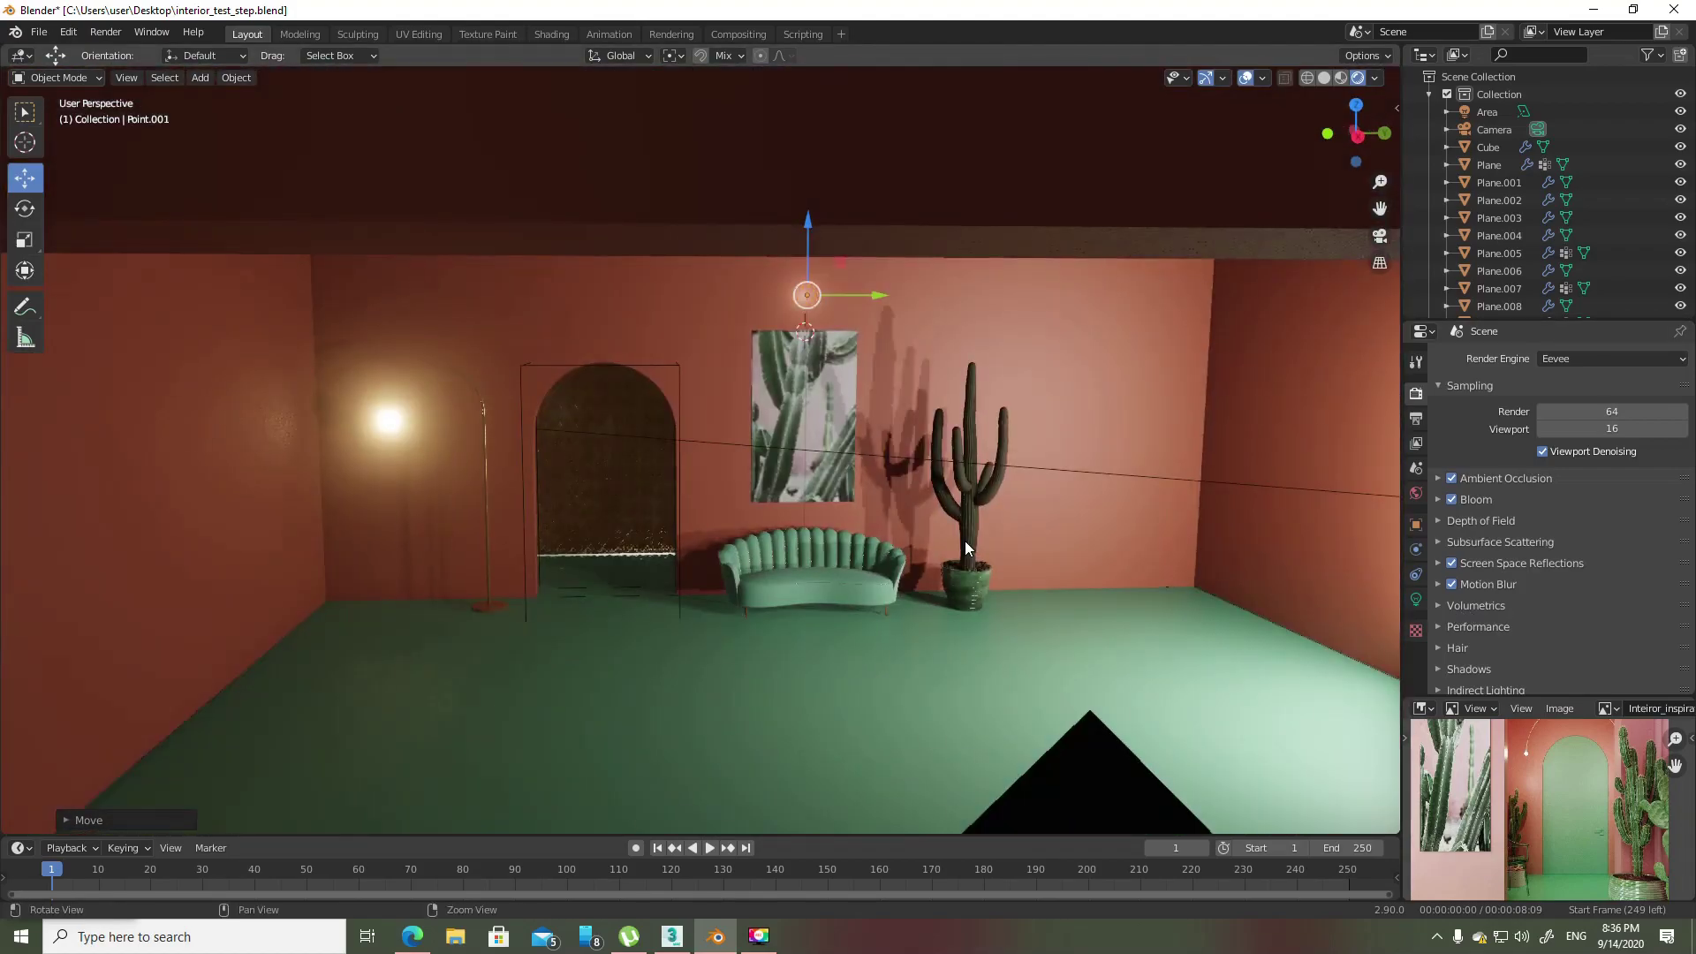
{"action": "scroll", "coordinate": [987, 555], "scroll_direction": "down", "scroll_amount": 5}
{"action": "scroll", "coordinate": [986, 555], "scroll_direction": "down", "scroll_amount": 1}
{"action": "scroll", "coordinate": [994, 534], "scroll_direction": "down", "scroll_amount": 1}
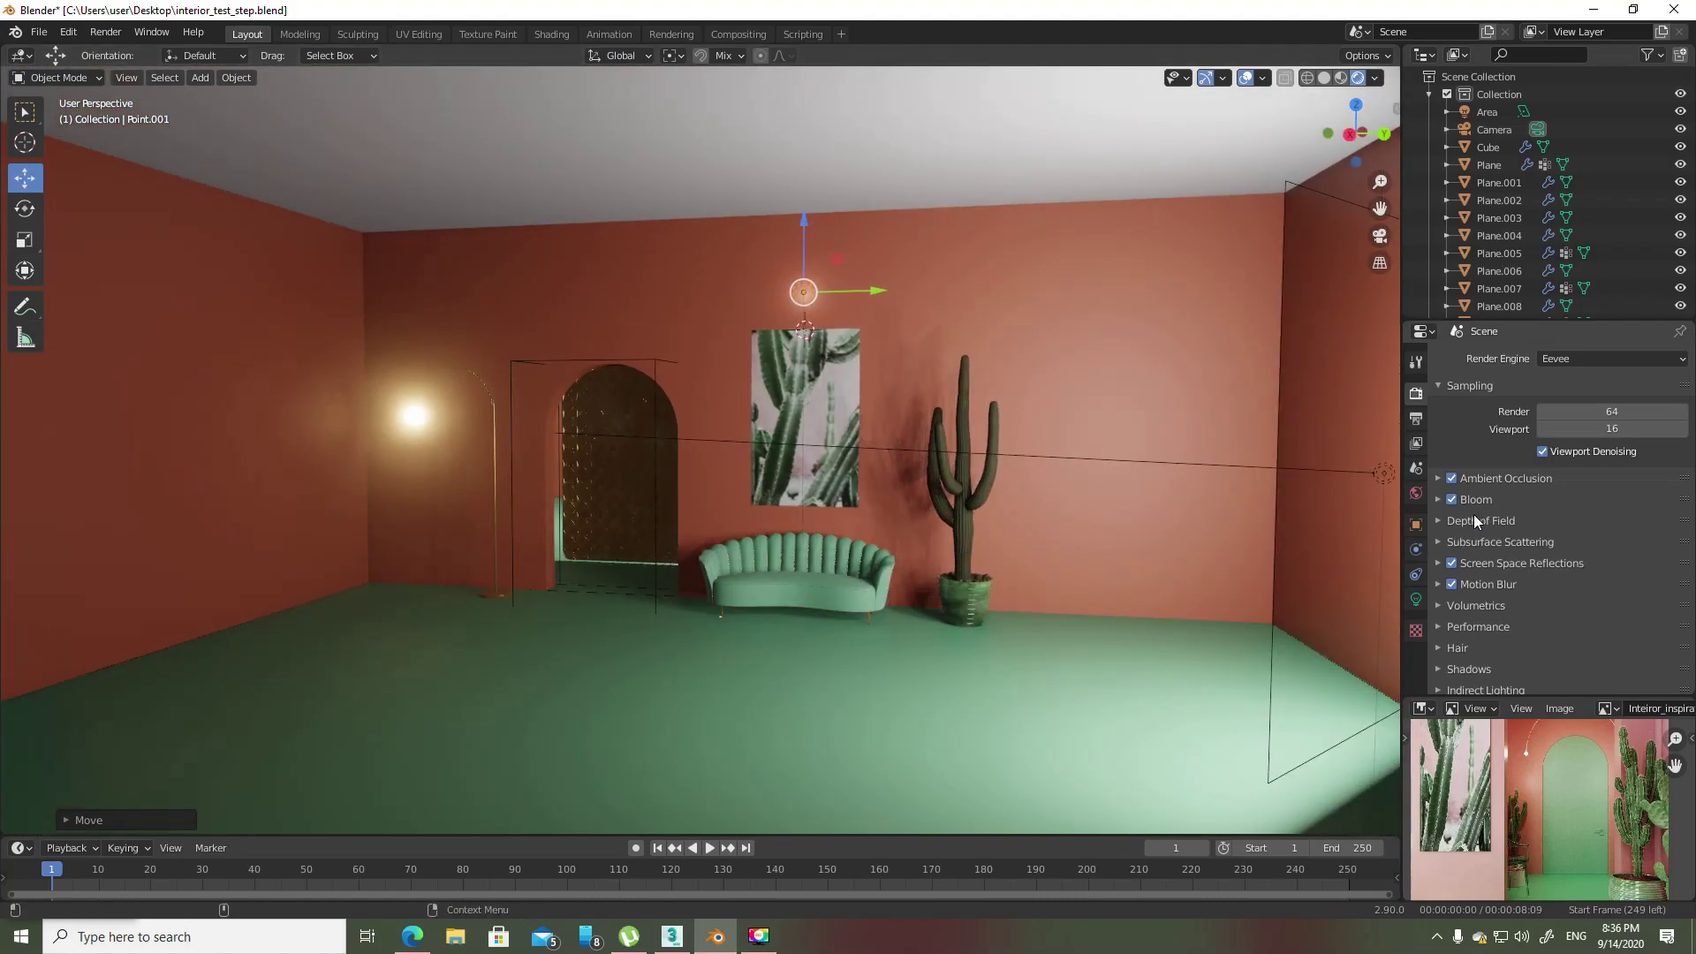
- Expand Screen Space Reflections and turn on Refraction
{"action": "left_click", "coordinate": [1512, 564]}
{"action": "left_click", "coordinate": [1536, 589]}
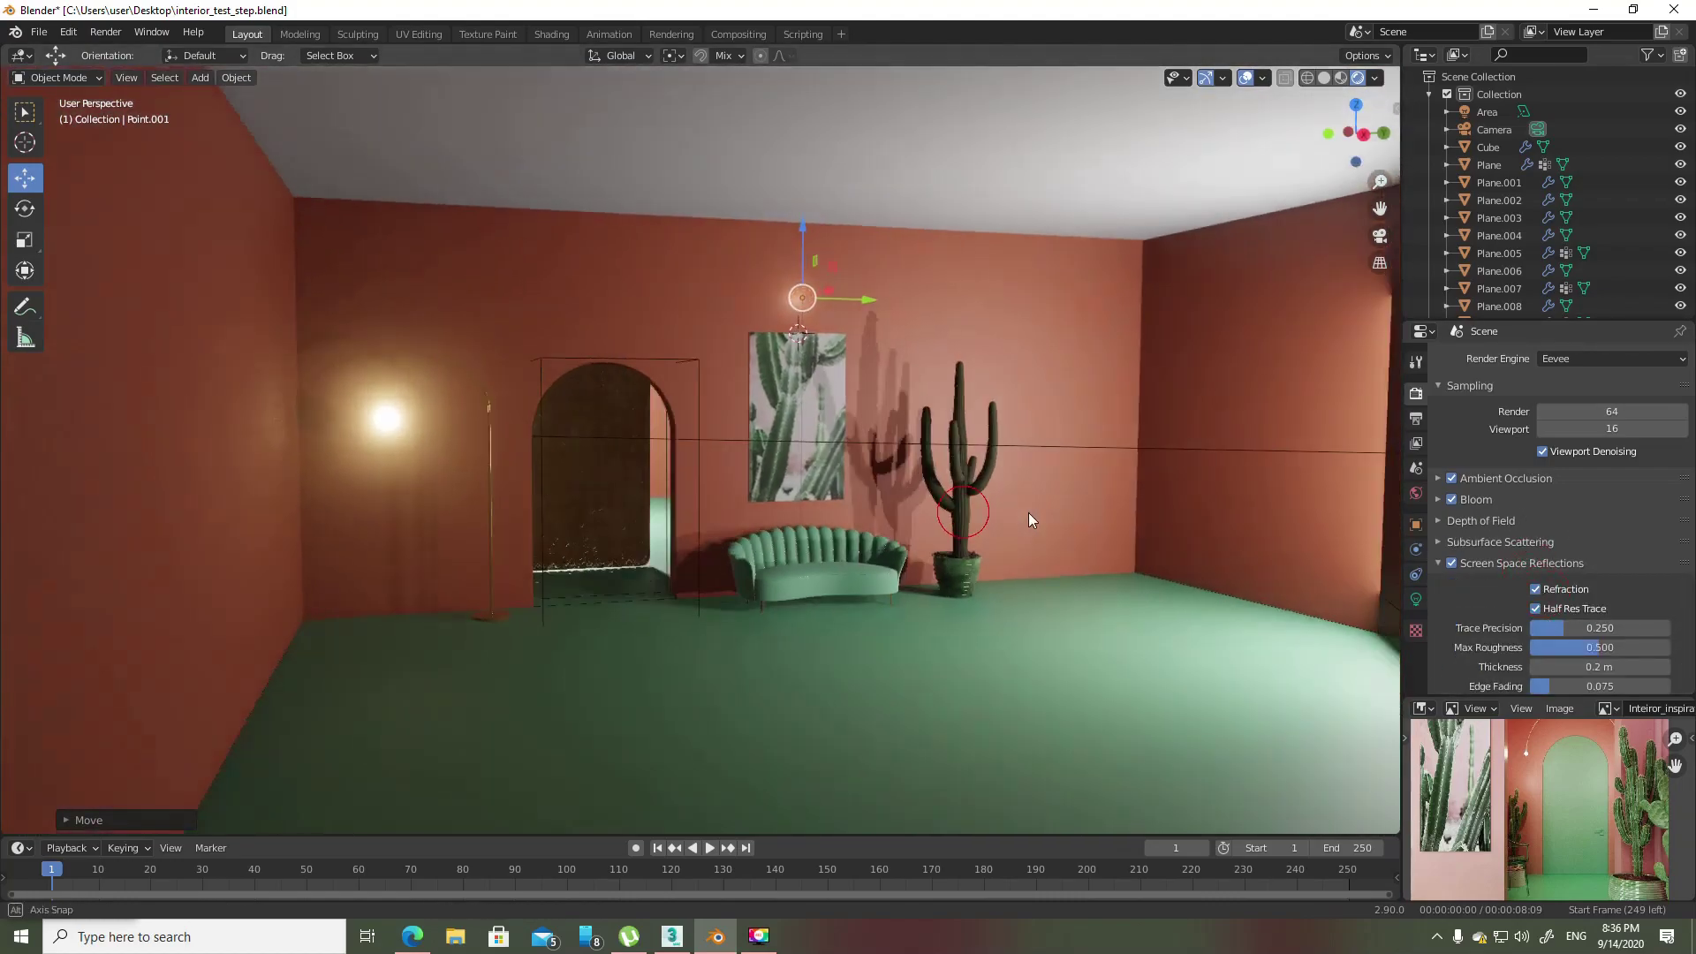
{"action": "scroll", "coordinate": [972, 512], "scroll_direction": "up", "scroll_amount": 2}
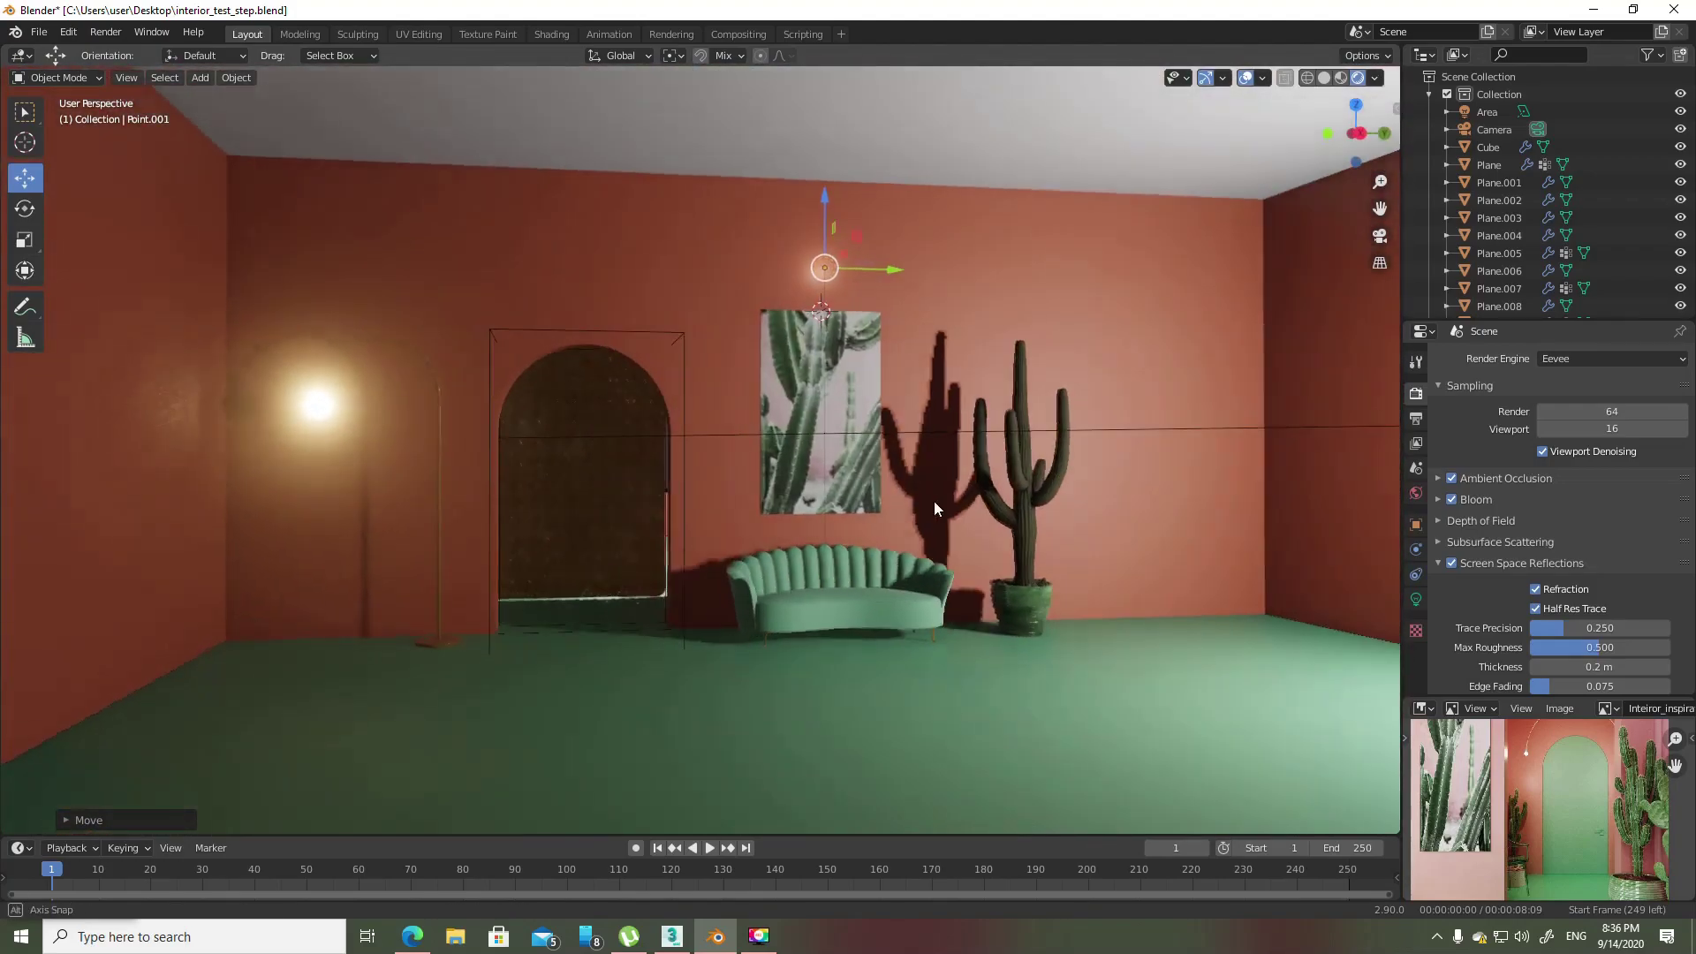
{"action": "middle_click_drag", "start_coordinate": [935, 501], "coordinate": [847, 335]}
- Check the room through the camera, then select and frame the sofa
{"action": "left_click", "coordinate": [828, 218]}
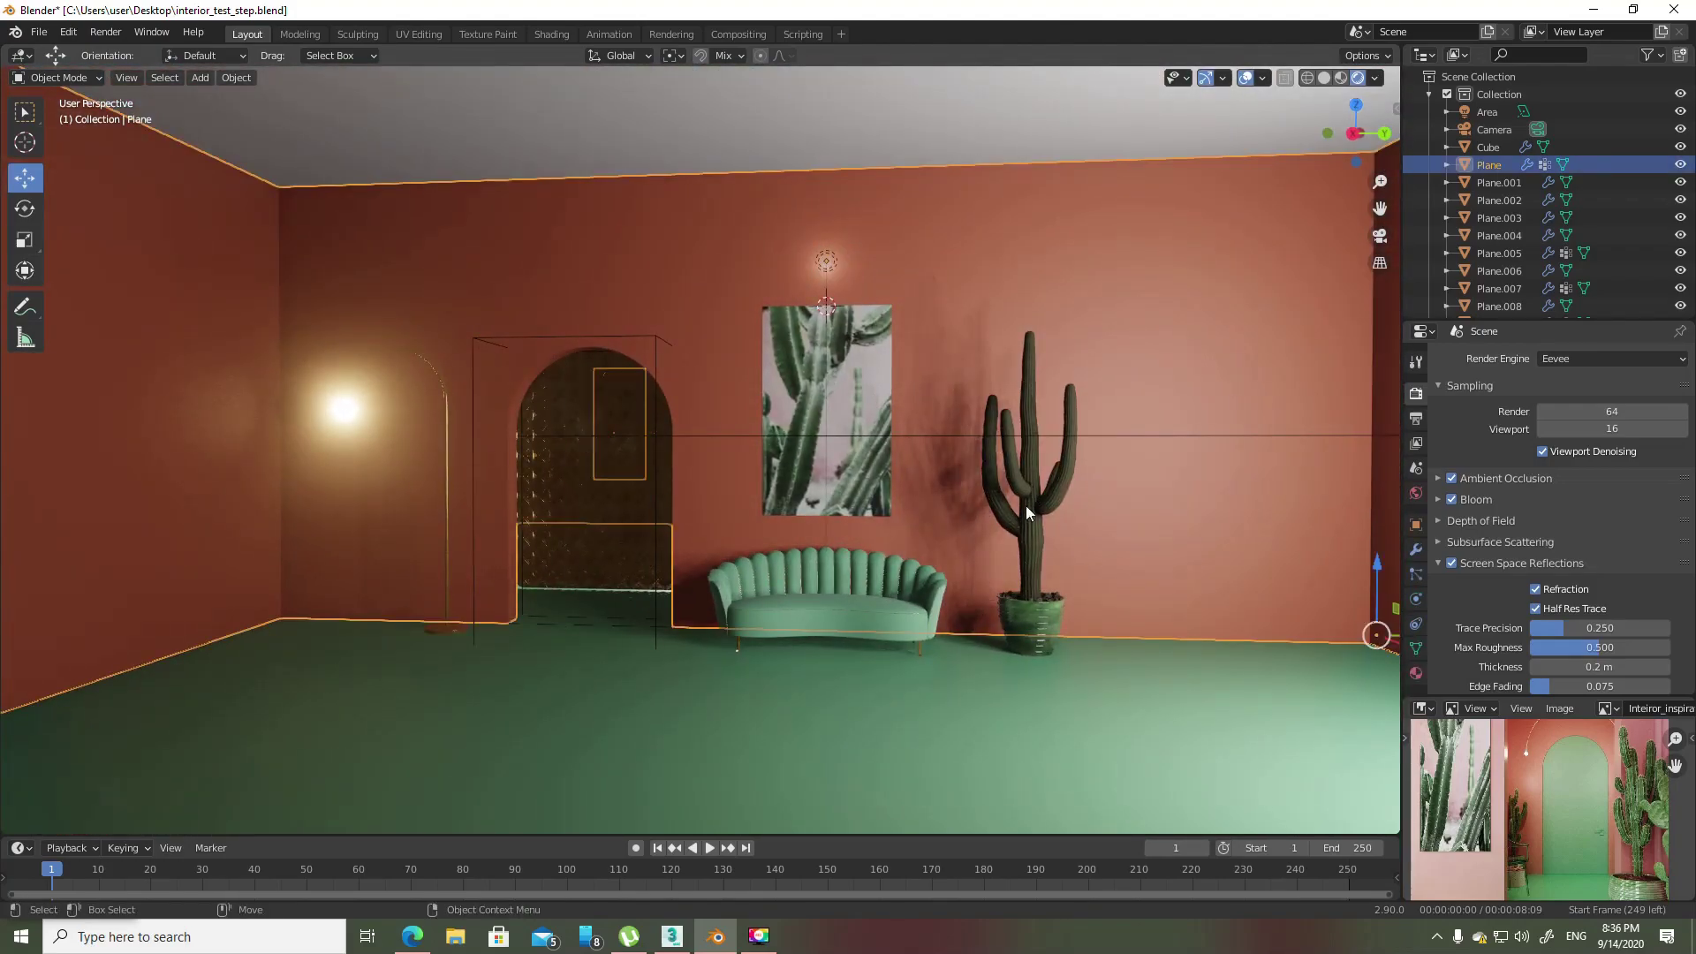
{"action": "key", "text": "KP_0"}
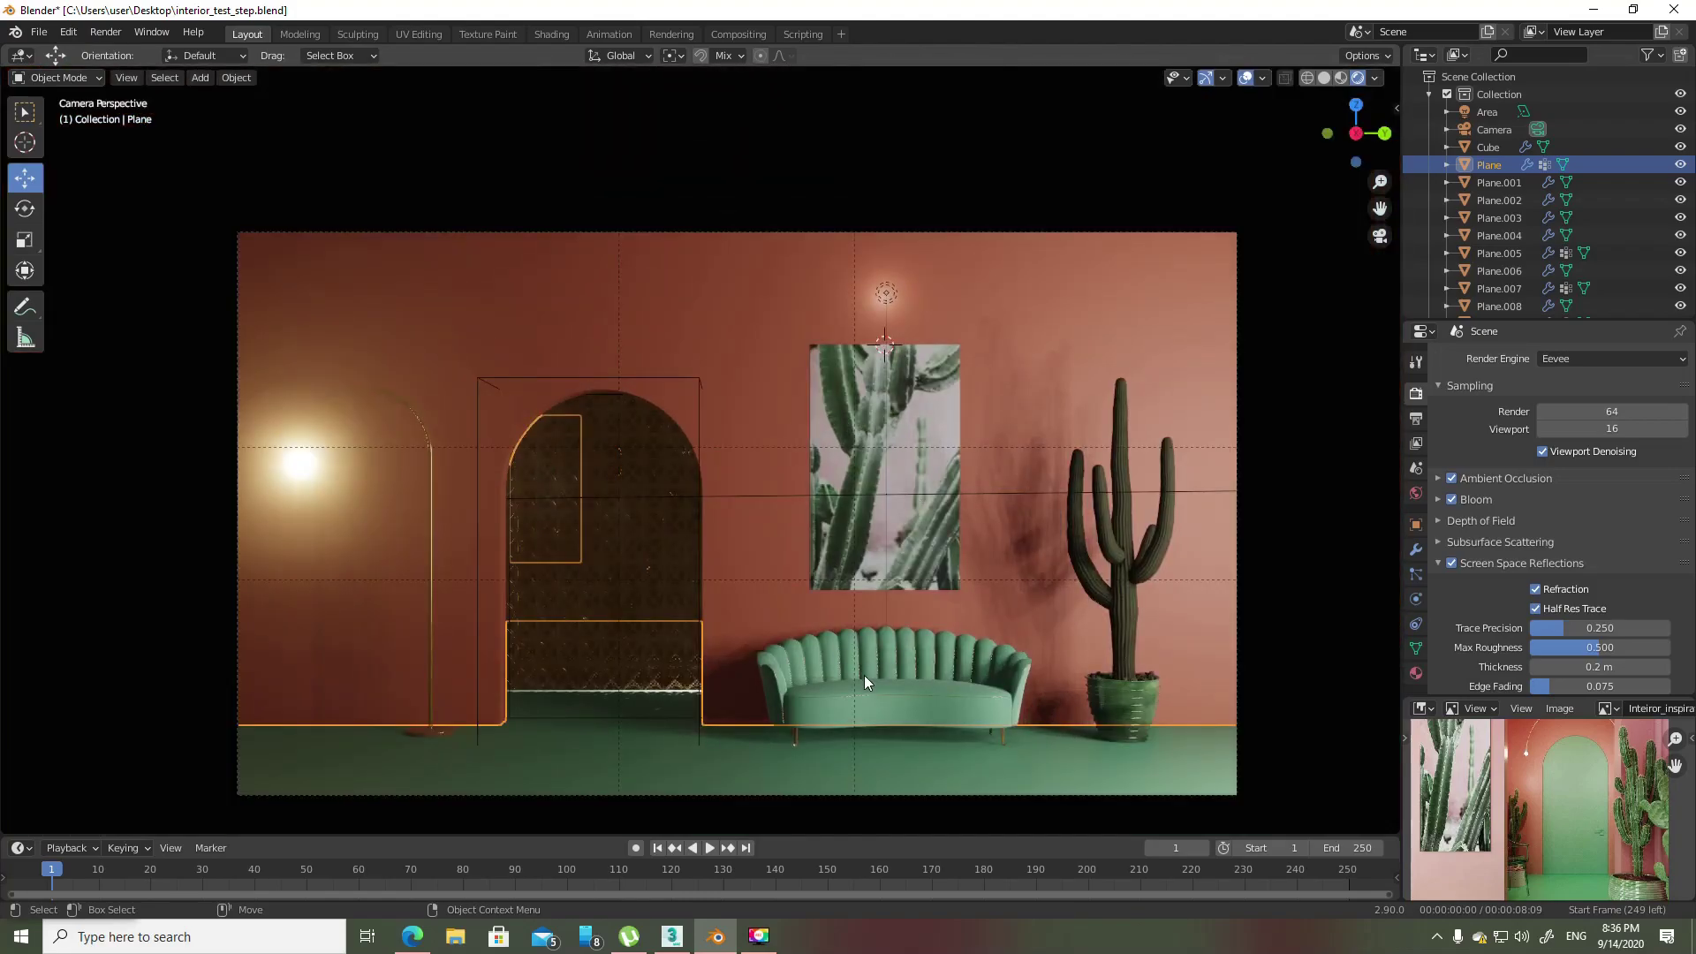
{"action": "left_click", "coordinate": [863, 681]}
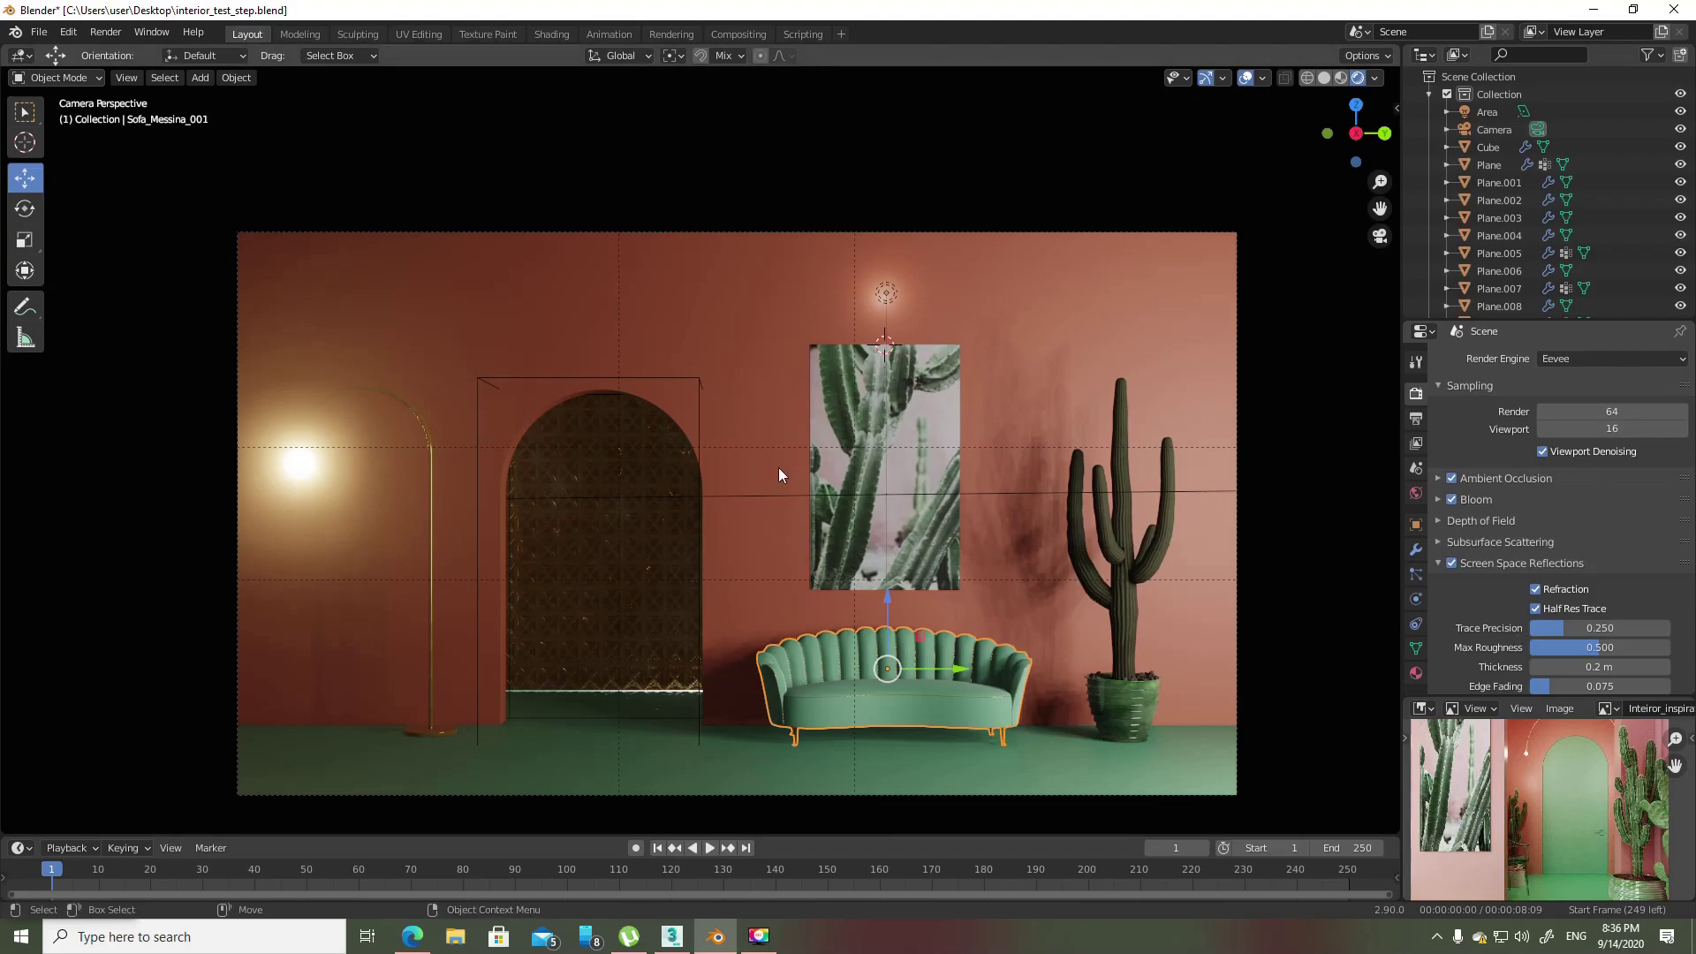
{"action": "key", "text": "KP_Decimal"}
{"action": "scroll", "coordinate": [920, 499], "scroll_direction": "down", "scroll_amount": 5}
{"action": "middle_click_drag", "start_coordinate": [882, 498], "coordinate": [869, 472]}
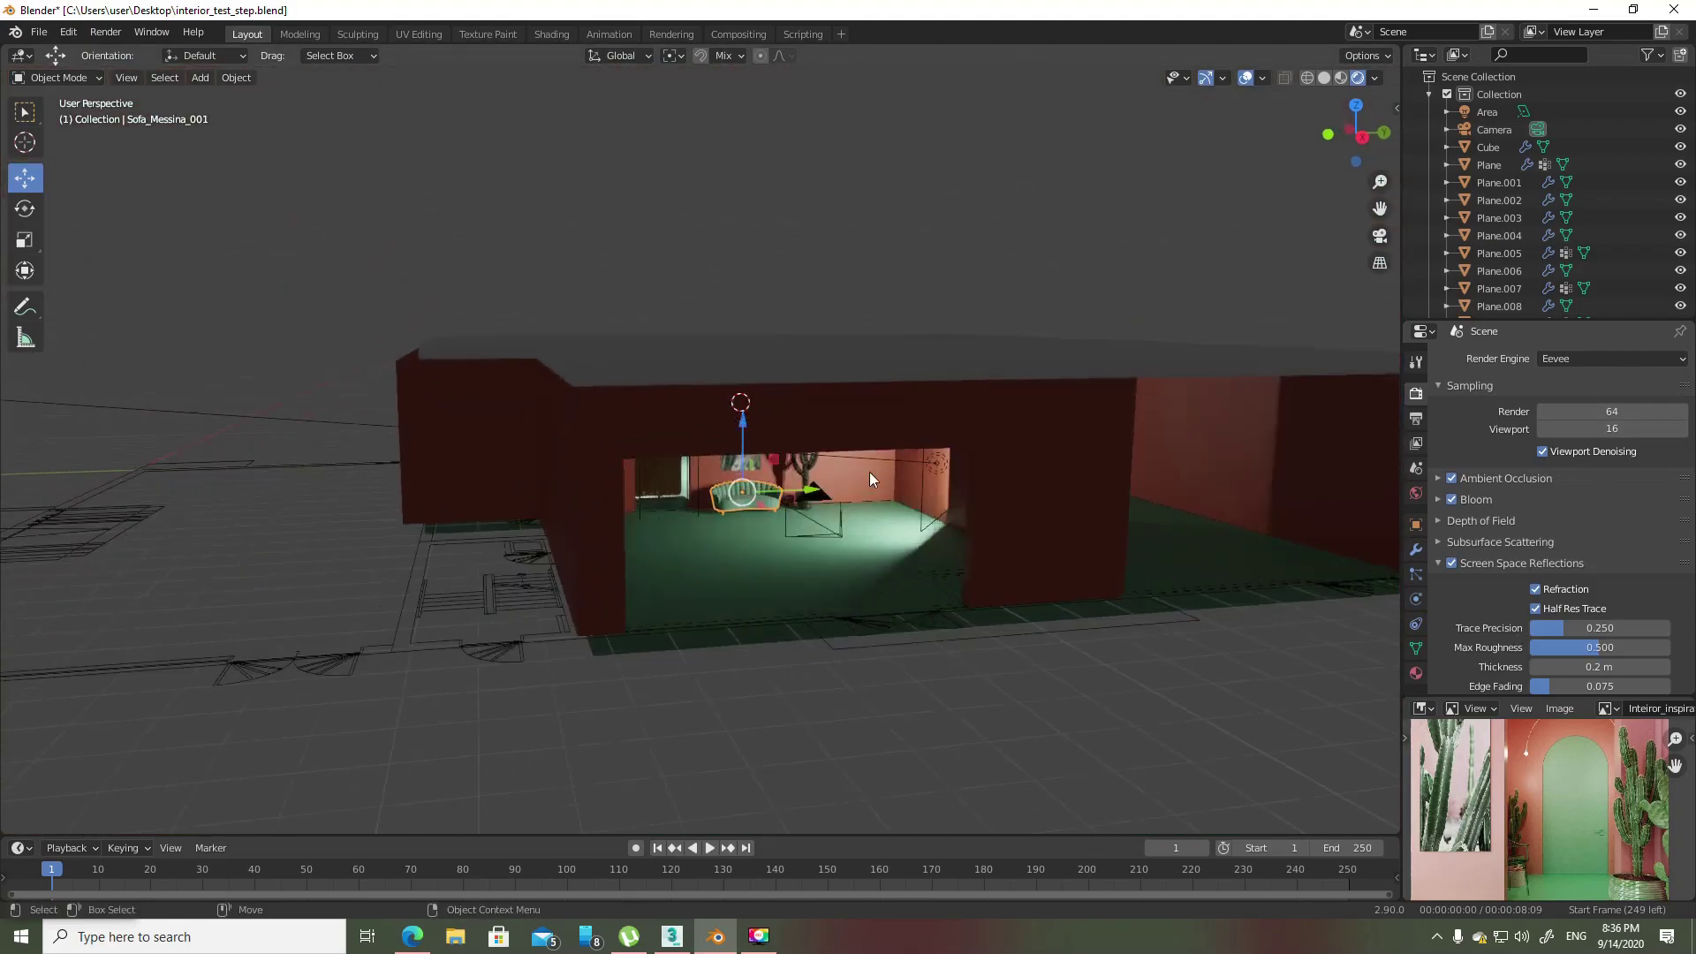
{"action": "scroll", "coordinate": [869, 472], "scroll_direction": "up", "scroll_amount": 3}
{"action": "scroll", "coordinate": [962, 503], "scroll_direction": "up", "scroll_amount": 2}
- Place the 3D cursor on the floor and show the sidebar
{"action": "key", "text": "shift+space"}
{"action": "key", "text": "space"}
{"action": "left_click", "coordinate": [708, 604]}
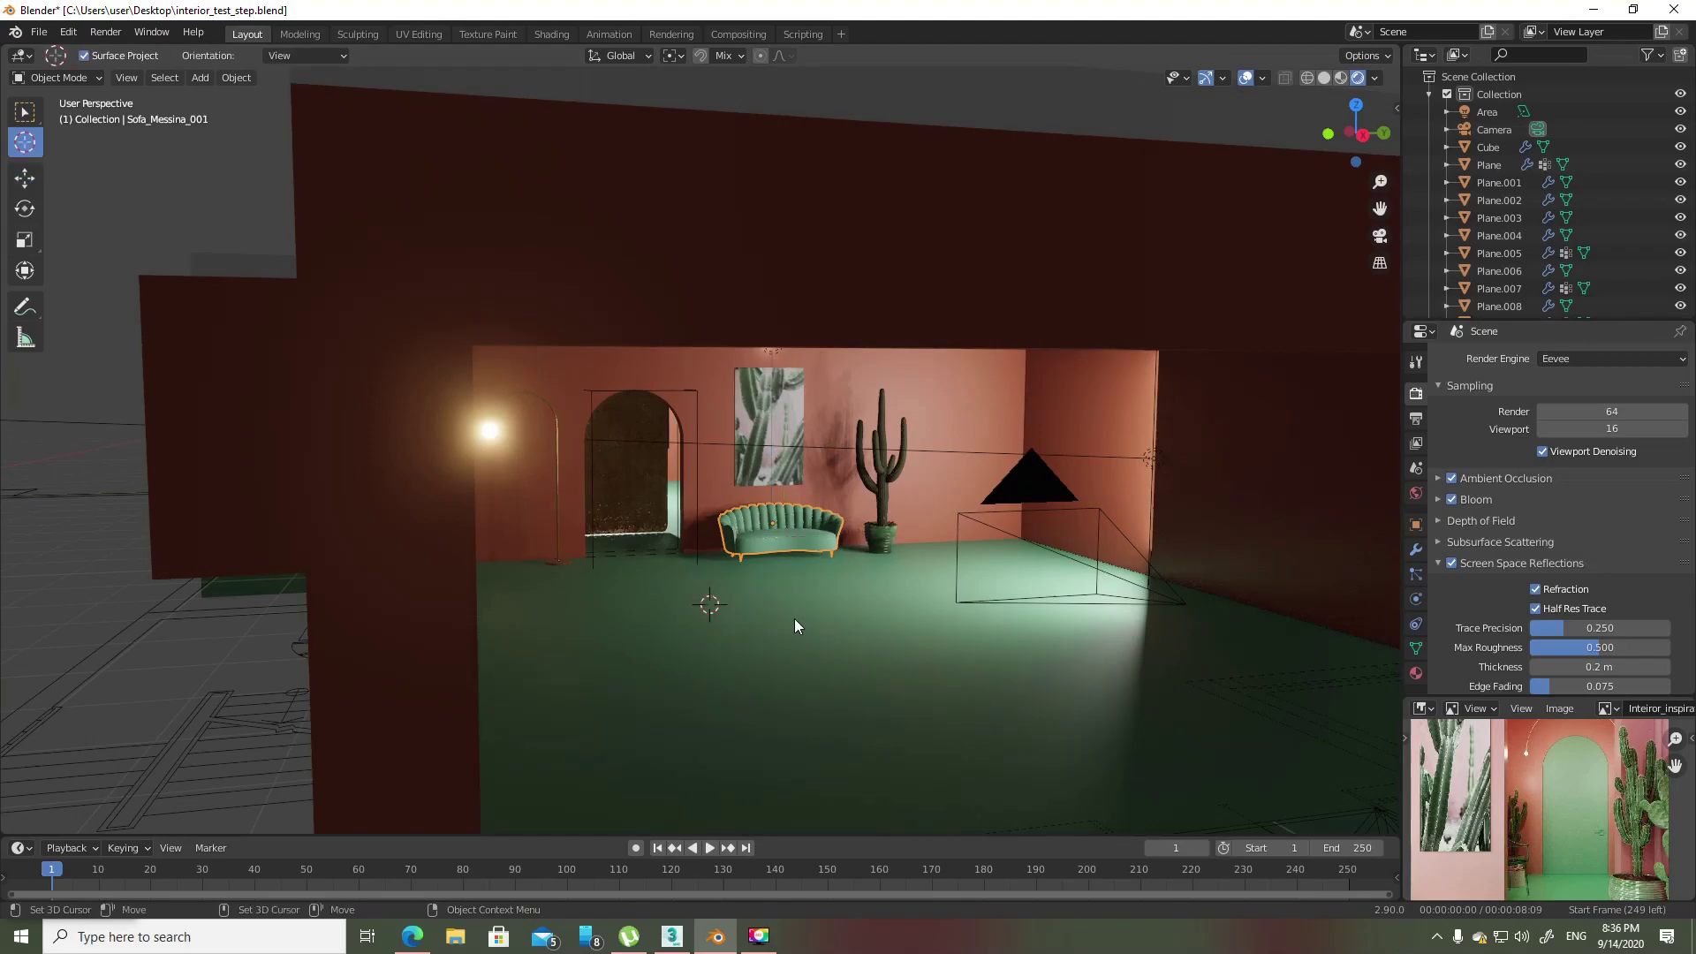
{"action": "left_click", "coordinate": [1396, 111]}
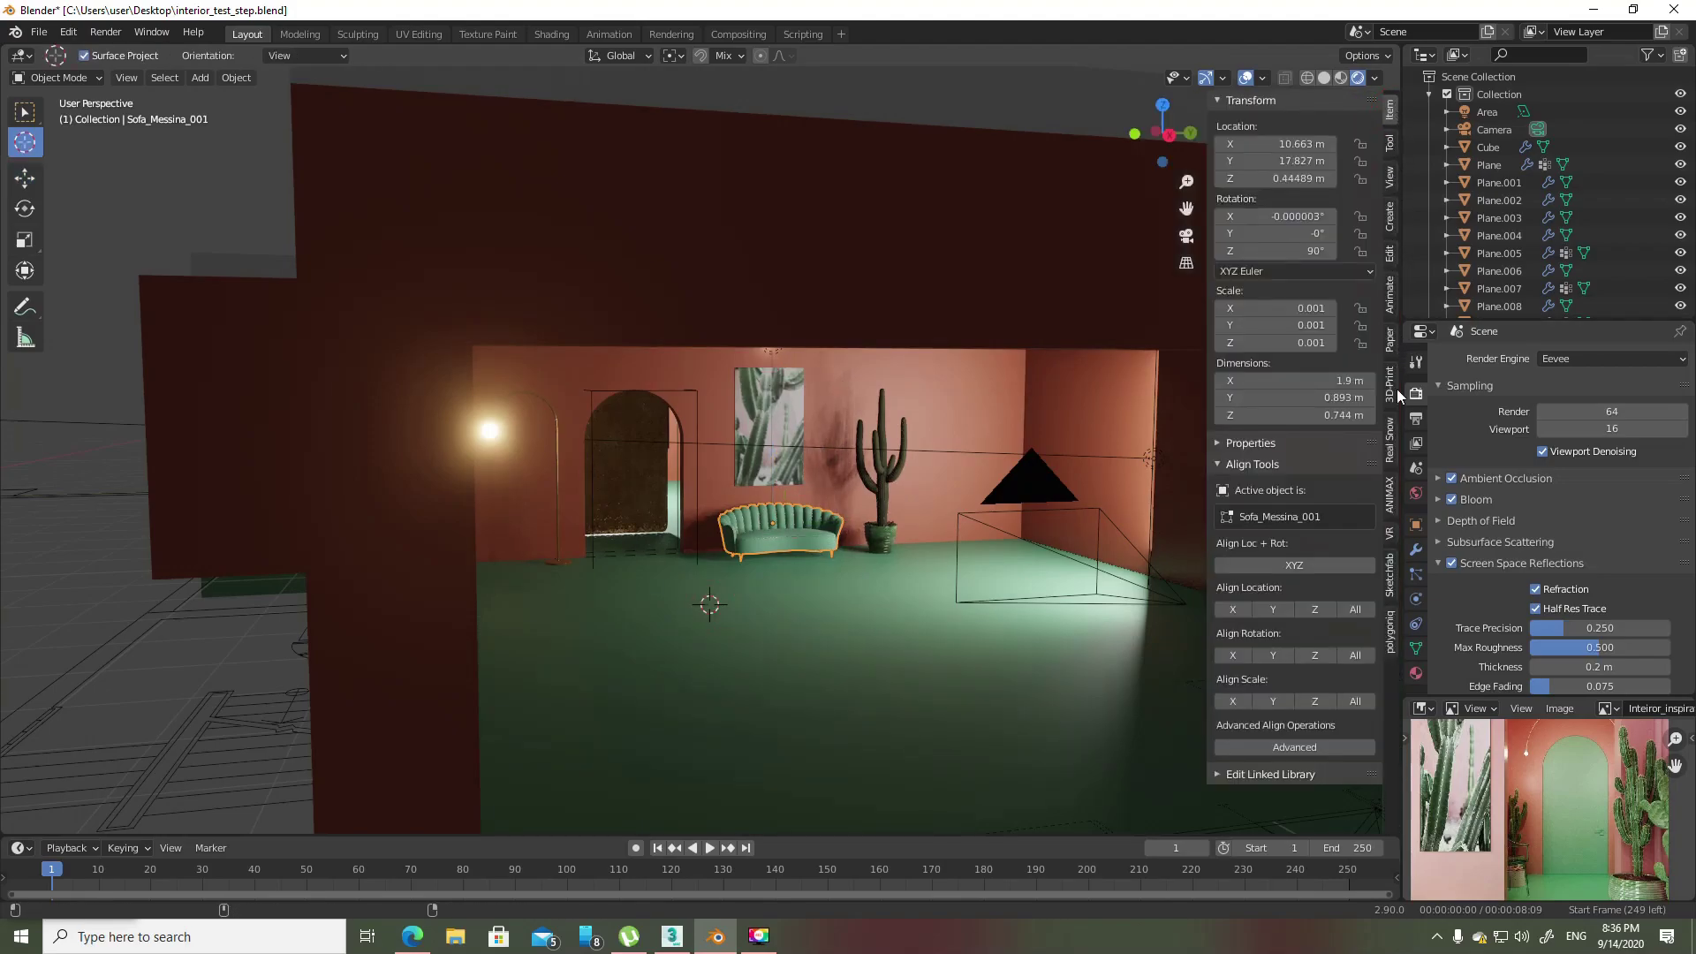
- Enable the 'Material: SSGI for Eevee' add-on in Preferences > Add-ons
{"action": "left_click", "coordinate": [68, 32]}
{"action": "left_click", "coordinate": [138, 304]}
{"action": "left_click", "coordinate": [469, 138]}
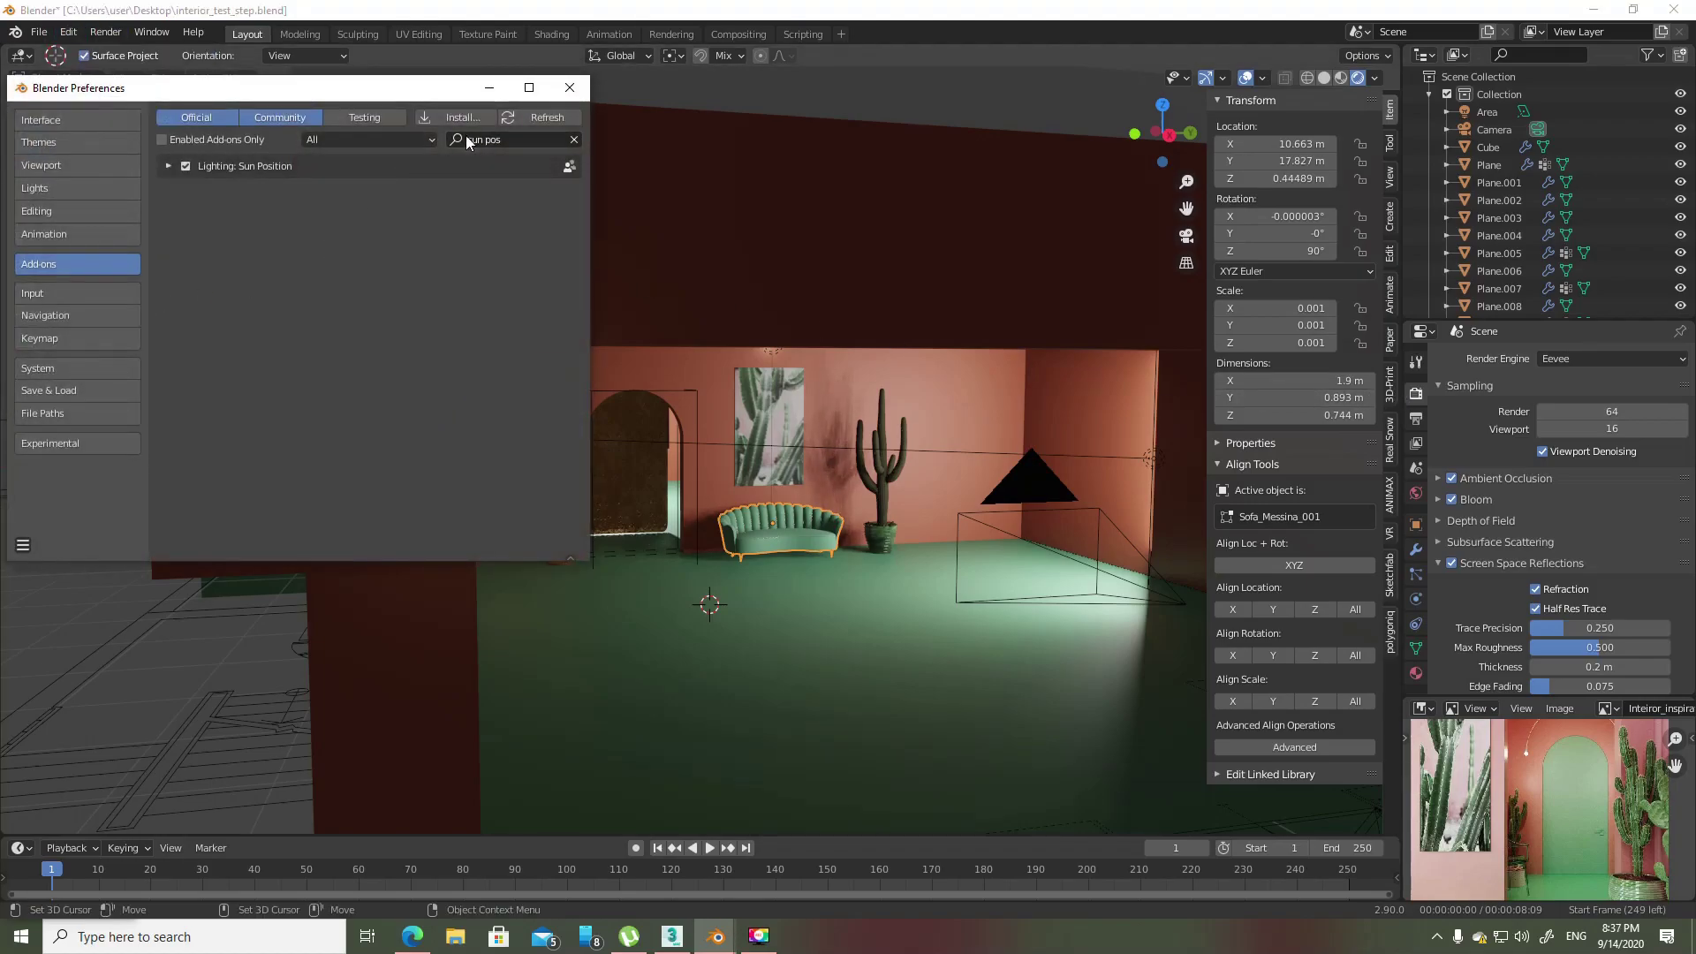
{"action": "type", "text": "ssg"}
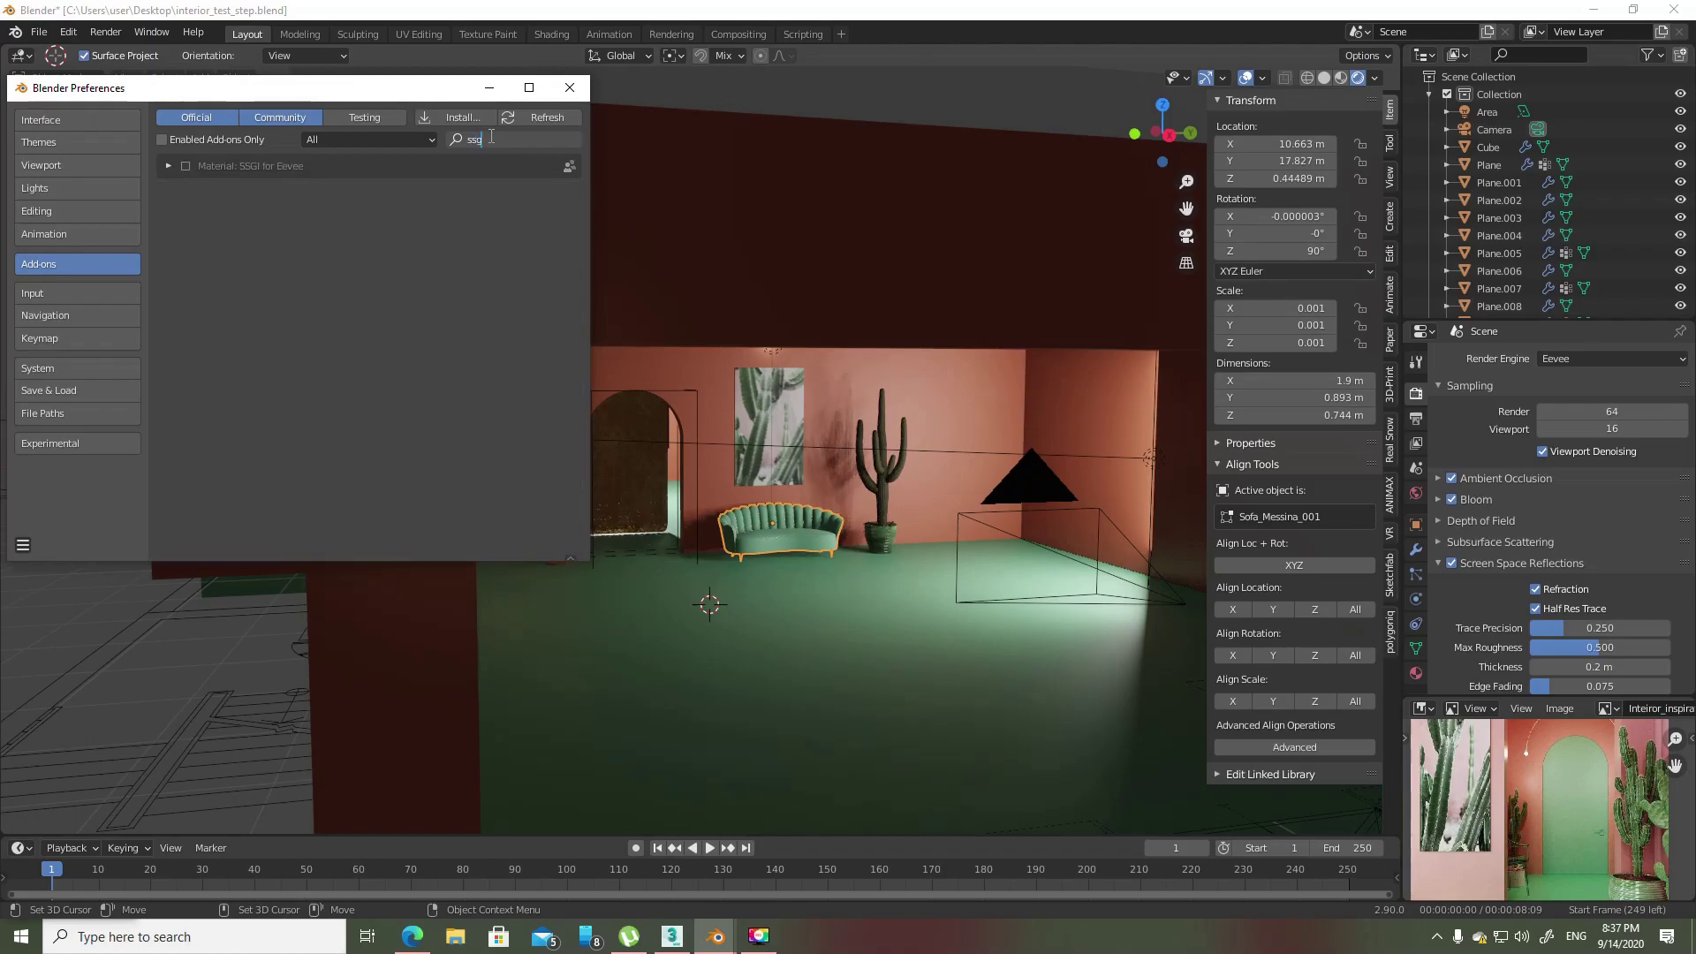
{"action": "left_click", "coordinate": [187, 165]}
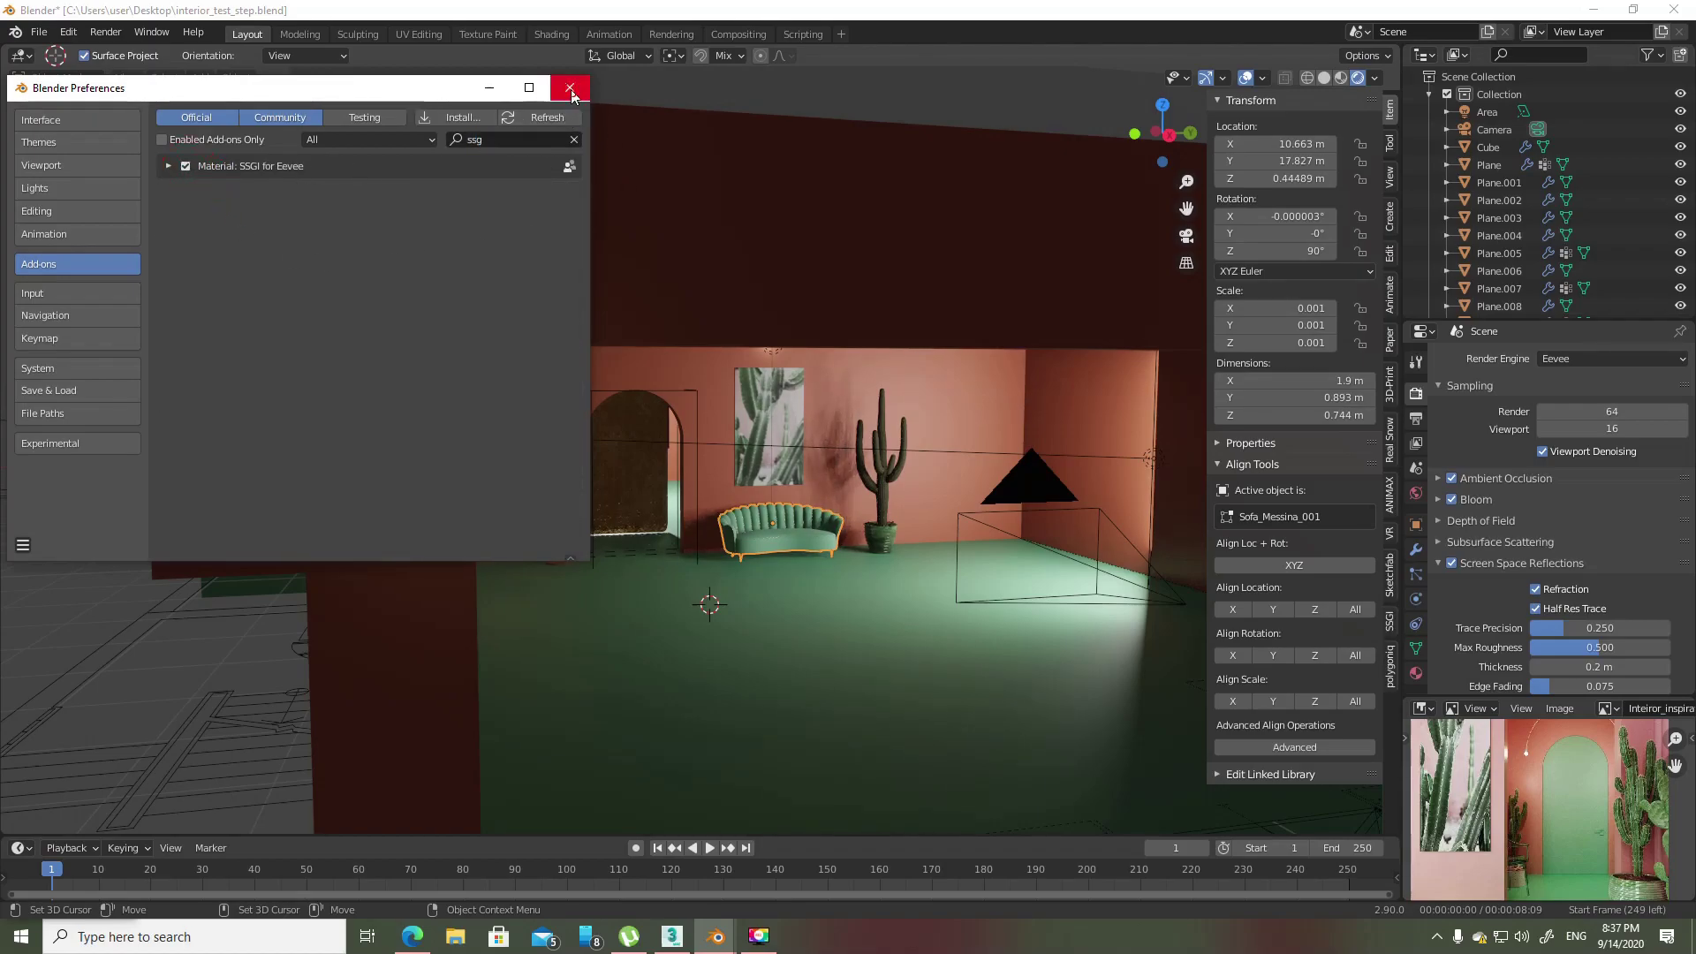
- Close Preferences, save the file with Ctrl+S, and show the SSGI sidebar tab
{"action": "left_click", "coordinate": [569, 87]}
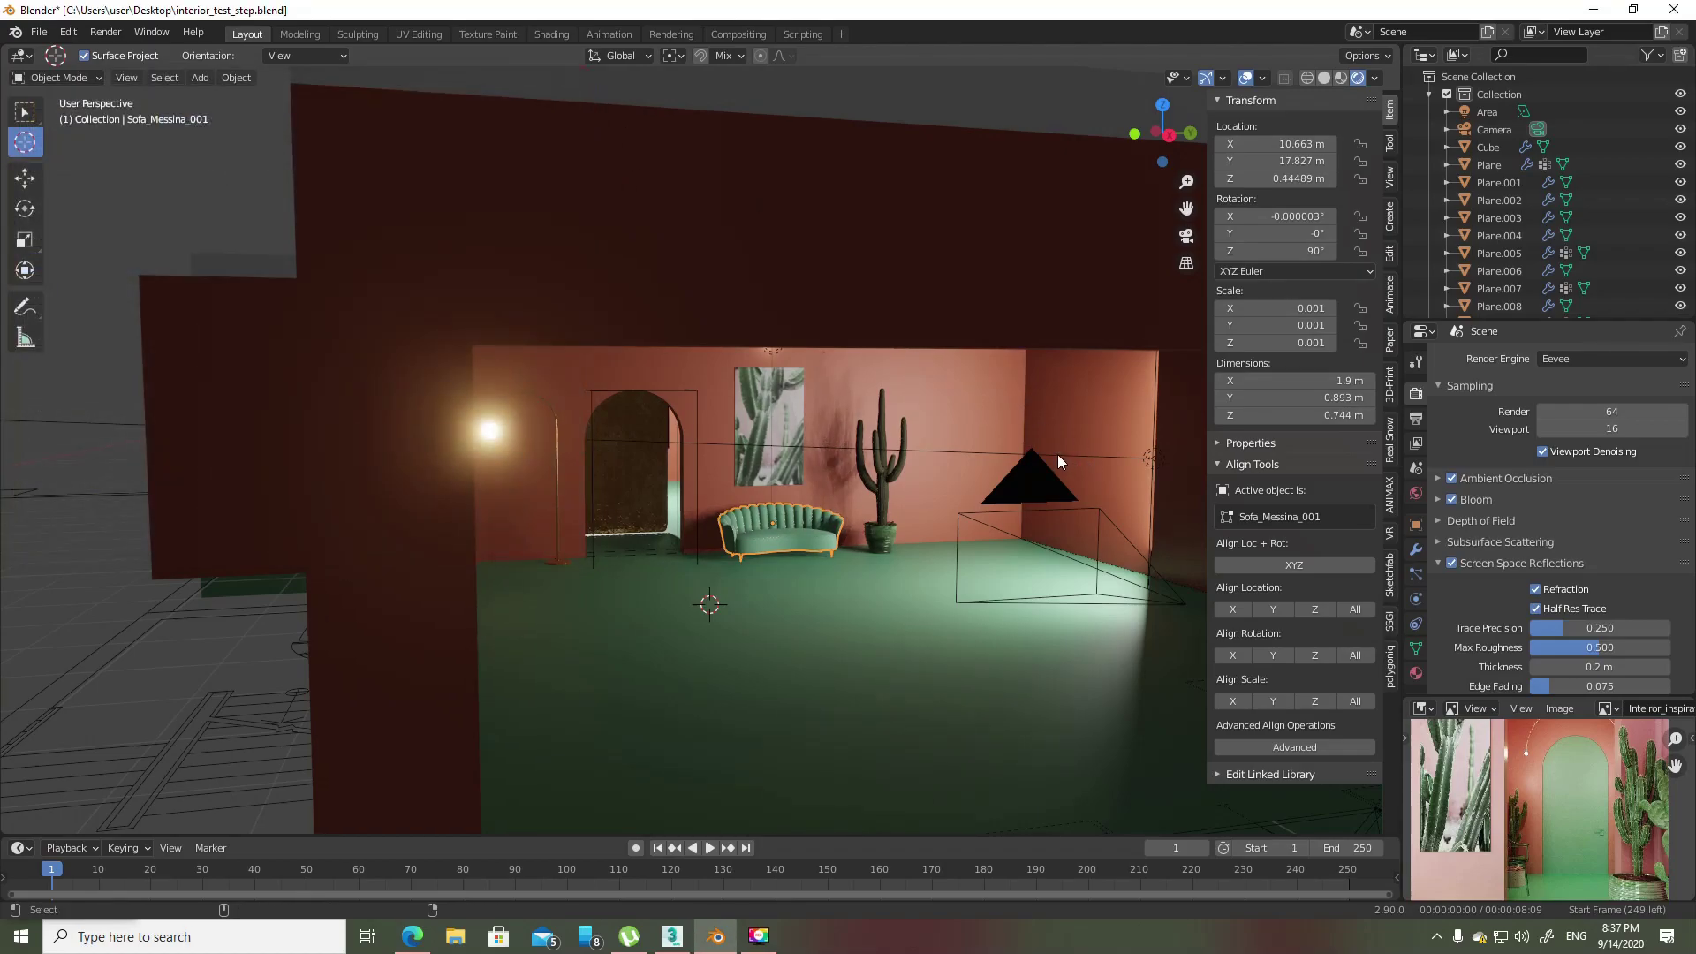
{"action": "key", "text": "ctrl+s"}
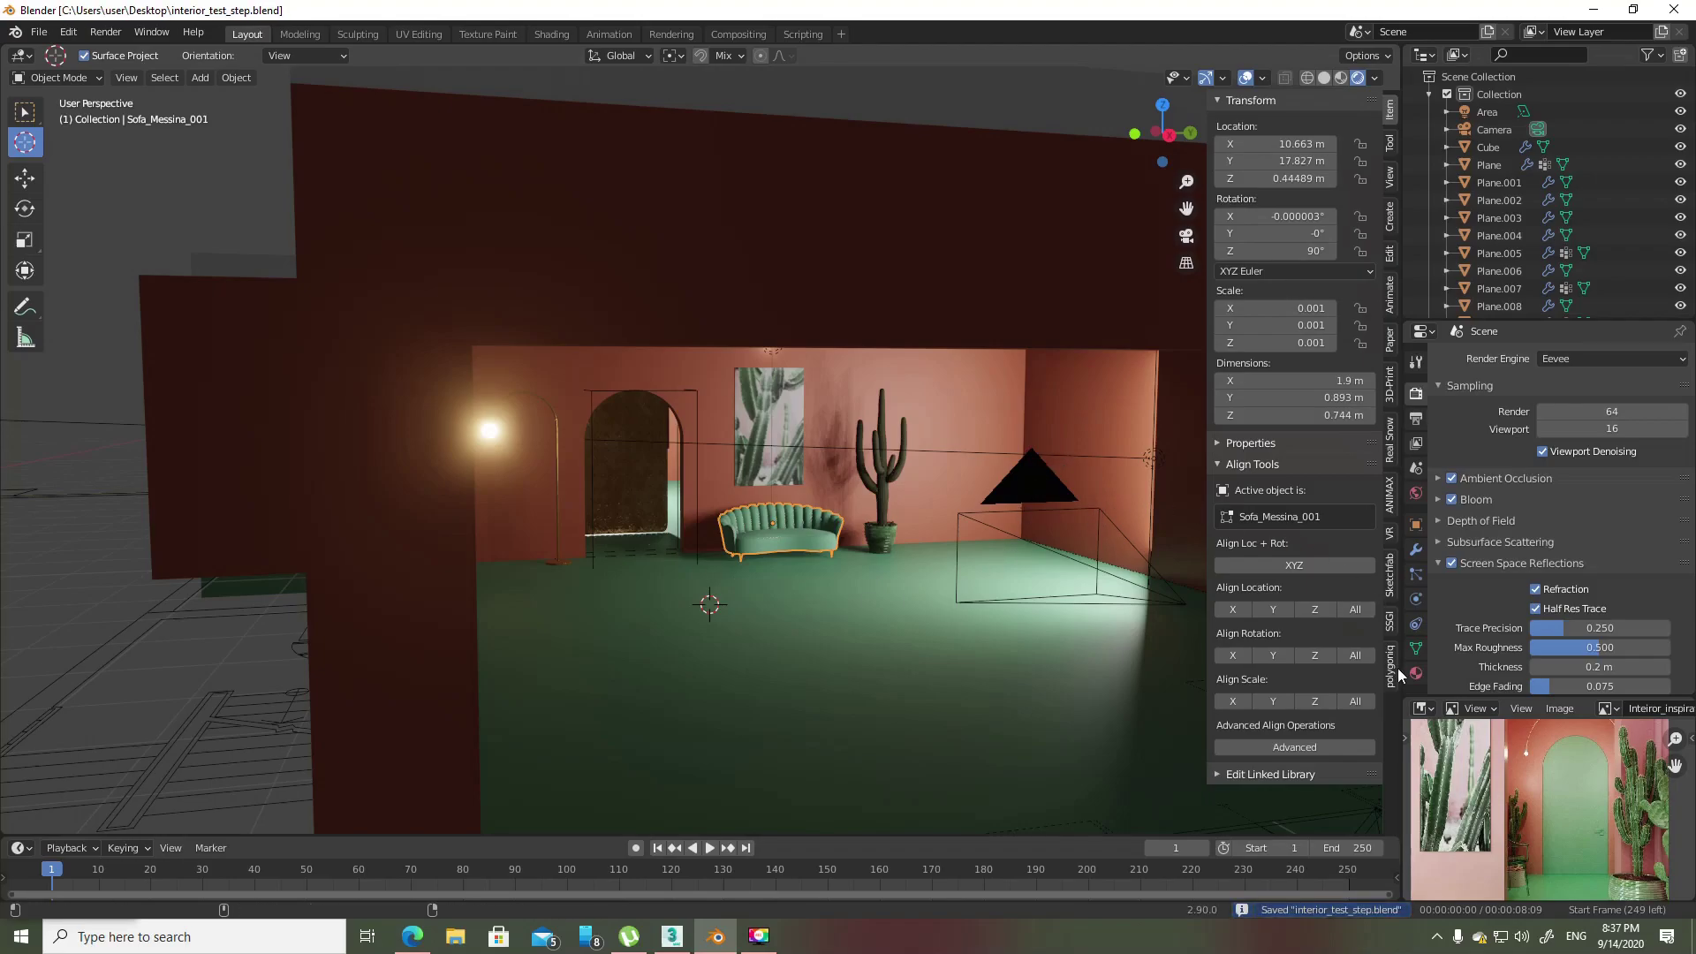
{"action": "left_click", "coordinate": [1390, 620]}
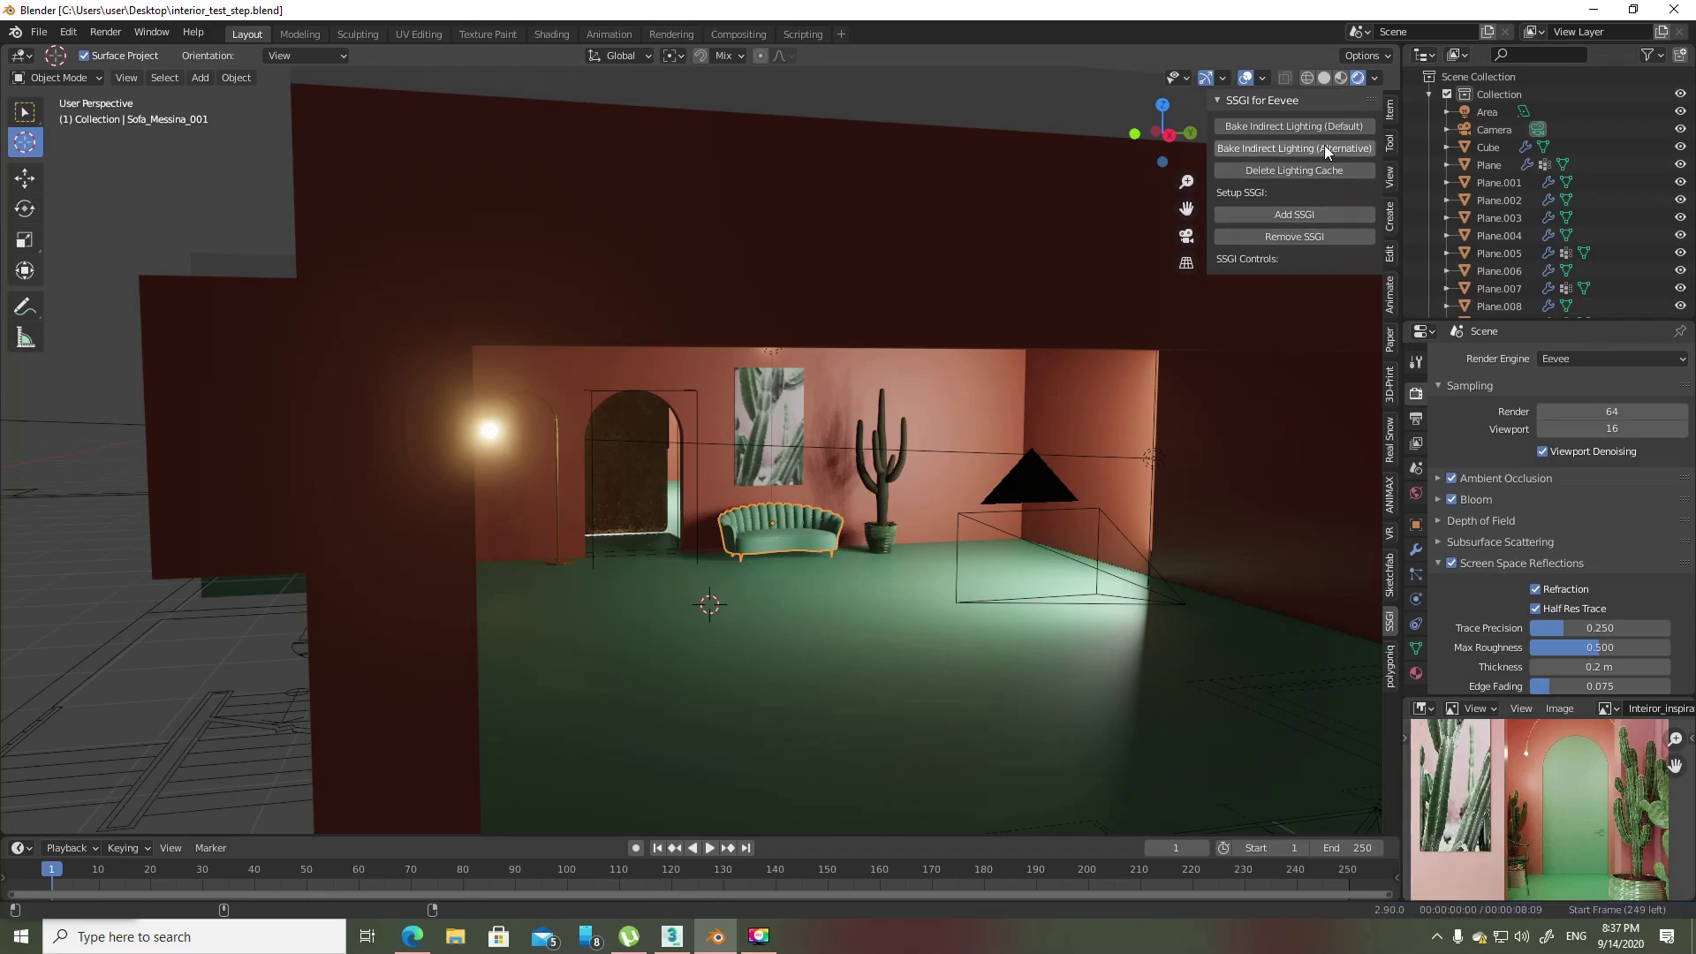
- Add SSGI to the scene from the SSGI for Eevee sidebar tab
{"action": "left_click", "coordinate": [1291, 212]}
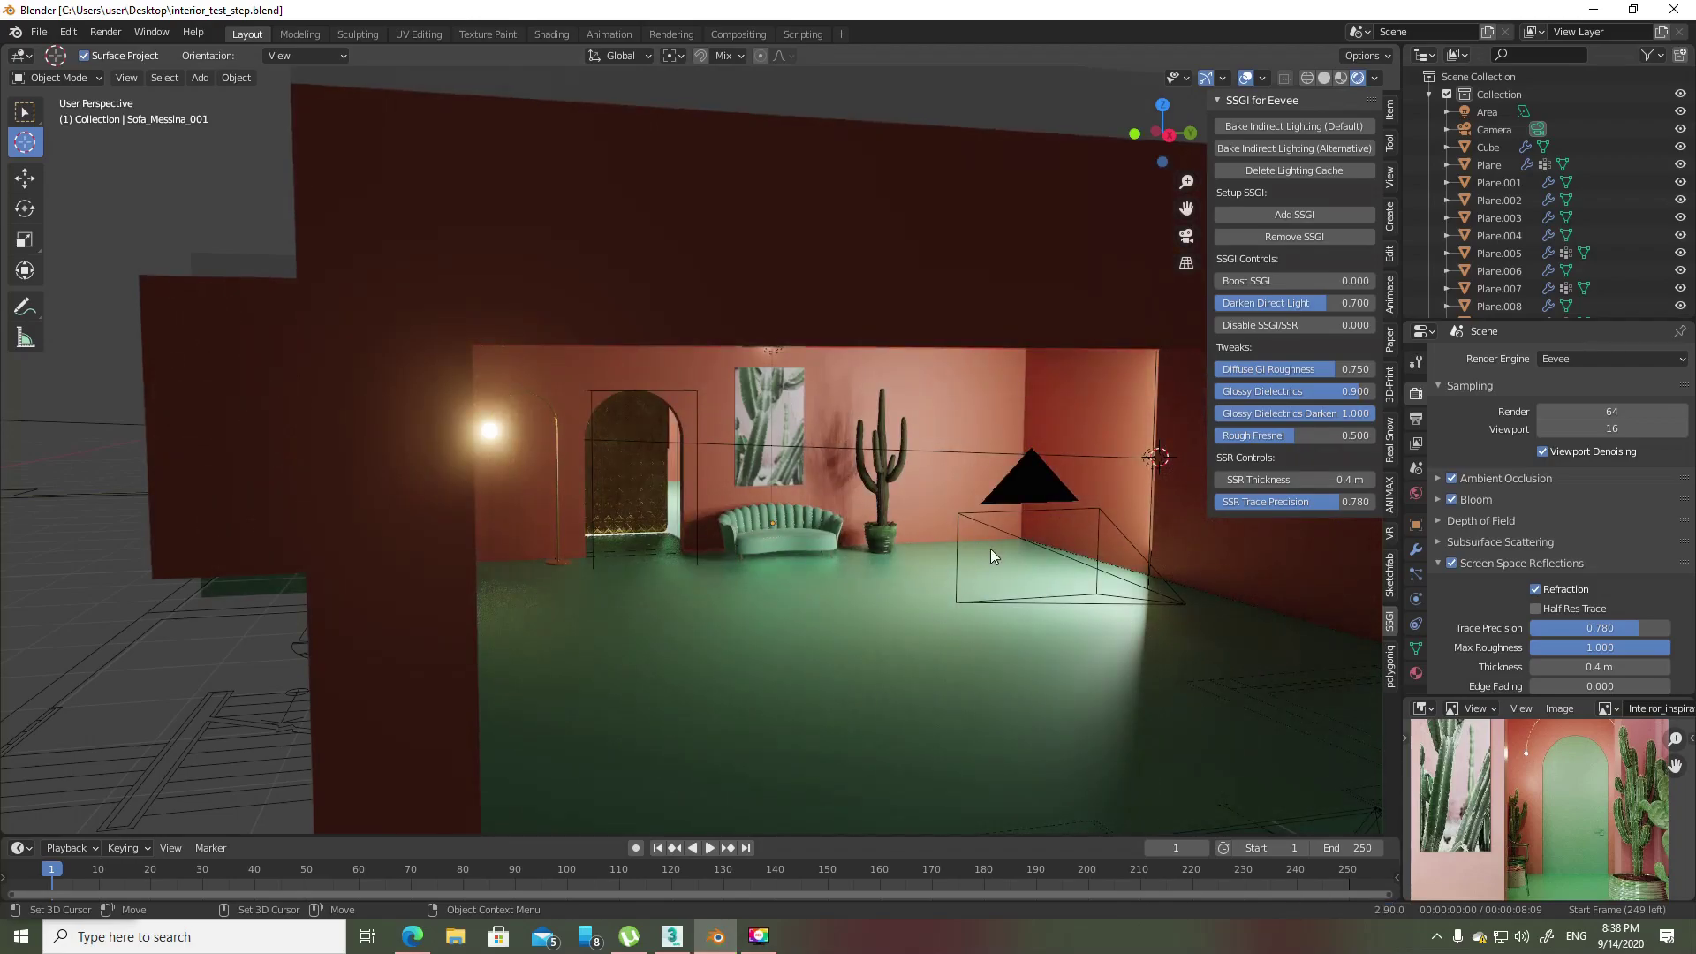
- Adjust Boost SSGI to about 0.47, Diffuse GI Roughness, and SSR Thickness
{"action": "scroll", "coordinate": [991, 532], "scroll_direction": "up", "scroll_amount": 5}
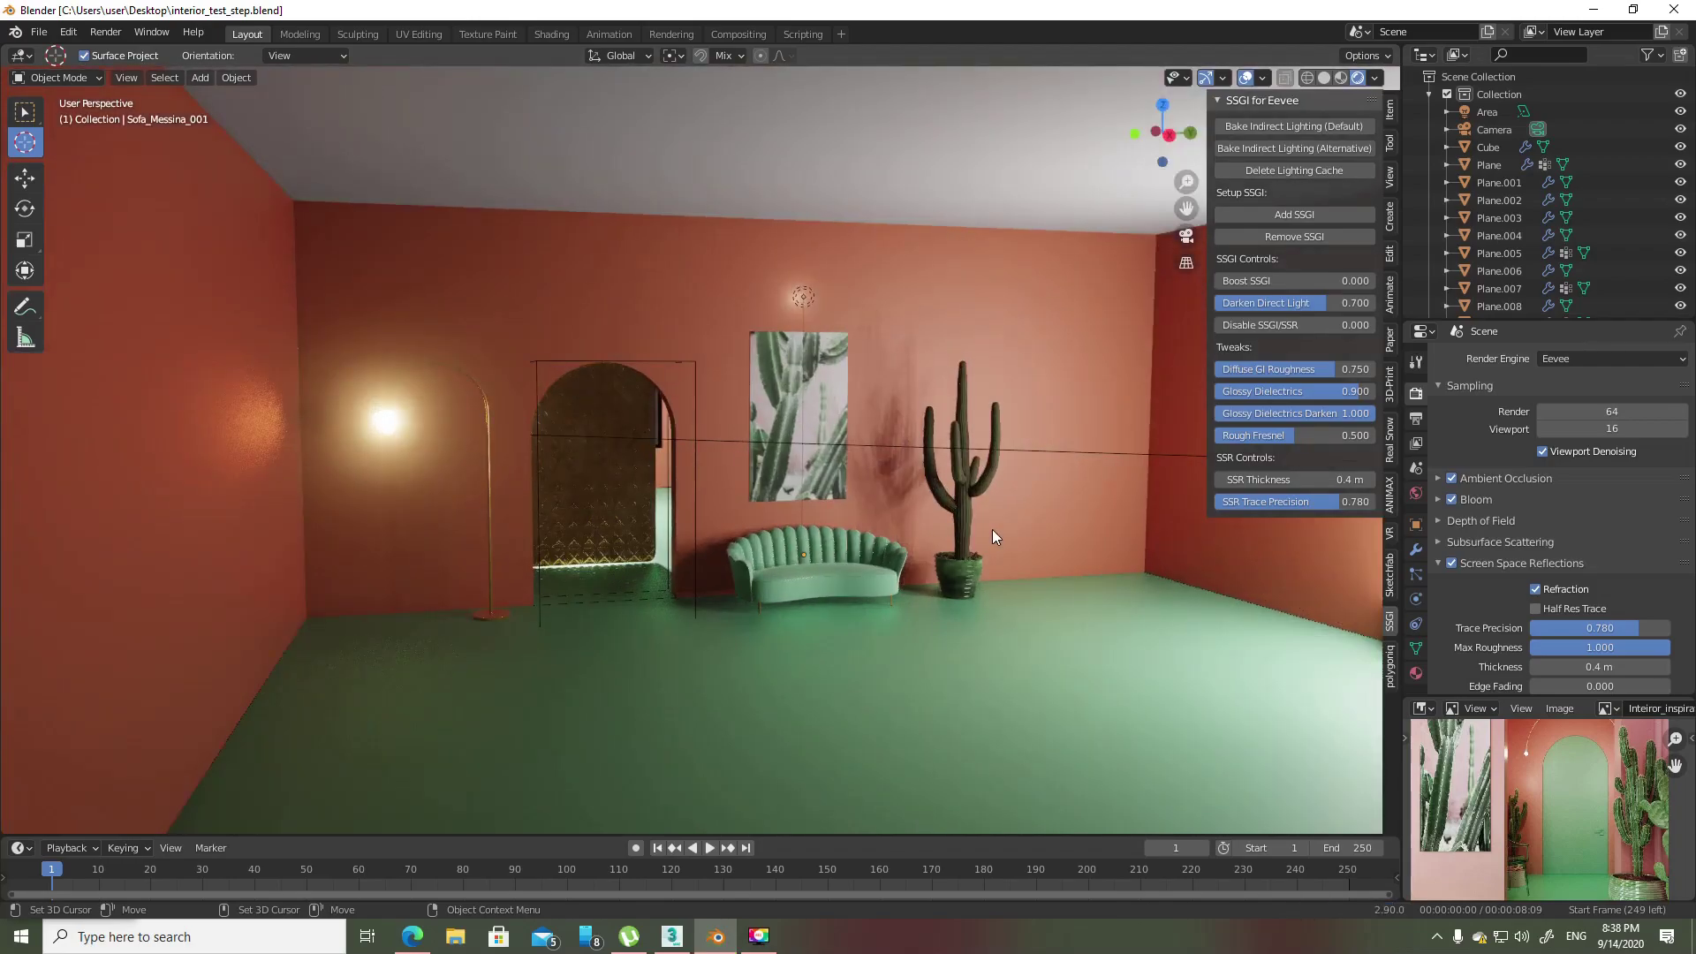
{"action": "key", "text": "KP_0"}
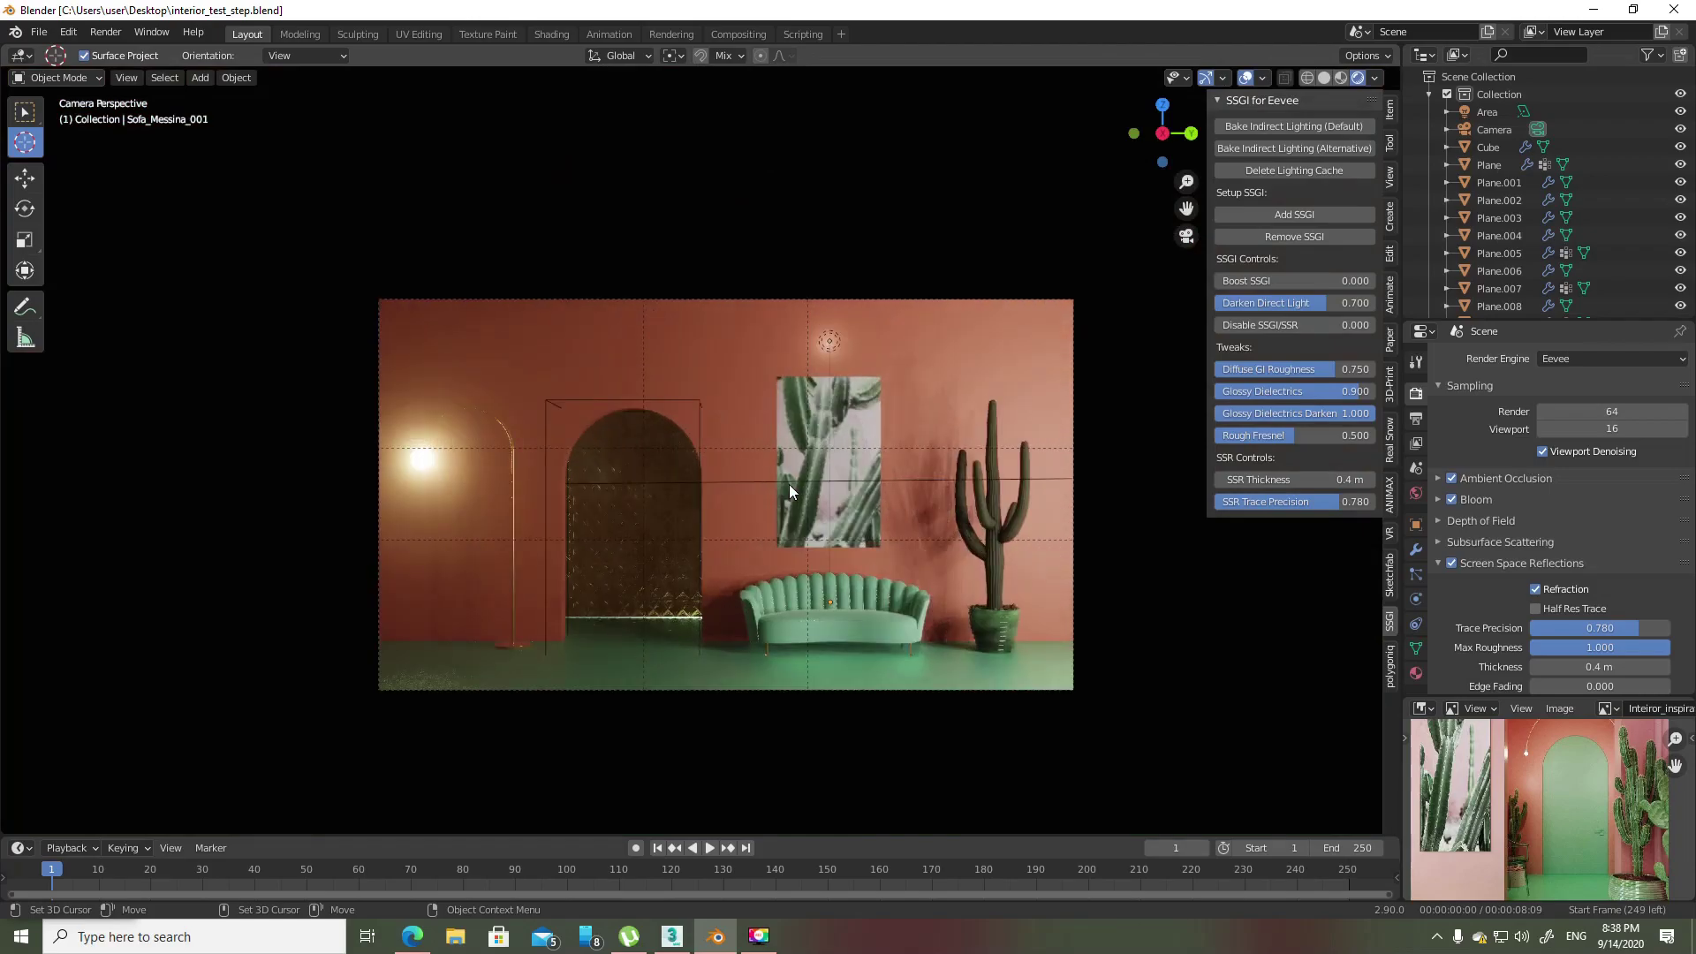
{"action": "scroll", "coordinate": [788, 484], "scroll_direction": "up", "scroll_amount": 2}
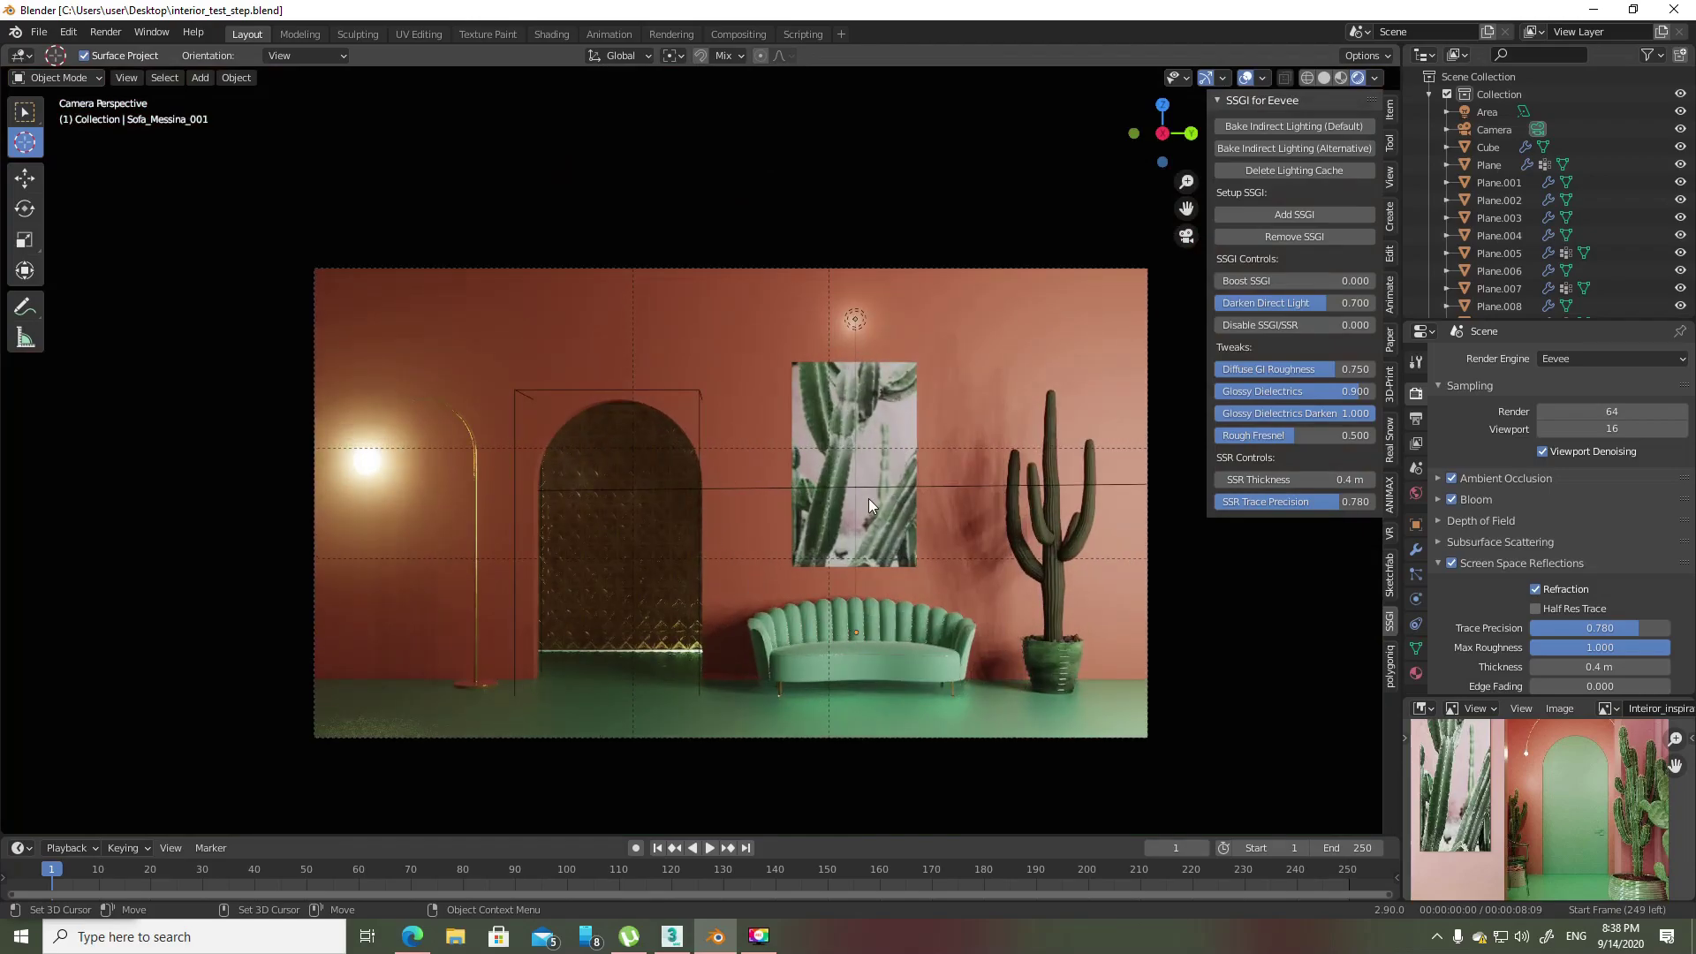
{"action": "left_click_drag", "start_coordinate": [1272, 281], "coordinate": [1375, 281]}
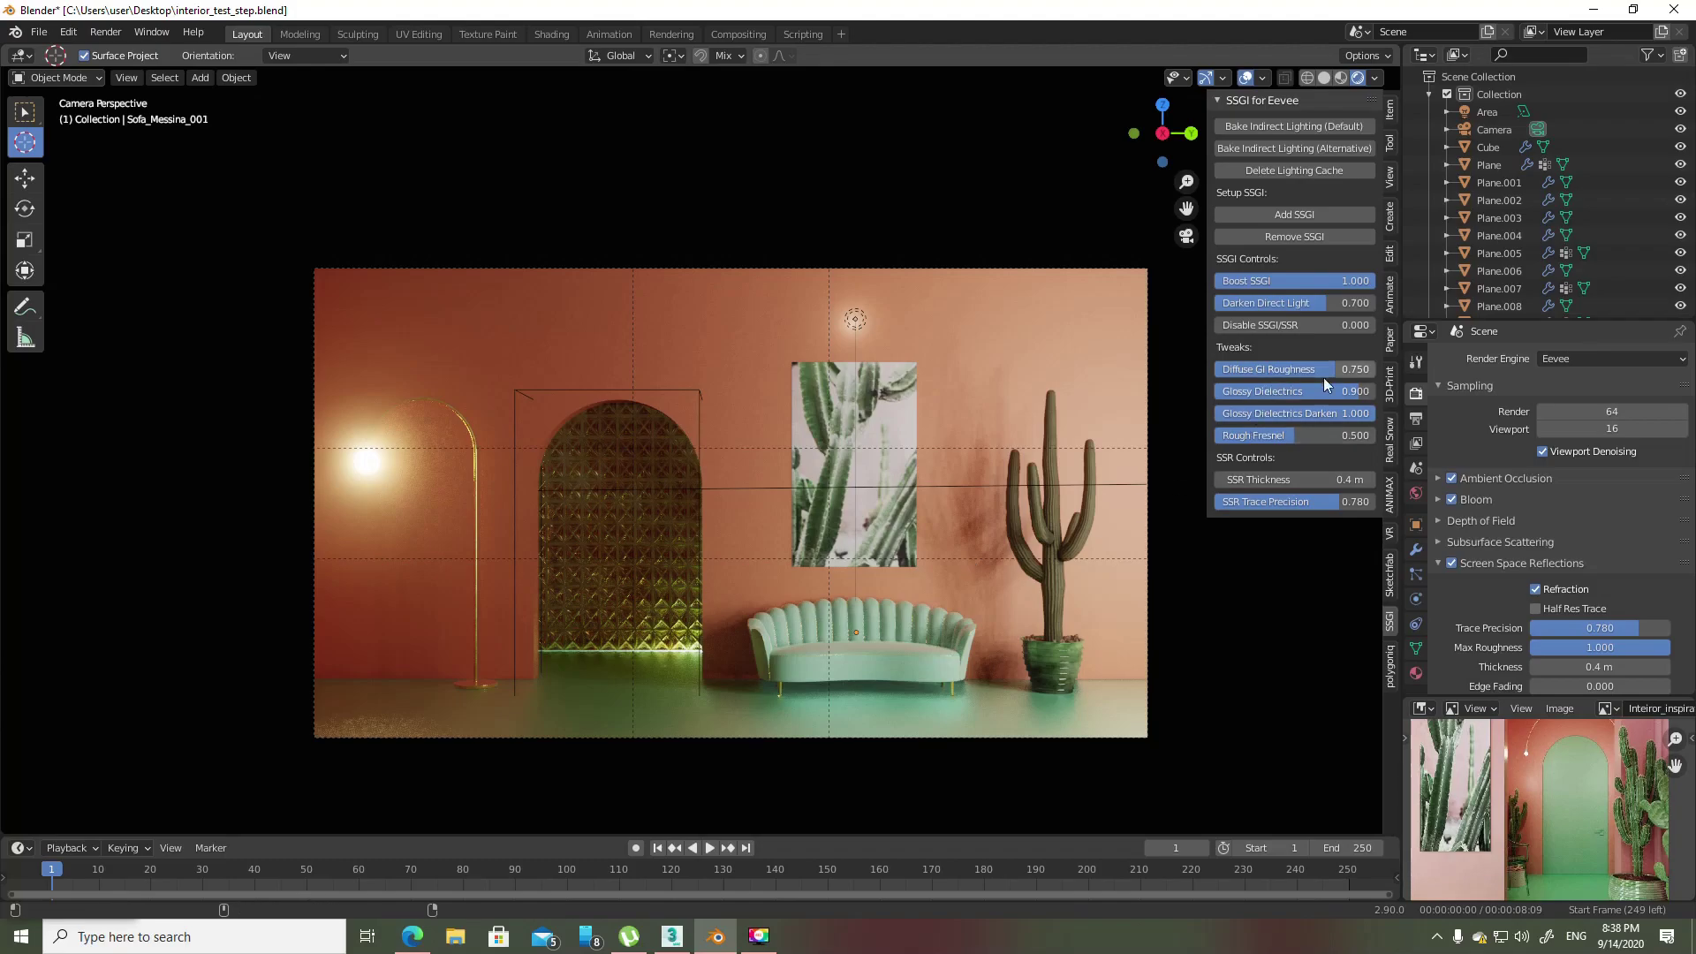
{"action": "mouse_move", "coordinate": [1346, 369]}
{"action": "left_mouse_down"}
{"action": "mouse_move", "coordinate": [1223, 369]}
{"action": "mouse_move", "coordinate": [1304, 369]}
{"action": "left_mouse_up"}
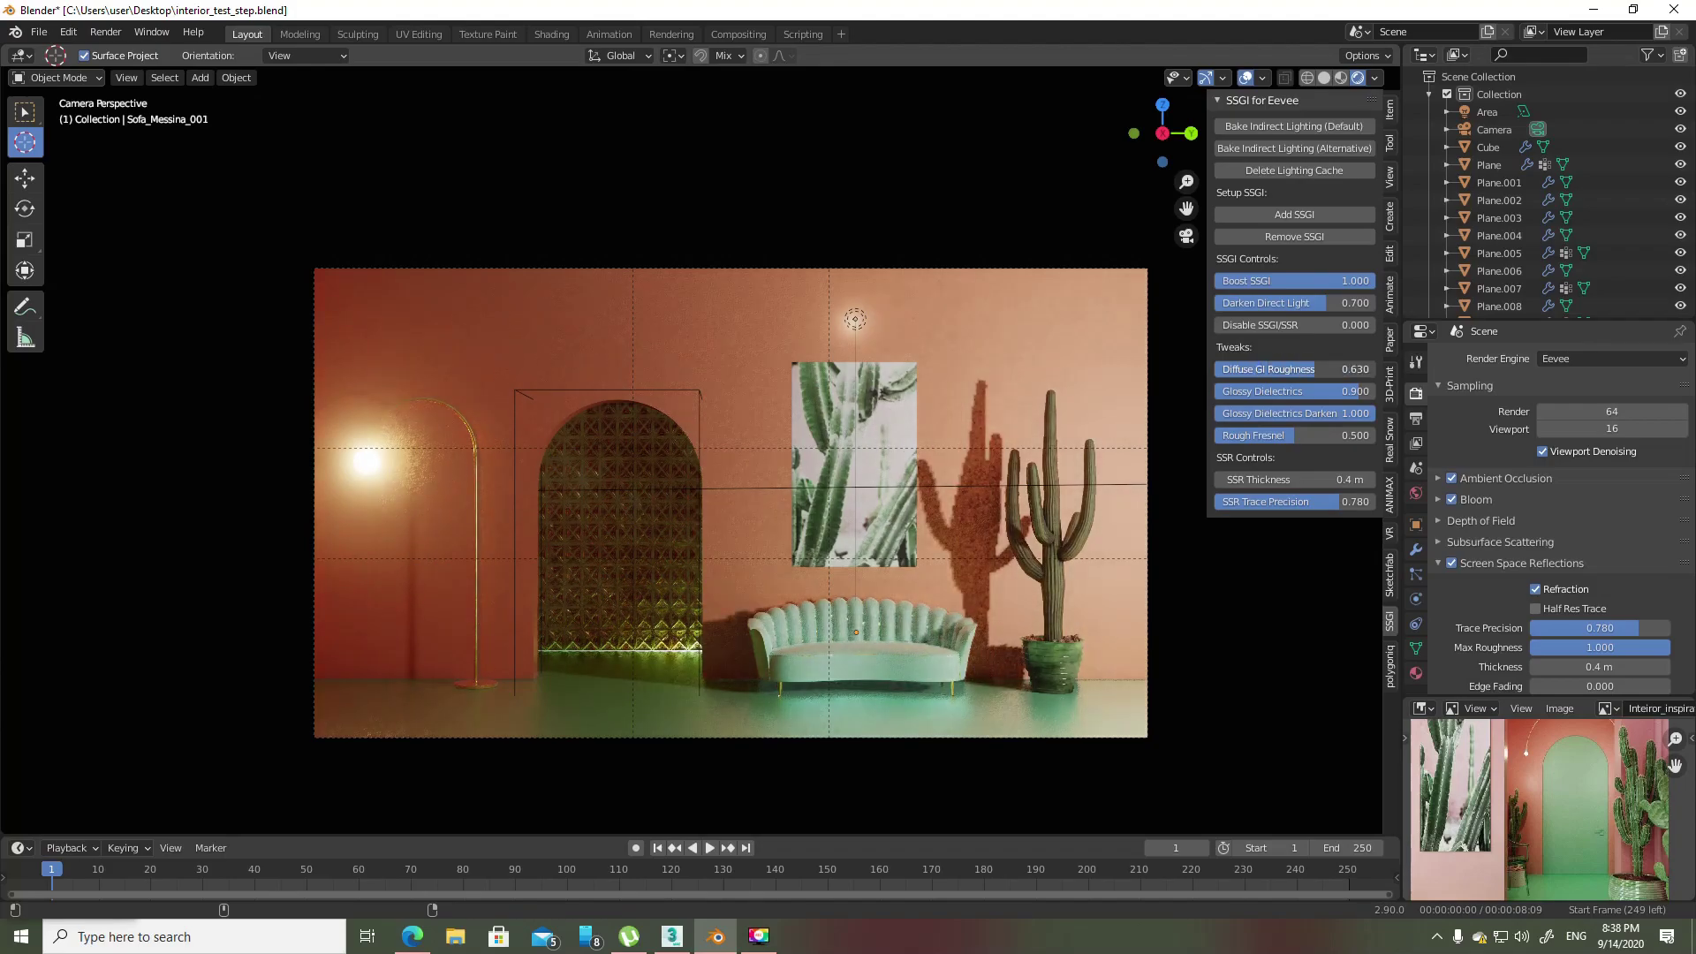
{"action": "left_click_drag", "start_coordinate": [1304, 370], "coordinate": [1368, 369]}
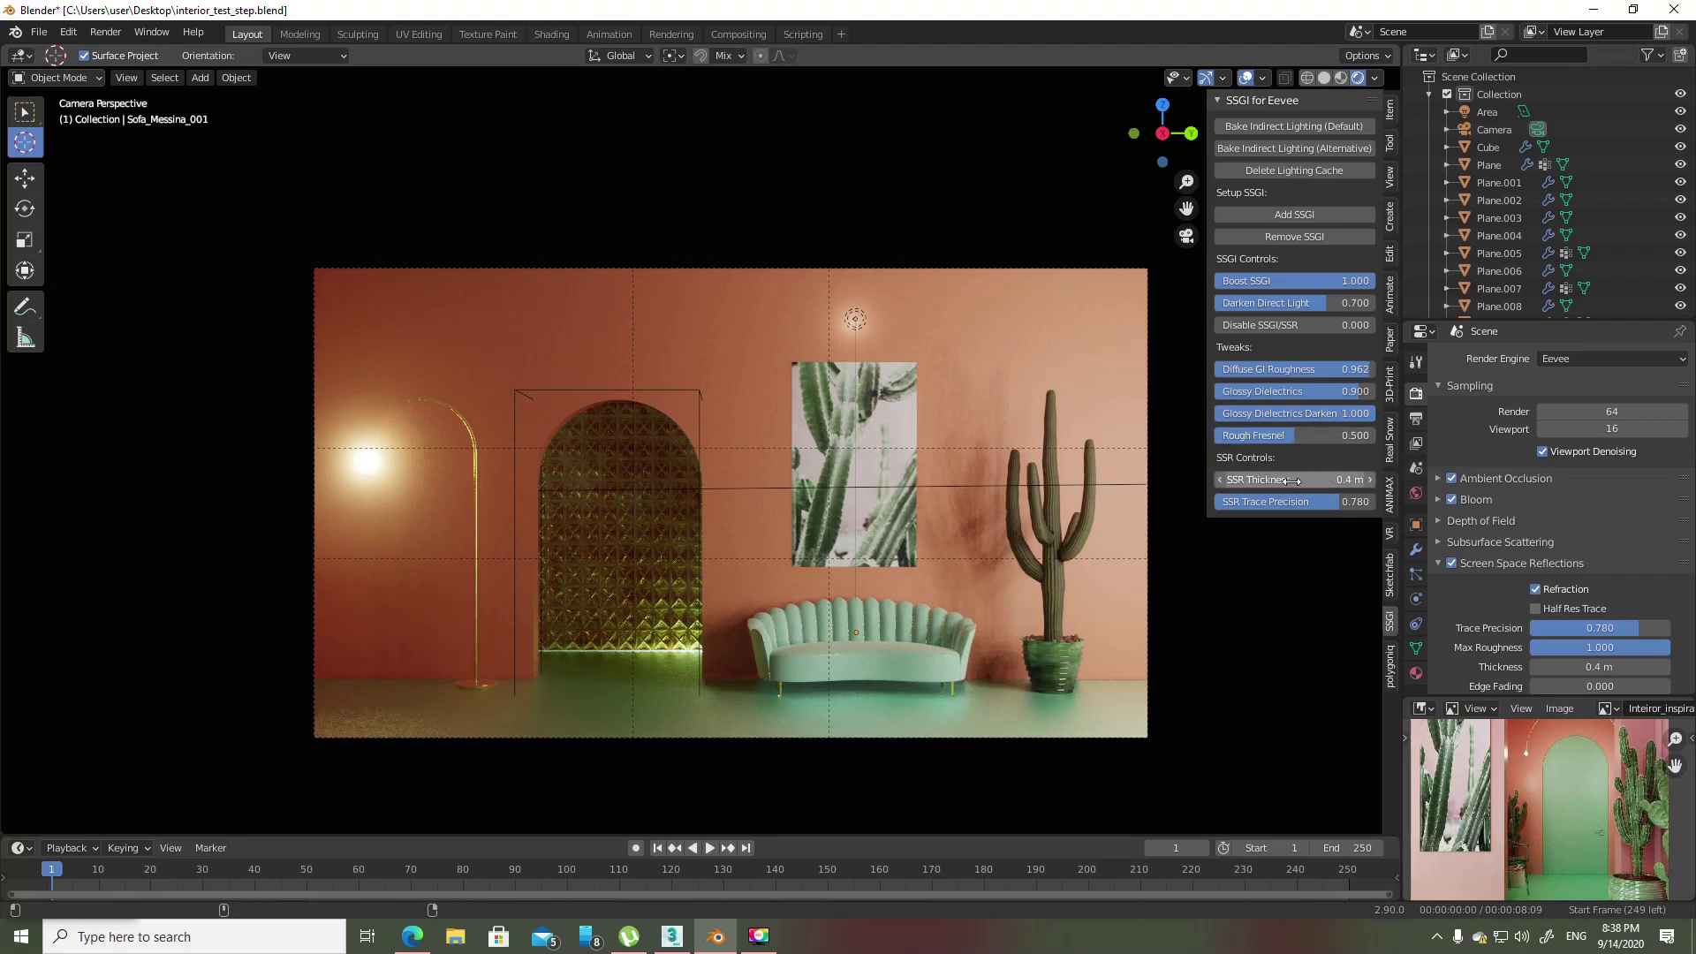
{"action": "mouse_move", "coordinate": [1295, 479]}
{"action": "left_mouse_down"}
{"action": "mouse_move", "coordinate": [1333, 478]}
{"action": "mouse_move", "coordinate": [1316, 479]}
{"action": "left_mouse_up"}
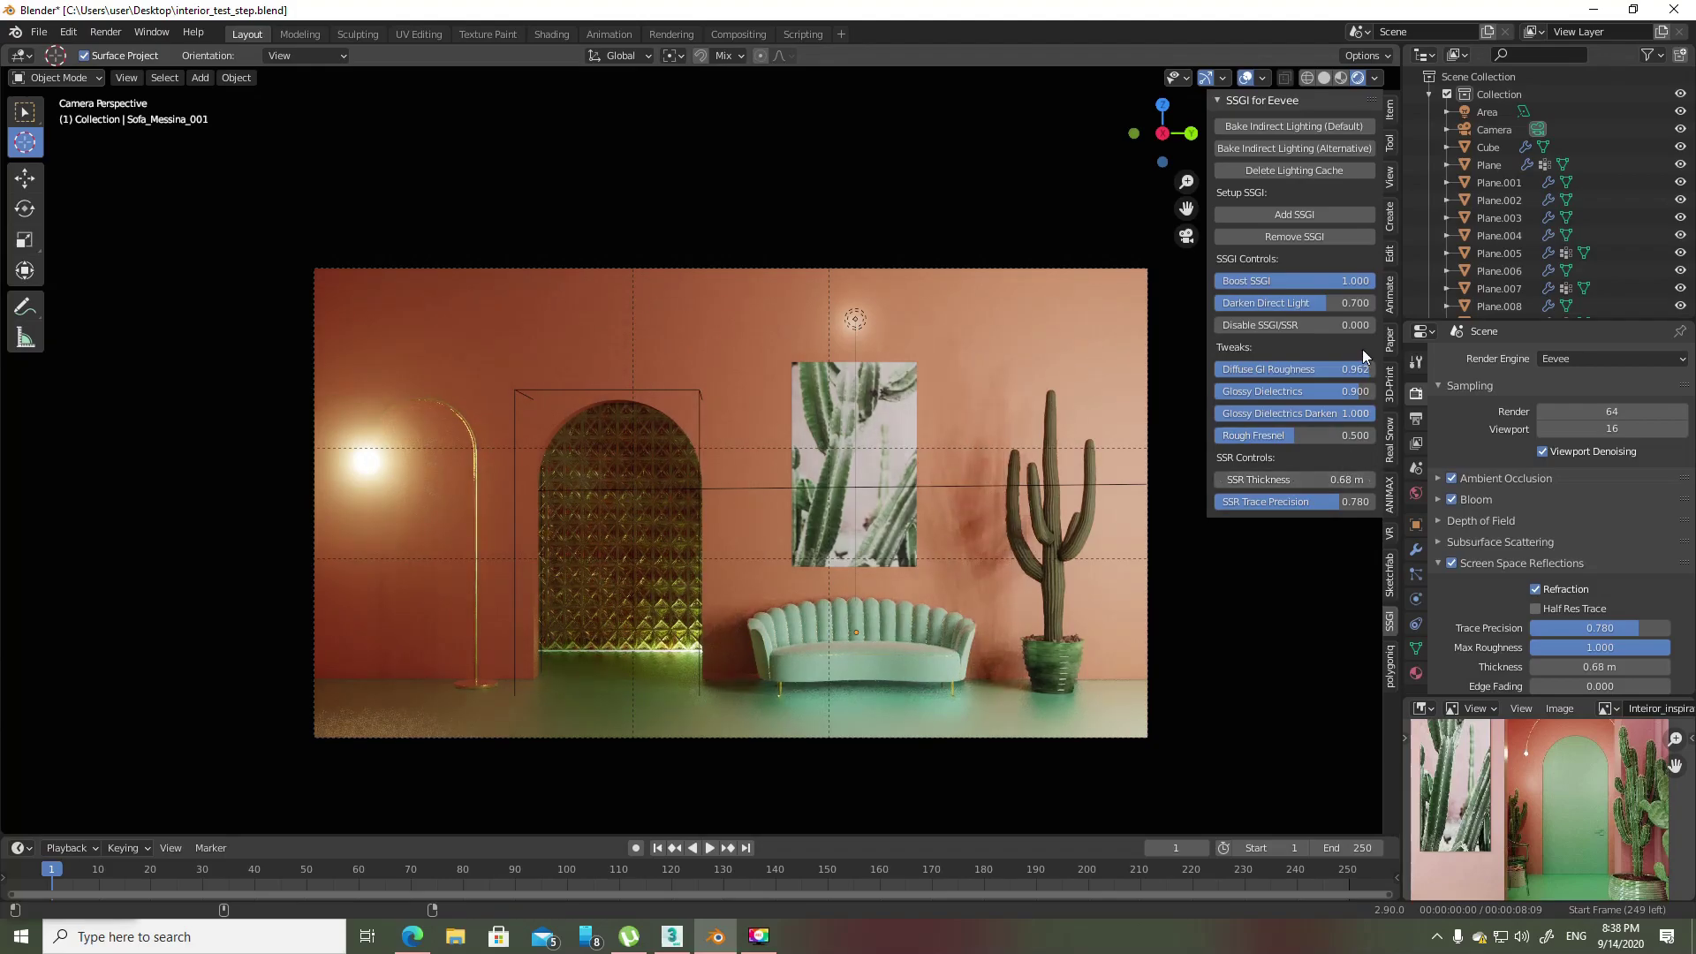
- Remove and re-add SSGI, then raise Boost SSGI to about 0.9
{"action": "left_click", "coordinate": [1319, 239]}
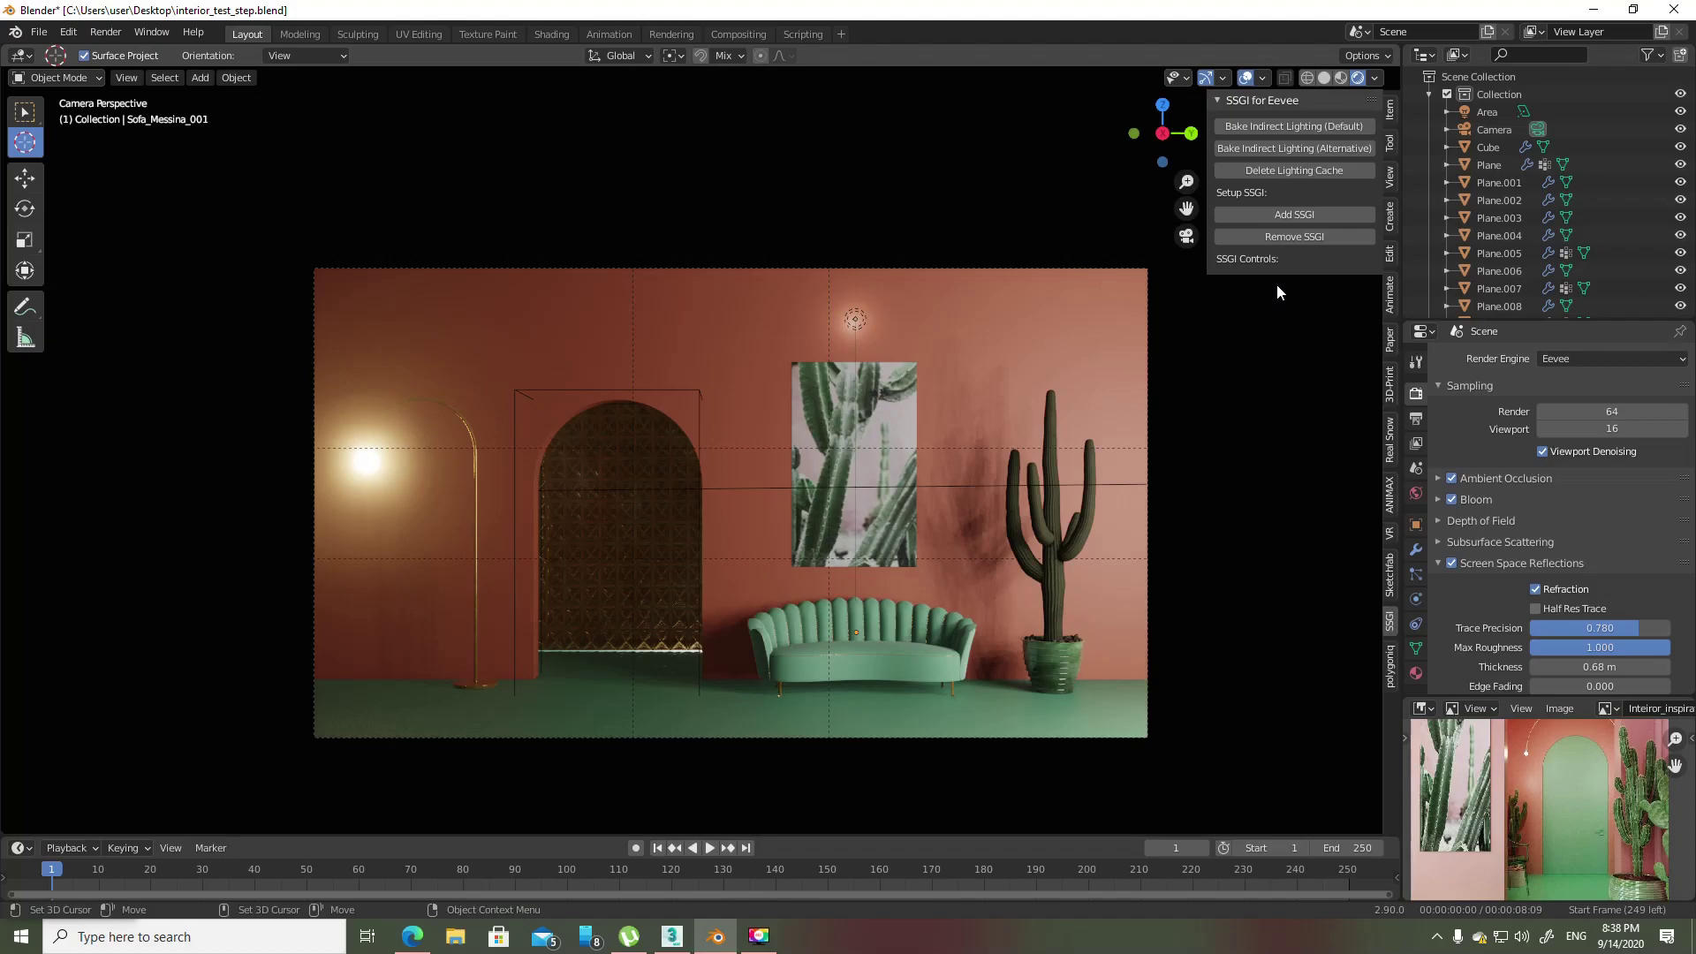
{"action": "left_click", "coordinate": [1285, 213]}
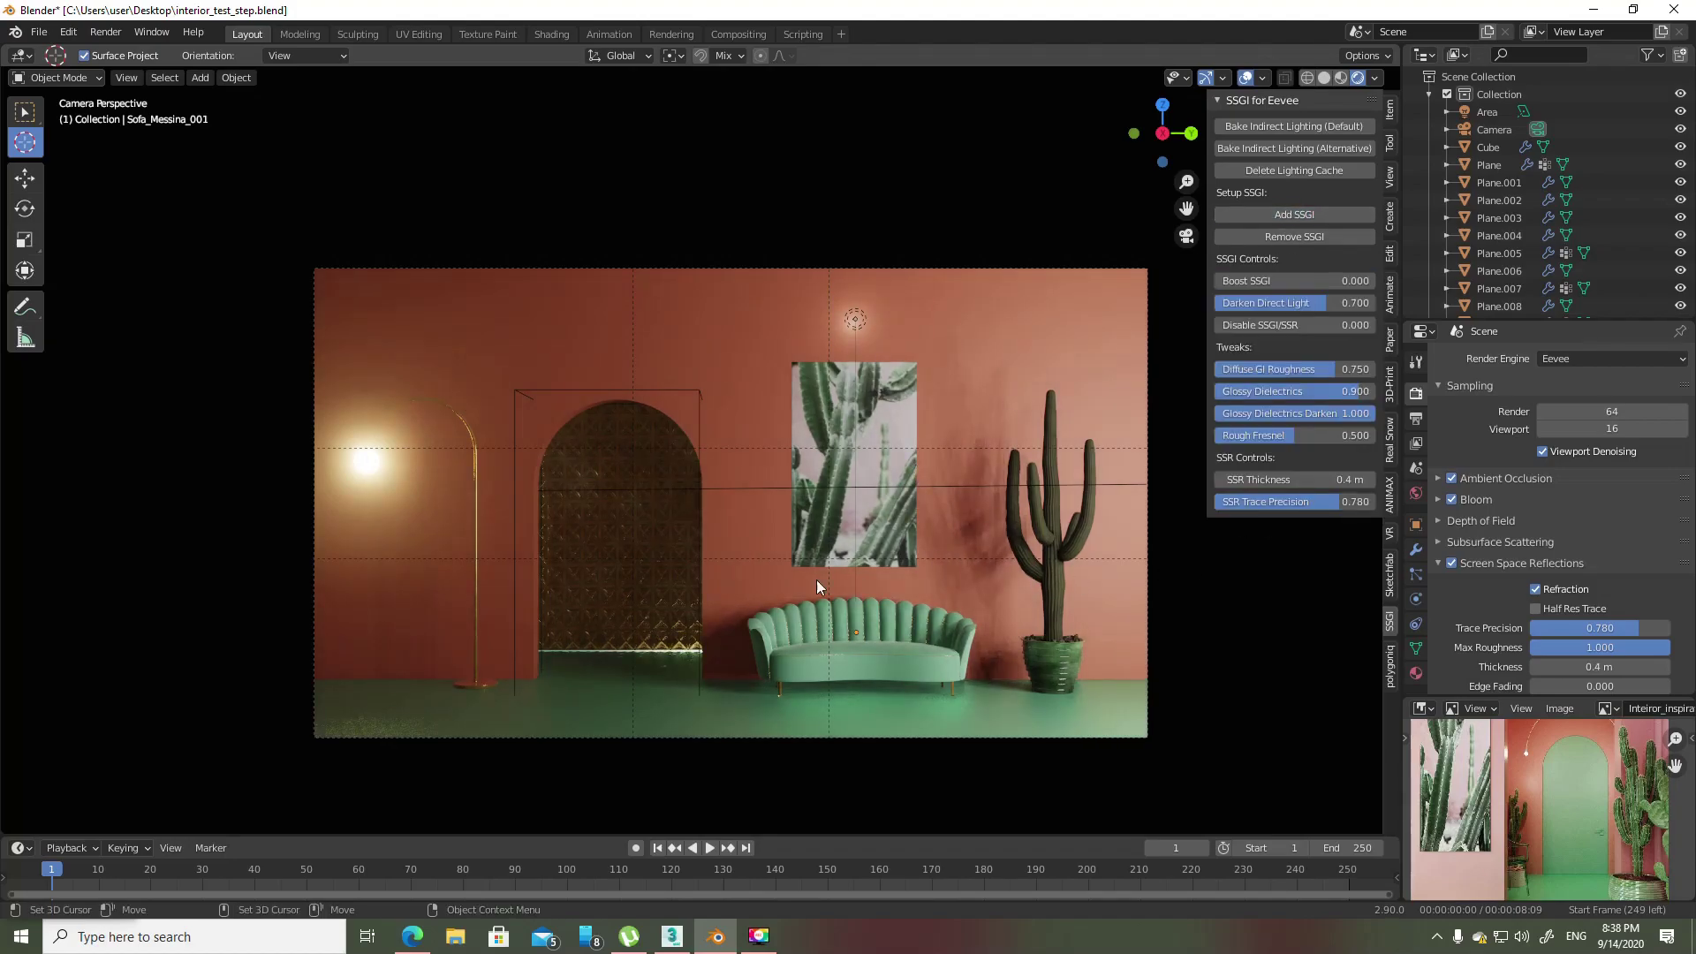
{"action": "left_click_drag", "start_coordinate": [1264, 280], "coordinate": [1361, 280]}
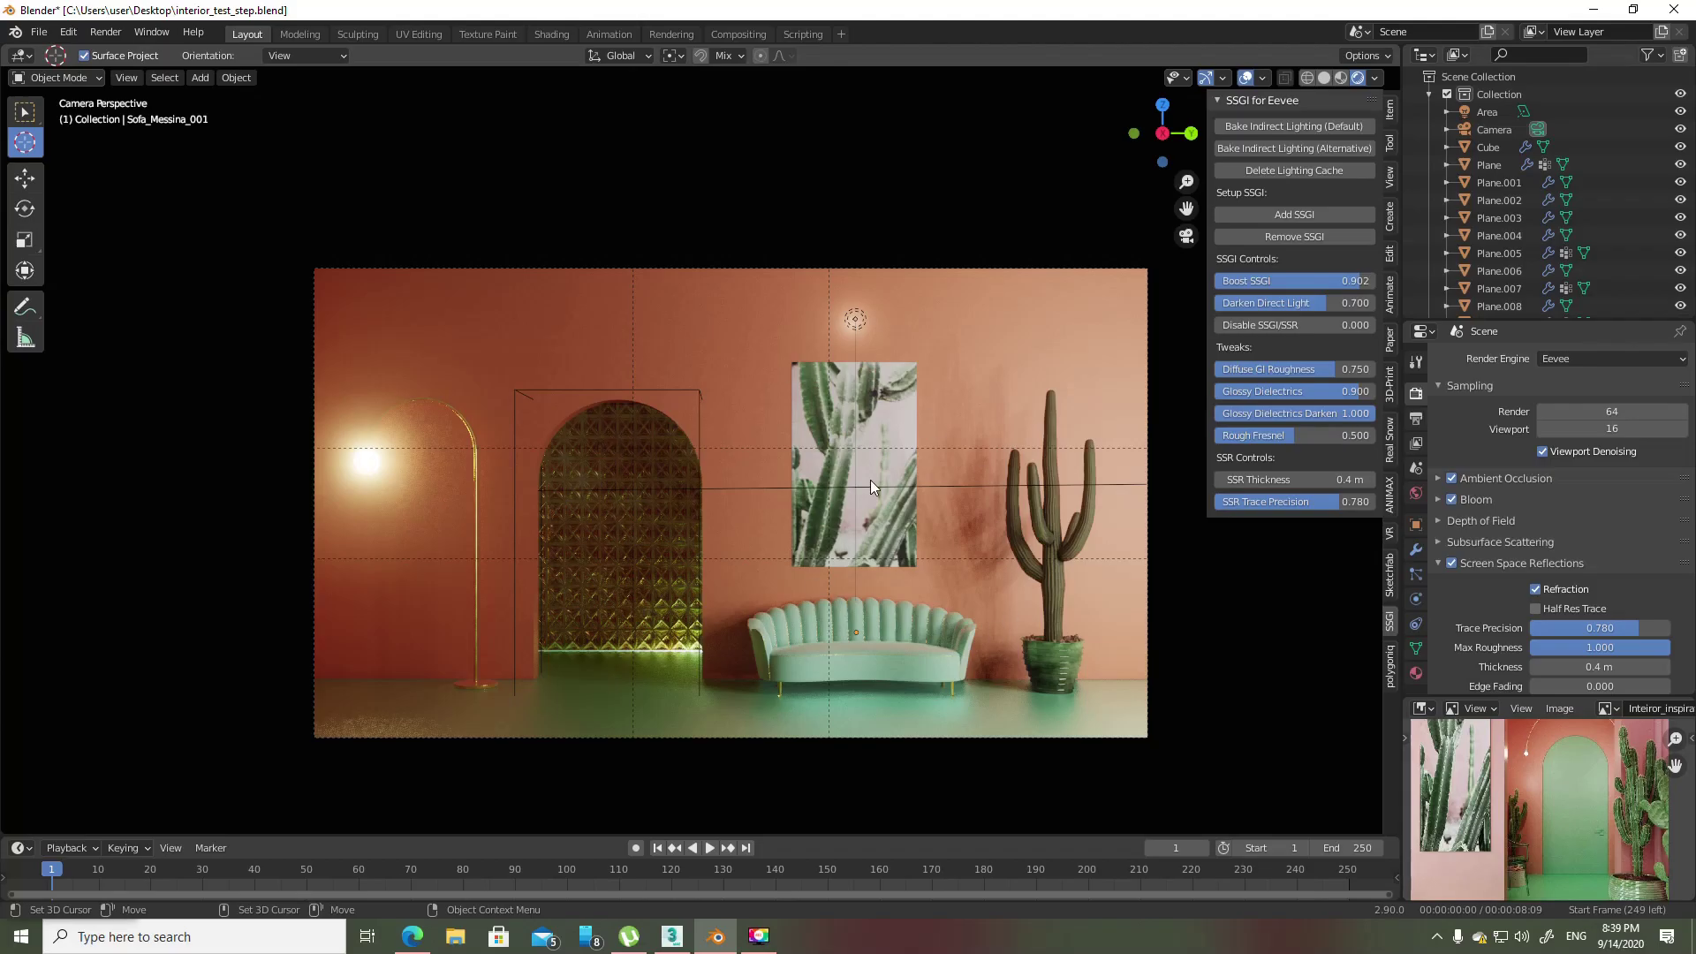
{"action": "key", "text": "F12"}
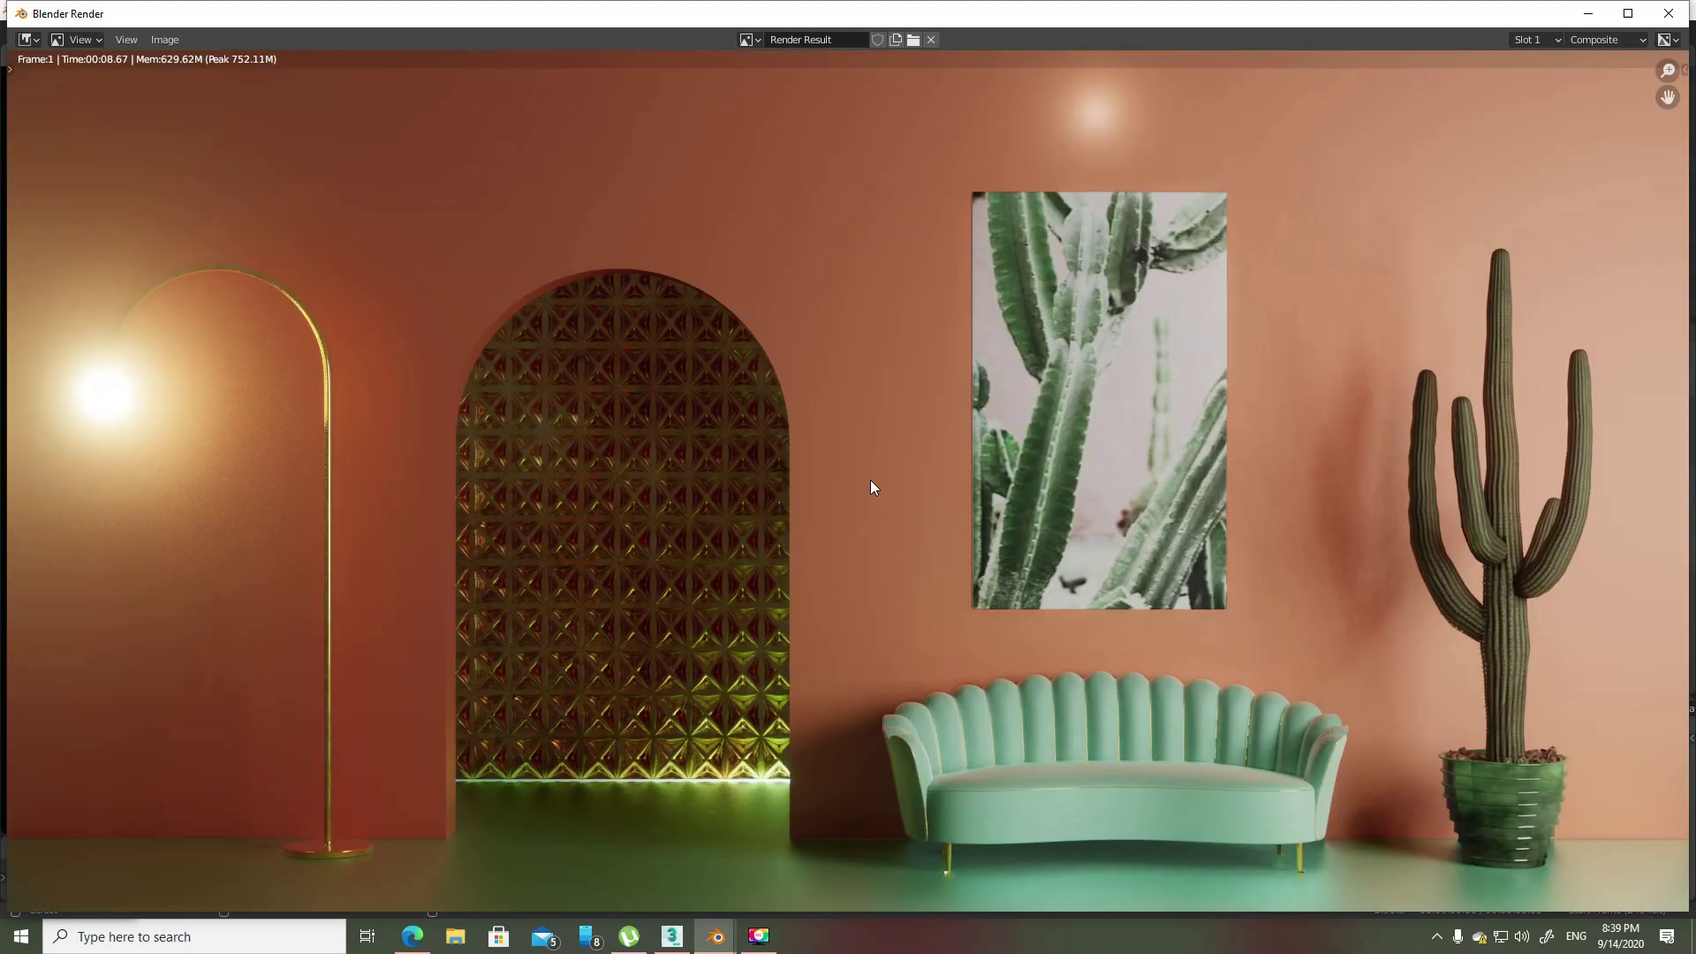
{"action": "scroll", "coordinate": [861, 530], "scroll_direction": "down", "scroll_amount": 3}
{"action": "scroll", "coordinate": [866, 549], "scroll_direction": "up", "scroll_amount": 1}
{"action": "scroll", "coordinate": [864, 583], "scroll_direction": "up", "scroll_amount": 2}
{"action": "scroll", "coordinate": [846, 634], "scroll_direction": "down", "scroll_amount": 2}
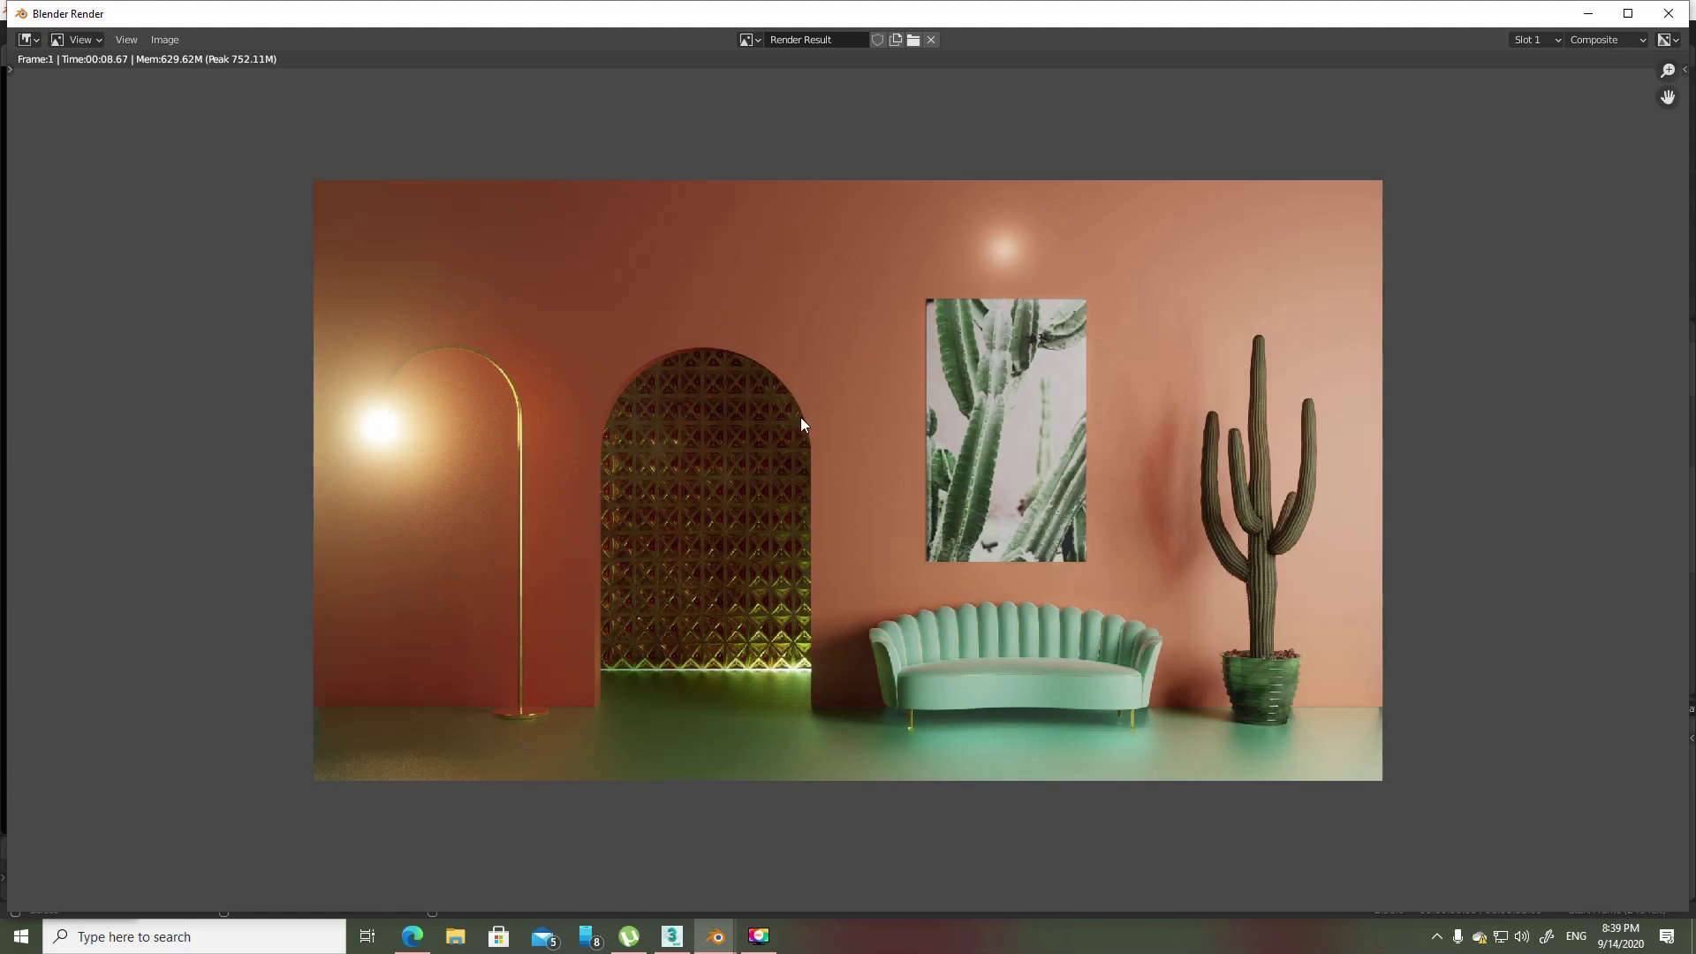
{"action": "left_click", "coordinate": [1670, 15]}
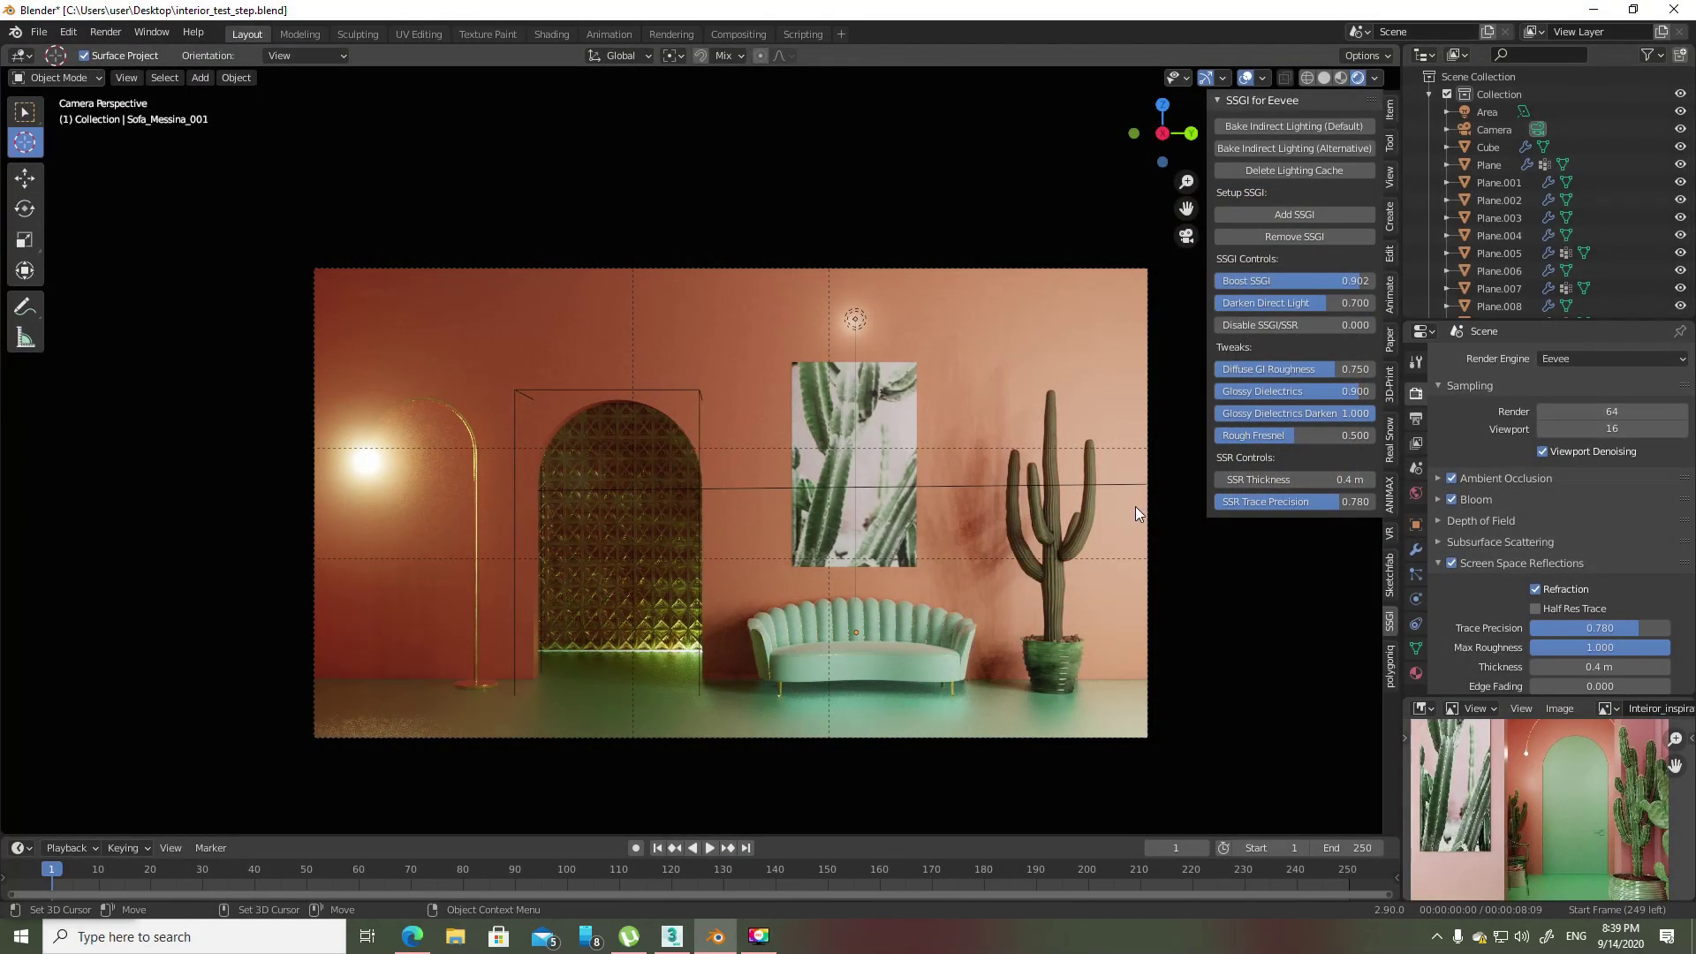
- Reopen the saved interior .blend from Open Recent and view through the camera
{"action": "left_click", "coordinate": [1572, 359]}
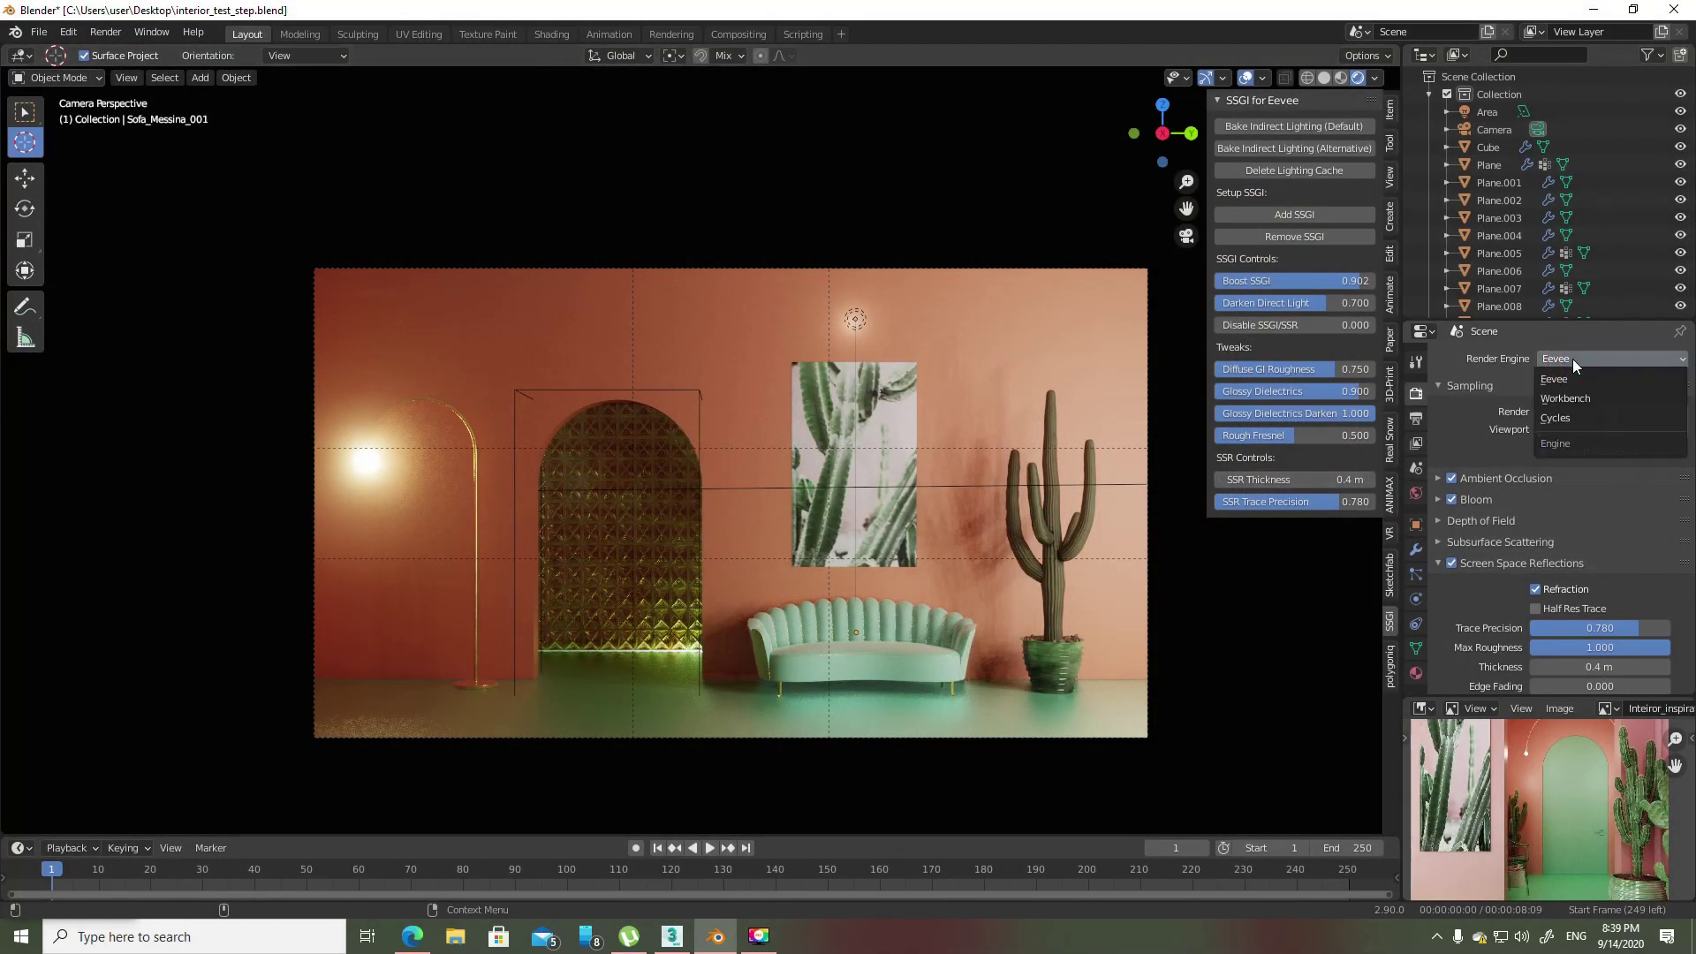
{"action": "left_click", "coordinate": [36, 34]}
{"action": "mouse_move", "coordinate": [80, 86]}
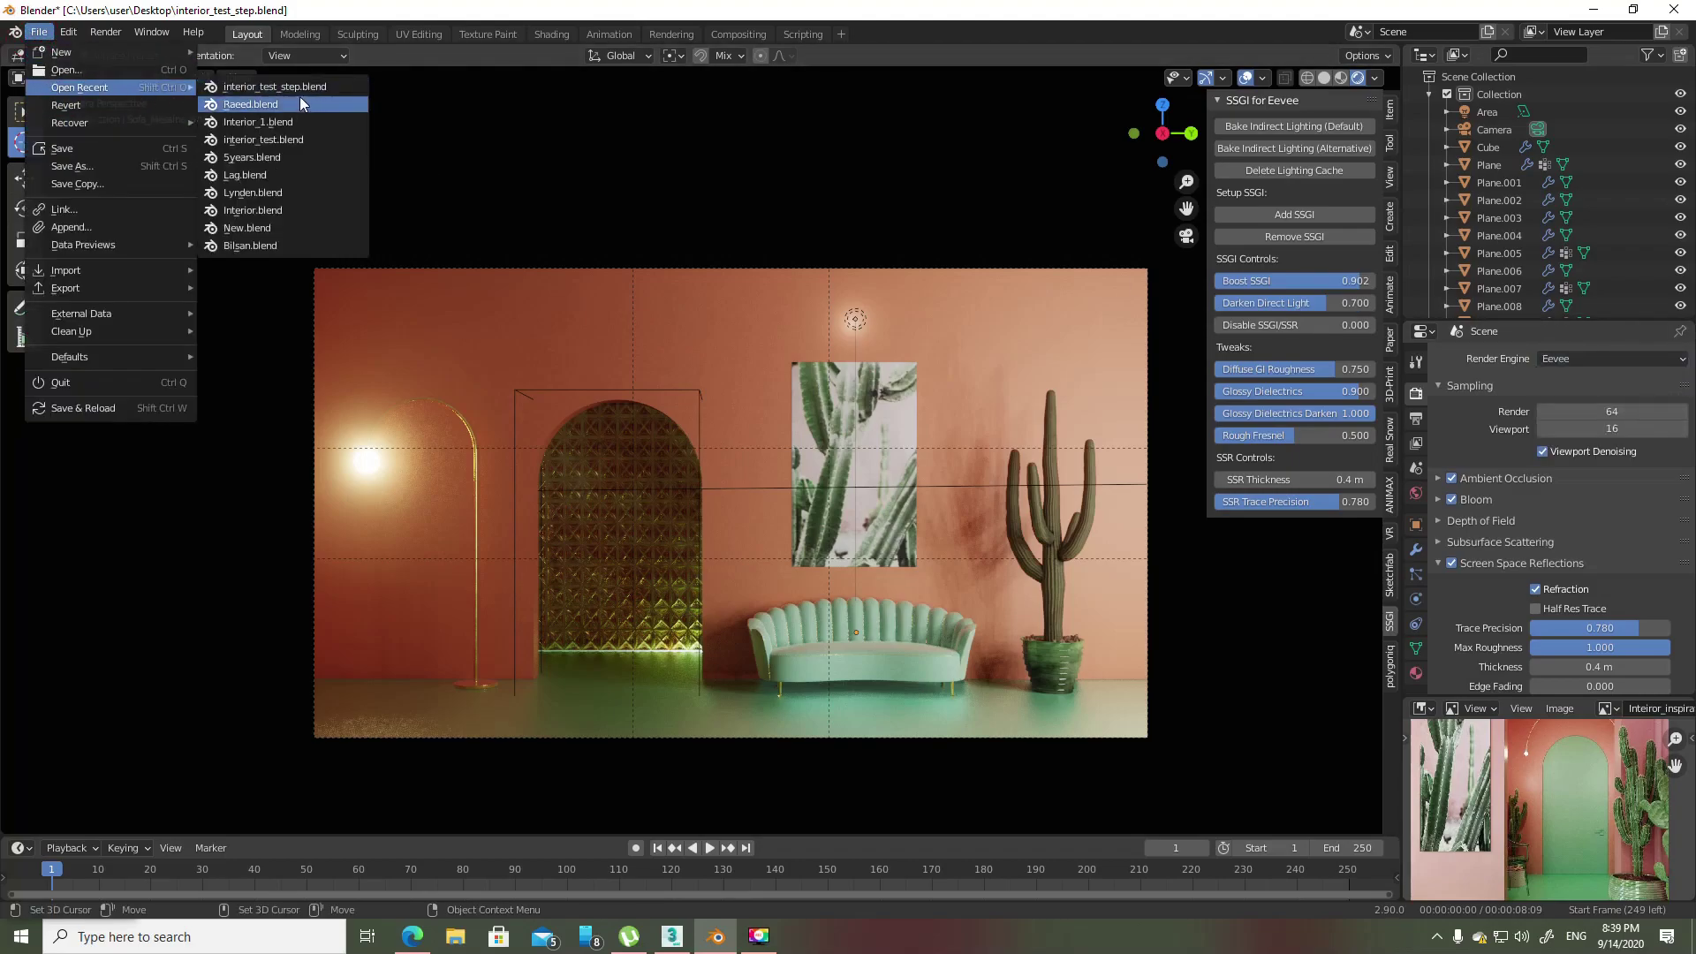
{"action": "left_click", "coordinate": [265, 104]}
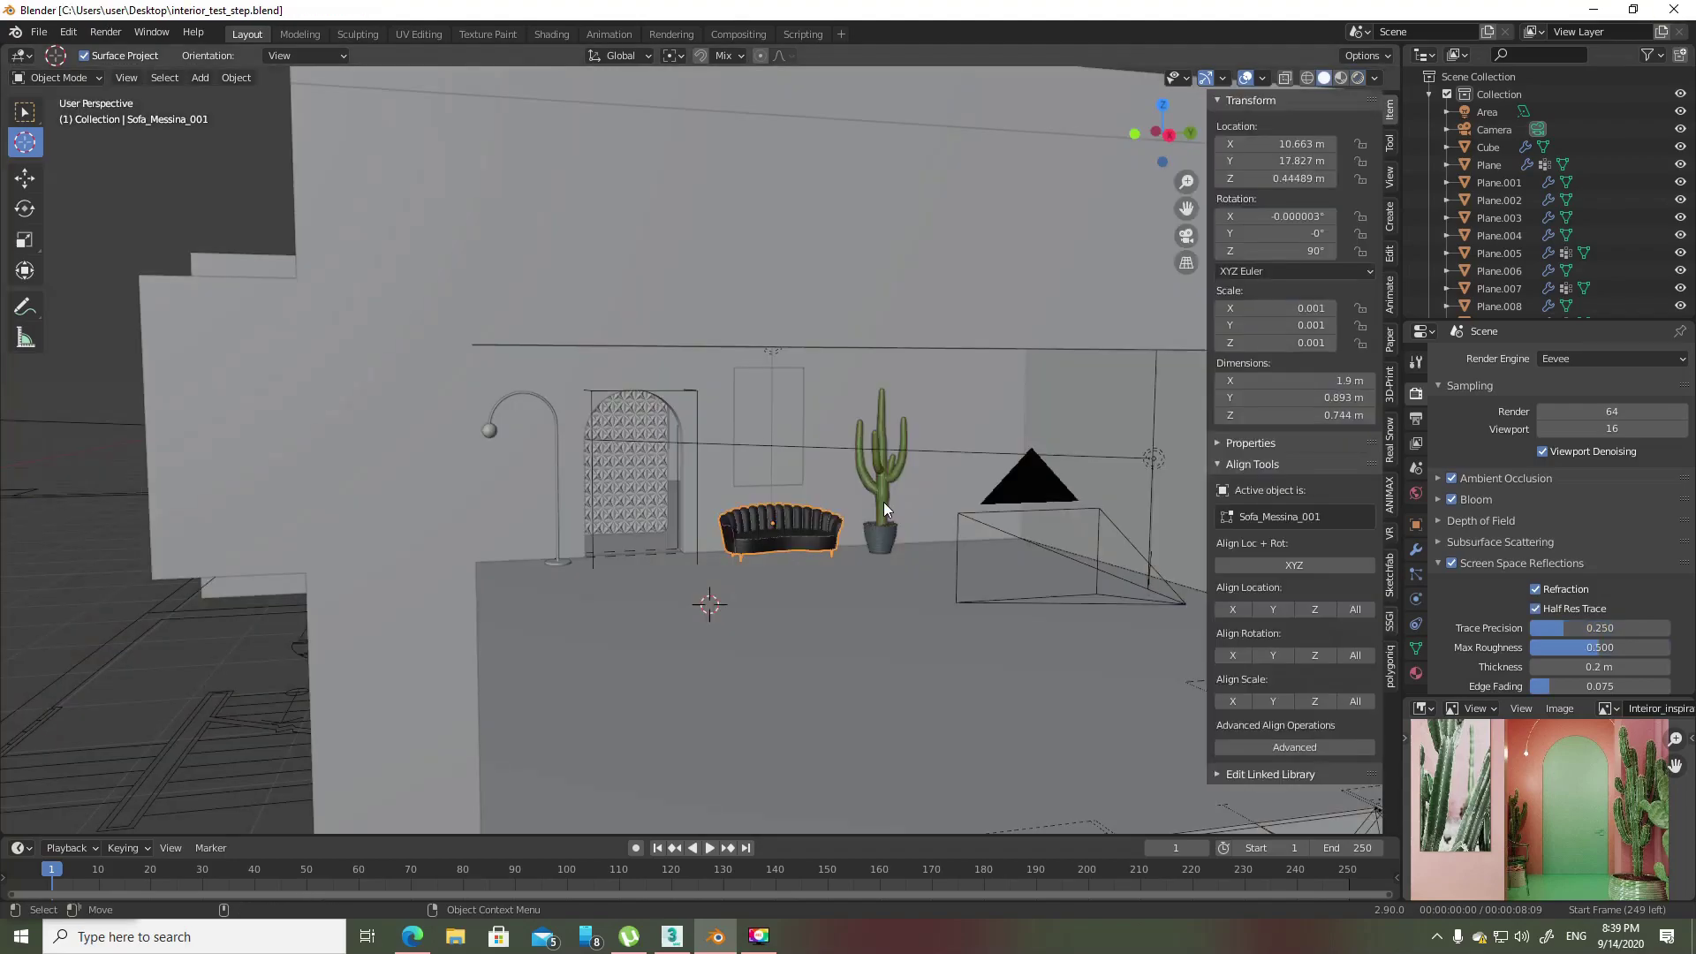
{"action": "key", "text": "KP_0"}
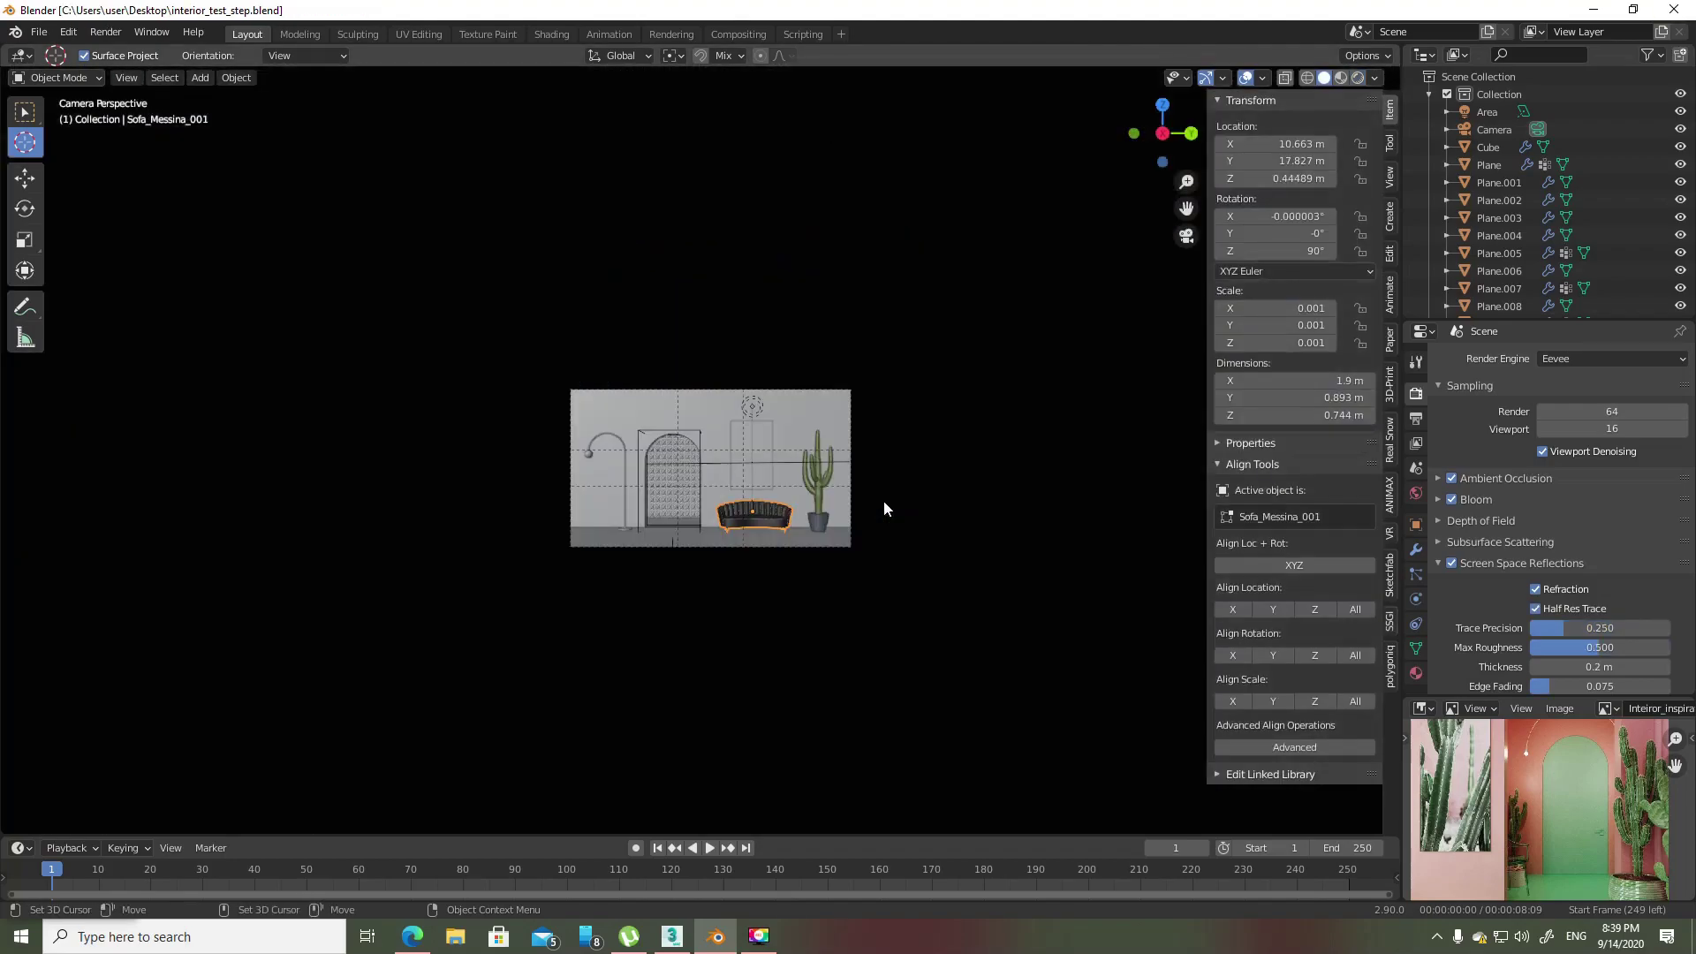
- Preview in Rendered shading, set Render Engine to Cycles, and return to Solid shading
{"action": "left_click", "coordinate": [1357, 78]}
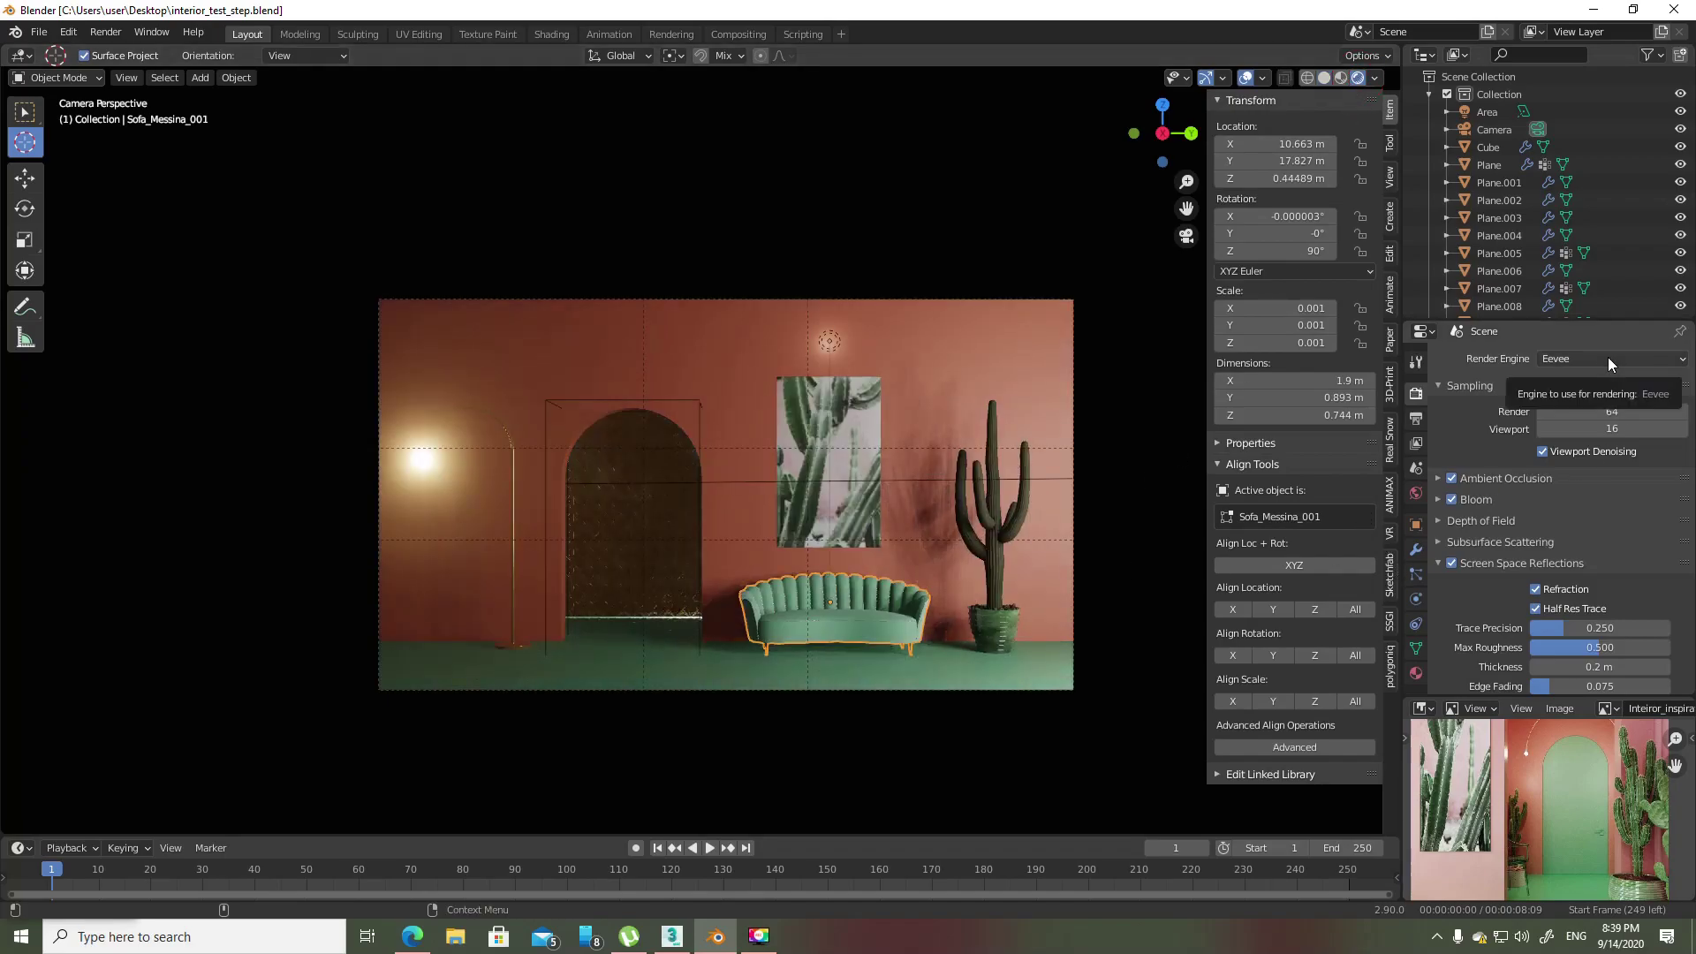
{"action": "left_click", "coordinate": [1608, 357]}
{"action": "left_click", "coordinate": [1594, 418]}
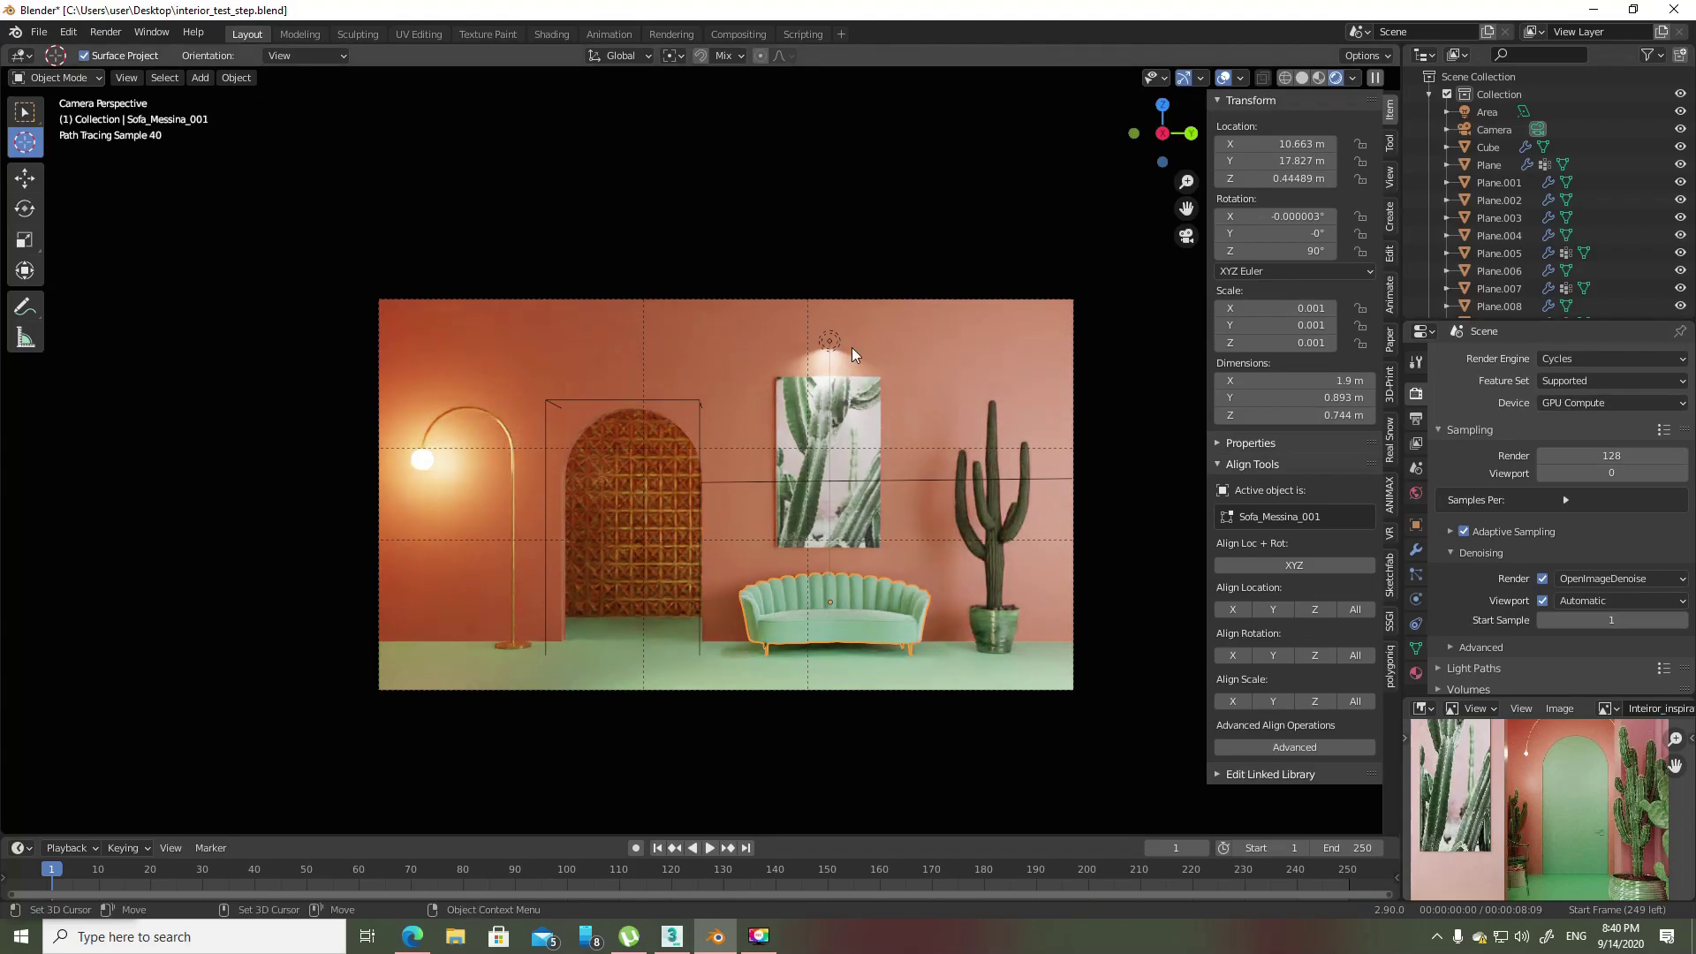
{"action": "left_click", "coordinate": [1303, 78]}
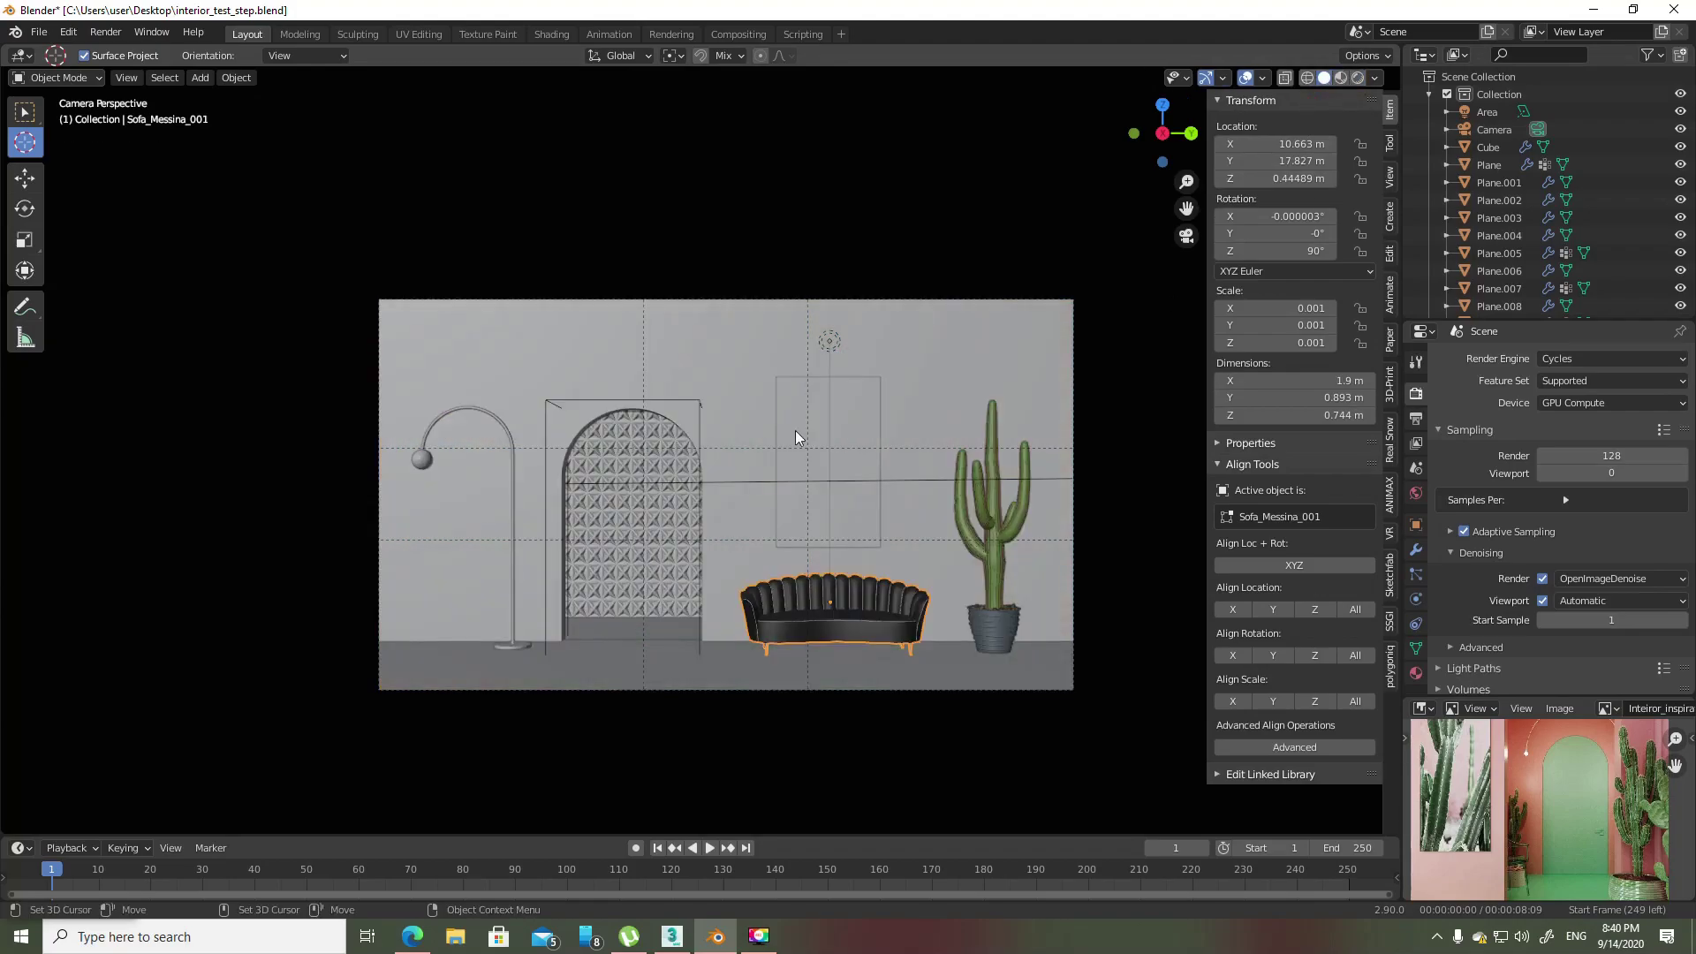
- Select the wall light above the picture and lower it slightly
{"action": "scroll", "coordinate": [837, 402], "scroll_direction": "up", "scroll_amount": 2}
{"action": "left_click", "coordinate": [905, 389]}
{"action": "key", "text": "w"}
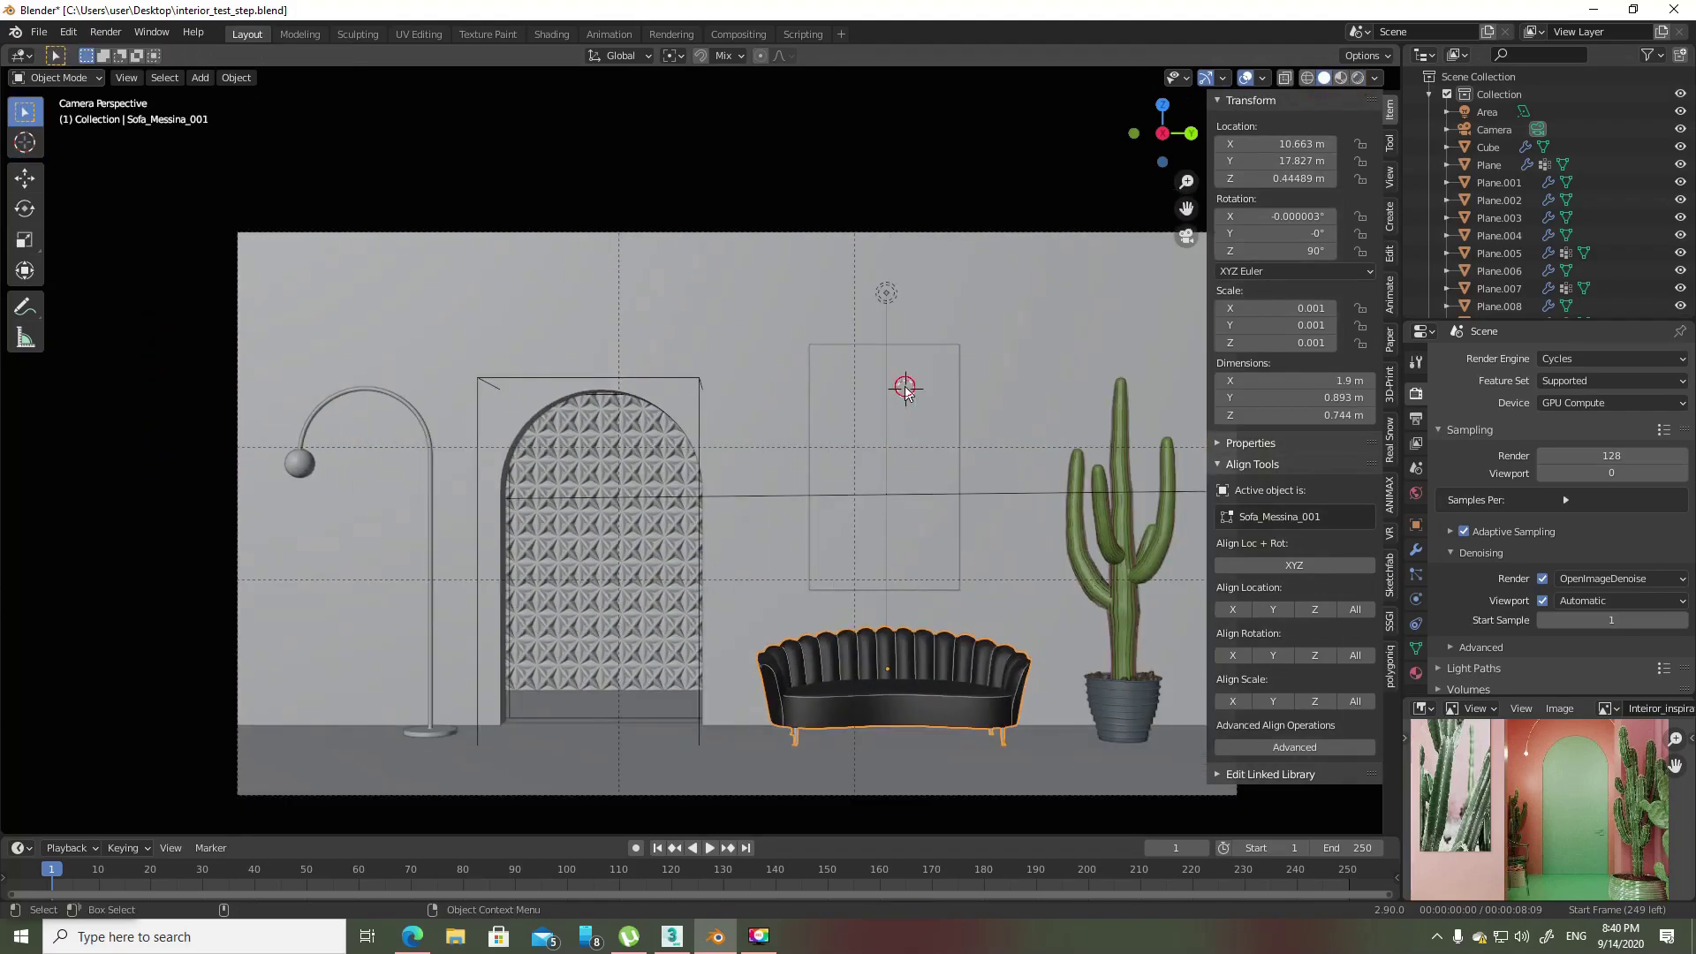
{"action": "left_click", "coordinate": [901, 389]}
{"action": "left_click", "coordinate": [887, 293]}
{"action": "key", "text": "KP_Decimal"}
{"action": "mouse_move", "coordinate": [785, 461]}
{"action": "middle_mouse_down"}
{"action": "mouse_move", "coordinate": [863, 465]}
{"action": "mouse_move", "coordinate": [730, 474]}
{"action": "middle_mouse_up"}
{"action": "key", "text": "shift+space"}
{"action": "key", "text": "g"}
{"action": "left_click_drag", "start_coordinate": [701, 409], "coordinate": [705, 478]}
{"action": "left_click", "coordinate": [705, 478]}
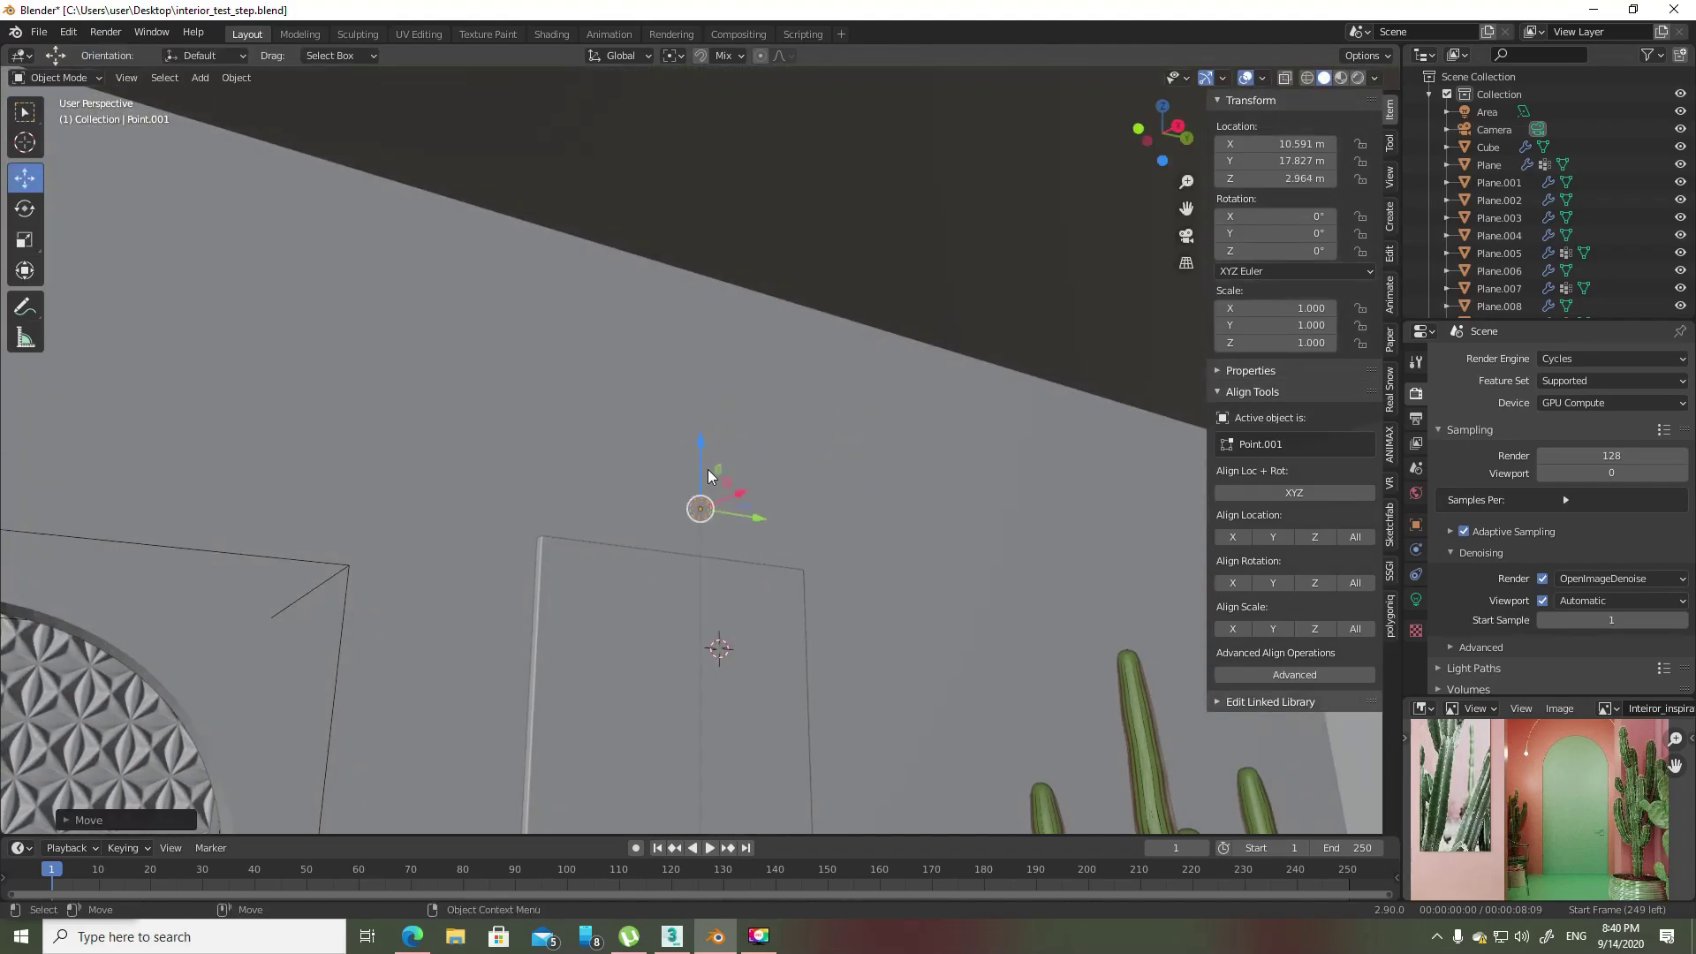
- Snap the 3D cursor to the light and add a new plane there
{"action": "scroll", "coordinate": [698, 504], "scroll_direction": "down", "scroll_amount": 5}
{"action": "scroll", "coordinate": [687, 512], "scroll_direction": "down", "scroll_amount": 3}
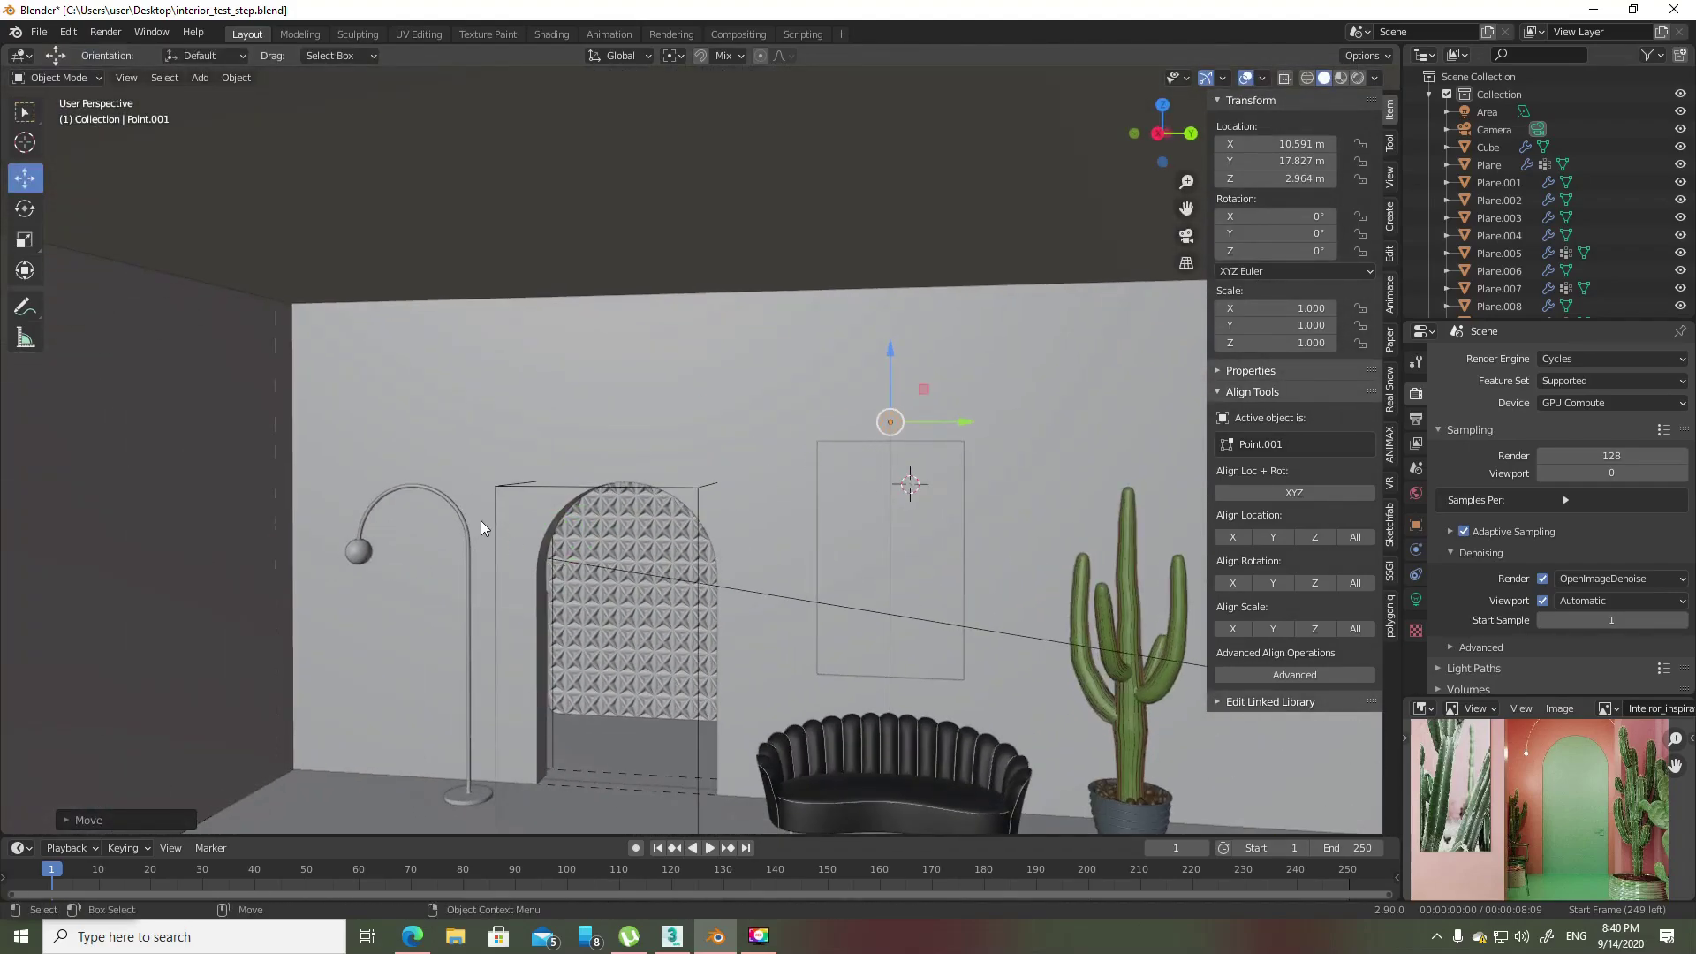
{"action": "scroll", "coordinate": [888, 423], "scroll_direction": "up", "scroll_amount": 2}
{"action": "scroll", "coordinate": [791, 486], "scroll_direction": "up", "scroll_amount": 3}
{"action": "right_click", "coordinate": [879, 515]}
{"action": "mouse_move", "coordinate": [795, 708]}
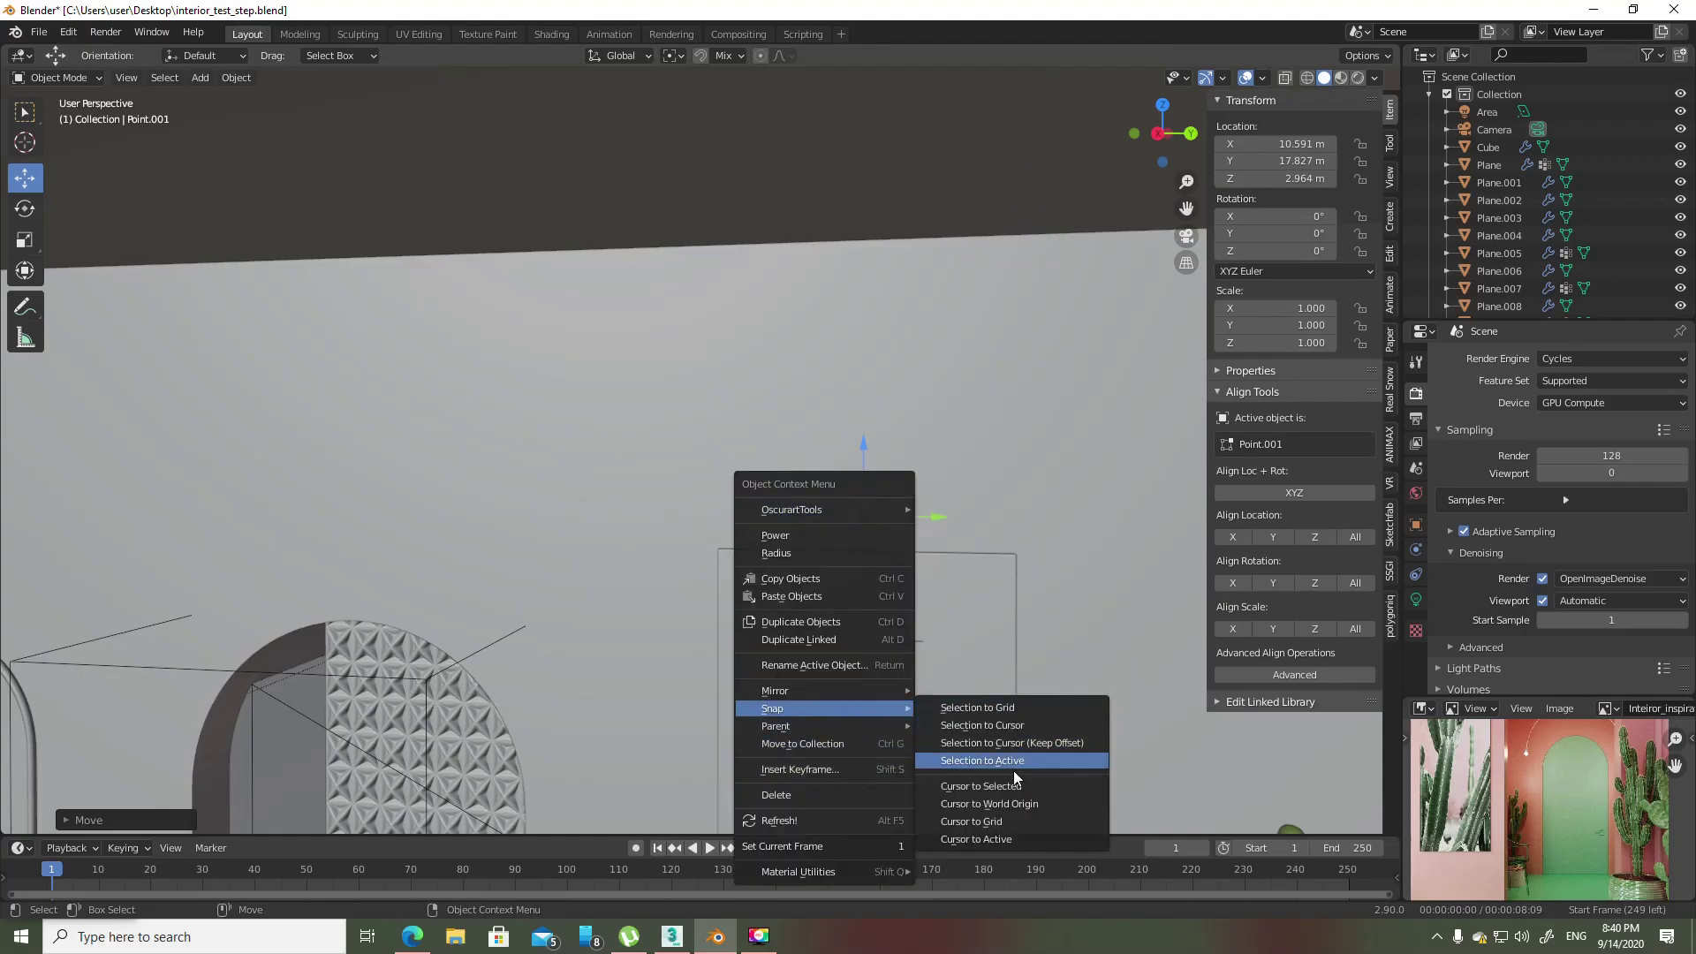
{"action": "left_click", "coordinate": [980, 786]}
{"action": "scroll", "coordinate": [893, 510], "scroll_direction": "up", "scroll_amount": 2}
{"action": "key", "text": "q"}
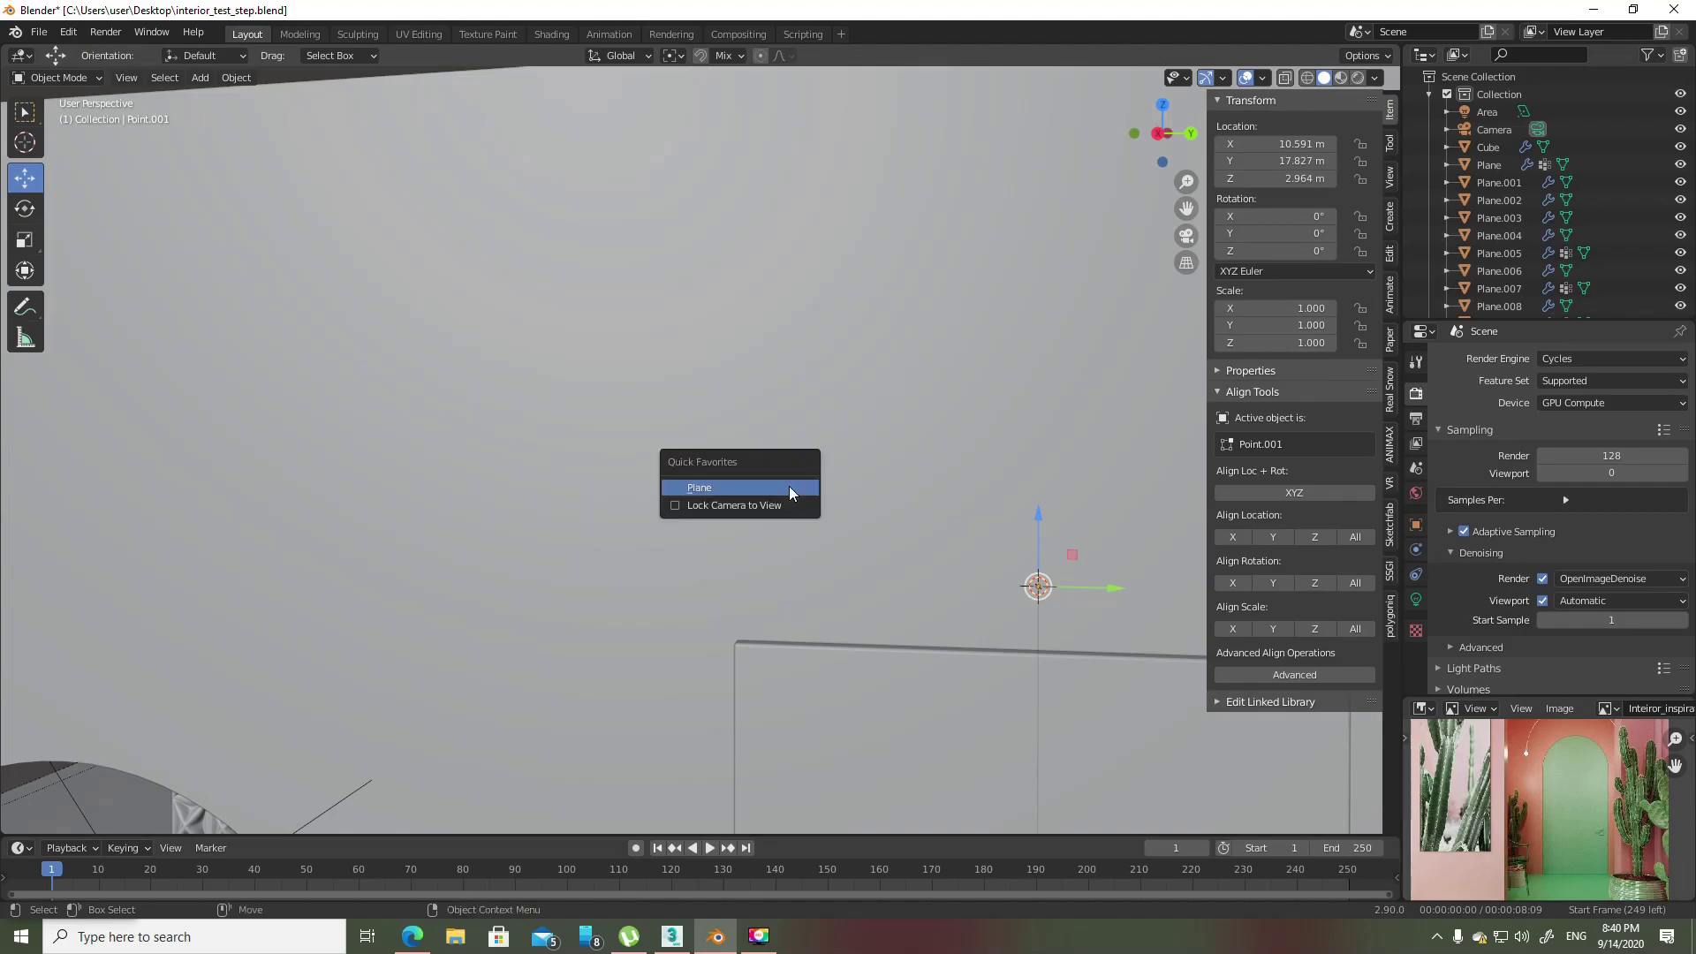
{"action": "left_click", "coordinate": [790, 485]}
- In Edit Mode, scale the plane down into a narrow thin strip
{"action": "mouse_move", "coordinate": [973, 580]}
{"action": "middle_mouse_down"}
{"action": "mouse_move", "coordinate": [693, 504]}
{"action": "mouse_move", "coordinate": [882, 522]}
{"action": "mouse_move", "coordinate": [878, 542]}
{"action": "middle_mouse_up"}
{"action": "key", "text": "Tab"}
{"action": "key", "text": "shift+space"}
{"action": "key", "text": "s"}
{"action": "left_click_drag", "start_coordinate": [713, 497], "coordinate": [673, 490]}
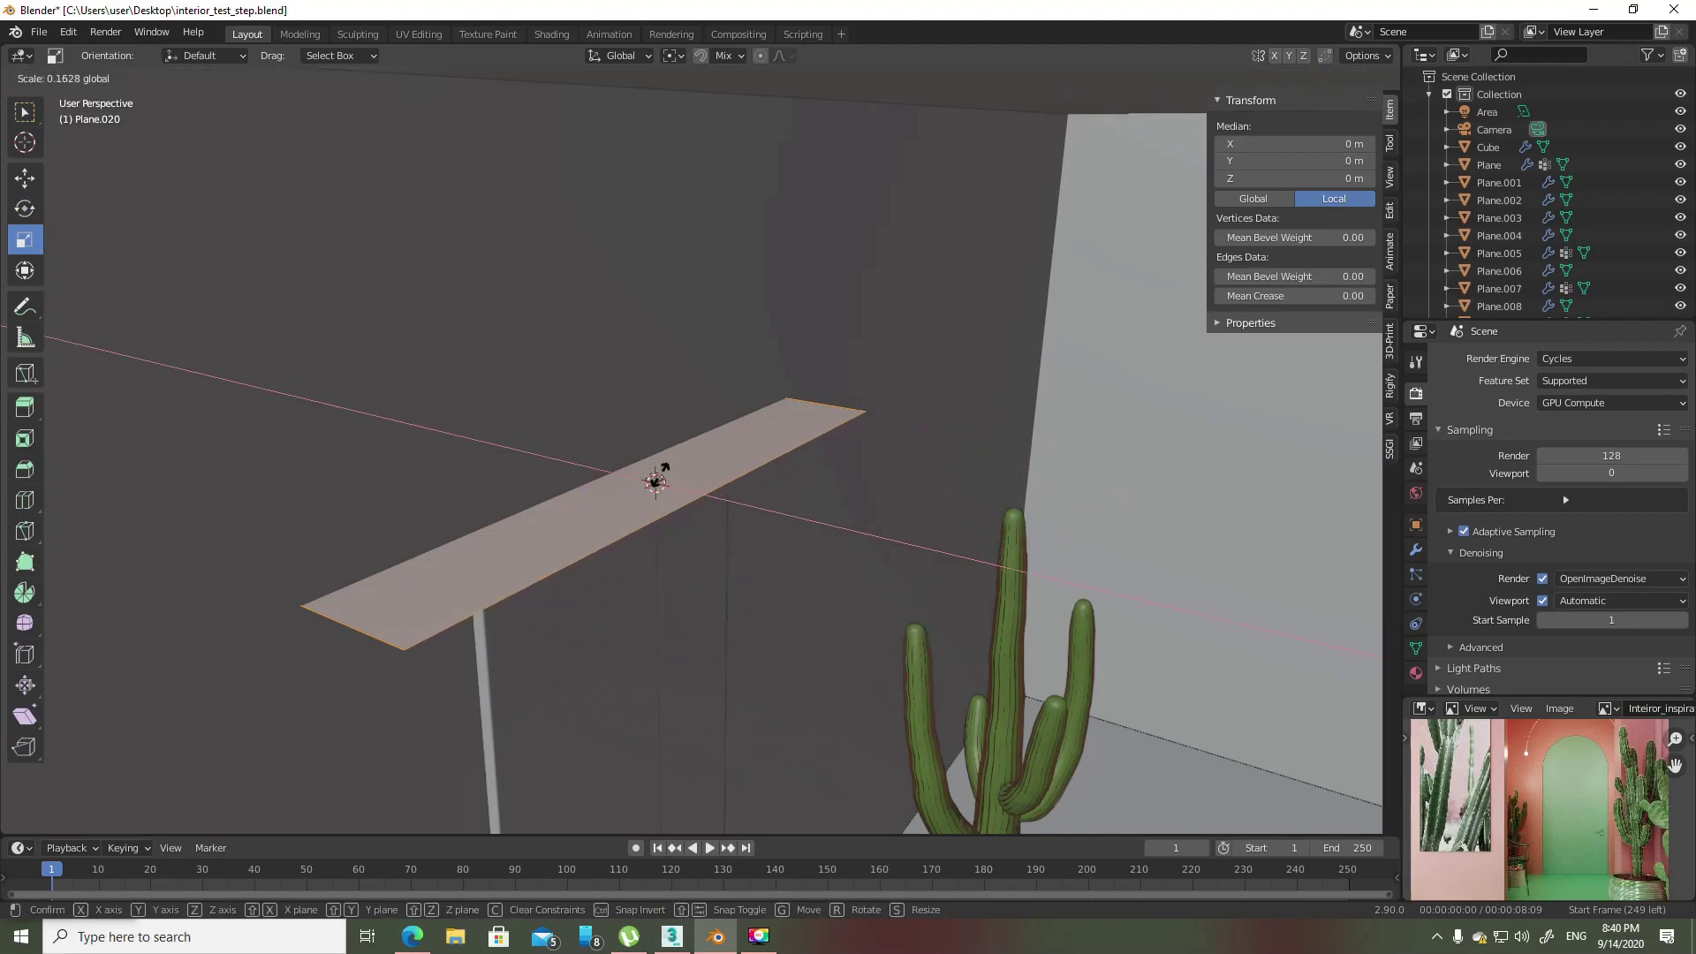
{"action": "key", "text": "g"}
{"action": "left_click", "coordinate": [718, 500]}
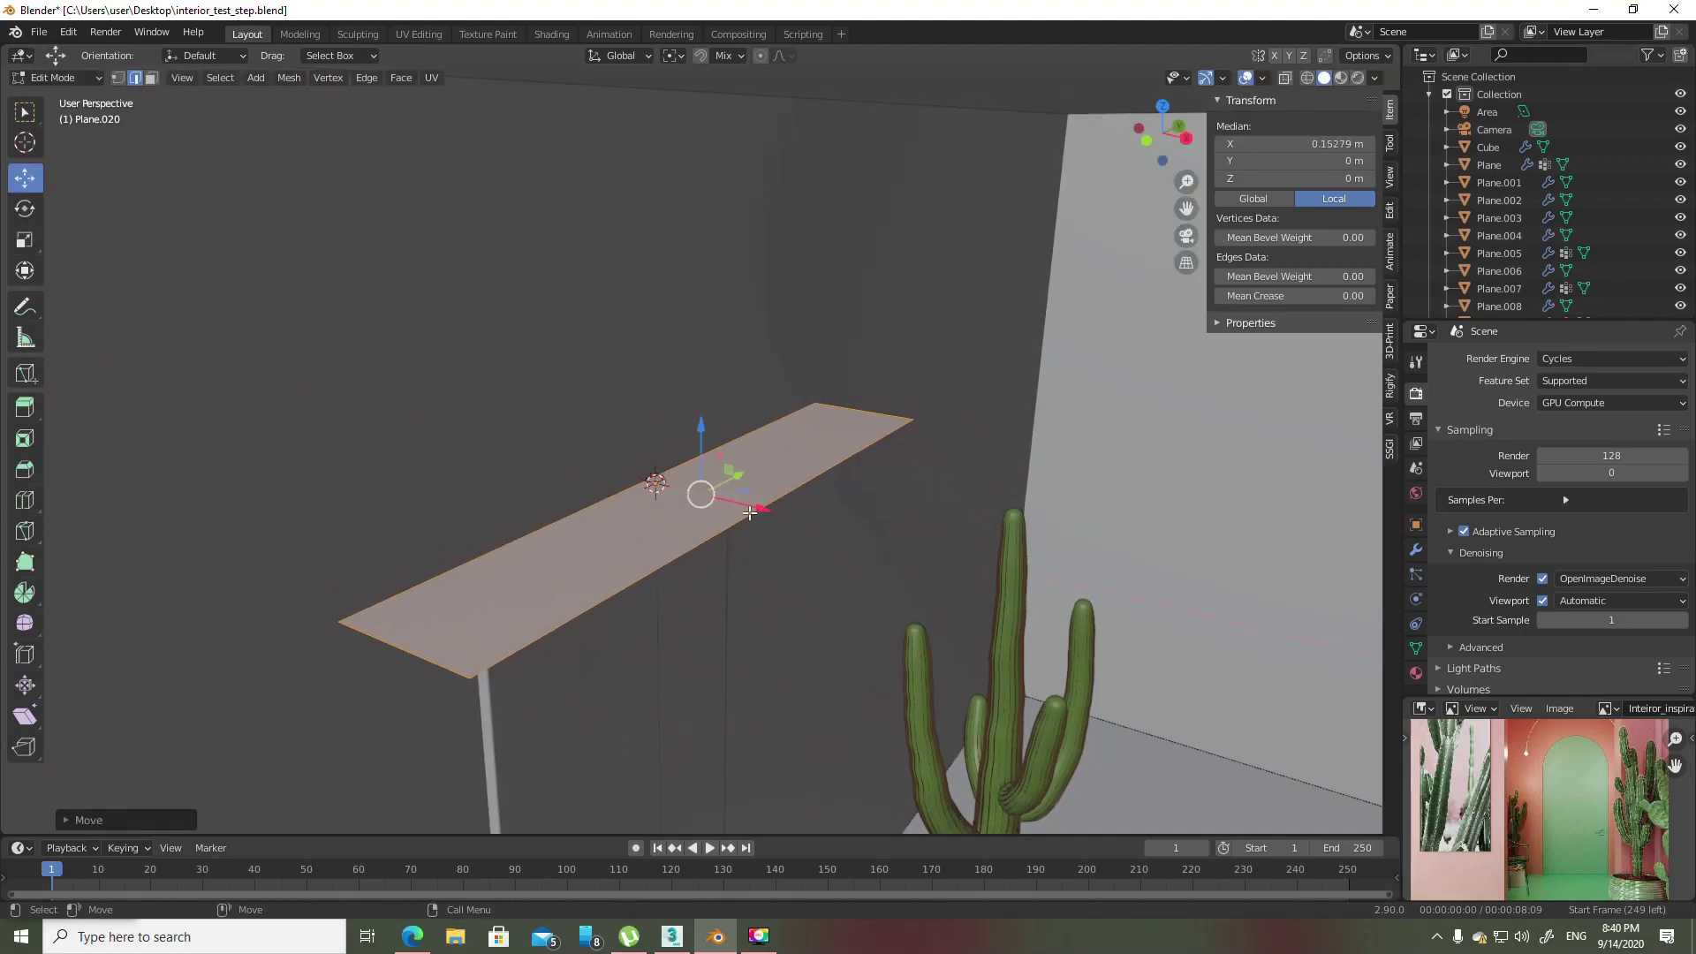
{"action": "key", "text": "s"}
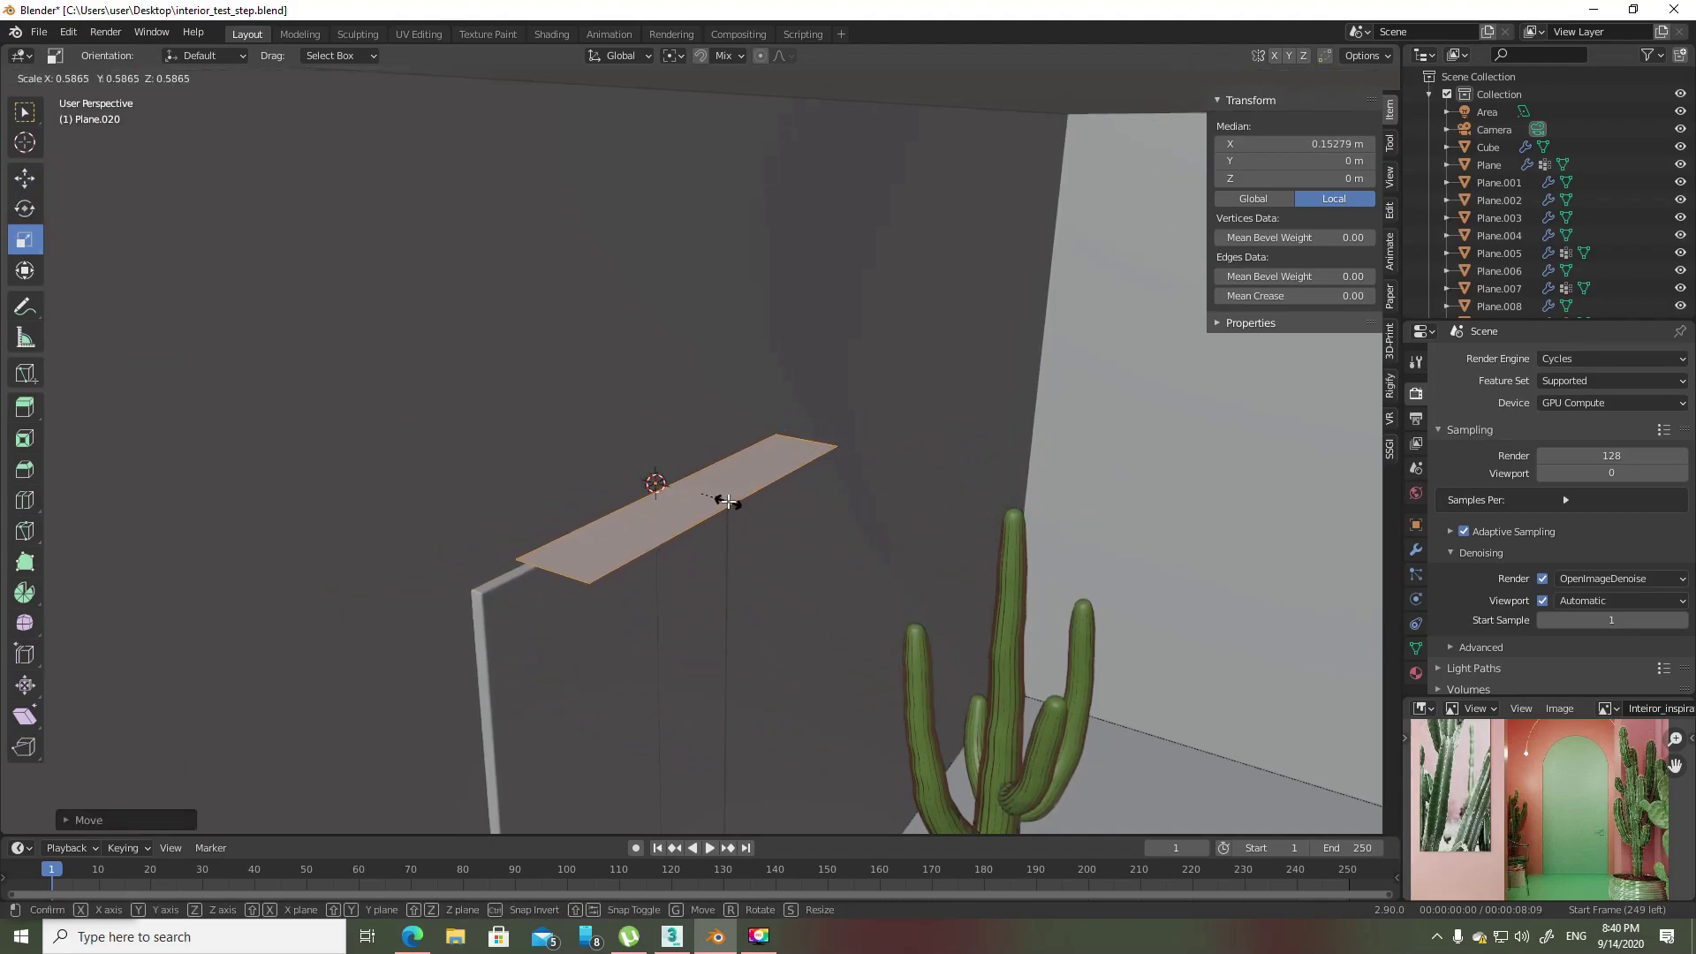
{"action": "left_click", "coordinate": [719, 497]}
- Raise the strip up to the light and extrude it downward into a box
{"action": "middle_click_drag", "start_coordinate": [719, 496], "coordinate": [870, 505]}
{"action": "key", "text": "shift+space"}
{"action": "key", "text": "g"}
{"action": "left_click_drag", "start_coordinate": [839, 543], "coordinate": [840, 461]}
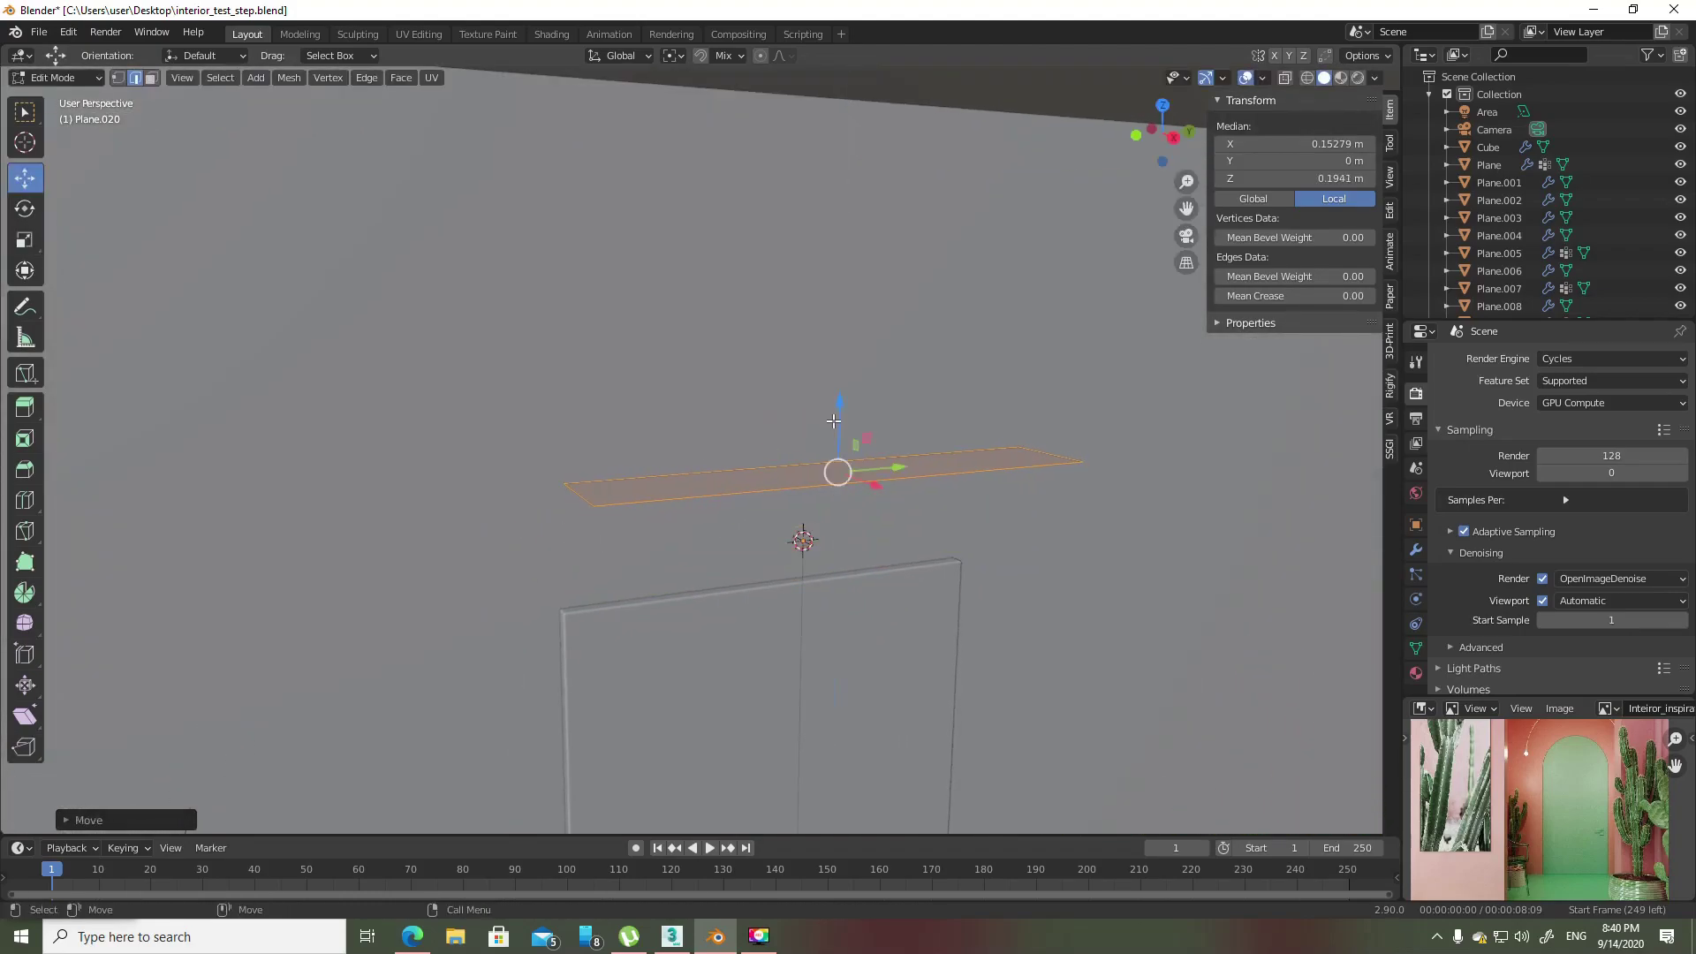
{"action": "key", "text": "e"}
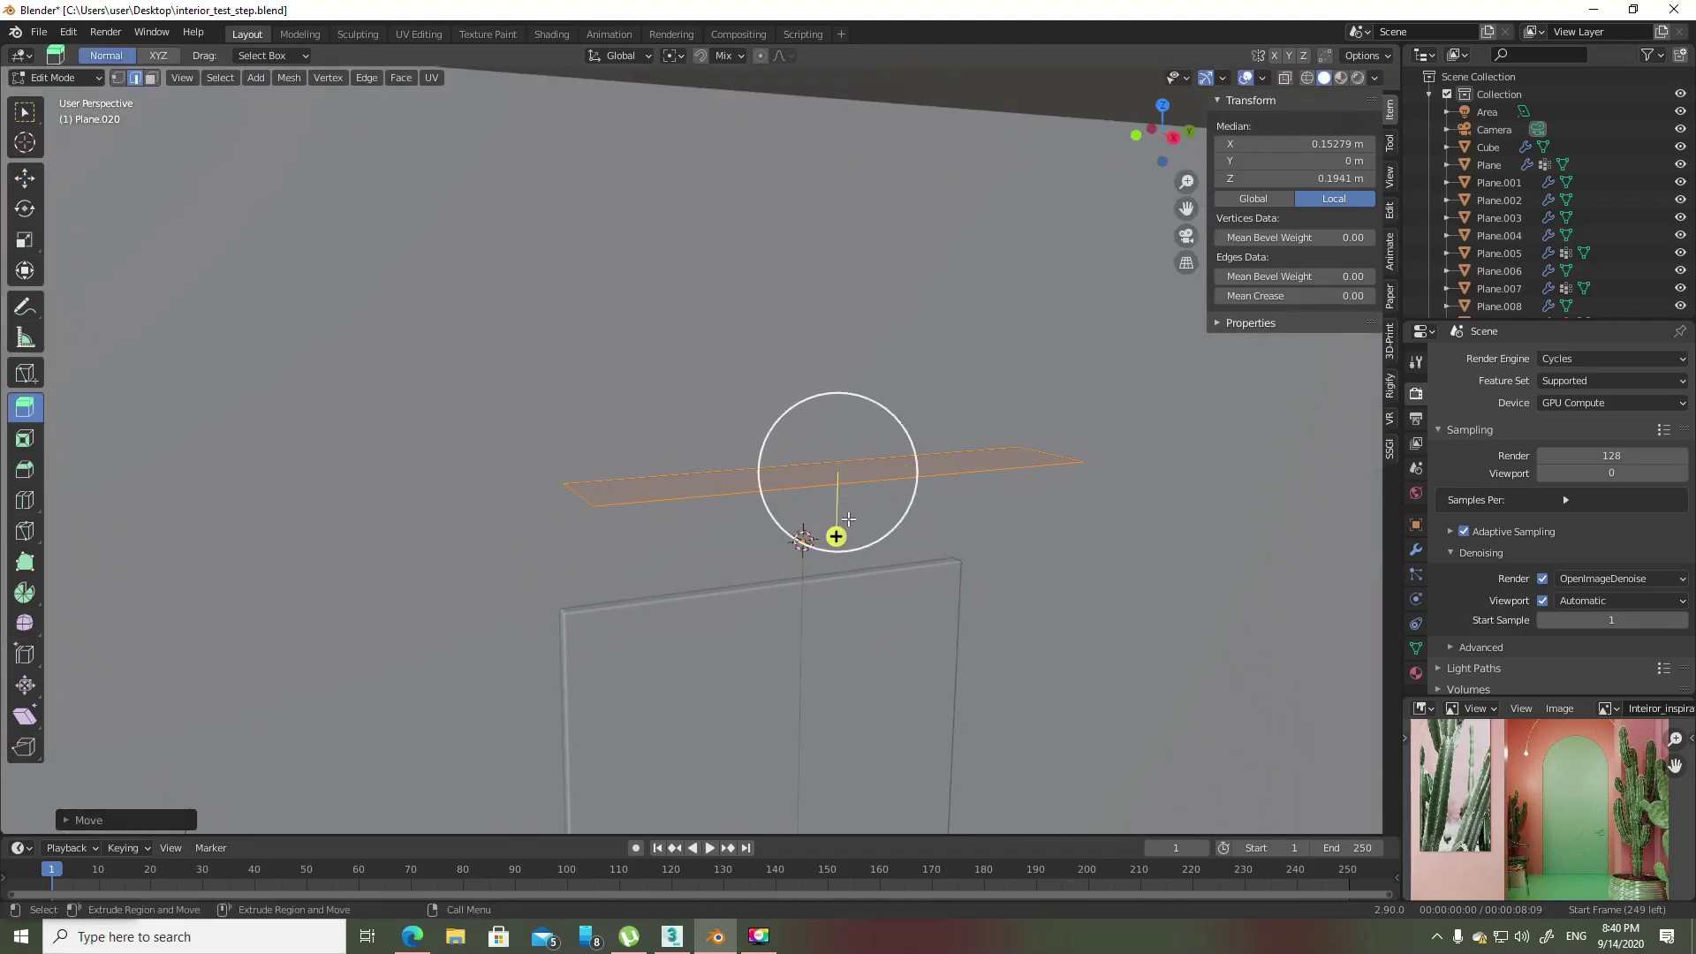
{"action": "left_click", "coordinate": [844, 534]}
- Cut an edge loop across the box and shorten it from its right end
{"action": "key", "text": "ctrl+r"}
{"action": "left_click", "coordinate": [833, 455]}
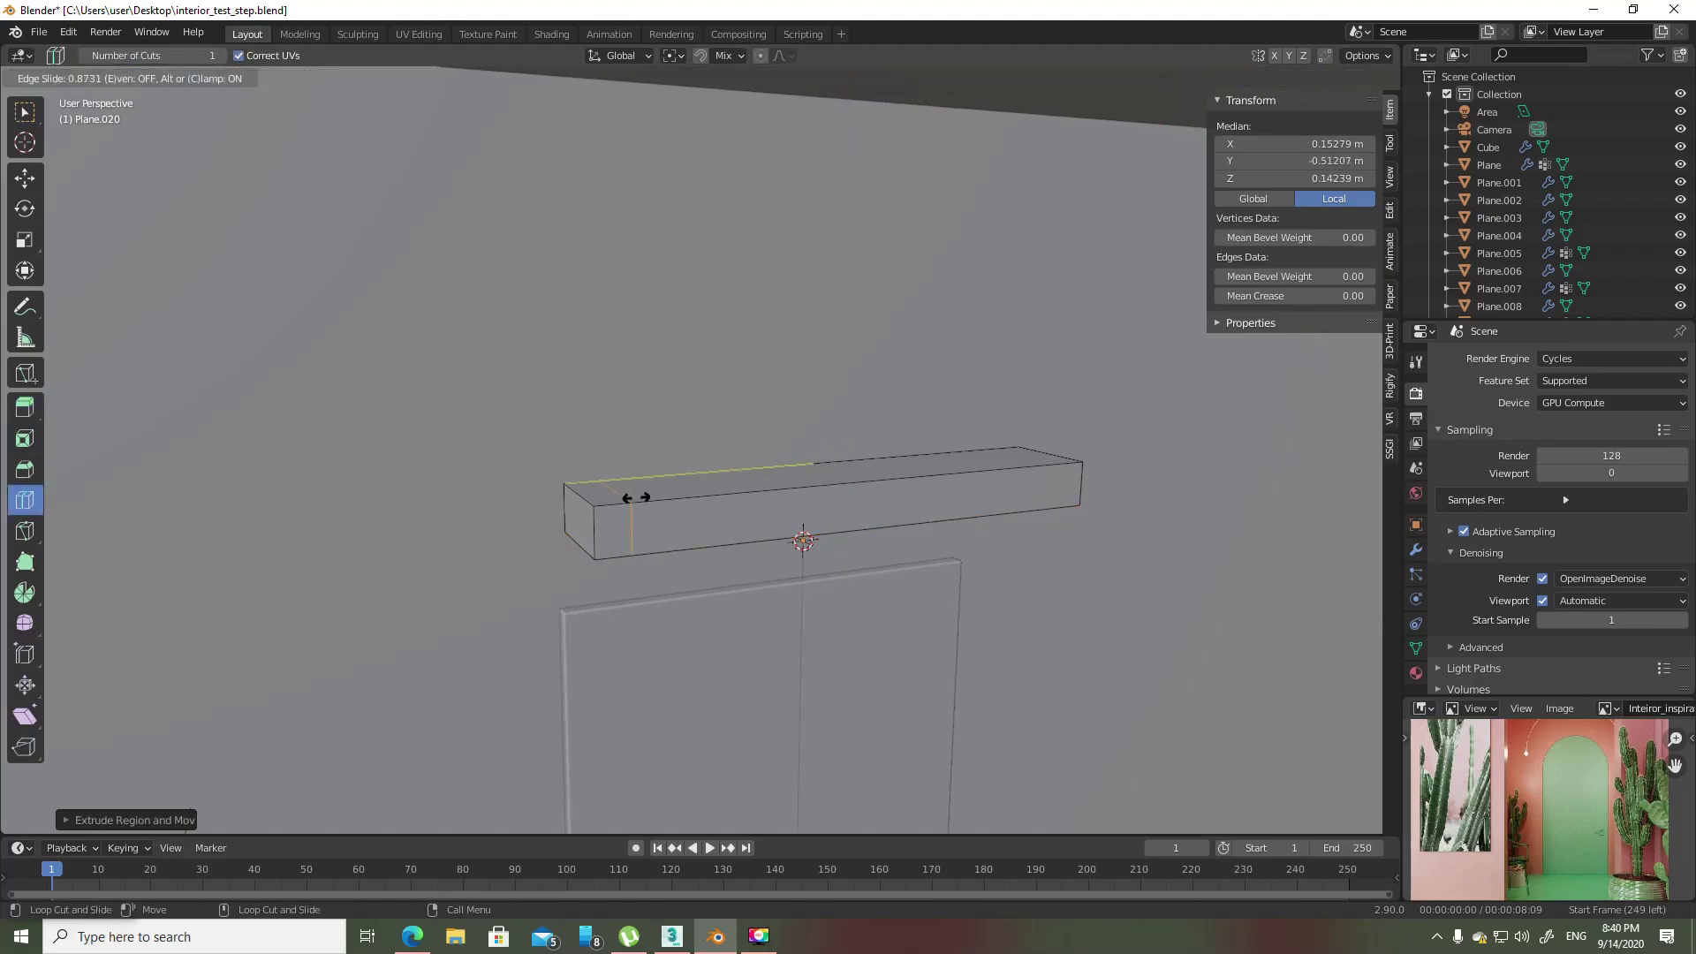
{"action": "mouse_move", "coordinate": [833, 458]}
{"action": "middle_mouse_down"}
{"action": "mouse_move", "coordinate": [864, 495]}
{"action": "mouse_move", "coordinate": [795, 494]}
{"action": "middle_mouse_up"}
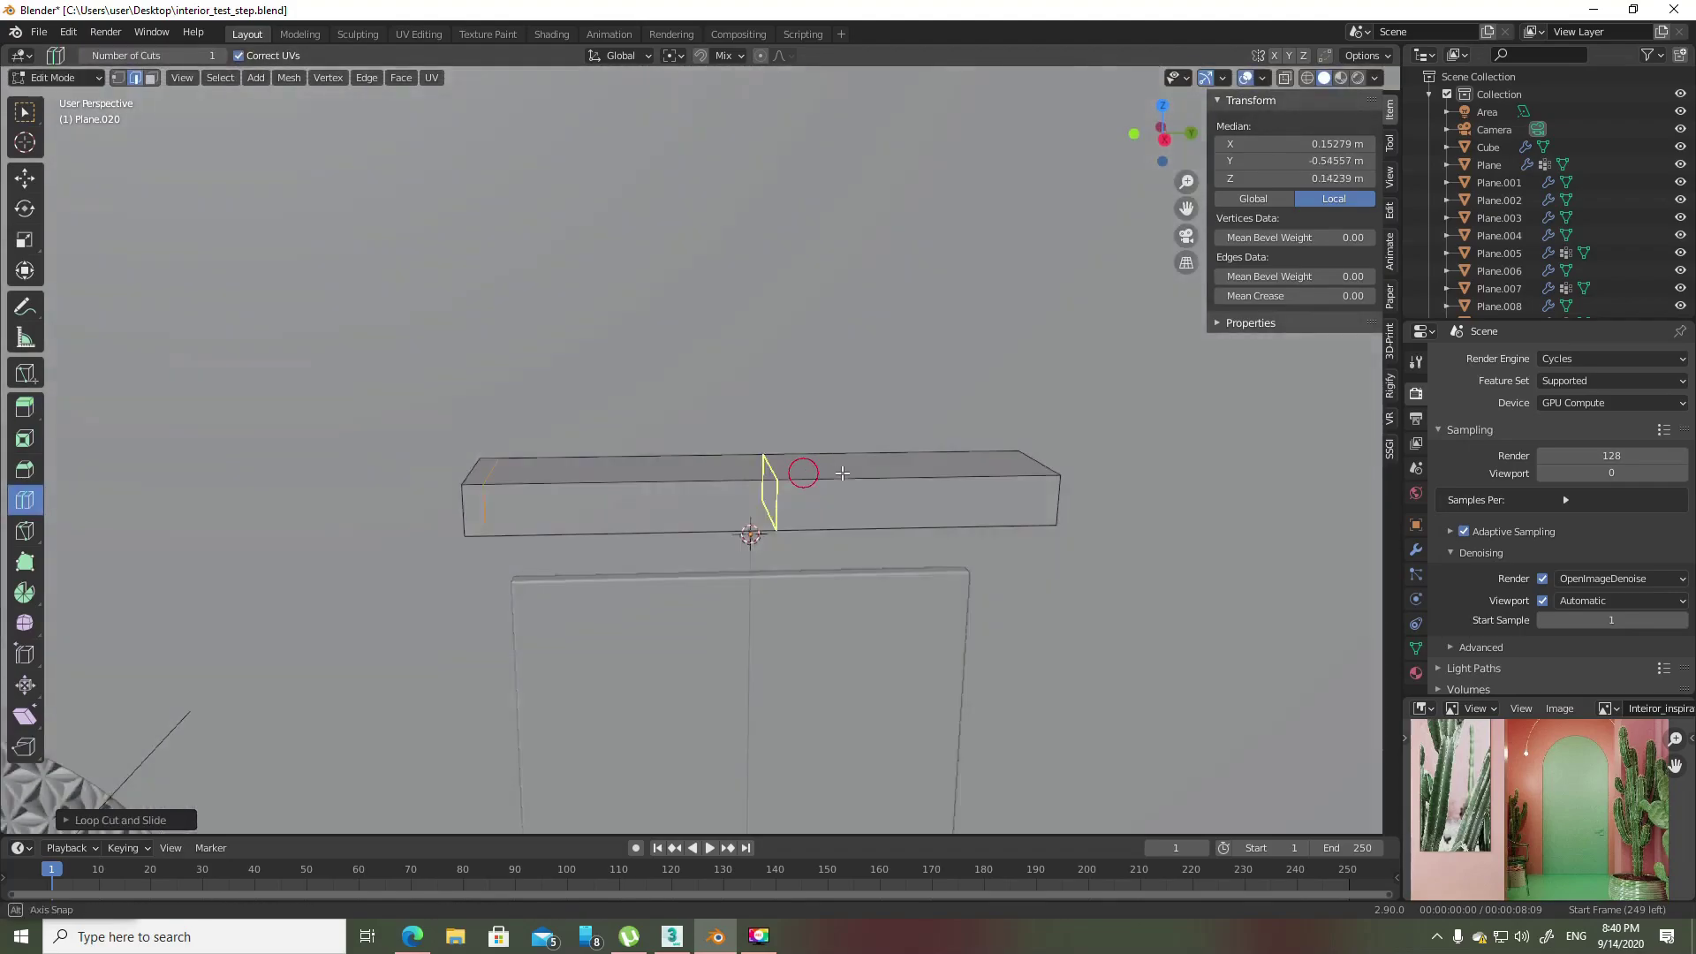
{"action": "key", "text": "w"}
{"action": "key", "text": "alt+z"}
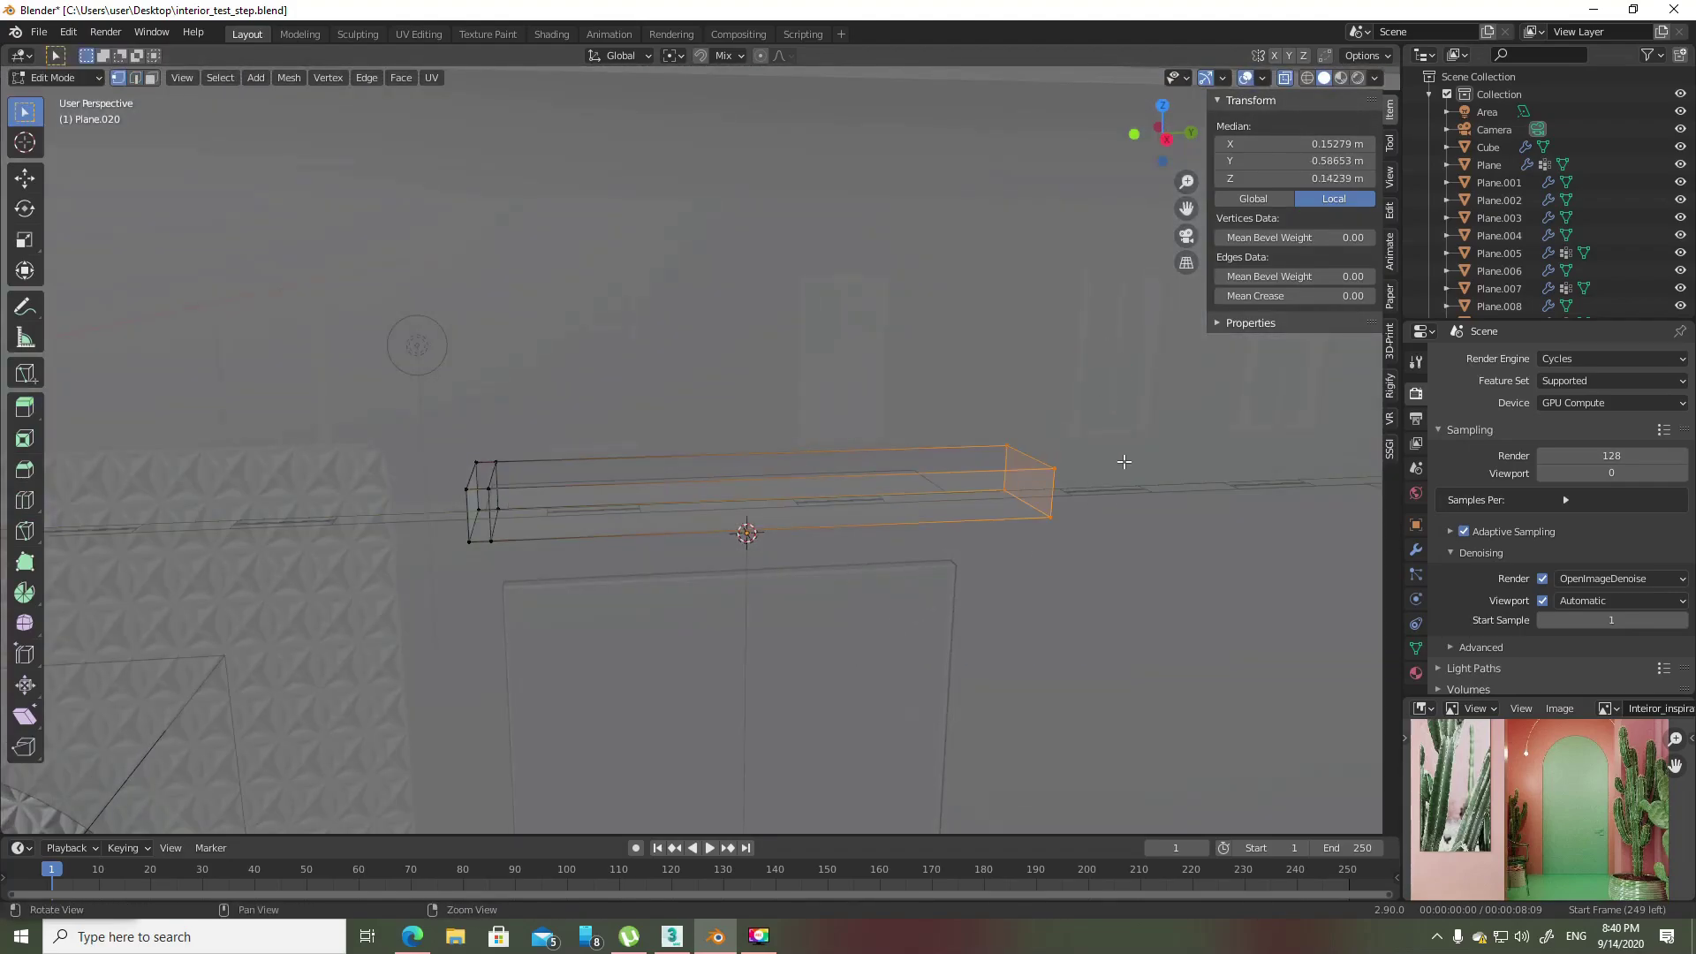
{"action": "key", "text": "alt+z"}
{"action": "key", "text": "shift+space"}
{"action": "key", "text": "g"}
{"action": "left_click_drag", "start_coordinate": [1091, 477], "coordinate": [977, 497]}
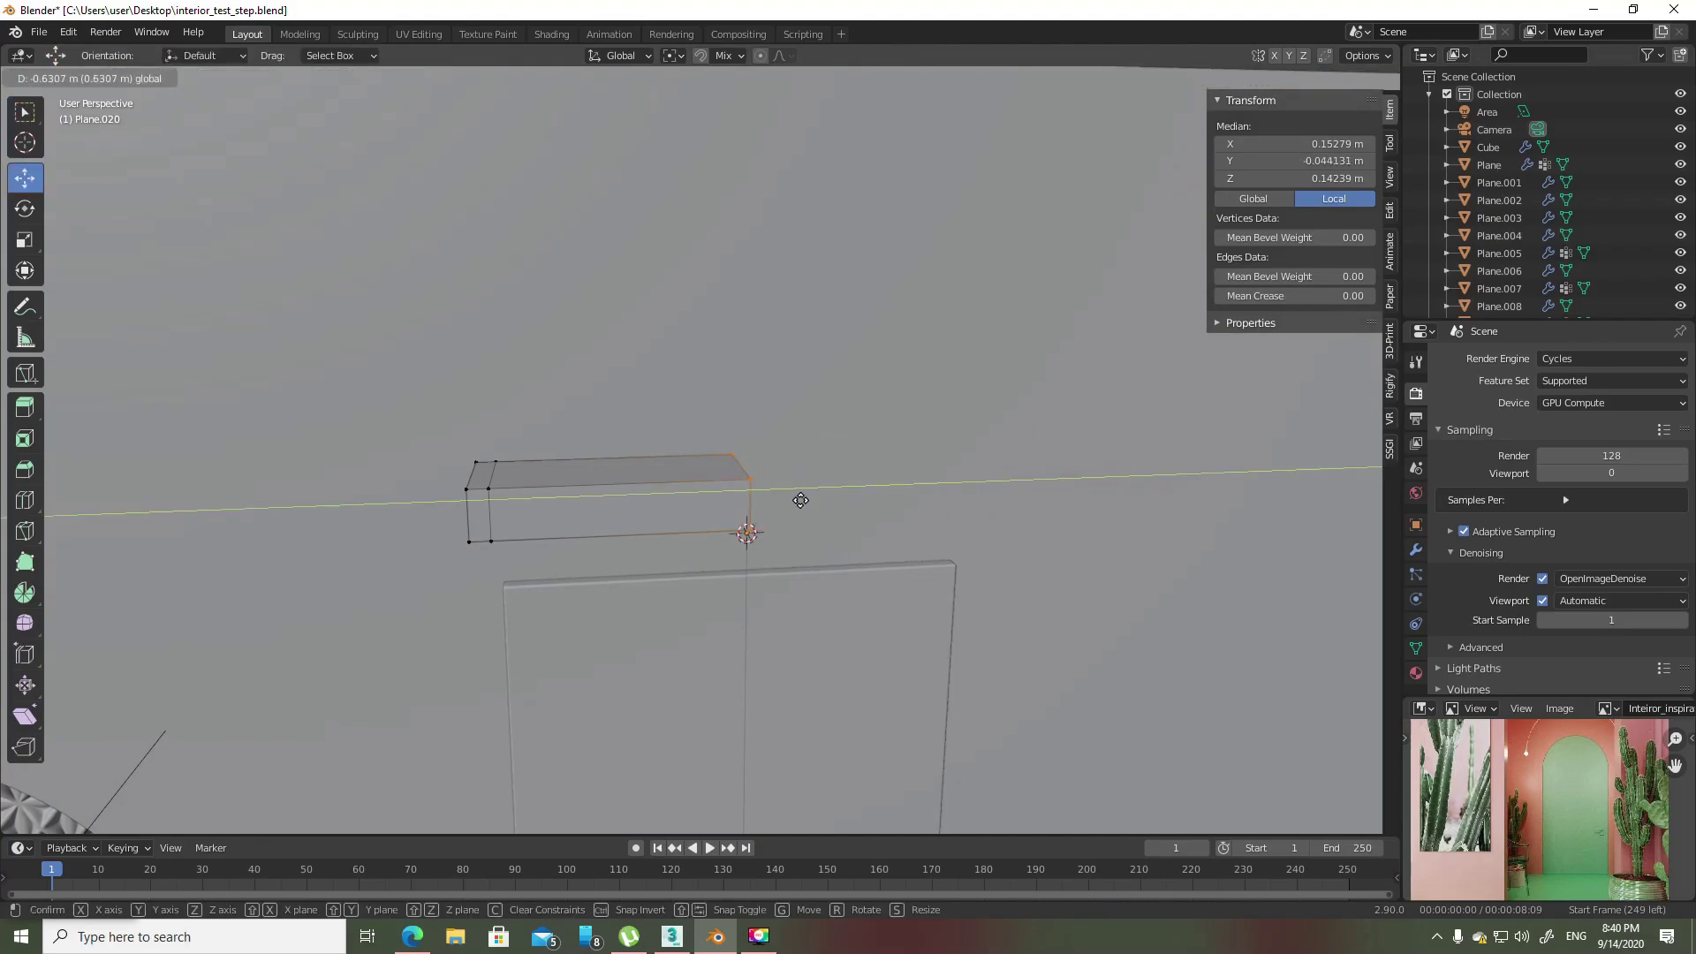
{"action": "left_click", "coordinate": [799, 499]}
- Snap the 3D cursor to the selected vertices, then delete the box's end face
{"action": "right_click", "coordinate": [806, 494]}
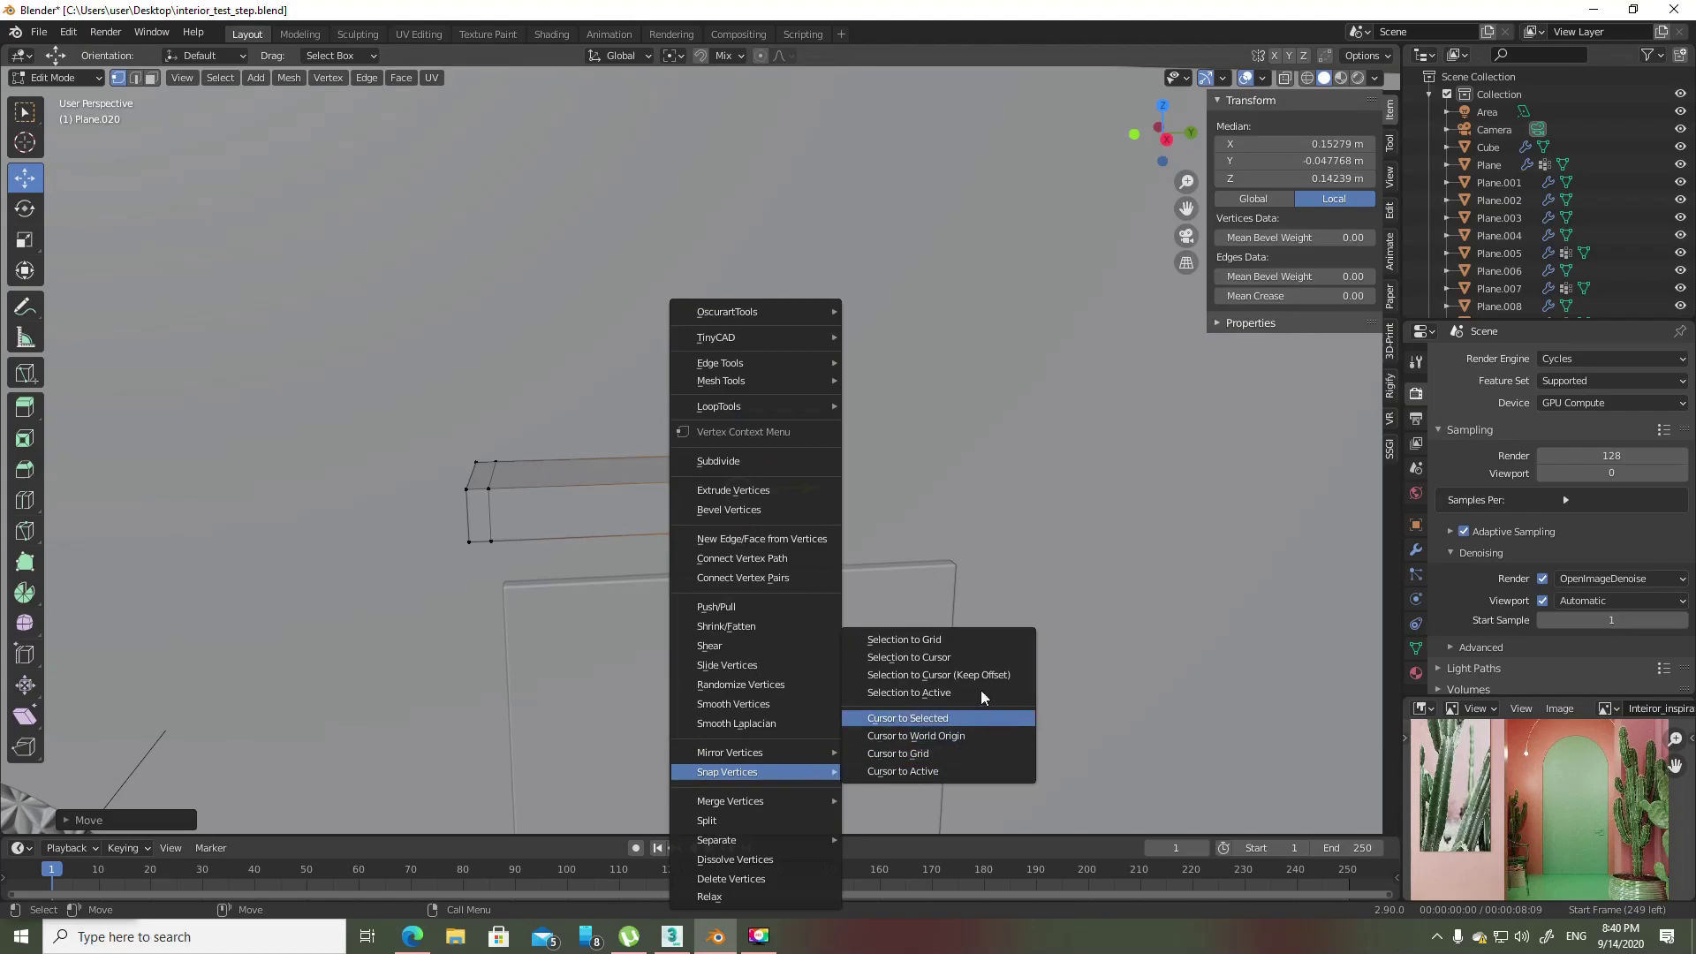
{"action": "left_click", "coordinate": [907, 717]}
{"action": "scroll", "coordinate": [804, 490], "scroll_direction": "up", "scroll_amount": 3}
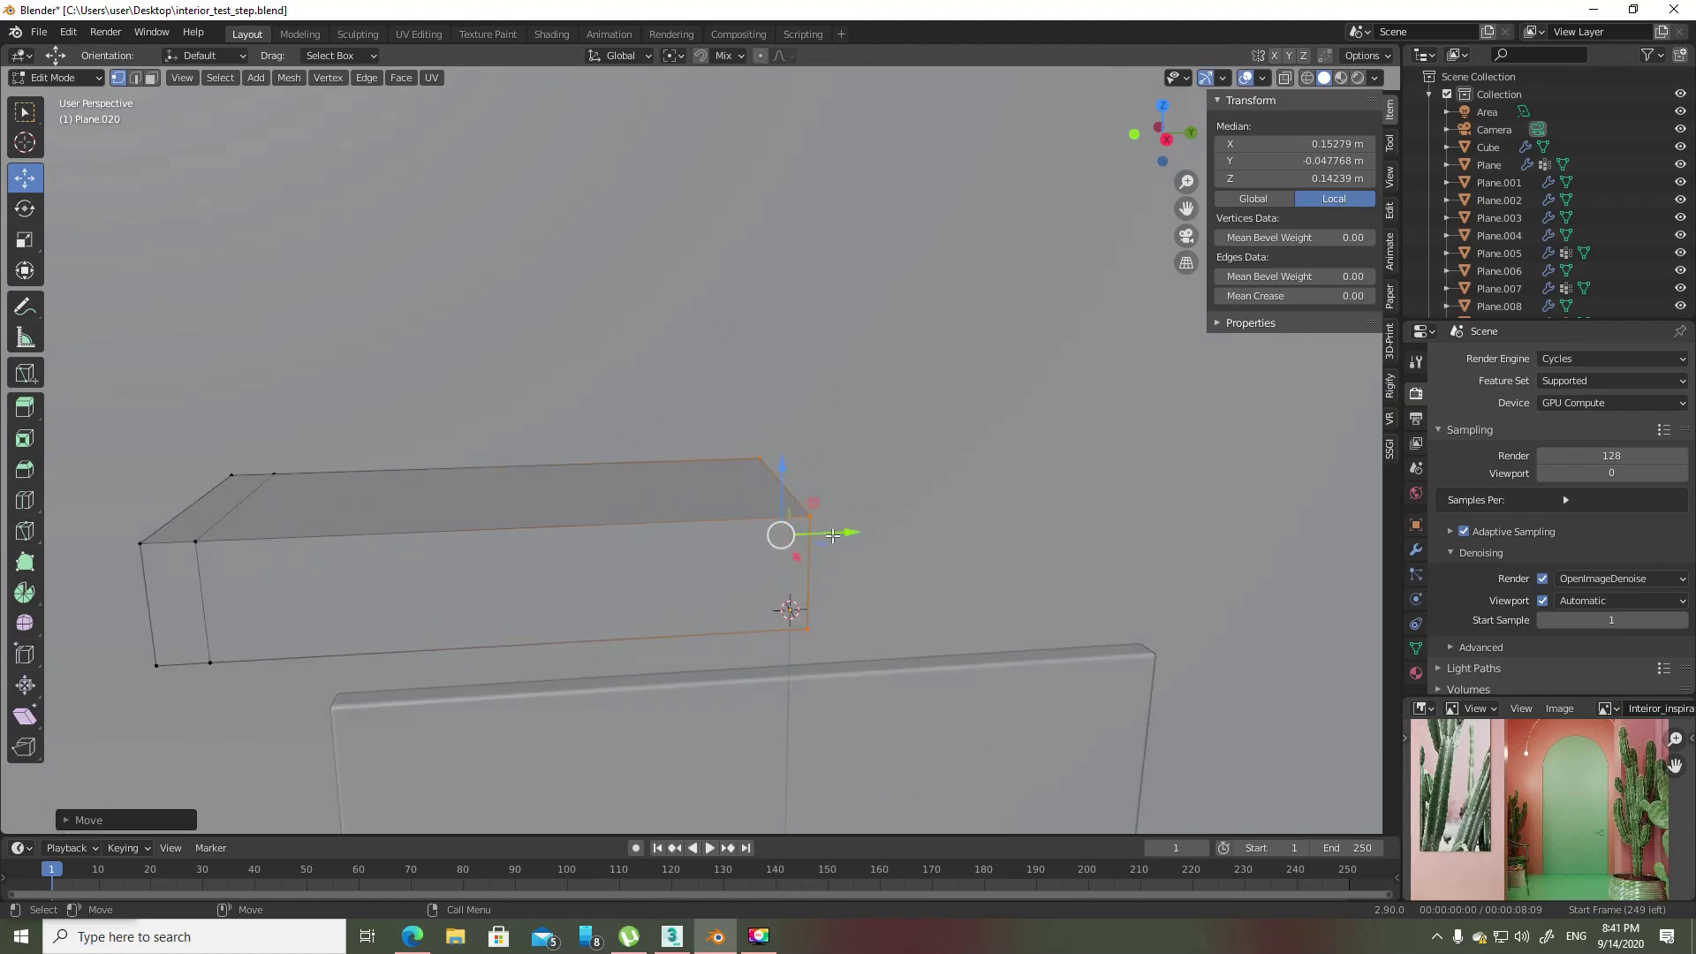
{"action": "key", "text": "3"}
{"action": "middle_click_drag", "start_coordinate": [833, 535], "coordinate": [834, 548]}
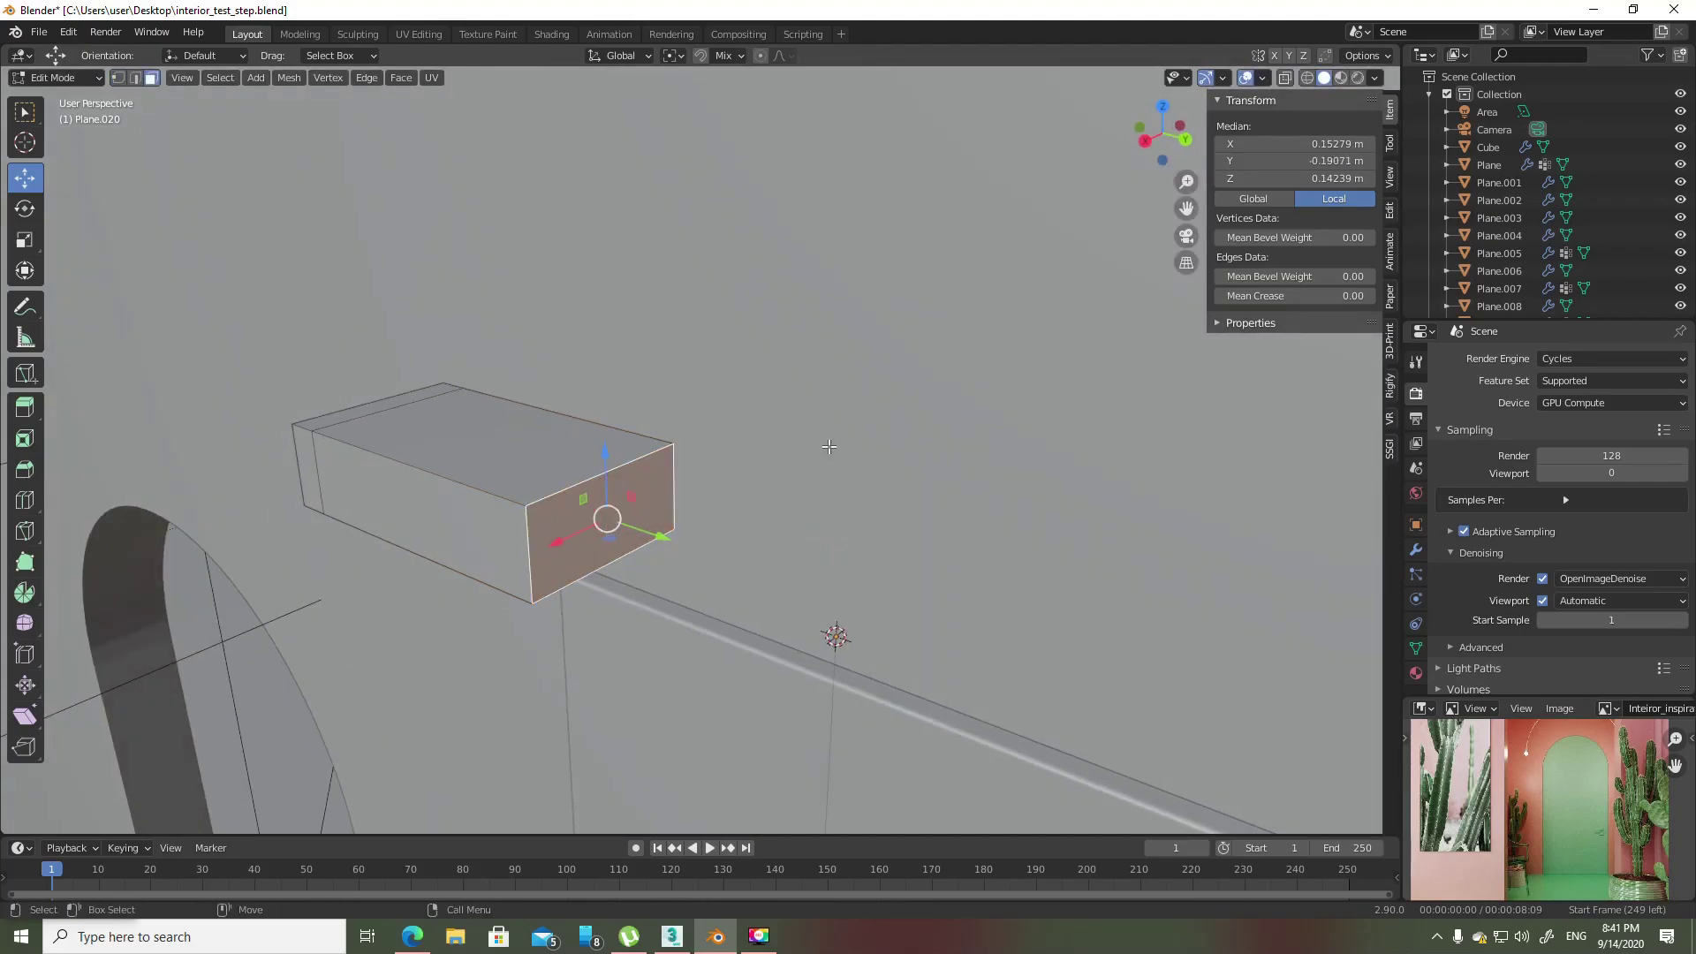
{"action": "key", "text": "x"}
{"action": "left_click", "coordinate": [818, 452]}
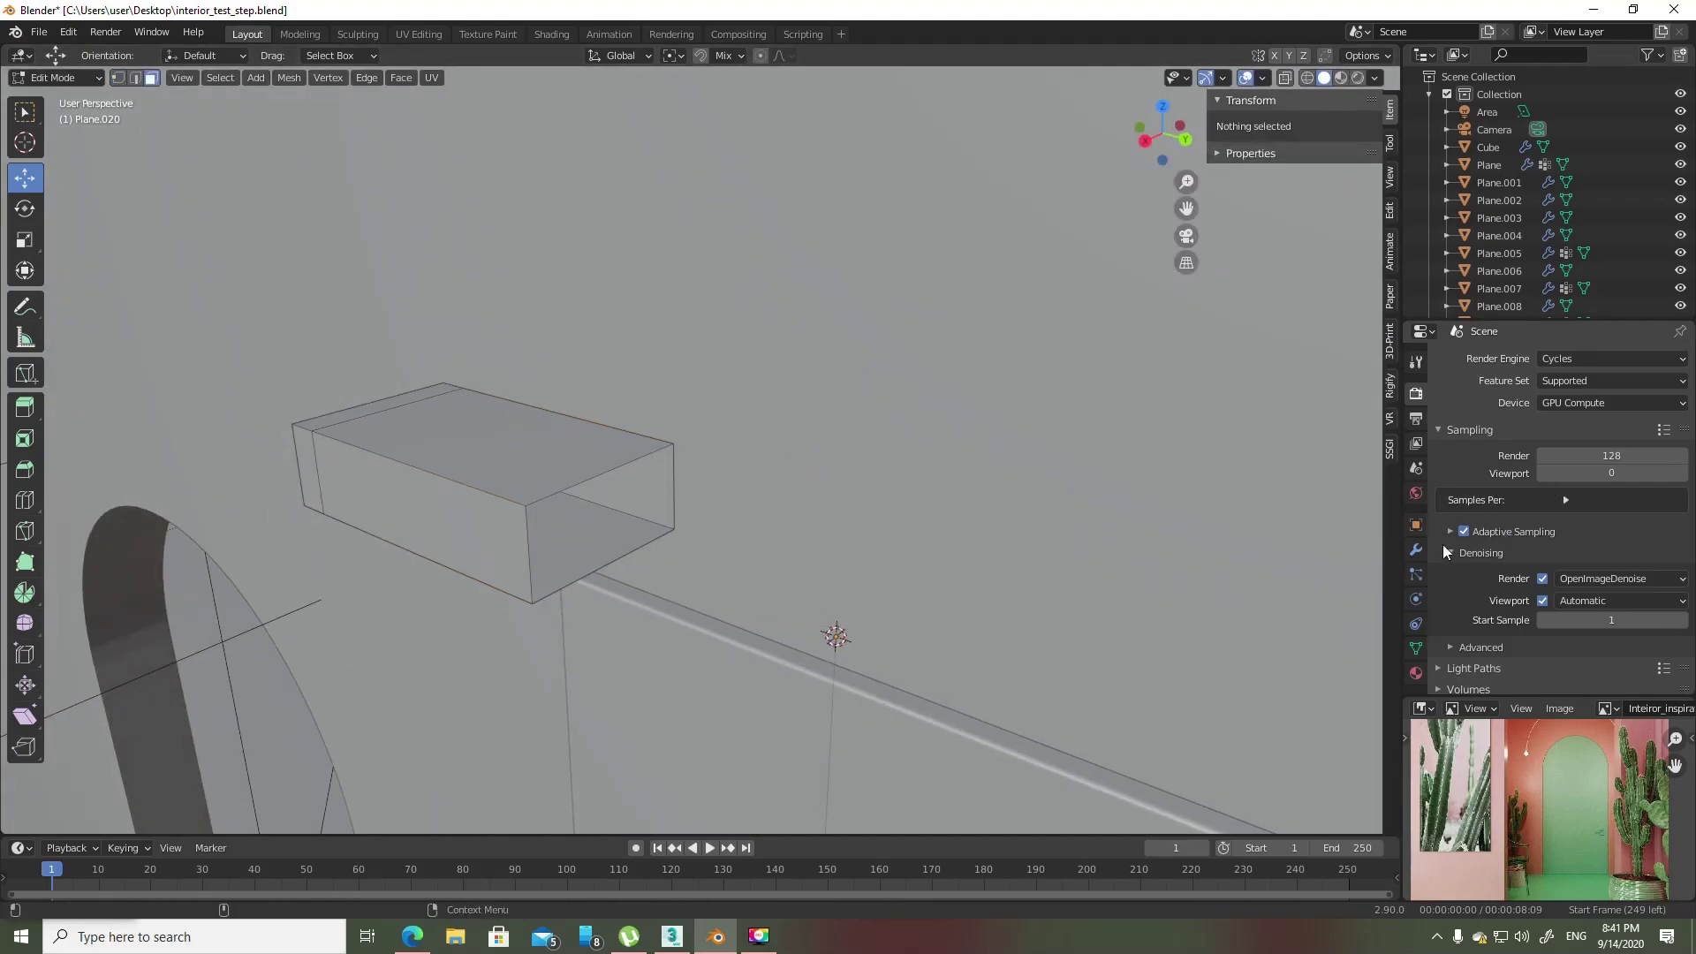
- Add a Mirror modifier on the box set to the Y axis with Bisect and Flip on Y
{"action": "left_click", "coordinate": [1416, 549]}
{"action": "left_click", "coordinate": [1524, 358]}
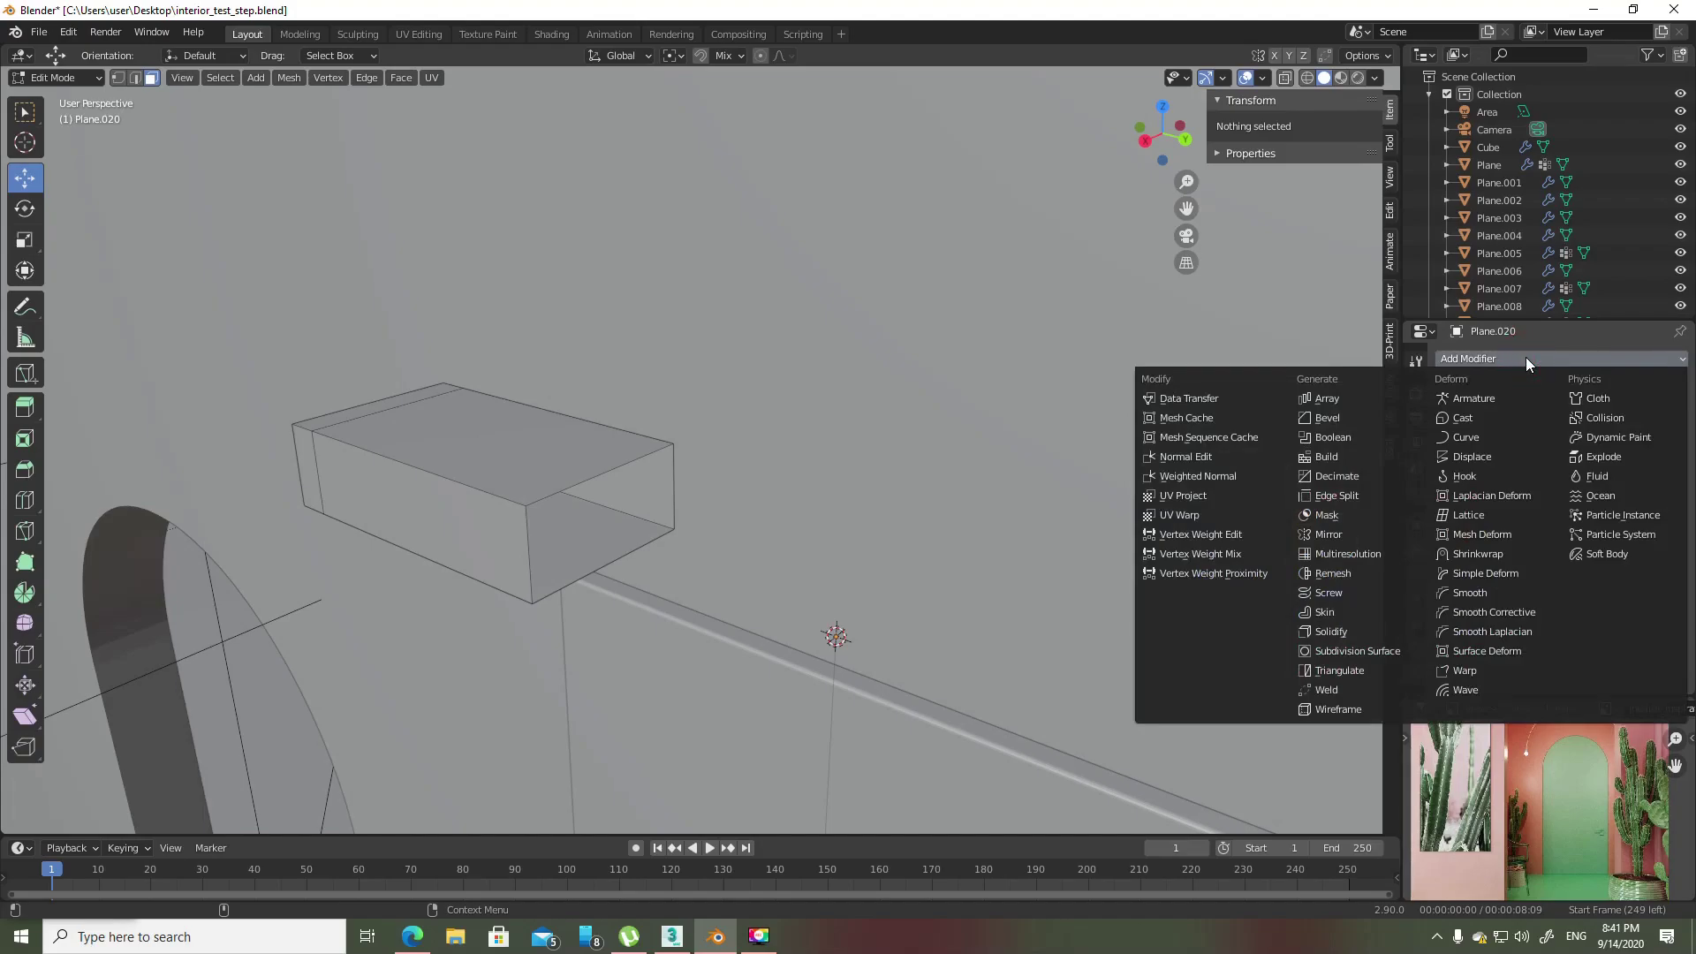
{"action": "left_click", "coordinate": [1356, 533]}
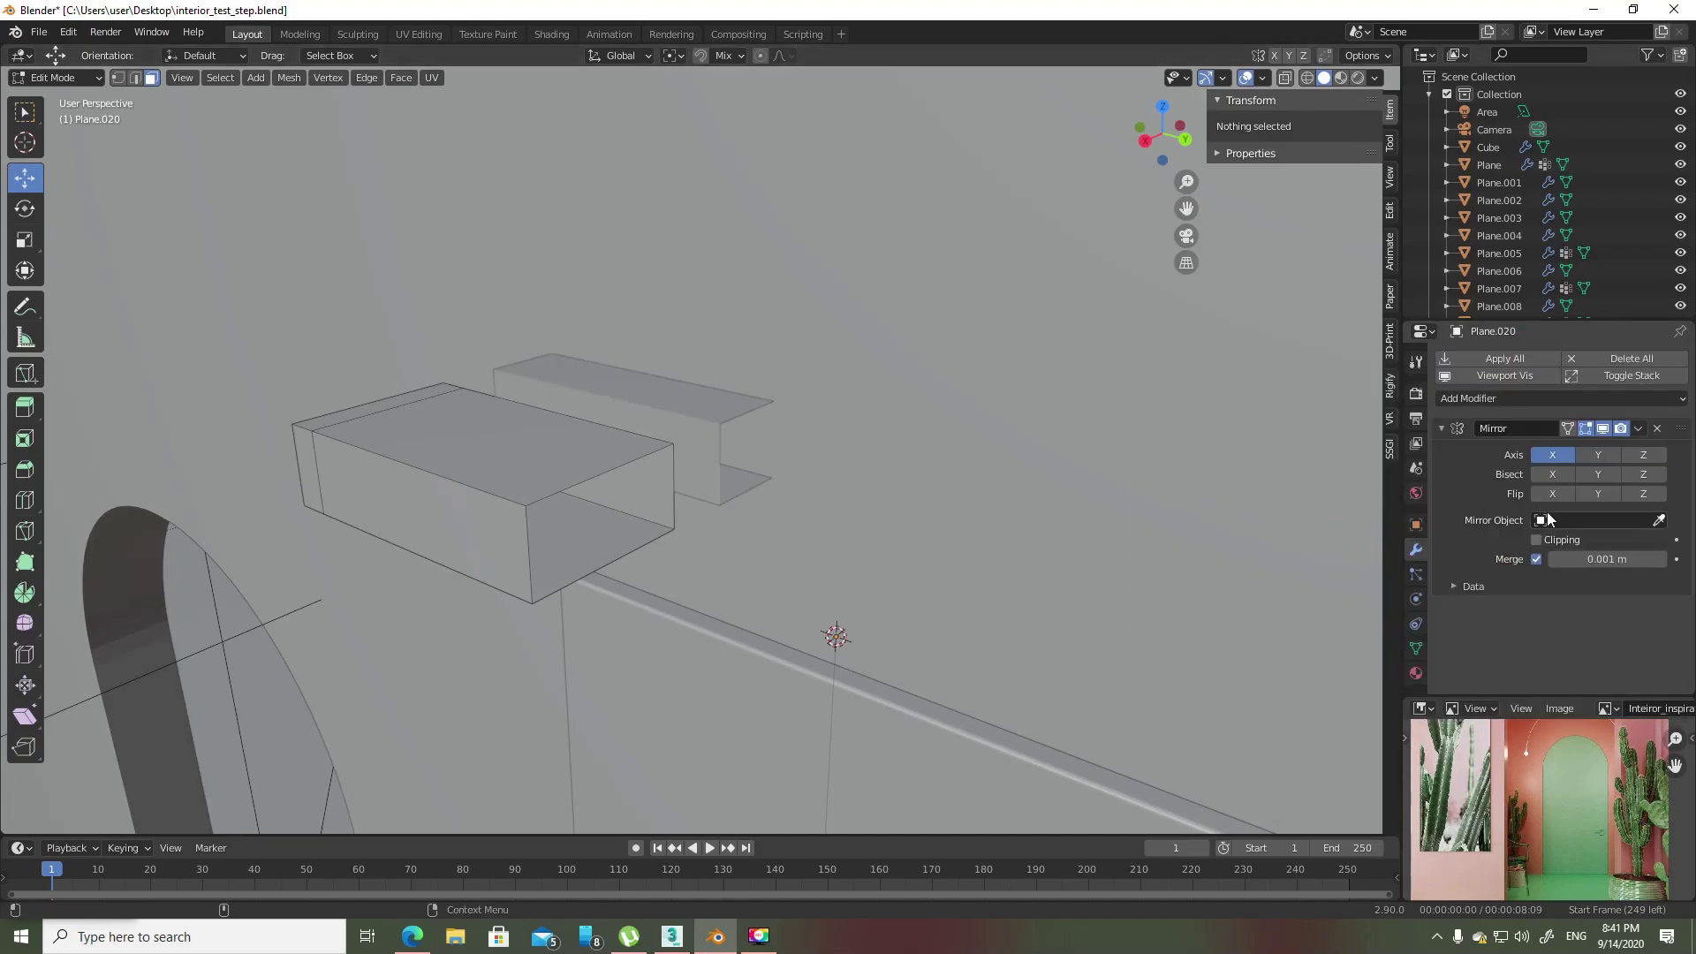
{"action": "left_click", "coordinate": [1606, 475]}
{"action": "left_click", "coordinate": [1554, 456]}
{"action": "left_click", "coordinate": [1599, 455]}
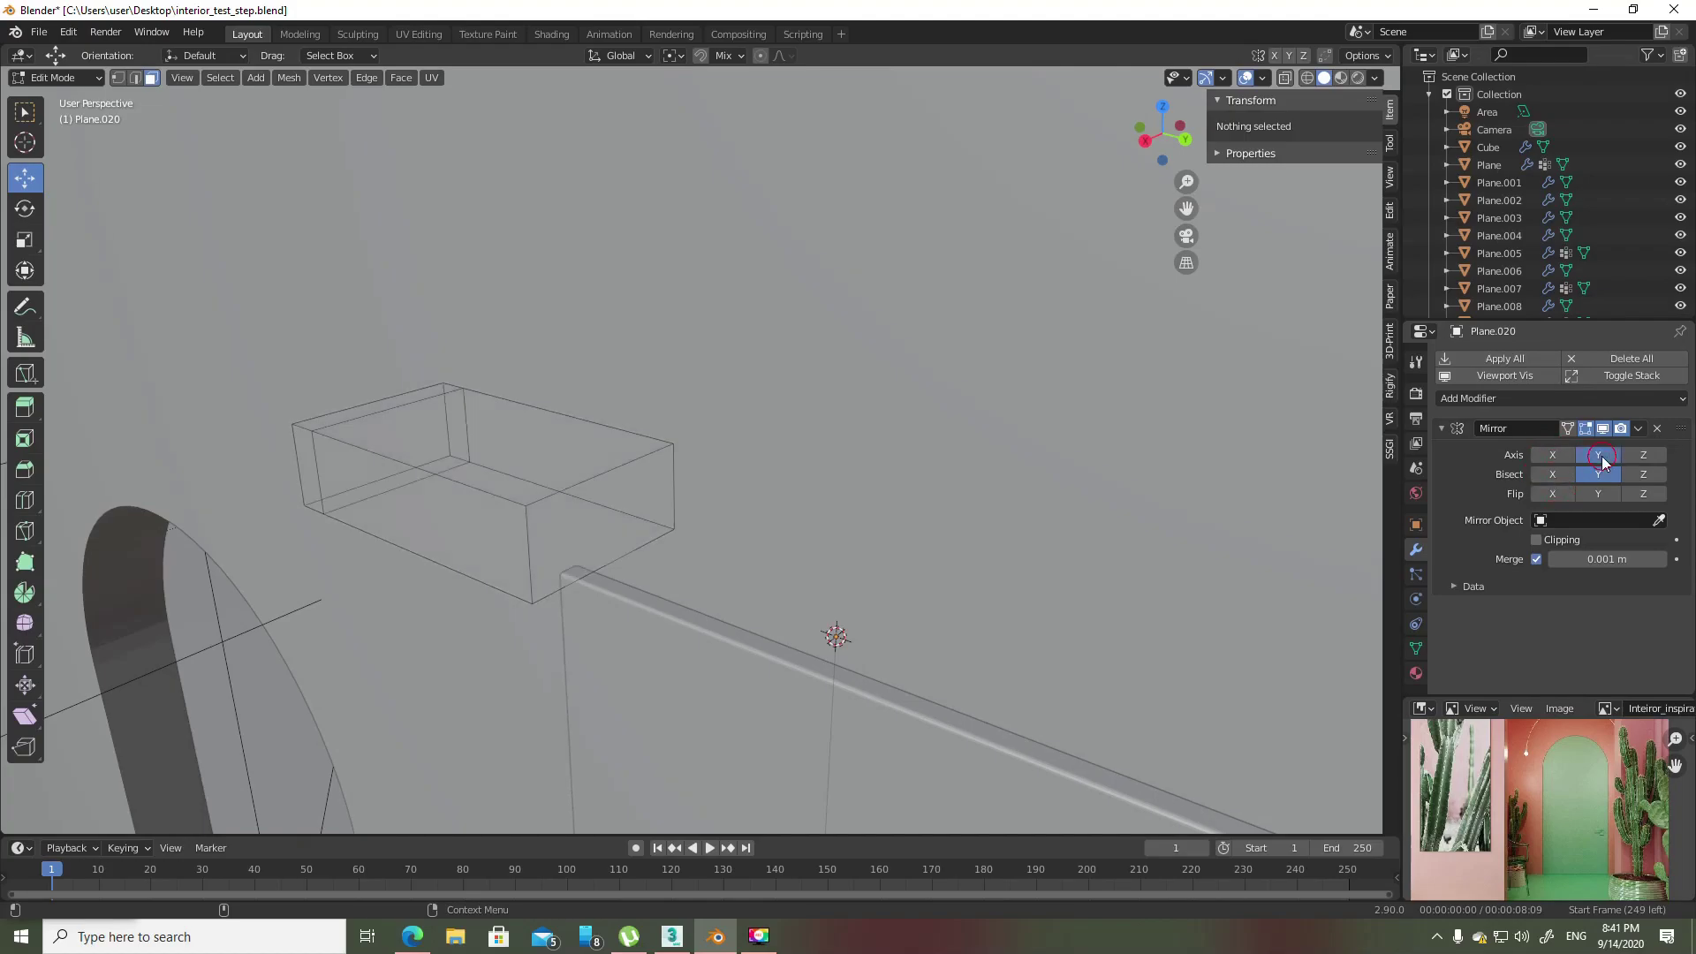
{"action": "left_click", "coordinate": [1598, 456]}
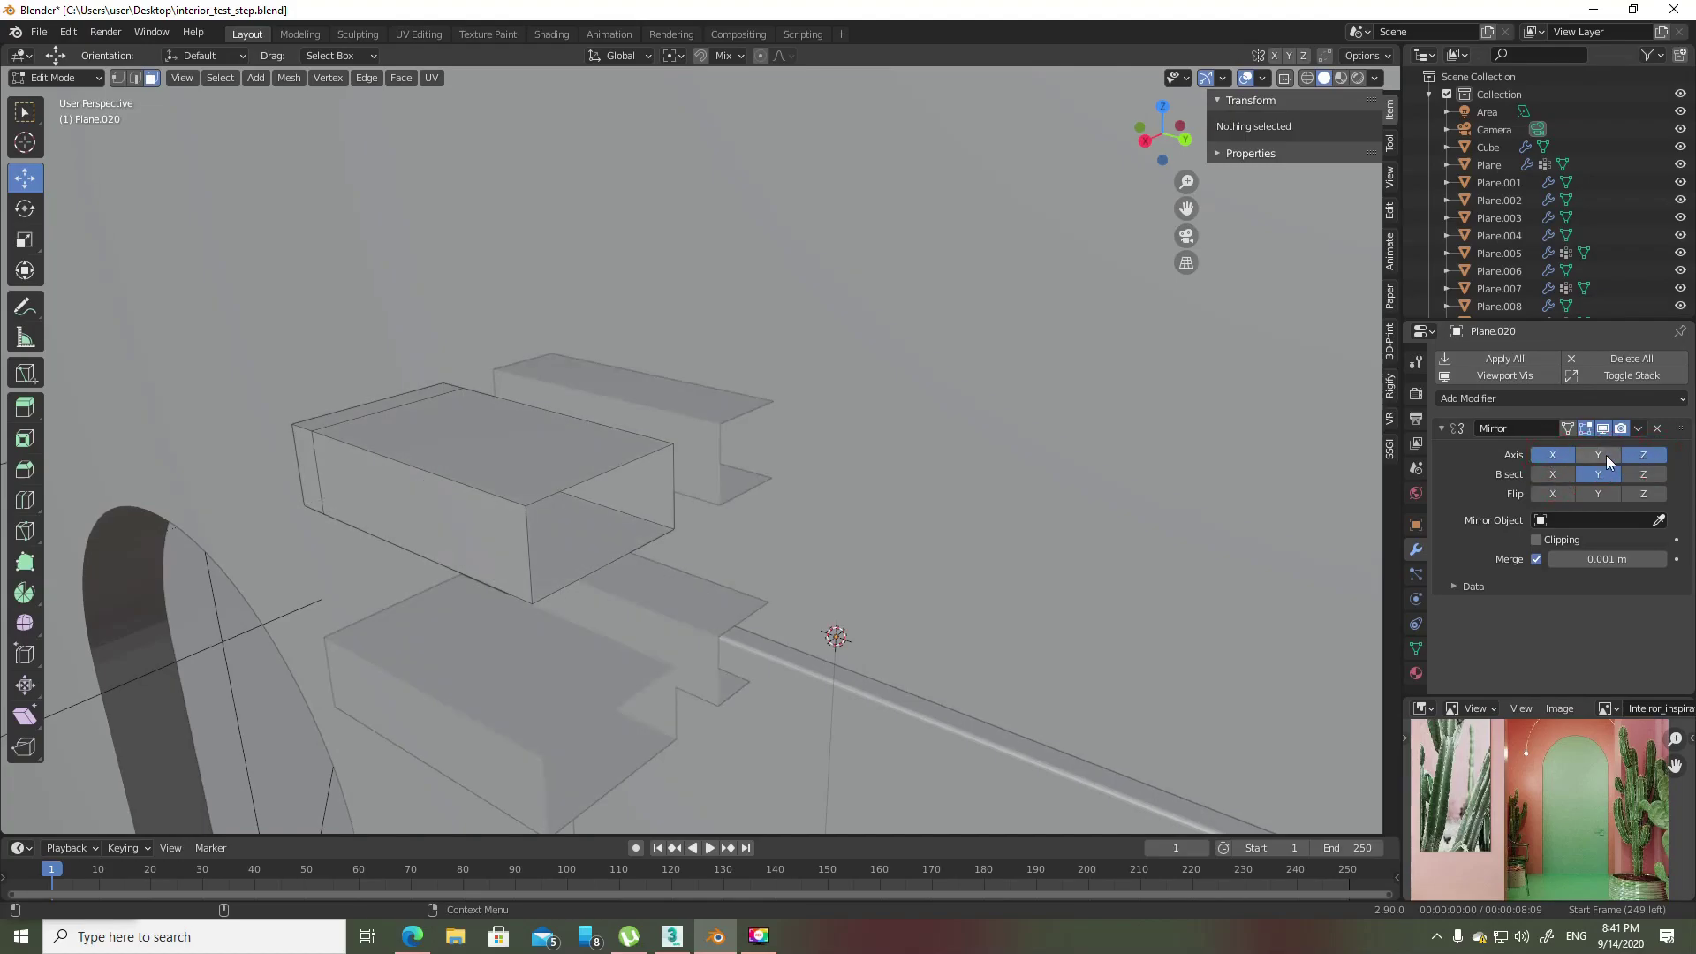
{"action": "left_click", "coordinate": [1603, 459]}
{"action": "left_click", "coordinate": [1598, 458]}
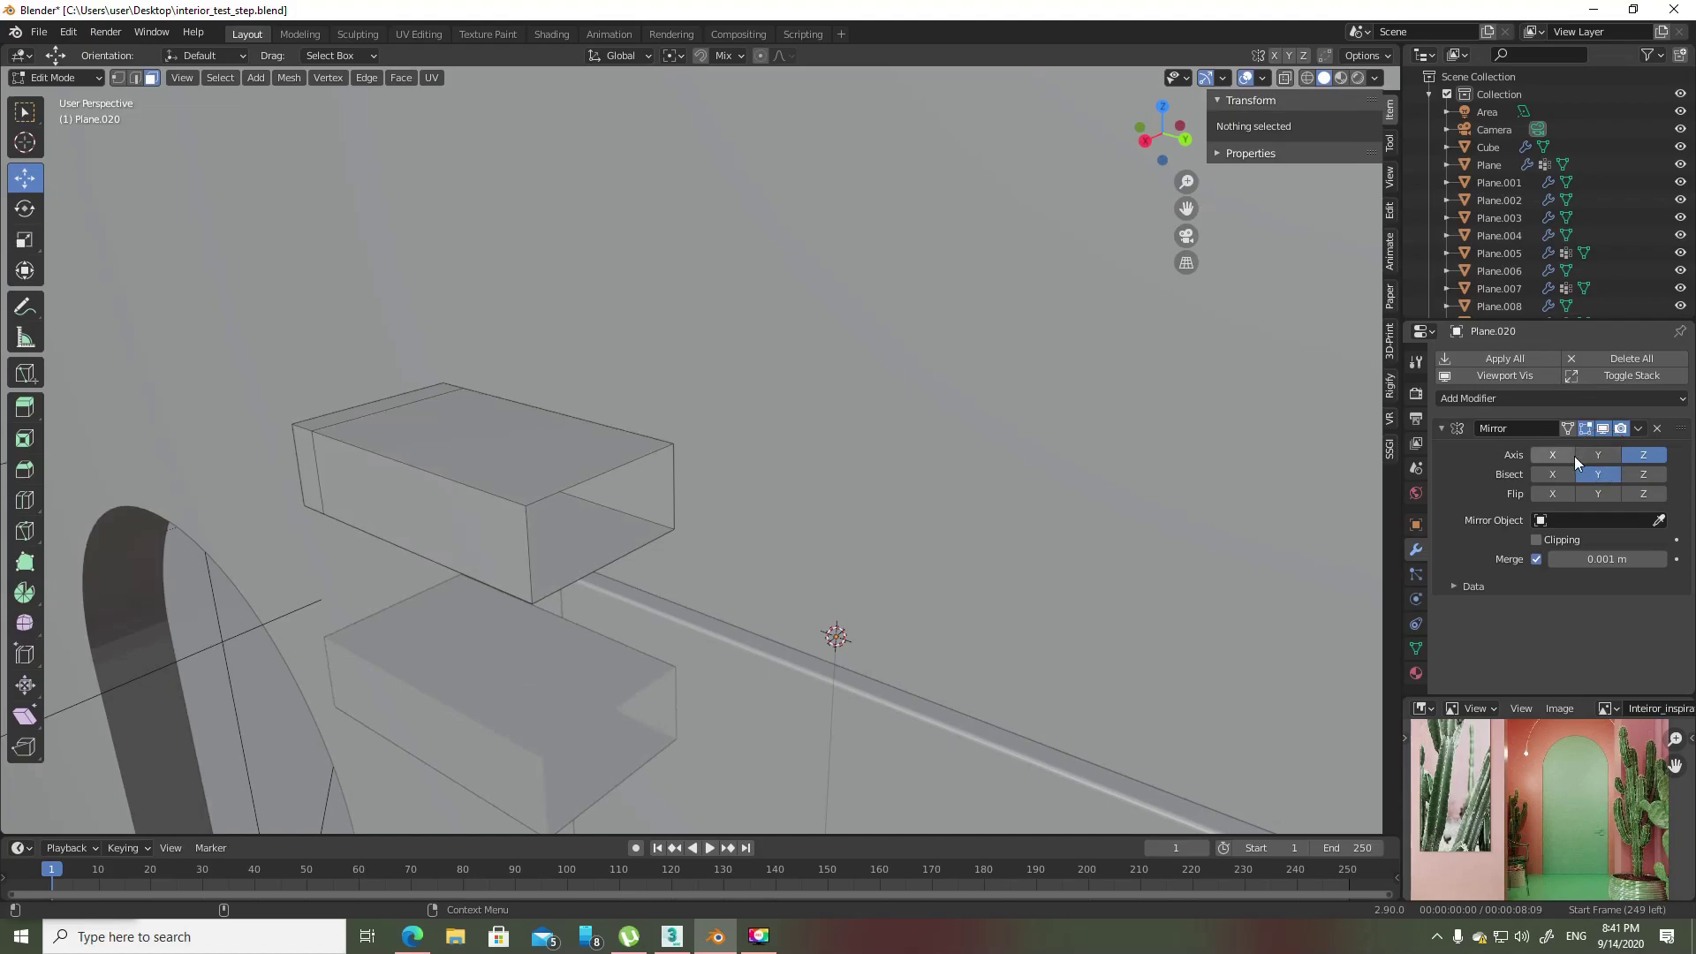
{"action": "left_click", "coordinate": [1599, 459]}
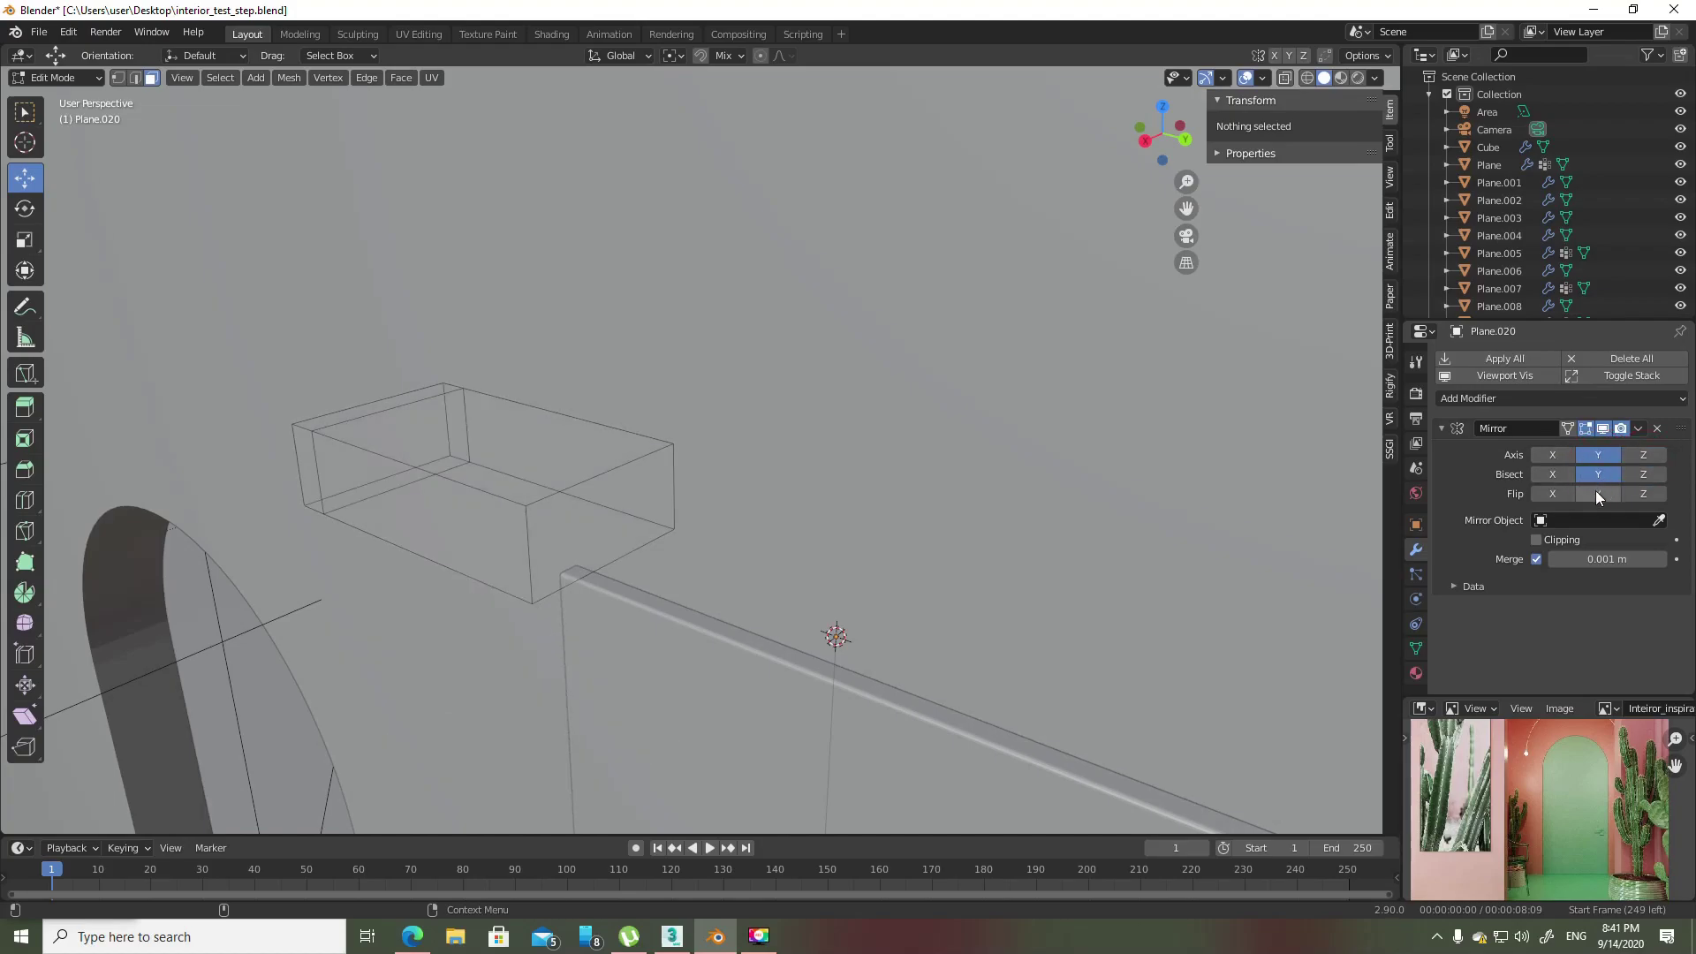
{"action": "left_click", "coordinate": [1598, 495]}
- Slide the box's far-end vertices along Y toward the mirror plane and enable Clipping
{"action": "middle_click_drag", "start_coordinate": [839, 512], "coordinate": [729, 531]}
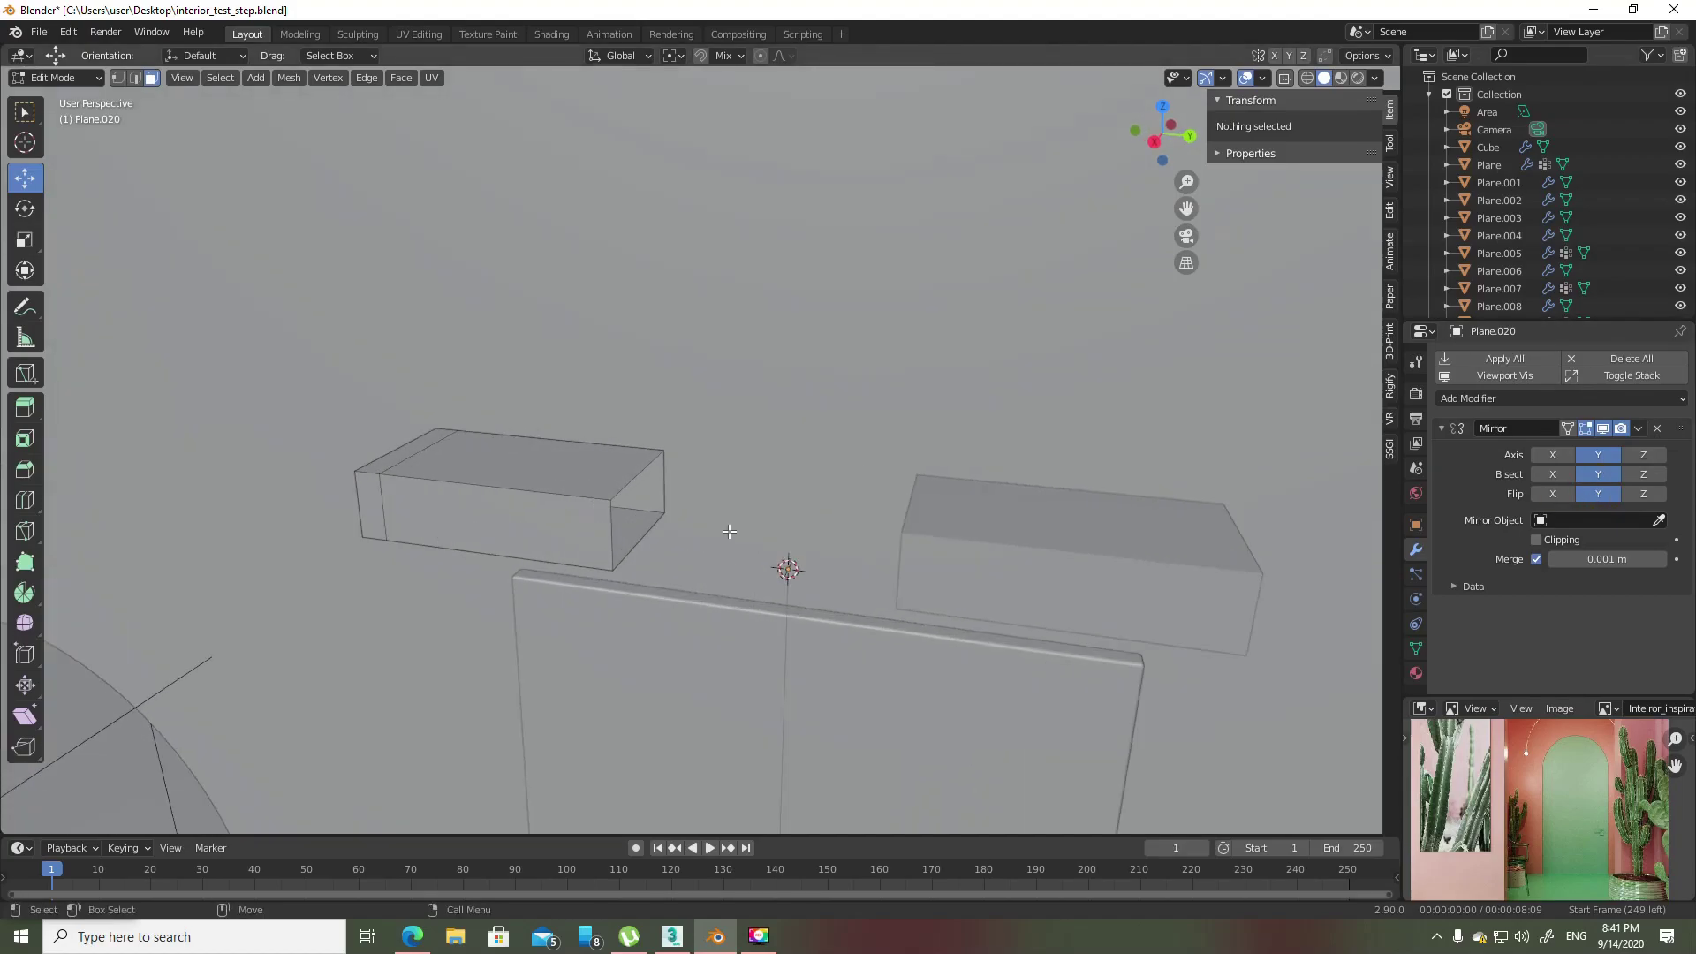
{"action": "key", "text": "1"}
{"action": "left_click_drag", "start_coordinate": [731, 405], "coordinate": [619, 583]}
{"action": "mouse_move", "coordinate": [695, 520]}
{"action": "left_mouse_down"}
{"action": "mouse_move", "coordinate": [890, 534]}
{"action": "mouse_move", "coordinate": [826, 523]}
{"action": "mouse_move", "coordinate": [858, 535]}
{"action": "left_mouse_up"}
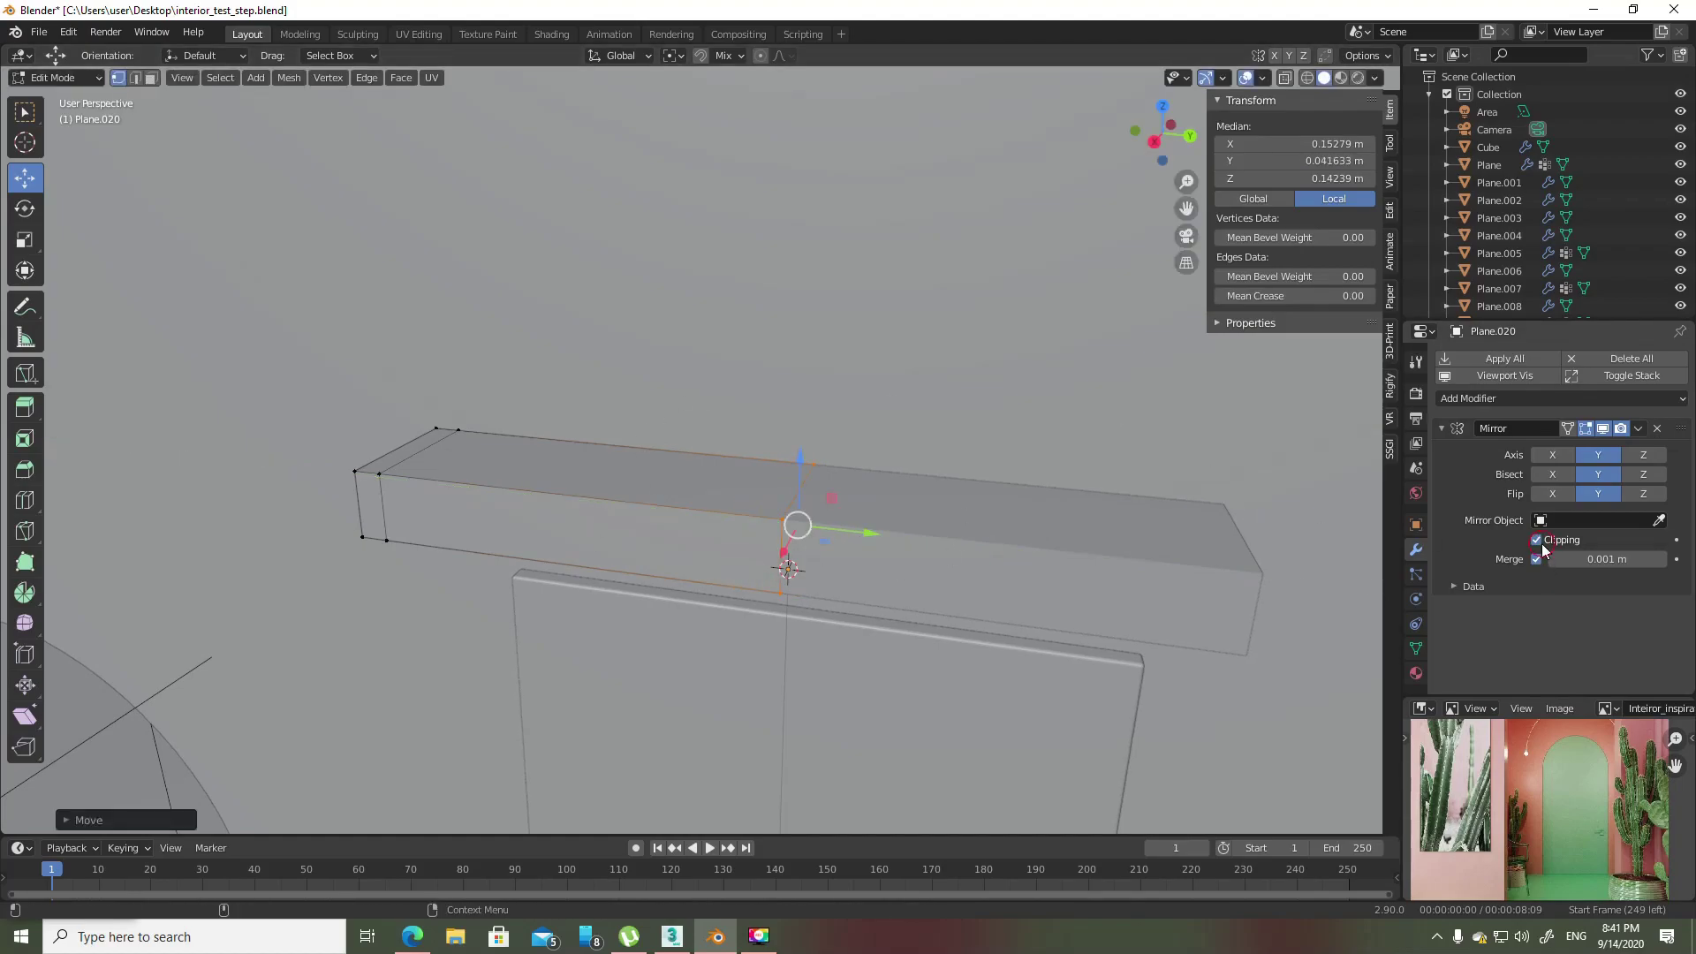
{"action": "left_click_drag", "start_coordinate": [833, 526], "coordinate": [561, 534]}
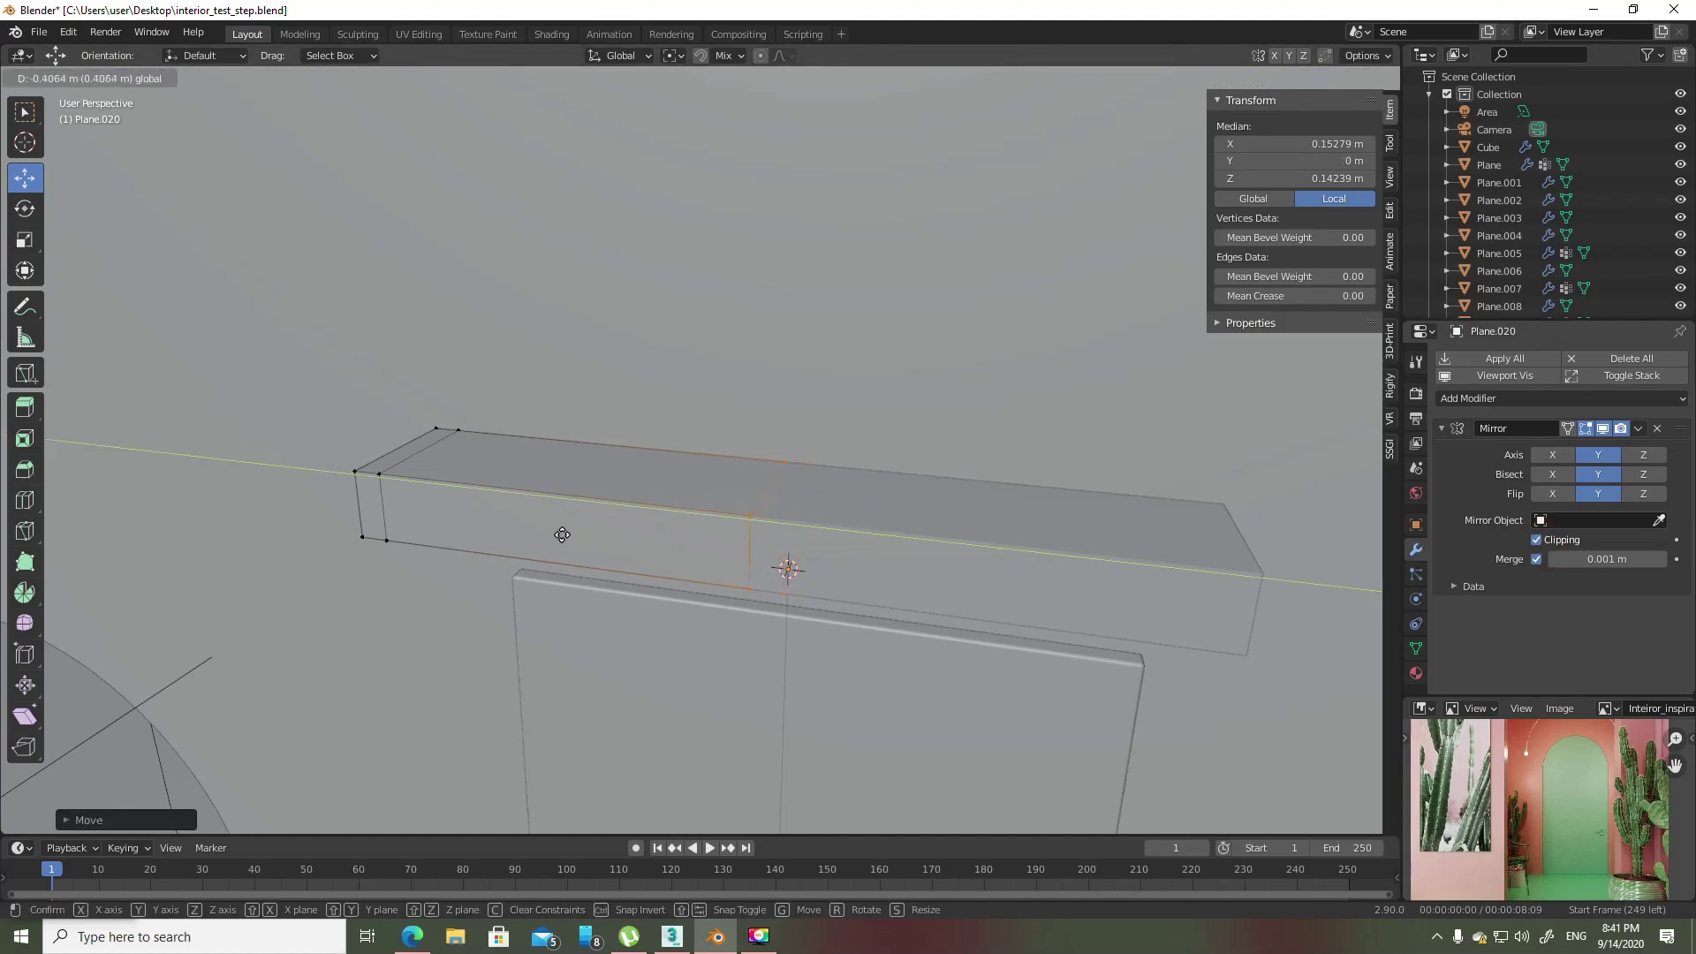
{"action": "left_click_drag", "start_coordinate": [837, 530], "coordinate": [771, 527]}
{"action": "left_click", "coordinate": [1546, 537]}
- Drag the end edge so the bar's end joins its mirrored half
{"action": "key", "text": "2"}
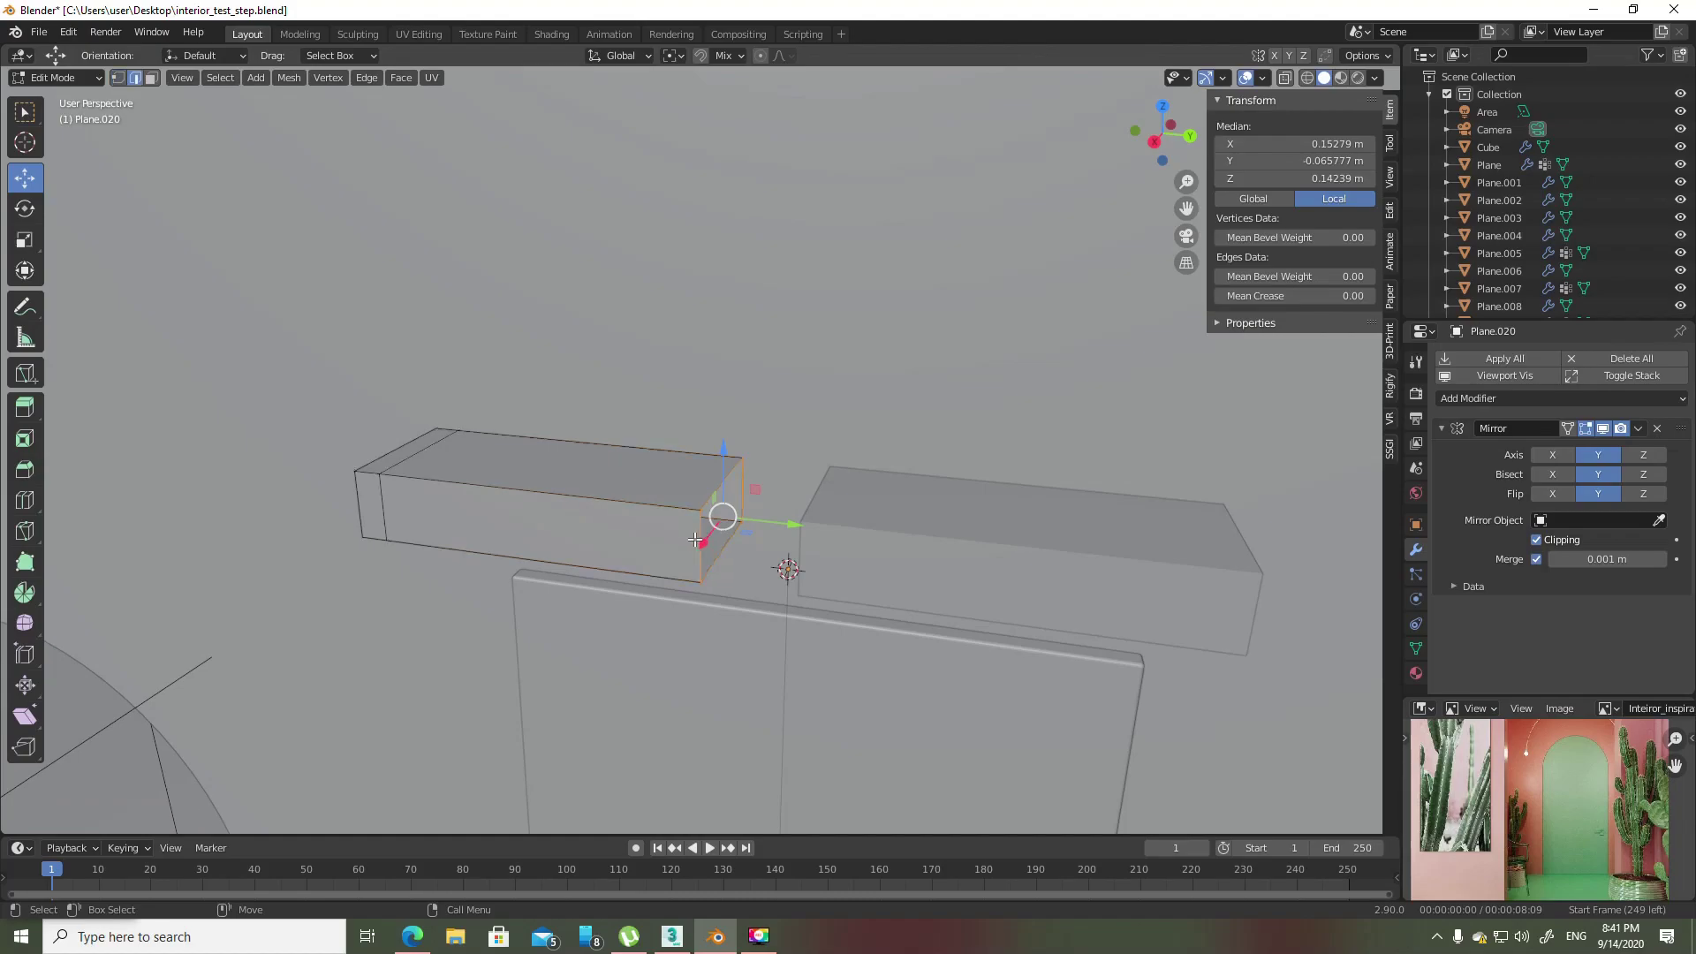
{"action": "key", "text": "g"}
{"action": "key", "text": "y"}
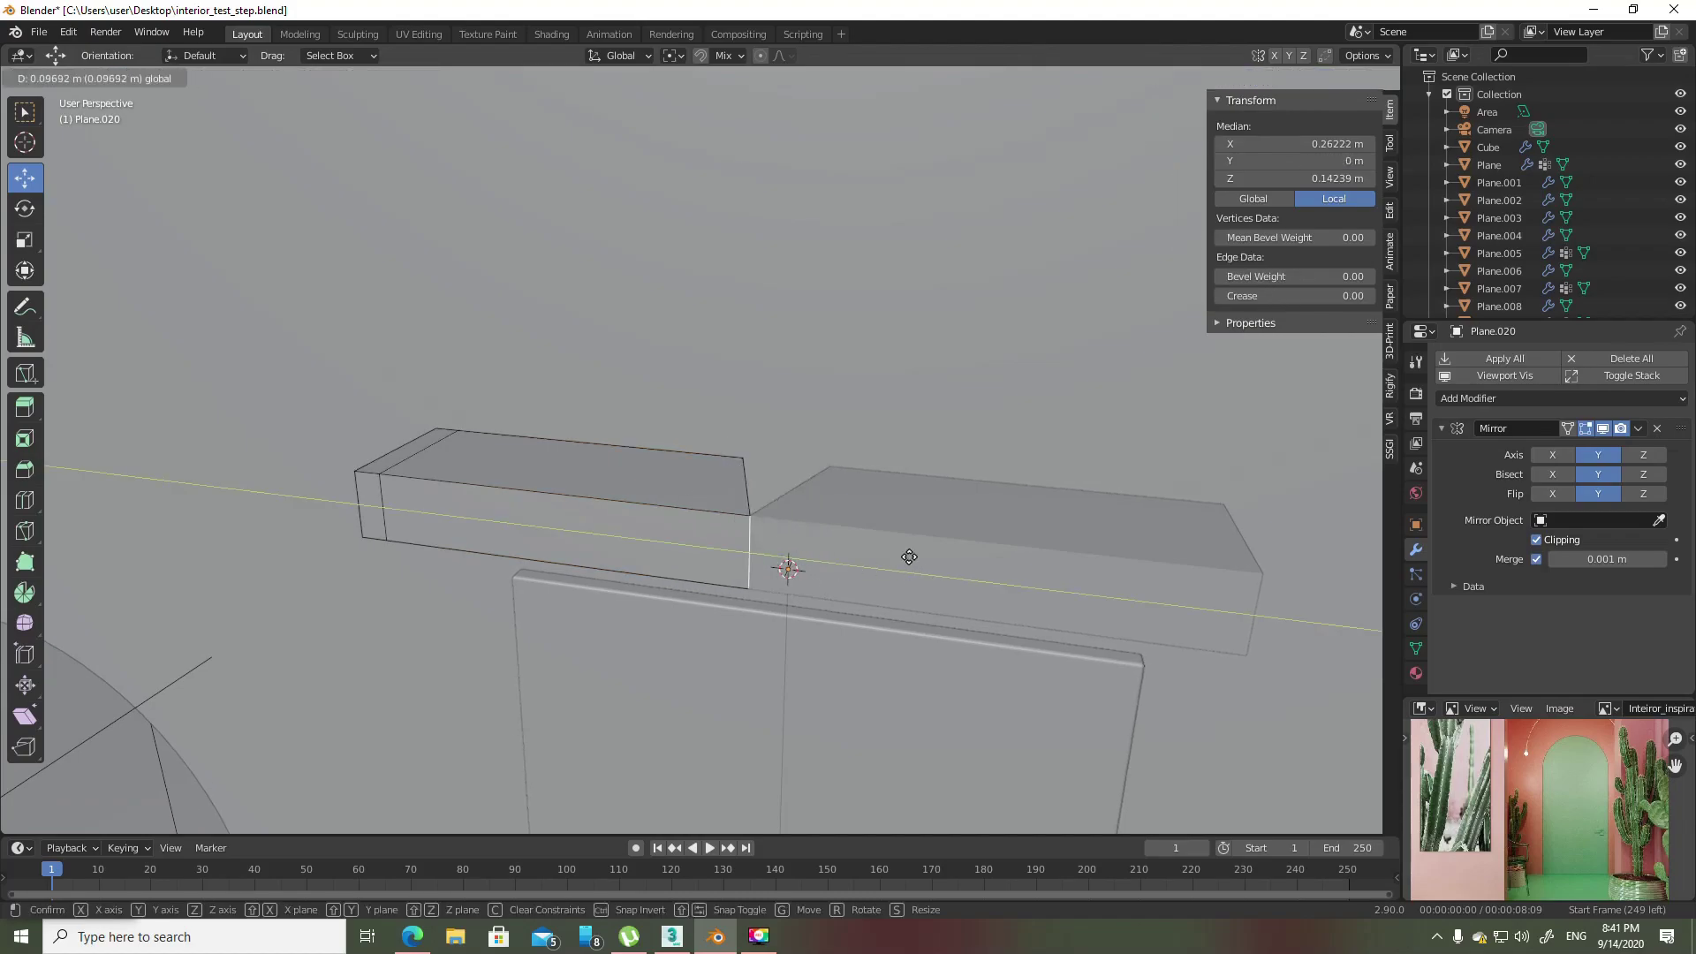
{"action": "key", "text": "Escape"}
{"action": "left_click_drag", "start_coordinate": [768, 513], "coordinate": [1690, 522]}
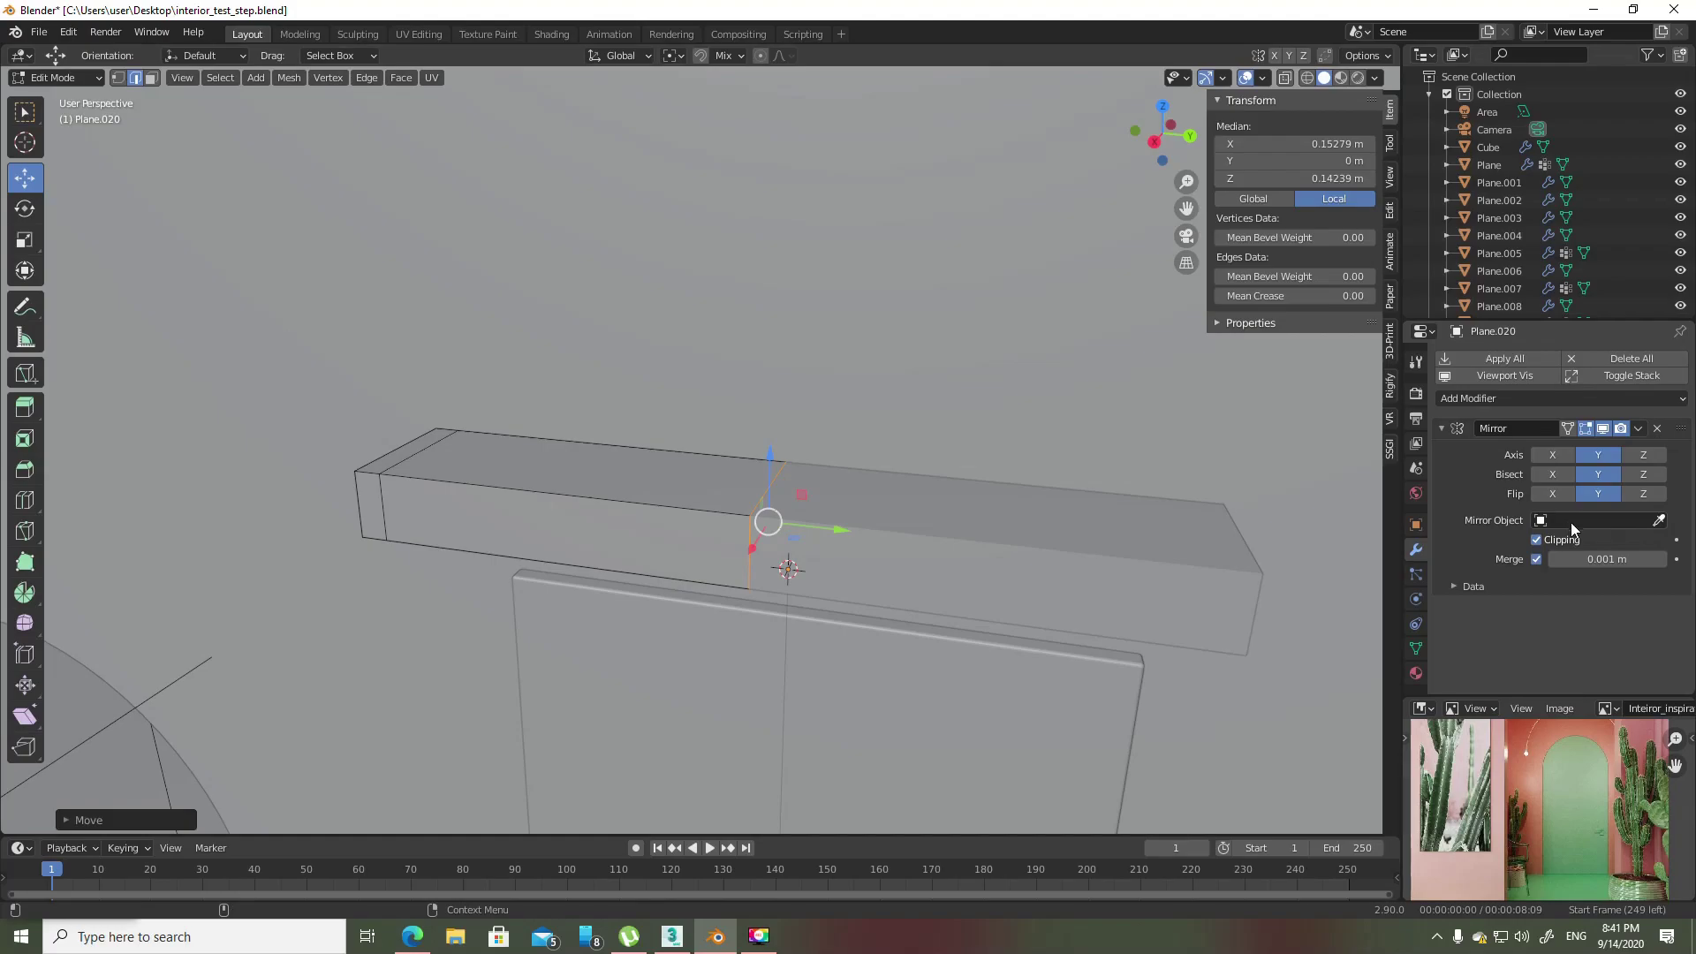
- Toggle mirror Clipping and move the end edge until it rejoins its mirror at Y = 0
{"action": "left_click", "coordinate": [1539, 540]}
{"action": "left_click_drag", "start_coordinate": [834, 530], "coordinate": [916, 532]}
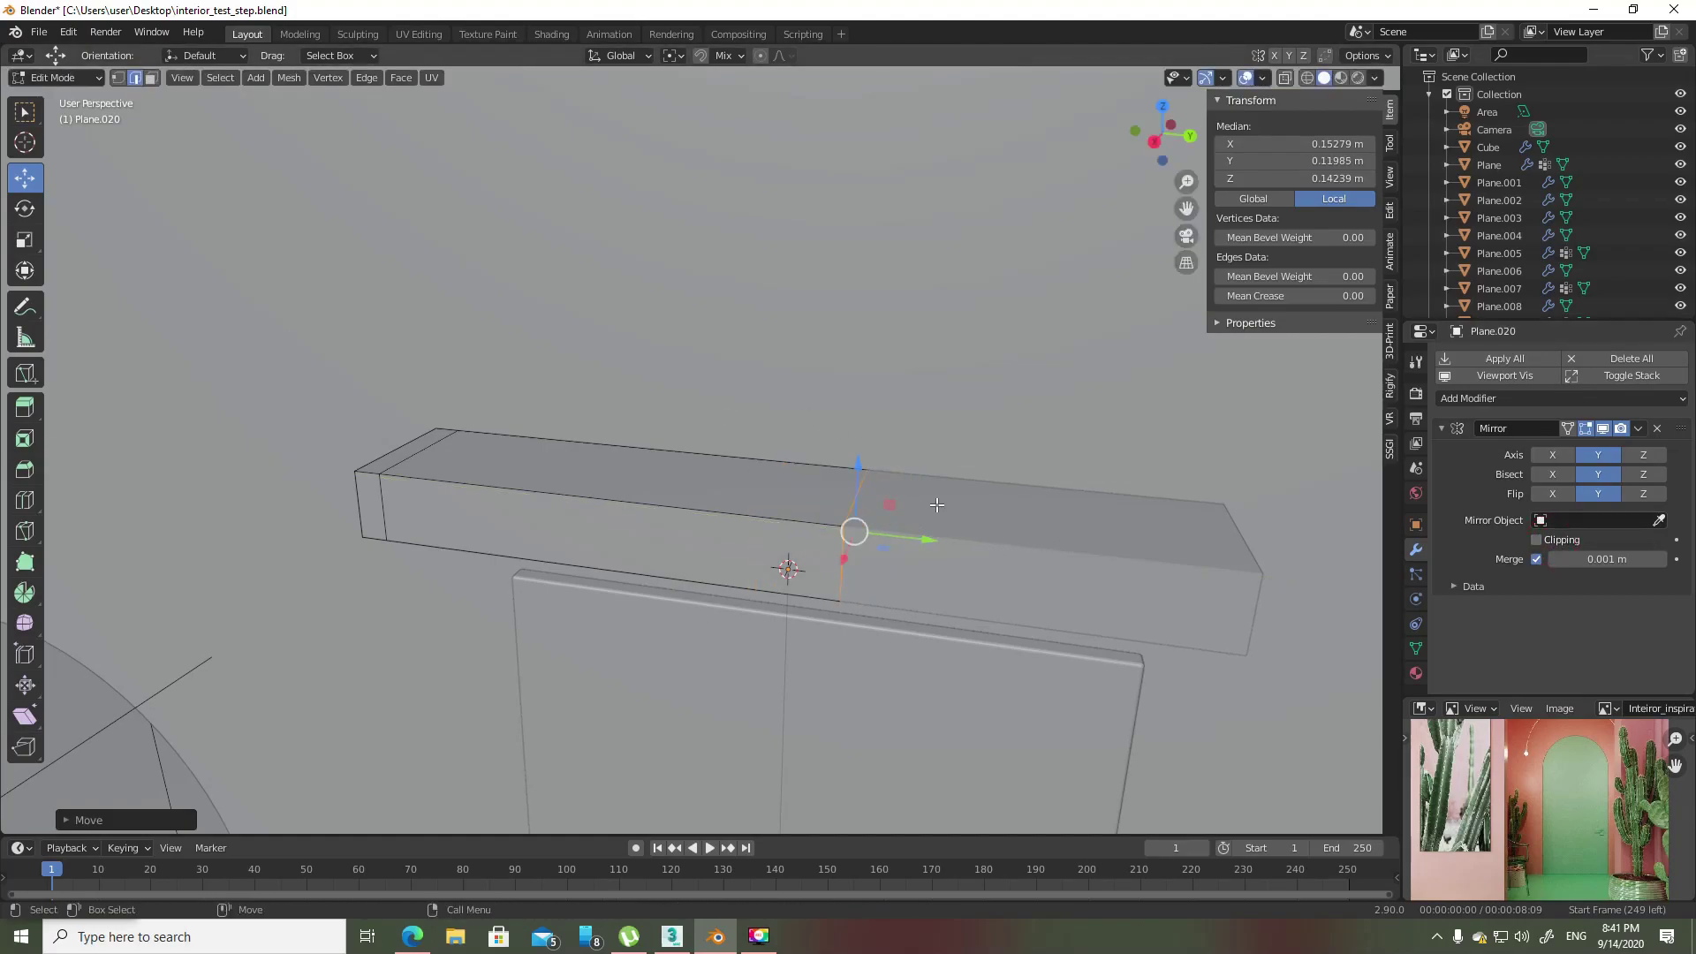
{"action": "key", "text": "ctrl+z"}
{"action": "middle_click_drag", "start_coordinate": [930, 570], "coordinate": [998, 565]}
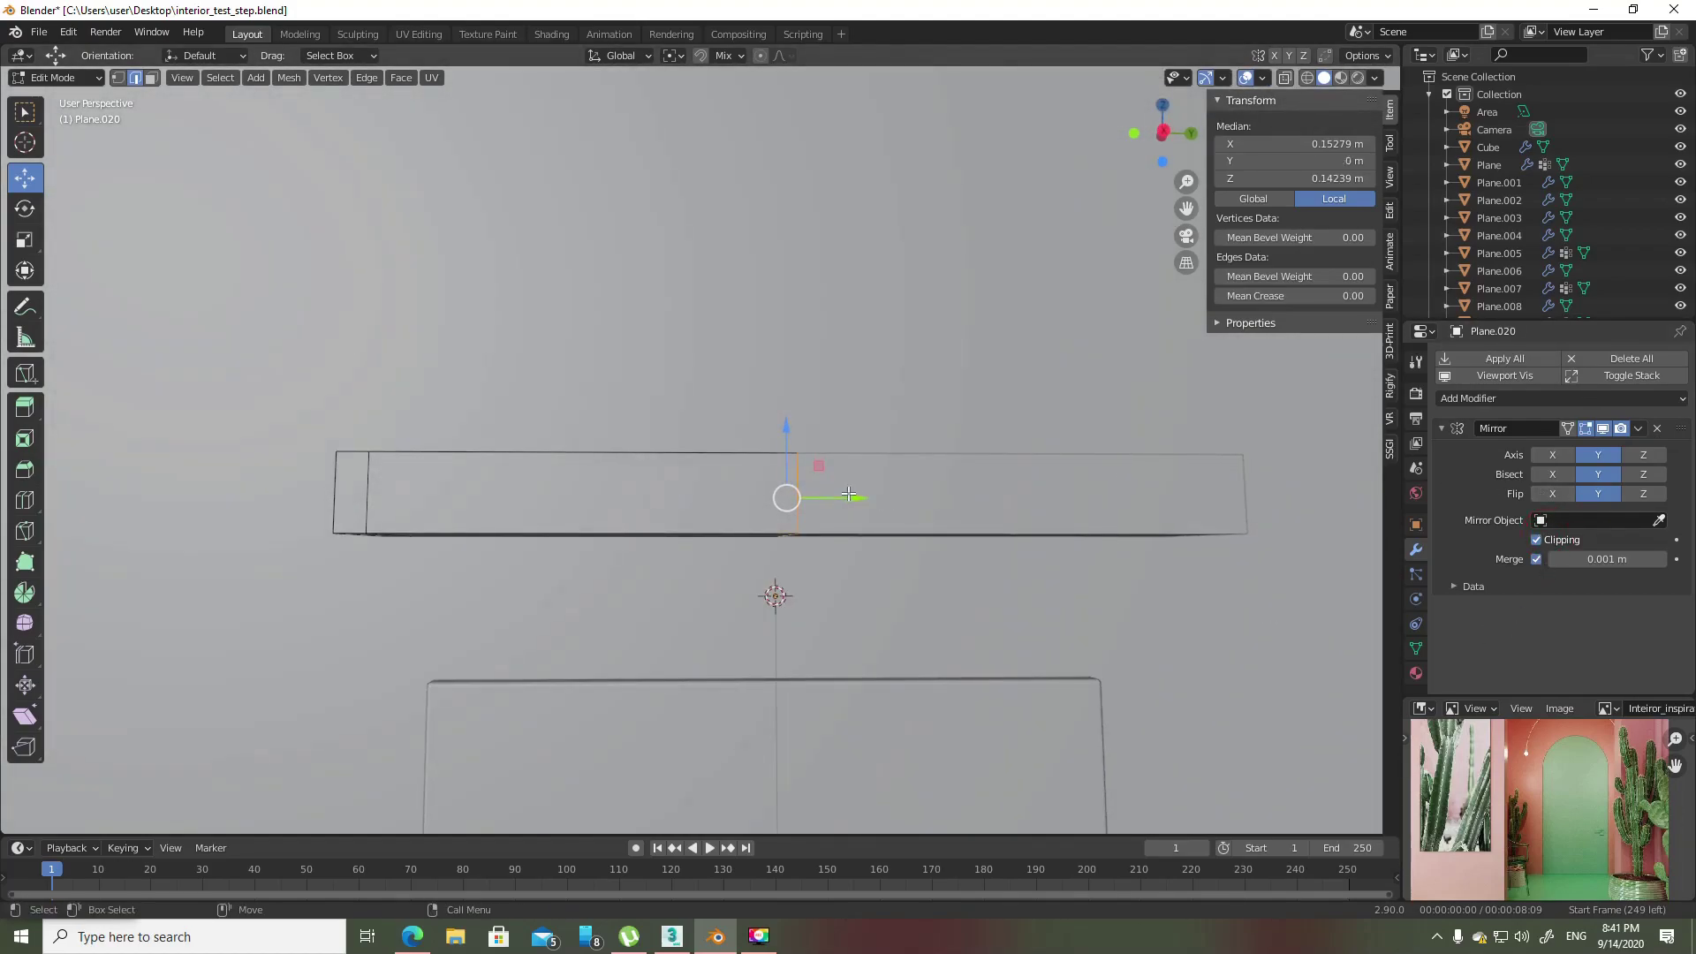
{"action": "left_click_drag", "start_coordinate": [848, 494], "coordinate": [910, 500]}
{"action": "middle_click_drag", "start_coordinate": [848, 496], "coordinate": [806, 514]}
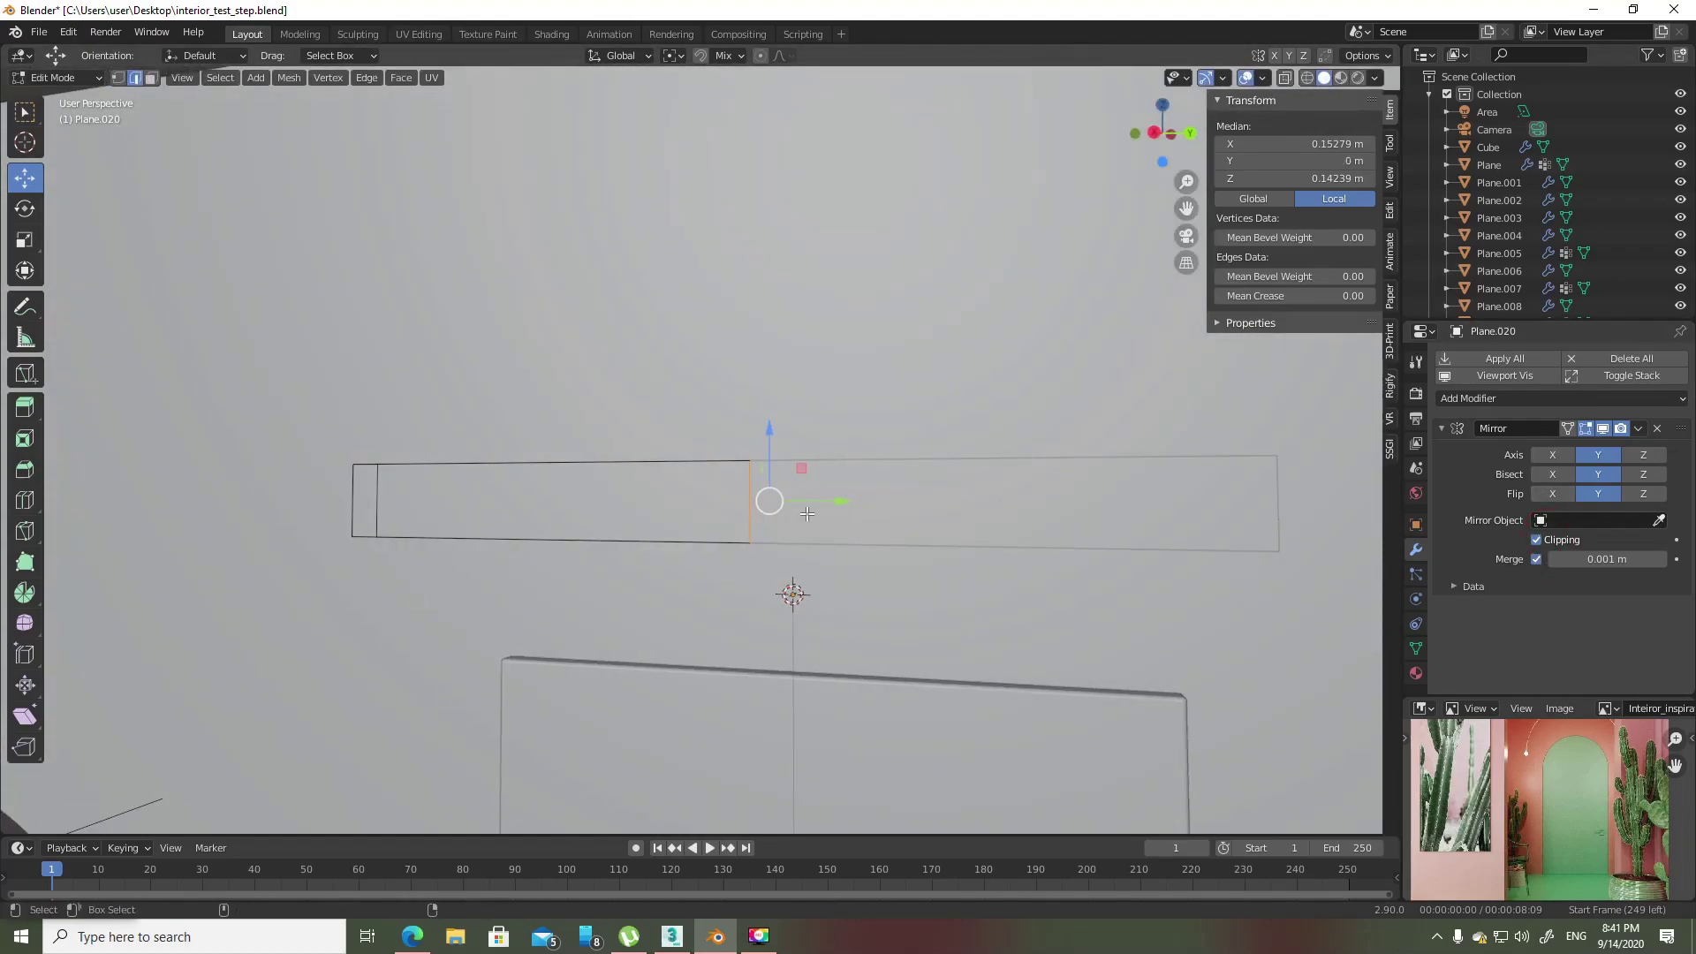
{"action": "left_click_drag", "start_coordinate": [807, 514], "coordinate": [938, 511]}
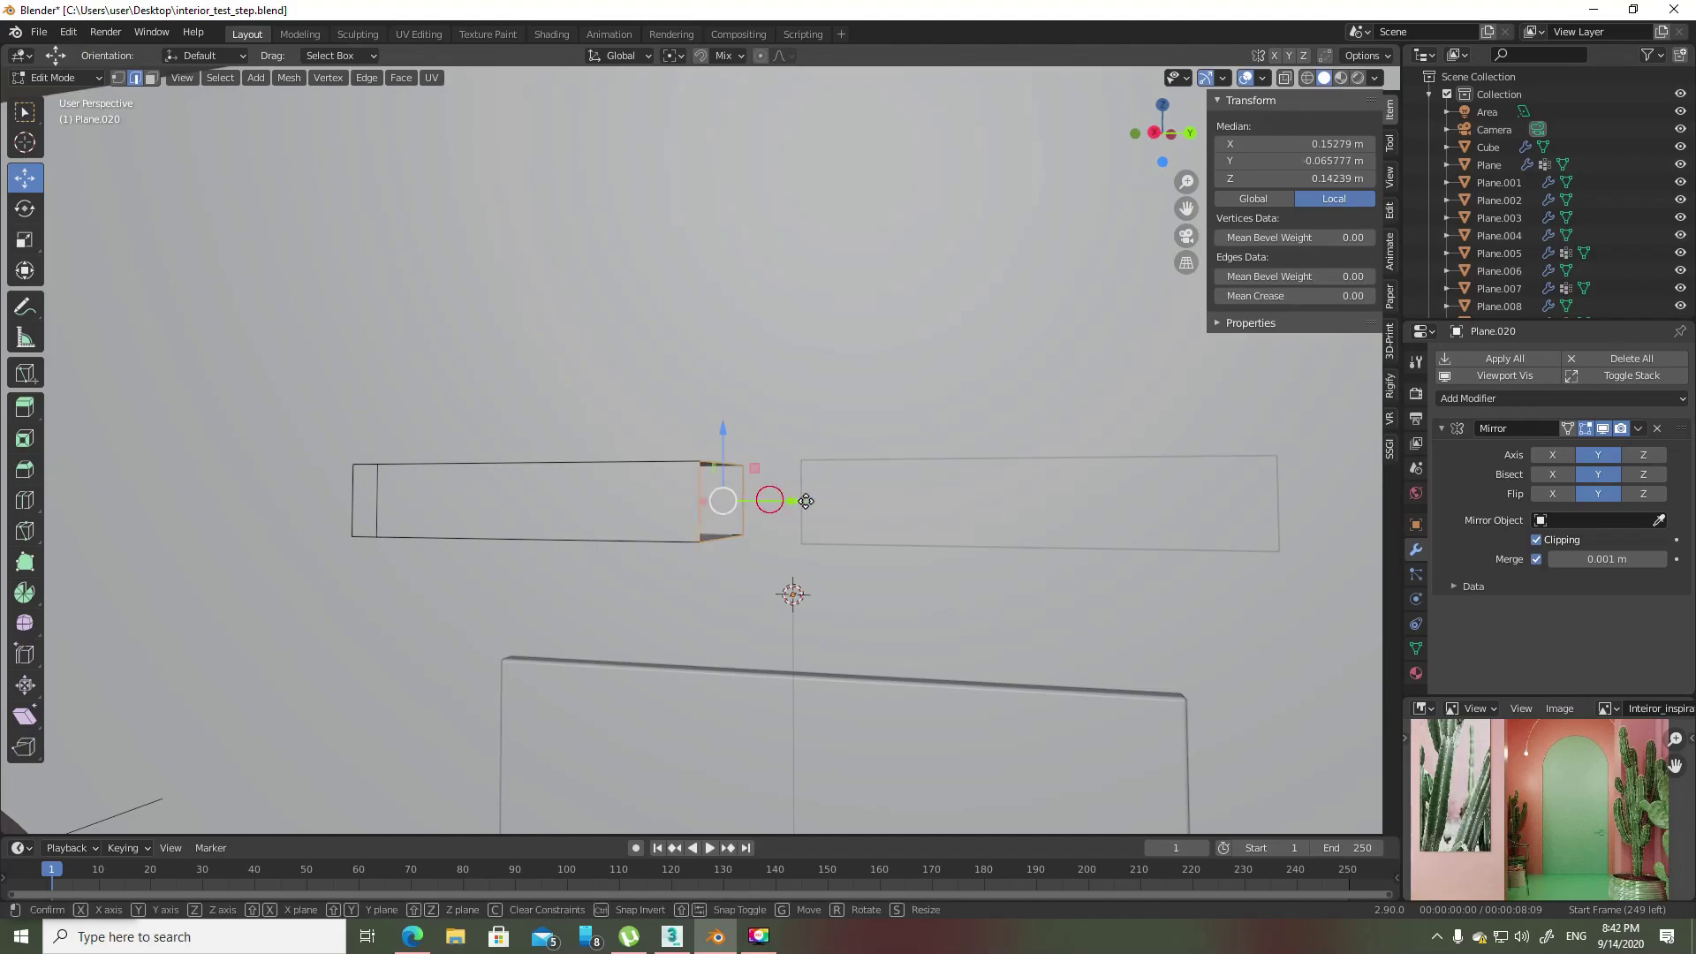
{"action": "mouse_move", "coordinate": [804, 557]}
{"action": "middle_mouse_down"}
{"action": "mouse_move", "coordinate": [831, 495]}
{"action": "mouse_move", "coordinate": [814, 498]}
{"action": "middle_mouse_up"}
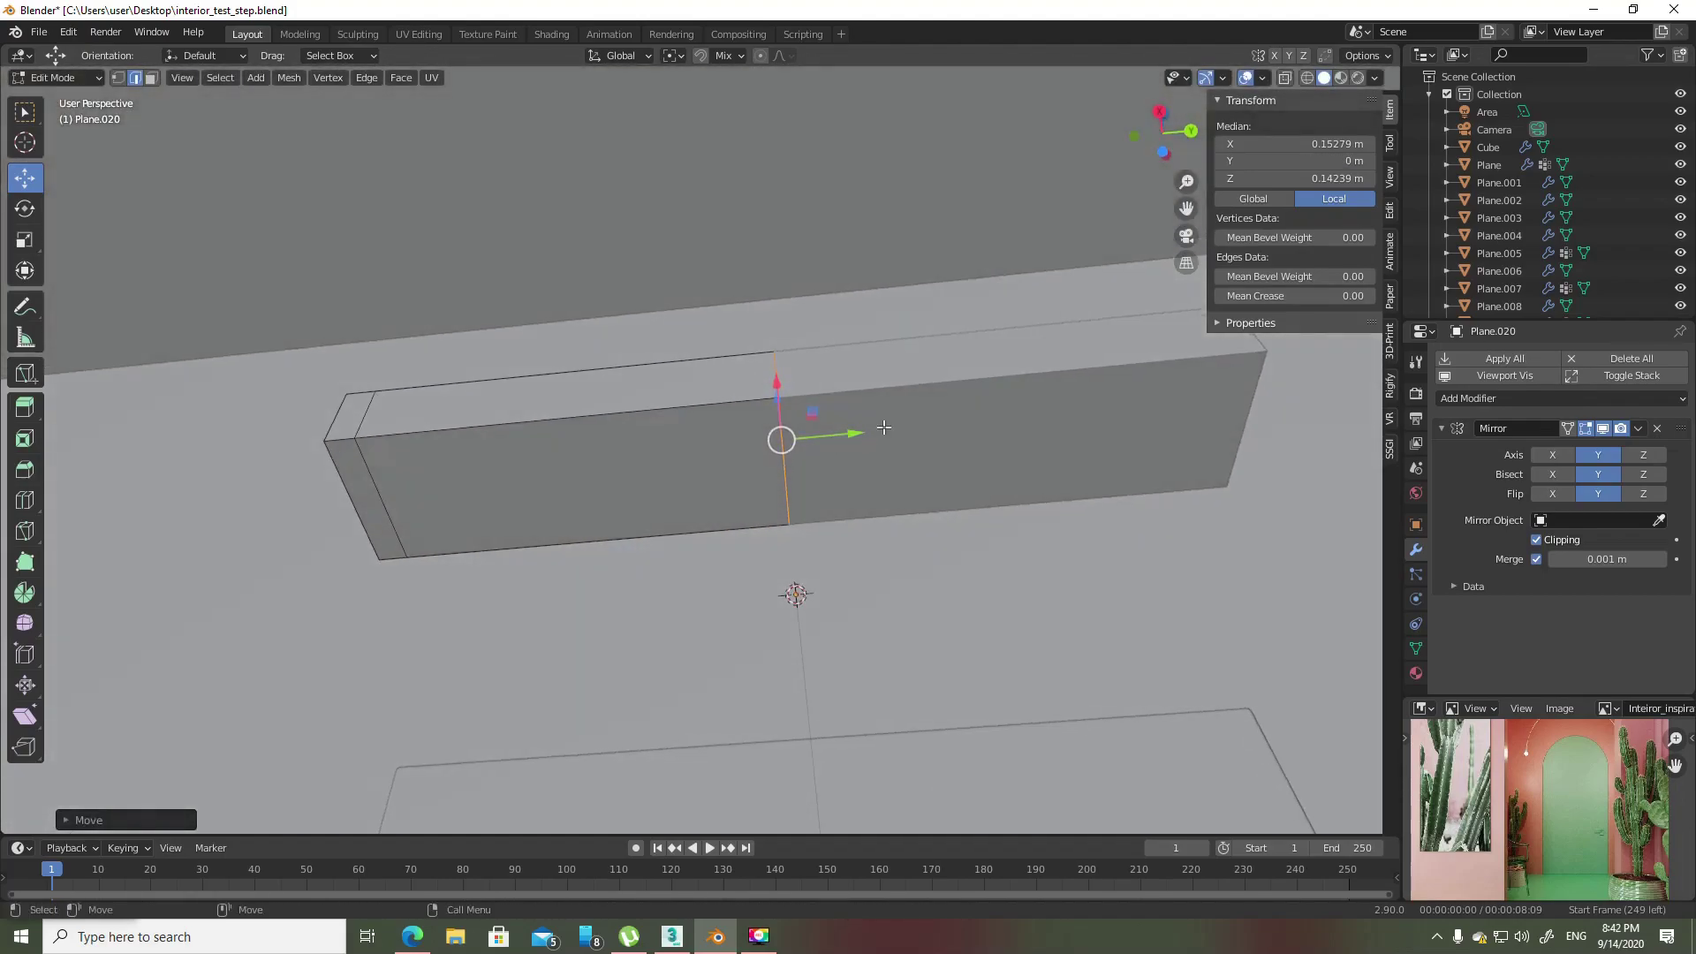
- Select the bar's side face, return to Object Mode and open the Add Modifier list
{"action": "key", "text": "3"}
{"action": "left_click", "coordinate": [813, 498]}
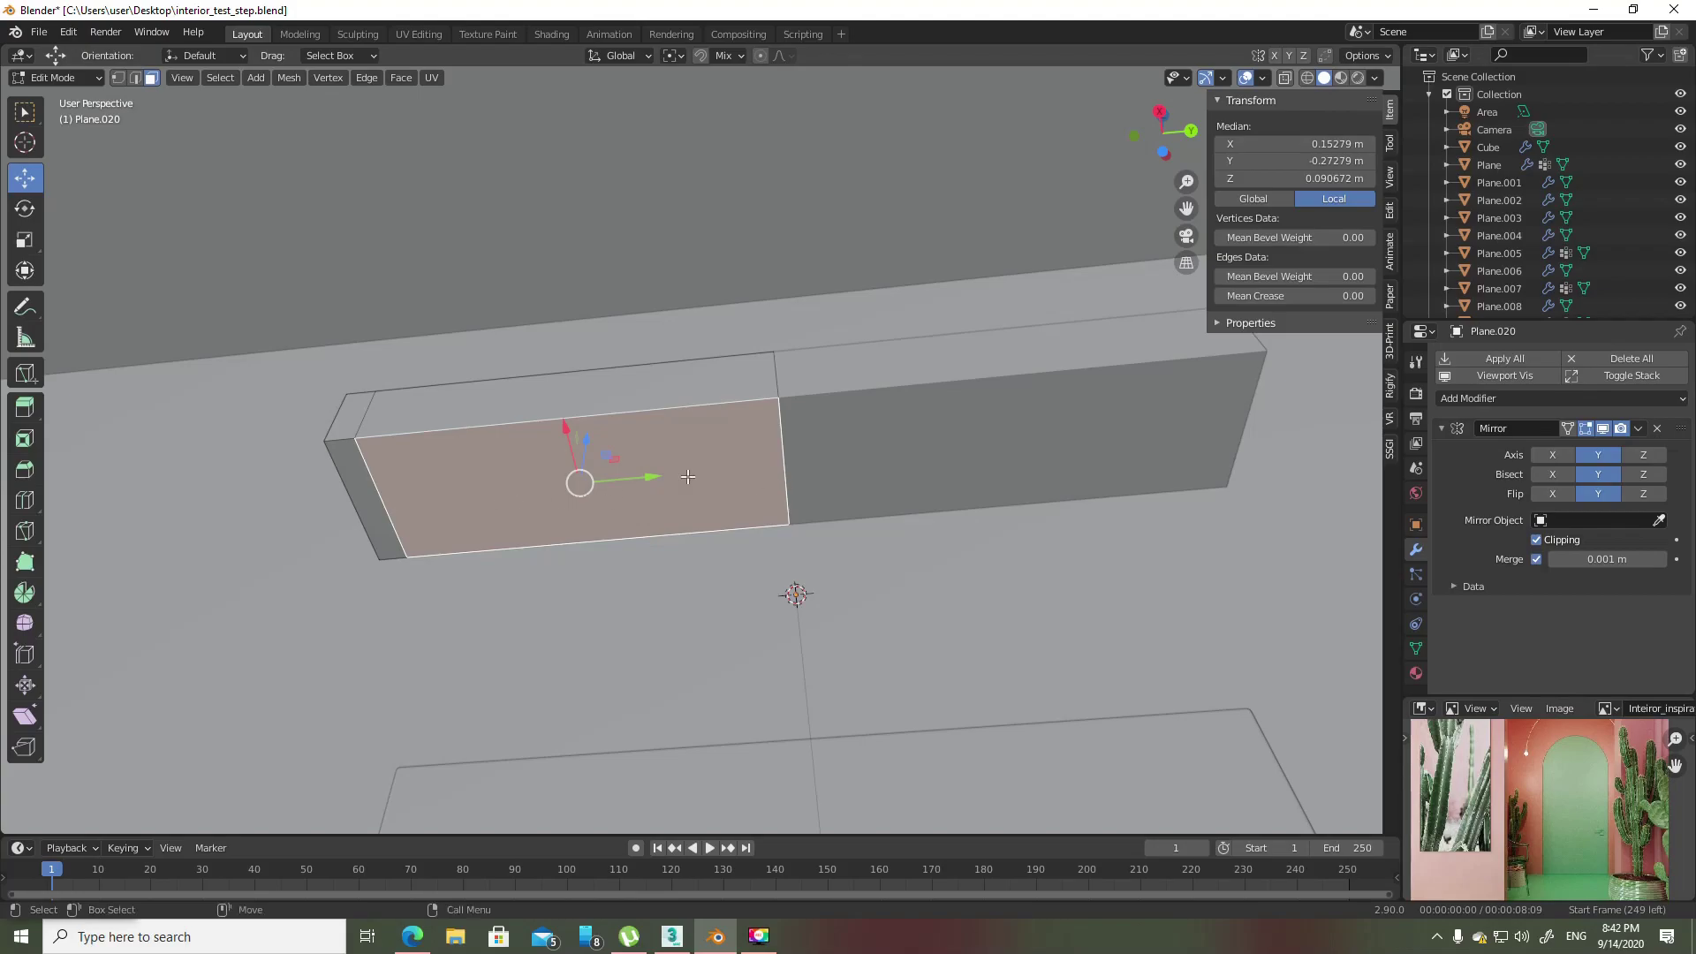
{"action": "middle_click_drag", "start_coordinate": [977, 468], "coordinate": [934, 492]}
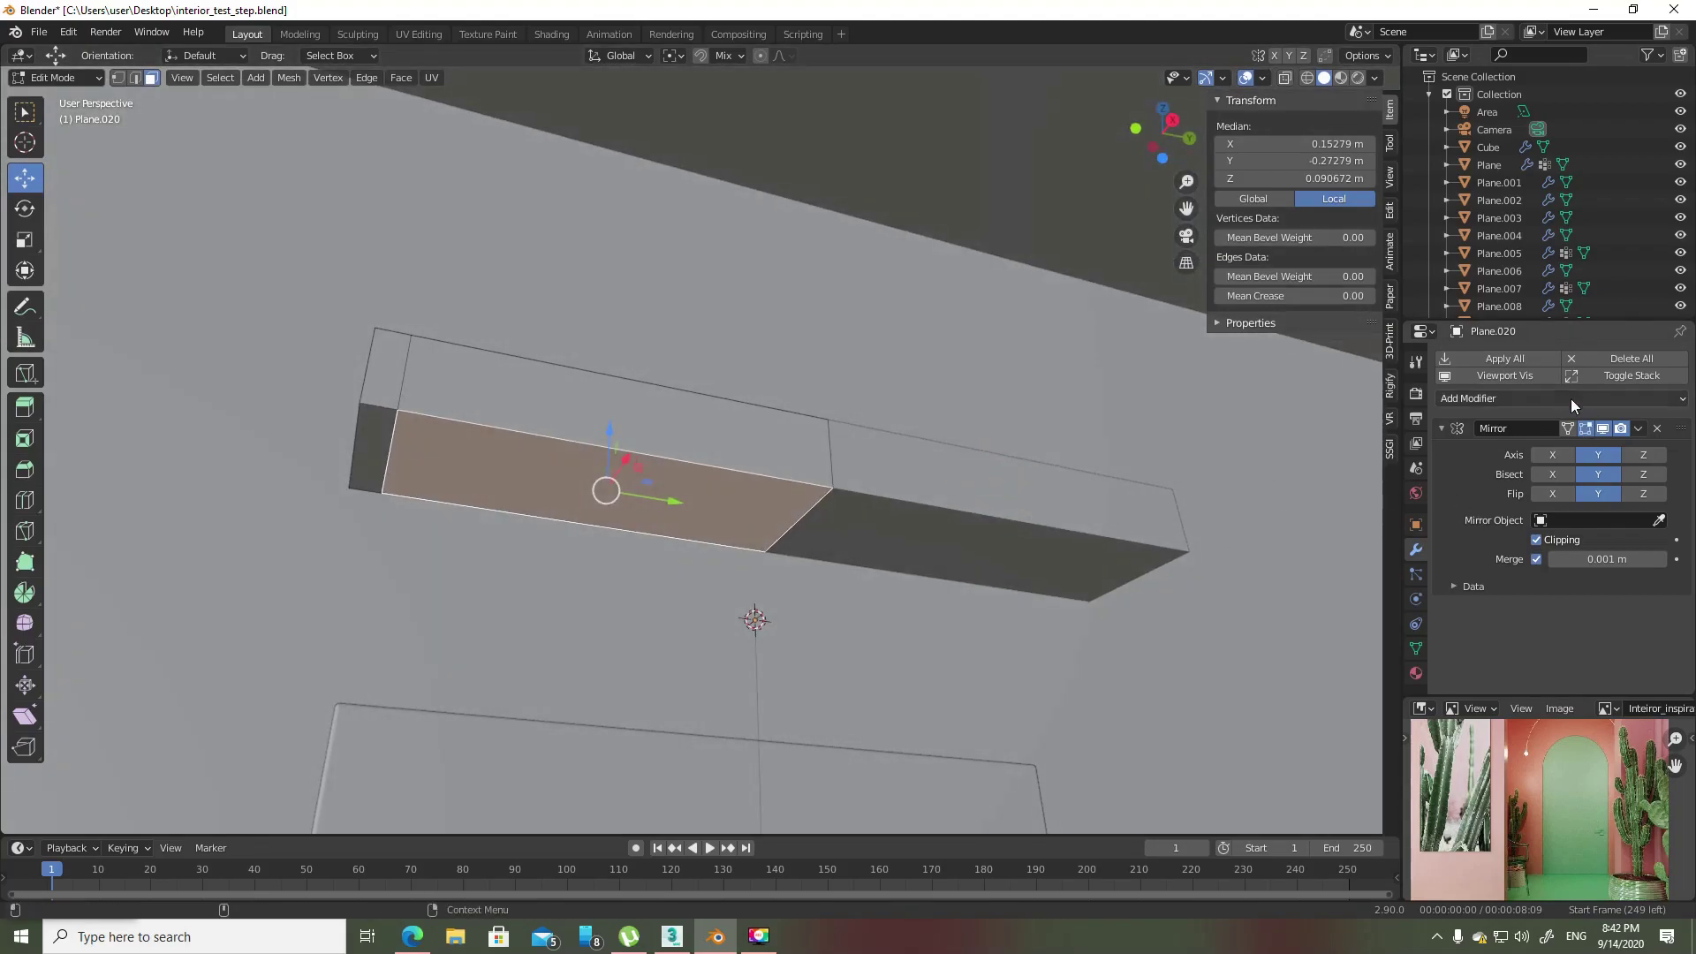
{"action": "key", "text": "Tab"}
{"action": "left_click", "coordinate": [1533, 398]}
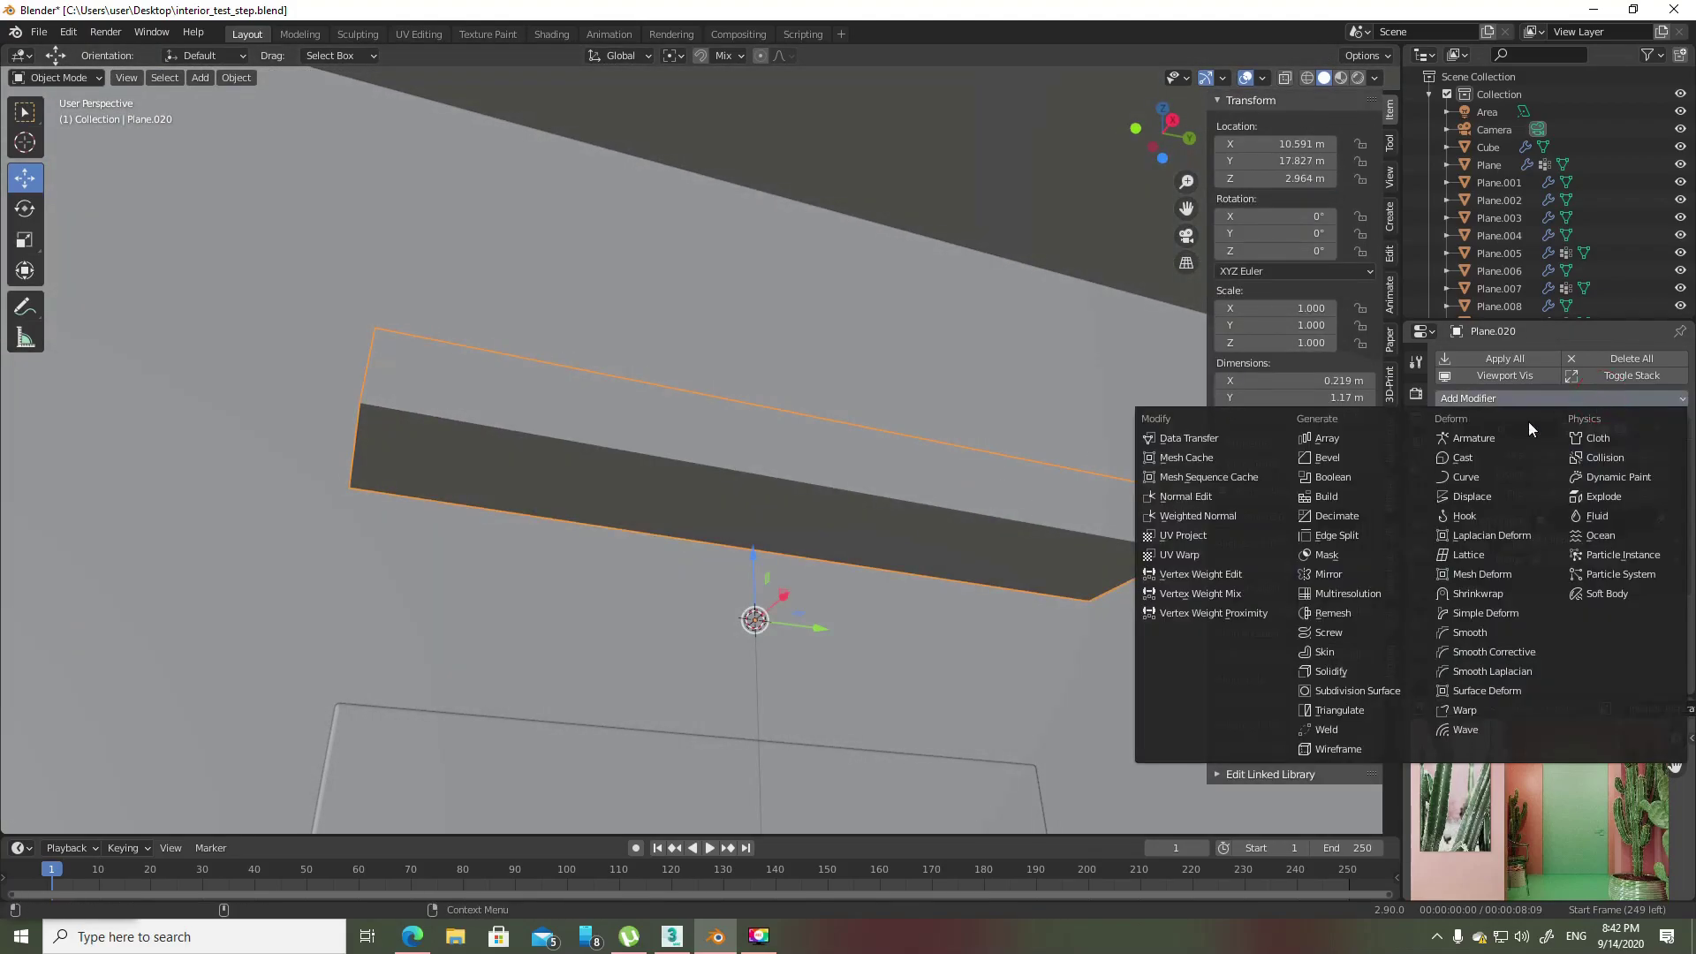
- Add a Subdivision Surface modifier with viewport level 3 to the bar
{"action": "left_click", "coordinate": [1368, 682]}
{"action": "middle_click_drag", "start_coordinate": [1148, 618], "coordinate": [1026, 546]}
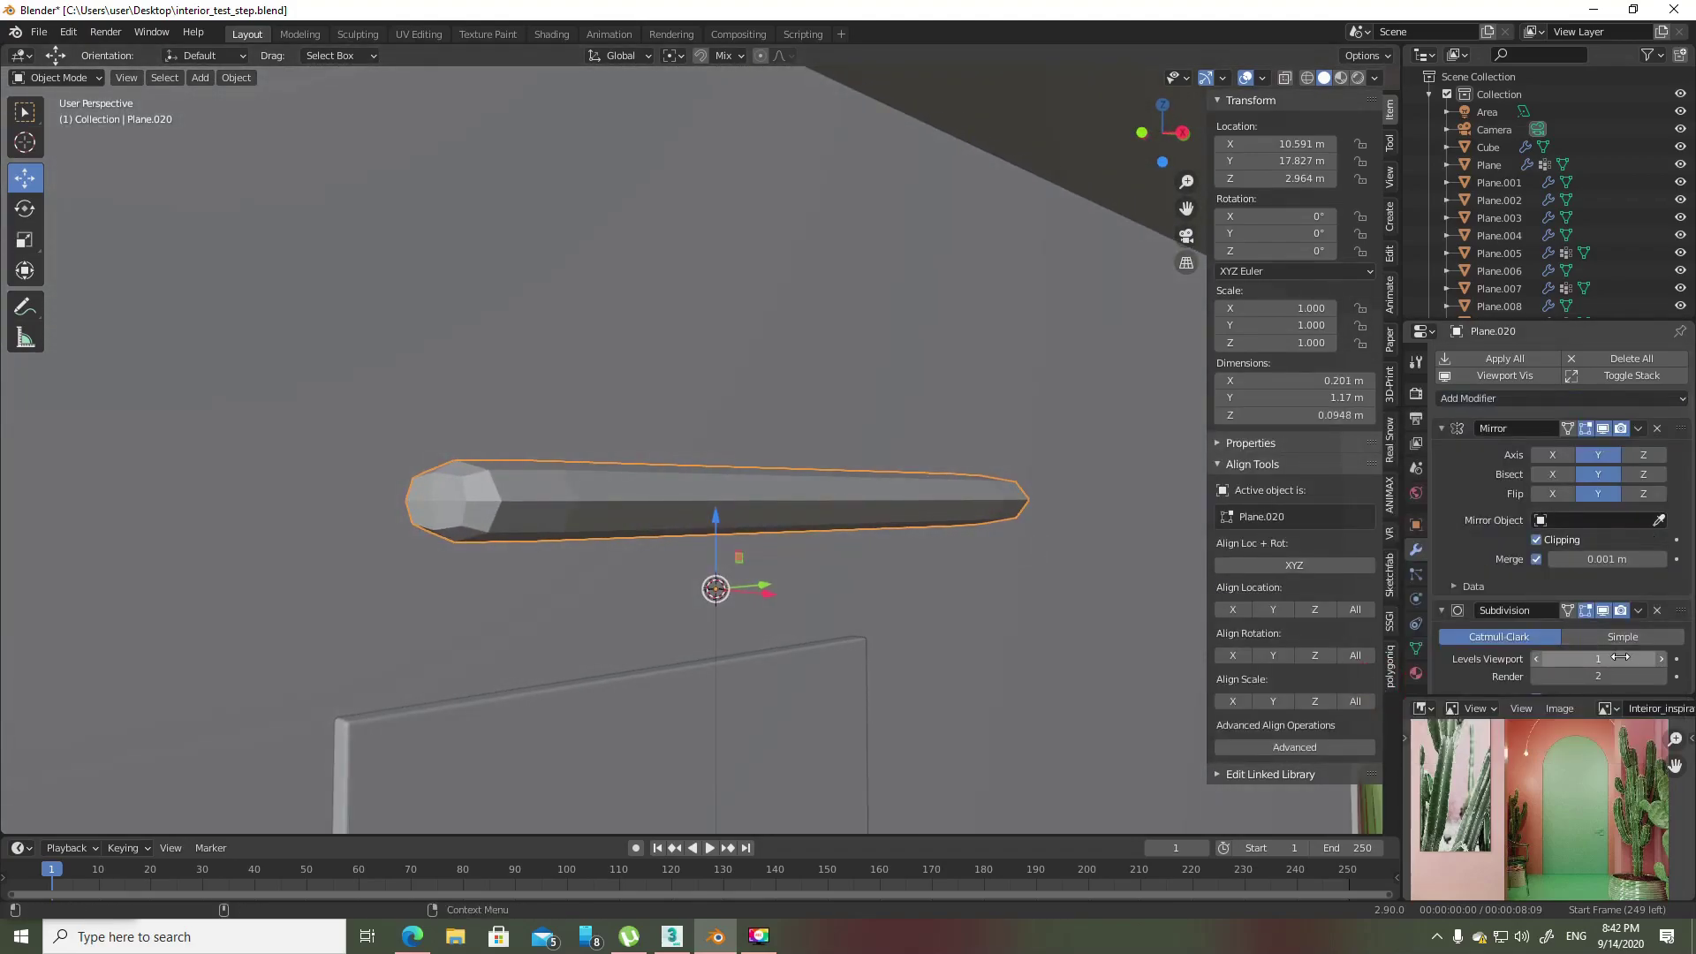
{"action": "left_click_drag", "start_coordinate": [1652, 659], "coordinate": [1669, 659]}
{"action": "middle_click_drag", "start_coordinate": [1104, 574], "coordinate": [803, 554]}
- In Edit Mode, scale the whole mesh down along X to narrow the tube
{"action": "key", "text": "Tab"}
{"action": "key", "text": "shift+space"}
{"action": "key", "text": "s"}
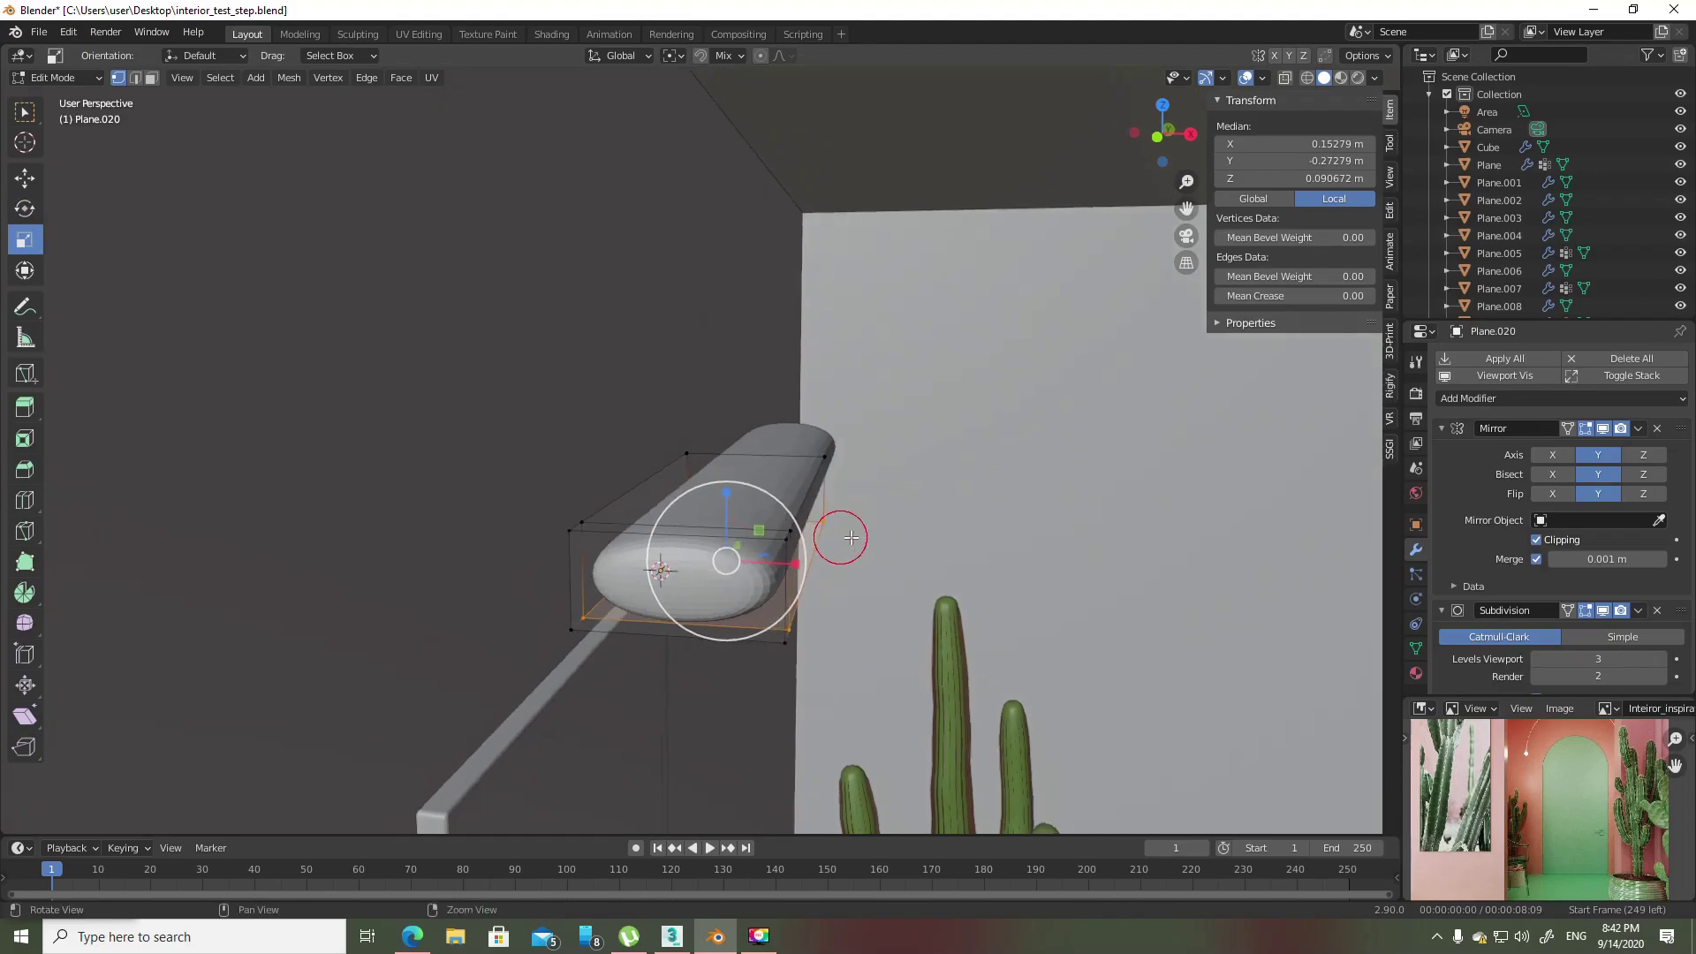
{"action": "key", "text": "a"}
{"action": "left_click_drag", "start_coordinate": [784, 539], "coordinate": [759, 524]}
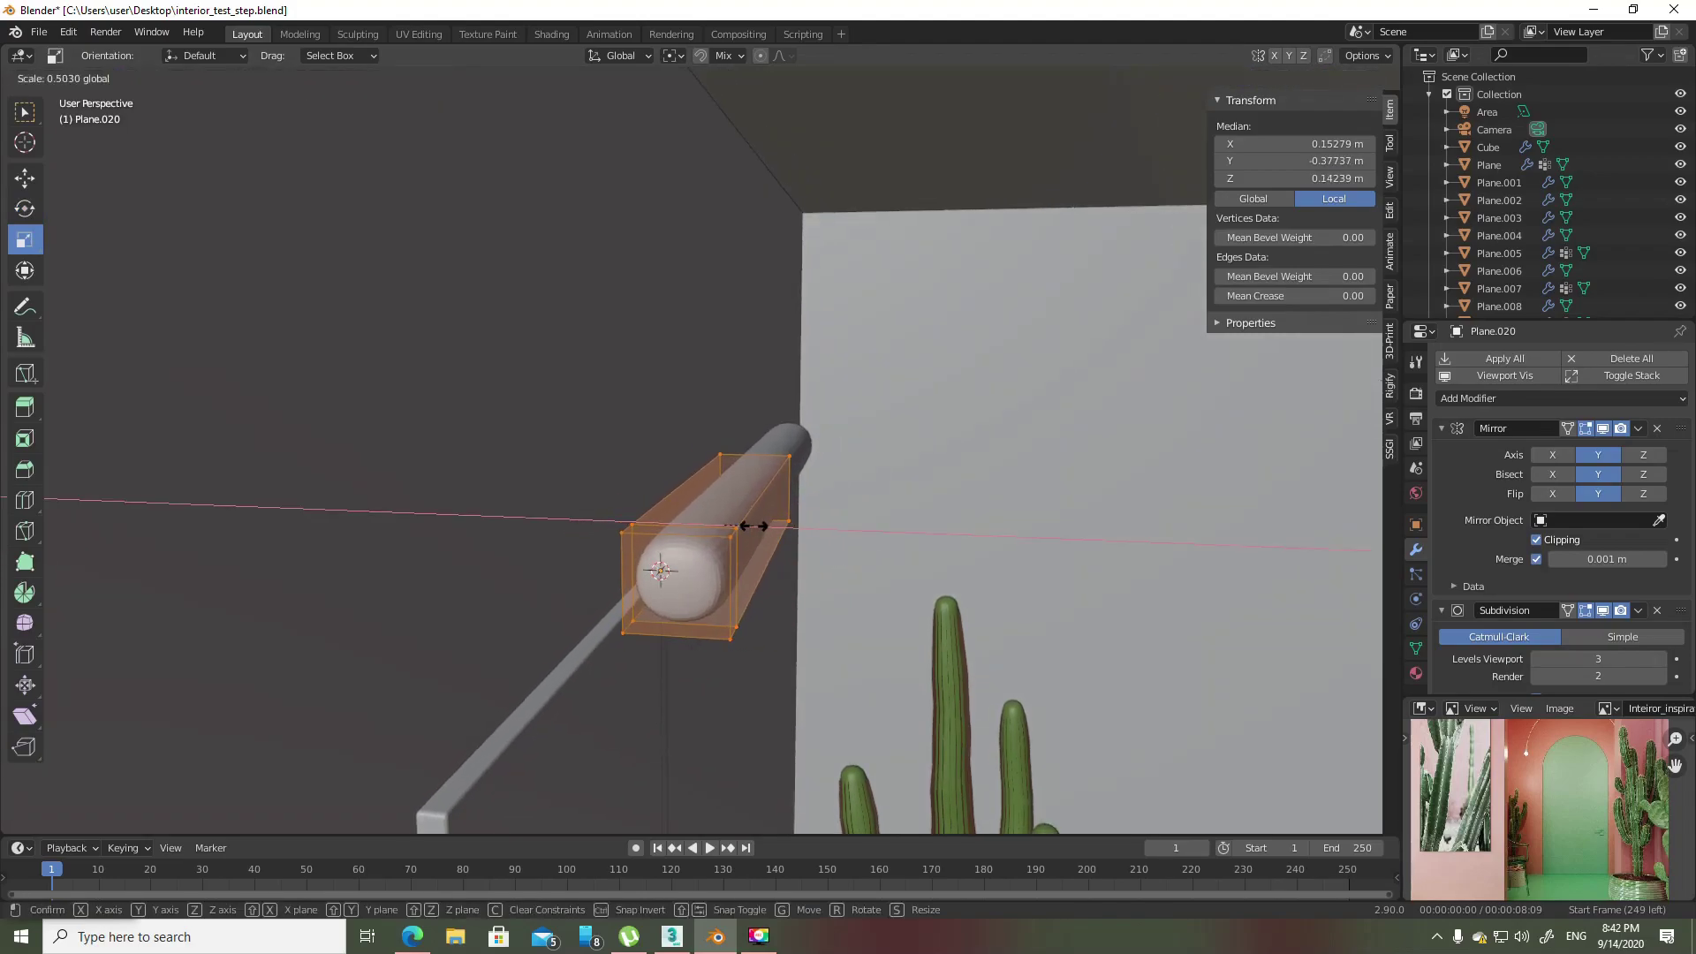
{"action": "middle_click_drag", "start_coordinate": [759, 524], "coordinate": [889, 561]}
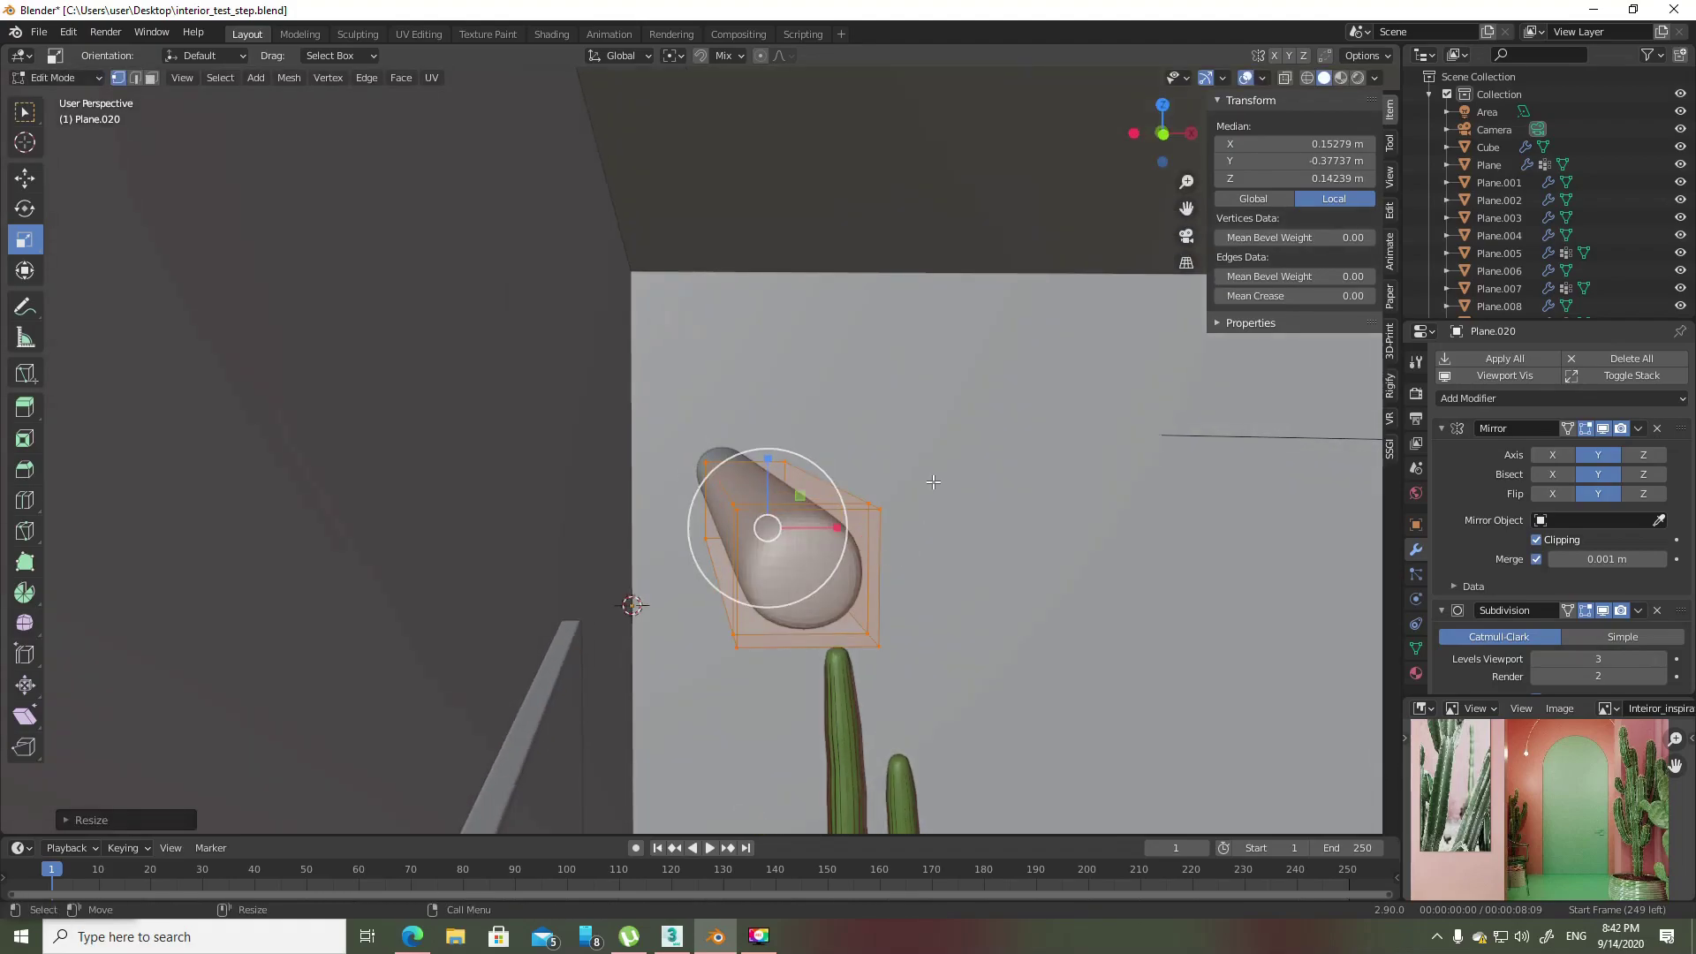
{"action": "middle_click_drag", "start_coordinate": [933, 481], "coordinate": [916, 510]}
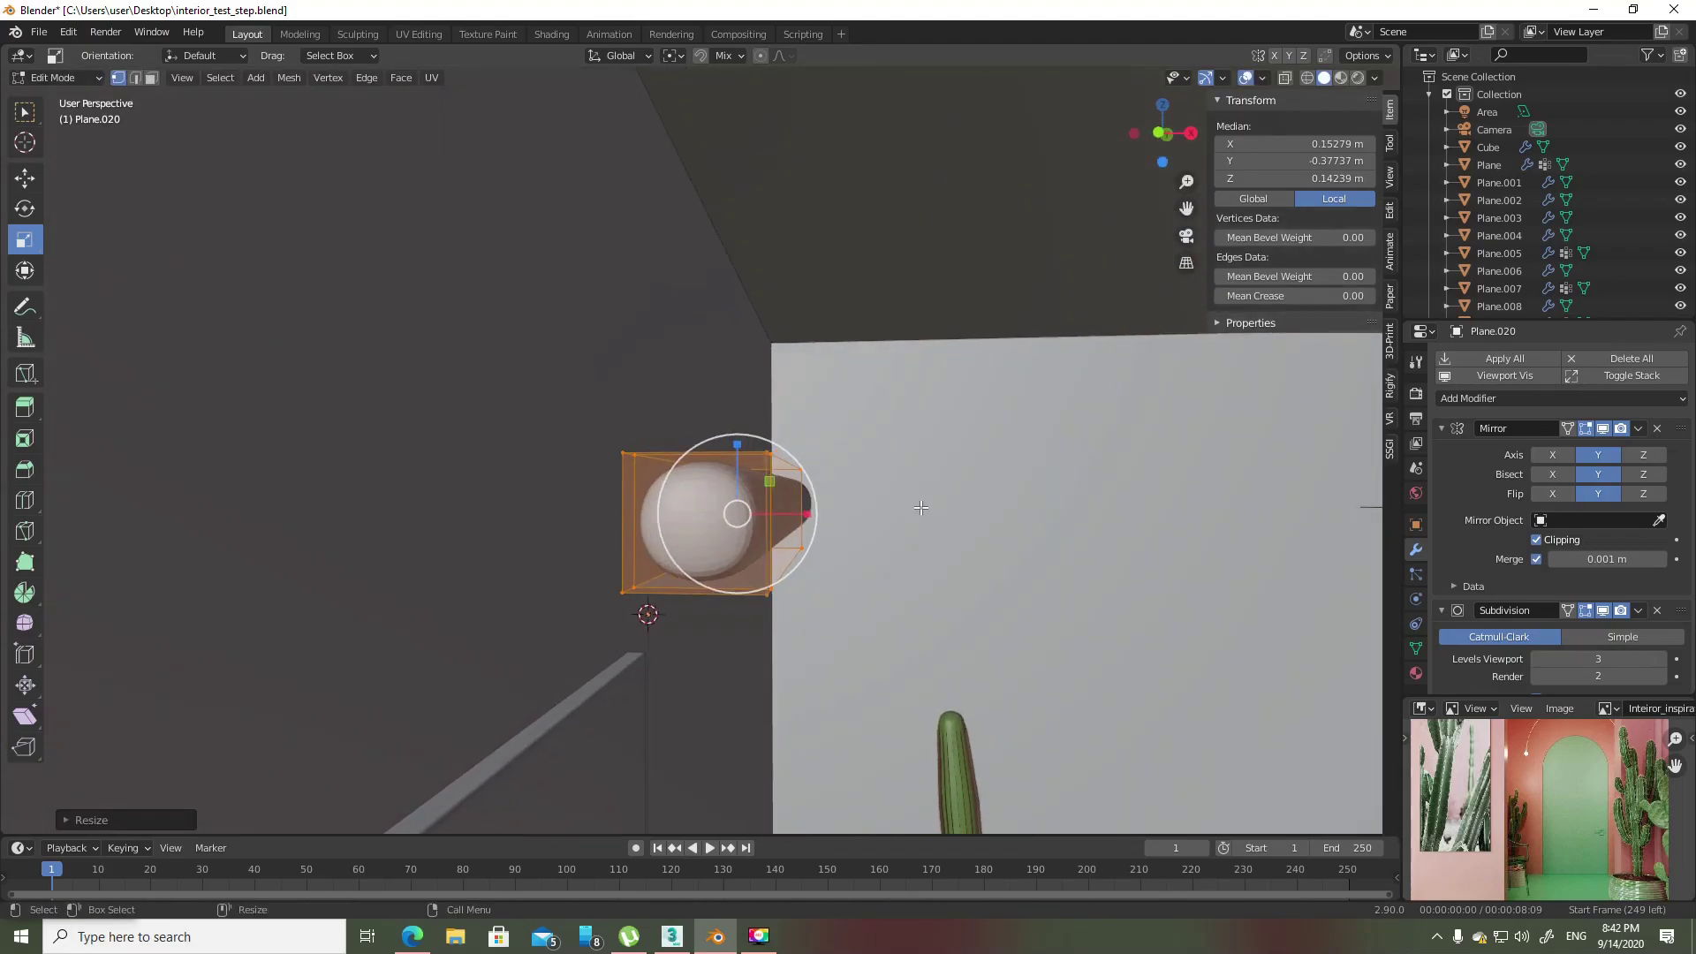
{"action": "key", "text": "Tab"}
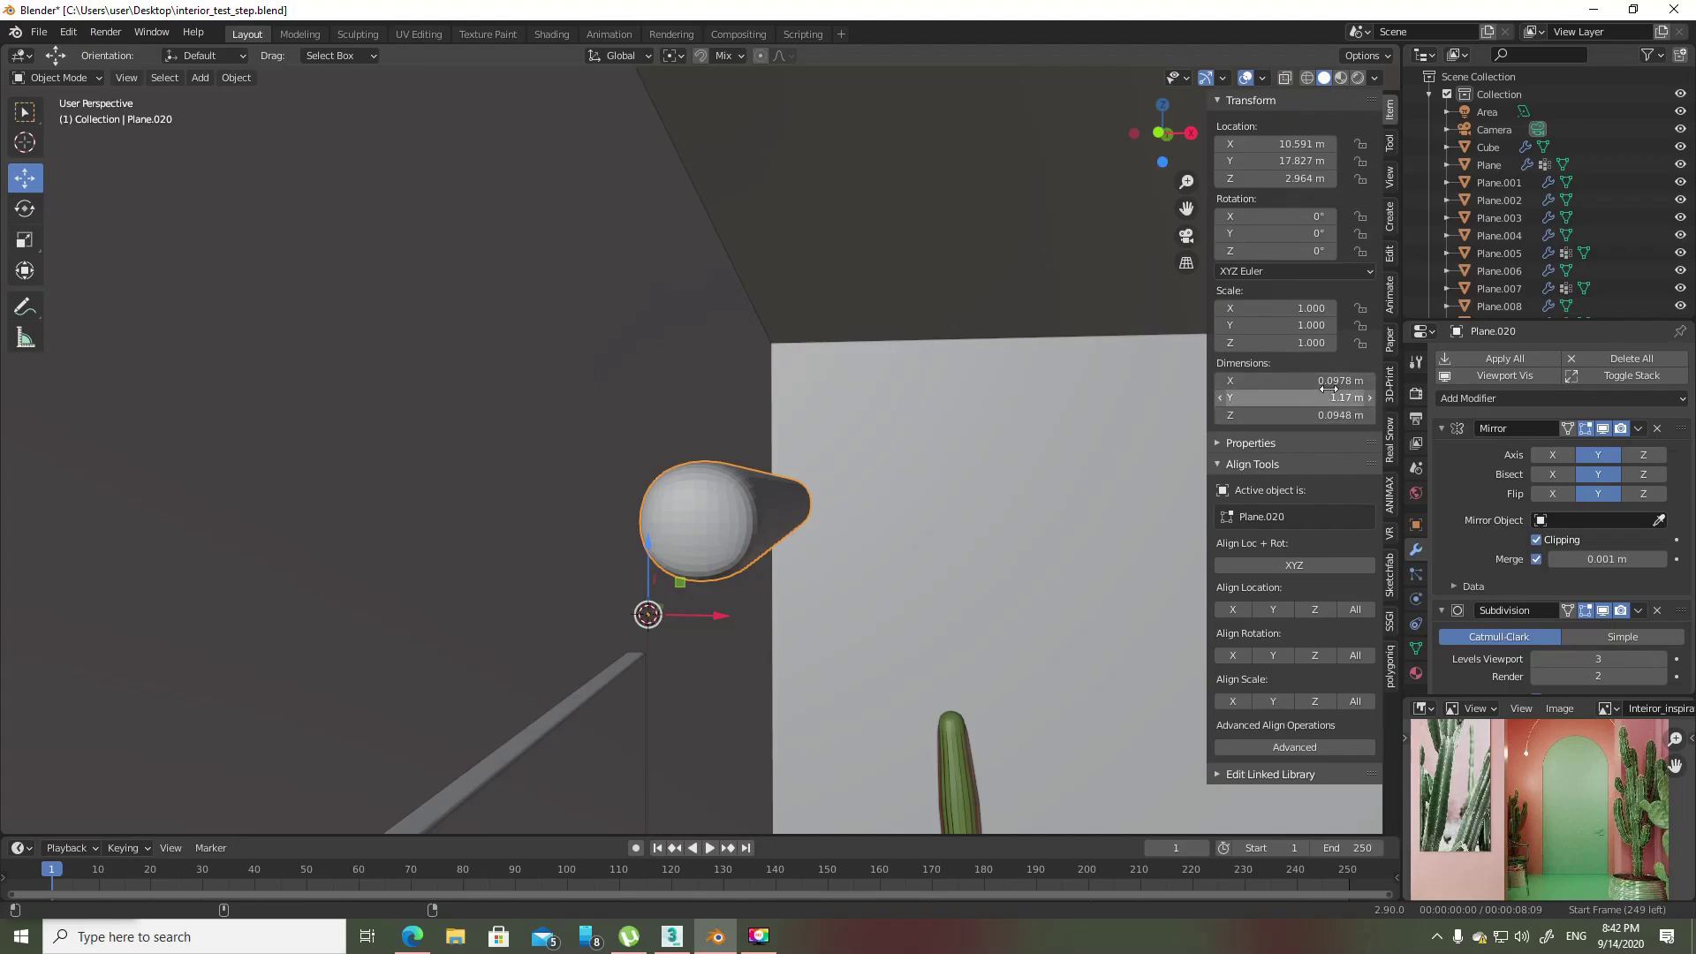
- Set the tube's X and Z dimensions to 0.1 m
{"action": "left_click", "coordinate": [1331, 379]}
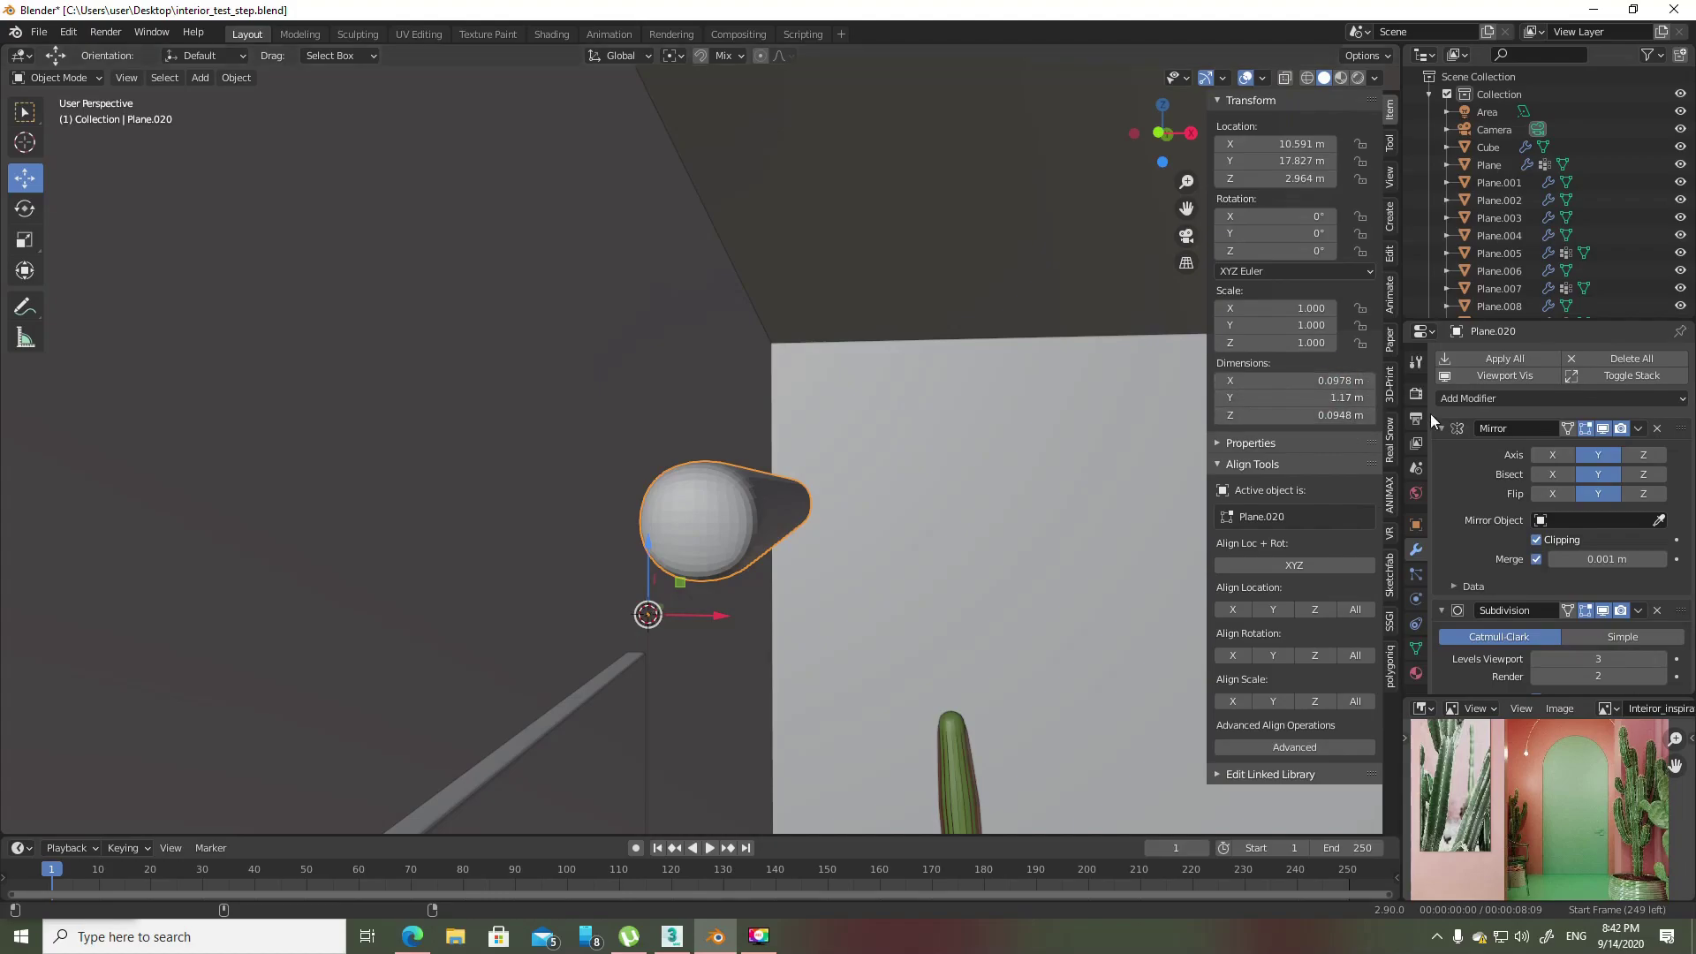
{"action": "left_click", "coordinate": [1349, 381]}
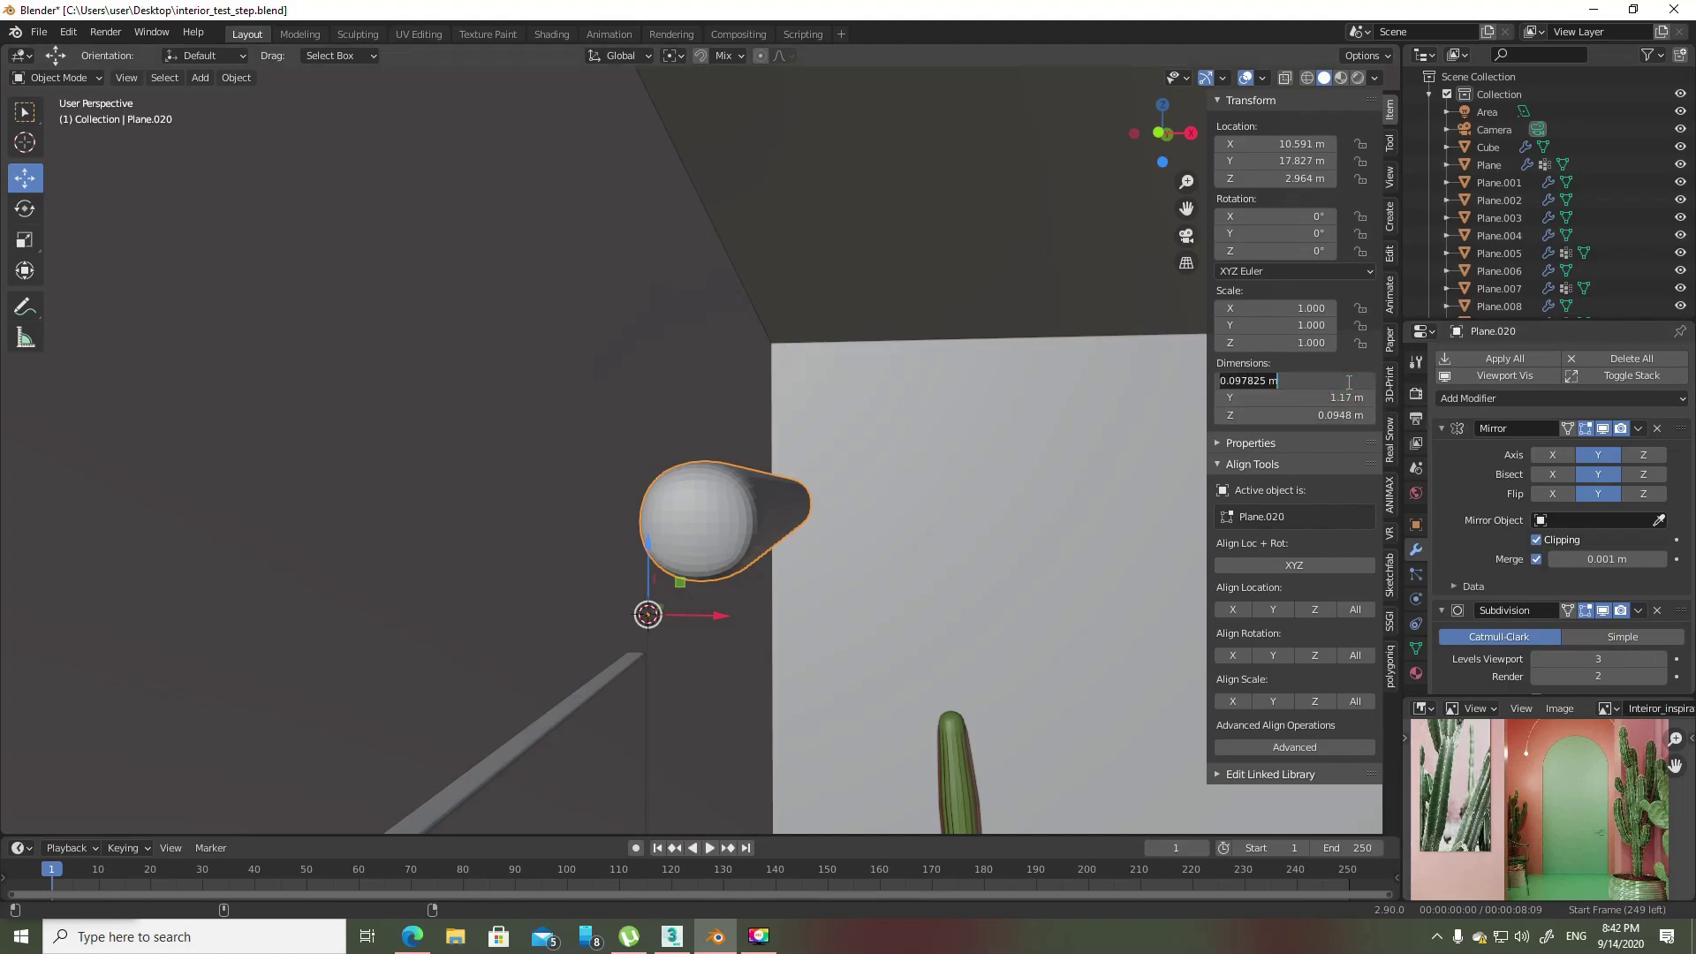
{"action": "type", "text": "0.1"}
{"action": "key", "text": "Return"}
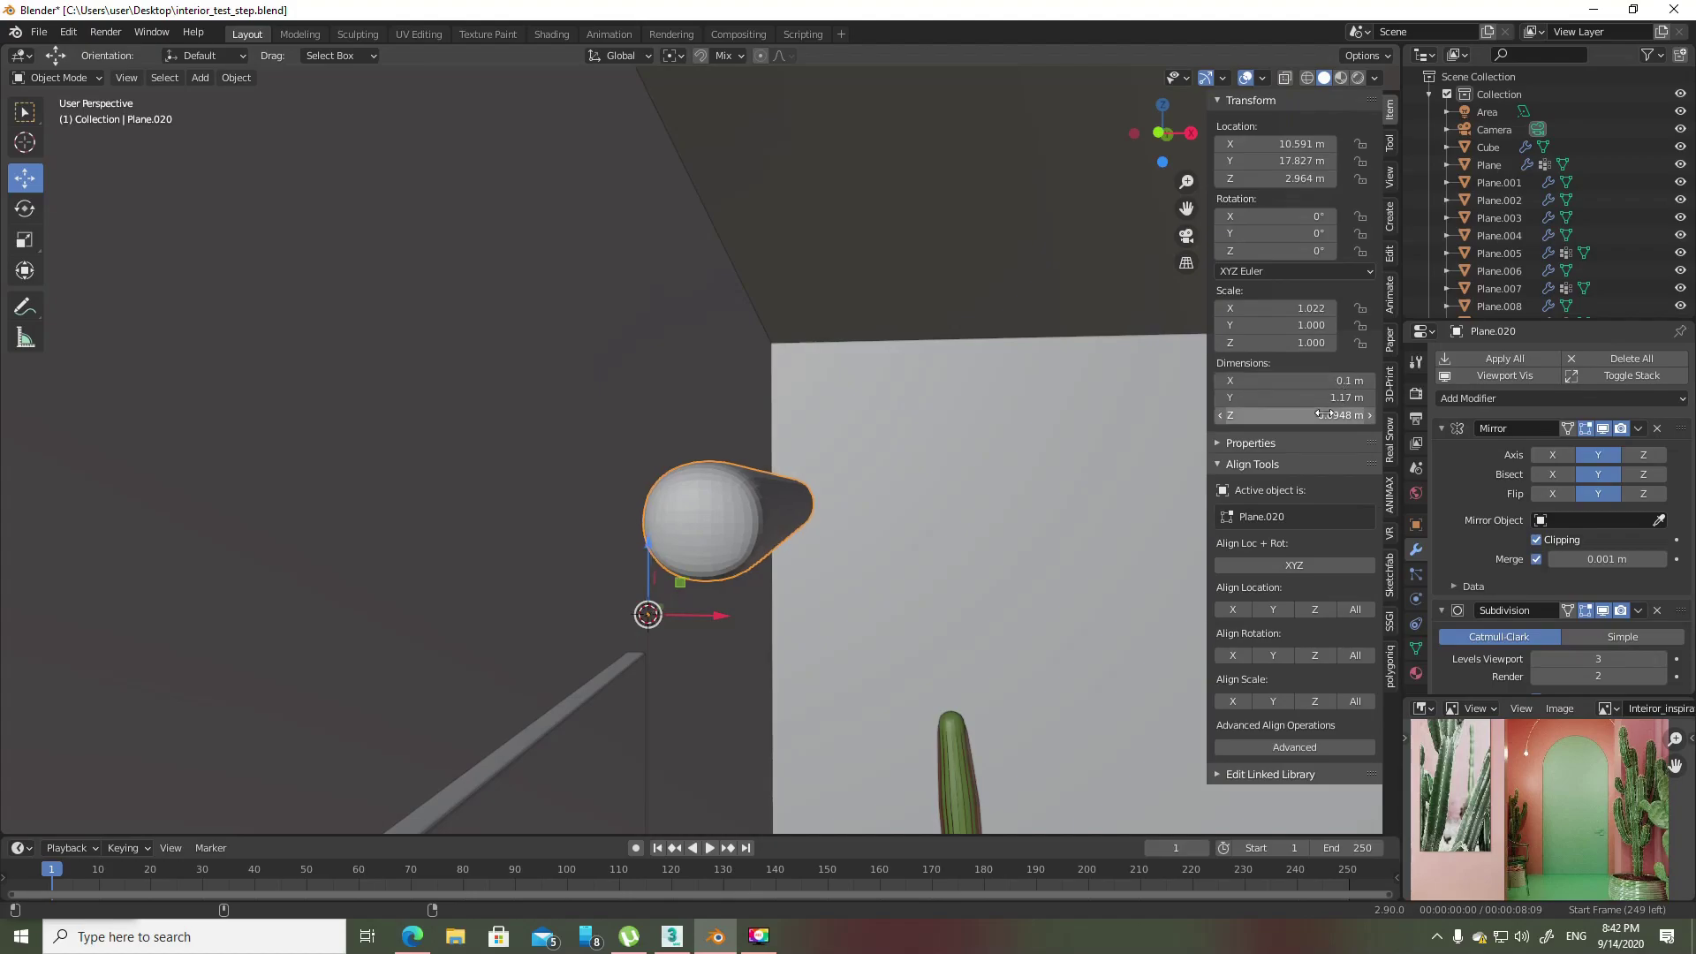
{"action": "left_click", "coordinate": [1326, 414]}
{"action": "type", "text": "0.1"}
{"action": "key", "text": "Return"}
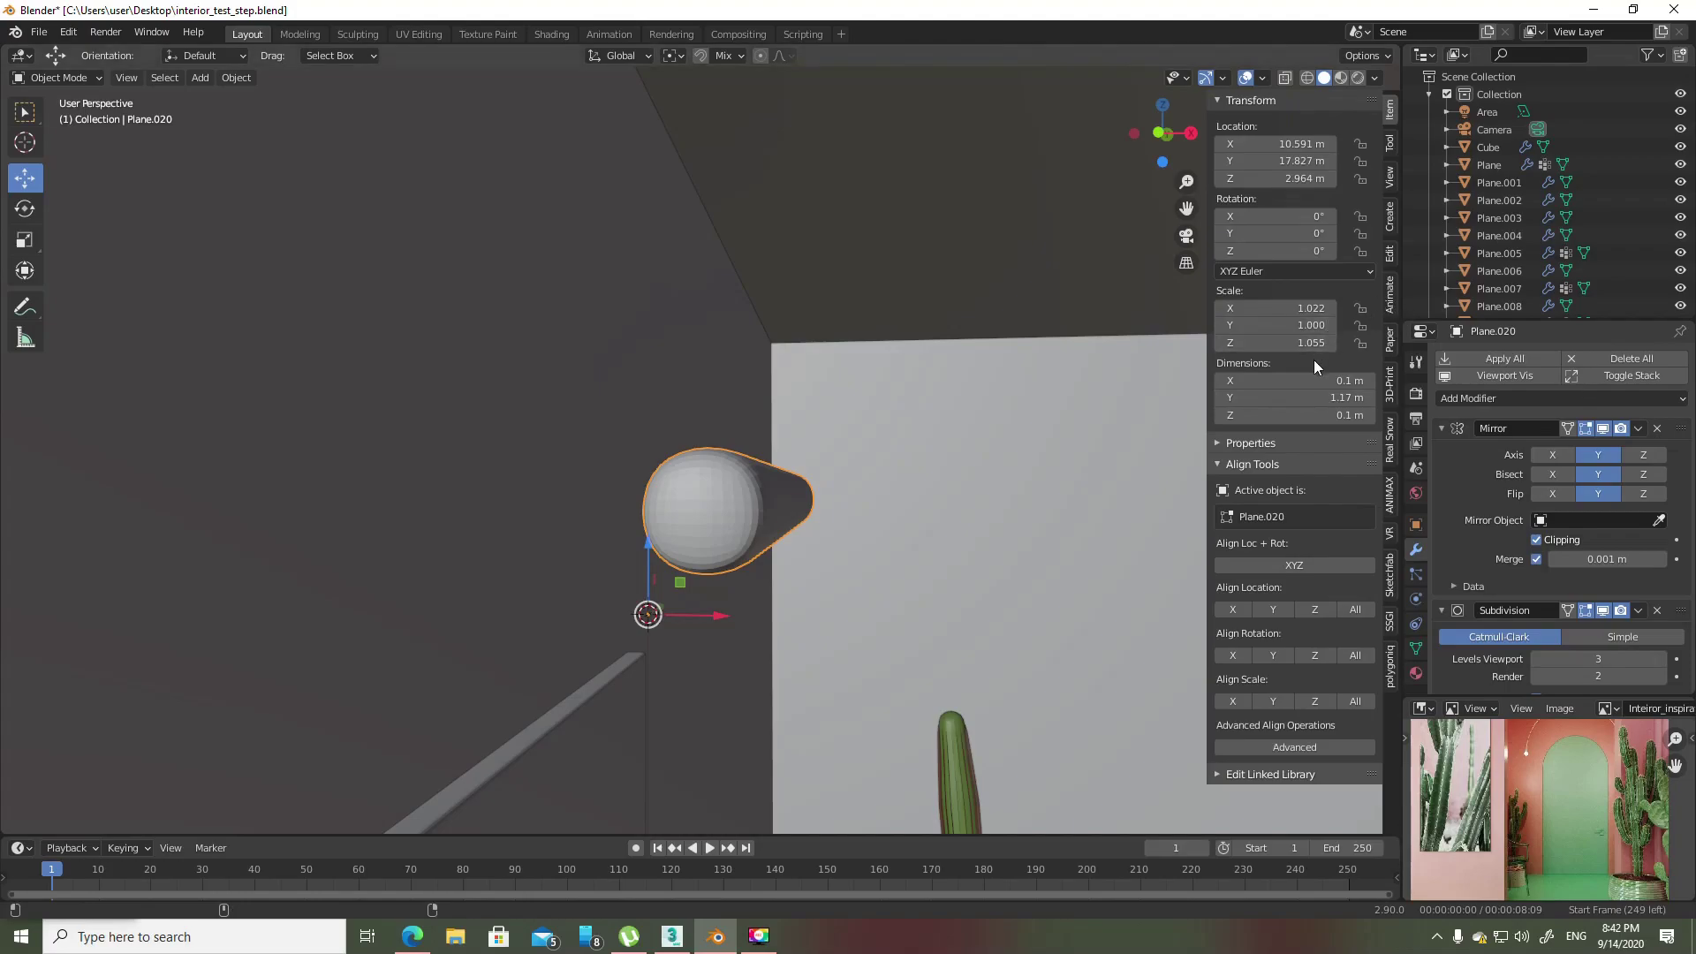
- Apply the tube's scale via Object > Apply > Scale and frame it in view
{"action": "left_click", "coordinate": [238, 78]}
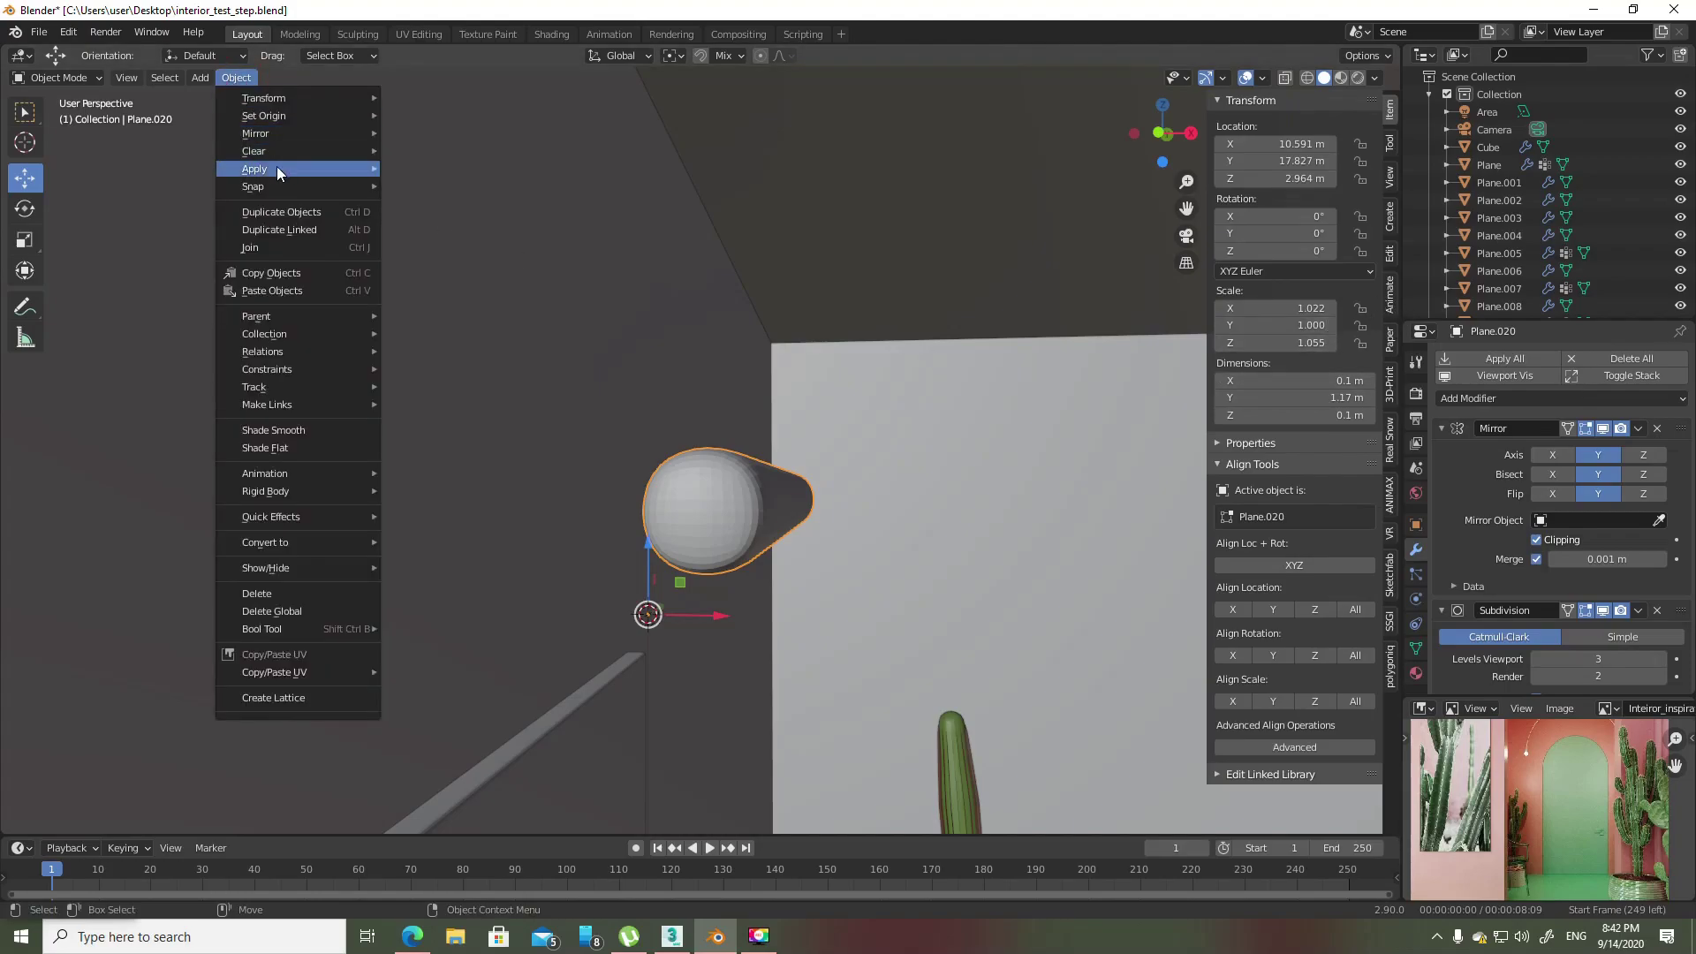
{"action": "left_click", "coordinate": [466, 212]}
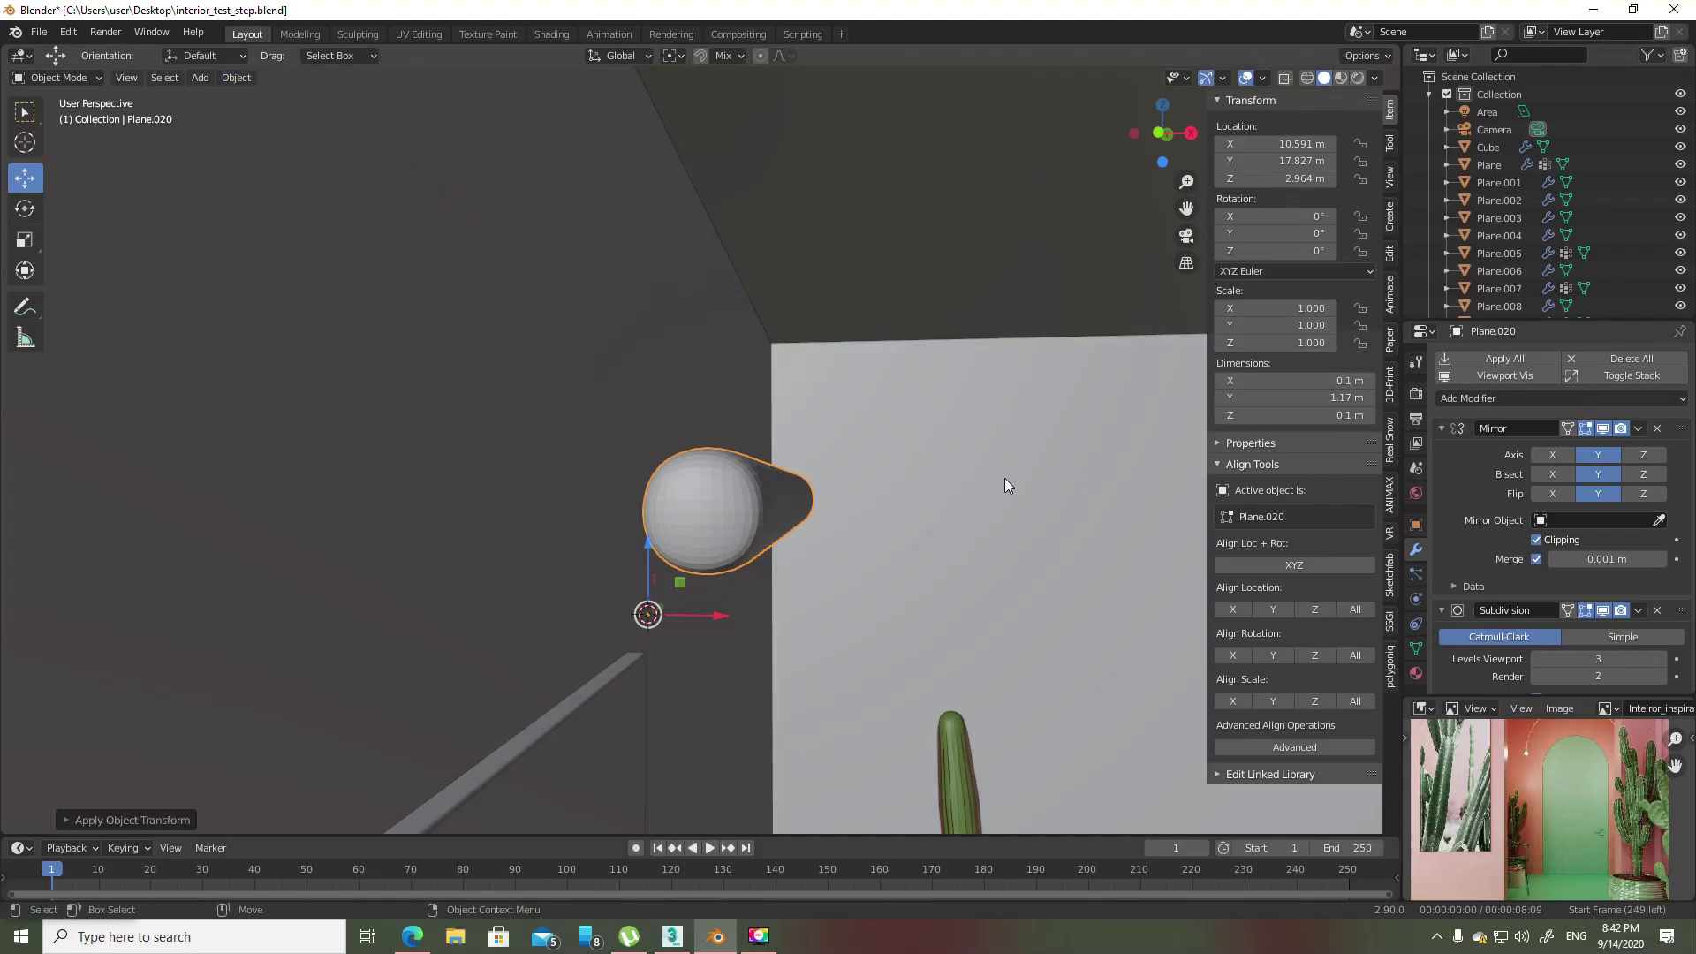
{"action": "key", "text": "KP_Decimal"}
{"action": "middle_click_drag", "start_coordinate": [856, 521], "coordinate": [749, 449]}
{"action": "scroll", "coordinate": [724, 450], "scroll_direction": "up", "scroll_amount": 3}
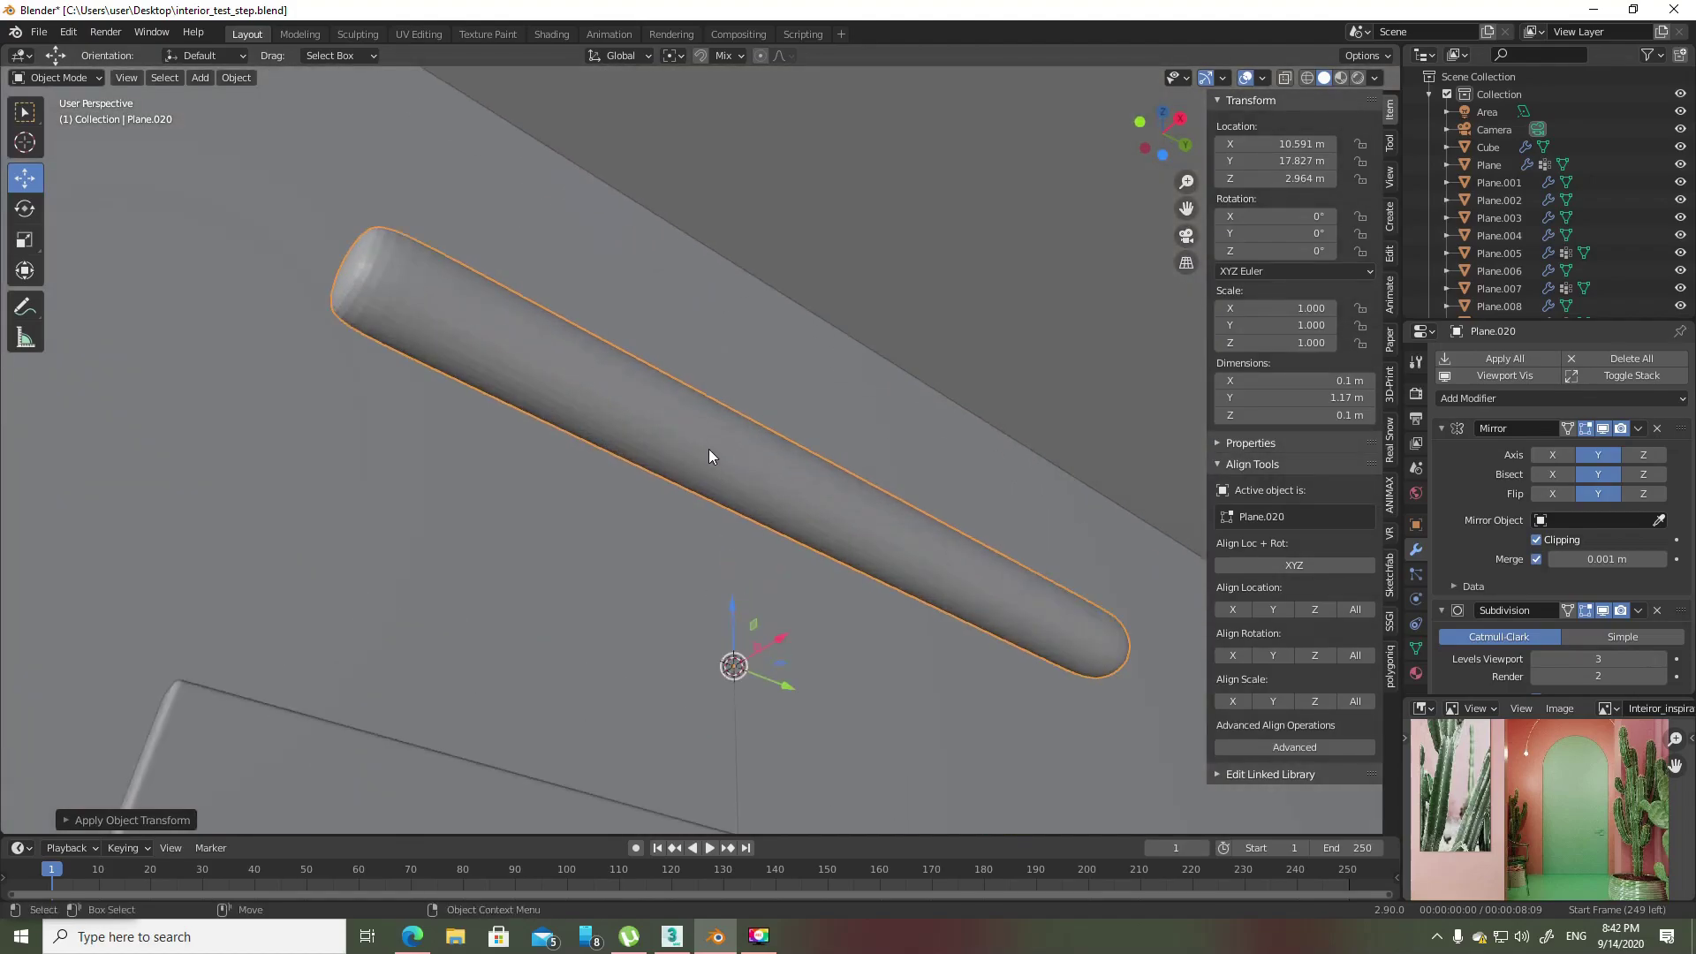
- Add a loop cut near the tube's end in Edit Mode
{"action": "key", "text": "Tab"}
{"action": "key", "text": "ctrl+r"}
{"action": "left_click", "coordinate": [371, 256]}
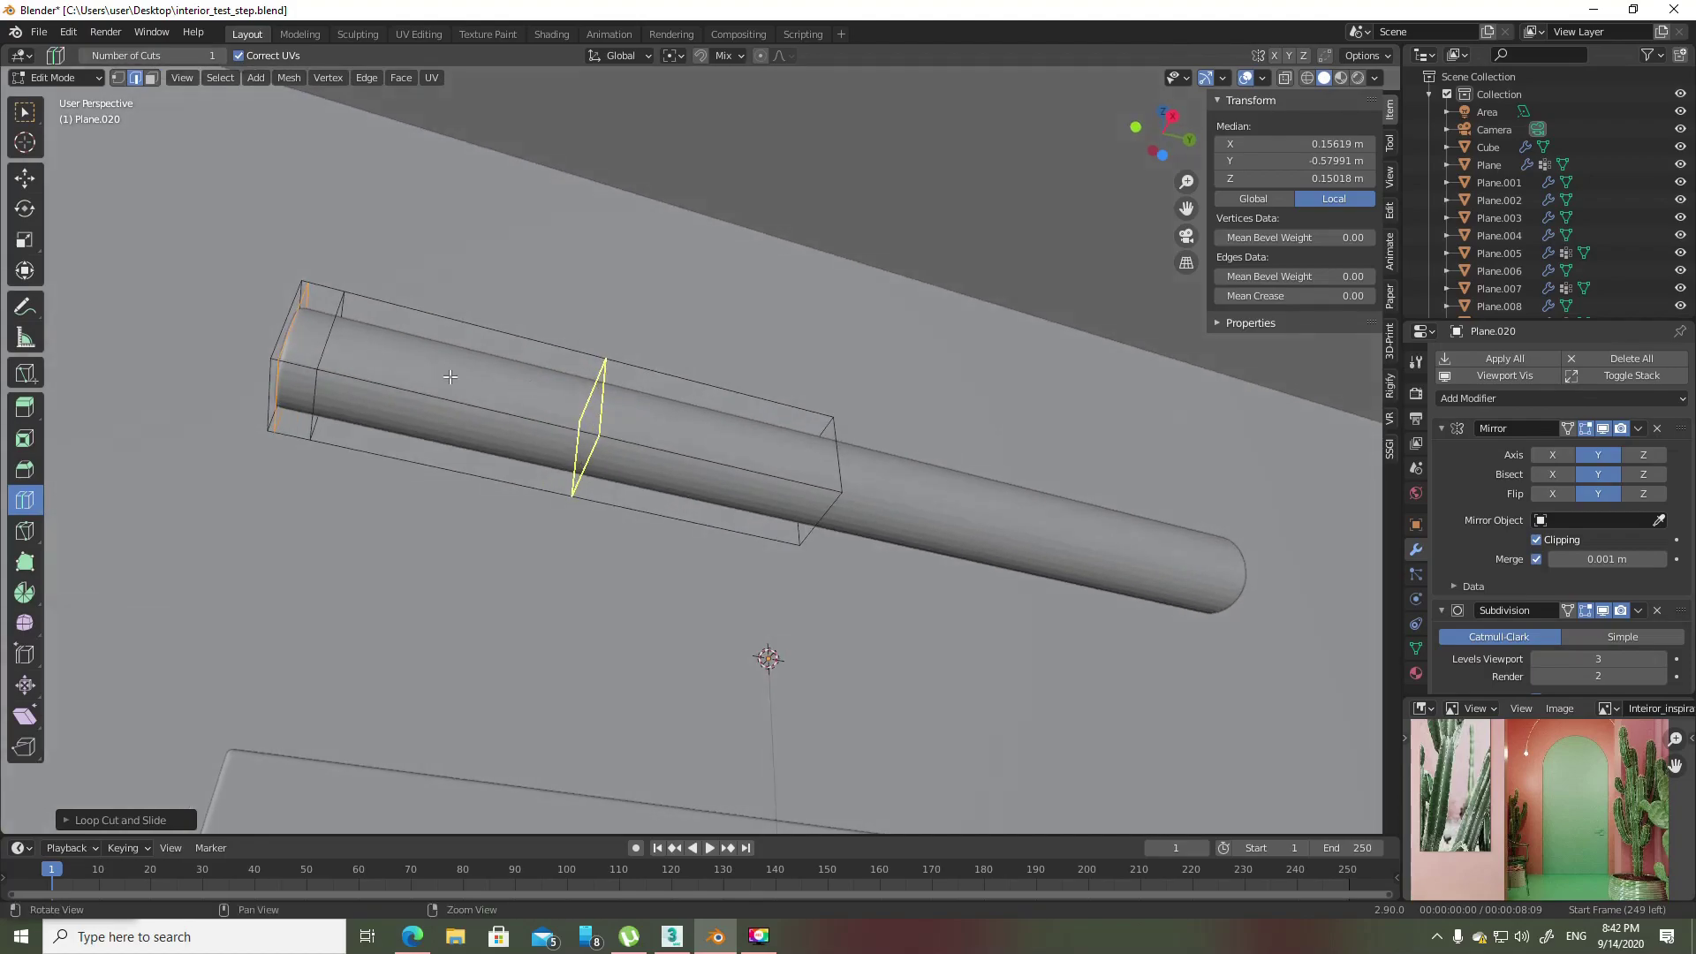
{"action": "middle_click_drag", "start_coordinate": [939, 518], "coordinate": [795, 530]}
- Select the box's end face and move it along Y toward the mirror plane
{"action": "scroll", "coordinate": [729, 531], "scroll_direction": "up", "scroll_amount": 2}
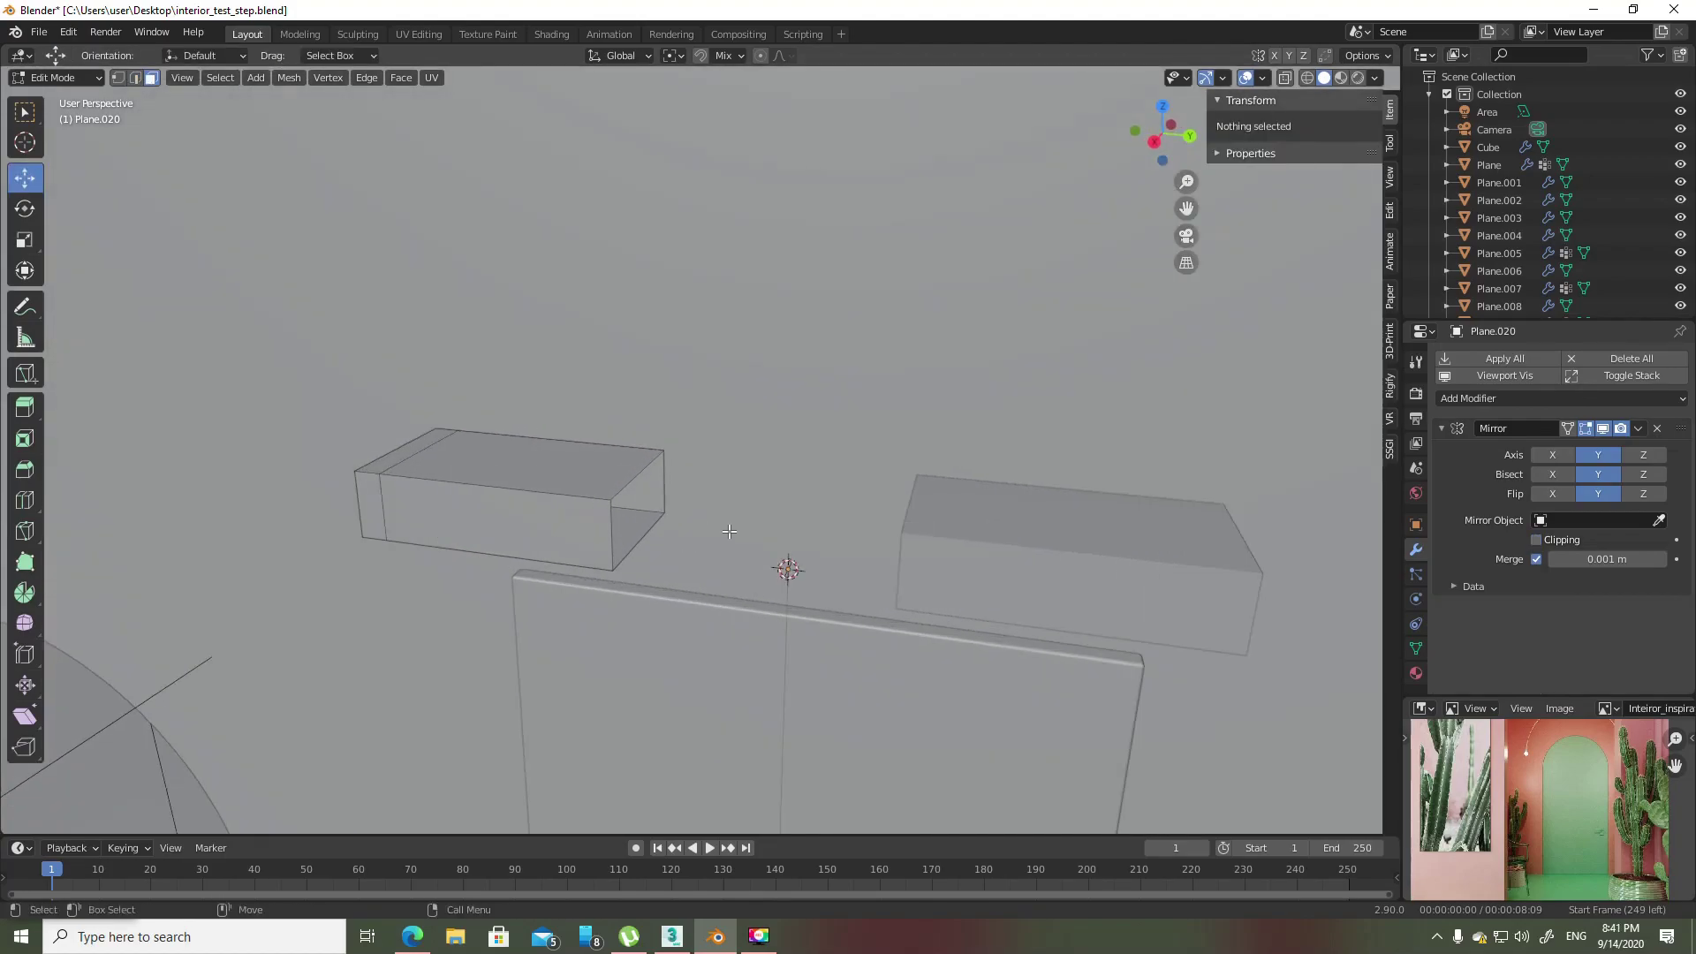
{"action": "left_click_drag", "start_coordinate": [748, 427], "coordinate": [601, 579]}
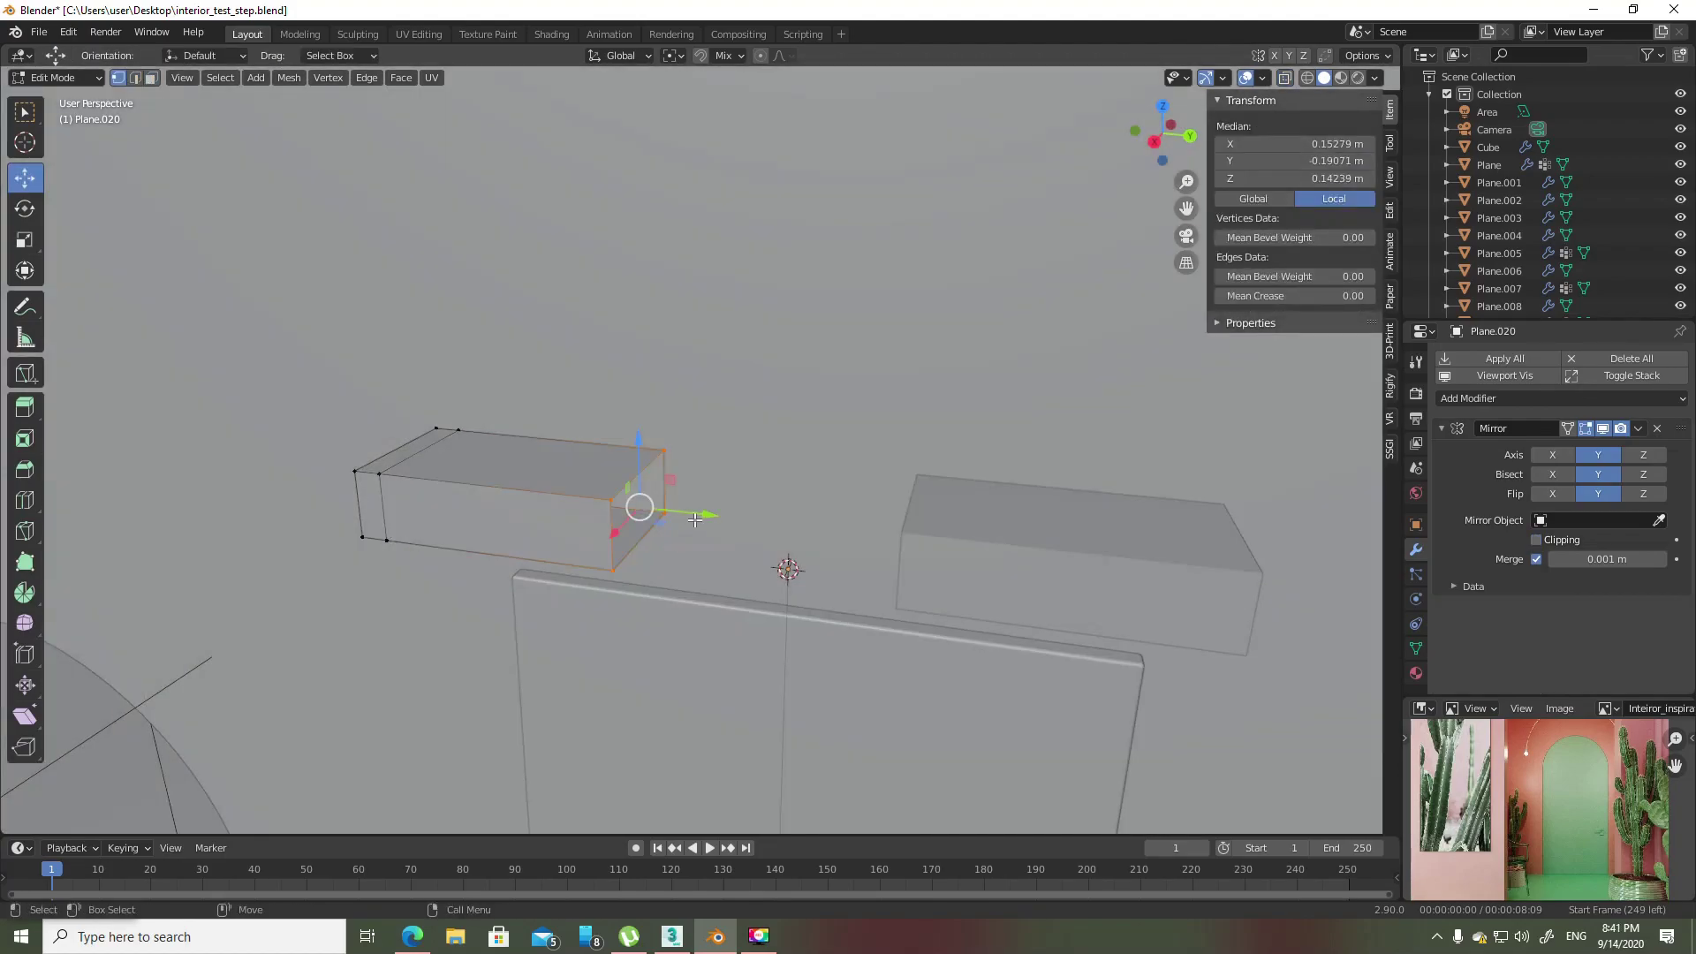
{"action": "left_click_drag", "start_coordinate": [694, 522], "coordinate": [858, 536]}
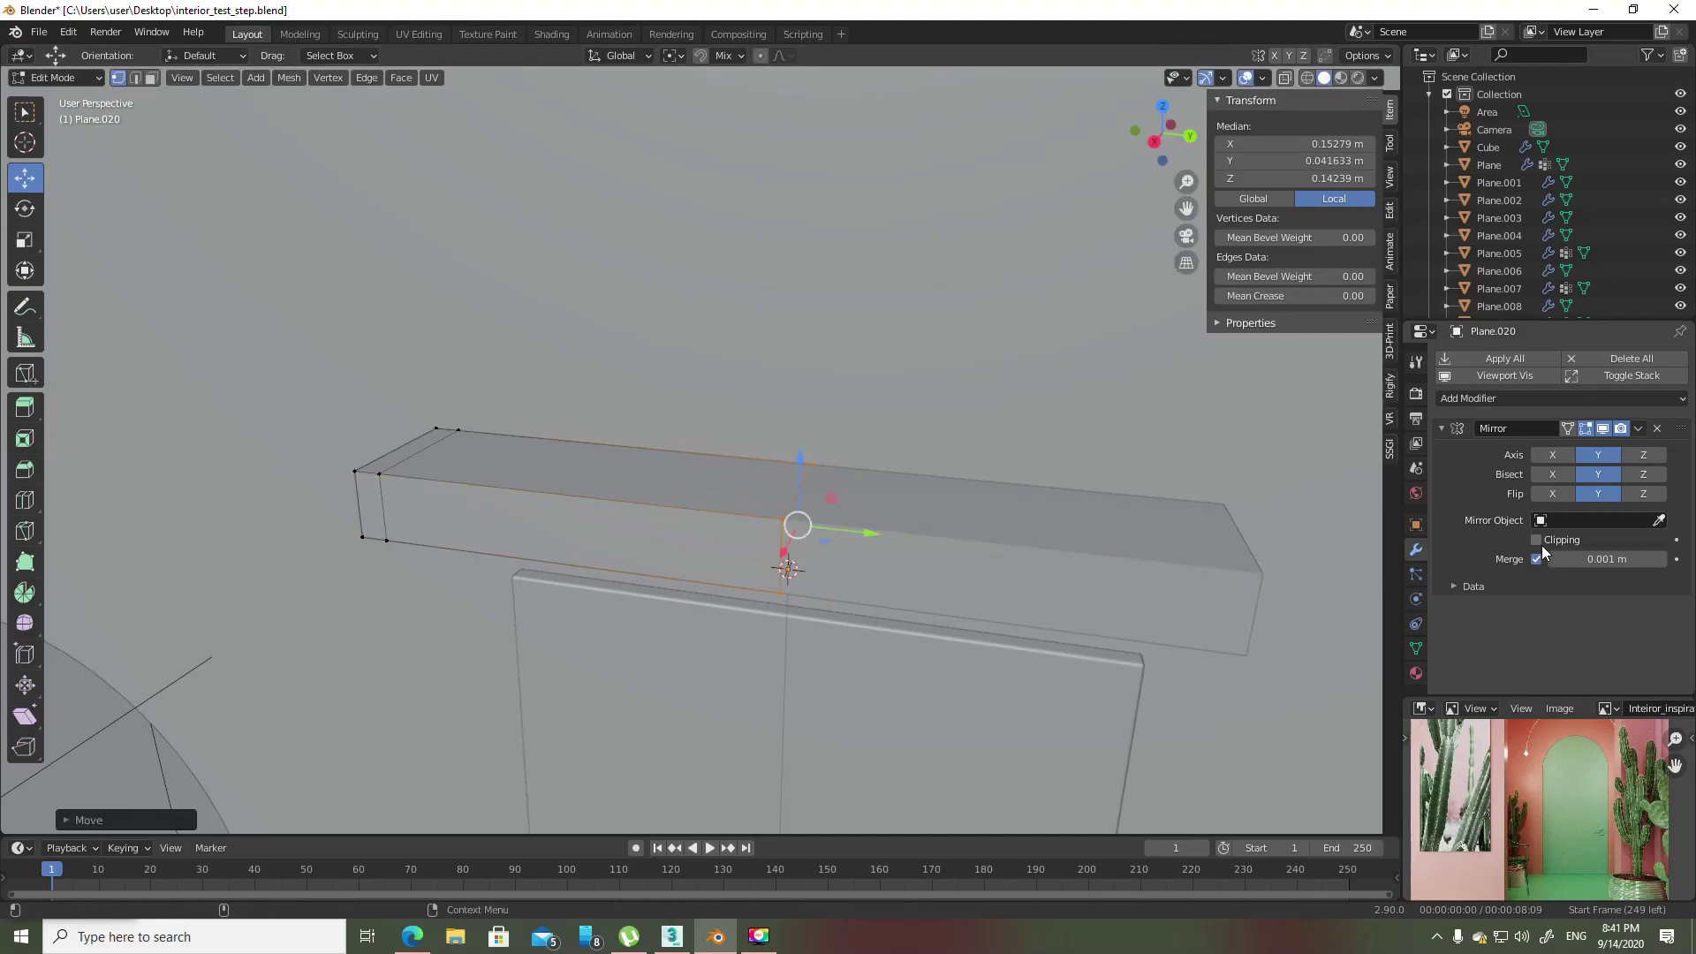
{"action": "key", "text": "g"}
{"action": "key", "text": "y"}
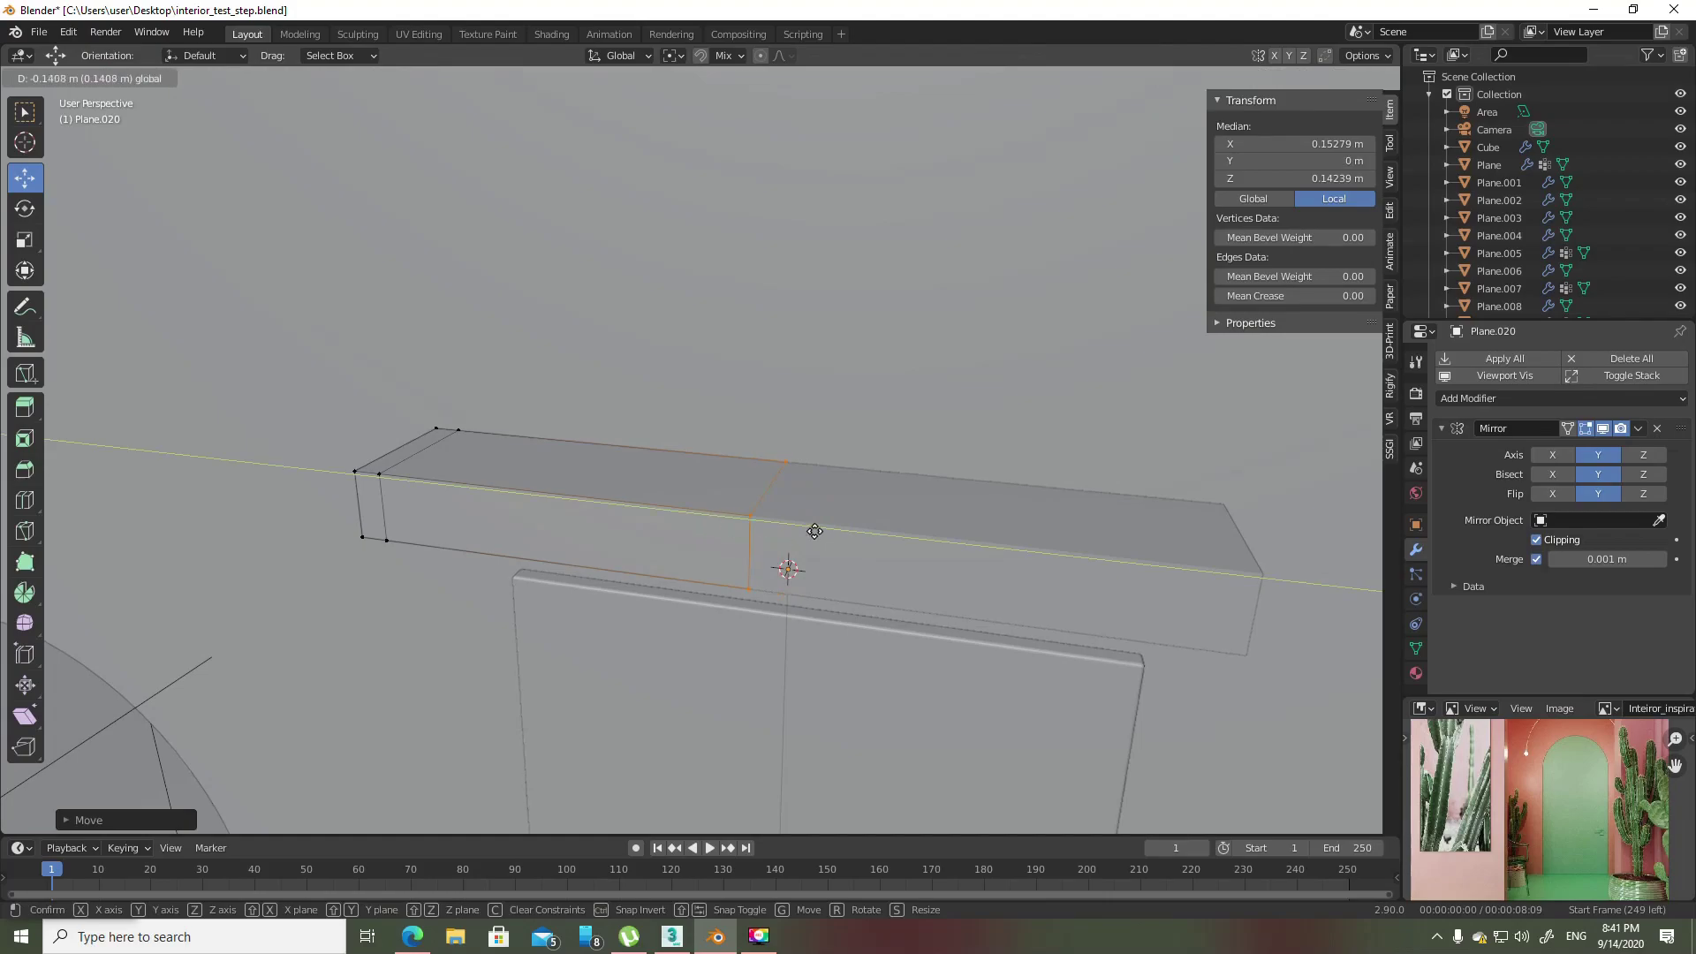
{"action": "key", "text": "Return"}
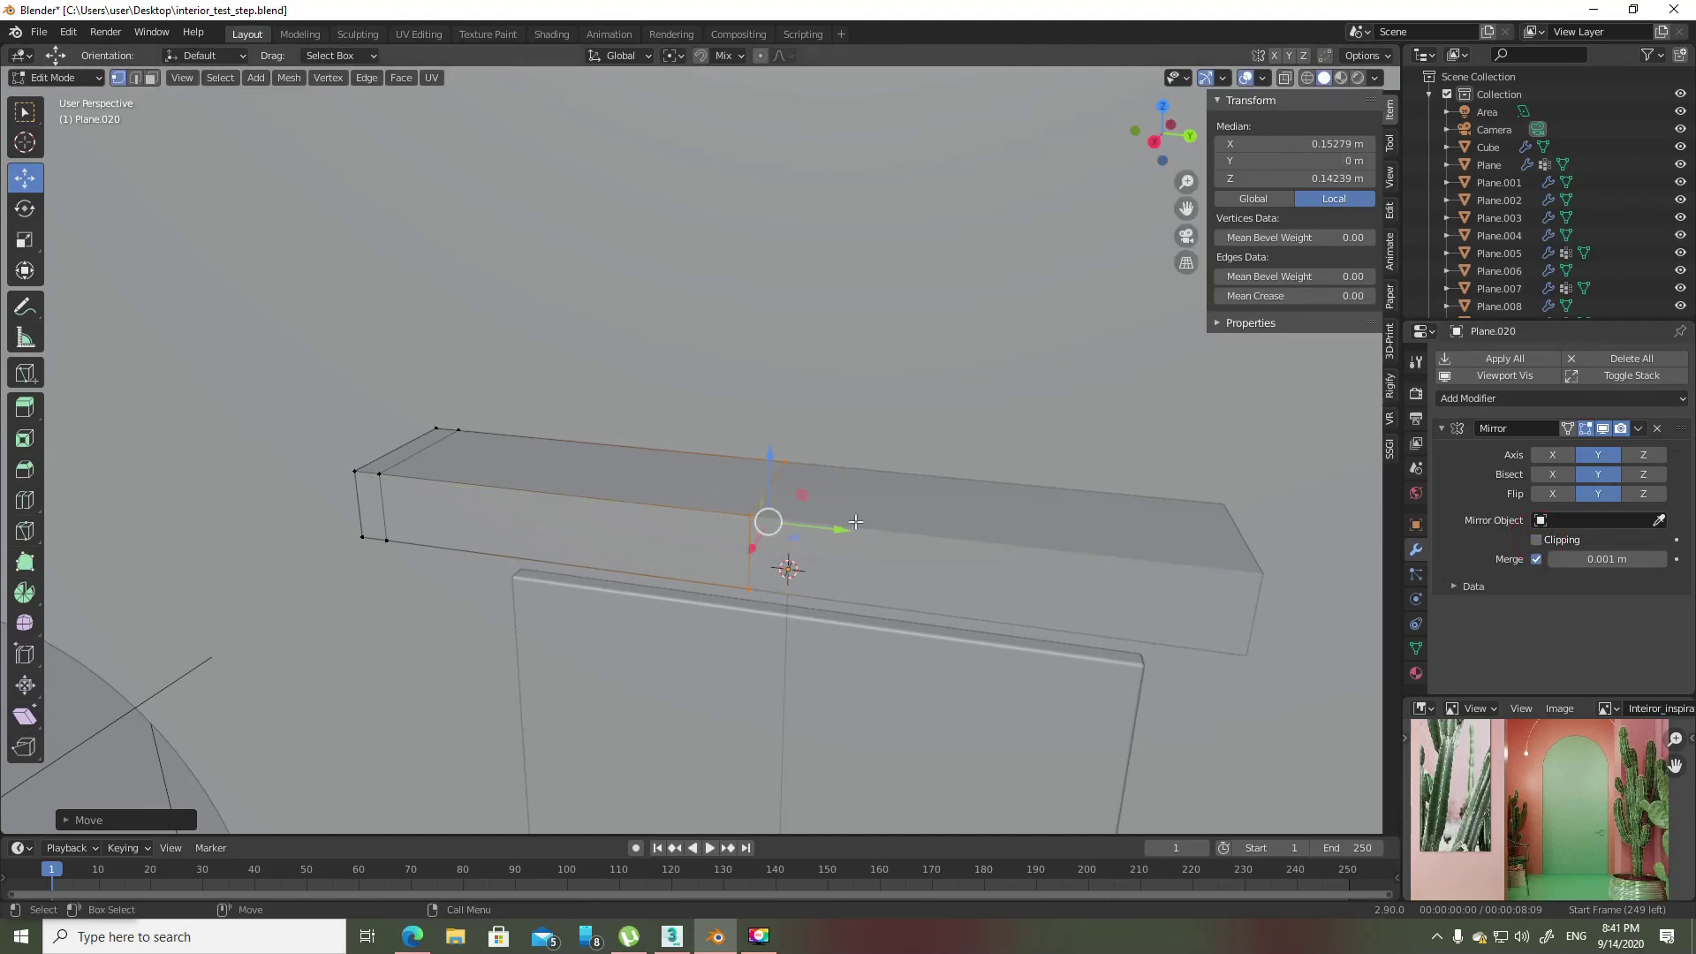
{"action": "key", "text": "g"}
{"action": "key", "text": "y"}
{"action": "key", "text": "Return"}
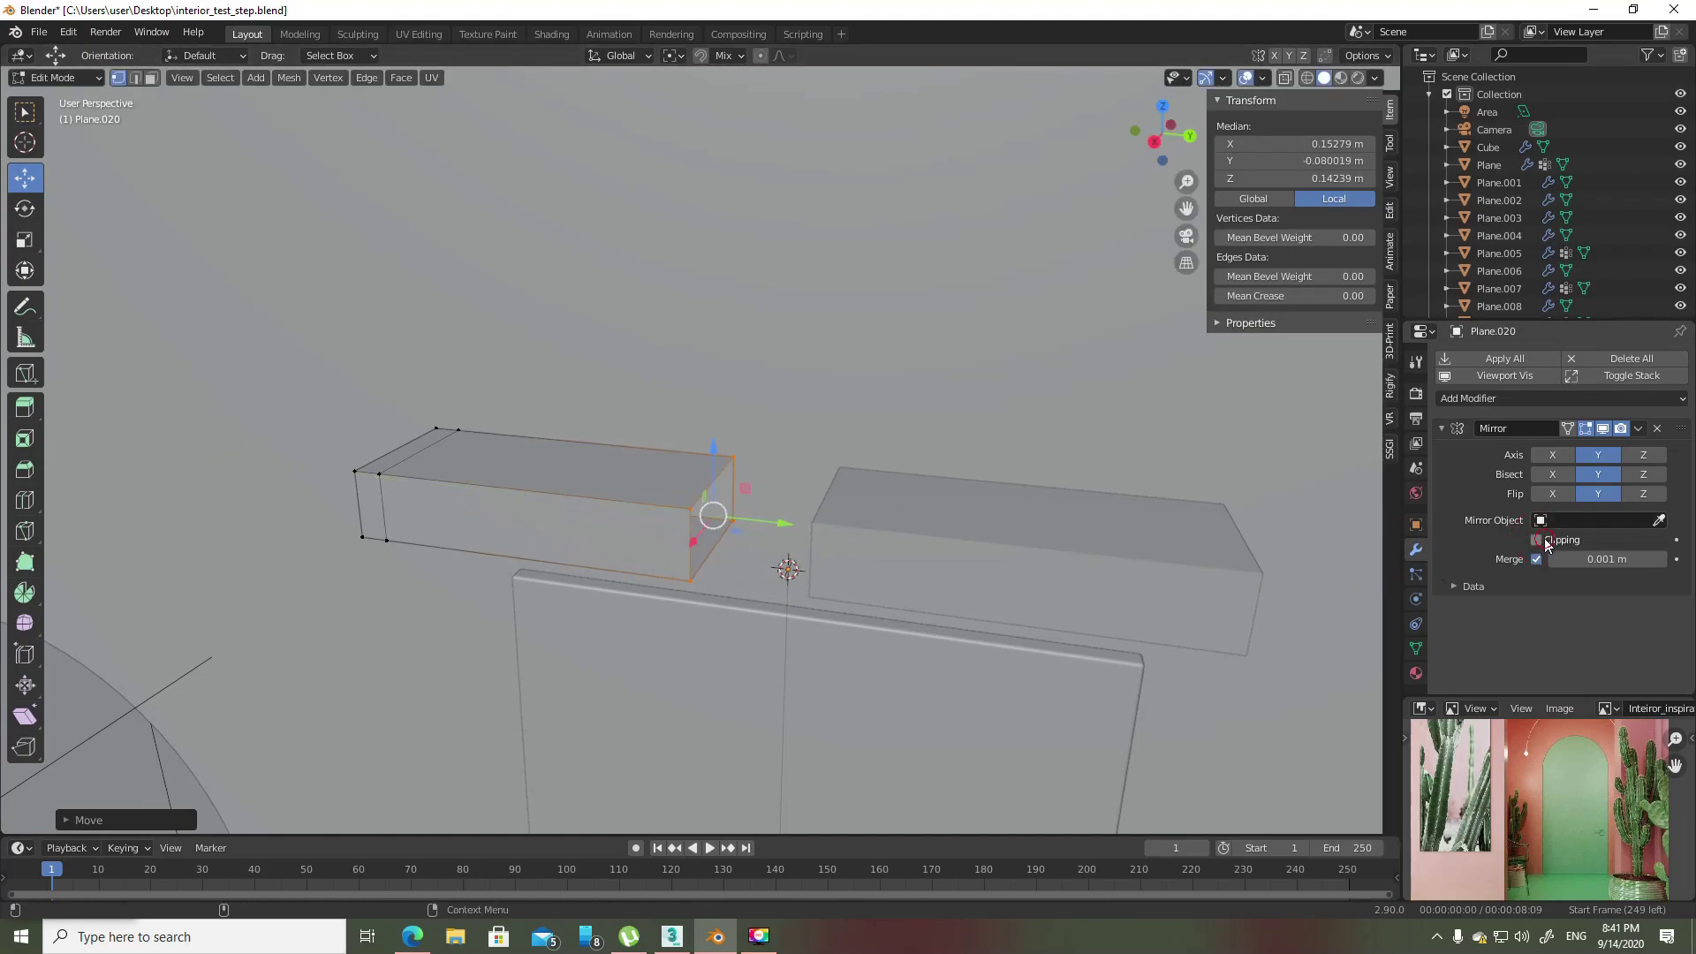
- Enable mirror Clipping and move the end edge along Y onto the mirror plane
{"action": "left_click", "coordinate": [1545, 542]}
{"action": "key", "text": "g"}
{"action": "key", "text": "y"}
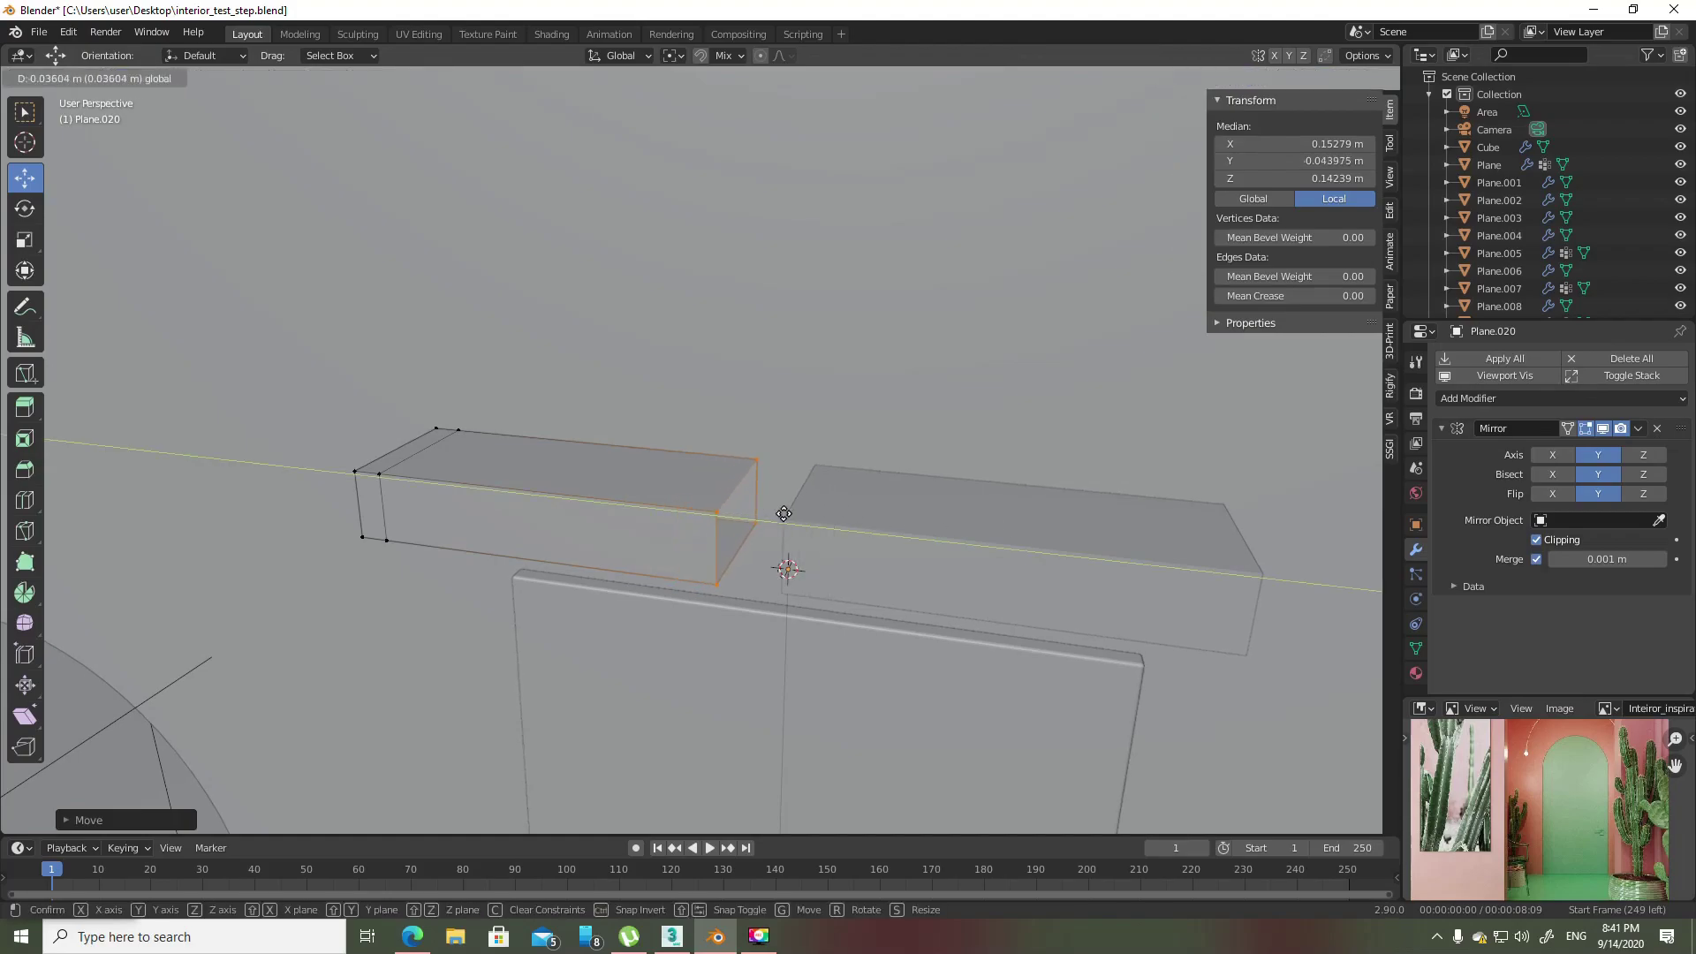
{"action": "key", "text": "Return"}
{"action": "key", "text": "2"}
{"action": "left_click", "coordinate": [695, 539]}
{"action": "key", "text": "g"}
{"action": "key", "text": "y"}
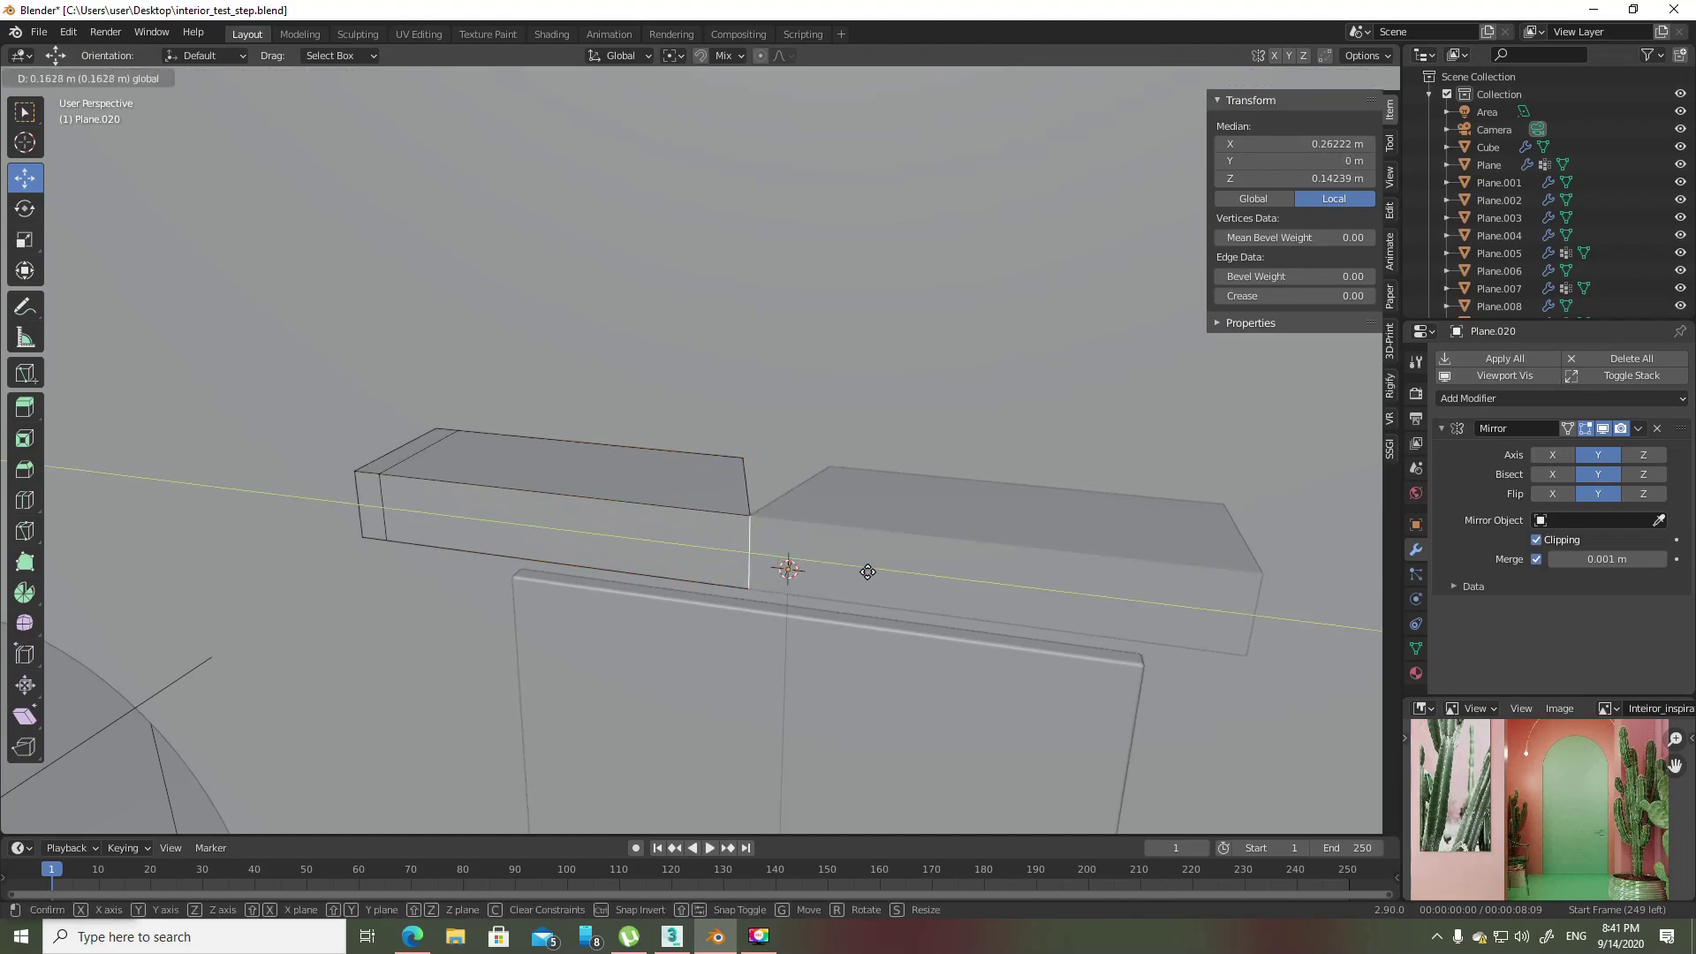
{"action": "key", "text": "Escape"}
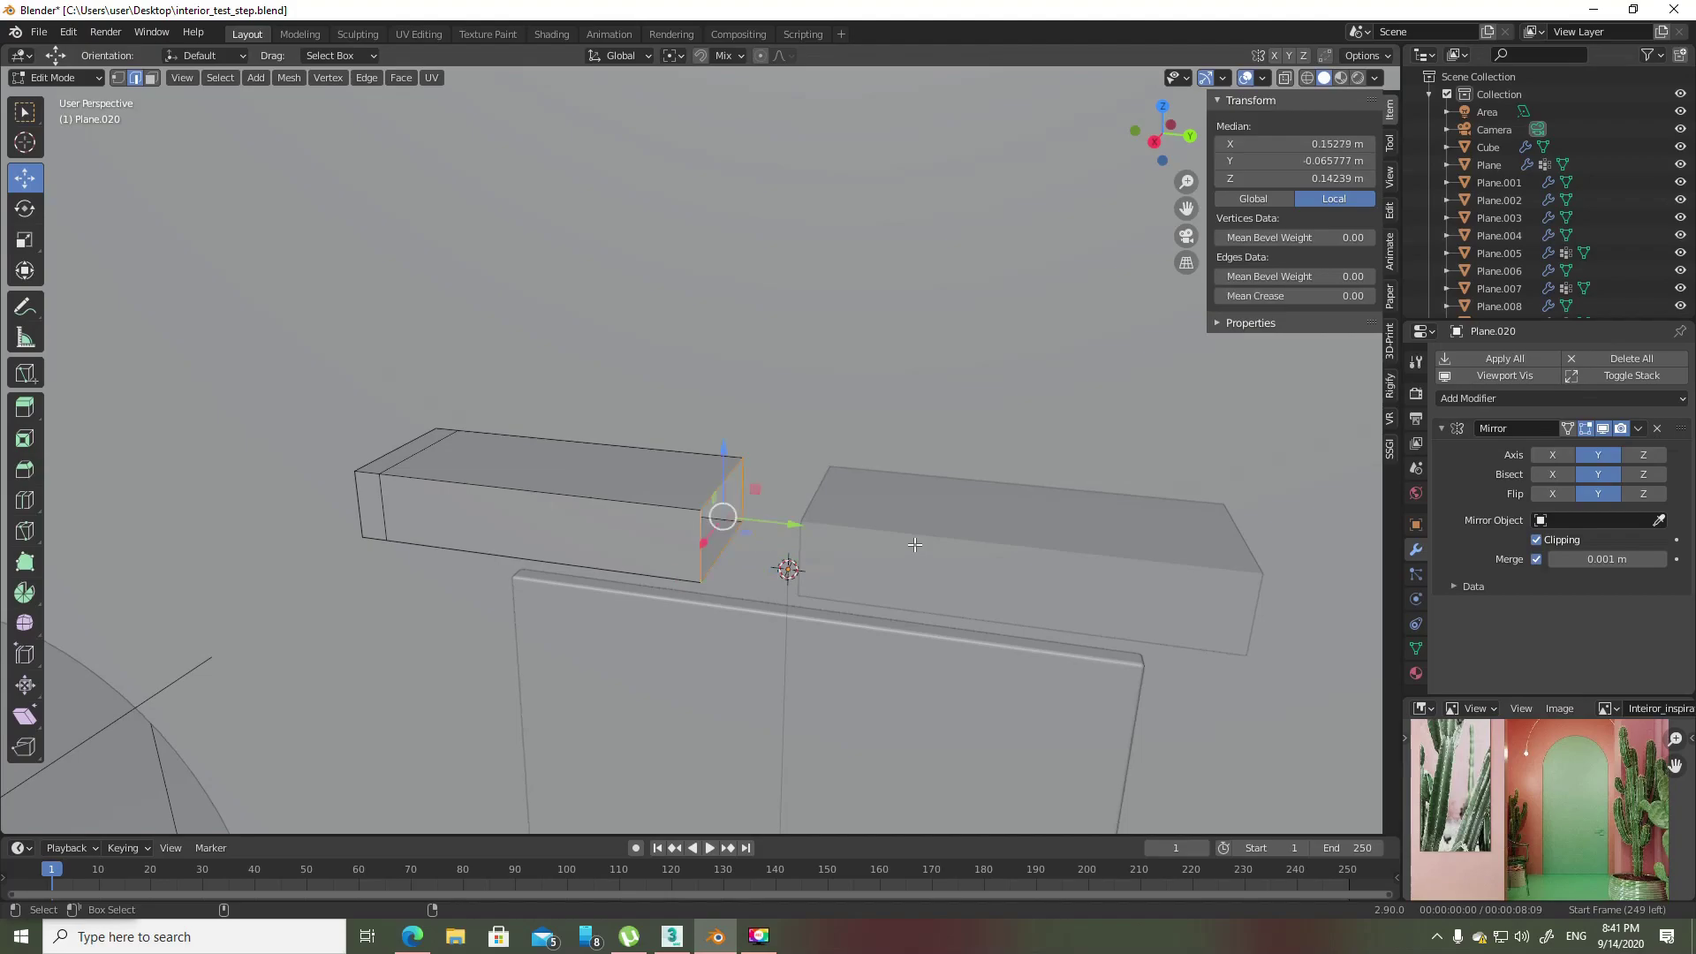
{"action": "key", "text": "g"}
{"action": "key", "text": "y"}
{"action": "key", "text": "Return"}
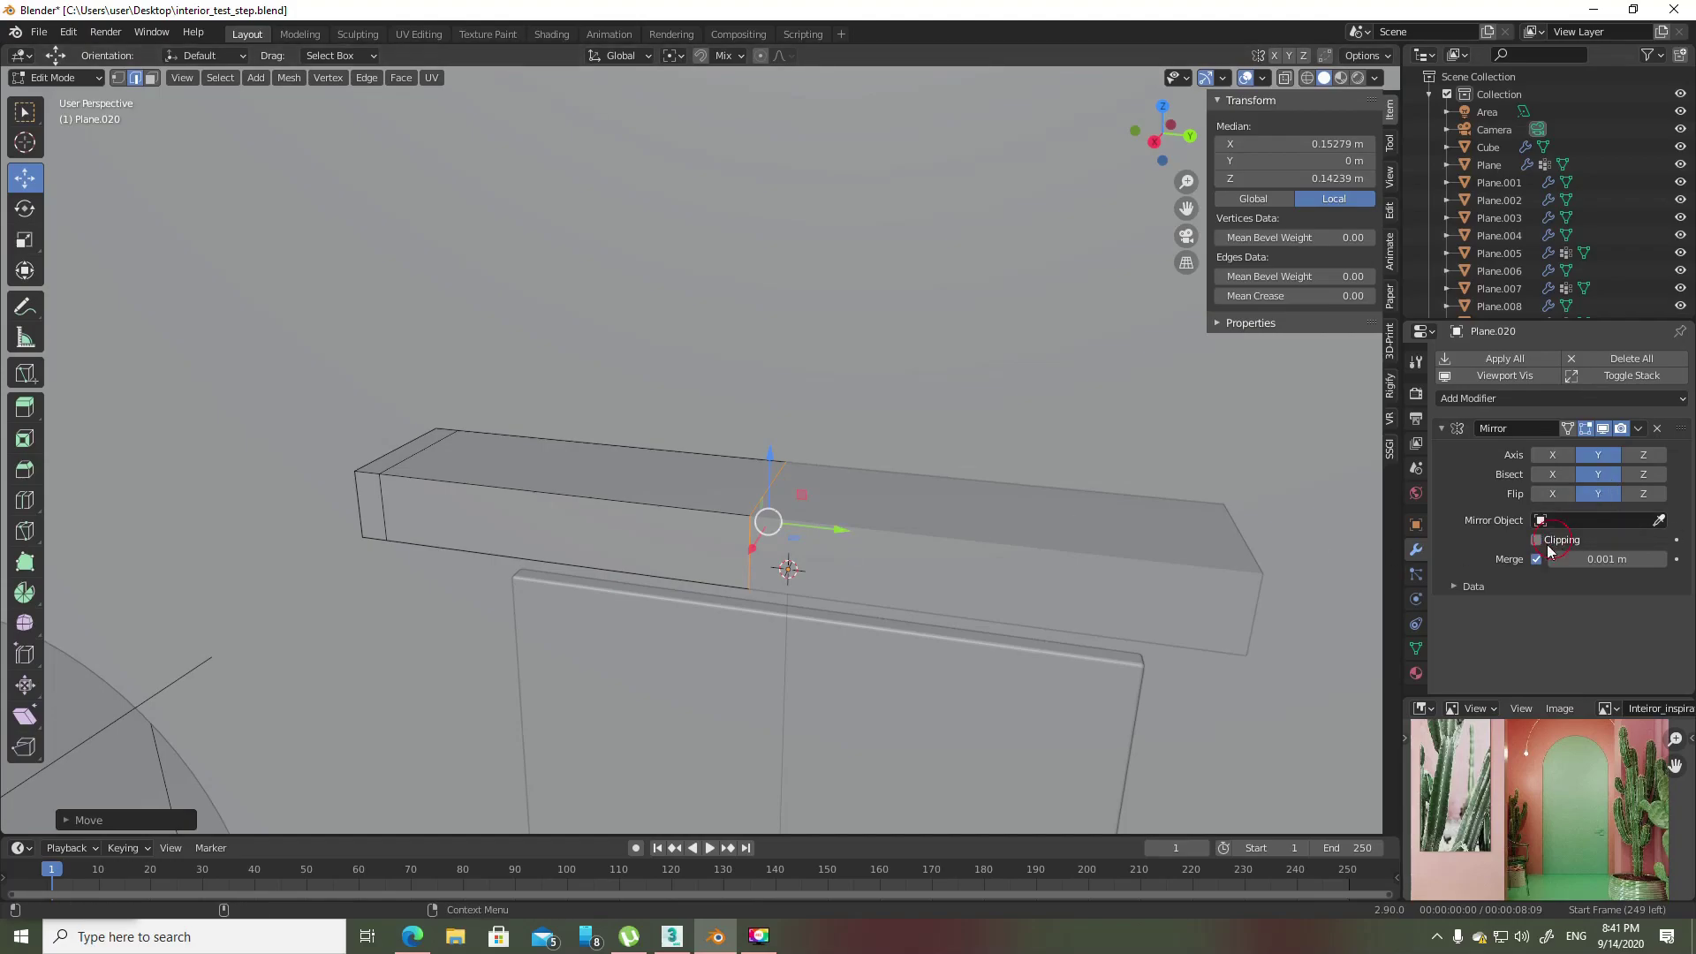
- Move the end edge along Y and back so it sits on the mirror plane
{"action": "left_click_drag", "start_coordinate": [818, 530], "coordinate": [904, 539]}
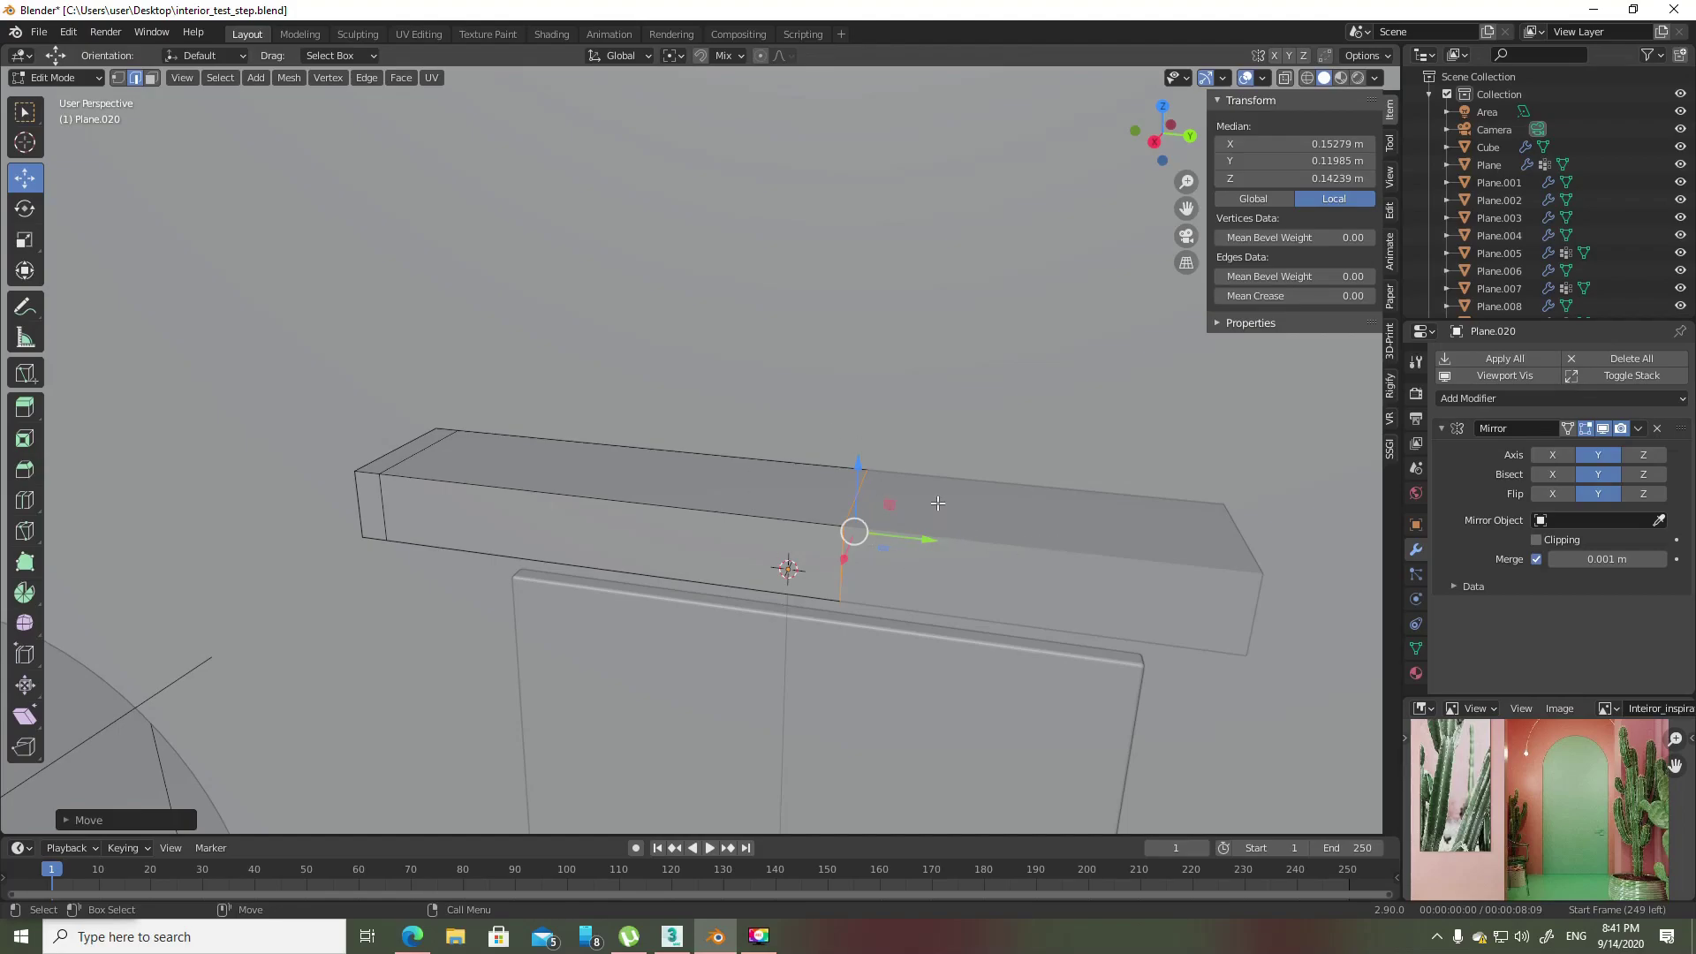
{"action": "key", "text": "ctrl+z"}
{"action": "middle_click_drag", "start_coordinate": [928, 566], "coordinate": [883, 565]}
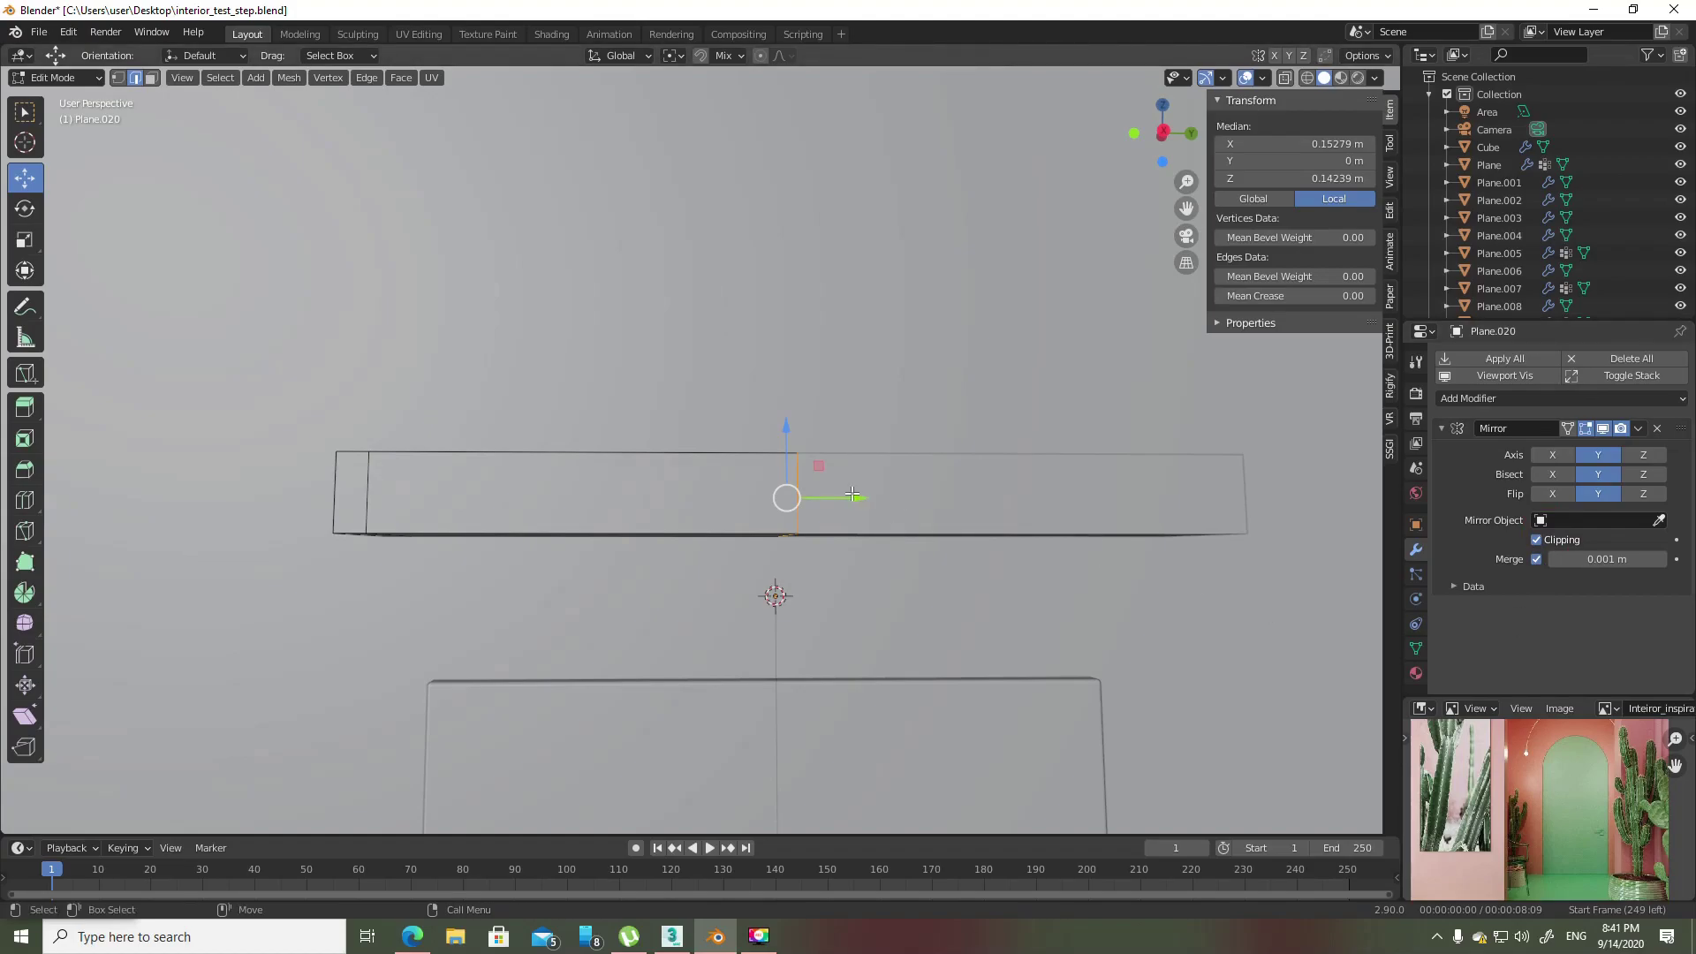
{"action": "left_click_drag", "start_coordinate": [852, 494], "coordinate": [909, 500]}
{"action": "middle_click_drag", "start_coordinate": [852, 500], "coordinate": [806, 513]}
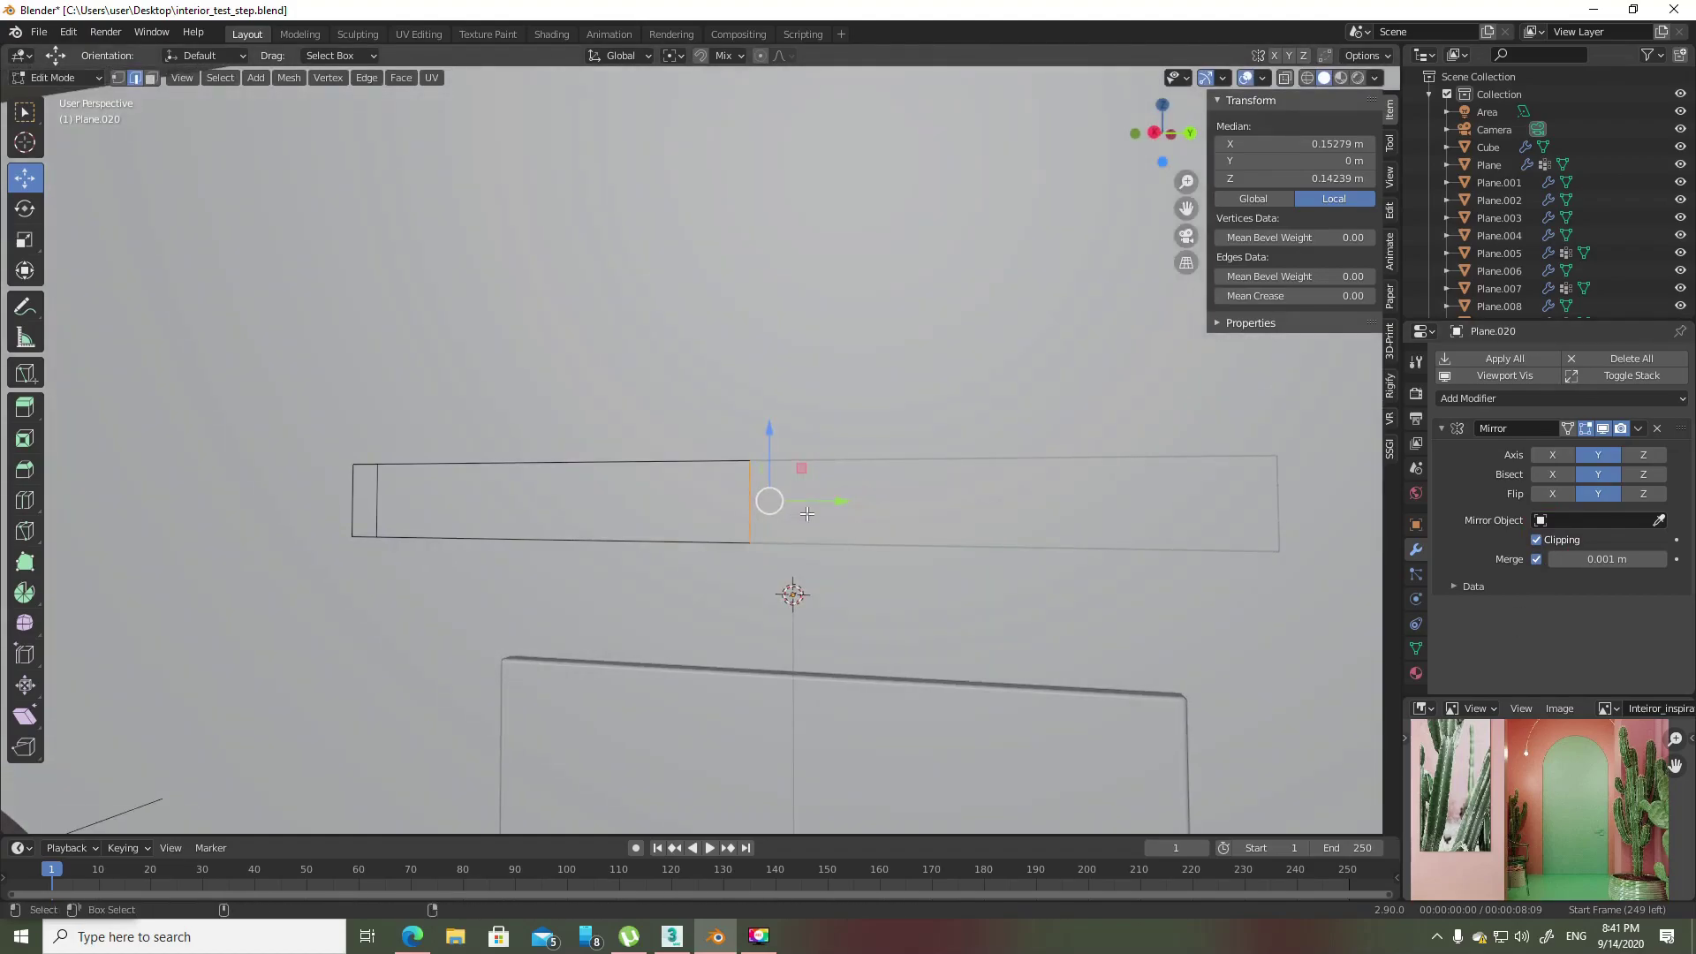
{"action": "mouse_move", "coordinate": [809, 501]}
{"action": "left_mouse_down"}
{"action": "mouse_move", "coordinate": [763, 503]}
{"action": "mouse_move", "coordinate": [900, 503]}
{"action": "mouse_move", "coordinate": [733, 504]}
{"action": "mouse_move", "coordinate": [777, 499]}
{"action": "left_mouse_up"}
{"action": "middle_click_drag", "start_coordinate": [777, 499], "coordinate": [817, 494]}
- Select the box's end face, return to Object Mode and add a Subdivision Surface modifier
{"action": "key", "text": "3"}
{"action": "left_click", "coordinate": [813, 497]}
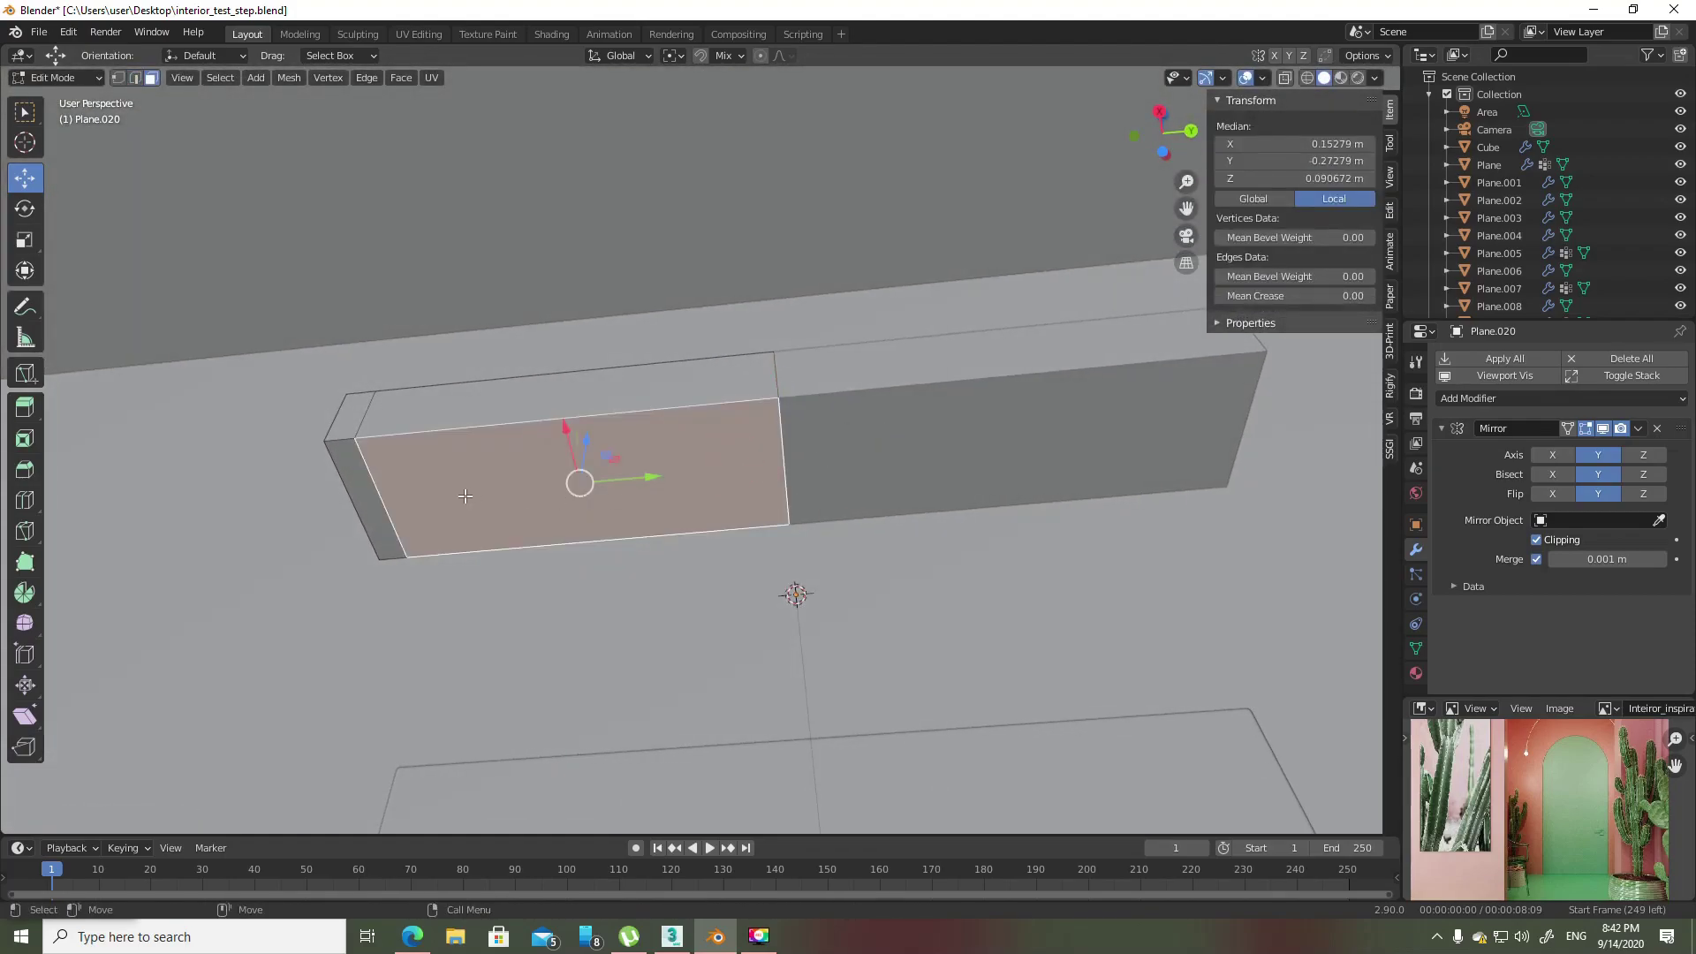
{"action": "middle_click_drag", "start_coordinate": [970, 462], "coordinate": [936, 495]}
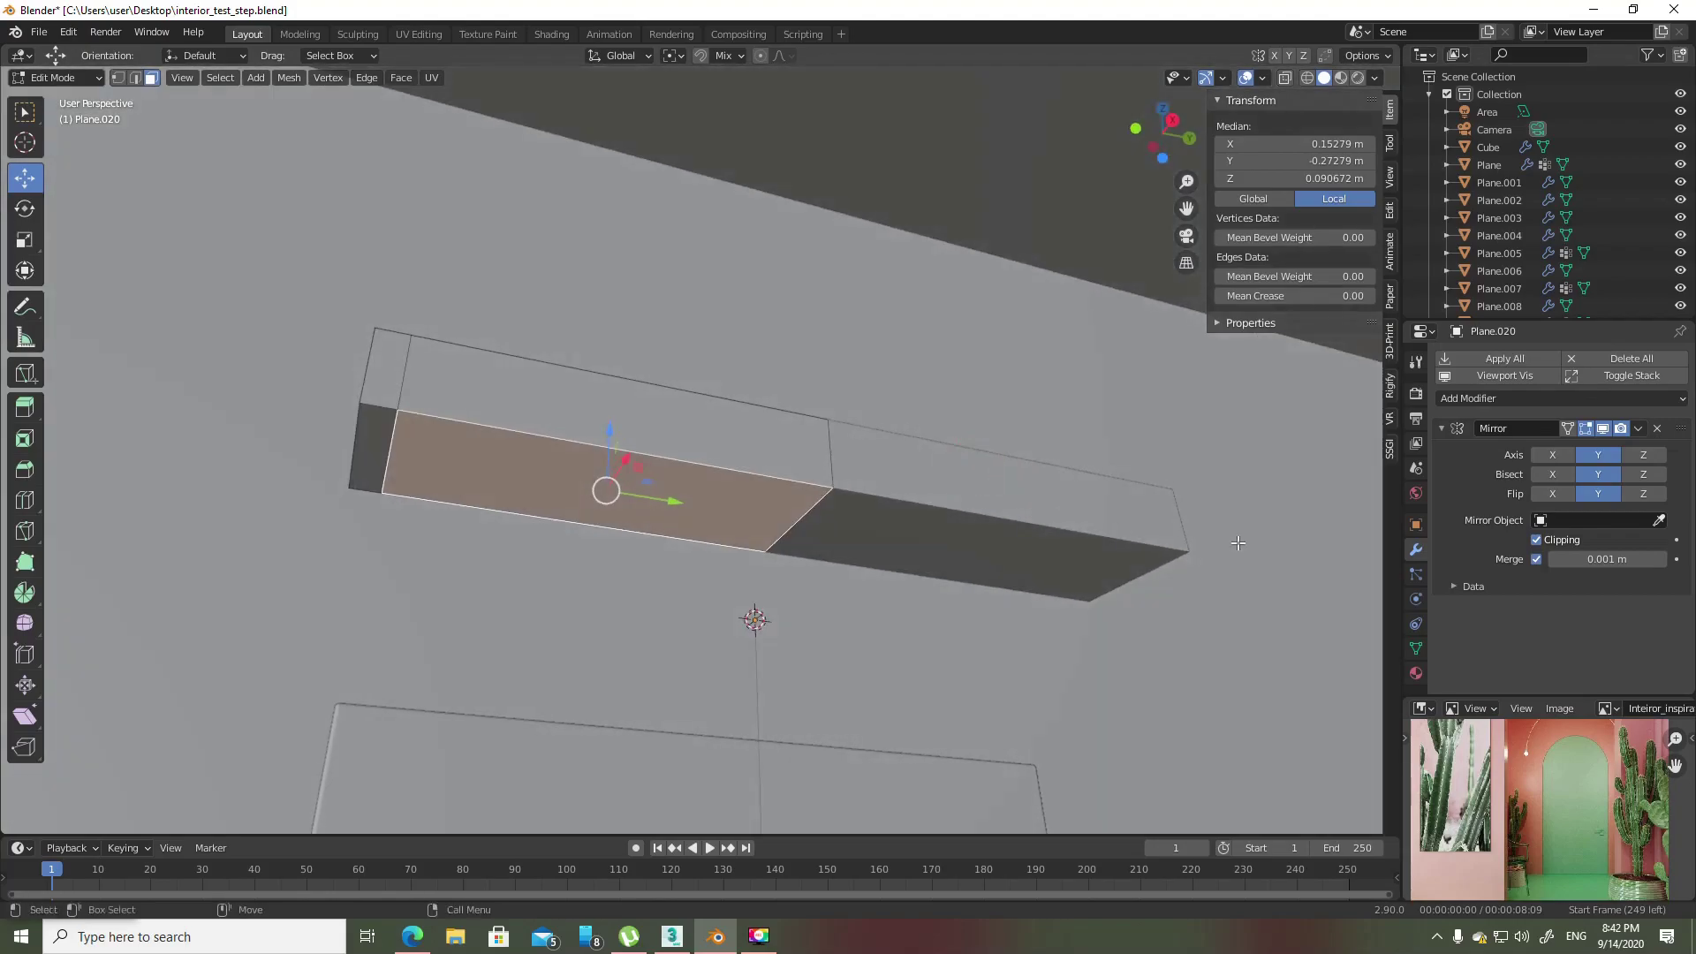
{"action": "key", "text": "Tab"}
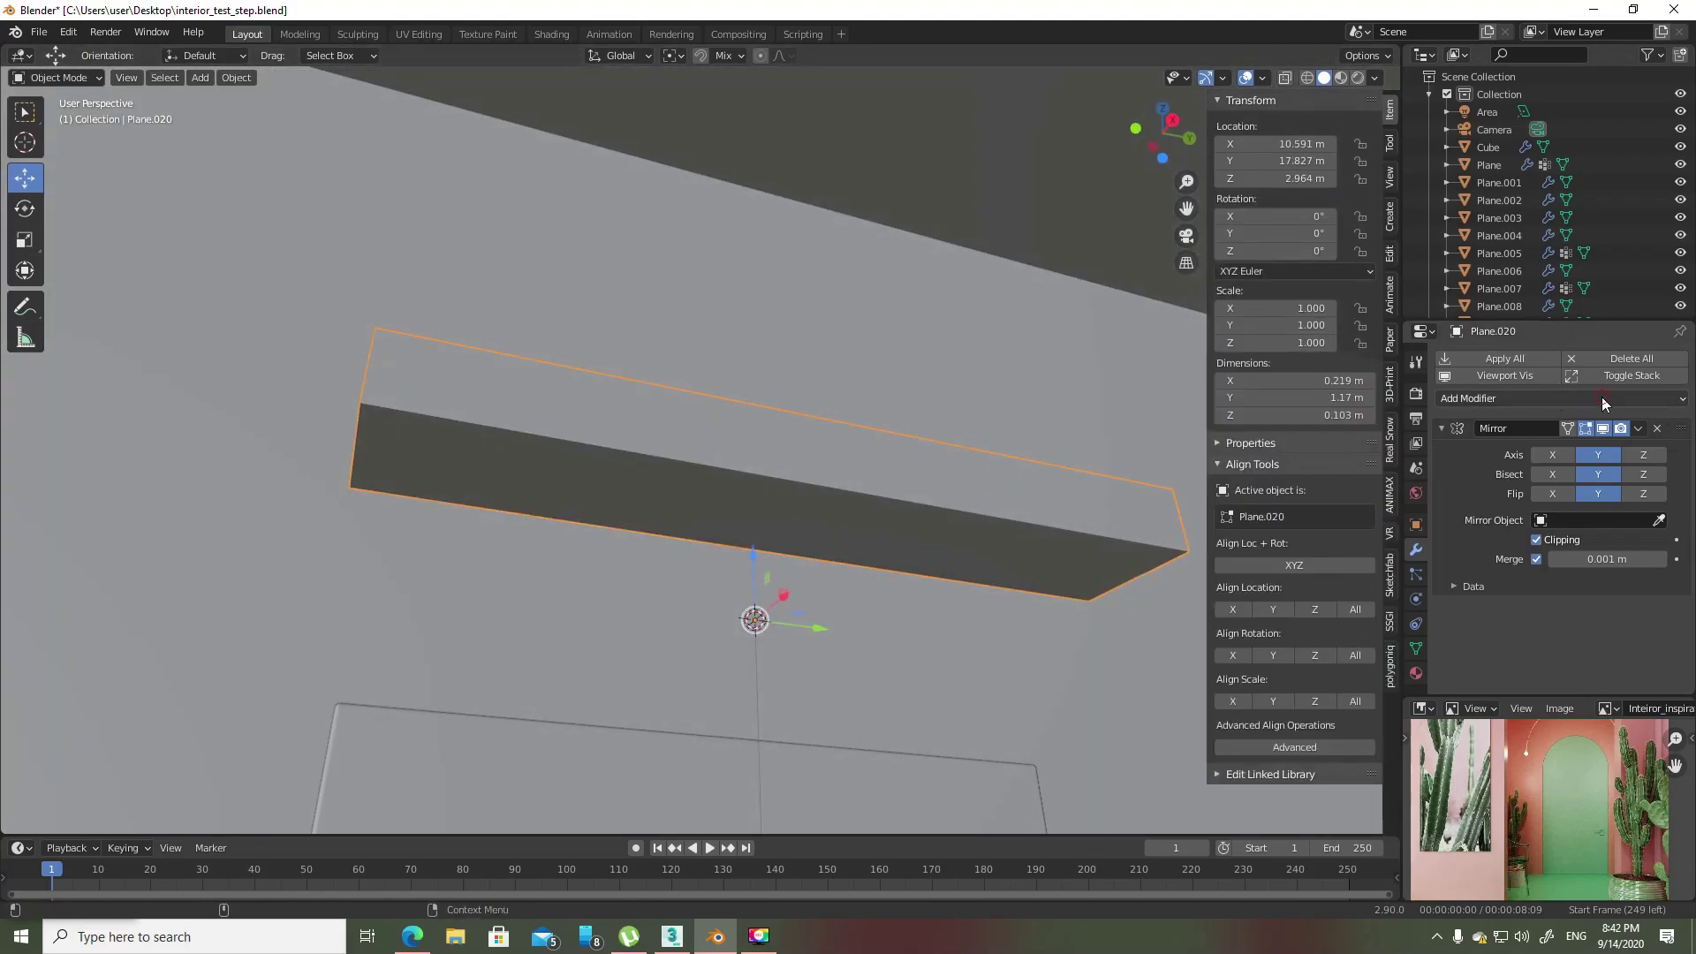
{"action": "left_click", "coordinate": [1501, 399]}
{"action": "left_click", "coordinate": [1352, 689]}
- Raise viewport subdivision to level 3 and scale the whole mesh to about half along X
{"action": "middle_click_drag", "start_coordinate": [982, 485], "coordinate": [1028, 544]}
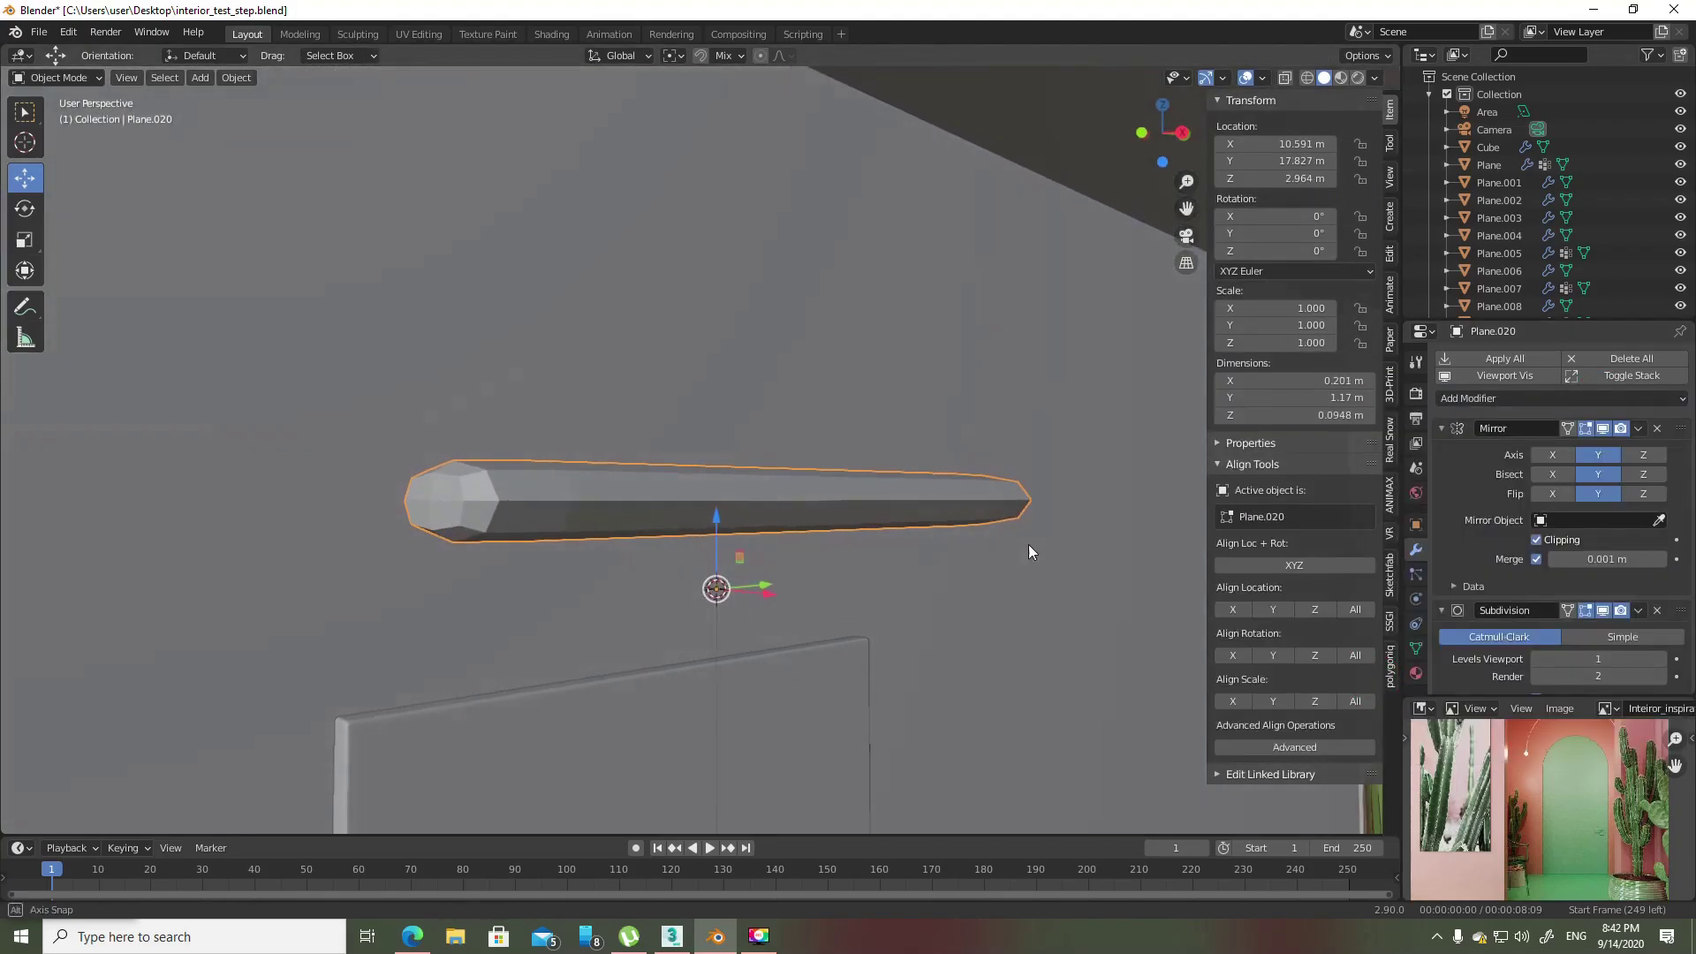
{"action": "left_click", "coordinate": [1657, 658]}
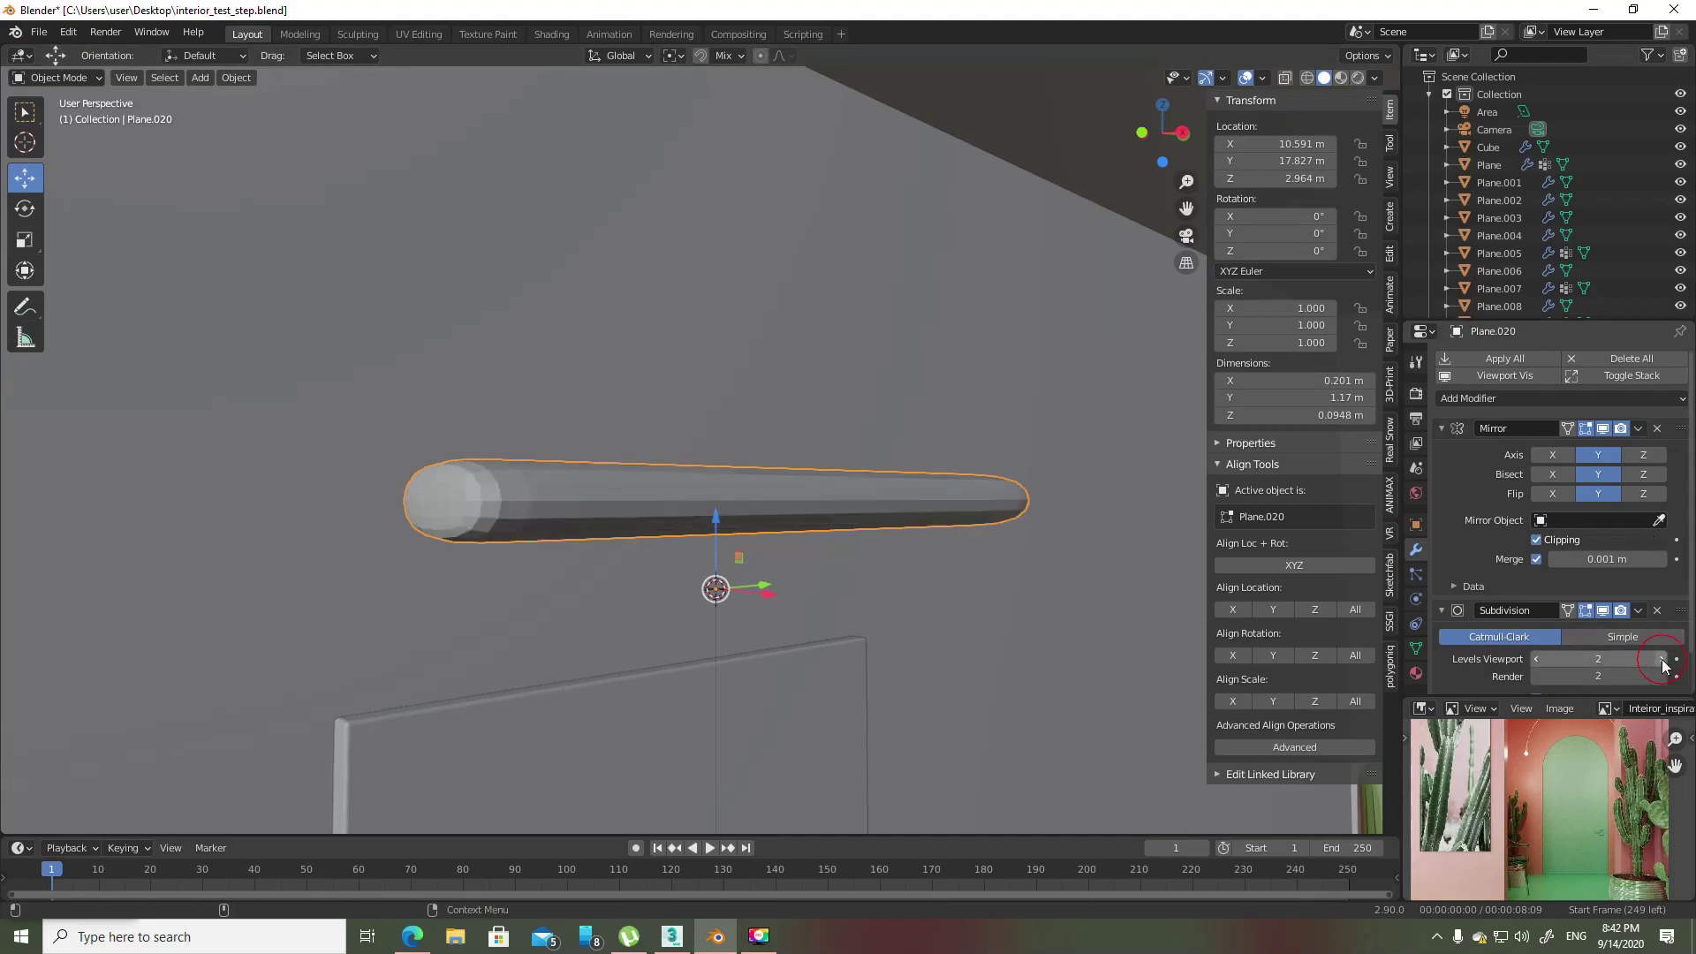
{"action": "key", "text": "Tab"}
{"action": "middle_click_drag", "start_coordinate": [972, 530], "coordinate": [920, 562]}
{"action": "key", "text": "s"}
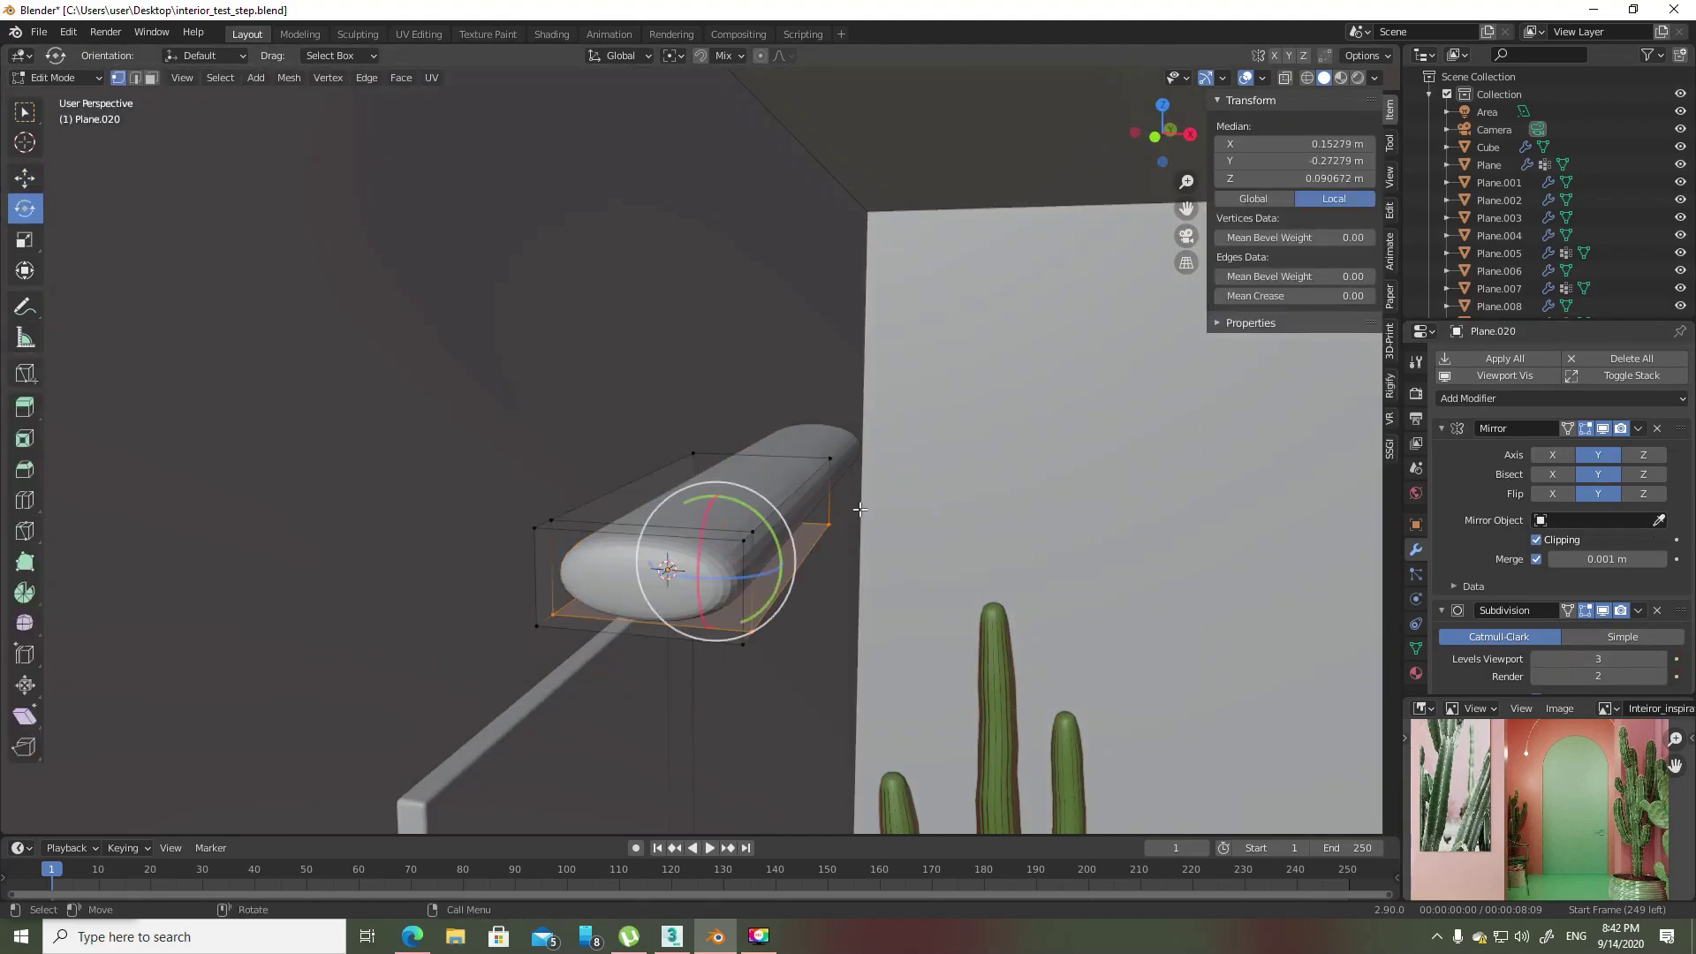
{"action": "middle_click_drag", "start_coordinate": [774, 551], "coordinate": [803, 553]}
{"action": "key", "text": "a"}
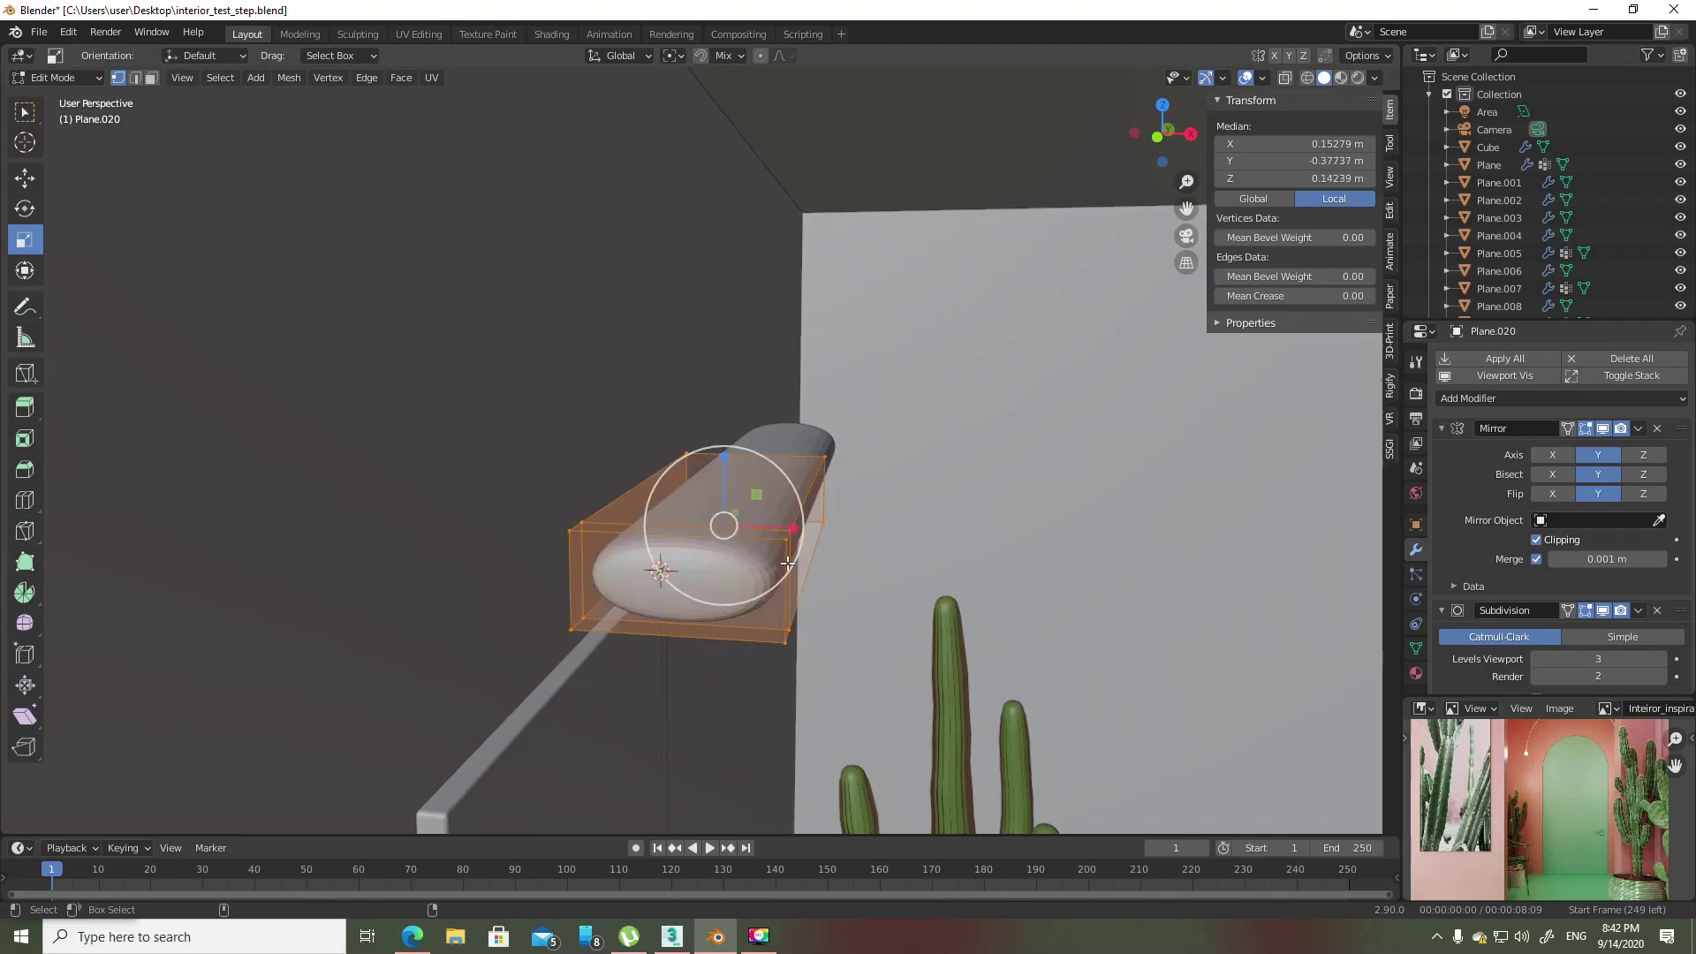
{"action": "left_click_drag", "start_coordinate": [786, 533], "coordinate": [751, 524]}
{"action": "left_click", "coordinate": [752, 524]}
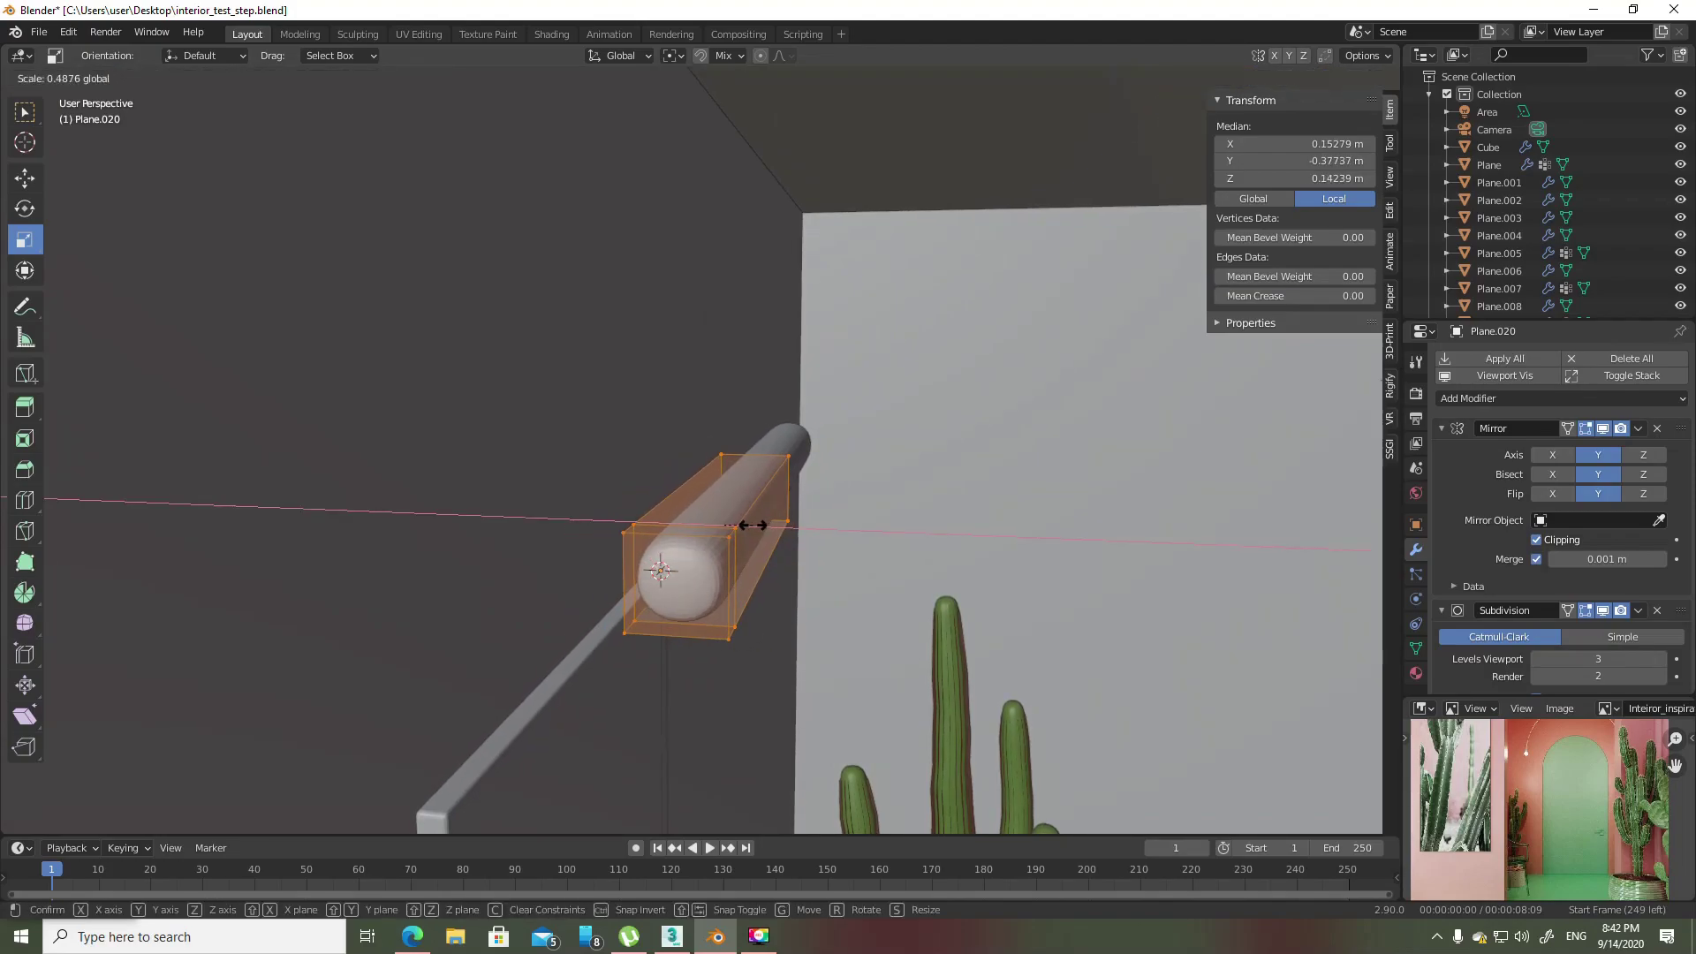
{"action": "middle_click_drag", "start_coordinate": [758, 523], "coordinate": [888, 560]}
{"action": "middle_click_drag", "start_coordinate": [931, 477], "coordinate": [927, 512]}
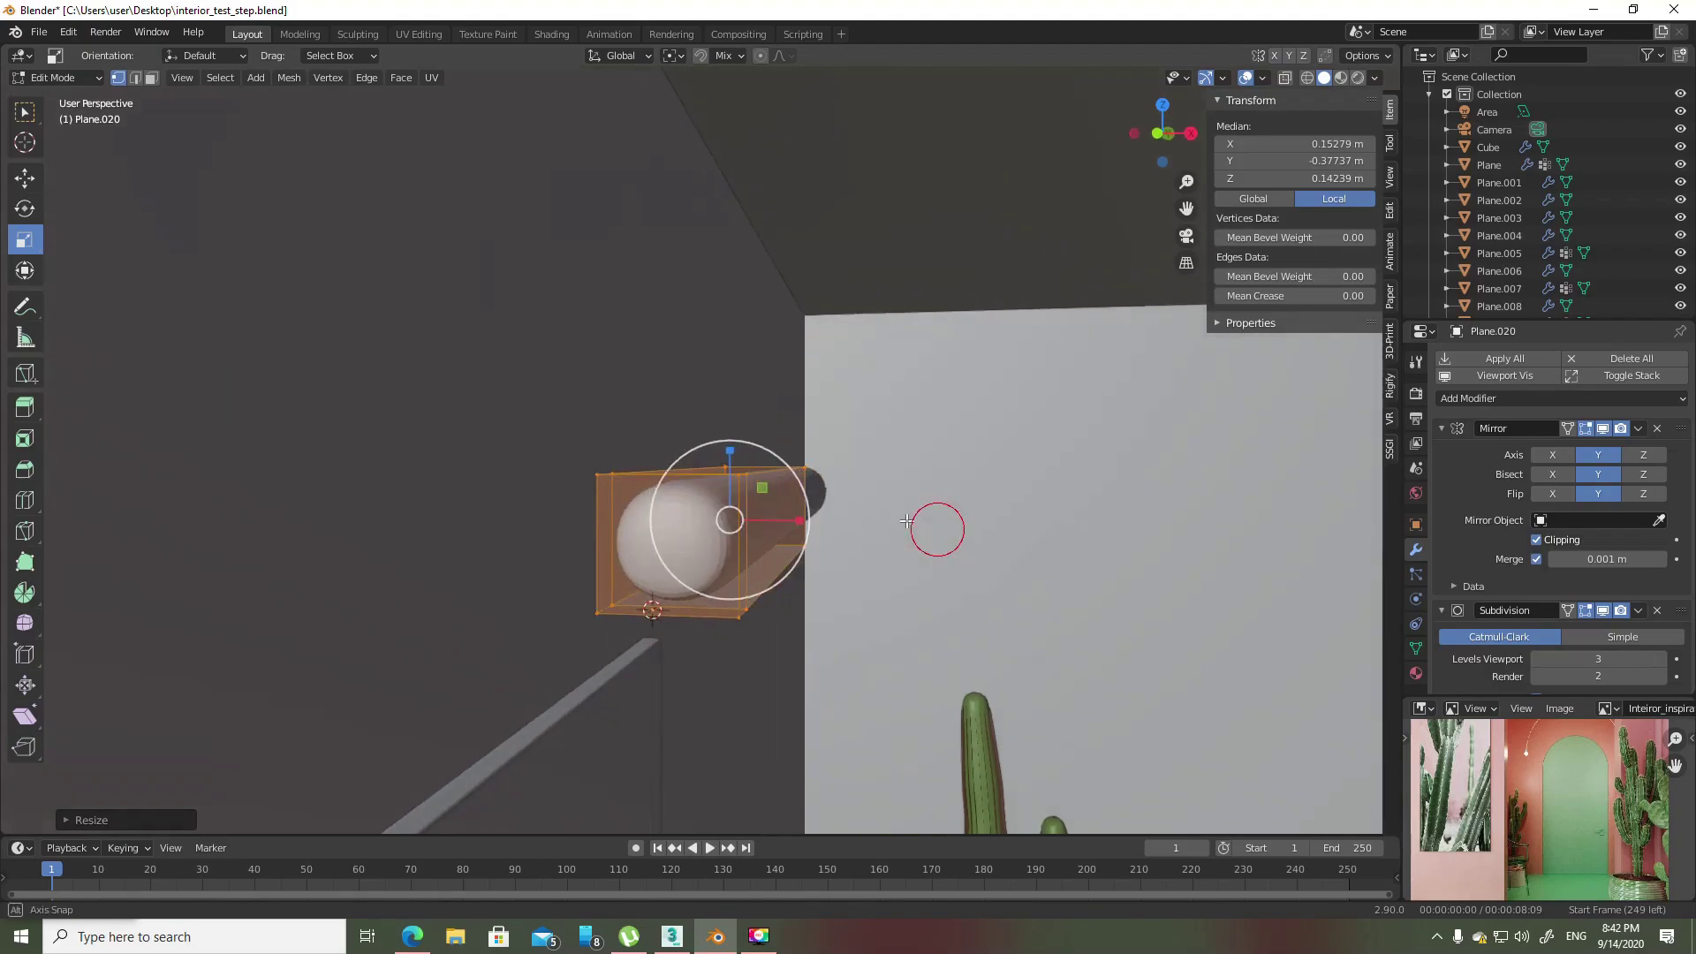
{"action": "key", "text": "Tab"}
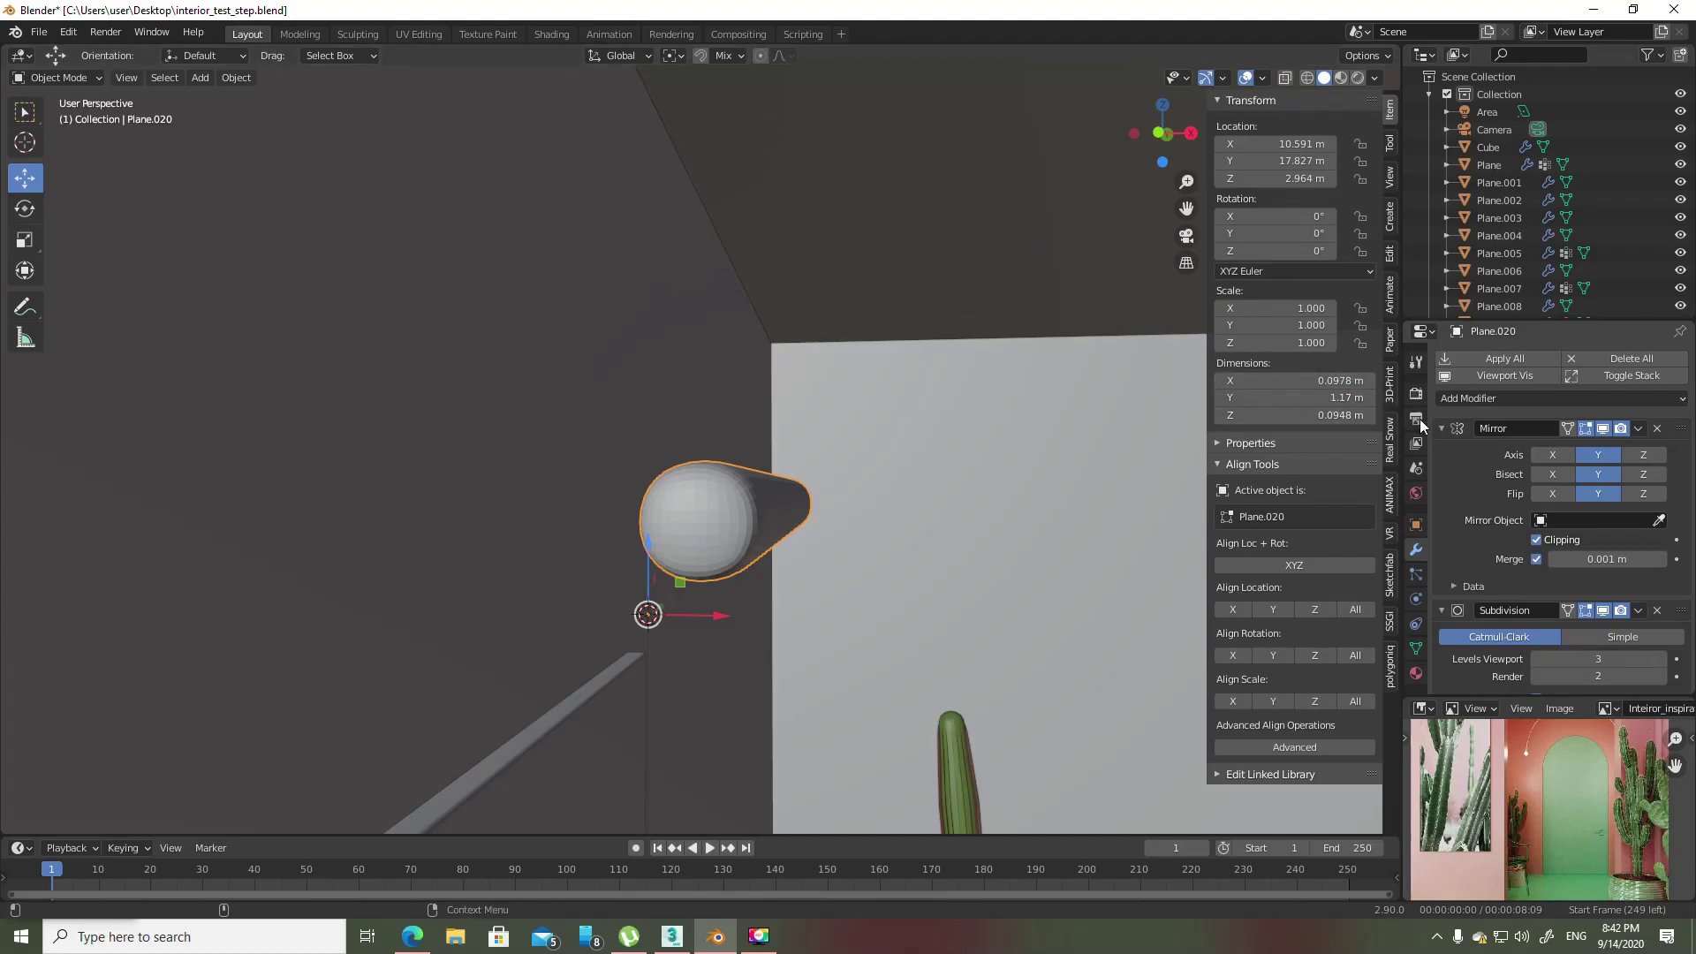
- Set the tube's X and Z dimensions to 0.1 m
{"action": "left_click", "coordinate": [1338, 381]}
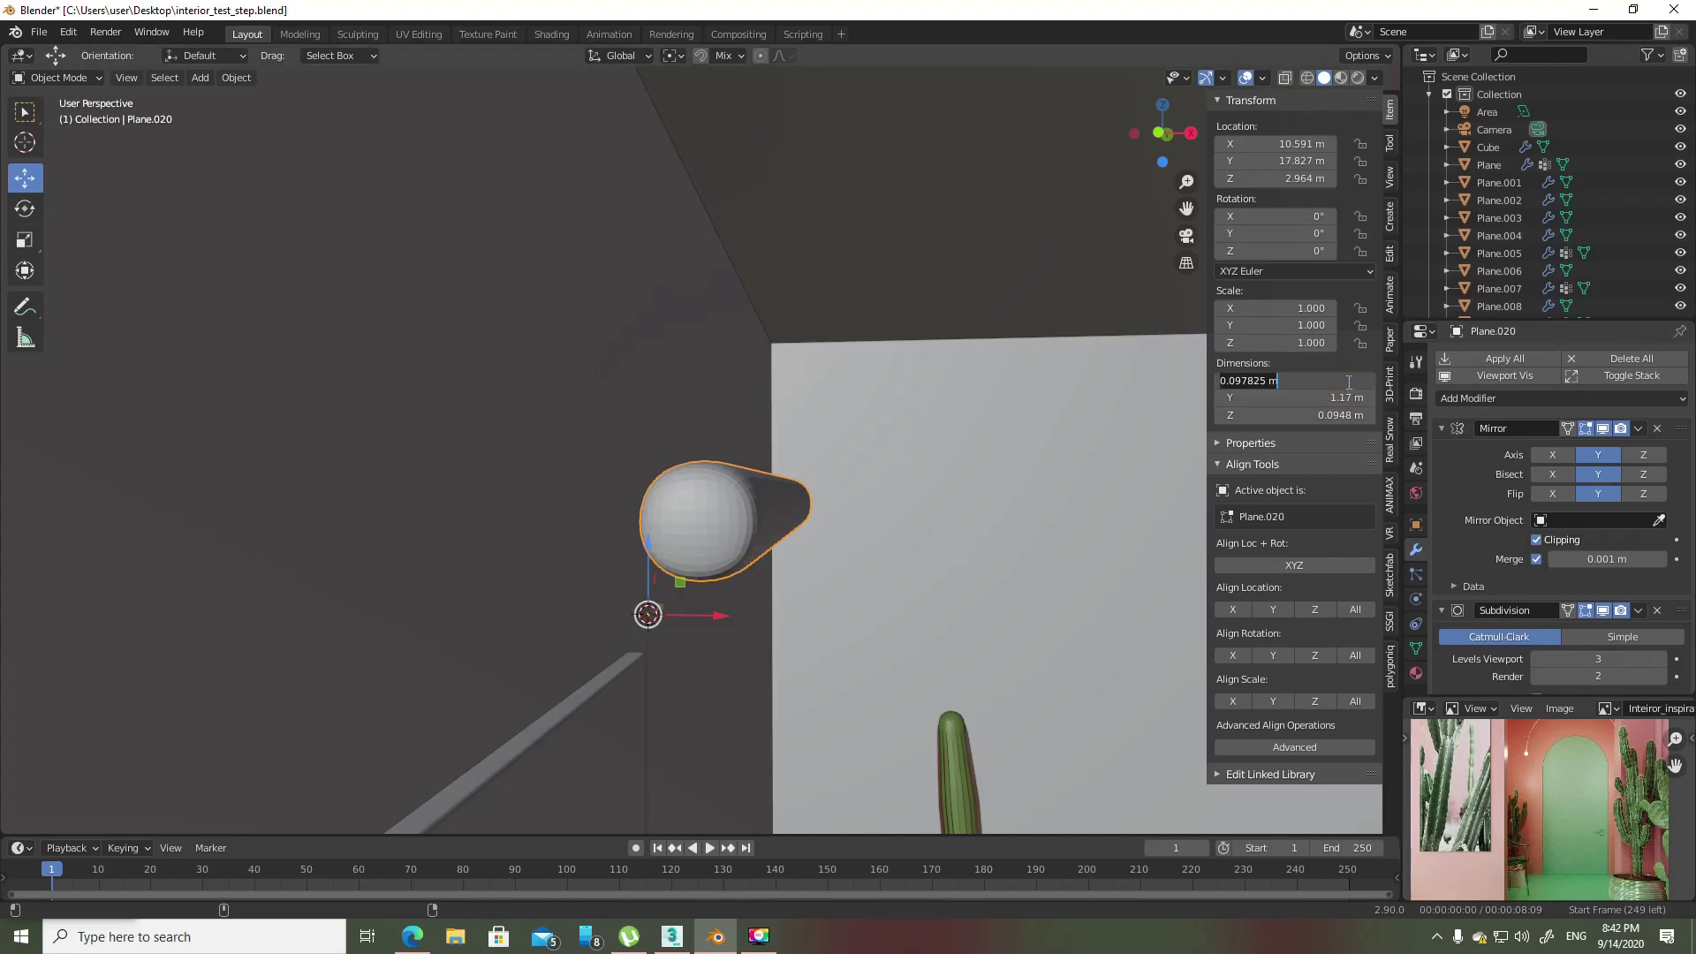
{"action": "type", "text": "0.1"}
{"action": "key", "text": "Return"}
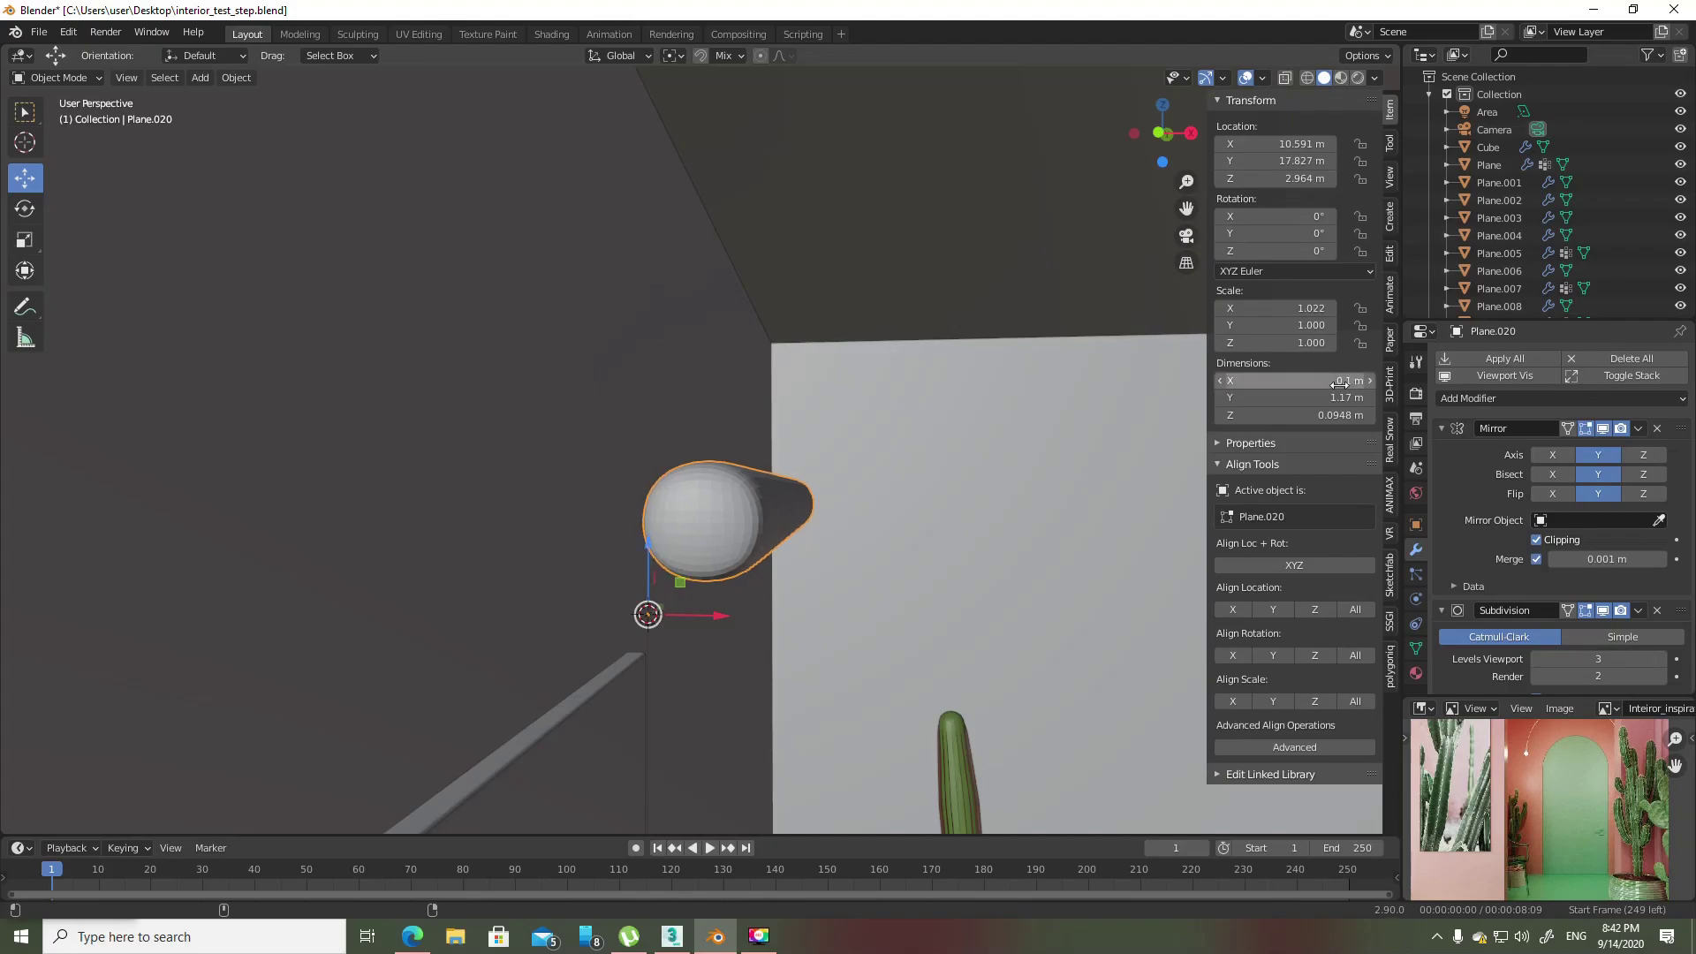
{"action": "left_click", "coordinate": [1325, 414]}
{"action": "type", "text": "0.1"}
{"action": "key", "text": "Return"}
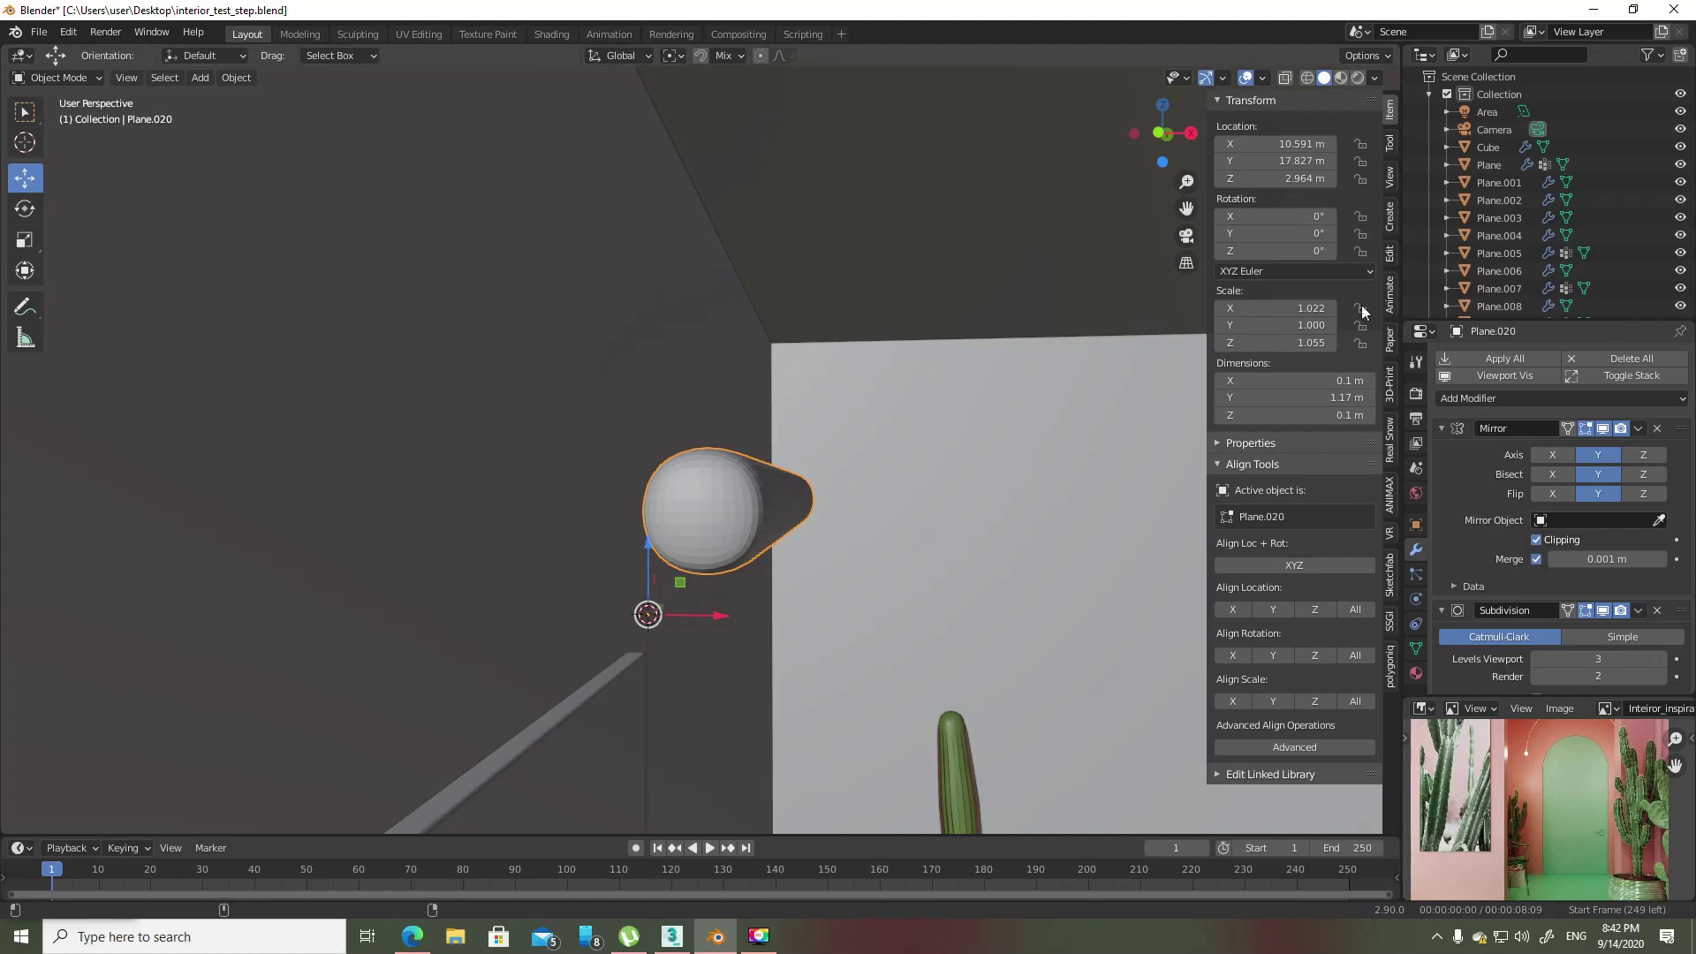
- Apply the tube's scale via Object > Apply > Scale
{"action": "left_click", "coordinate": [239, 77]}
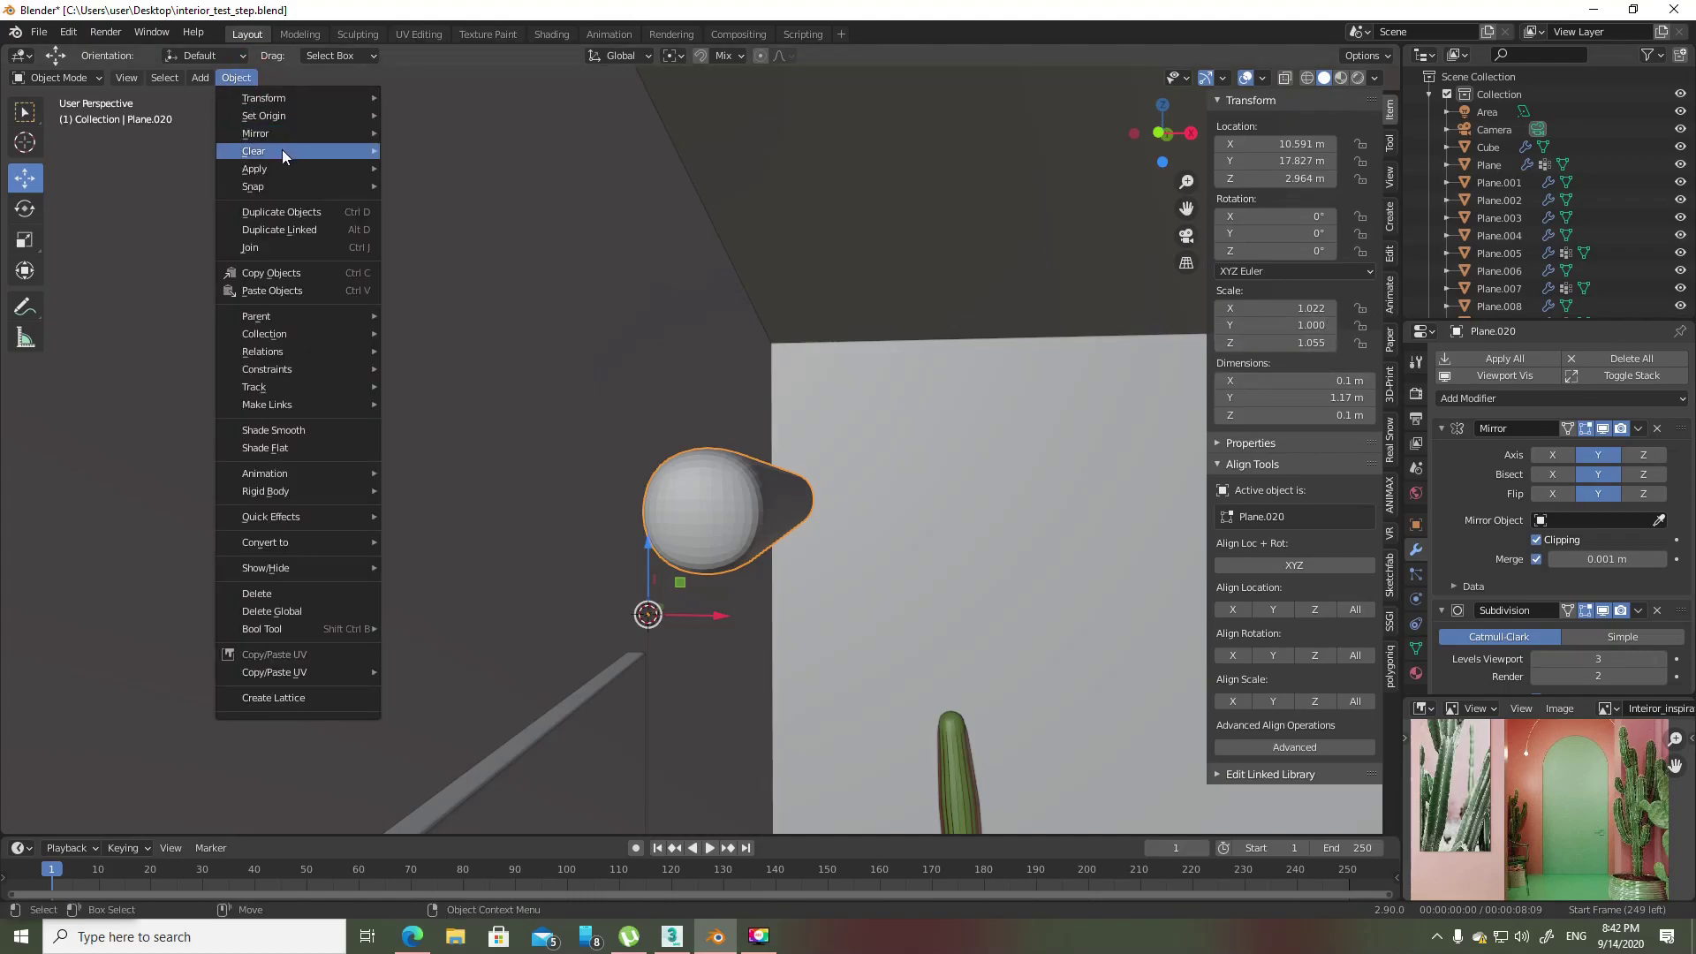
{"action": "mouse_move", "coordinate": [254, 167]}
{"action": "left_click", "coordinate": [465, 205]}
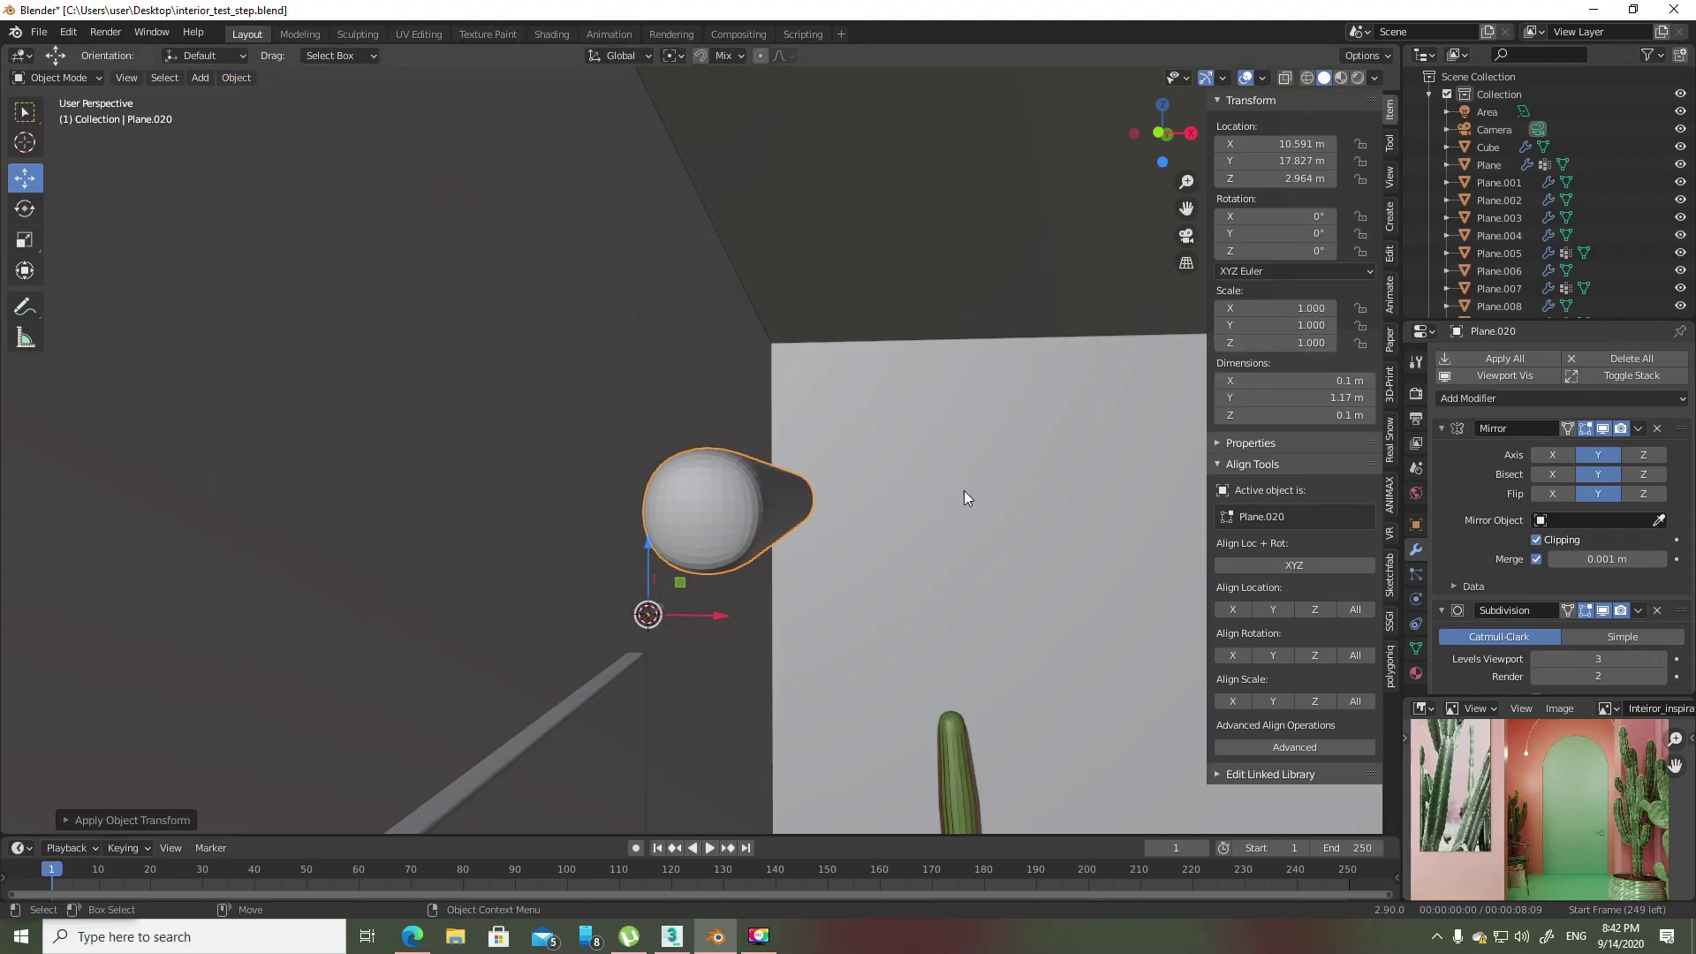
{"action": "scroll", "coordinate": [883, 495], "scroll_direction": "up", "scroll_amount": 3}
- Add loop cuts to the rod mesh: one near its end and one lengthwise
{"action": "middle_click_drag", "start_coordinate": [851, 518], "coordinate": [703, 460]}
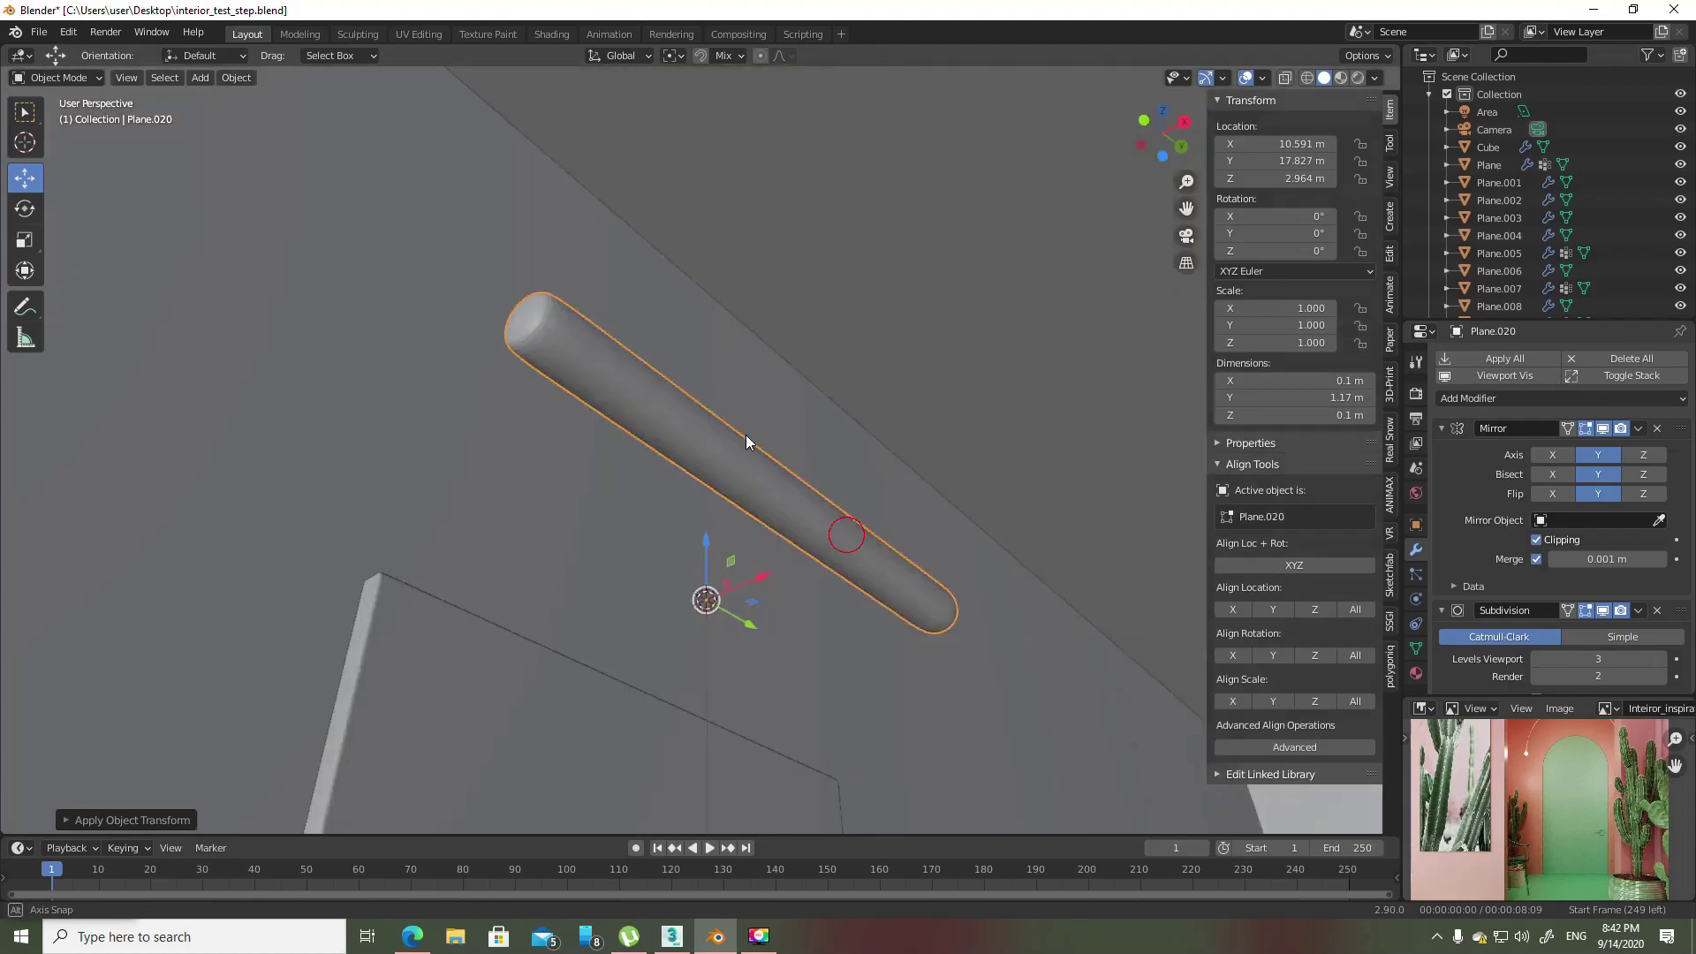
{"action": "key", "text": "Tab"}
{"action": "scroll", "coordinate": [704, 465], "scroll_direction": "up", "scroll_amount": 2}
{"action": "key", "text": "ctrl+r"}
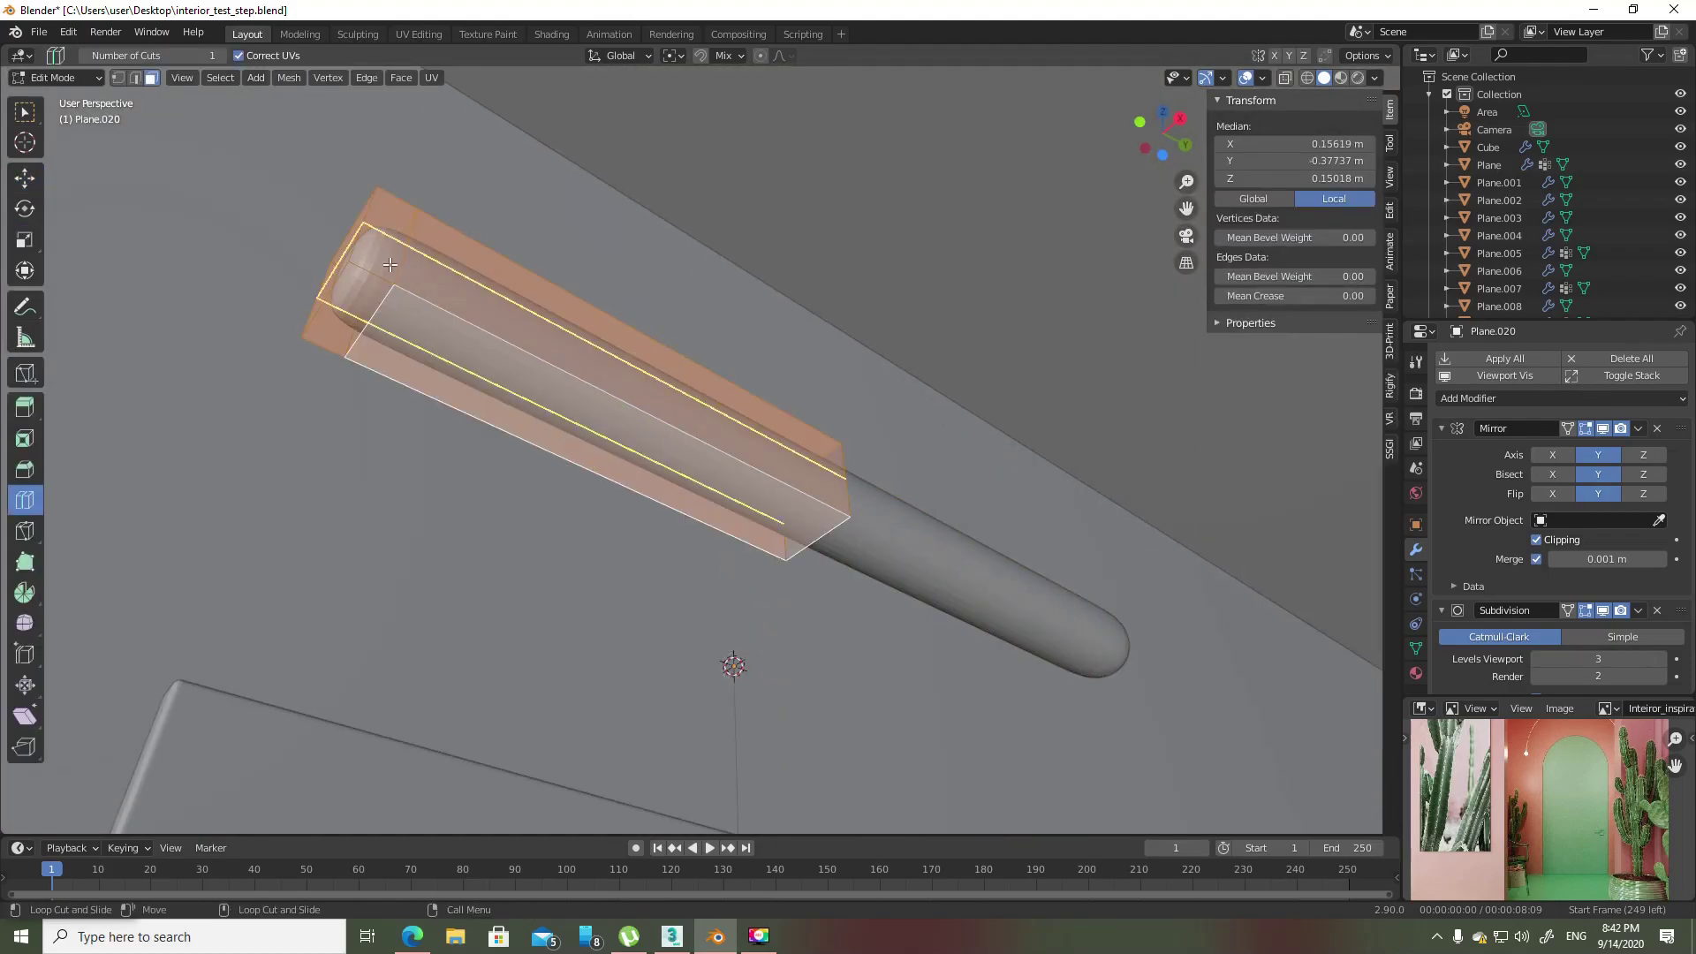
{"action": "left_click", "coordinate": [380, 249]}
{"action": "left_click_drag", "start_coordinate": [380, 249], "coordinate": [359, 249]}
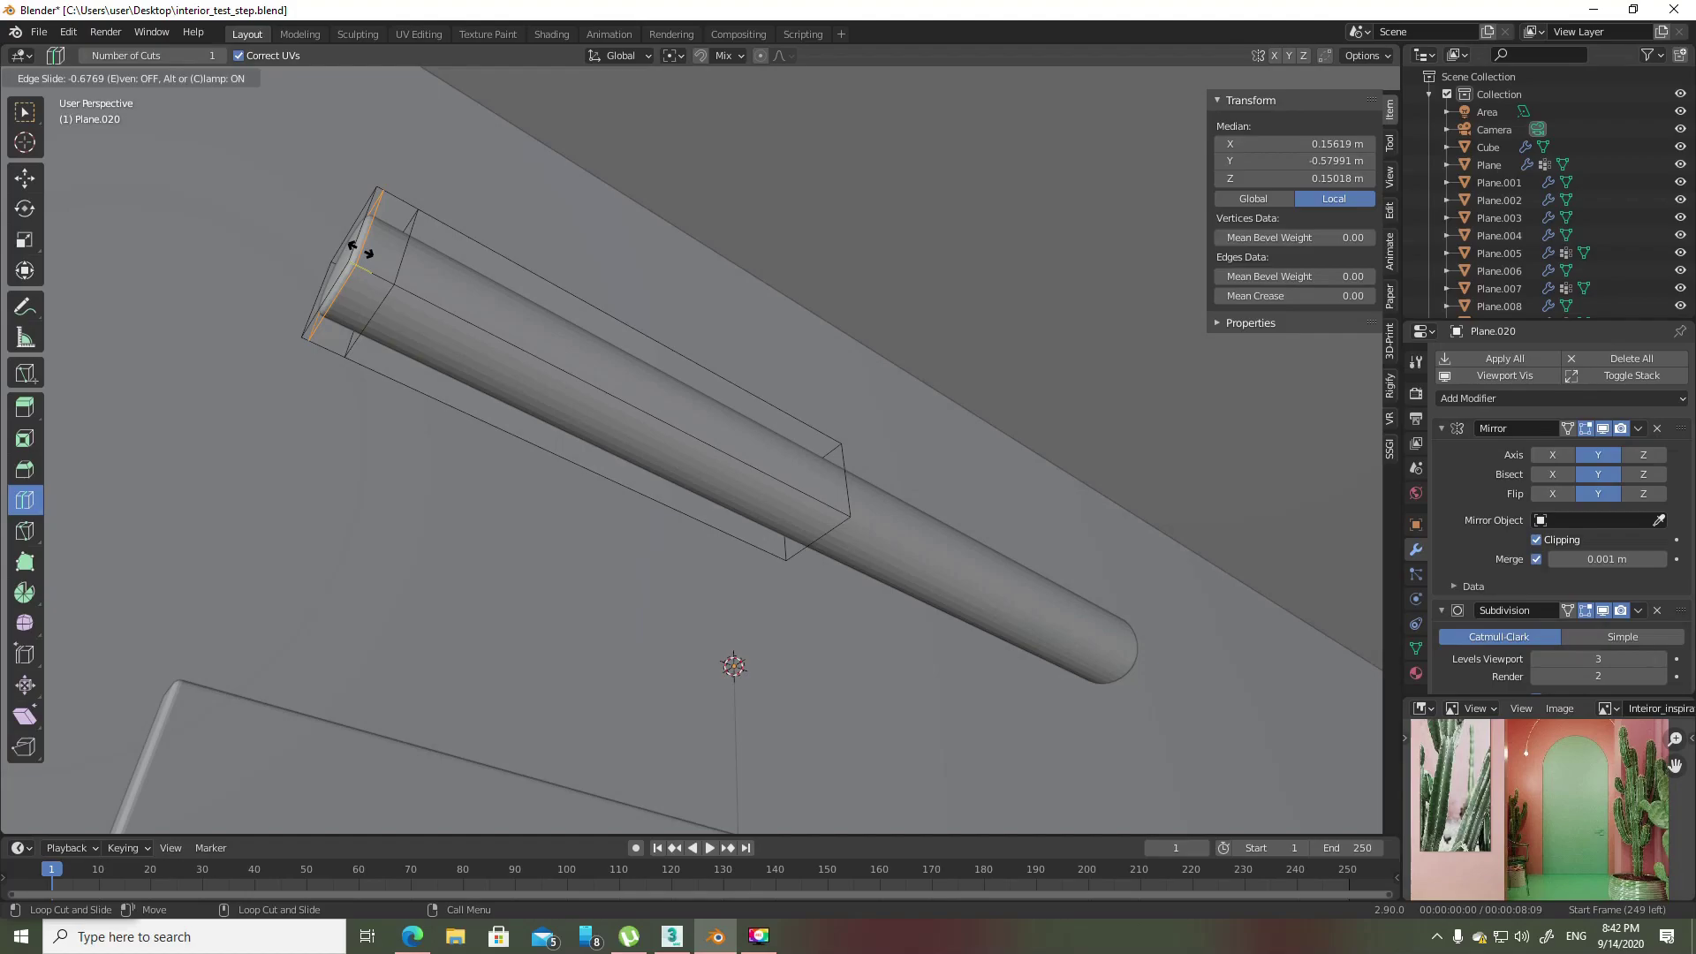
{"action": "left_click", "coordinate": [360, 248]}
{"action": "middle_click_drag", "start_coordinate": [605, 398], "coordinate": [588, 415]}
{"action": "scroll", "coordinate": [565, 389], "scroll_direction": "up", "scroll_amount": 3}
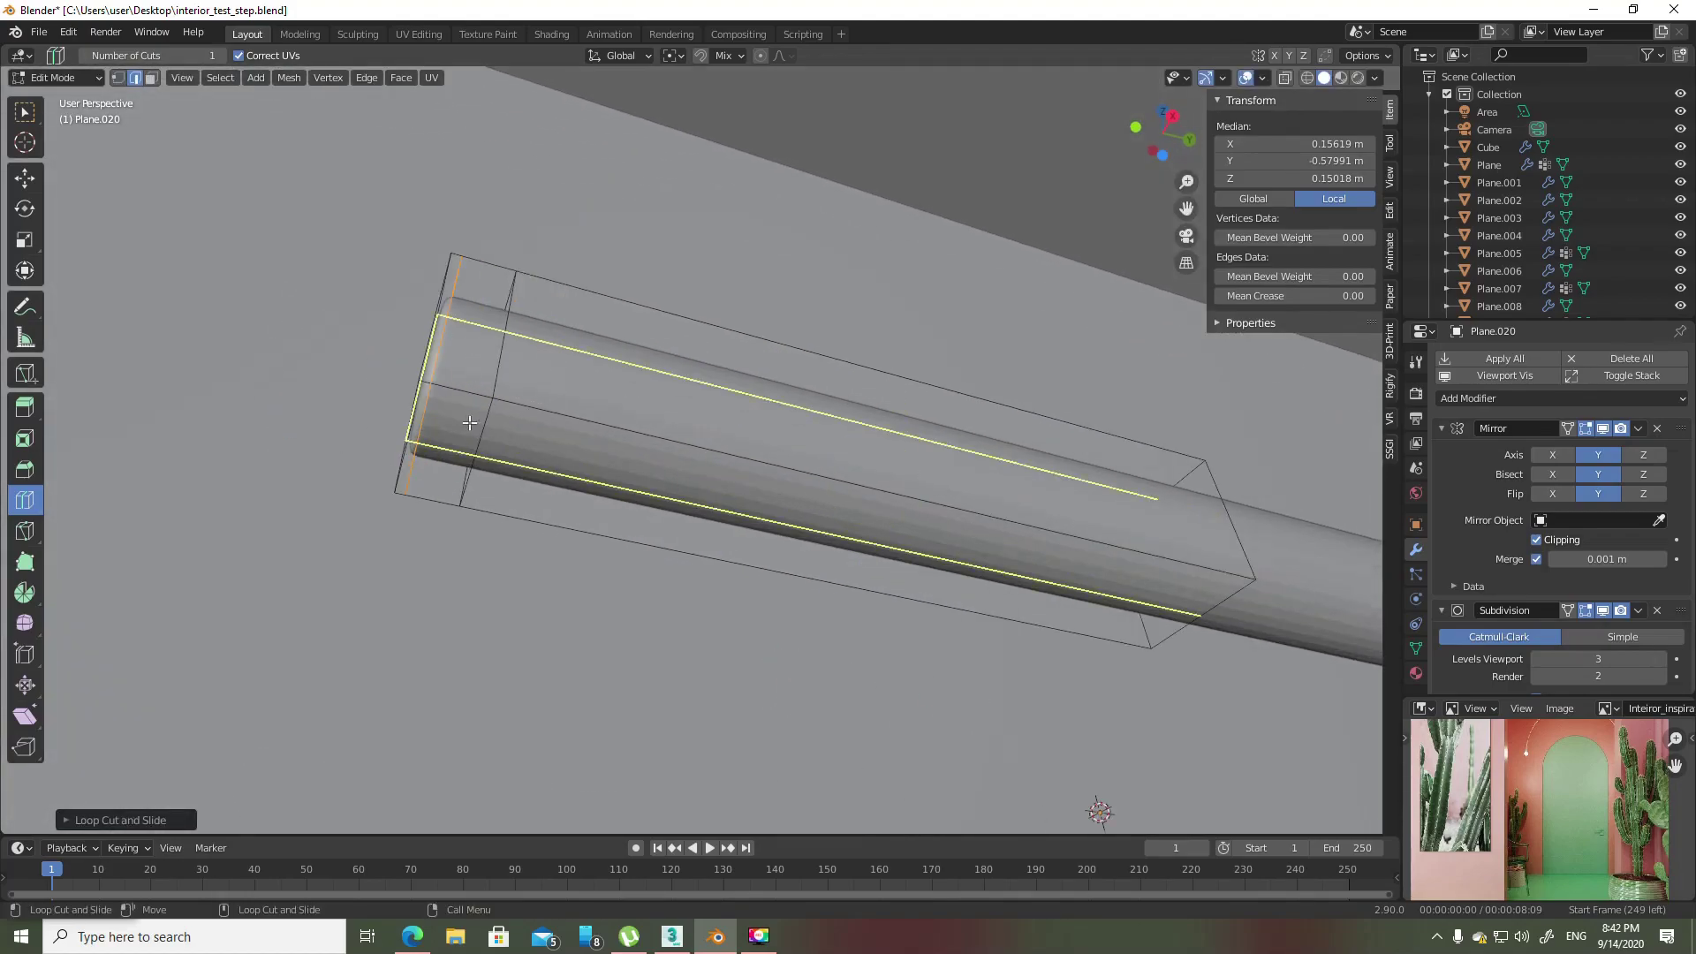
{"action": "left_click", "coordinate": [469, 423]}
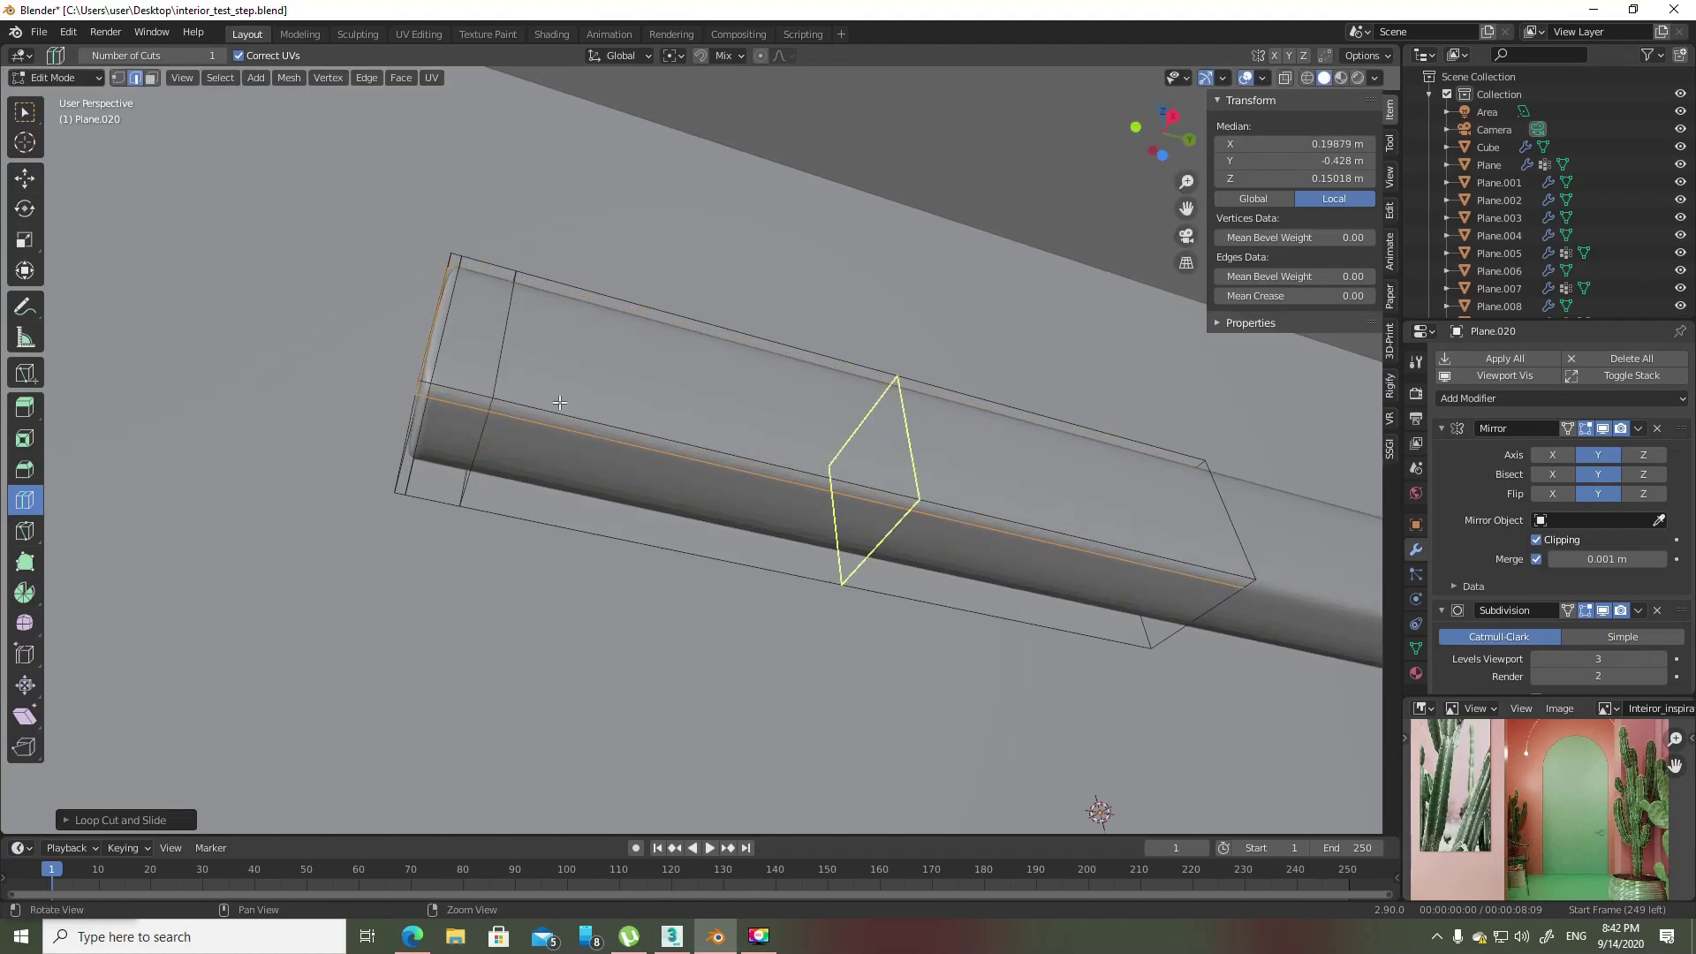
- In face select mode, select only the long face along the tube
{"action": "middle_click_drag", "start_coordinate": [865, 494], "coordinate": [798, 475]}
{"action": "middle_click_drag", "start_coordinate": [927, 492], "coordinate": [943, 529]}
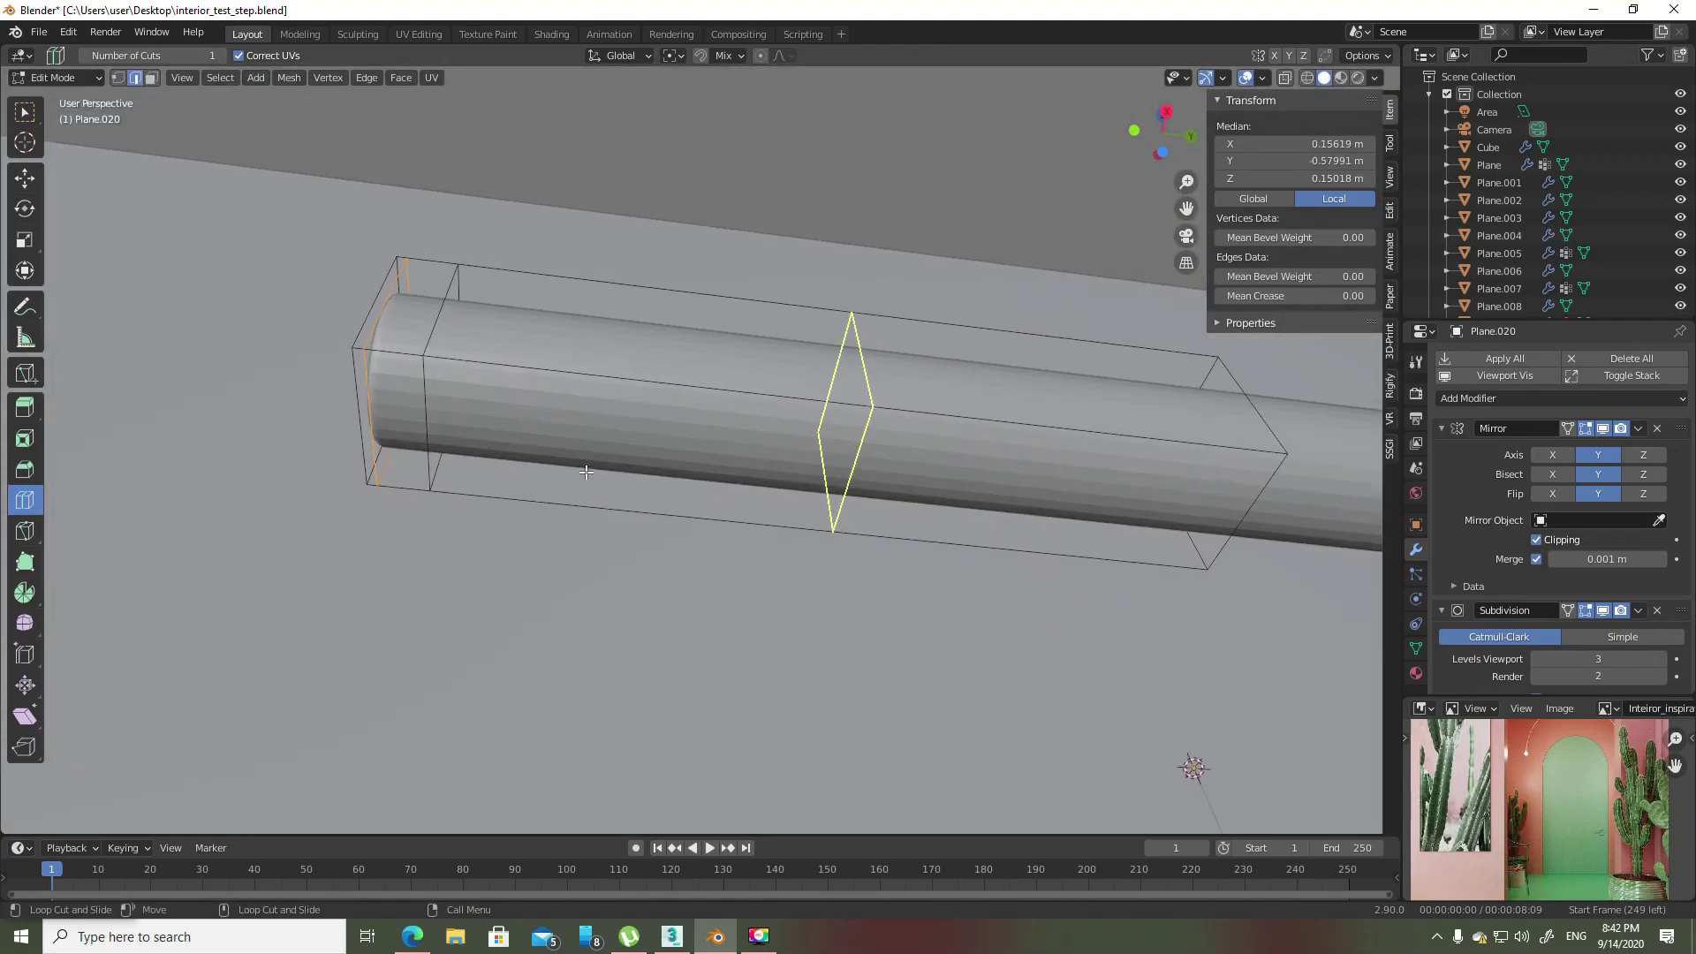
{"action": "key", "text": "Tab"}
{"action": "key", "text": "Tab"}
{"action": "key", "text": "3"}
{"action": "key", "text": "w"}
{"action": "left_click", "coordinate": [520, 446]}
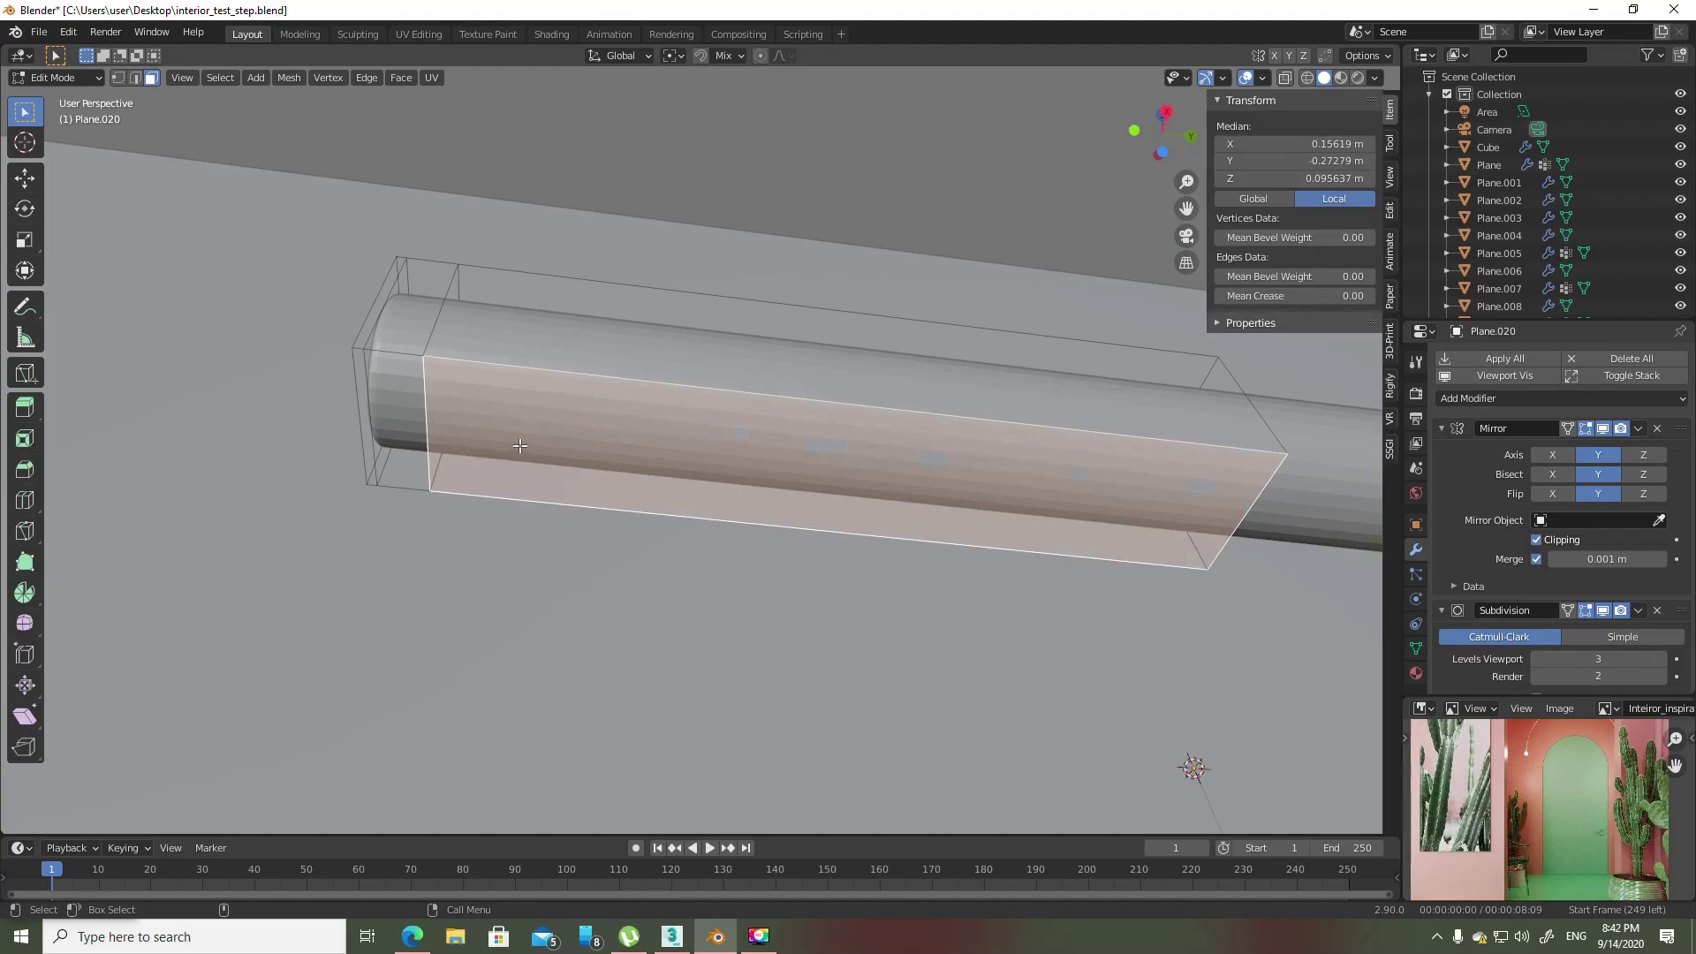
{"action": "left_click", "coordinate": [375, 431], "text": "shift"}
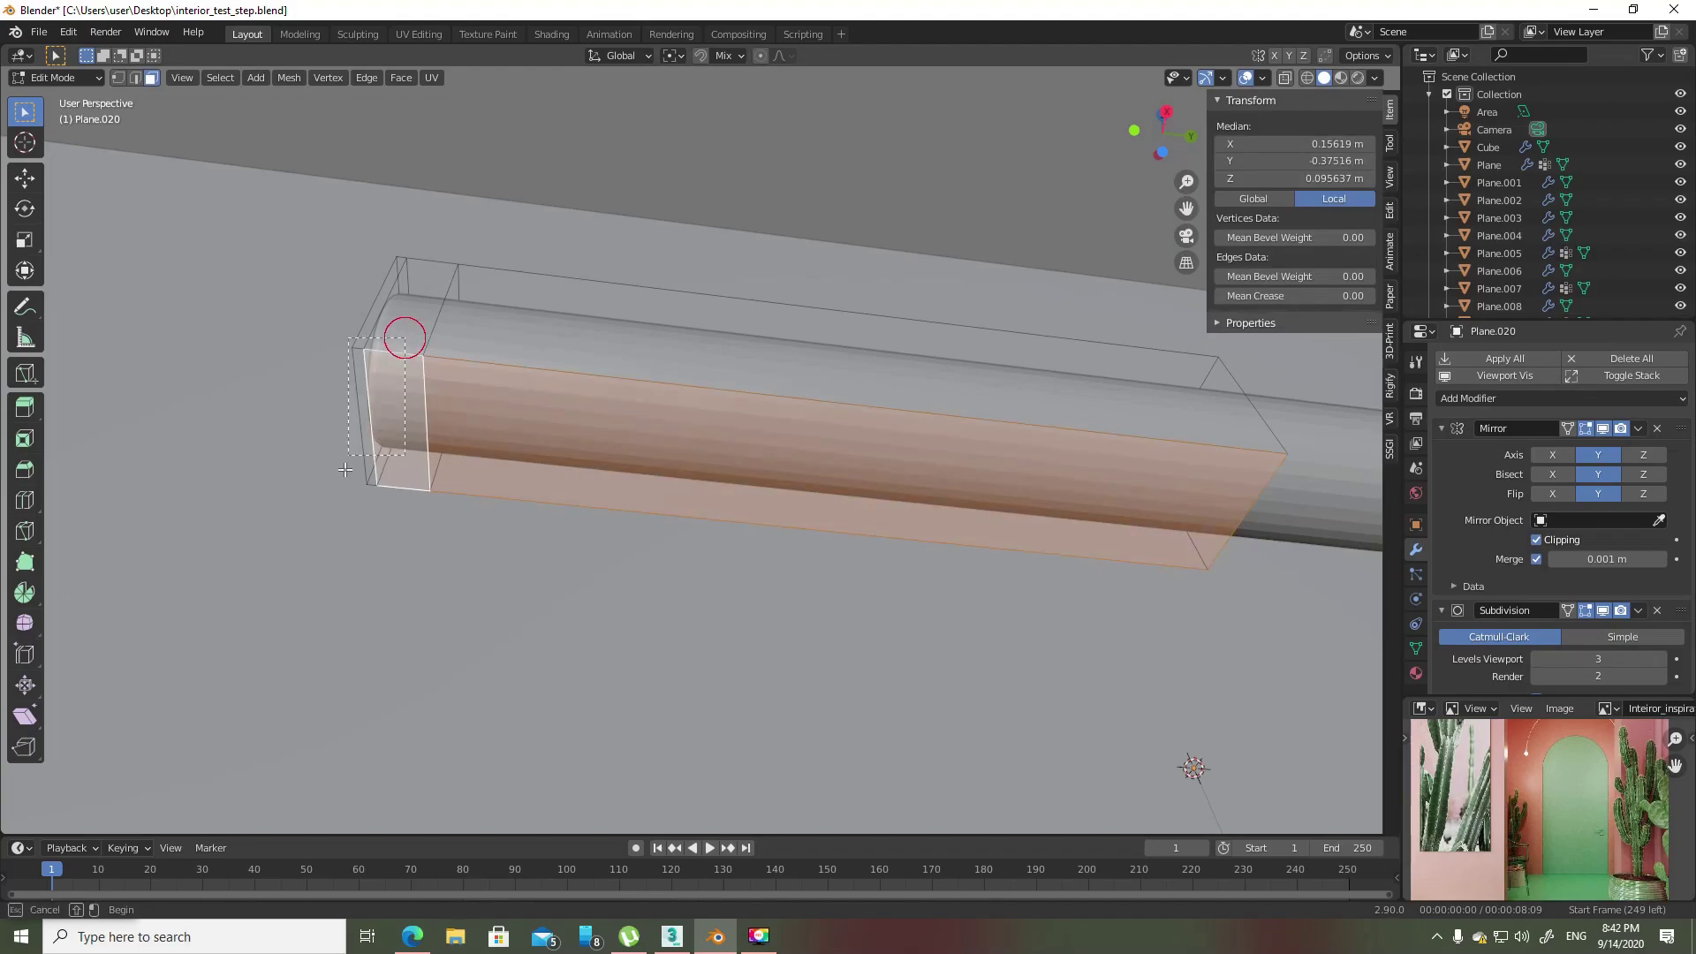
{"action": "middle_click_drag", "start_coordinate": [405, 338], "coordinate": [345, 469]}
- Inset the selected long face to create a strip
{"action": "key", "text": "shift+space"}
{"action": "key", "text": "i"}
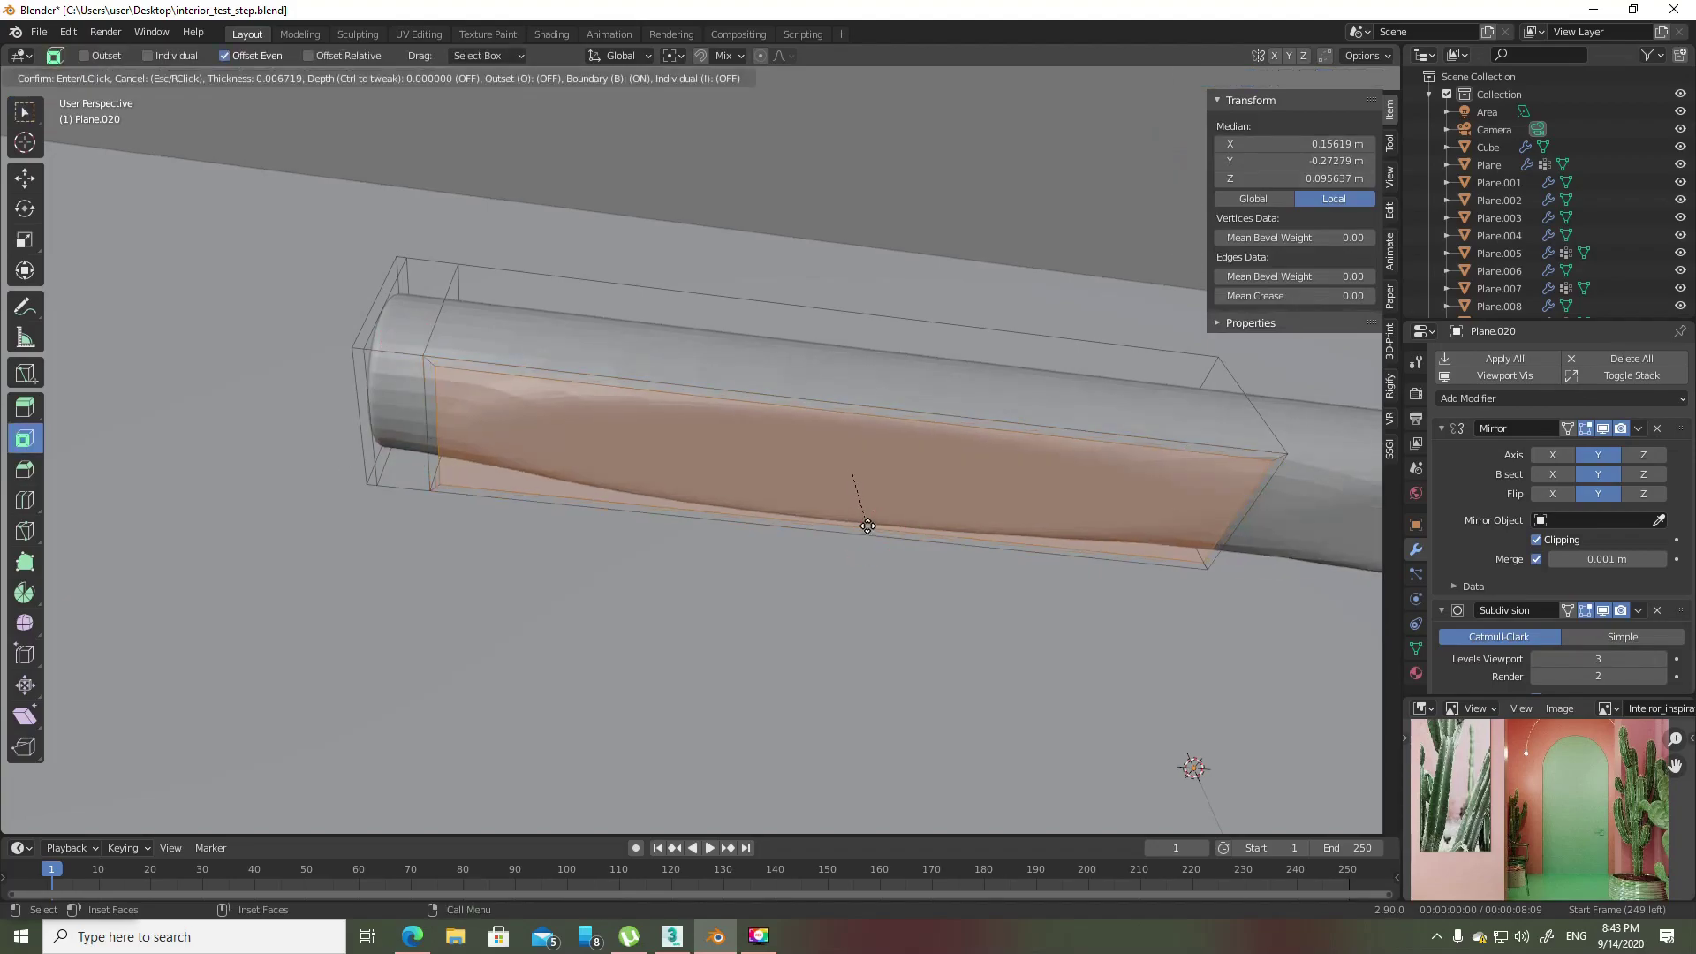
{"action": "left_click_drag", "start_coordinate": [863, 528], "coordinate": [854, 497]}
{"action": "left_click", "coordinate": [854, 498]}
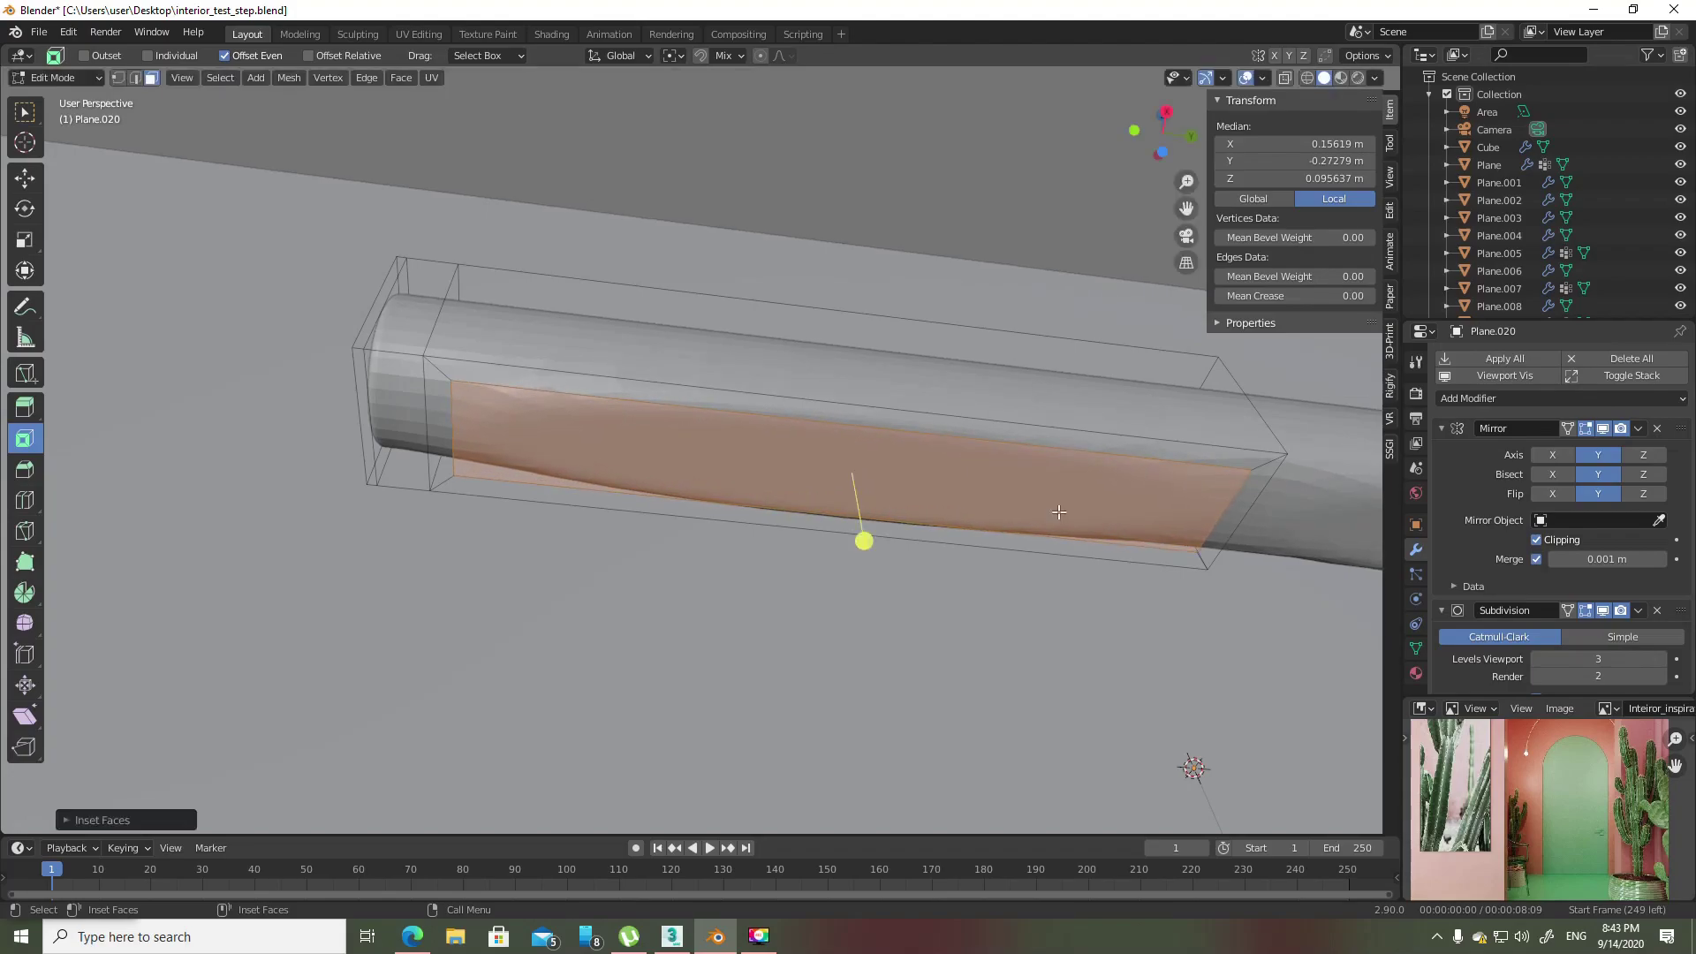
- Move one edge of the inset strip along a single axis
{"action": "middle_click_drag", "start_coordinate": [1246, 512], "coordinate": [922, 525], "text": "shift"}
{"action": "mouse_move", "coordinate": [936, 454]}
{"action": "left_mouse_down"}
{"action": "mouse_move", "coordinate": [918, 527]}
{"action": "mouse_move", "coordinate": [951, 484]}
{"action": "left_mouse_up"}
{"action": "left_click", "coordinate": [903, 525]}
{"action": "key", "text": "shift+space"}
{"action": "key", "text": "g"}
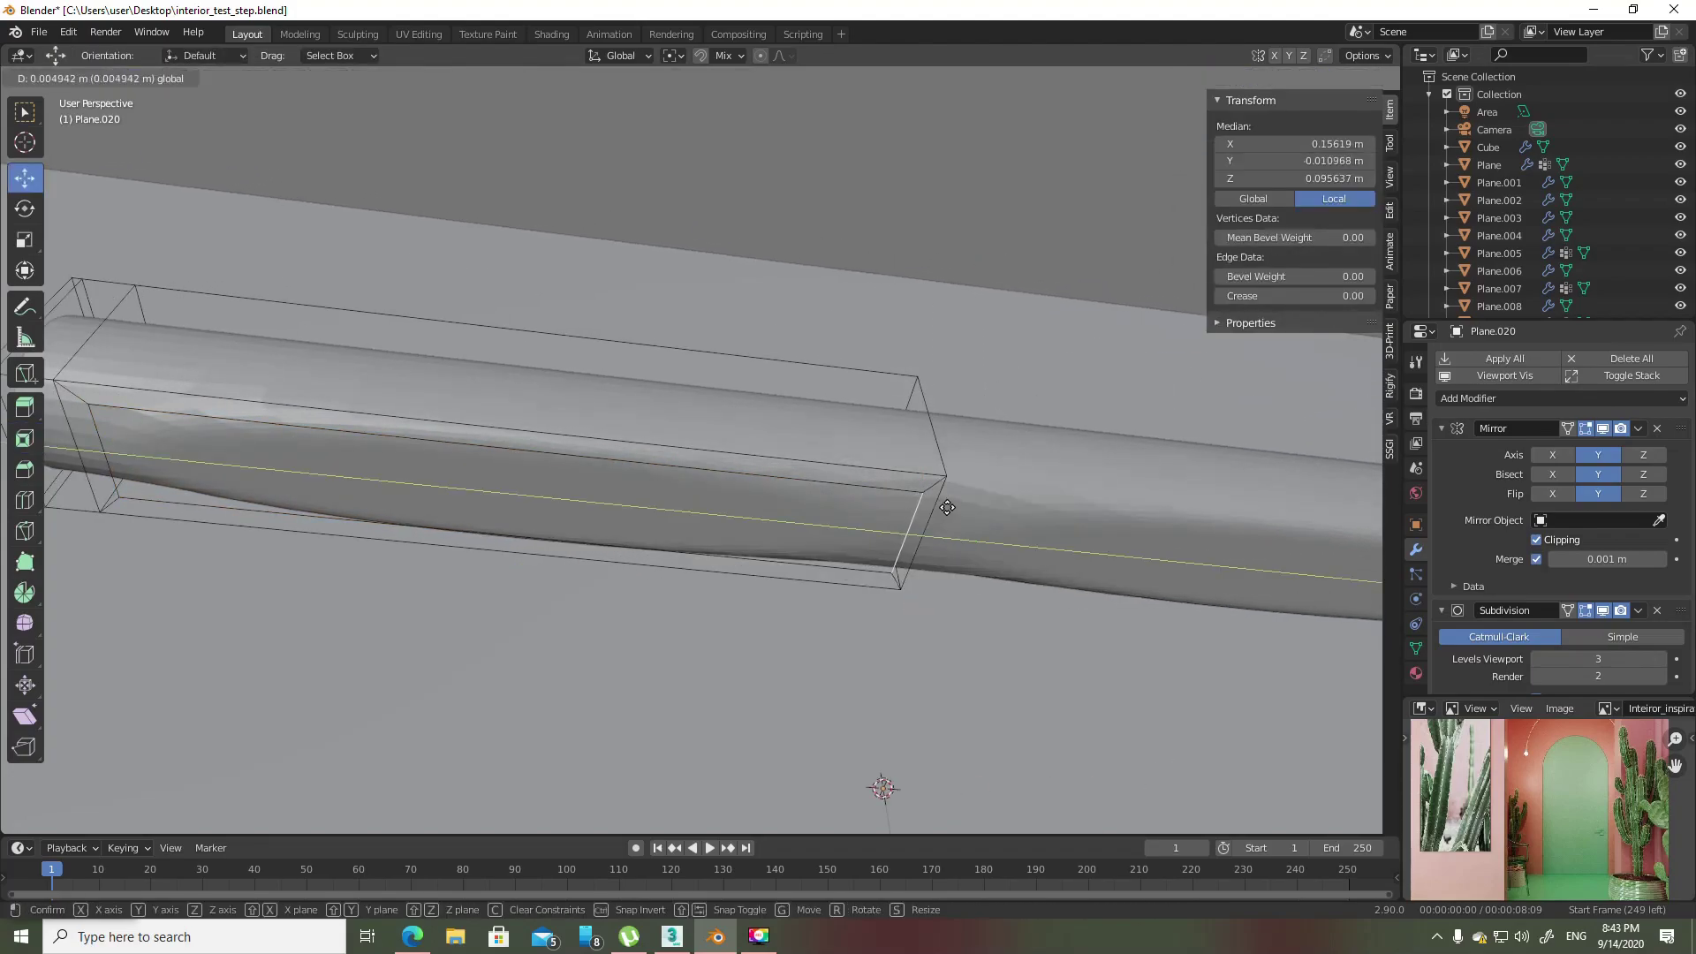
{"action": "left_click", "coordinate": [951, 484]}
- Delete the inset face on the tube's underside
{"action": "middle_click_drag", "start_coordinate": [940, 496], "coordinate": [875, 485]}
{"action": "left_click", "coordinate": [625, 536]}
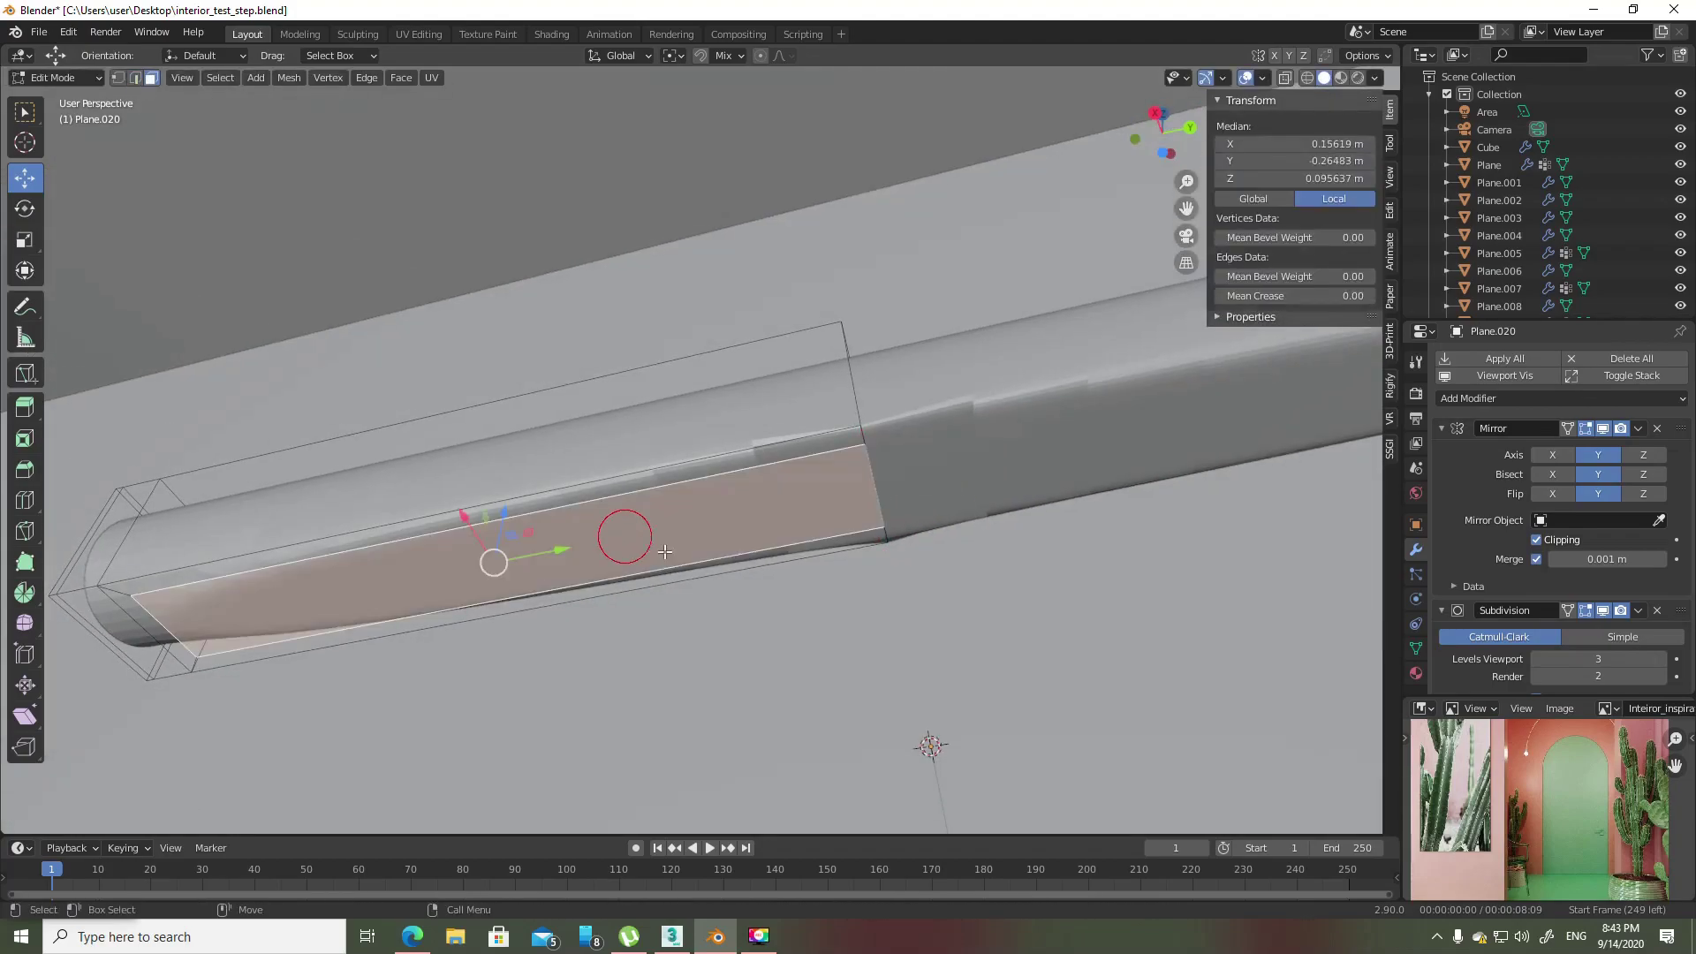
{"action": "key", "text": "x"}
{"action": "left_click", "coordinate": [716, 564]}
- Reselect the bottom face strip of the tube's cage in face mode
{"action": "mouse_move", "coordinate": [716, 563]}
{"action": "middle_mouse_down"}
{"action": "mouse_move", "coordinate": [841, 652]}
{"action": "mouse_move", "coordinate": [880, 595]}
{"action": "mouse_move", "coordinate": [645, 547]}
{"action": "middle_mouse_up"}
{"action": "left_click", "coordinate": [644, 548]}
{"action": "left_click", "coordinate": [836, 578]}
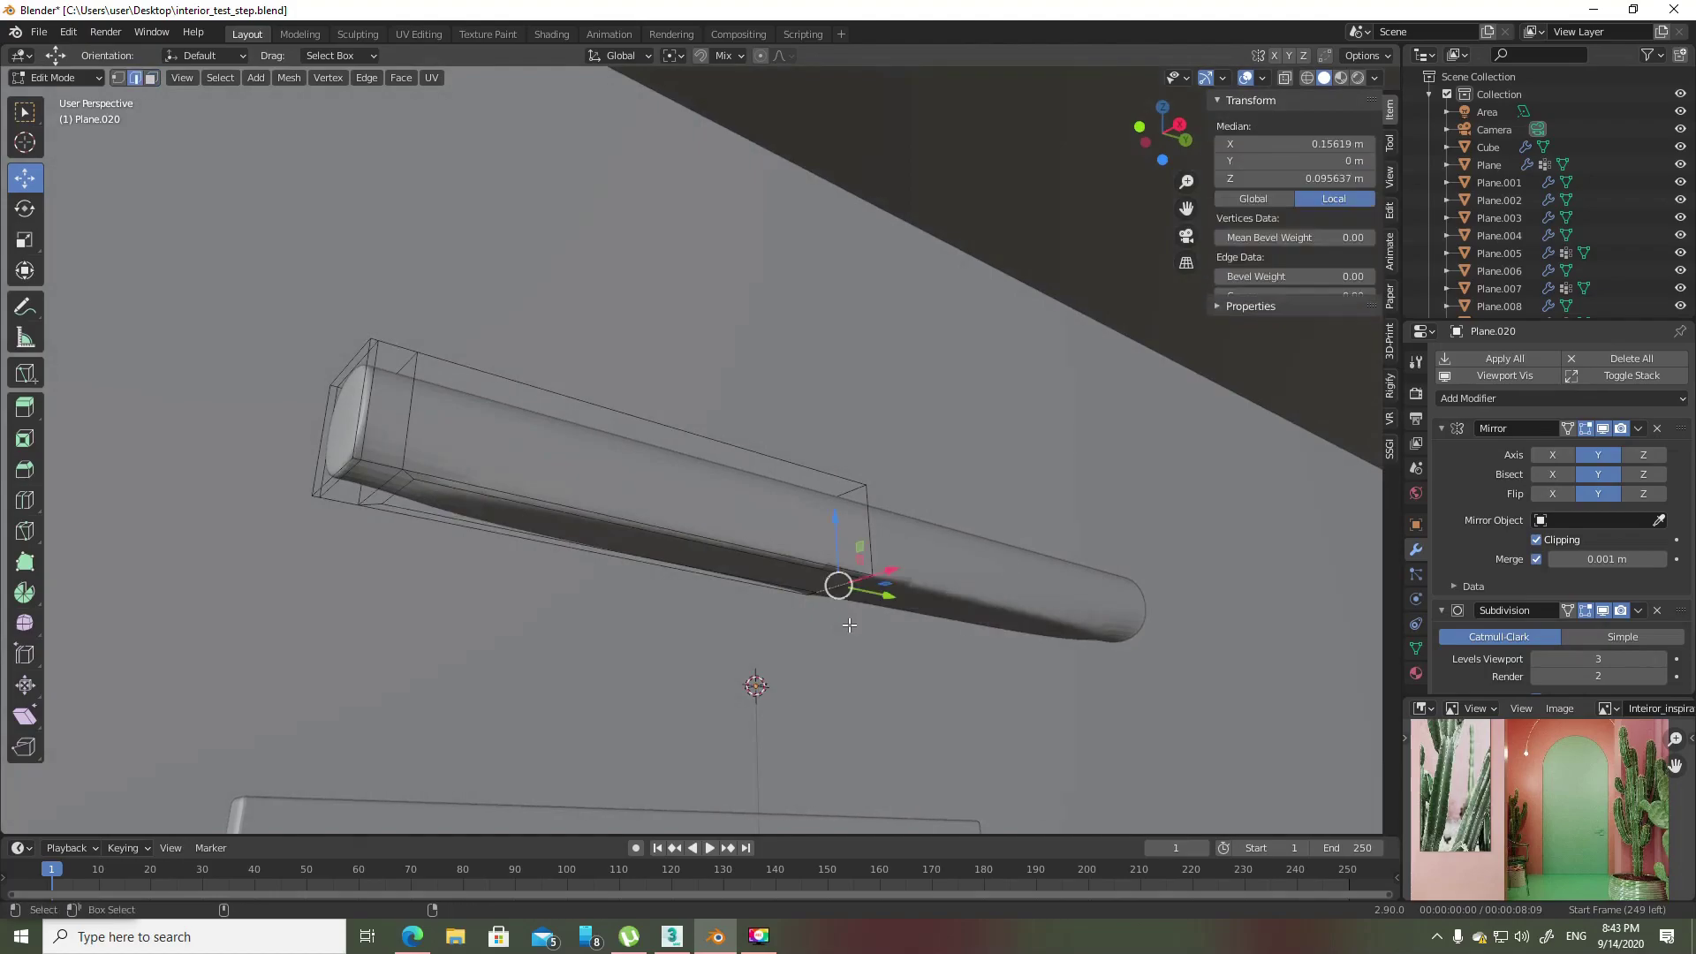
{"action": "key", "text": "2"}
{"action": "left_click", "coordinate": [849, 625]}
{"action": "key", "text": "3"}
{"action": "left_click", "coordinate": [849, 626]}
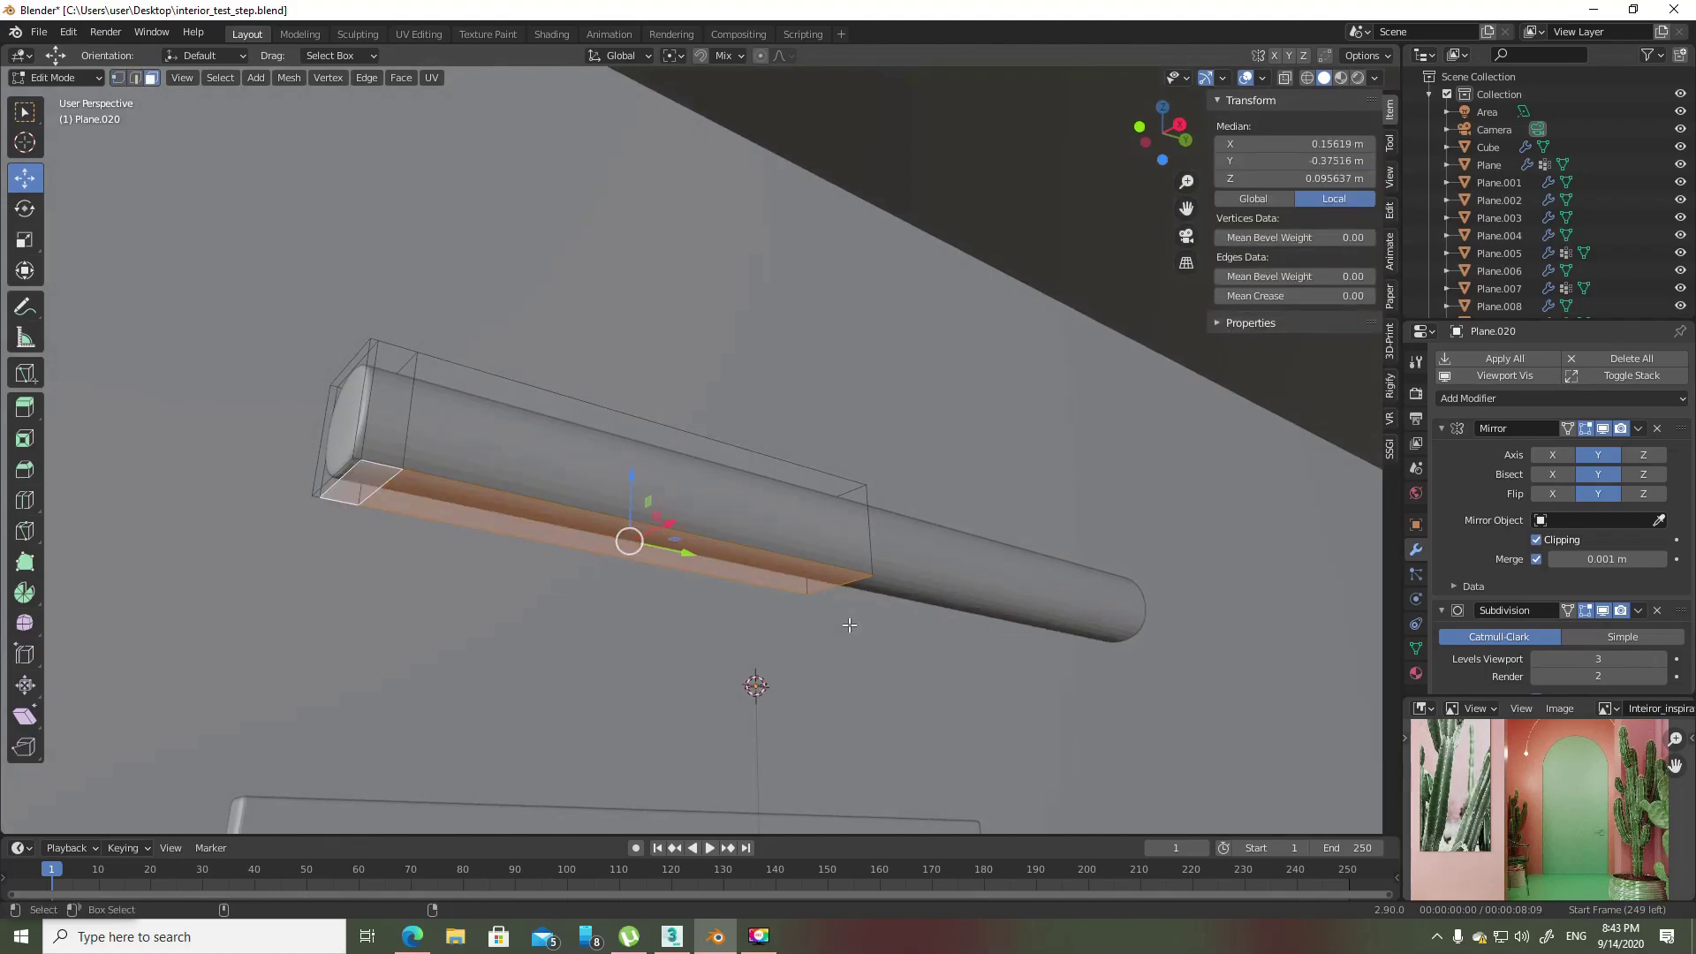
{"action": "middle_click_drag", "start_coordinate": [536, 512], "coordinate": [708, 395]}
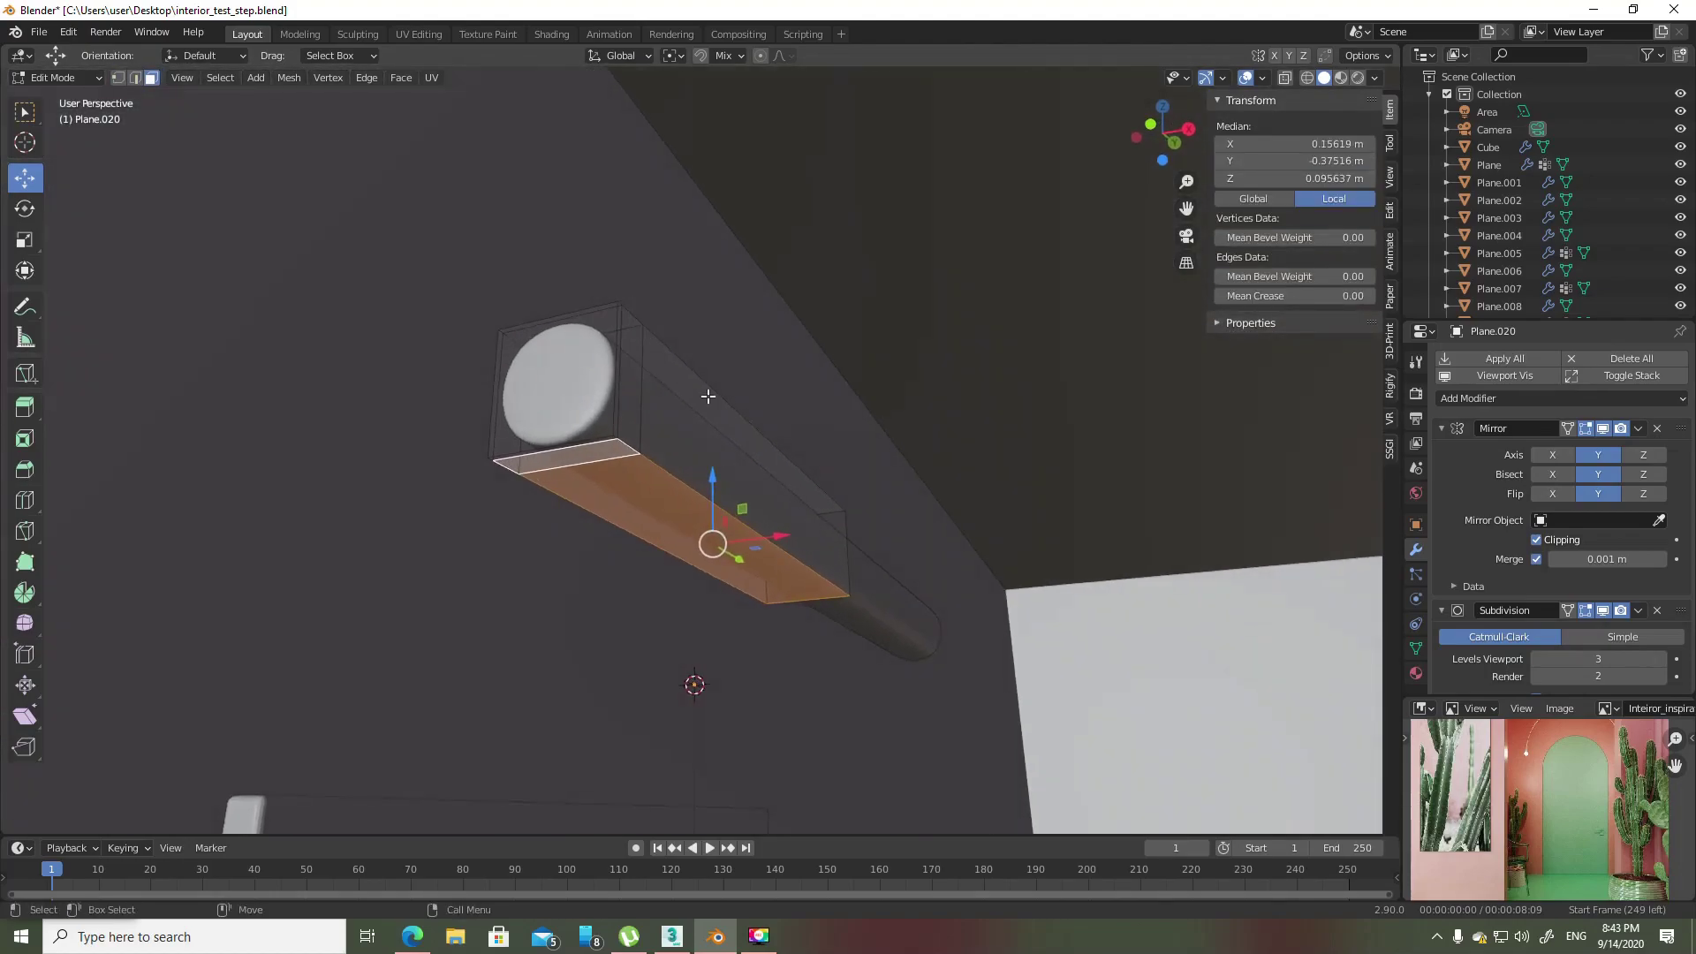
{"action": "middle_click_drag", "start_coordinate": [729, 457], "coordinate": [653, 468]}
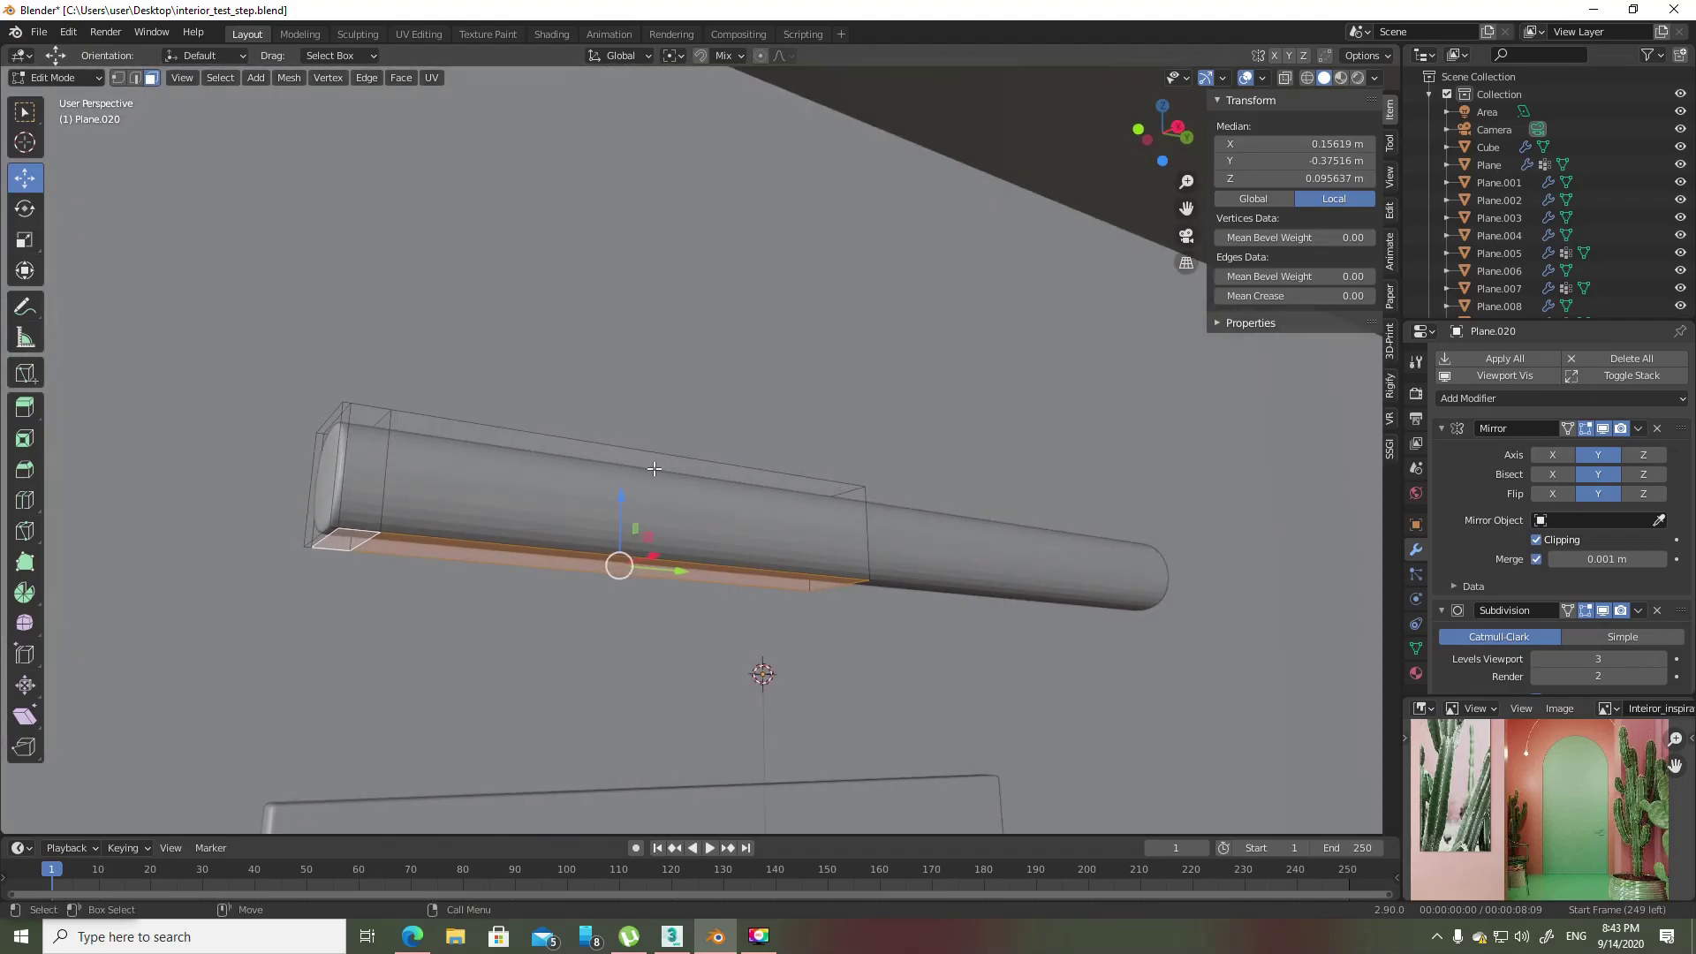
- Apply all of Plane.020's modifiers, Mirror and Subdivision, to make them permanent
{"action": "key", "text": "Tab"}
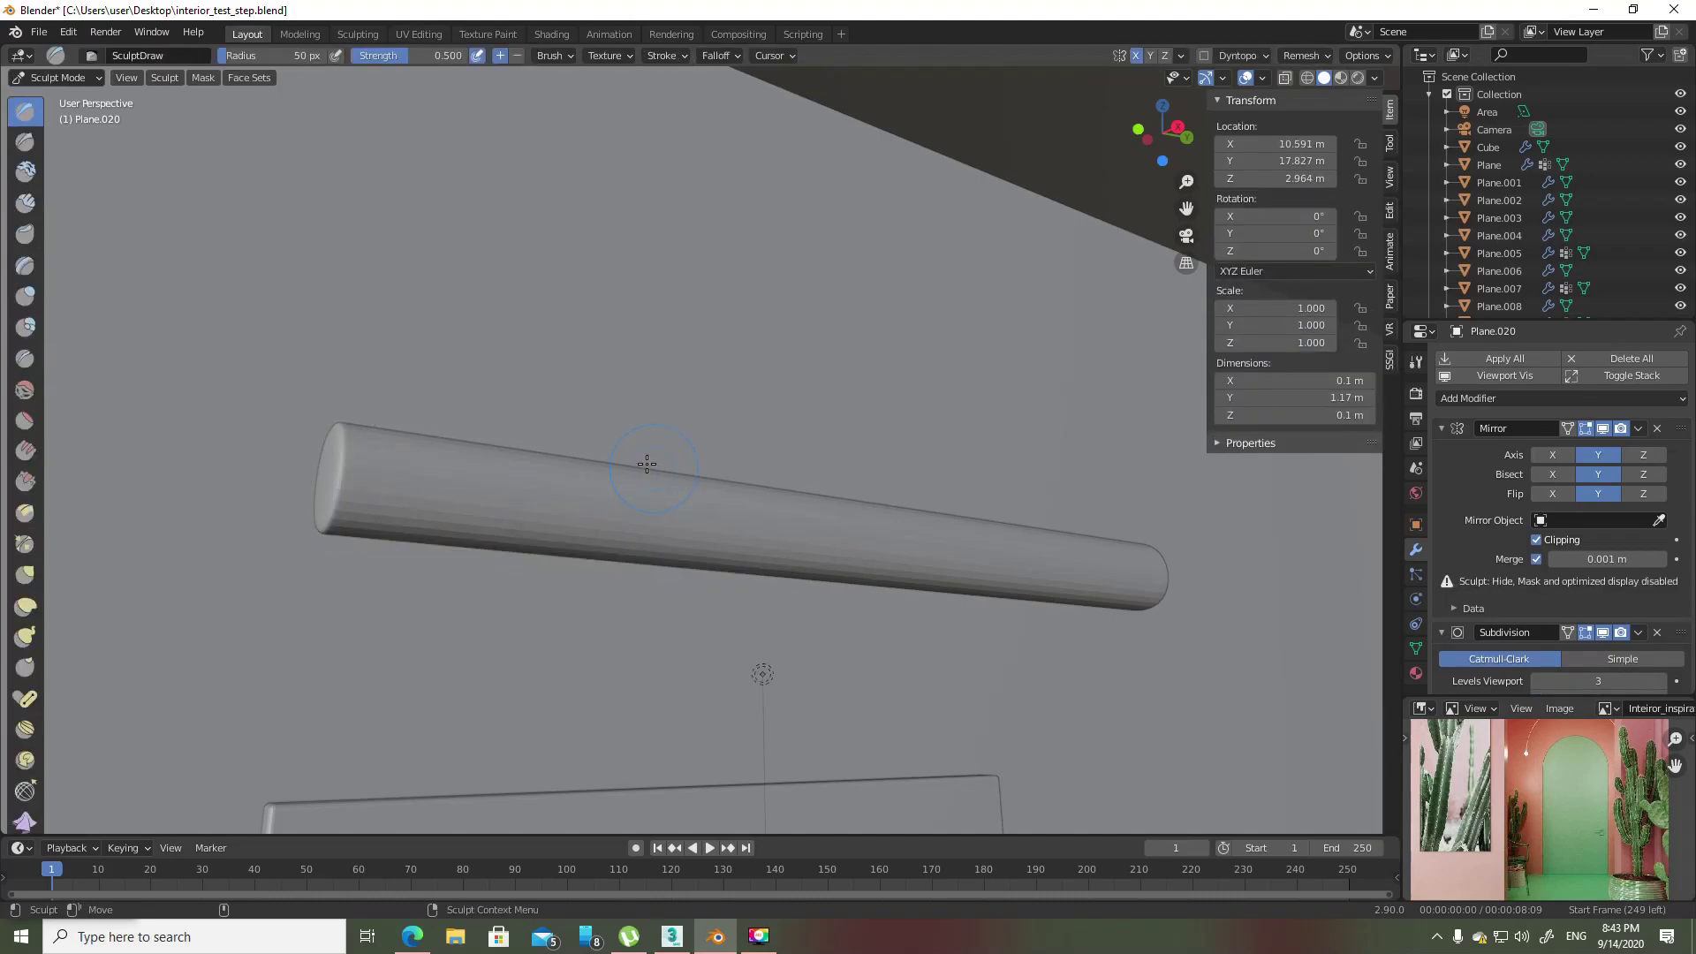
{"action": "mouse_move", "coordinate": [728, 510]}
{"action": "middle_mouse_down"}
{"action": "mouse_move", "coordinate": [771, 544]}
{"action": "mouse_move", "coordinate": [848, 536]}
{"action": "mouse_move", "coordinate": [742, 530]}
{"action": "mouse_move", "coordinate": [685, 430]}
{"action": "mouse_move", "coordinate": [567, 427]}
{"action": "middle_mouse_up"}
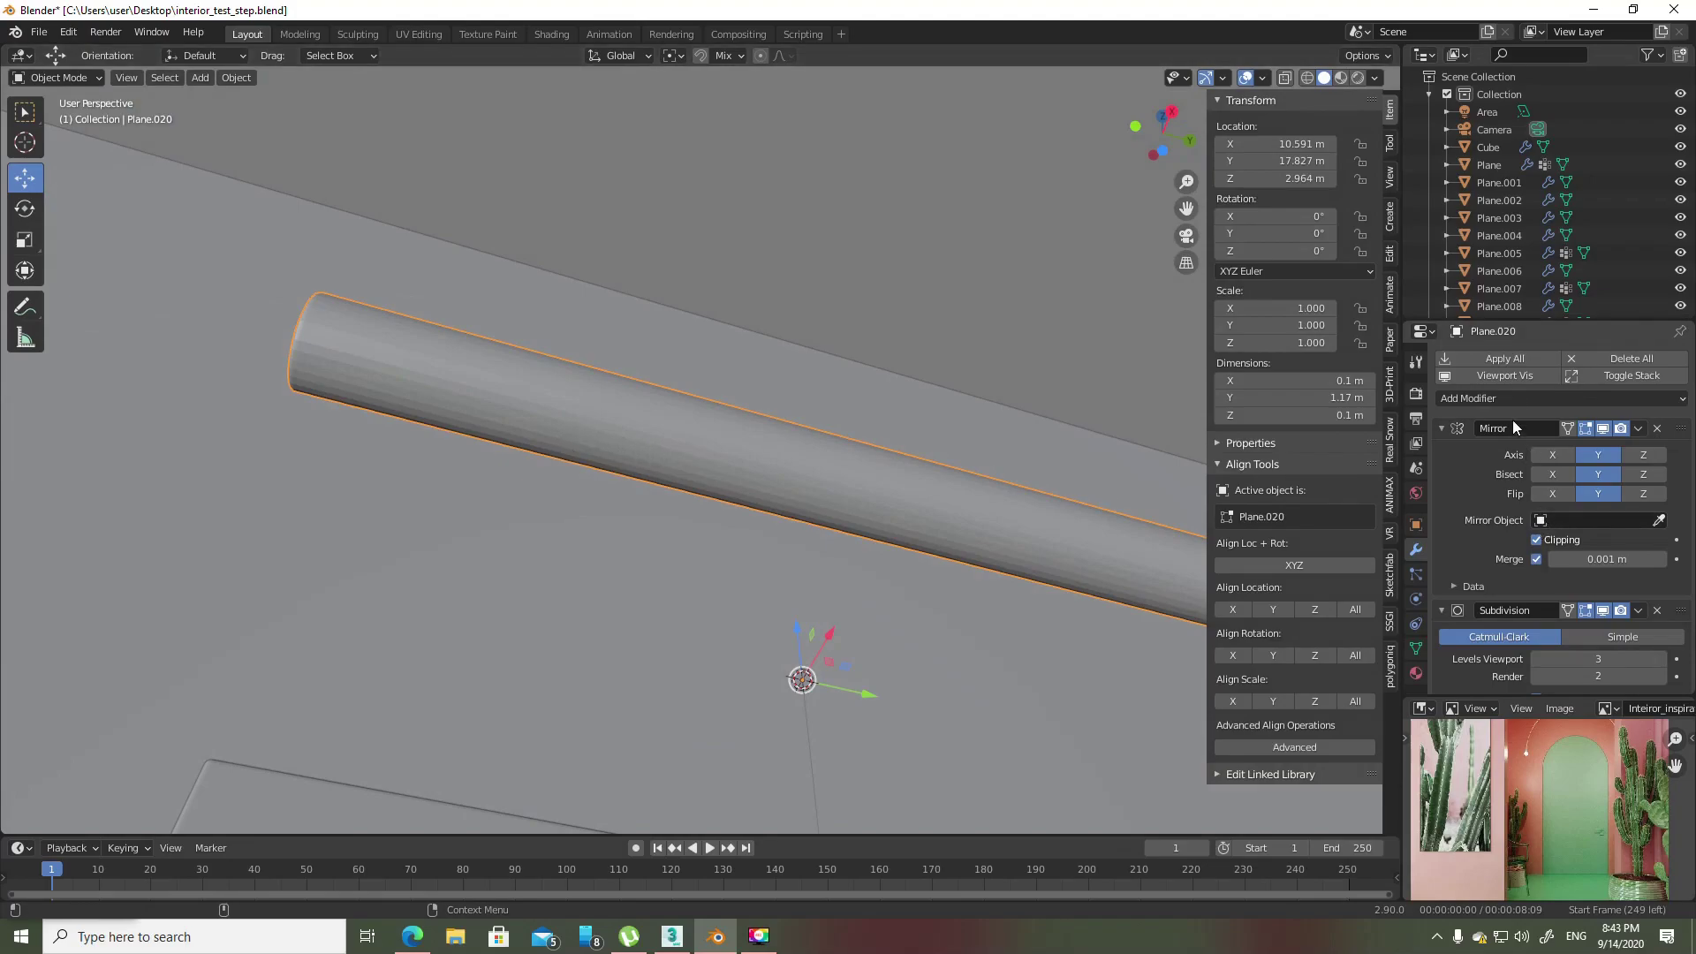
{"action": "left_click", "coordinate": [1506, 359]}
{"action": "key", "text": "Tab"}
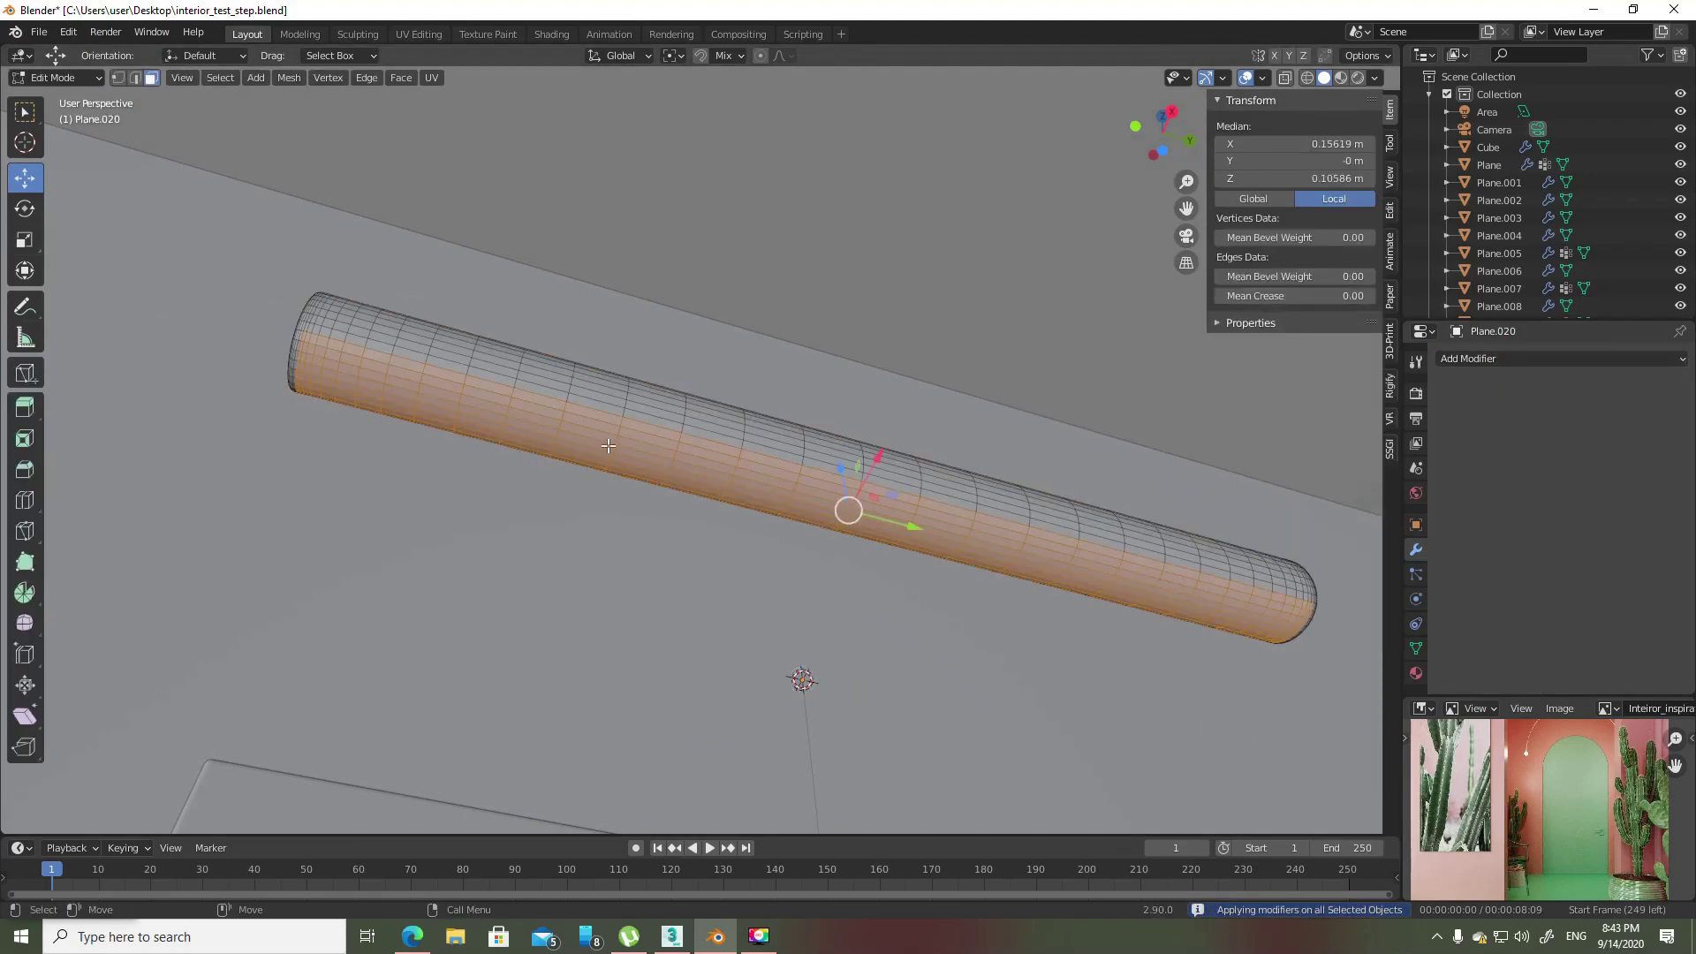
- Deselect the end caps and delete the underside faces so the slot is open
{"action": "mouse_move", "coordinate": [608, 446]}
{"action": "middle_mouse_down"}
{"action": "mouse_move", "coordinate": [880, 480]}
{"action": "mouse_move", "coordinate": [750, 340]}
{"action": "middle_mouse_up"}
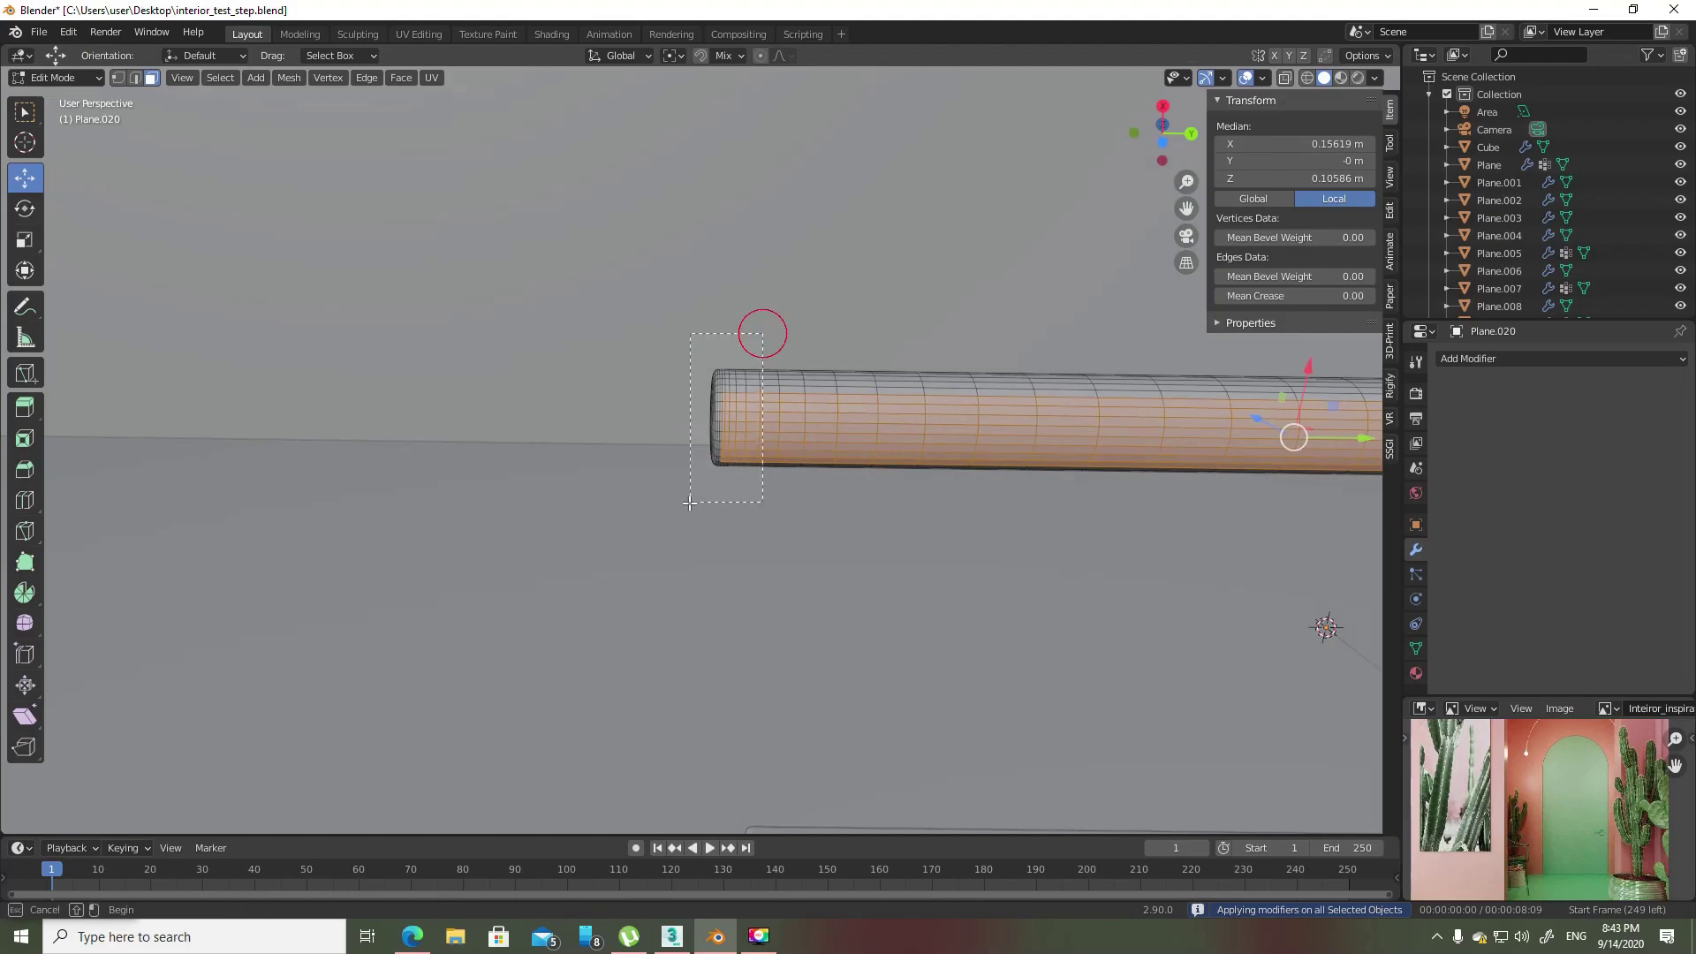
{"action": "left_click_drag", "start_coordinate": [762, 333], "coordinate": [690, 502], "text": "ctrl"}
{"action": "mouse_move", "coordinate": [690, 502]}
{"action": "middle_mouse_down"}
{"action": "mouse_move", "coordinate": [871, 523]}
{"action": "mouse_move", "coordinate": [915, 601]}
{"action": "middle_mouse_up"}
{"action": "key", "text": "x"}
{"action": "left_click", "coordinate": [871, 526]}
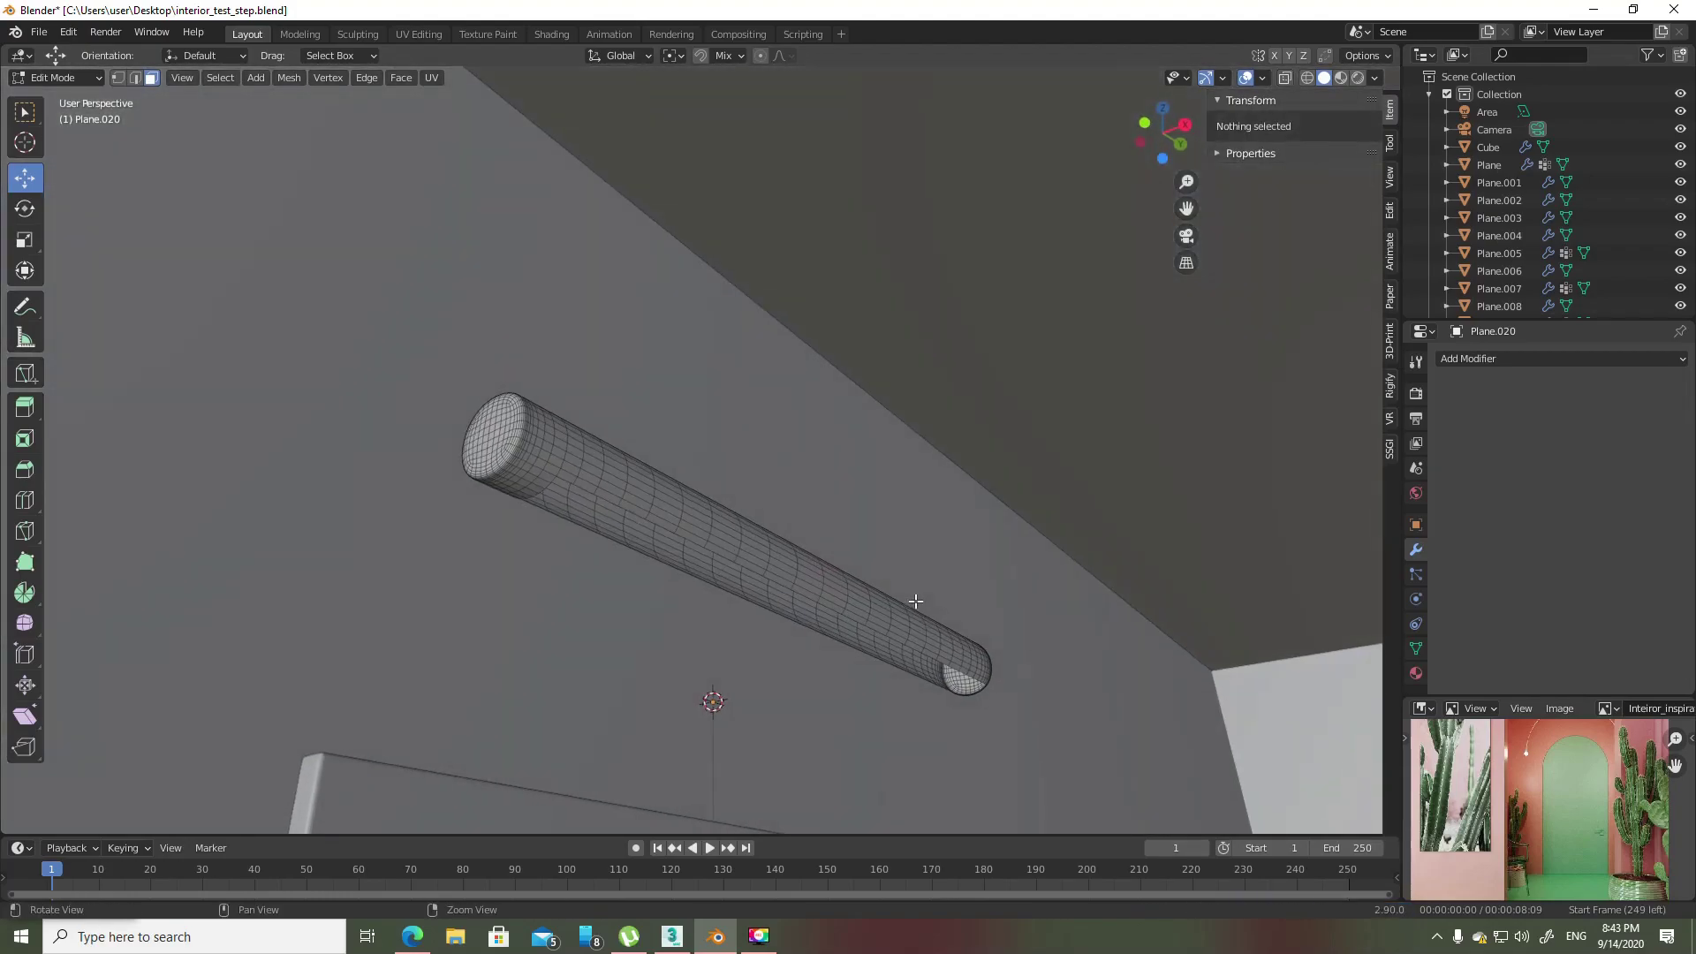
- Add a Solidify modifier with Even Thickness and a 0.007 m shell
{"action": "left_click", "coordinate": [1550, 358]}
{"action": "key", "text": "s"}
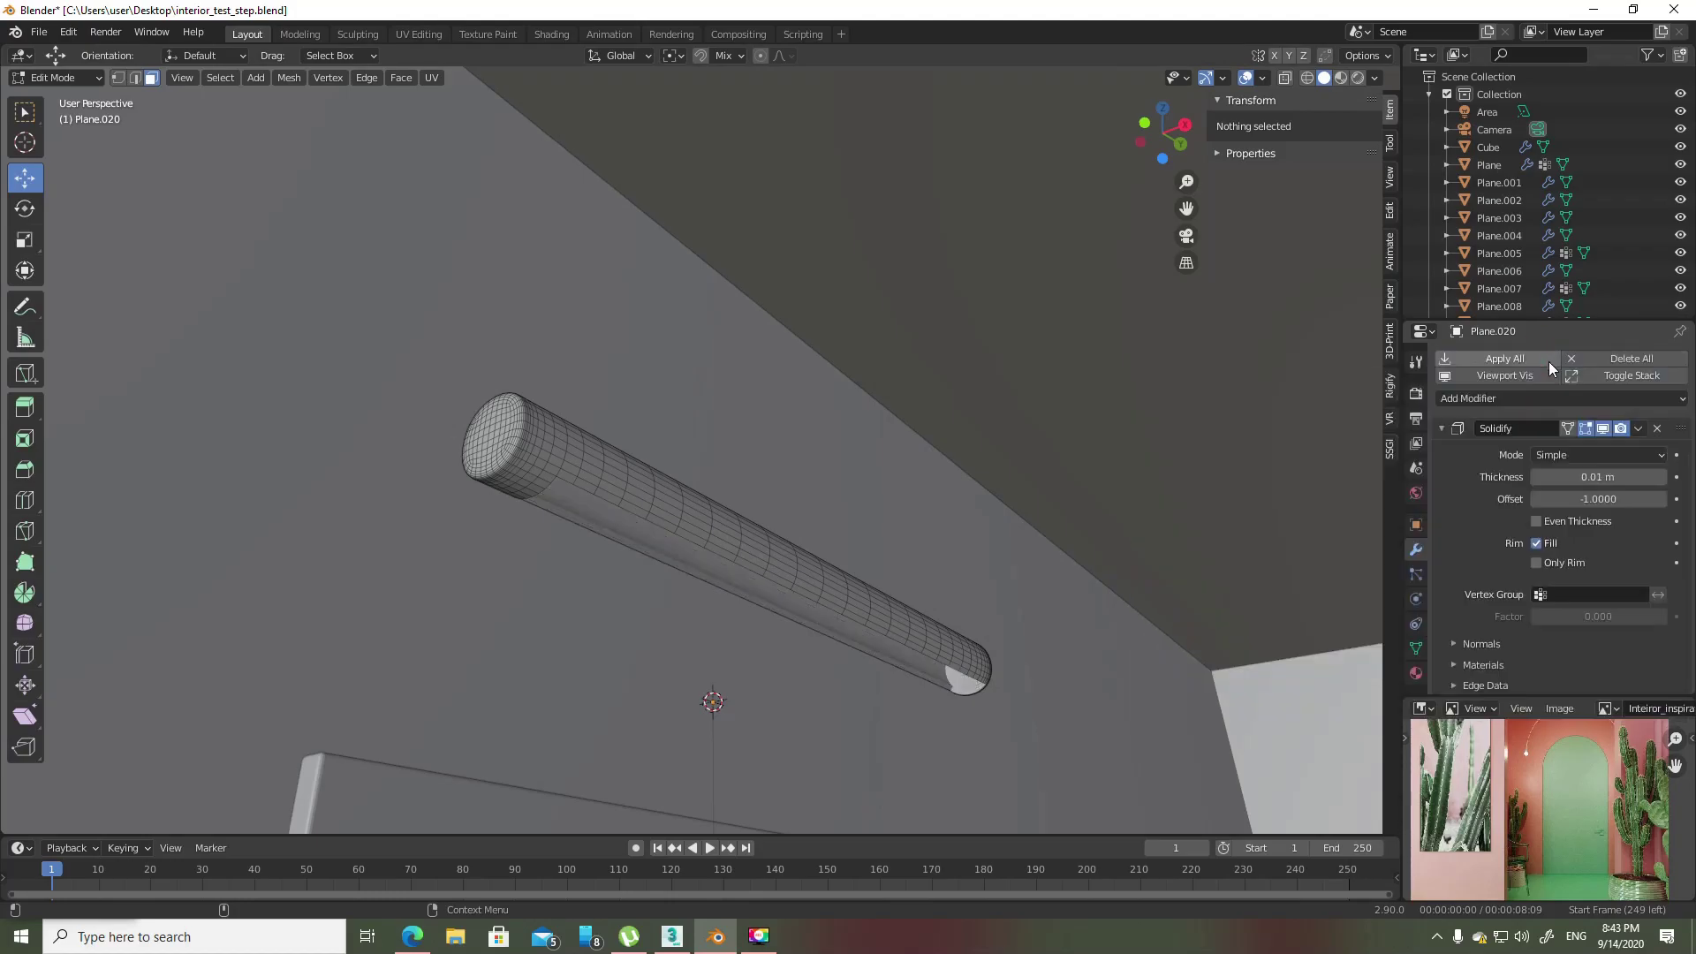
{"action": "middle_click_drag", "start_coordinate": [712, 500], "coordinate": [742, 492]}
{"action": "scroll", "coordinate": [742, 492], "scroll_direction": "up", "scroll_amount": 3}
{"action": "scroll", "coordinate": [882, 501], "scroll_direction": "up", "scroll_amount": 3}
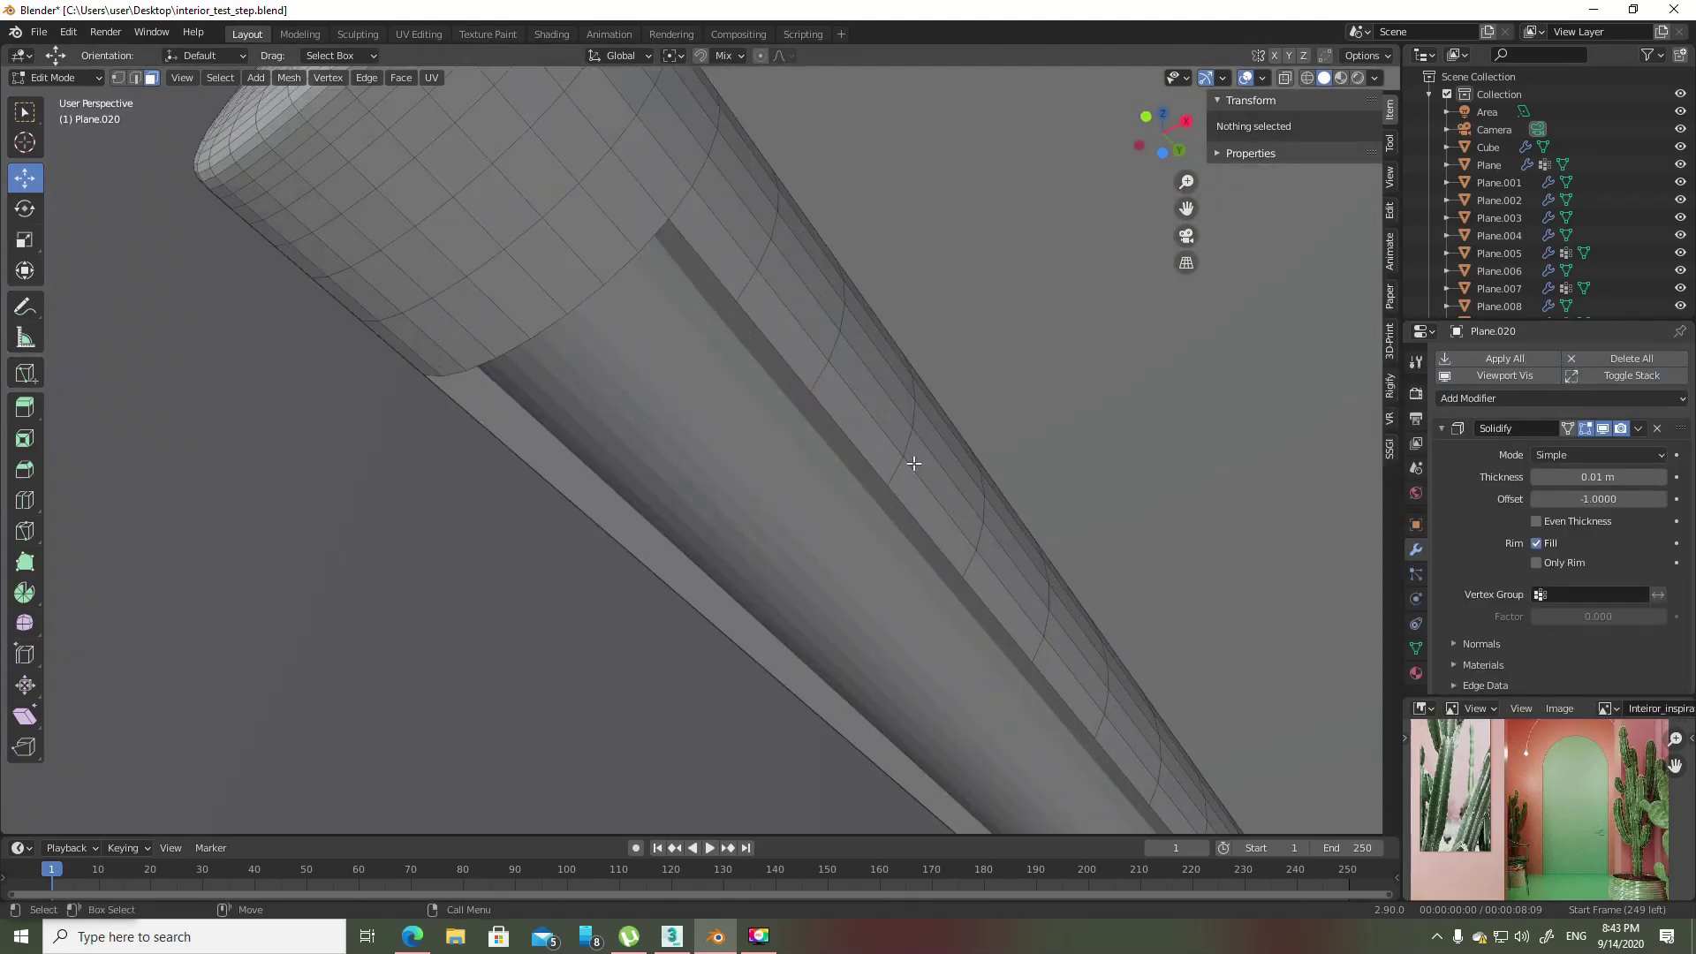
{"action": "left_click", "coordinate": [1562, 522]}
{"action": "mouse_move", "coordinate": [1599, 477]}
{"action": "left_mouse_down"}
{"action": "mouse_move", "coordinate": [1568, 477]}
{"action": "mouse_move", "coordinate": [1585, 477]}
{"action": "left_mouse_up"}
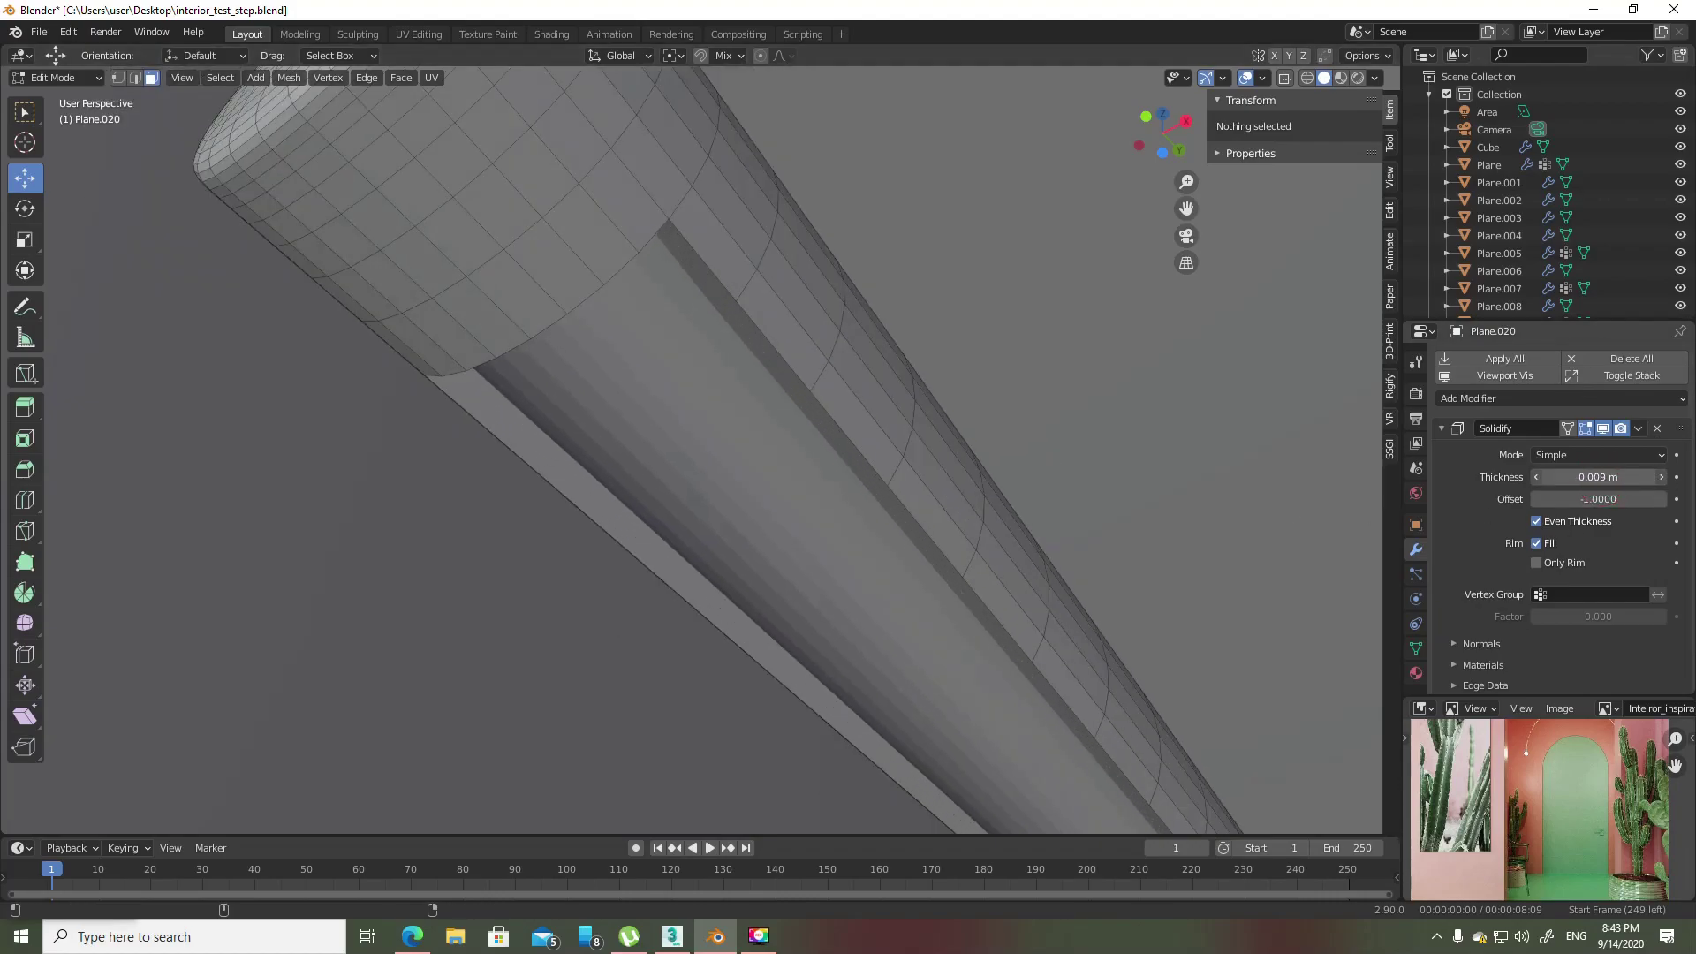
{"action": "scroll", "coordinate": [1029, 509], "scroll_direction": "down", "scroll_amount": 5}
{"action": "scroll", "coordinate": [1030, 509], "scroll_direction": "up", "scroll_amount": 3}
{"action": "middle_click_drag", "start_coordinate": [1030, 509], "coordinate": [909, 512]}
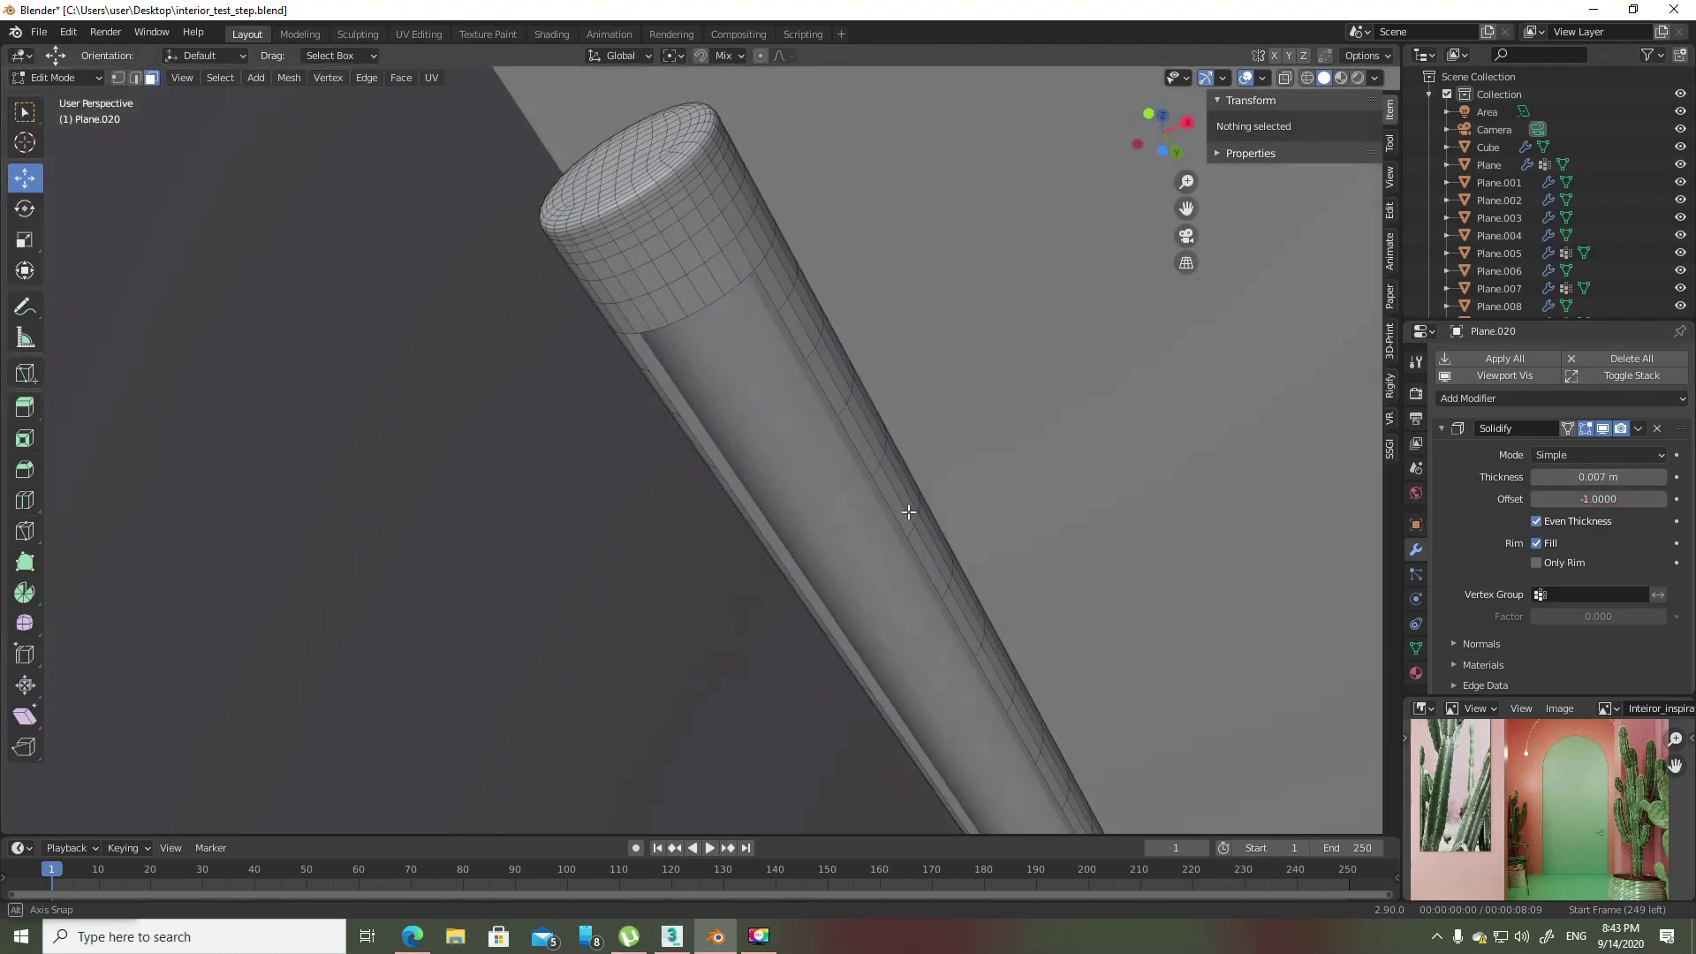
{"action": "scroll", "coordinate": [1019, 481], "scroll_direction": "up", "scroll_amount": 4}
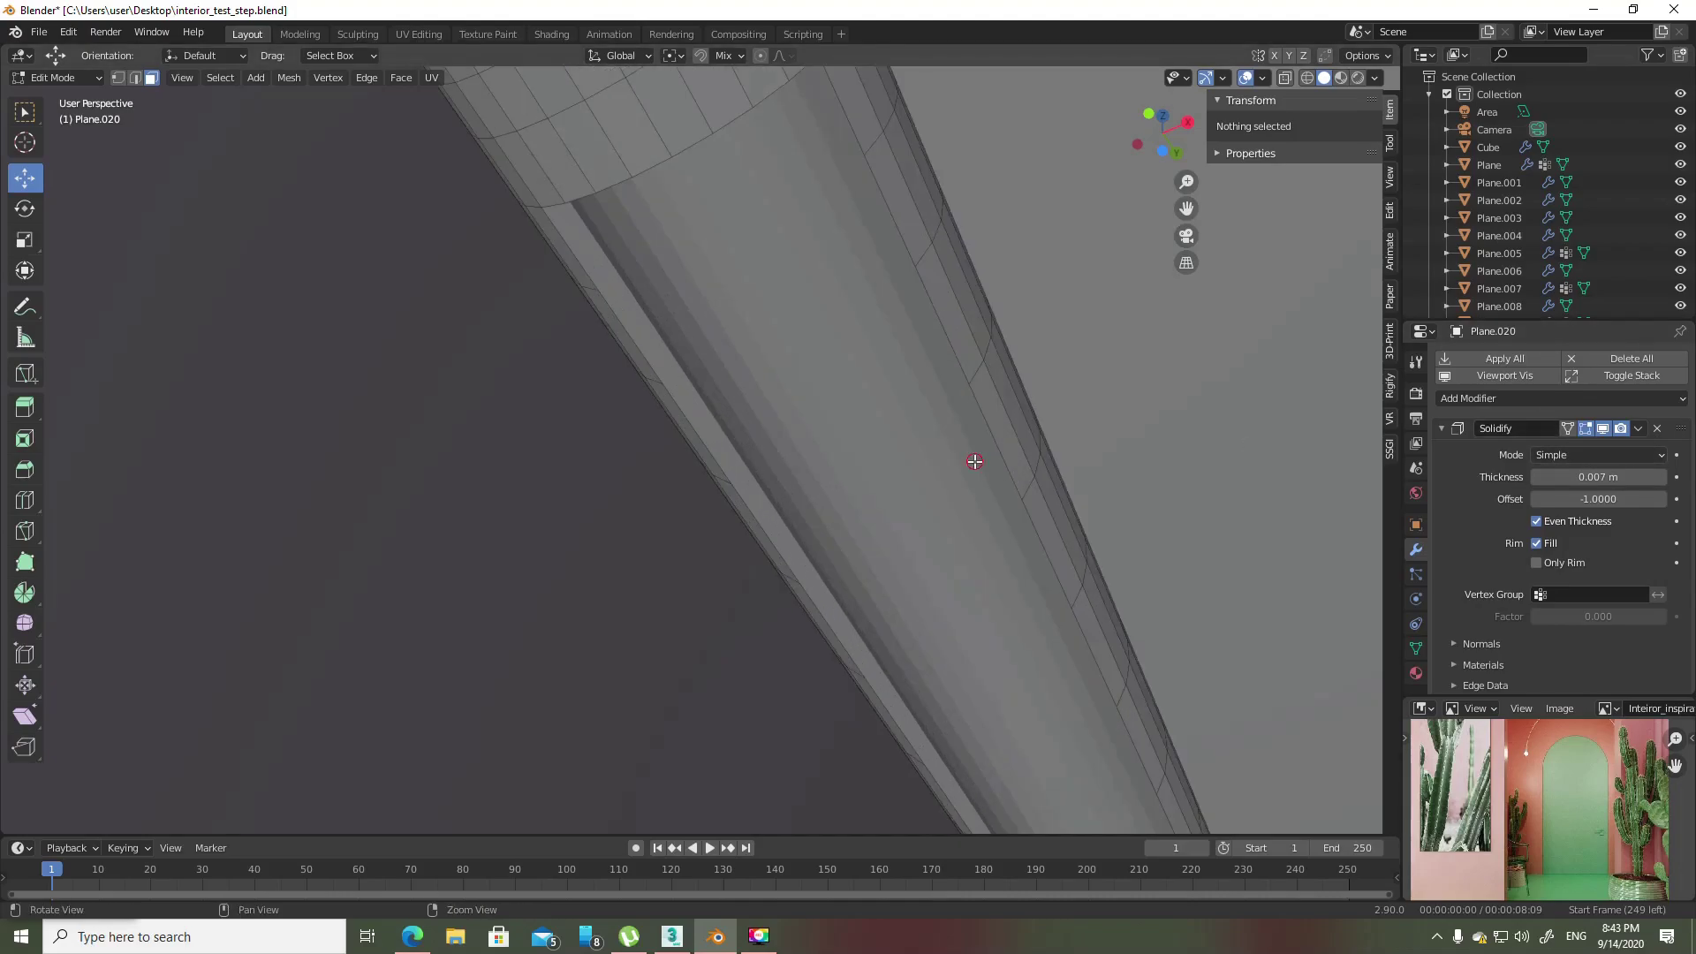
{"action": "scroll", "coordinate": [1016, 482], "scroll_direction": "up", "scroll_amount": 2}
- Add a Subdivision Surface modifier to smooth the shell, then return to Object Mode
{"action": "left_click", "coordinate": [1587, 399]}
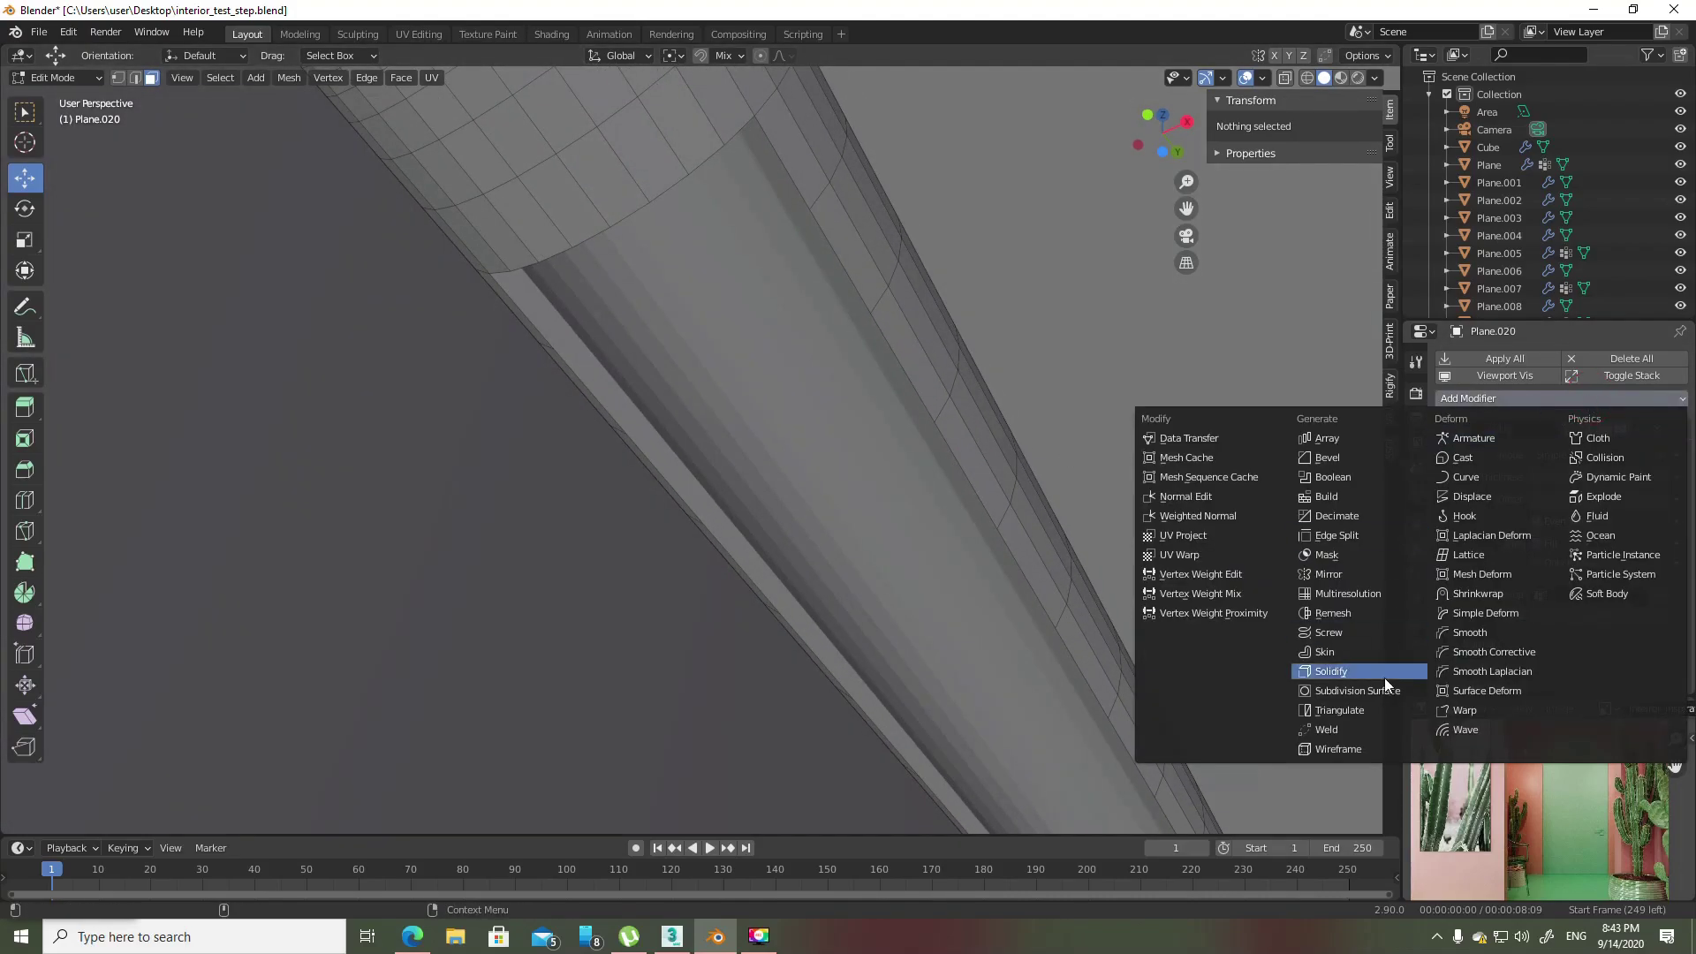
{"action": "left_click", "coordinate": [1383, 700]}
{"action": "middle_click_drag", "start_coordinate": [1007, 426], "coordinate": [1104, 477]}
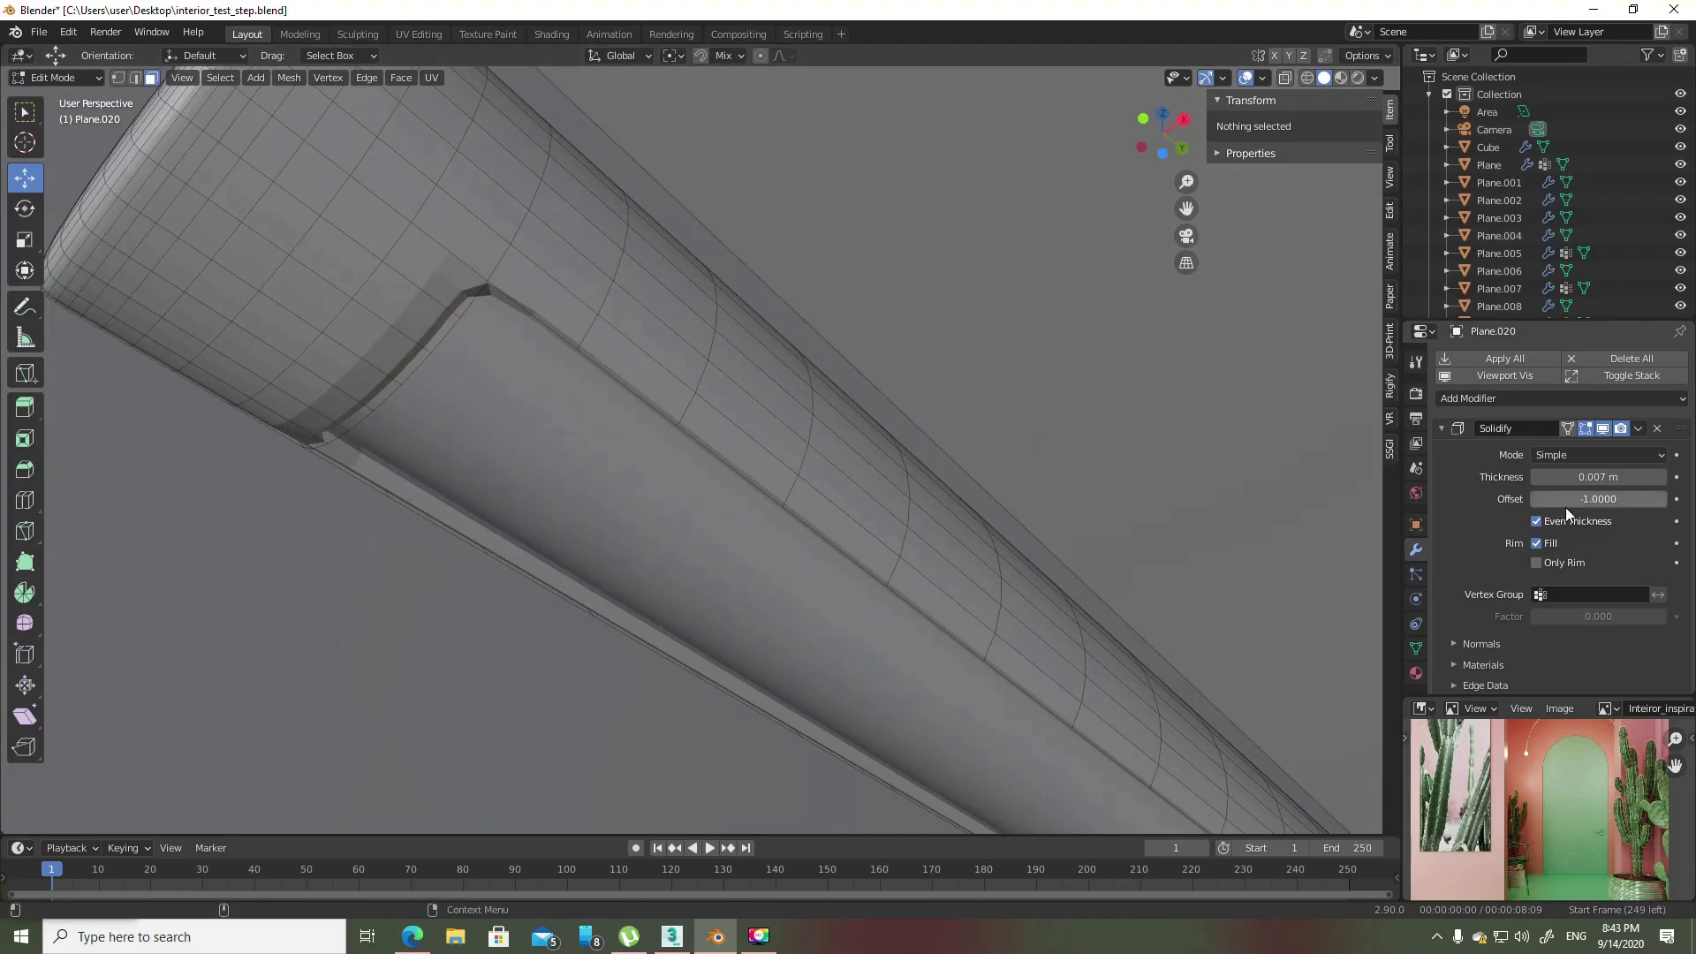
{"action": "scroll", "coordinate": [1511, 618], "scroll_direction": "down", "scroll_amount": 1}
{"action": "scroll", "coordinate": [1510, 618], "scroll_direction": "up", "scroll_amount": 1}
{"action": "left_click", "coordinate": [1640, 432]}
{"action": "key", "text": "Tab"}
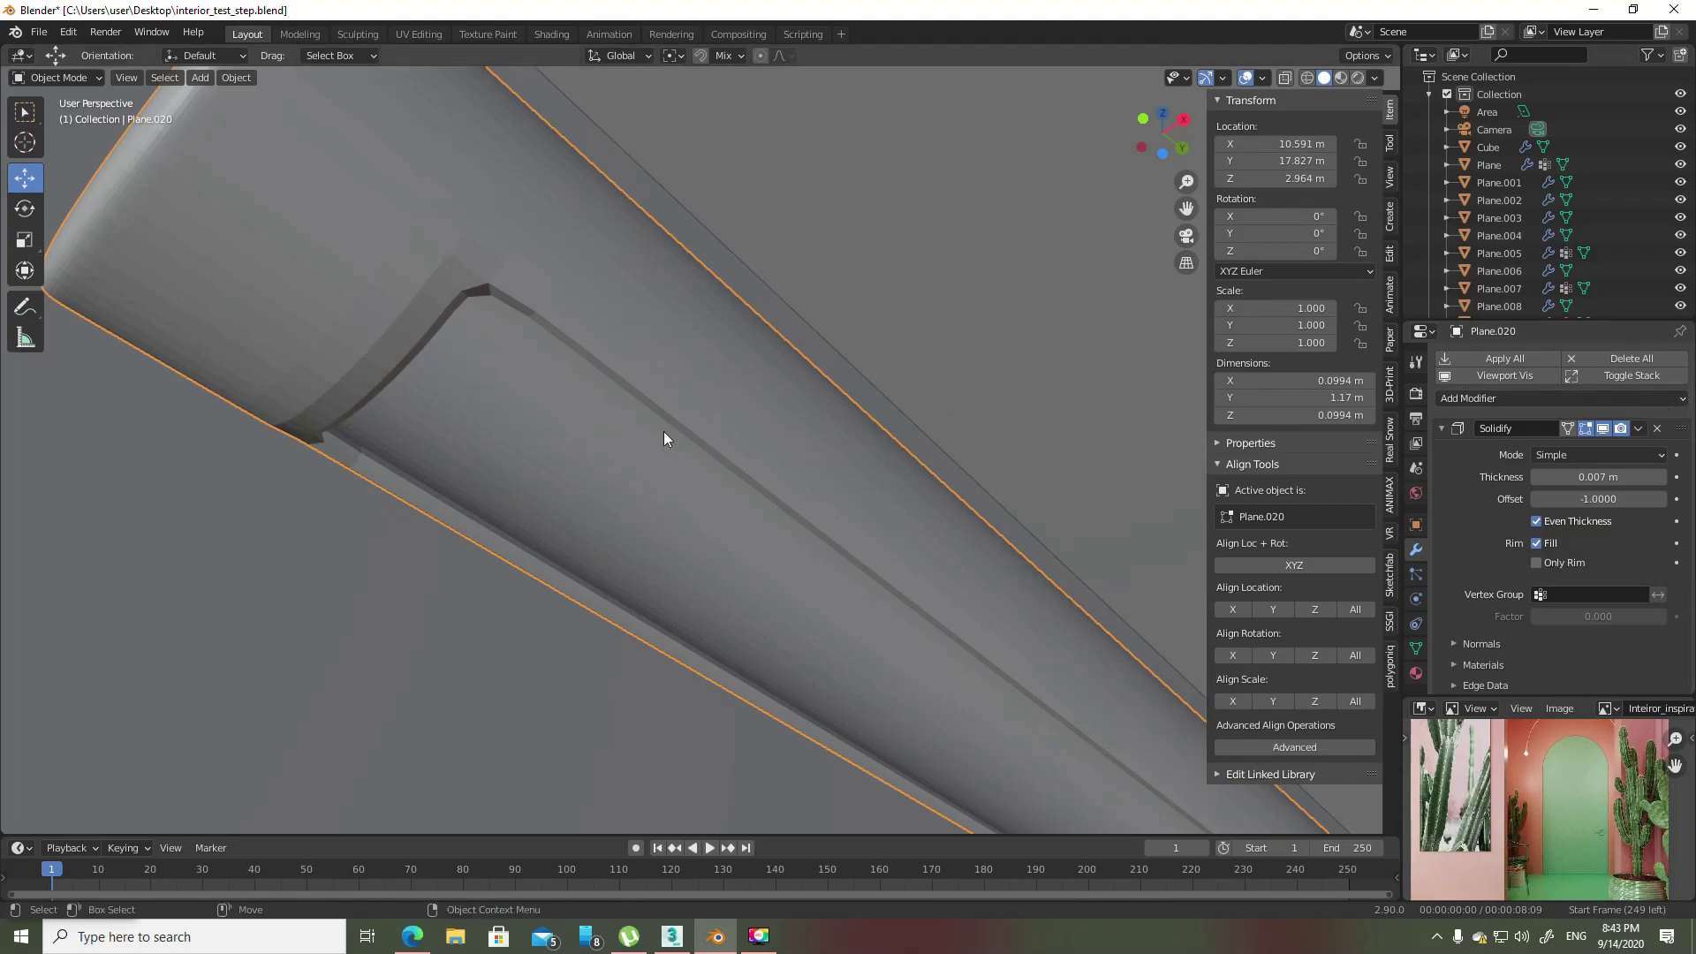
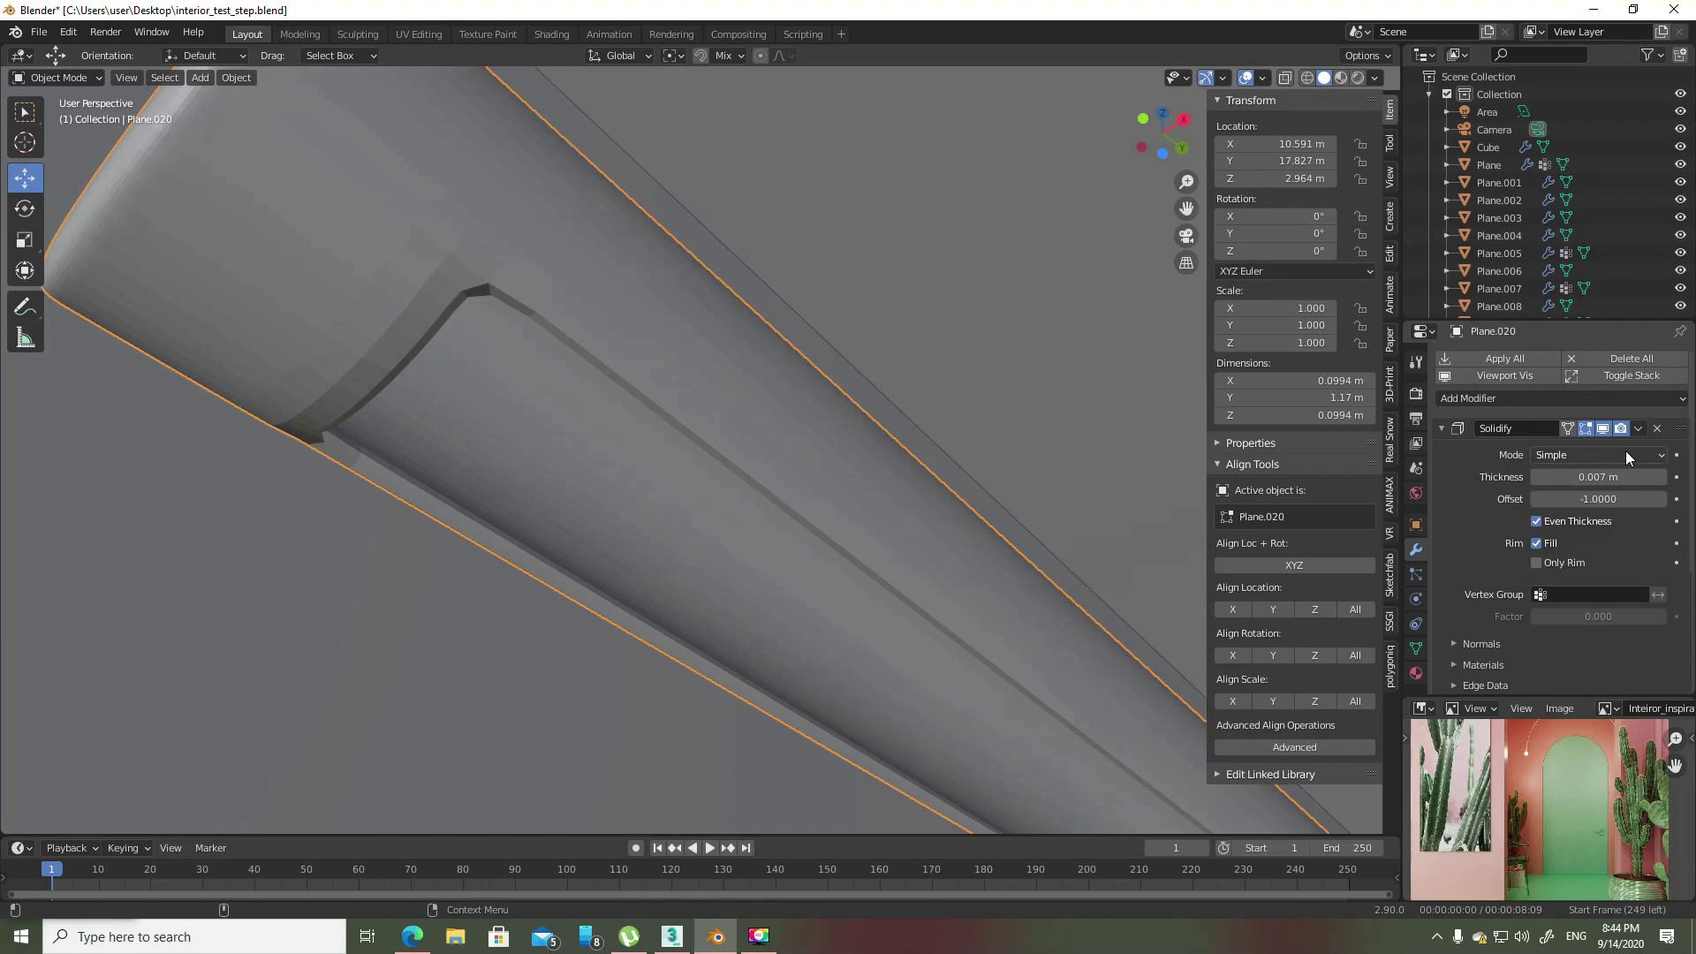
- Apply the Solidify modifier to the tube lamp and enter Edit Mode
{"action": "left_click", "coordinate": [1636, 431]}
{"action": "left_click", "coordinate": [1576, 449]}
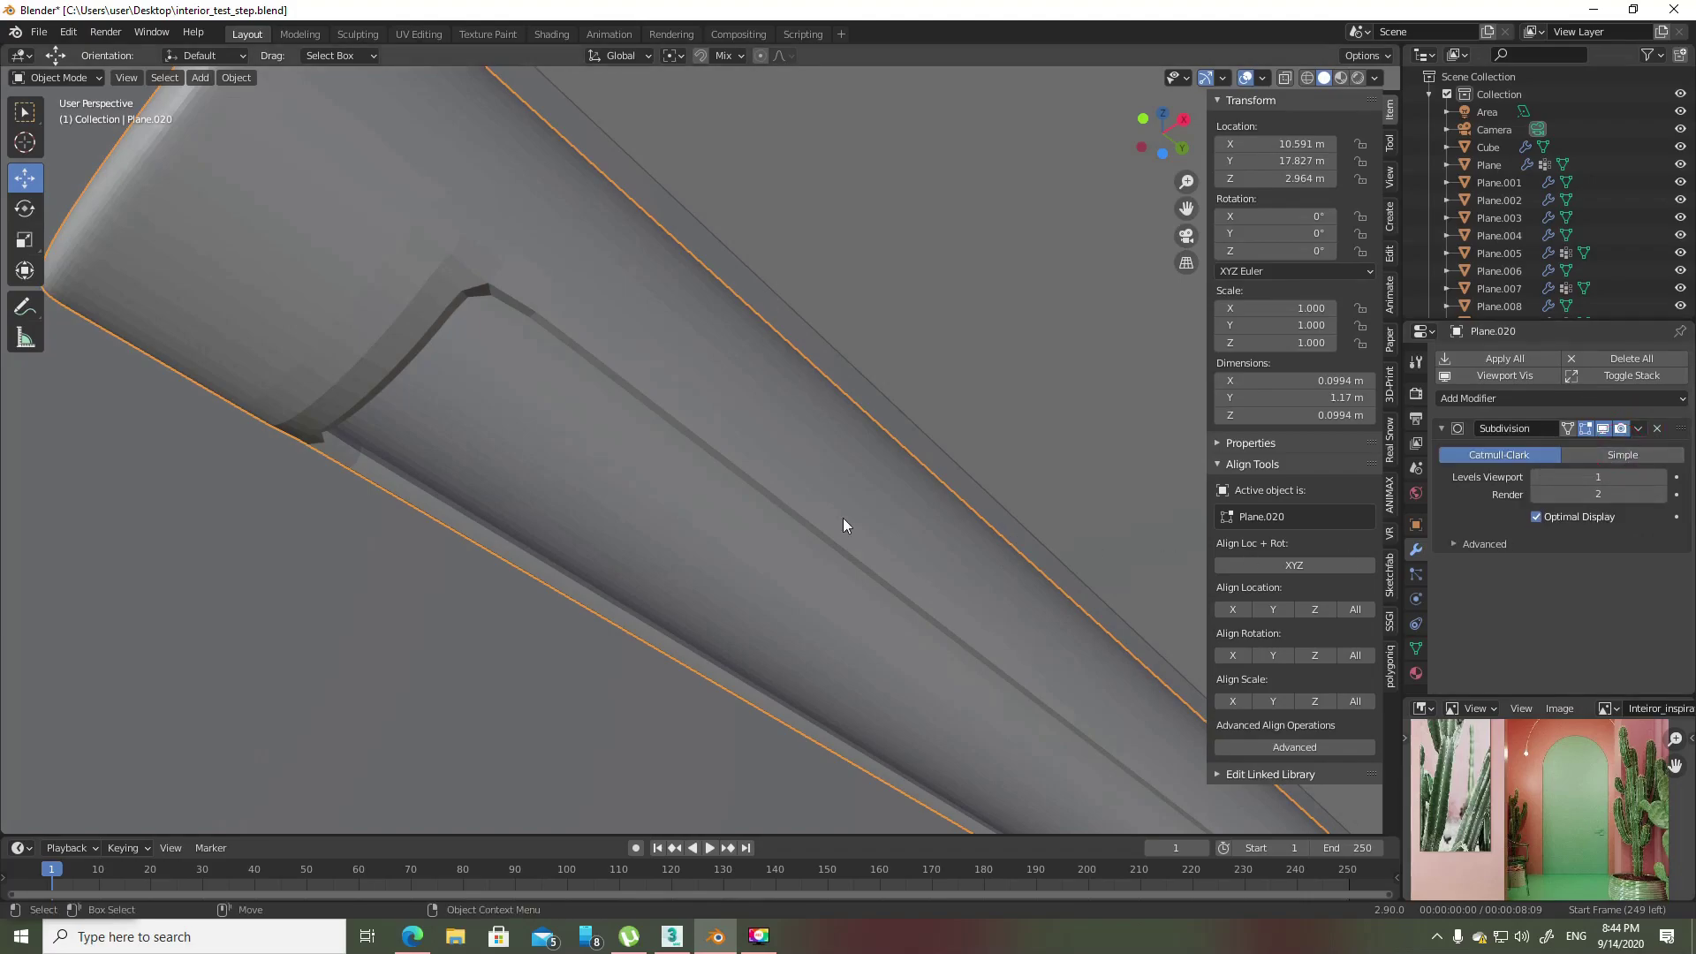
{"action": "key", "text": "Tab"}
- Add an edge loop slid tight against the slot edge, then return to Object Mode
{"action": "key", "text": "ctrl+r"}
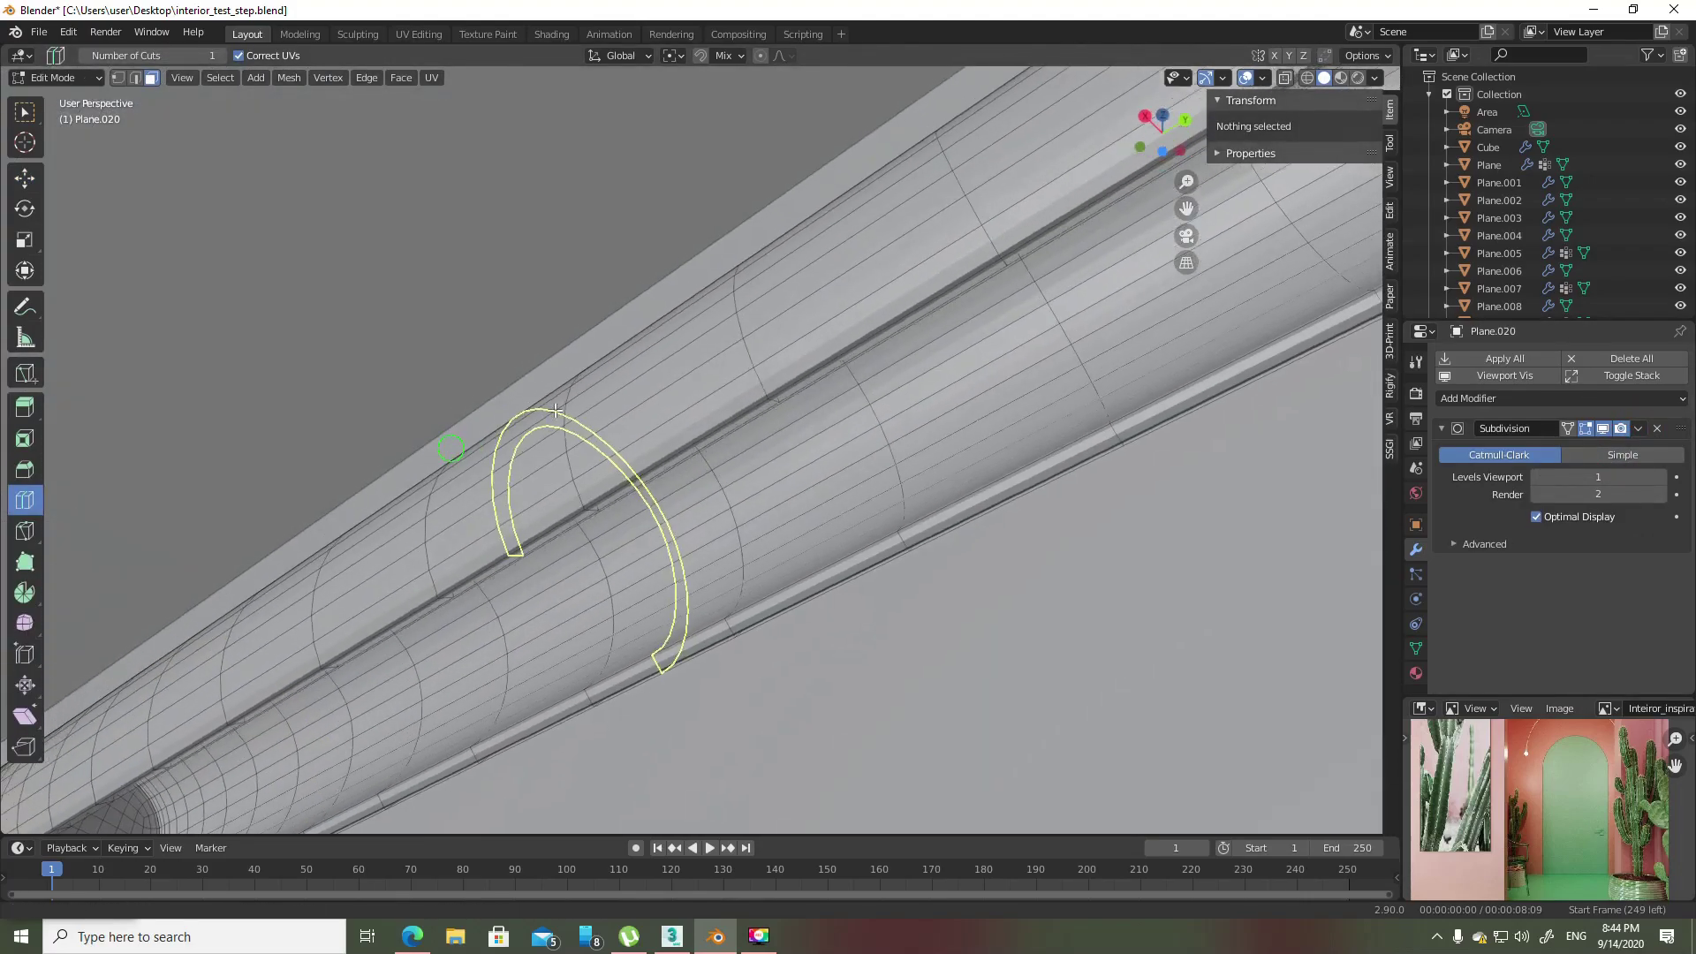
{"action": "middle_click_drag", "start_coordinate": [510, 402], "coordinate": [671, 533]}
{"action": "scroll", "coordinate": [671, 533], "scroll_direction": "up", "scroll_amount": 3}
{"action": "scroll", "coordinate": [671, 533], "scroll_direction": "down", "scroll_amount": 5}
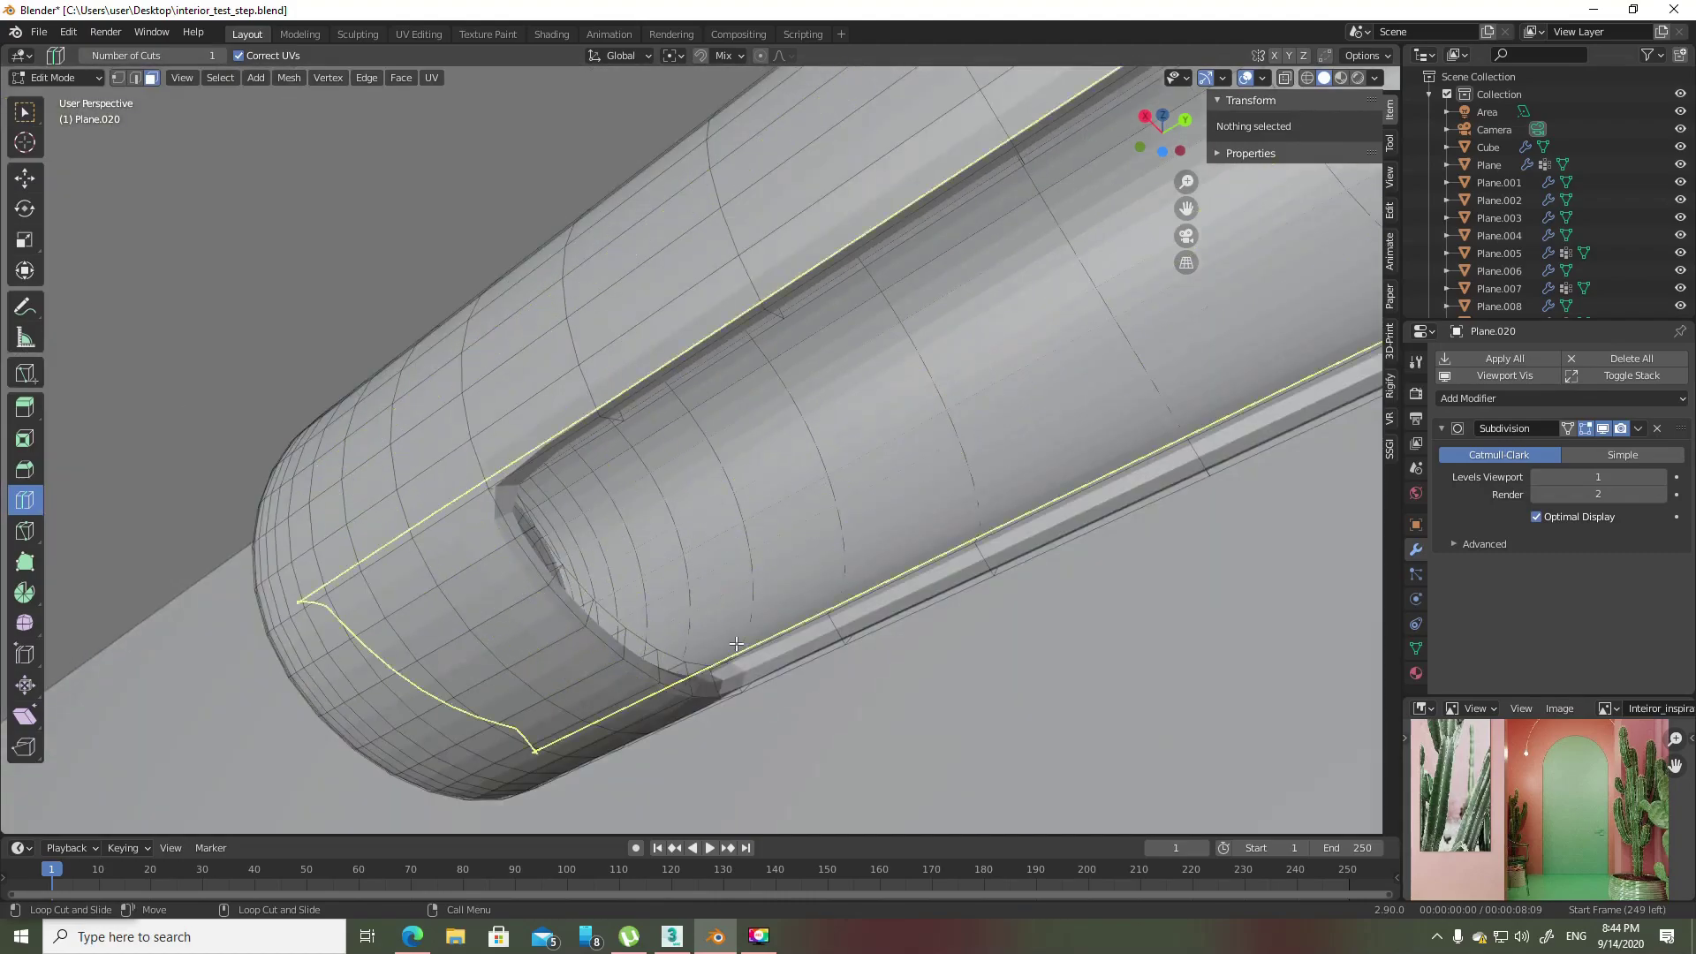
{"action": "left_click", "coordinate": [720, 699]}
{"action": "middle_click_drag", "start_coordinate": [739, 703], "coordinate": [680, 719]}
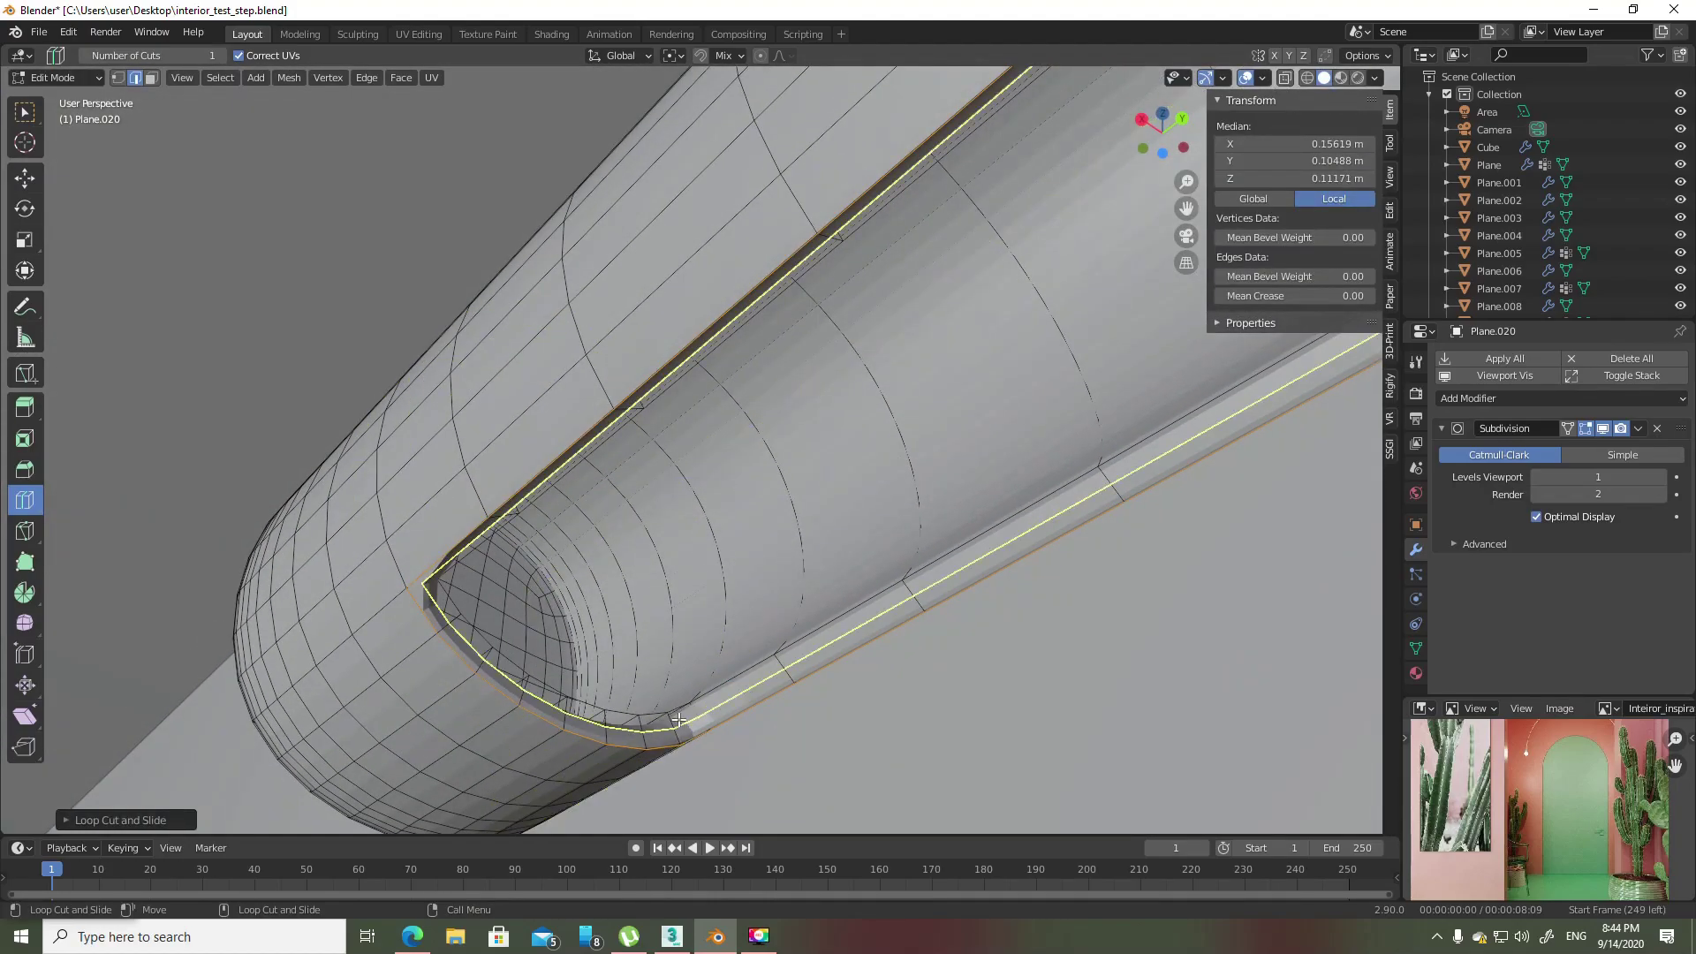
{"action": "left_click_drag", "start_coordinate": [680, 720], "coordinate": [673, 673]}
{"action": "left_click", "coordinate": [673, 673]}
{"action": "scroll", "coordinate": [673, 673], "scroll_direction": "down", "scroll_amount": 3}
{"action": "key", "text": "Tab"}
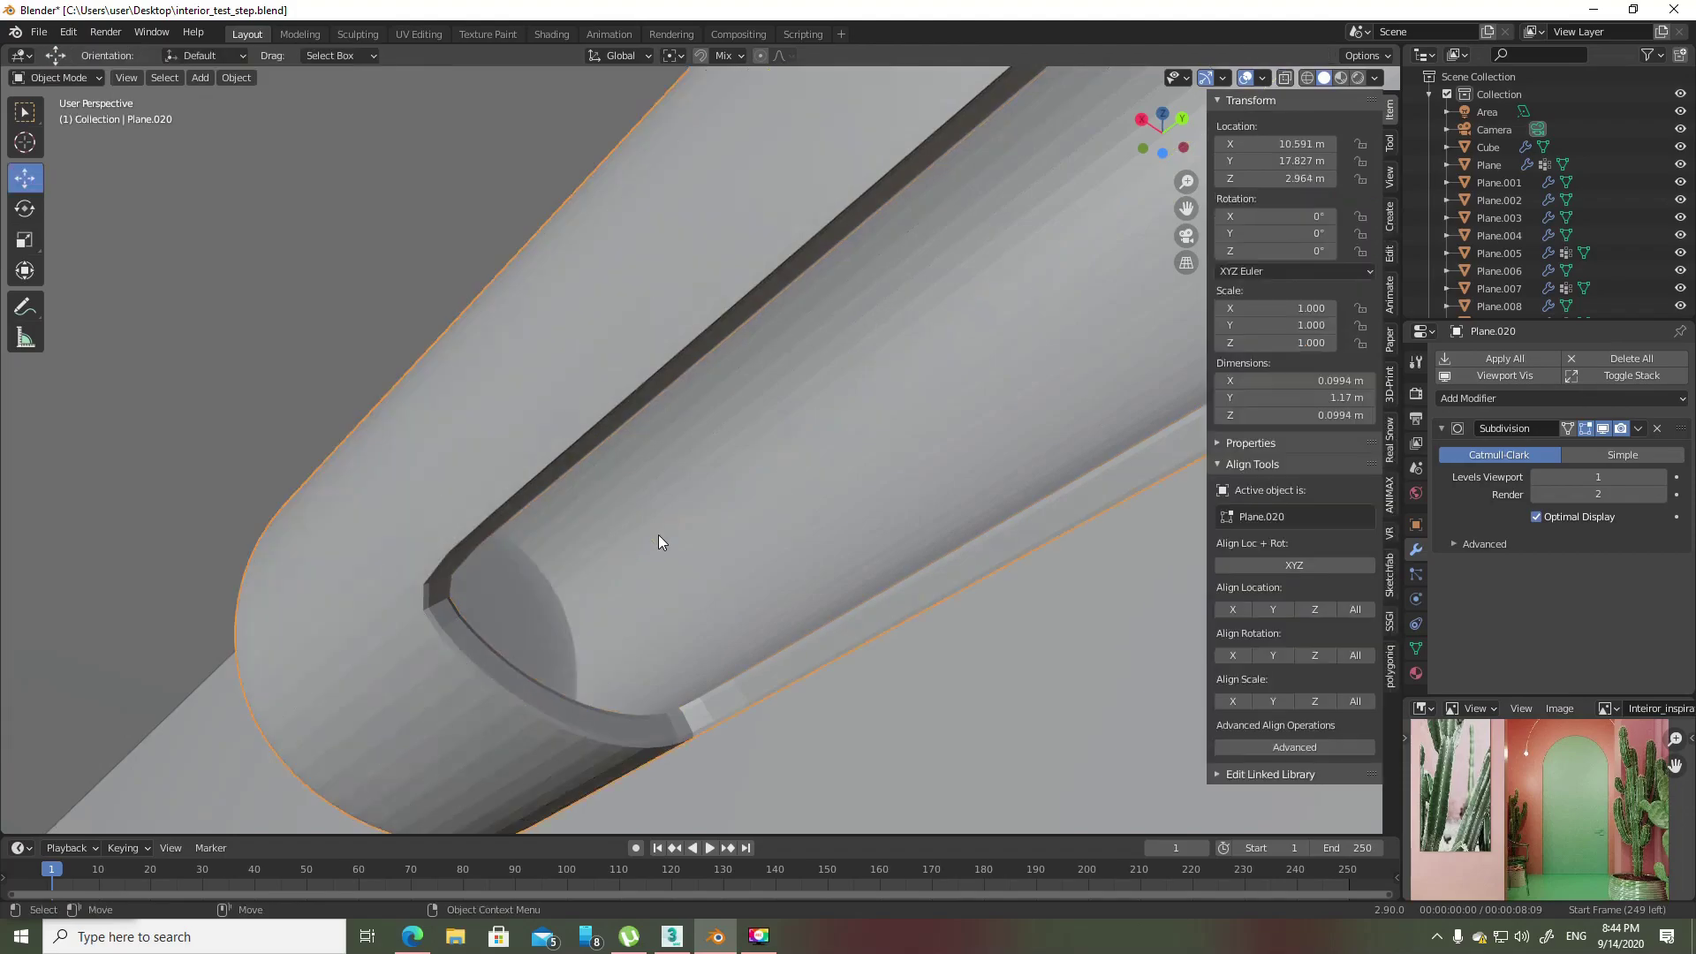
{"action": "scroll", "coordinate": [671, 503], "scroll_direction": "down", "scroll_amount": 5}
{"action": "middle_click_drag", "start_coordinate": [842, 484], "coordinate": [740, 542]}
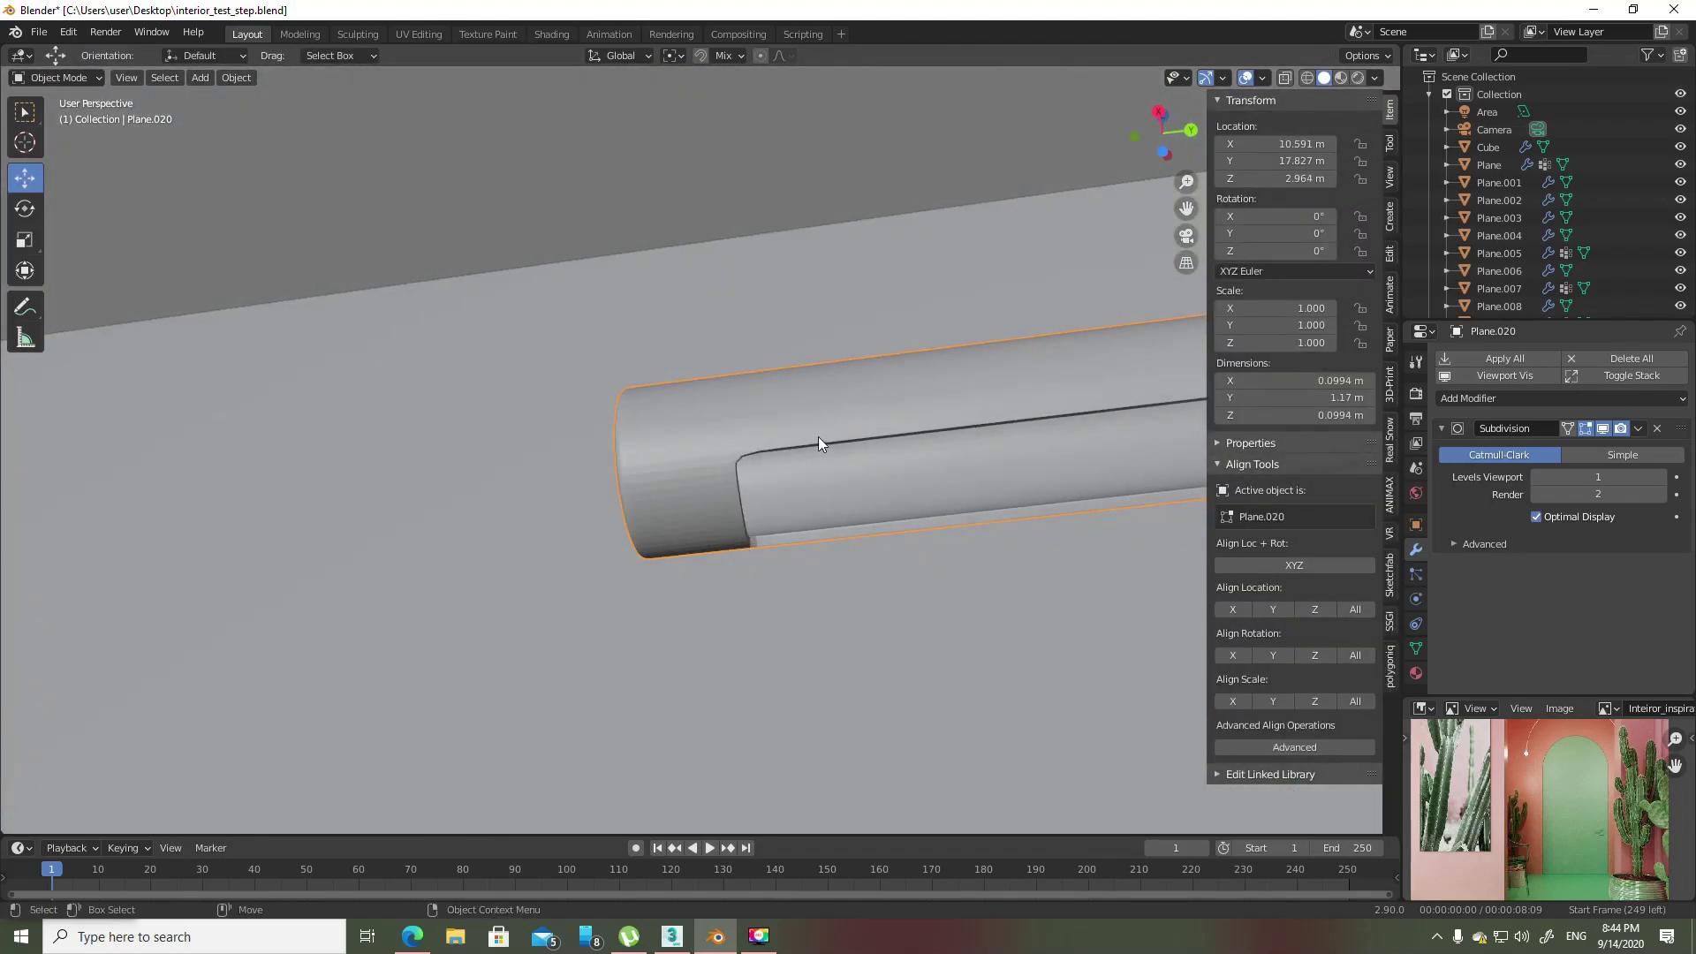
- Apply Shade Smooth to the tube lamp
{"action": "right_click", "coordinate": [818, 436]}
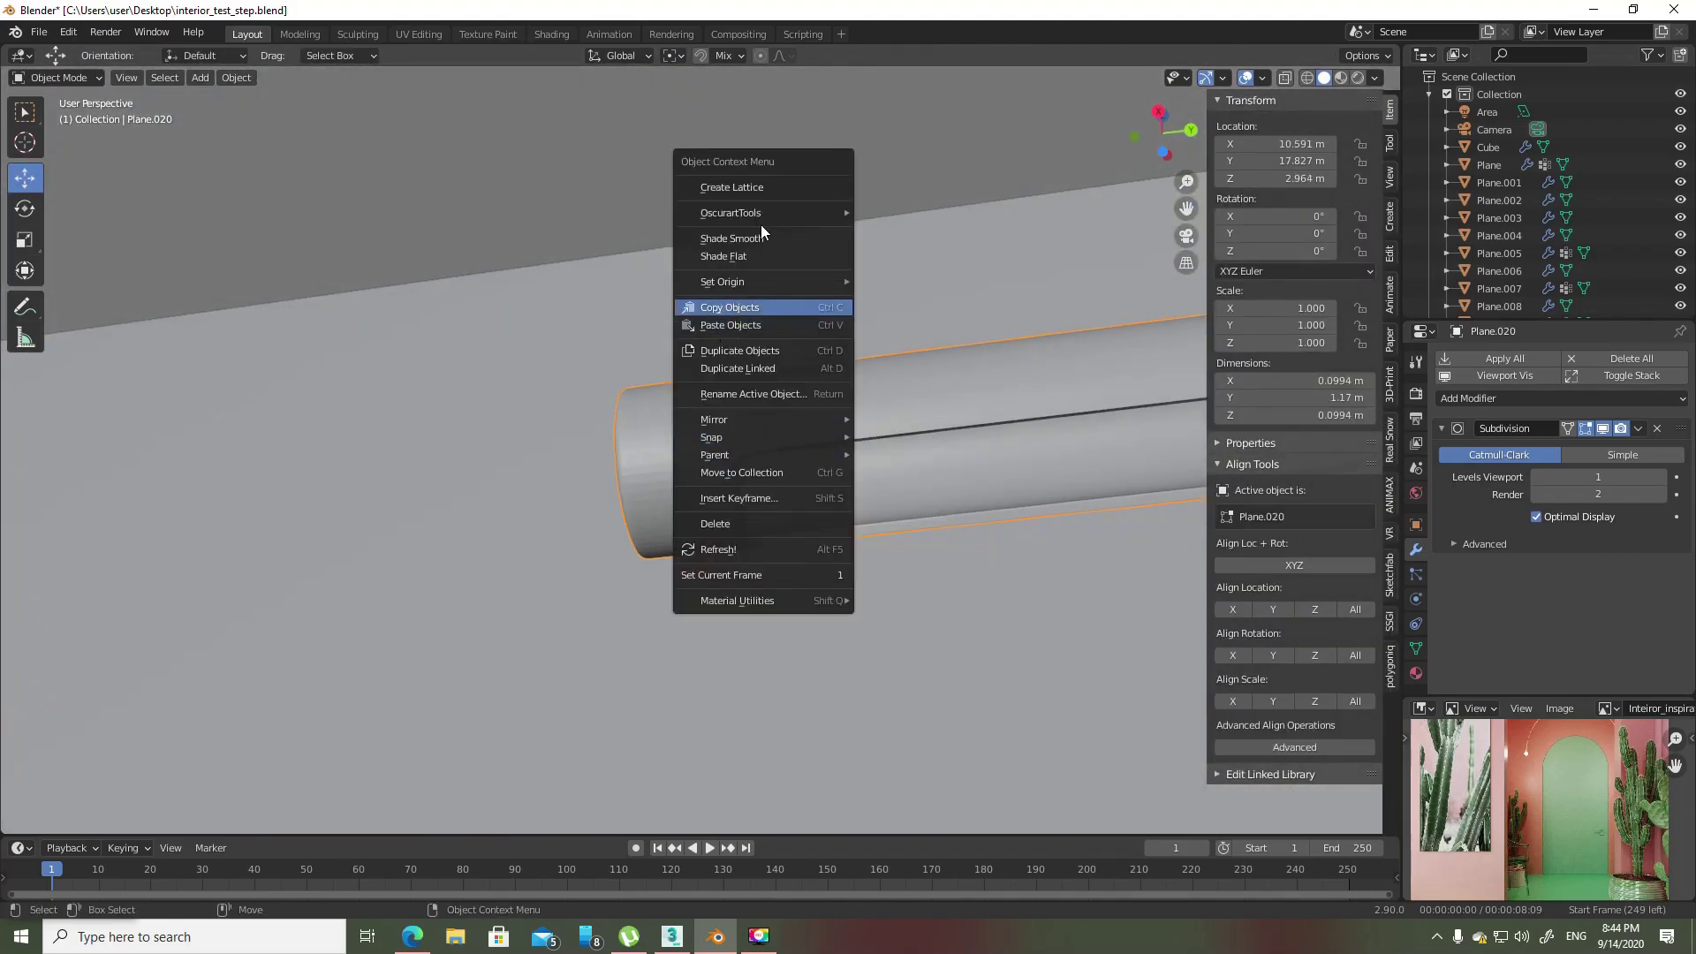
{"action": "left_click", "coordinate": [766, 231]}
{"action": "scroll", "coordinate": [781, 443], "scroll_direction": "up", "scroll_amount": 3}
{"action": "middle_click_drag", "start_coordinate": [781, 444], "coordinate": [839, 468]}
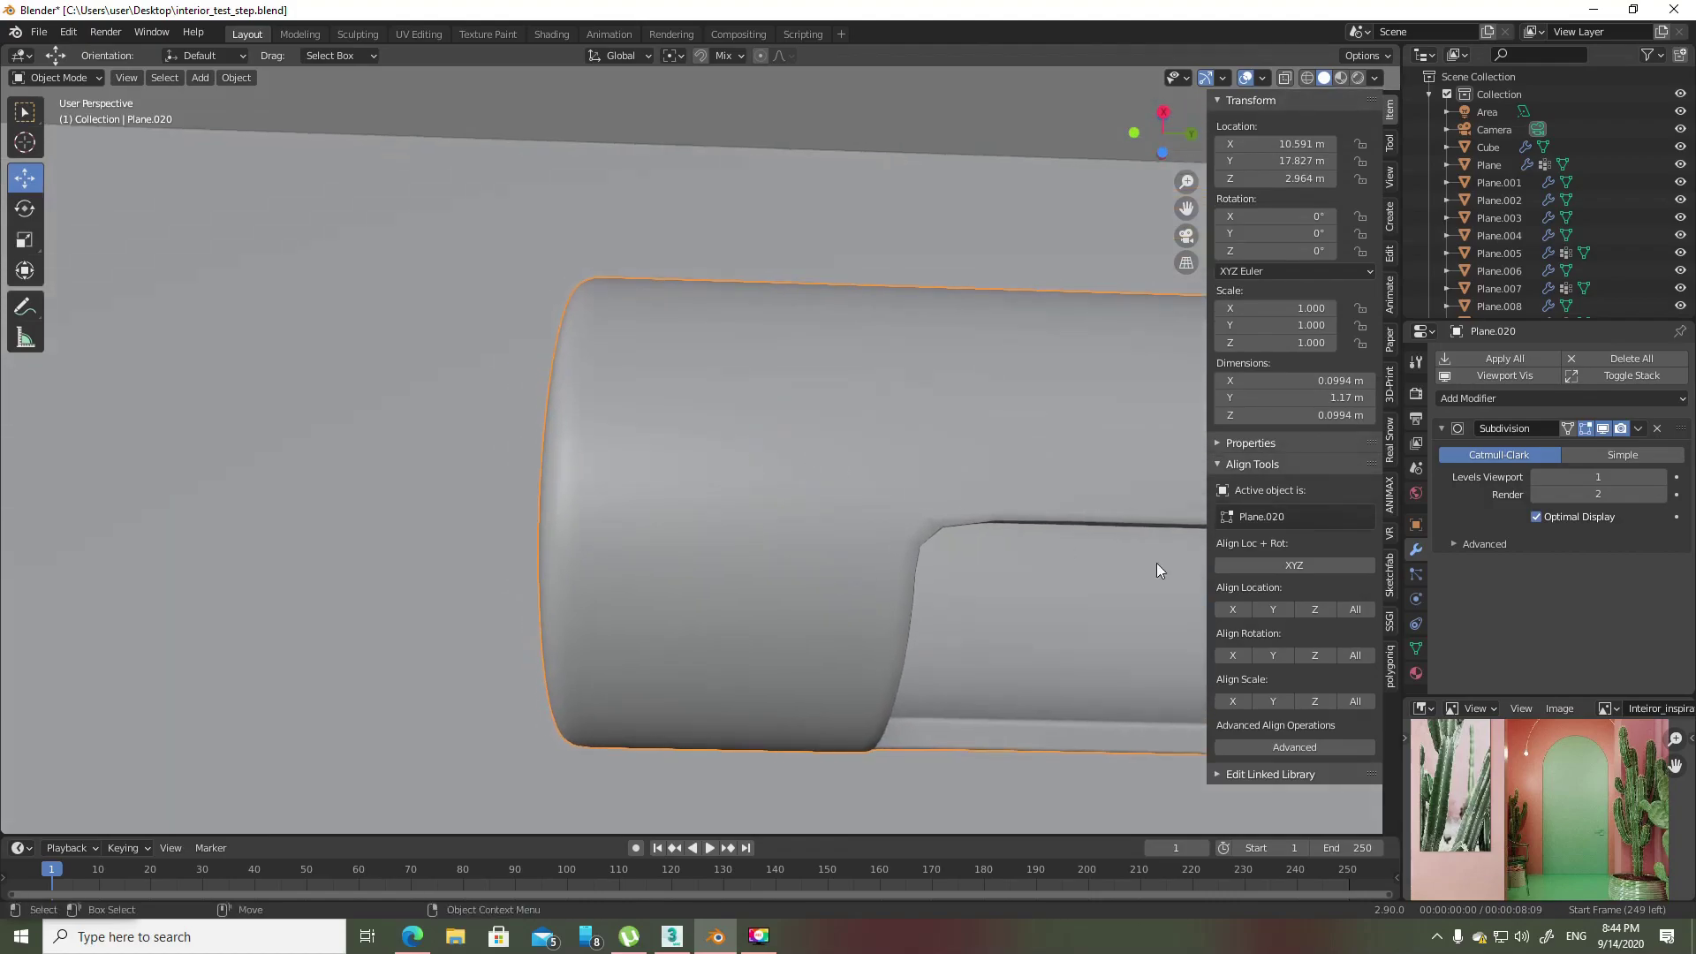
- Raise the Subdivision modifier's viewport levels to 3 and inspect the smoothed tube
{"action": "left_click", "coordinate": [1660, 477]}
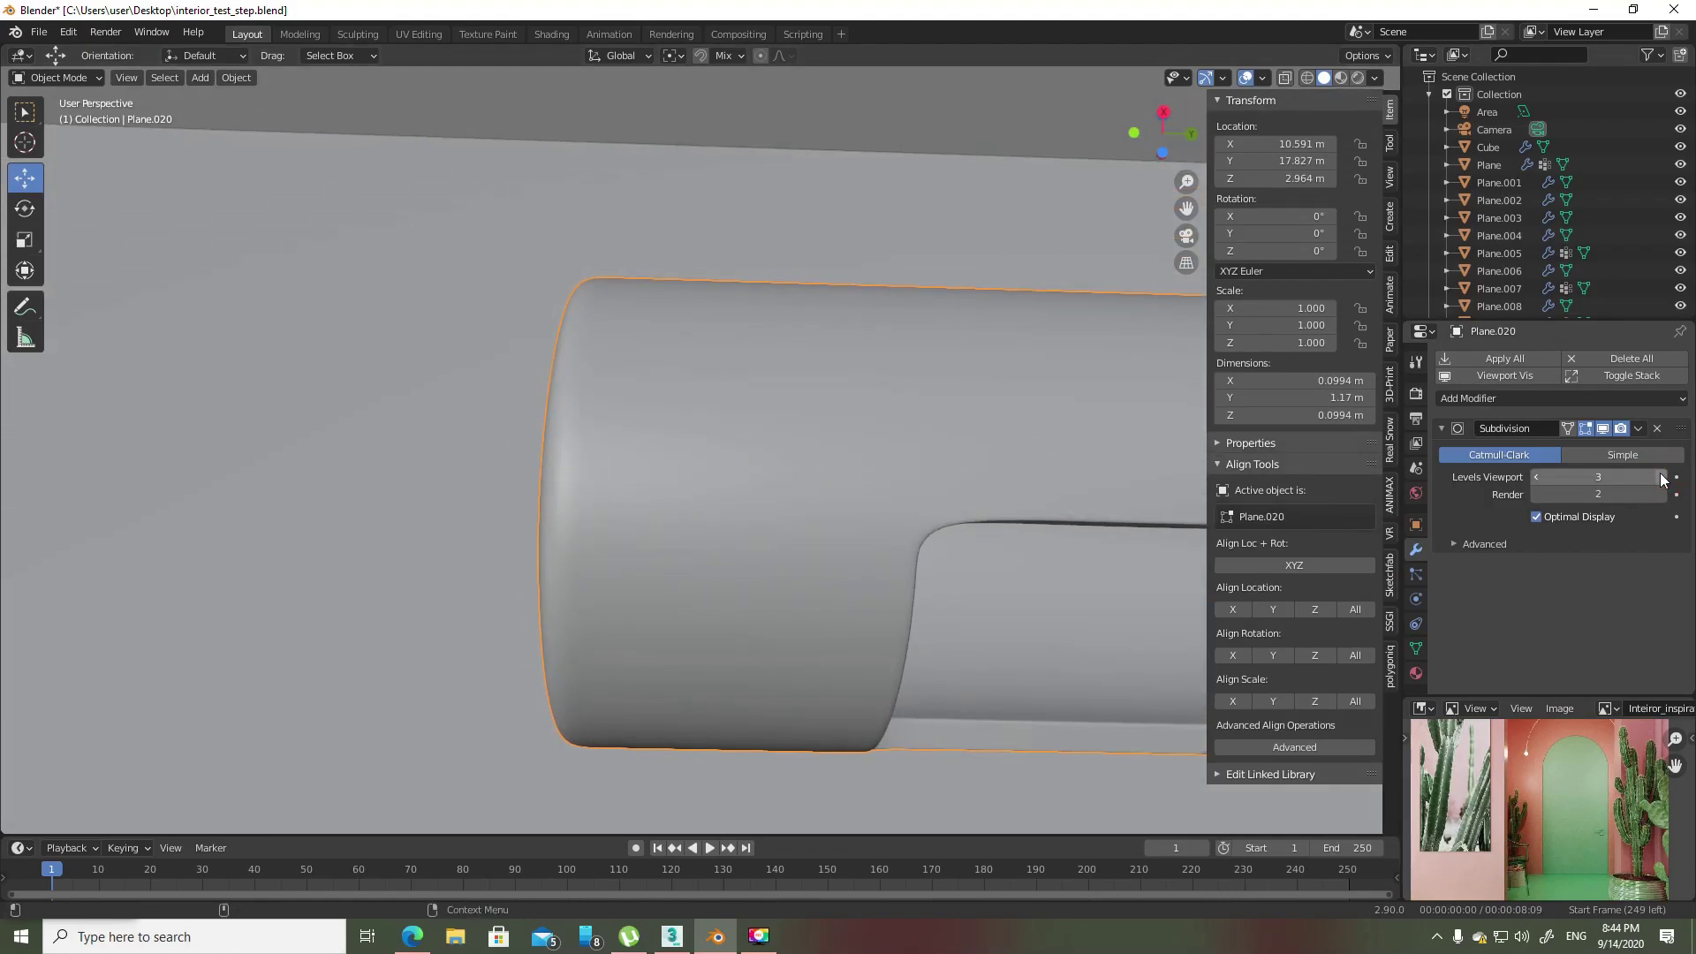
{"action": "scroll", "coordinate": [799, 465], "scroll_direction": "down", "scroll_amount": 3}
{"action": "mouse_move", "coordinate": [799, 464]}
{"action": "middle_mouse_down"}
{"action": "mouse_move", "coordinate": [966, 570]}
{"action": "mouse_move", "coordinate": [745, 559]}
{"action": "middle_mouse_up"}
{"action": "scroll", "coordinate": [707, 495], "scroll_direction": "up", "scroll_amount": 3}
{"action": "middle_click_drag", "start_coordinate": [695, 480], "coordinate": [1272, 505]}
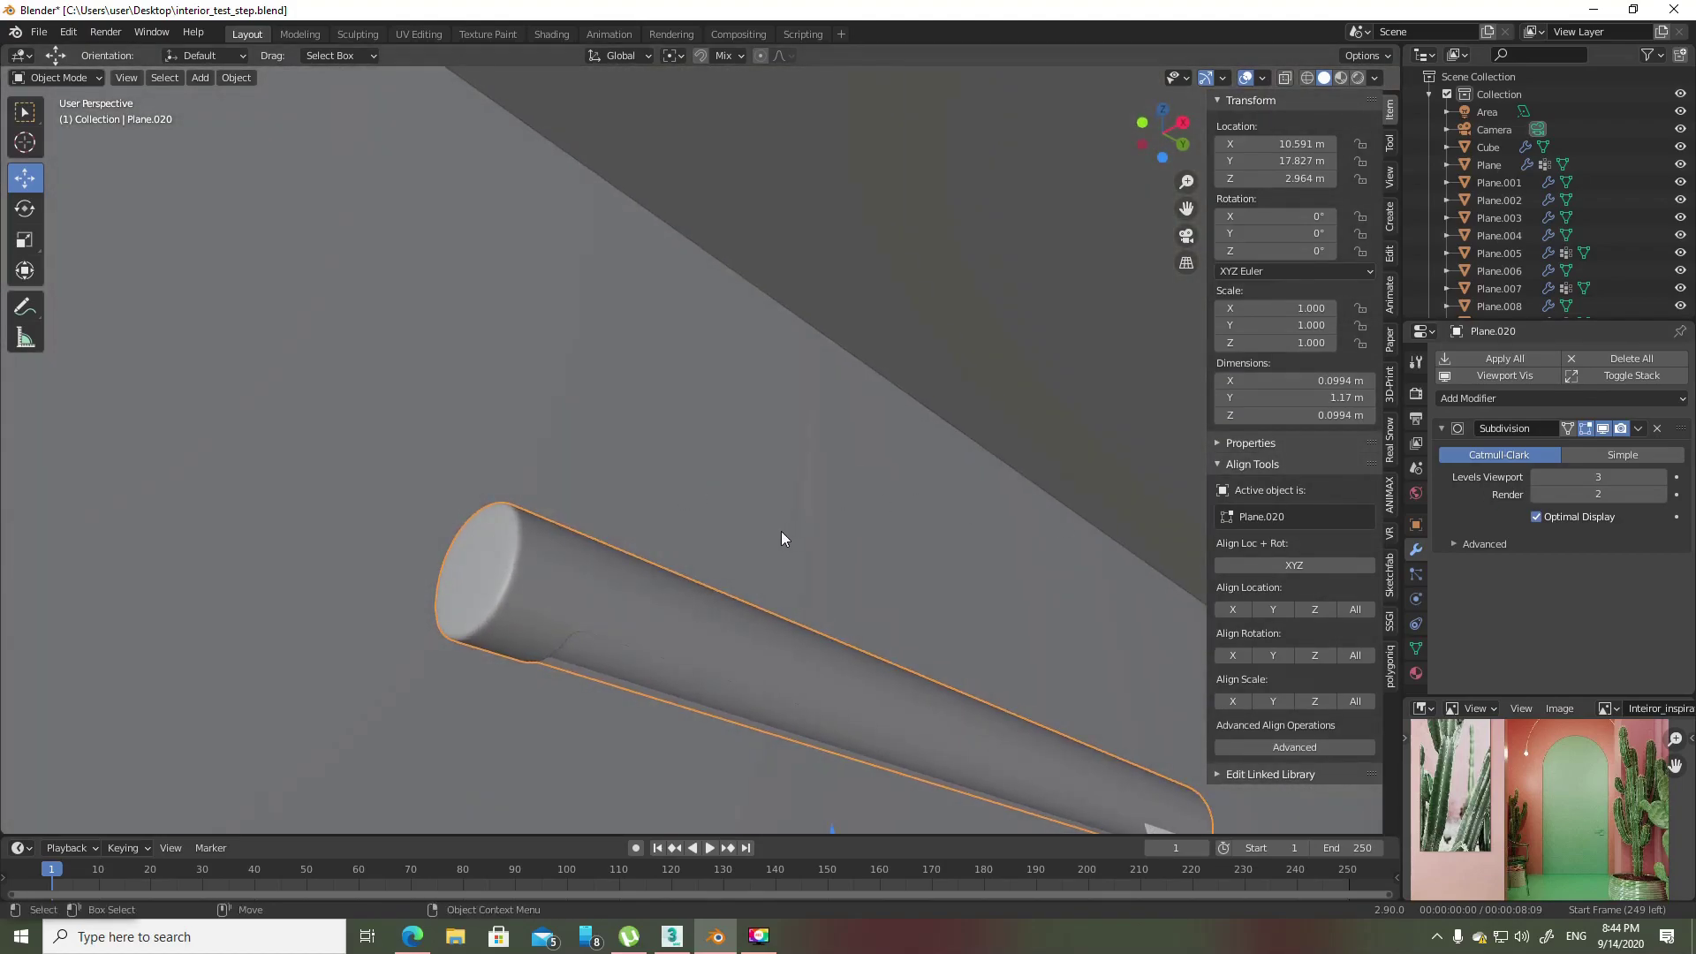
{"action": "scroll", "coordinate": [772, 528], "scroll_direction": "down", "scroll_amount": 3}
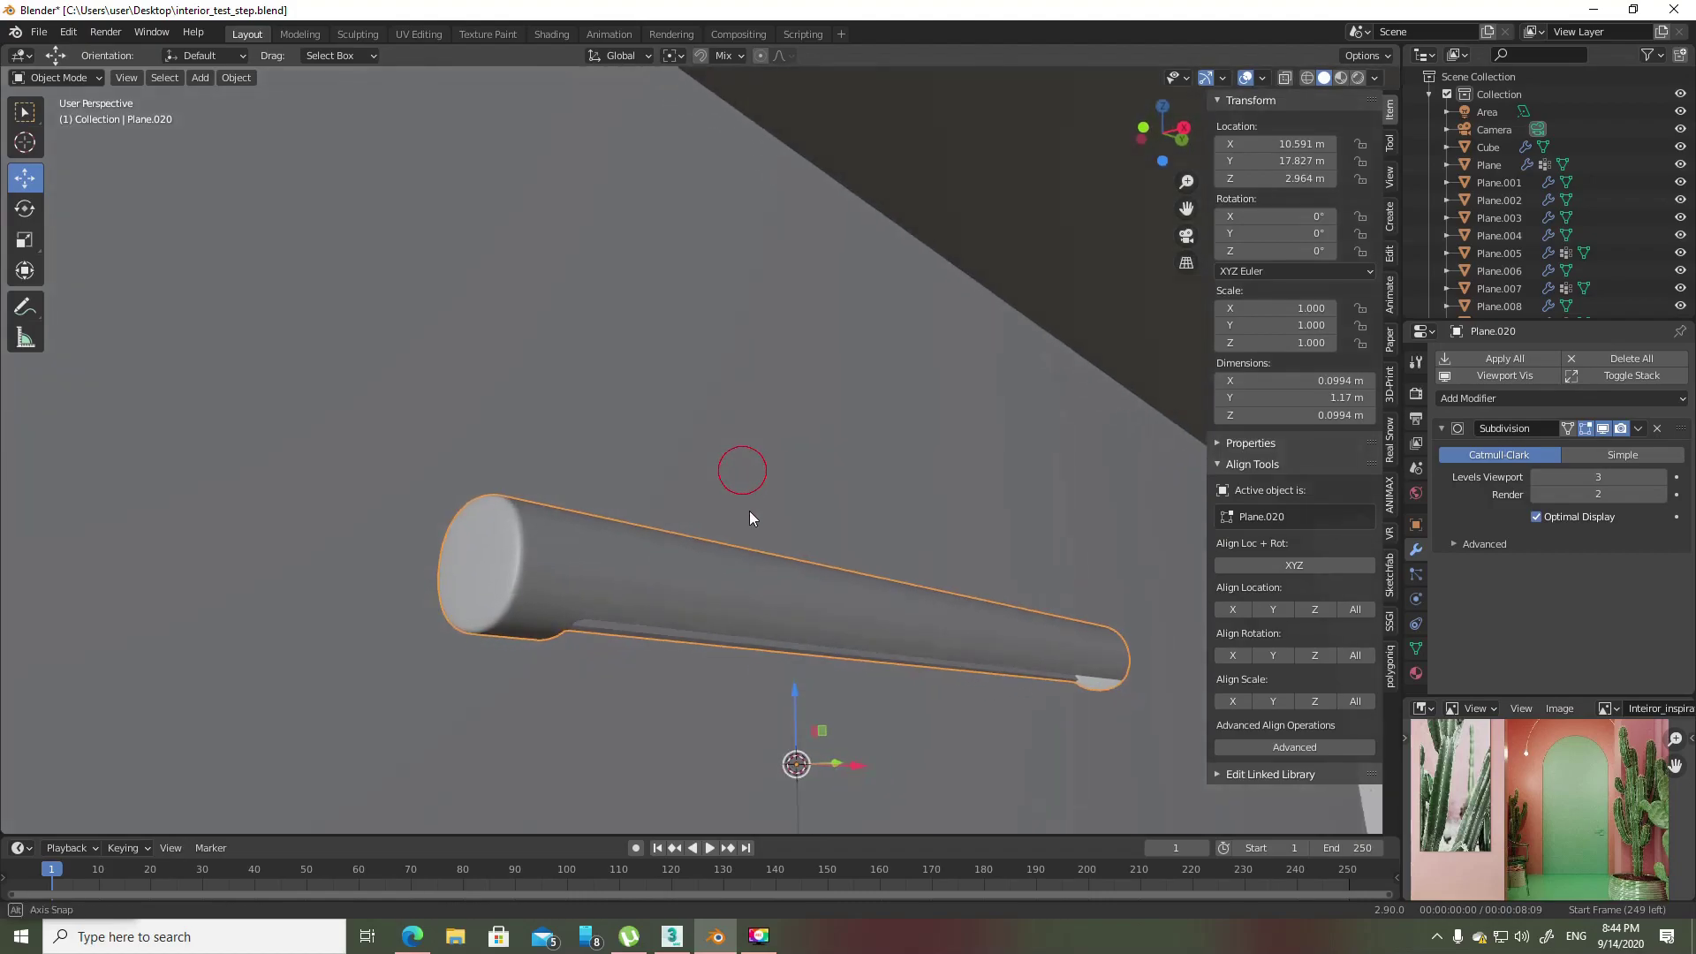
{"action": "mouse_move", "coordinate": [749, 510]}
{"action": "middle_mouse_down"}
{"action": "mouse_move", "coordinate": [780, 516]}
{"action": "mouse_move", "coordinate": [813, 436]}
{"action": "mouse_move", "coordinate": [709, 469]}
{"action": "mouse_move", "coordinate": [796, 485]}
{"action": "mouse_move", "coordinate": [813, 509]}
{"action": "mouse_move", "coordinate": [684, 536]}
{"action": "middle_mouse_up"}
{"action": "key", "text": "Tab"}
- Select two faces along the tube and turn the view so it lies horizontally
{"action": "left_click", "coordinate": [708, 469]}
{"action": "scroll", "coordinate": [709, 470], "scroll_direction": "up", "scroll_amount": 5}
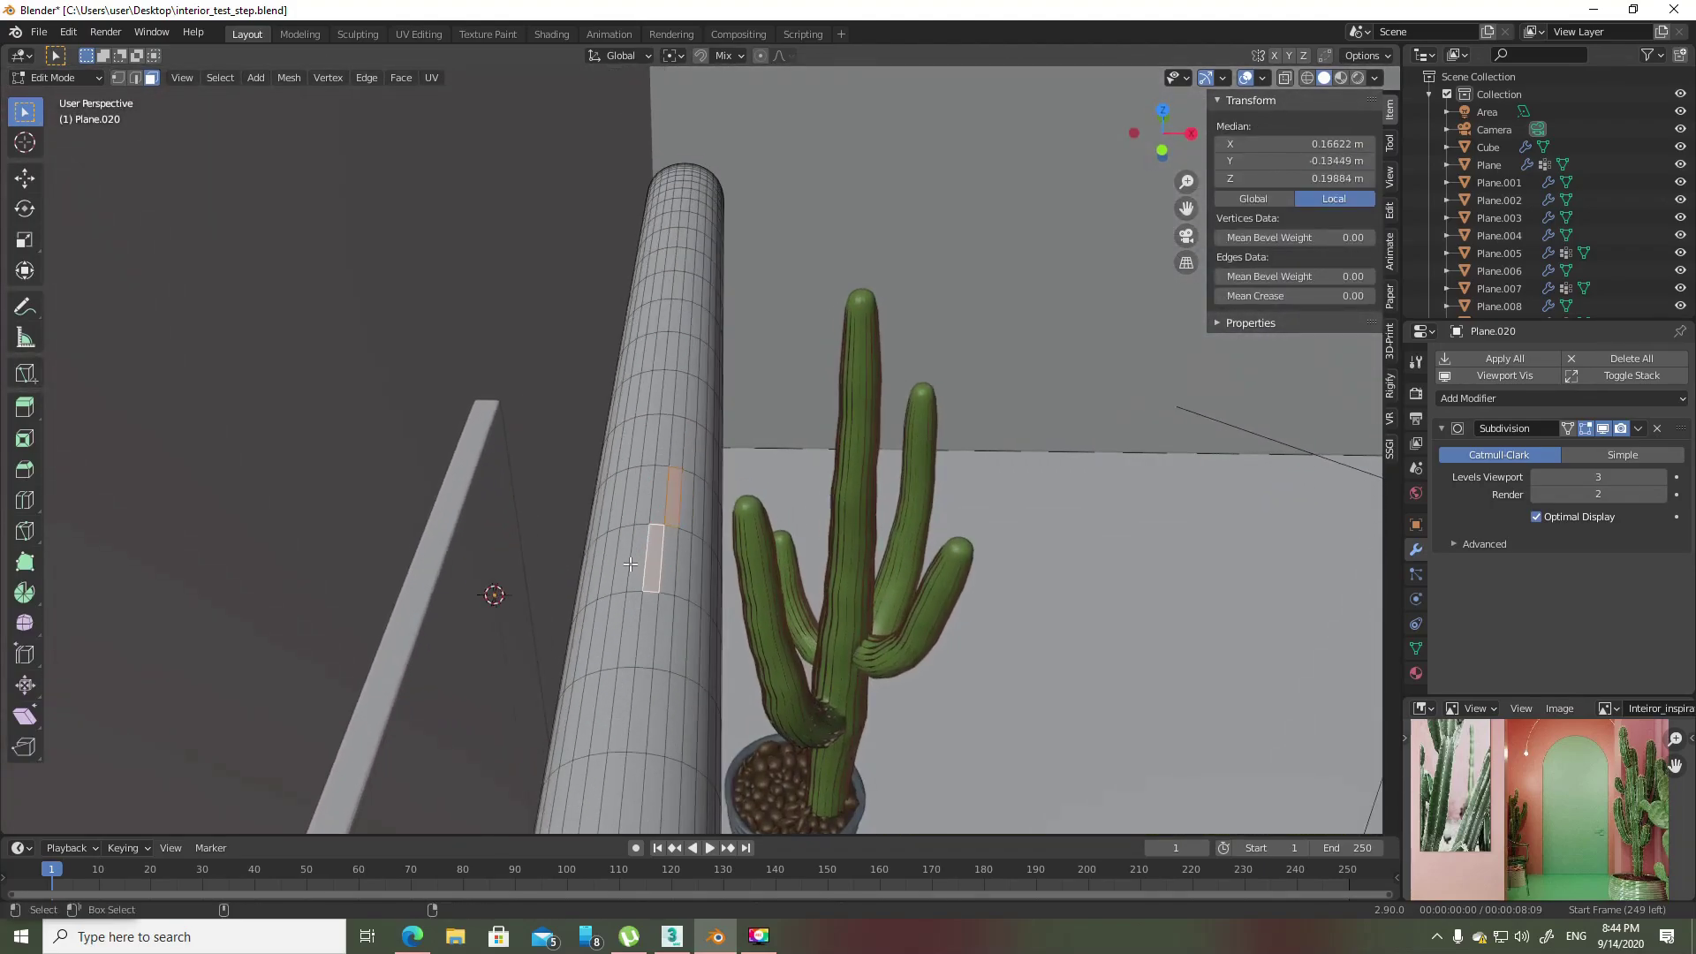
{"action": "left_click", "coordinate": [662, 513]}
{"action": "middle_click_drag", "start_coordinate": [805, 531], "coordinate": [713, 436]}
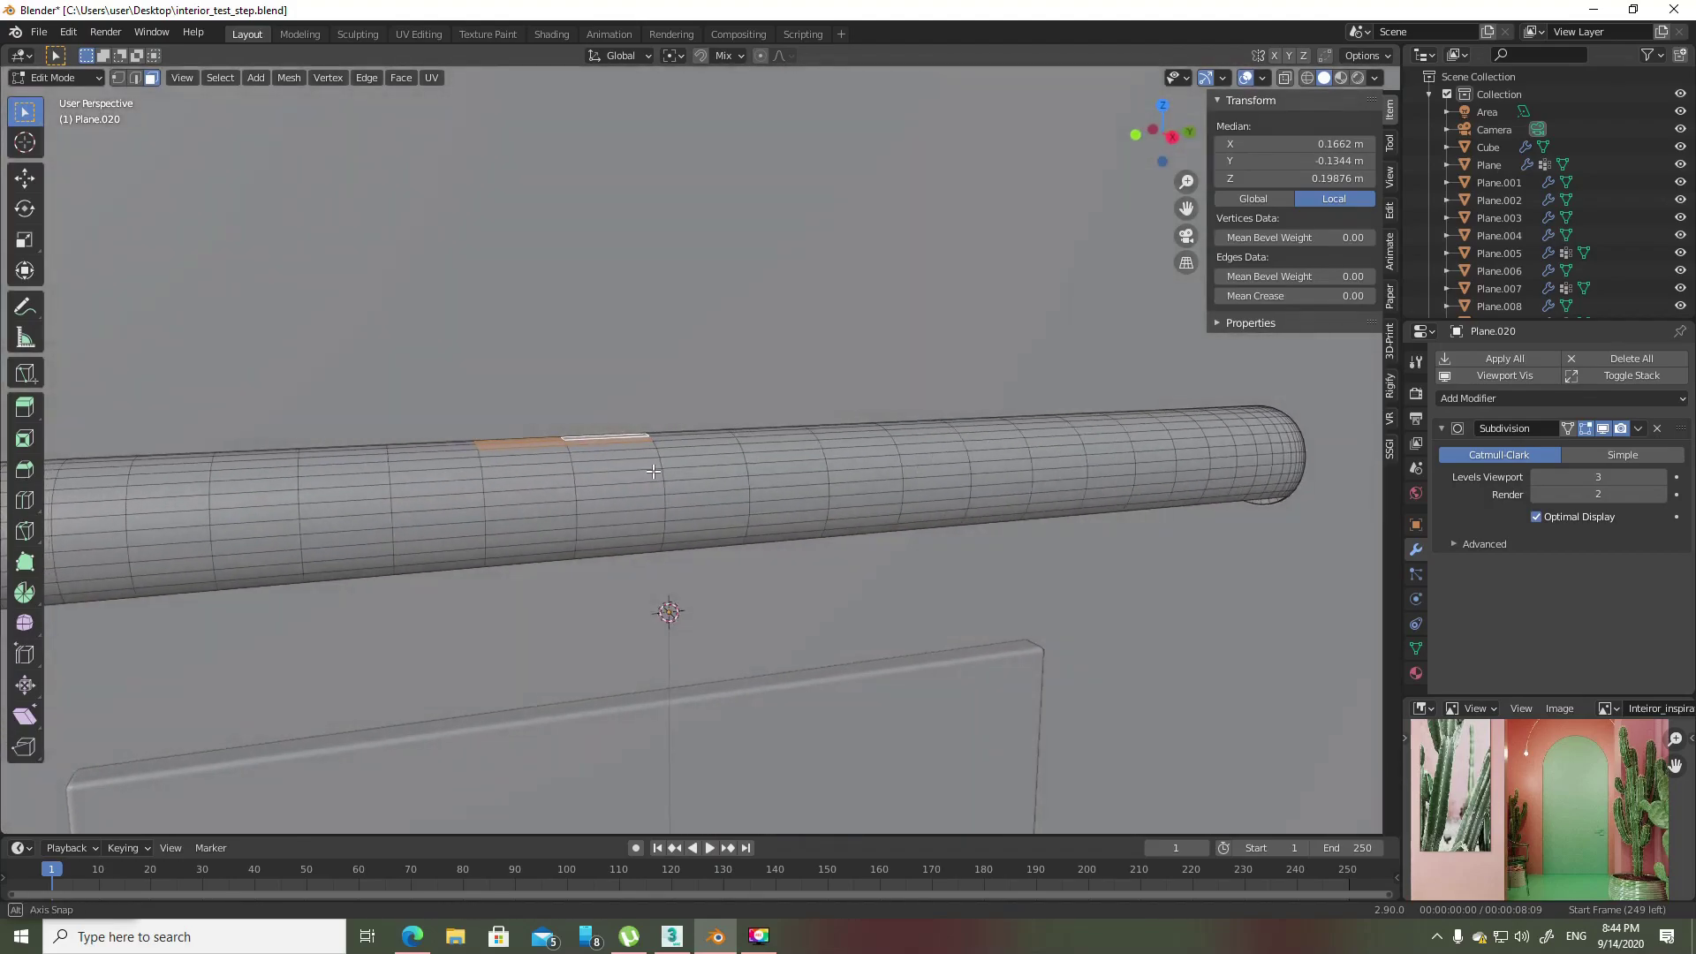
{"action": "scroll", "coordinate": [713, 436], "scroll_direction": "down", "scroll_amount": 3}
{"action": "scroll", "coordinate": [712, 435], "scroll_direction": "down", "scroll_amount": 2}
{"action": "scroll", "coordinate": [713, 435], "scroll_direction": "up", "scroll_amount": 3}
{"action": "scroll", "coordinate": [713, 436], "scroll_direction": "up", "scroll_amount": 2}
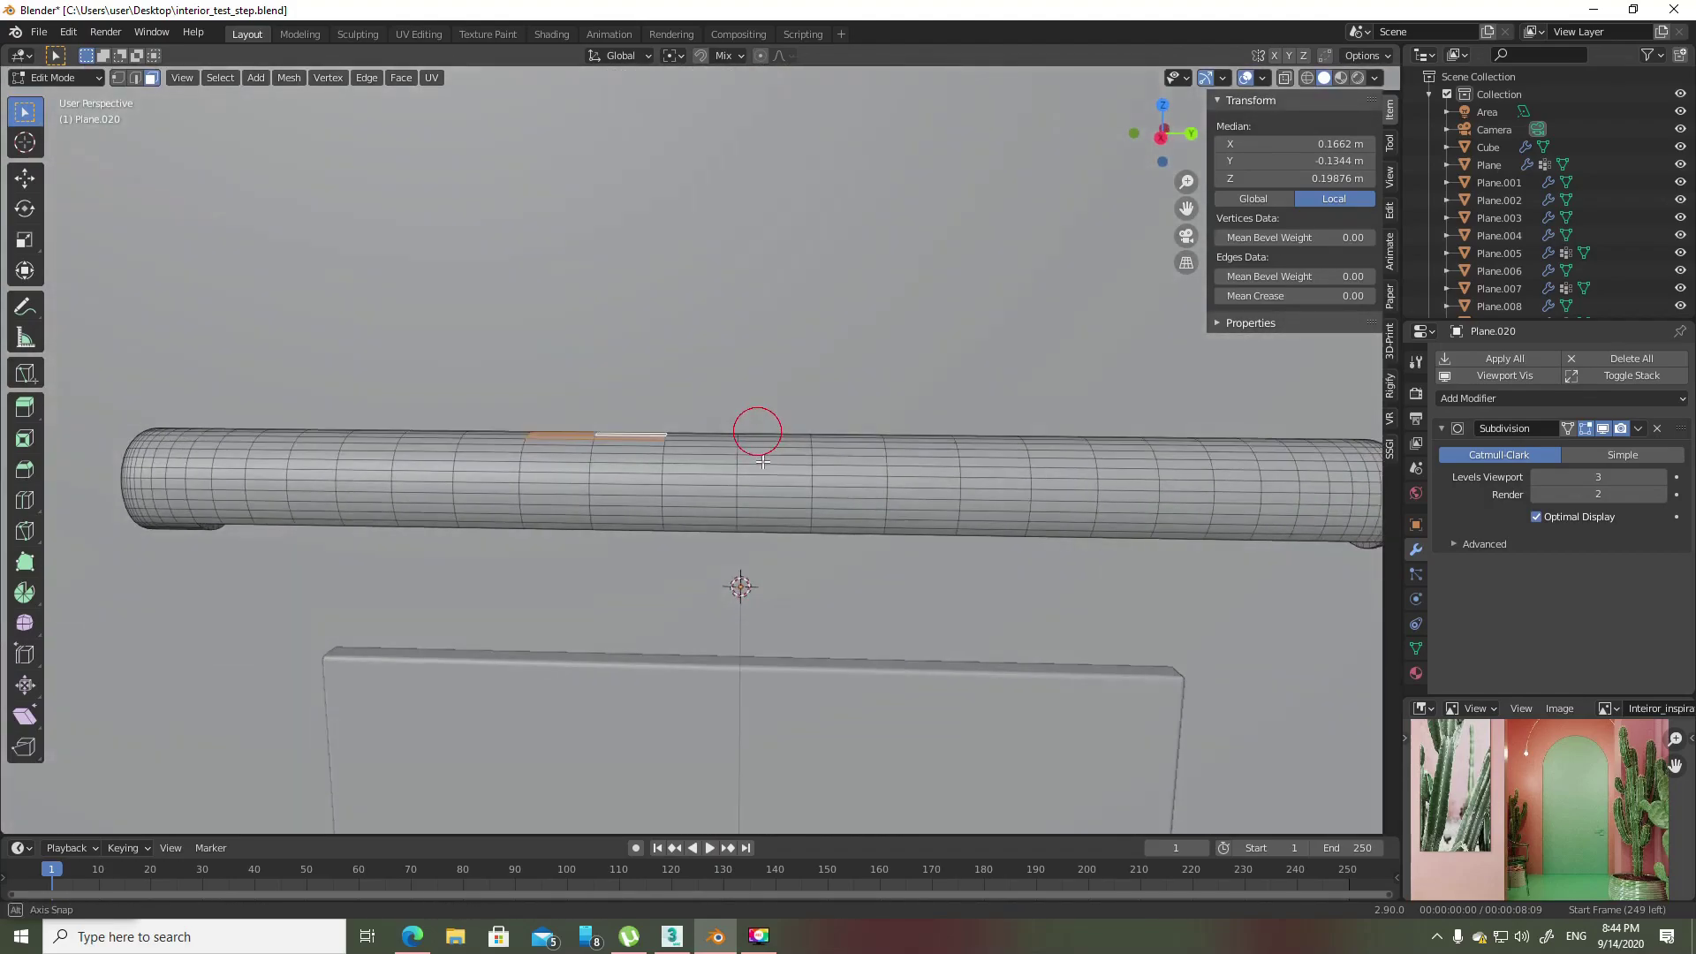
{"action": "scroll", "coordinate": [757, 427], "scroll_direction": "up", "scroll_amount": 3}
- Select two adjacent faces on the tube's top, checking a top vertex in X-ray
{"action": "key", "text": "1"}
{"action": "key", "text": "alt+z"}
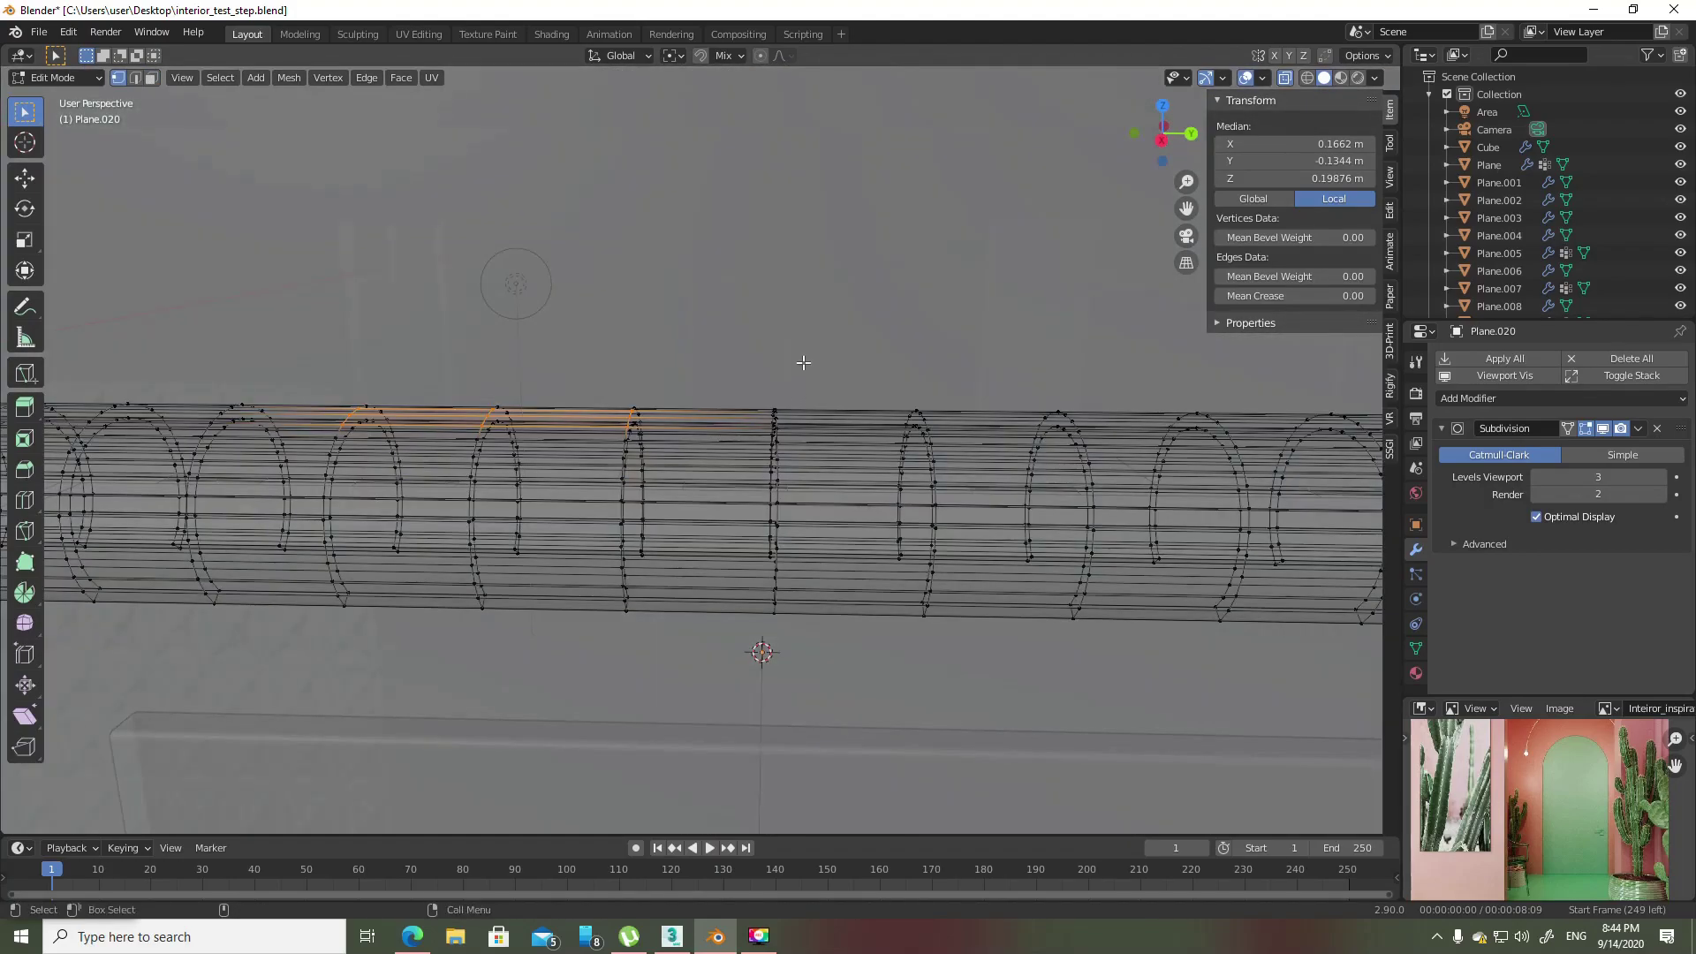
{"action": "left_click", "coordinate": [803, 363]}
{"action": "key", "text": "alt+z"}
{"action": "mouse_move", "coordinate": [702, 463]}
{"action": "middle_mouse_down"}
{"action": "mouse_move", "coordinate": [799, 504]}
{"action": "mouse_move", "coordinate": [646, 394]}
{"action": "middle_mouse_up"}
{"action": "key", "text": "3"}
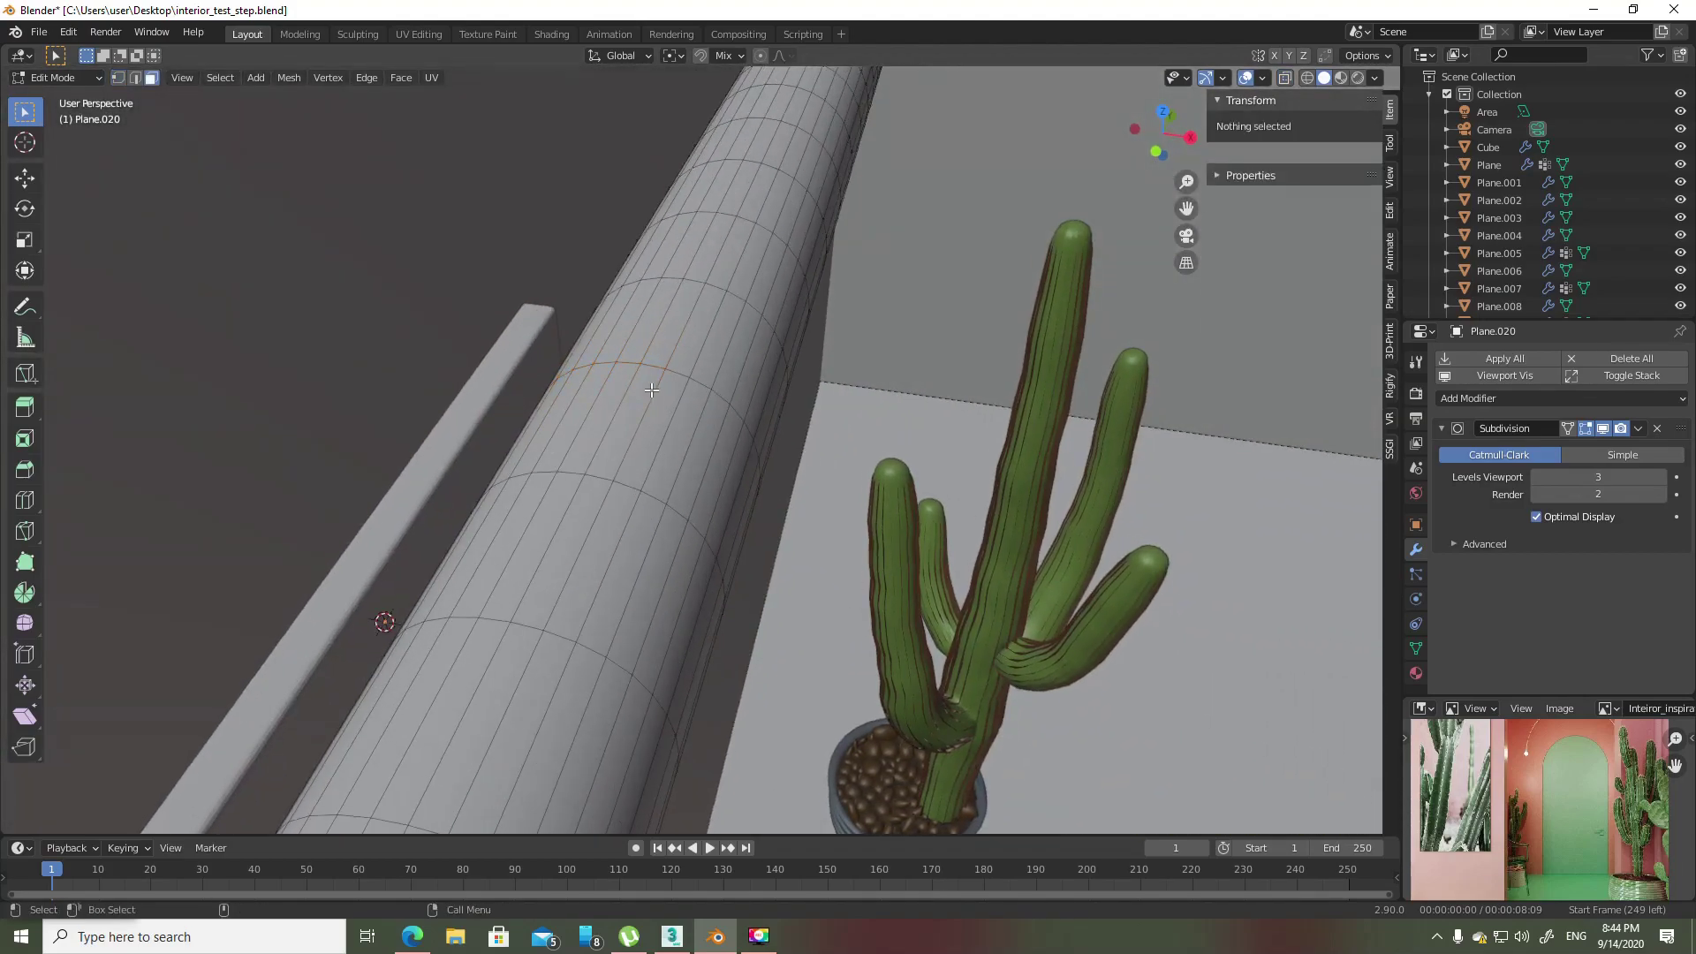
{"action": "left_click", "coordinate": [646, 394]}
{"action": "left_click", "coordinate": [641, 341], "text": "shift"}
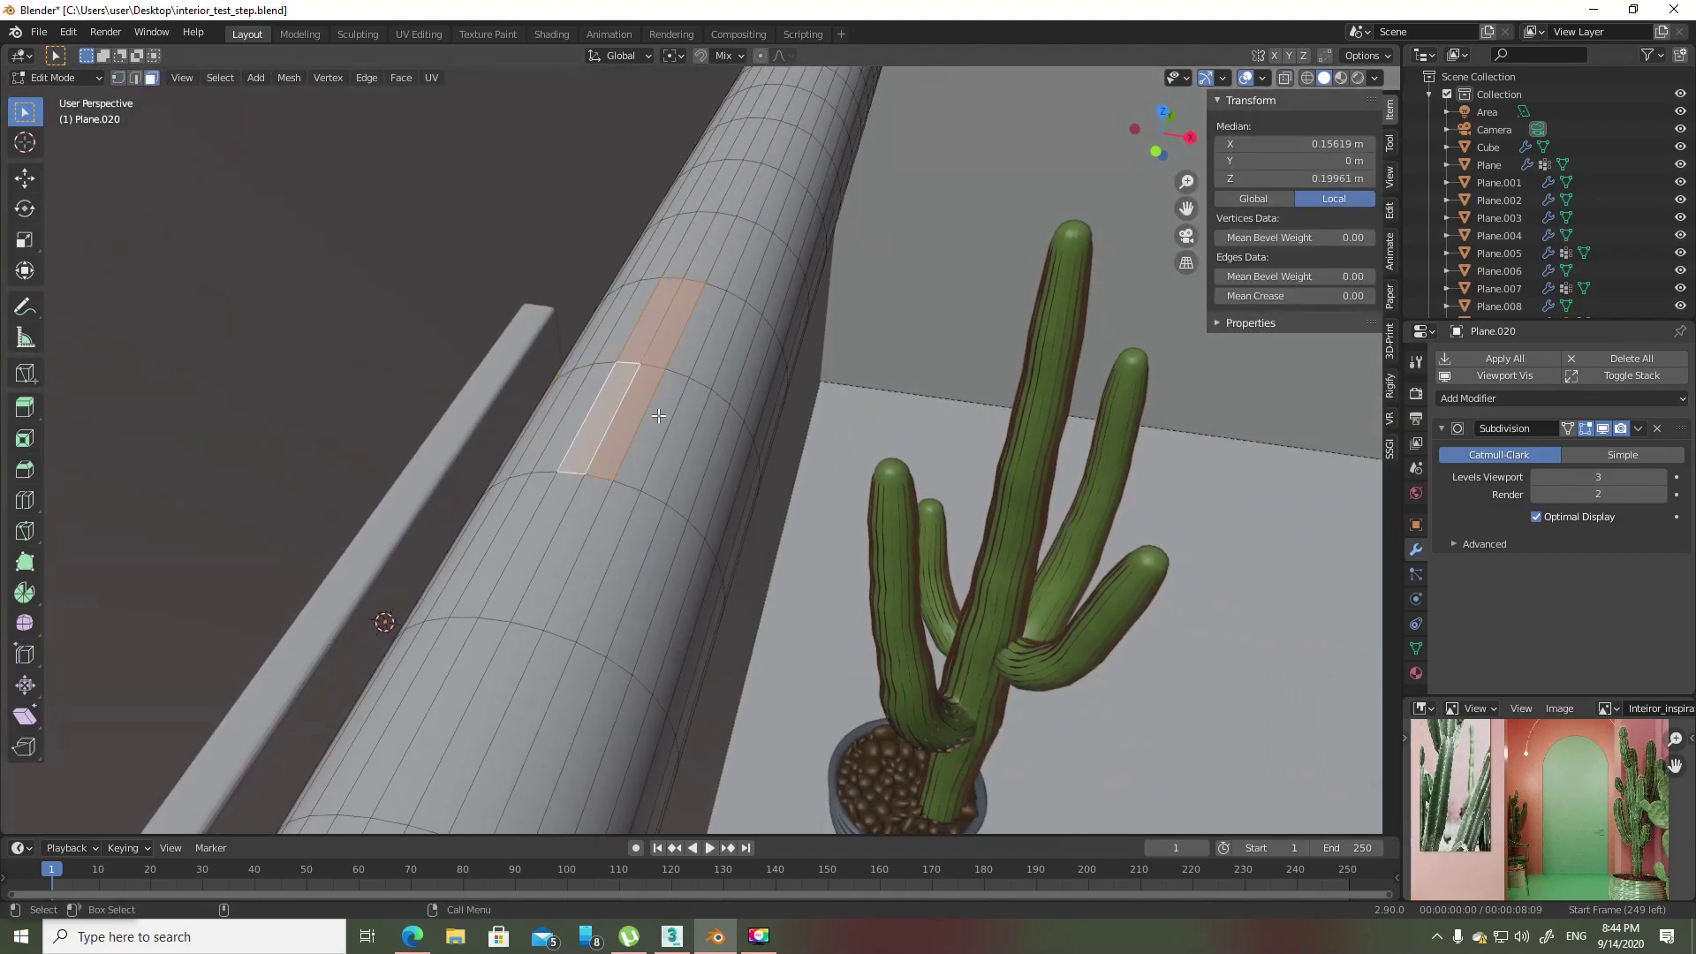
{"action": "mouse_move", "coordinate": [640, 353]}
{"action": "middle_mouse_down"}
{"action": "mouse_move", "coordinate": [843, 395]}
{"action": "mouse_move", "coordinate": [519, 399]}
{"action": "middle_mouse_up"}
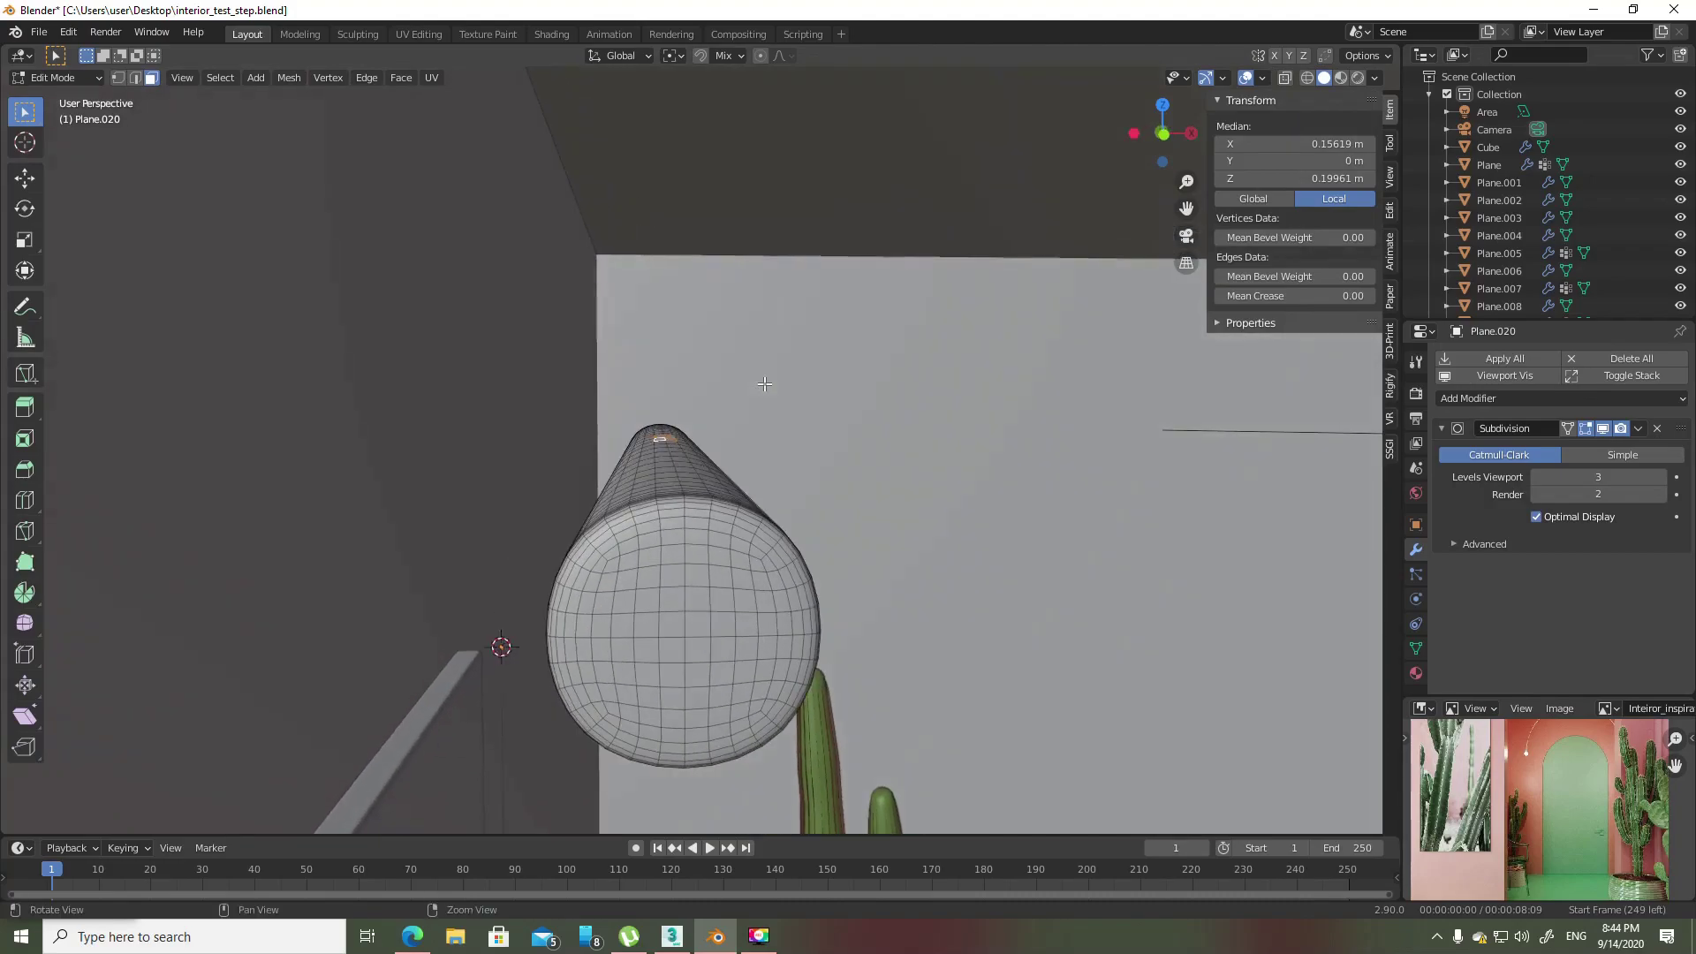
- Pick the Cursor tool and switch to Front view
{"action": "key", "text": "shift+space"}
{"action": "key", "text": "space"}
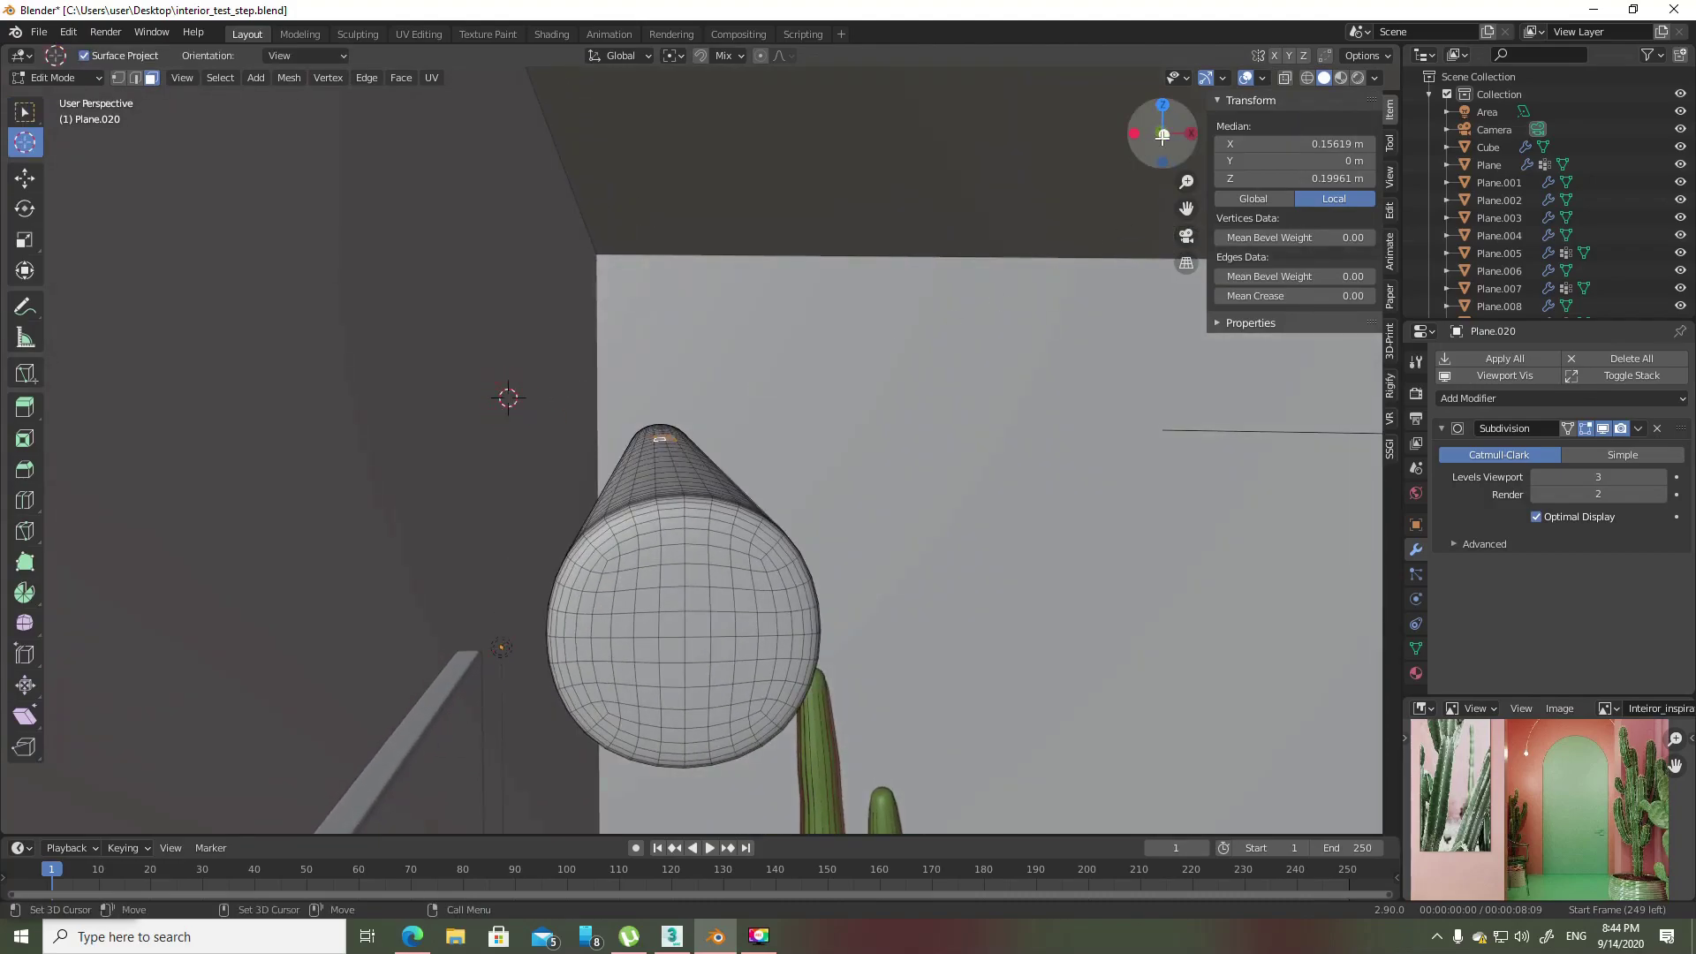
{"action": "left_click", "coordinate": [1163, 135]}
- Place the 3D cursor above the tube end and spin the top faces into a curved arm
{"action": "key", "text": "alt+z"}
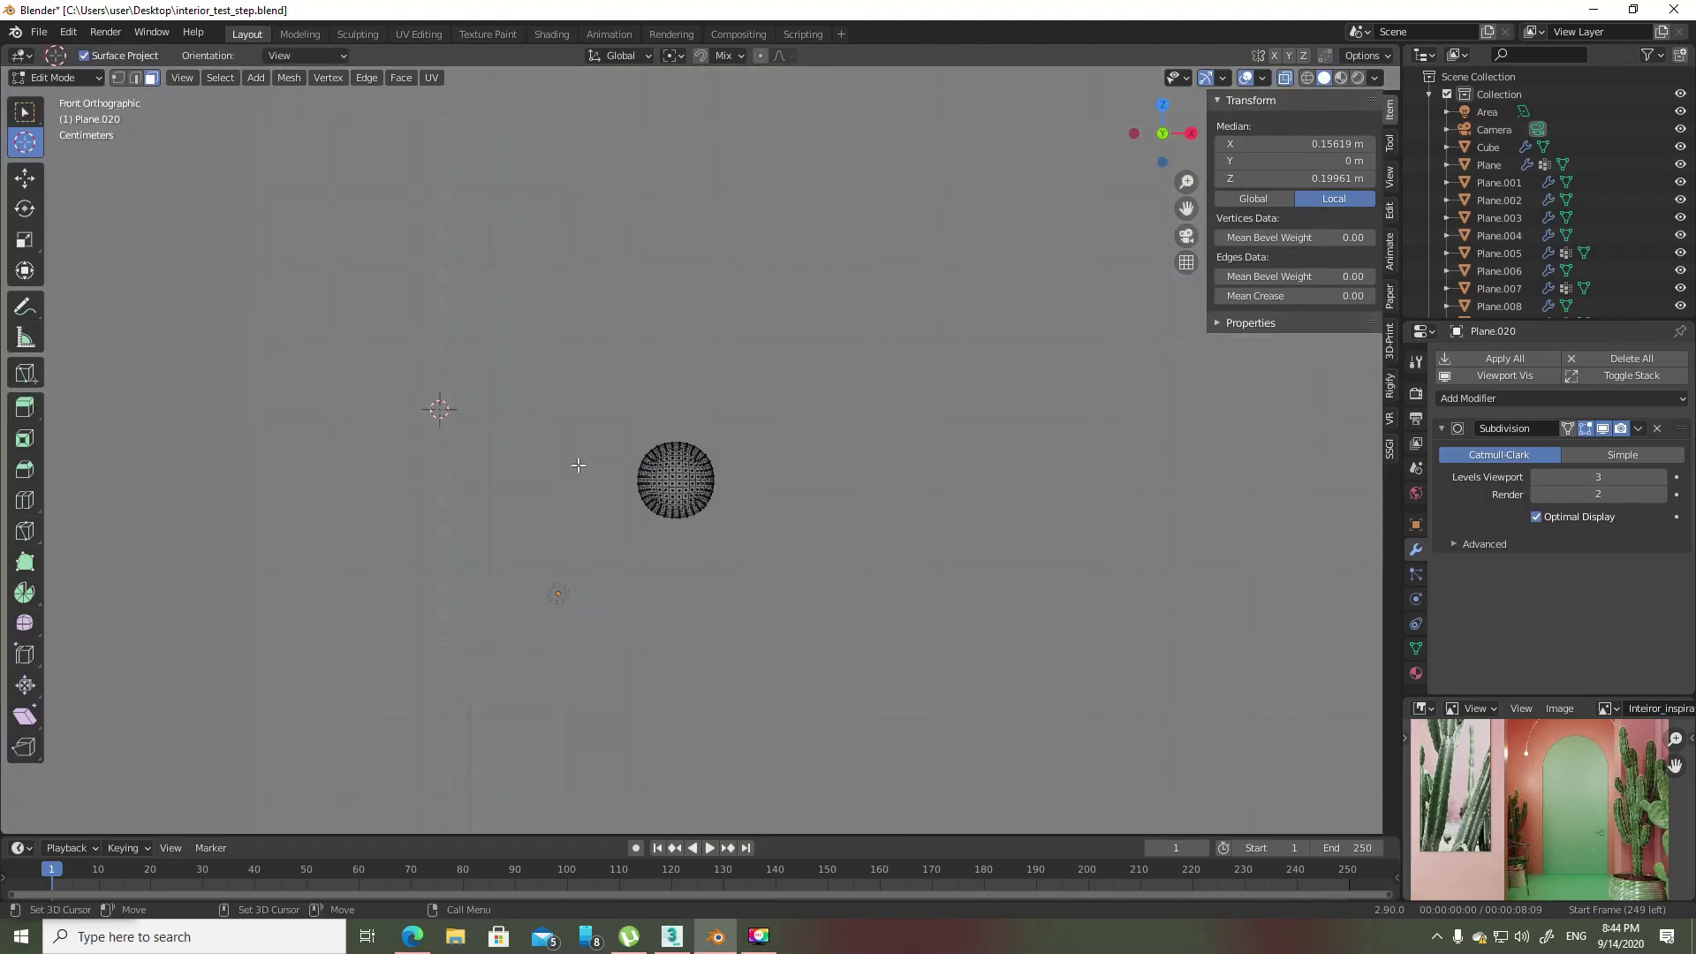
{"action": "middle_click_drag", "start_coordinate": [575, 465], "coordinate": [654, 462], "text": "shift"}
{"action": "left_click_drag", "start_coordinate": [654, 462], "coordinate": [630, 459]}
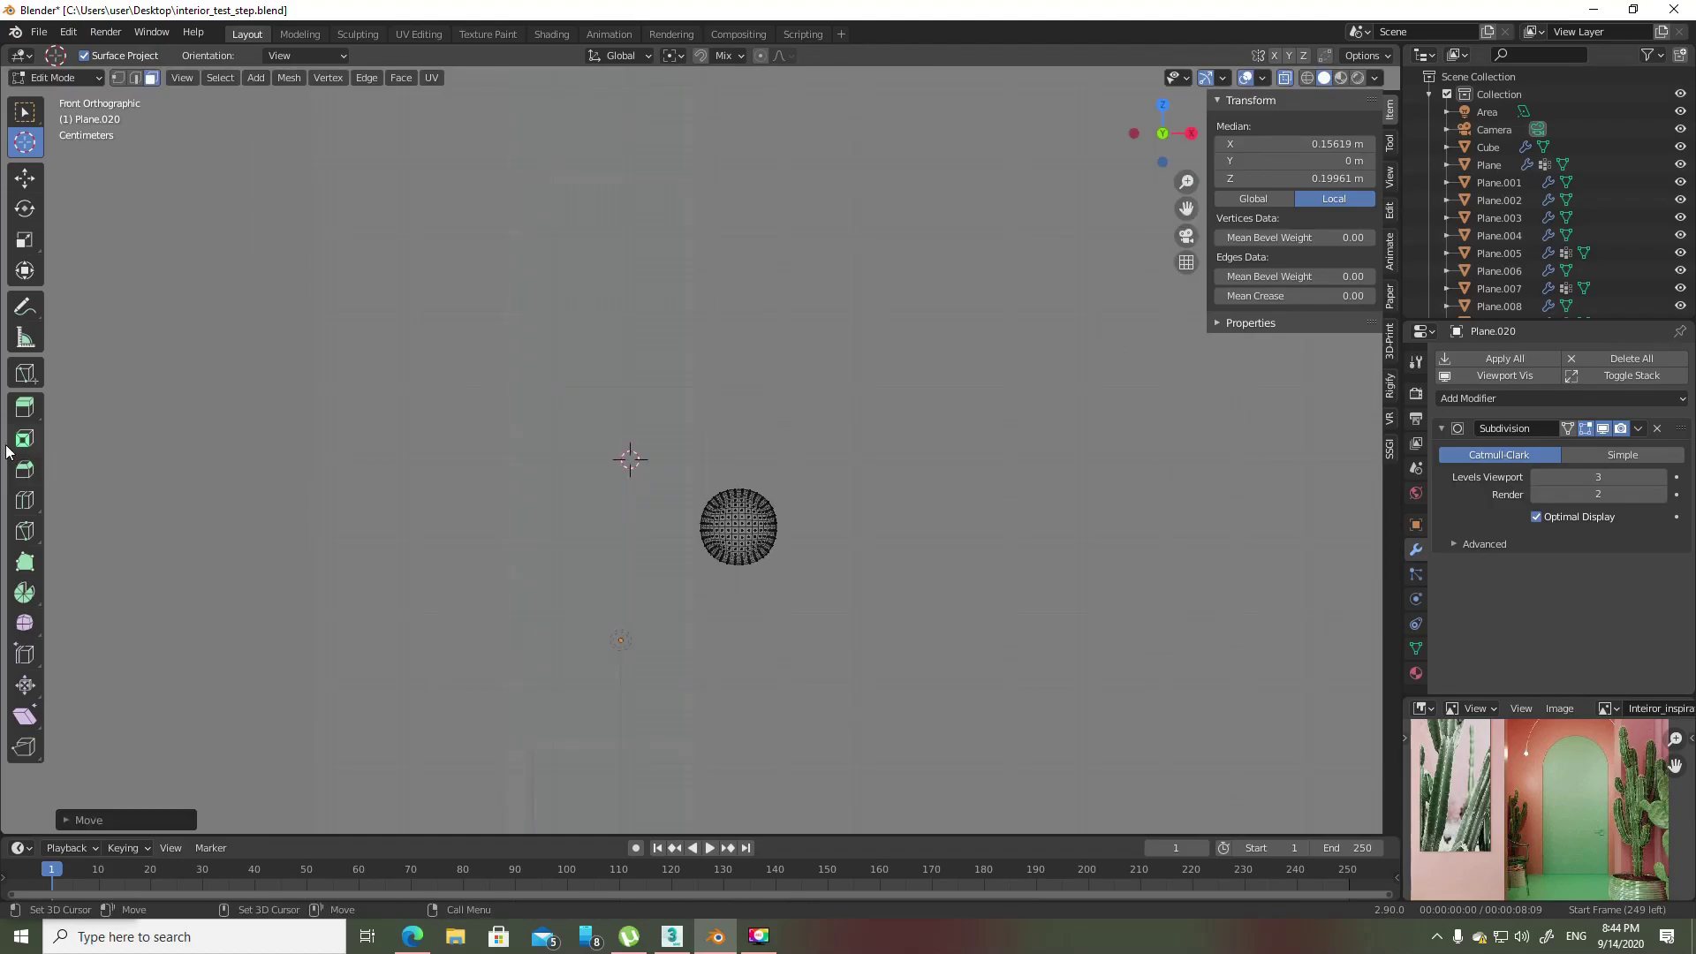
{"action": "left_click", "coordinate": [25, 594]}
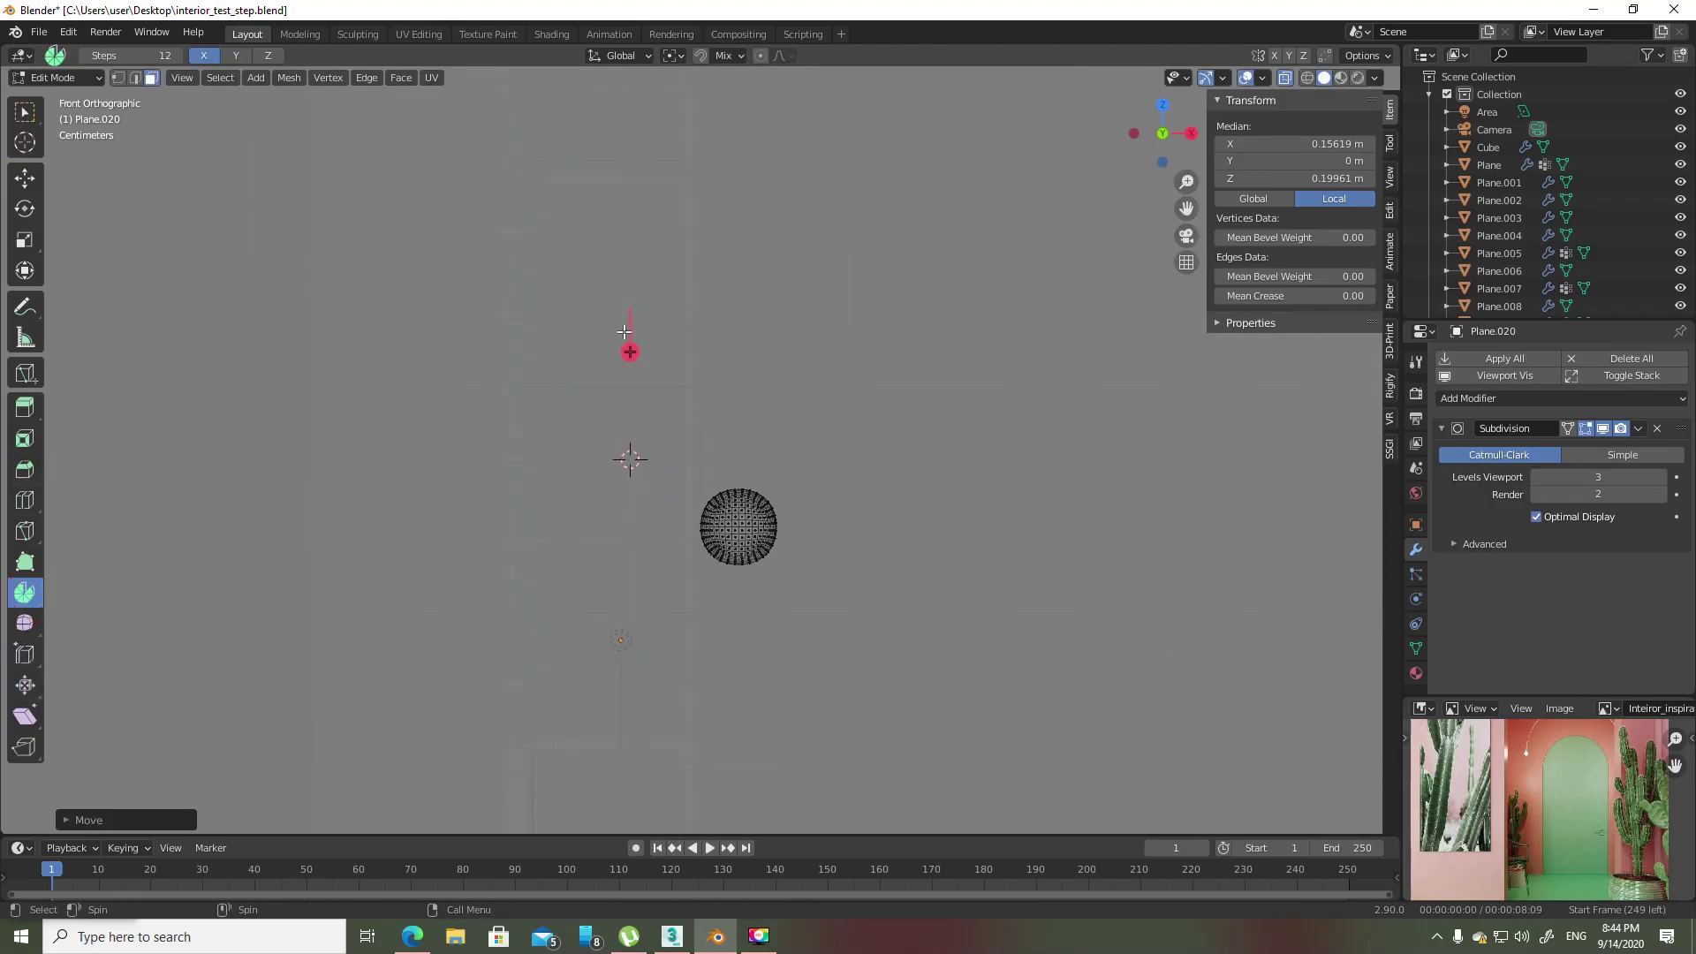
{"action": "mouse_move", "coordinate": [737, 351]}
{"action": "left_mouse_down"}
{"action": "mouse_move", "coordinate": [365, 409]}
{"action": "mouse_move", "coordinate": [530, 283]}
{"action": "left_mouse_up"}
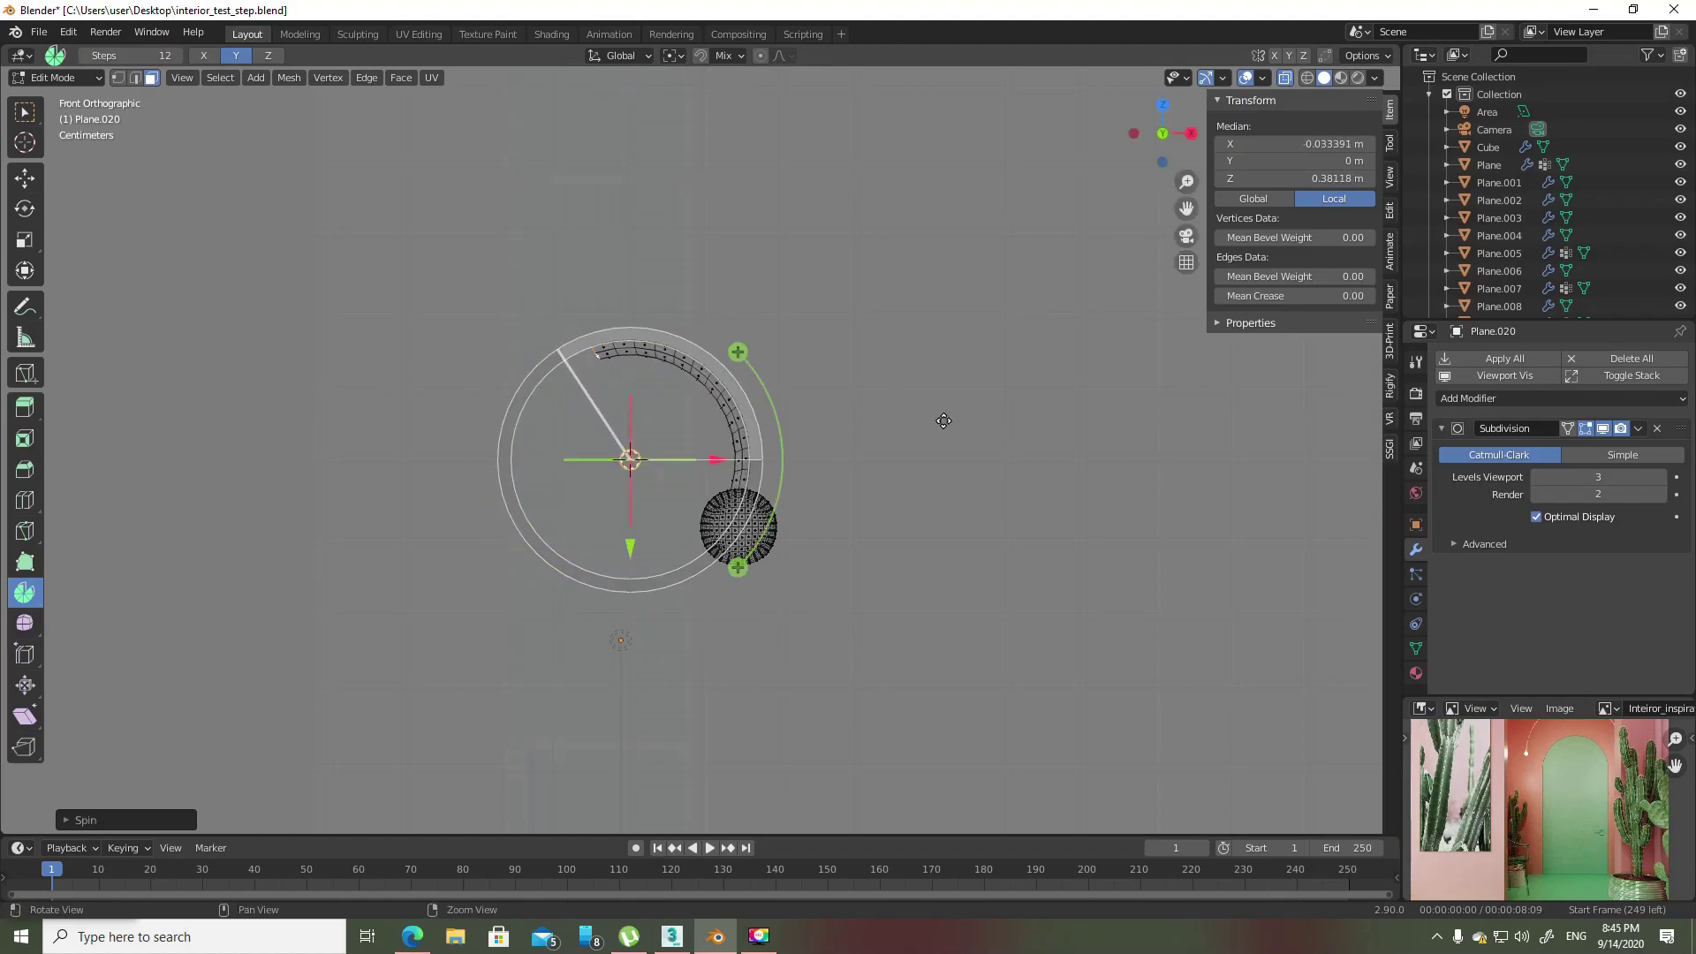
- Add a supporting edge loop where the arm meets the tube
{"action": "scroll", "coordinate": [530, 283], "scroll_direction": "up", "scroll_amount": 5}
{"action": "middle_click_drag", "start_coordinate": [529, 282], "coordinate": [935, 500]}
{"action": "scroll", "coordinate": [935, 499], "scroll_direction": "up", "scroll_amount": 4}
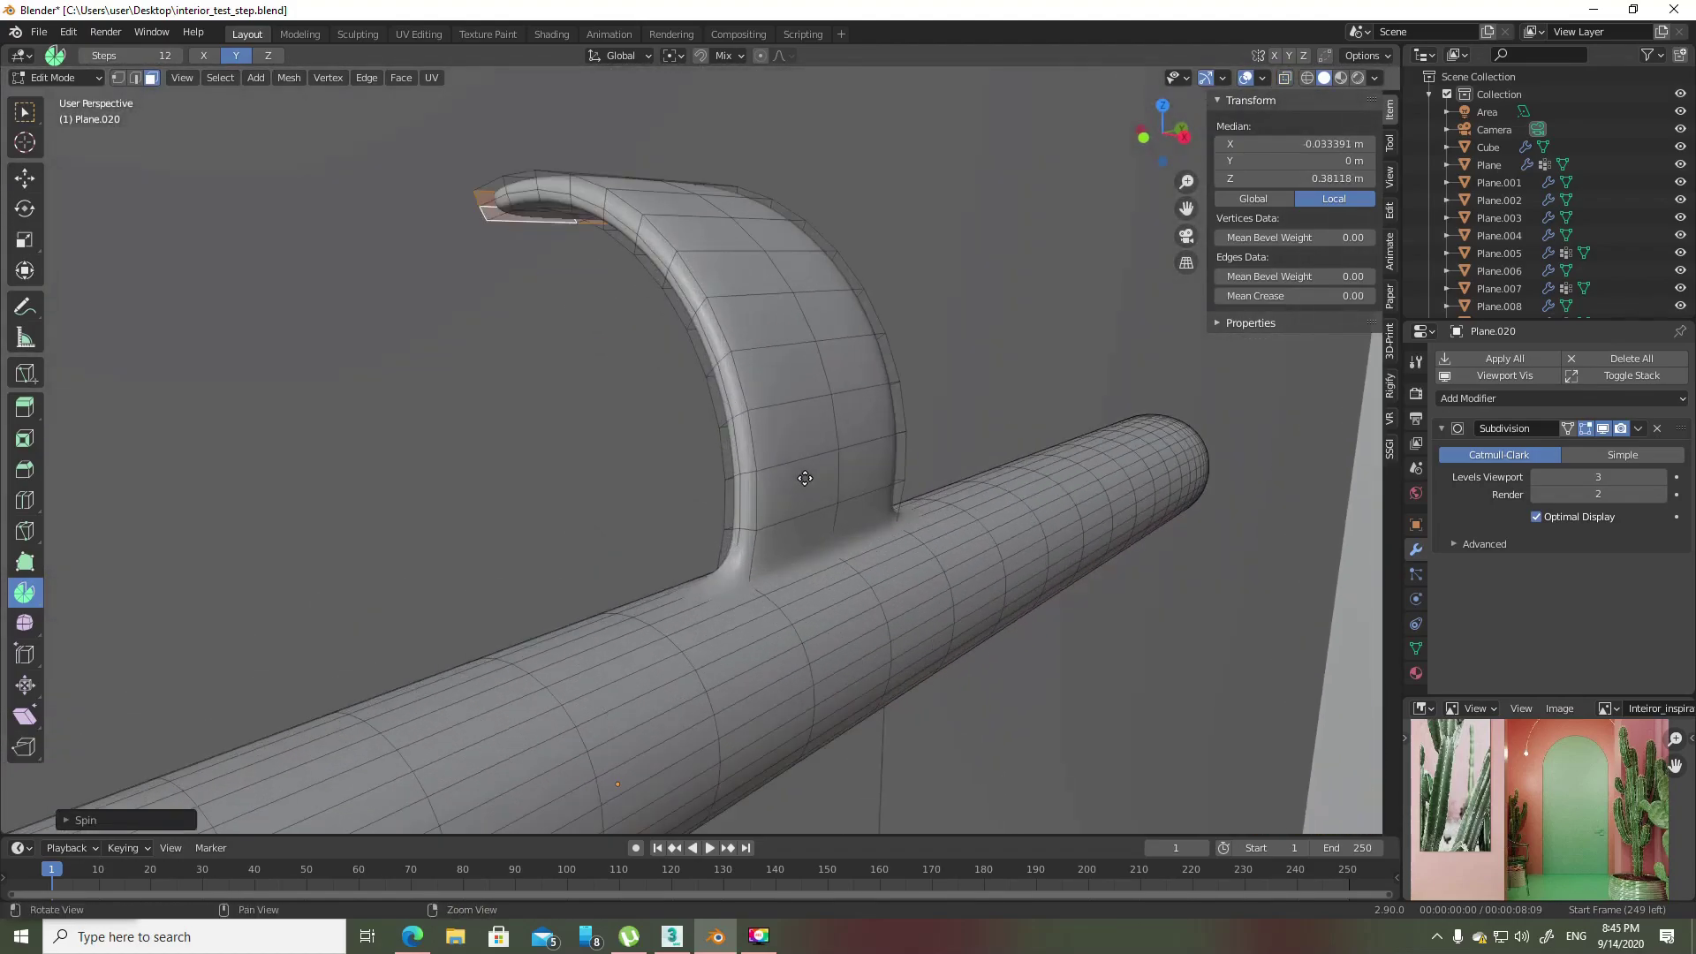
{"action": "key", "text": "ctrl+r"}
{"action": "left_click", "coordinate": [740, 561]}
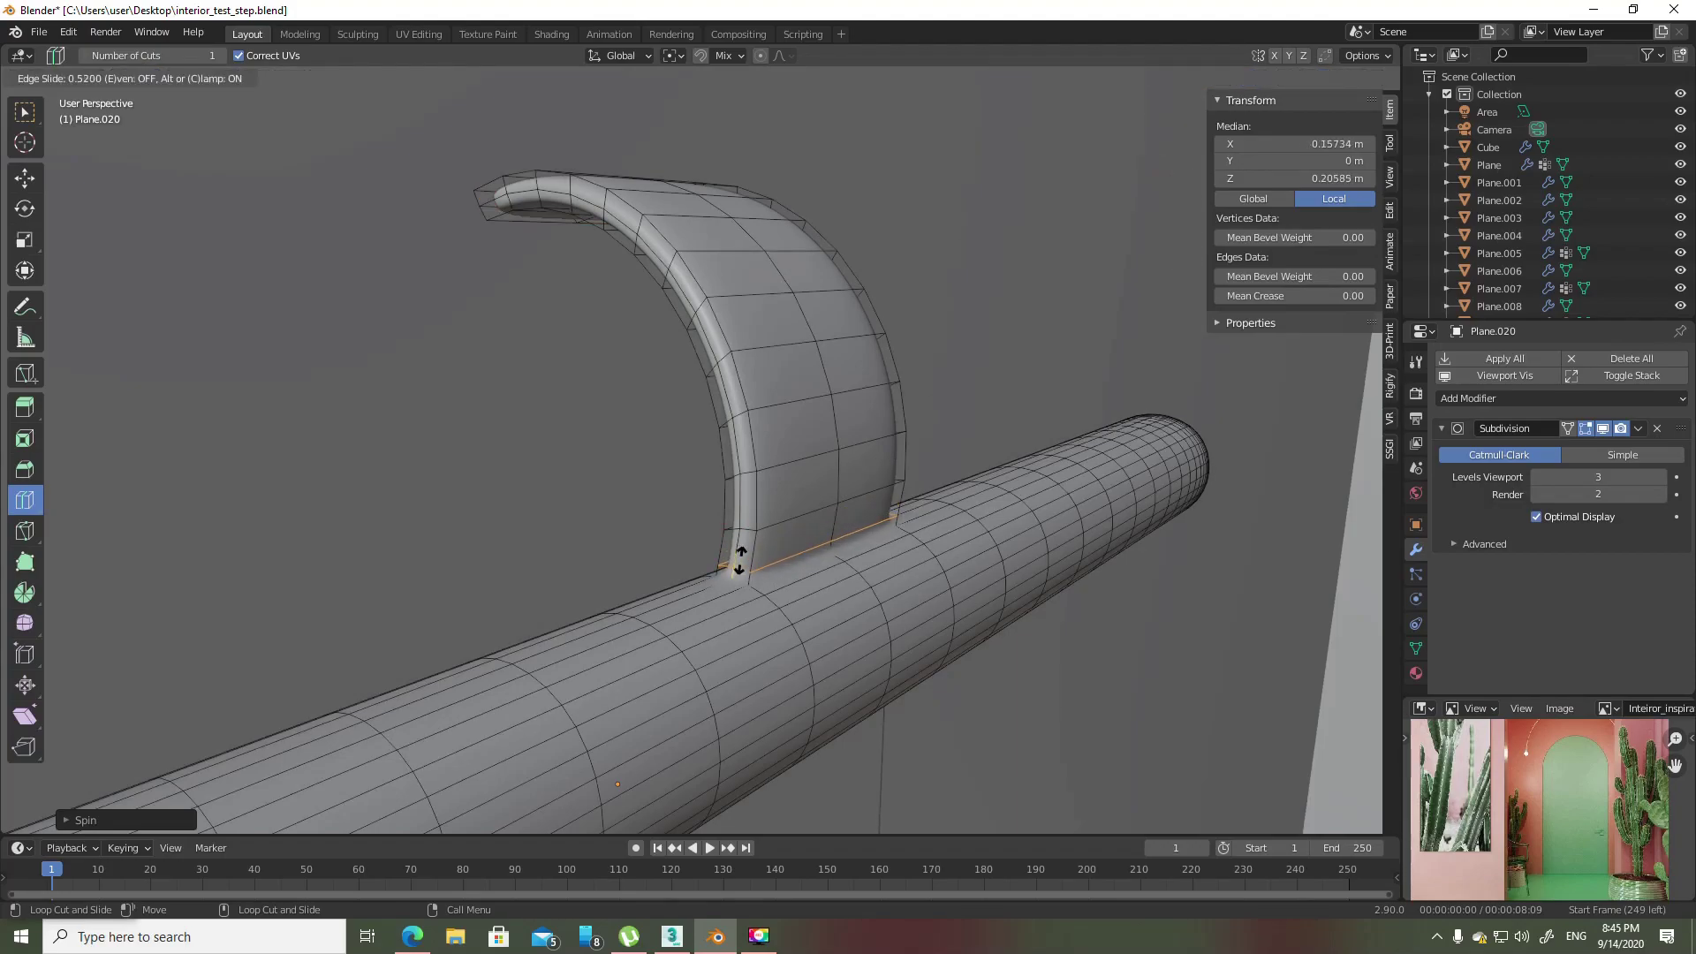
{"action": "left_click", "coordinate": [746, 629]}
- Add an edge loop near the curved arm's end
{"action": "key", "text": "Tab"}
{"action": "scroll", "coordinate": [687, 452], "scroll_direction": "down", "scroll_amount": 8}
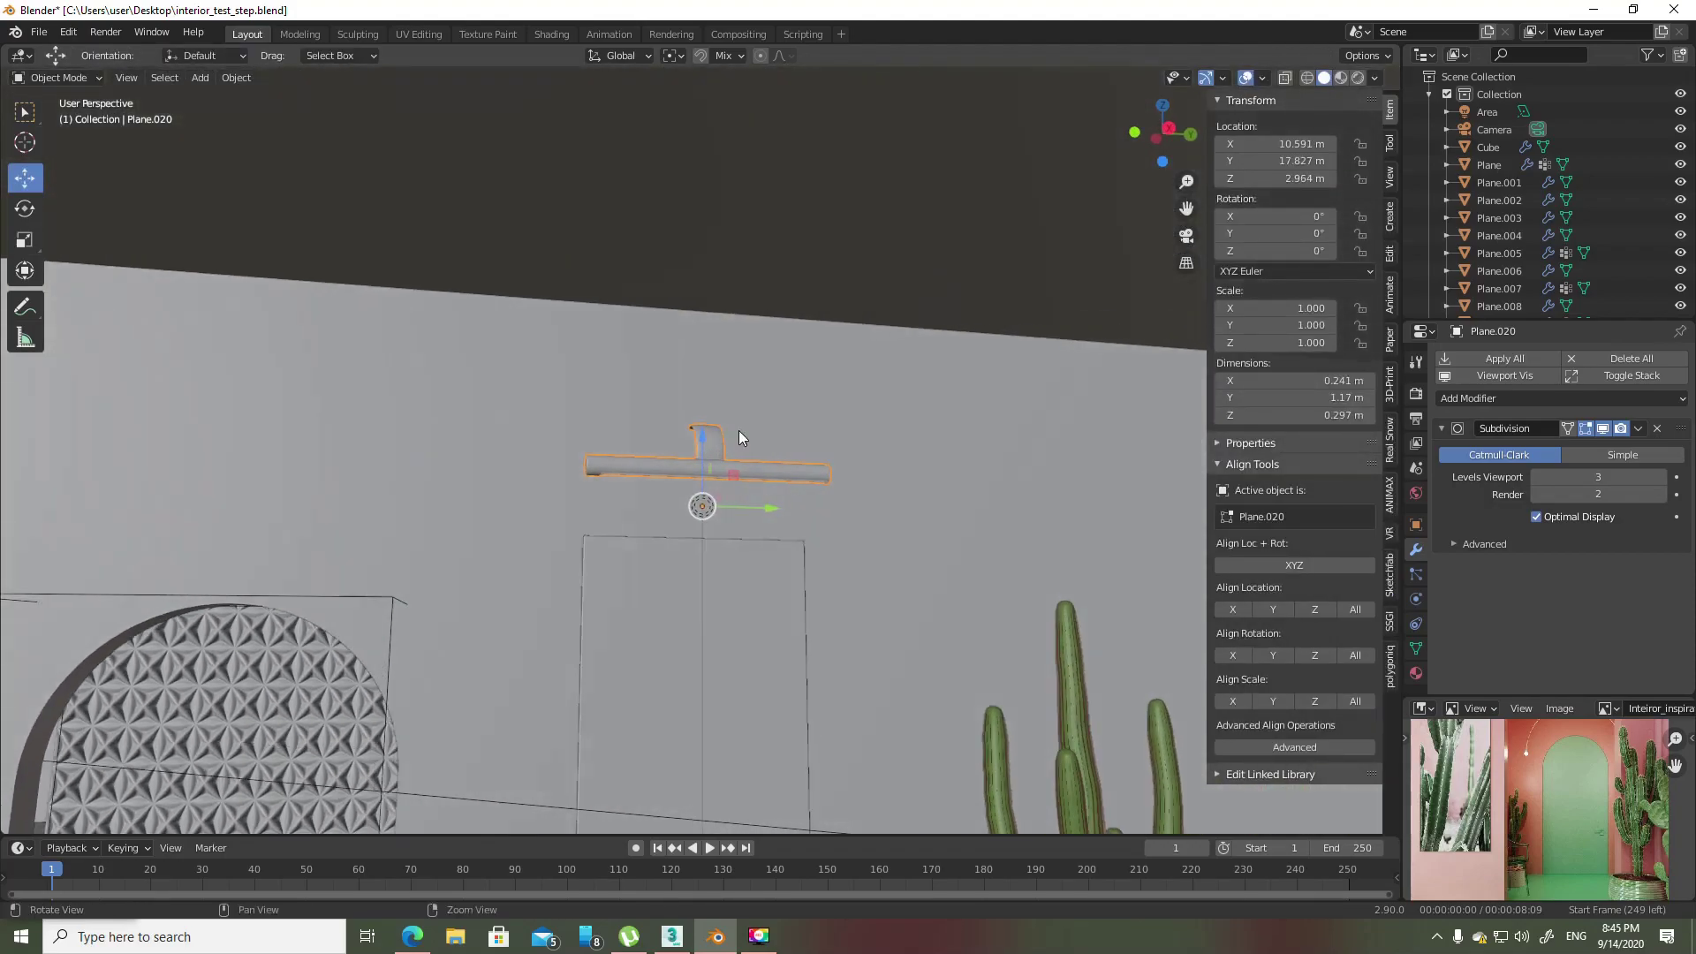
{"action": "middle_click_drag", "start_coordinate": [687, 452], "coordinate": [915, 494]}
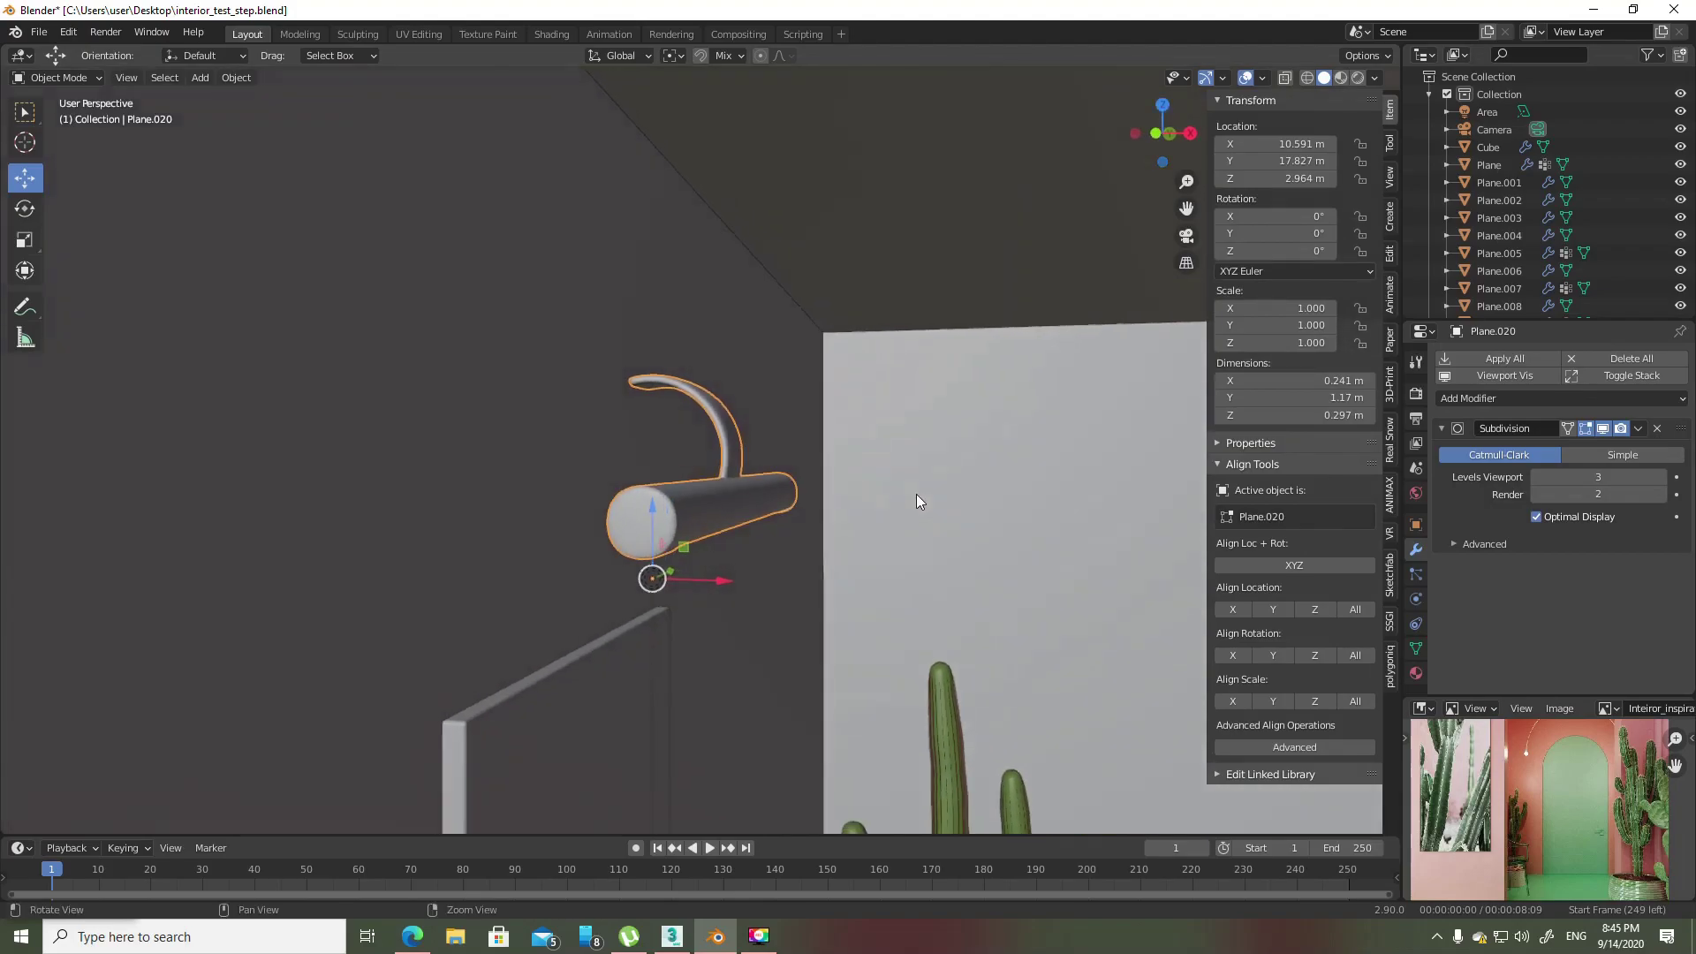
{"action": "scroll", "coordinate": [687, 435], "scroll_direction": "up", "scroll_amount": 5}
{"action": "middle_click_drag", "start_coordinate": [689, 441], "coordinate": [687, 428]}
{"action": "scroll", "coordinate": [636, 424], "scroll_direction": "up", "scroll_amount": 4}
{"action": "key", "text": "Tab"}
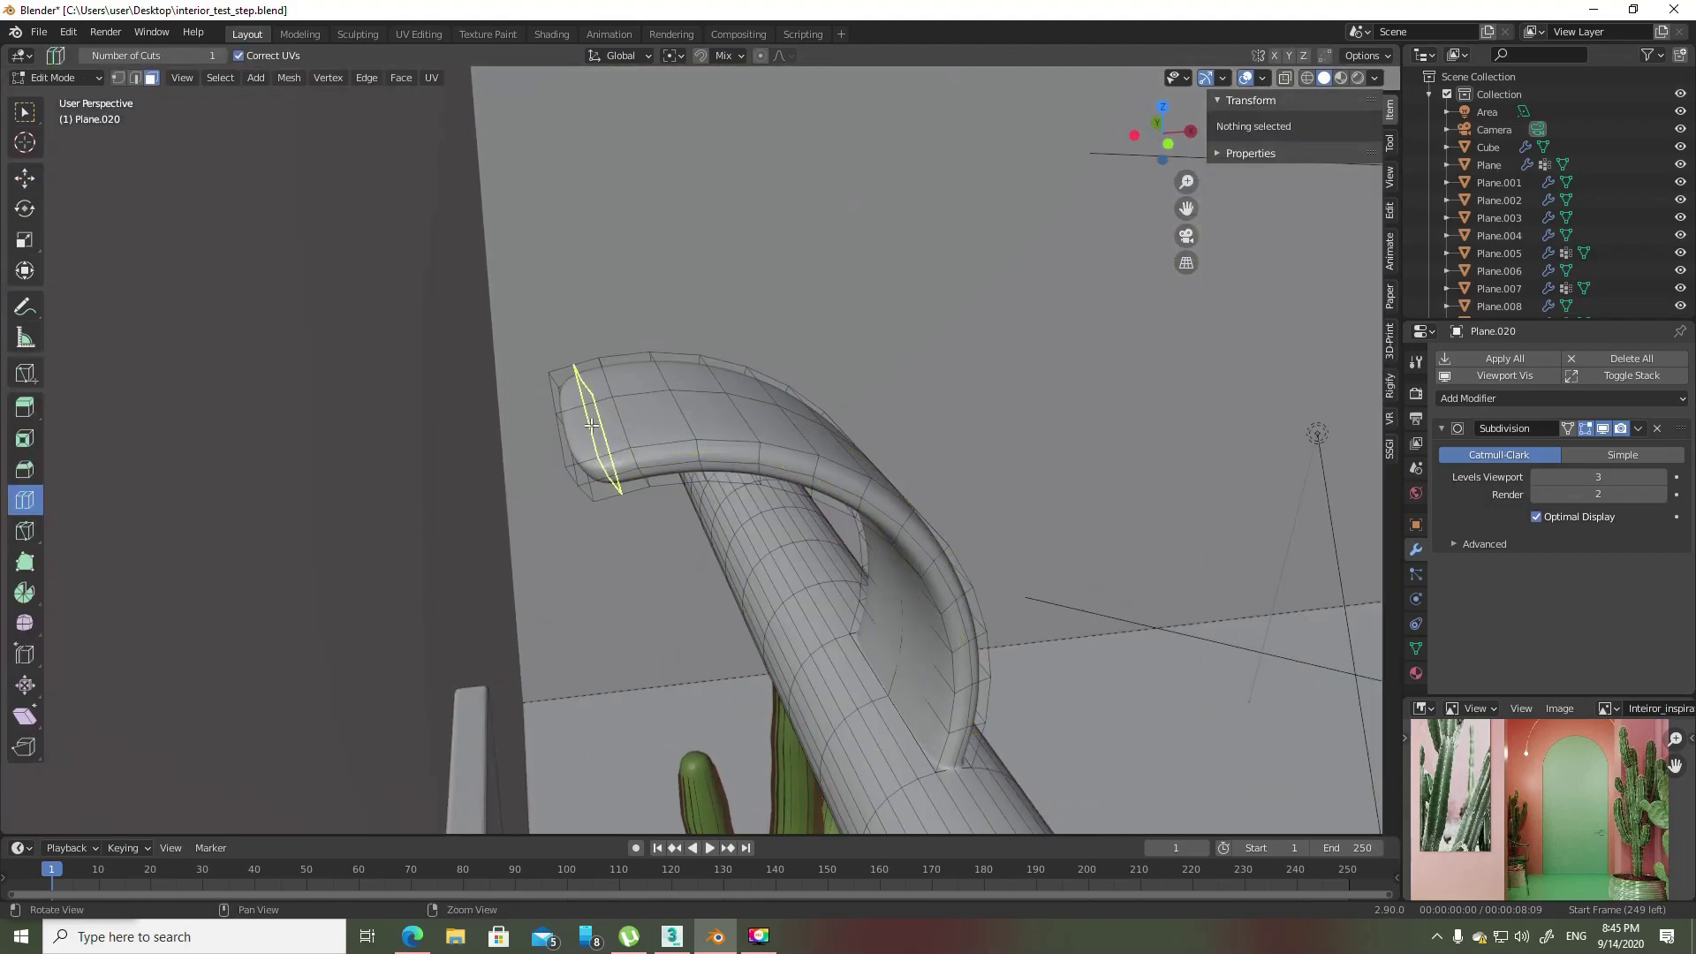
{"action": "left_click", "coordinate": [601, 421]}
{"action": "mouse_move", "coordinate": [601, 422]}
{"action": "middle_mouse_down"}
{"action": "mouse_move", "coordinate": [616, 510]}
{"action": "mouse_move", "coordinate": [636, 441]}
{"action": "middle_mouse_up"}
{"action": "scroll", "coordinate": [708, 517], "scroll_direction": "up", "scroll_amount": 2}
- Select the arm's end cap via Select Linked Flat Faces with higher Sharpness, then start scaling
{"action": "key", "text": "alt+a"}
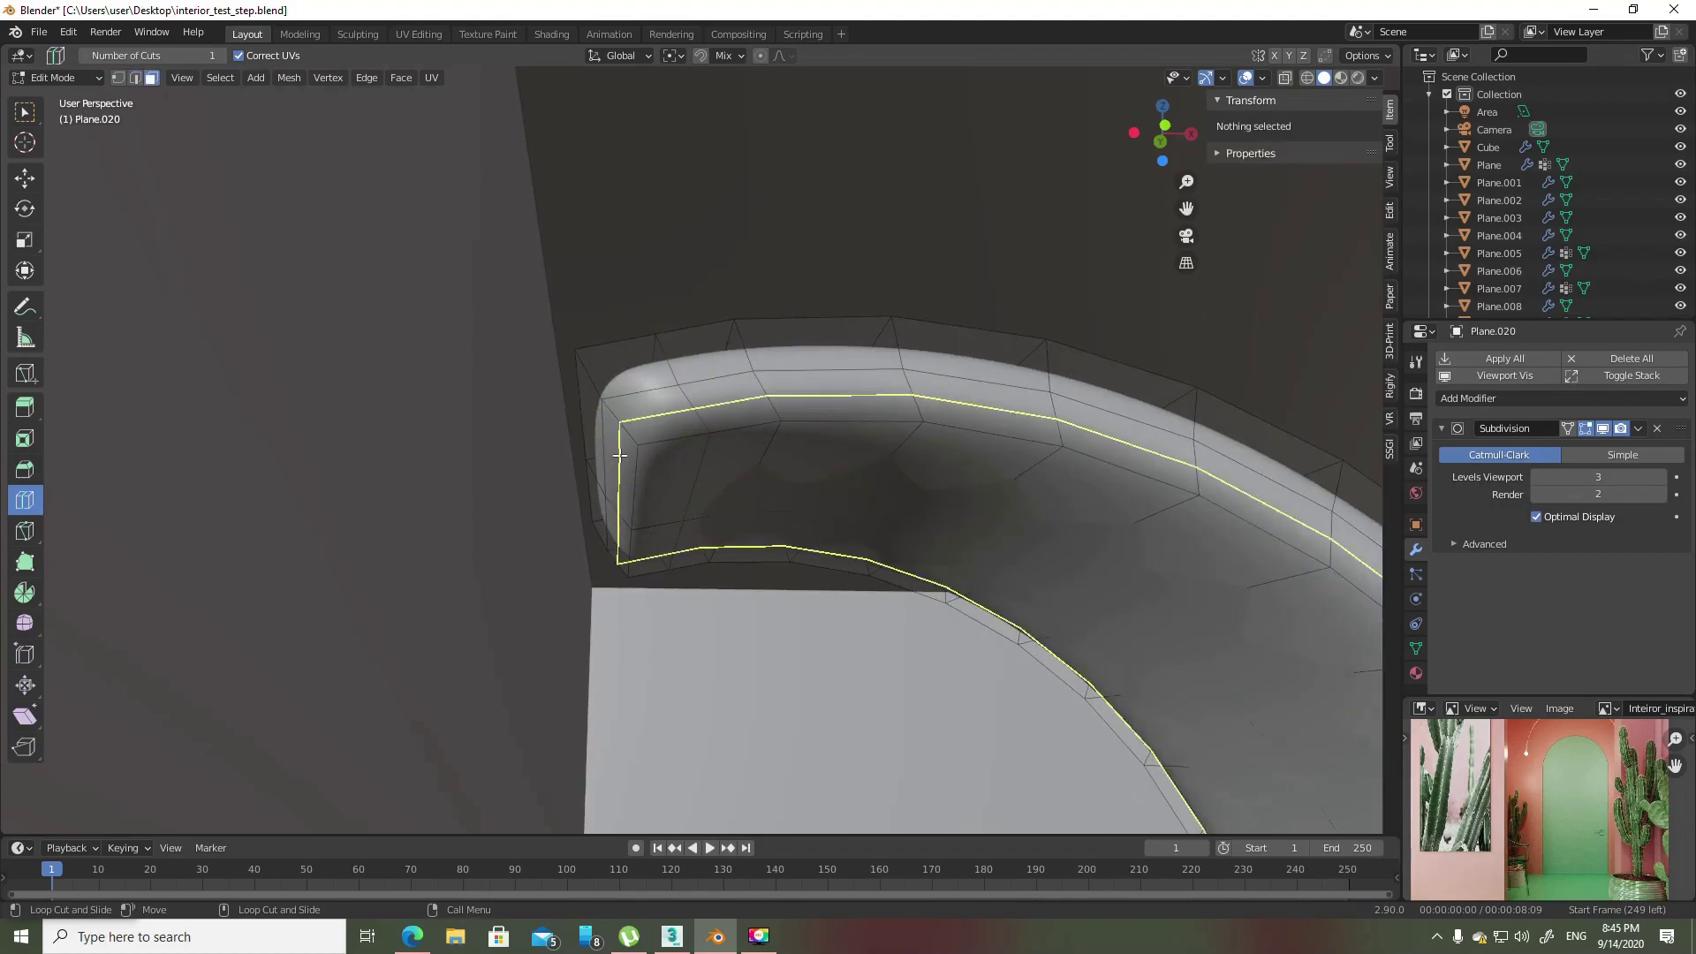
{"action": "key", "text": "w"}
{"action": "left_click", "coordinate": [620, 455]}
{"action": "key", "text": "q"}
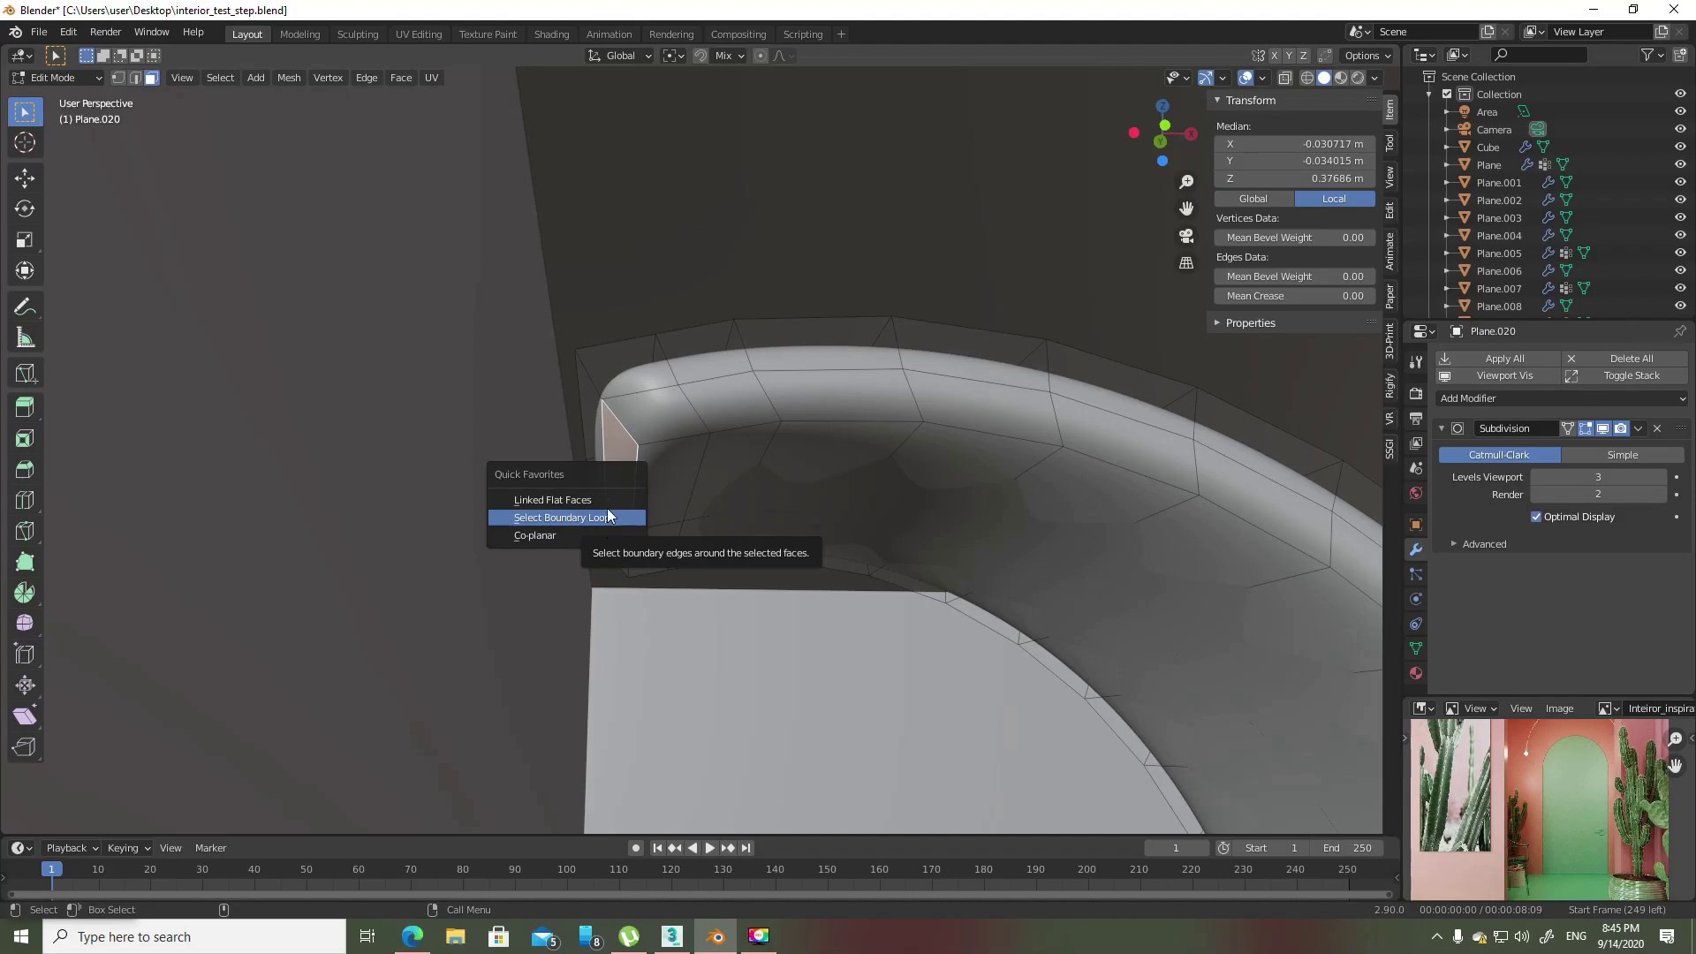
{"action": "left_click", "coordinate": [607, 500]}
{"action": "middle_click_drag", "start_coordinate": [757, 461], "coordinate": [321, 634]}
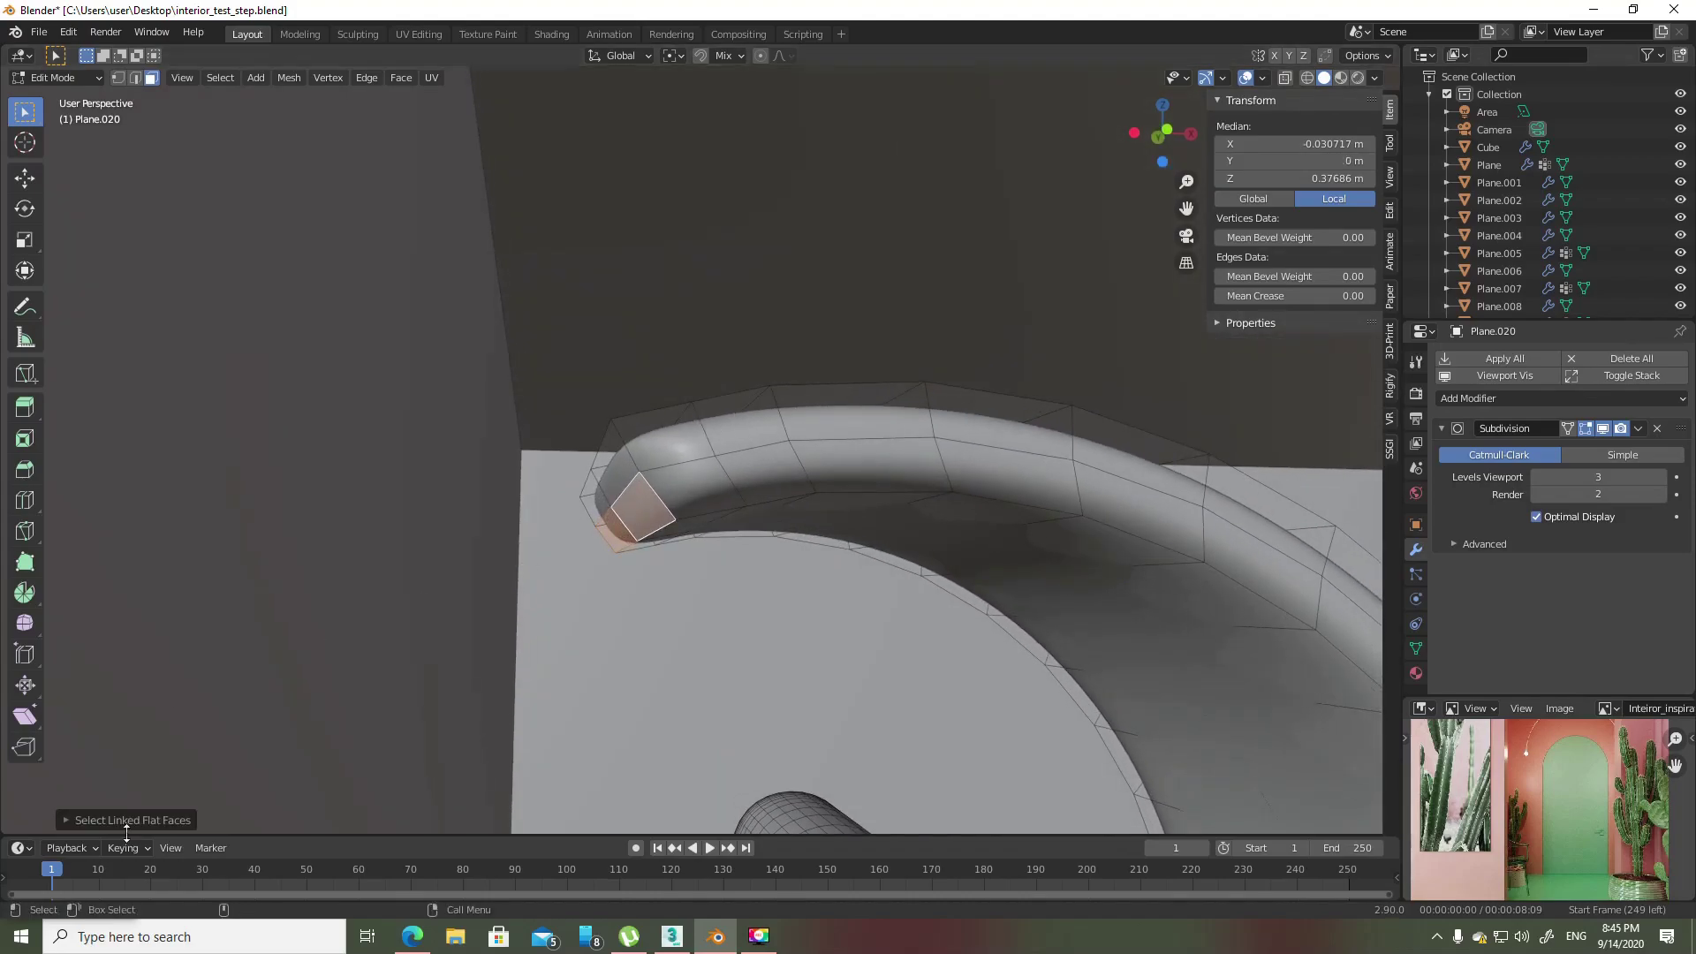
{"action": "left_click", "coordinate": [125, 819]}
{"action": "key", "text": "Return"}
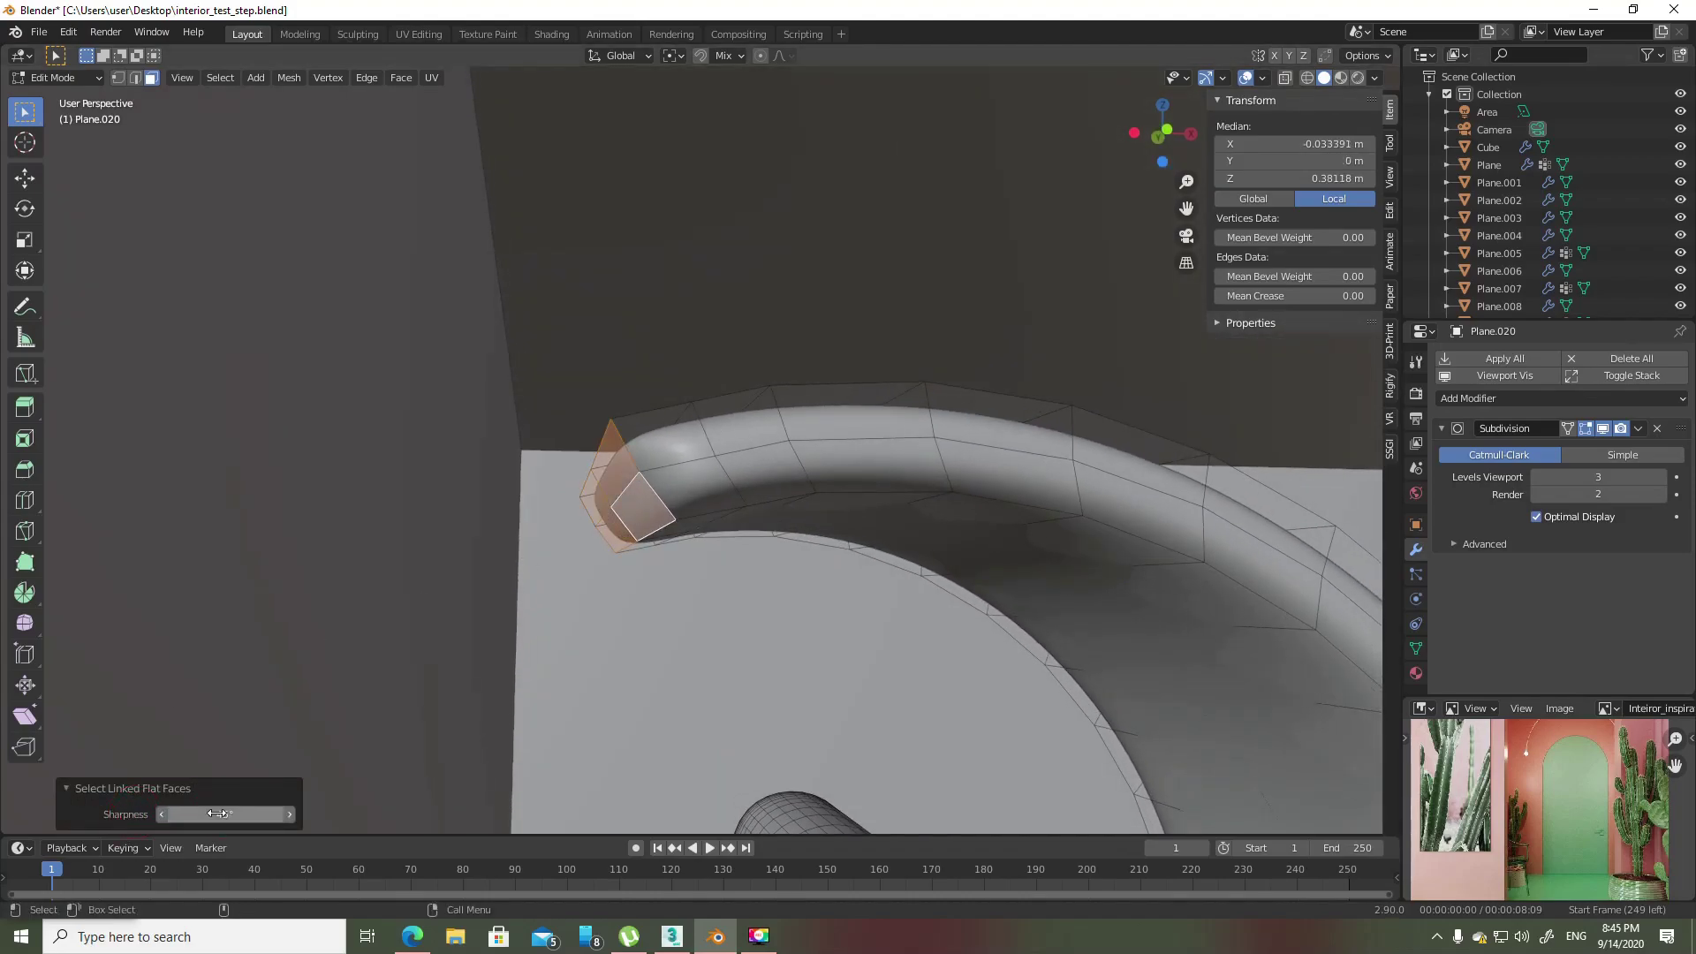
{"action": "mouse_move", "coordinate": [446, 573]}
{"action": "middle_mouse_down"}
{"action": "mouse_move", "coordinate": [640, 499]}
{"action": "mouse_move", "coordinate": [625, 492]}
{"action": "middle_mouse_up"}
{"action": "key", "text": "shift+space"}
{"action": "key", "text": "s"}
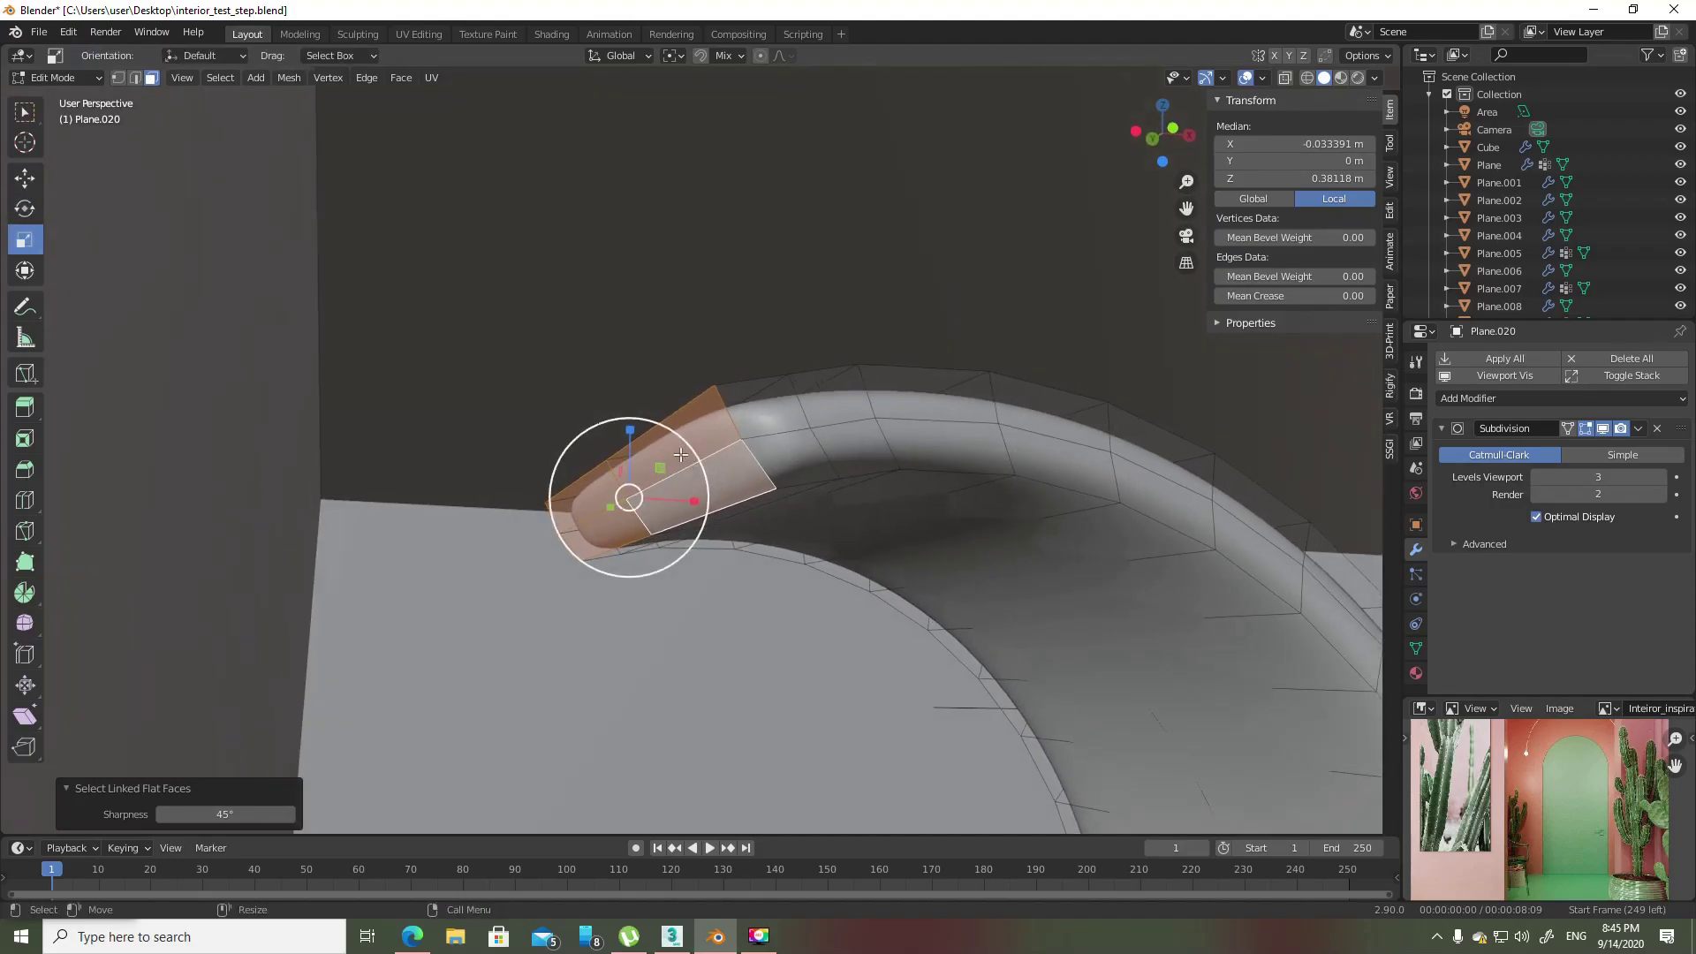
- Flatten the selected end faces with LoopTools and scale them to 0 along X
{"action": "right_click", "coordinate": [623, 491]}
{"action": "mouse_move", "coordinate": [617, 464]}
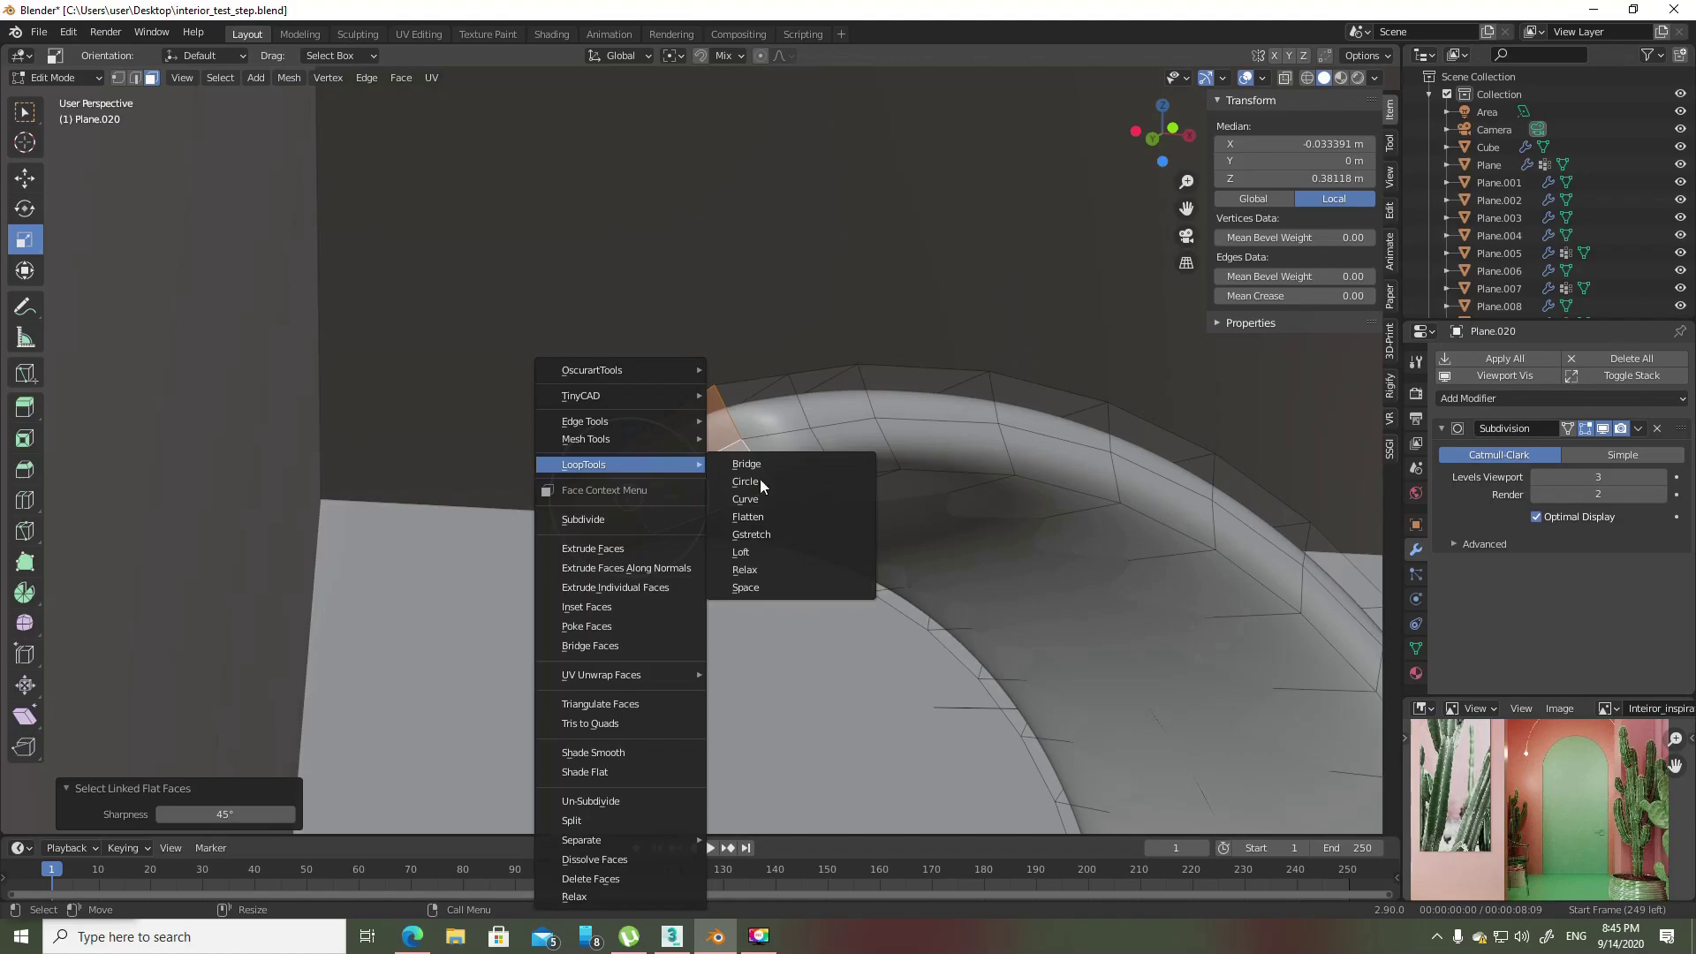
{"action": "left_click", "coordinate": [748, 517]}
{"action": "middle_click_drag", "start_coordinate": [768, 508], "coordinate": [787, 491]}
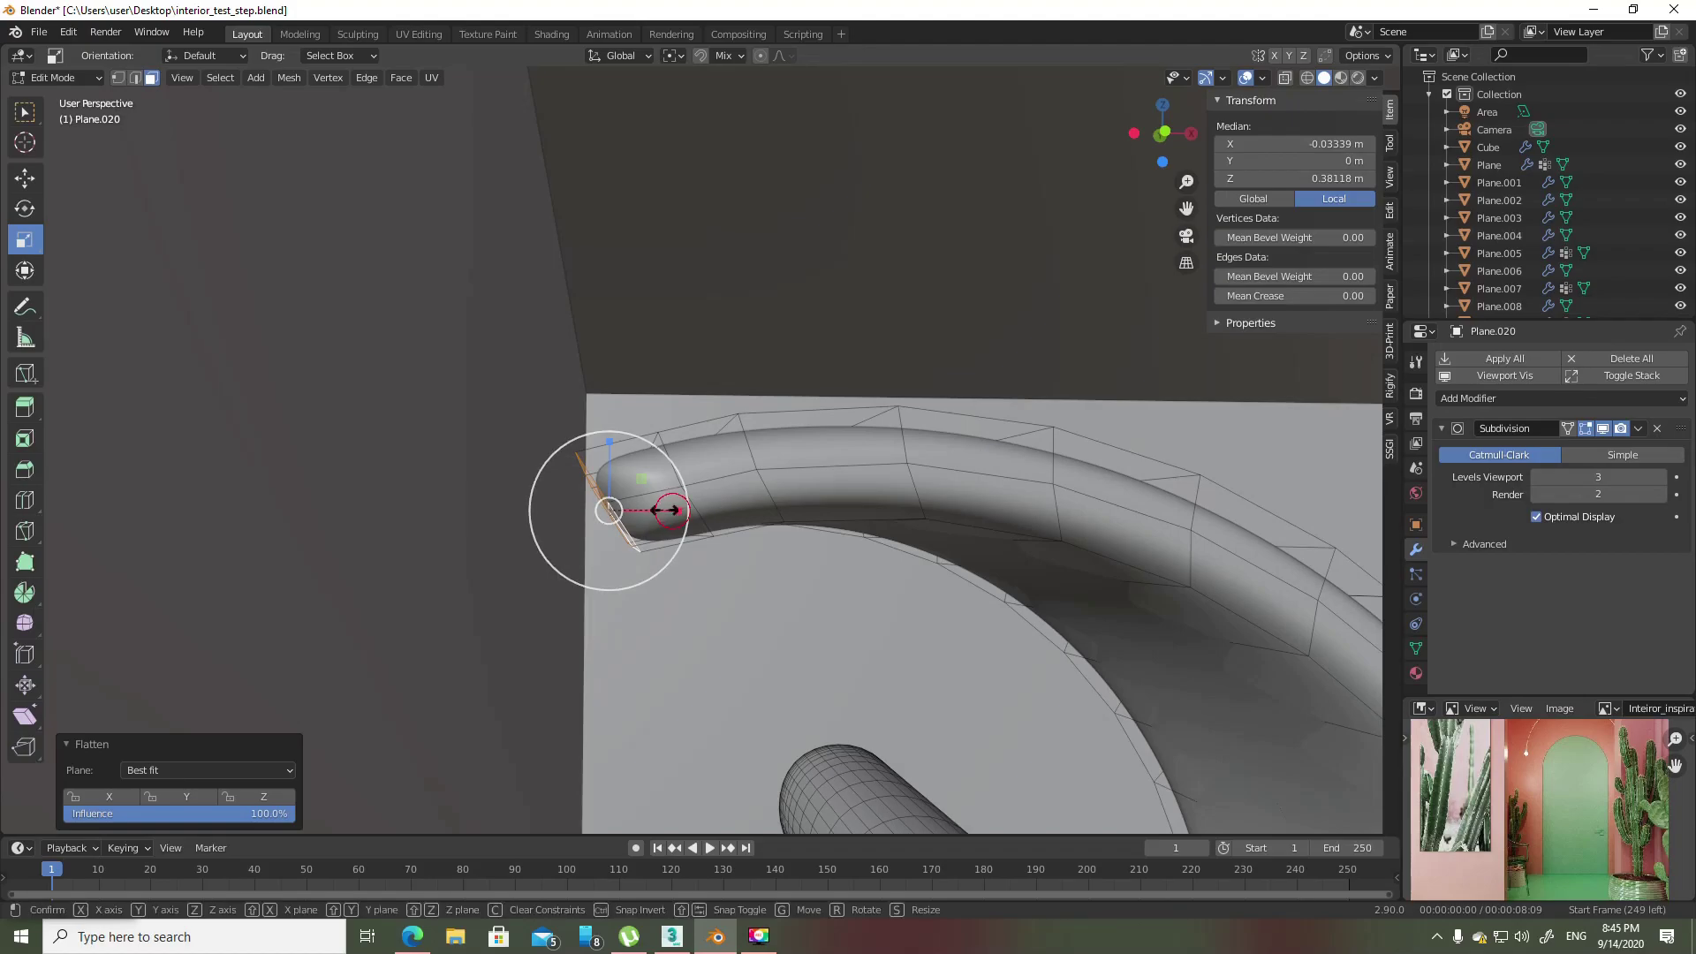
{"action": "left_click_drag", "start_coordinate": [675, 510], "coordinate": [610, 511]}
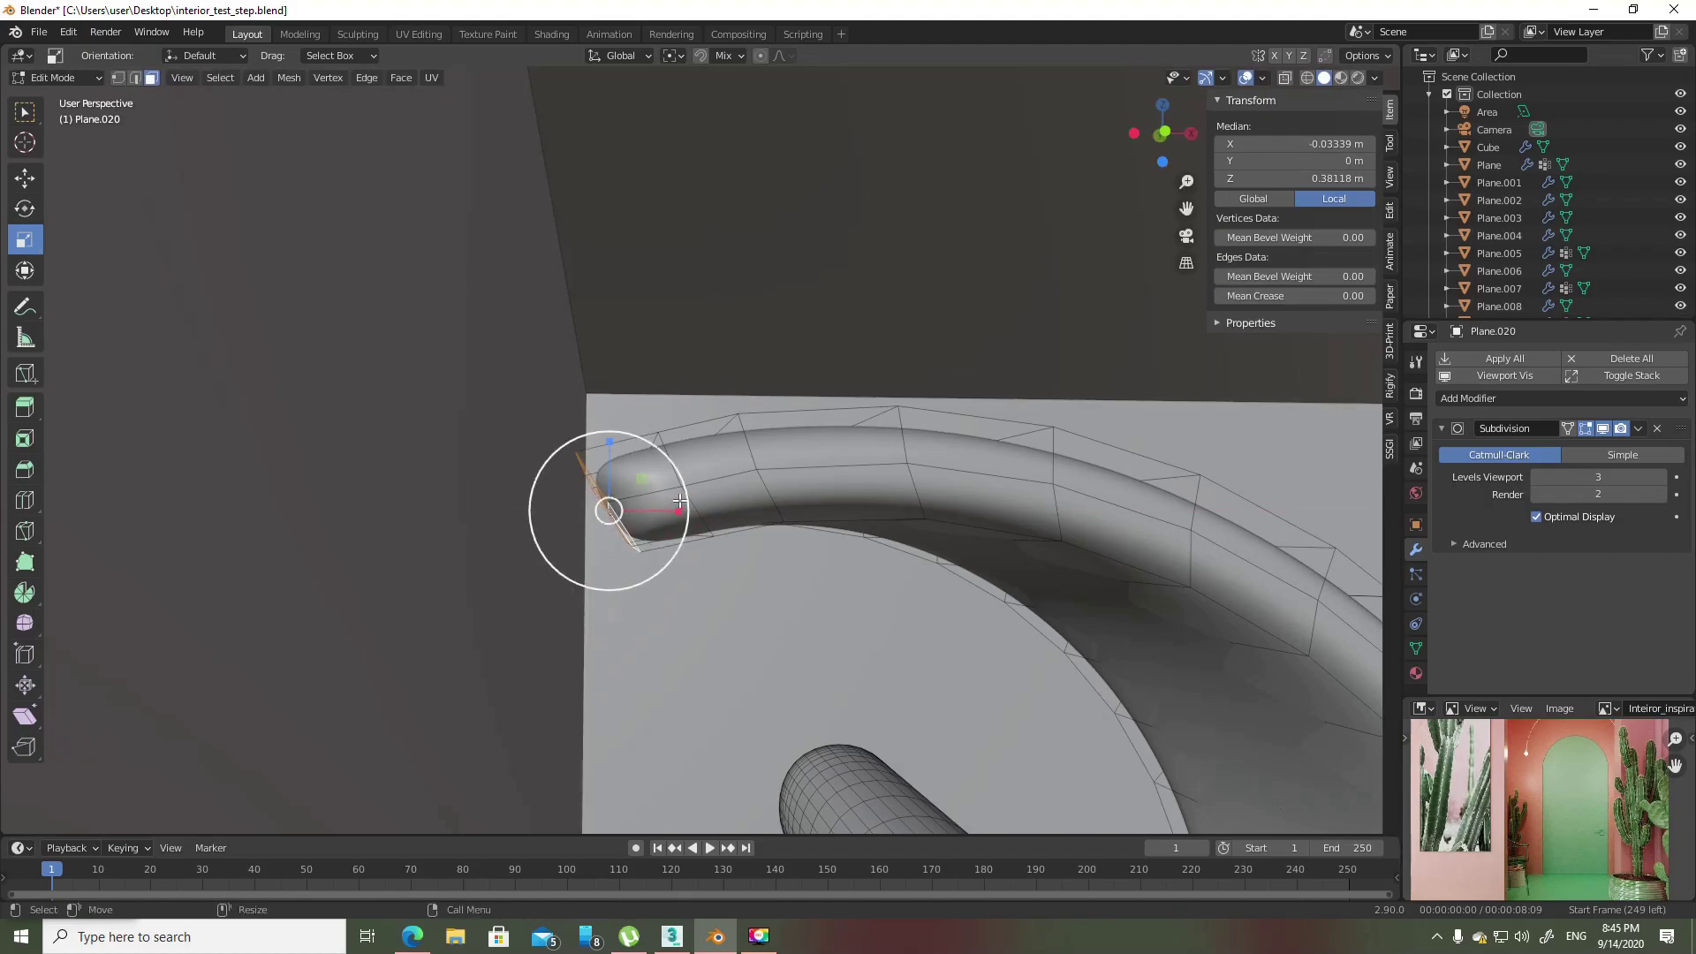
{"action": "mouse_move", "coordinate": [631, 487]}
{"action": "middle_mouse_down"}
{"action": "mouse_move", "coordinate": [680, 493]}
{"action": "mouse_move", "coordinate": [649, 529]}
{"action": "middle_mouse_up"}
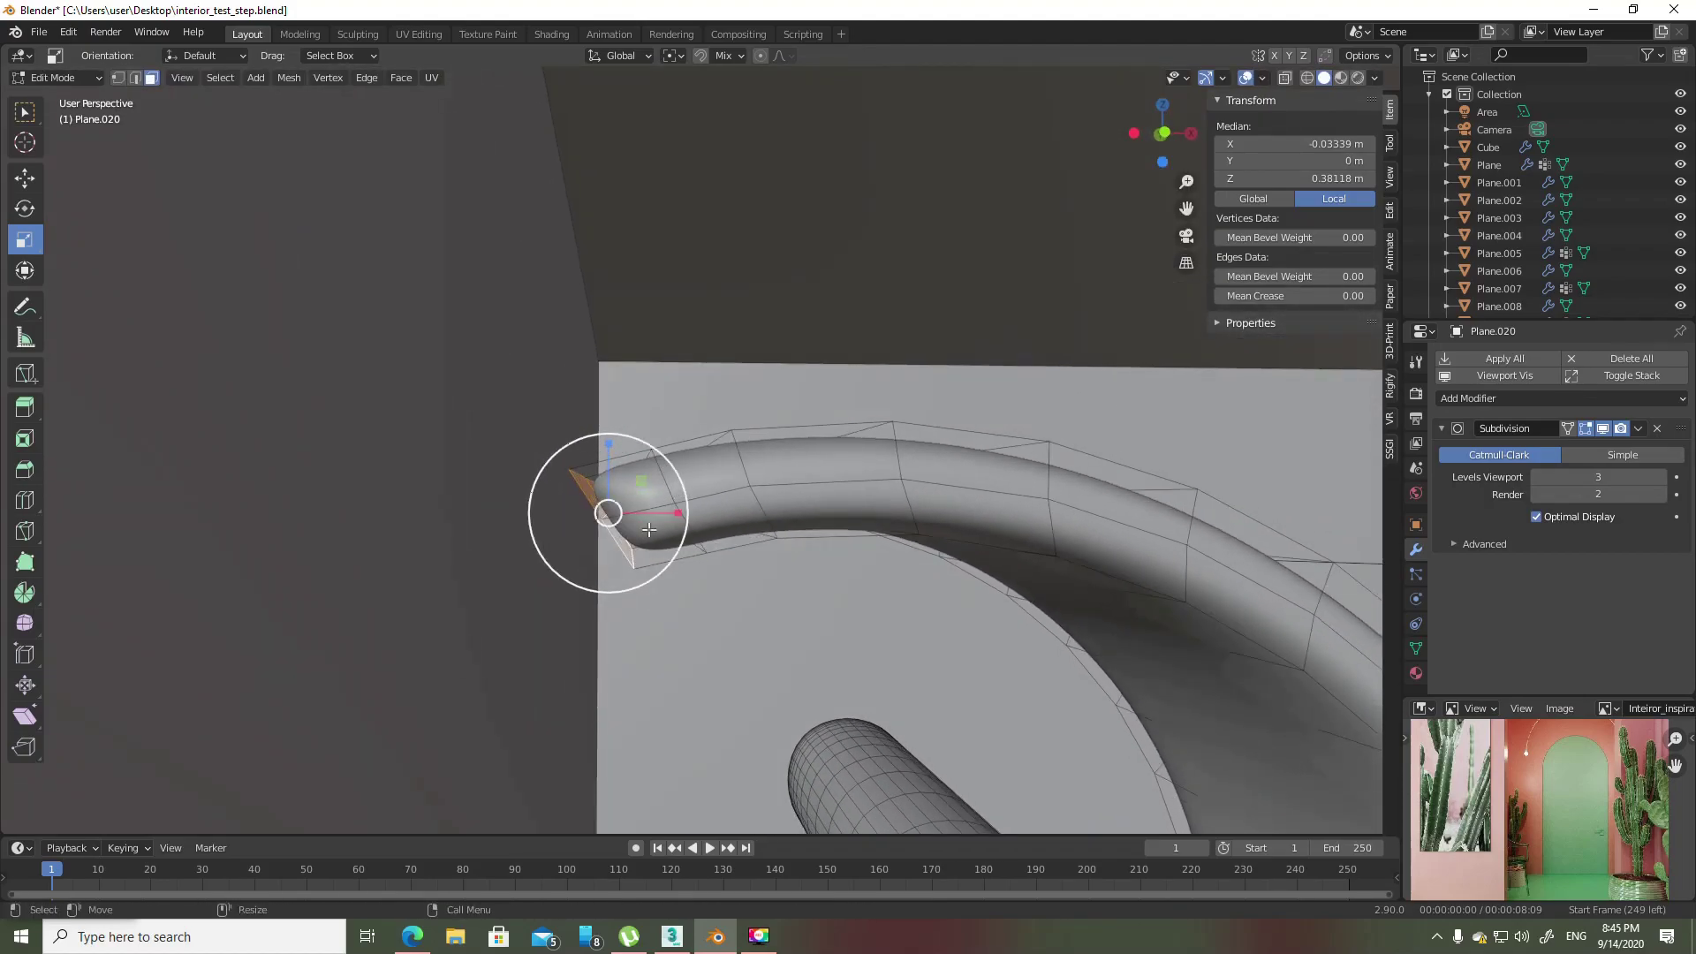
- In Front view, shear the tube end until it stands vertical
{"action": "left_click", "coordinate": [1165, 133]}
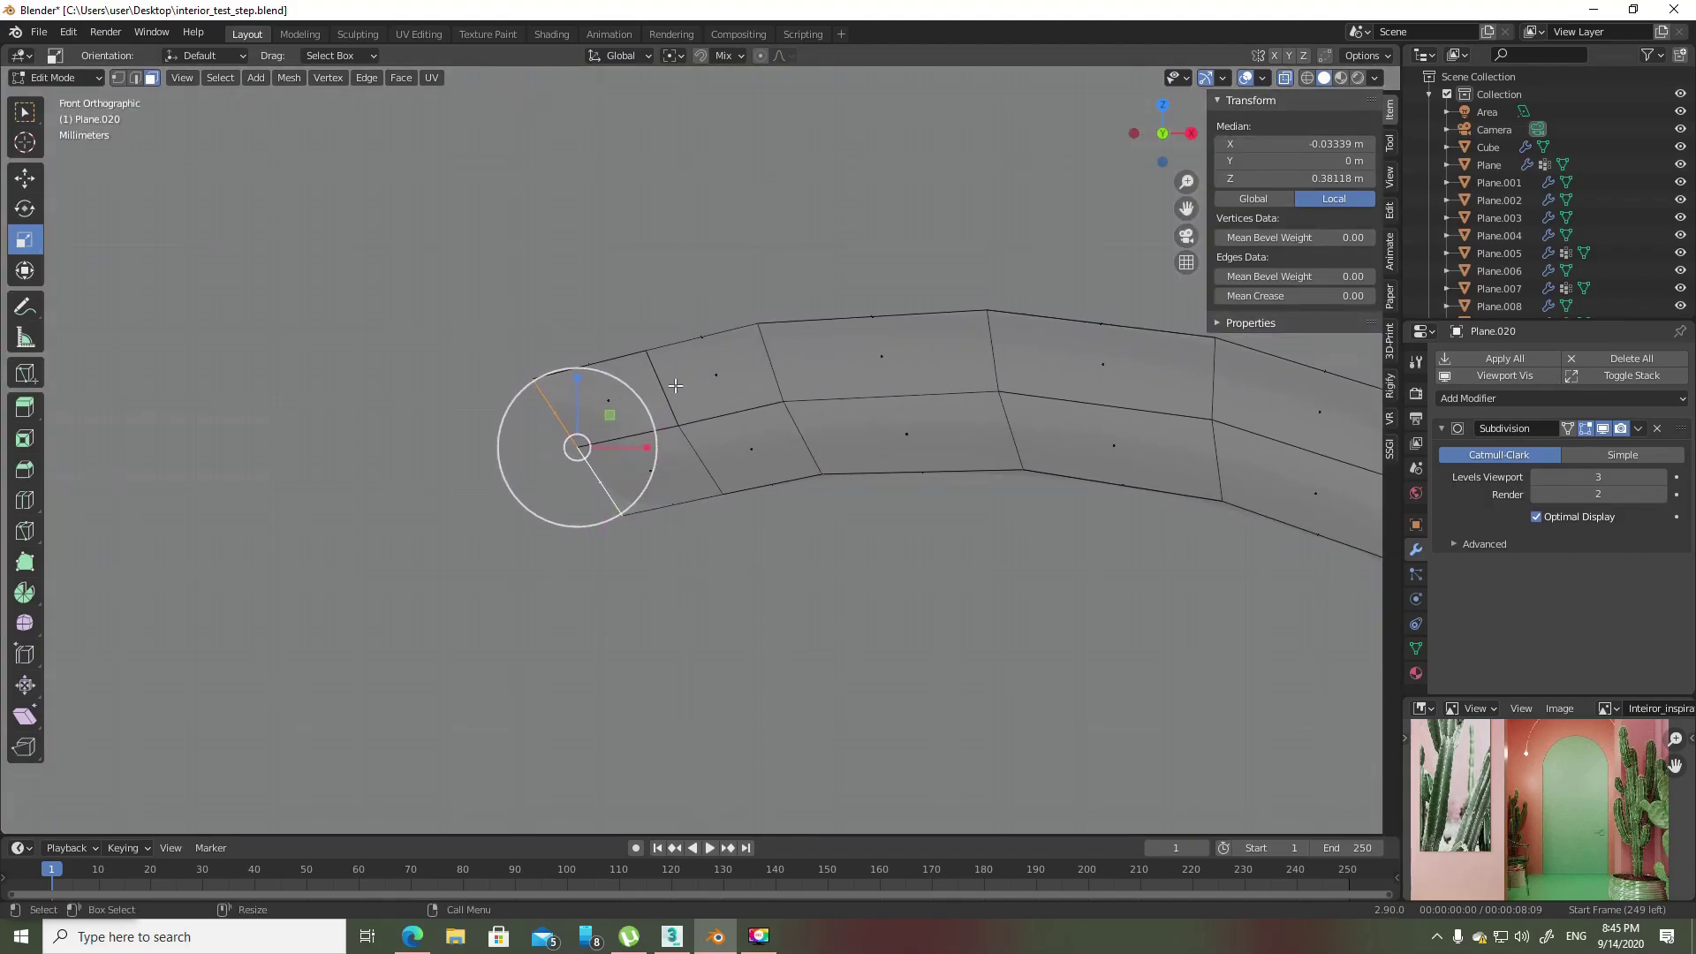
{"action": "scroll", "coordinate": [416, 554], "scroll_direction": "down", "scroll_amount": 4}
{"action": "left_click", "coordinate": [28, 718]}
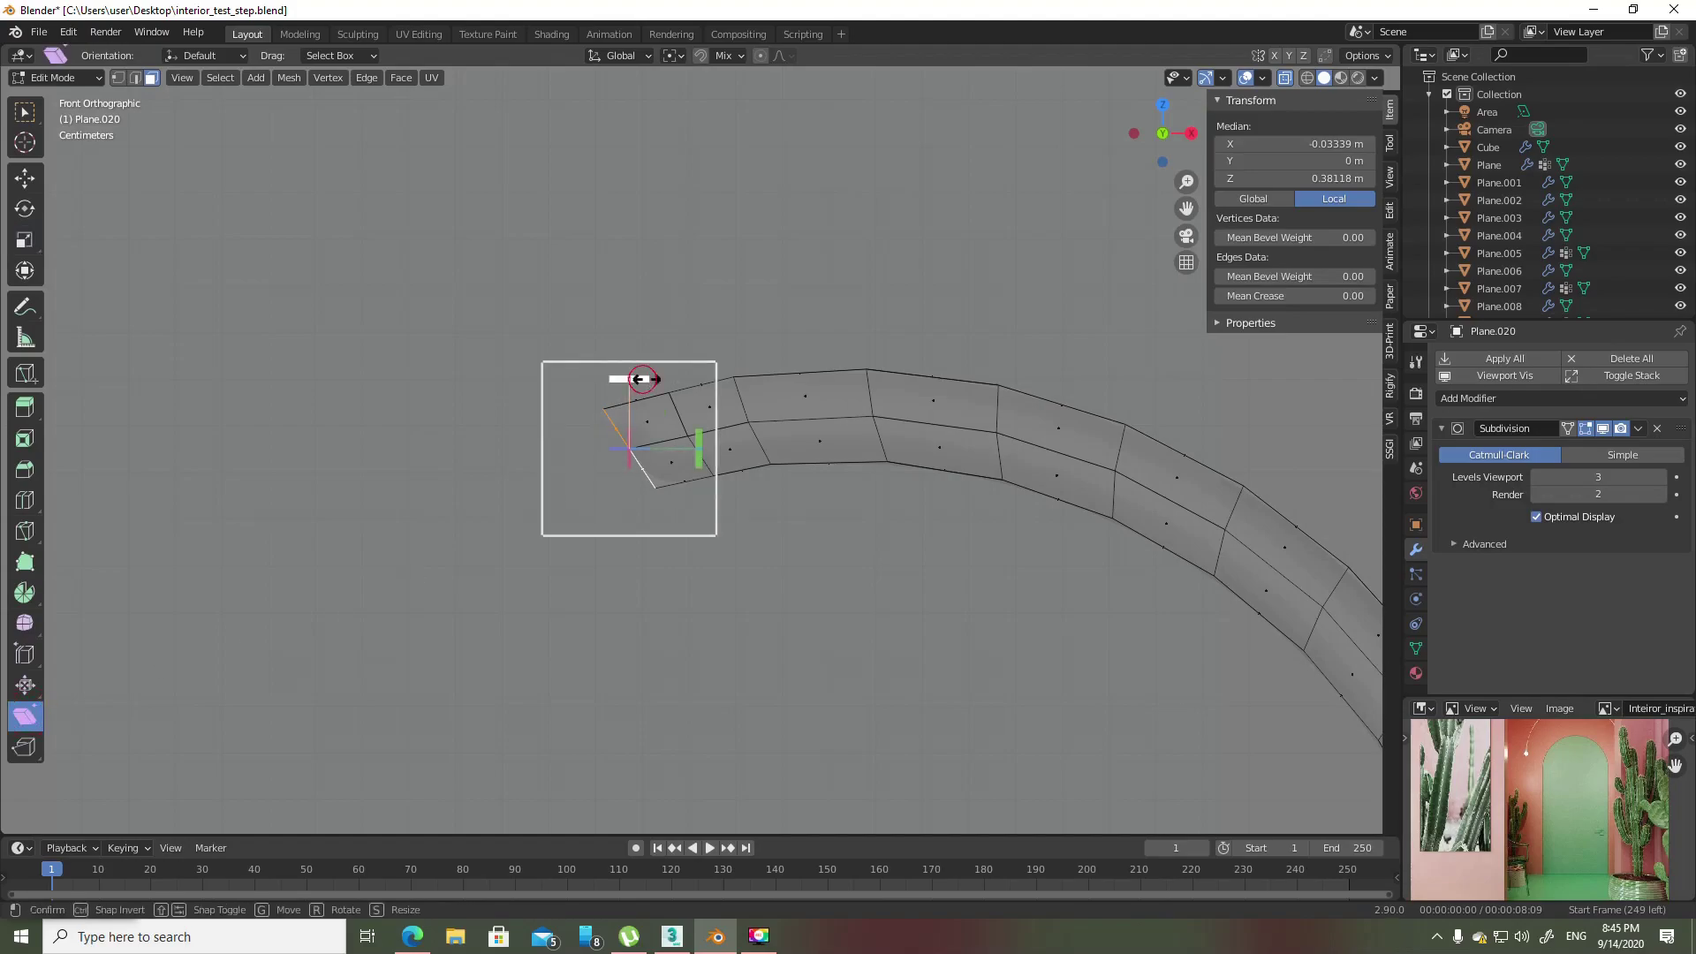
{"action": "left_click_drag", "start_coordinate": [644, 378], "coordinate": [696, 382]}
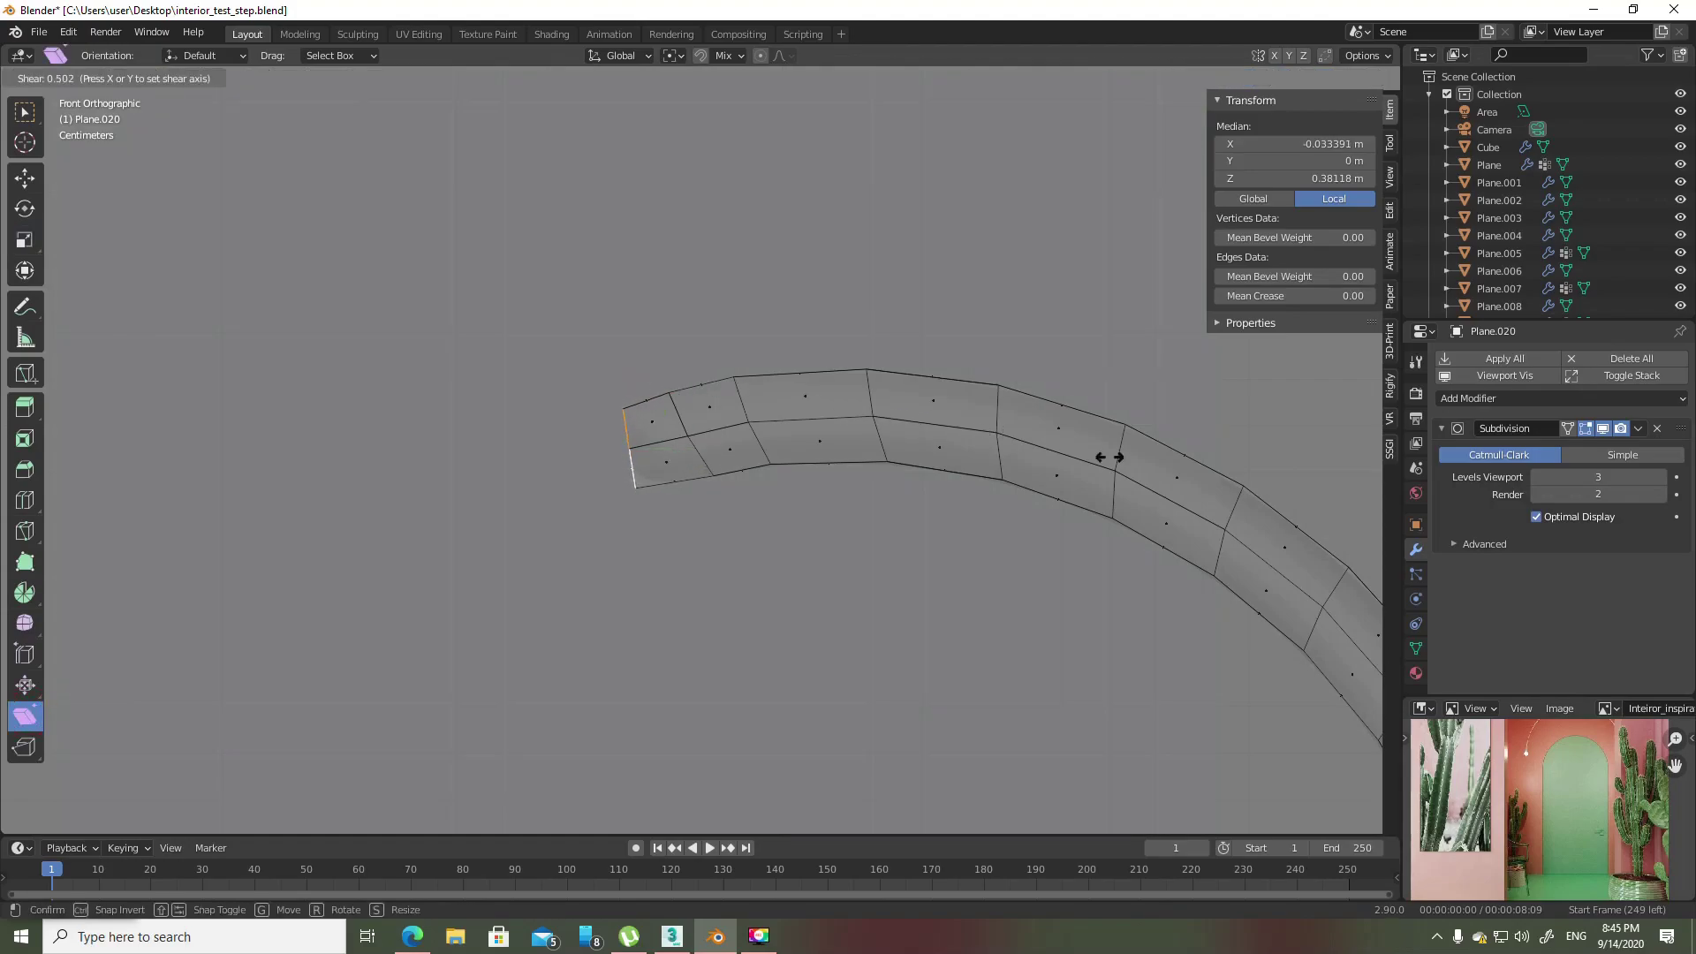
{"action": "left_click_drag", "start_coordinate": [1139, 463], "coordinate": [1139, 464]}
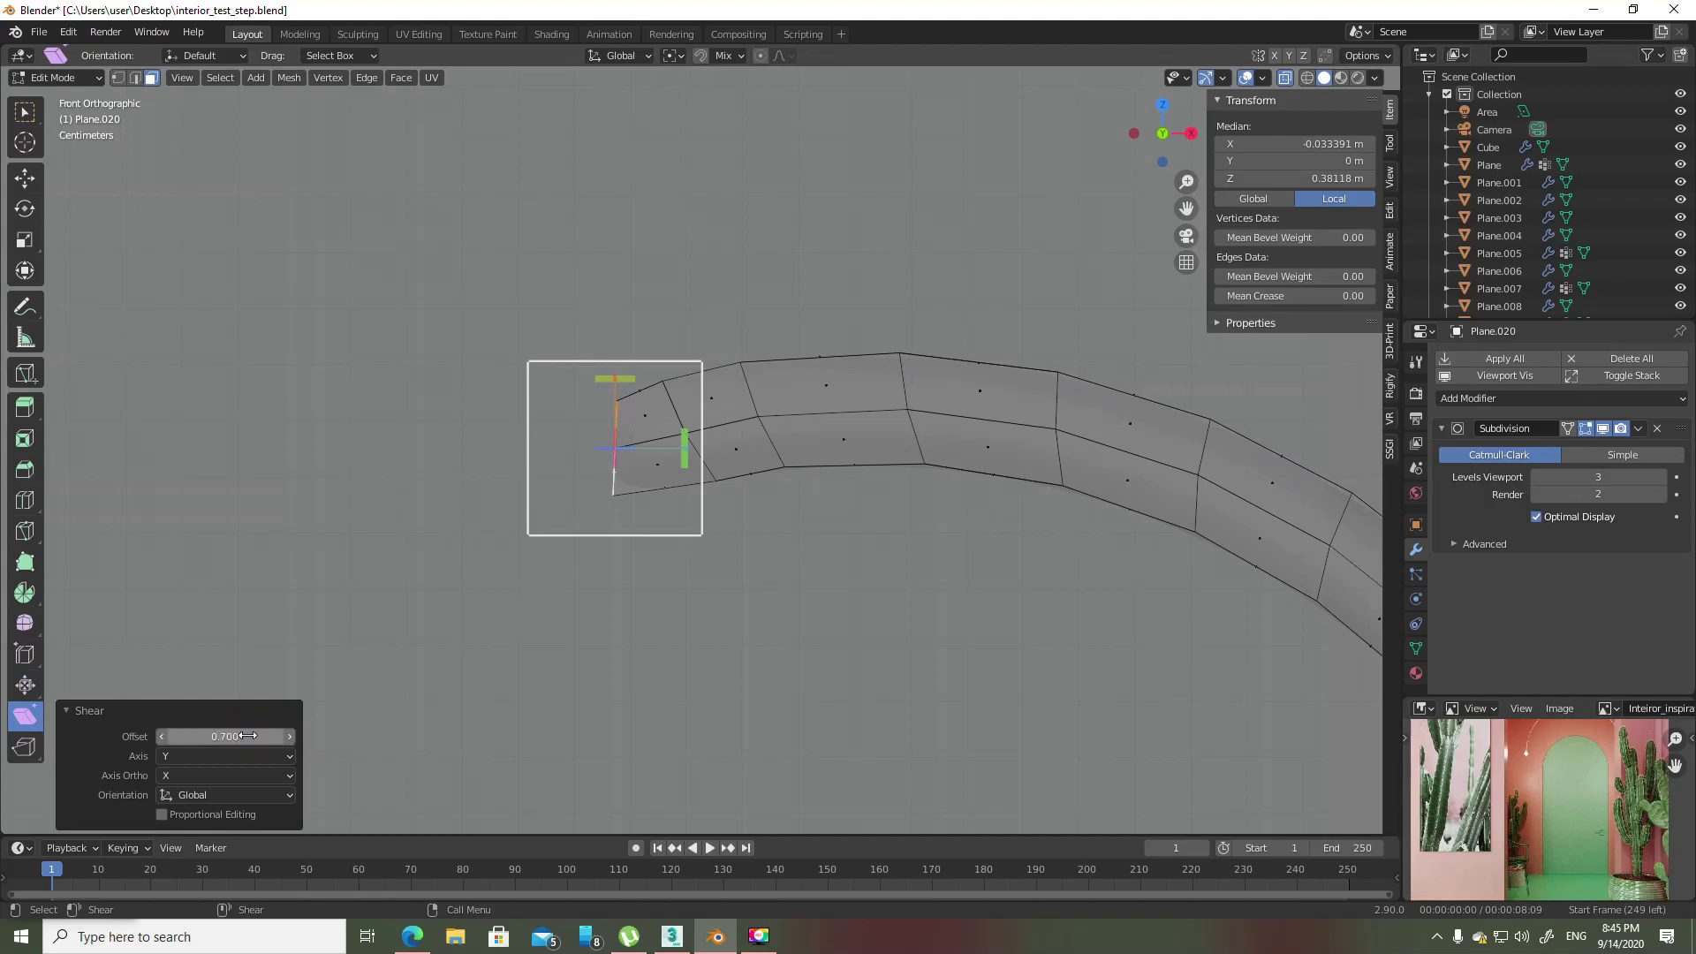
- Nudge the end vertices and the bottom vertex to square off the tip
{"action": "key", "text": "shift+space"}
{"action": "key", "text": "g"}
{"action": "left_click_drag", "start_coordinate": [613, 447], "coordinate": [595, 441]}
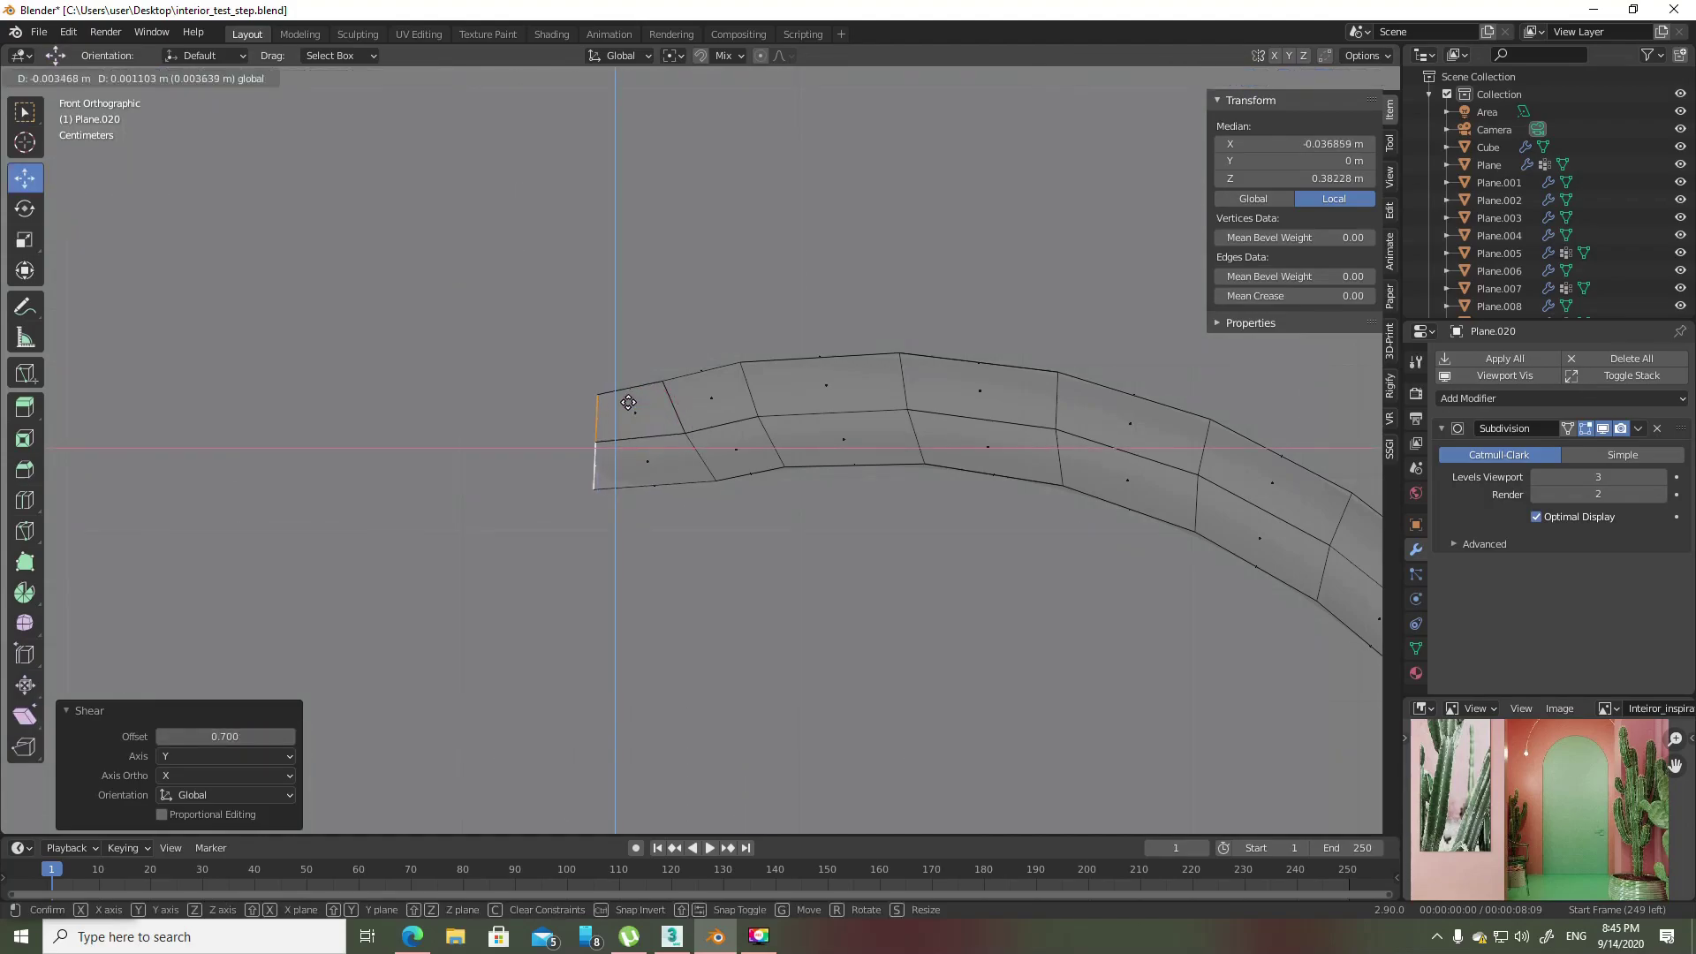
{"action": "scroll", "coordinate": [625, 461], "scroll_direction": "up", "scroll_amount": 1}
{"action": "key", "text": "g"}
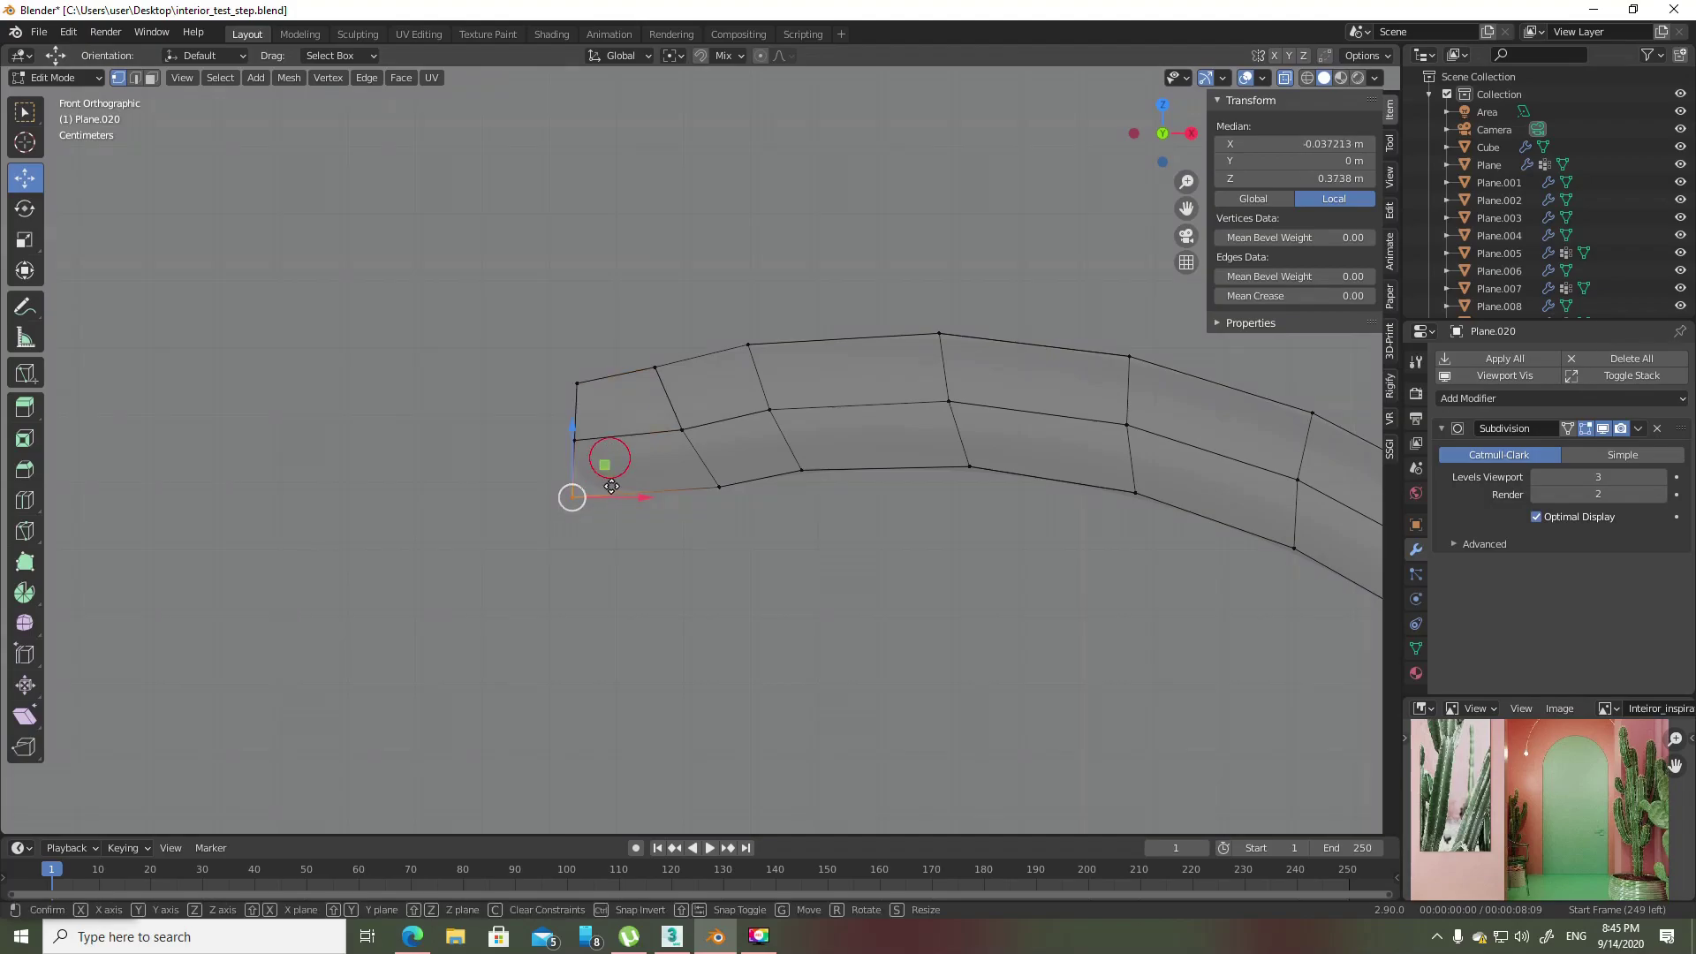
{"action": "left_click", "coordinate": [616, 489]}
{"action": "left_click", "coordinate": [590, 439]}
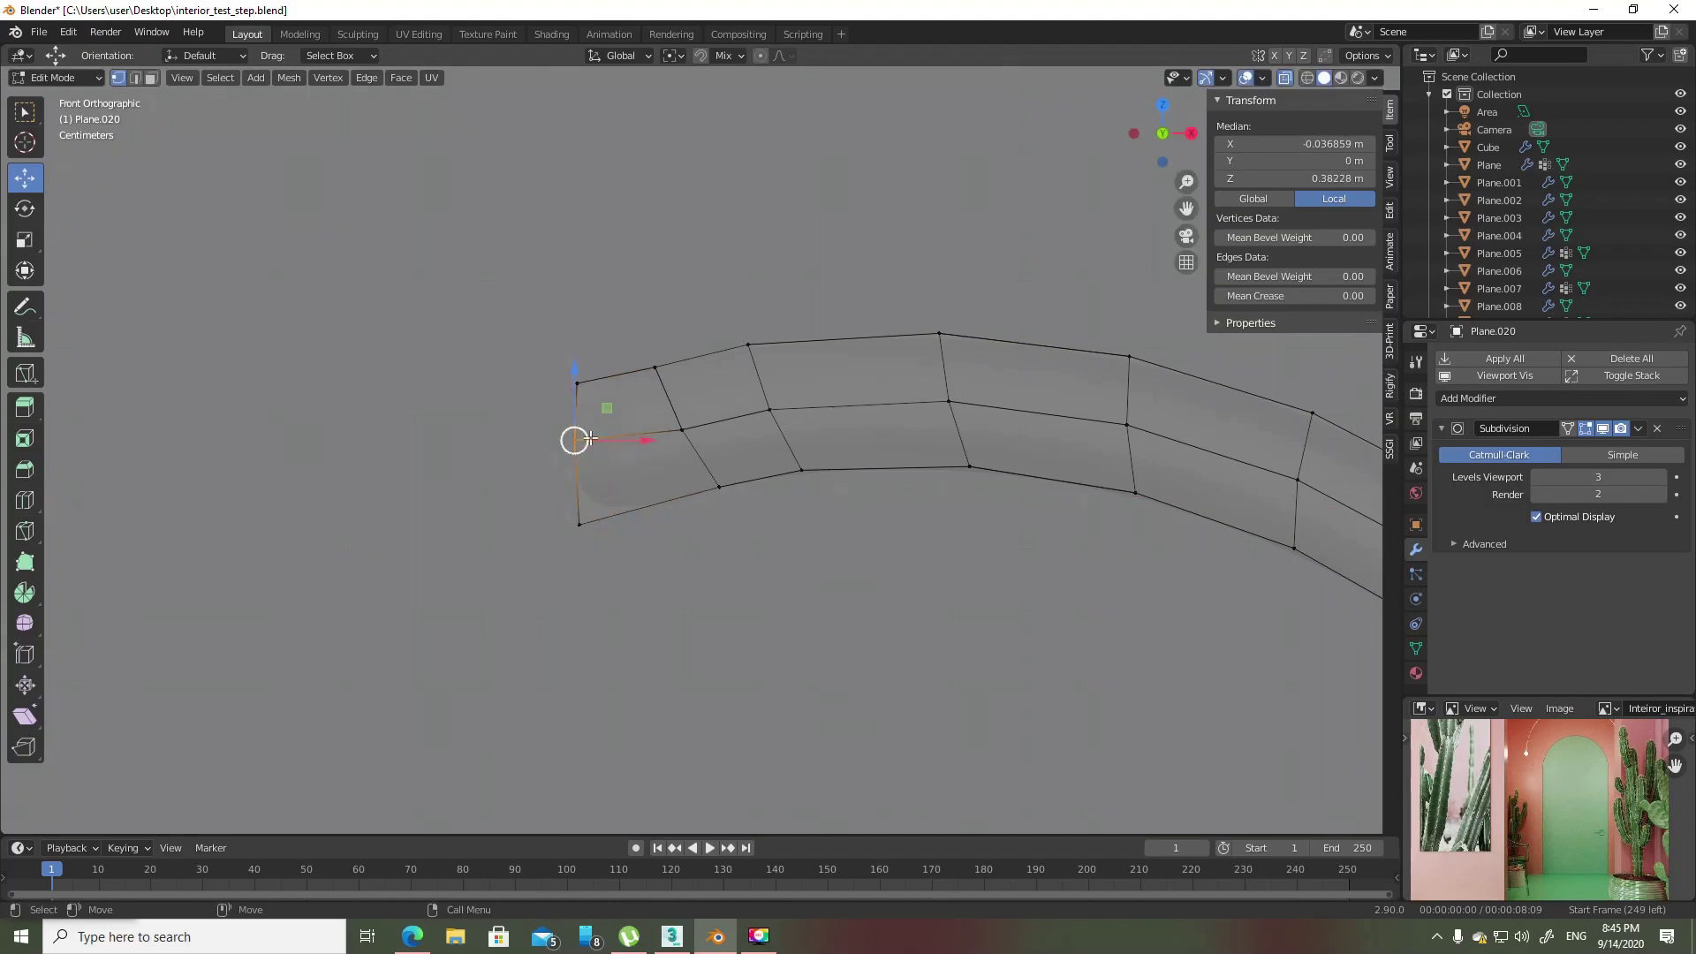
{"action": "left_click_drag", "start_coordinate": [606, 406], "coordinate": [612, 425]}
{"action": "left_click", "coordinate": [612, 426]}
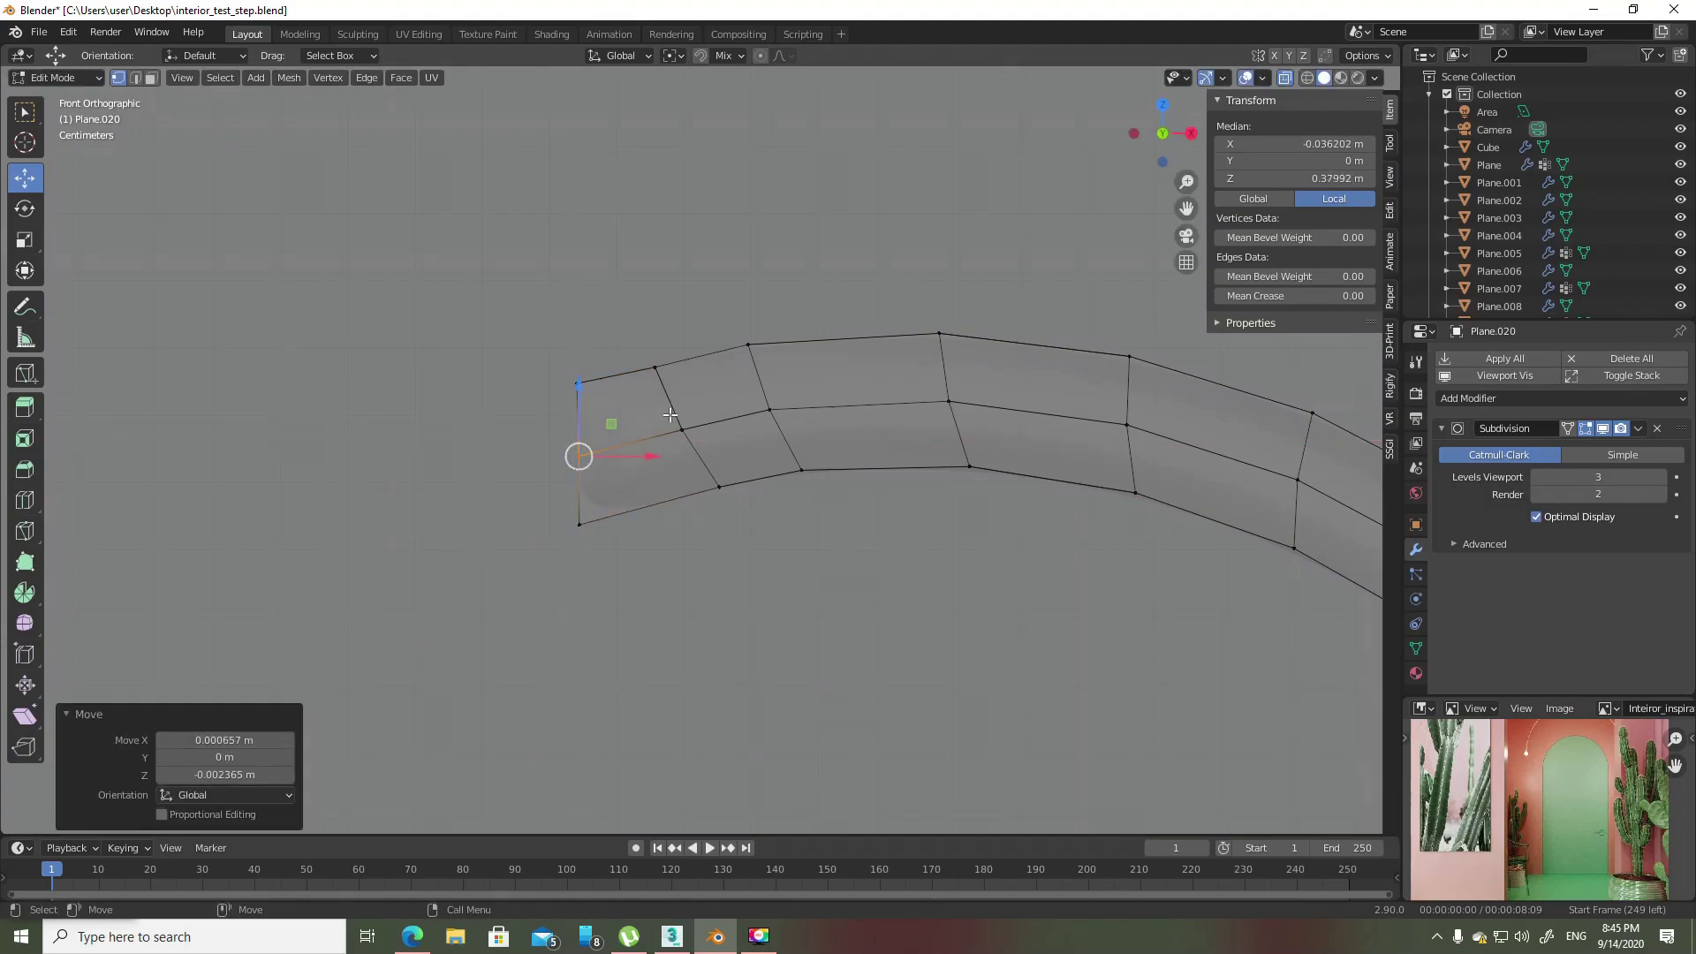
{"action": "scroll", "coordinate": [618, 446], "scroll_direction": "down", "scroll_amount": 5}
{"action": "scroll", "coordinate": [641, 454], "scroll_direction": "up", "scroll_amount": 1}
{"action": "key", "text": "ctrl+r"}
- Try an edge loop near the tube end, then undo it and return to box selection
{"action": "left_click", "coordinate": [773, 397]}
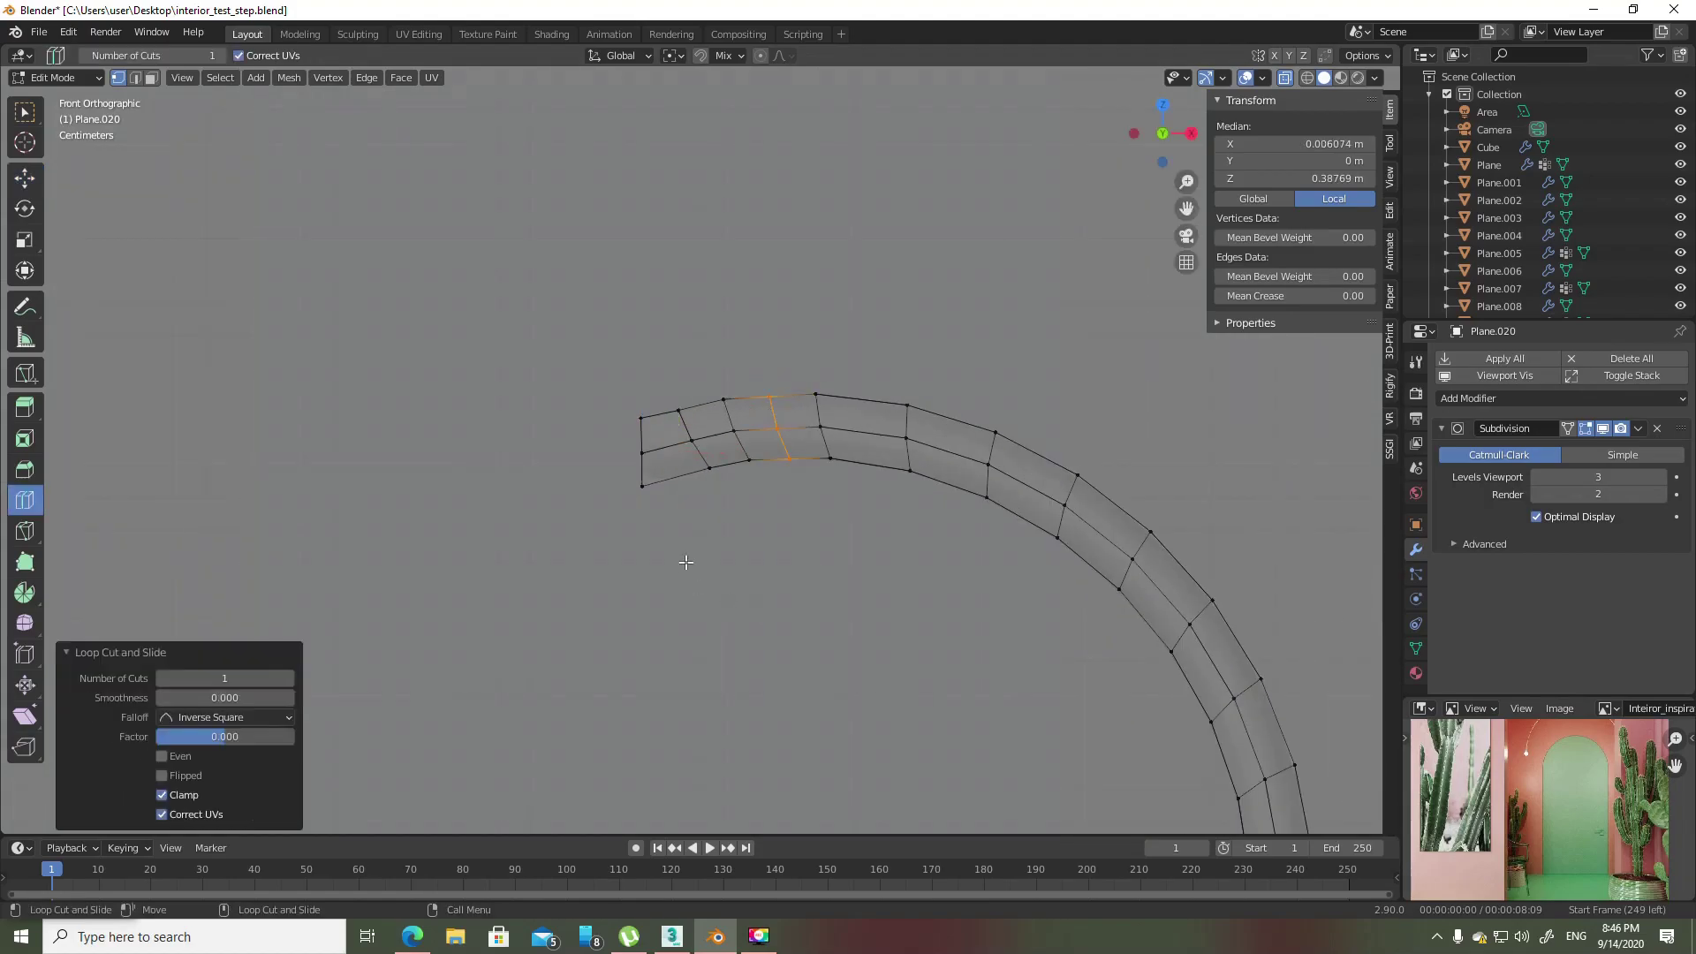
{"action": "scroll", "coordinate": [722, 497], "scroll_direction": "up", "scroll_amount": 2}
{"action": "key", "text": "ctrl+z"}
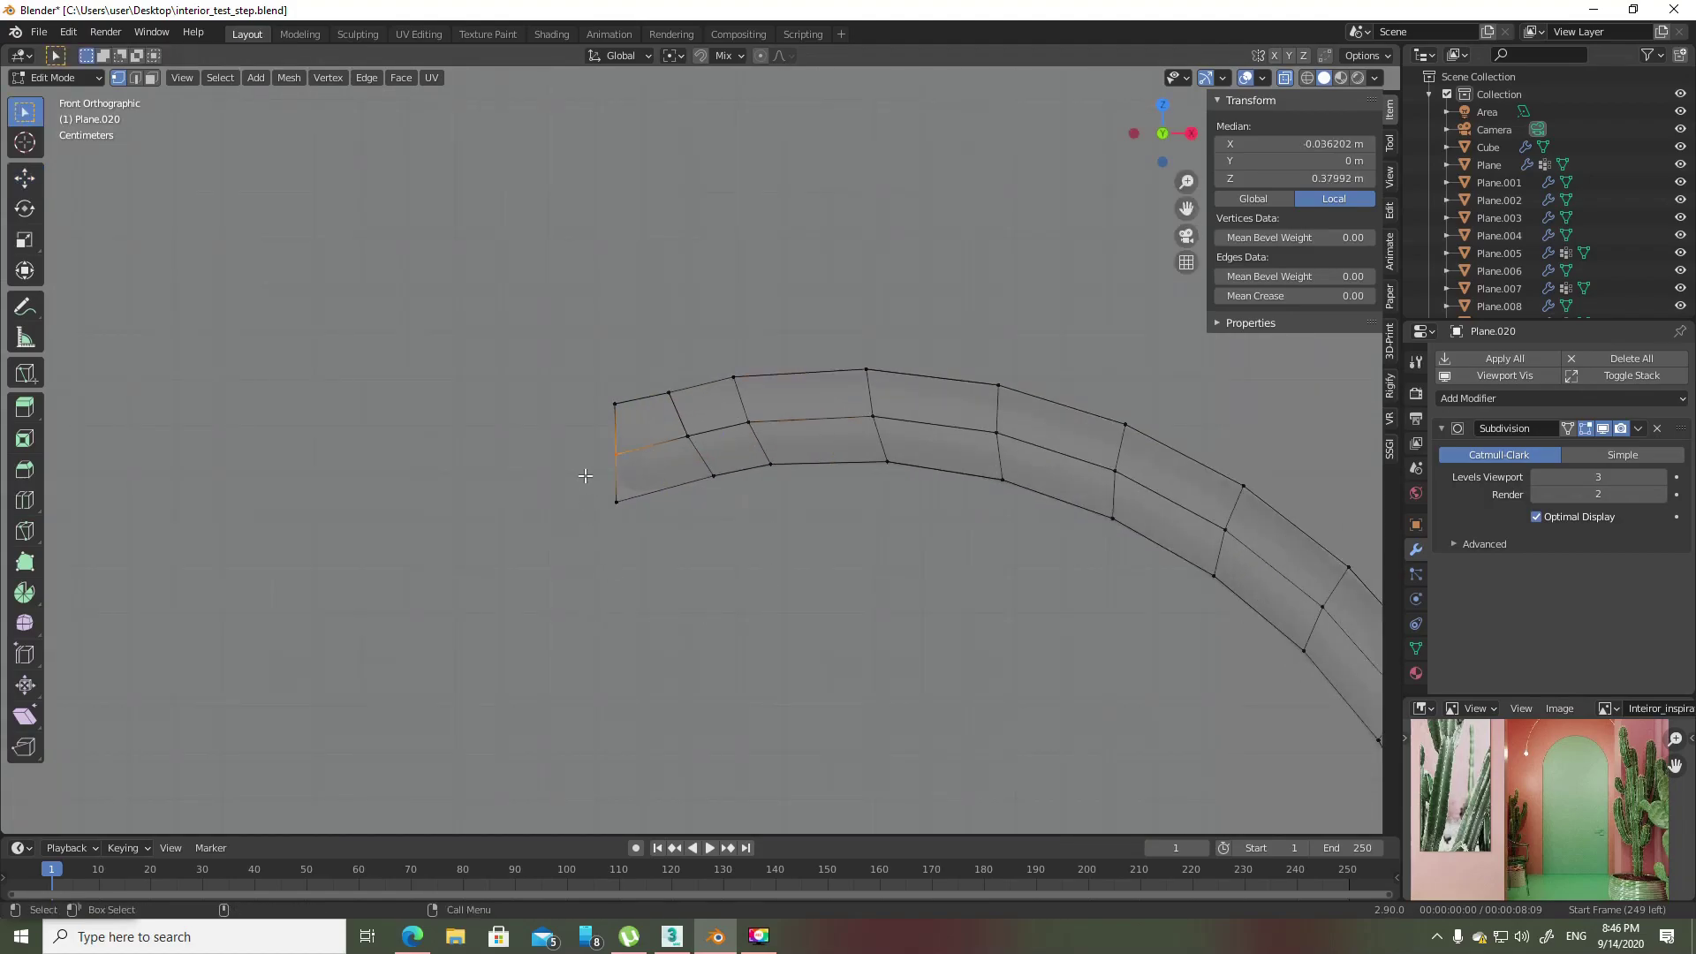
{"action": "key", "text": "w"}
{"action": "mouse_move", "coordinate": [588, 473]}
{"action": "middle_mouse_down"}
{"action": "mouse_move", "coordinate": [787, 480]}
{"action": "mouse_move", "coordinate": [654, 487]}
{"action": "middle_mouse_up"}
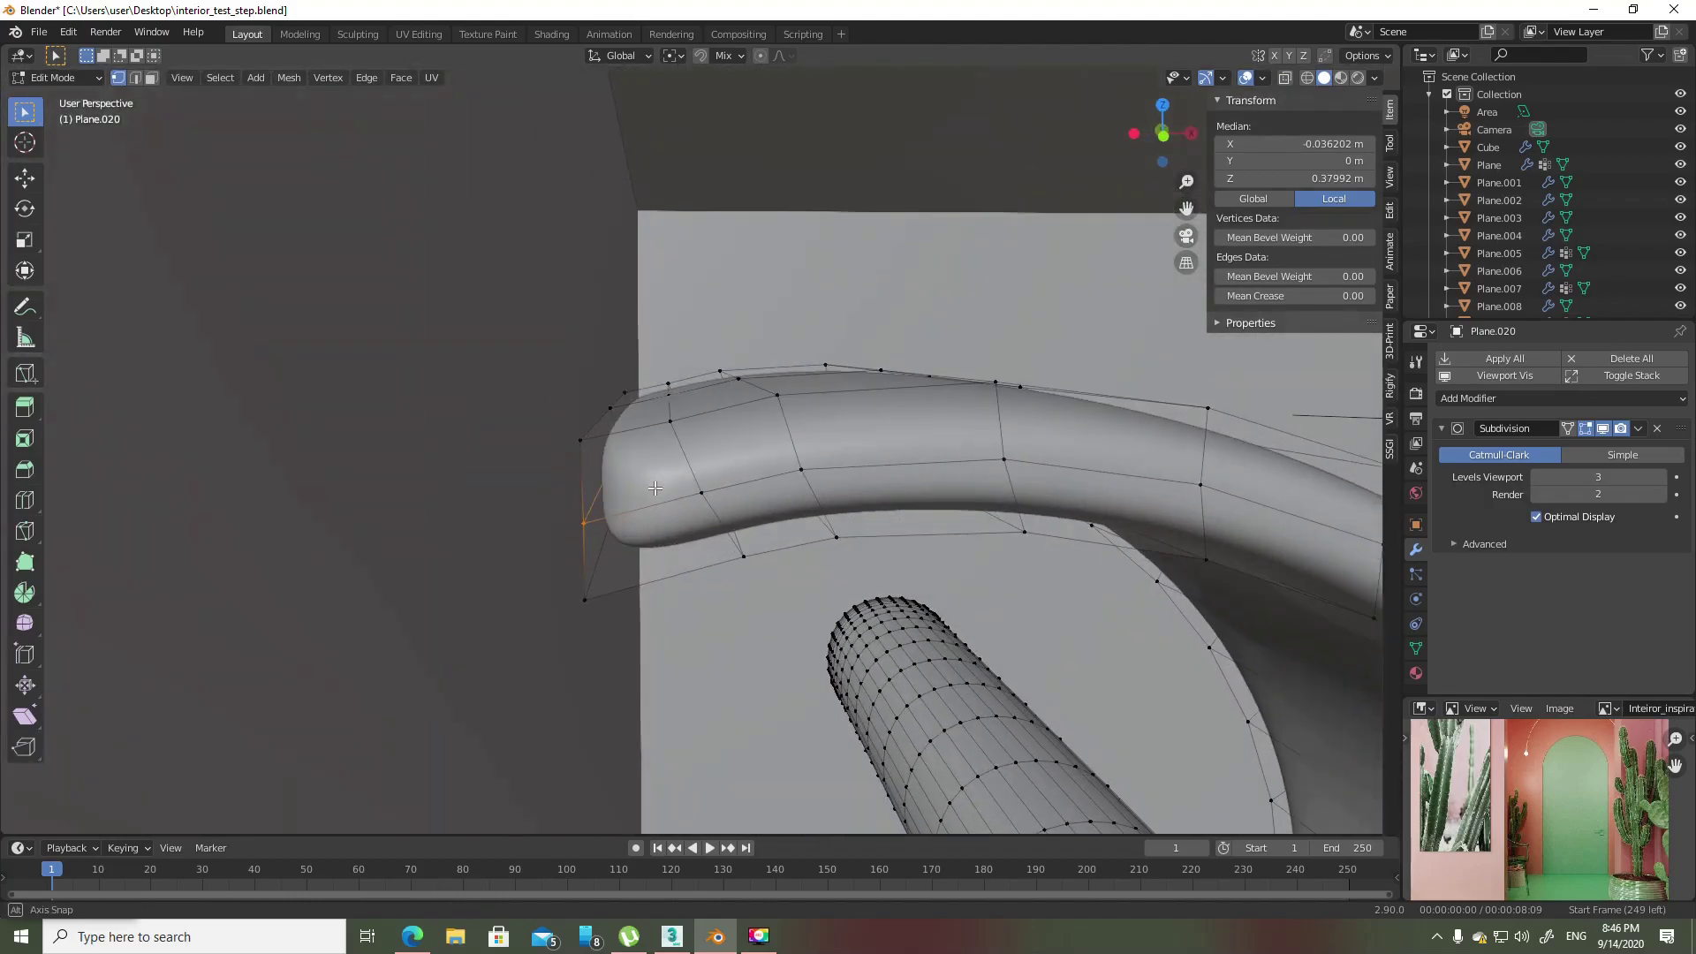
- Select the edge loop at the tube end and flatten it with S X 0
{"action": "key", "text": "3"}
{"action": "left_click", "coordinate": [641, 422]}
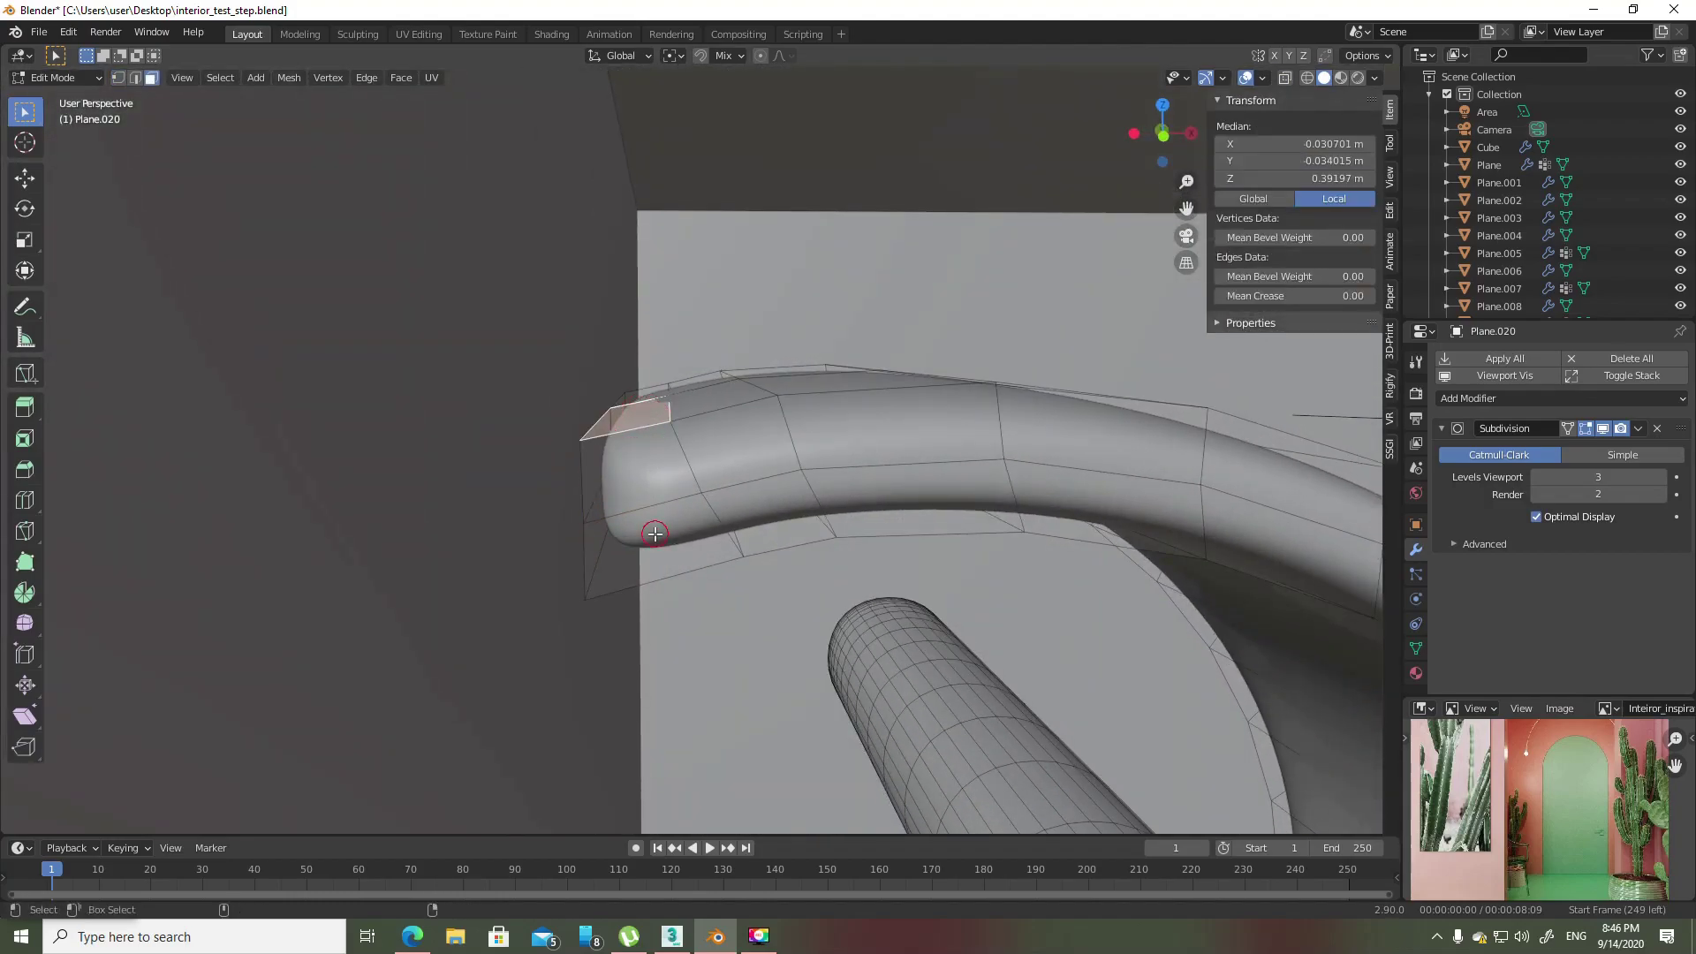
{"action": "left_click", "coordinate": [655, 534], "text": "alt"}
{"action": "mouse_move", "coordinate": [655, 533]}
{"action": "middle_mouse_down"}
{"action": "mouse_move", "coordinate": [648, 599]}
{"action": "mouse_move", "coordinate": [722, 536]}
{"action": "middle_mouse_up"}
{"action": "key", "text": "2"}
{"action": "left_click", "coordinate": [647, 599]}
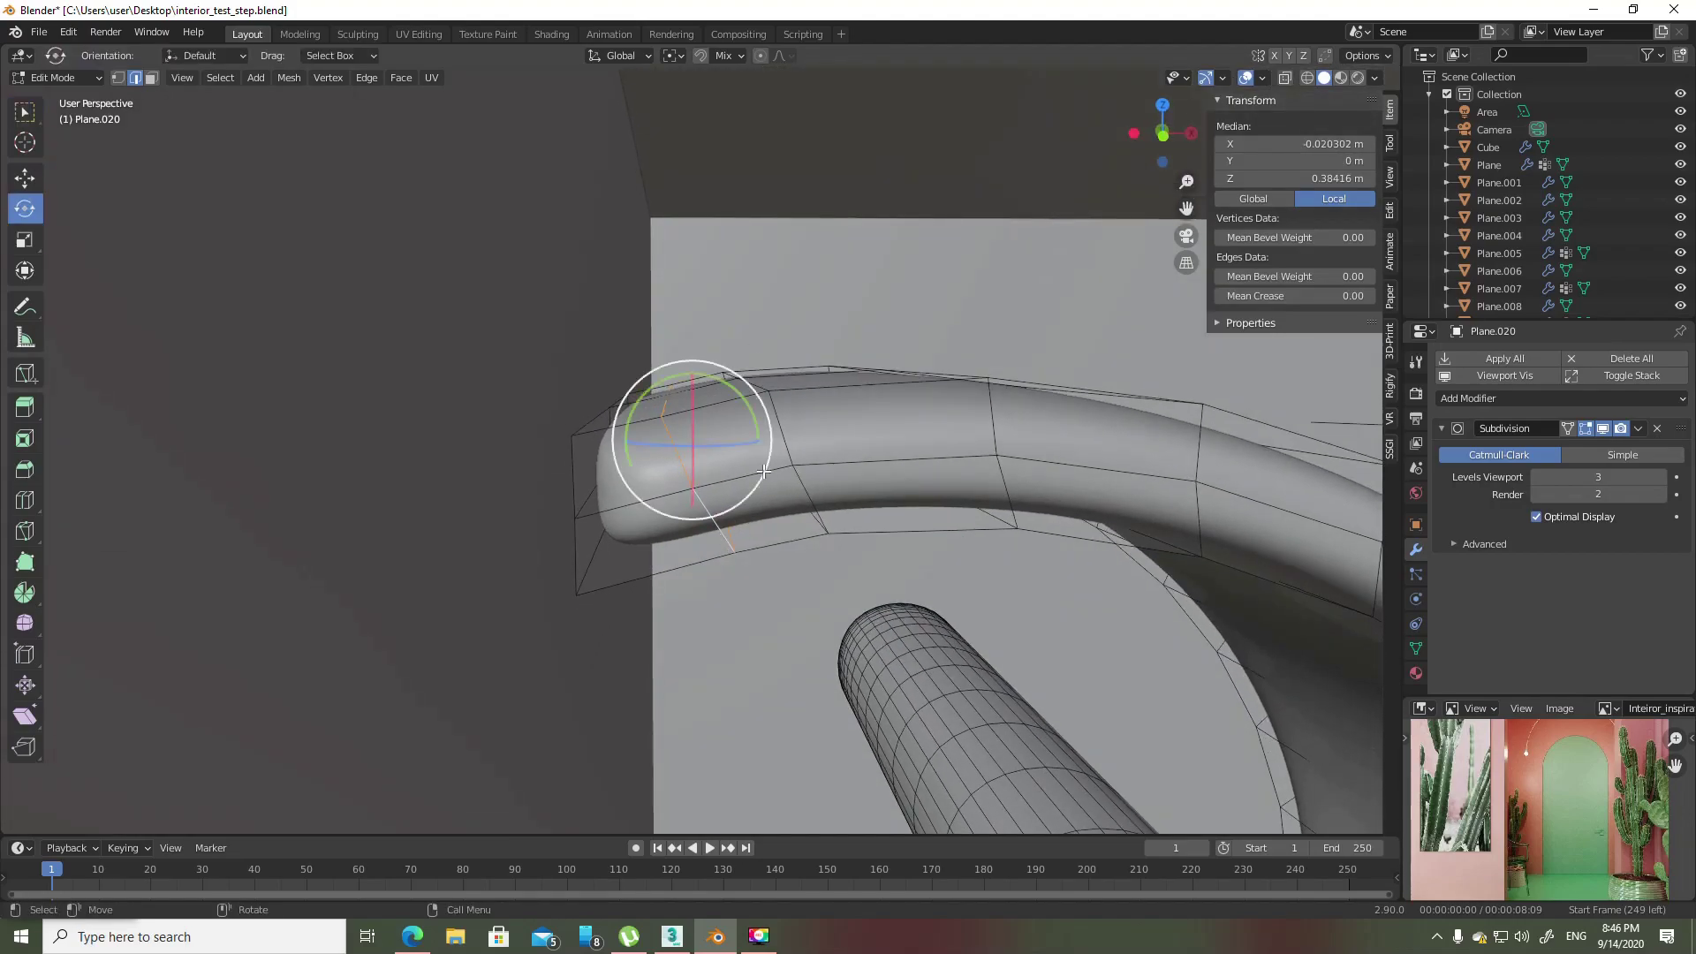
{"action": "type", "text": "sx0"}
{"action": "key", "text": "Return"}
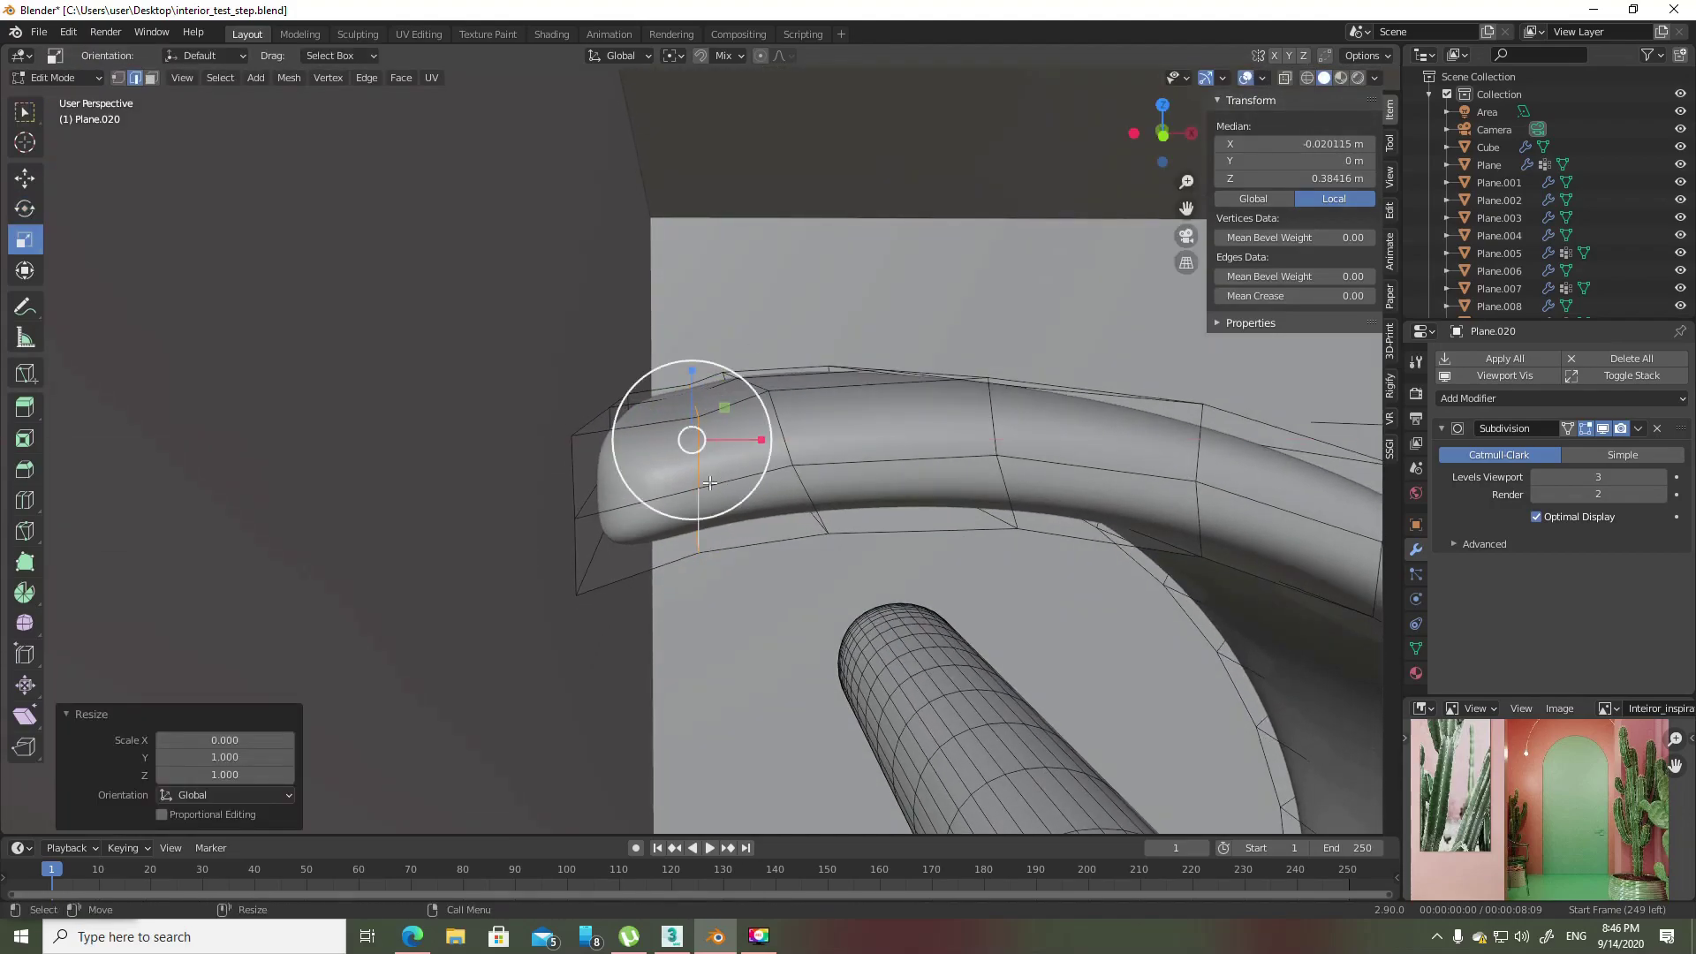
{"action": "middle_click_drag", "start_coordinate": [735, 438], "coordinate": [760, 415]}
- In Front view, raise the top, middle and bottom end vertices to line up
{"action": "left_click", "coordinate": [1162, 135]}
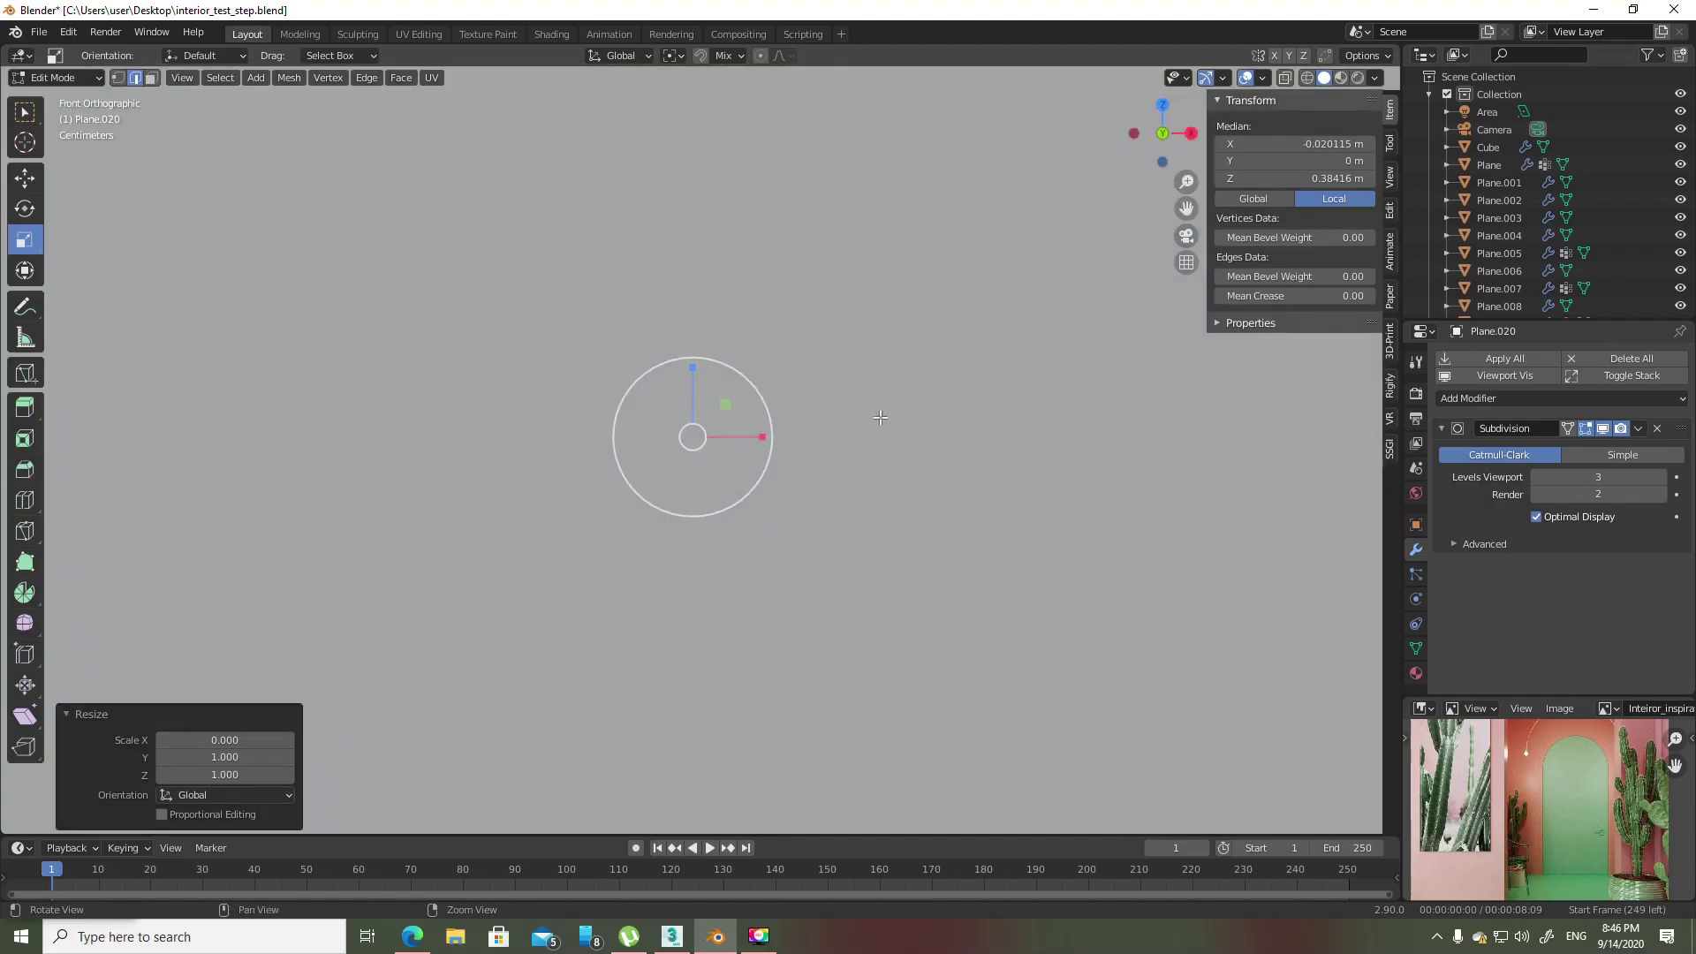
{"action": "key", "text": "1"}
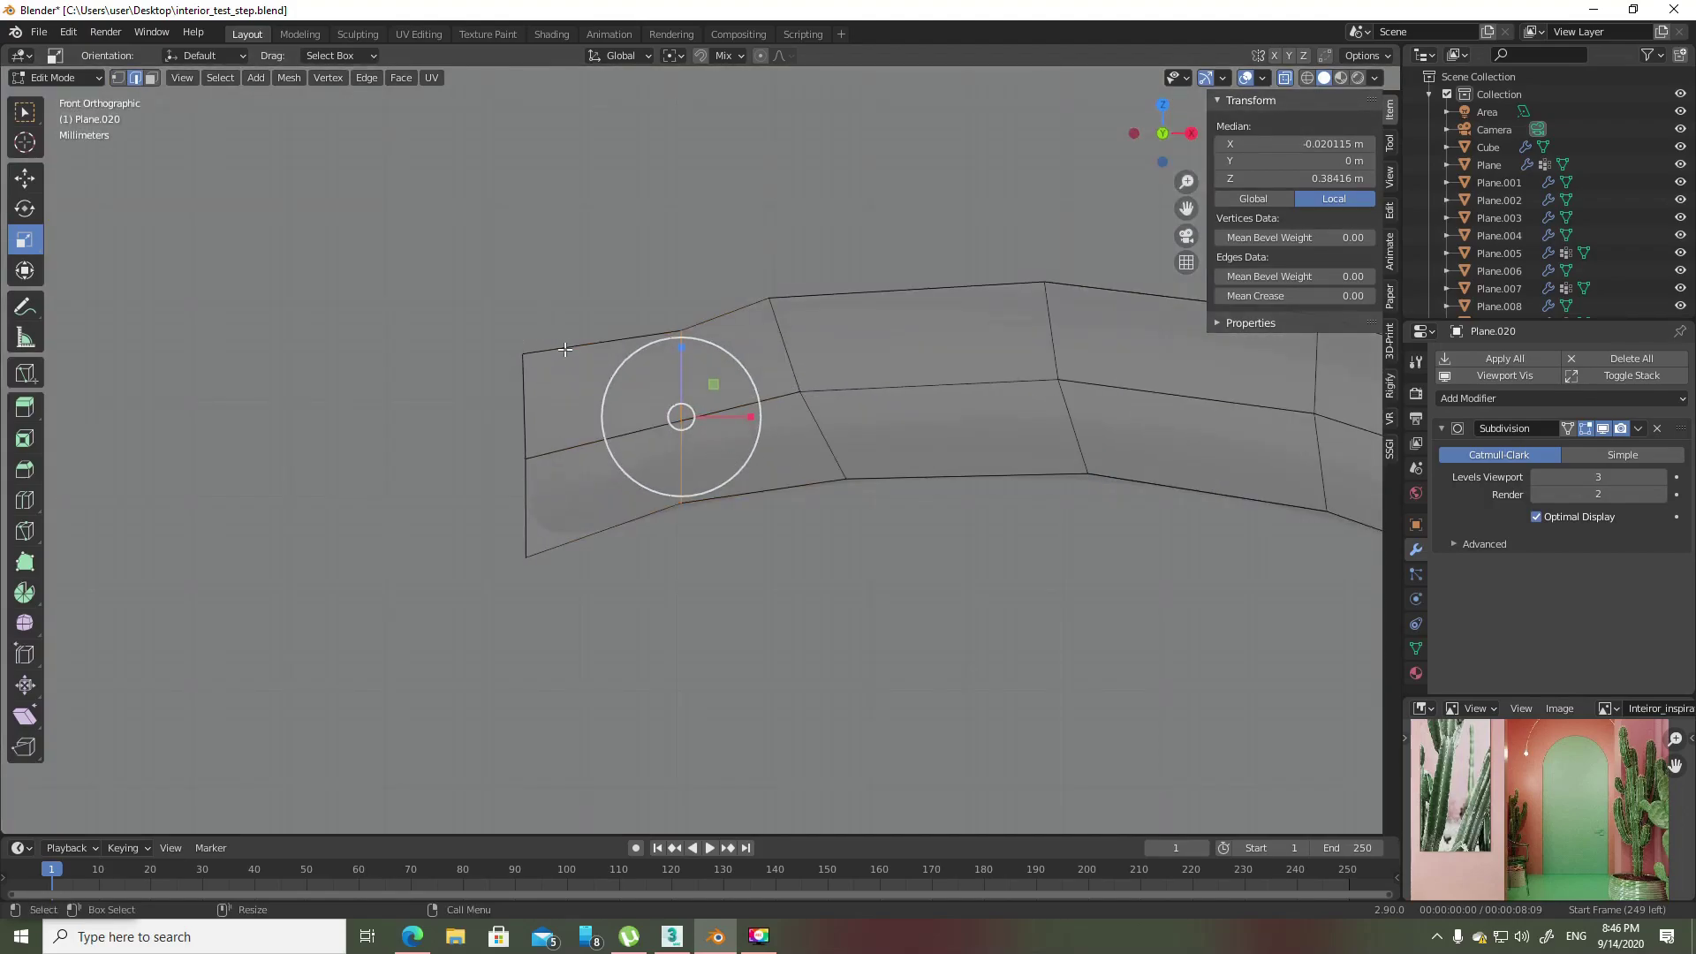
{"action": "left_click", "coordinate": [523, 353]}
{"action": "key", "text": "shift+space"}
{"action": "key", "text": "g"}
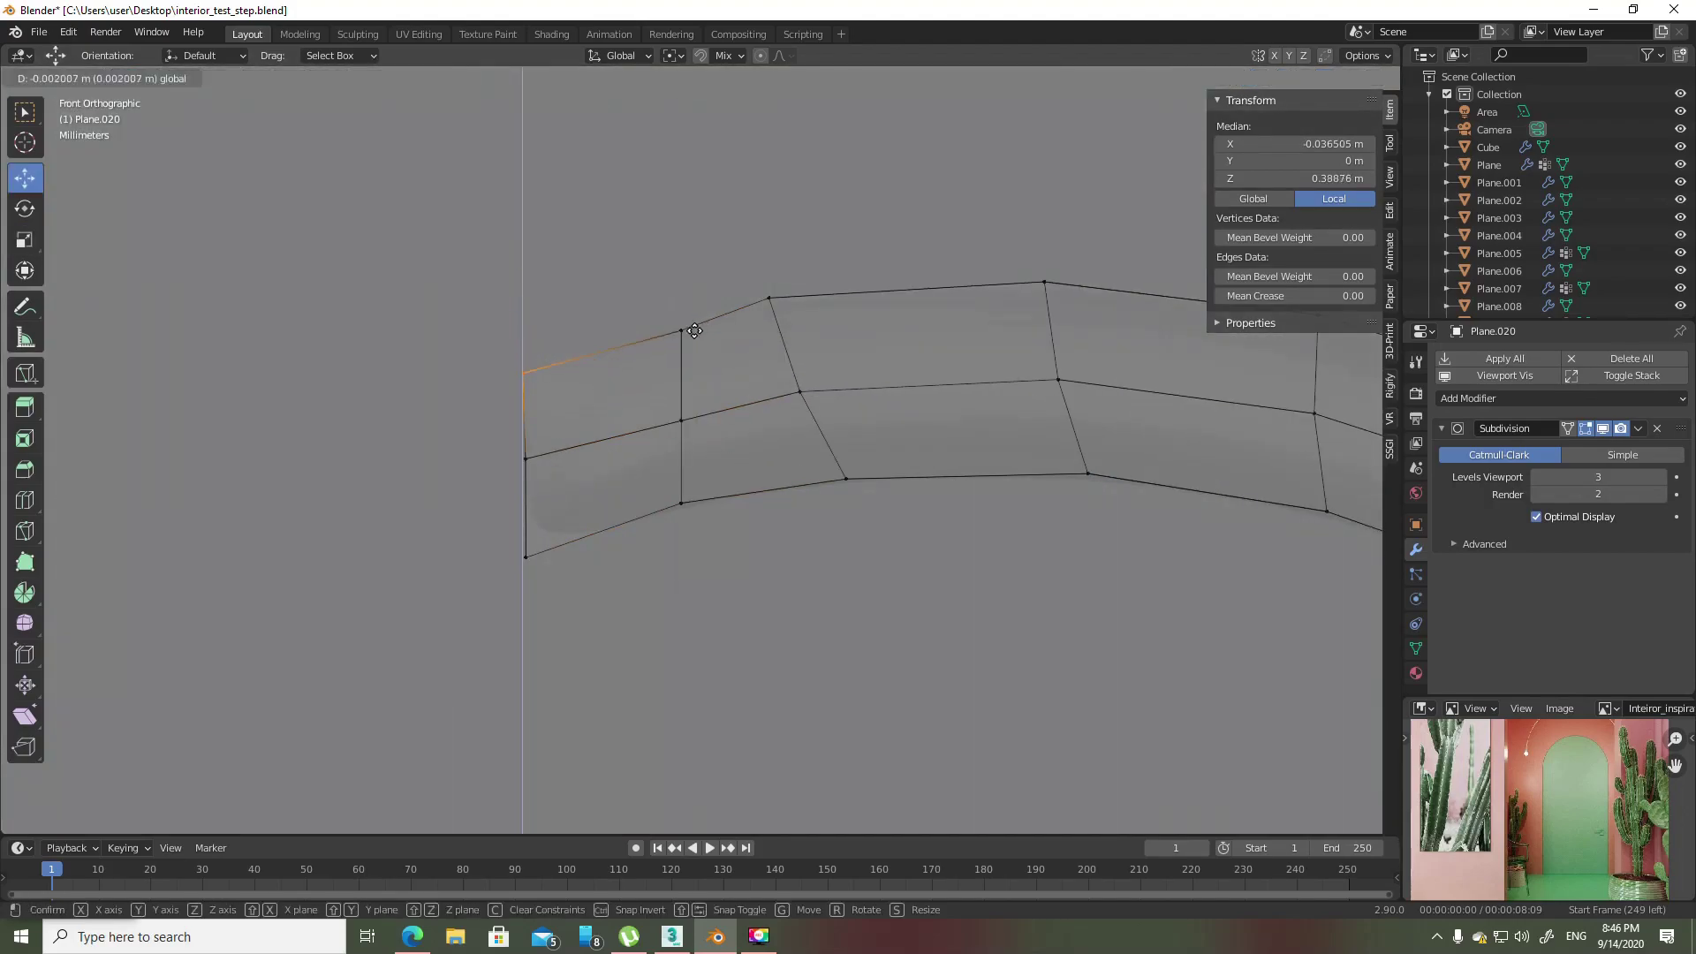
{"action": "left_click_drag", "start_coordinate": [526, 300], "coordinate": [526, 277]}
{"action": "left_click", "coordinate": [526, 460]}
{"action": "left_click_drag", "start_coordinate": [529, 427], "coordinate": [685, 417]}
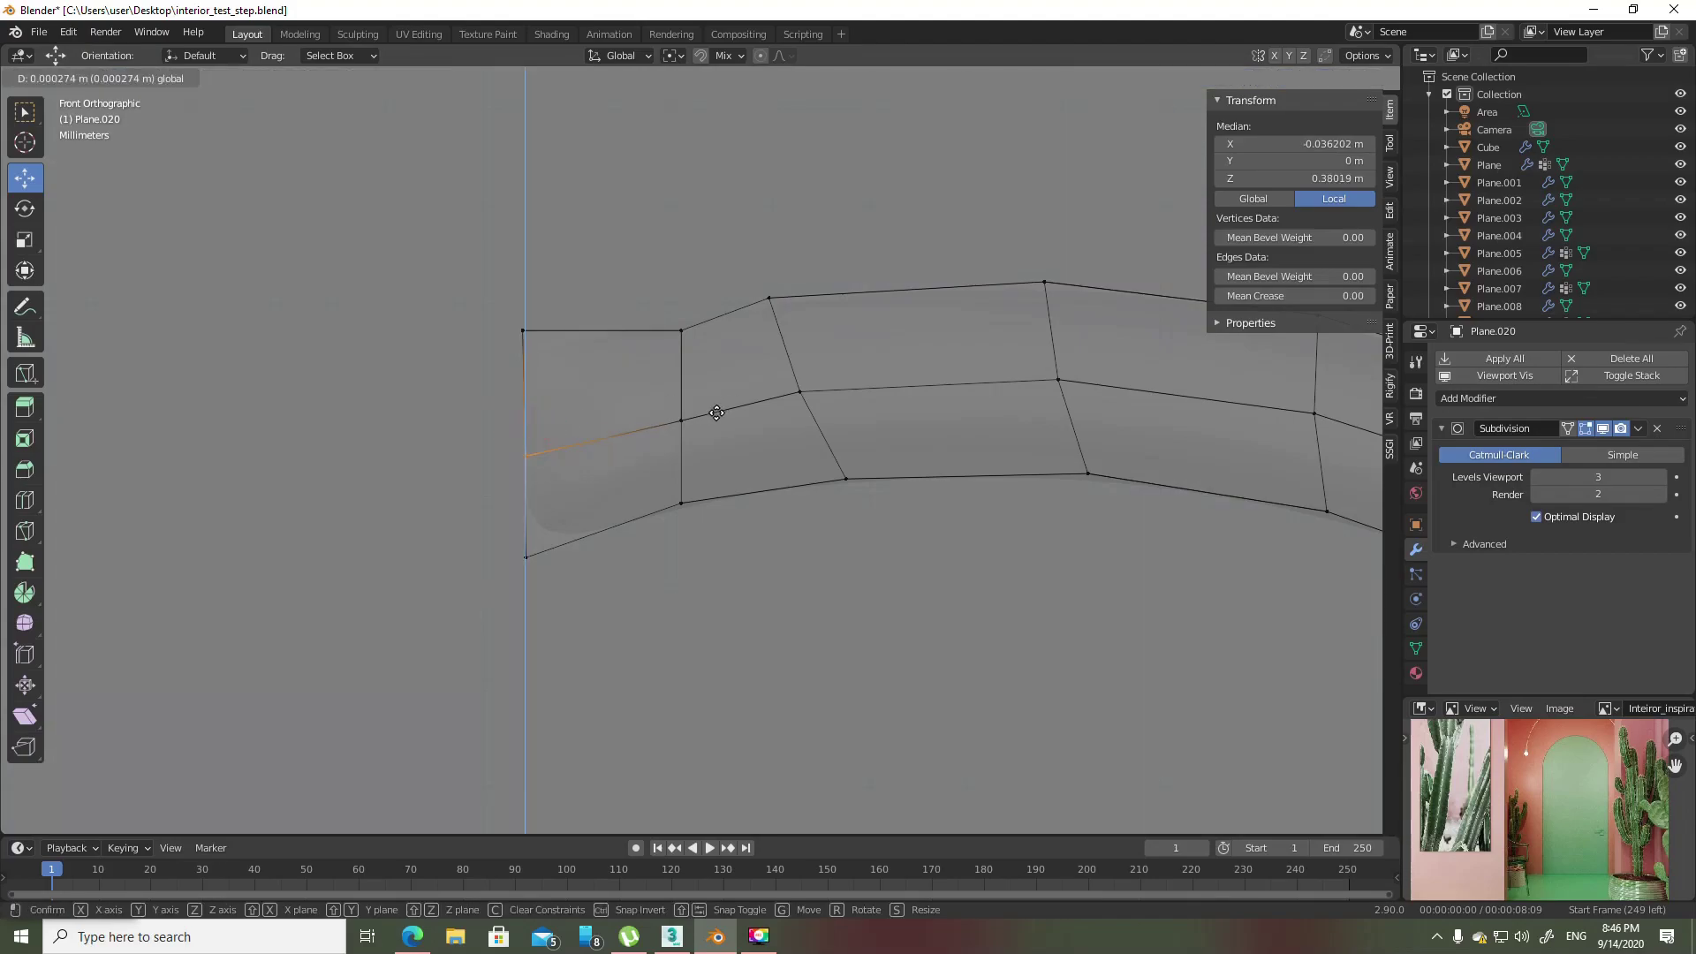
{"action": "left_click", "coordinate": [525, 530]}
{"action": "left_click_drag", "start_coordinate": [524, 530], "coordinate": [526, 475]}
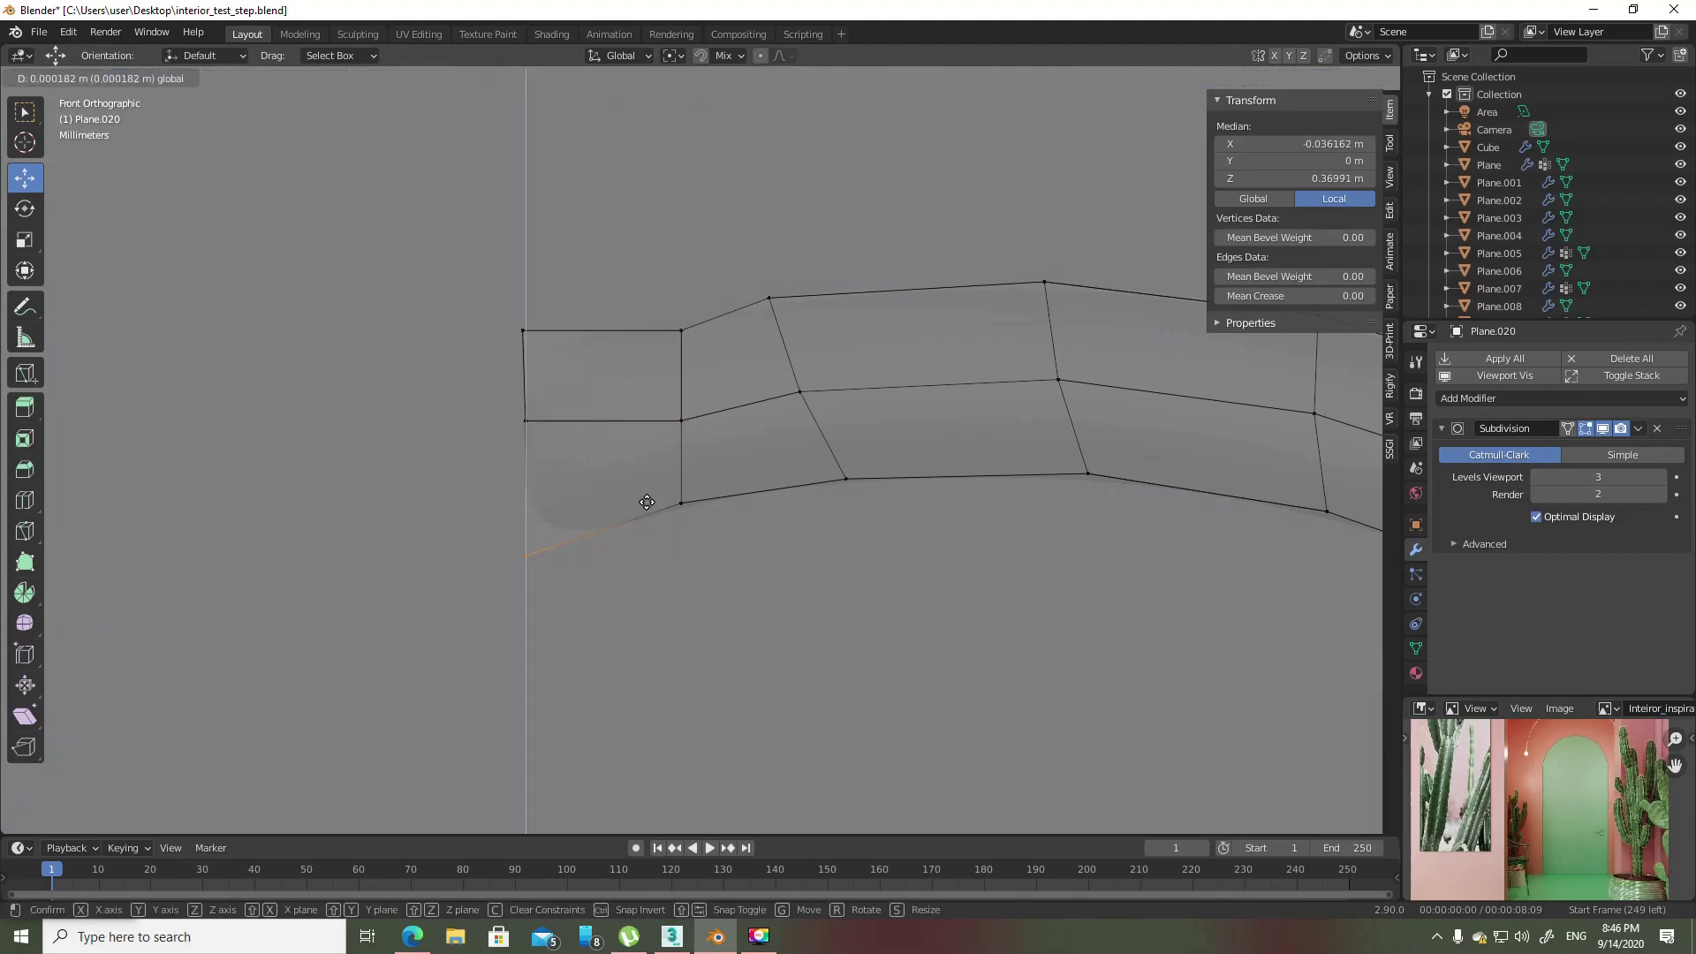
{"action": "scroll", "coordinate": [739, 390], "scroll_direction": "down", "scroll_amount": 1}
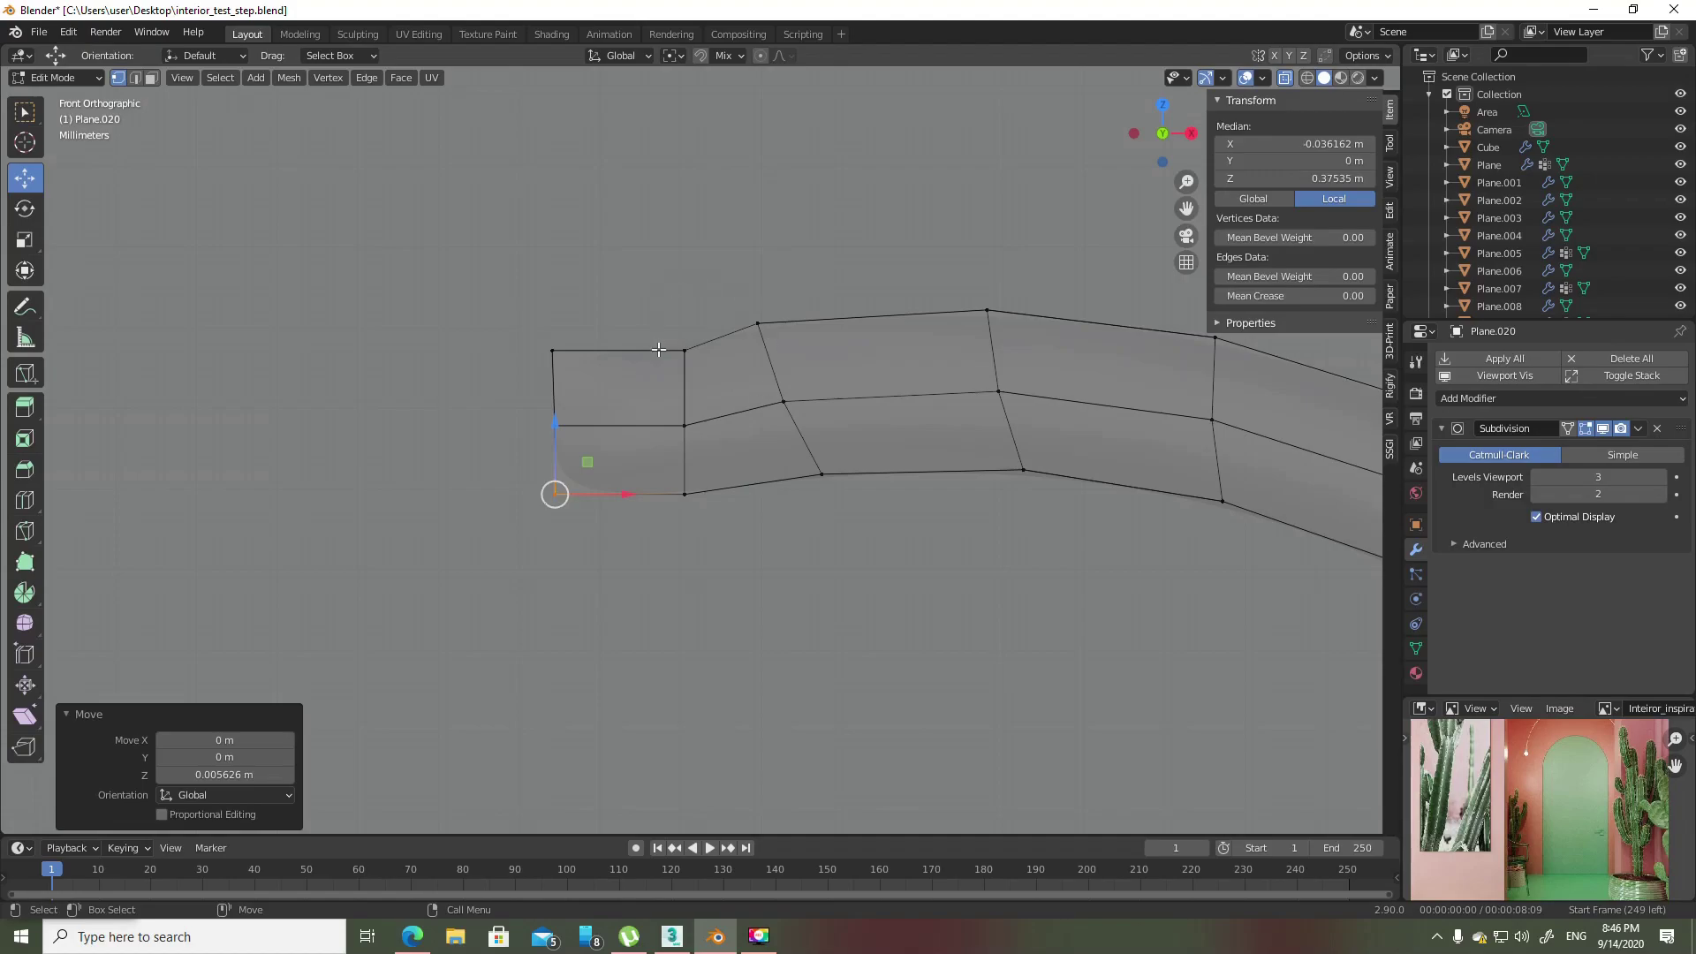
- Scale the left column of end vertices flat sideways to 0
{"action": "key", "text": "3"}
{"action": "left_click_drag", "start_coordinate": [658, 277], "coordinate": [617, 420]}
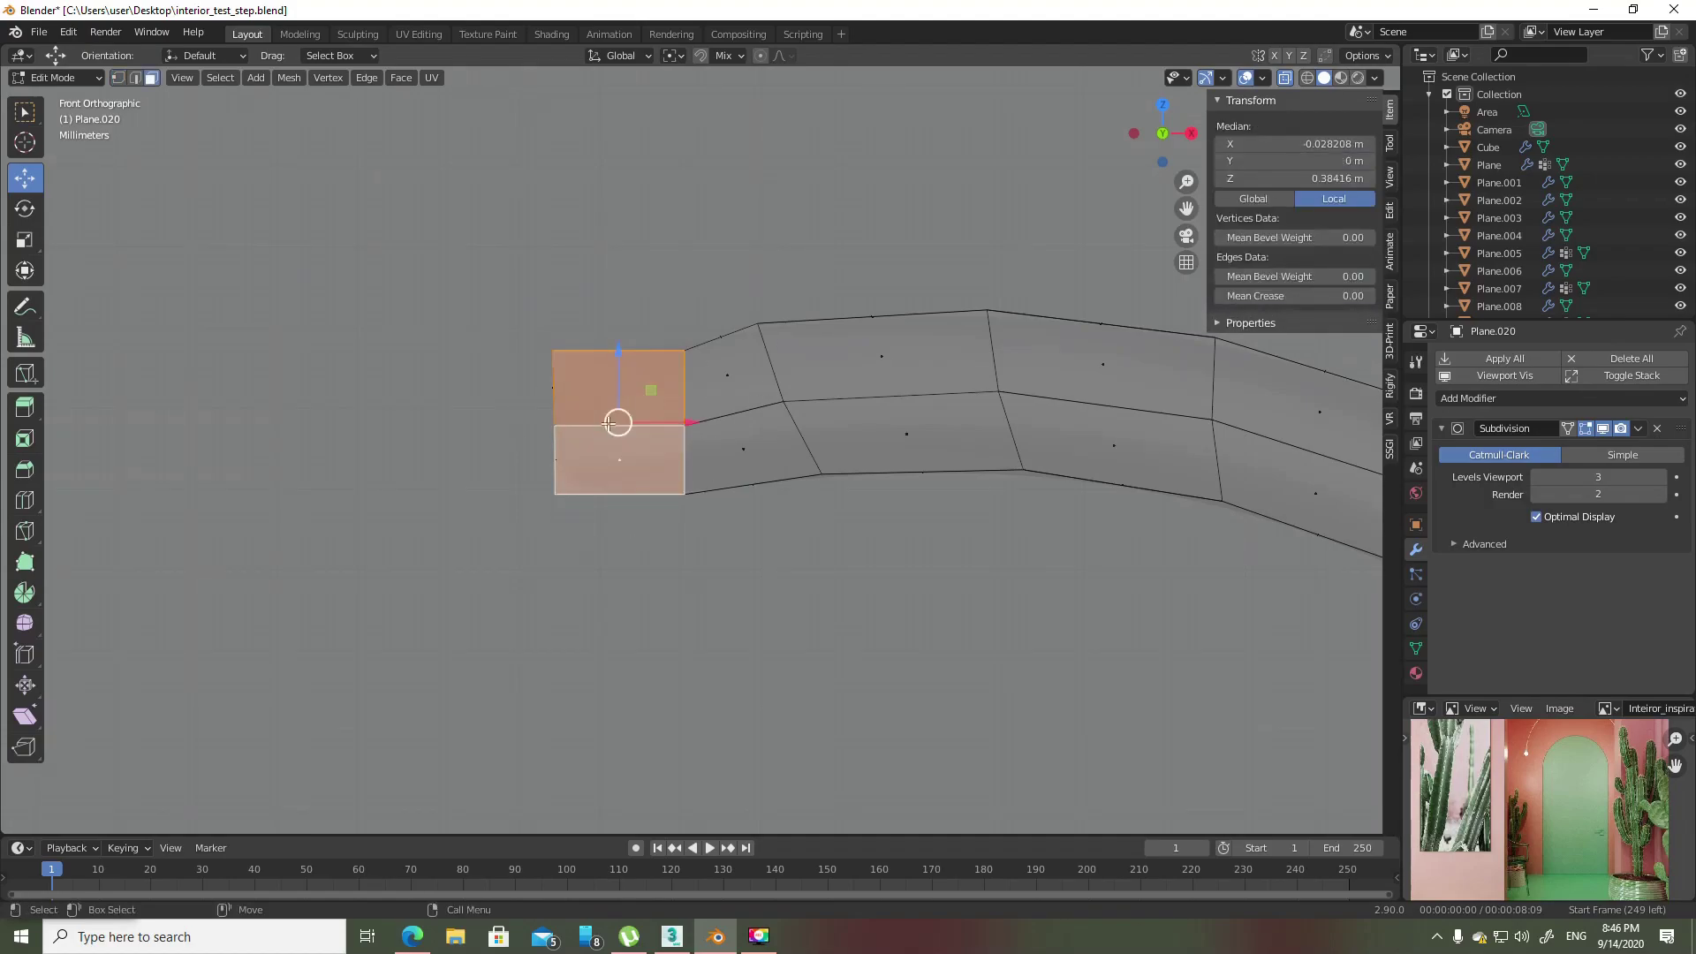
{"action": "key", "text": "1"}
{"action": "left_click_drag", "start_coordinate": [579, 303], "coordinate": [513, 500]}
{"action": "key", "text": "shift+space"}
{"action": "key", "text": "s"}
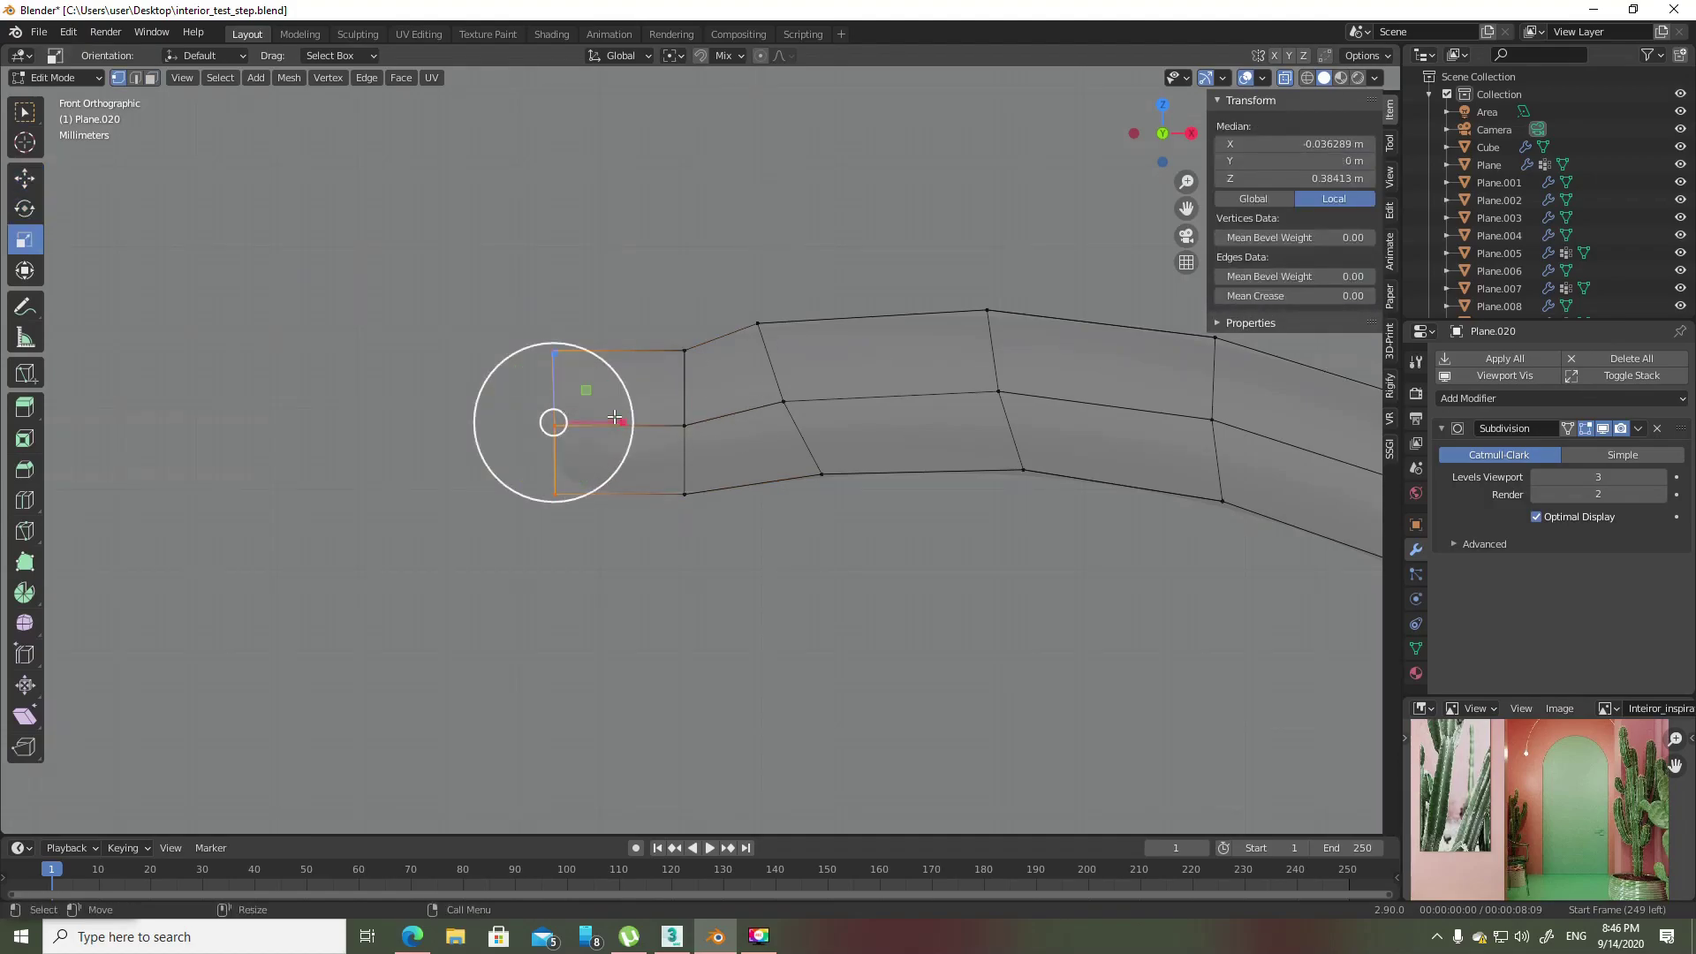
{"action": "left_click_drag", "start_coordinate": [615, 417], "coordinate": [591, 422]}
{"action": "key", "text": "ctrl+z"}
{"action": "key", "text": "Return"}
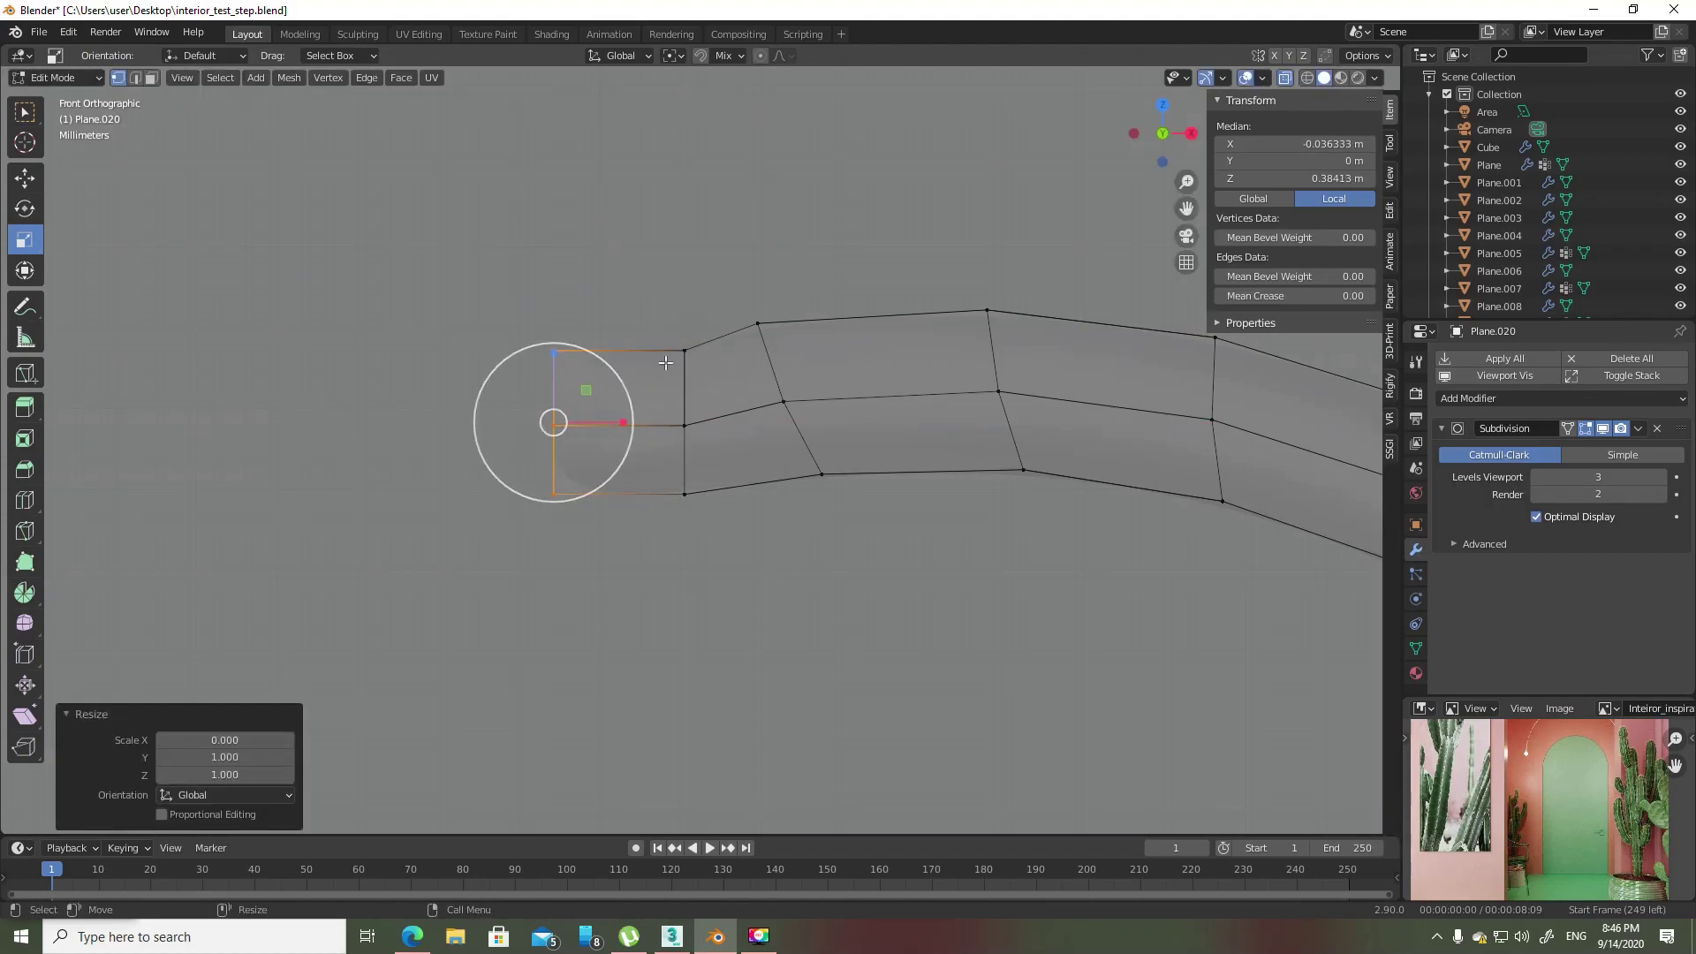
- Box-select the two faces at the arm's left end and open the Extrude tool variants
{"action": "key", "text": "3"}
{"action": "left_click_drag", "start_coordinate": [643, 284], "coordinate": [694, 431]}
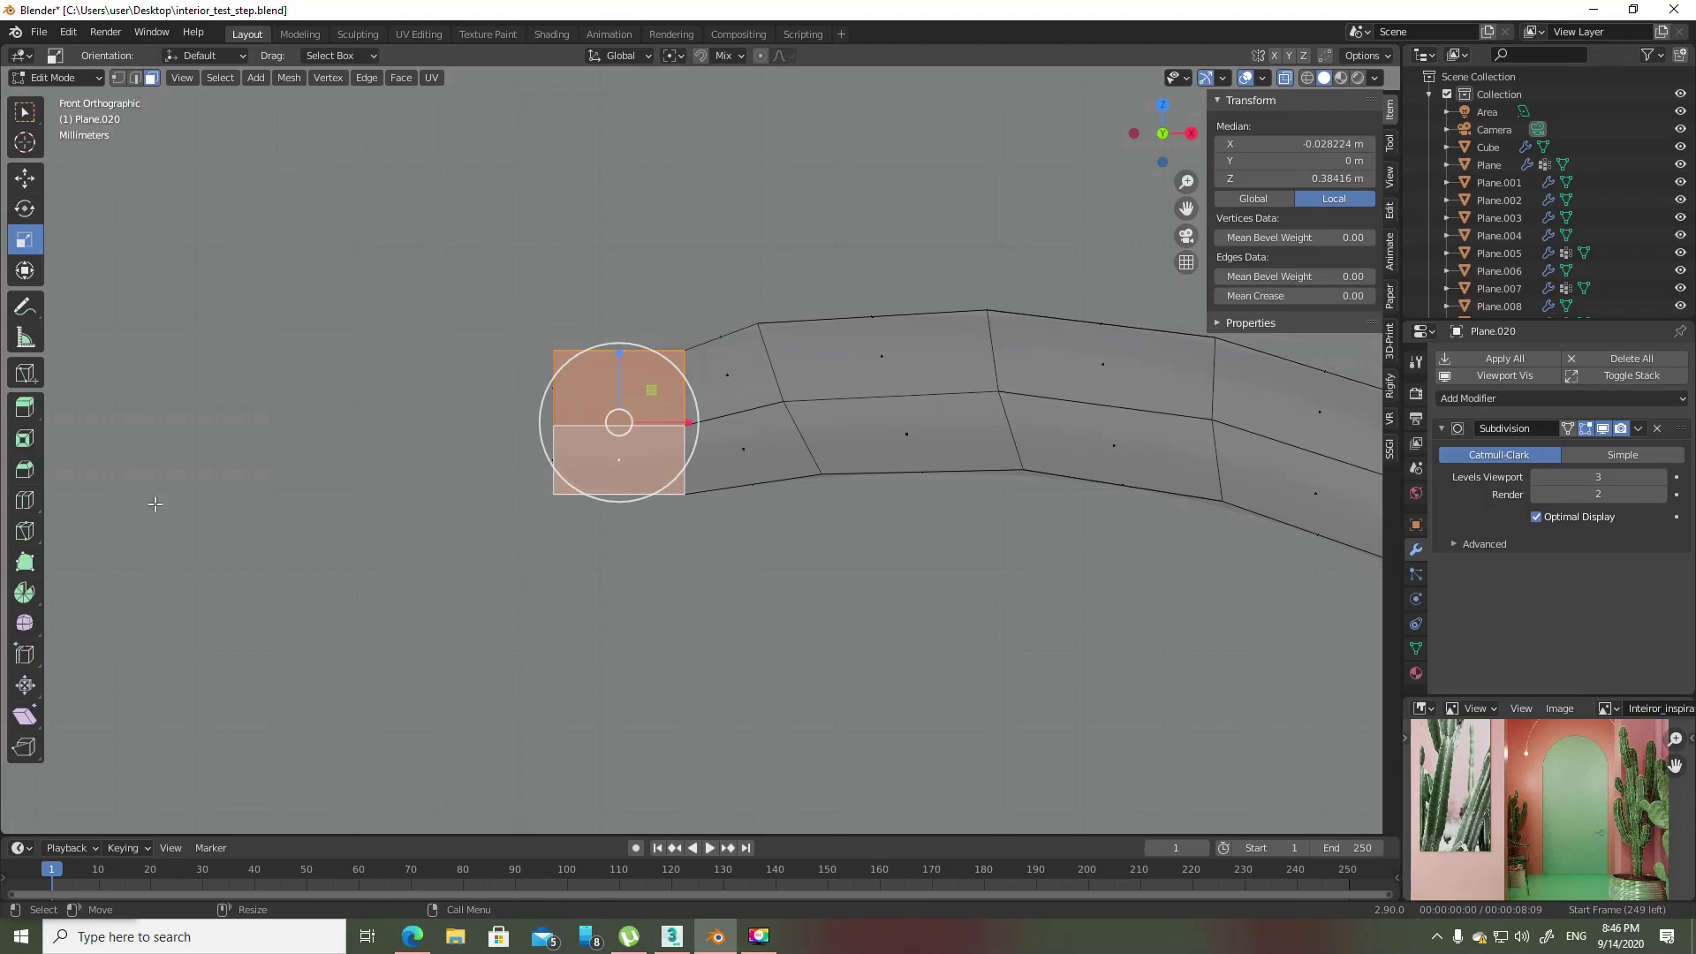
{"action": "left_click", "coordinate": [32, 415]}
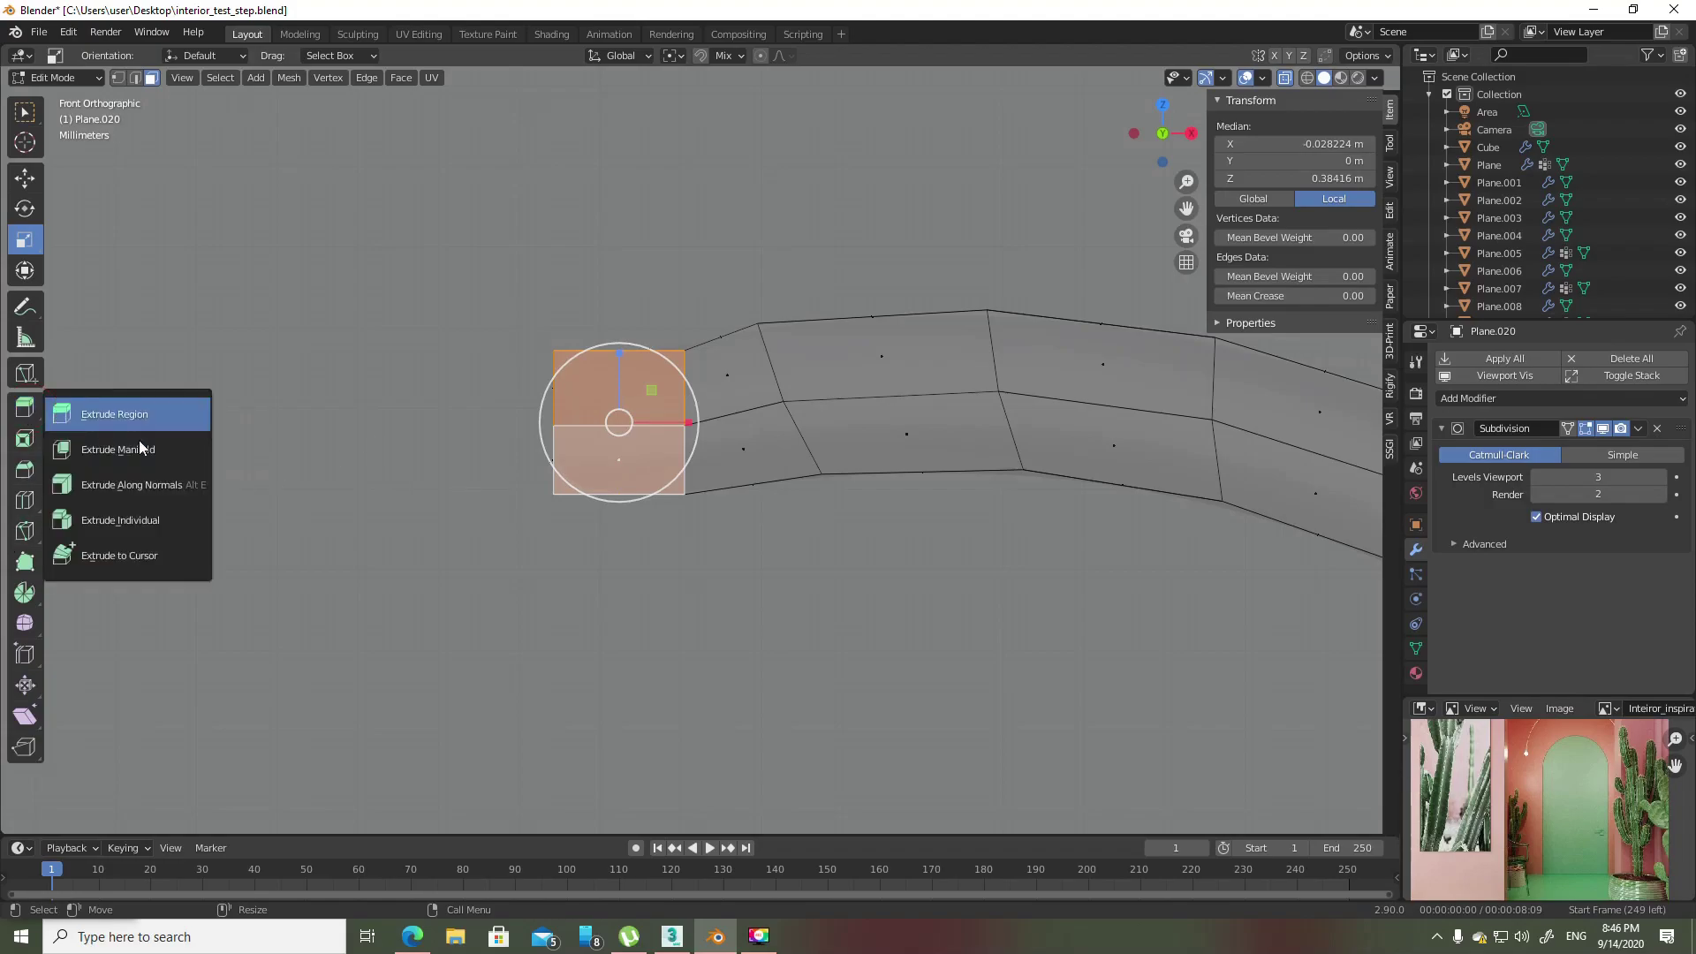
- Extrude the arm's end faces along their normals to swell them into a thick rounded cap
{"action": "left_click", "coordinate": [171, 489]}
{"action": "middle_click_drag", "start_coordinate": [768, 351], "coordinate": [554, 348]}
{"action": "scroll", "coordinate": [554, 348], "scroll_direction": "up", "scroll_amount": 3}
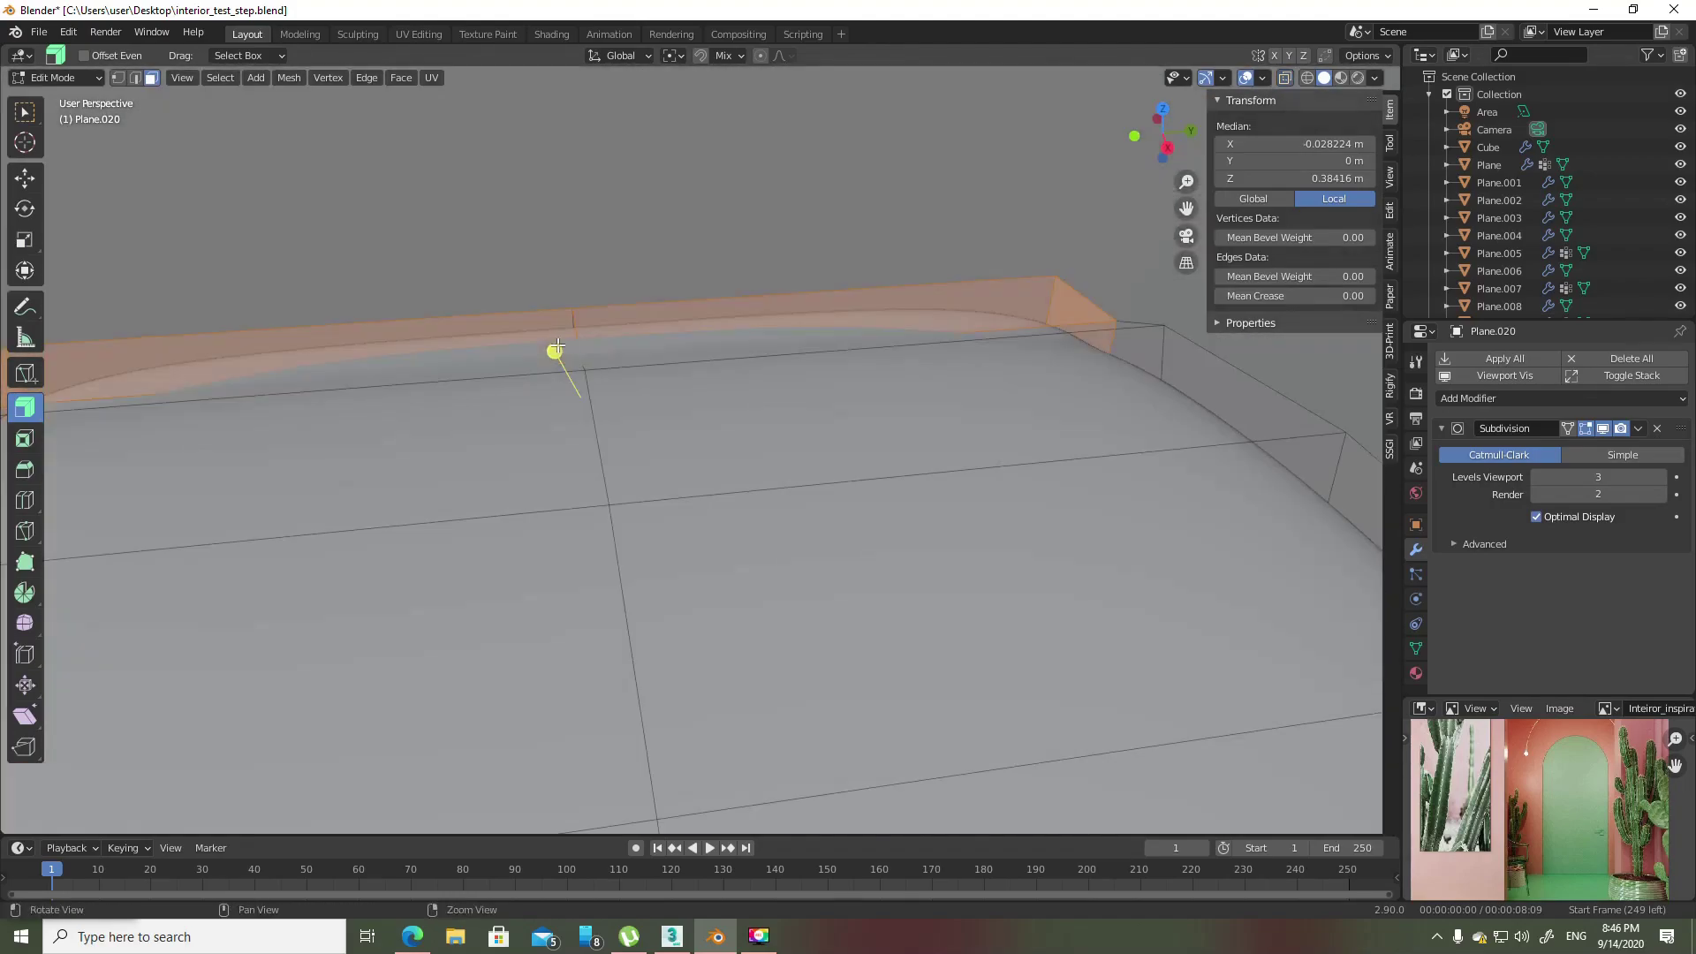
{"action": "left_click_drag", "start_coordinate": [554, 348], "coordinate": [552, 326]}
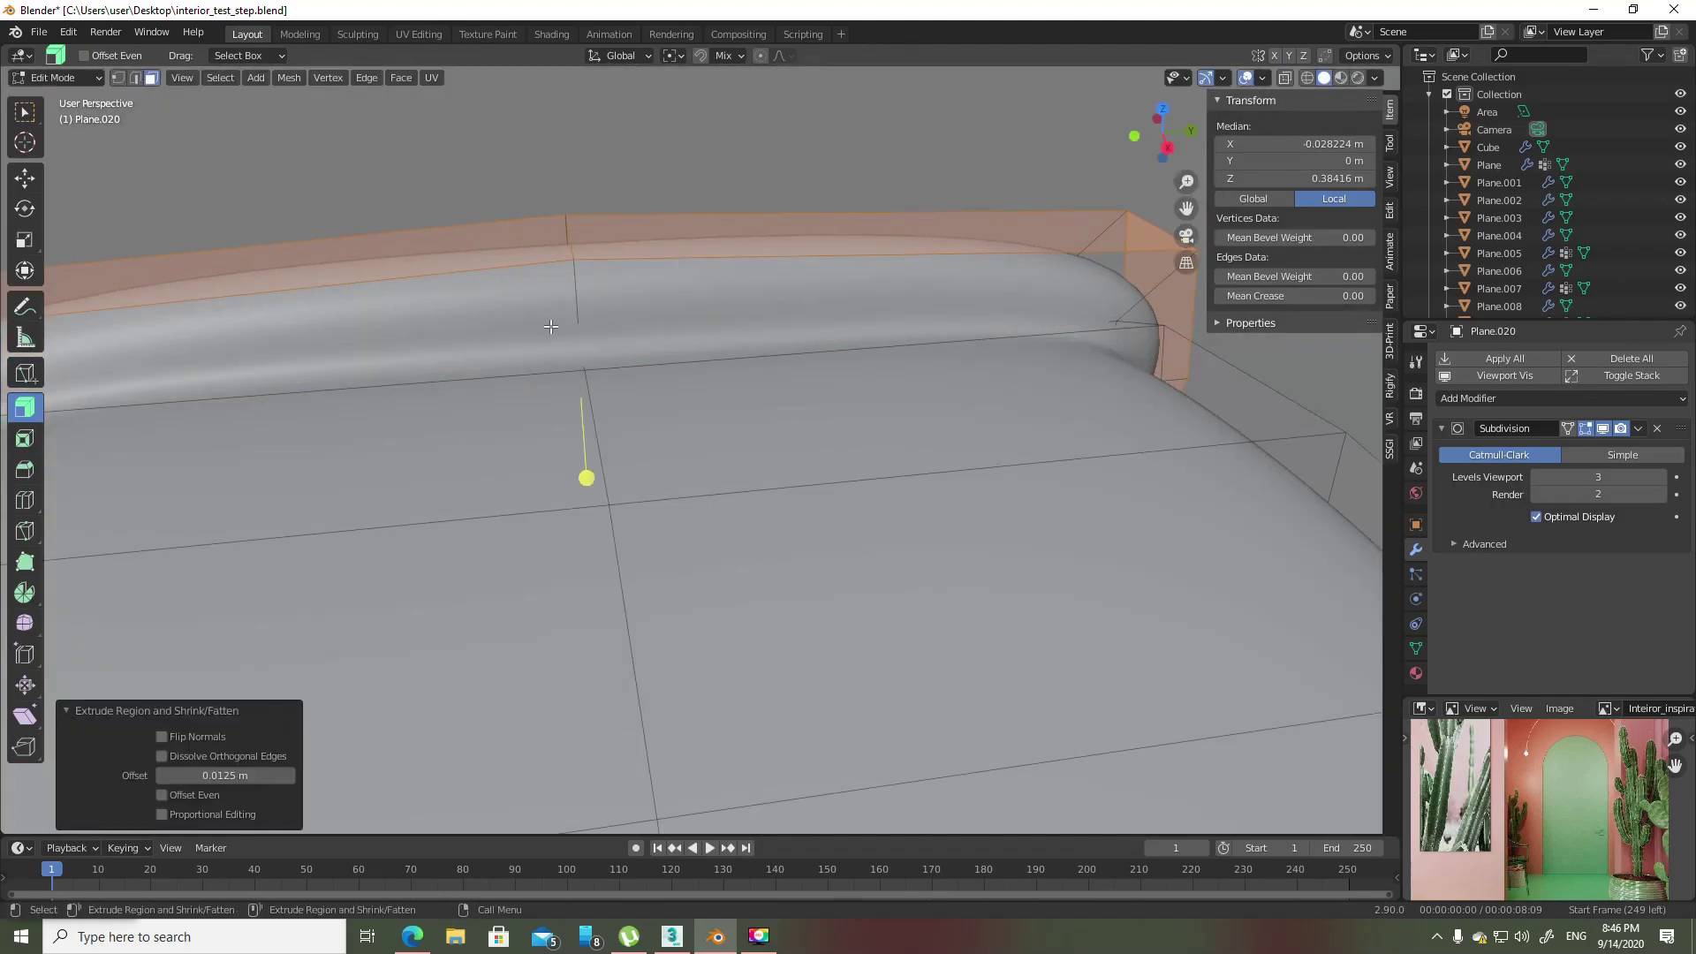
{"action": "left_click_drag", "start_coordinate": [584, 473], "coordinate": [568, 397]}
{"action": "scroll", "coordinate": [568, 378], "scroll_direction": "down", "scroll_amount": 5}
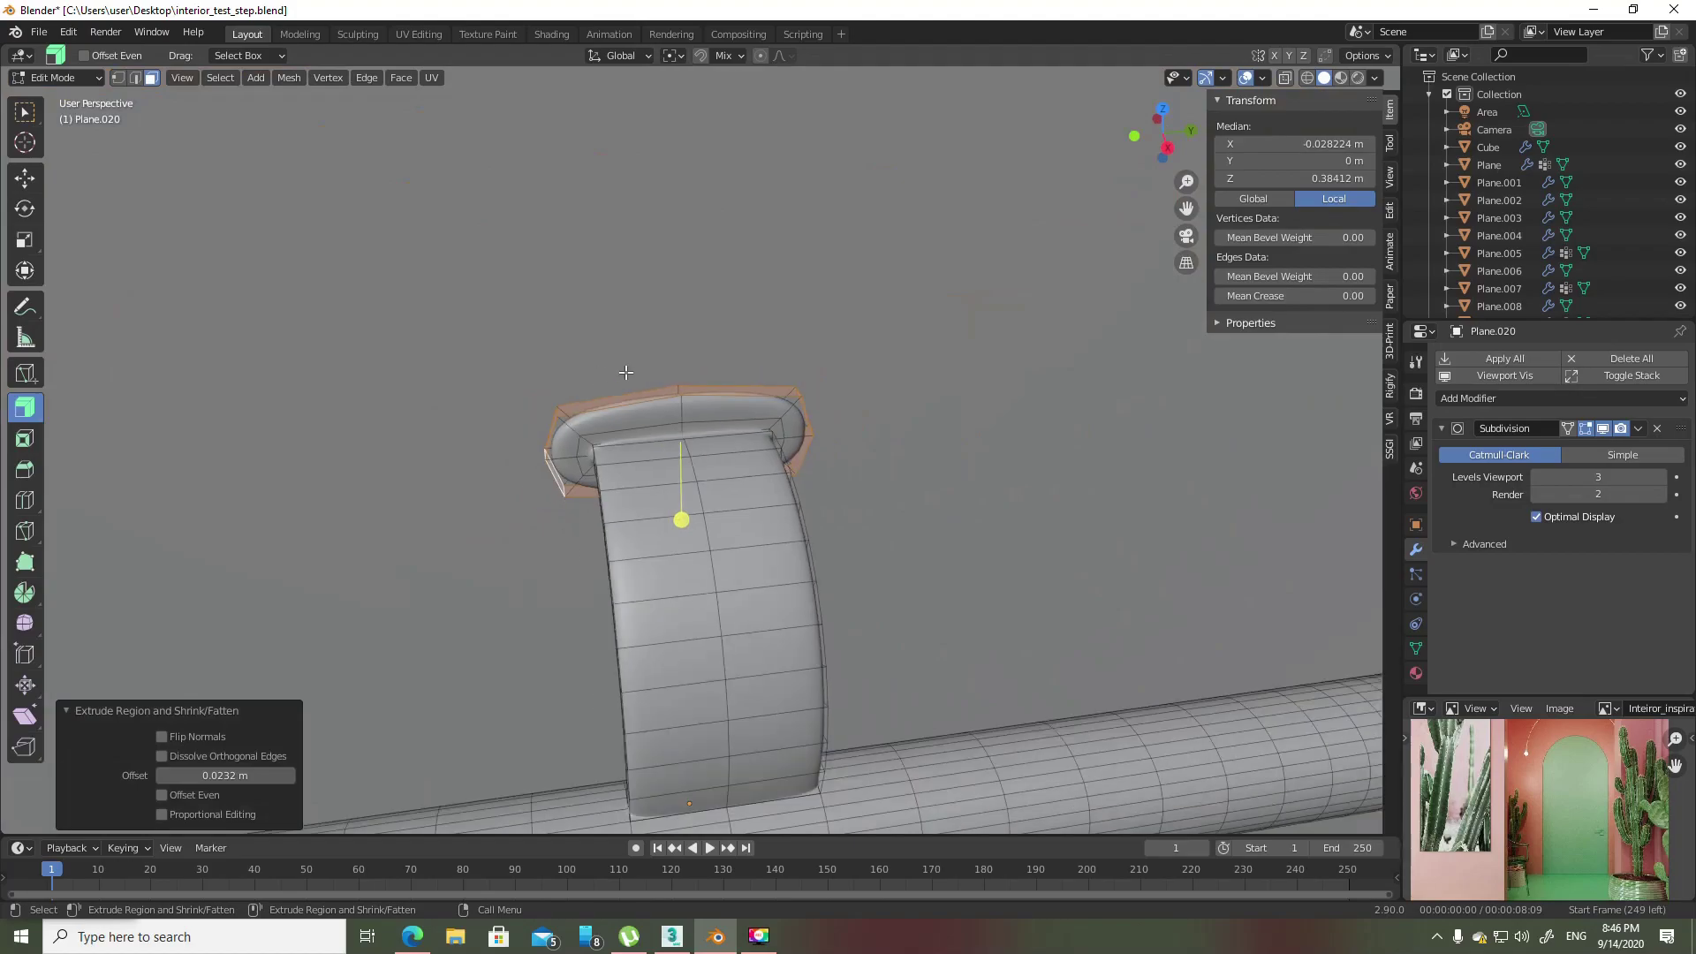
{"action": "middle_click_drag", "start_coordinate": [567, 378], "coordinate": [682, 335]}
{"action": "scroll", "coordinate": [653, 397], "scroll_direction": "up", "scroll_amount": 2}
{"action": "scroll", "coordinate": [636, 441], "scroll_direction": "up", "scroll_amount": 2}
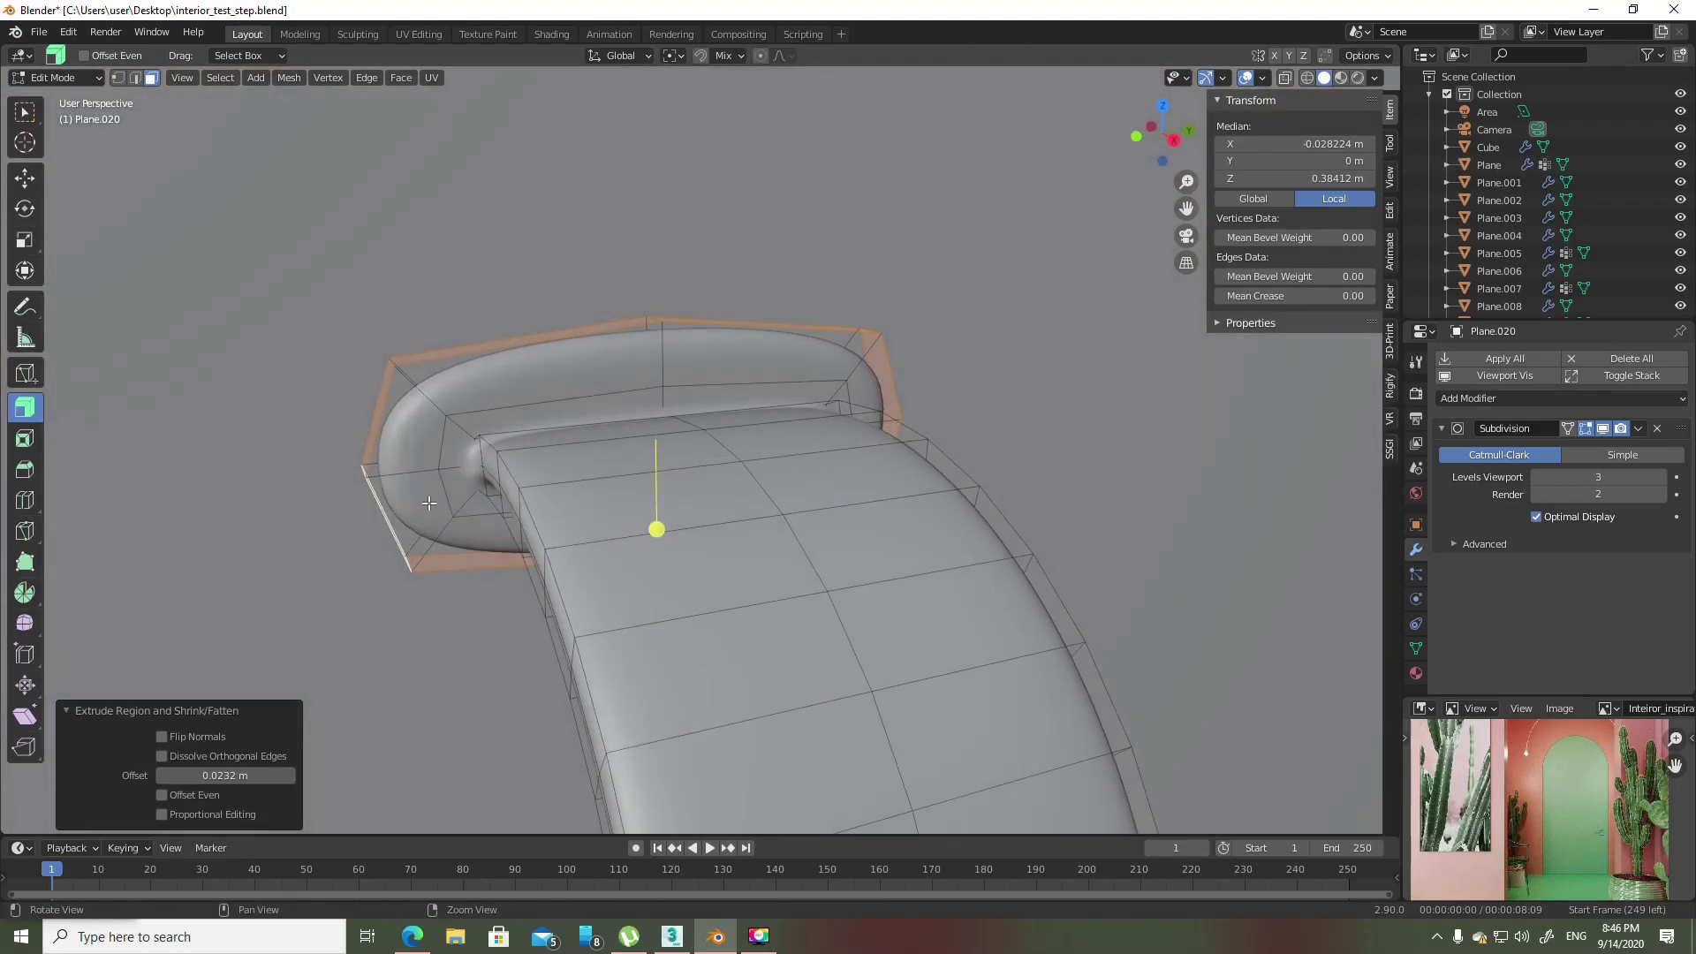
{"action": "scroll", "coordinate": [618, 478], "scroll_direction": "up", "scroll_amount": 2}
- With vertex select and X-ray on, scale the cap's left-end vertices to 0 on Y
{"action": "key", "text": "1"}
{"action": "key", "text": "alt+z"}
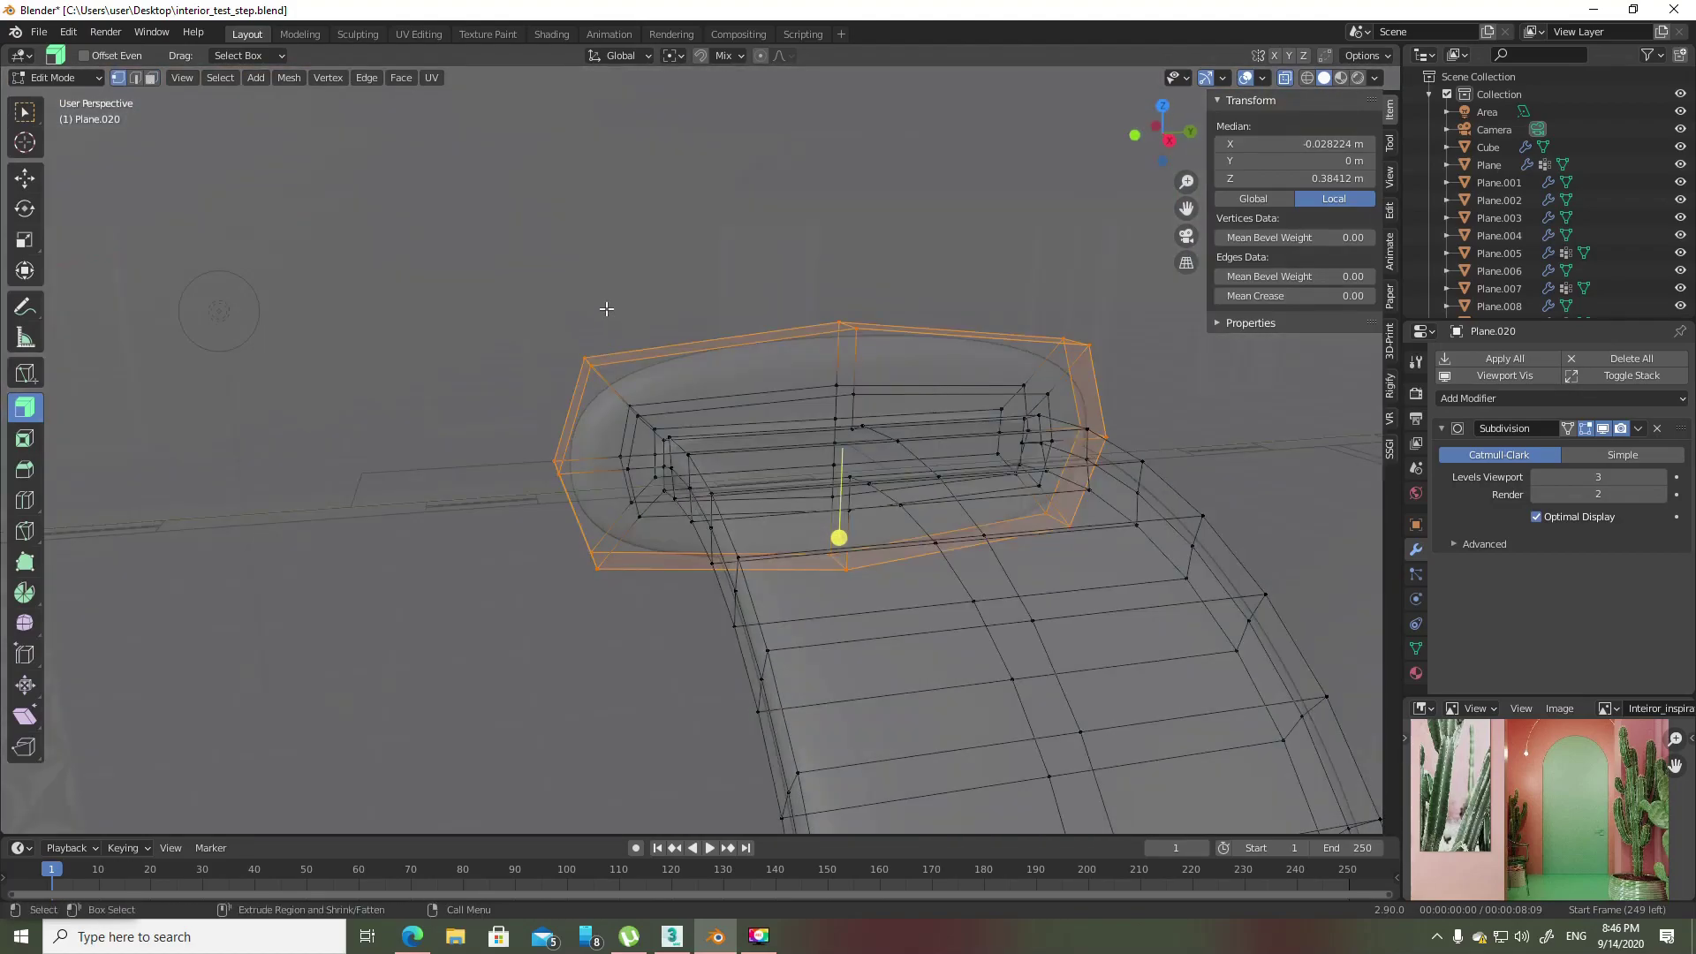
{"action": "key", "text": "b"}
{"action": "left_click_drag", "start_coordinate": [609, 307], "coordinate": [506, 676]}
{"action": "key", "text": "shift+space"}
{"action": "key", "text": "s"}
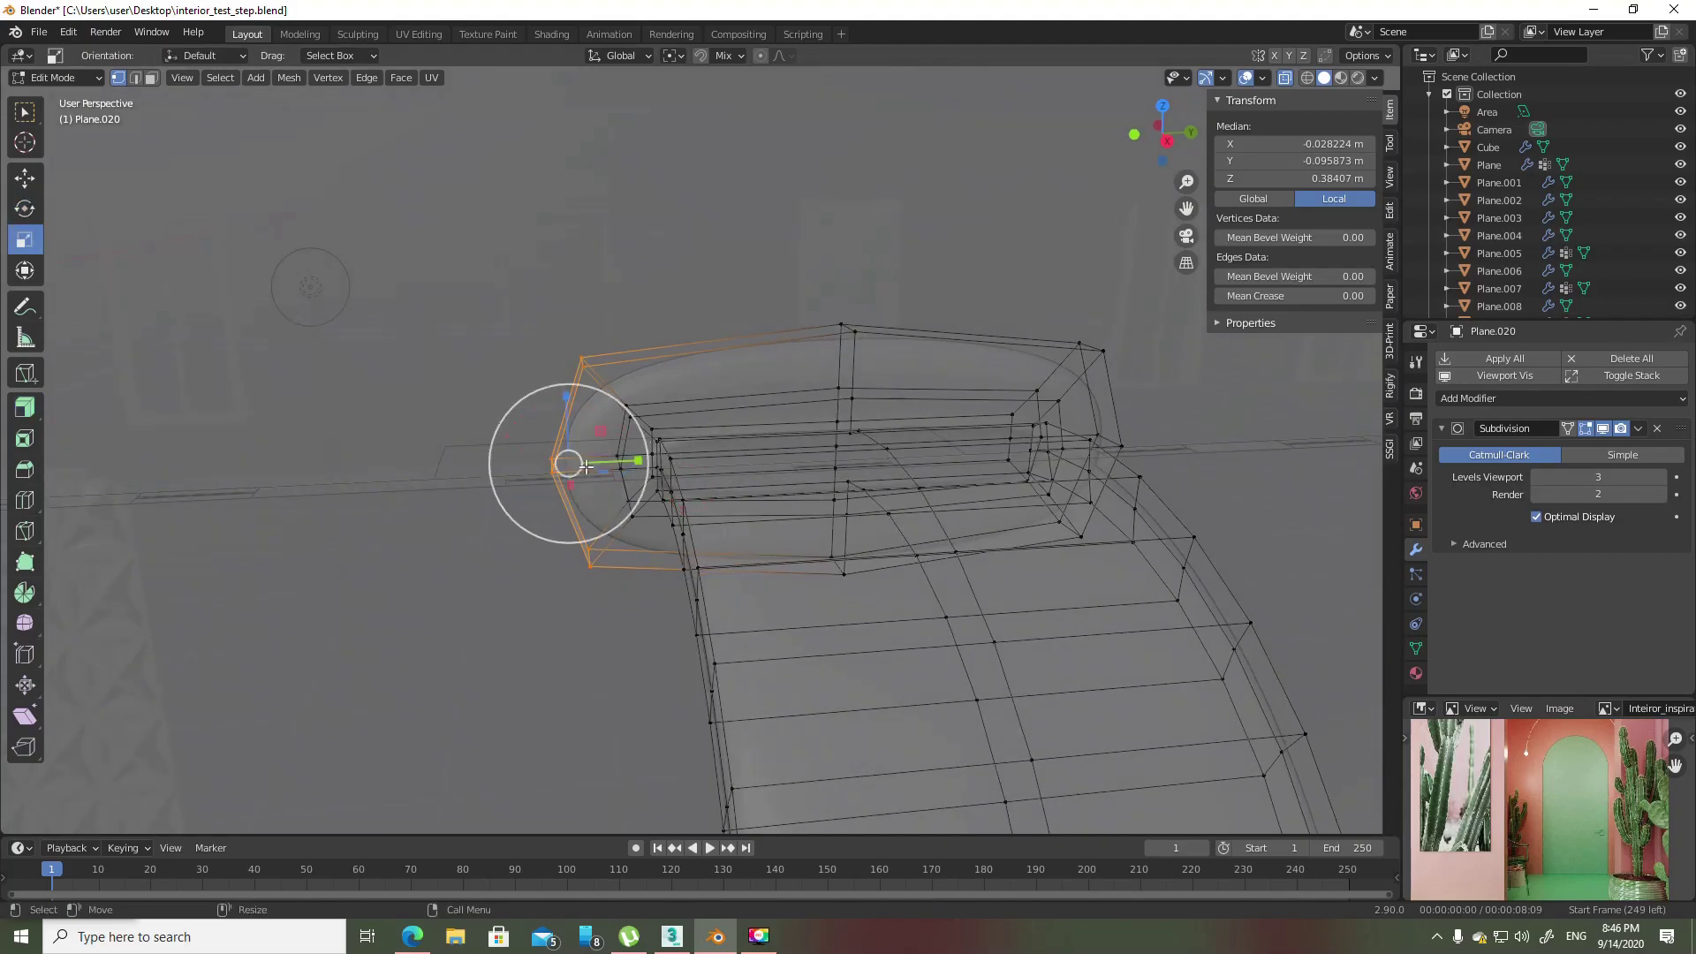
{"action": "left_click_drag", "start_coordinate": [624, 462], "coordinate": [606, 462]}
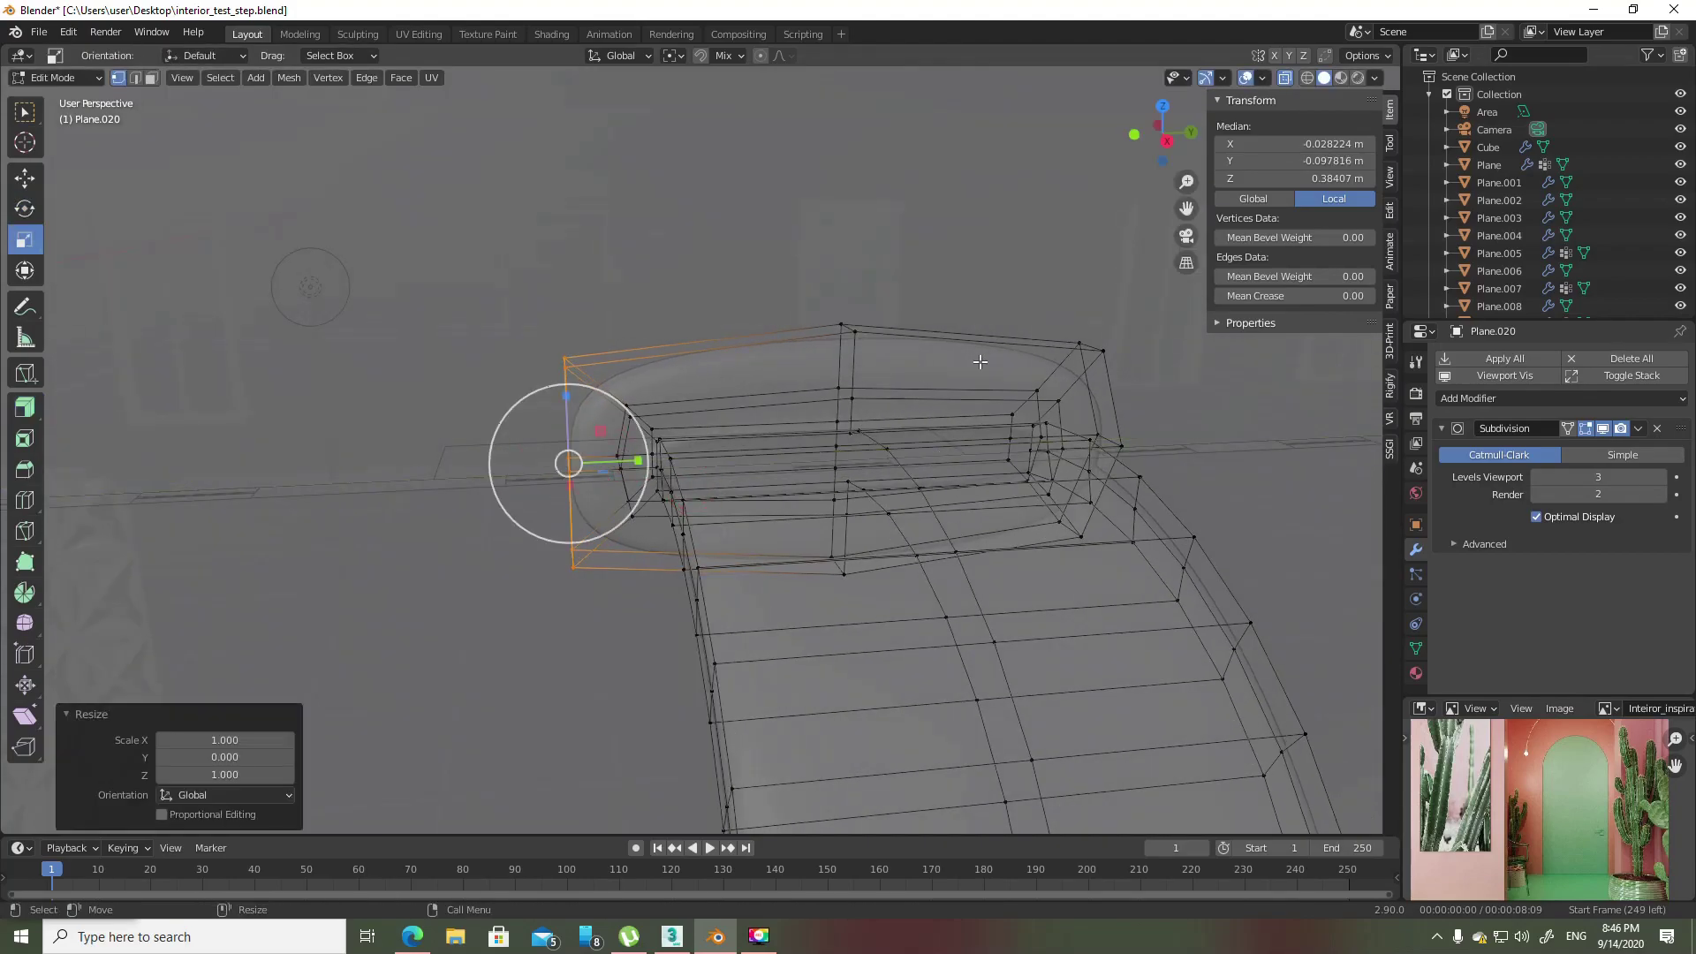
- Flatten the cap's right-end vertices to 0 on Y and turn X-ray back off
{"action": "mouse_move", "coordinate": [981, 362]}
{"action": "middle_mouse_down"}
{"action": "mouse_move", "coordinate": [994, 410]}
{"action": "mouse_move", "coordinate": [730, 373]}
{"action": "middle_mouse_up"}
{"action": "left_click_drag", "start_coordinate": [749, 305], "coordinate": [659, 590]}
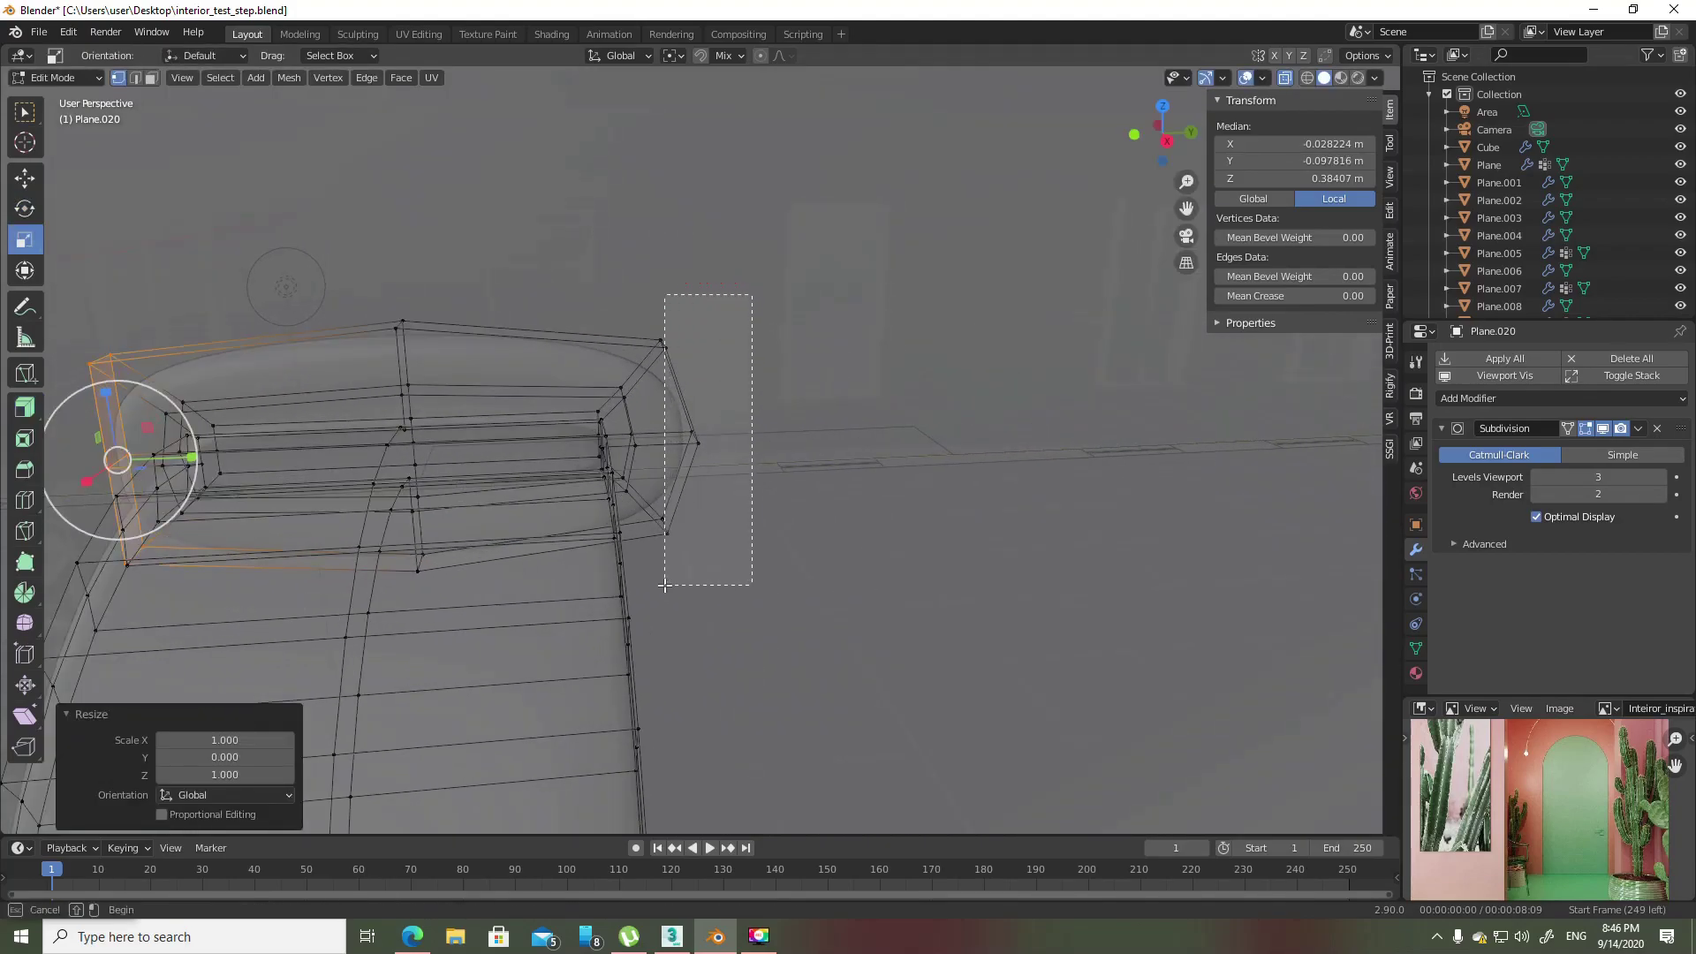
{"action": "left_click_drag", "start_coordinate": [746, 433], "coordinate": [718, 435]}
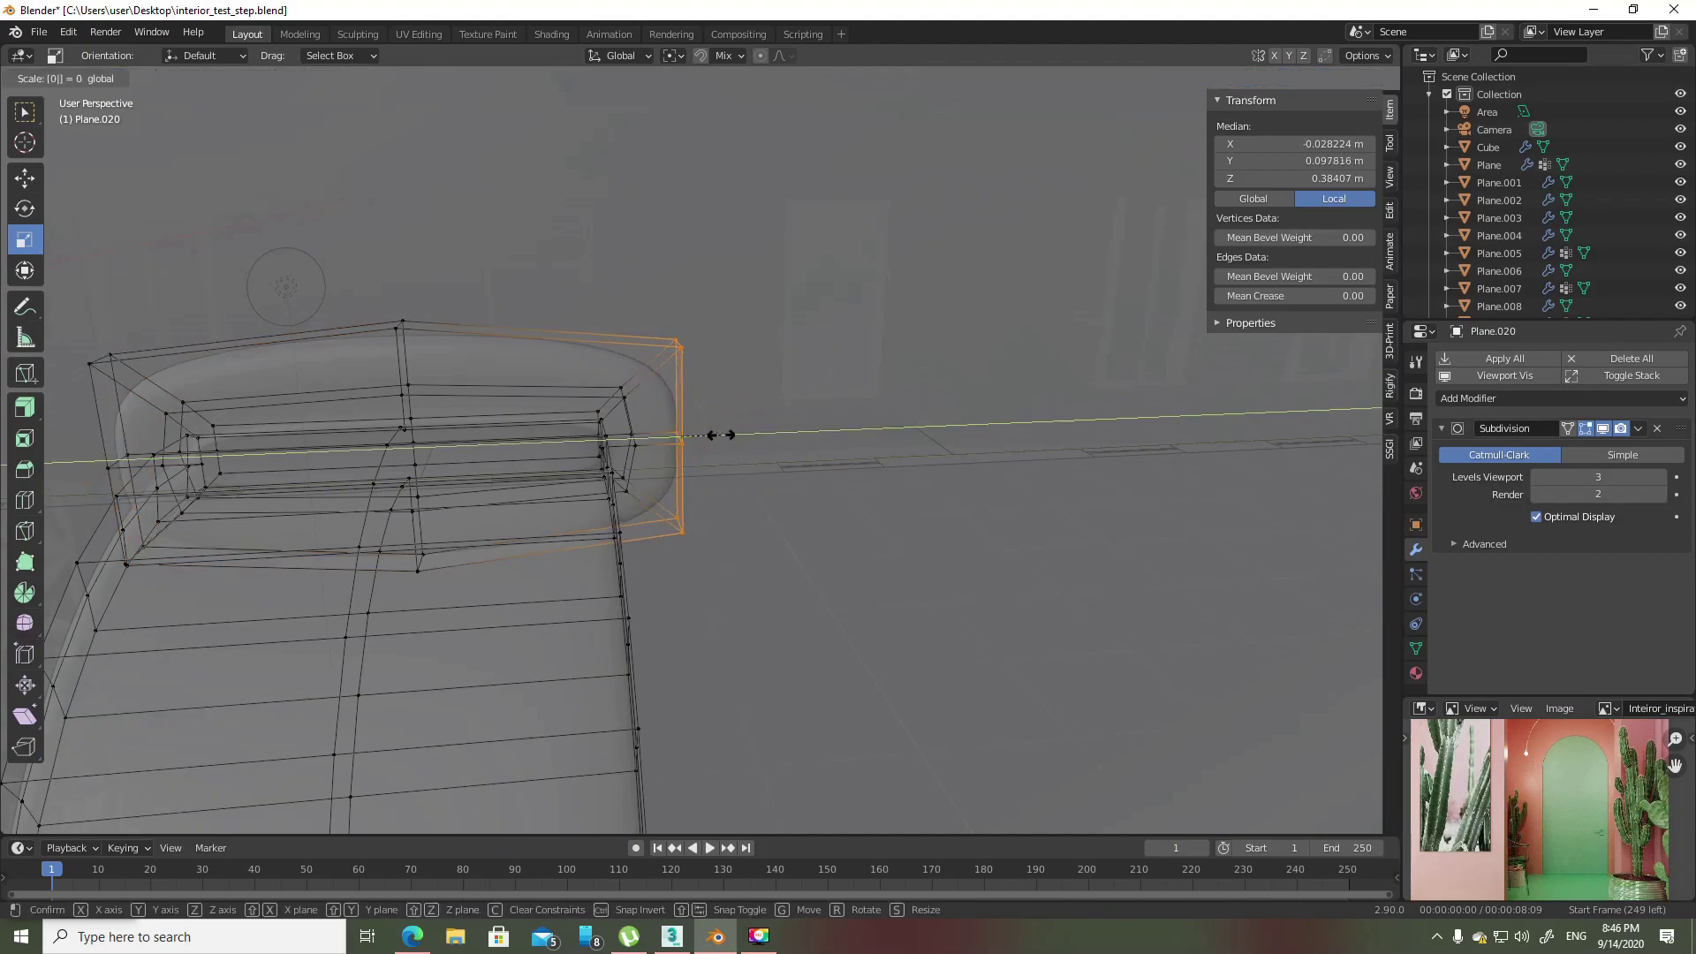
{"action": "key", "text": "alt+z"}
{"action": "scroll", "coordinate": [516, 472], "scroll_direction": "down", "scroll_amount": 4}
{"action": "middle_click_drag", "start_coordinate": [517, 472], "coordinate": [457, 406]}
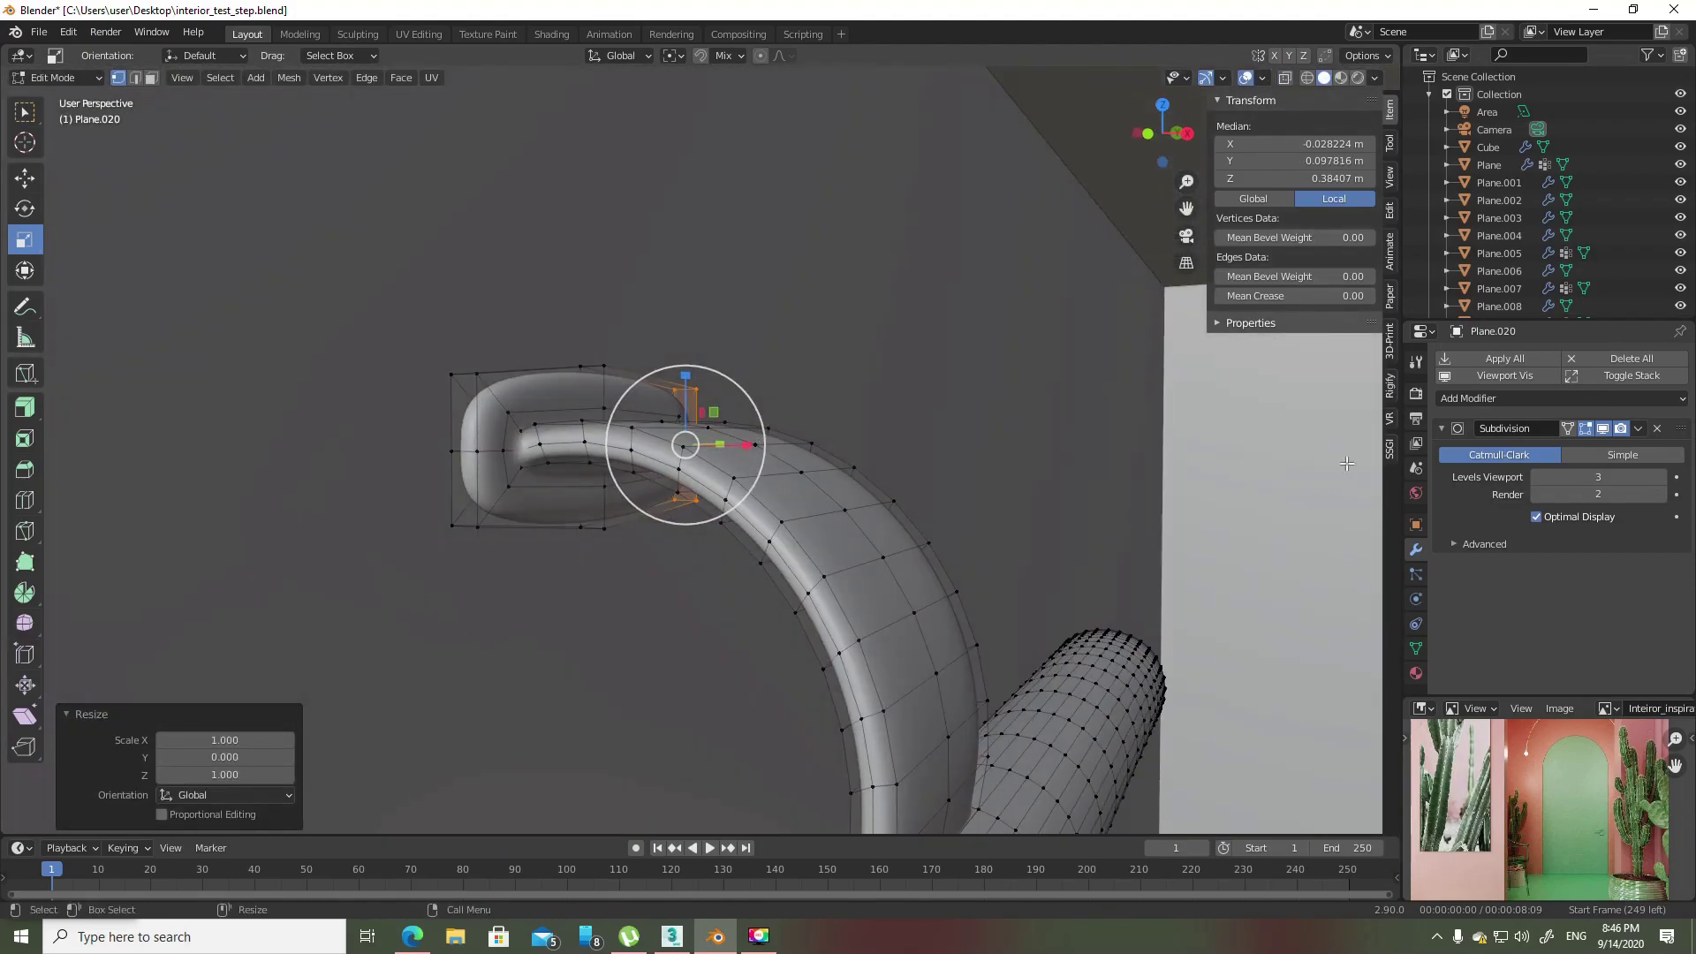
- Cut two loop cuts along the arm, the second slid fully to the inner edge, then return to Object Mode
{"action": "key", "text": "ctrl+r"}
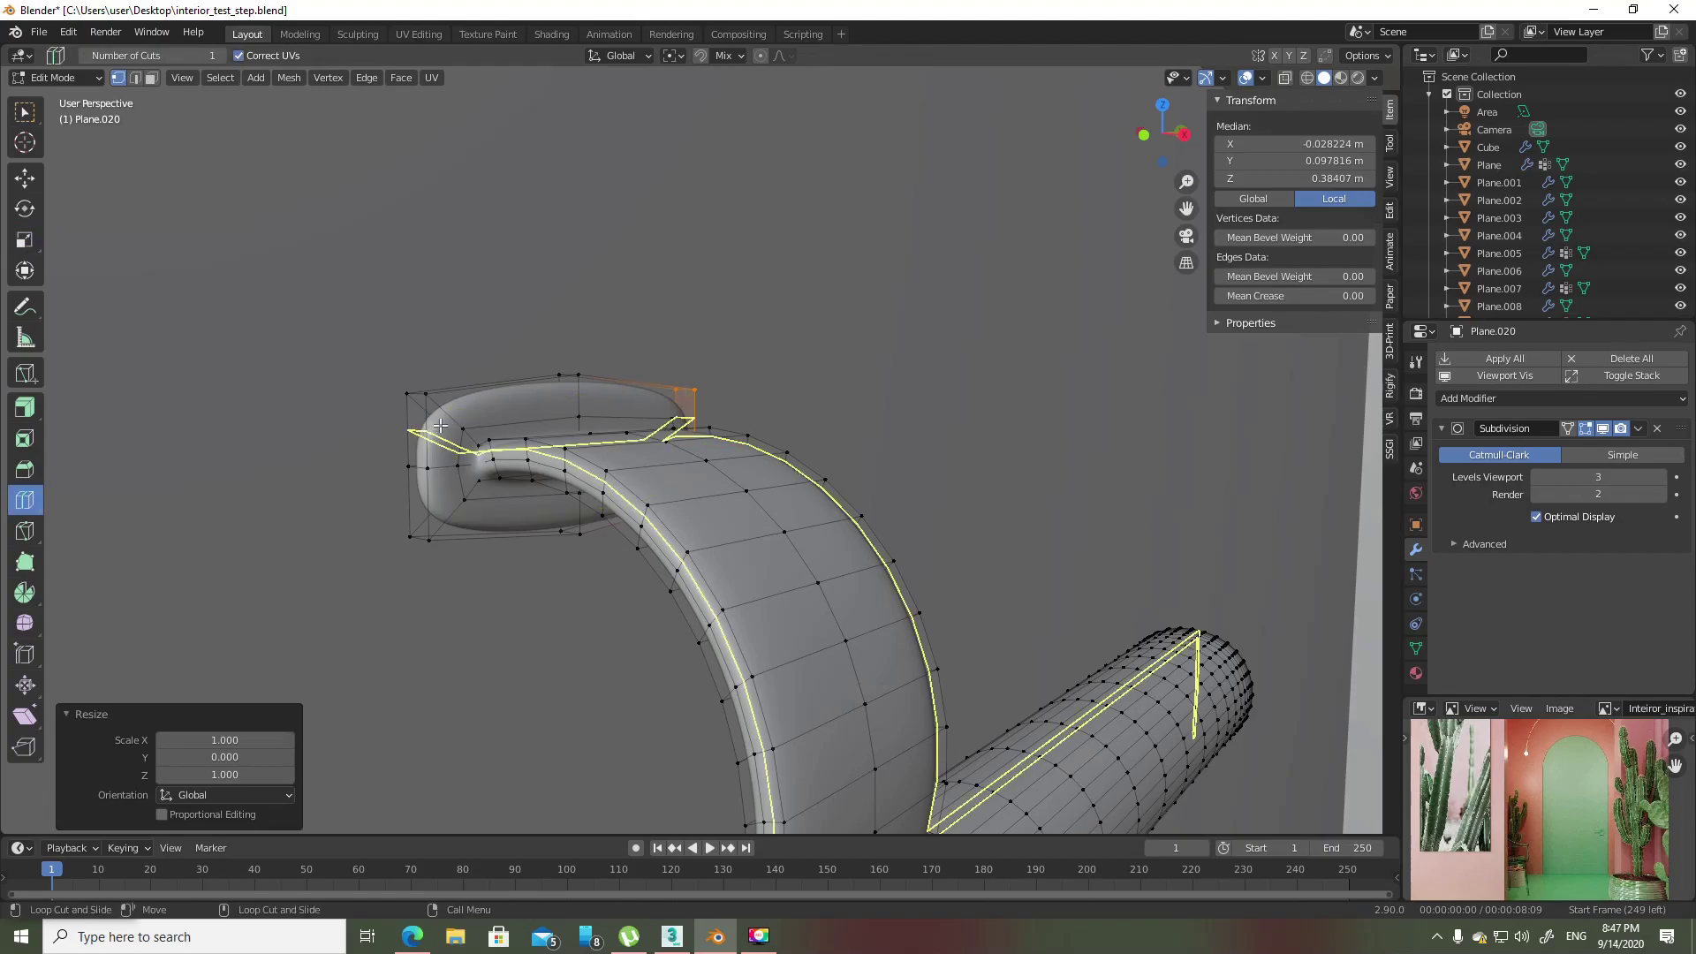
{"action": "left_click", "coordinate": [440, 426]}
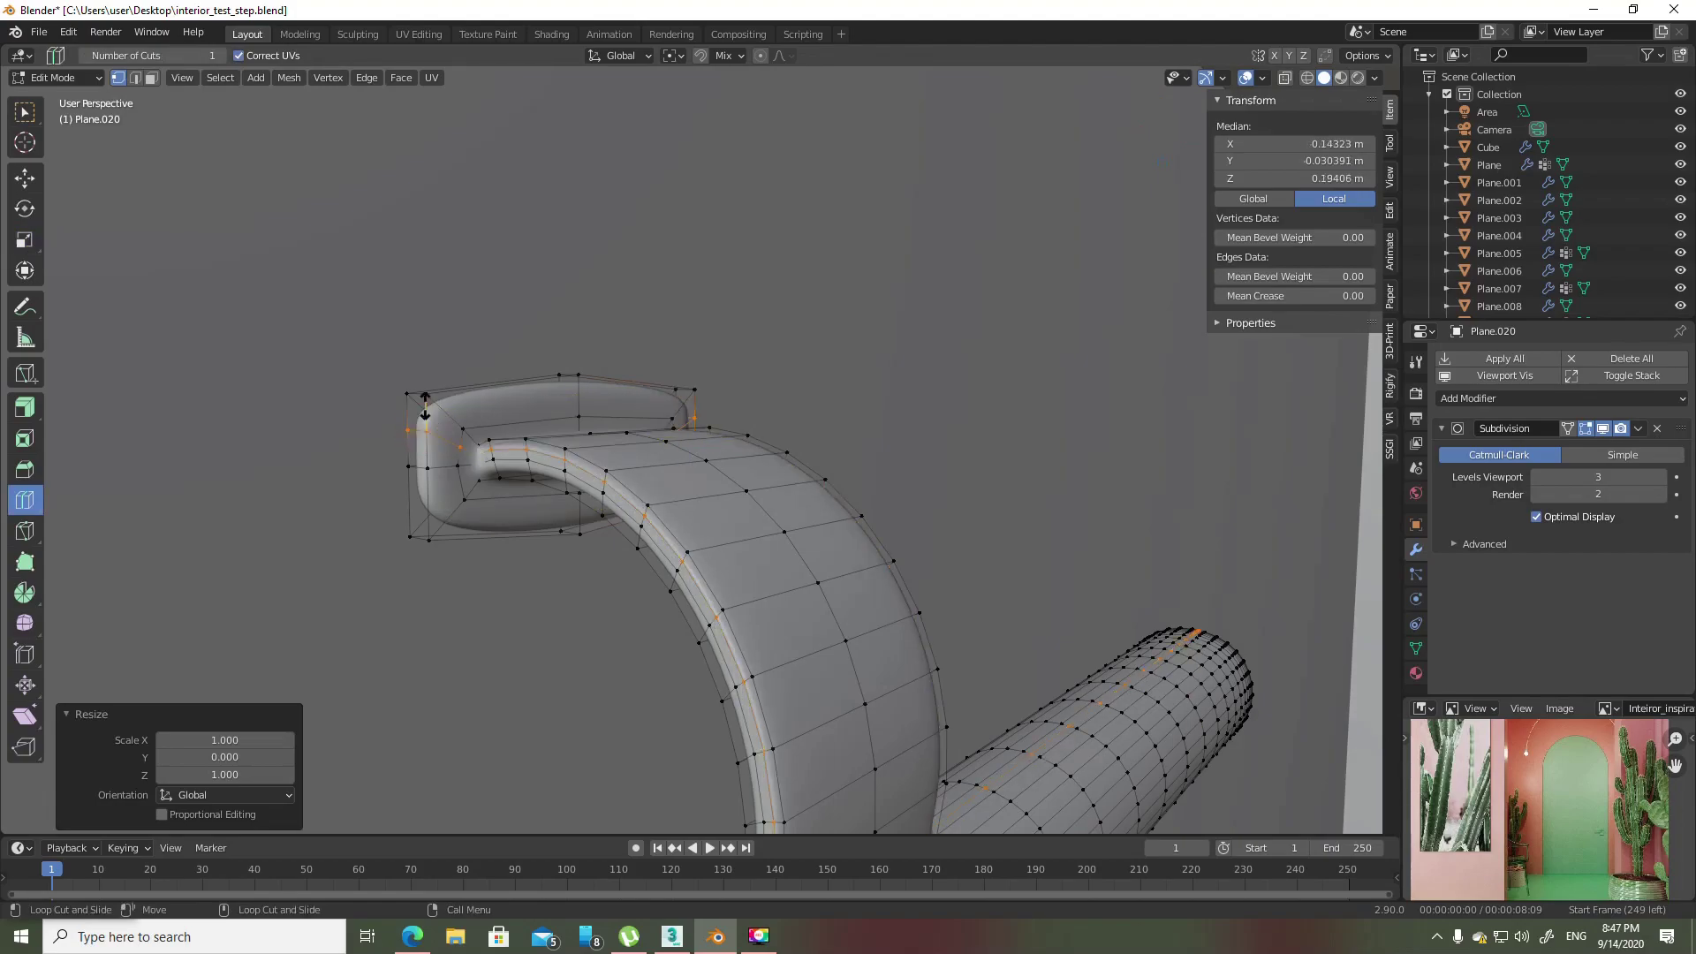
{"action": "left_click", "coordinate": [434, 302]}
{"action": "left_click", "coordinate": [424, 501]}
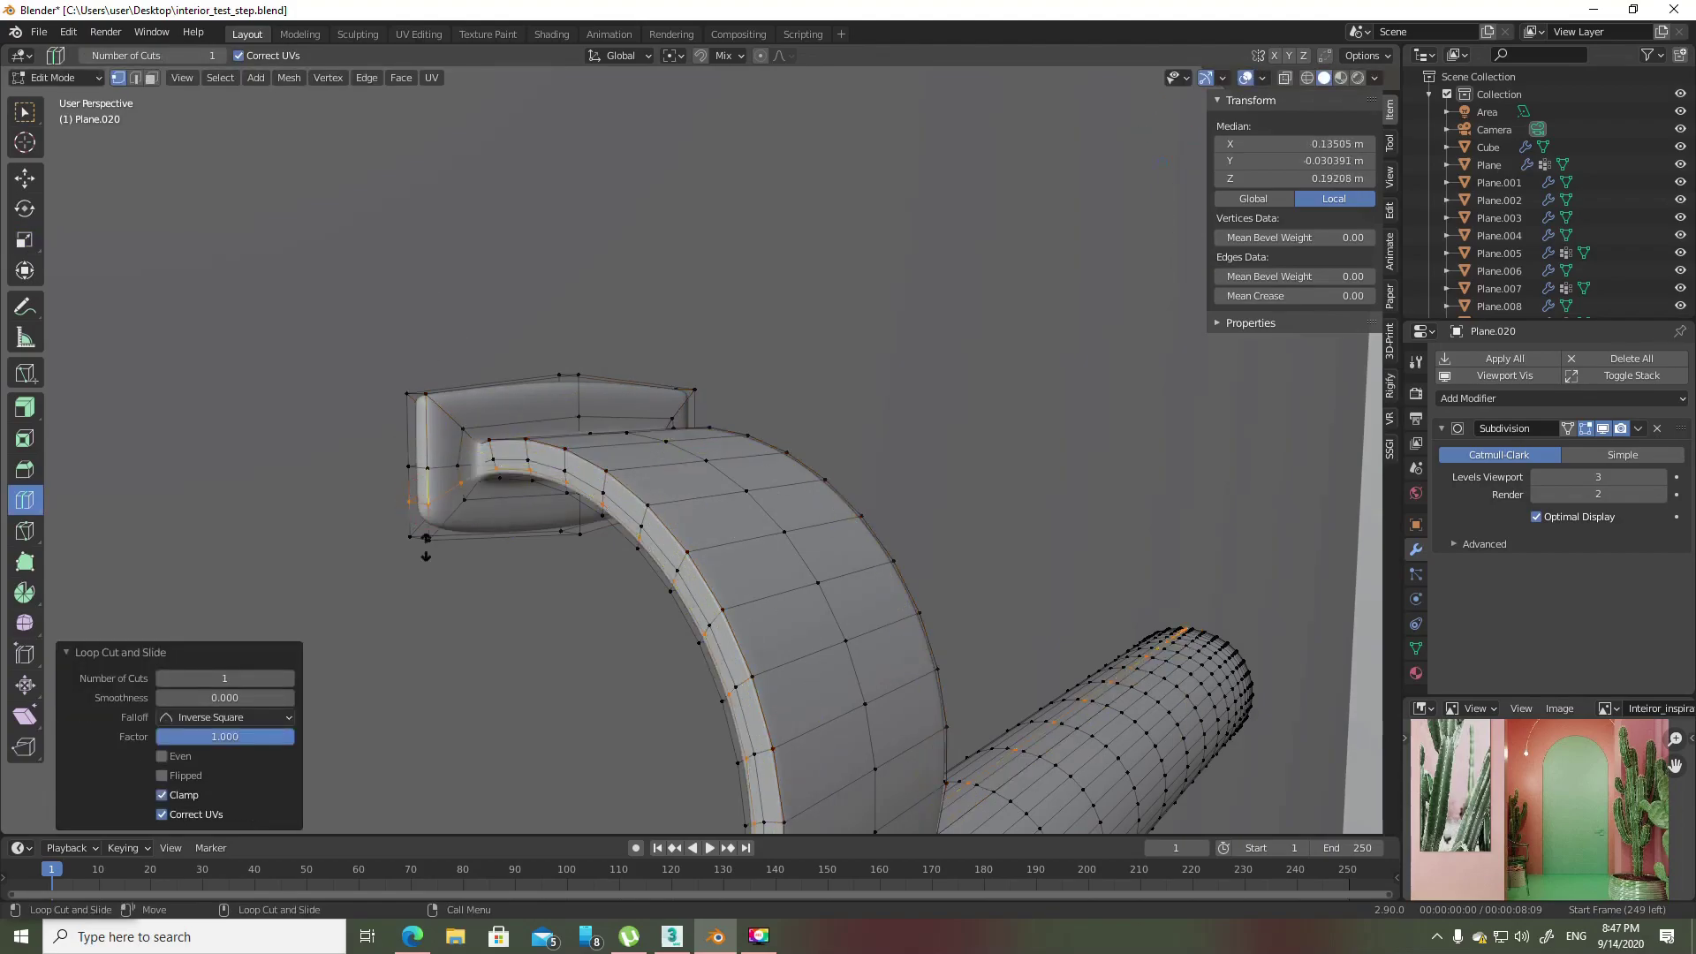
{"action": "left_click", "coordinate": [430, 623]}
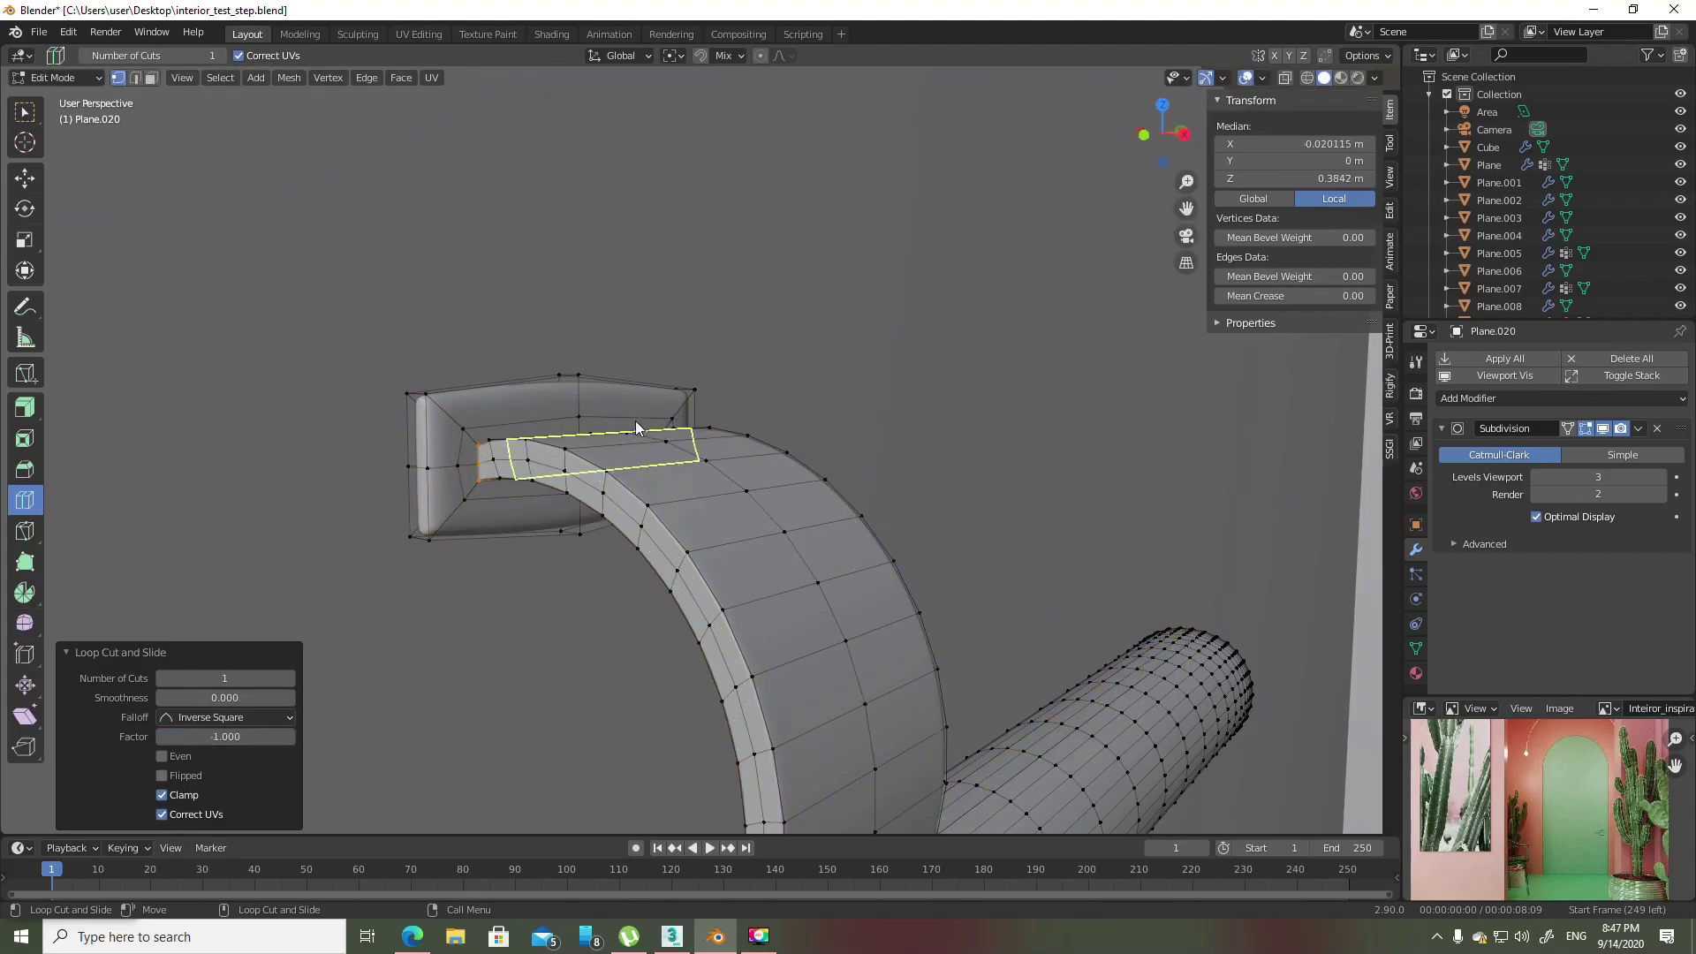
{"action": "key", "text": "Tab"}
{"action": "scroll", "coordinate": [685, 389], "scroll_direction": "down", "scroll_amount": 5}
{"action": "mouse_move", "coordinate": [686, 388]}
{"action": "middle_mouse_down"}
{"action": "mouse_move", "coordinate": [712, 474]}
{"action": "mouse_move", "coordinate": [796, 449]}
{"action": "mouse_move", "coordinate": [755, 629]}
{"action": "middle_mouse_up"}
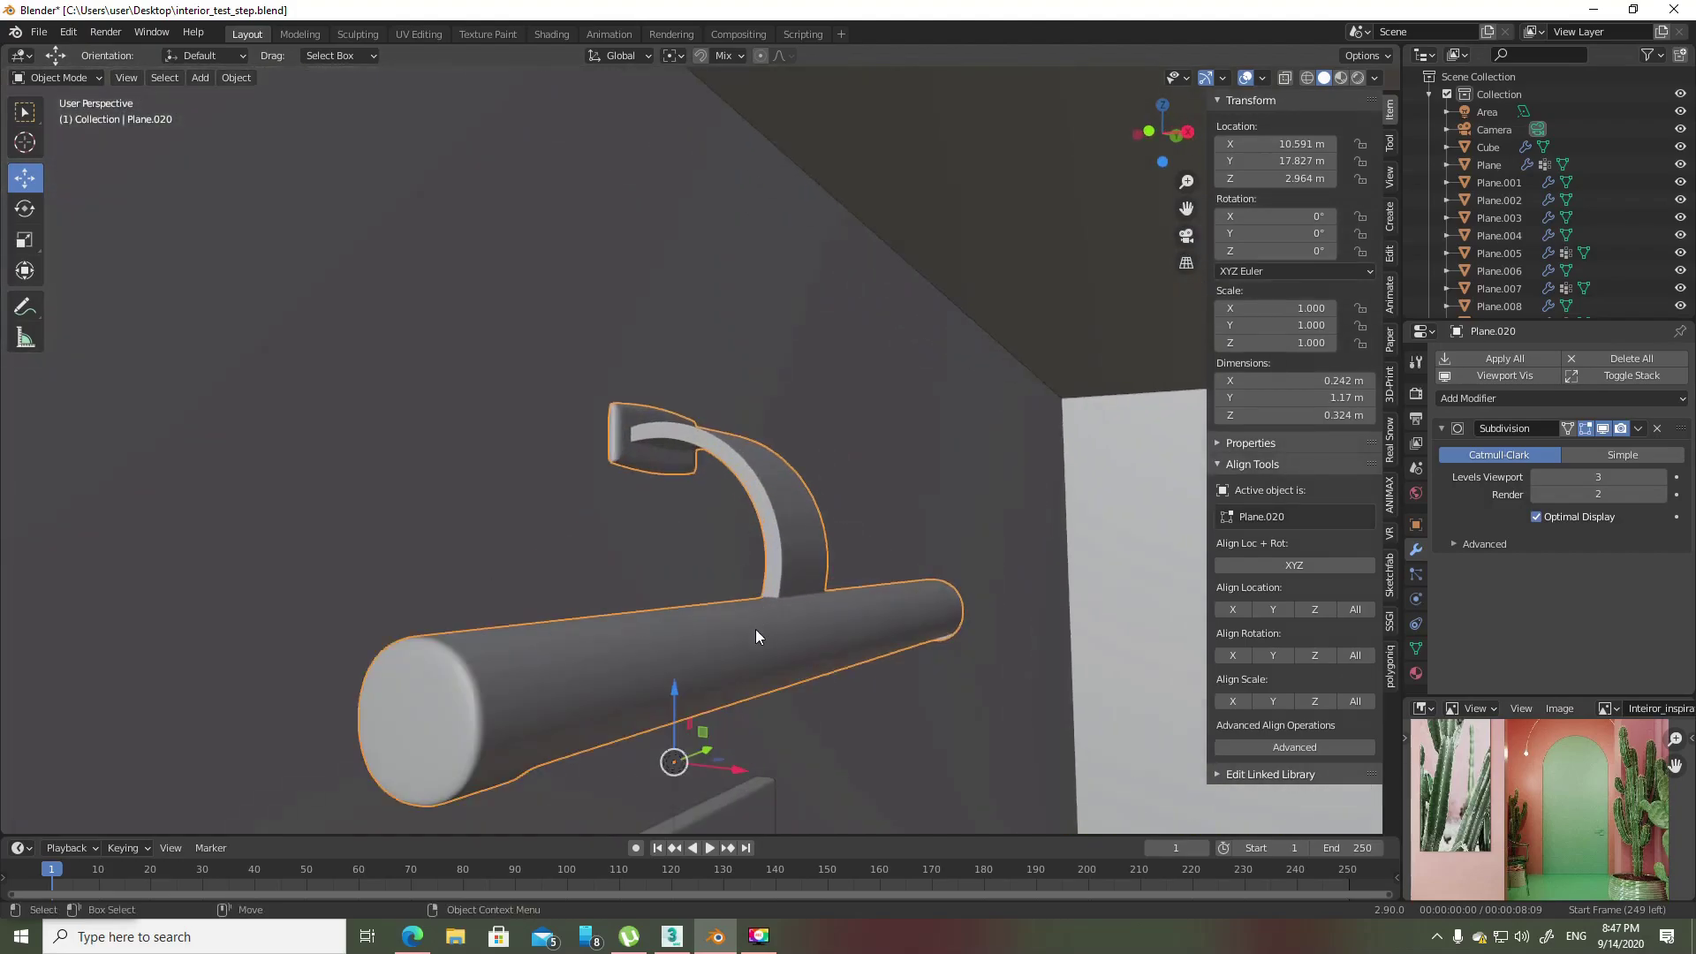
- Nudge Plane.020 along X and raise the light Point.001 on Z toward the lamp bar
{"action": "scroll", "coordinate": [794, 718], "scroll_direction": "up", "scroll_amount": 3}
{"action": "left_click_drag", "start_coordinate": [746, 765], "coordinate": [653, 720]}
{"action": "mouse_move", "coordinate": [673, 675]}
{"action": "middle_mouse_down"}
{"action": "mouse_move", "coordinate": [708, 495]}
{"action": "mouse_move", "coordinate": [659, 553]}
{"action": "middle_mouse_up"}
{"action": "left_click", "coordinate": [673, 555]}
{"action": "scroll", "coordinate": [673, 558], "scroll_direction": "up", "scroll_amount": 5}
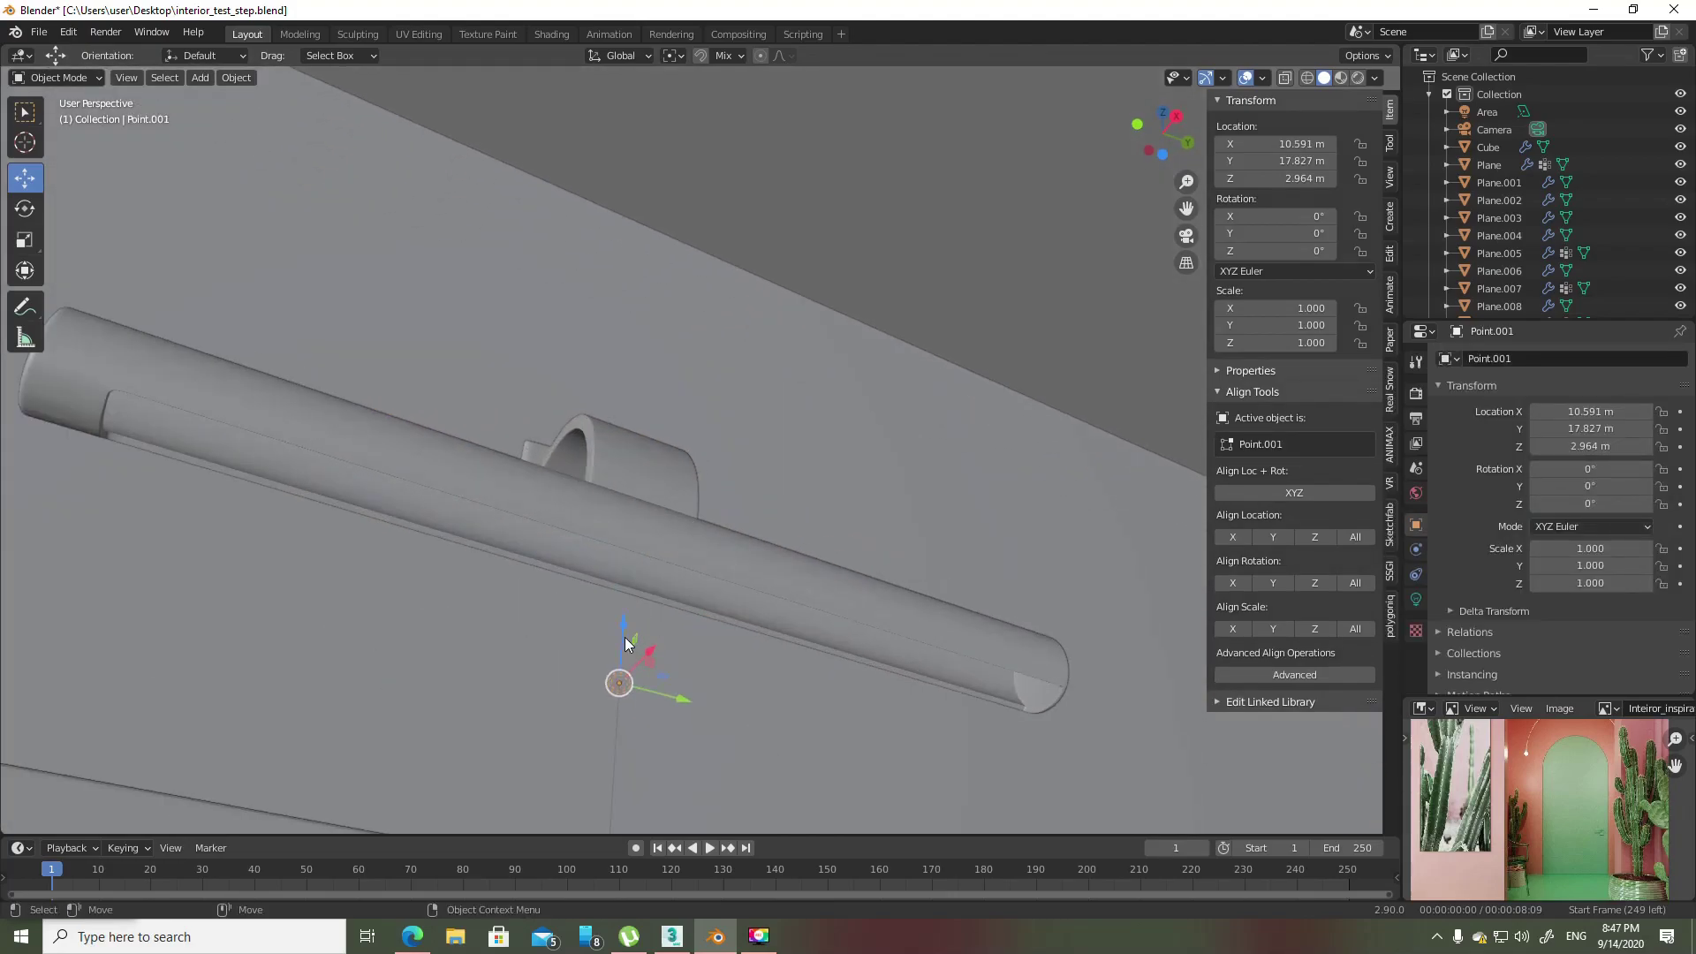
{"action": "left_click_drag", "start_coordinate": [625, 643], "coordinate": [627, 541]}
{"action": "middle_click_drag", "start_coordinate": [771, 438], "coordinate": [761, 556]}
- Change Point.001's light type to Area and switch the viewport to Rendered shading
{"action": "left_click", "coordinate": [1415, 600]}
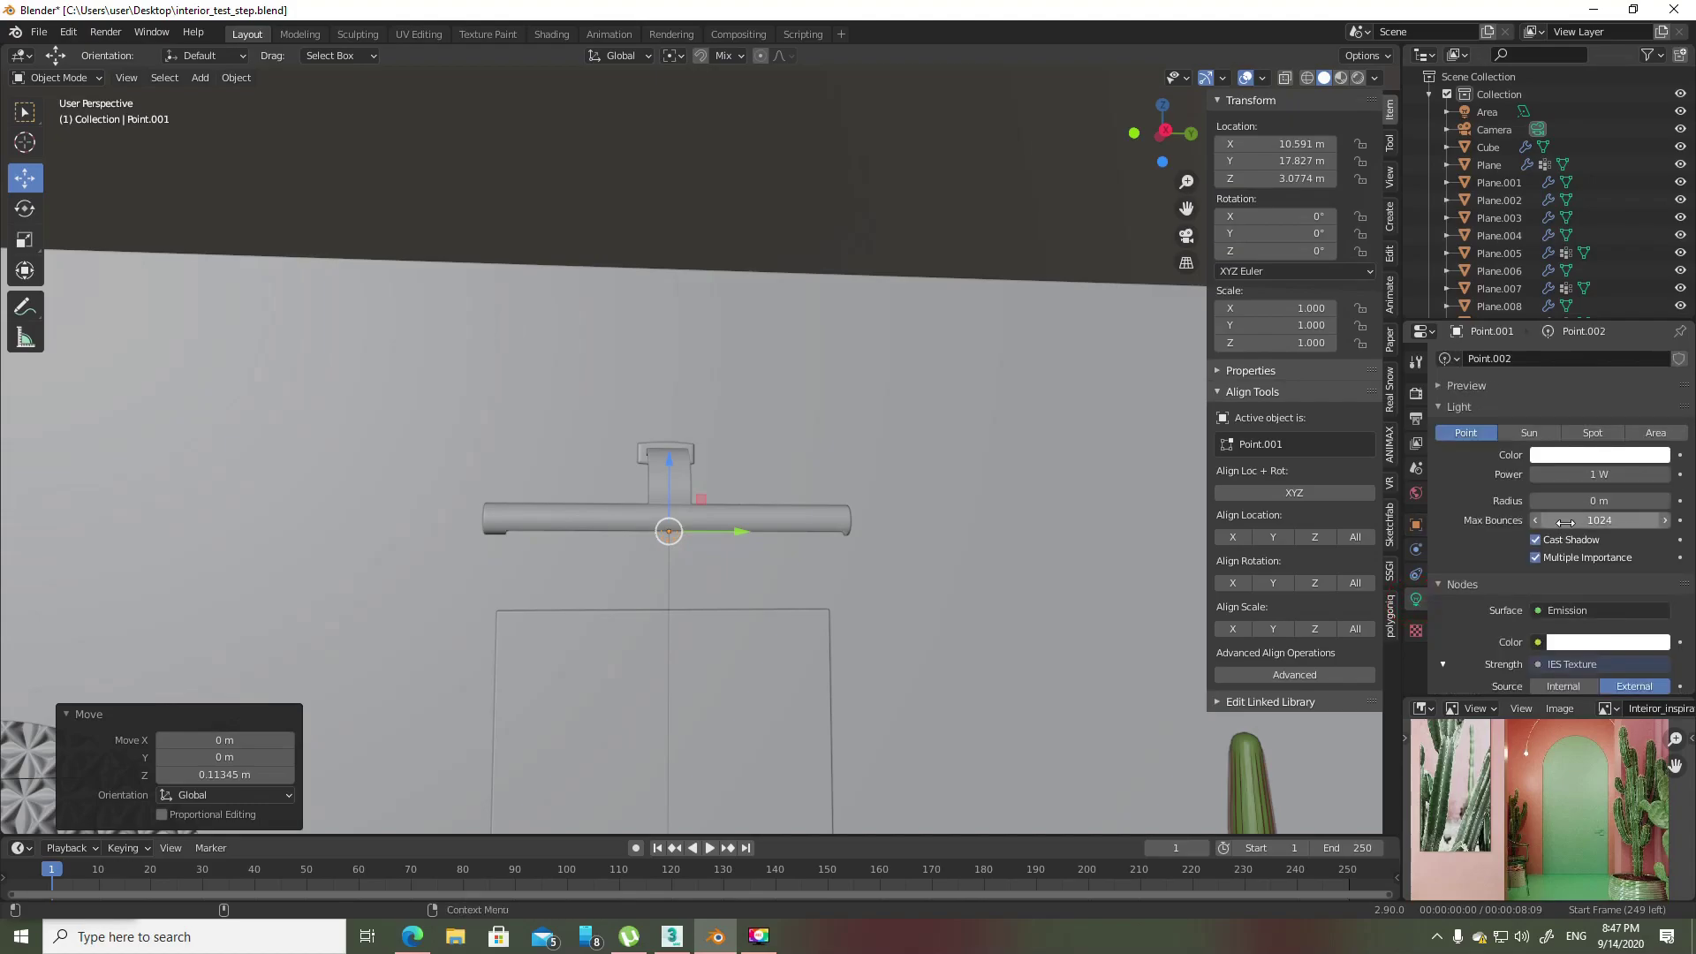
{"action": "left_click", "coordinate": [1653, 433]}
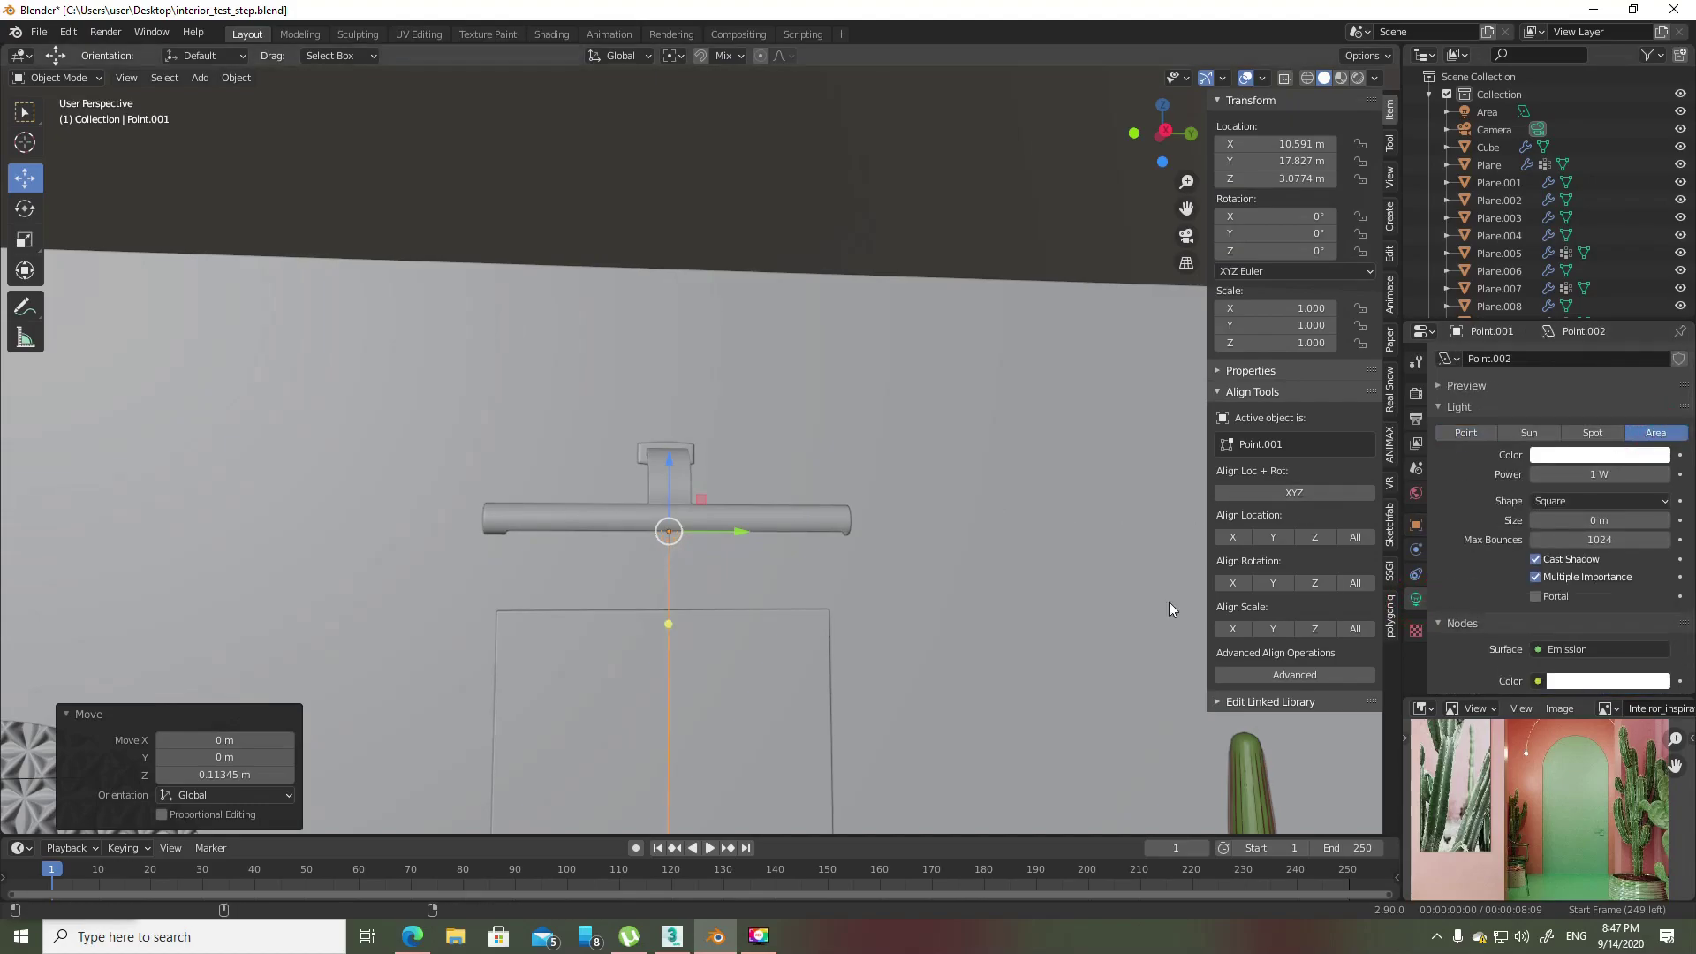
{"action": "scroll", "coordinate": [1581, 551], "scroll_direction": "down", "scroll_amount": 5}
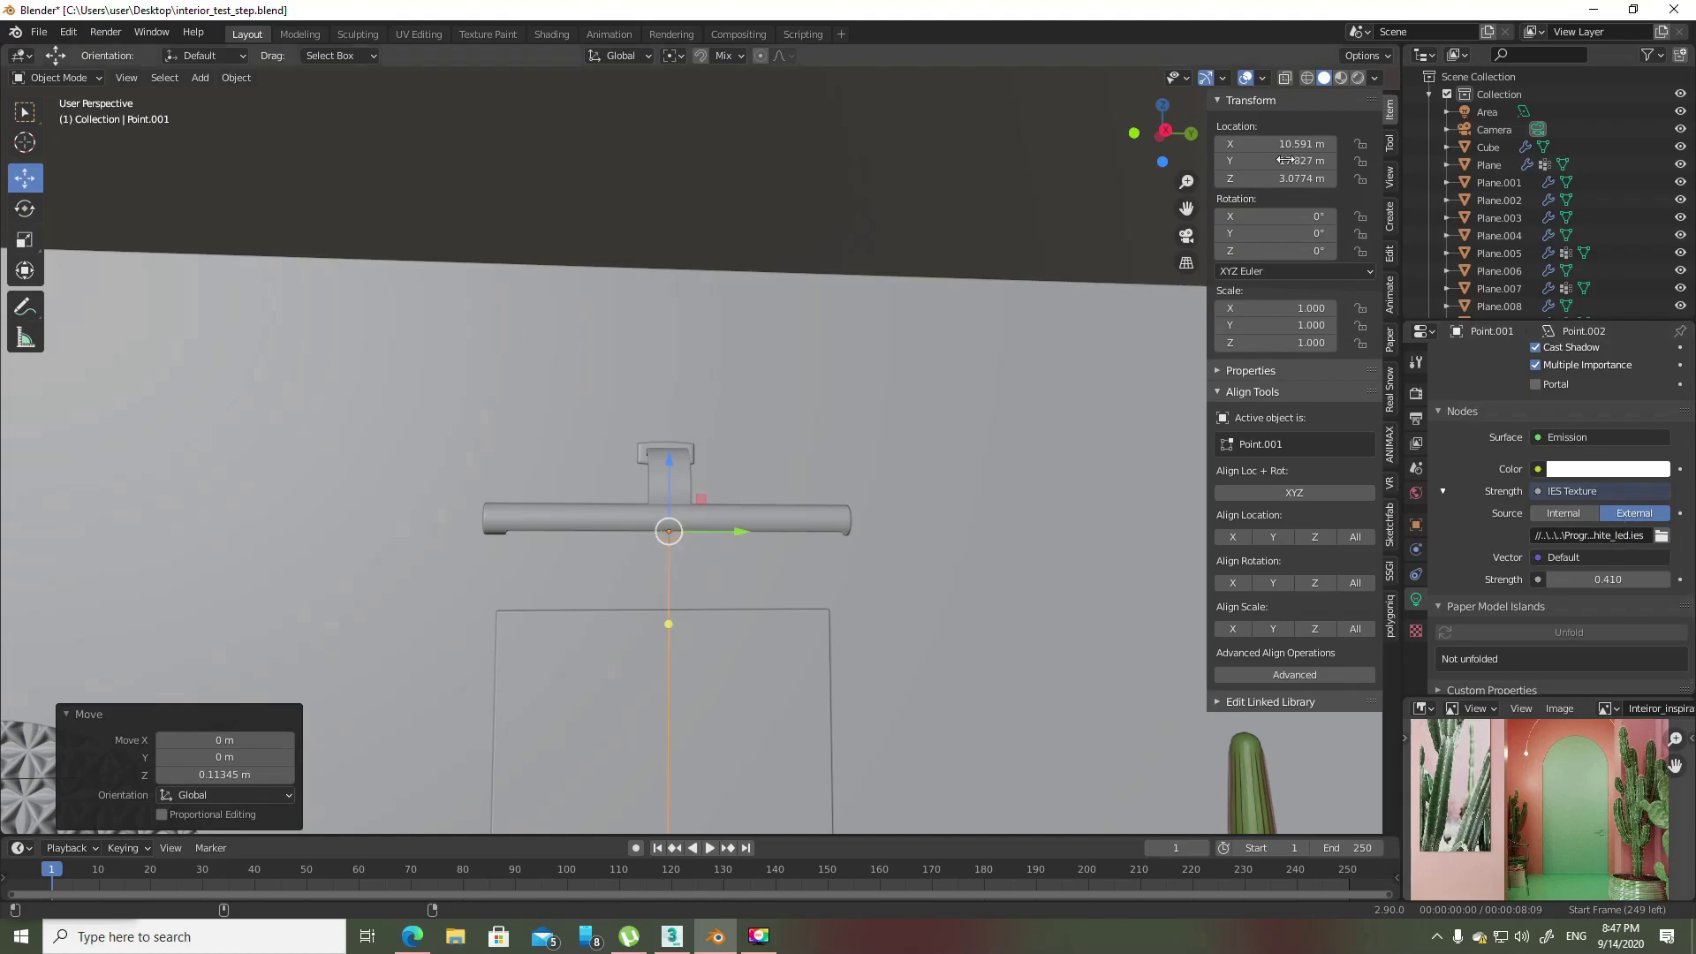
{"action": "left_click", "coordinate": [1358, 77]}
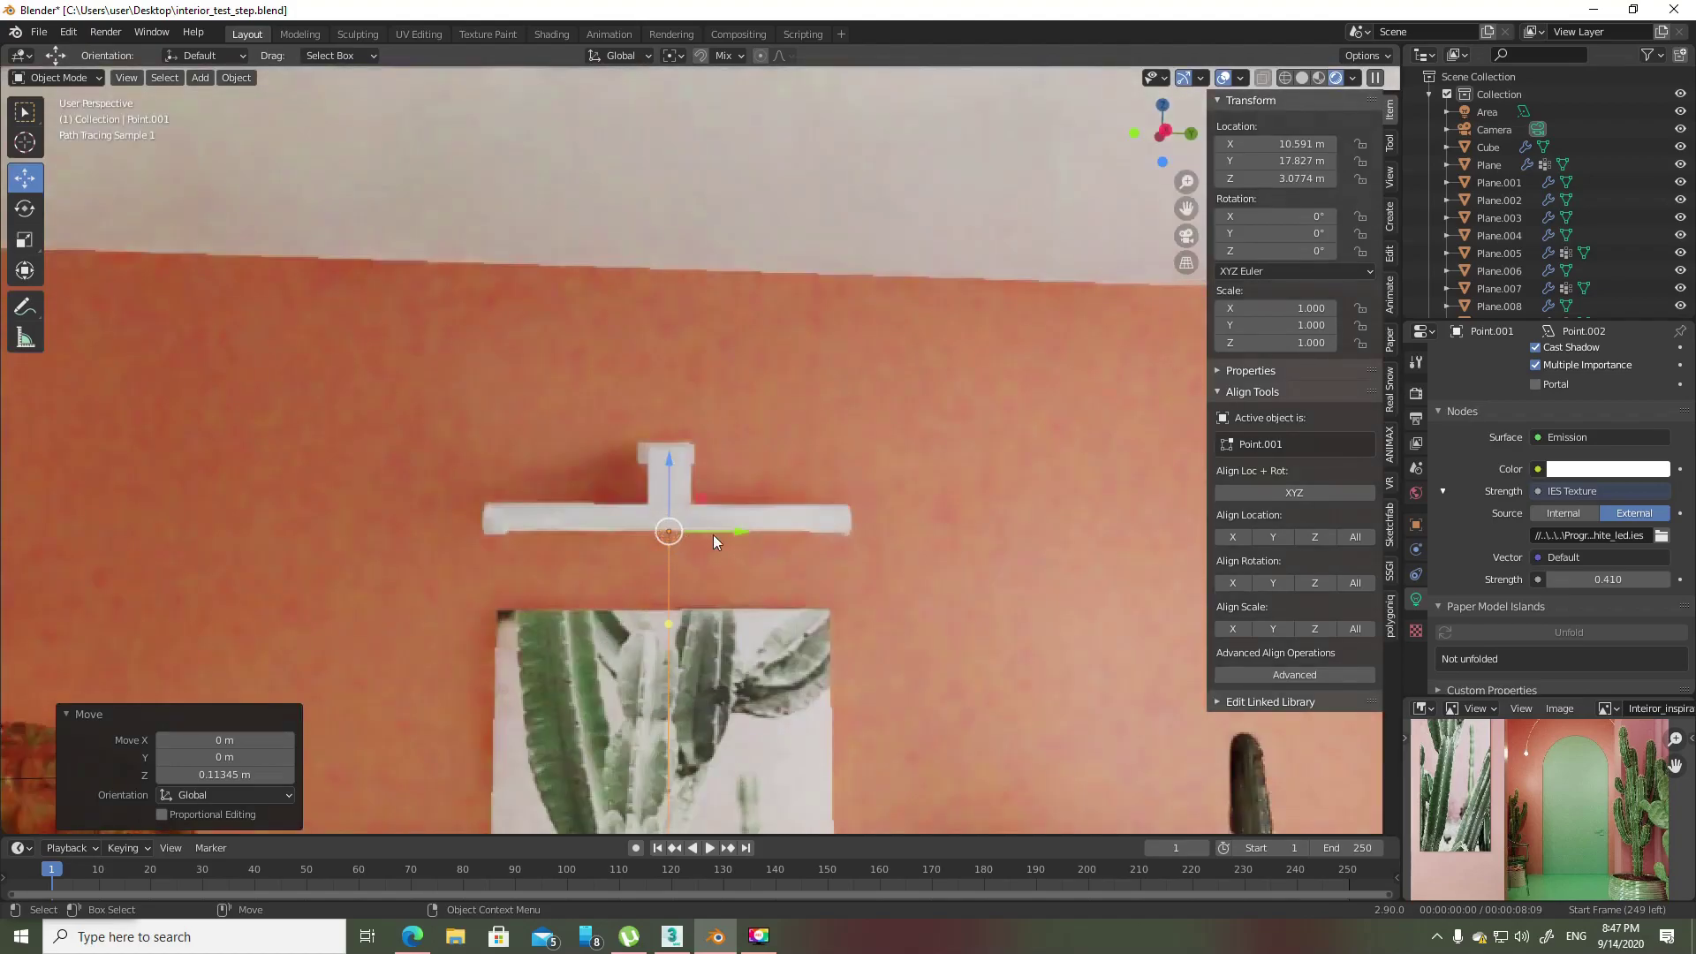
- Raise the area light slightly higher and disconnect the IES texture from its Strength socket
{"action": "scroll", "coordinate": [714, 532], "scroll_direction": "up", "scroll_amount": 3}
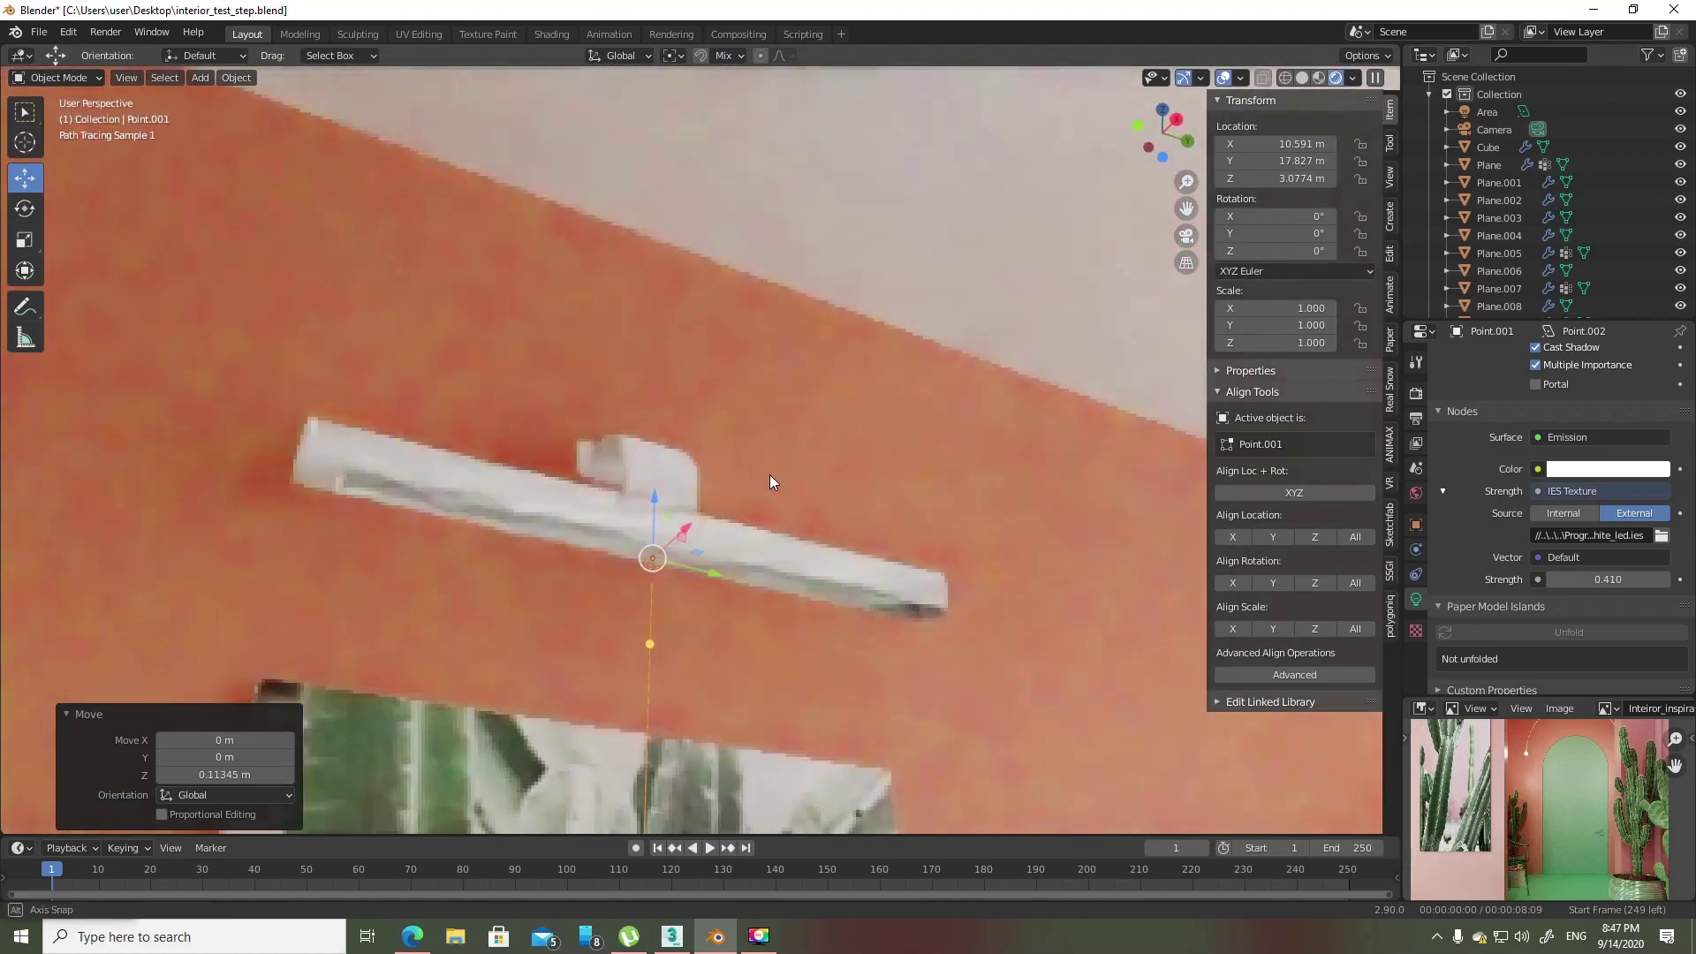
{"action": "middle_click_drag", "start_coordinate": [714, 533], "coordinate": [738, 501]}
{"action": "scroll", "coordinate": [707, 521], "scroll_direction": "up", "scroll_amount": 3}
{"action": "middle_click_drag", "start_coordinate": [658, 564], "coordinate": [674, 563]}
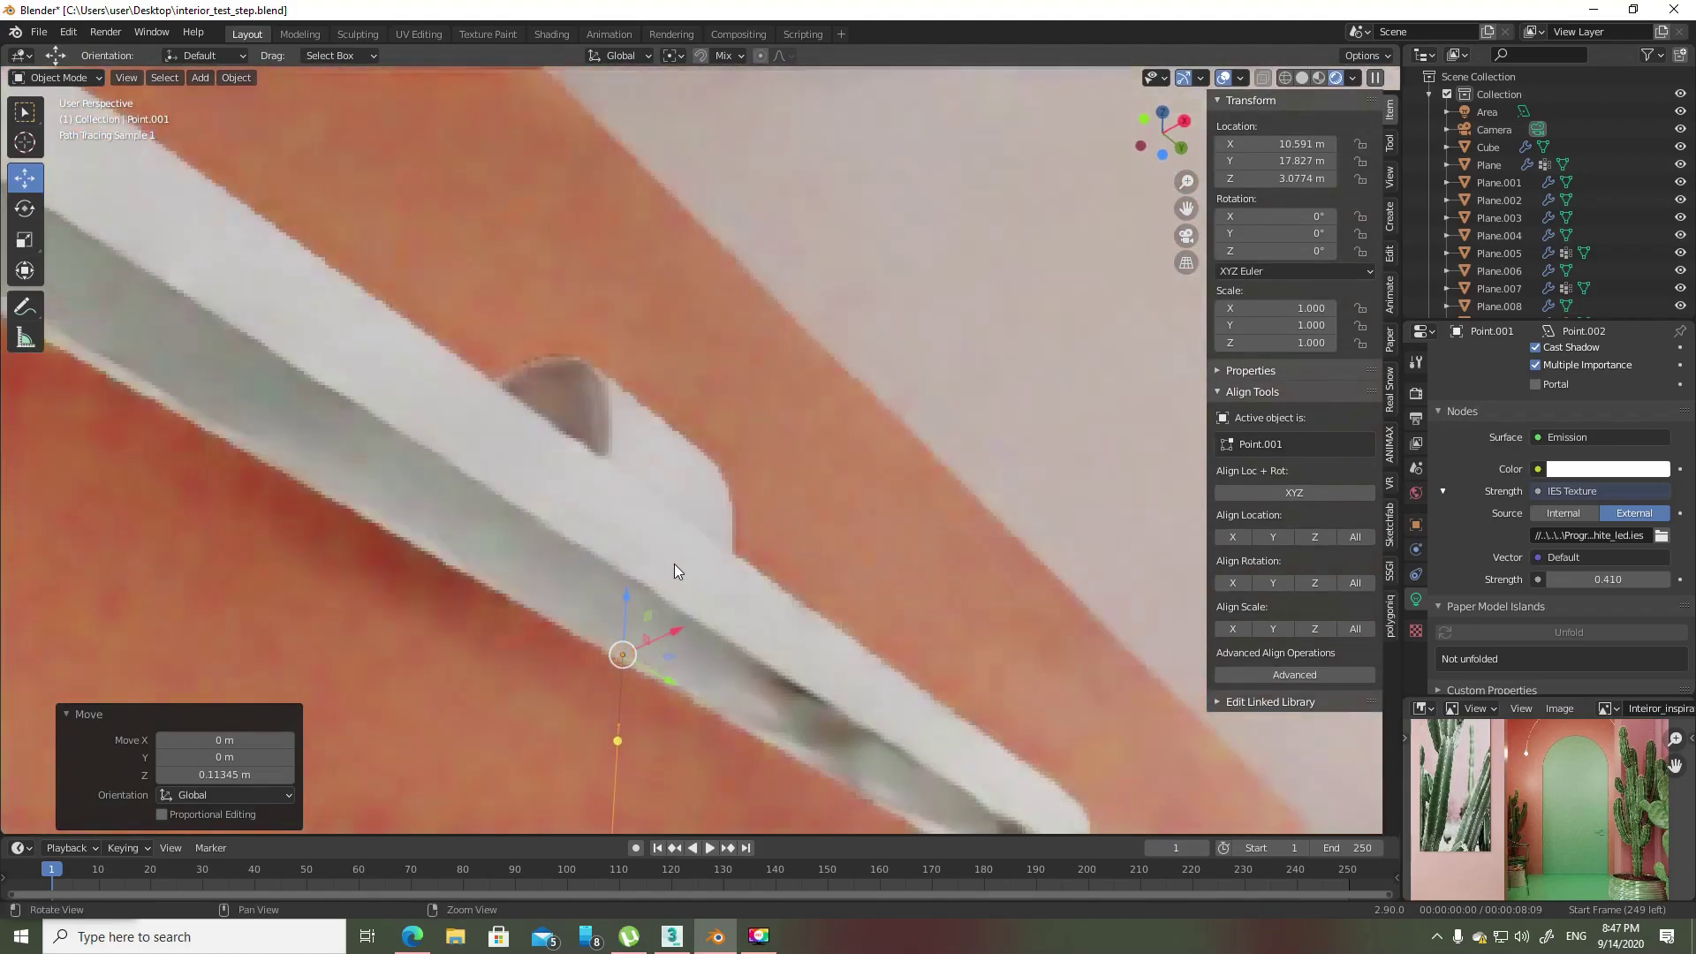
{"action": "scroll", "coordinate": [653, 592], "scroll_direction": "up", "scroll_amount": 2}
{"action": "left_click_drag", "start_coordinate": [634, 622], "coordinate": [636, 577]}
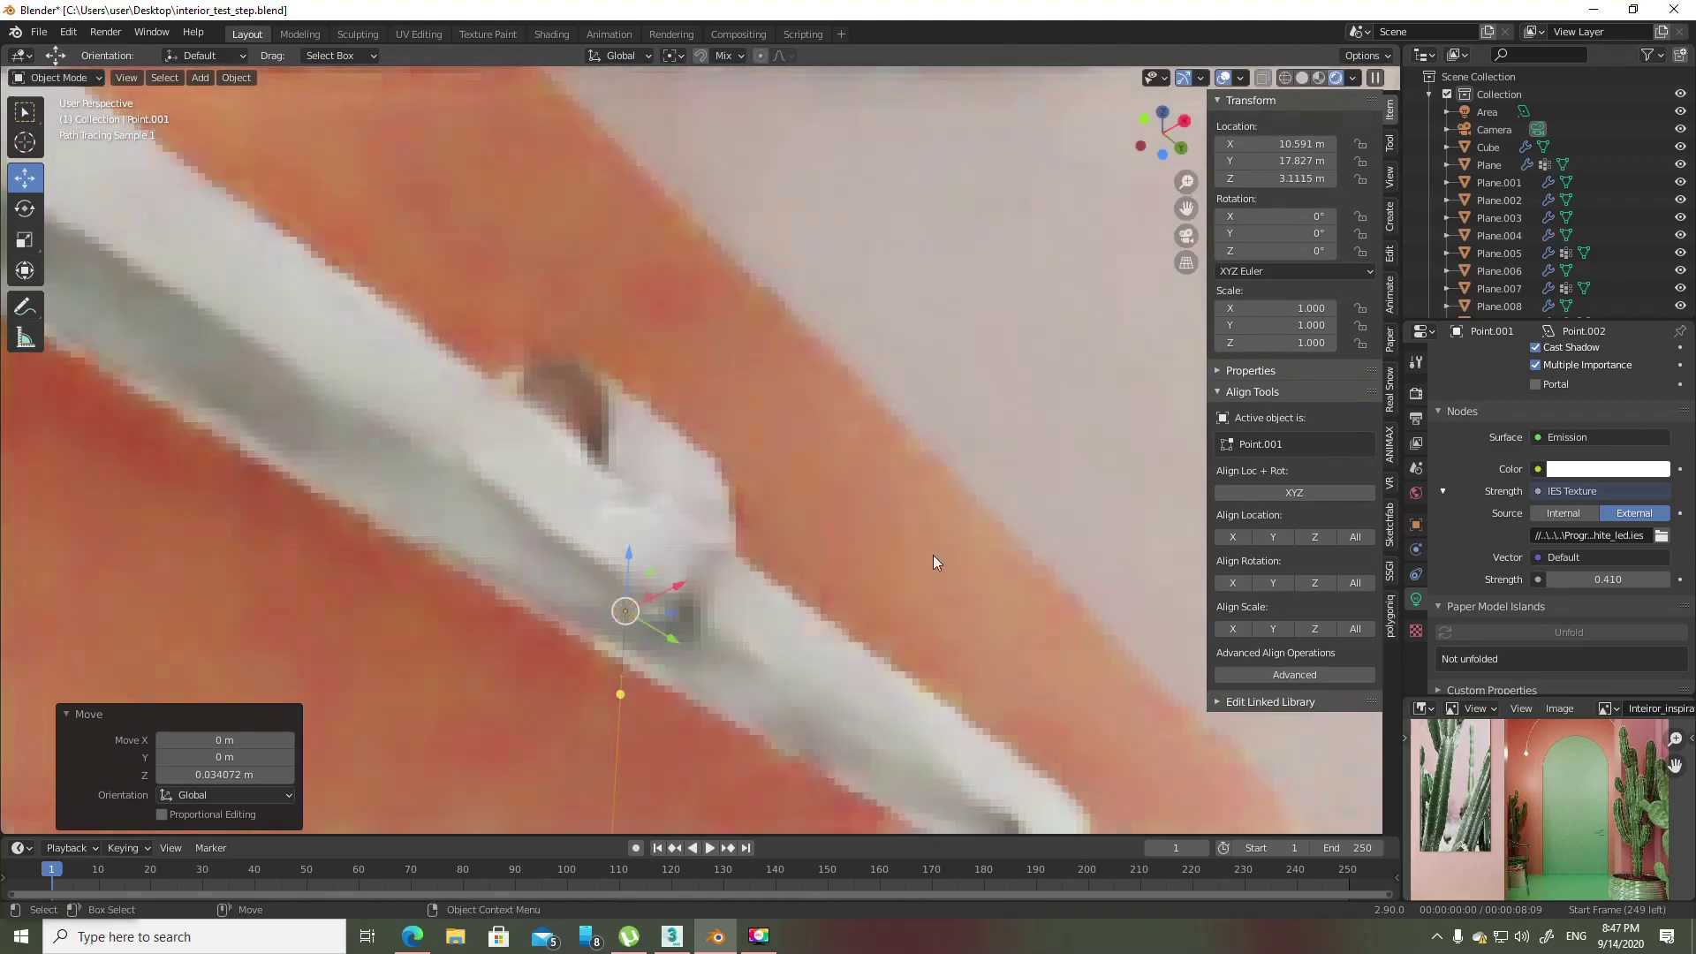
{"action": "scroll", "coordinate": [1612, 463], "scroll_direction": "up", "scroll_amount": 3}
{"action": "scroll", "coordinate": [1600, 555], "scroll_direction": "down", "scroll_amount": 2}
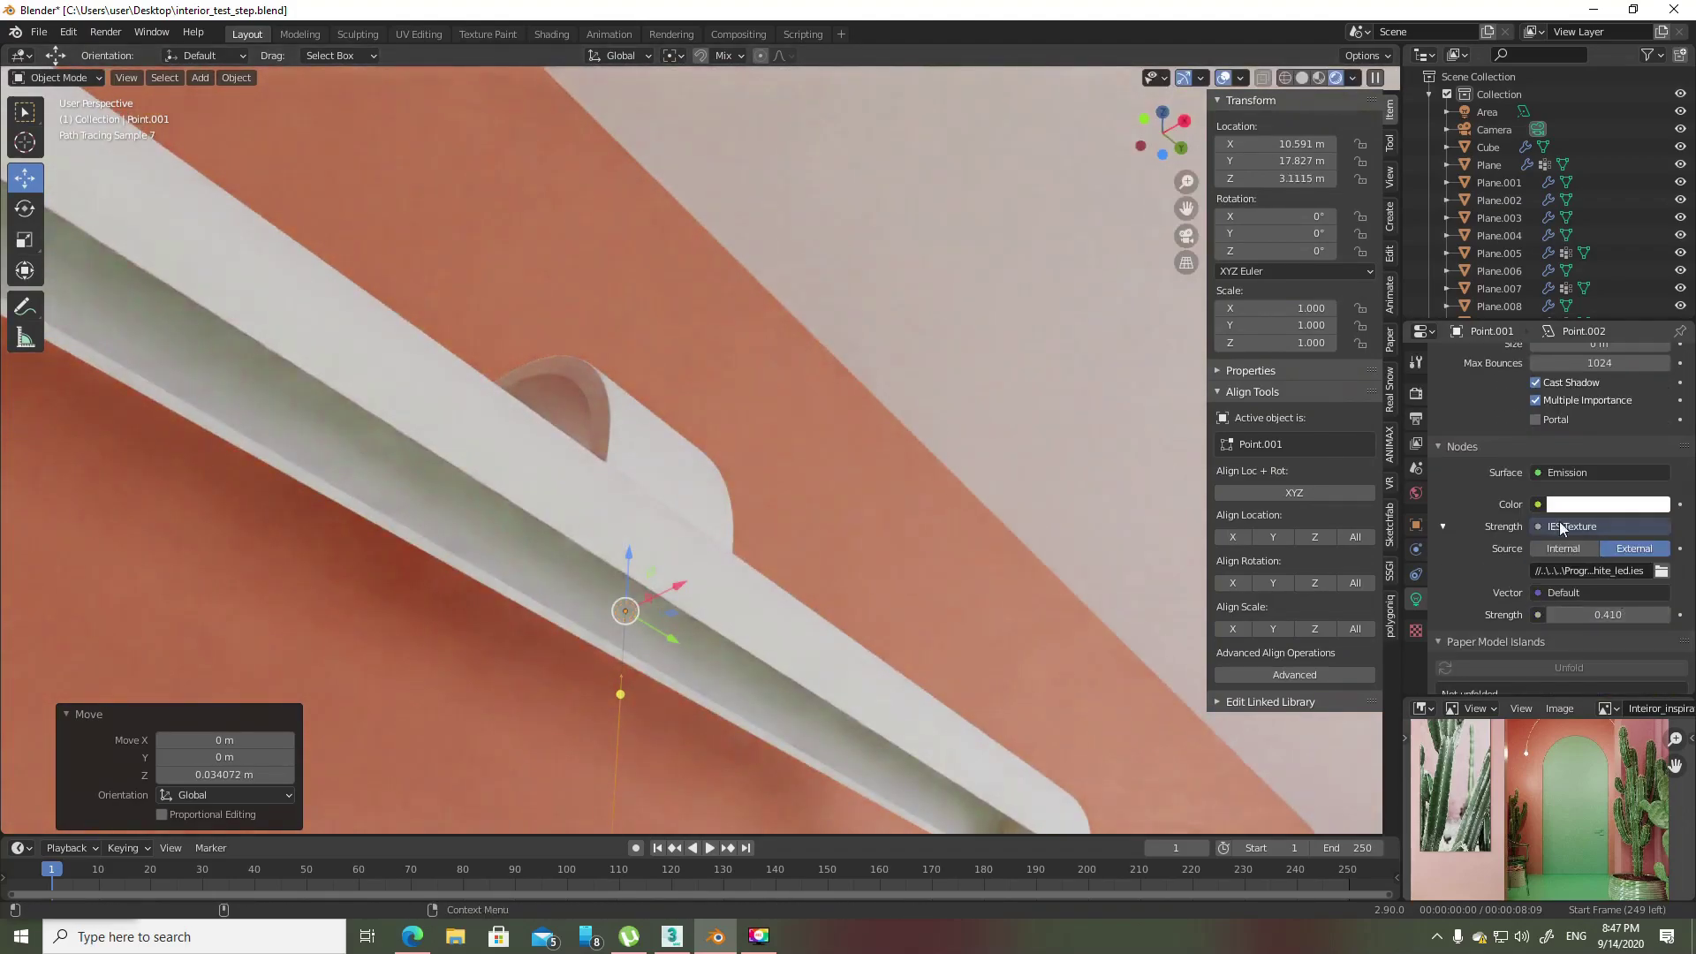
{"action": "left_click", "coordinate": [1577, 527]}
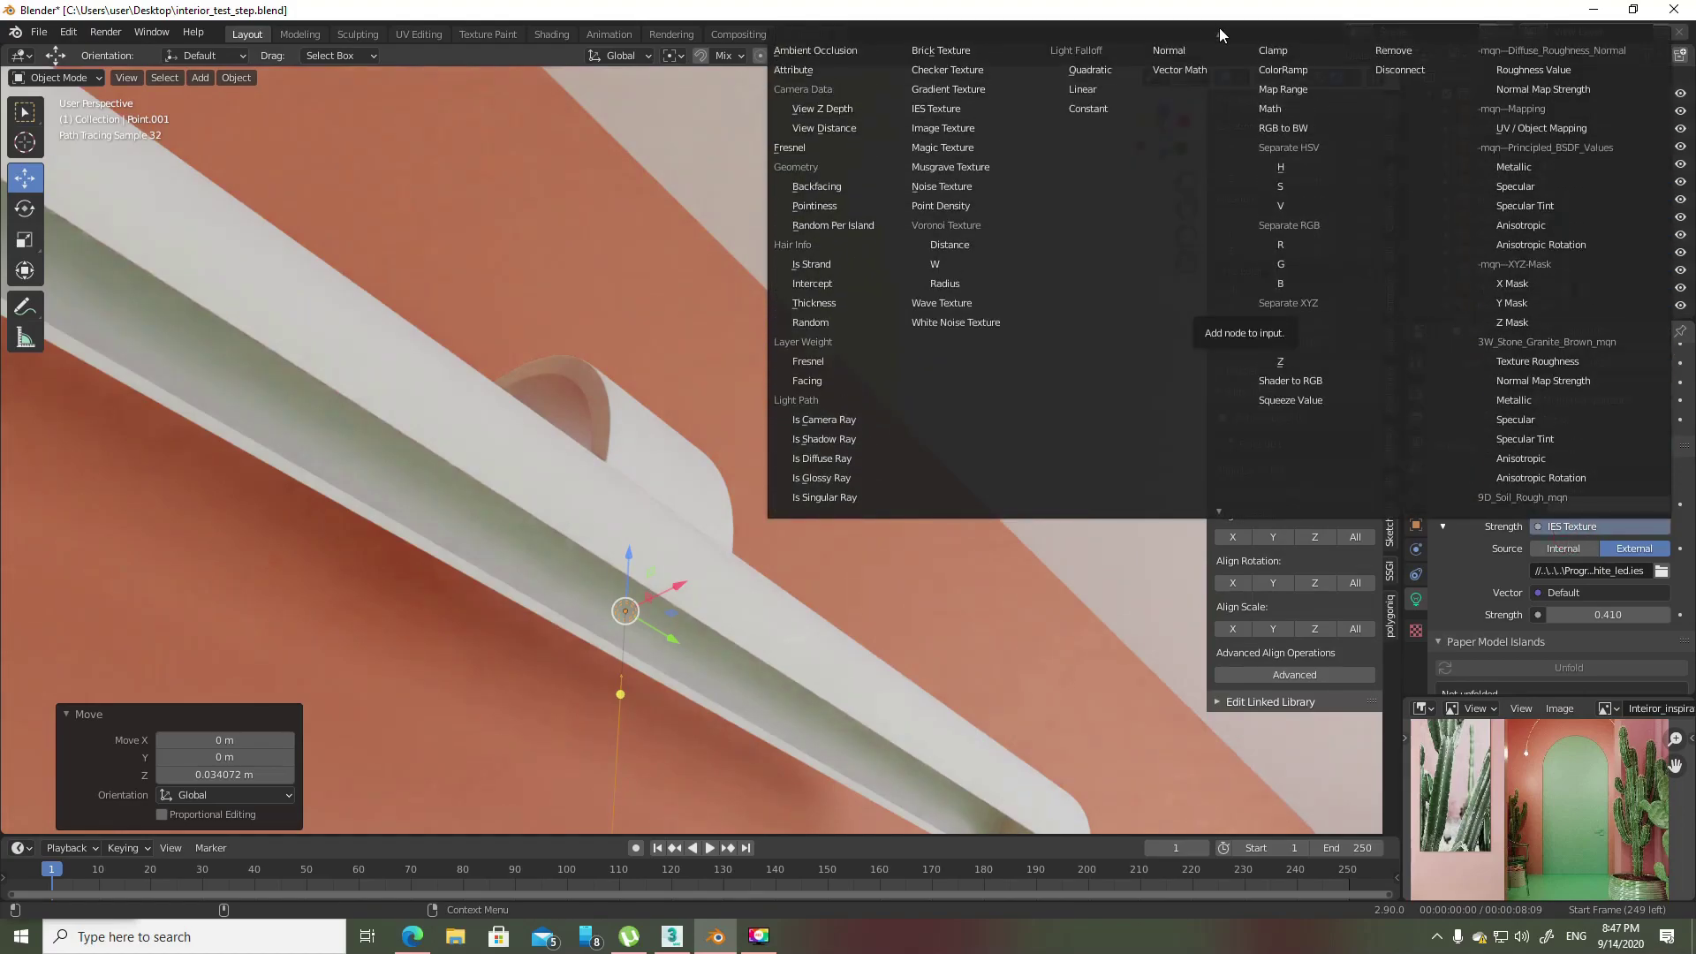
{"action": "left_click", "coordinate": [1409, 62]}
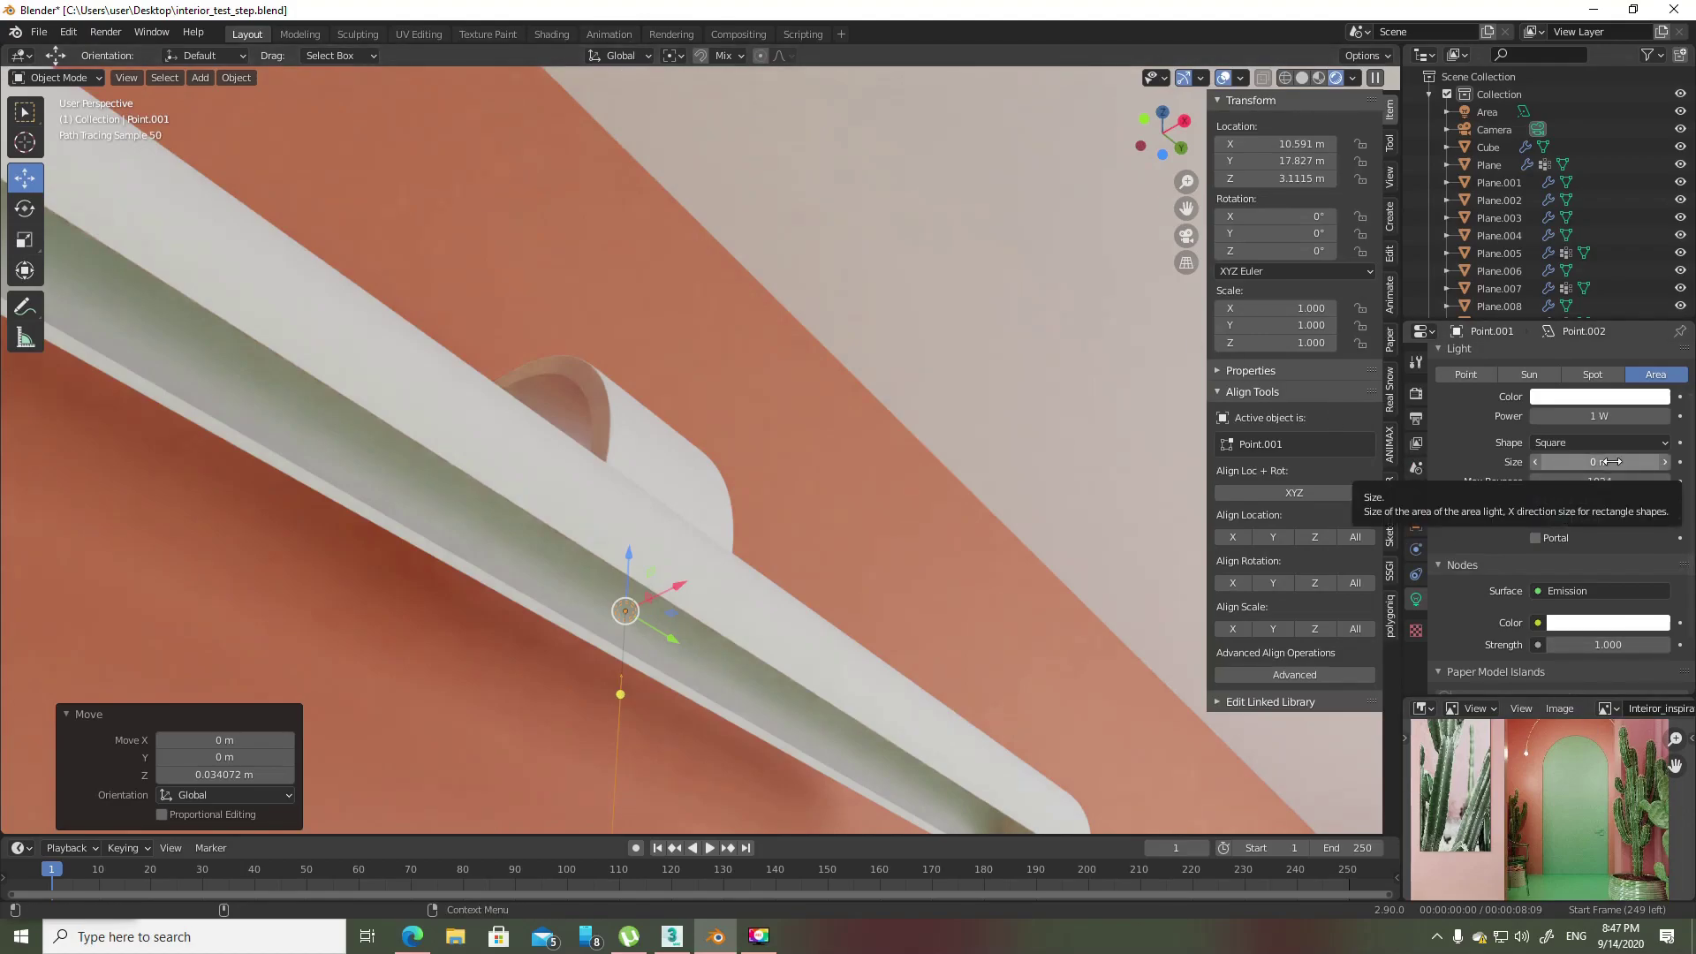
- Make the area light a Rectangle shape and stretch its size to fit the tube's length
{"action": "mouse_move", "coordinate": [1599, 461]}
{"action": "left_mouse_down"}
{"action": "mouse_move", "coordinate": [1633, 461]}
{"action": "mouse_move", "coordinate": [1572, 461]}
{"action": "left_mouse_up"}
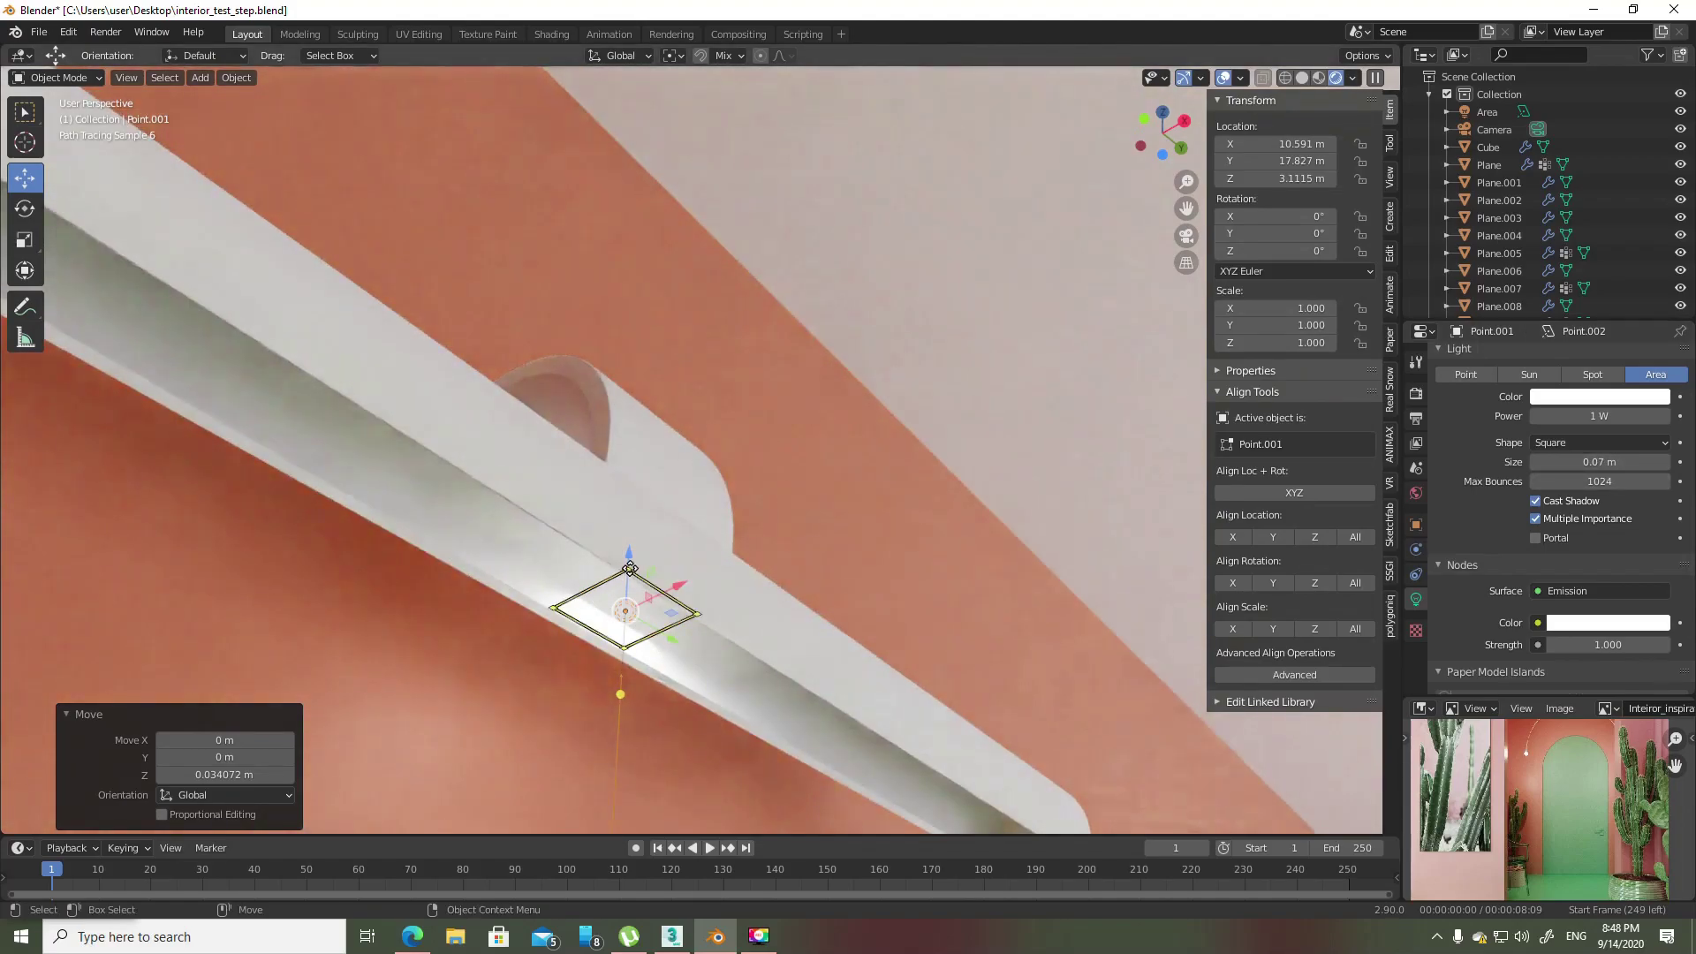
{"action": "left_click_drag", "start_coordinate": [629, 568], "coordinate": [378, 393]}
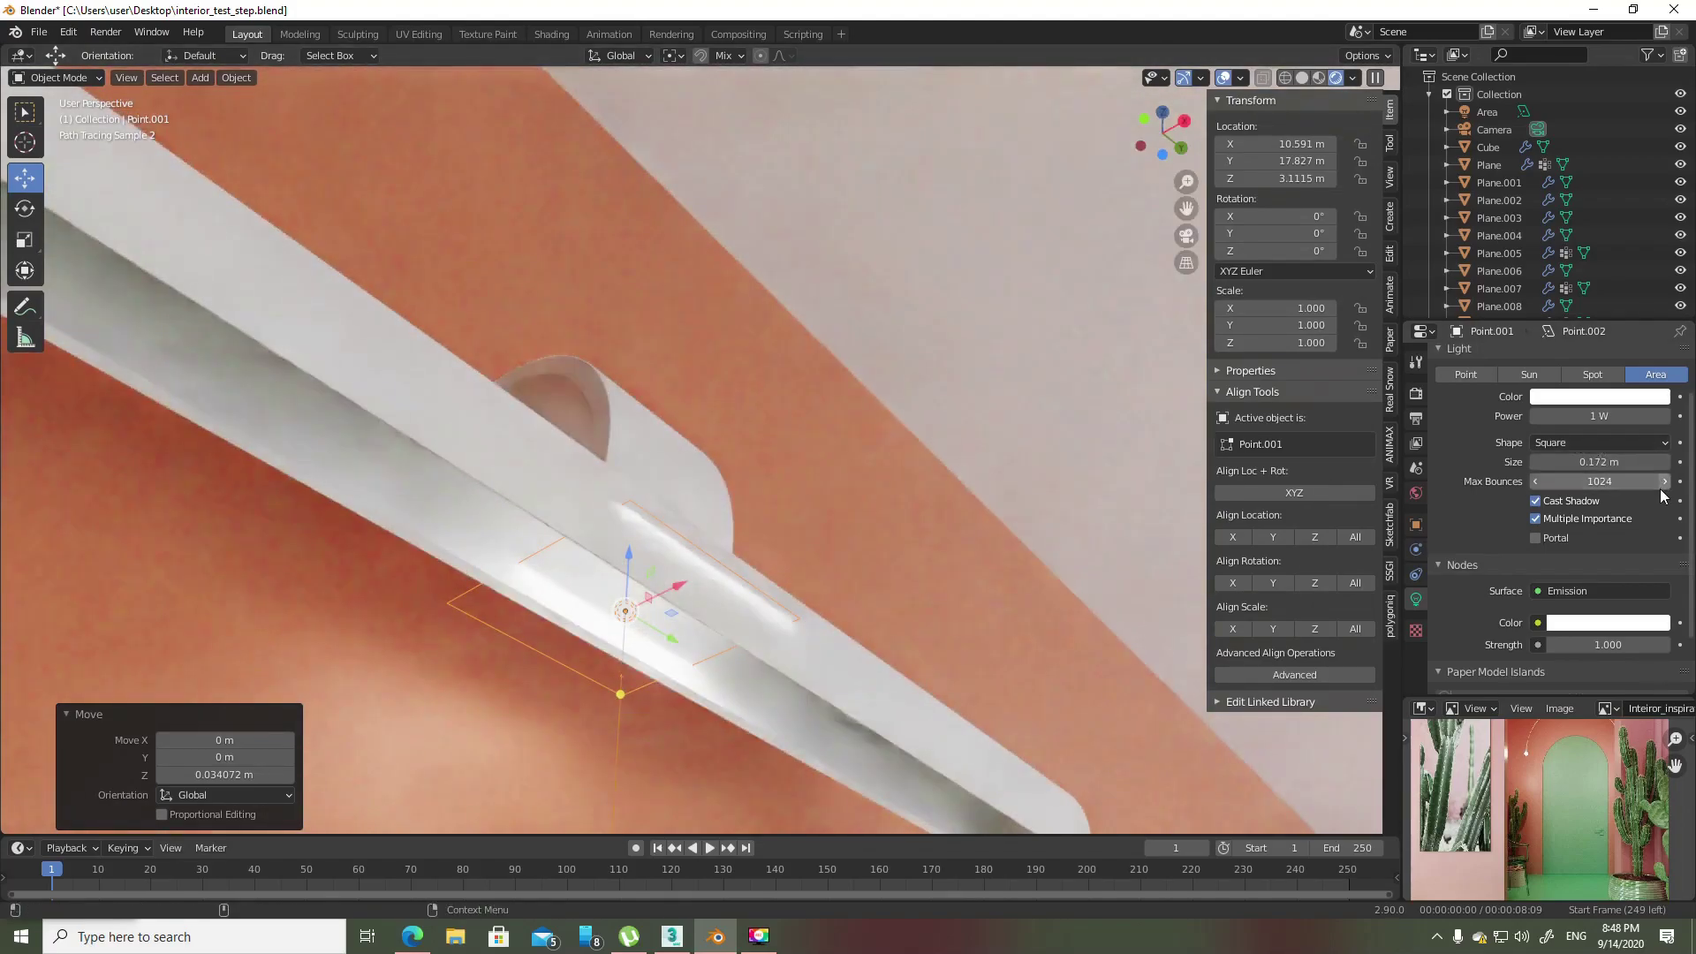
{"action": "left_click", "coordinate": [1607, 444]}
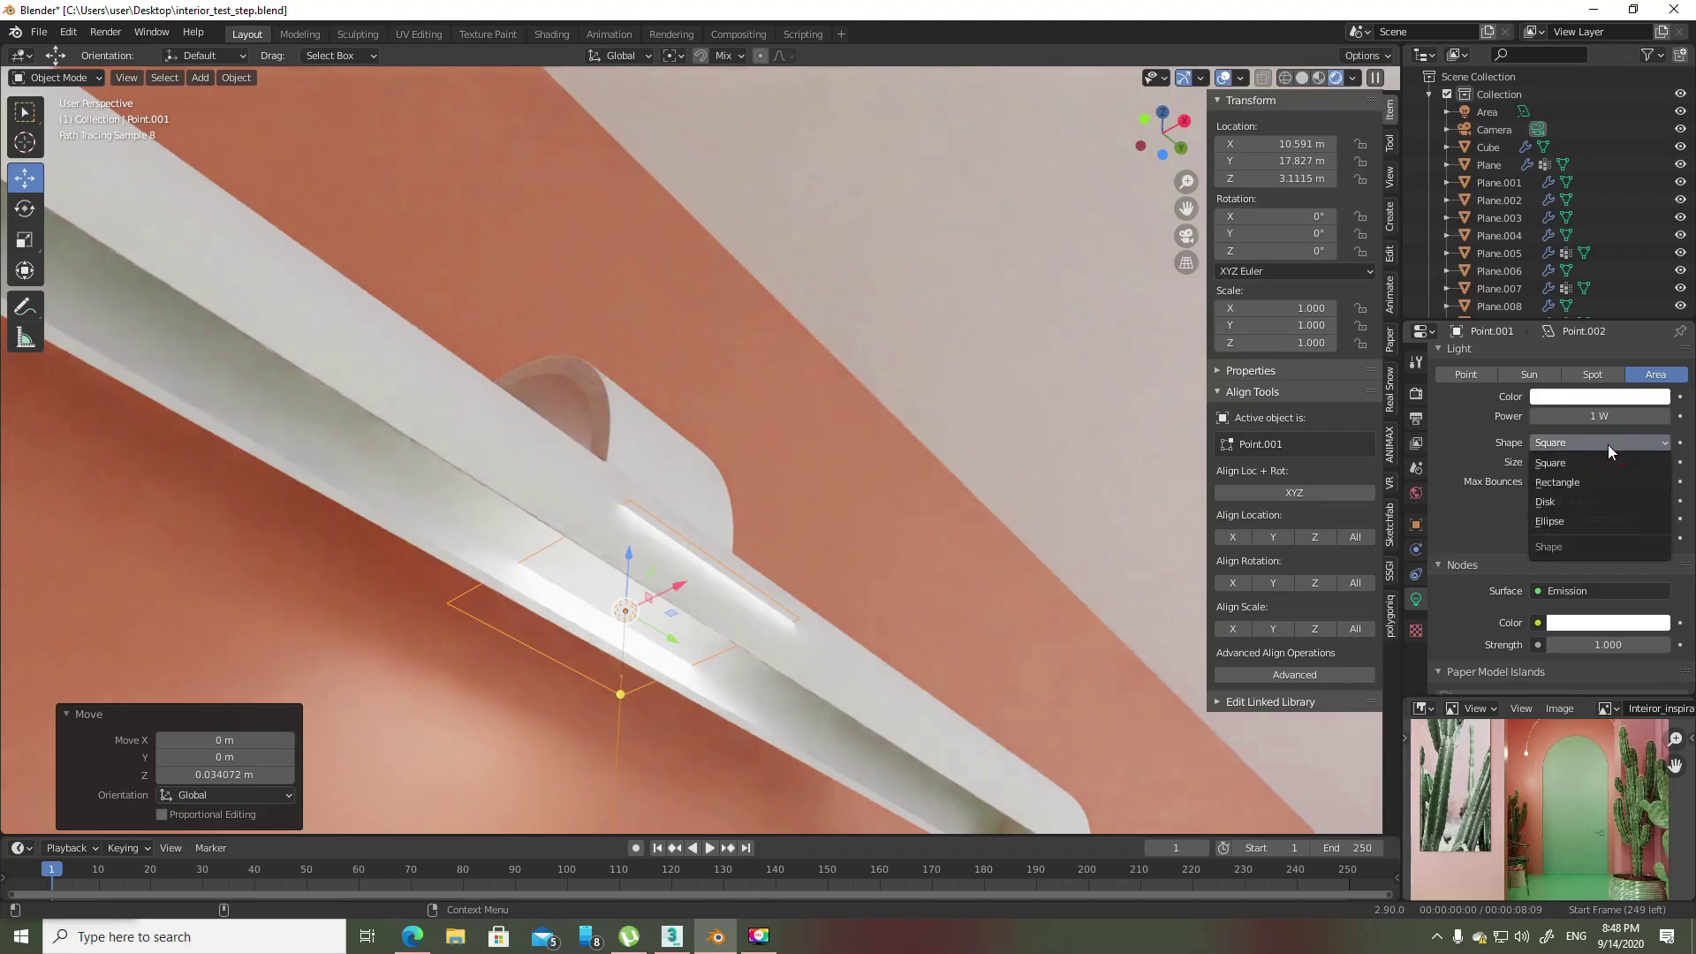
{"action": "left_click", "coordinate": [1570, 487]}
{"action": "mouse_move", "coordinate": [808, 552]}
{"action": "middle_mouse_down"}
{"action": "mouse_move", "coordinate": [562, 537]}
{"action": "mouse_move", "coordinate": [657, 454]}
{"action": "middle_mouse_up"}
{"action": "left_click_drag", "start_coordinate": [657, 455], "coordinate": [253, 236]}
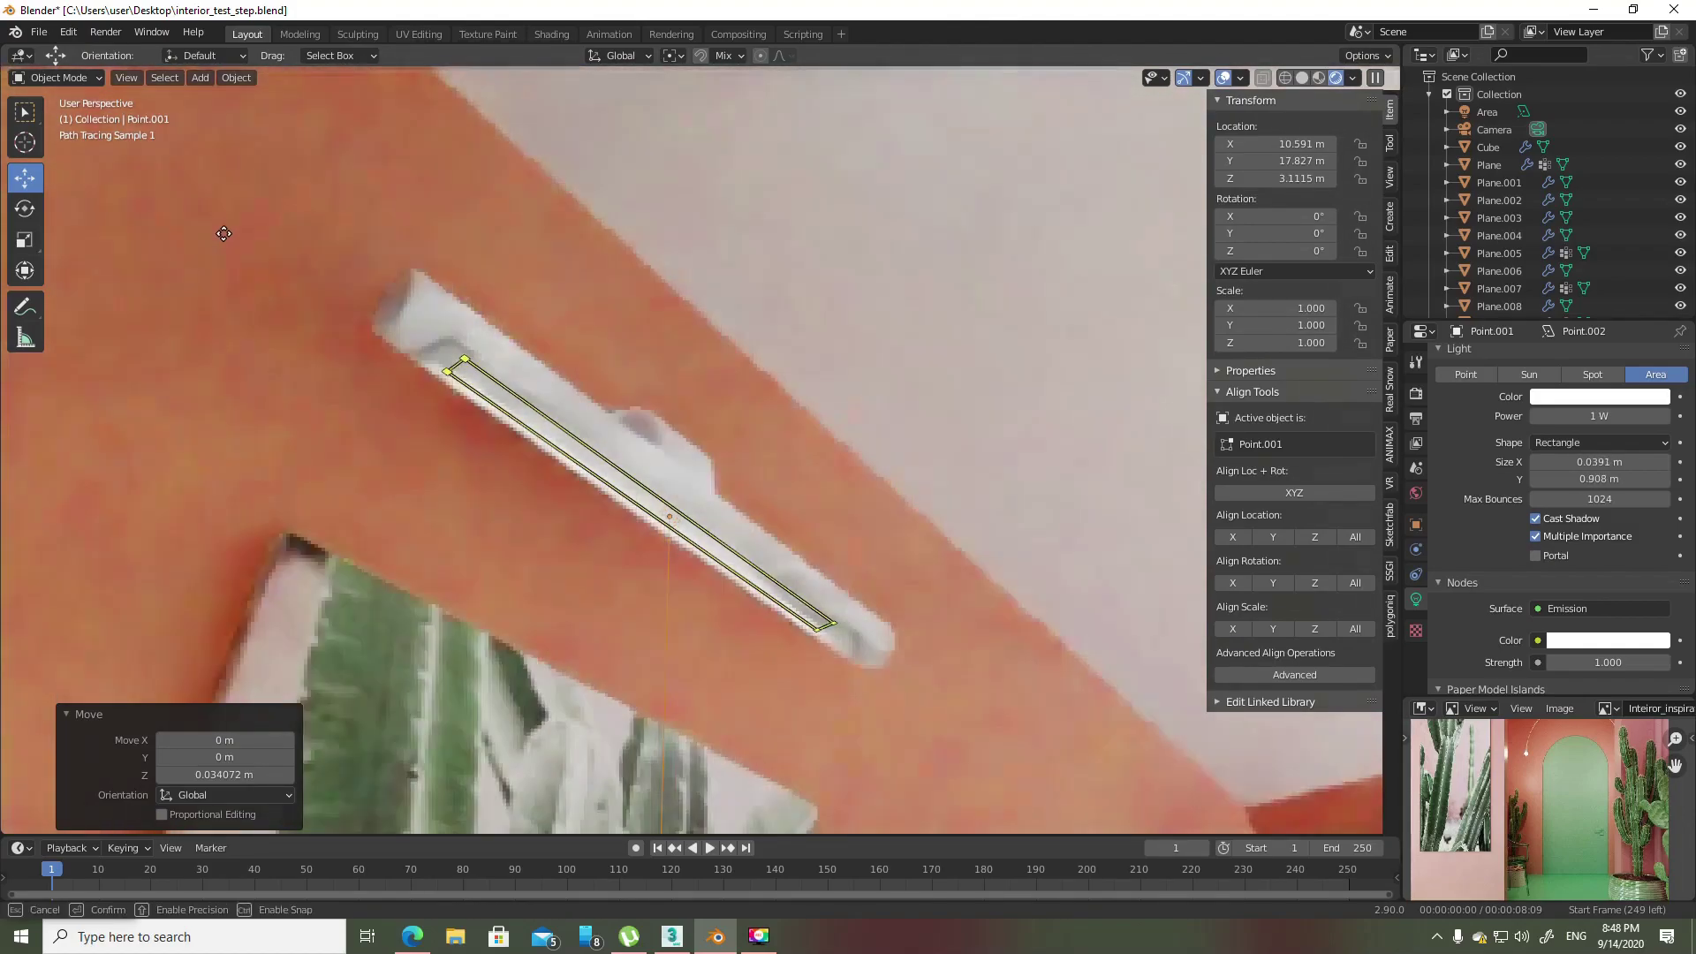
{"action": "left_click_drag", "start_coordinate": [253, 236], "coordinate": [246, 250]}
{"action": "mouse_move", "coordinate": [774, 419]}
{"action": "middle_mouse_down"}
{"action": "mouse_move", "coordinate": [806, 462]}
{"action": "mouse_move", "coordinate": [920, 496]}
{"action": "mouse_move", "coordinate": [791, 599]}
{"action": "mouse_move", "coordinate": [808, 591]}
{"action": "middle_mouse_up"}
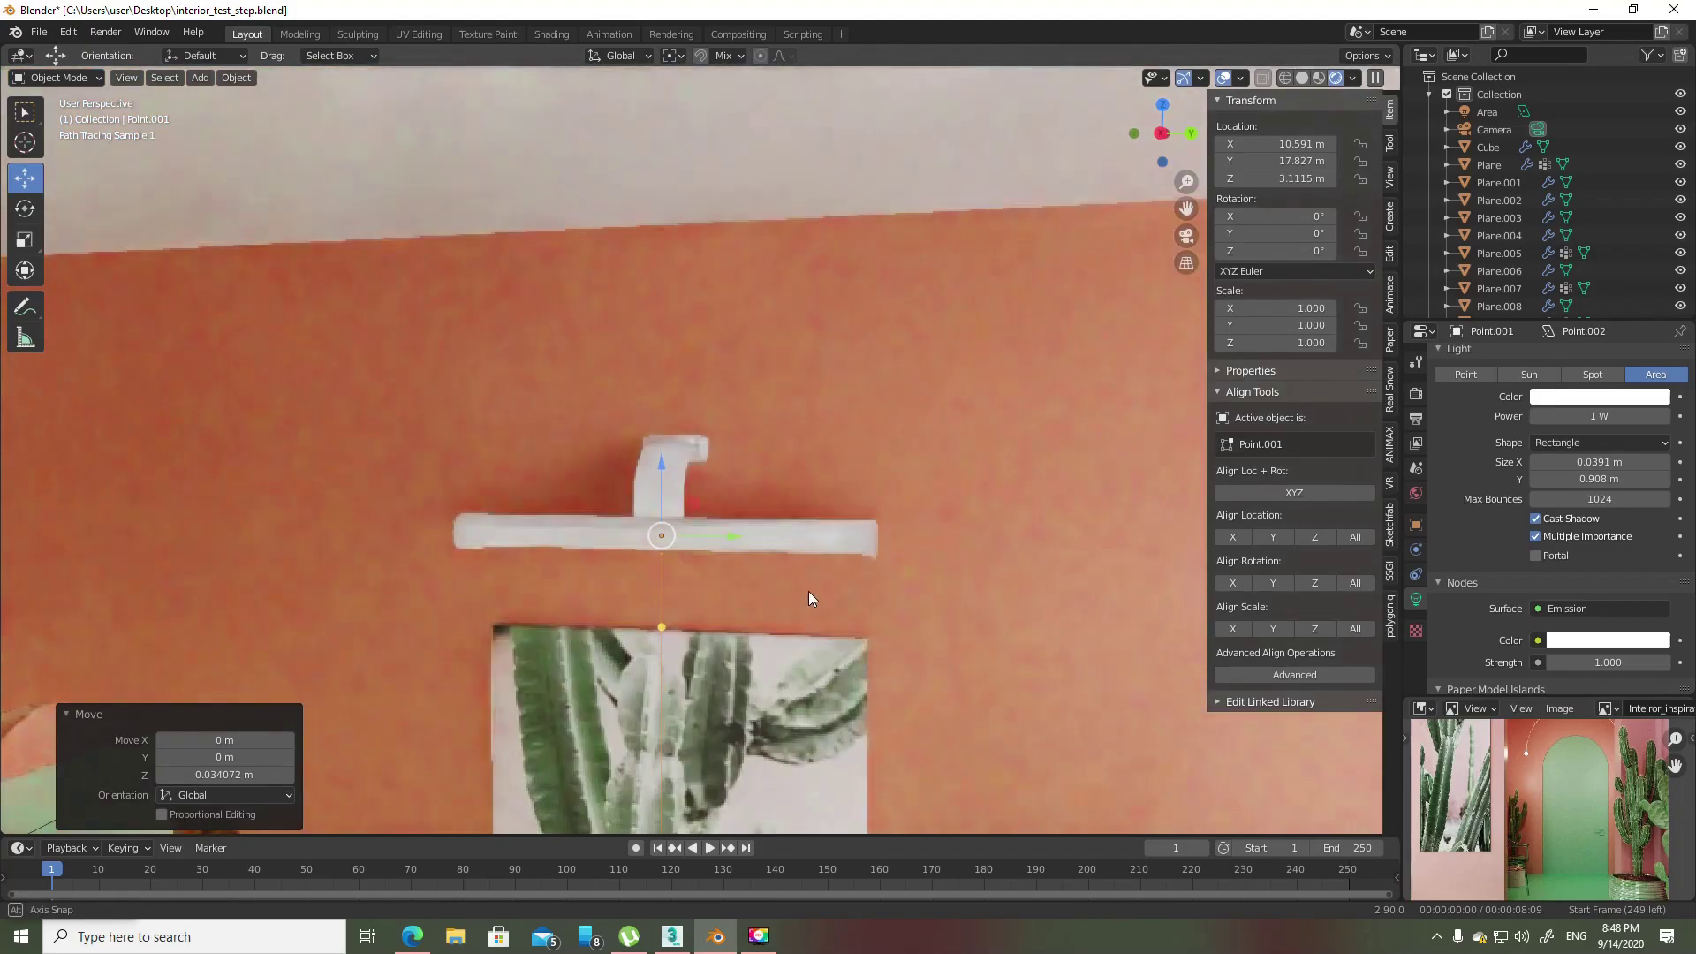
- Set the area light's power to 200 W and return to the camera view
{"action": "left_click", "coordinate": [1621, 416]}
{"action": "type", "text": "100"}
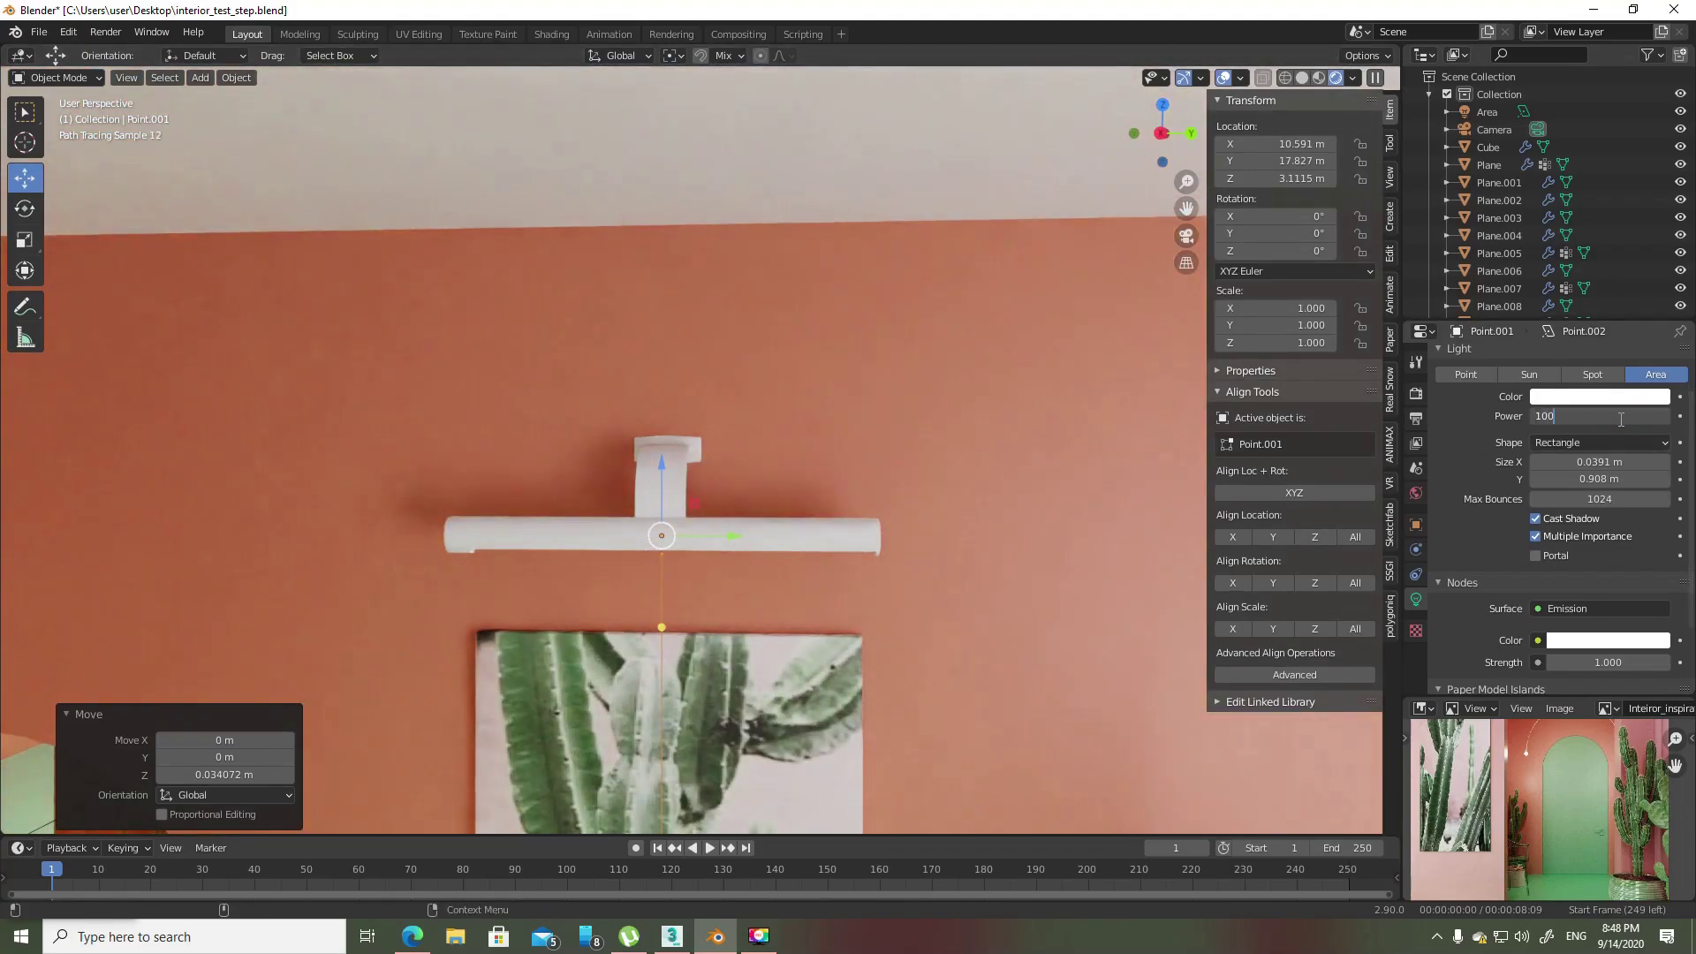
{"action": "key", "text": "Return"}
{"action": "left_click", "coordinate": [1619, 417]}
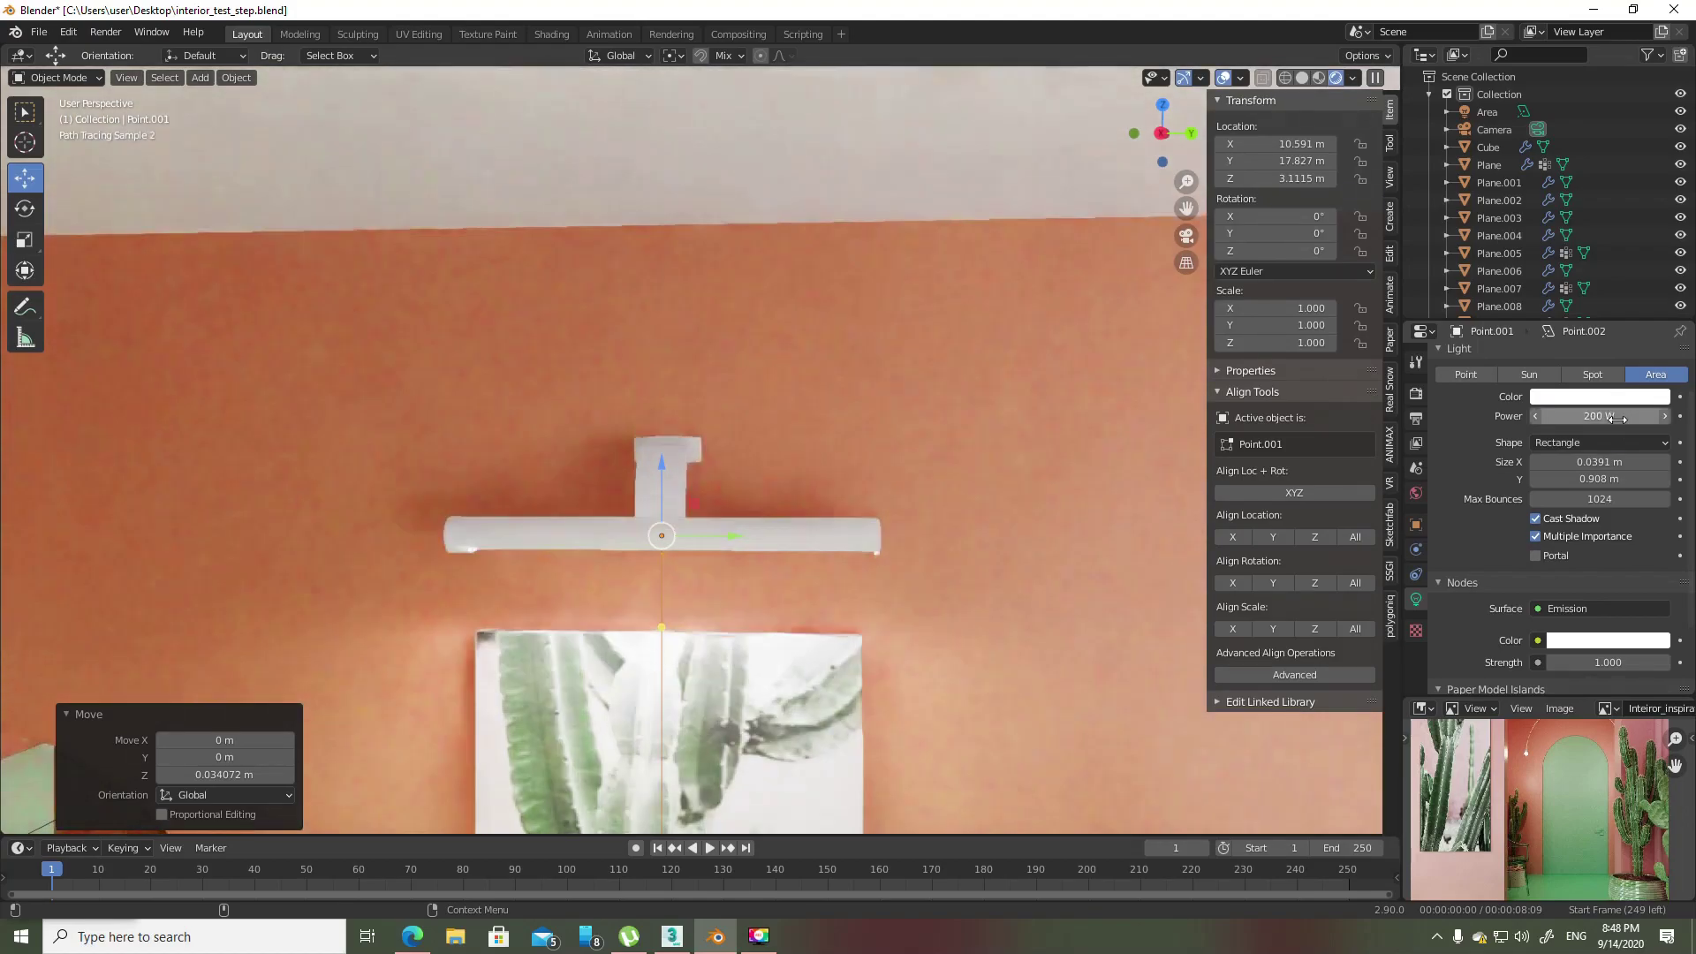
{"action": "key", "text": "Return"}
{"action": "scroll", "coordinate": [898, 562], "scroll_direction": "down", "scroll_amount": 3}
{"action": "key", "text": "KP_0"}
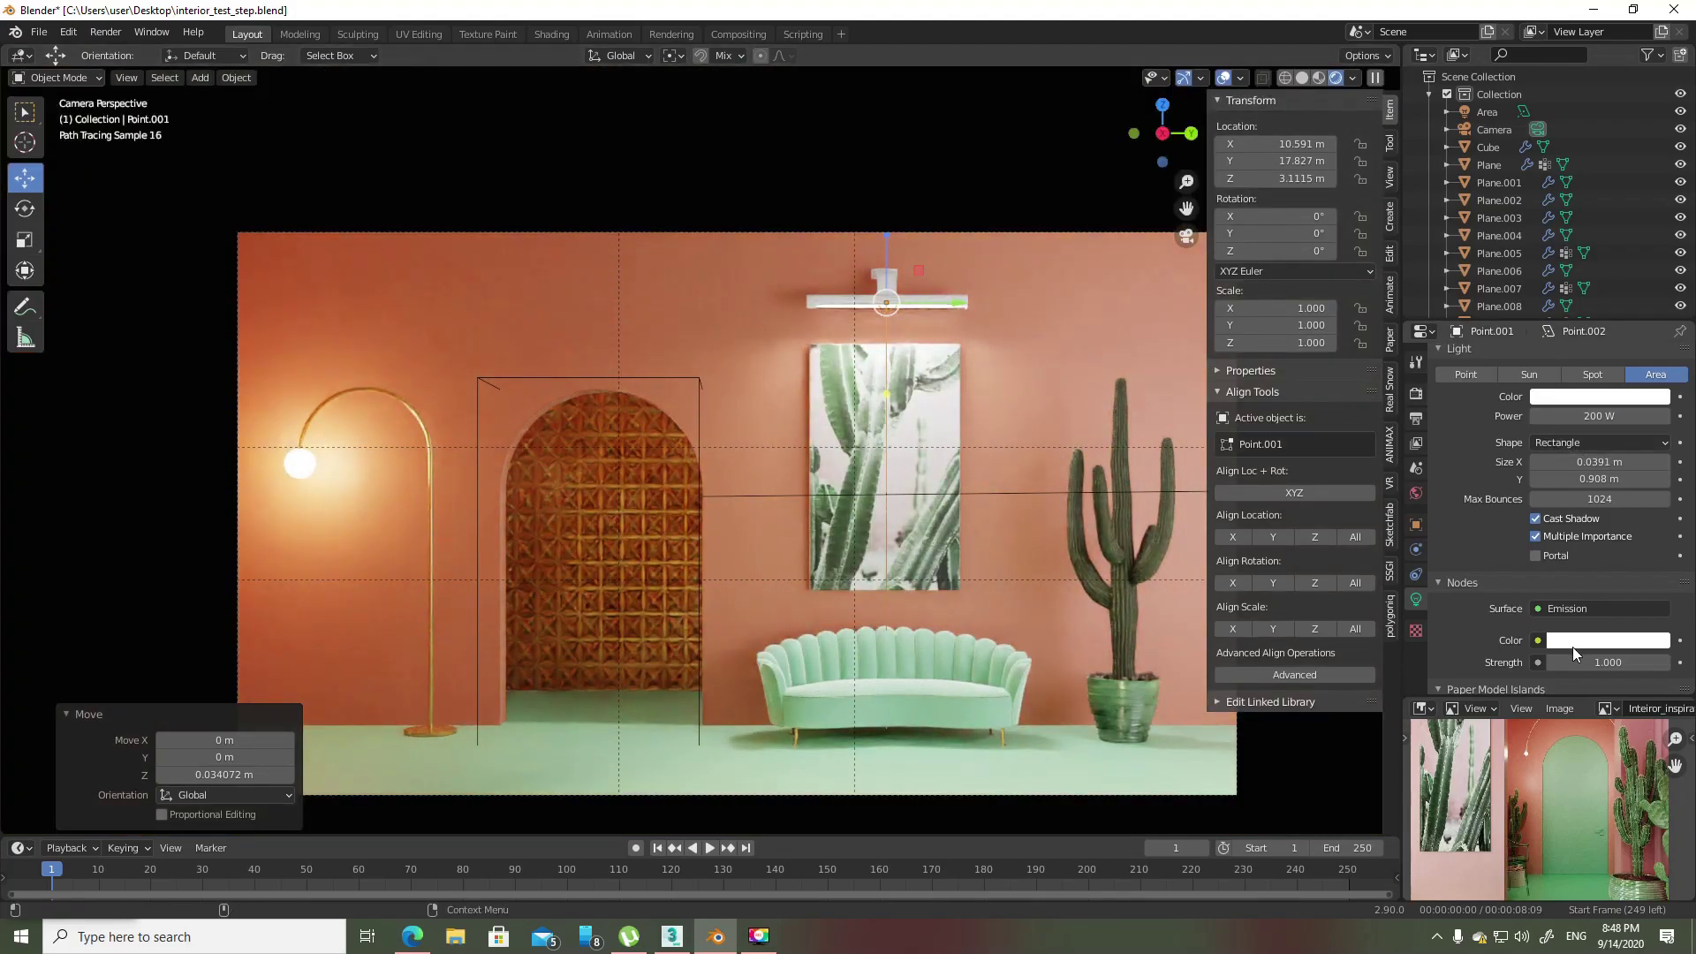
- Drive the light's Color with a Blackbody at temperature 4500, then select the tall cactus
{"action": "left_click", "coordinate": [1538, 641]}
{"action": "left_click", "coordinate": [1259, 387]}
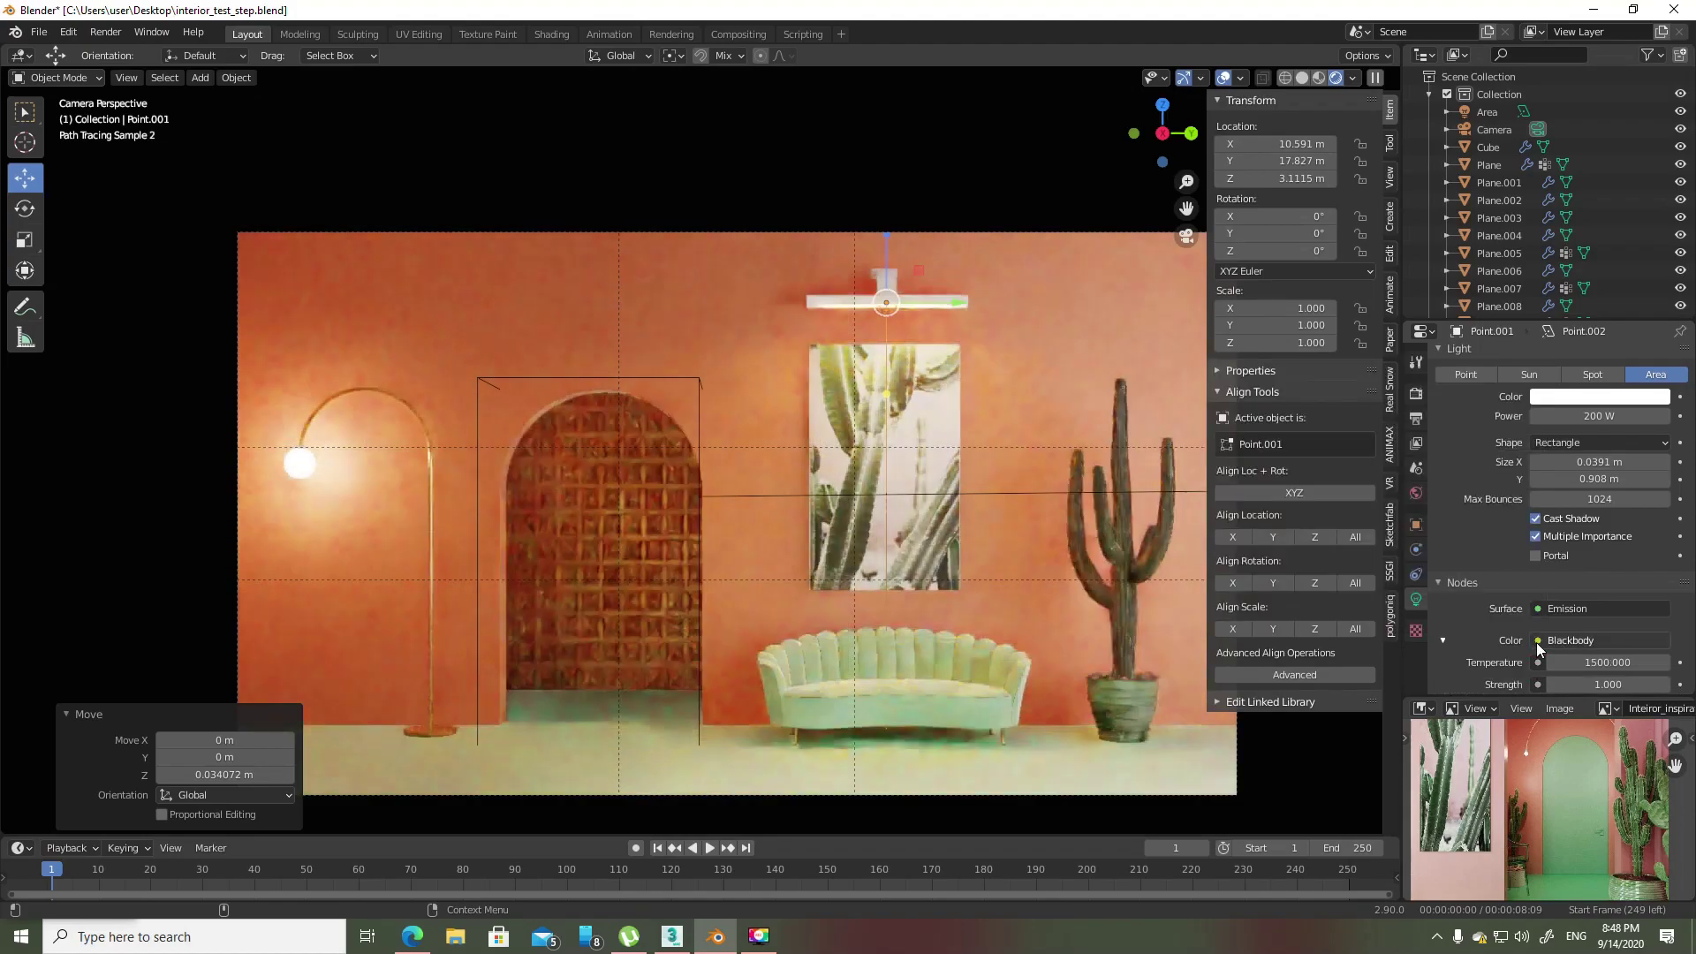
{"action": "left_click", "coordinate": [1626, 663]}
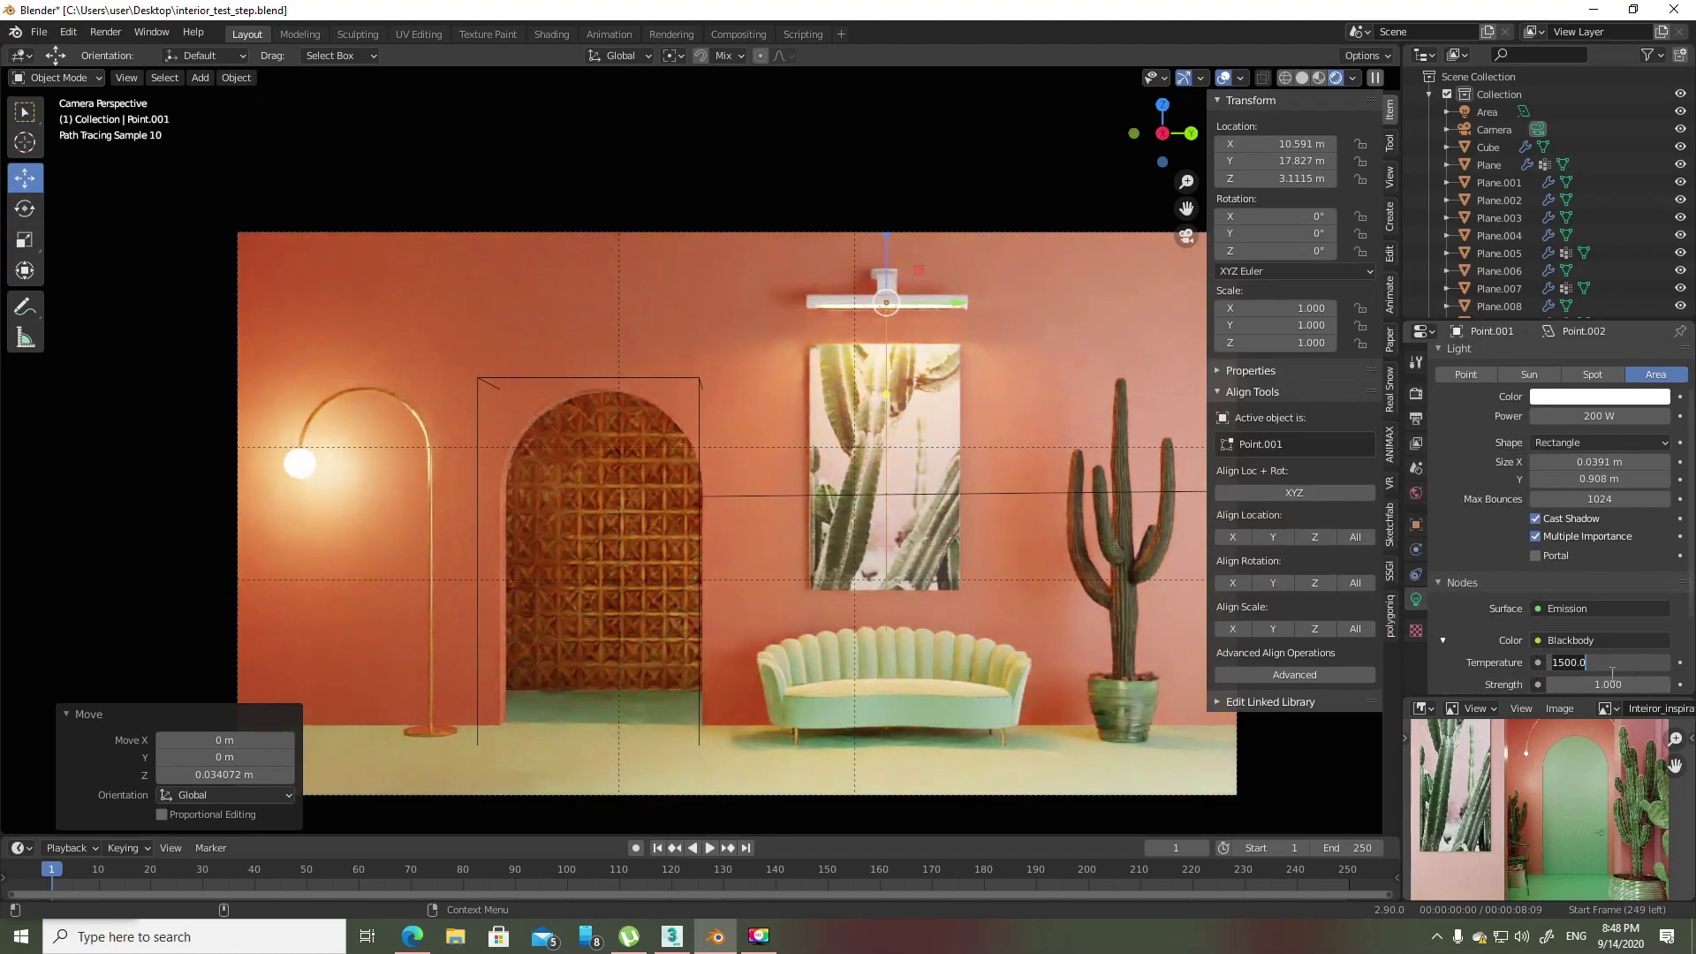
{"action": "type", "text": "4500"}
{"action": "key", "text": "Return"}
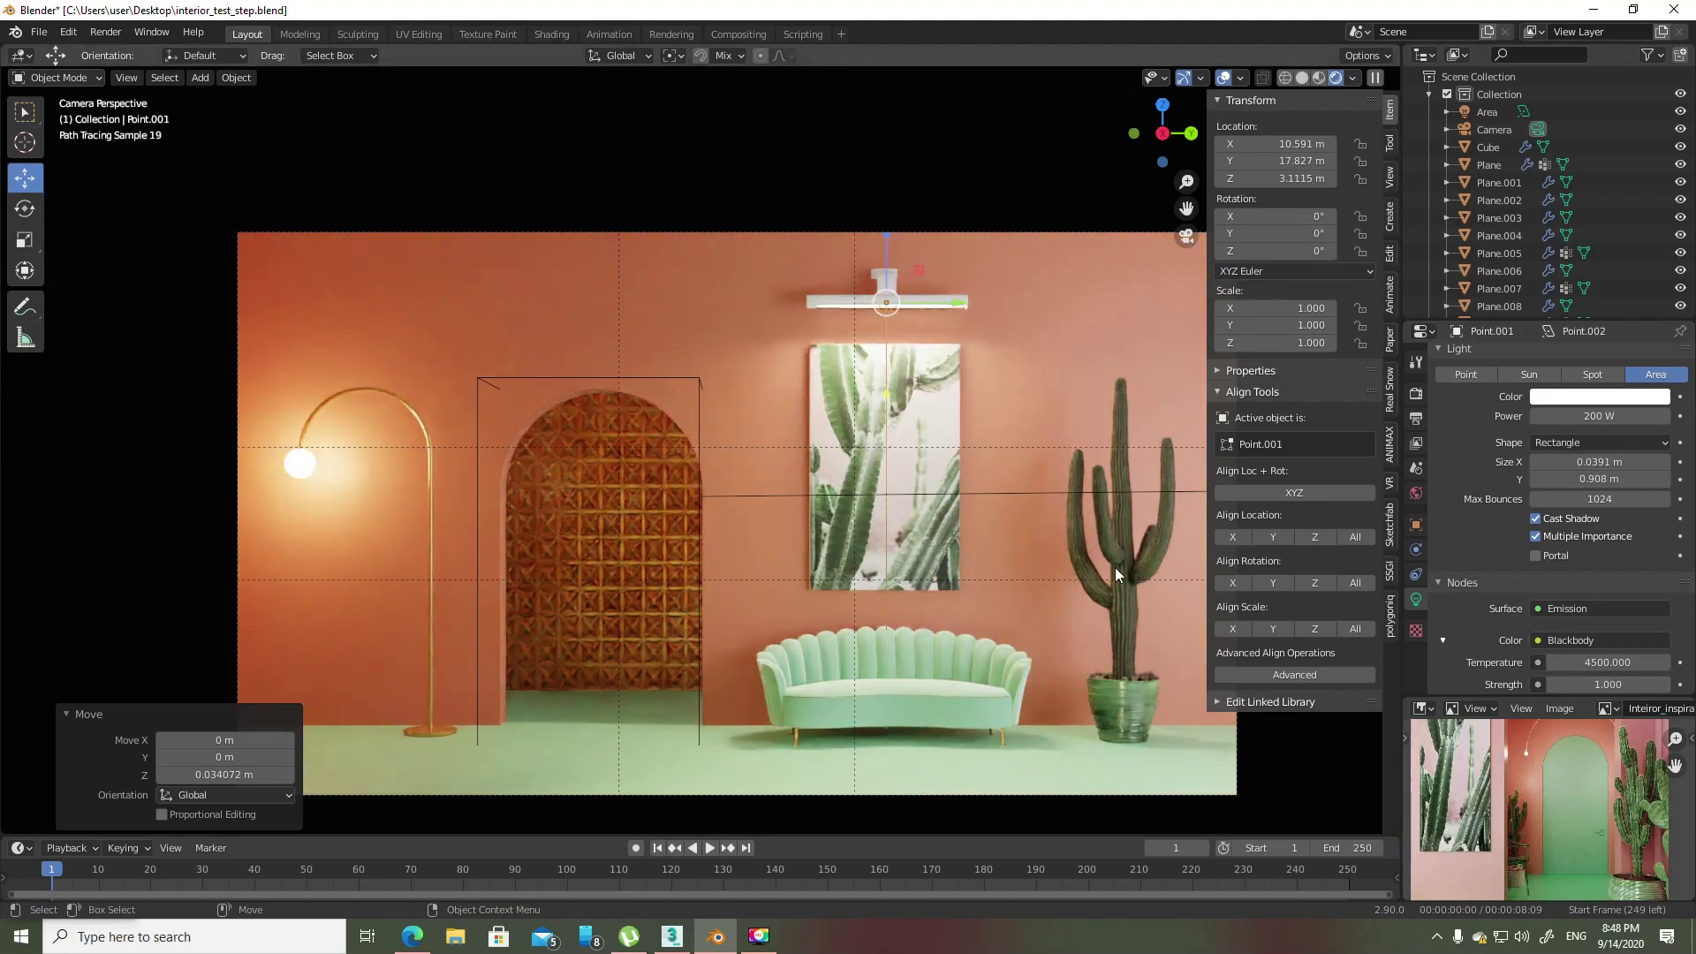
{"action": "left_click", "coordinate": [1122, 624]}
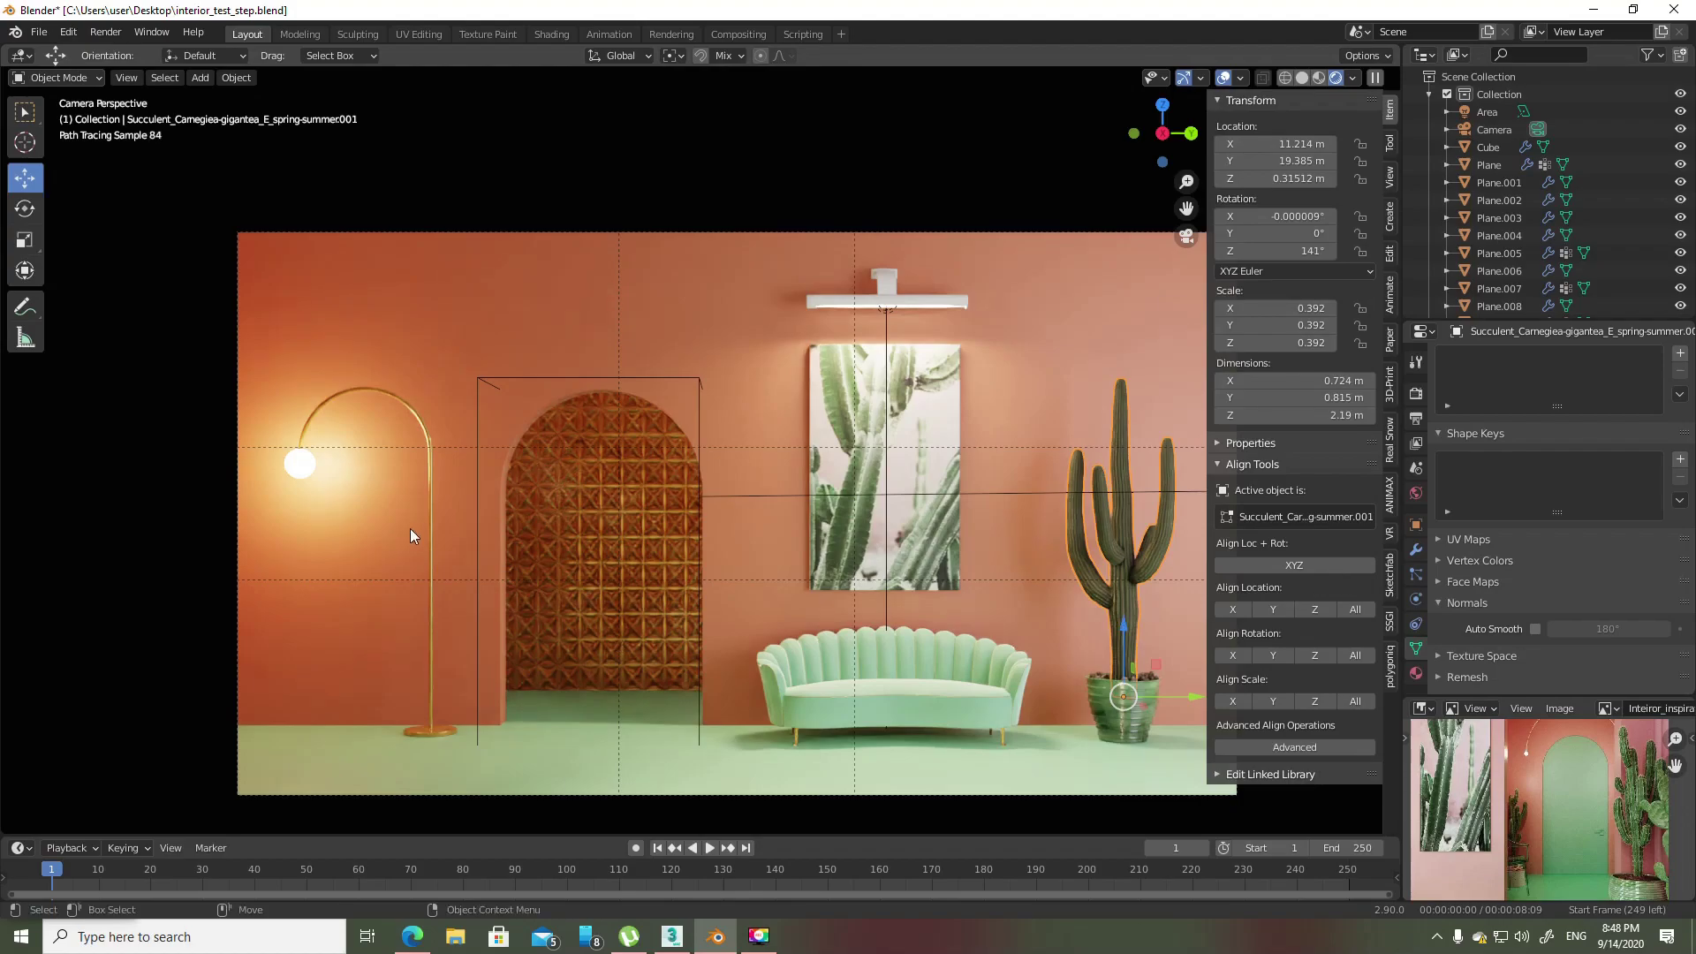
- Copy the floor lamp's gold material onto the wall lamp fixture using Copy Material to Selected
{"action": "left_click", "coordinate": [954, 305]}
{"action": "left_click", "coordinate": [431, 468]}
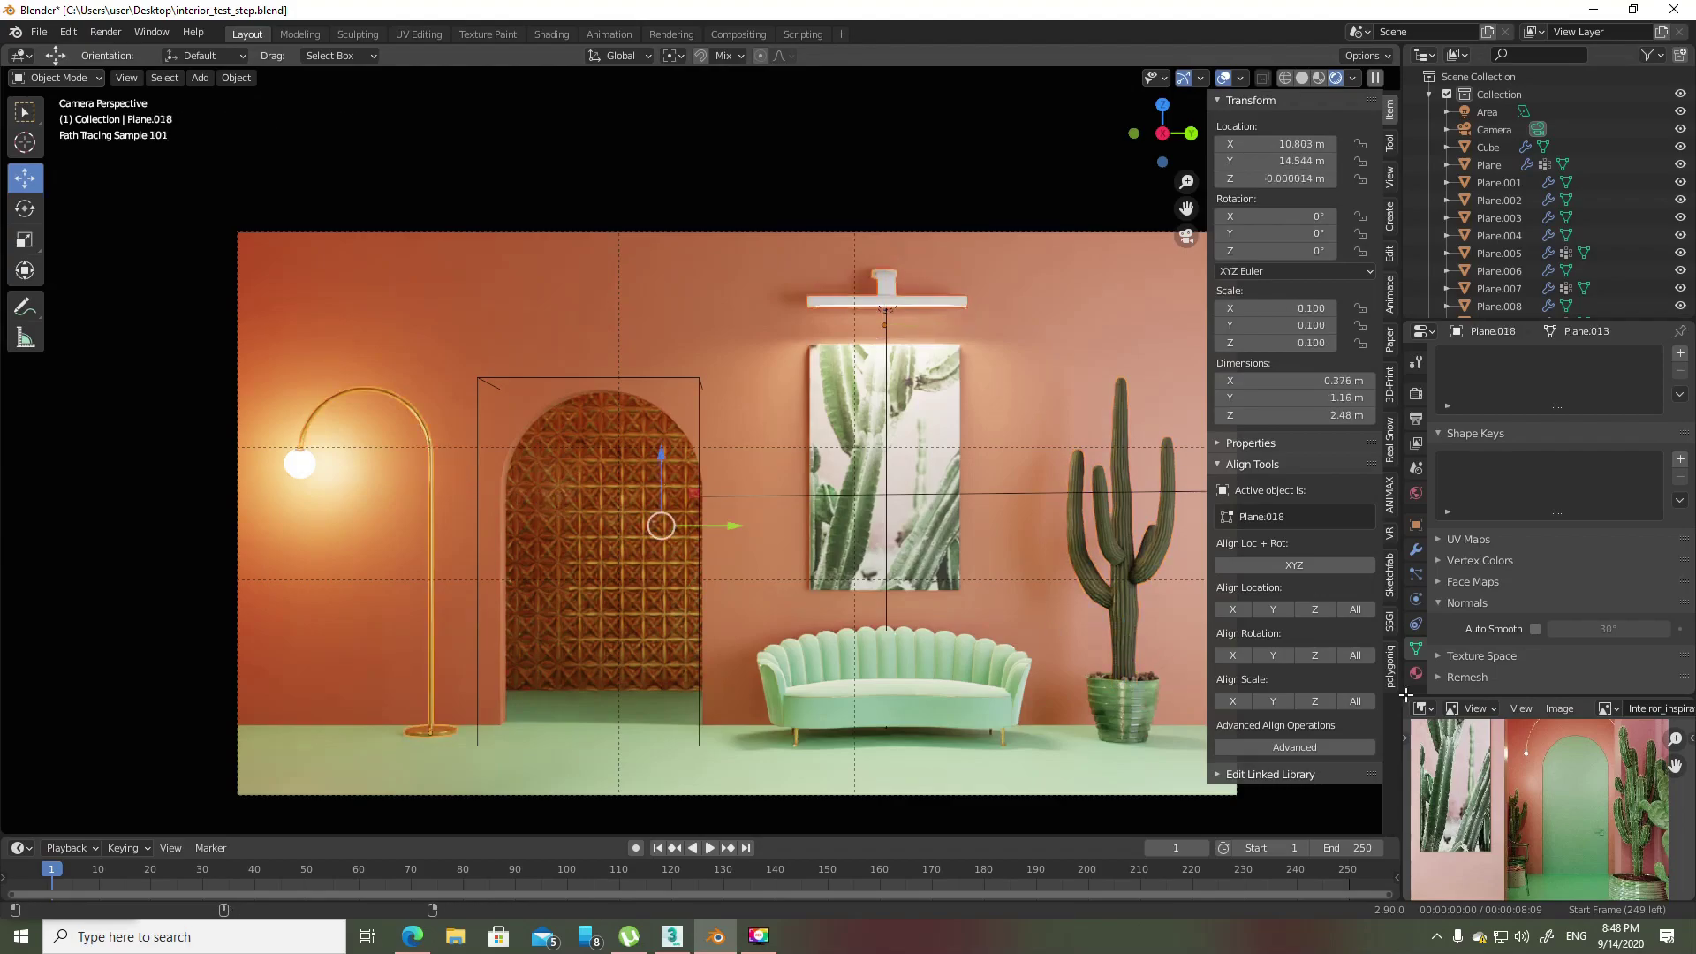
{"action": "left_click", "coordinate": [1415, 676]}
{"action": "left_click", "coordinate": [1680, 394]}
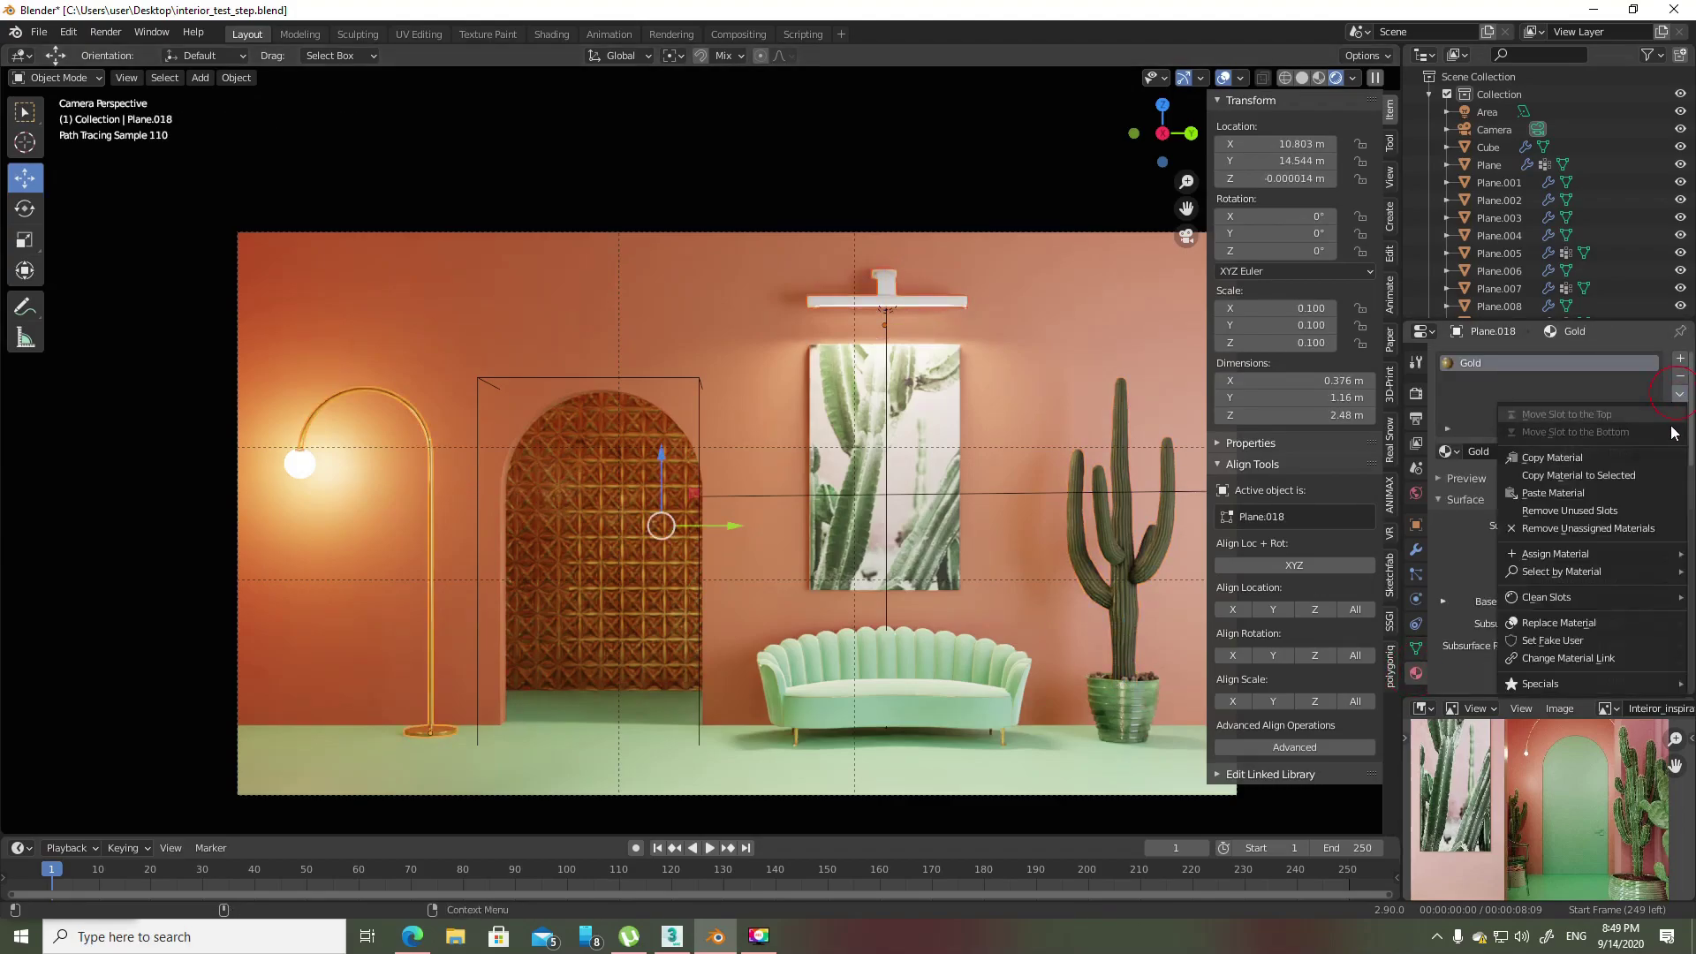
{"action": "left_click", "coordinate": [910, 304]}
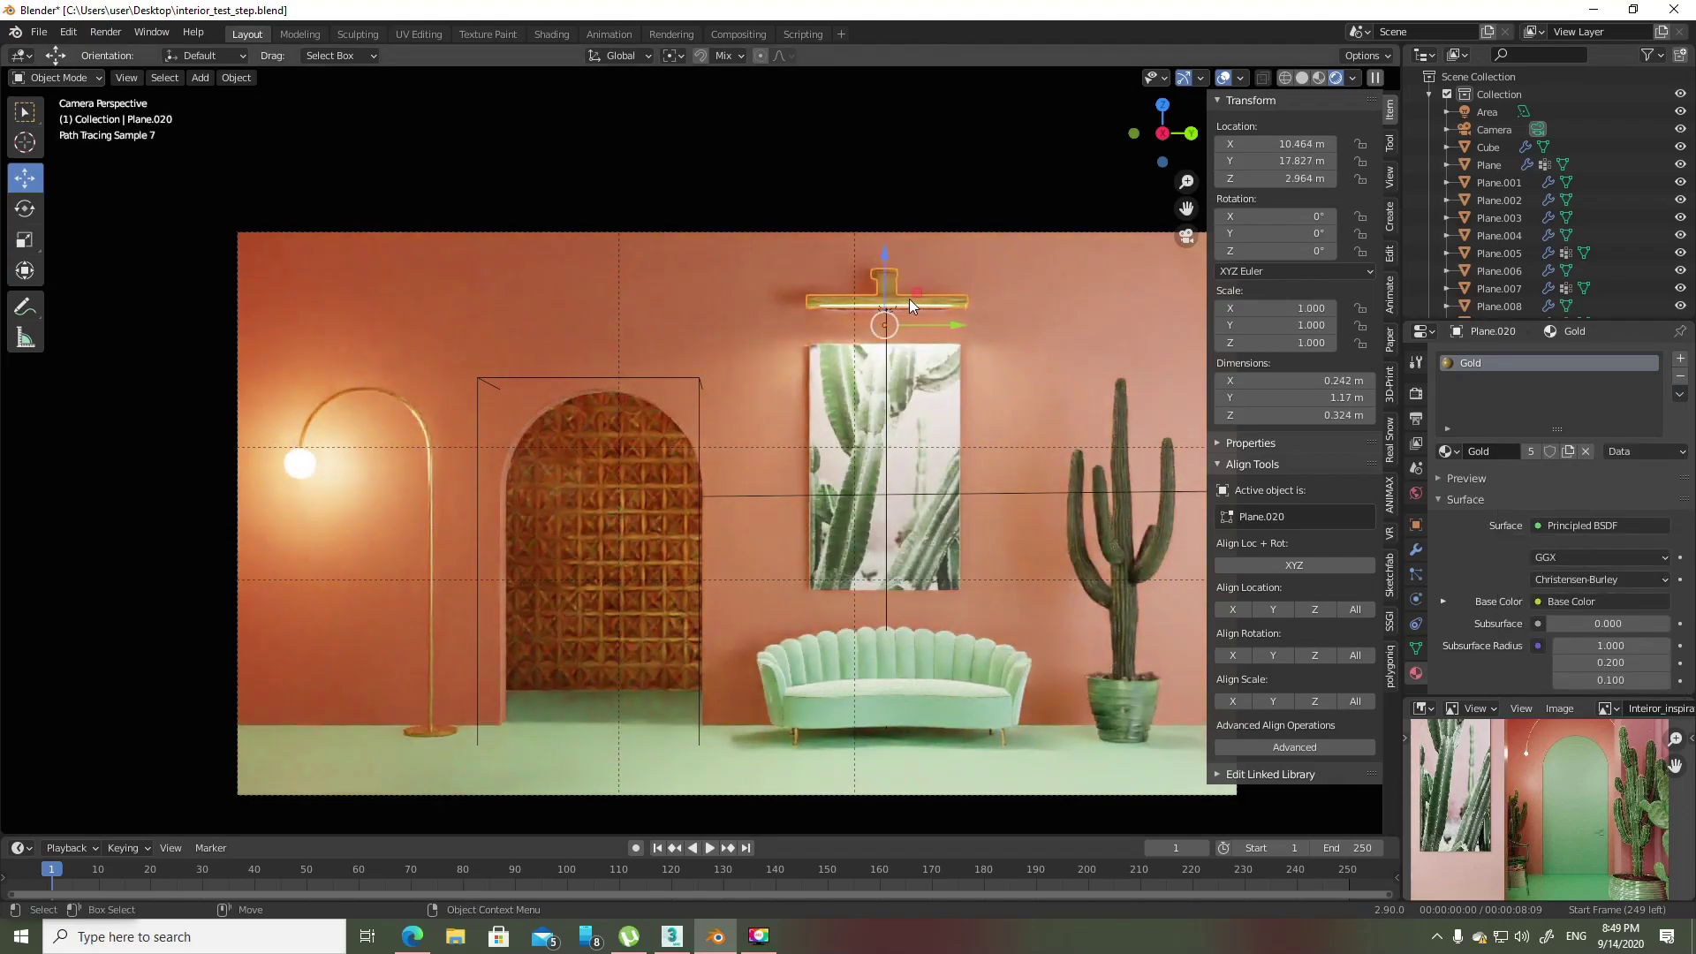
- Cube-project the wall lamp's UVs with cube size 1 and inspect the result in Object Mode
{"action": "key", "text": "Tab"}
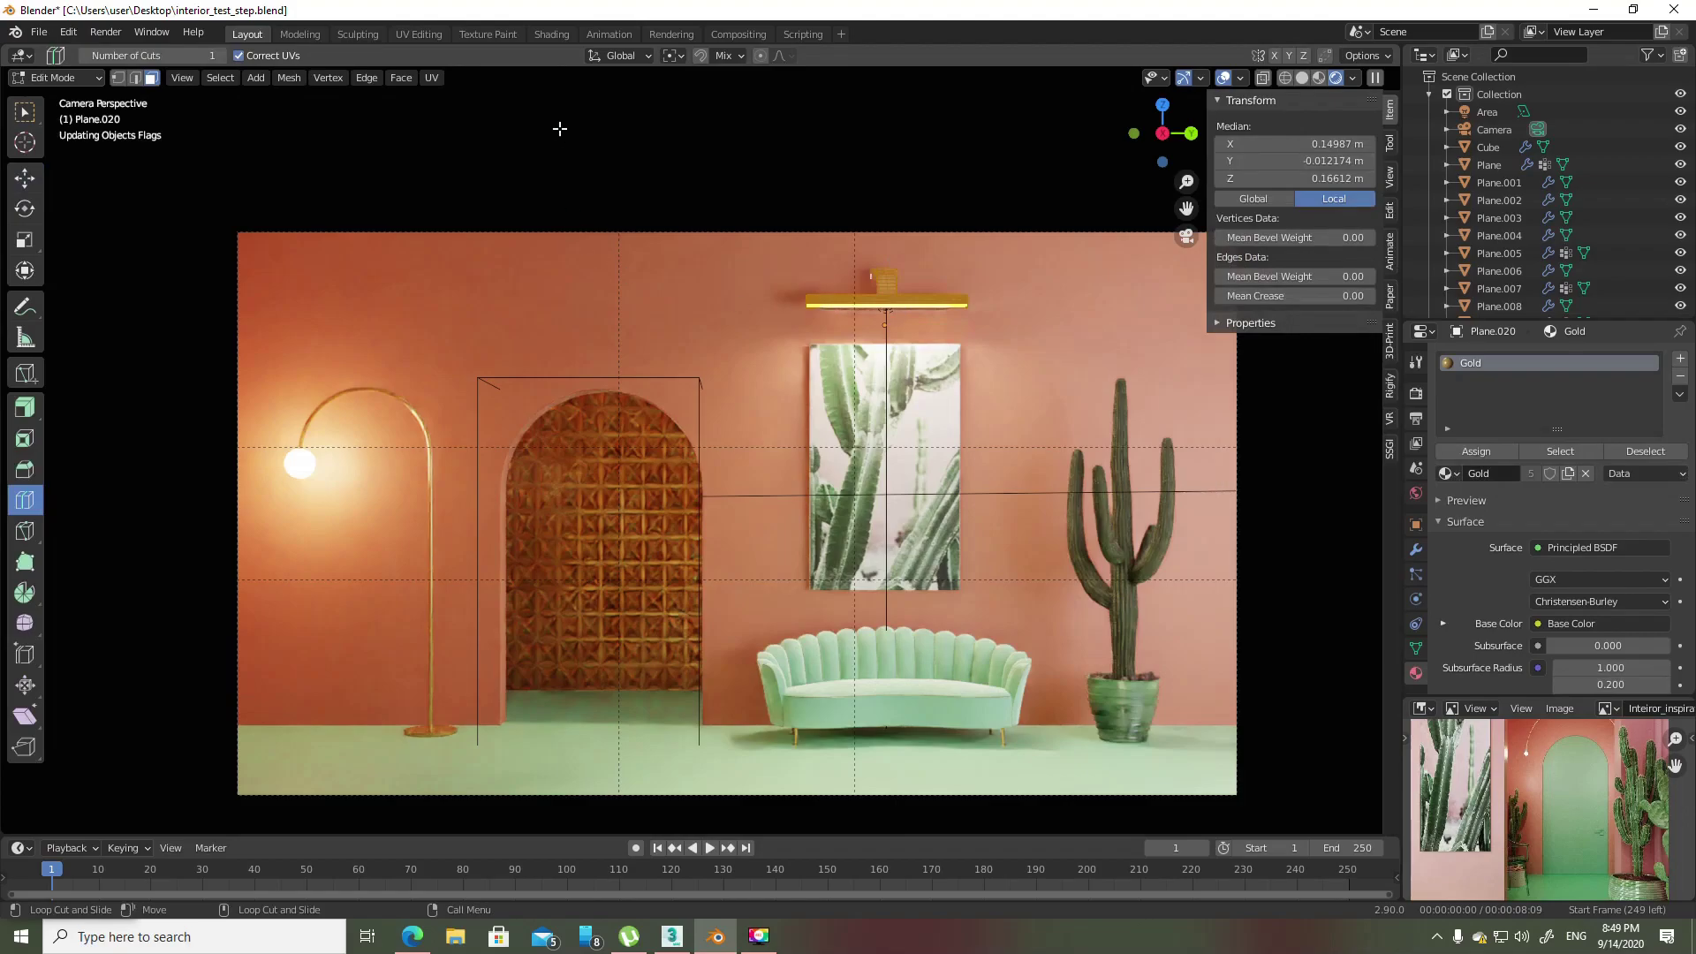
{"action": "left_click", "coordinate": [430, 77]}
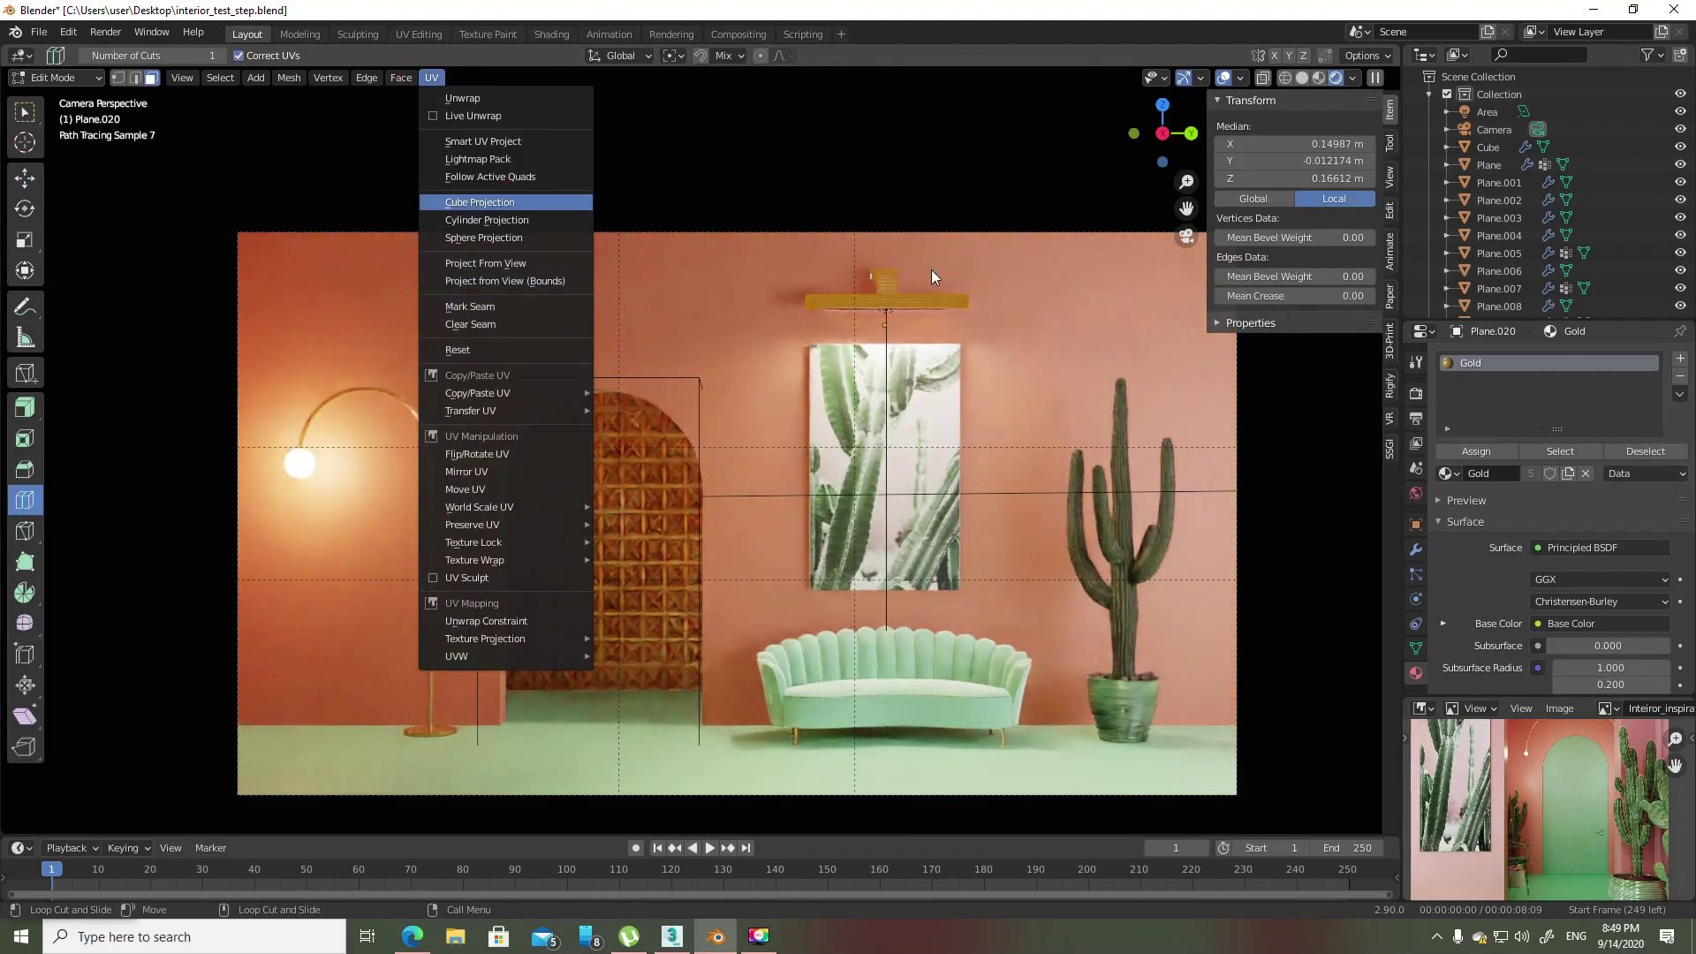
{"action": "left_click", "coordinate": [519, 205]}
{"action": "left_click", "coordinate": [249, 756]}
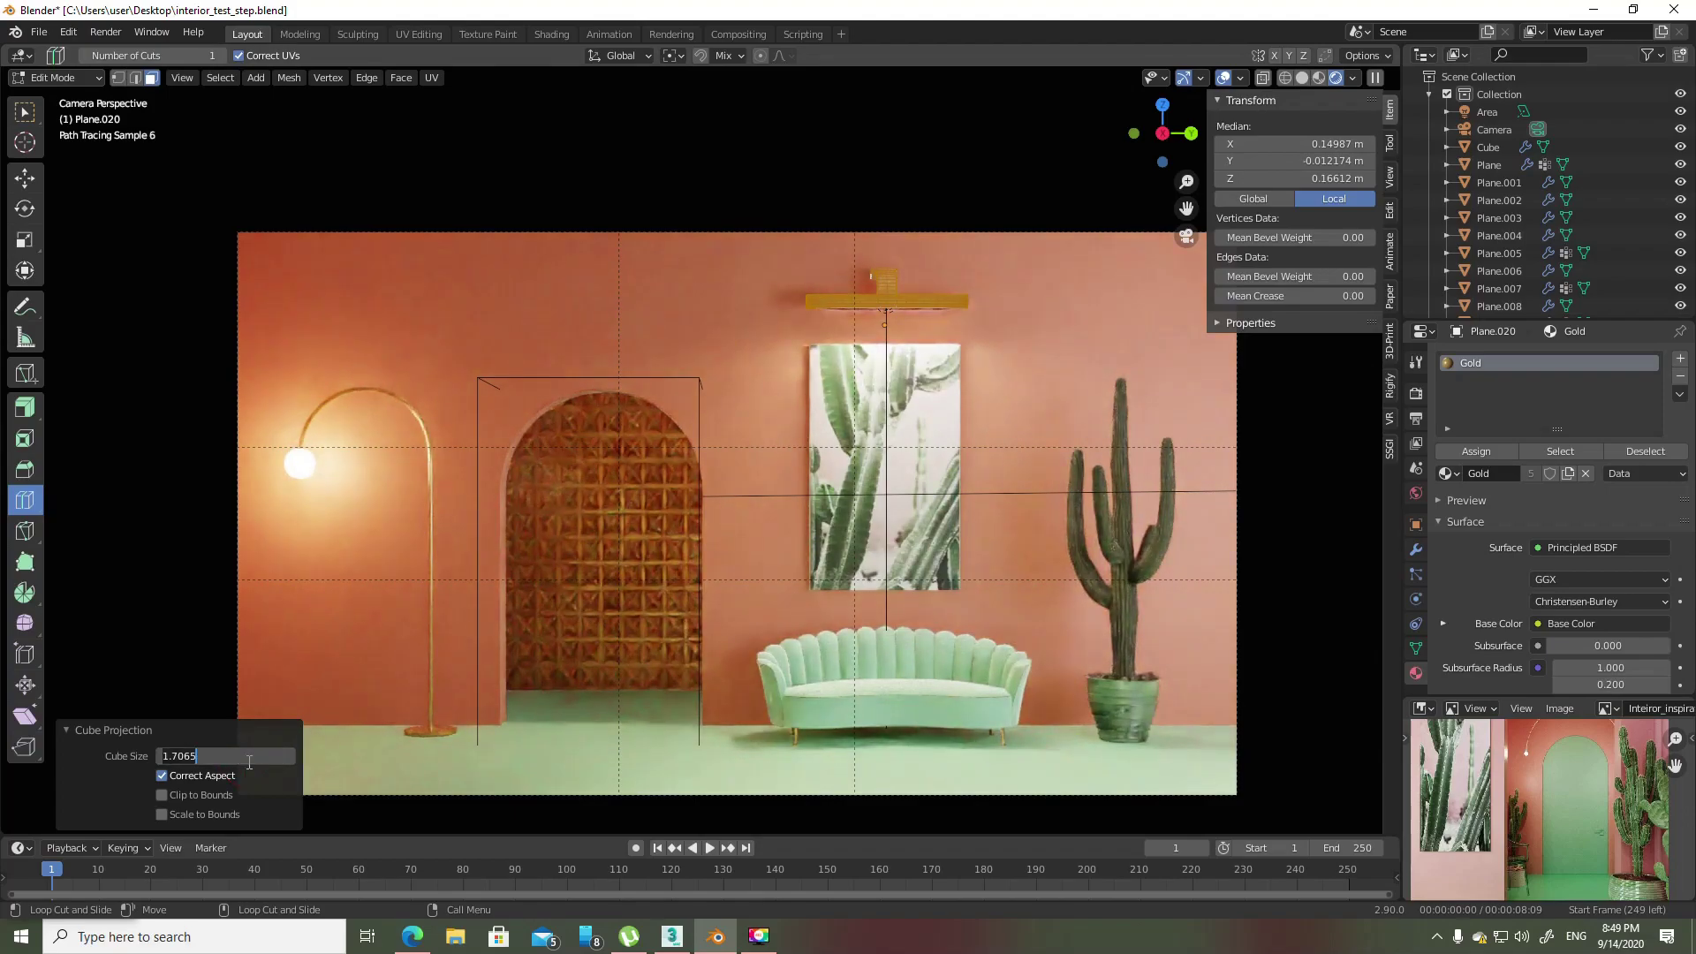
{"action": "type", "text": "1"}
{"action": "key", "text": "Return"}
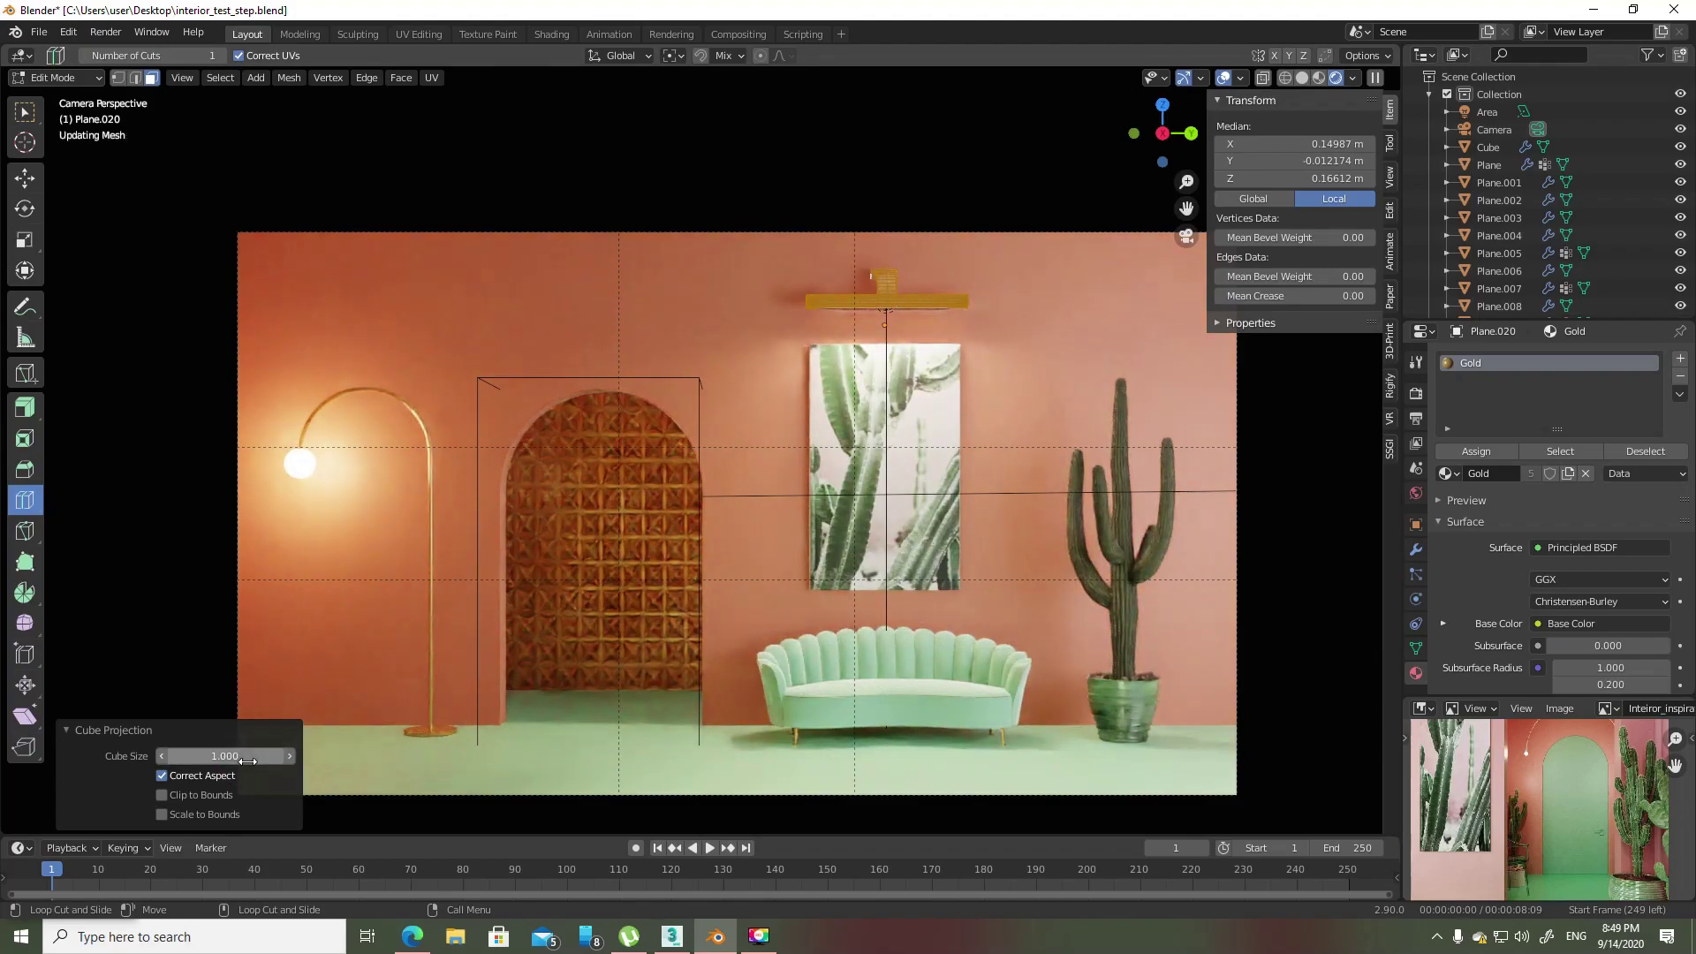
{"action": "key", "text": "Tab"}
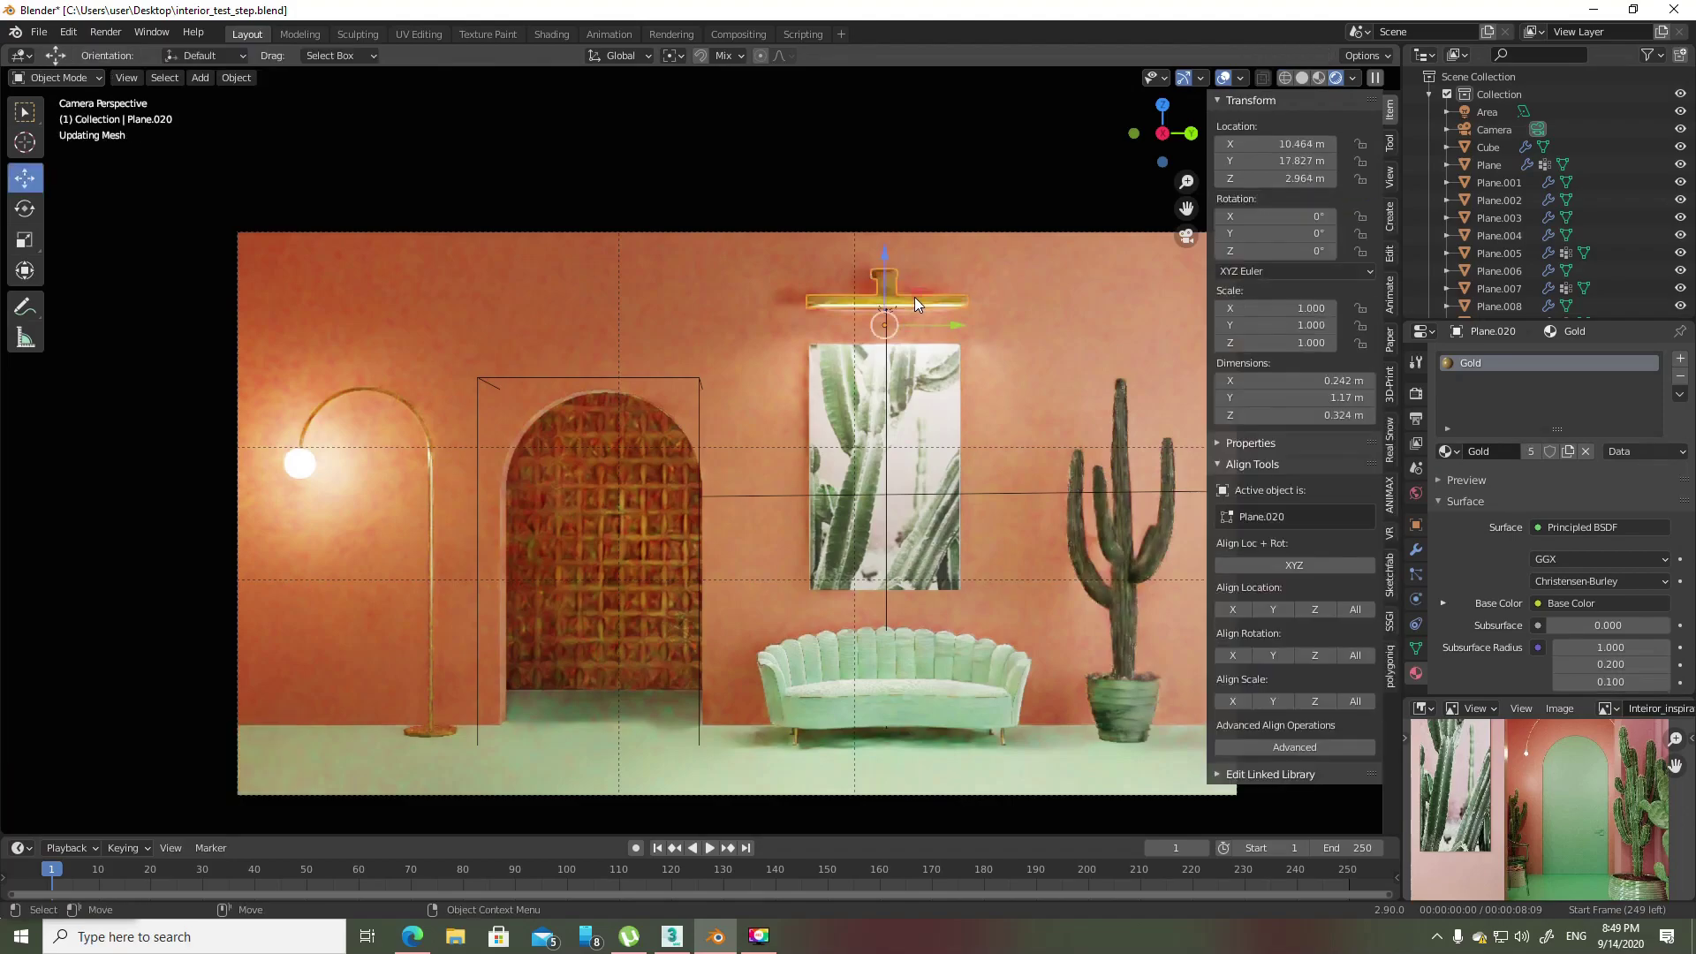
{"action": "scroll", "coordinate": [895, 294], "scroll_direction": "up", "scroll_amount": 3}
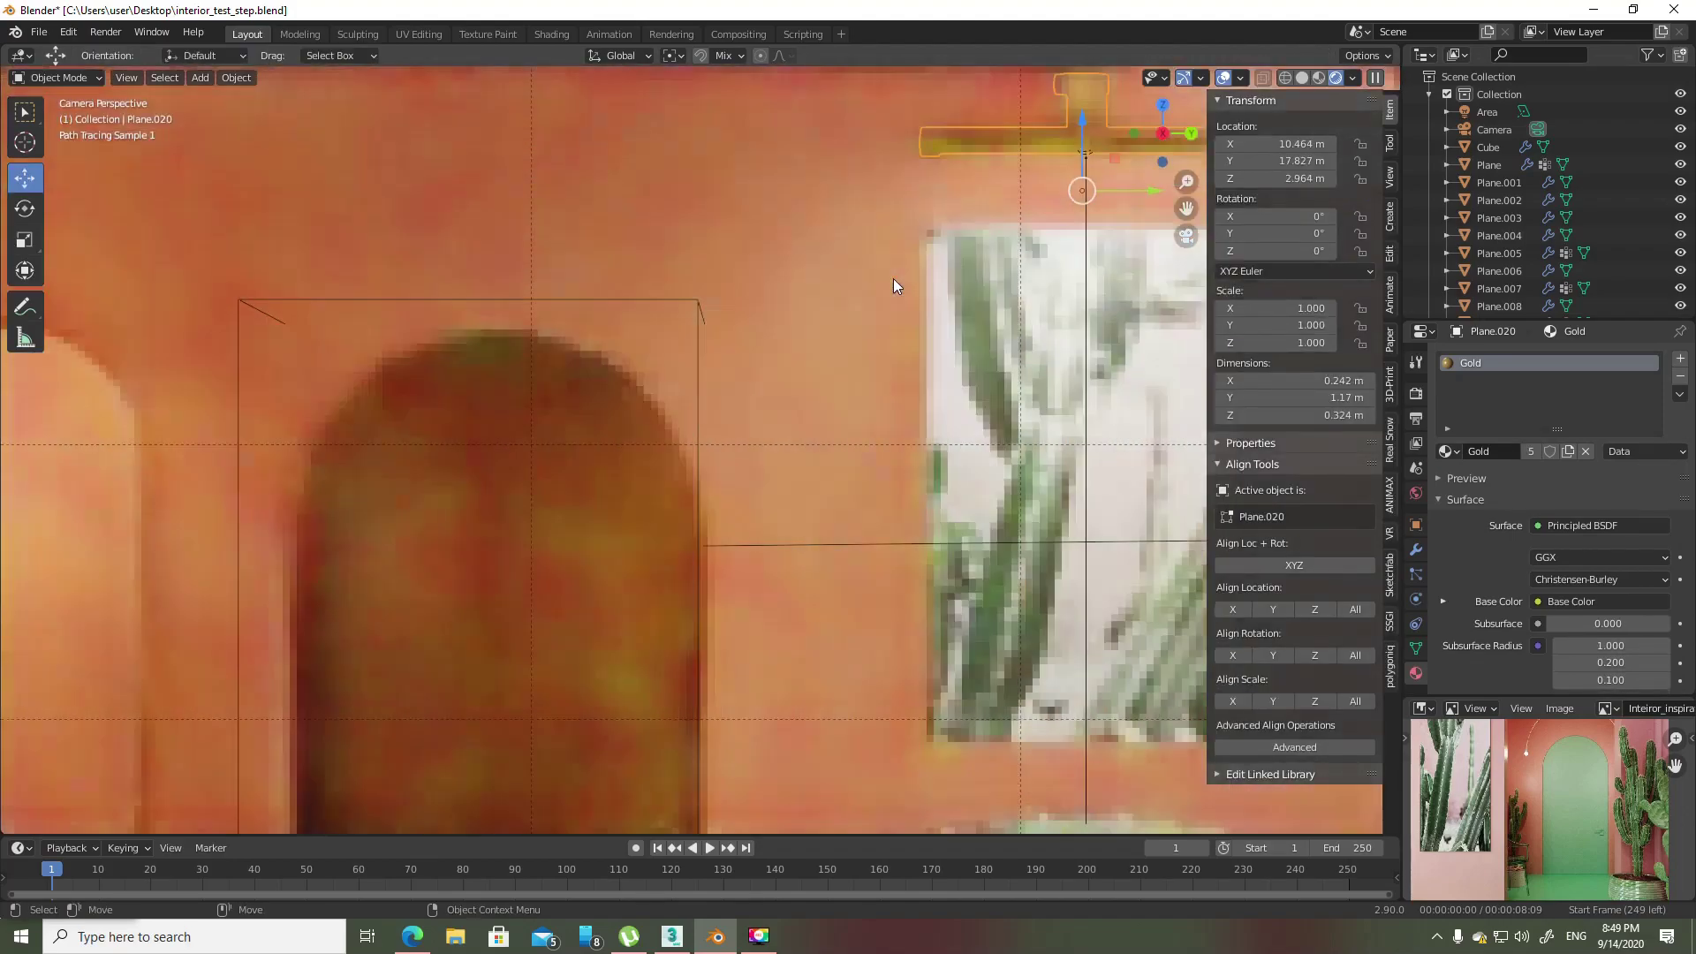
{"action": "scroll", "coordinate": [671, 512], "scroll_direction": "down", "scroll_amount": 2}
{"action": "scroll", "coordinate": [691, 425], "scroll_direction": "up", "scroll_amount": 4}
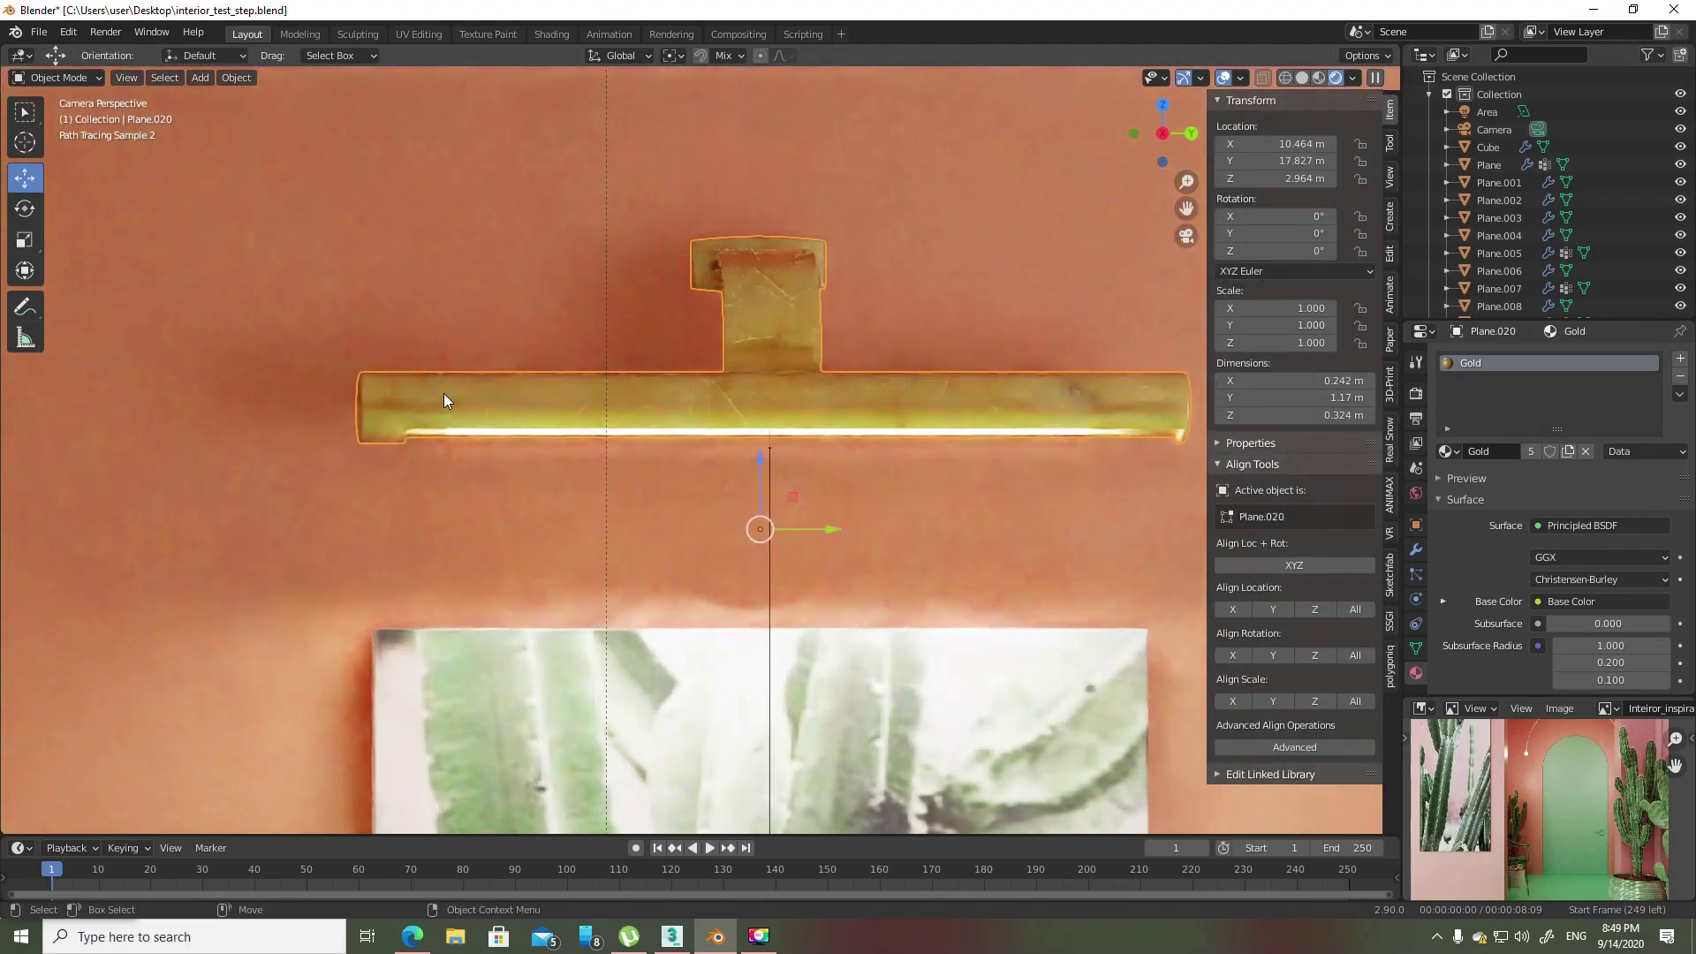
{"action": "scroll", "coordinate": [447, 394], "scroll_direction": "up", "scroll_amount": 3}
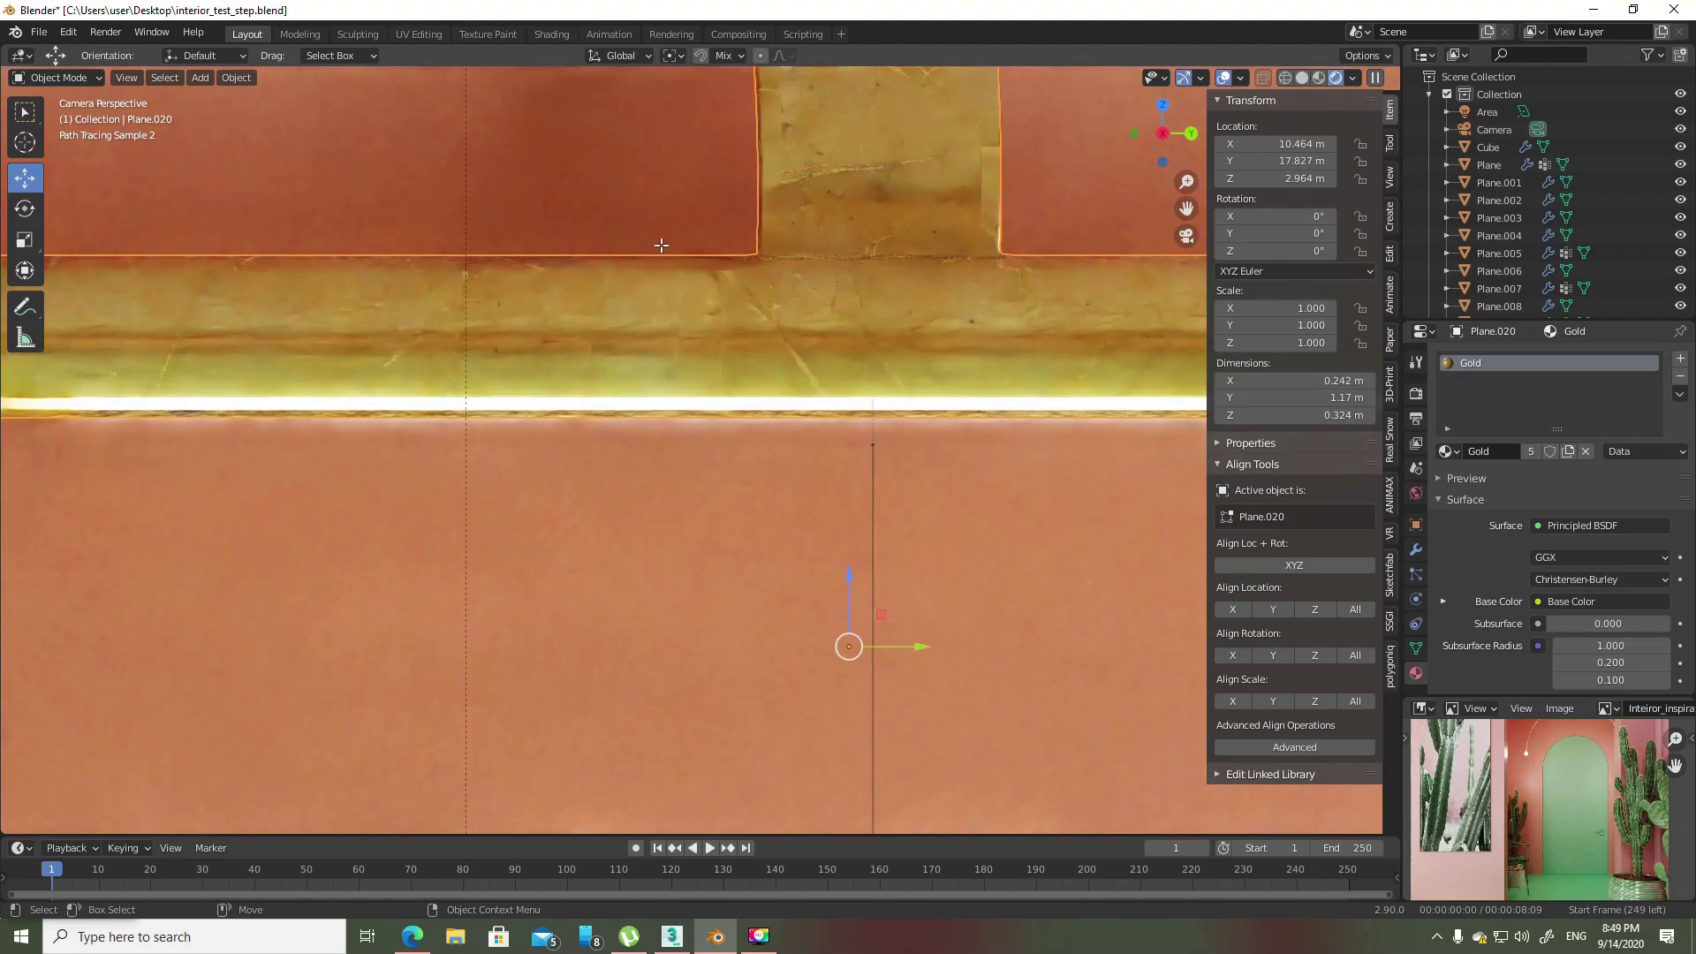
- Redo the cube projection with cube size 6, then frame the lamp and return to camera view
{"action": "key", "text": "Tab"}
{"action": "left_click", "coordinate": [431, 78]}
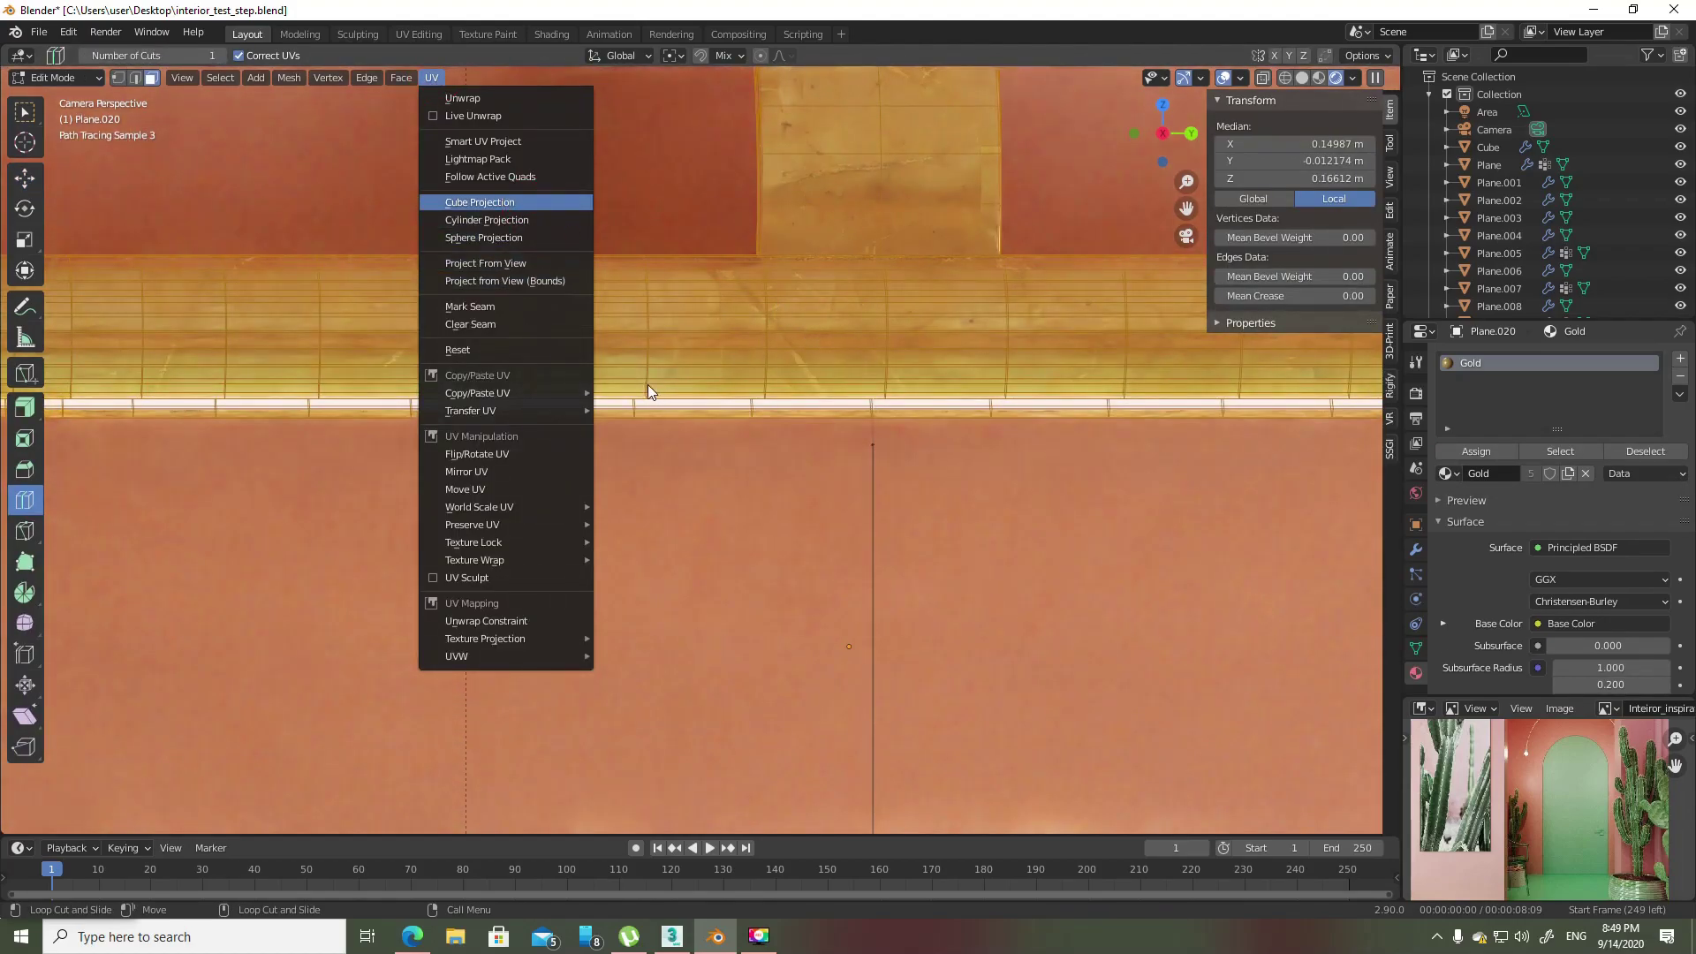
{"action": "key", "text": "Return"}
{"action": "left_click", "coordinate": [250, 756]}
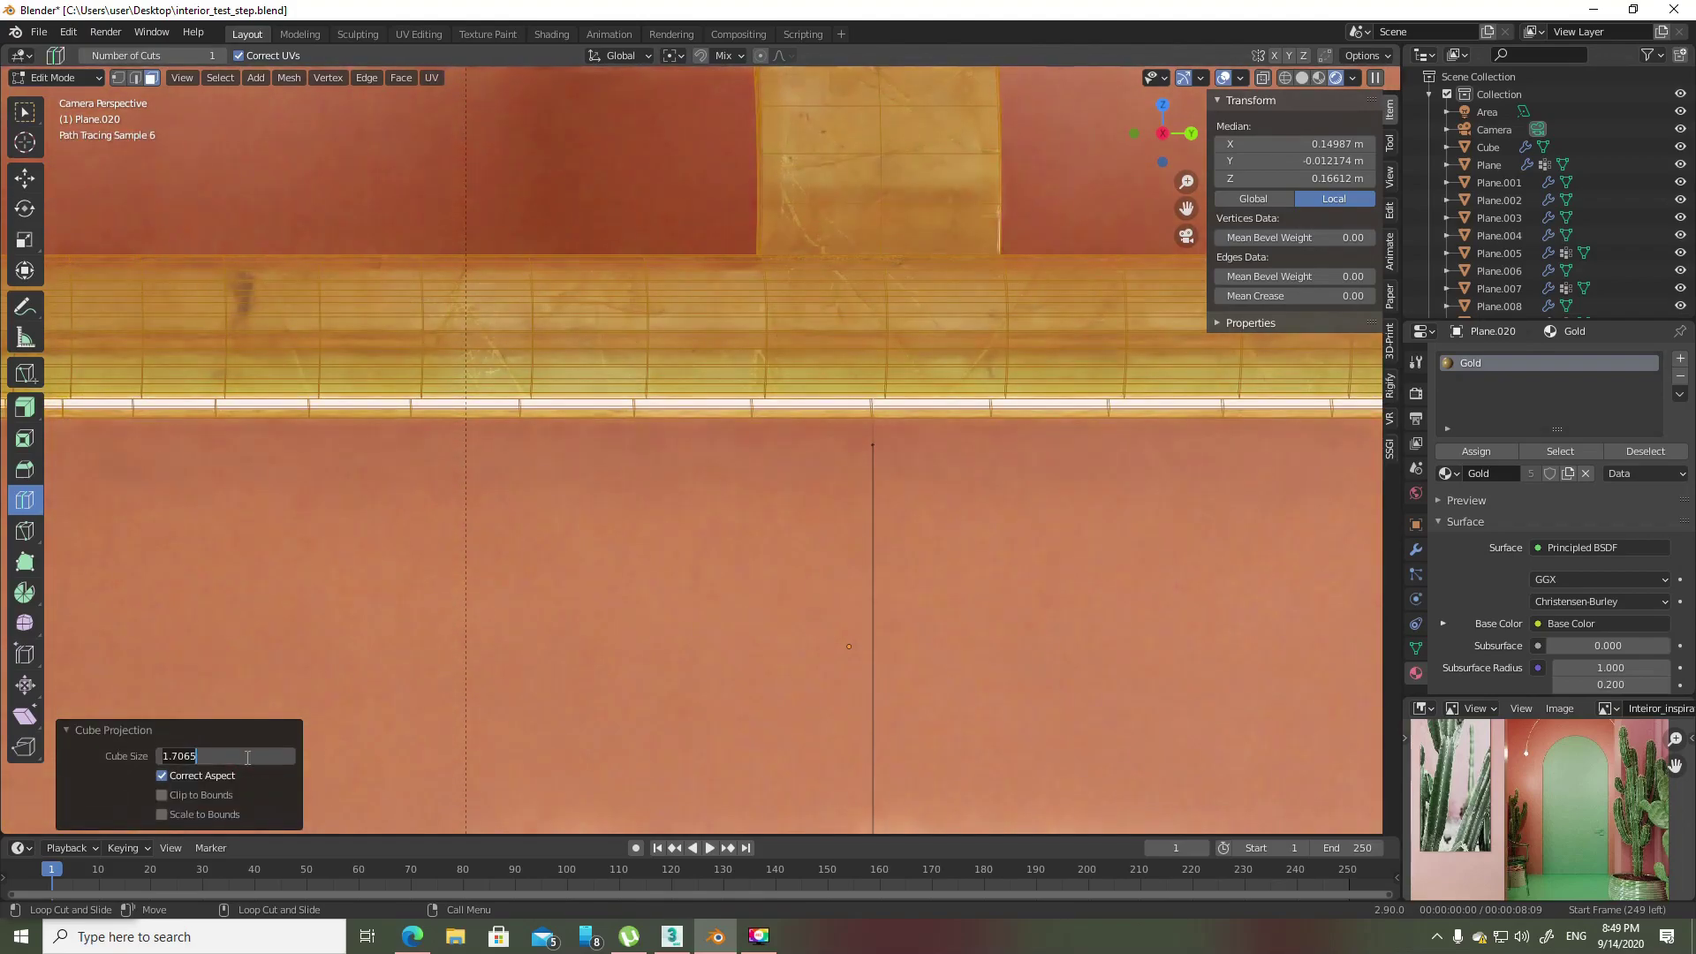
{"action": "type", "text": "5"}
{"action": "key", "text": "Return"}
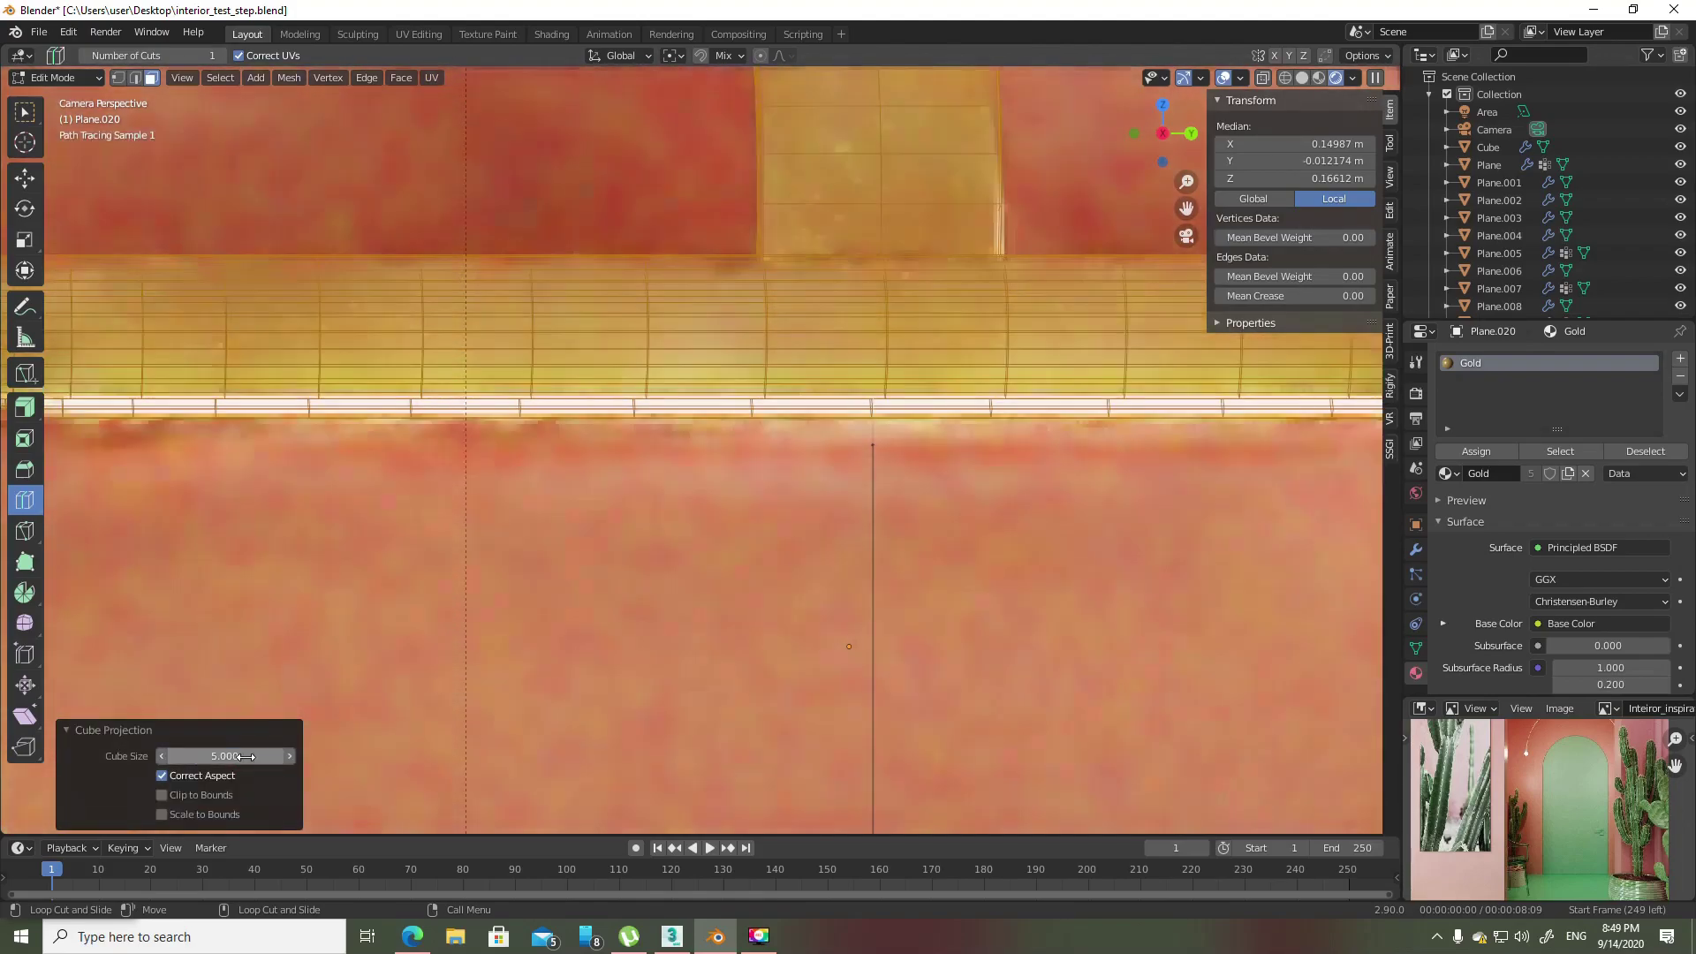
{"action": "left_click", "coordinate": [247, 757]}
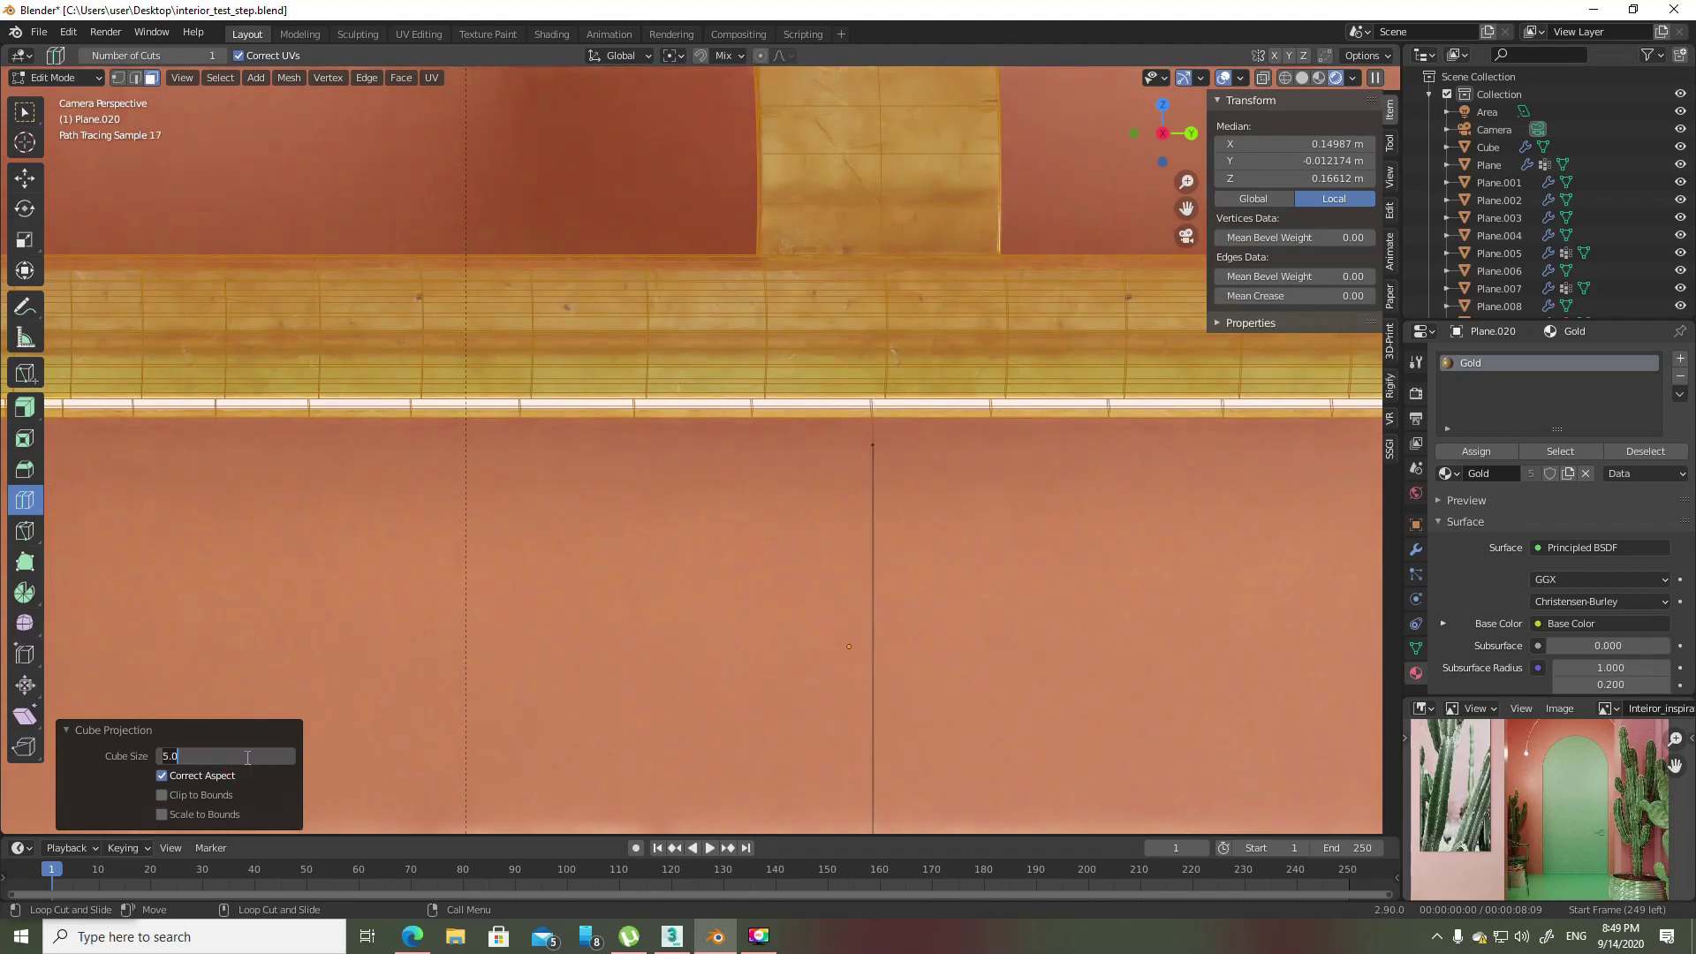
{"action": "type", "text": "6"}
{"action": "key", "text": "Return"}
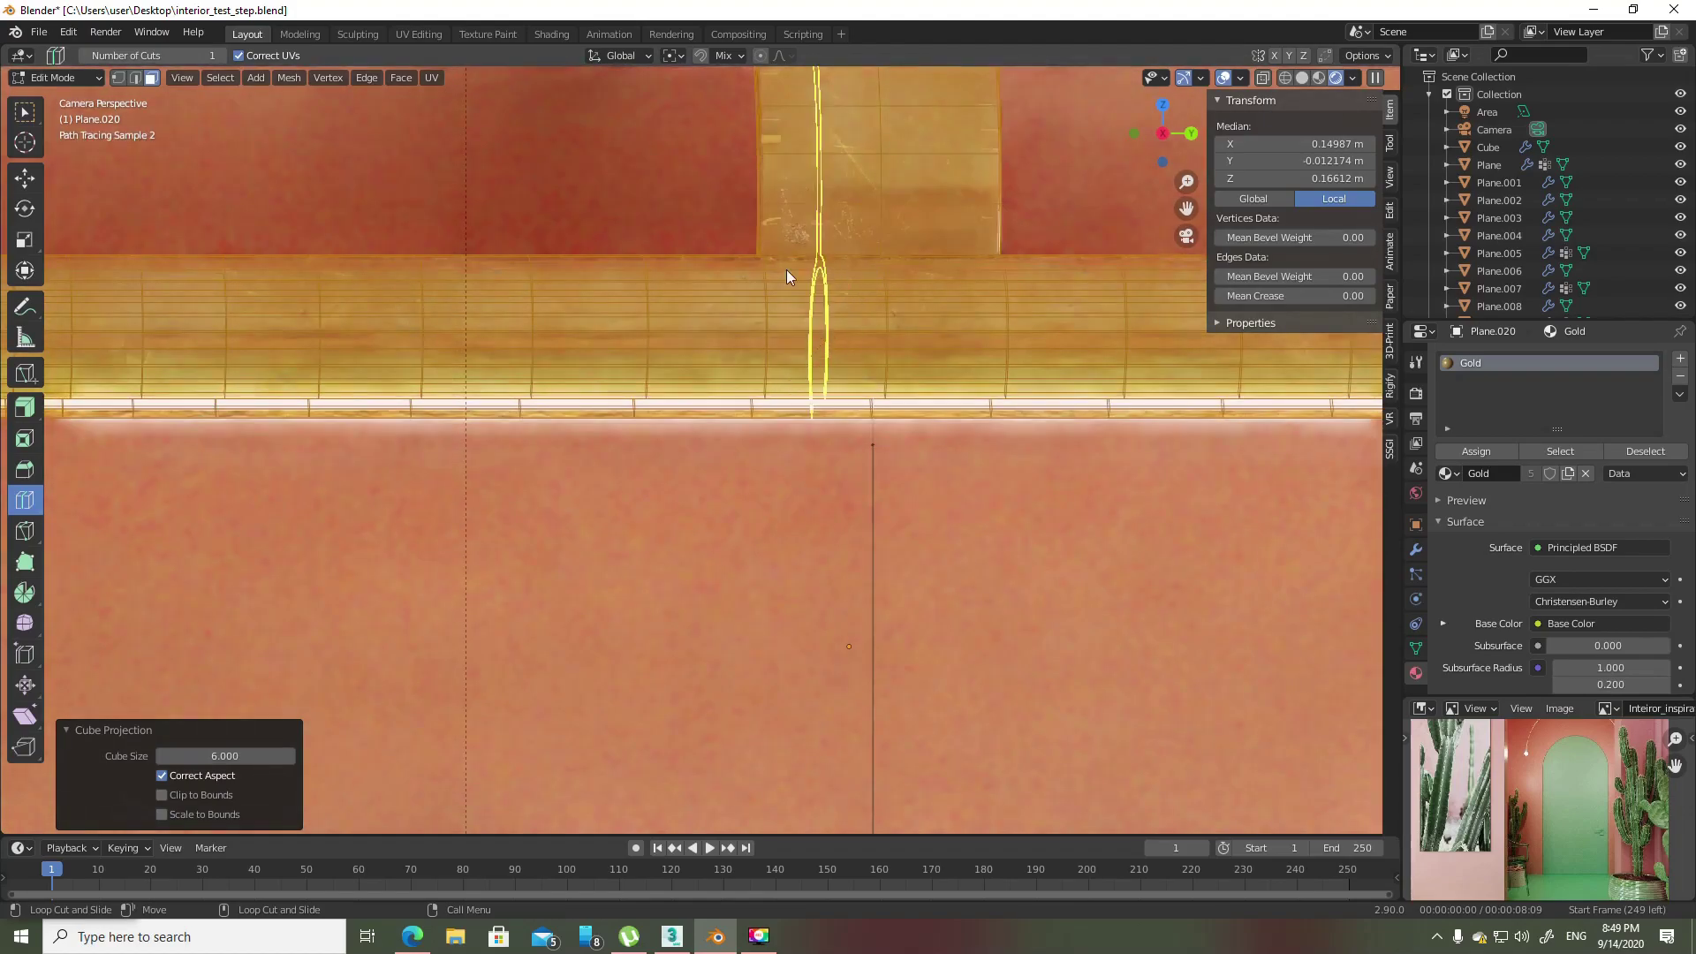
{"action": "key", "text": "Tab"}
{"action": "key", "text": "KP_Decimal"}
{"action": "scroll", "coordinate": [823, 478], "scroll_direction": "down", "scroll_amount": 4}
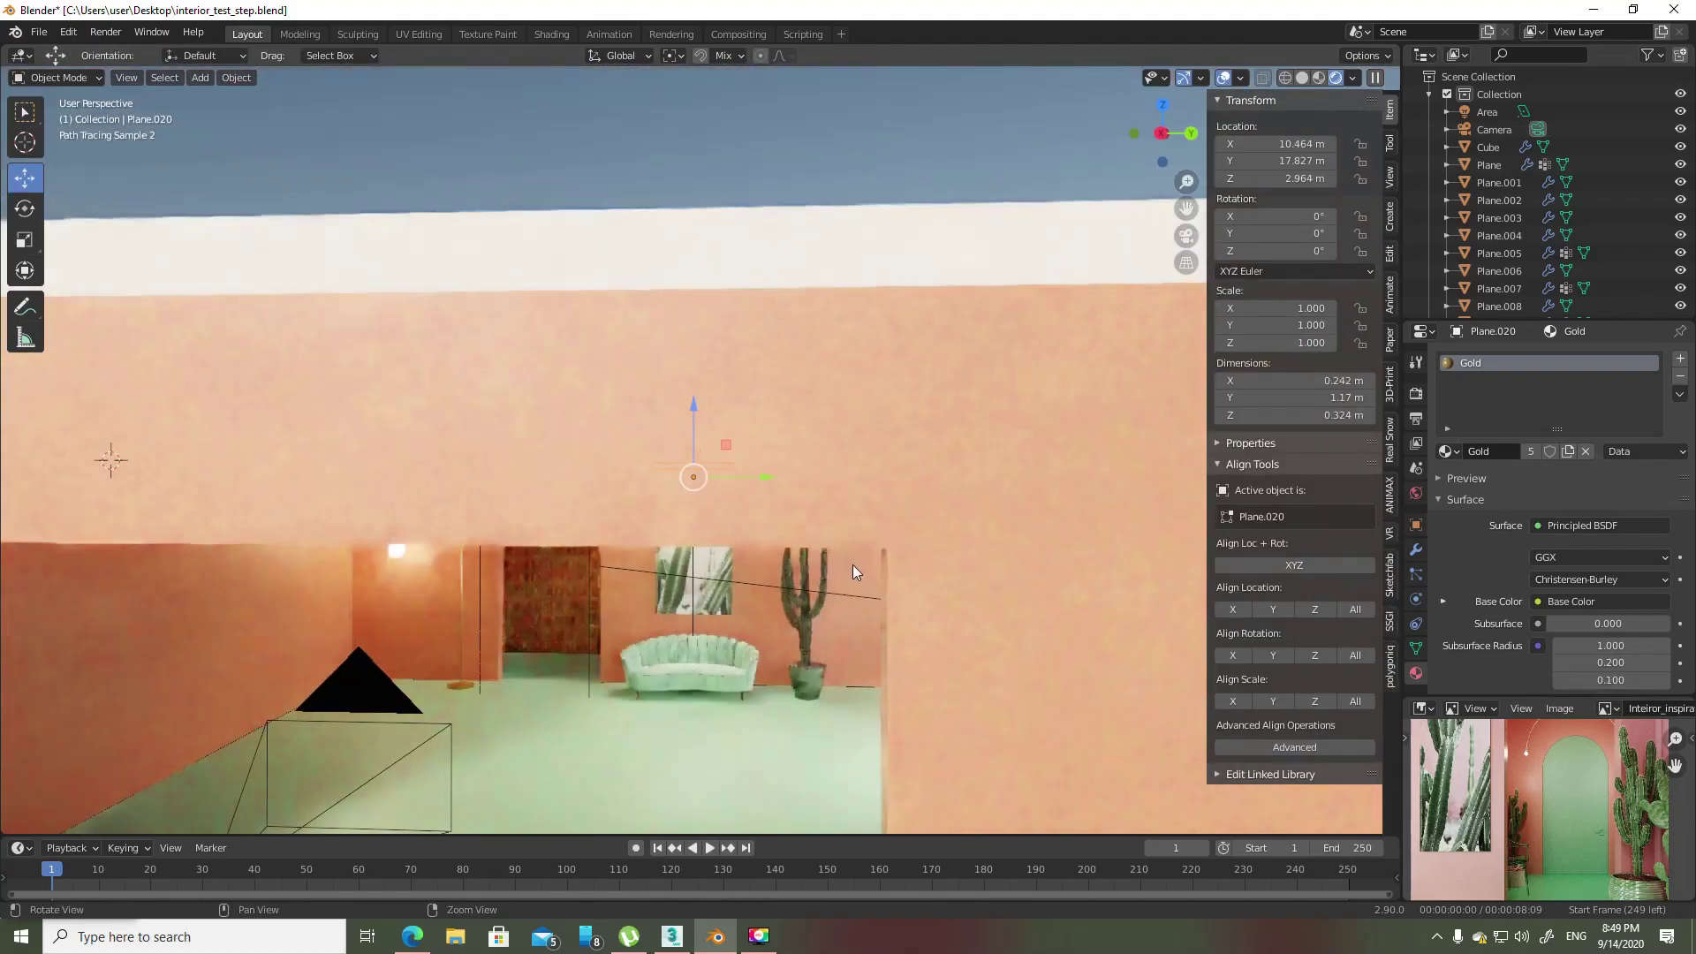
{"action": "scroll", "coordinate": [851, 530], "scroll_direction": "down", "scroll_amount": 2}
{"action": "key", "text": "KP_0"}
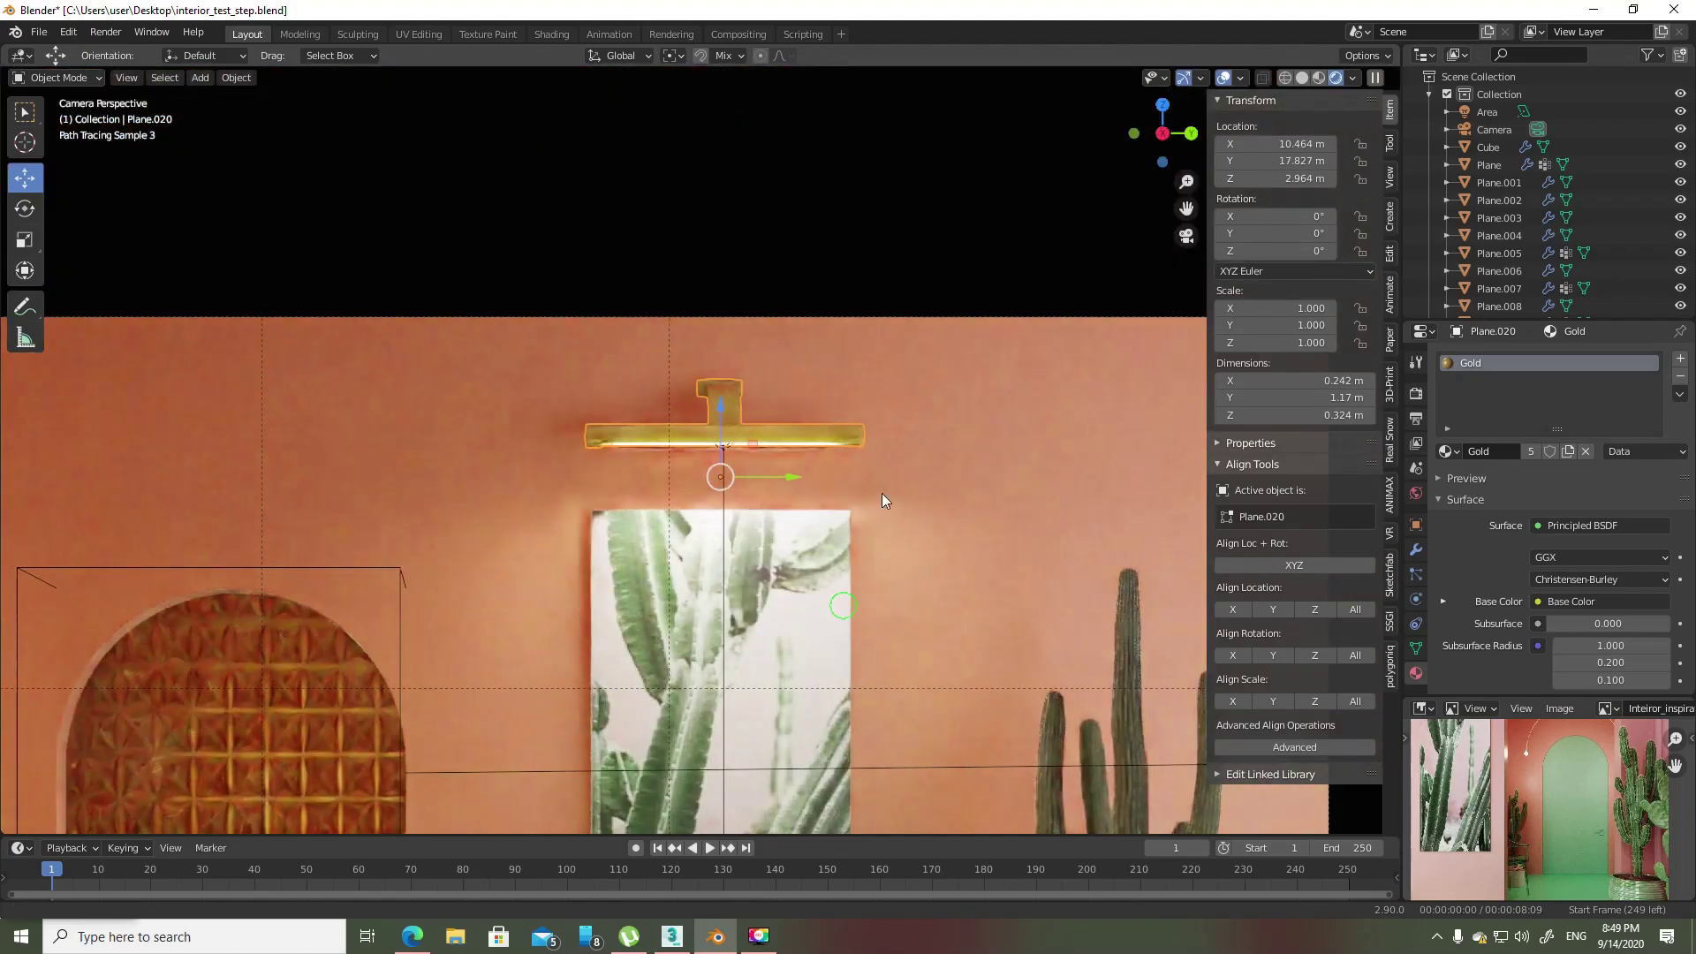
- Select the sofa and zoom out the Image Editor to show the full interior reference photo
{"action": "middle_click_drag", "start_coordinate": [881, 493], "coordinate": [909, 411], "text": "shift"}
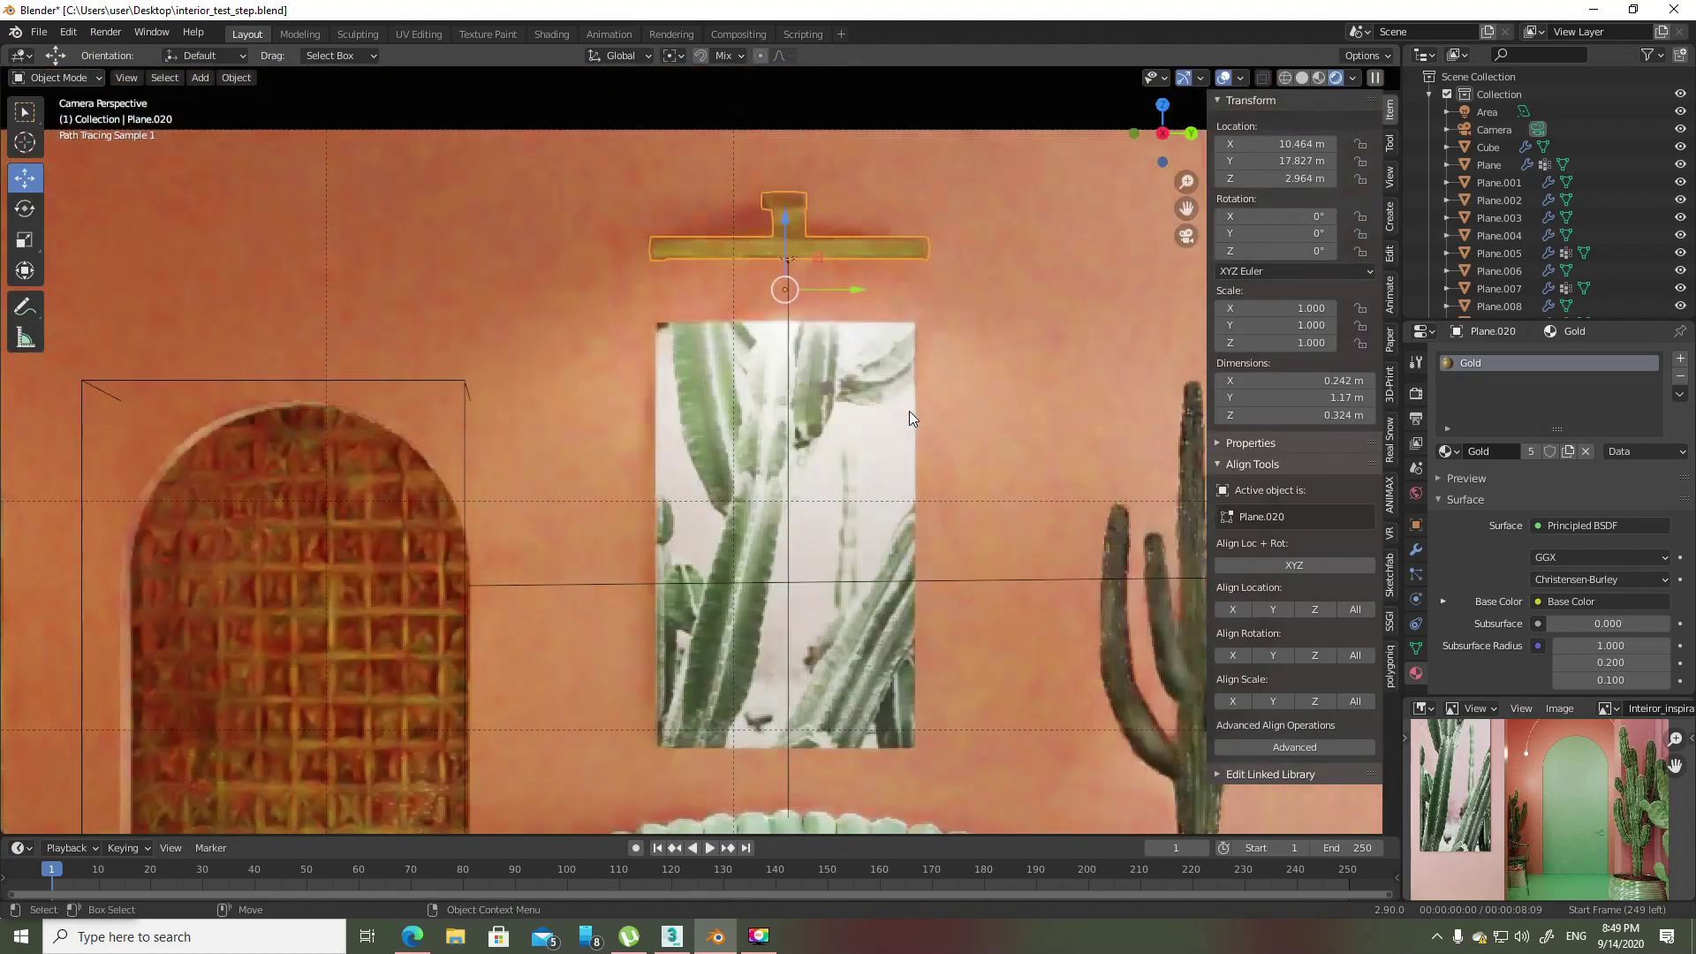
{"action": "scroll", "coordinate": [820, 393], "scroll_direction": "down", "scroll_amount": 4}
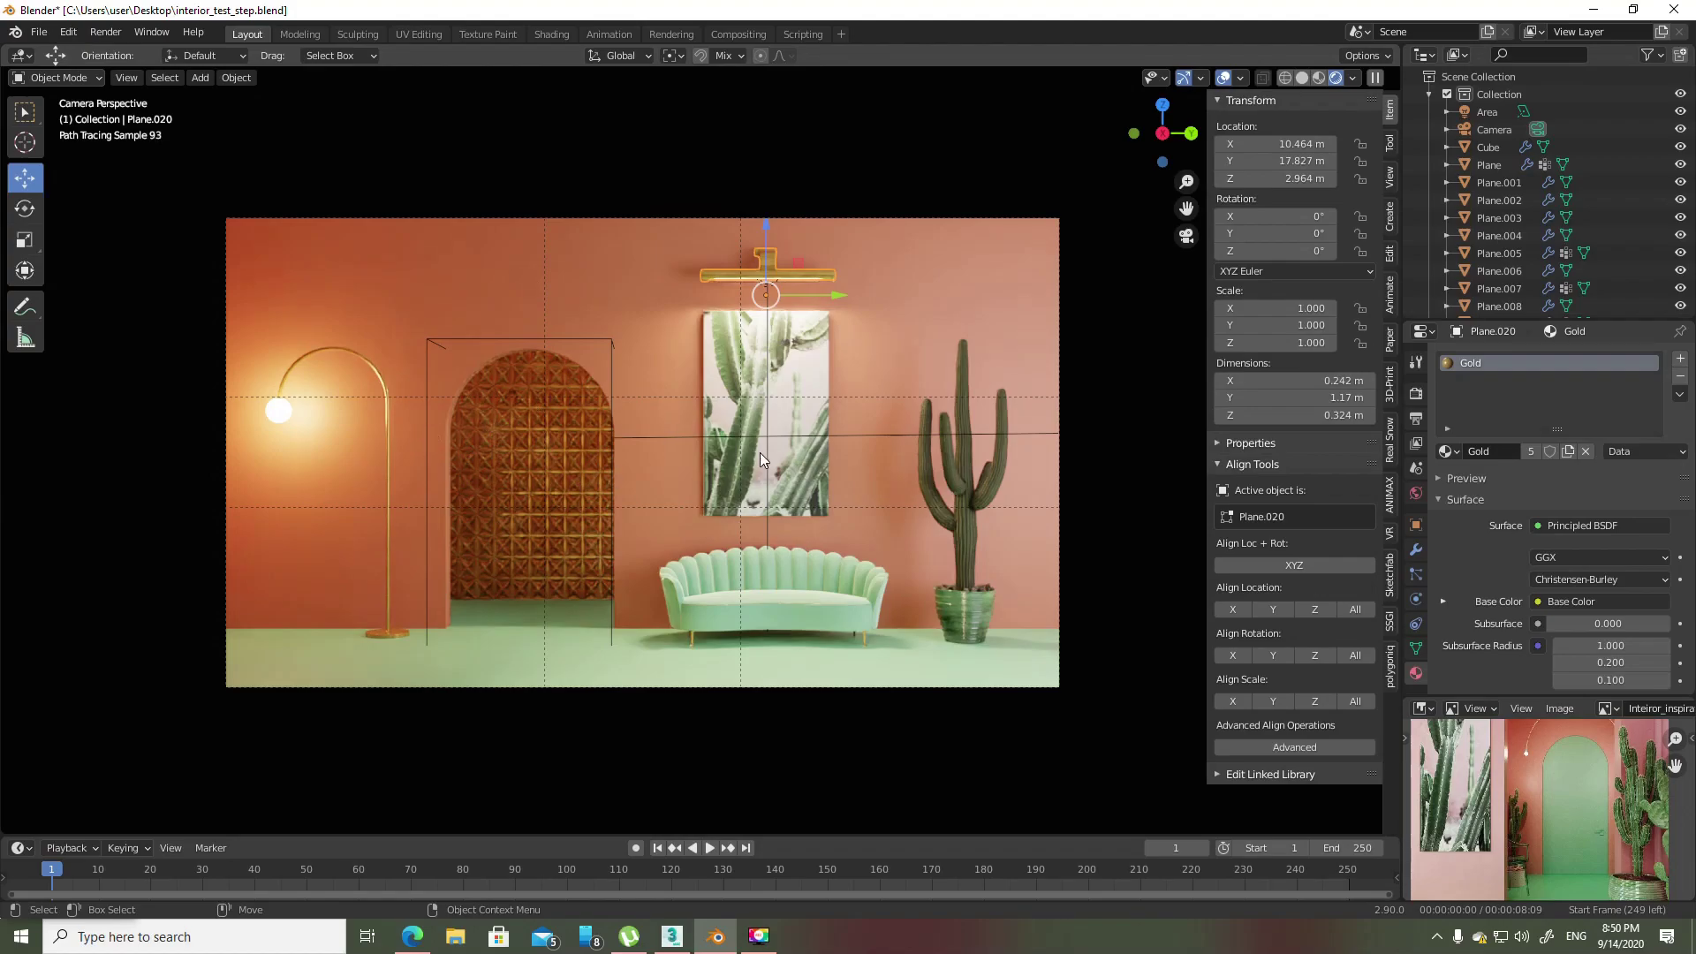
{"action": "left_click", "coordinate": [843, 617]}
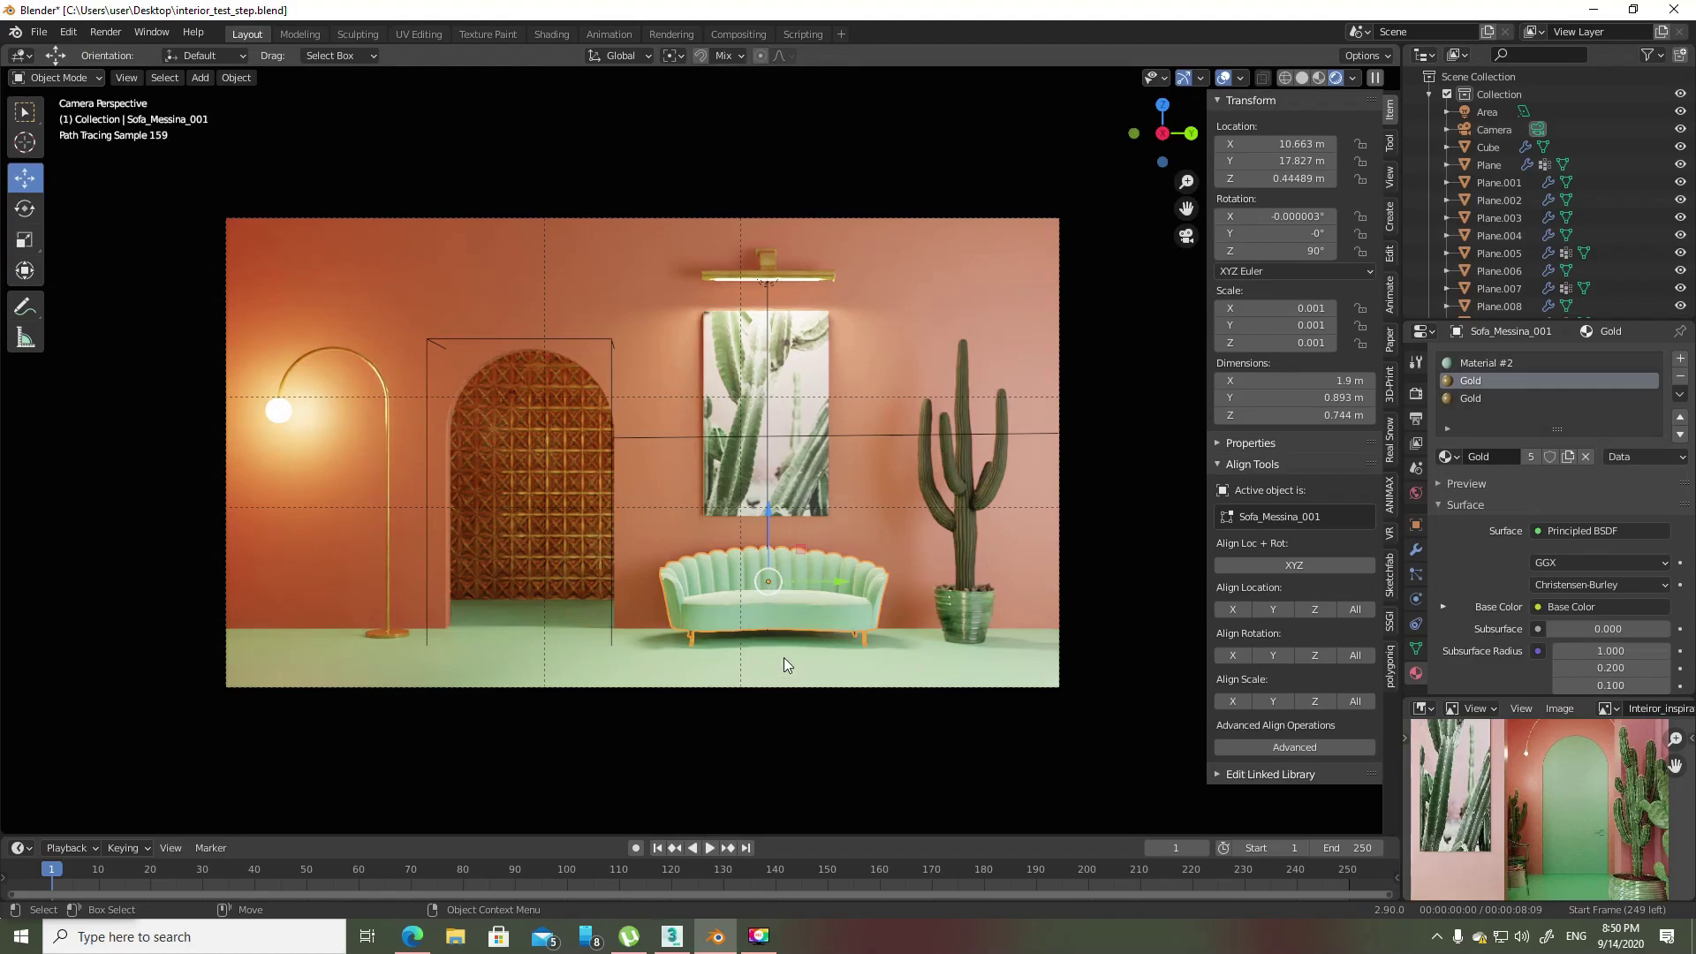
{"action": "scroll", "coordinate": [1513, 812], "scroll_direction": "down", "scroll_amount": 3}
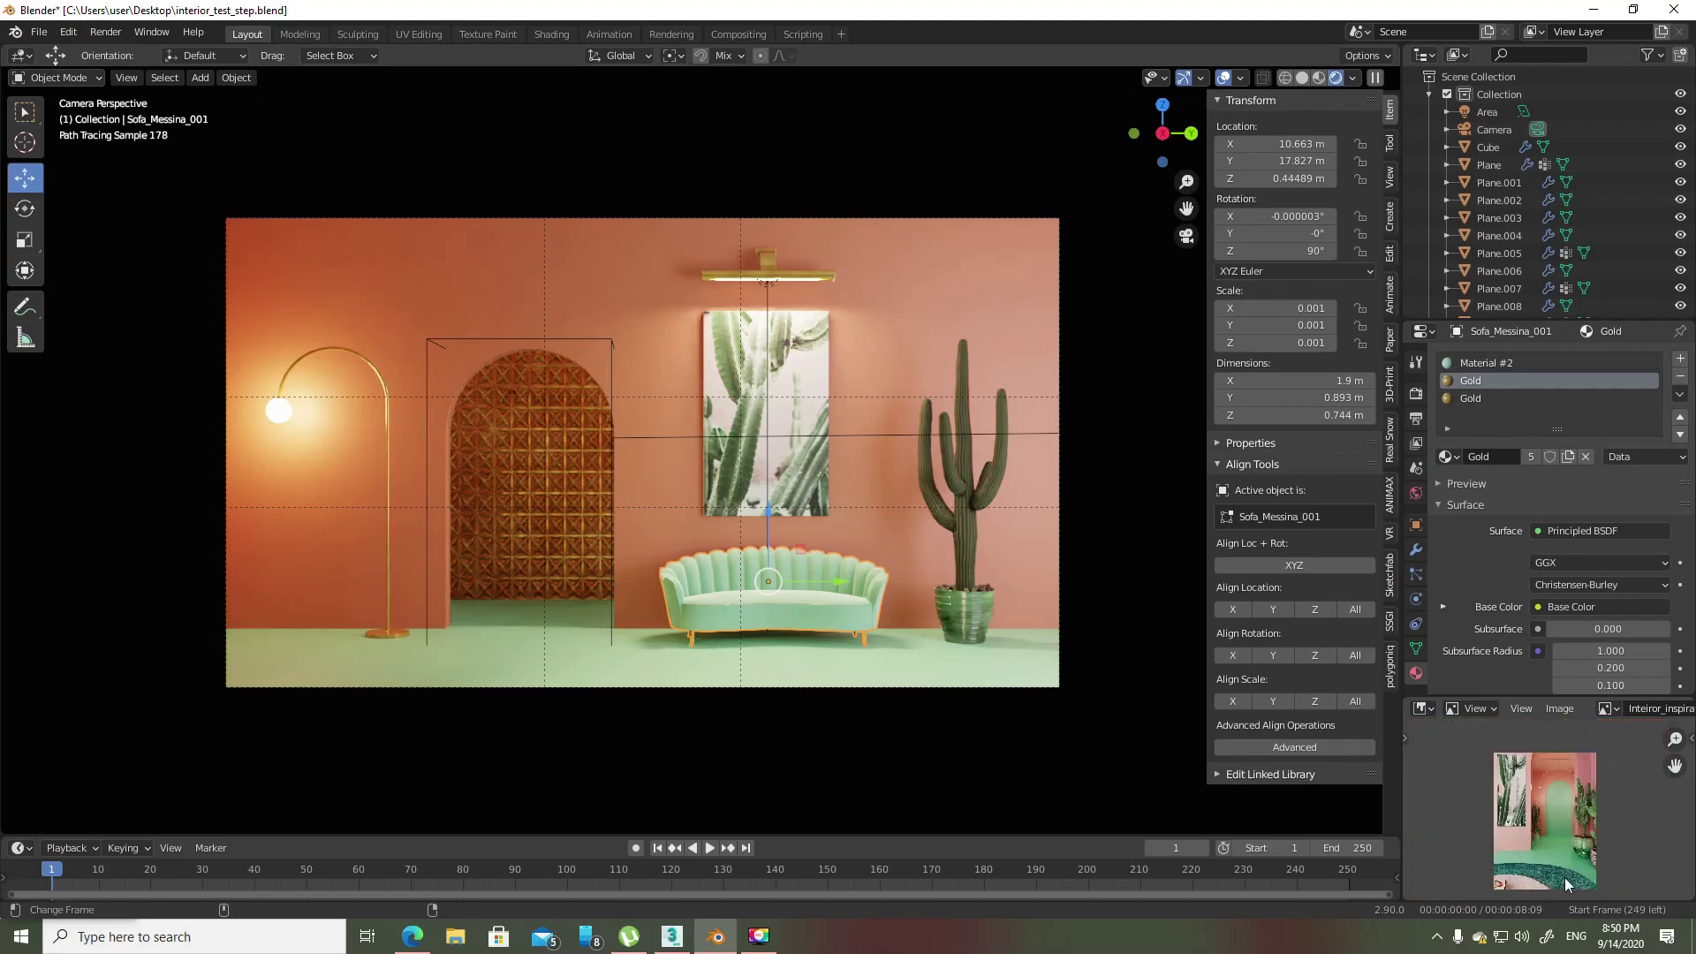
- Place the 3D cursor on the floor in front of the sofa and add a cylinder there
{"action": "key", "text": "shift+space"}
{"action": "key", "text": "space"}
{"action": "left_click", "coordinate": [784, 671]}
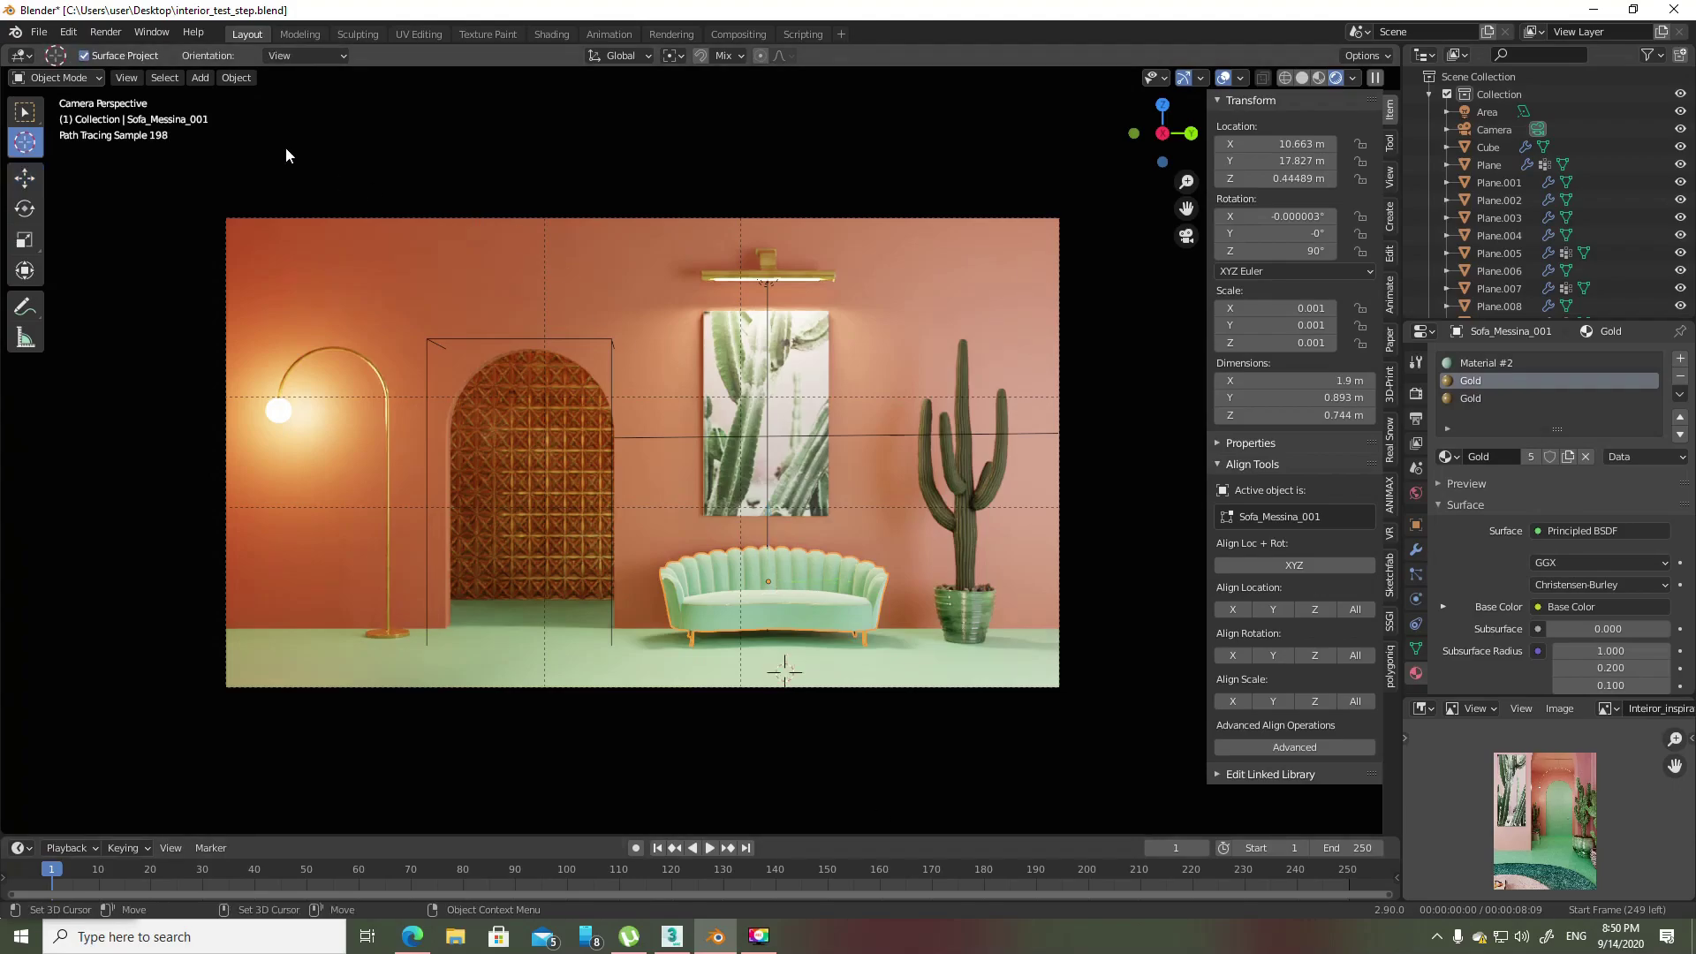
{"action": "left_click", "coordinate": [208, 82]}
{"action": "mouse_move", "coordinate": [224, 98]}
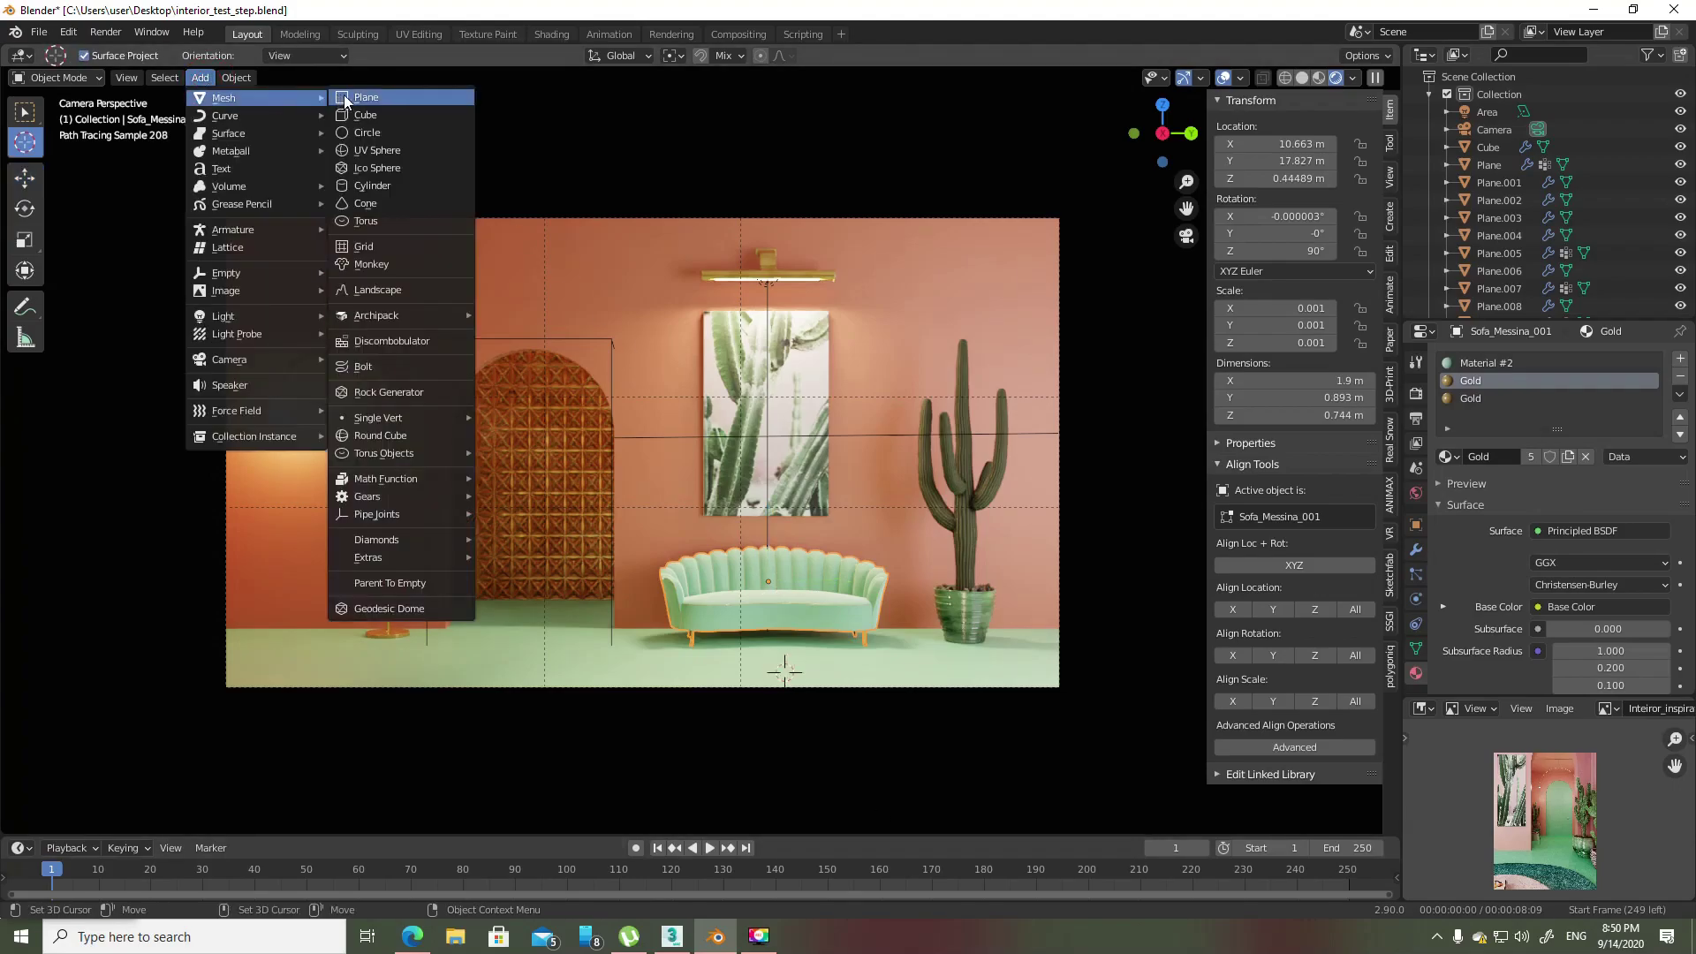
{"action": "left_click", "coordinate": [388, 184]}
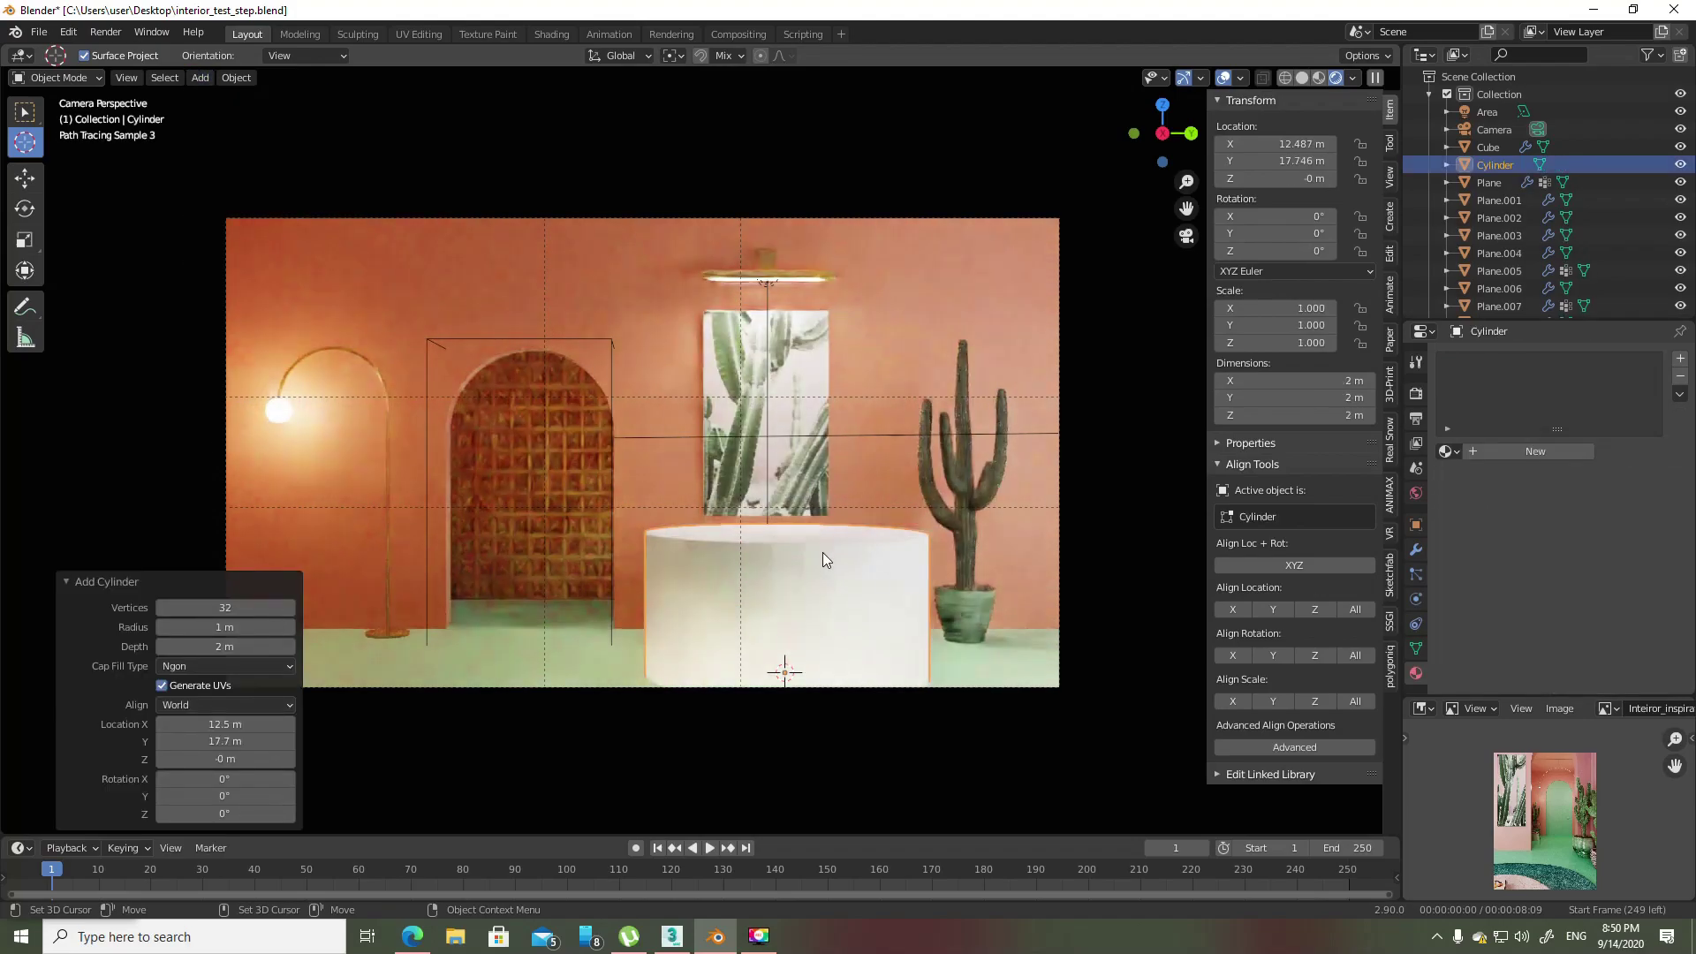
- Delete the cylinder's side walls and move the remaining top face down along Z
{"action": "key", "text": "Tab"}
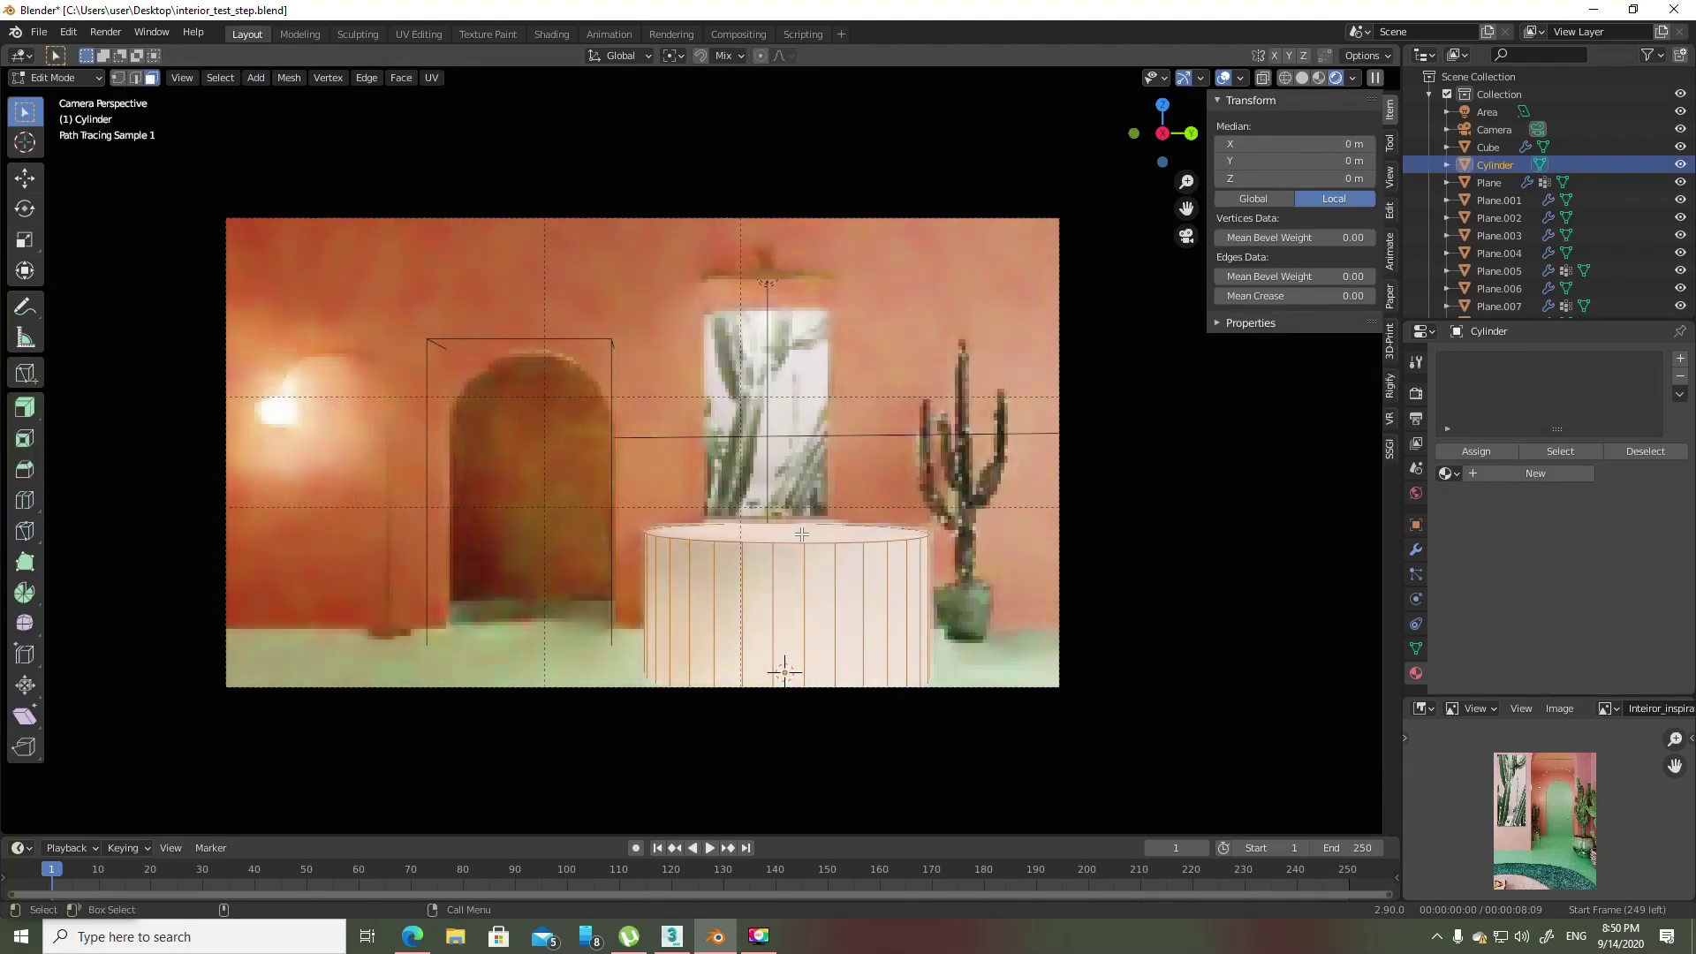
{"action": "left_click", "coordinate": [801, 534]}
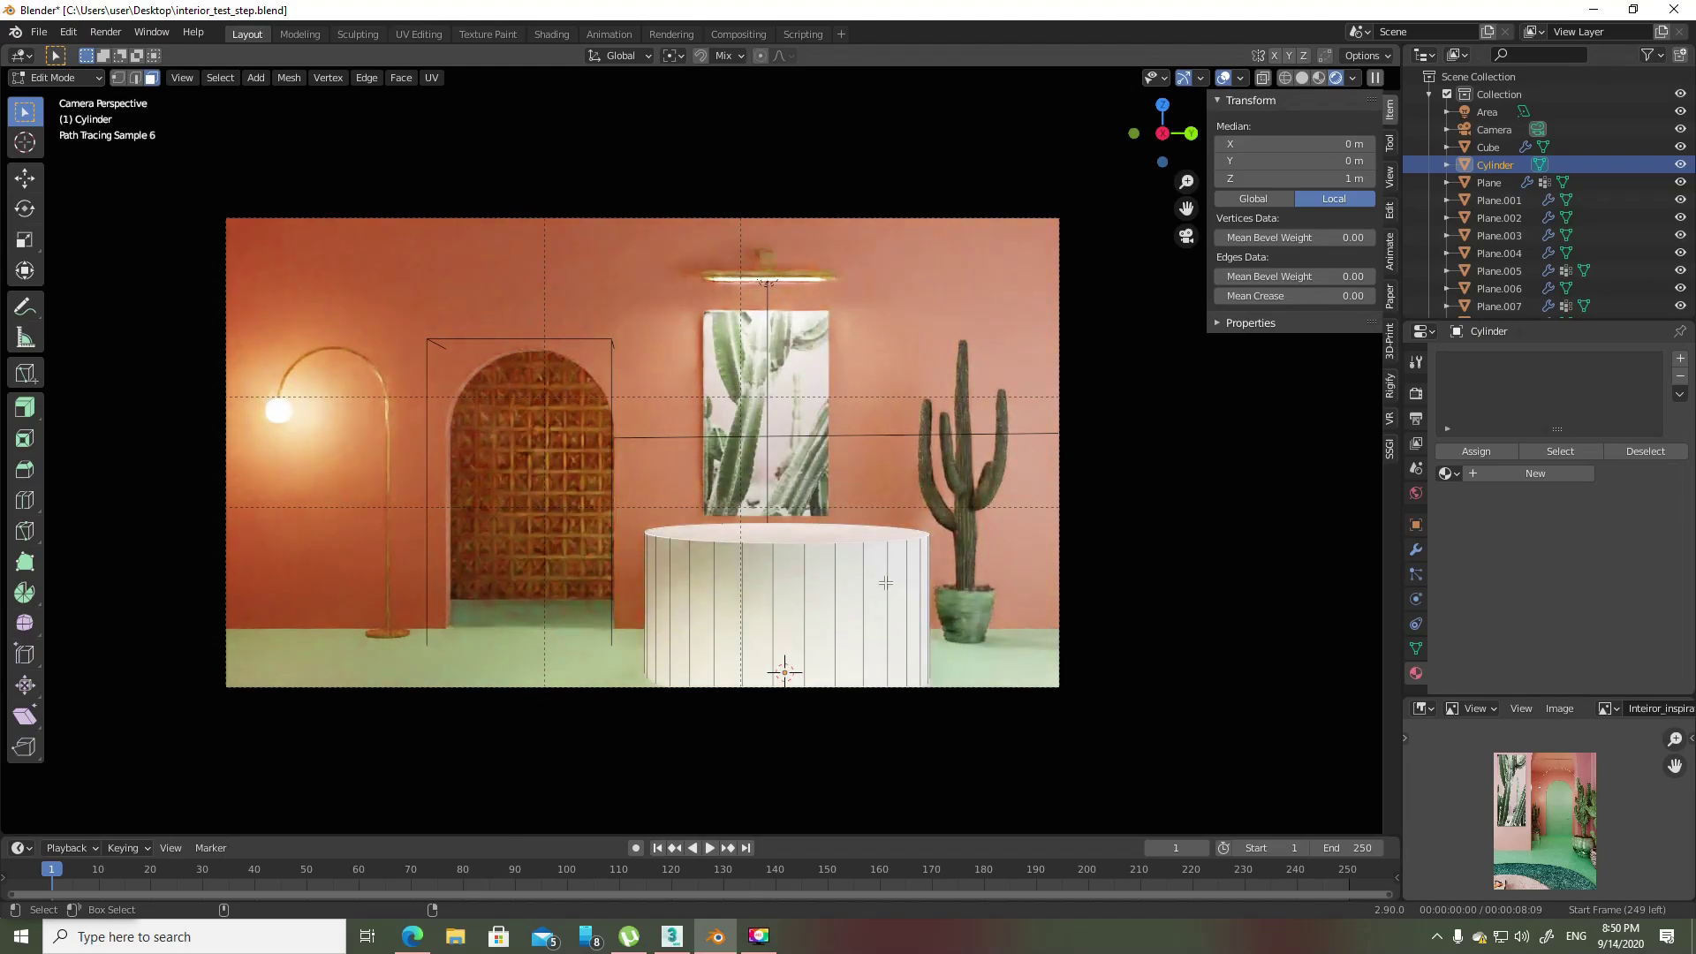
{"action": "key", "text": "x"}
{"action": "left_click", "coordinate": [881, 597]}
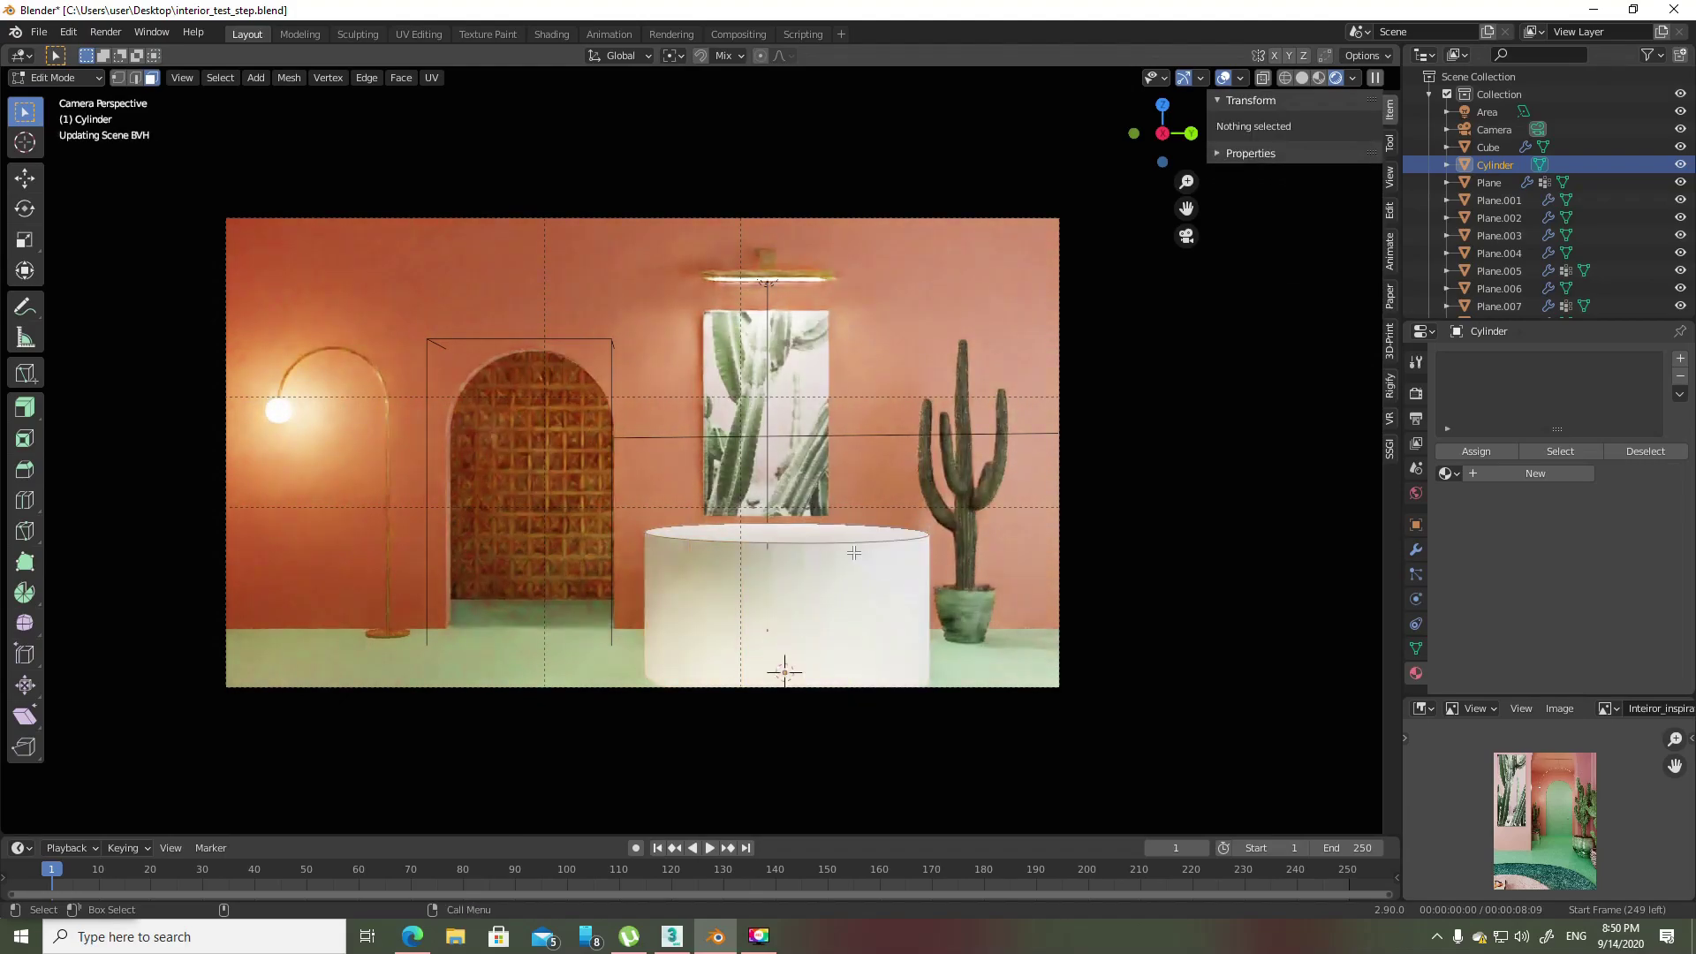
{"action": "left_click", "coordinate": [854, 552]}
{"action": "key", "text": "shift+space"}
{"action": "key", "text": "g"}
{"action": "left_click_drag", "start_coordinate": [784, 494], "coordinate": [784, 616]}
- Fine-tune the disc's height so the rug sits just above the floor
{"action": "mouse_move", "coordinate": [785, 617]}
{"action": "middle_mouse_down"}
{"action": "mouse_move", "coordinate": [671, 406]}
{"action": "mouse_move", "coordinate": [698, 423]}
{"action": "middle_mouse_up"}
{"action": "scroll", "coordinate": [649, 372], "scroll_direction": "up", "scroll_amount": 5}
{"action": "left_click_drag", "start_coordinate": [700, 393], "coordinate": [702, 436]}
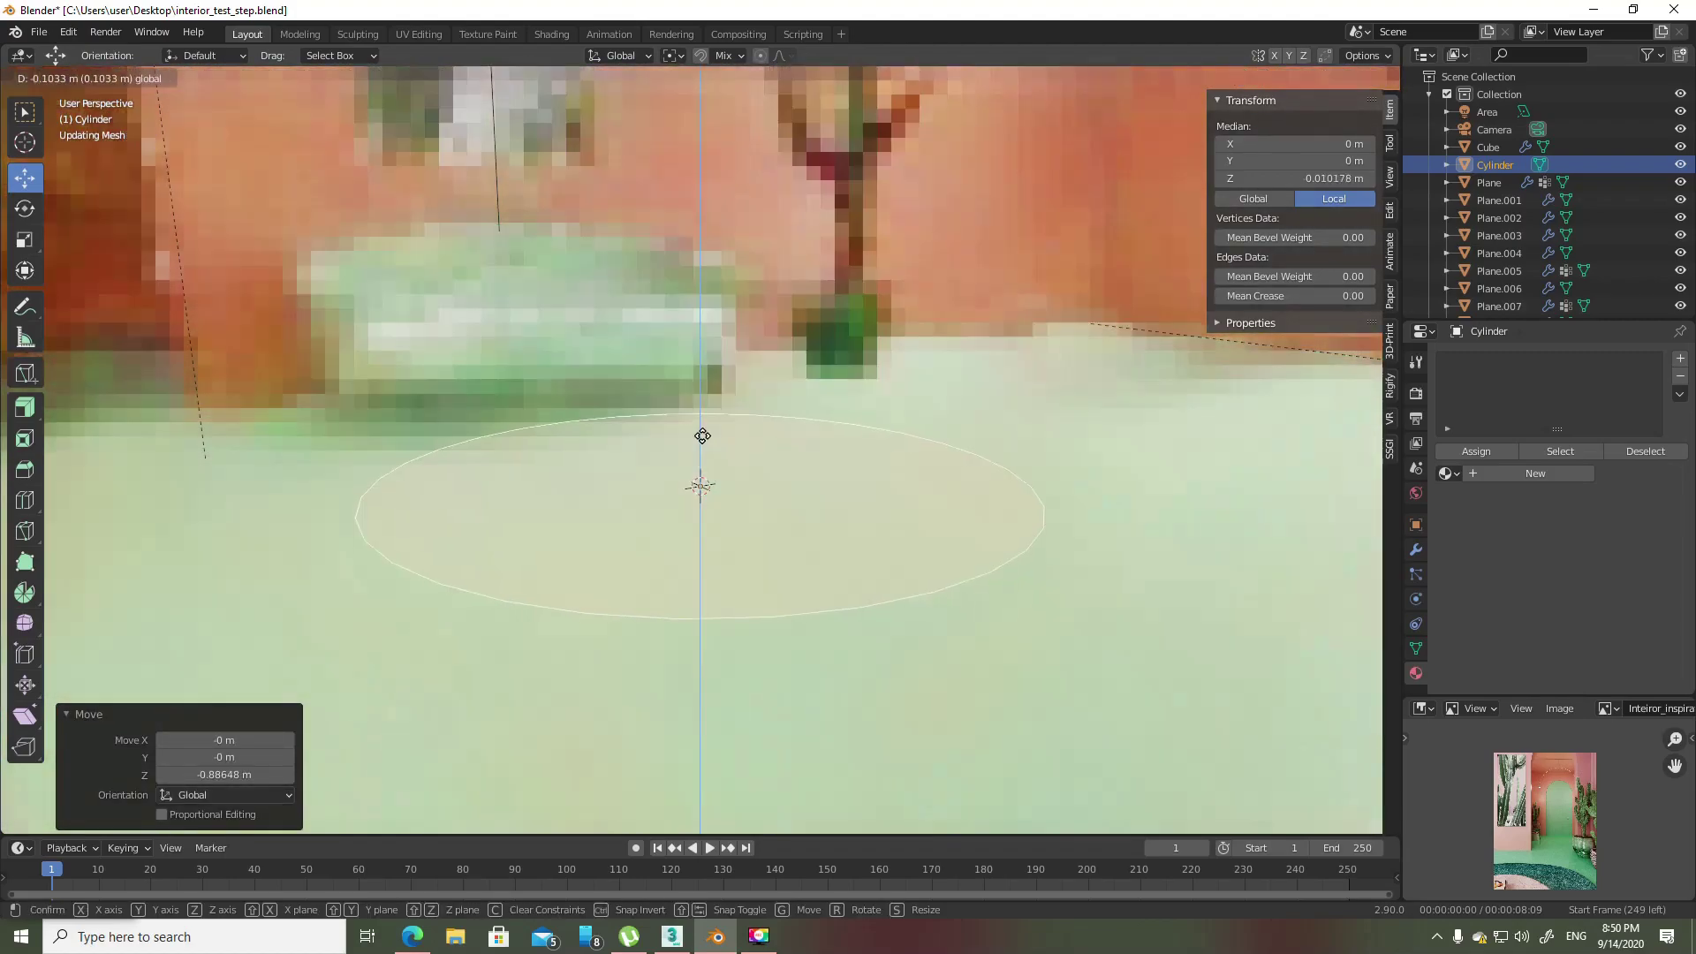
{"action": "left_click", "coordinate": [702, 436]}
{"action": "scroll", "coordinate": [759, 424], "scroll_direction": "up", "scroll_amount": 2}
{"action": "scroll", "coordinate": [767, 422], "scroll_direction": "up", "scroll_amount": 2}
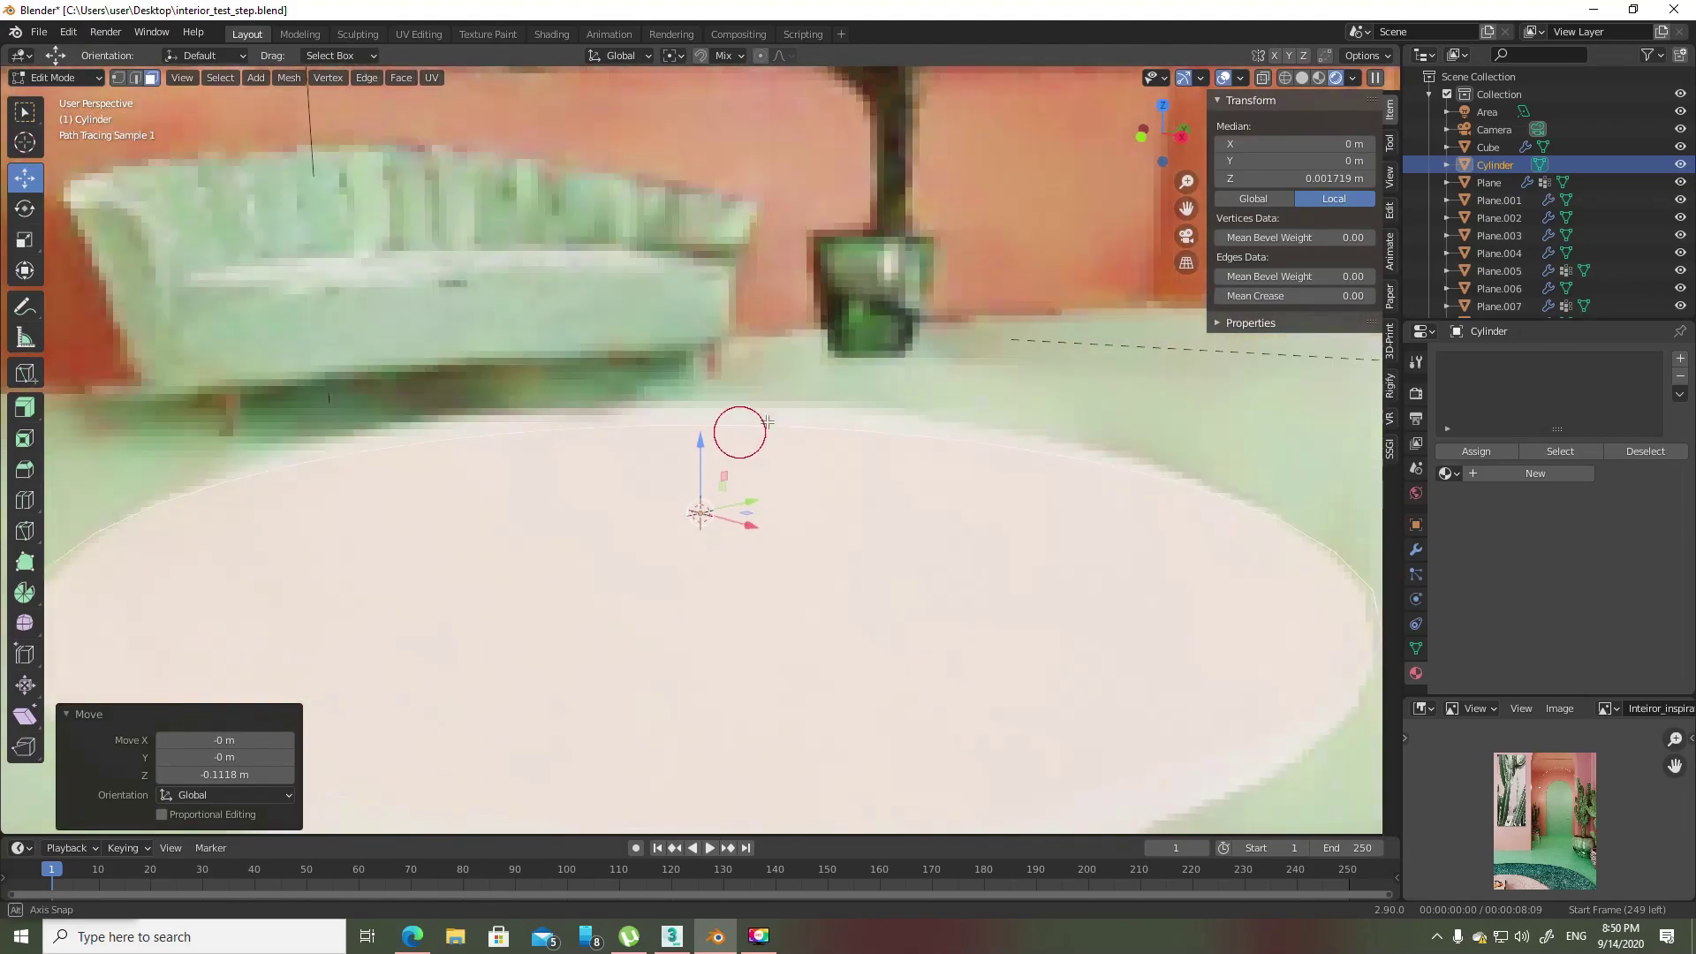
{"action": "scroll", "coordinate": [767, 422], "scroll_direction": "down", "scroll_amount": 2}
{"action": "left_click_drag", "start_coordinate": [698, 460], "coordinate": [697, 479]}
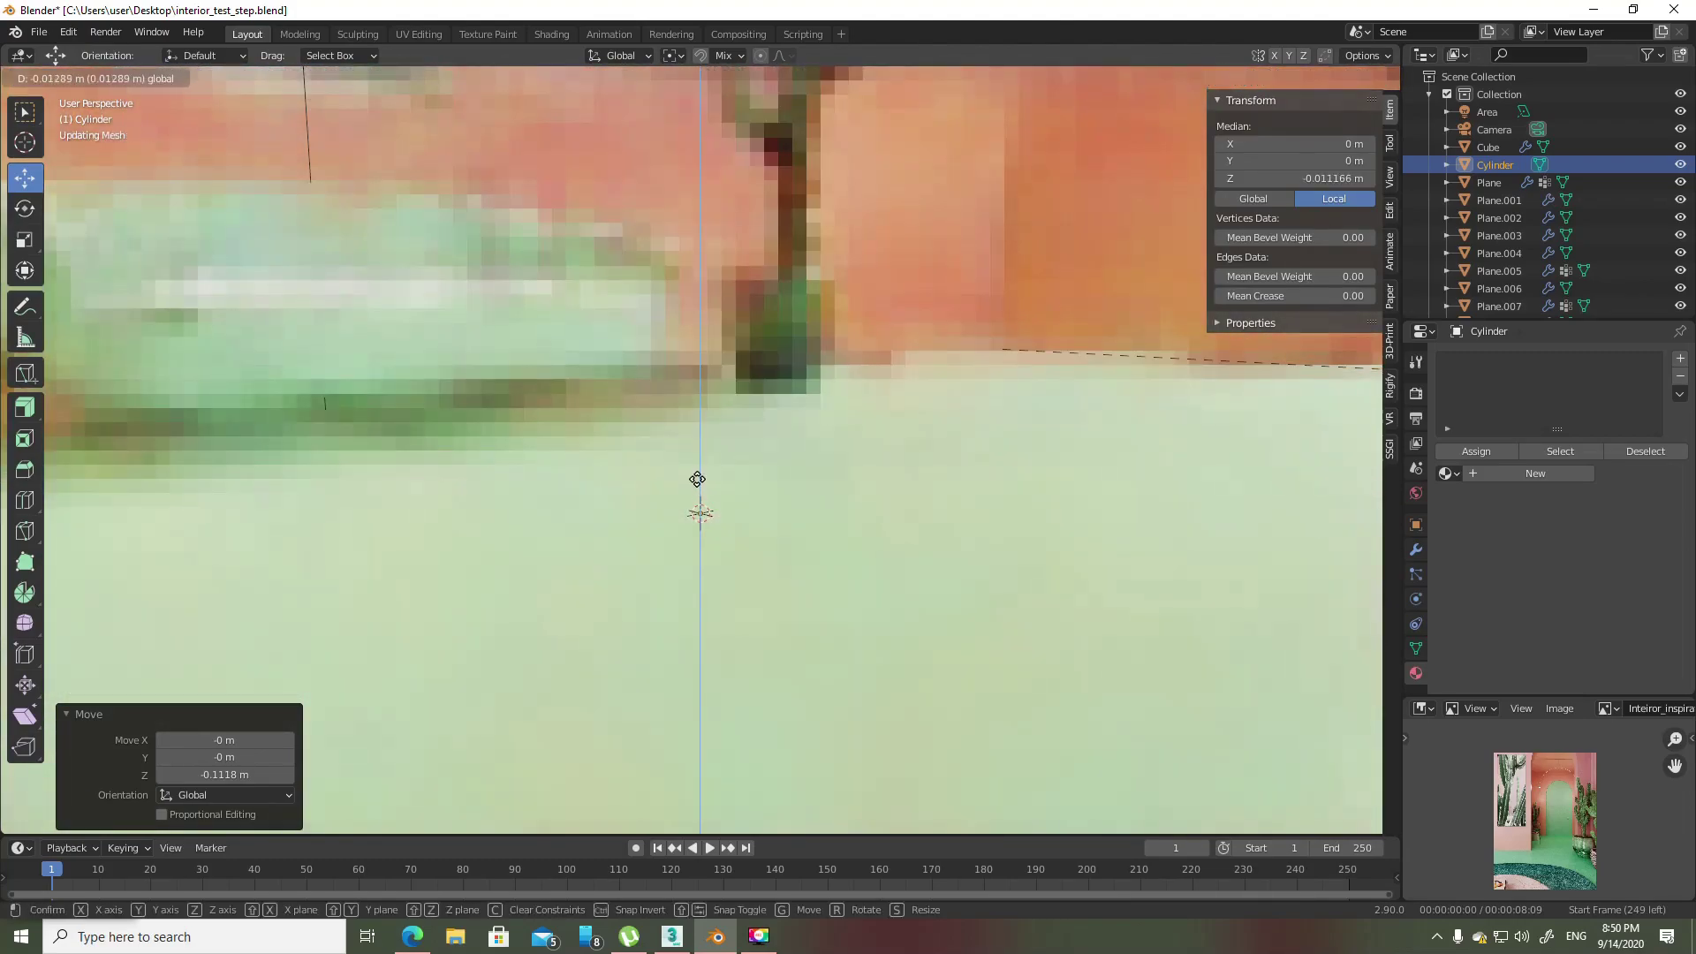
{"action": "left_click_drag", "start_coordinate": [697, 479], "coordinate": [697, 461]}
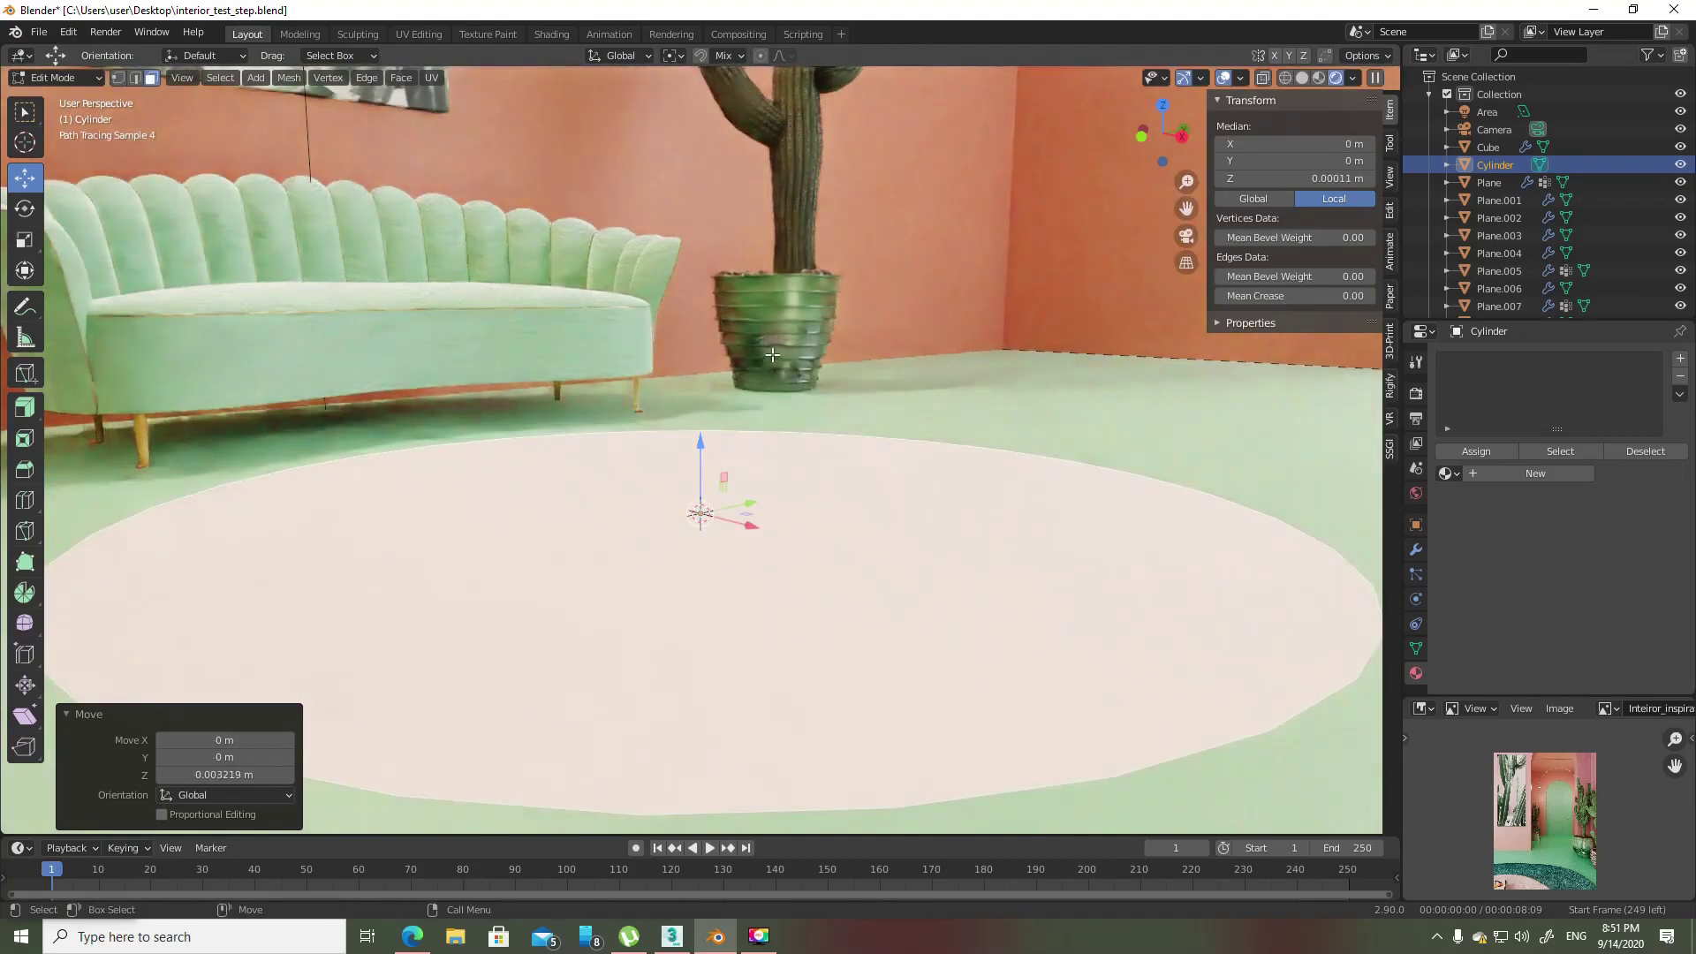
- Finish the rug edit, select the cactus and pot, and align the cactus to the pot
{"action": "key", "text": "Tab"}
{"action": "left_click", "coordinate": [799, 226]}
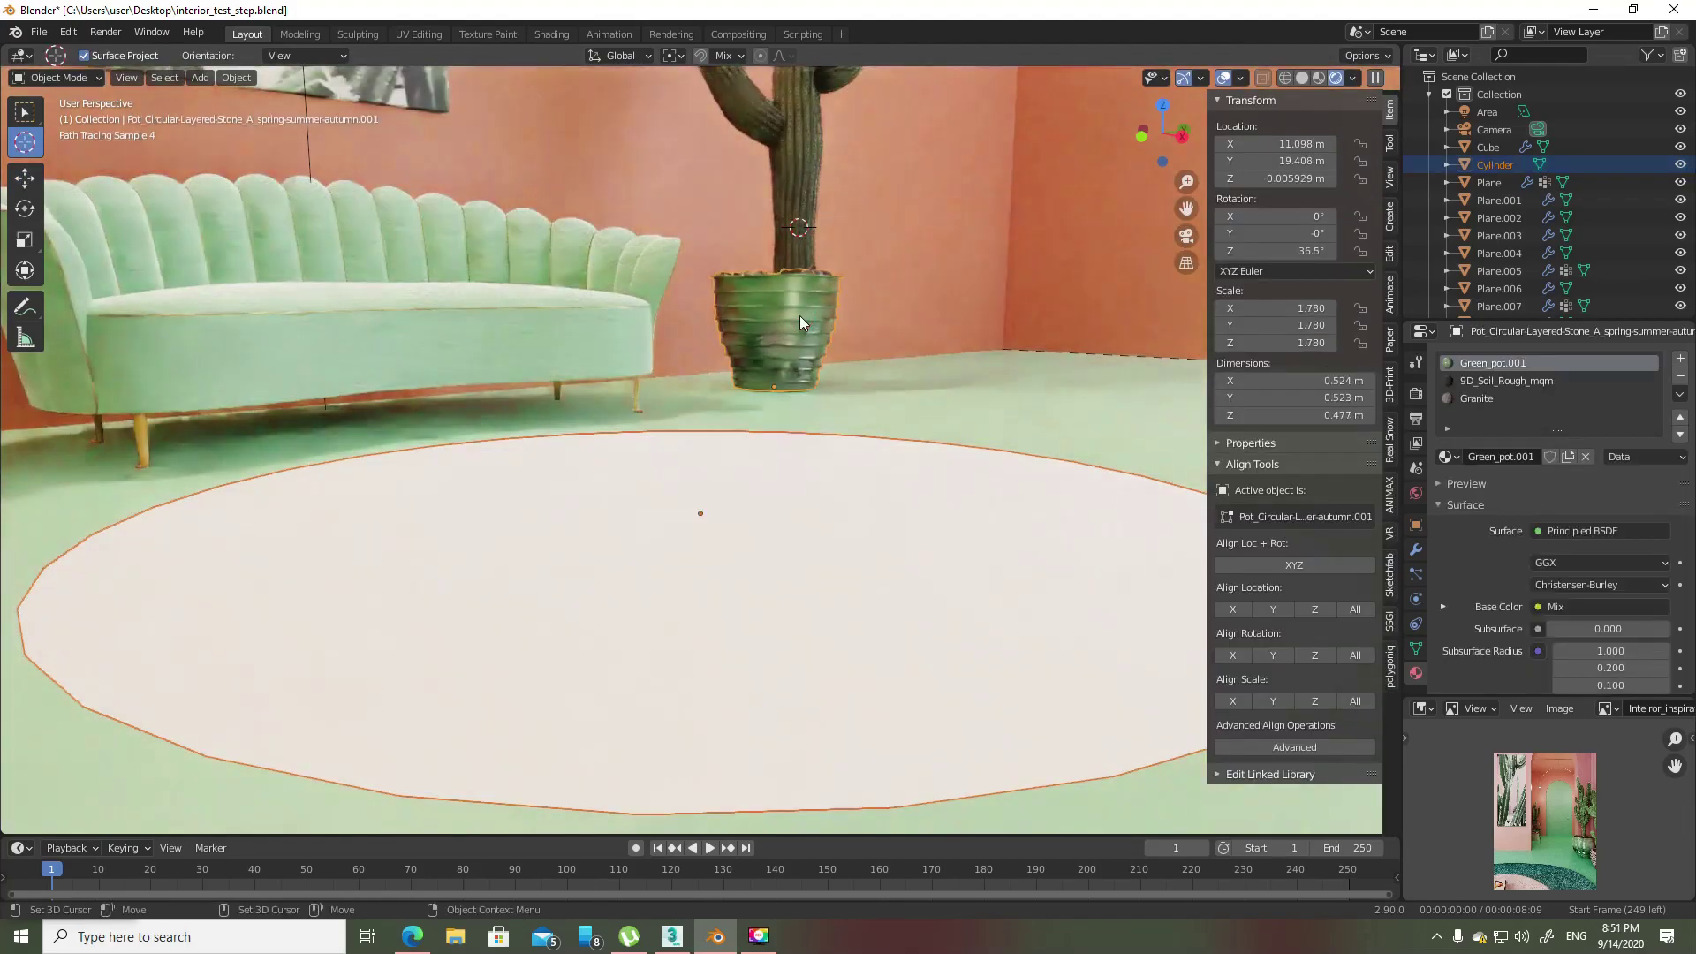
{"action": "key", "text": "w"}
{"action": "left_click", "coordinate": [805, 260]}
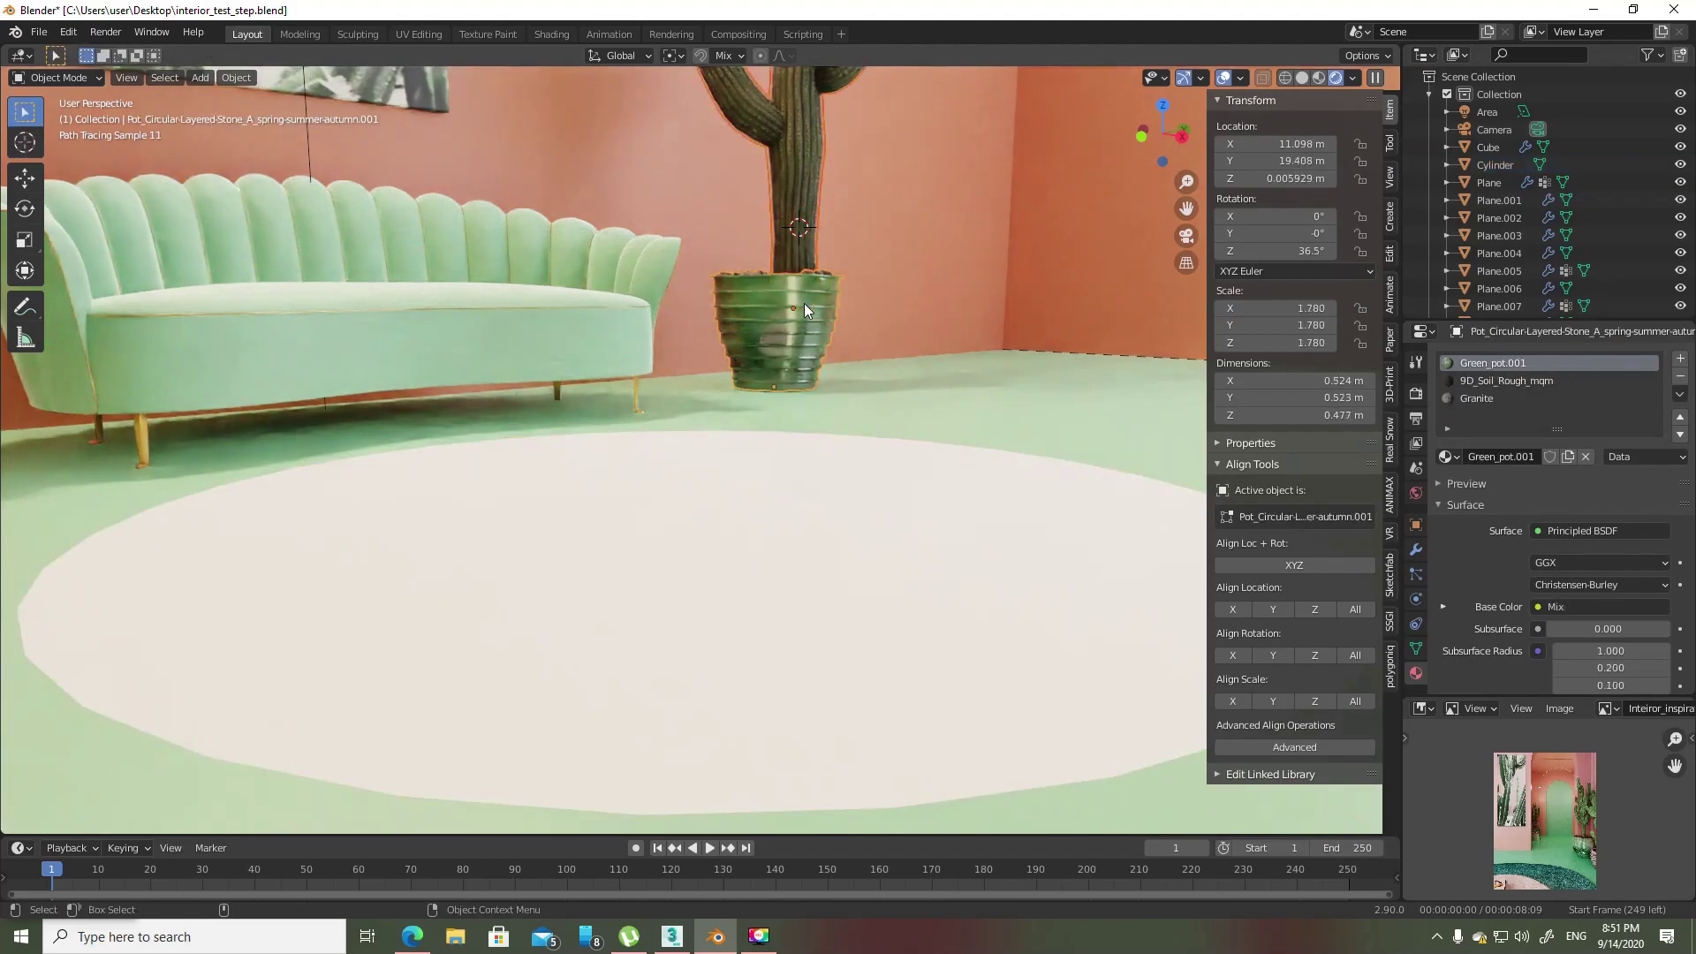
{"action": "right_click", "coordinate": [804, 304]}
{"action": "left_click", "coordinate": [772, 560]}
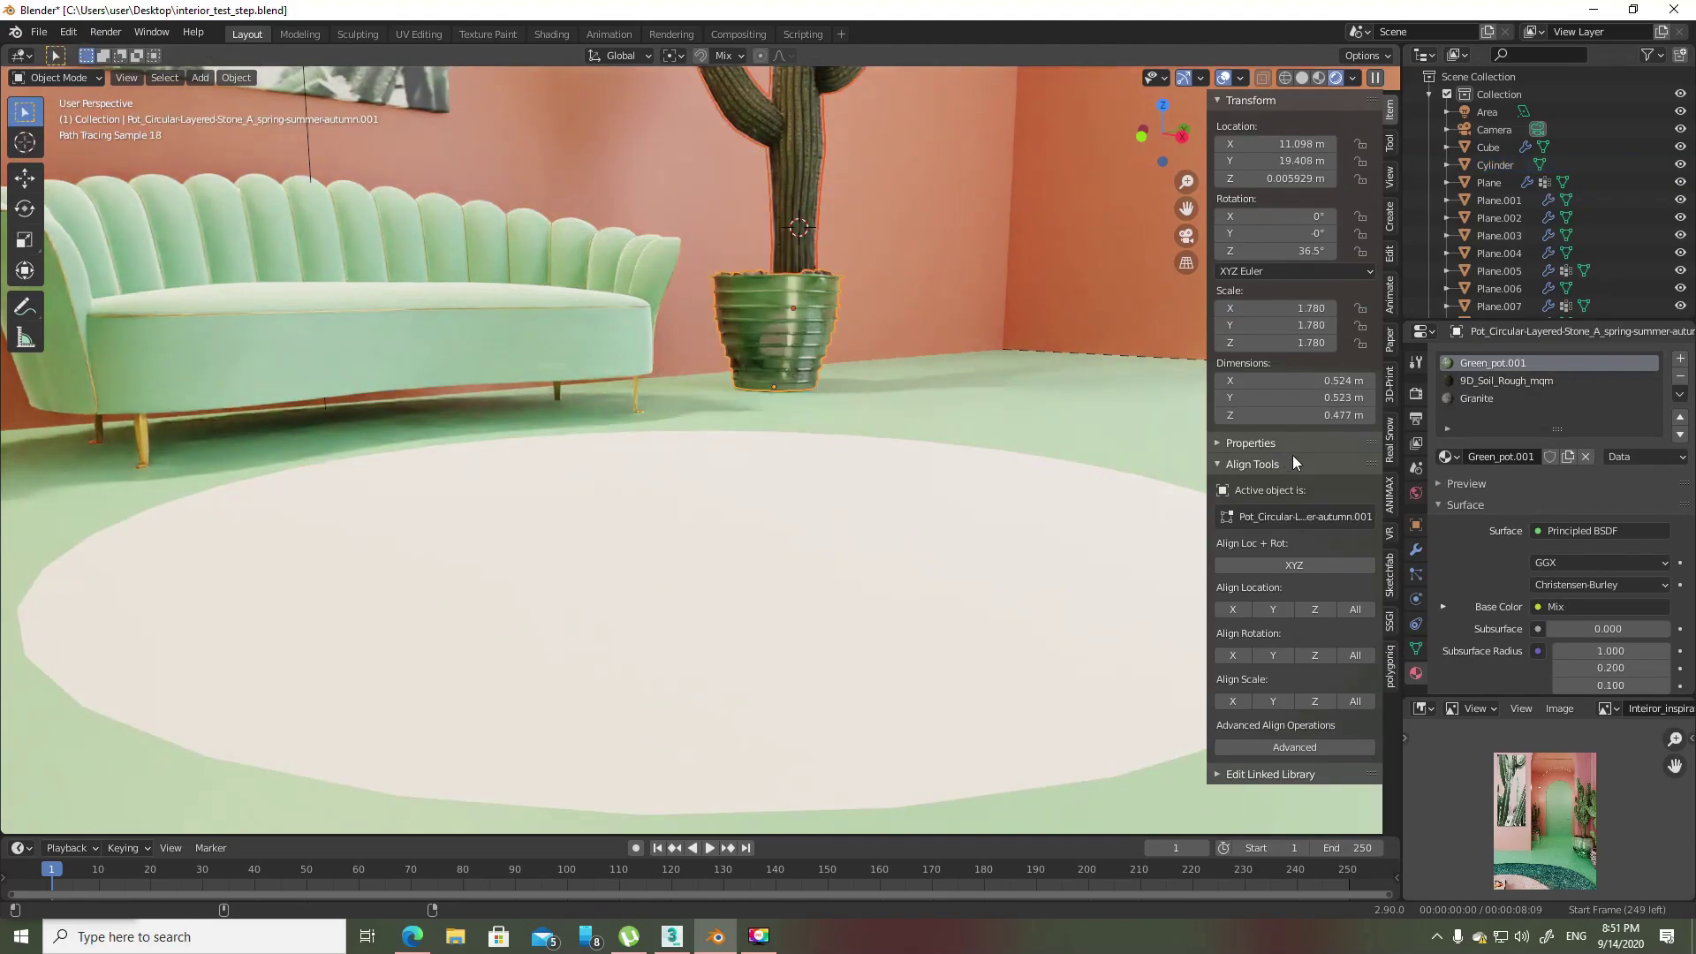
{"action": "left_click", "coordinate": [1325, 571]}
- Move the cactus straight up so it sits higher in its pot
{"action": "left_click", "coordinate": [791, 269]}
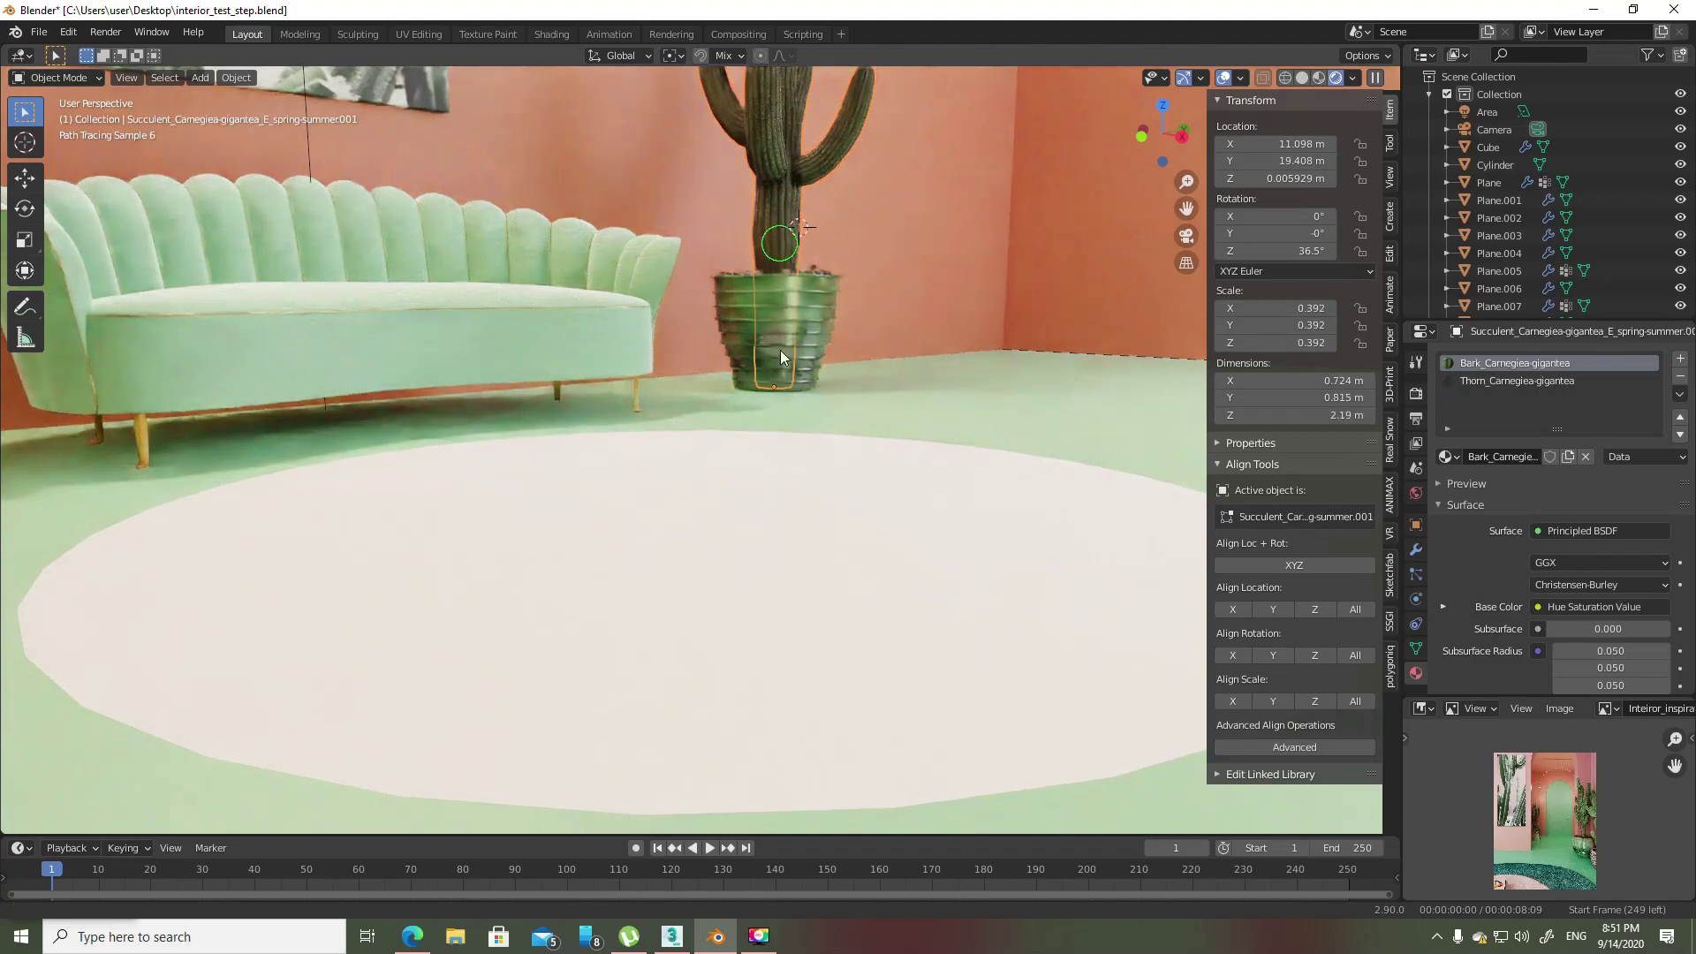
{"action": "middle_click_drag", "start_coordinate": [780, 350], "coordinate": [790, 374]}
{"action": "key", "text": "shift+space"}
{"action": "key", "text": "g"}
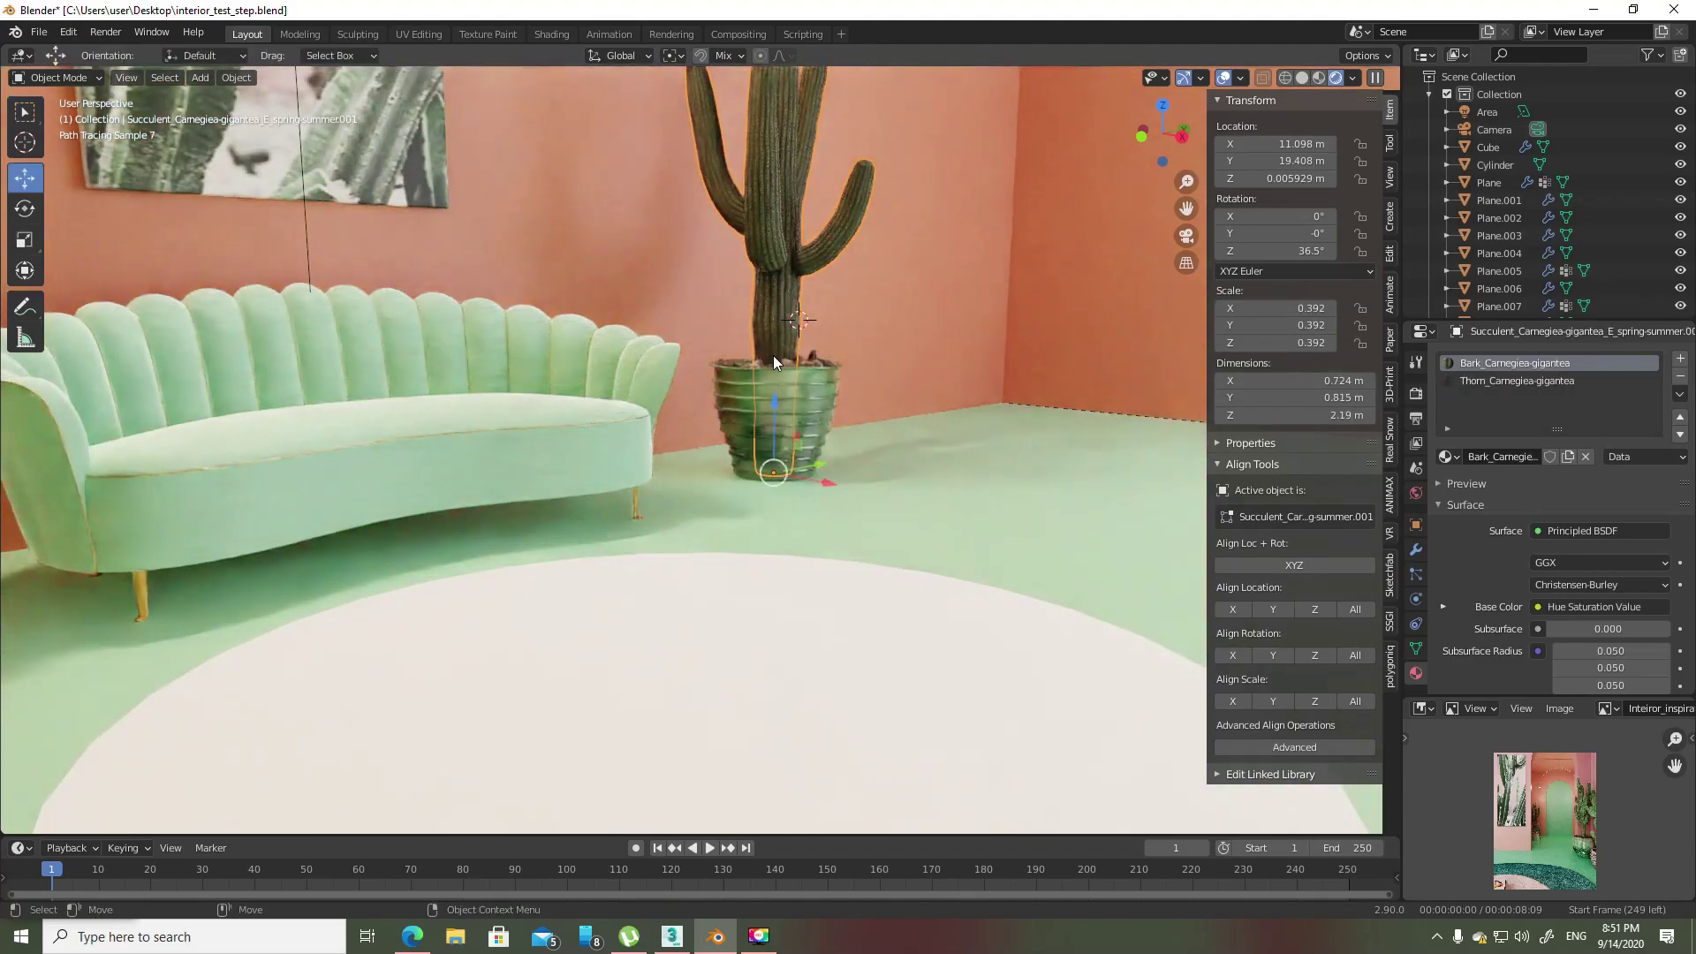
{"action": "left_click_drag", "start_coordinate": [777, 406], "coordinate": [786, 319]}
{"action": "left_click", "coordinate": [786, 302]}
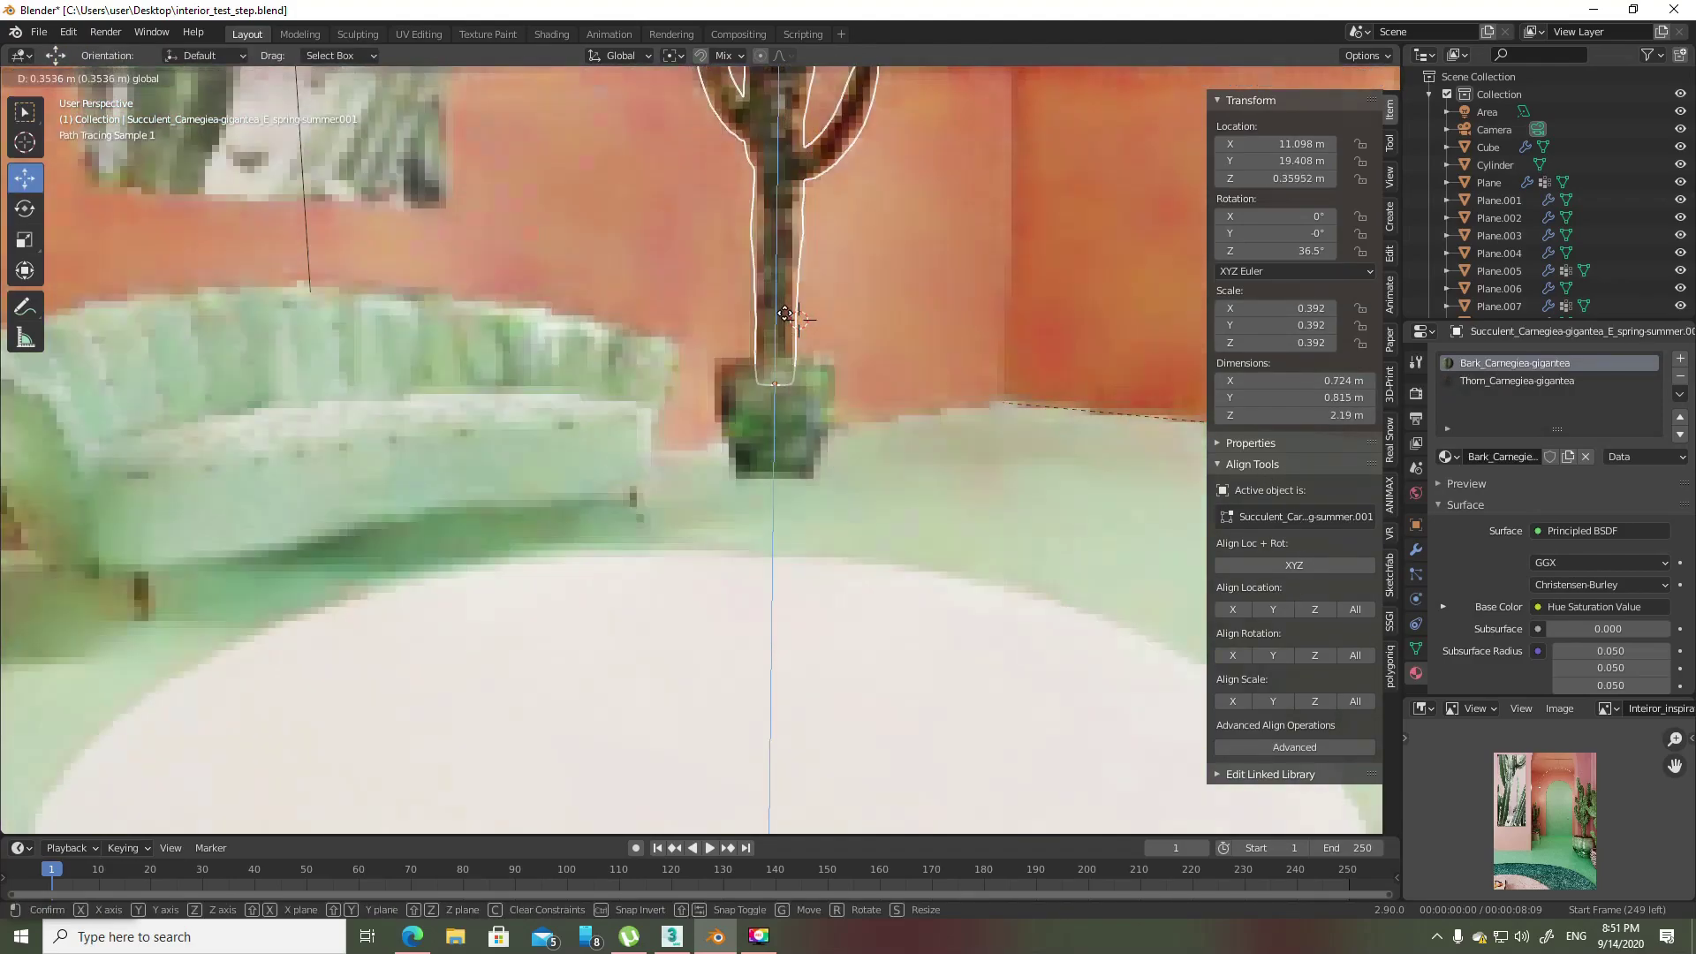
- Look up the Align Tools add-on in Preferences, nudge the cactus higher, and return to camera view
{"action": "left_click", "coordinate": [68, 32]}
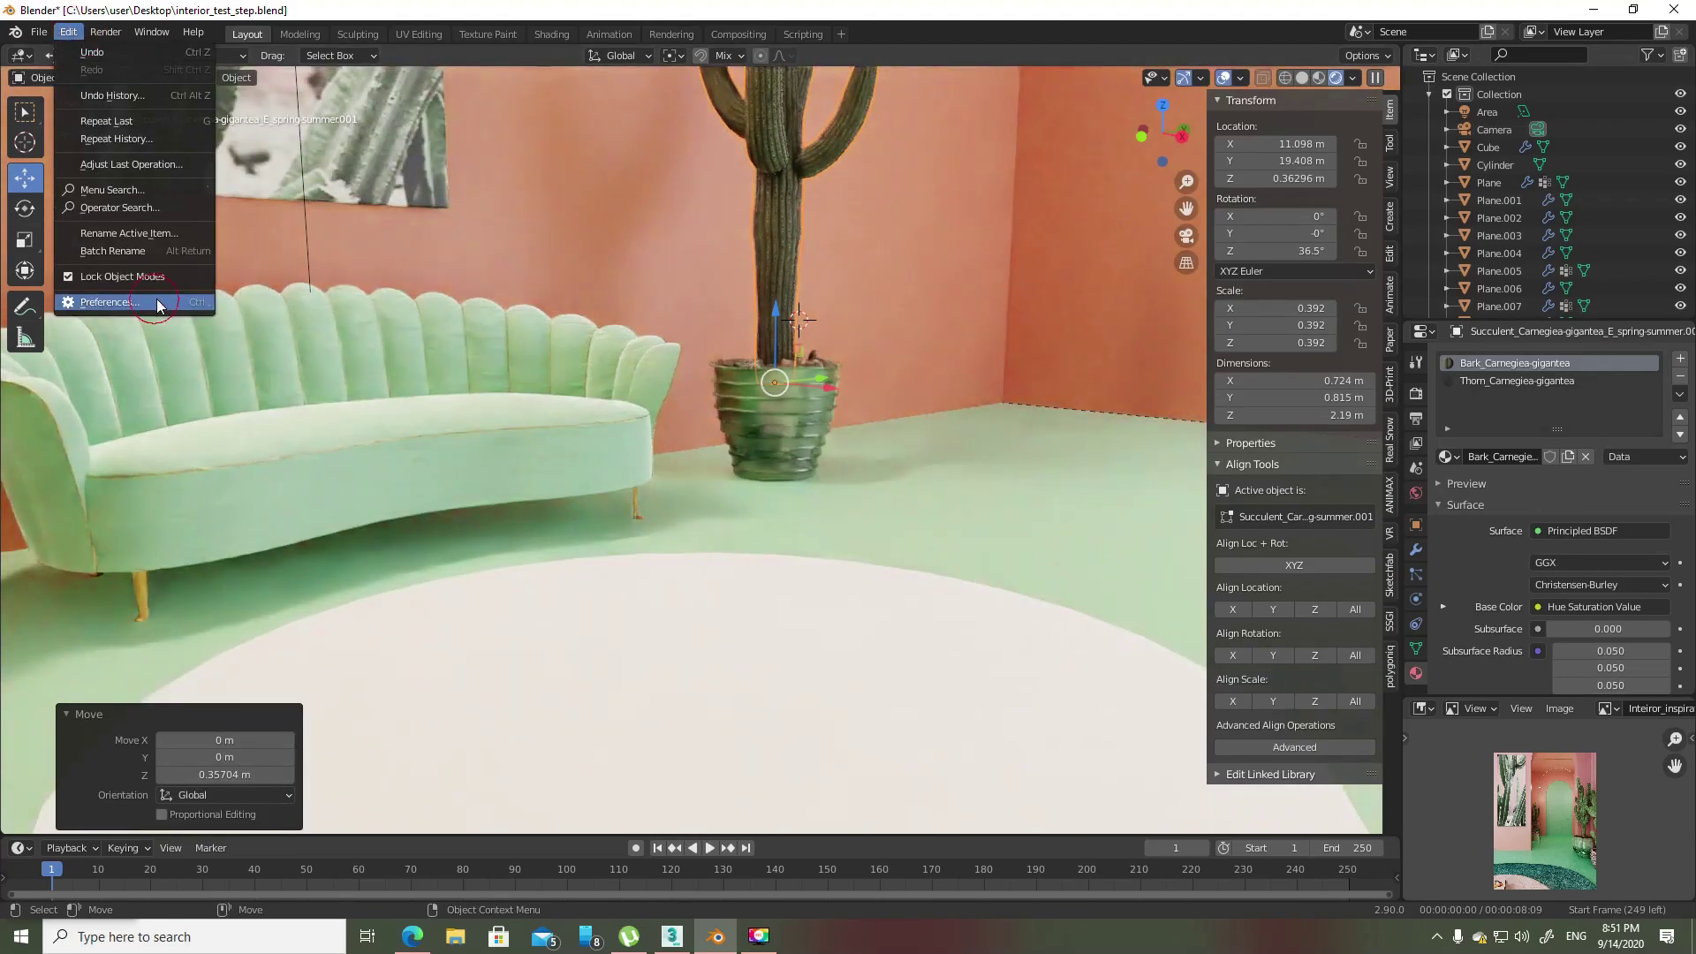
{"action": "left_click", "coordinate": [156, 300]}
{"action": "left_click", "coordinate": [484, 138]}
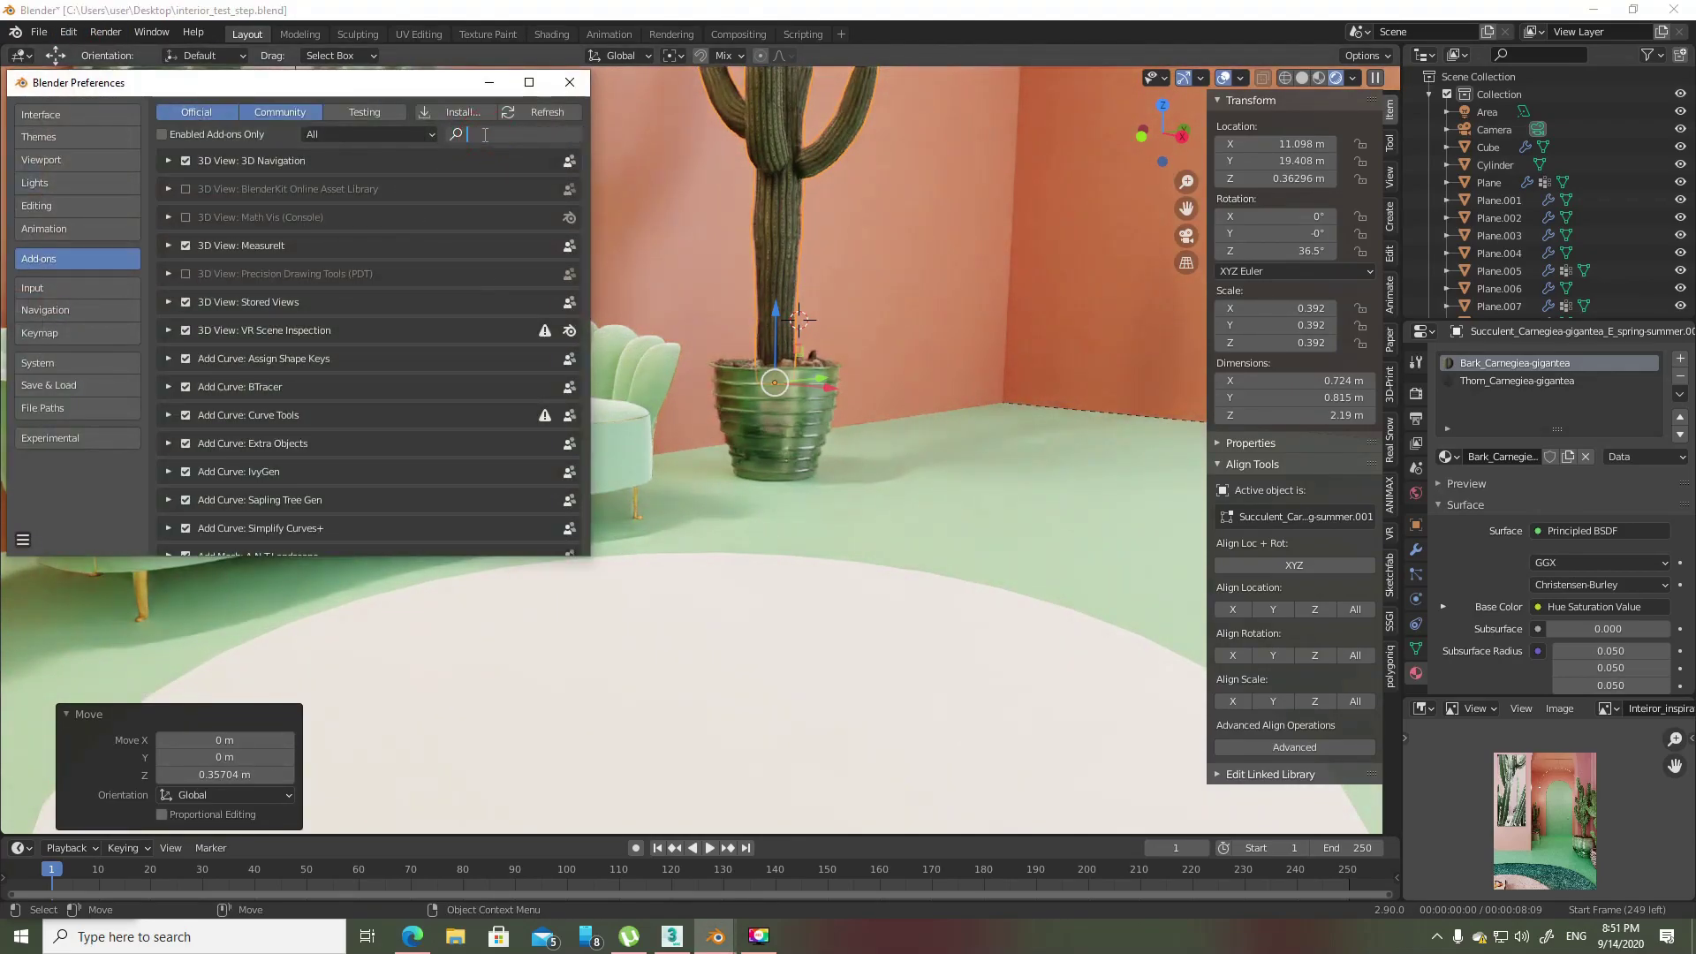
{"action": "type", "text": "ali"}
{"action": "key", "text": "Return"}
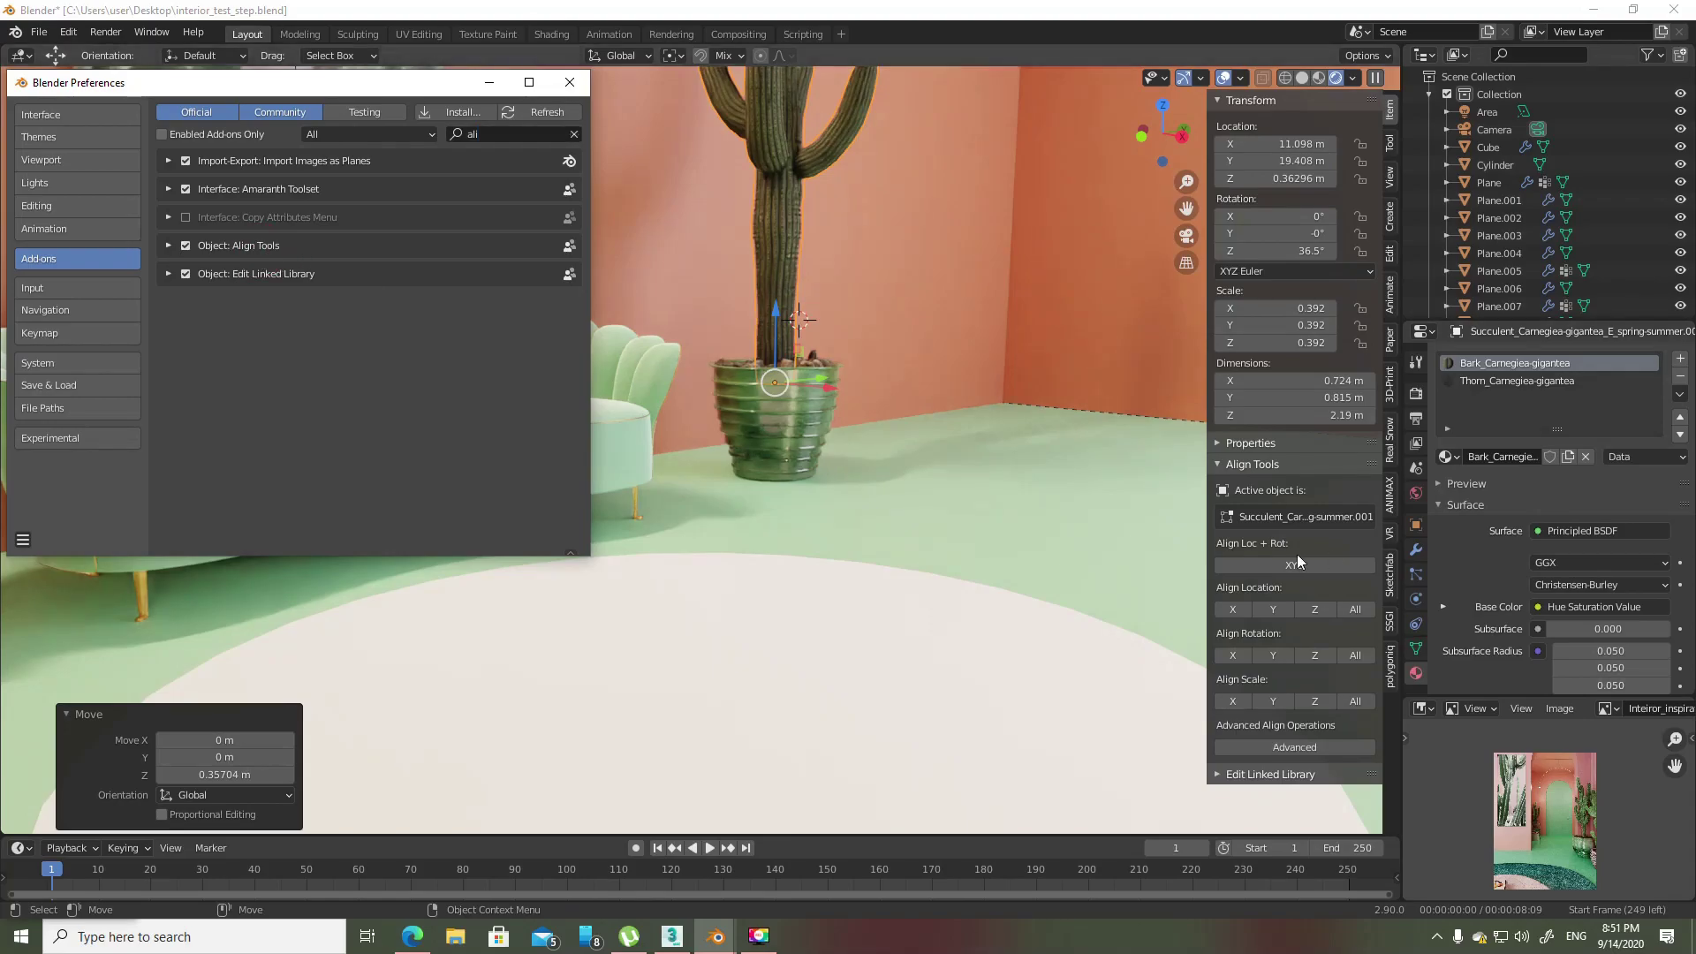
{"action": "left_click", "coordinate": [568, 84]}
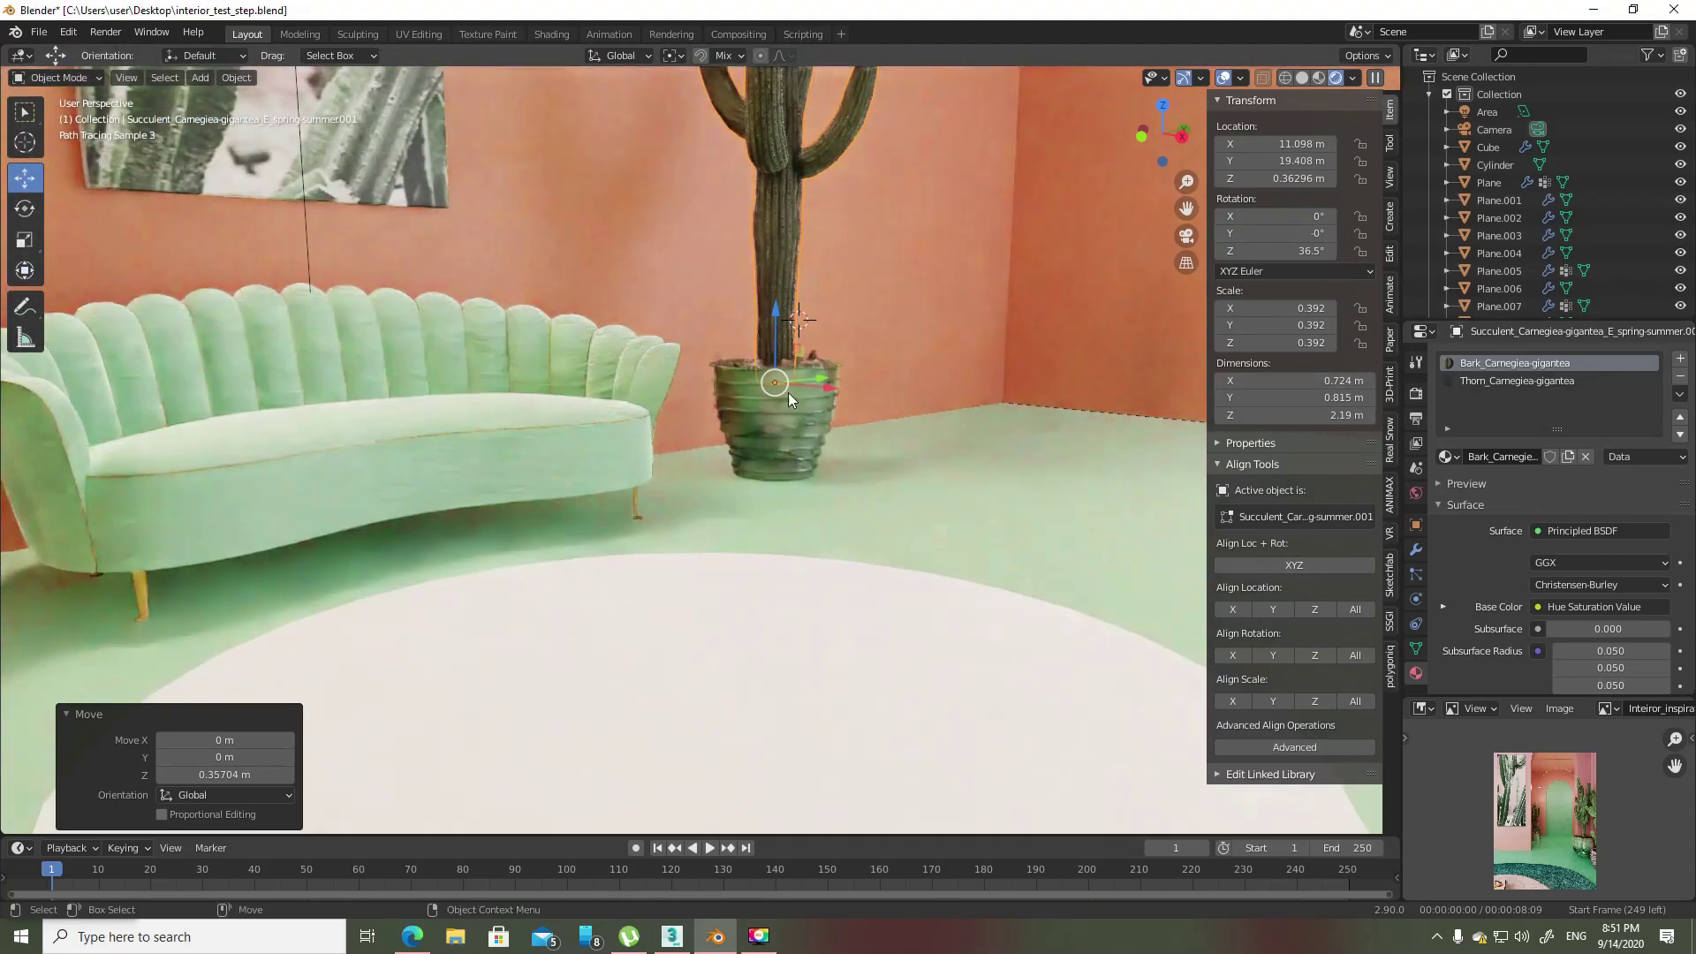
{"action": "left_click_drag", "start_coordinate": [775, 355], "coordinate": [779, 343]}
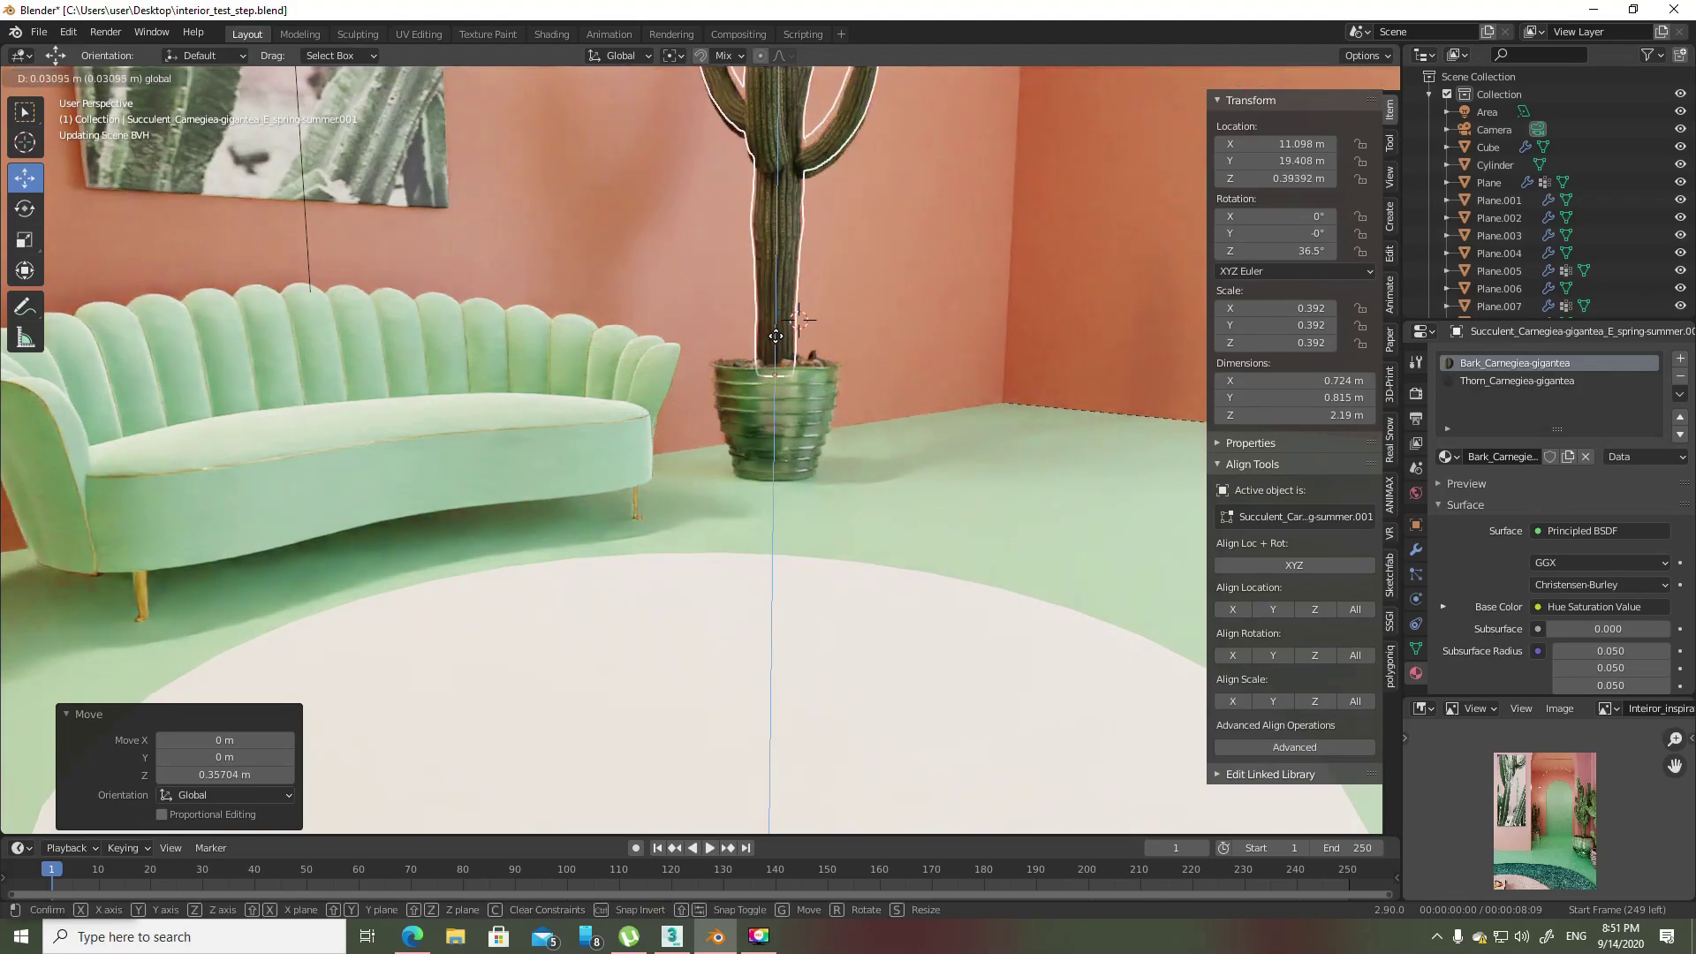
{"action": "key", "text": "KP_0"}
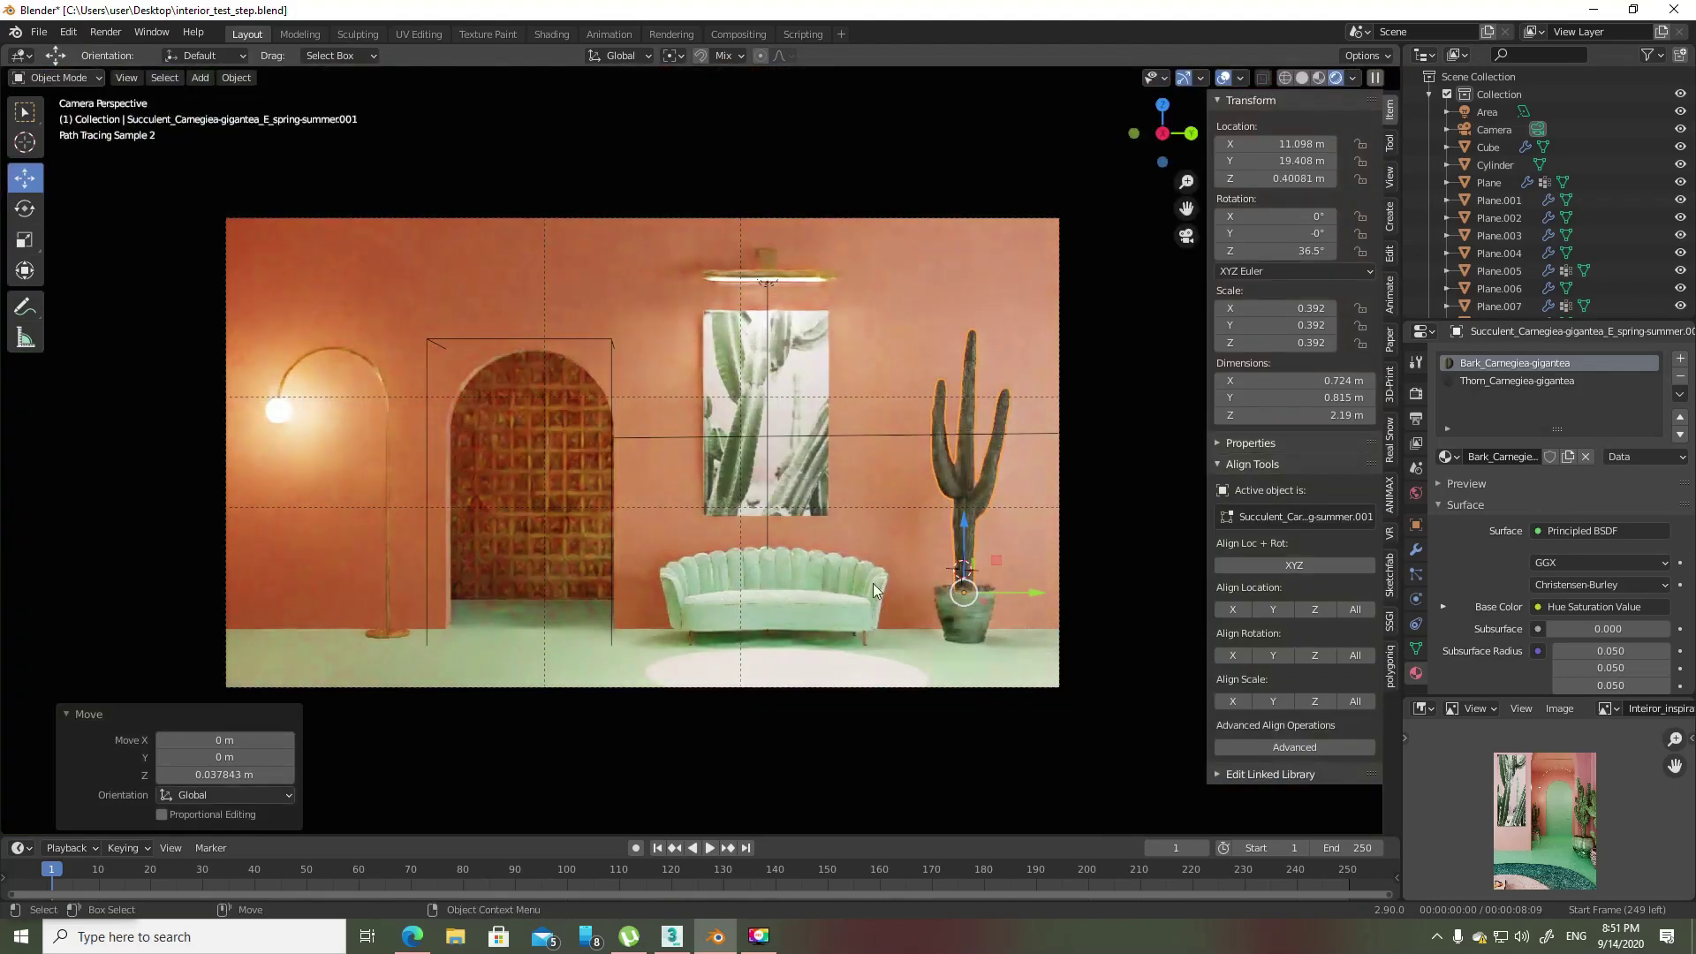
- Select the rug disc, zoom in on it, and switch the viewport to solid shading
{"action": "left_click", "coordinate": [820, 665]}
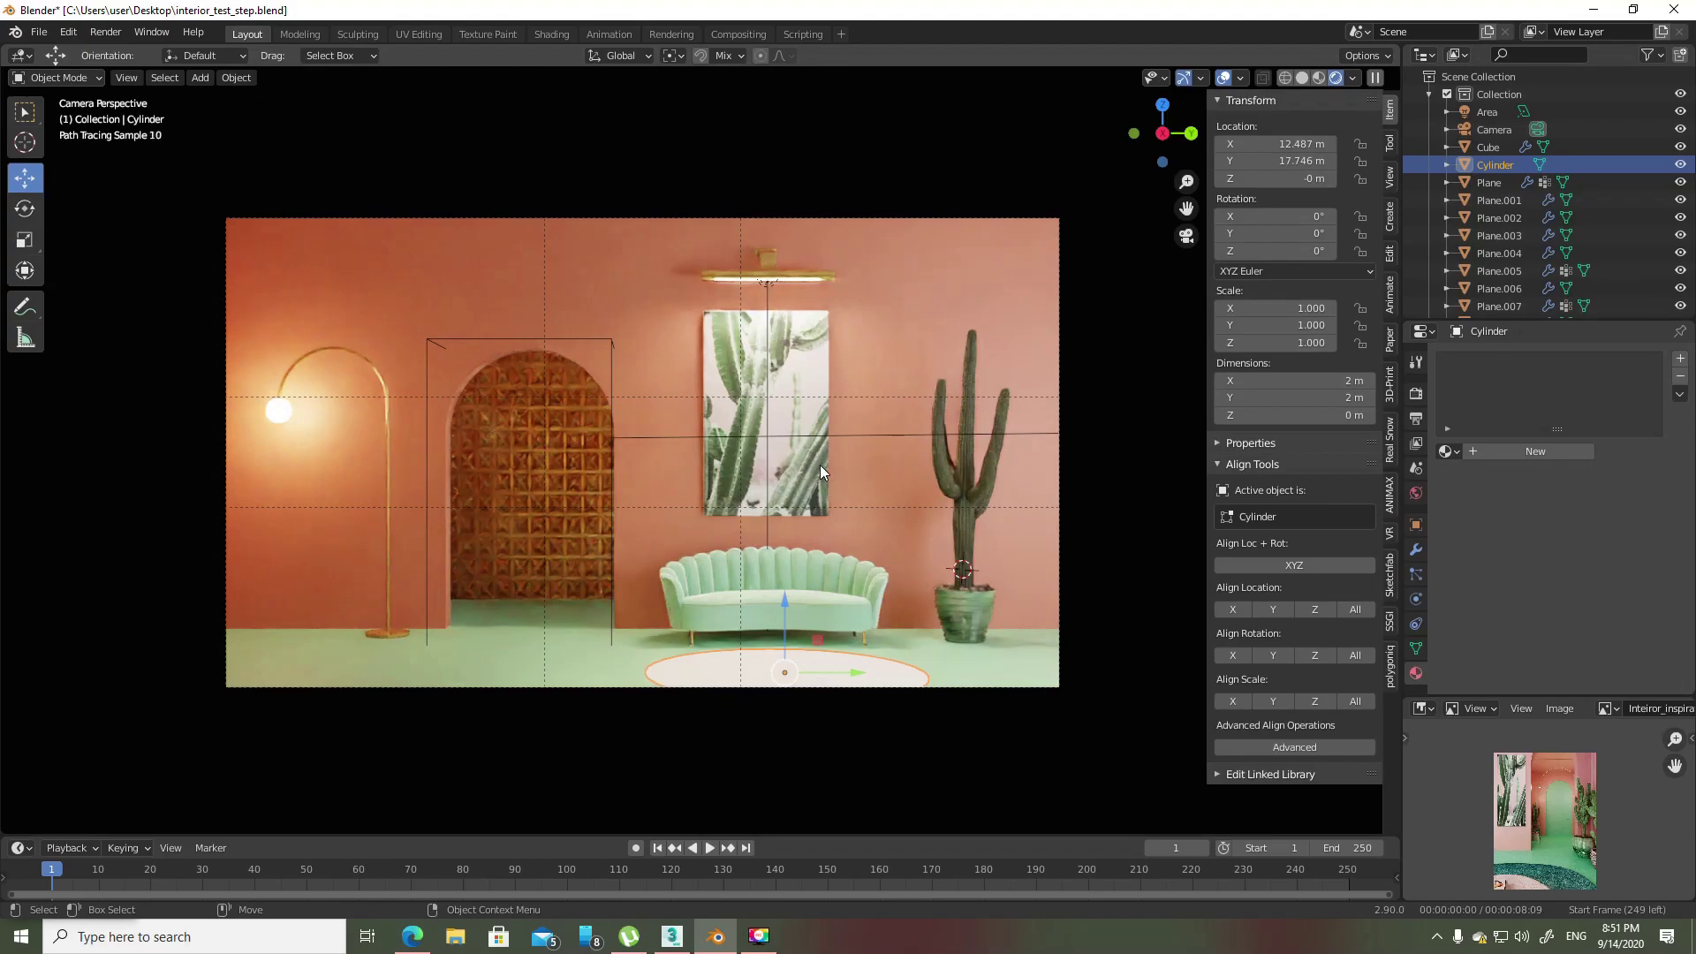
{"action": "middle_click_drag", "start_coordinate": [839, 576], "coordinate": [693, 399], "text": "shift"}
{"action": "scroll", "coordinate": [685, 453], "scroll_direction": "up", "scroll_amount": 4}
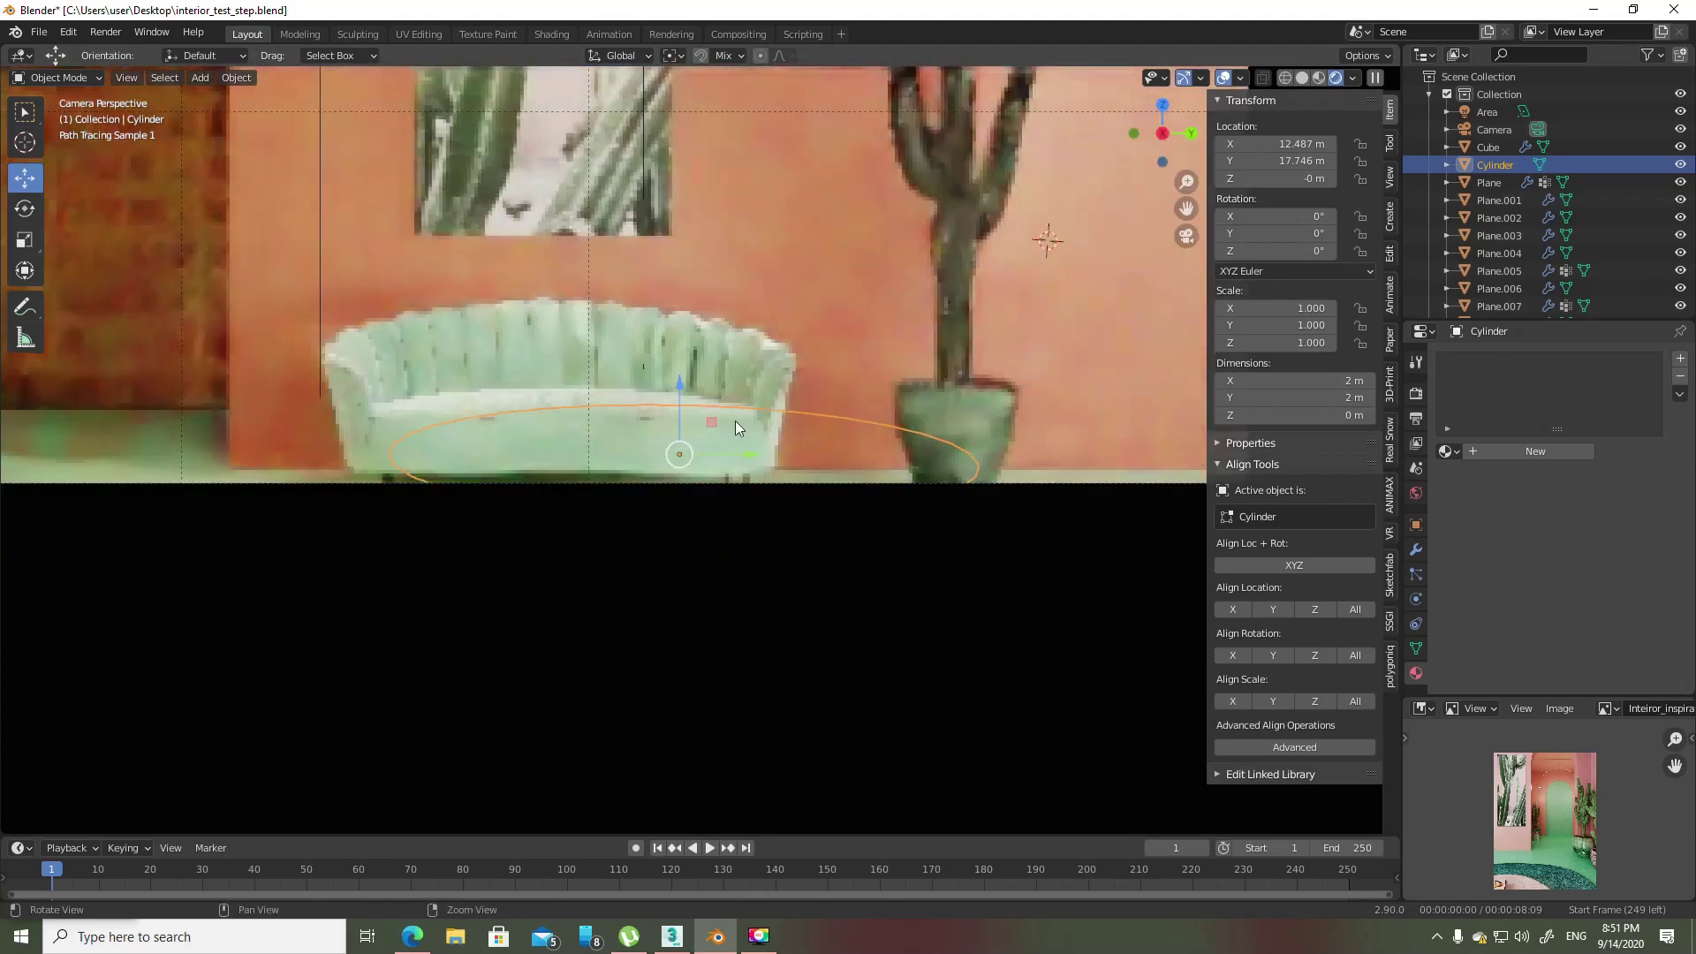
{"action": "scroll", "coordinate": [735, 420], "scroll_direction": "up", "scroll_amount": 2}
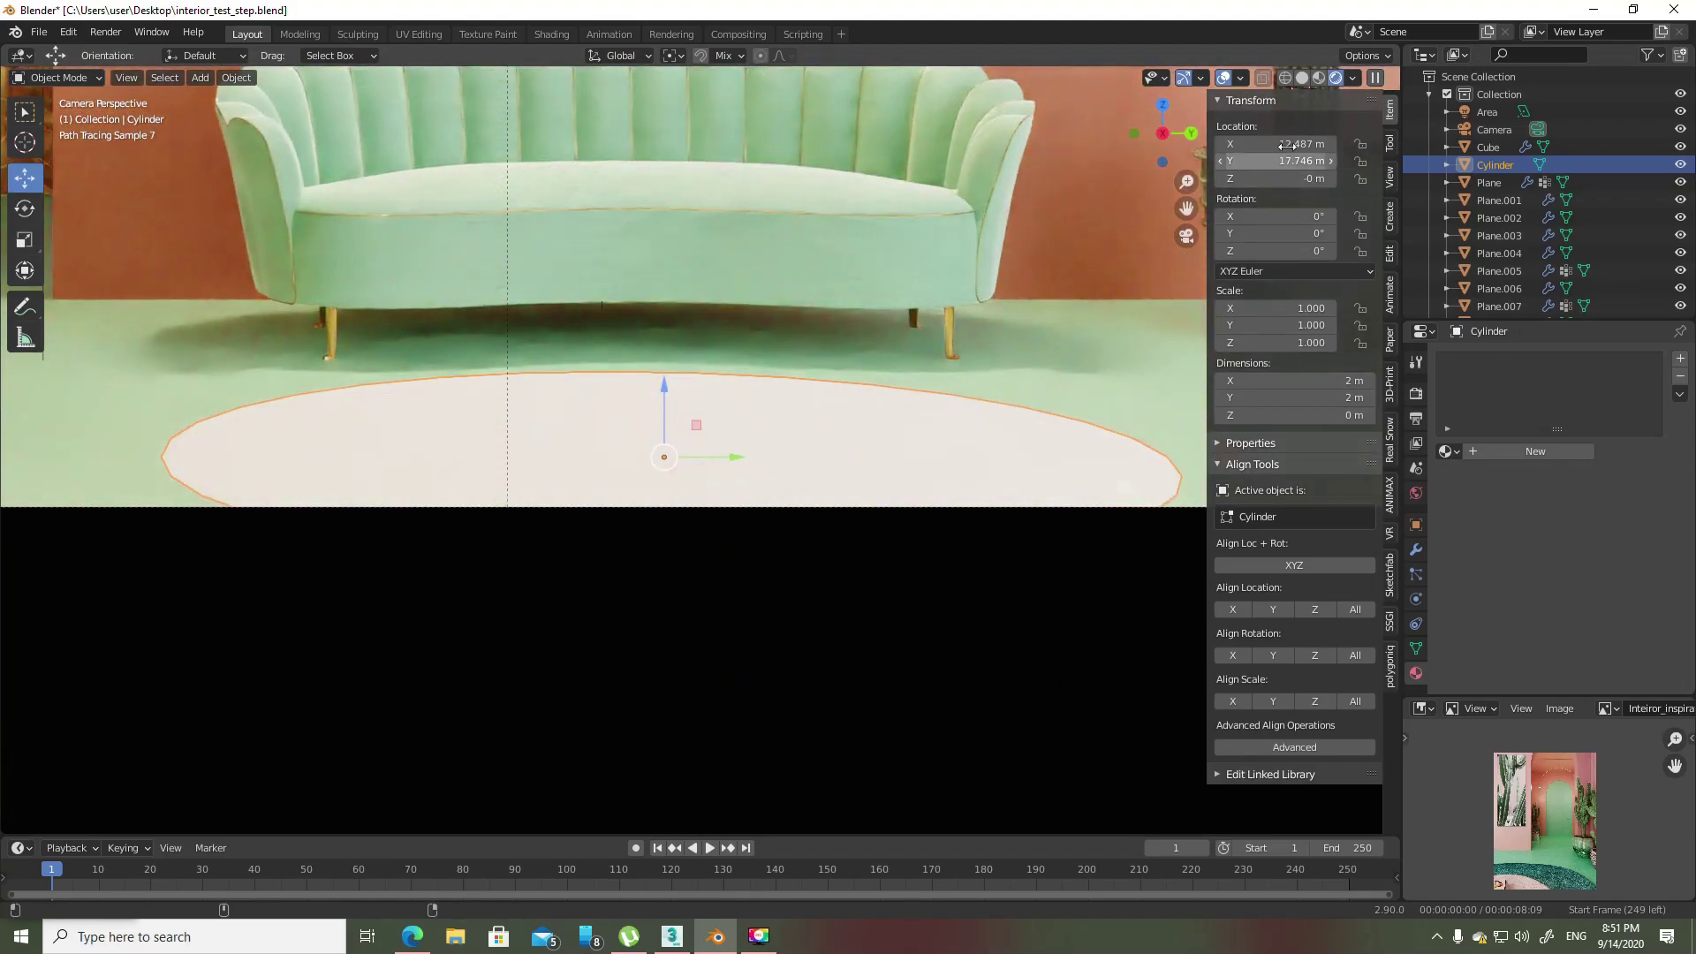
{"action": "left_click", "coordinate": [1302, 77]}
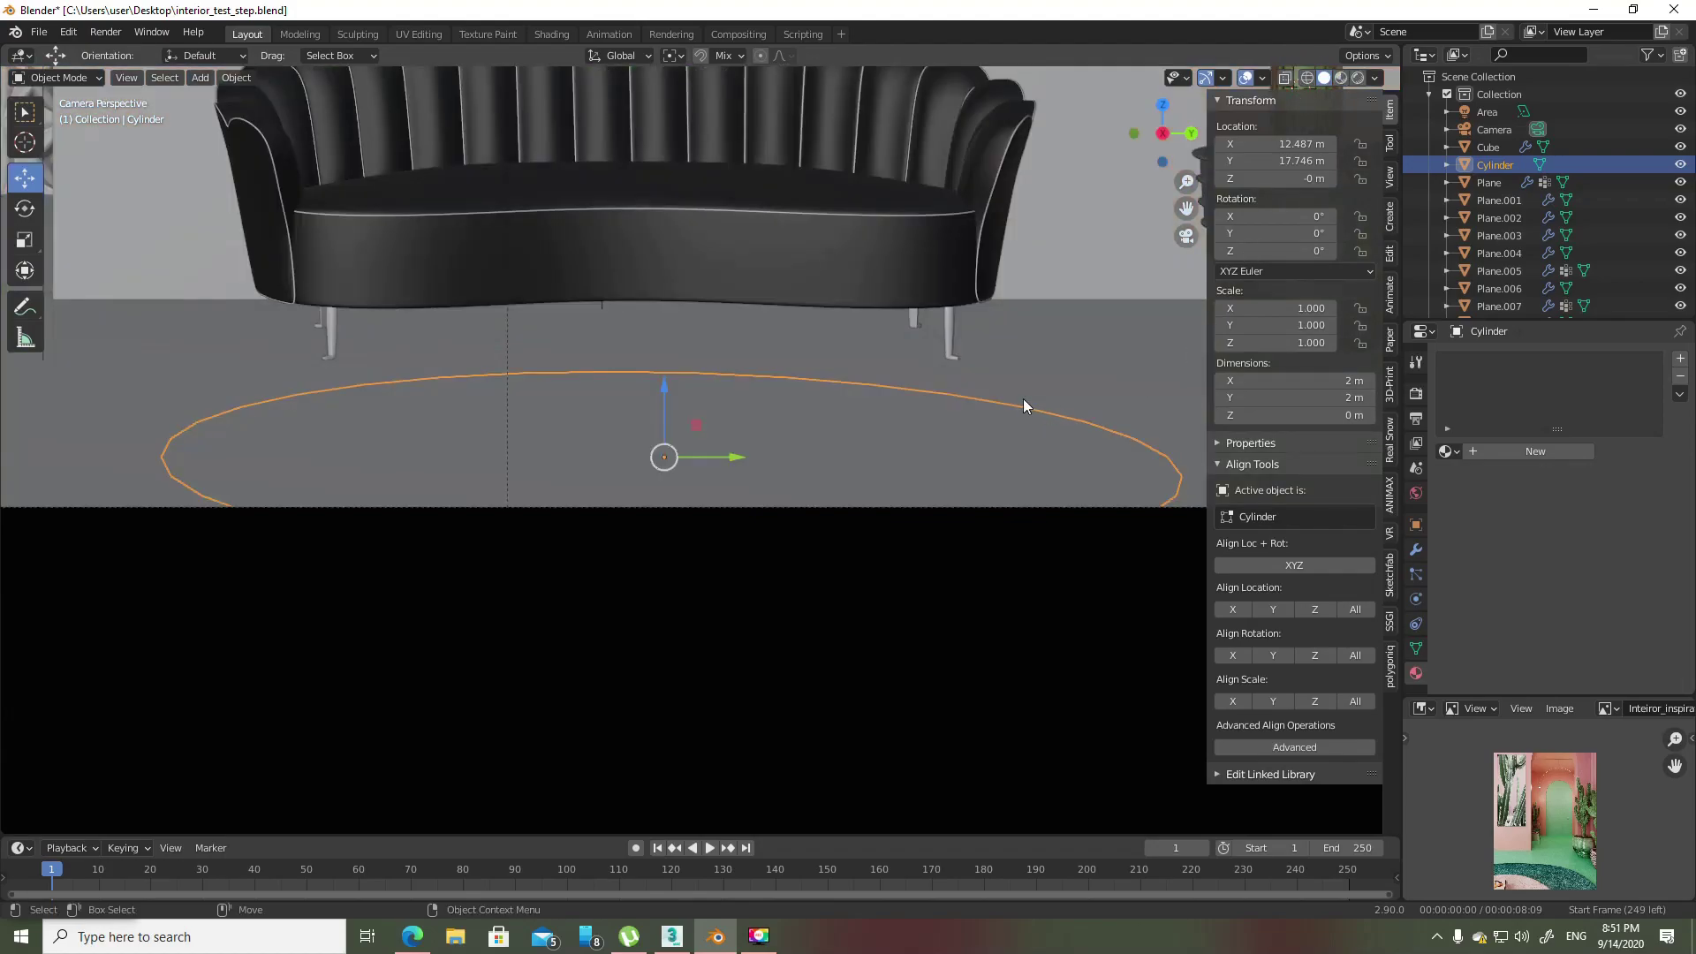
- Subdivide the disc's face with 2 cuts and raised smoothness, then return to Object Mode
{"action": "key", "text": "Tab"}
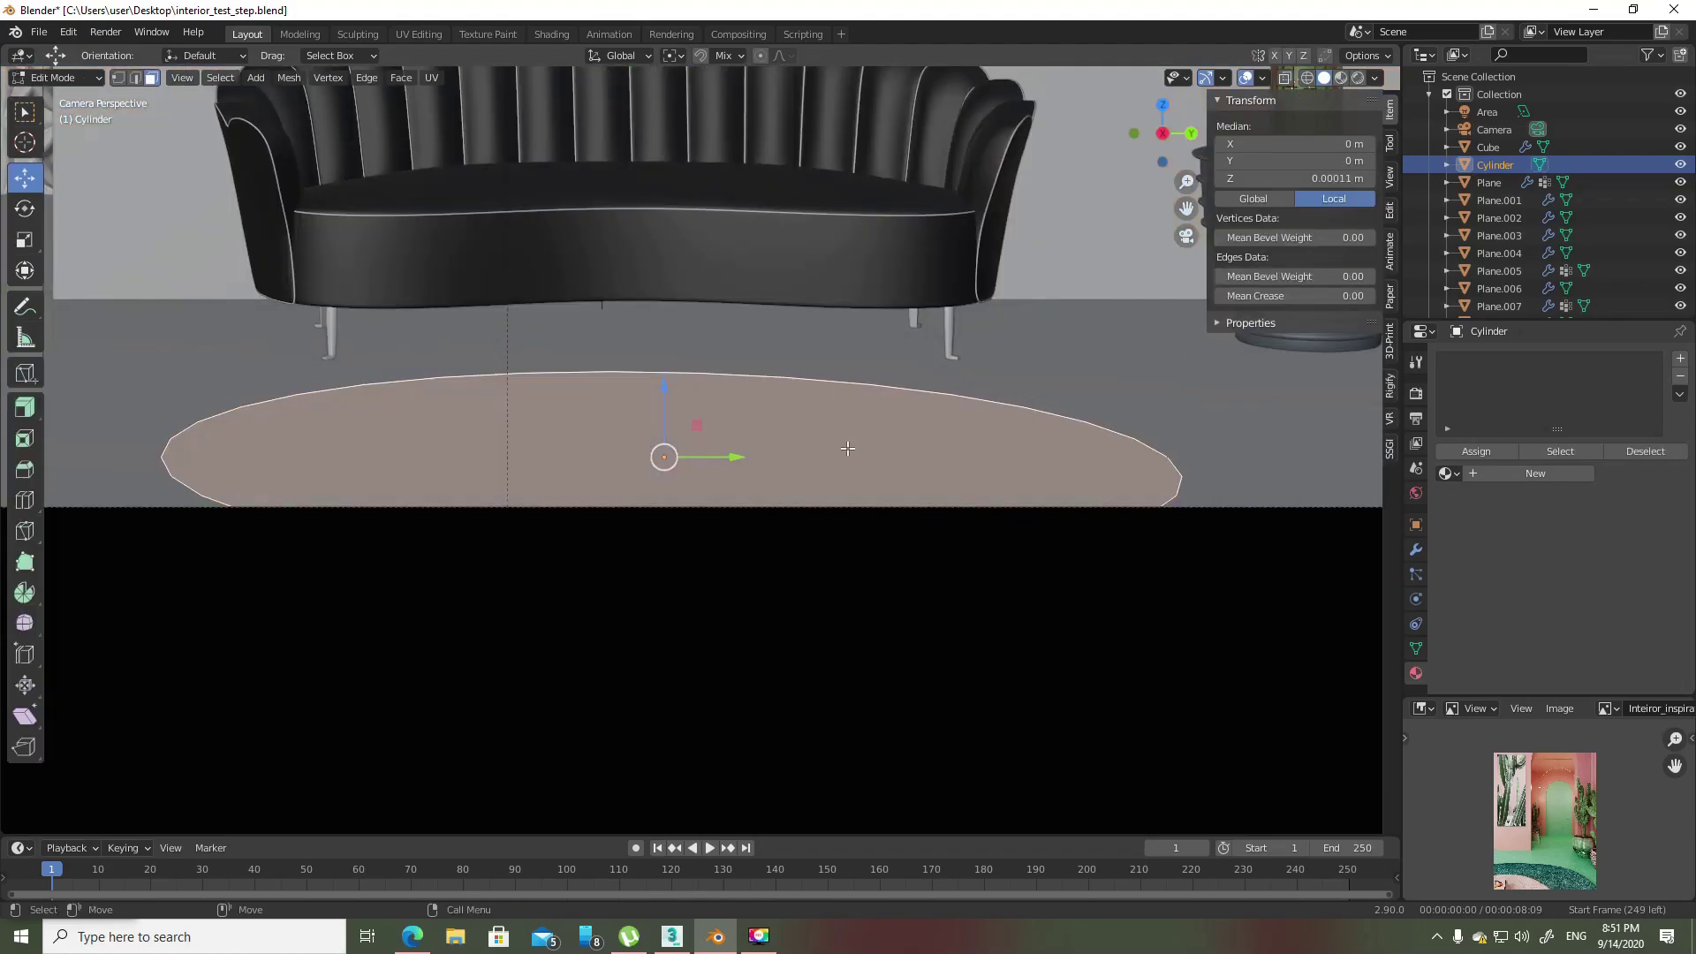
{"action": "key", "text": "KP_0"}
{"action": "key", "text": "KP_Decimal"}
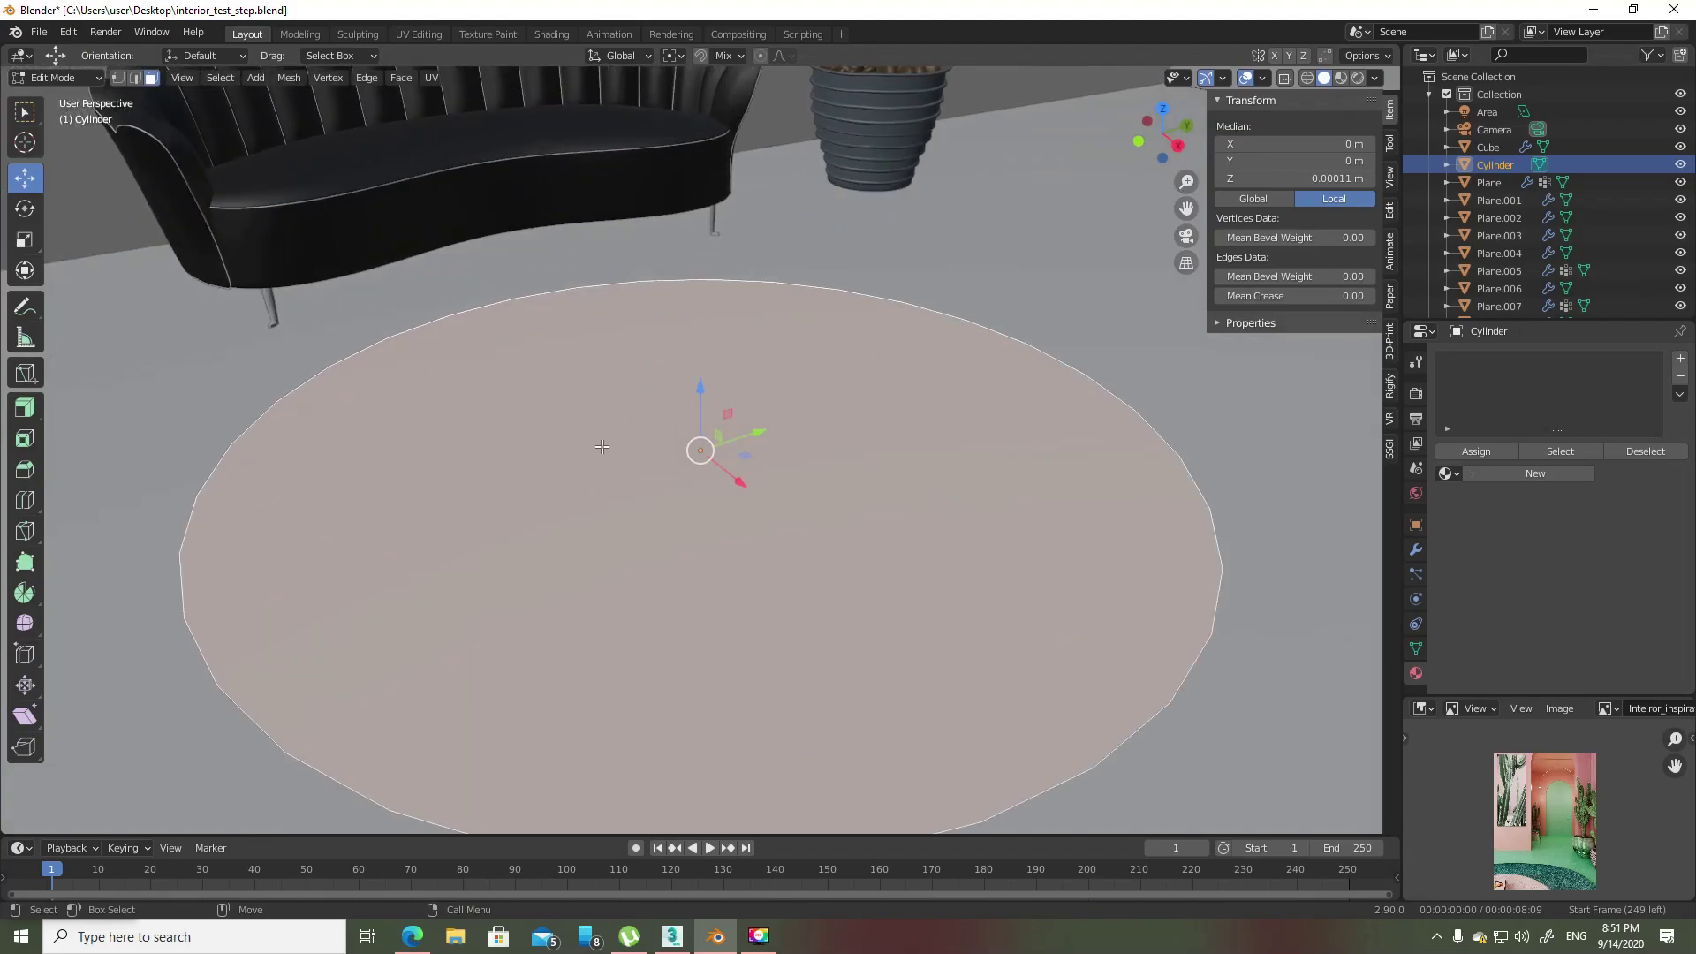
{"action": "right_click", "coordinate": [617, 461]}
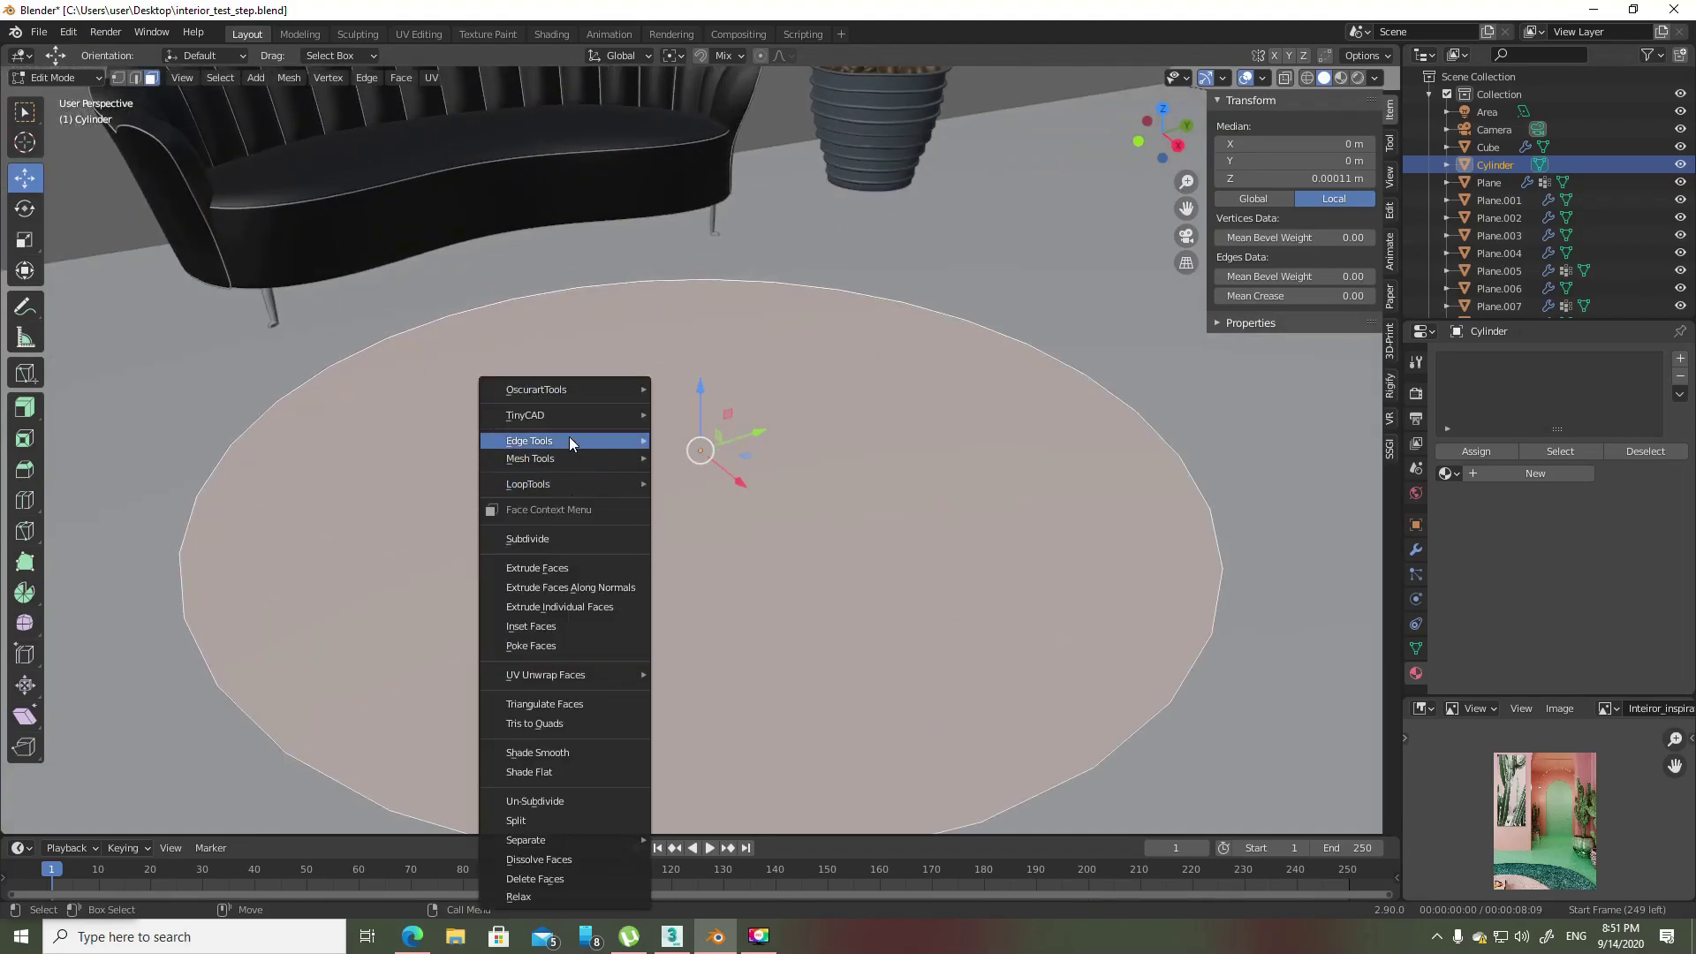
{"action": "left_click", "coordinate": [569, 535]}
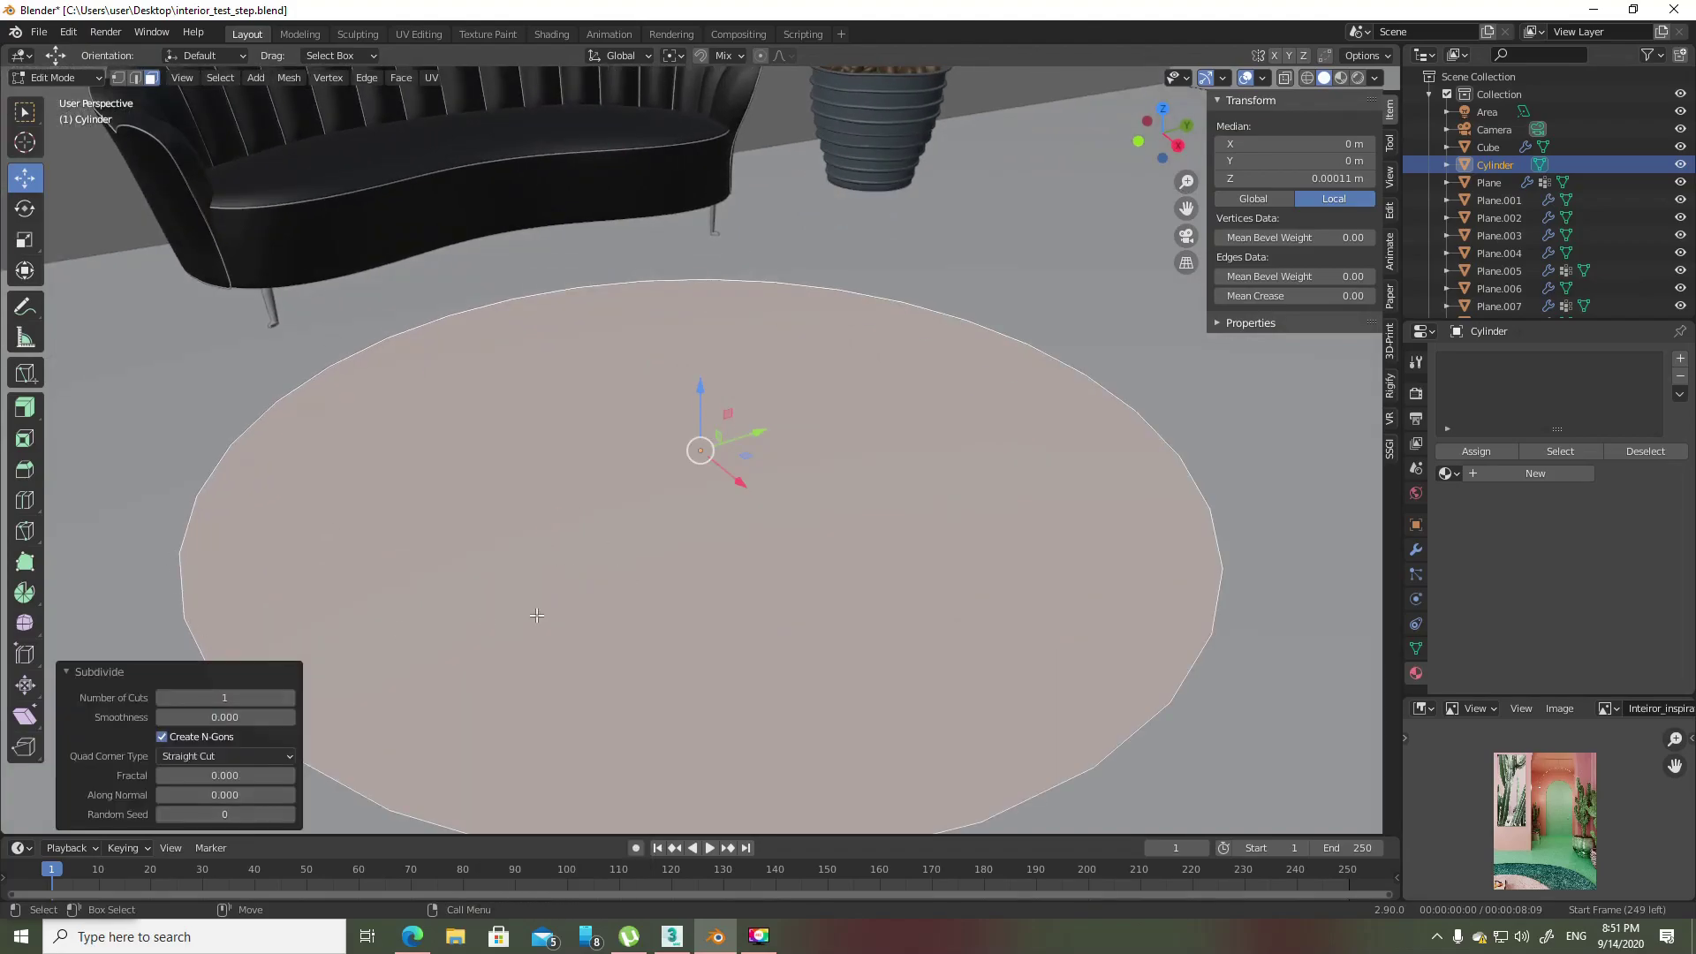
{"action": "left_click", "coordinate": [227, 697]}
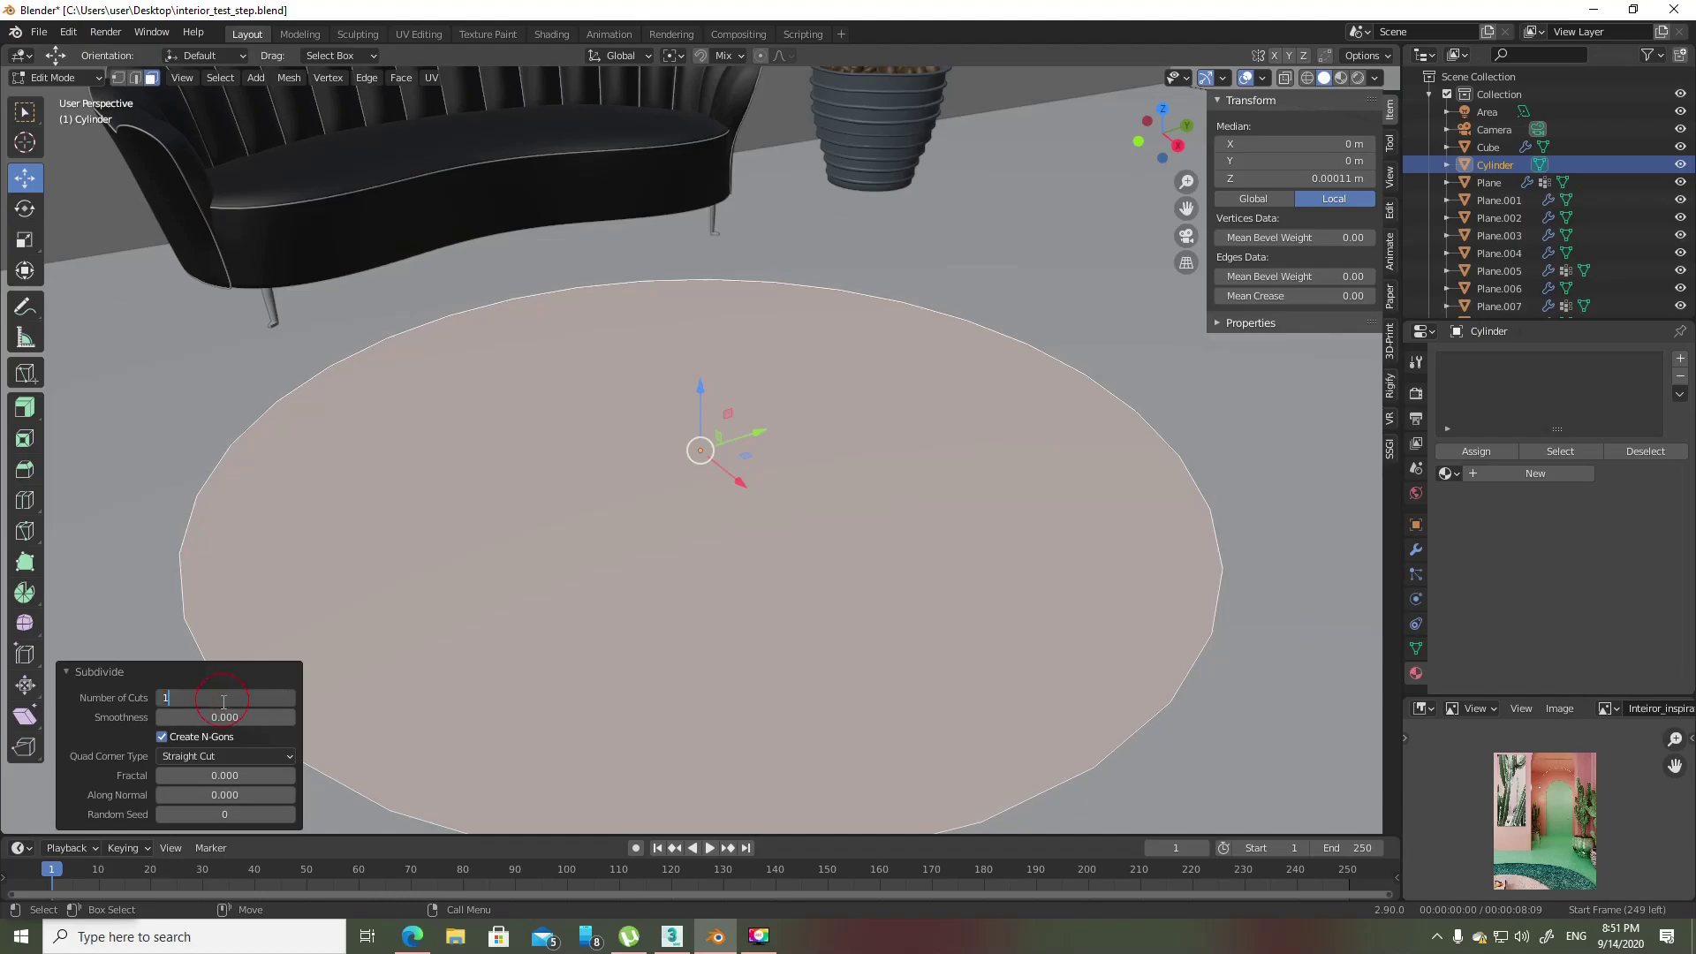
{"action": "type", "text": "2"}
{"action": "key", "text": "Return"}
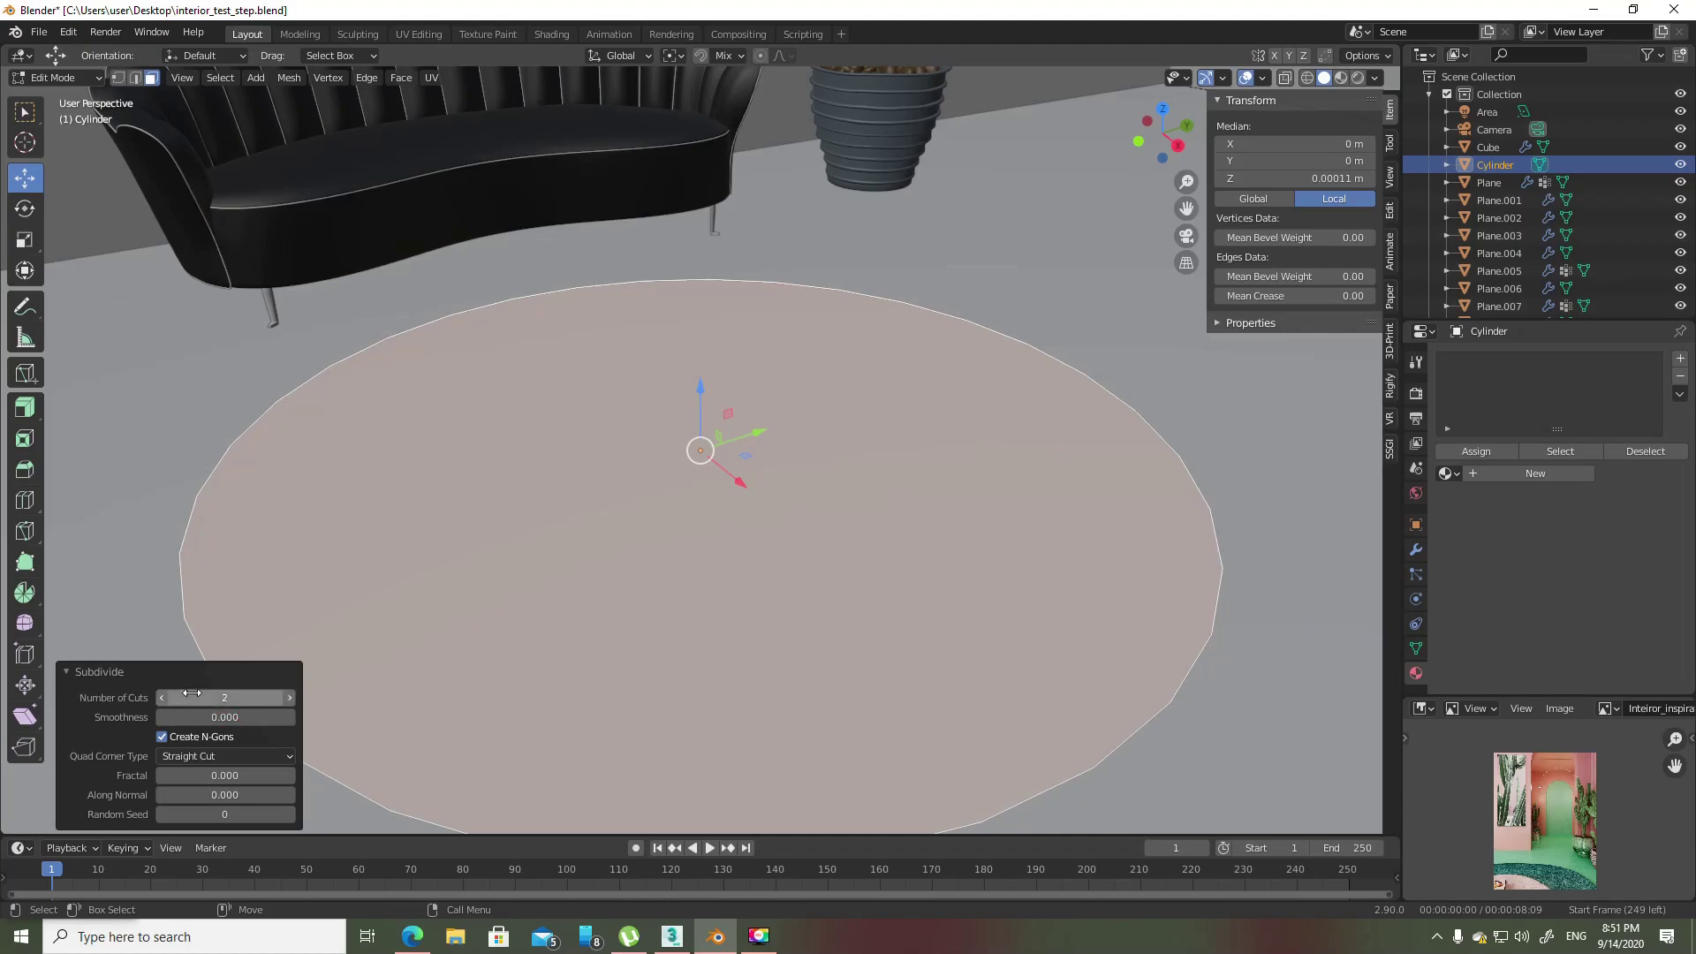
{"action": "left_click_drag", "start_coordinate": [226, 717], "coordinate": [274, 717]}
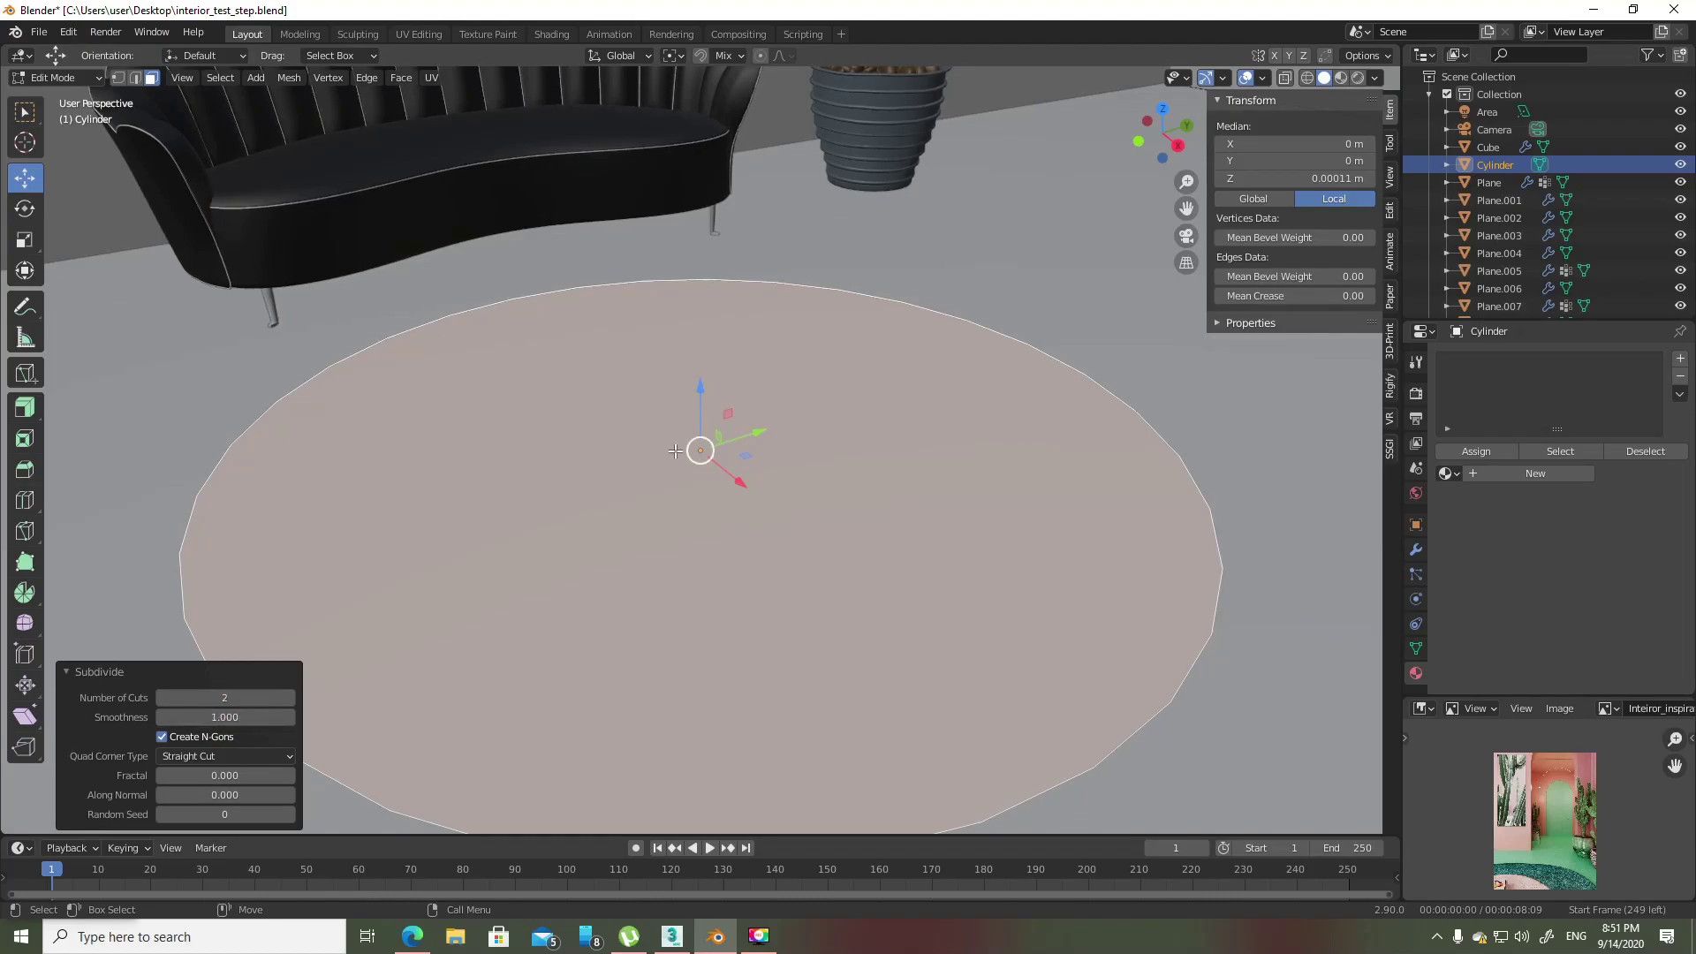
{"action": "key", "text": "1"}
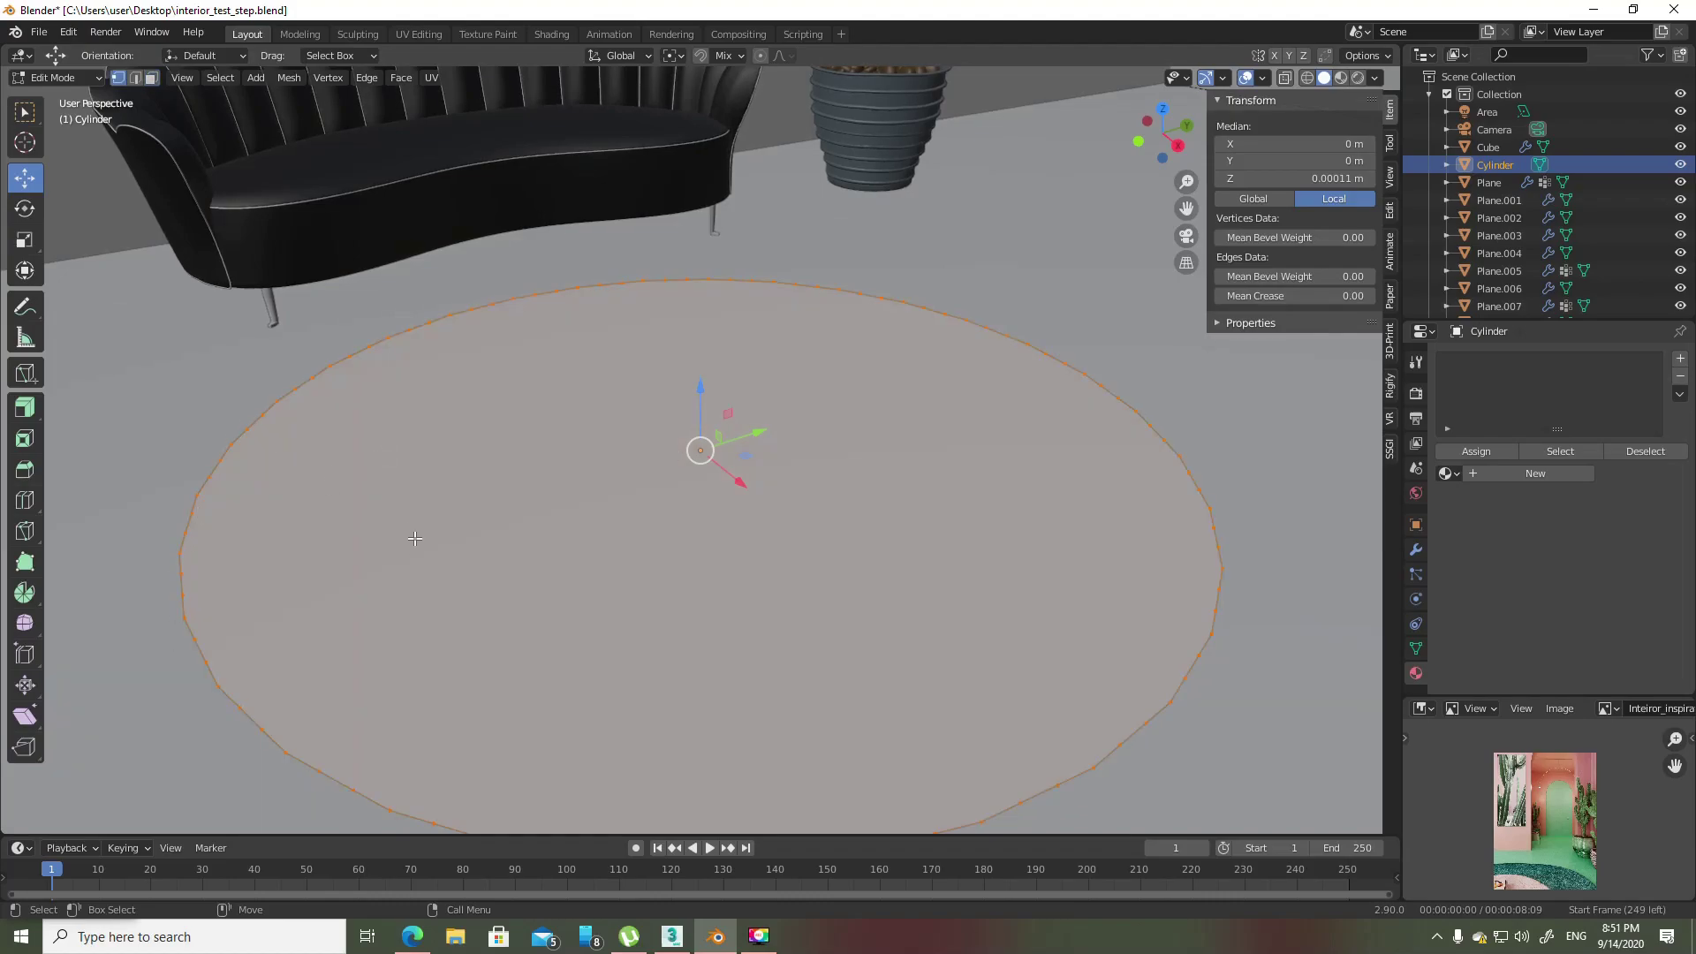
{"action": "key", "text": "Tab"}
- Add a Cast modifier to the disc with Cylinder shape and Factor 1
{"action": "left_click", "coordinate": [1415, 549]}
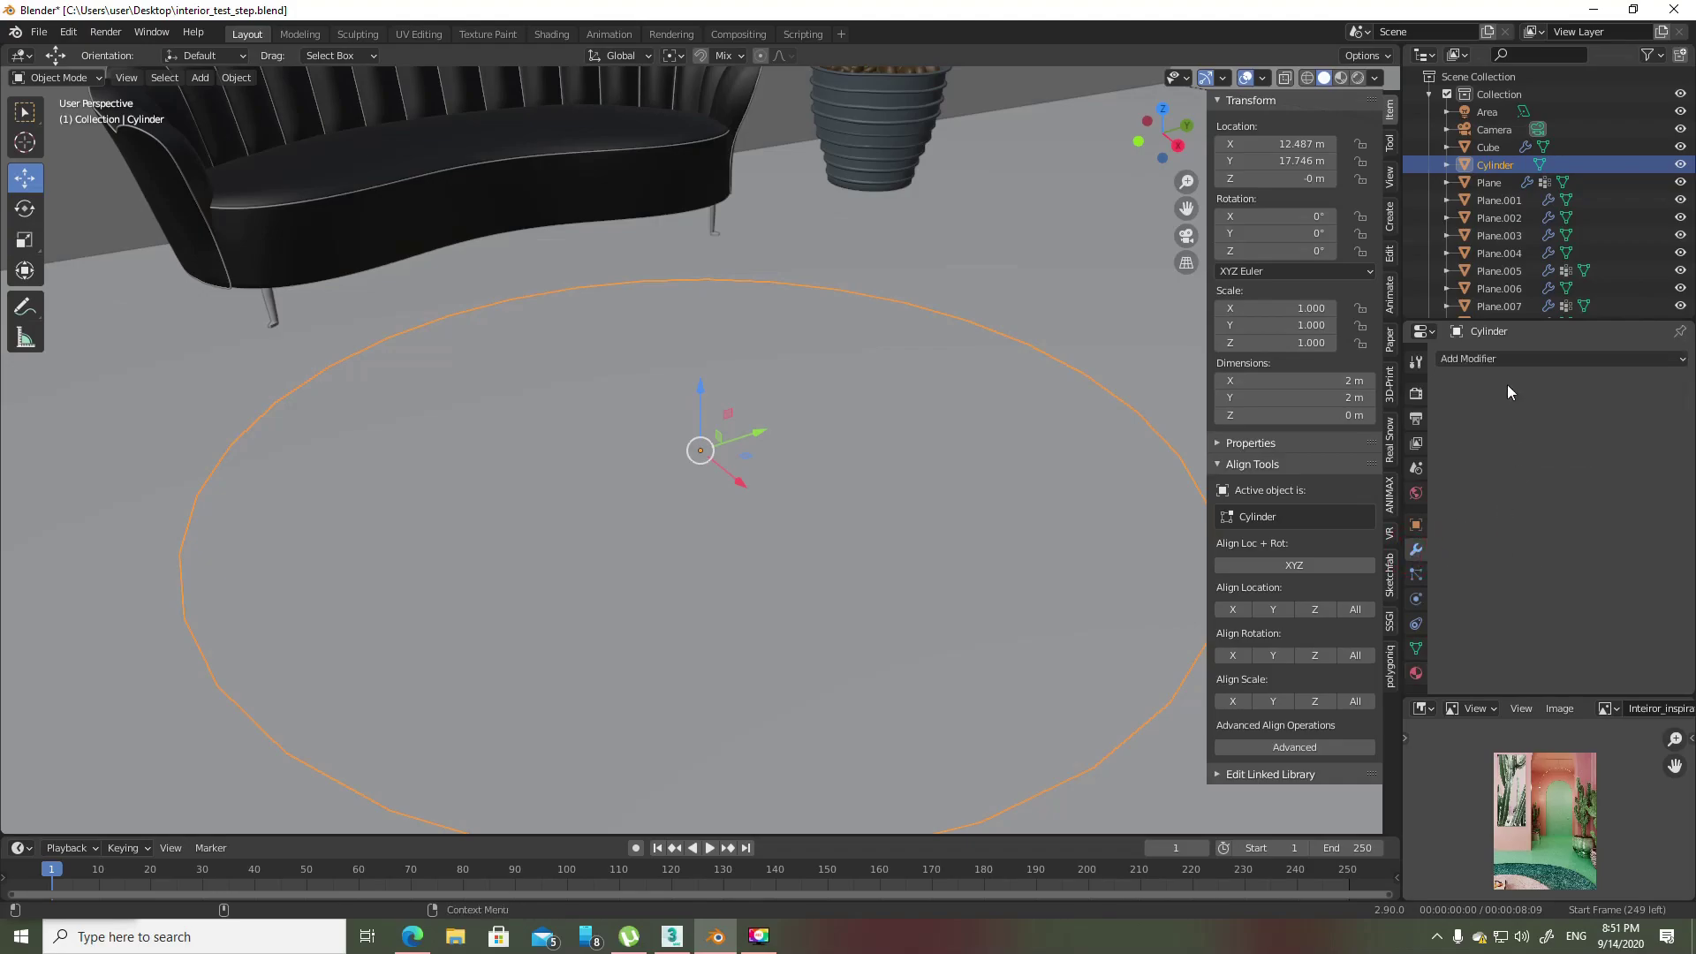
{"action": "left_click", "coordinate": [1510, 360]}
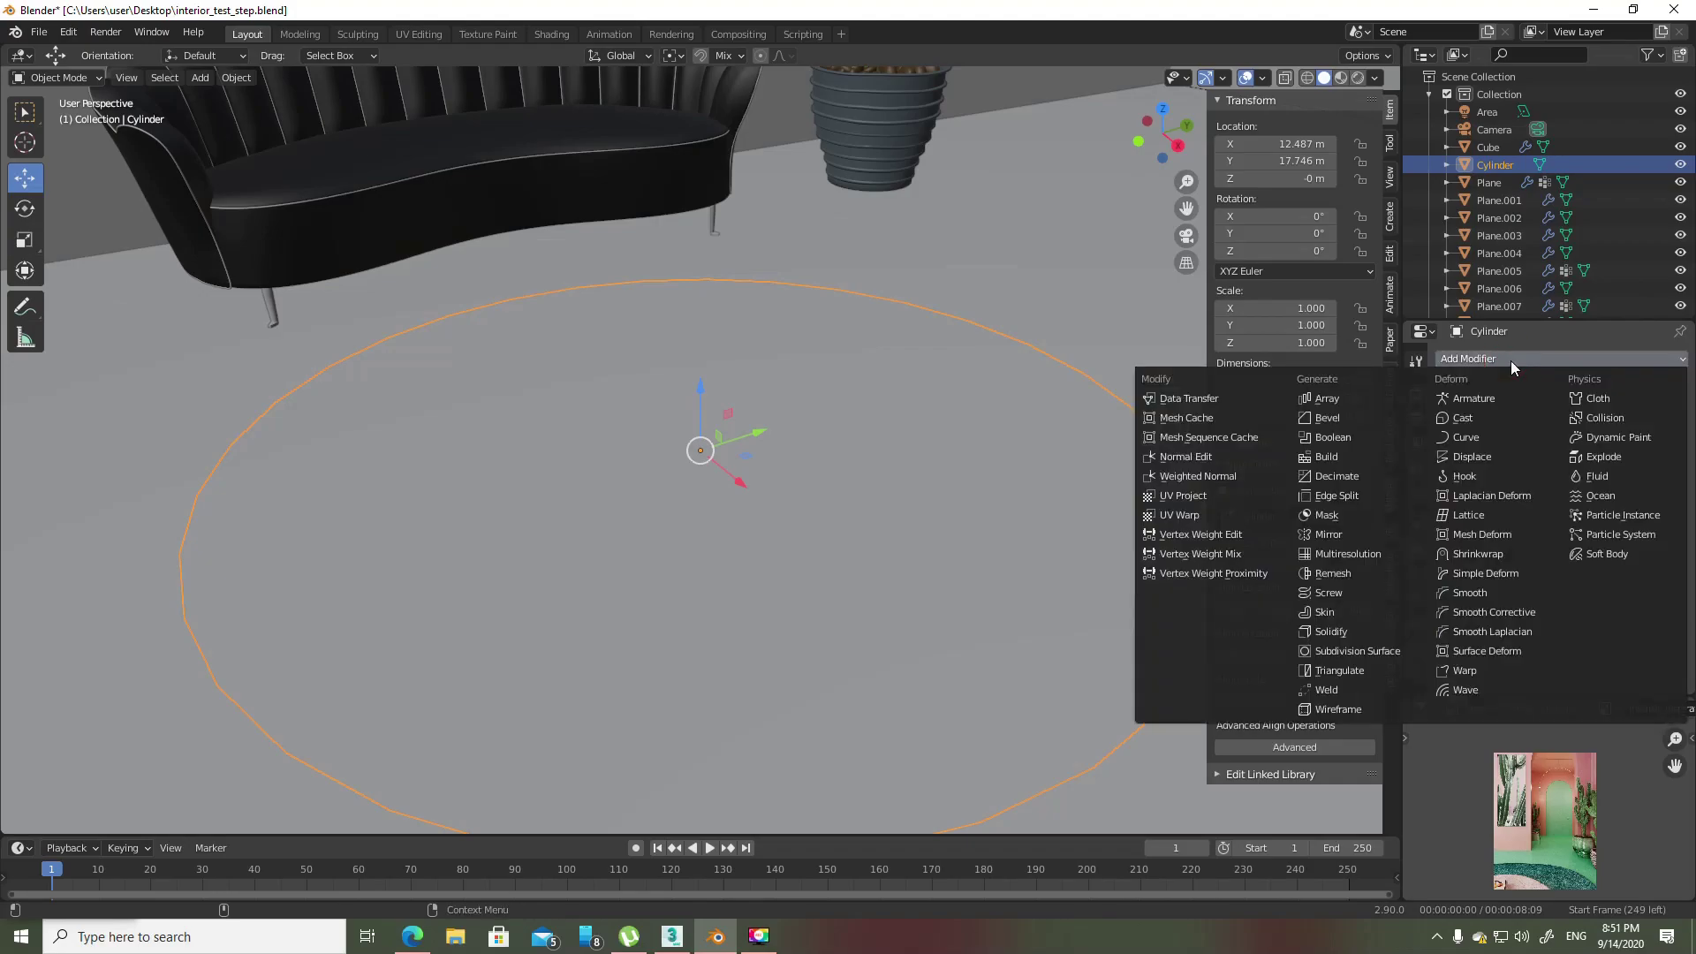
{"action": "left_click", "coordinate": [1492, 418]}
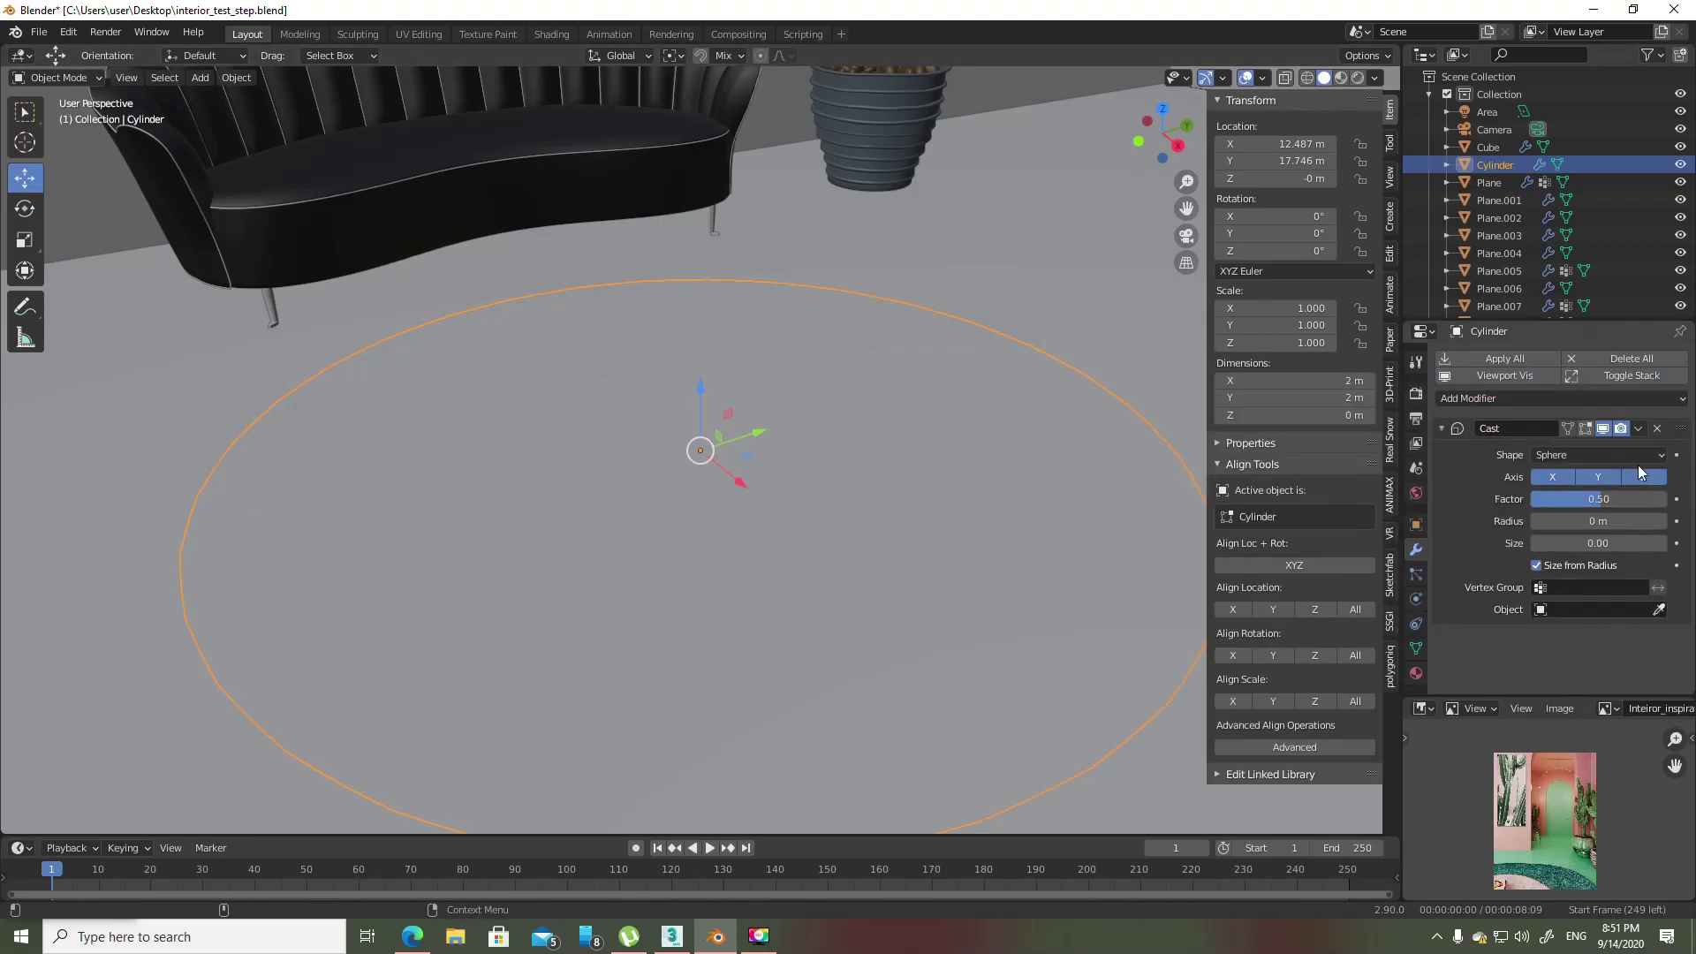
{"action": "left_click", "coordinate": [1597, 457]}
{"action": "left_click", "coordinate": [1586, 491]}
{"action": "left_click", "coordinate": [1613, 501]}
{"action": "type", "text": "1"}
{"action": "key", "text": "Return"}
- Apply the Cast modifier to the disc mesh and reopen the mesh for editing
{"action": "scroll", "coordinate": [516, 441], "scroll_direction": "up", "scroll_amount": 2}
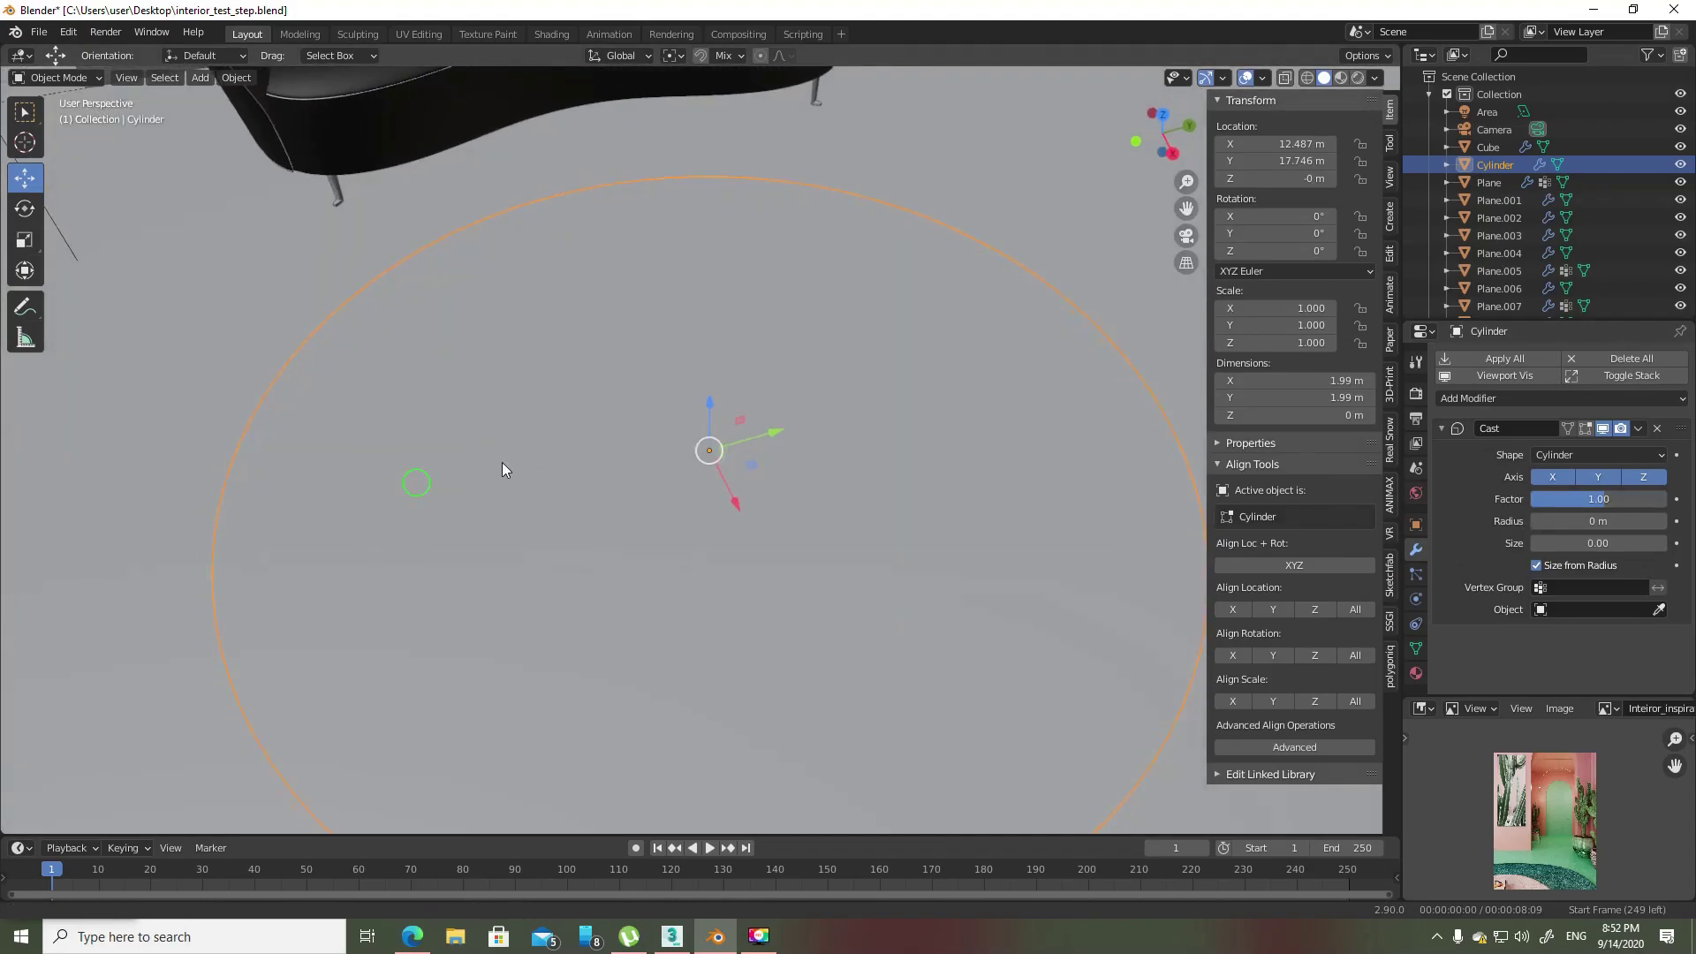
{"action": "scroll", "coordinate": [501, 463], "scroll_direction": "up", "scroll_amount": 3}
{"action": "scroll", "coordinate": [522, 441], "scroll_direction": "up", "scroll_amount": 4}
{"action": "scroll", "coordinate": [648, 434], "scroll_direction": "down", "scroll_amount": 2}
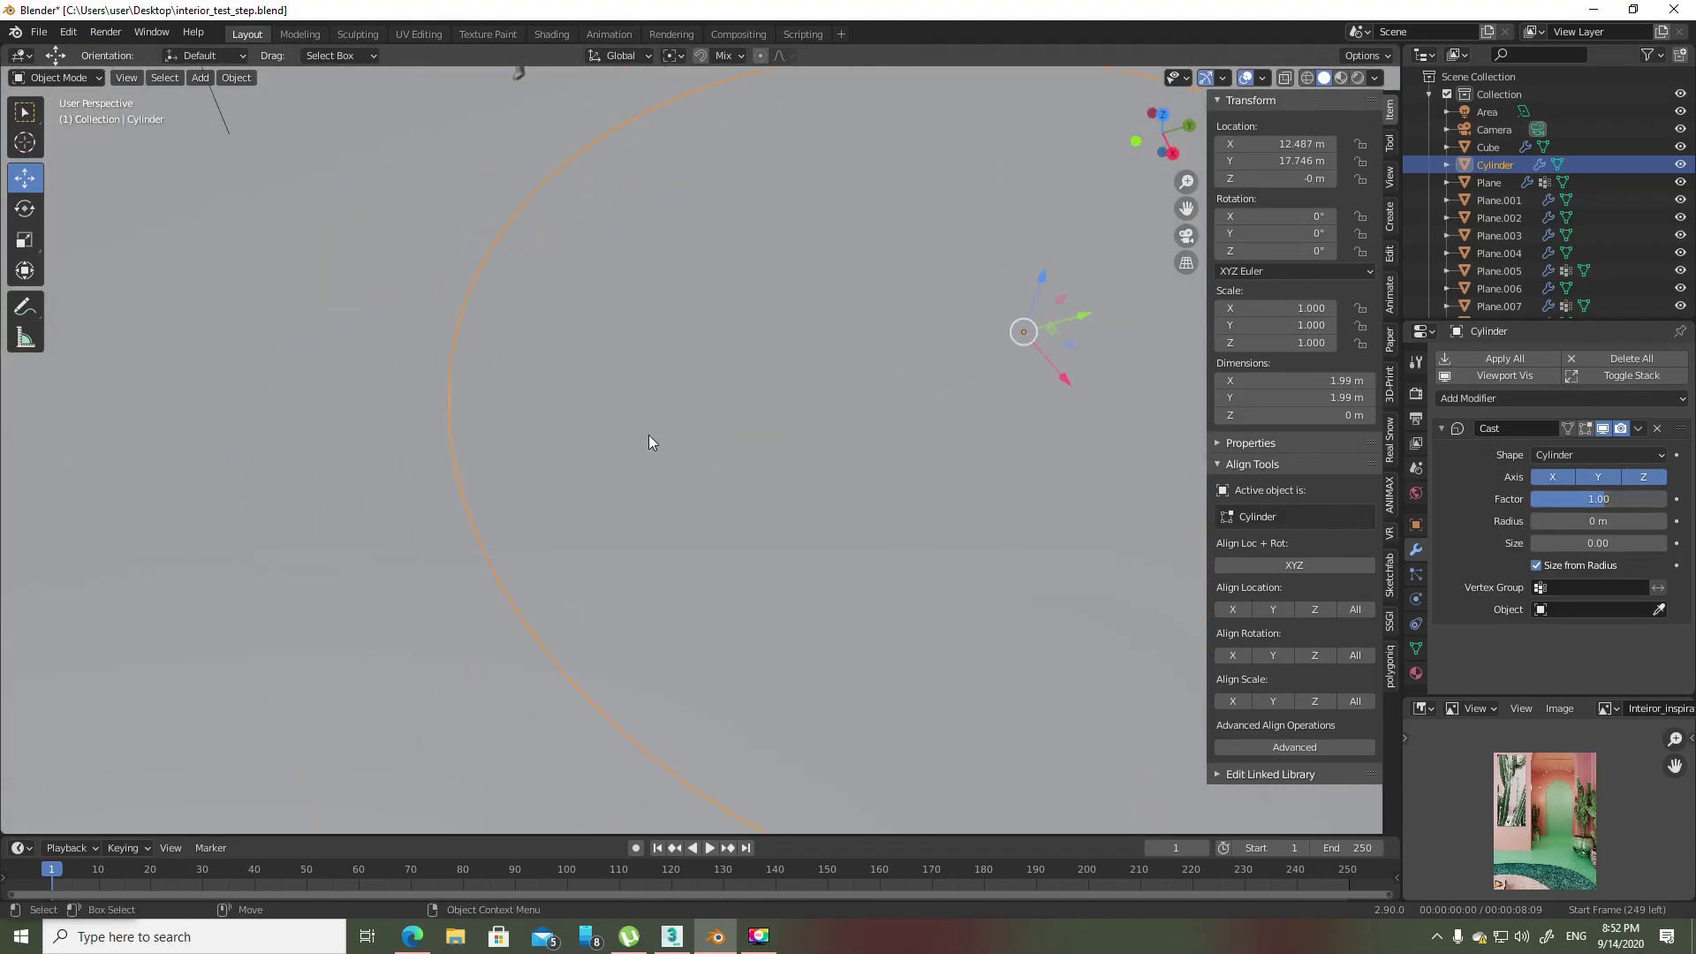
{"action": "scroll", "coordinate": [648, 435], "scroll_direction": "down", "scroll_amount": 3}
{"action": "scroll", "coordinate": [655, 384], "scroll_direction": "down", "scroll_amount": 3}
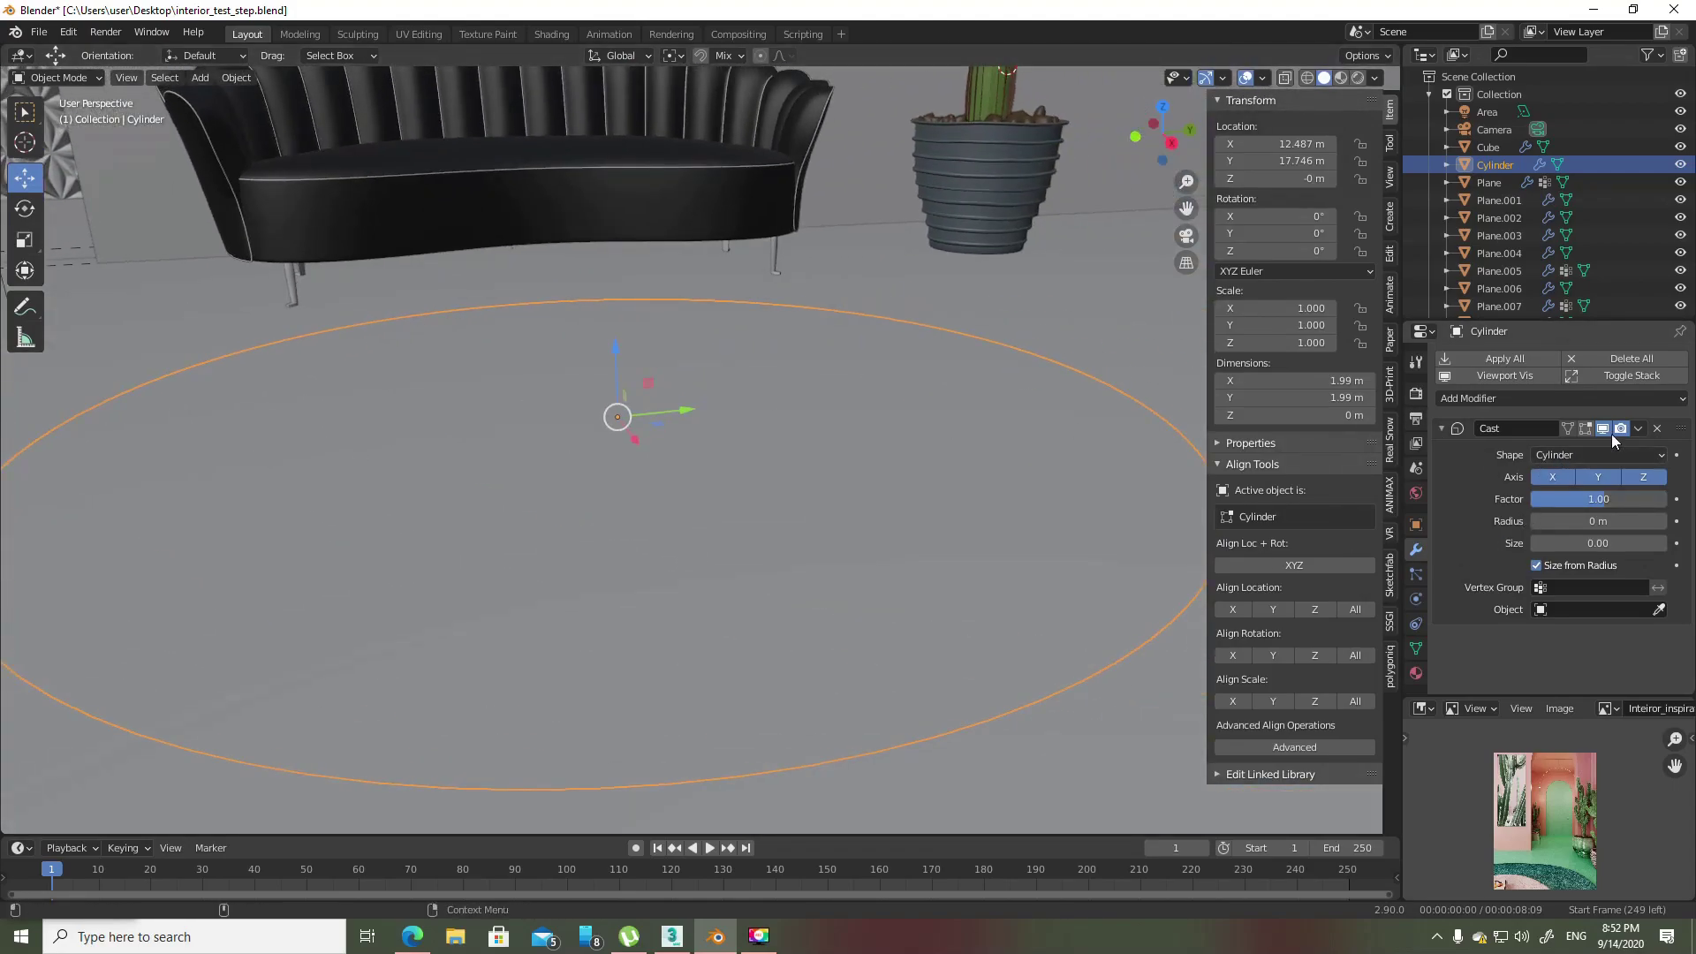
{"action": "left_click", "coordinate": [1493, 358]}
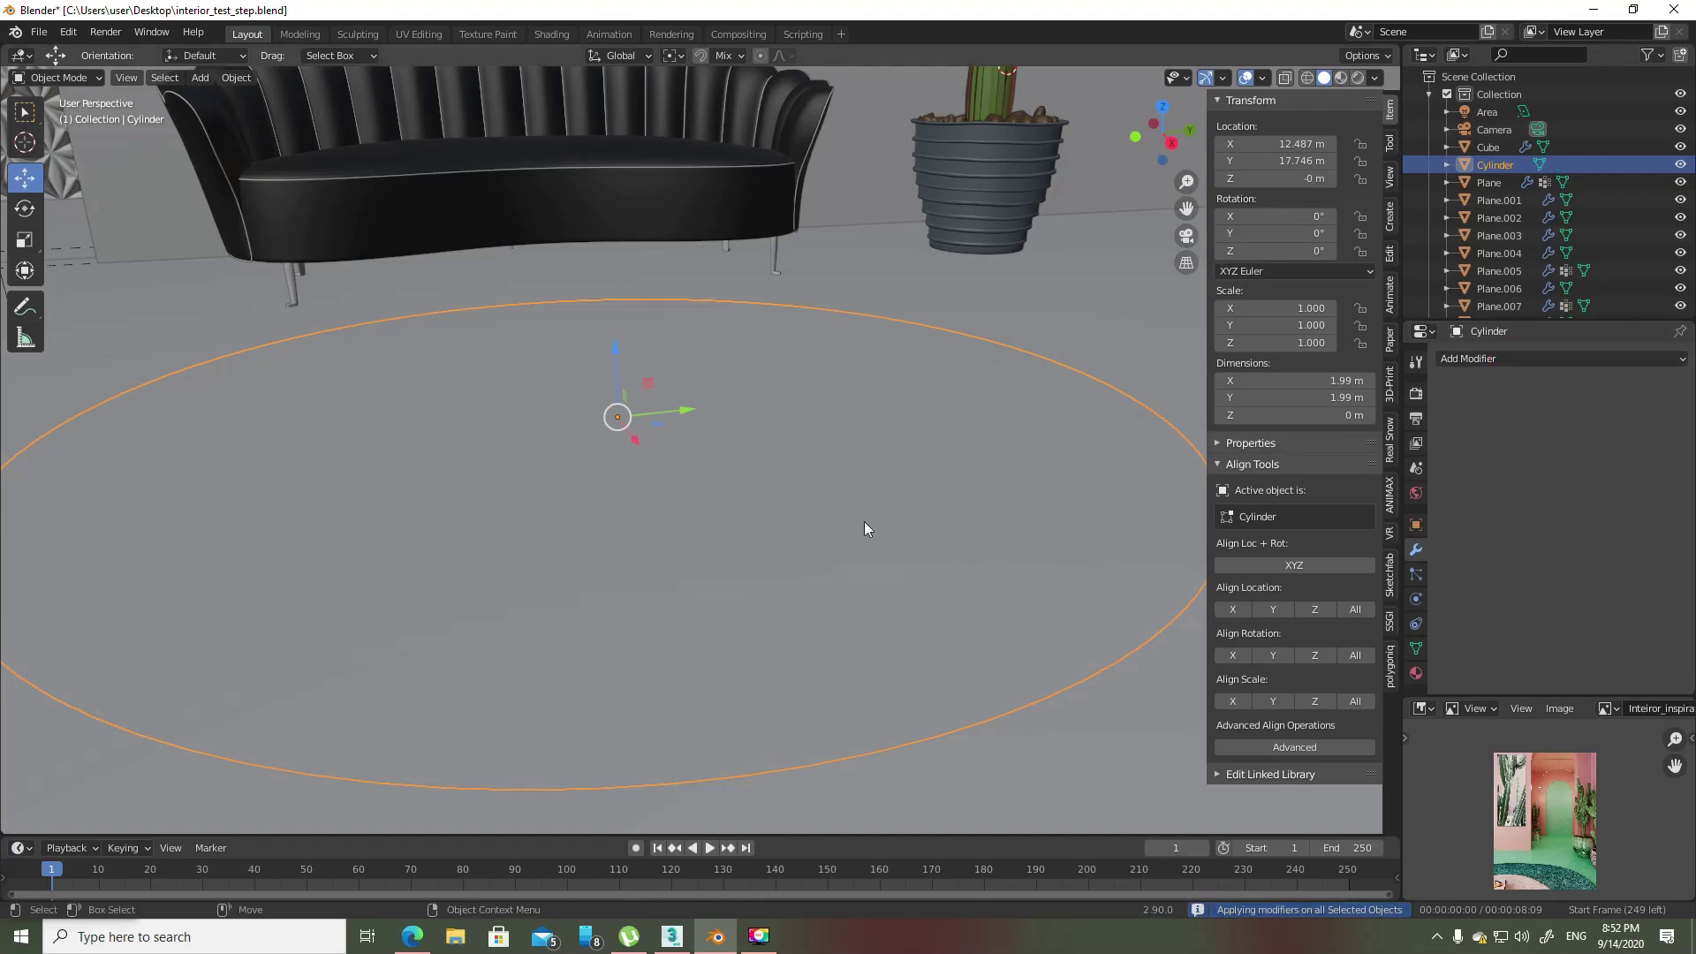
{"action": "key", "text": "Tab"}
{"action": "mouse_move", "coordinate": [927, 512]}
{"action": "middle_mouse_down"}
{"action": "mouse_move", "coordinate": [825, 530]}
{"action": "mouse_move", "coordinate": [856, 522]}
{"action": "middle_mouse_up"}
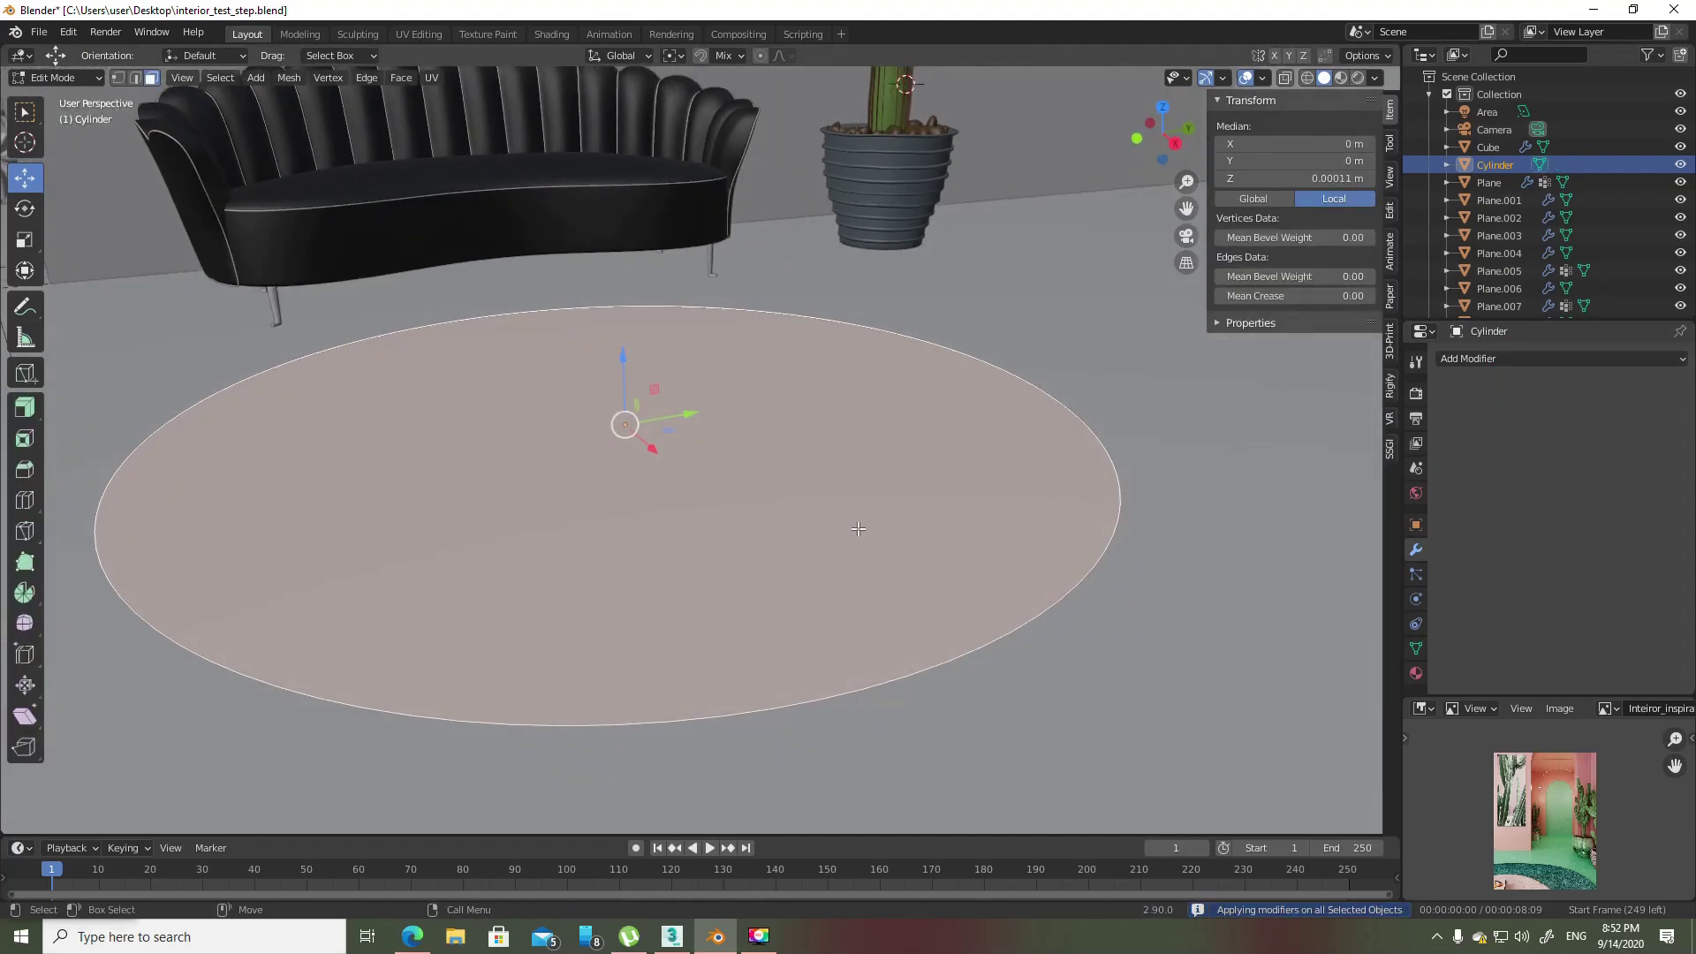
- Add a Hair particle system to the rug disc in Object Mode
{"action": "left_click", "coordinate": [1415, 575]}
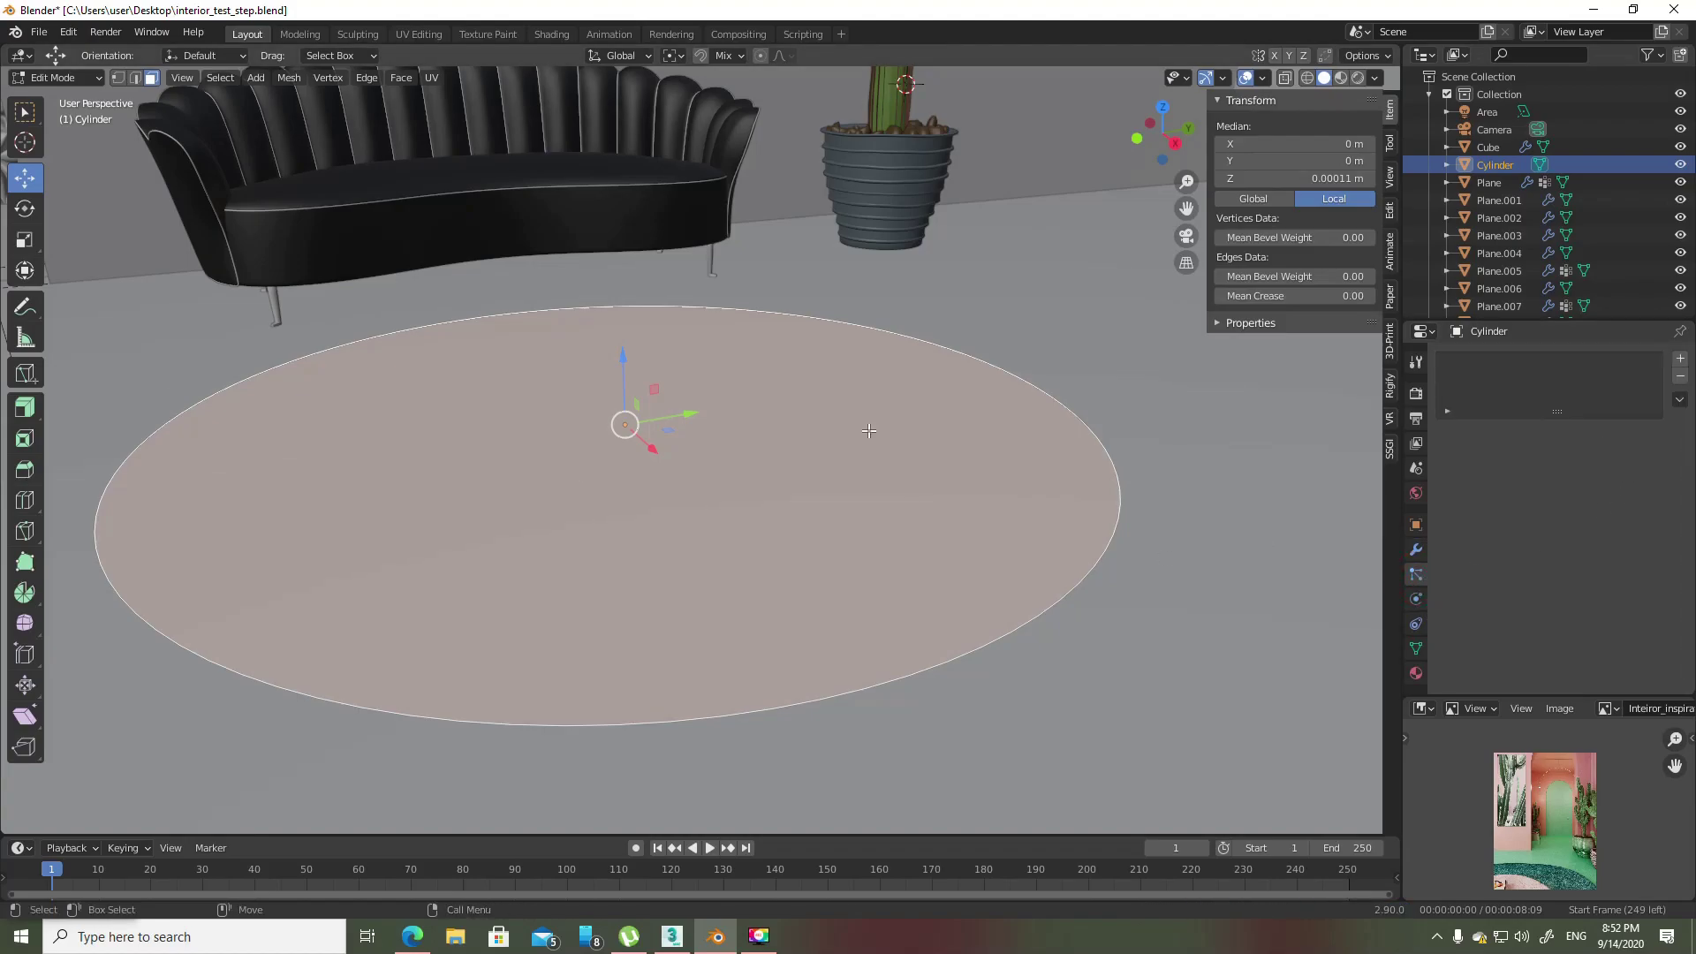
{"action": "key", "text": "Tab"}
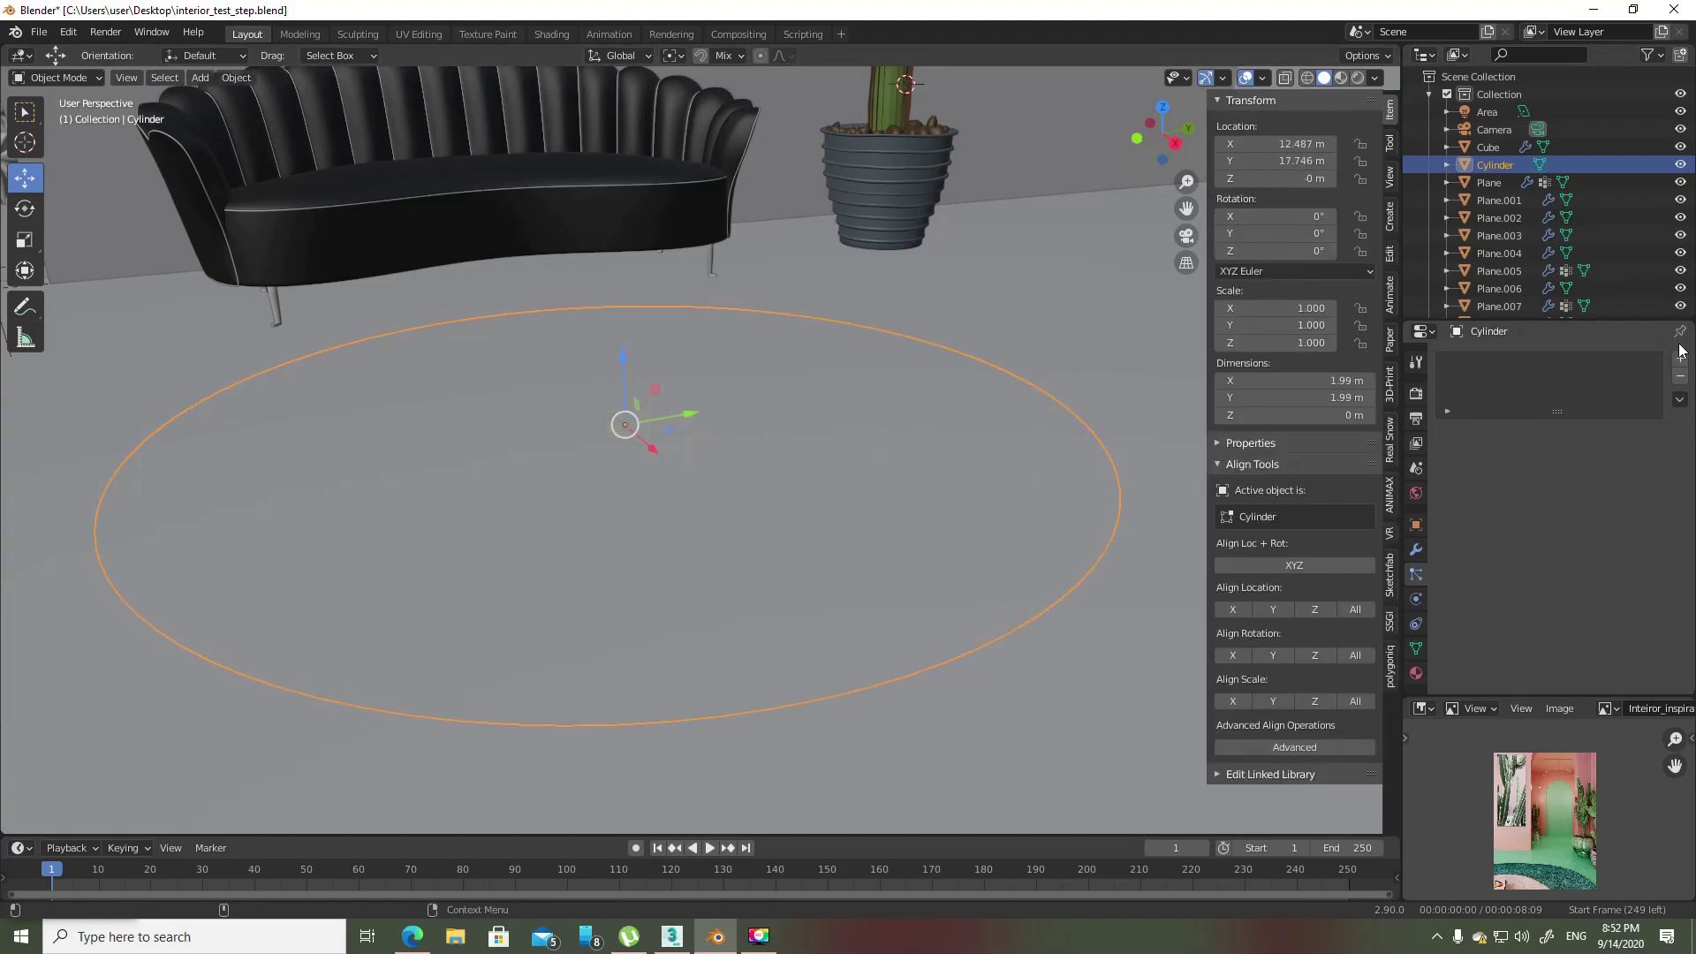
{"action": "left_click", "coordinate": [1680, 359]}
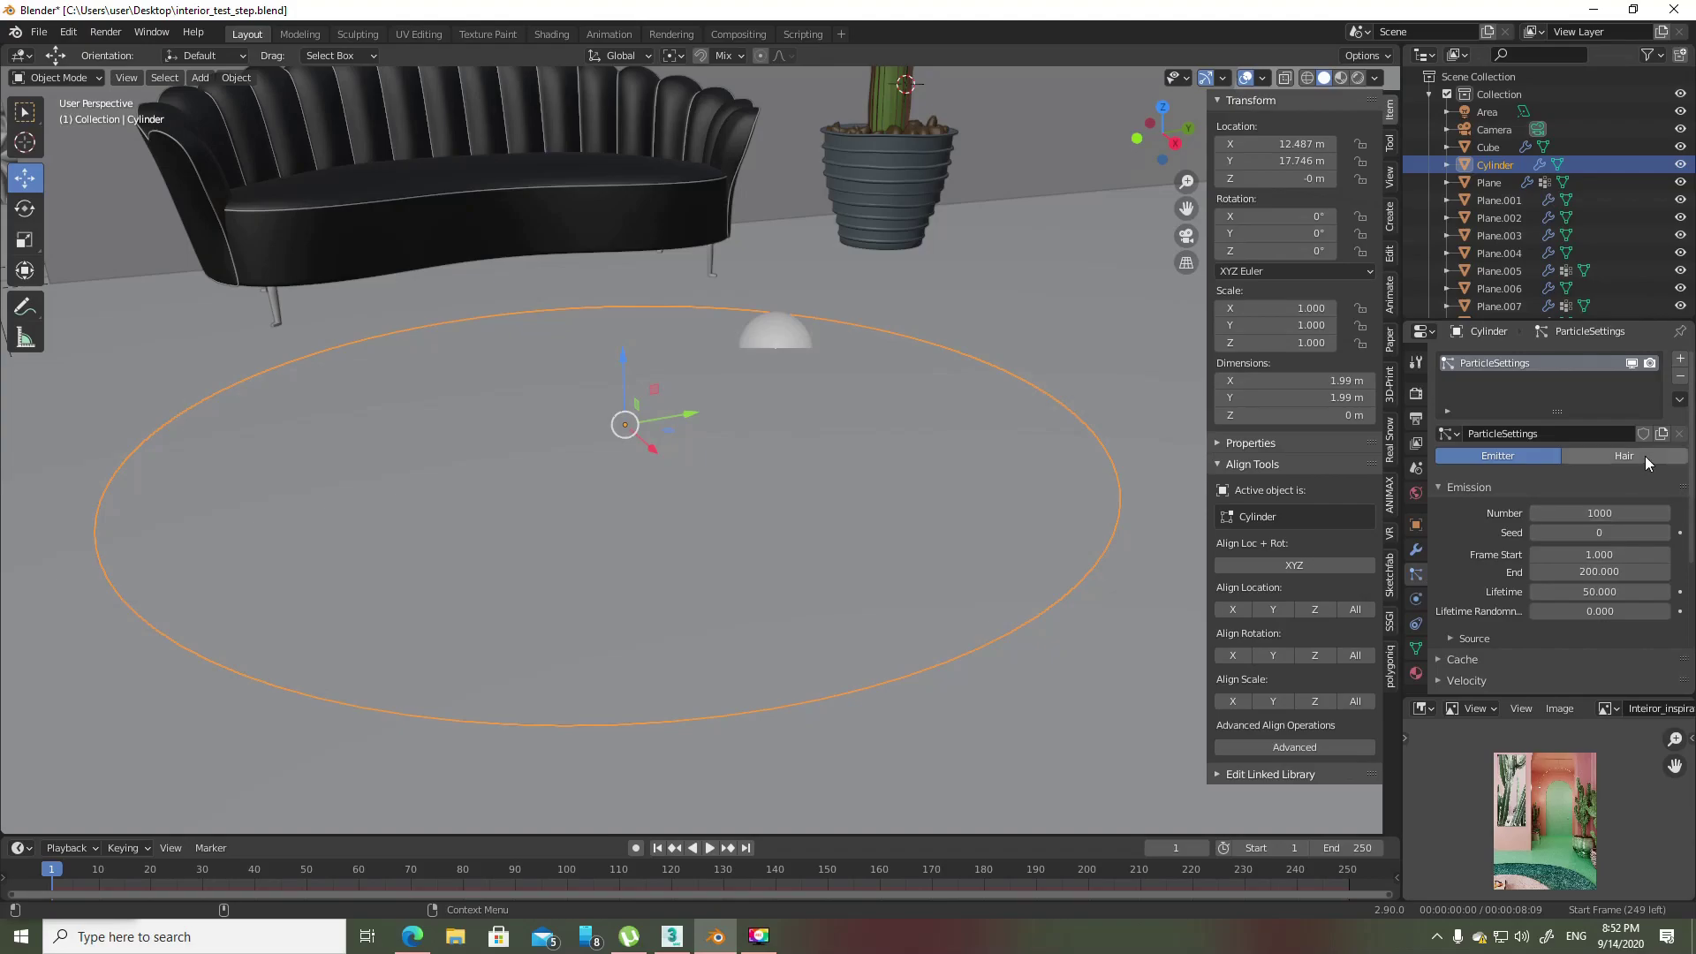
{"action": "left_click", "coordinate": [1623, 455]}
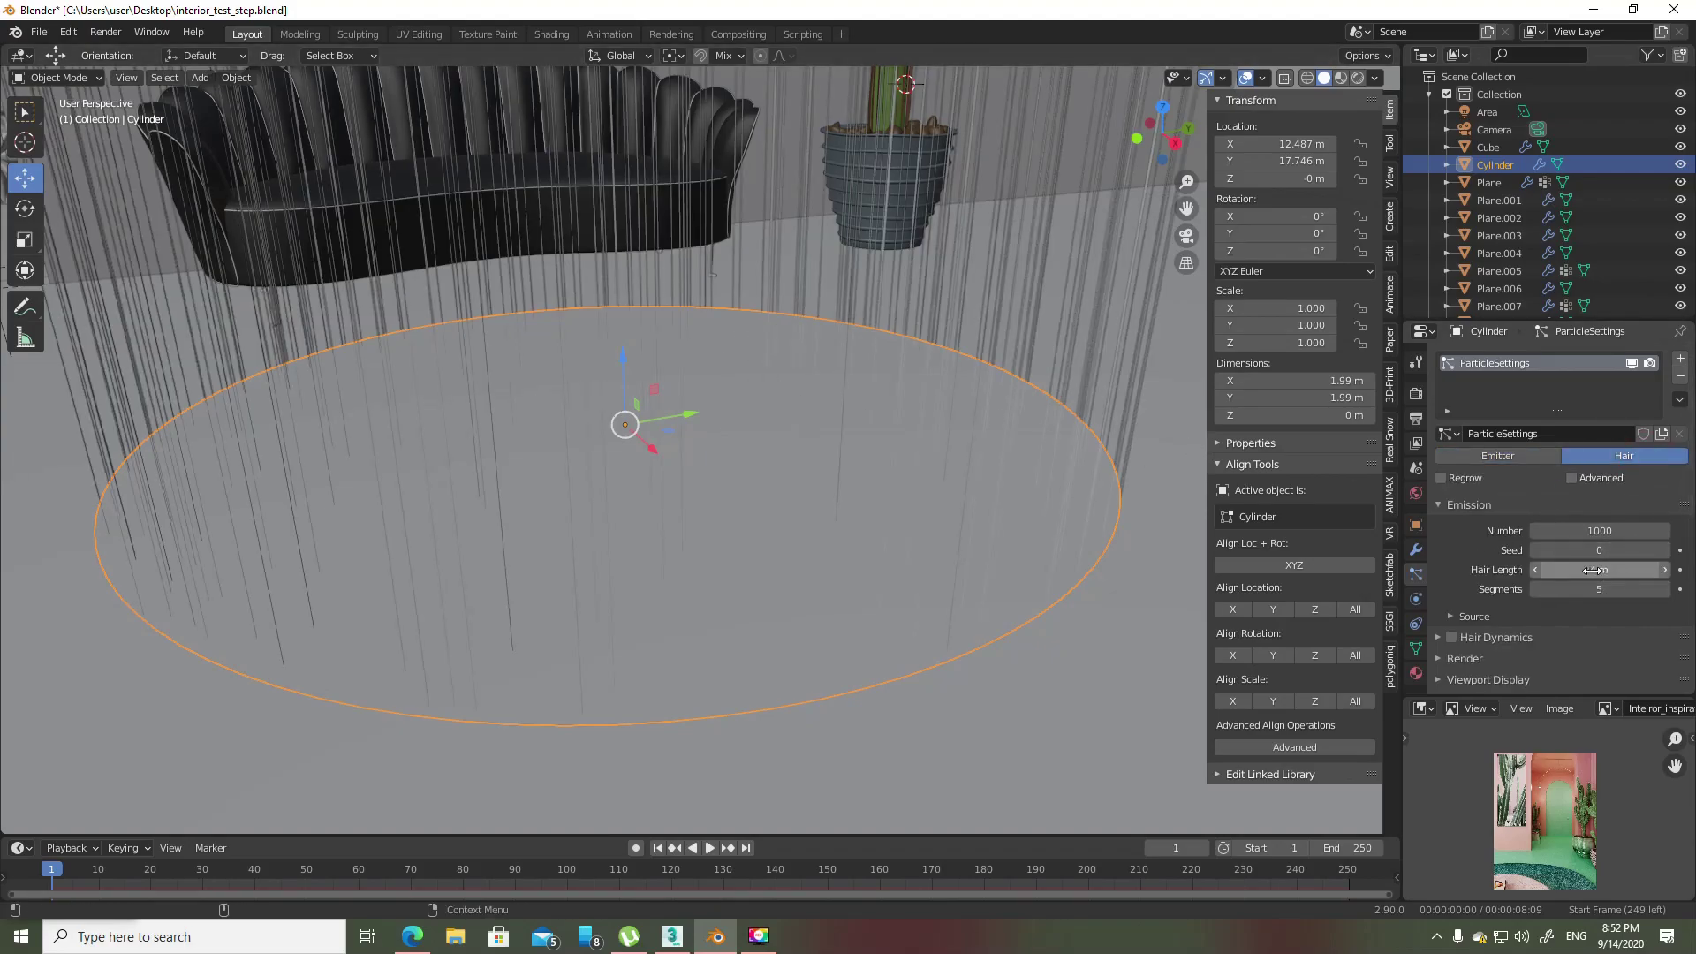
- Set the hair length to 0.02 m
{"action": "left_click", "coordinate": [1630, 570]}
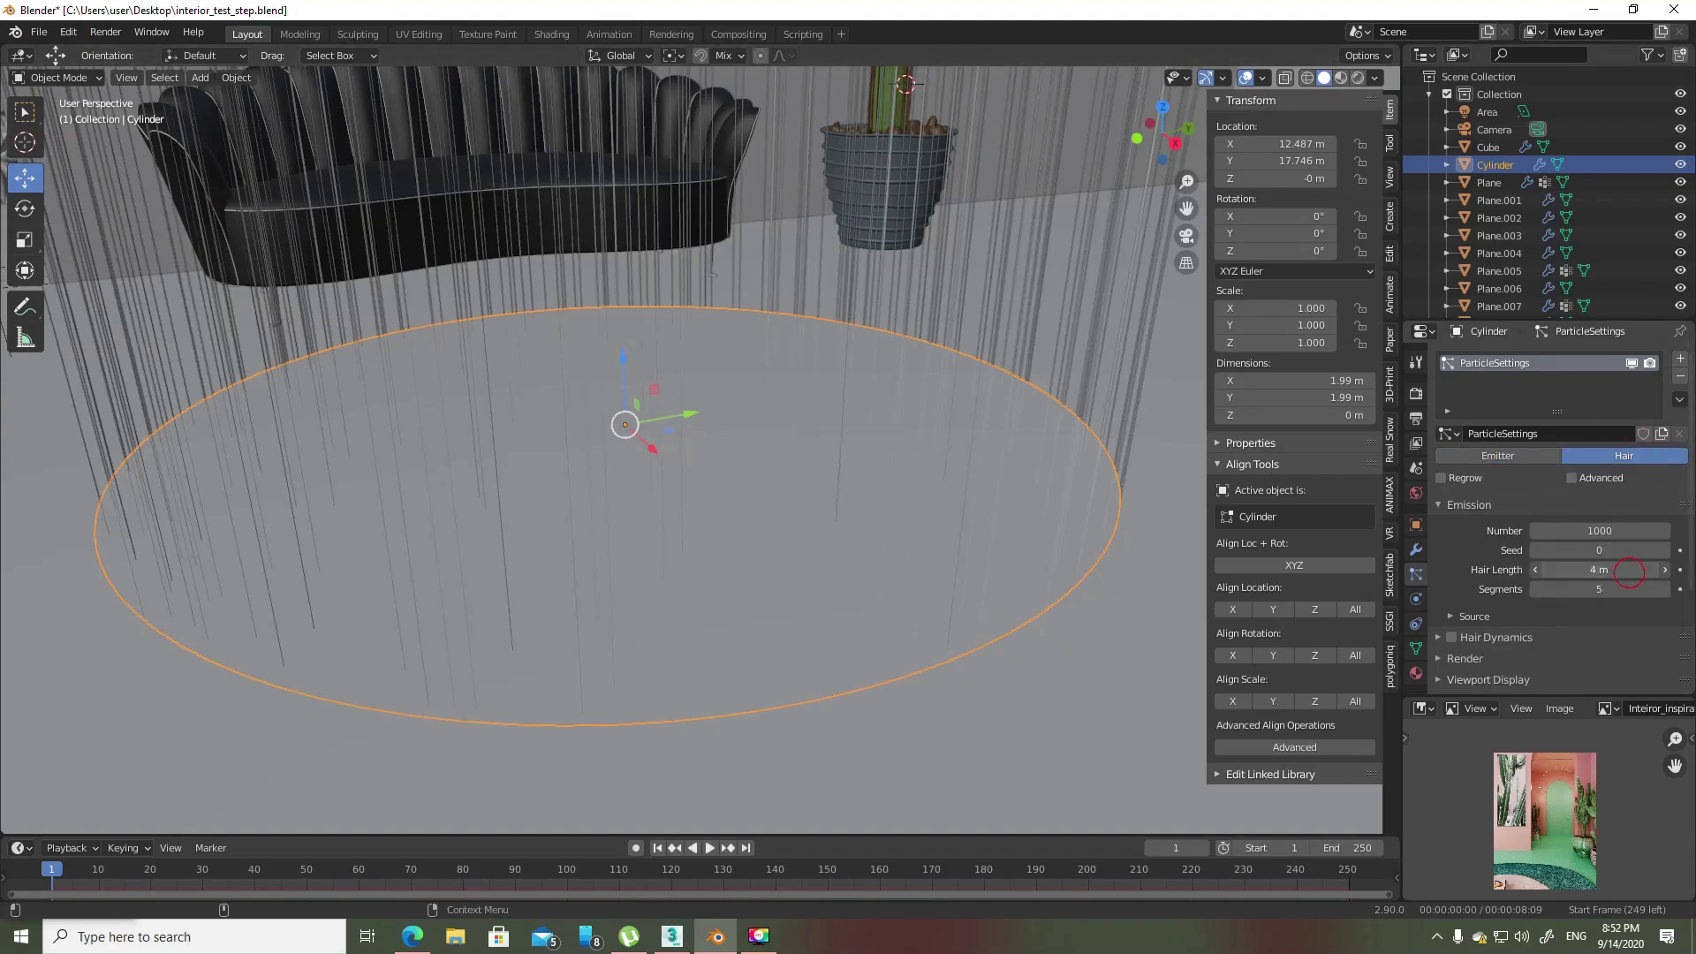
{"action": "type", "text": "0.05"}
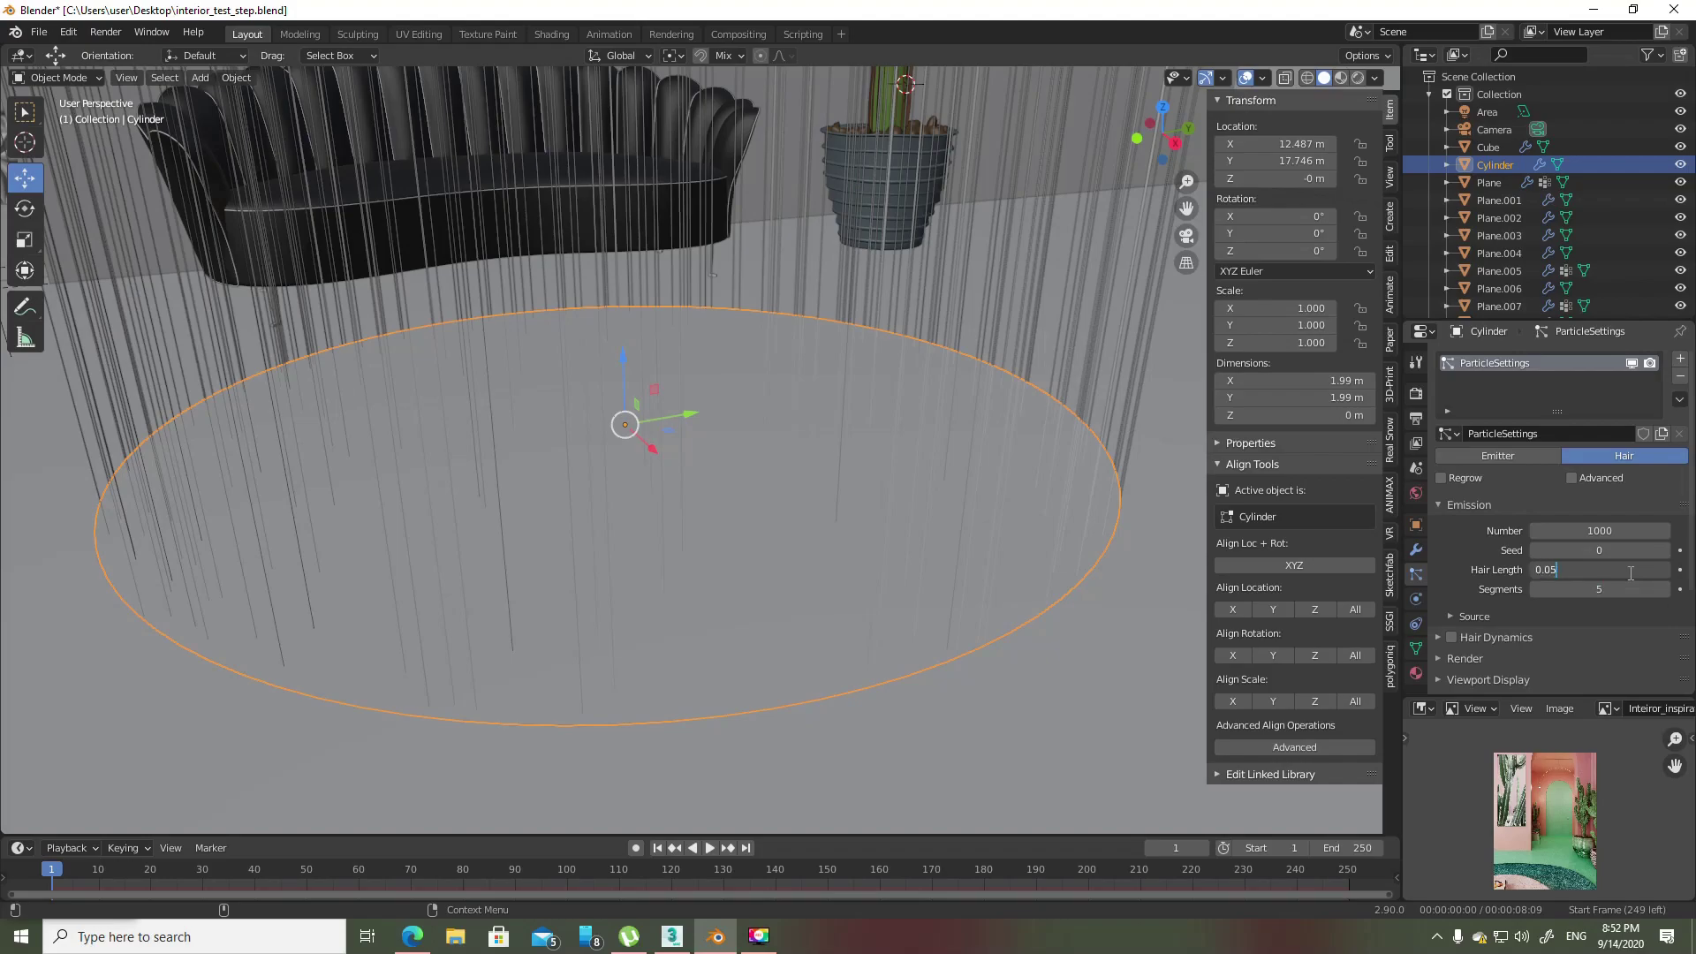
{"action": "key", "text": "Return"}
{"action": "left_click", "coordinate": [1629, 572]}
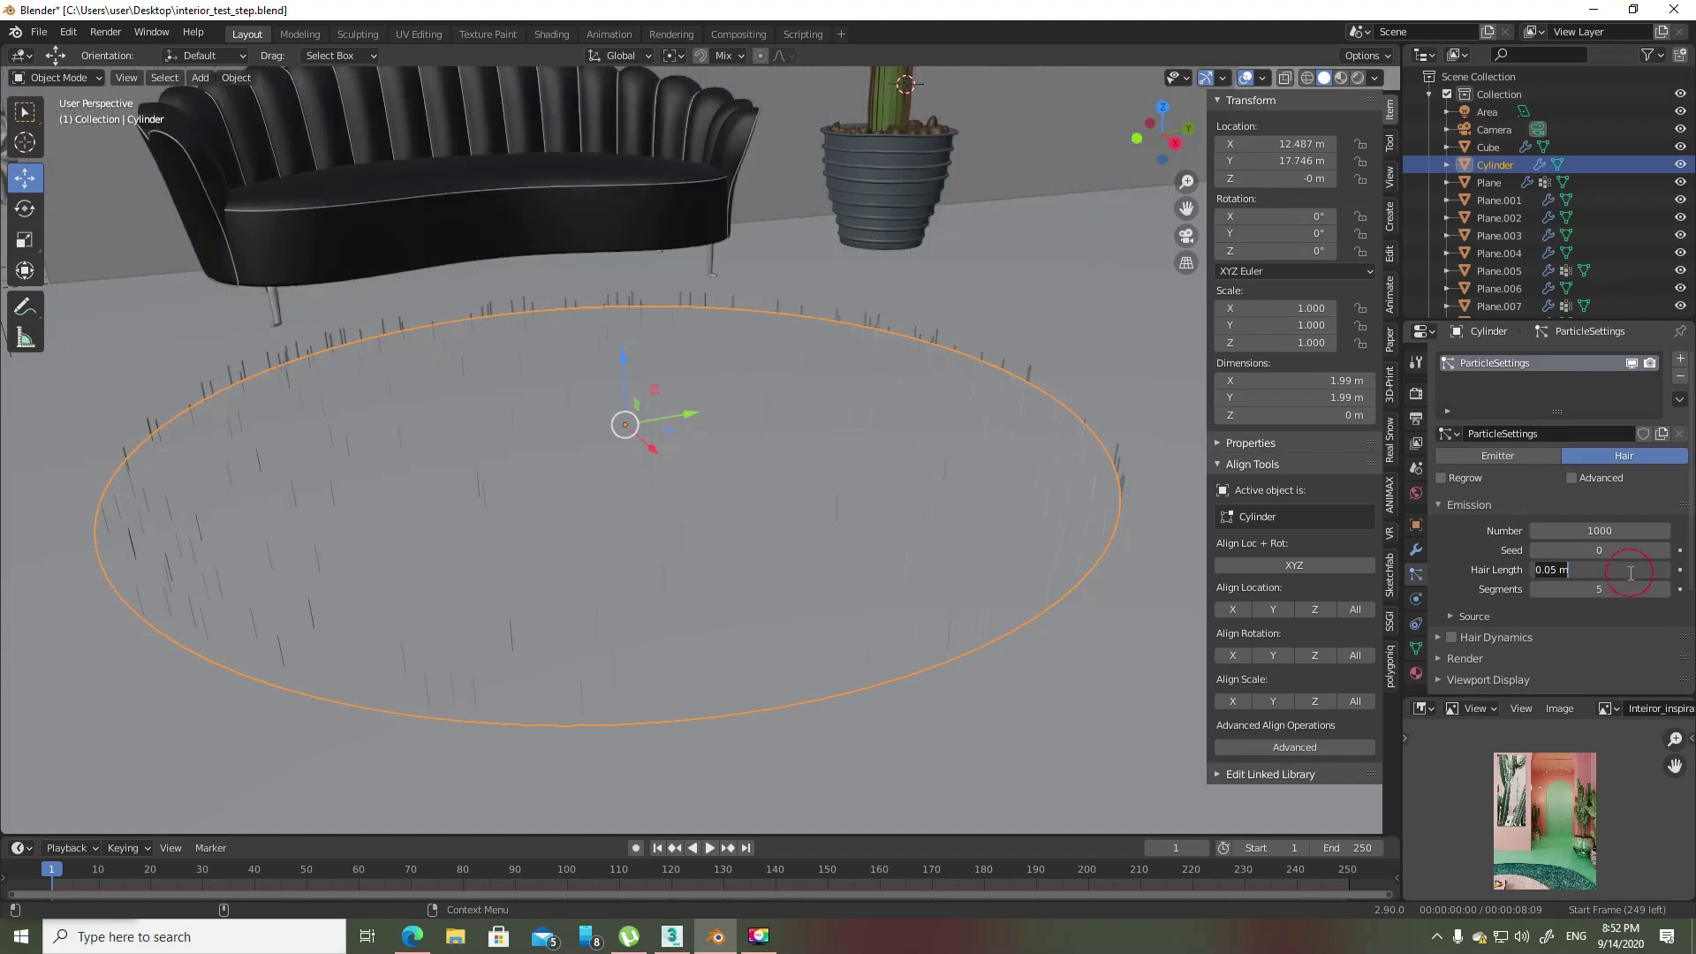
{"action": "key", "text": "BackSpace"}
{"action": "key", "text": "BackSpace"}
{"action": "key", "text": "BackSpace"}
{"action": "type", "text": "2"}
{"action": "key", "text": "Return"}
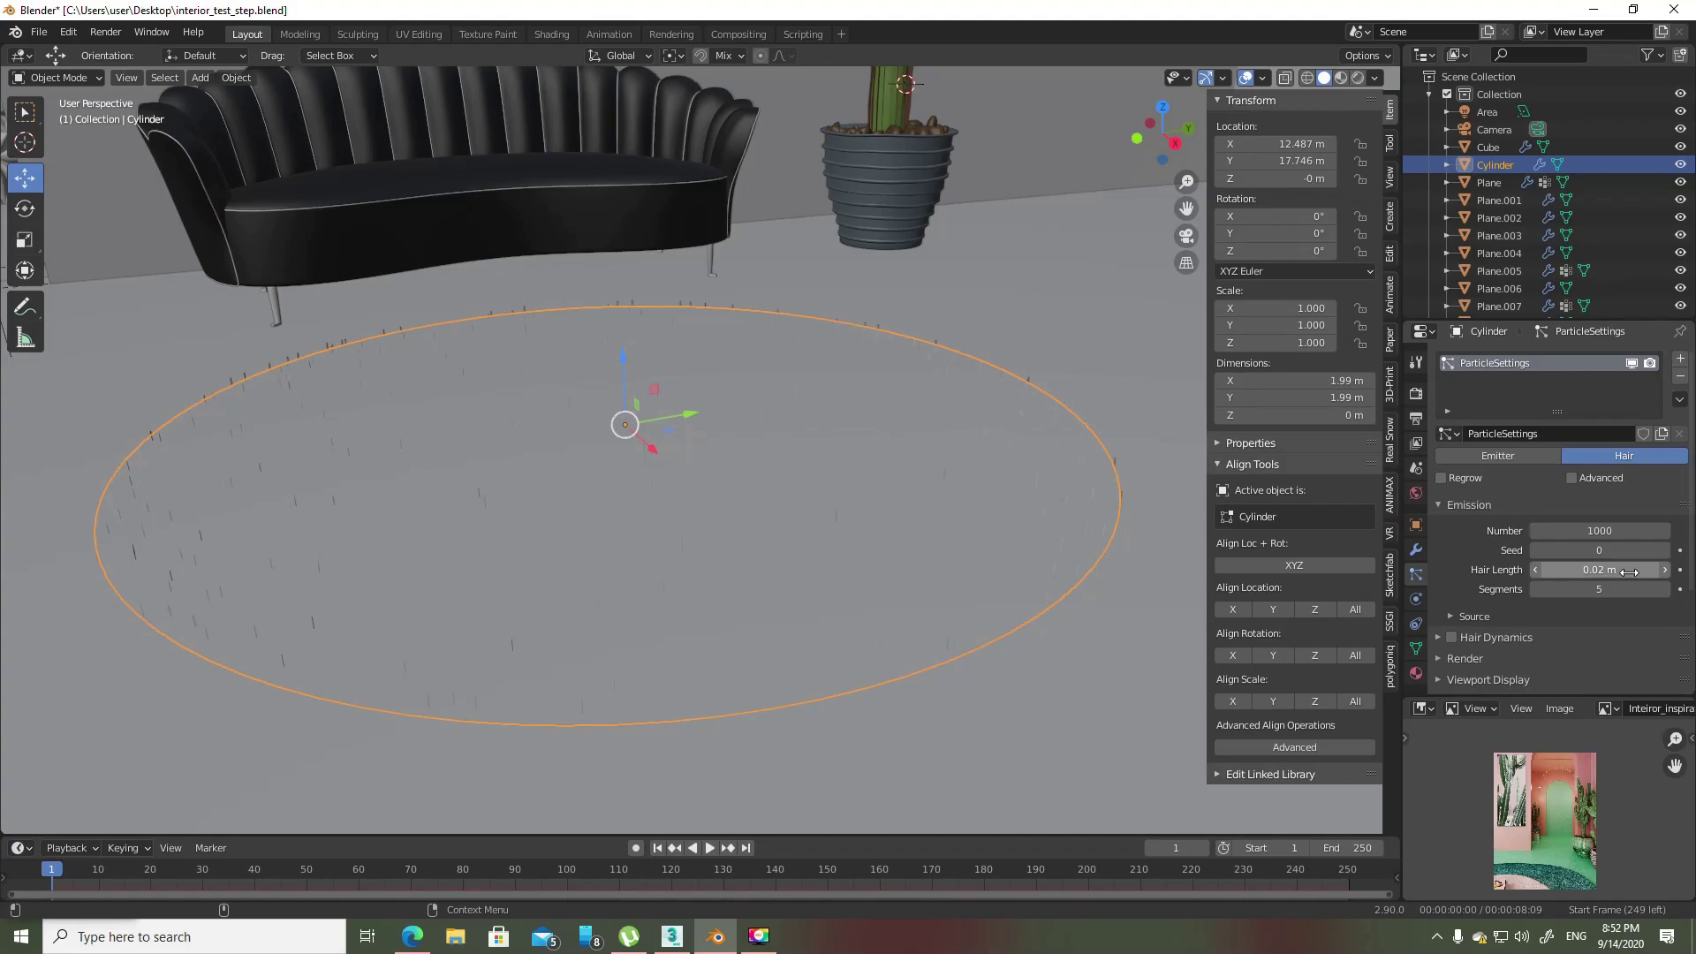
- Set the hair strand count to 1000 and view the rug from low in front
{"action": "left_click_drag", "start_coordinate": [1589, 530], "coordinate": [1602, 531]}
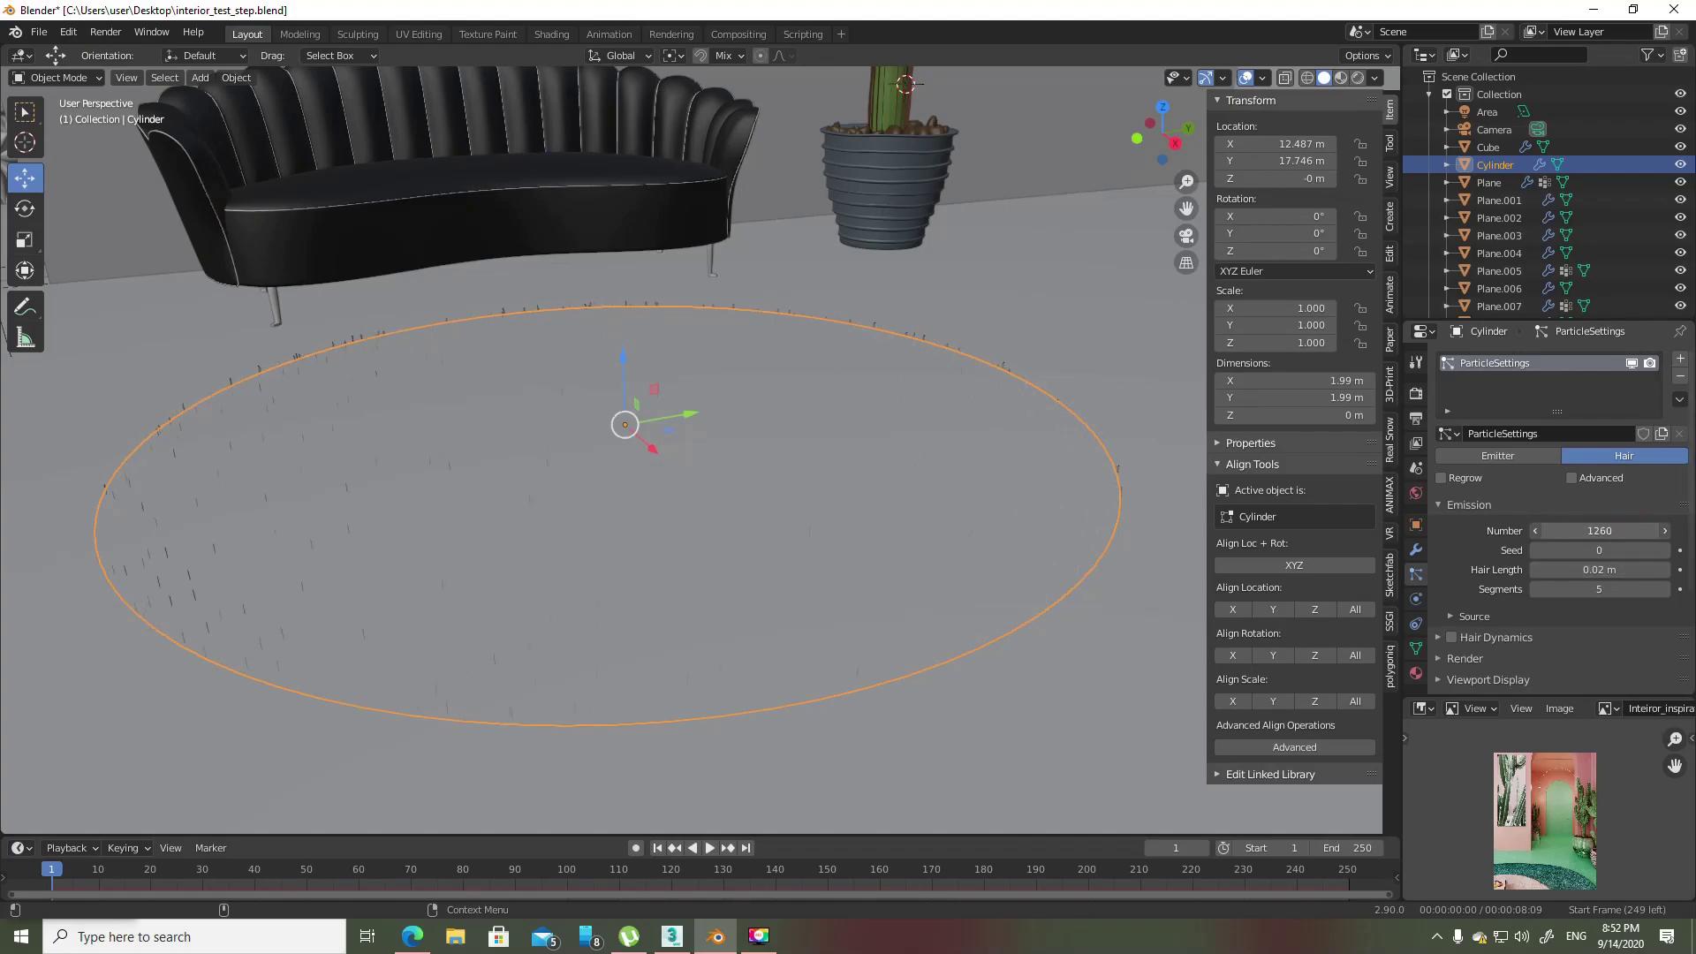
{"action": "left_click", "coordinate": [1601, 531]}
{"action": "type", "text": "10"}
{"action": "key", "text": "Return"}
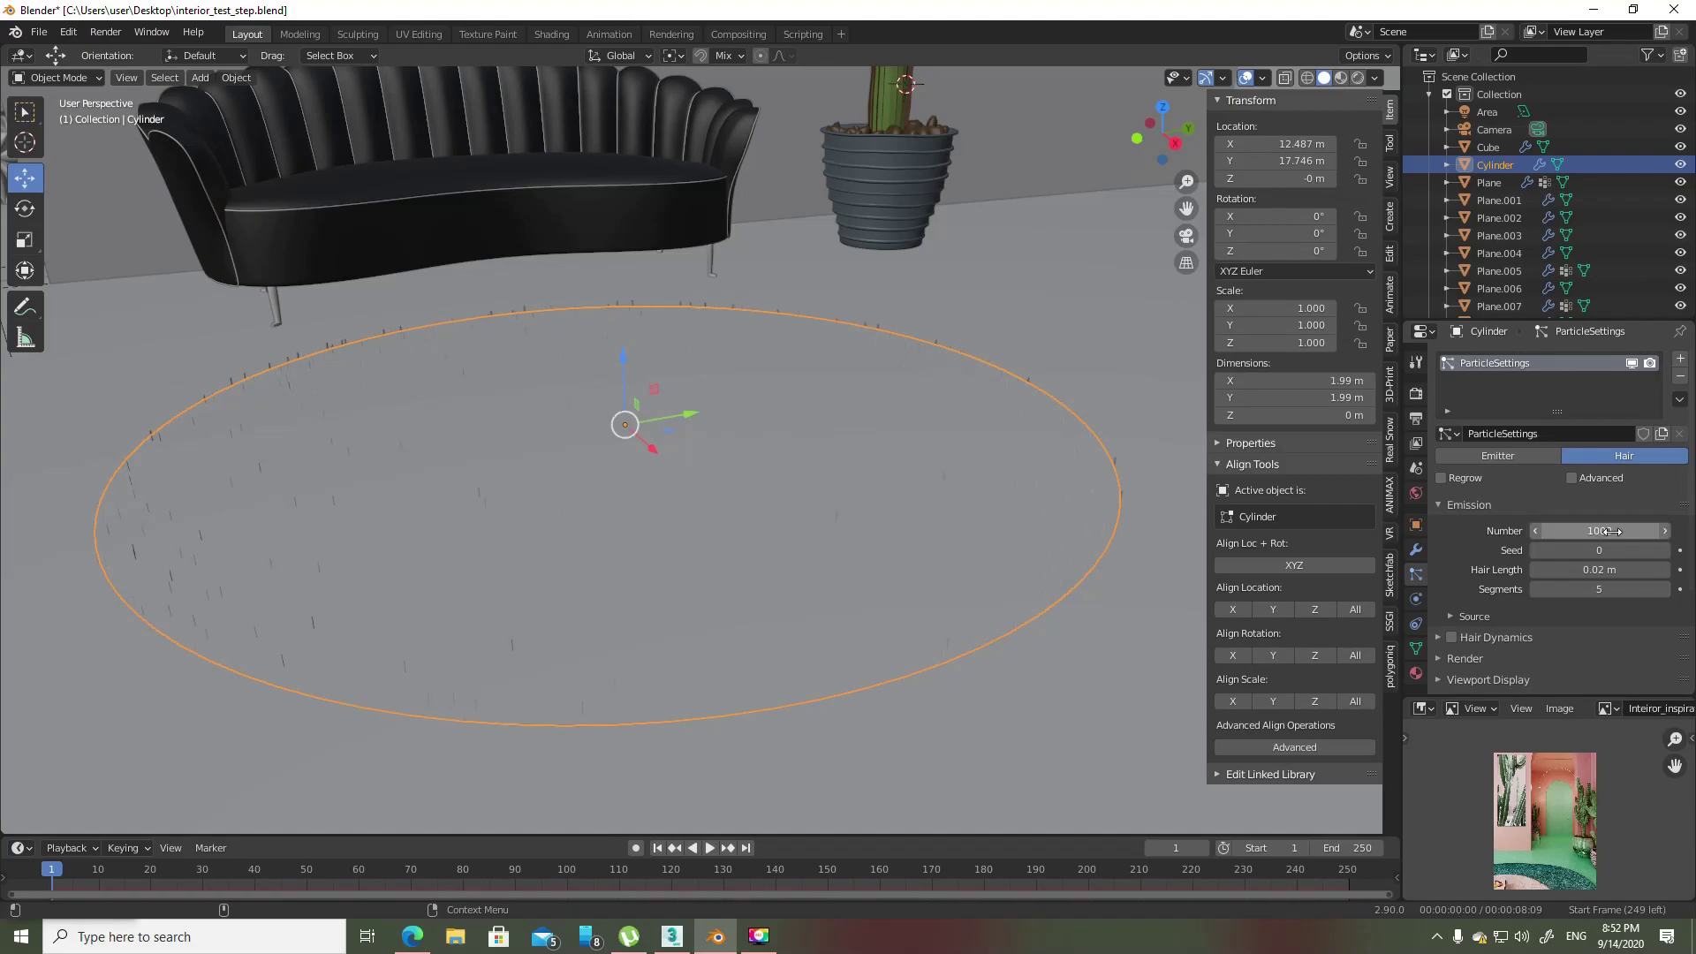
{"action": "scroll", "coordinate": [1555, 606], "scroll_direction": "down", "scroll_amount": 3}
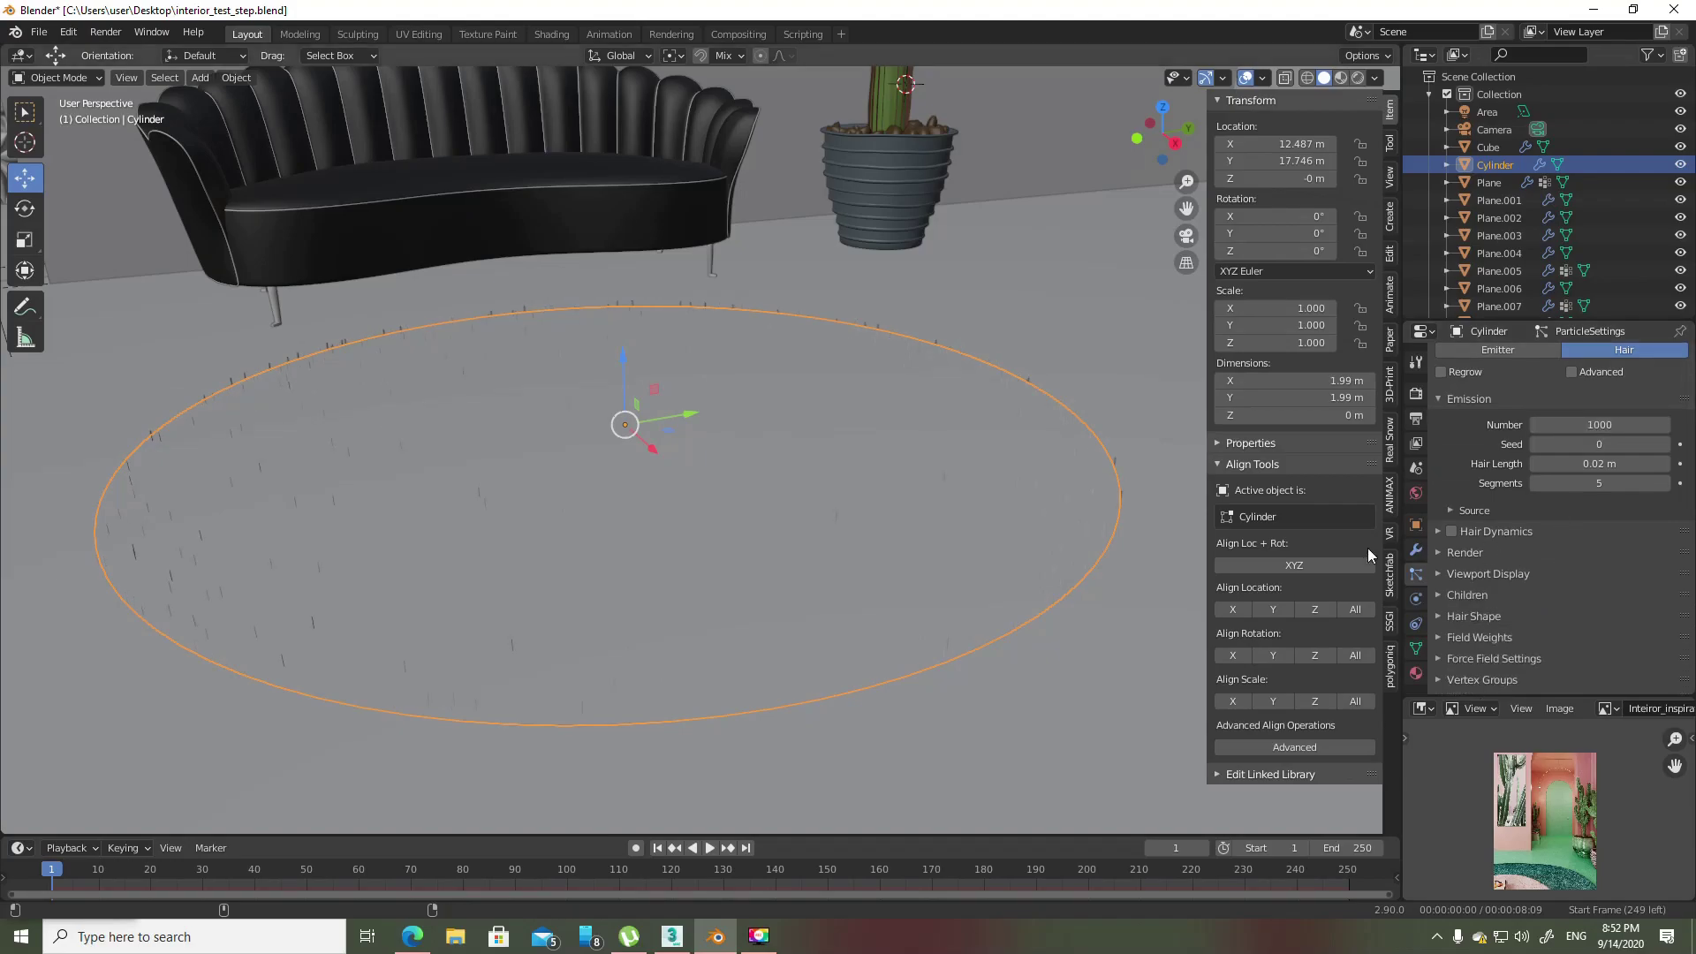
{"action": "mouse_move", "coordinate": [744, 419]}
{"action": "middle_mouse_down"}
{"action": "mouse_move", "coordinate": [799, 485]}
{"action": "mouse_move", "coordinate": [743, 435]}
{"action": "middle_mouse_up"}
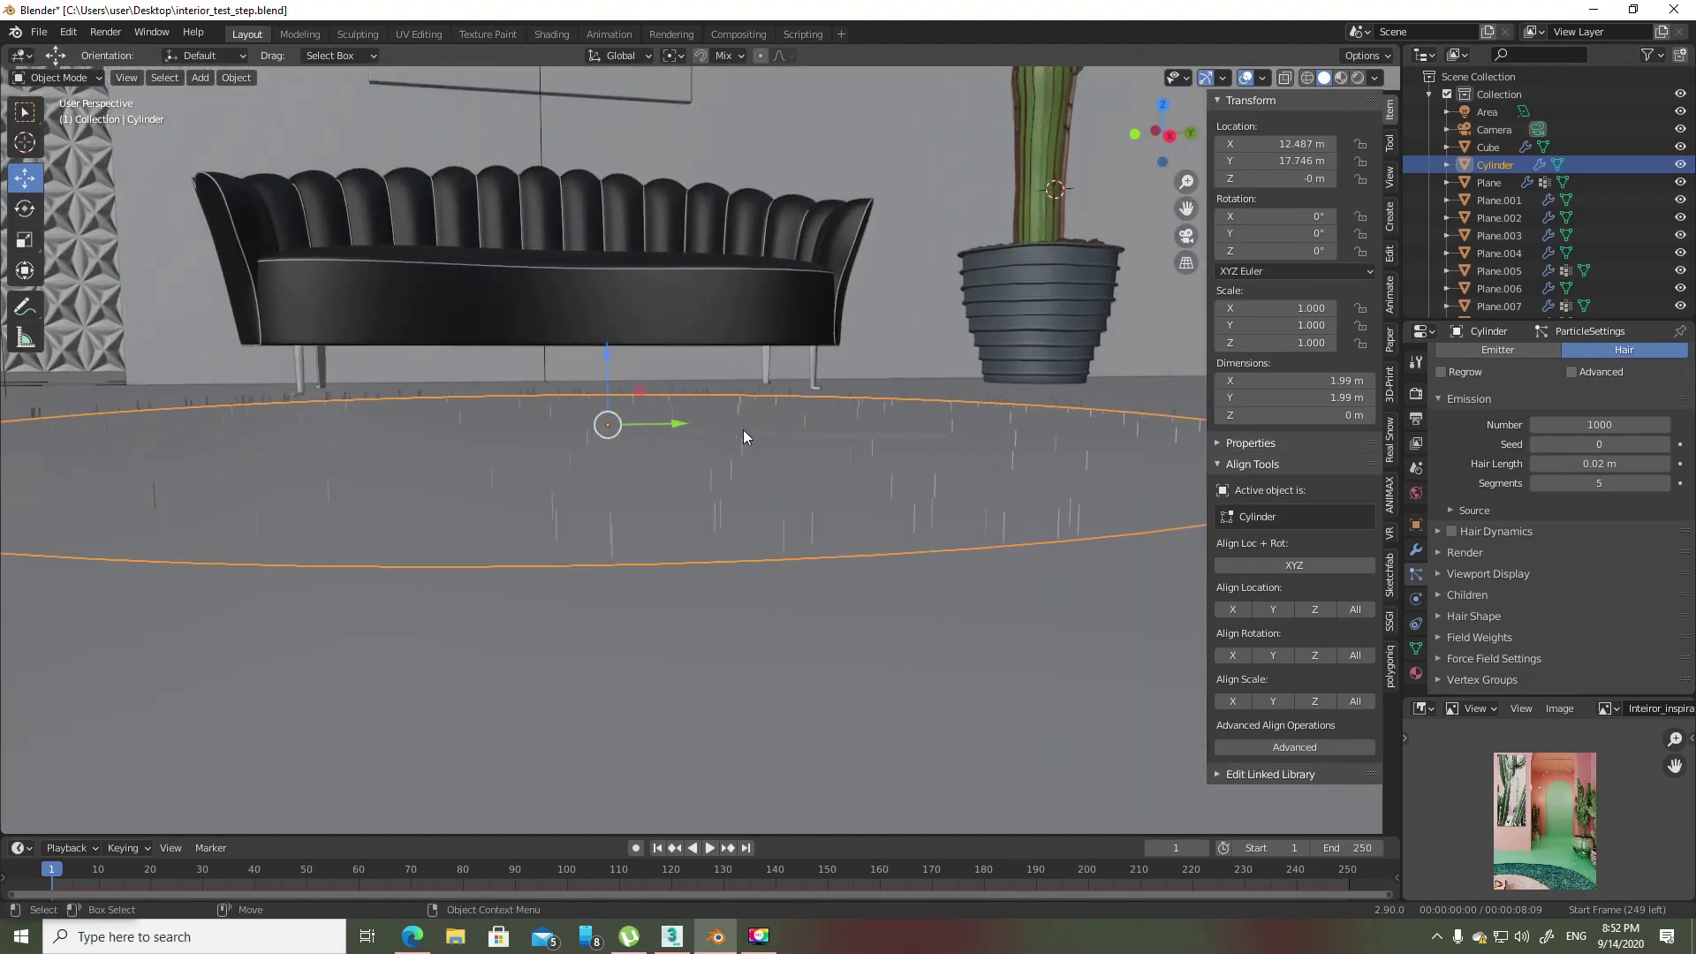
- Turn on interpolated child hairs so the rug pile becomes dense
{"action": "left_click", "coordinate": [1493, 595]}
{"action": "scroll", "coordinate": [1572, 578], "scroll_direction": "down", "scroll_amount": 2}
{"action": "left_click", "coordinate": [1669, 555]}
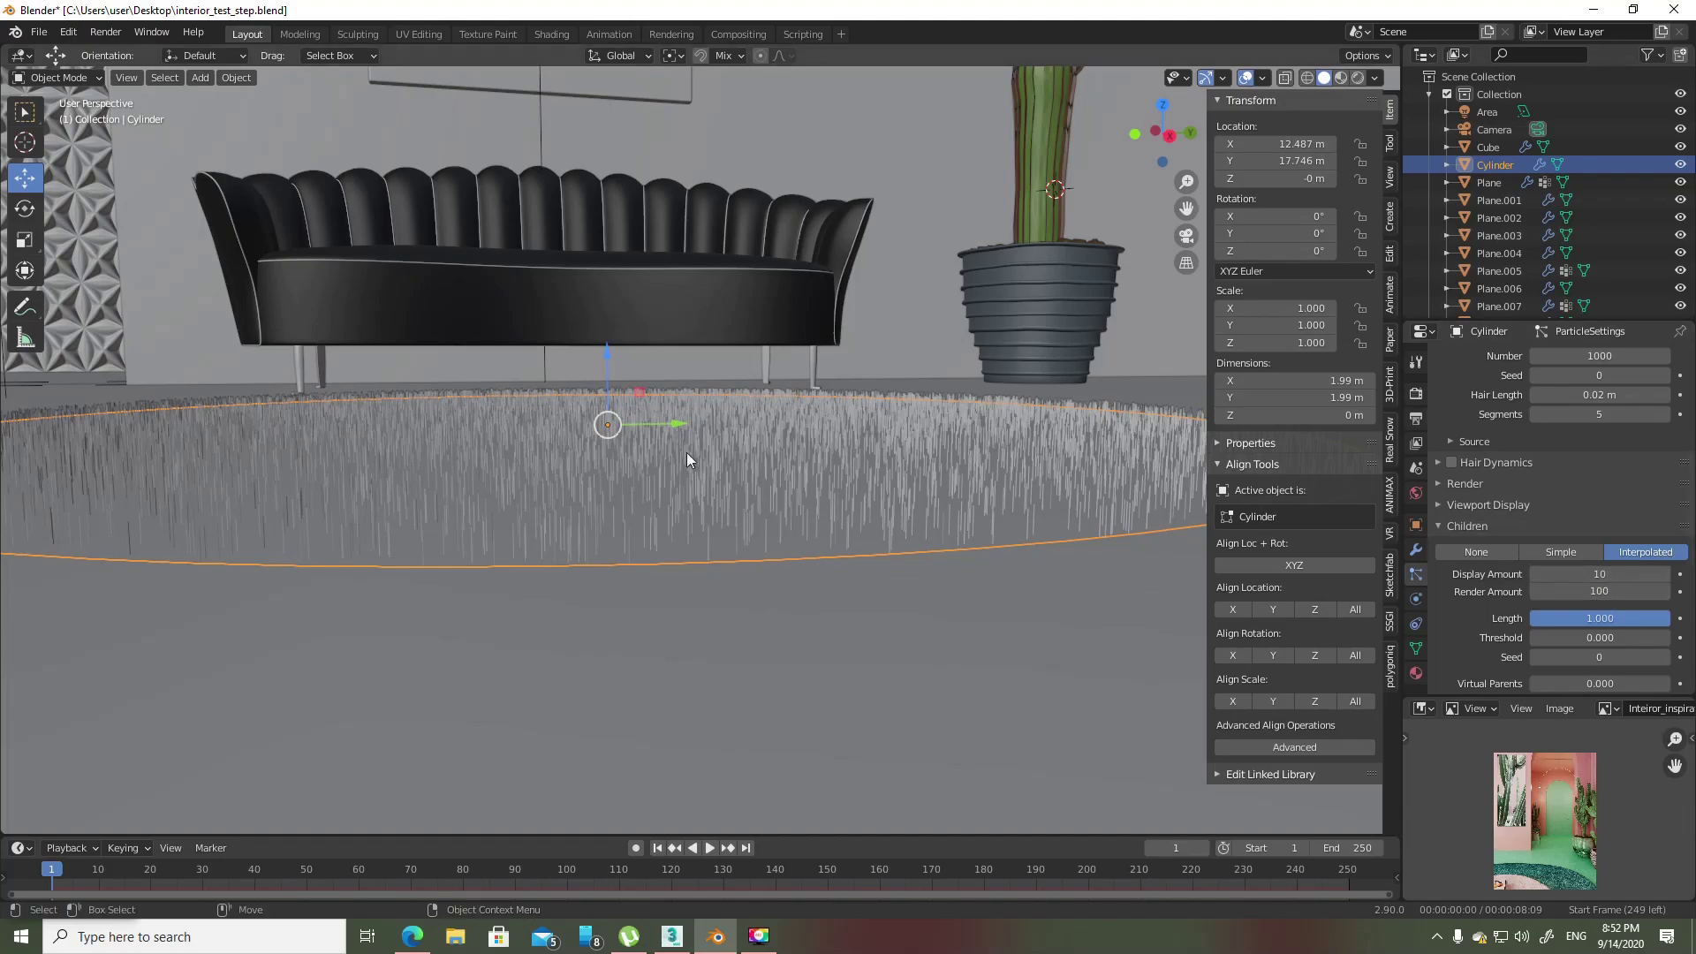
{"action": "scroll", "coordinate": [690, 474], "scroll_direction": "down", "scroll_amount": 4}
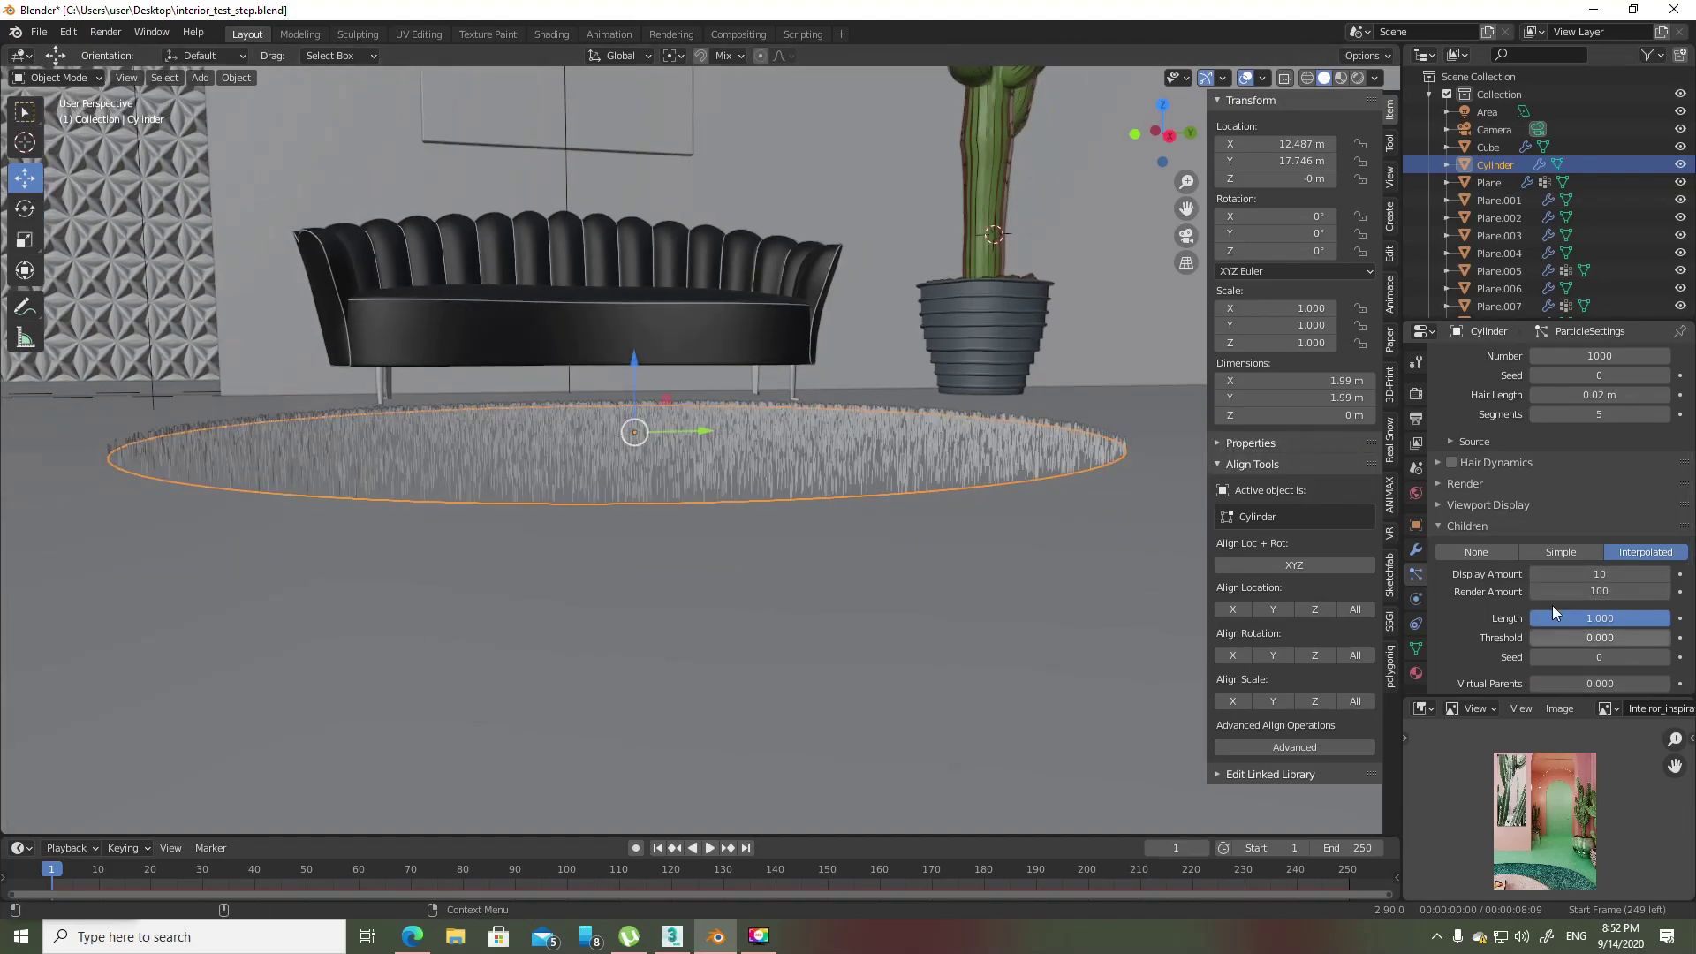
{"action": "mouse_move", "coordinate": [892, 426]}
{"action": "middle_mouse_down"}
{"action": "mouse_move", "coordinate": [724, 488]}
{"action": "mouse_move", "coordinate": [624, 461]}
{"action": "middle_mouse_up"}
{"action": "scroll", "coordinate": [673, 426], "scroll_direction": "up", "scroll_amount": 2}
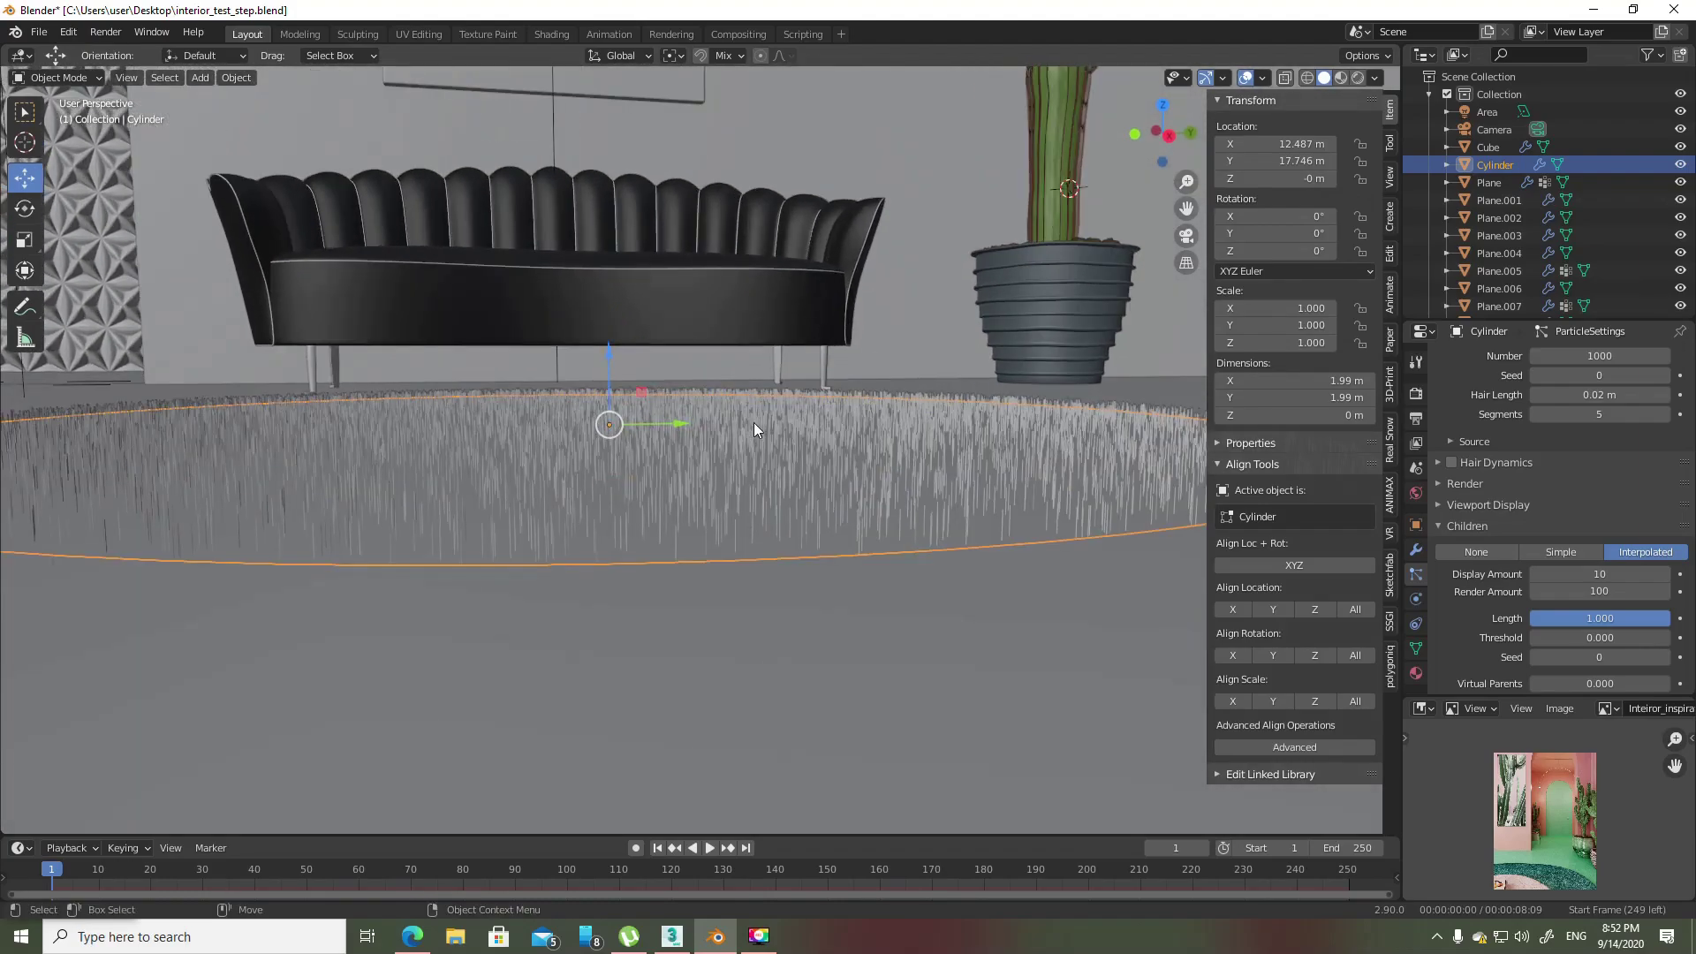
{"action": "scroll", "coordinate": [1586, 576], "scroll_direction": "down", "scroll_amount": 5}
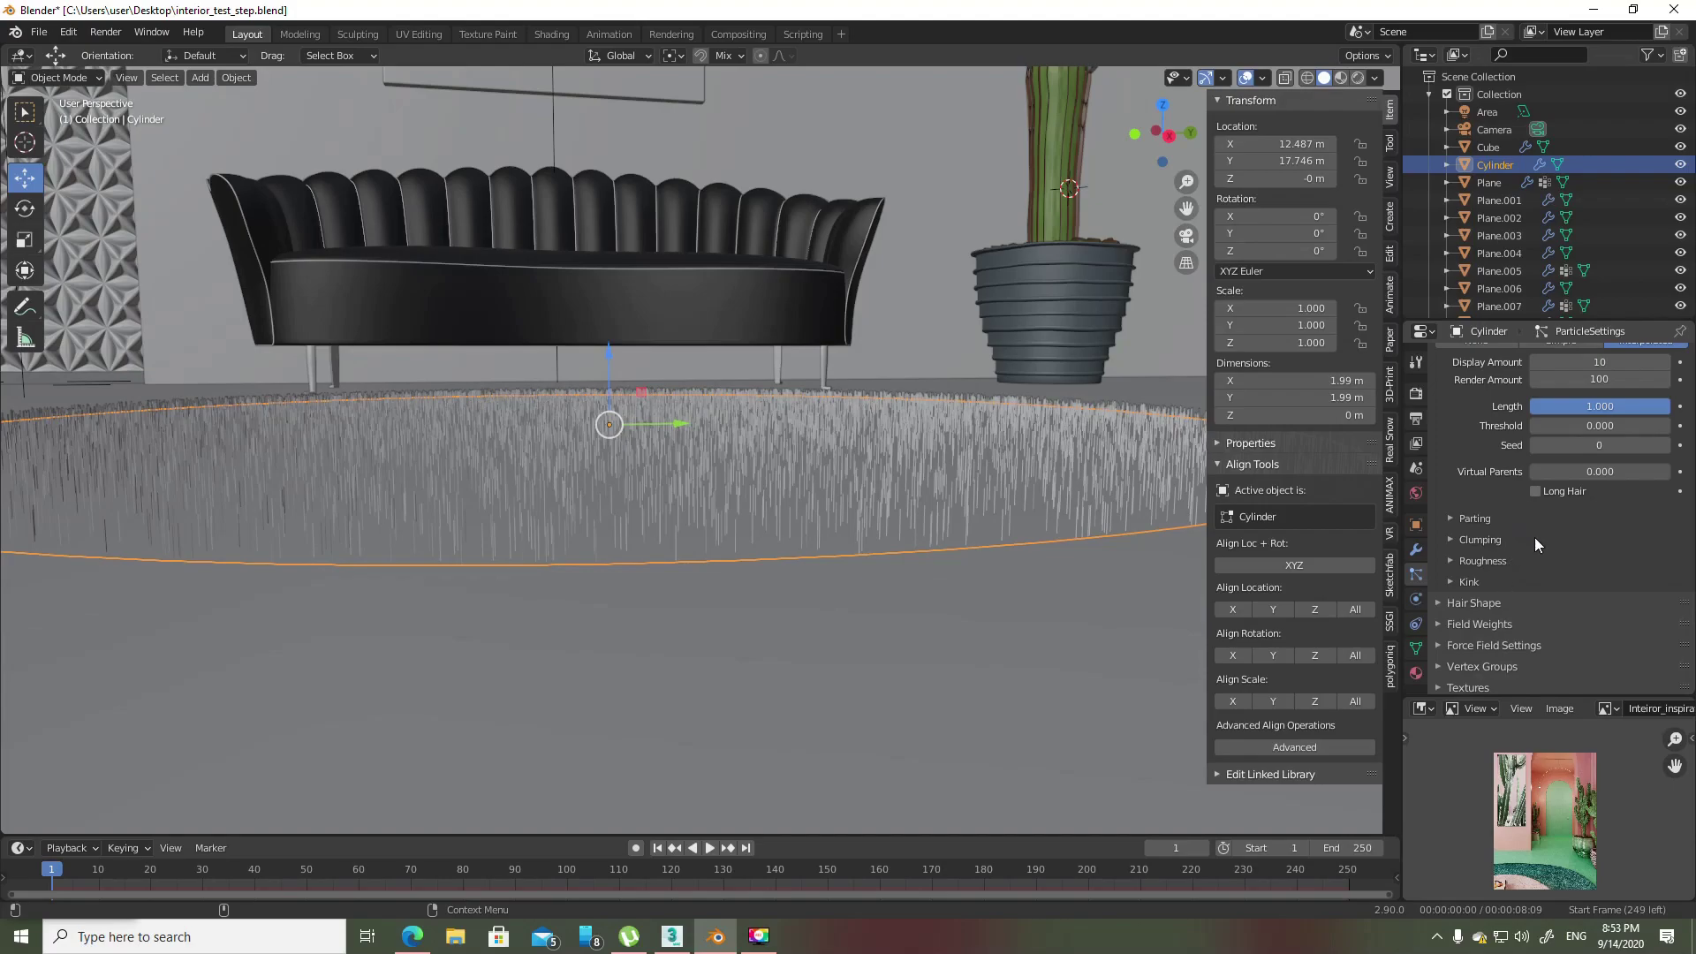
{"action": "scroll", "coordinate": [1534, 537], "scroll_direction": "down", "scroll_amount": 1}
- Adjust the child-hair Clump value toward 0.055, checking the rug from several angles
{"action": "left_click", "coordinate": [1512, 523]}
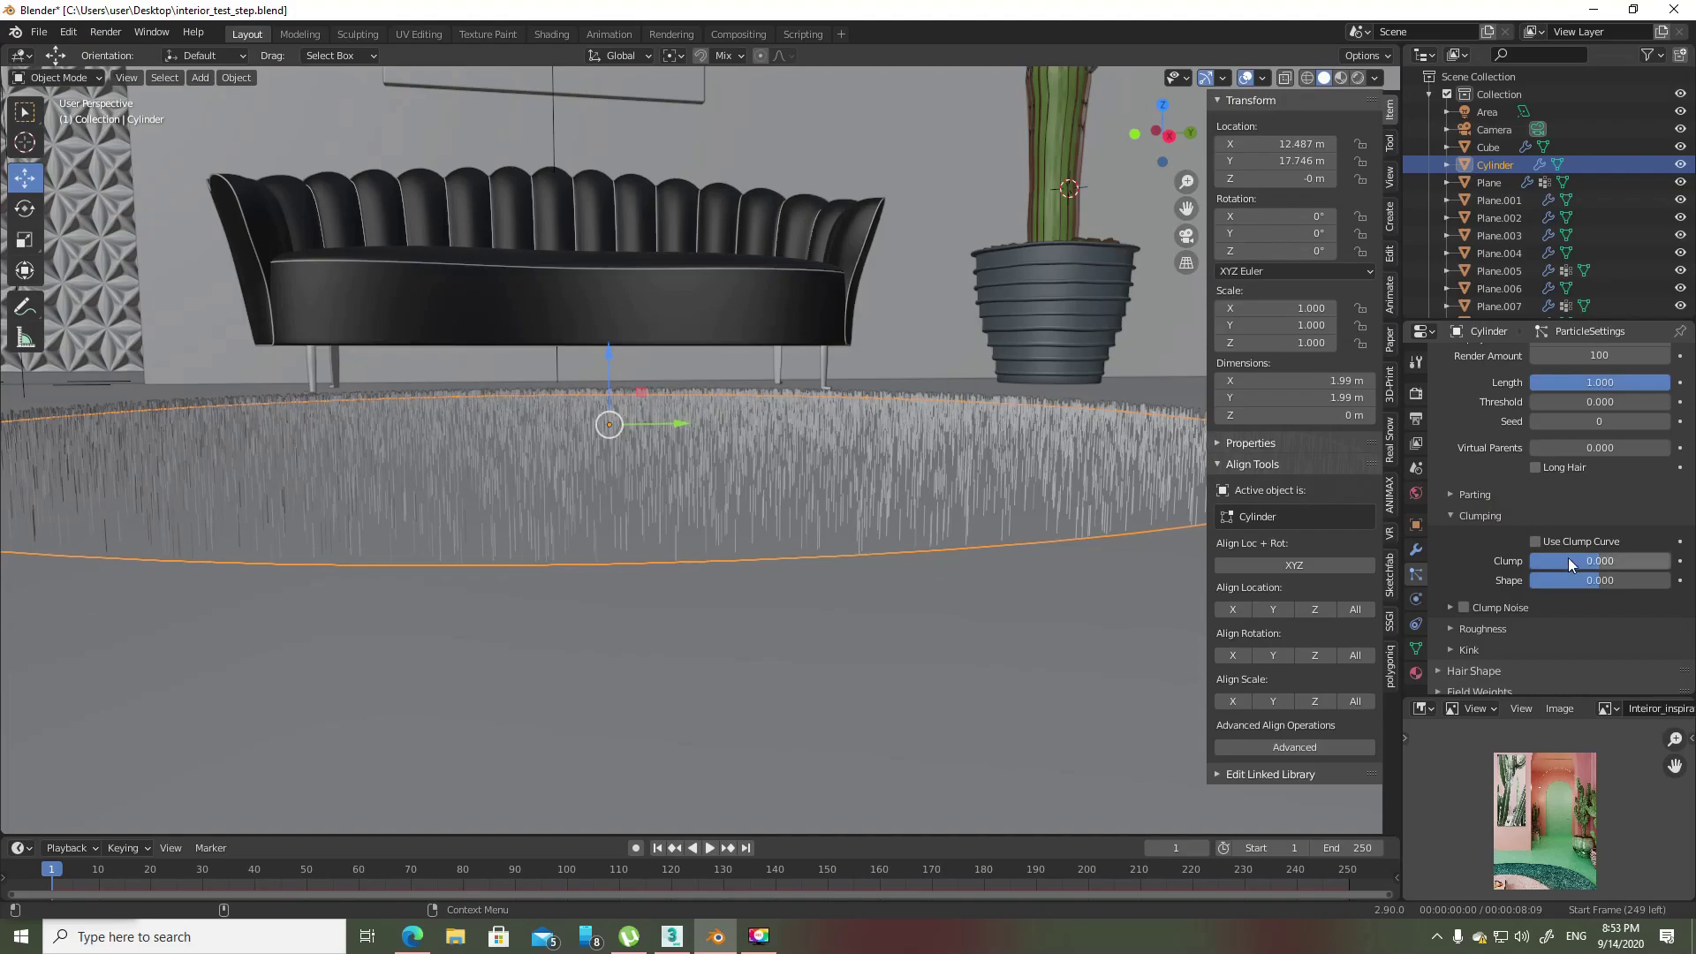
{"action": "left_click_drag", "start_coordinate": [1603, 566], "coordinate": [1625, 566]}
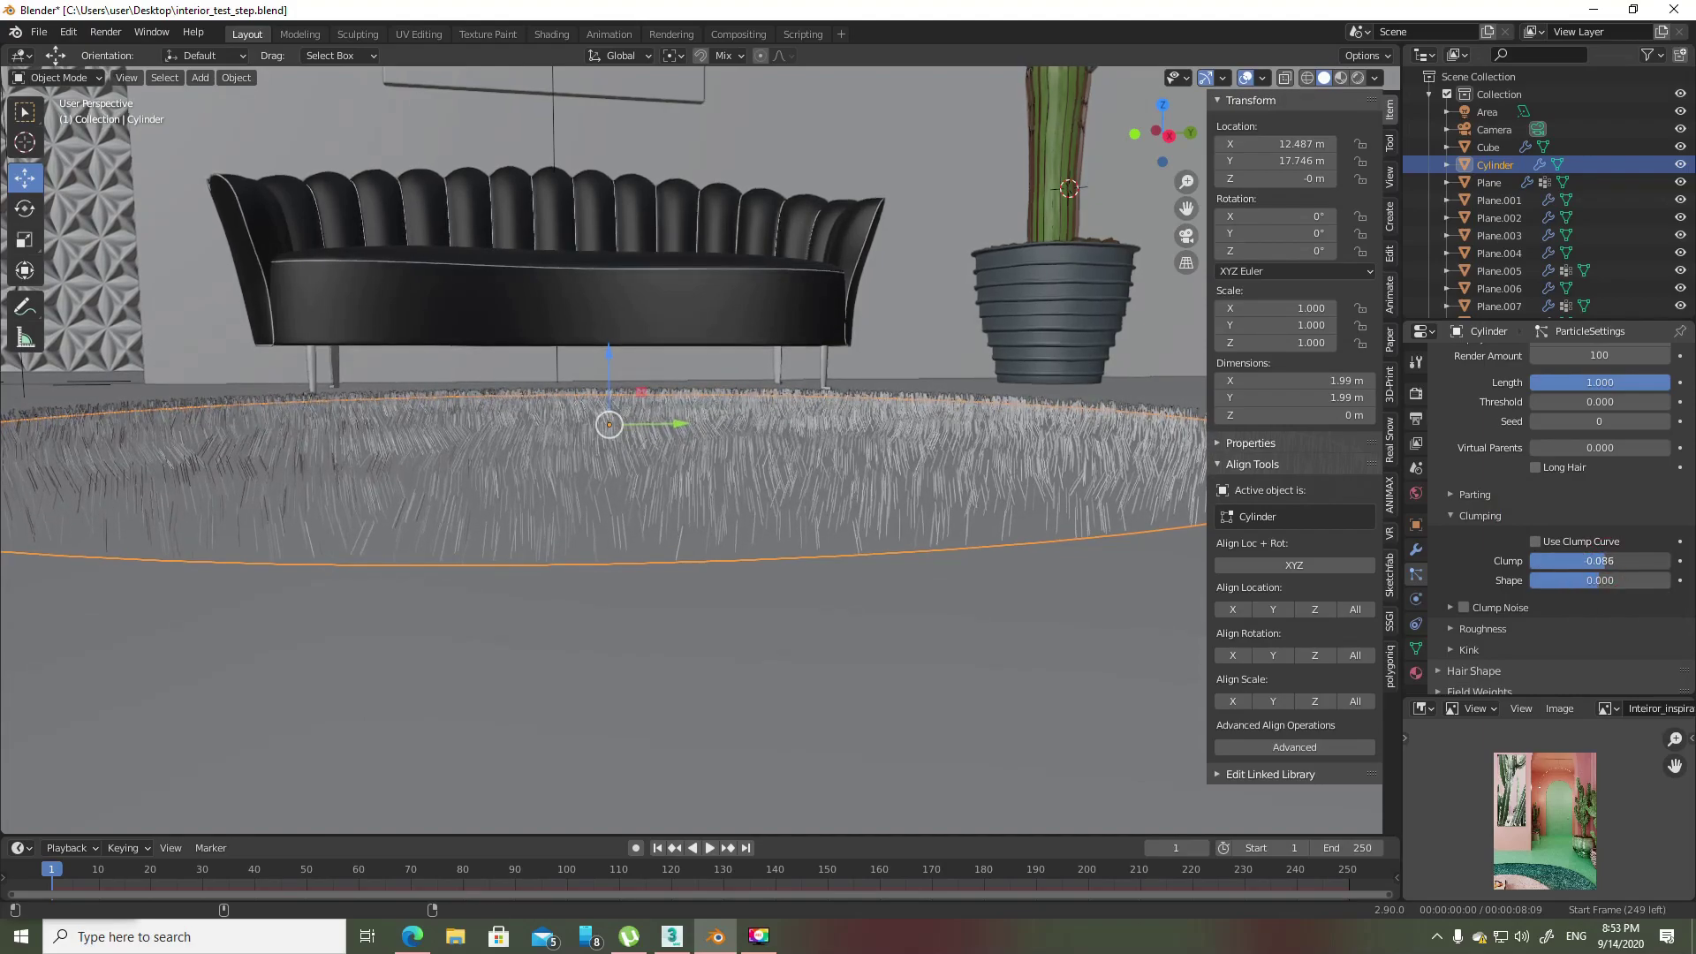
{"action": "middle_click_drag", "start_coordinate": [829, 415], "coordinate": [851, 468]}
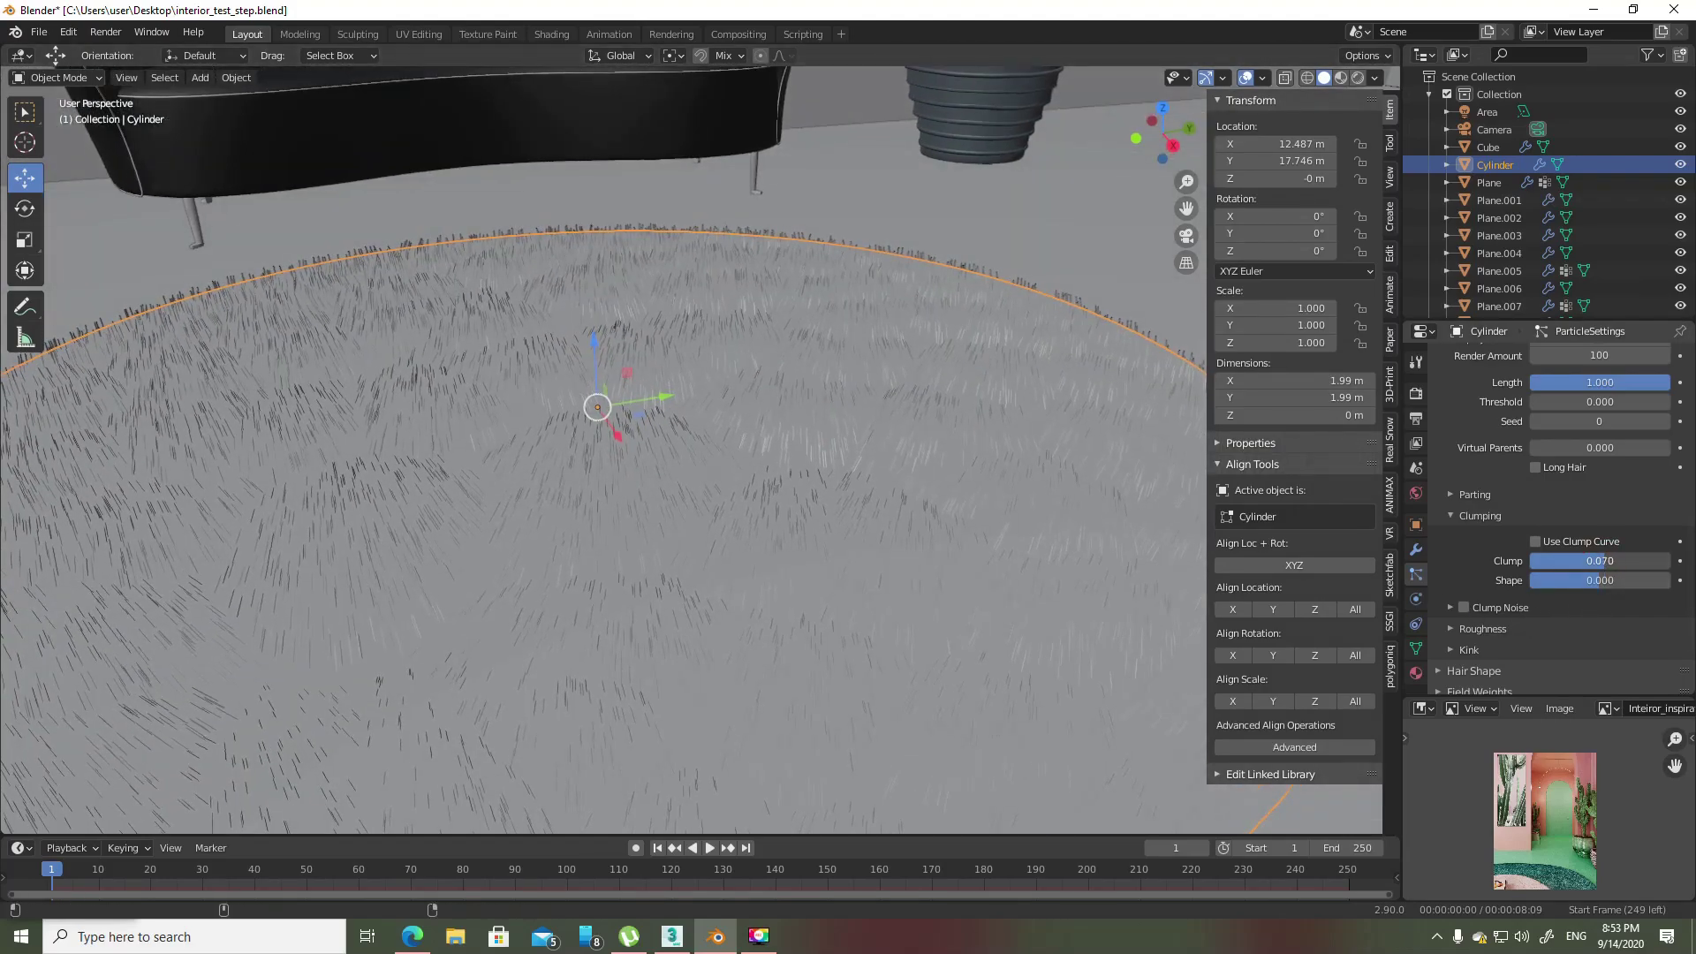
{"action": "left_click_drag", "start_coordinate": [1600, 561], "coordinate": [1594, 561]}
{"action": "scroll", "coordinate": [836, 511], "scroll_direction": "down", "scroll_amount": 5}
{"action": "mouse_move", "coordinate": [836, 511]}
{"action": "middle_mouse_down"}
{"action": "mouse_move", "coordinate": [796, 522]}
{"action": "mouse_move", "coordinate": [817, 521]}
{"action": "middle_mouse_up"}
{"action": "left_click_drag", "start_coordinate": [1600, 561], "coordinate": [1643, 561]}
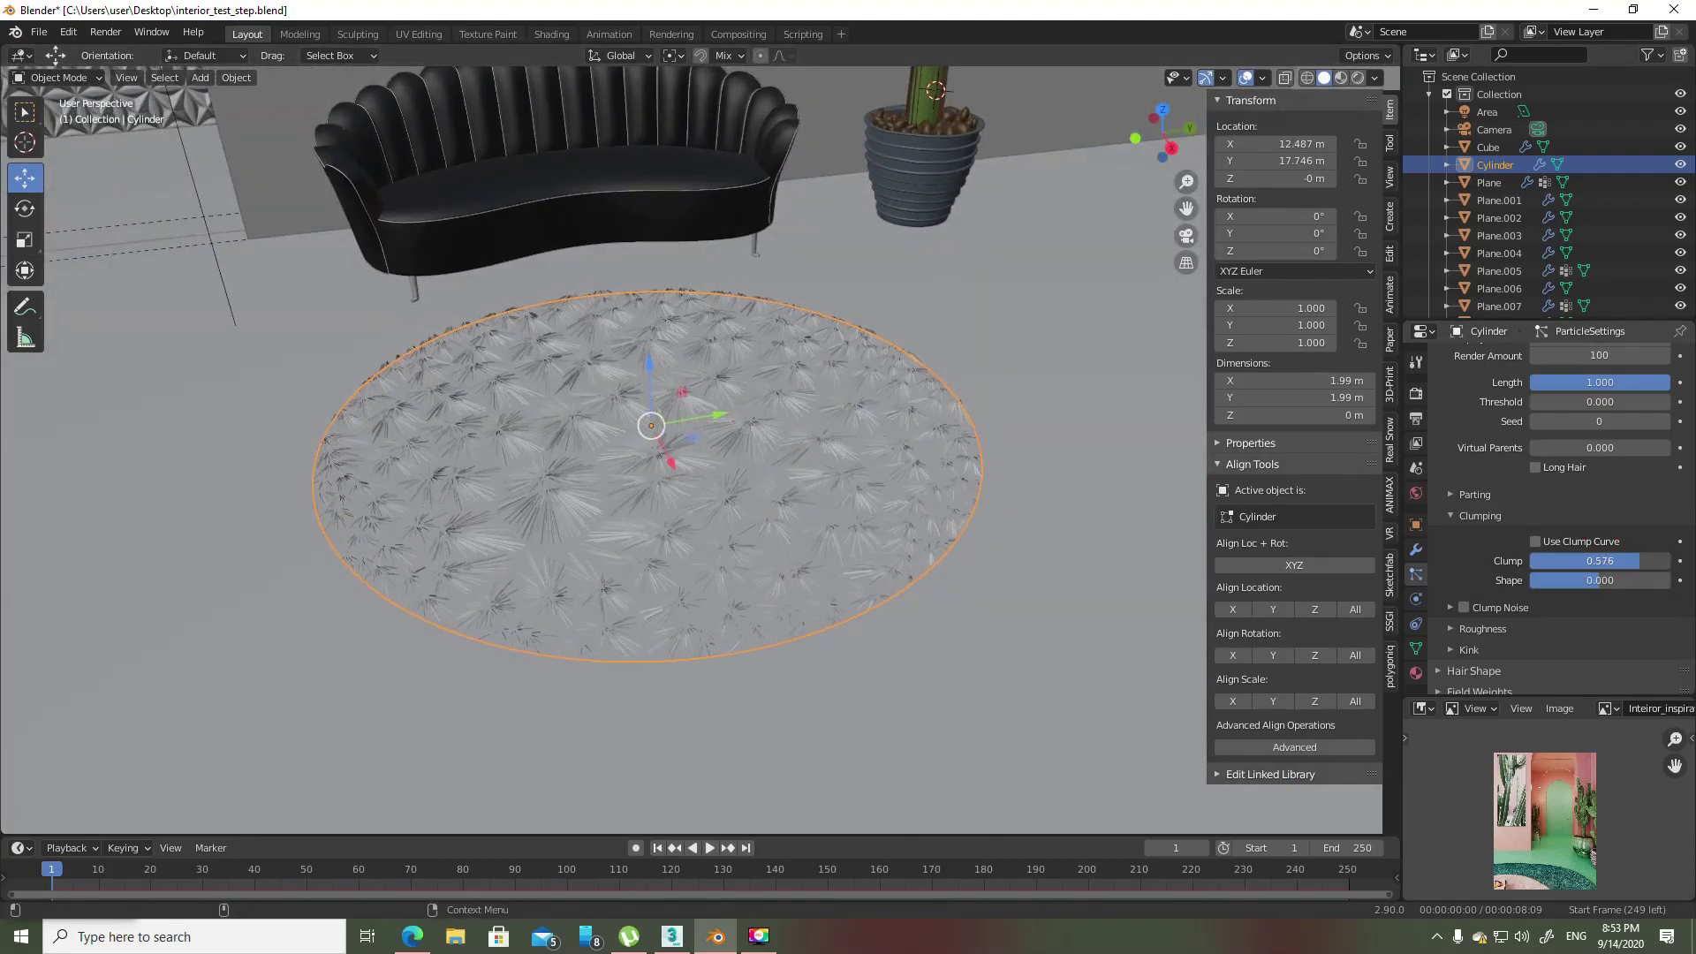
{"action": "middle_click_drag", "start_coordinate": [941, 401], "coordinate": [759, 432]}
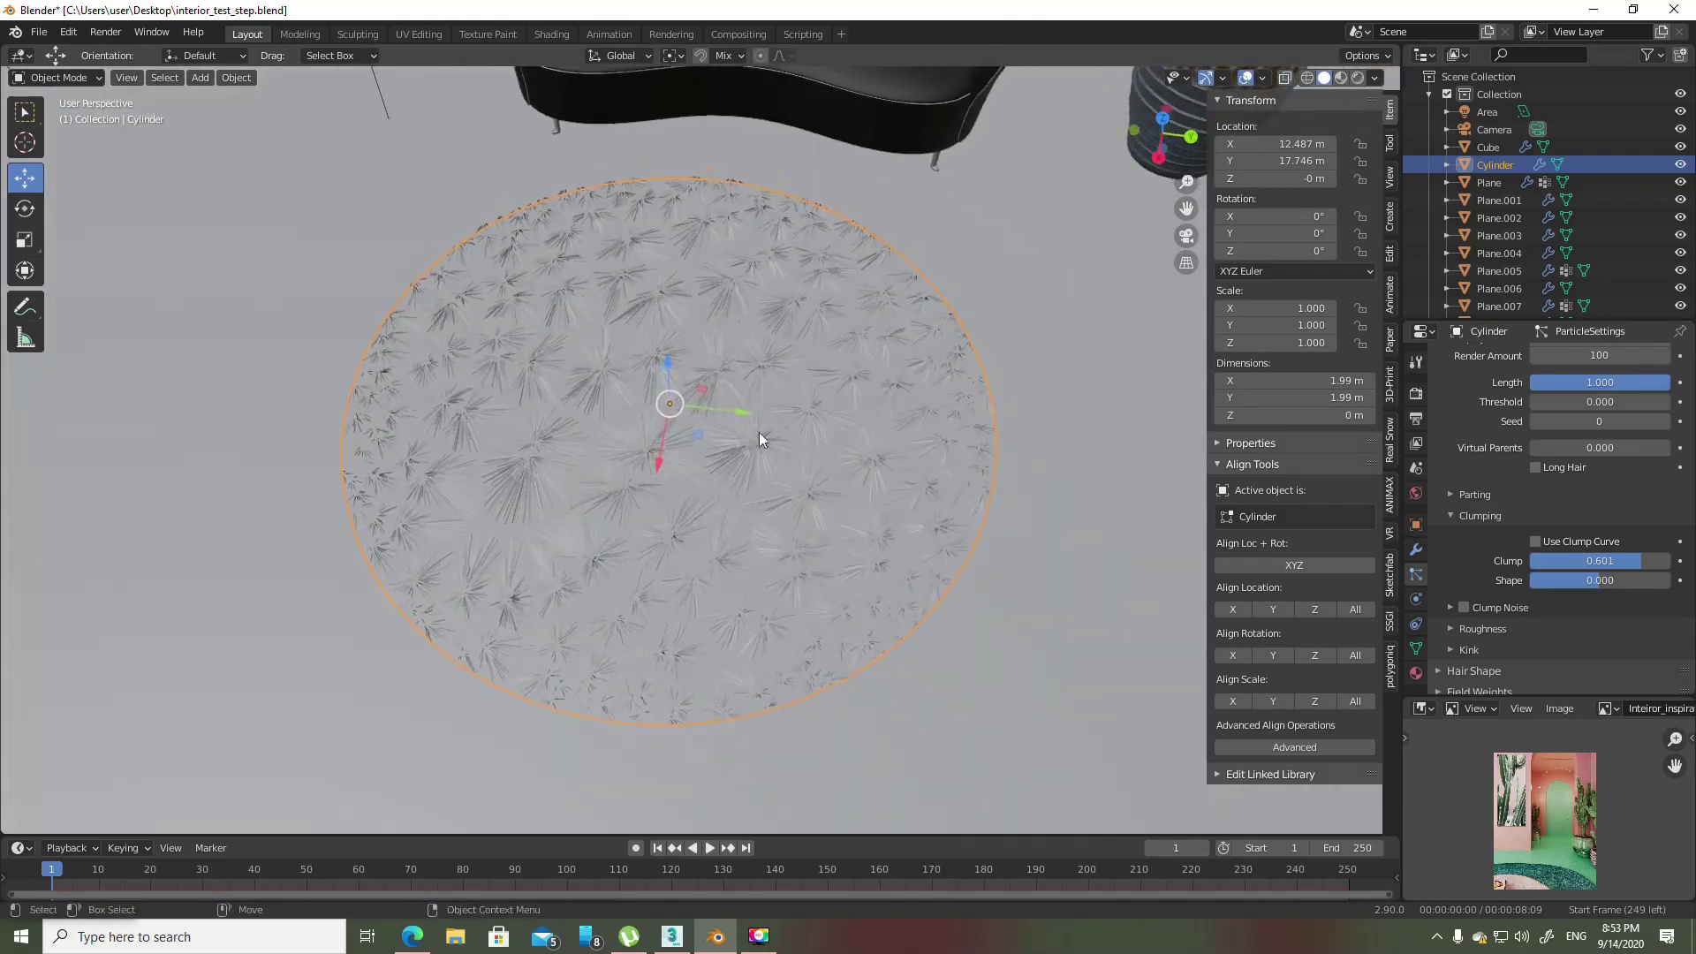
{"action": "middle_click_drag", "start_coordinate": [650, 477], "coordinate": [832, 574]}
{"action": "scroll", "coordinate": [1580, 477], "scroll_direction": "up", "scroll_amount": 4}
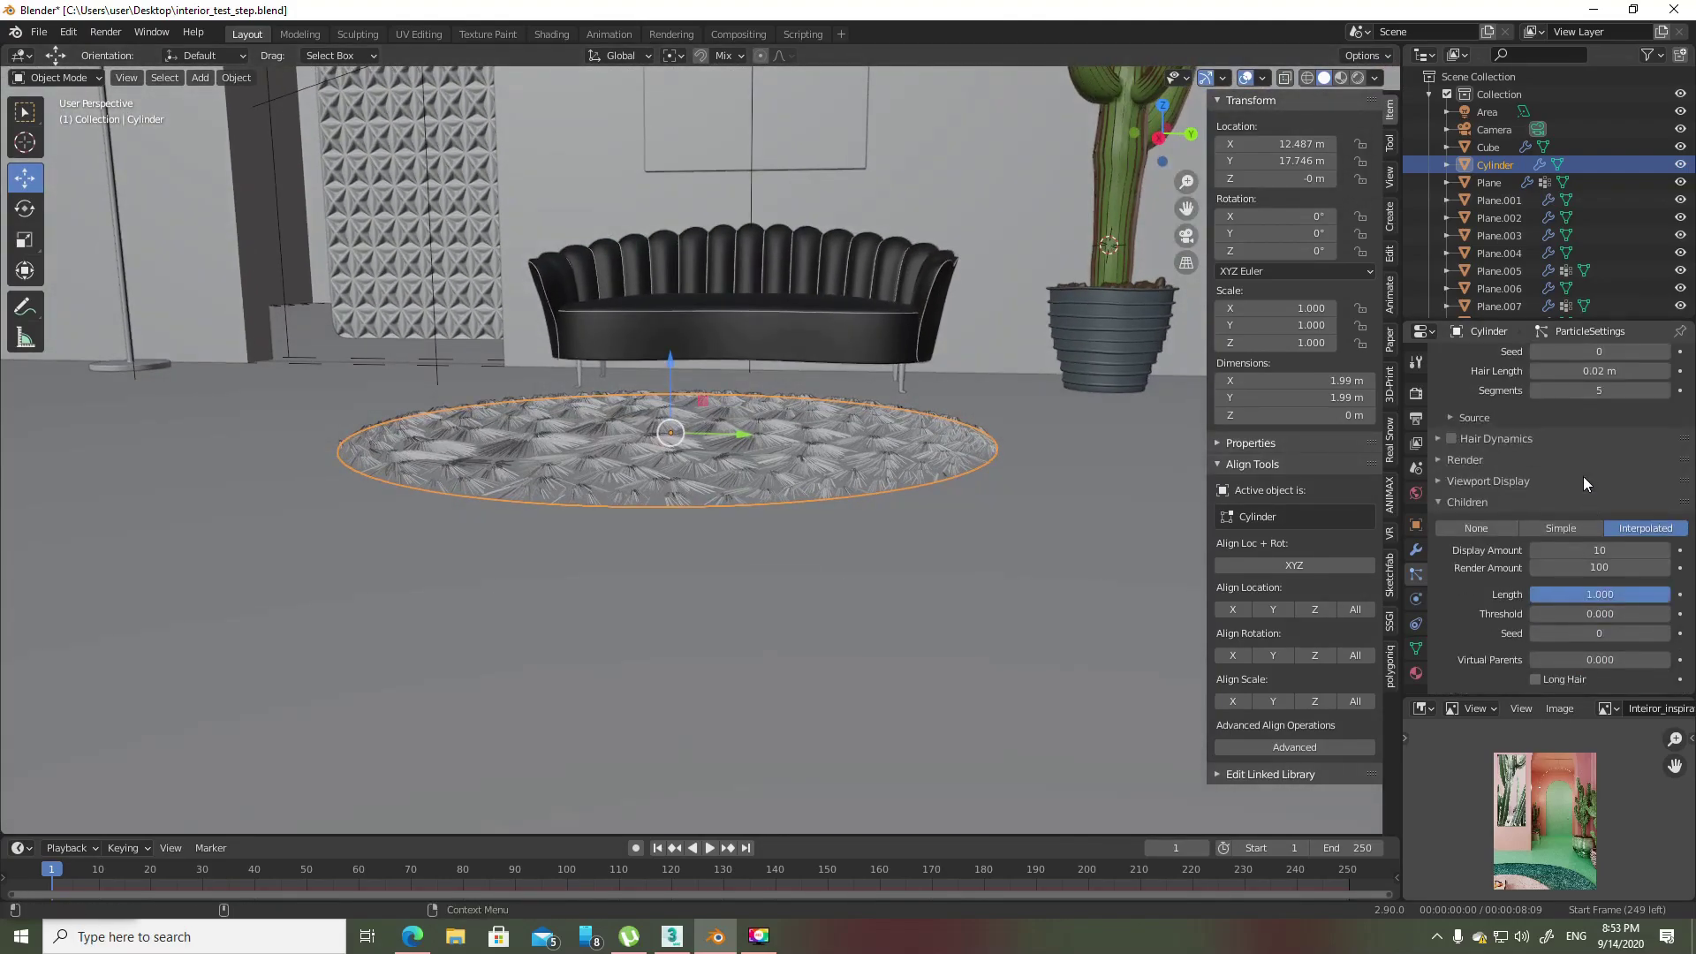
{"action": "scroll", "coordinate": [1583, 486], "scroll_direction": "up", "scroll_amount": 5}
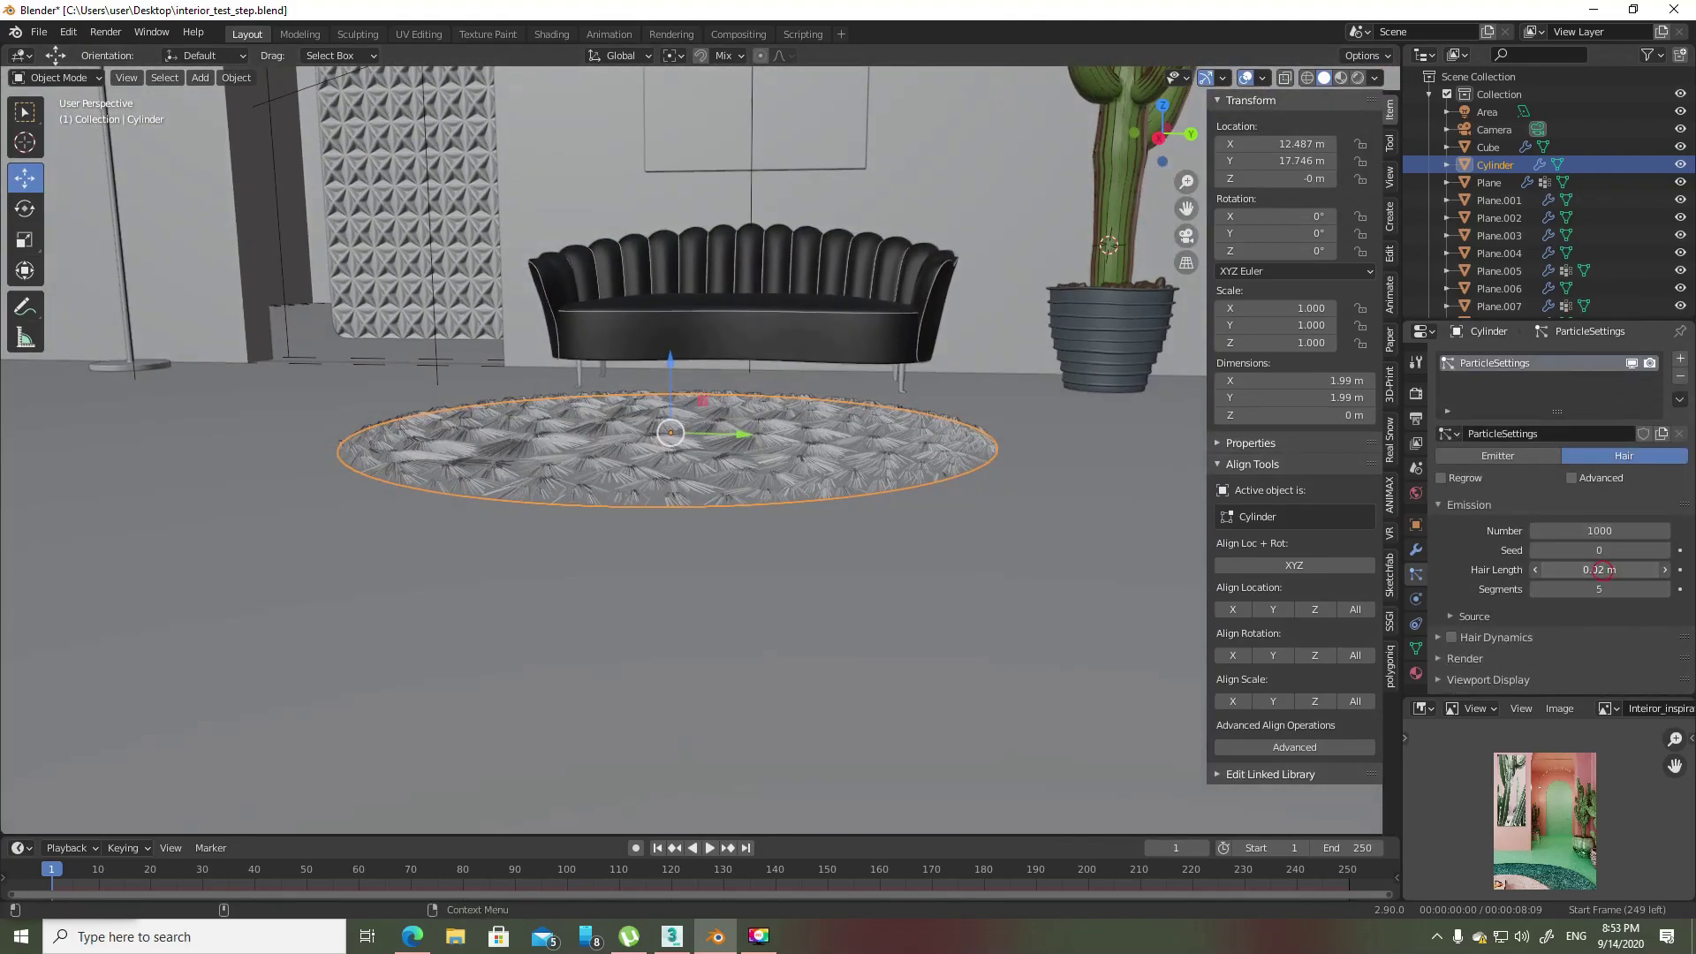
- Try a longer hair length, then undo it back to 0.02 m
{"action": "mouse_move", "coordinate": [1599, 570]}
{"action": "left_mouse_down"}
{"action": "mouse_move", "coordinate": [1651, 570]}
{"action": "mouse_move", "coordinate": [1581, 570]}
{"action": "left_mouse_up"}
{"action": "mouse_move", "coordinate": [846, 353]}
{"action": "middle_mouse_down"}
{"action": "mouse_move", "coordinate": [846, 481]}
{"action": "mouse_move", "coordinate": [656, 442]}
{"action": "middle_mouse_up"}
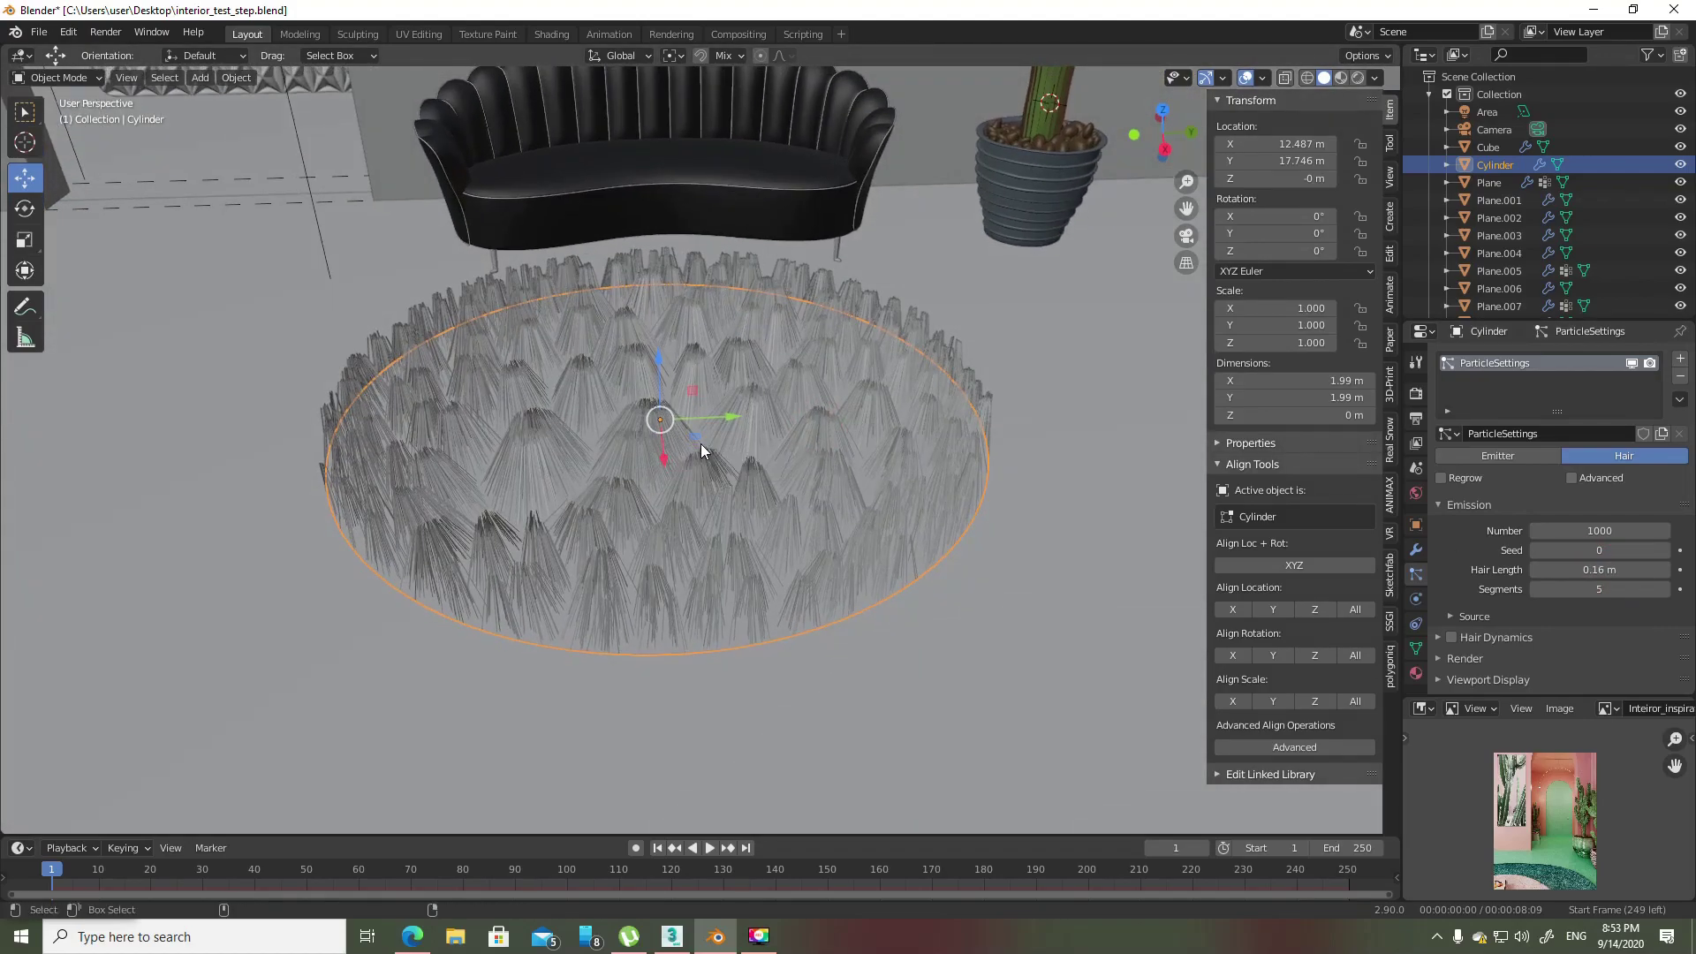
{"action": "key", "text": "ctrl+z"}
{"action": "key", "text": "ctrl+z"}
{"action": "scroll", "coordinate": [673, 458], "scroll_direction": "up", "scroll_amount": 4}
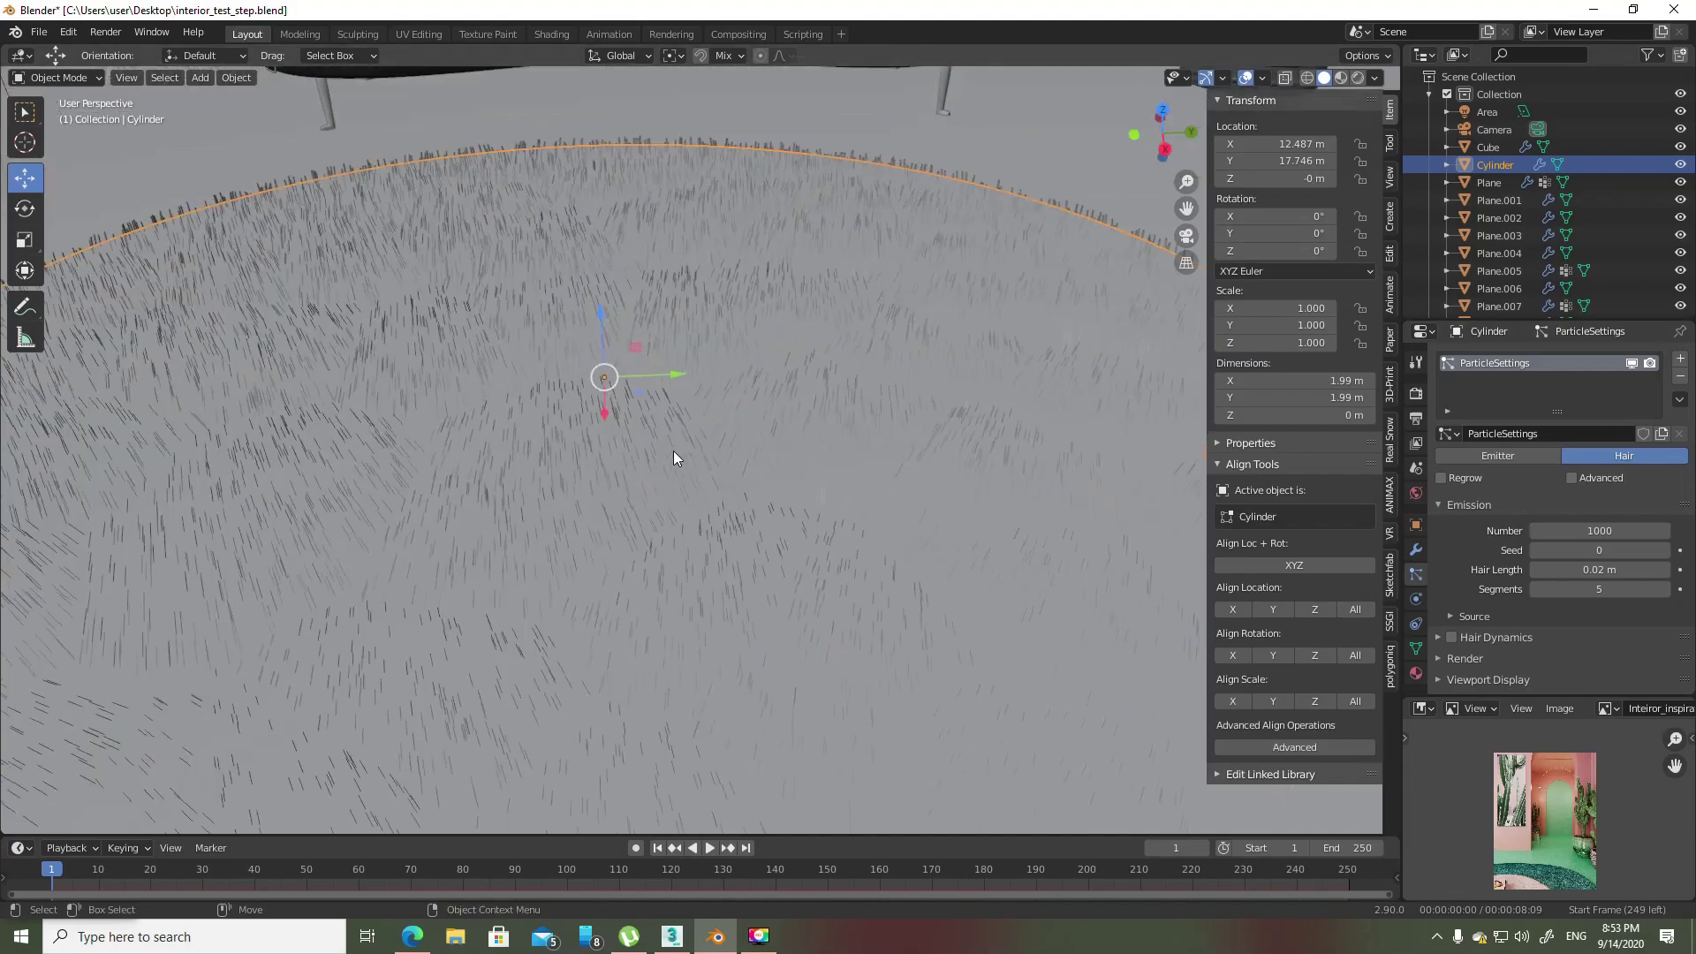
{"action": "middle_click_drag", "start_coordinate": [673, 458], "coordinate": [712, 438]}
{"action": "scroll", "coordinate": [1503, 574], "scroll_direction": "down", "scroll_amount": 3}
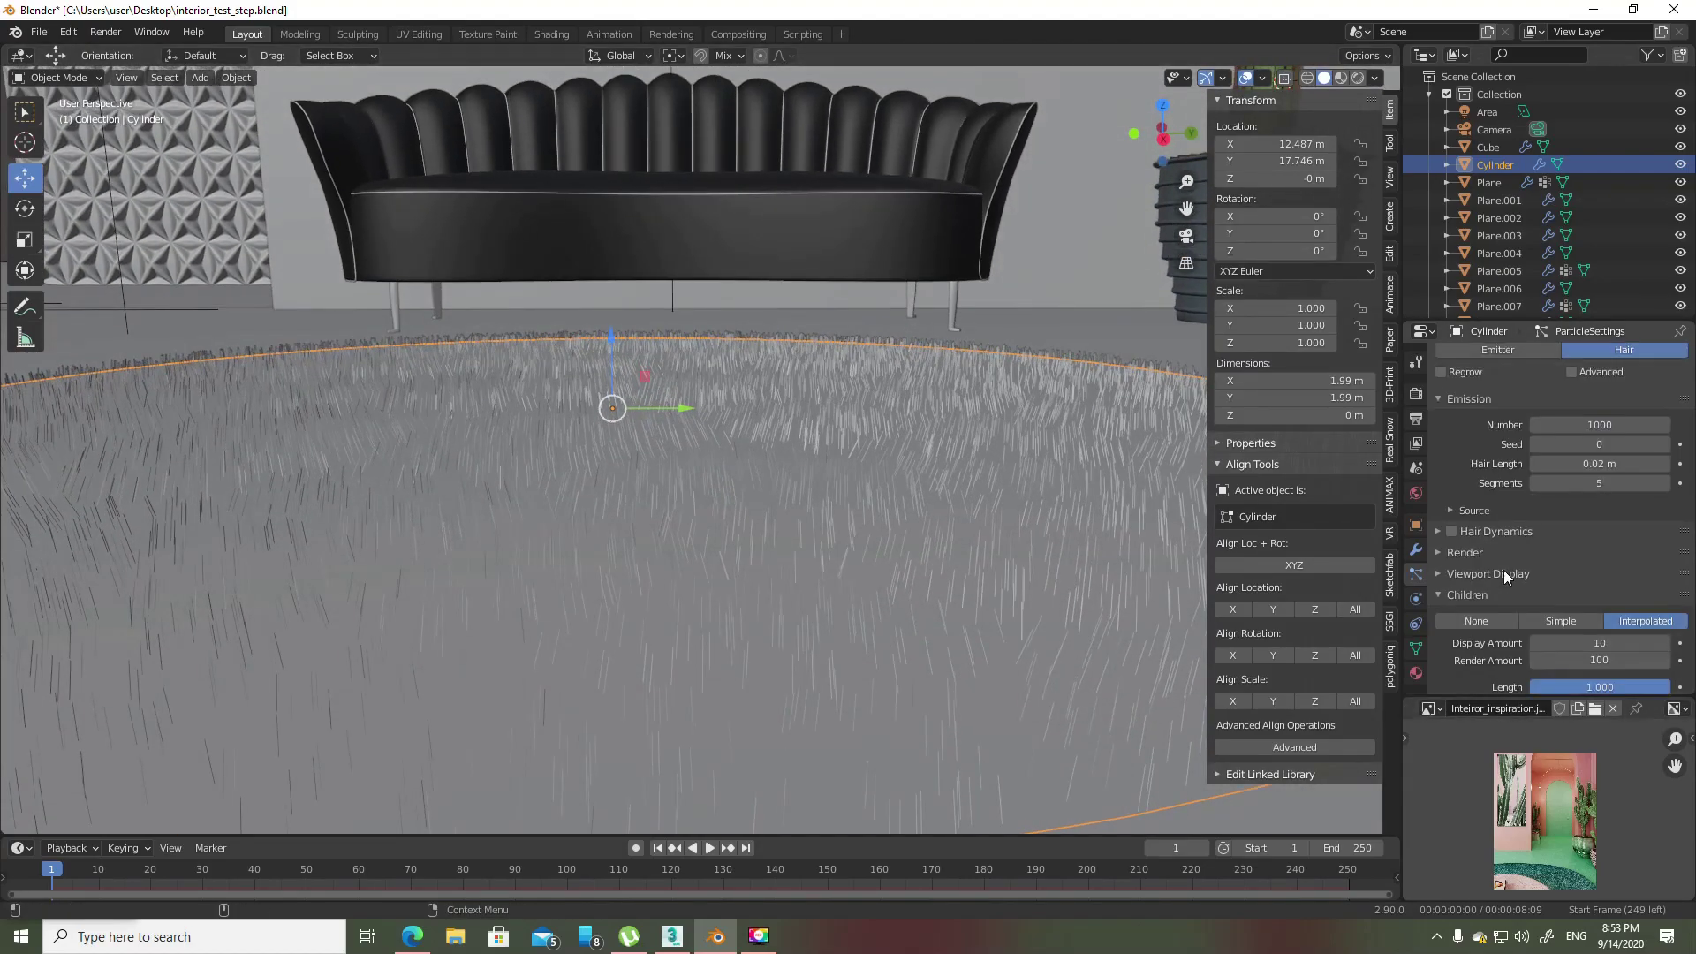
{"action": "scroll", "coordinate": [1503, 569], "scroll_direction": "down", "scroll_amount": 1}
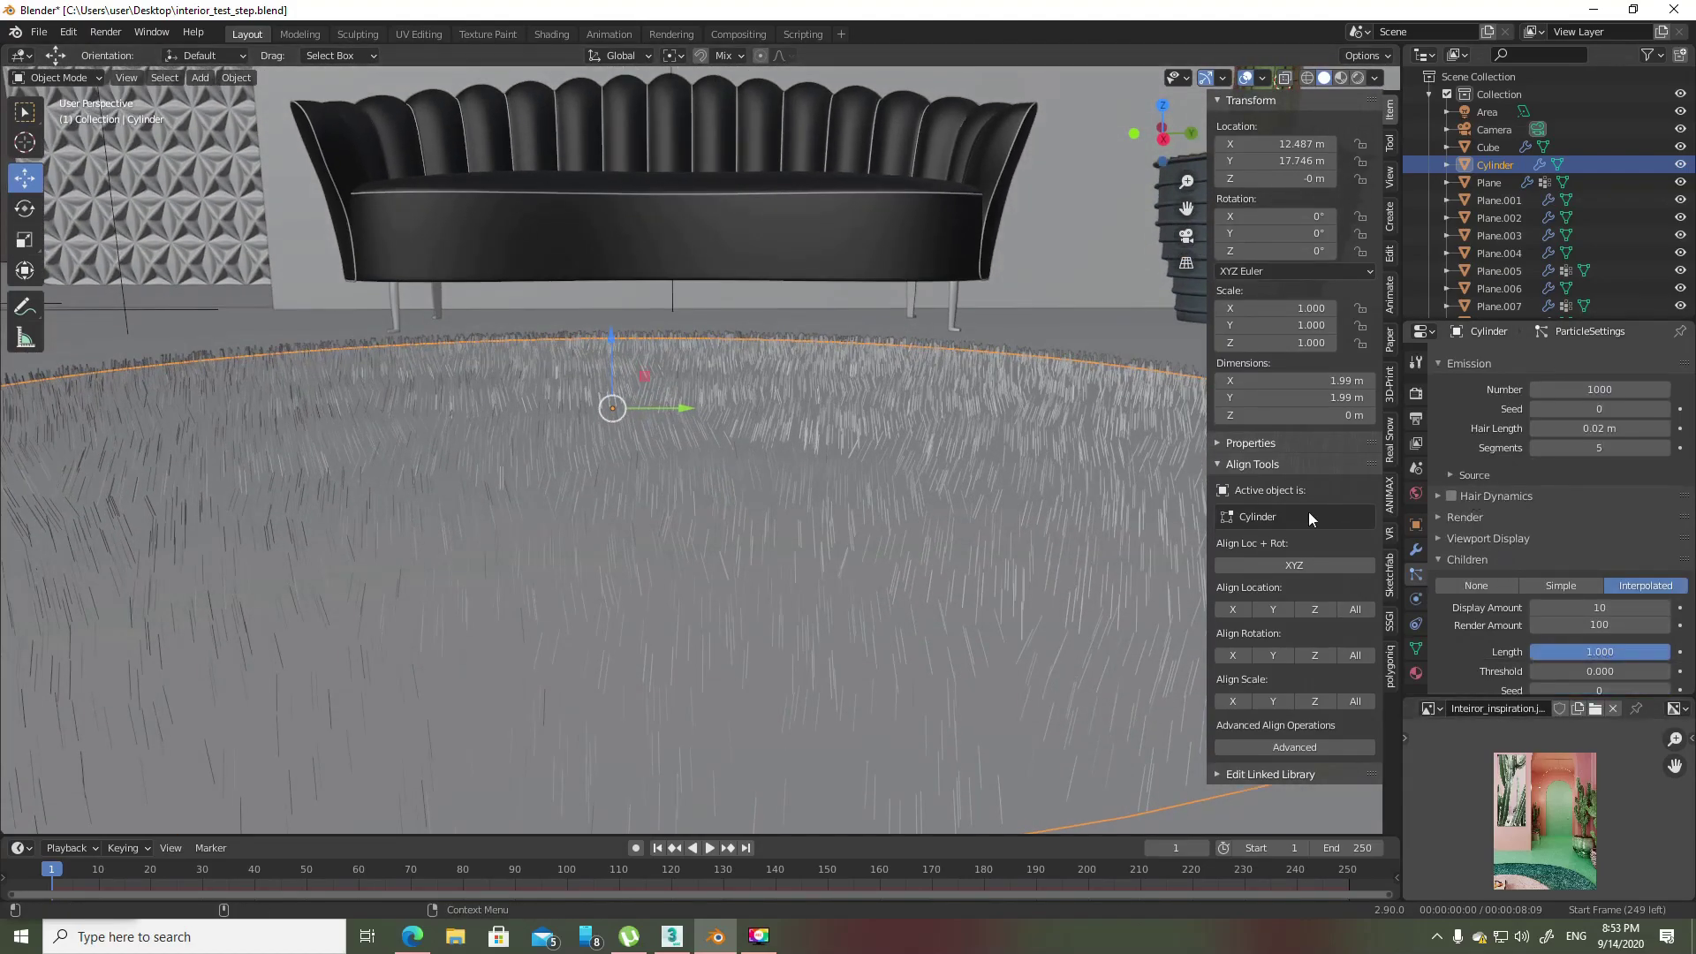
{"action": "scroll", "coordinate": [1565, 512], "scroll_direction": "down", "scroll_amount": 5}
{"action": "scroll", "coordinate": [1504, 534], "scroll_direction": "down", "scroll_amount": 4}
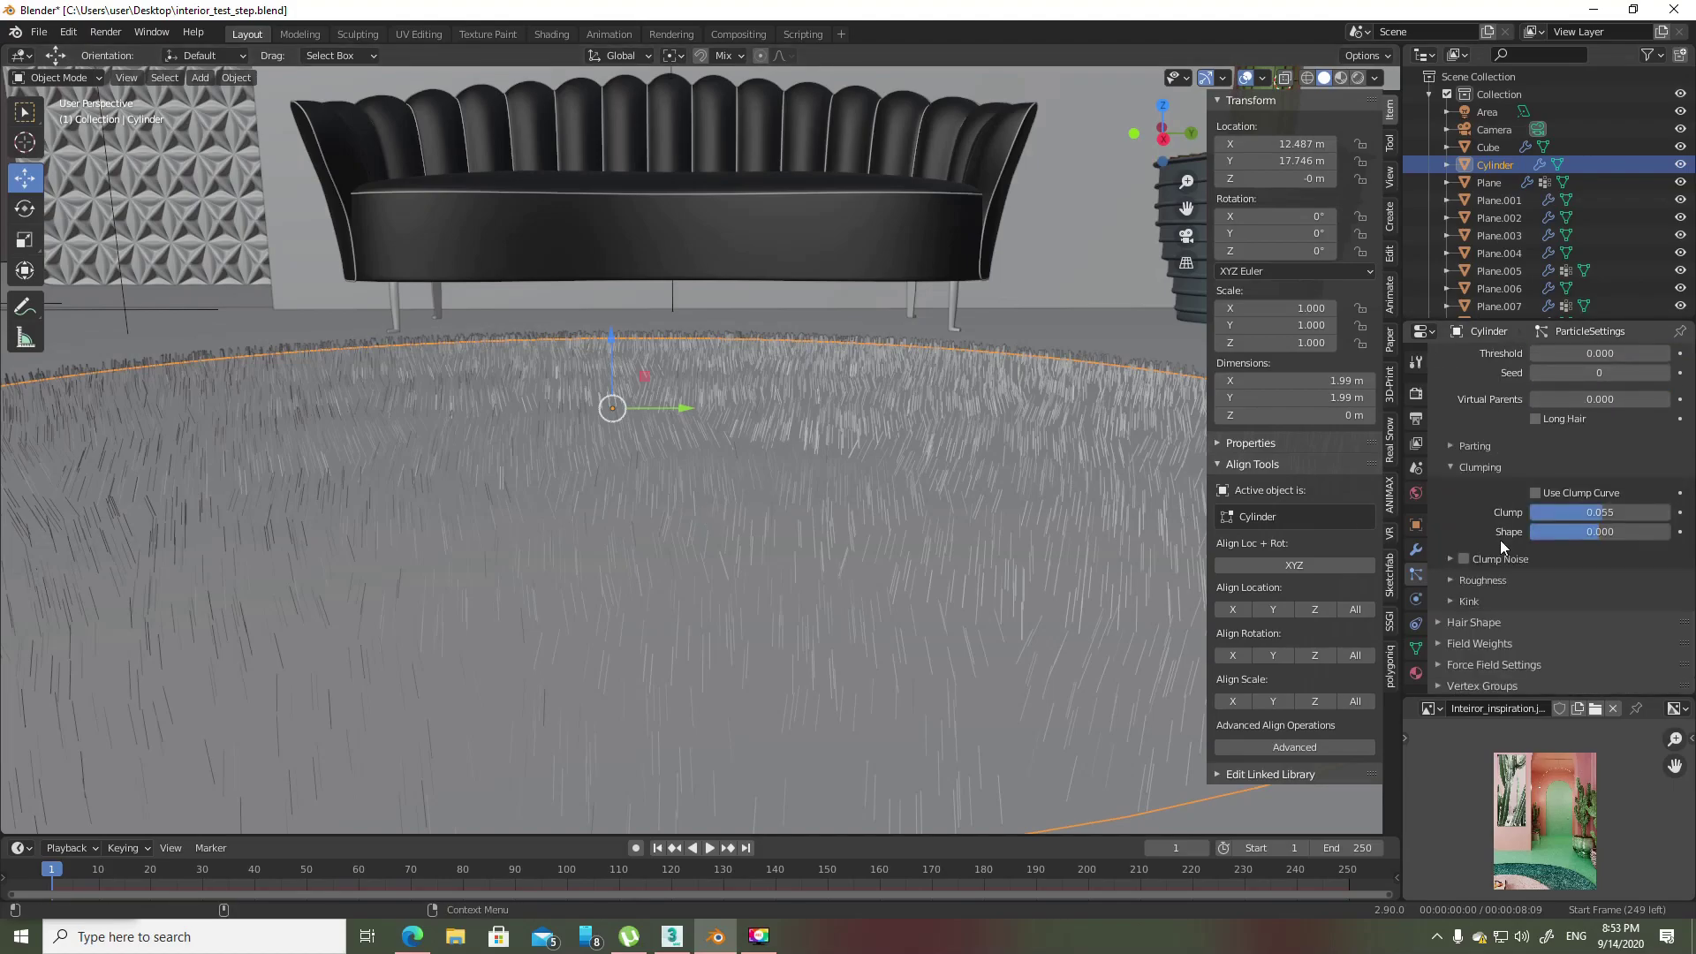
{"action": "scroll", "coordinate": [1499, 538], "scroll_direction": "down", "scroll_amount": 1}
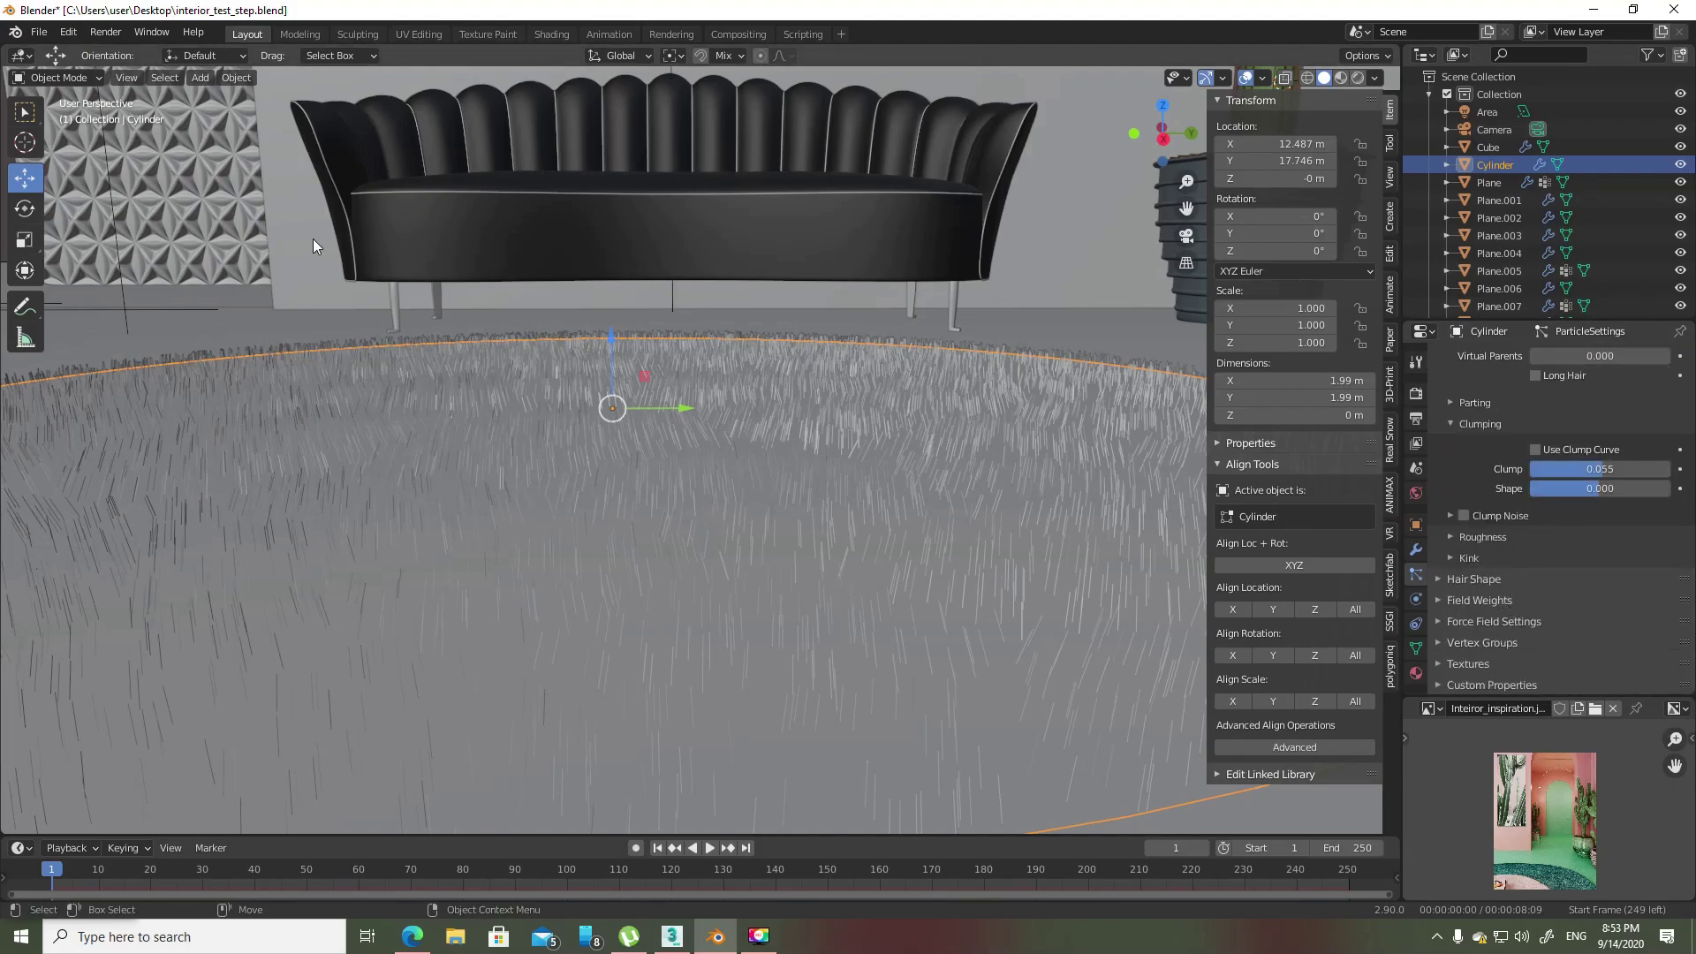
- Give the child hairs about 0.007 uniform roughness and switch to Material Preview shading
{"action": "left_click", "coordinate": [1483, 537]}
{"action": "left_click_drag", "start_coordinate": [1597, 583], "coordinate": [1634, 583]}
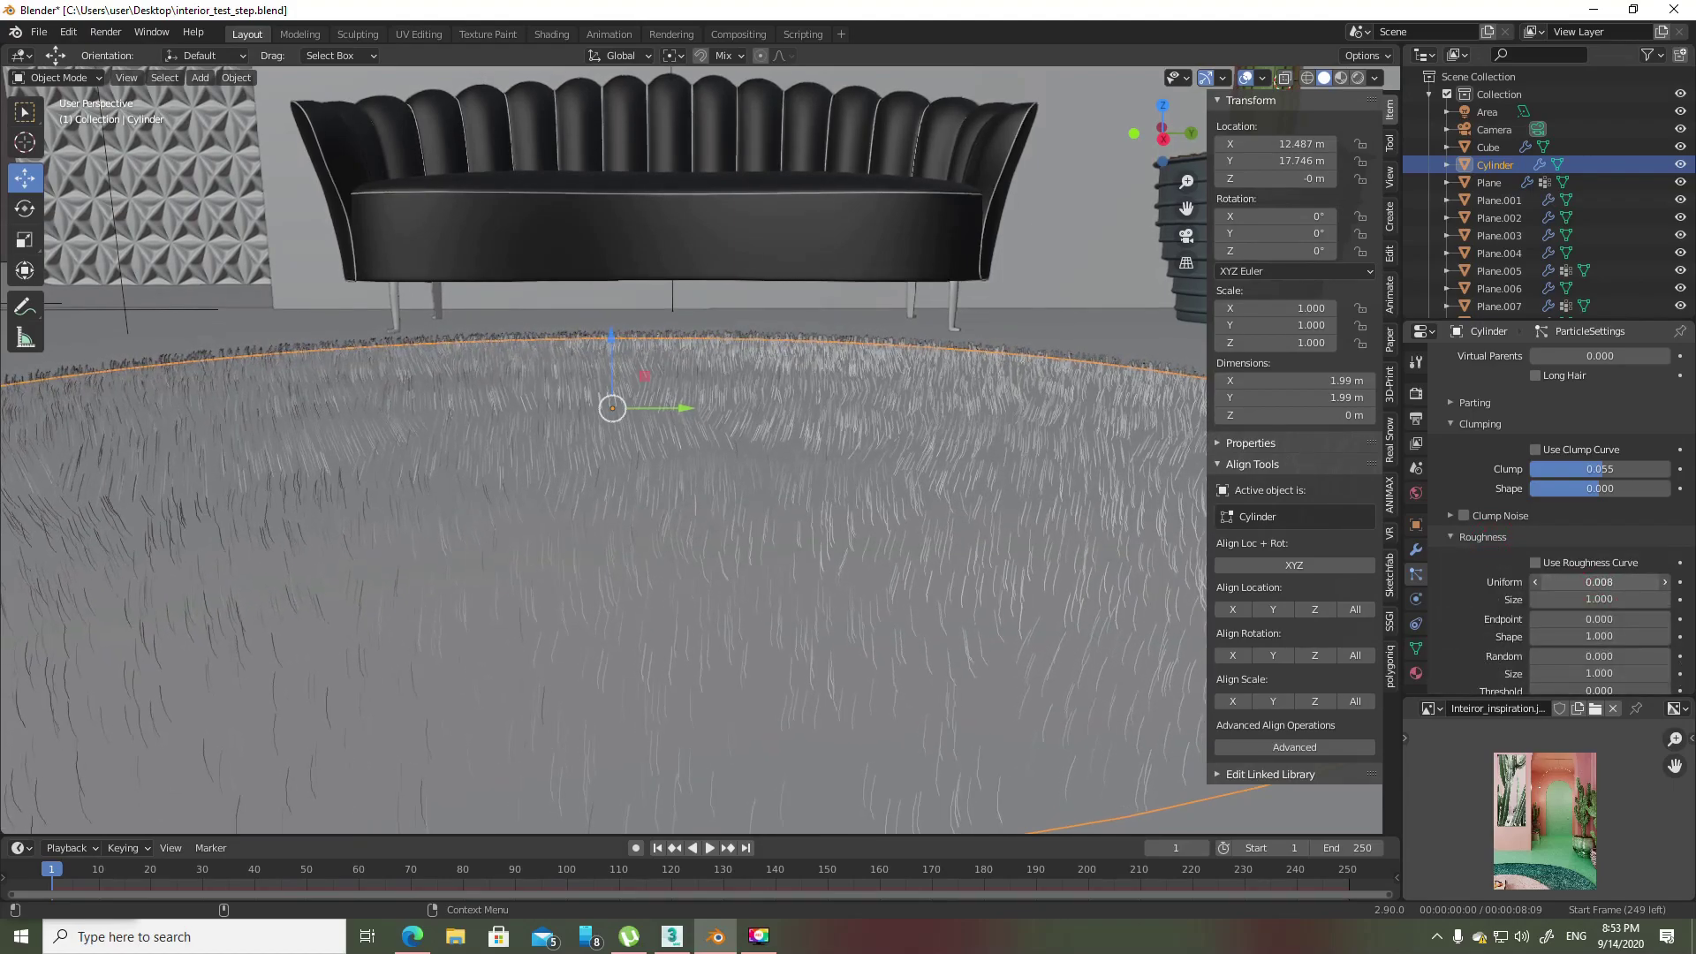
{"action": "mouse_move", "coordinate": [823, 435]}
{"action": "middle_mouse_down"}
{"action": "mouse_move", "coordinate": [830, 417]}
{"action": "mouse_move", "coordinate": [788, 442]}
{"action": "middle_mouse_up"}
{"action": "left_click_drag", "start_coordinate": [1623, 583], "coordinate": [1594, 583]}
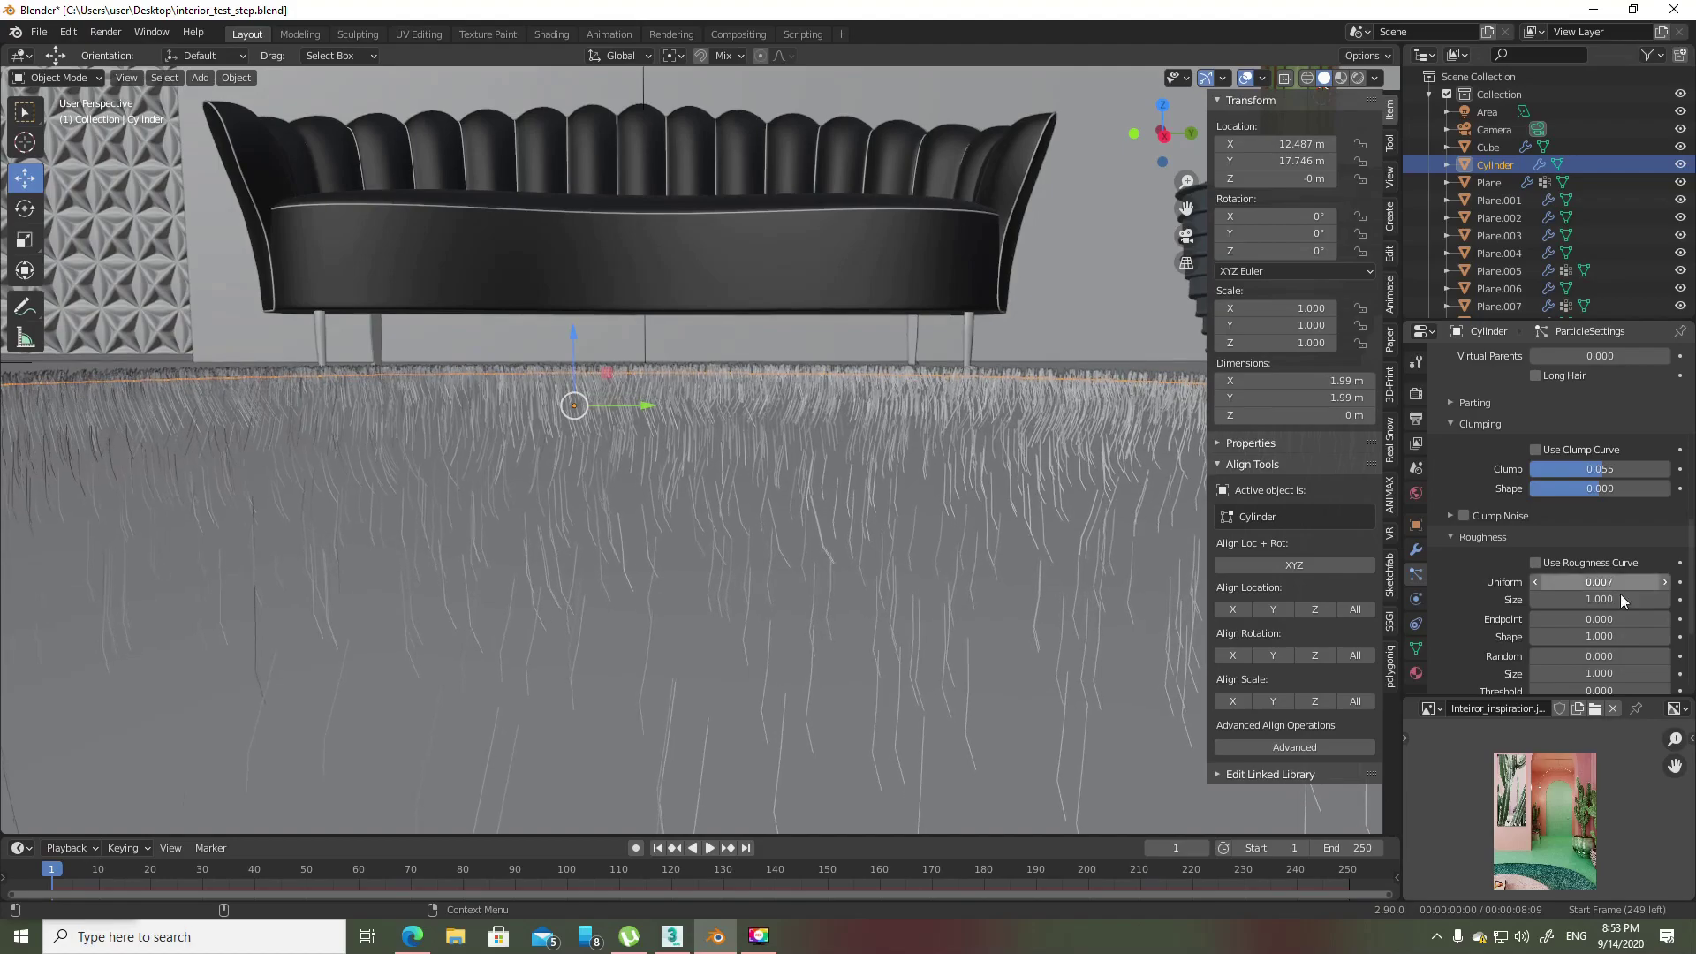
{"action": "left_click", "coordinate": [1340, 77]}
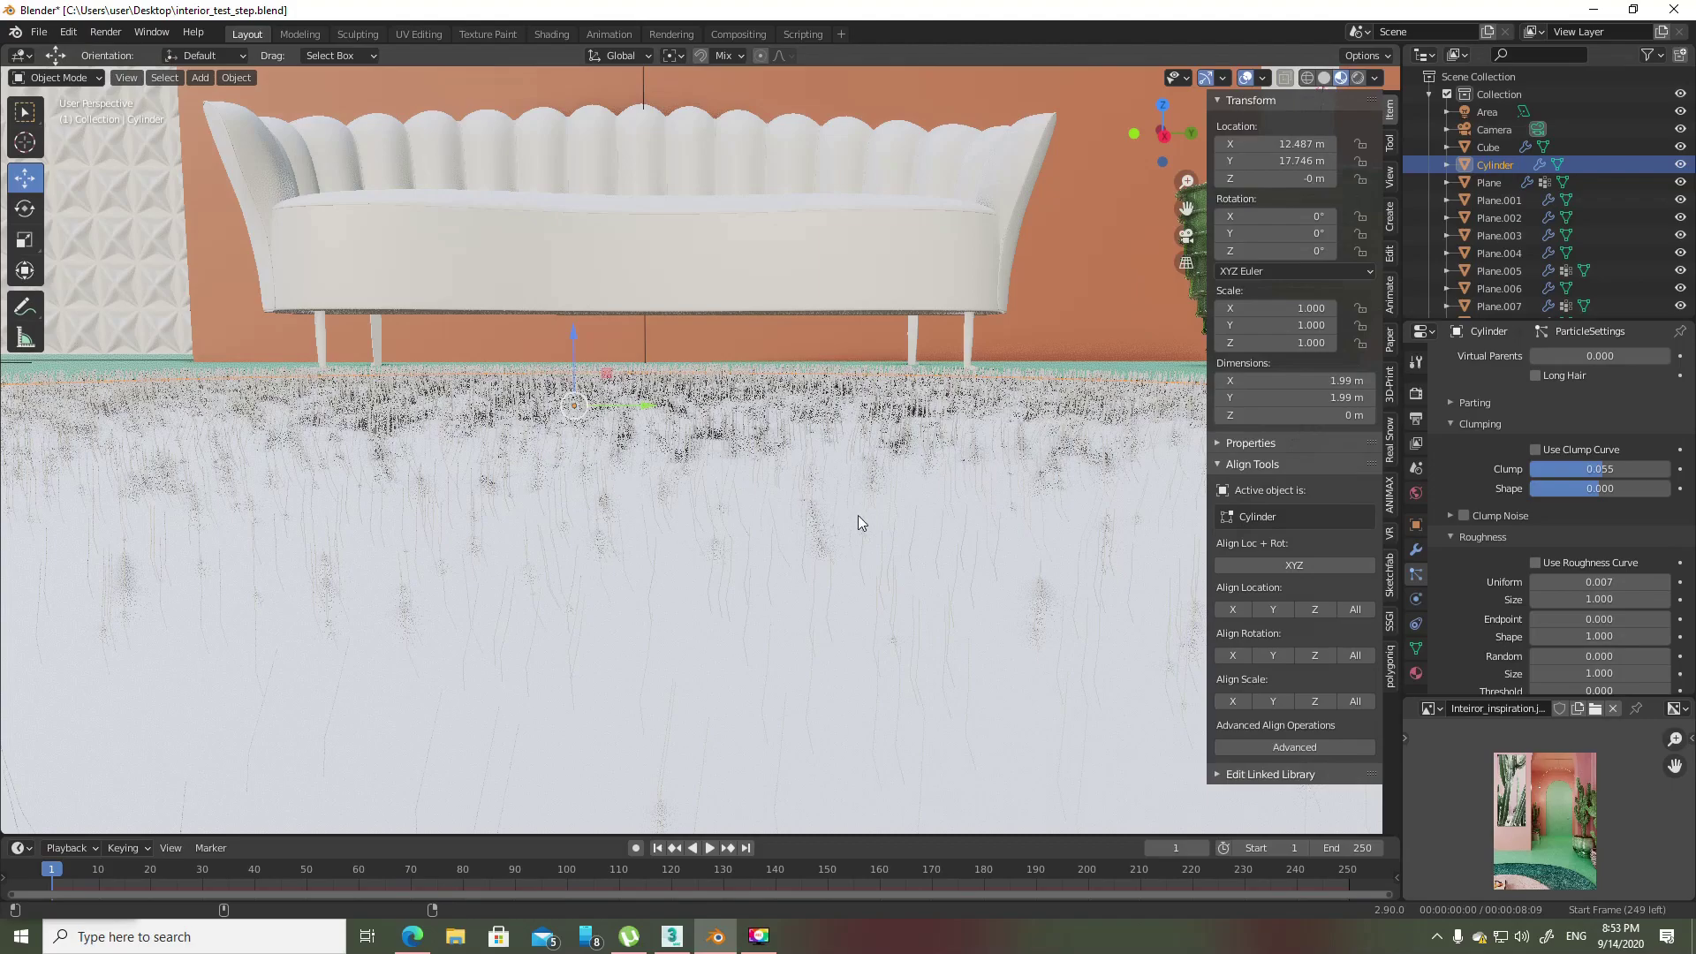
{"action": "scroll", "coordinate": [736, 408], "scroll_direction": "down", "scroll_amount": 3}
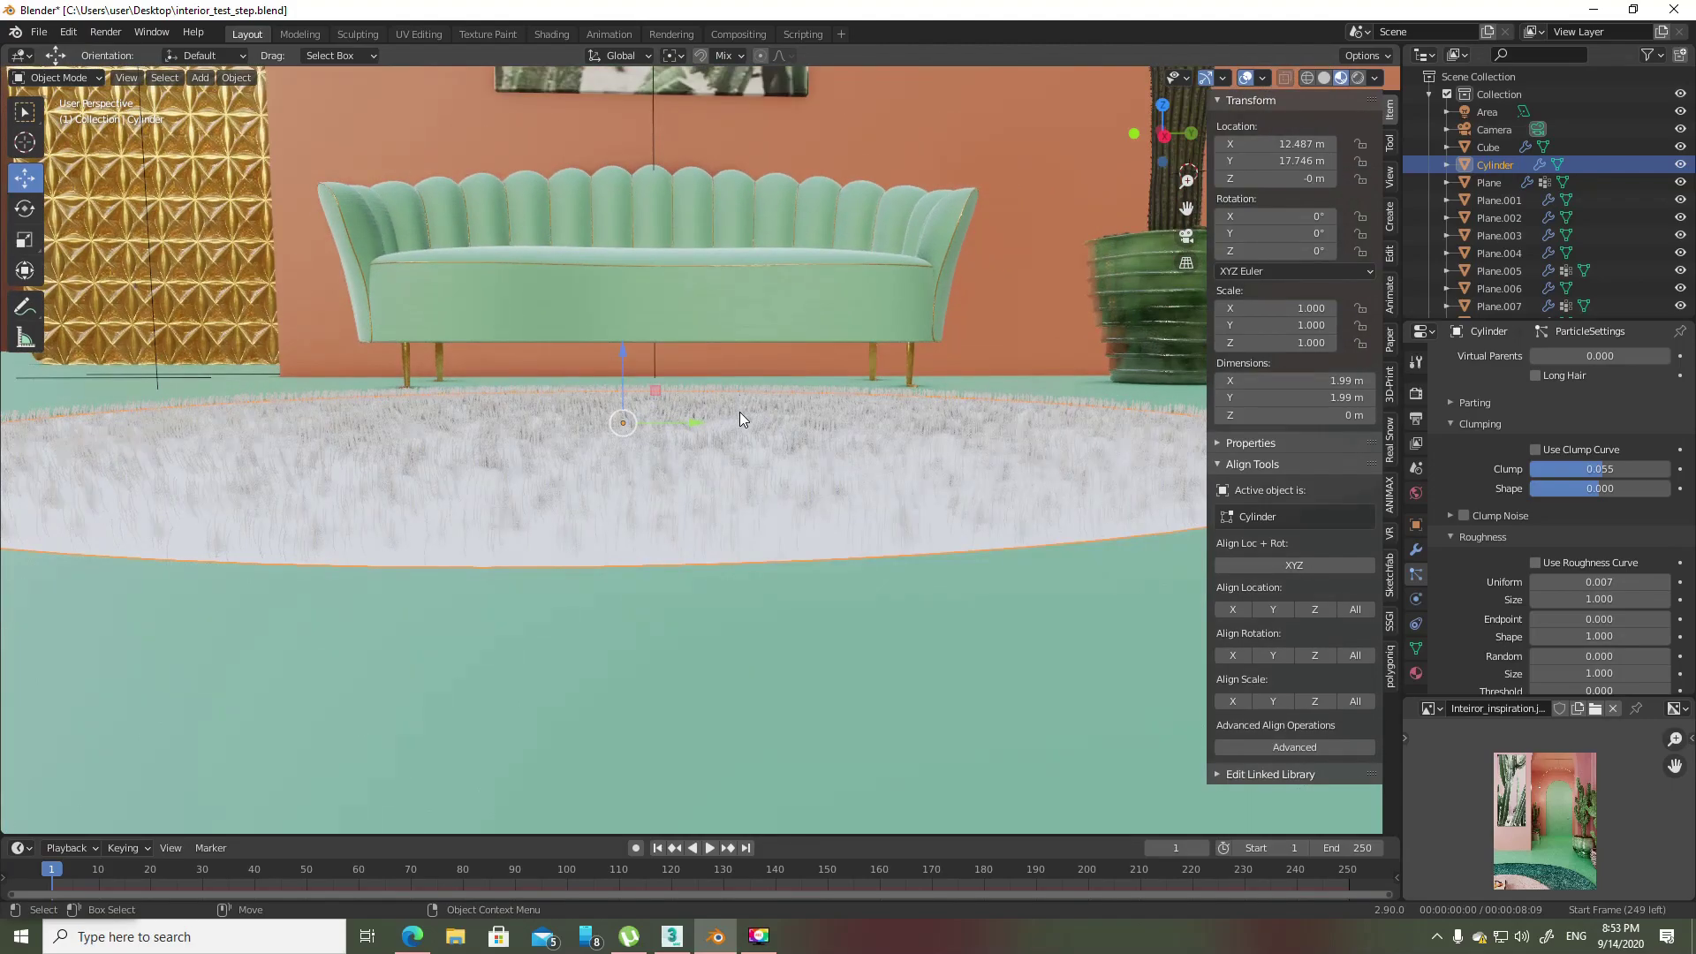
- Connect a Noise Texture to the rug material's Base Color
{"action": "left_click", "coordinate": [1416, 673]}
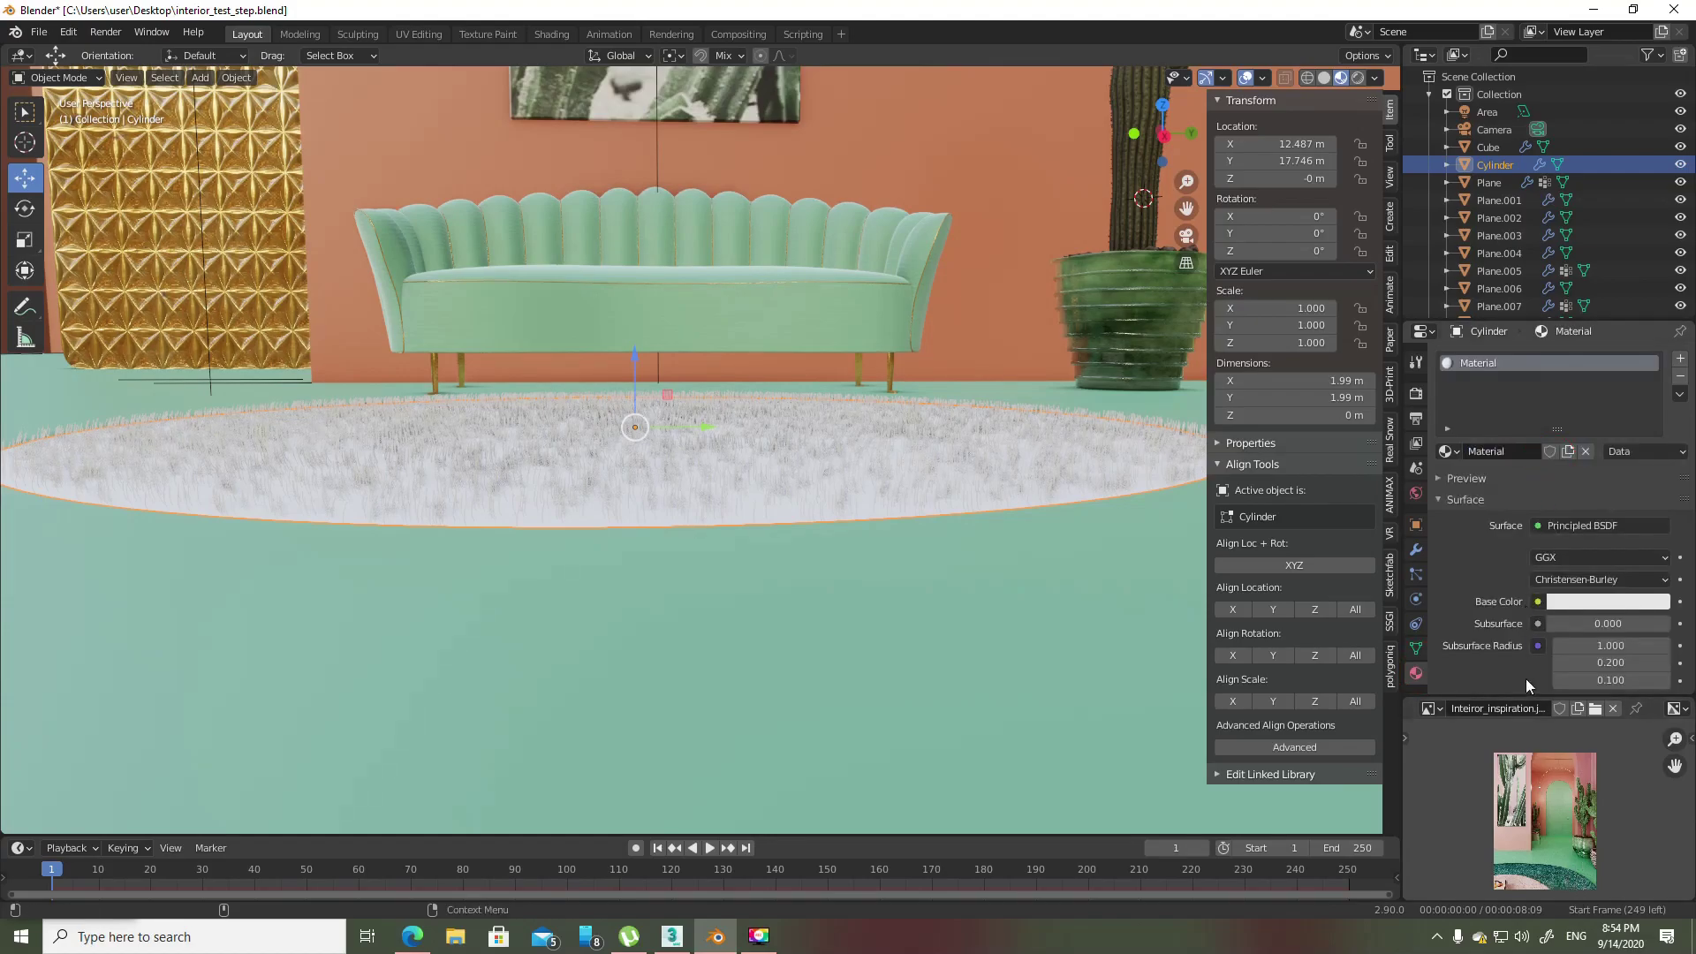
{"action": "scroll", "coordinate": [1549, 756], "scroll_direction": "up", "scroll_amount": 5}
{"action": "scroll", "coordinate": [1549, 756], "scroll_direction": "up", "scroll_amount": 3}
{"action": "scroll", "coordinate": [1549, 768], "scroll_direction": "up", "scroll_amount": 3}
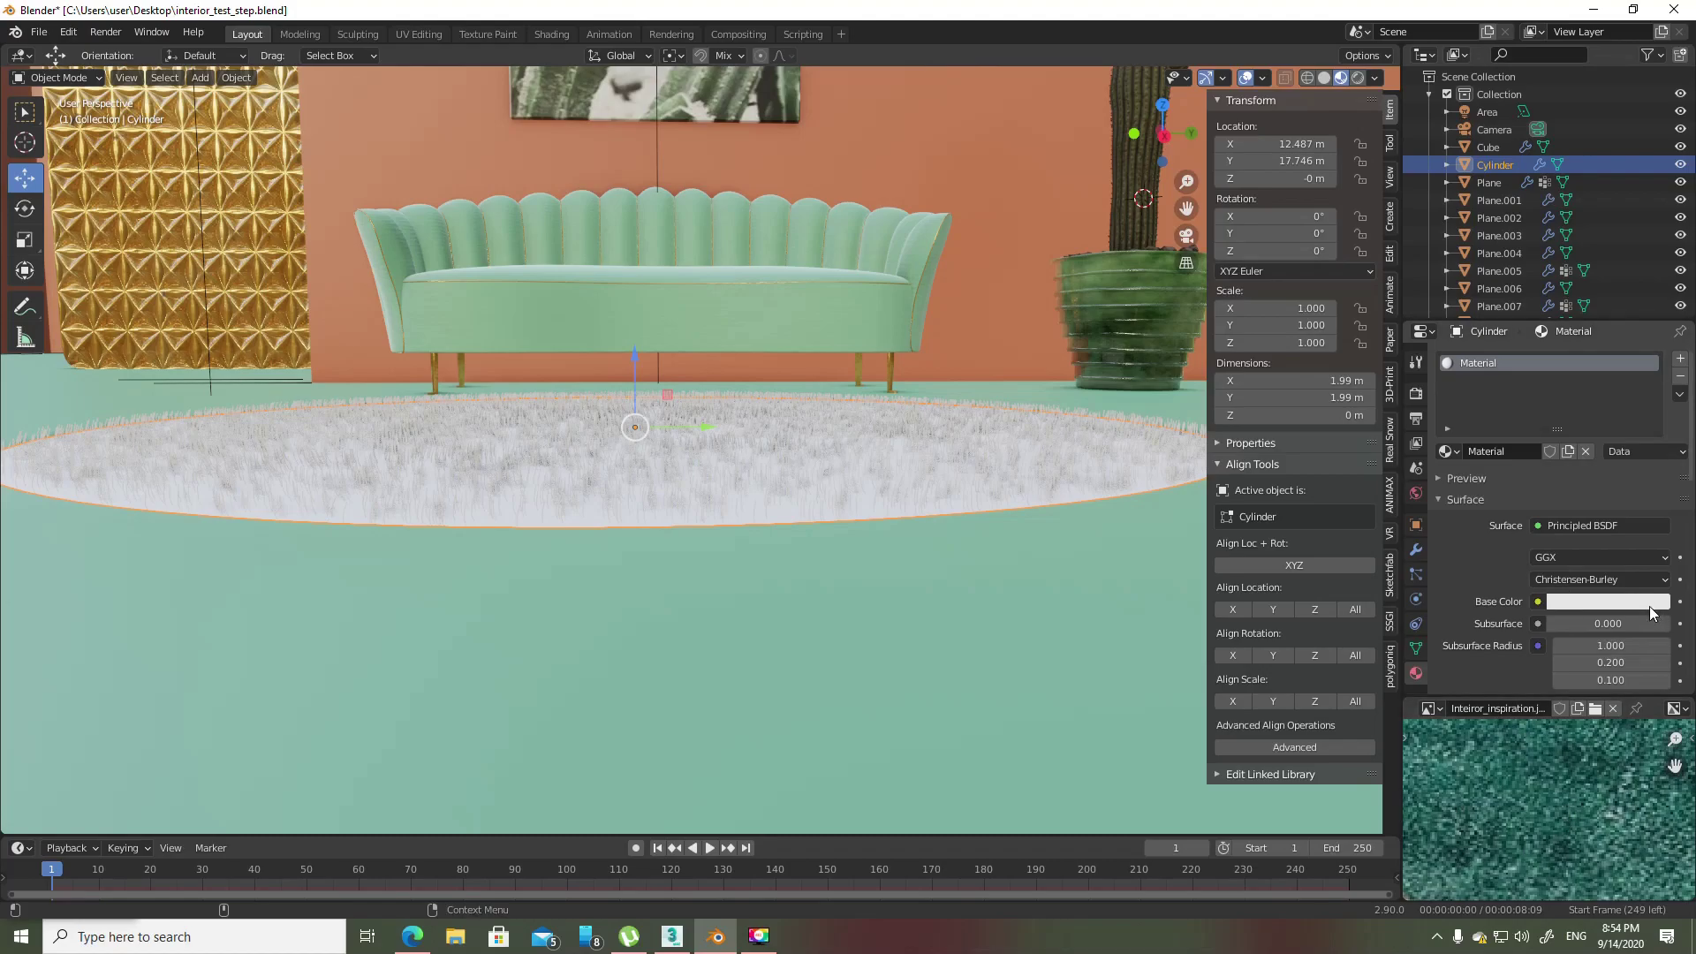
{"action": "left_click", "coordinate": [1538, 602]}
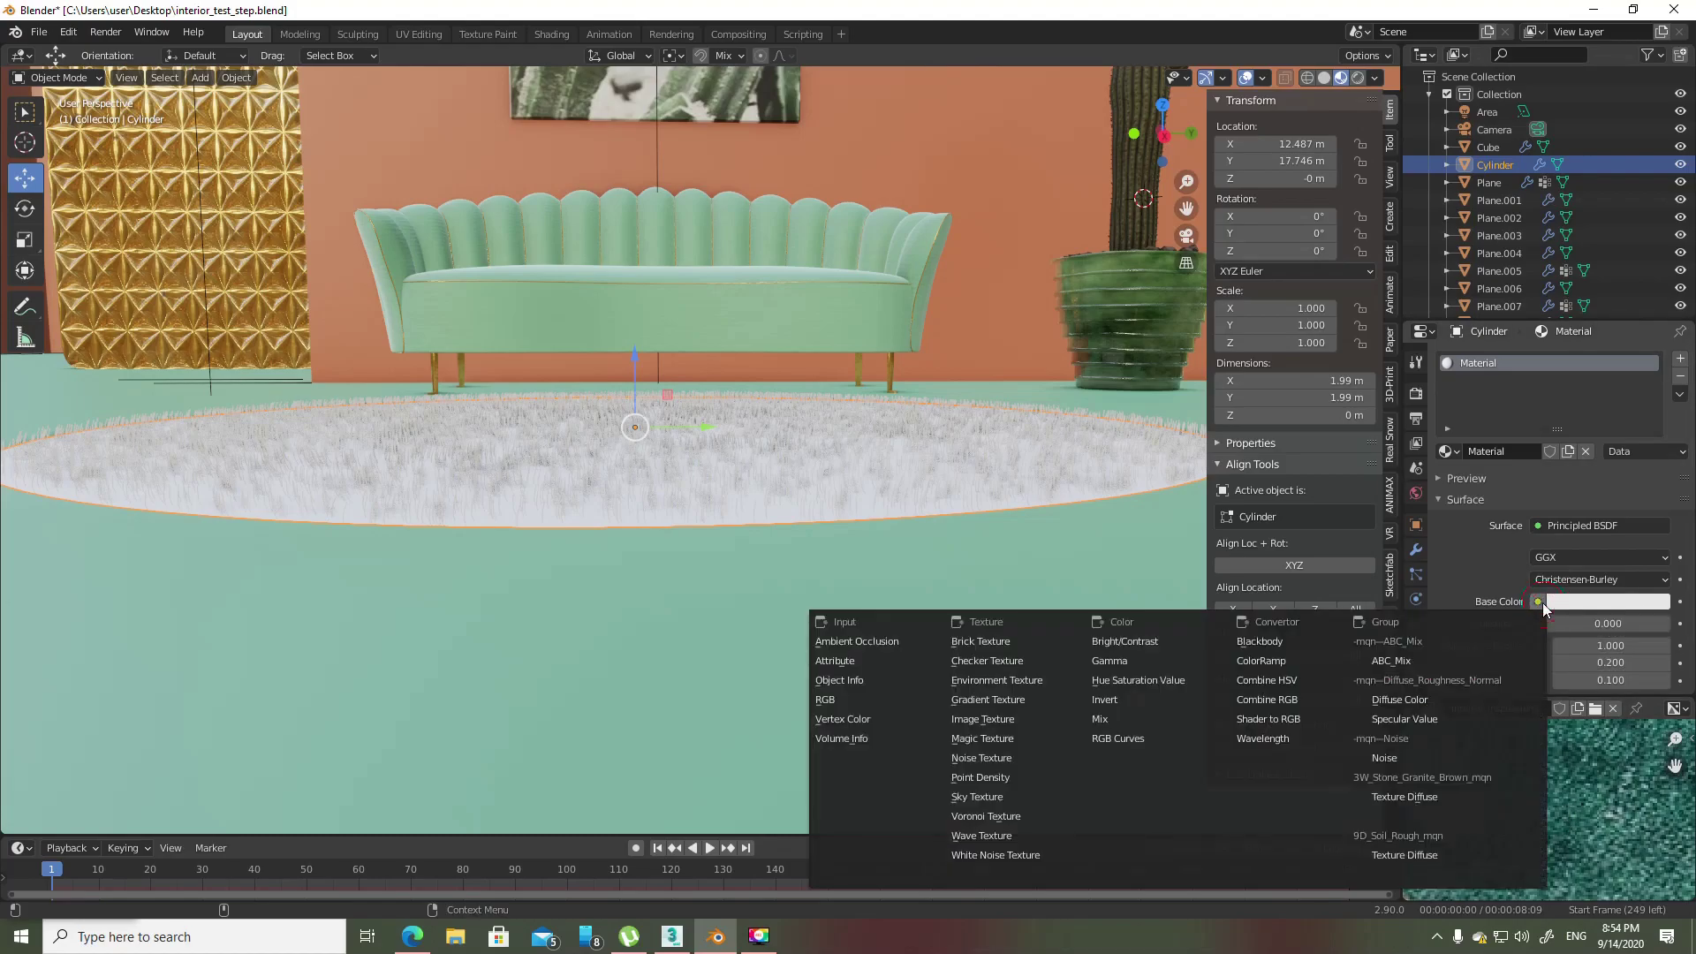
{"action": "left_click", "coordinate": [981, 757]}
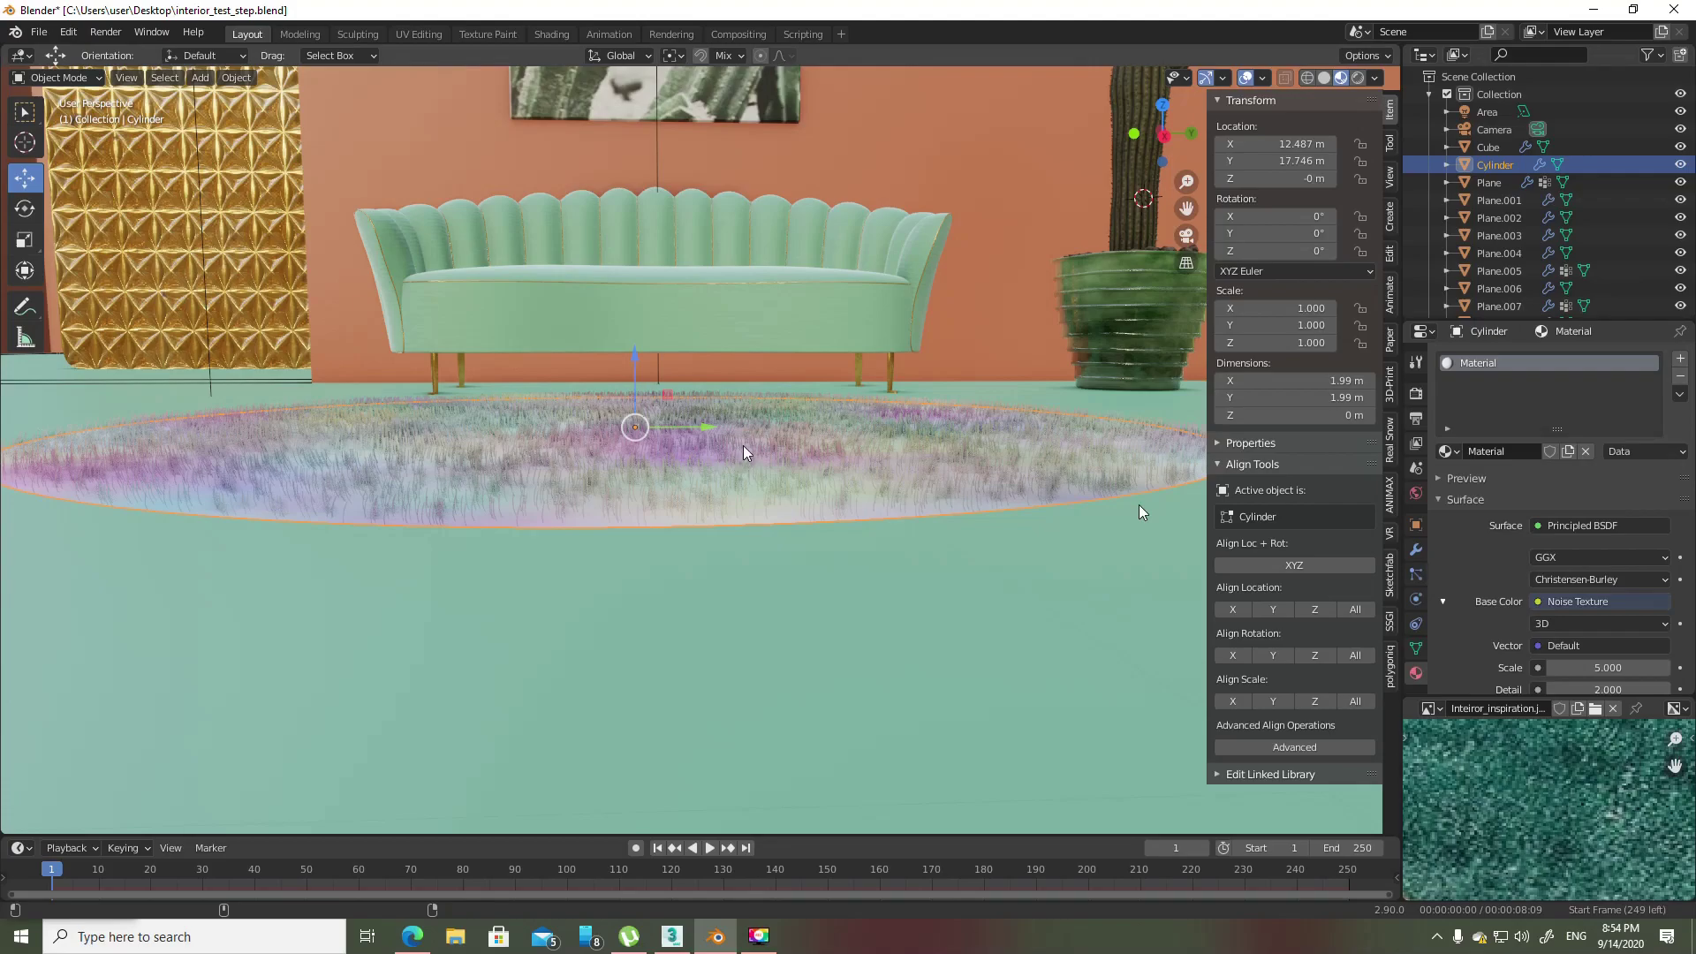
{"action": "scroll", "coordinate": [740, 461], "scroll_direction": "up", "scroll_amount": 2}
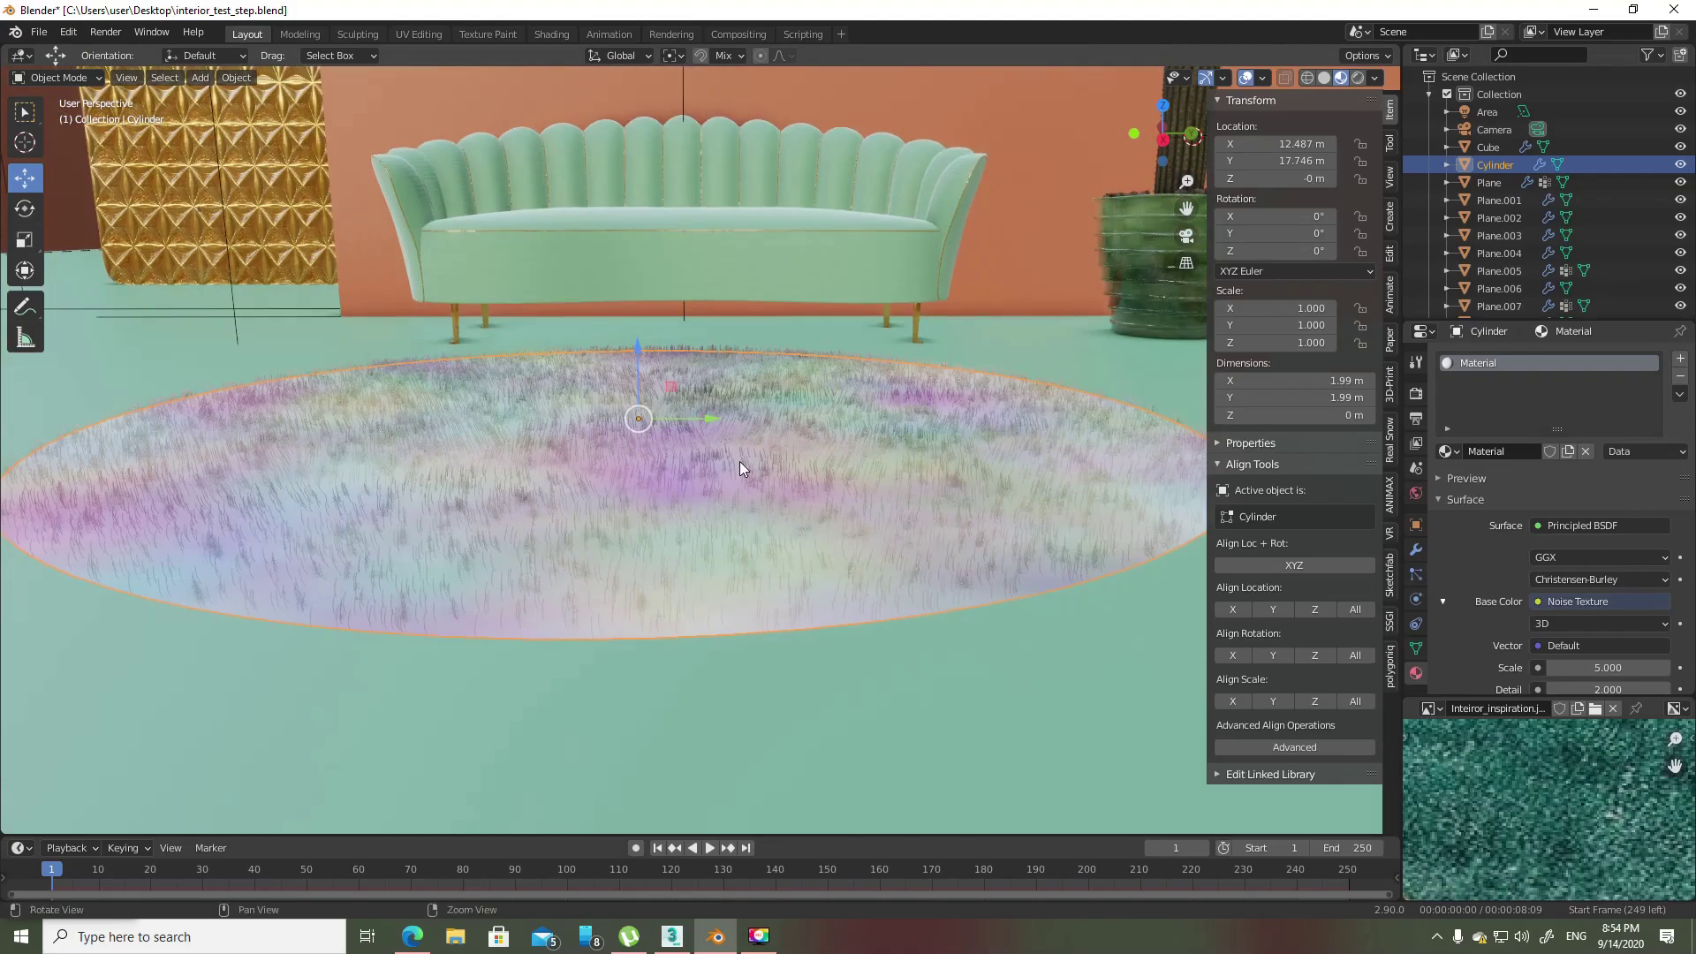
- Insert a ColorRamp node between the rug's noise texture and its shader
{"action": "left_click", "coordinate": [551, 34]}
{"action": "middle_click_drag", "start_coordinate": [809, 467], "coordinate": [907, 402]}
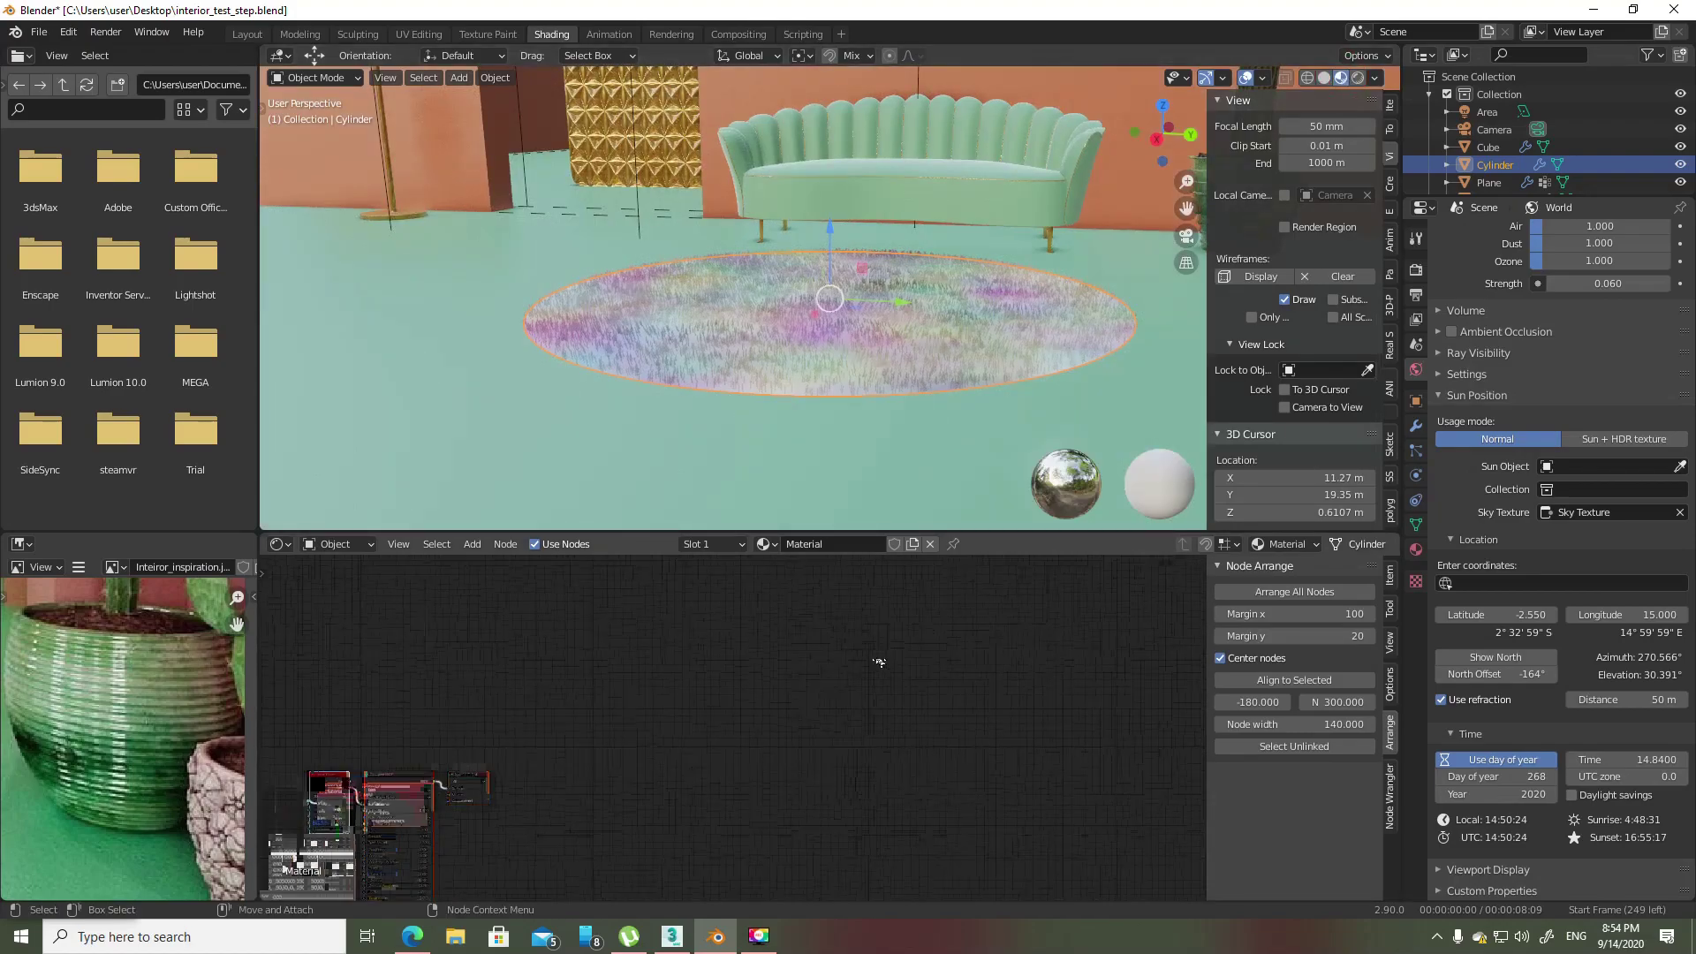
{"action": "key", "text": "Home"}
{"action": "scroll", "coordinate": [675, 729], "scroll_direction": "up", "scroll_amount": 3}
{"action": "scroll", "coordinate": [609, 607], "scroll_direction": "up", "scroll_amount": 2}
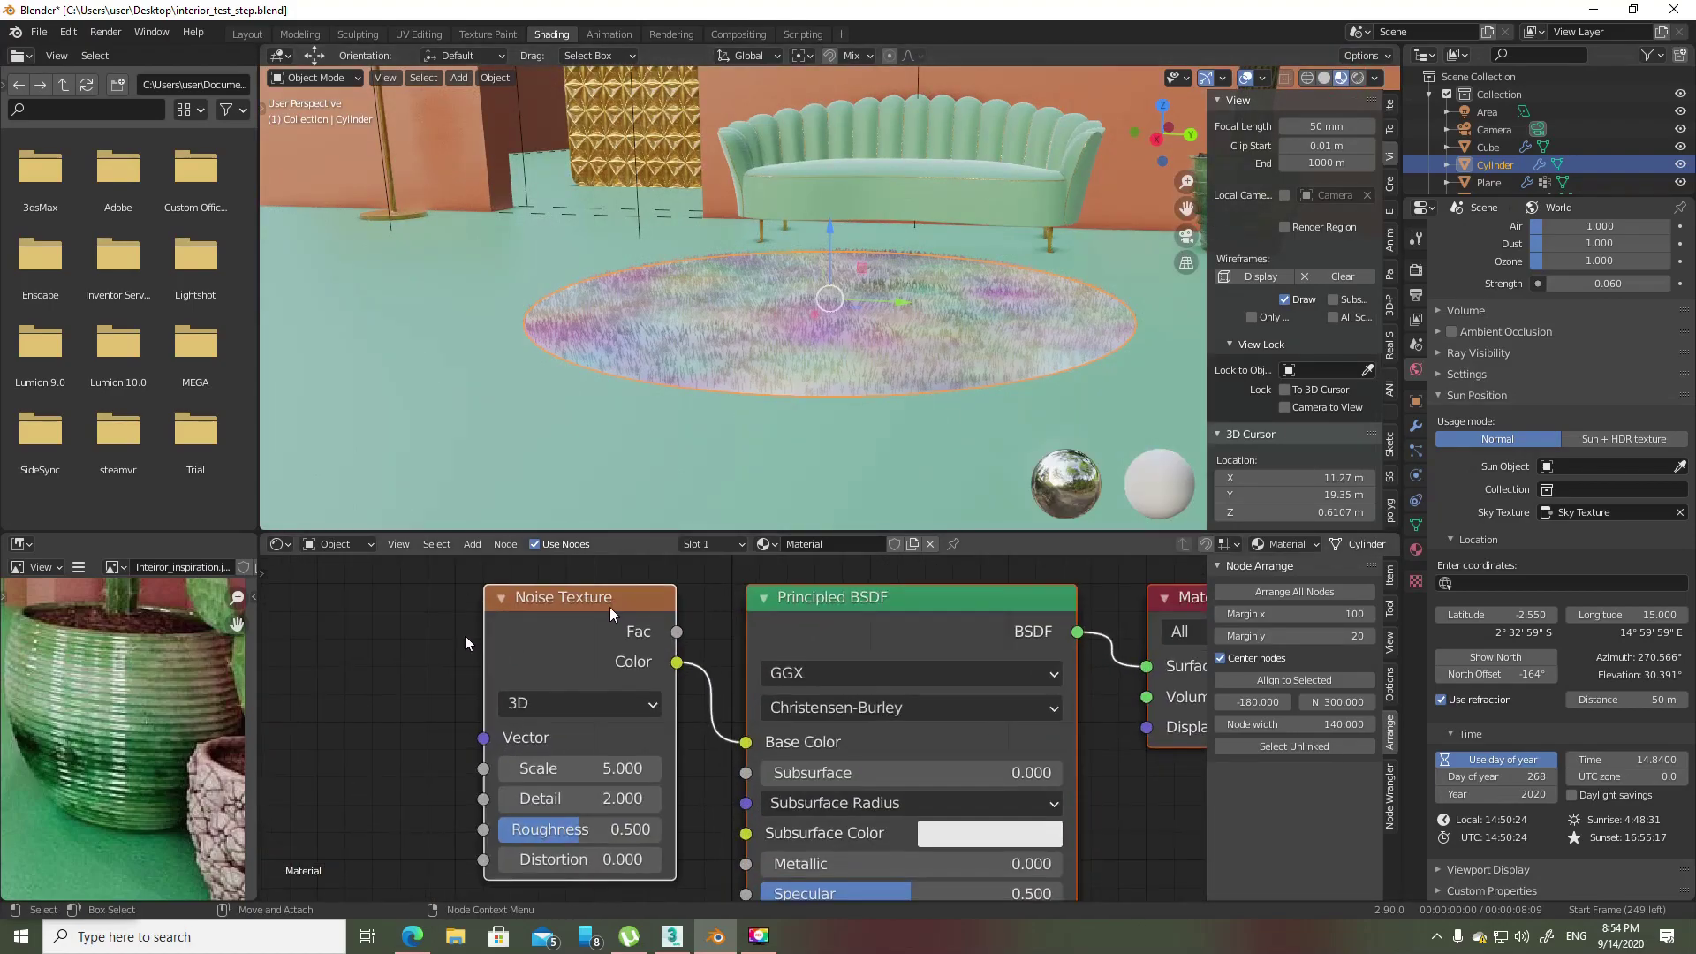
{"action": "left_click_drag", "start_coordinate": [609, 607], "coordinate": [592, 608]}
{"action": "scroll", "coordinate": [728, 671], "scroll_direction": "down", "scroll_amount": 1}
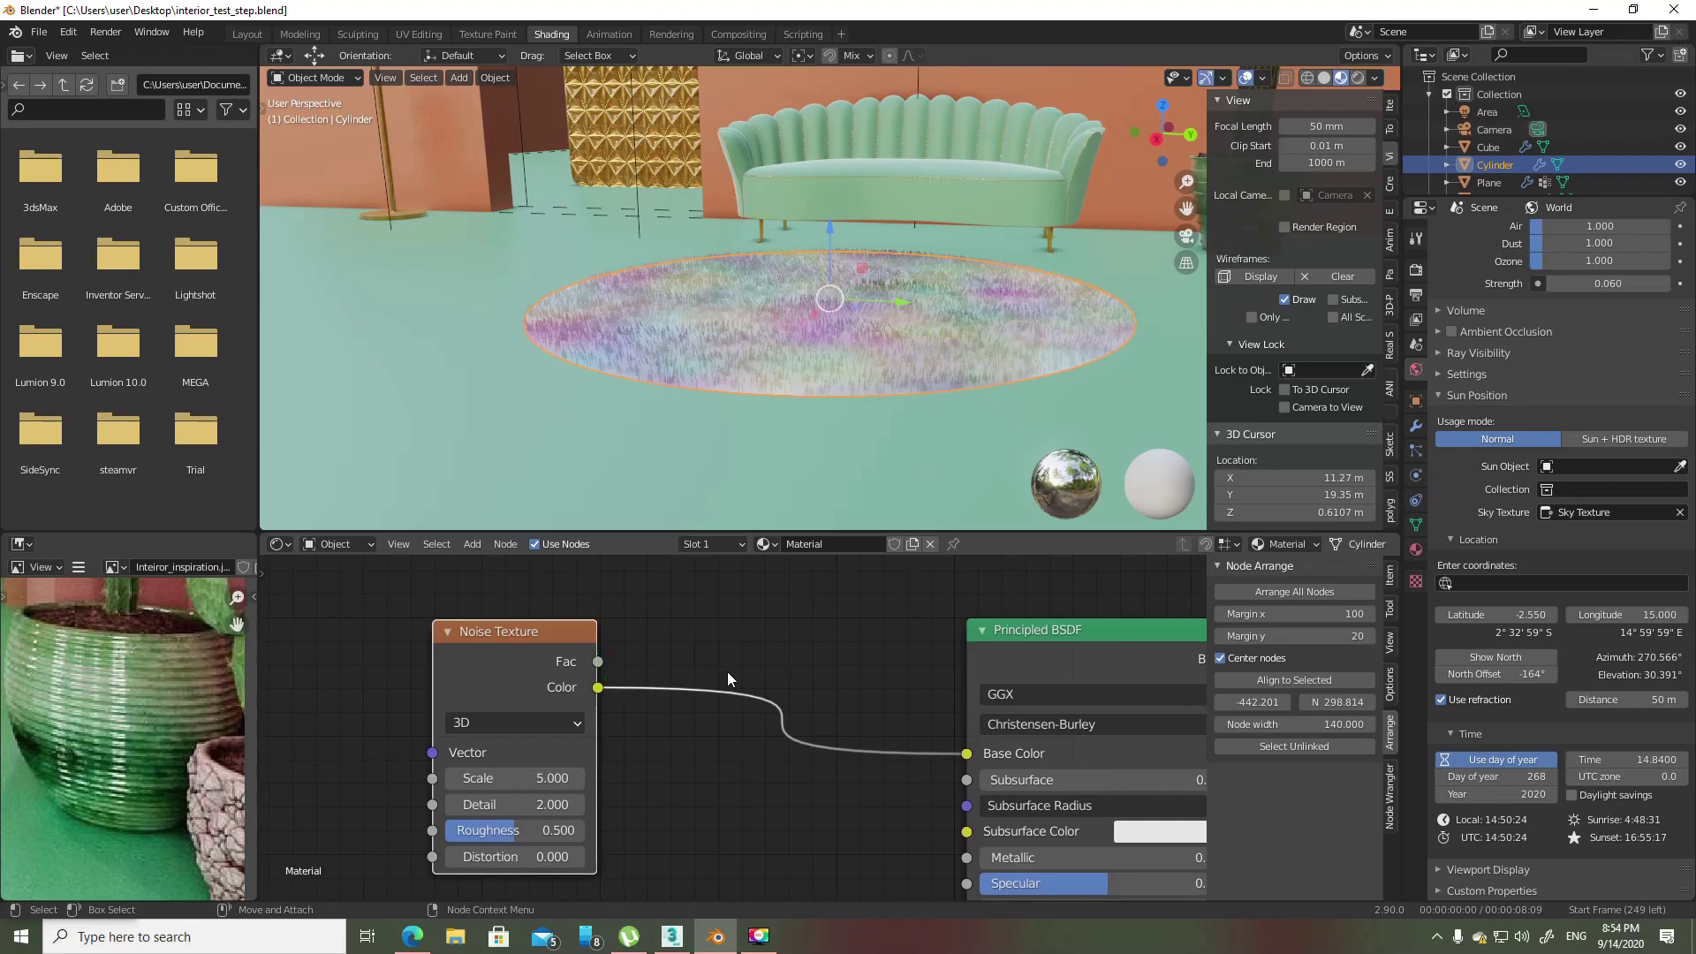
{"action": "key", "text": "ctrl+f"}
{"action": "type", "text": "col"}
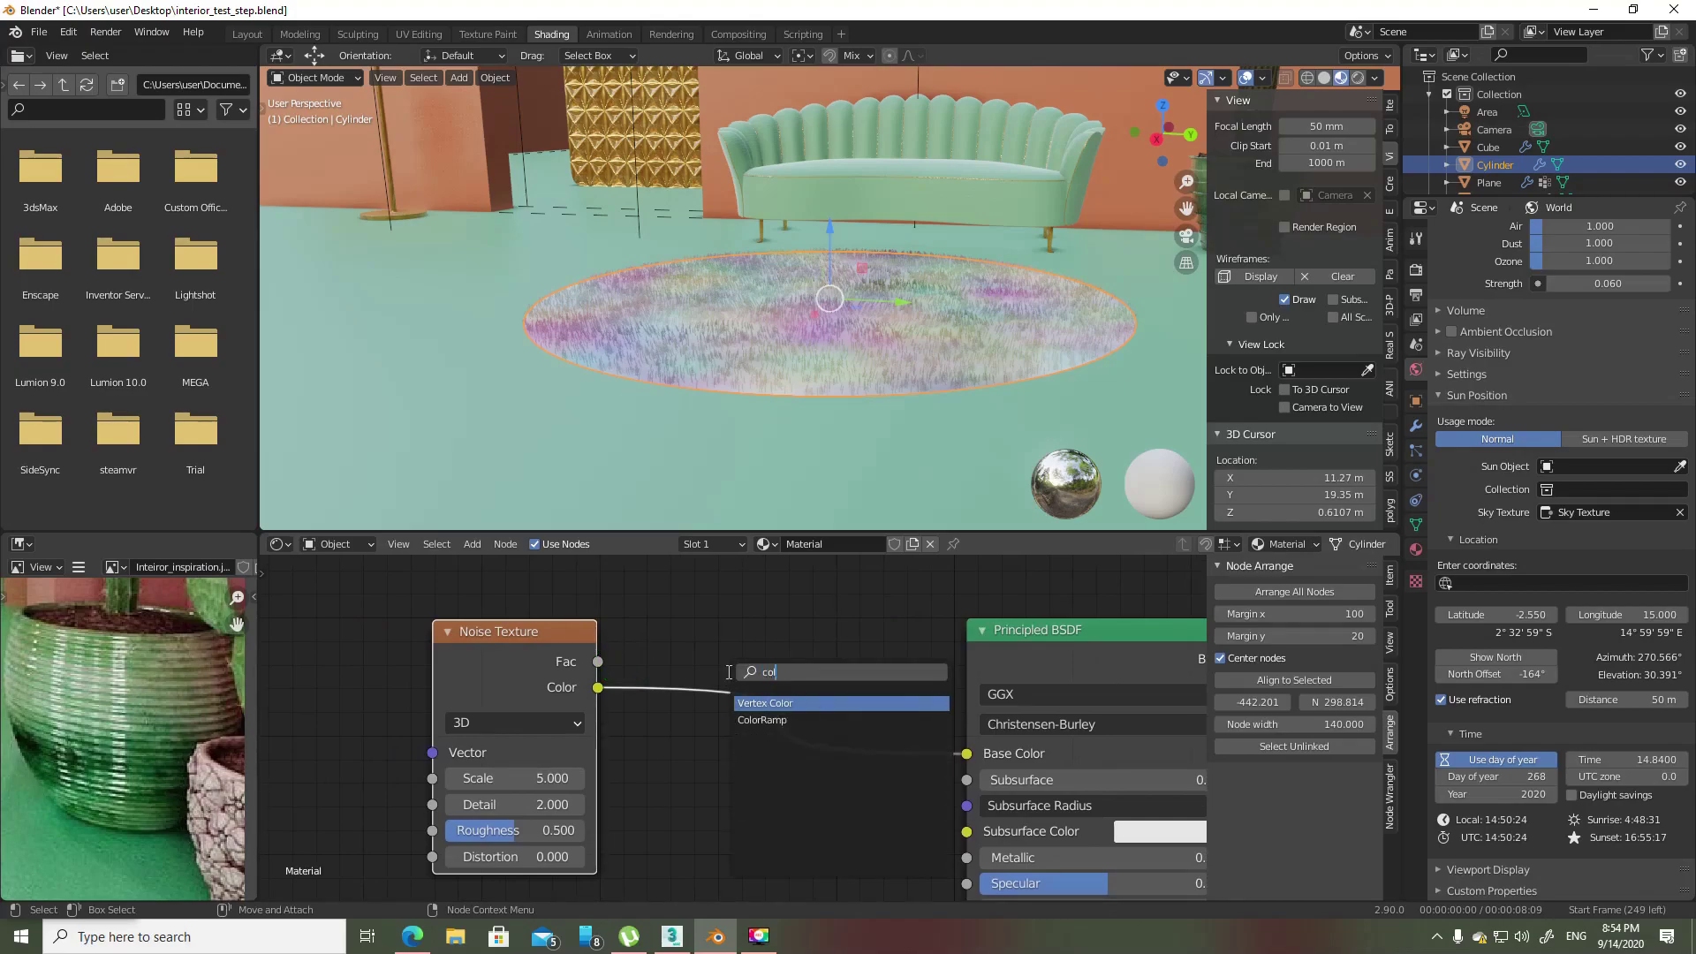
{"action": "key", "text": "Down"}
{"action": "key", "text": "Return"}
{"action": "left_click", "coordinate": [731, 664]}
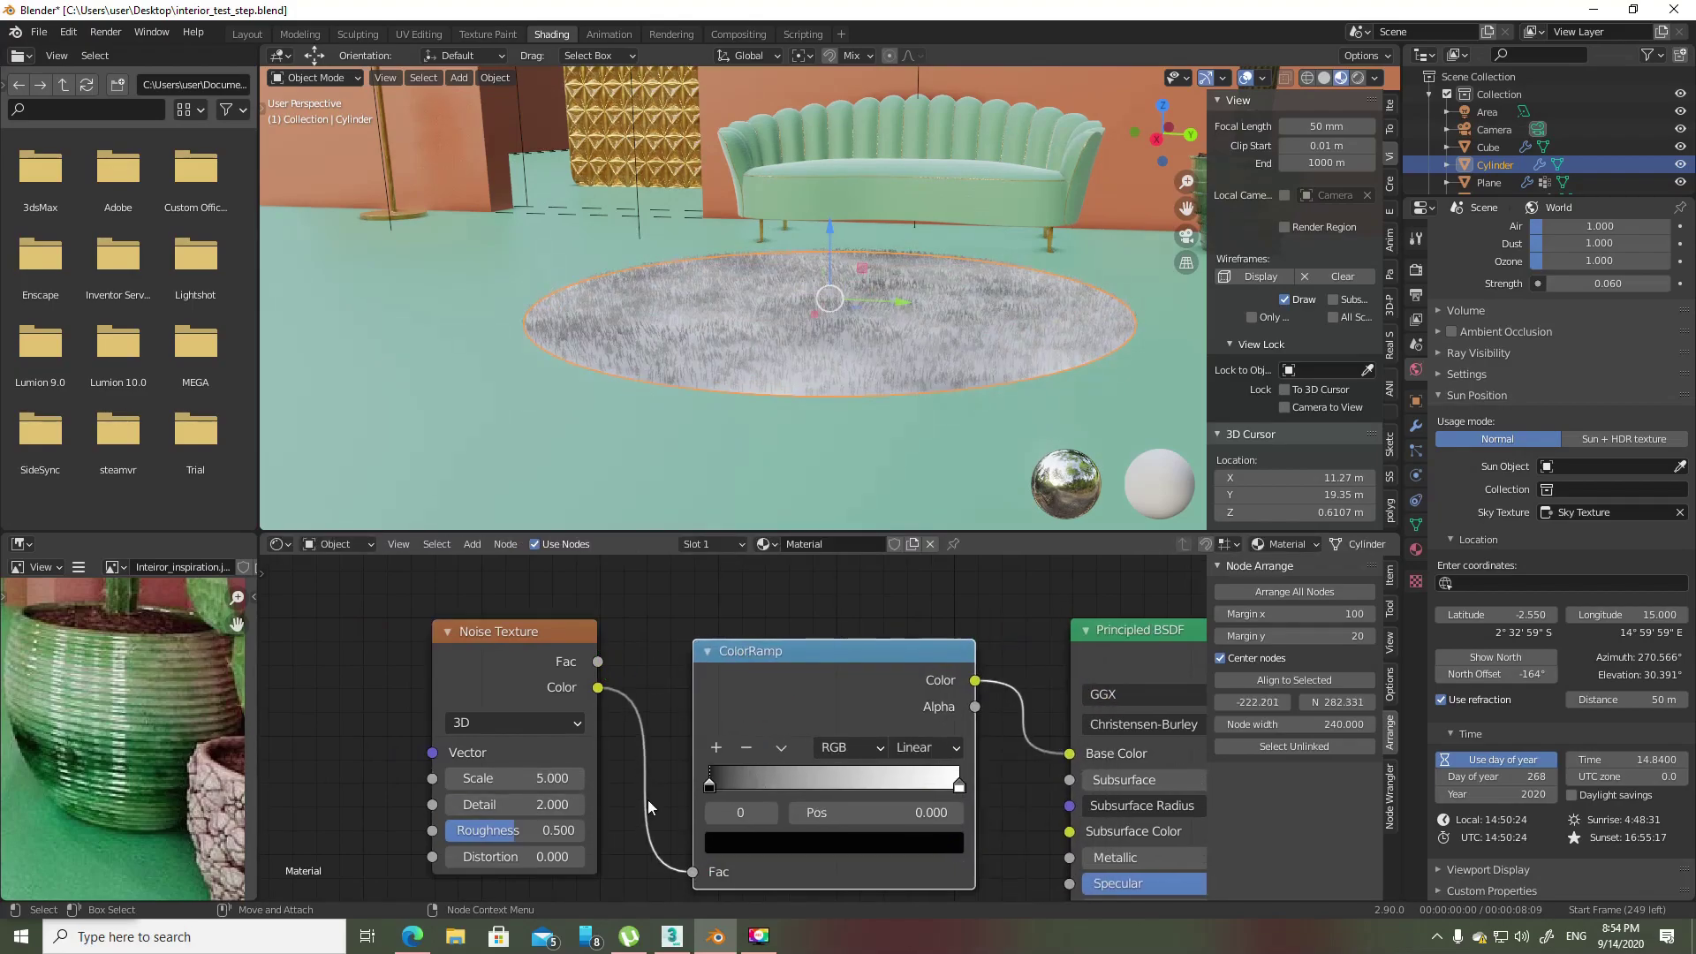
- Sample teal from the reference rug photo for both ColorRamp colour stops
{"action": "left_click", "coordinate": [709, 787]}
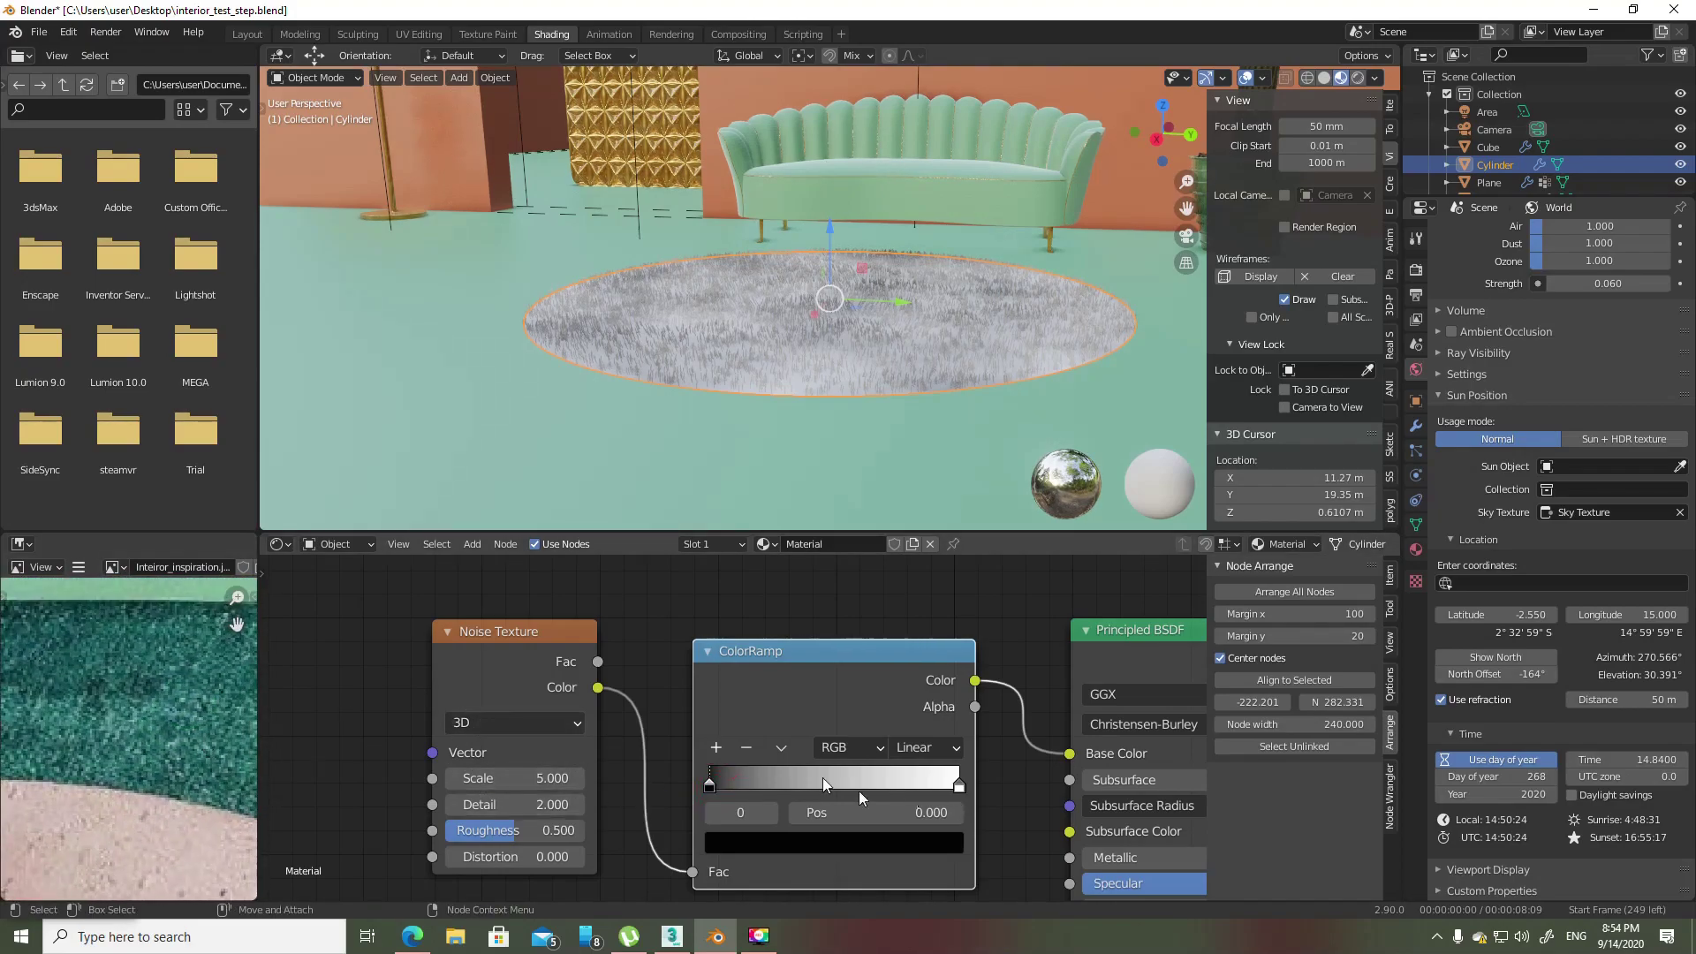
{"action": "left_click", "coordinate": [765, 849]}
{"action": "left_click", "coordinate": [904, 740]}
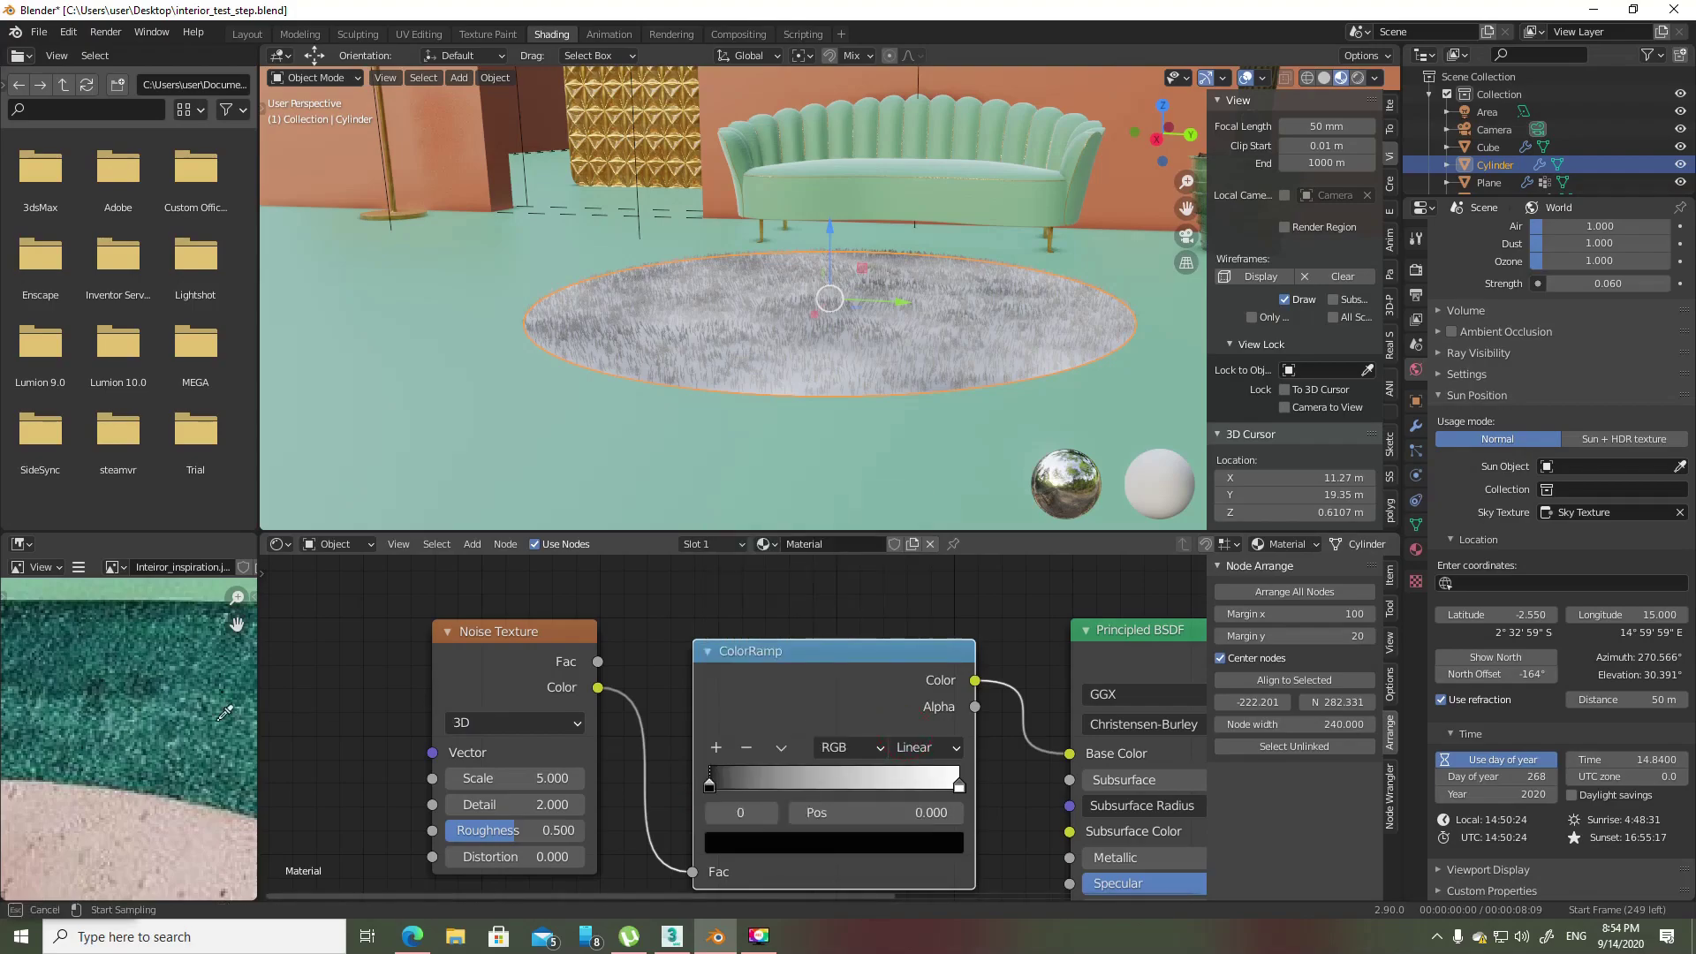
{"action": "left_click", "coordinate": [168, 641]}
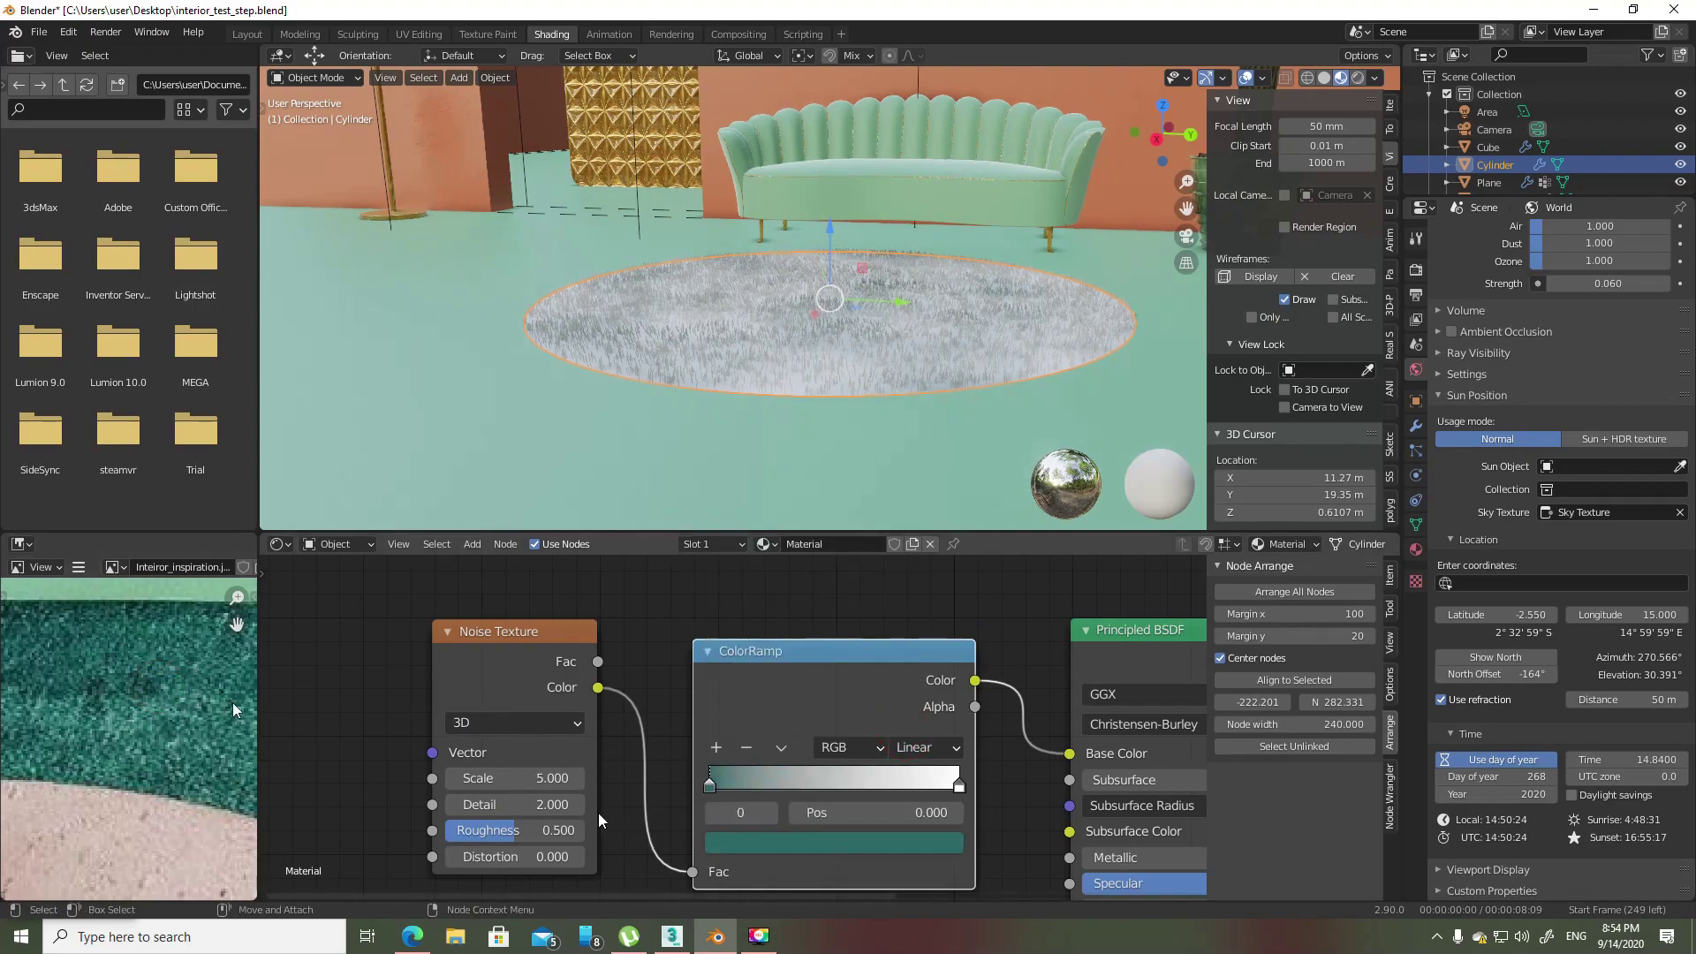
{"action": "left_click", "coordinate": [960, 787]}
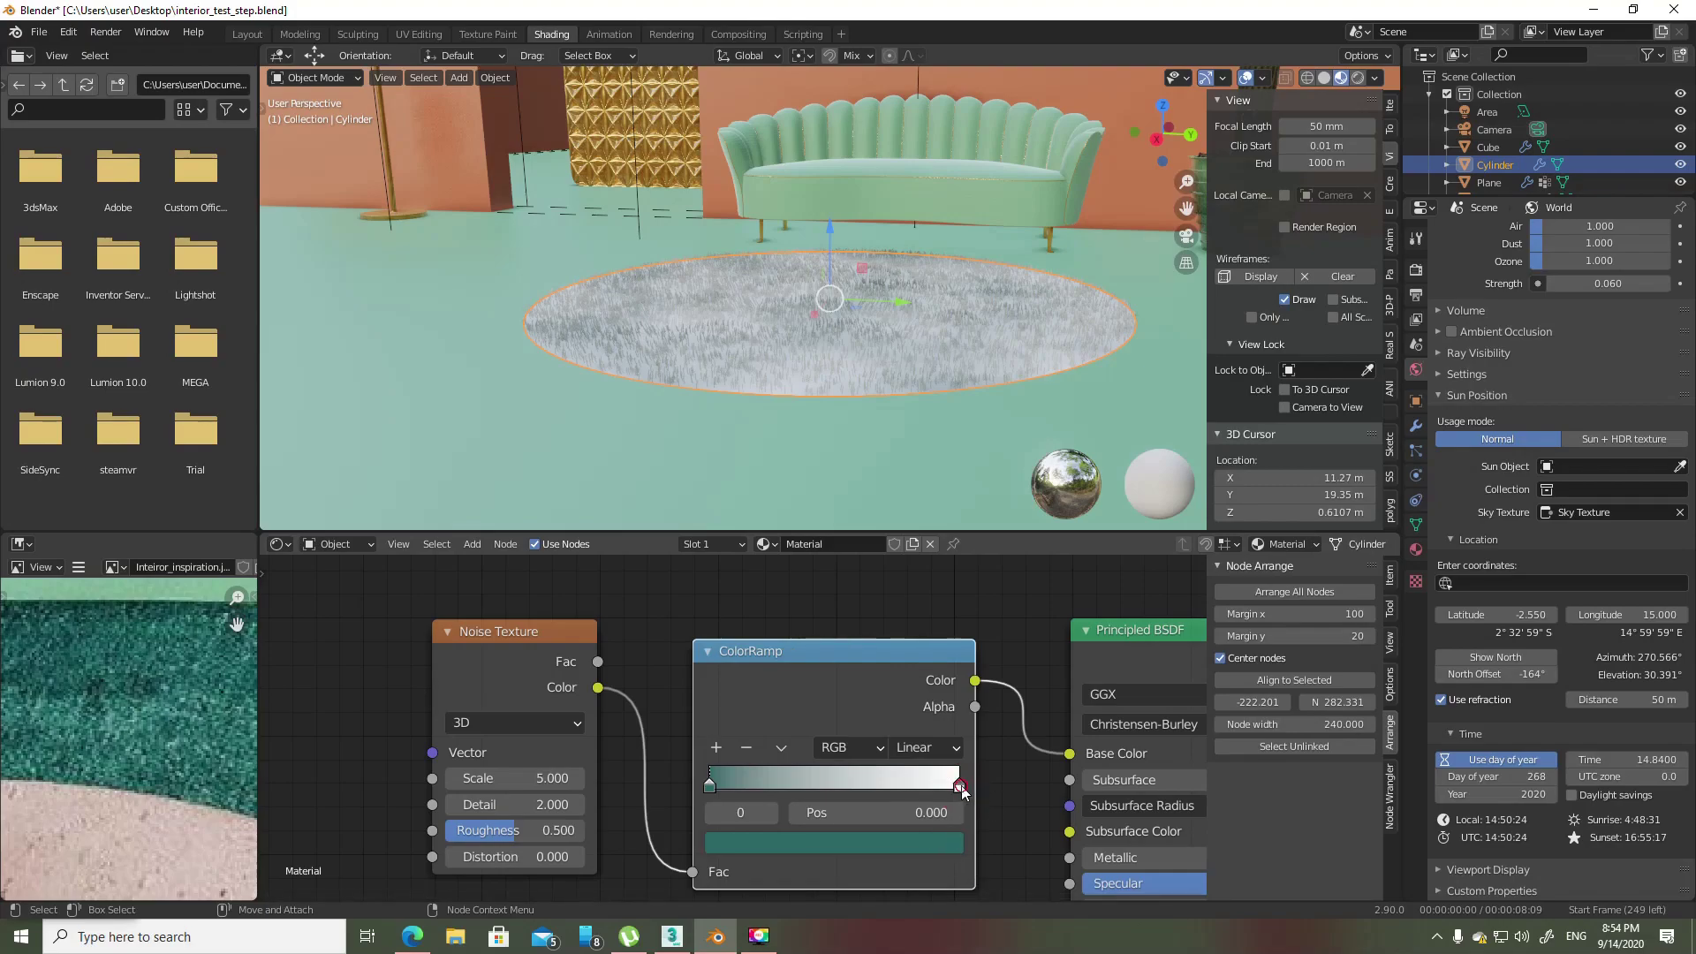
{"action": "left_click", "coordinate": [960, 789]}
{"action": "left_click", "coordinate": [919, 843]}
{"action": "left_click", "coordinate": [902, 742]}
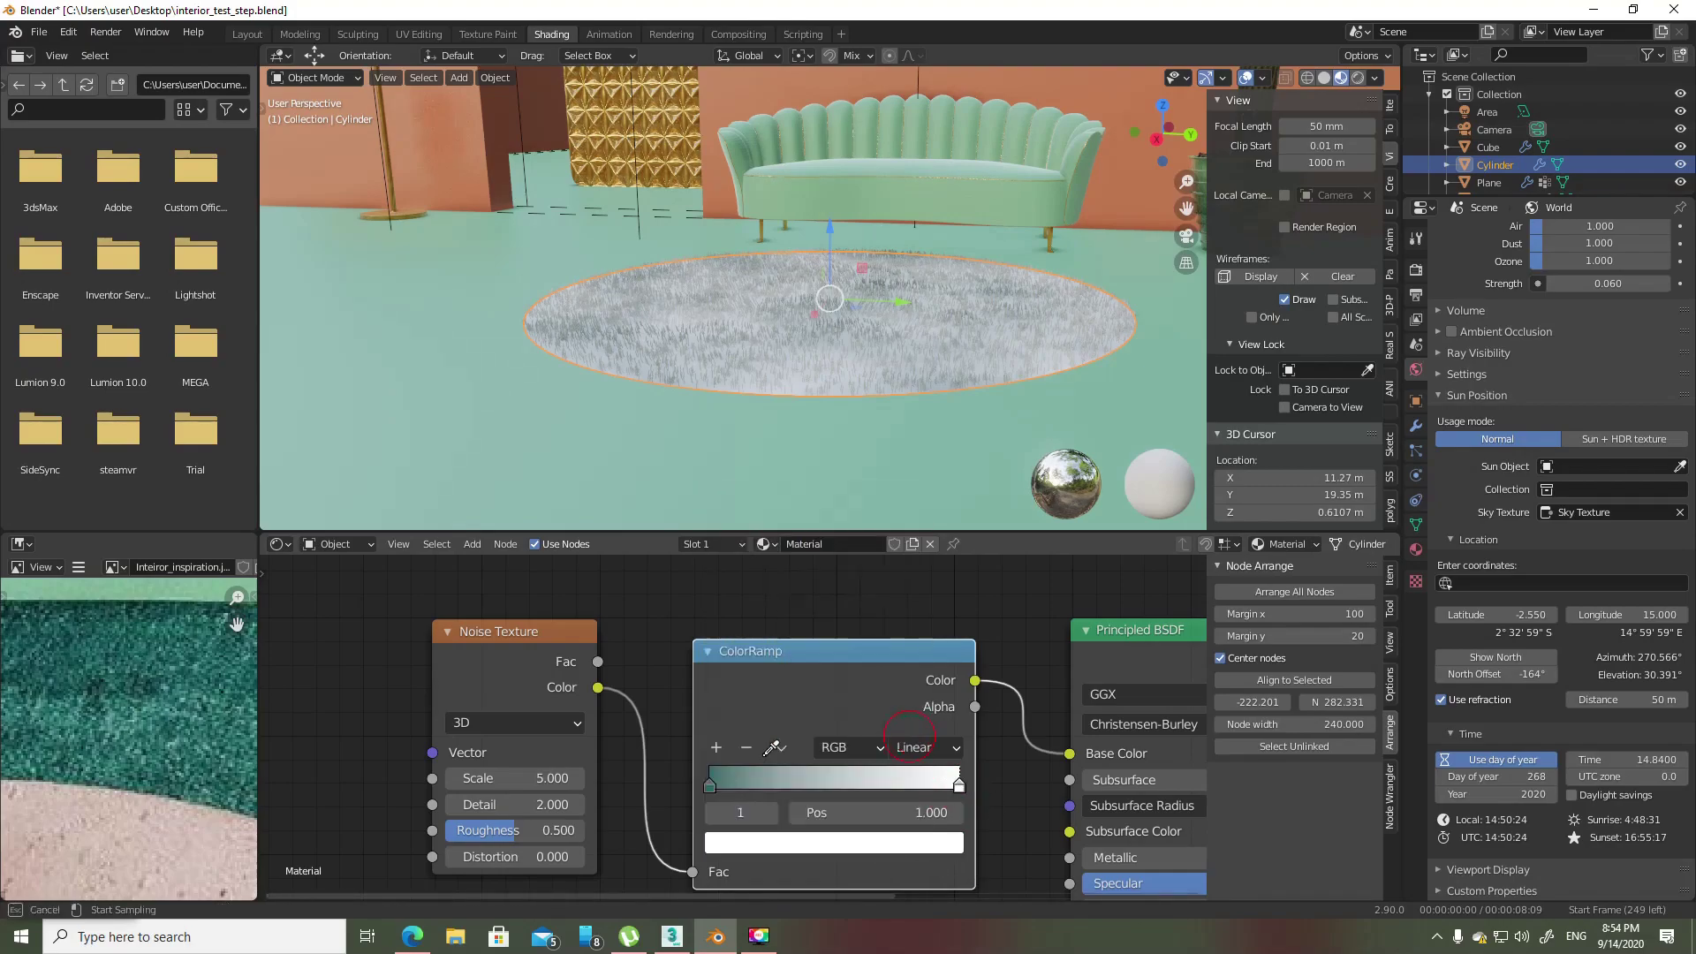
{"action": "left_click", "coordinate": [120, 717]}
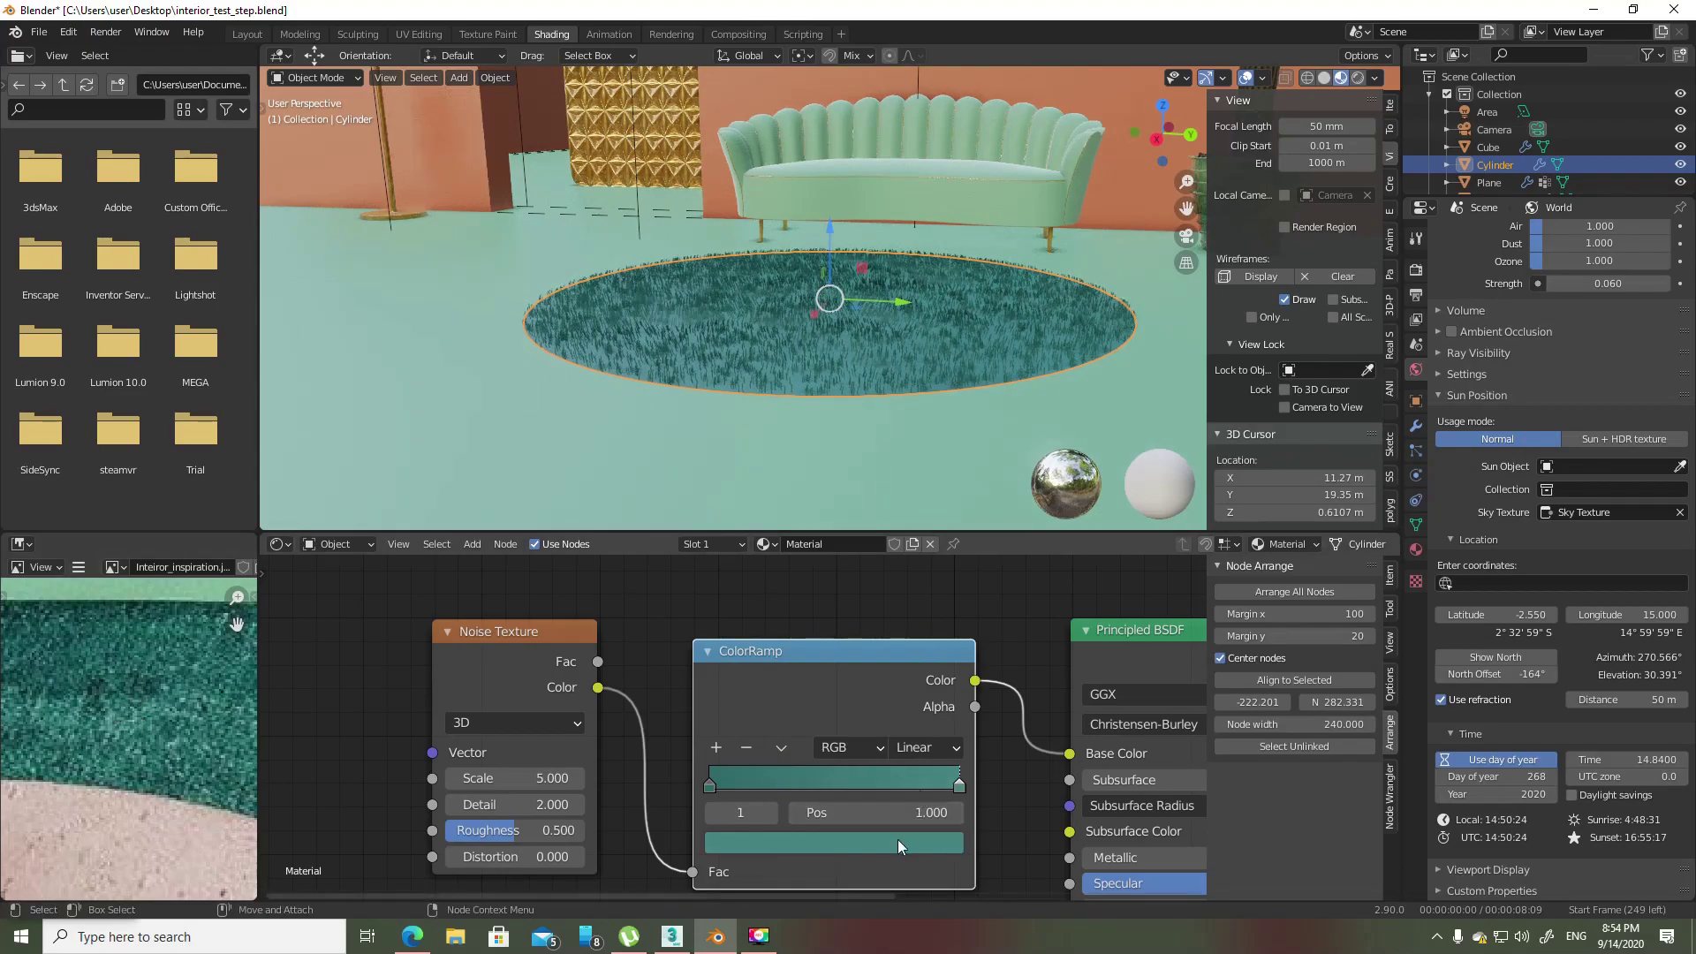
- Fine-tune the teal stop: brighten it, resample a darker teal, then darken and saturate it
{"action": "left_click", "coordinate": [897, 843]}
{"action": "left_click", "coordinate": [901, 845]}
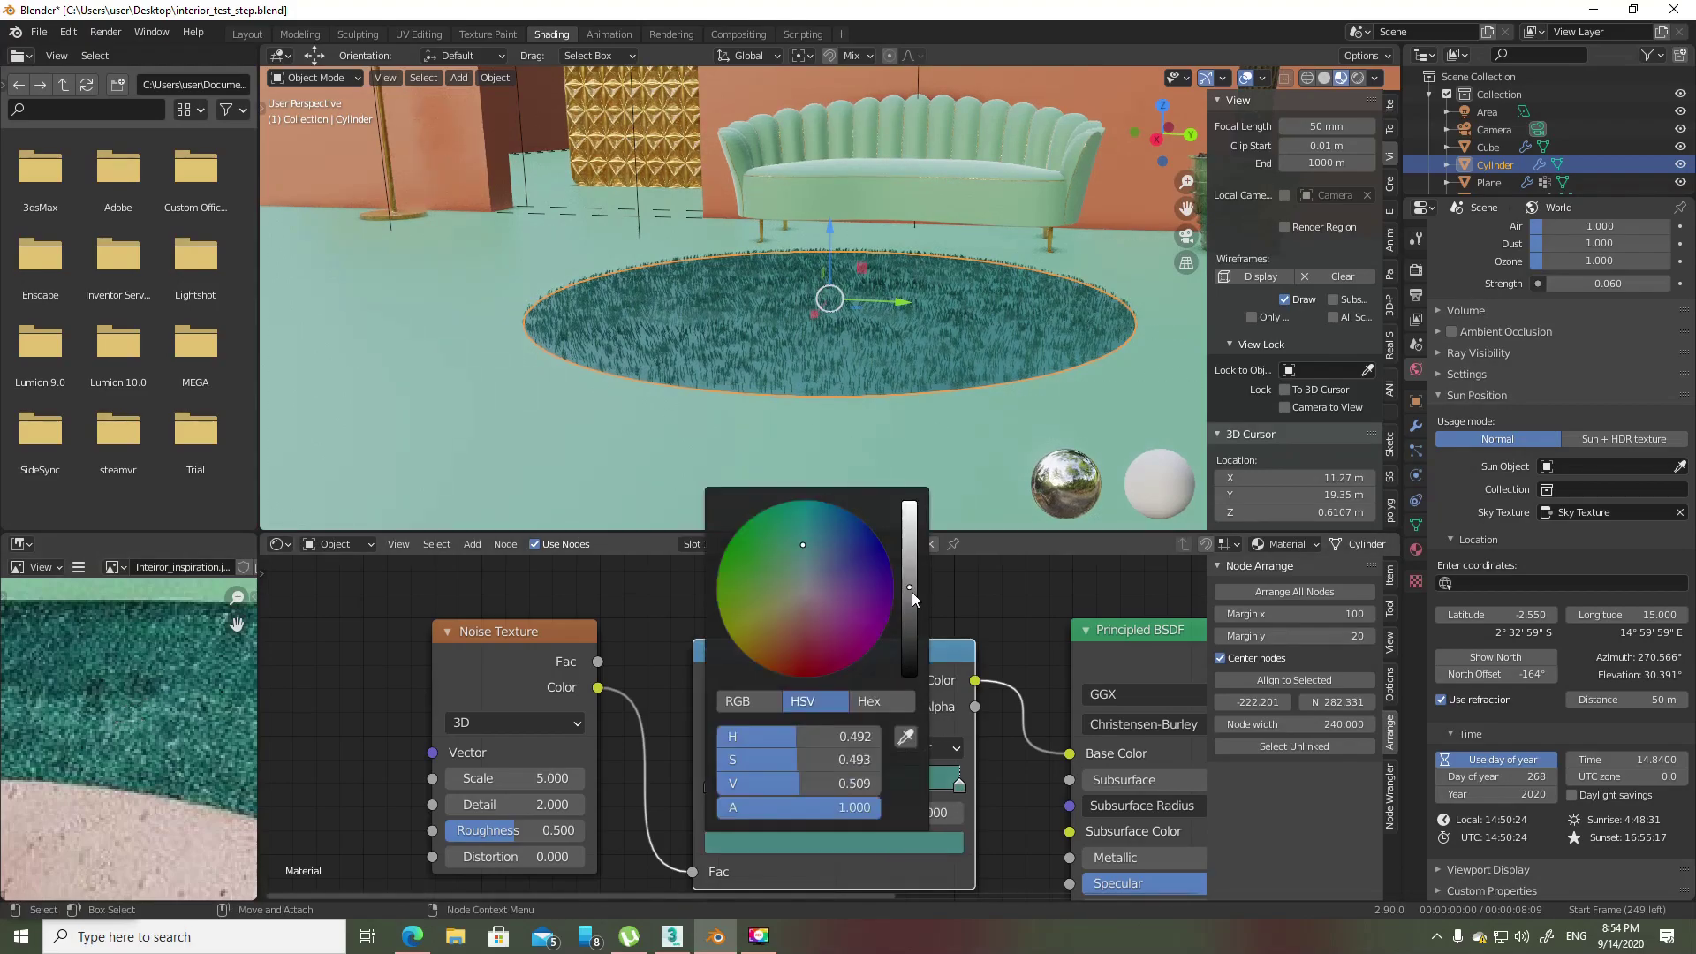
{"action": "left_click_drag", "start_coordinate": [910, 590], "coordinate": [909, 575]}
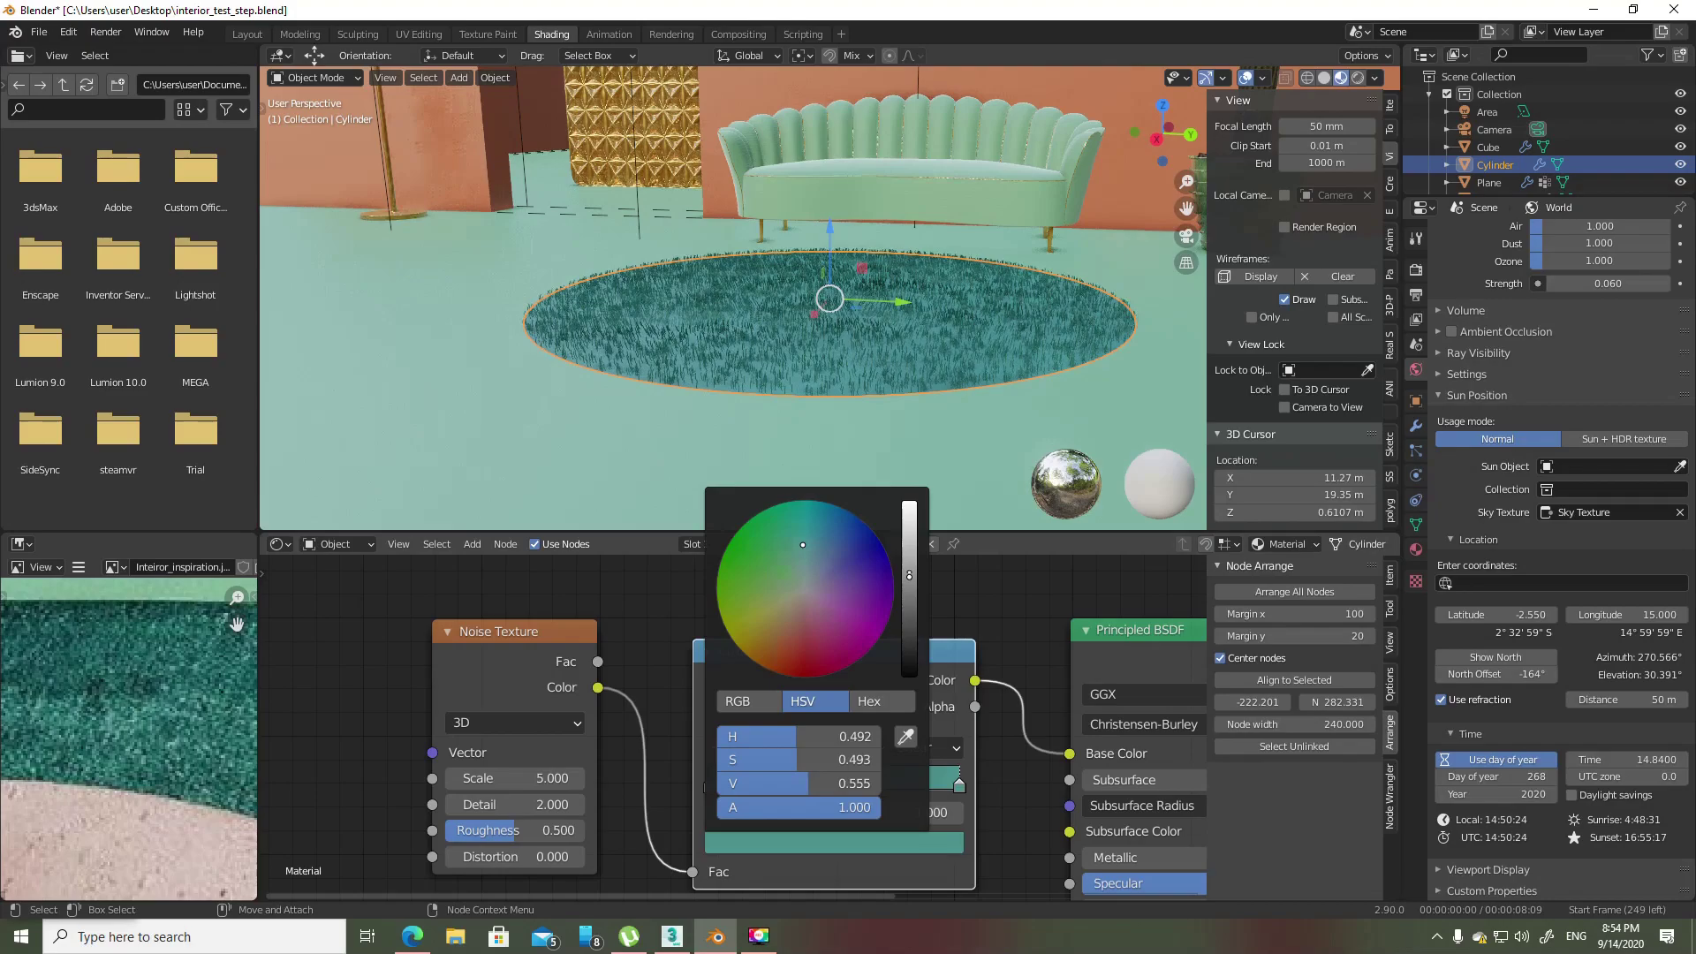
{"action": "left_click", "coordinate": [905, 736]}
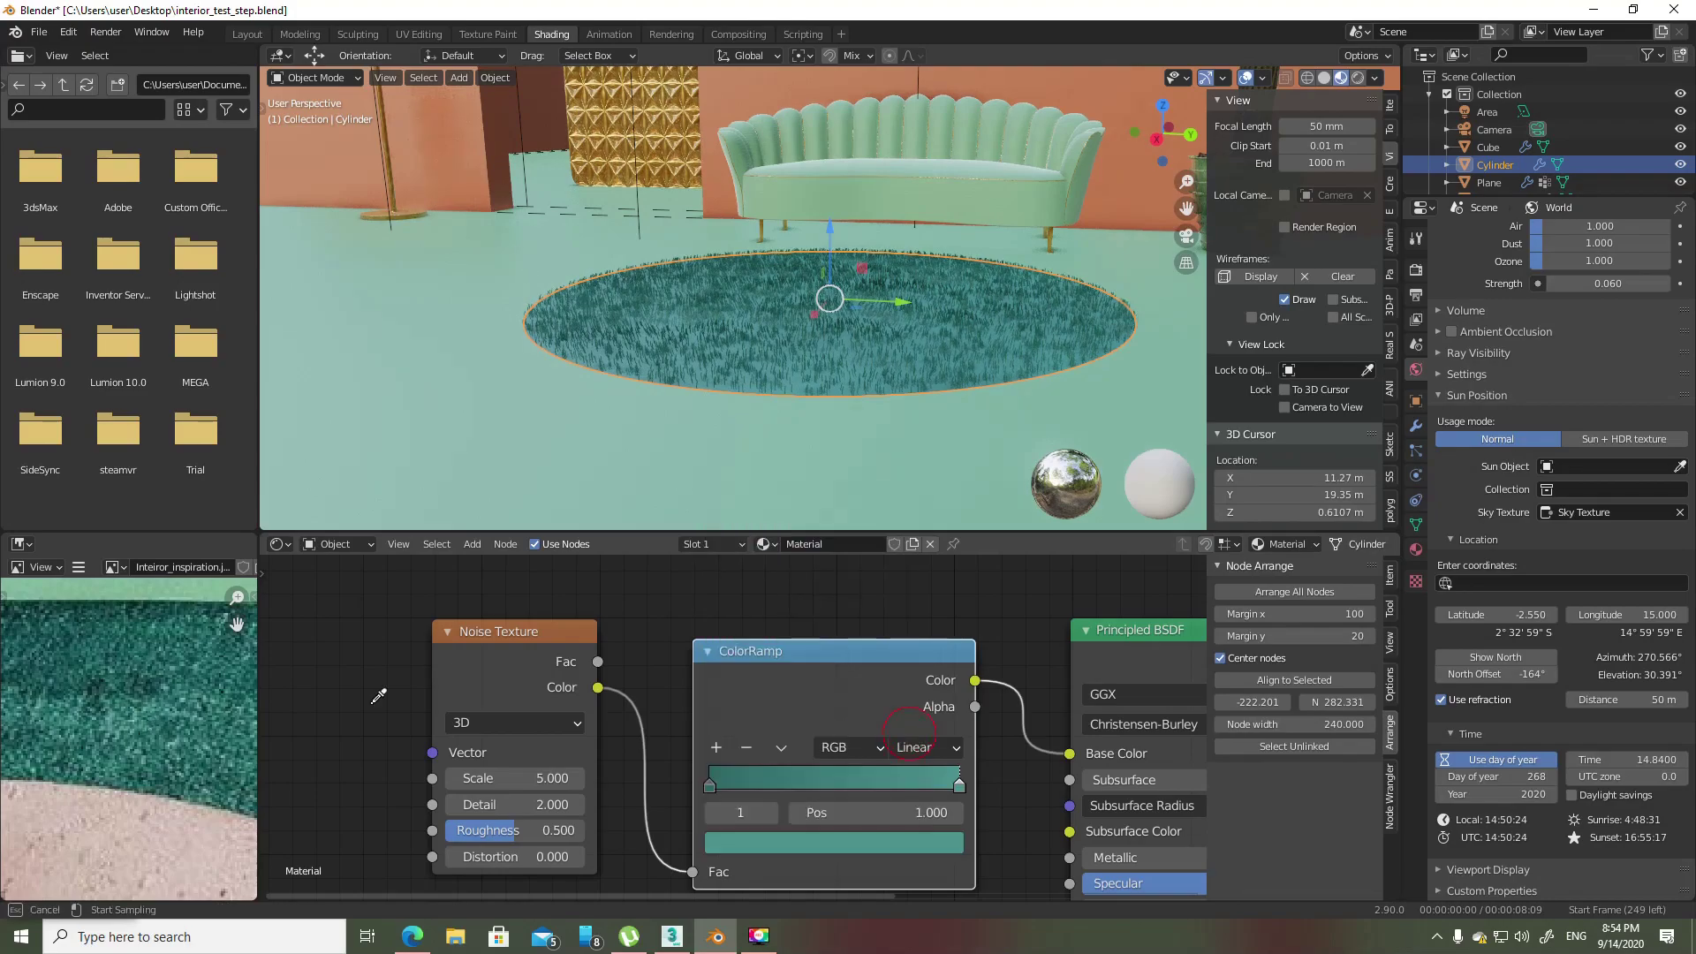
{"action": "left_click", "coordinate": [141, 711]}
{"action": "left_click", "coordinate": [919, 843]}
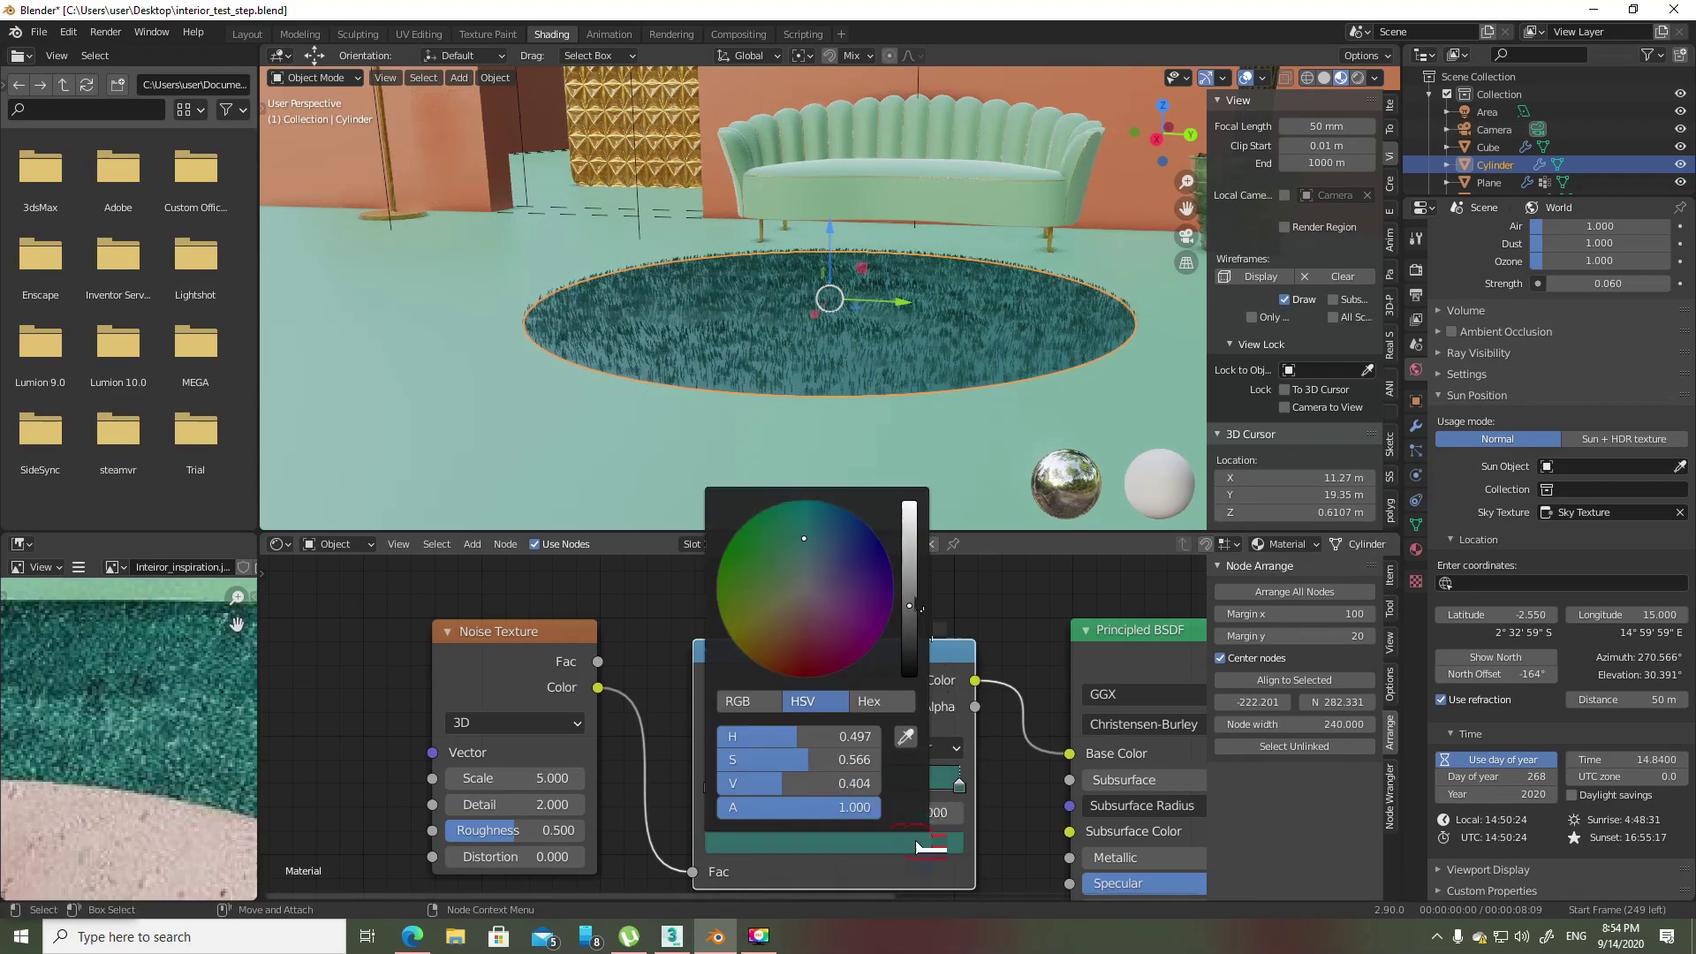
{"action": "left_click_drag", "start_coordinate": [839, 783], "coordinate": [739, 783]}
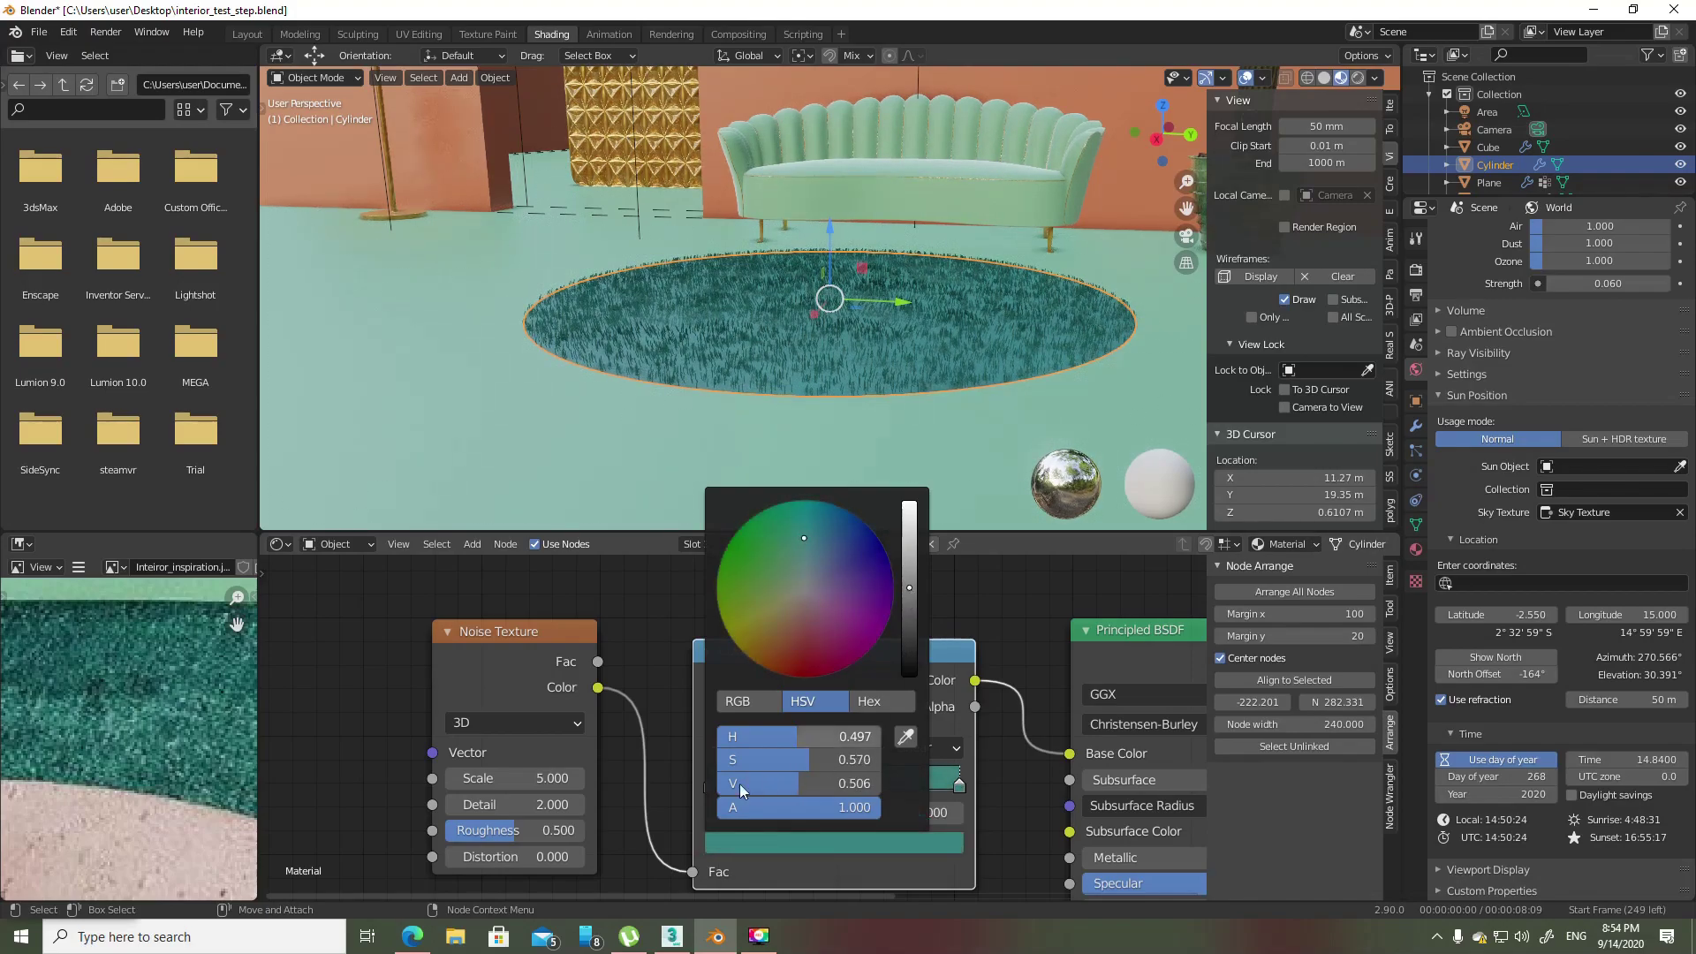
- Increase the rug's noise texture scale toward 0.9
{"action": "left_click_drag", "start_coordinate": [512, 778], "coordinate": [541, 778]}
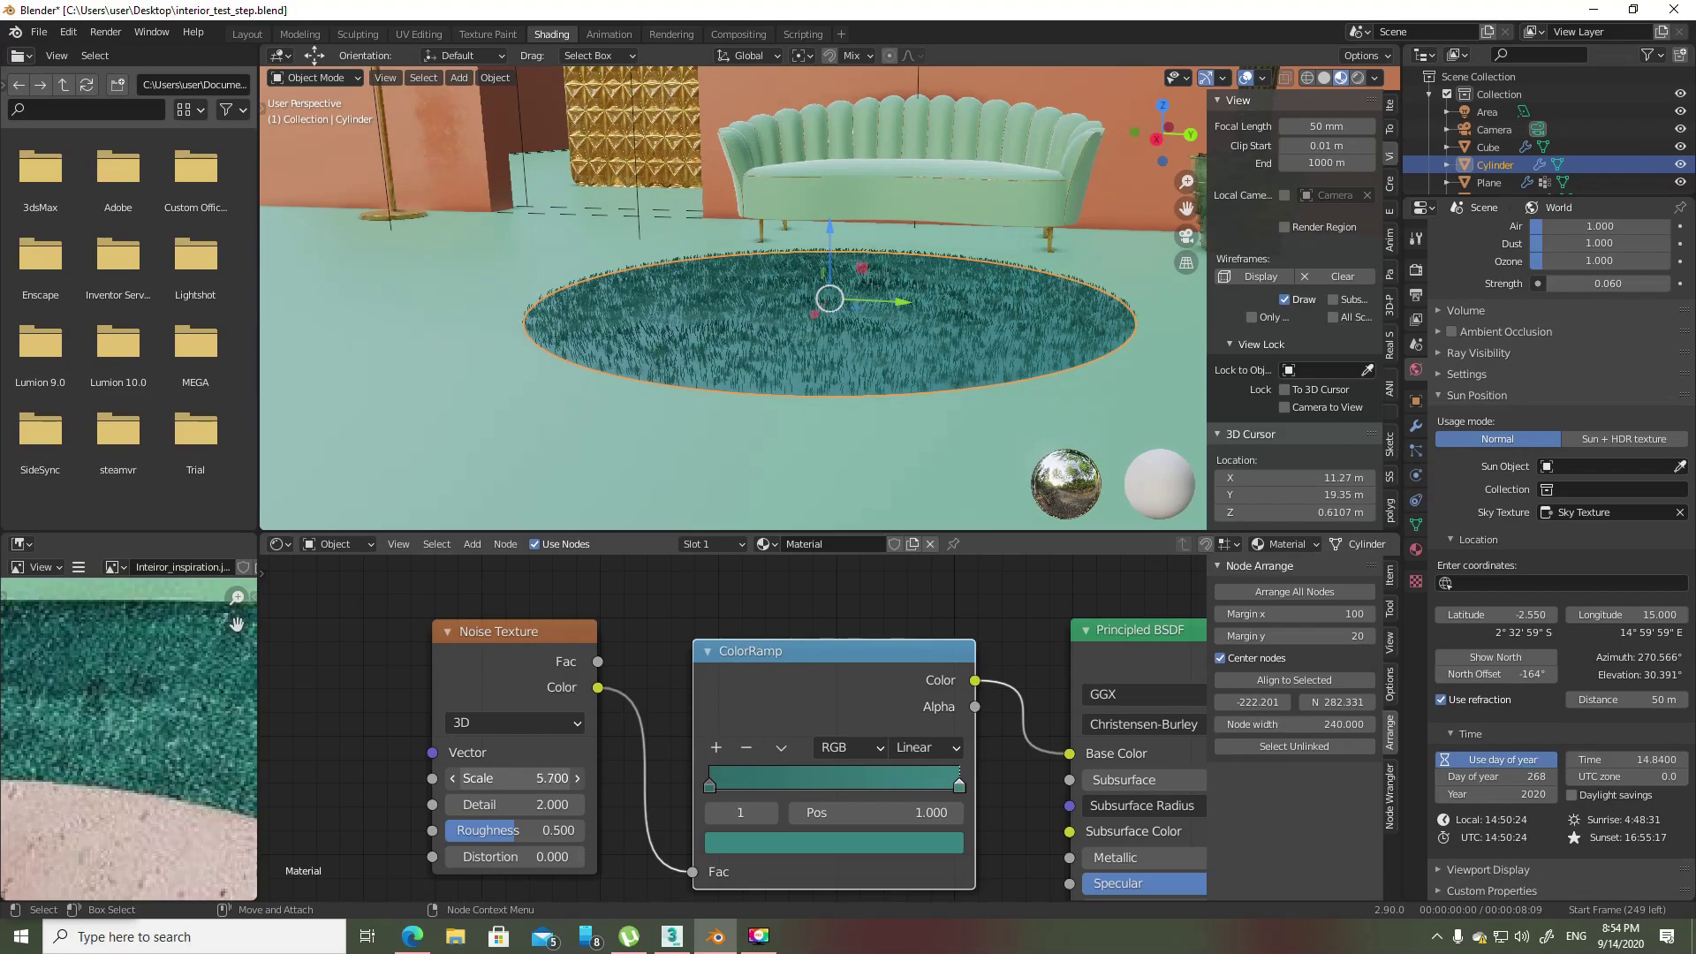
{"action": "scroll", "coordinate": [834, 366], "scroll_direction": "up", "scroll_amount": 2}
{"action": "scroll", "coordinate": [833, 365], "scroll_direction": "up", "scroll_amount": 4}
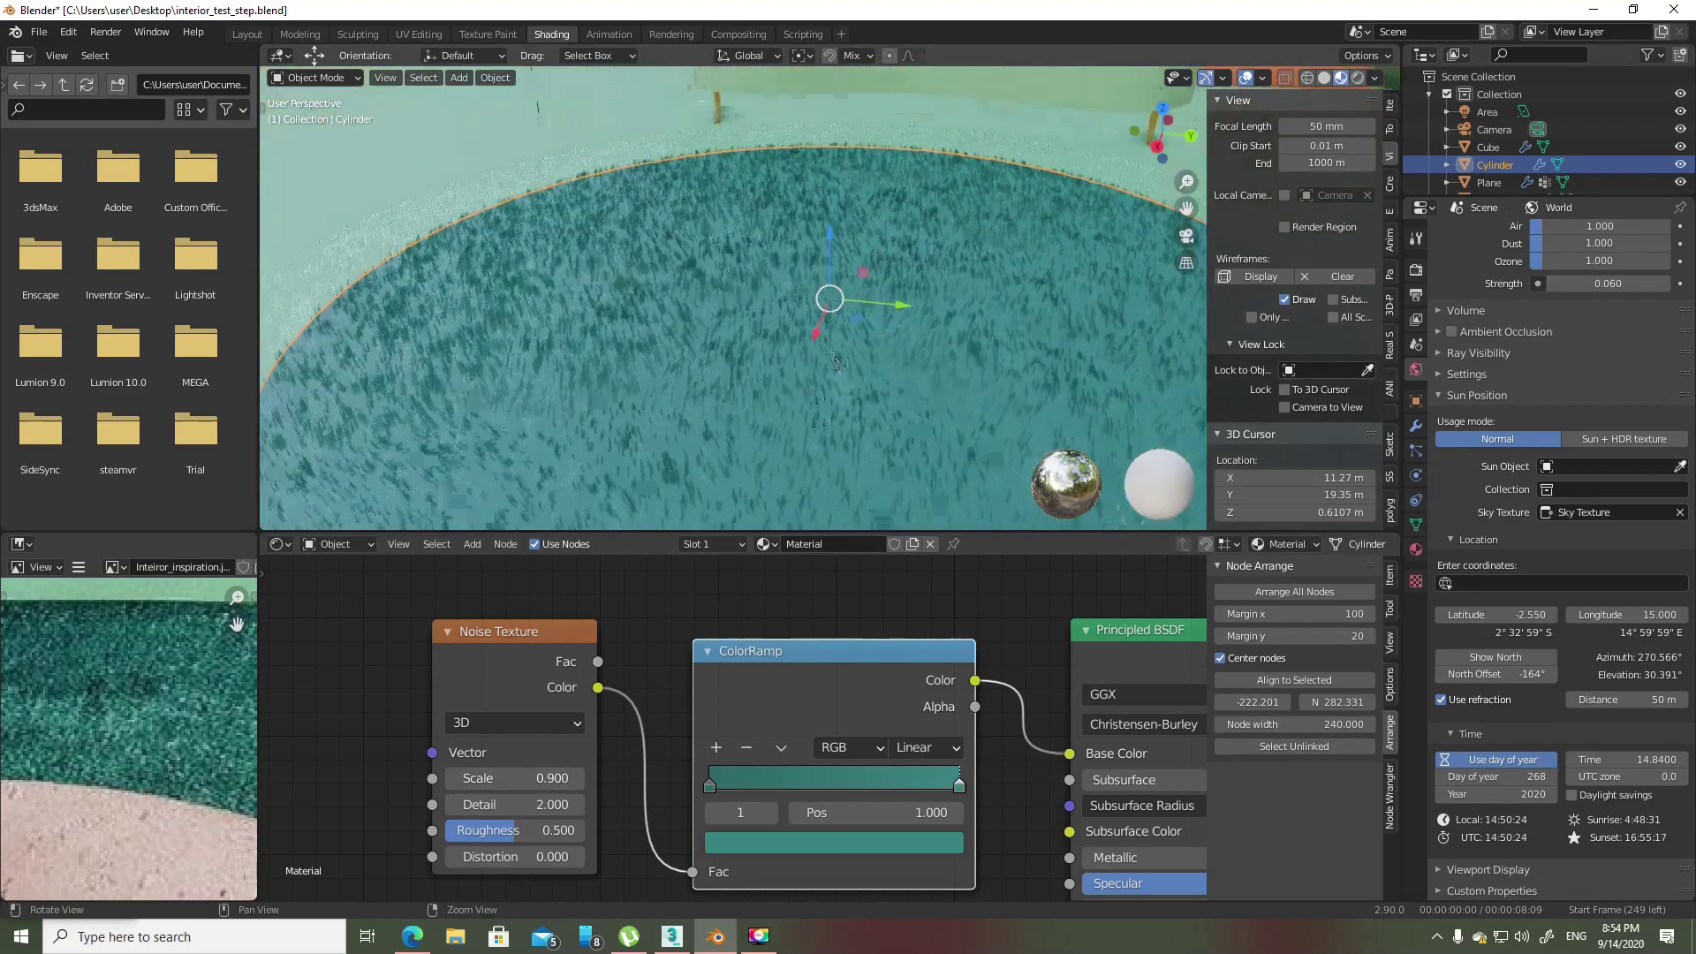
- Set noise scale to 0.9, wire noise Fac into the ColorRamp, and preview it
{"action": "left_click_drag", "start_coordinate": [468, 778], "coordinate": [481, 797]}
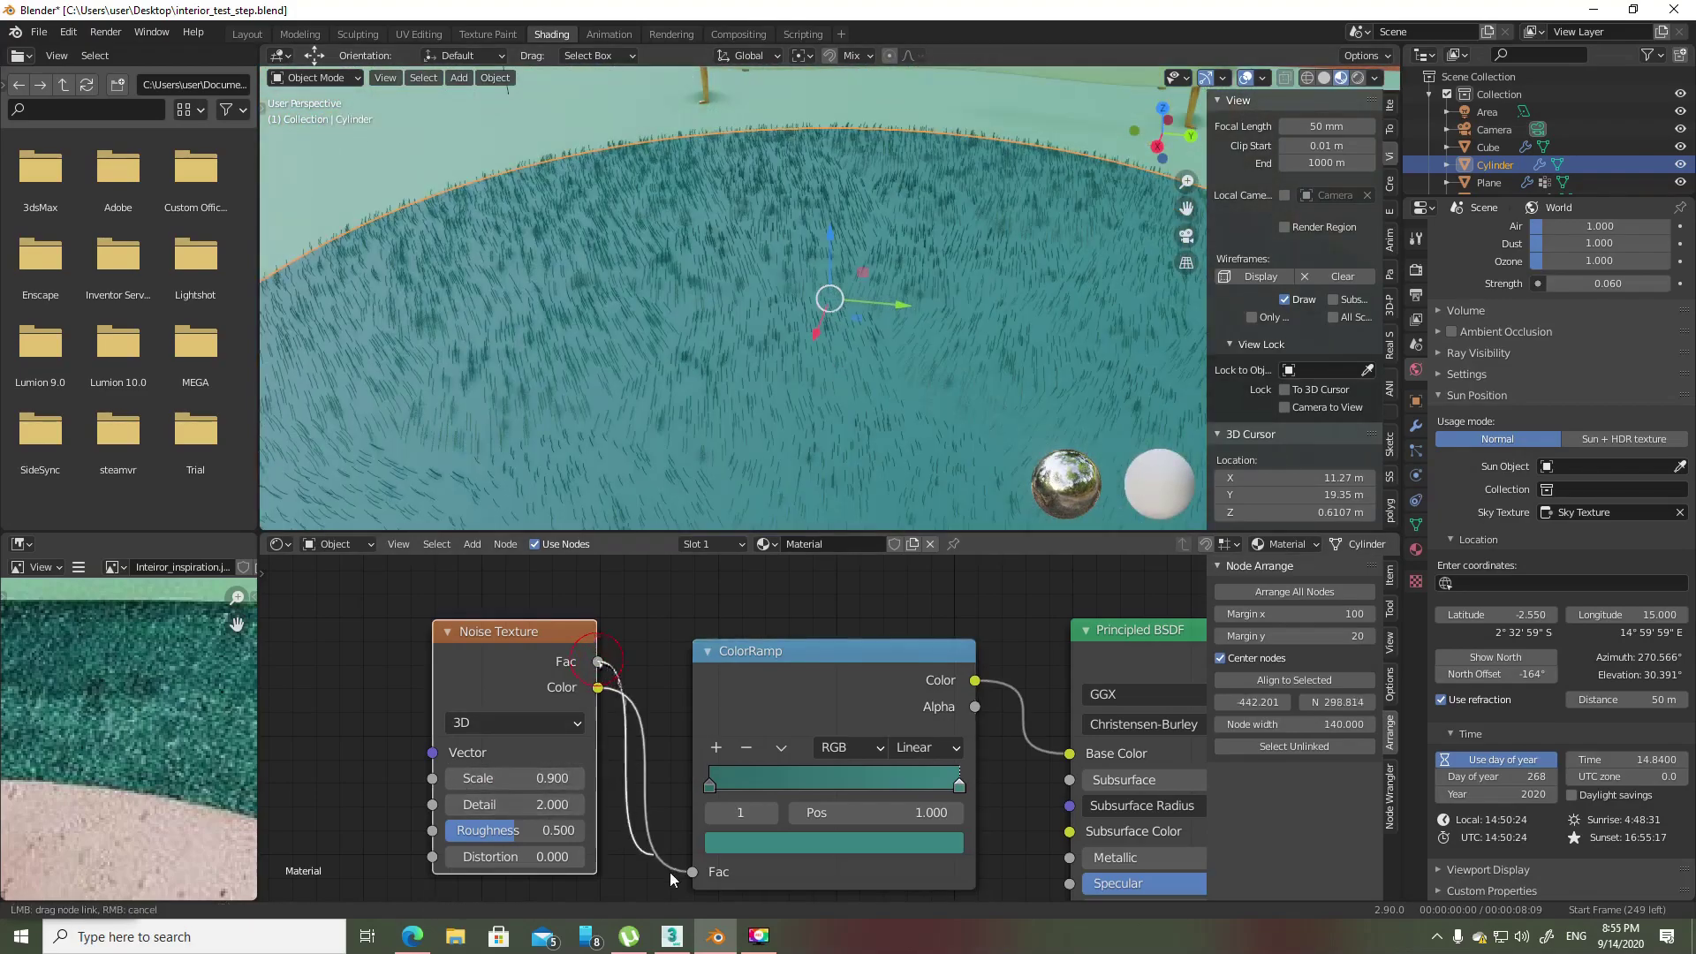
{"action": "left_click_drag", "start_coordinate": [598, 662], "coordinate": [692, 871]}
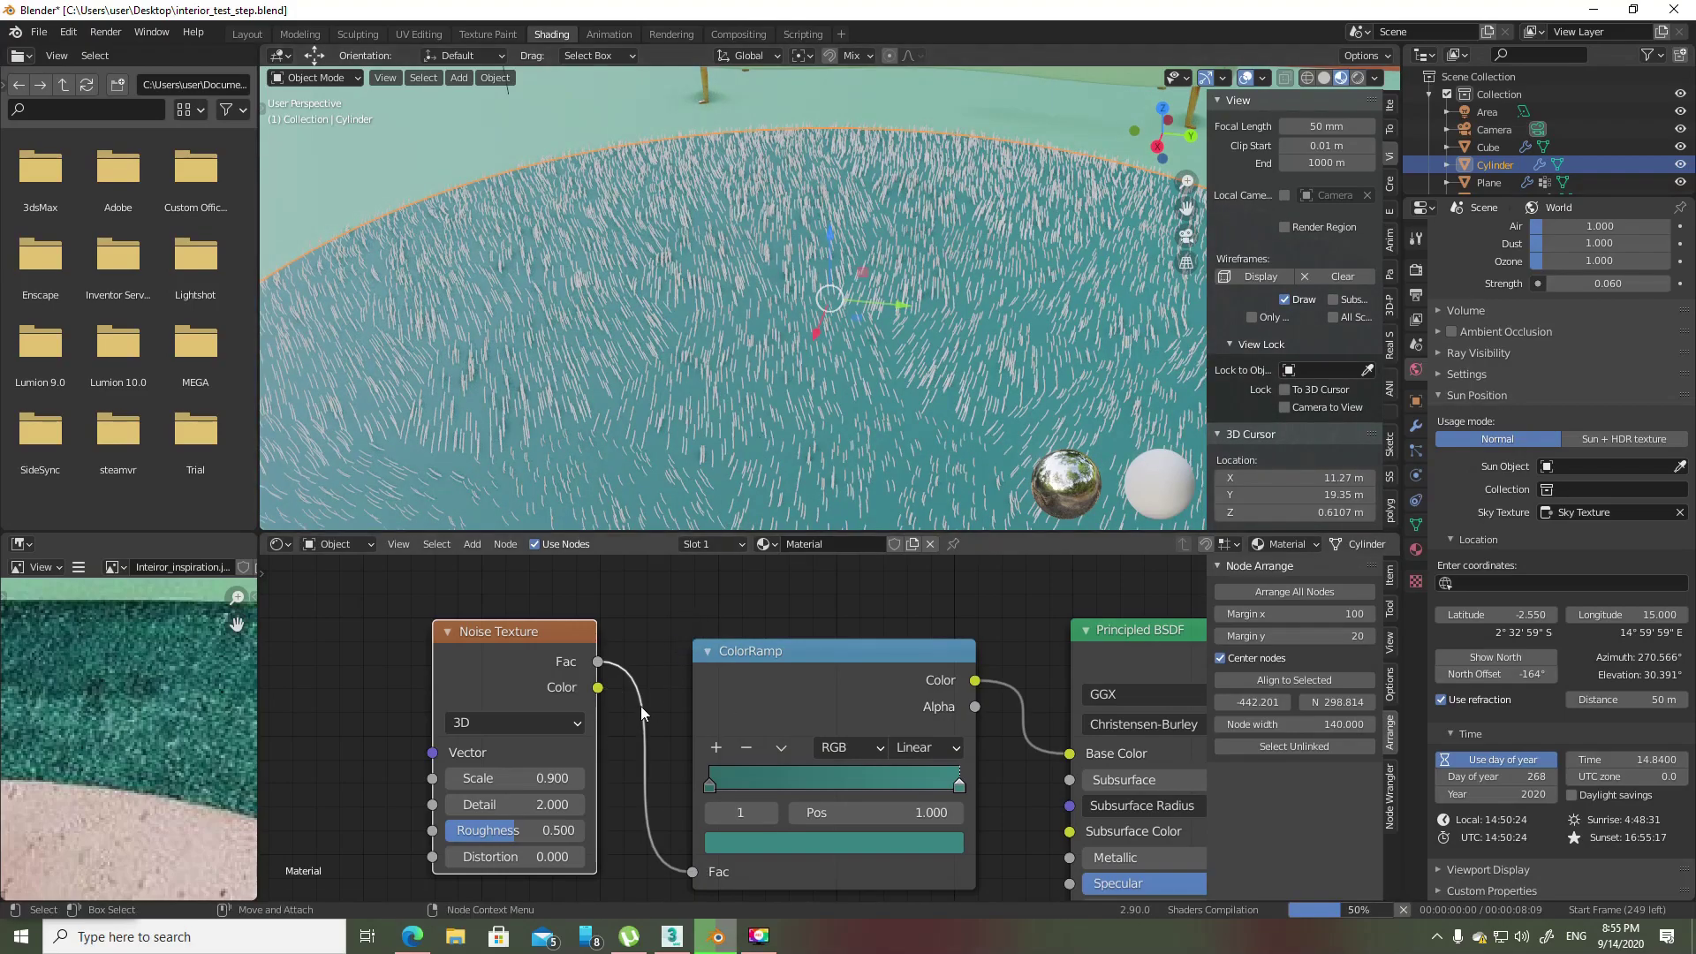
{"action": "left_click", "coordinate": [813, 698], "text": "ctrl+shift"}
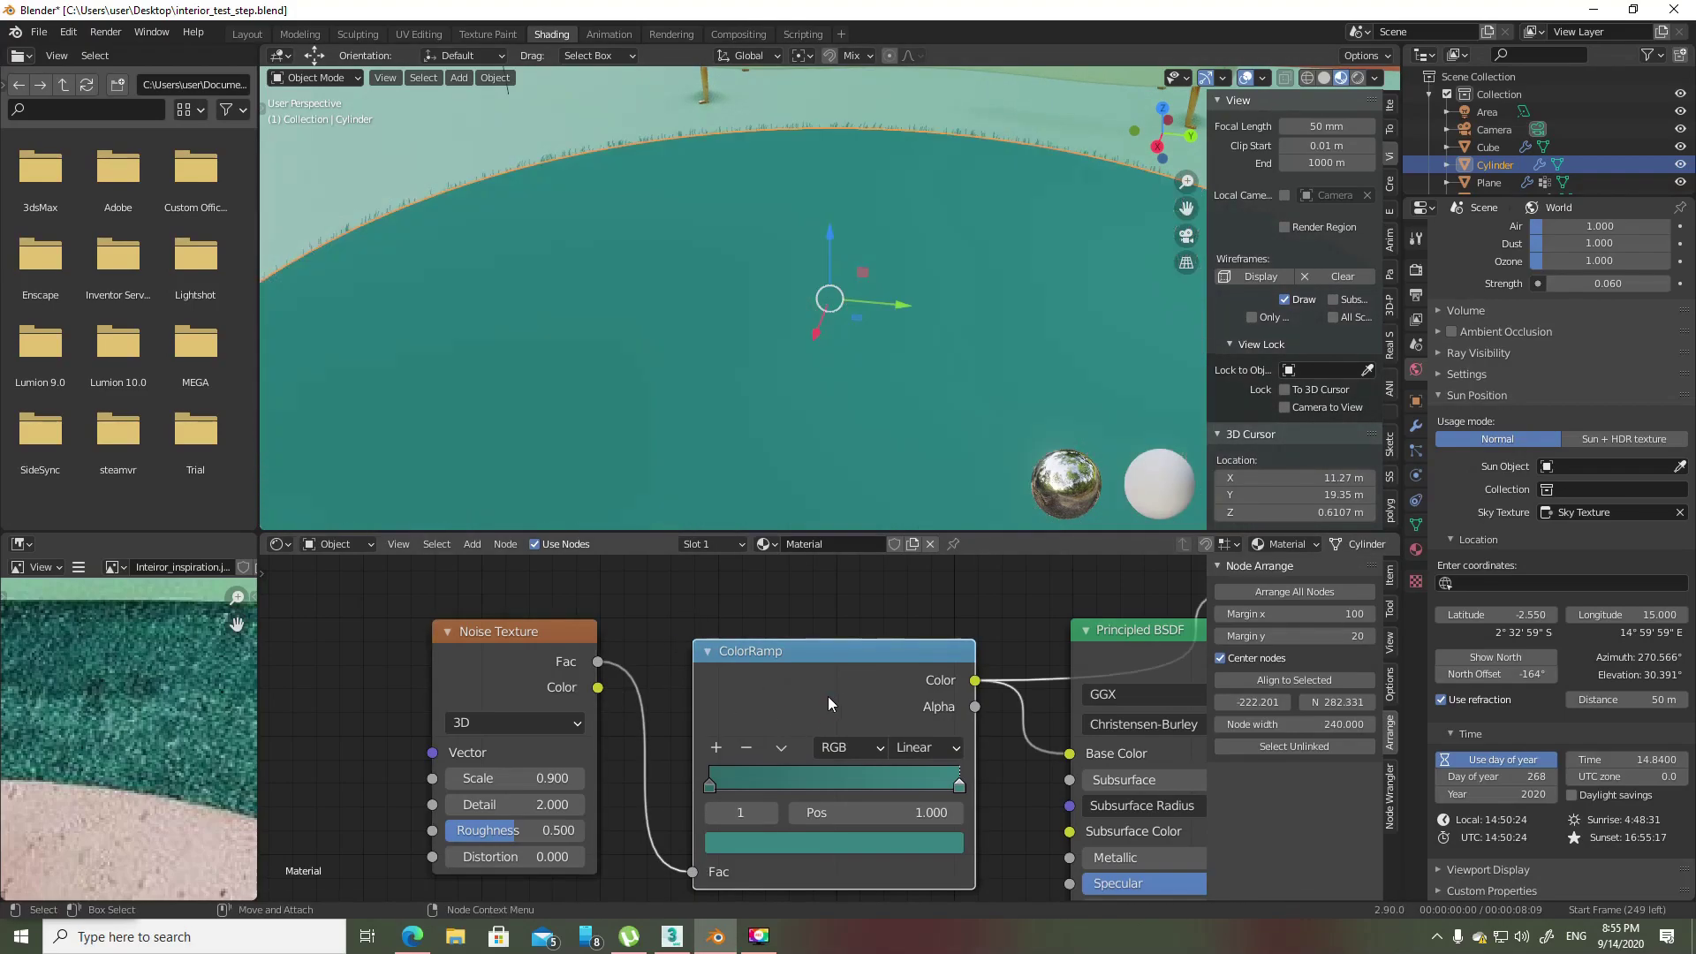
- Raise the noise texture scale to 20.7 and view the rug from a low angle
{"action": "scroll", "coordinate": [829, 696], "scroll_direction": "down", "scroll_amount": 2}
{"action": "scroll", "coordinate": [839, 696], "scroll_direction": "down", "scroll_amount": 1}
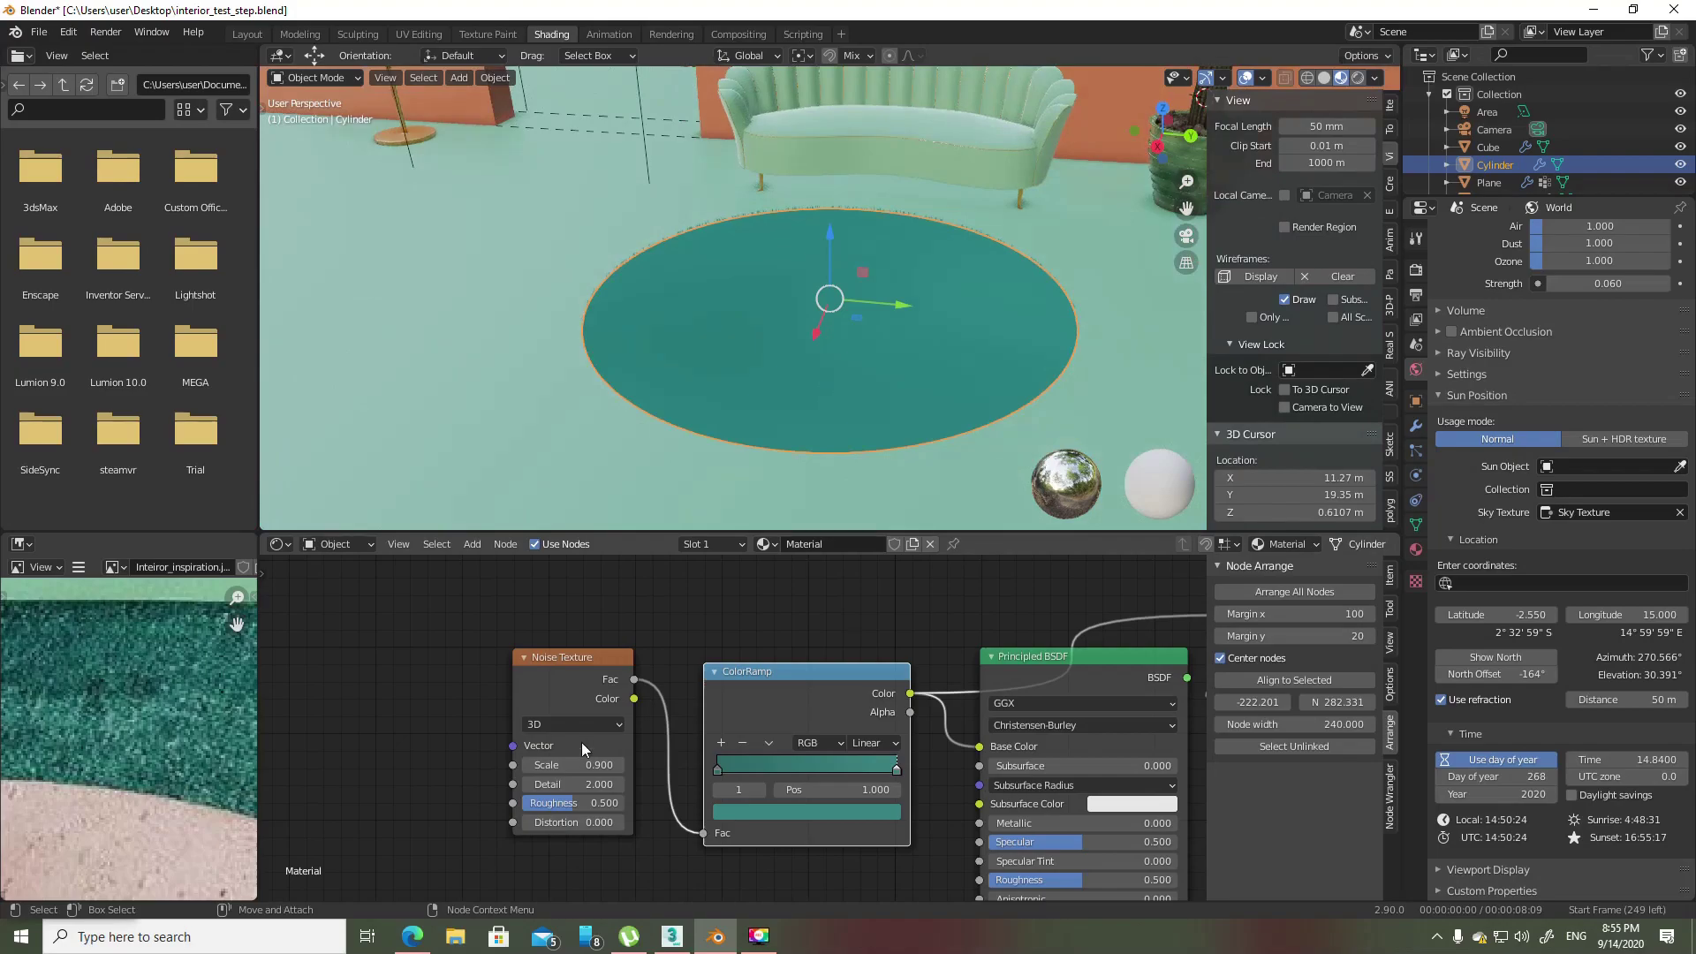
{"action": "left_click_drag", "start_coordinate": [566, 765], "coordinate": [803, 778]}
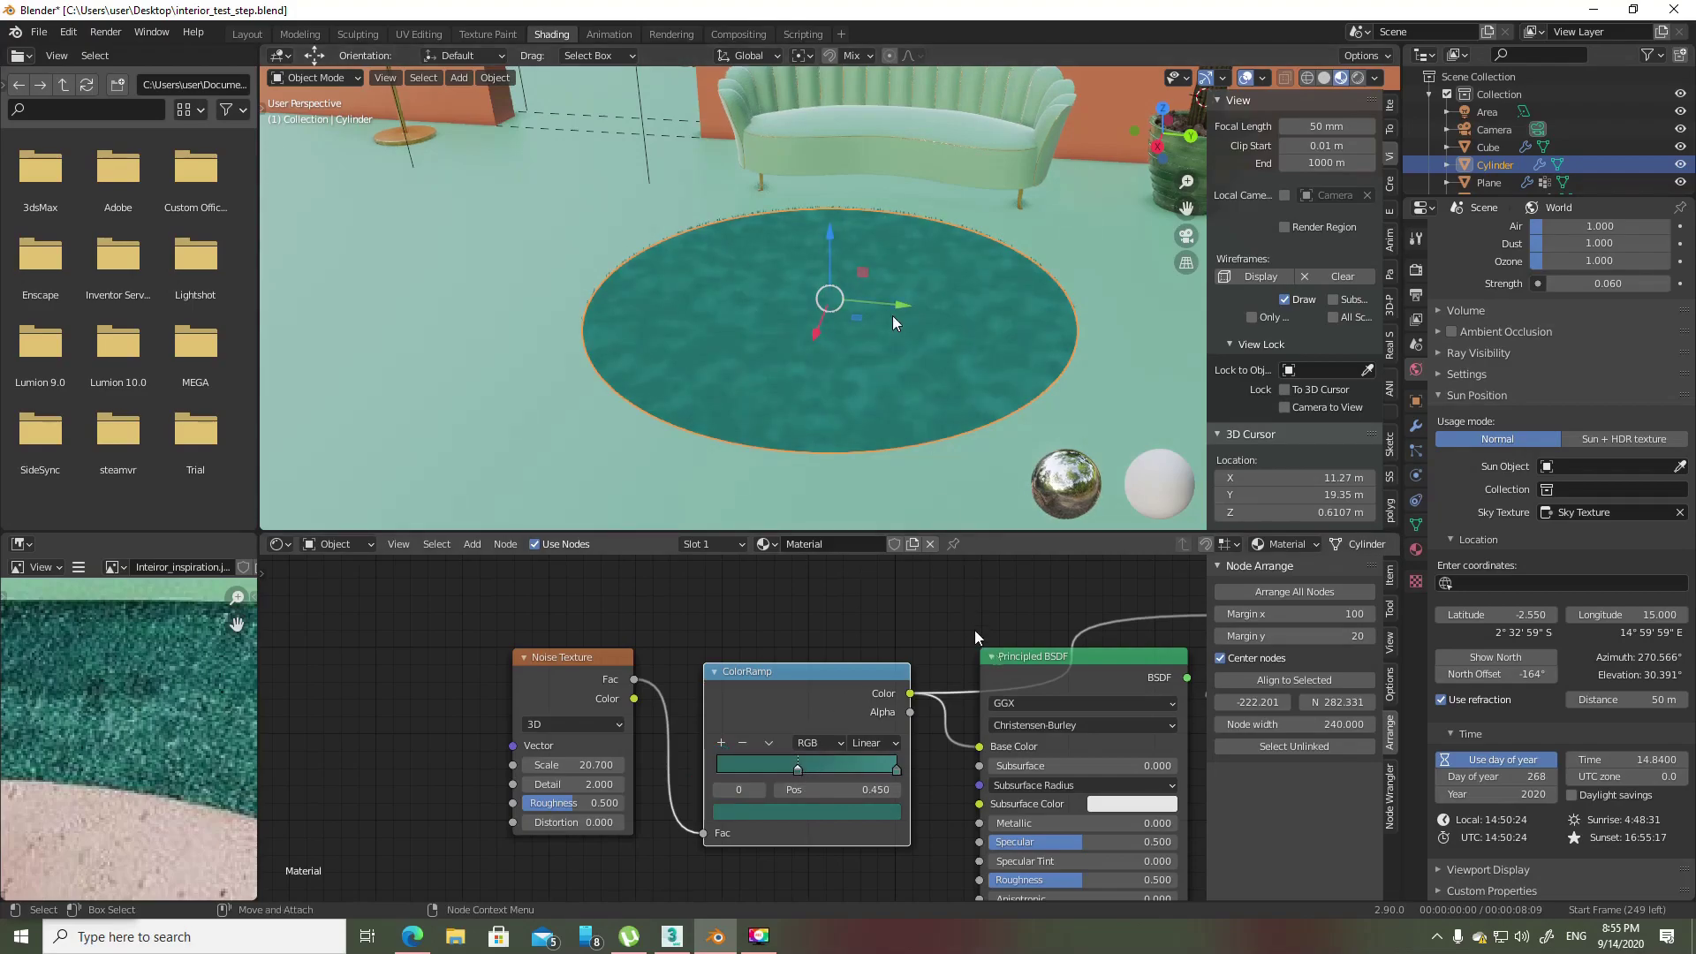
{"action": "middle_click_drag", "start_coordinate": [877, 415], "coordinate": [872, 284]}
{"action": "scroll", "coordinate": [744, 316], "scroll_direction": "up", "scroll_amount": 2}
{"action": "scroll", "coordinate": [744, 316], "scroll_direction": "up", "scroll_amount": 2}
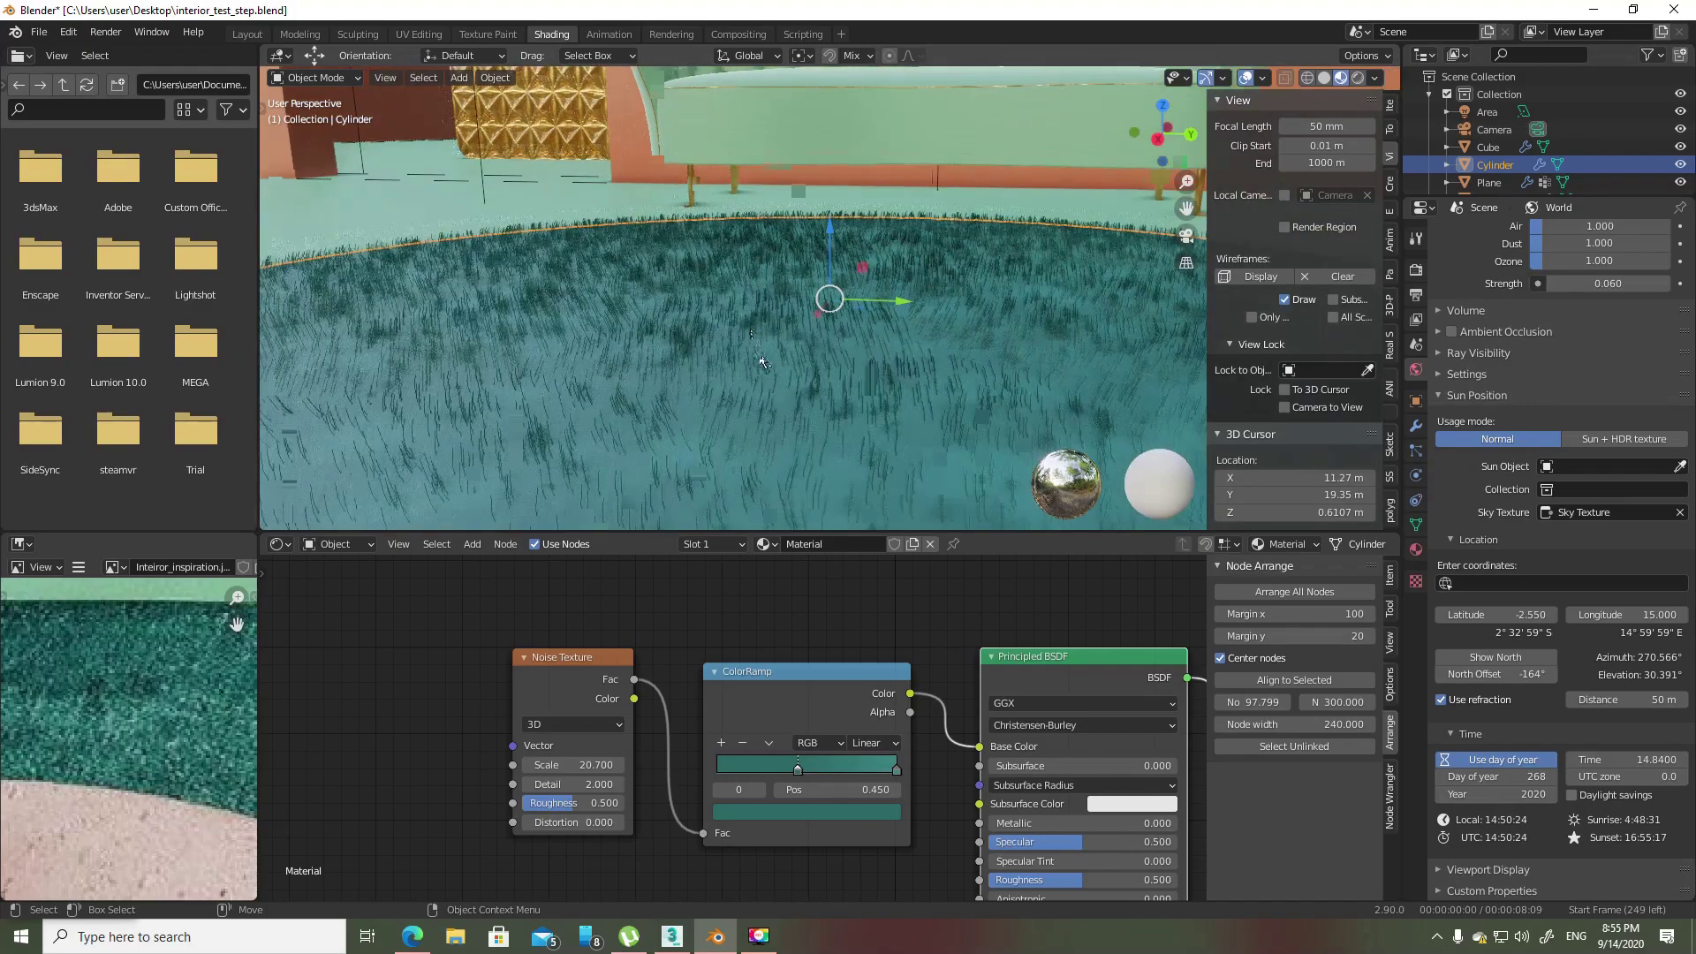
{"action": "scroll", "coordinate": [759, 340], "scroll_direction": "up", "scroll_amount": 2}
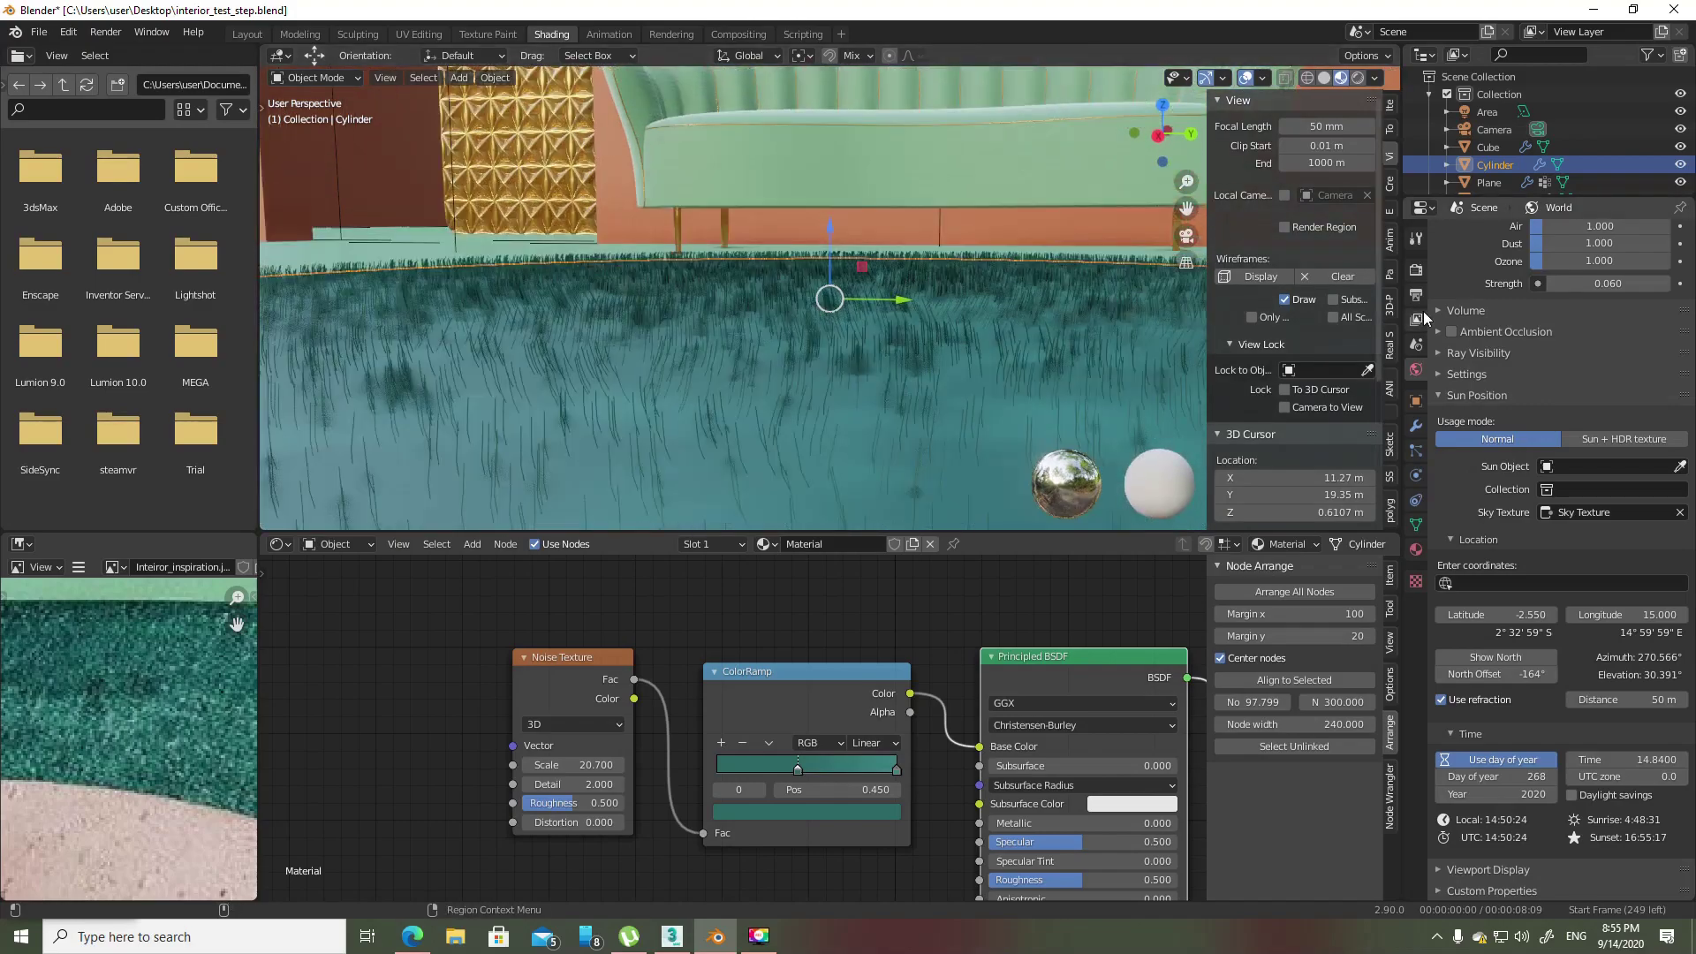
- Switch the render engine to Eevee and render the rug's hairs as Strip shapes
{"action": "left_click", "coordinate": [1416, 274]}
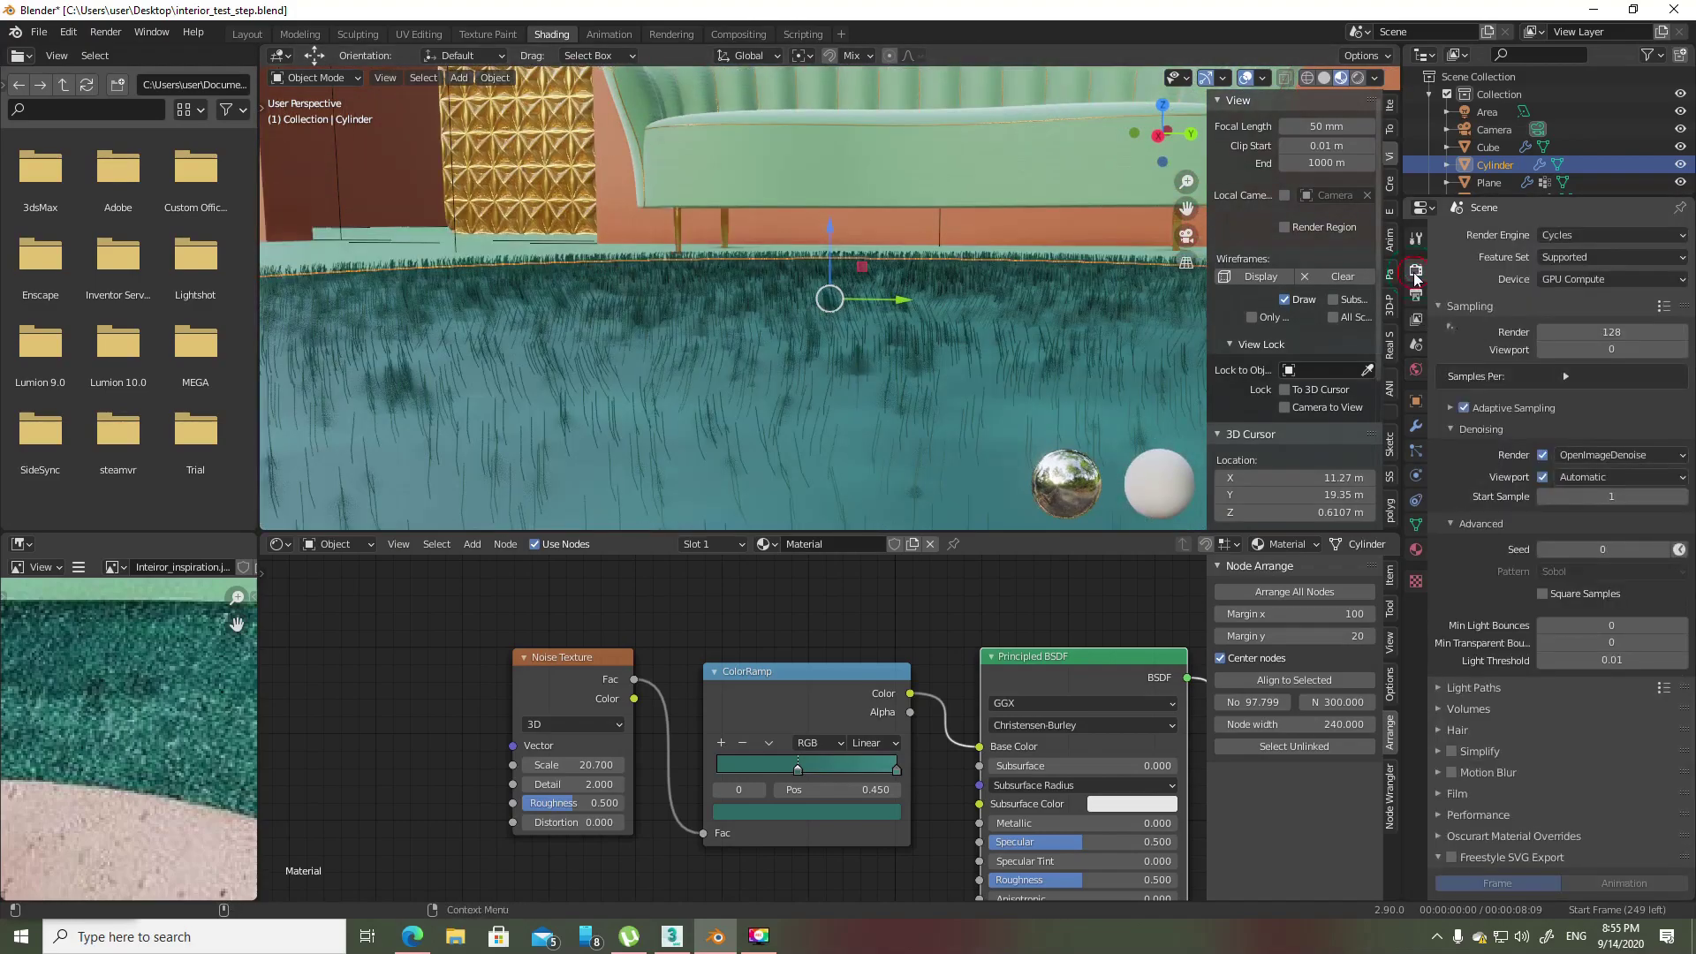
{"action": "left_click", "coordinate": [1612, 234]}
{"action": "left_click", "coordinate": [1581, 256]}
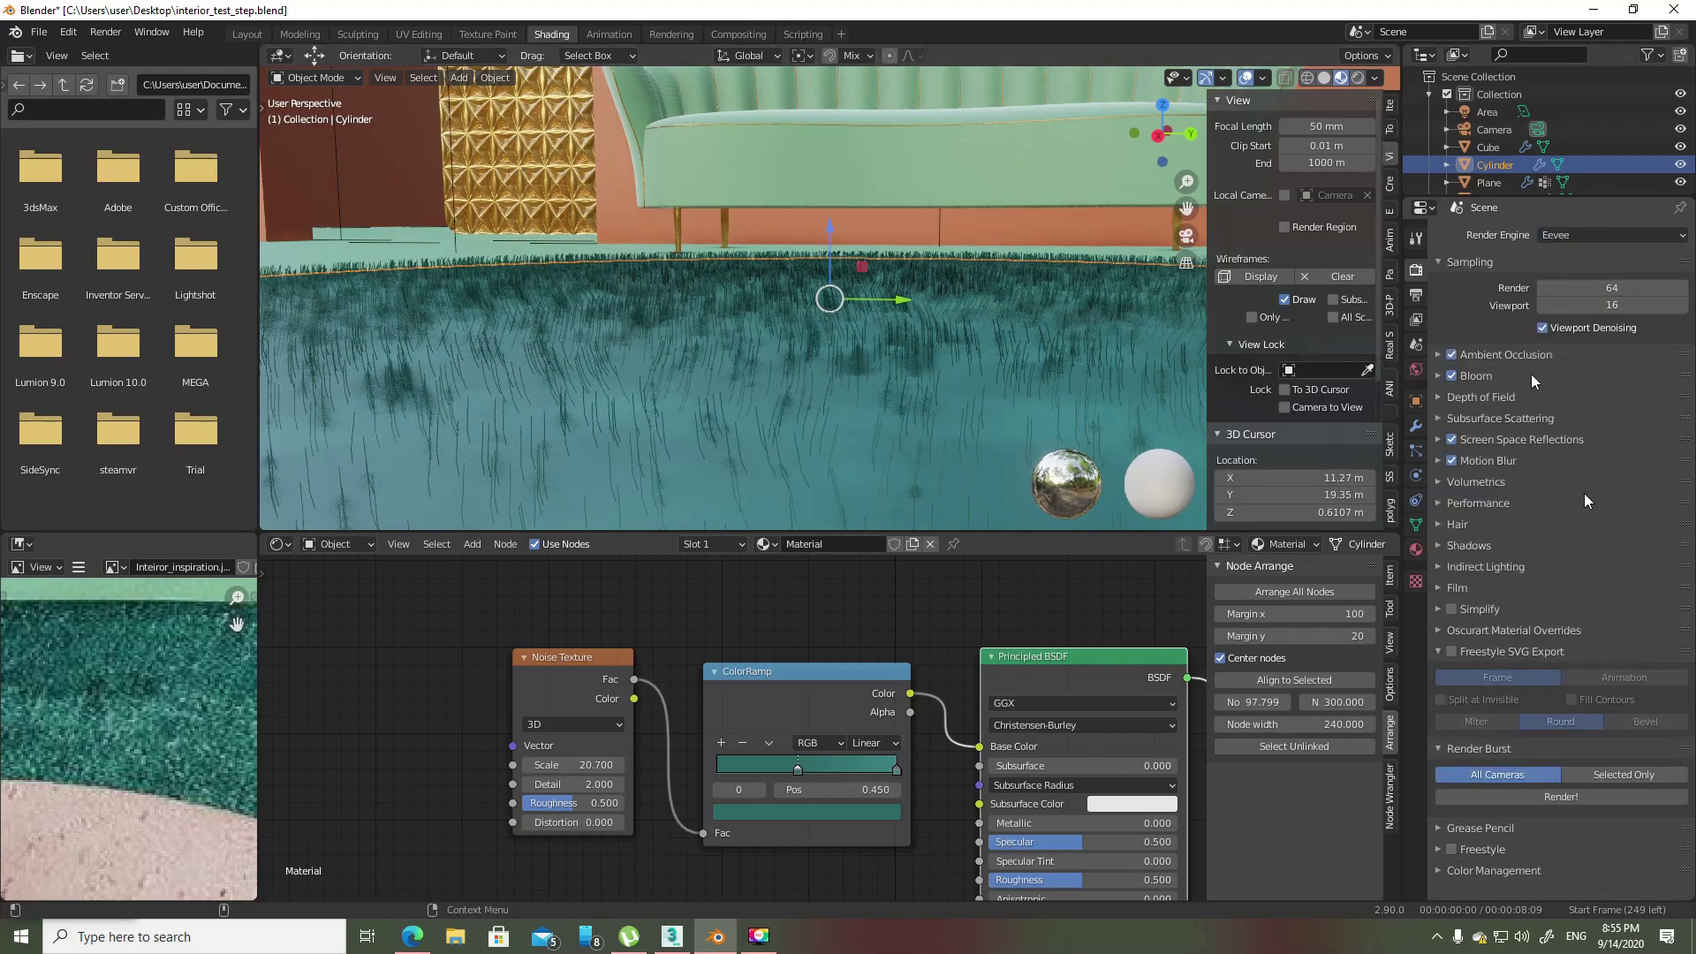
{"action": "left_click", "coordinate": [1473, 525]}
{"action": "left_click", "coordinate": [1634, 551]}
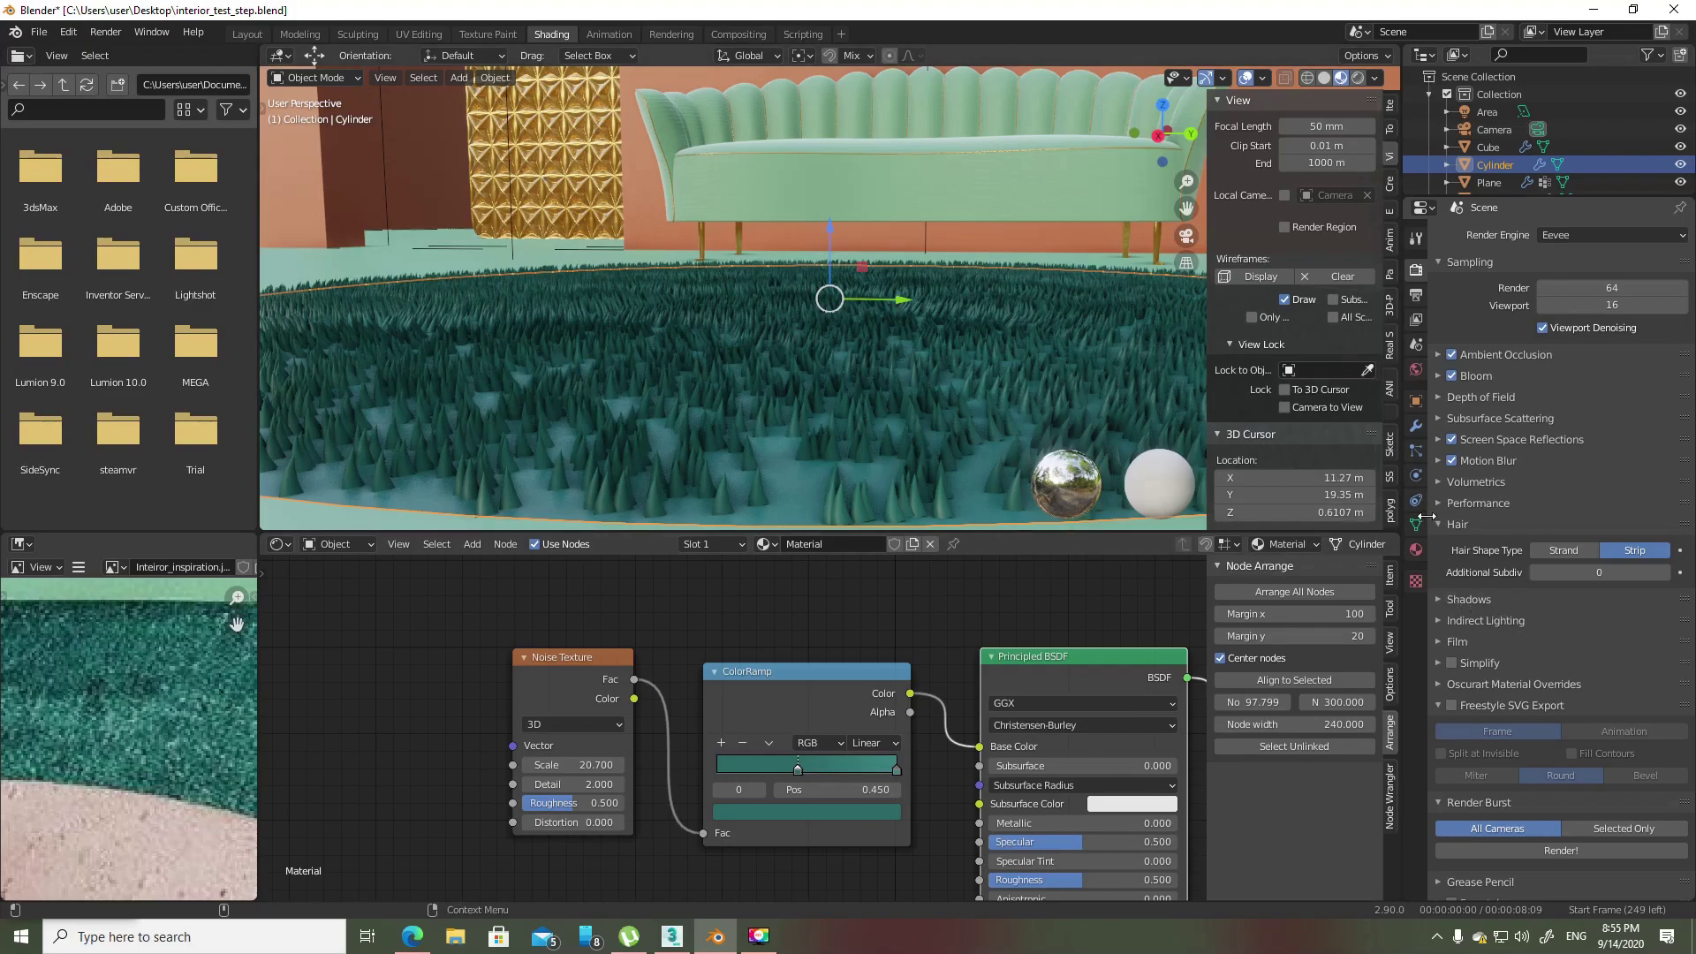
{"action": "left_click", "coordinate": [1416, 450]}
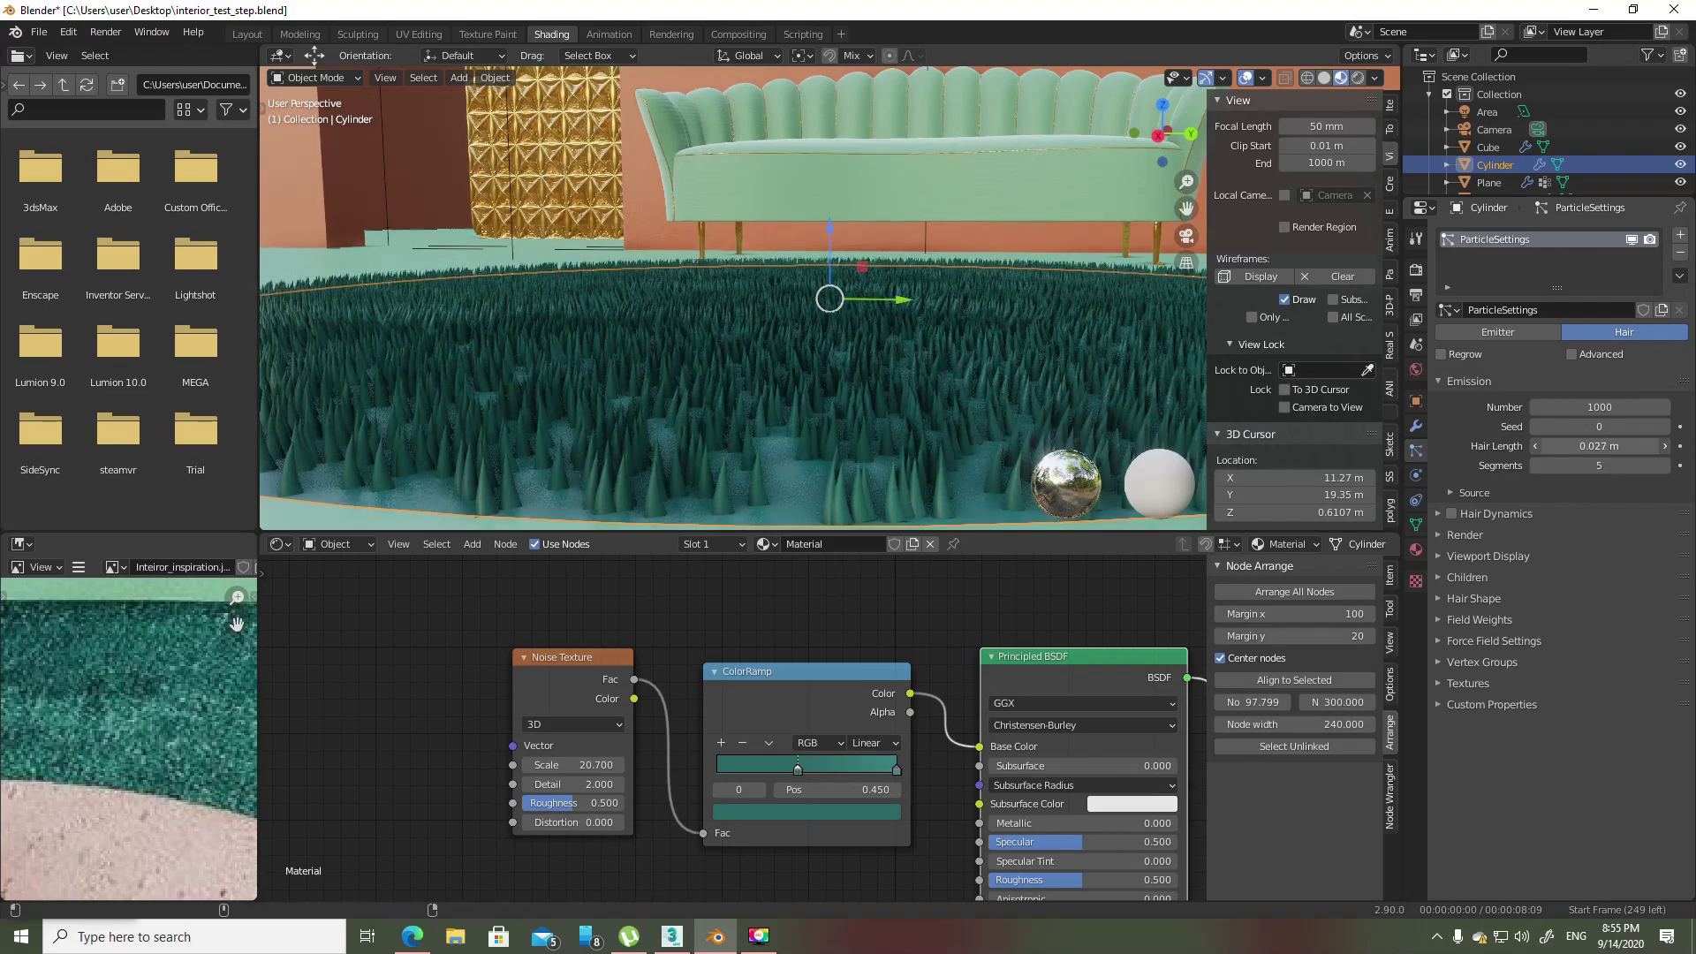
- Set hair length 0.025 m, root diameter 0.25 m, tip 0.16 m, with Close Tip off
{"action": "left_click_drag", "start_coordinate": [1585, 446], "coordinate": [1594, 446]}
{"action": "middle_click_drag", "start_coordinate": [686, 310], "coordinate": [993, 353]}
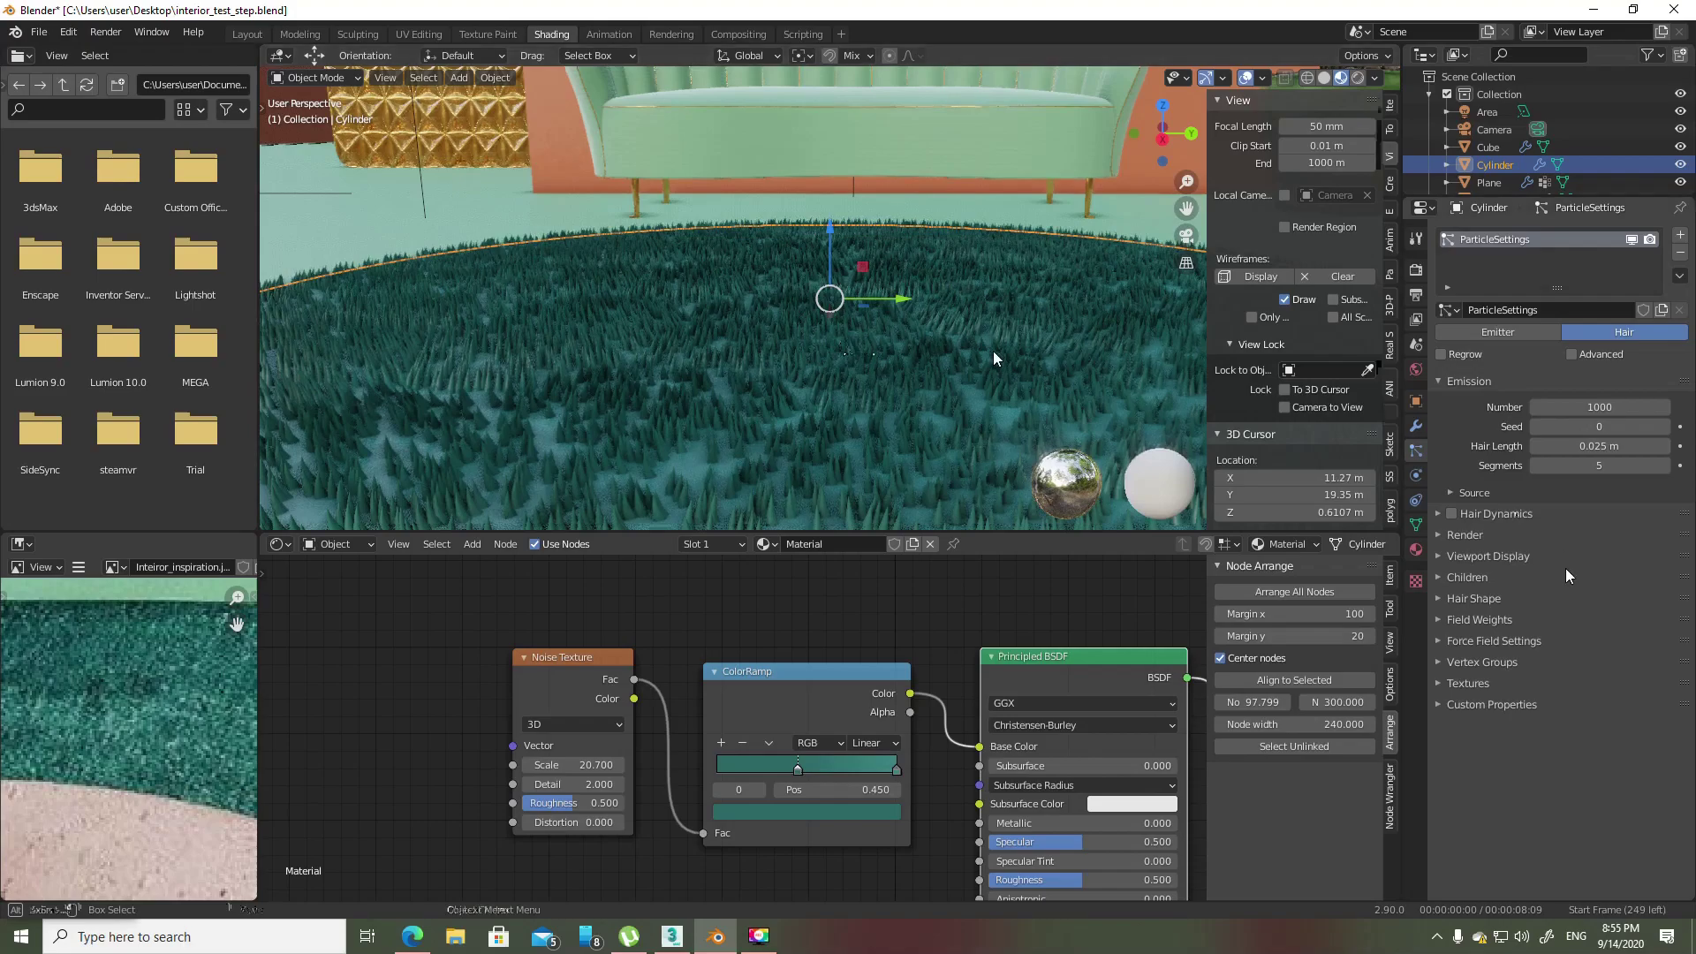
{"action": "left_click", "coordinate": [1563, 598]}
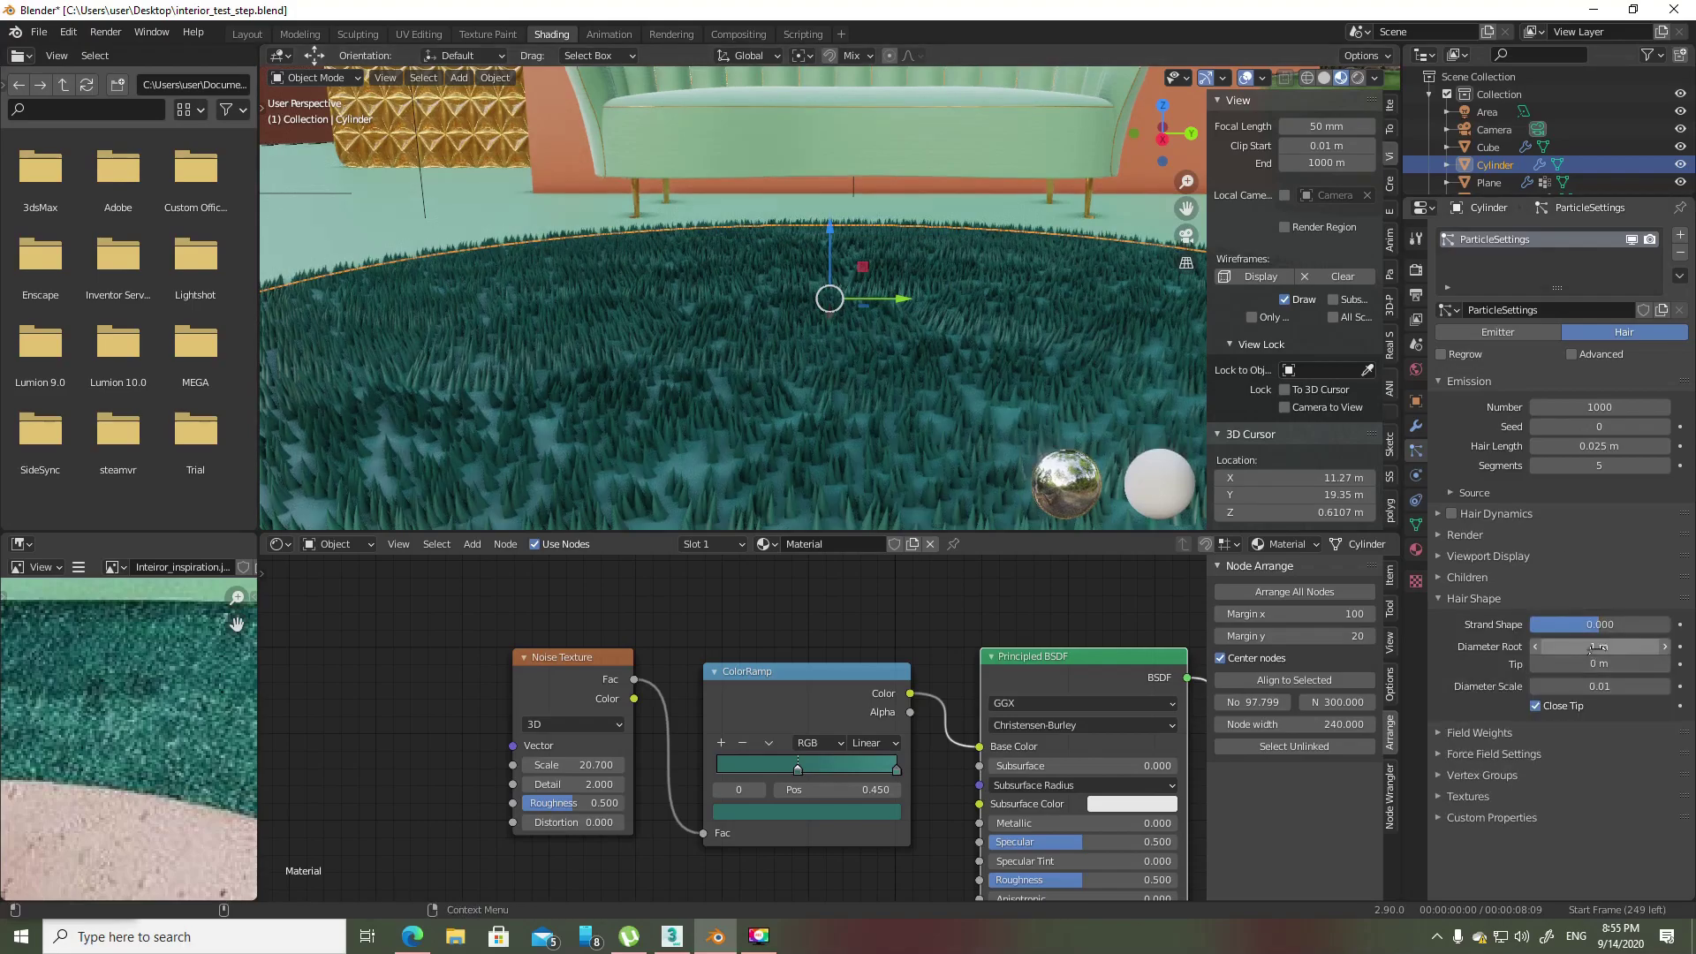
{"action": "mouse_move", "coordinate": [1595, 647]}
{"action": "left_mouse_down"}
{"action": "mouse_move", "coordinate": [1639, 647]}
{"action": "mouse_move", "coordinate": [1581, 647]}
{"action": "mouse_move", "coordinate": [1630, 664]}
{"action": "mouse_move", "coordinate": [1577, 664]}
{"action": "left_mouse_up"}
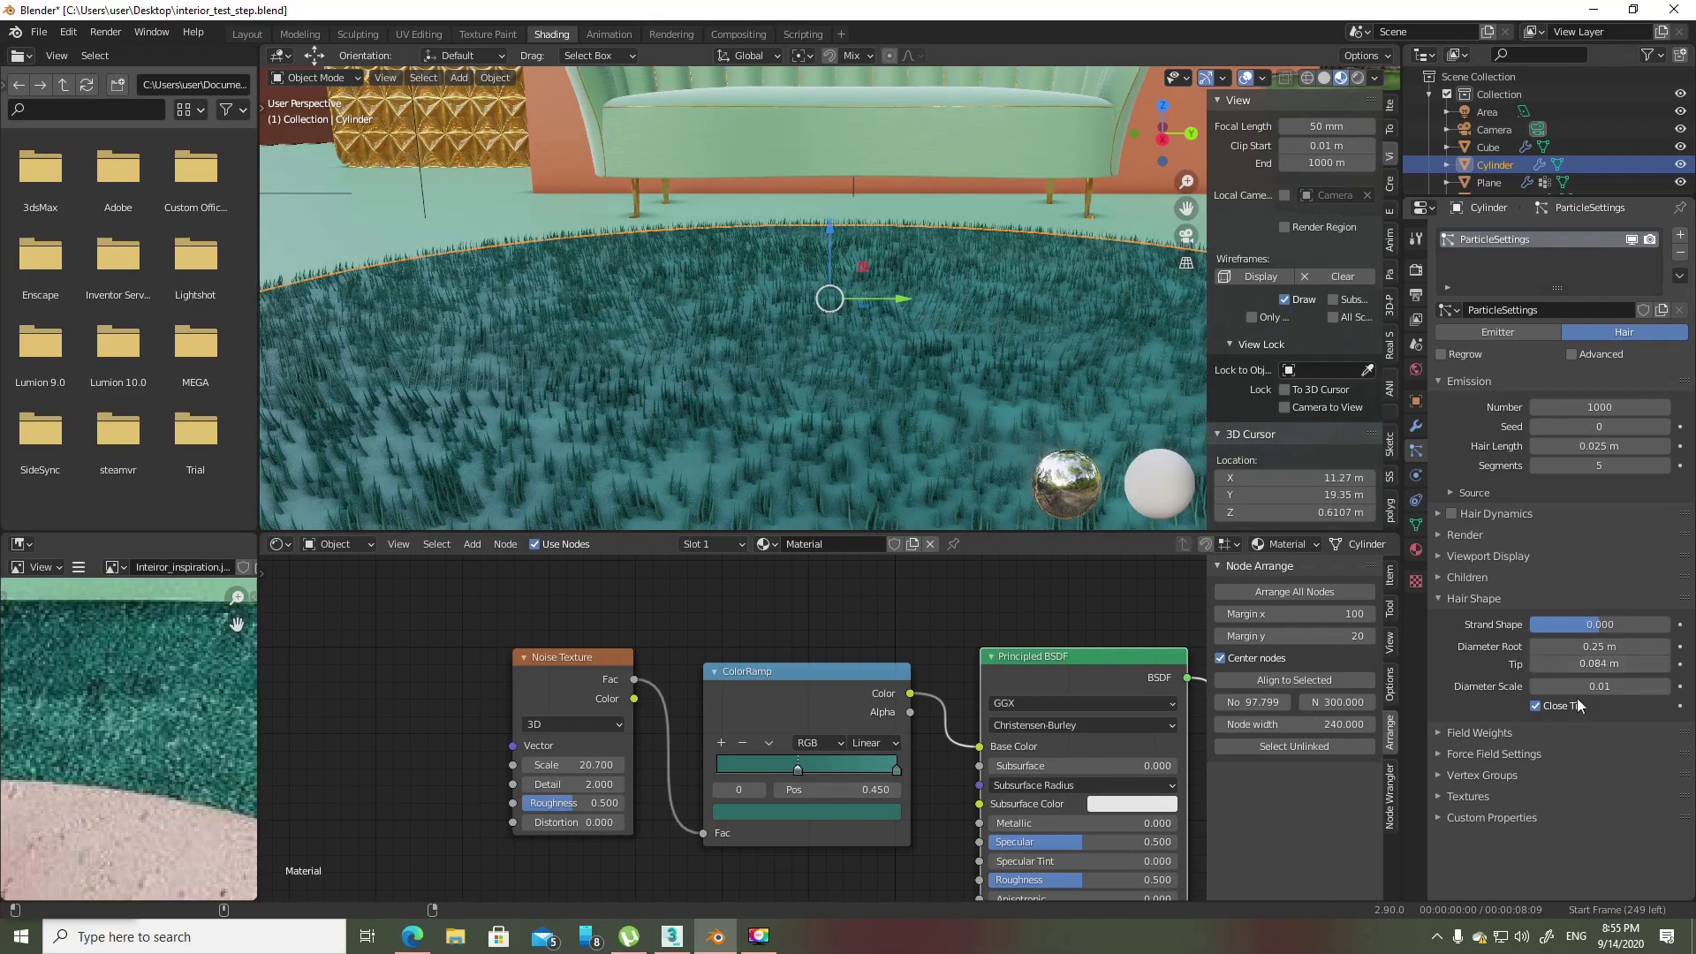
{"action": "left_click", "coordinate": [1559, 706]}
{"action": "scroll", "coordinate": [617, 378], "scroll_direction": "up", "scroll_amount": 3}
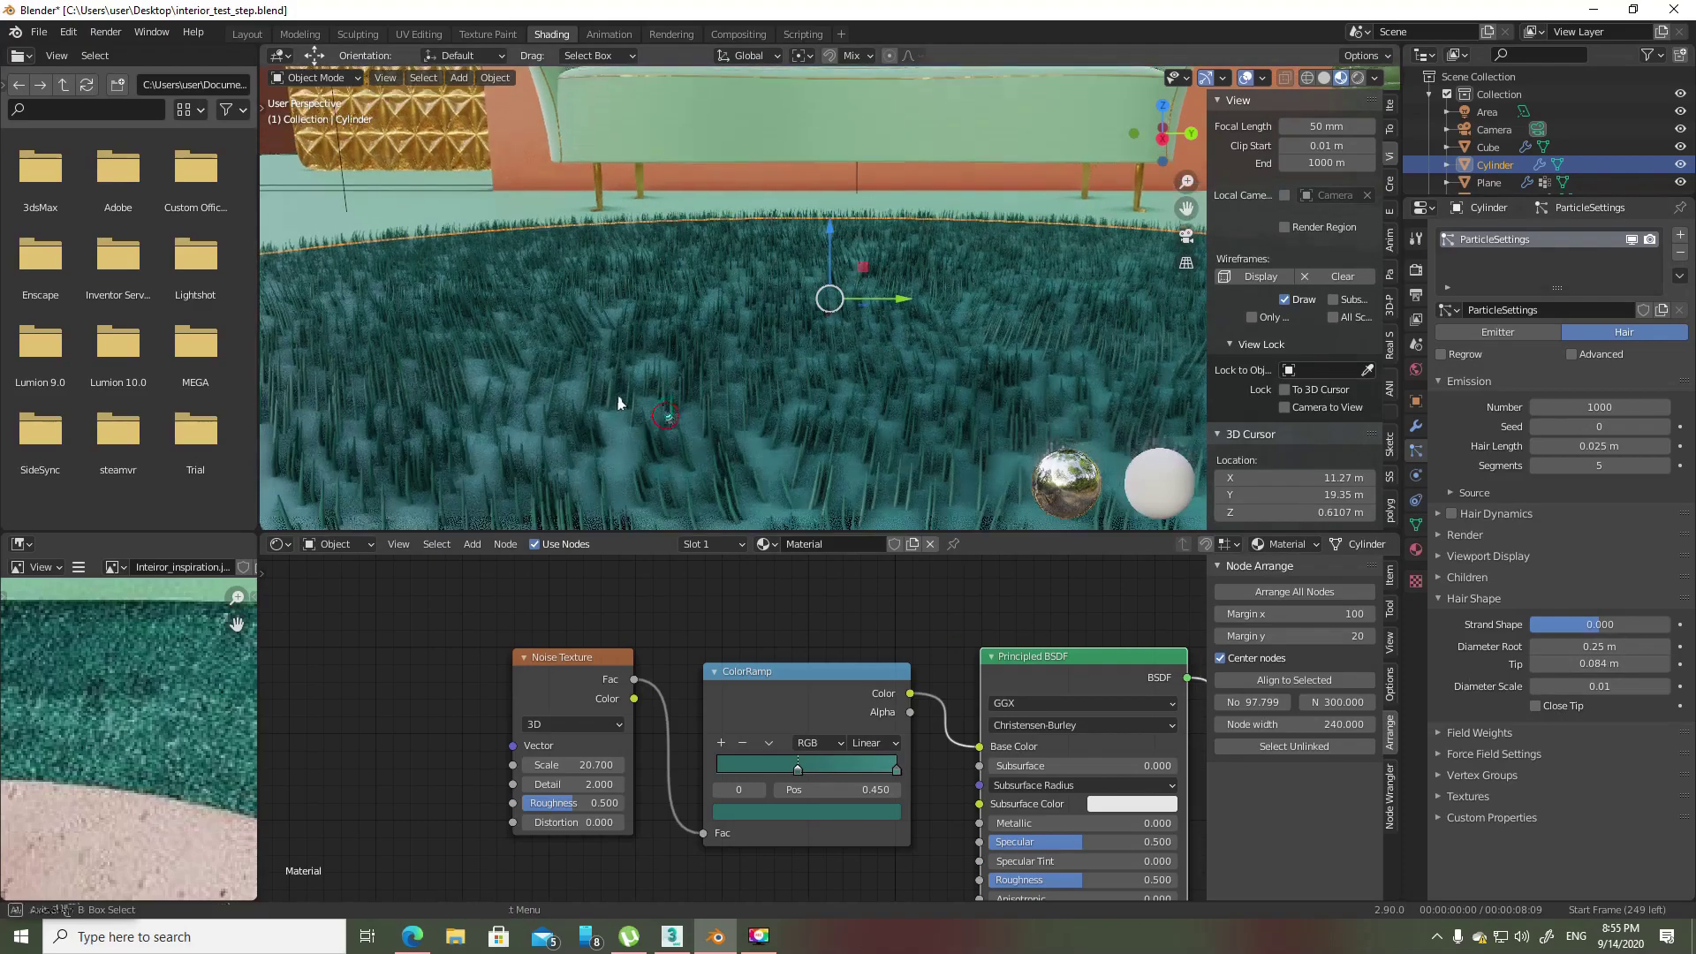
{"action": "scroll", "coordinate": [636, 384], "scroll_direction": "up", "scroll_amount": 2}
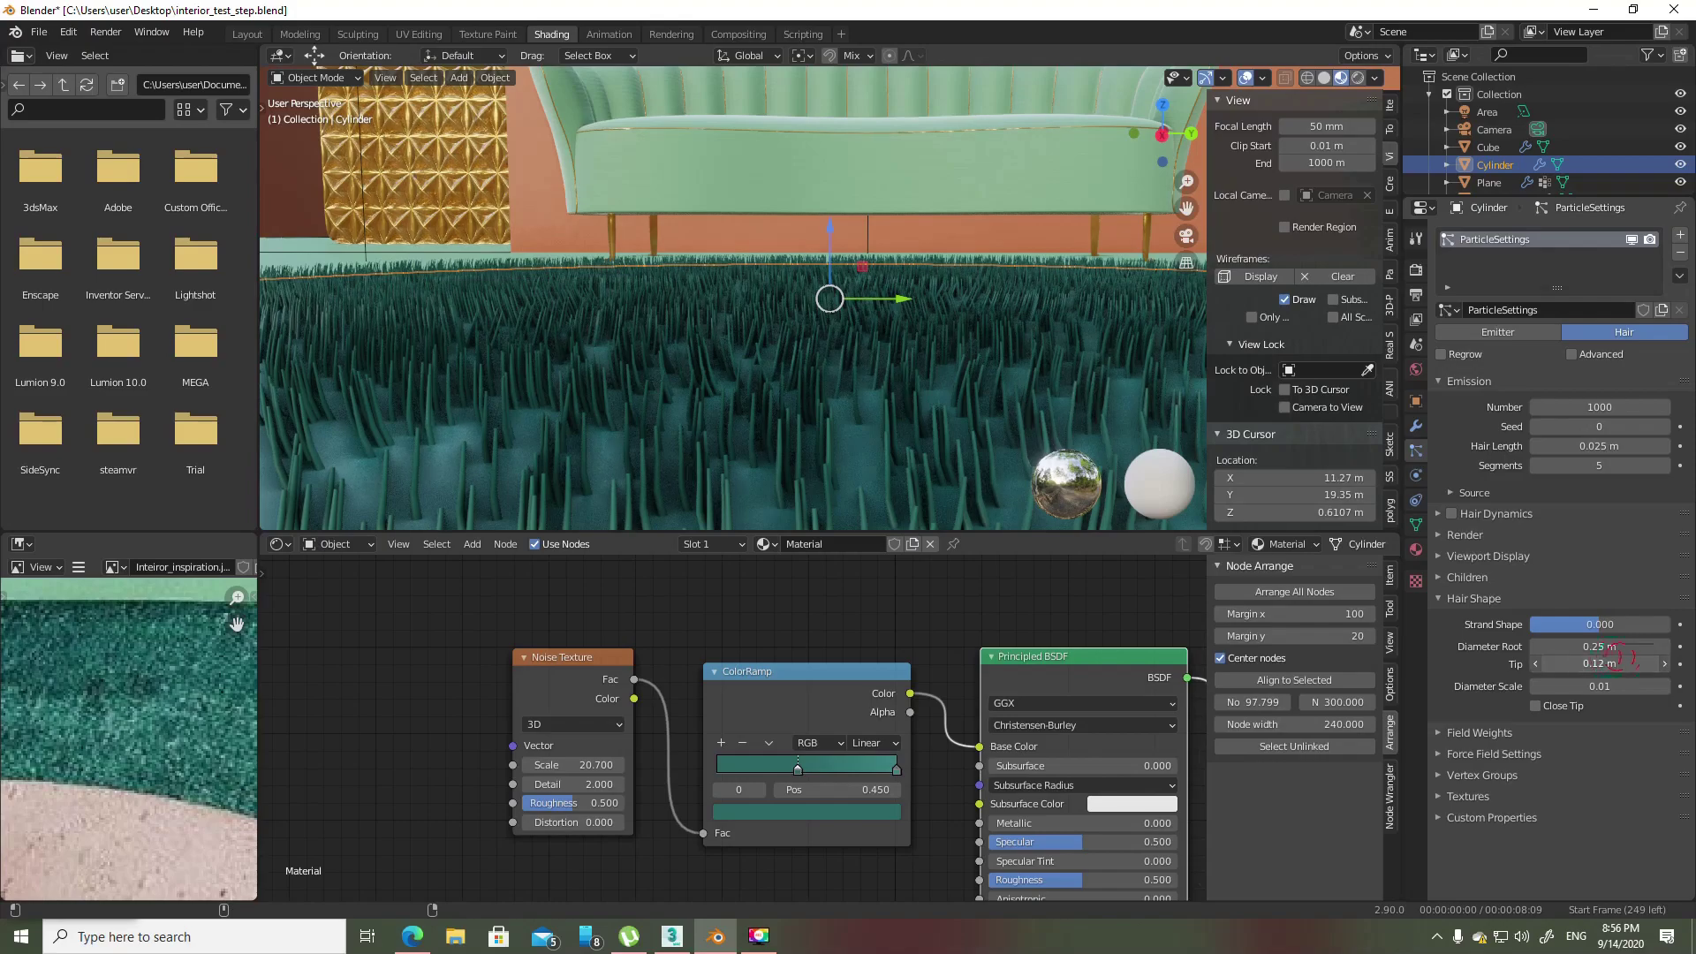
{"action": "mouse_move", "coordinate": [1625, 663]}
{"action": "left_mouse_down"}
{"action": "mouse_move", "coordinate": [1651, 663]}
{"action": "mouse_move", "coordinate": [1616, 664]}
{"action": "left_mouse_up"}
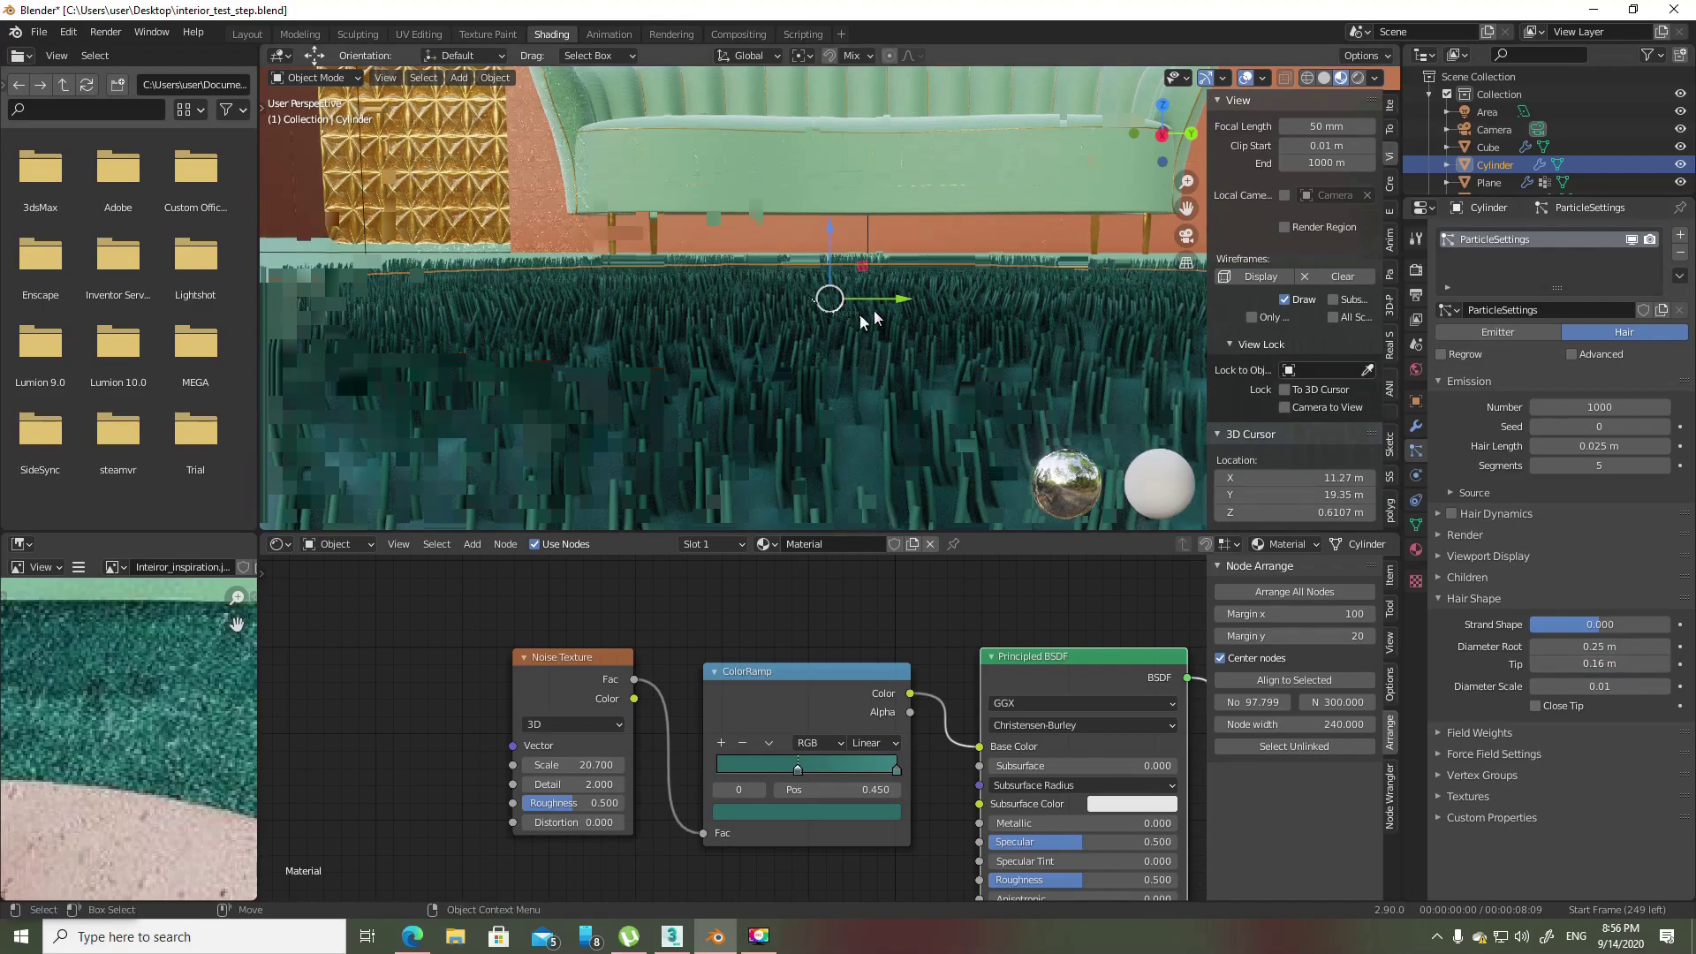
{"action": "scroll", "coordinate": [860, 314], "scroll_direction": "down", "scroll_amount": 3}
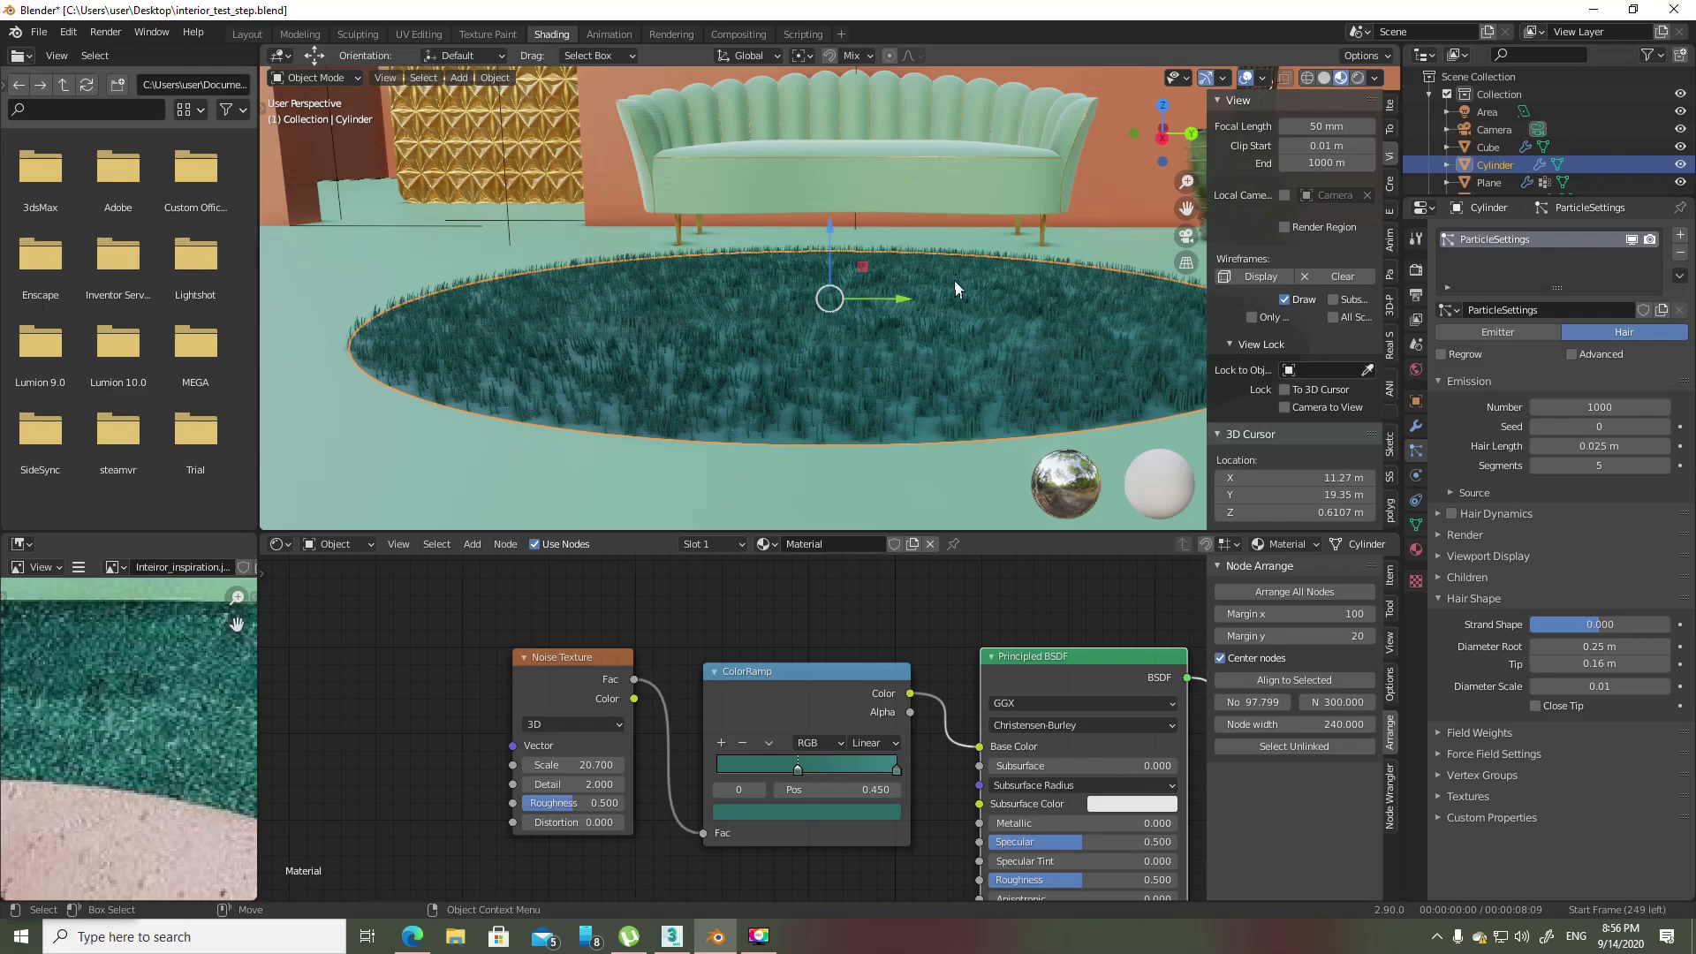
{"action": "left_click", "coordinate": [324, 79]}
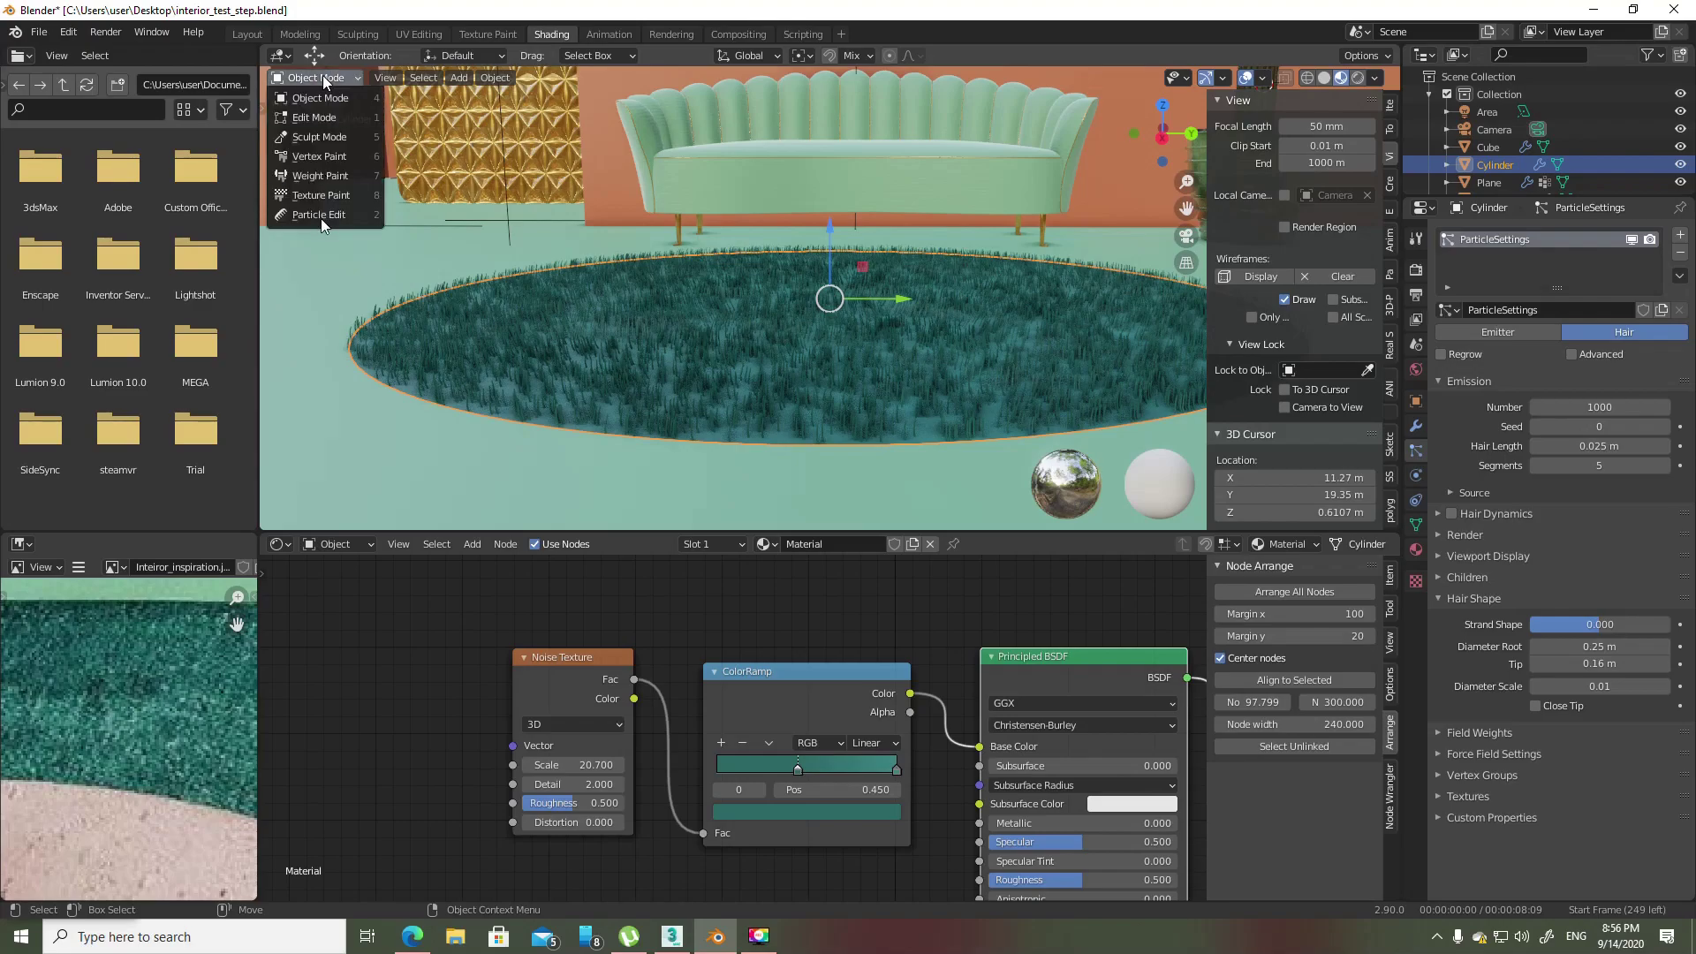
- In Particle Edit mode, comb two patches of the rug's strands into varied curls
{"action": "left_click", "coordinate": [320, 215]}
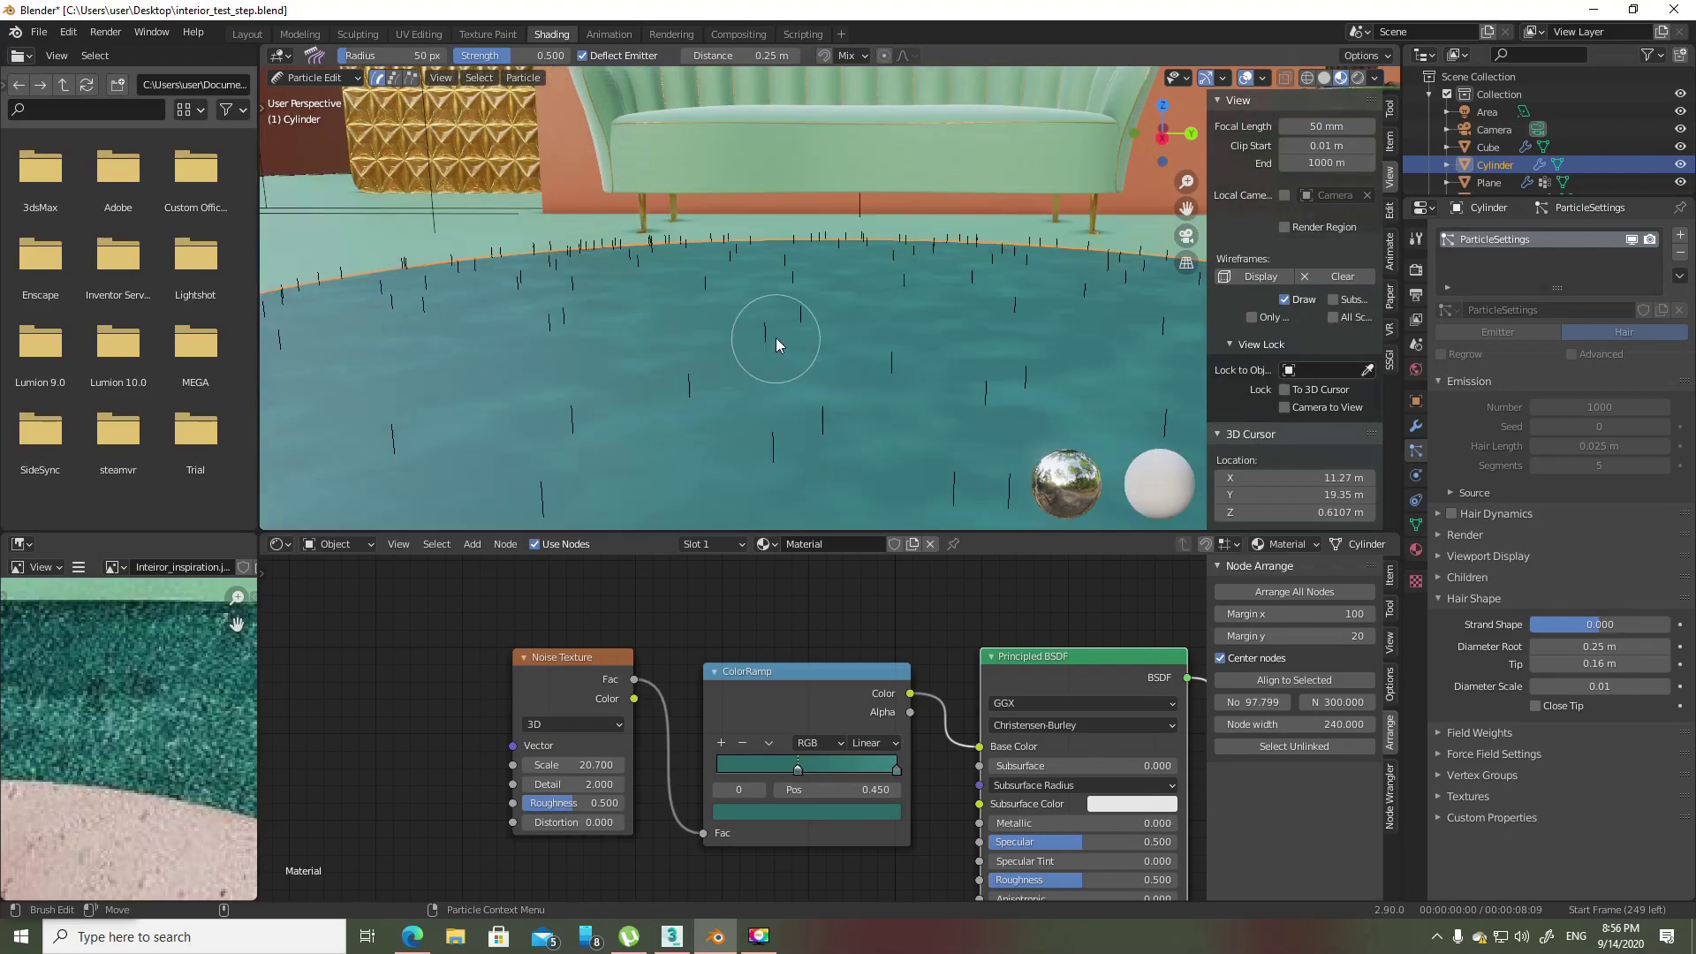
{"action": "middle_click_drag", "start_coordinate": [775, 337], "coordinate": [776, 305]}
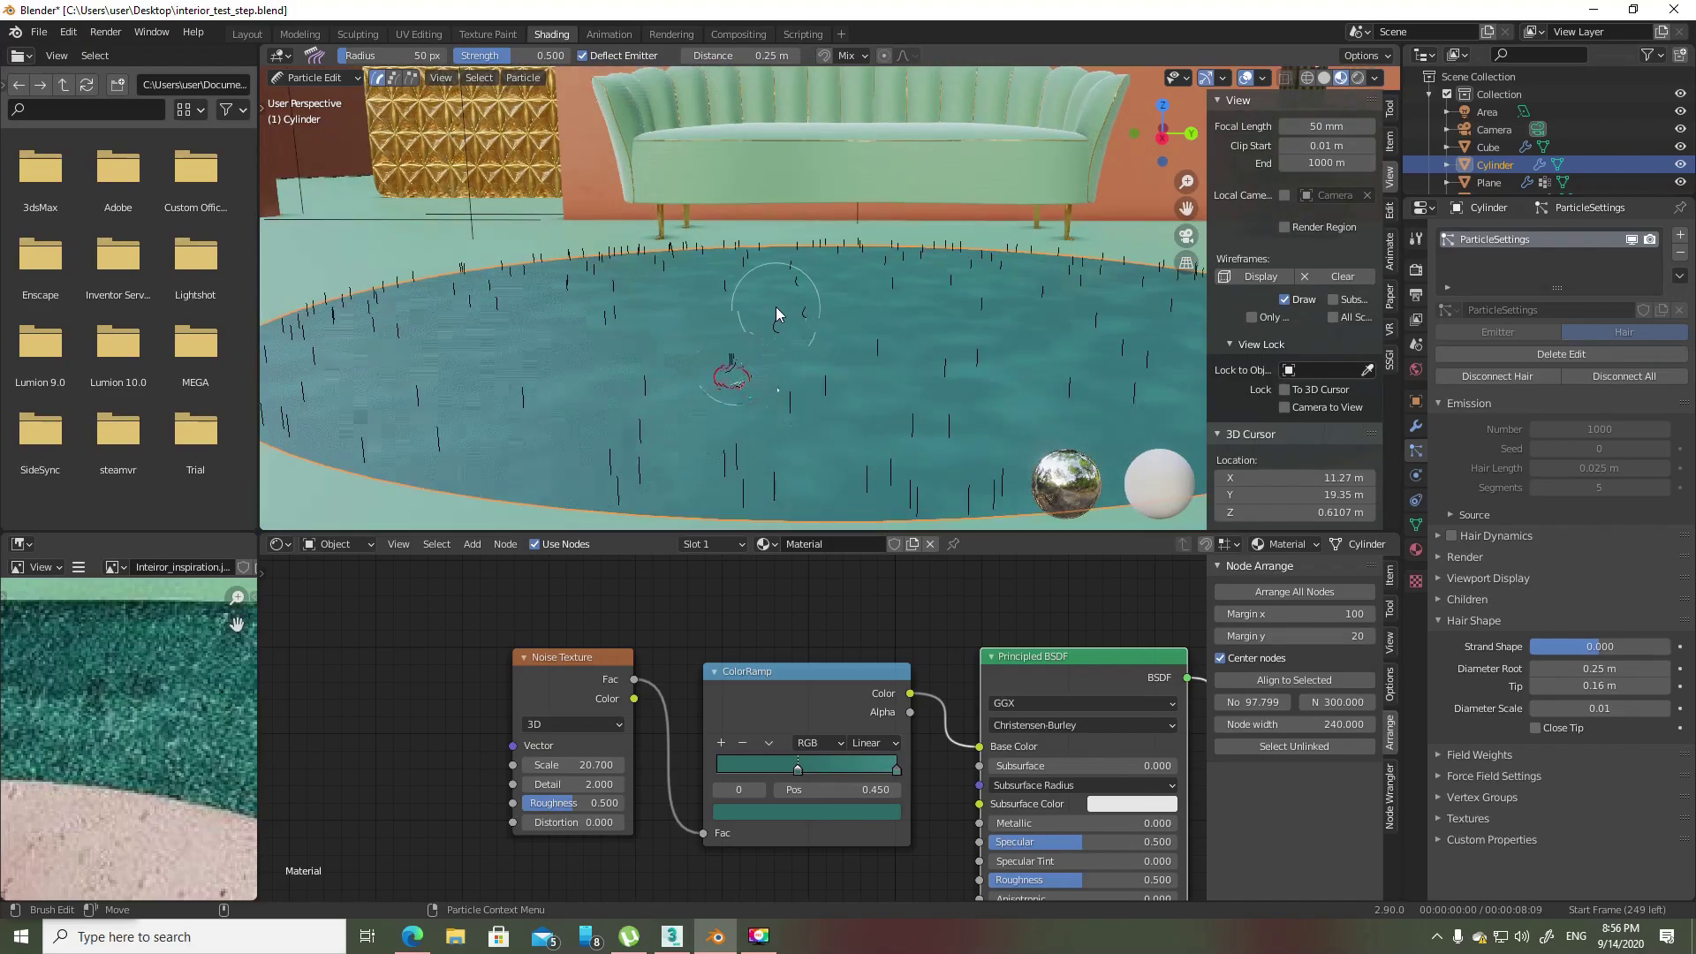
{"action": "mouse_move", "coordinate": [731, 353]}
{"action": "left_mouse_down"}
{"action": "mouse_move", "coordinate": [741, 484]}
{"action": "mouse_move", "coordinate": [779, 383]}
{"action": "left_mouse_up"}
{"action": "mouse_move", "coordinate": [945, 346]}
{"action": "left_mouse_down"}
{"action": "mouse_move", "coordinate": [968, 349]}
{"action": "mouse_move", "coordinate": [321, 301]}
{"action": "mouse_move", "coordinate": [356, 408]}
{"action": "left_mouse_up"}
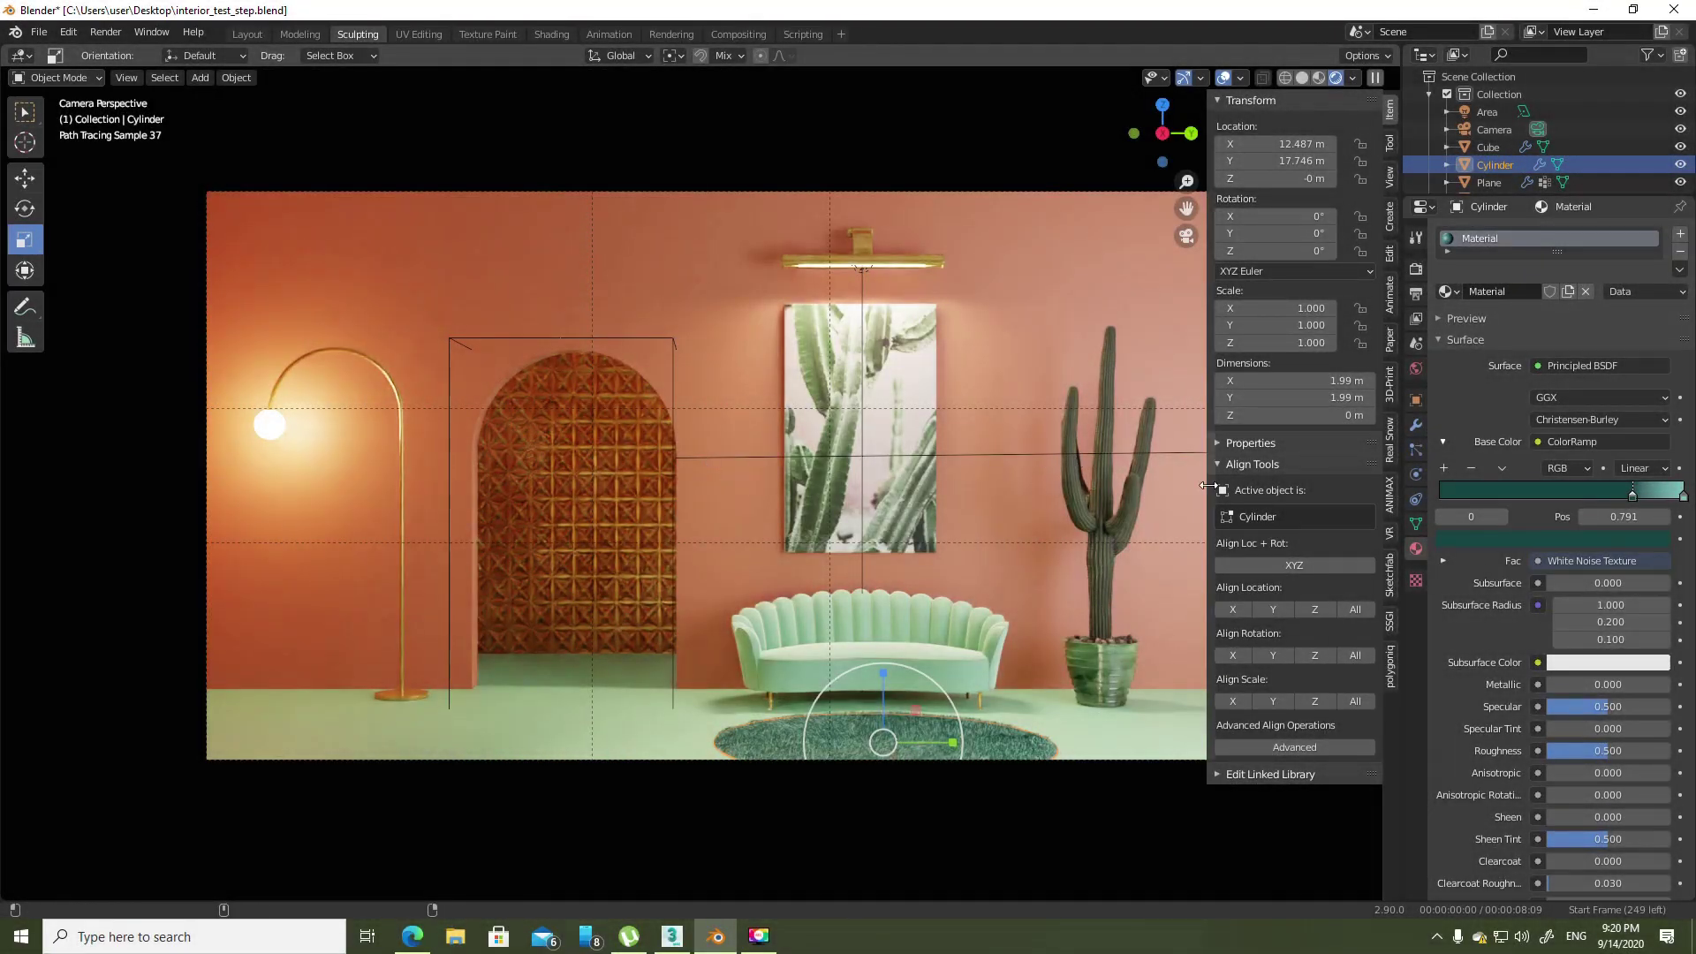
- Select the cactus and set its hue to 0.5, saturation to 1.25, and a brighter value
{"action": "left_click", "coordinate": [1111, 592]}
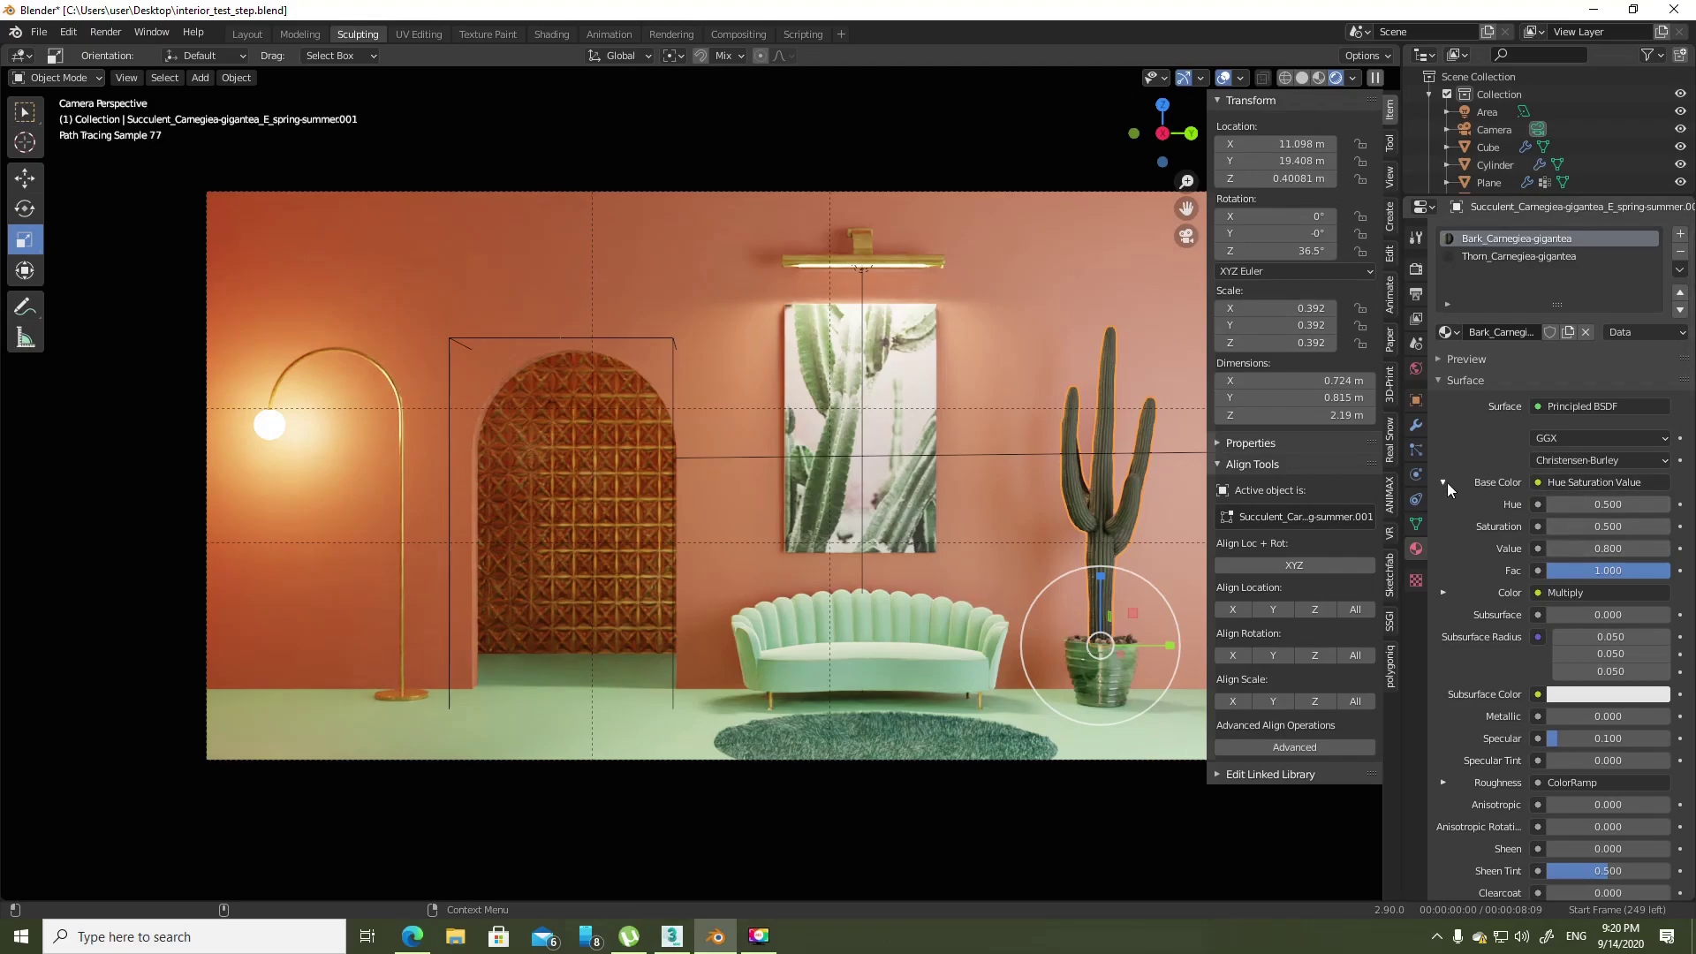
{"action": "left_click", "coordinate": [1601, 525]}
{"action": "type", "text": "0.5"}
{"action": "key", "text": "Return"}
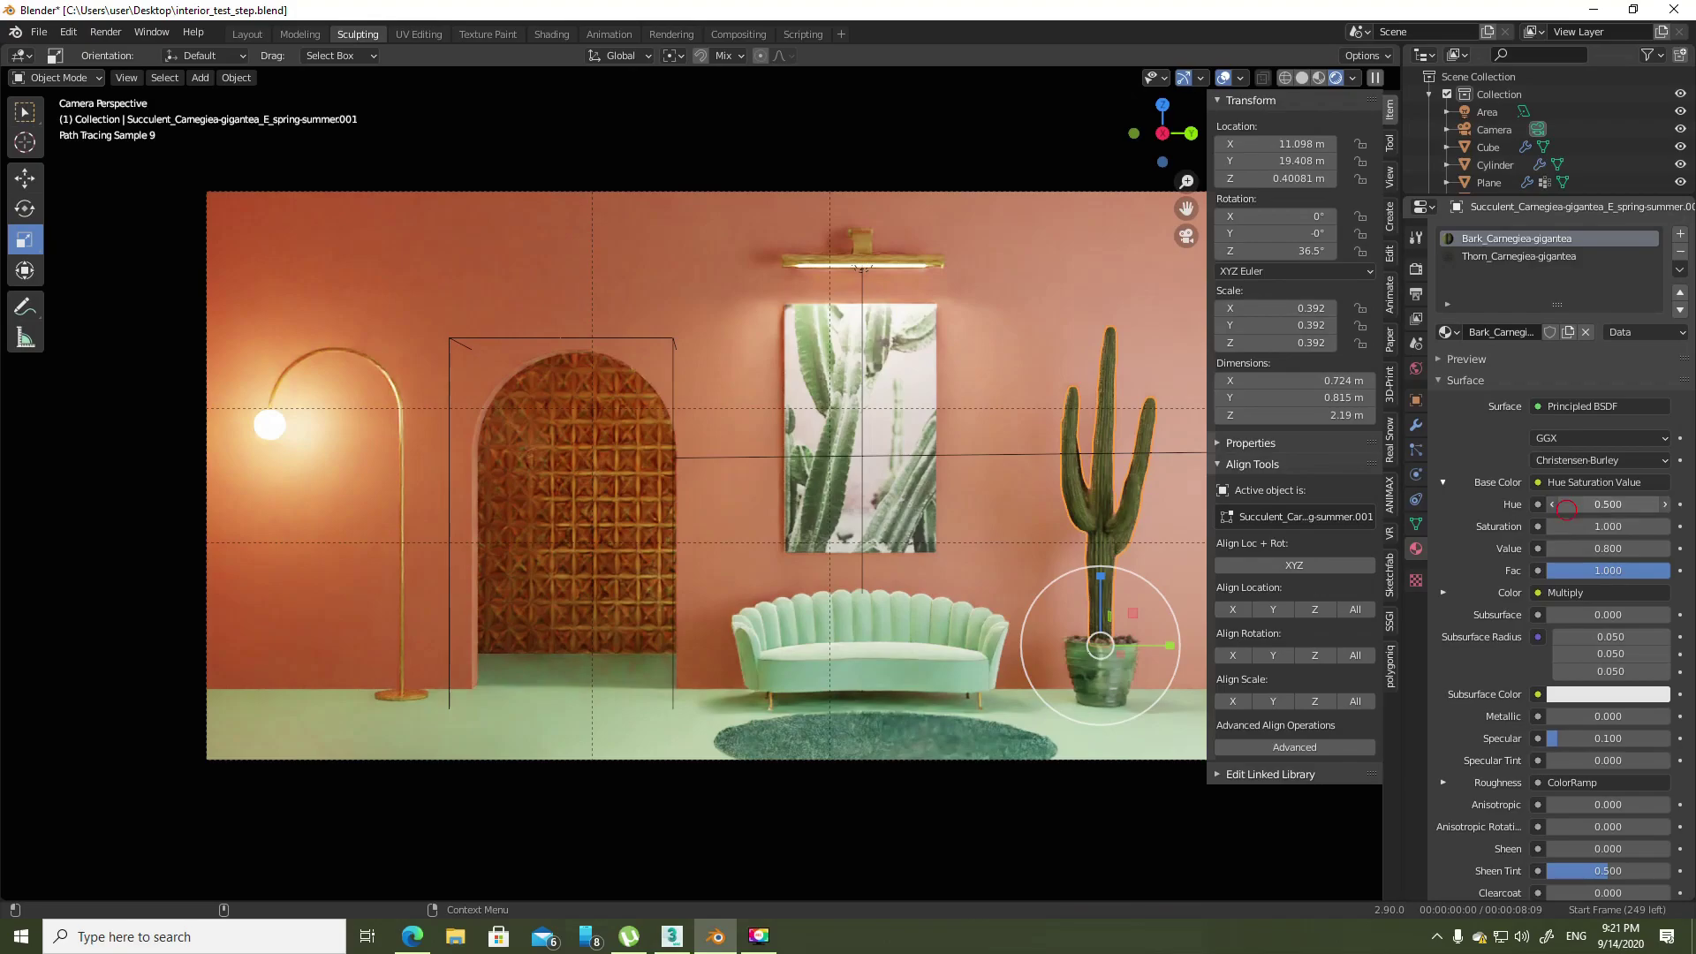
{"action": "left_click", "coordinate": [1575, 506]}
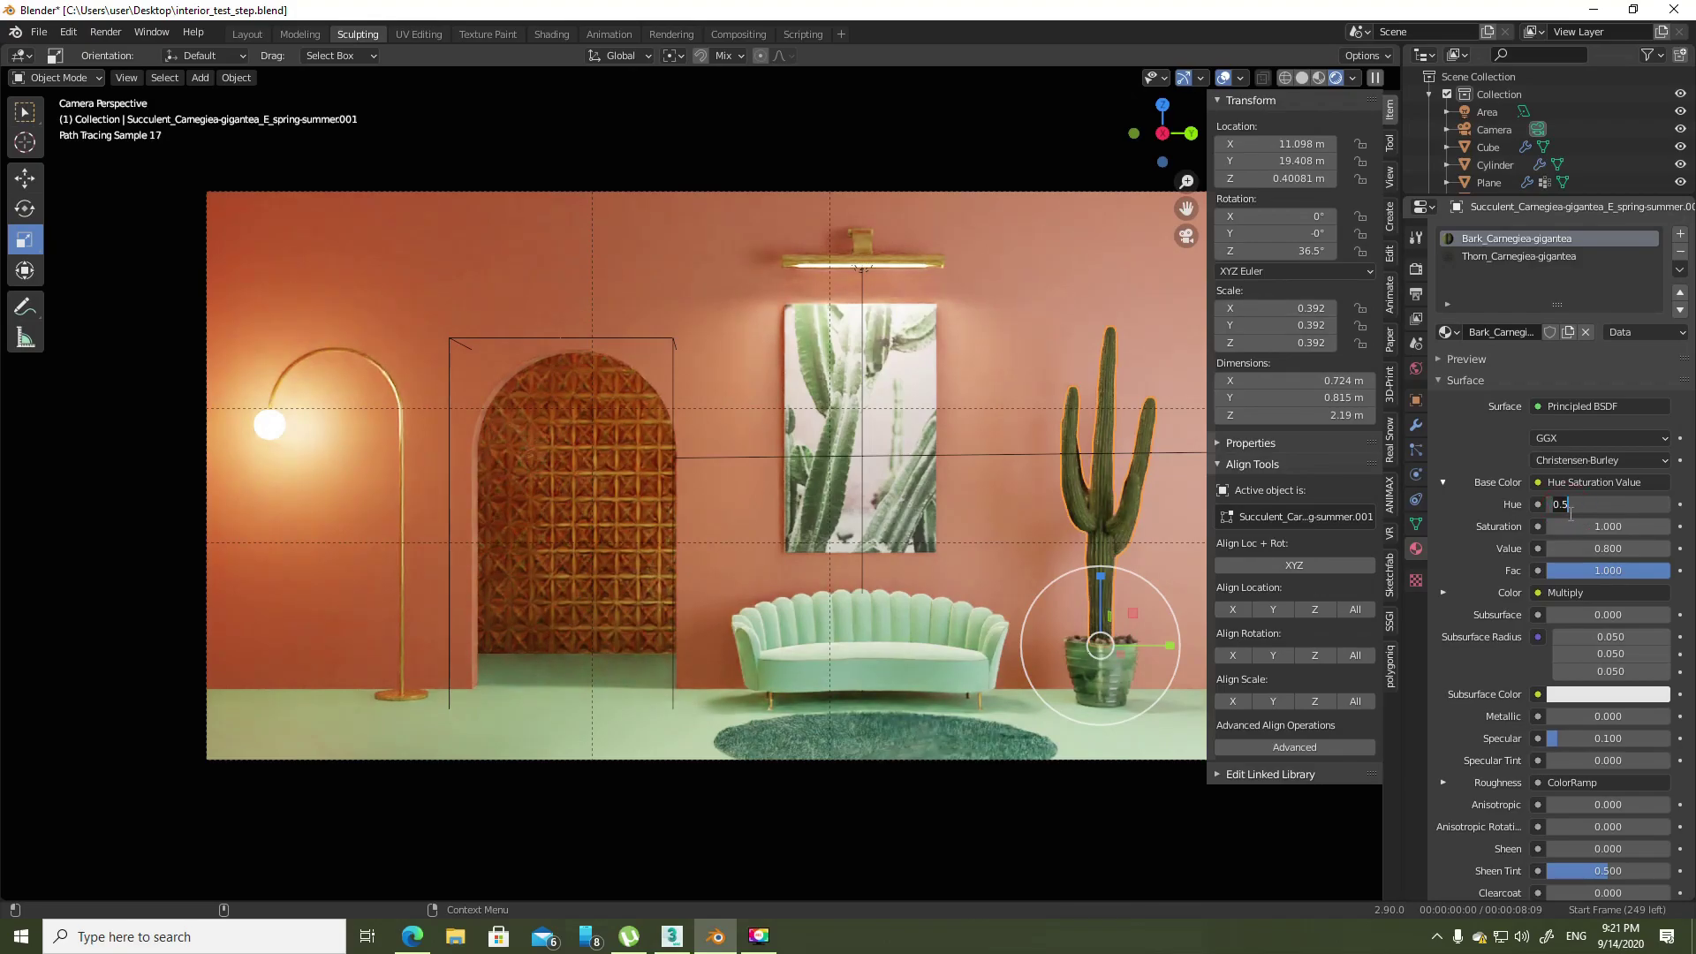
{"action": "key", "text": "Return"}
{"action": "left_click_drag", "start_coordinate": [1587, 527], "coordinate": [1597, 530]}
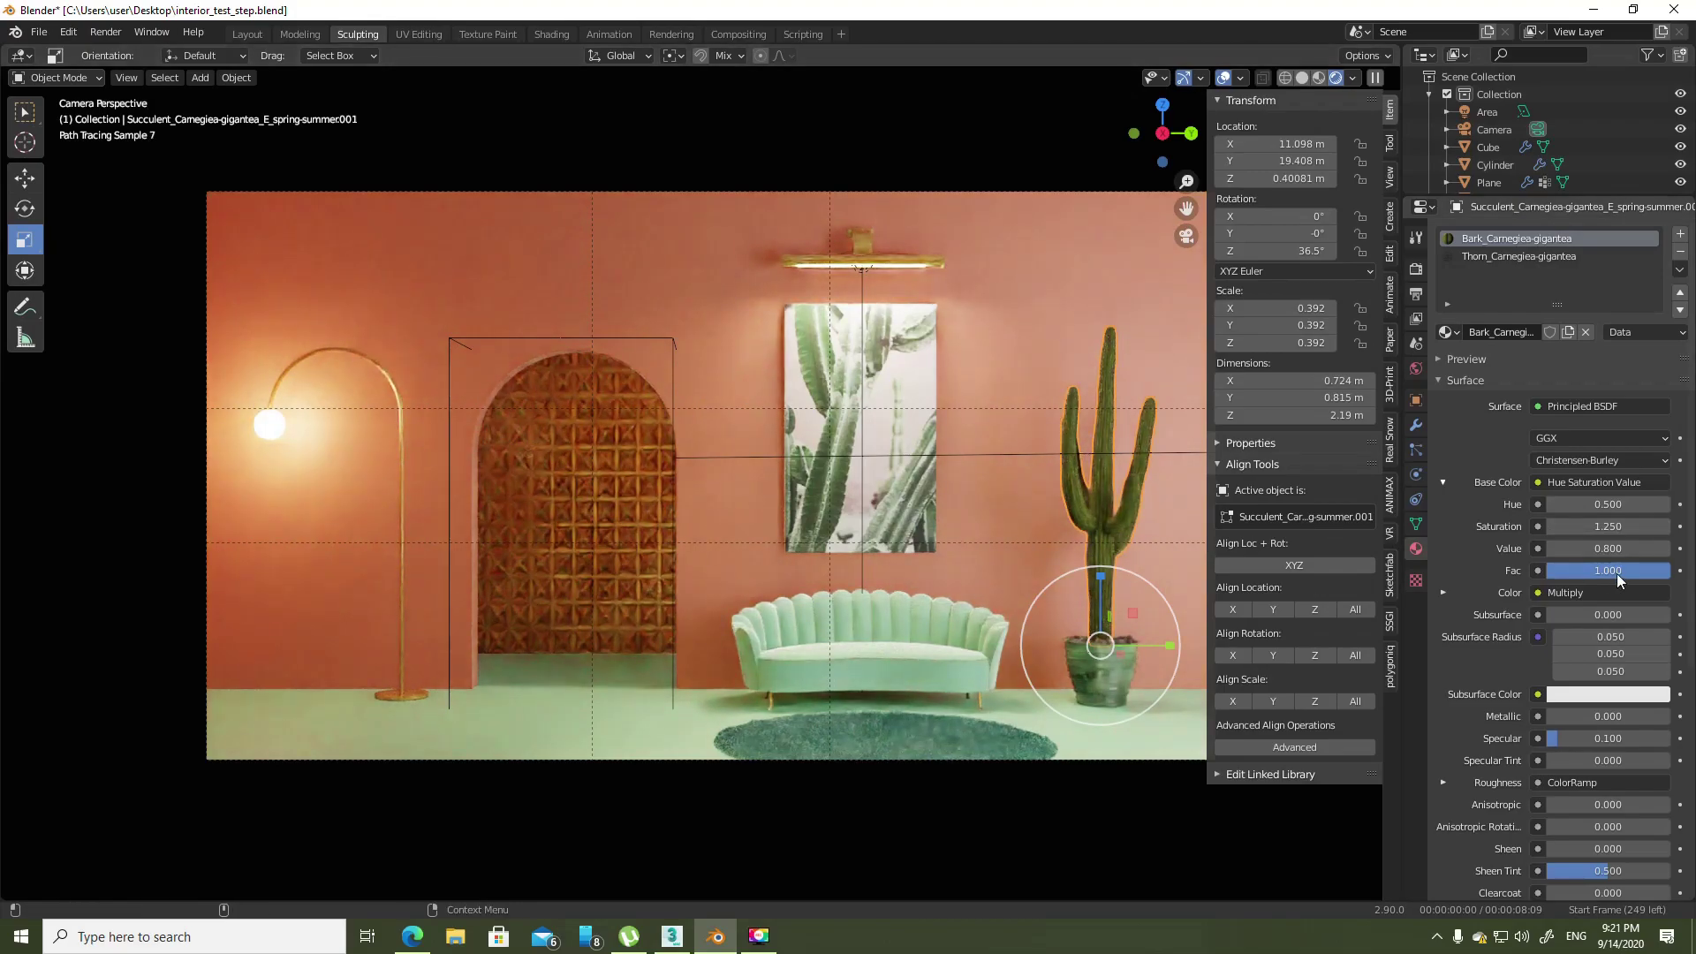
{"action": "left_click", "coordinate": [1614, 550]}
{"action": "type", "text": "1"}
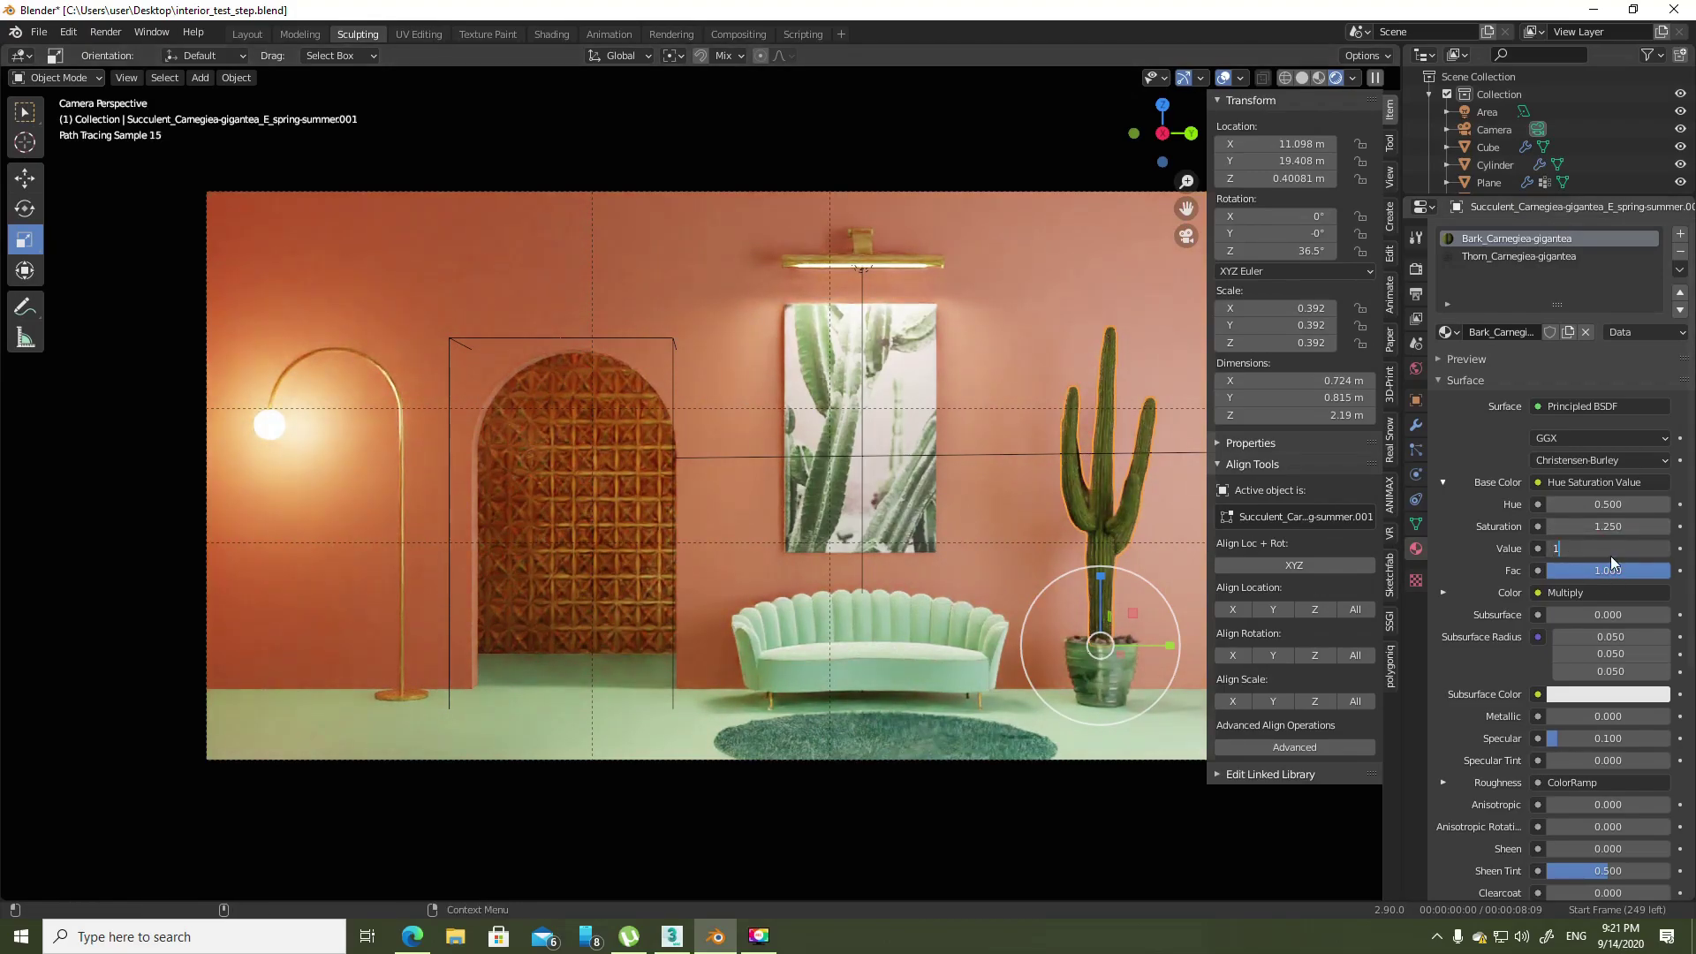
{"action": "key", "text": "Return"}
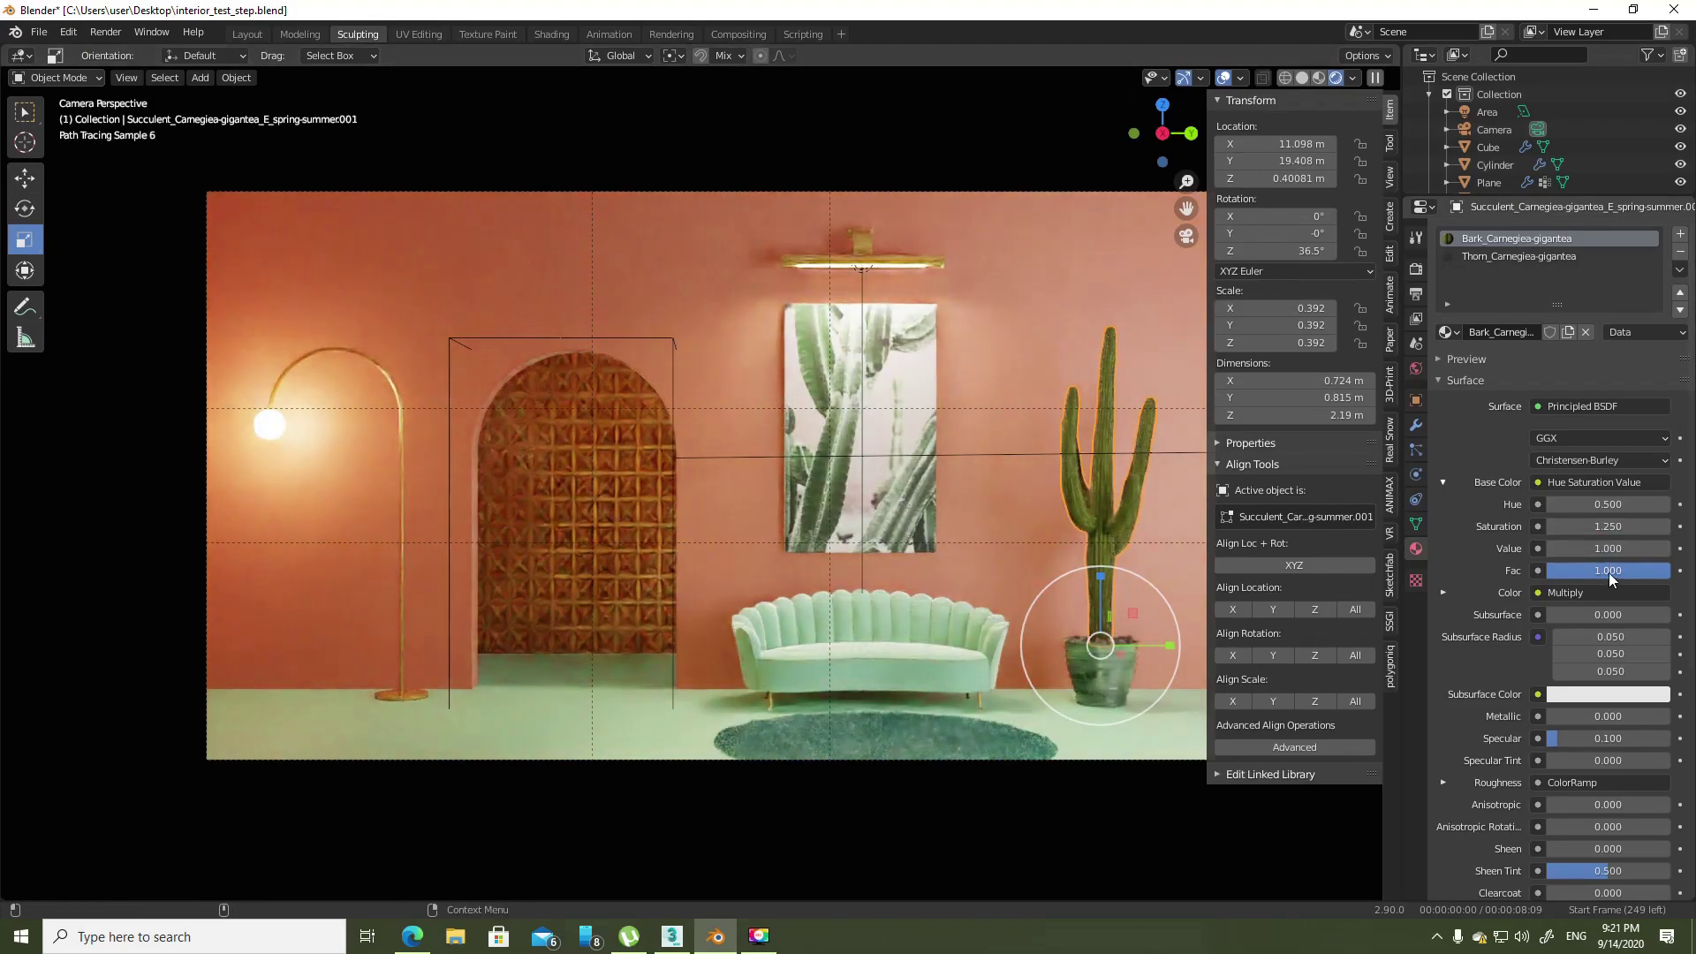
{"action": "left_click_drag", "start_coordinate": [1592, 549], "coordinate": [1643, 549]}
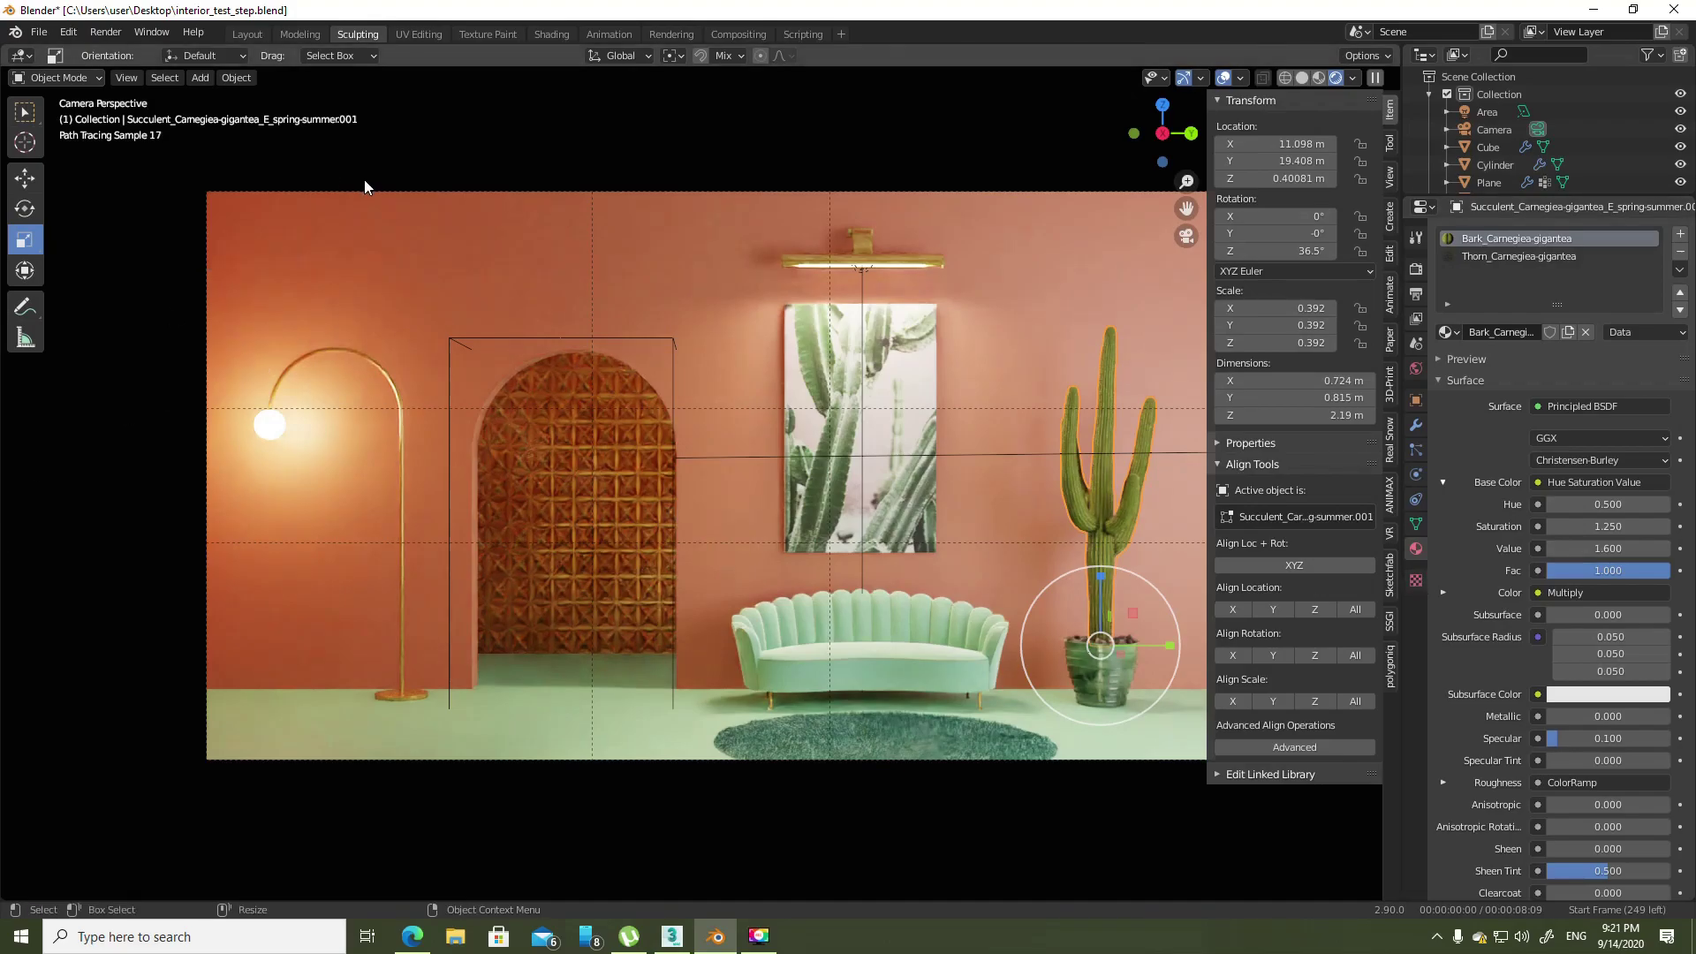
- In the Shading workspace, frame the cactus and its shader node tree
{"action": "left_click", "coordinate": [551, 34]}
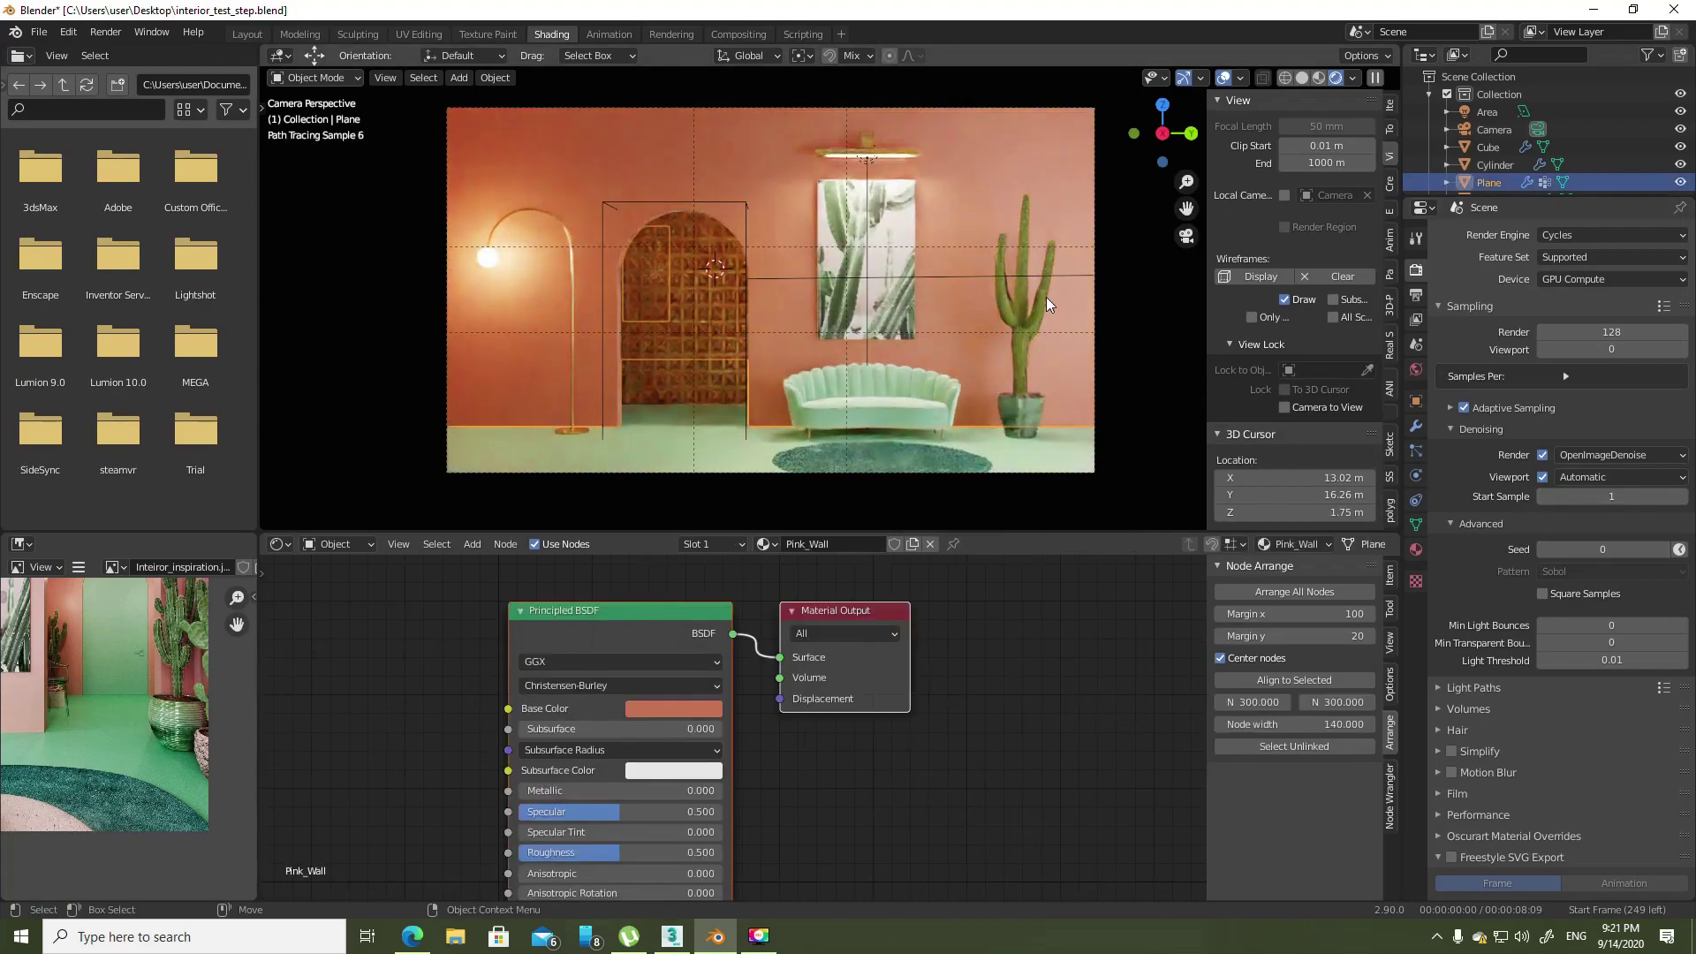
{"action": "scroll", "coordinate": [1047, 305], "scroll_direction": "up", "scroll_amount": 3}
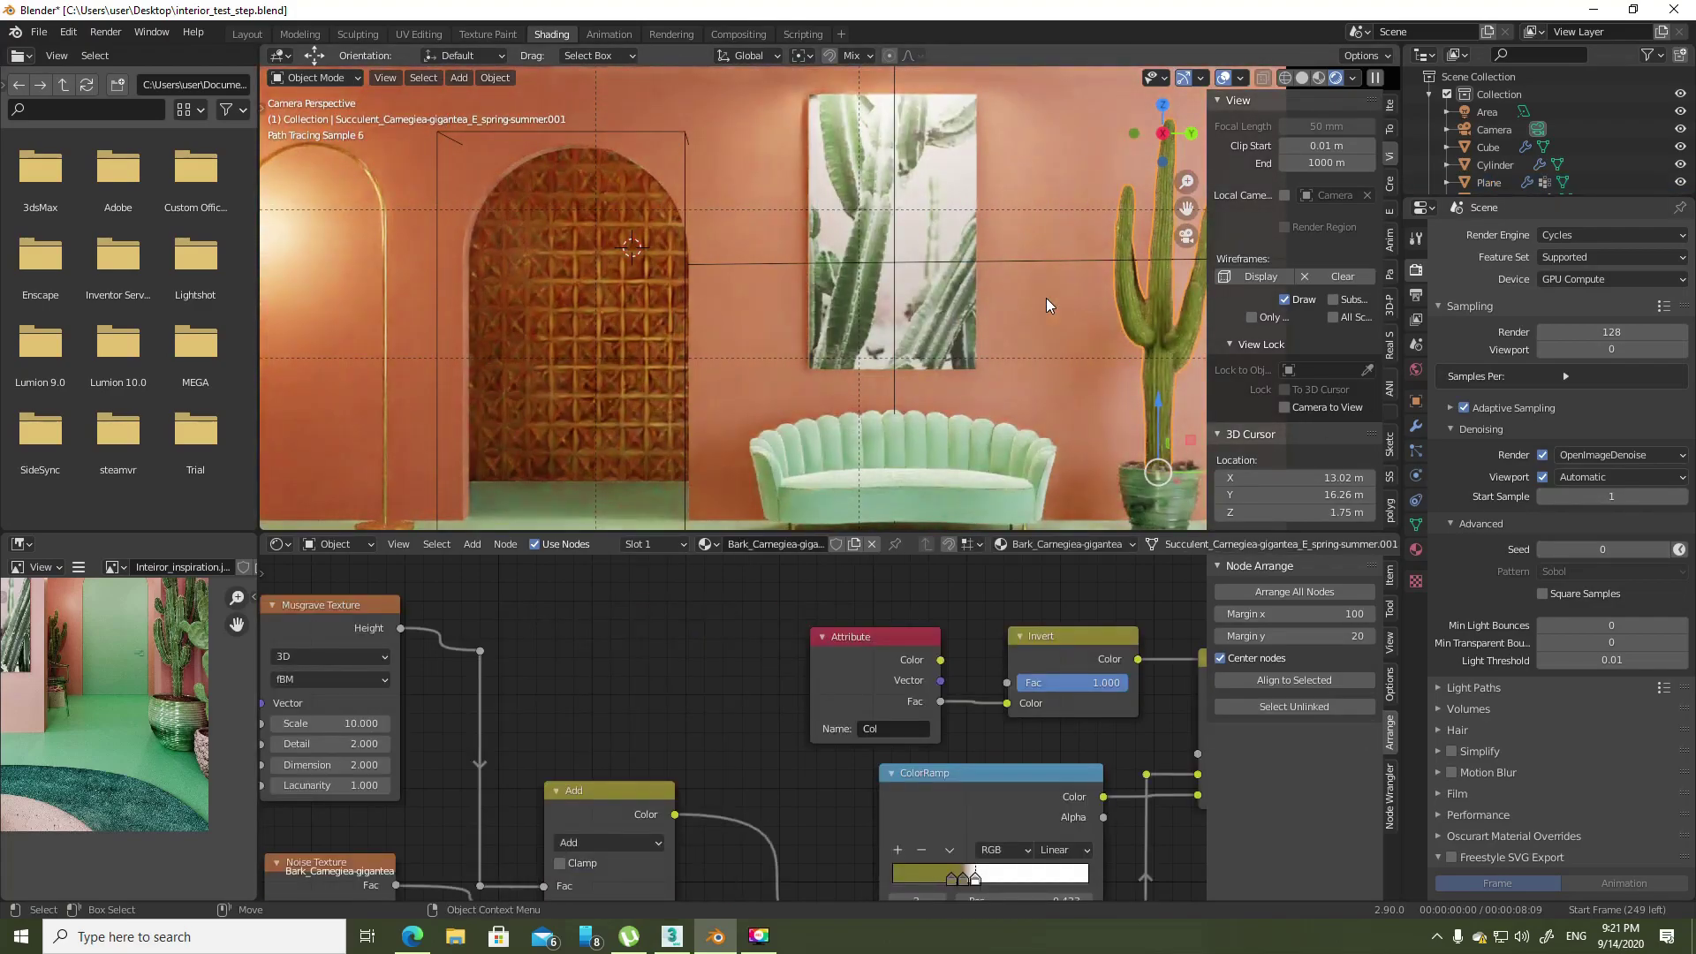
{"action": "middle_click_drag", "start_coordinate": [1016, 327], "coordinate": [568, 328], "text": "shift"}
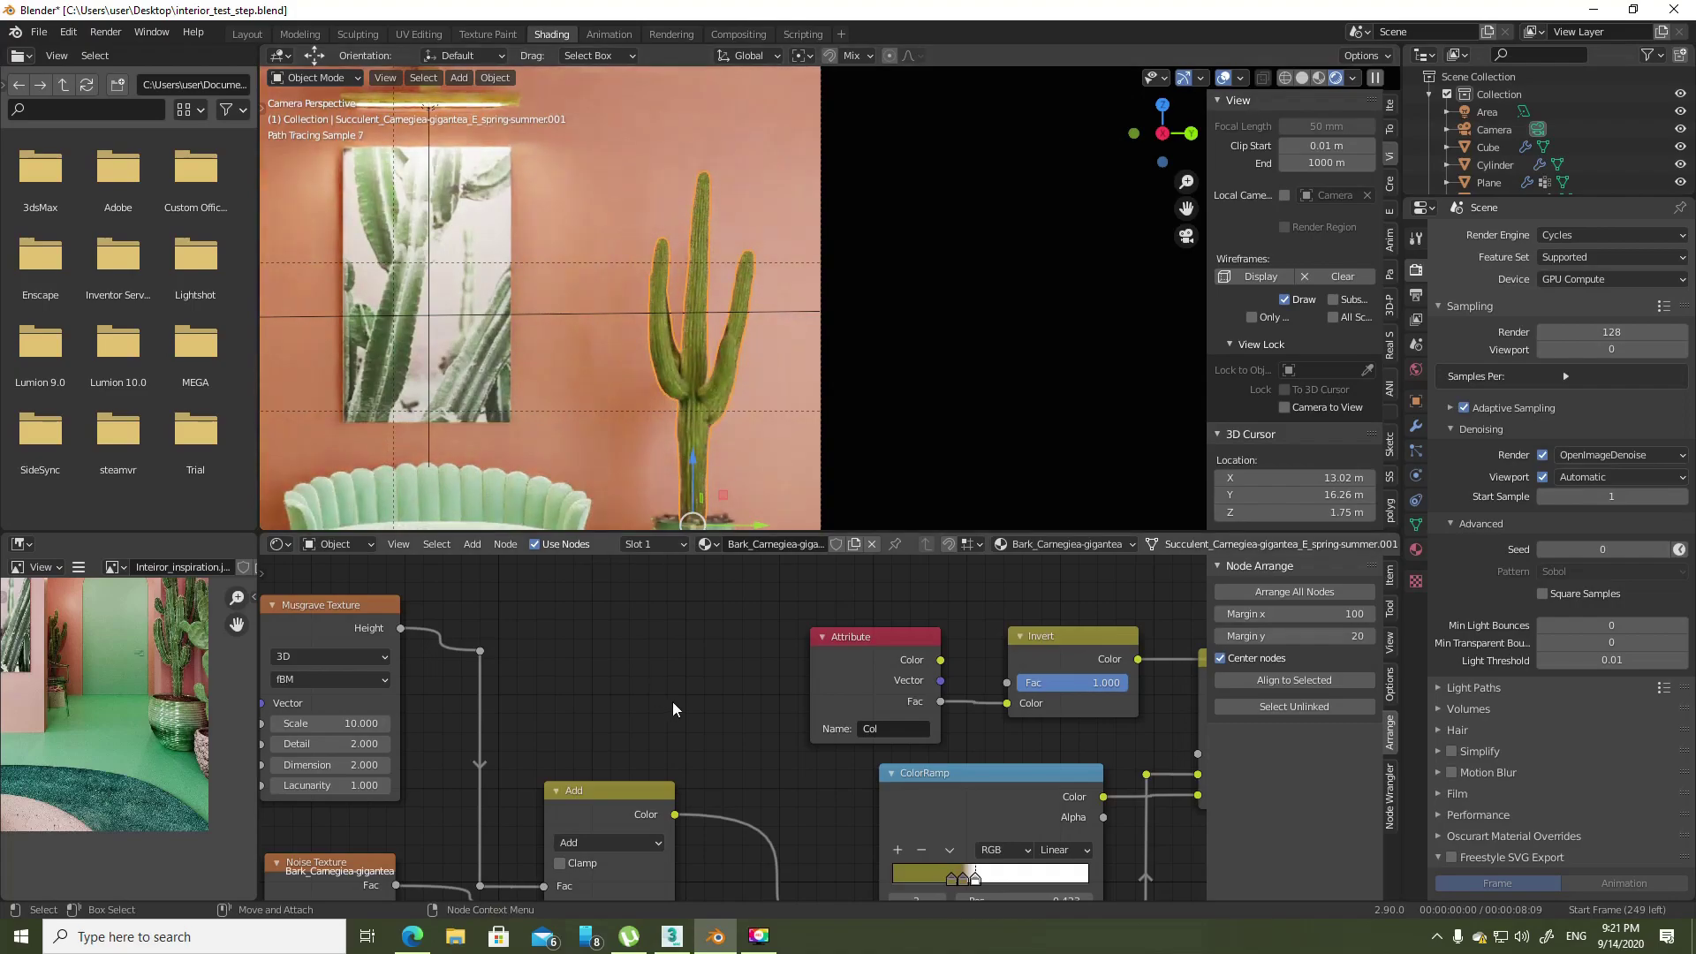
{"action": "scroll", "coordinate": [716, 755], "scroll_direction": "down", "scroll_amount": 3}
{"action": "scroll", "coordinate": [716, 754], "scroll_direction": "down", "scroll_amount": 2}
{"action": "middle_click_drag", "start_coordinate": [716, 754], "coordinate": [785, 671]}
{"action": "scroll", "coordinate": [785, 671], "scroll_direction": "down", "scroll_amount": 1}
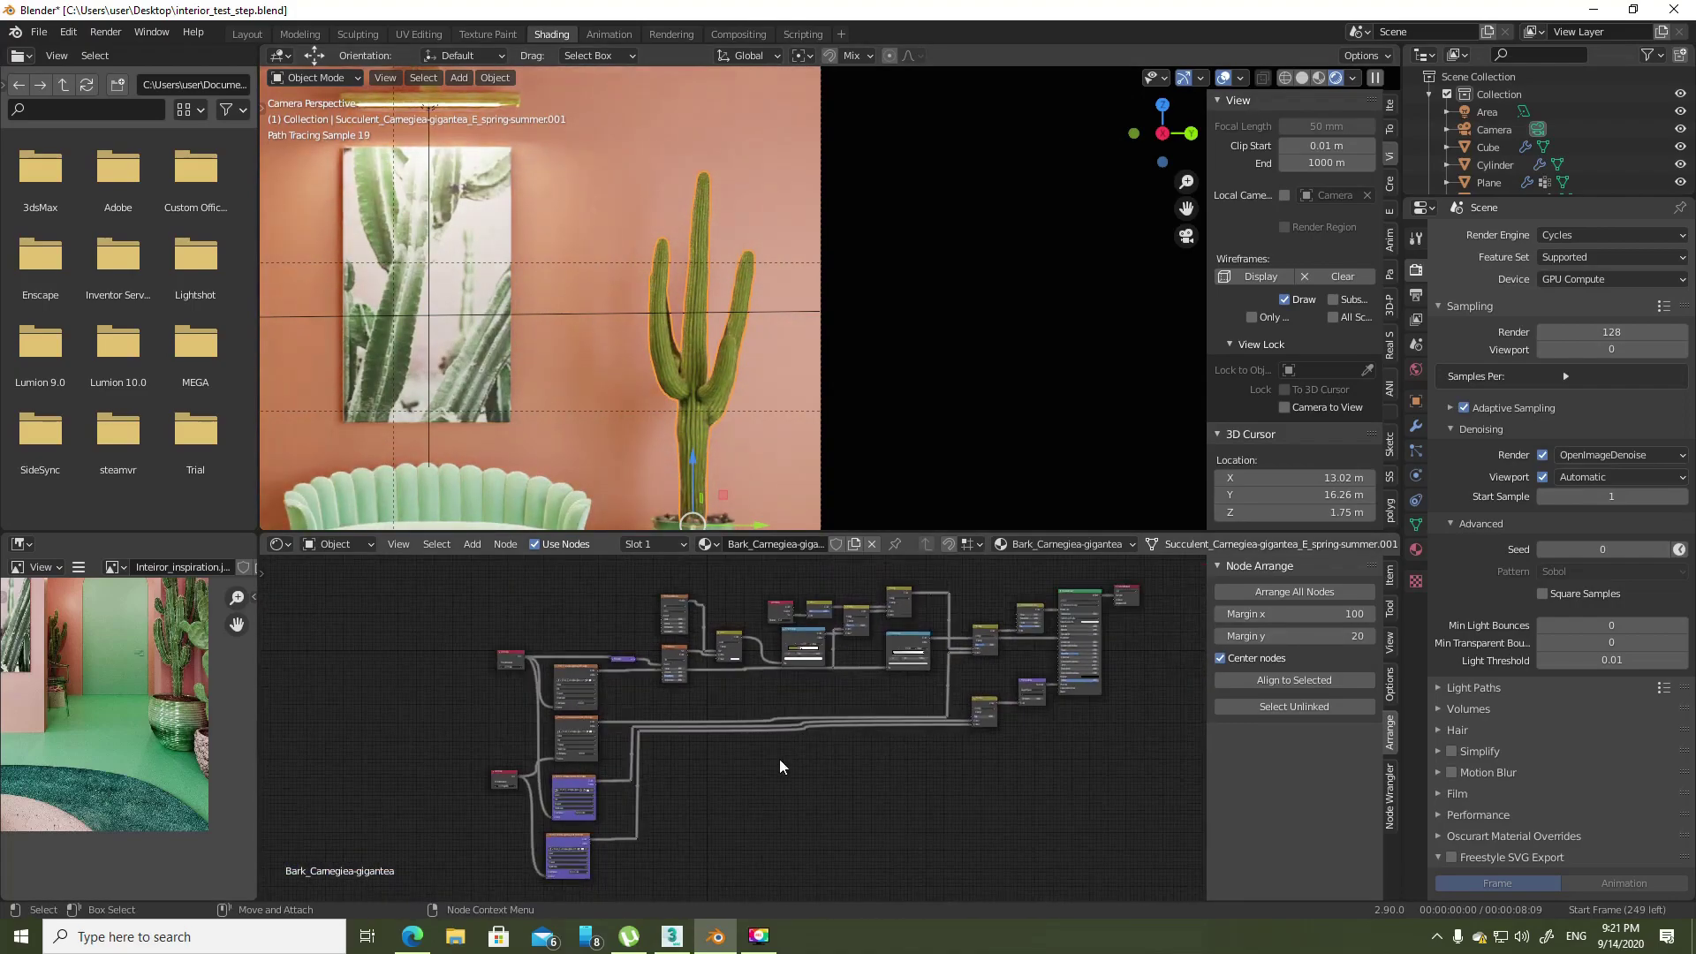
{"action": "scroll", "coordinate": [530, 176], "scroll_direction": "up", "scroll_amount": 3}
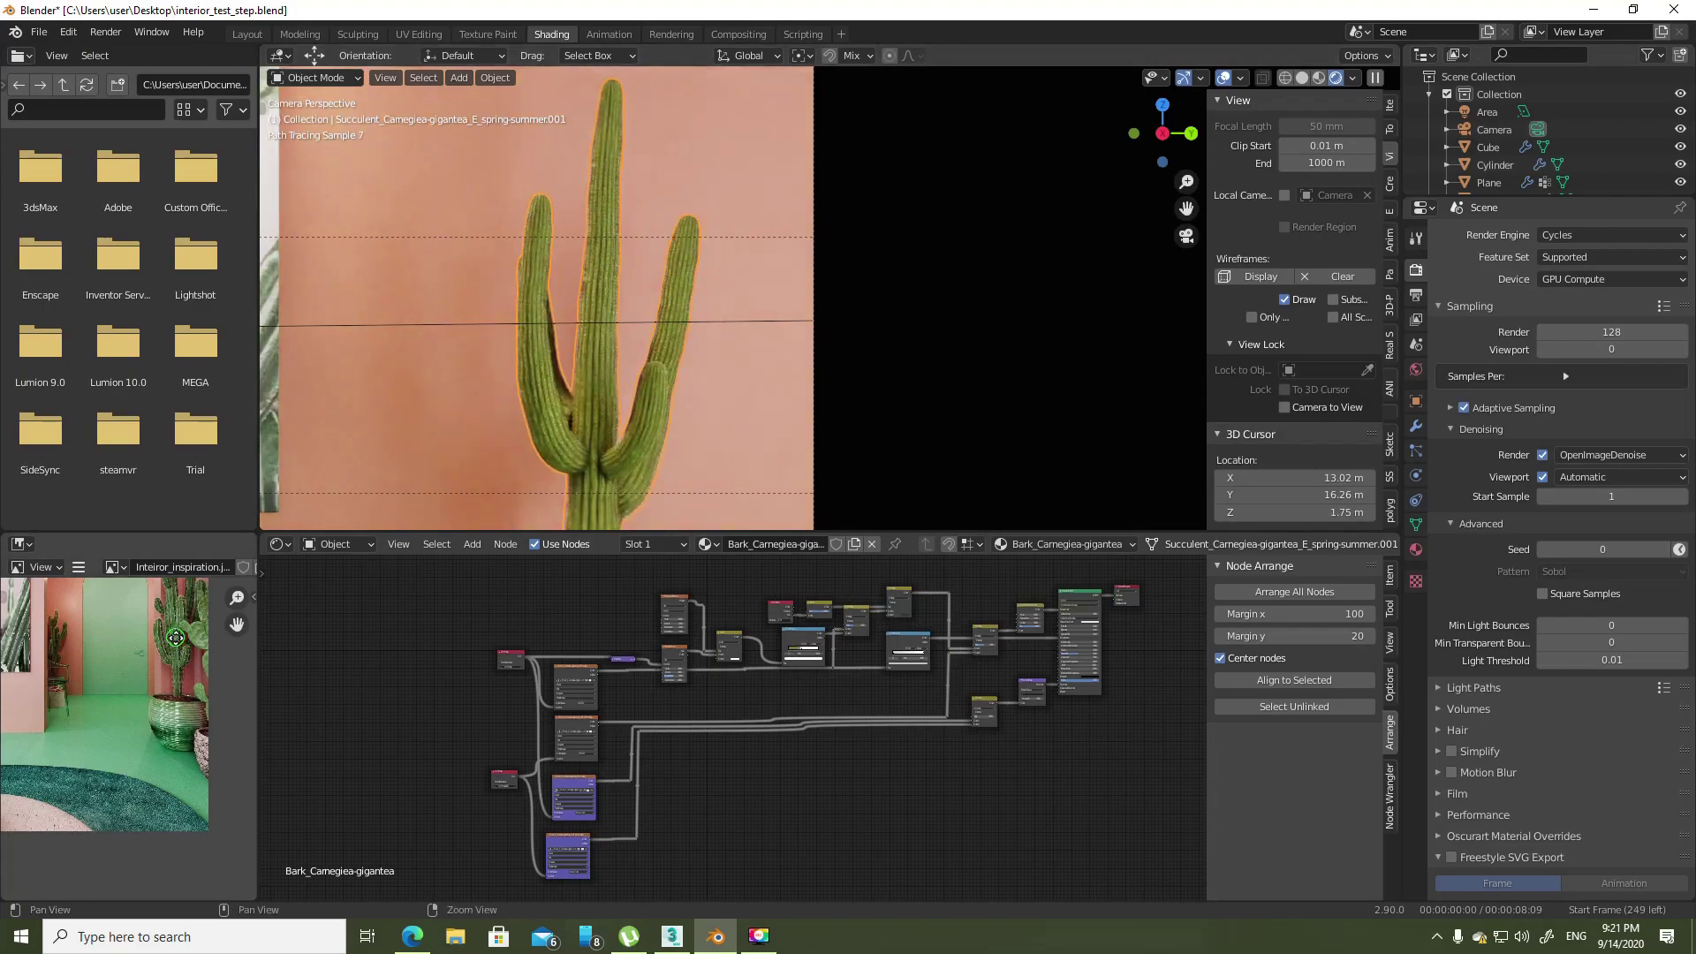
{"action": "scroll", "coordinate": [175, 637], "scroll_direction": "up", "scroll_amount": 2}
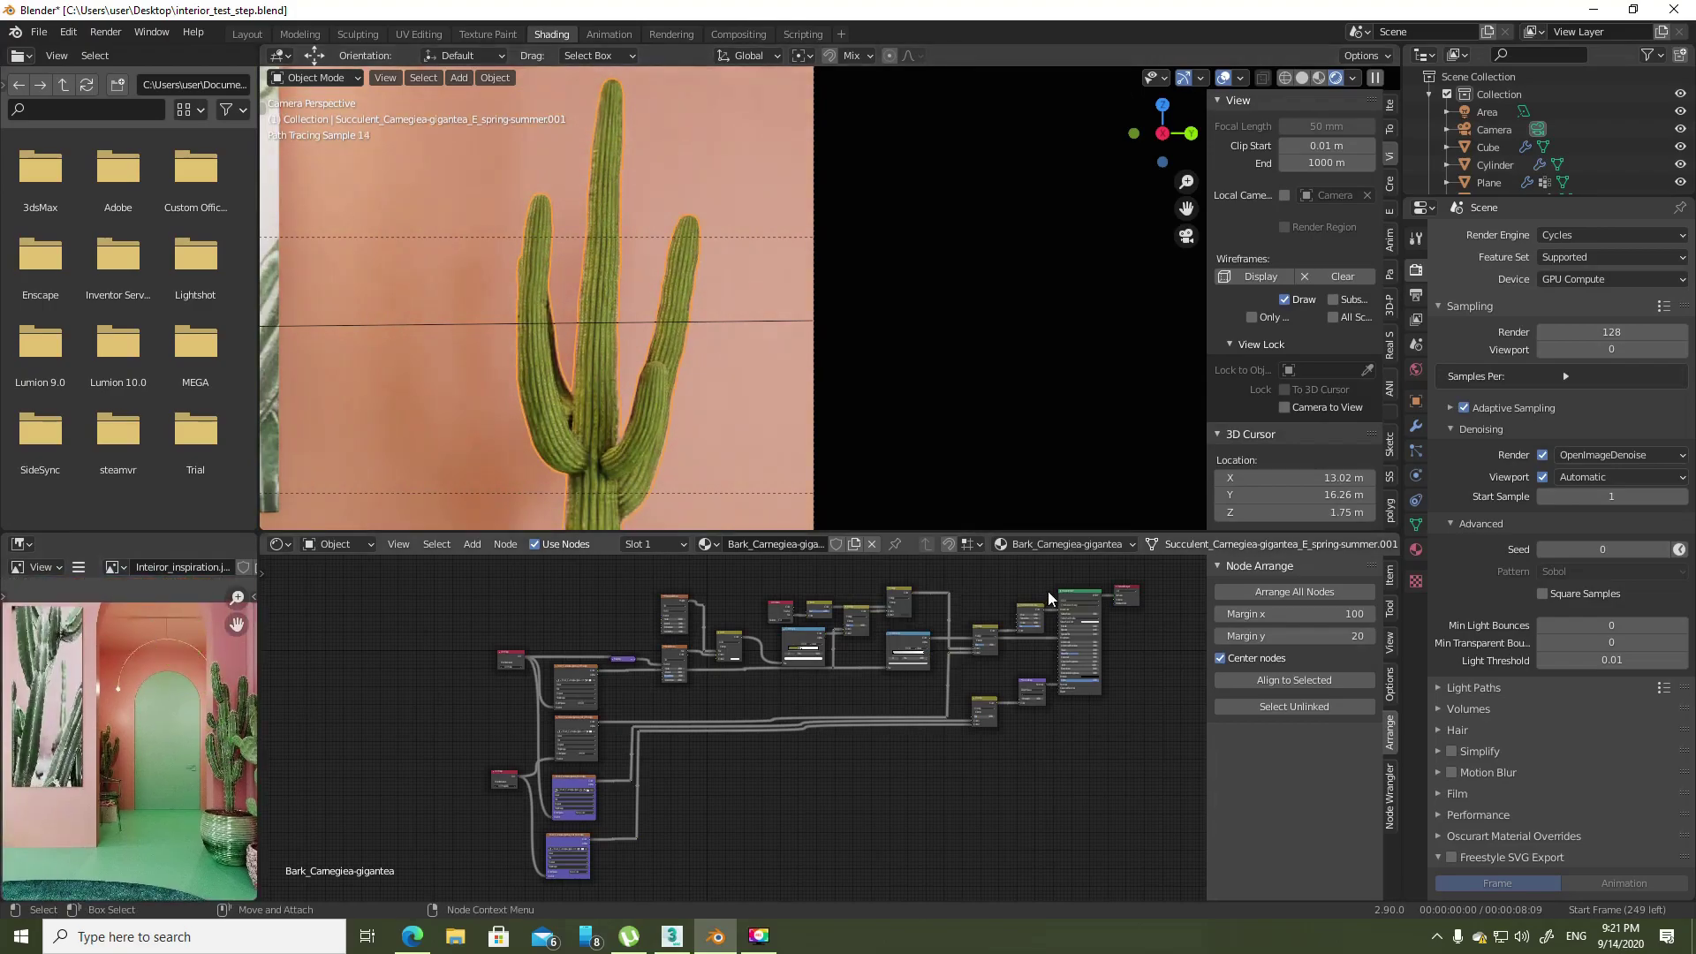
{"action": "scroll", "coordinate": [1045, 595], "scroll_direction": "up", "scroll_amount": 2}
{"action": "scroll", "coordinate": [638, 389], "scroll_direction": "up", "scroll_amount": 2}
{"action": "scroll", "coordinate": [708, 714], "scroll_direction": "up", "scroll_amount": 2}
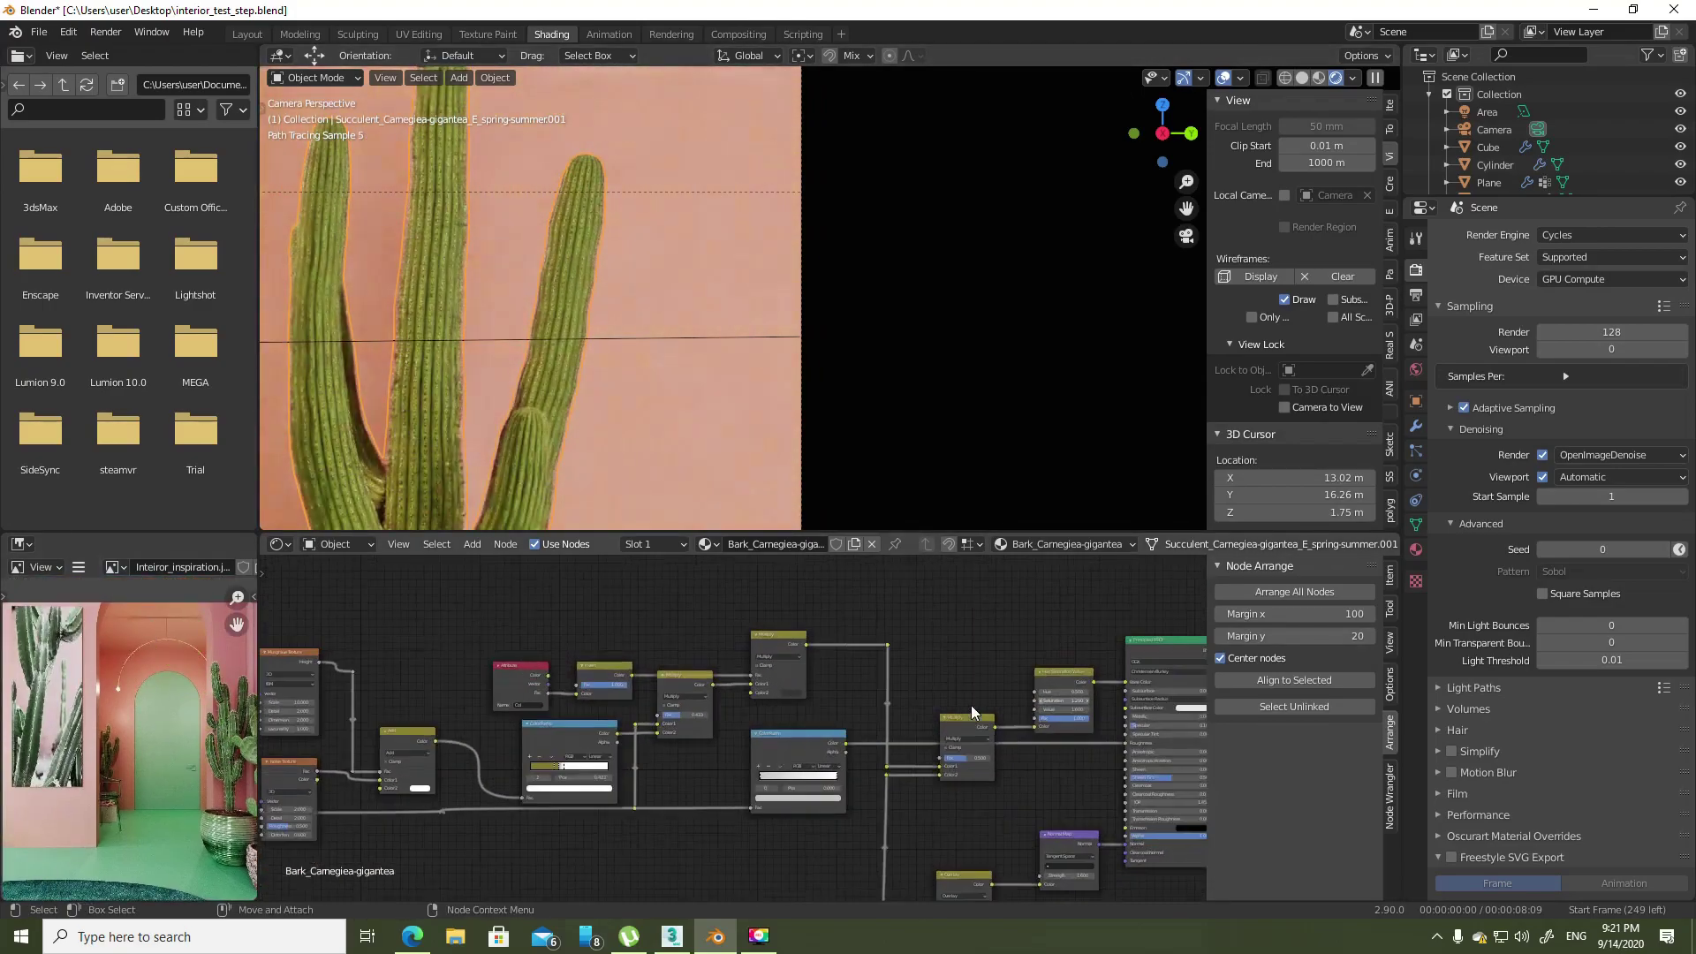
{"action": "scroll", "coordinate": [707, 713], "scroll_direction": "up", "scroll_amount": 2}
{"action": "scroll", "coordinate": [508, 346], "scroll_direction": "up", "scroll_amount": 3}
- Zoom in on the cactus and bring its Hue Saturation Value node into view
{"action": "middle_click_drag", "start_coordinate": [394, 348], "coordinate": [651, 325], "text": "shift"}
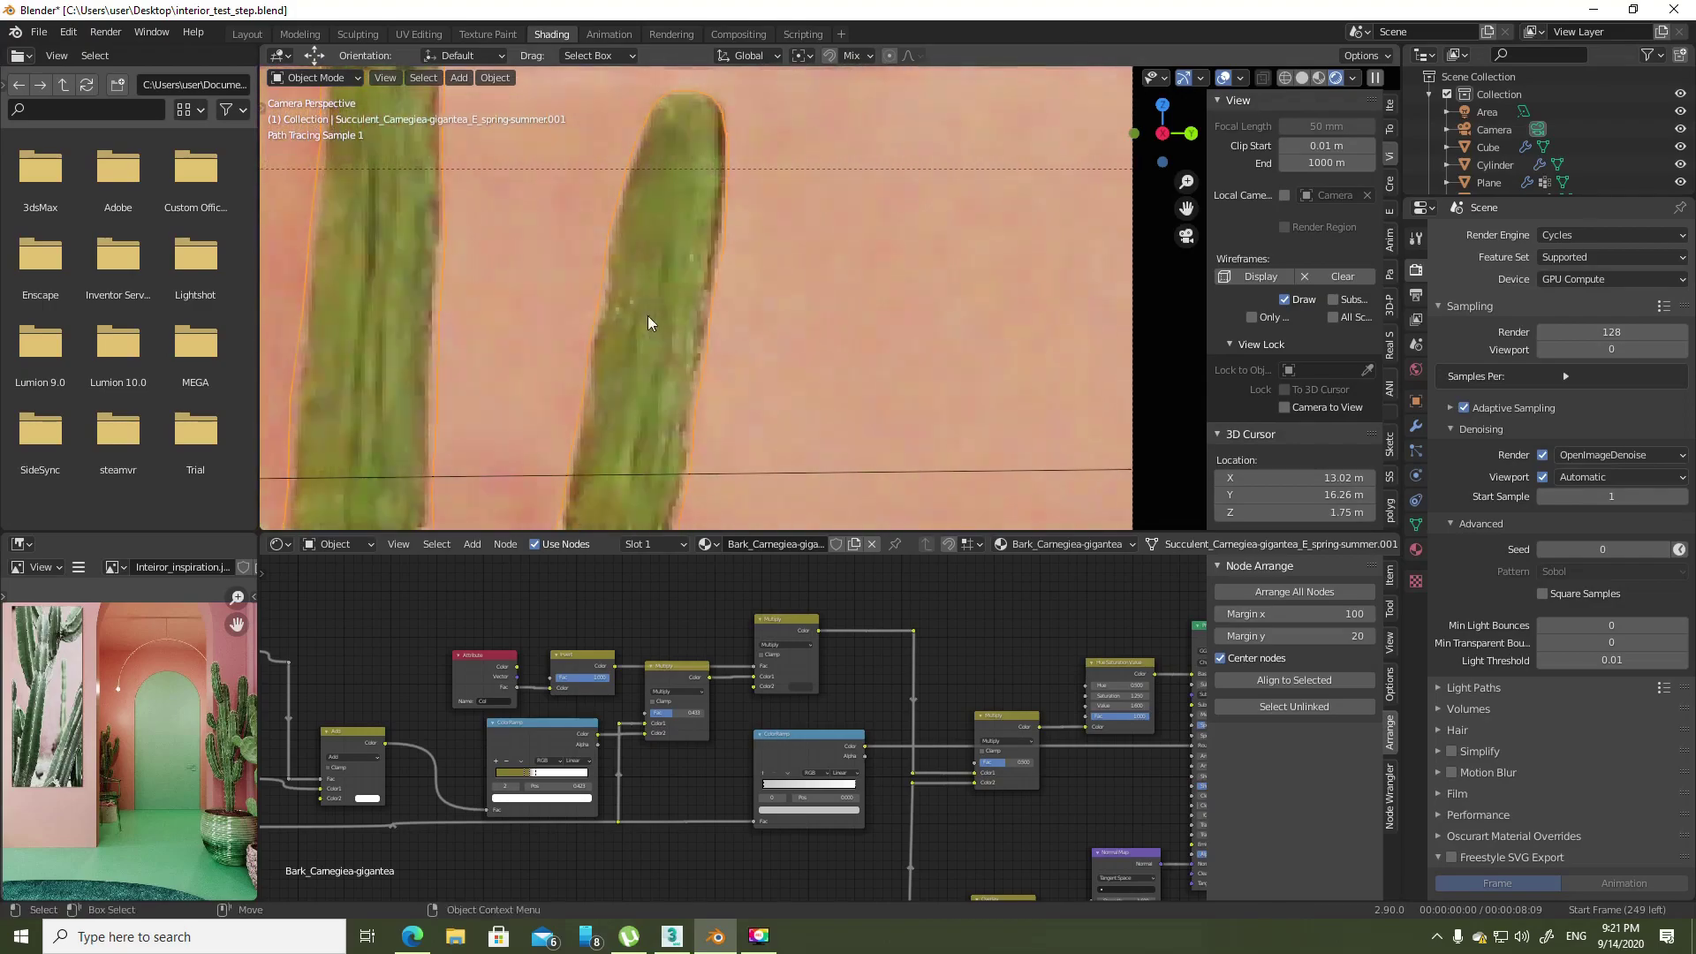
{"action": "scroll", "coordinate": [651, 325], "scroll_direction": "up", "scroll_amount": 2}
{"action": "scroll", "coordinate": [209, 850], "scroll_direction": "up", "scroll_amount": 3}
{"action": "scroll", "coordinate": [35, 698], "scroll_direction": "up", "scroll_amount": 2}
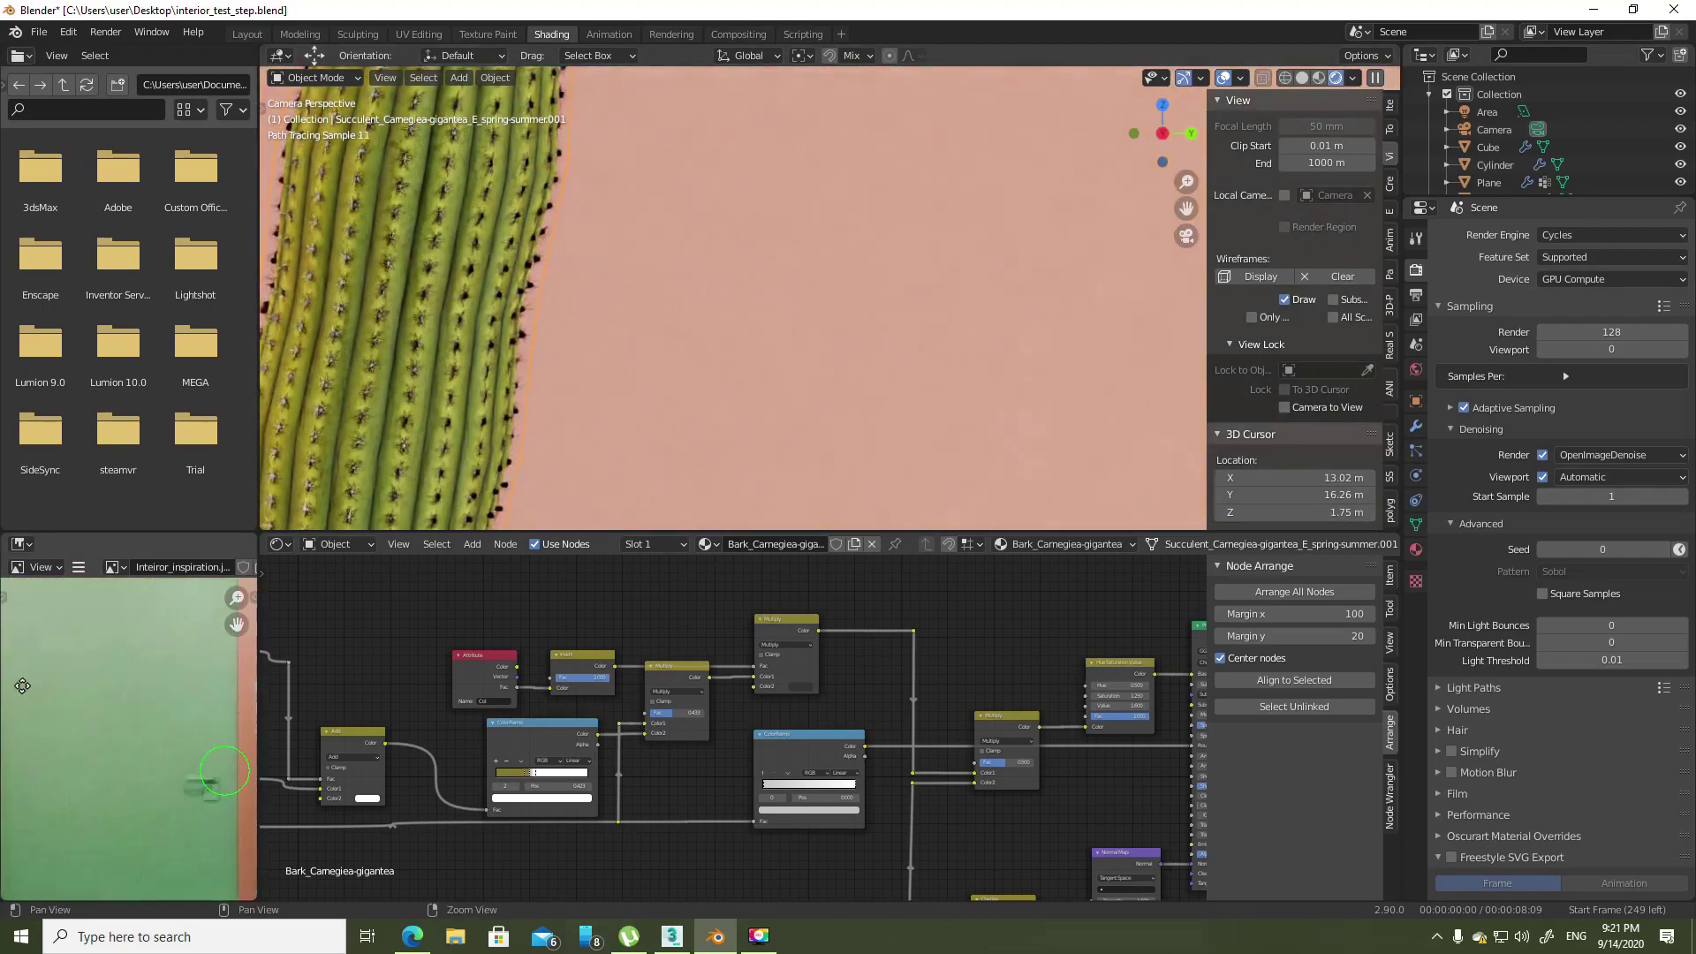
{"action": "scroll", "coordinate": [151, 756], "scroll_direction": "down", "scroll_amount": 2}
{"action": "scroll", "coordinate": [154, 725], "scroll_direction": "up", "scroll_amount": 3}
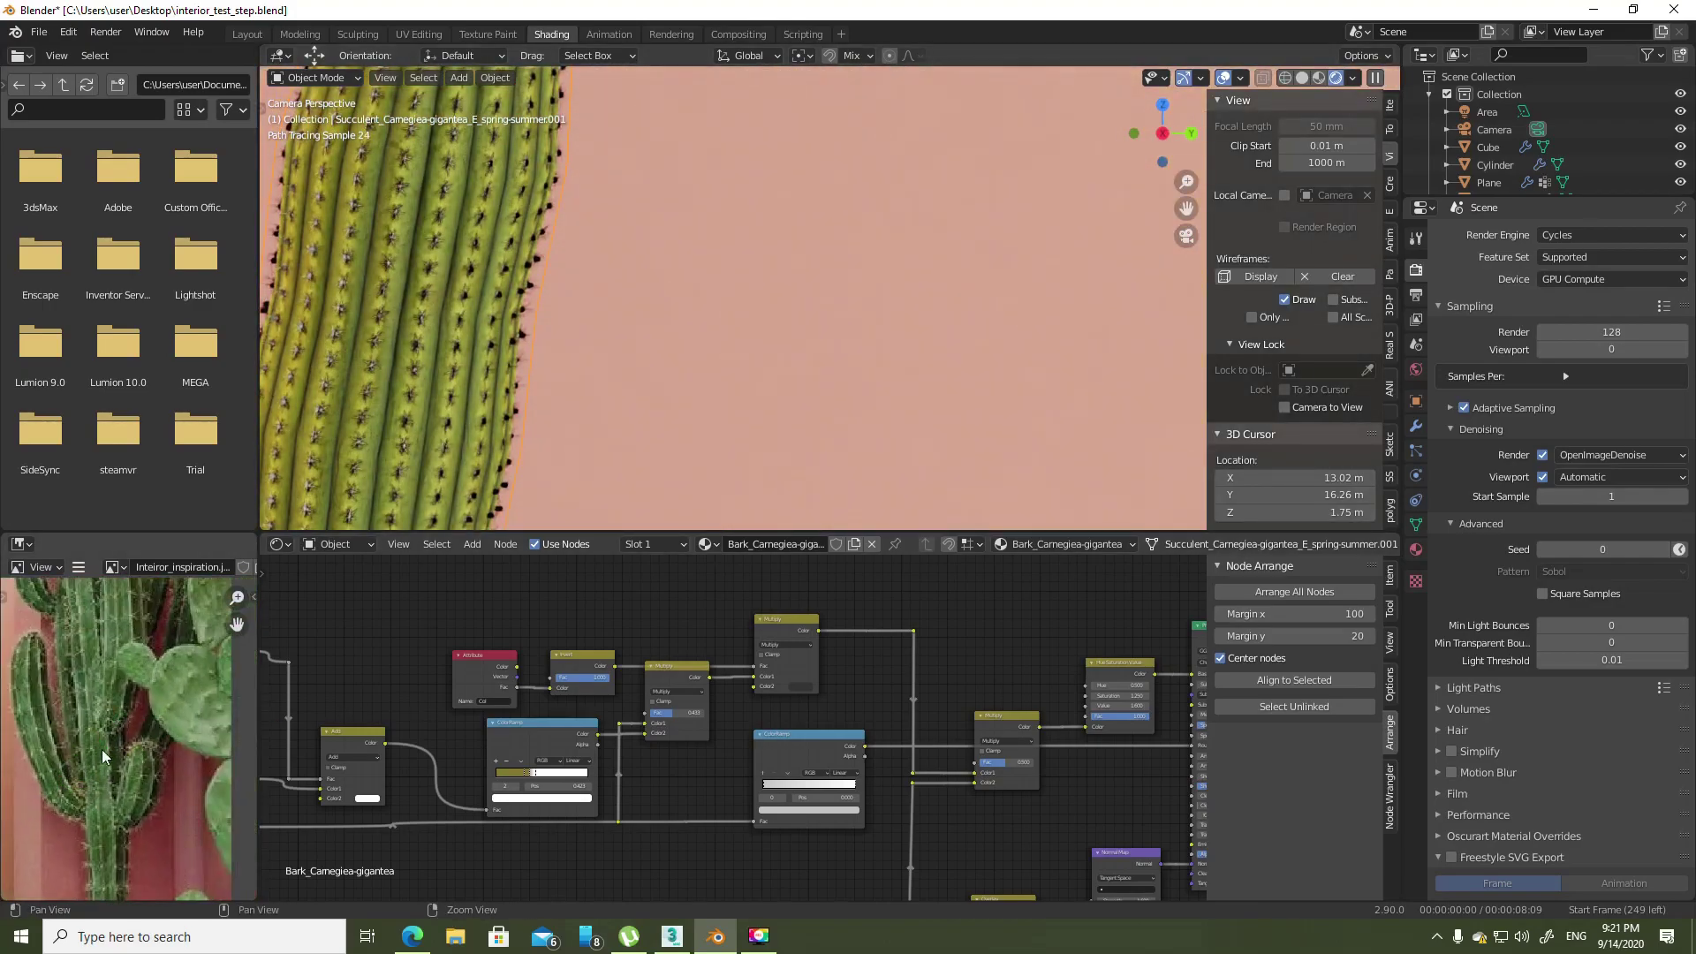
{"action": "scroll", "coordinate": [1090, 739], "scroll_direction": "up", "scroll_amount": 2}
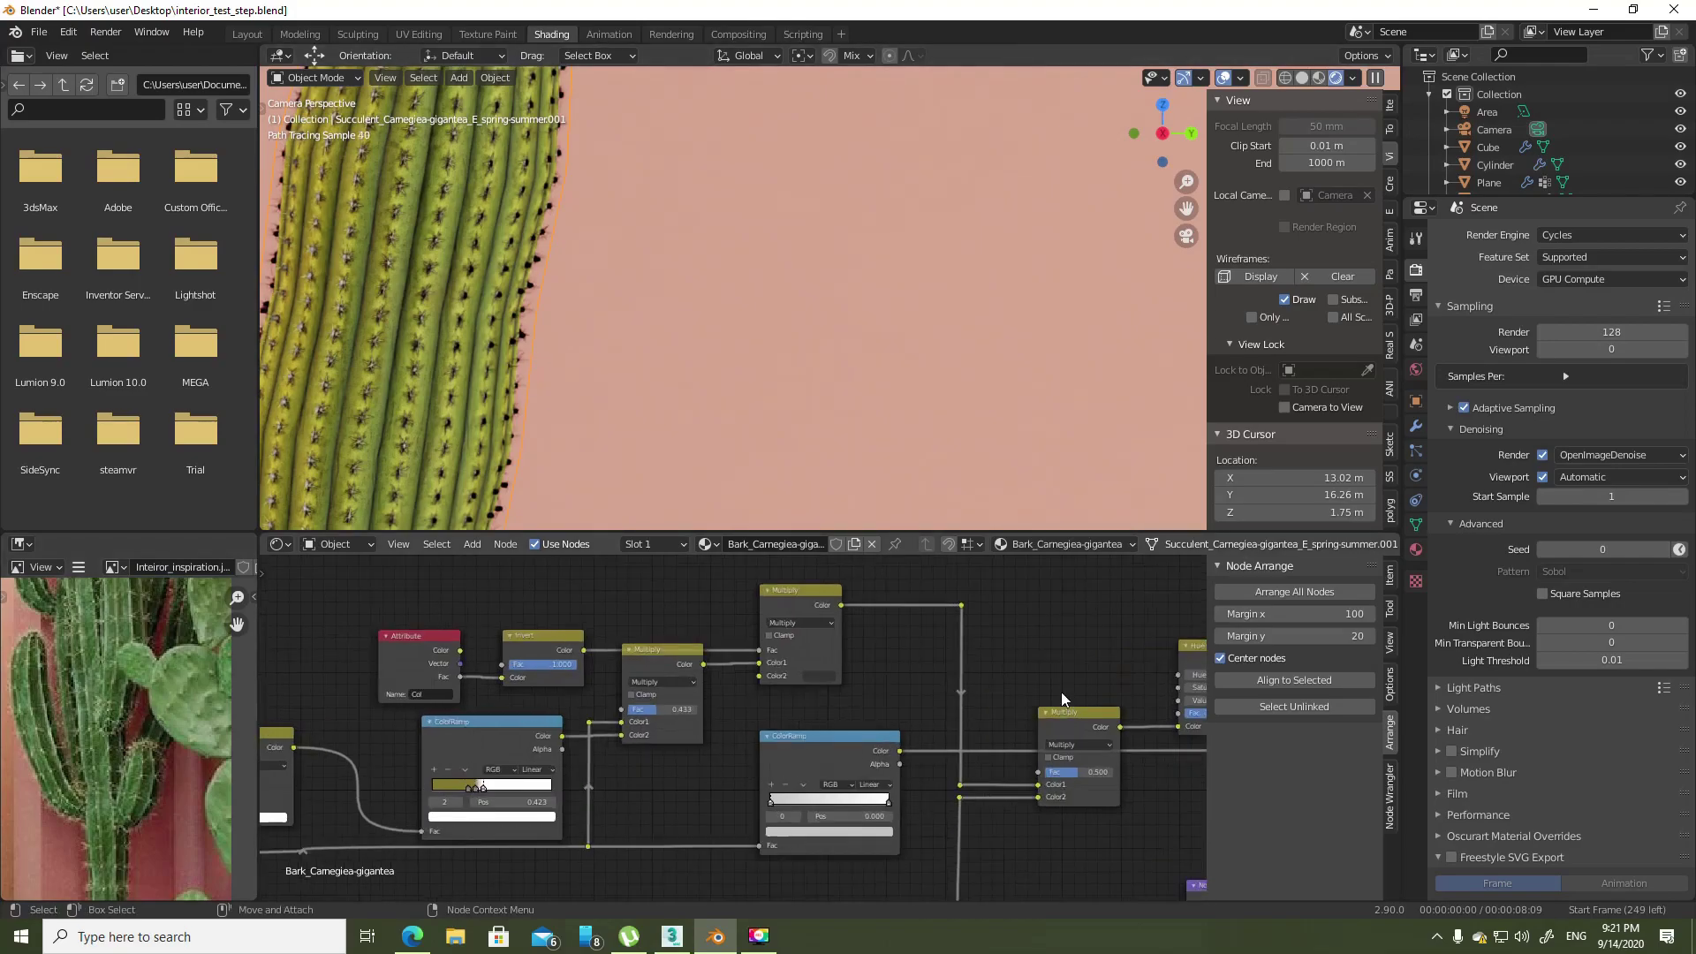
{"action": "middle_click_drag", "start_coordinate": [1090, 739], "coordinate": [707, 706]}
{"action": "scroll", "coordinate": [787, 680], "scroll_direction": "up", "scroll_amount": 2}
{"action": "scroll", "coordinate": [787, 680], "scroll_direction": "up", "scroll_amount": 1}
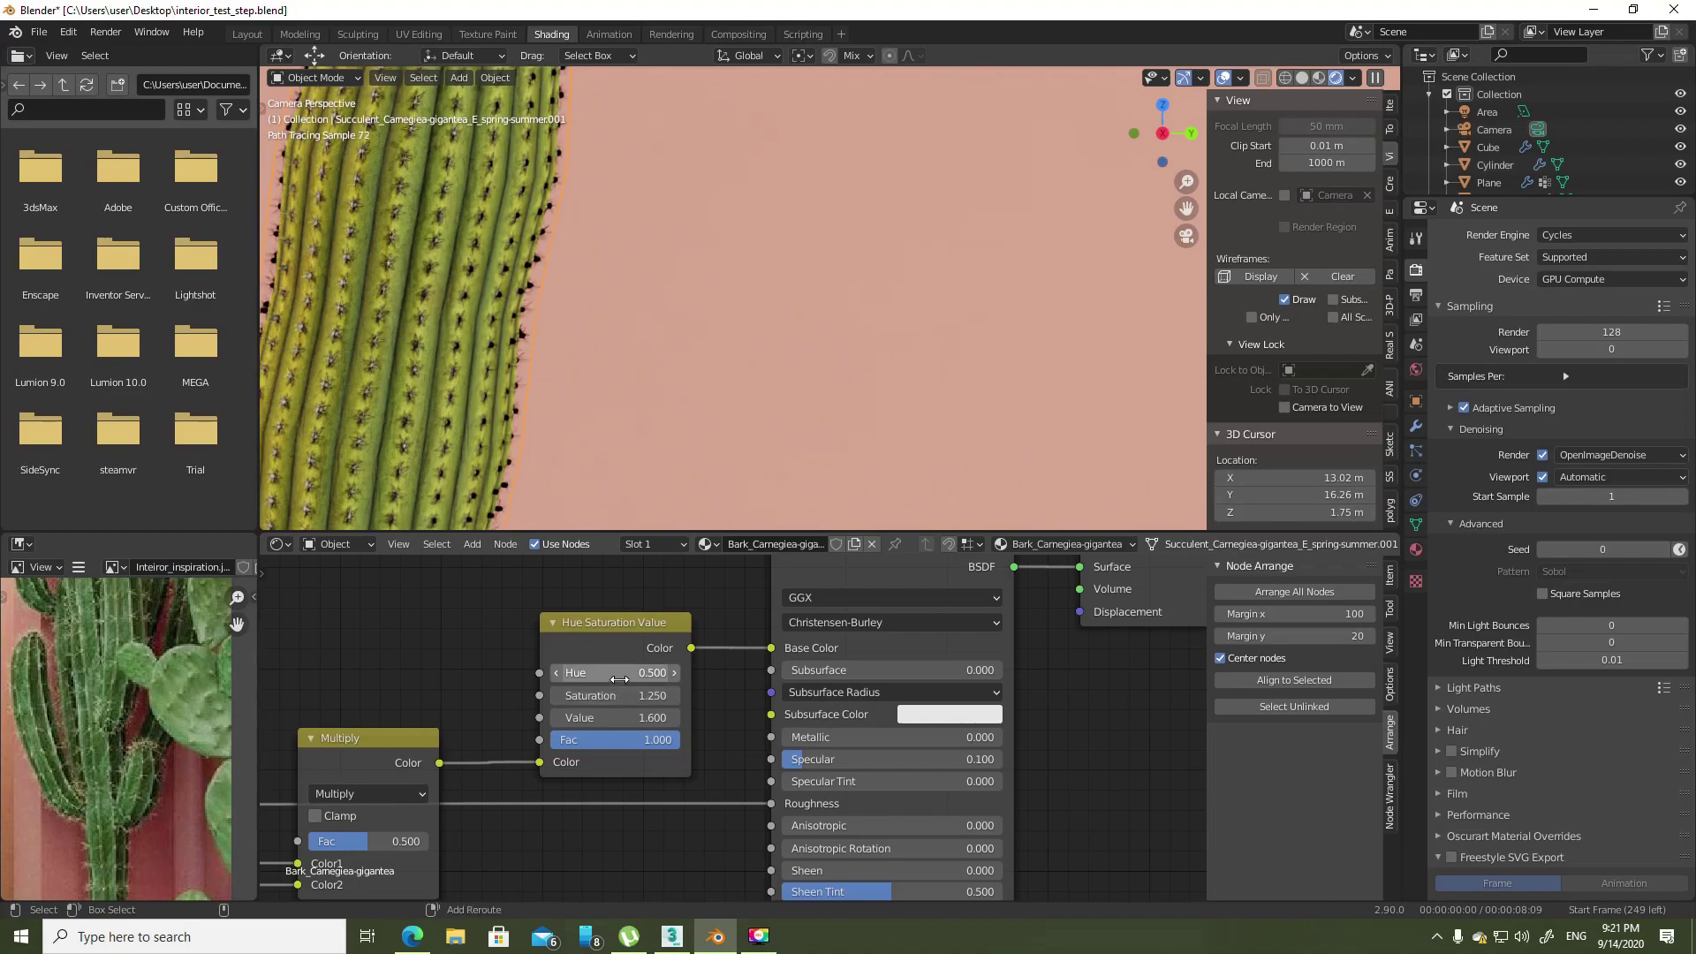
- Set the Hue Saturation Value node to hue 0.5, saturation 1.25, value 1.0
{"action": "mouse_move", "coordinate": [618, 672]}
{"action": "left_mouse_down", "text": "shift"}
{"action": "mouse_move", "coordinate": [640, 672]}
{"action": "mouse_move", "coordinate": [587, 695]}
{"action": "mouse_move", "coordinate": [609, 717]}
{"action": "mouse_move", "coordinate": [543, 717]}
{"action": "left_mouse_up", "text": "shift"}
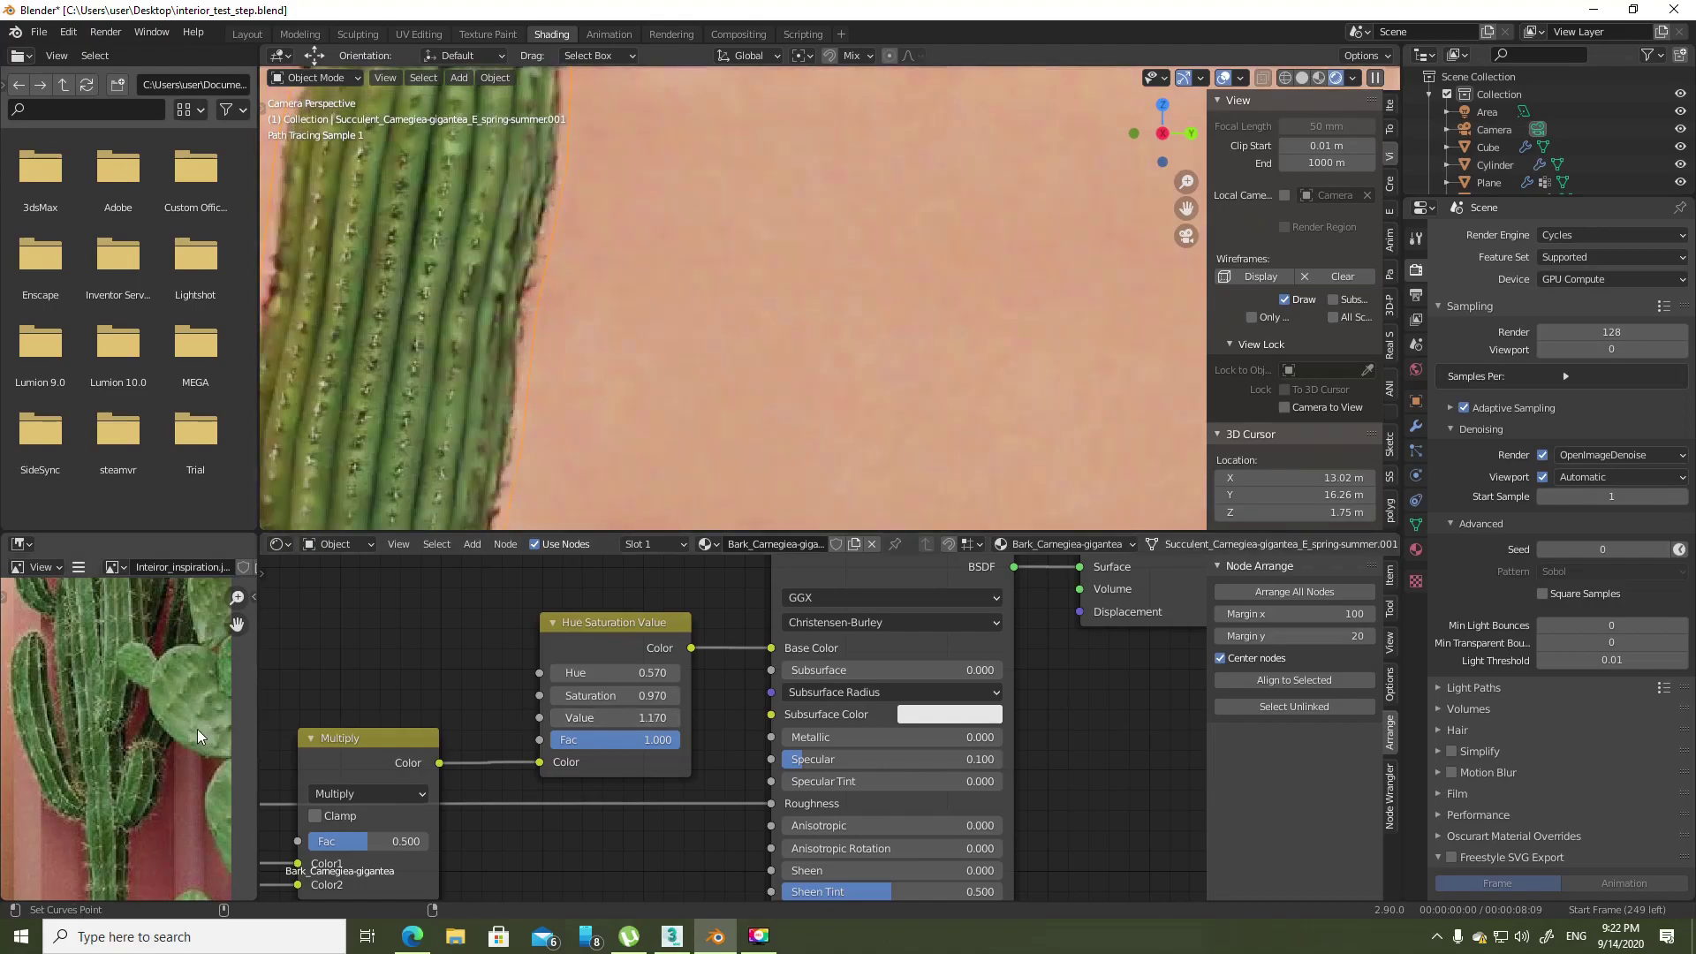
{"action": "scroll", "coordinate": [806, 366], "scroll_direction": "down", "scroll_amount": 5}
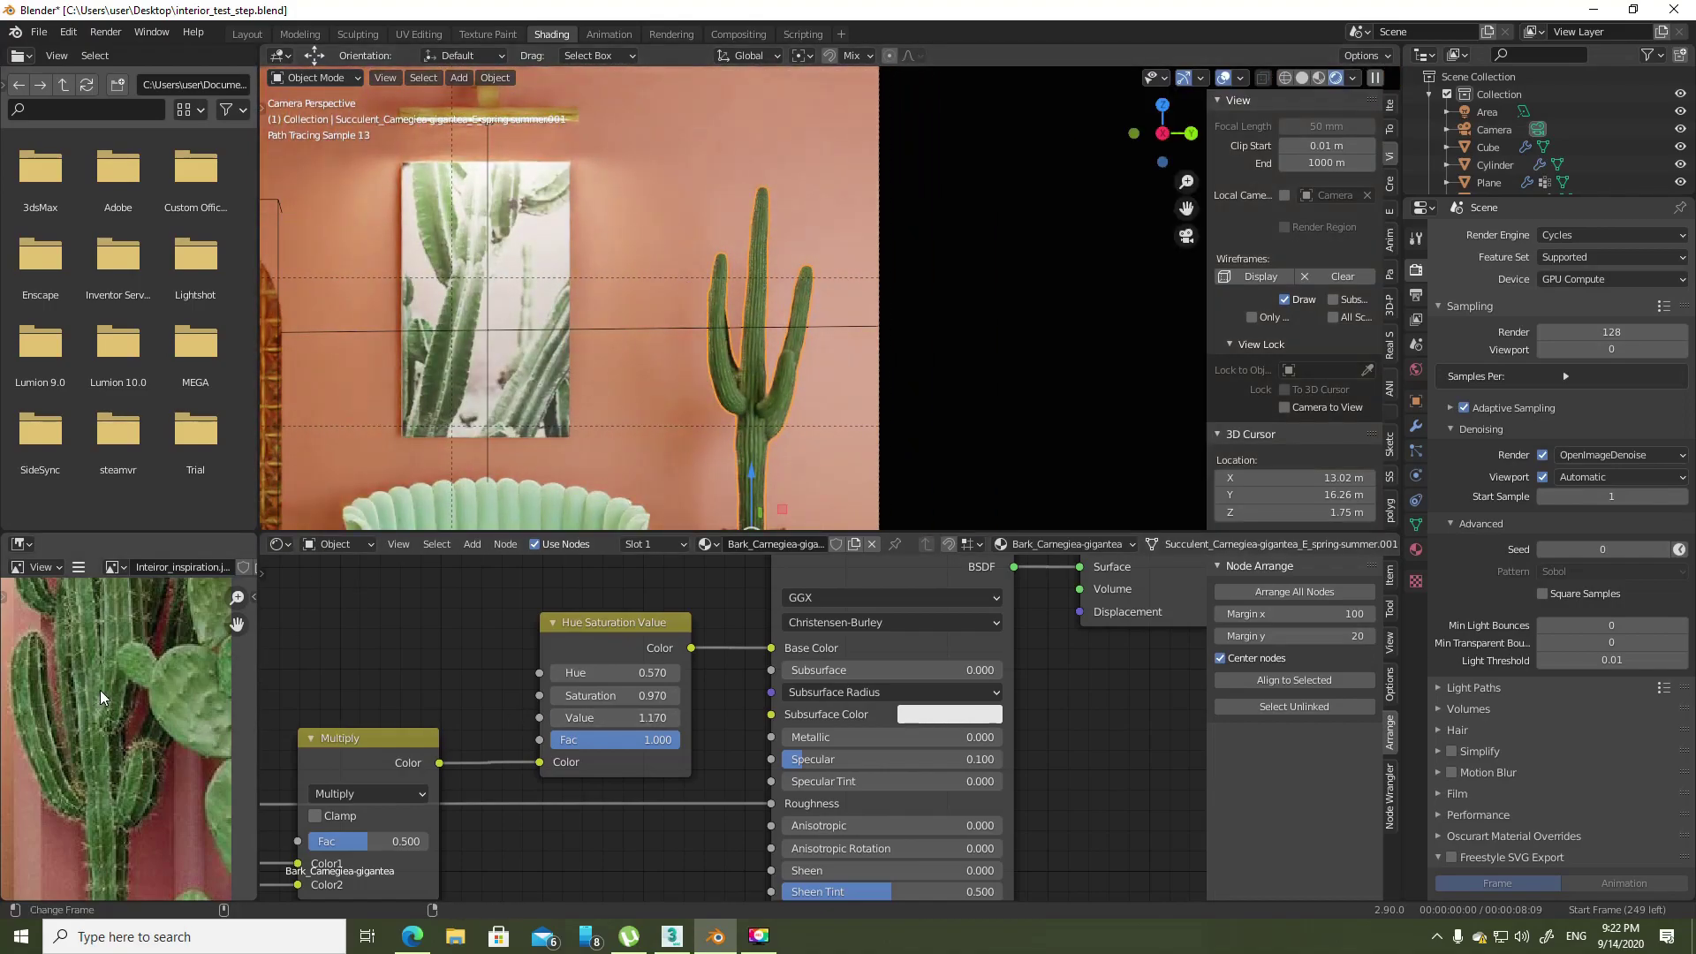
{"action": "left_click", "coordinate": [636, 694]}
{"action": "type", "text": "1.250"}
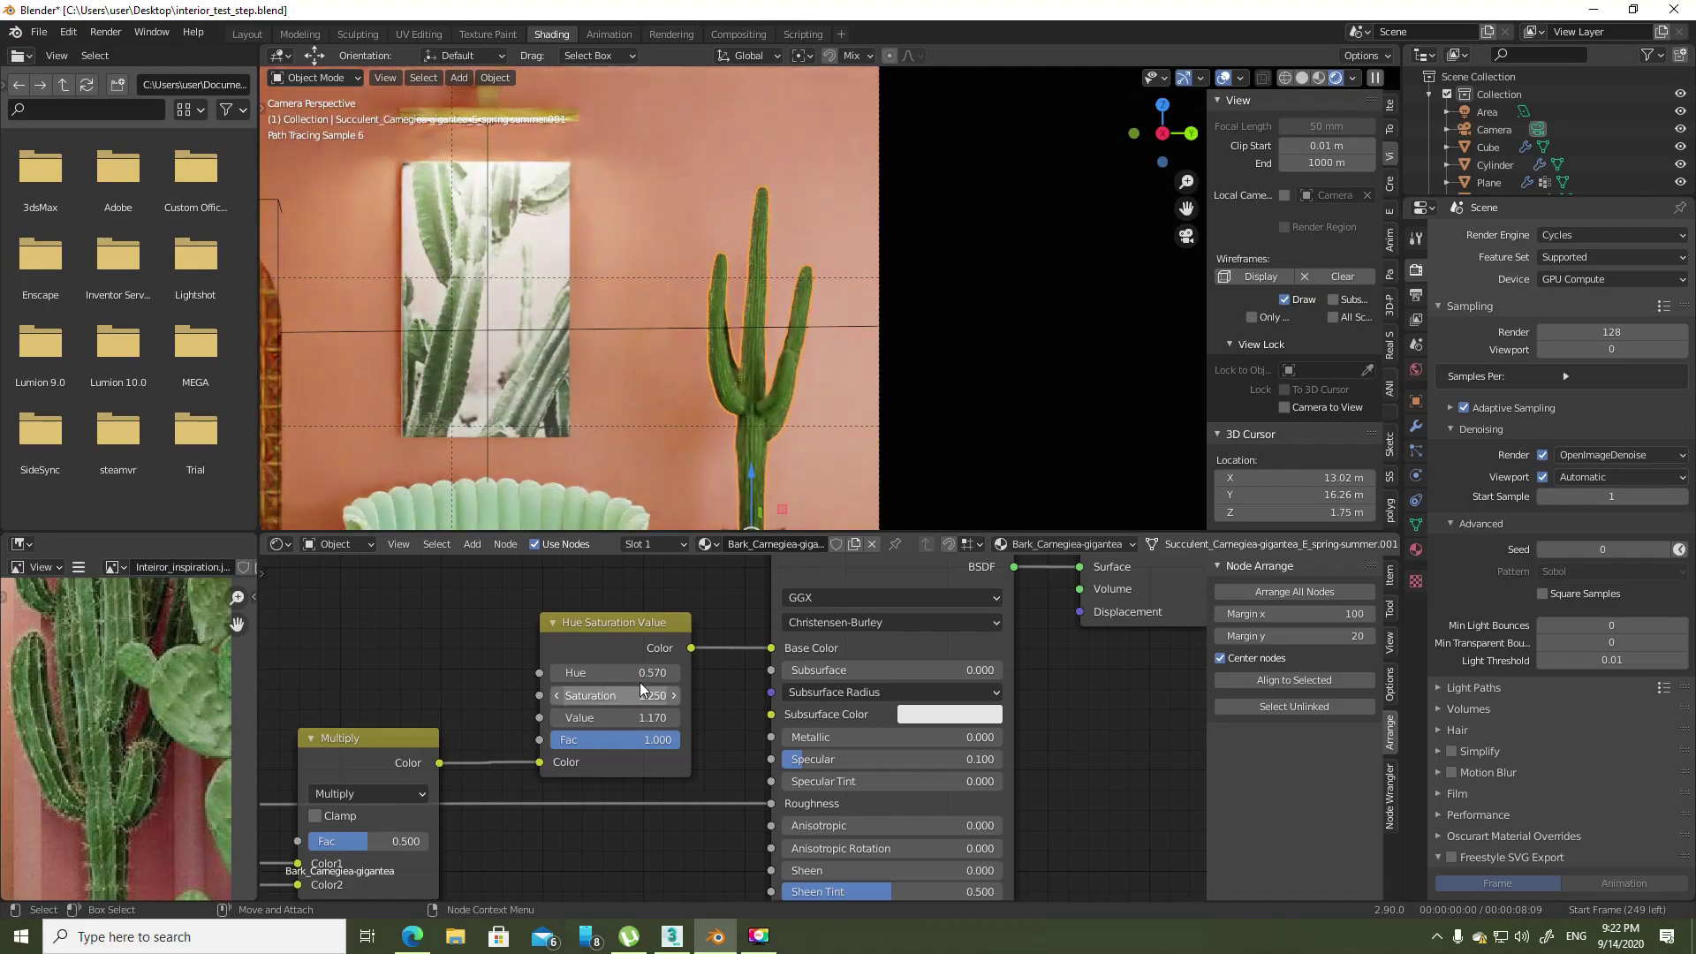
{"action": "key", "text": "Return"}
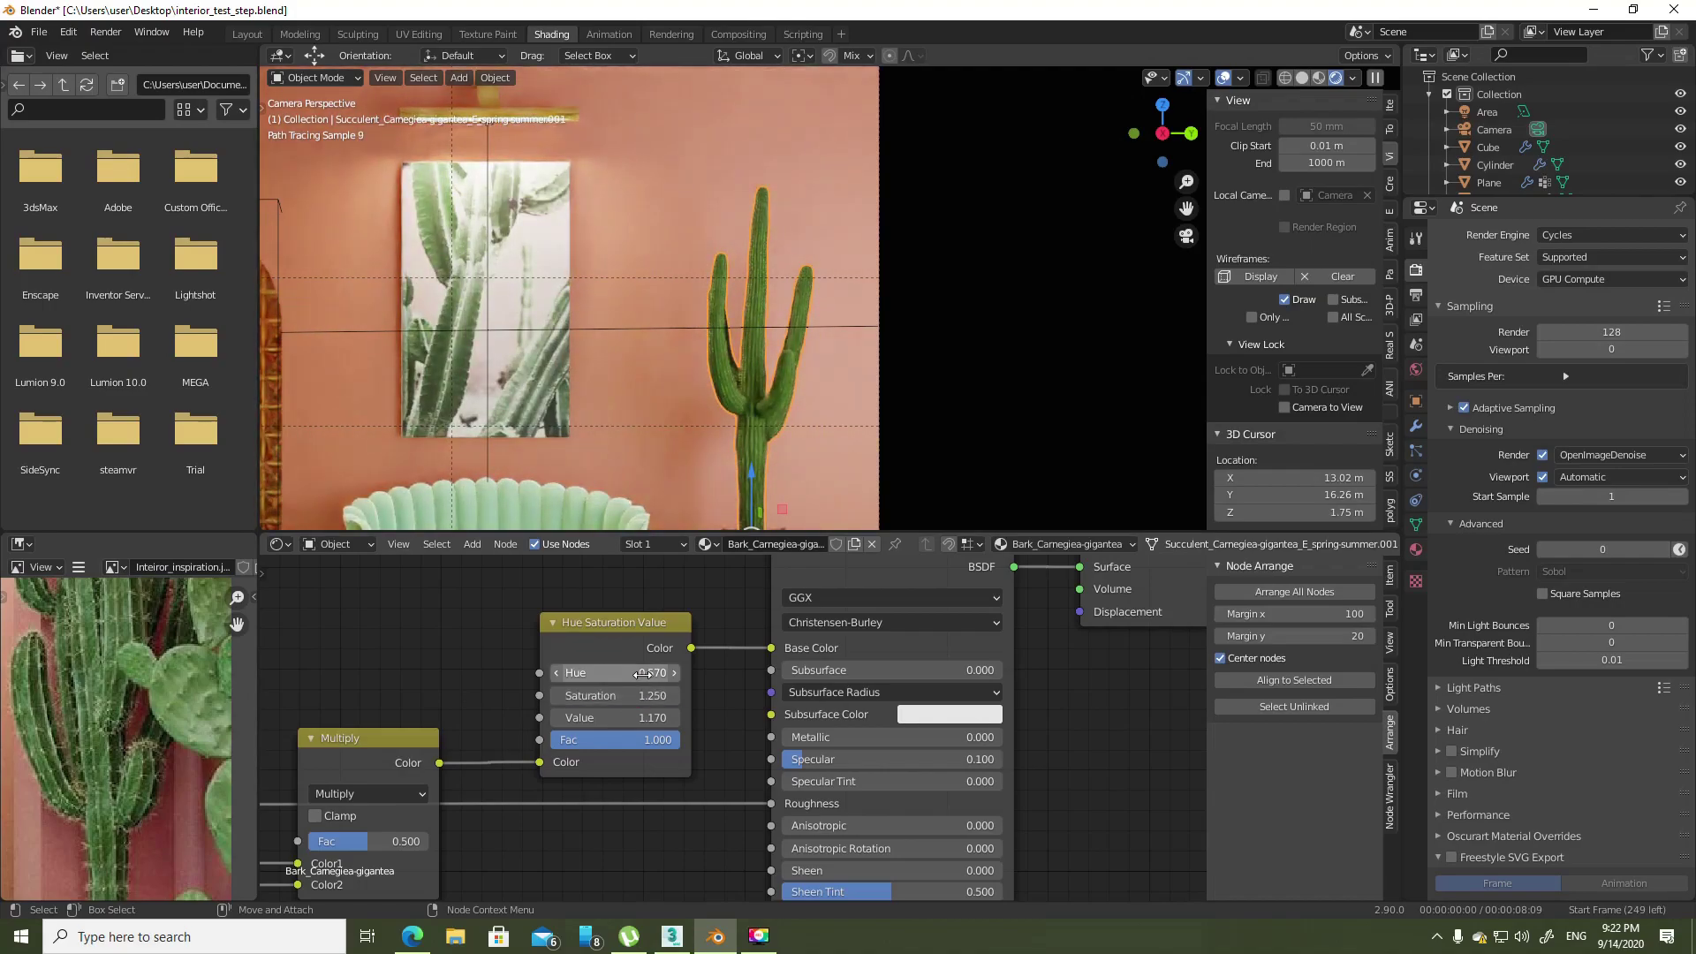
{"action": "left_click", "coordinate": [641, 673]}
{"action": "type", "text": "0.5"}
{"action": "key", "text": "Return"}
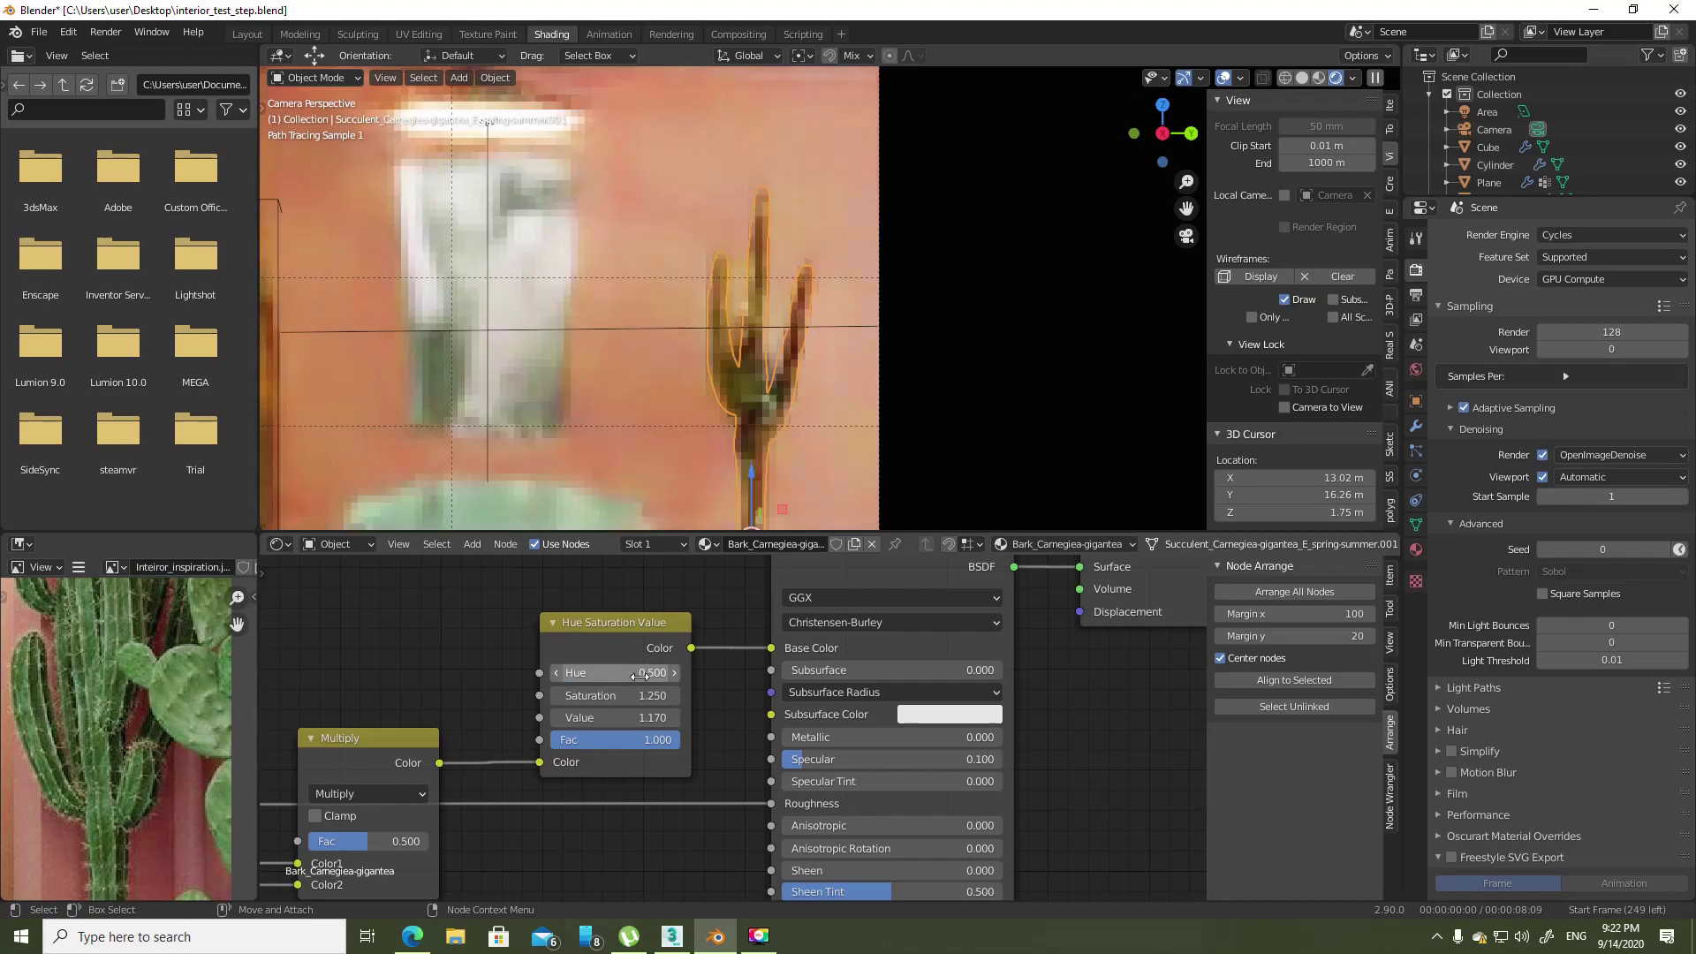
{"action": "left_click", "coordinate": [651, 718]}
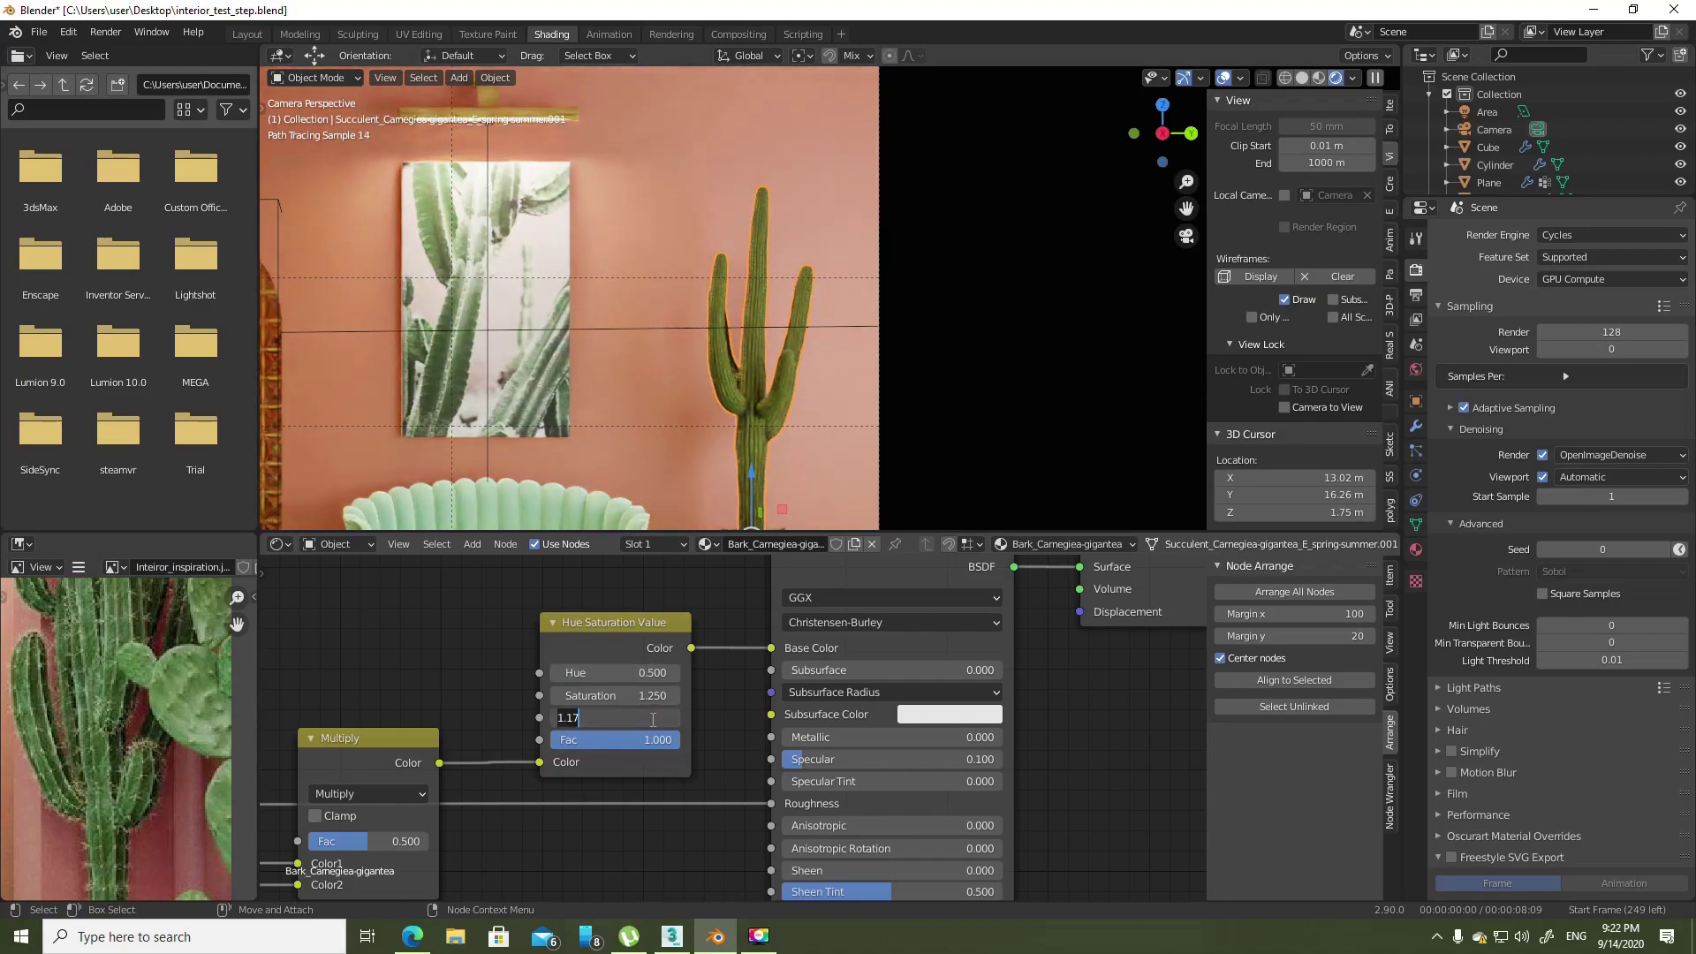
{"action": "type", "text": "1"}
{"action": "key", "text": "Return"}
{"action": "scroll", "coordinate": [1000, 267], "scroll_direction": "down", "scroll_amount": 3}
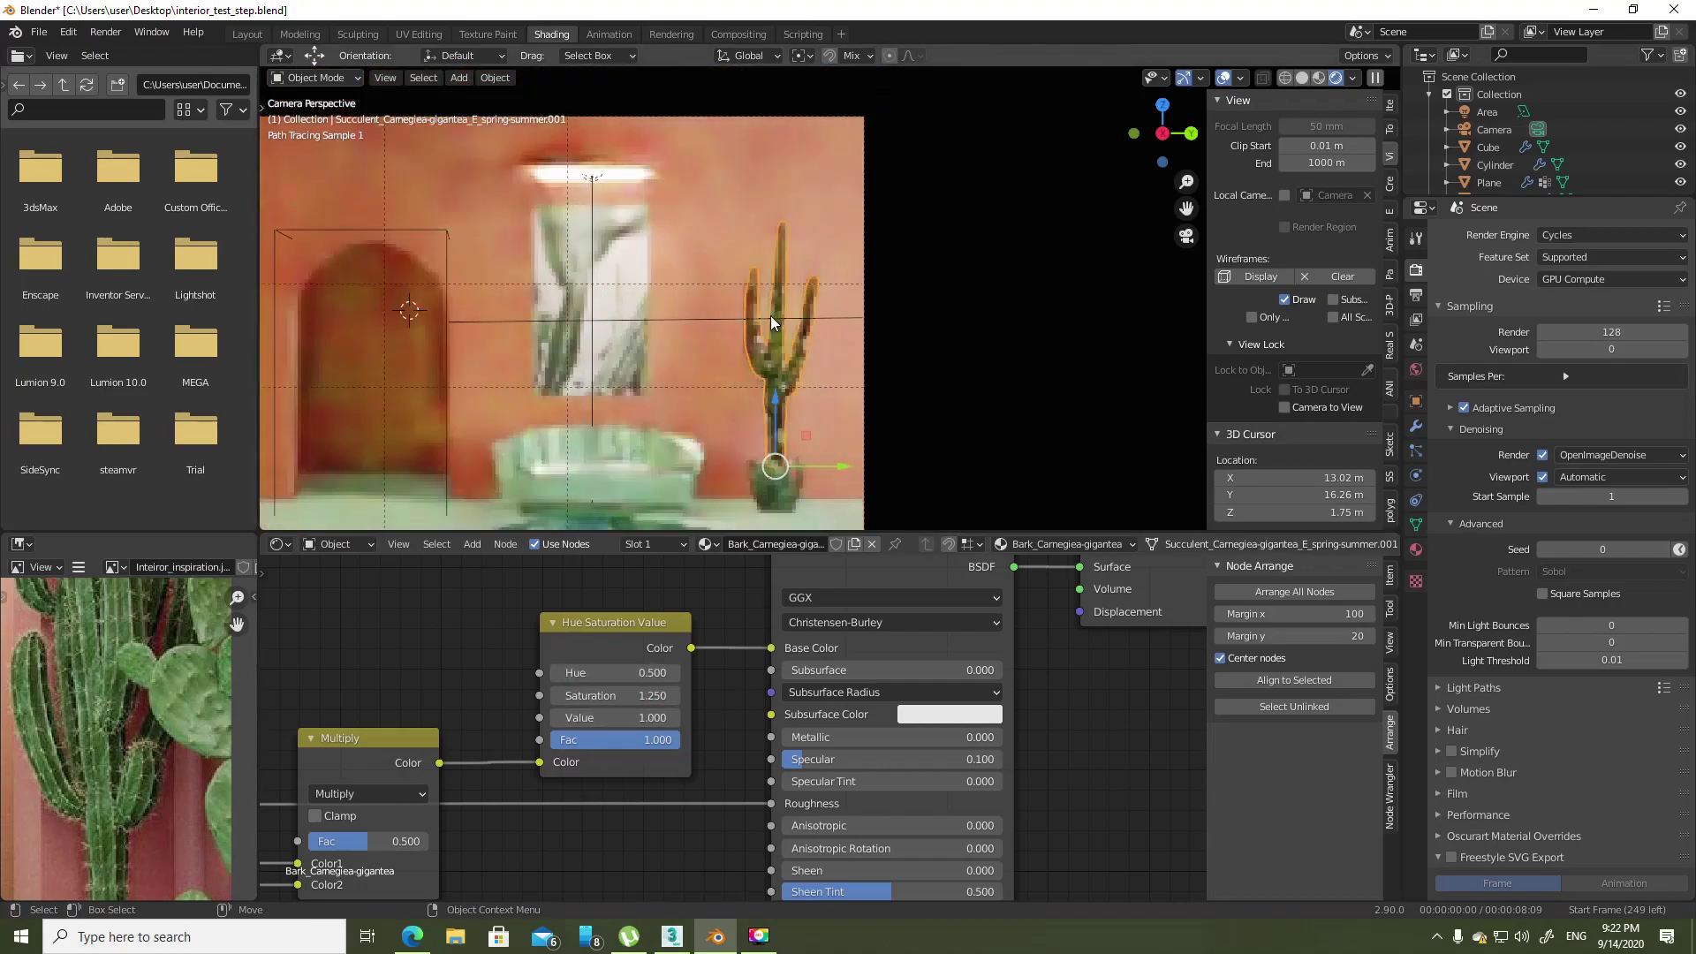
{"action": "scroll", "coordinate": [1001, 266], "scroll_direction": "down", "scroll_amount": 2}
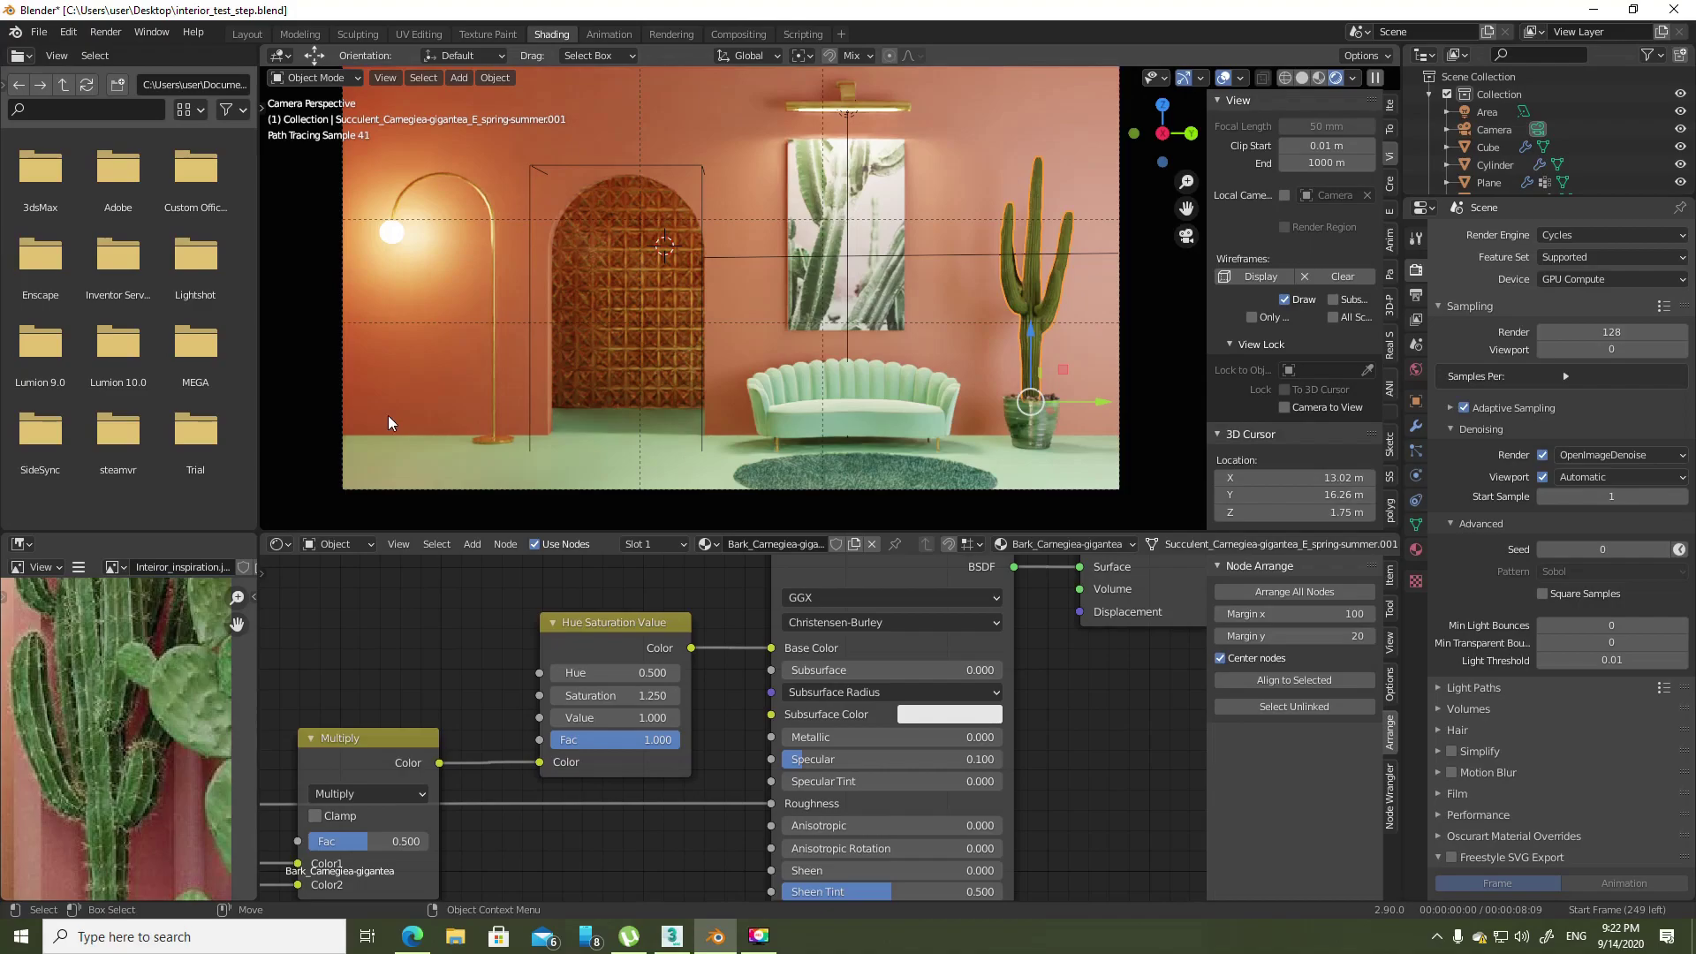
- Select Plane.001, exit camera view, and orbit to face the right-hand wall
{"action": "left_click", "coordinate": [406, 440]}
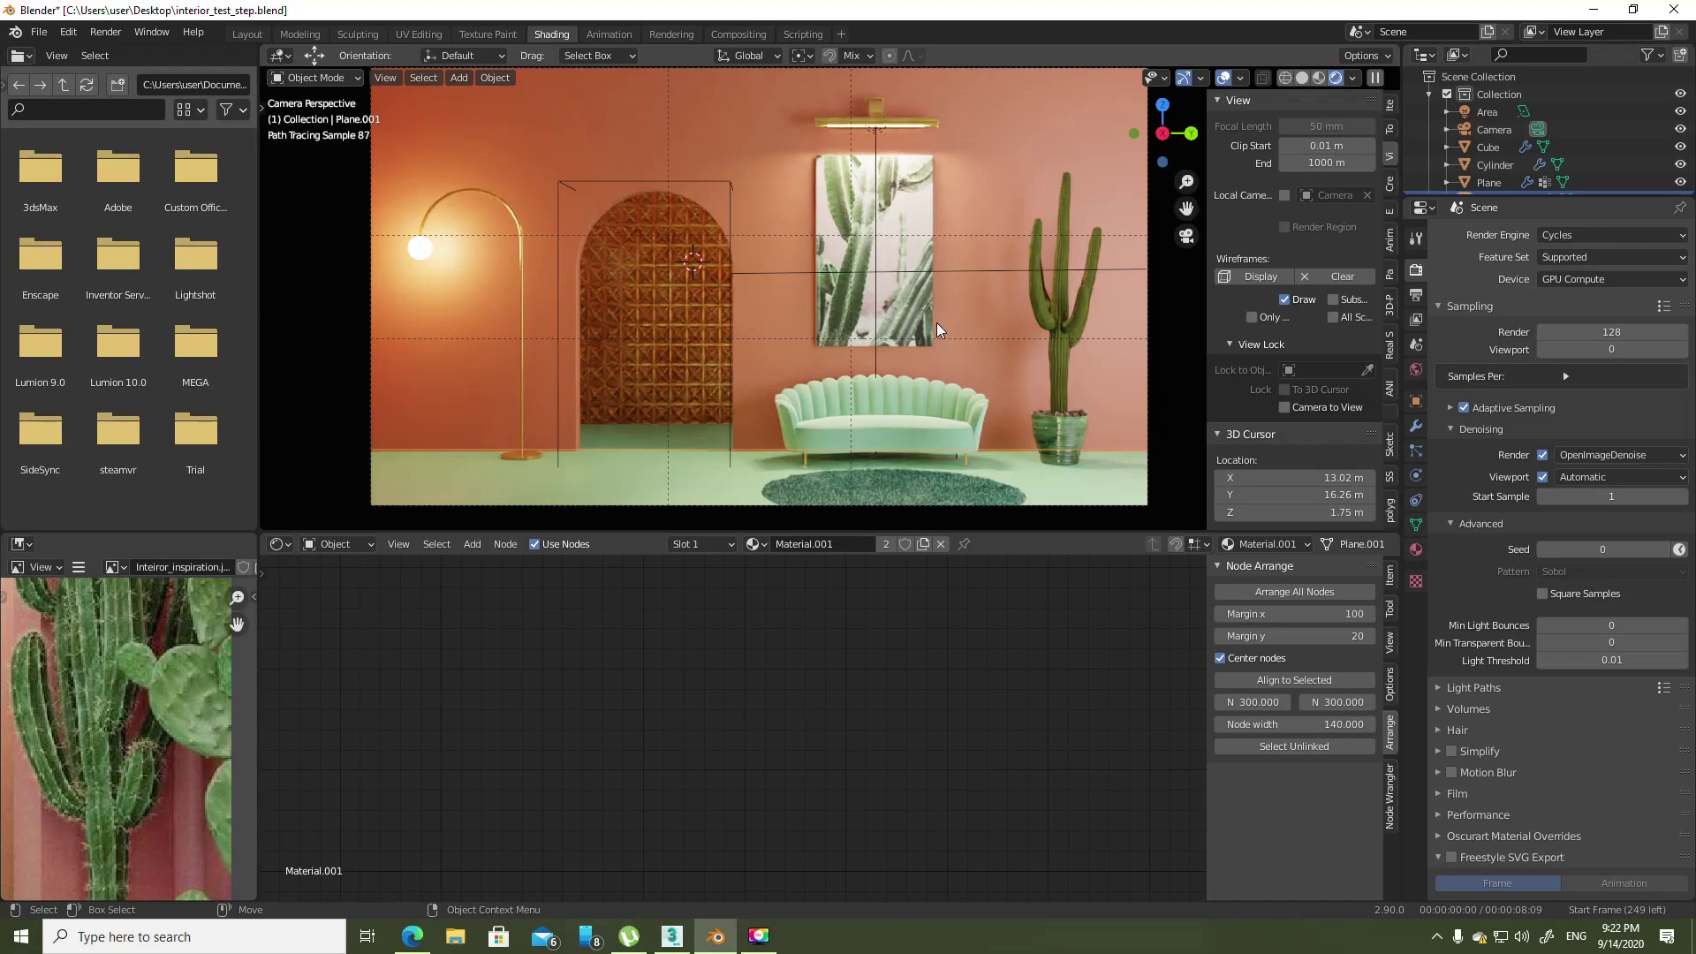
{"action": "key", "text": "KP_0"}
{"action": "mouse_move", "coordinate": [939, 348]}
{"action": "middle_mouse_down"}
{"action": "mouse_move", "coordinate": [698, 333]}
{"action": "mouse_move", "coordinate": [857, 353]}
{"action": "mouse_move", "coordinate": [834, 415]}
{"action": "mouse_move", "coordinate": [694, 300]}
{"action": "middle_mouse_up"}
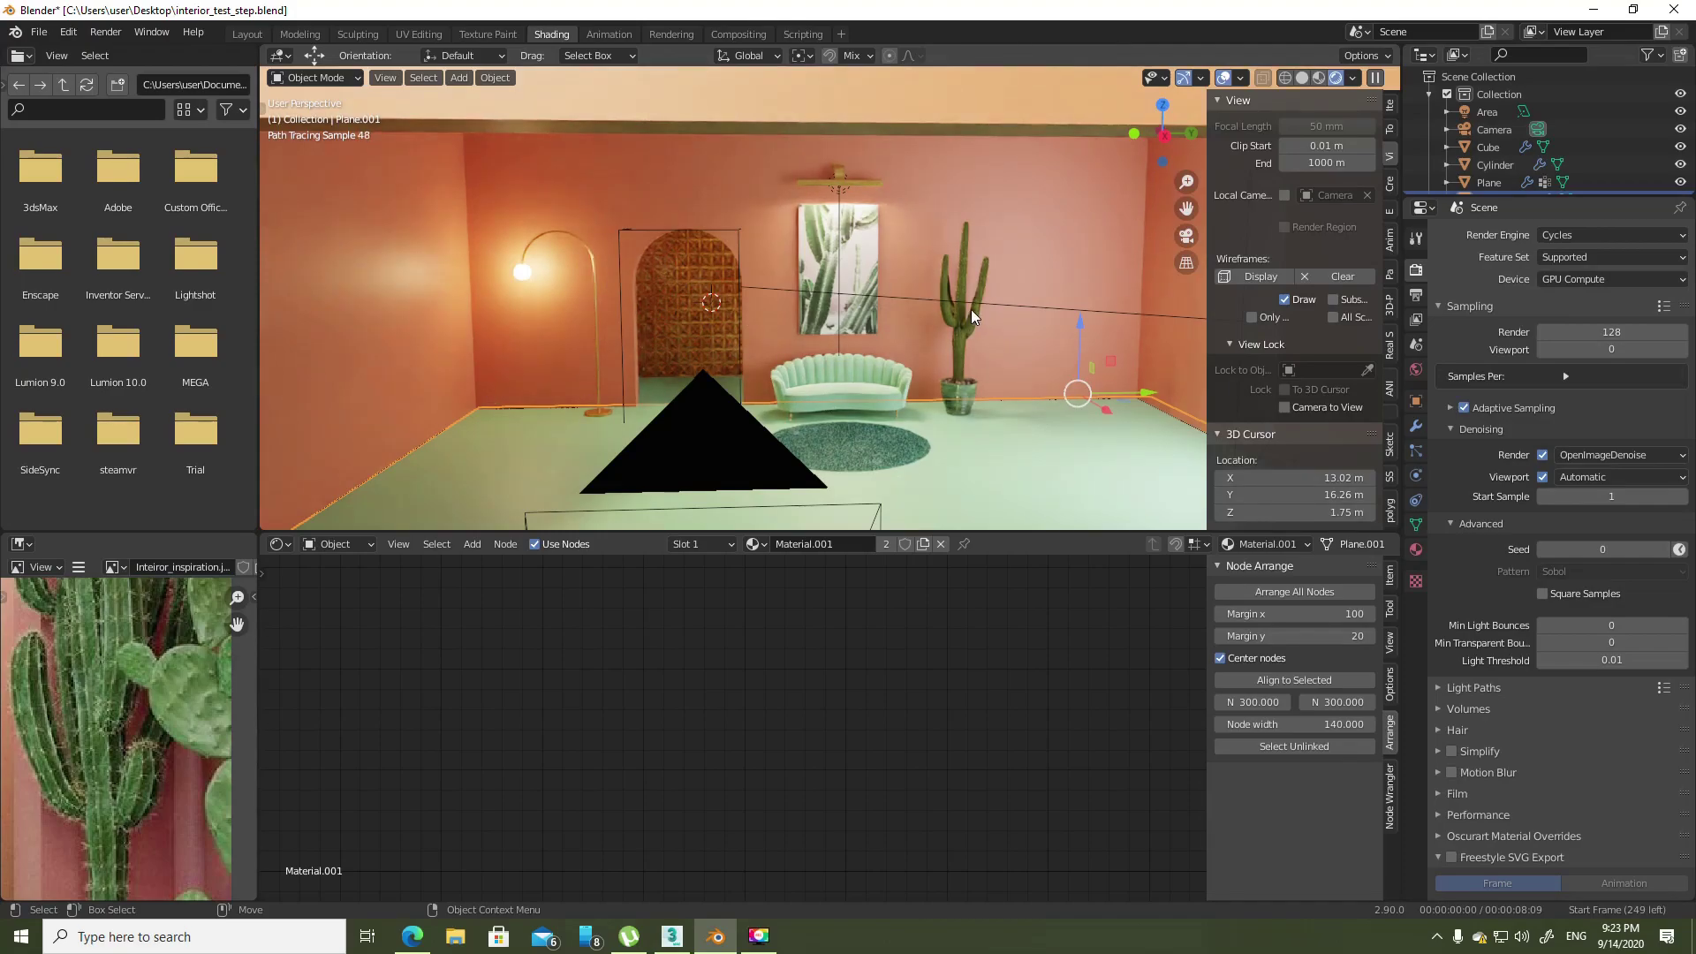
{"action": "mouse_move", "coordinate": [972, 316]}
{"action": "middle_mouse_down"}
{"action": "mouse_move", "coordinate": [650, 269]}
{"action": "mouse_move", "coordinate": [1137, 201]}
{"action": "middle_mouse_up"}
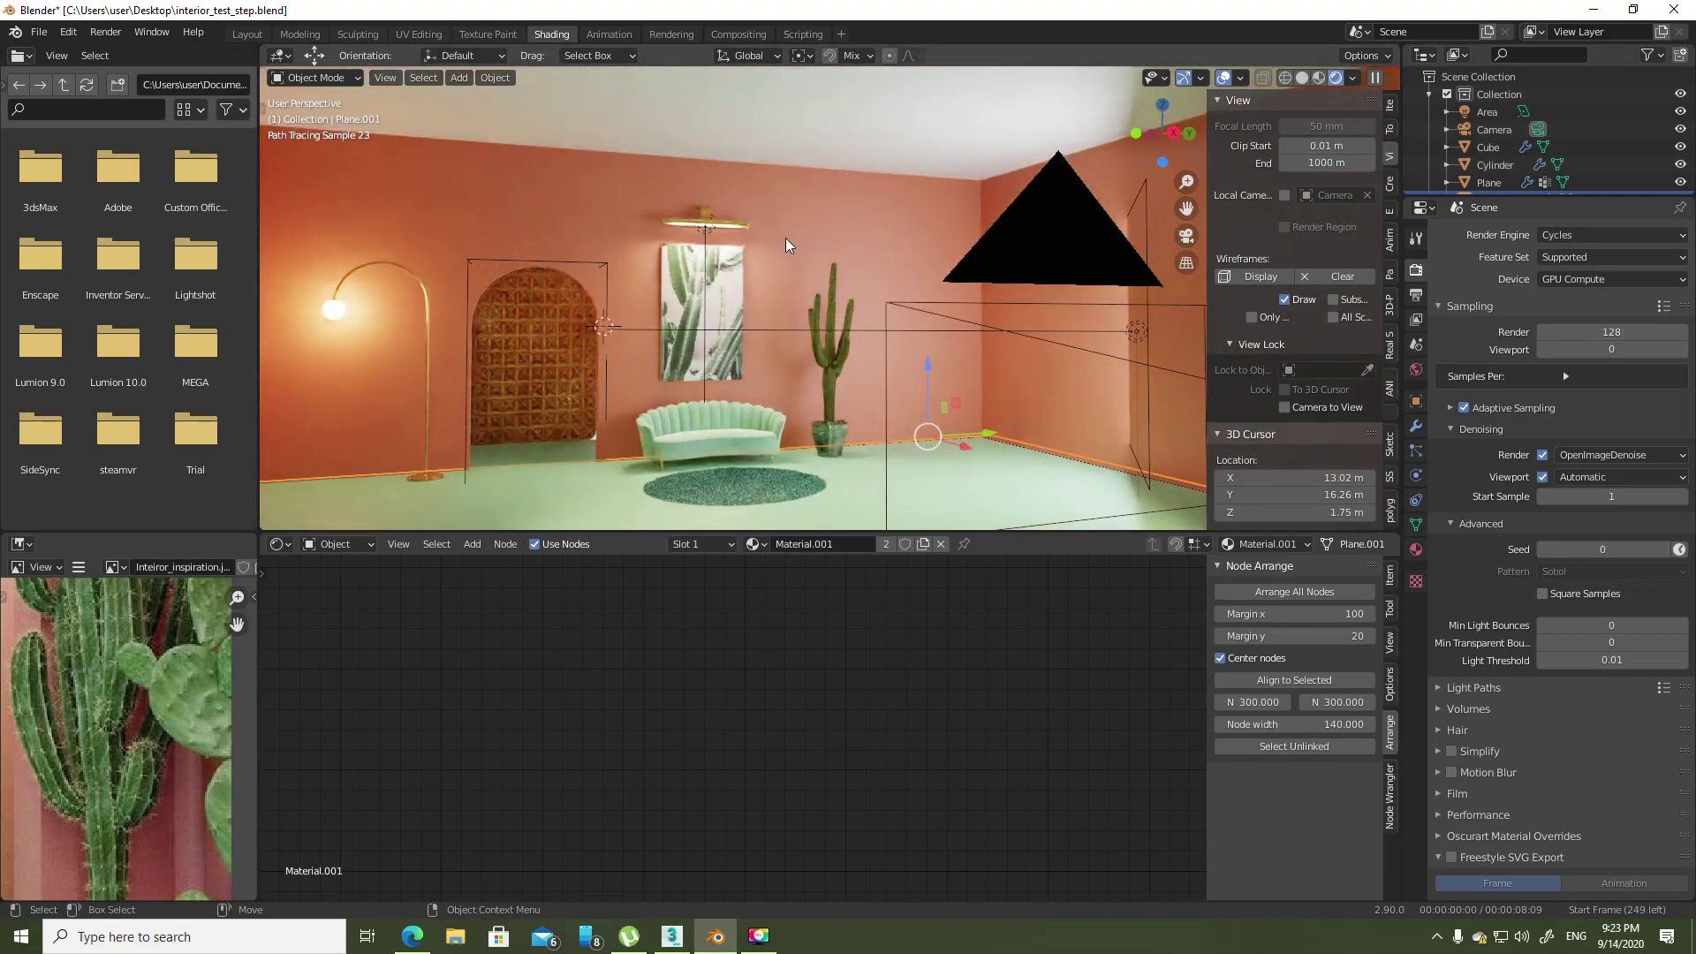
- Select the wall area light and change its shape from Square to Rectangle
{"action": "left_click", "coordinate": [1138, 332]}
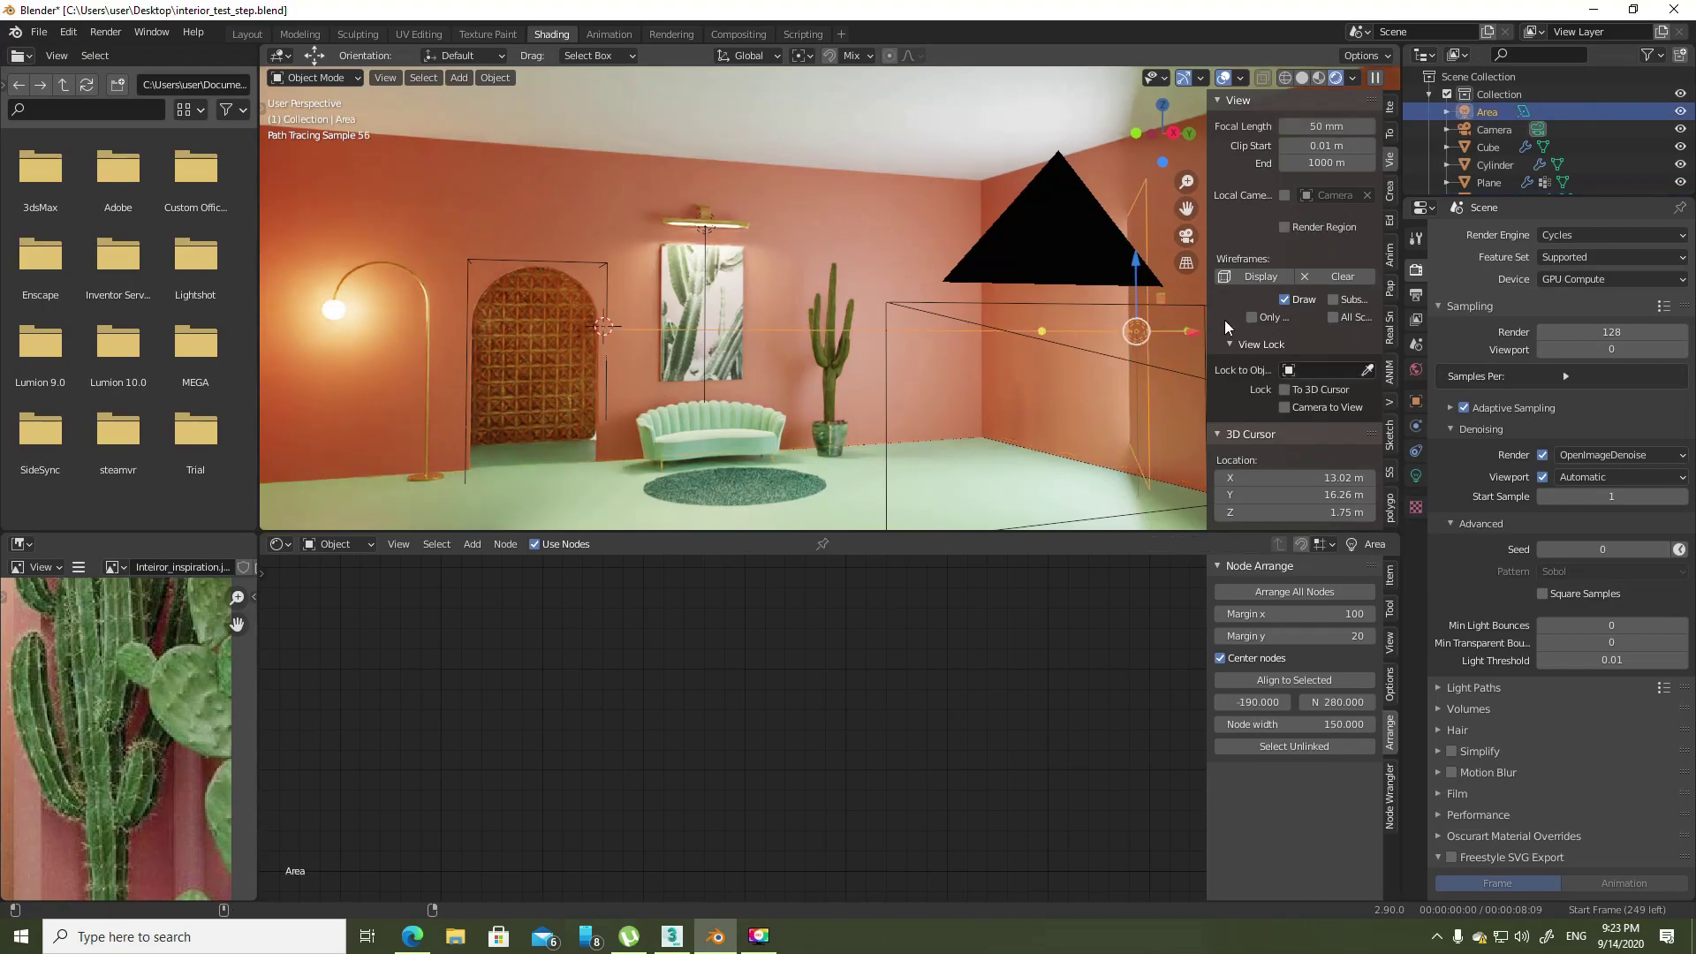
{"action": "left_click", "coordinate": [1421, 479]}
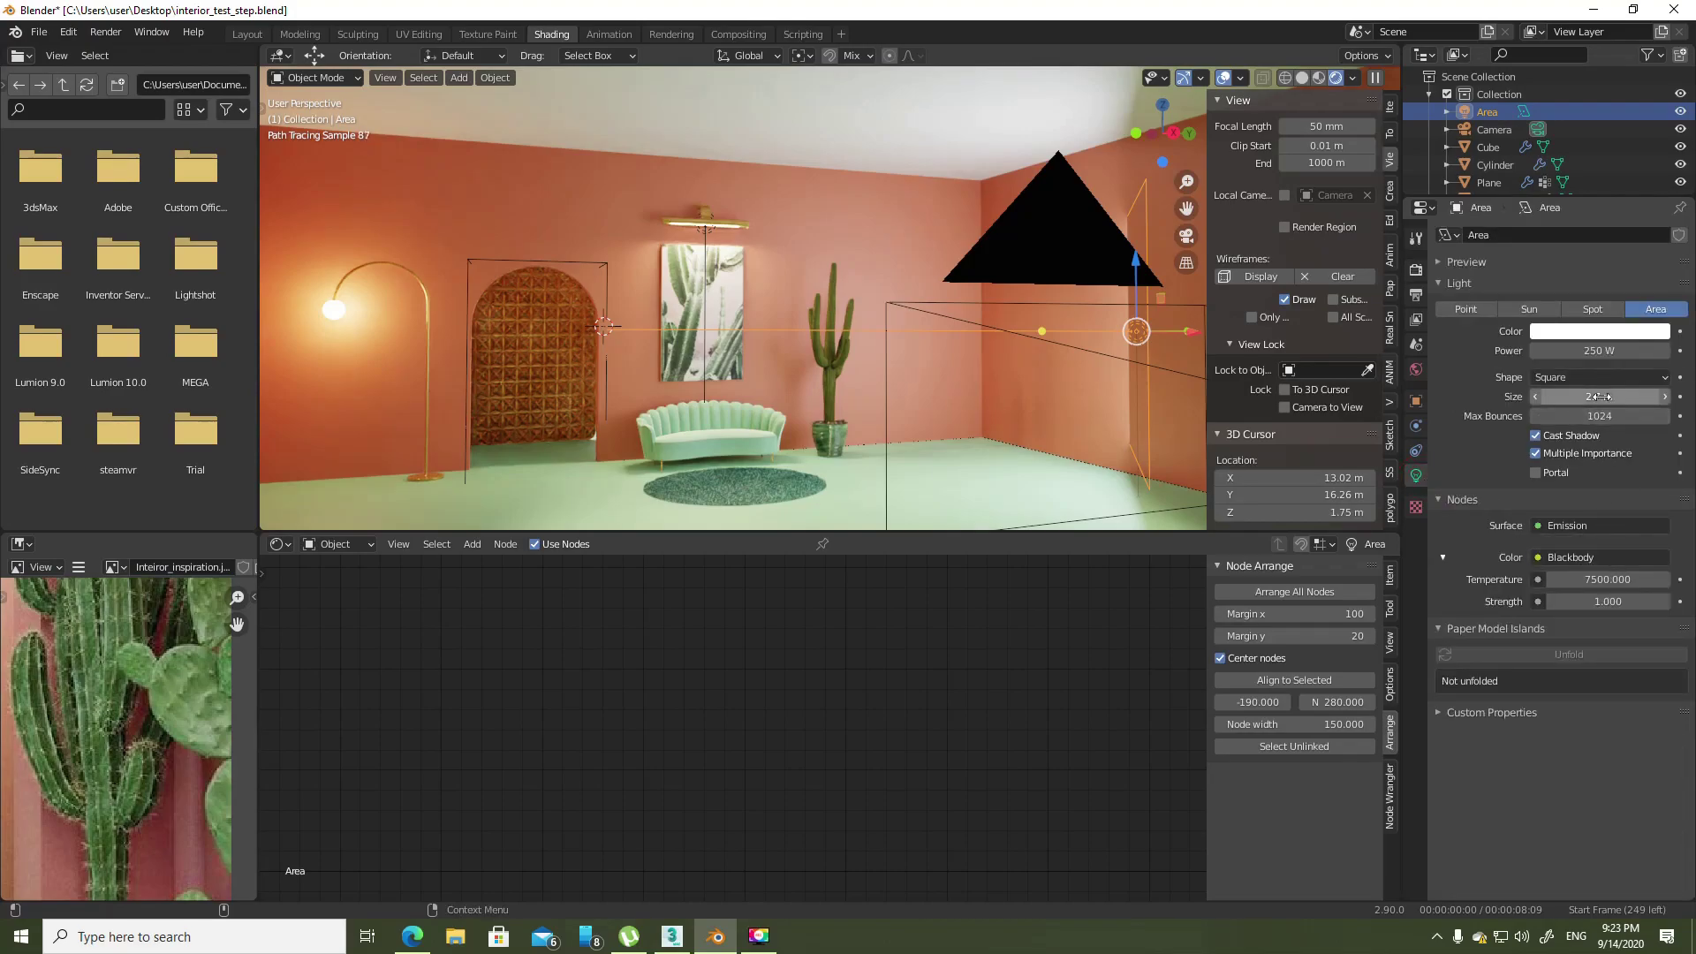
{"action": "mouse_move", "coordinate": [1598, 397]}
{"action": "left_mouse_down"}
{"action": "mouse_move", "coordinate": [1647, 396]}
{"action": "mouse_move", "coordinate": [1572, 397]}
{"action": "left_mouse_up"}
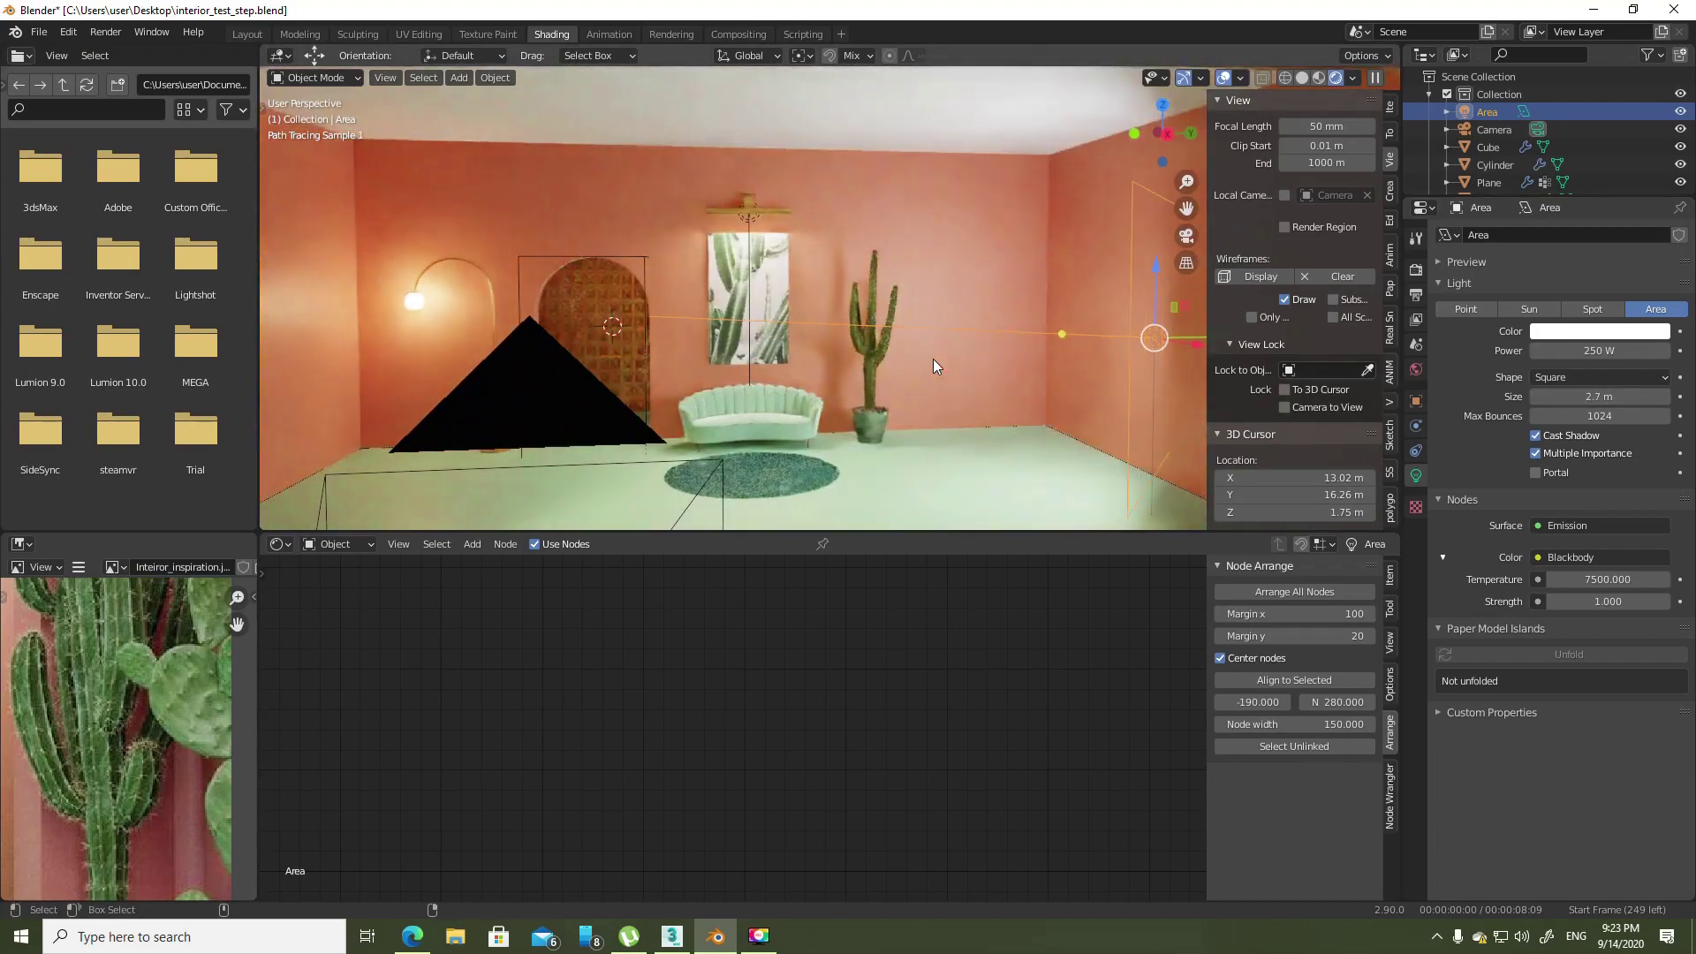
{"action": "key", "text": "ctrl+z"}
{"action": "key", "text": "ctrl+z"}
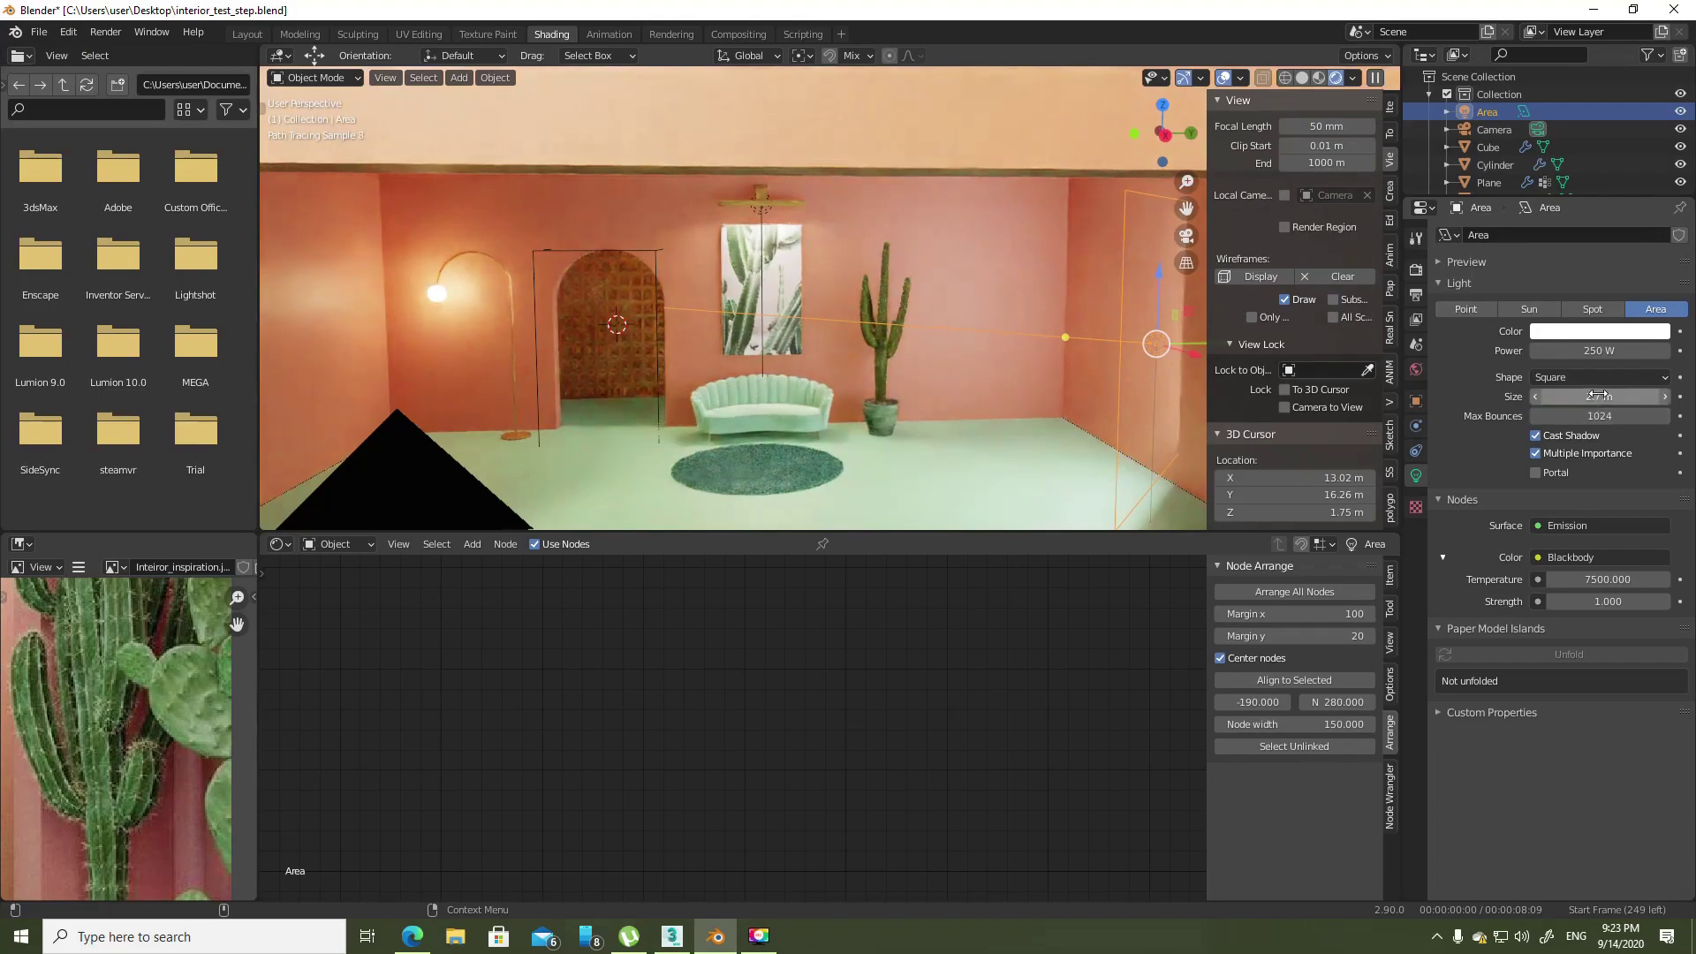
{"action": "left_click", "coordinate": [1615, 373]}
{"action": "left_click", "coordinate": [1587, 421]}
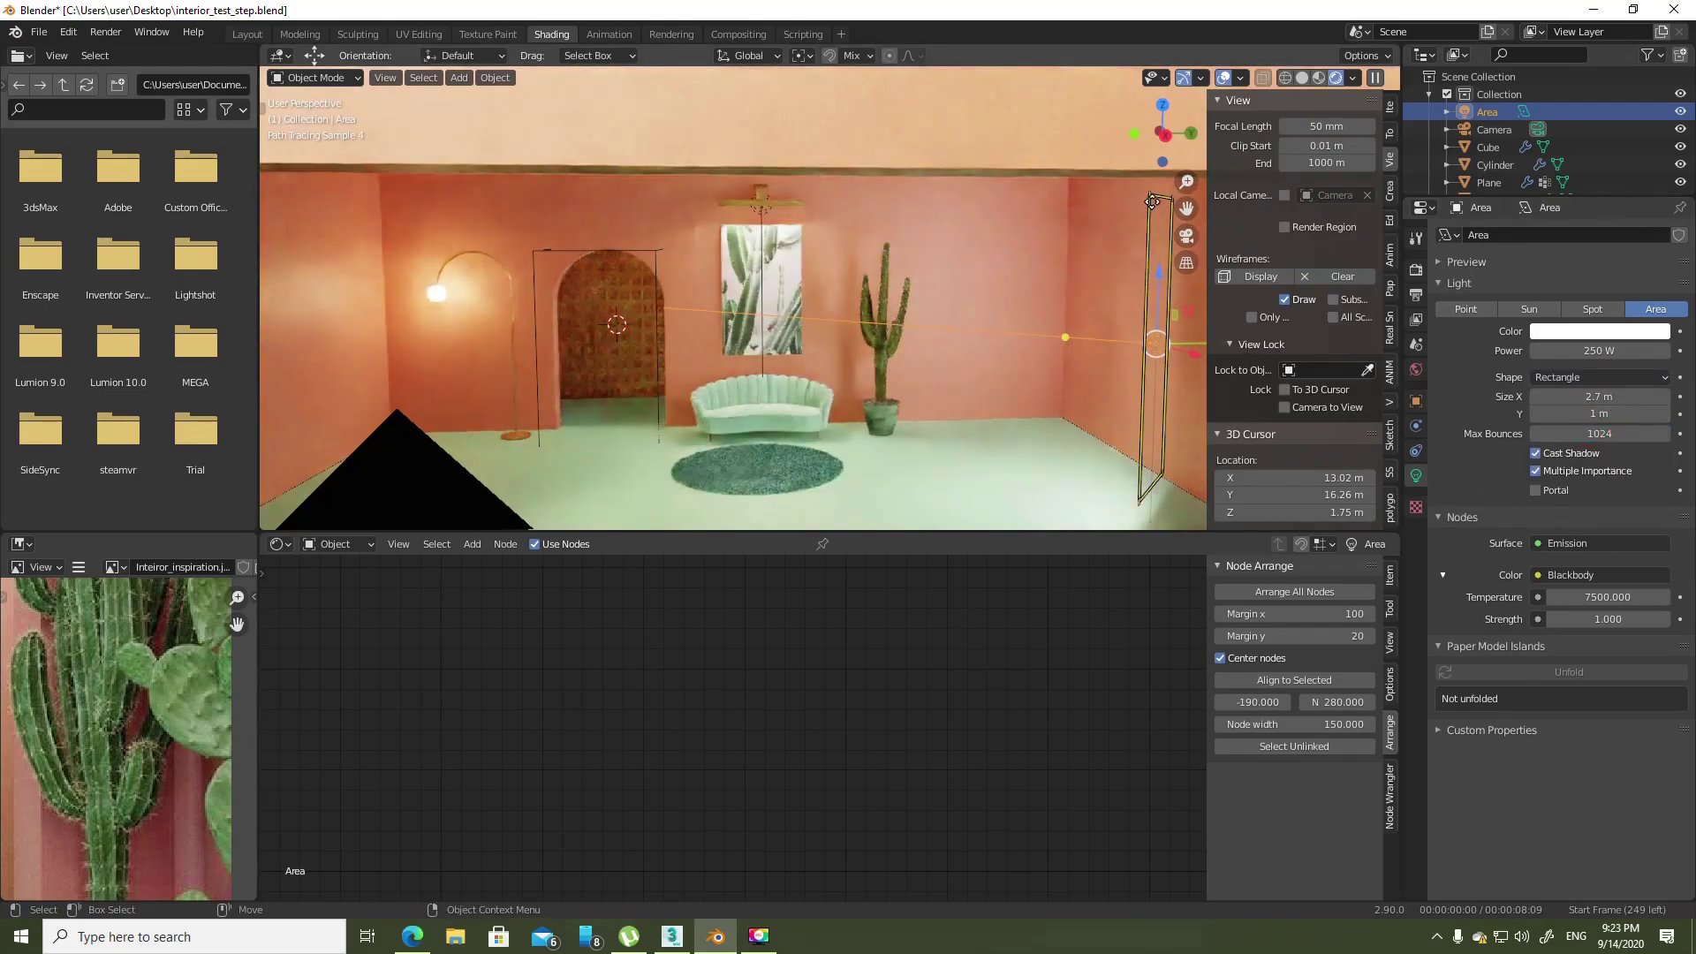
- Narrow the area light into a thin strip, then move it and rotate it about Z
{"action": "left_click_drag", "start_coordinate": [1179, 312], "coordinate": [1165, 196]}
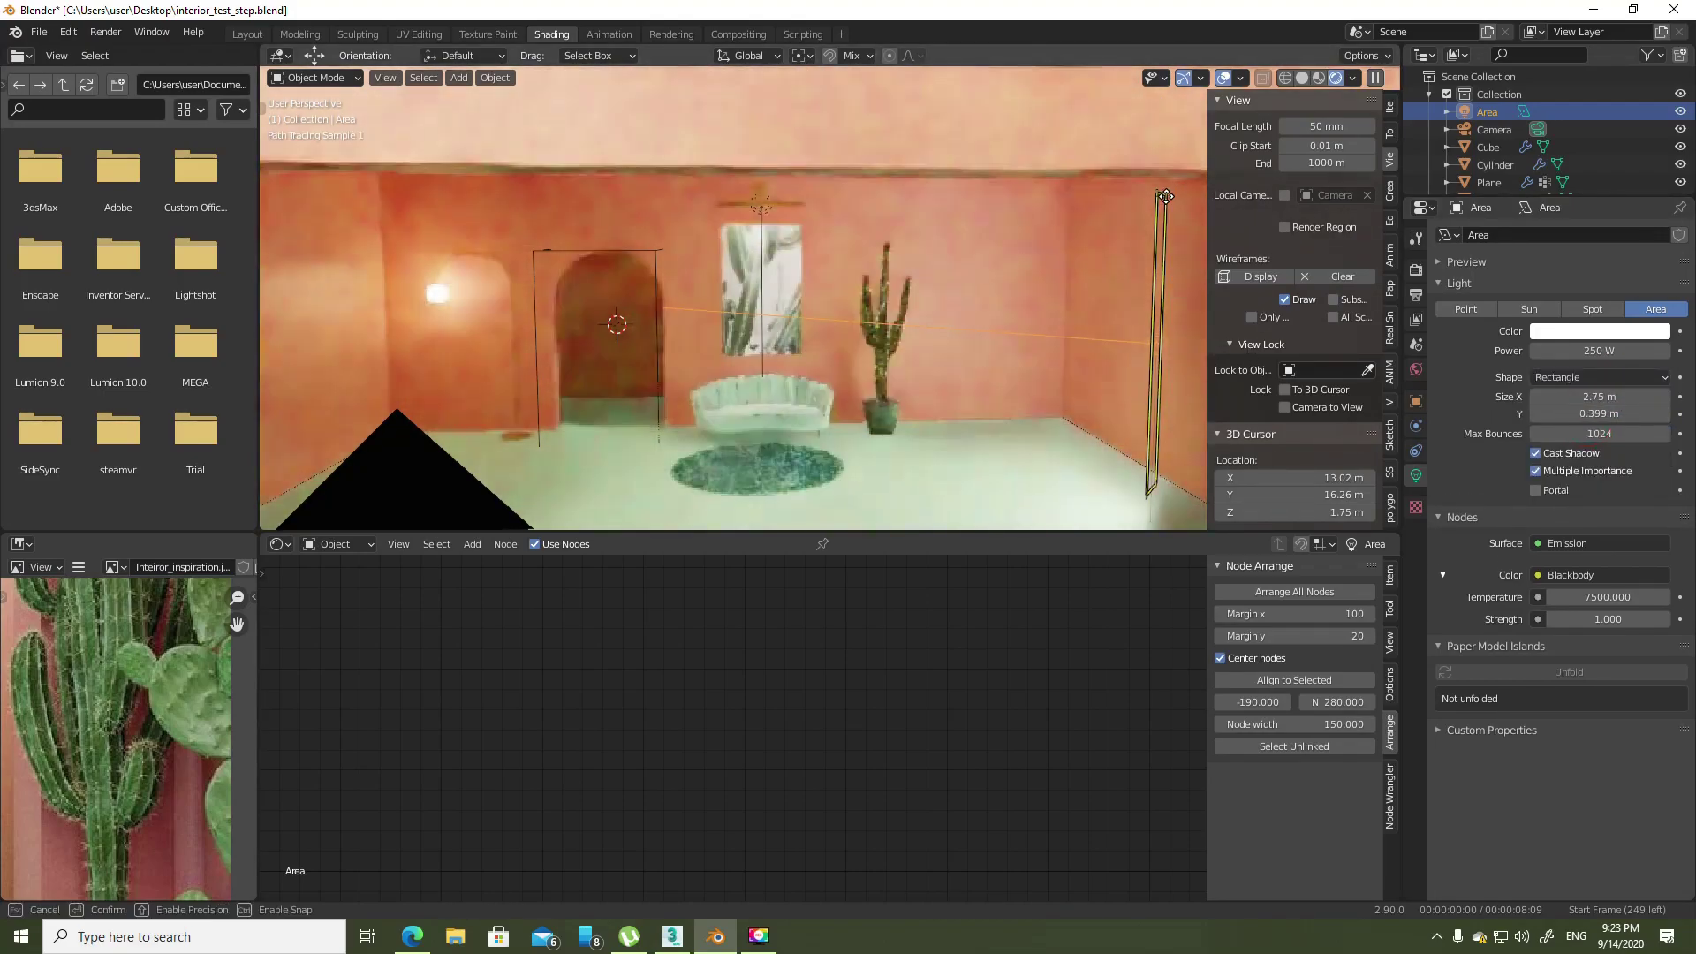
{"action": "scroll", "coordinate": [1083, 352], "scroll_direction": "up", "scroll_amount": 3}
{"action": "scroll", "coordinate": [1058, 356], "scroll_direction": "up", "scroll_amount": 5}
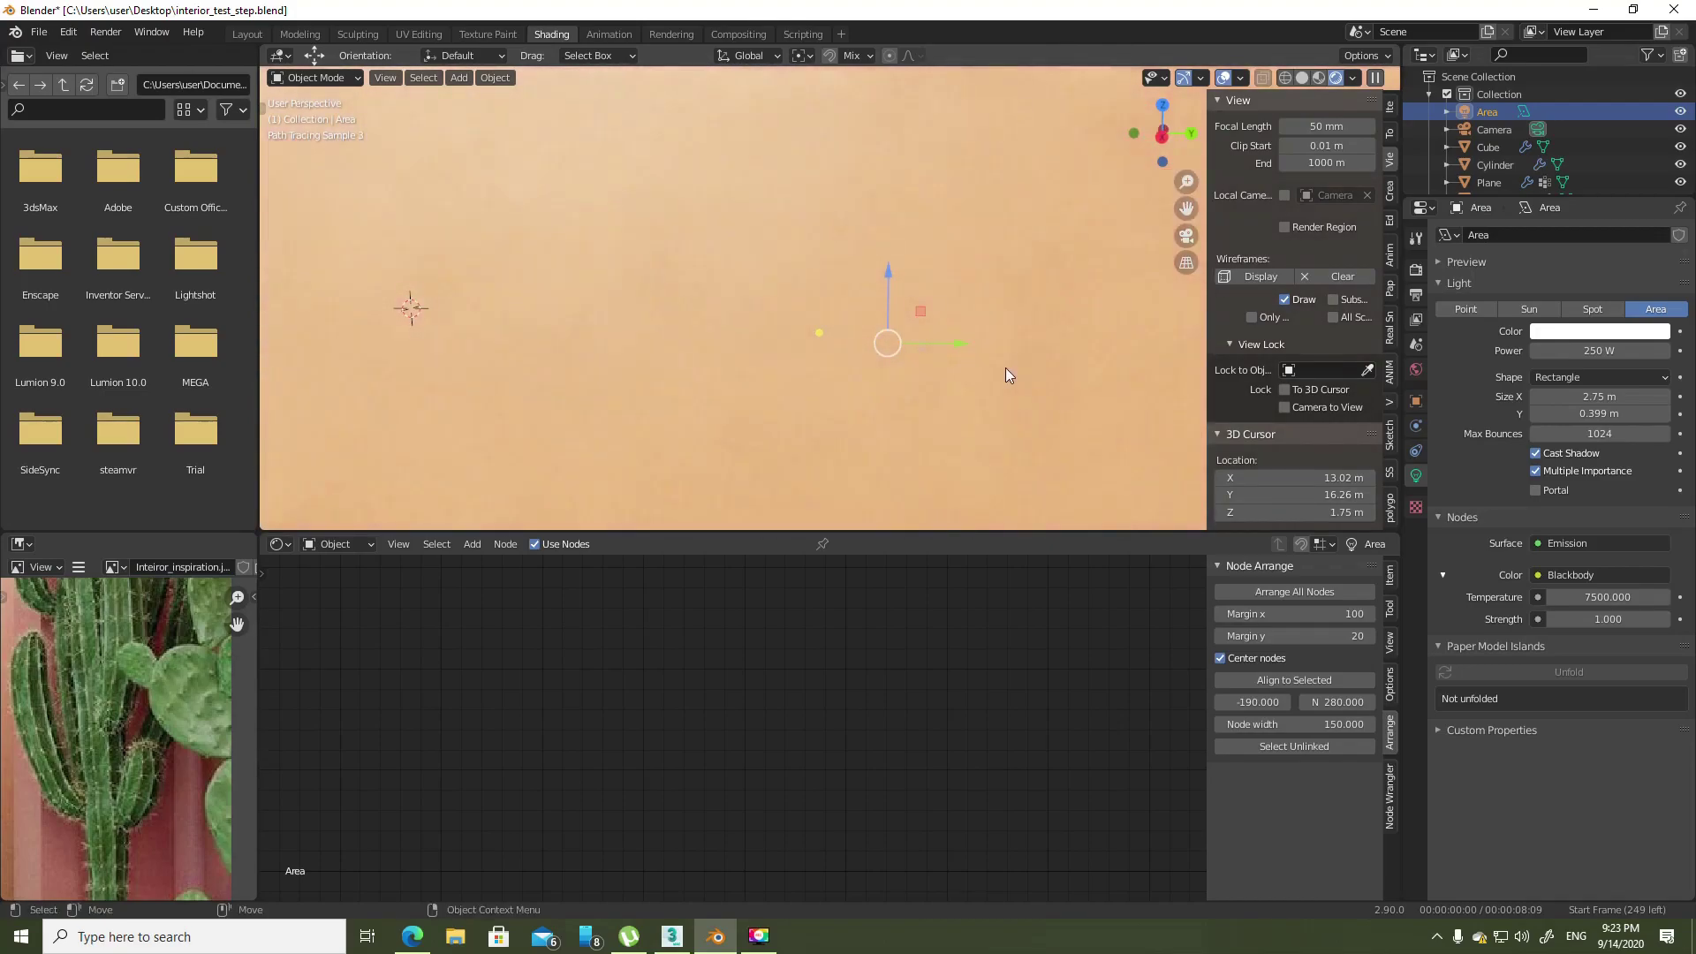
{"action": "scroll", "coordinate": [1005, 367], "scroll_direction": "down", "scroll_amount": 6}
{"action": "key", "text": "g"}
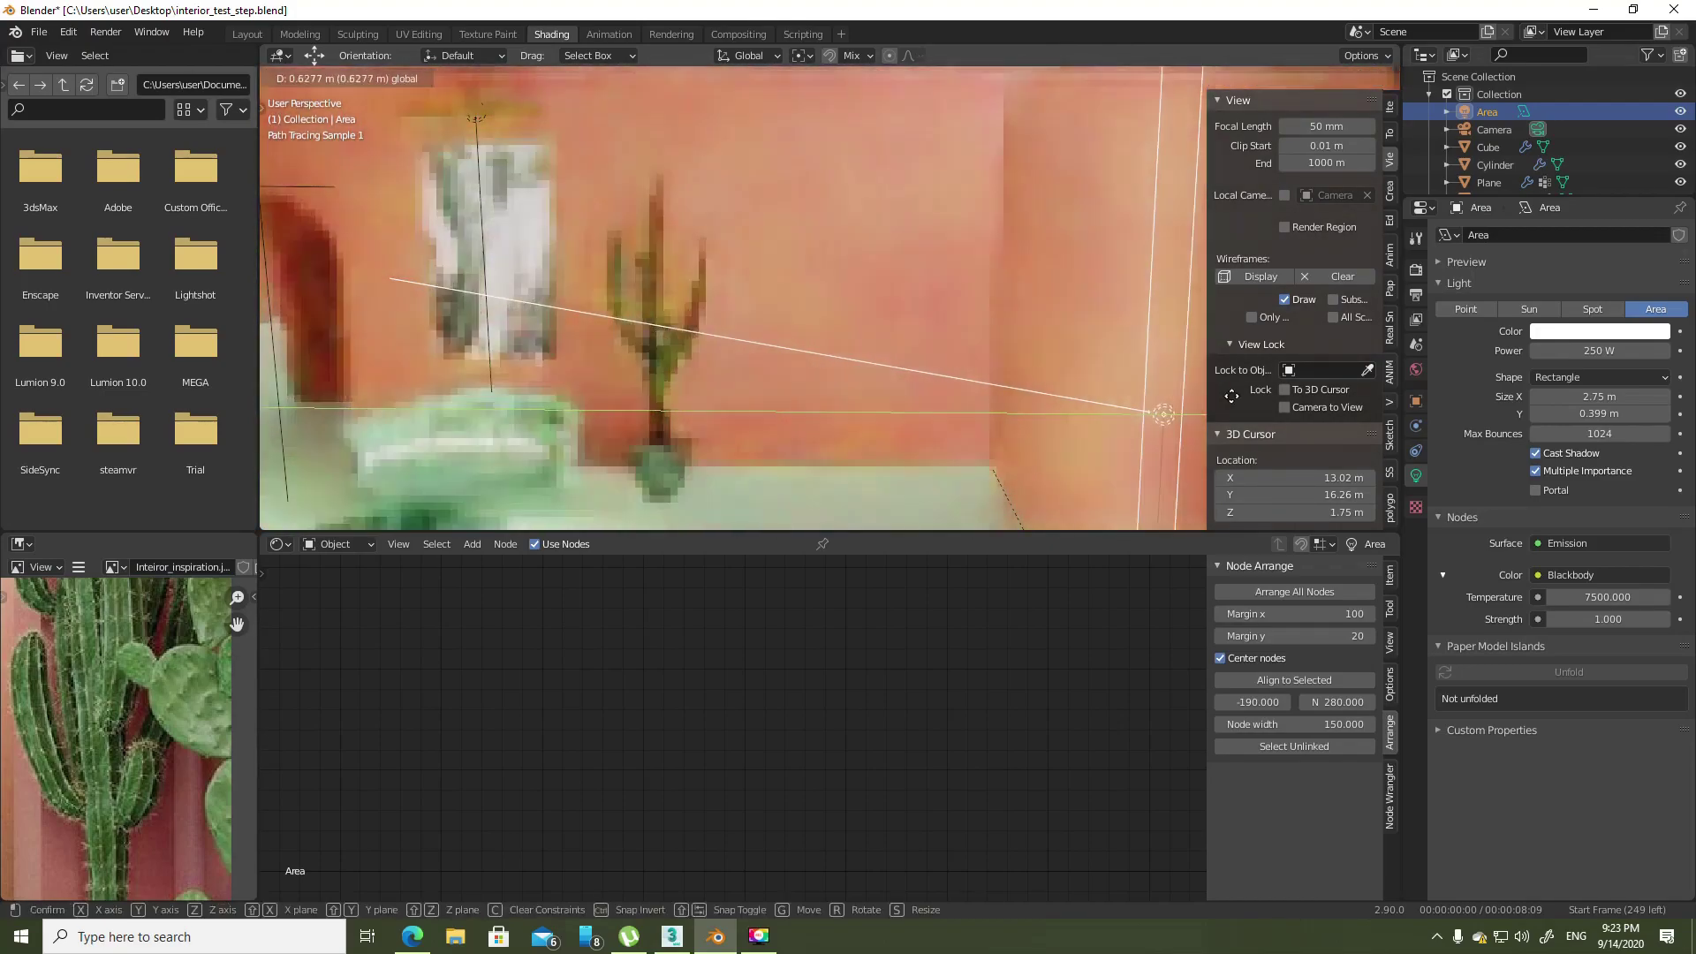
{"action": "left_click", "coordinate": [1193, 402]}
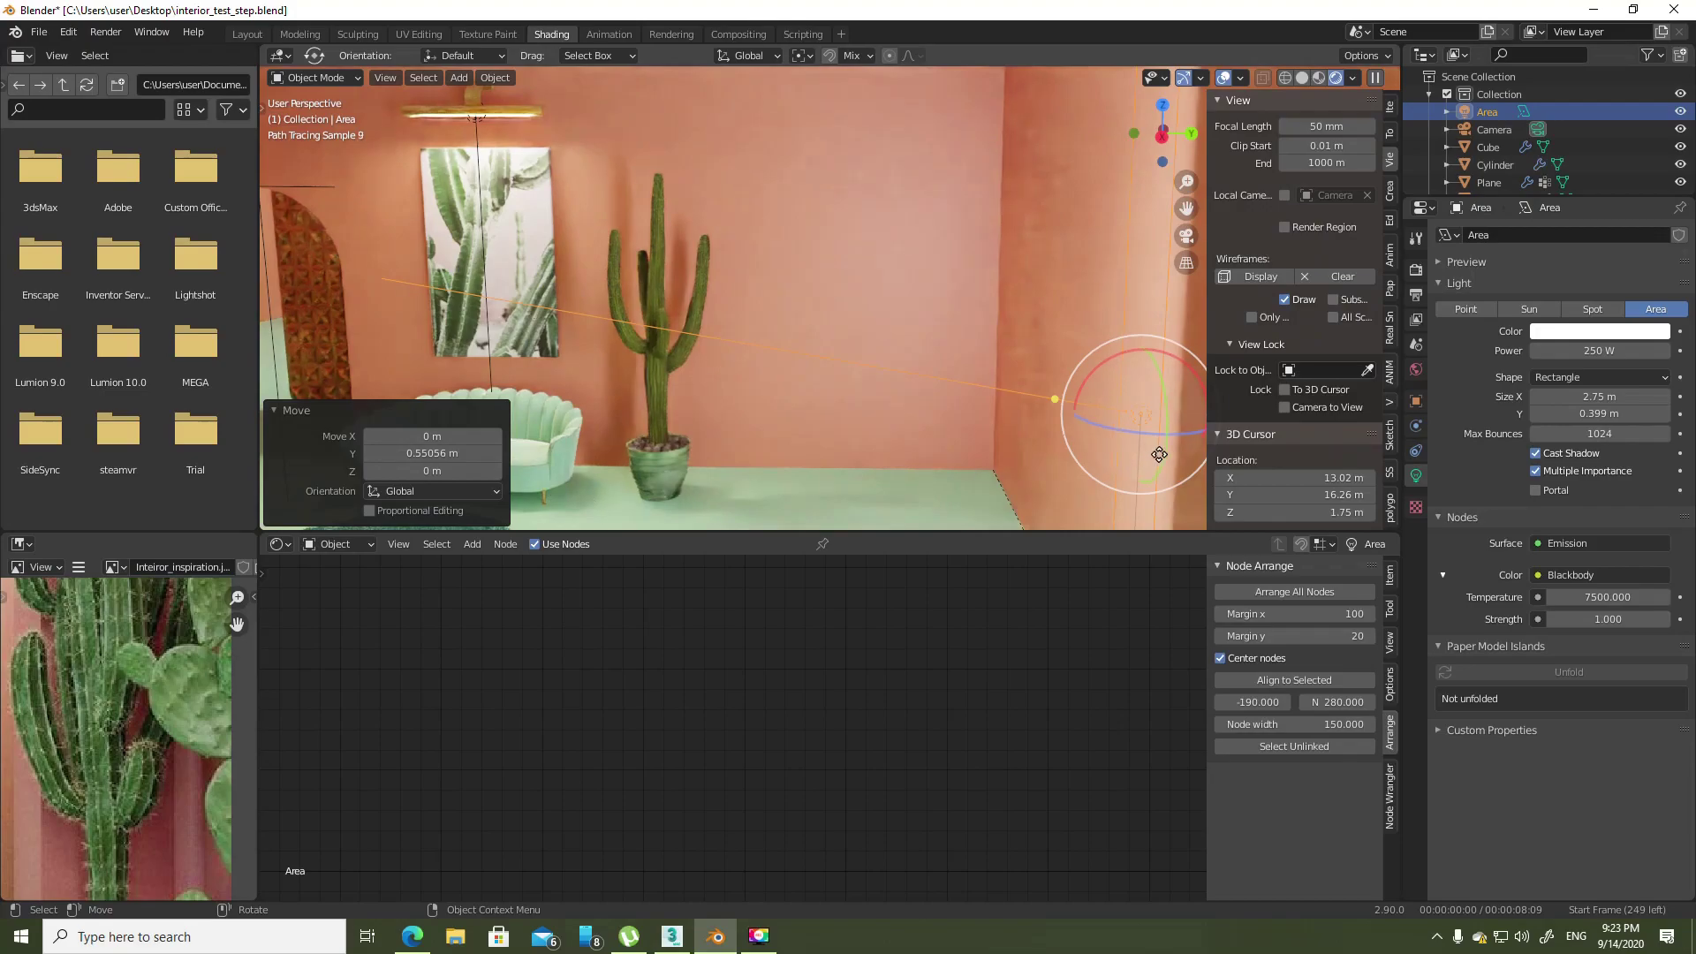
{"action": "mouse_move", "coordinate": [1157, 433]}
{"action": "left_mouse_down"}
{"action": "mouse_move", "coordinate": [1206, 363]}
{"action": "mouse_move", "coordinate": [1174, 433]}
{"action": "mouse_move", "coordinate": [988, 305]}
{"action": "left_mouse_up"}
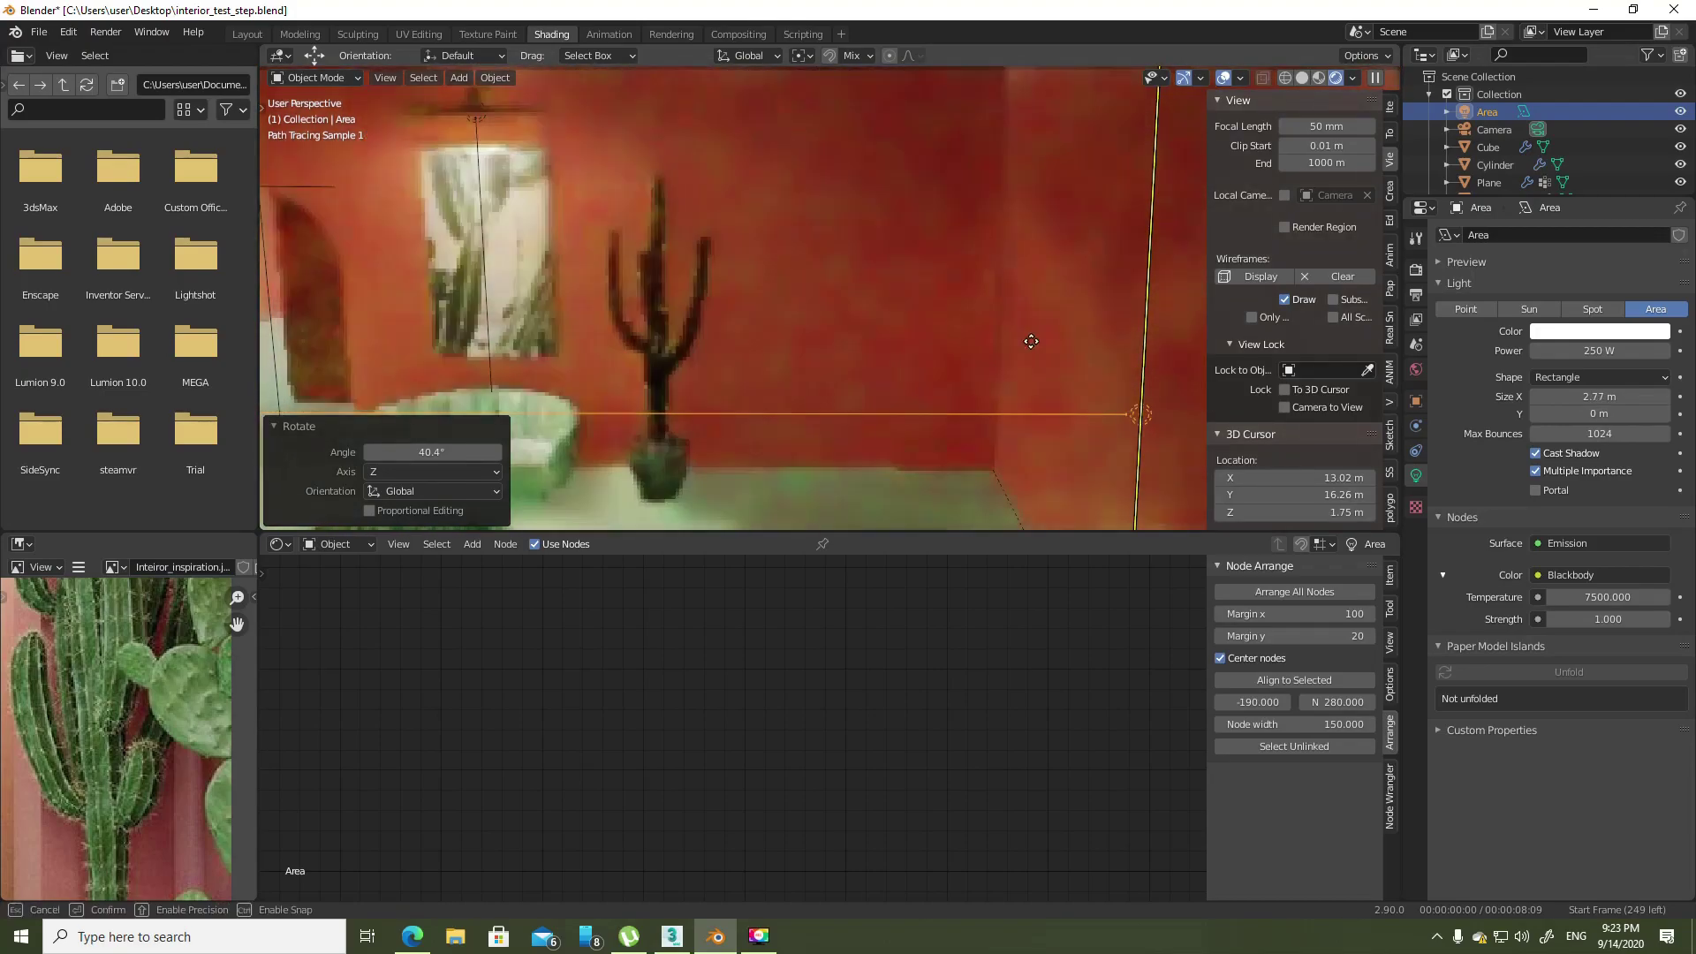
{"action": "left_click", "coordinate": [1063, 363]}
- Widen the light to 0.6 m, slide it along the wall, and return to camera view
{"action": "mouse_move", "coordinate": [1063, 363]}
{"action": "middle_mouse_down"}
{"action": "mouse_move", "coordinate": [1061, 390]}
{"action": "mouse_move", "coordinate": [984, 373]}
{"action": "middle_mouse_up"}
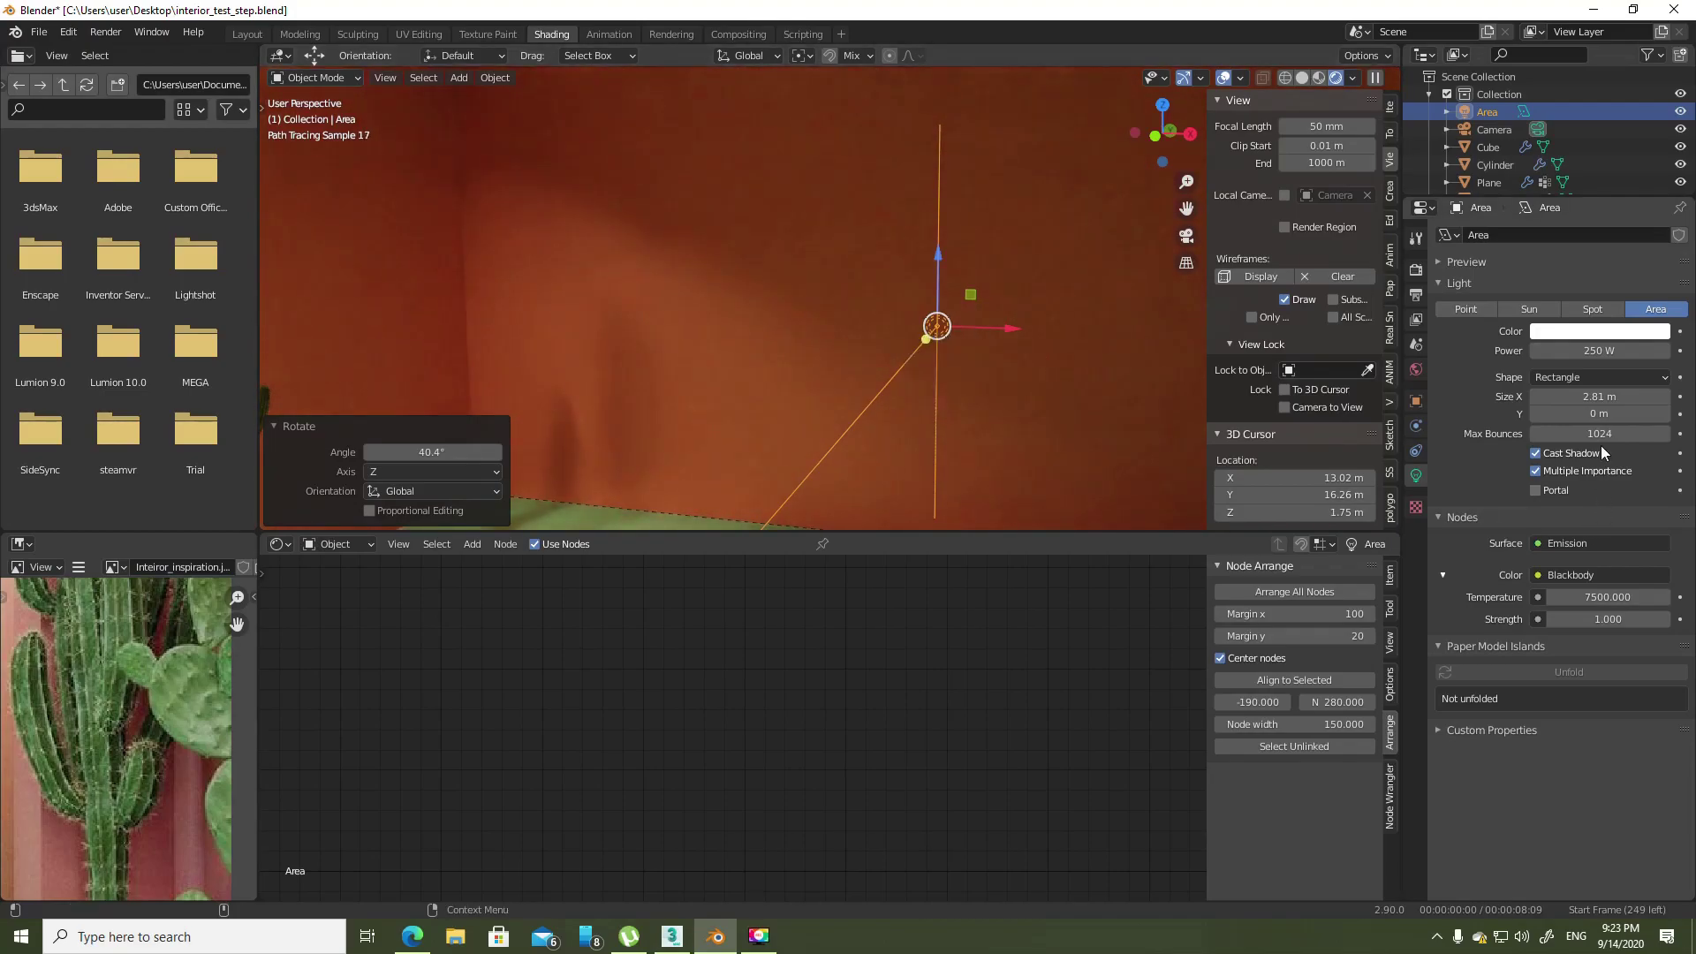
{"action": "left_click_drag", "start_coordinate": [1599, 413], "coordinate": [1651, 414]}
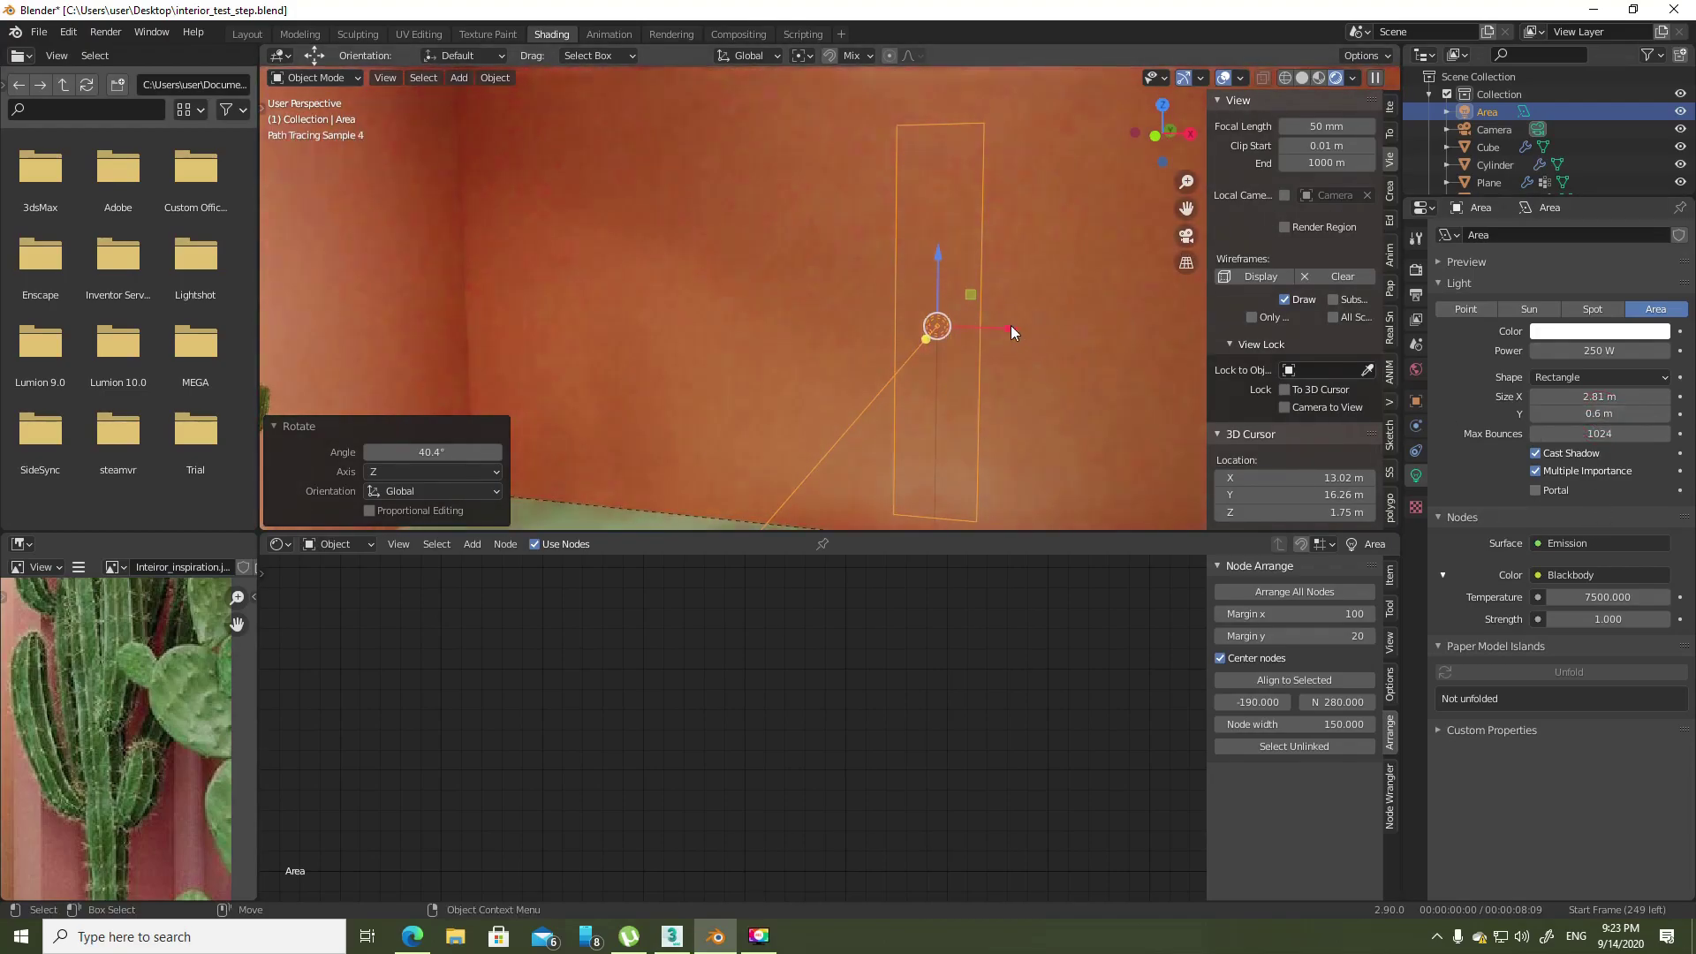
{"action": "left_click_drag", "start_coordinate": [1010, 332], "coordinate": [637, 332]}
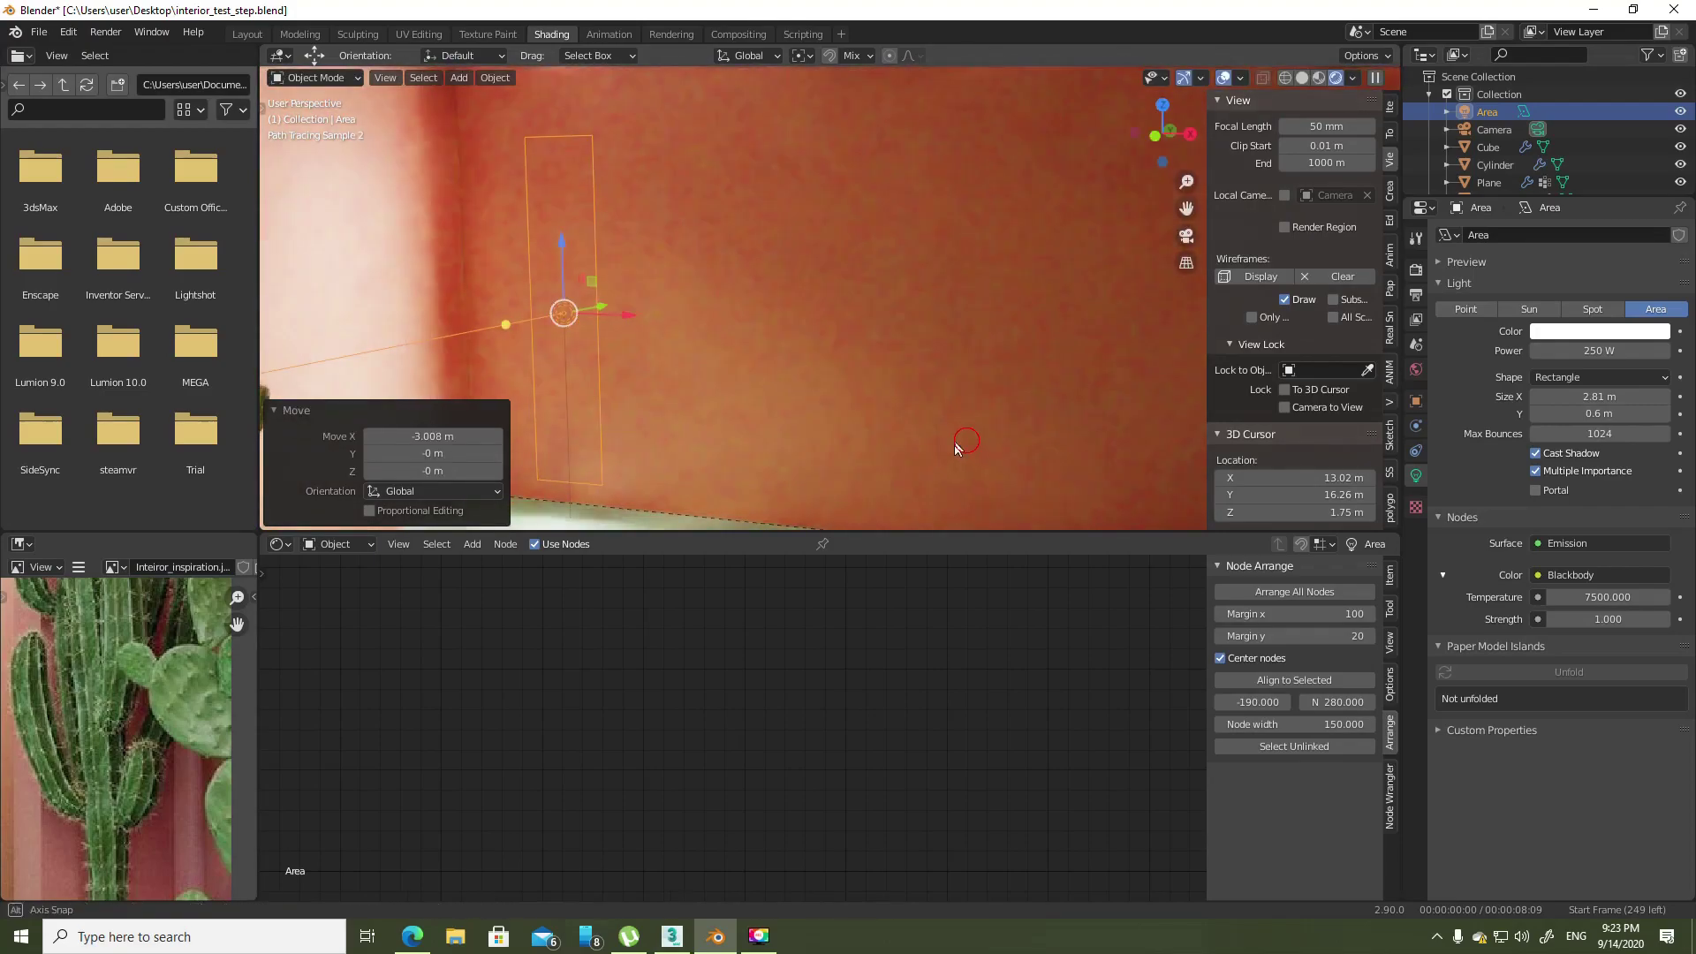
{"action": "mouse_move", "coordinate": [954, 448]}
{"action": "middle_mouse_down"}
{"action": "mouse_move", "coordinate": [795, 410]}
{"action": "mouse_move", "coordinate": [1005, 387]}
{"action": "middle_mouse_up"}
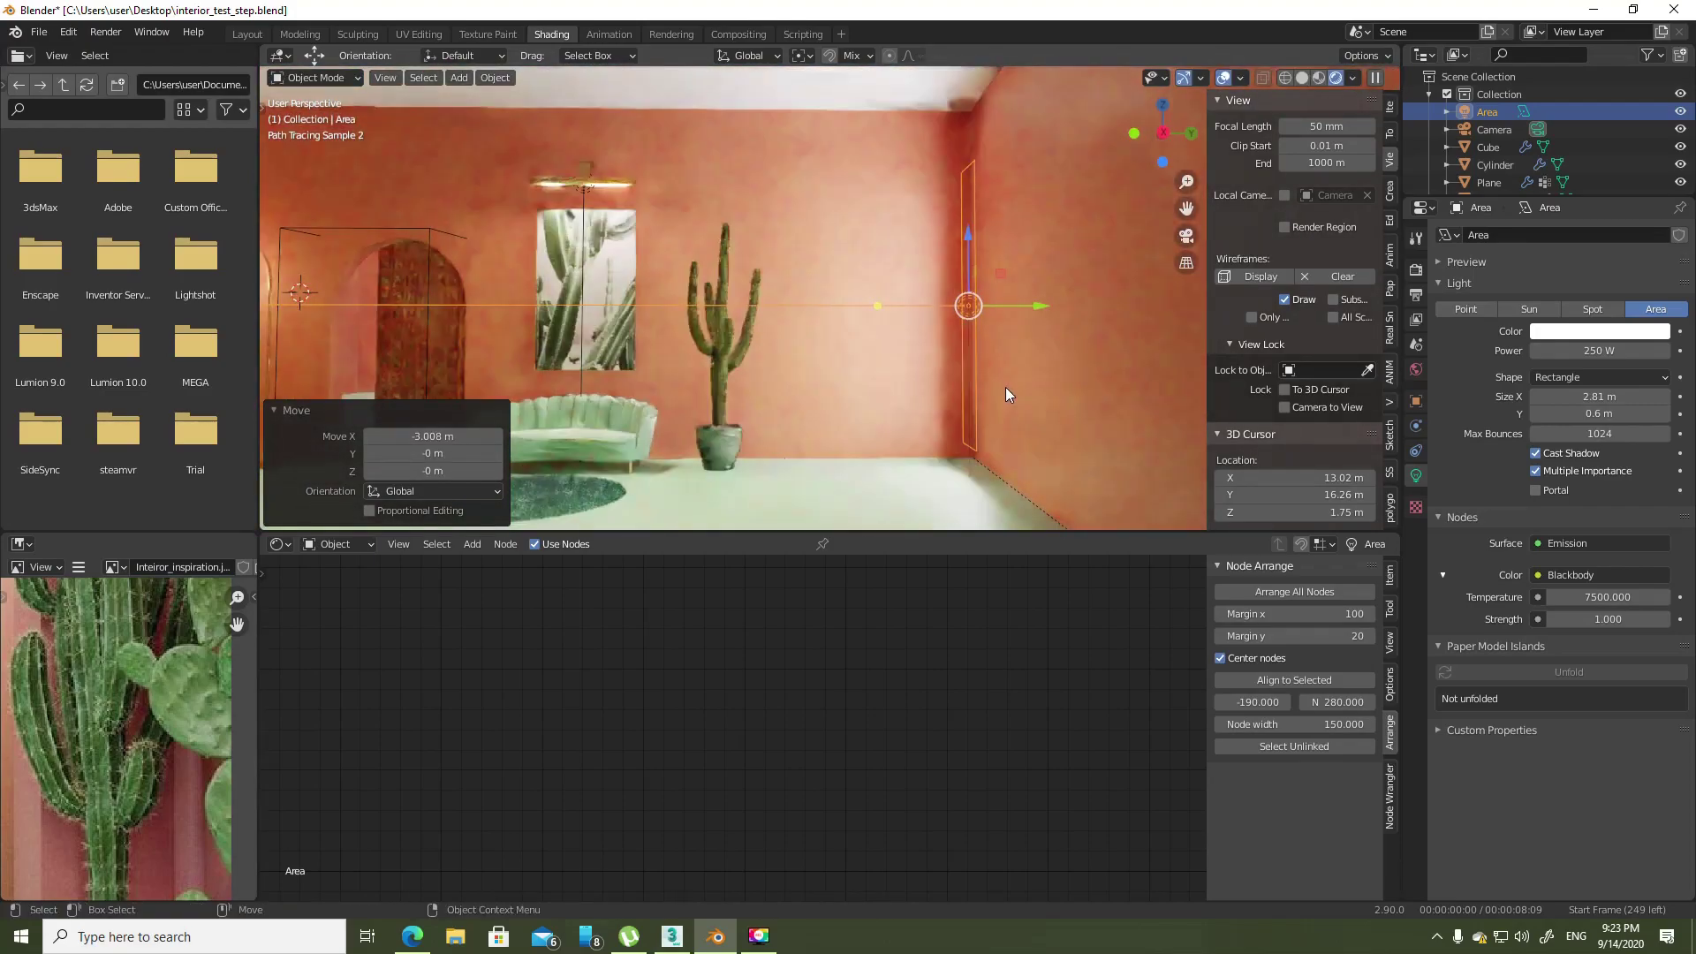
{"action": "key", "text": "KP_0"}
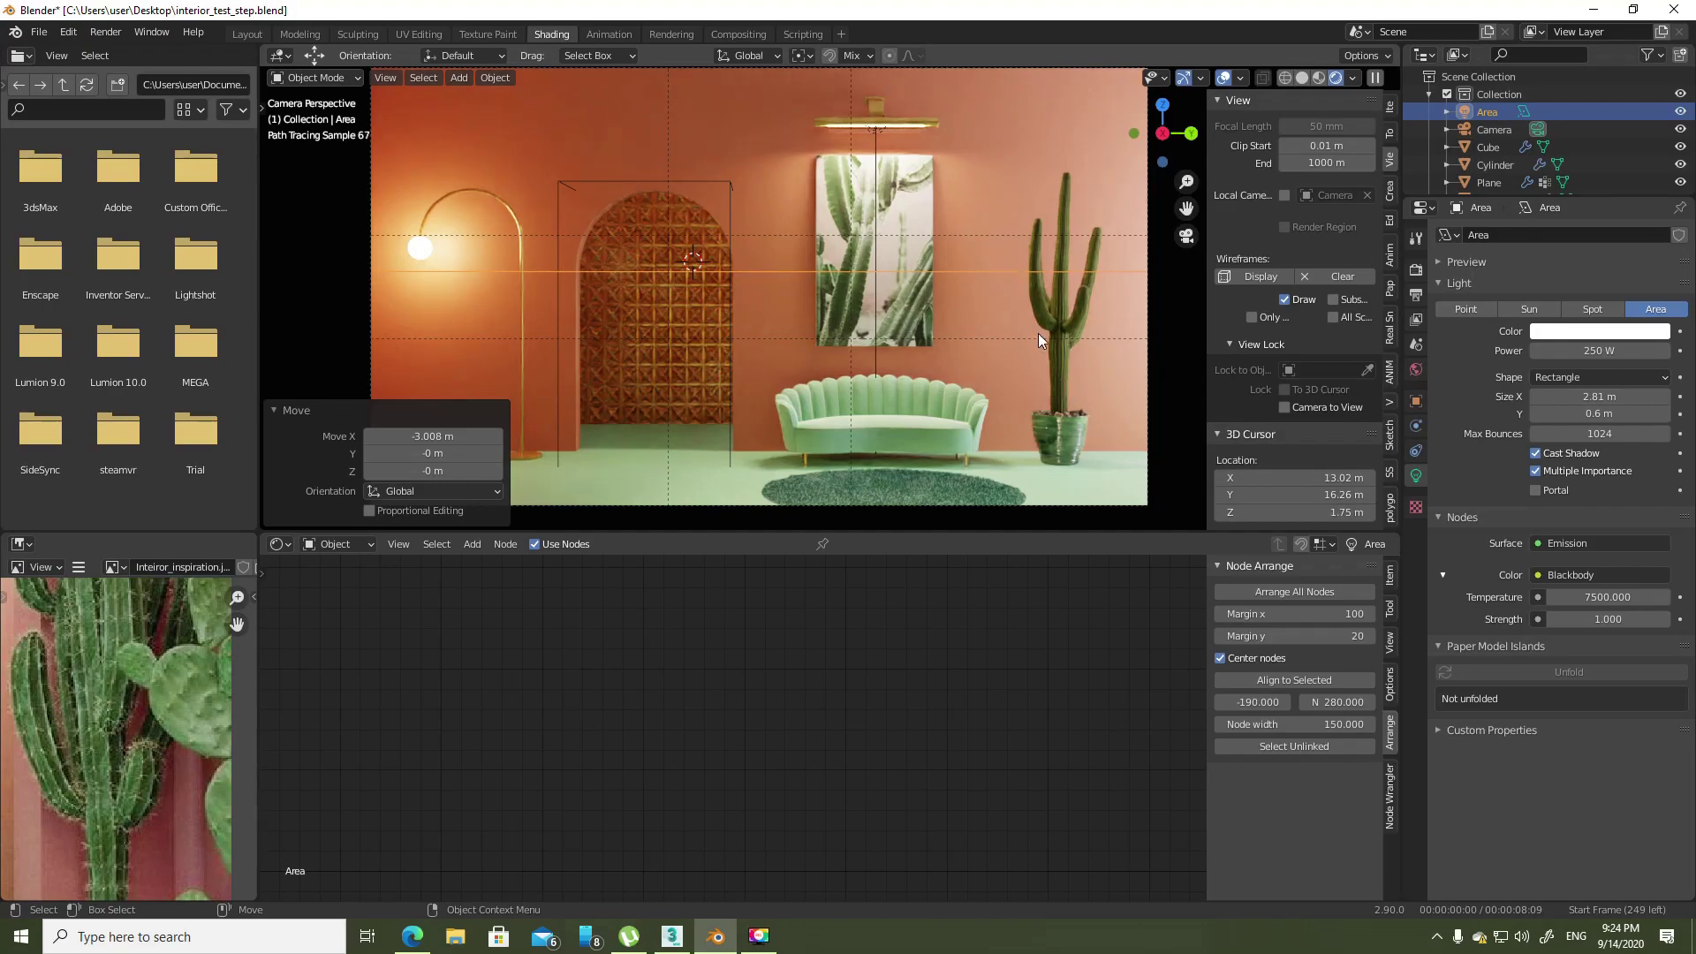
- Set the picture light above the painting to 100 W power
{"action": "left_click", "coordinate": [894, 433]}
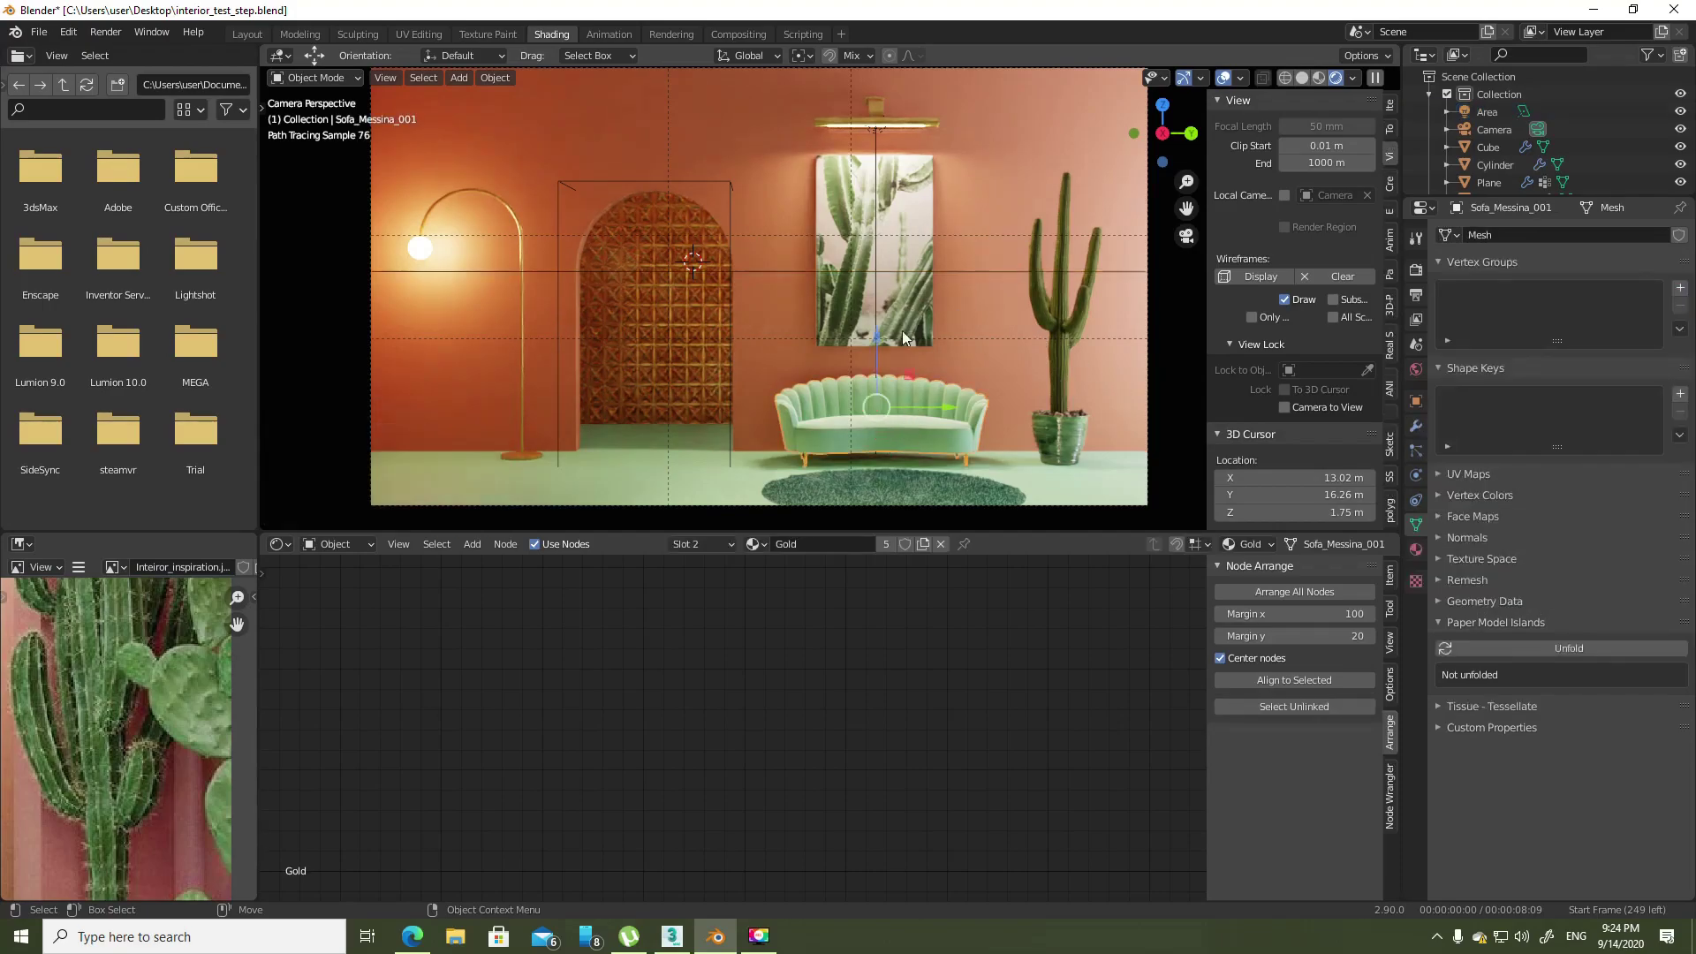
{"action": "left_click", "coordinate": [879, 134]}
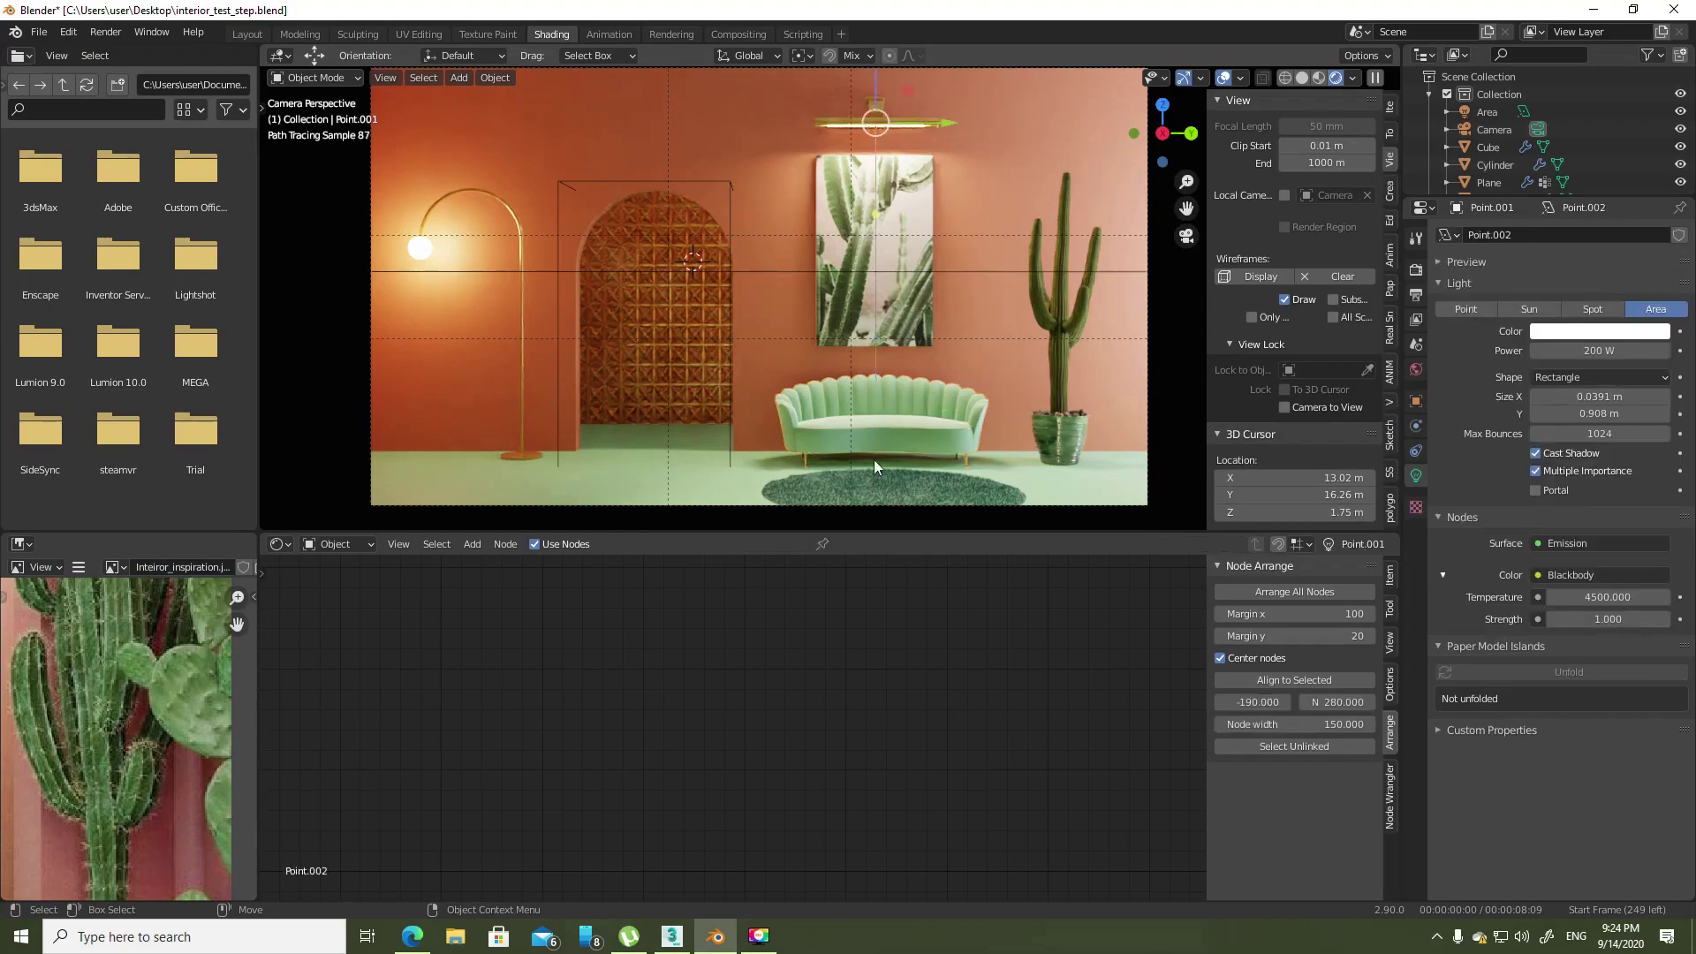
{"action": "left_click", "coordinate": [1615, 352]}
{"action": "type", "text": "100"}
{"action": "key", "text": "Return"}
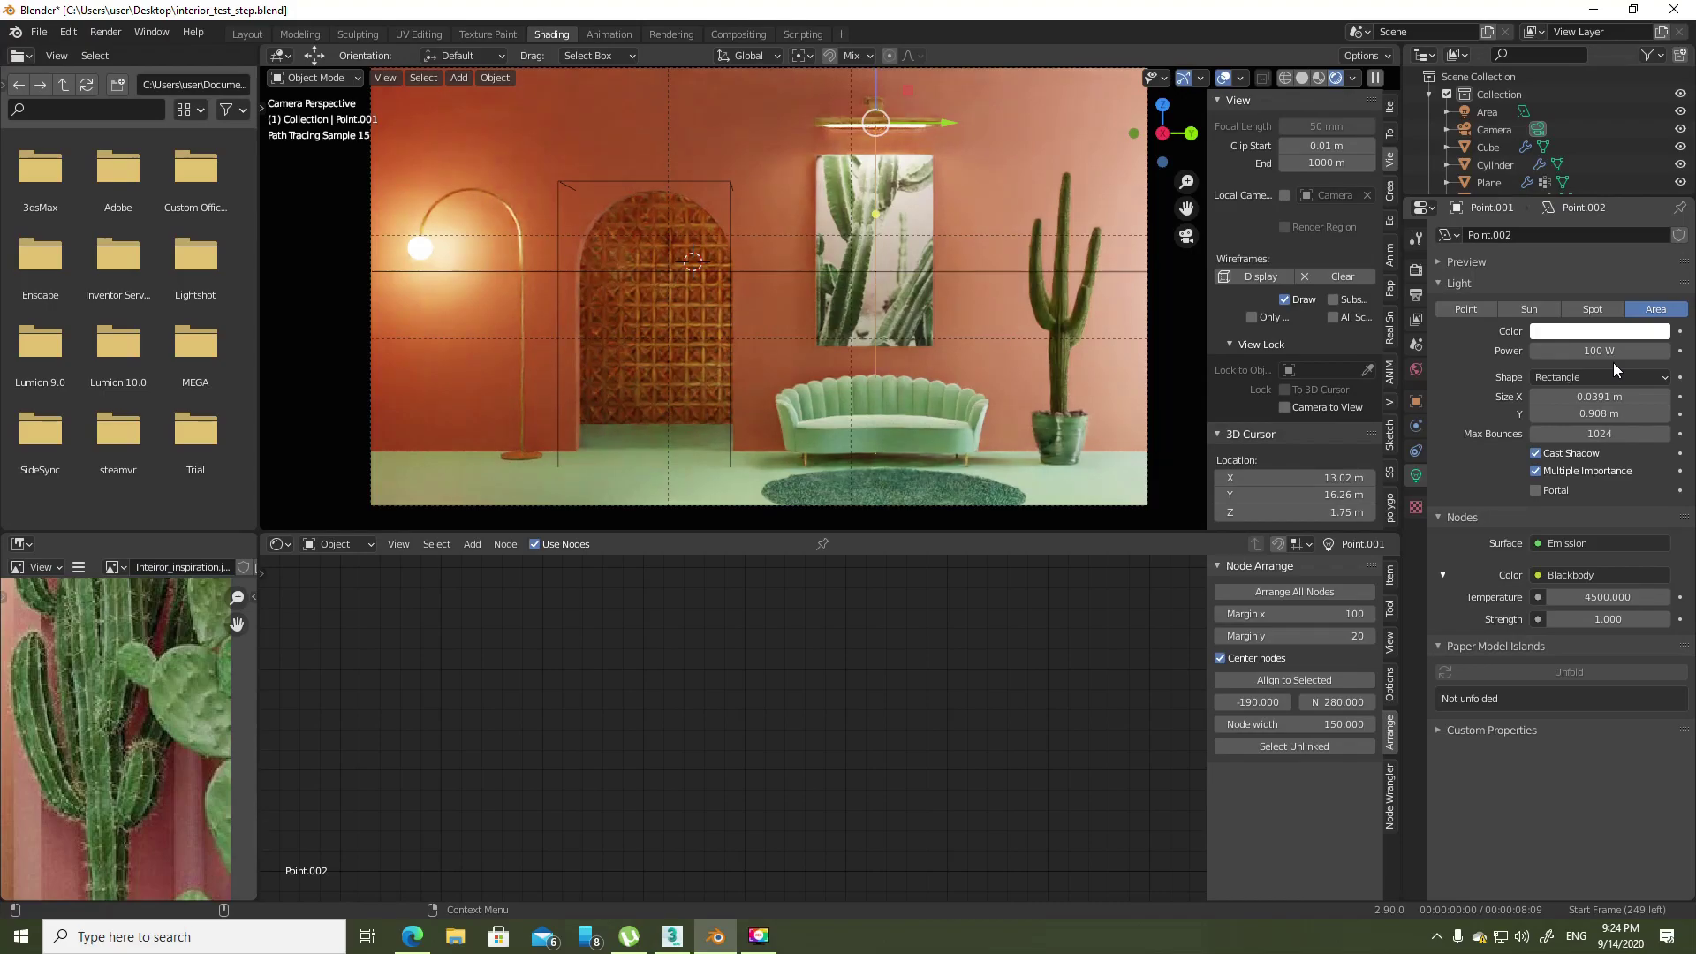
{"action": "left_click", "coordinate": [915, 484]}
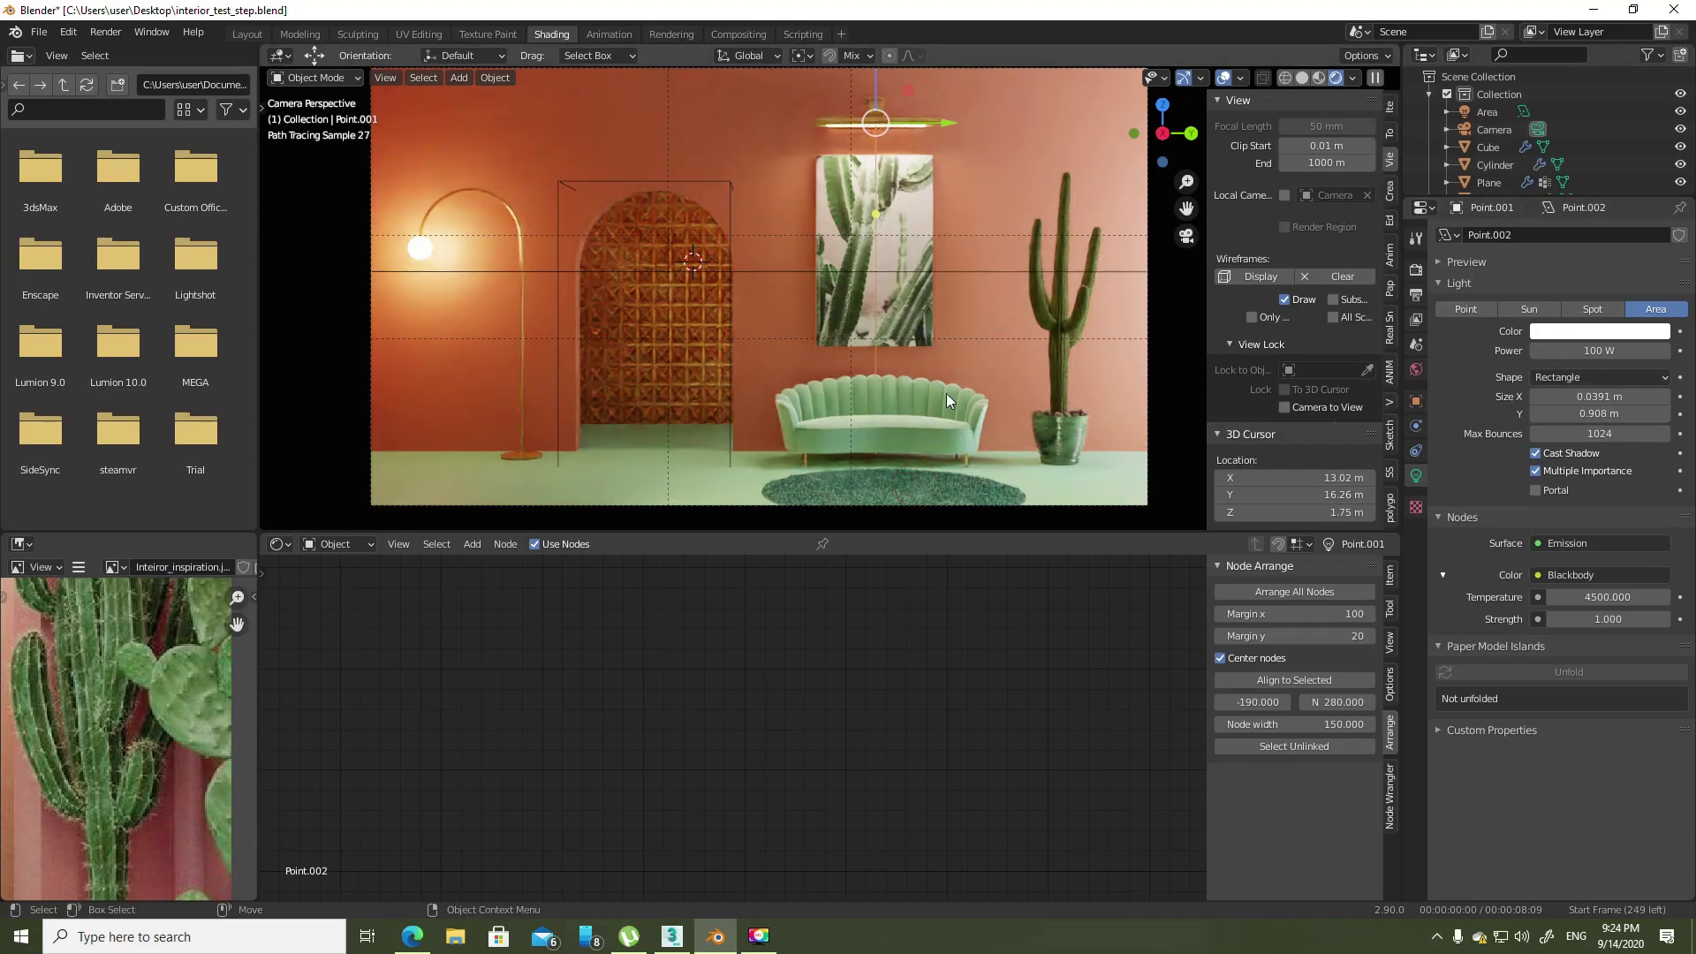
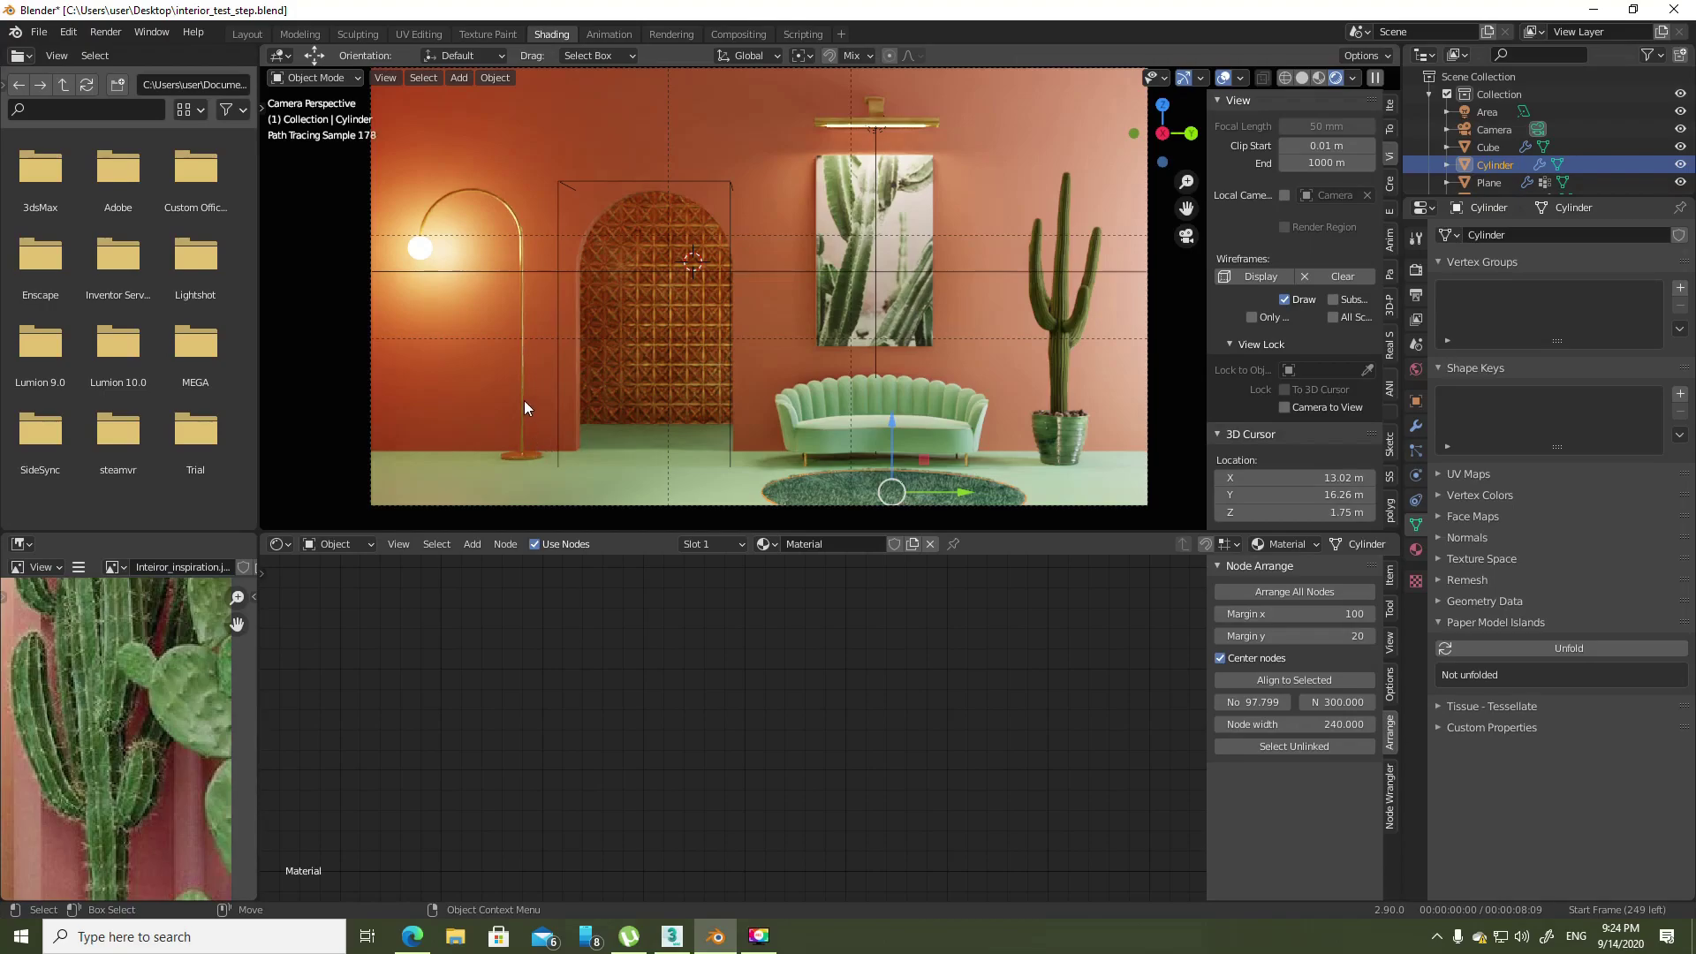
- Select the arc floor lamp to show its Gold material, then zoom out to the full reference image
{"action": "left_click", "coordinate": [519, 261]}
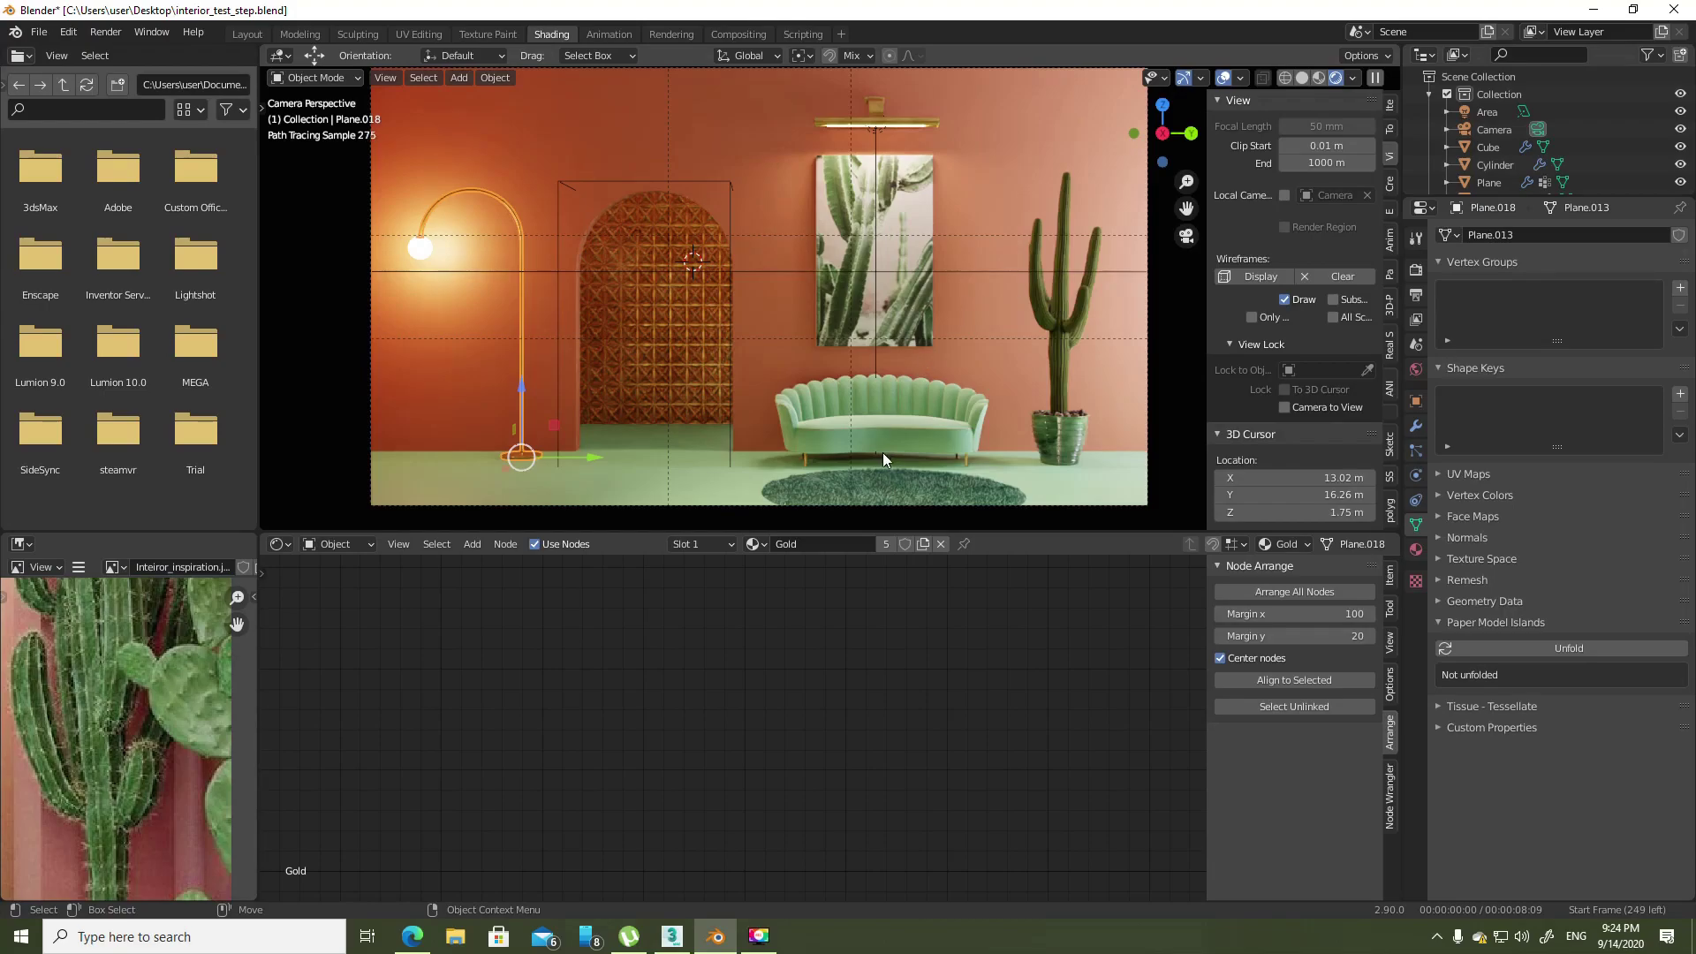
{"action": "scroll", "coordinate": [108, 791], "scroll_direction": "down", "scroll_amount": 4}
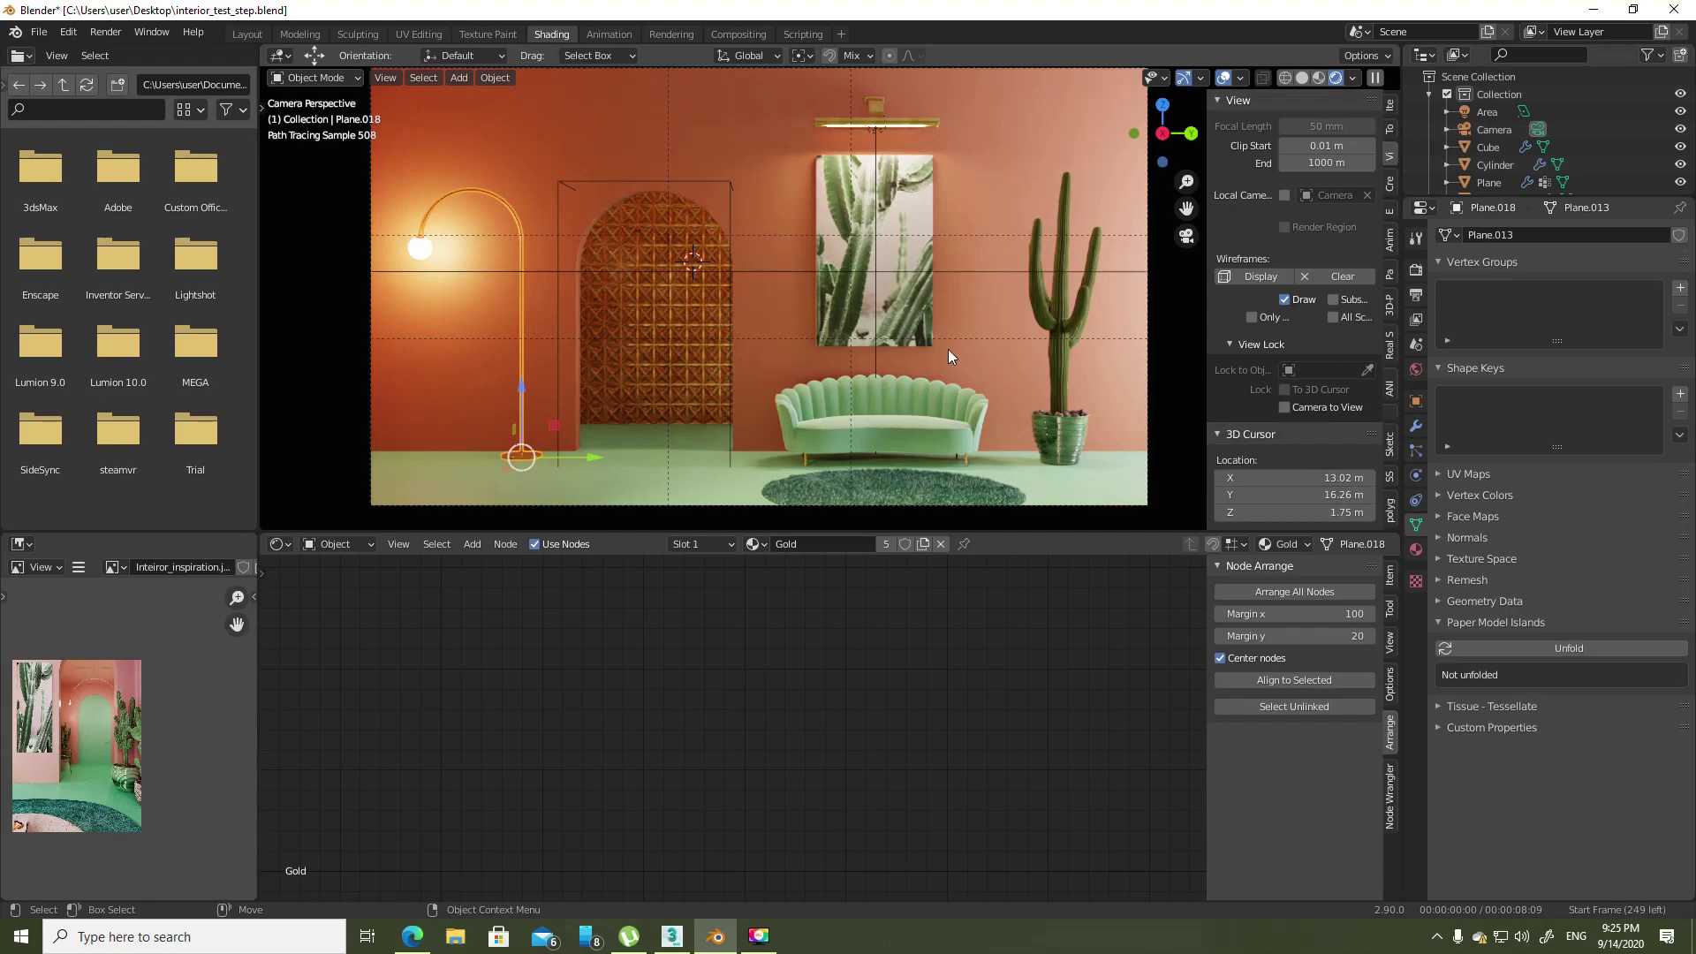
{"action": "middle_click_drag", "start_coordinate": [947, 348], "coordinate": [901, 301]}
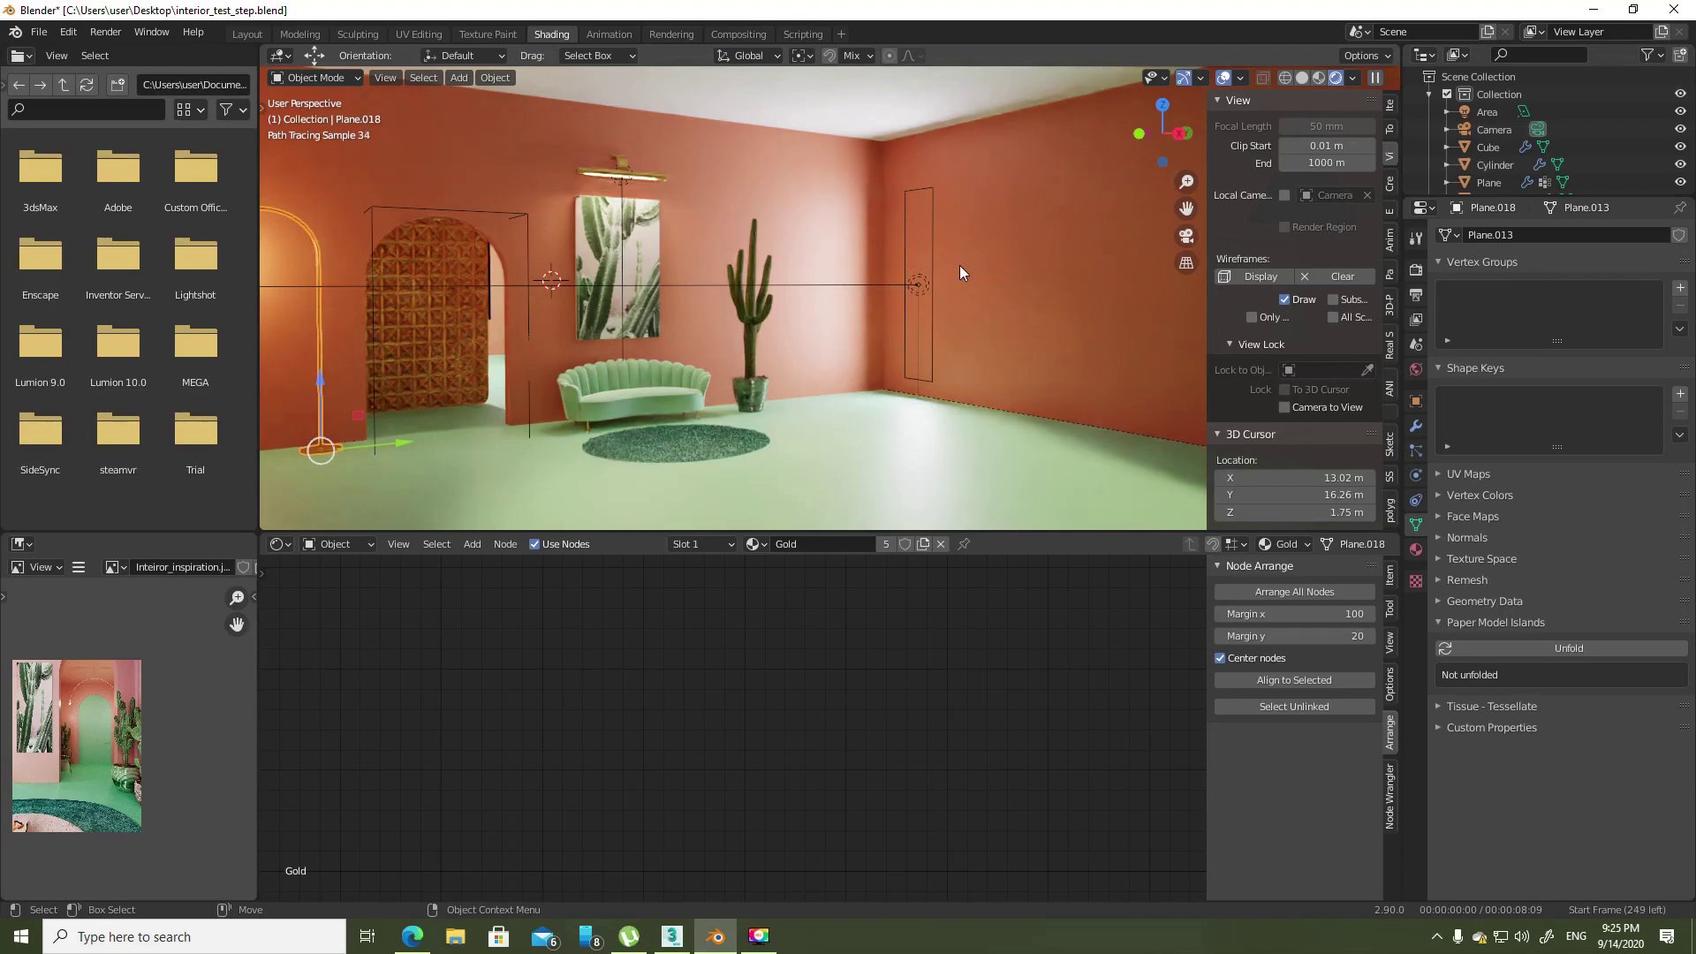
{"action": "middle_click_drag", "start_coordinate": [959, 265], "coordinate": [793, 295]}
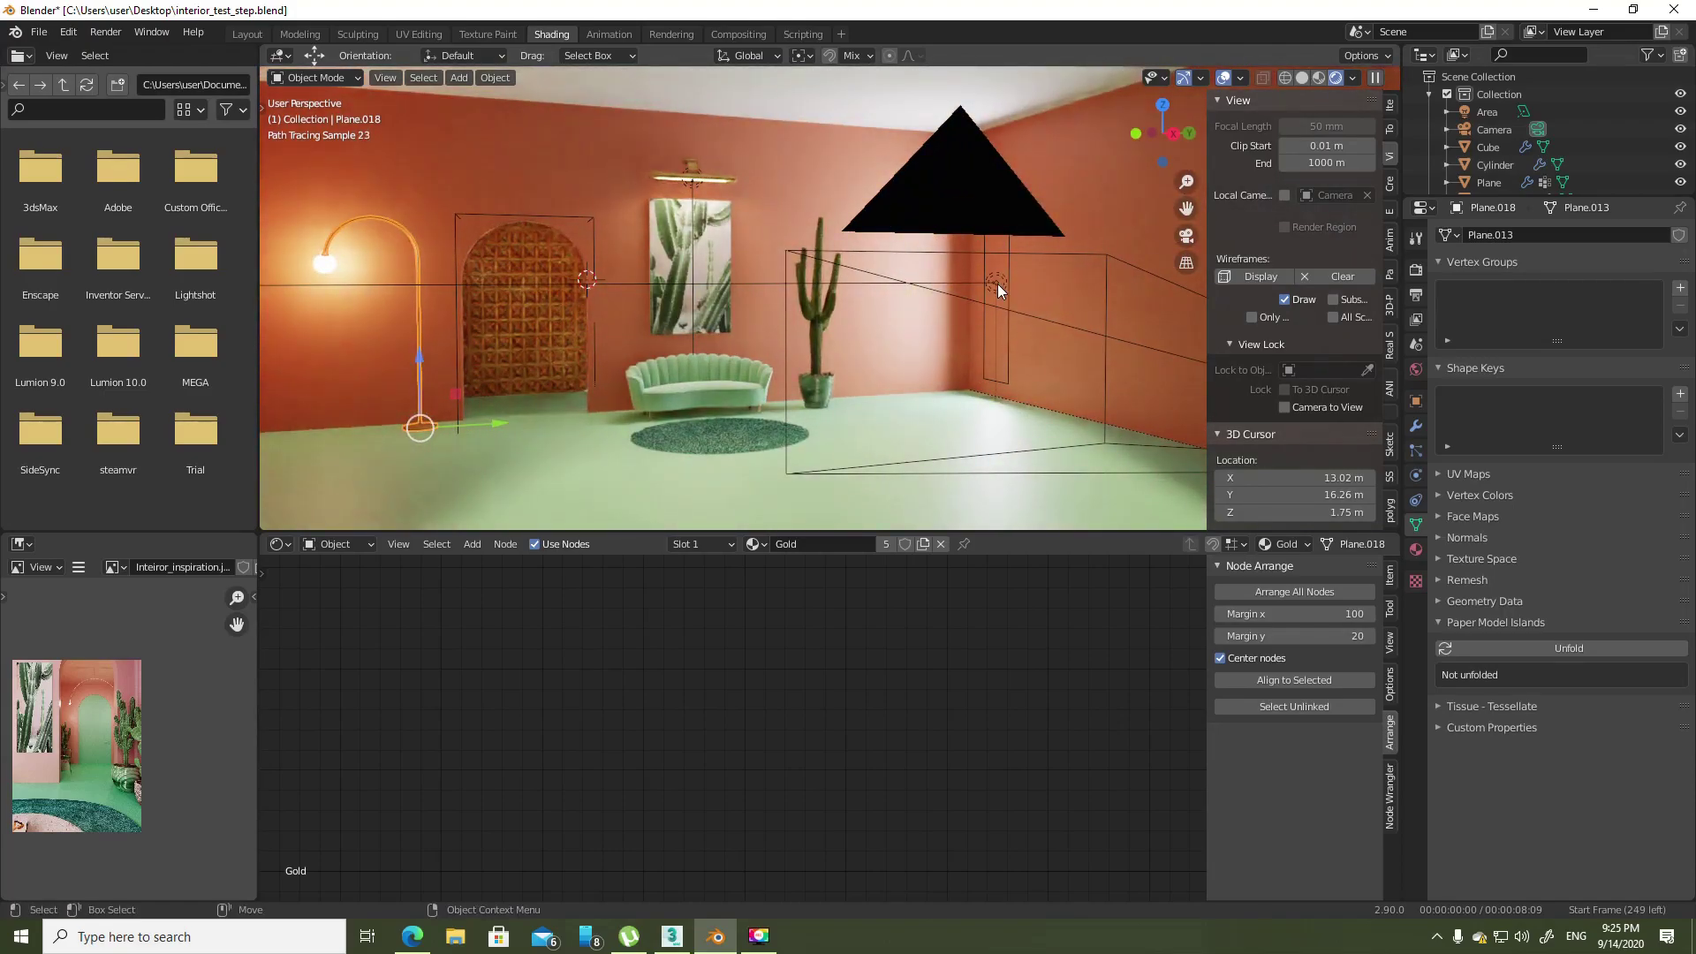
{"action": "left_click", "coordinate": [998, 283]}
{"action": "middle_click_drag", "start_coordinate": [915, 320], "coordinate": [1024, 314]}
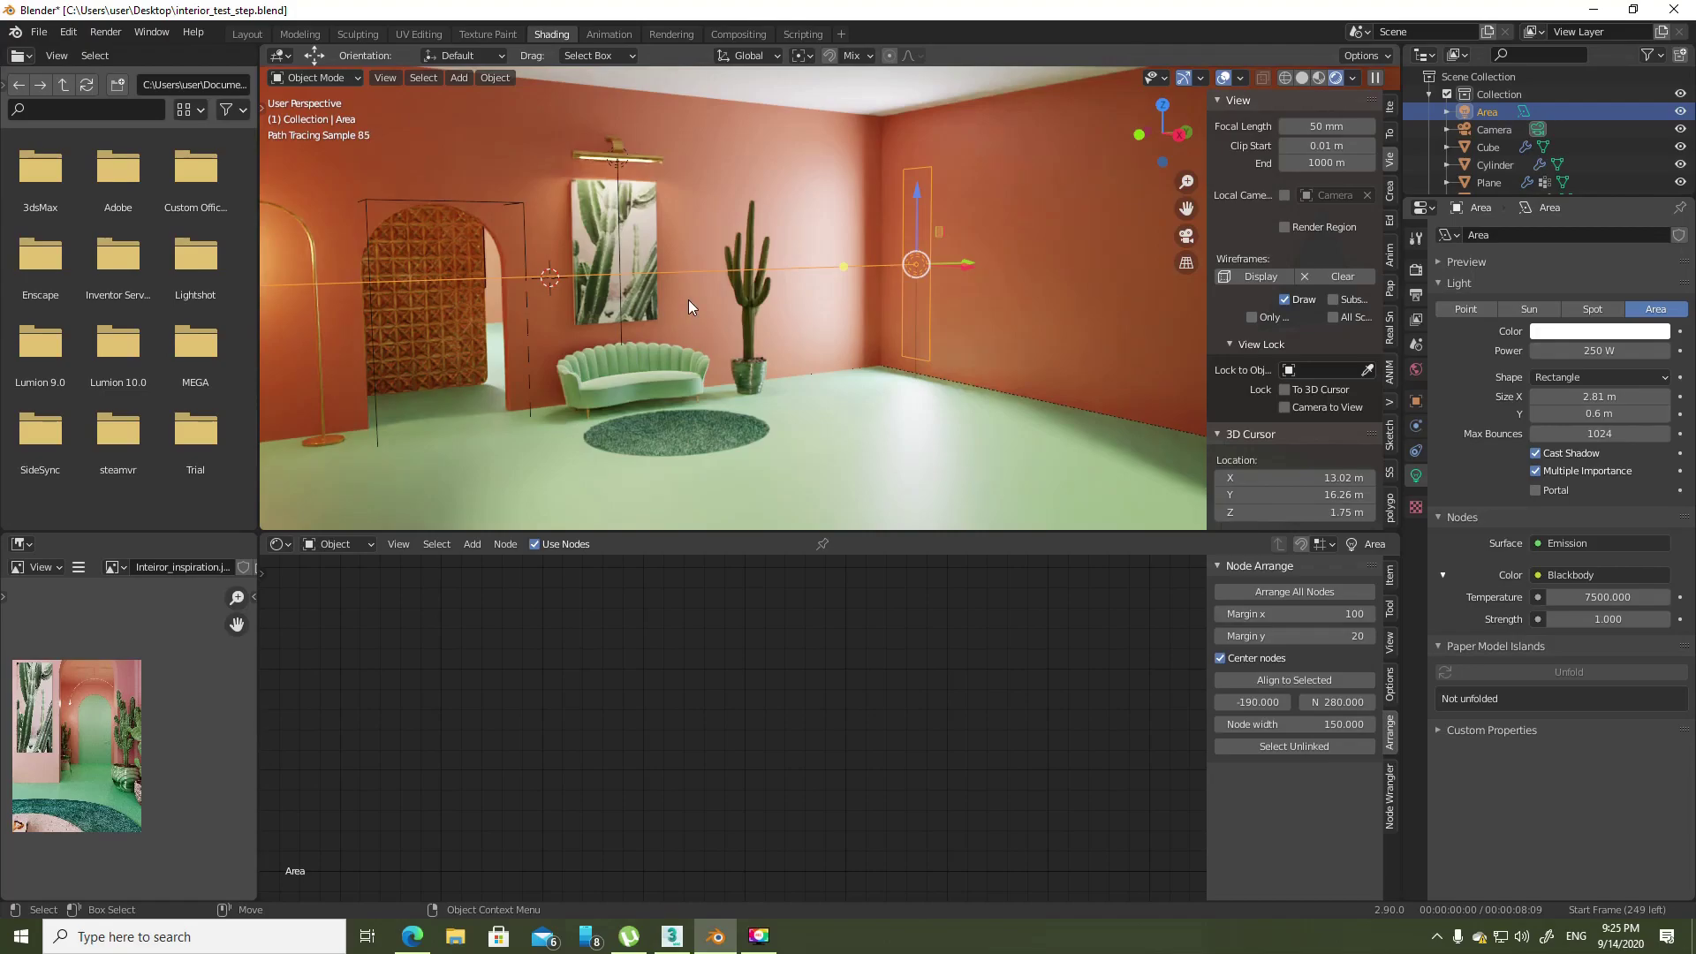
{"action": "key", "text": "KP_0"}
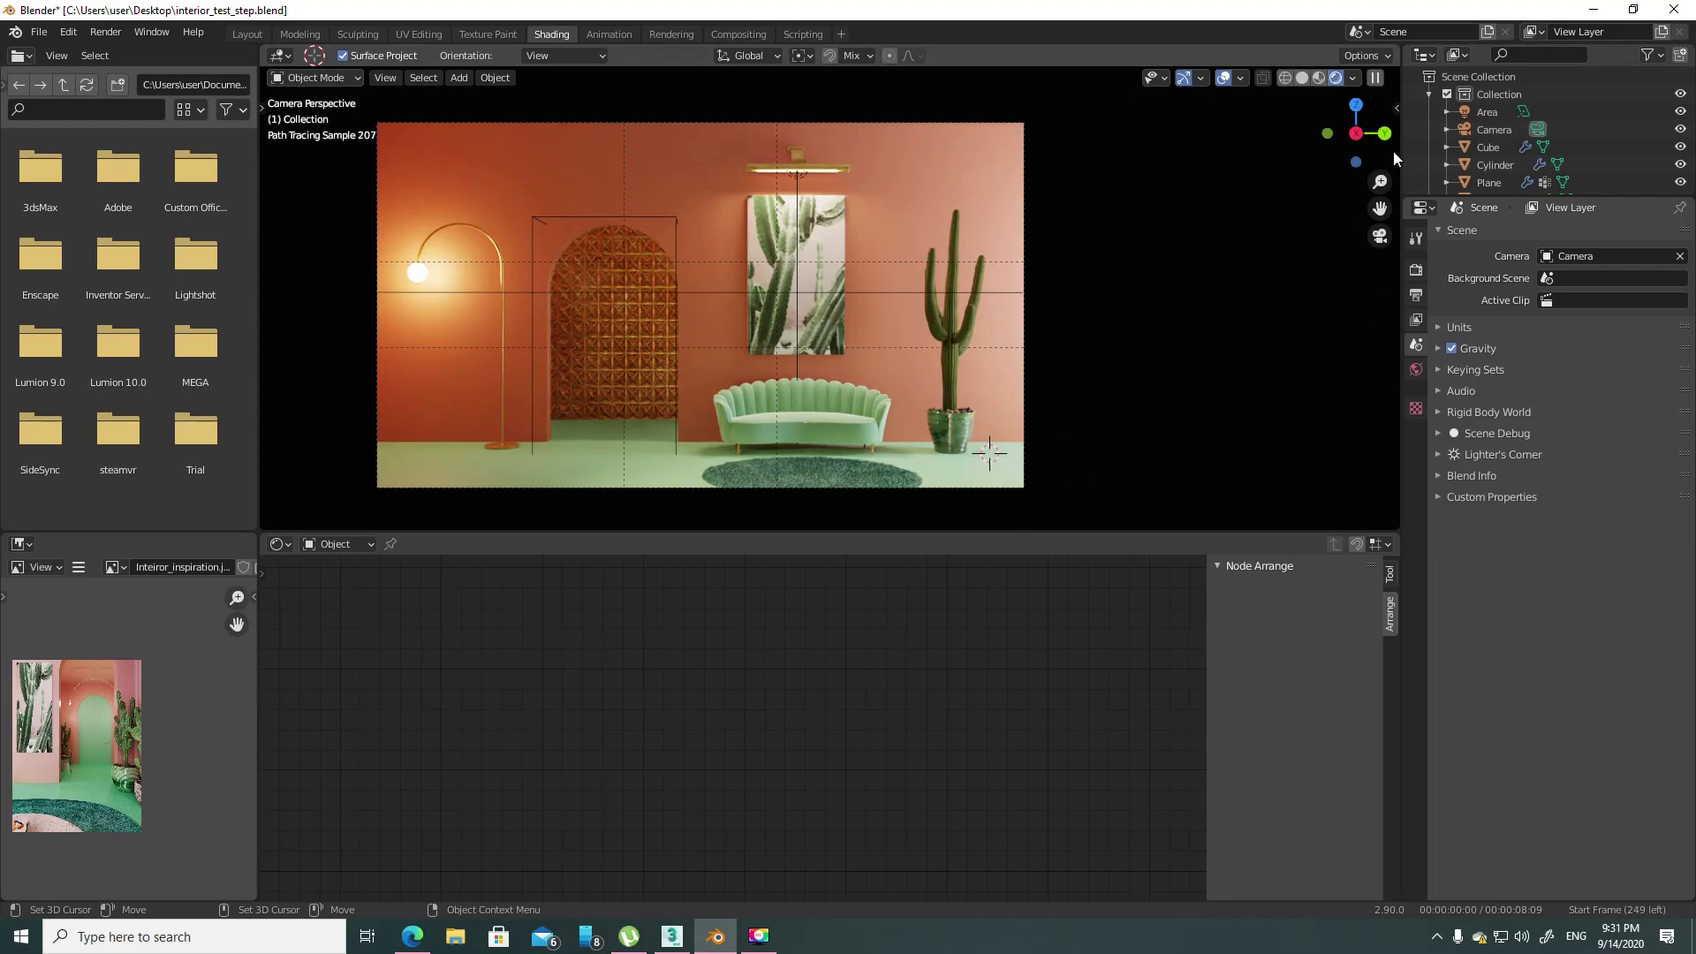
- Spawn the Amphora Rusted Metal A pot from the botaniq pots category into the room
{"action": "left_click", "coordinate": [1396, 109]}
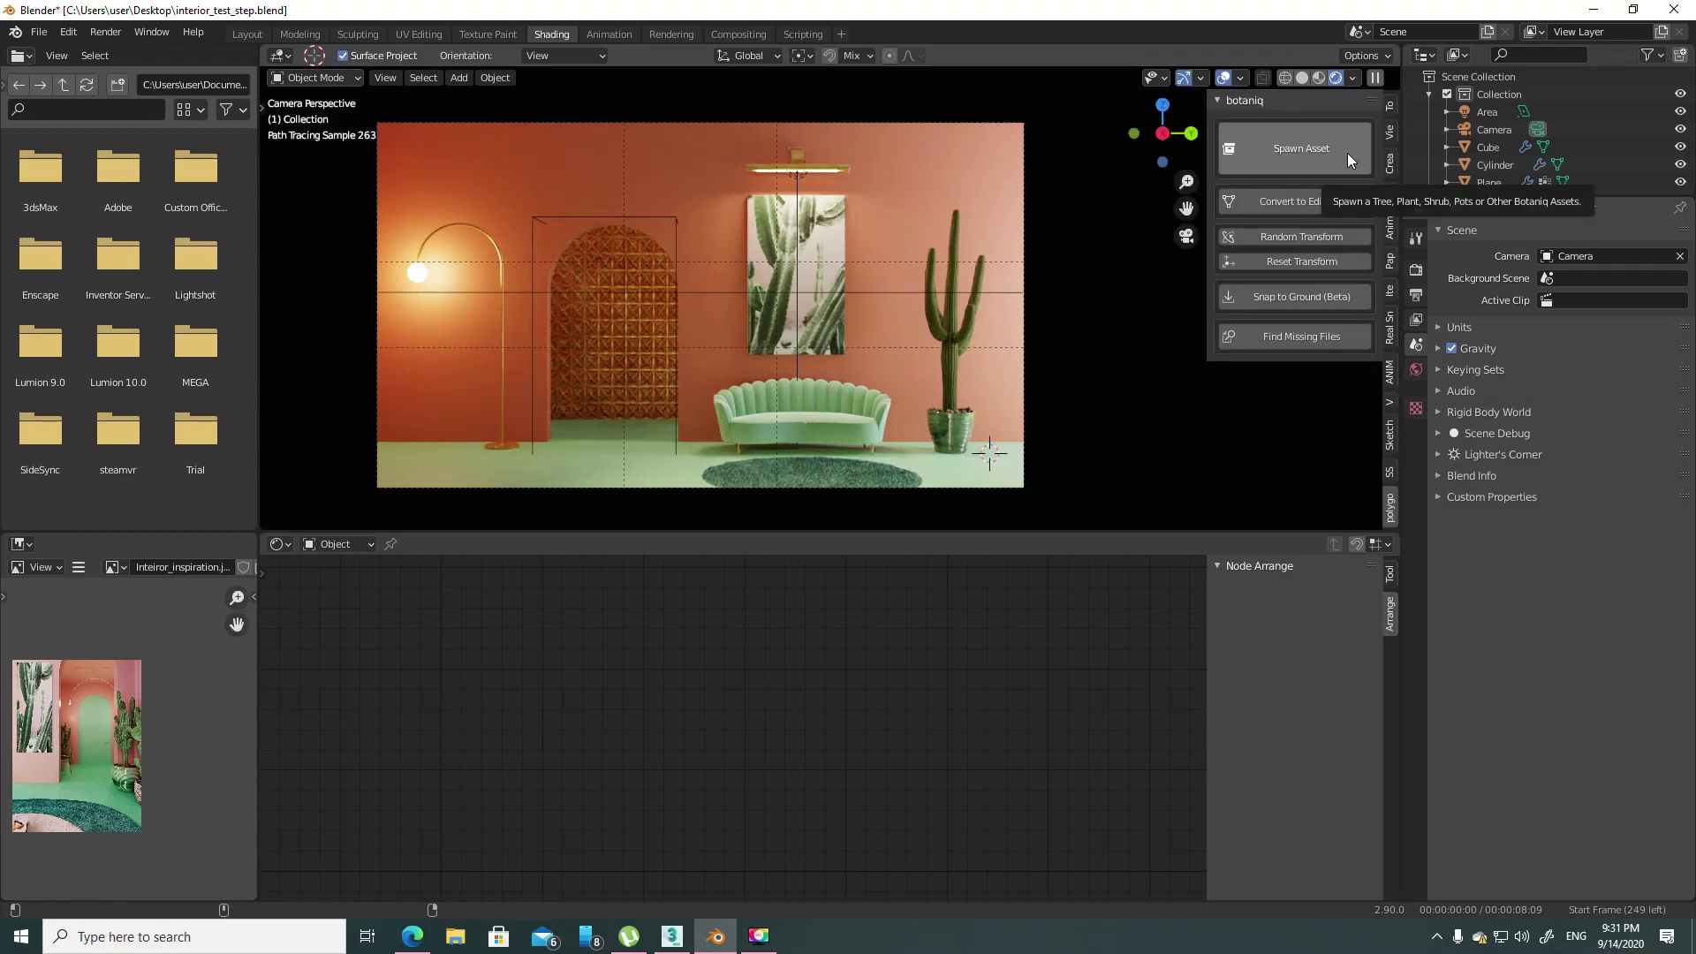
{"action": "left_click", "coordinate": [1348, 156]}
{"action": "left_click", "coordinate": [1364, 334]}
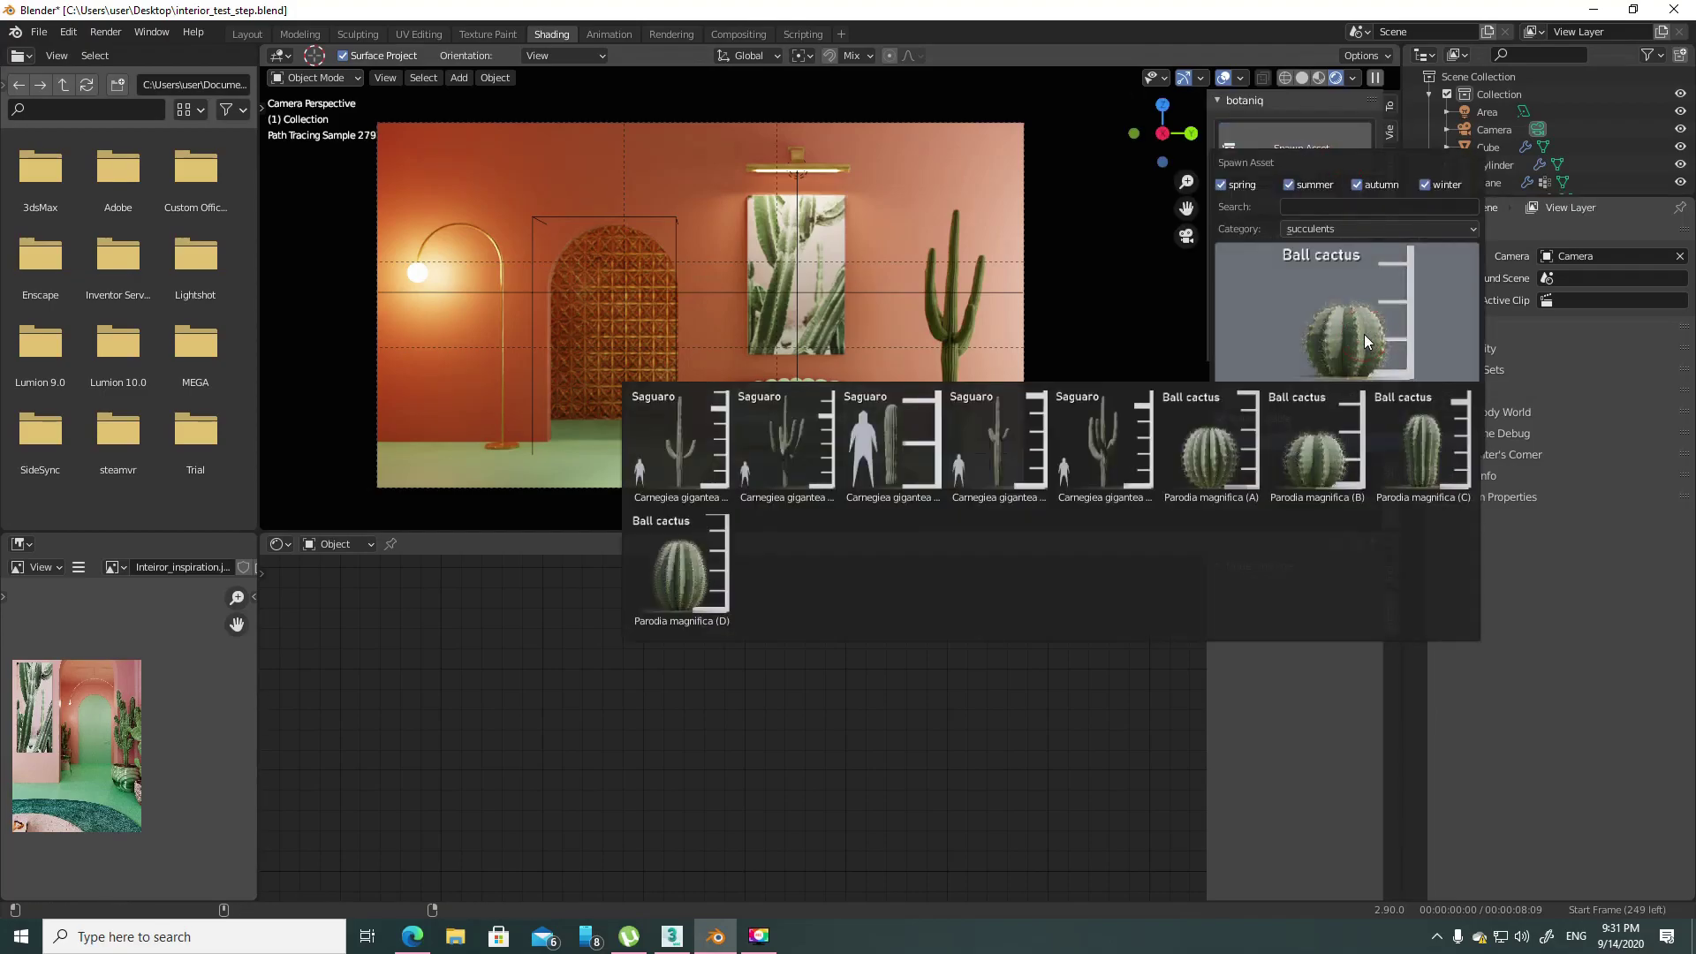
{"action": "left_click", "coordinate": [1378, 235]}
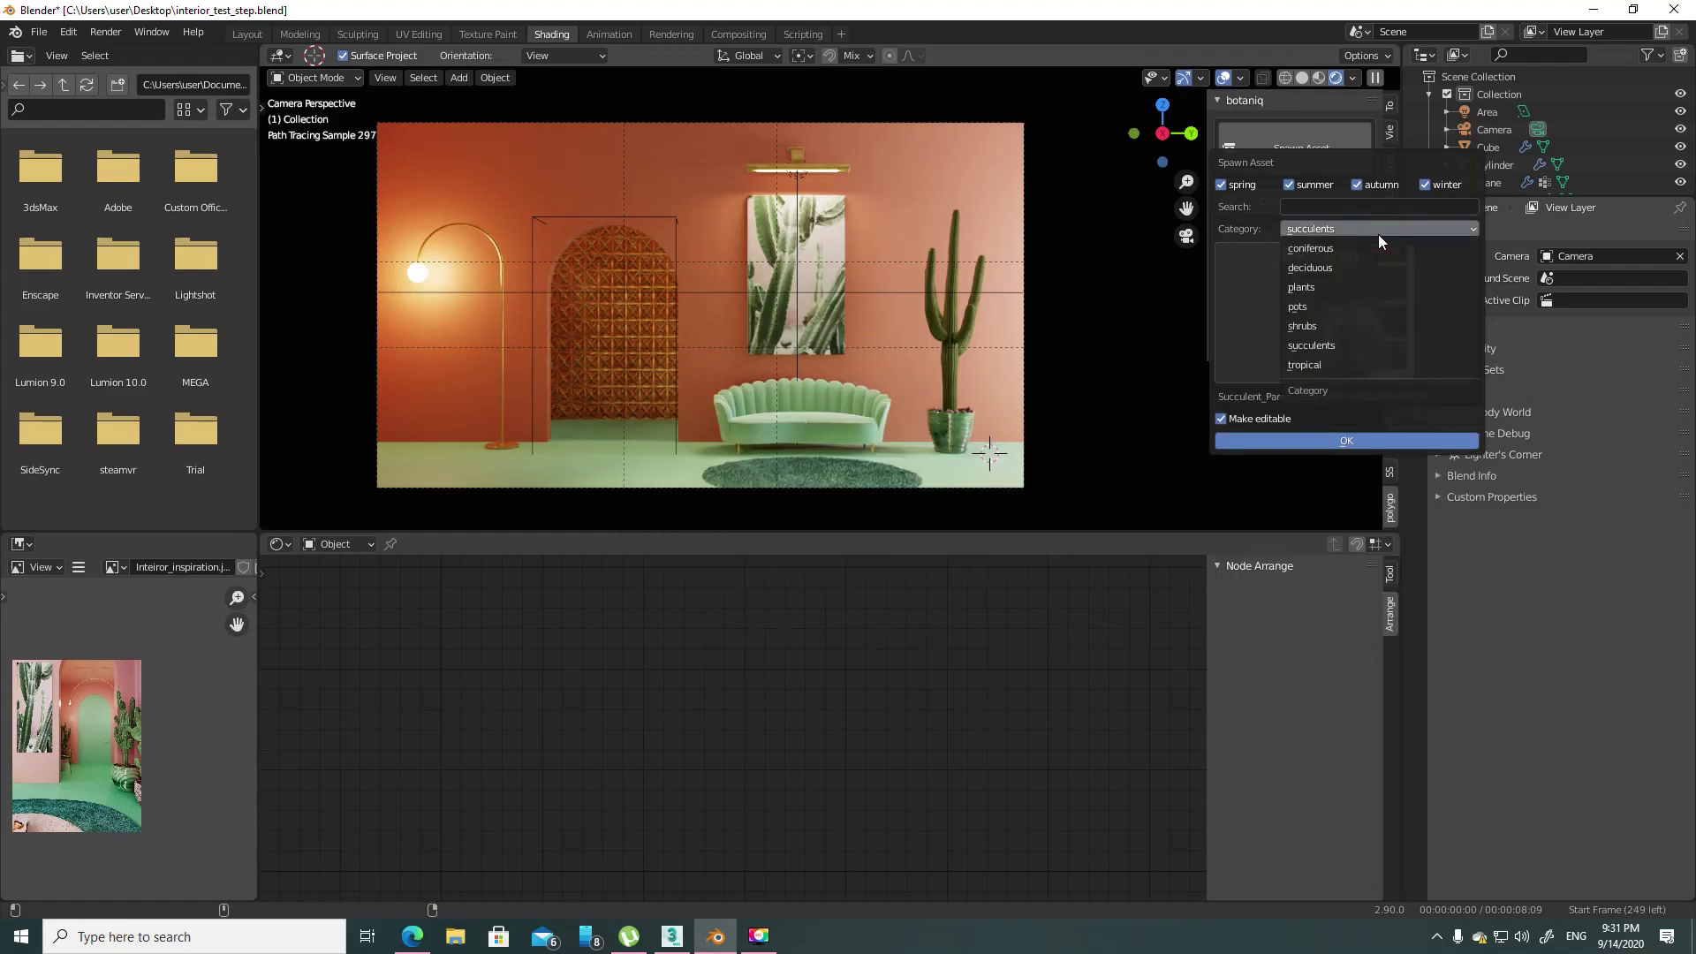
{"action": "left_click", "coordinate": [1363, 302]}
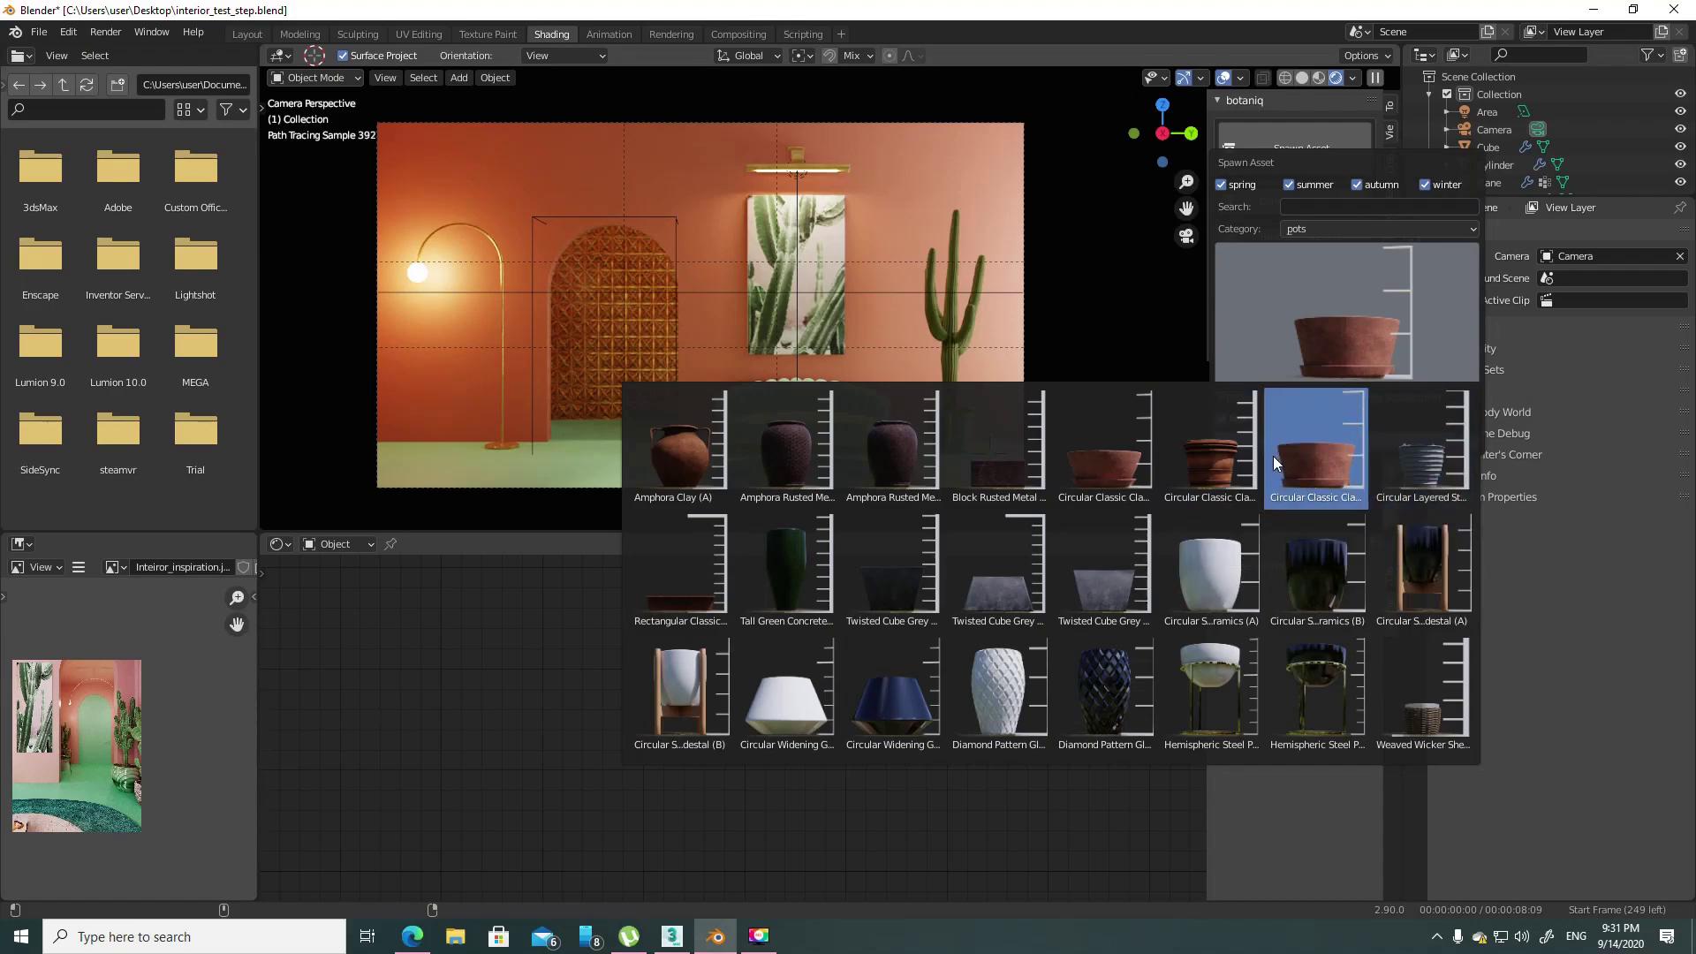
{"action": "left_click", "coordinate": [802, 457]}
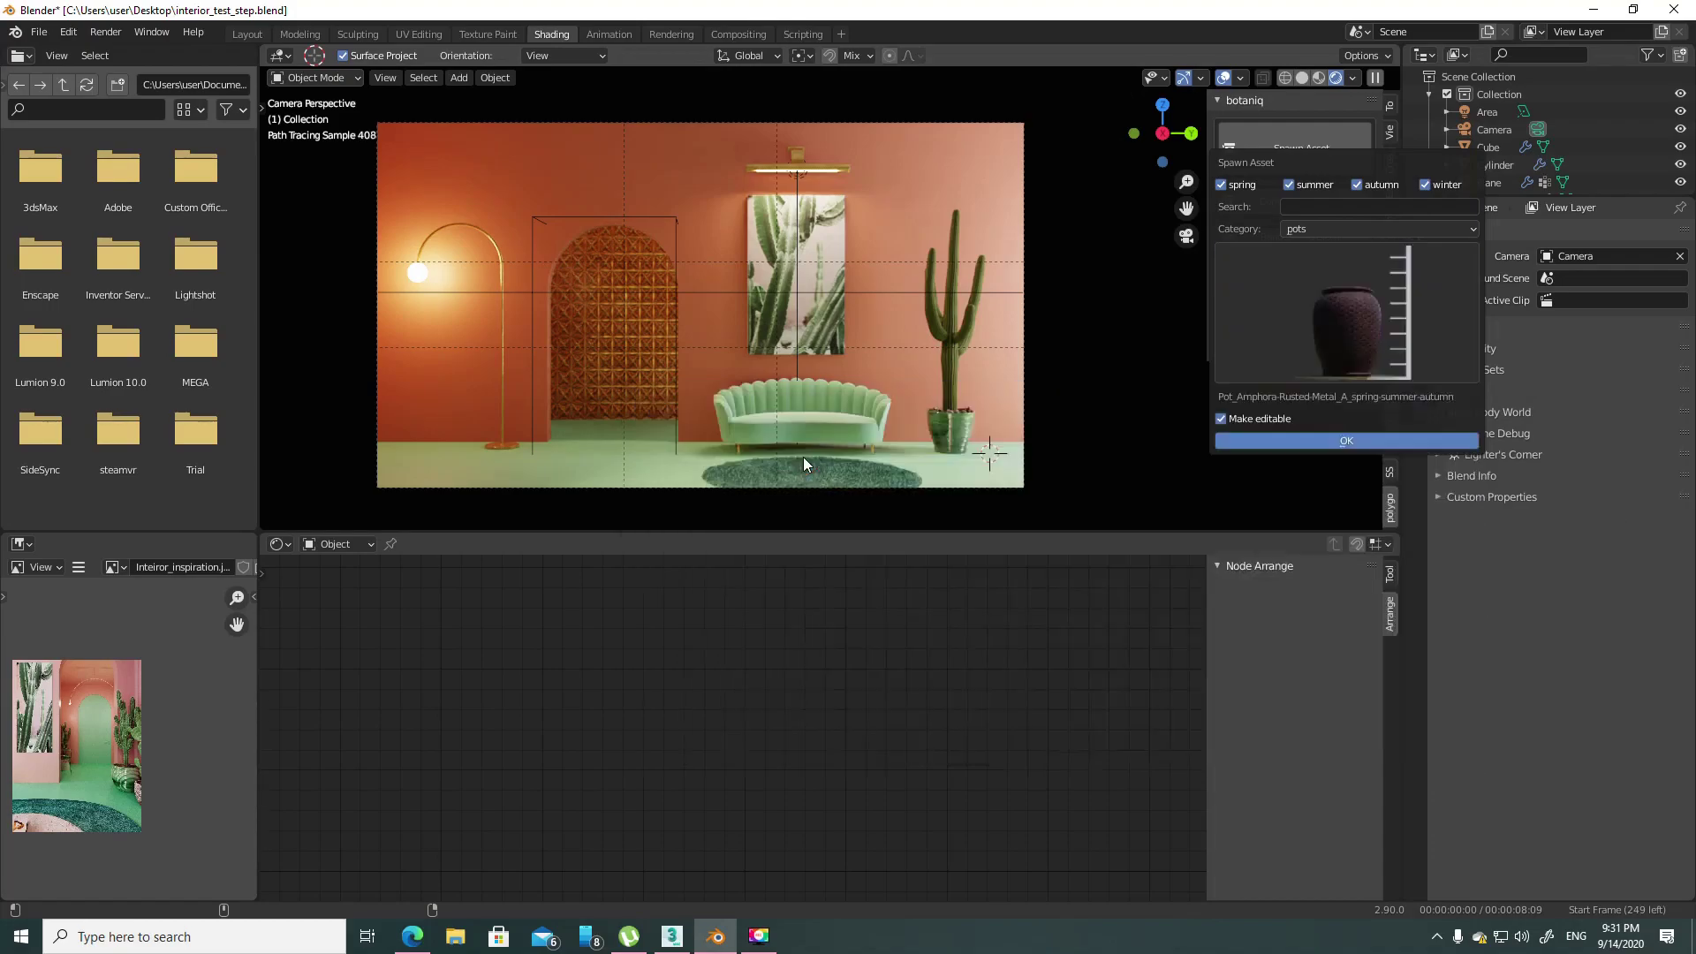
{"action": "left_click", "coordinate": [1323, 443]}
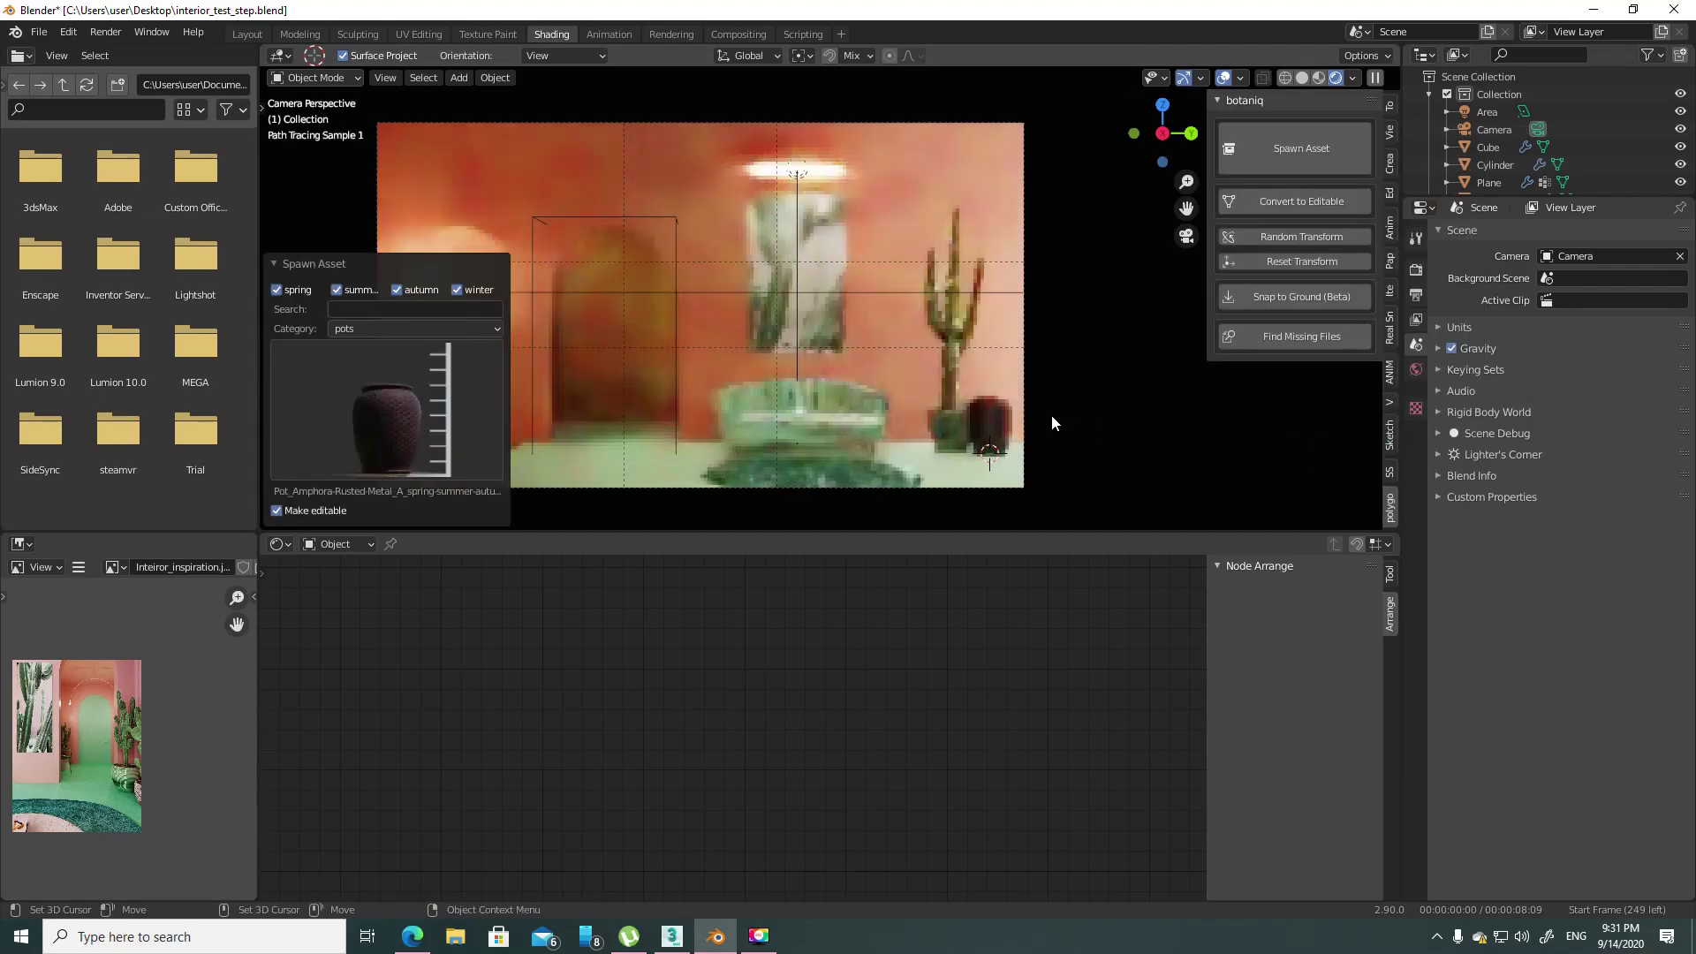
- Move the amphora pot beside the cactus and shrink it to about two-thirds size
{"action": "scroll", "coordinate": [977, 379], "scroll_direction": "up", "scroll_amount": 3}
{"action": "mouse_move", "coordinate": [976, 380]}
{"action": "middle_mouse_down"}
{"action": "mouse_move", "coordinate": [724, 241]}
{"action": "mouse_move", "coordinate": [908, 328]}
{"action": "mouse_move", "coordinate": [855, 380]}
{"action": "mouse_move", "coordinate": [925, 335]}
{"action": "middle_mouse_up"}
{"action": "scroll", "coordinate": [927, 342], "scroll_direction": "down", "scroll_amount": 5}
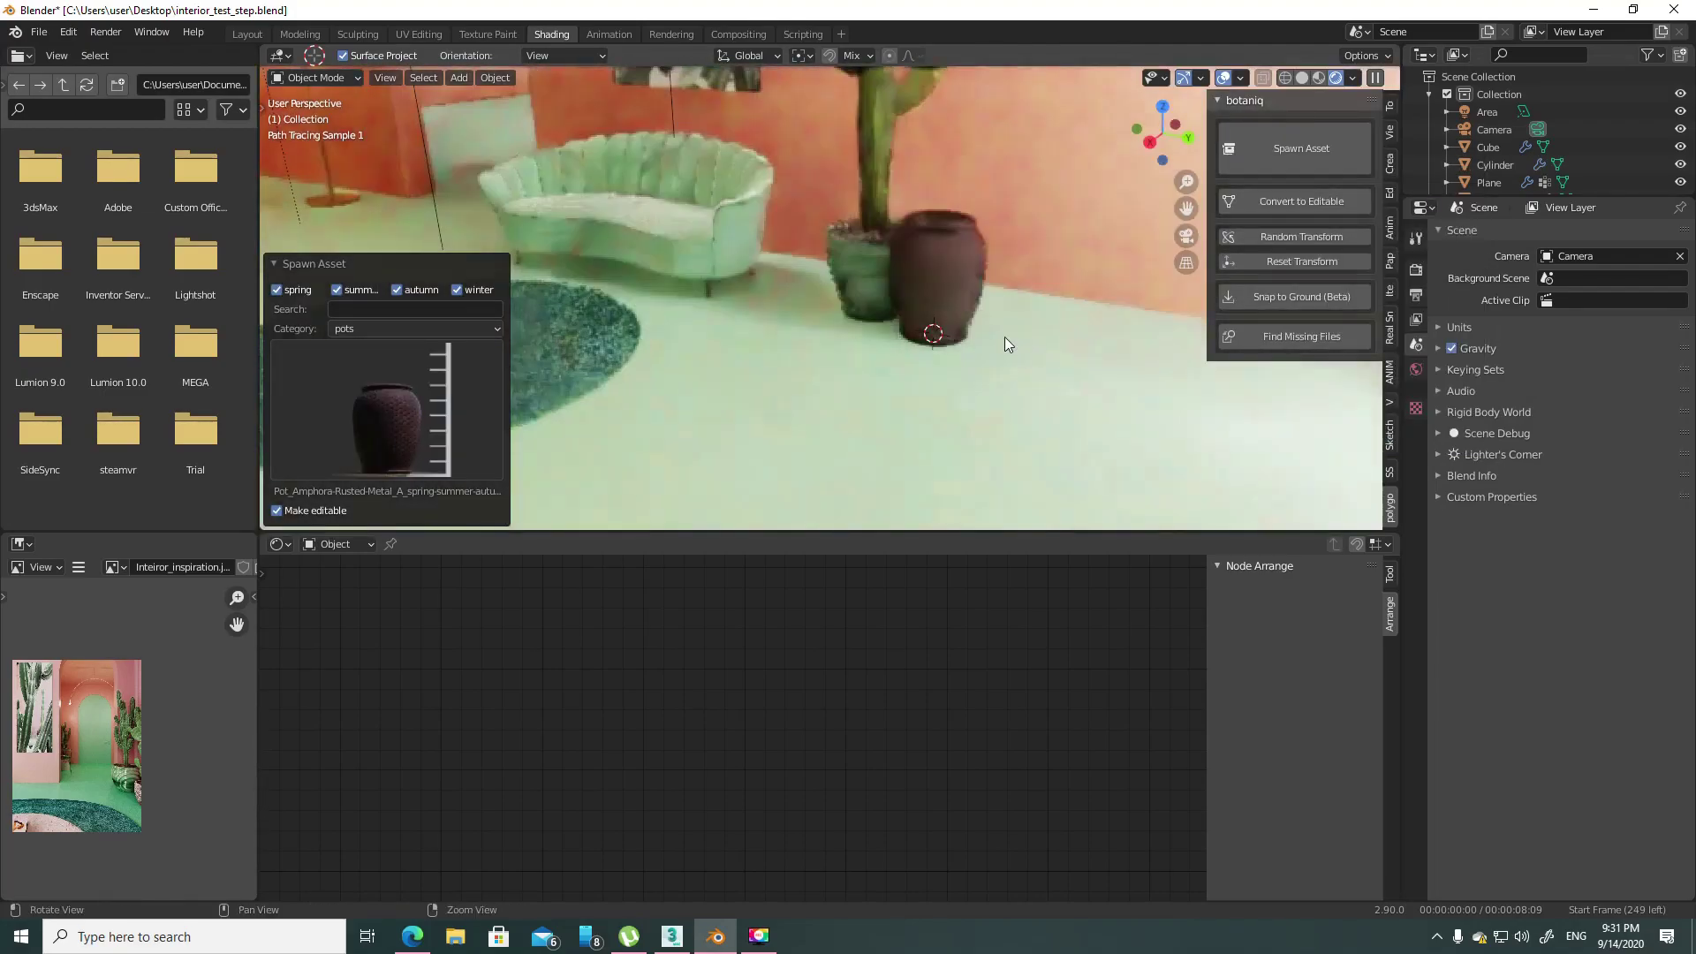
{"action": "left_click", "coordinate": [955, 279]}
{"action": "key", "text": "w"}
{"action": "left_click", "coordinate": [962, 287]}
{"action": "middle_click_drag", "start_coordinate": [919, 321], "coordinate": [861, 383]}
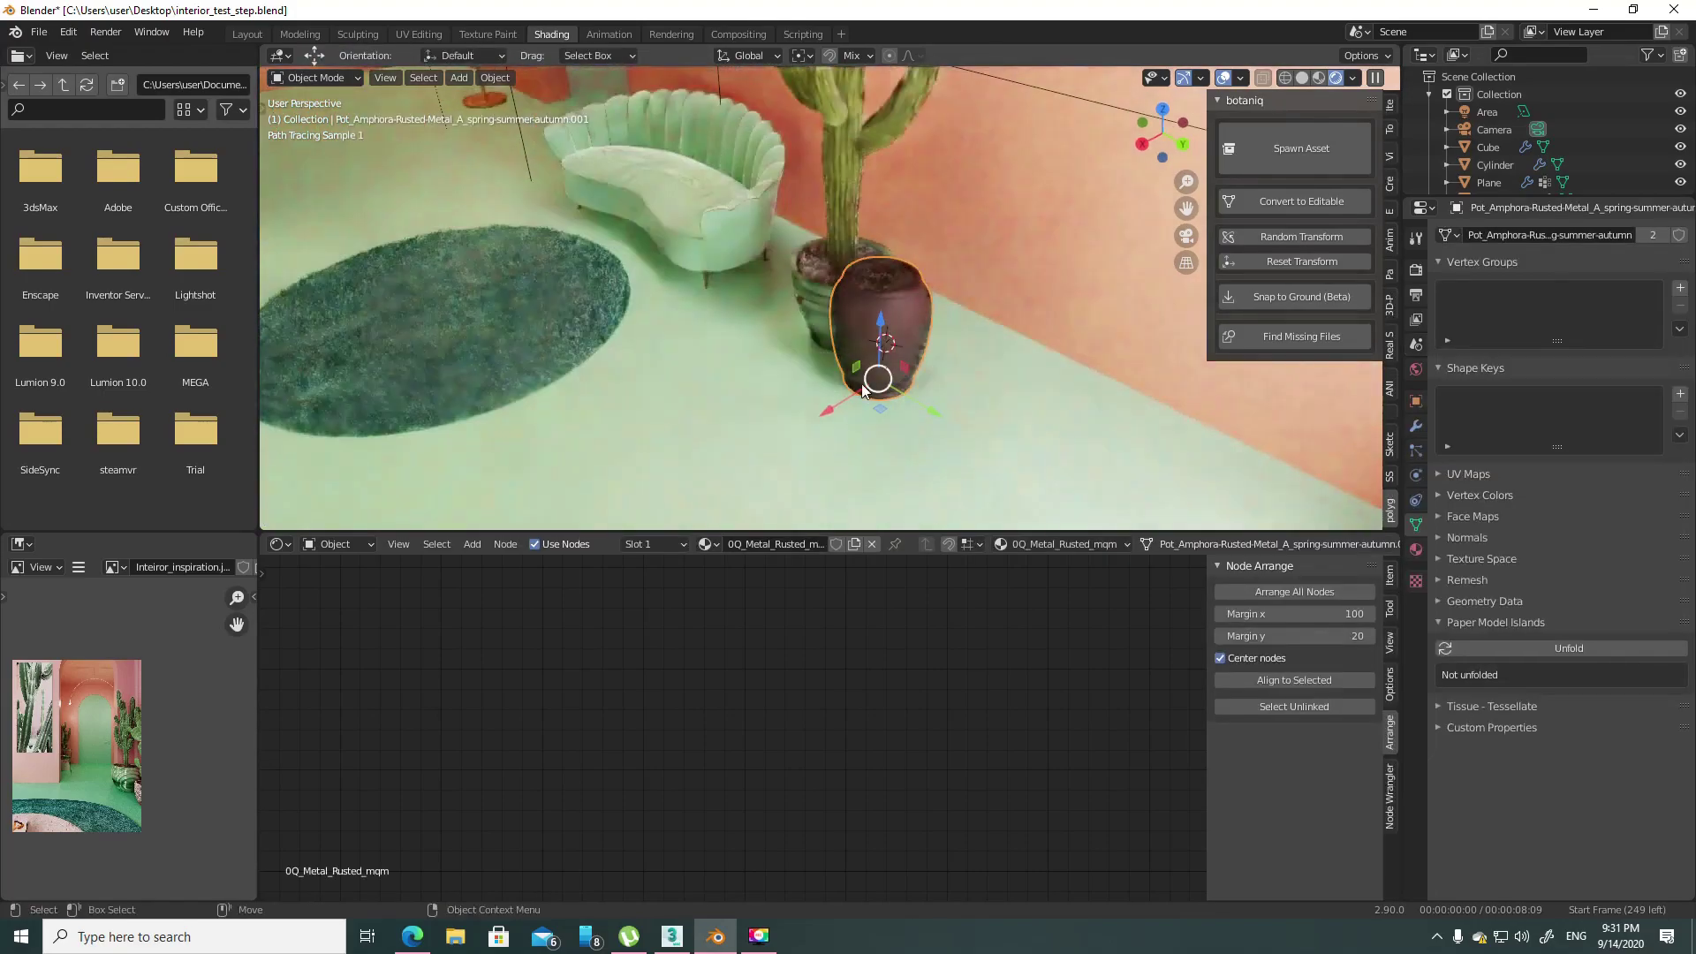
{"action": "key", "text": "g"}
{"action": "left_click", "coordinate": [793, 428]}
{"action": "mouse_move", "coordinate": [793, 427]}
{"action": "middle_mouse_down"}
{"action": "mouse_move", "coordinate": [896, 341]}
{"action": "mouse_move", "coordinate": [935, 232]}
{"action": "mouse_move", "coordinate": [909, 209]}
{"action": "middle_mouse_up"}
{"action": "key", "text": "s"}
{"action": "left_click", "coordinate": [884, 435]}
- Place a rotated linked copy of the tall cactus on the pot at about three-quarter size
{"action": "left_click", "coordinate": [909, 210]}
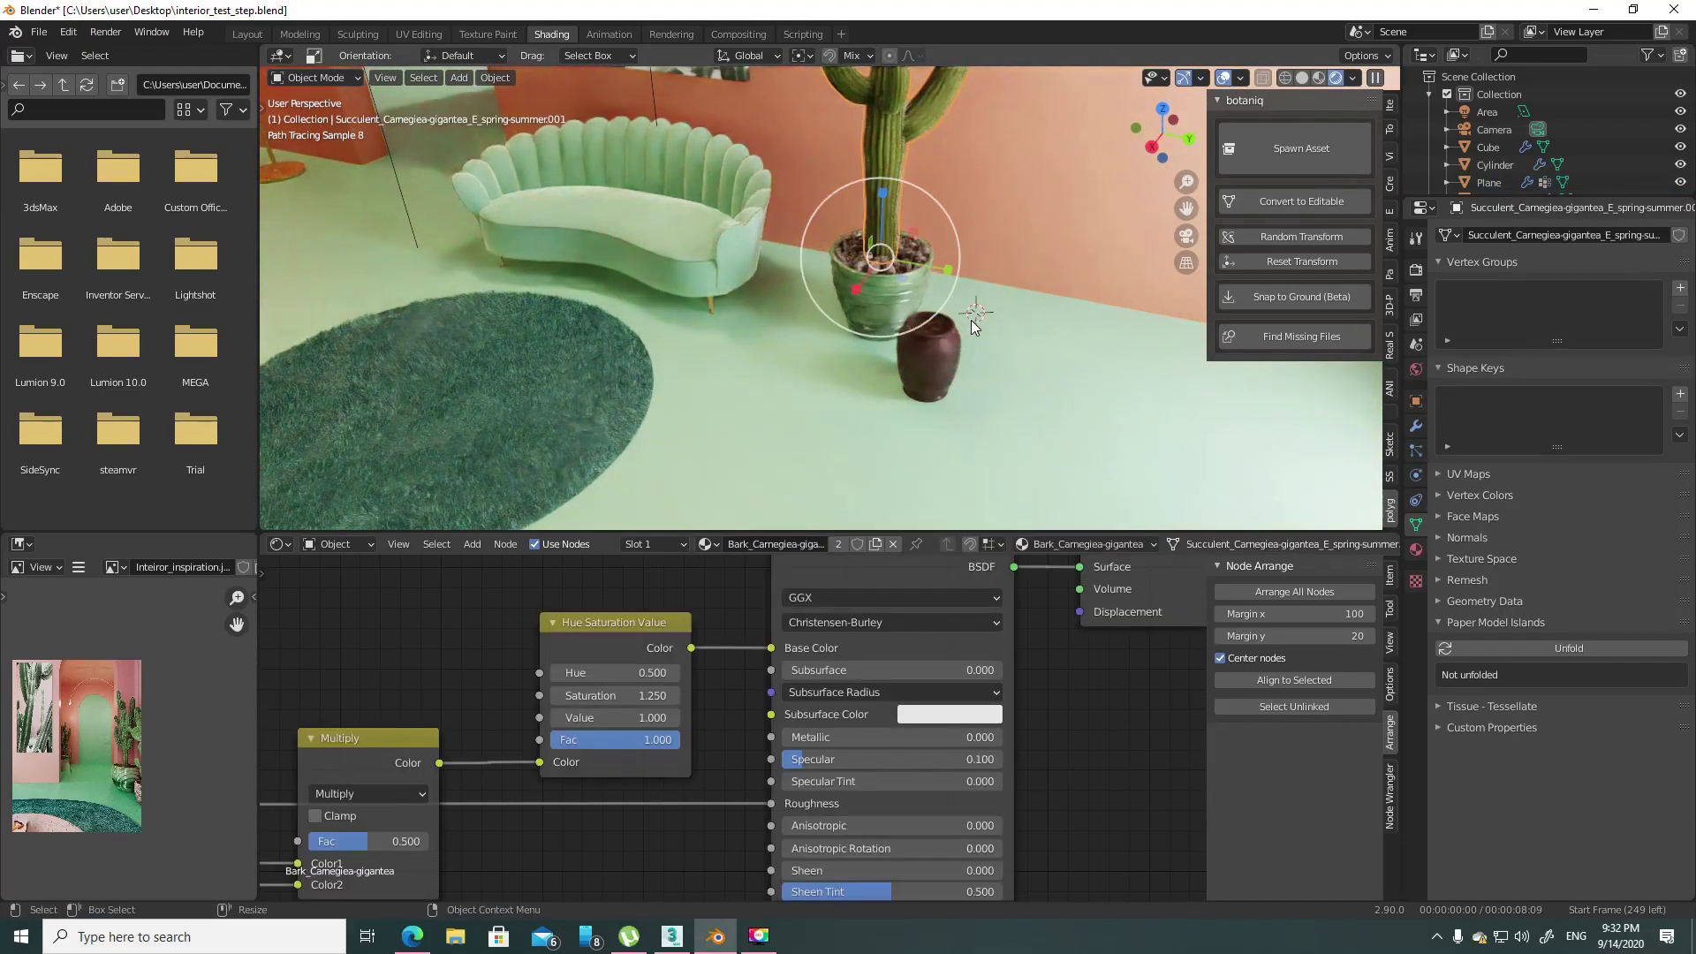
{"action": "key", "text": "g"}
{"action": "left_click", "coordinate": [909, 318]}
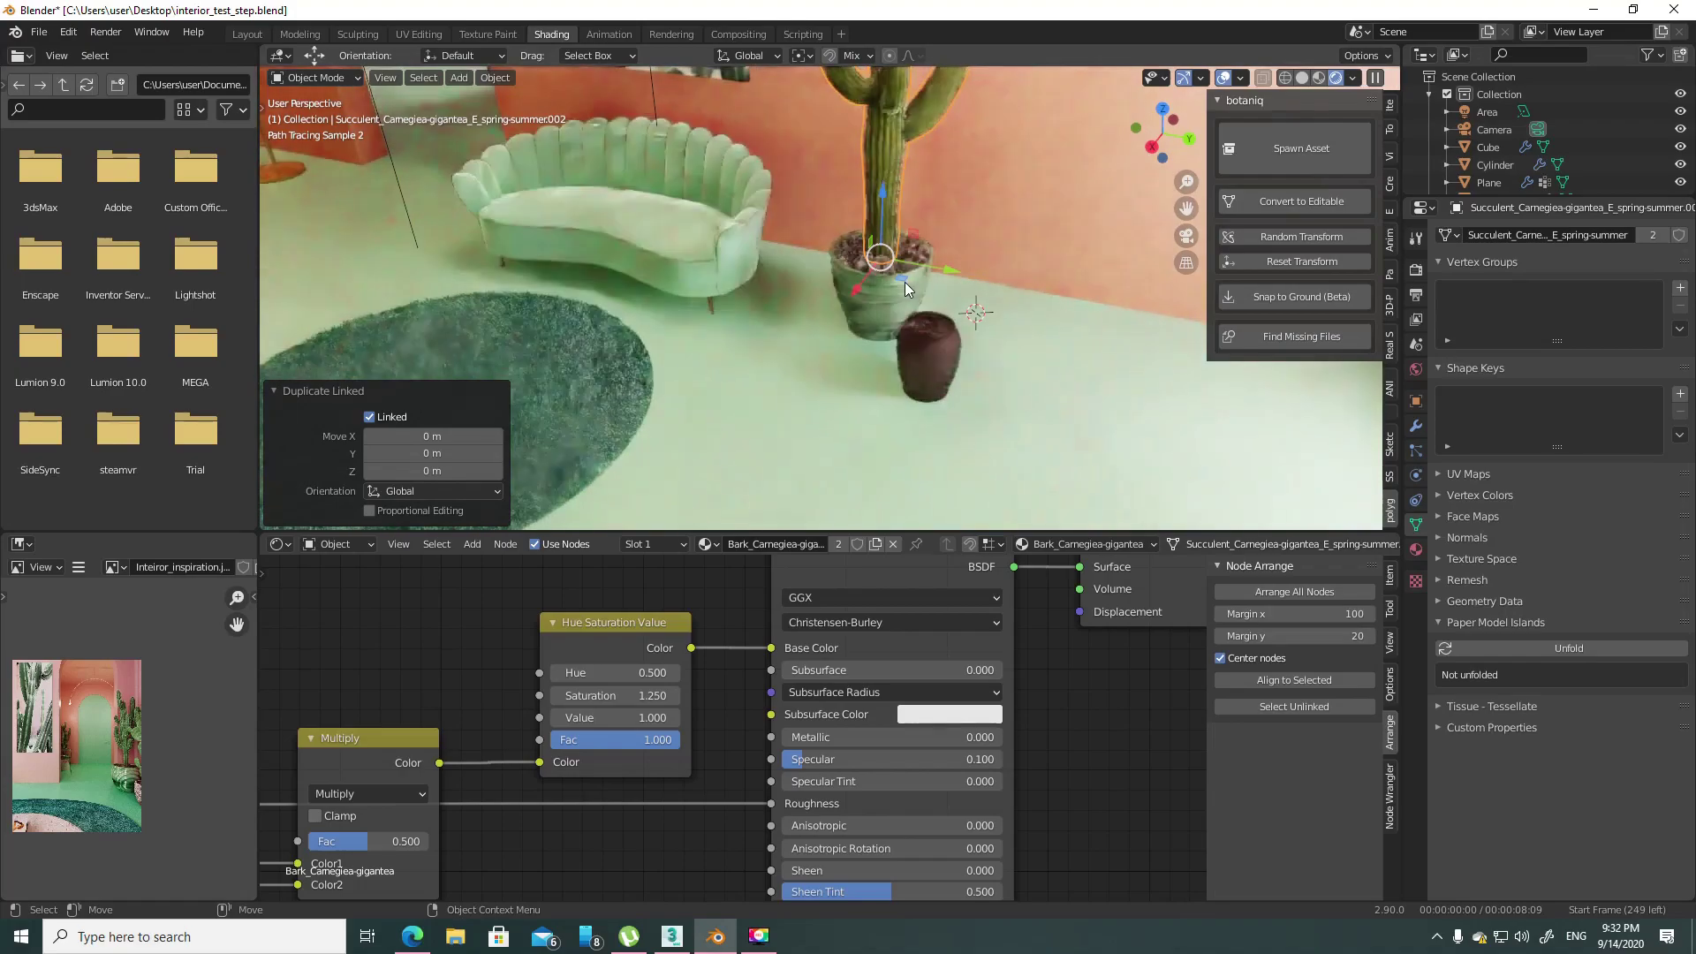
{"action": "key", "text": "alt+d"}
{"action": "key", "text": "shift+z"}
{"action": "left_click", "coordinate": [962, 357]}
{"action": "key", "text": "s"}
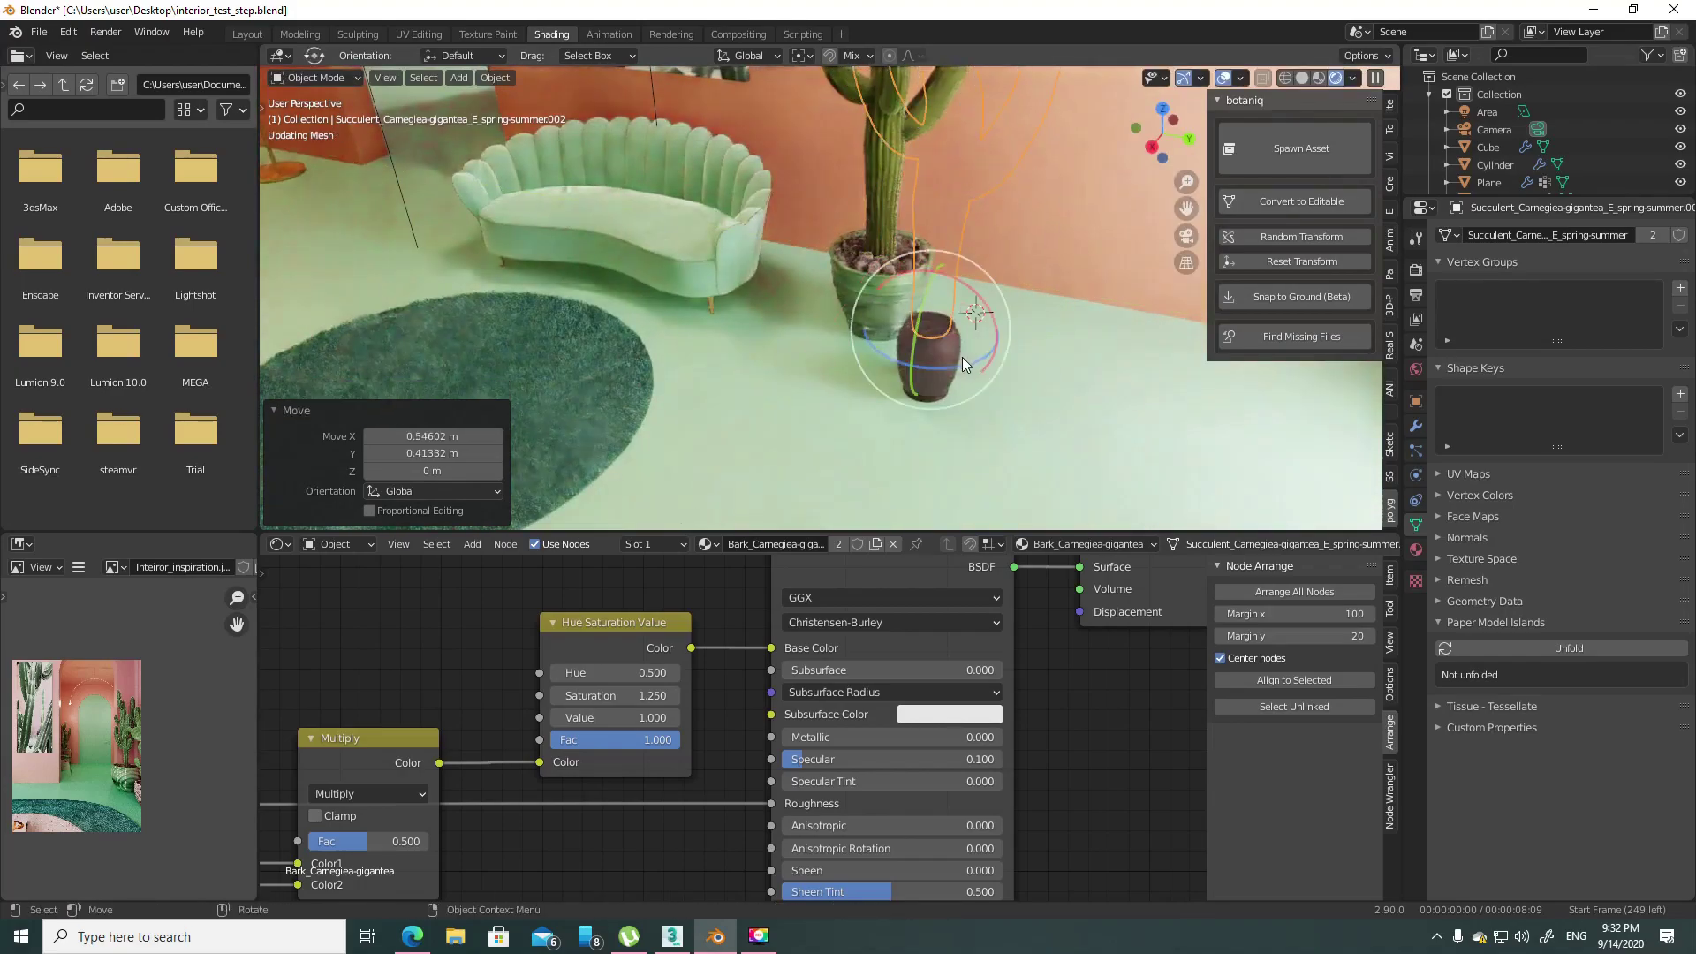
{"action": "left_click", "coordinate": [935, 362]}
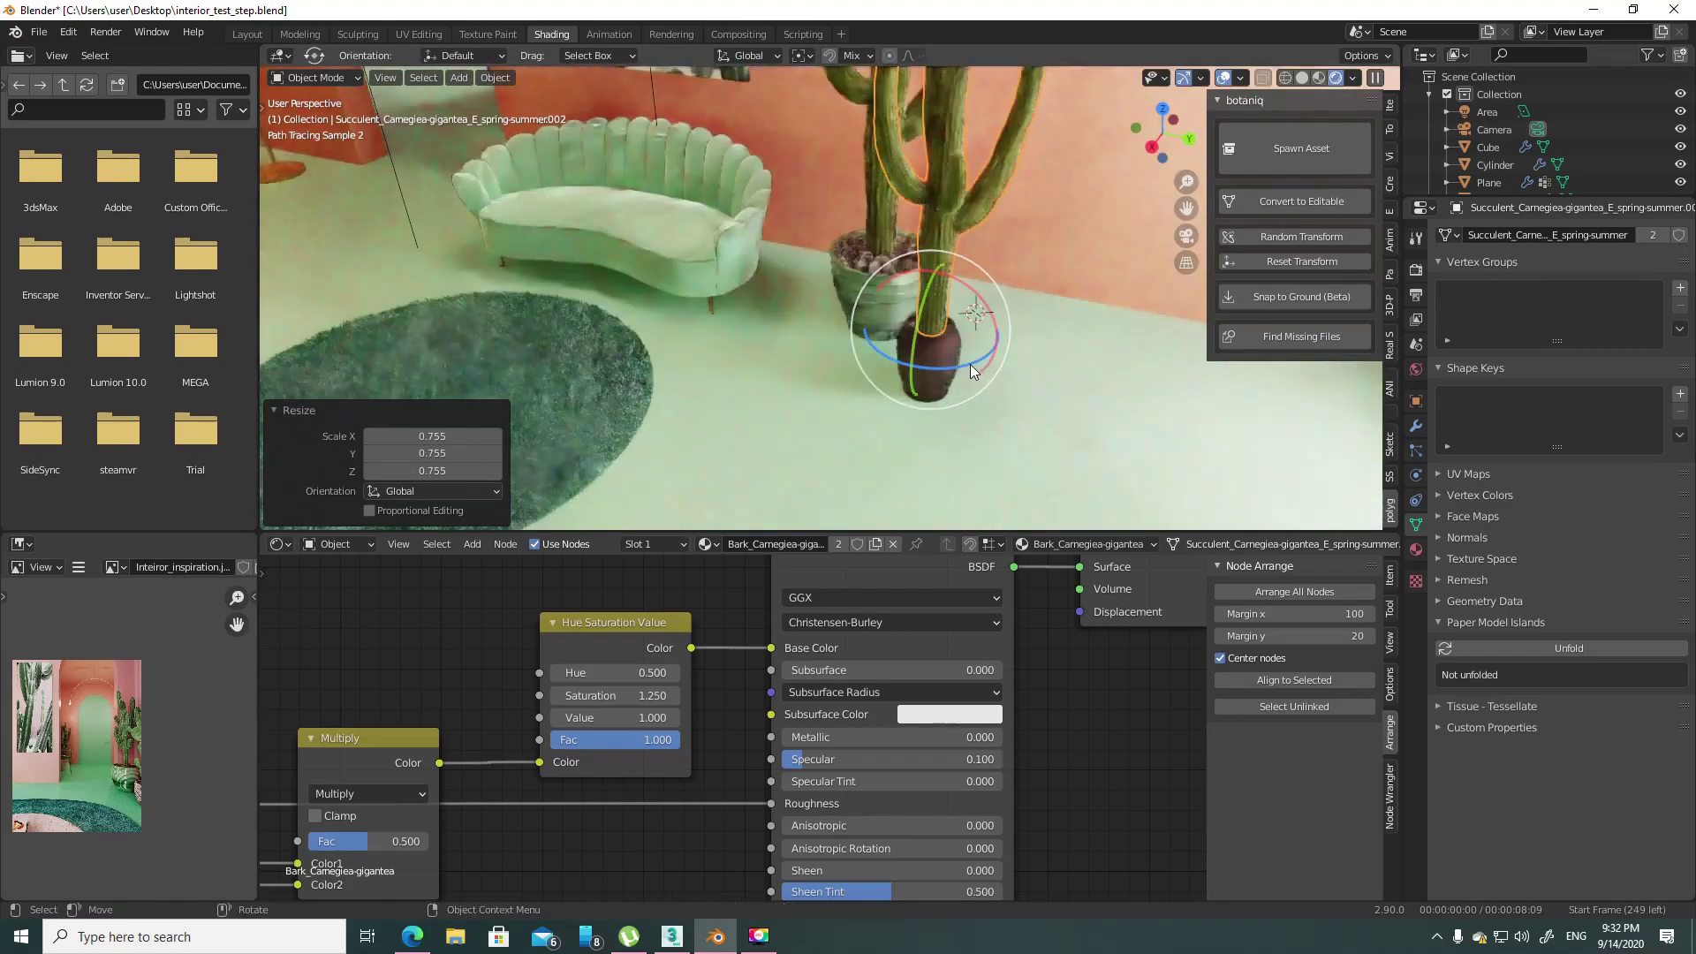
{"action": "left_click_drag", "start_coordinate": [970, 363], "coordinate": [988, 369]}
{"action": "key", "text": "KP_0"}
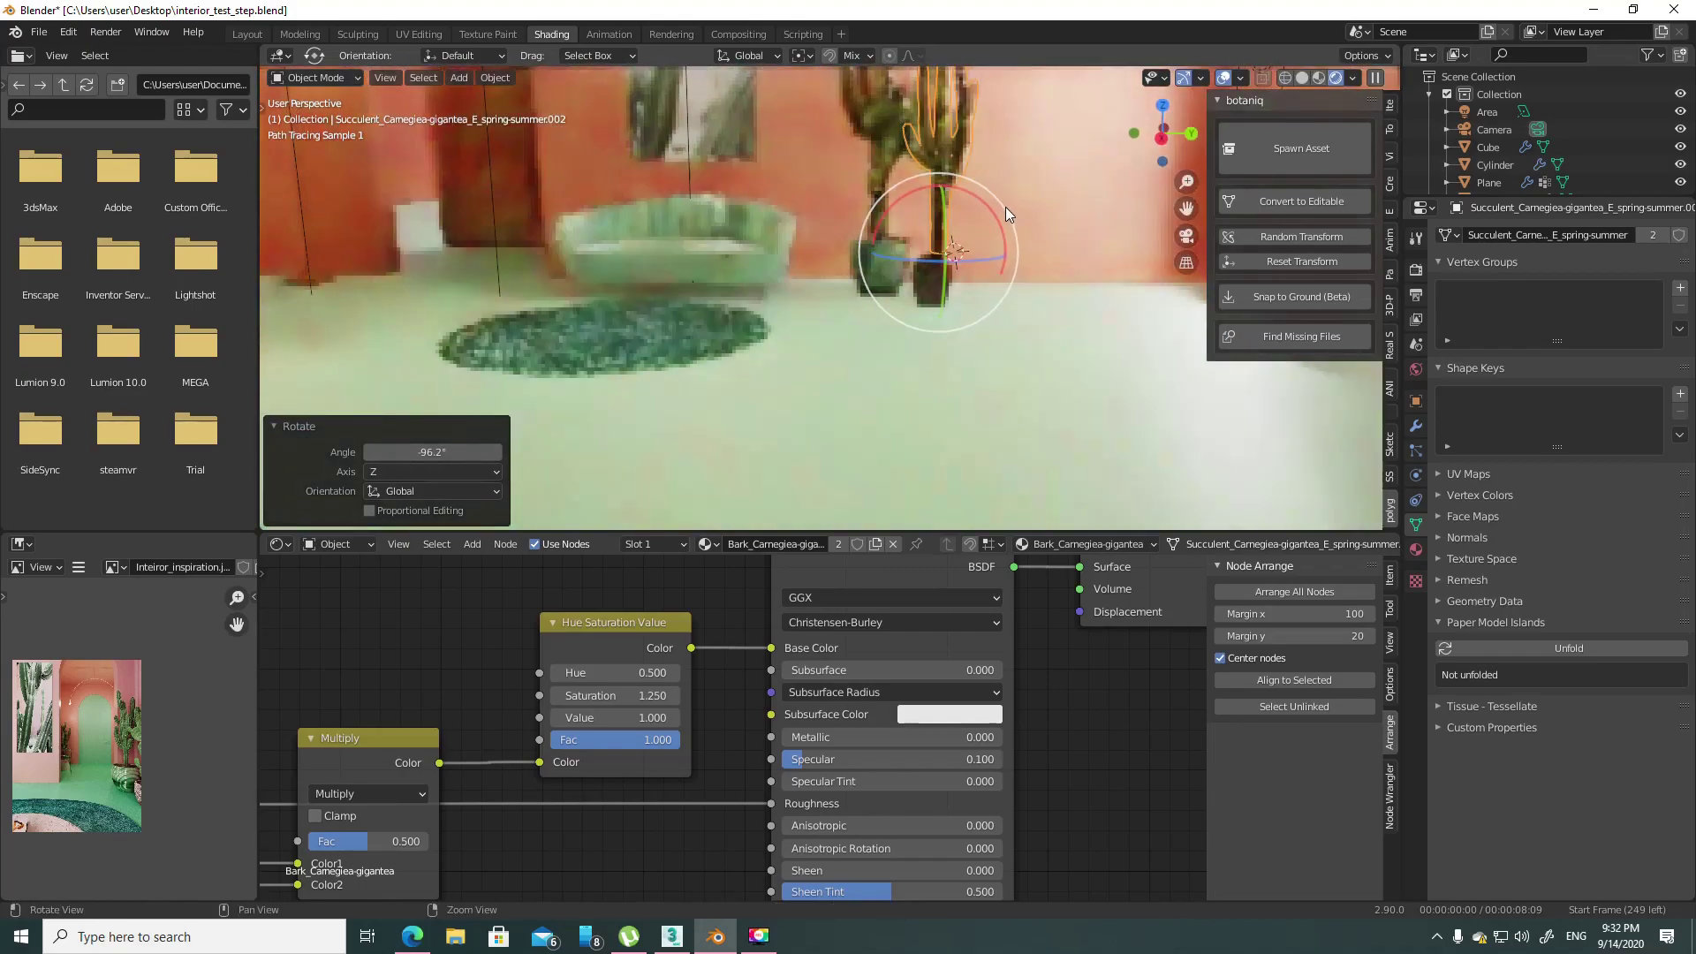
- Check the amphora pot's transform settings, then select the pink wall plane
{"action": "scroll", "coordinate": [943, 246], "scroll_direction": "up", "scroll_amount": 3}
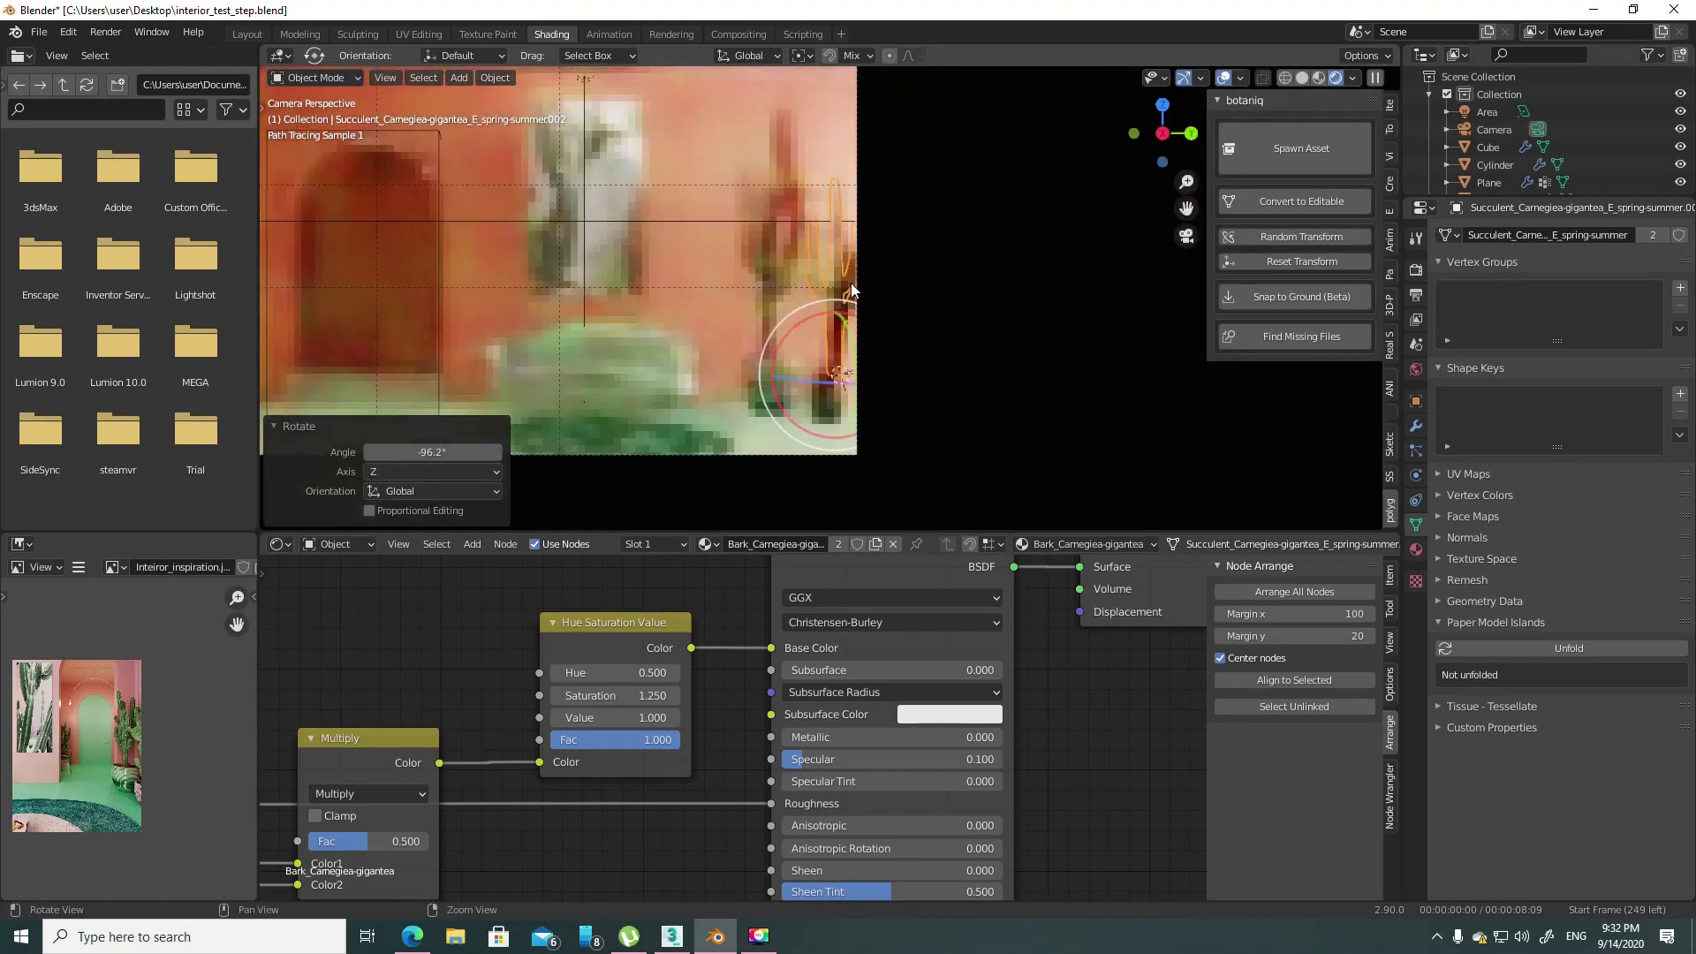
{"action": "scroll", "coordinate": [850, 282], "scroll_direction": "down", "scroll_amount": 3}
{"action": "scroll", "coordinate": [861, 392], "scroll_direction": "up", "scroll_amount": 4}
{"action": "scroll", "coordinate": [885, 403], "scroll_direction": "down", "scroll_amount": 4}
{"action": "left_click", "coordinate": [828, 474]}
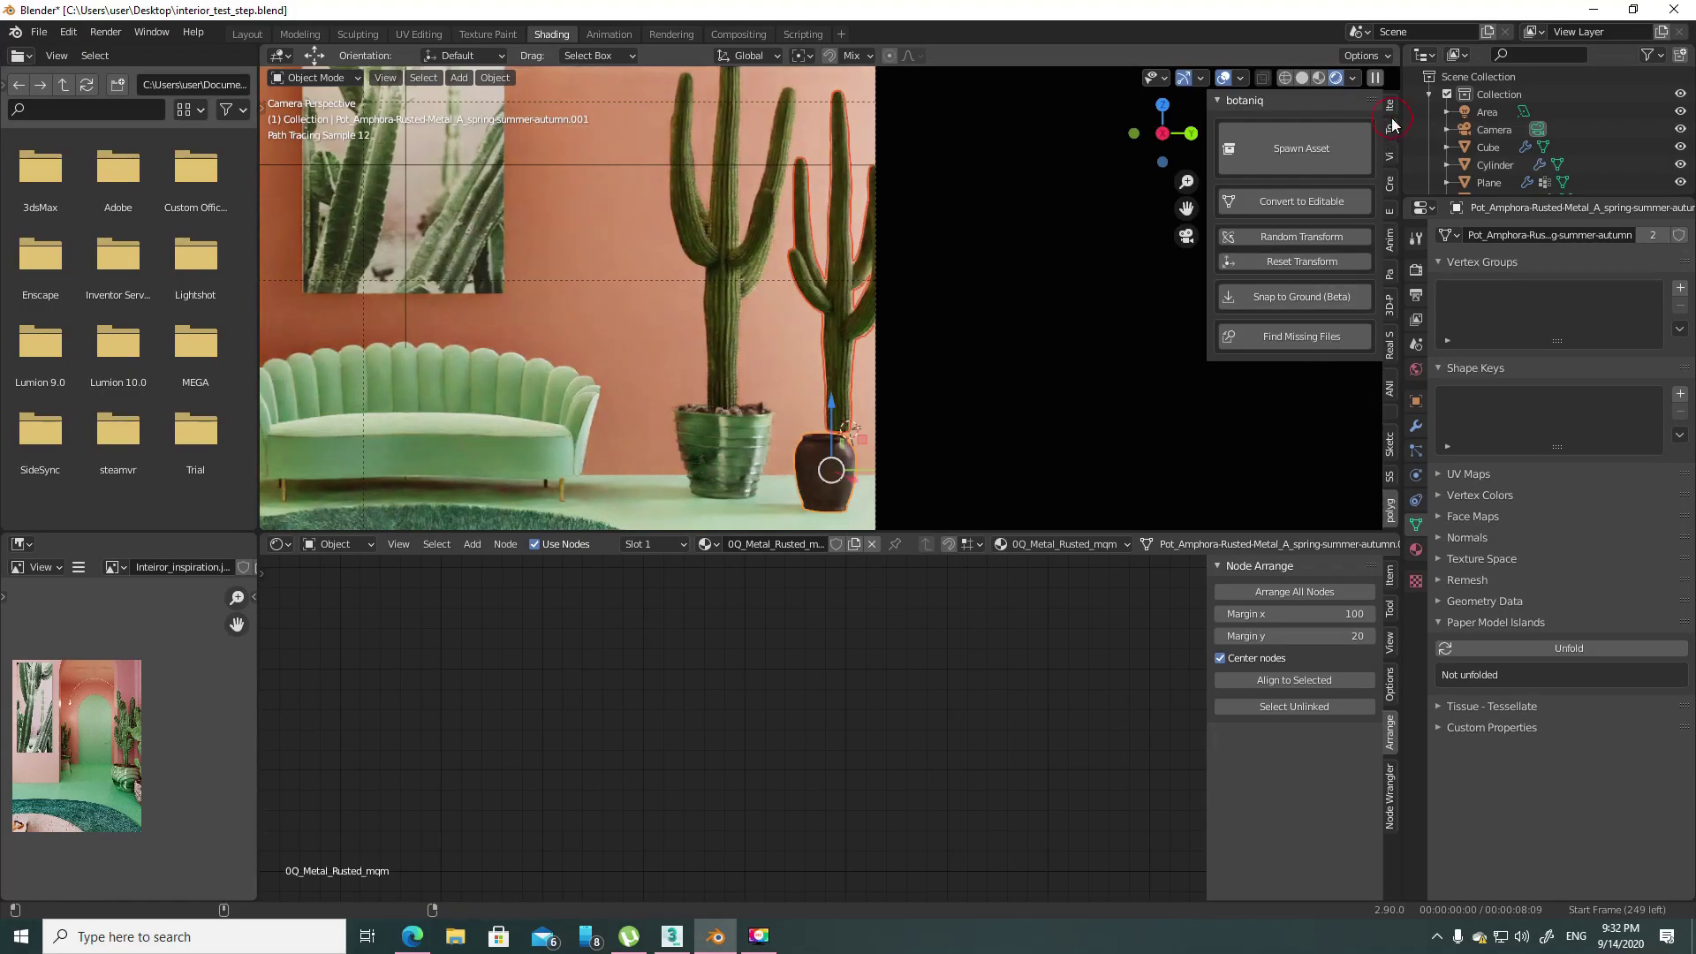
{"action": "left_click", "coordinate": [1391, 119]}
{"action": "left_click", "coordinate": [1488, 182]}
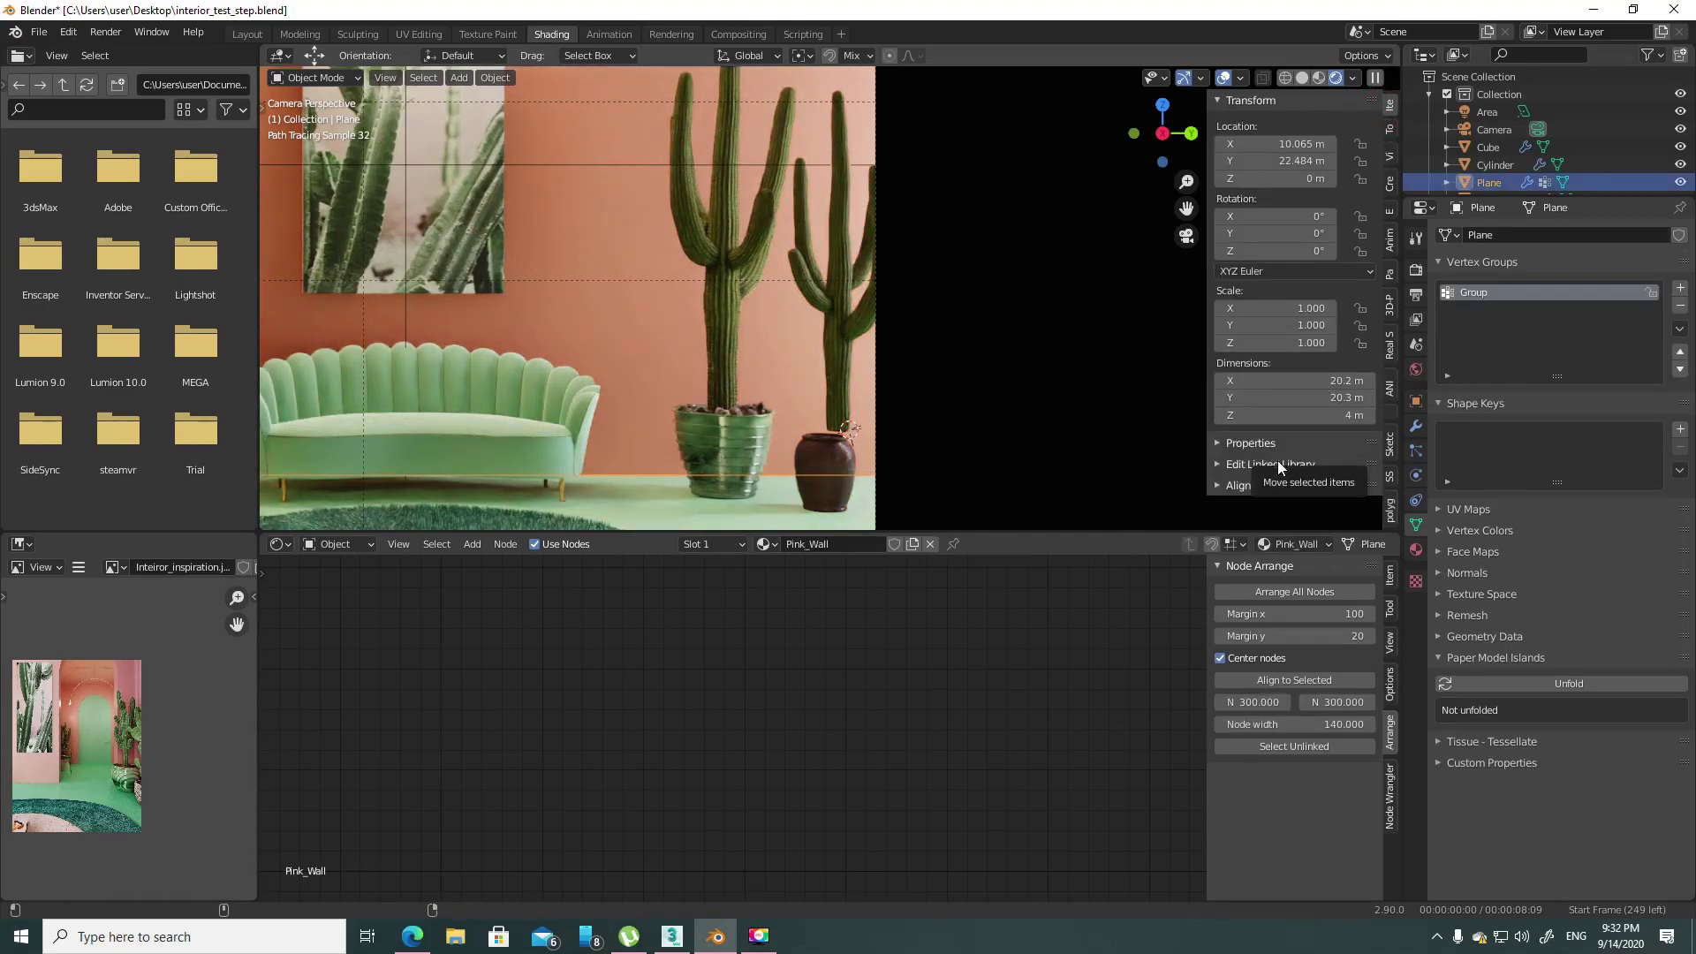
- Align the cactus copy onto the amphora pot's position and raise it out of the pot
{"action": "left_click", "coordinate": [1307, 486]}
{"action": "scroll", "coordinate": [1318, 495], "scroll_direction": "down", "scroll_amount": 5}
{"action": "left_click", "coordinate": [1318, 335]}
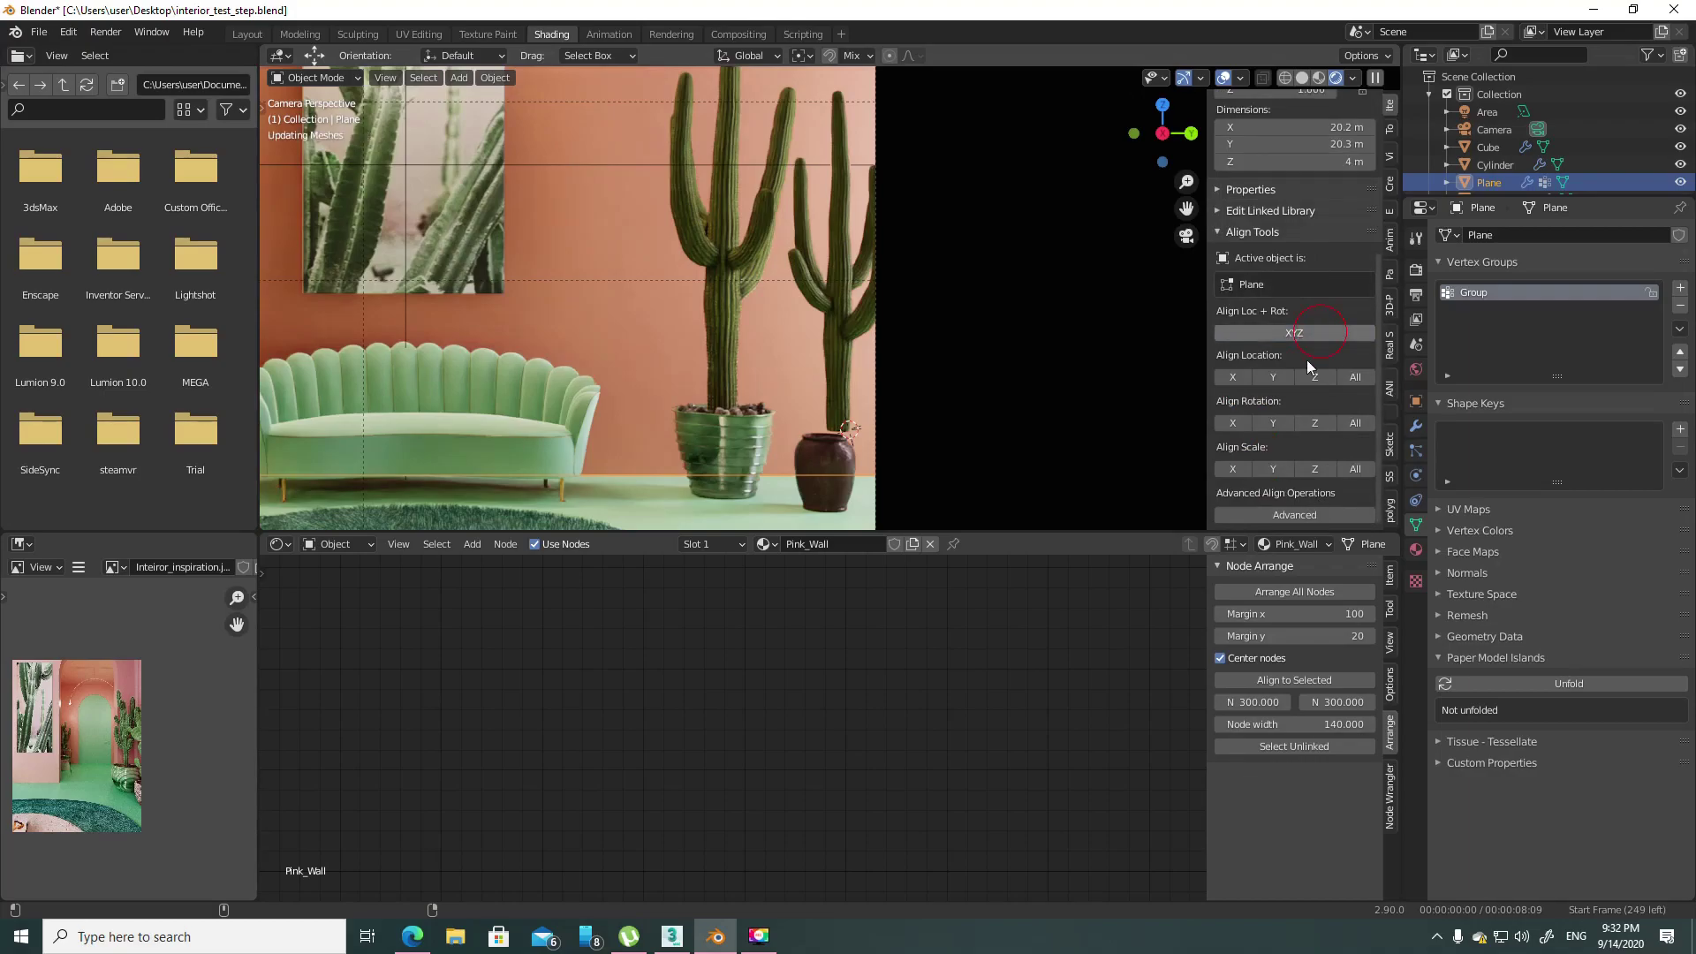
{"action": "left_click", "coordinate": [836, 445]}
{"action": "left_click", "coordinate": [834, 461], "text": "shift"}
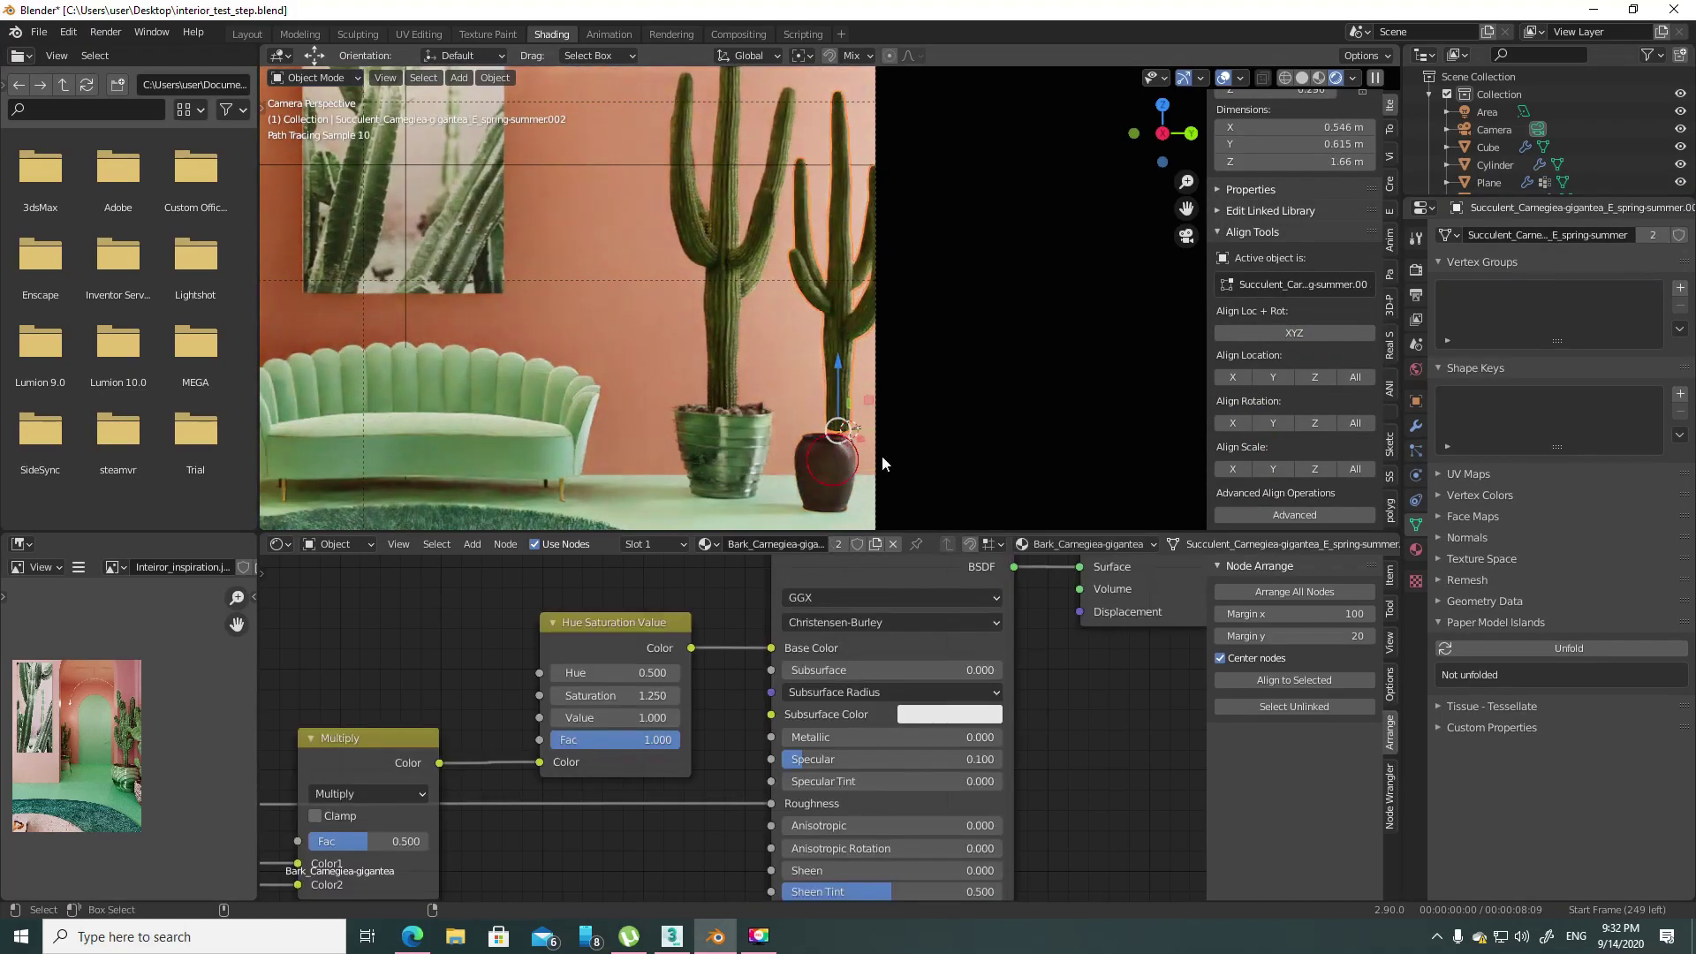
{"action": "left_click", "coordinate": [1322, 337]}
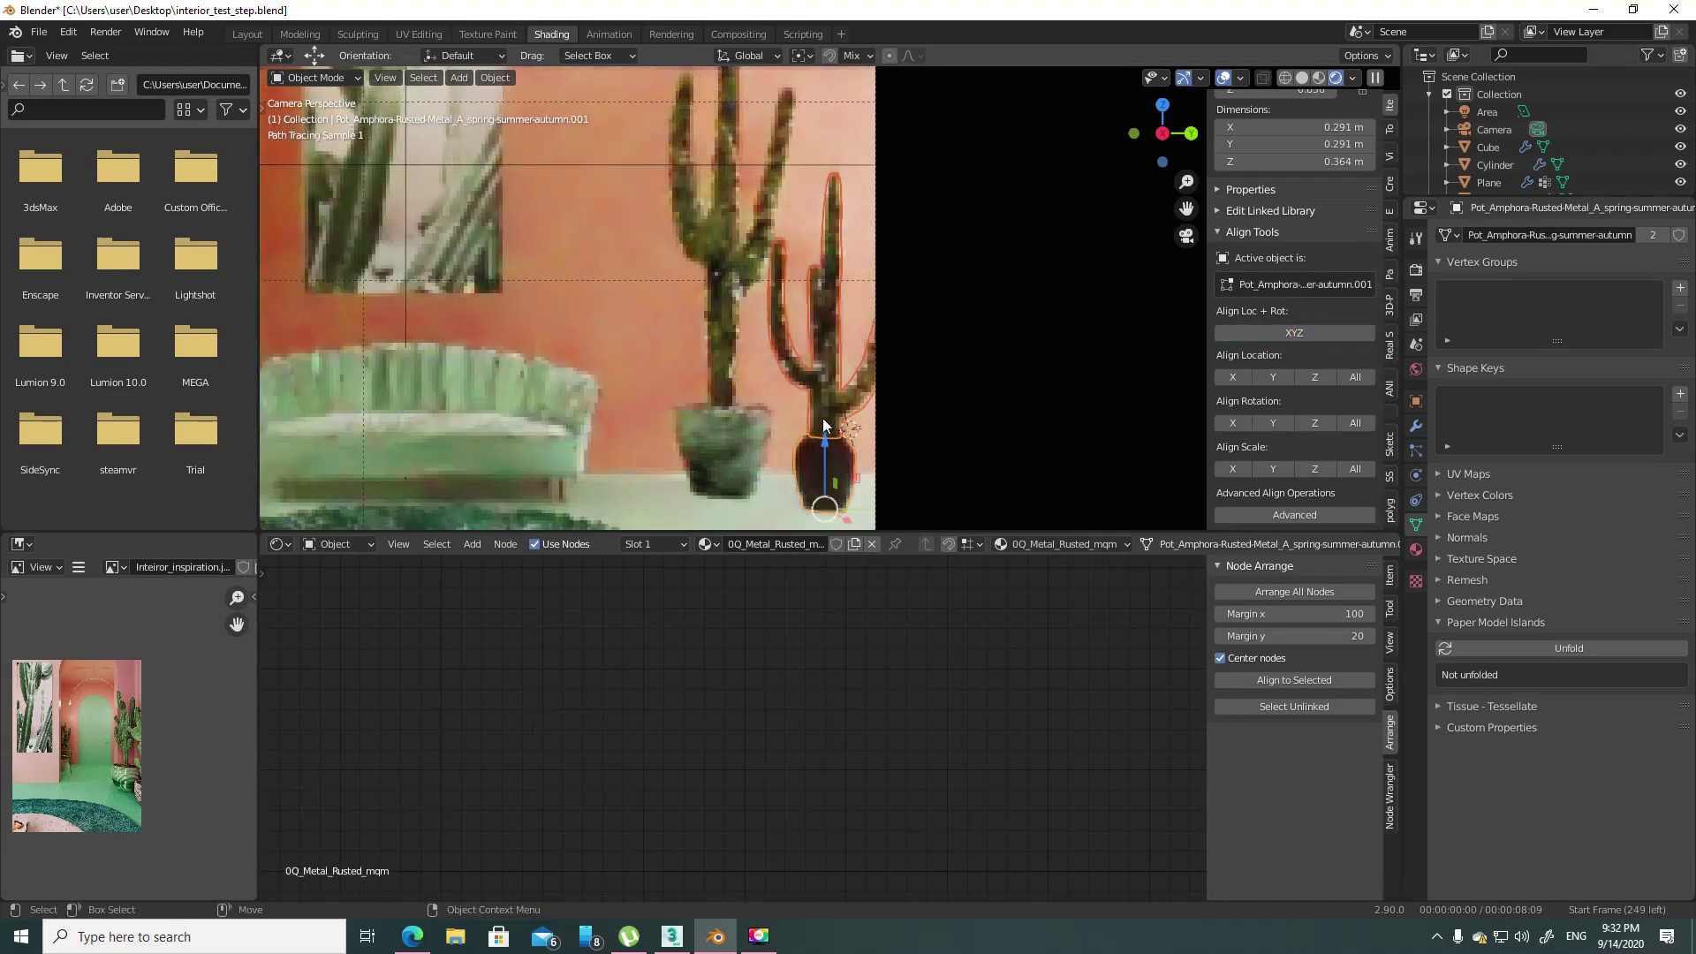
{"action": "left_click", "coordinate": [835, 499]}
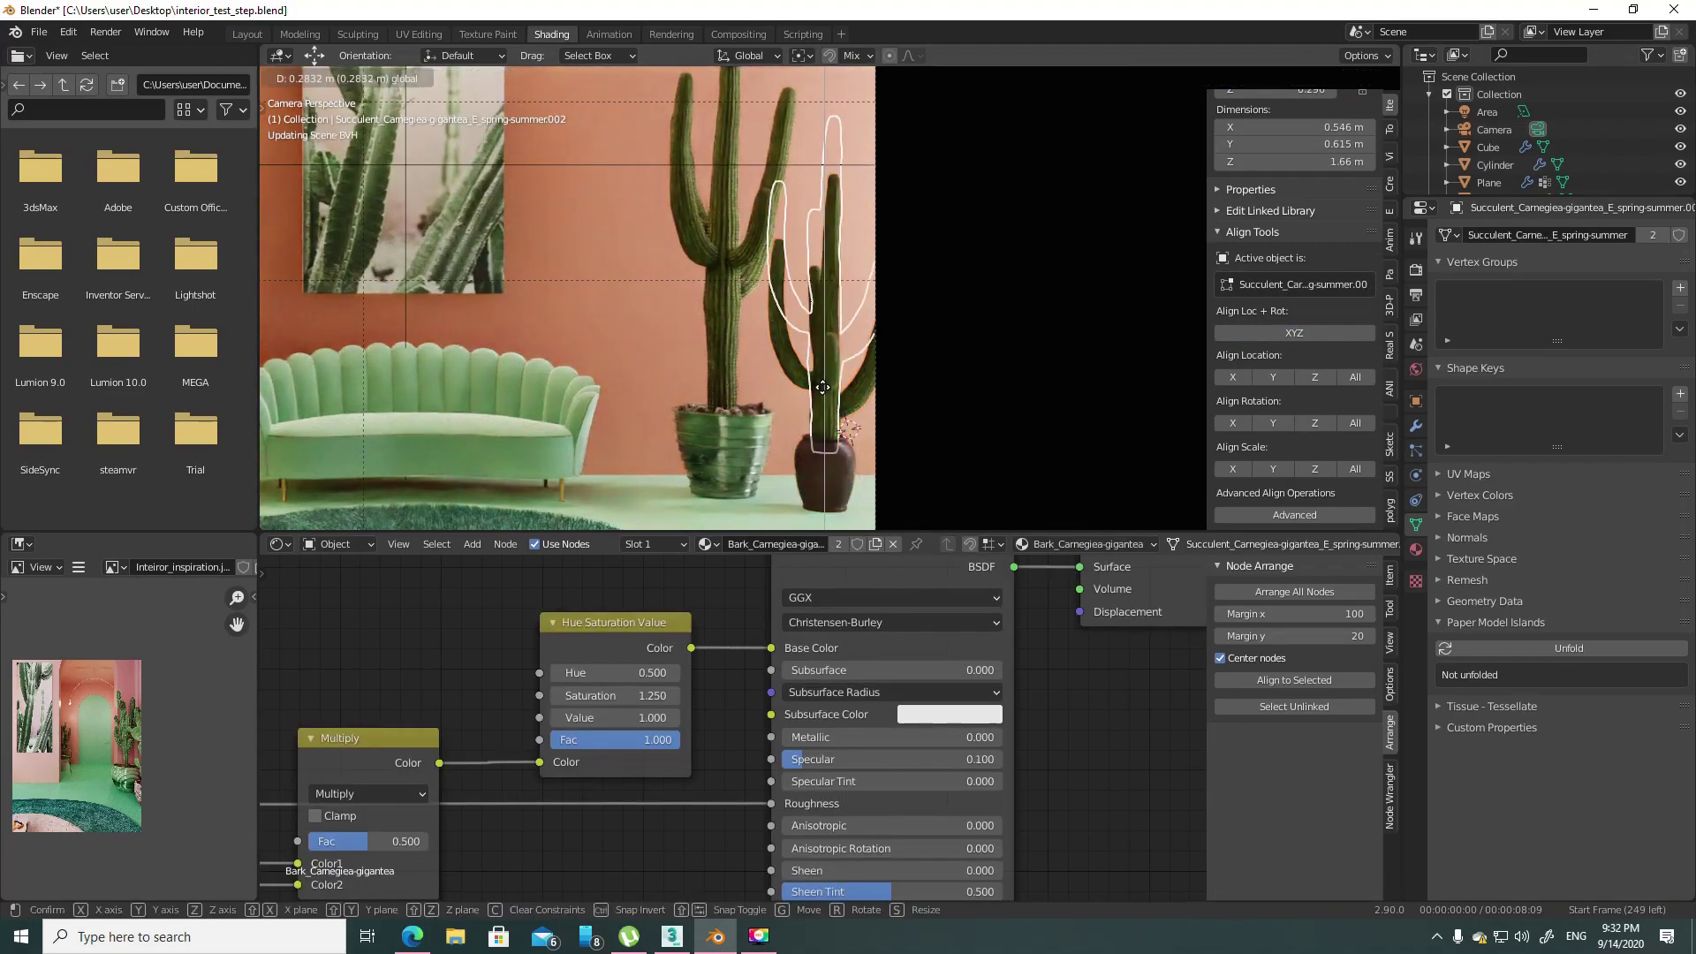
{"action": "left_click_drag", "start_coordinate": [824, 451], "coordinate": [824, 378]}
- Try shrinking the cactus copy to about 0.62 scale, then undo it
{"action": "key", "text": "s"}
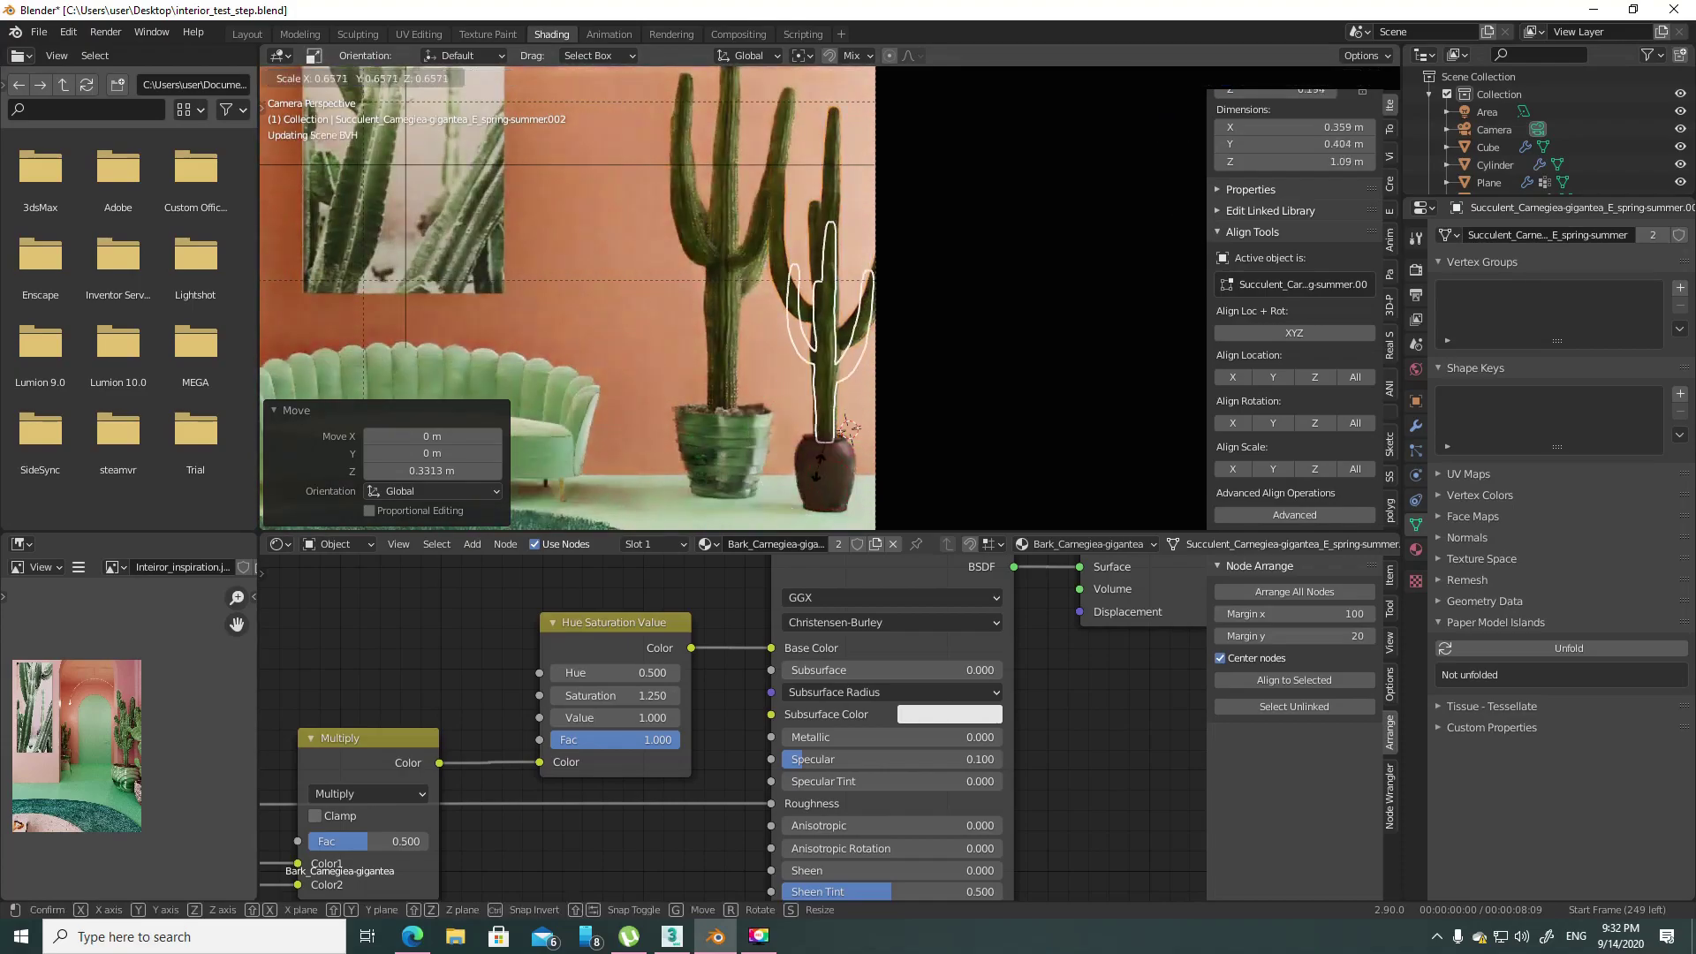
{"action": "left_click", "coordinate": [851, 464]}
{"action": "scroll", "coordinate": [883, 389], "scroll_direction": "down", "scroll_amount": 2}
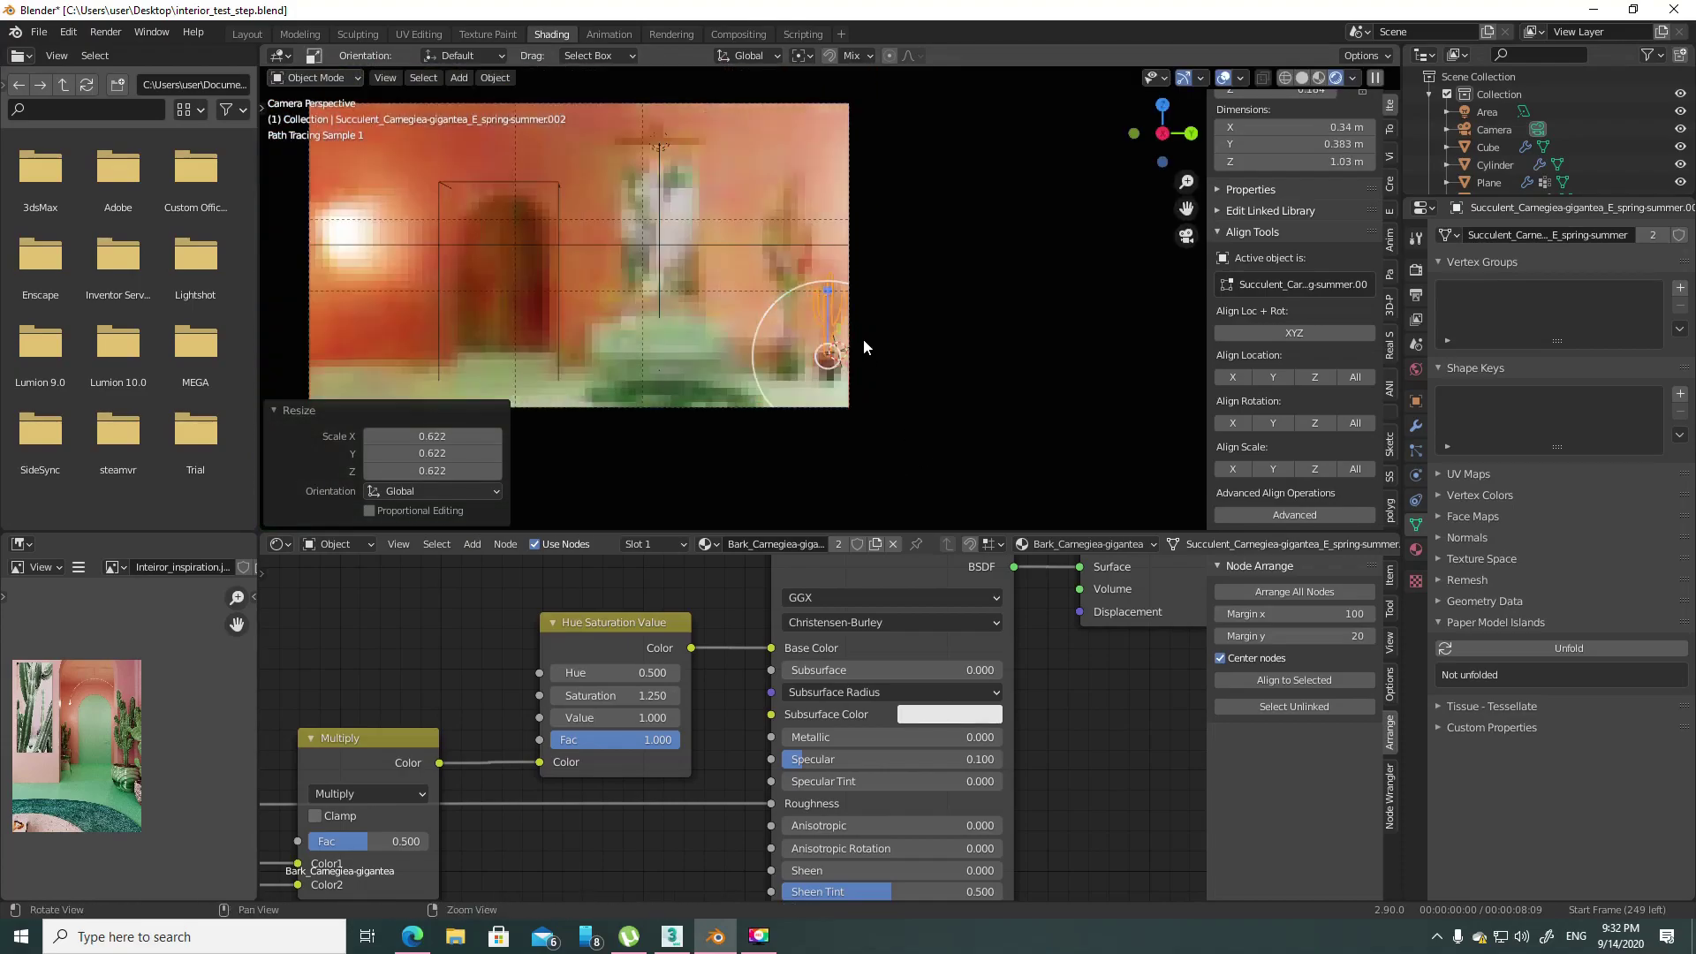
{"action": "scroll", "coordinate": [883, 353], "scroll_direction": "down", "scroll_amount": 2}
{"action": "key", "text": "ctrl+z"}
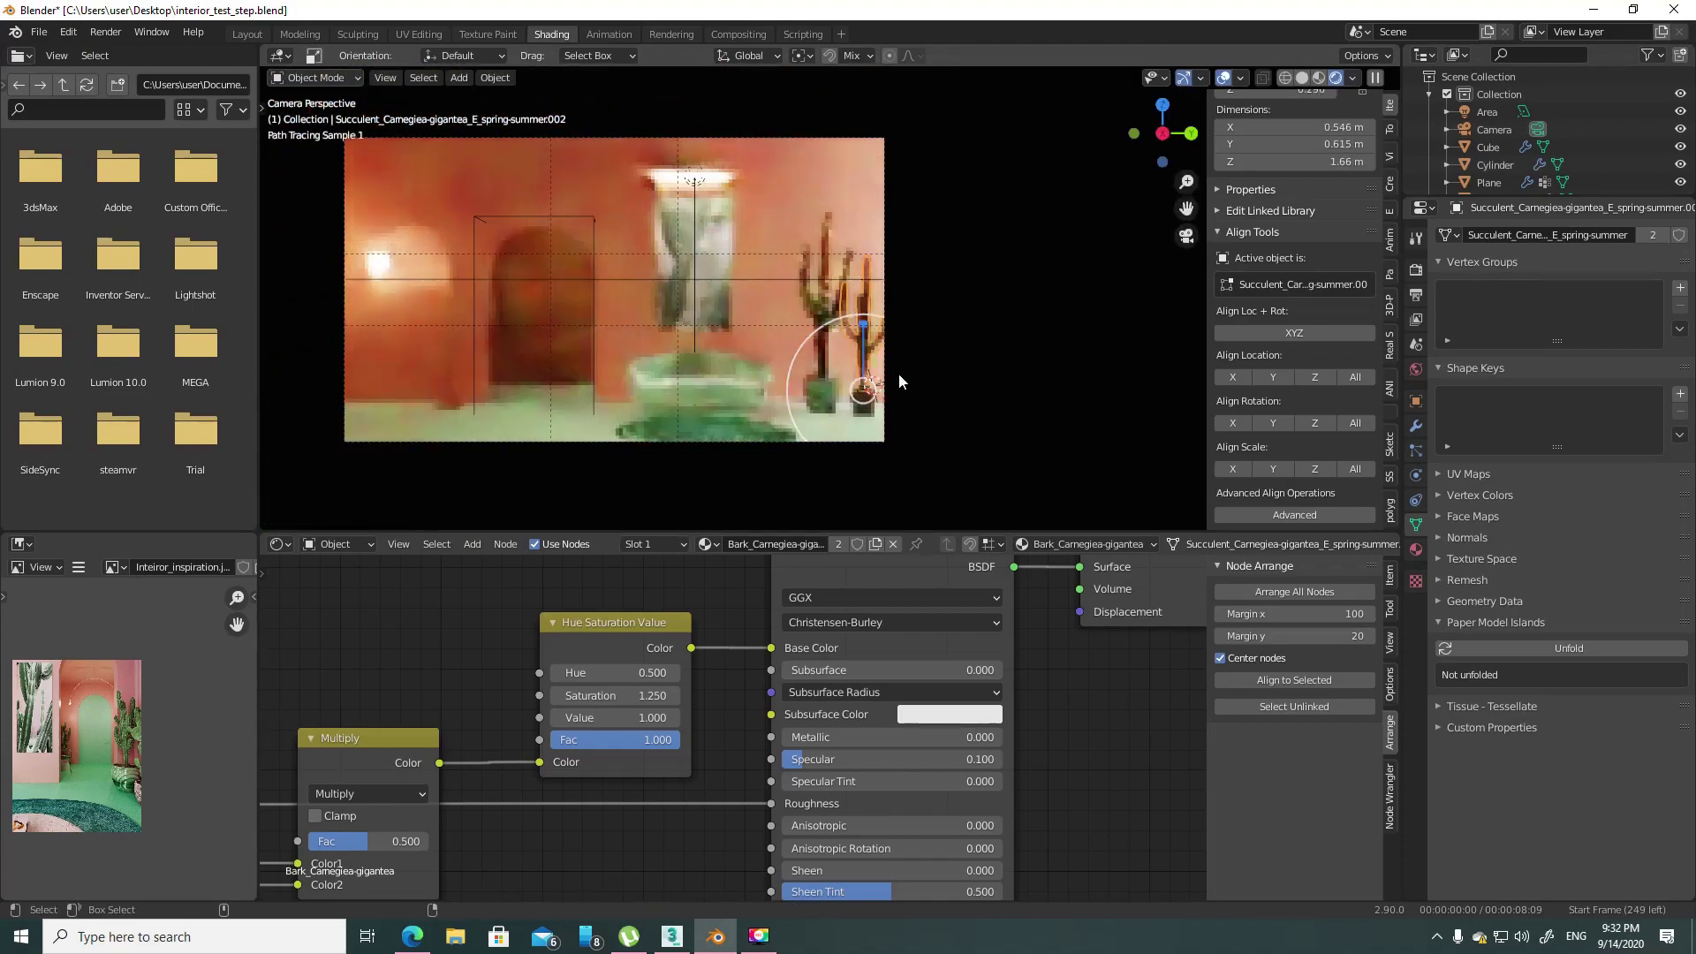
{"action": "scroll", "coordinate": [897, 424], "scroll_direction": "up", "scroll_amount": 1}
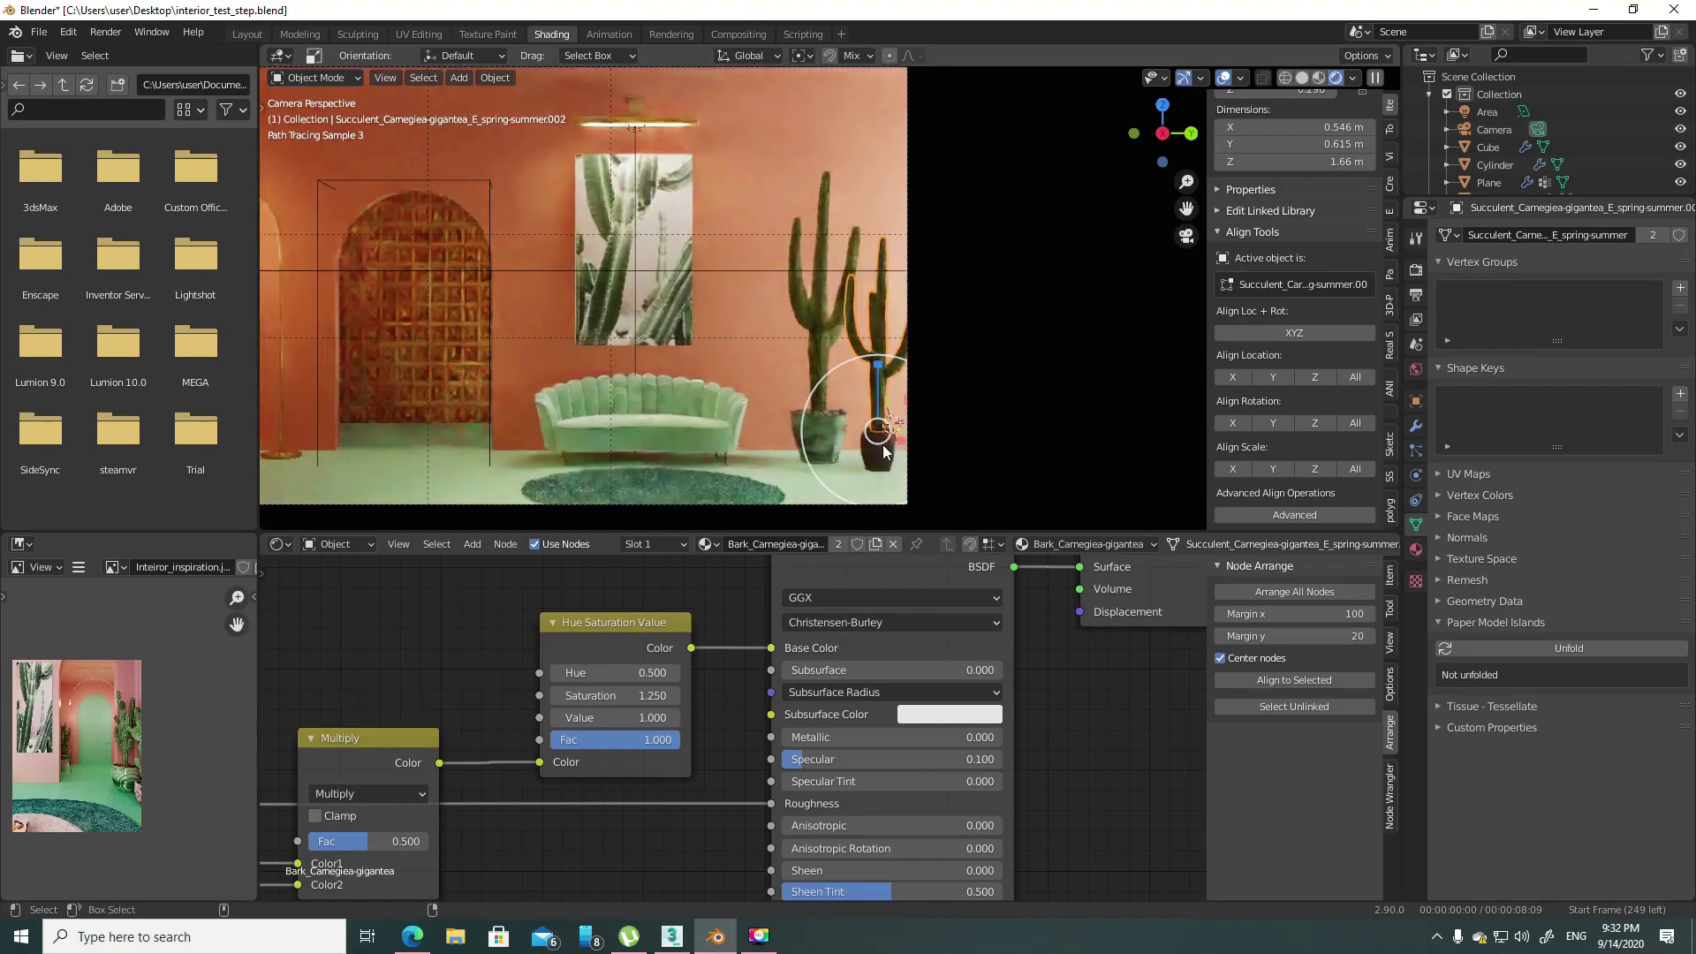
- Nudge the dark pot along the wall, then shift it together with the green cactus pot
{"action": "left_click", "coordinate": [879, 447]}
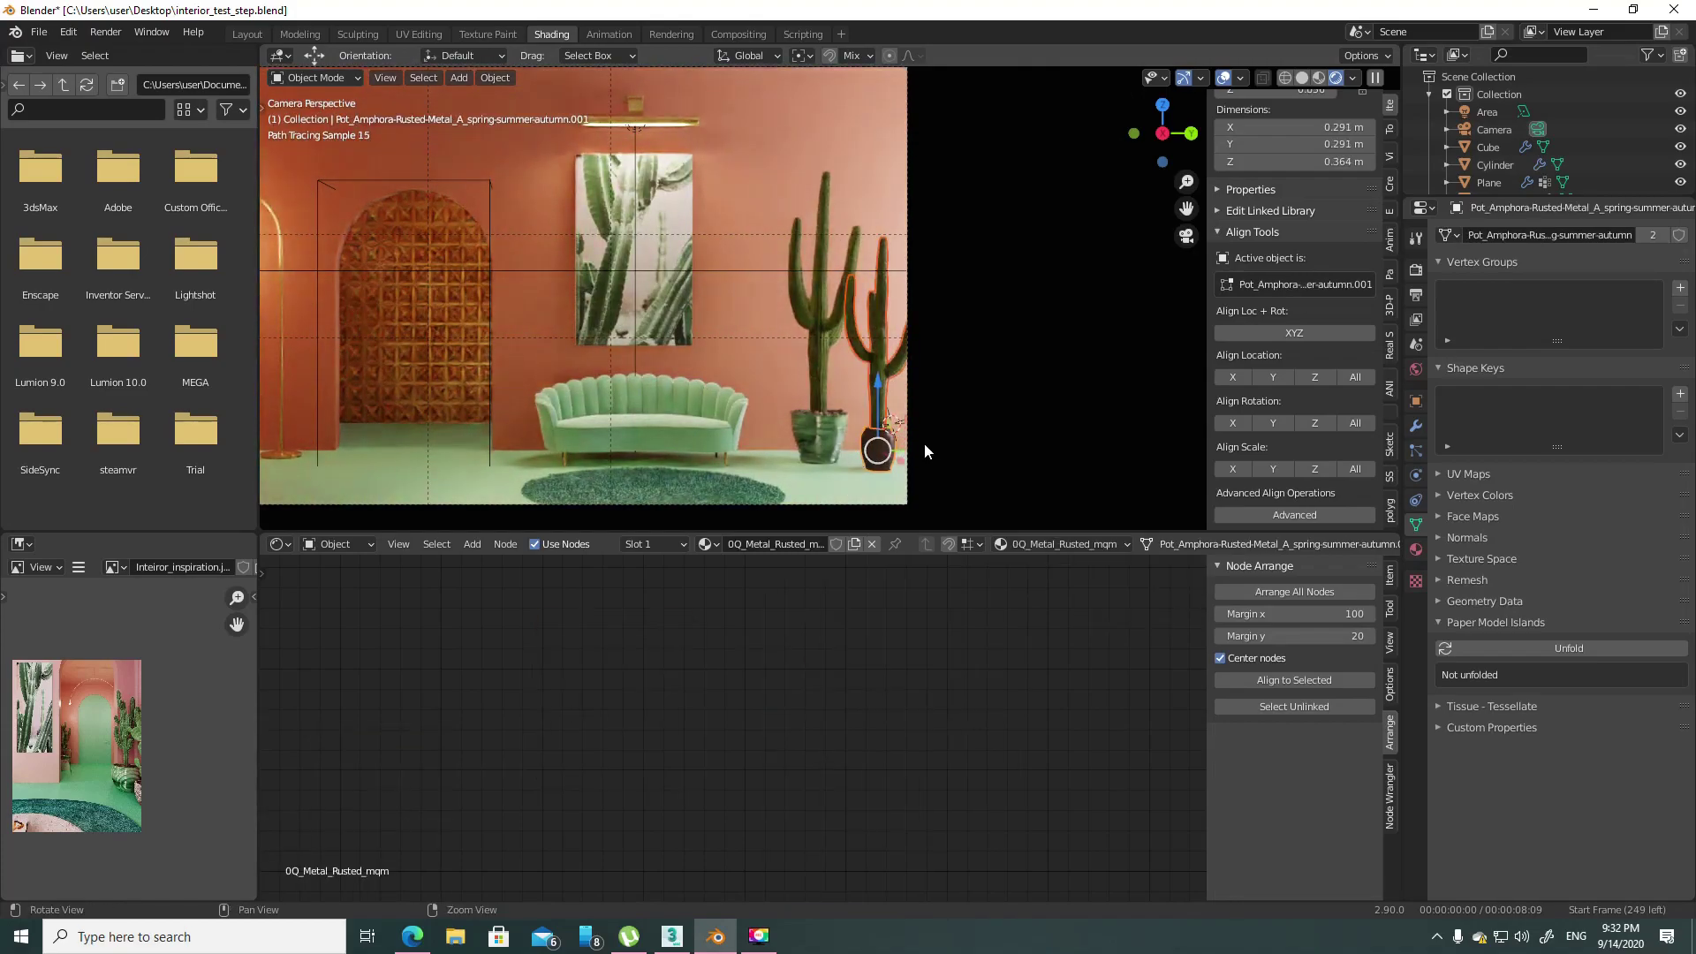
{"action": "left_click_drag", "start_coordinate": [912, 443], "coordinate": [894, 450]}
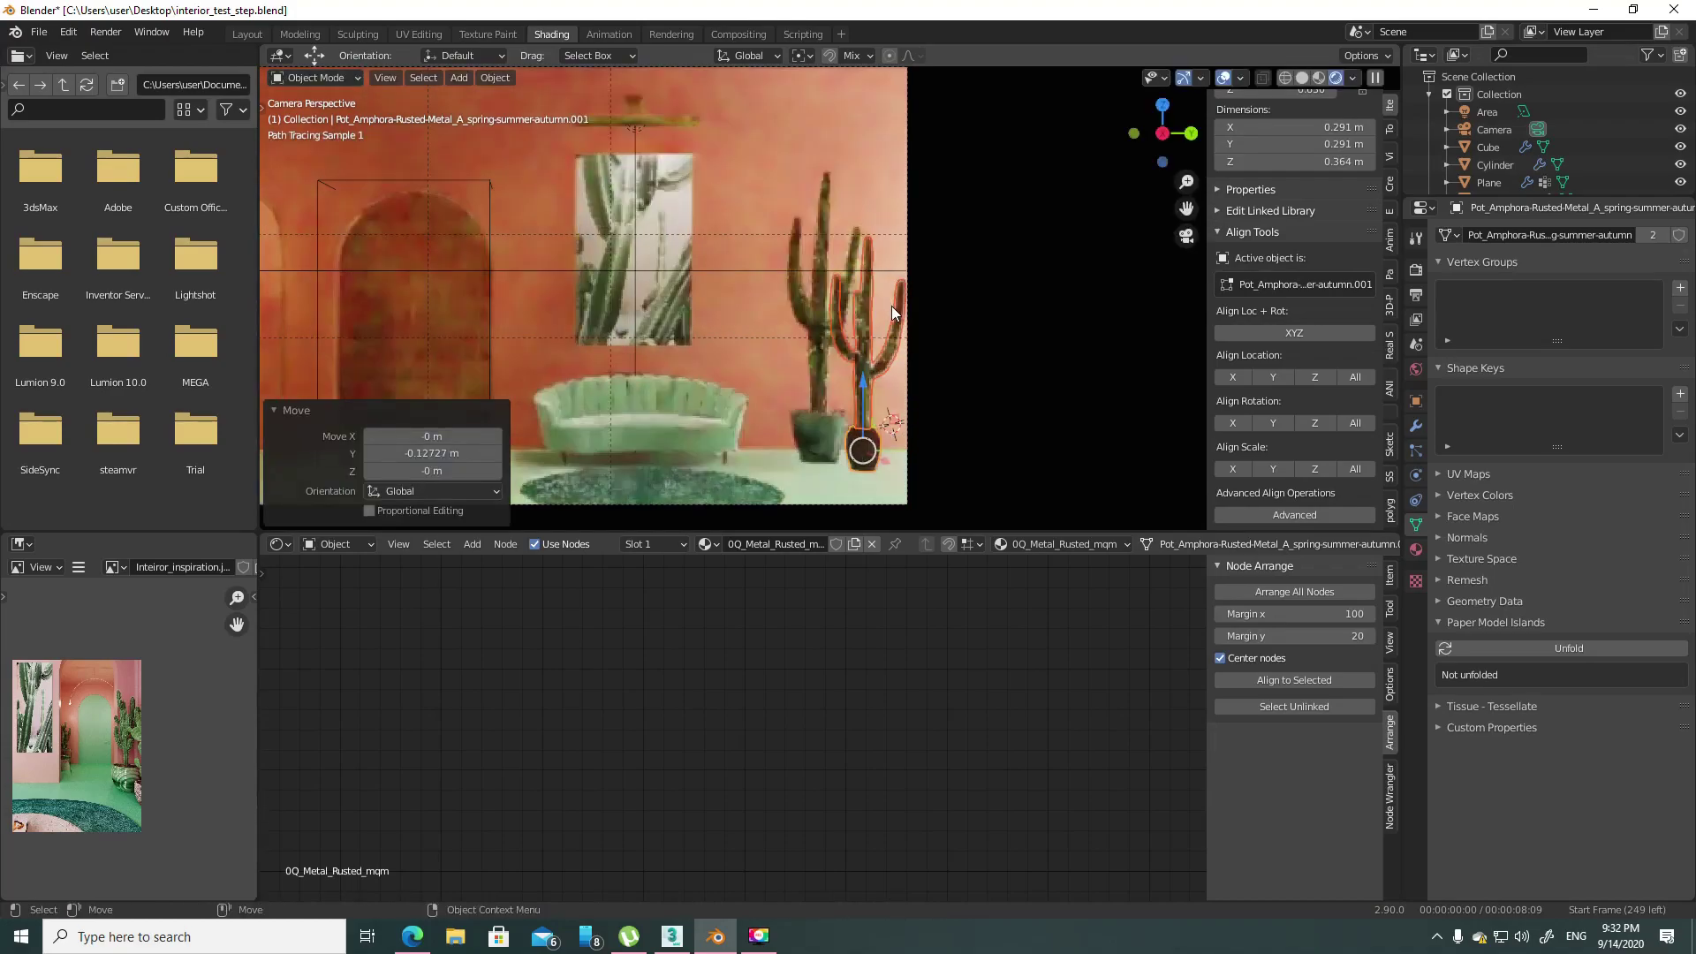
{"action": "left_click", "coordinate": [818, 386], "text": "shift"}
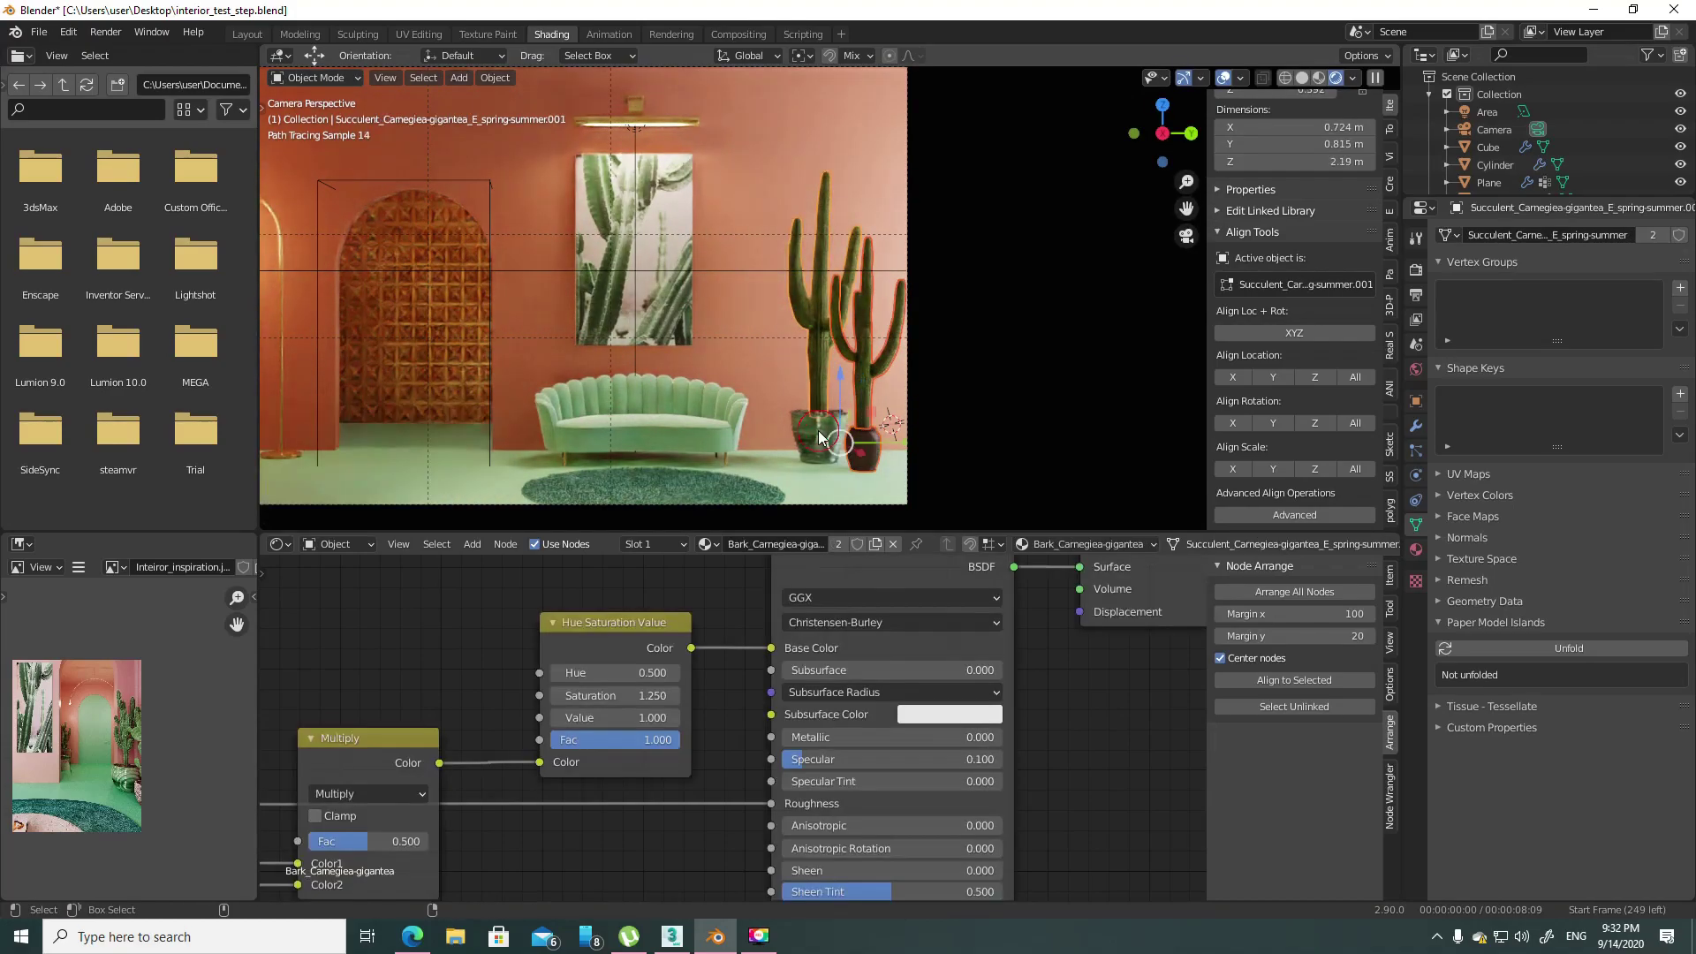
{"action": "key", "text": "g"}
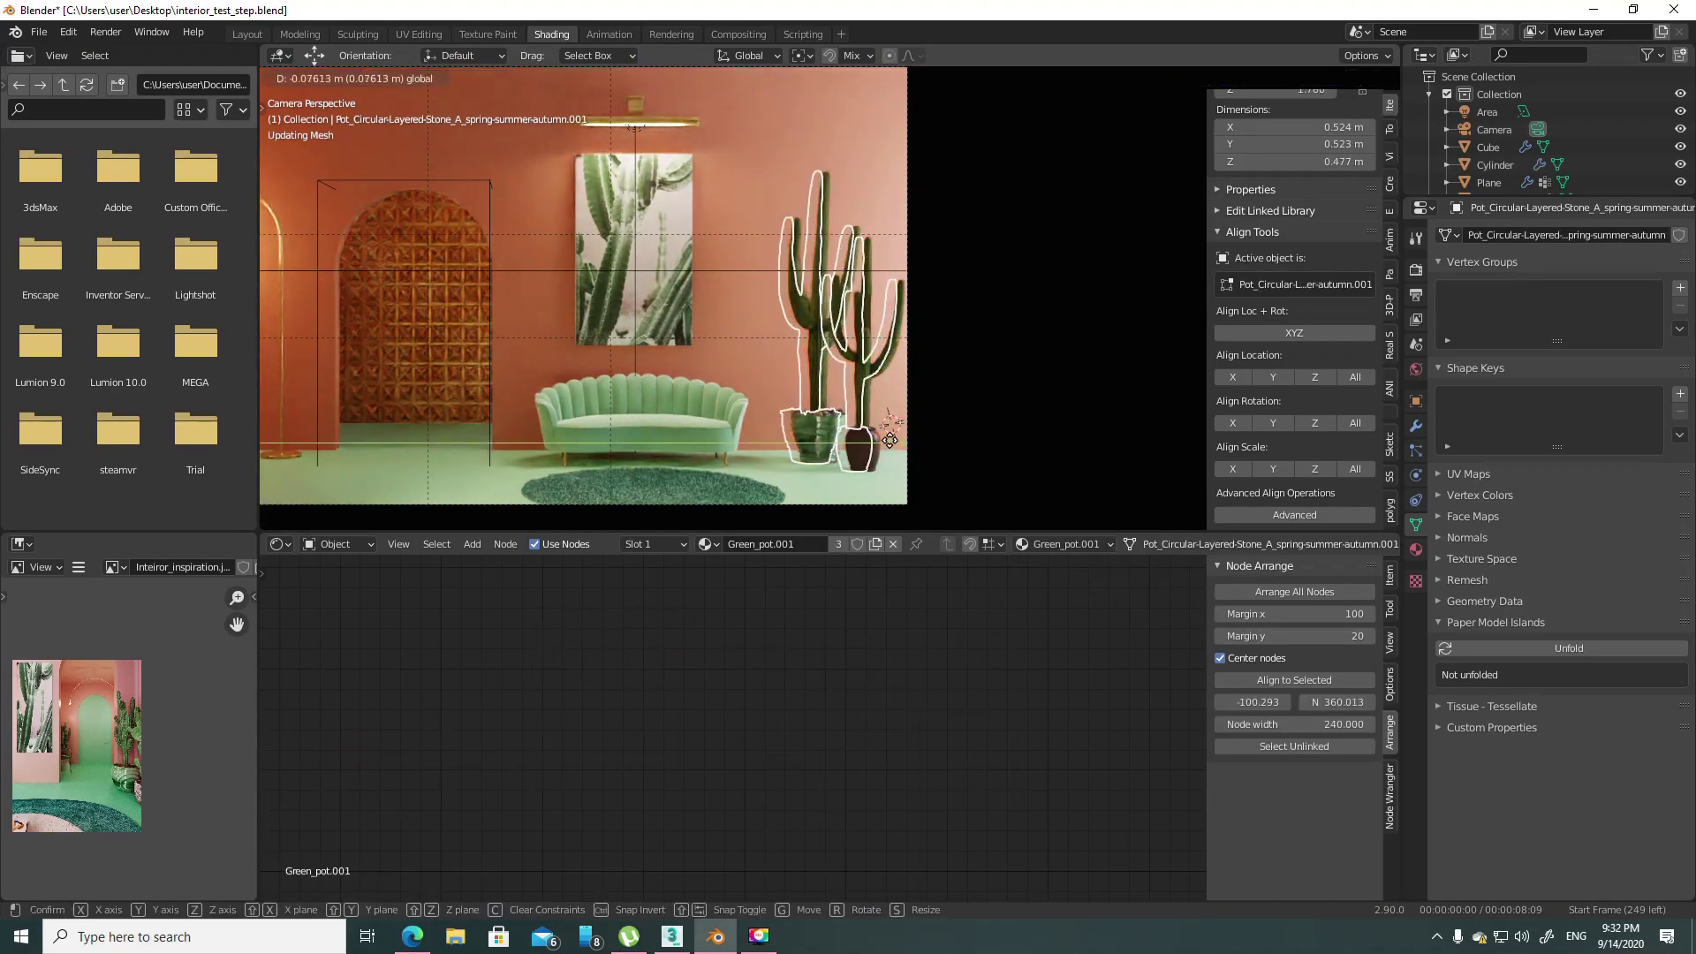
{"action": "left_click_drag", "start_coordinate": [892, 442], "coordinate": [886, 439]}
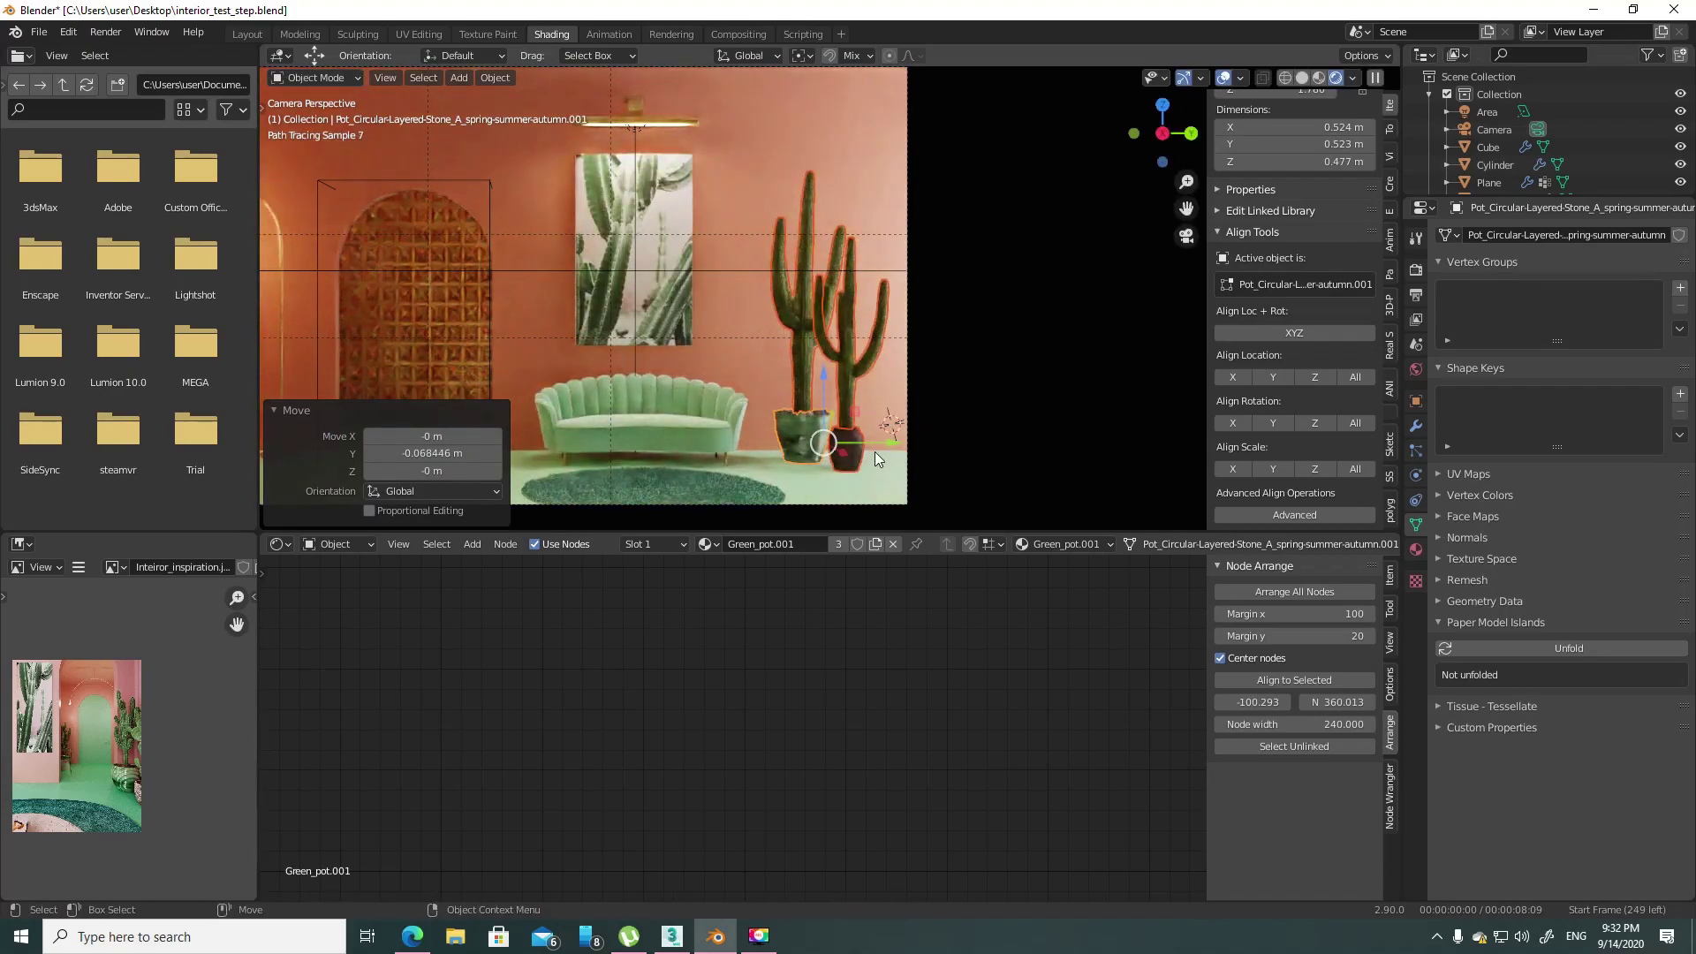
{"action": "left_click_drag", "start_coordinate": [877, 450], "coordinate": [884, 443]}
- Select the tall cactus standing in the dark pot
{"action": "left_click", "coordinate": [950, 468]}
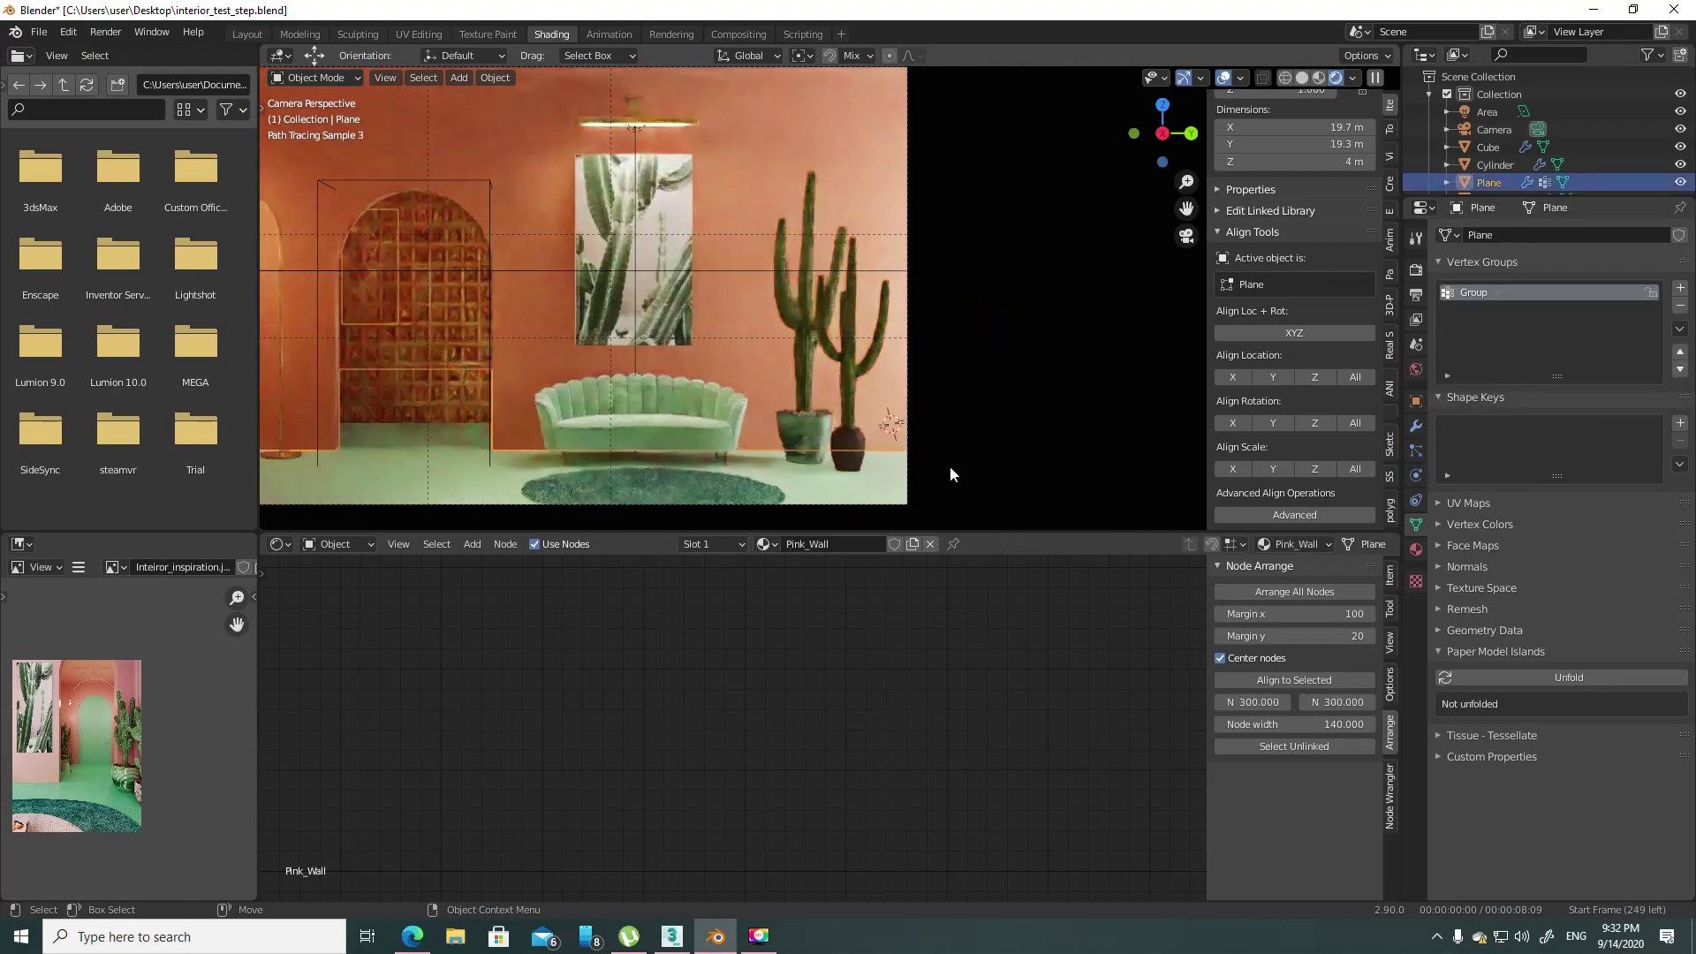
{"action": "scroll", "coordinate": [844, 373], "scroll_direction": "down", "scroll_amount": 3}
{"action": "scroll", "coordinate": [848, 369], "scroll_direction": "up", "scroll_amount": 1}
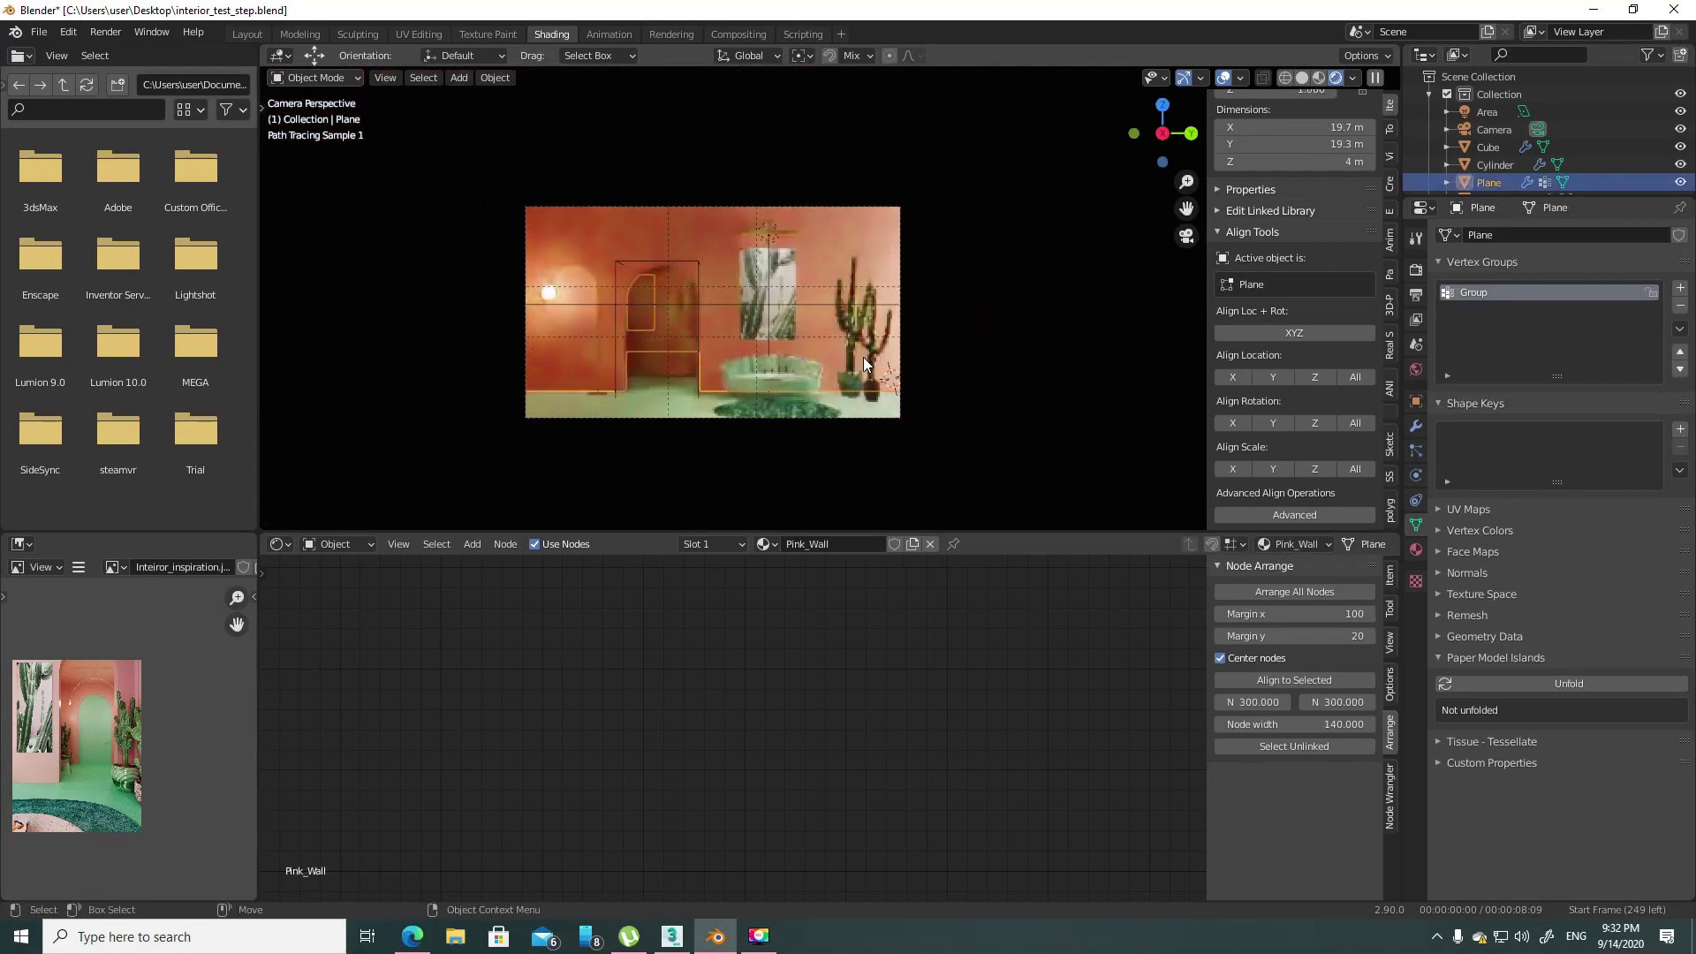
{"action": "scroll", "coordinate": [897, 365], "scroll_direction": "up", "scroll_amount": 2}
{"action": "left_click", "coordinate": [901, 376]}
{"action": "scroll", "coordinate": [915, 405], "scroll_direction": "up", "scroll_amount": 2}
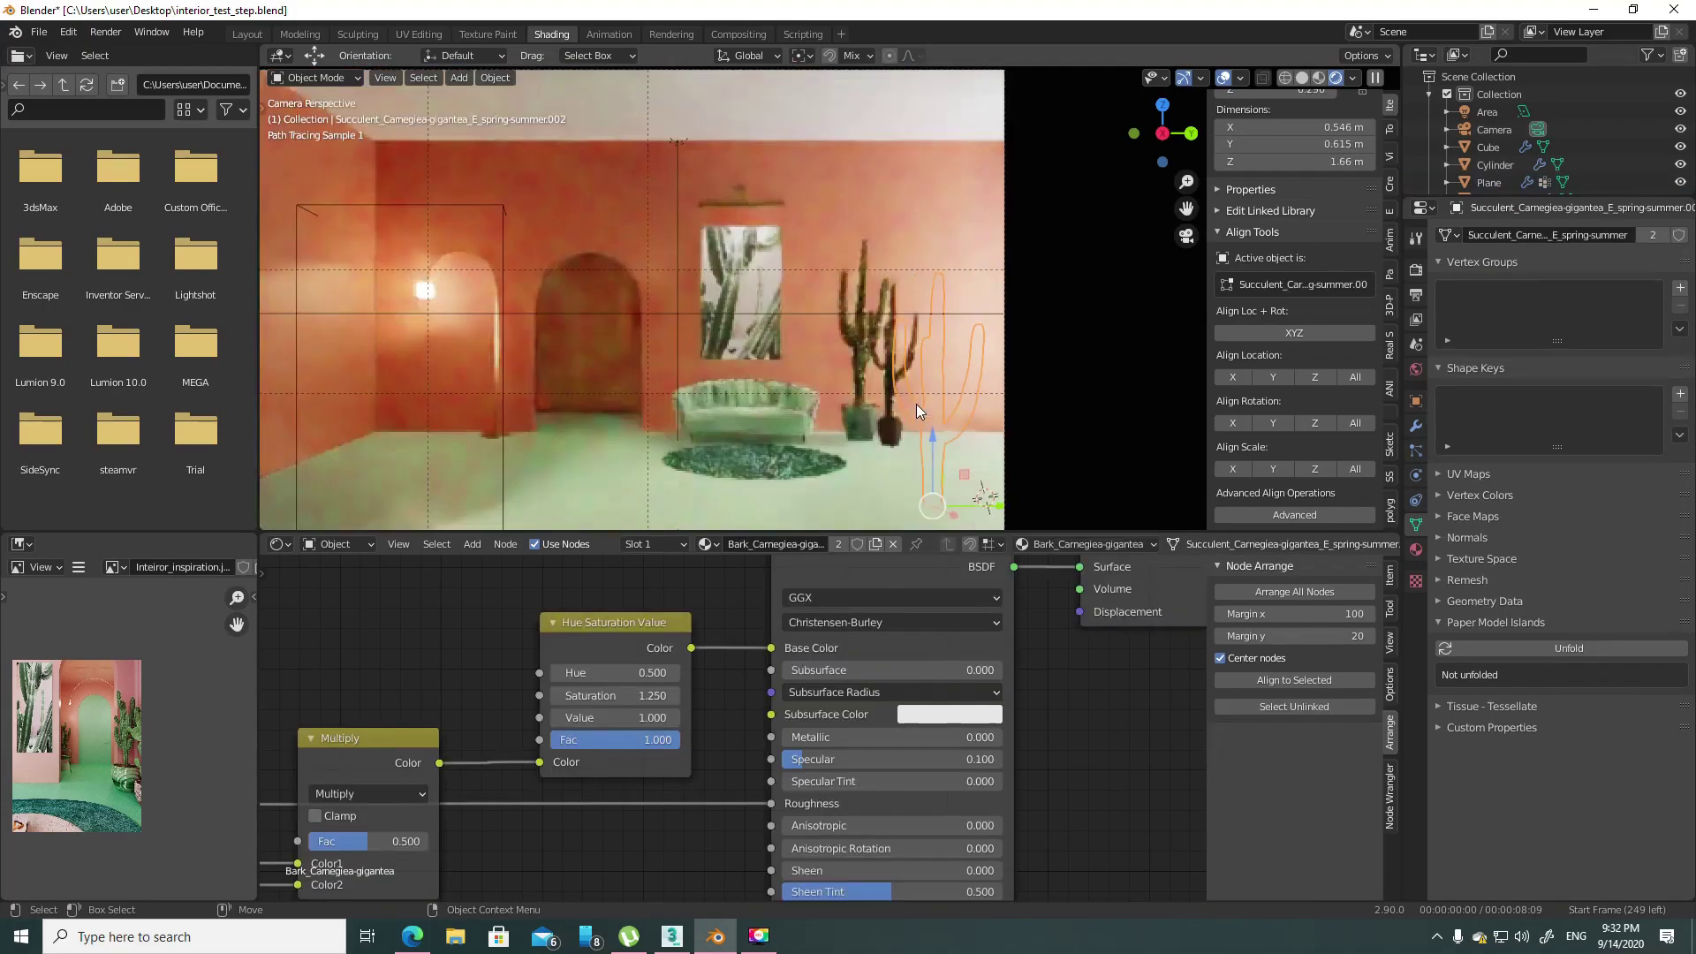
{"action": "scroll", "coordinate": [915, 404], "scroll_direction": "up", "scroll_amount": 3}
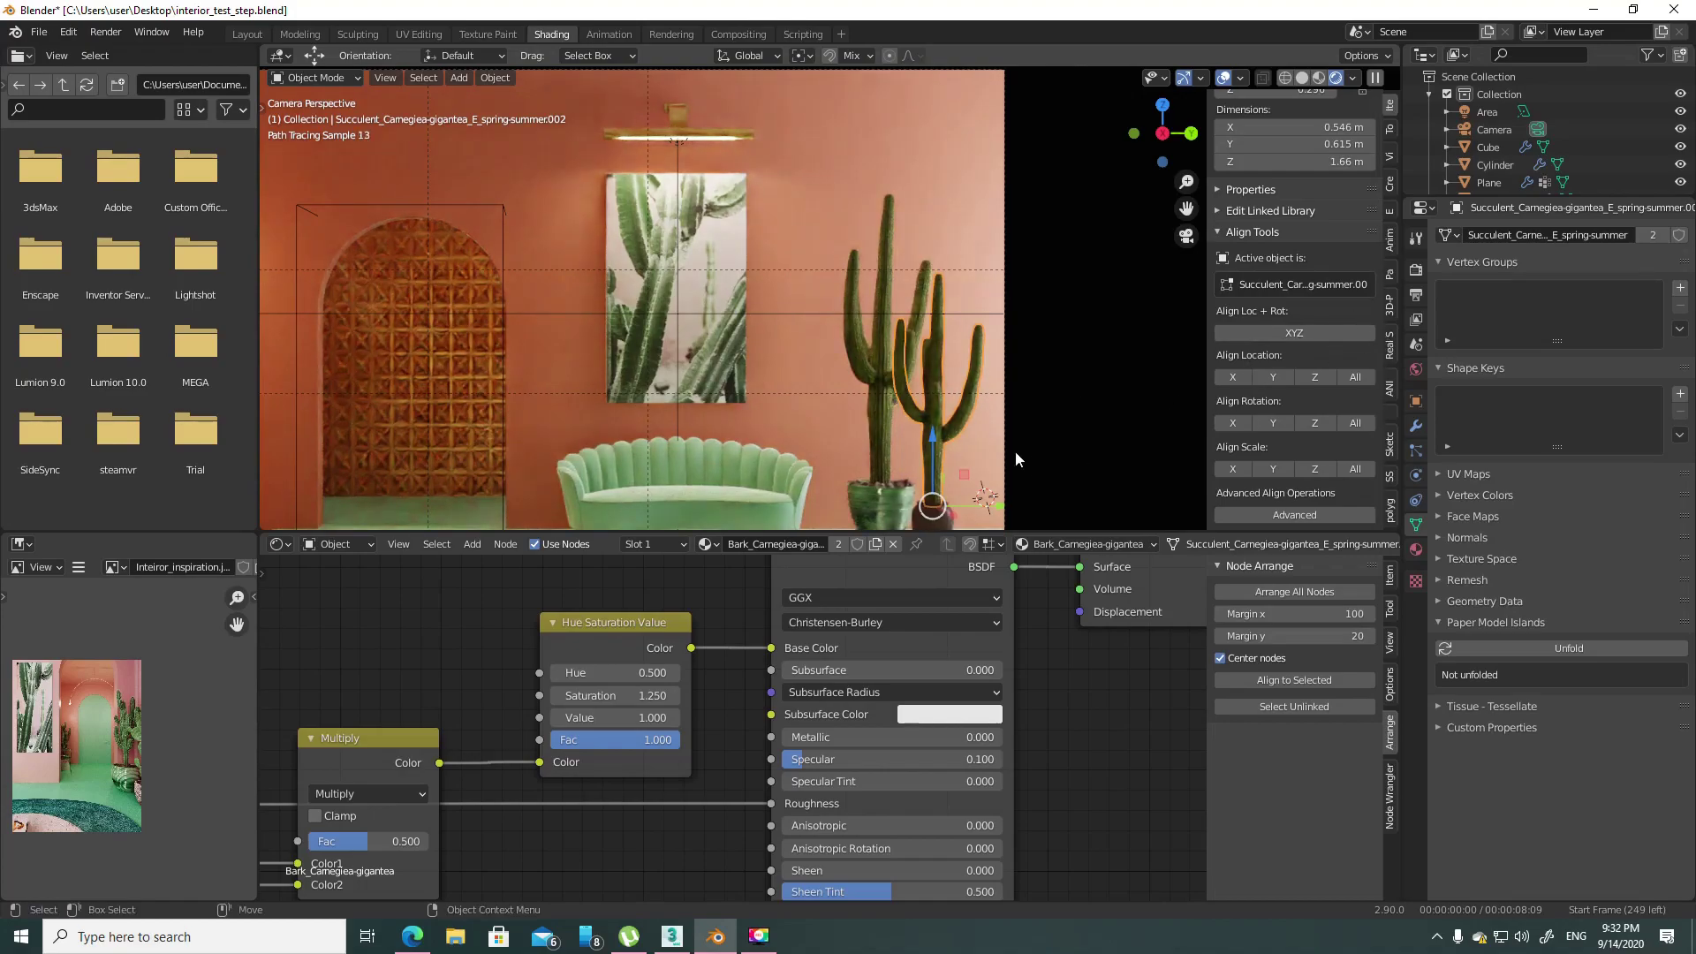
- Spawn the Ball cactus Parodia magnifica D from the botaniq succulents category
{"action": "left_click", "coordinate": [1389, 511]}
{"action": "left_click", "coordinate": [1300, 147]}
{"action": "left_click", "coordinate": [1316, 284]}
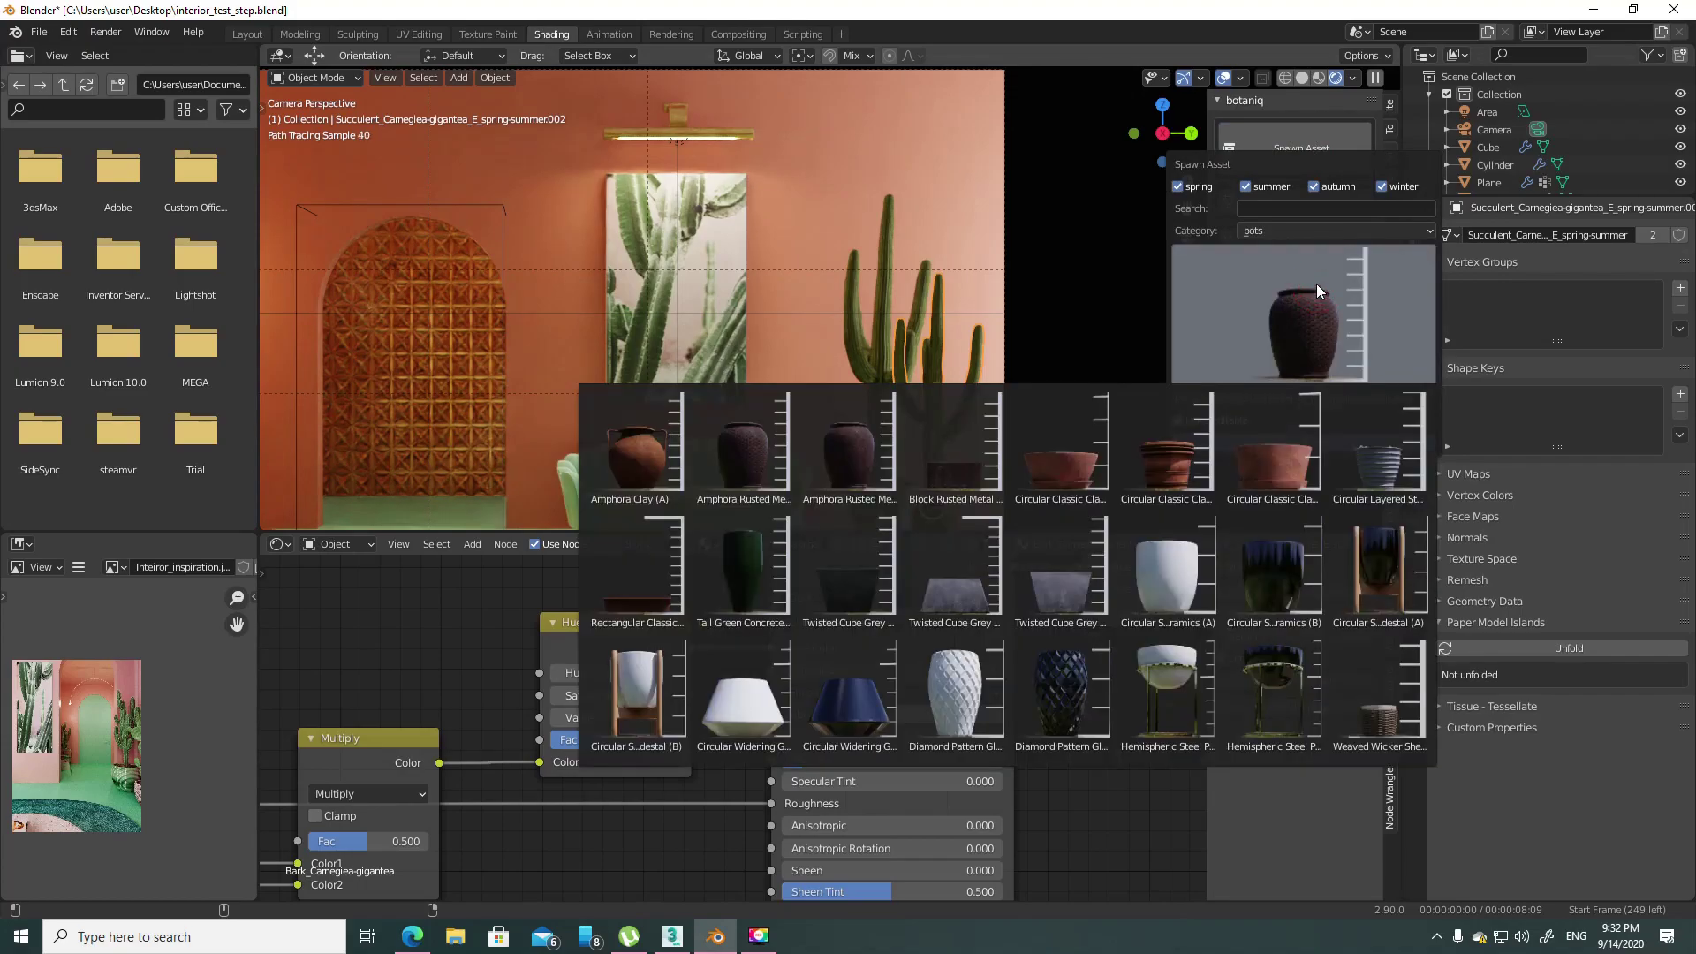
{"action": "left_click", "coordinate": [1295, 231]}
{"action": "left_click", "coordinate": [1295, 346]}
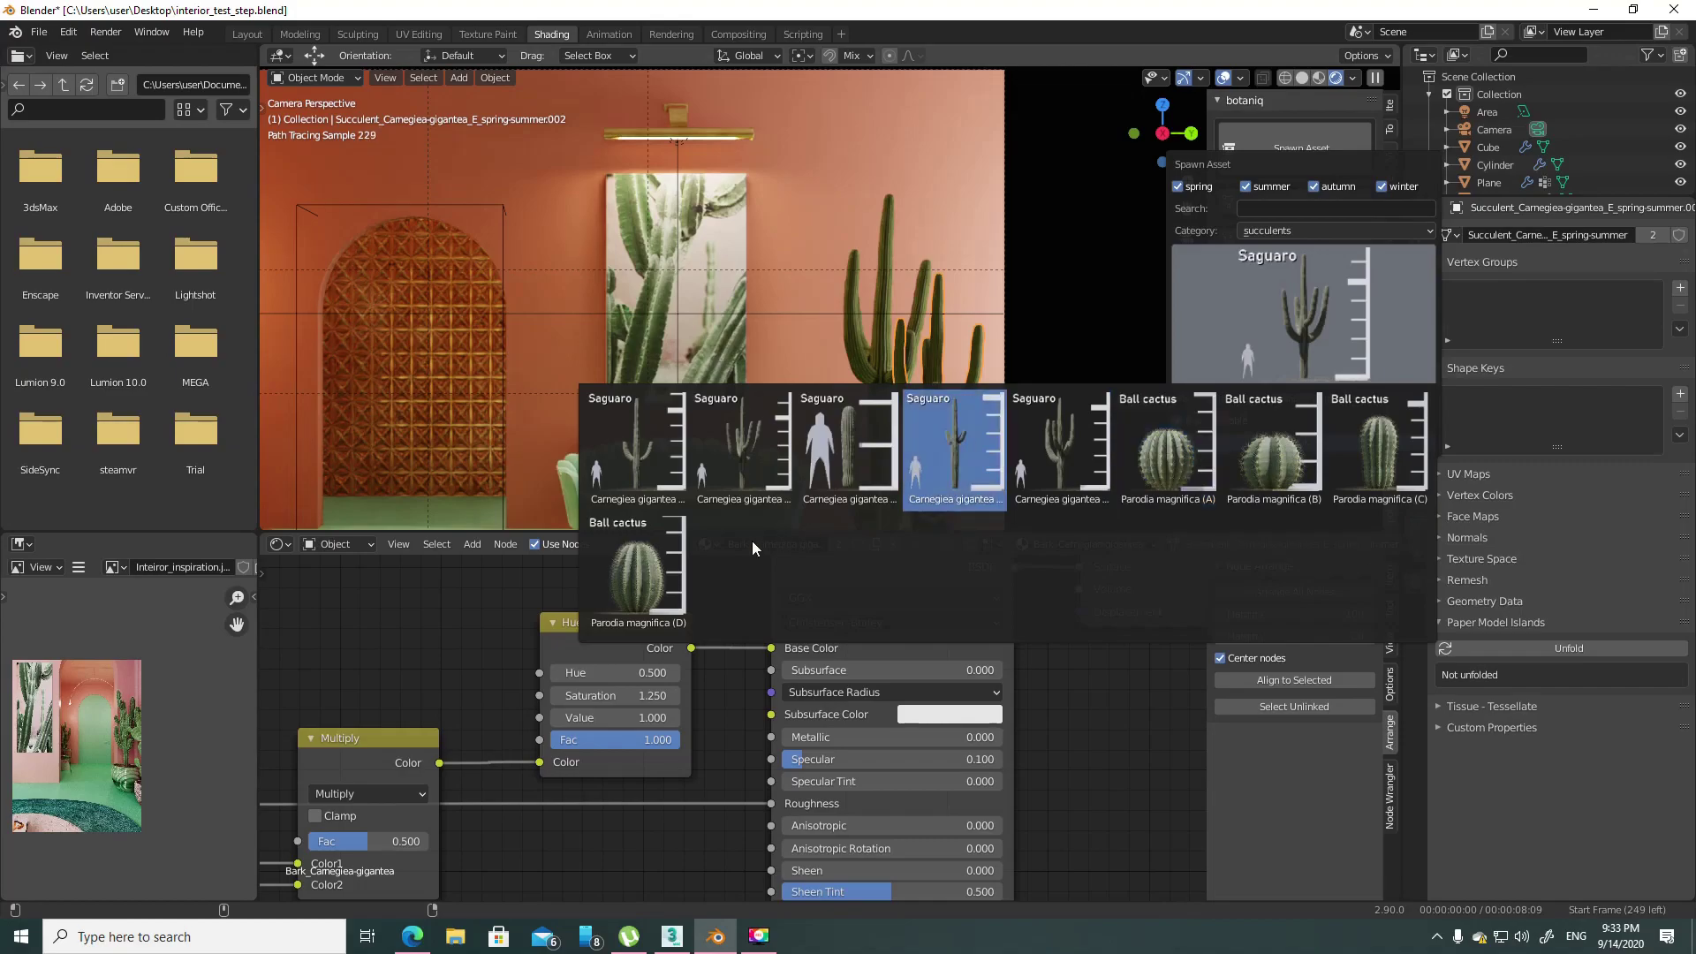
{"action": "left_click", "coordinate": [636, 570]}
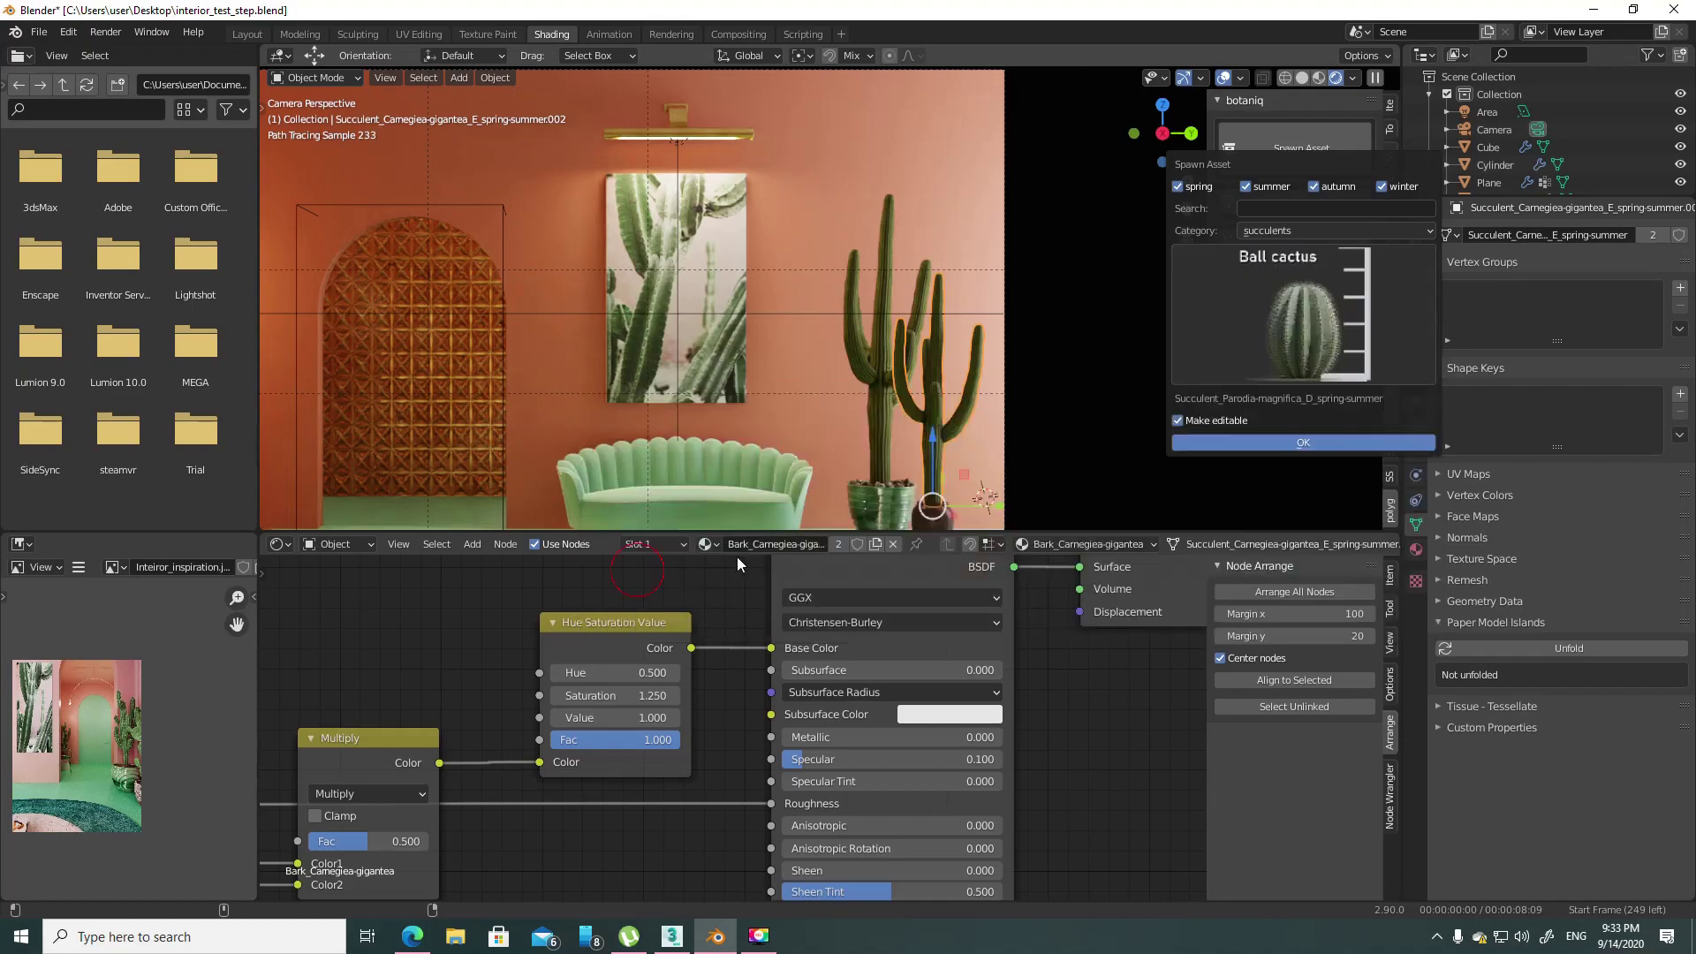
{"action": "left_click", "coordinate": [1268, 442]}
- Move the ball cactus onto the dark pot and delete the tall cactus from it
{"action": "scroll", "coordinate": [878, 342], "scroll_direction": "up", "scroll_amount": 3}
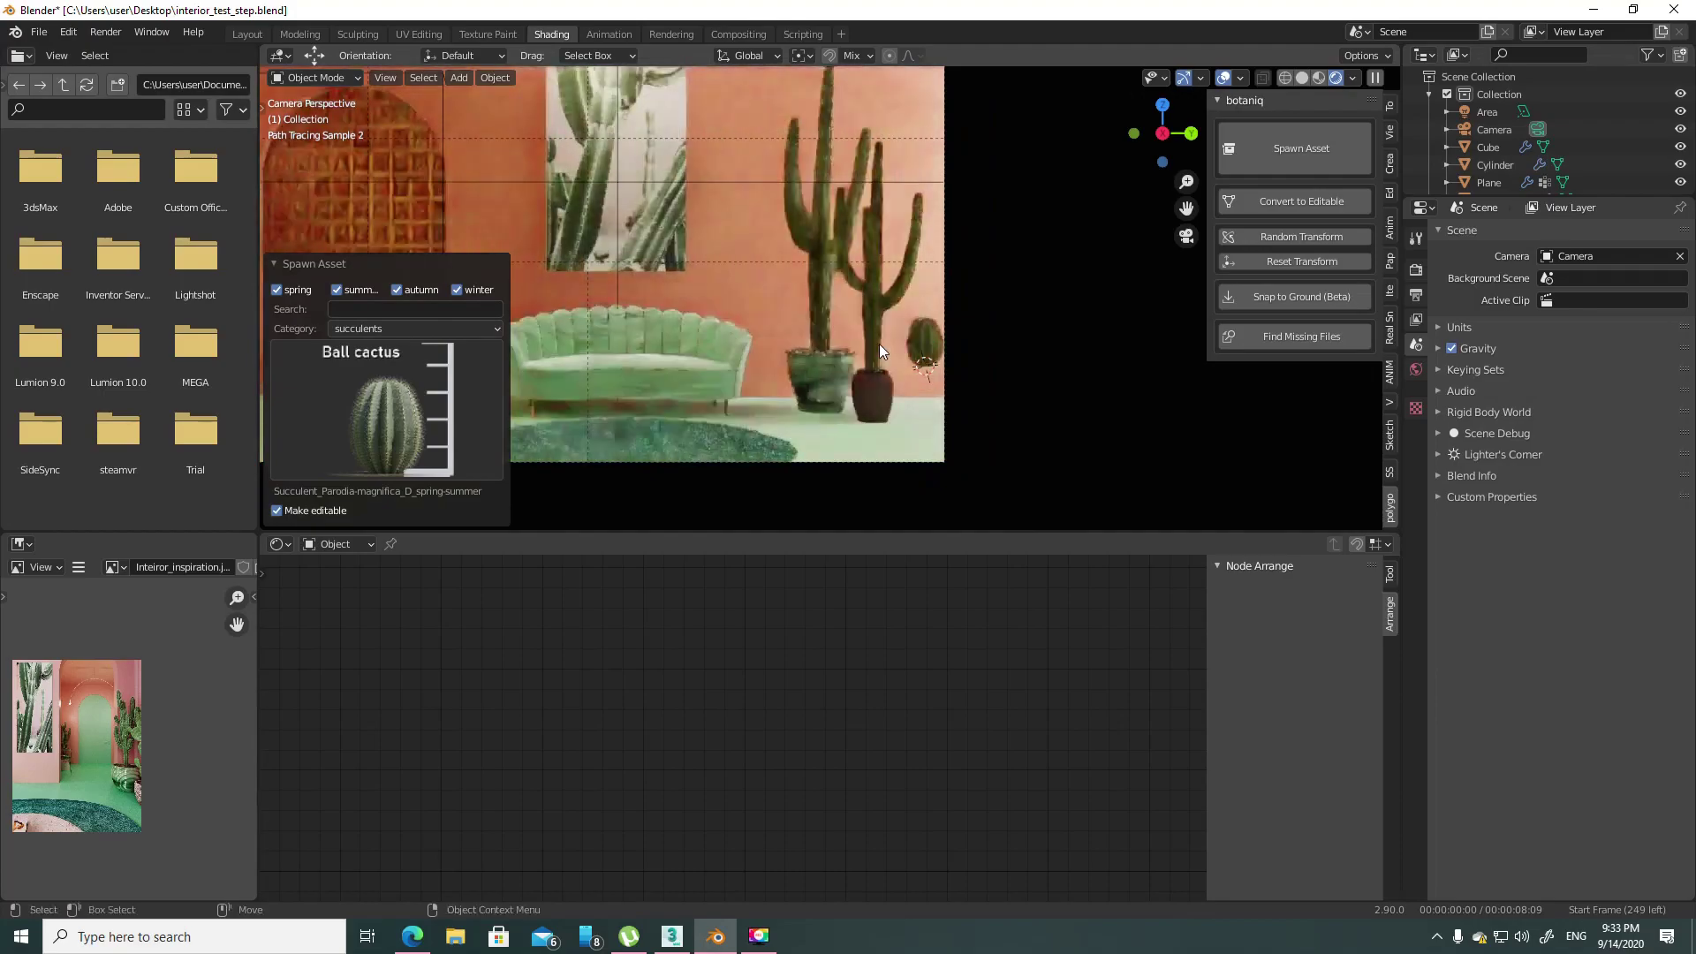
{"action": "scroll", "coordinate": [978, 375], "scroll_direction": "up", "scroll_amount": 2}
{"action": "left_click", "coordinate": [1023, 404]}
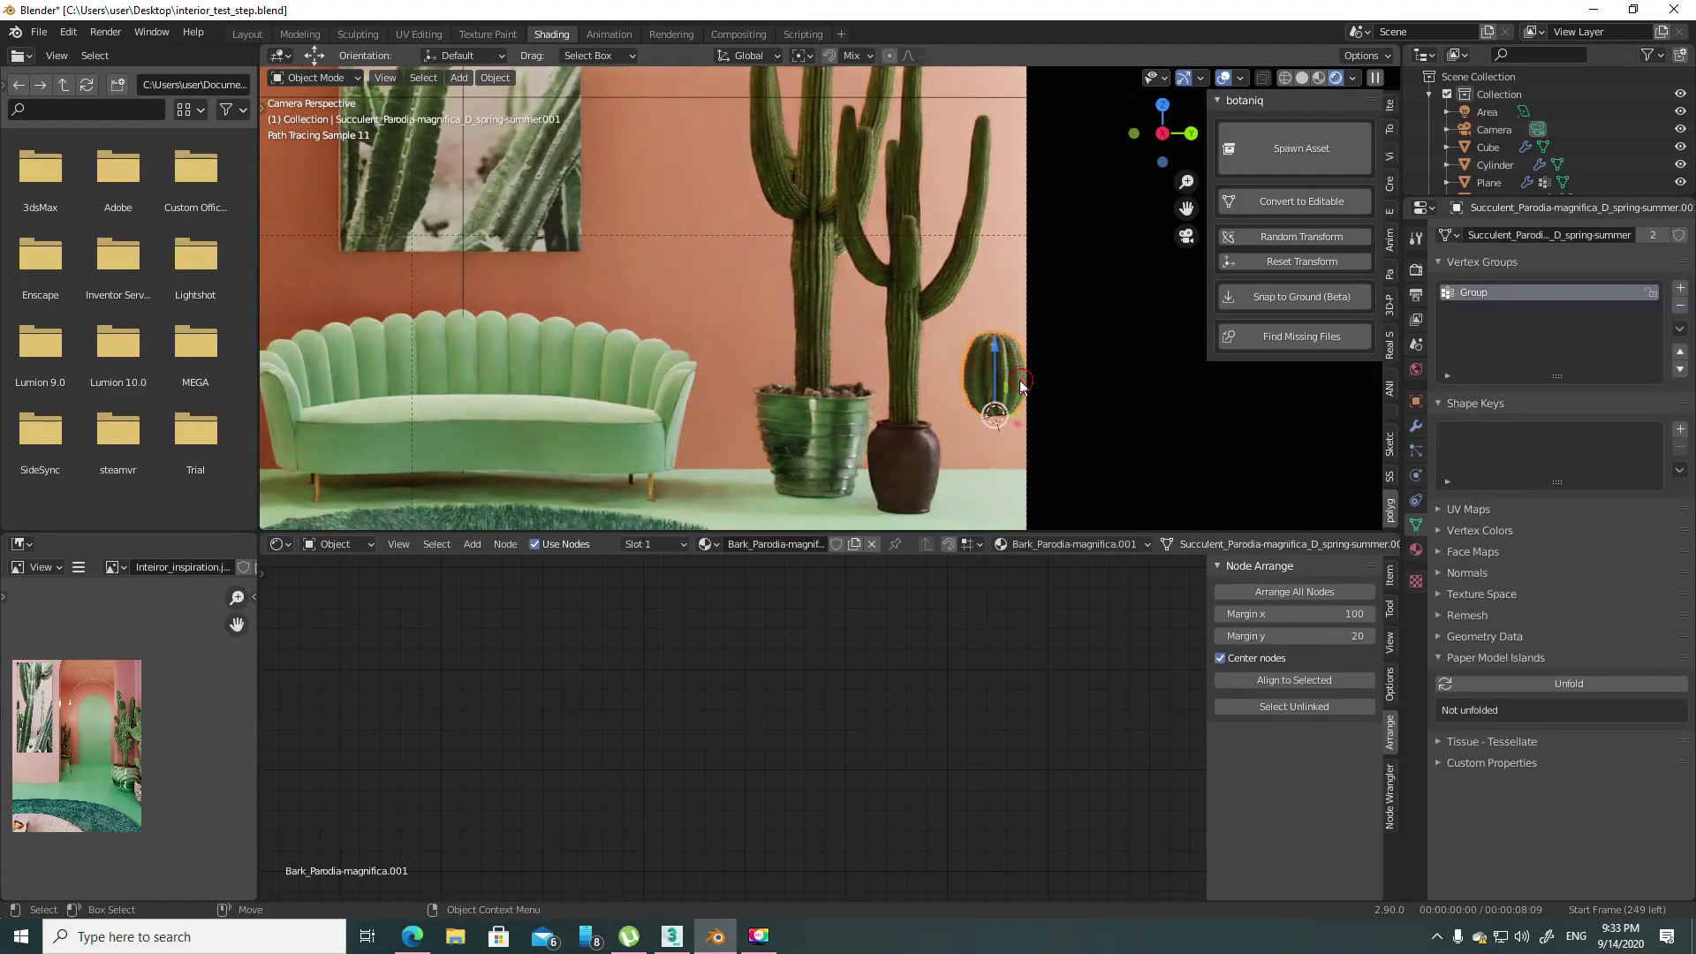
{"action": "key", "text": "g"}
{"action": "left_click", "coordinate": [909, 371]}
{"action": "left_click", "coordinate": [905, 318]}
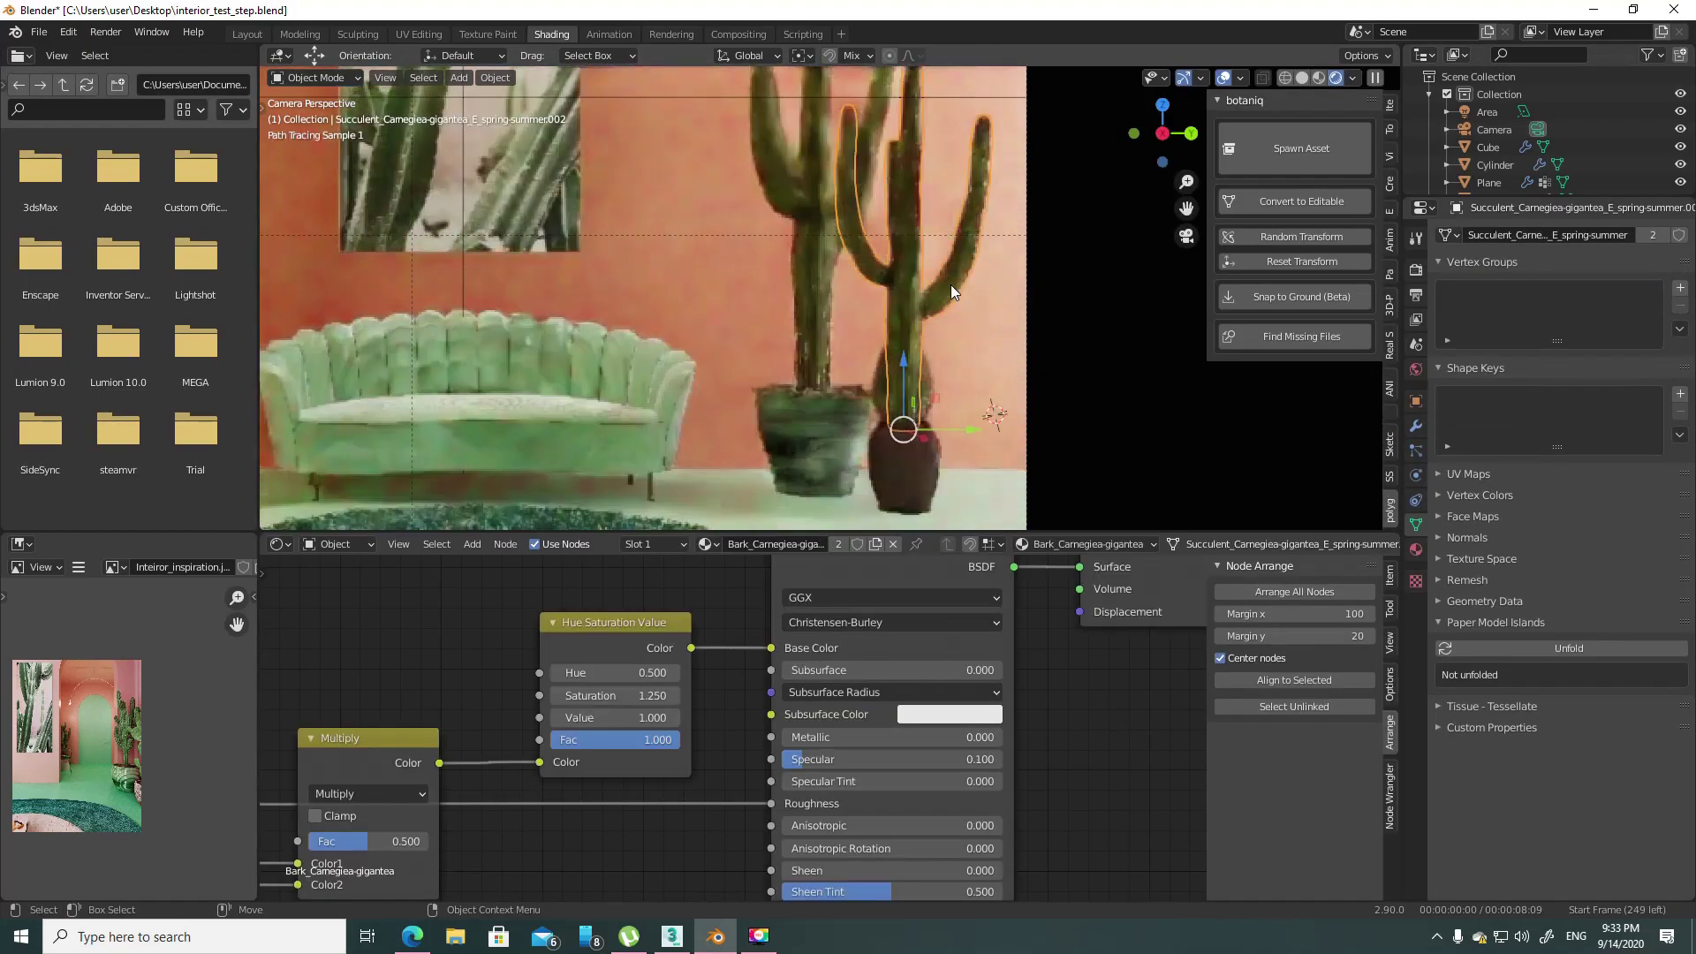
{"action": "key", "text": "Delete"}
- Rotate the ball cactus and enlarge the dark pot to about 1.35 times
{"action": "left_click", "coordinate": [911, 367]}
{"action": "key", "text": "shift+space"}
{"action": "key", "text": "r"}
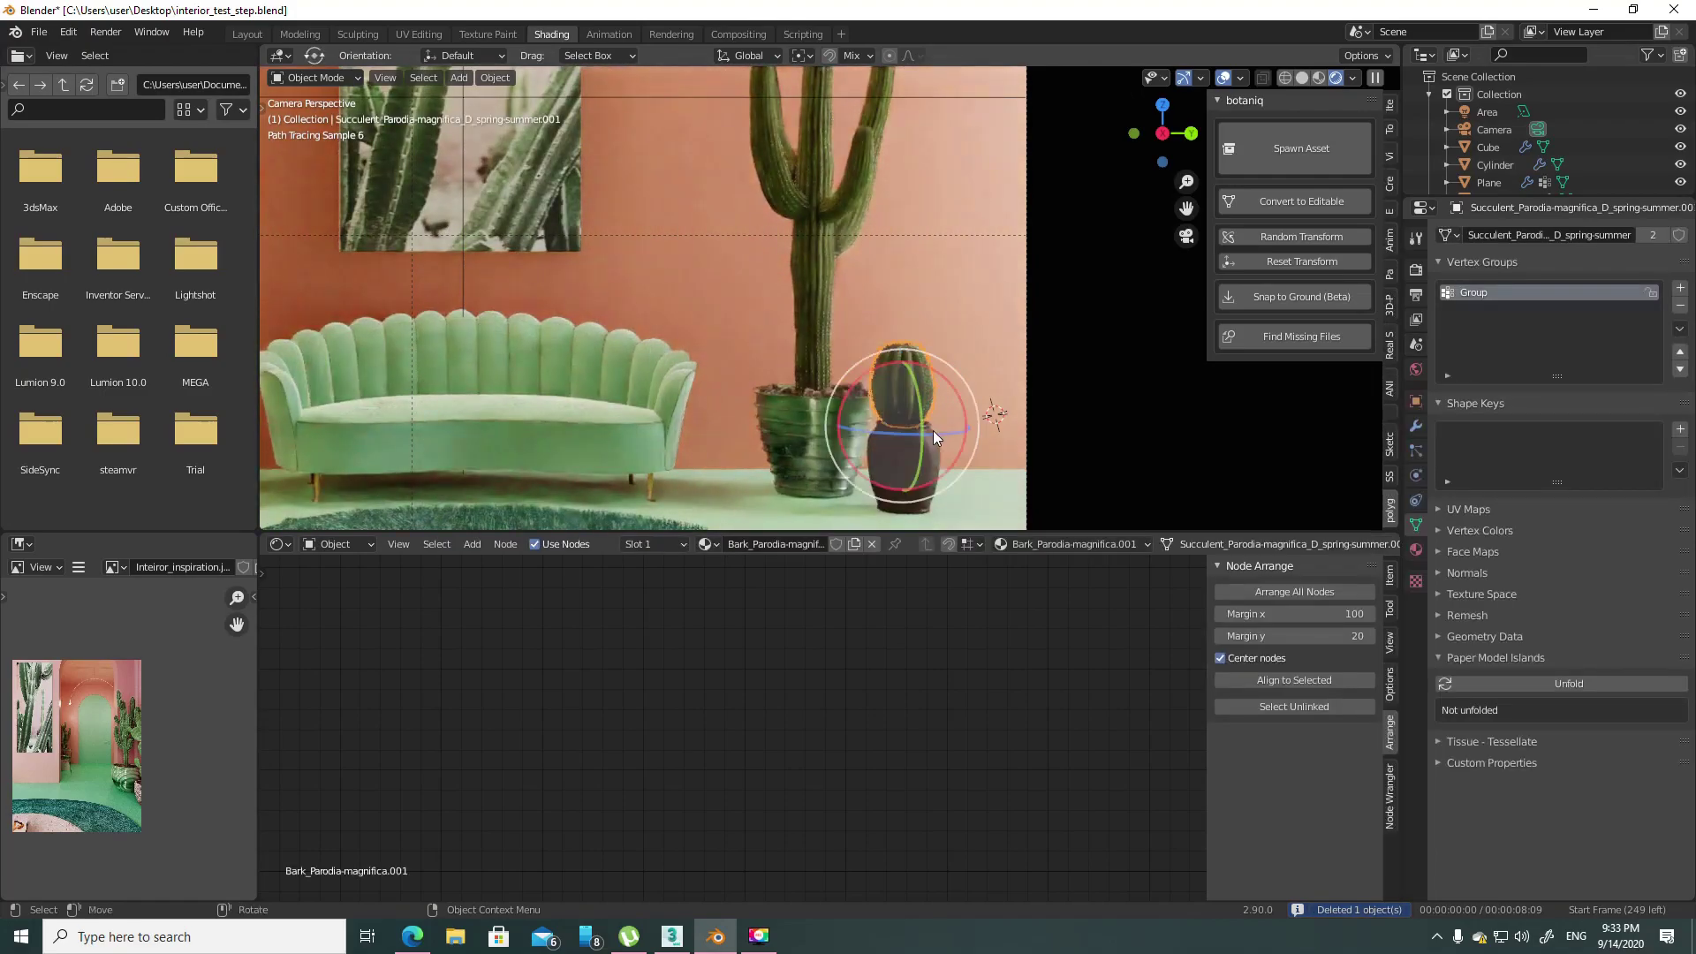
{"action": "key", "text": "shift+space"}
{"action": "key", "text": "s"}
{"action": "left_click", "coordinate": [919, 457]}
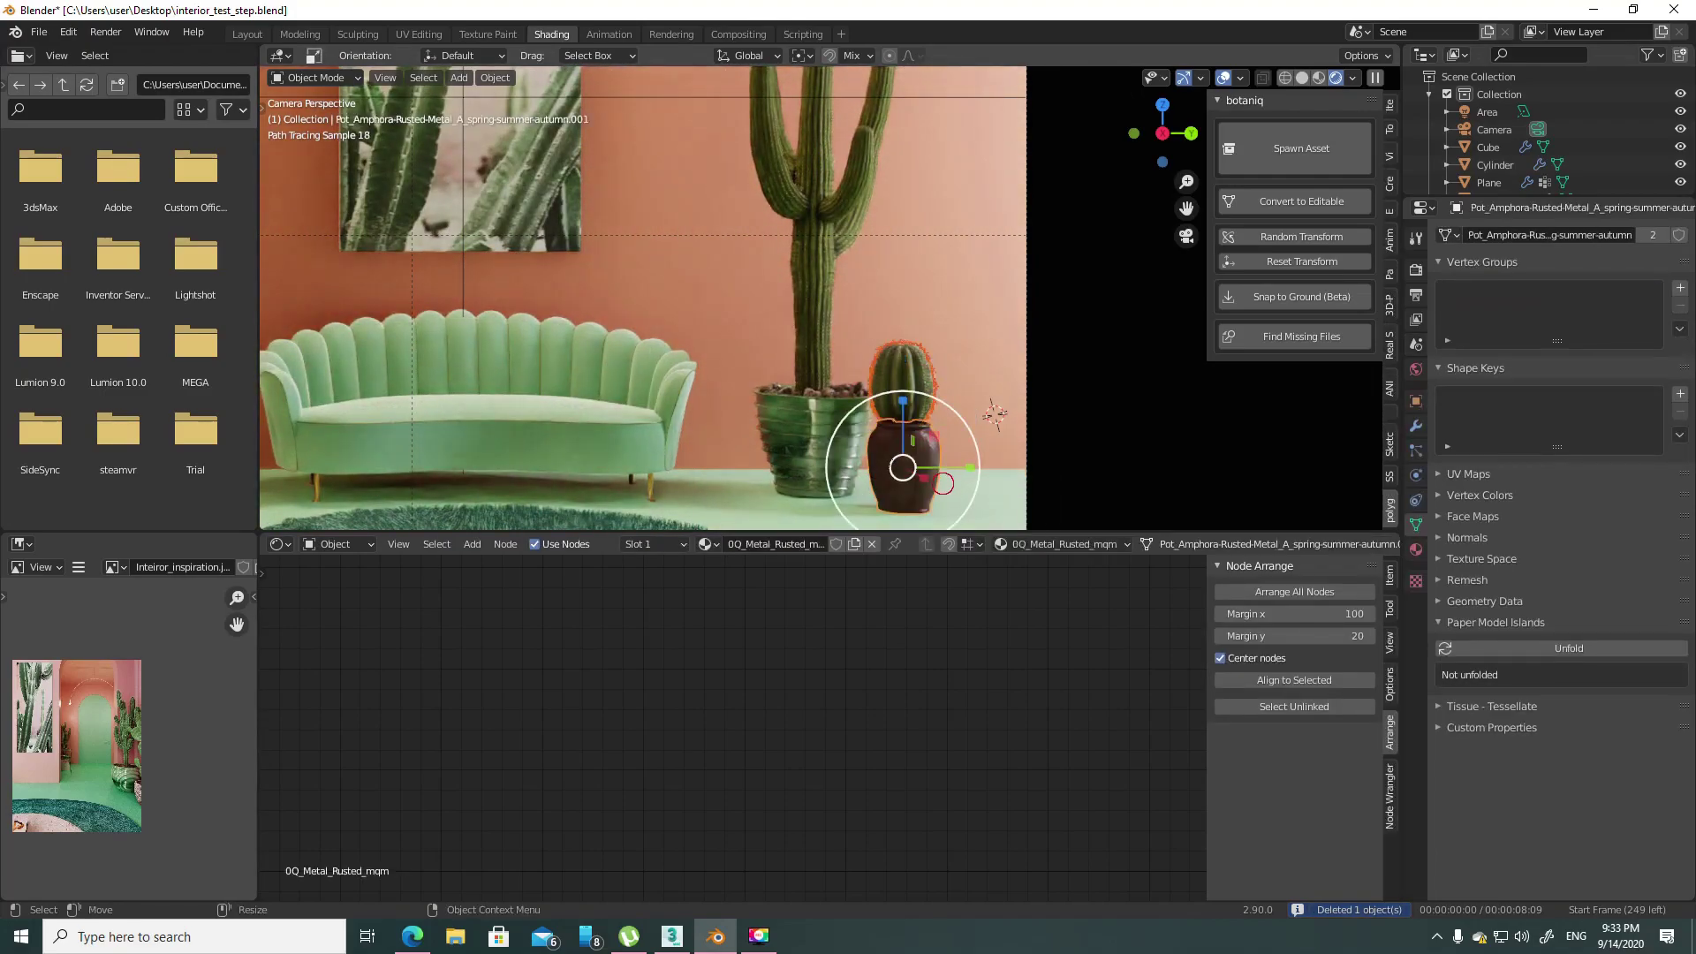
{"action": "left_click_drag", "start_coordinate": [943, 483], "coordinate": [956, 395]}
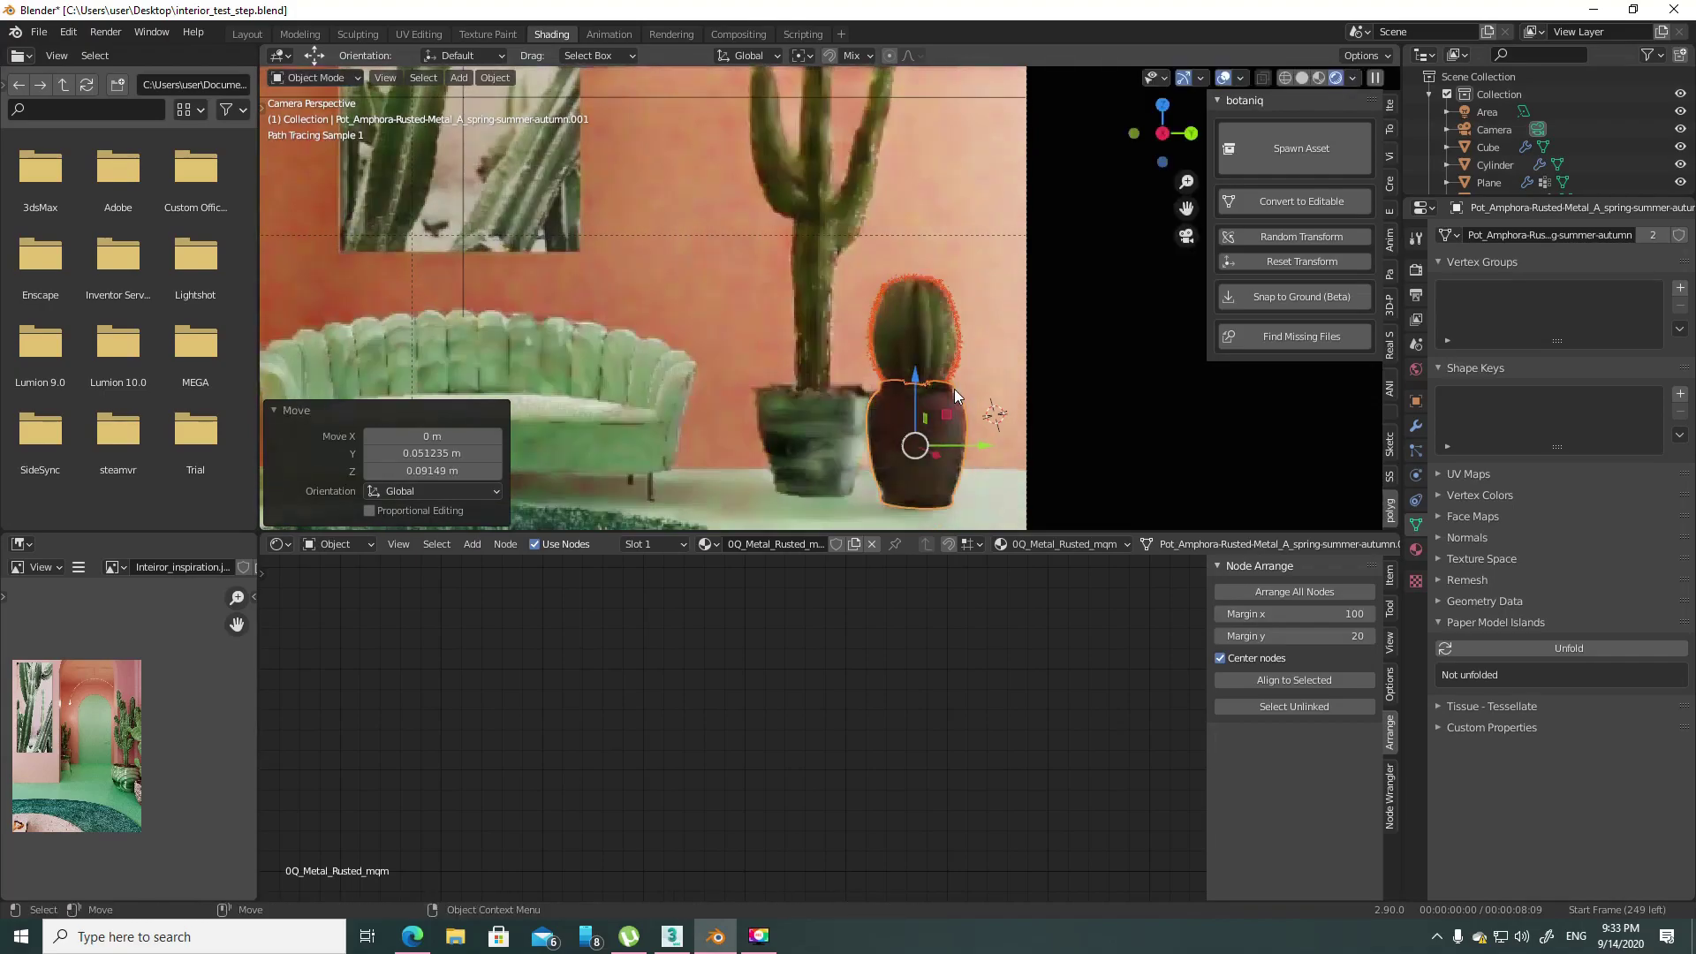
{"action": "left_click_drag", "start_coordinate": [916, 392], "coordinate": [915, 395]}
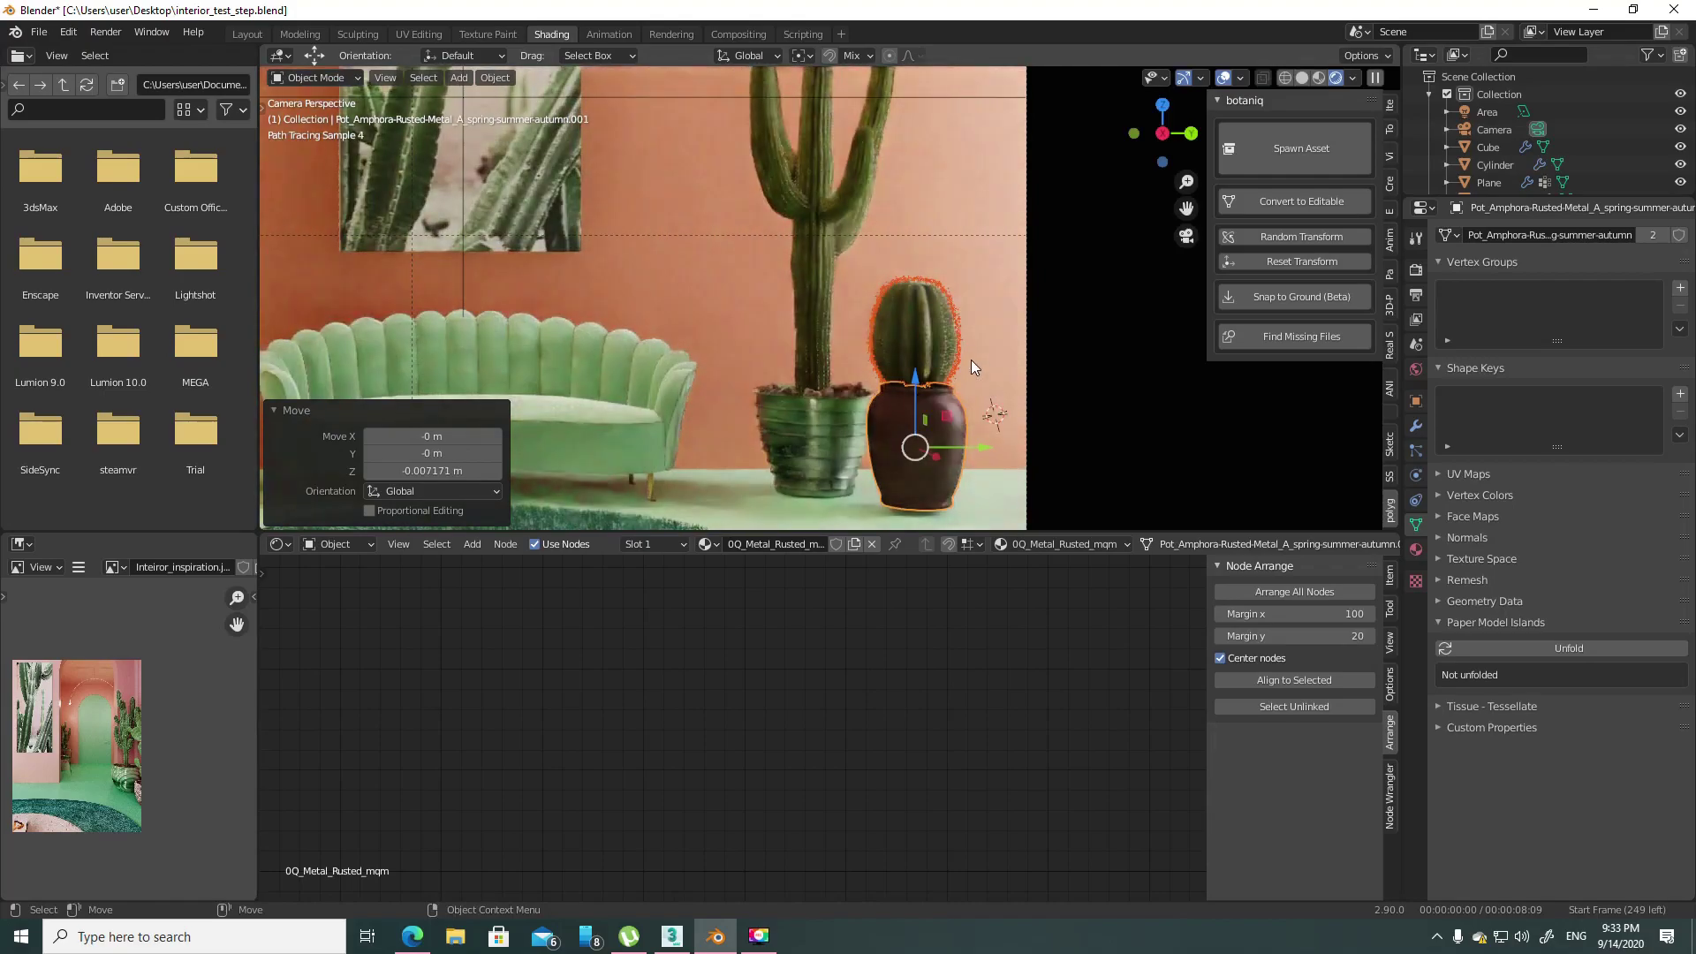
{"action": "left_click", "coordinate": [971, 359]}
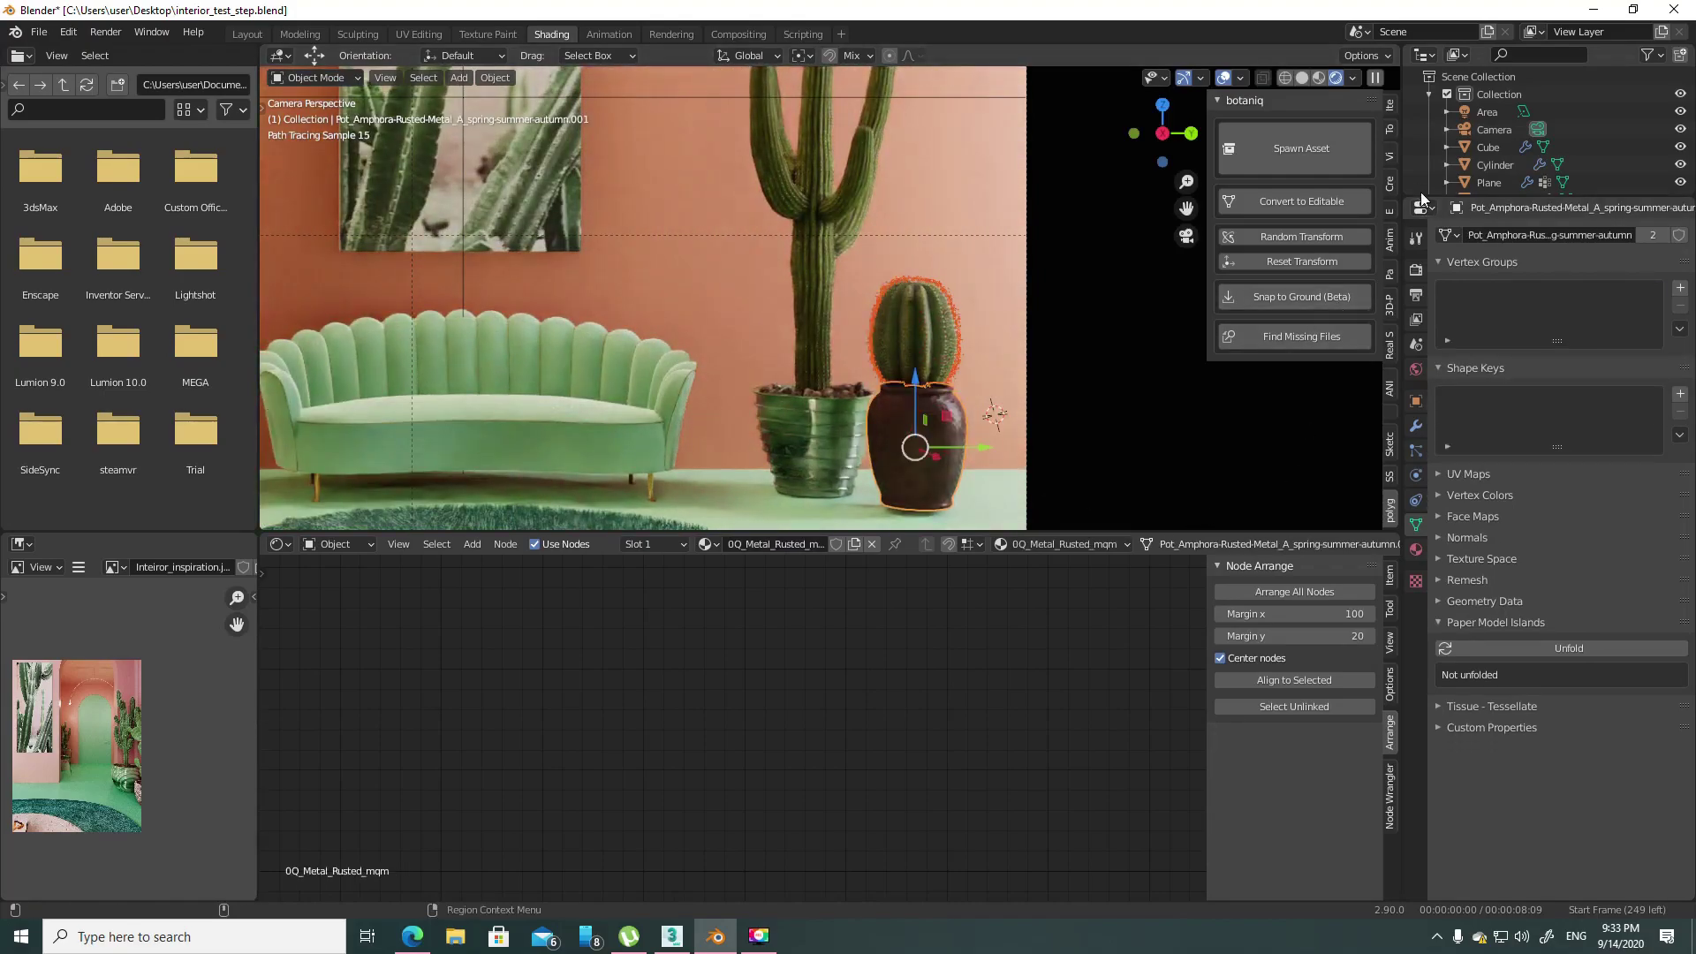
- Check the dark pot's location, rotation and scale; try raising the ball cactus, then undo
{"action": "left_click", "coordinate": [1388, 156]}
{"action": "left_click", "coordinate": [1391, 123]}
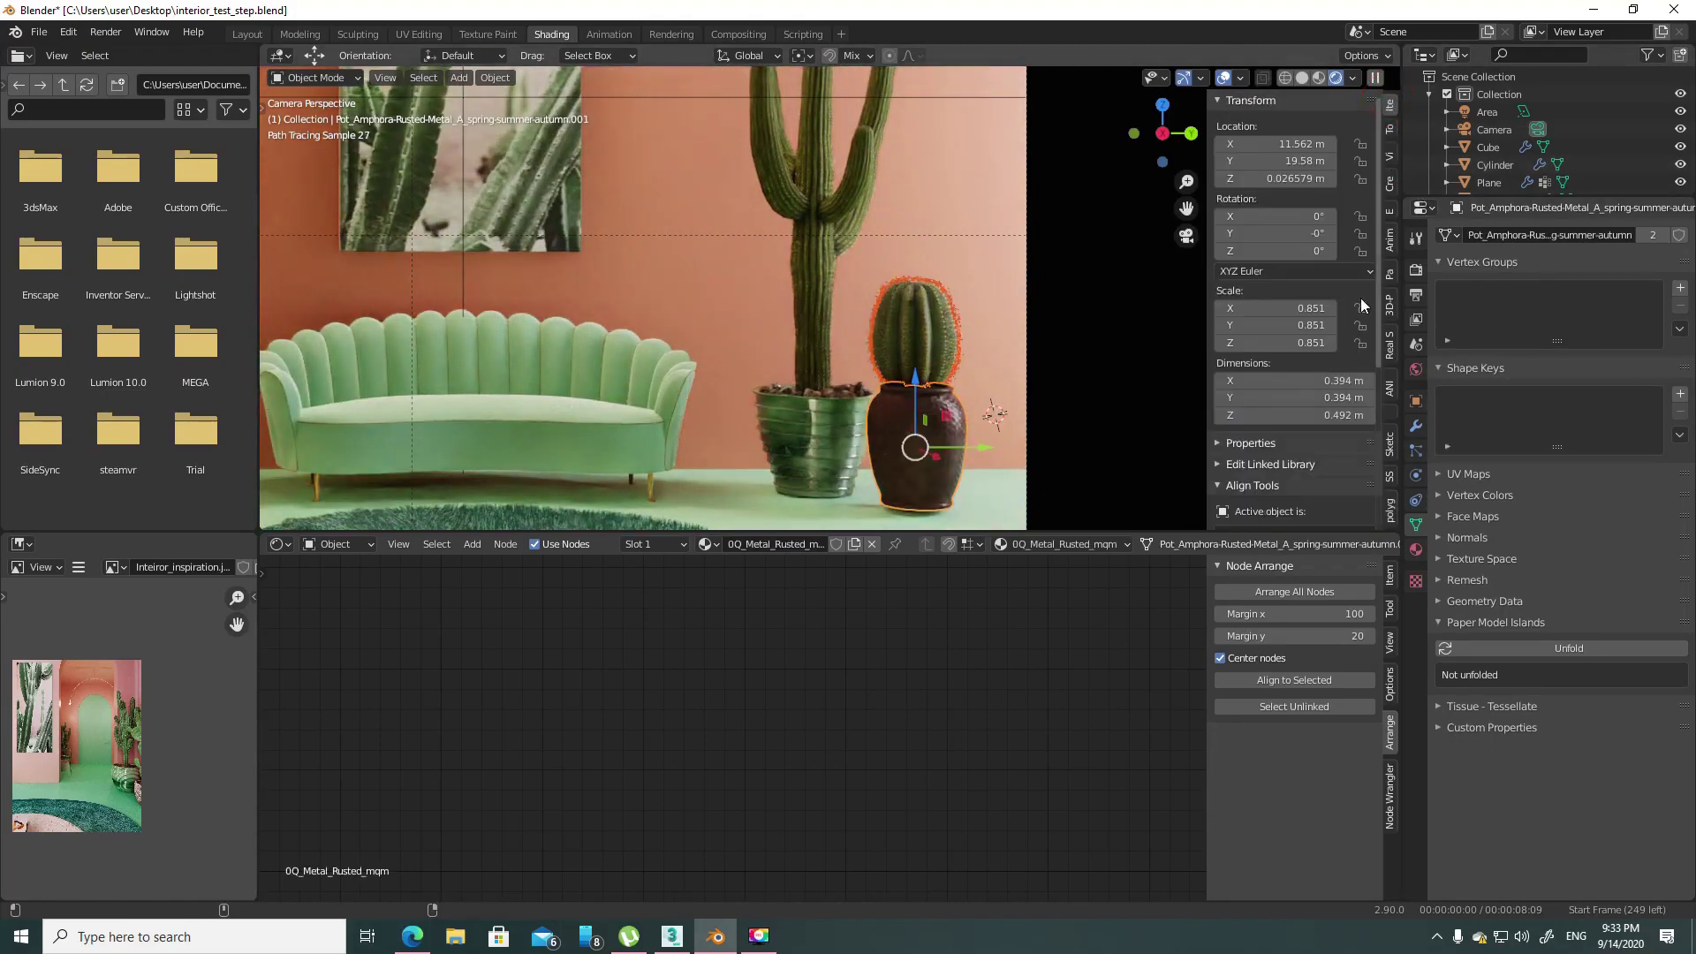
{"action": "scroll", "coordinate": [1290, 424], "scroll_direction": "down", "scroll_amount": 5}
{"action": "left_click", "coordinate": [933, 446]}
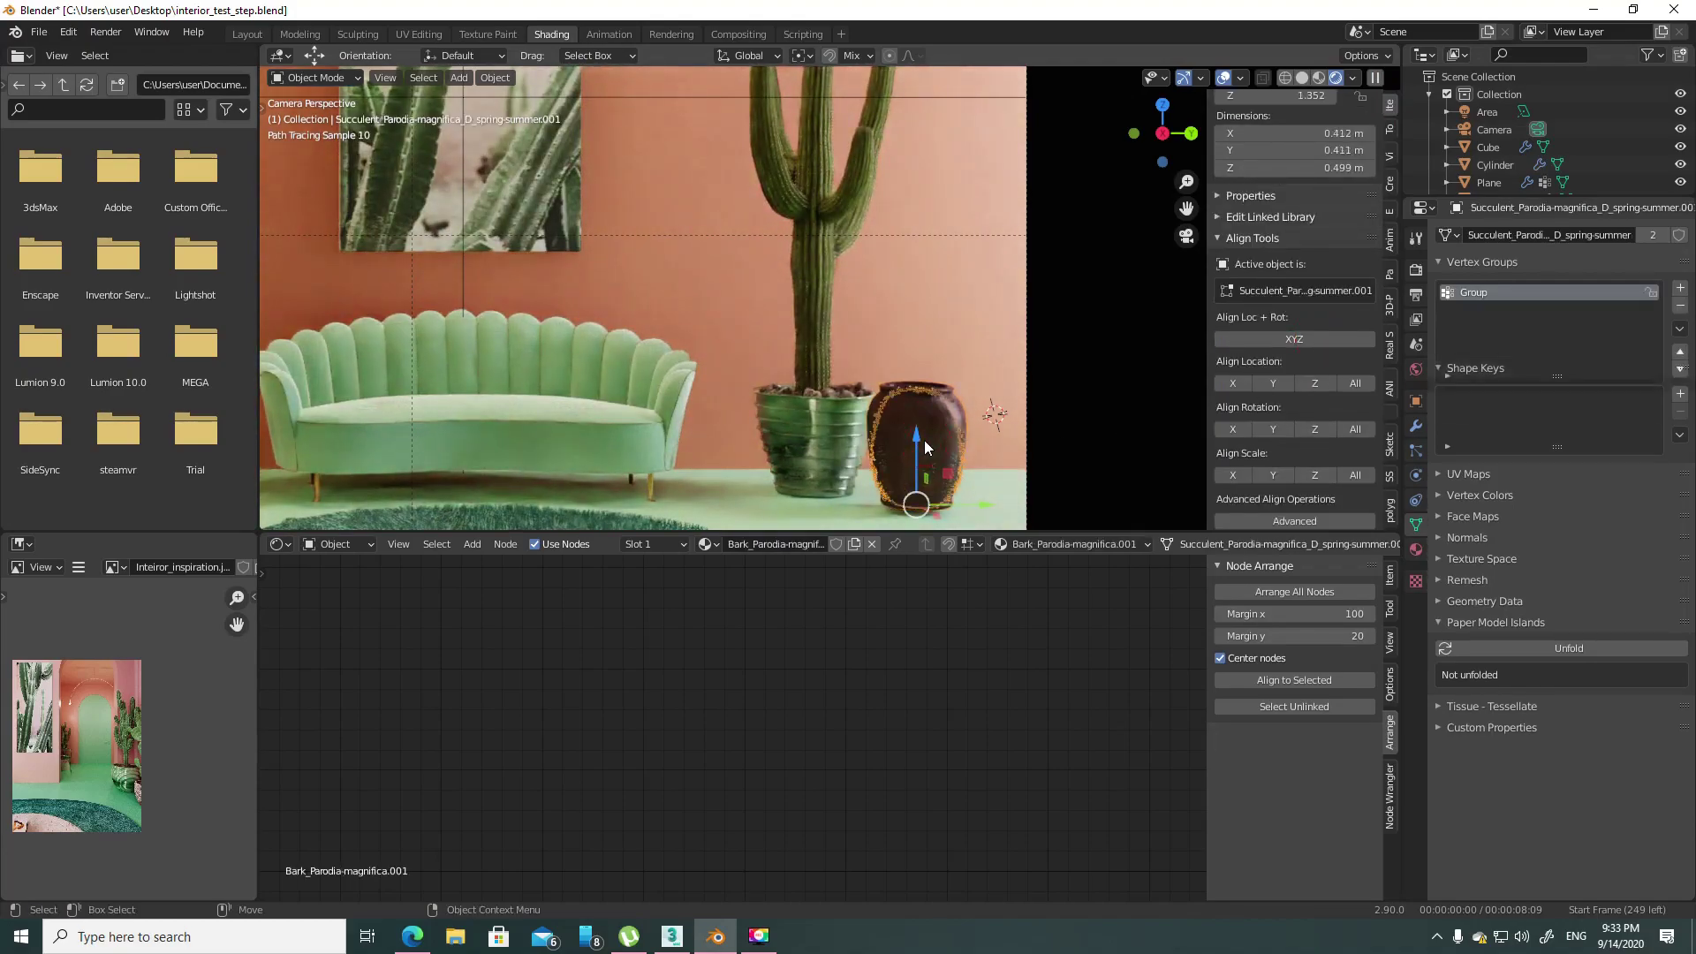
{"action": "left_click_drag", "start_coordinate": [924, 440], "coordinate": [919, 320]}
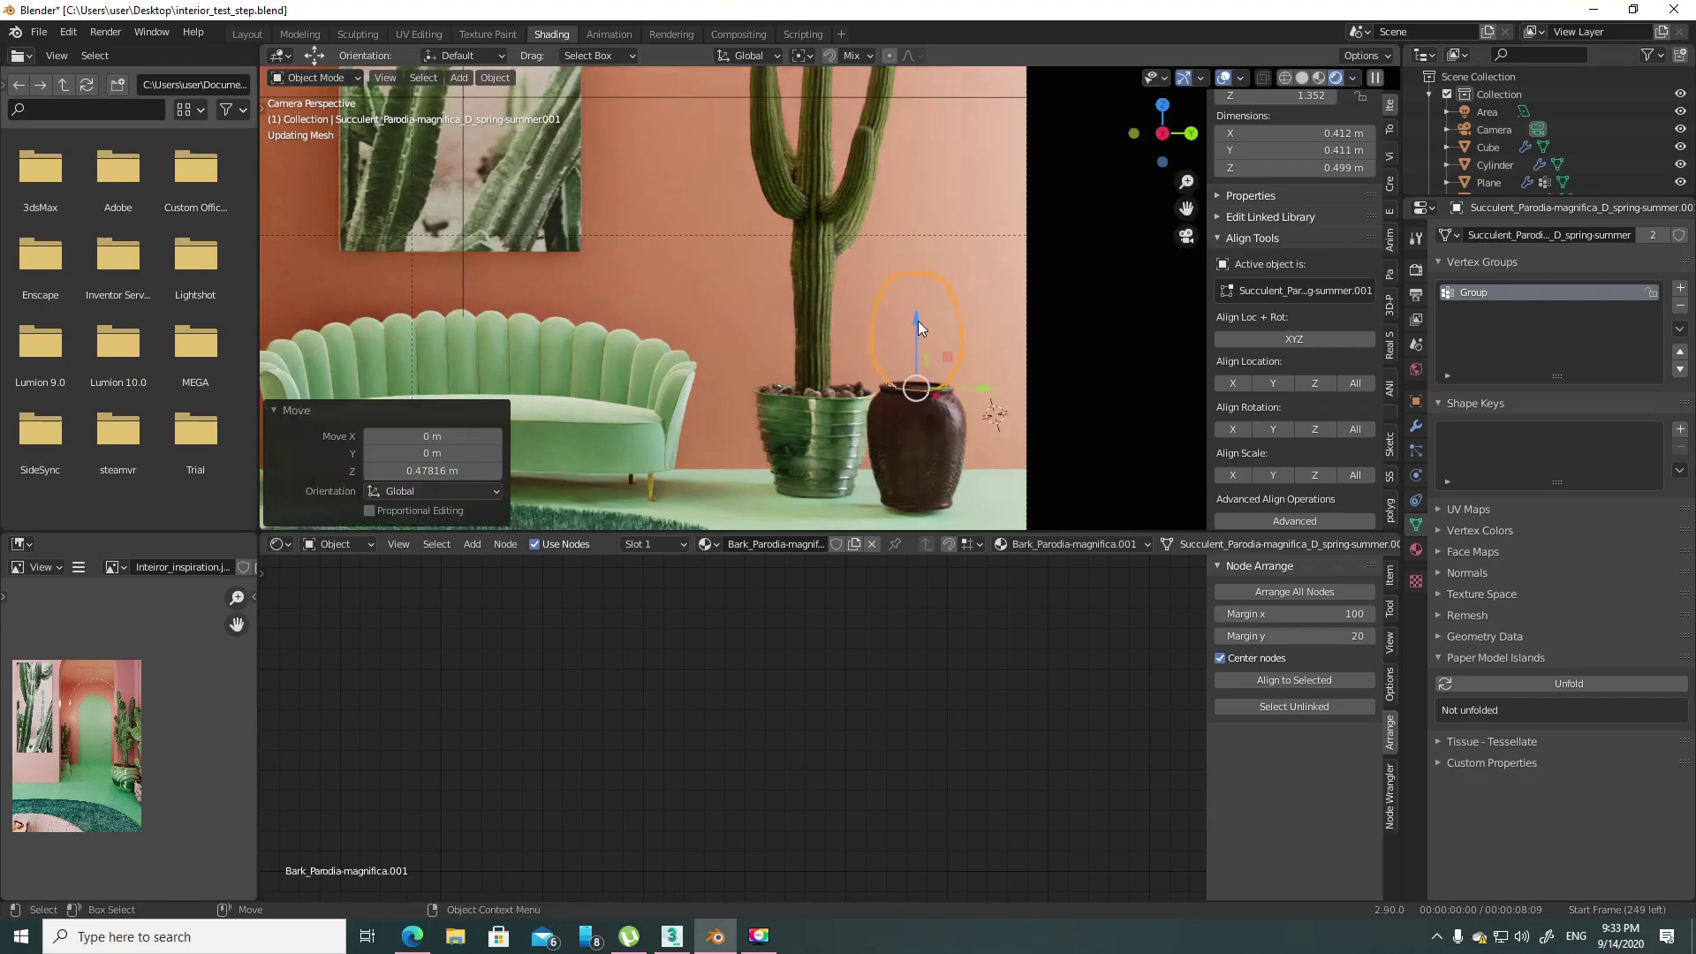
{"action": "key", "text": "ctrl+z"}
{"action": "key", "text": "ctrl+z"}
- Move the dark pot vertically with G Z until it rests on the floor
{"action": "key", "text": "g"}
{"action": "key", "text": "z"}
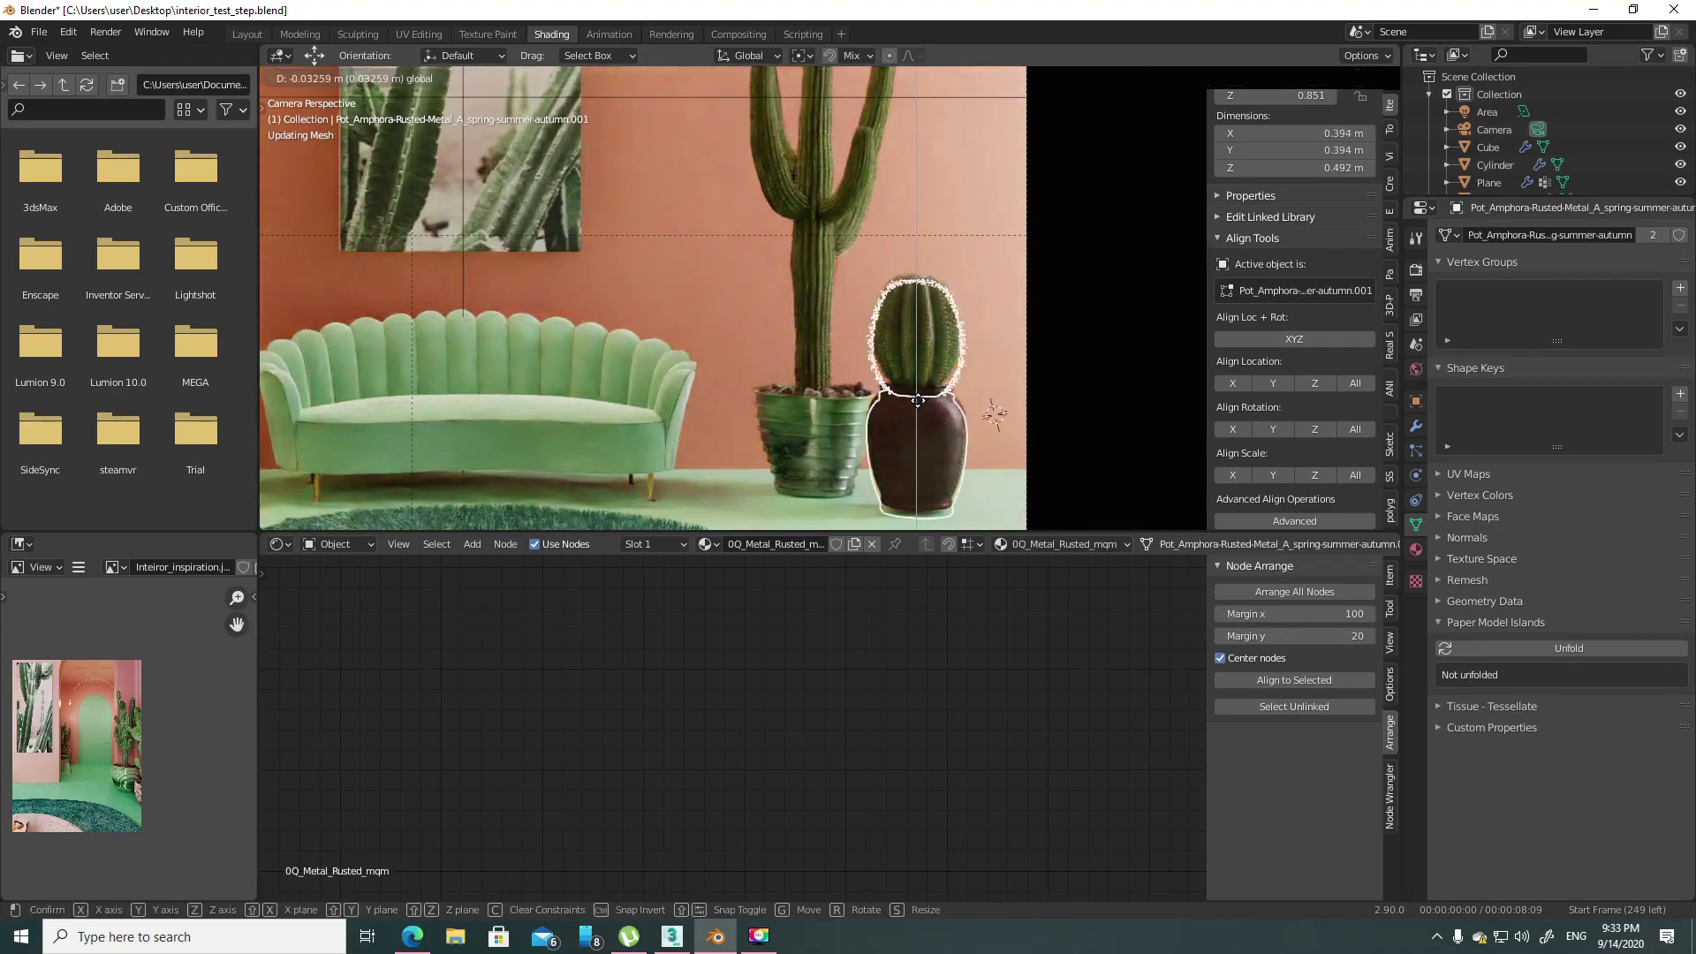
{"action": "left_click", "coordinate": [918, 400]}
{"action": "scroll", "coordinate": [875, 343], "scroll_direction": "up", "scroll_amount": 8}
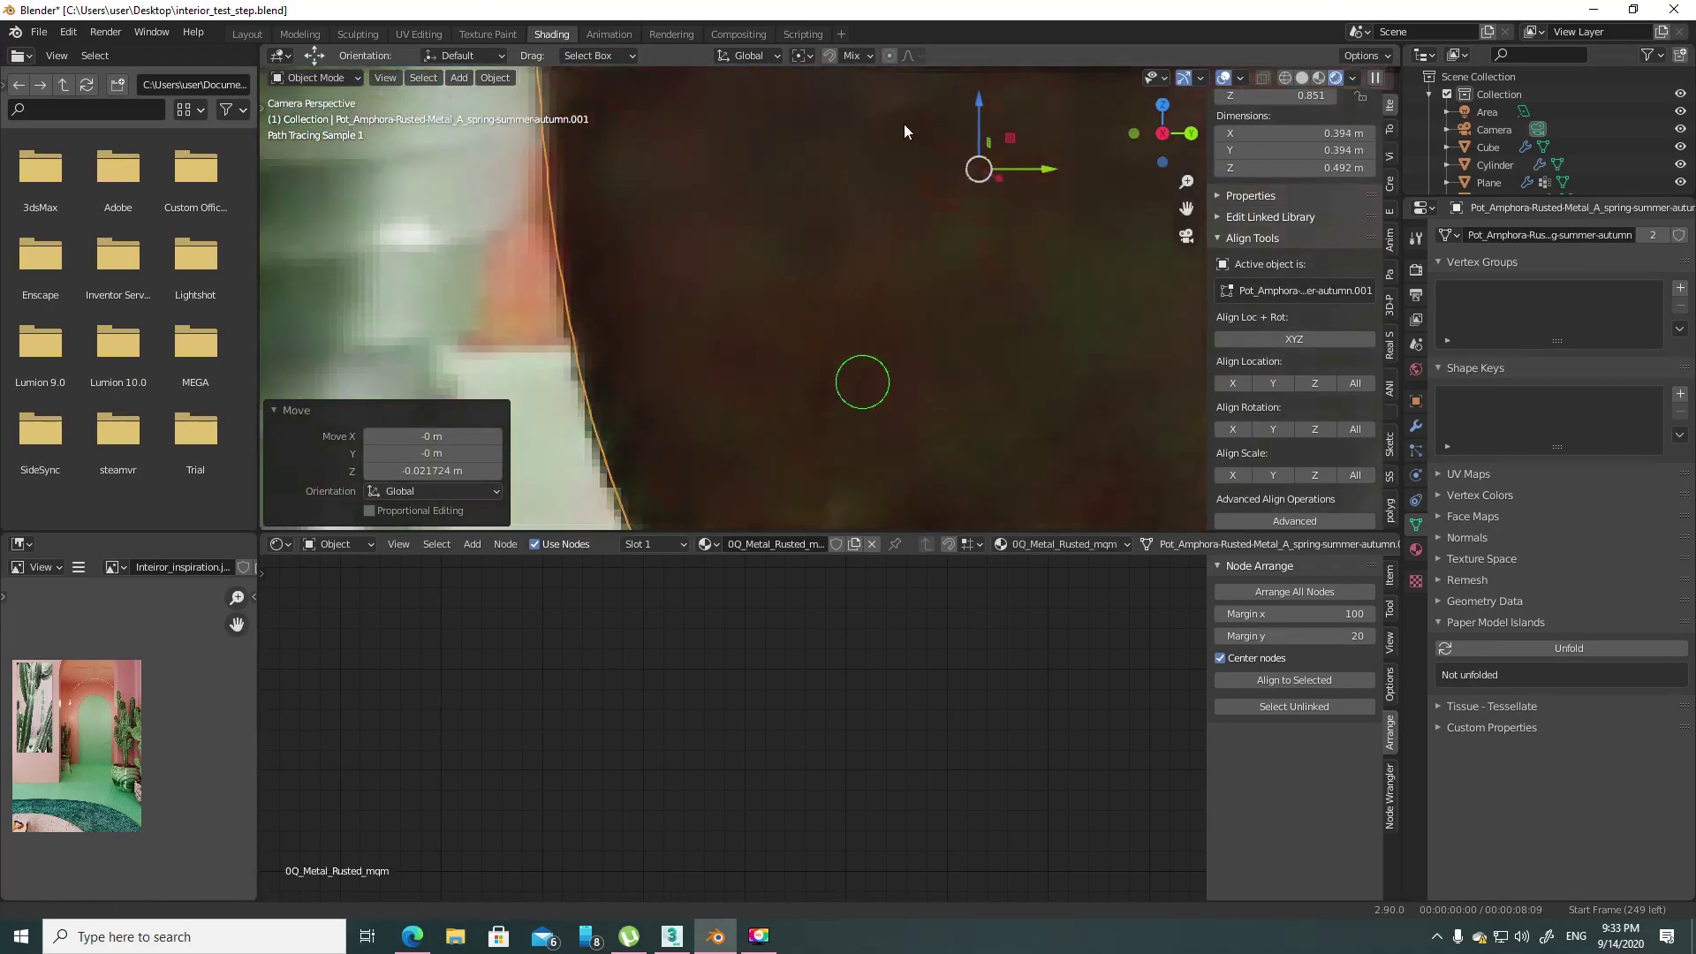
{"action": "scroll", "coordinate": [919, 115], "scroll_direction": "down", "scroll_amount": 4}
{"action": "scroll", "coordinate": [941, 209], "scroll_direction": "down", "scroll_amount": 3}
{"action": "key", "text": "g"}
{"action": "key", "text": "z"}
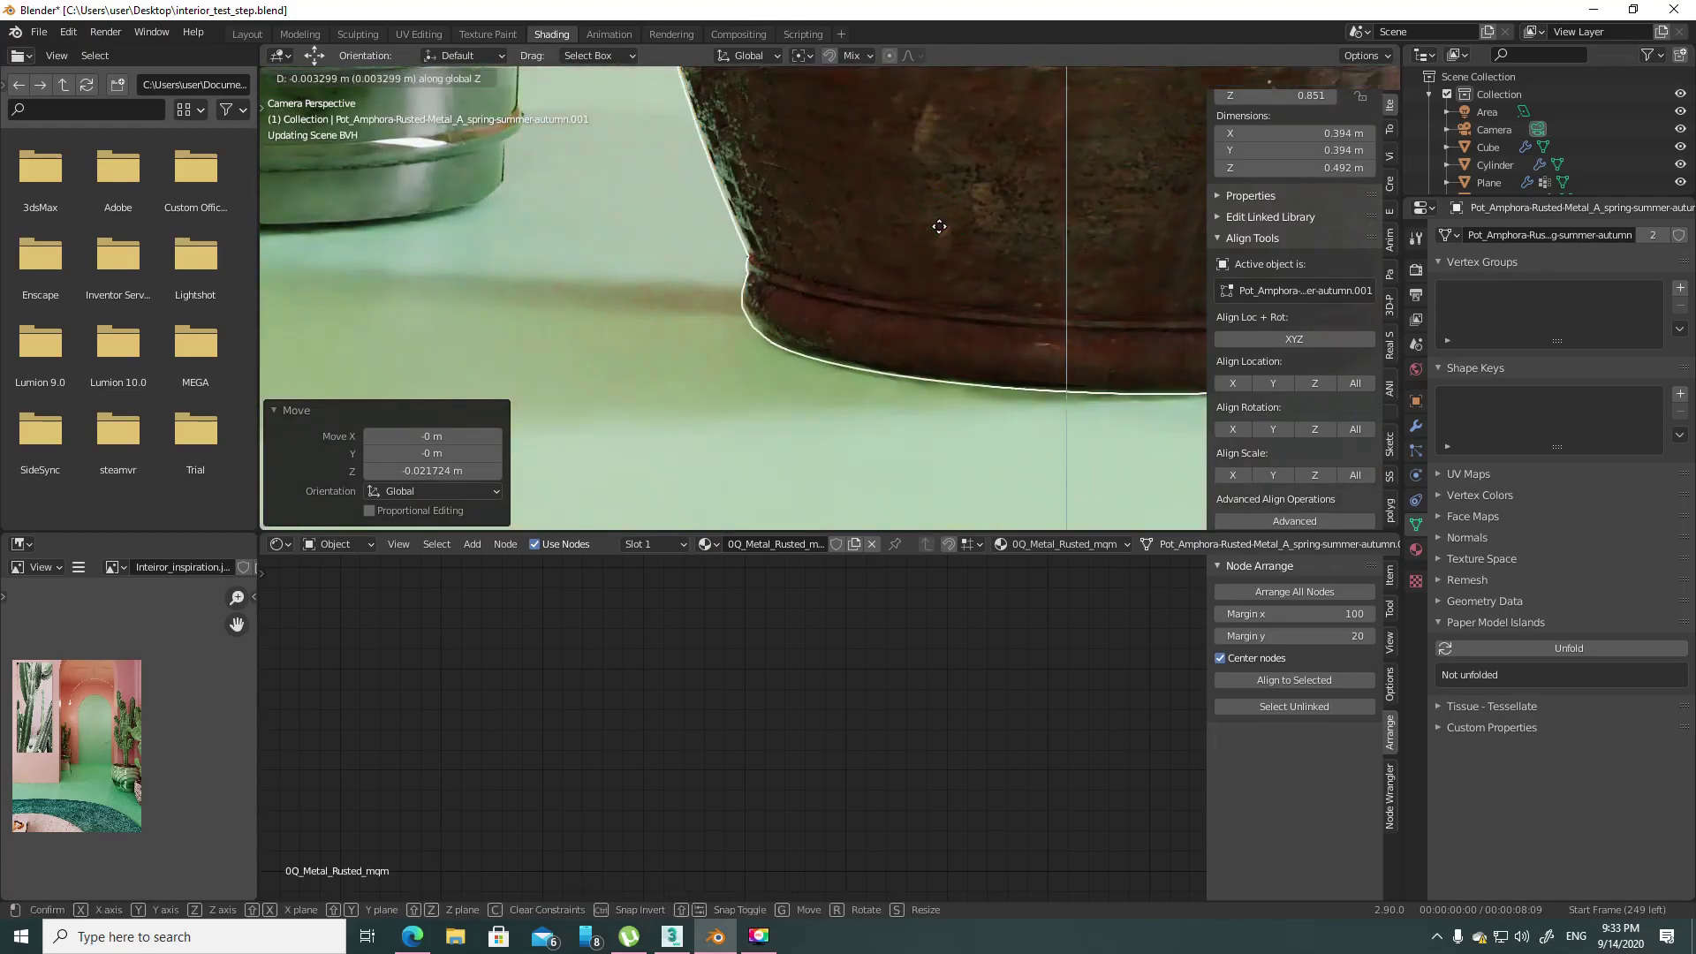
{"action": "left_click", "coordinate": [939, 226]}
{"action": "scroll", "coordinate": [939, 226], "scroll_direction": "down", "scroll_amount": 4}
{"action": "scroll", "coordinate": [886, 280], "scroll_direction": "down", "scroll_amount": 2}
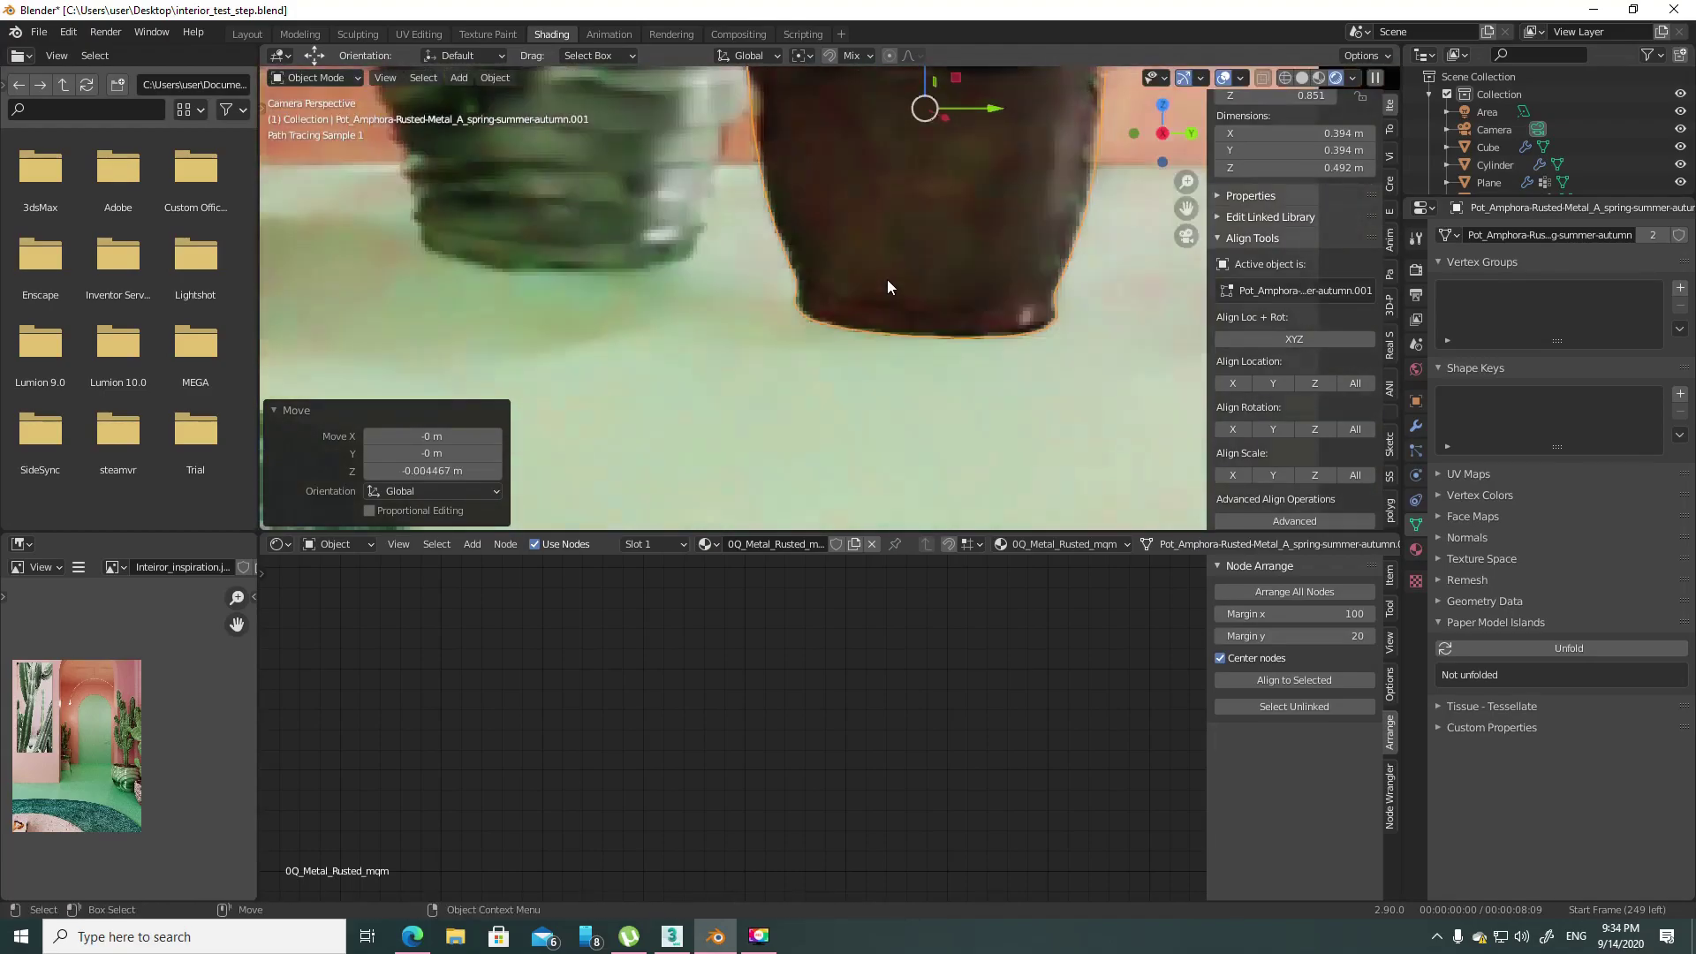
{"action": "scroll", "coordinate": [886, 279], "scroll_direction": "down", "scroll_amount": 3}
{"action": "scroll", "coordinate": [1031, 311], "scroll_direction": "down", "scroll_amount": 3}
- Select the area light, browse a free pedestal sculpture on 3dsky, and return to Blender
{"action": "left_click", "coordinate": [1063, 249]}
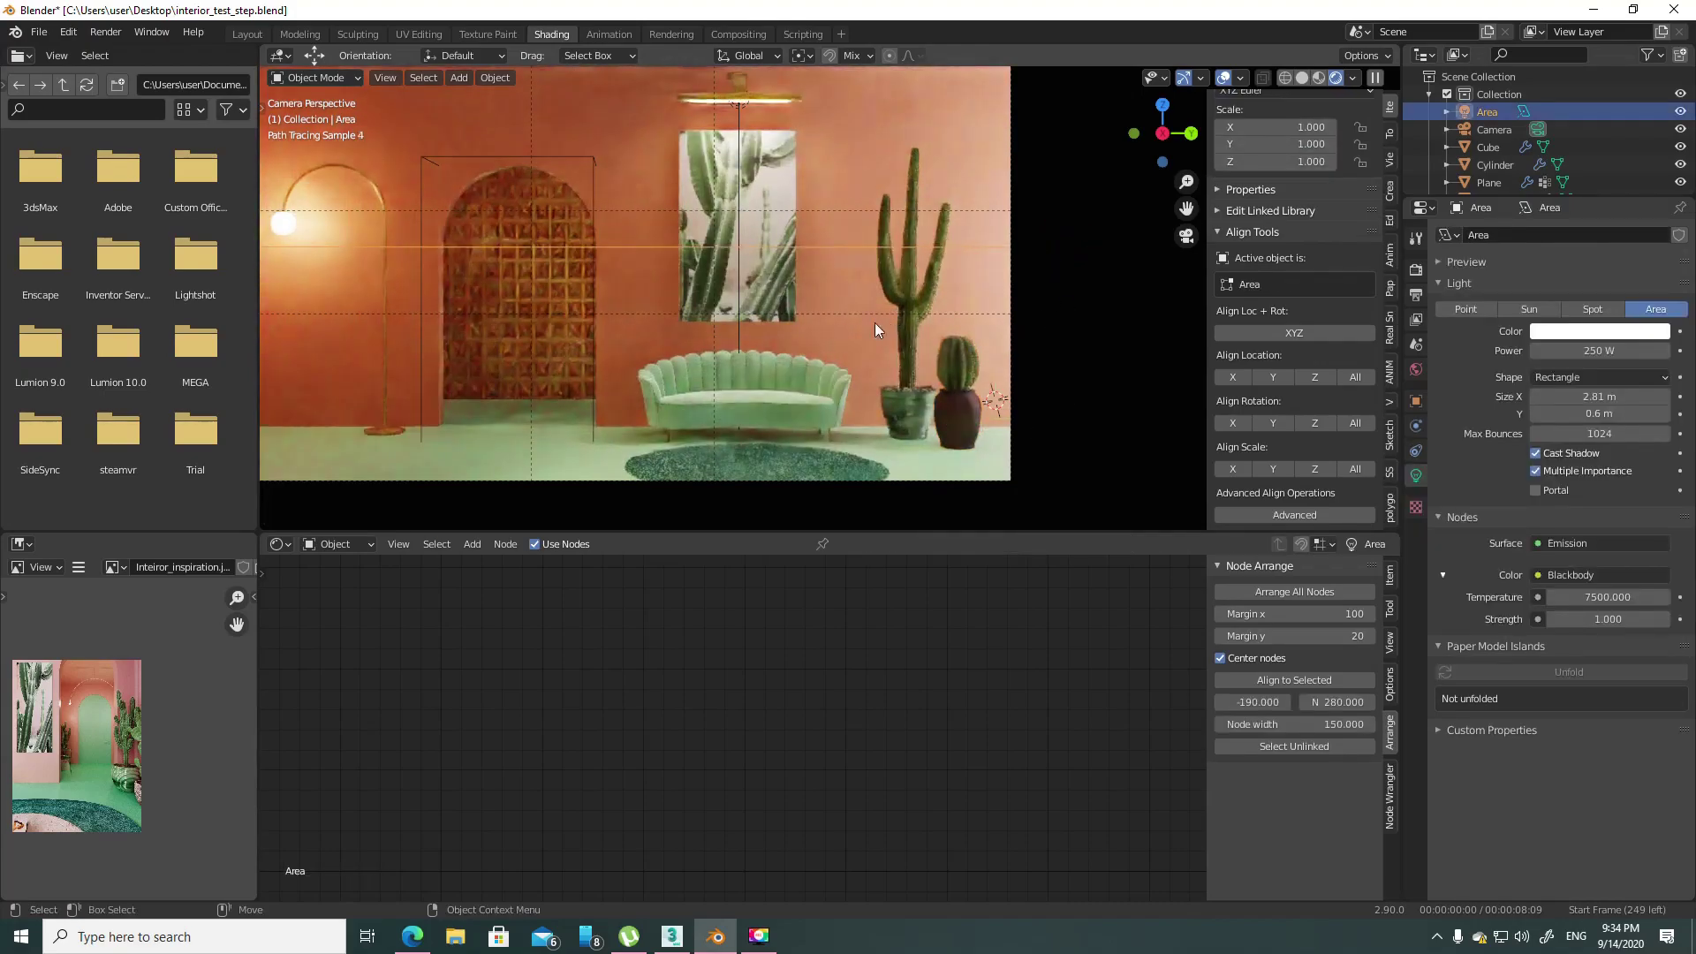
{"action": "scroll", "coordinate": [841, 389], "scroll_direction": "up", "scroll_amount": 1}
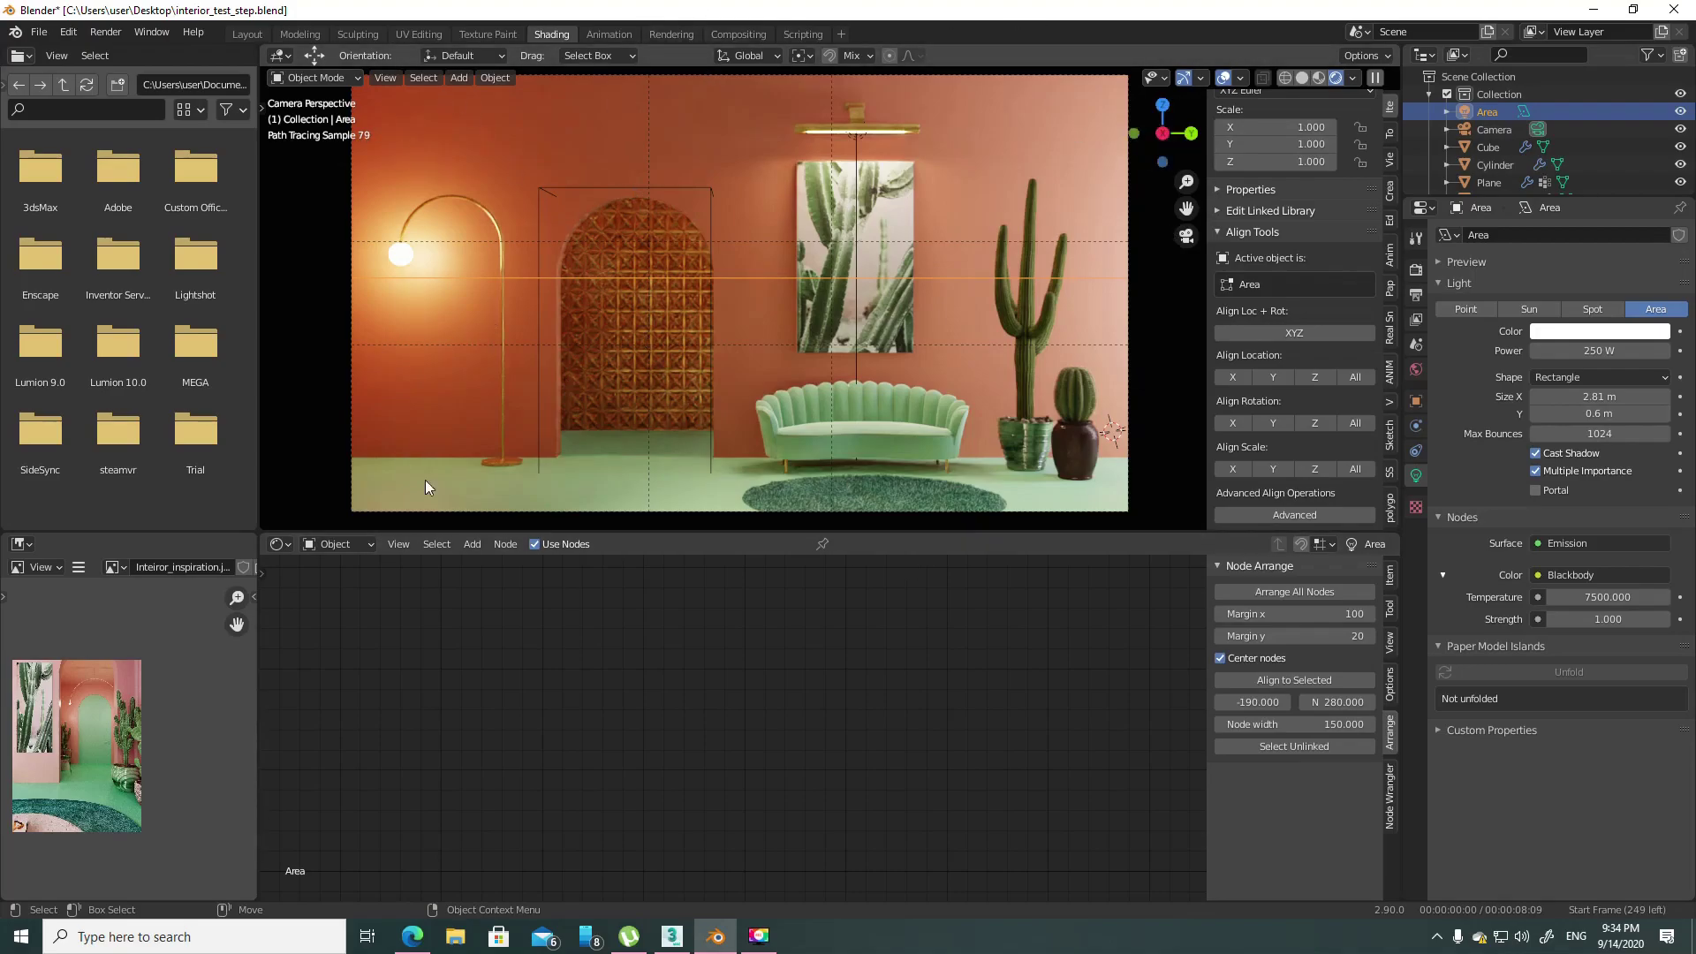
{"action": "scroll", "coordinate": [648, 260], "scroll_direction": "down", "scroll_amount": 2}
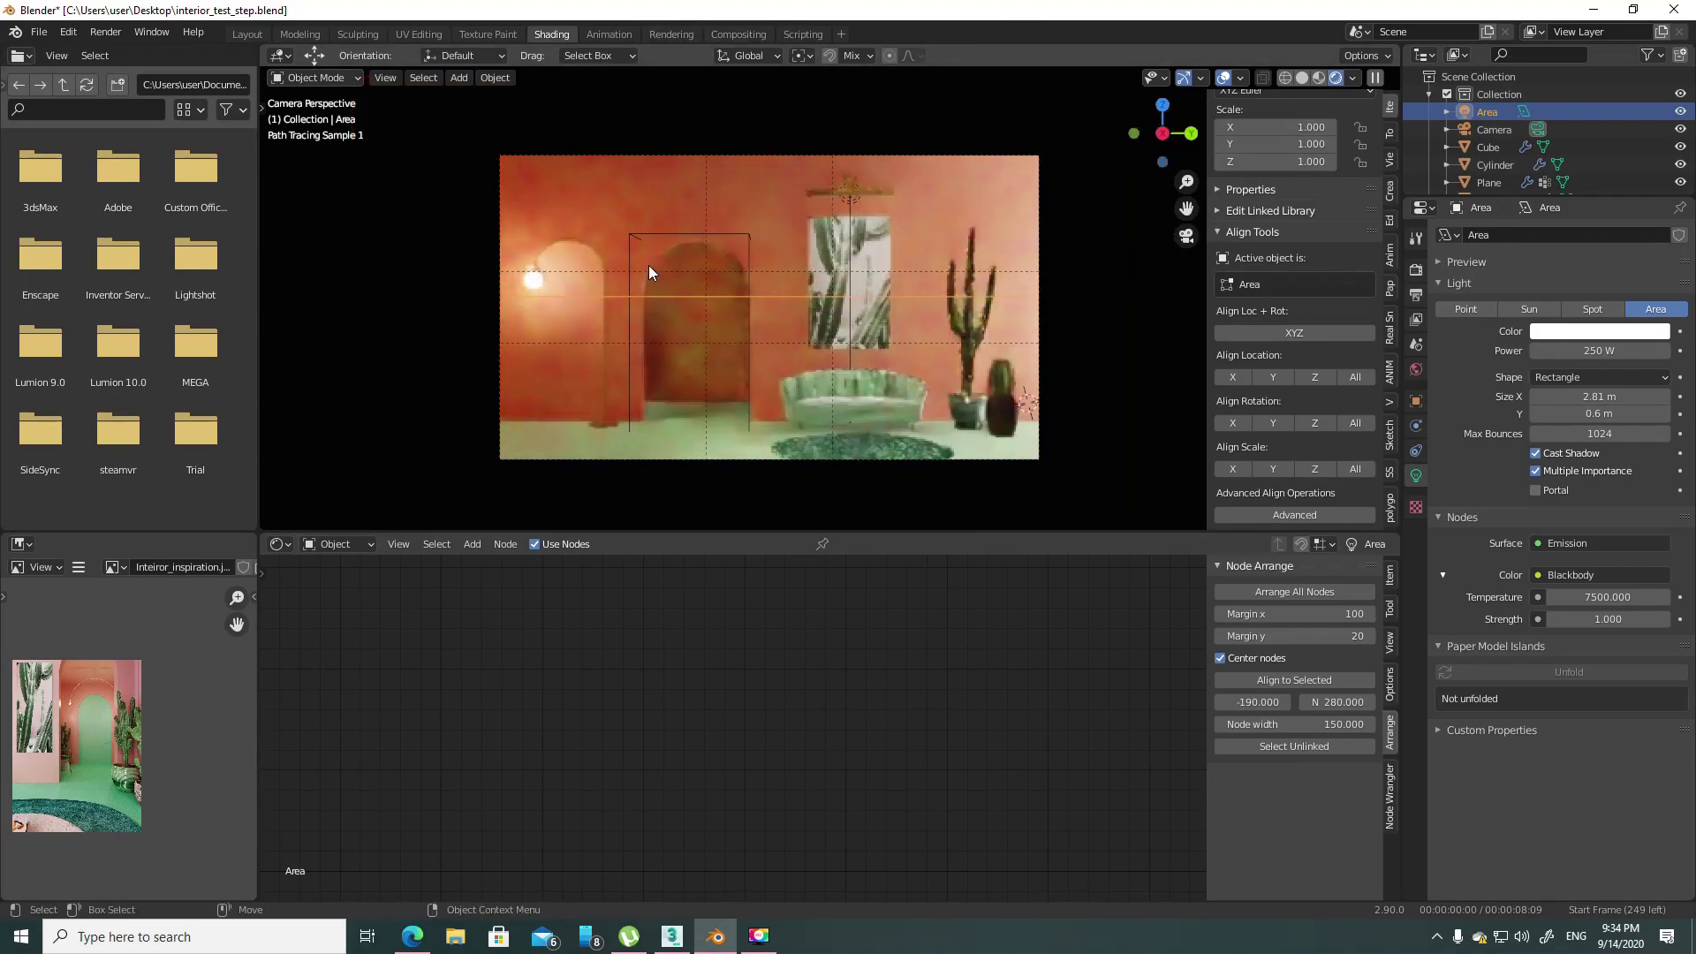
{"action": "scroll", "coordinate": [650, 262], "scroll_direction": "up", "scroll_amount": 1}
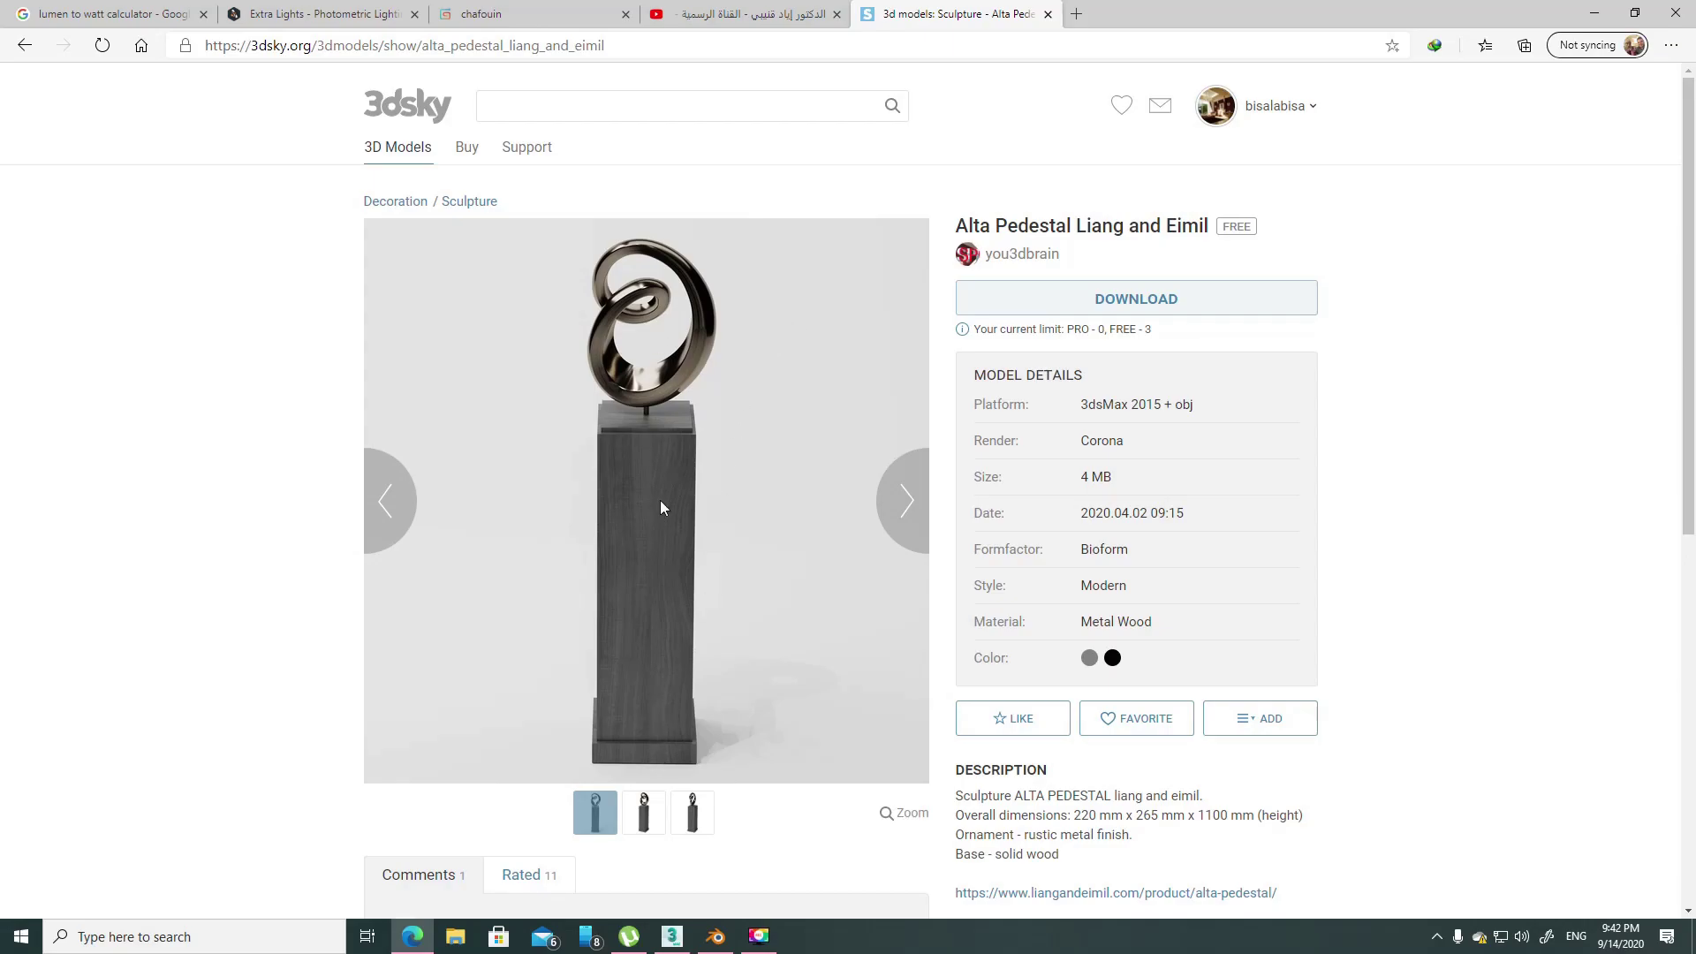
{"action": "left_click", "coordinate": [715, 935]}
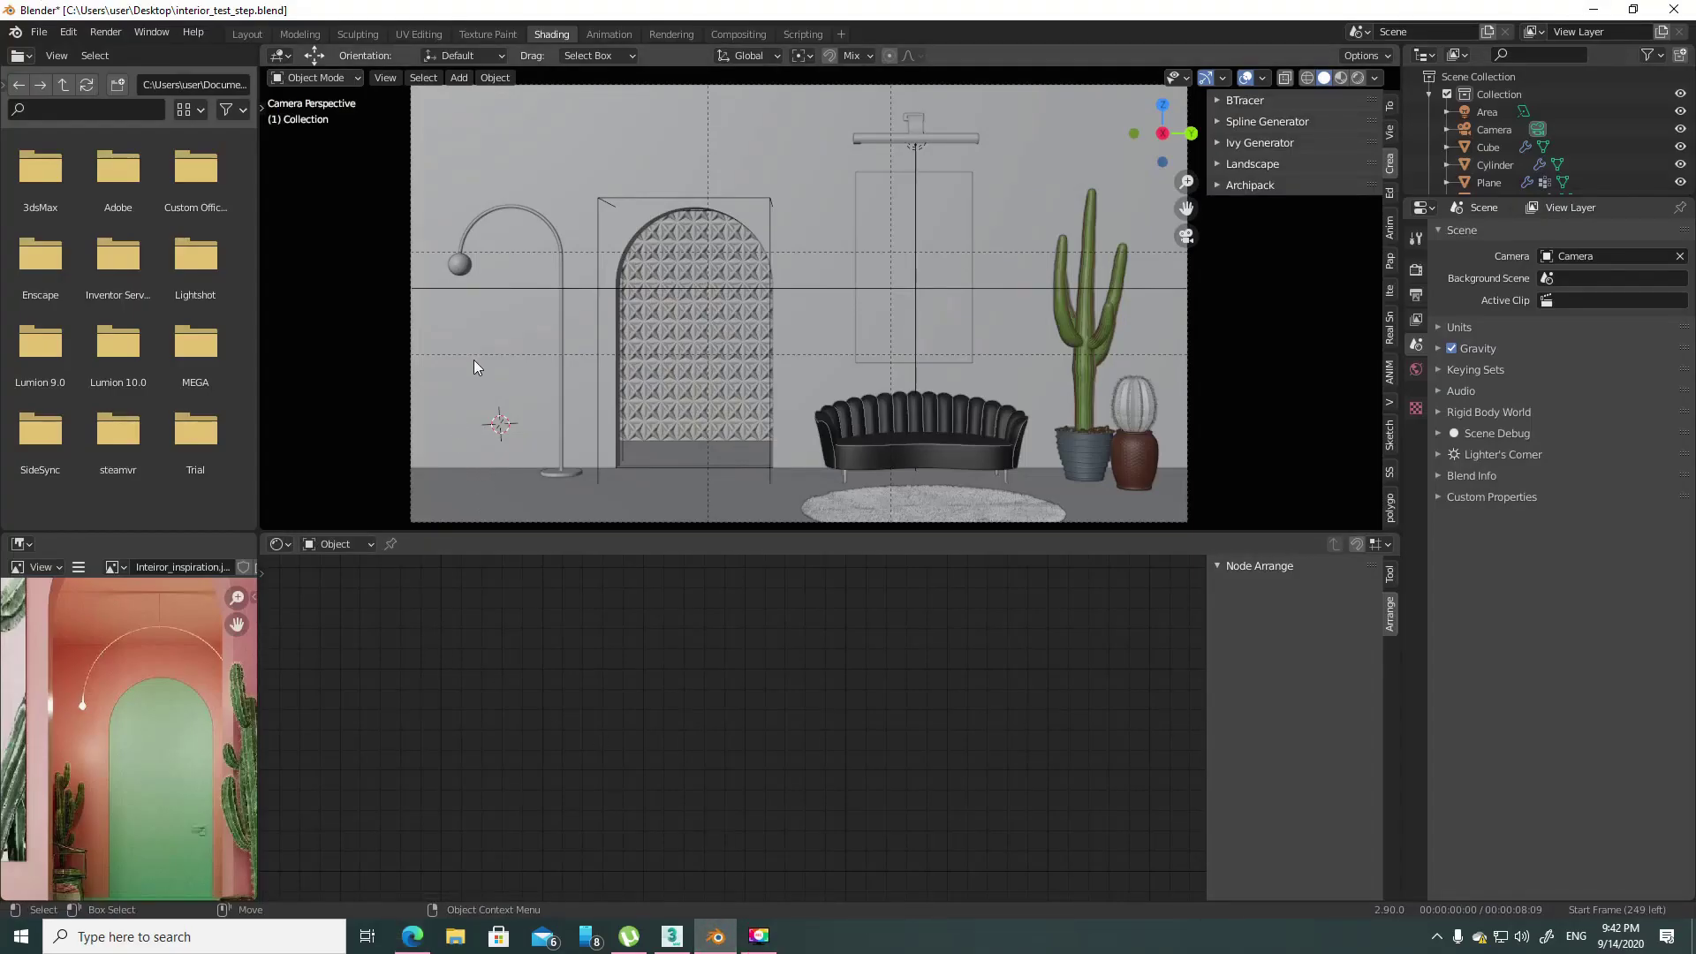
- Raise the arc lamp and its sphere shade toward the ceiling above the arched doorway
{"action": "left_click", "coordinate": [561, 355]}
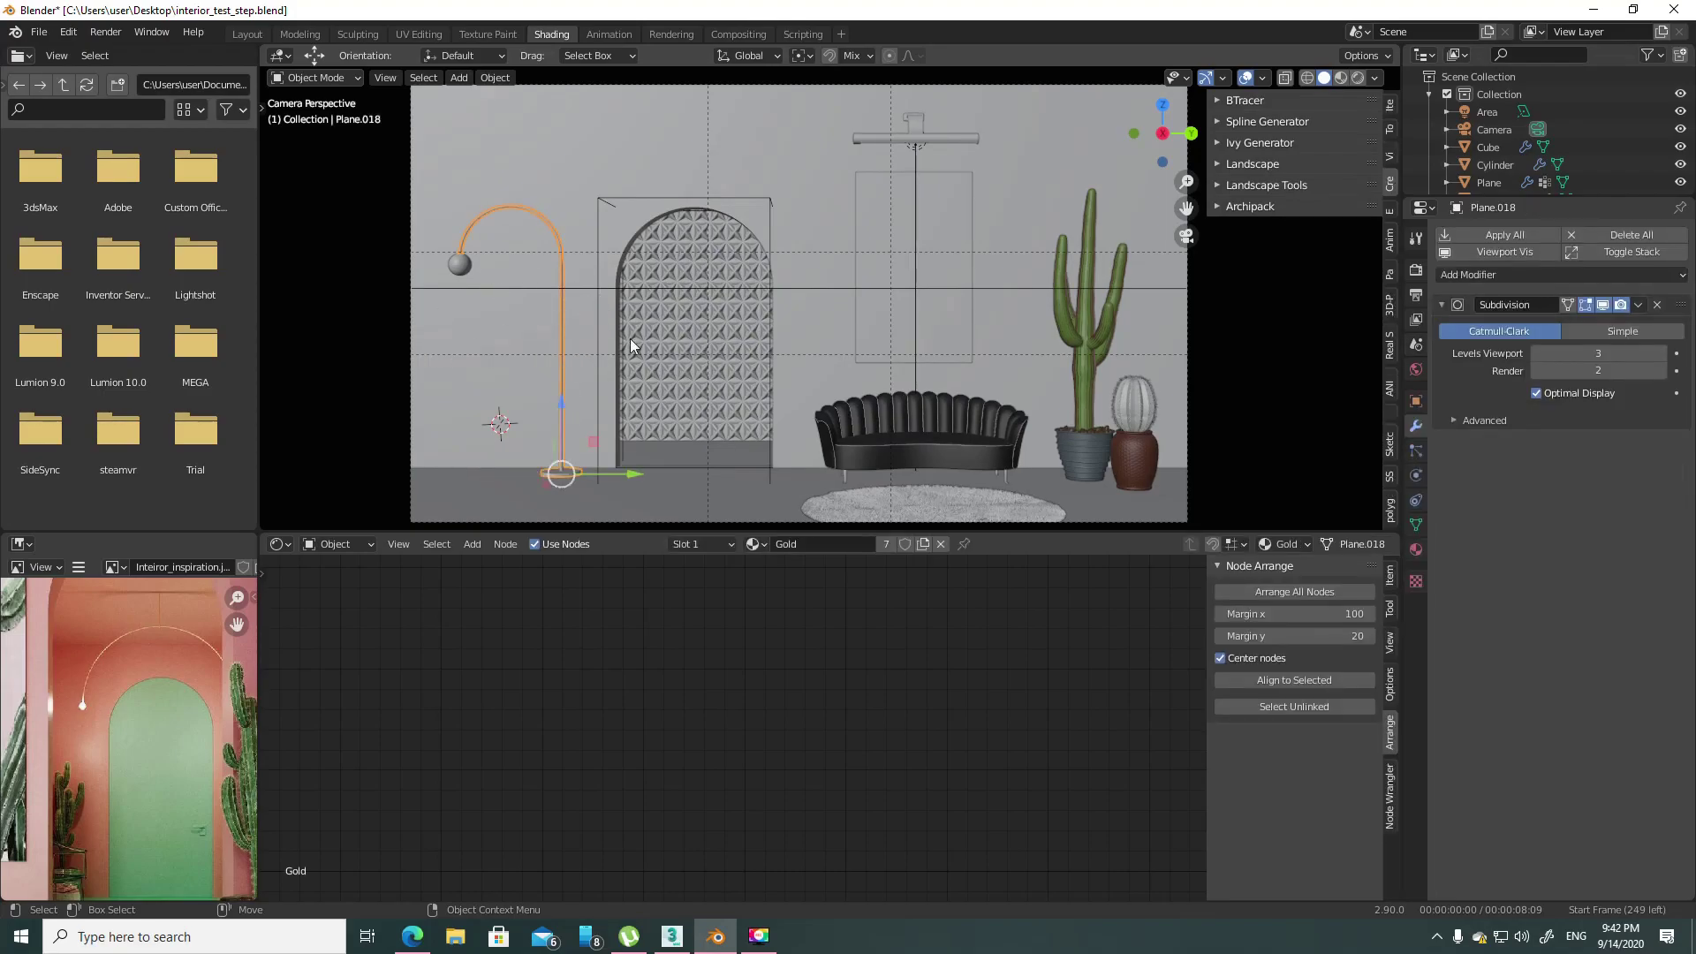
{"action": "scroll", "coordinate": [627, 304], "scroll_direction": "up", "scroll_amount": 2, "text": "shift"}
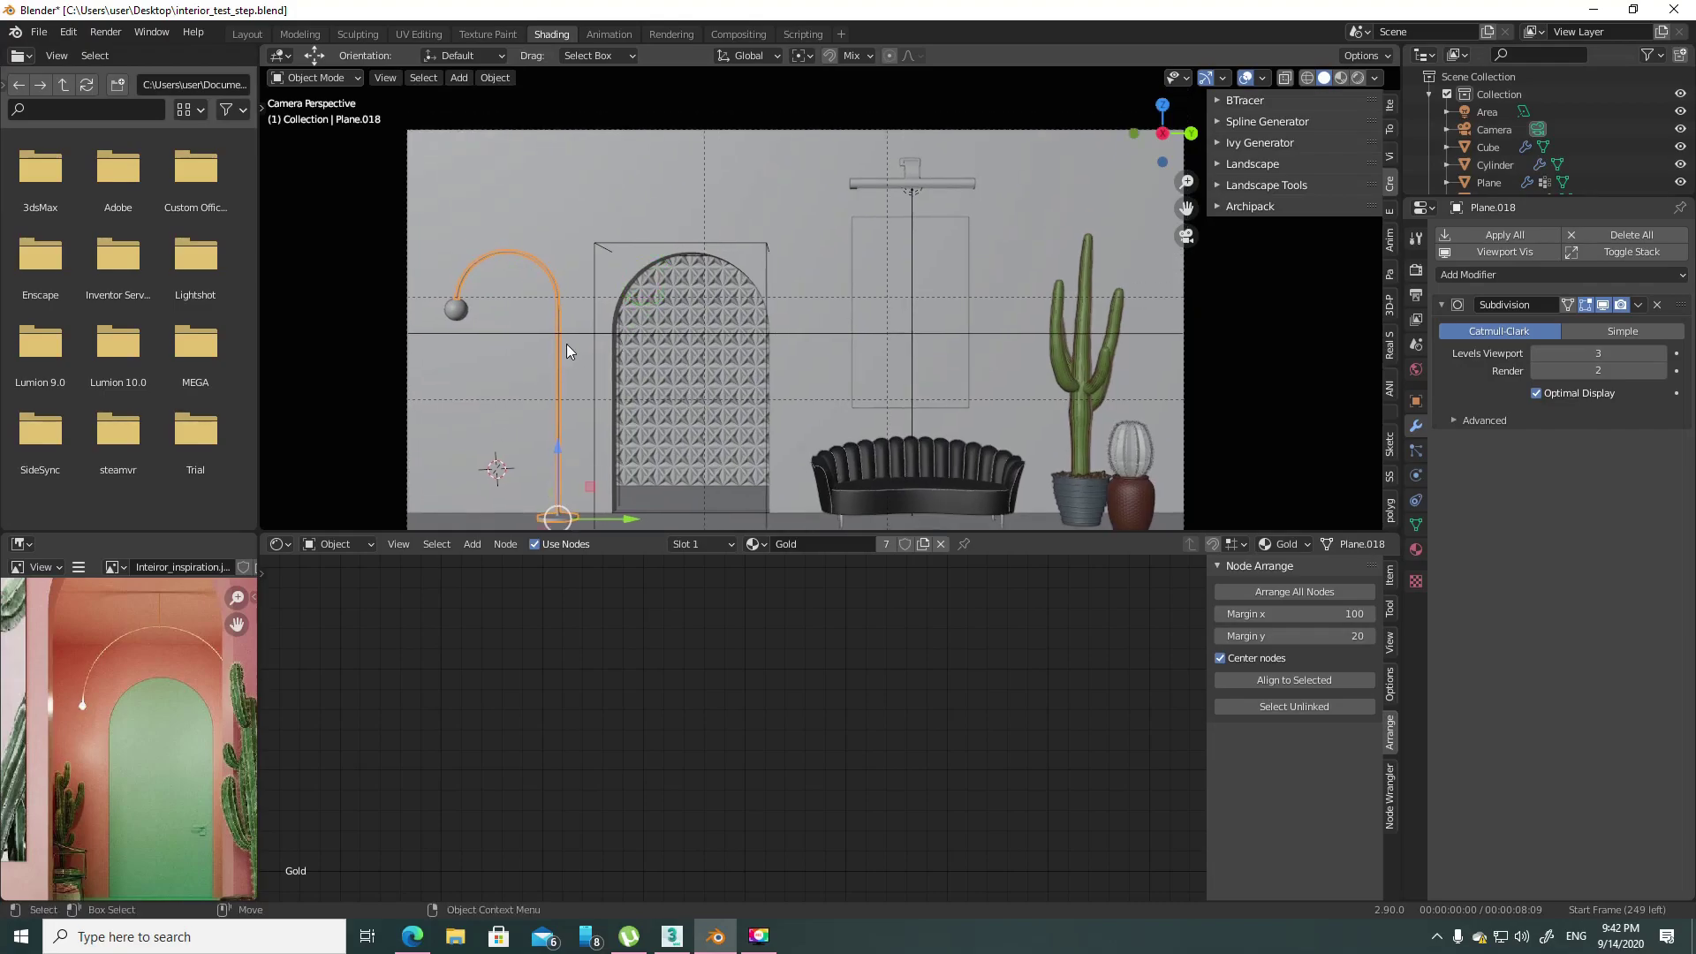
{"action": "left_click", "coordinate": [461, 308], "text": "shift"}
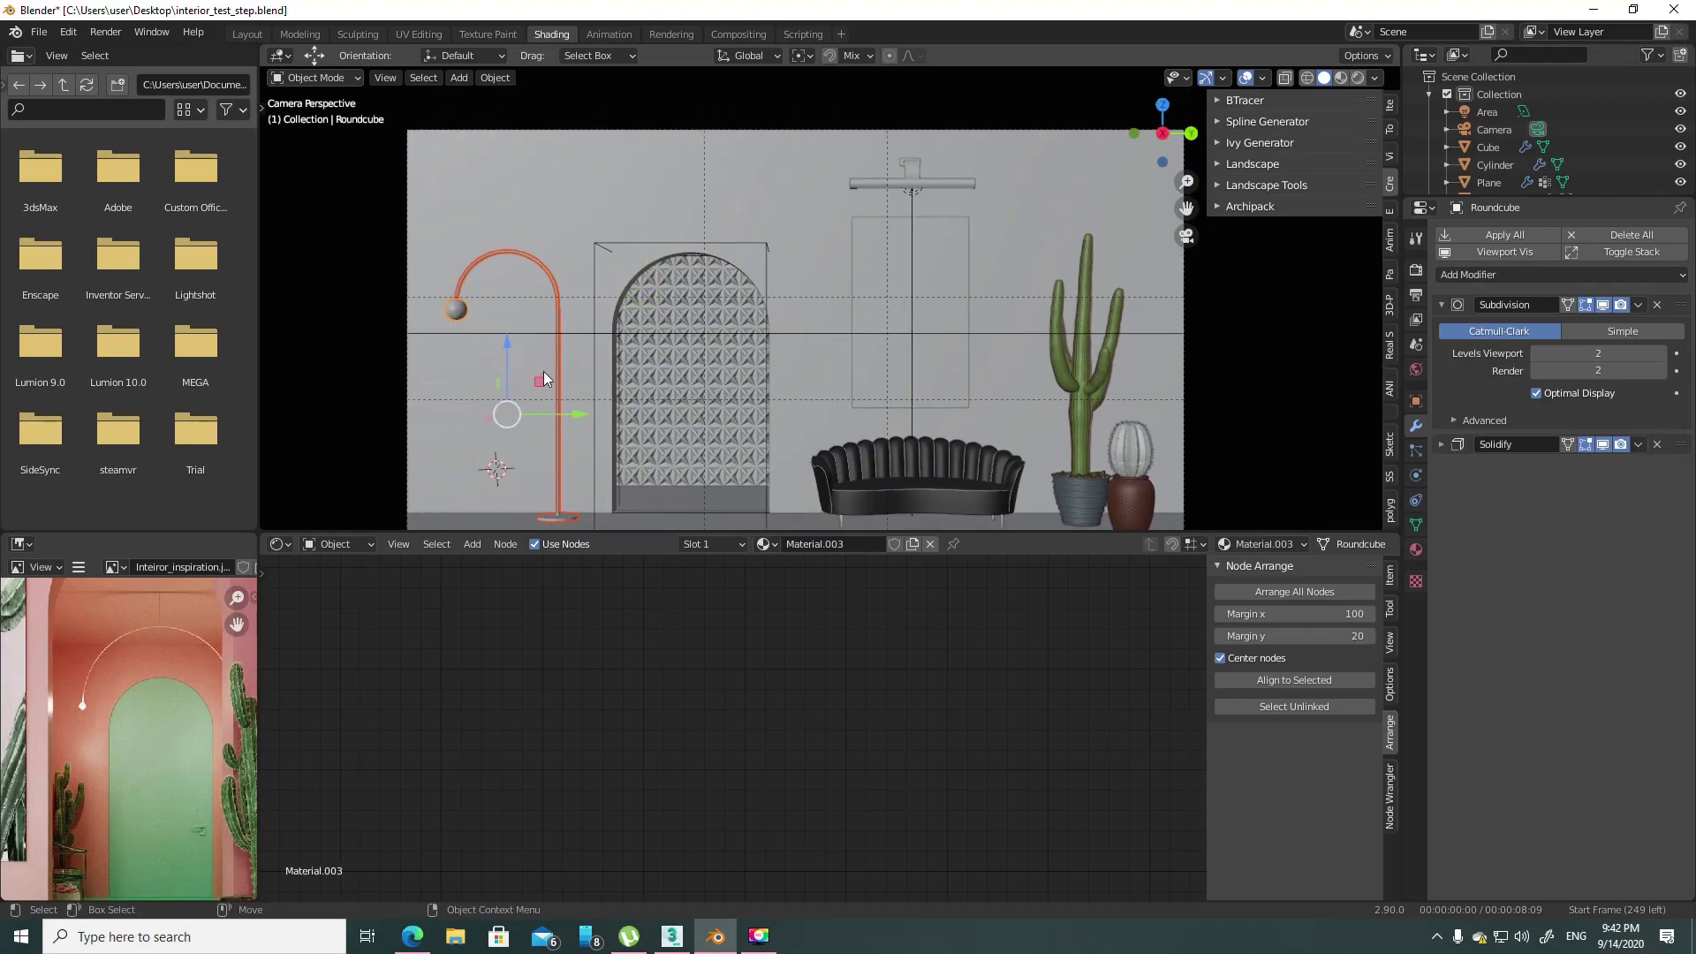
{"action": "left_click_drag", "start_coordinate": [541, 381], "coordinate": [659, 219]}
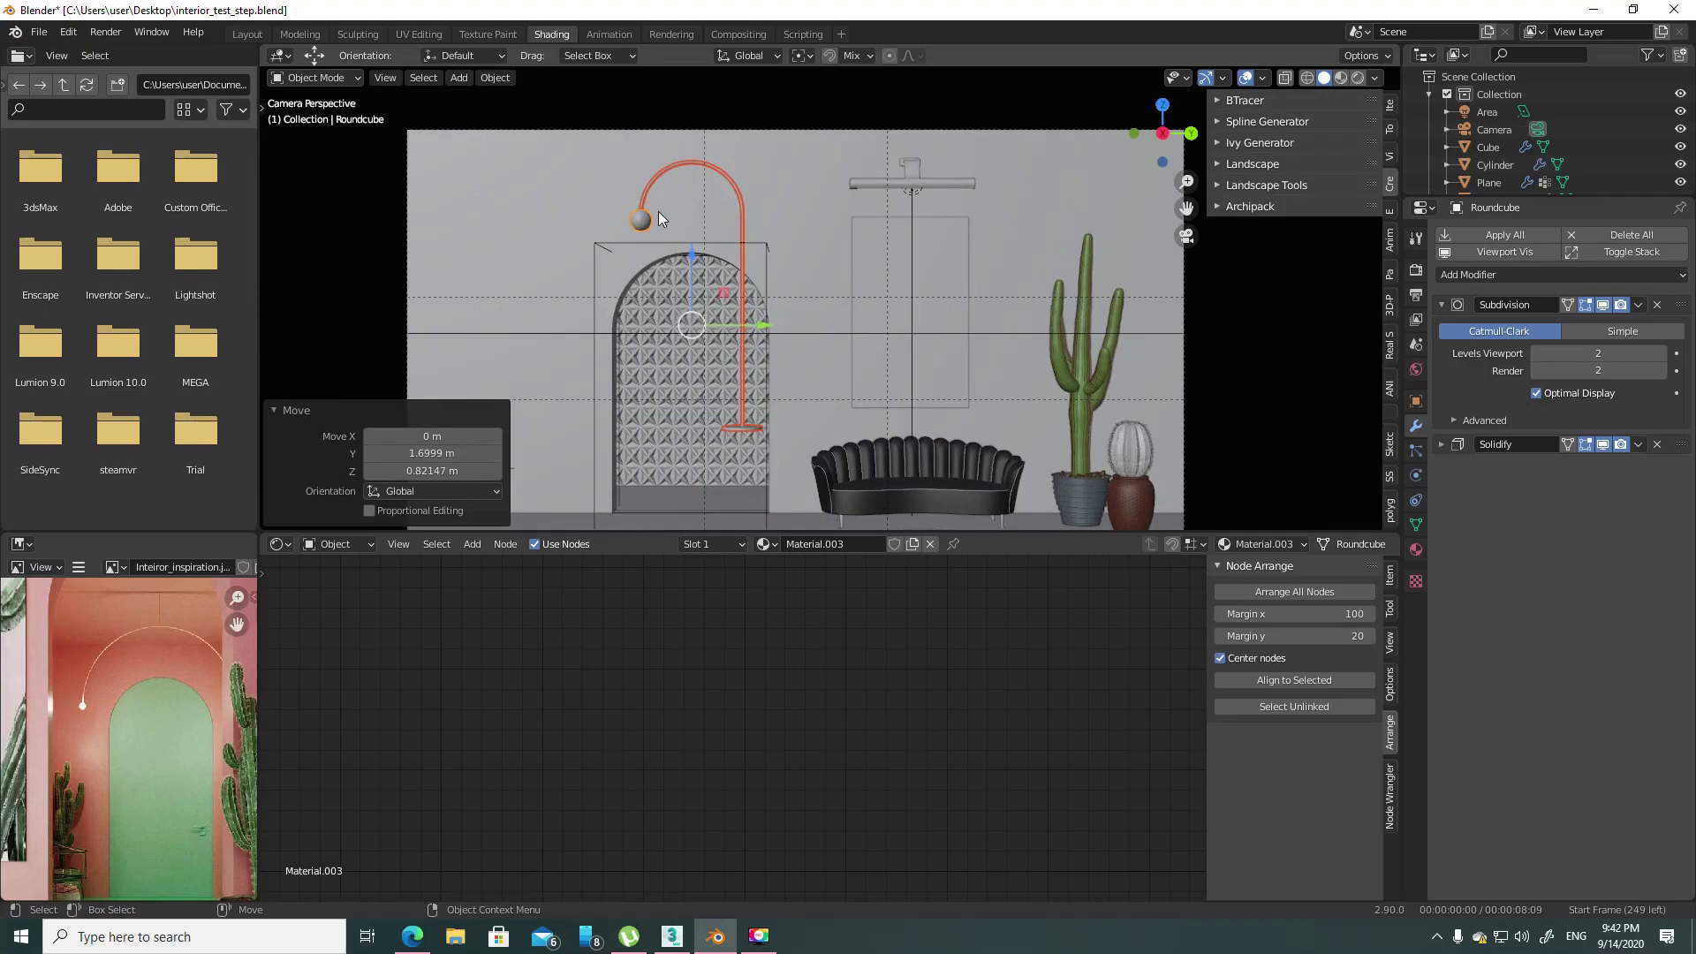
{"action": "left_click", "coordinate": [654, 218]}
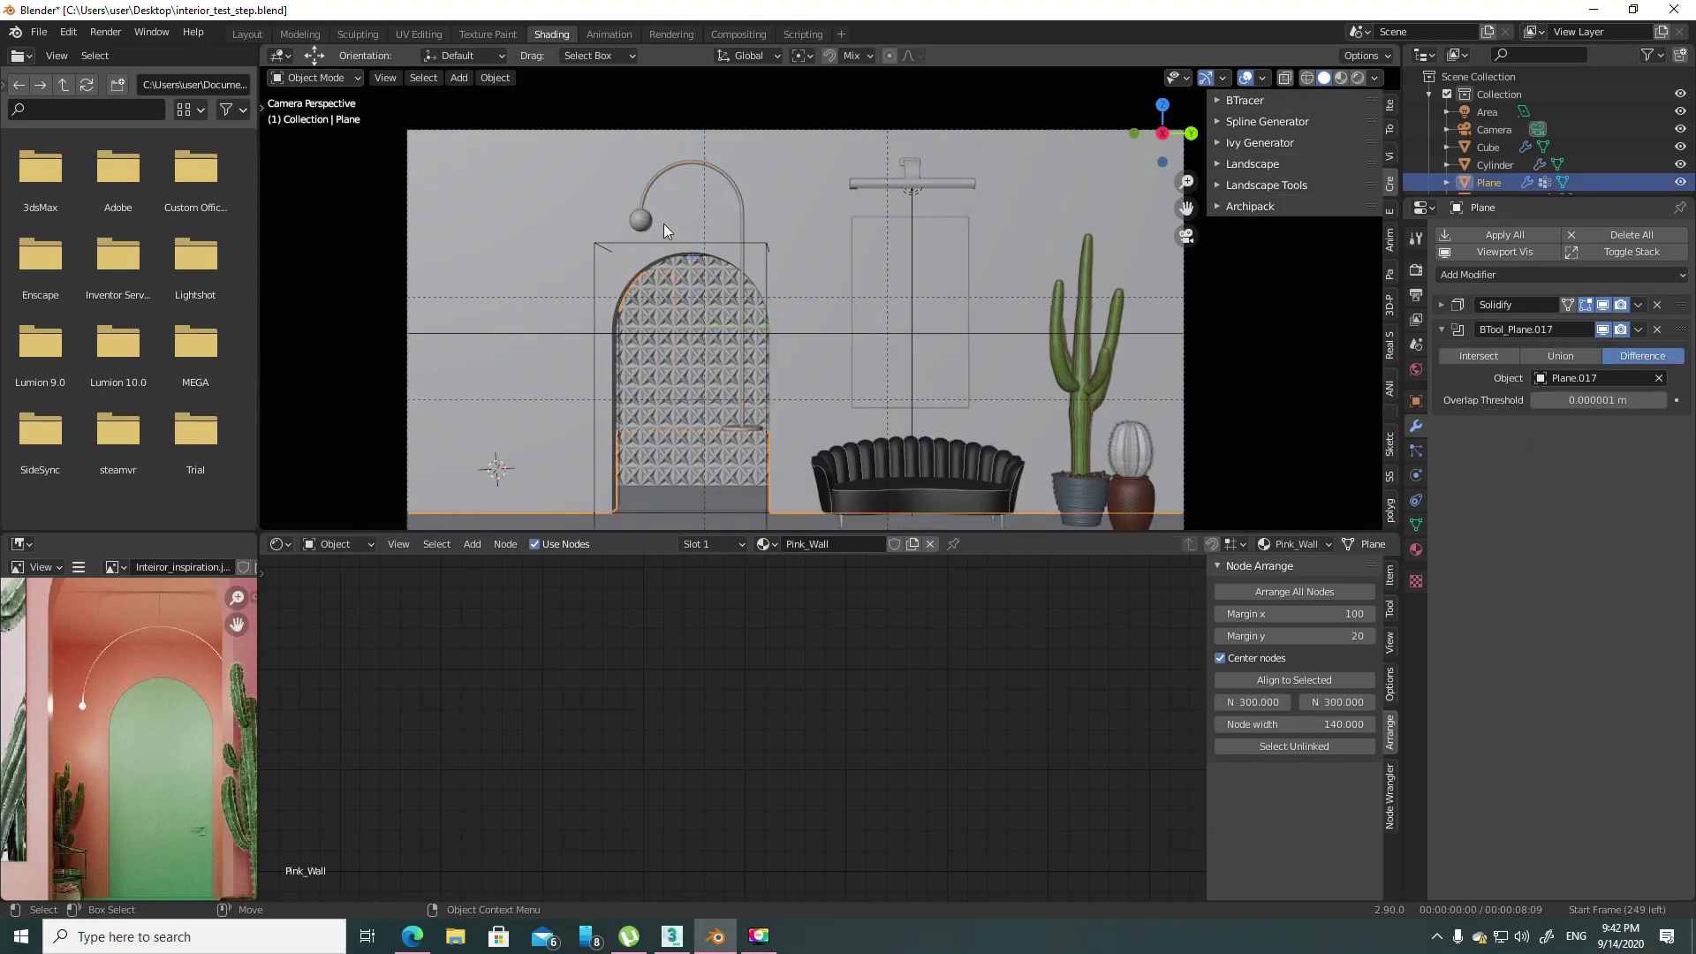
{"action": "left_click", "coordinate": [645, 226]}
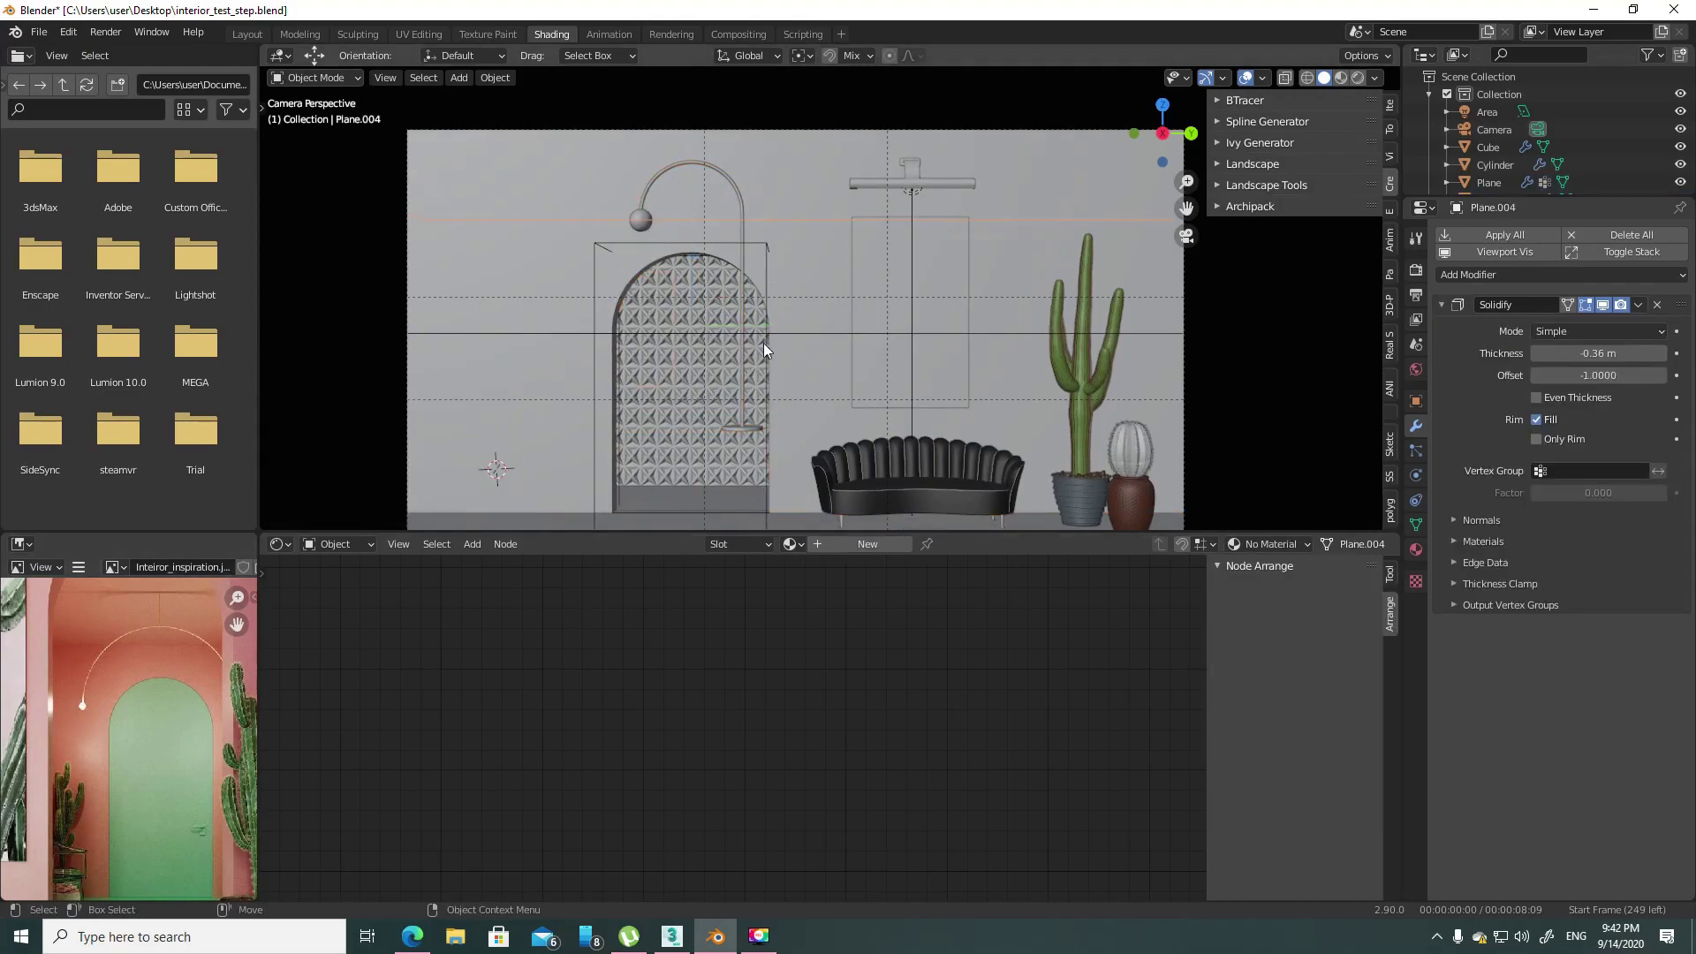
{"action": "left_click", "coordinate": [640, 221]}
- Select the gold arc rod Plane.018 and enter Edit Mode on its curve
{"action": "left_click", "coordinate": [740, 209]}
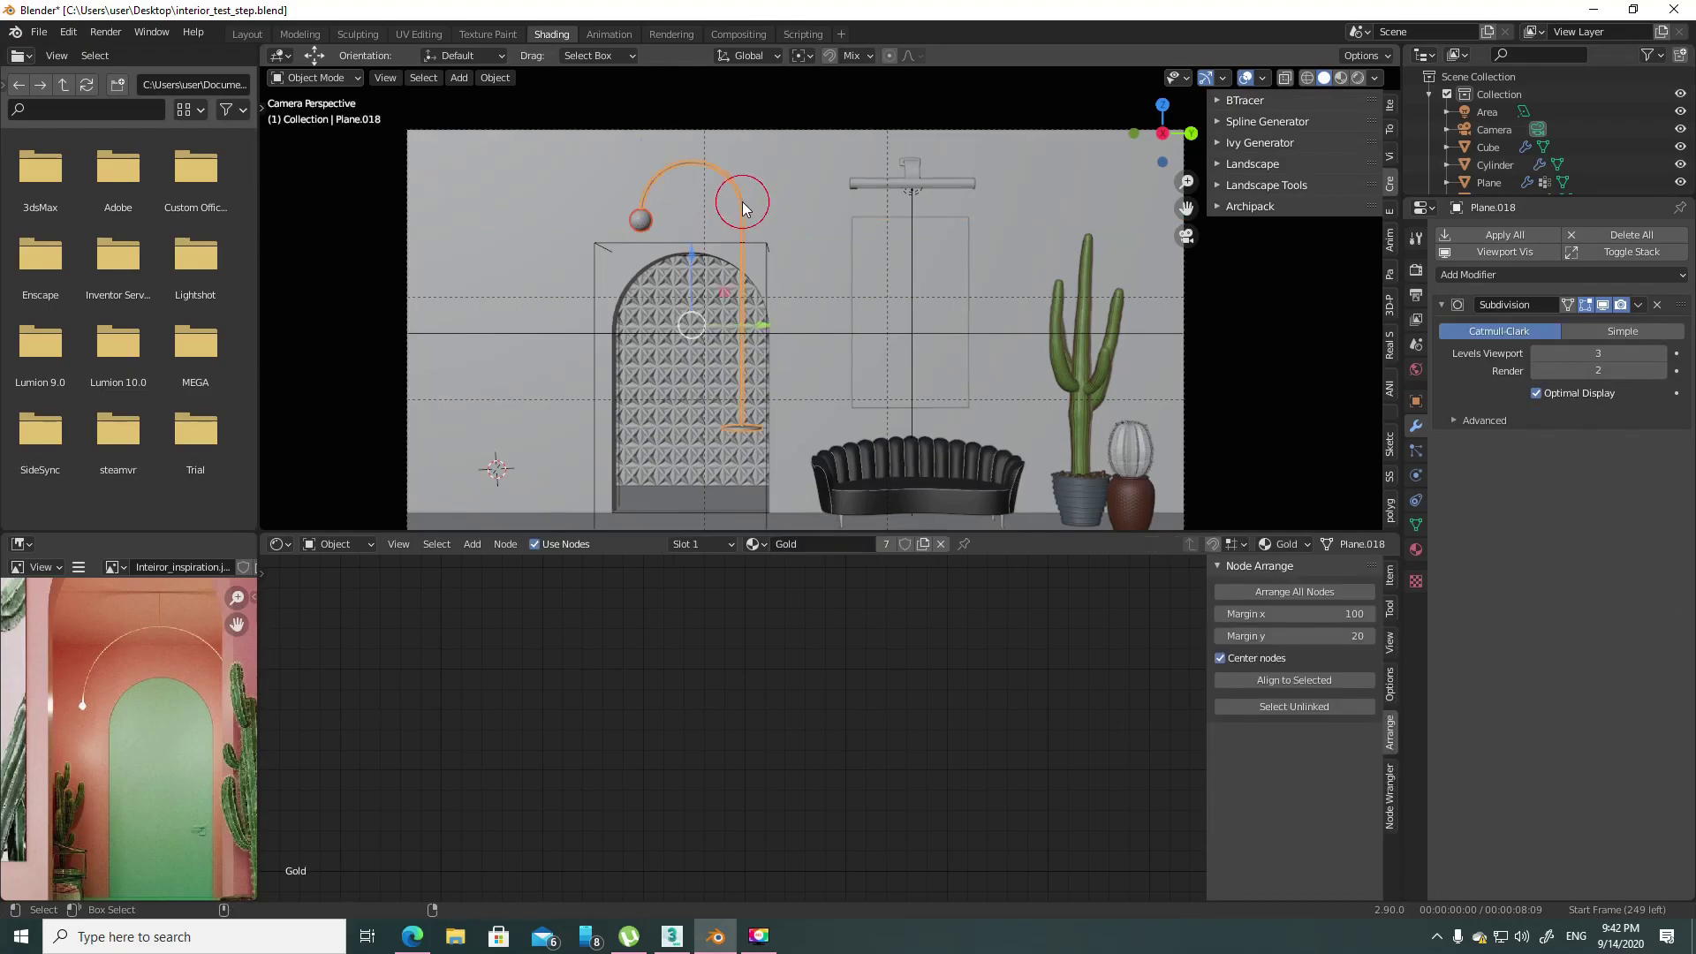
{"action": "middle_click_drag", "start_coordinate": [771, 327], "coordinate": [742, 279], "text": "shift"}
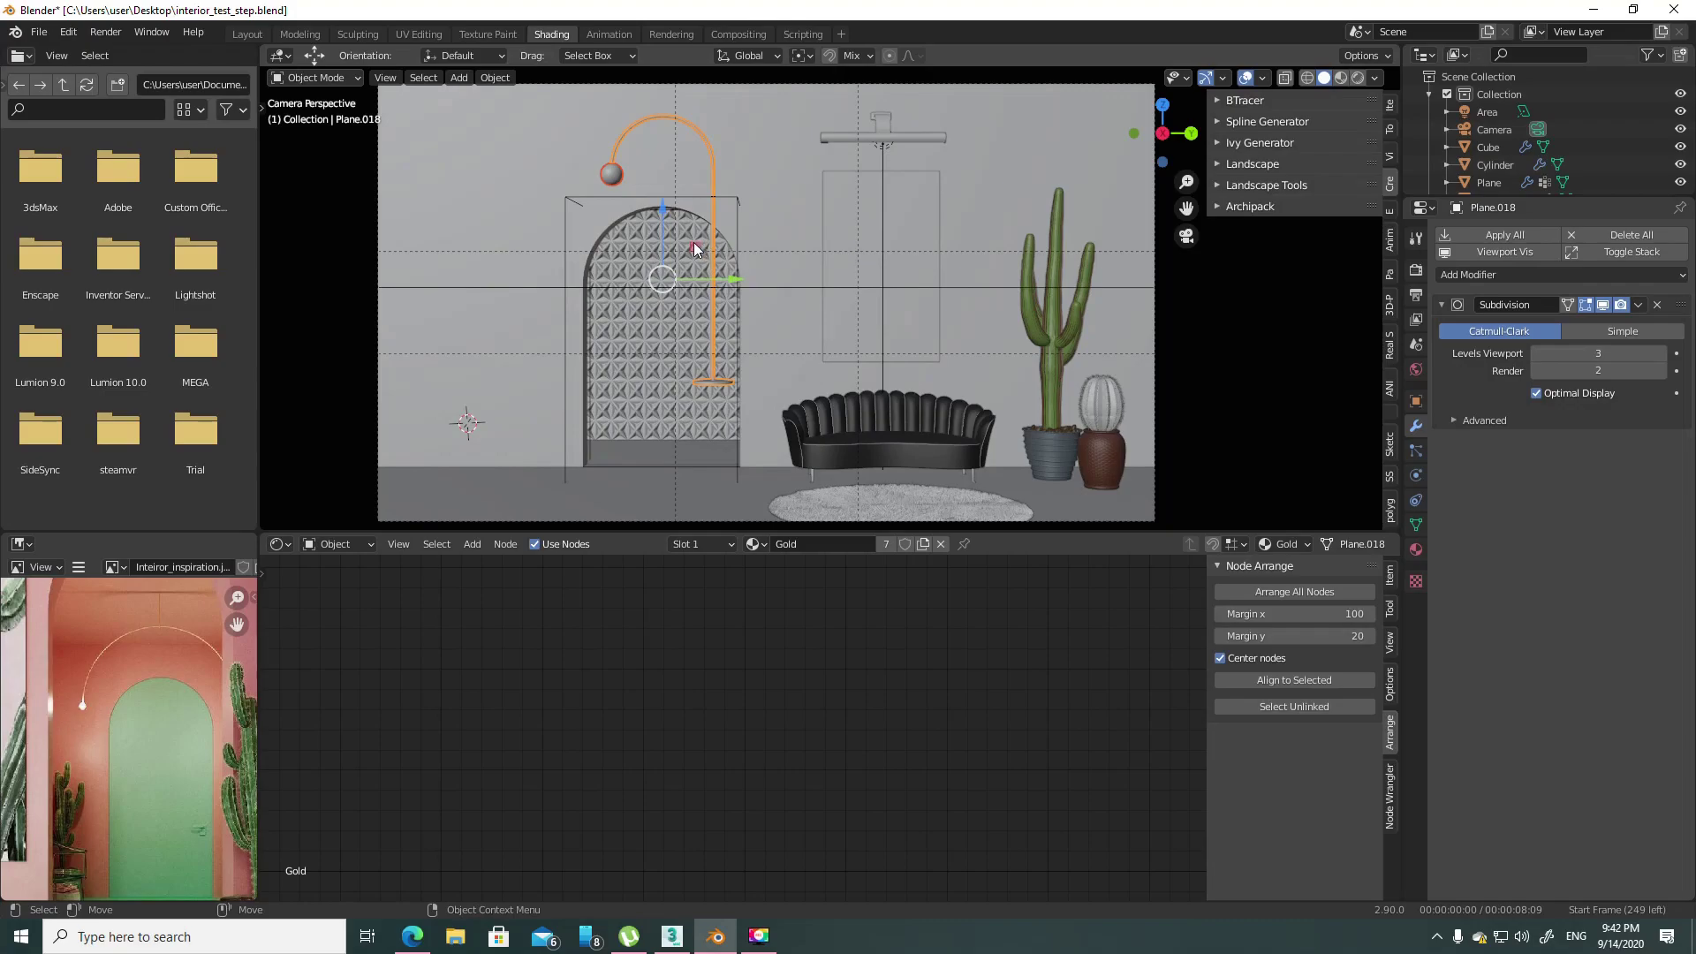
{"action": "key", "text": "g"}
{"action": "left_click", "coordinate": [521, 334]}
{"action": "key", "text": "ctrl+z"}
{"action": "key", "text": "ctrl+z"}
{"action": "scroll", "coordinate": [707, 265], "scroll_direction": "up", "scroll_amount": 2}
{"action": "middle_click_drag", "start_coordinate": [694, 129], "coordinate": [842, 342], "text": "shift"}
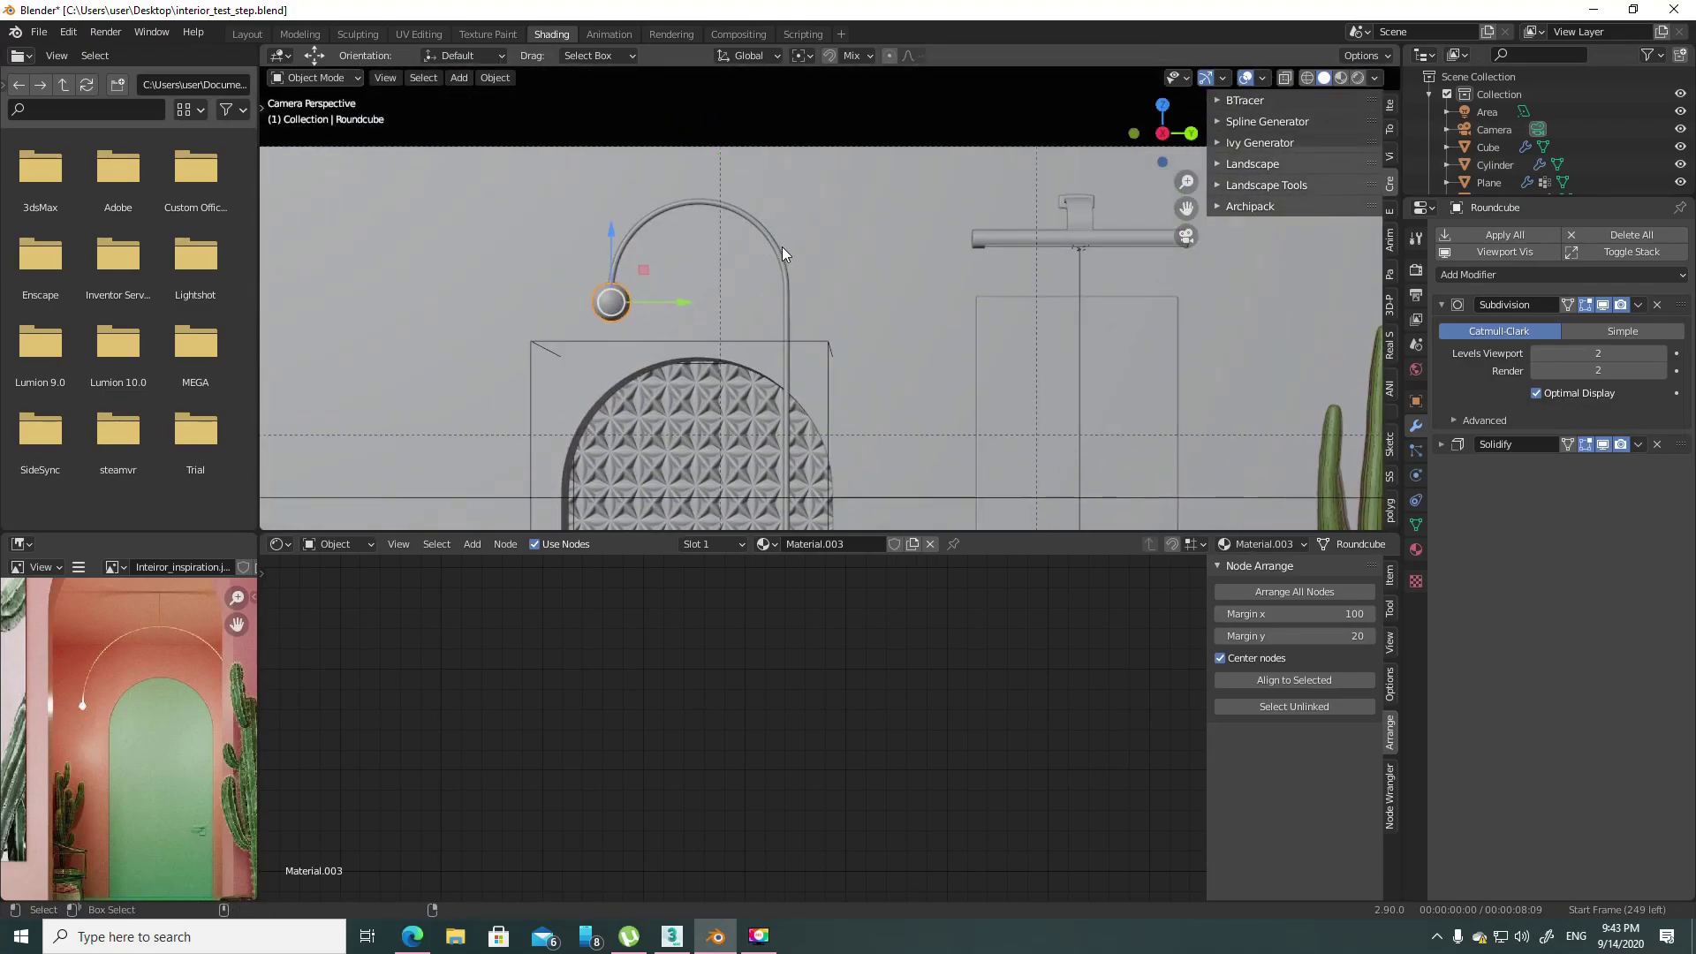
{"action": "left_click", "coordinate": [781, 247]}
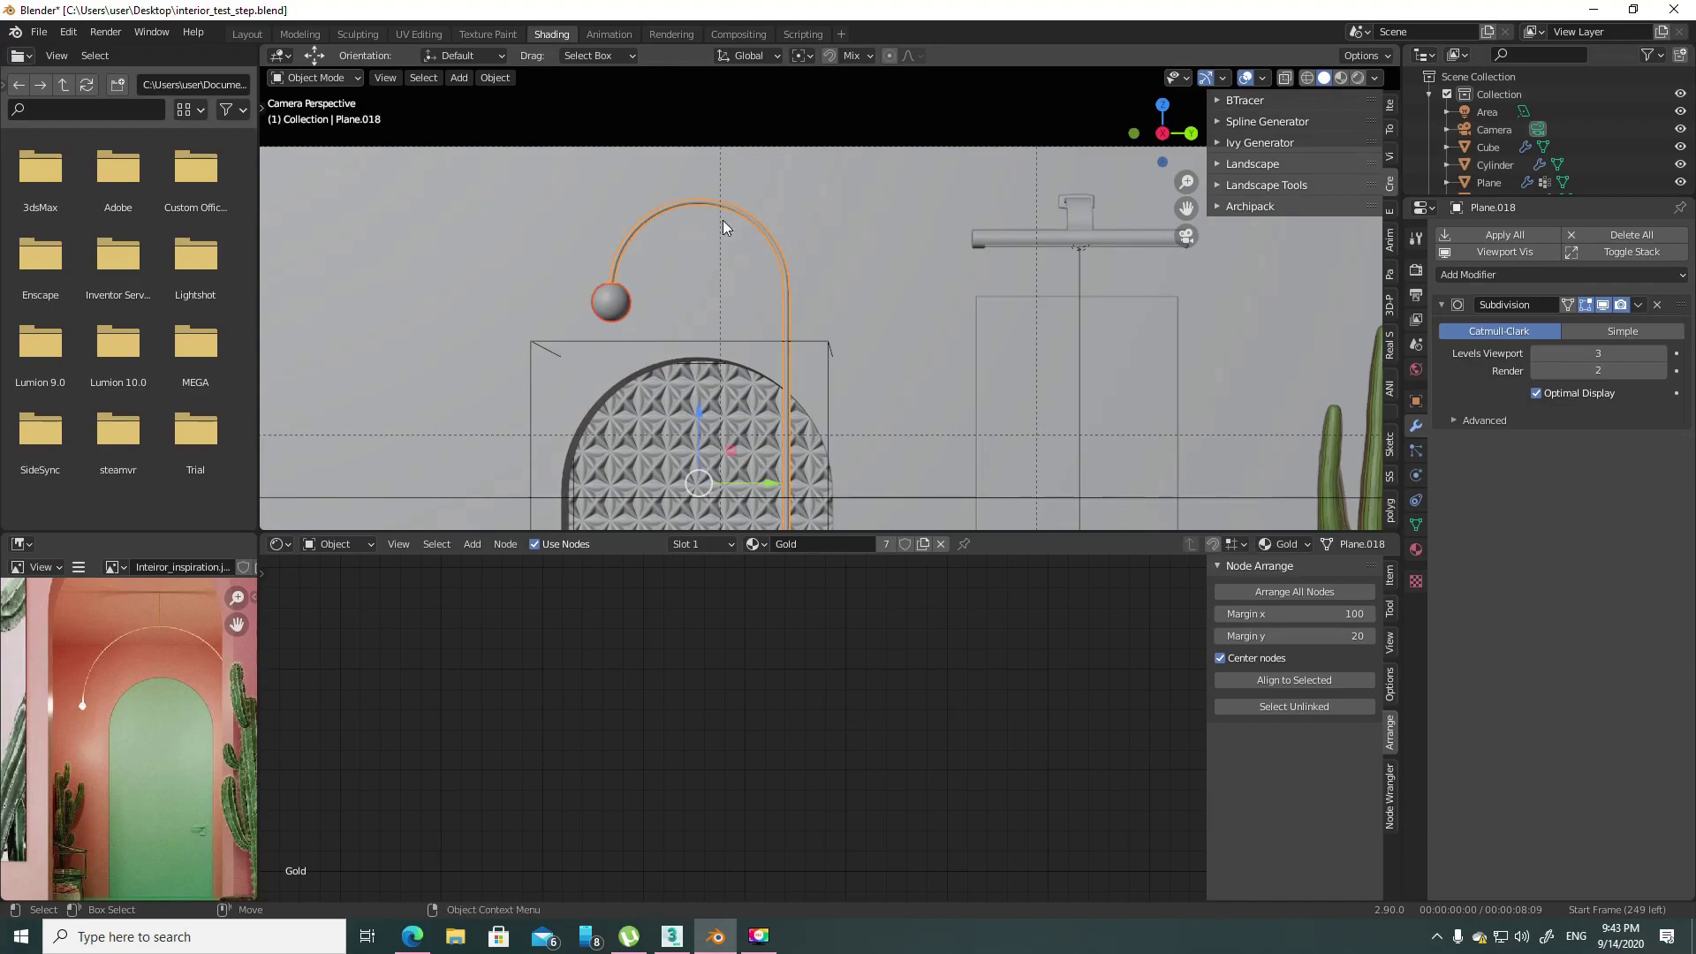
{"action": "left_click", "coordinate": [764, 242]}
{"action": "key", "text": "Tab"}
{"action": "key", "text": "Tab"}
- Select two vertices at either end of the gold rod's arc and snap the 3D cursor to them
{"action": "left_click", "coordinate": [785, 265]}
{"action": "key", "text": "Tab"}
{"action": "scroll", "coordinate": [795, 276], "scroll_direction": "up", "scroll_amount": 2}
{"action": "left_click", "coordinate": [786, 273]}
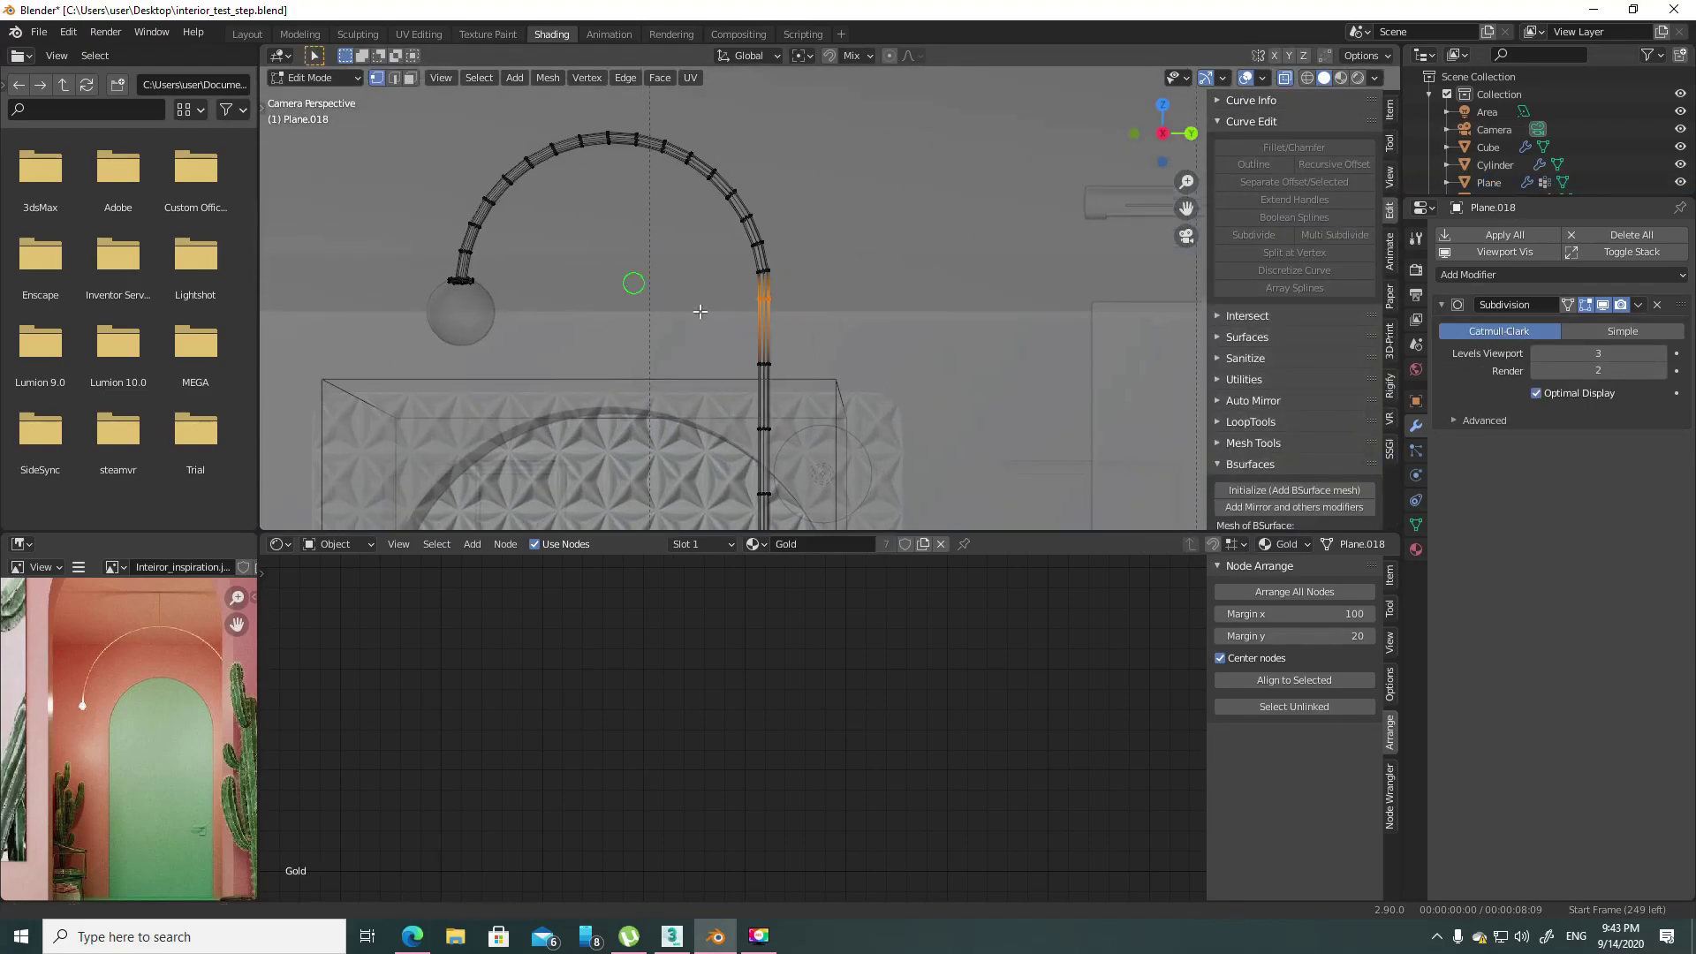
{"action": "scroll", "coordinate": [678, 341], "scroll_direction": "up", "scroll_amount": 2}
{"action": "left_click", "coordinate": [622, 303]}
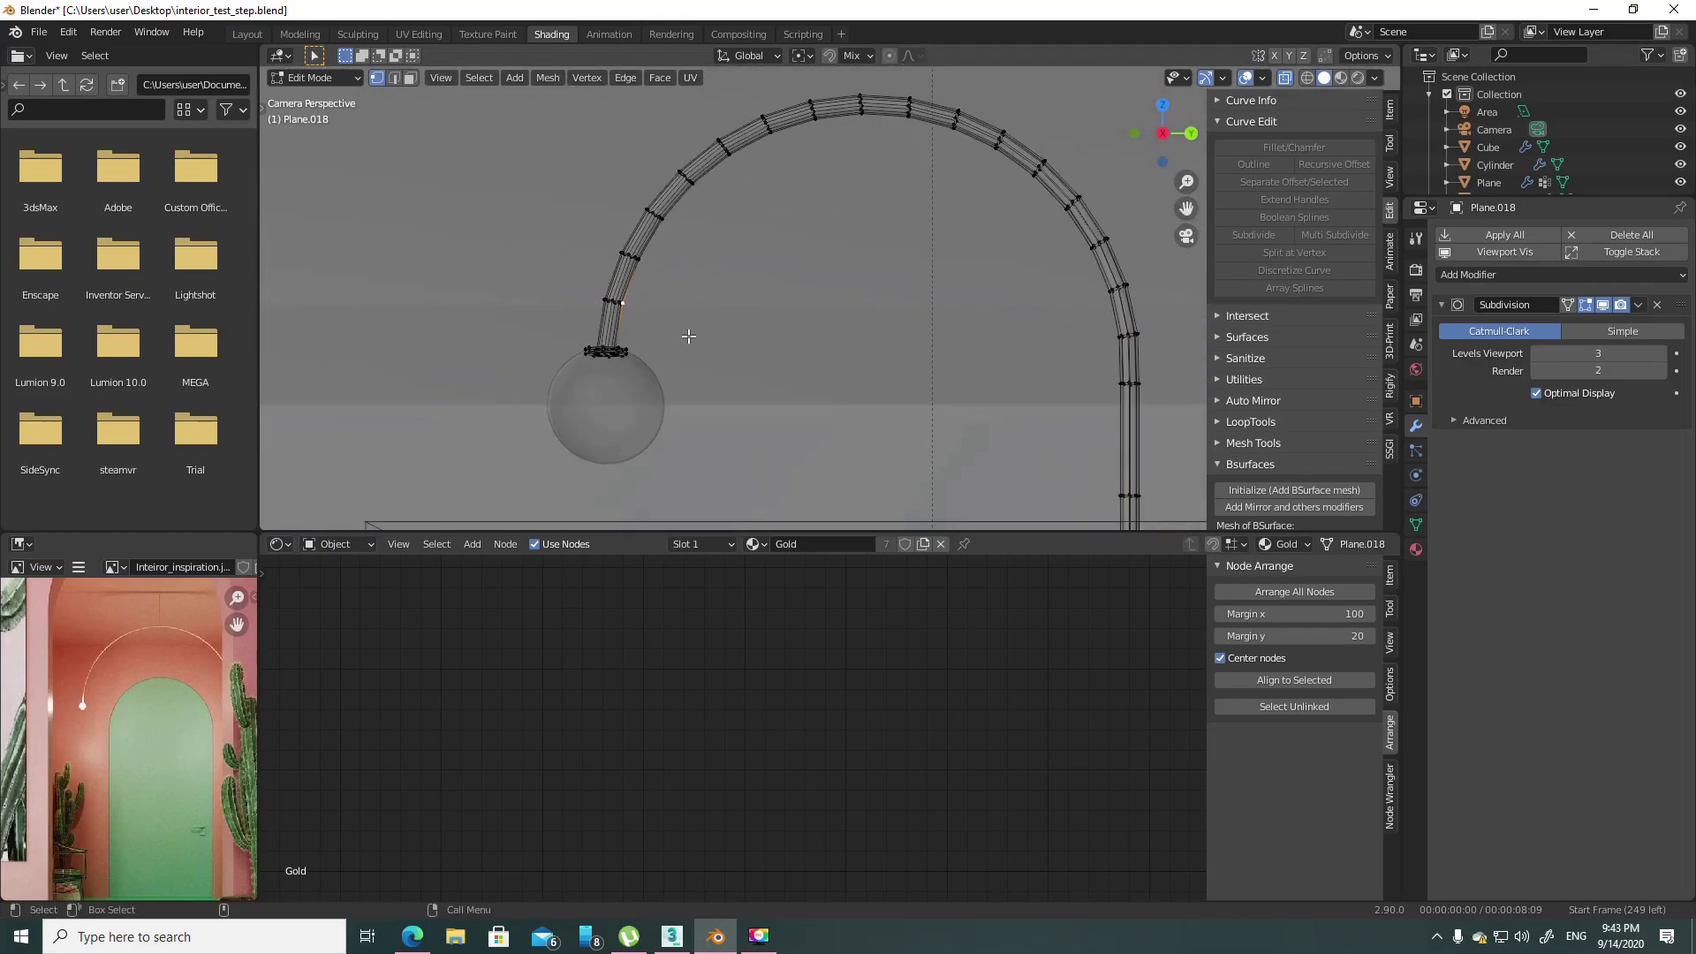
{"action": "left_click", "coordinate": [1109, 290], "text": "shift"}
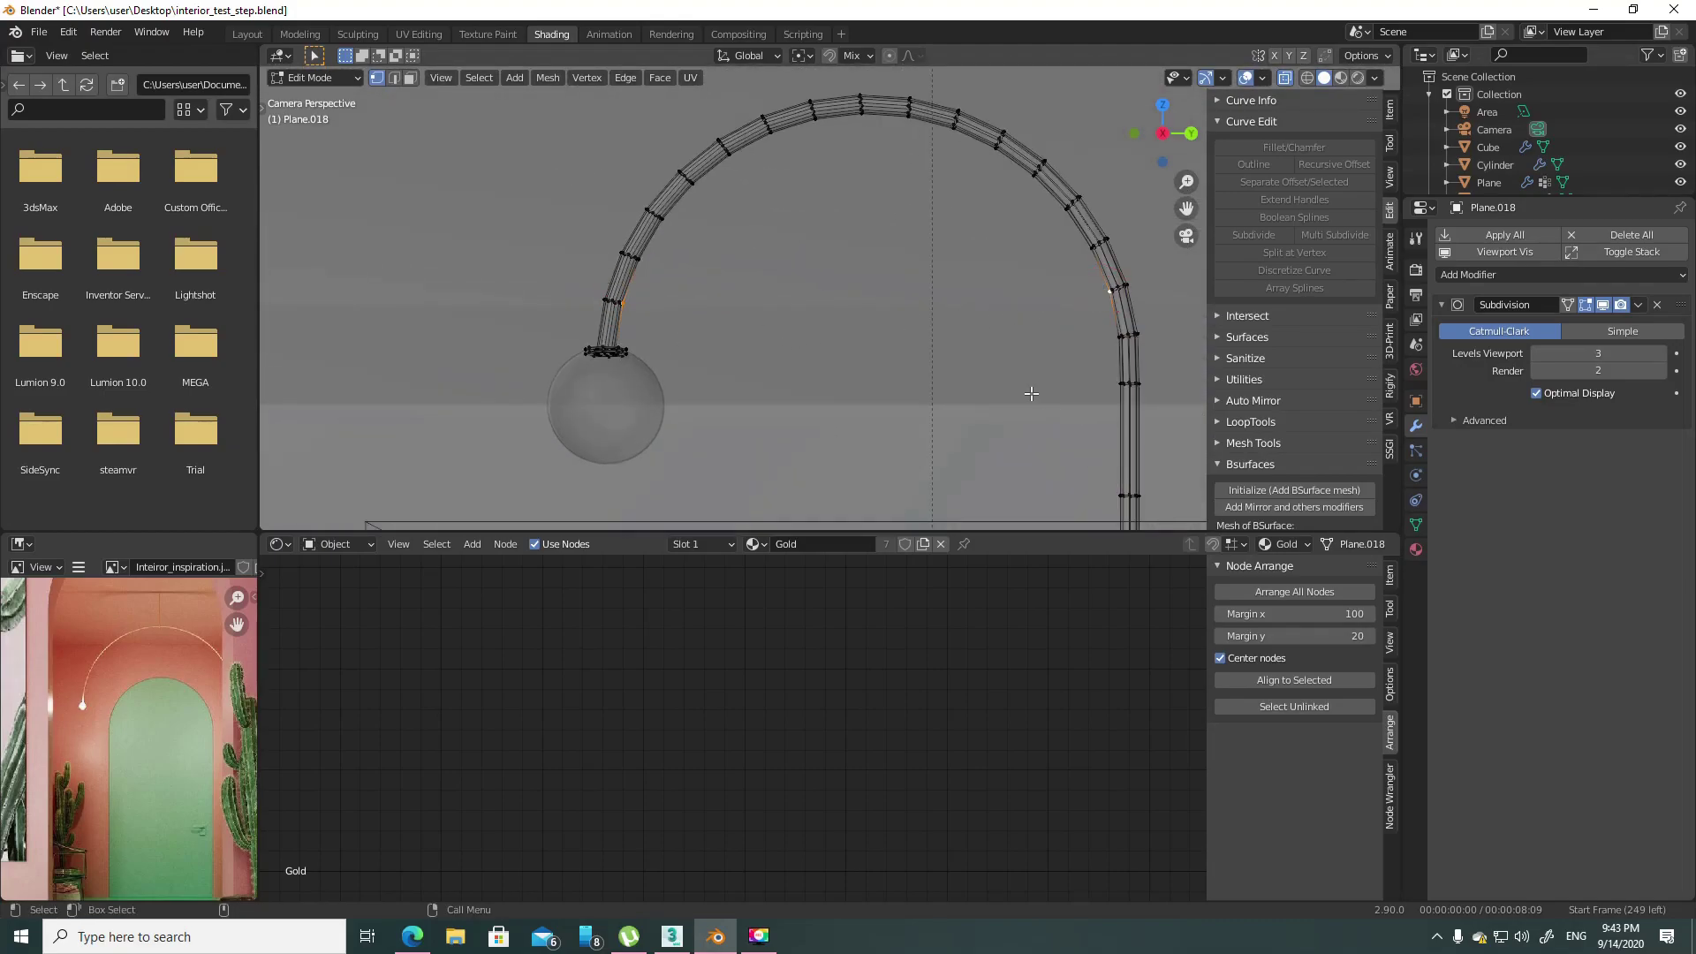
{"action": "right_click", "coordinate": [1068, 336]}
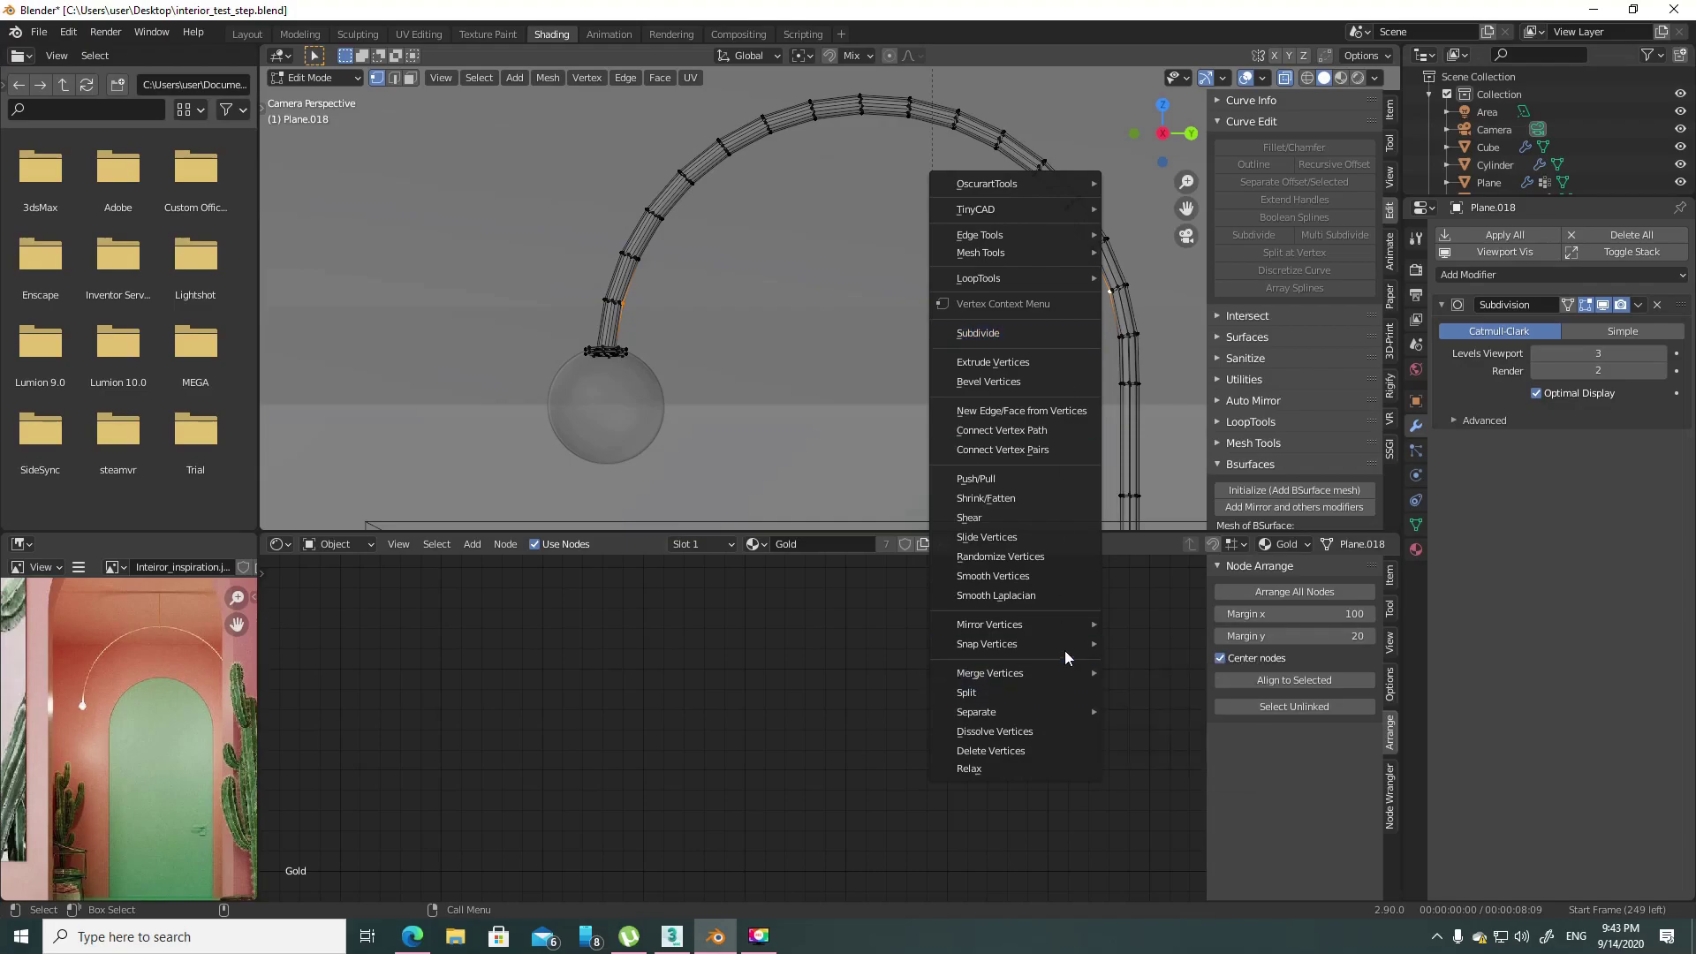
{"action": "mouse_move", "coordinate": [988, 644]}
{"action": "left_click", "coordinate": [1205, 739]}
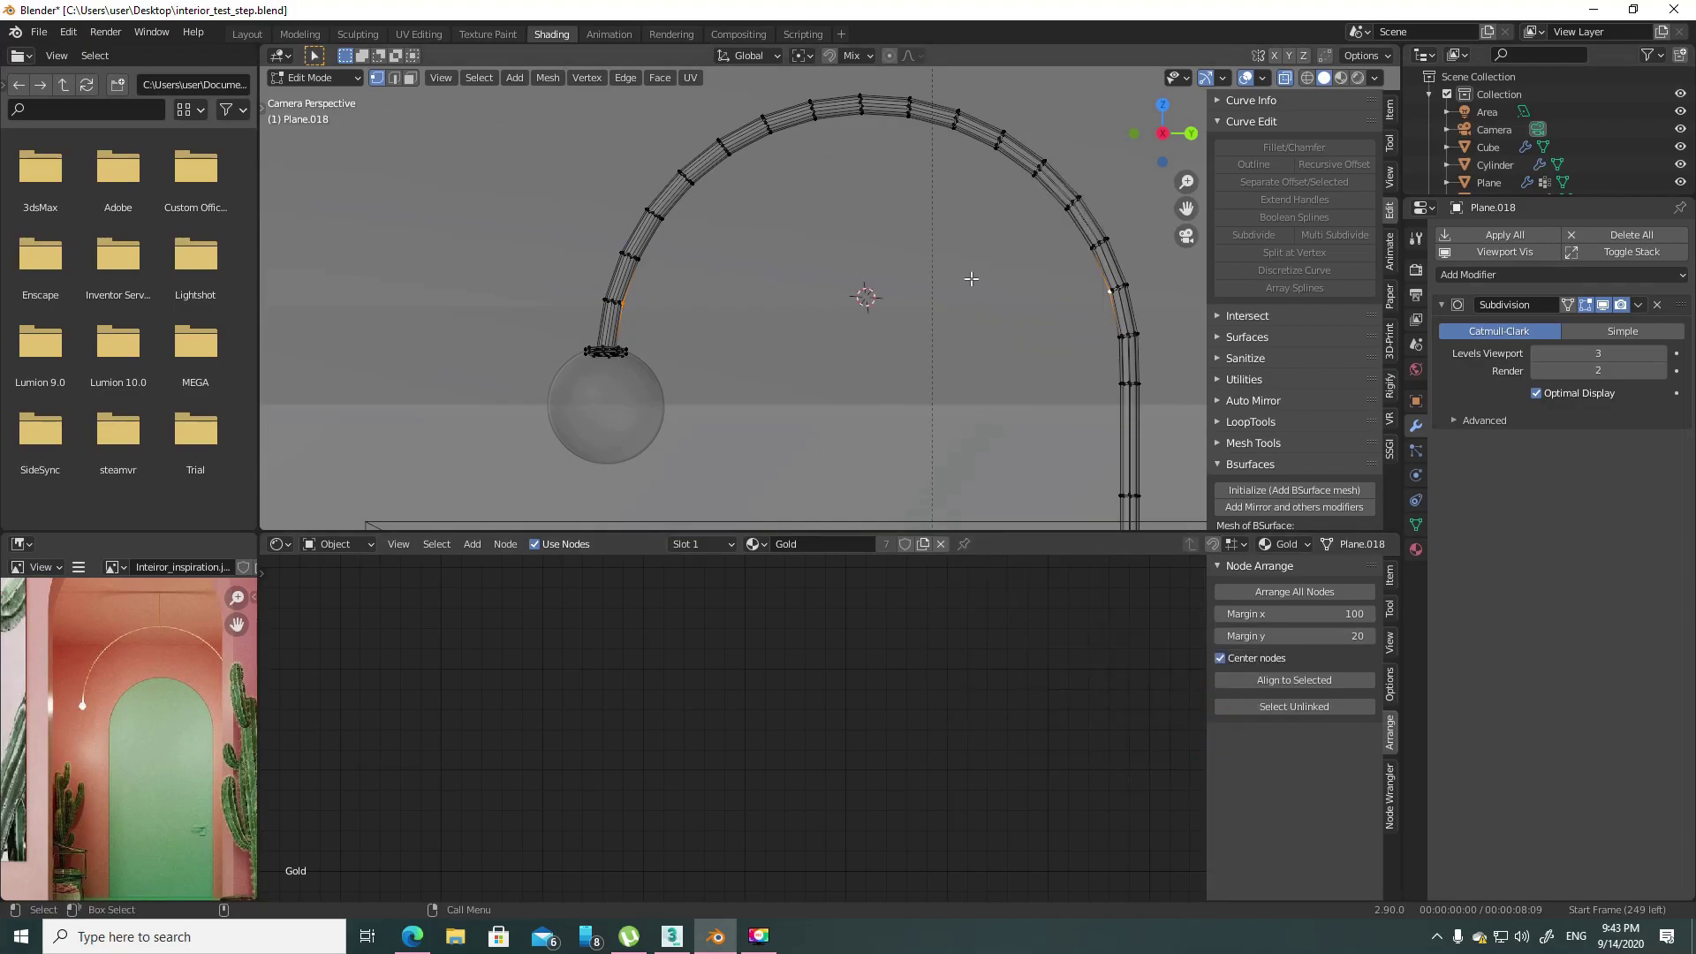
- Select the shortest vertex path running along the rod's arc, then head to the Edit menu
{"action": "scroll", "coordinate": [971, 278], "scroll_direction": "down", "scroll_amount": 2}
{"action": "middle_click_drag", "start_coordinate": [954, 289], "coordinate": [551, 378], "text": "shift"}
{"action": "left_click", "coordinate": [526, 397]}
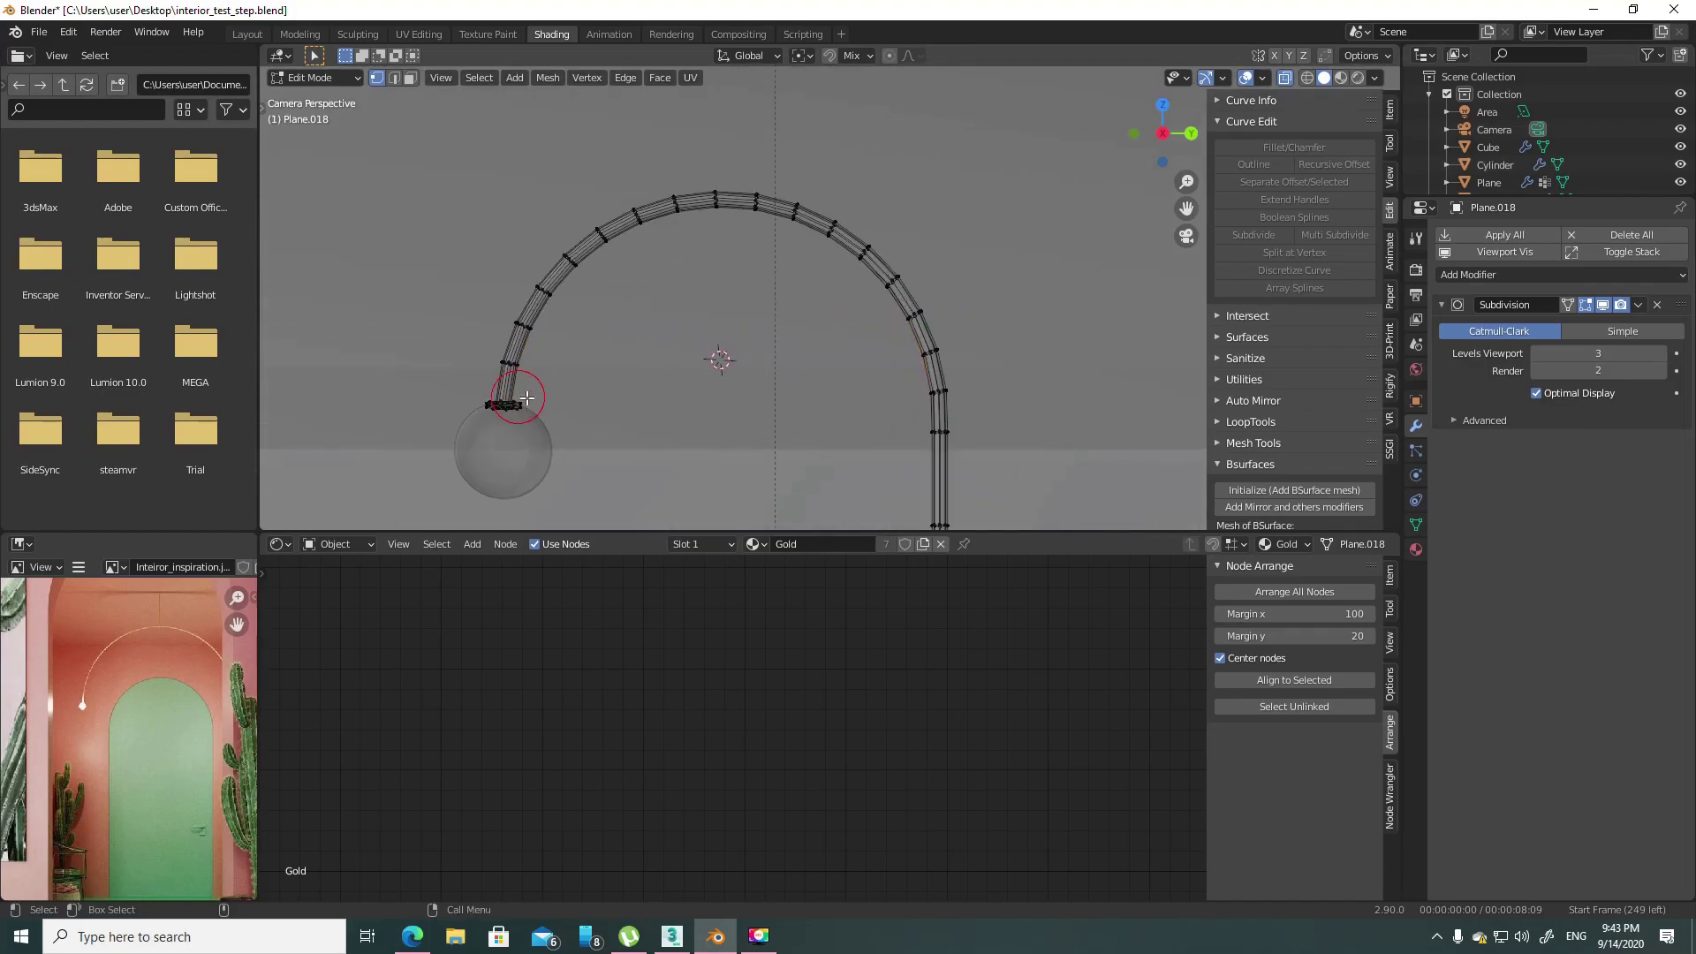
{"action": "scroll", "coordinate": [526, 398], "scroll_direction": "up", "scroll_amount": 2}
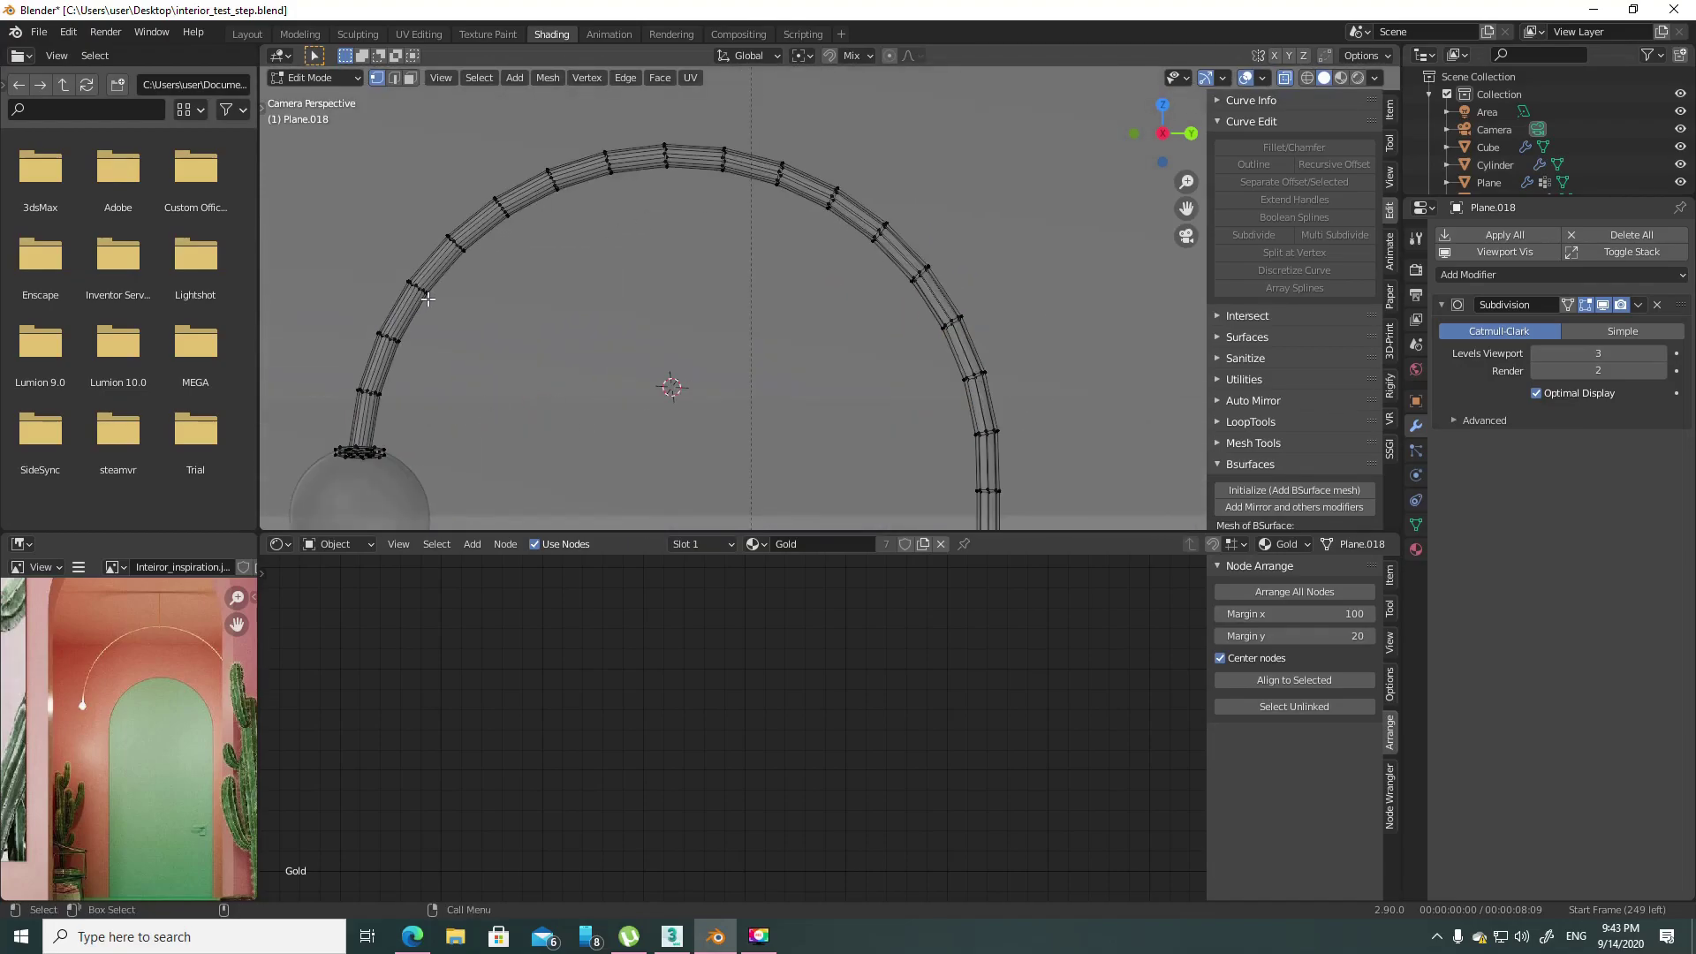
{"action": "left_click", "coordinate": [963, 380], "text": "ctrl"}
{"action": "middle_click_drag", "start_coordinate": [776, 348], "coordinate": [928, 298], "text": "shift"}
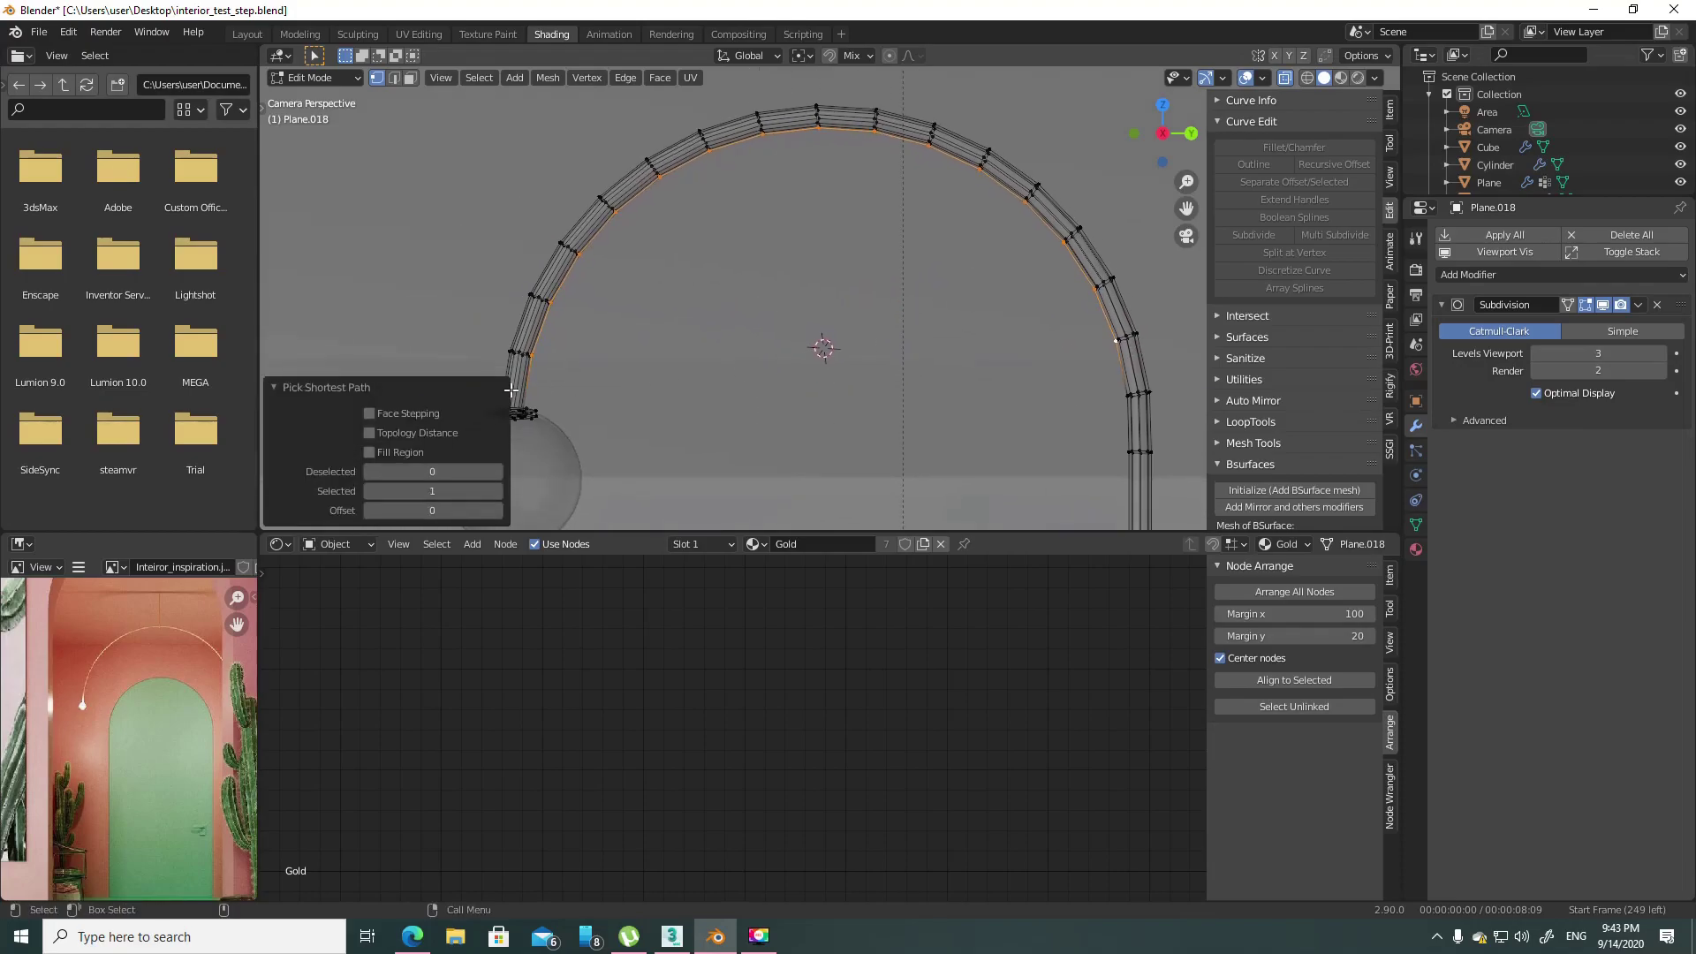
{"action": "right_click", "coordinate": [1096, 307]}
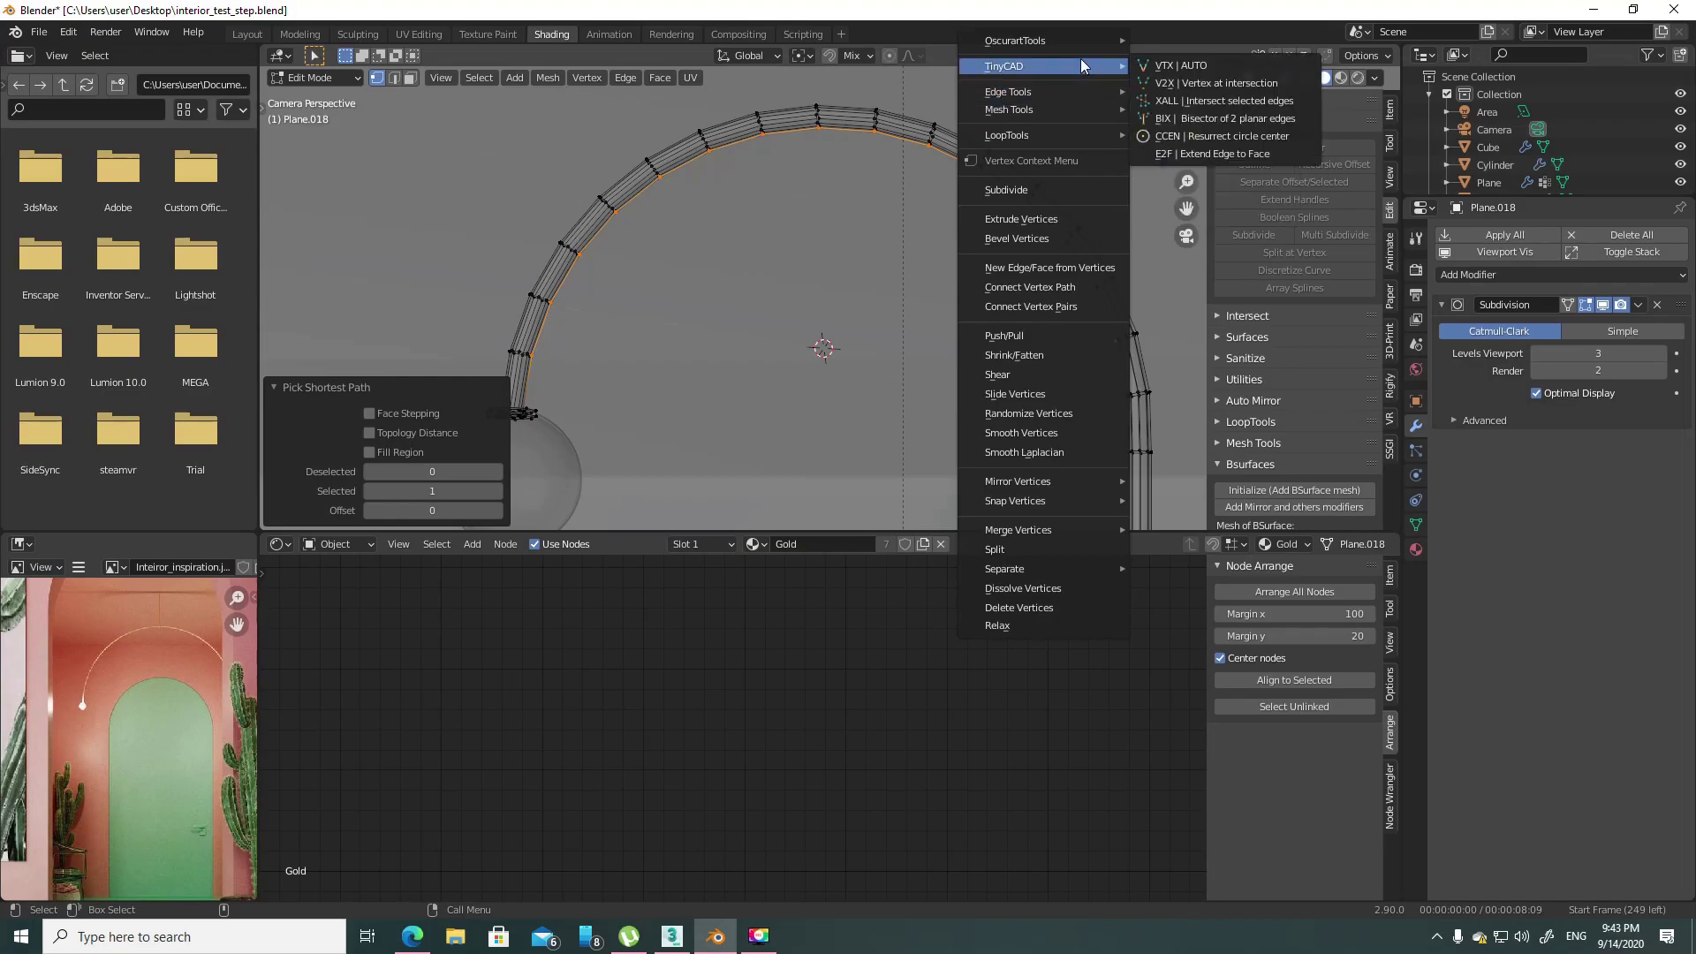
{"action": "left_click", "coordinate": [68, 32]}
- Filter the add-ons by 'tin' to confirm tinyCAD is enabled, then reopen the vertex tools menu
{"action": "left_click", "coordinate": [157, 302]}
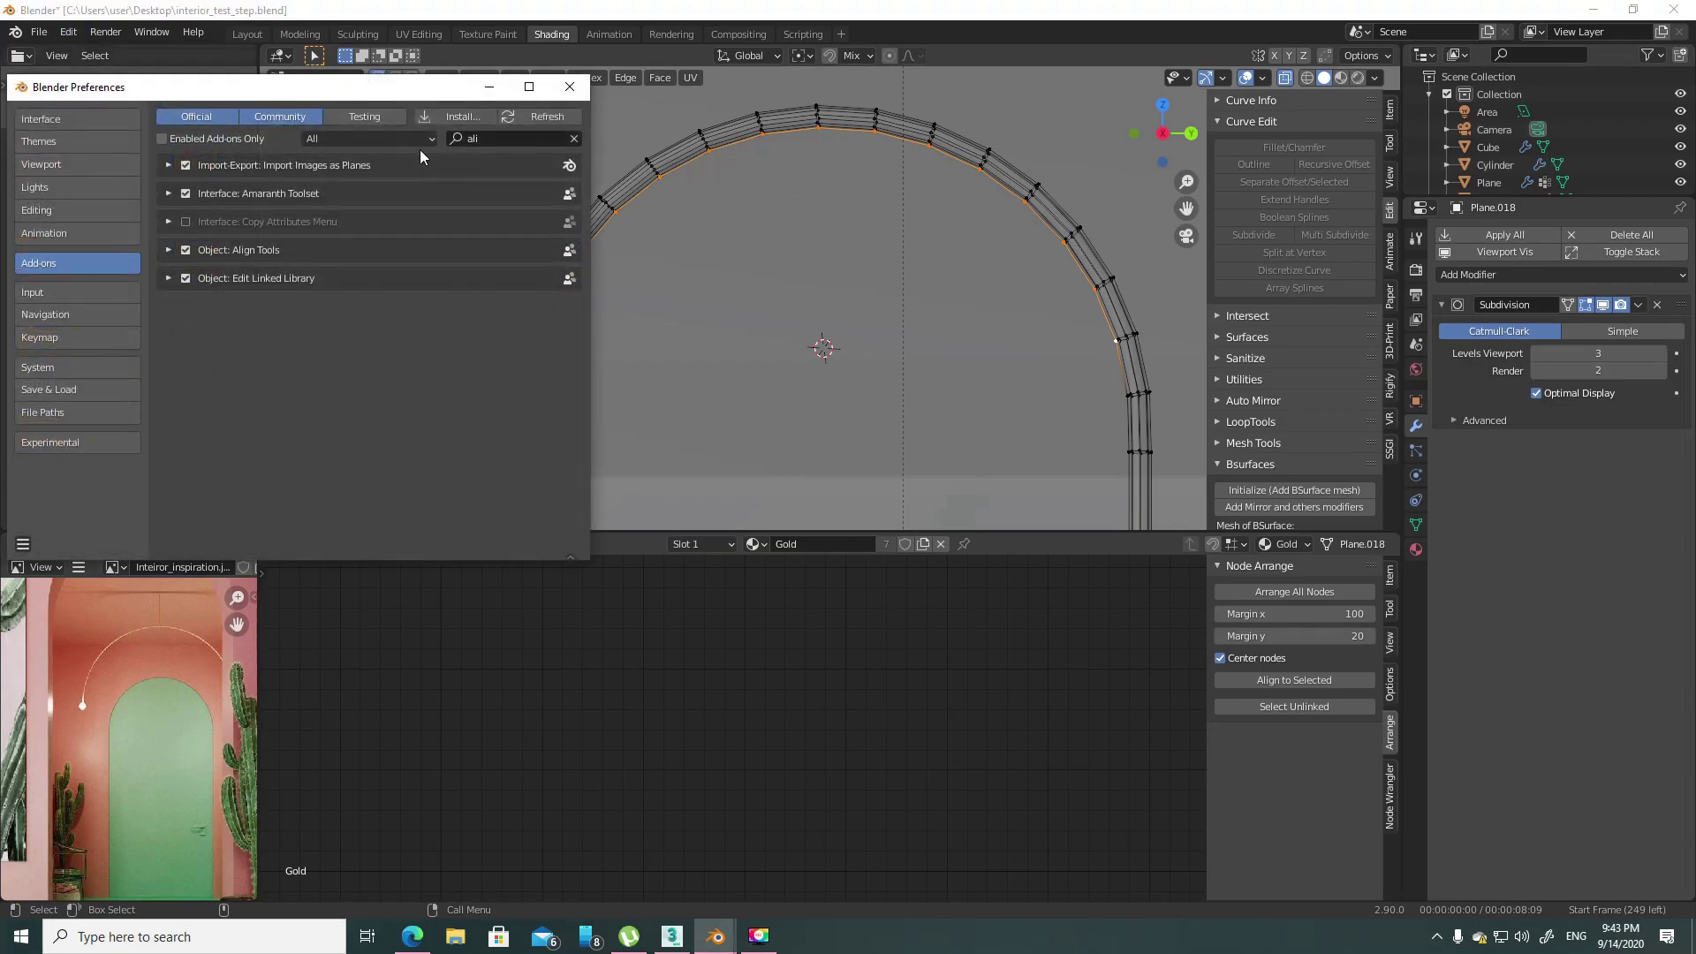
{"action": "left_click", "coordinate": [513, 138]}
{"action": "type", "text": "tin"}
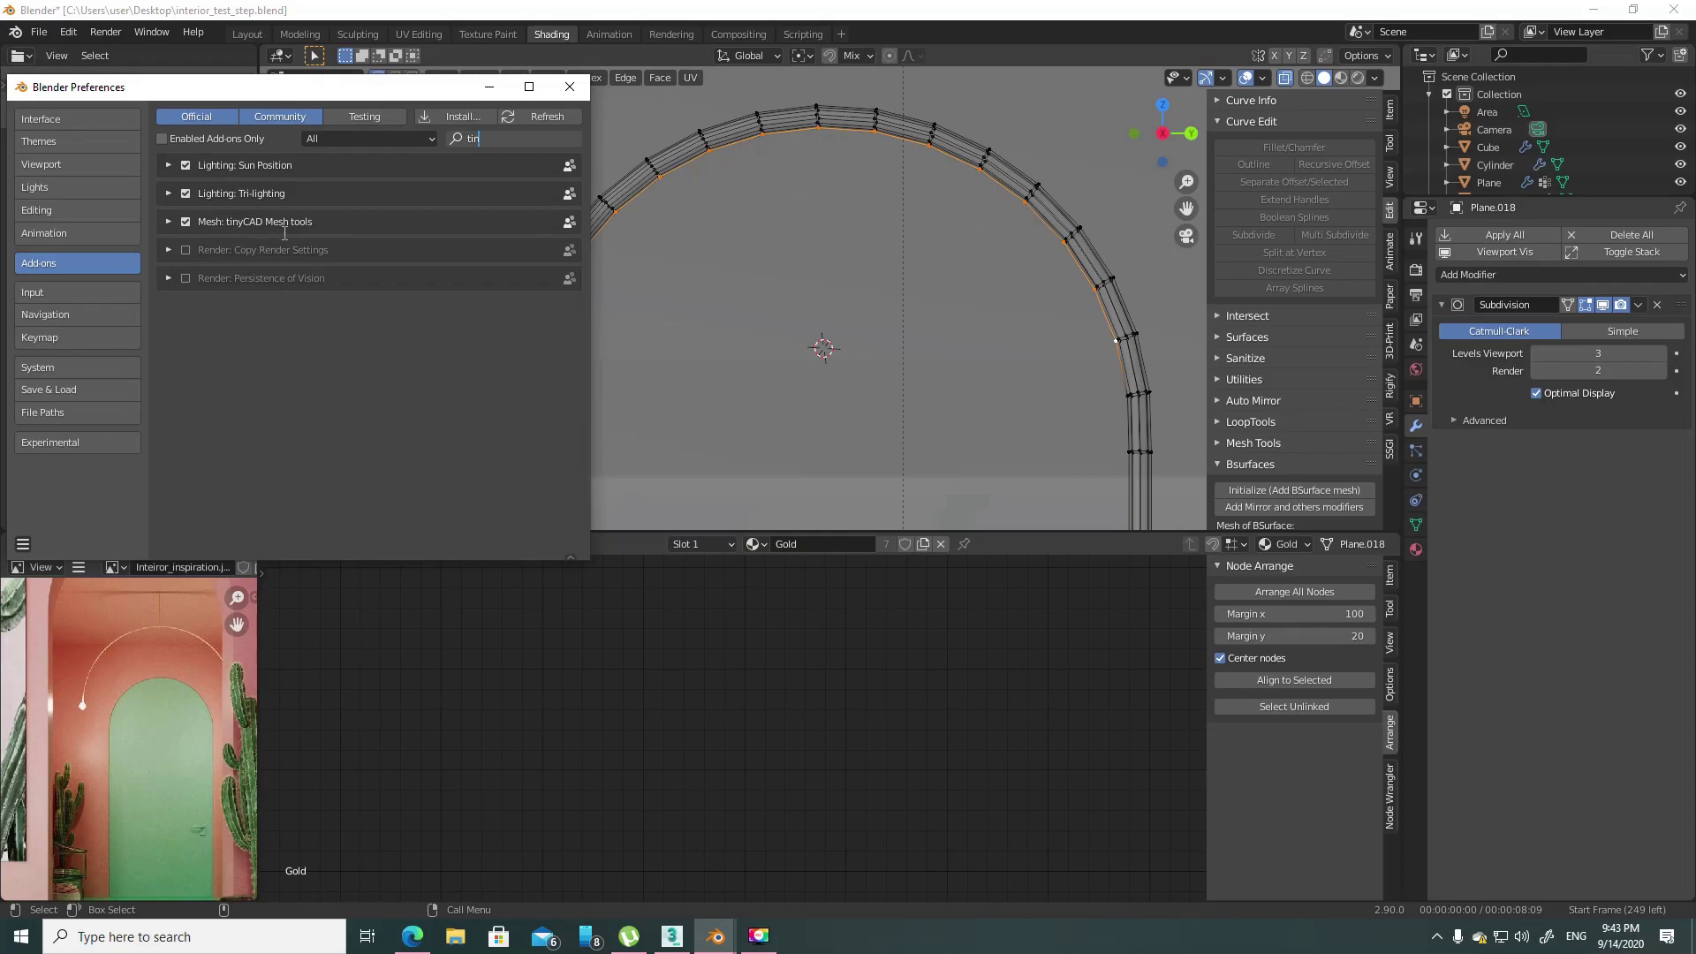
{"action": "left_click", "coordinate": [569, 87]}
{"action": "right_click", "coordinate": [1007, 244]}
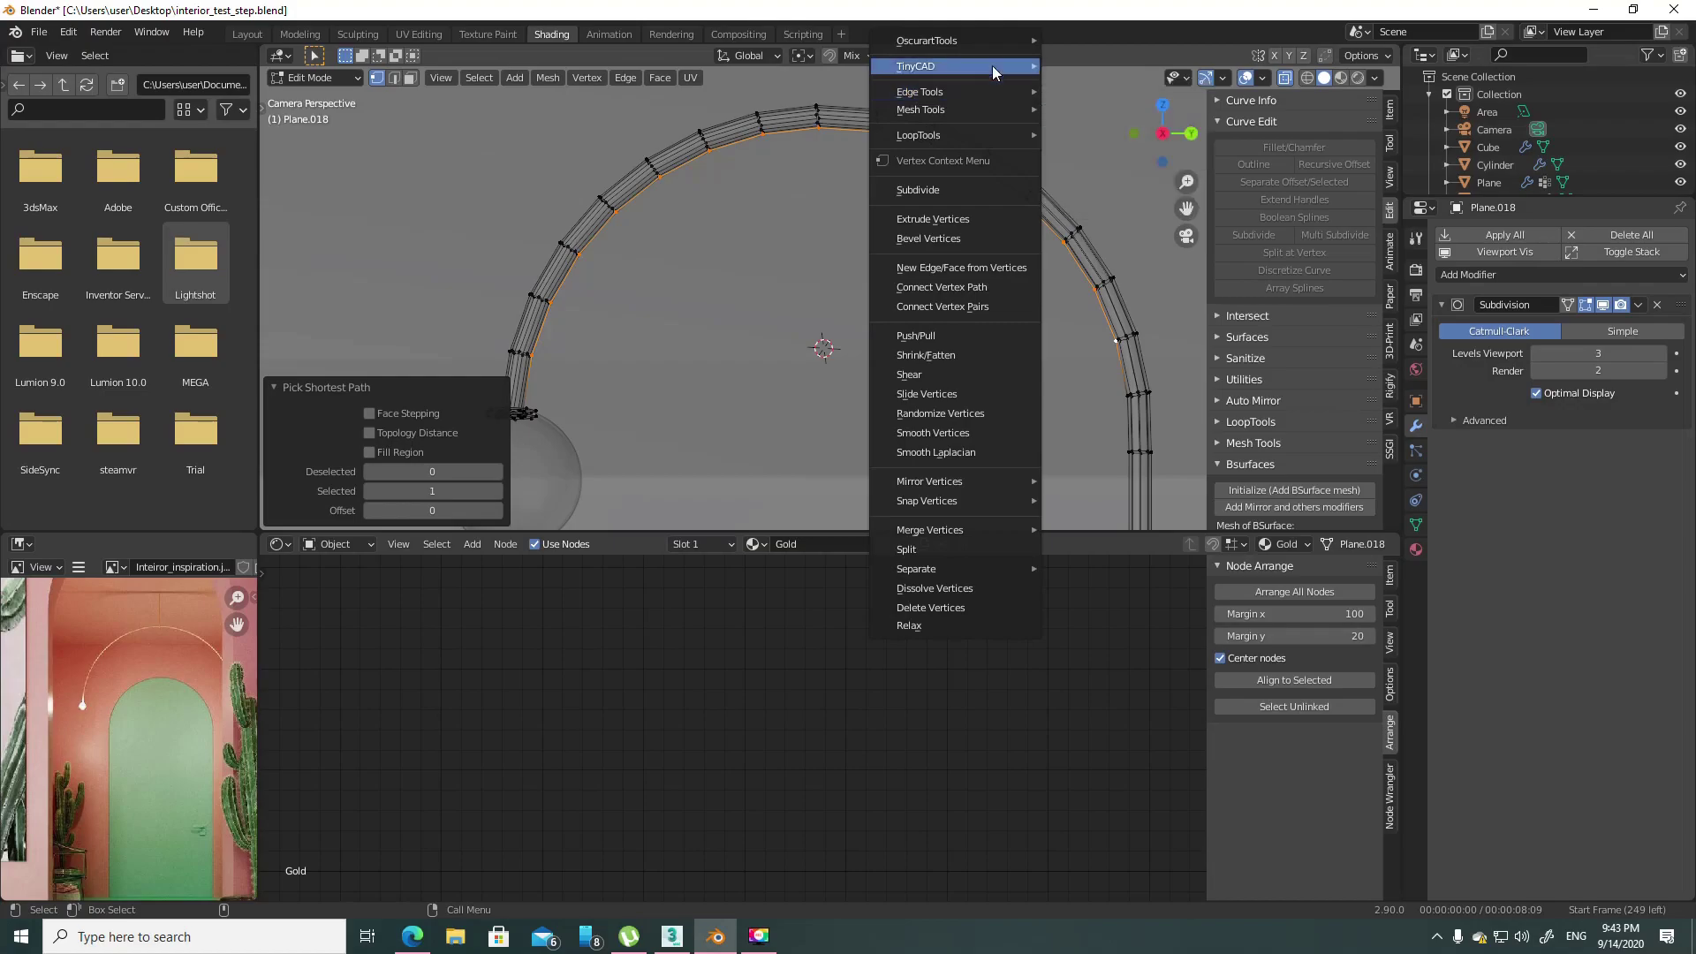
{"action": "mouse_move", "coordinate": [951, 66]}
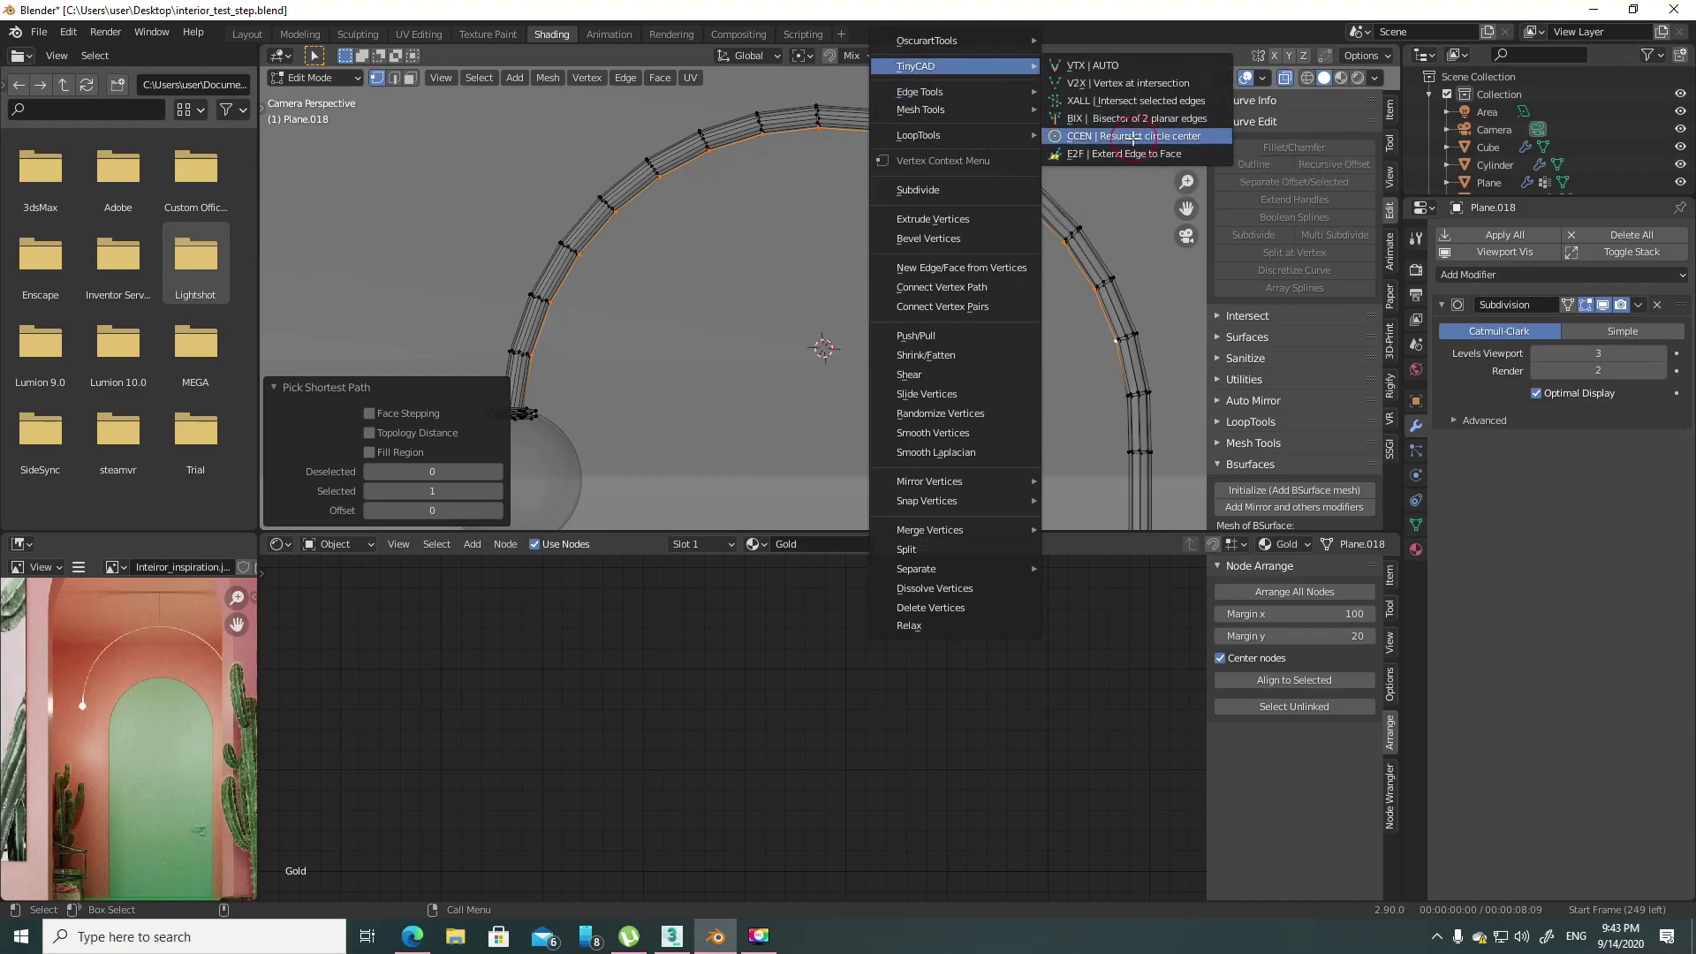
- Build a TinyCAD CCEN circle through the arc vertices, then delete that generated circle
{"action": "left_click", "coordinate": [1132, 140]}
{"action": "scroll", "coordinate": [832, 302], "scroll_direction": "down", "scroll_amount": 1}
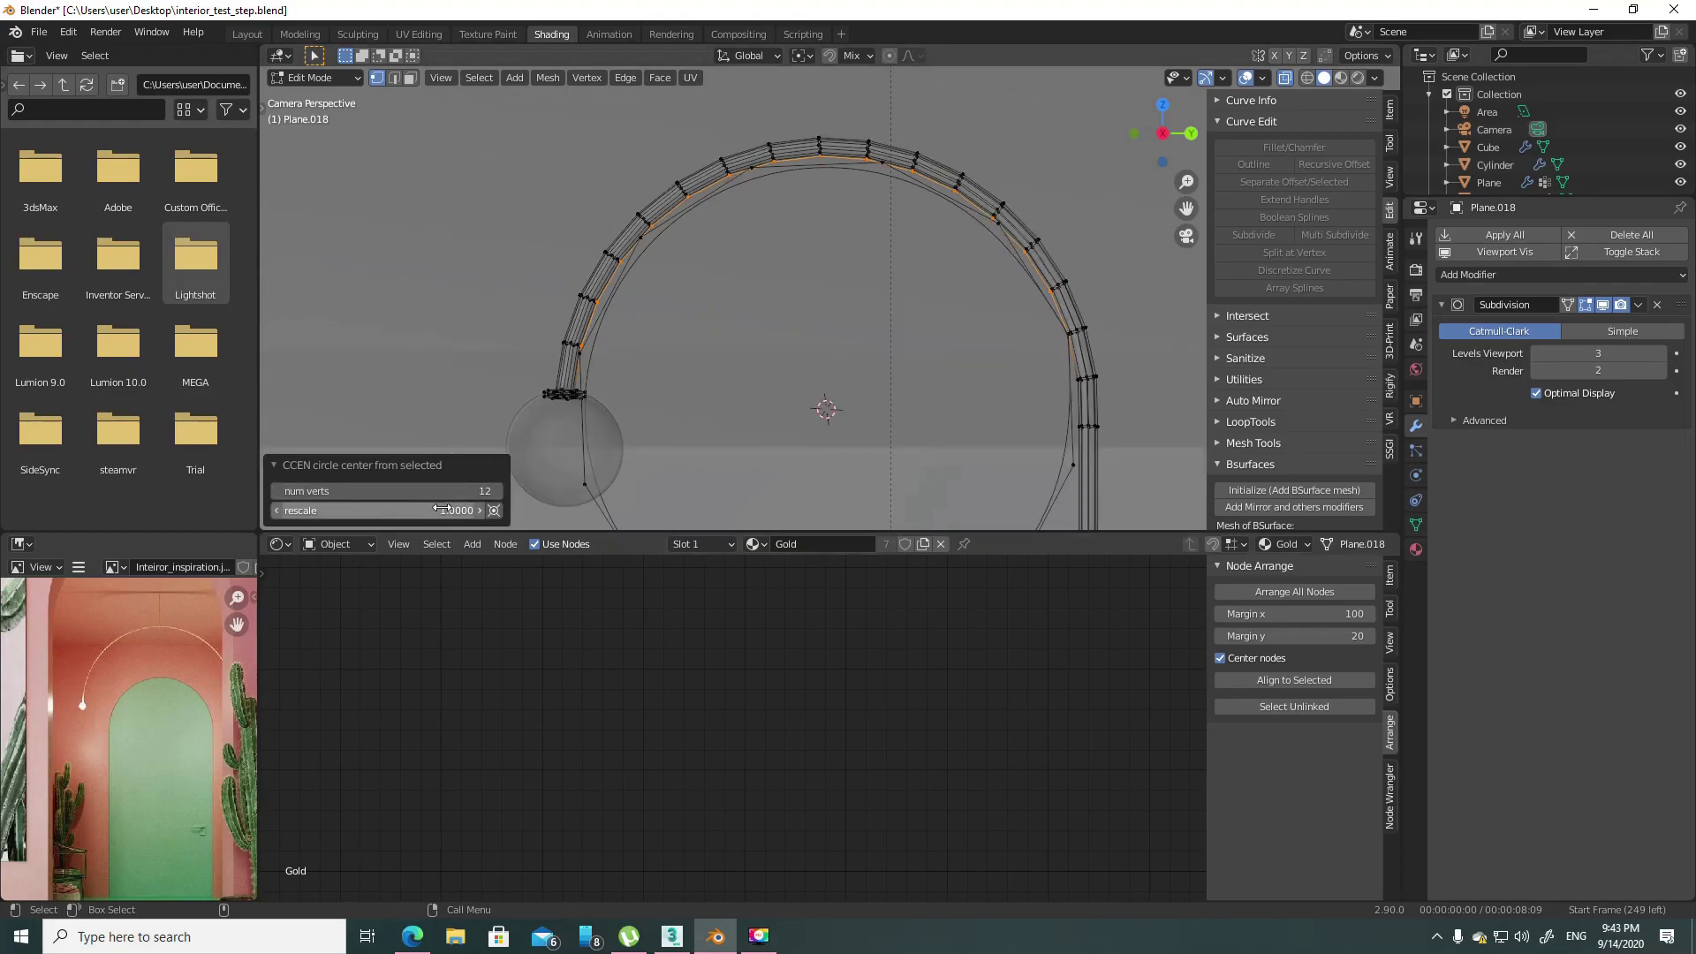
{"action": "scroll", "coordinate": [738, 372], "scroll_direction": "down", "scroll_amount": 3}
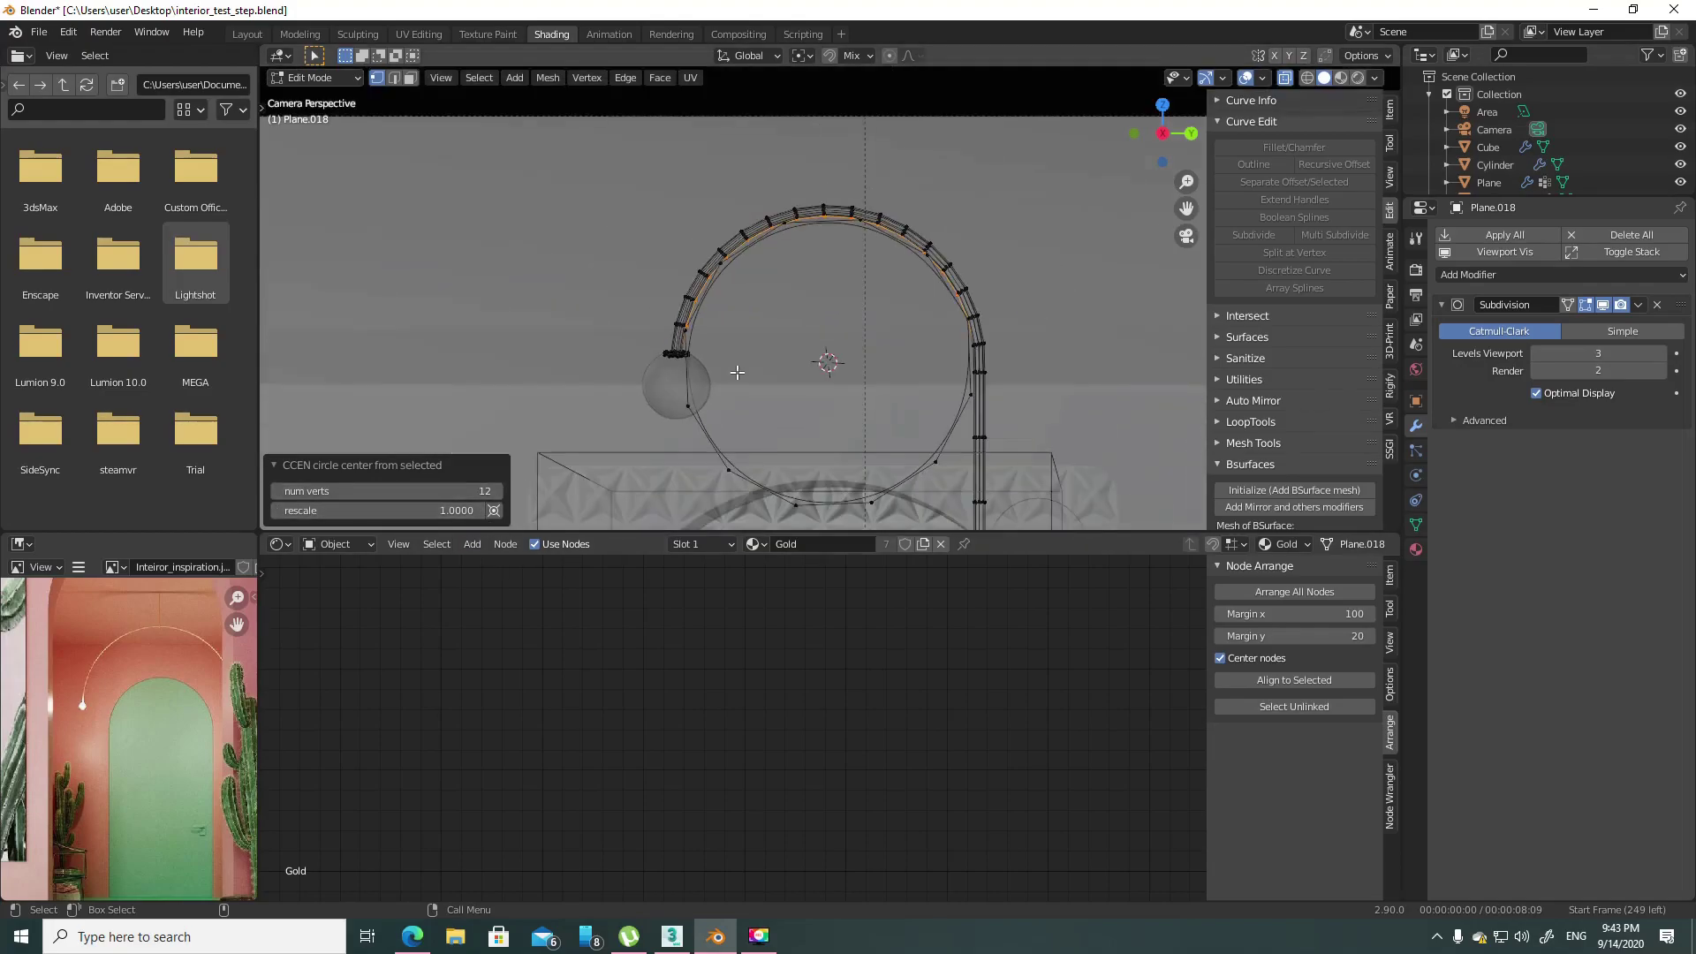
{"action": "left_click", "coordinate": [432, 491]}
{"action": "left_click_drag", "start_coordinate": [711, 404], "coordinate": [677, 439]}
{"action": "key", "text": "ctrl+l"}
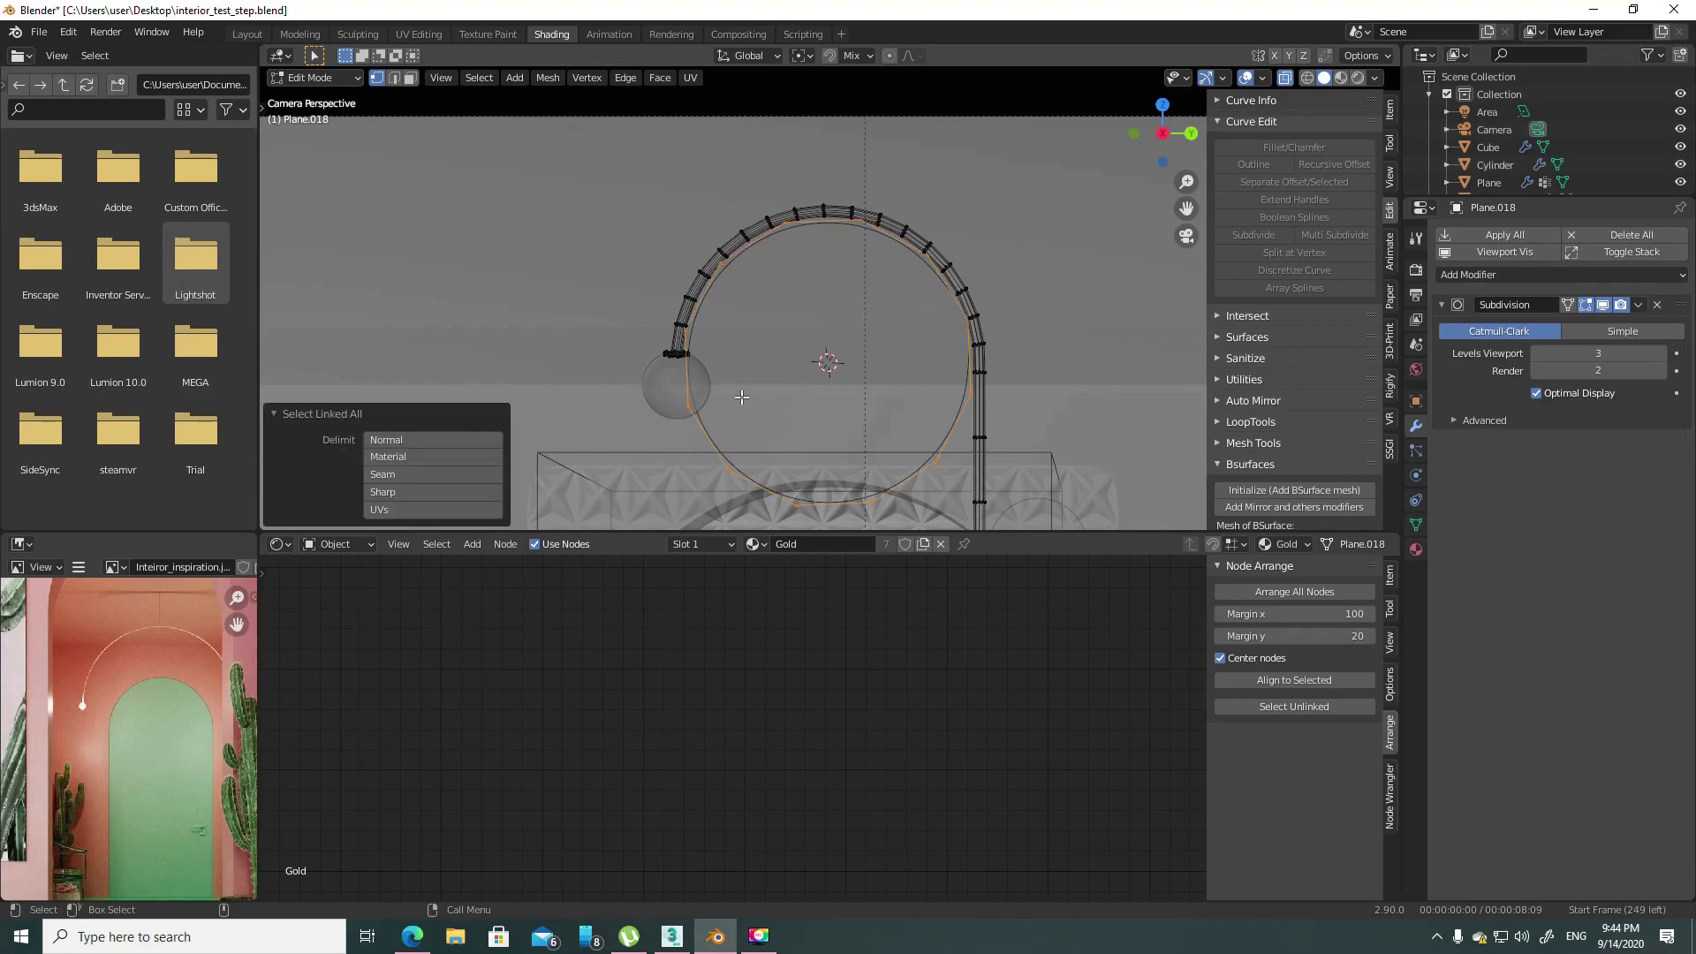
{"action": "key", "text": "x"}
{"action": "left_click", "coordinate": [729, 363]}
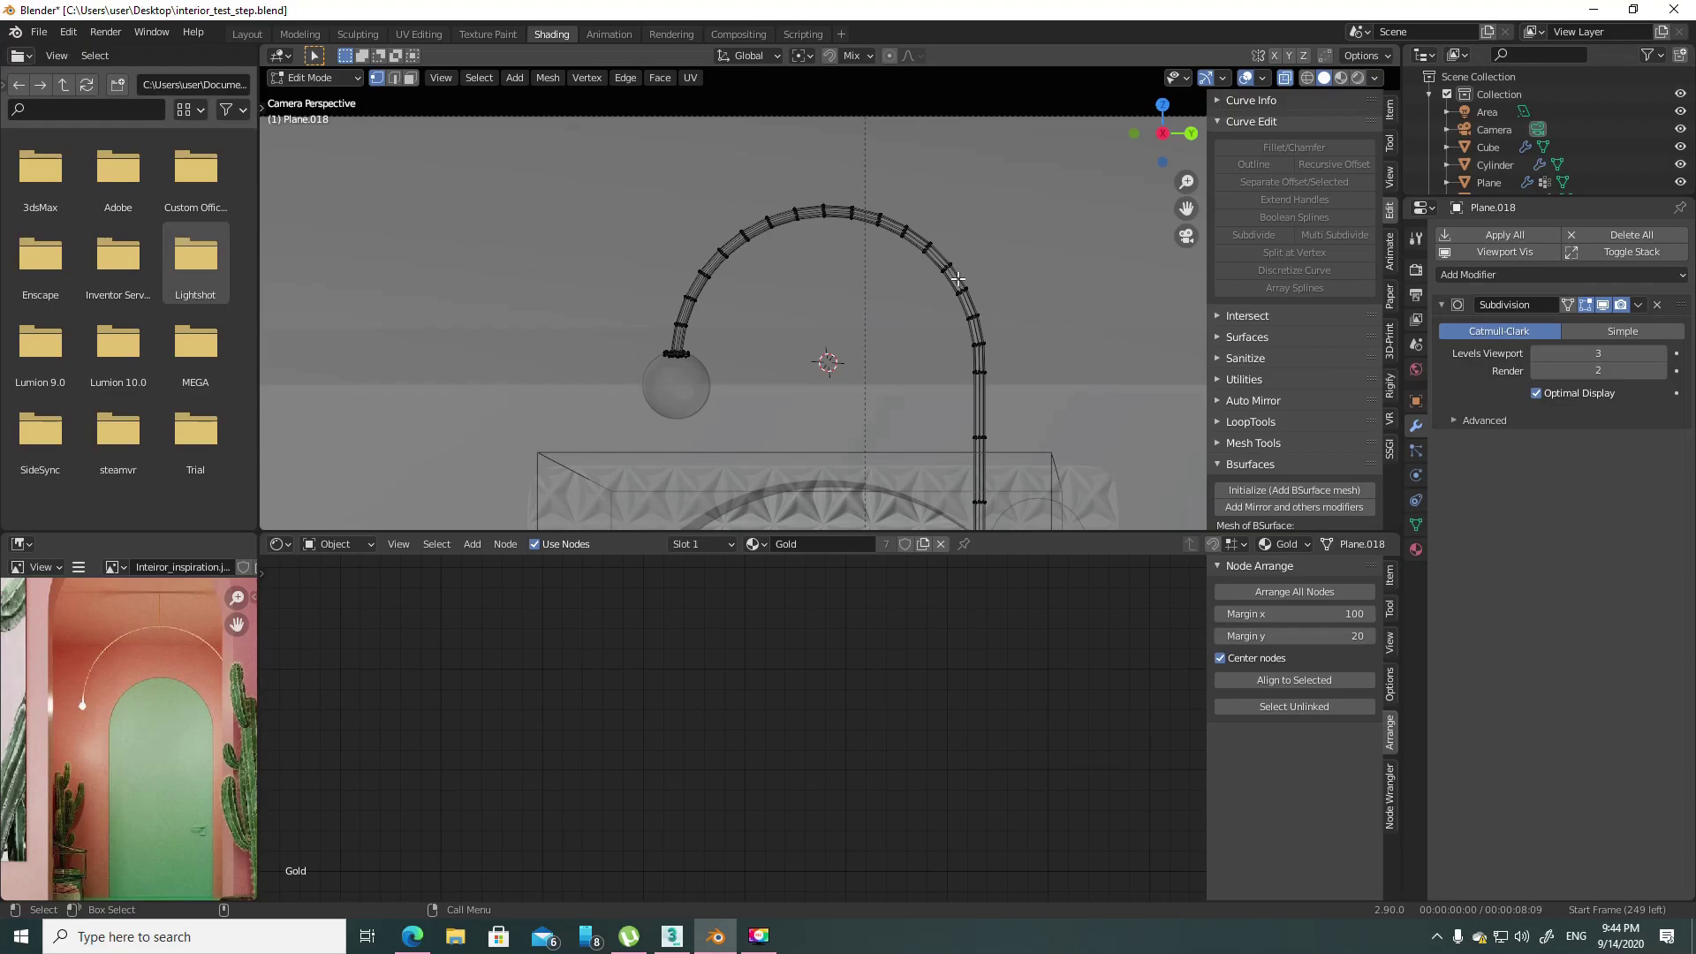
- Back in Object Mode, set the gold rod's origin to the 3D cursor
{"action": "key", "text": "Tab"}
{"action": "left_click", "coordinate": [974, 310]}
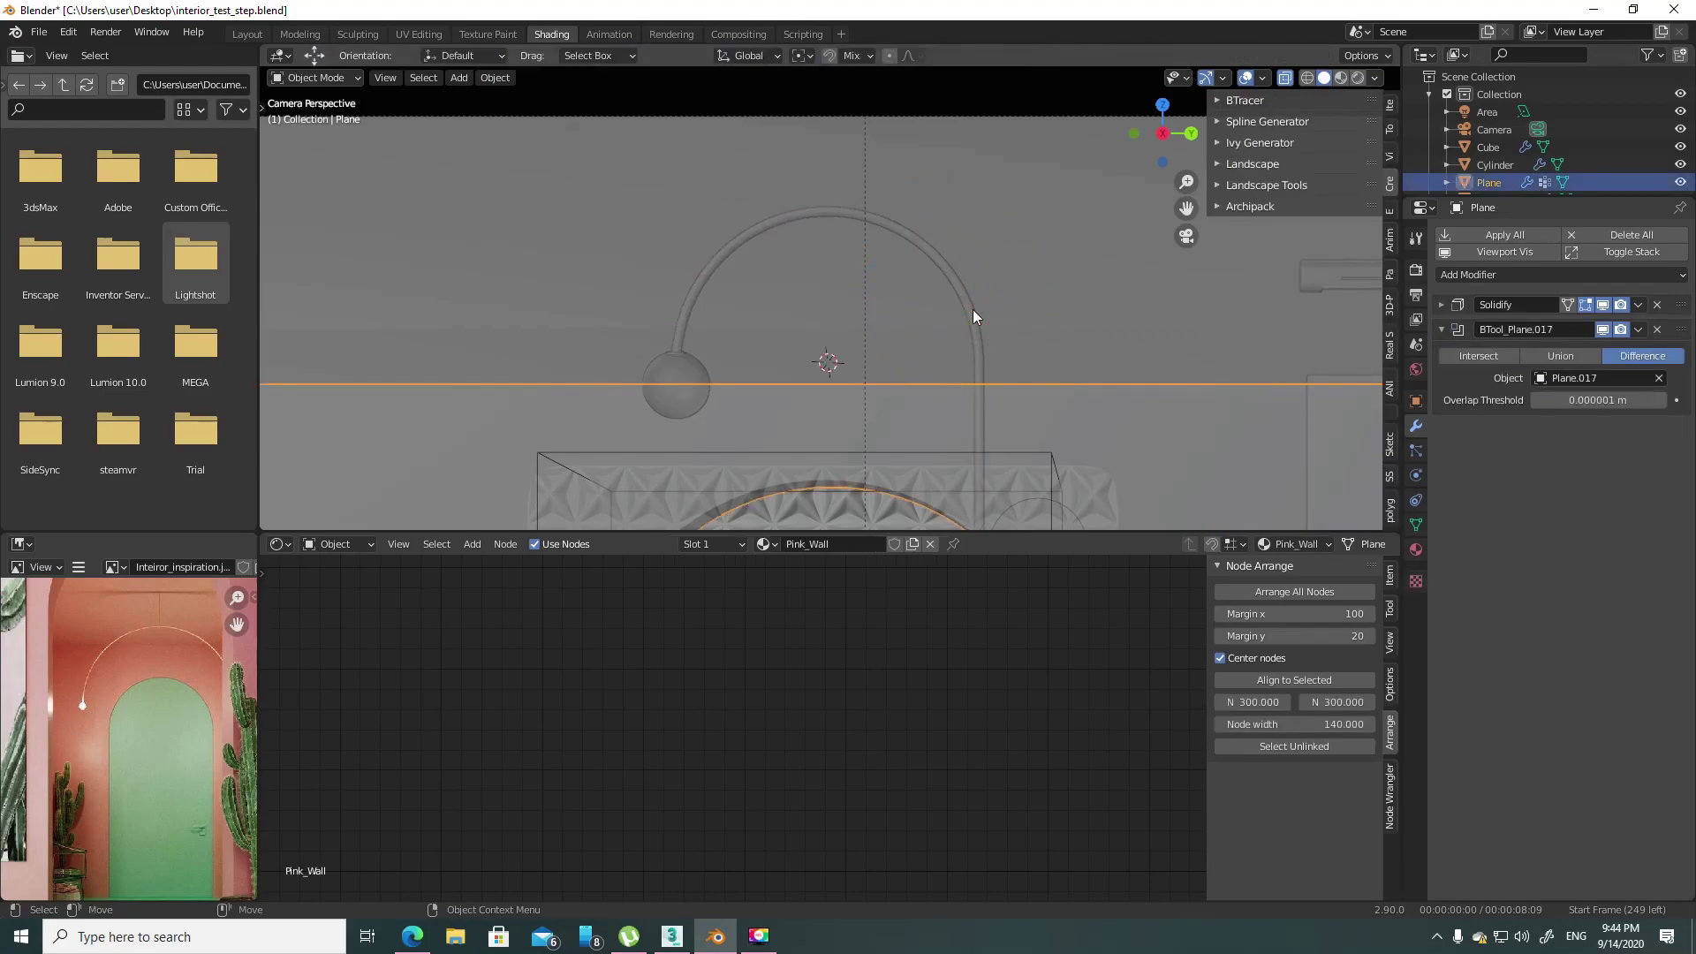
{"action": "left_click", "coordinate": [969, 305]}
{"action": "right_click", "coordinate": [970, 306]}
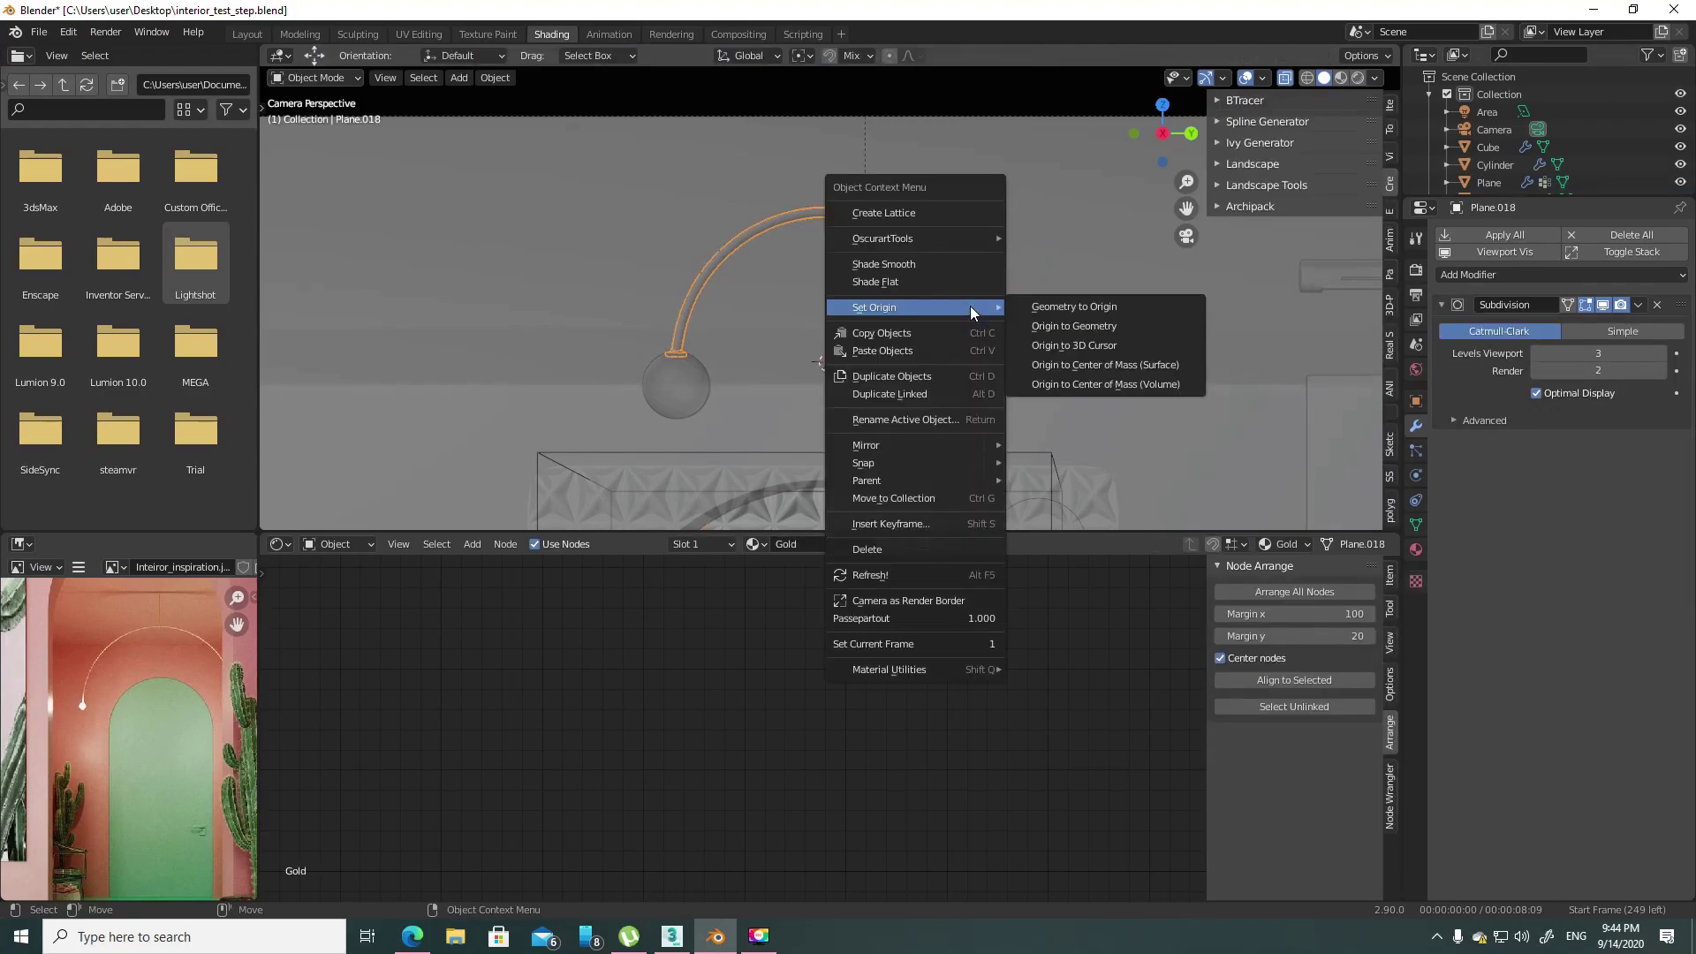
{"action": "left_click", "coordinate": [1073, 346]}
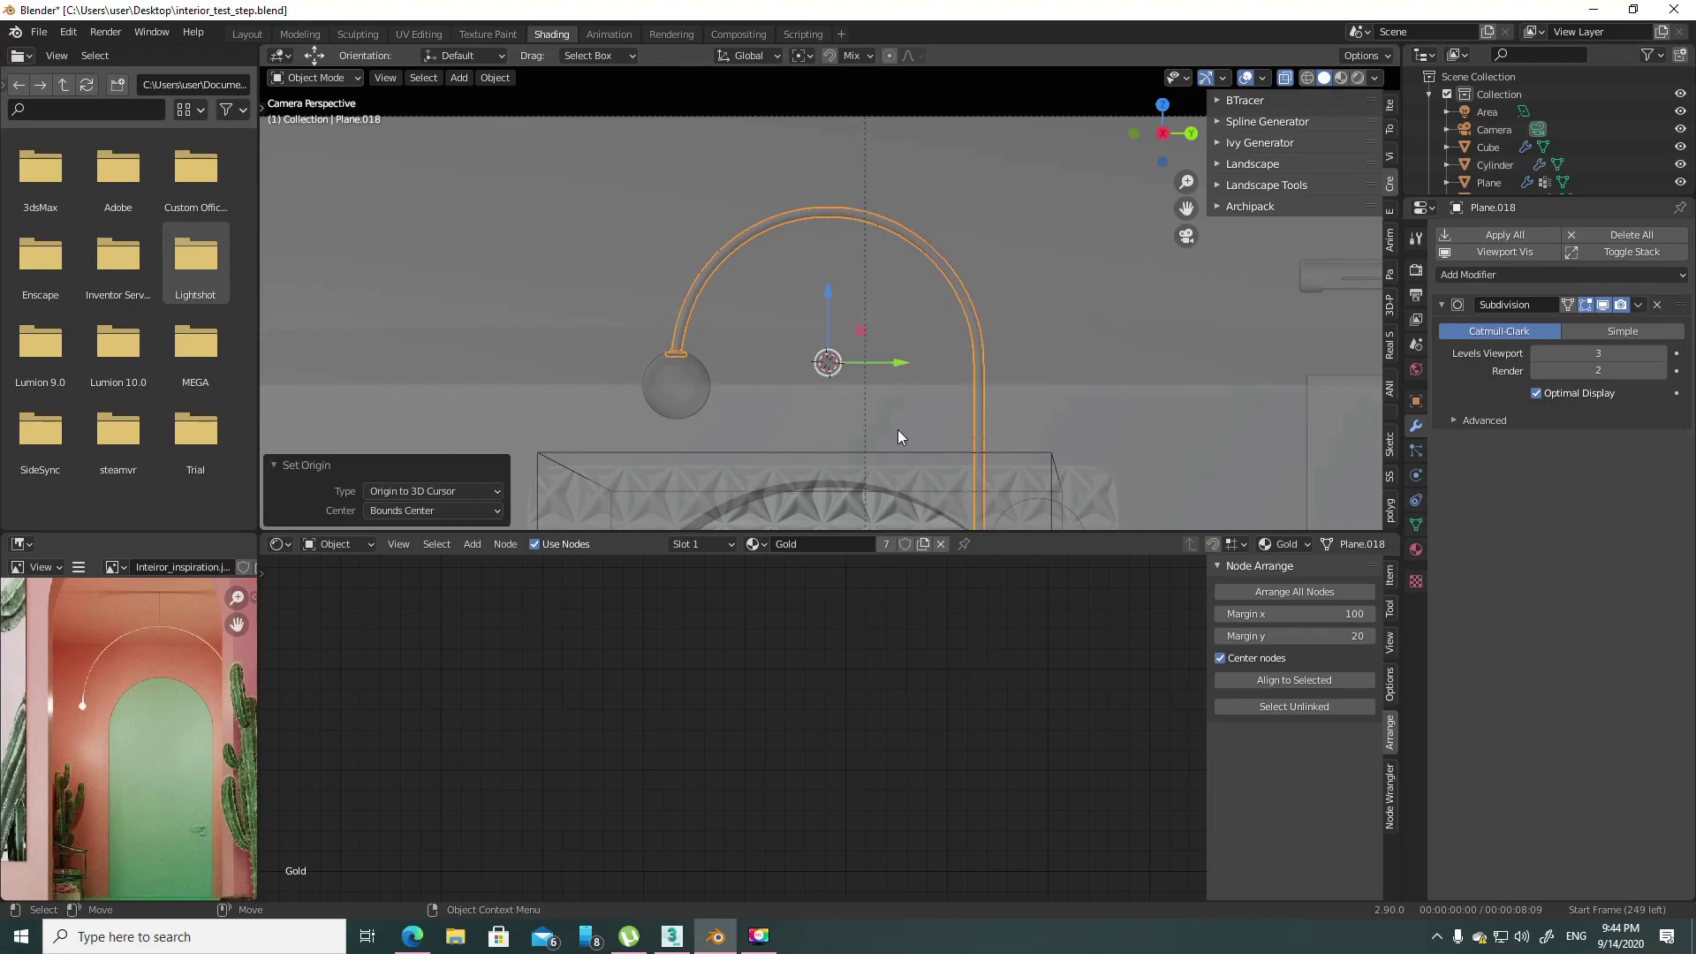
{"action": "left_click", "coordinate": [1522, 274]}
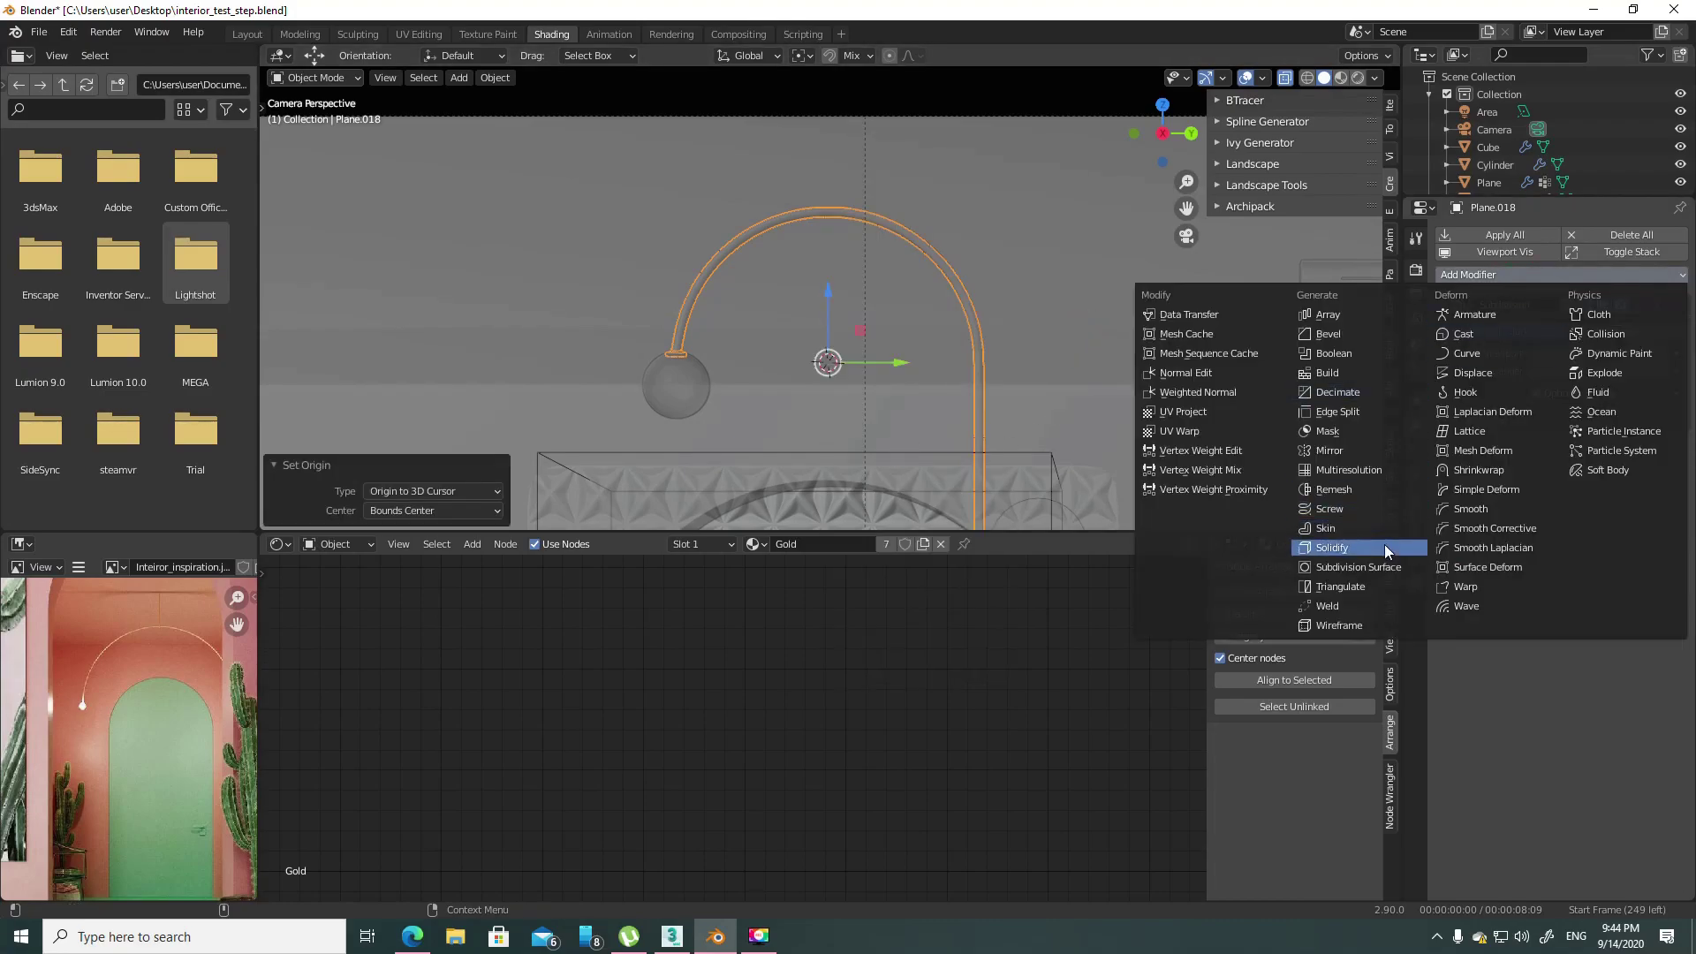
- Add a Mirror modifier on the Y axis with Bisect Y enabled and X axis and Bisect X off
{"action": "left_click", "coordinate": [1365, 451]}
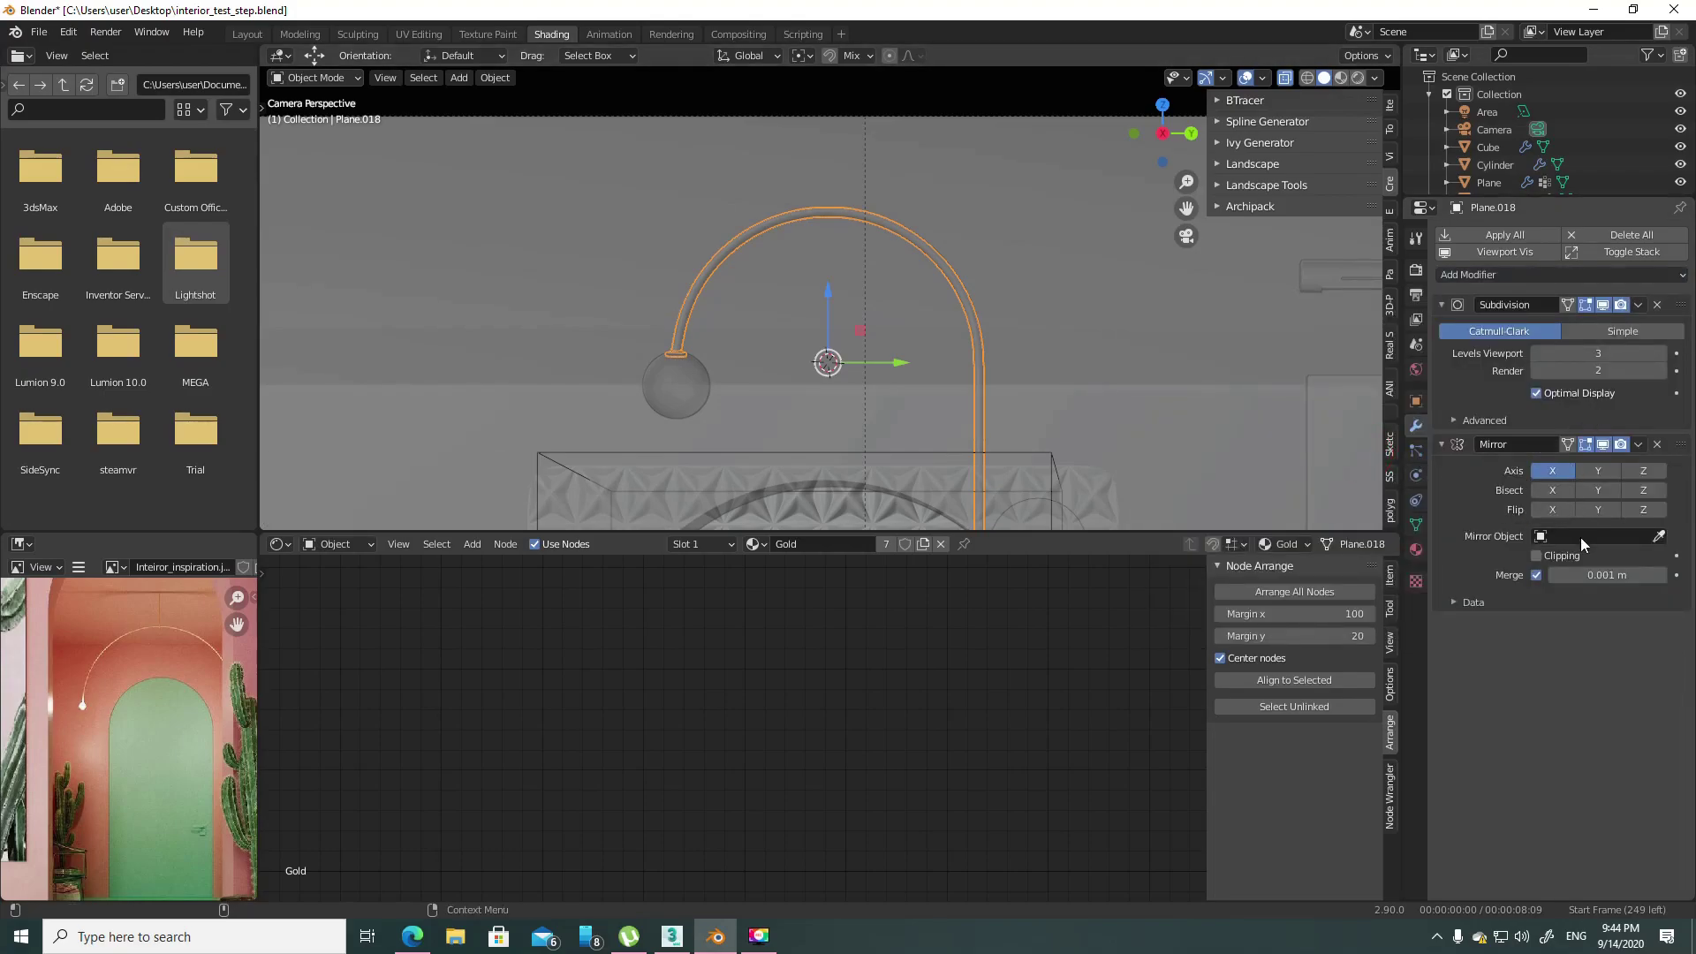
{"action": "left_click", "coordinate": [1561, 489]}
{"action": "left_click", "coordinate": [1597, 470]}
{"action": "left_click", "coordinate": [1552, 470]}
{"action": "left_click", "coordinate": [1600, 493]}
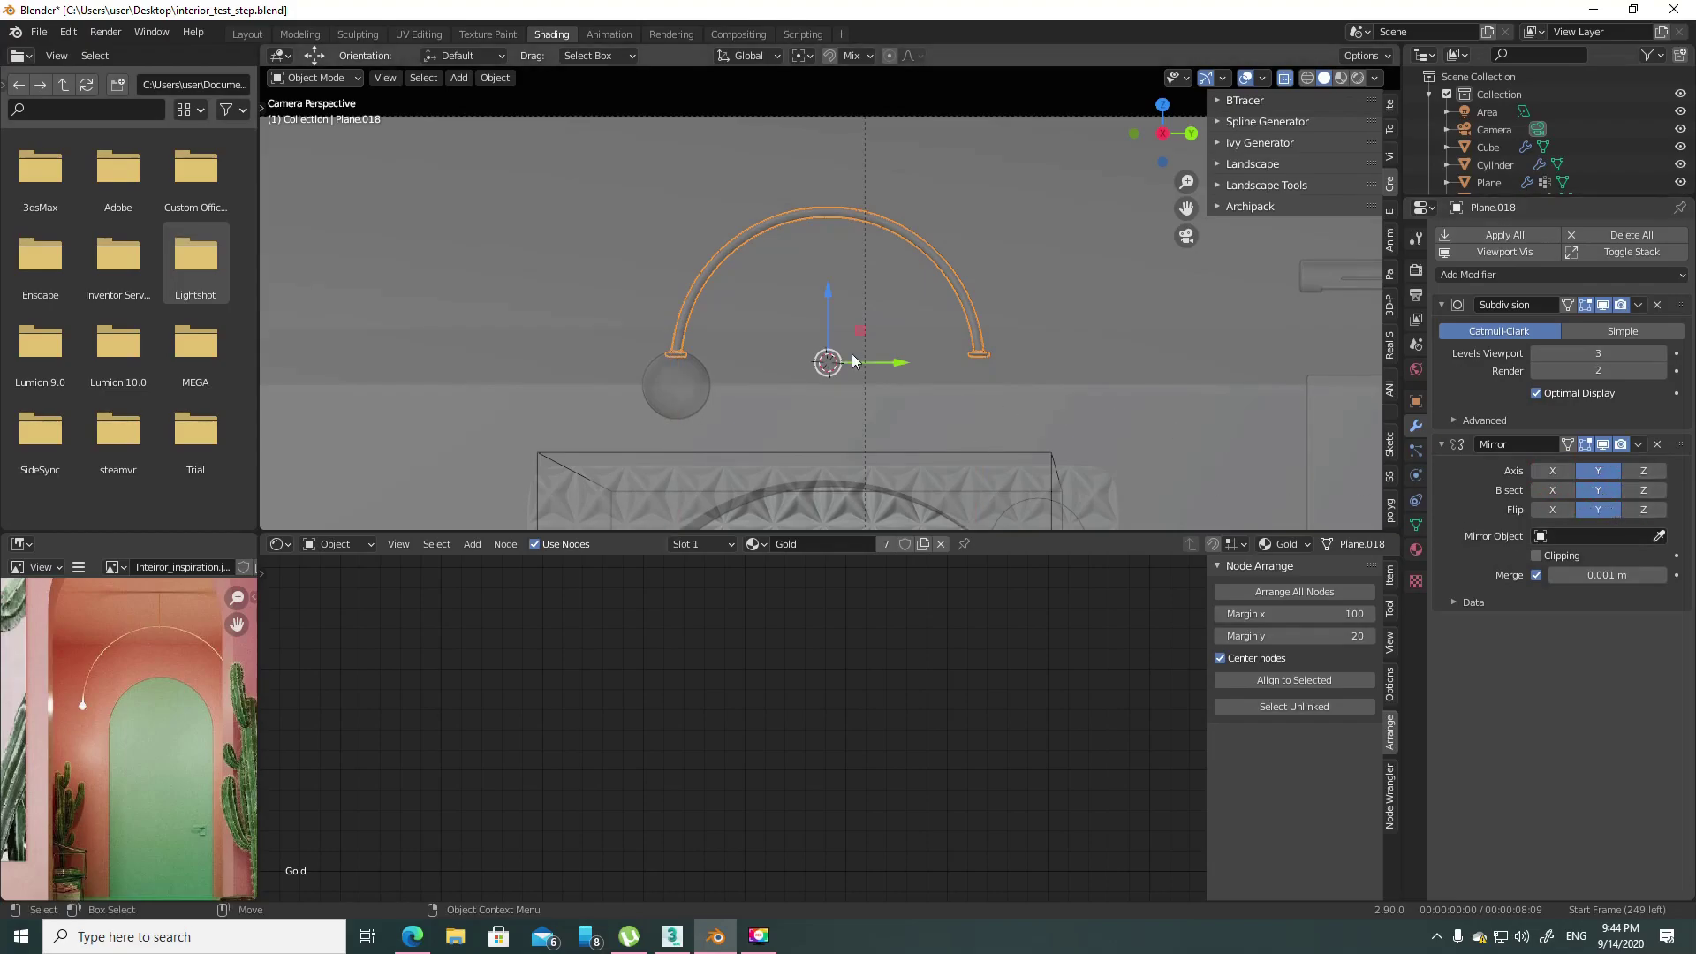
- Shrink the sphere shade to about two-thirds size and raise it up against the ring
{"action": "key", "text": "alt+z"}
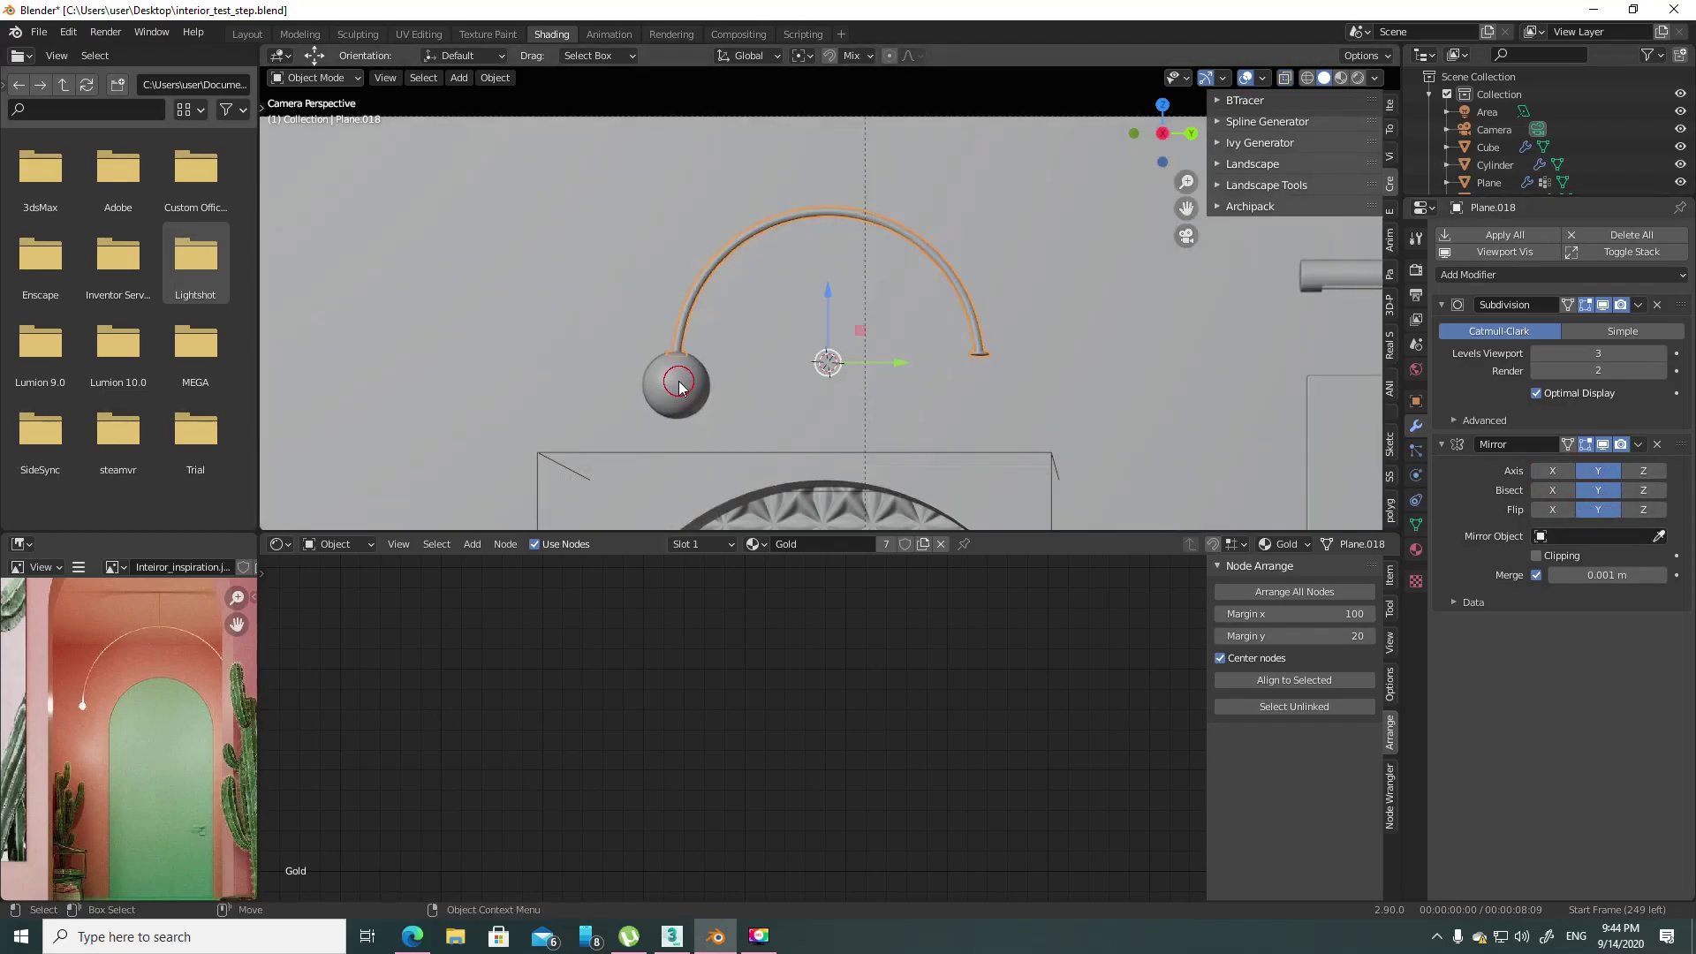
{"action": "left_click", "coordinate": [679, 386]}
{"action": "key", "text": "shift+space"}
{"action": "key", "text": "s"}
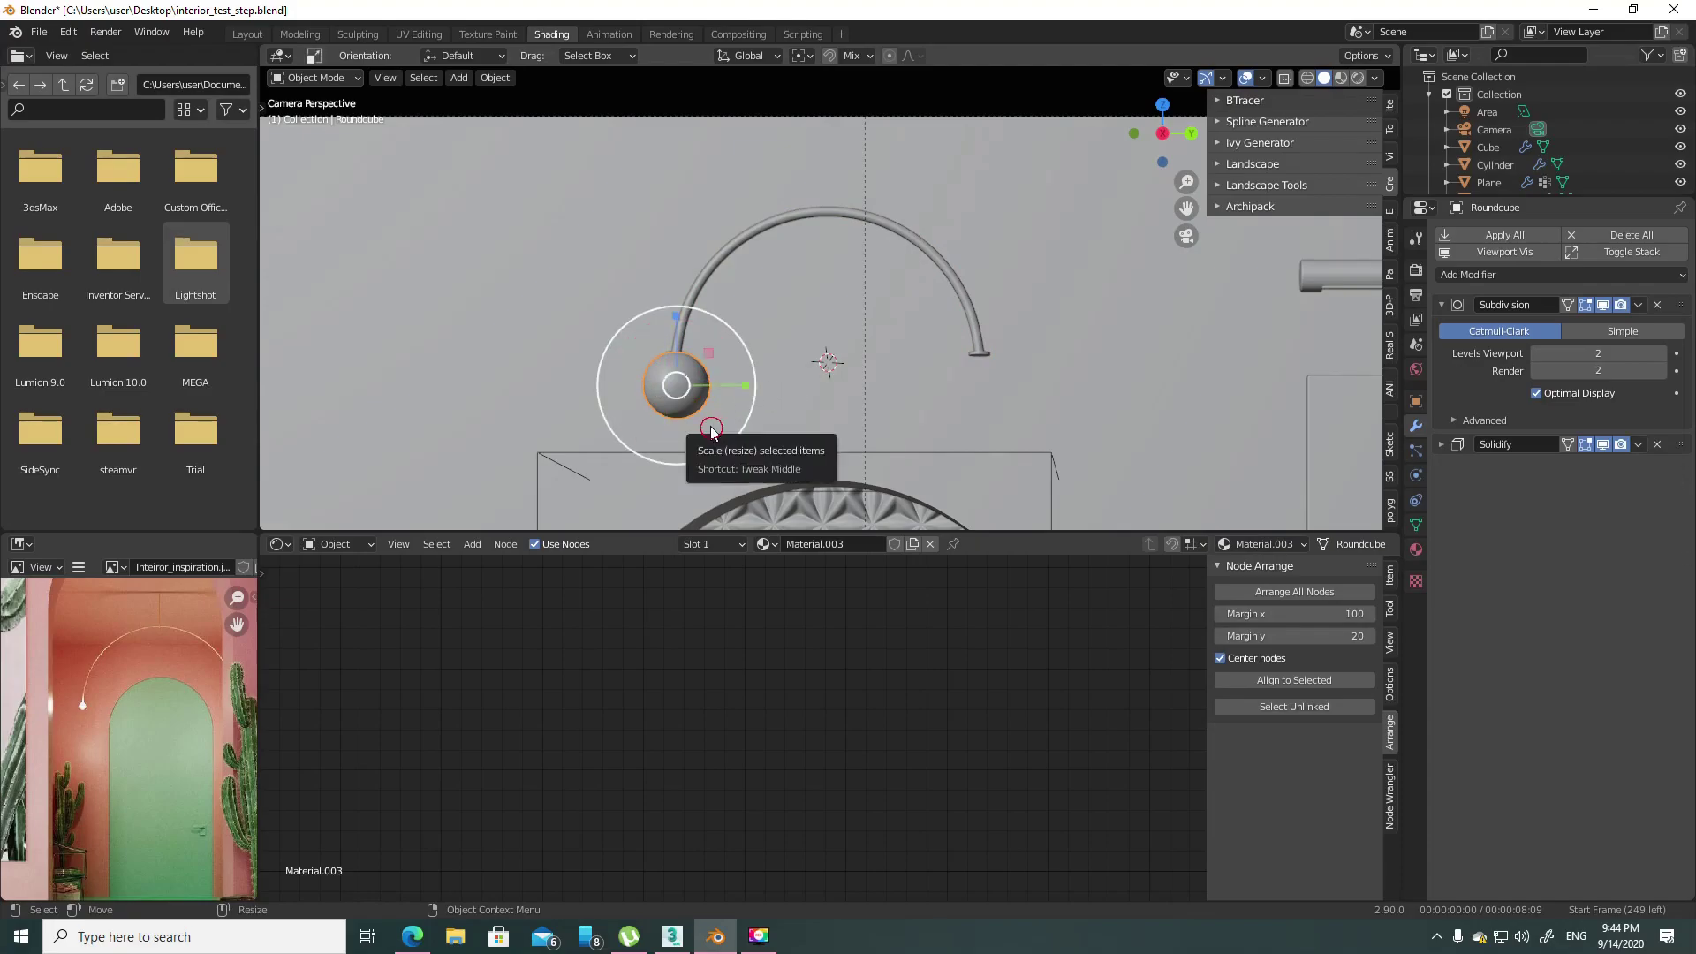
{"action": "left_click_drag", "start_coordinate": [711, 430], "coordinate": [702, 408]}
{"action": "scroll", "coordinate": [654, 380], "scroll_direction": "up", "scroll_amount": 3}
{"action": "scroll", "coordinate": [659, 390], "scroll_direction": "down", "scroll_amount": 3}
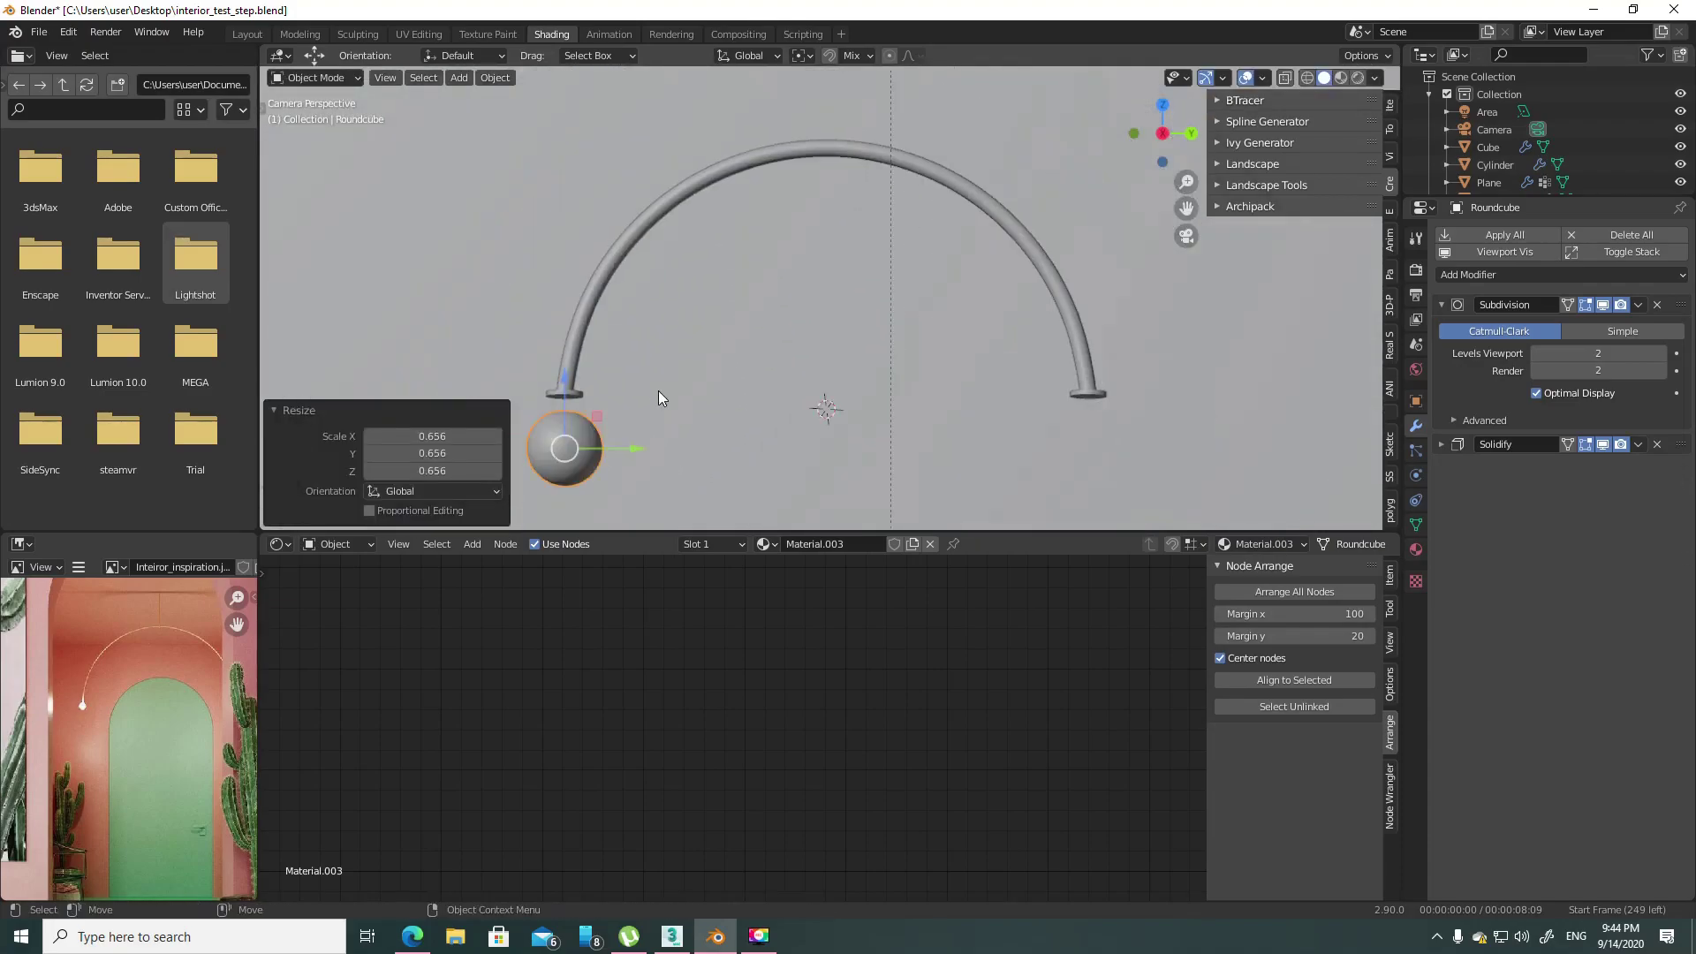
{"action": "scroll", "coordinate": [894, 348], "scroll_direction": "up", "scroll_amount": 3}
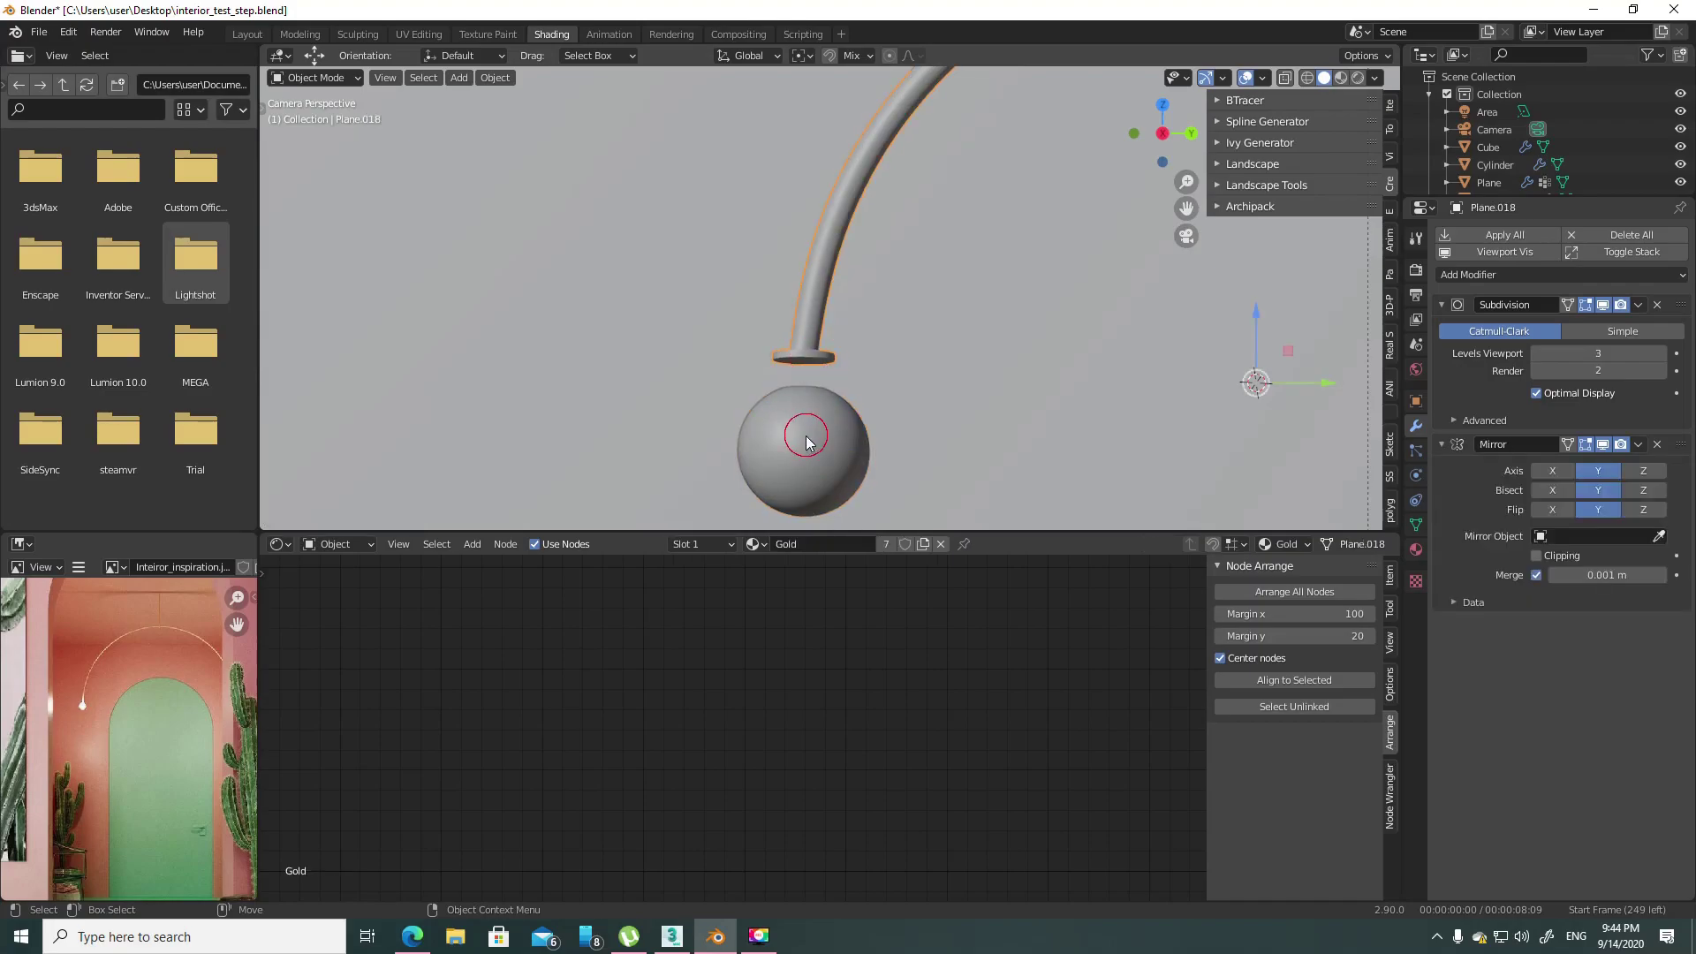
{"action": "left_click", "coordinate": [807, 442]}
{"action": "left_click_drag", "start_coordinate": [821, 481], "coordinate": [805, 329]}
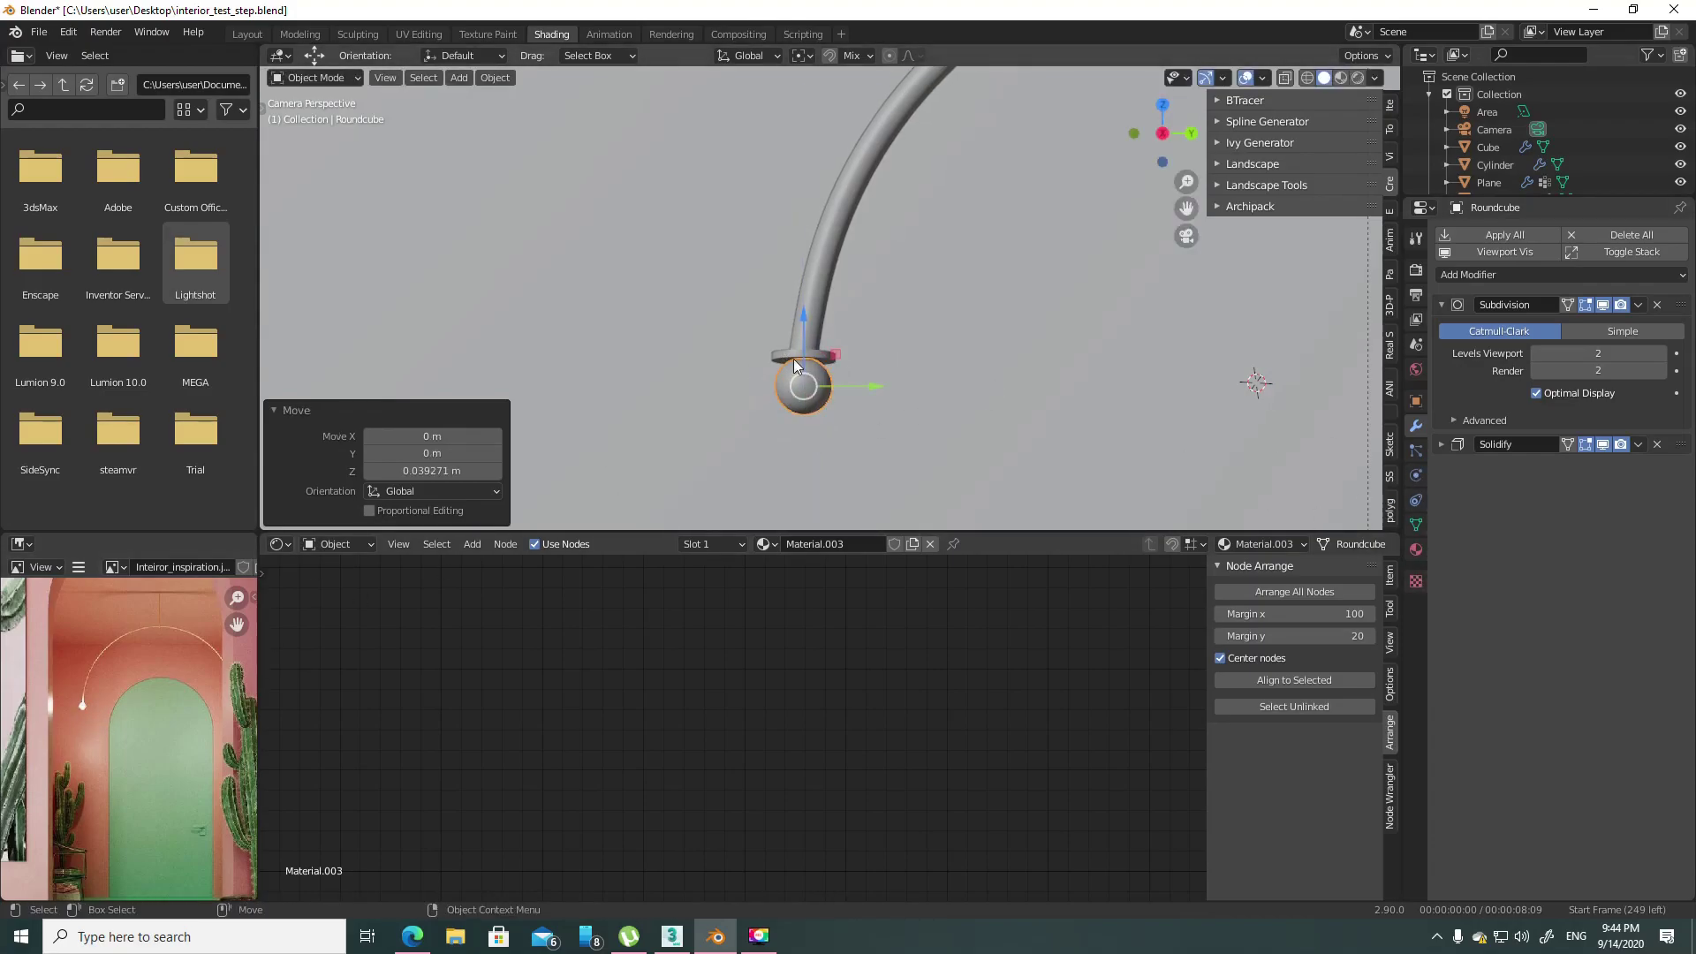
- Select the whole lamp stem tube in Edit Mode and frame it in the Modeling workspace
{"action": "left_click", "coordinate": [824, 351]}
{"action": "key", "text": "Tab"}
{"action": "scroll", "coordinate": [834, 353], "scroll_direction": "up", "scroll_amount": 3}
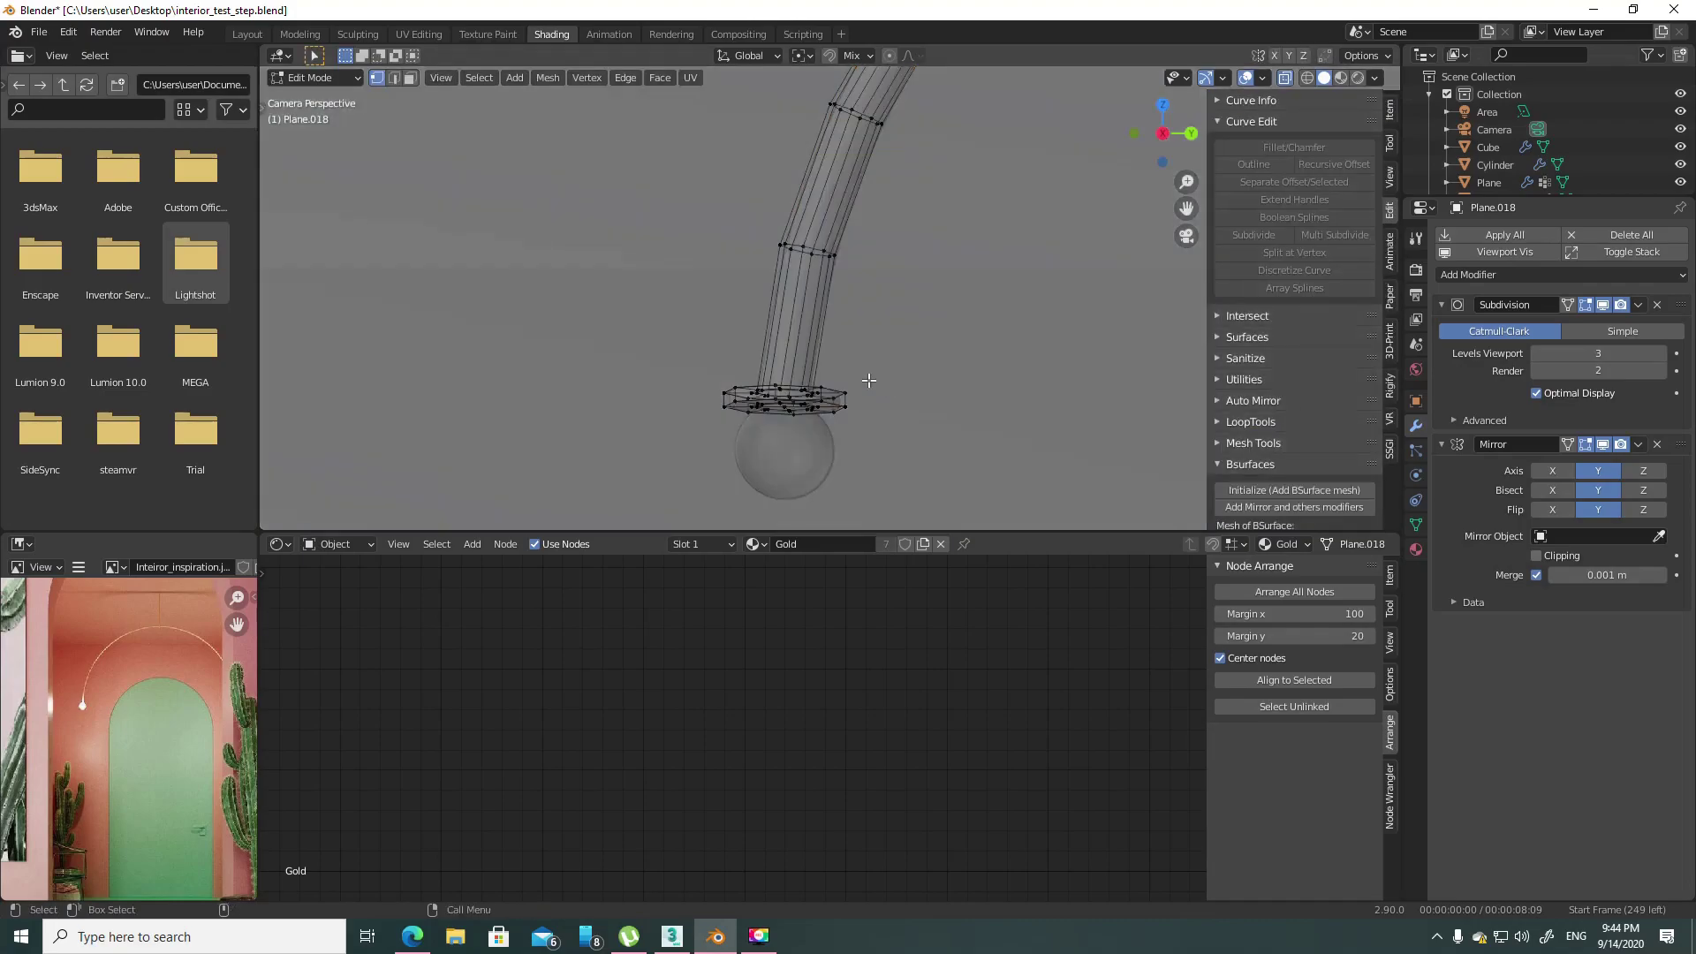
{"action": "left_click_drag", "start_coordinate": [868, 380], "coordinate": [740, 431]}
{"action": "scroll", "coordinate": [912, 326], "scroll_direction": "down", "scroll_amount": 3}
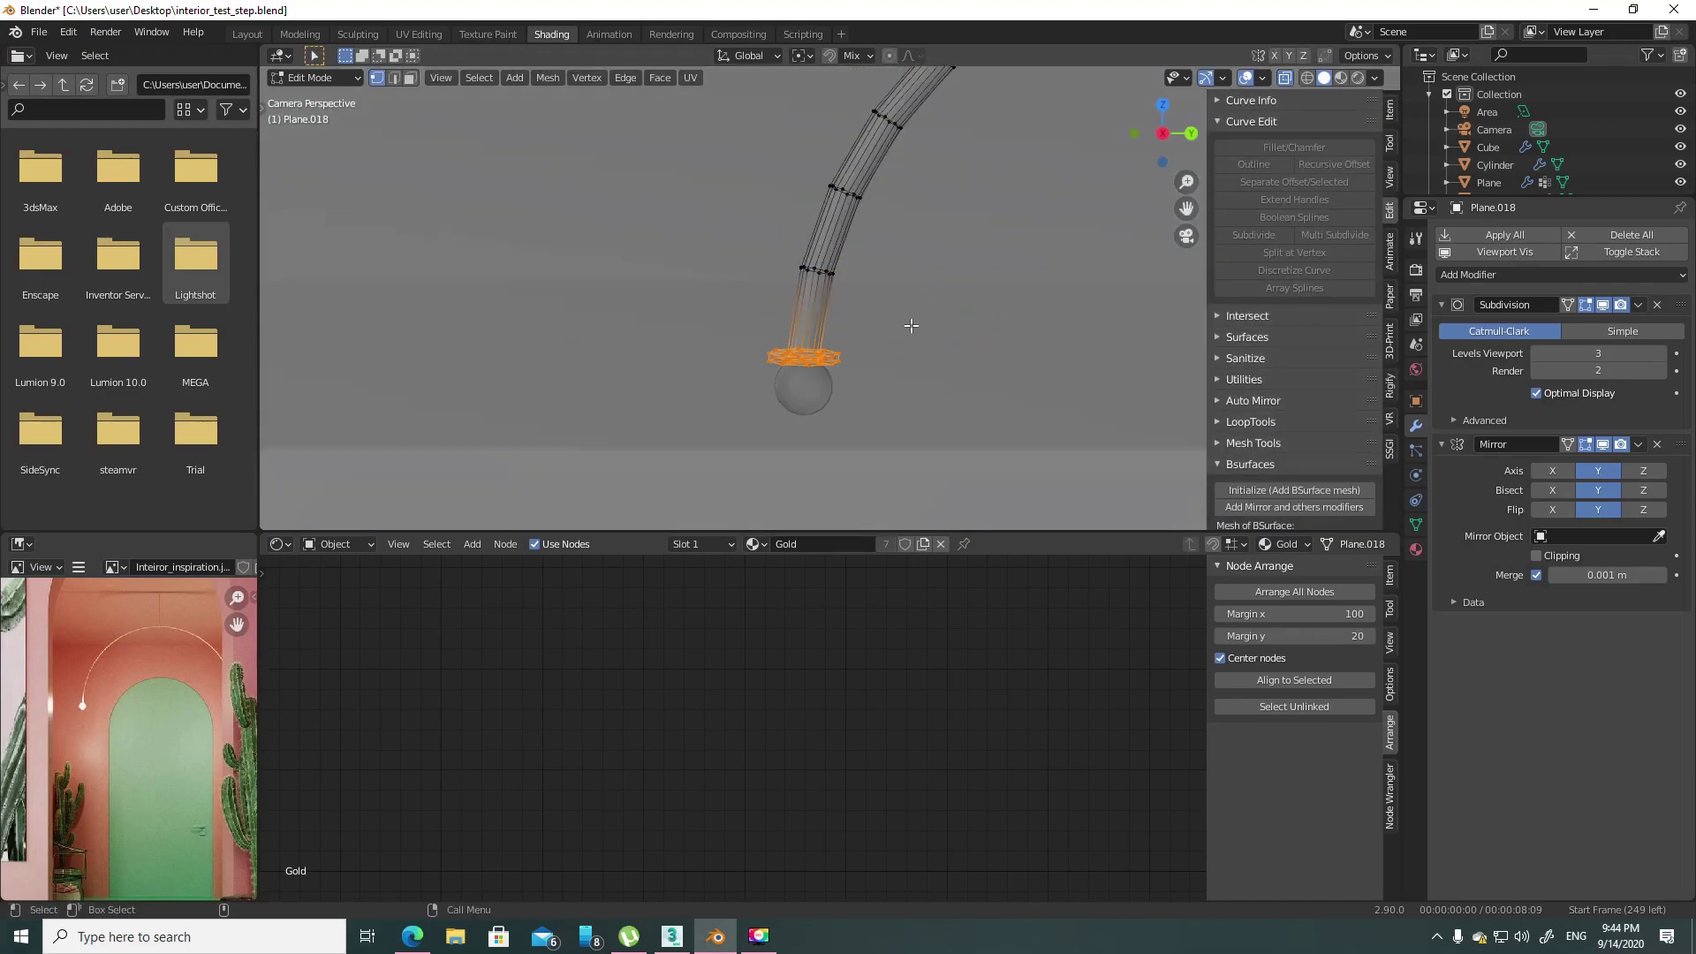
{"action": "key", "text": "ctrl+l"}
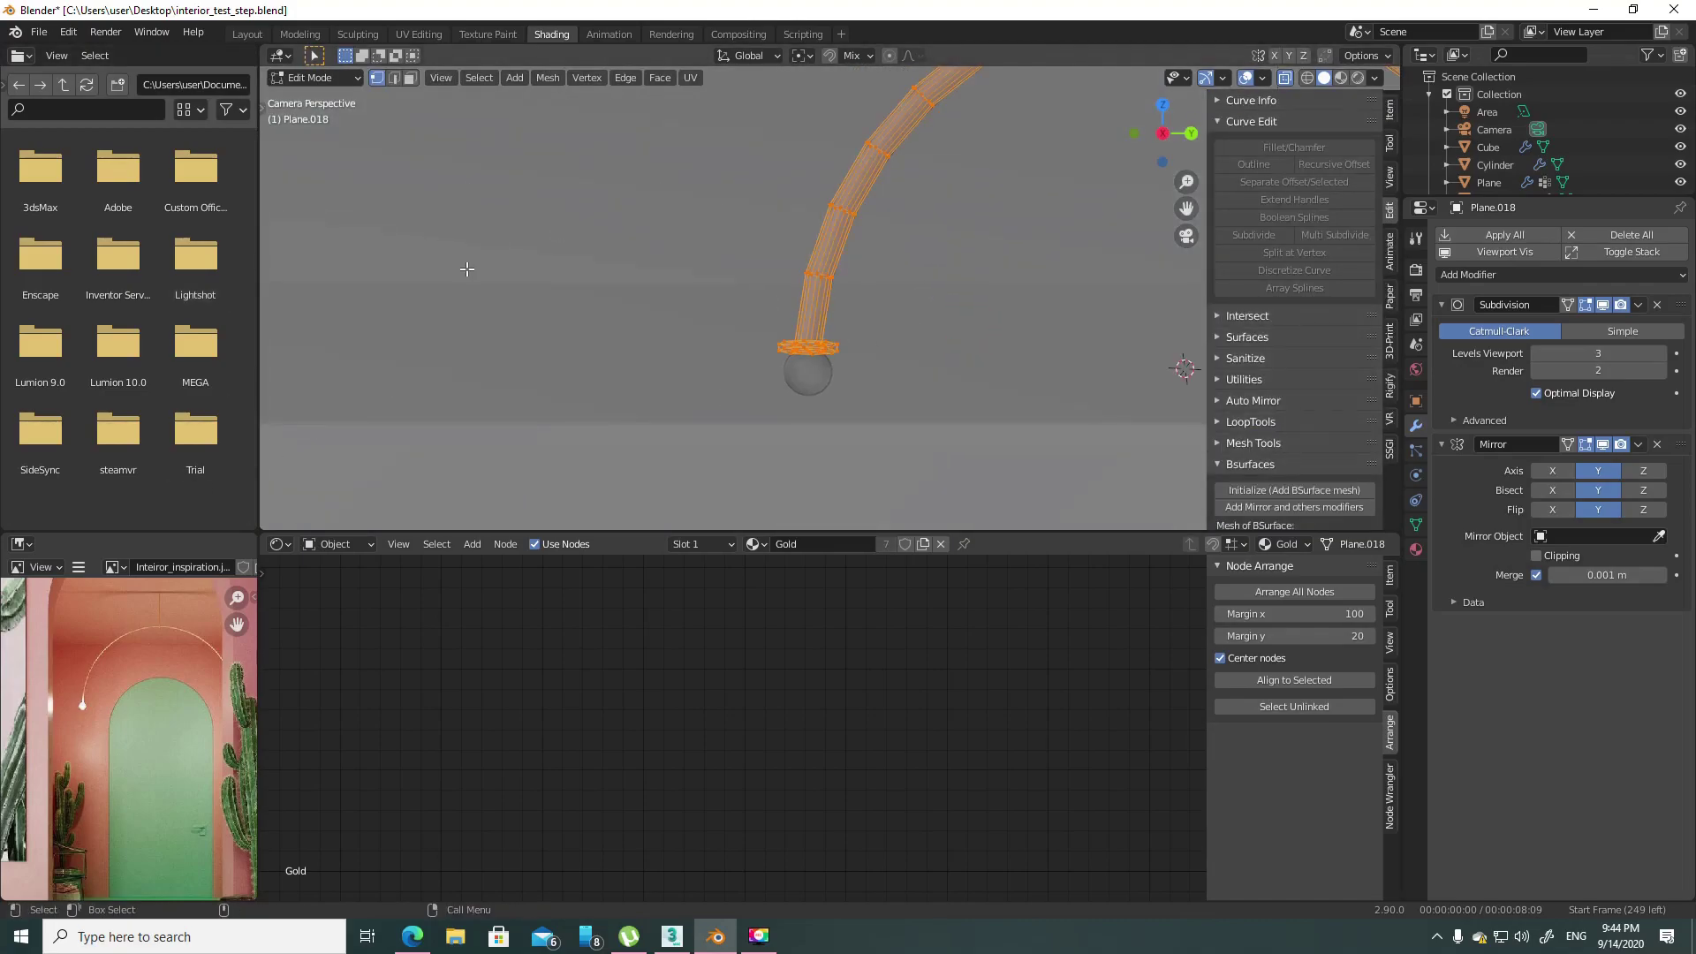
{"action": "left_click", "coordinate": [300, 35]}
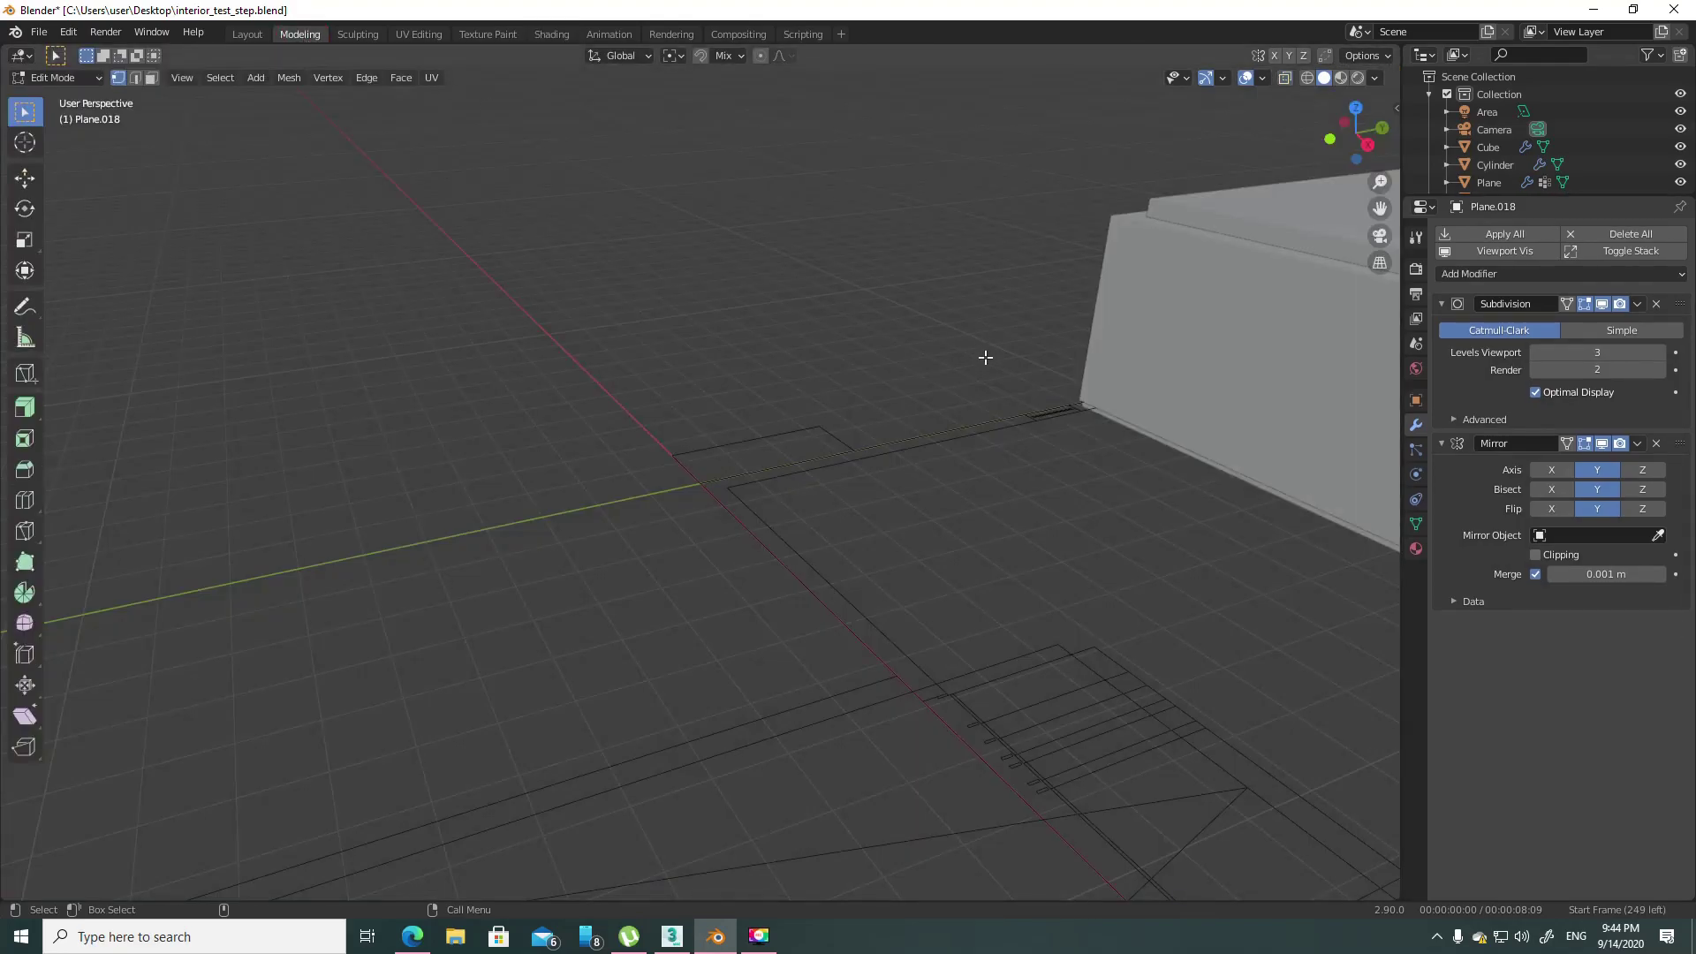
{"action": "key", "text": "KP_Decimal"}
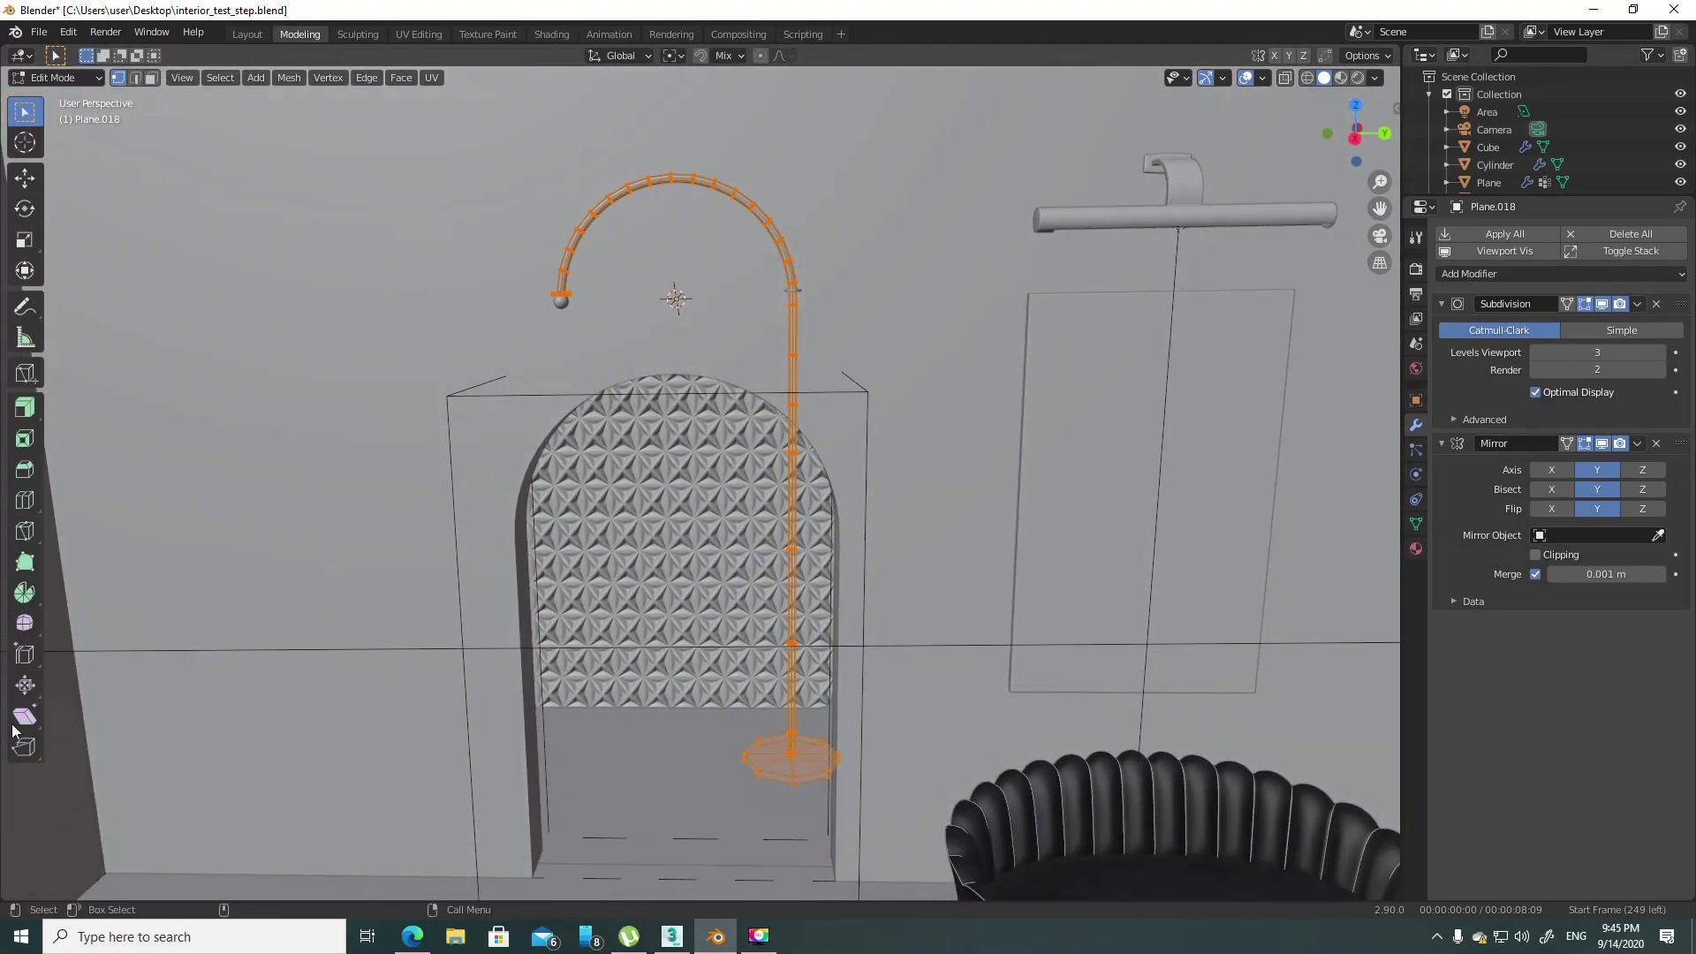
- Thin the selected stem tube with Shrink/Fatten
{"action": "left_click", "coordinate": [19, 691]}
{"action": "scroll", "coordinate": [618, 371], "scroll_direction": "up", "scroll_amount": 3}
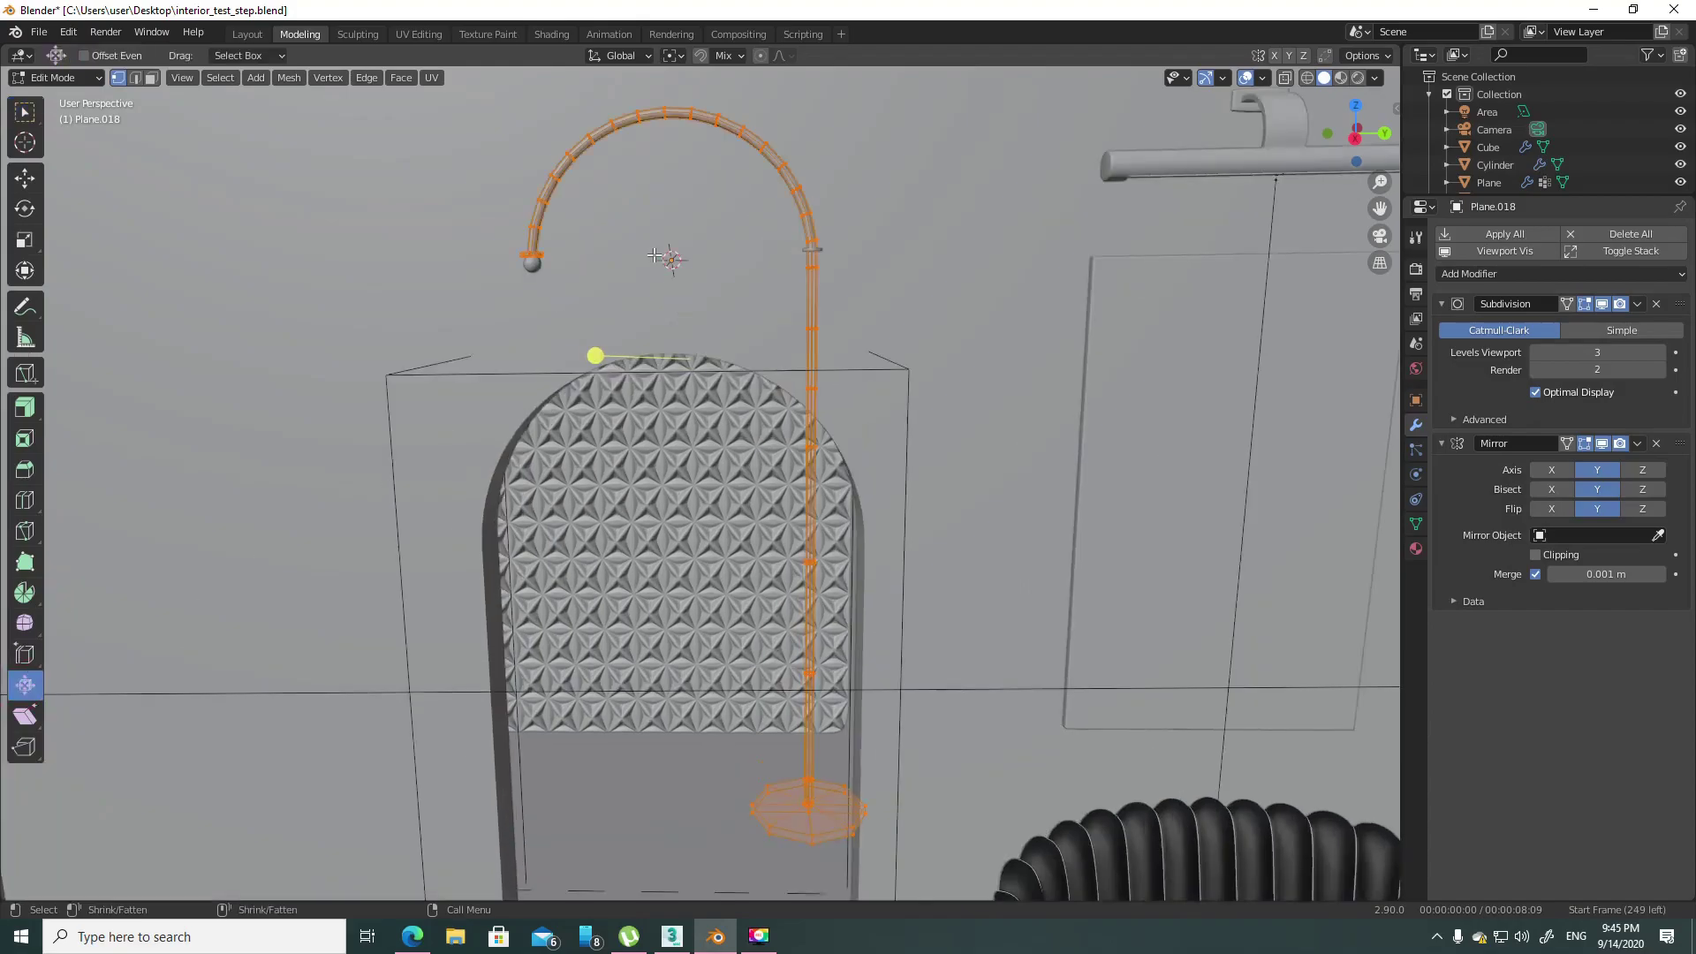
{"action": "middle_click_drag", "start_coordinate": [740, 462], "coordinate": [766, 469], "text": "shift"}
{"action": "scroll", "coordinate": [830, 502], "scroll_direction": "up", "scroll_amount": 2}
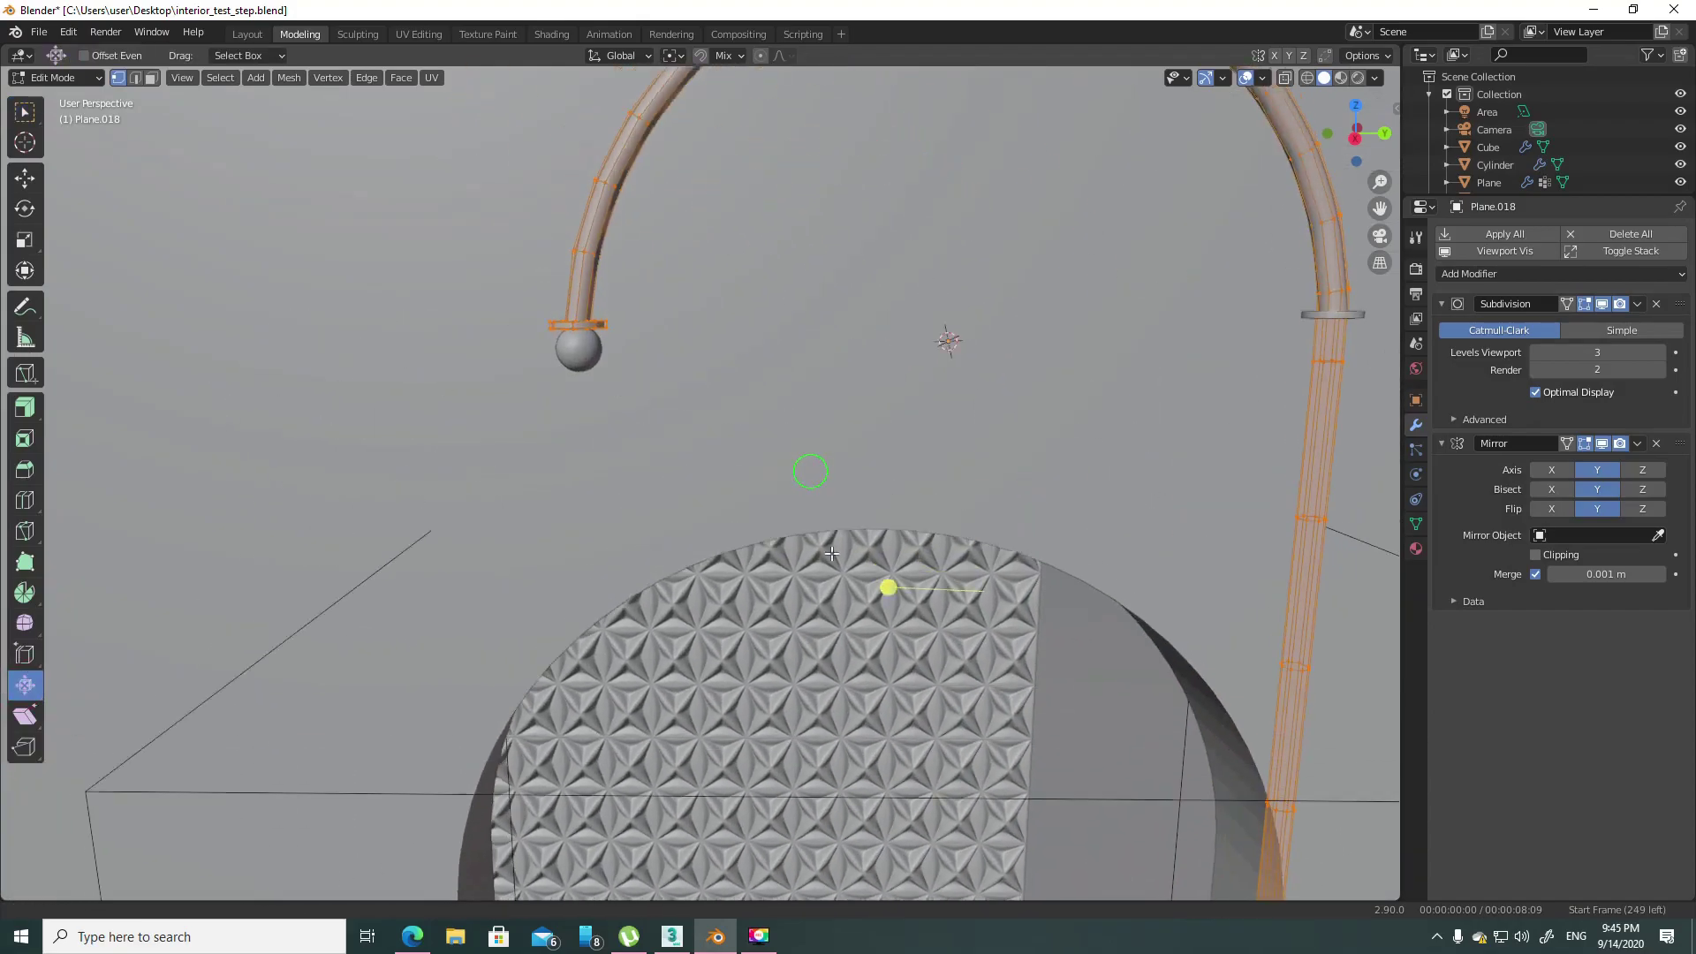
{"action": "scroll", "coordinate": [848, 574], "scroll_direction": "up", "scroll_amount": 2}
{"action": "mouse_move", "coordinate": [892, 639]}
{"action": "left_mouse_down"}
{"action": "mouse_move", "coordinate": [999, 701]}
{"action": "mouse_move", "coordinate": [955, 675]}
{"action": "left_mouse_up"}
- Turn on see-through shading and extend the linked selection, cancelling the delete menu
{"action": "scroll", "coordinate": [556, 371], "scroll_direction": "up", "scroll_amount": 3}
{"action": "scroll", "coordinate": [573, 440], "scroll_direction": "up", "scroll_amount": 2}
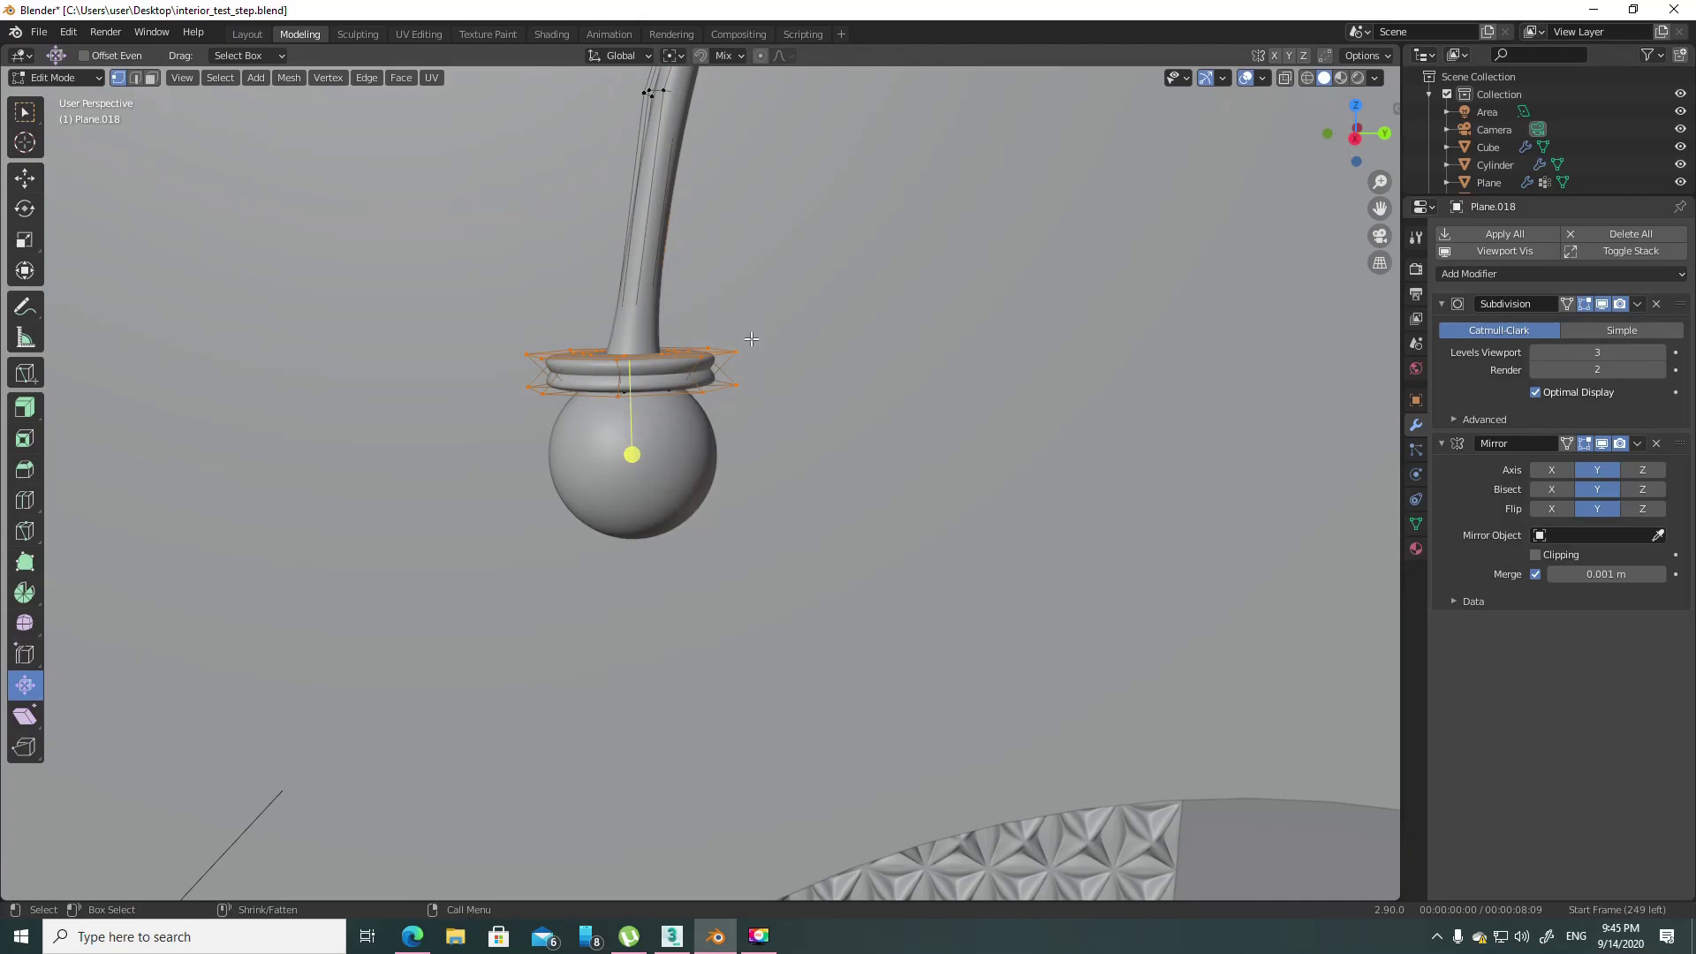
{"action": "key", "text": "alt+z"}
{"action": "key", "text": "ctrl+l"}
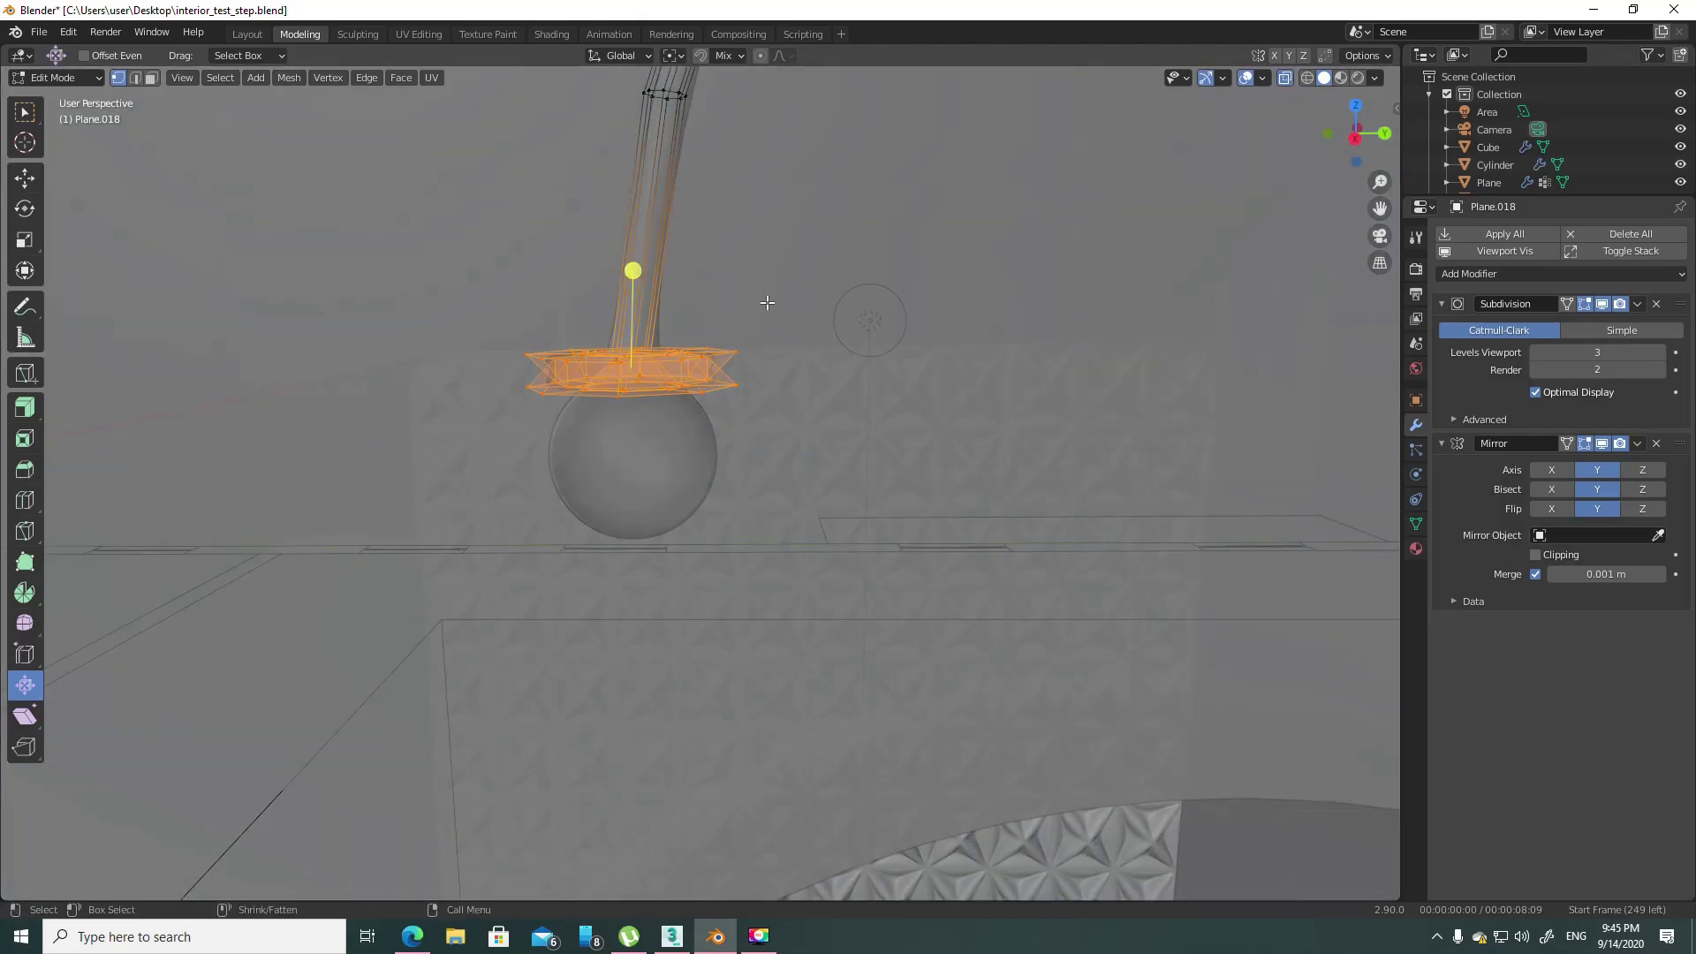
{"action": "scroll", "coordinate": [767, 302], "scroll_direction": "down", "scroll_amount": 2}
{"action": "right_click", "coordinate": [703, 279]}
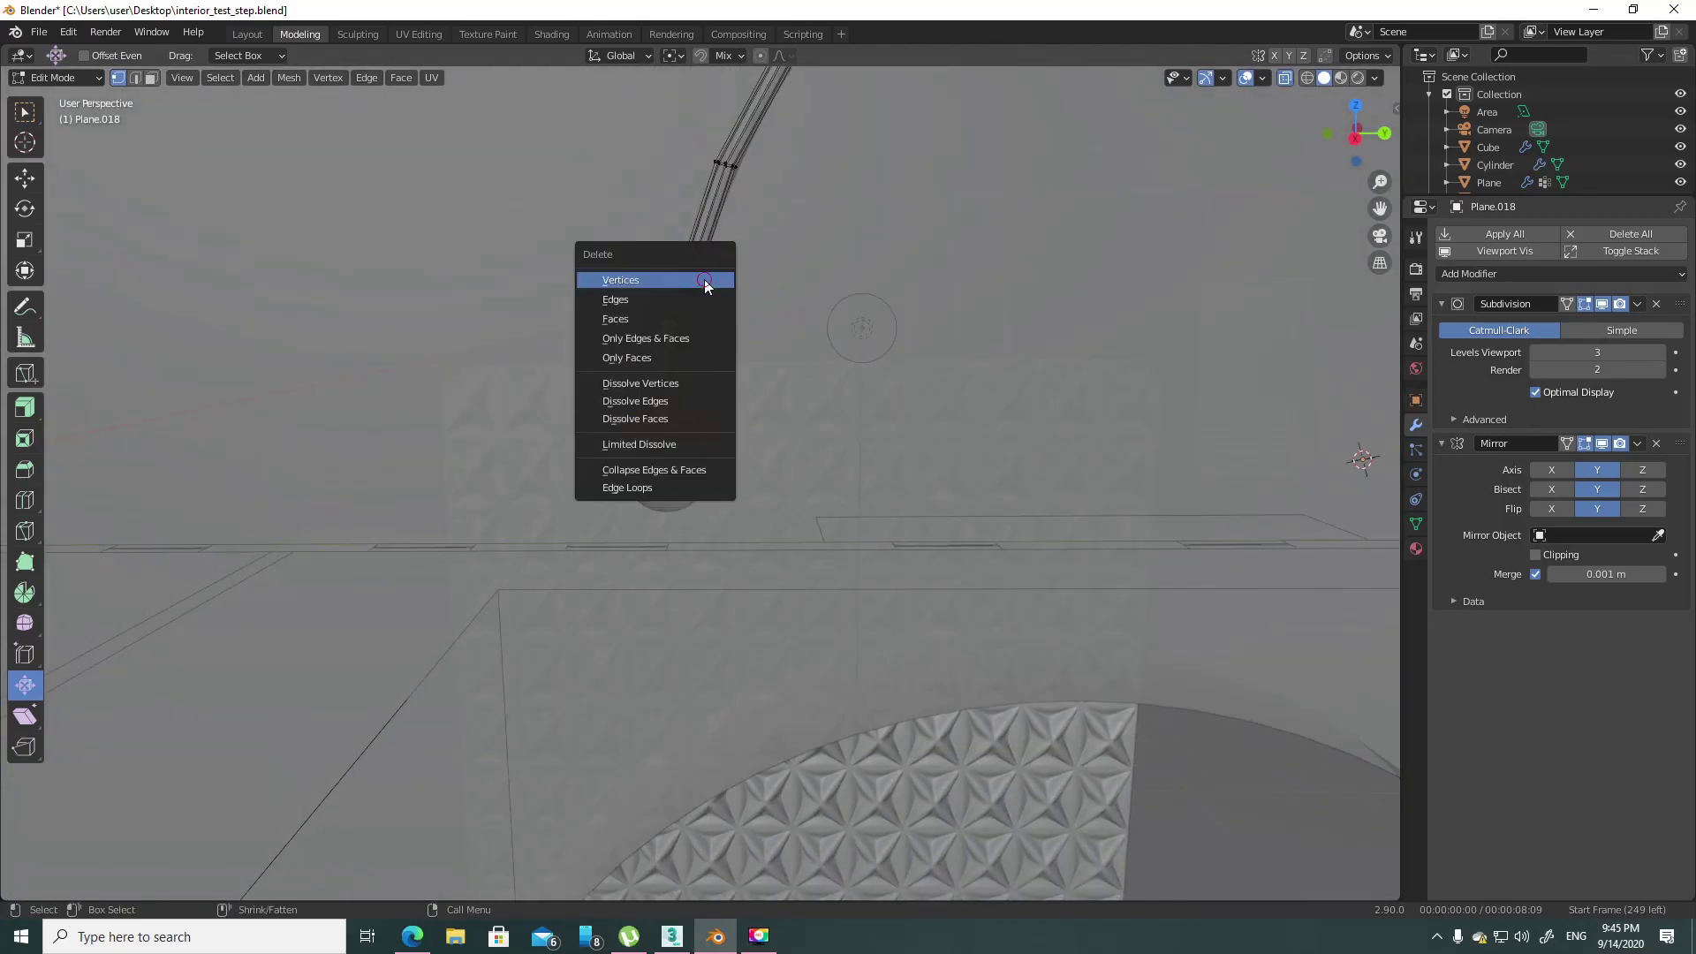
{"action": "key", "text": "Escape"}
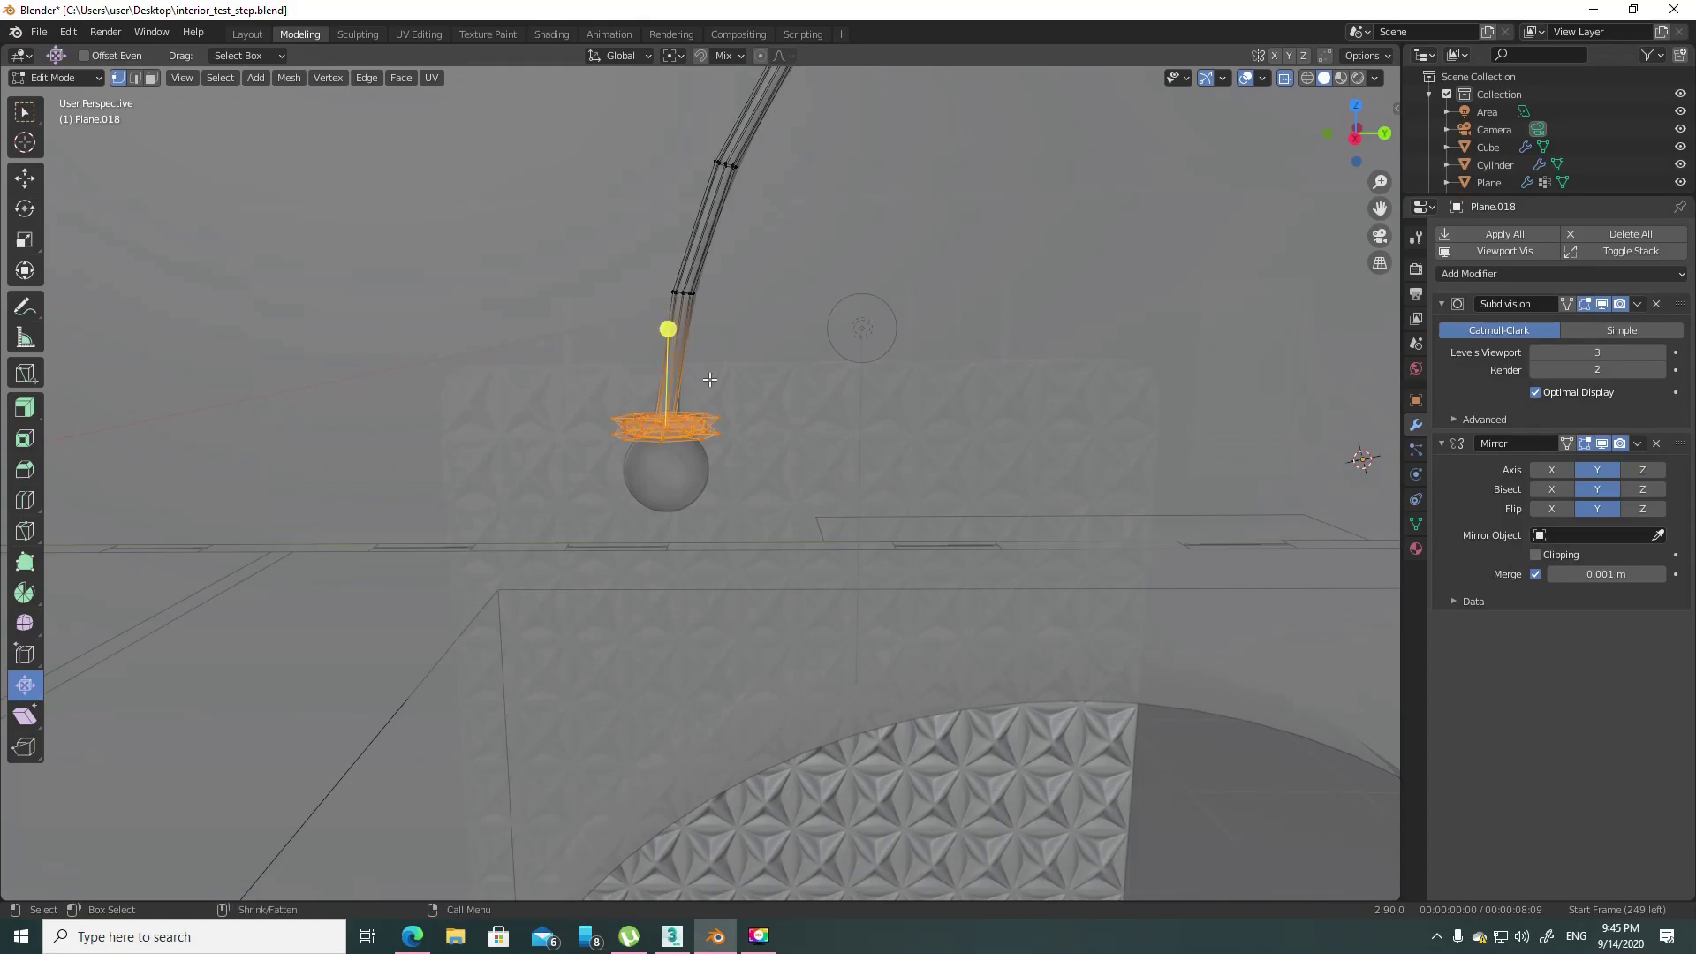
- Select the ring above the sphere by growing and shrinking the selection from the stem's bottom
{"action": "scroll", "coordinate": [709, 379], "scroll_direction": "up", "scroll_amount": 3}
{"action": "scroll", "coordinate": [693, 258], "scroll_direction": "down", "scroll_amount": 2}
{"action": "left_click", "coordinate": [711, 248]}
{"action": "key", "text": "ctrl+KP_Add"}
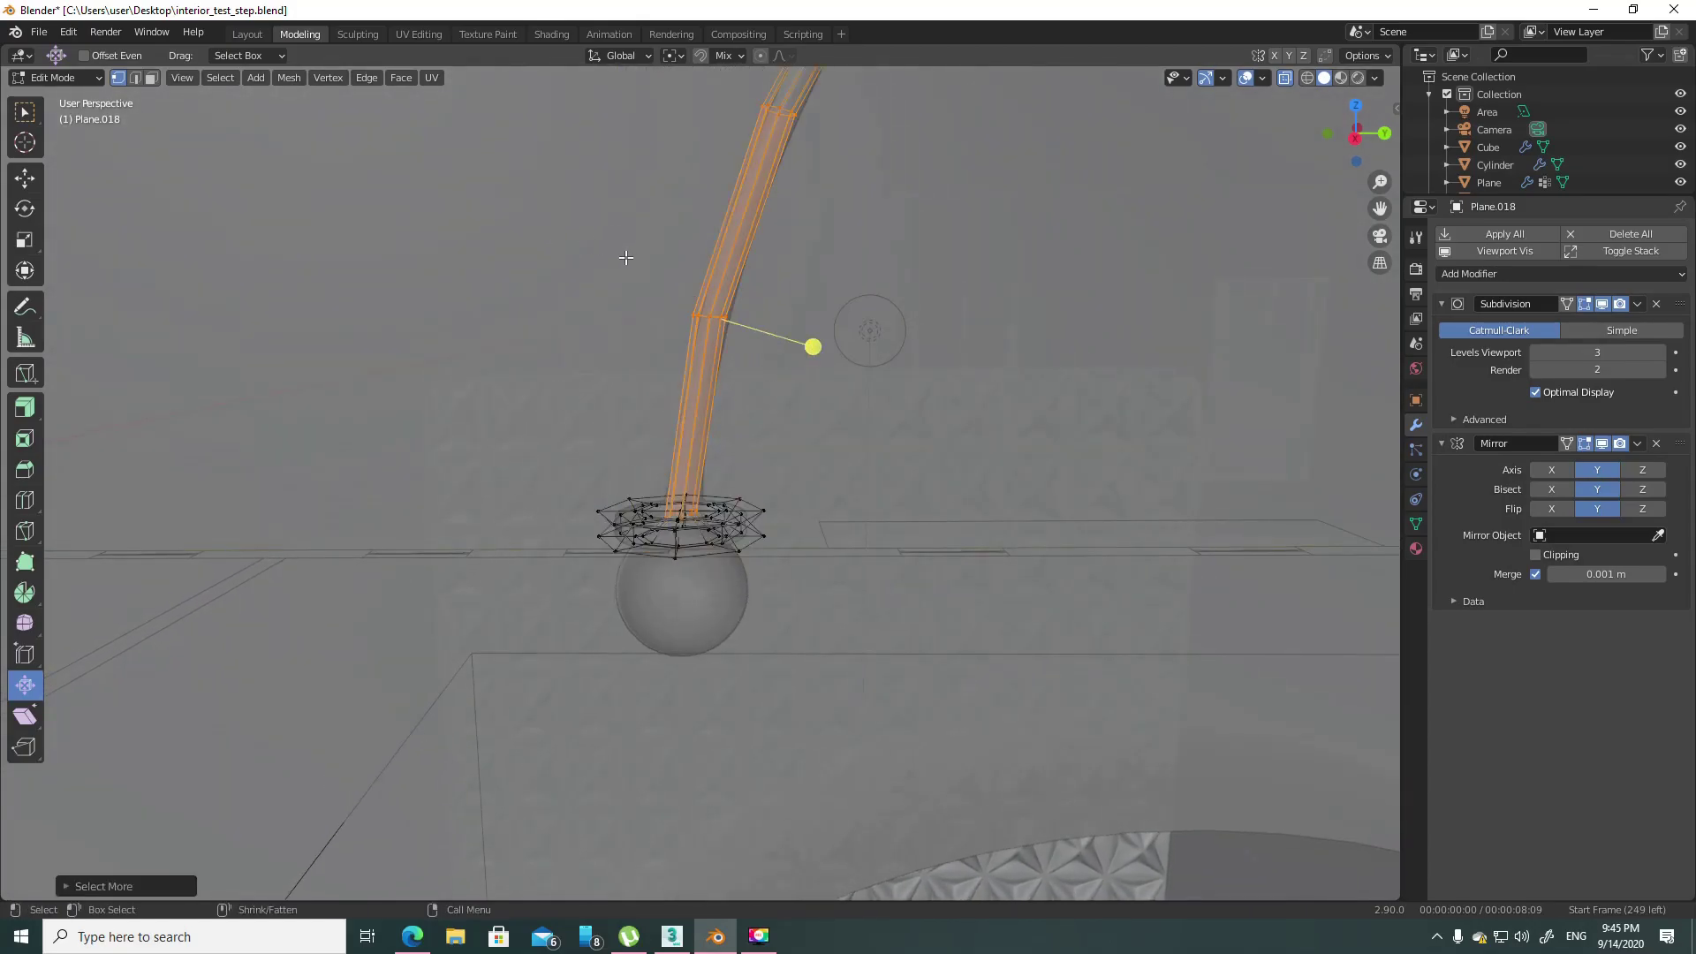
{"action": "key", "text": "ctrl+KP_Add"}
{"action": "key", "text": "ctrl+KP_Subtract"}
{"action": "scroll", "coordinate": [762, 339], "scroll_direction": "down", "scroll_amount": 3}
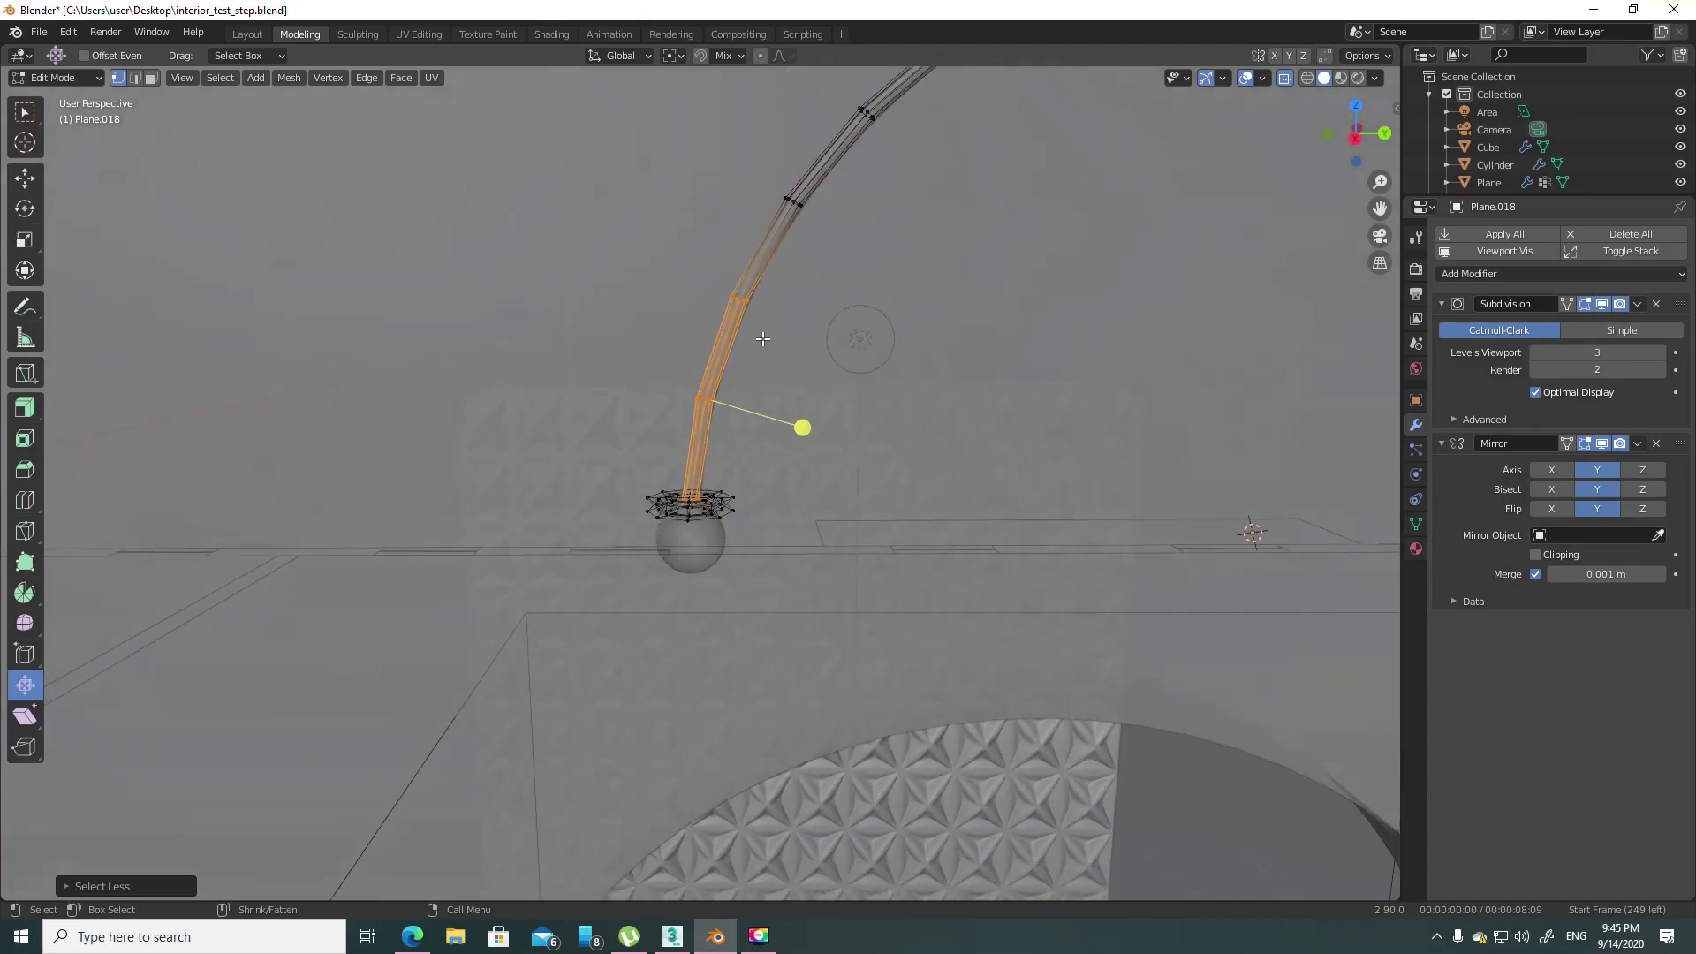
{"action": "scroll", "coordinate": [762, 304], "scroll_direction": "up", "scroll_amount": 1}
{"action": "scroll", "coordinate": [733, 397], "scroll_direction": "up", "scroll_amount": 3}
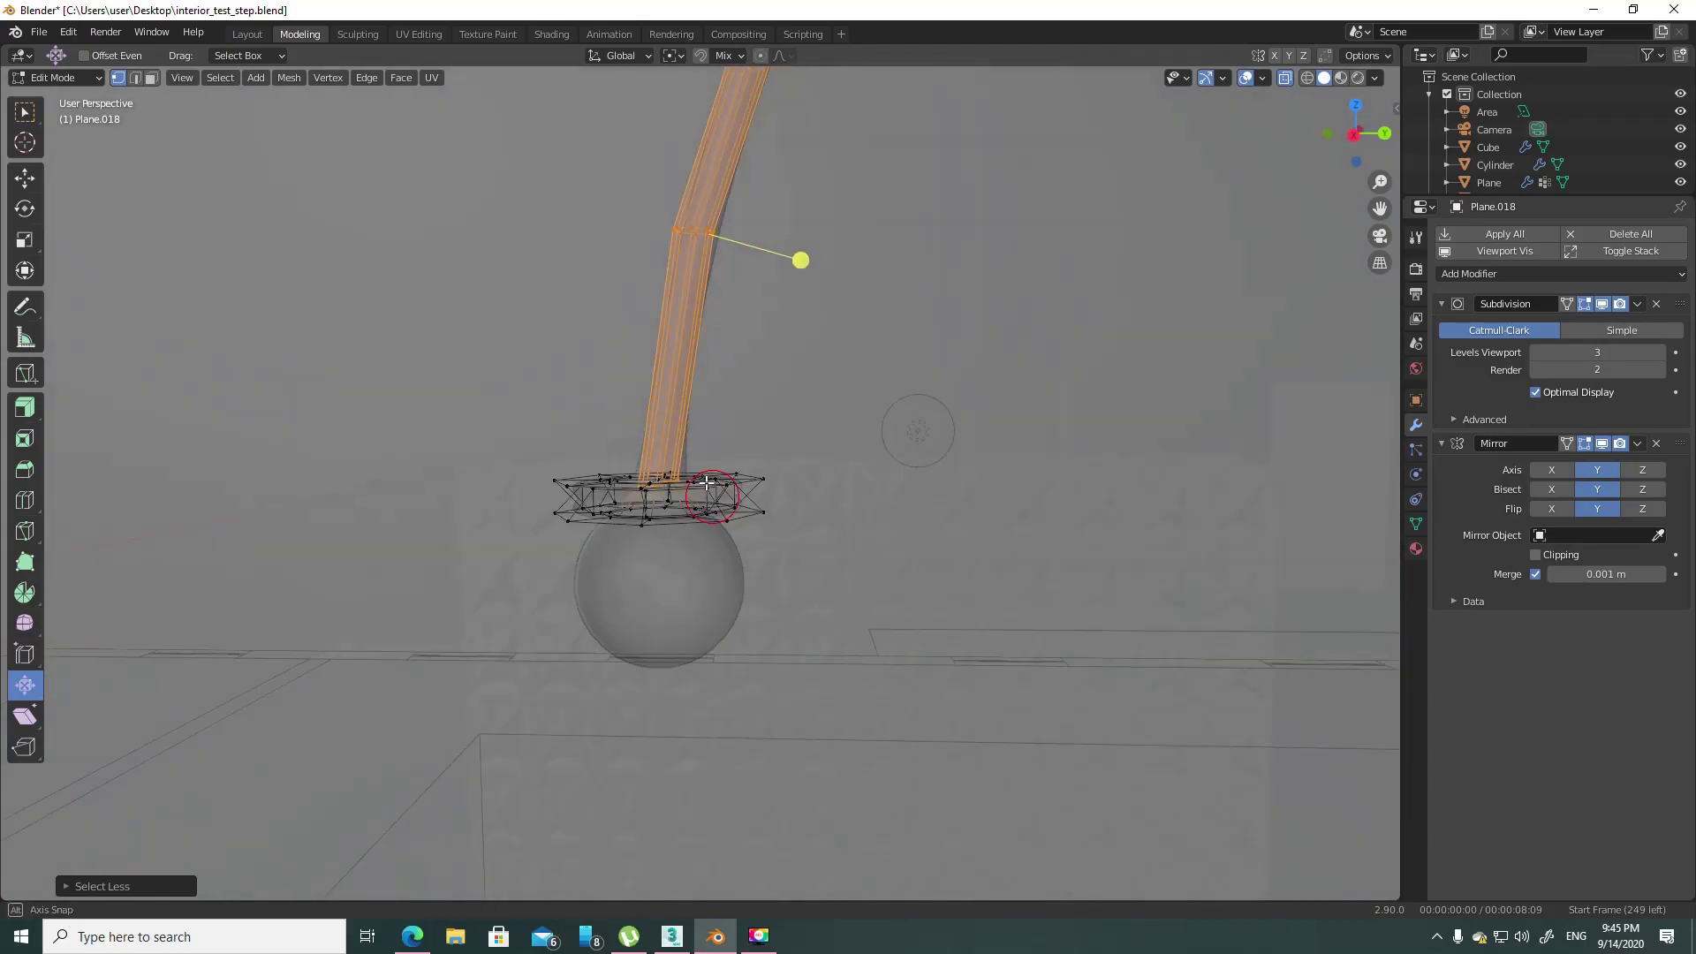
{"action": "mouse_move", "coordinate": [702, 468]}
{"action": "middle_mouse_down"}
{"action": "mouse_move", "coordinate": [708, 485]}
{"action": "mouse_move", "coordinate": [747, 473]}
{"action": "middle_mouse_up"}
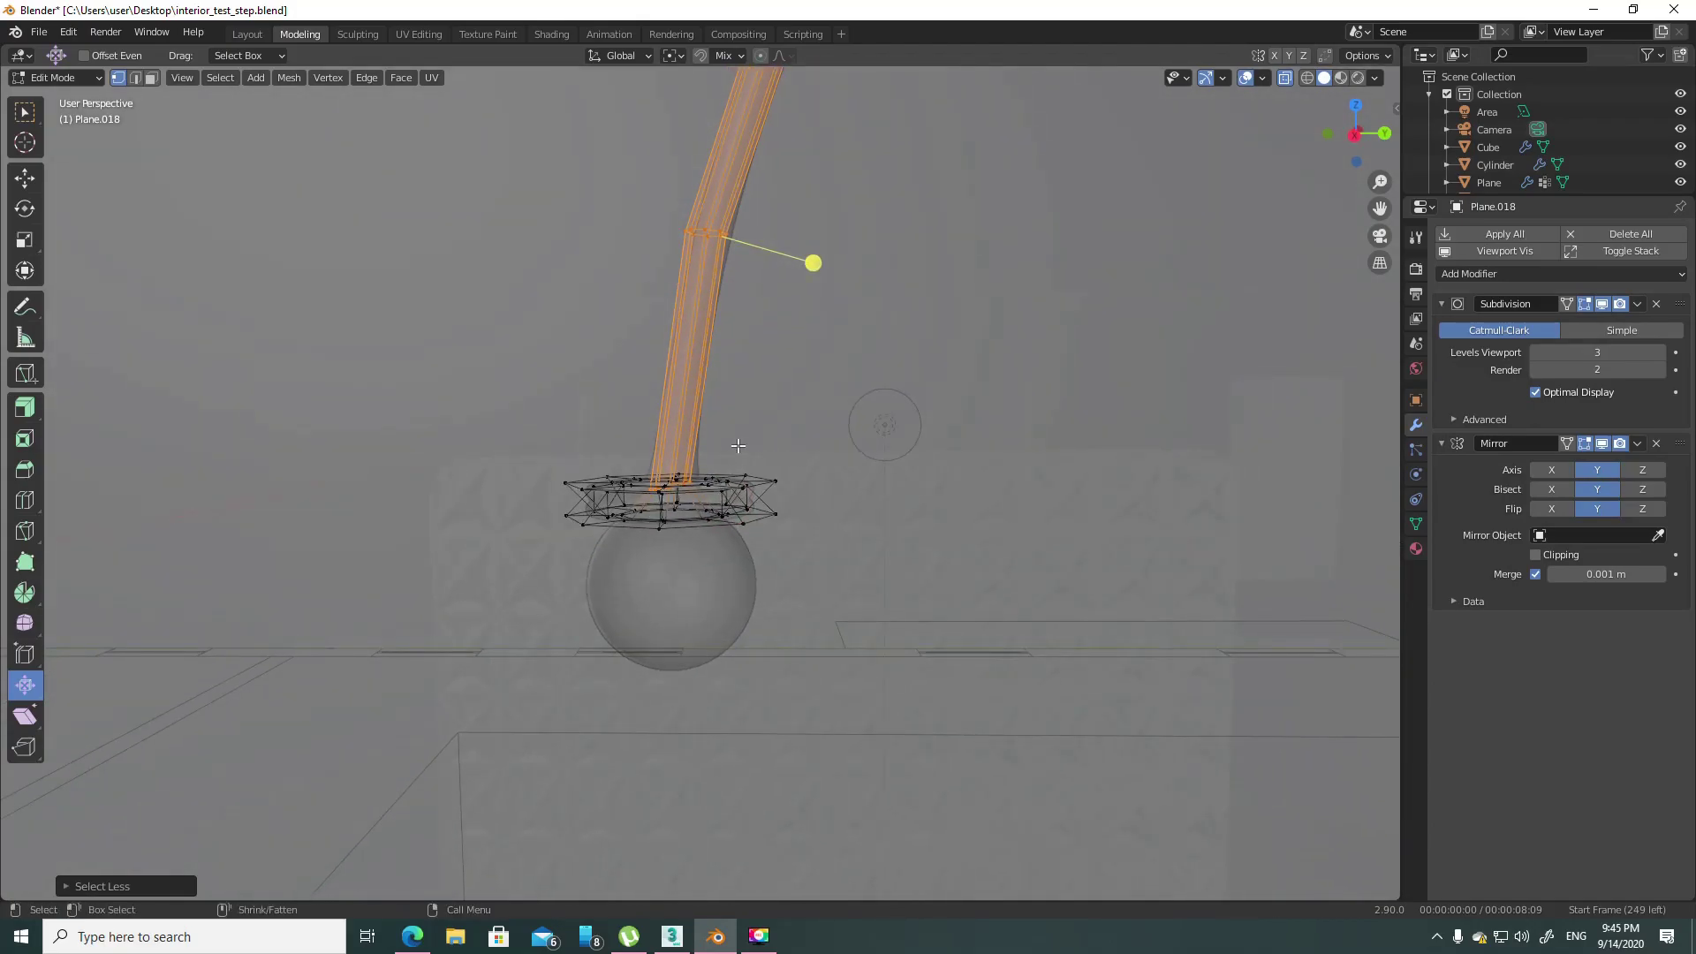
{"action": "left_click", "coordinate": [733, 459]}
- Frame the selected ring and delete its vertices
{"action": "key", "text": "KP_Decimal"}
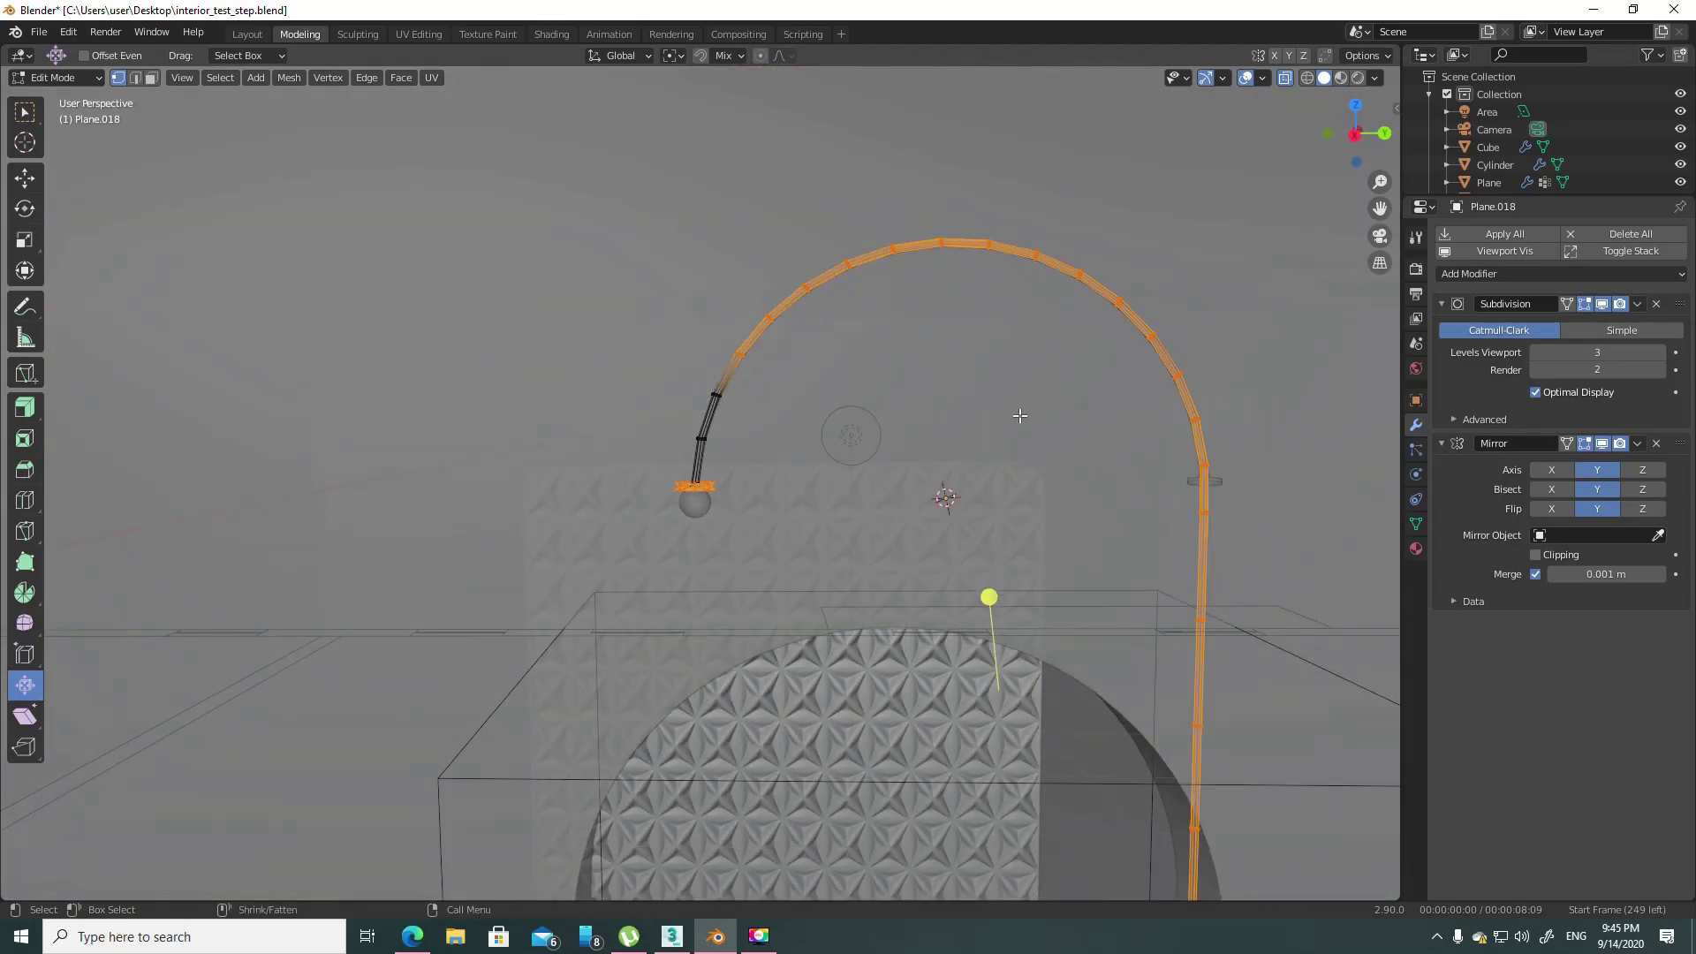
{"action": "scroll", "coordinate": [1032, 392], "scroll_direction": "down", "scroll_amount": 2}
{"action": "scroll", "coordinate": [971, 530], "scroll_direction": "down", "scroll_amount": 1}
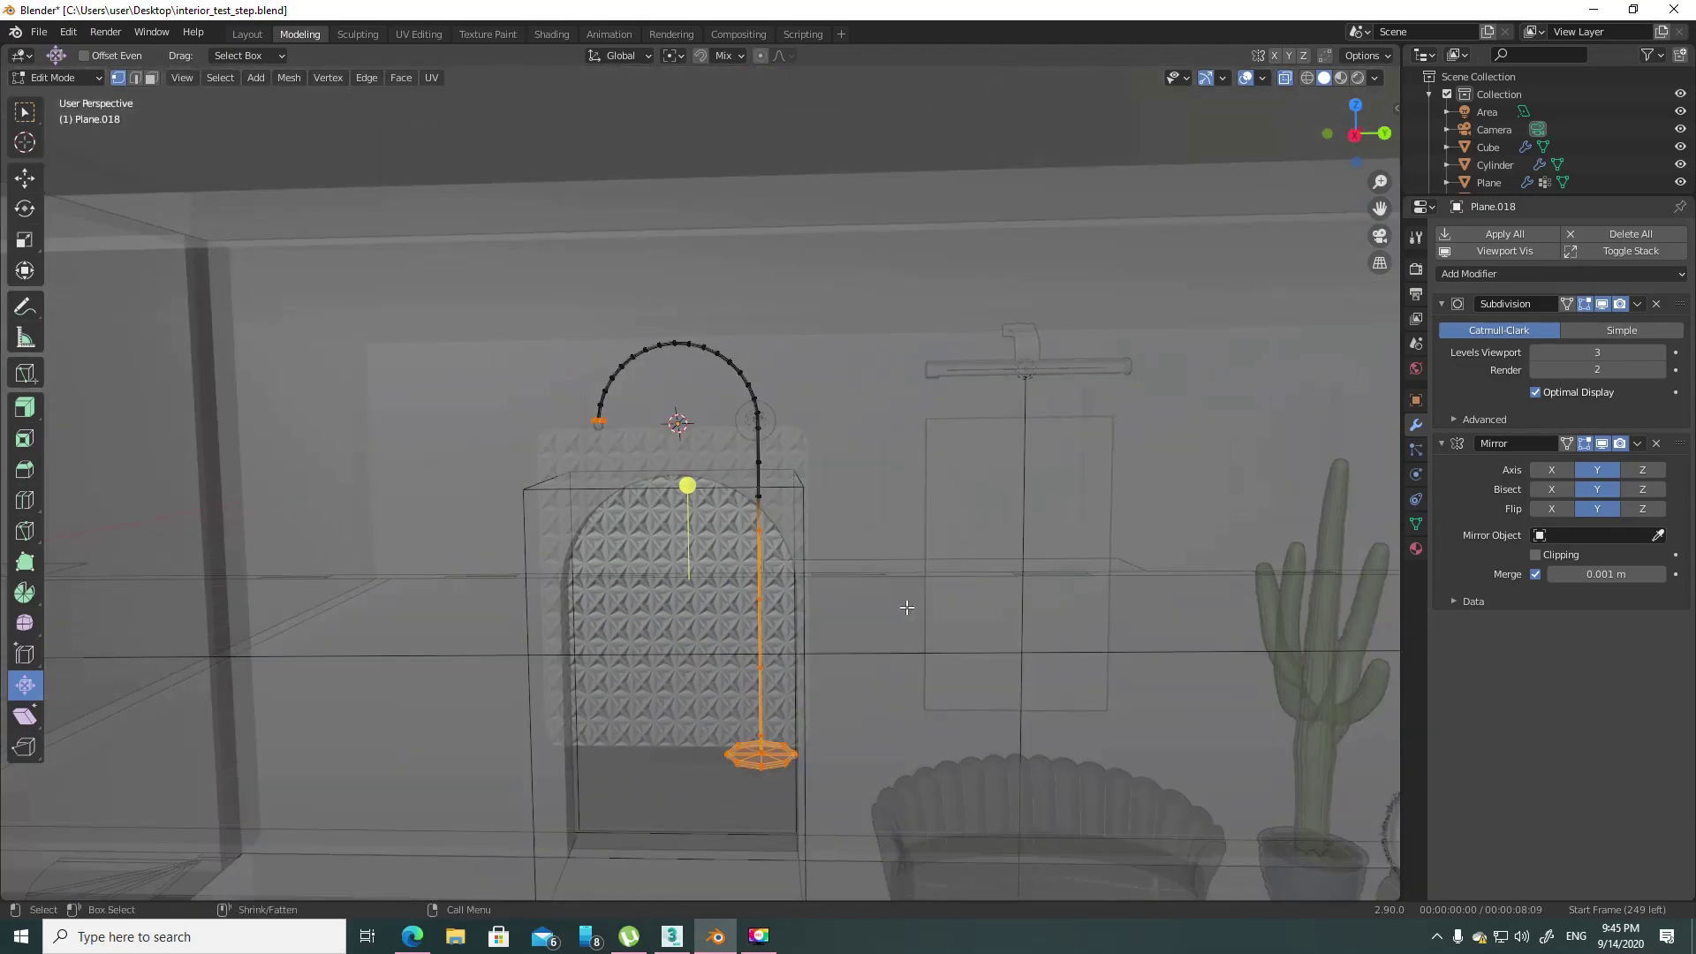
{"action": "middle_click_drag", "start_coordinate": [909, 605], "coordinate": [908, 415], "text": "shift"}
{"action": "key", "text": "KP_Decimal"}
{"action": "scroll", "coordinate": [770, 415], "scroll_direction": "down", "scroll_amount": 2}
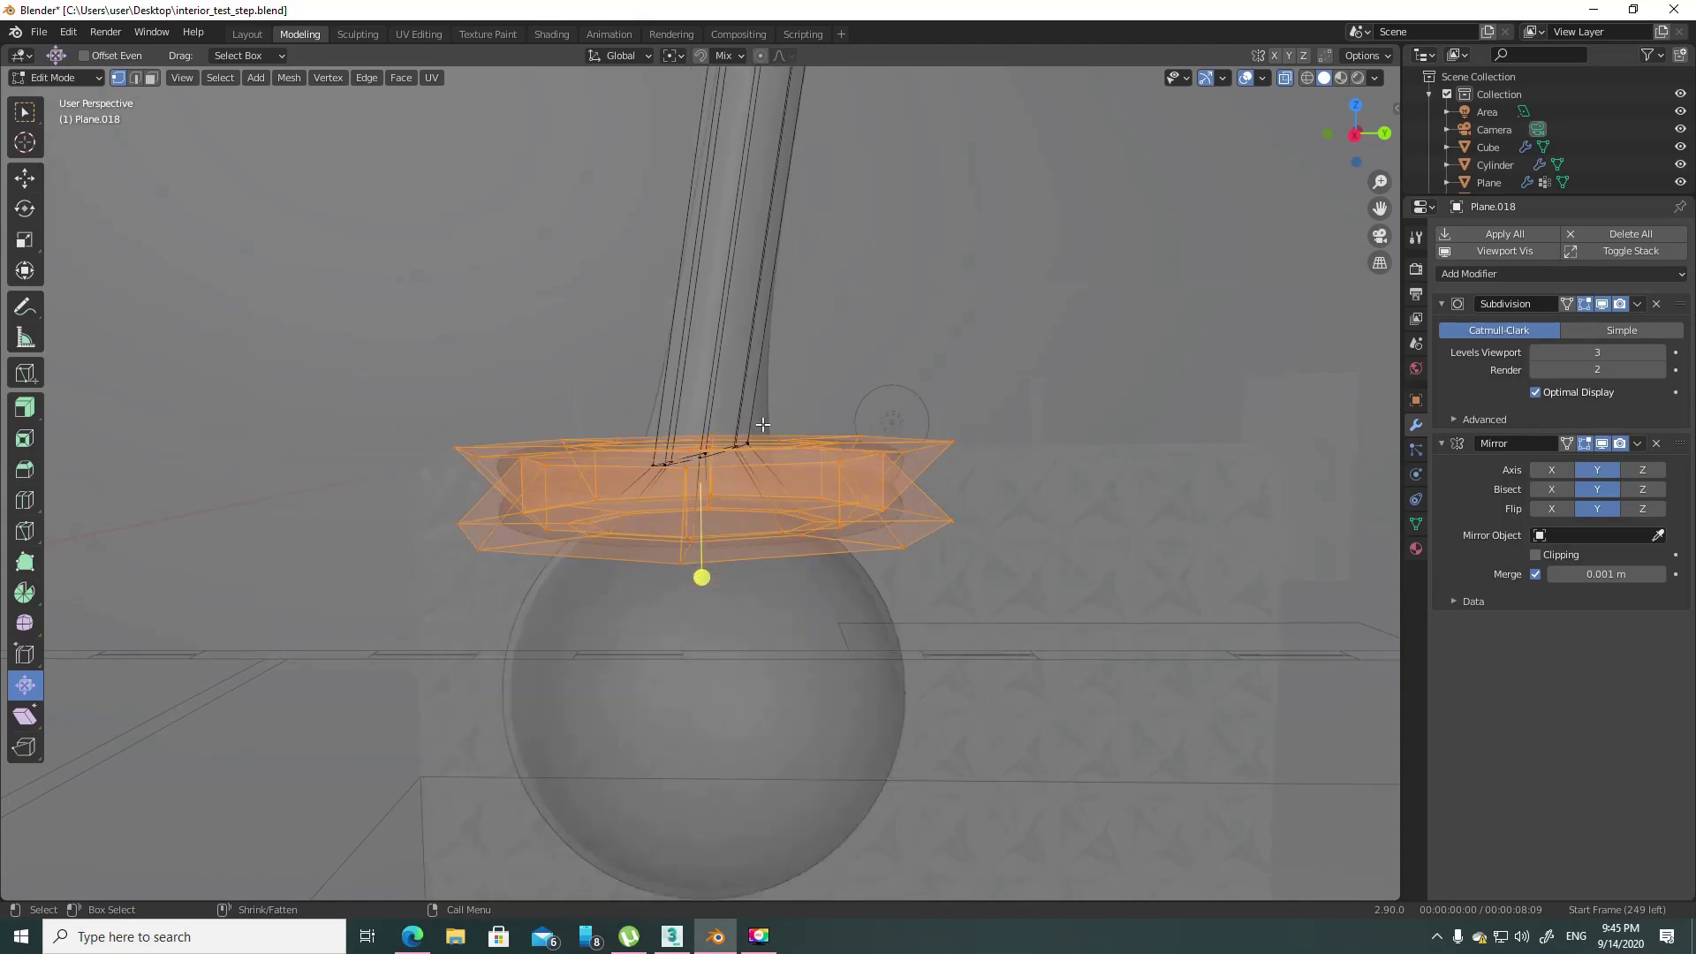
{"action": "key", "text": "x"}
{"action": "left_click", "coordinate": [770, 417]}
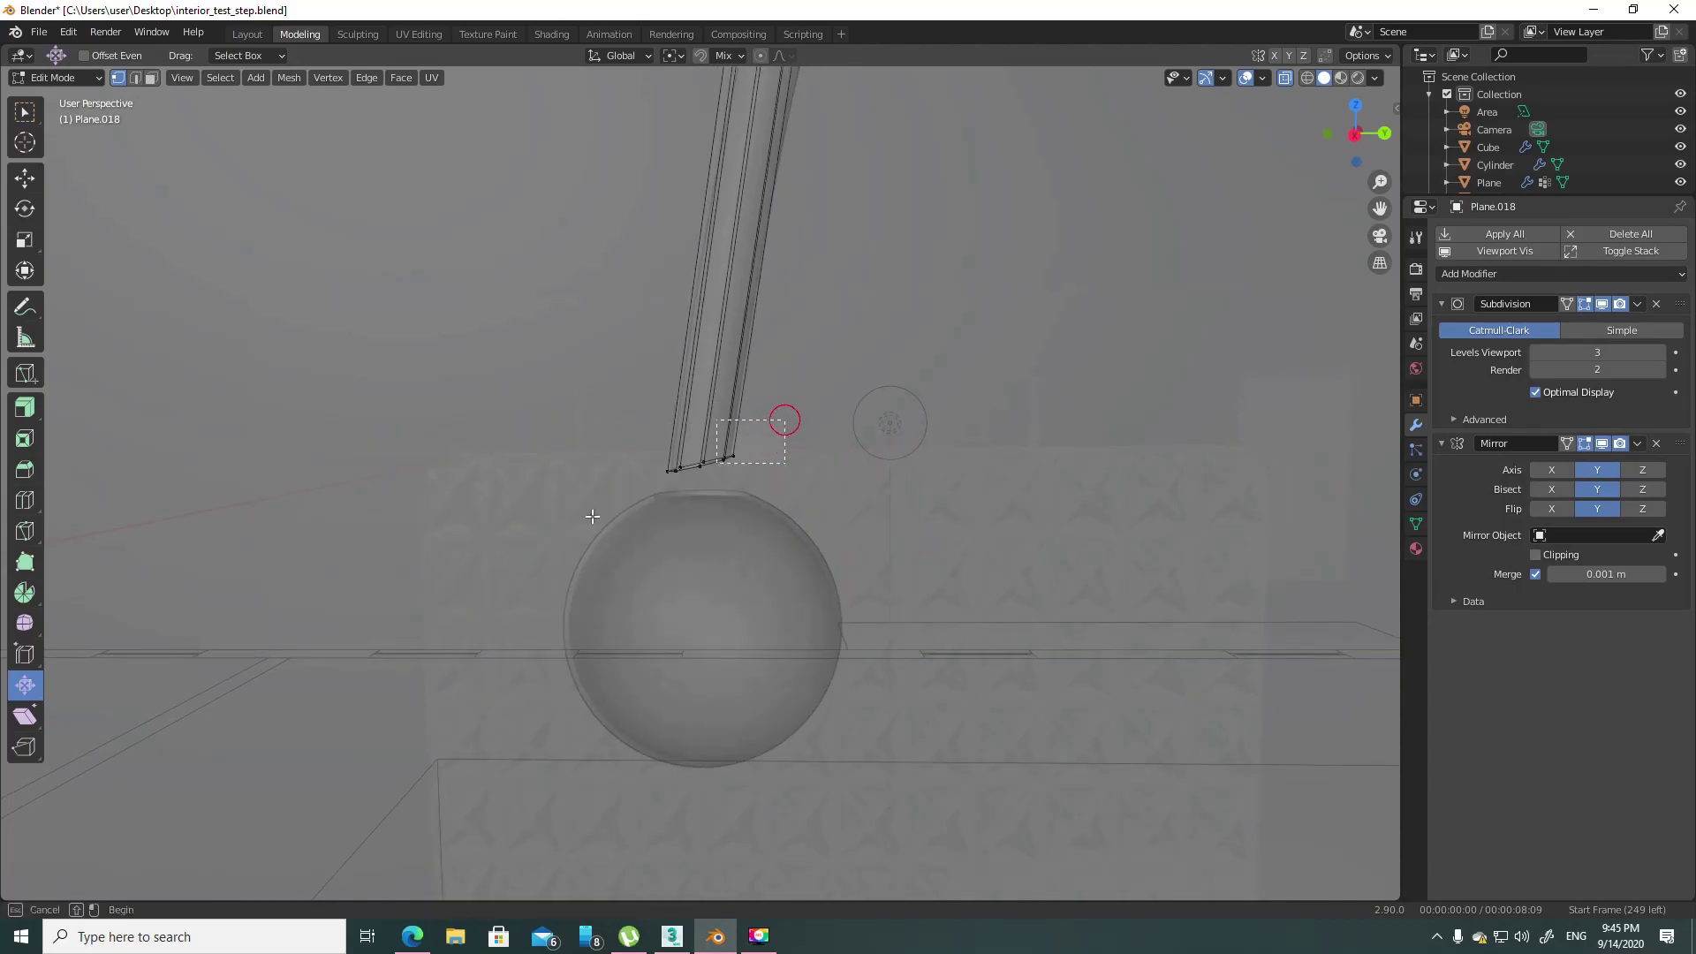
- Flatten the stem's bottom loop vertically and return to solid shading
{"action": "scroll", "coordinate": [802, 460], "scroll_direction": "down", "scroll_amount": 2}
{"action": "scroll", "coordinate": [821, 414], "scroll_direction": "up", "scroll_amount": 2}
{"action": "key", "text": "shift+space"}
{"action": "key", "text": "s"}
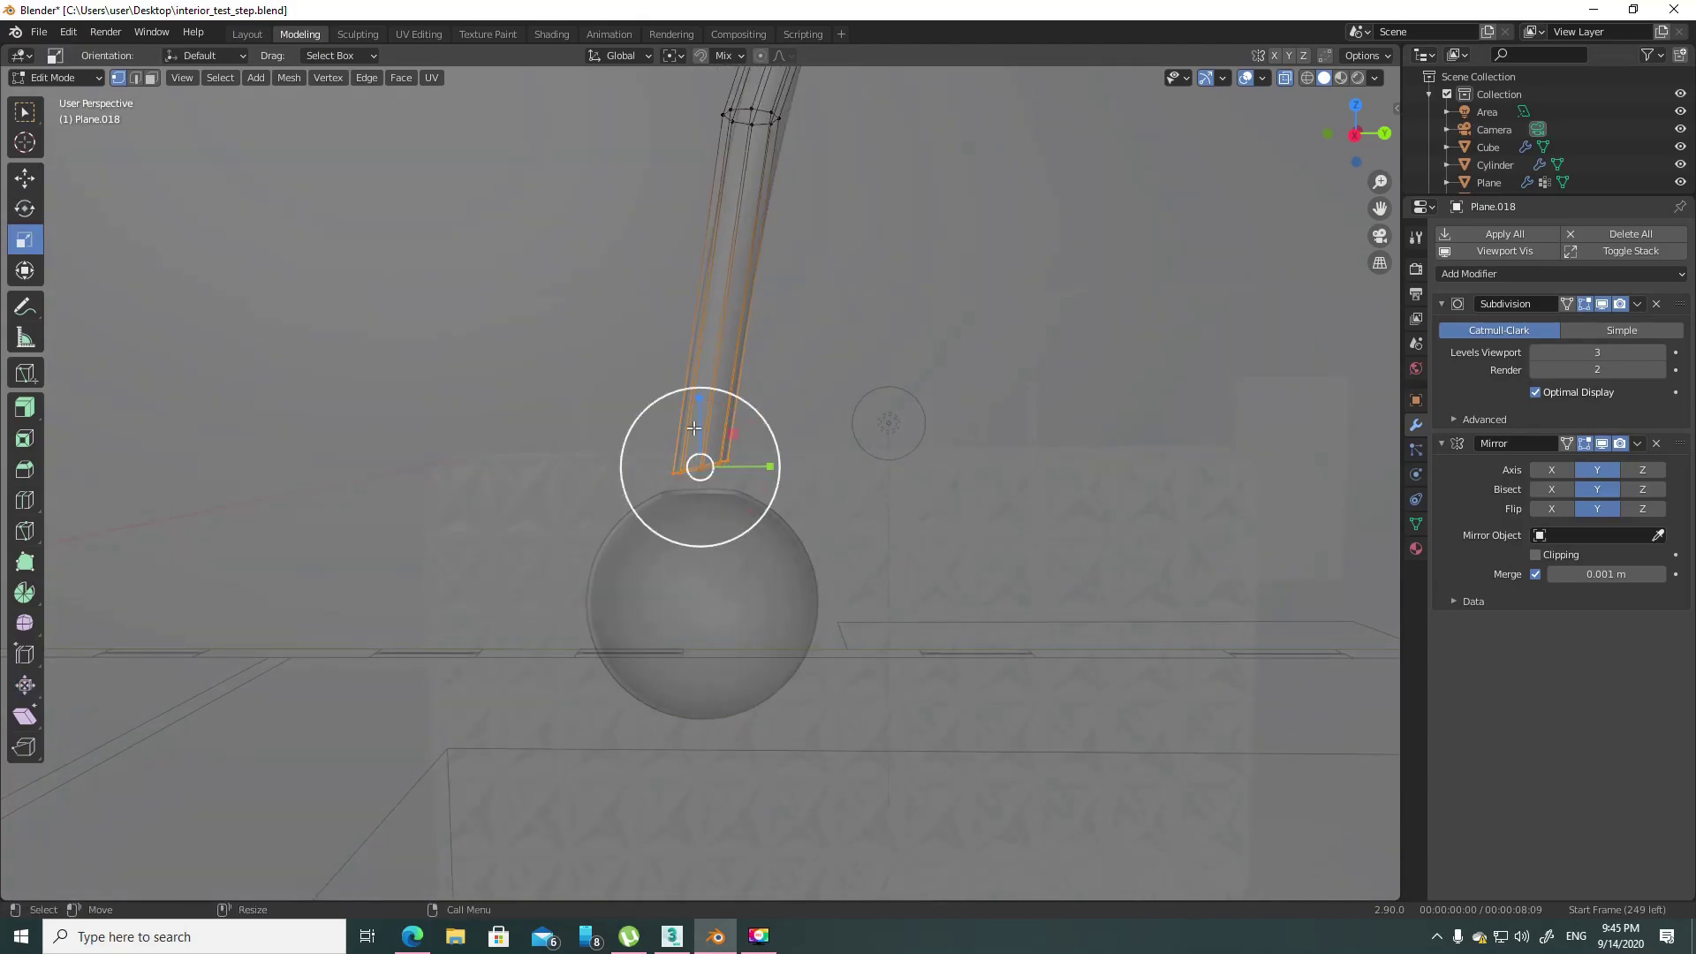
{"action": "left_click_drag", "start_coordinate": [702, 404], "coordinate": [705, 431]}
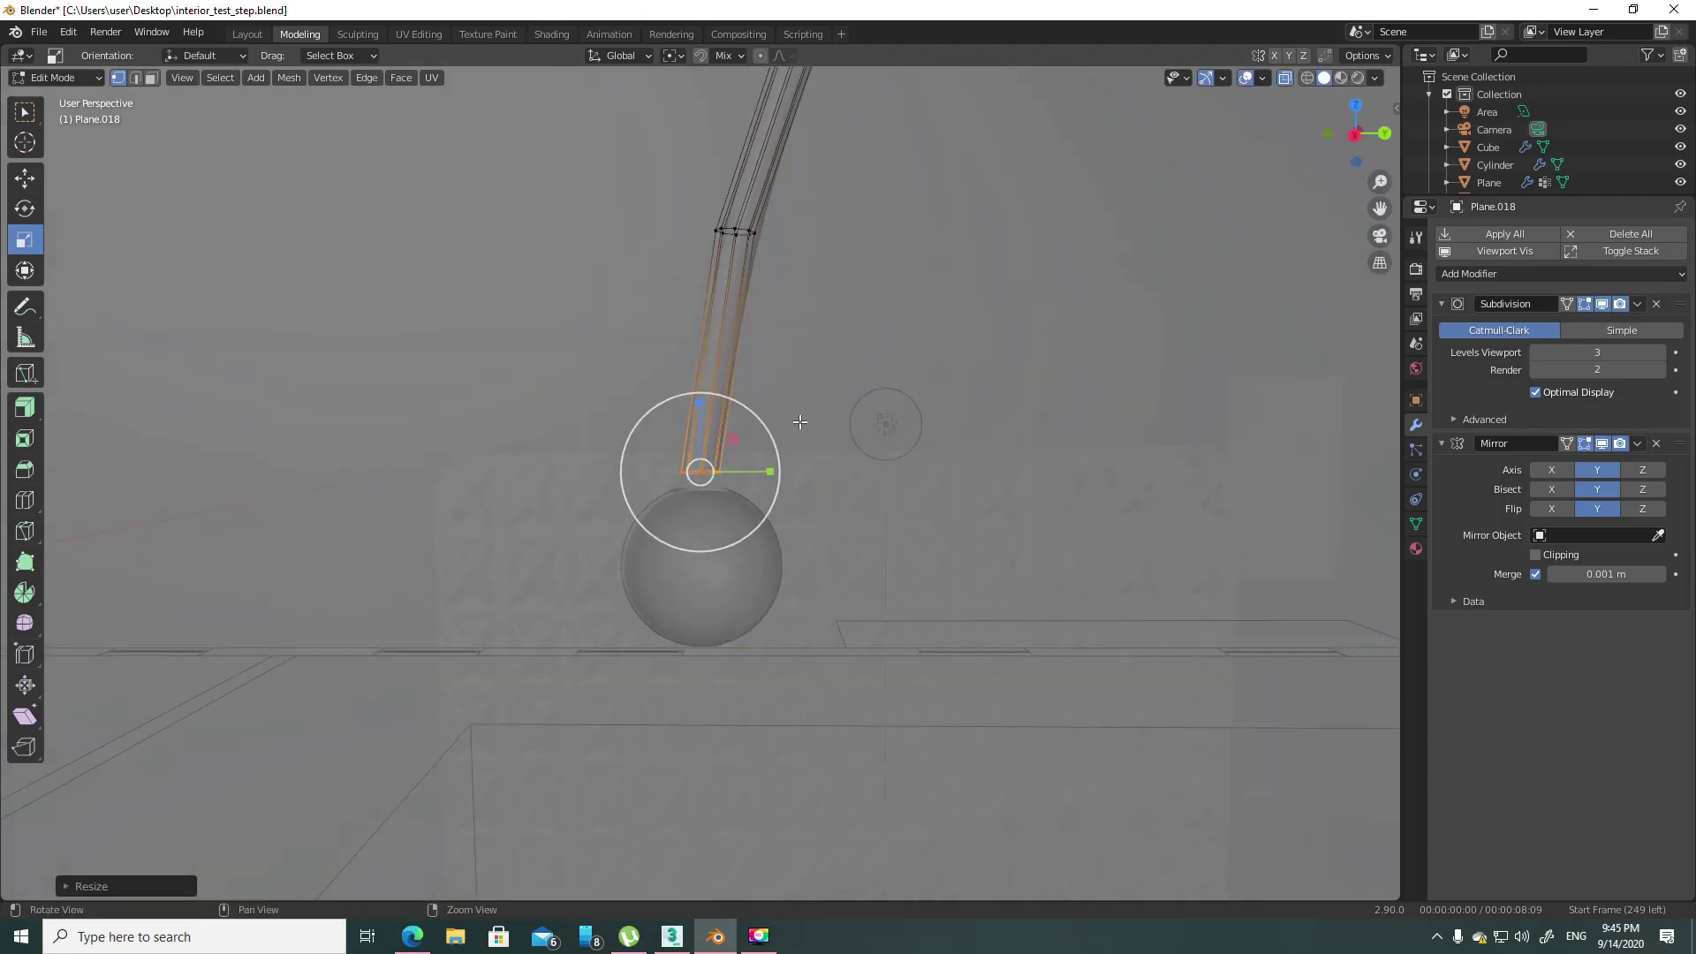
{"action": "key", "text": "alt+z"}
- Leave Edit Mode and raise the sphere along Z onto the stem's end
{"action": "scroll", "coordinate": [797, 451], "scroll_direction": "up", "scroll_amount": 4}
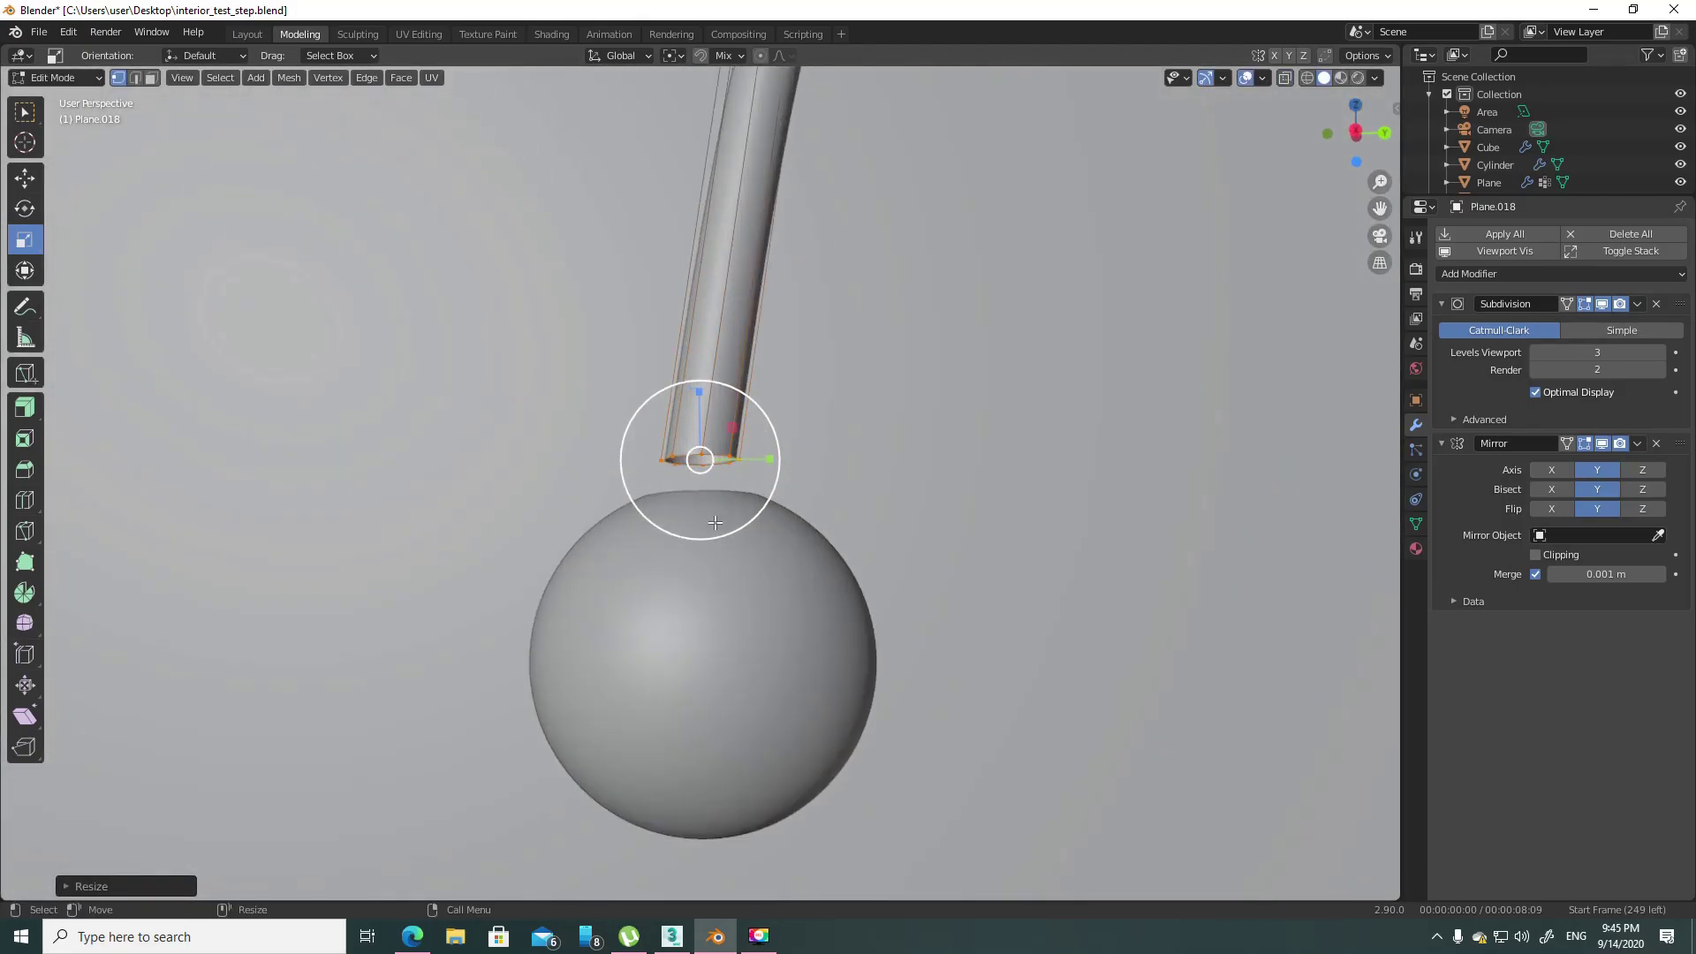
{"action": "key", "text": "Tab"}
{"action": "left_click", "coordinate": [787, 617]}
{"action": "key", "text": "shift+space"}
{"action": "key", "text": "g"}
{"action": "left_click_drag", "start_coordinate": [724, 622], "coordinate": [724, 578]}
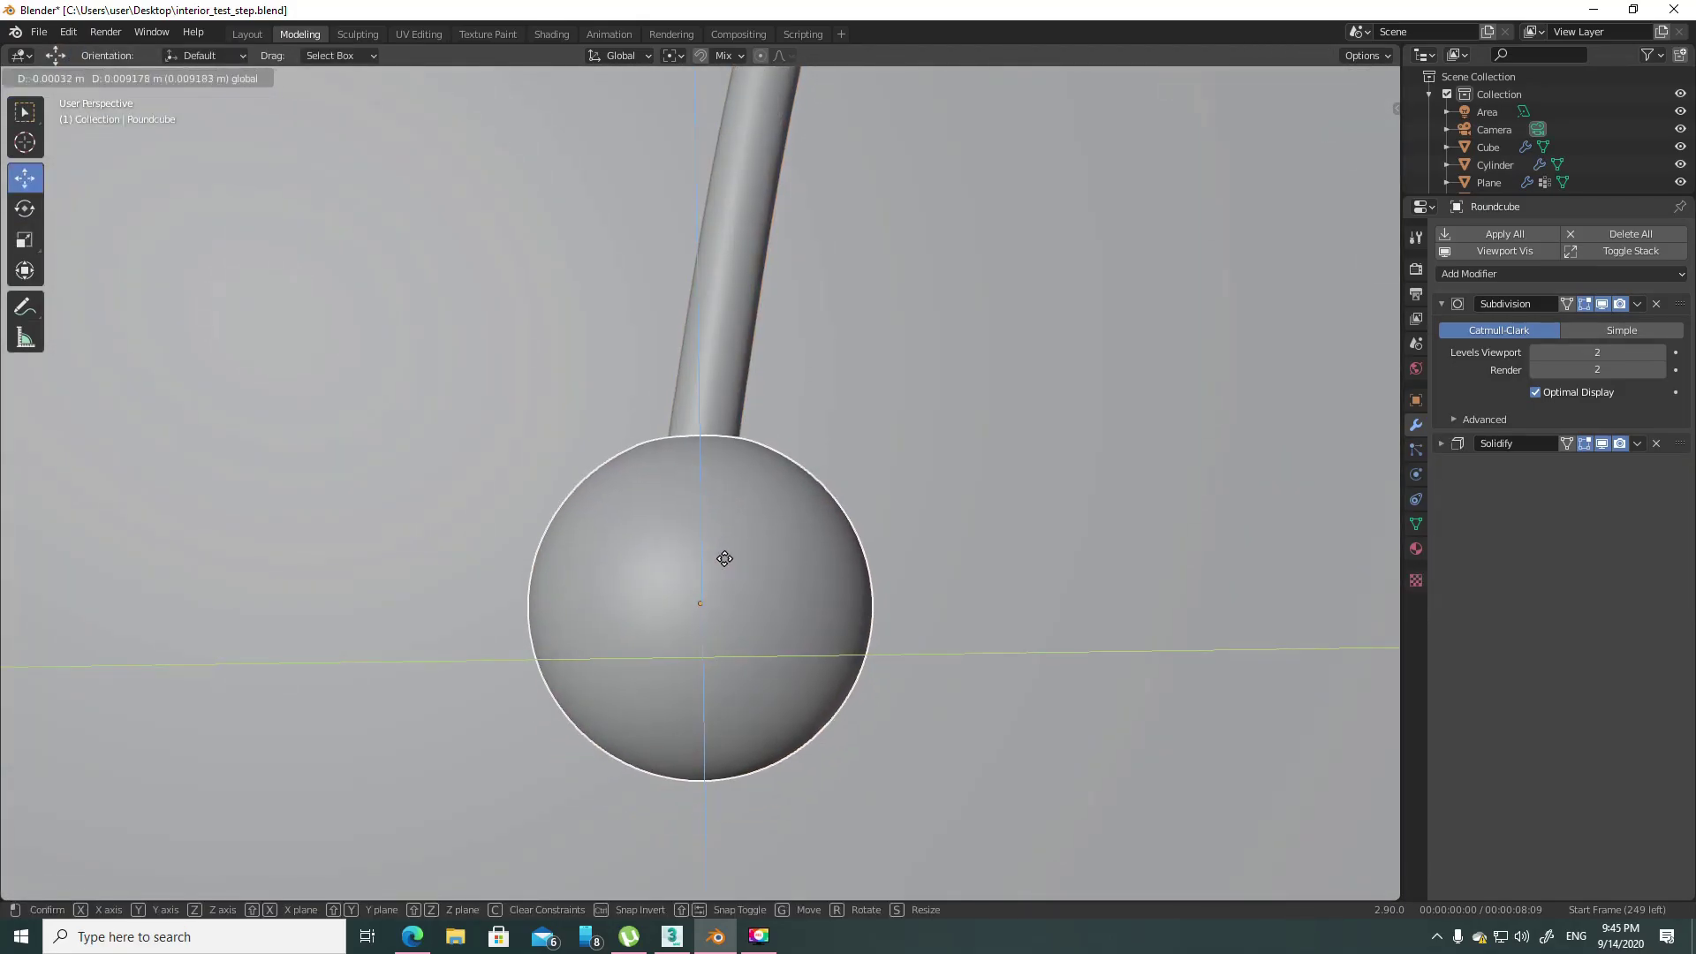
- Orbit to a front view of the arch and apply all of the sphere's modifiers
{"action": "scroll", "coordinate": [770, 443], "scroll_direction": "down", "scroll_amount": 2}
{"action": "middle_click_drag", "start_coordinate": [770, 443], "coordinate": [839, 505]}
{"action": "scroll", "coordinate": [839, 505], "scroll_direction": "down", "scroll_amount": 2}
{"action": "mouse_move", "coordinate": [820, 412]}
{"action": "middle_mouse_down"}
{"action": "mouse_move", "coordinate": [855, 452]}
{"action": "mouse_move", "coordinate": [830, 403]}
{"action": "mouse_move", "coordinate": [791, 382]}
{"action": "middle_mouse_up"}
{"action": "scroll", "coordinate": [829, 403], "scroll_direction": "up", "scroll_amount": 2}
{"action": "left_click", "coordinate": [1512, 233]}
- Select the arc stem, undo the last two changes, and check its mesh in Edit Mode
{"action": "left_click", "coordinate": [747, 356]}
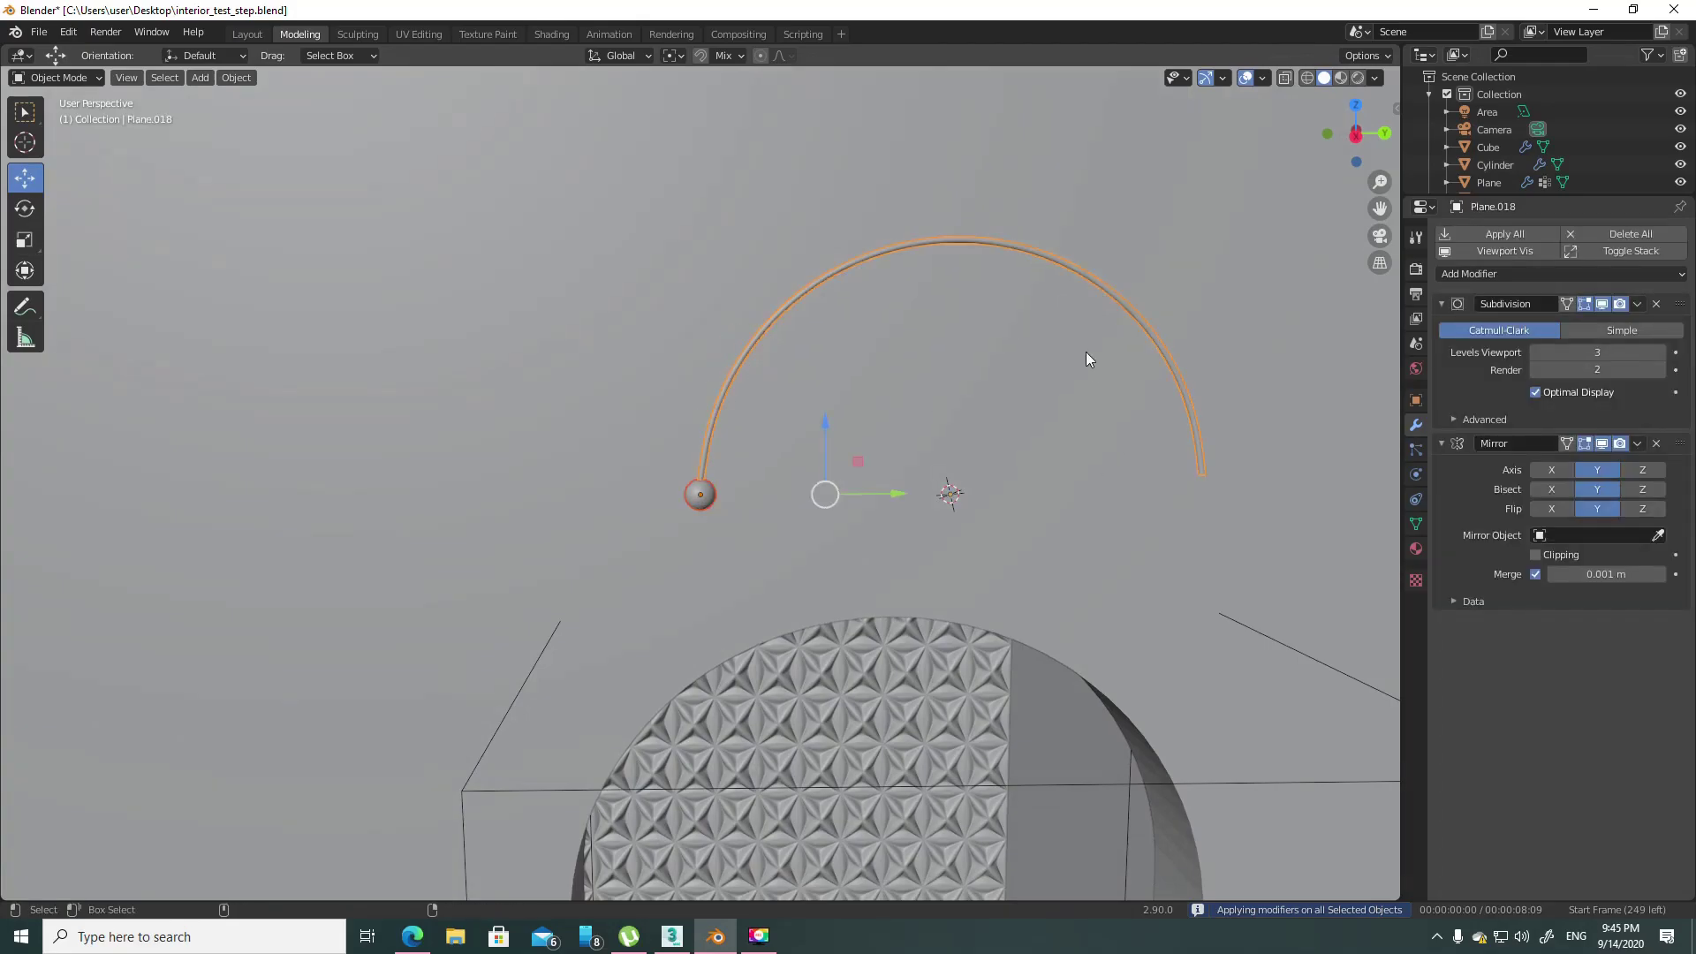
{"action": "key", "text": "ctrl+z"}
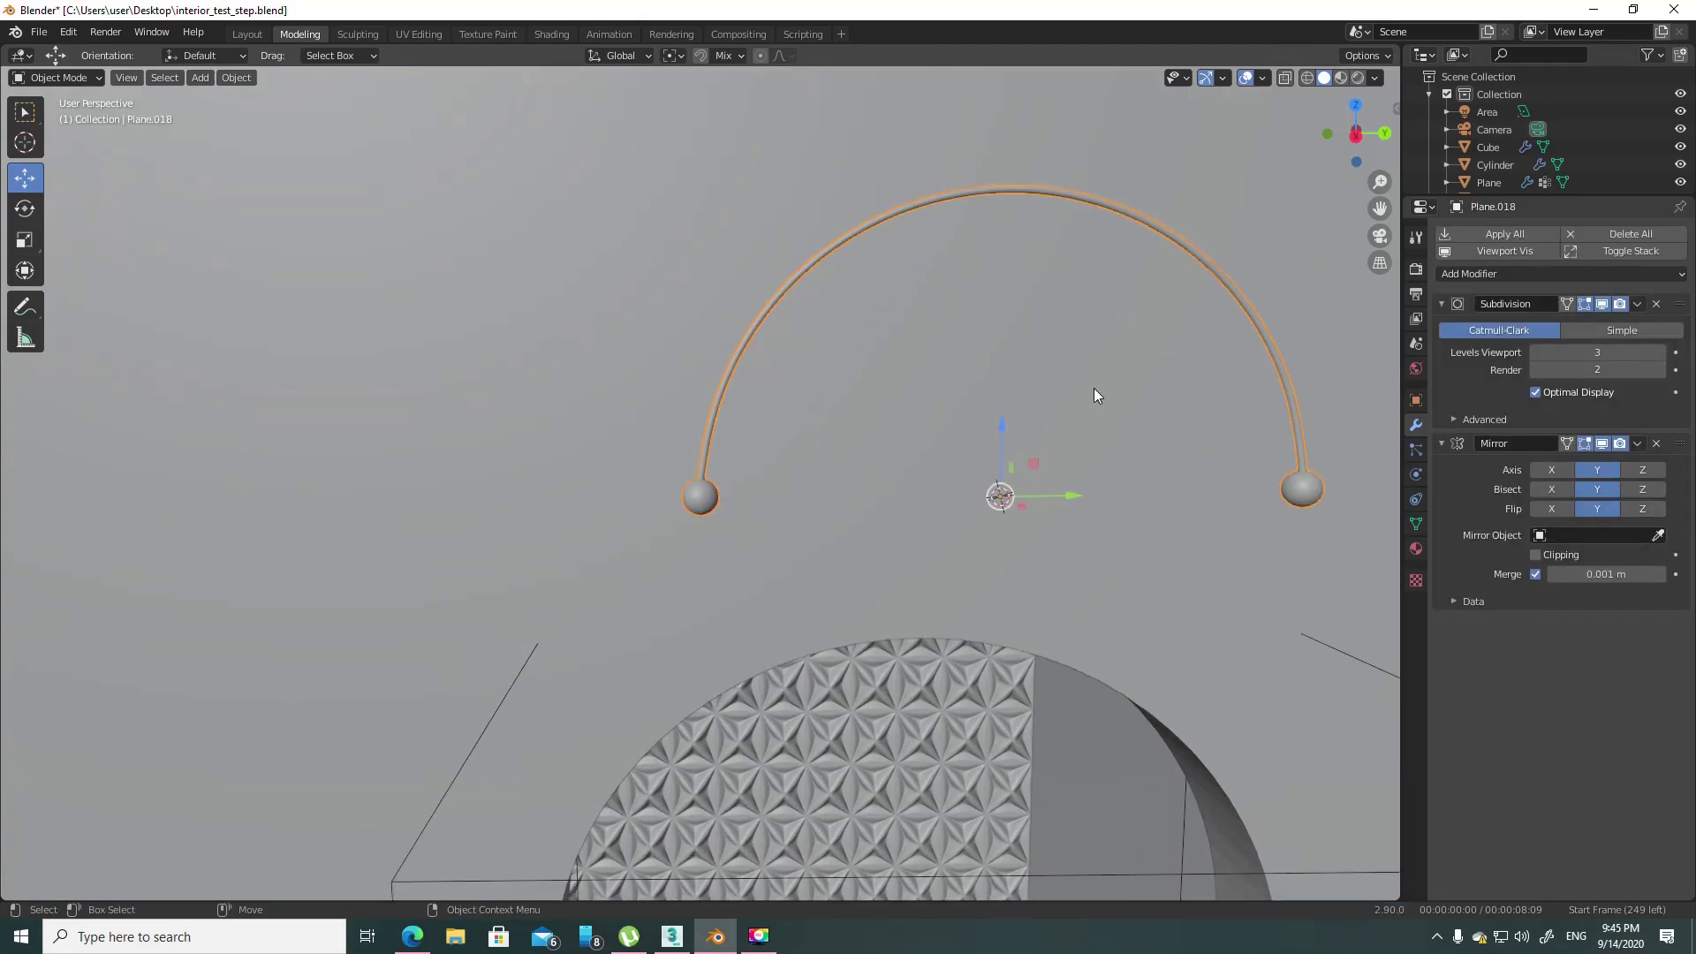
{"action": "key", "text": "ctrl+z"}
{"action": "scroll", "coordinate": [1051, 537], "scroll_direction": "down", "scroll_amount": 3}
{"action": "scroll", "coordinate": [956, 493], "scroll_direction": "up", "scroll_amount": 1}
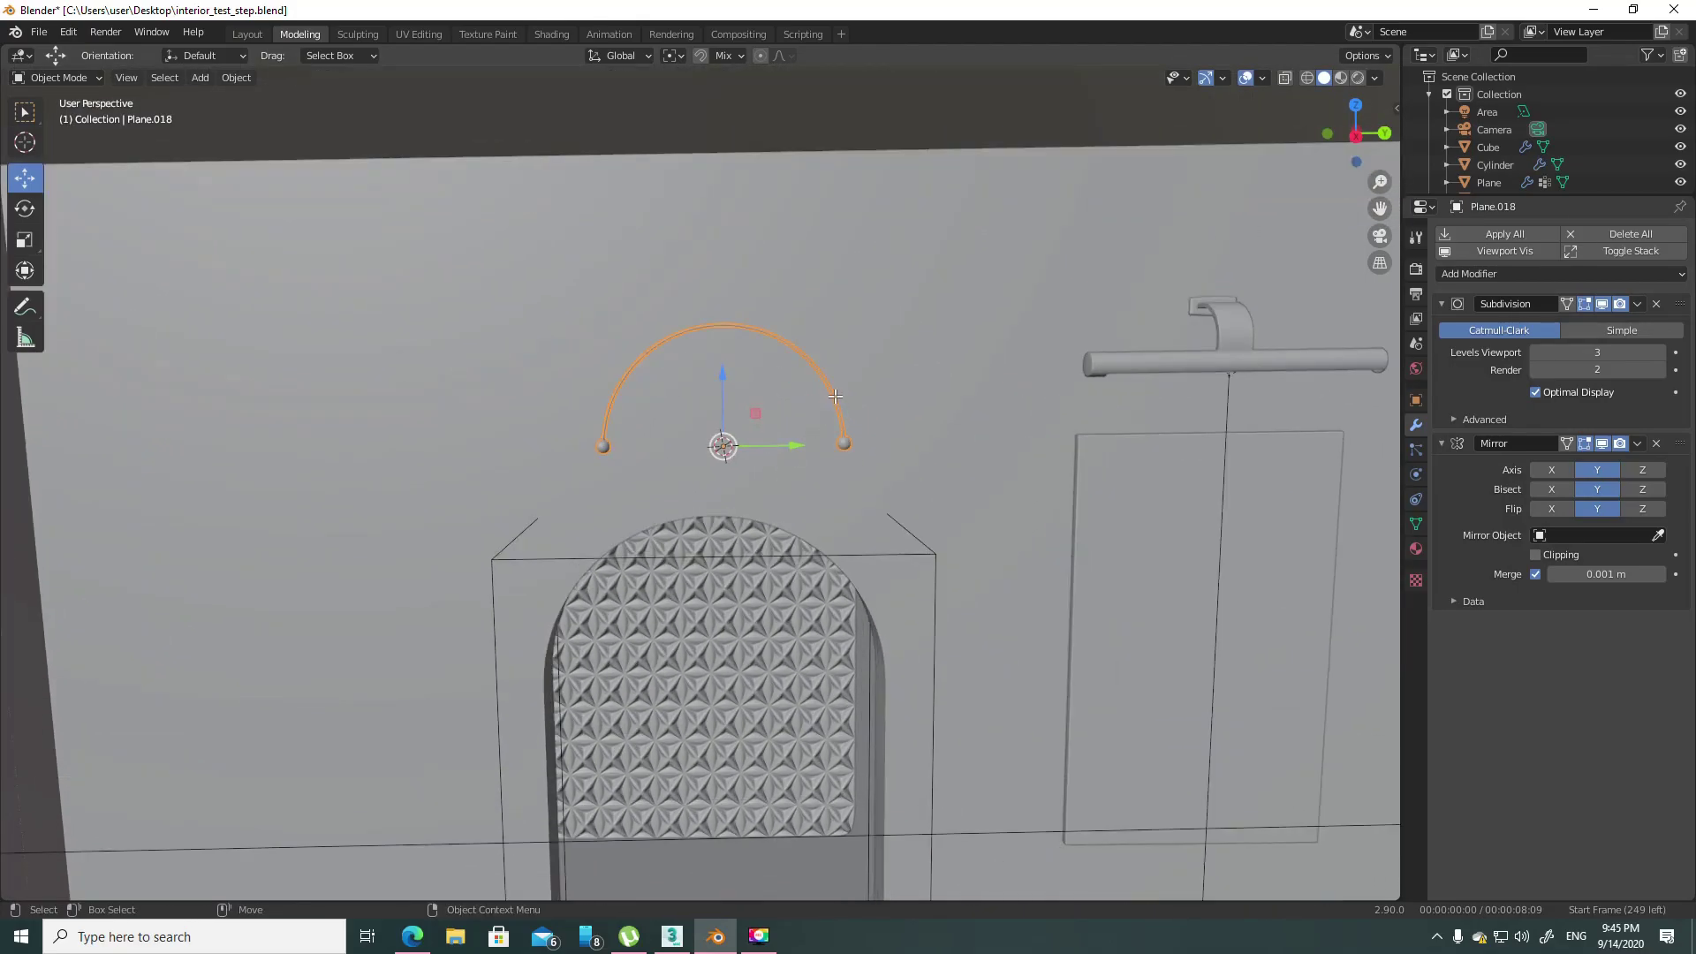
{"action": "key", "text": "Tab"}
{"action": "scroll", "coordinate": [781, 424], "scroll_direction": "up", "scroll_amount": 4}
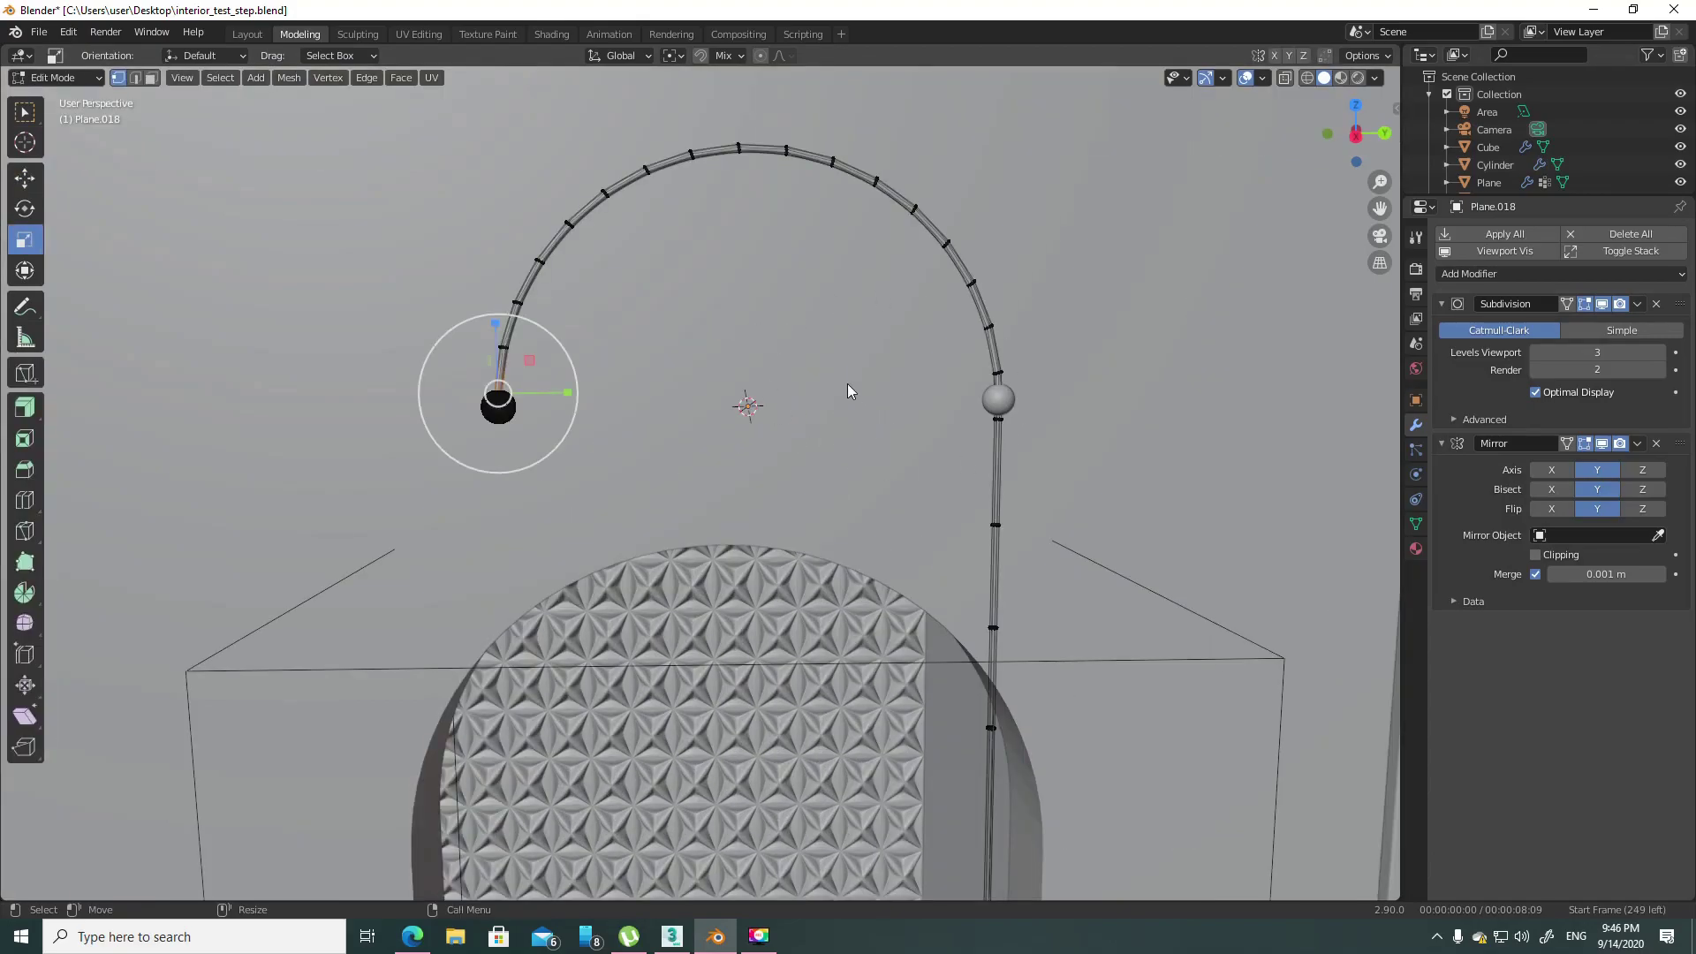
{"action": "key", "text": "Tab"}
{"action": "scroll", "coordinate": [698, 405], "scroll_direction": "down", "scroll_amount": 3}
- Resize the whole lamp arc and lower it onto the door arch
{"action": "key", "text": "shift+space"}
{"action": "key", "text": "s"}
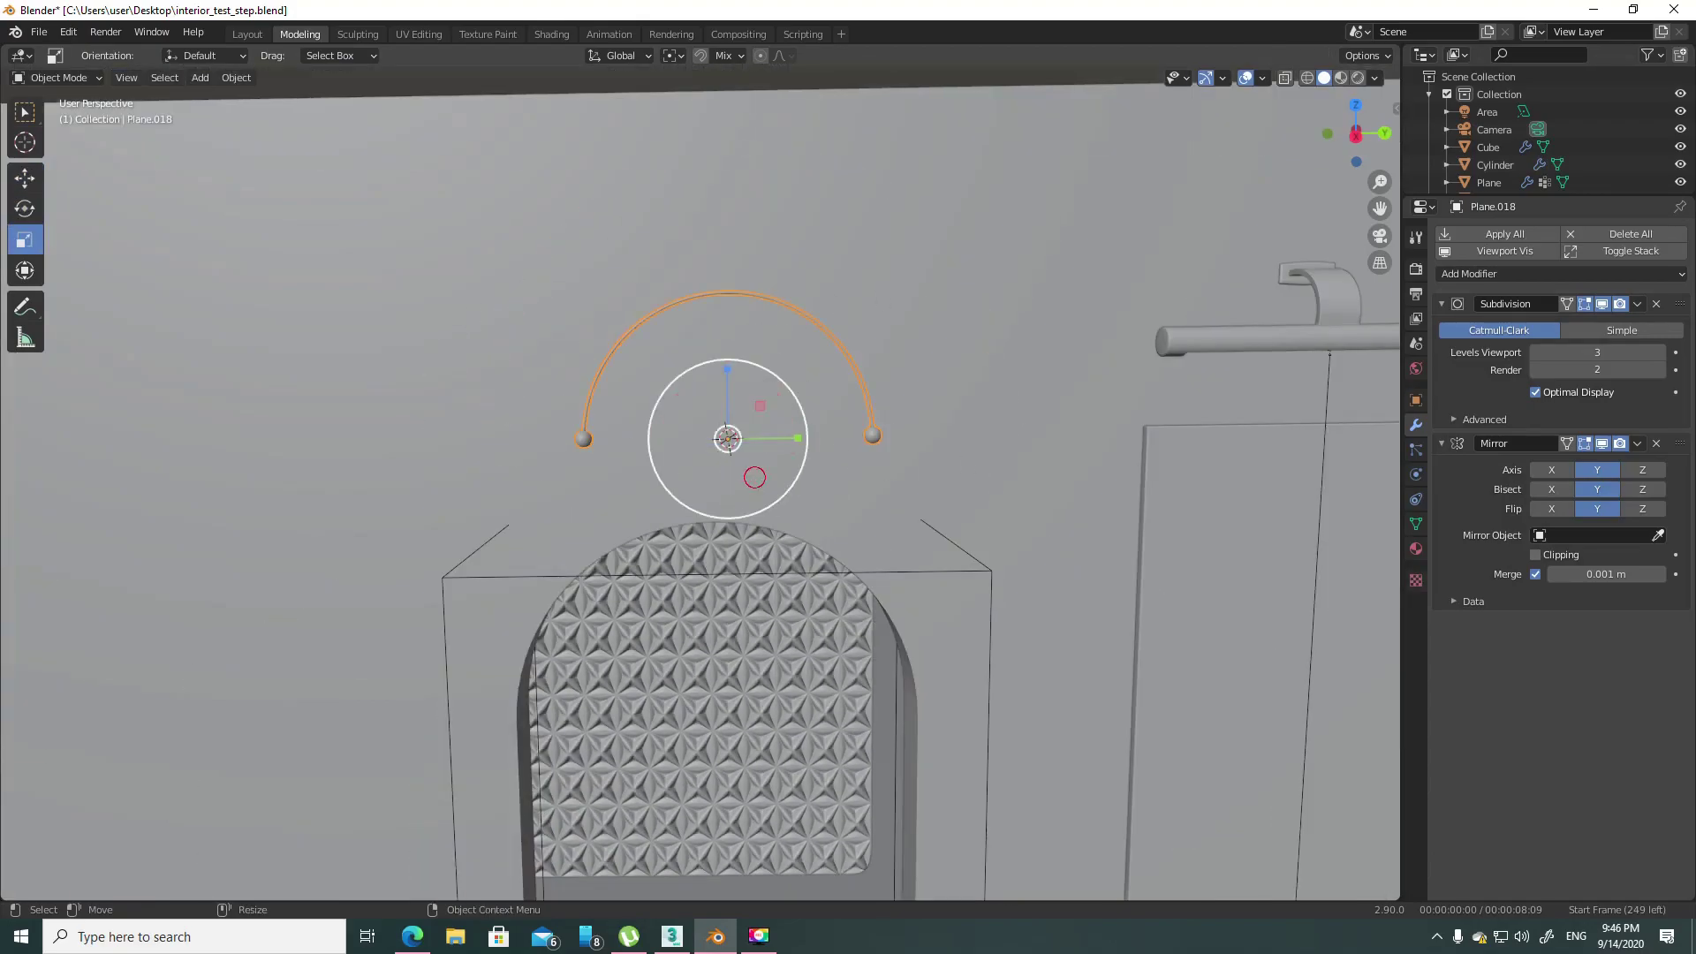
{"action": "mouse_move", "coordinate": [797, 473]}
{"action": "left_mouse_down"}
{"action": "mouse_move", "coordinate": [794, 520]}
{"action": "mouse_move", "coordinate": [784, 502]}
{"action": "left_mouse_up"}
{"action": "key", "text": "shift+space"}
{"action": "key", "text": "g"}
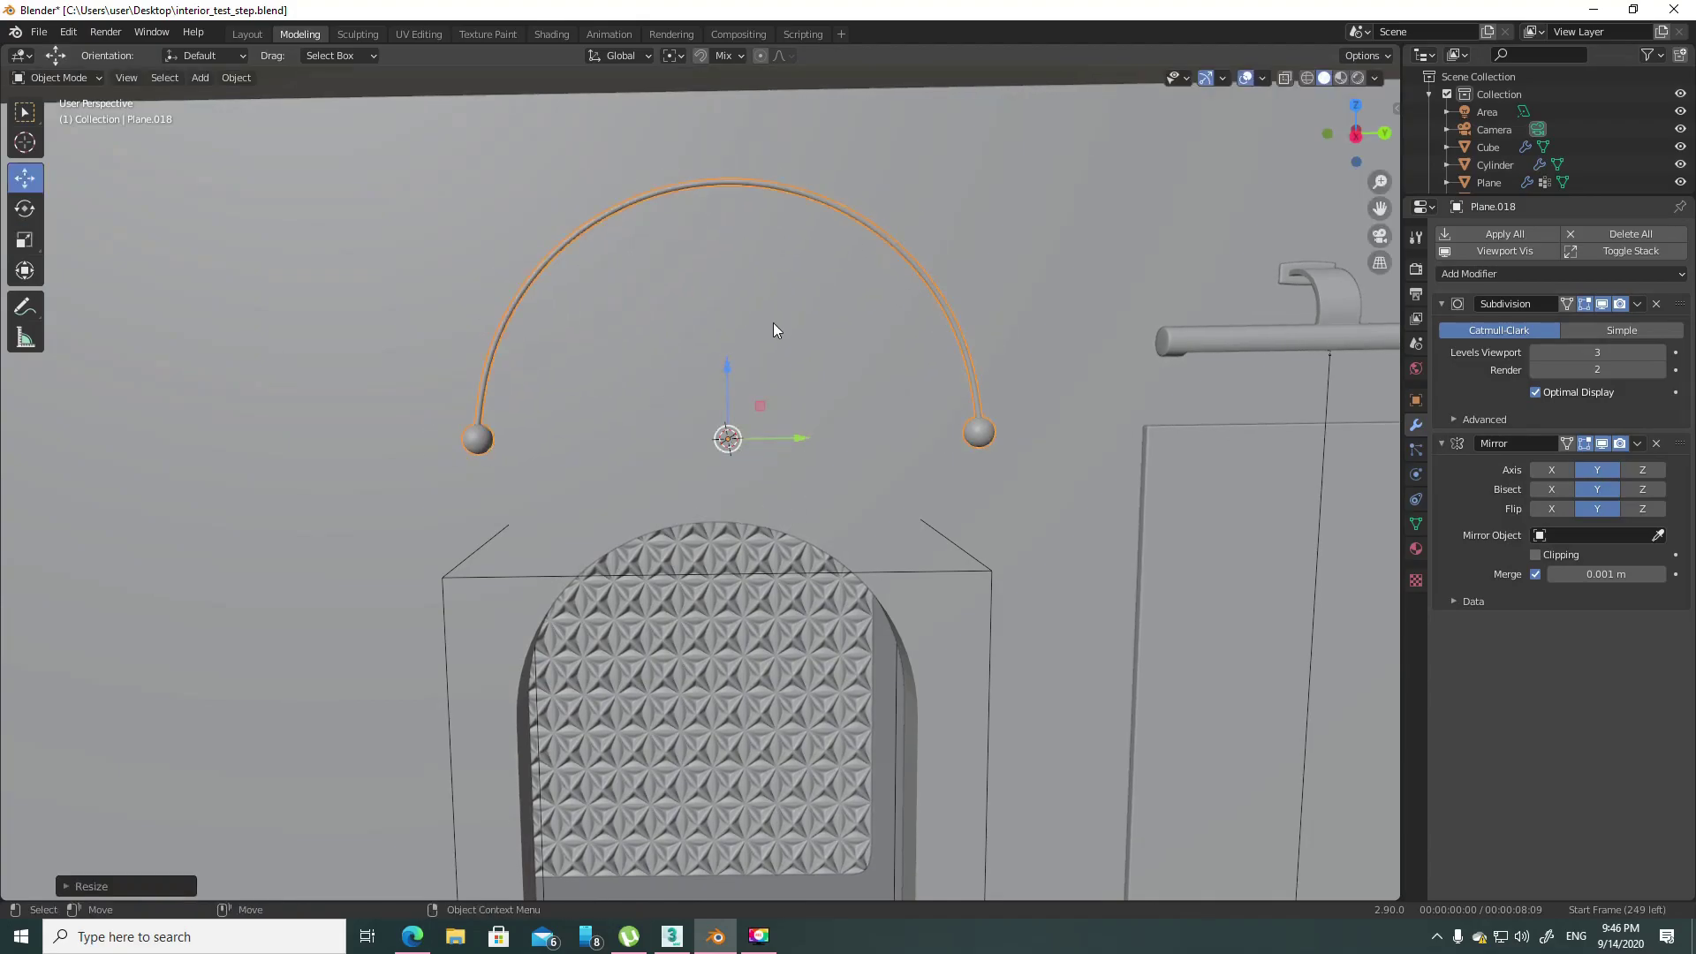
{"action": "scroll", "coordinate": [717, 403], "scroll_direction": "down", "scroll_amount": 3}
{"action": "left_click_drag", "start_coordinate": [718, 402], "coordinate": [767, 565]}
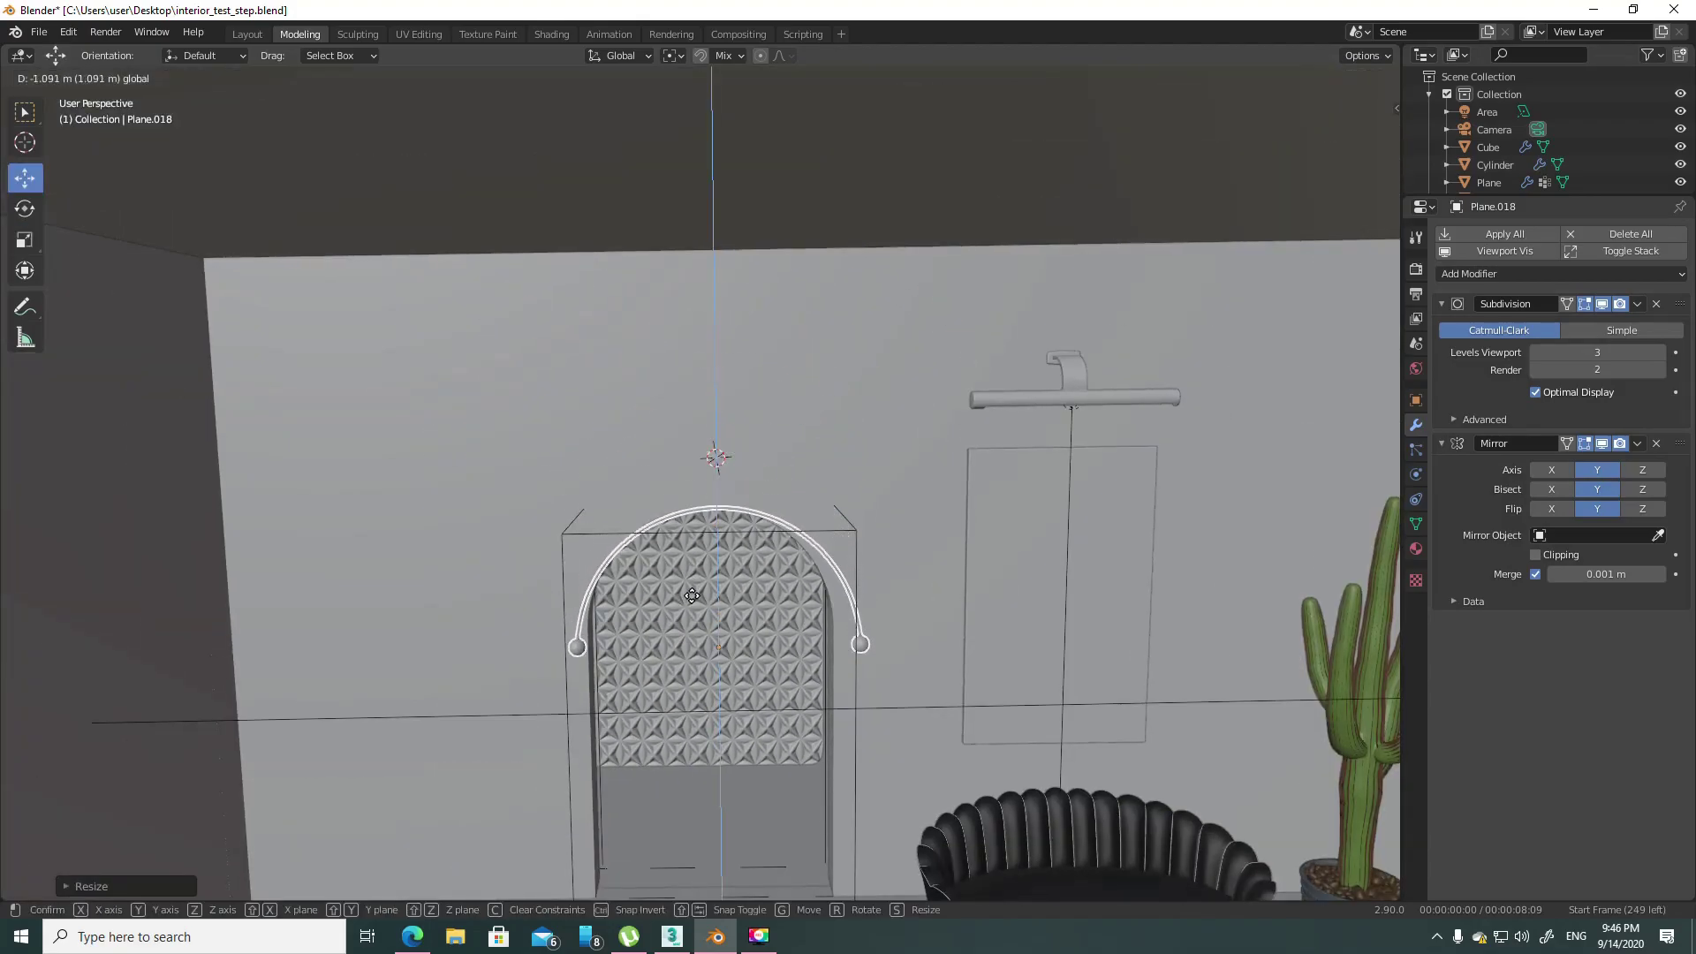
- In Right Orthographic view, slide the lamp arc sideways along Y to centre it
{"action": "left_click", "coordinate": [1354, 137]}
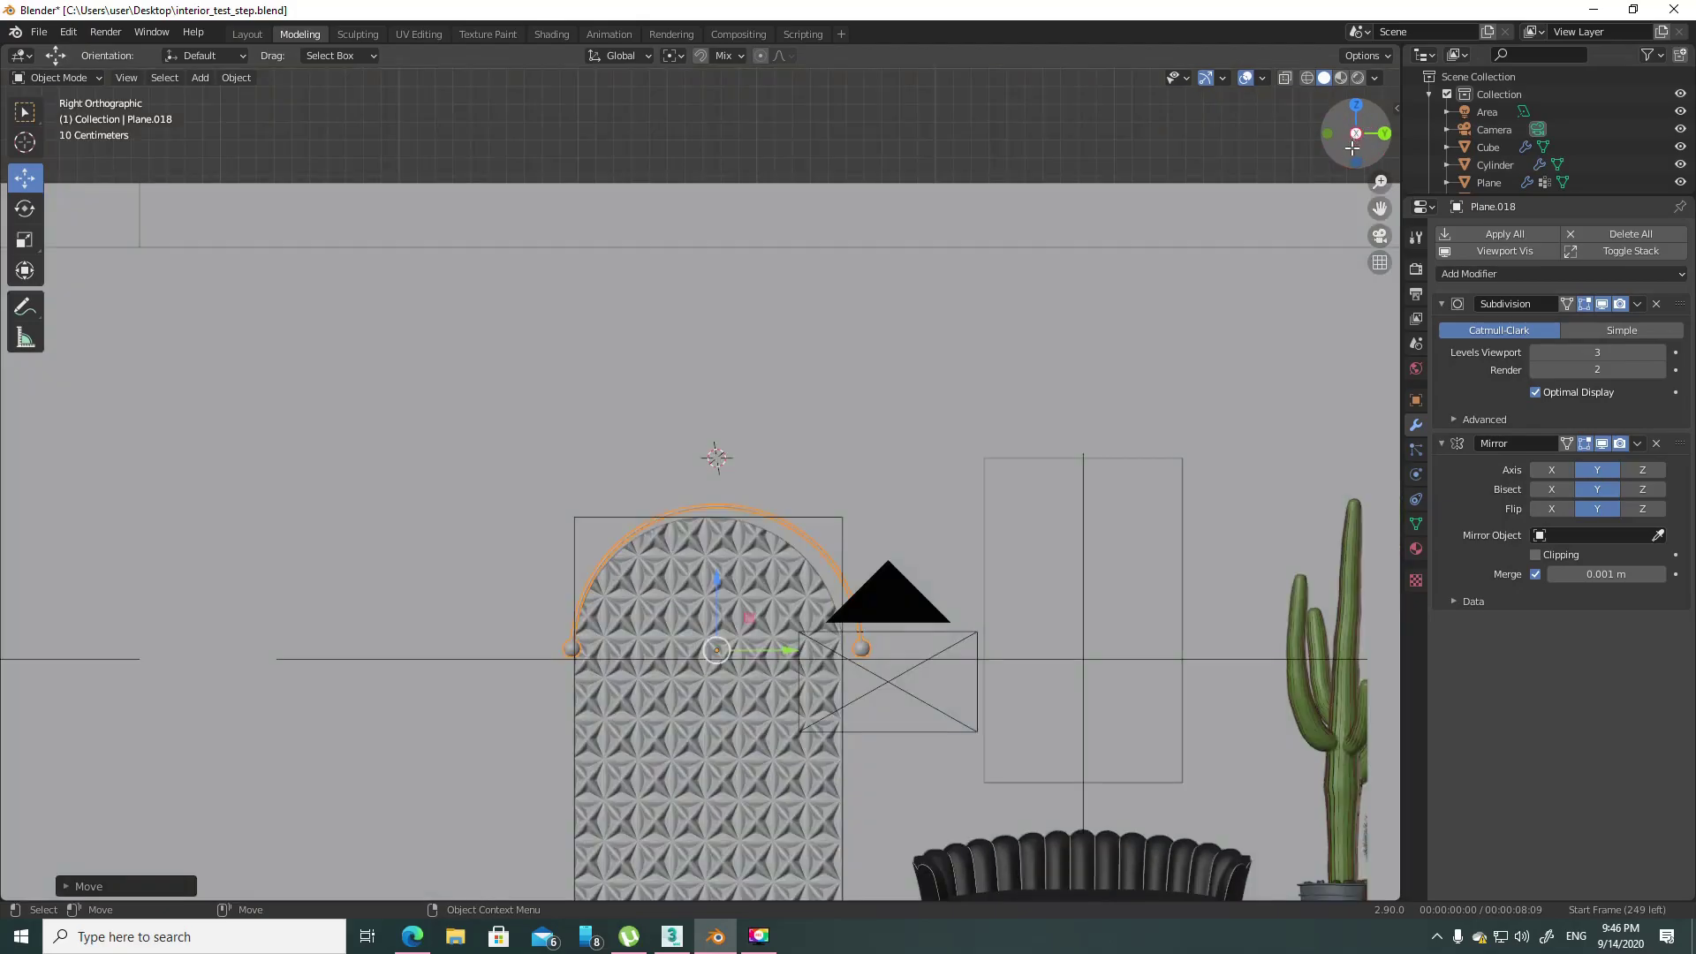
{"action": "scroll", "coordinate": [750, 715], "scroll_direction": "up", "scroll_amount": 2}
{"action": "middle_click_drag", "start_coordinate": [818, 707], "coordinate": [795, 567], "text": "shift"}
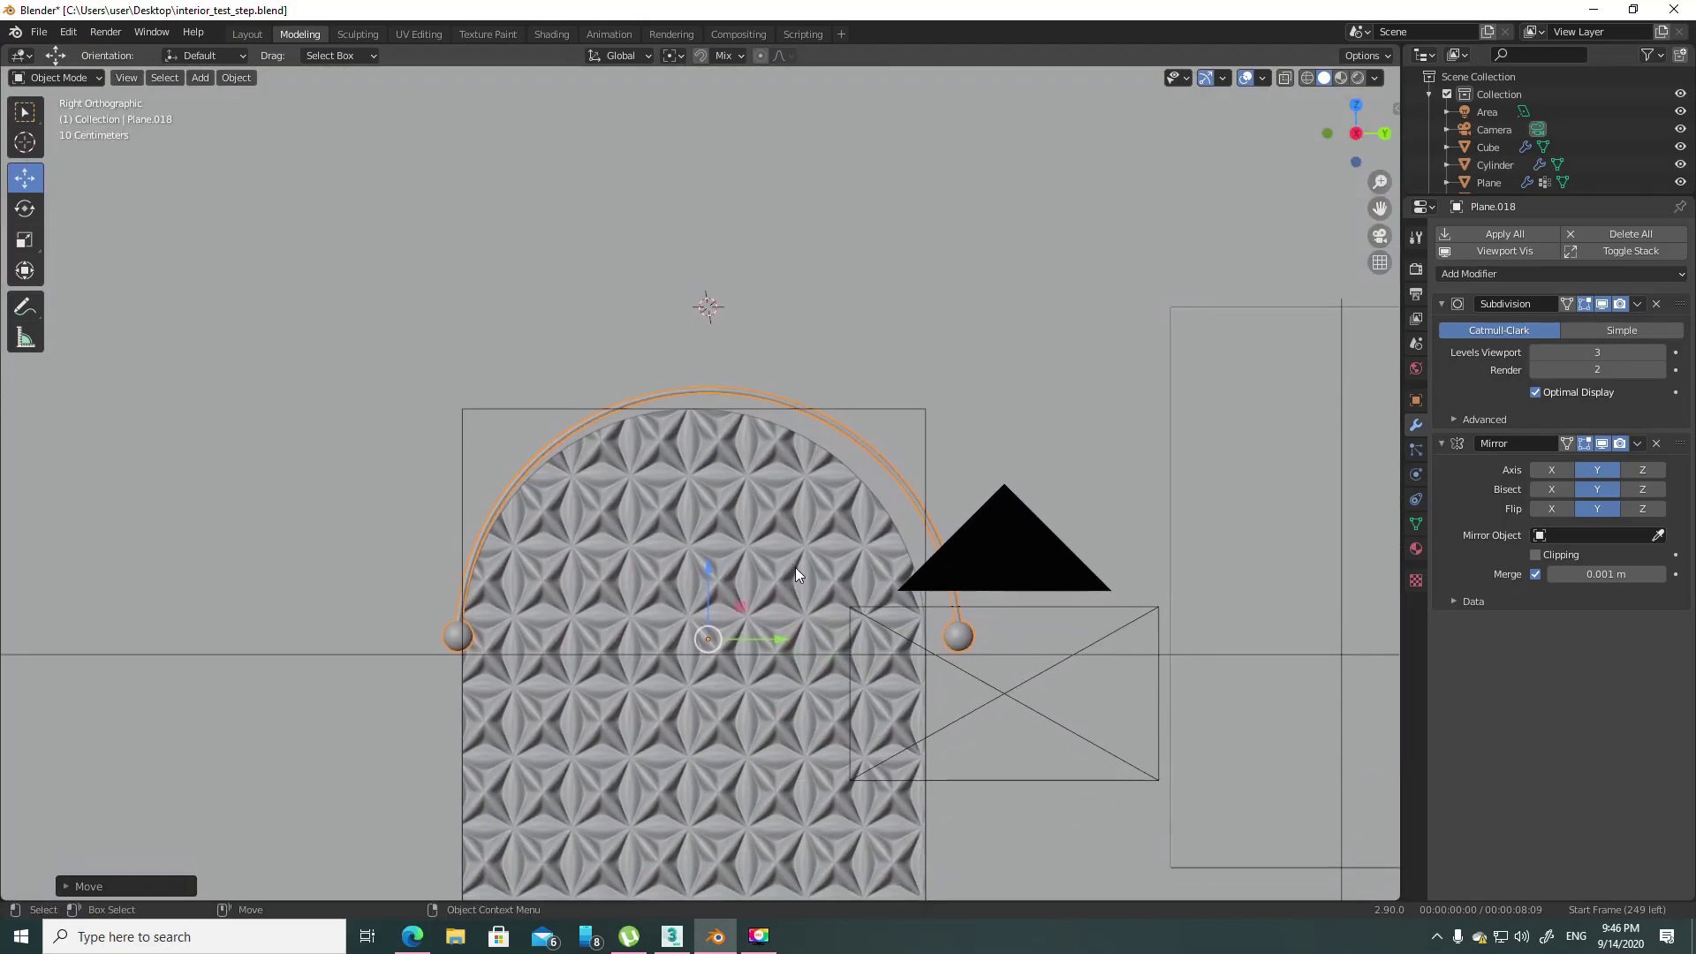
{"action": "left_click_drag", "start_coordinate": [759, 641], "coordinate": [734, 633]}
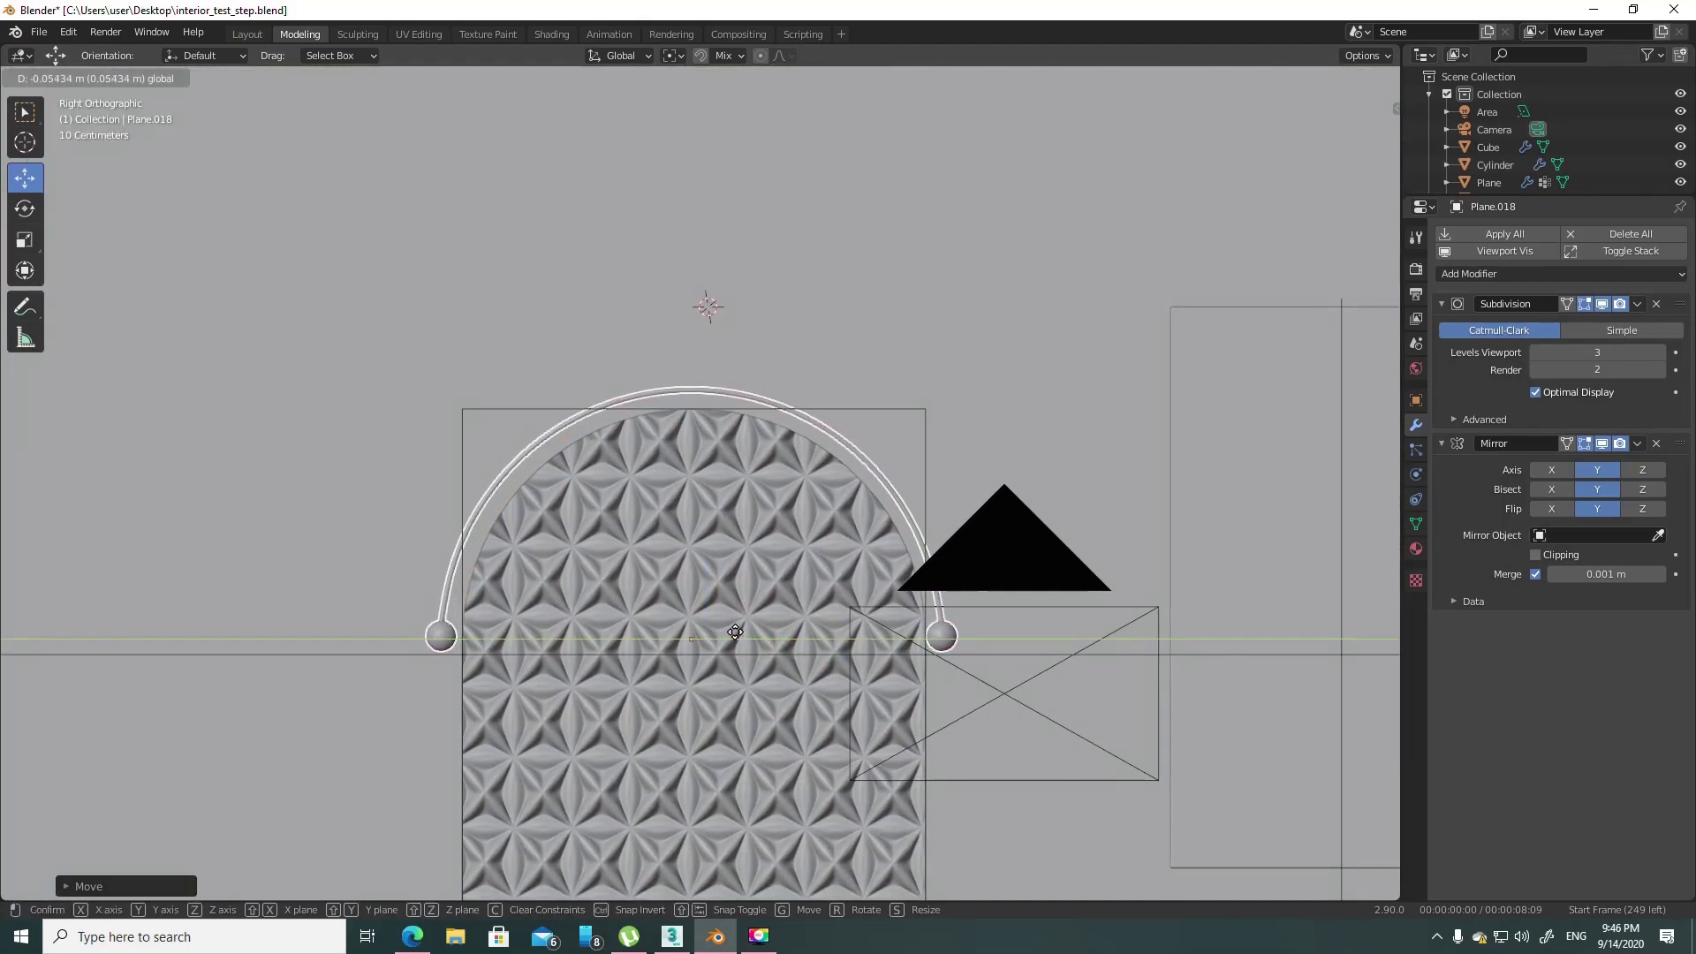
{"action": "key", "text": "shift+space"}
- Shrink the lamp arc slightly and lift it higher above the doorway
{"action": "key", "text": "s"}
{"action": "left_click_drag", "start_coordinate": [713, 682], "coordinate": [742, 636]}
{"action": "key", "text": "shift+space"}
{"action": "key", "text": "g"}
{"action": "scroll", "coordinate": [759, 493], "scroll_direction": "down", "scroll_amount": 6}
{"action": "scroll", "coordinate": [689, 559], "scroll_direction": "down", "scroll_amount": 1}
{"action": "left_click_drag", "start_coordinate": [682, 559], "coordinate": [690, 464]}
{"action": "mouse_move", "coordinate": [690, 464]}
{"action": "middle_mouse_down"}
{"action": "mouse_move", "coordinate": [771, 477]}
{"action": "mouse_move", "coordinate": [761, 440]}
{"action": "mouse_move", "coordinate": [797, 518]}
{"action": "mouse_move", "coordinate": [887, 497]}
{"action": "mouse_move", "coordinate": [535, 487]}
{"action": "middle_mouse_up"}
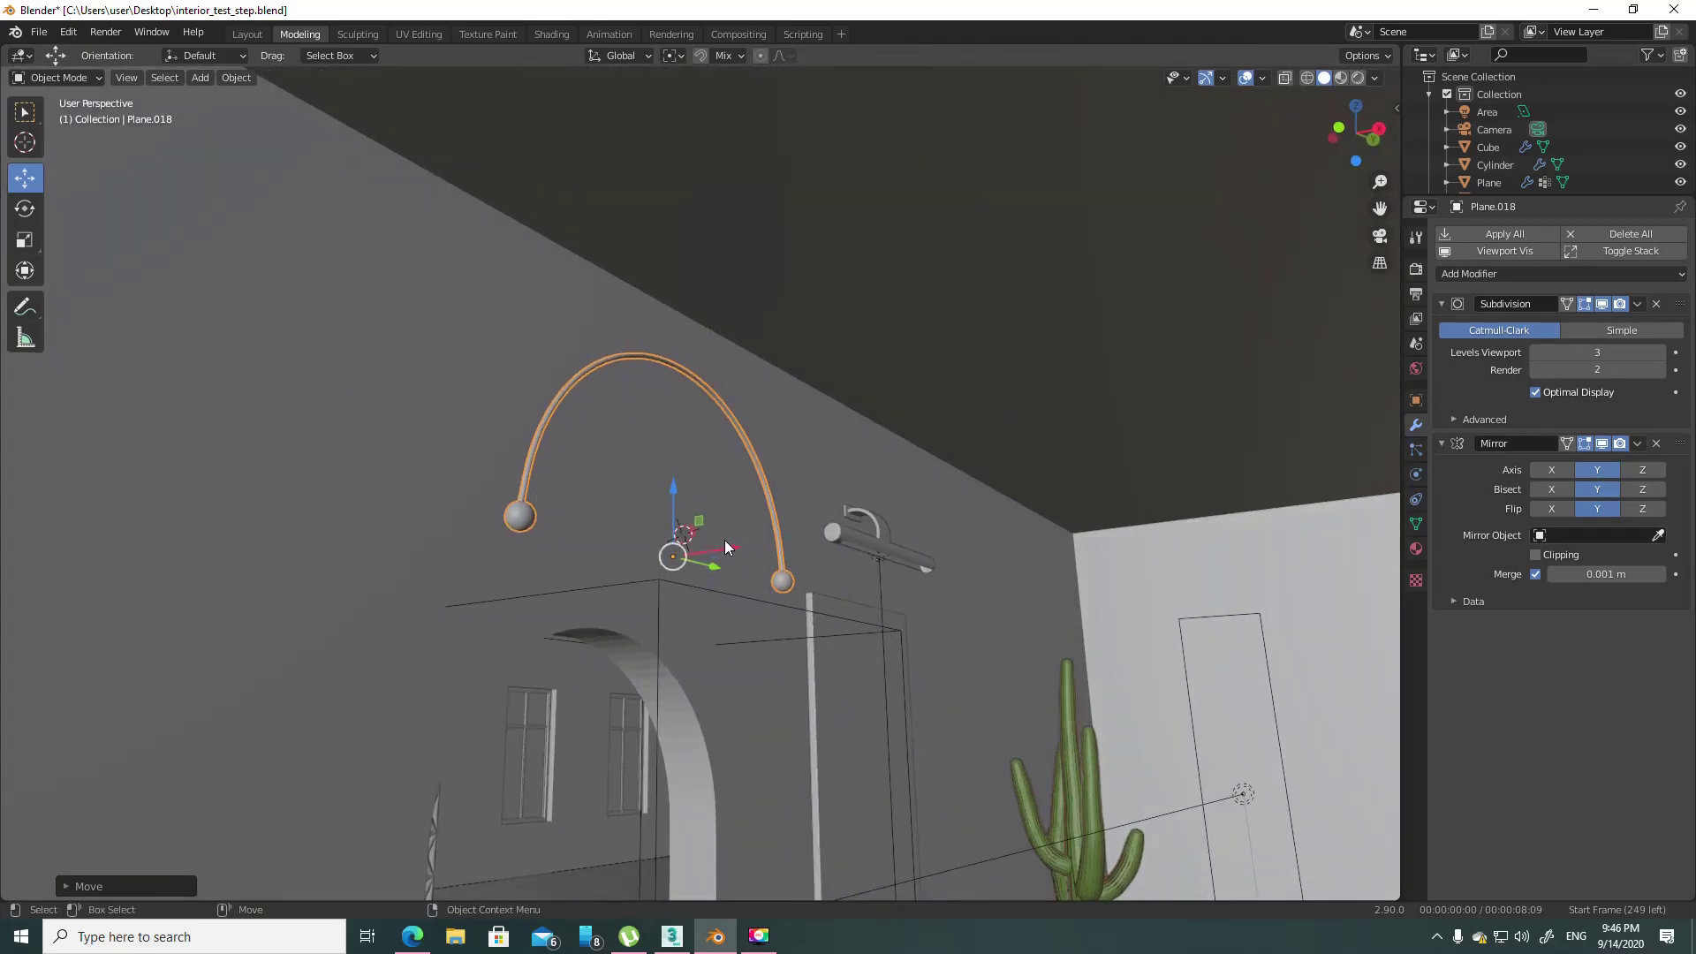
- Shade the room wall smooth and enable Auto Smooth in its Normals settings
{"action": "left_click", "coordinate": [681, 675]}
{"action": "right_click", "coordinate": [681, 676]}
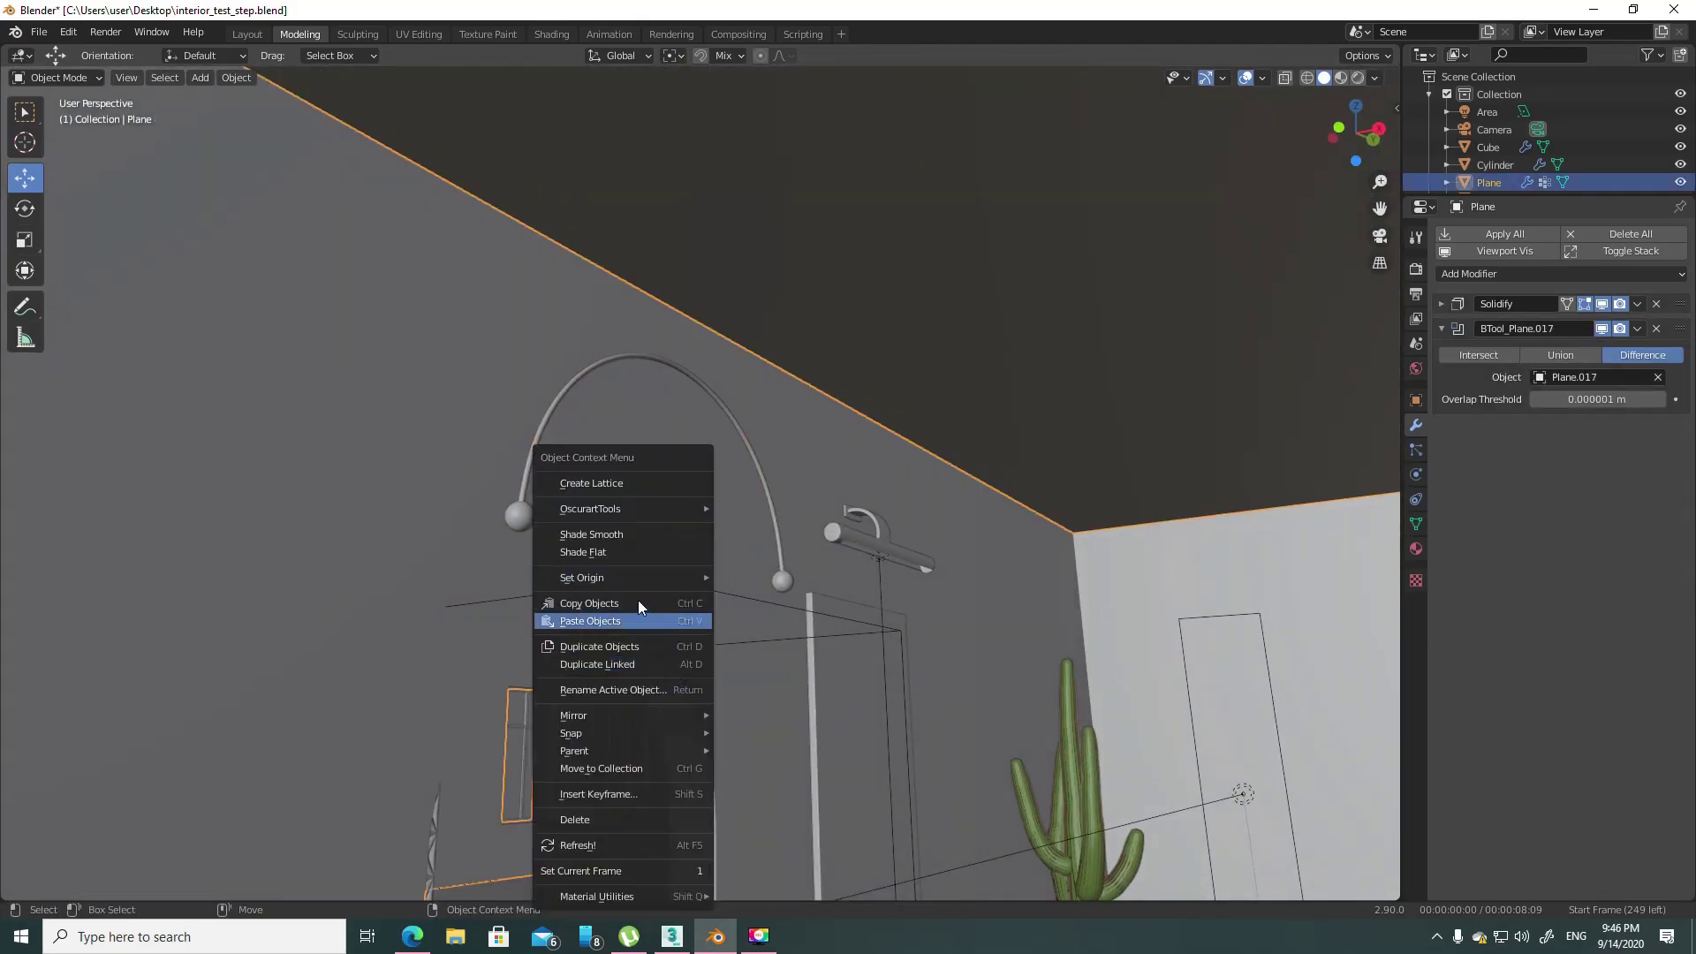
{"action": "left_click", "coordinate": [657, 541]}
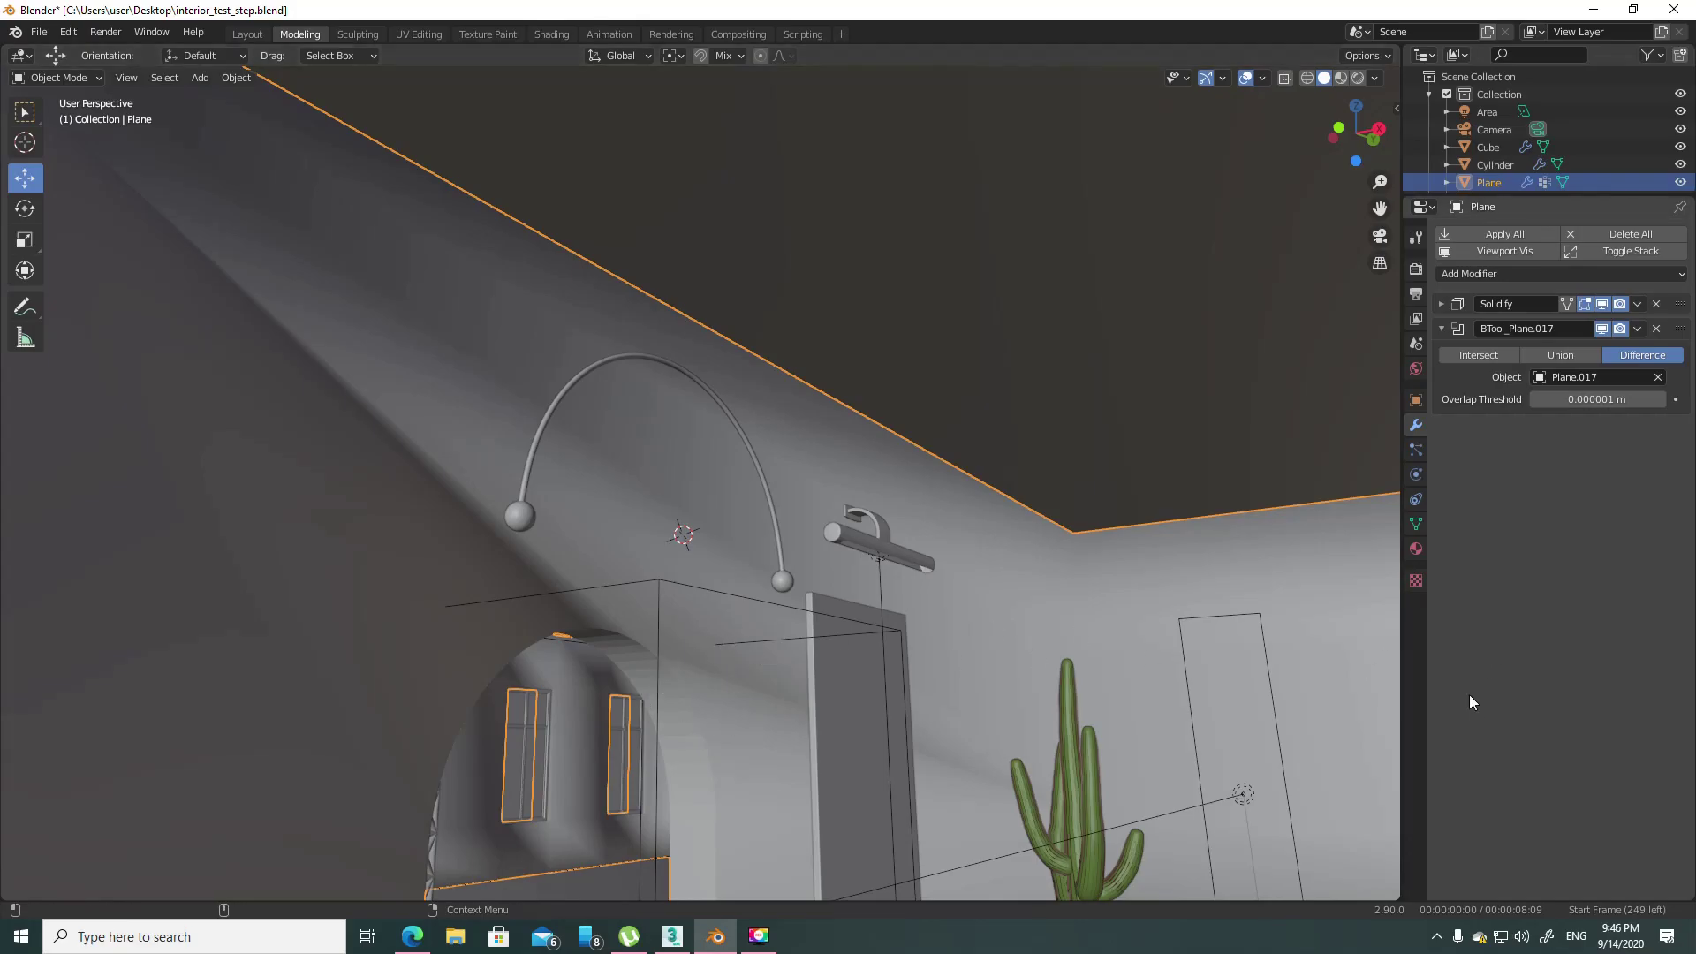
{"action": "left_click", "coordinate": [1416, 525]}
{"action": "left_click", "coordinate": [1501, 635]}
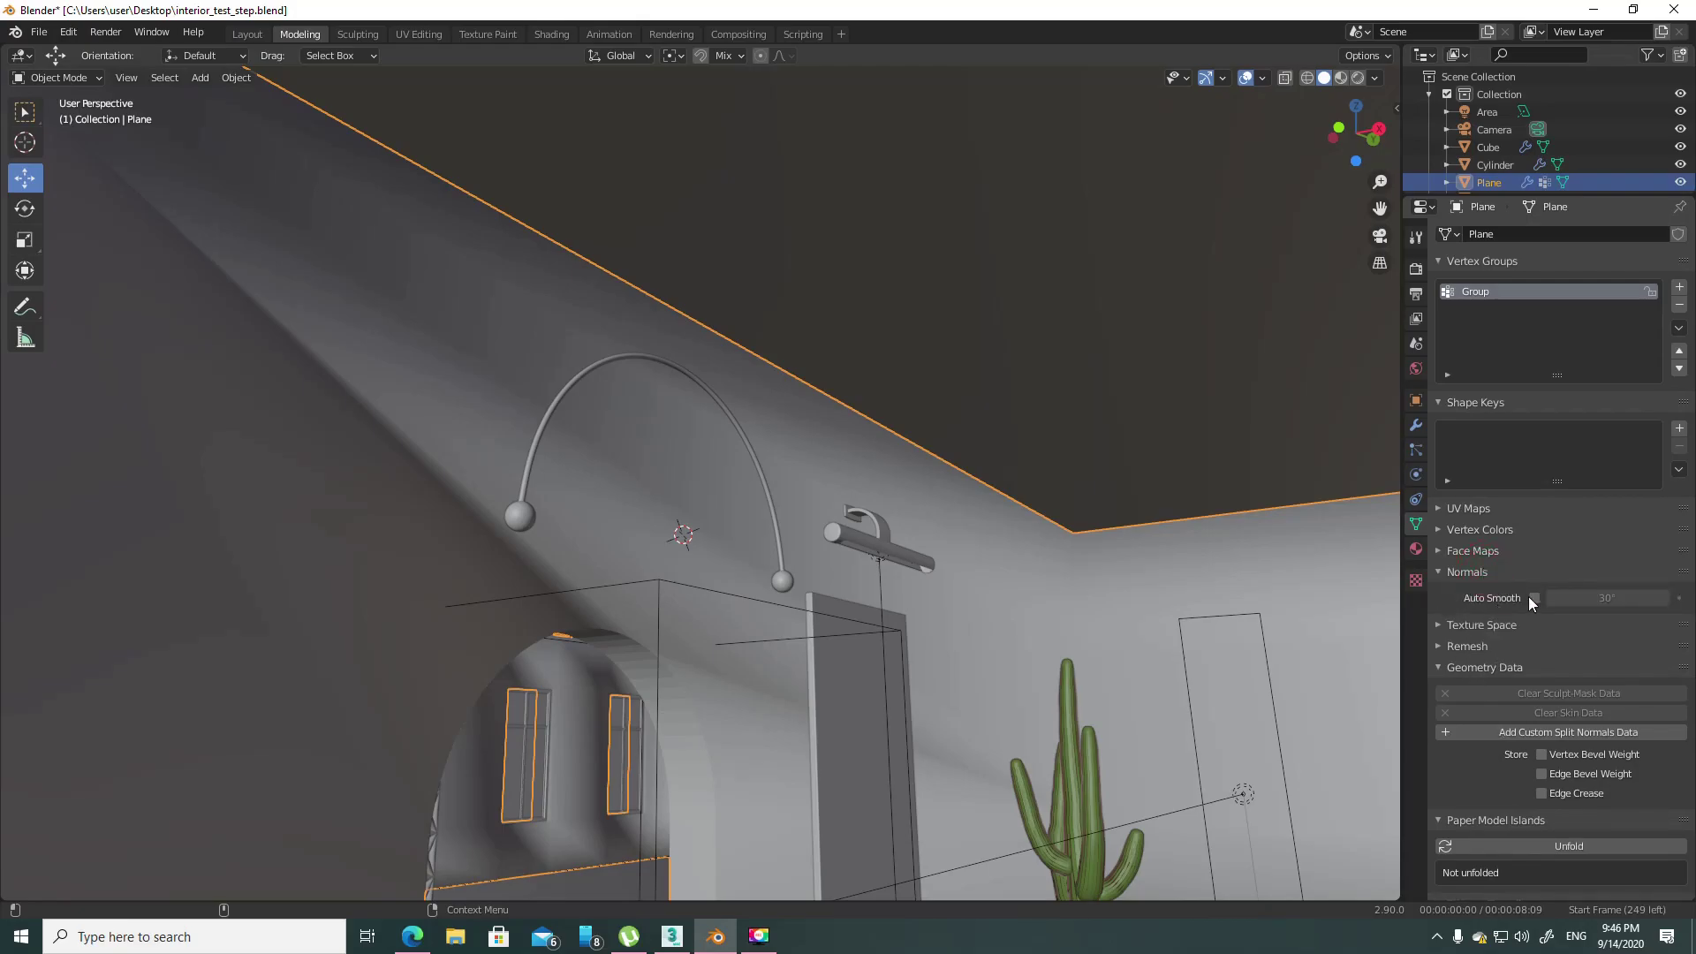
{"action": "left_click", "coordinate": [1534, 598]}
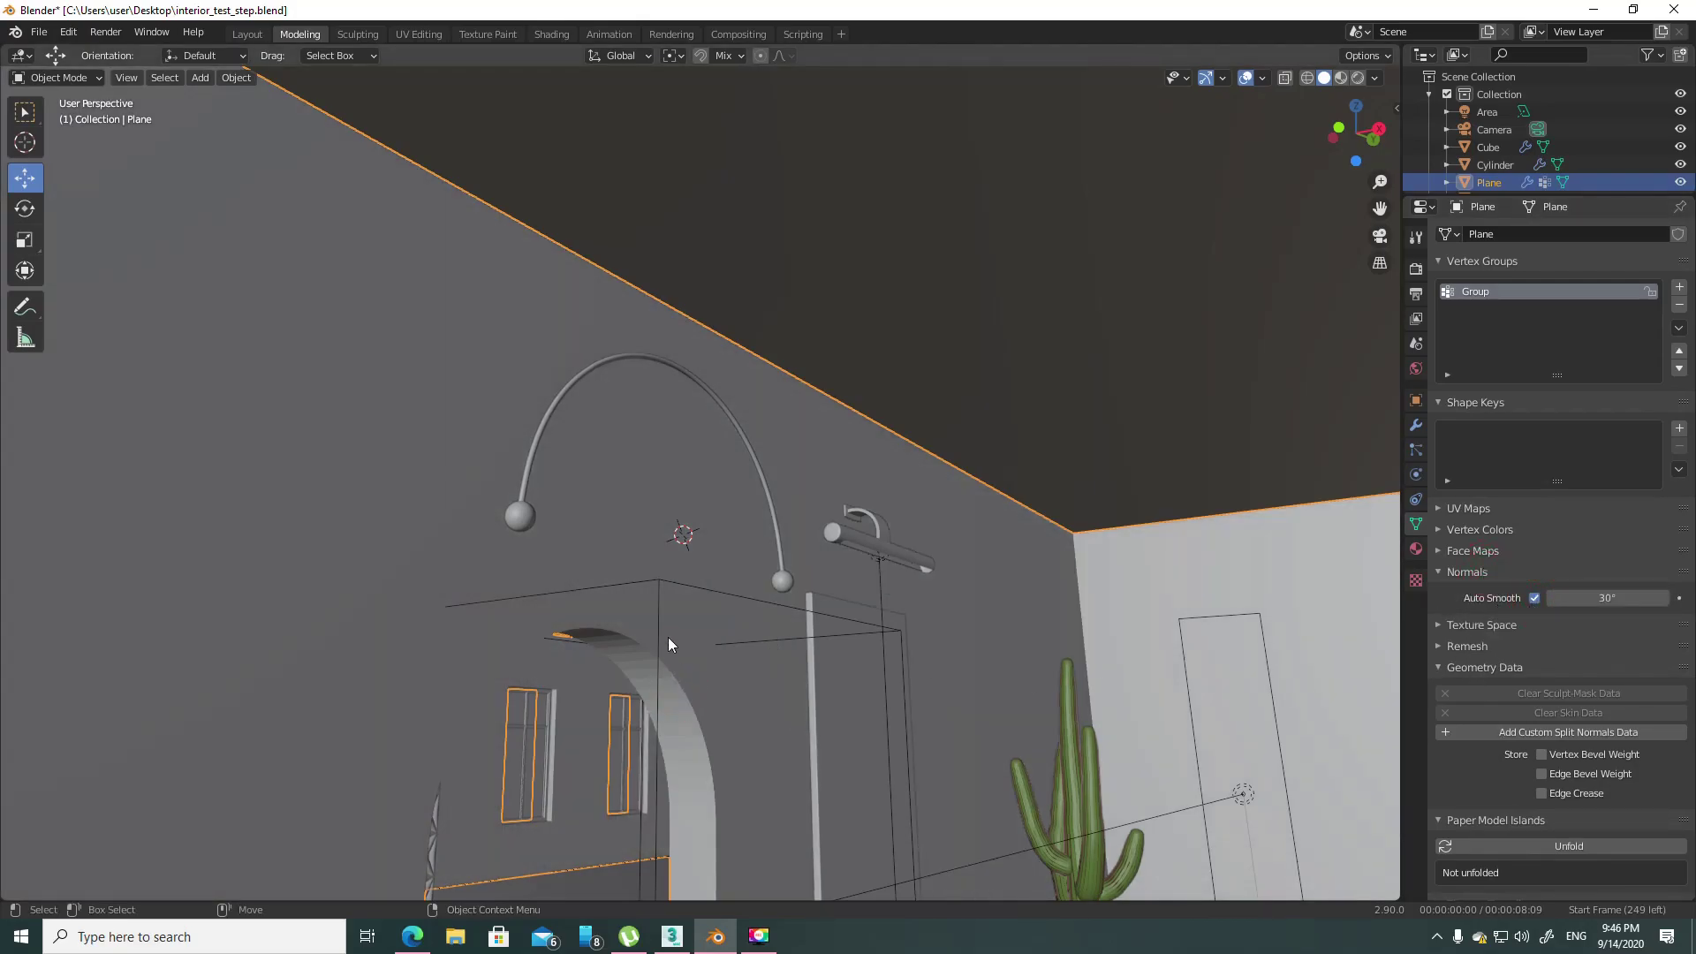
- Shade the doorway cutter box Plane.017 smooth, then reselect the wall
{"action": "left_click", "coordinate": [658, 605]}
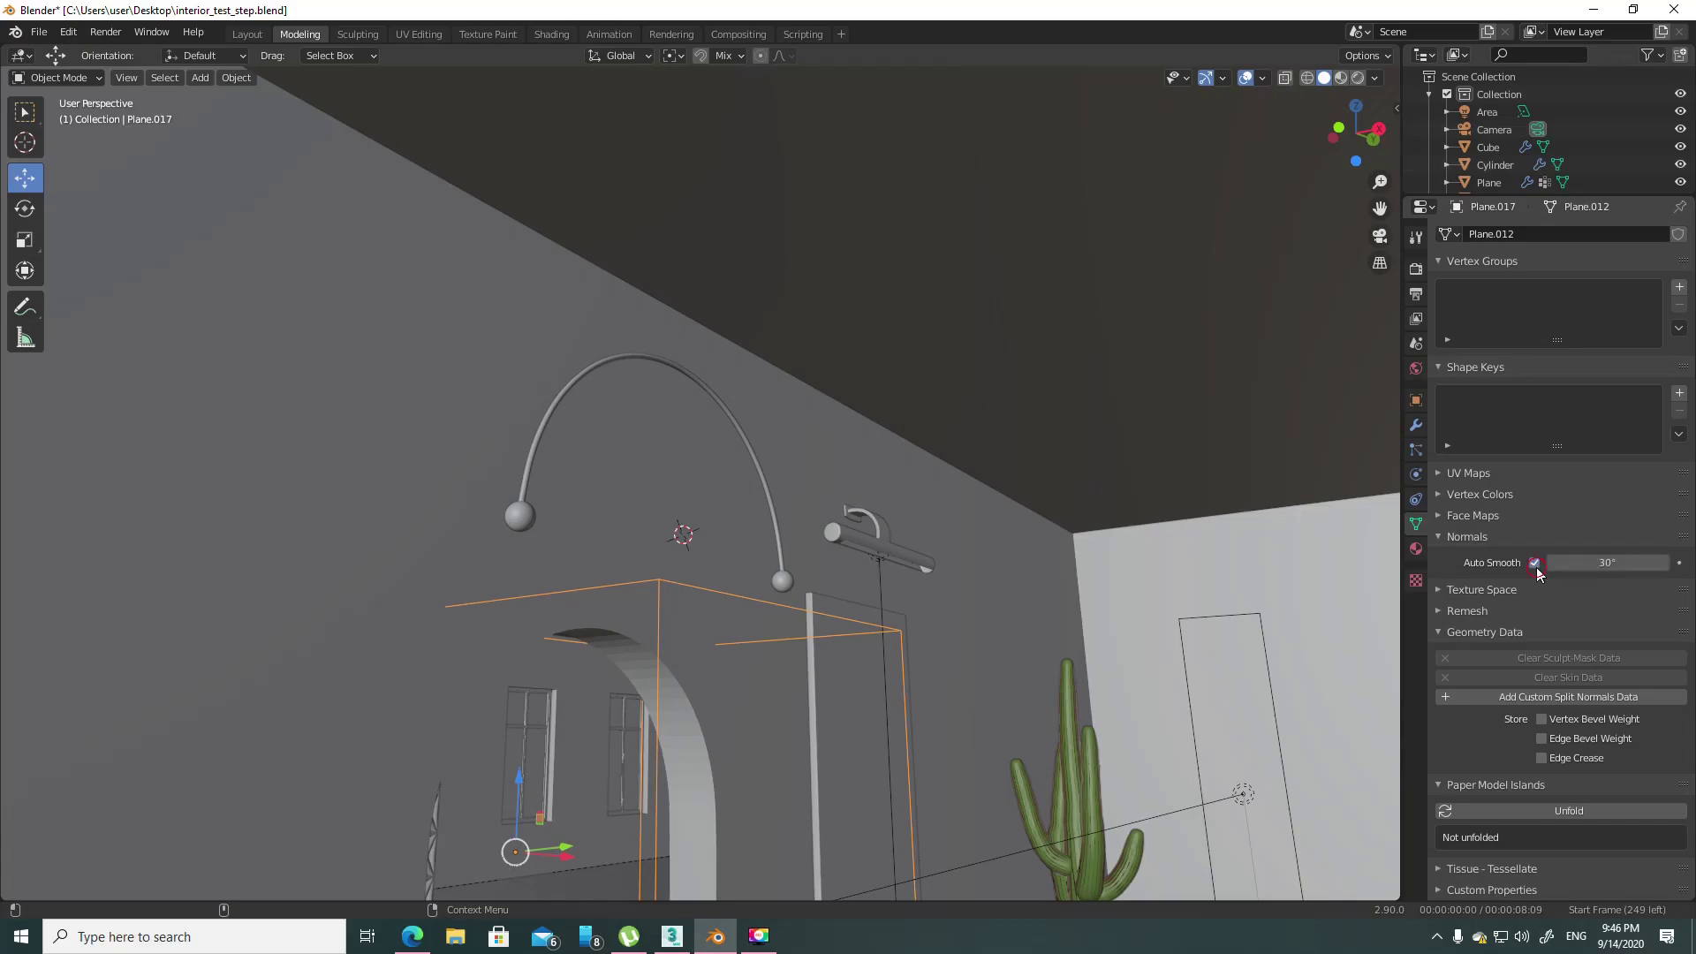
{"action": "right_click", "coordinate": [637, 530]}
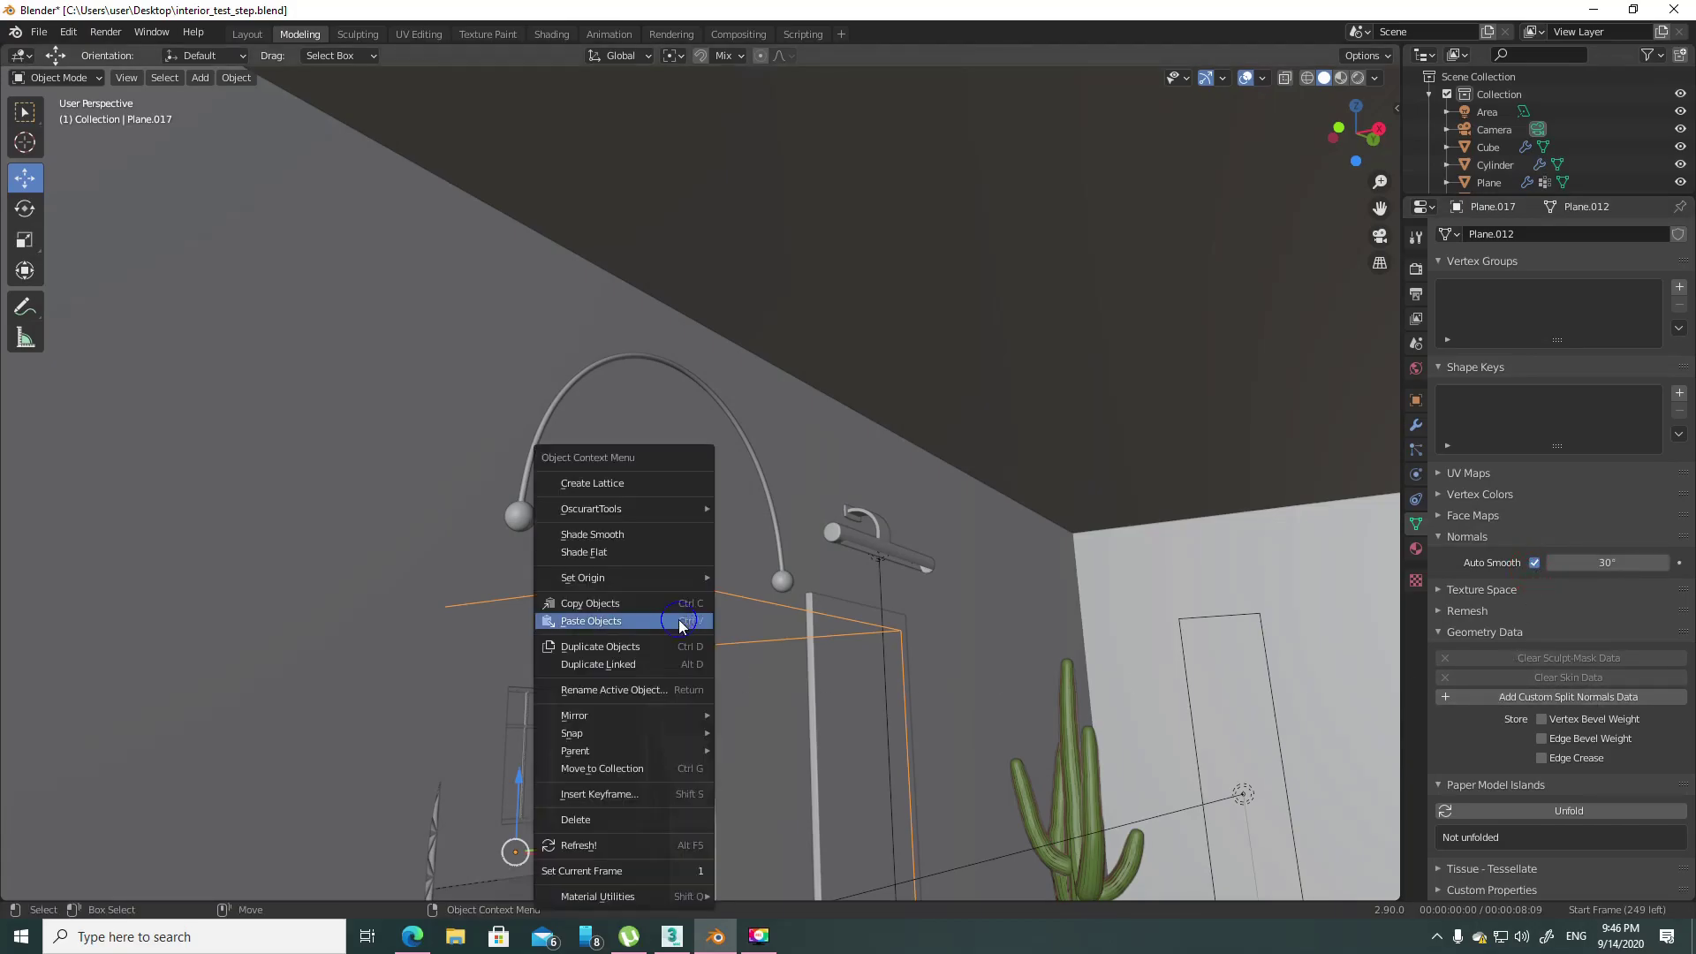
{"action": "left_click", "coordinate": [635, 531]}
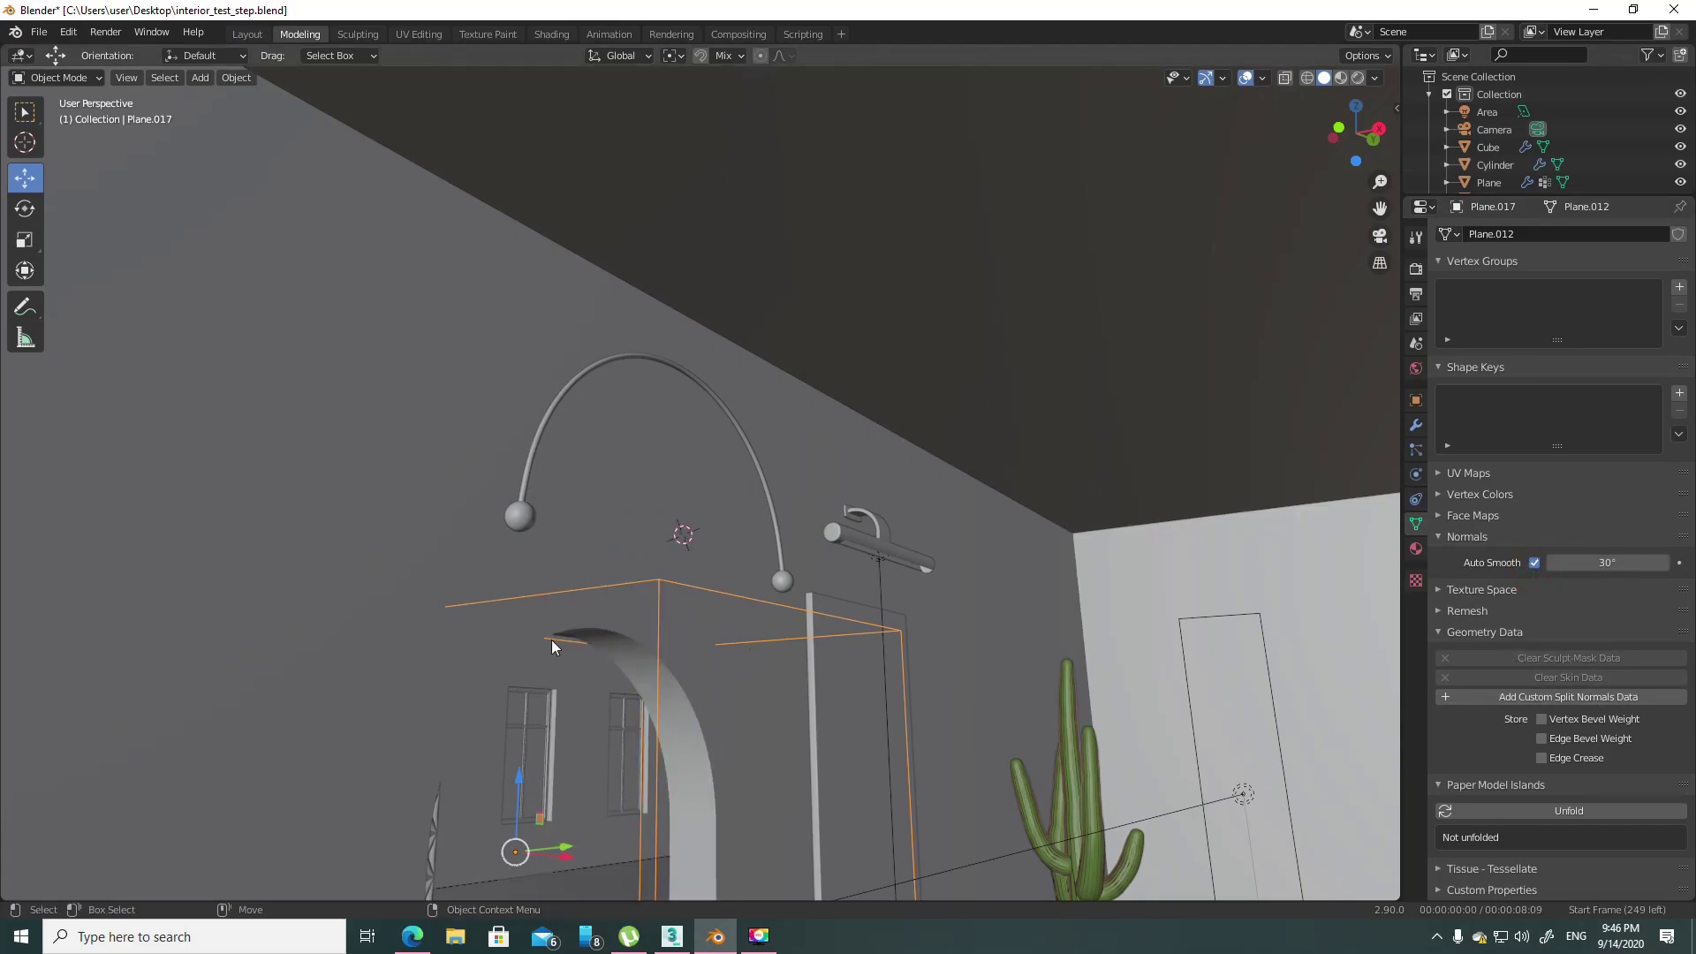
{"action": "left_click", "coordinate": [777, 582]}
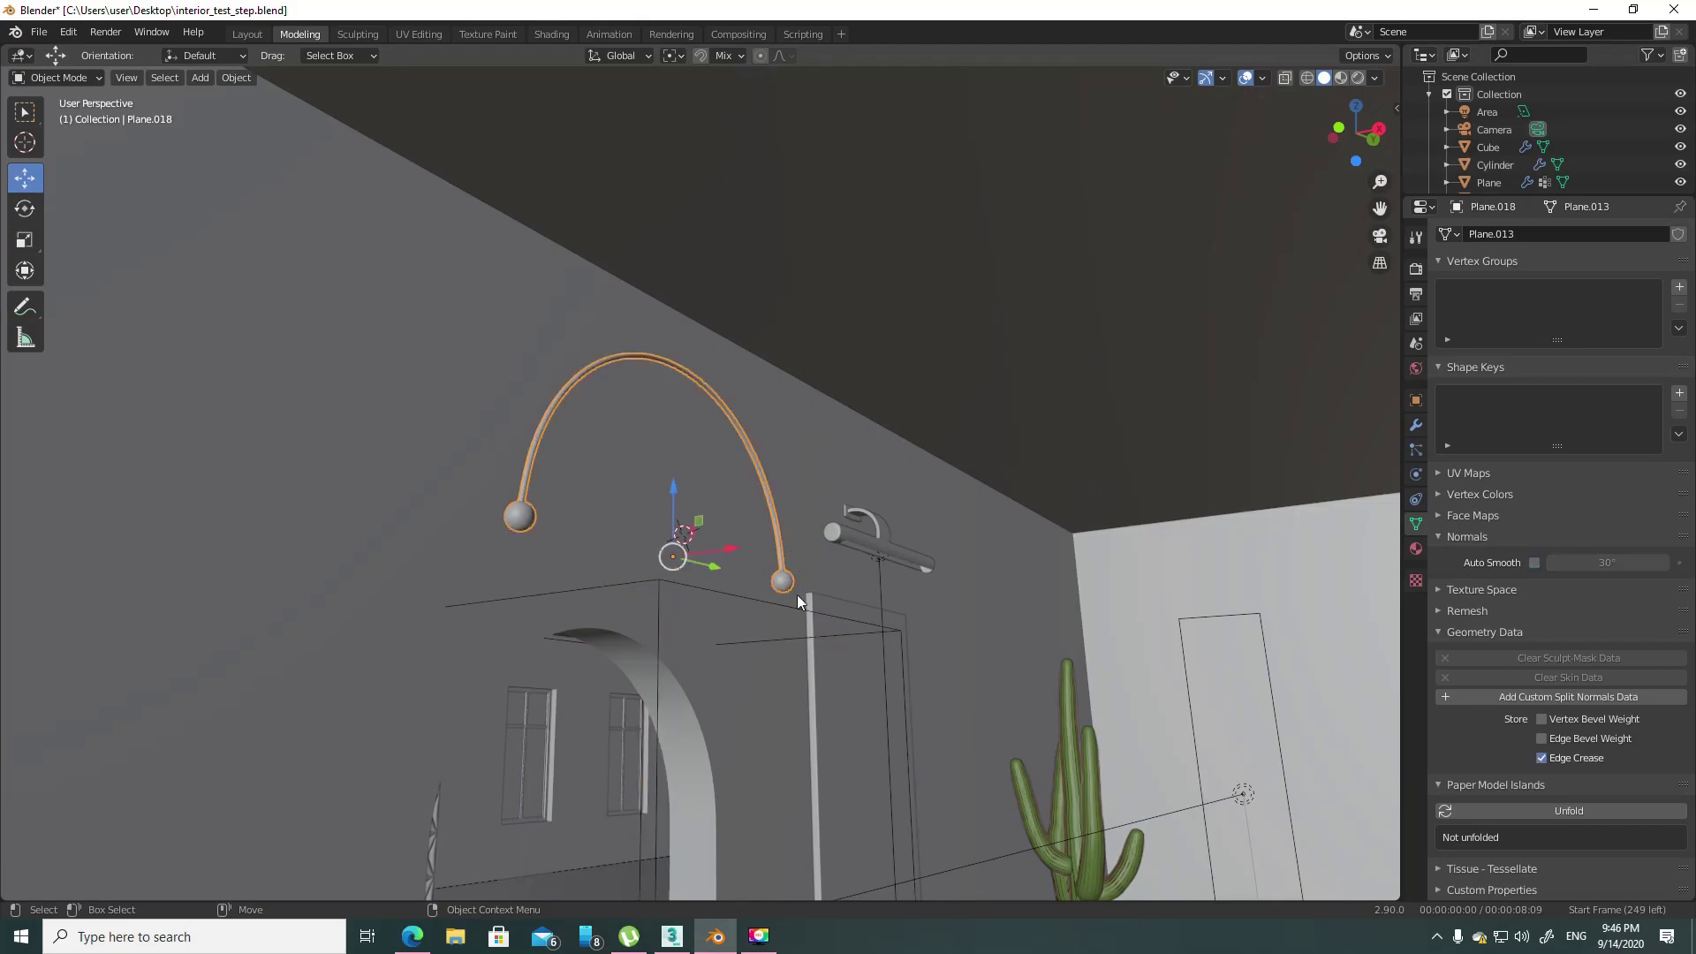
{"action": "left_click", "coordinate": [729, 691]}
- Add a Bevel modifier to the wall, limited by Angle, with 6 segments
{"action": "left_click", "coordinate": [1416, 426]}
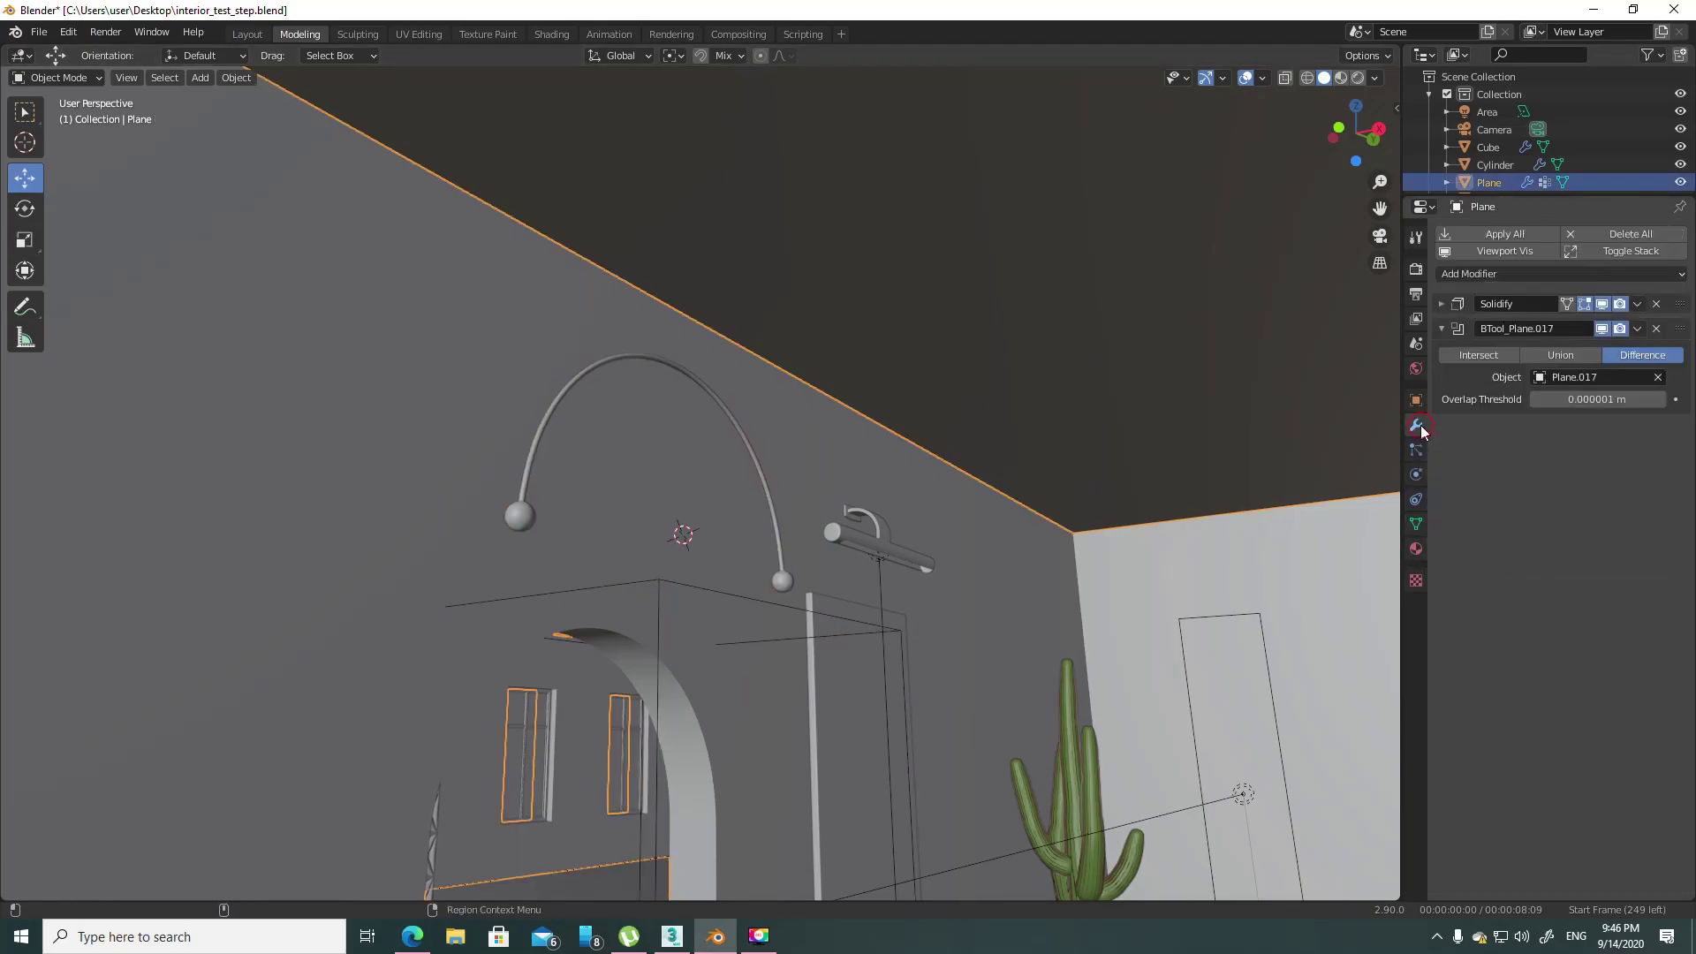
{"action": "left_click", "coordinate": [1526, 273]}
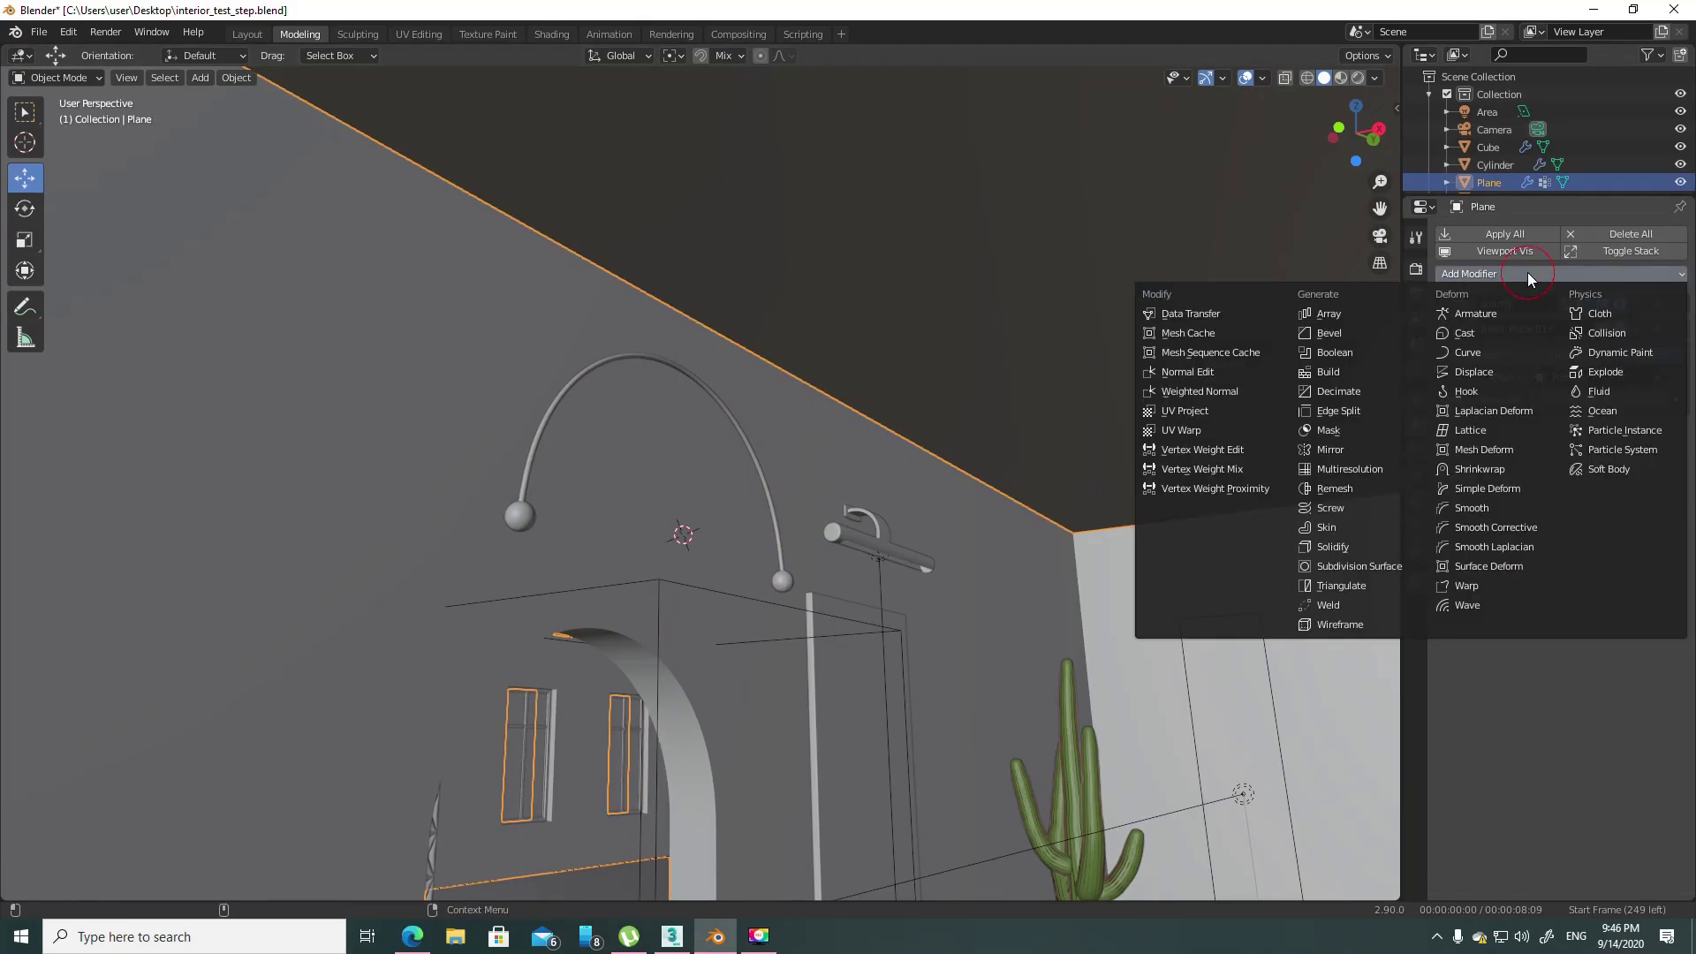
{"action": "left_click", "coordinate": [1375, 330]}
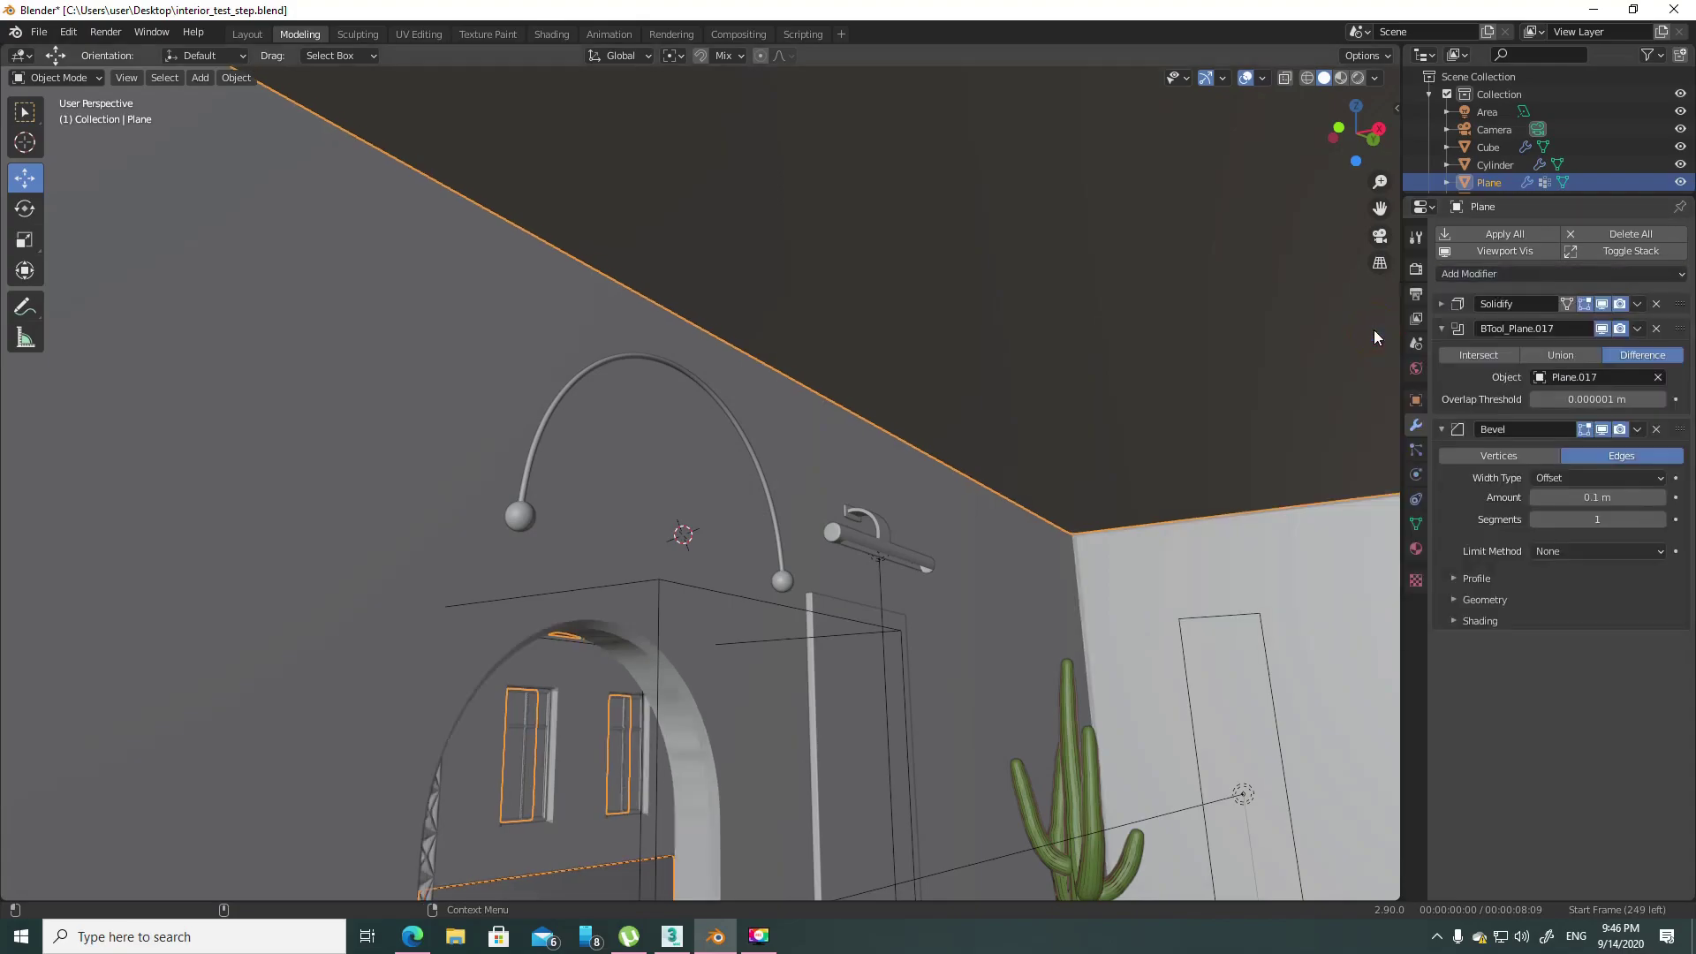
{"action": "left_click", "coordinate": [1549, 553]}
{"action": "left_click", "coordinate": [1582, 592]}
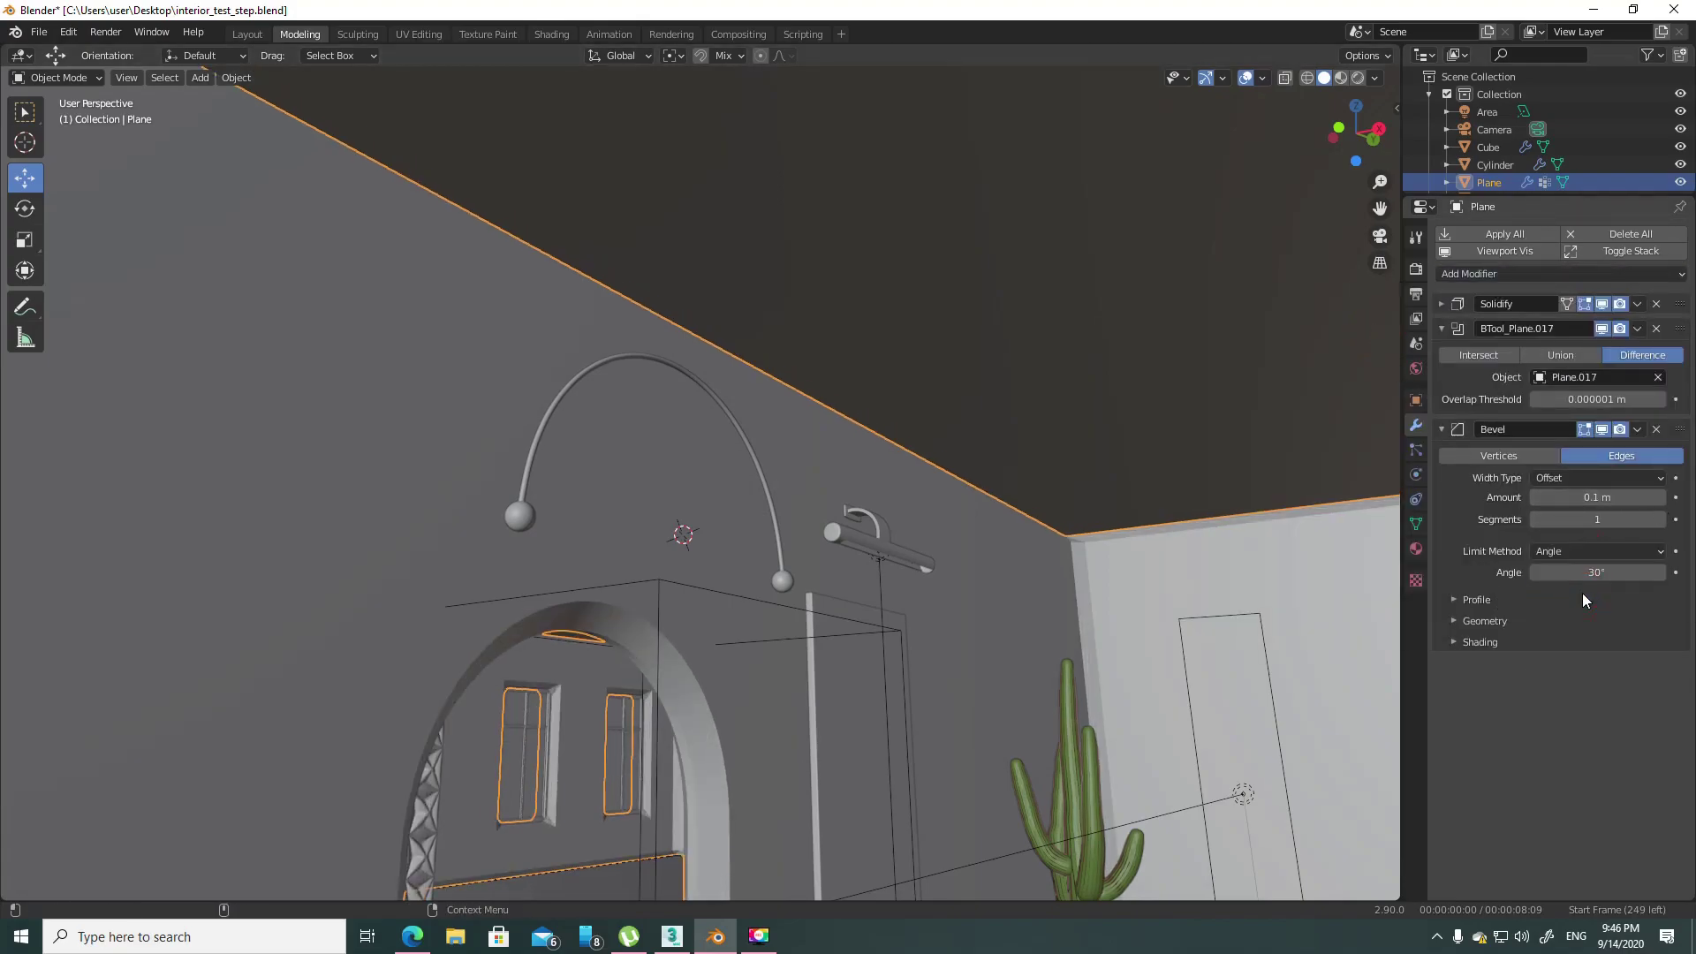
{"action": "left_click", "coordinate": [1658, 519]}
{"action": "left_click", "coordinate": [1659, 519]}
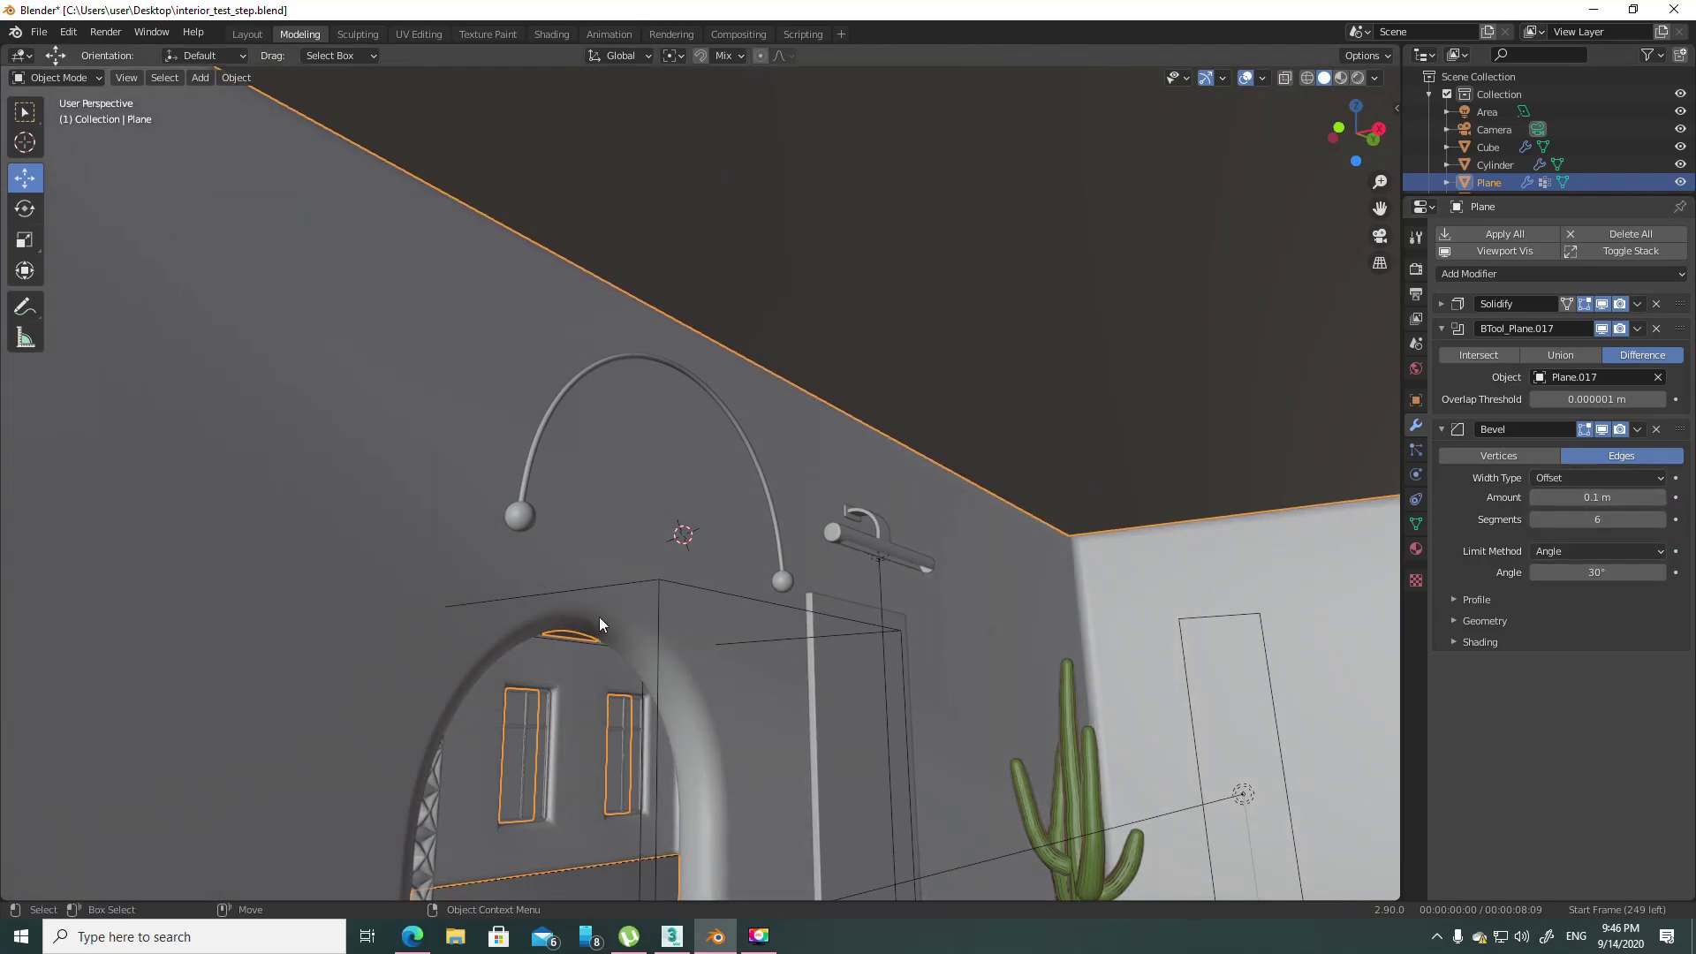
{"action": "left_click", "coordinate": [1600, 498]}
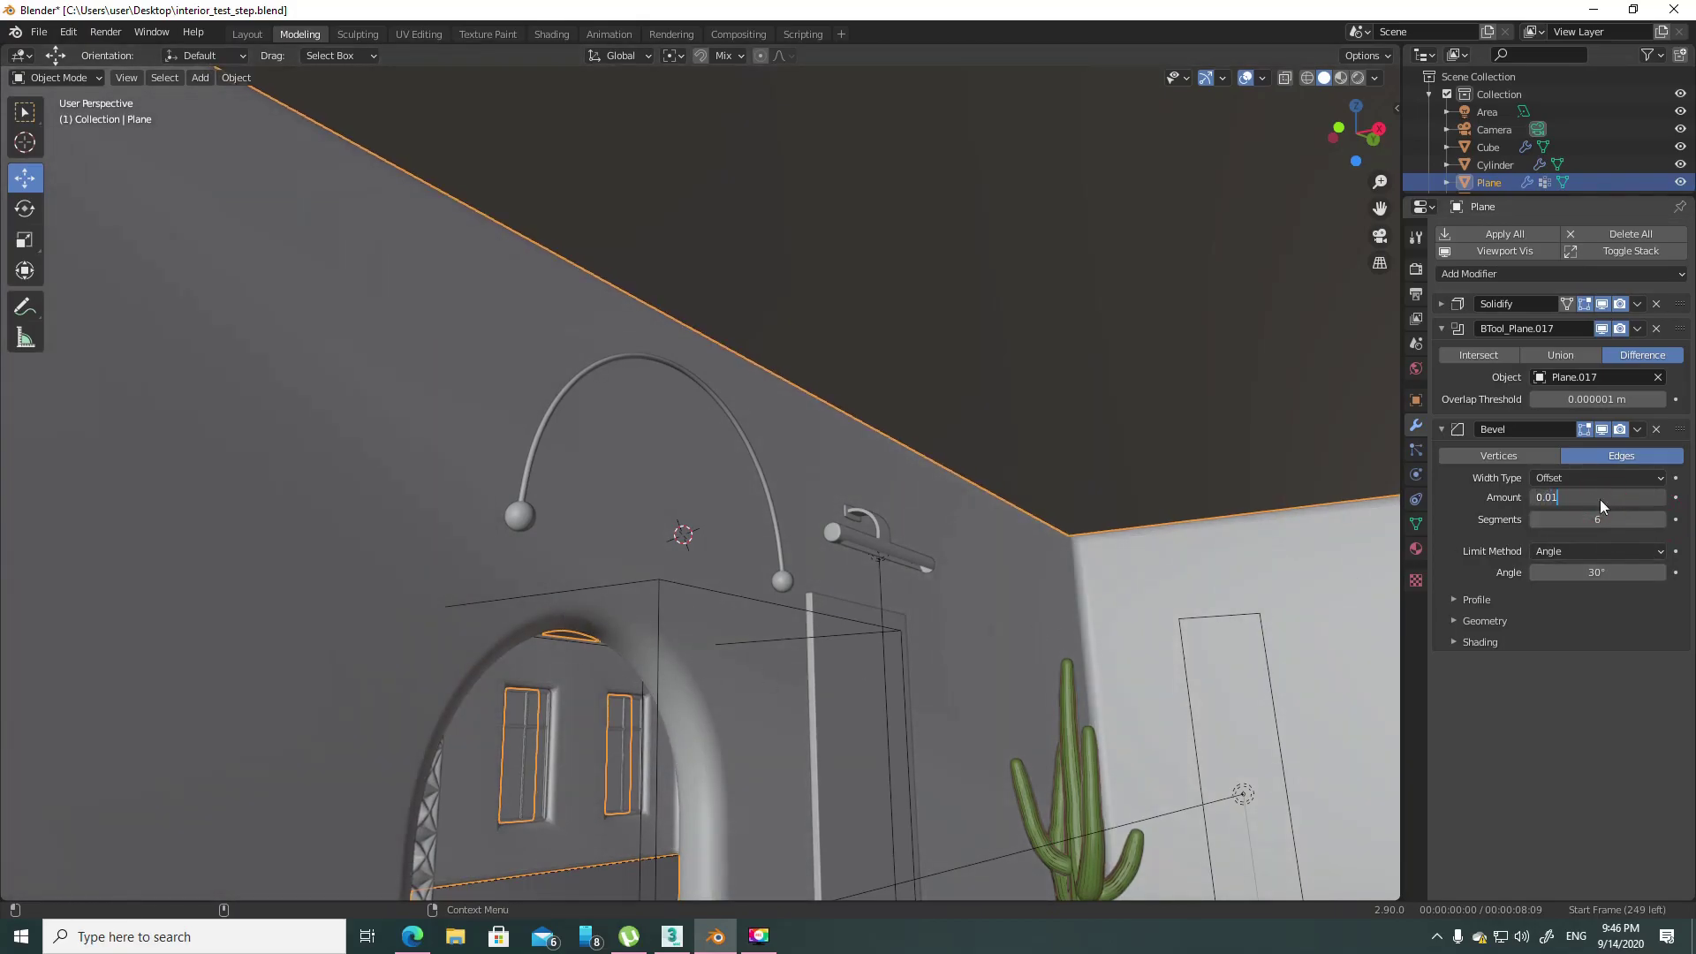
{"action": "key", "text": "Return"}
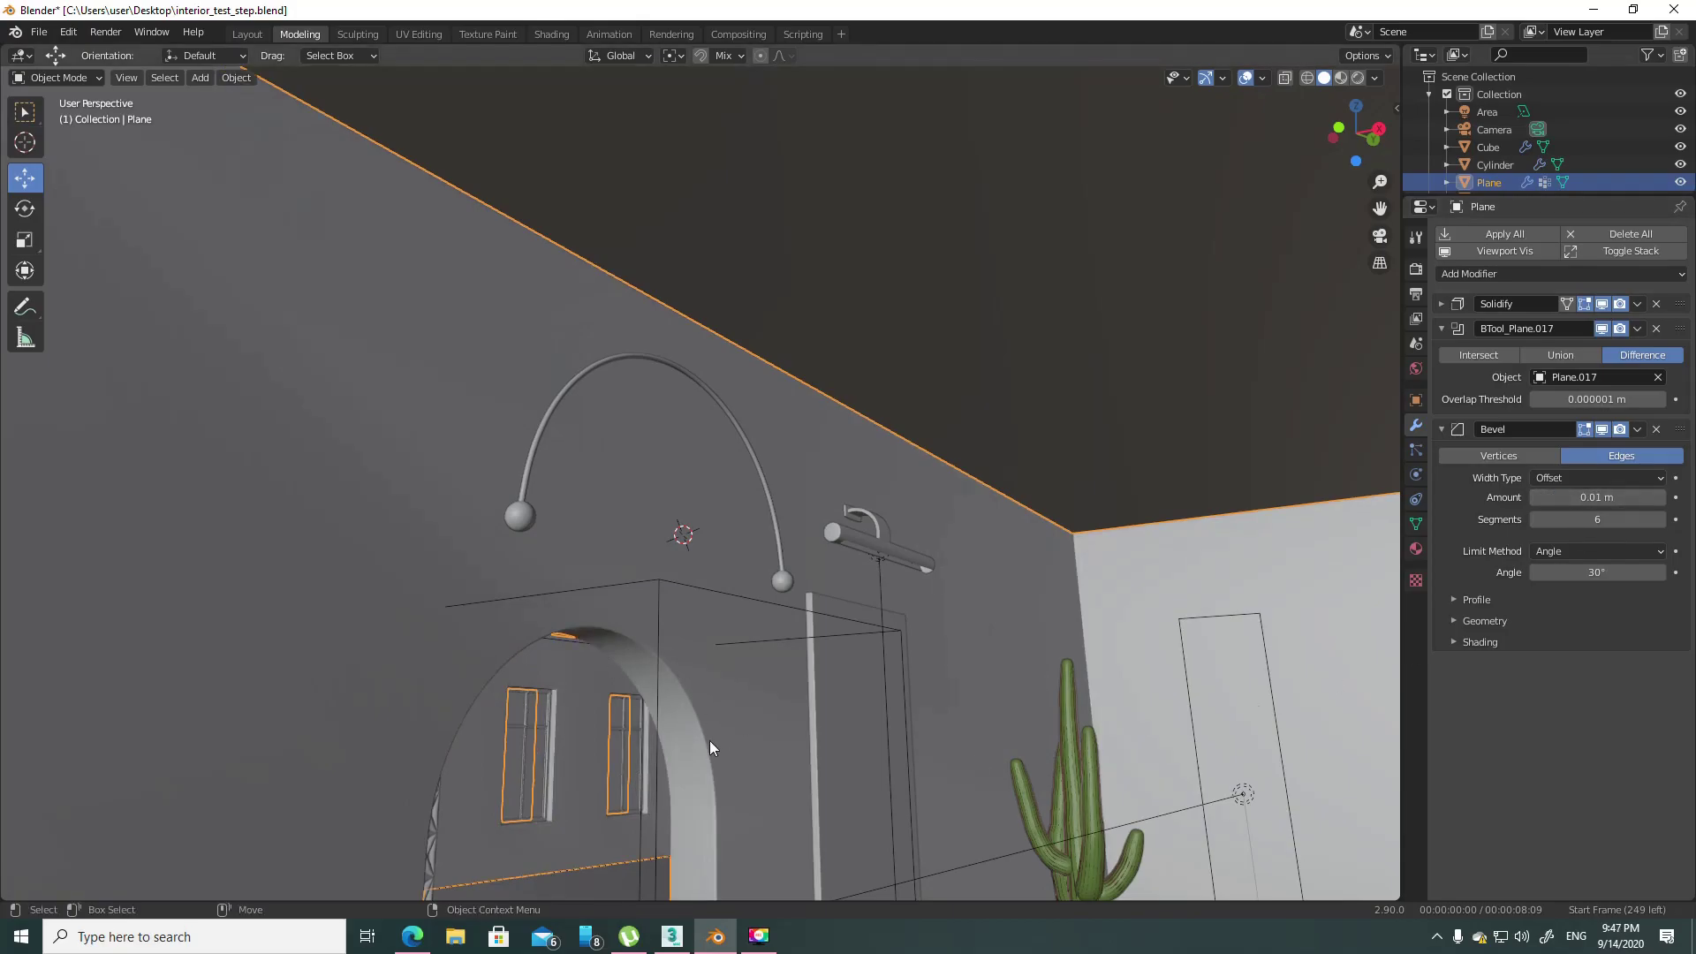
- Set the bevel amount to 0.005 m and inspect the doorway from the front
{"action": "scroll", "coordinate": [713, 495], "scroll_direction": "up", "scroll_amount": 2}
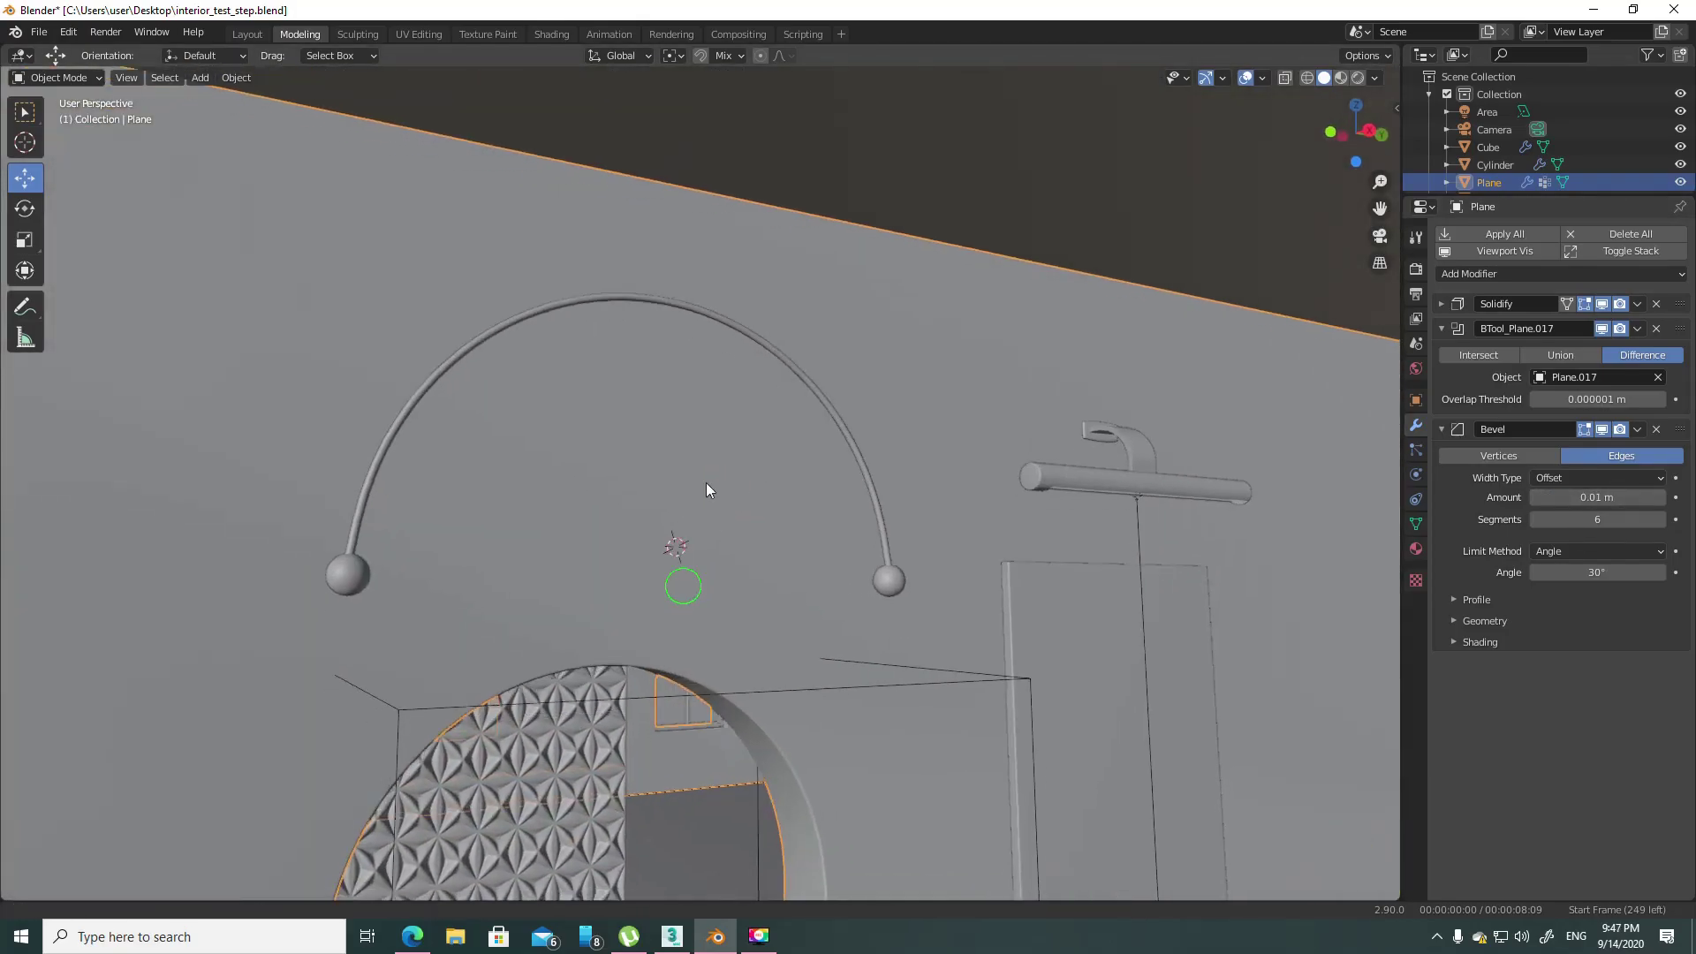
{"action": "scroll", "coordinate": [707, 482], "scroll_direction": "up", "scroll_amount": 3}
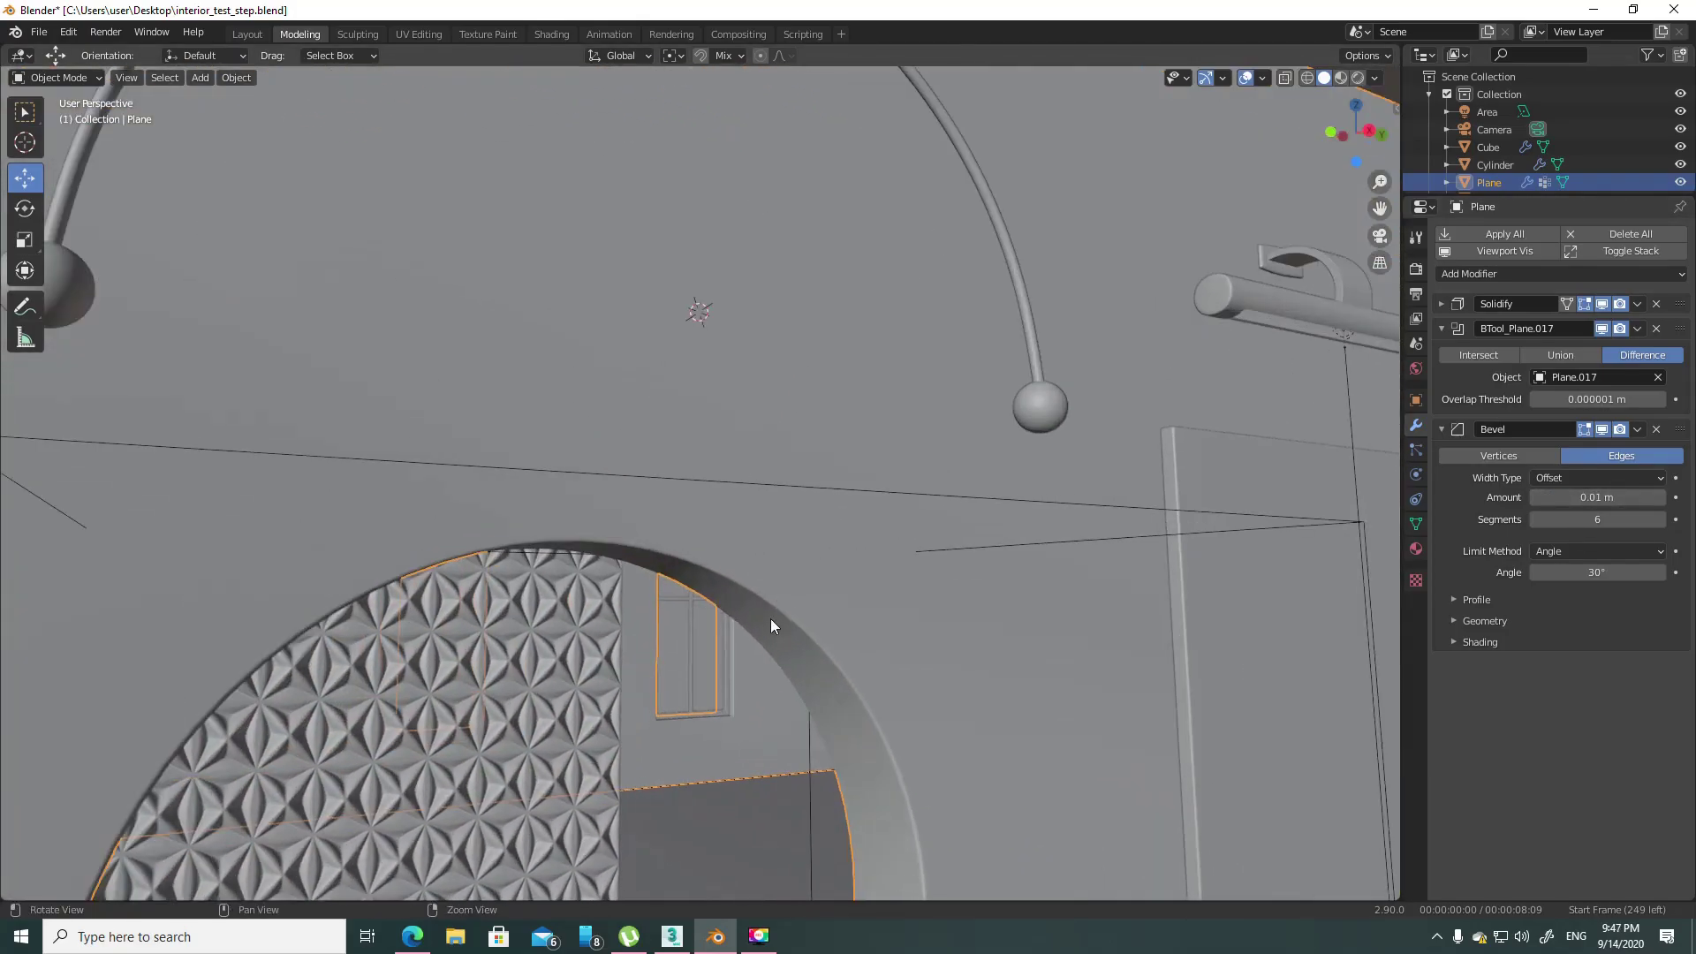
{"action": "left_click", "coordinate": [1610, 496]}
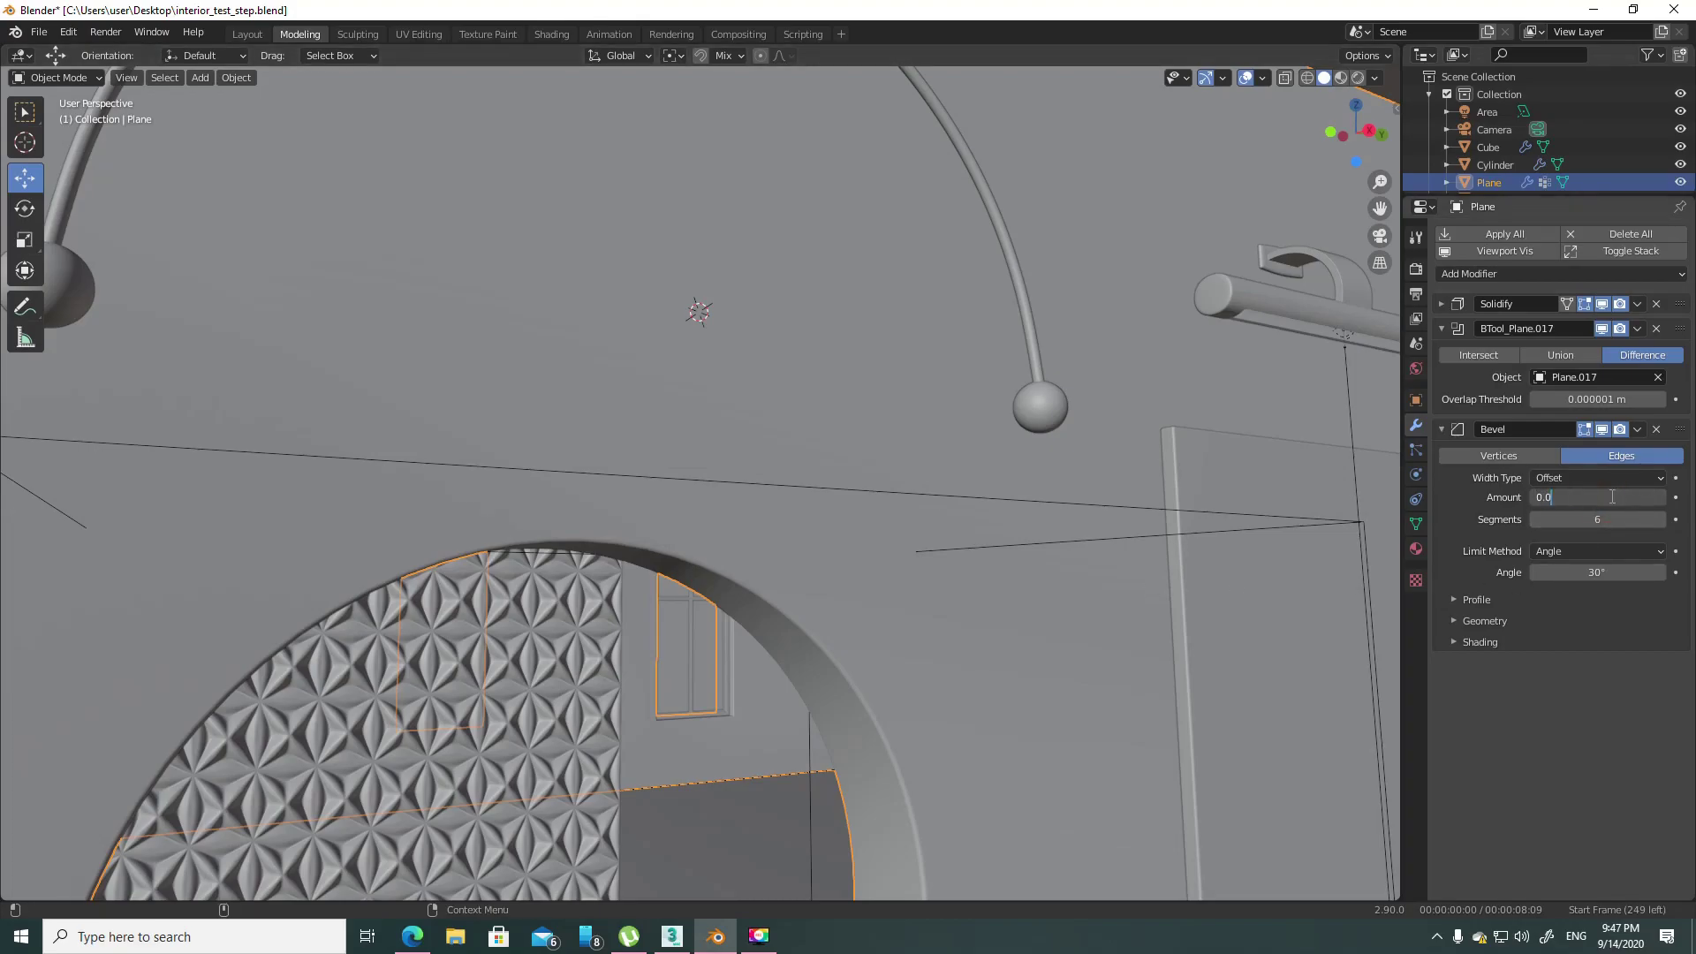
{"action": "type", "text": "5"}
{"action": "key", "text": "Return"}
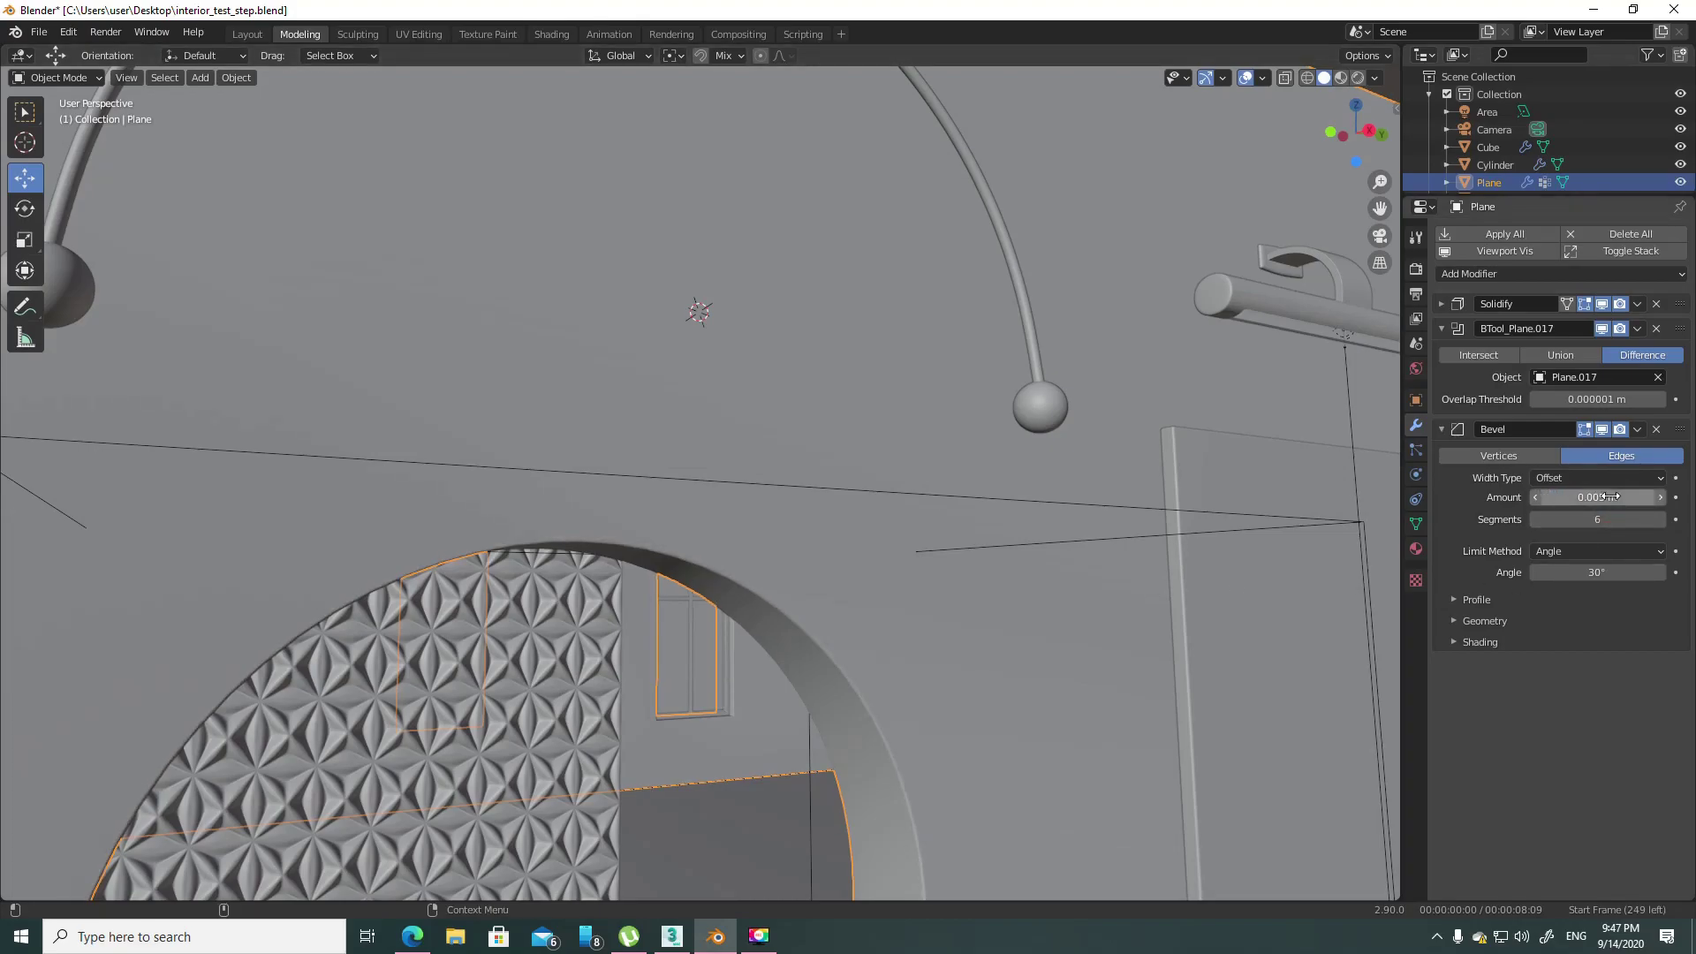
{"action": "scroll", "coordinate": [971, 570], "scroll_direction": "down", "scroll_amount": 5}
{"action": "mouse_move", "coordinate": [877, 553]}
{"action": "middle_mouse_down"}
{"action": "mouse_move", "coordinate": [765, 557]}
{"action": "mouse_move", "coordinate": [846, 516]}
{"action": "mouse_move", "coordinate": [772, 506]}
{"action": "mouse_move", "coordinate": [590, 580]}
{"action": "mouse_move", "coordinate": [468, 740]}
{"action": "middle_mouse_up"}
{"action": "scroll", "coordinate": [551, 613], "scroll_direction": "up", "scroll_amount": 4}
{"action": "scroll", "coordinate": [828, 511], "scroll_direction": "down", "scroll_amount": 4}
{"action": "middle_click_drag", "start_coordinate": [829, 511], "coordinate": [903, 622]}
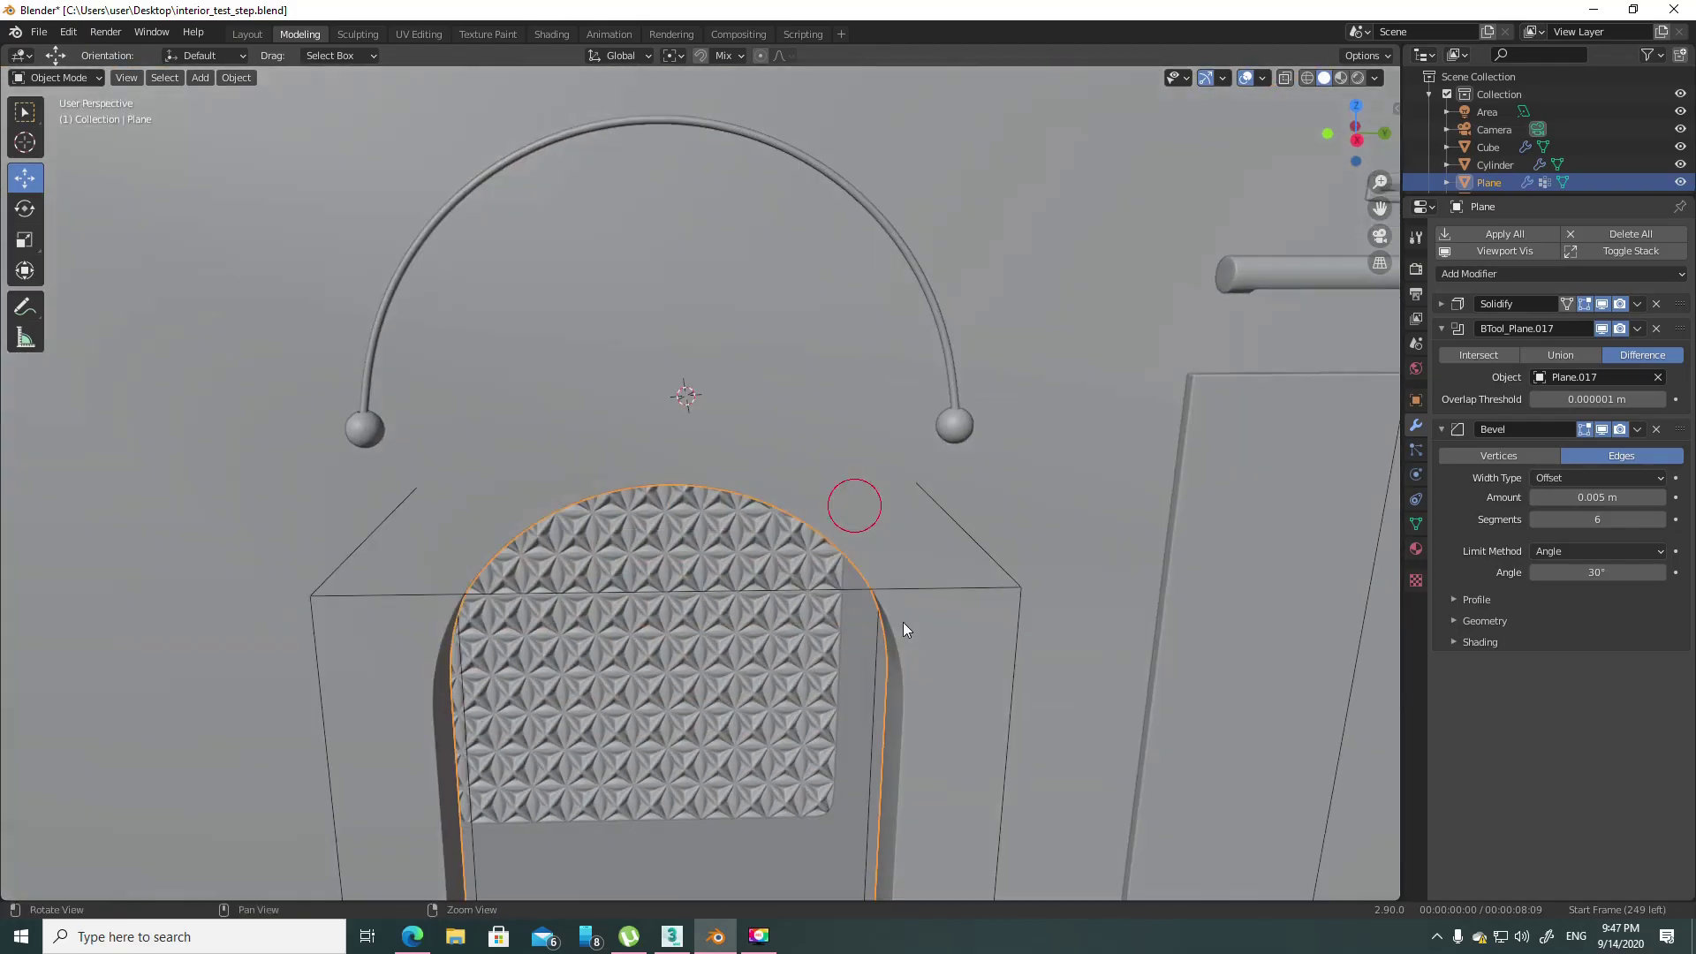
{"action": "mouse_move", "coordinate": [919, 384]}
{"action": "middle_mouse_down"}
{"action": "mouse_move", "coordinate": [825, 454]}
{"action": "mouse_move", "coordinate": [868, 410]}
{"action": "mouse_move", "coordinate": [871, 463]}
{"action": "mouse_move", "coordinate": [802, 482]}
{"action": "middle_mouse_up"}
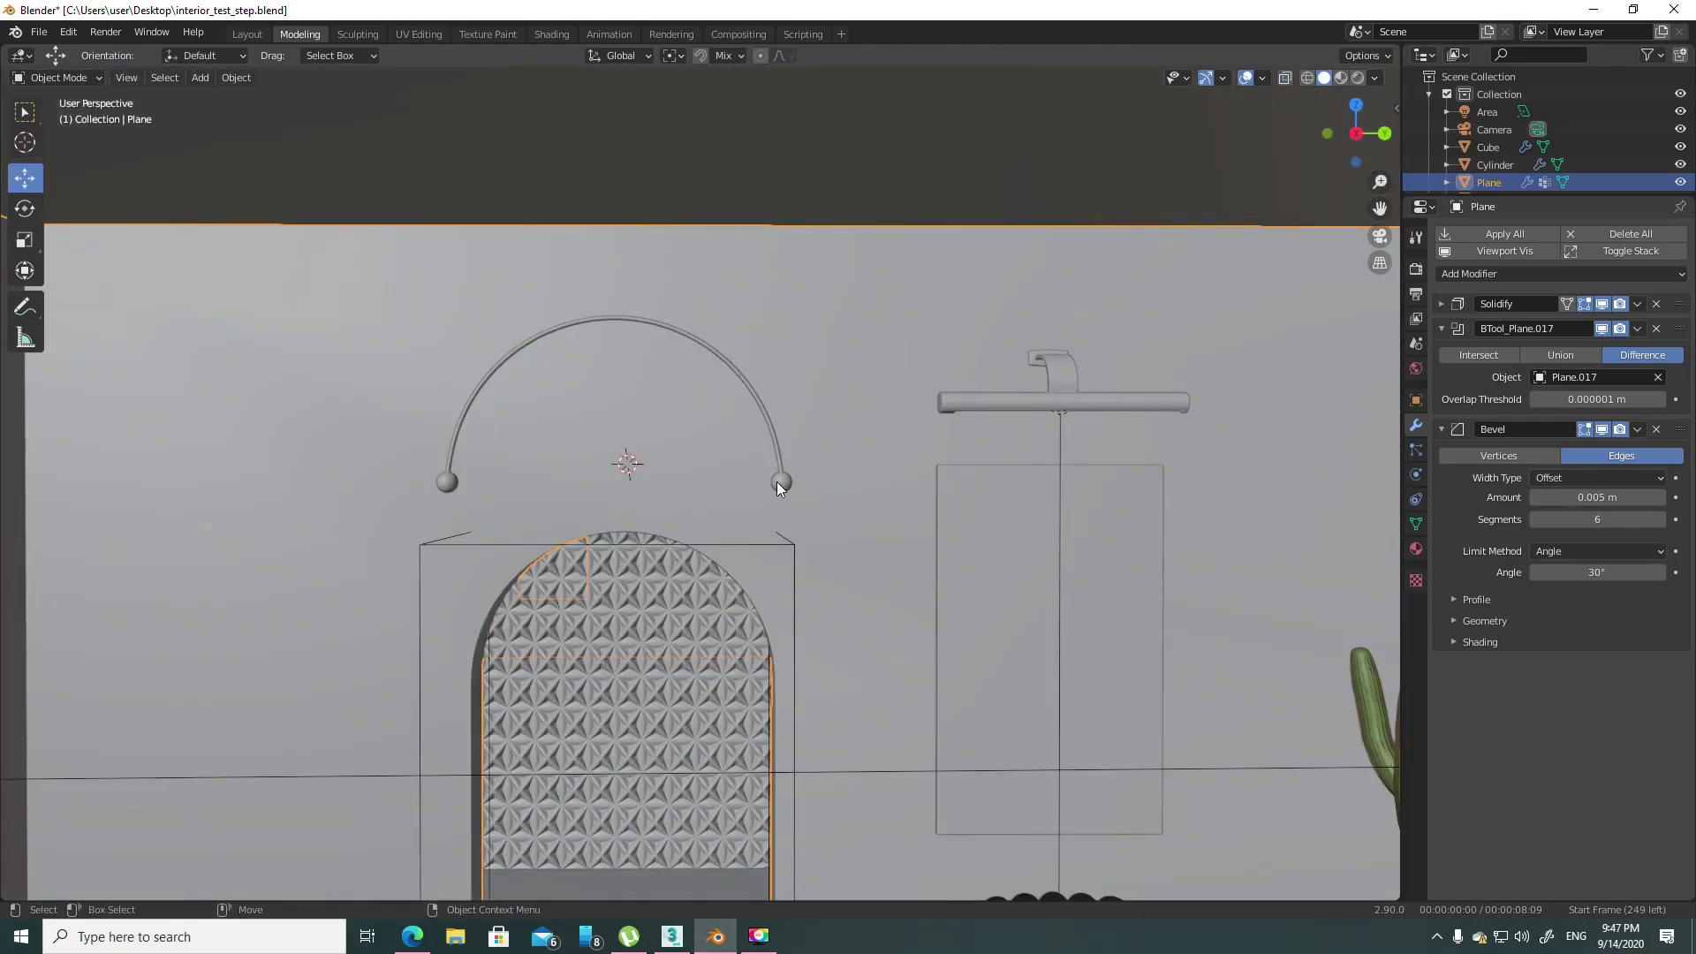
{"action": "left_click", "coordinate": [778, 482]}
- Frame the lamp arc and snap the 3D cursor to its centre
{"action": "key", "text": "KP_Decimal"}
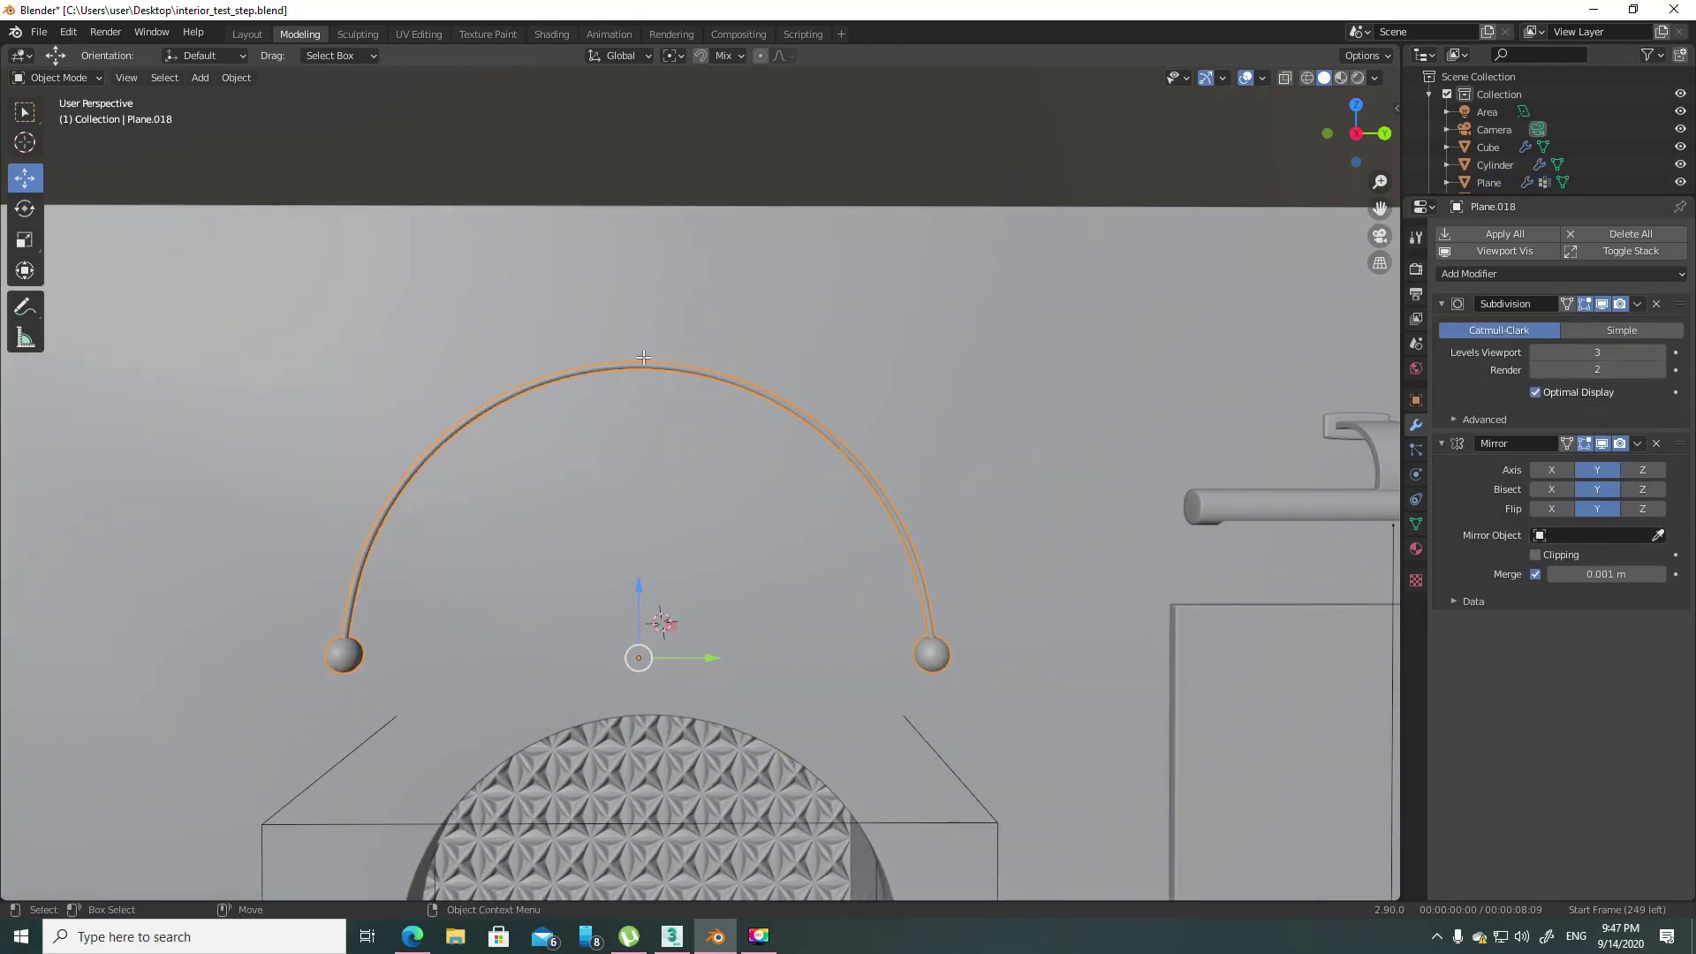
{"action": "key", "text": "Tab"}
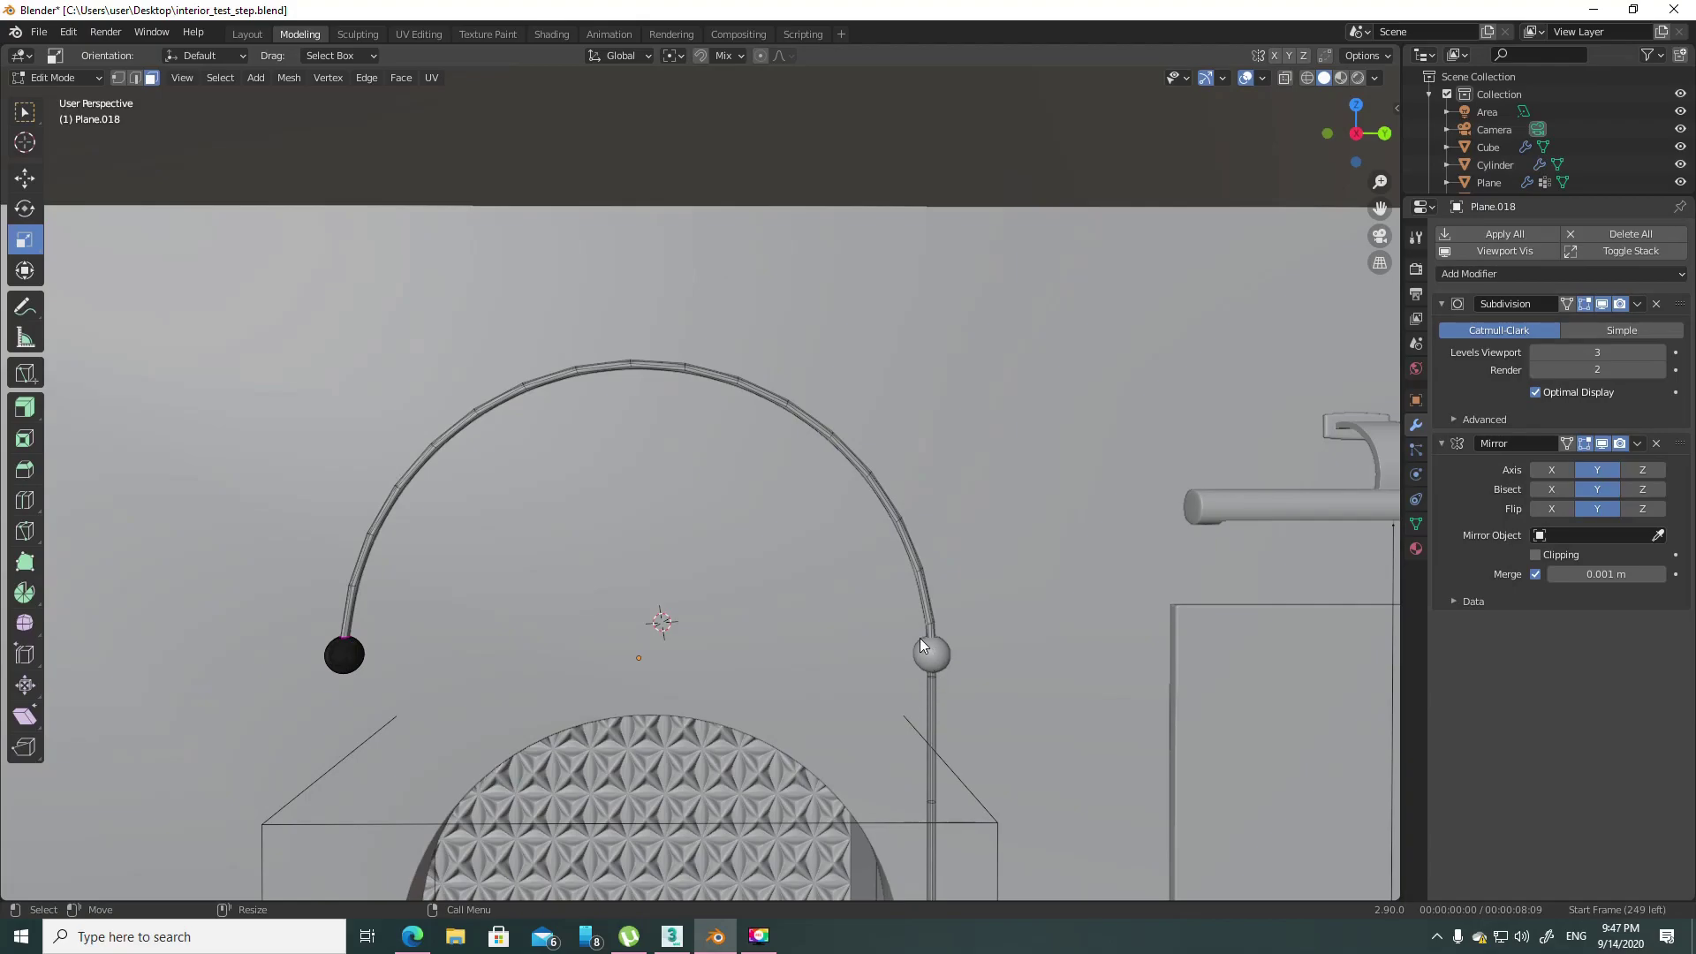
{"action": "key", "text": "Tab"}
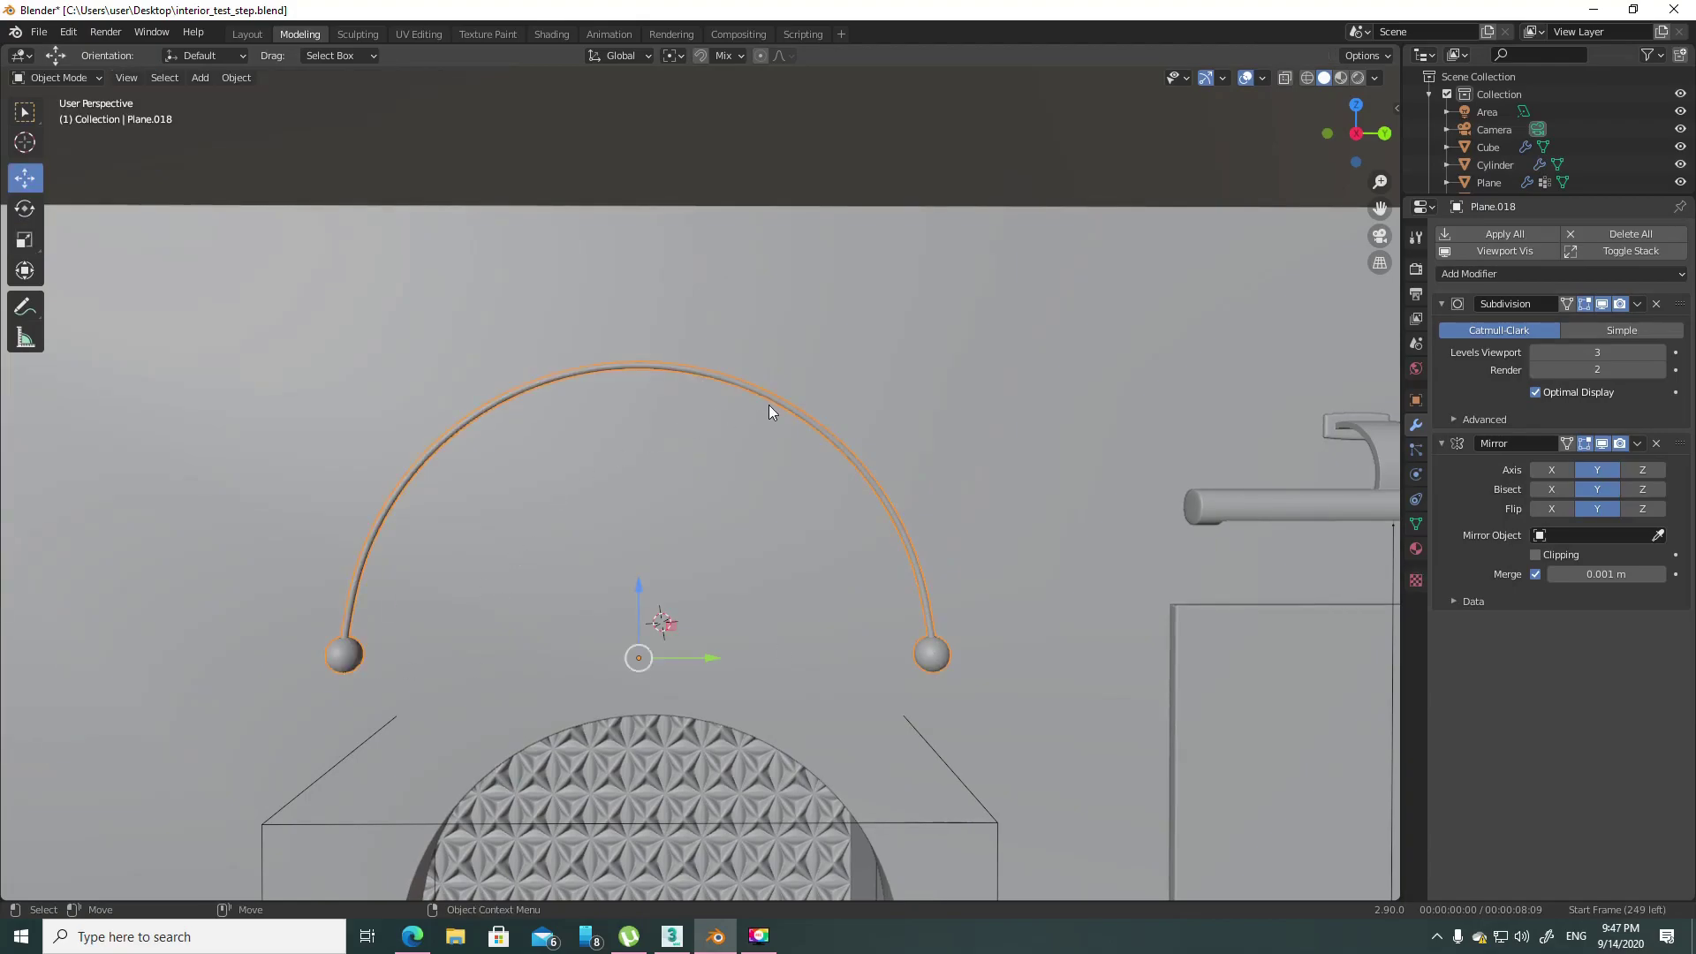
{"action": "right_click", "coordinate": [740, 518]}
{"action": "mouse_move", "coordinate": [715, 652]}
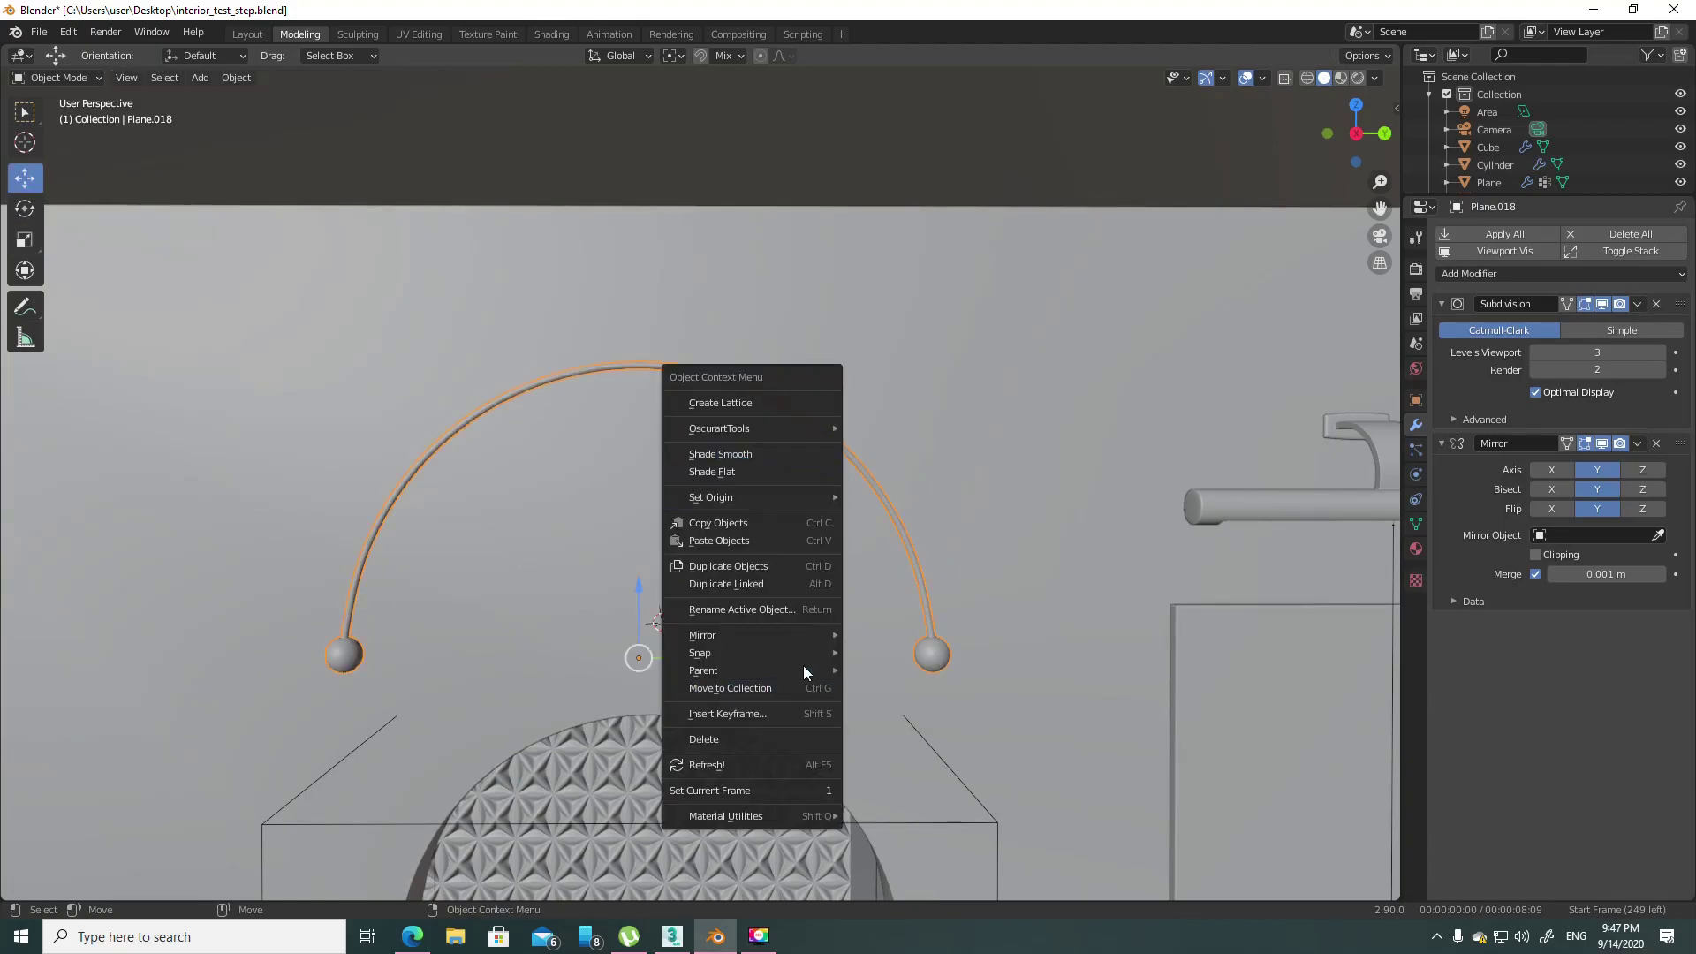
{"action": "left_click", "coordinate": [921, 726]}
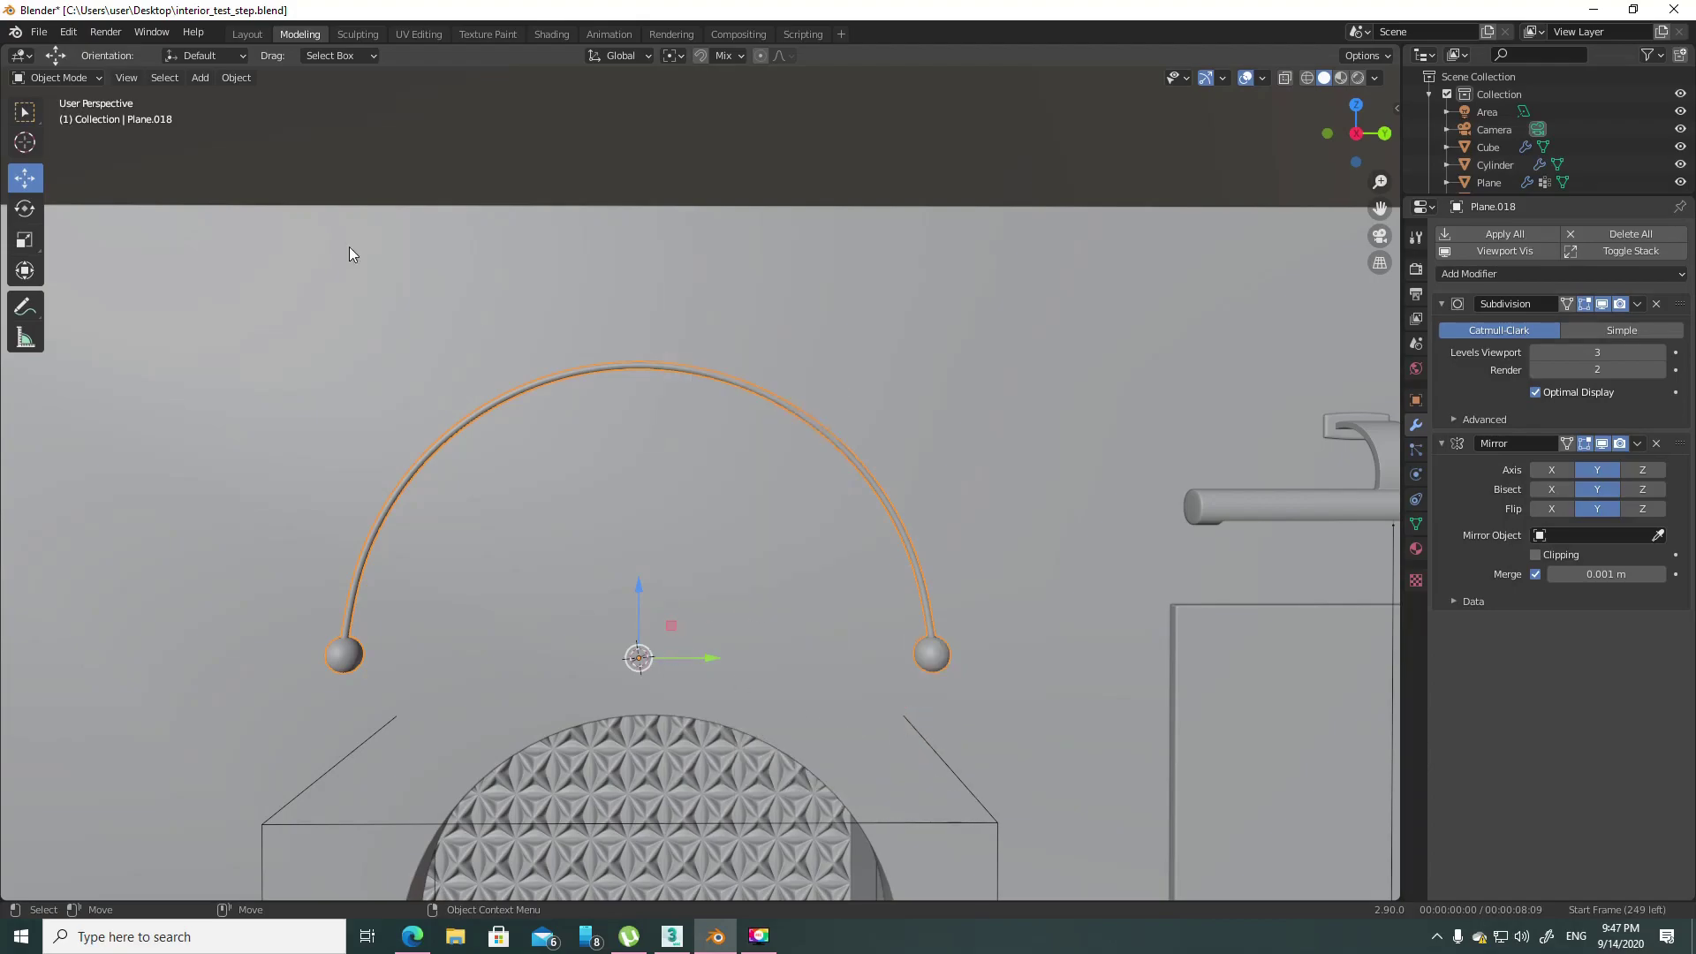
{"action": "mouse_move", "coordinate": [258, 98]}
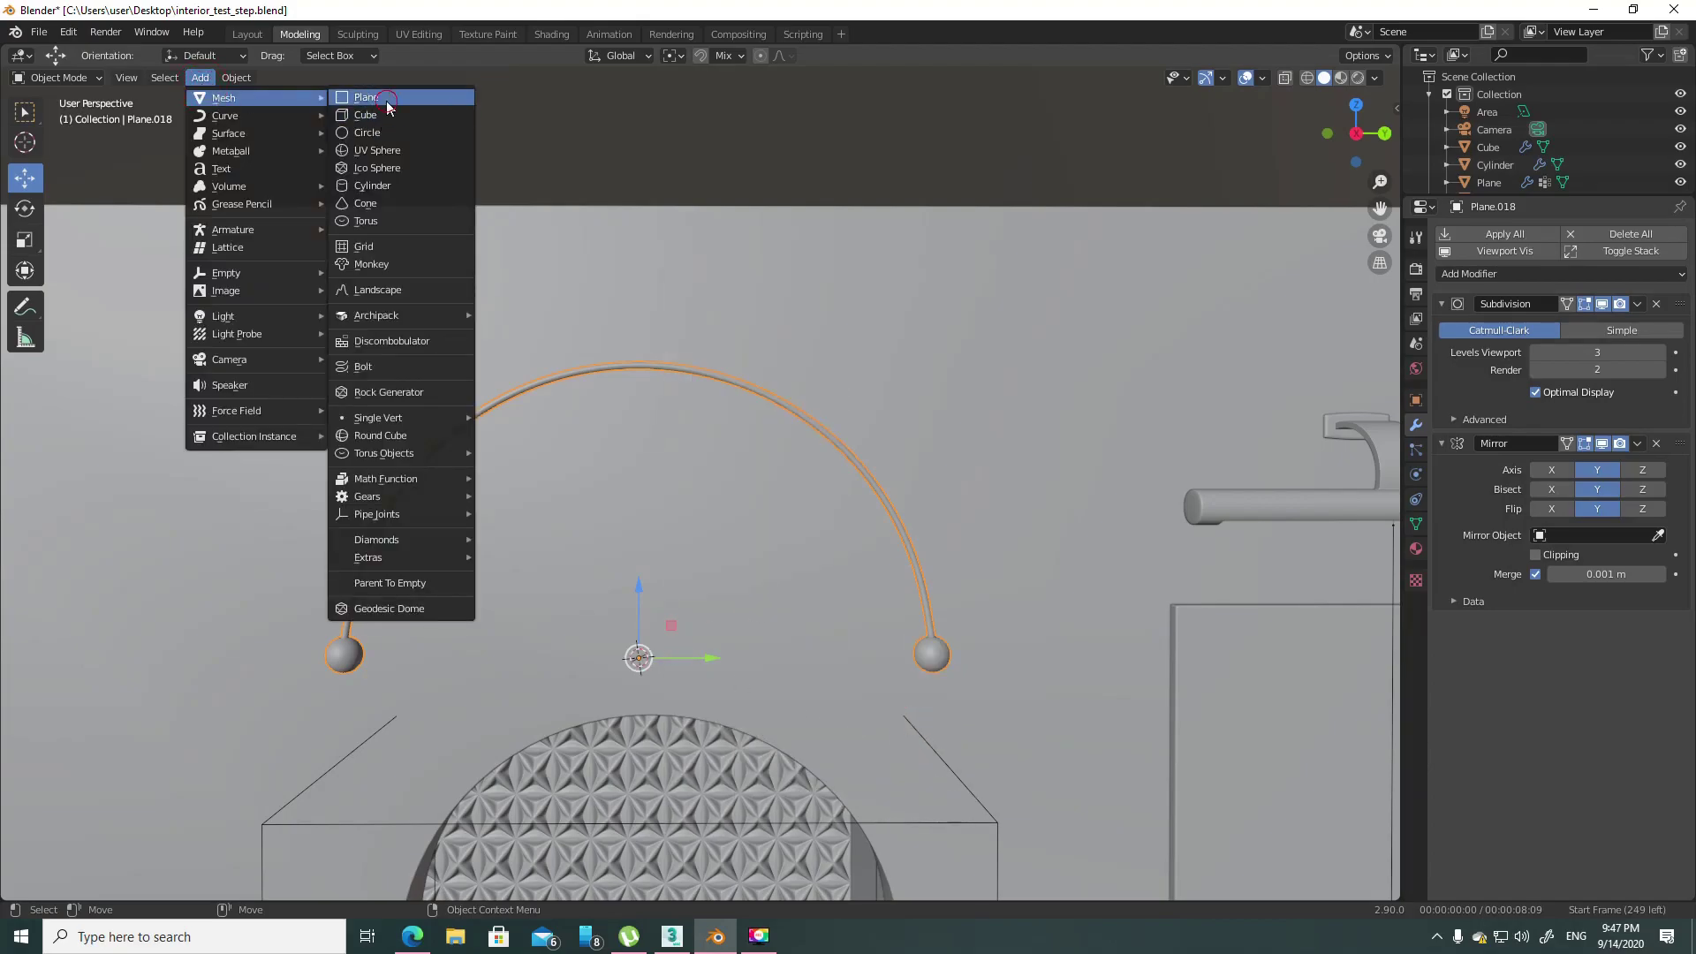
- Add a plane at the arc, tilt it, narrow it along X, and raise it to the ceiling
{"action": "left_click", "coordinate": [380, 98]}
{"action": "key", "text": "r"}
{"action": "key", "text": "s"}
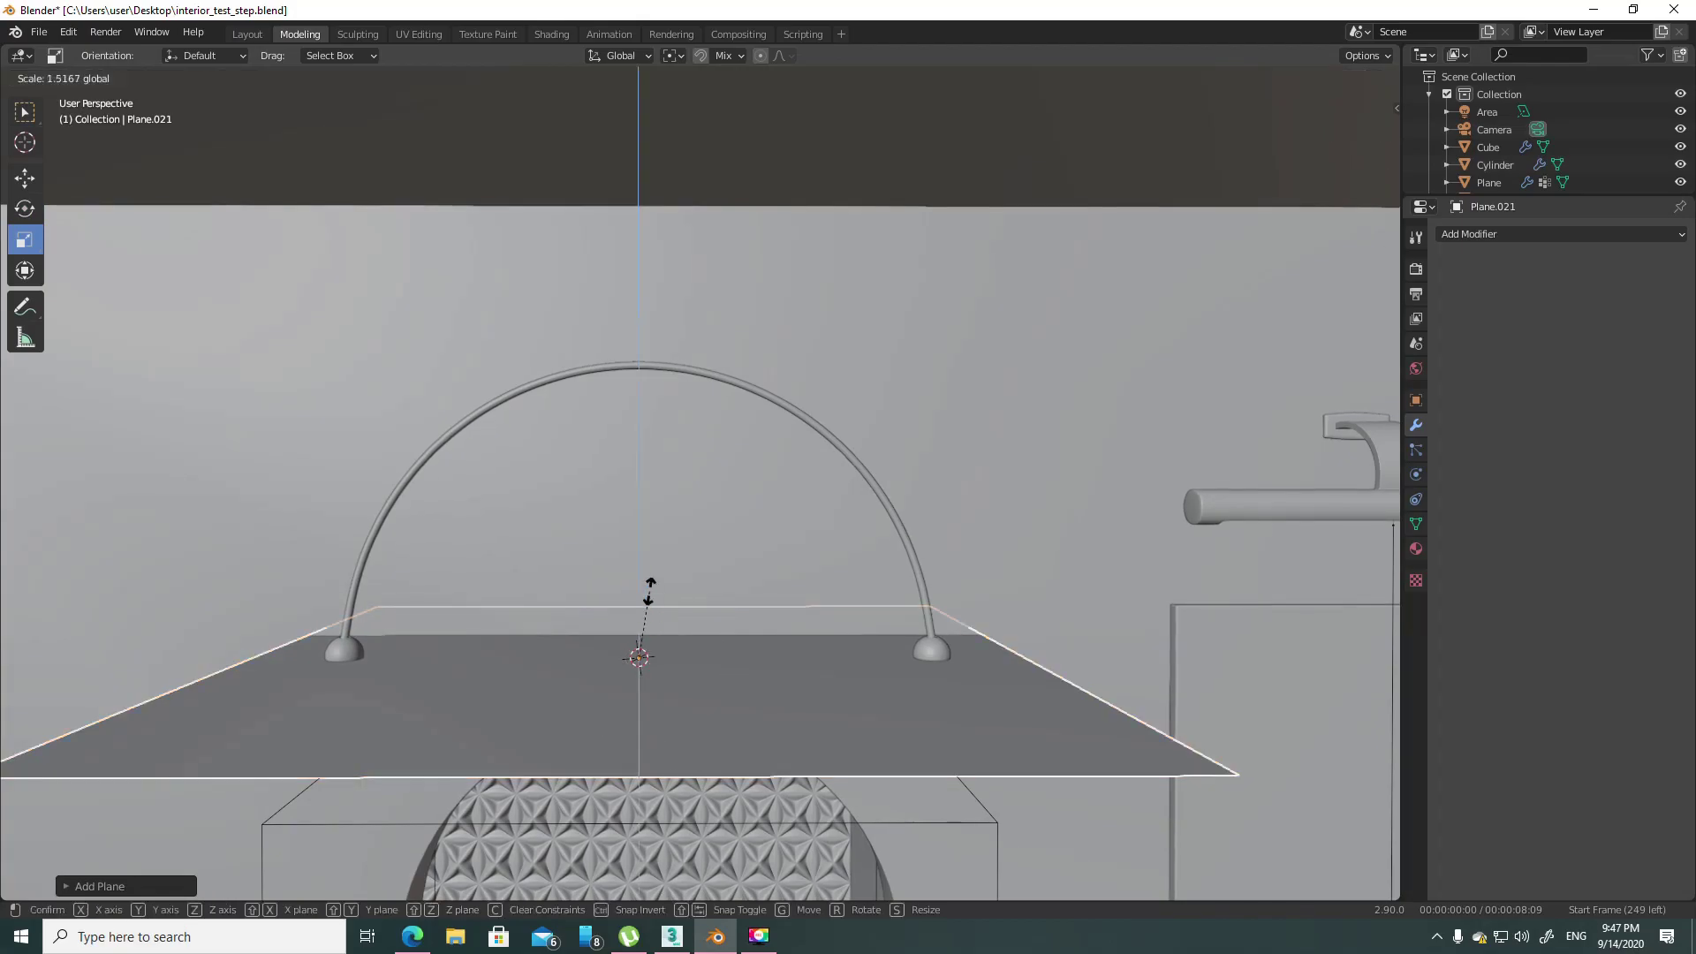
{"action": "key", "text": "g"}
{"action": "key", "text": "r"}
{"action": "key", "text": "s"}
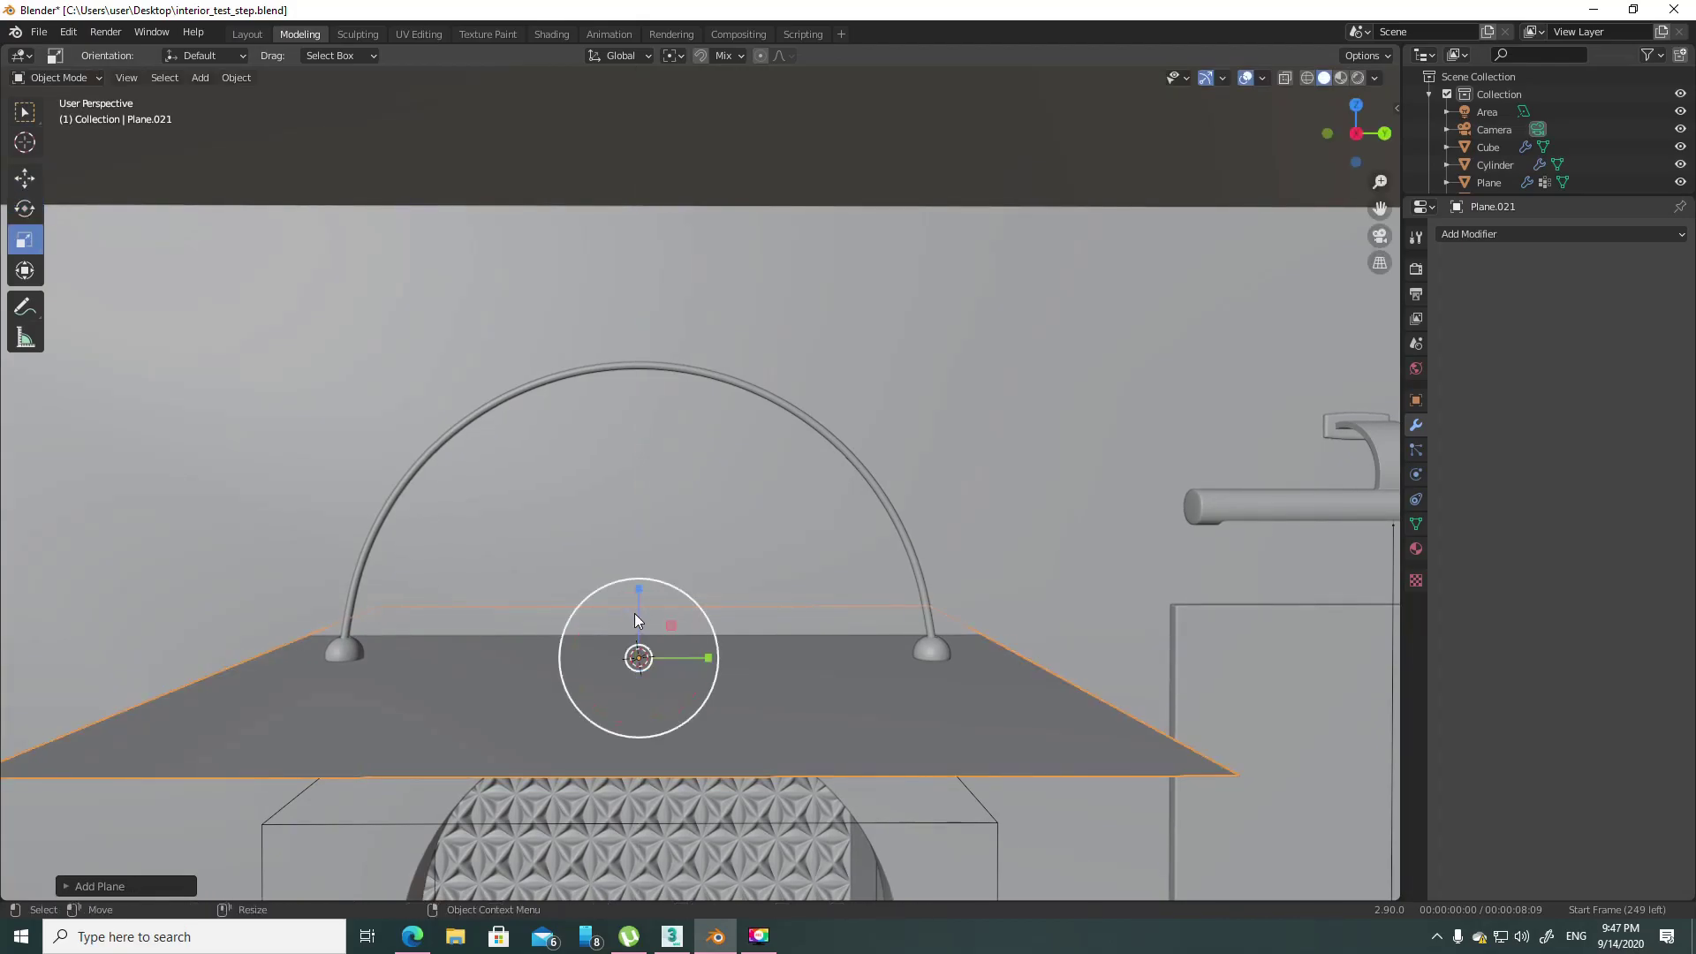
{"action": "key", "text": "r"}
{"action": "mouse_move", "coordinate": [642, 610]}
{"action": "left_mouse_down"}
{"action": "mouse_move", "coordinate": [637, 655]}
{"action": "mouse_move", "coordinate": [683, 756]}
{"action": "left_mouse_up"}
{"action": "key", "text": "s"}
{"action": "key", "text": "shift+space"}
{"action": "key", "text": "g"}
{"action": "left_click", "coordinate": [691, 742]}
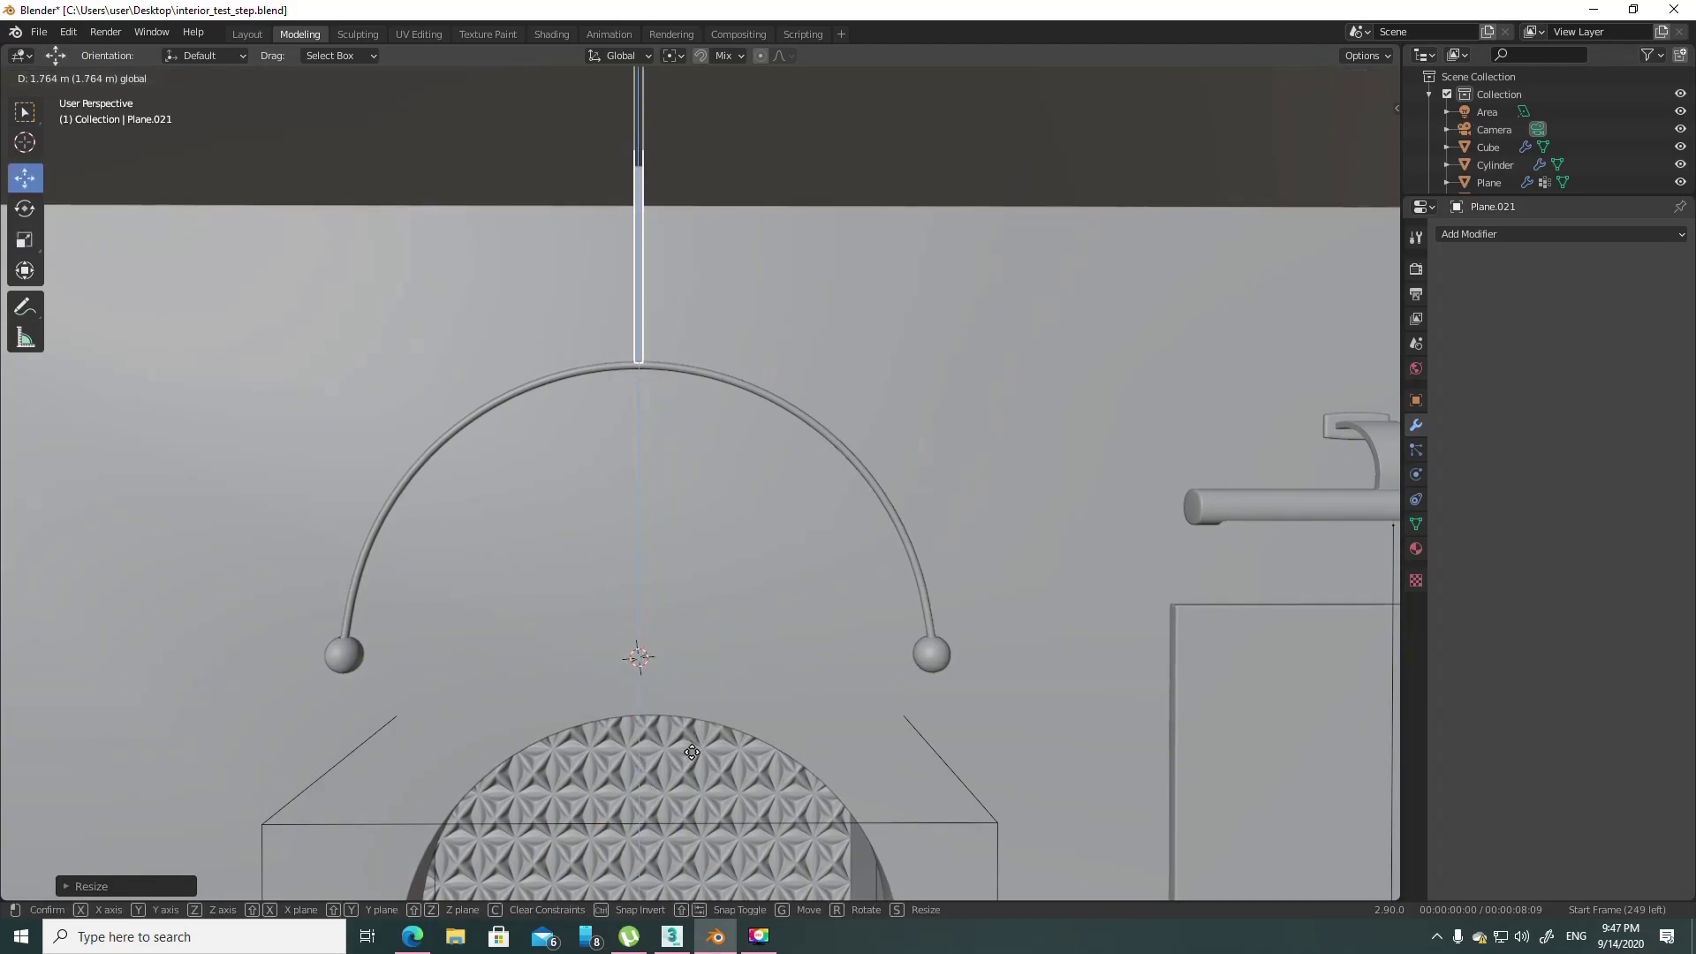
- In Edit Mode, drag the strip's lower edge down along Z to the arc's top
{"action": "key", "text": "Tab"}
{"action": "scroll", "coordinate": [710, 592], "scroll_direction": "down", "scroll_amount": 5}
{"action": "scroll", "coordinate": [722, 292], "scroll_direction": "up", "scroll_amount": 3}
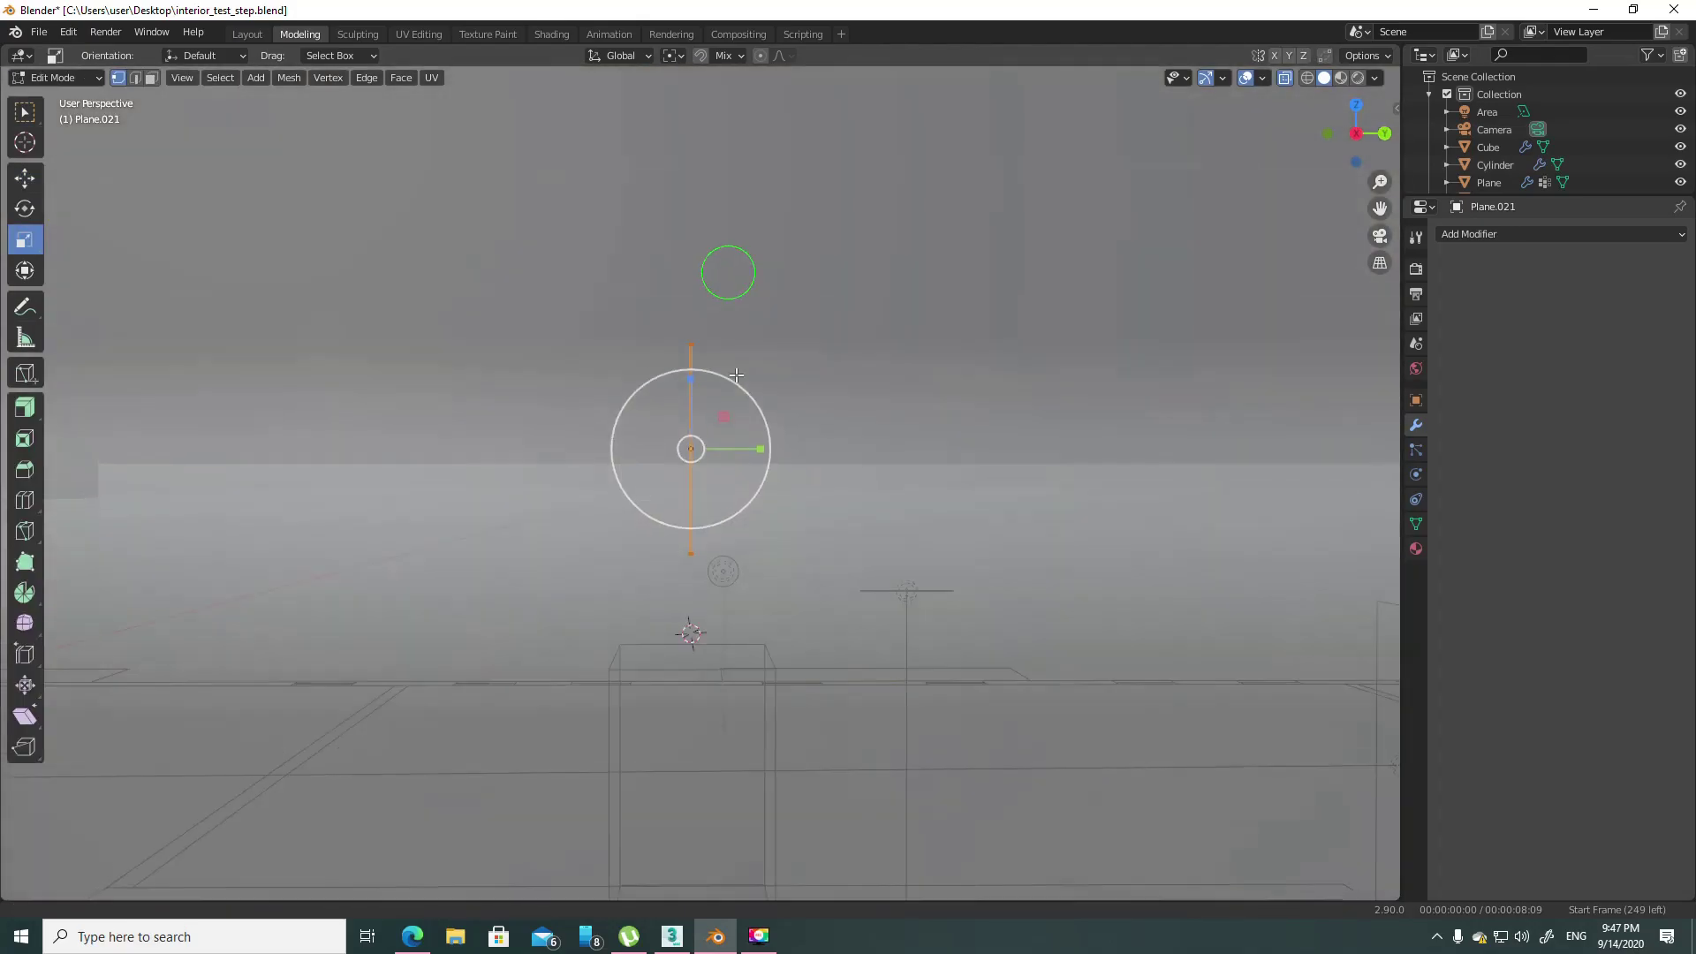
{"action": "scroll", "coordinate": [697, 221], "scroll_direction": "up", "scroll_amount": 2}
{"action": "scroll", "coordinate": [678, 142], "scroll_direction": "up", "scroll_amount": 2}
{"action": "key", "text": "shift+space"}
{"action": "key", "text": "g"}
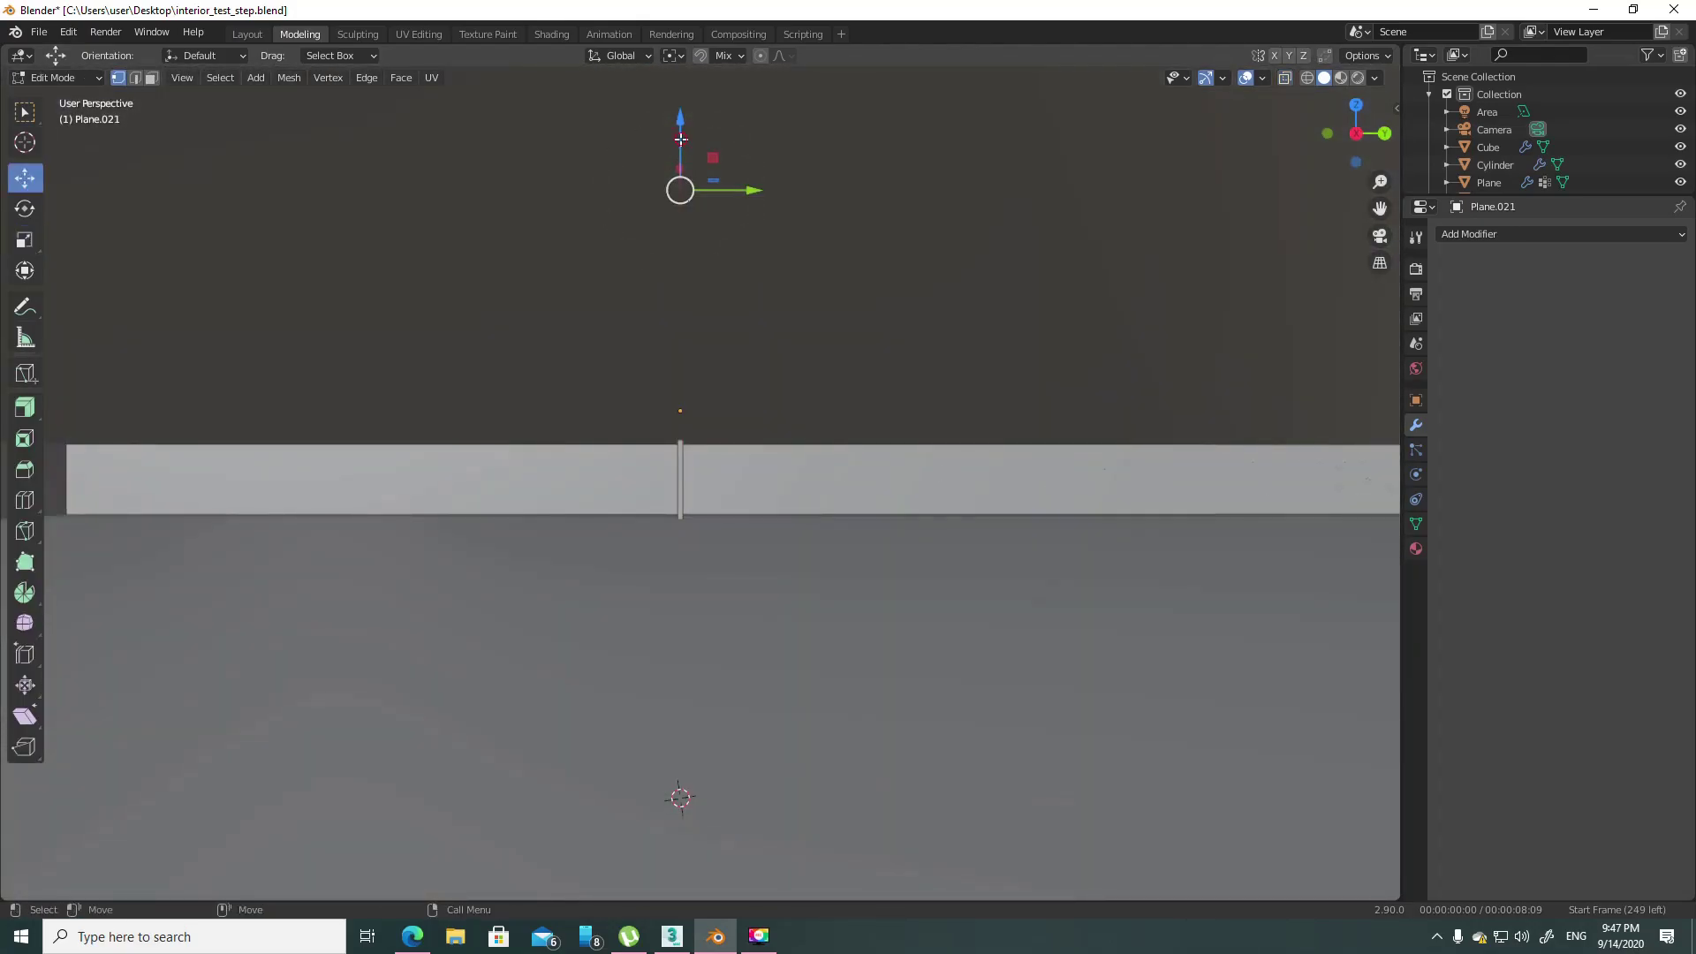
{"action": "left_click_drag", "start_coordinate": [678, 146], "coordinate": [679, 503]}
{"action": "key", "text": "alt+z"}
{"action": "mouse_move", "coordinate": [737, 552]}
{"action": "middle_mouse_down"}
{"action": "mouse_move", "coordinate": [761, 637]}
{"action": "mouse_move", "coordinate": [724, 475]}
{"action": "middle_mouse_up"}
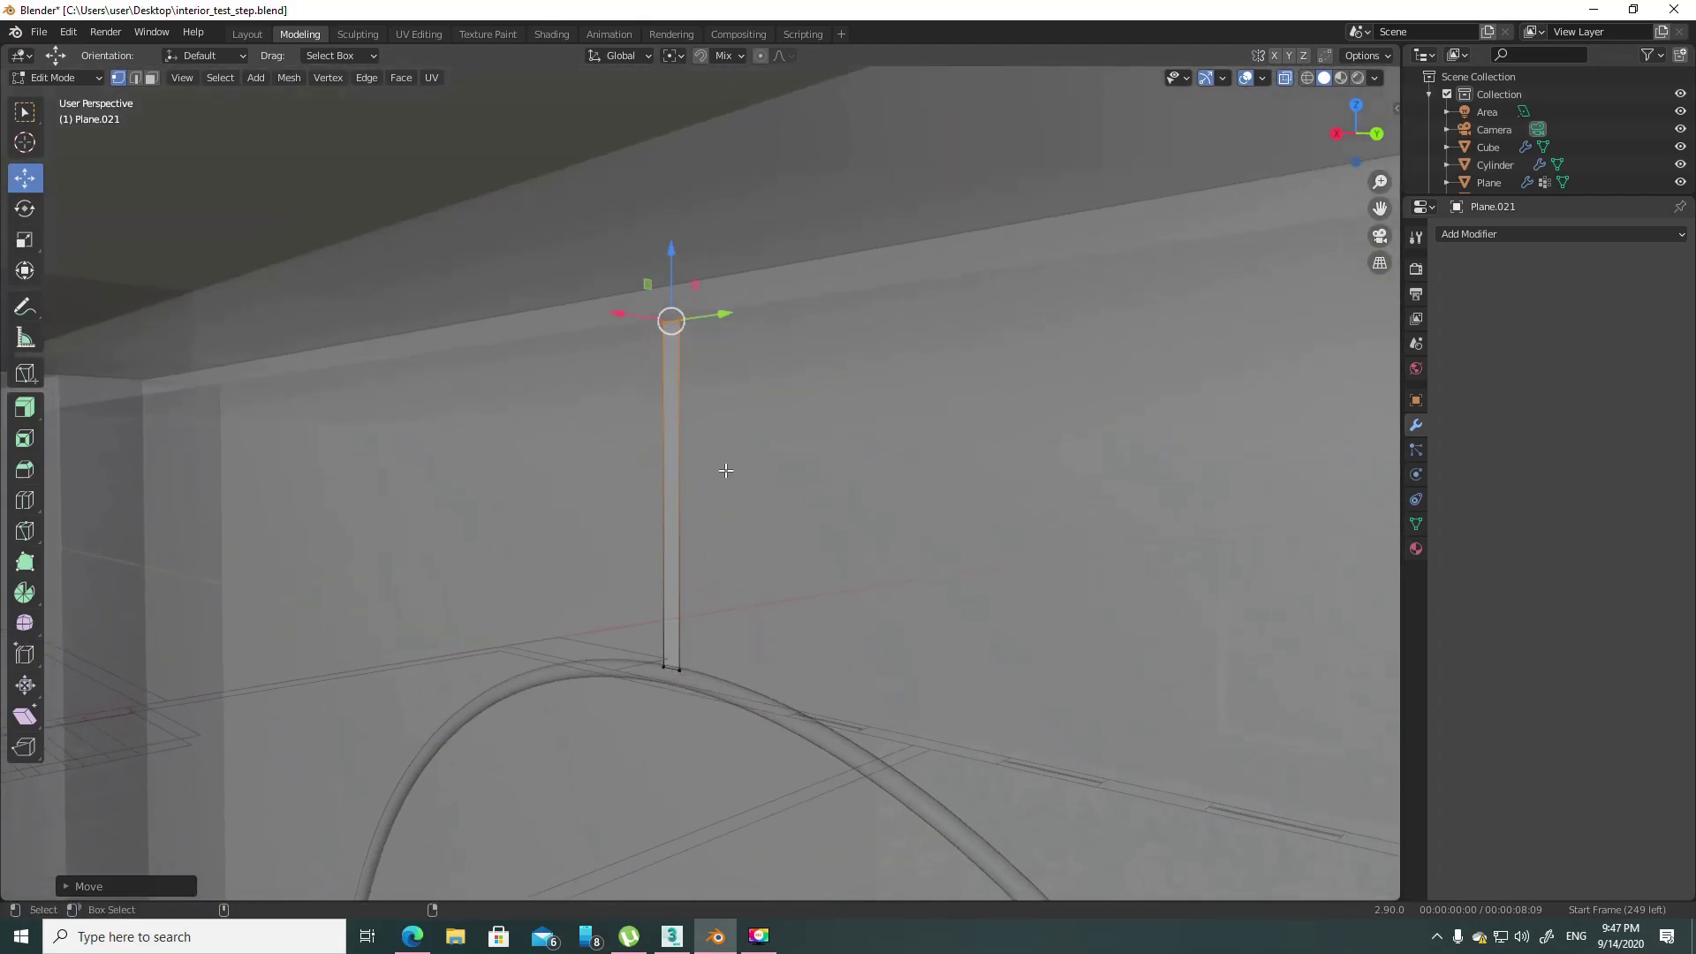
{"action": "key", "text": "shift+space"}
- Extrude the strip sideways into a thin box and slide it along X
{"action": "key", "text": "e"}
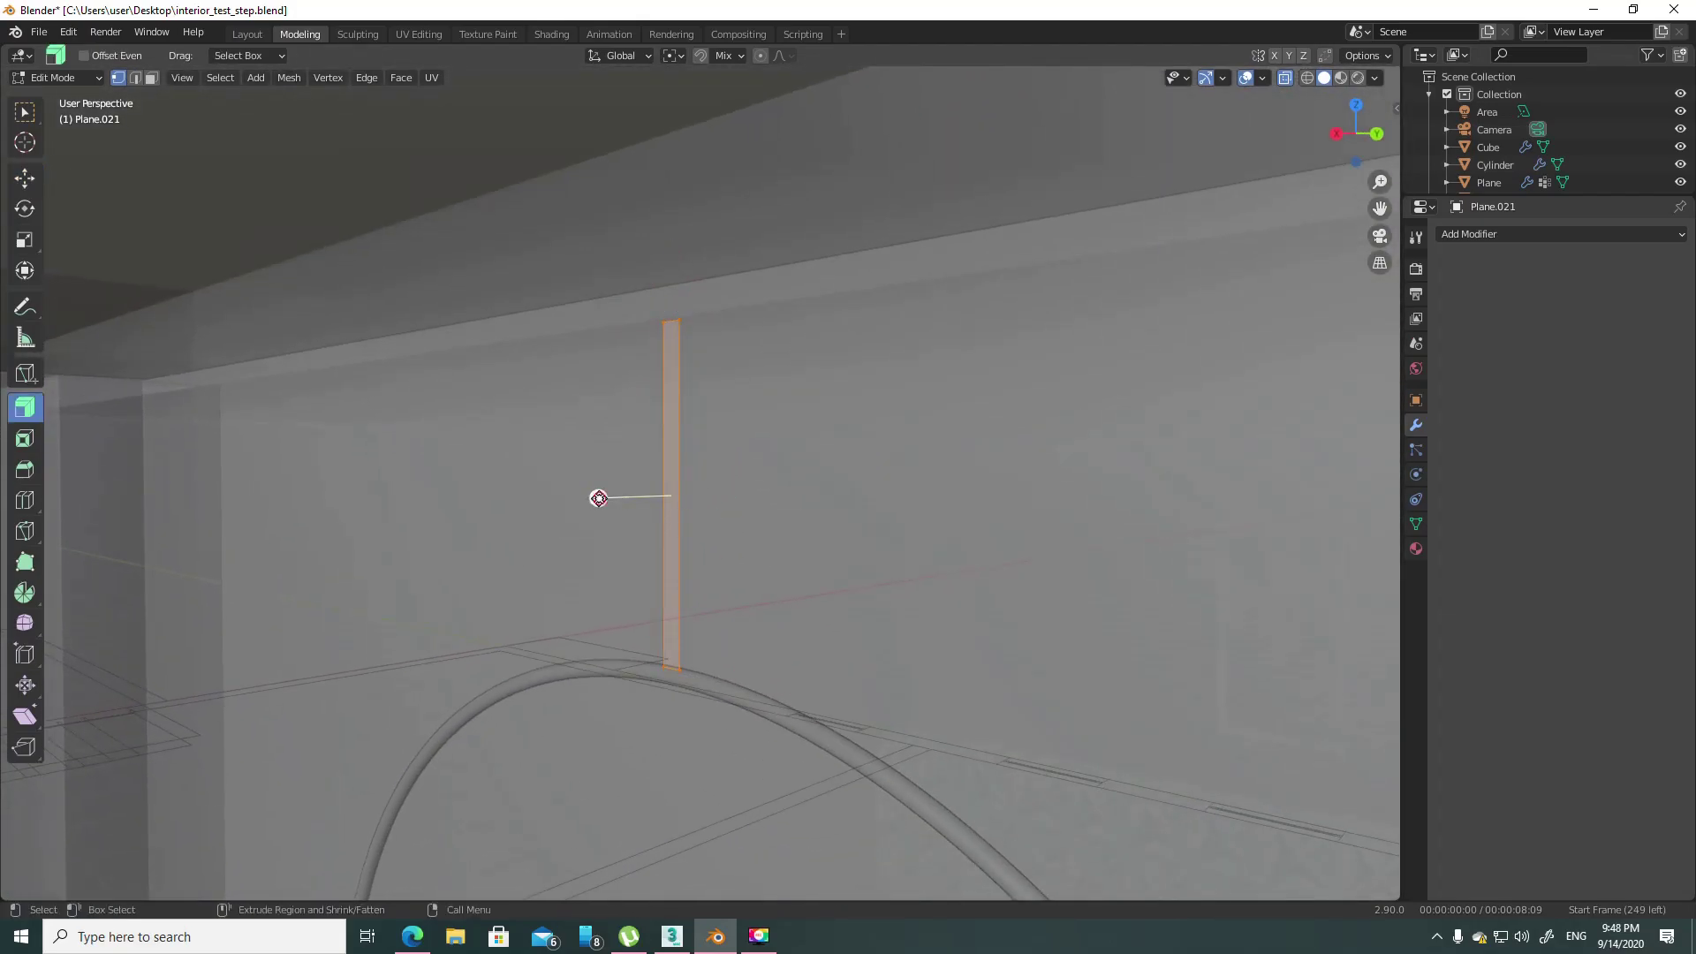
{"action": "left_click_drag", "start_coordinate": [599, 498], "coordinate": [629, 484]}
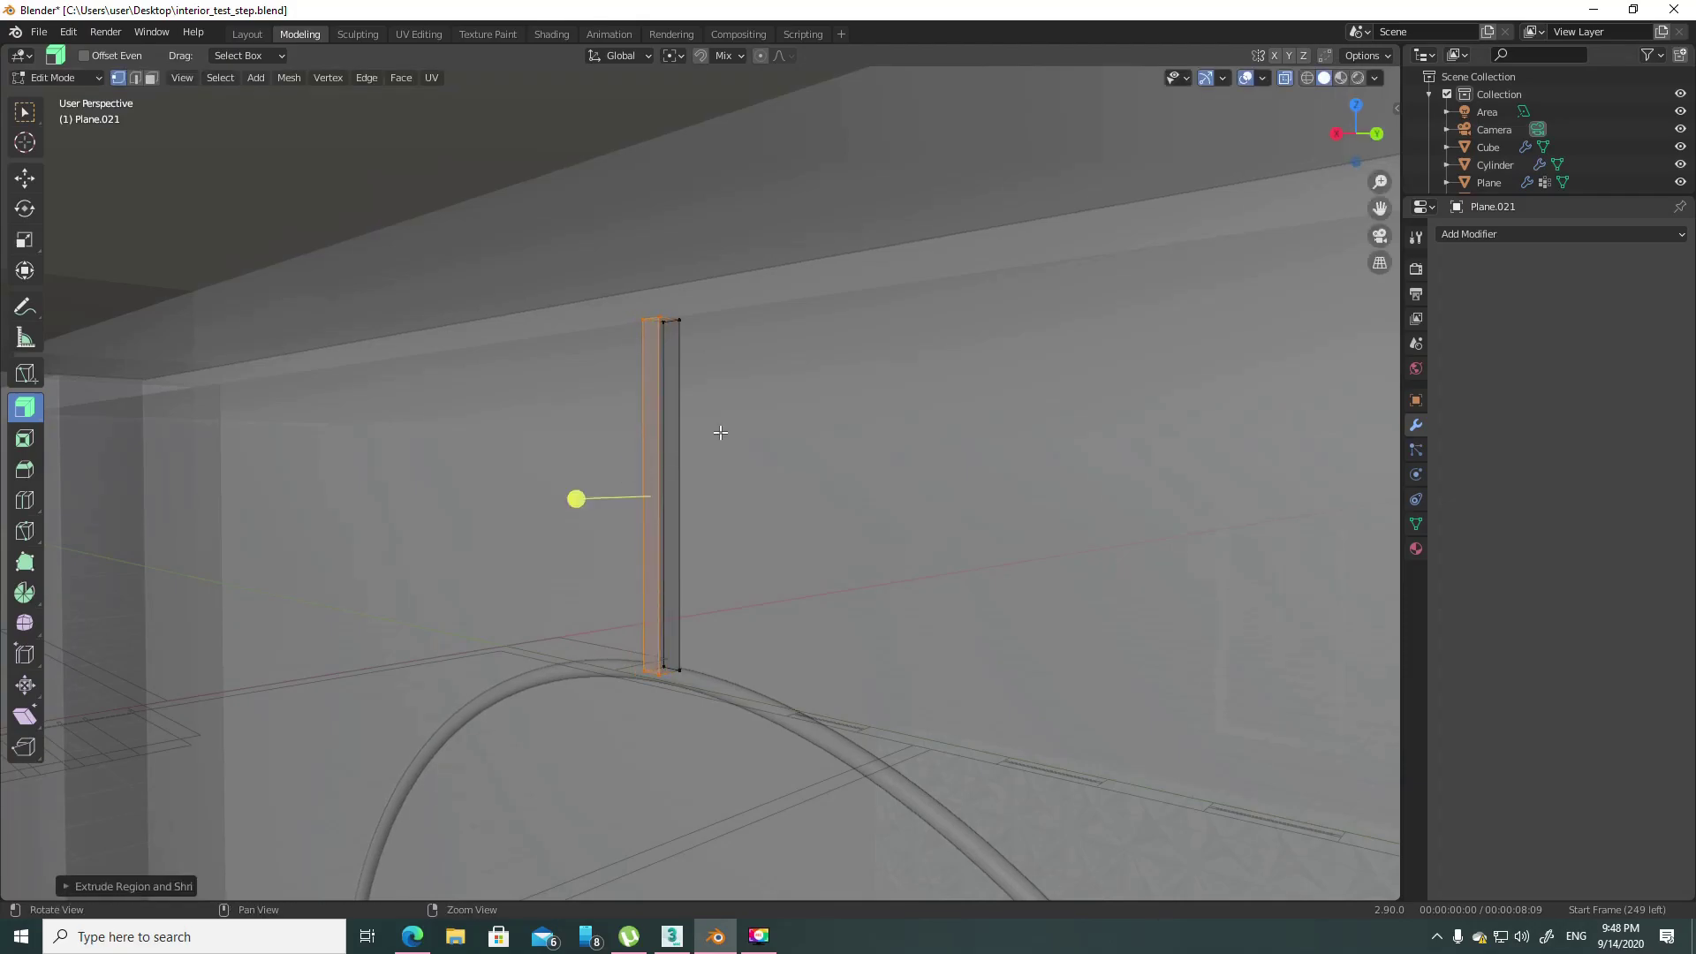
{"action": "key", "text": "alt+z"}
{"action": "middle_click_drag", "start_coordinate": [721, 431], "coordinate": [672, 491]}
{"action": "key", "text": "alt+z"}
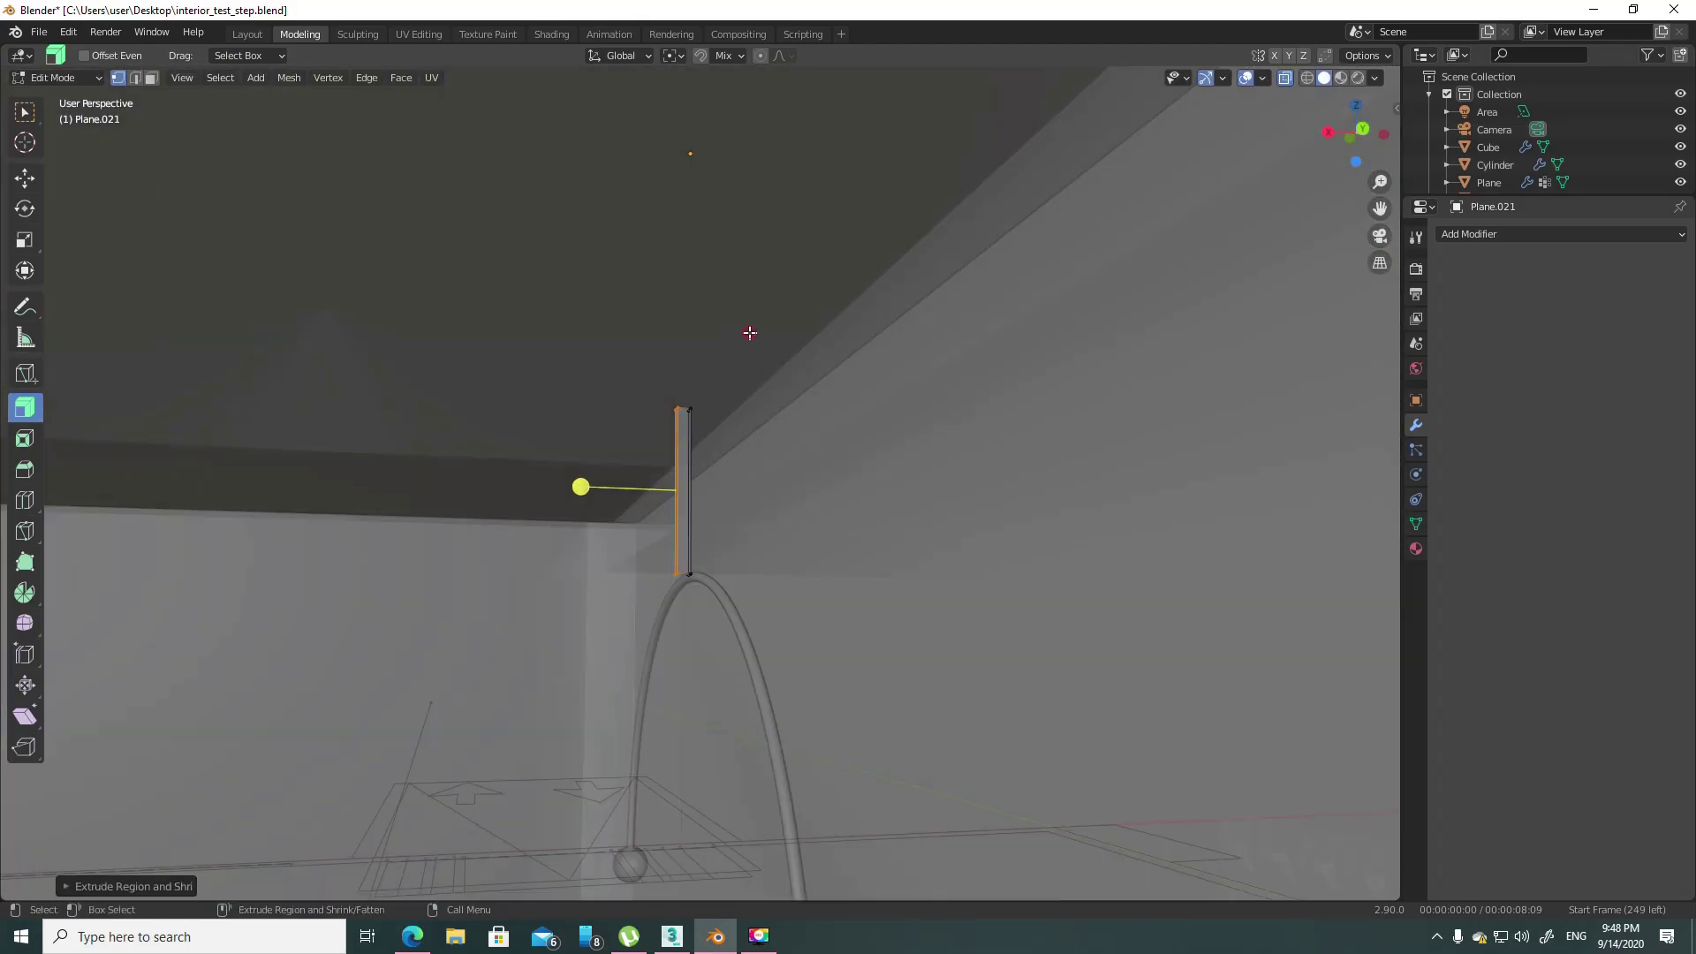
{"action": "key", "text": "a"}
{"action": "key", "text": "shift+space"}
{"action": "key", "text": "g"}
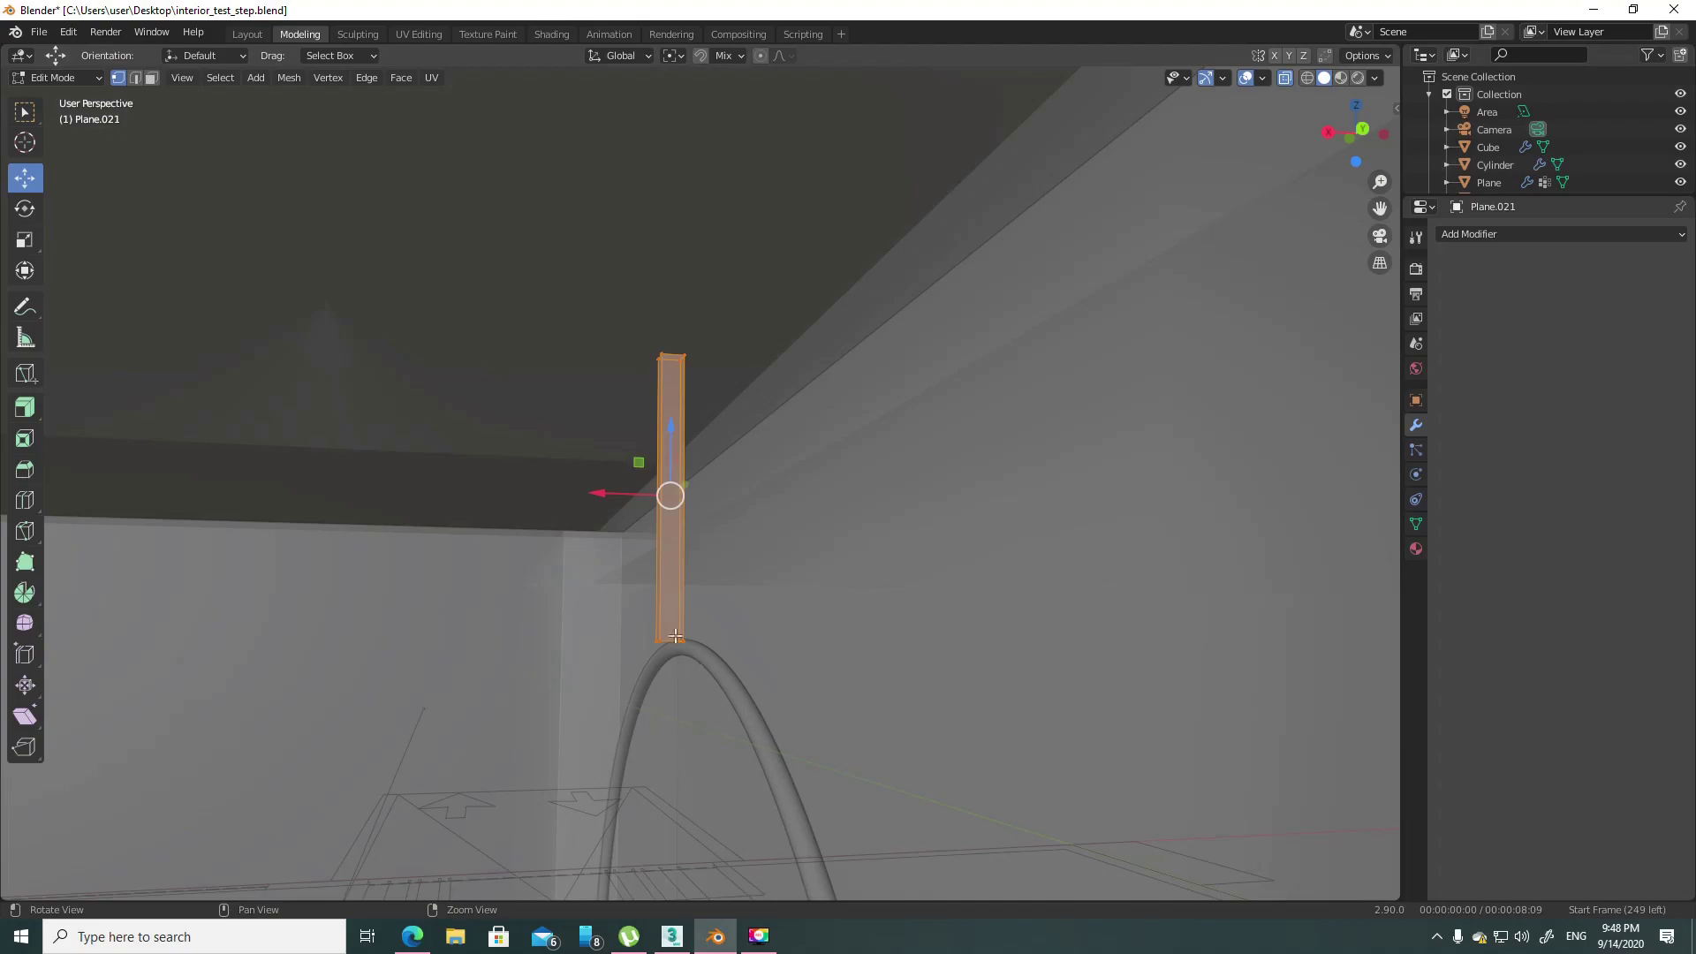
{"action": "left_click_drag", "start_coordinate": [618, 492], "coordinate": [677, 649]}
{"action": "left_click", "coordinate": [676, 649]}
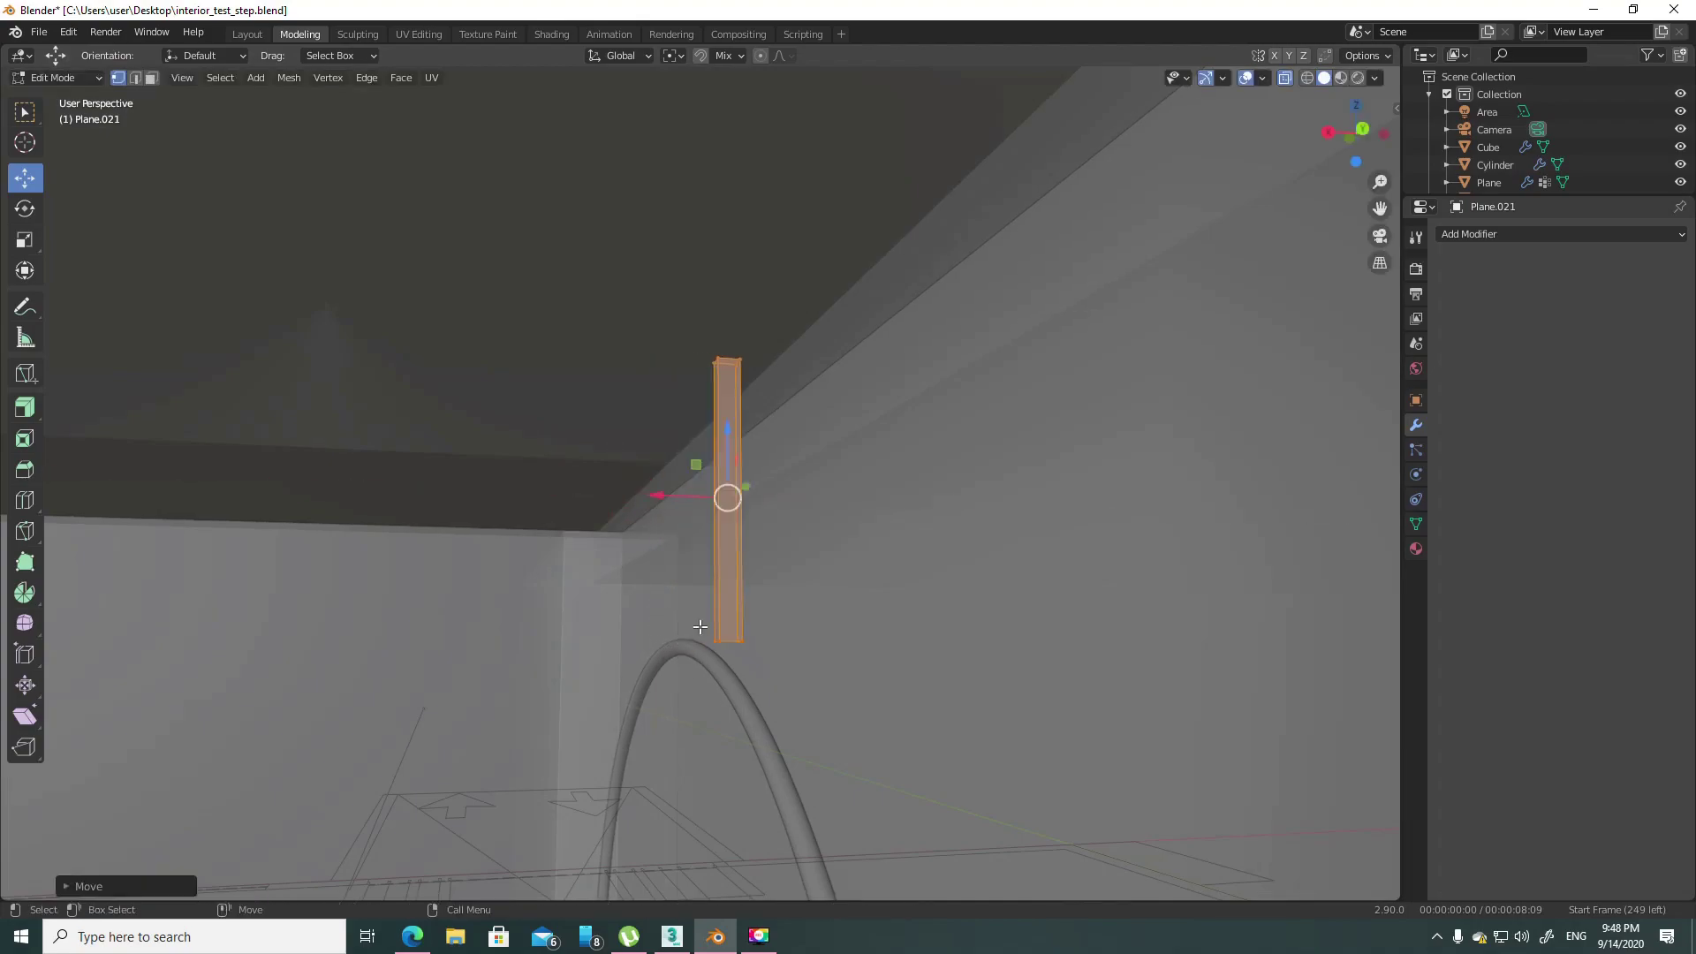
- Adjust snapping and slide the rod along X to centre it over the arc
{"action": "key", "text": "alt+z"}
{"action": "middle_click_drag", "start_coordinate": [676, 649], "coordinate": [728, 354]}
{"action": "left_click", "coordinate": [729, 55]}
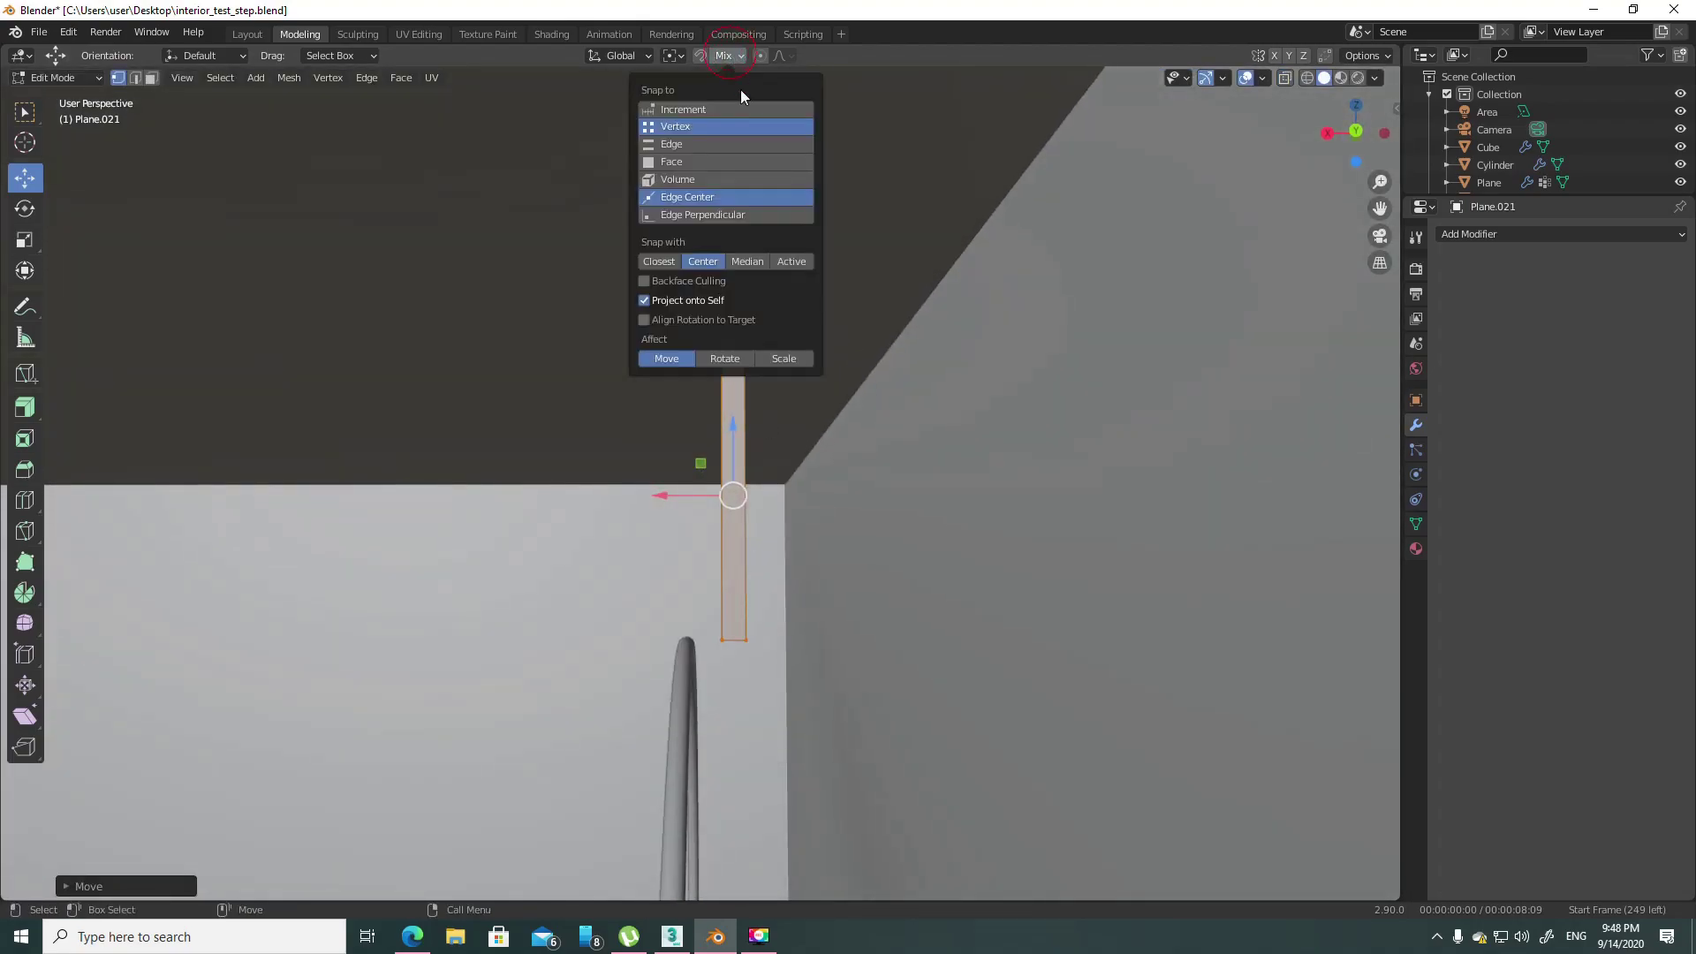
{"action": "left_click_drag", "start_coordinate": [686, 487], "coordinate": [685, 634]}
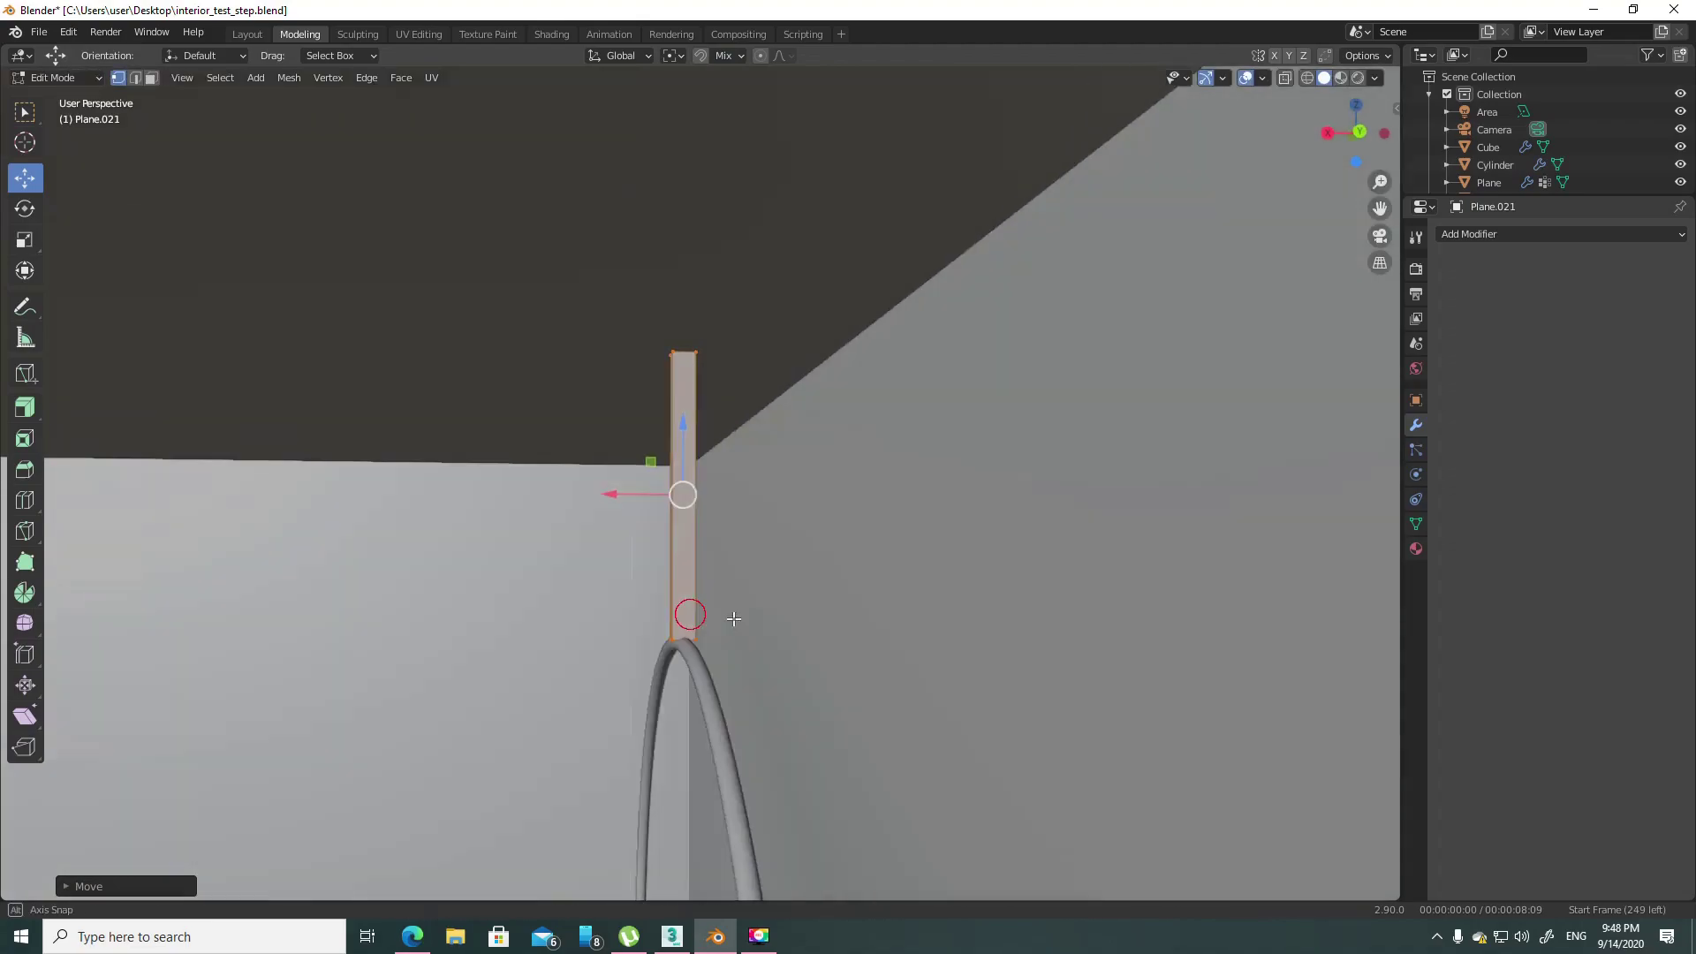
{"action": "middle_click_drag", "start_coordinate": [686, 634], "coordinate": [645, 618]}
- Add a loop cut near the rod's base and select its bottom faces
{"action": "key", "text": "ctrl+r"}
{"action": "middle_click_drag", "start_coordinate": [644, 776], "coordinate": [706, 495]}
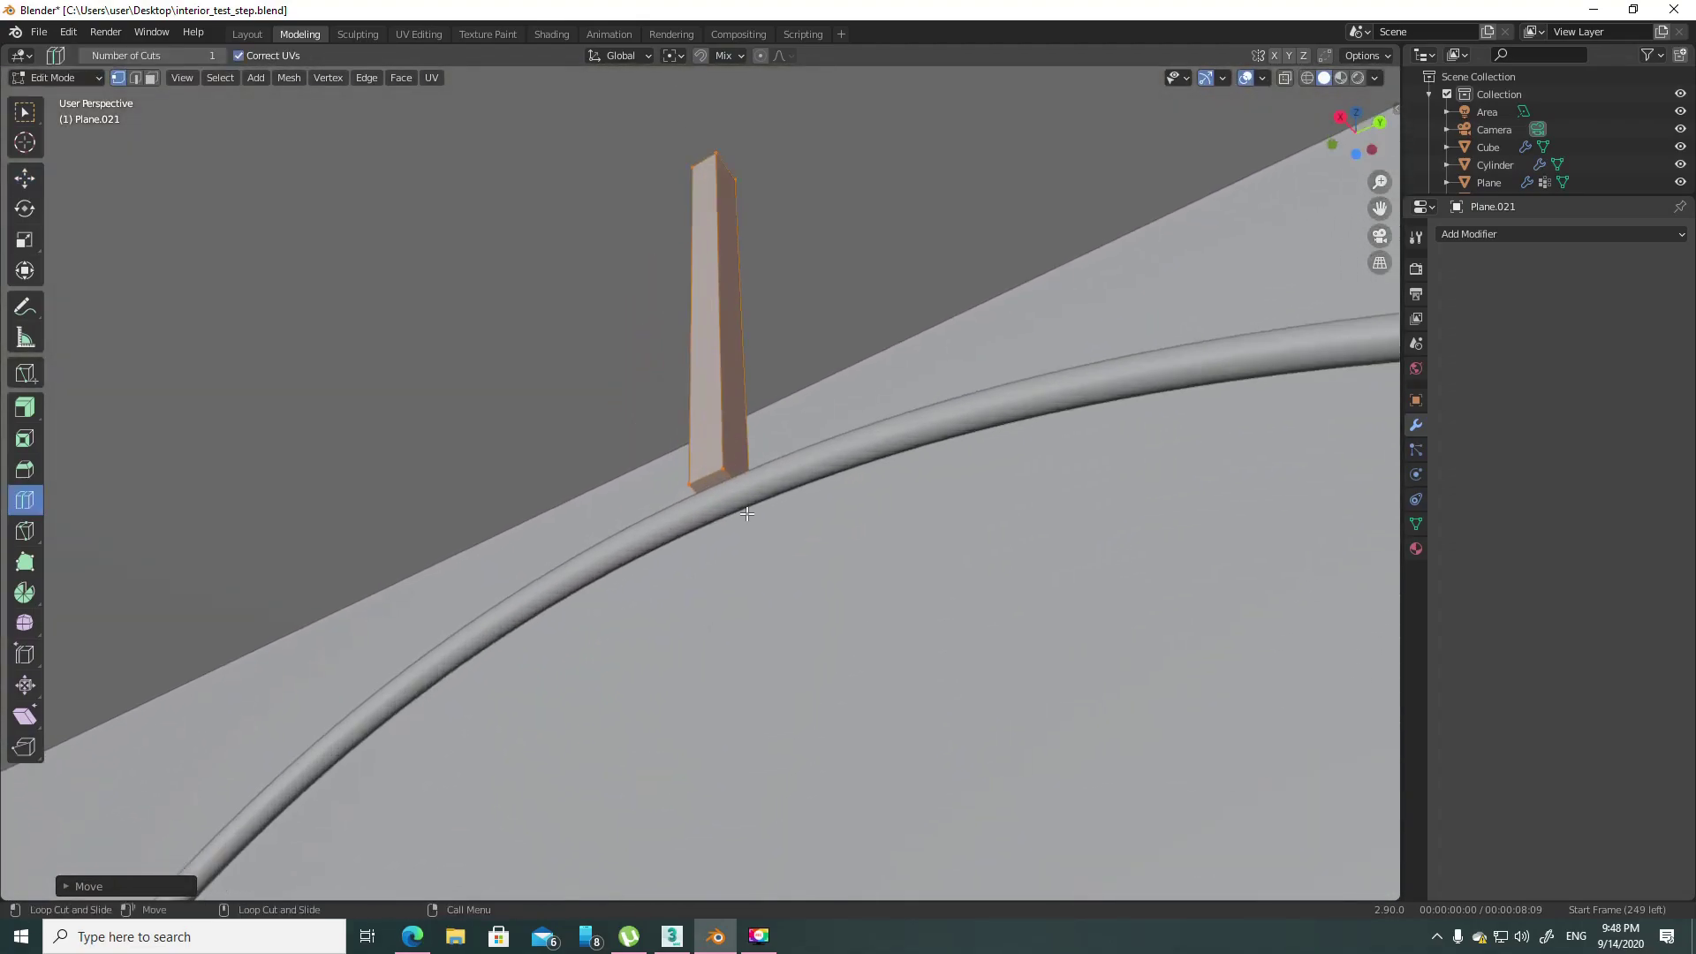
{"action": "left_click_drag", "start_coordinate": [707, 443], "coordinate": [695, 610]}
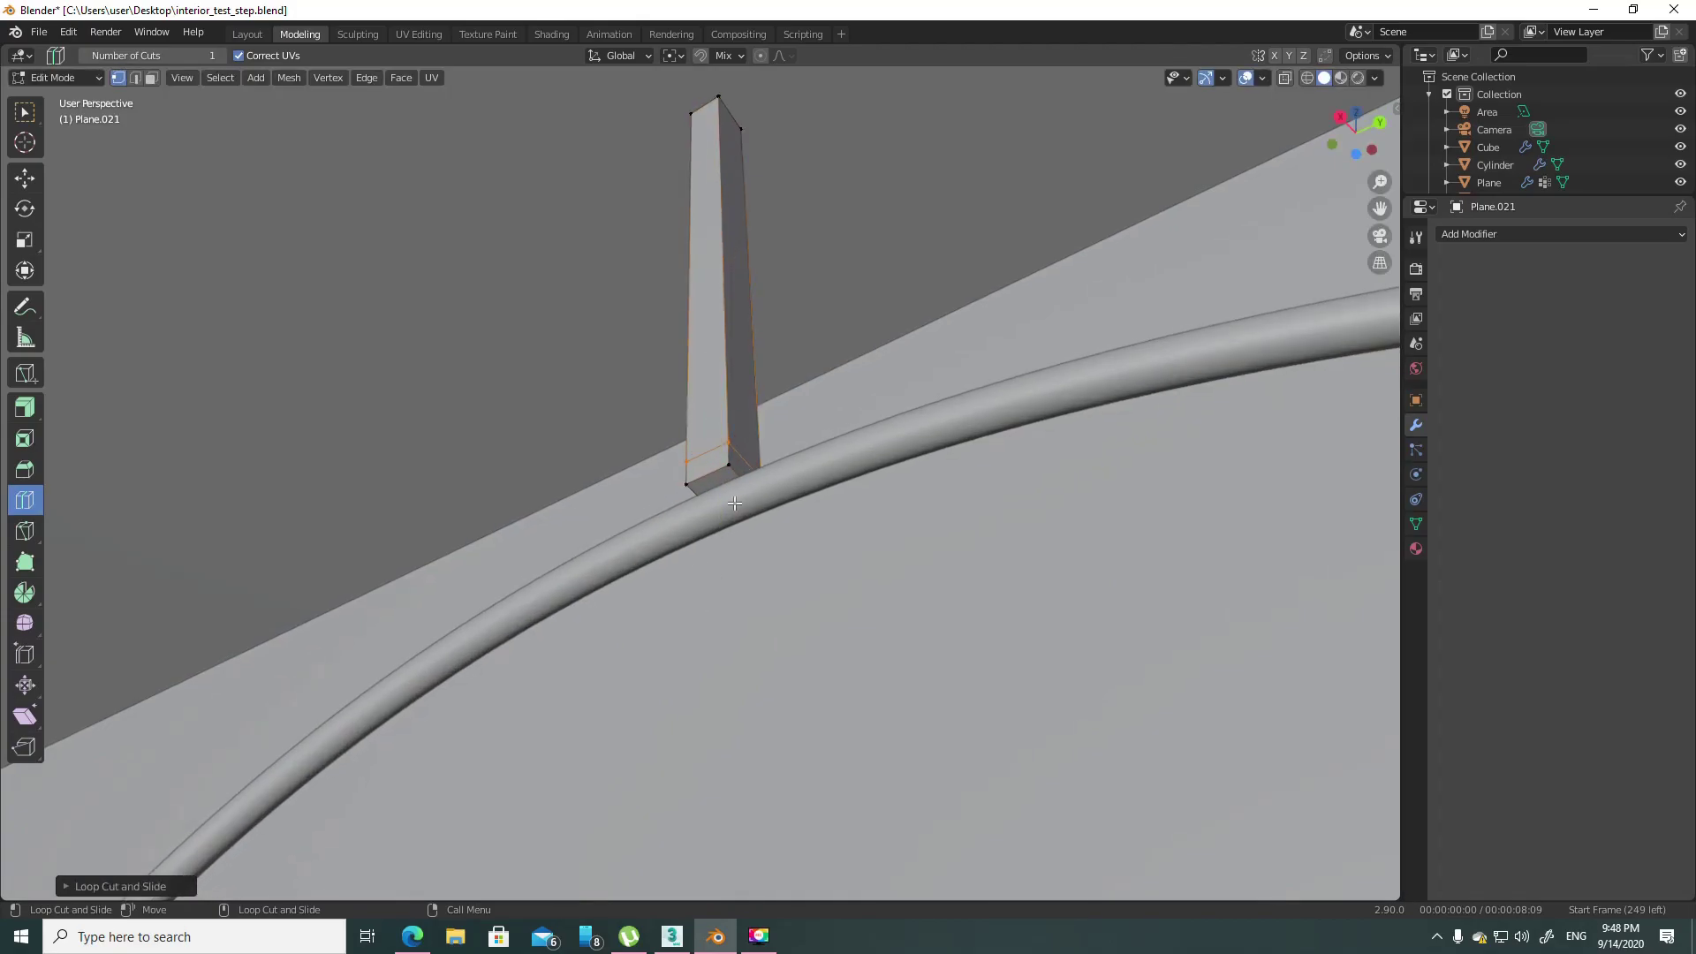
{"action": "scroll", "coordinate": [731, 455], "scroll_direction": "up", "scroll_amount": 5}
{"action": "key", "text": "w"}
{"action": "key", "text": "3"}
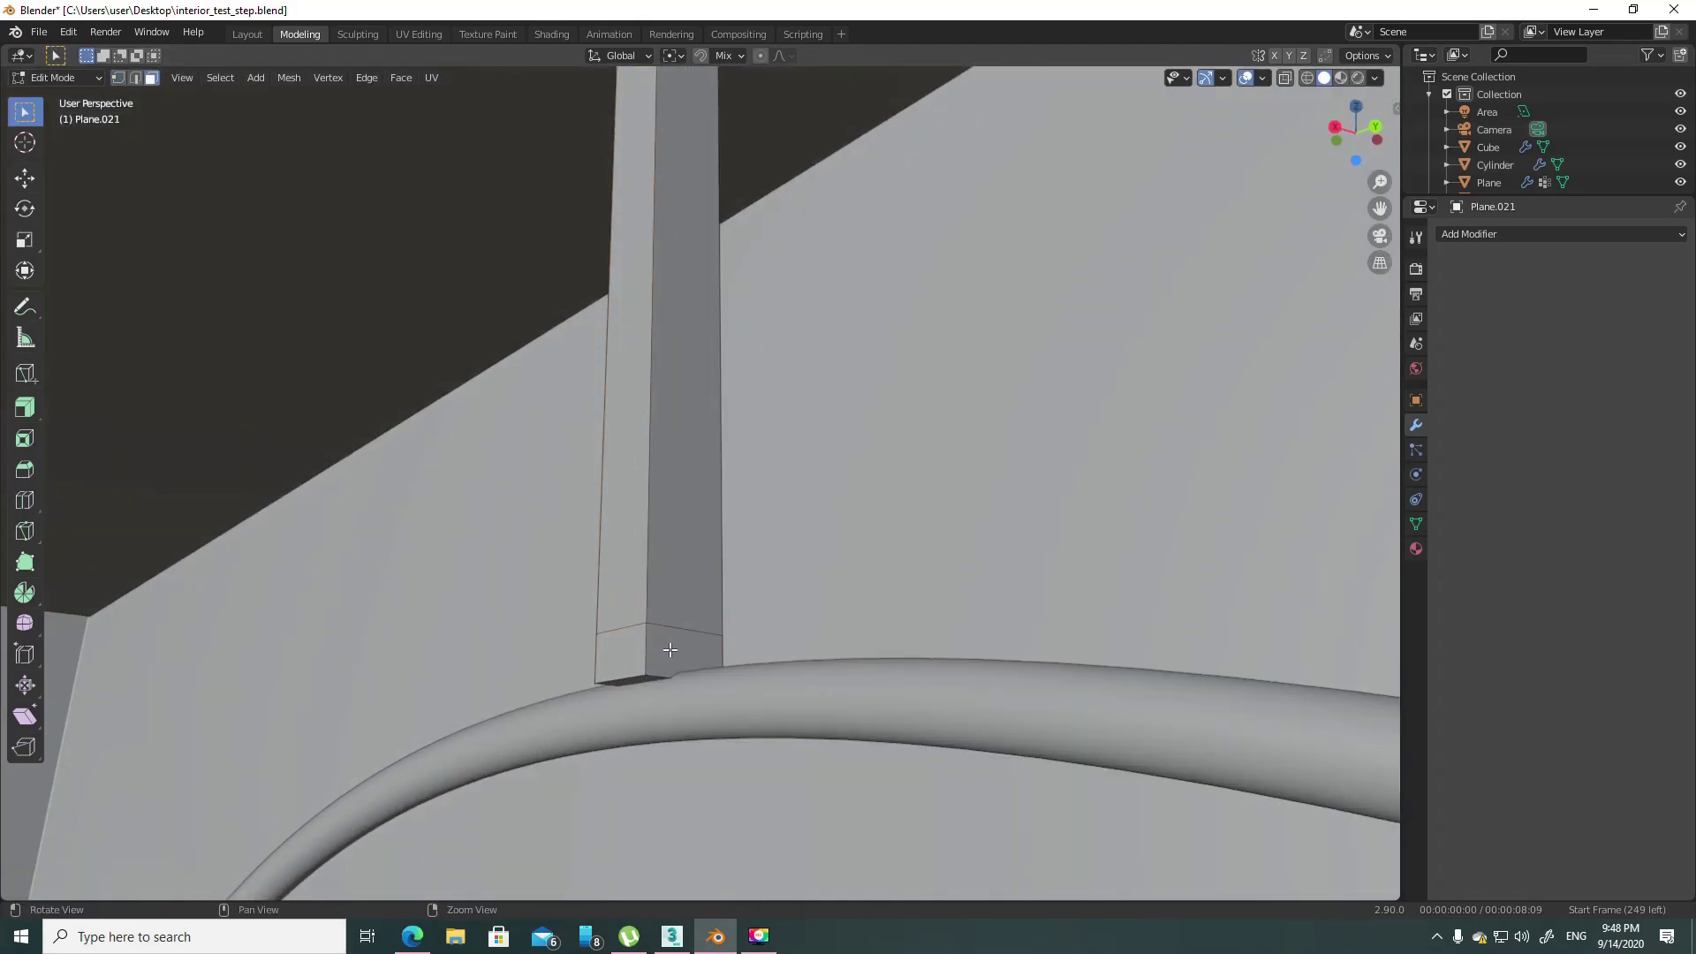
{"action": "key", "text": "alt+z"}
{"action": "middle_click_drag", "start_coordinate": [784, 651], "coordinate": [671, 685]}
{"action": "left_click_drag", "start_coordinate": [672, 685], "coordinate": [415, 719]}
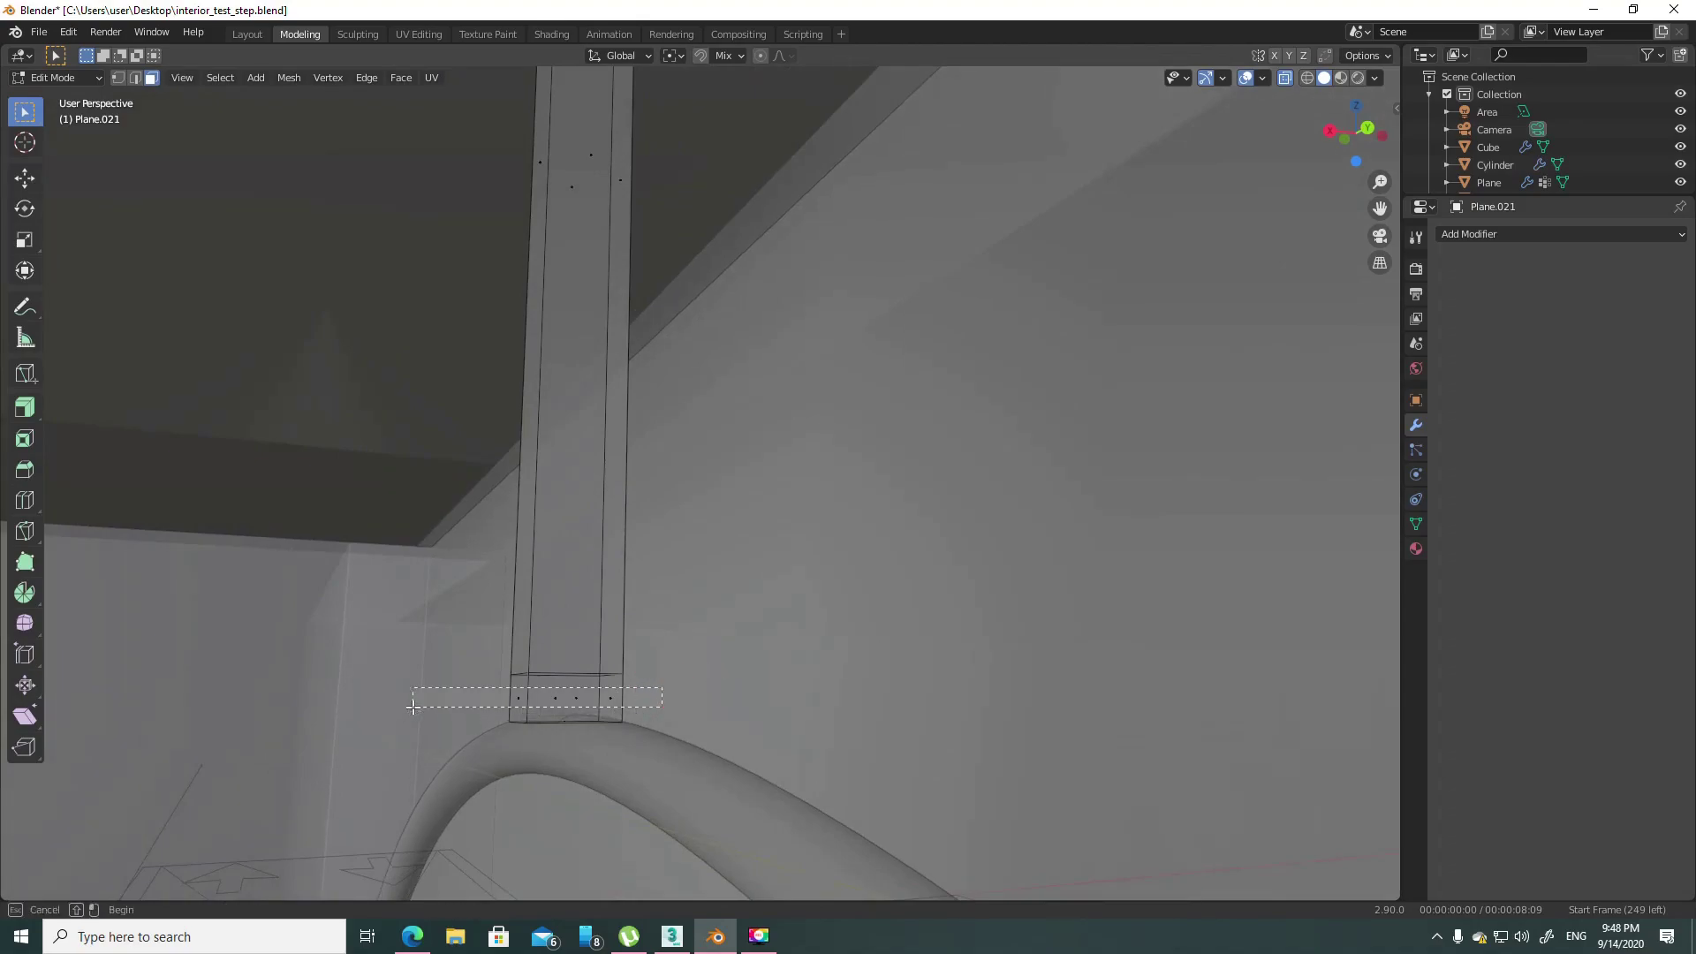
{"action": "key", "text": "alt+z"}
{"action": "mouse_move", "coordinate": [415, 720]}
{"action": "middle_mouse_down"}
{"action": "mouse_move", "coordinate": [606, 697]}
{"action": "mouse_move", "coordinate": [98, 680]}
{"action": "middle_mouse_up"}
- Apply the rod's scale and extrude the bottom faces outward into a collar
{"action": "key", "text": "shift+space"}
{"action": "key", "text": "e"}
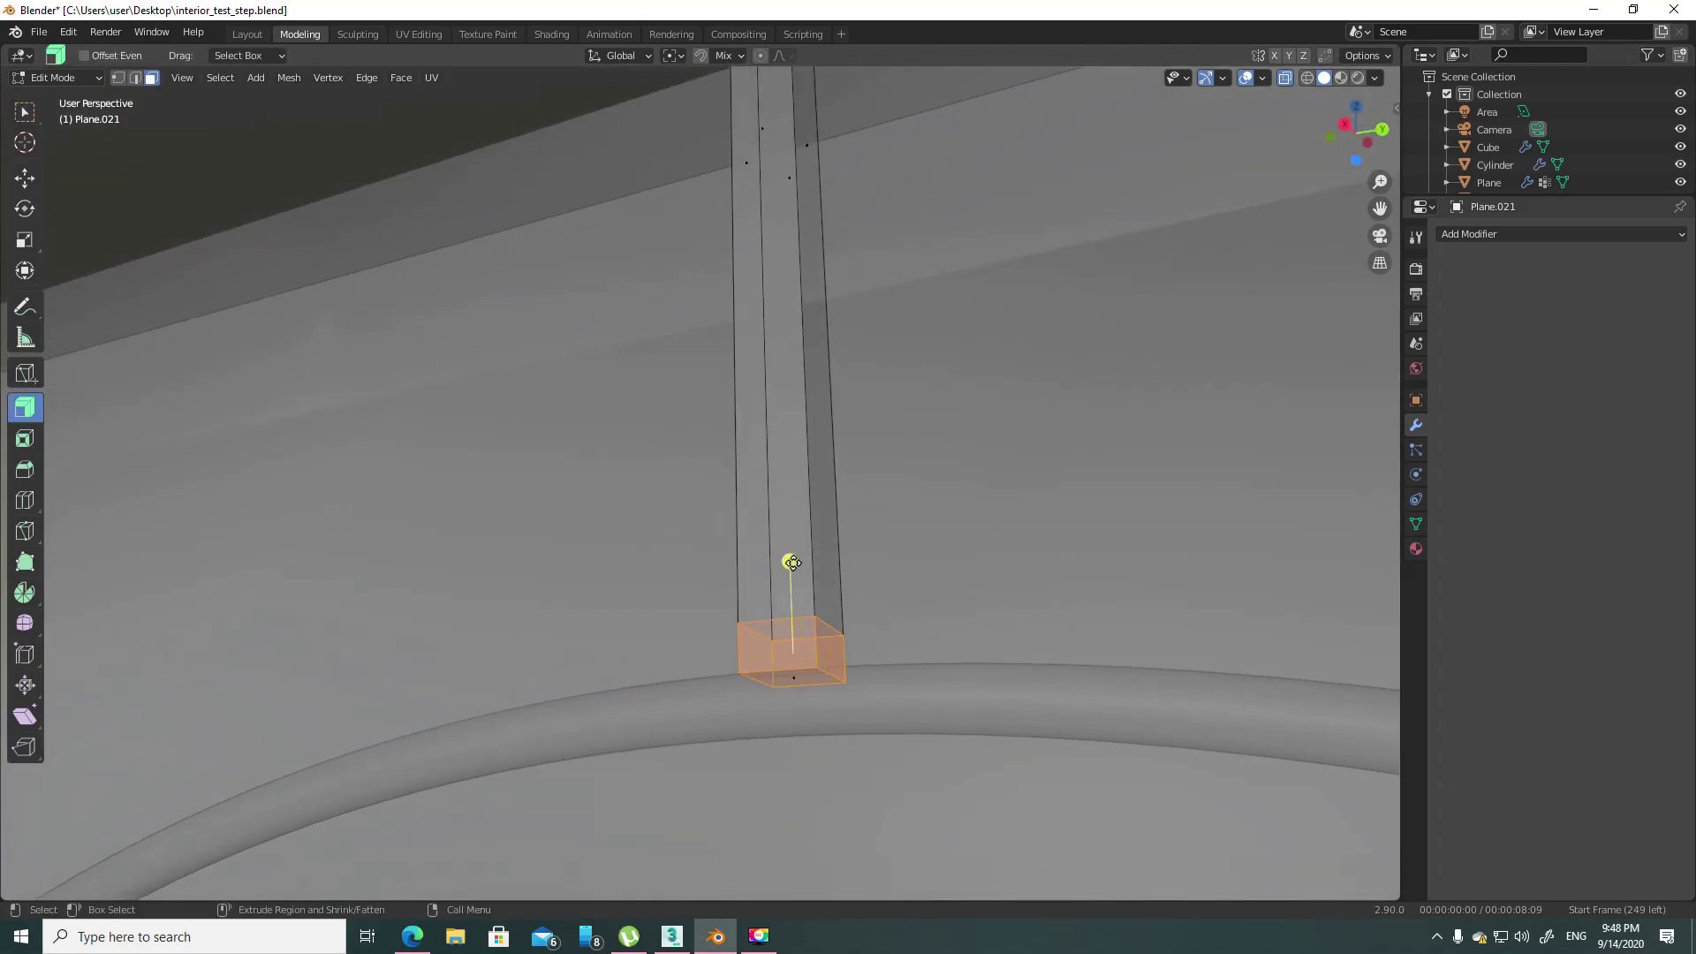
{"action": "left_click_drag", "start_coordinate": [790, 560], "coordinate": [807, 547]}
{"action": "key", "text": "ctrl+z"}
{"action": "key", "text": "Tab"}
{"action": "left_click", "coordinate": [236, 78]}
{"action": "mouse_move", "coordinate": [255, 168]}
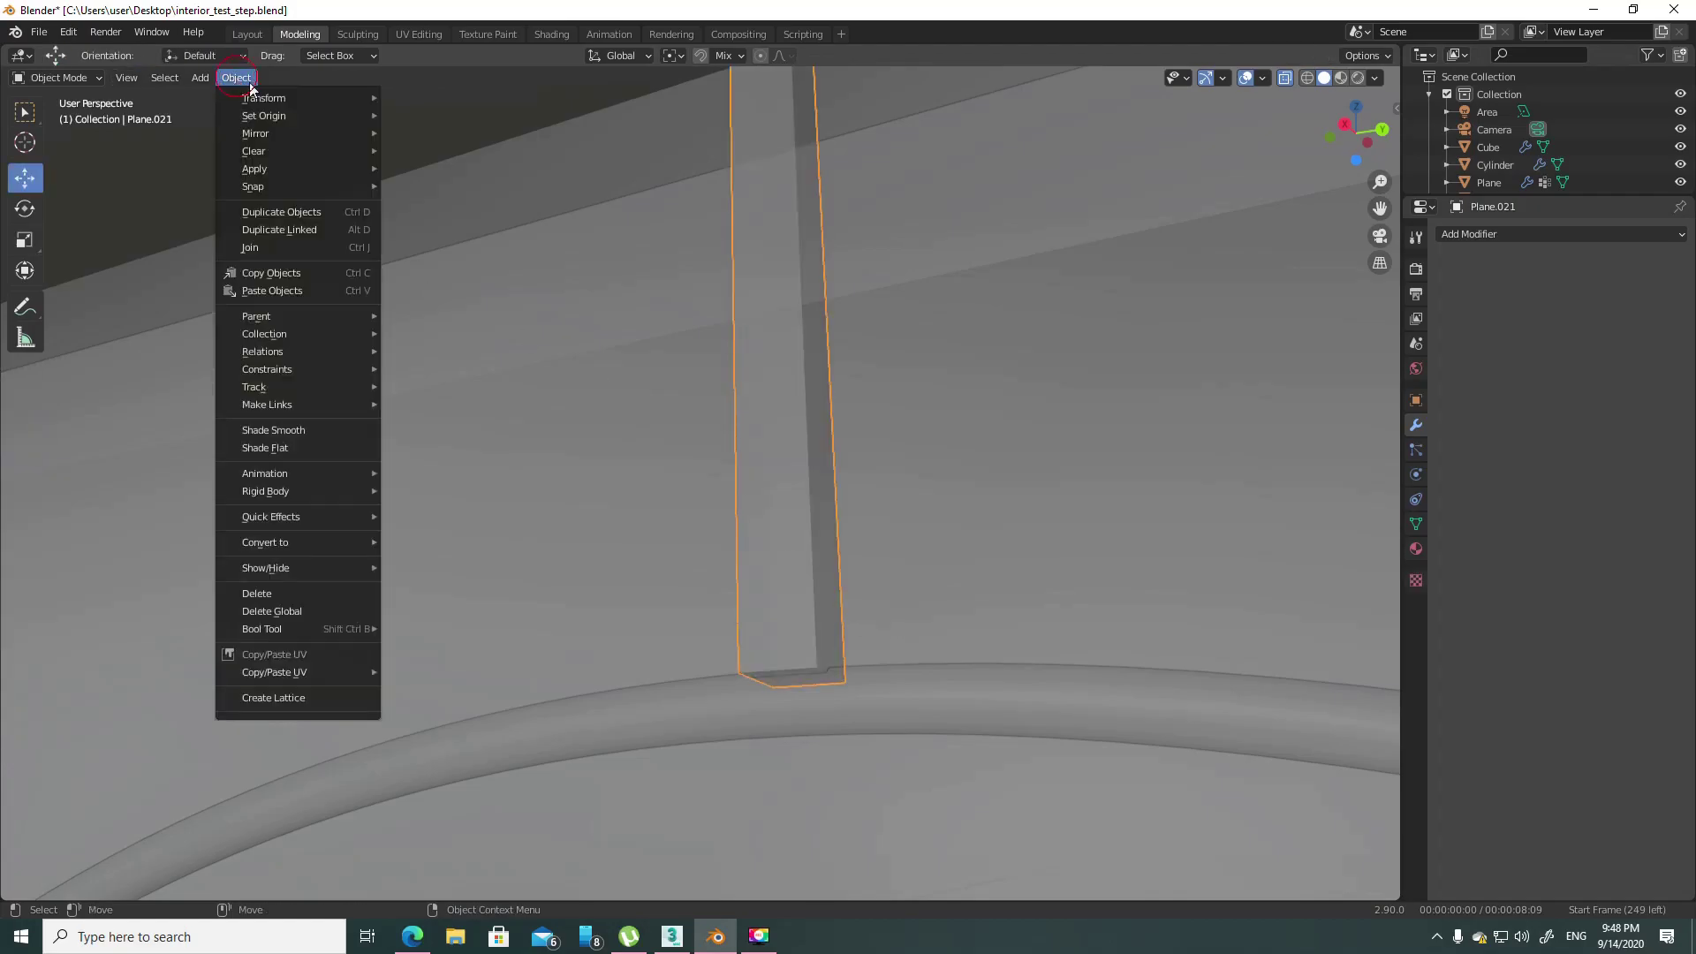
{"action": "left_click", "coordinate": [466, 204]}
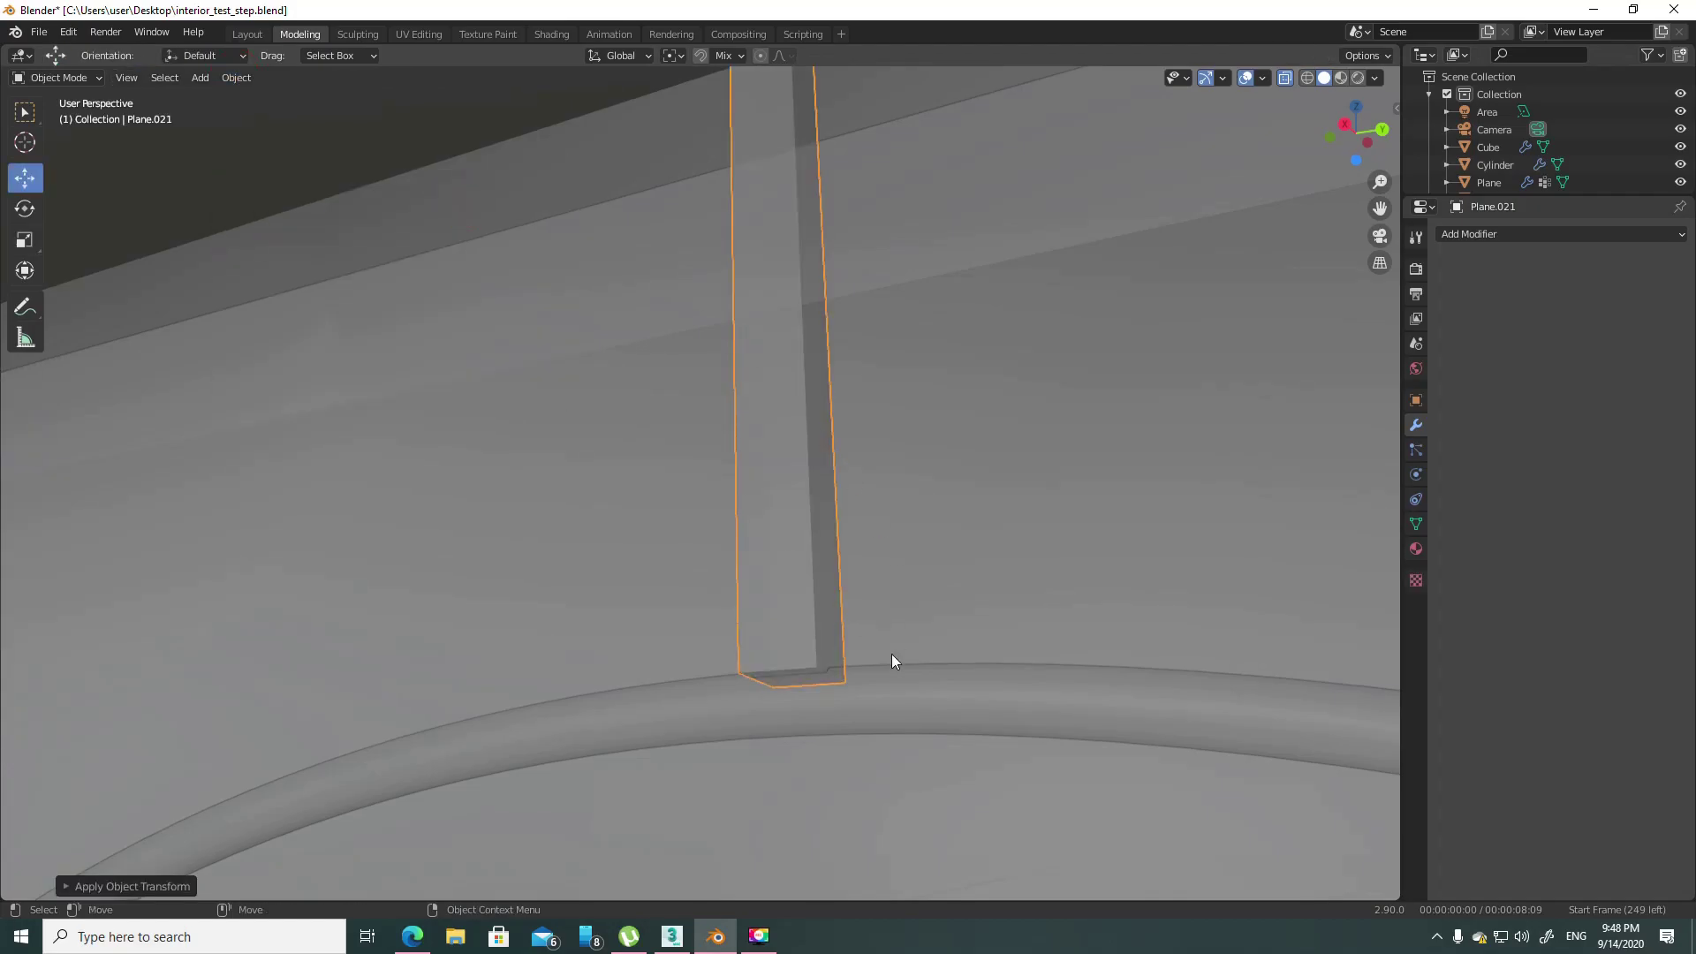
{"action": "key", "text": "Tab"}
{"action": "left_click_drag", "start_coordinate": [788, 564], "coordinate": [790, 609]}
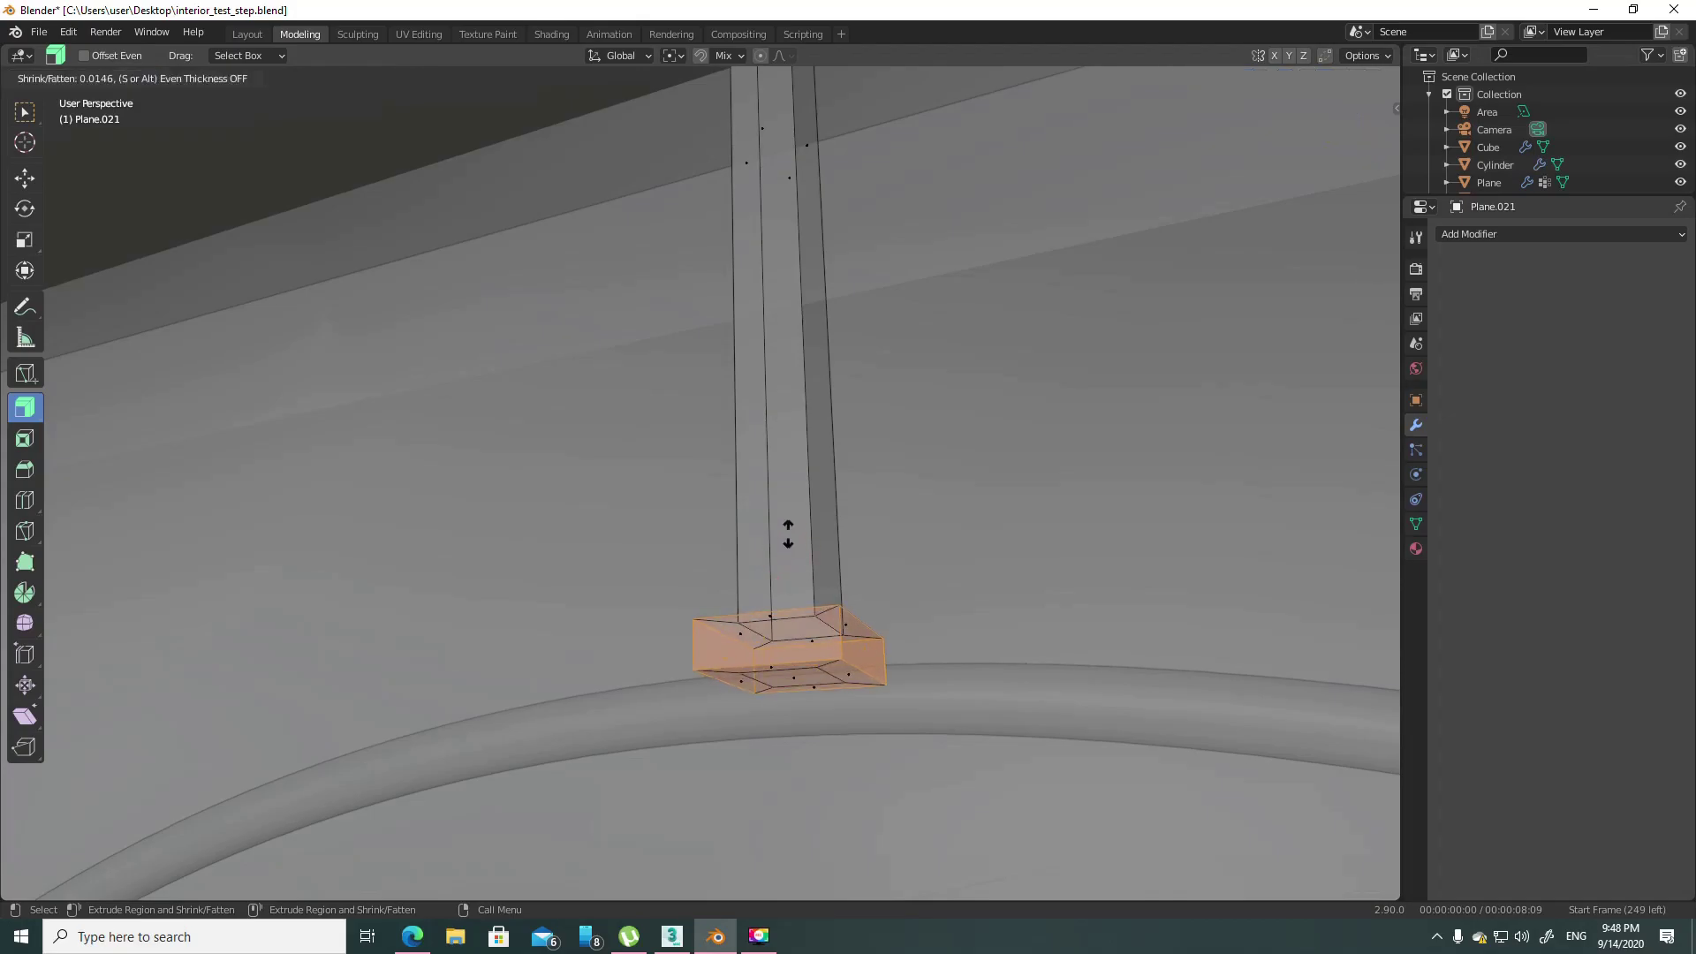
- Select the collar's co-planar side faces and extrude them down over the arc
{"action": "middle_click_drag", "start_coordinate": [777, 618], "coordinate": [895, 461]}
{"action": "scroll", "coordinate": [894, 461], "scroll_direction": "up", "scroll_amount": 3}
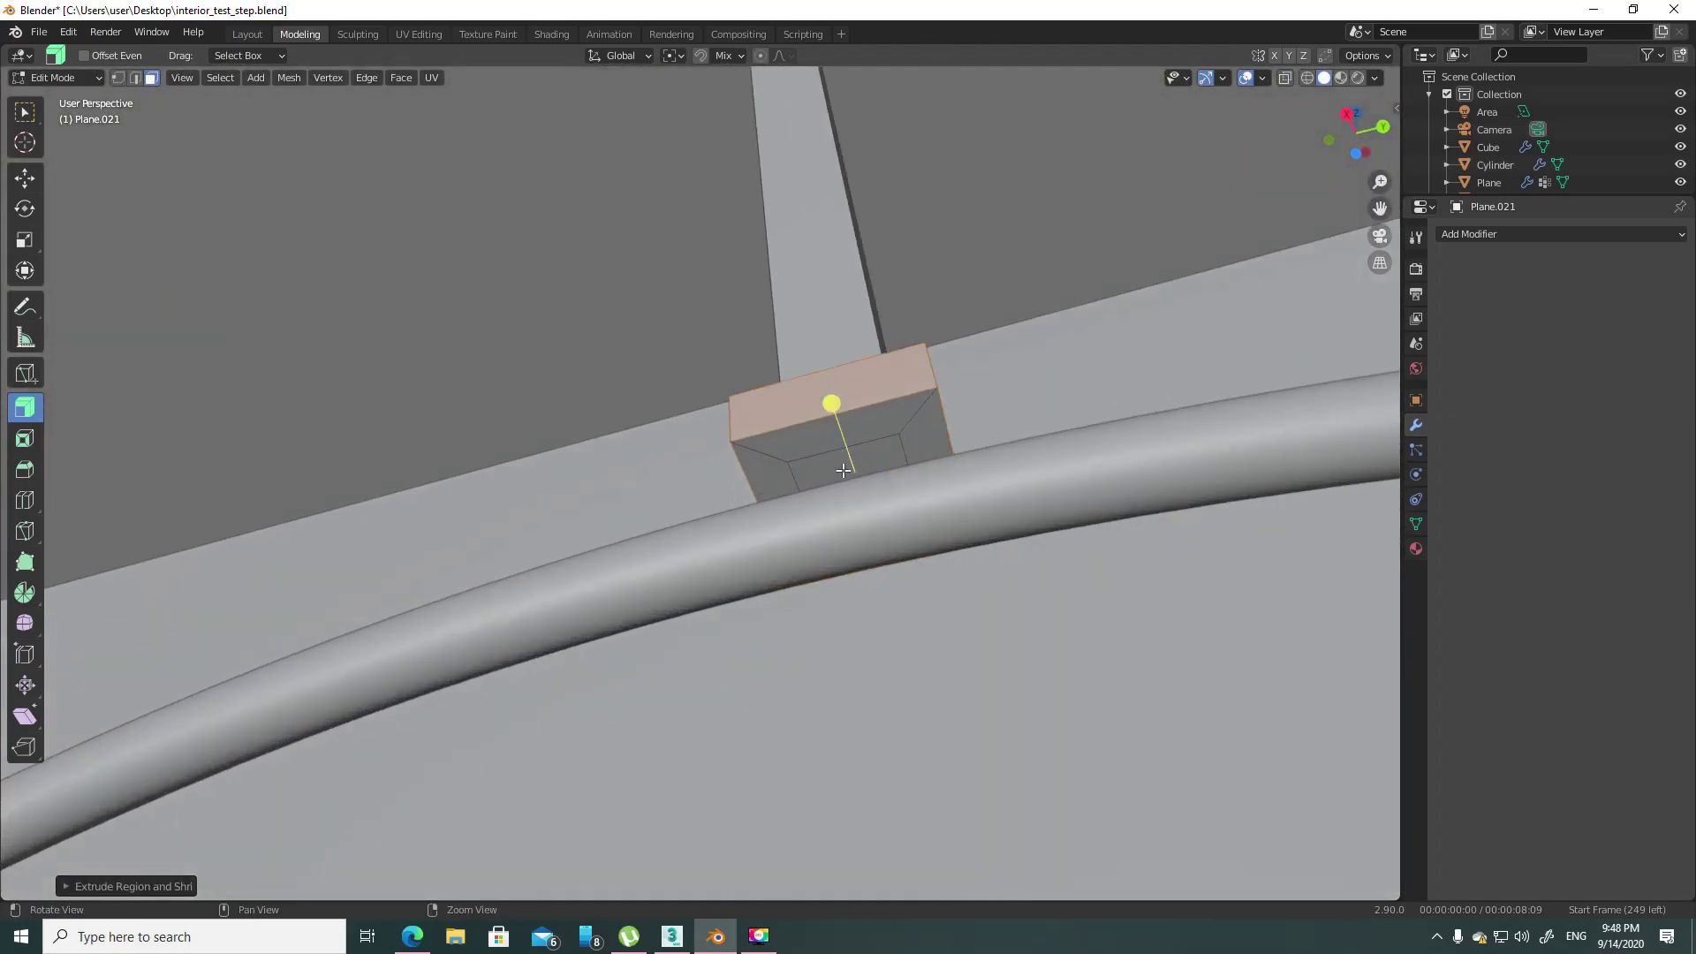
{"action": "key", "text": "alt+z"}
{"action": "key", "text": "alt+z"}
{"action": "left_click", "coordinate": [922, 422]}
{"action": "key", "text": "q"}
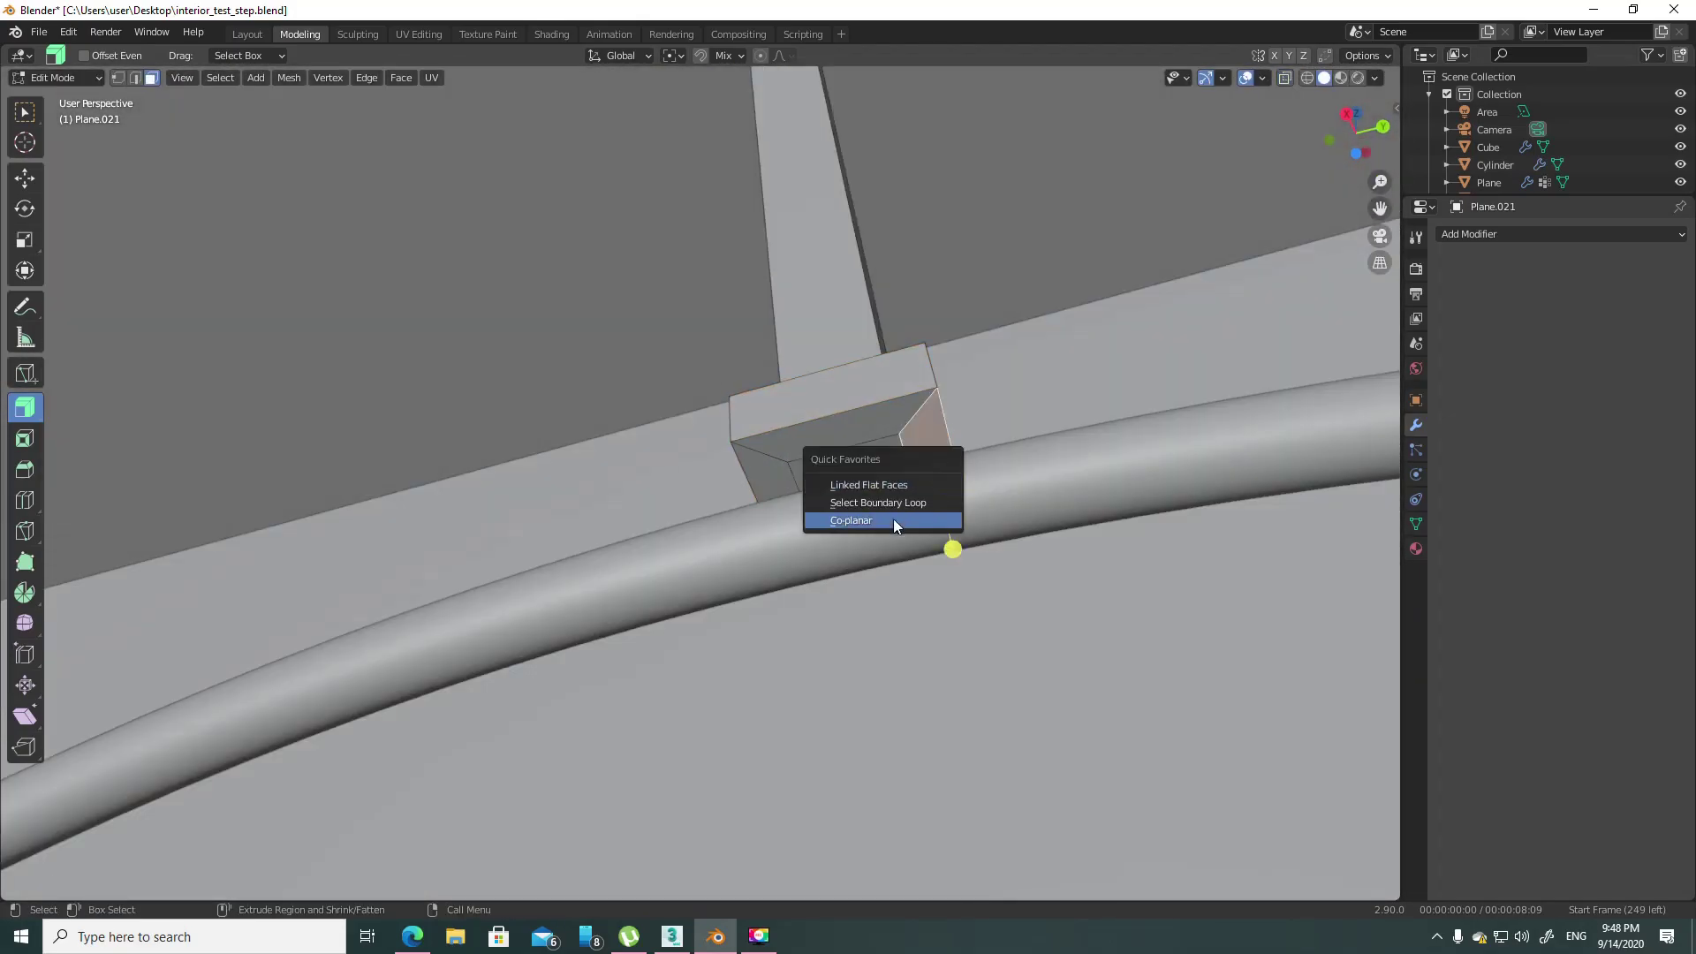
{"action": "left_click", "coordinate": [890, 522]}
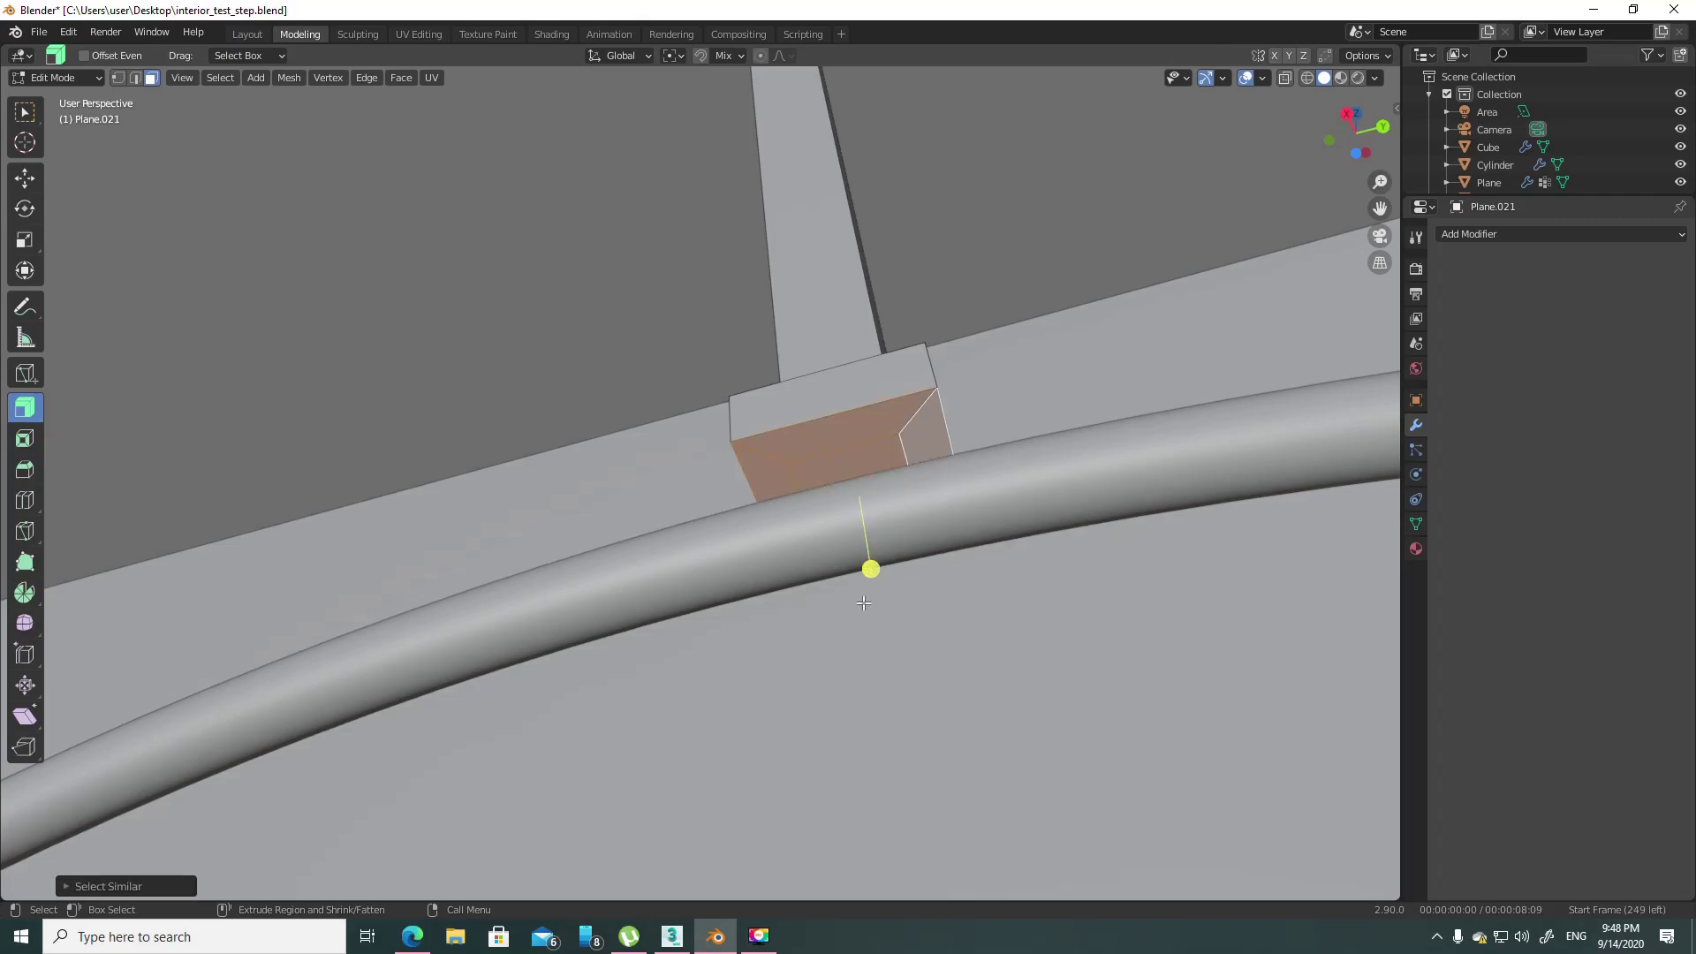
{"action": "left_click_drag", "start_coordinate": [871, 568], "coordinate": [870, 505]}
{"action": "scroll", "coordinate": [870, 505], "scroll_direction": "down", "scroll_amount": 5}
{"action": "mouse_move", "coordinate": [851, 530]}
{"action": "middle_mouse_down"}
{"action": "mouse_move", "coordinate": [732, 646]}
{"action": "mouse_move", "coordinate": [674, 570]}
{"action": "middle_mouse_up"}
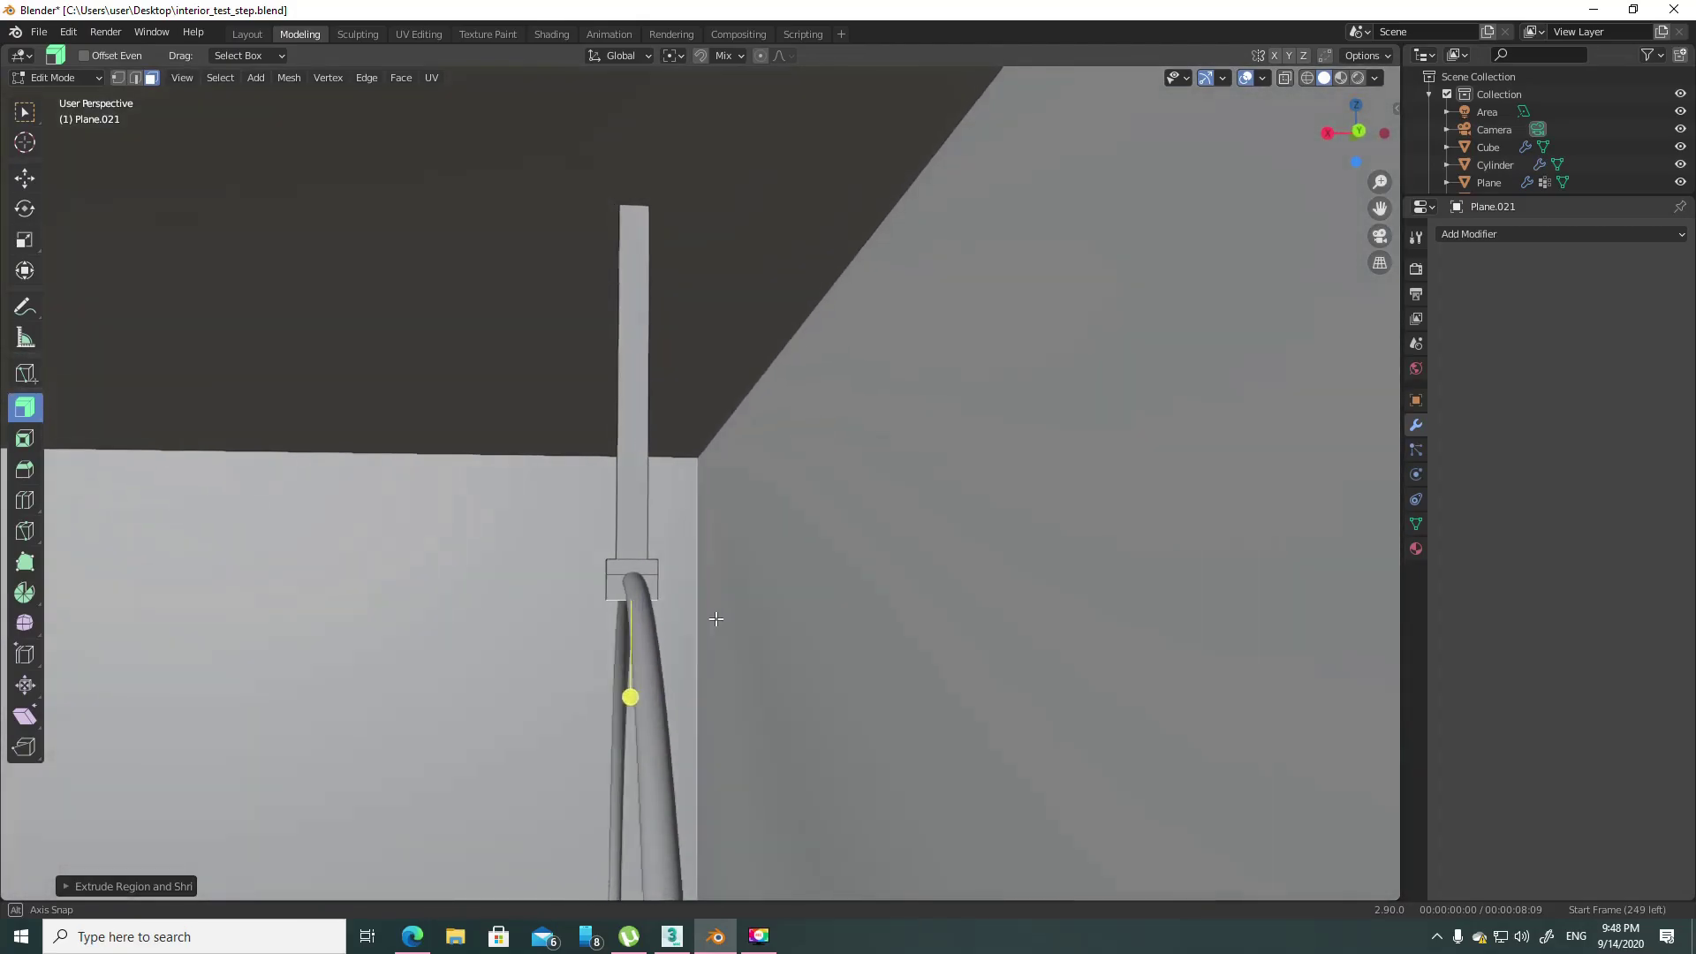
{"action": "key", "text": "Tab"}
{"action": "scroll", "coordinate": [849, 521], "scroll_direction": "down", "scroll_amount": 3}
{"action": "middle_click_drag", "start_coordinate": [849, 521], "coordinate": [924, 518]}
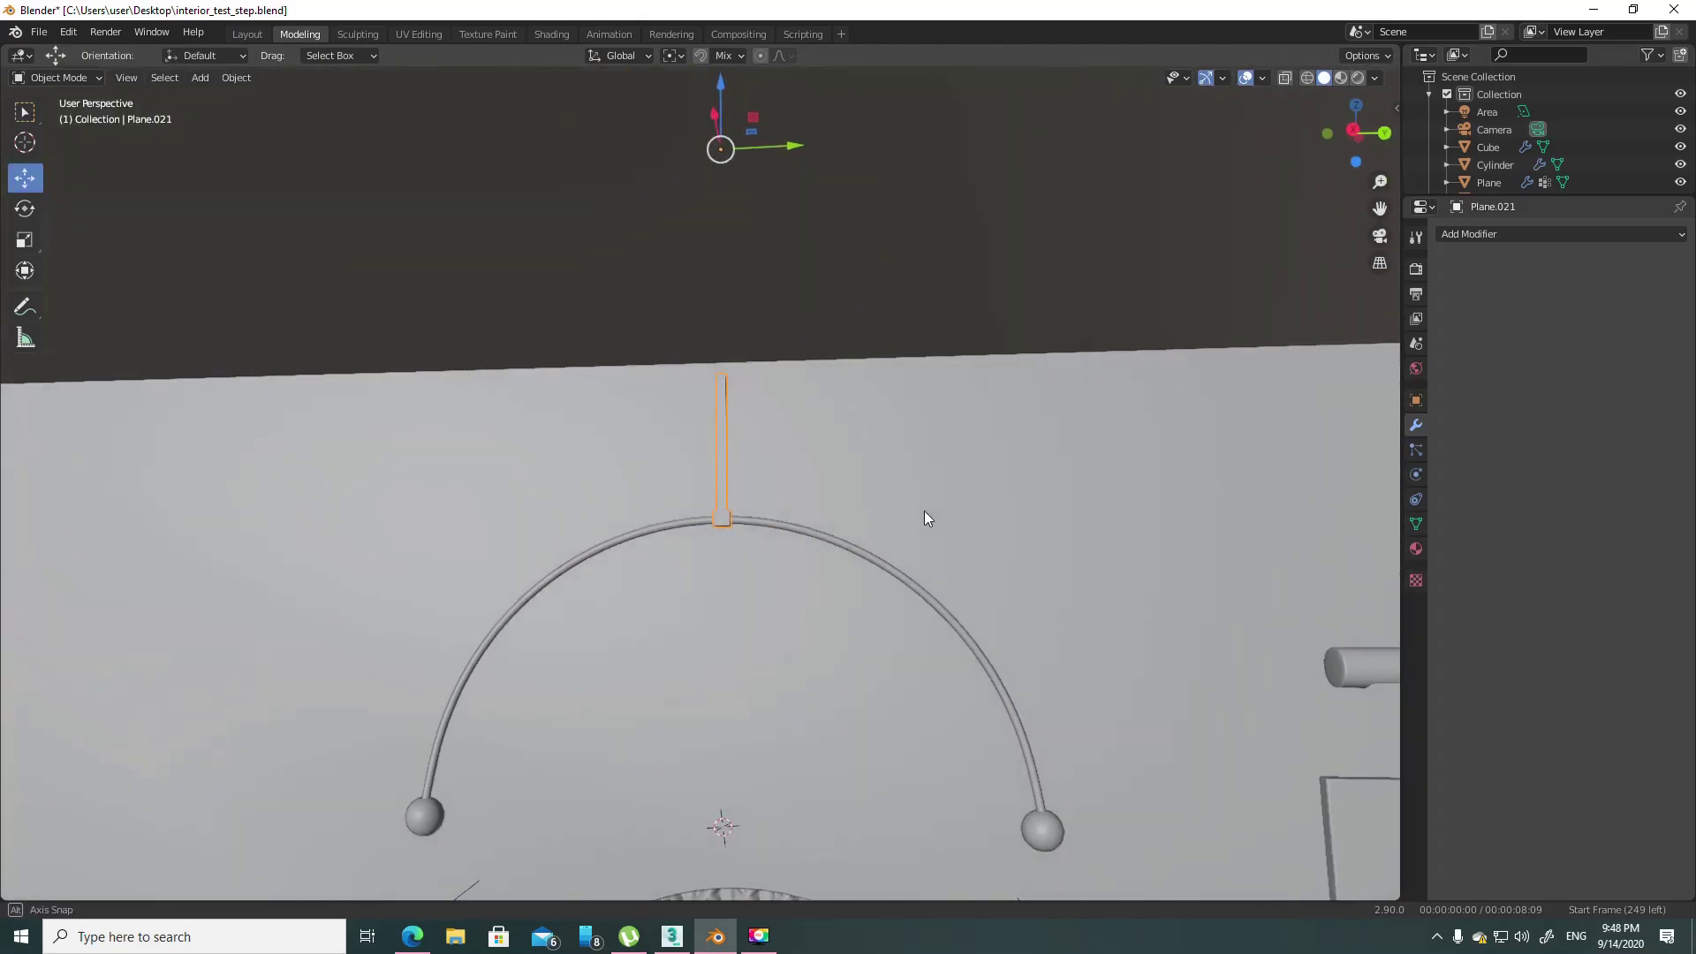
- Move the rod's top vertically level with the ceiling and frame it from above
{"action": "key", "text": "Tab"}
{"action": "key", "text": "alt+z"}
{"action": "key", "text": "alt+z"}
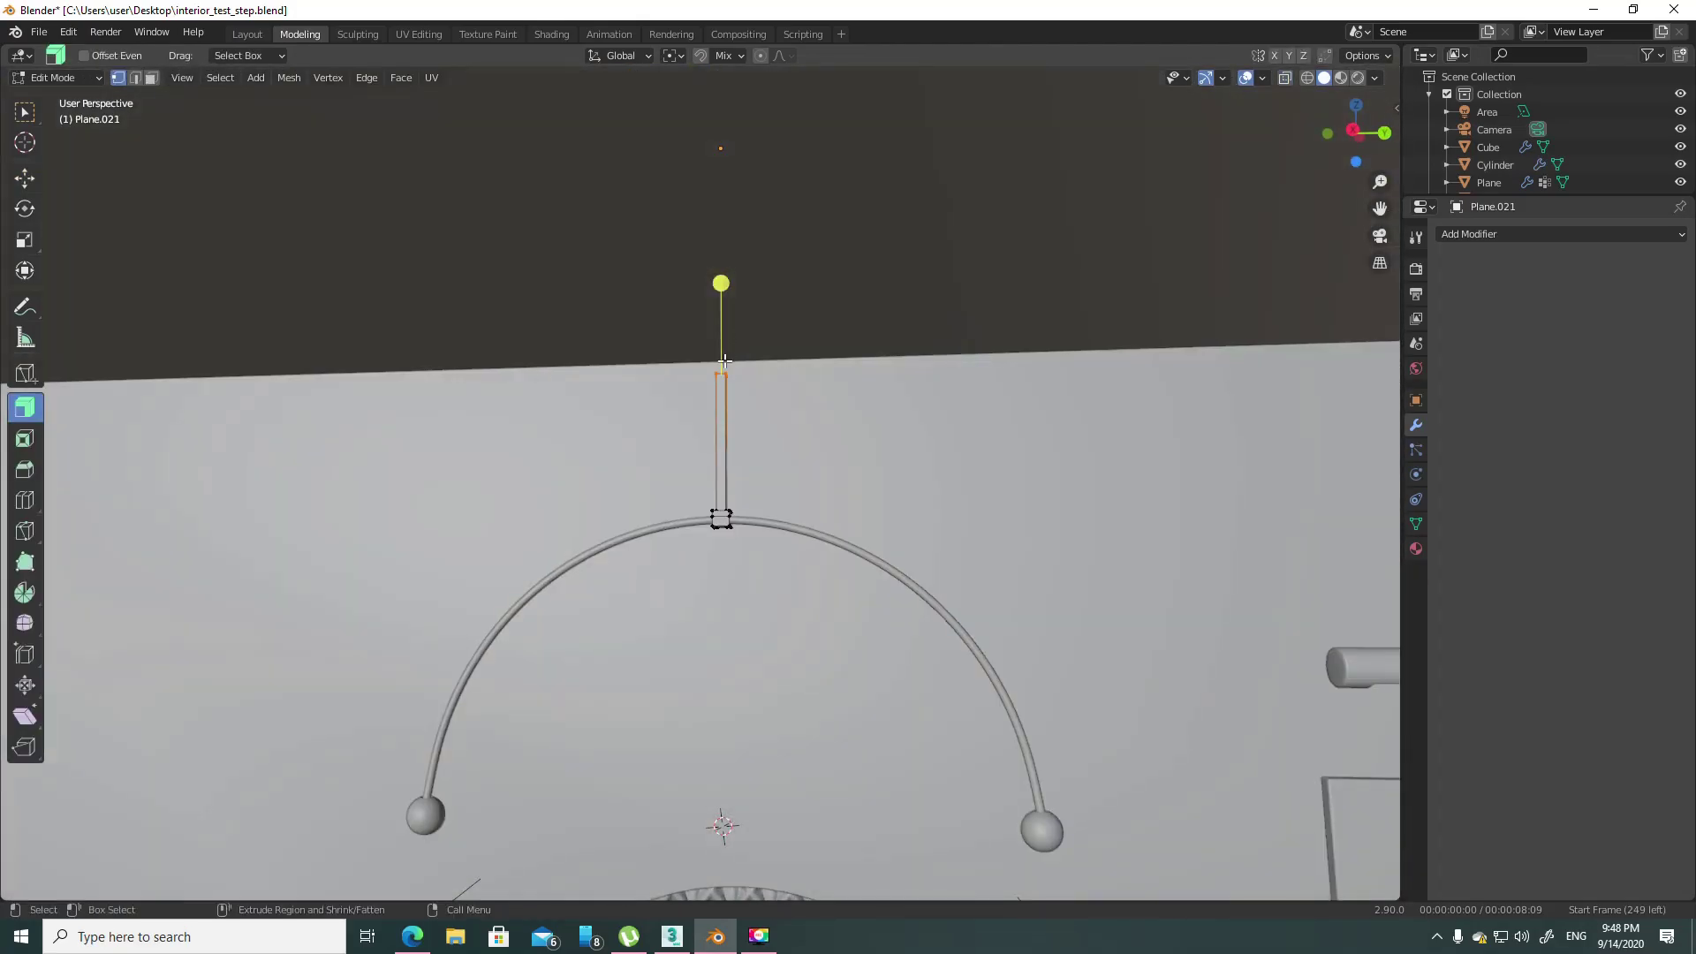
{"action": "key", "text": "shift+space"}
{"action": "key", "text": "g"}
{"action": "left_click_drag", "start_coordinate": [720, 235], "coordinate": [718, 276]}
{"action": "key", "text": "alt+z"}
{"action": "key", "text": "KP_7"}
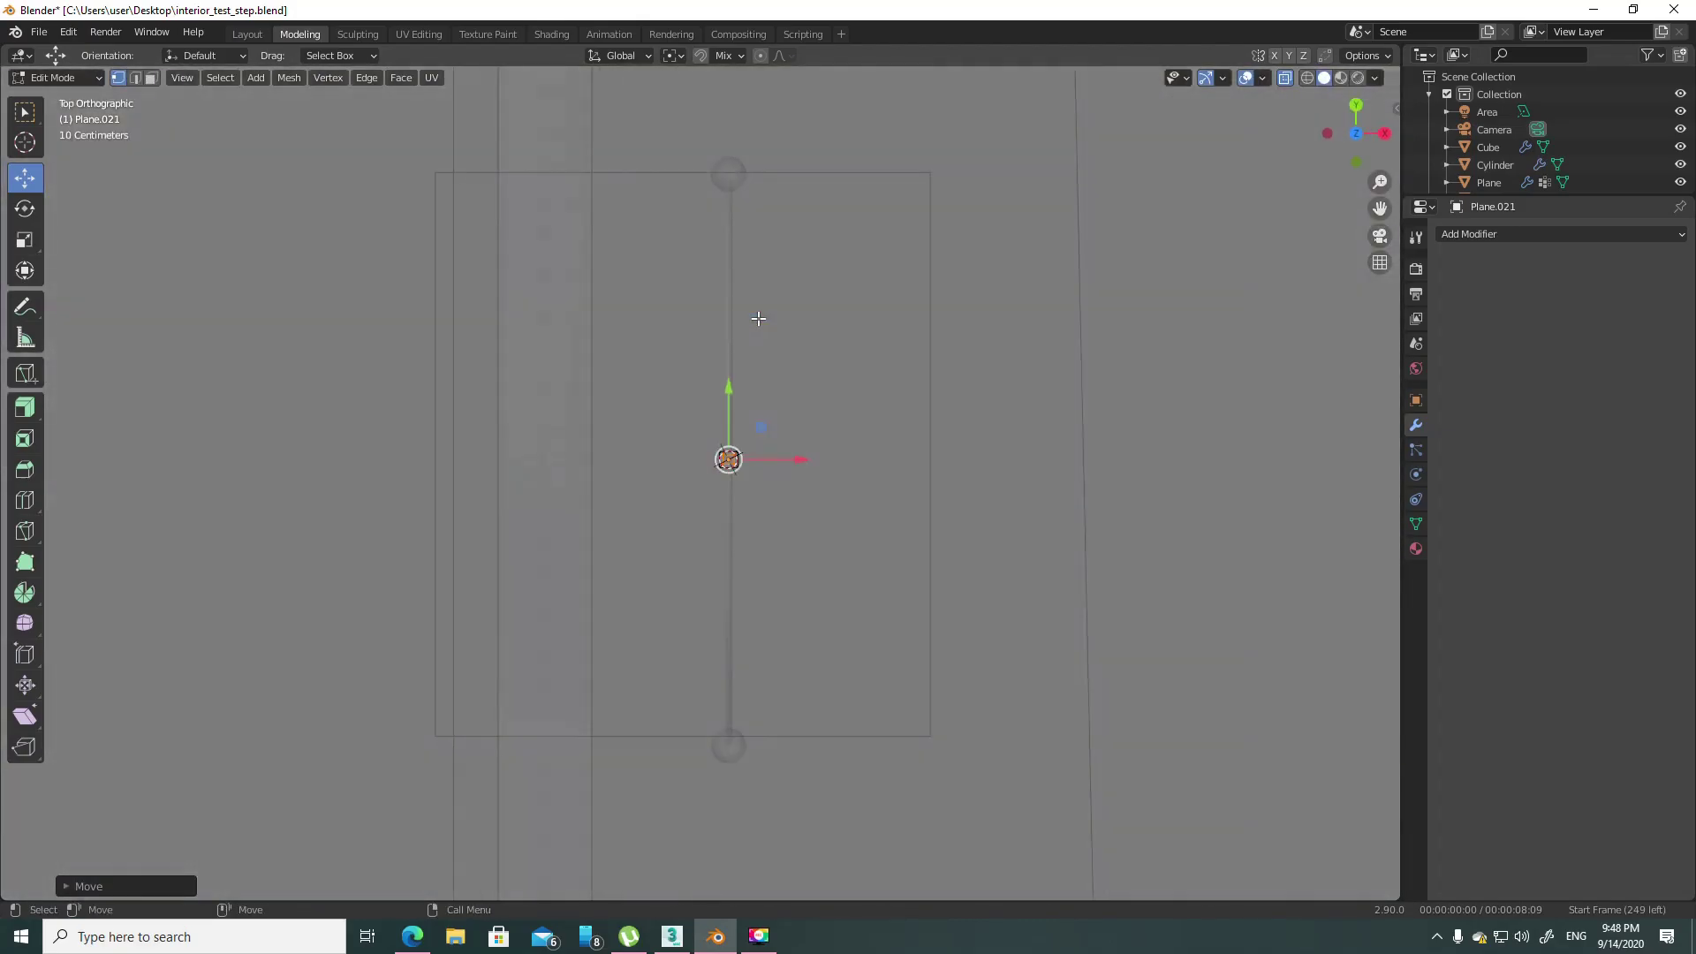
{"action": "key", "text": "KP_Decimal"}
- Add another loop cut across the rod and return to a perspective view
{"action": "key", "text": "shift+space"}
{"action": "key", "text": "ctrl+r"}
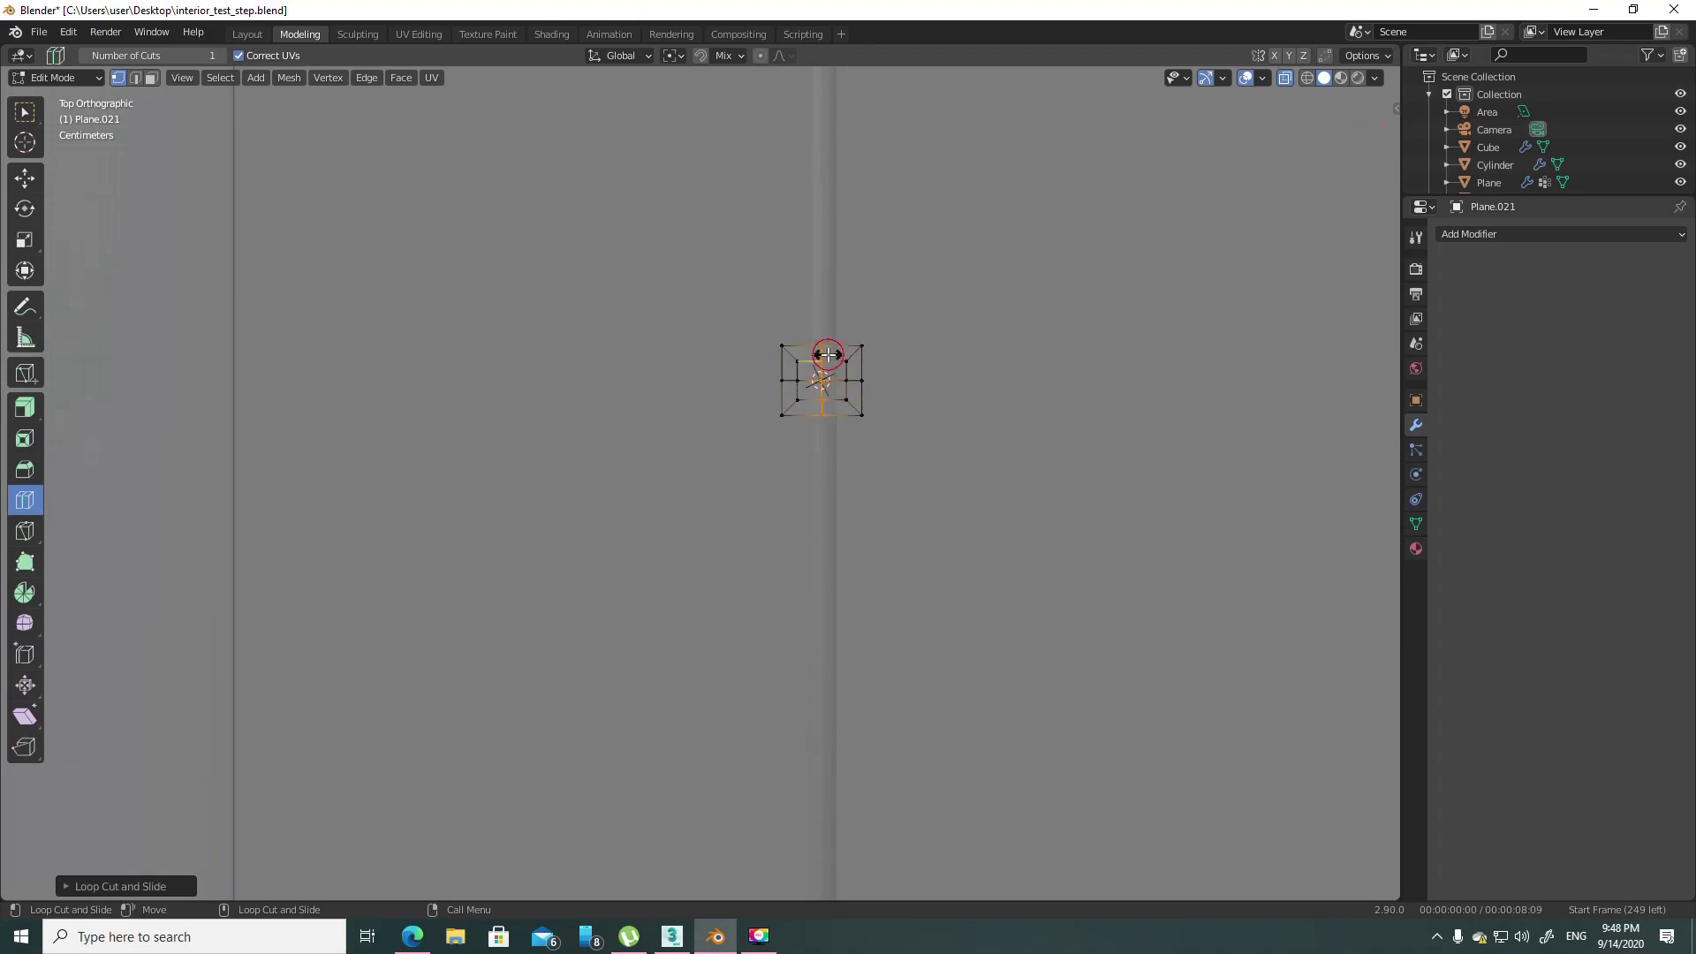
{"action": "scroll", "coordinate": [846, 480], "scroll_direction": "up", "scroll_amount": 4}
{"action": "left_click", "coordinate": [897, 492]}
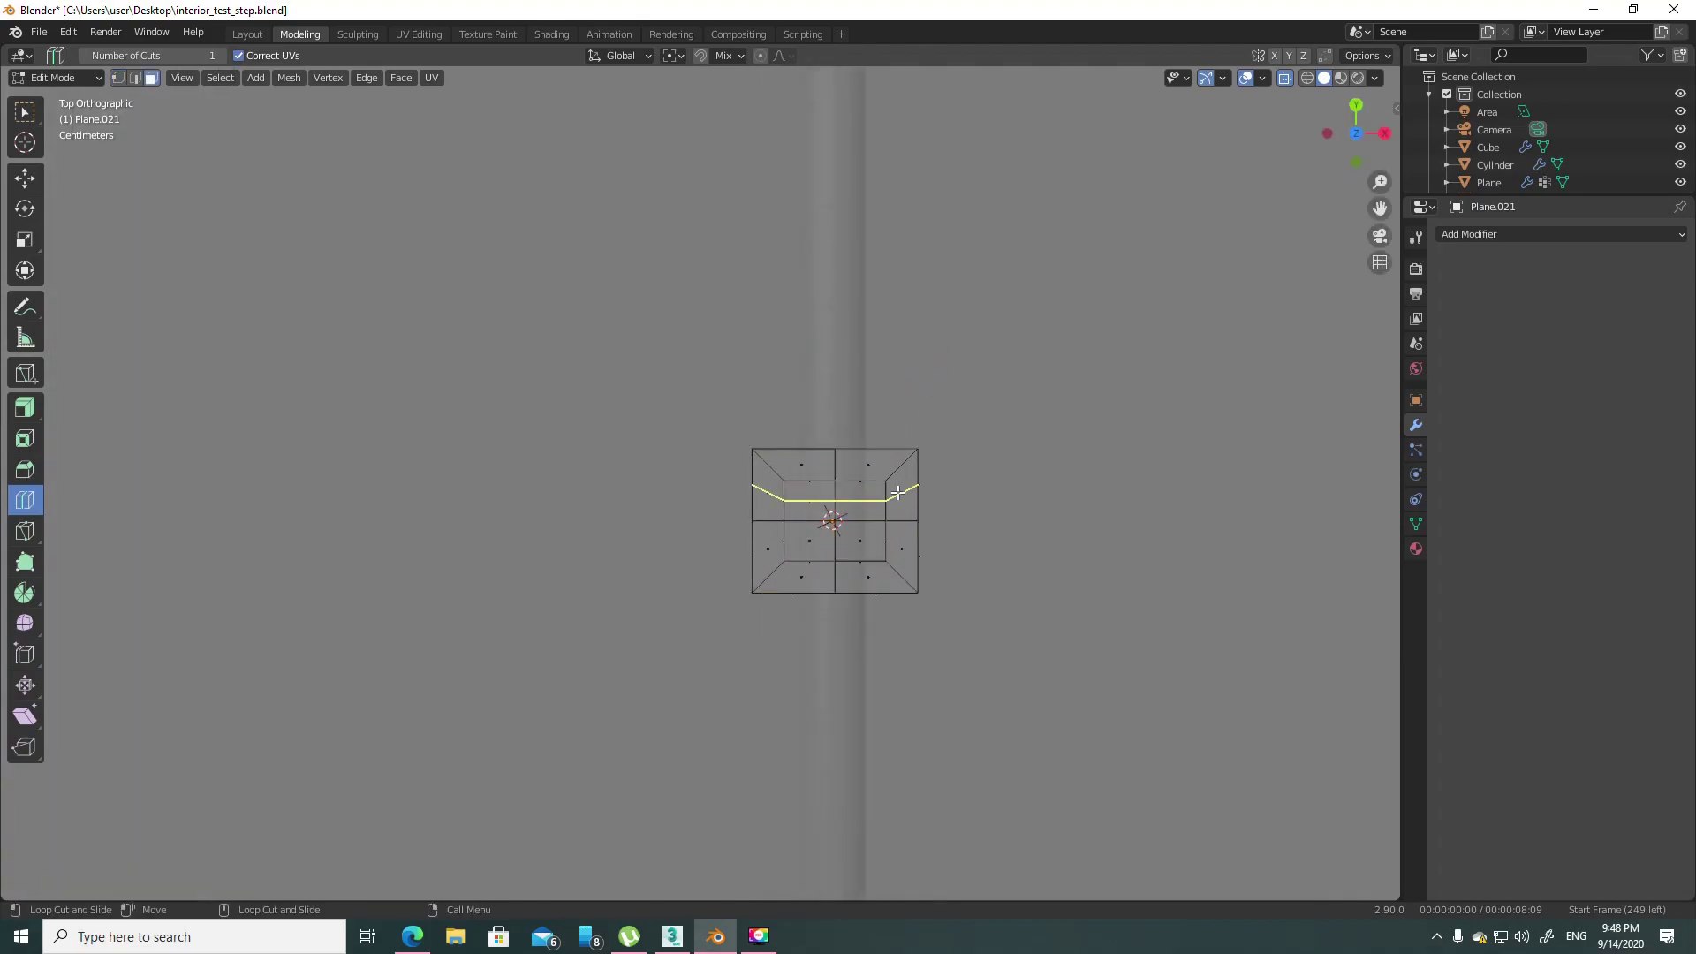
{"action": "key", "text": "alt+z"}
{"action": "middle_click_drag", "start_coordinate": [897, 492], "coordinate": [752, 355]}
{"action": "key", "text": "w"}
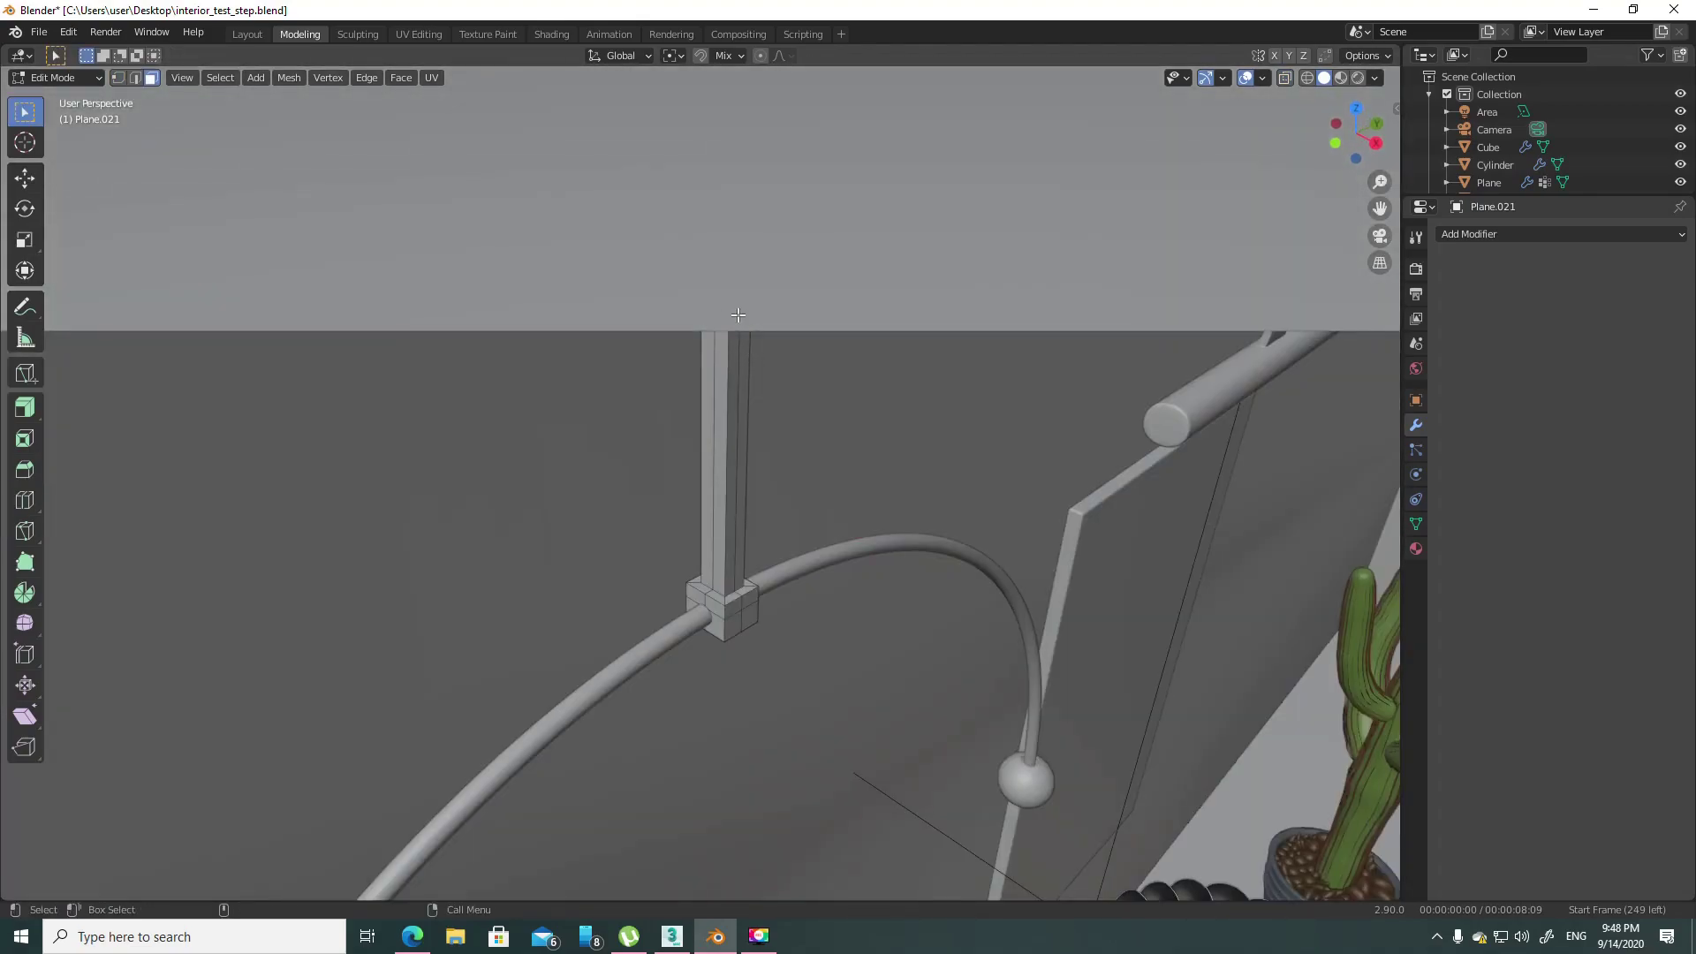
{"action": "scroll", "coordinate": [751, 355], "scroll_direction": "up", "scroll_amount": 3}
{"action": "scroll", "coordinate": [795, 423], "scroll_direction": "up", "scroll_amount": 3}
{"action": "scroll", "coordinate": [697, 315], "scroll_direction": "up", "scroll_amount": 3}
{"action": "scroll", "coordinate": [707, 371], "scroll_direction": "down", "scroll_amount": 5}
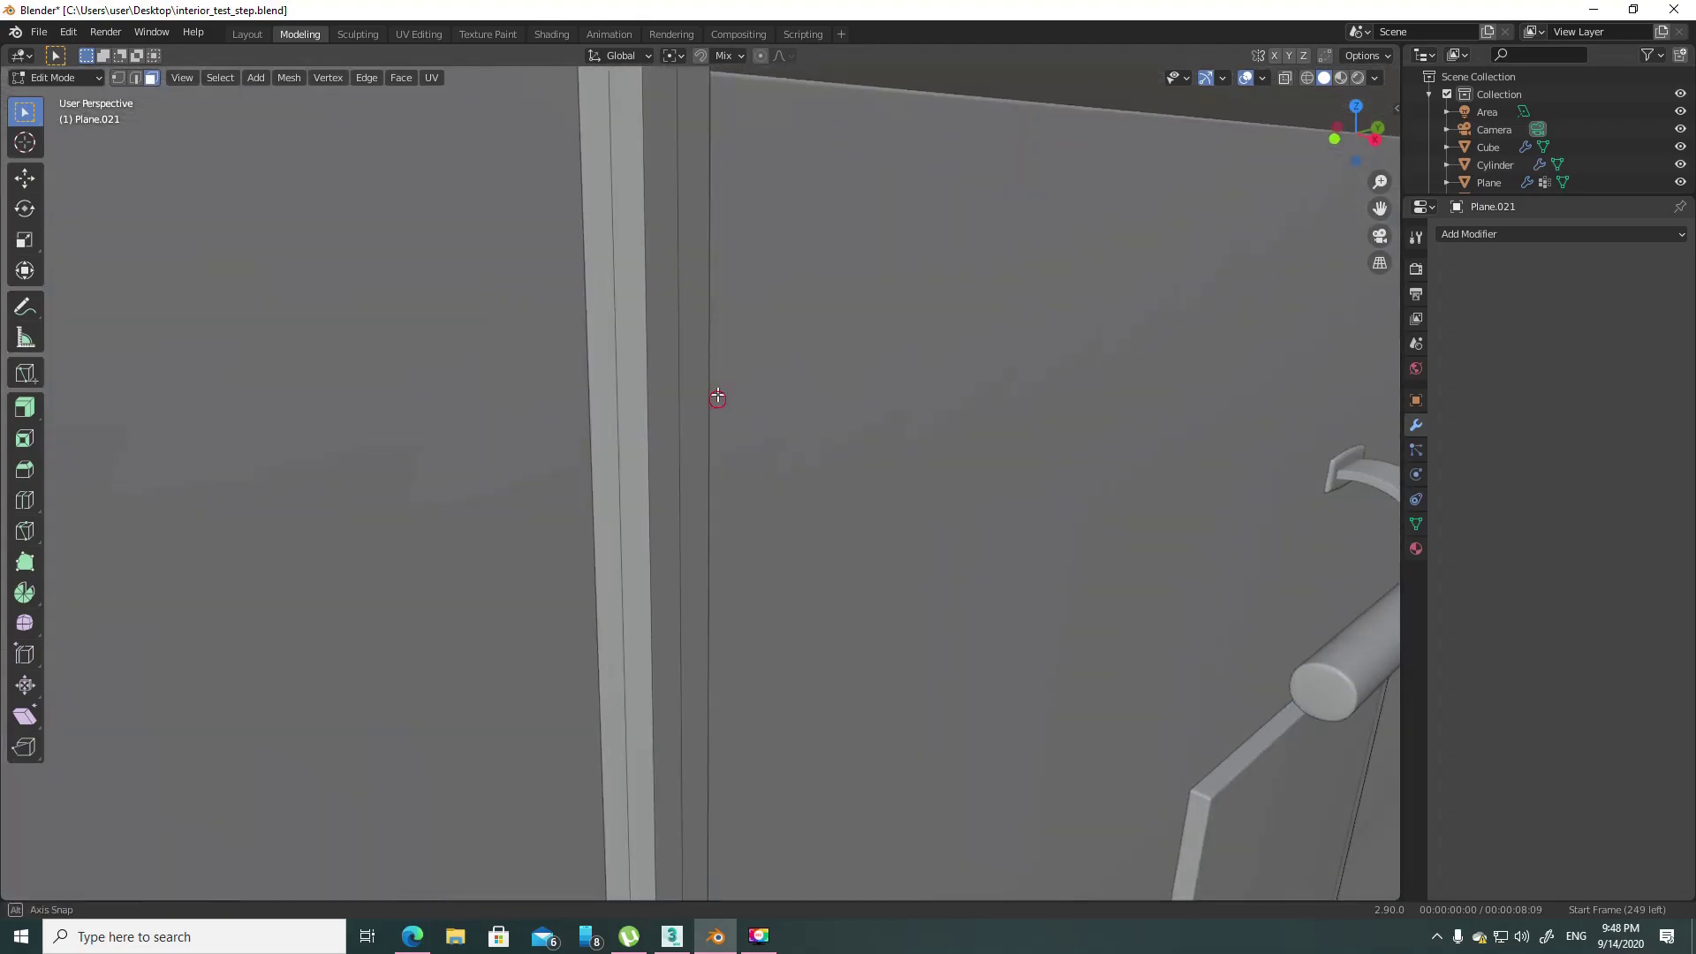
{"action": "scroll", "coordinate": [751, 530], "scroll_direction": "down", "scroll_amount": 3}
- Relax the rod's top edge loop and make it a perfect circle with LoopTools Circle
{"action": "key", "text": "a"}
{"action": "key", "text": "alt+z"}
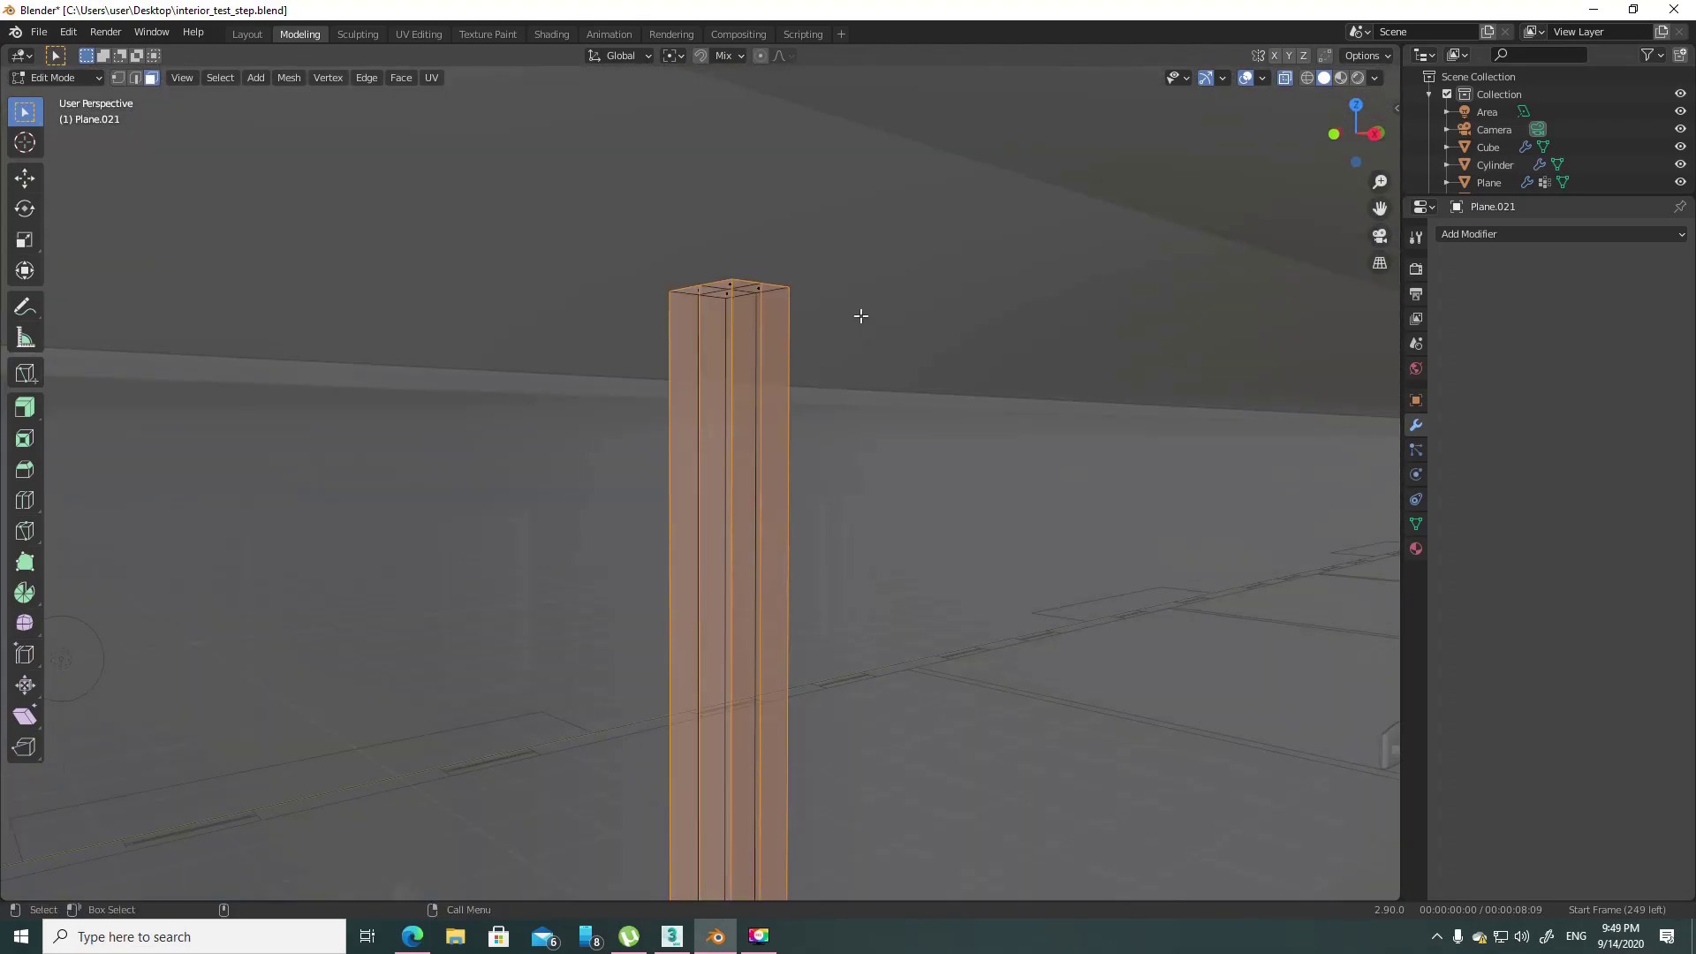
{"action": "left_click", "coordinate": [731, 289]}
{"action": "key", "text": "ctrl+Tab"}
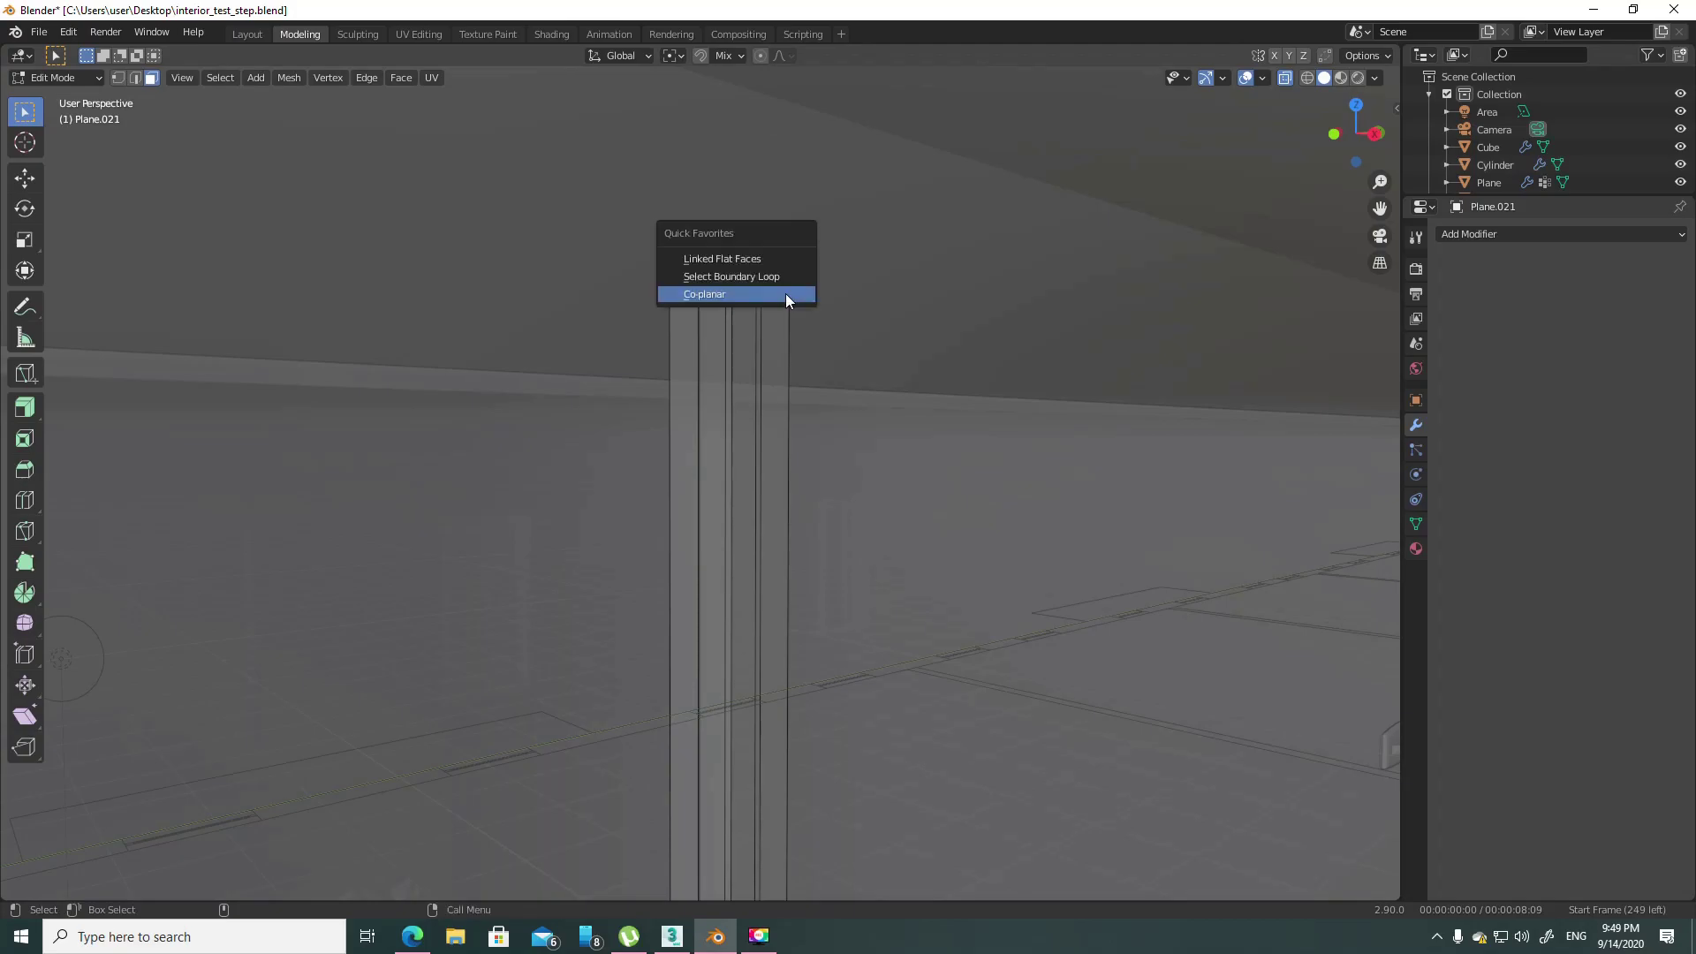
{"action": "left_click", "coordinate": [782, 277]}
{"action": "middle_click_drag", "start_coordinate": [782, 283], "coordinate": [844, 402]}
{"action": "right_click", "coordinate": [777, 346]}
{"action": "mouse_move", "coordinate": [726, 300]}
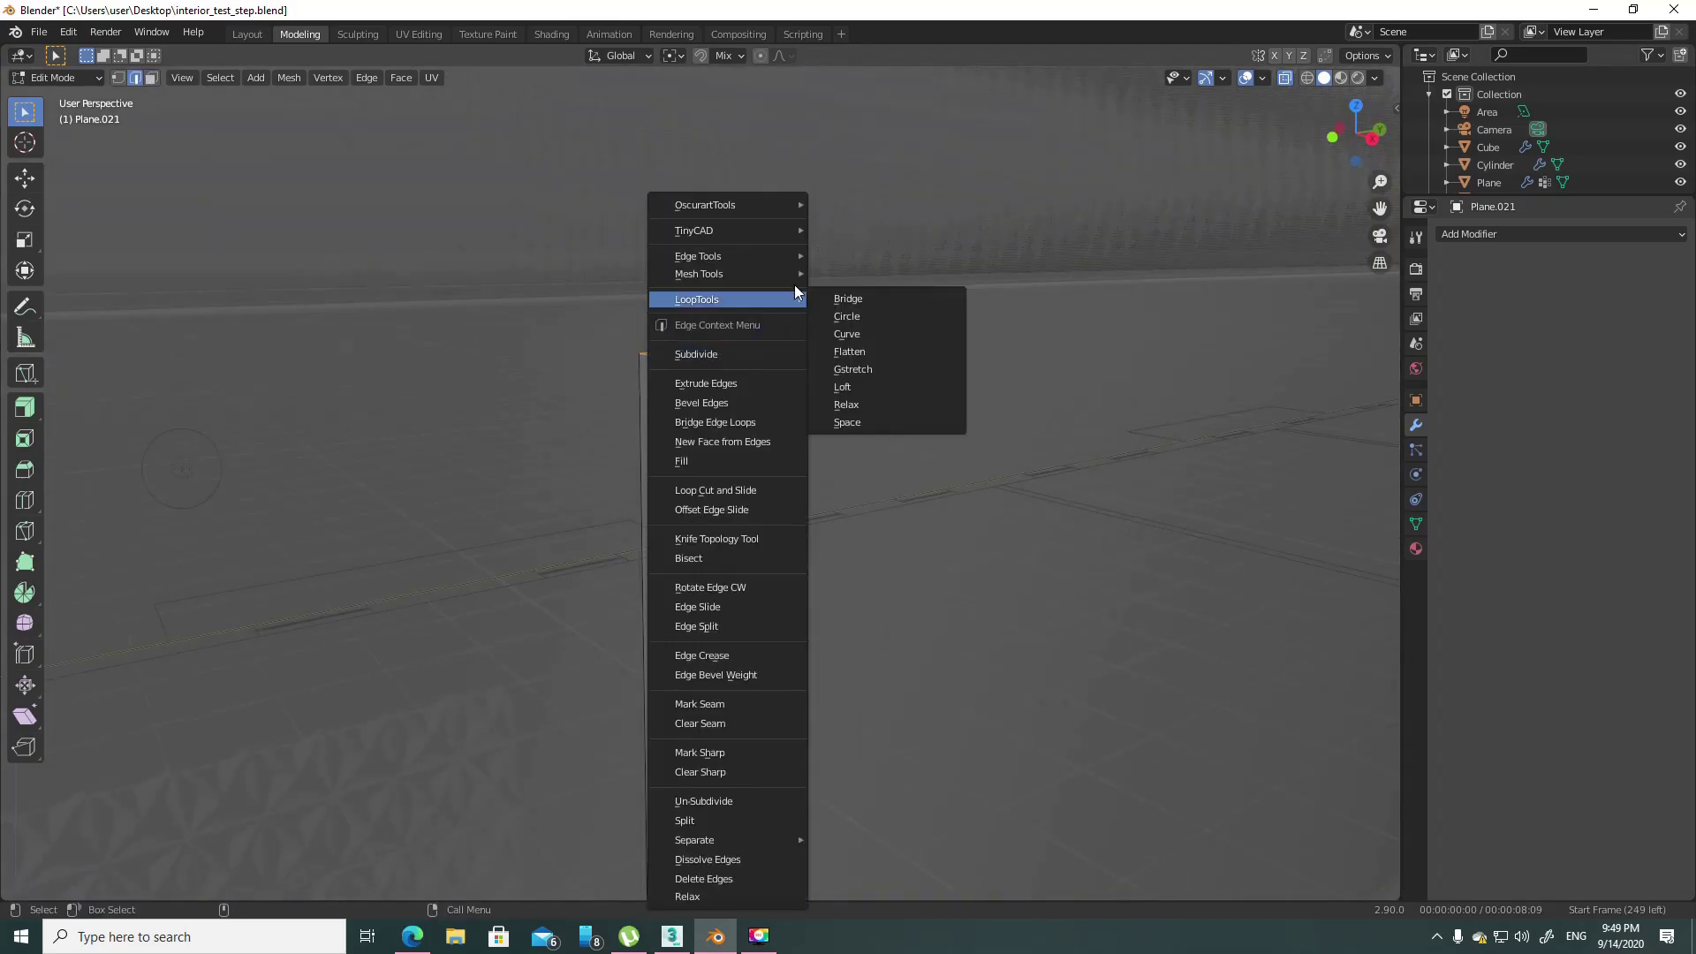
{"action": "left_click", "coordinate": [906, 336]}
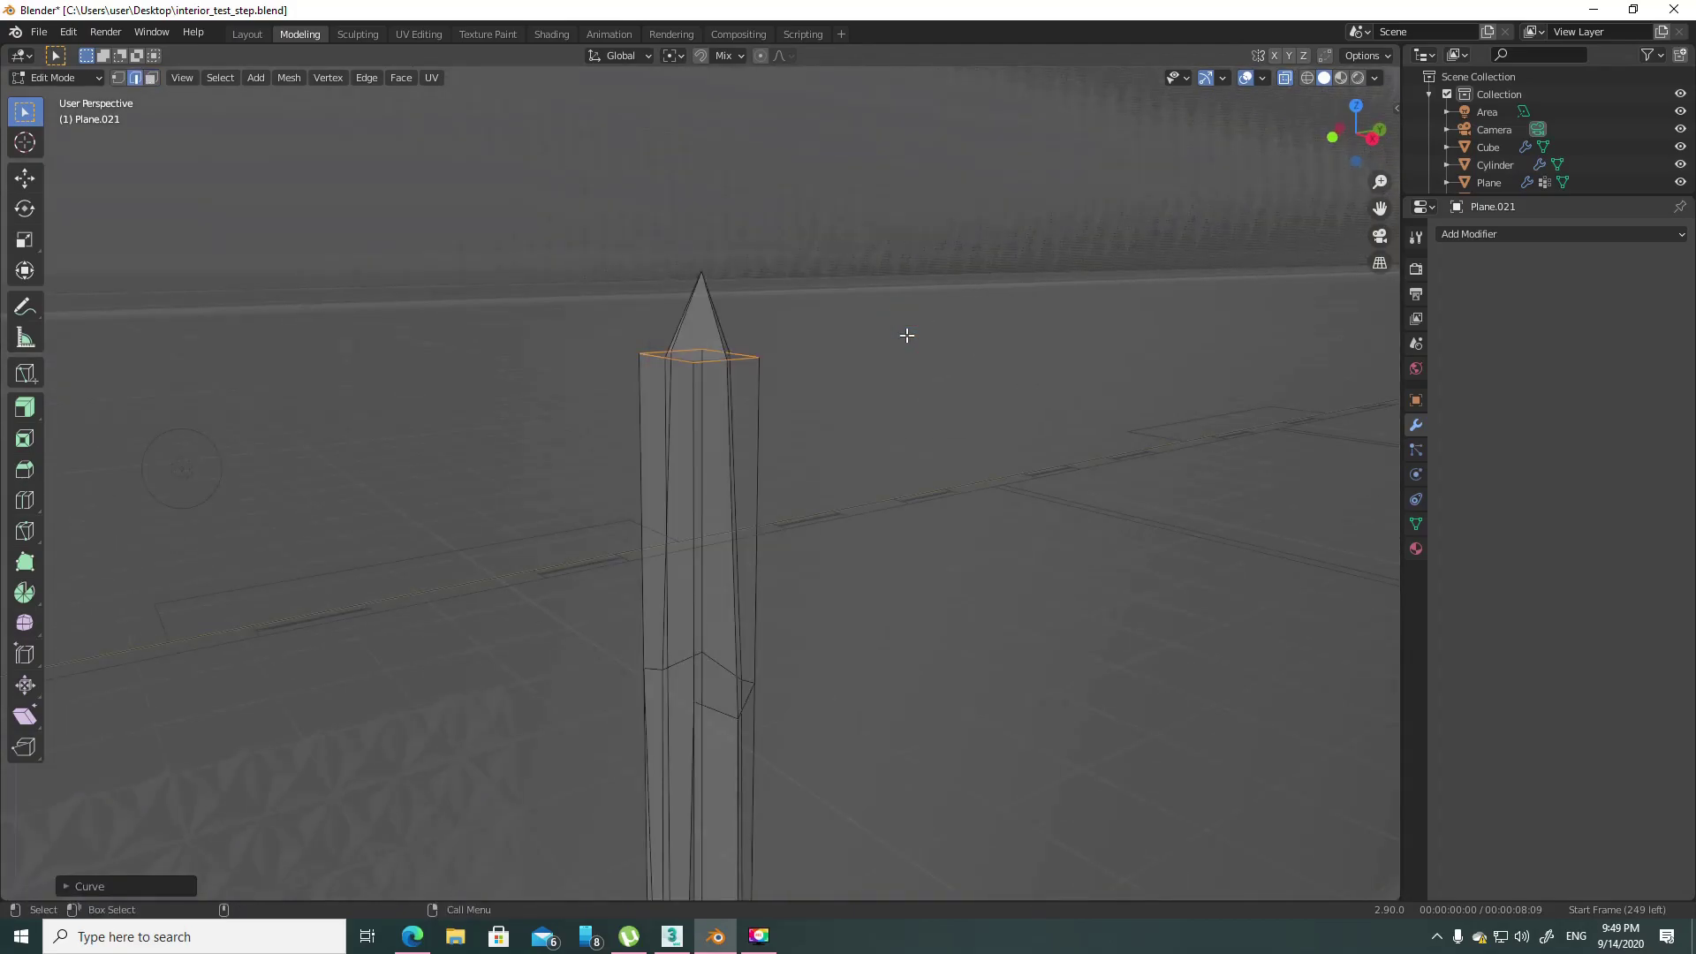
{"action": "right_click", "coordinate": [894, 302]}
{"action": "mouse_move", "coordinate": [822, 300]}
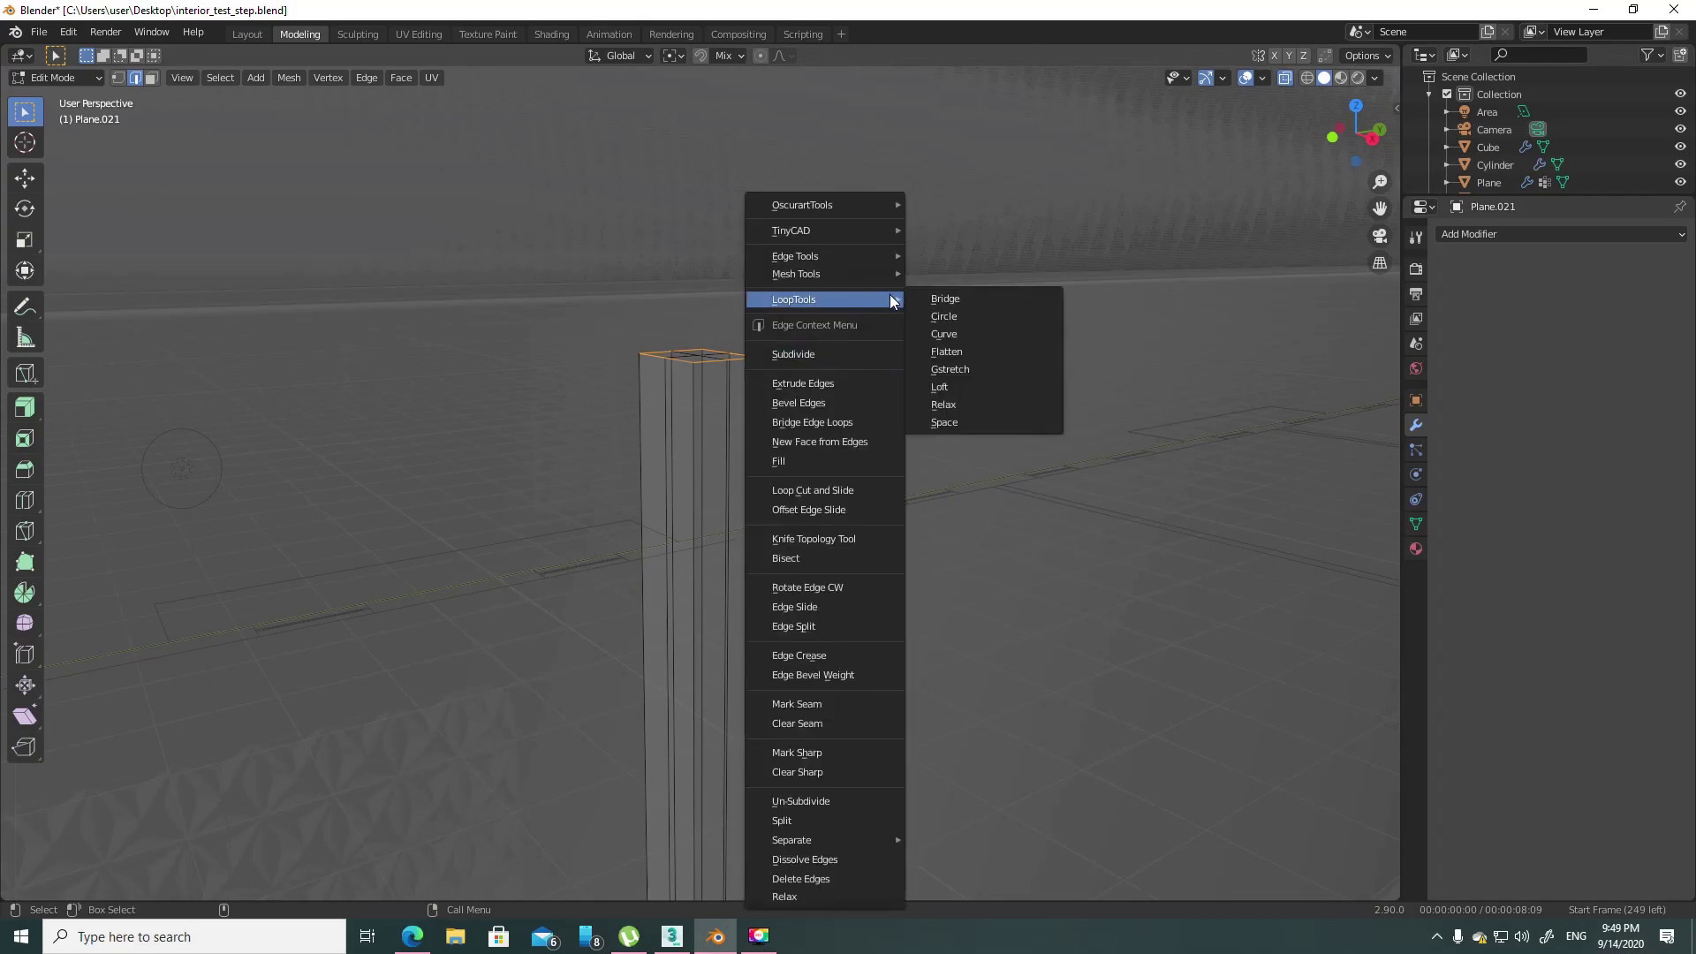
{"action": "left_click", "coordinate": [1014, 318]}
{"action": "scroll", "coordinate": [896, 438], "scroll_direction": "down", "scroll_amount": 3}
{"action": "scroll", "coordinate": [790, 416], "scroll_direction": "up", "scroll_amount": 4}
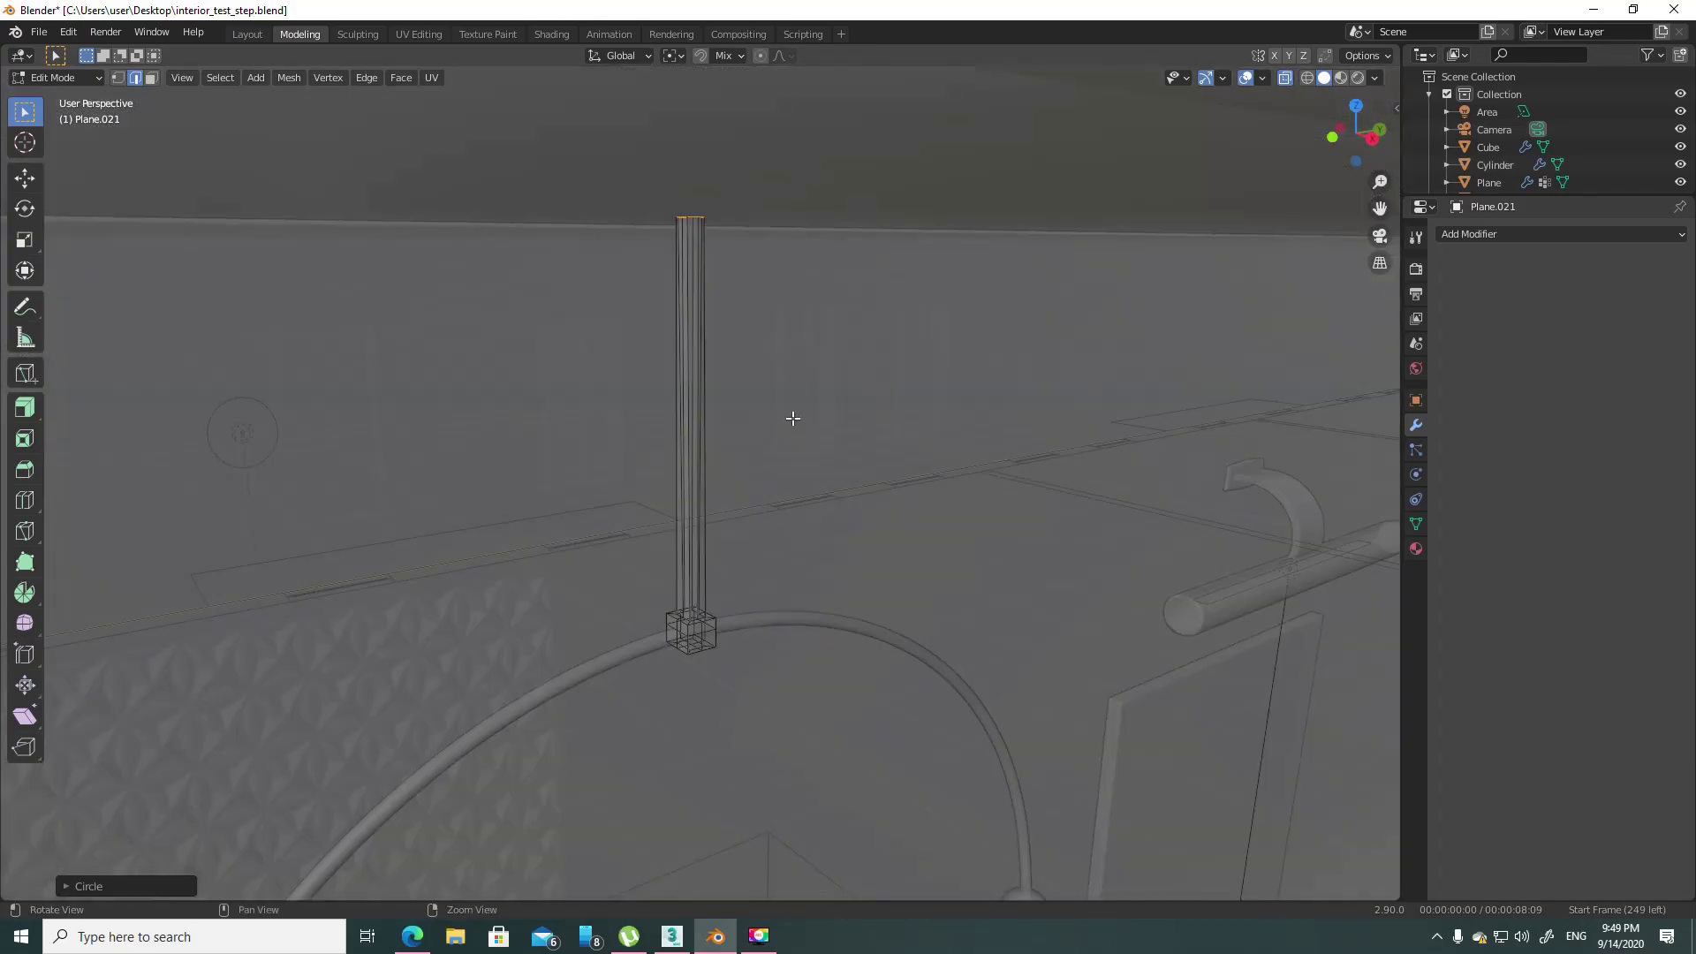
- Select all edges of the square opening in the joint block in X-ray view
{"action": "left_click", "coordinate": [653, 837]}
{"action": "scroll", "coordinate": [837, 575], "scroll_direction": "down", "scroll_amount": 3}
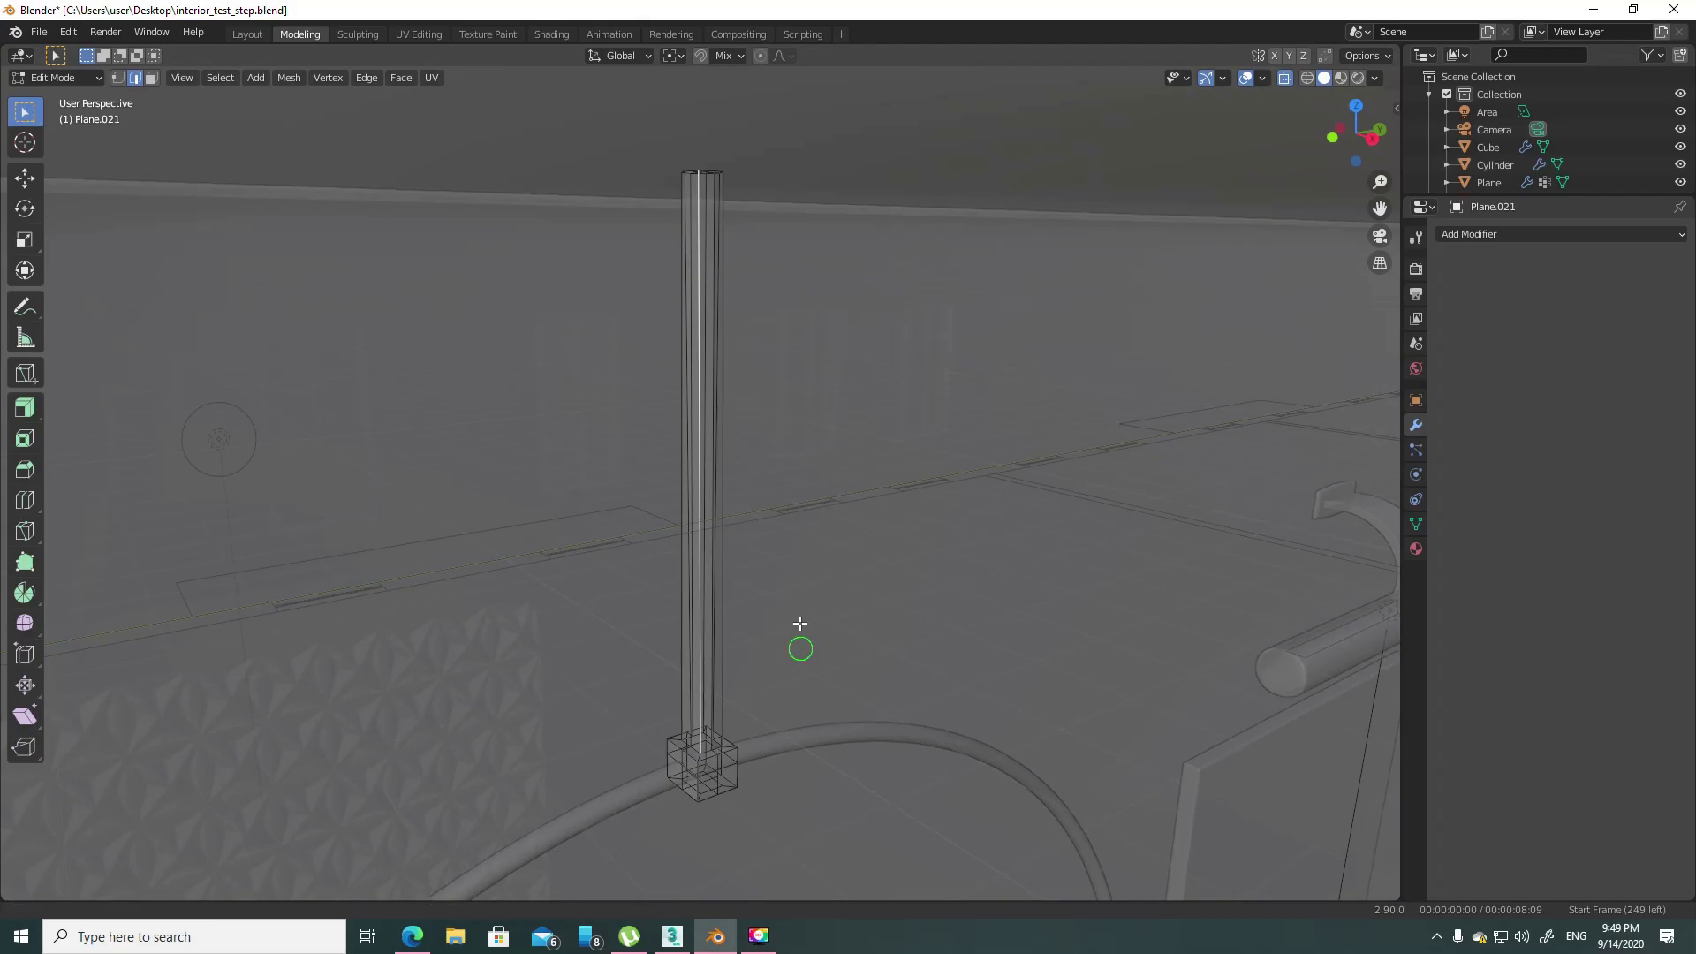
{"action": "scroll", "coordinate": [749, 547], "scroll_direction": "up", "scroll_amount": 4}
{"action": "key", "text": "alt+z"}
{"action": "middle_click_drag", "start_coordinate": [841, 617], "coordinate": [769, 581]}
{"action": "key", "text": "alt+z"}
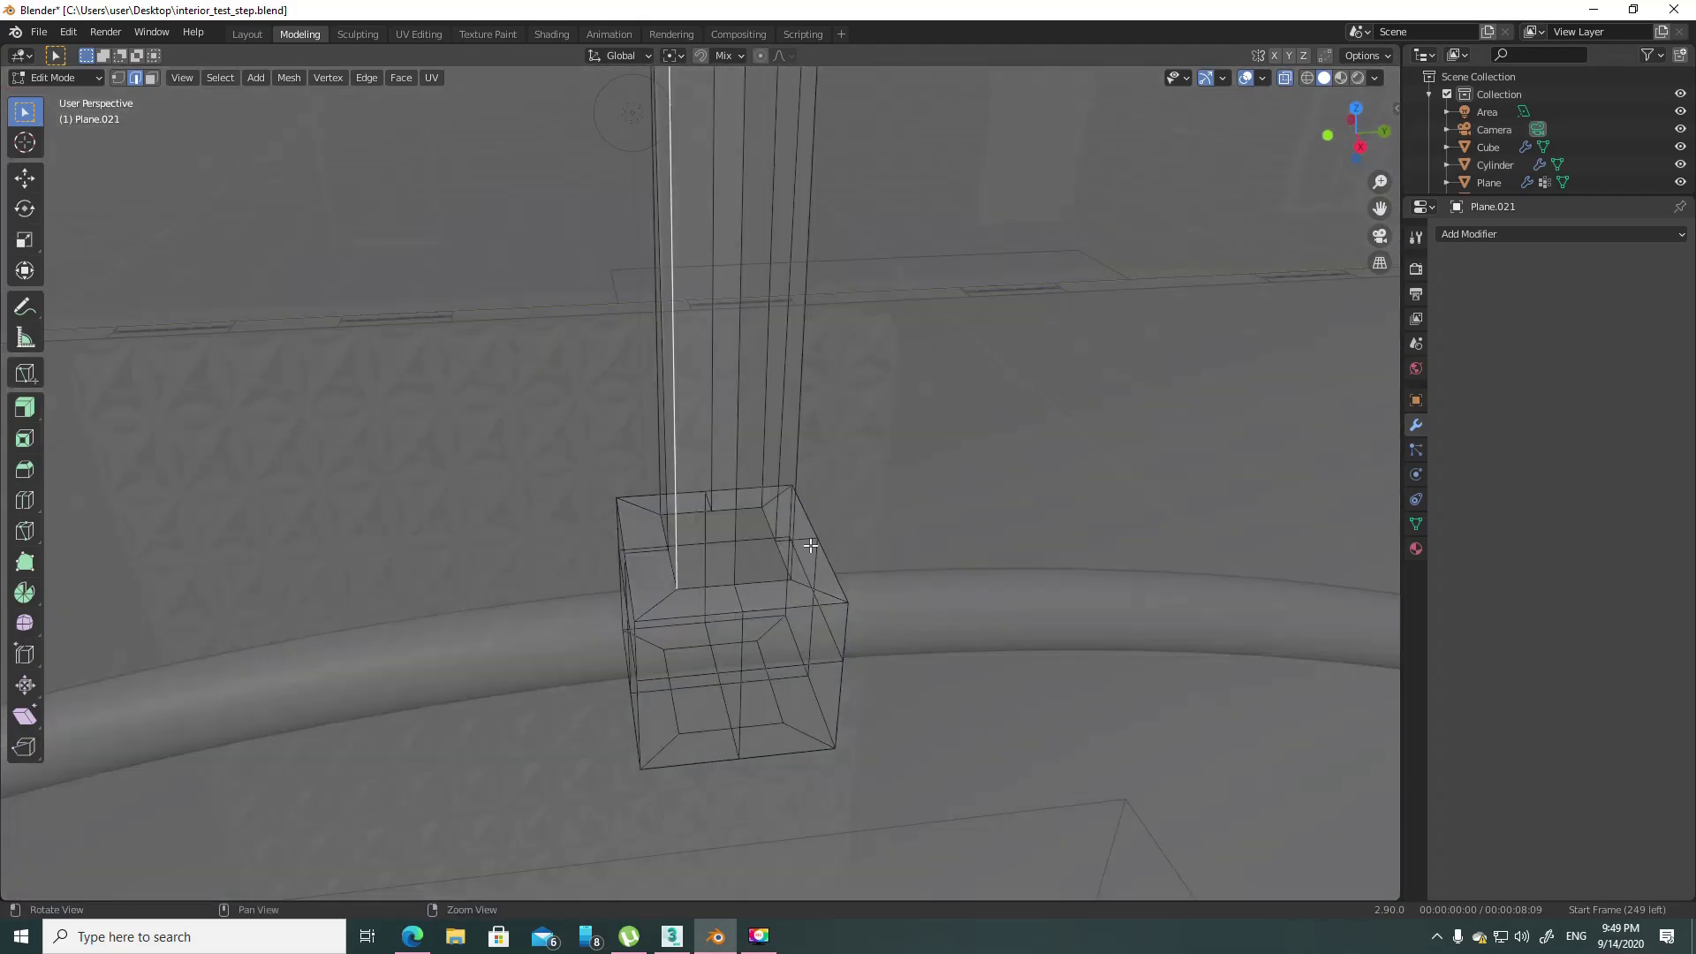
{"action": "left_click", "coordinate": [769, 581]}
{"action": "middle_click_drag", "start_coordinate": [886, 530], "coordinate": [662, 534]}
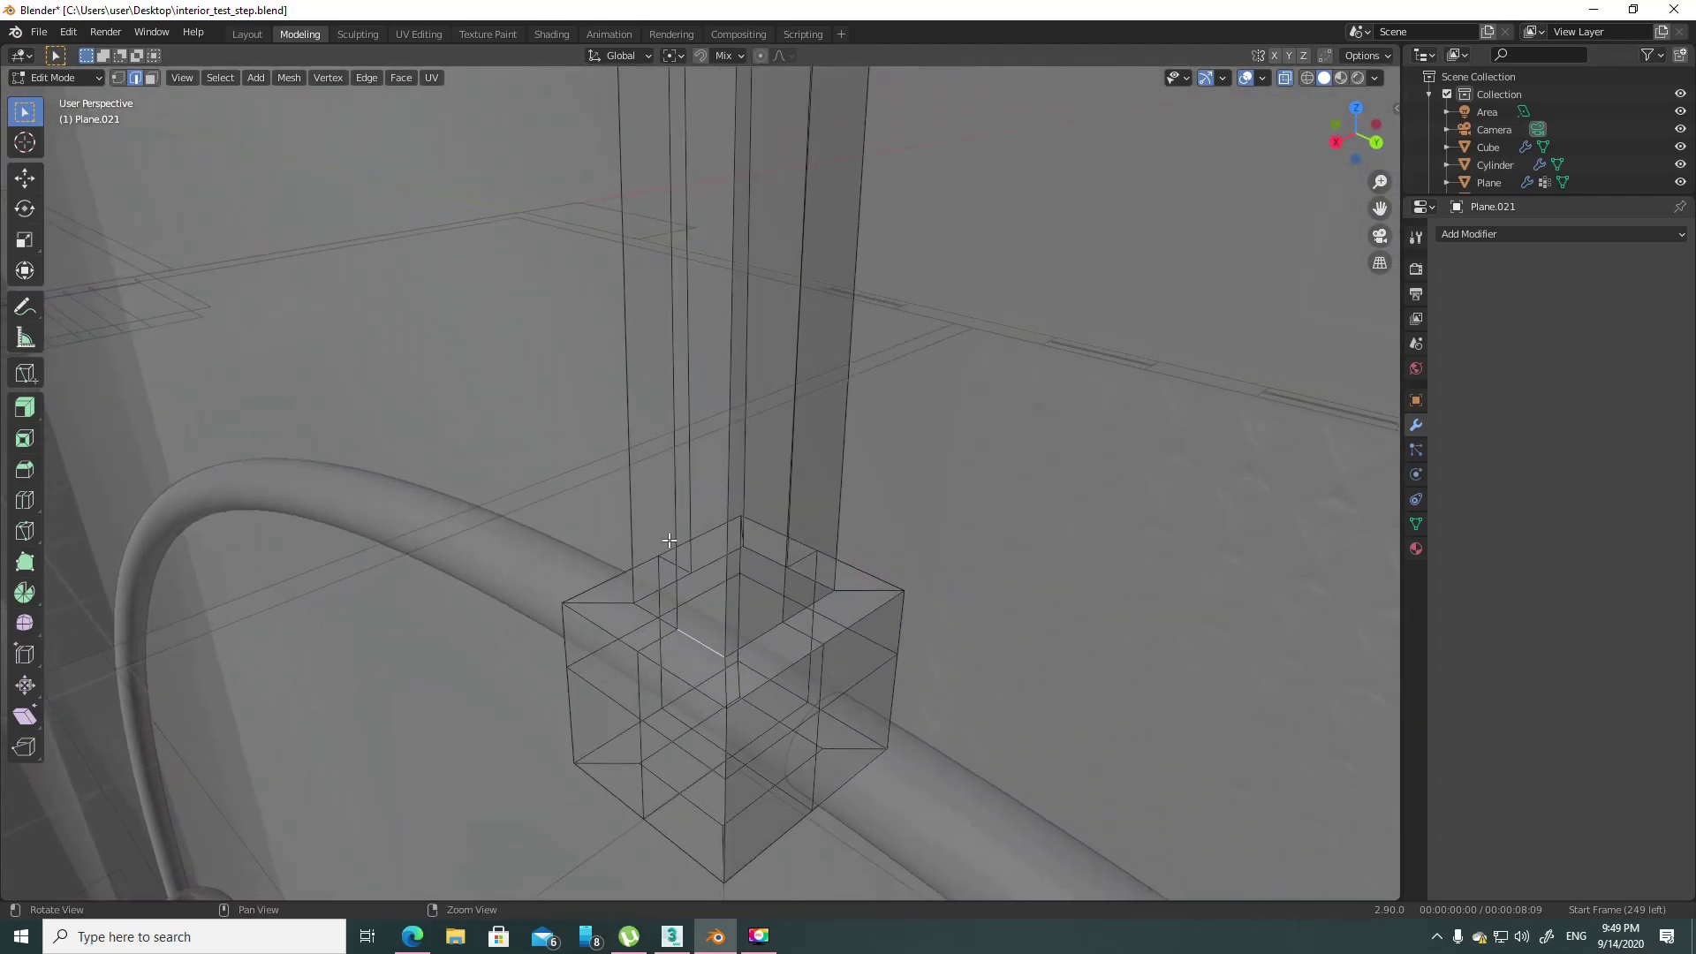
{"action": "left_click", "coordinate": [799, 612], "text": "ctrl"}
{"action": "scroll", "coordinate": [950, 606], "scroll_direction": "up", "scroll_amount": 4}
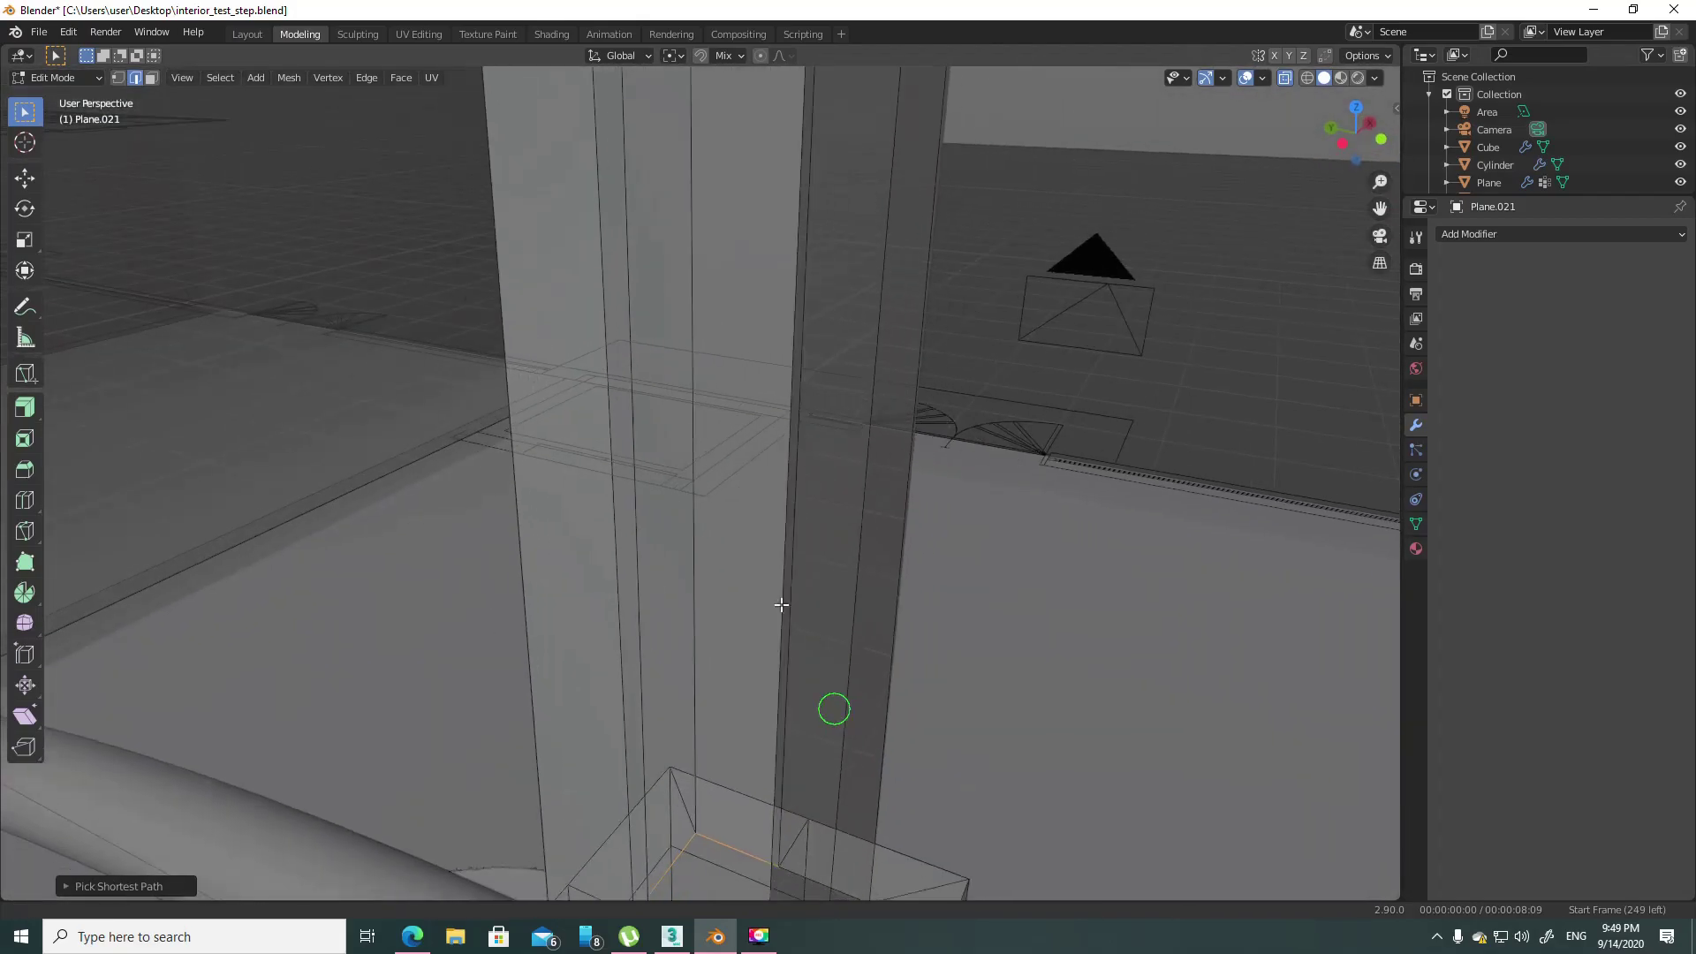
{"action": "middle_click_drag", "start_coordinate": [951, 606], "coordinate": [749, 578]}
{"action": "left_click", "coordinate": [741, 545], "text": "ctrl"}
{"action": "middle_click_drag", "start_coordinate": [969, 548], "coordinate": [977, 557]}
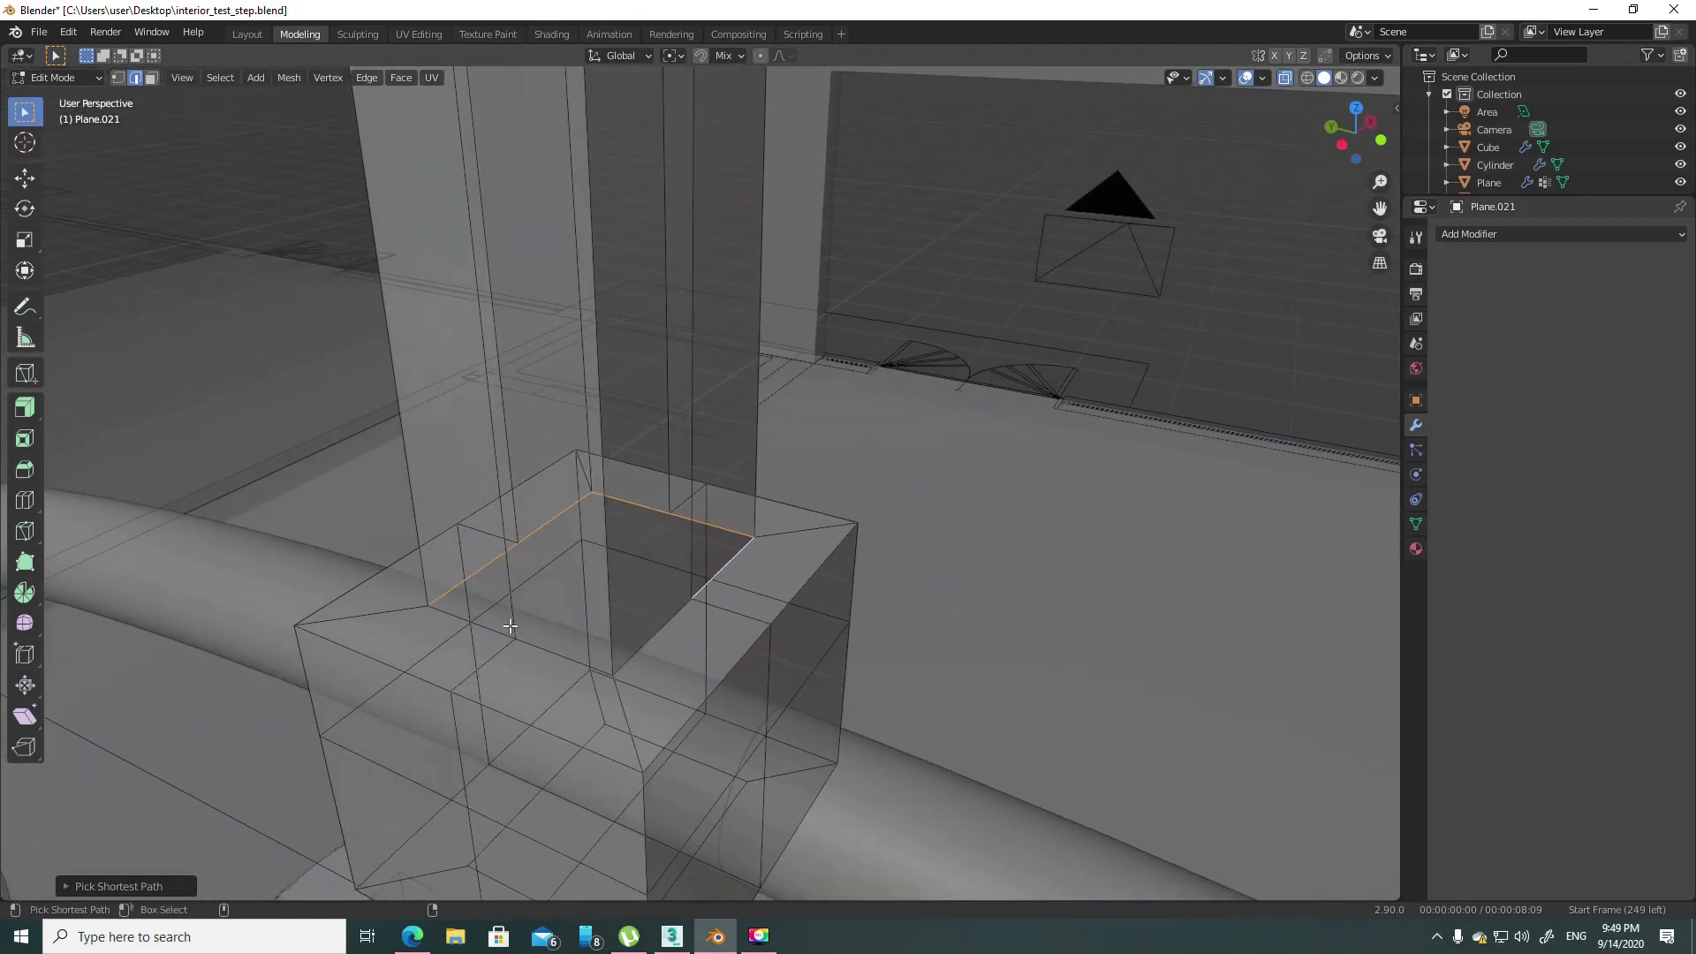
{"action": "left_click", "coordinate": [693, 603], "text": "ctrl"}
{"action": "scroll", "coordinate": [692, 604], "scroll_direction": "down", "scroll_amount": 5}
{"action": "mouse_move", "coordinate": [1136, 576]}
{"action": "middle_mouse_down"}
{"action": "mouse_move", "coordinate": [901, 477]}
{"action": "mouse_move", "coordinate": [802, 378]}
{"action": "middle_mouse_up"}
- Turn the square opening into a circle with LoopTools Circle, then return to Object Mode
{"action": "key", "text": "alt+z"}
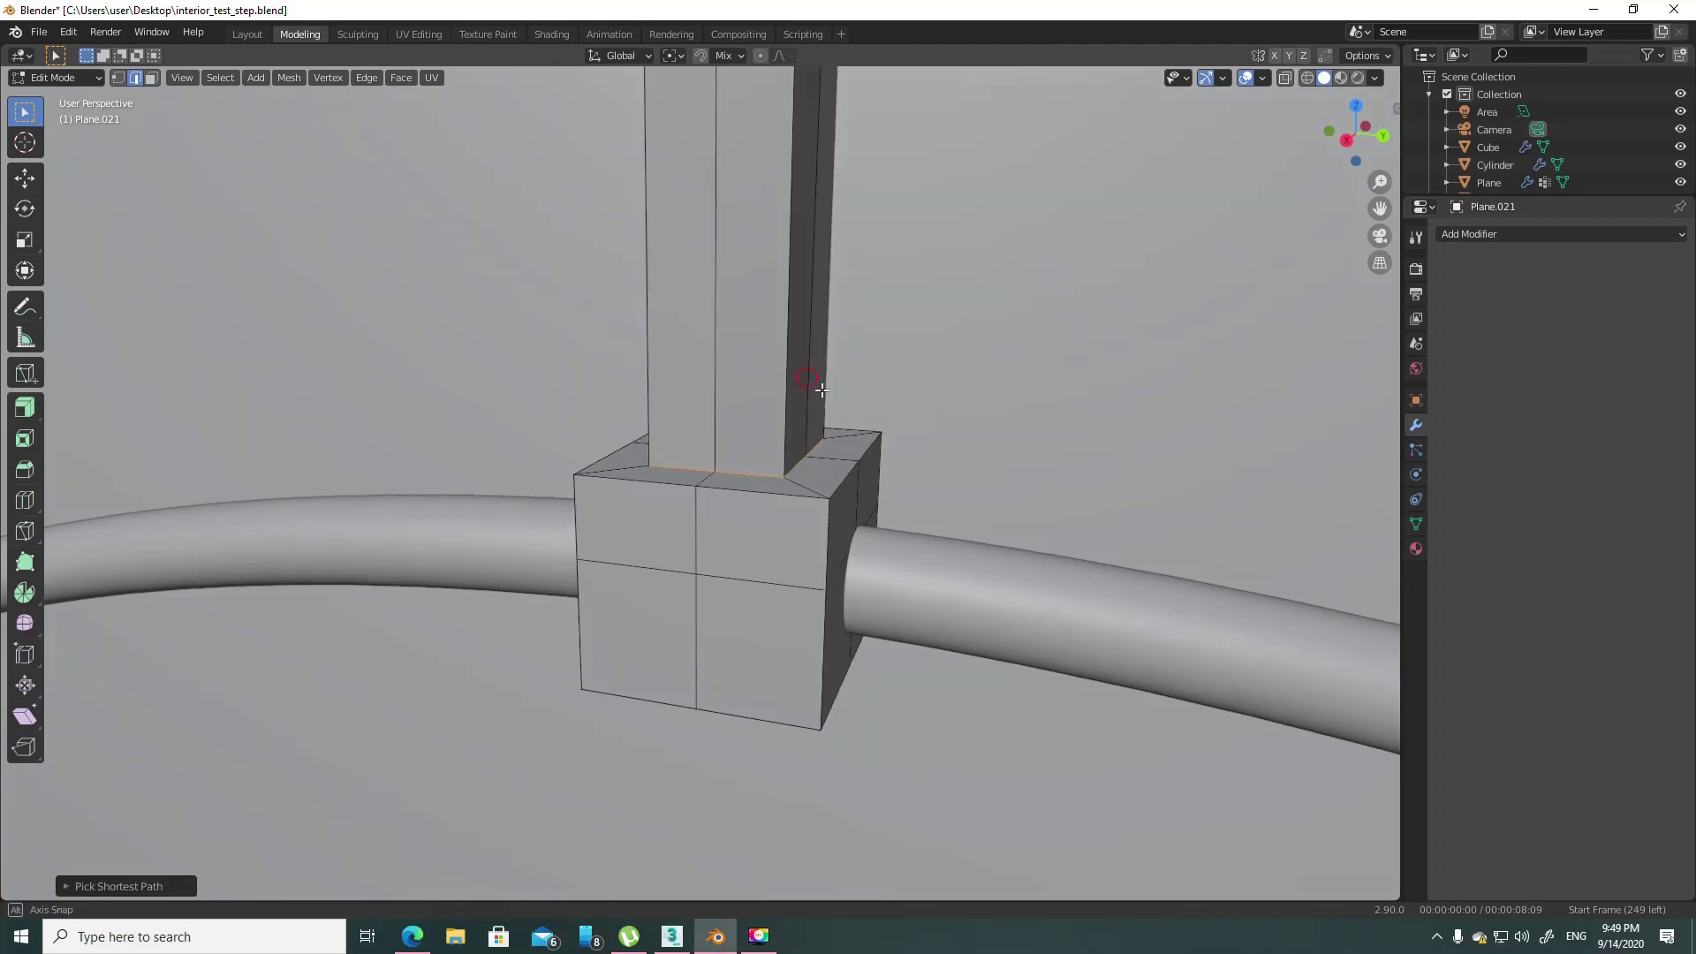
{"action": "right_click", "coordinate": [839, 399]}
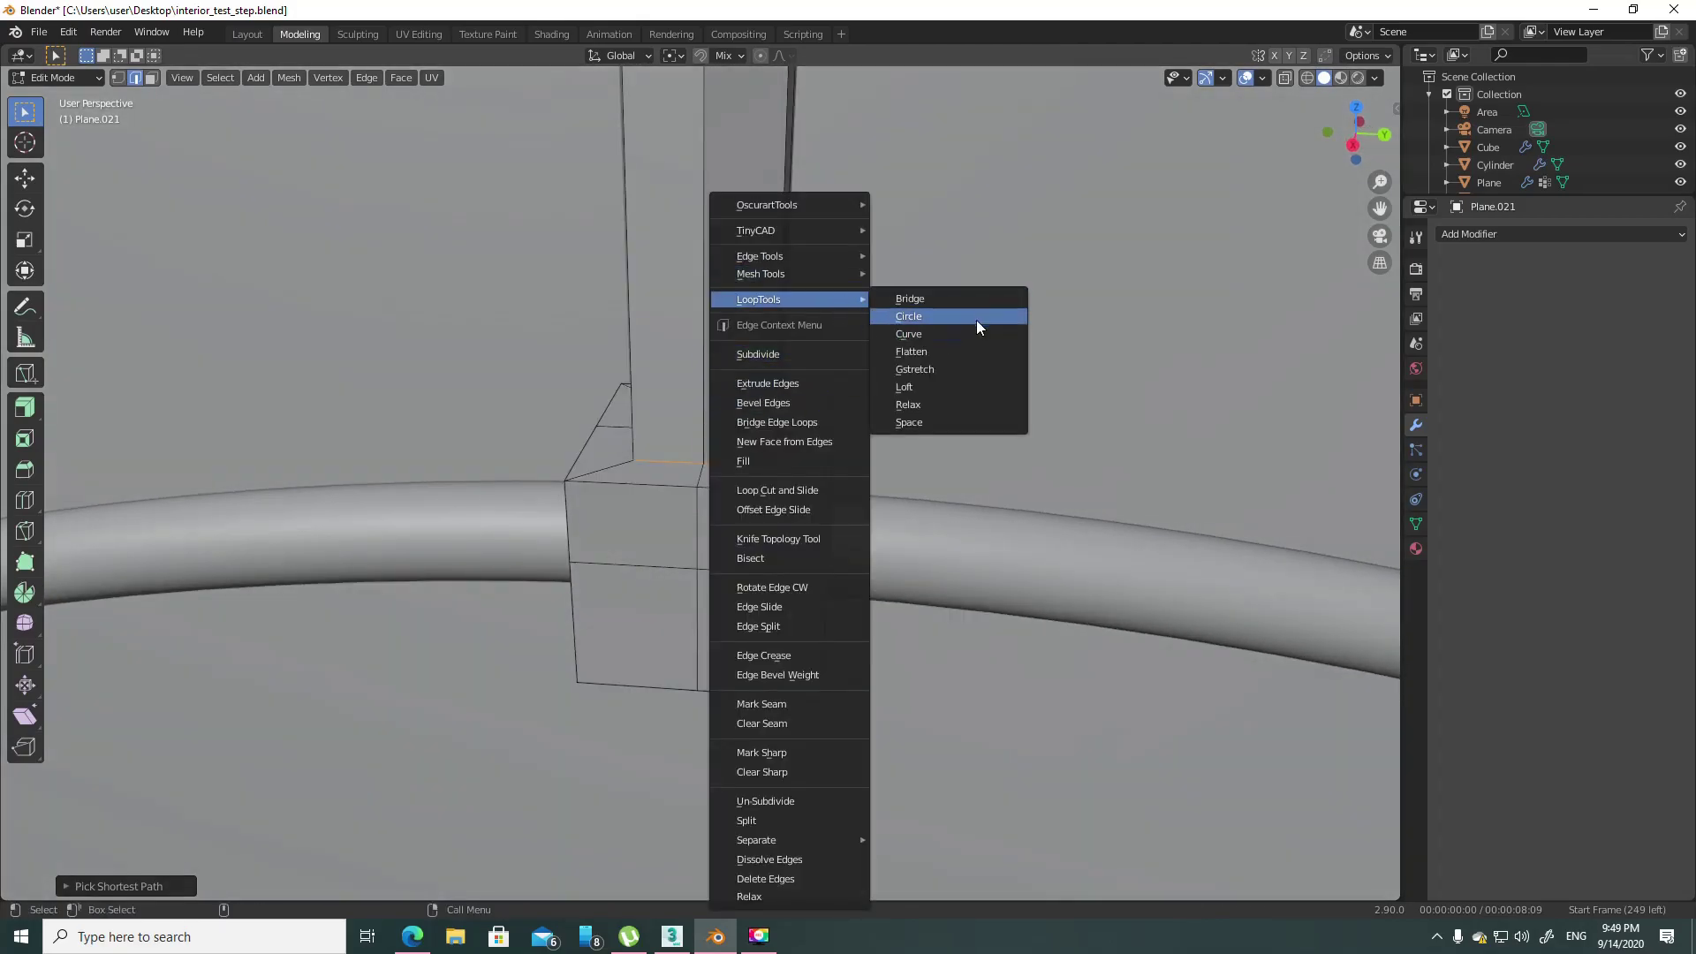
{"action": "left_click", "coordinate": [976, 320]}
{"action": "scroll", "coordinate": [886, 447], "scroll_direction": "down", "scroll_amount": 3}
{"action": "middle_click_drag", "start_coordinate": [886, 447], "coordinate": [795, 495]}
{"action": "scroll", "coordinate": [751, 512], "scroll_direction": "down", "scroll_amount": 2}
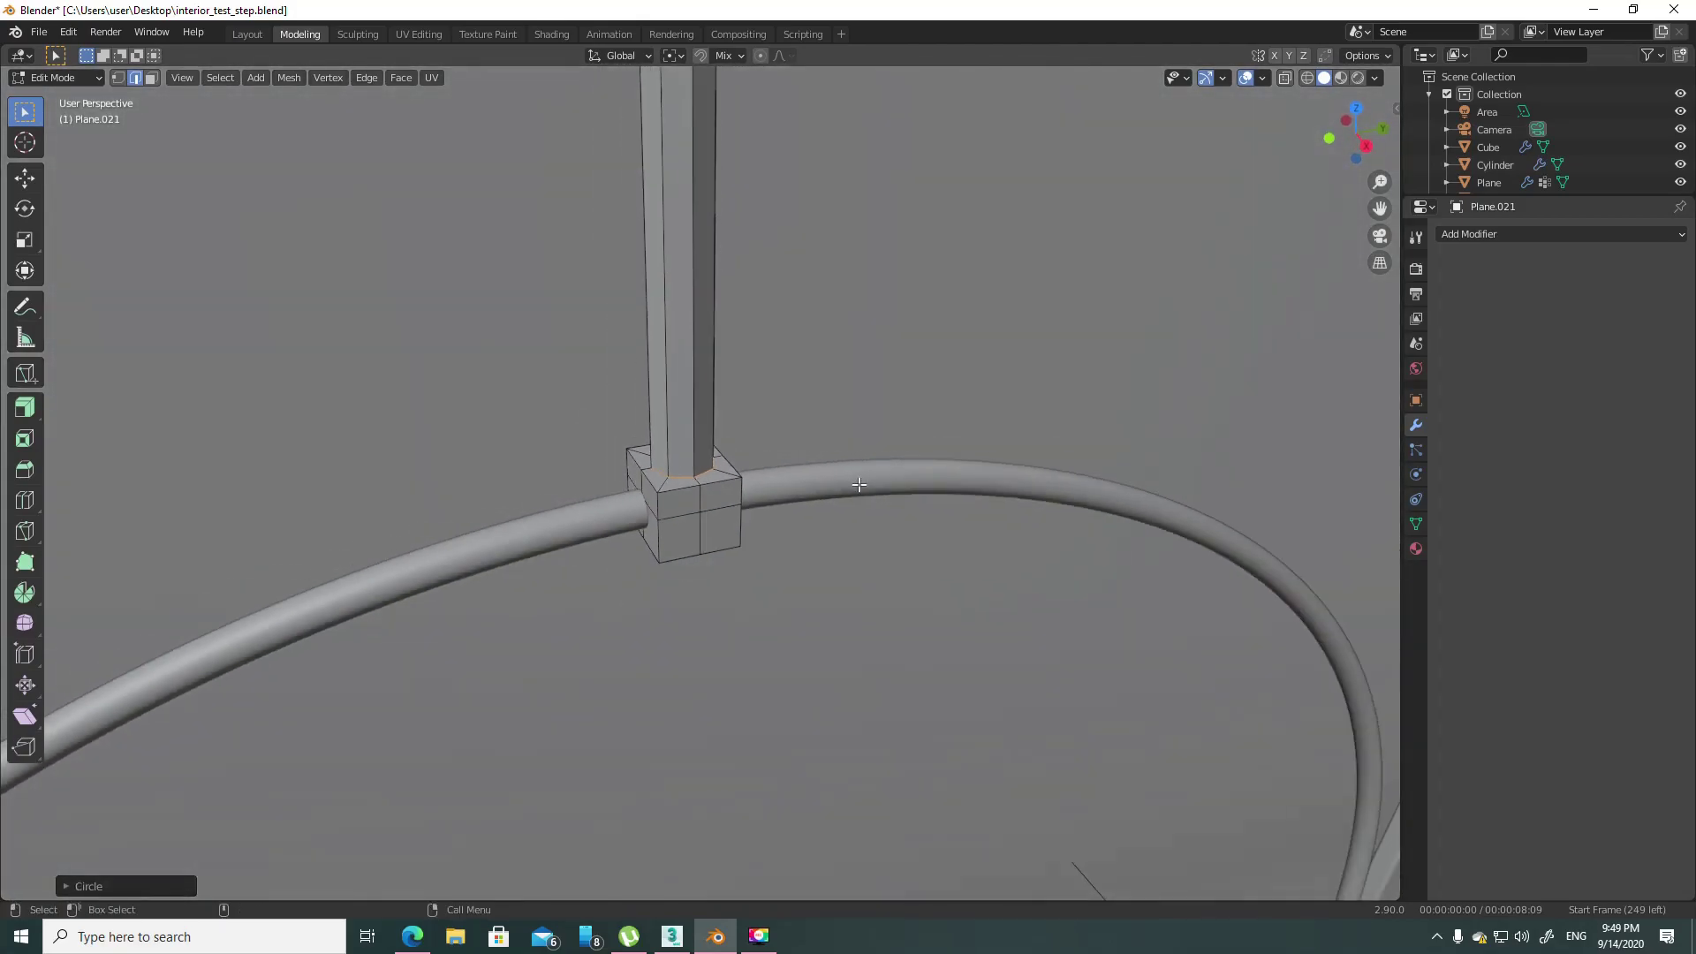
{"action": "key", "text": "Tab"}
- Add a Subdivision Surface modifier to the rod with viewport level 3
{"action": "left_click", "coordinate": [1539, 234]}
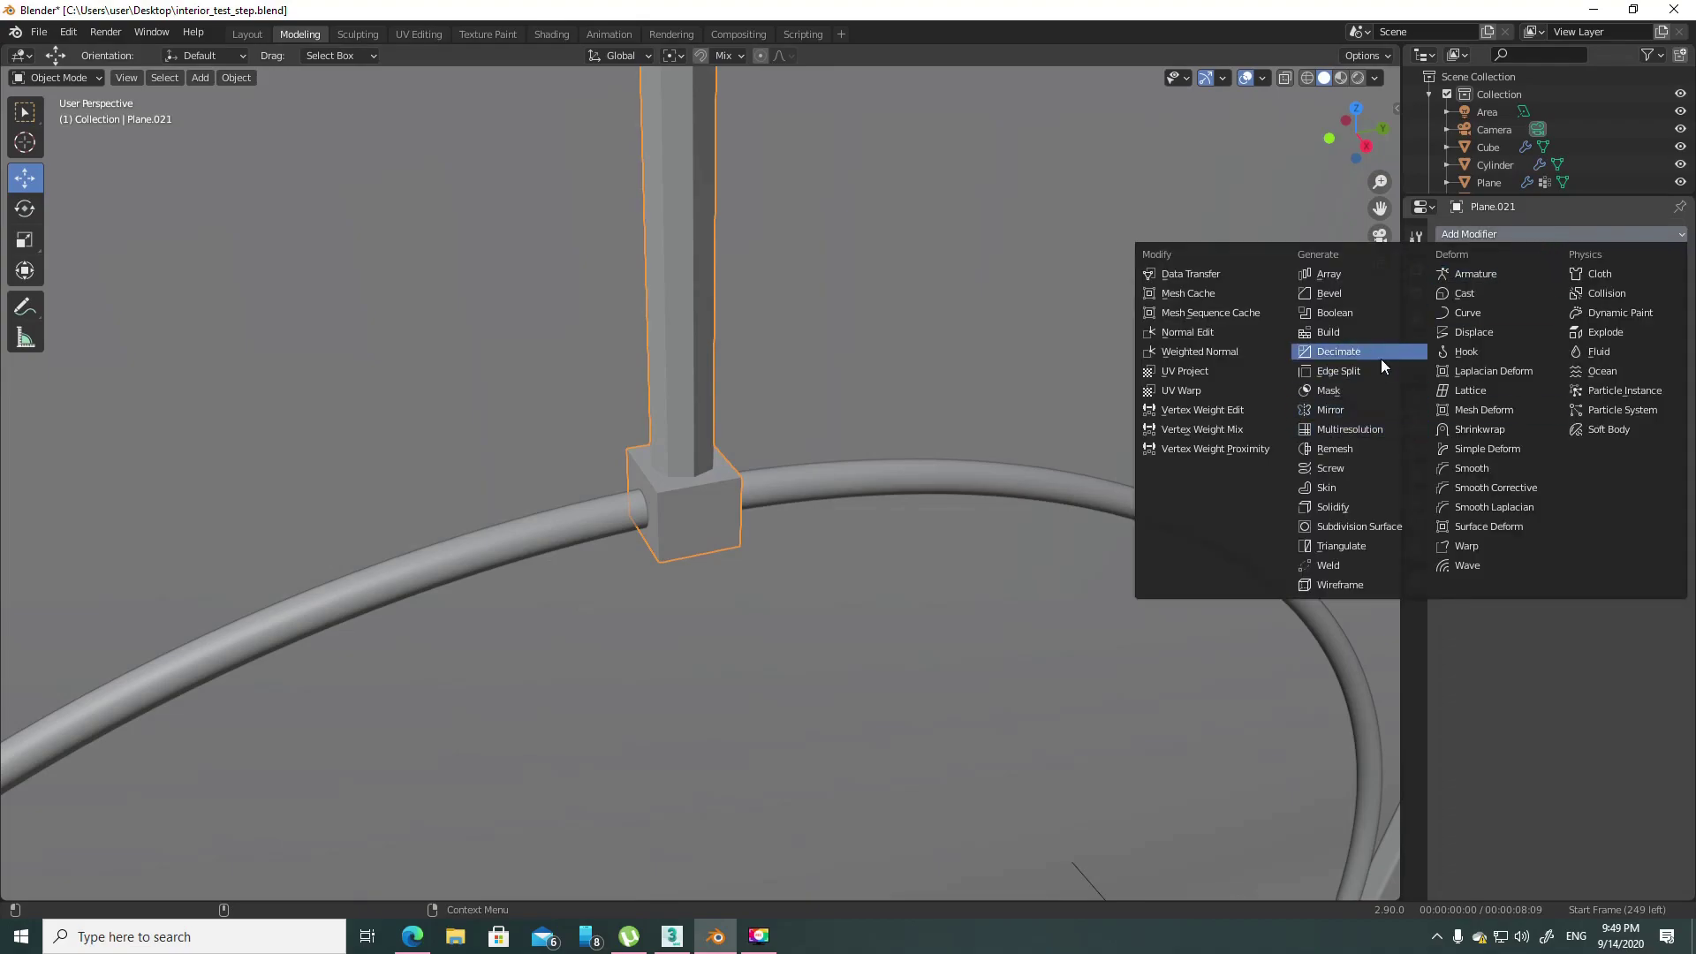
{"action": "left_click", "coordinate": [1371, 527]}
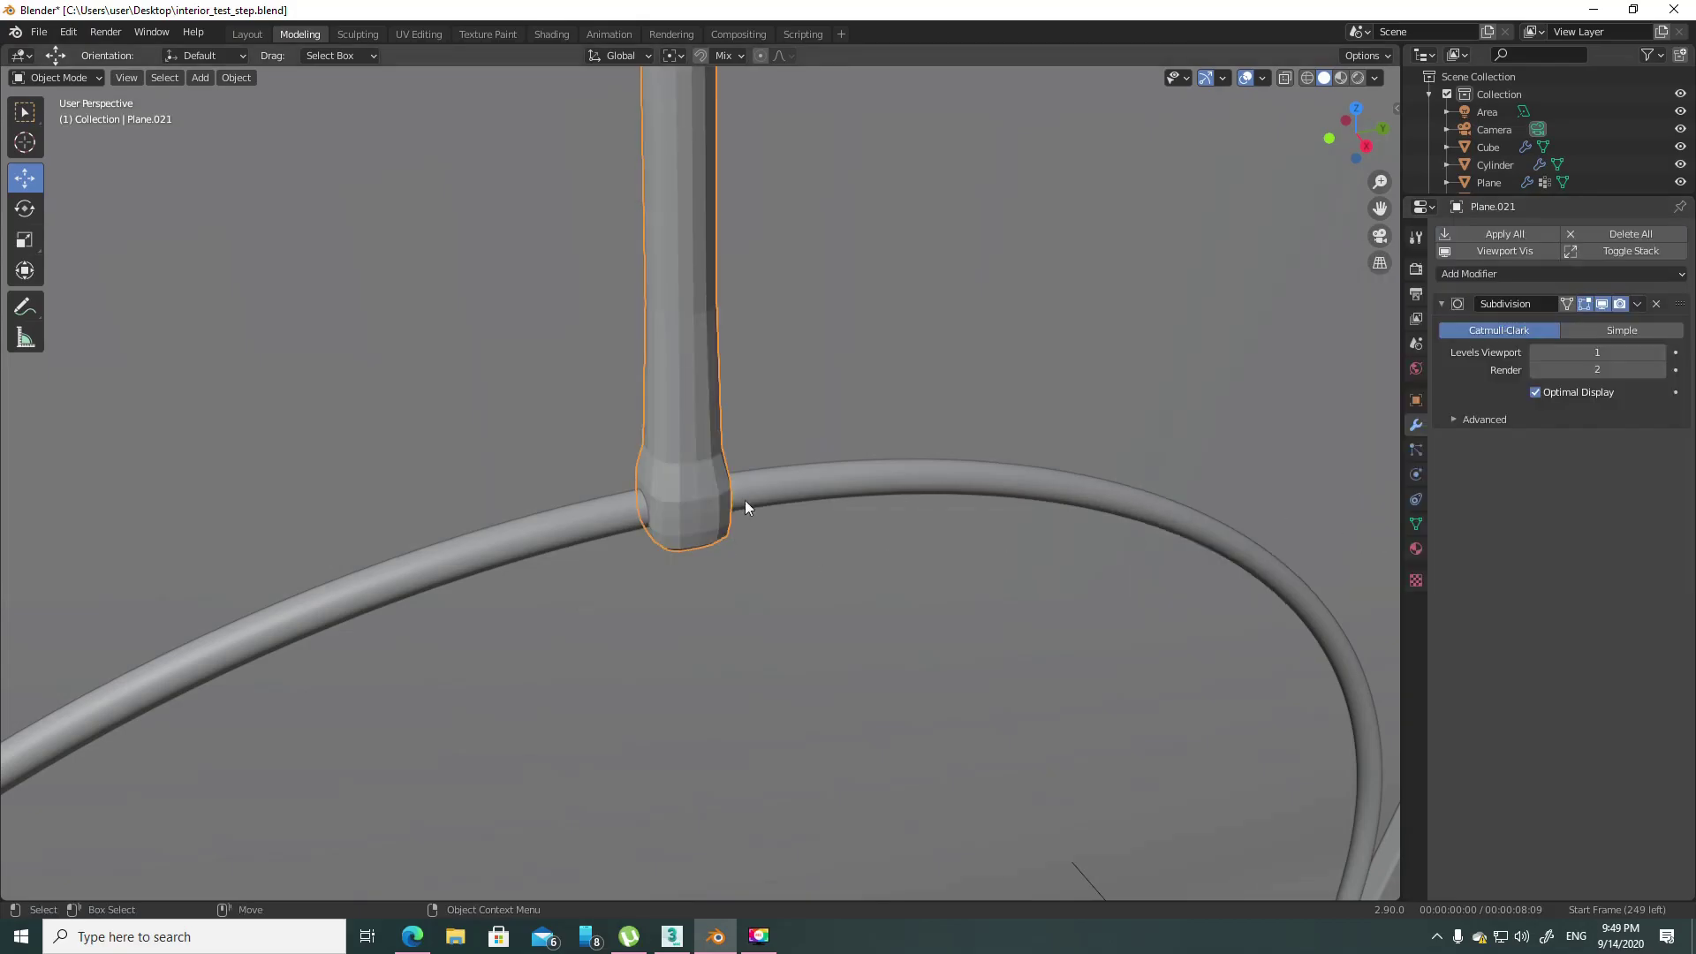
{"action": "left_click", "coordinate": [1662, 353]}
{"action": "left_click", "coordinate": [1662, 352]}
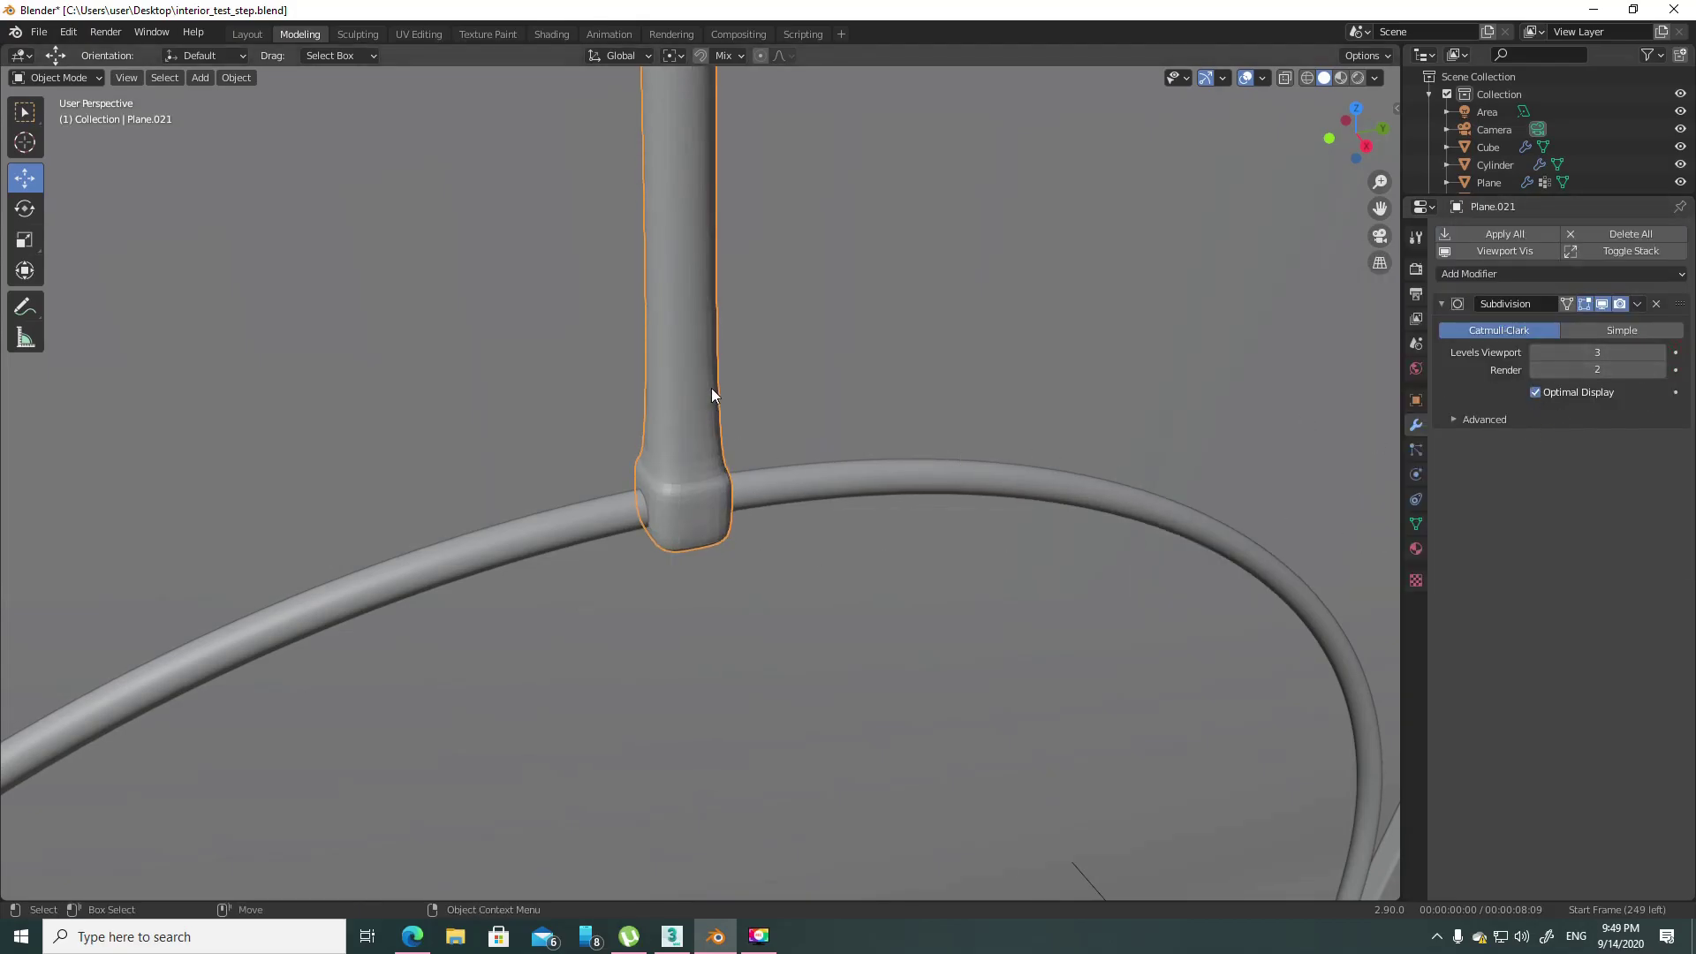
{"action": "scroll", "coordinate": [689, 388], "scroll_direction": "down", "scroll_amount": 3}
- Add supporting loop cuts near the rod's joint and near its top
{"action": "key", "text": "Tab"}
{"action": "scroll", "coordinate": [685, 412], "scroll_direction": "down", "scroll_amount": 1}
{"action": "key", "text": "ctrl+r"}
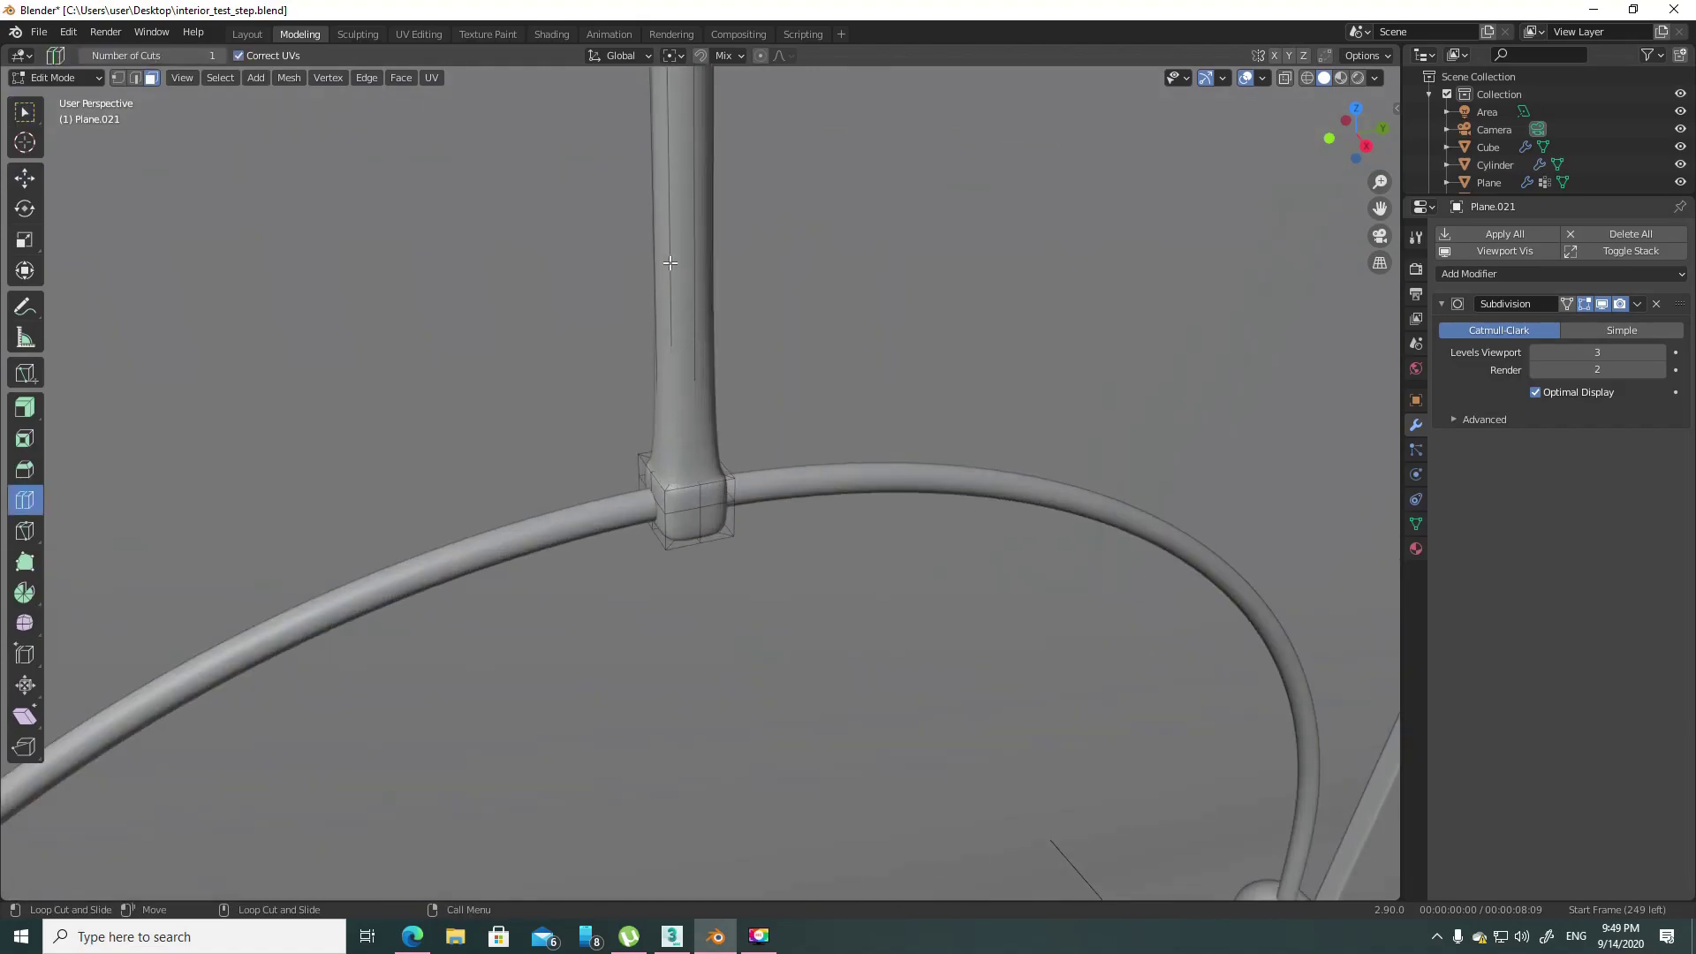
{"action": "scroll", "coordinate": [673, 291], "scroll_direction": "up", "scroll_amount": 5}
{"action": "scroll", "coordinate": [673, 290], "scroll_direction": "down", "scroll_amount": 5}
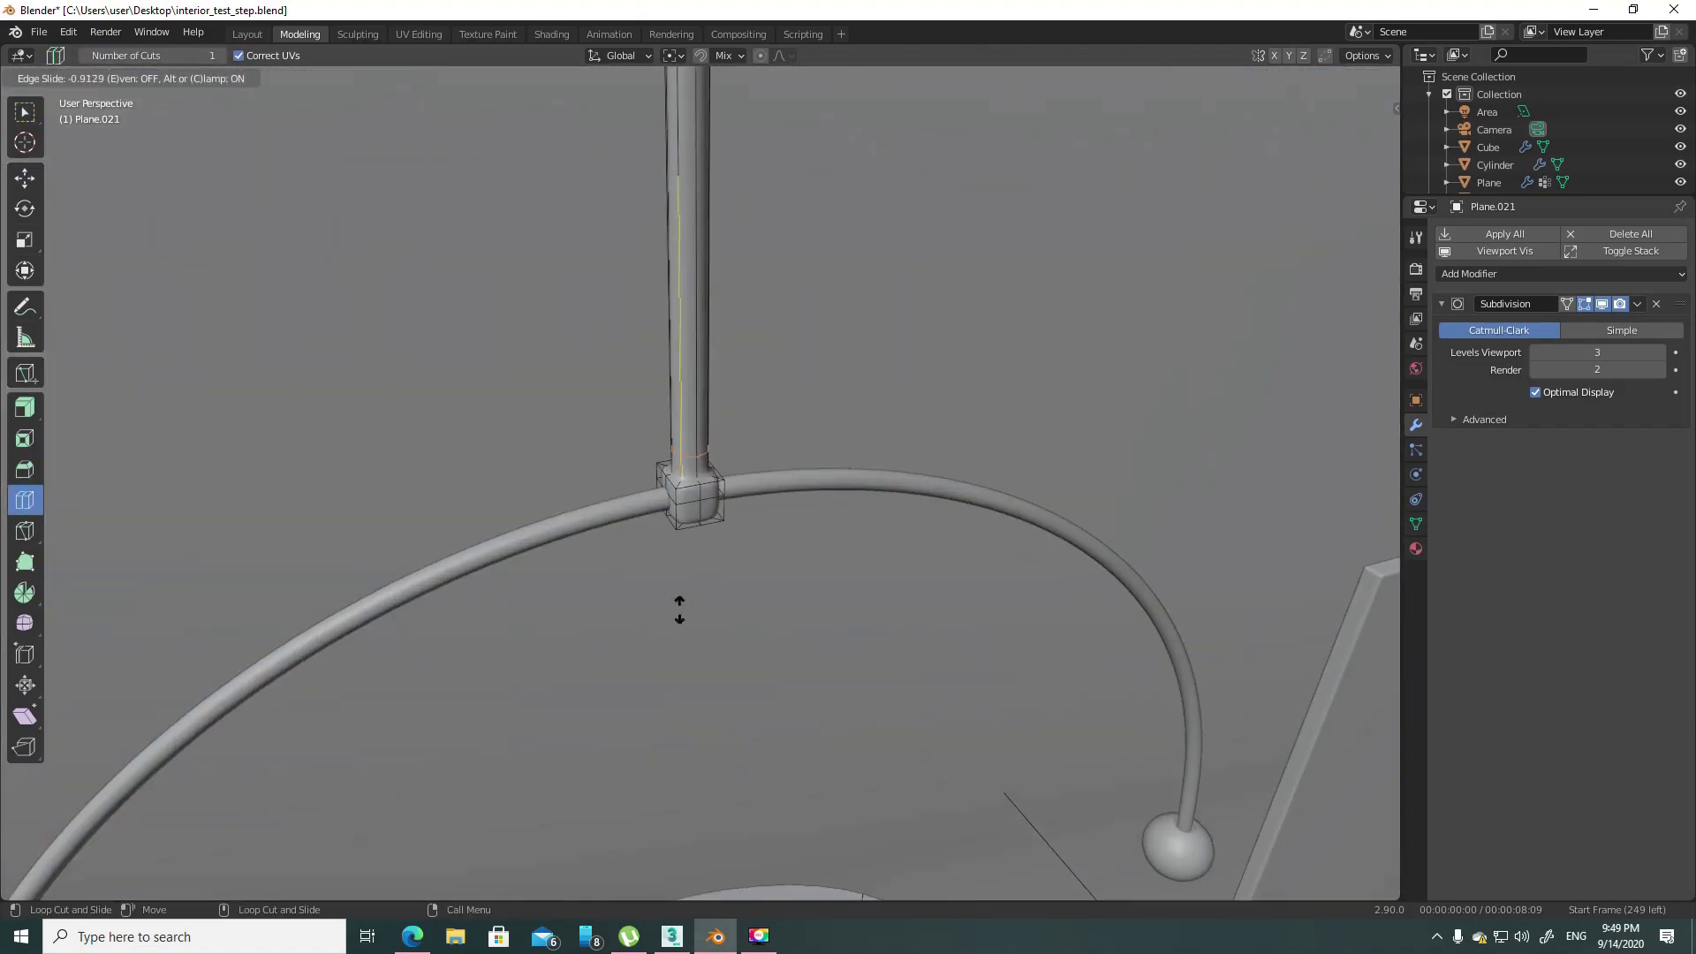
{"action": "left_click", "coordinate": [693, 494]}
{"action": "key", "text": "Tab"}
{"action": "scroll", "coordinate": [754, 437], "scroll_direction": "down", "scroll_amount": 3}
{"action": "mouse_move", "coordinate": [754, 437]}
{"action": "middle_mouse_down"}
{"action": "mouse_move", "coordinate": [852, 459]}
{"action": "mouse_move", "coordinate": [757, 478]}
{"action": "middle_mouse_up"}
{"action": "key", "text": "Tab"}
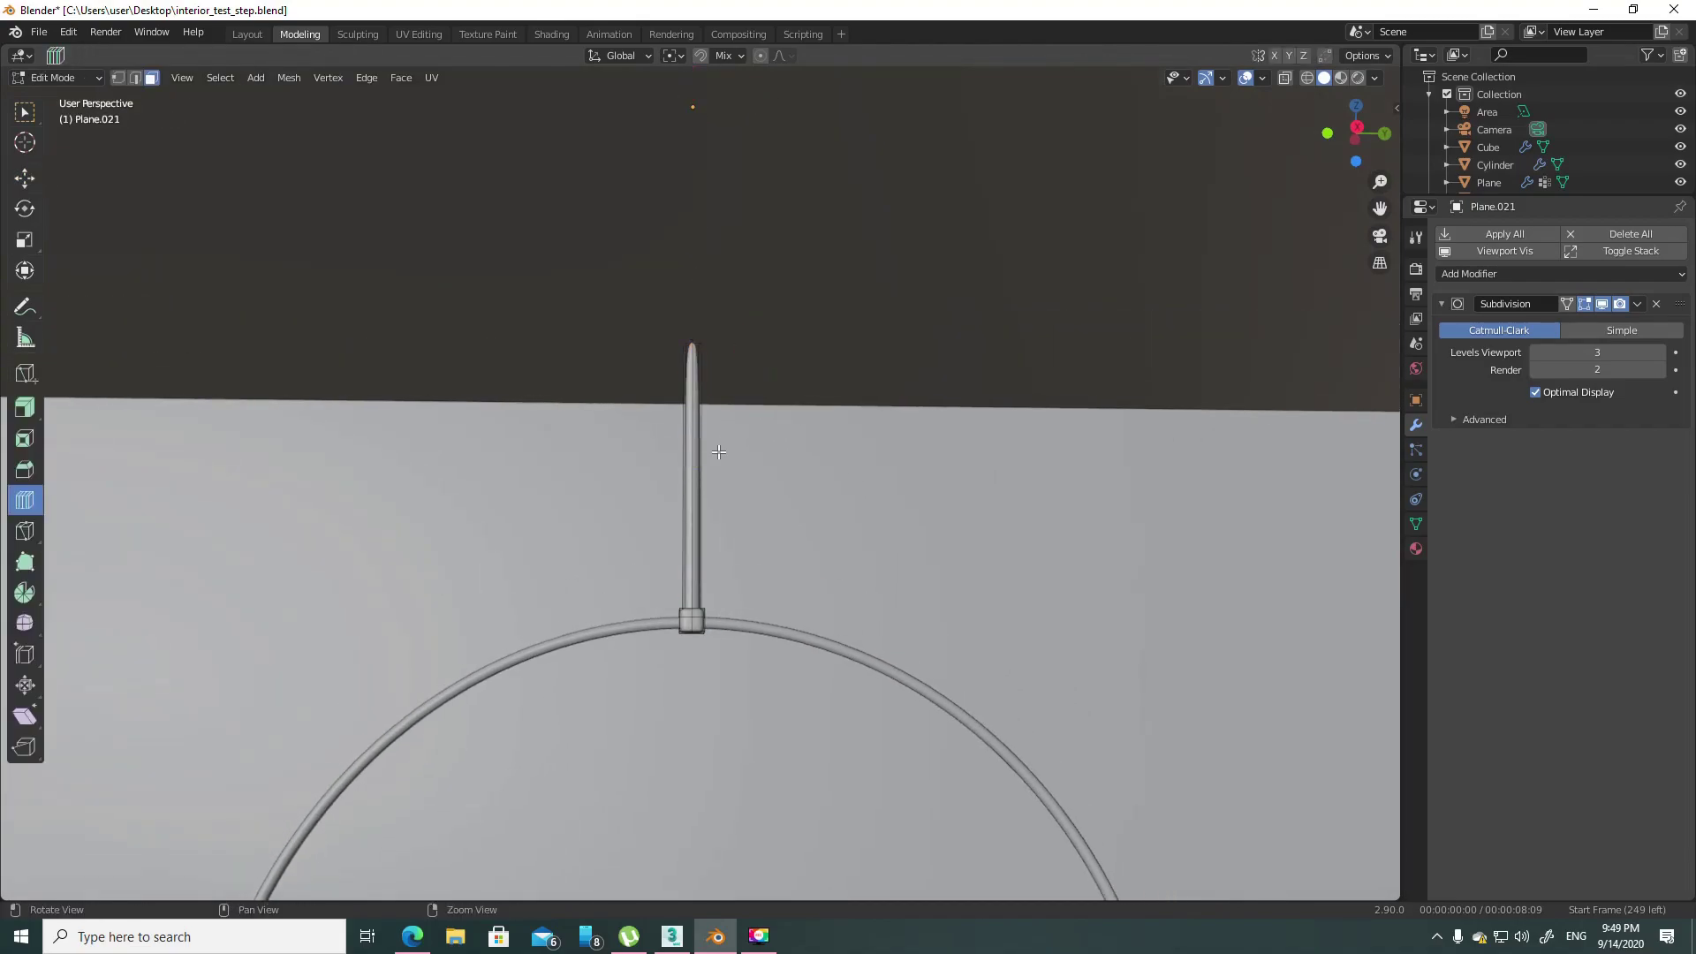
{"action": "left_click_drag", "start_coordinate": [713, 464], "coordinate": [723, 242]}
- Select the rod's top vertices in vertex mode, undoing a stray lengthwise loop cut
{"action": "key", "text": "a"}
{"action": "key", "text": "alt+z"}
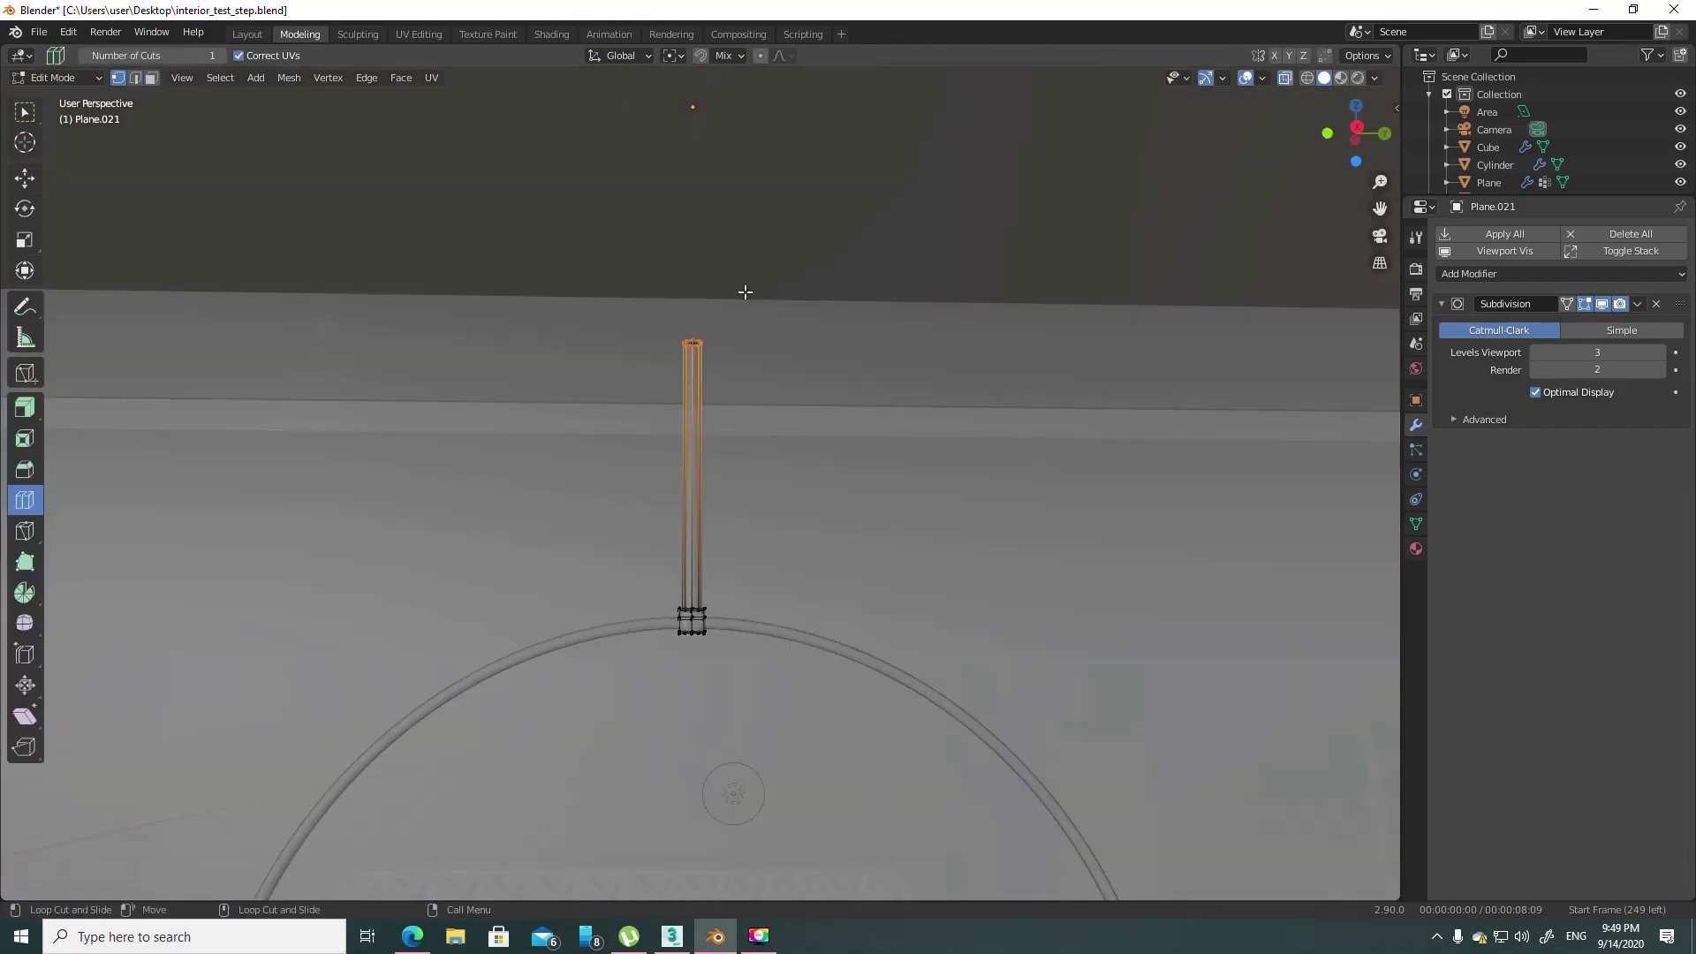
{"action": "key", "text": "1"}
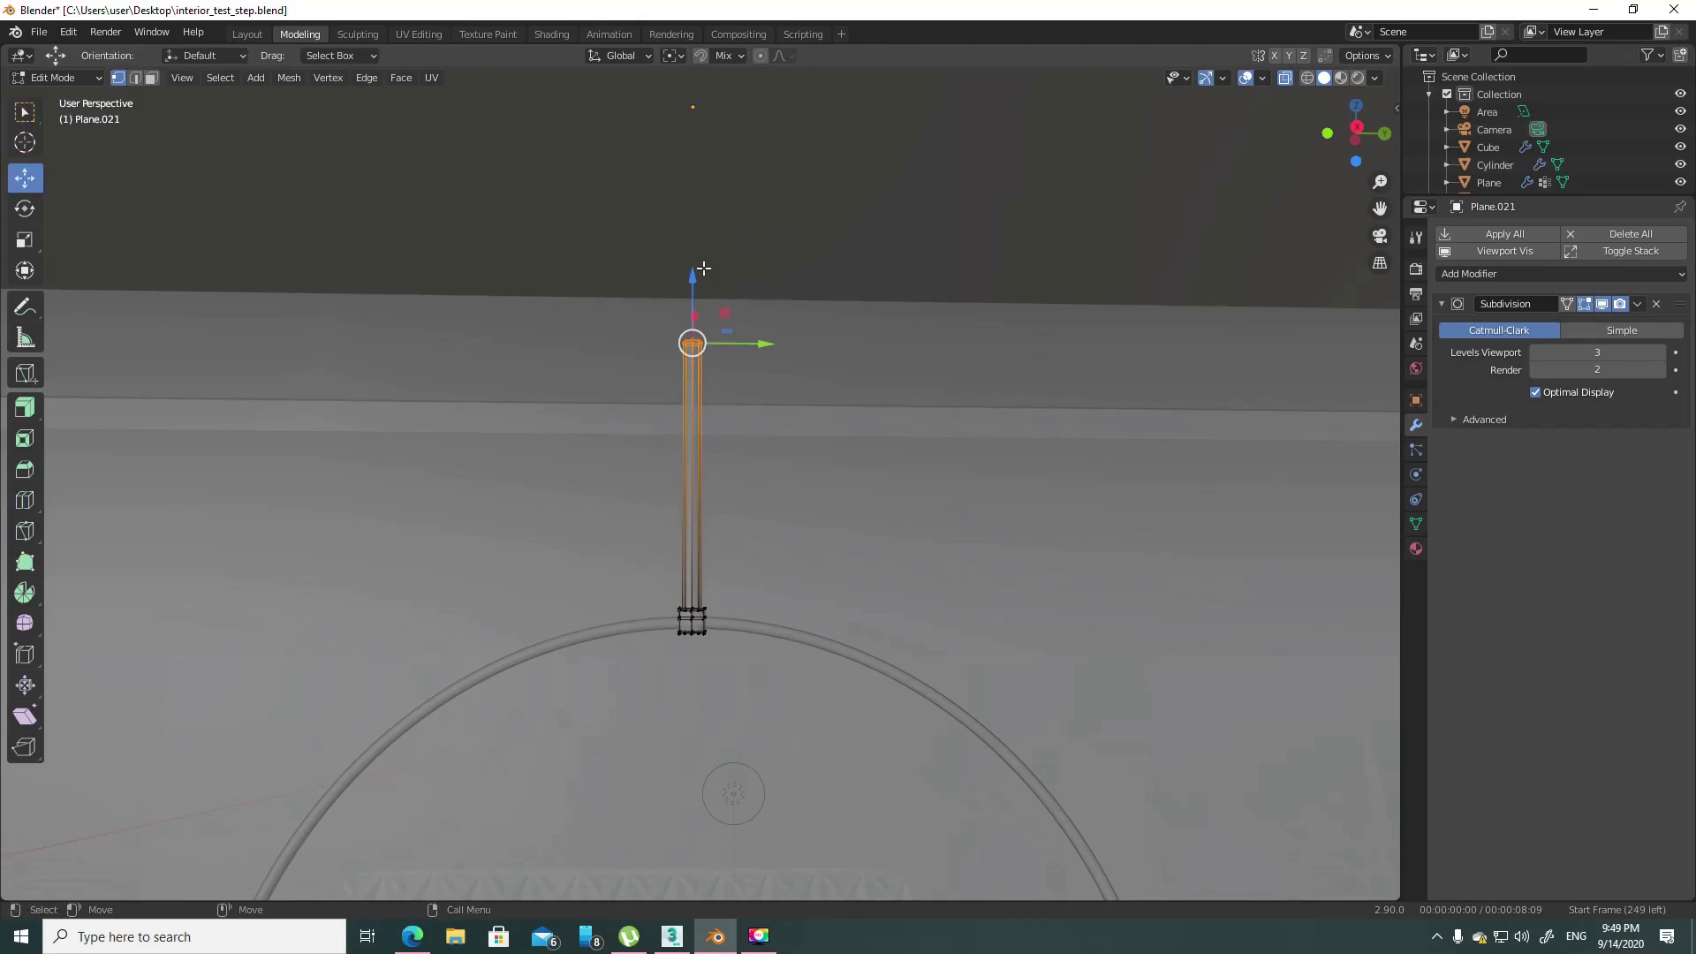
{"action": "key", "text": "alt+z"}
{"action": "left_click", "coordinate": [694, 345]}
{"action": "key", "text": "ctrl+z"}
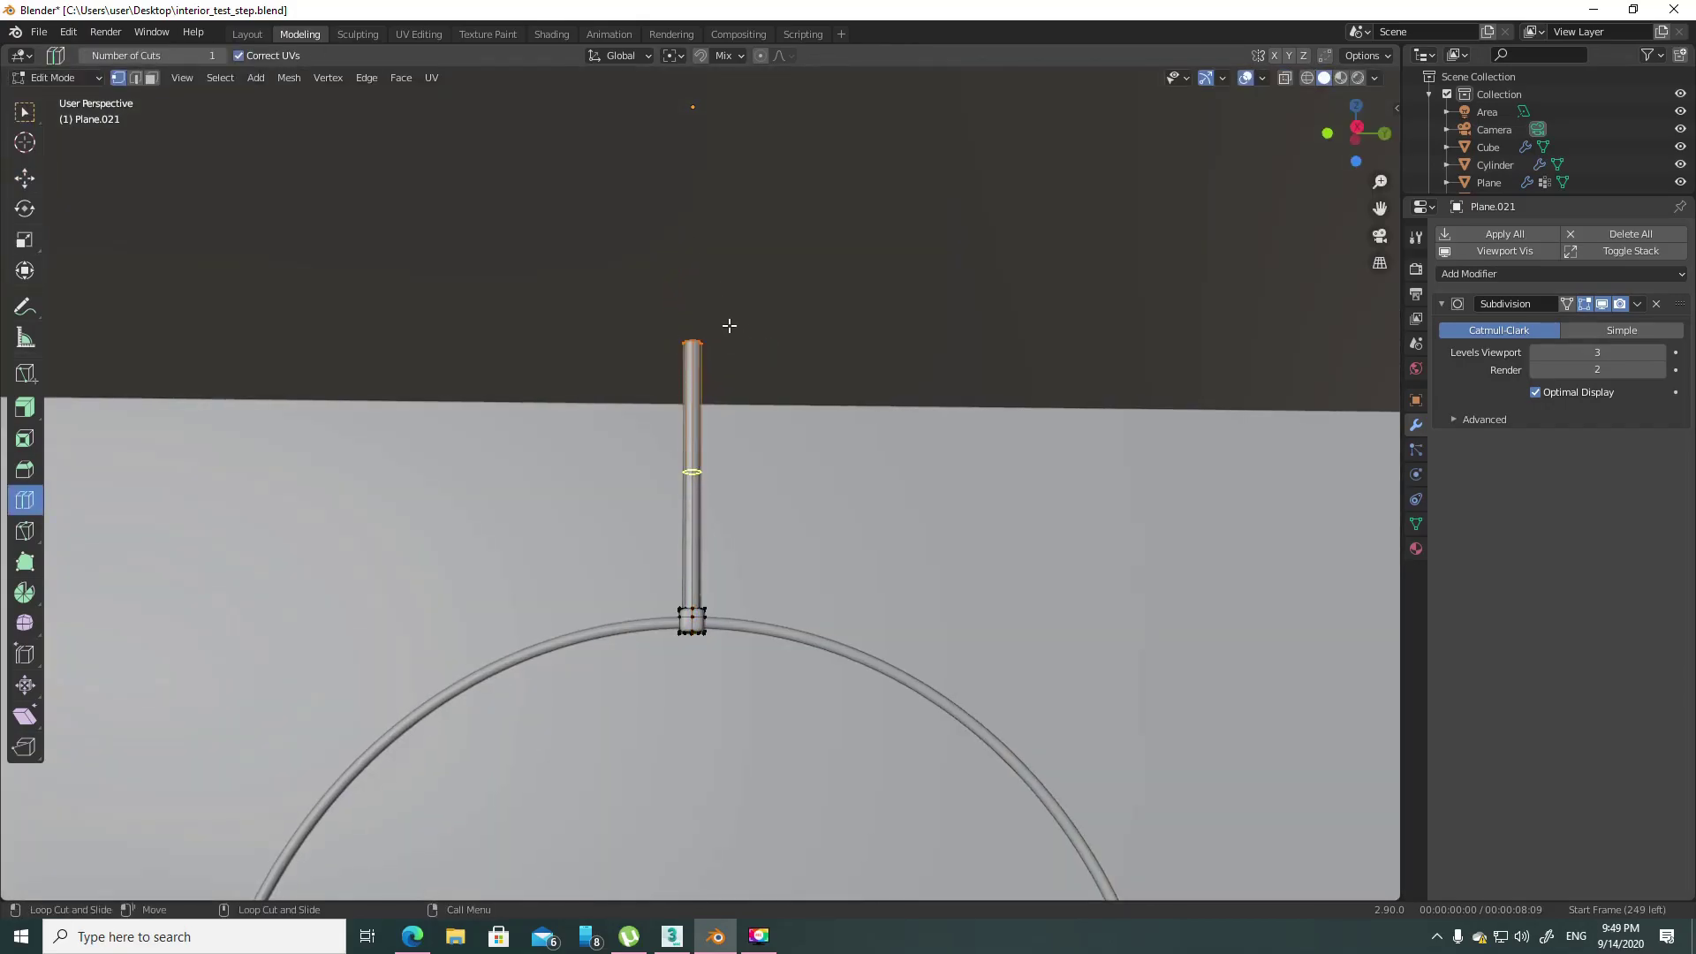
{"action": "key", "text": "w"}
{"action": "key", "text": "alt+z"}
{"action": "left_click_drag", "start_coordinate": [671, 301], "coordinate": [759, 363]}
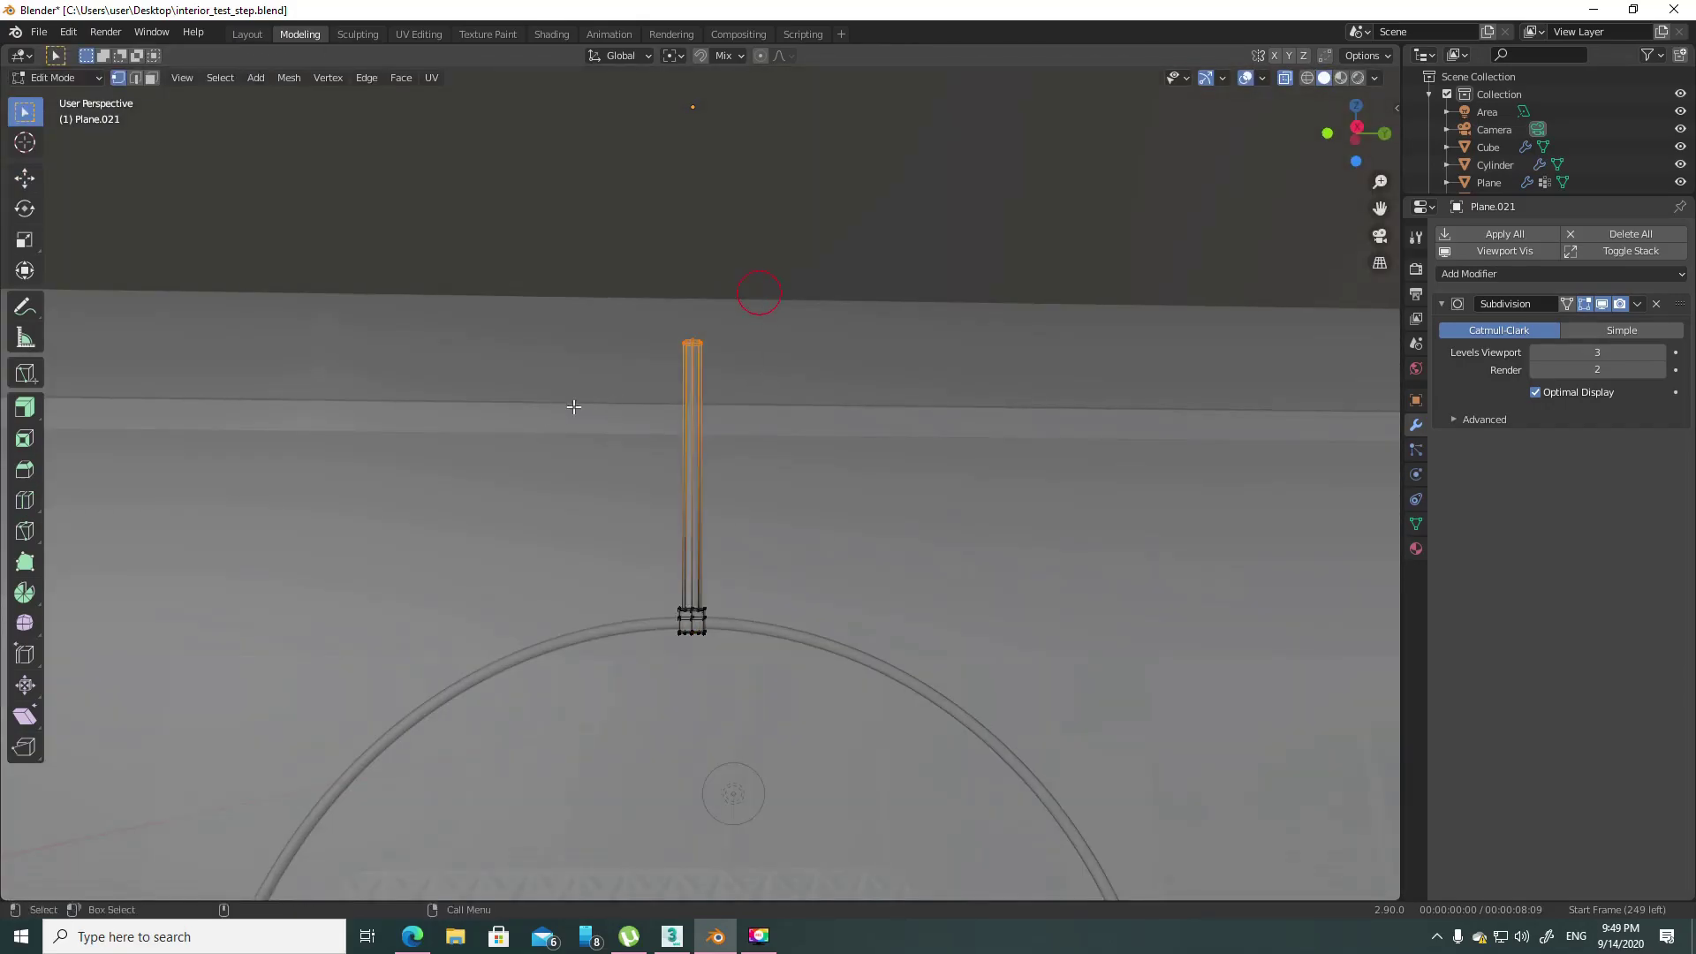
{"action": "key", "text": "alt+z"}
- Move the top vertices slightly upward, then view the scene through the camera in Object Mode
{"action": "key", "text": "shift+space"}
{"action": "key", "text": "g"}
{"action": "left_click_drag", "start_coordinate": [690, 288], "coordinate": [705, 284]}
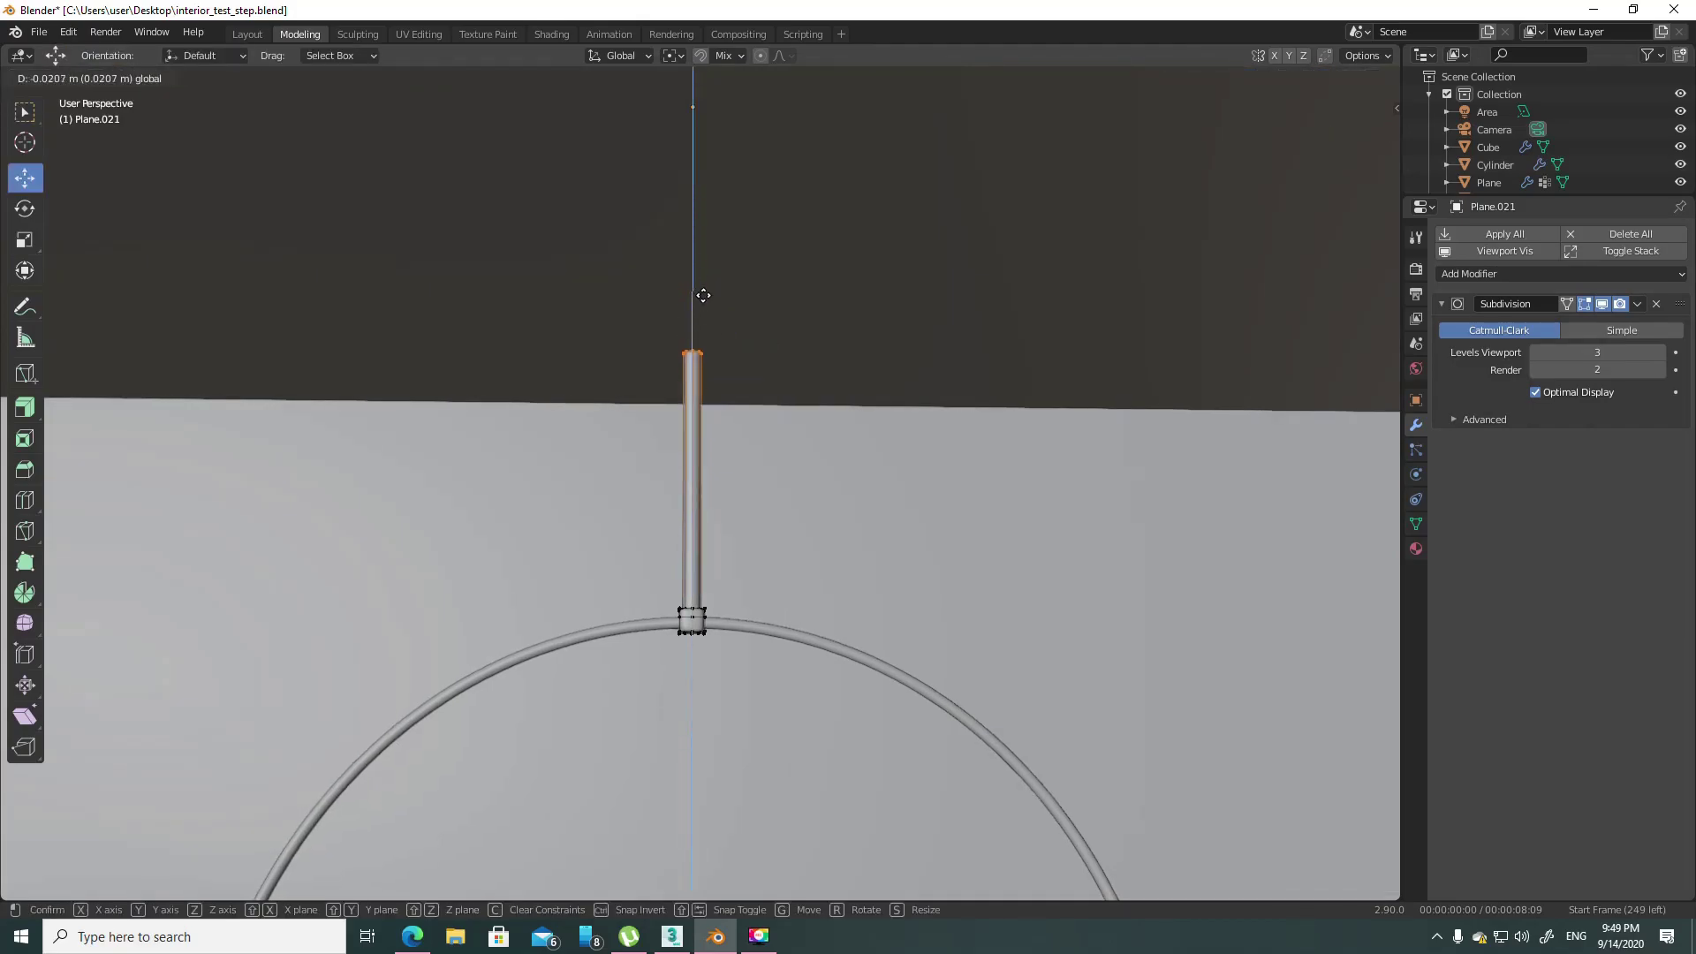
{"action": "scroll", "coordinate": [745, 357], "scroll_direction": "down", "scroll_amount": 3}
{"action": "scroll", "coordinate": [746, 357], "scroll_direction": "down", "scroll_amount": 3}
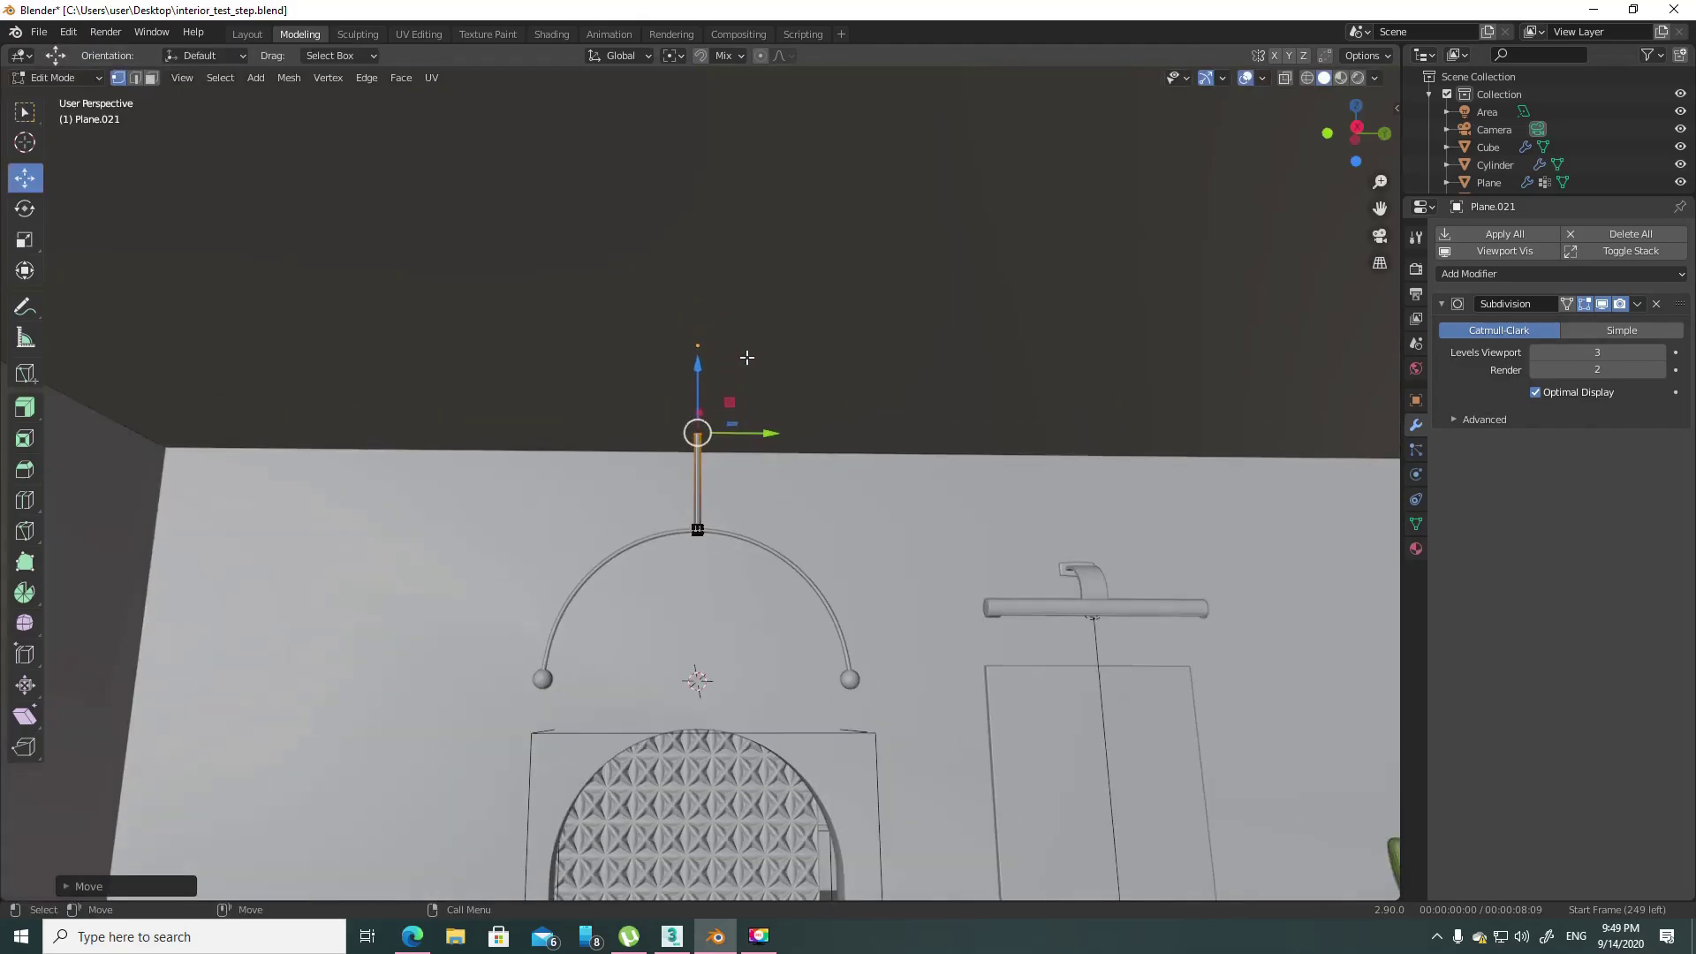
{"action": "key", "text": "Tab"}
{"action": "scroll", "coordinate": [746, 357], "scroll_direction": "down", "scroll_amount": 3}
{"action": "key", "text": "KP_0"}
{"action": "scroll", "coordinate": [664, 368], "scroll_direction": "up", "scroll_amount": 2}
- Switch to Rendered shading and copy the arc lamp's Gold material onto the rod
{"action": "middle_click_drag", "start_coordinate": [632, 314], "coordinate": [685, 344], "text": "shift"}
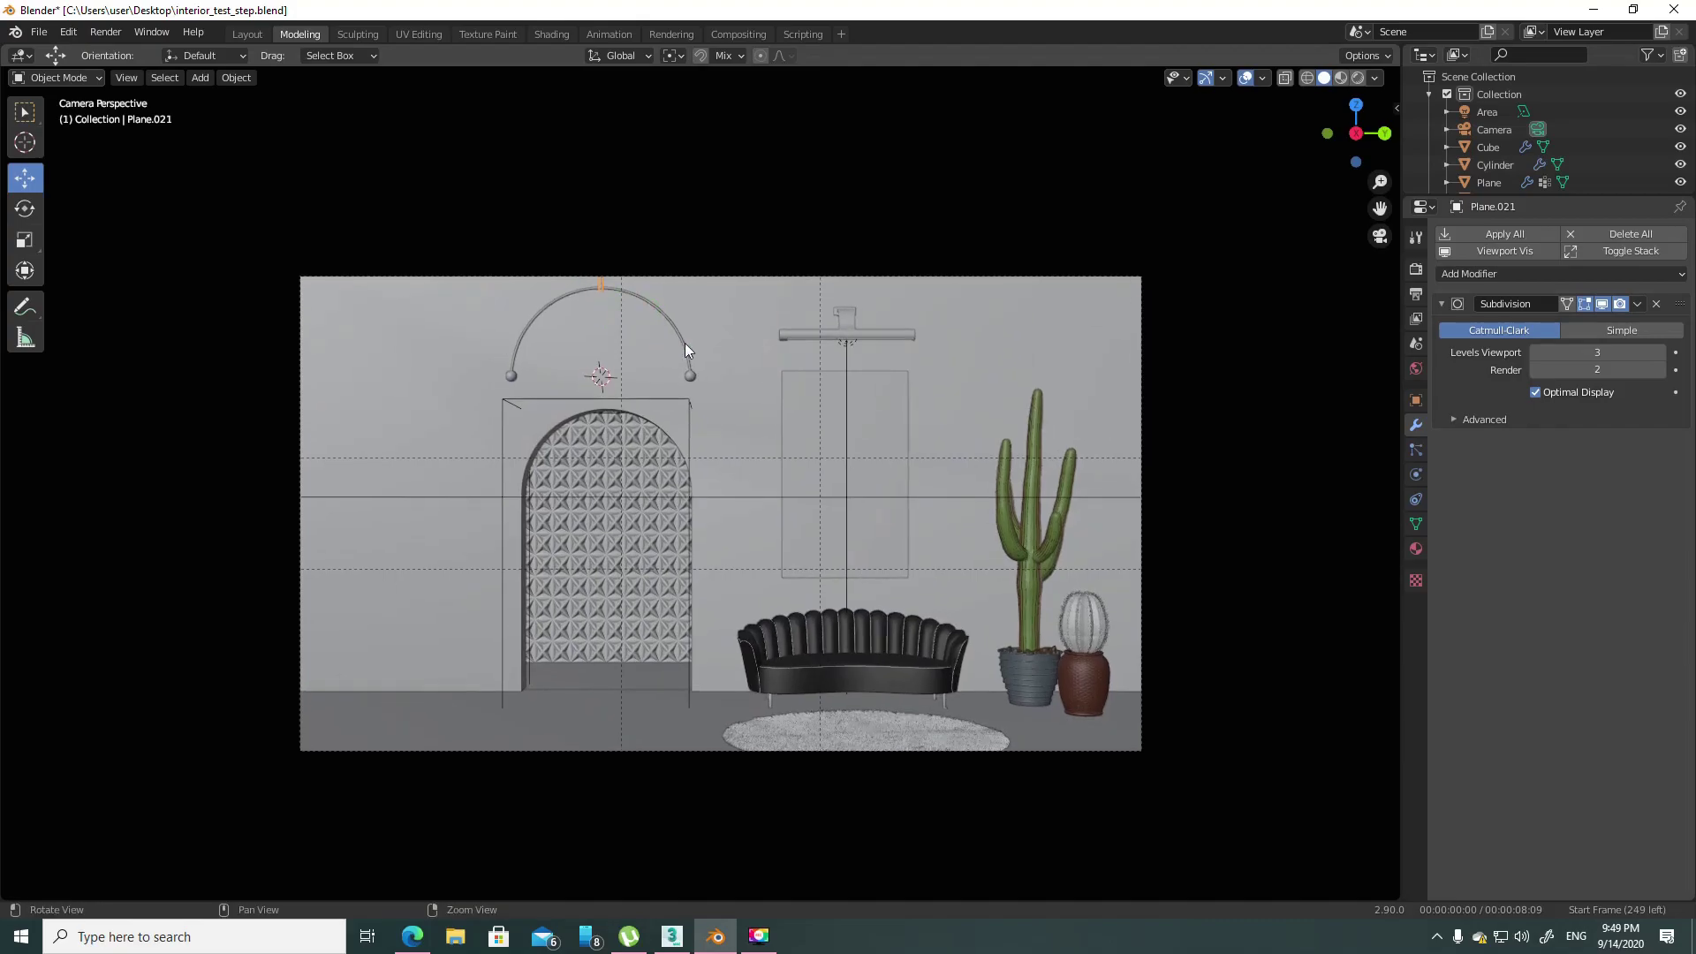
{"action": "left_click", "coordinate": [1357, 78]}
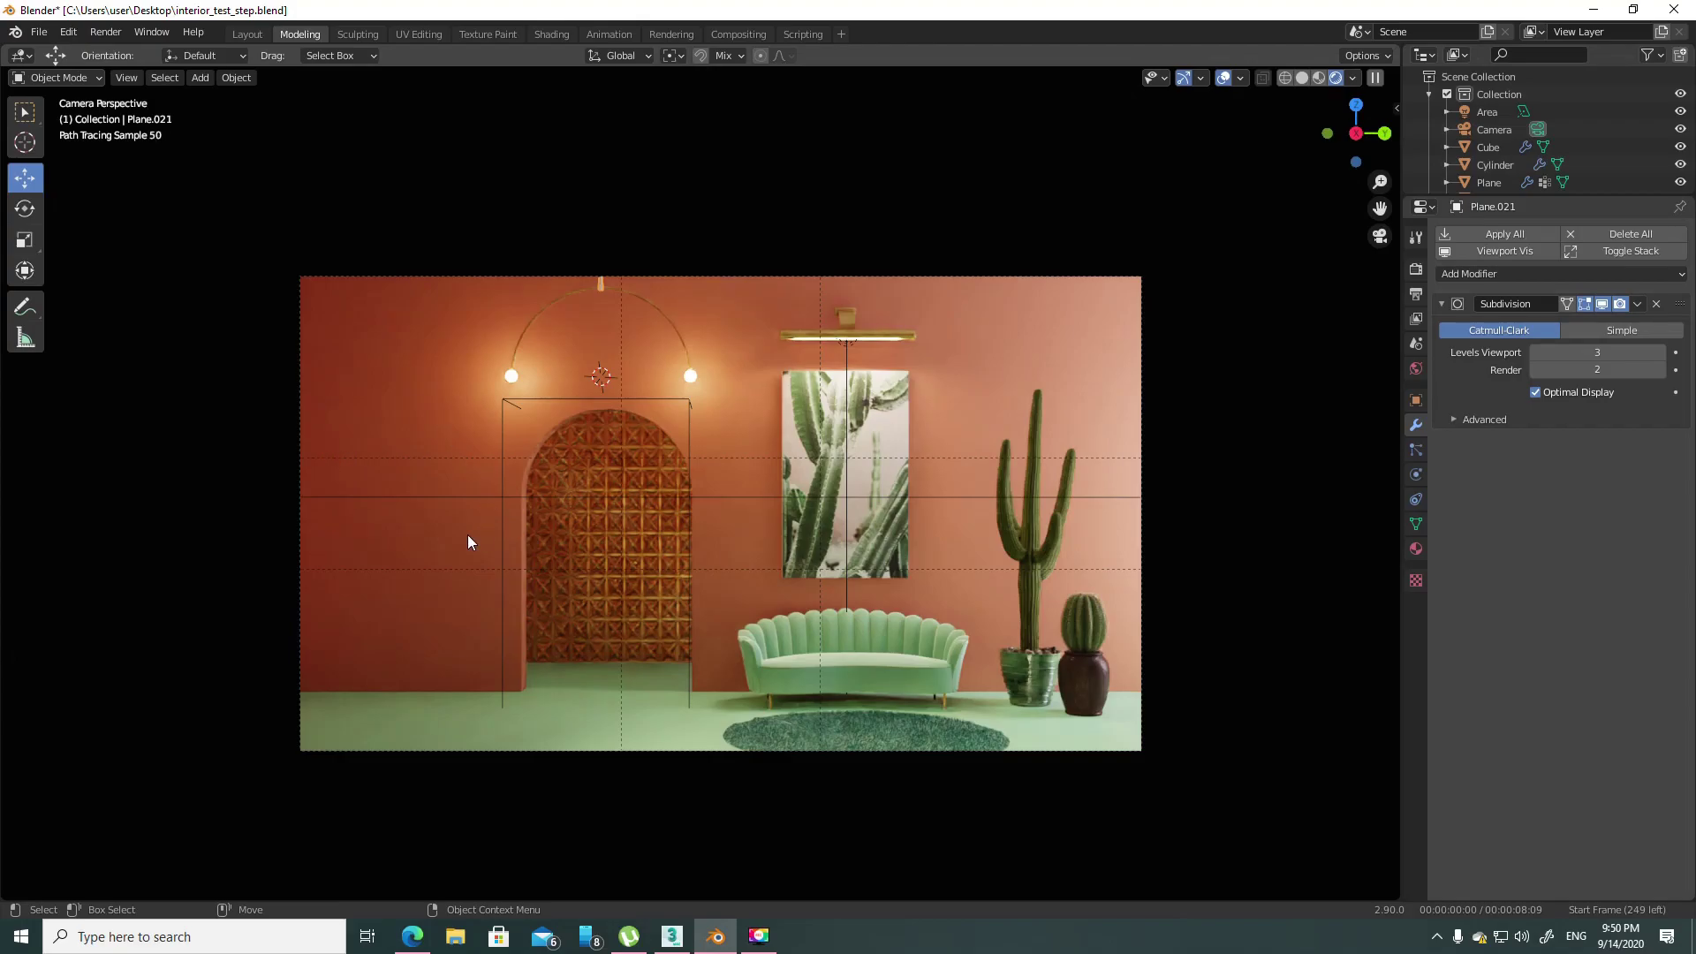
{"action": "left_click", "coordinate": [657, 308]}
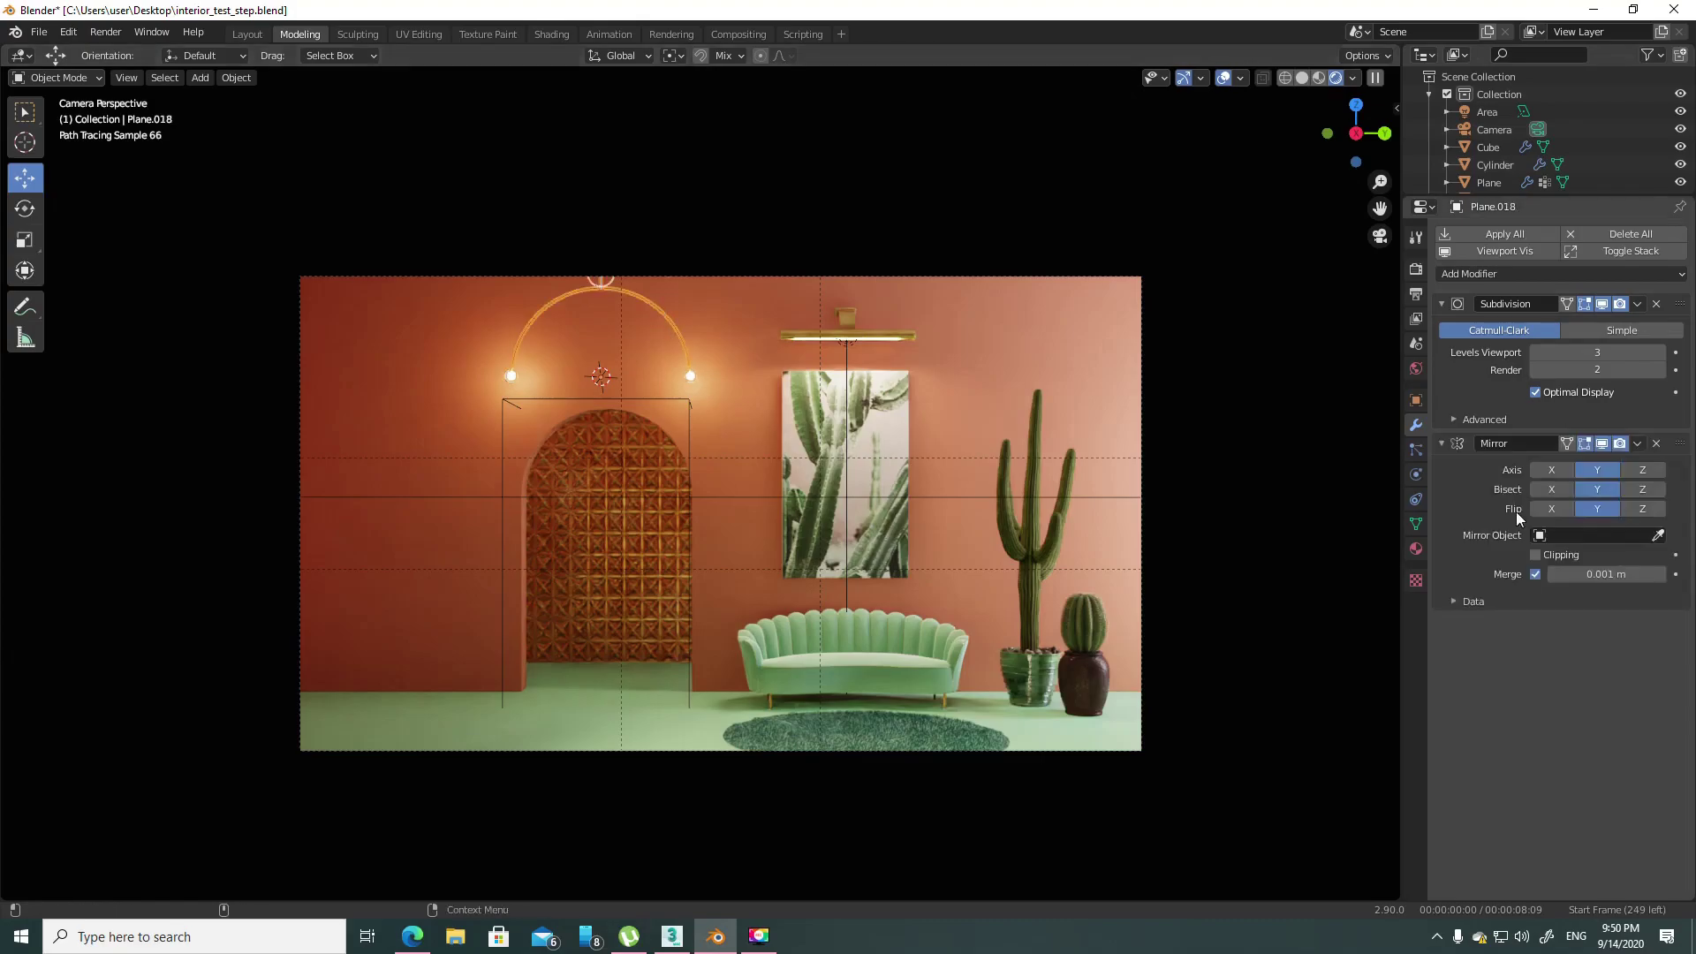
{"action": "left_click", "coordinate": [1415, 549]}
{"action": "left_click", "coordinate": [1679, 269]}
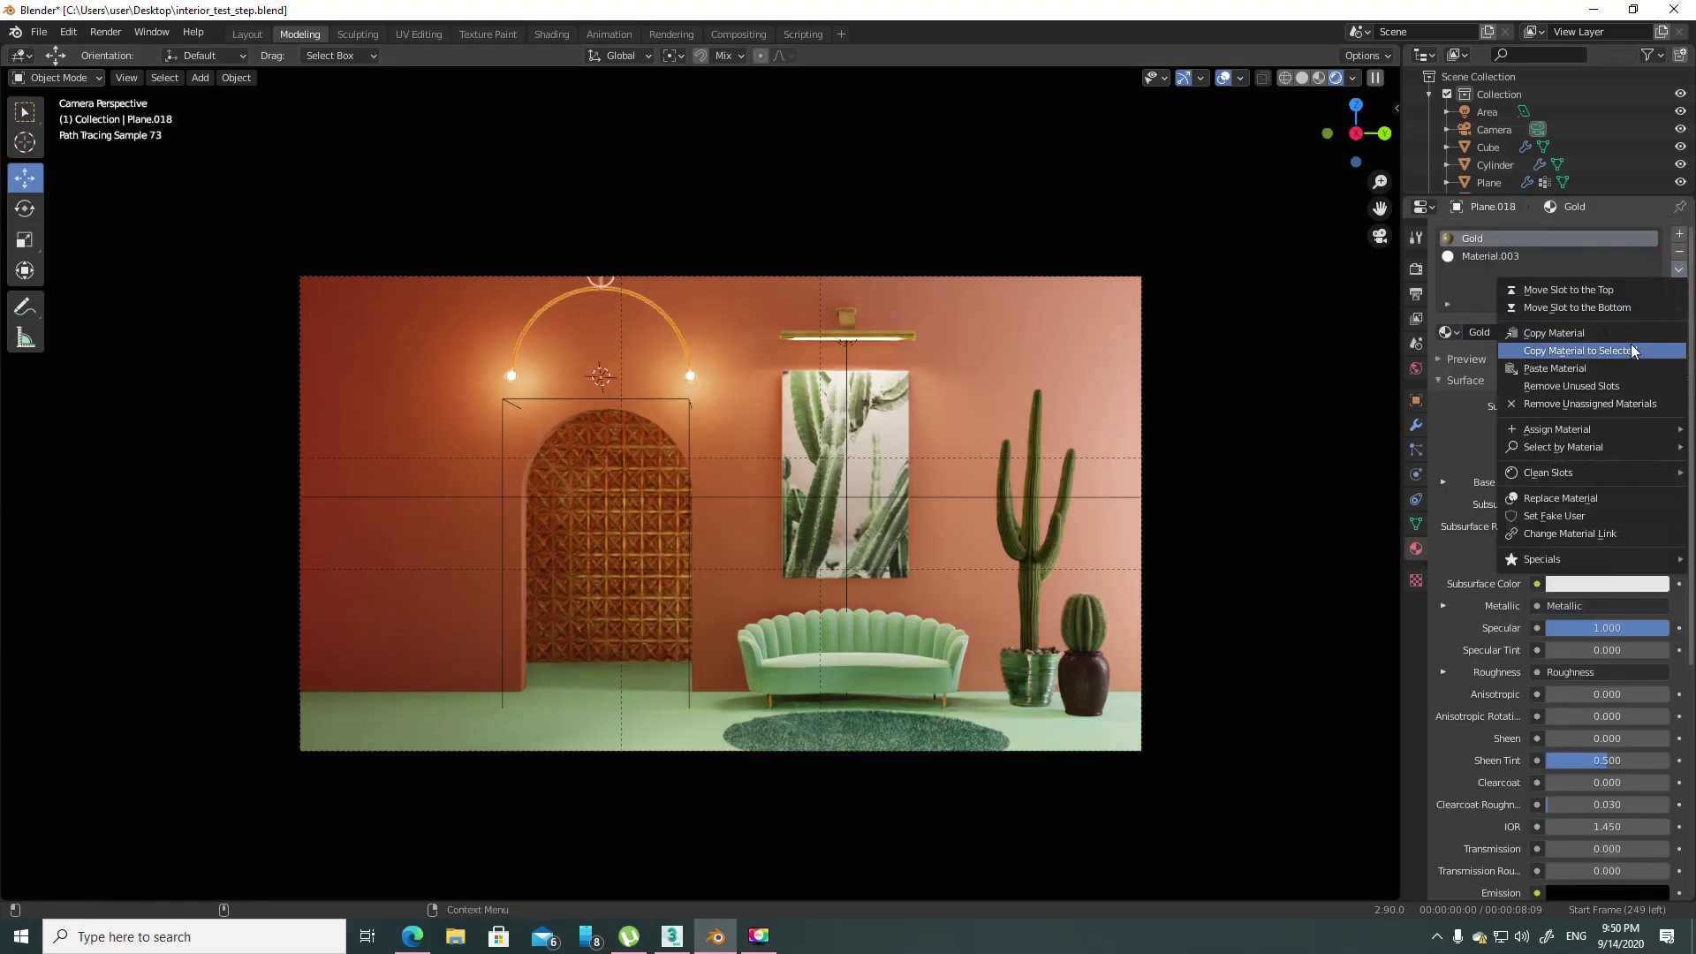
{"action": "left_click", "coordinate": [1637, 353]}
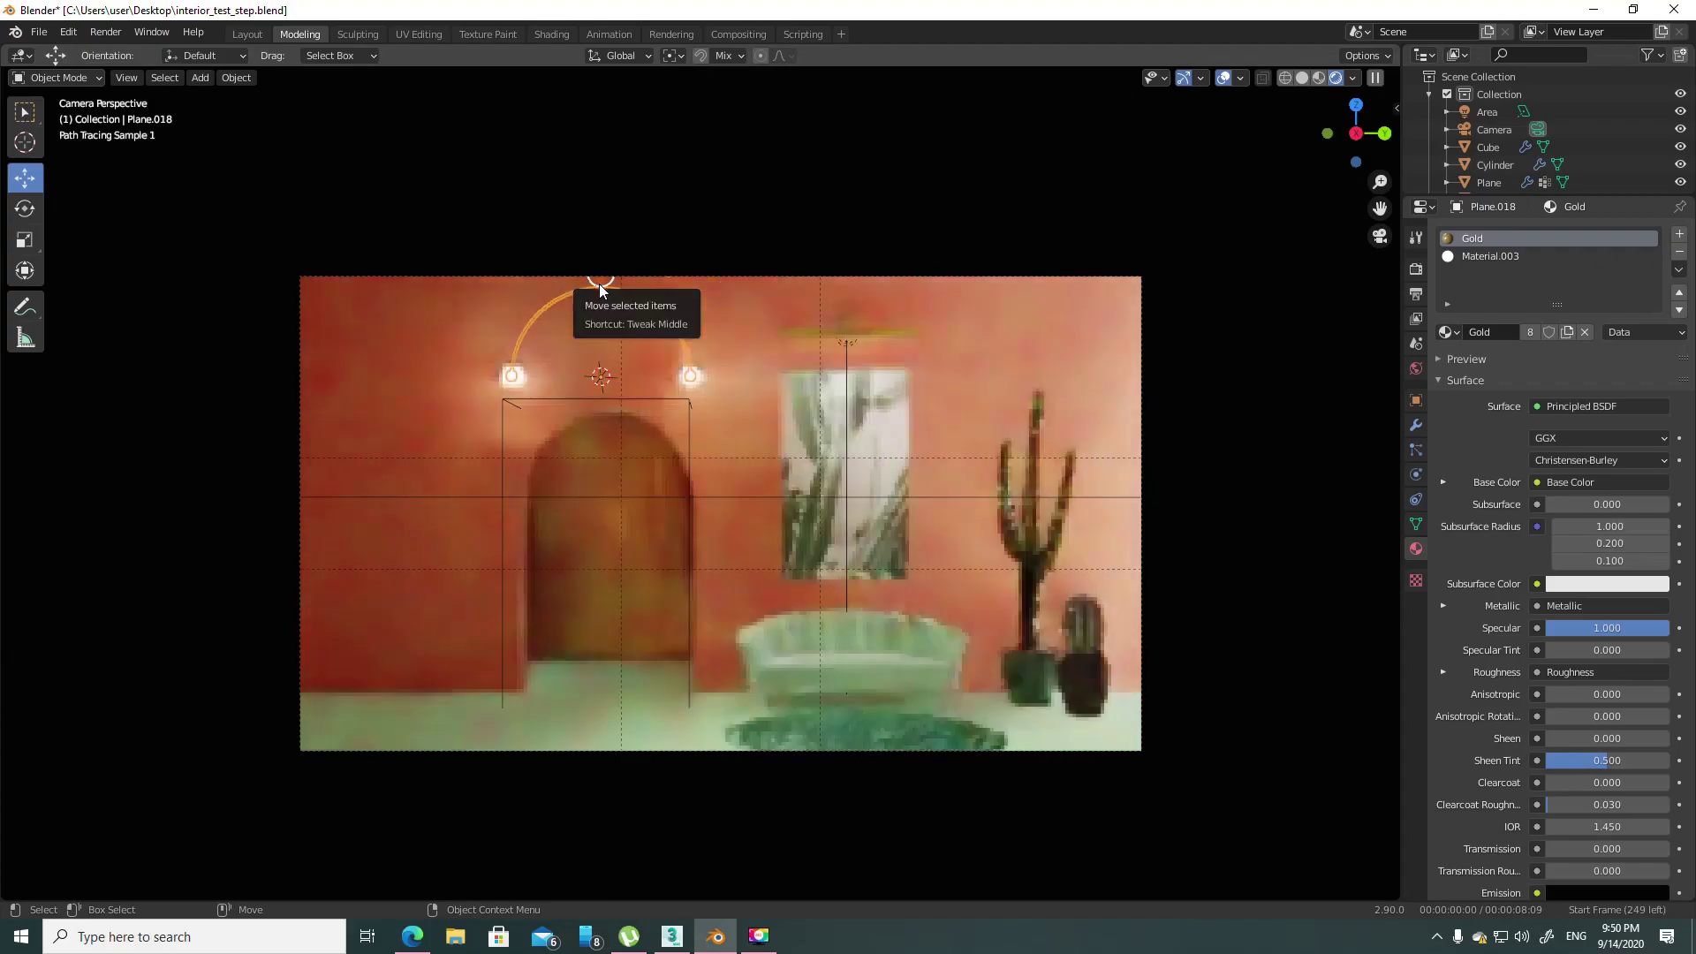
- Select the pink wall, sofa and rug to check their materials
{"action": "left_click", "coordinate": [733, 541]}
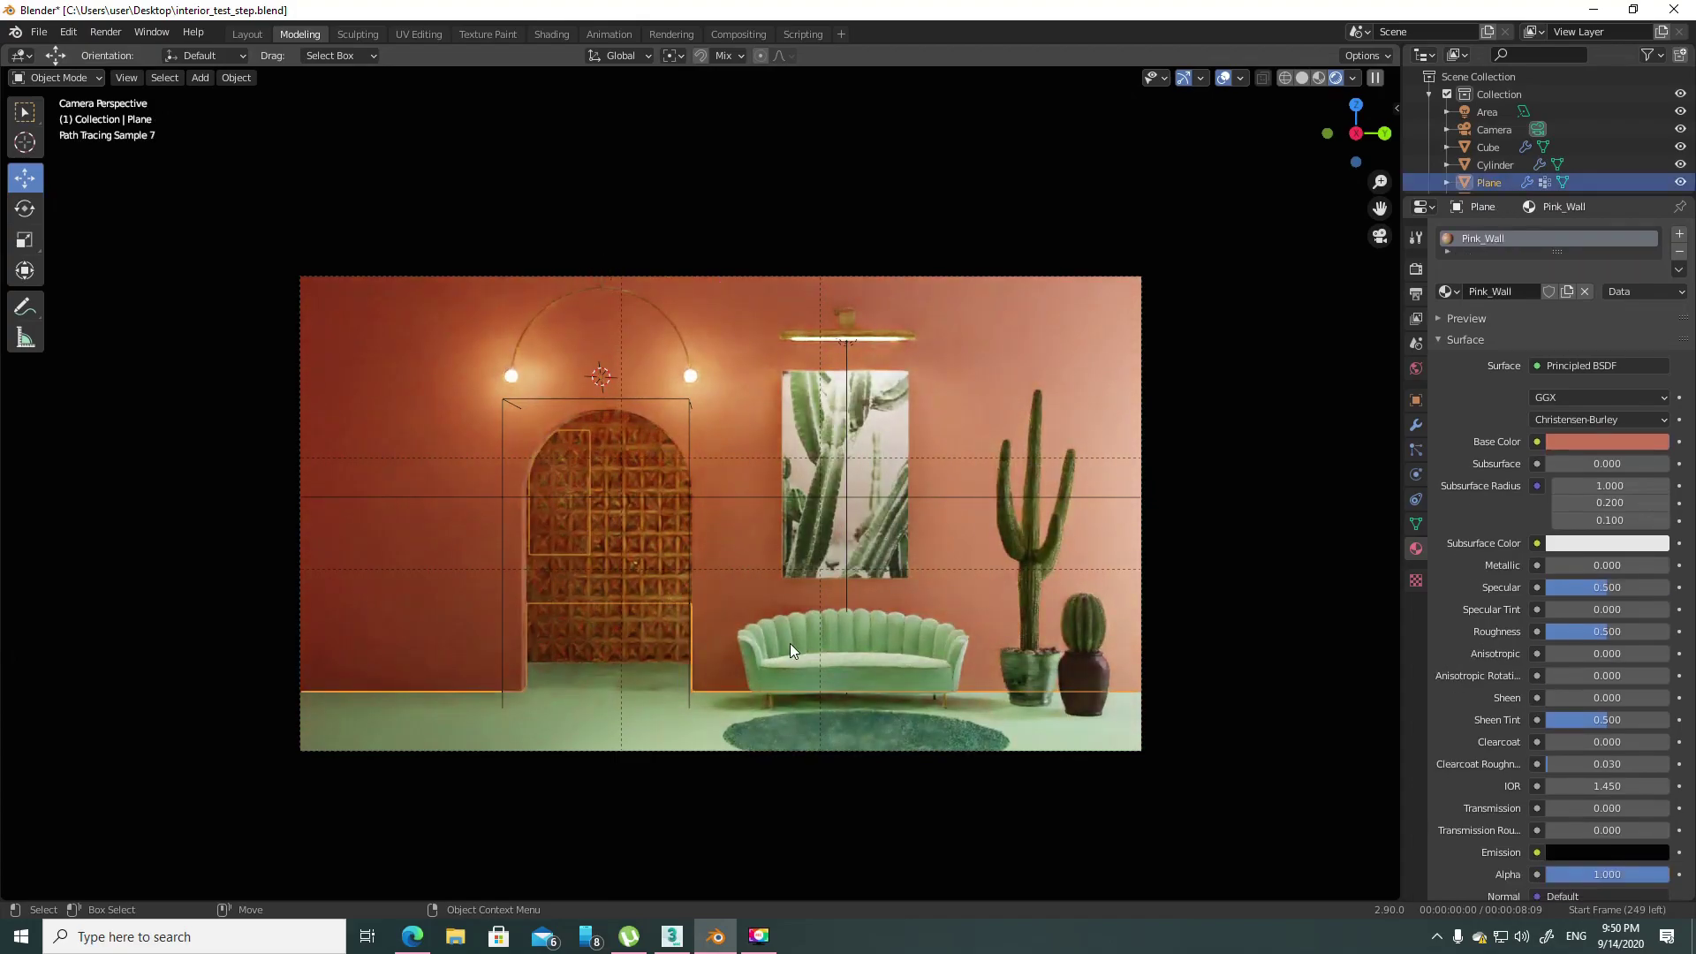
{"action": "left_click", "coordinate": [862, 681]}
{"action": "left_click", "coordinate": [935, 744]}
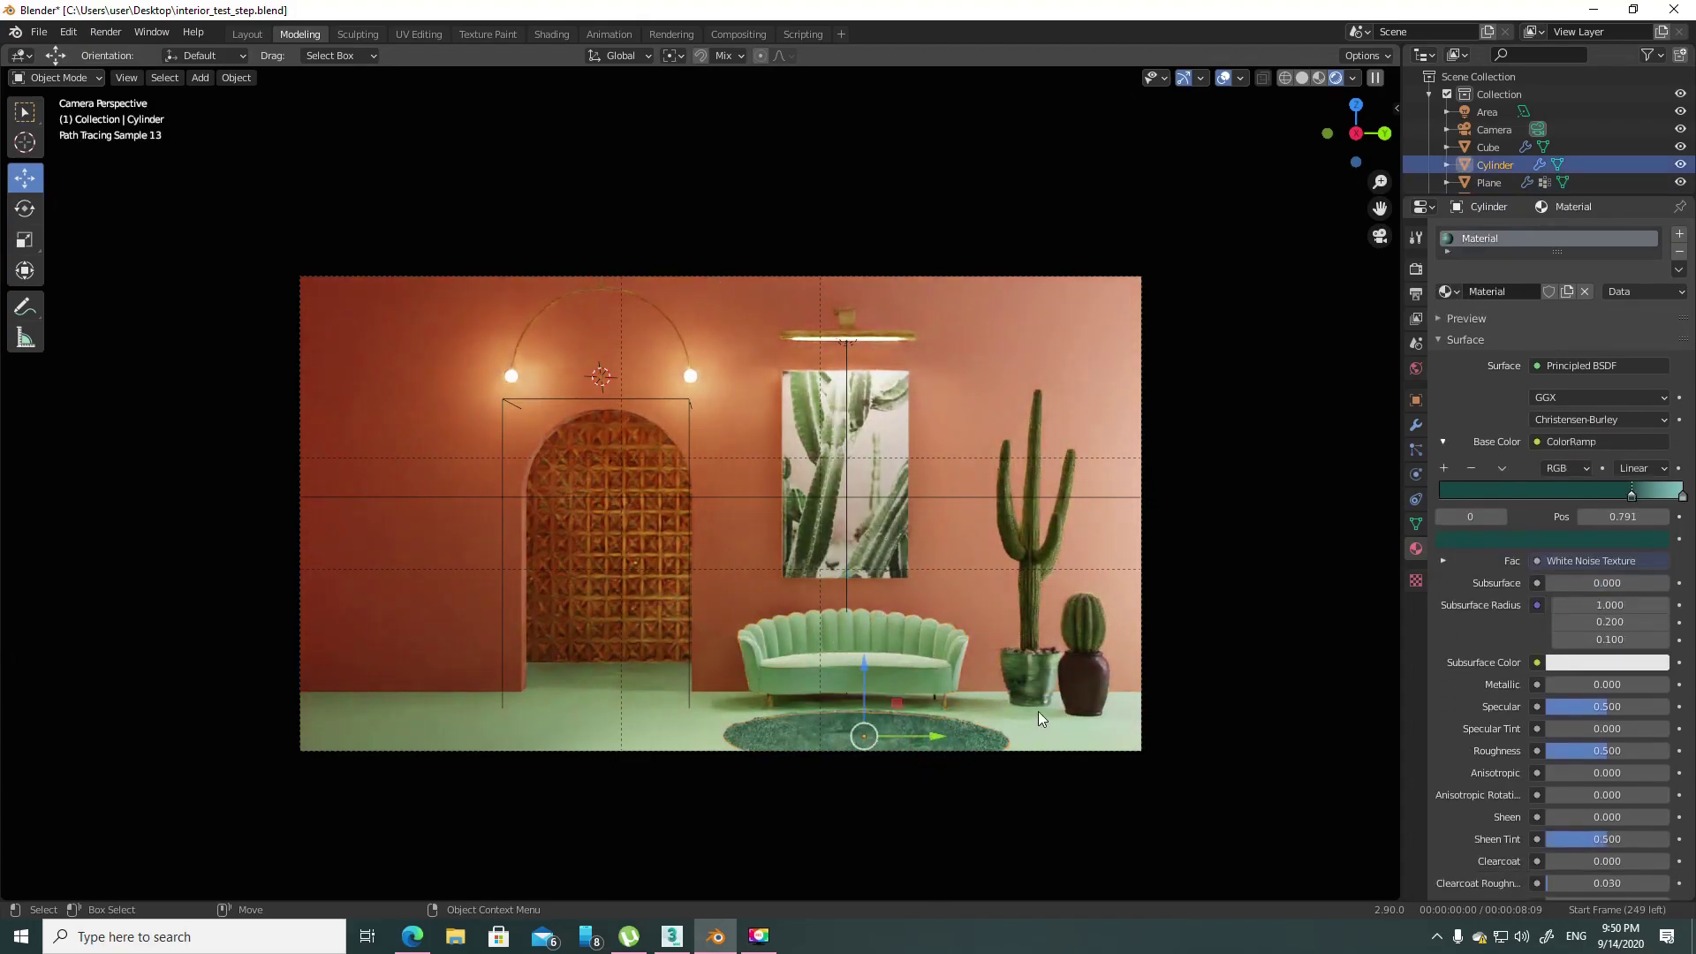
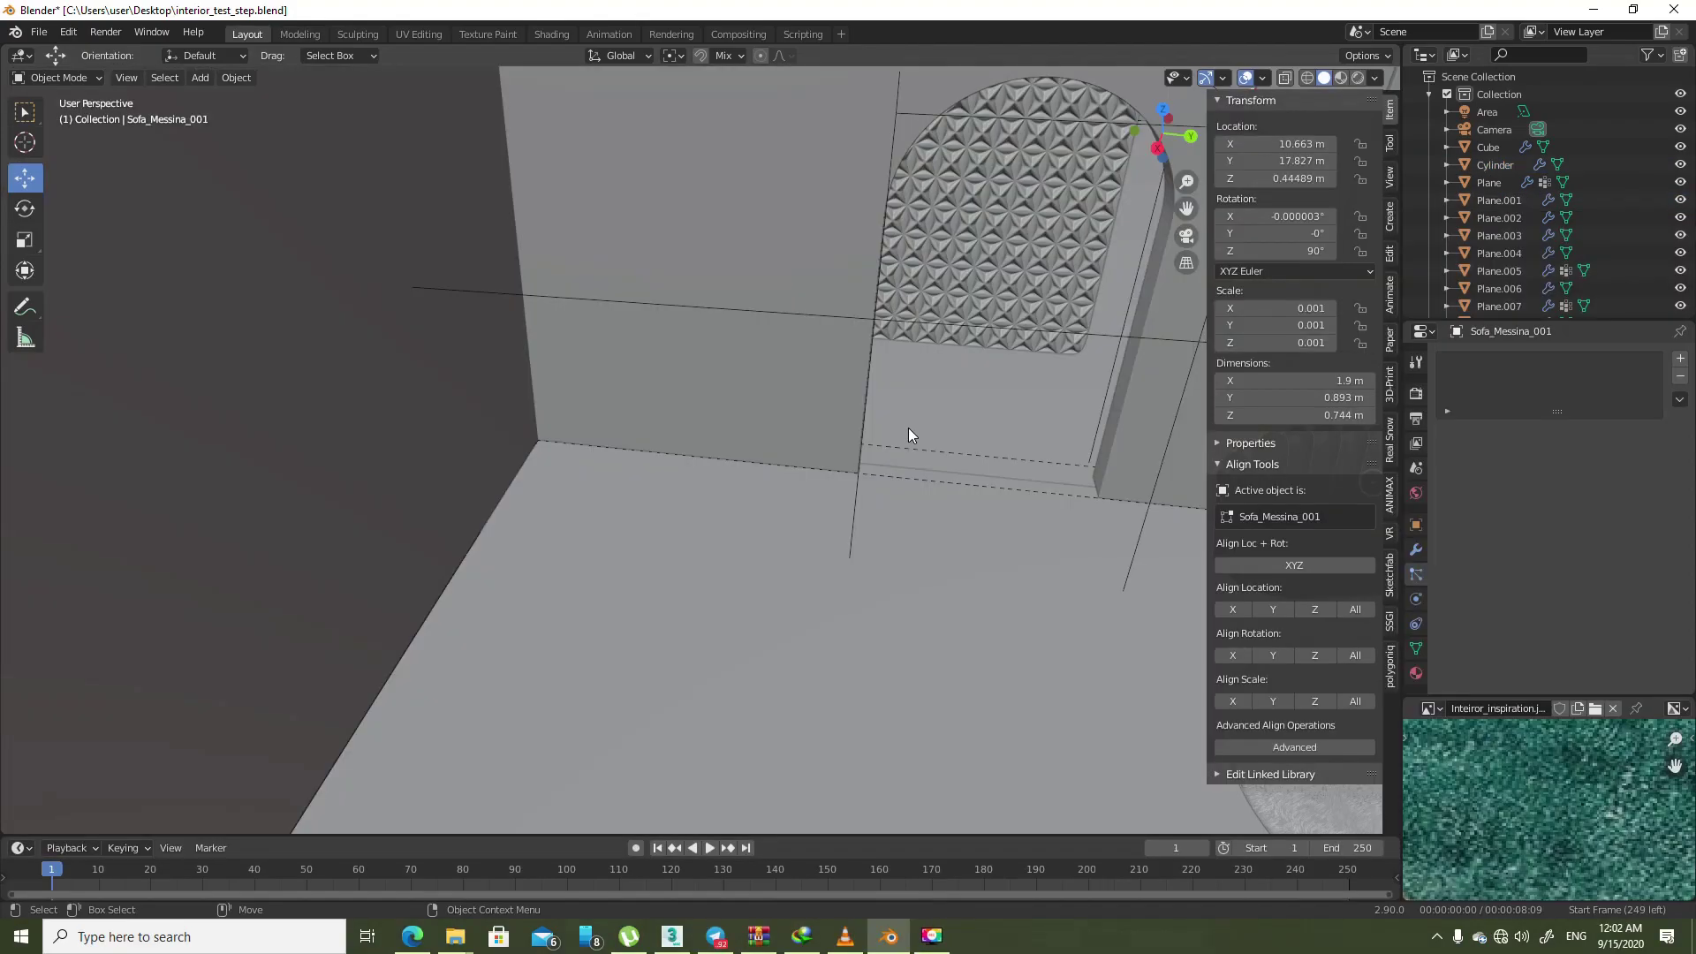
- Look through the scene camera and frame the whole view around the arch and sofa
{"action": "key", "text": "KP_0"}
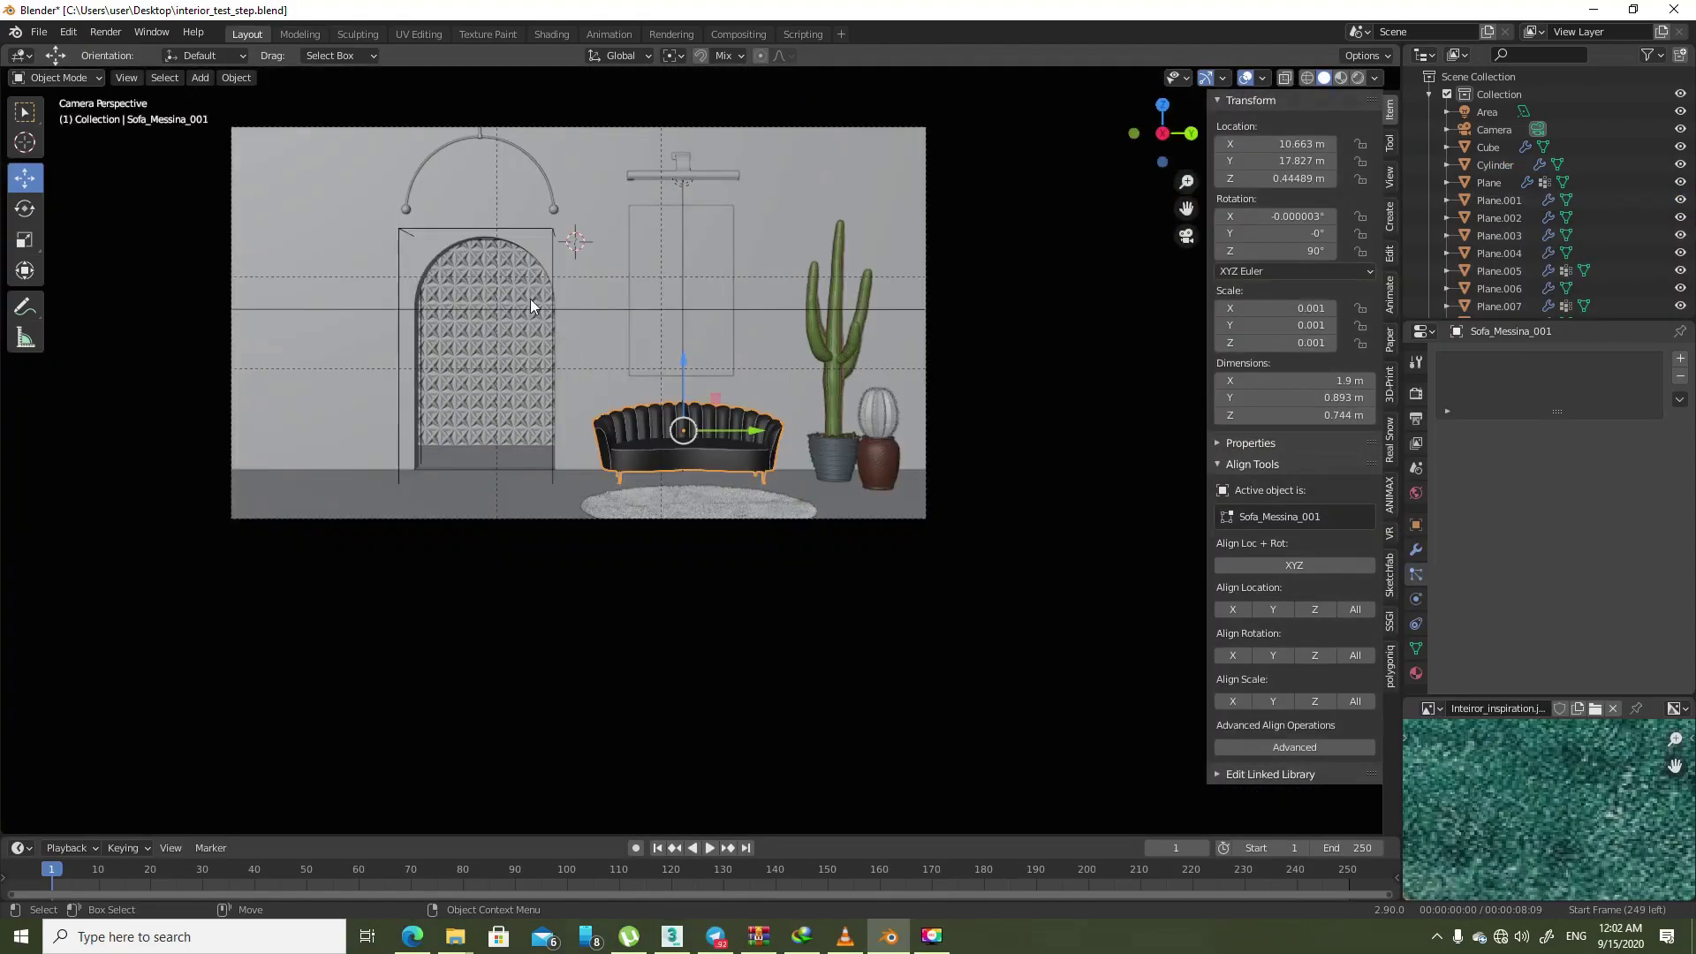
{"action": "scroll", "coordinate": [528, 300], "scroll_direction": "up", "scroll_amount": 2}
{"action": "middle_click_drag", "start_coordinate": [481, 310], "coordinate": [749, 447], "text": "shift"}
{"action": "scroll", "coordinate": [645, 526], "scroll_direction": "up", "scroll_amount": 1}
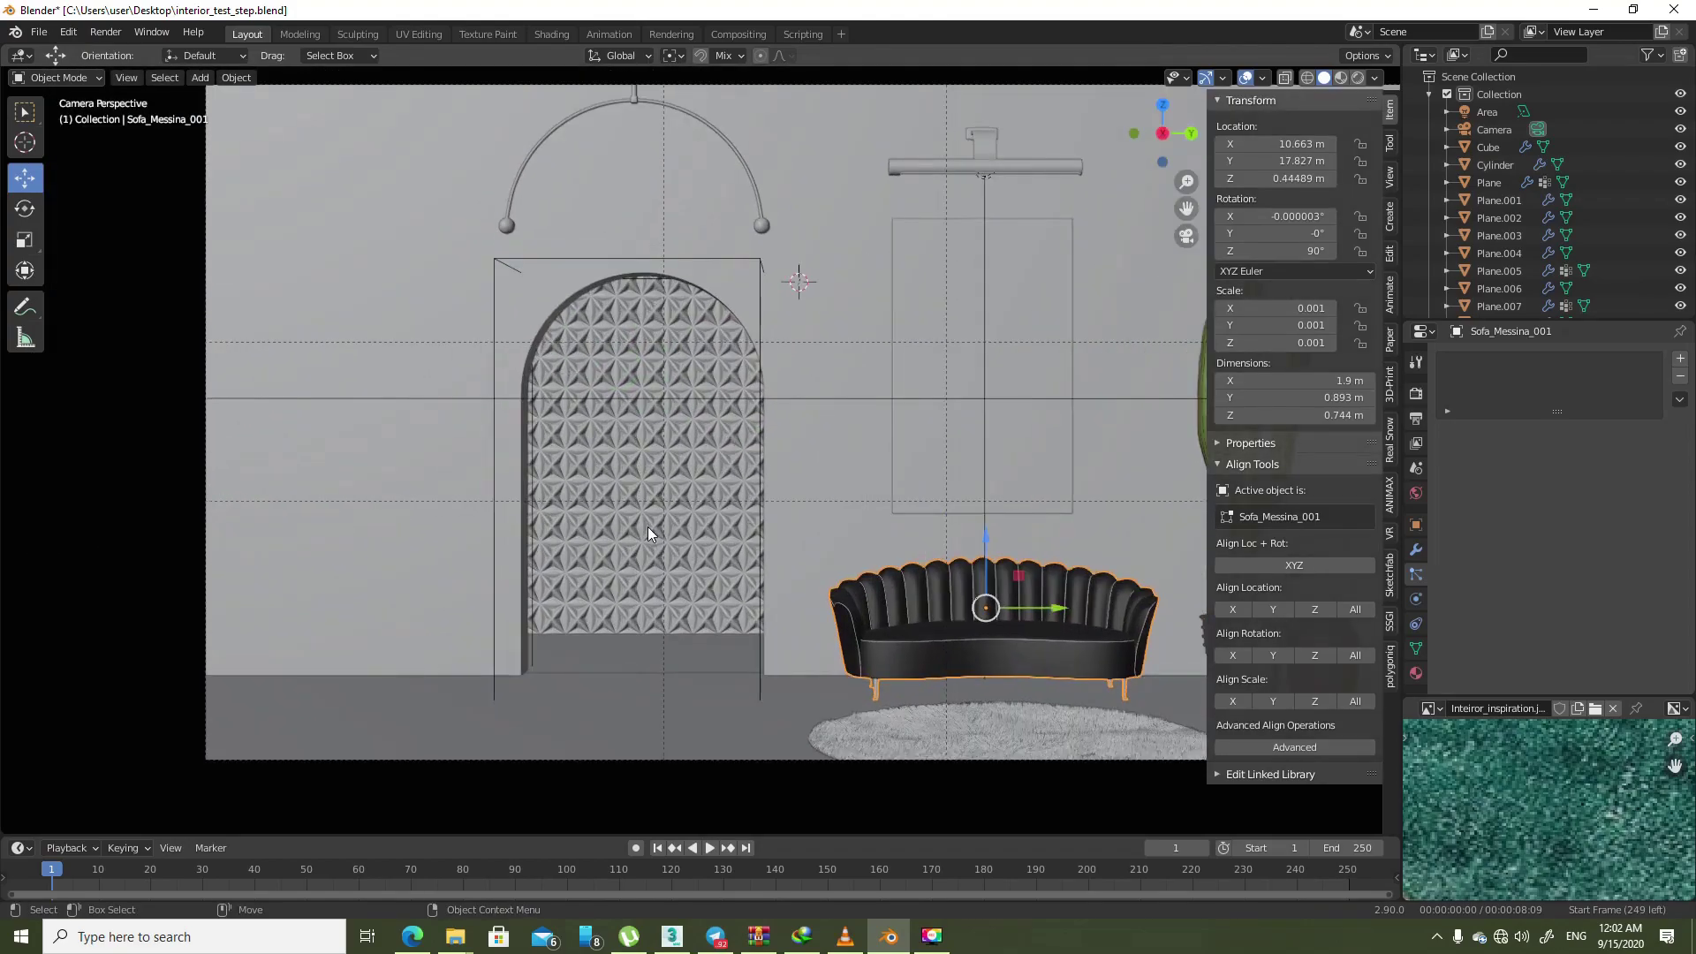
{"action": "scroll", "coordinate": [652, 523], "scroll_direction": "down", "scroll_amount": 1}
{"action": "scroll", "coordinate": [756, 549], "scroll_direction": "down", "scroll_amount": 2}
{"action": "middle_click_drag", "start_coordinate": [756, 550], "coordinate": [571, 568], "text": "shift"}
{"action": "scroll", "coordinate": [693, 539], "scroll_direction": "up", "scroll_amount": 1}
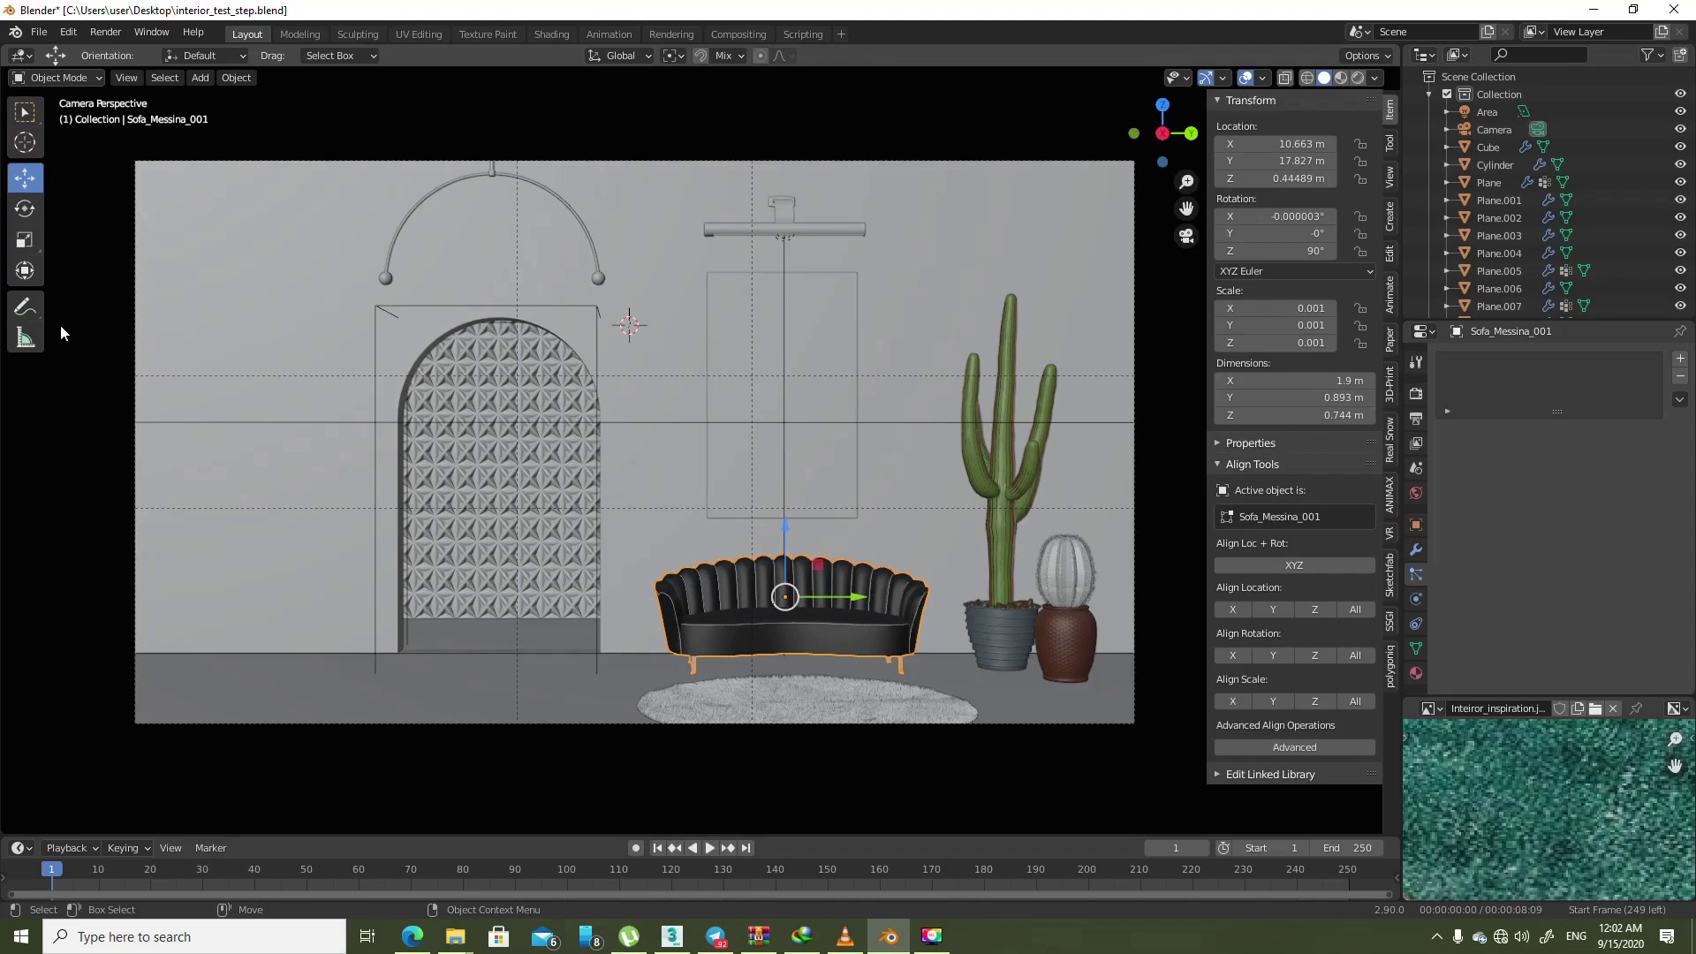
- With the Annotate tool, sketch the left wall edge and alcove top; undo the stray loops
{"action": "left_click", "coordinate": [26, 308]}
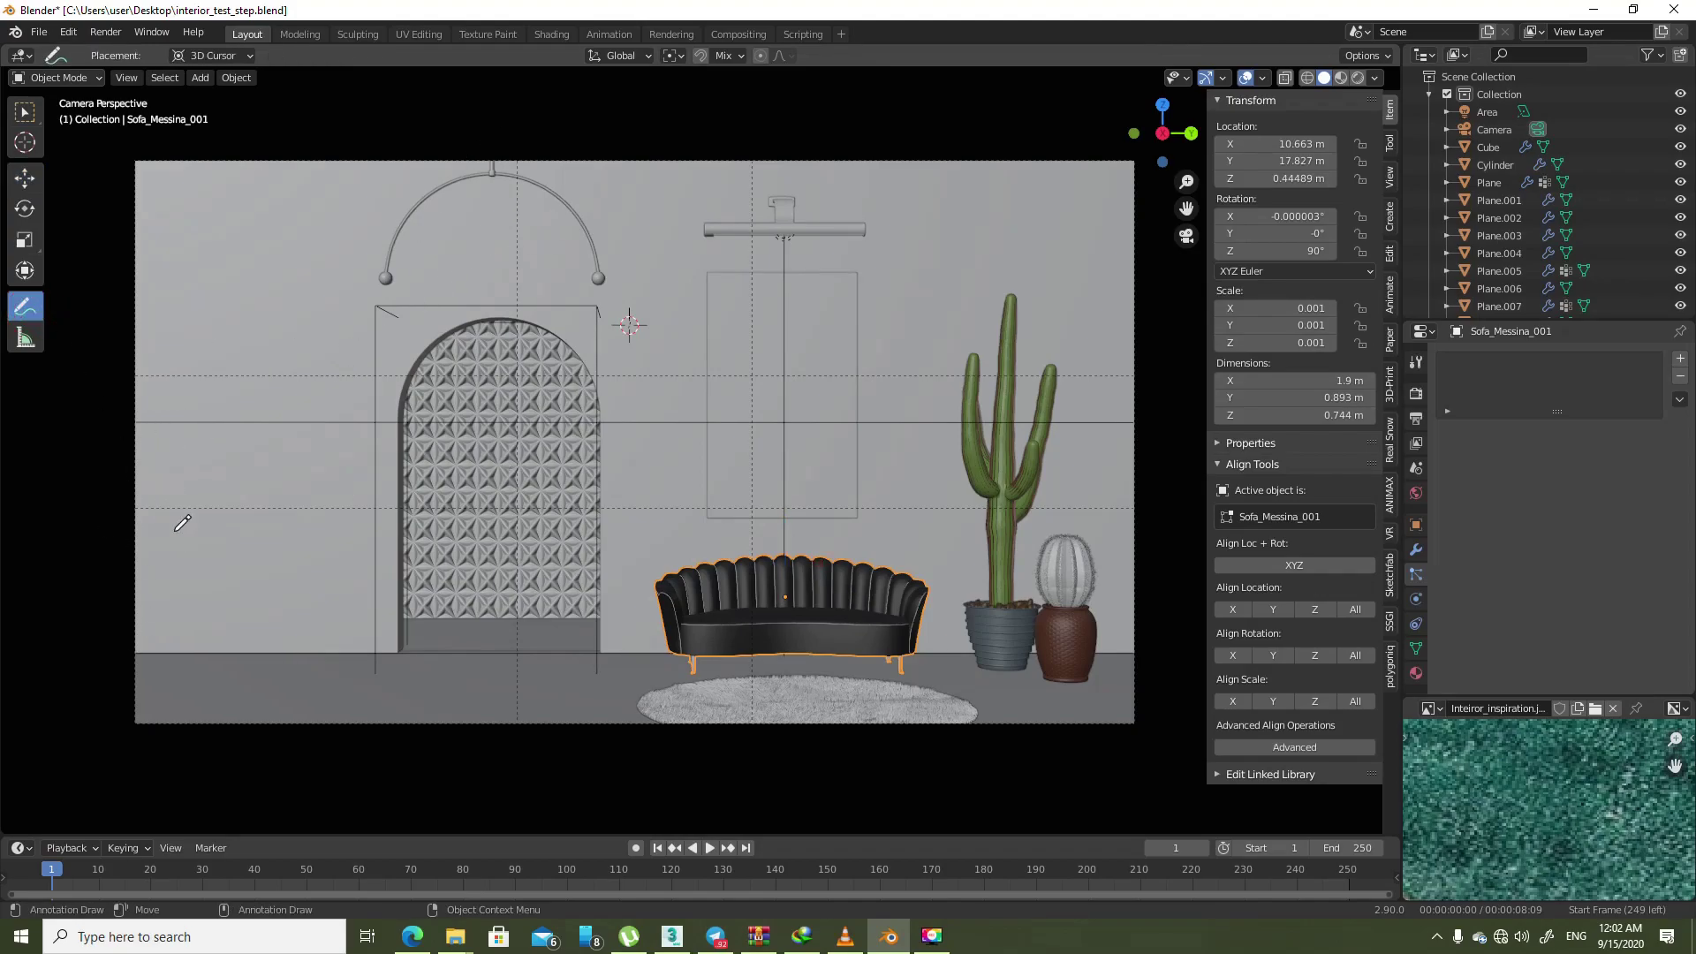
{"action": "left_click_drag", "start_coordinate": [167, 532], "coordinate": [177, 661]}
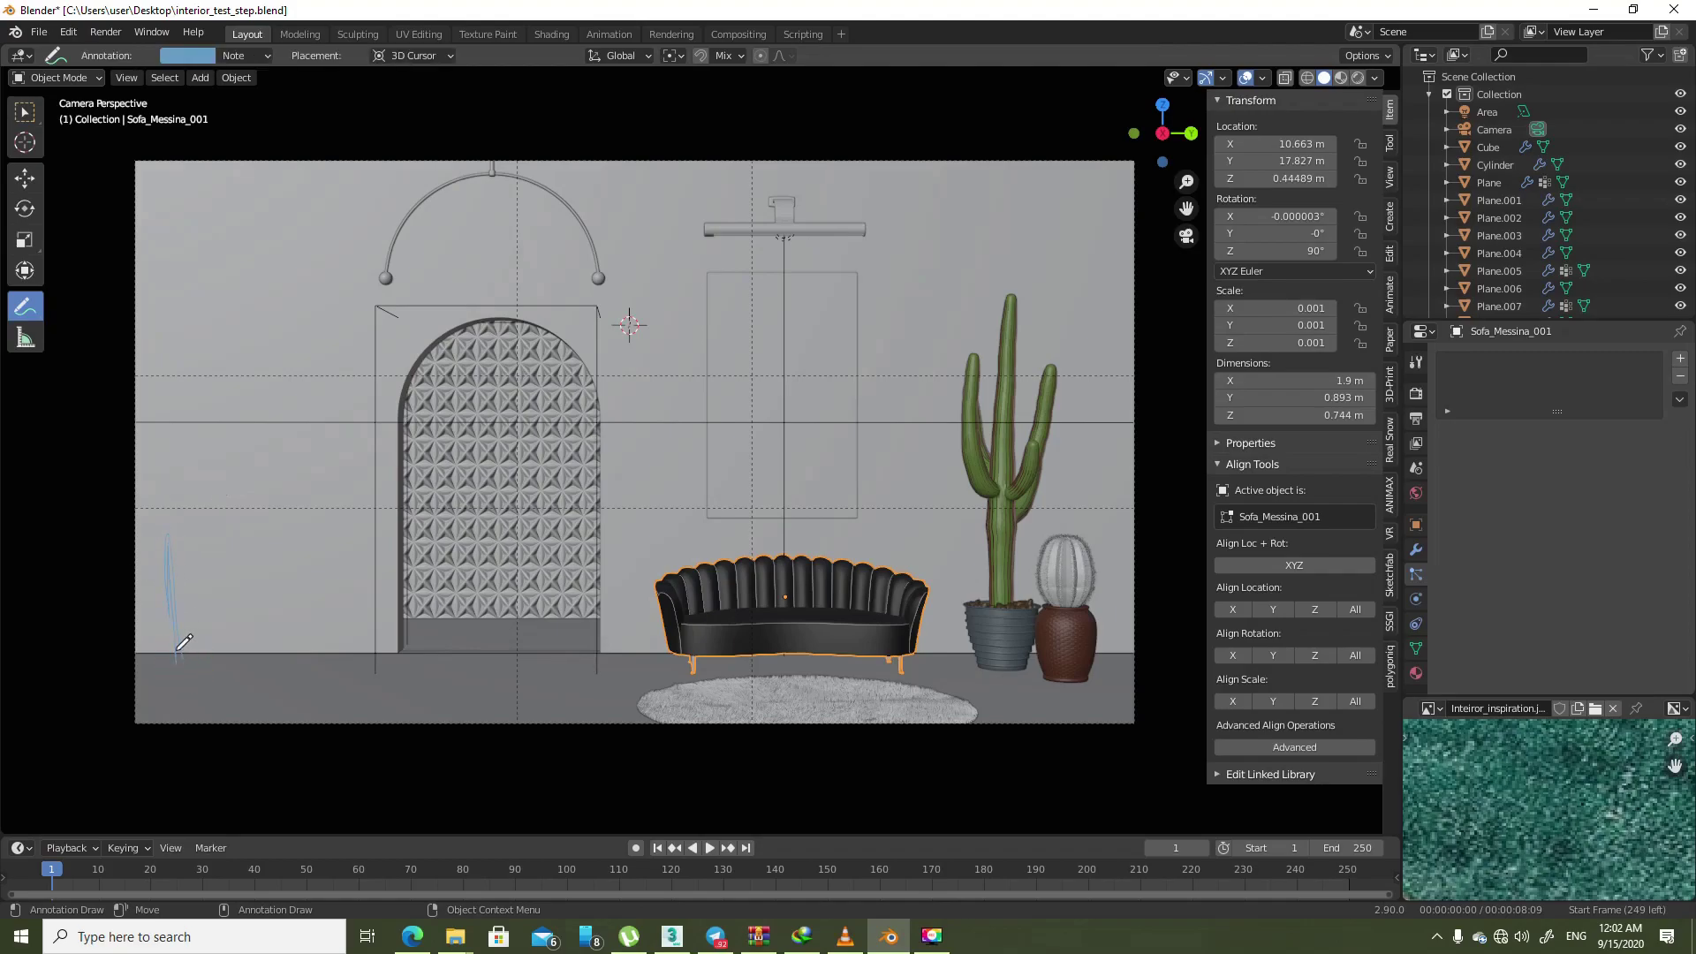
{"action": "mouse_move", "coordinate": [182, 493]}
{"action": "left_mouse_down"}
{"action": "mouse_move", "coordinate": [173, 318]}
{"action": "mouse_move", "coordinate": [225, 276]}
{"action": "mouse_move", "coordinate": [312, 311]}
{"action": "mouse_move", "coordinate": [368, 401]}
{"action": "mouse_move", "coordinate": [383, 654]}
{"action": "left_mouse_up"}
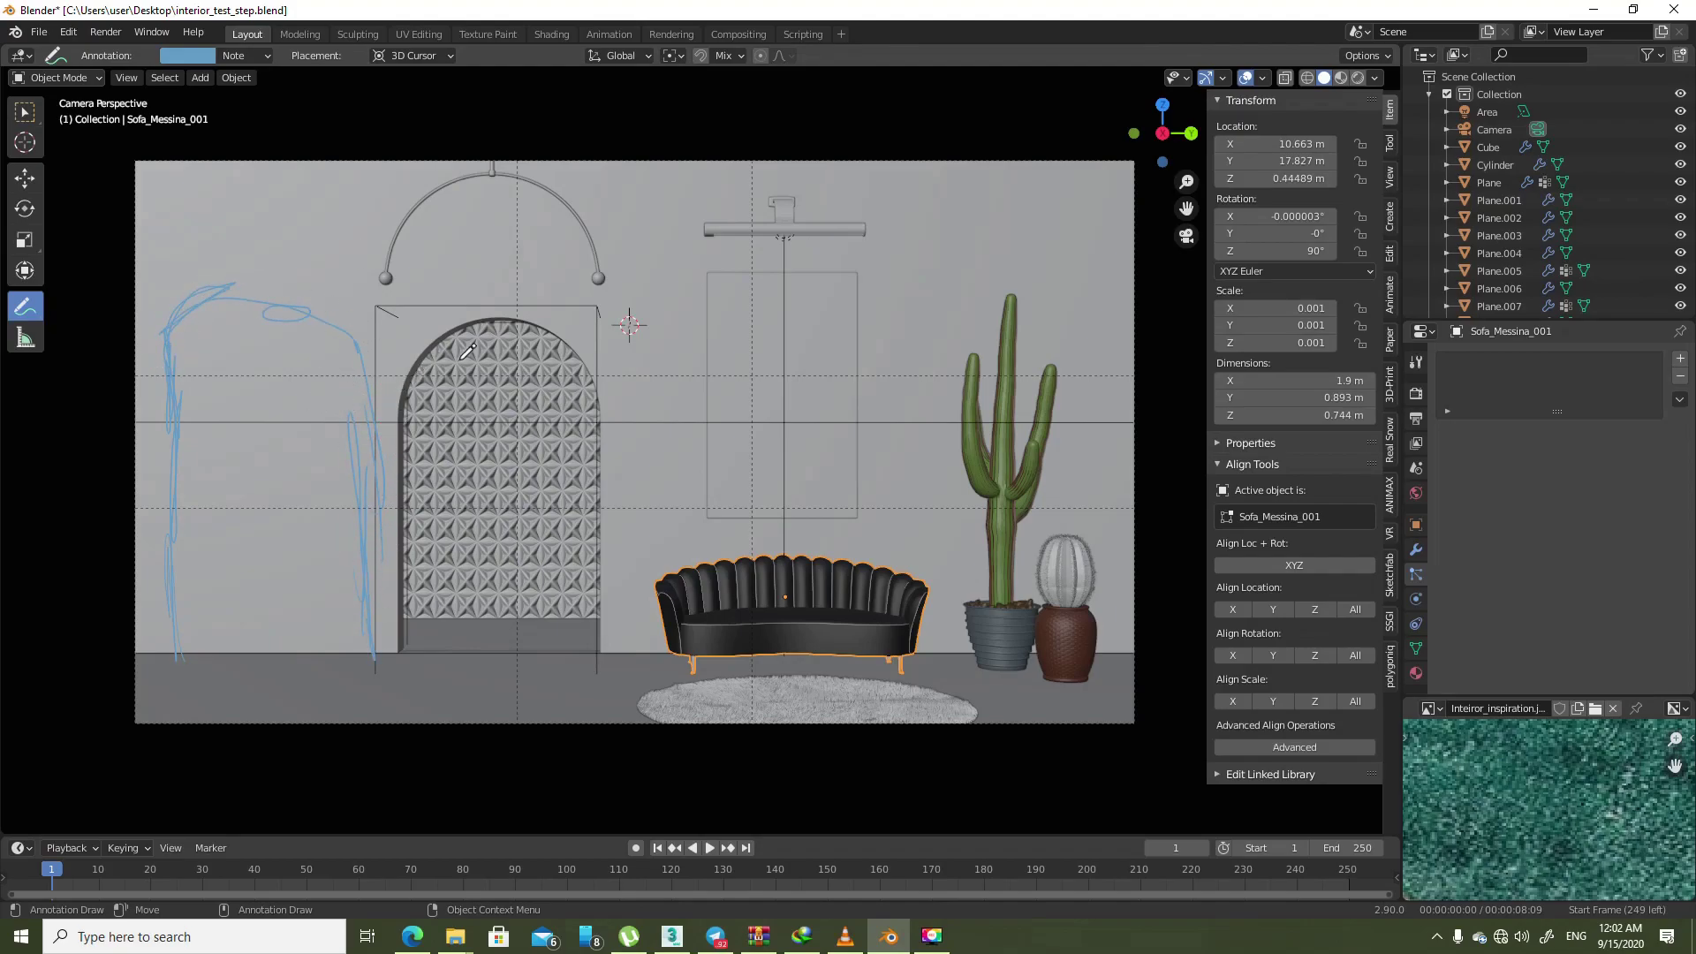
{"action": "left_click_drag", "start_coordinate": [179, 387], "coordinate": [227, 329]}
{"action": "mouse_move", "coordinate": [512, 270]}
{"action": "left_mouse_down"}
{"action": "mouse_move", "coordinate": [581, 432]}
{"action": "mouse_move", "coordinate": [446, 275]}
{"action": "mouse_move", "coordinate": [307, 352]}
{"action": "left_mouse_up"}
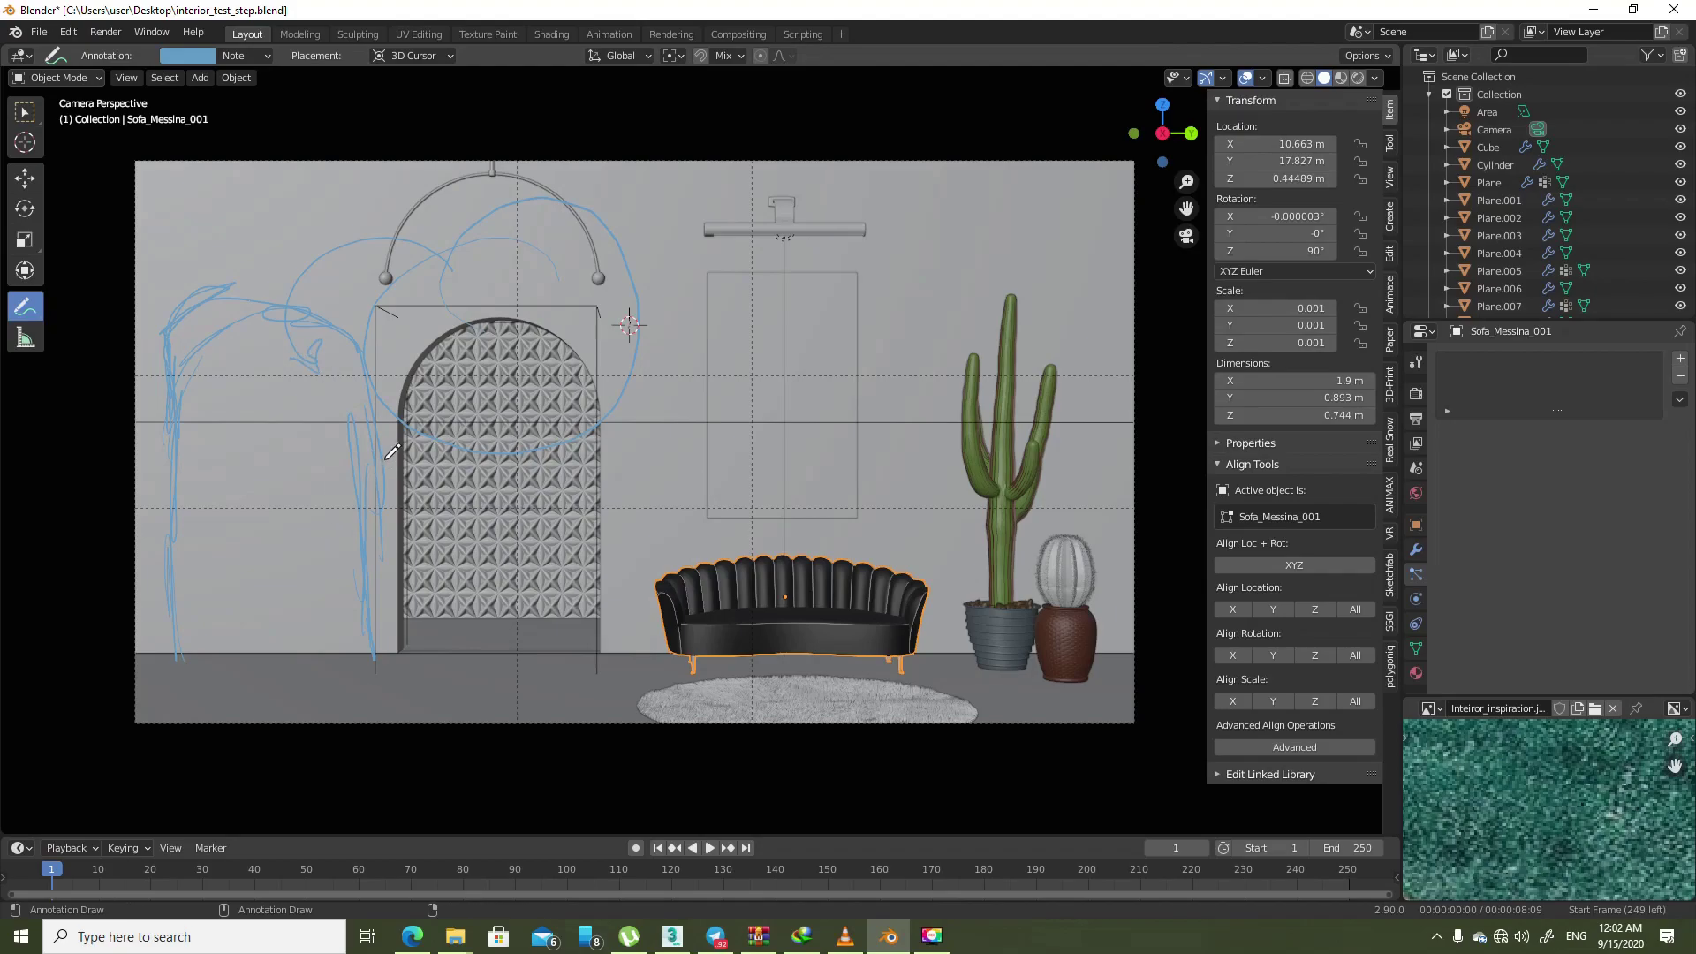
{"action": "key", "text": "ctrl+z"}
{"action": "key", "text": "ctrl+z"}
{"action": "key", "text": "ctrl+z"}
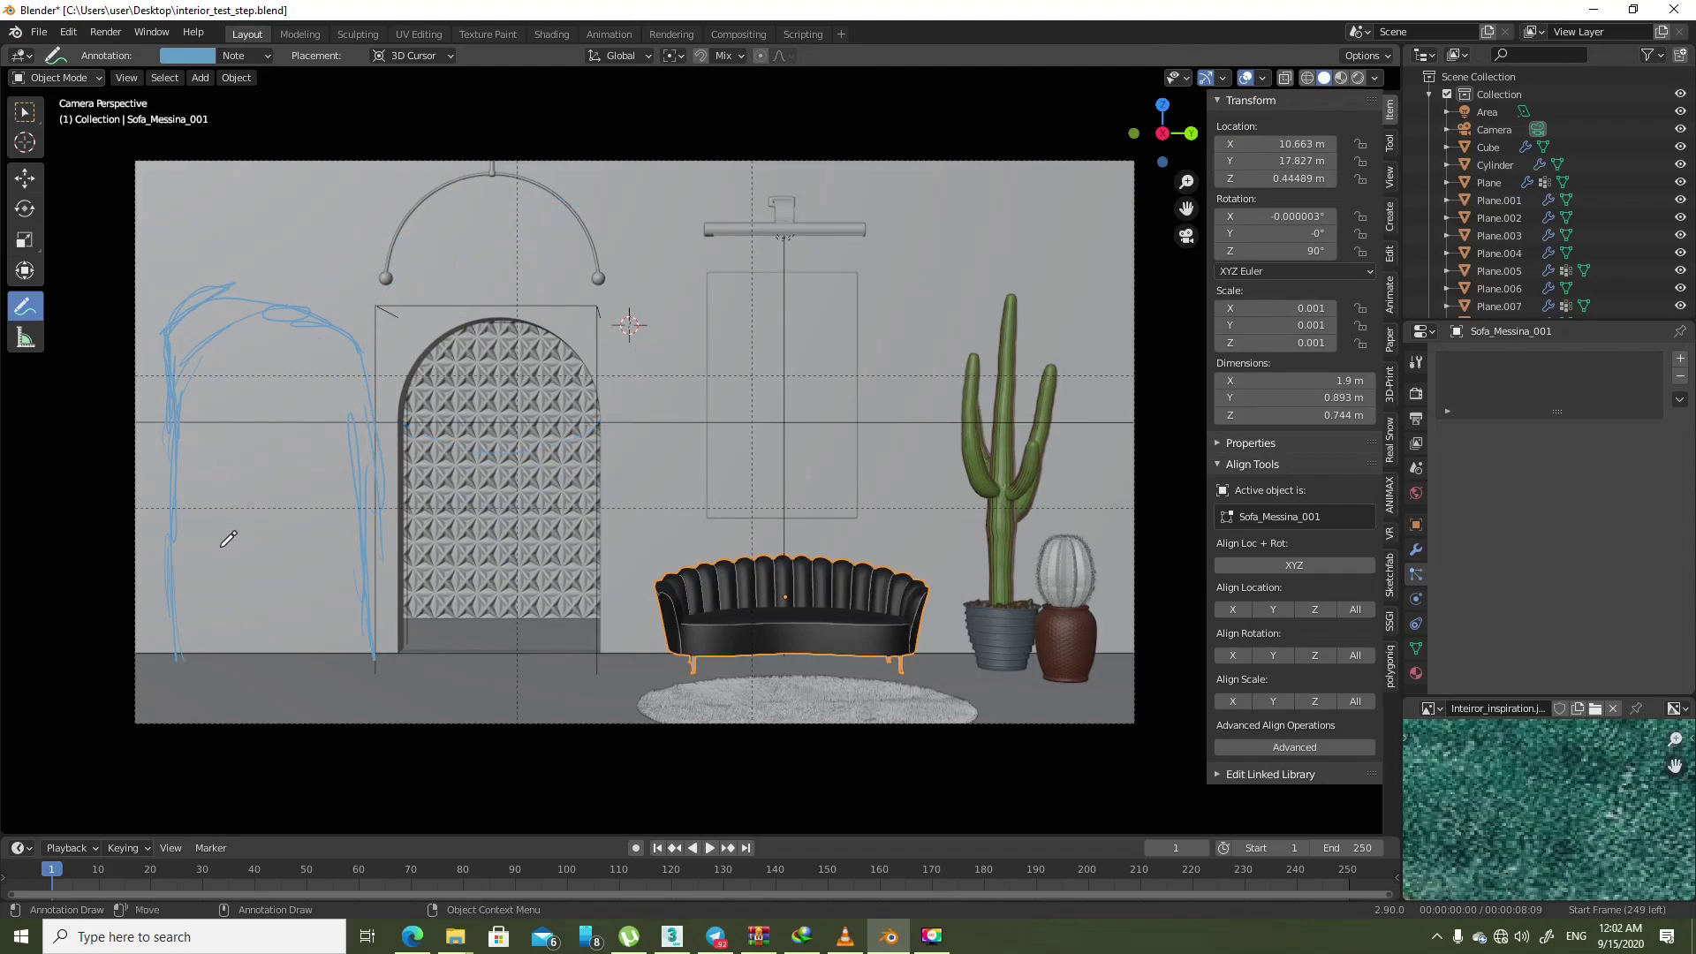
- Sketch a tall pedestal, the new alcove's arched top and a small sculpture mark
{"action": "mouse_move", "coordinate": [246, 664]}
{"action": "left_mouse_down"}
{"action": "mouse_move", "coordinate": [233, 461]}
{"action": "mouse_move", "coordinate": [302, 620]}
{"action": "mouse_move", "coordinate": [247, 660]}
{"action": "left_mouse_up"}
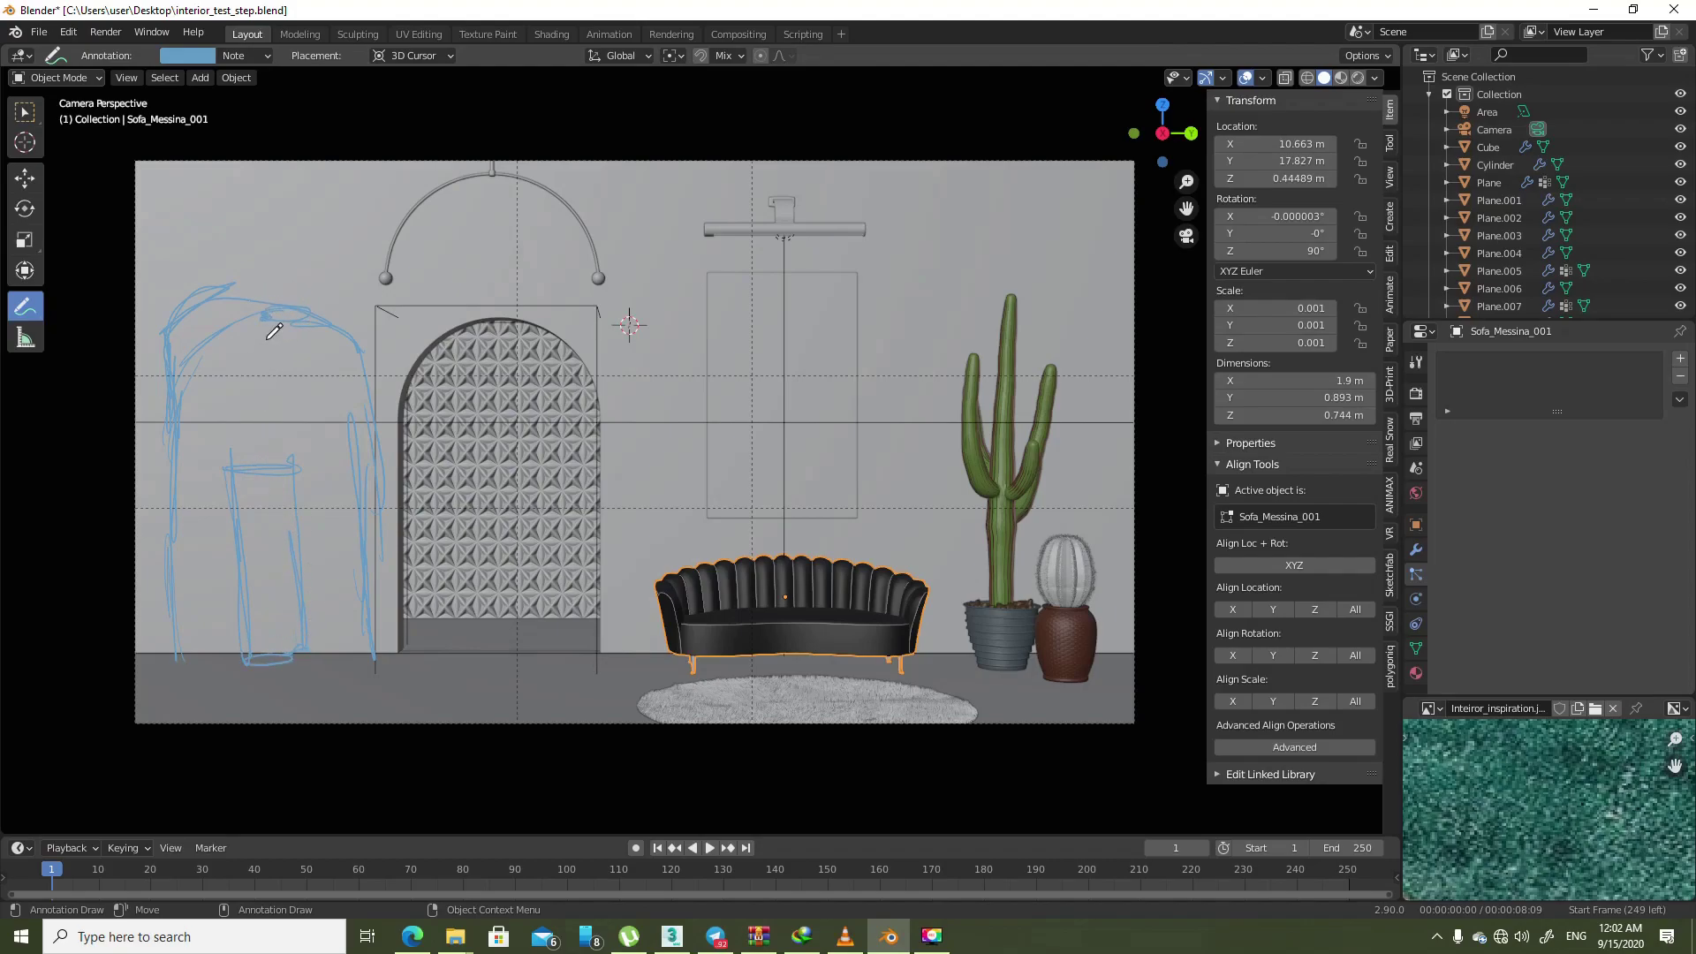
{"action": "mouse_move", "coordinate": [266, 314]}
{"action": "left_mouse_down"}
{"action": "mouse_move", "coordinate": [212, 466]}
{"action": "mouse_move", "coordinate": [351, 511]}
{"action": "left_mouse_up"}
{"action": "left_click_drag", "start_coordinate": [256, 450], "coordinate": [258, 457]}
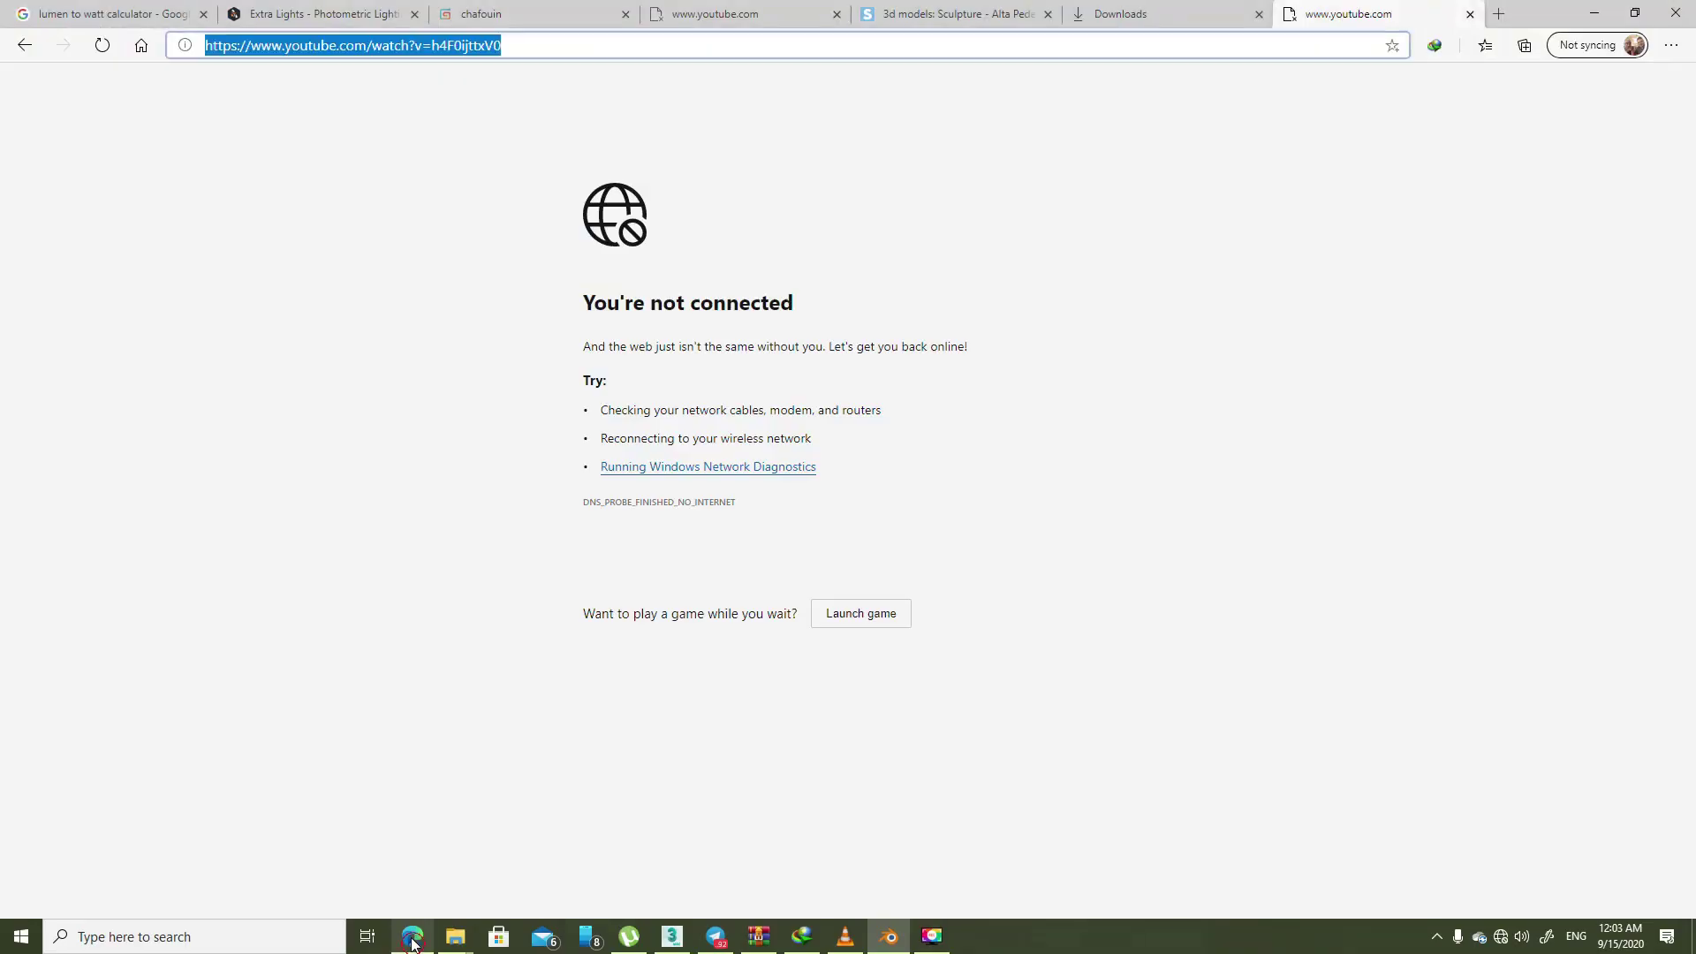
{"action": "left_click", "coordinate": [416, 925]}
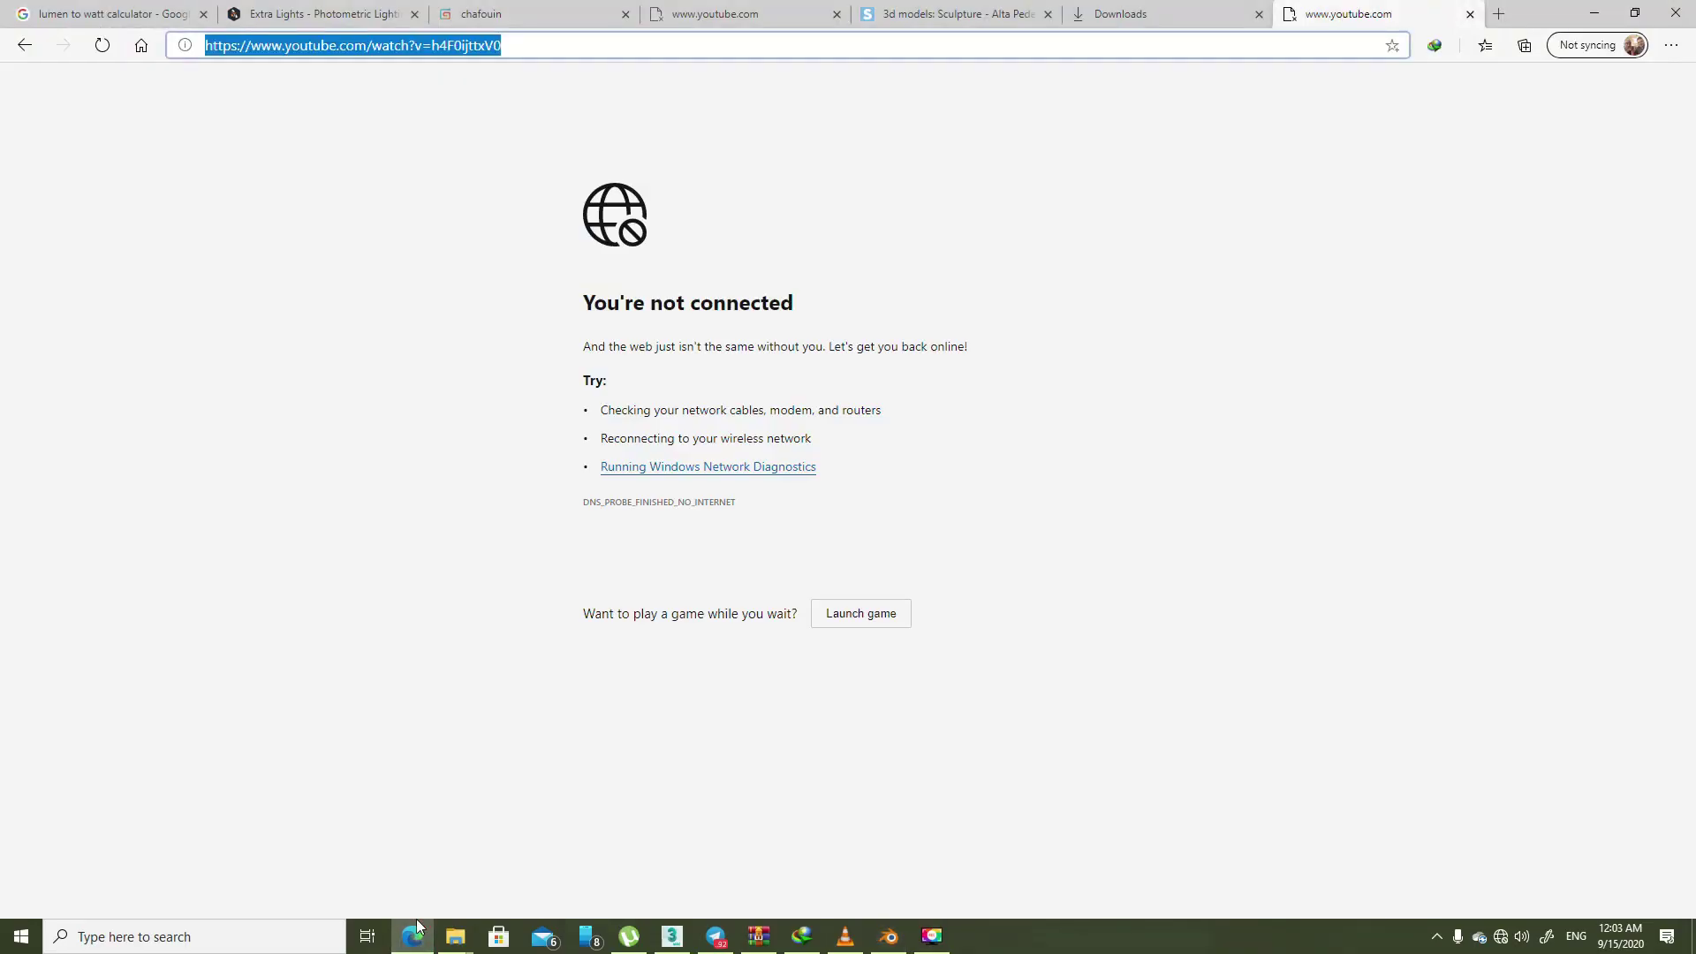
{"action": "key", "text": "ctrl+shift+Tab"}
{"action": "key", "text": "ctrl+shift+Tab"}
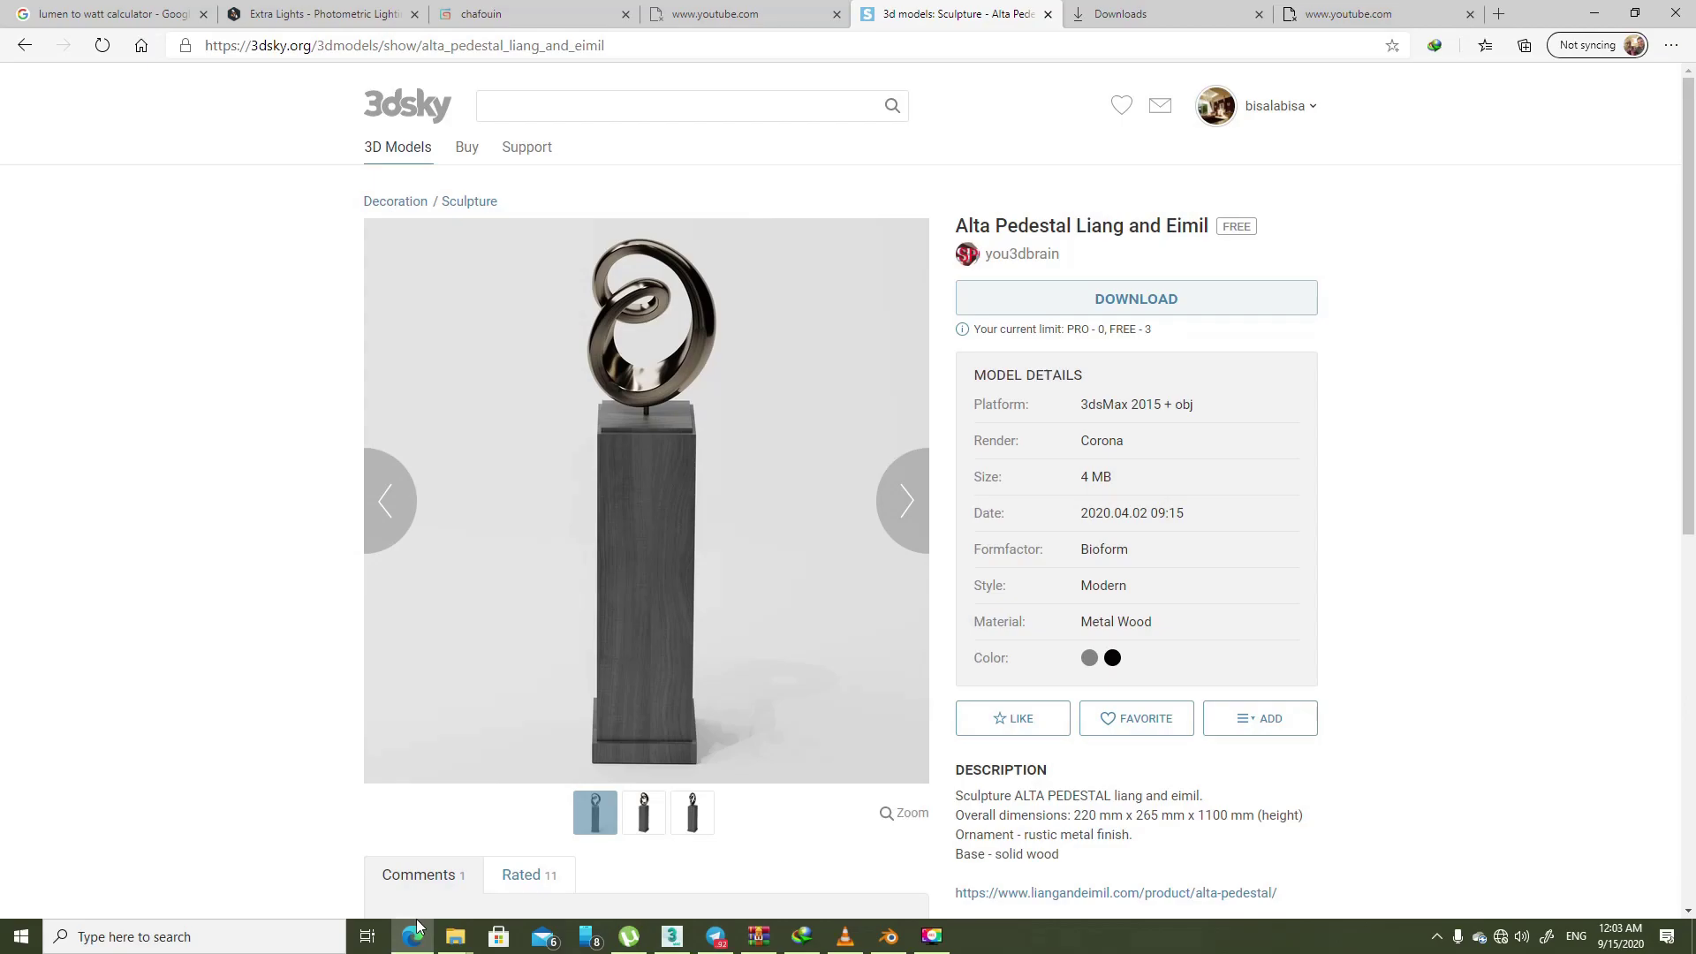
{"action": "left_click", "coordinate": [1594, 13]}
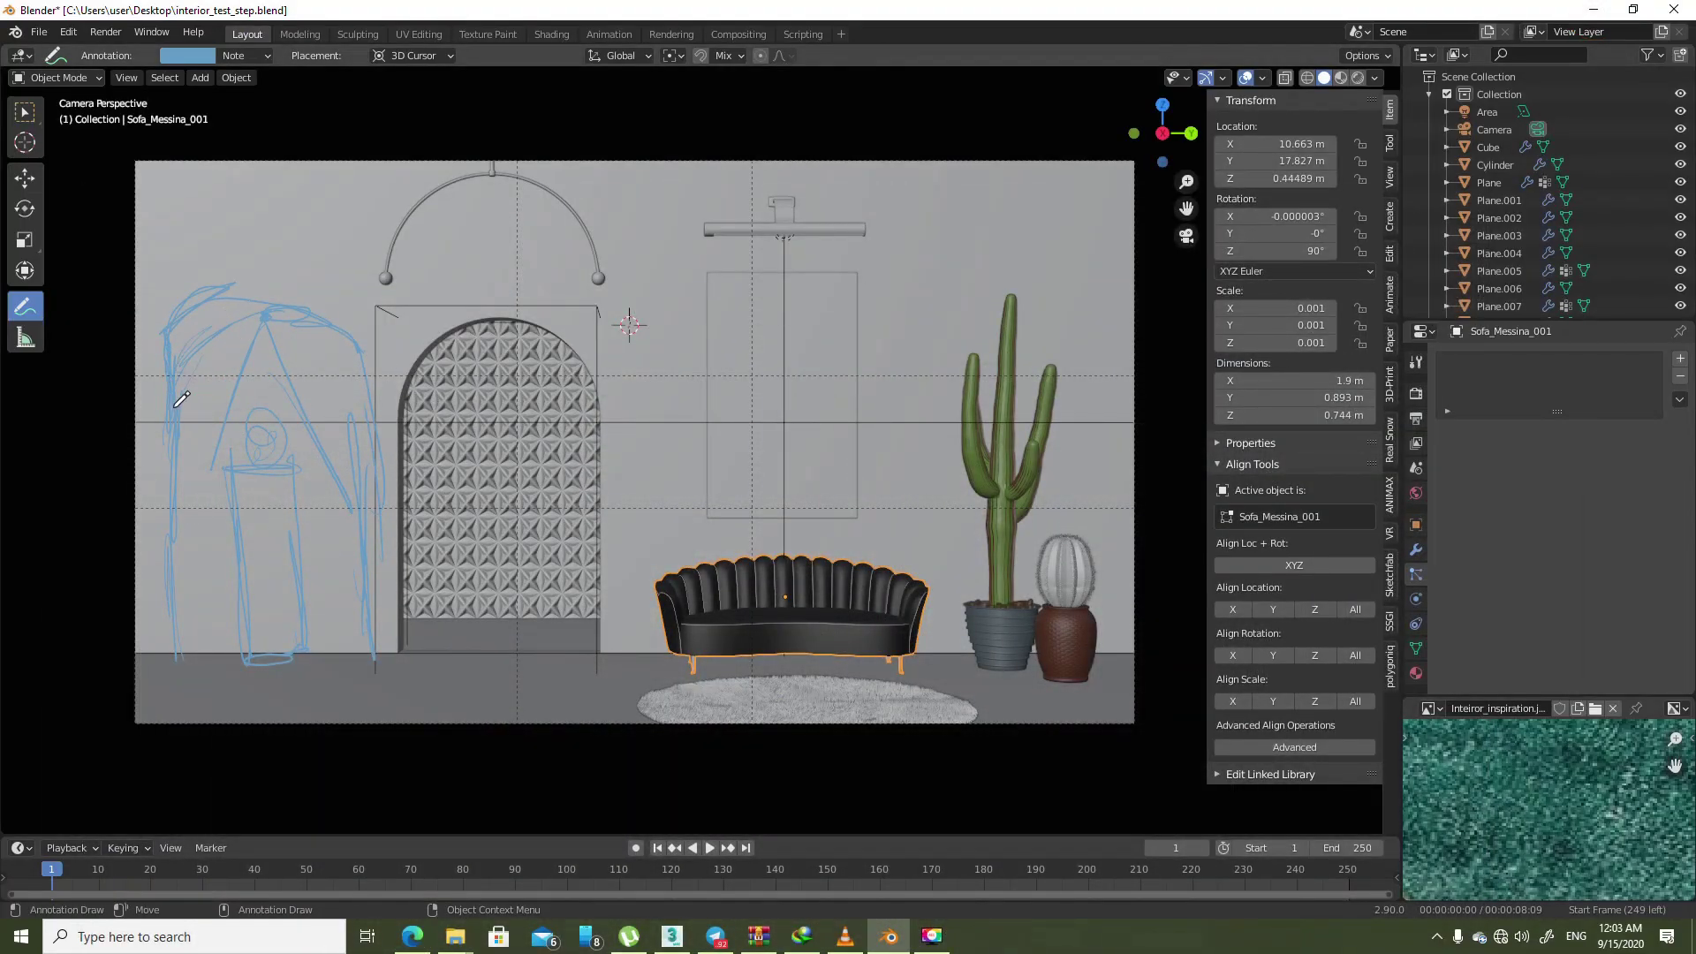
- Add a top curve, a floor loop and floor strokes to the sketch, dropping one bad floor line
{"action": "left_click_drag", "start_coordinate": [234, 304], "coordinate": [317, 279]}
{"action": "left_click_drag", "start_coordinate": [152, 625], "coordinate": [389, 618]}
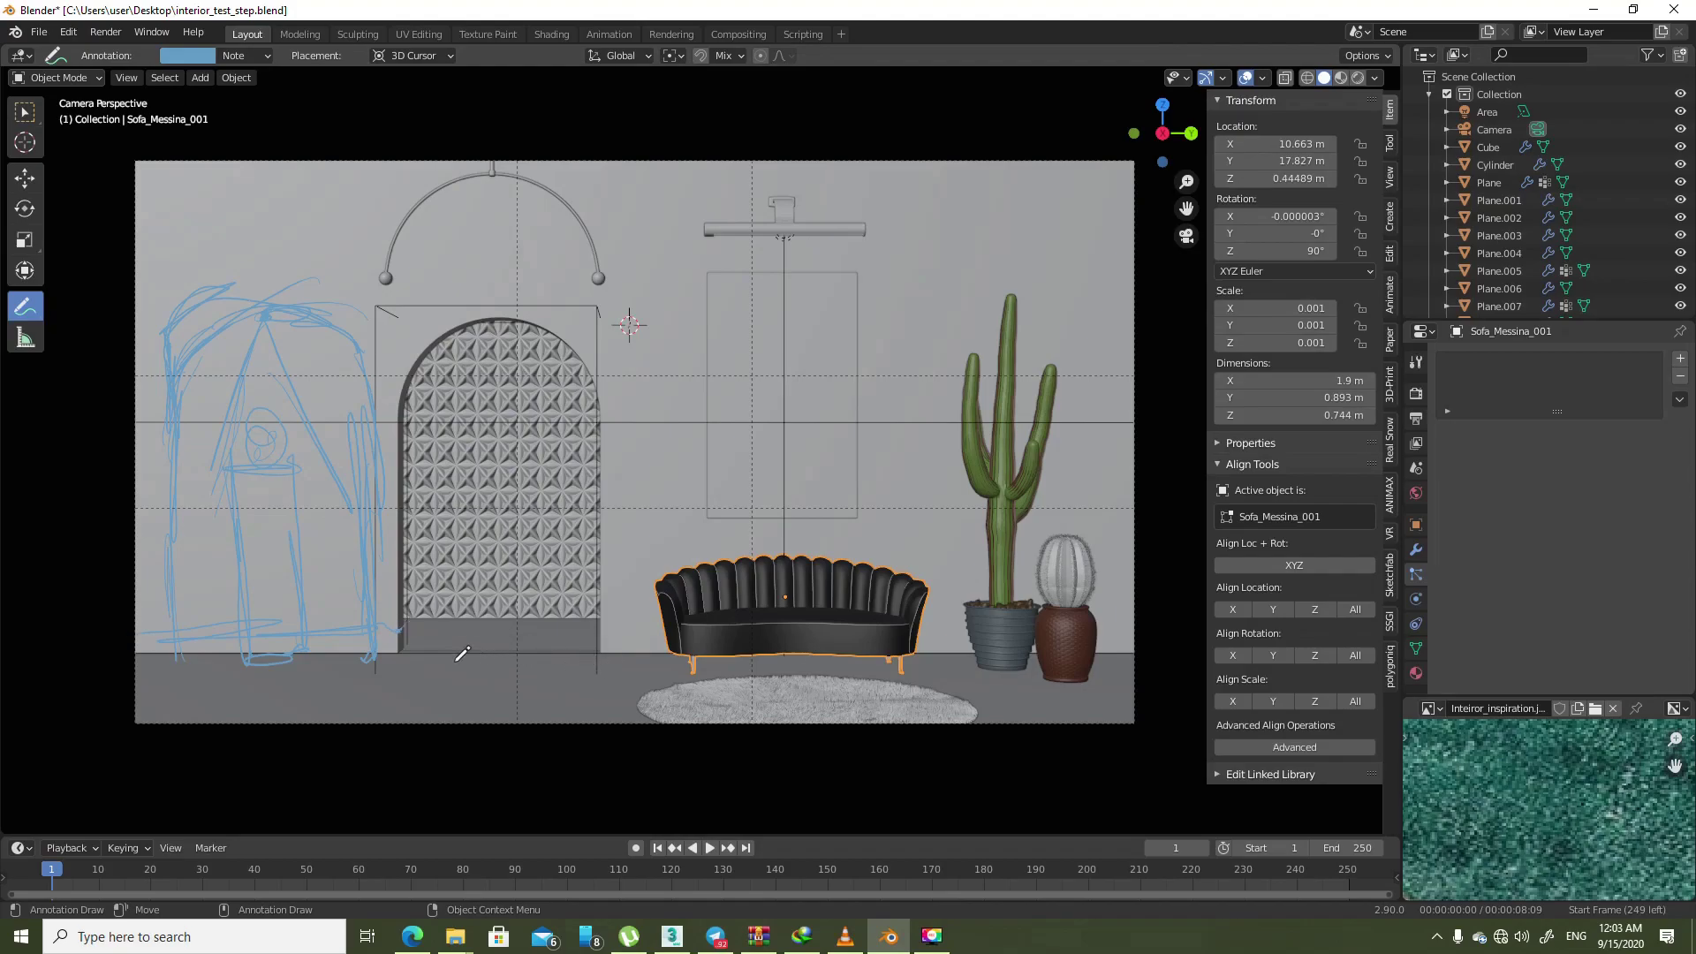
{"action": "key", "text": "ctrl+z"}
{"action": "left_click_drag", "start_coordinate": [502, 667], "coordinate": [540, 633]}
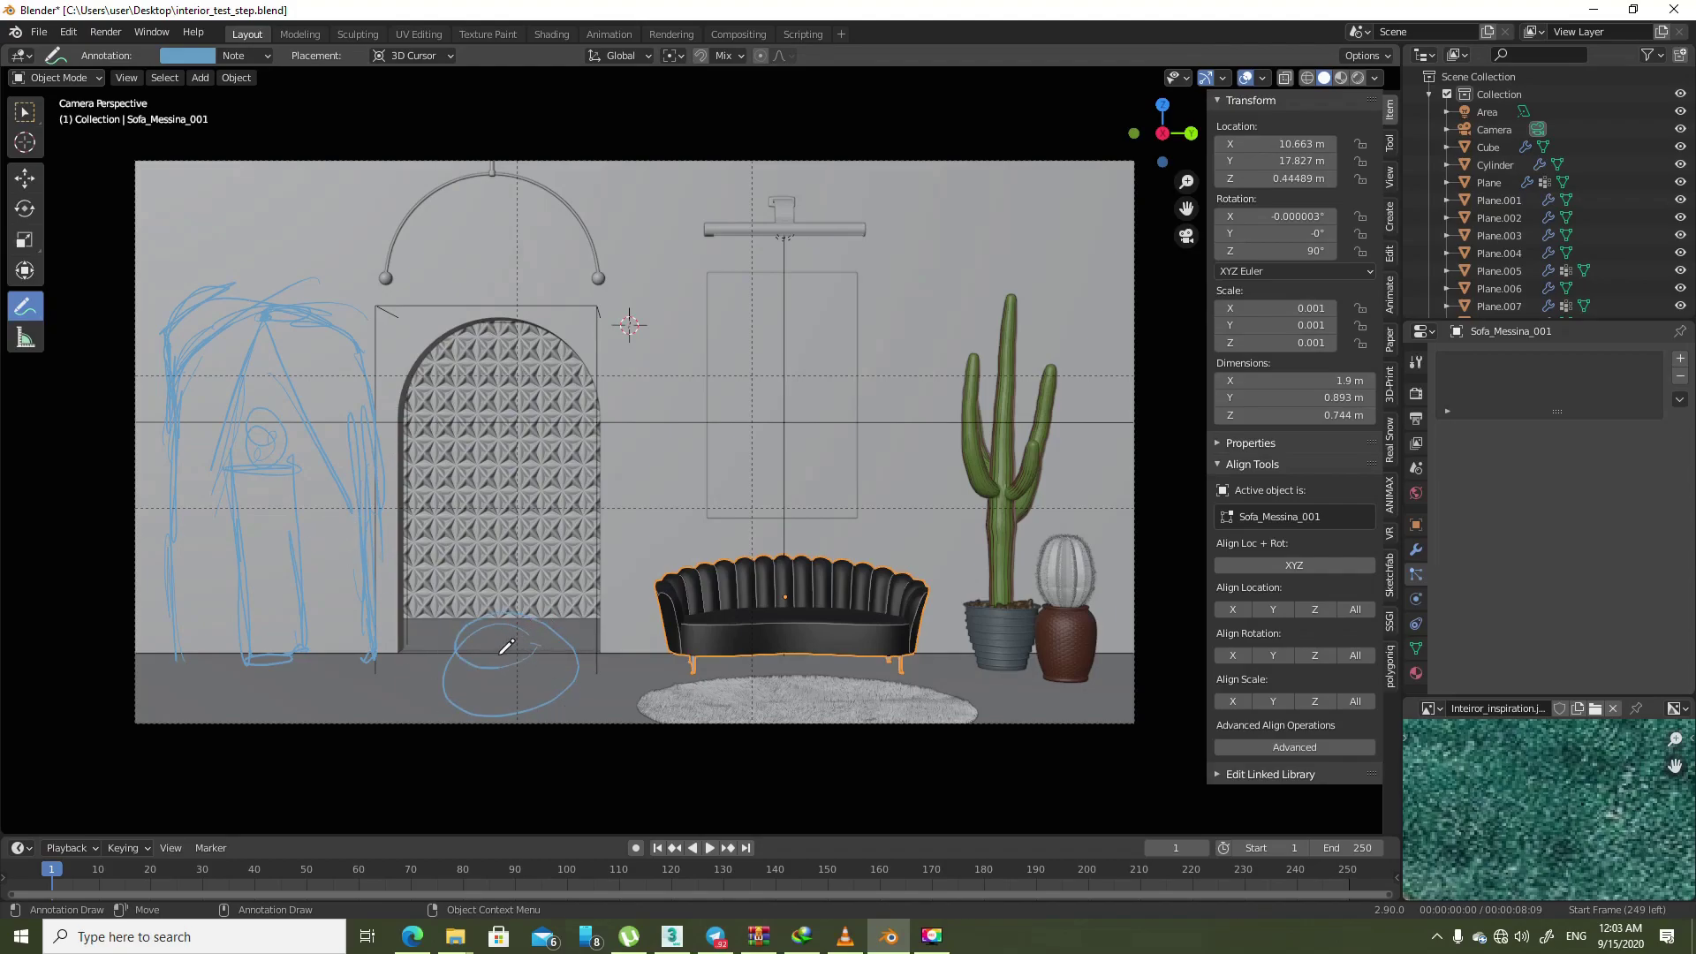
{"action": "mouse_move", "coordinate": [322, 721]}
{"action": "left_mouse_down"}
{"action": "mouse_move", "coordinate": [689, 679]}
{"action": "mouse_move", "coordinate": [284, 706]}
{"action": "left_mouse_up"}
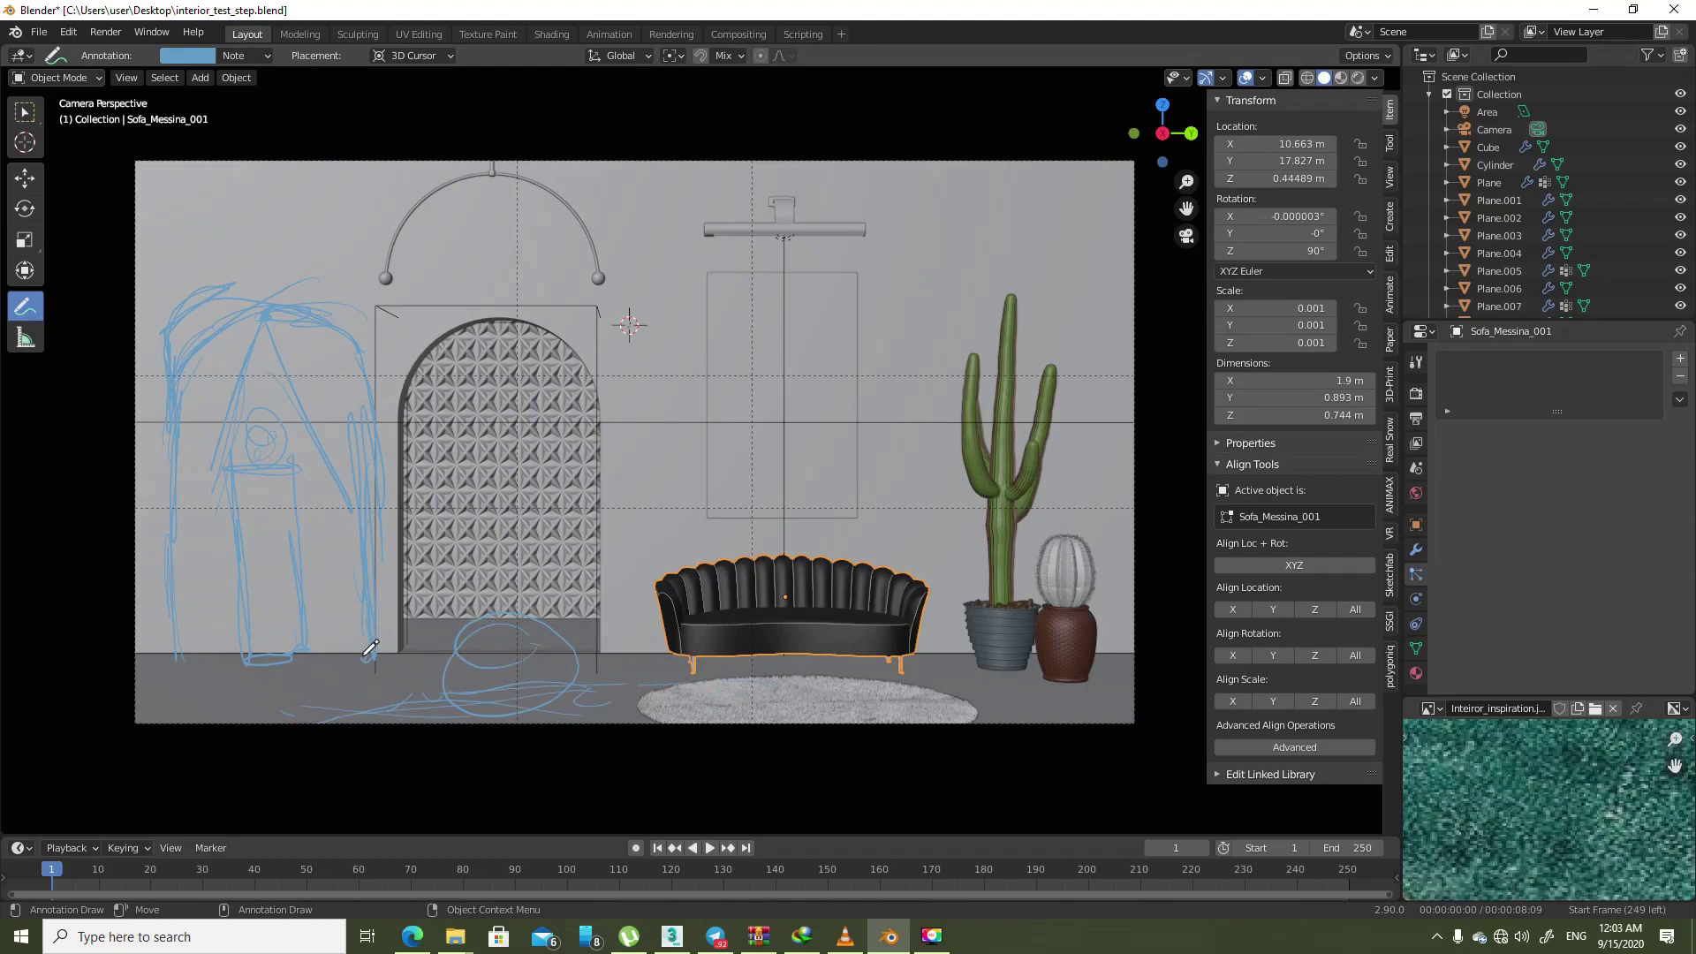
{"action": "left_click_drag", "start_coordinate": [369, 693], "coordinate": [623, 664]}
{"action": "mouse_move", "coordinate": [508, 464]}
{"action": "middle_mouse_down"}
{"action": "mouse_move", "coordinate": [519, 436]}
{"action": "mouse_move", "coordinate": [586, 477]}
{"action": "mouse_move", "coordinate": [466, 496]}
{"action": "middle_mouse_up"}
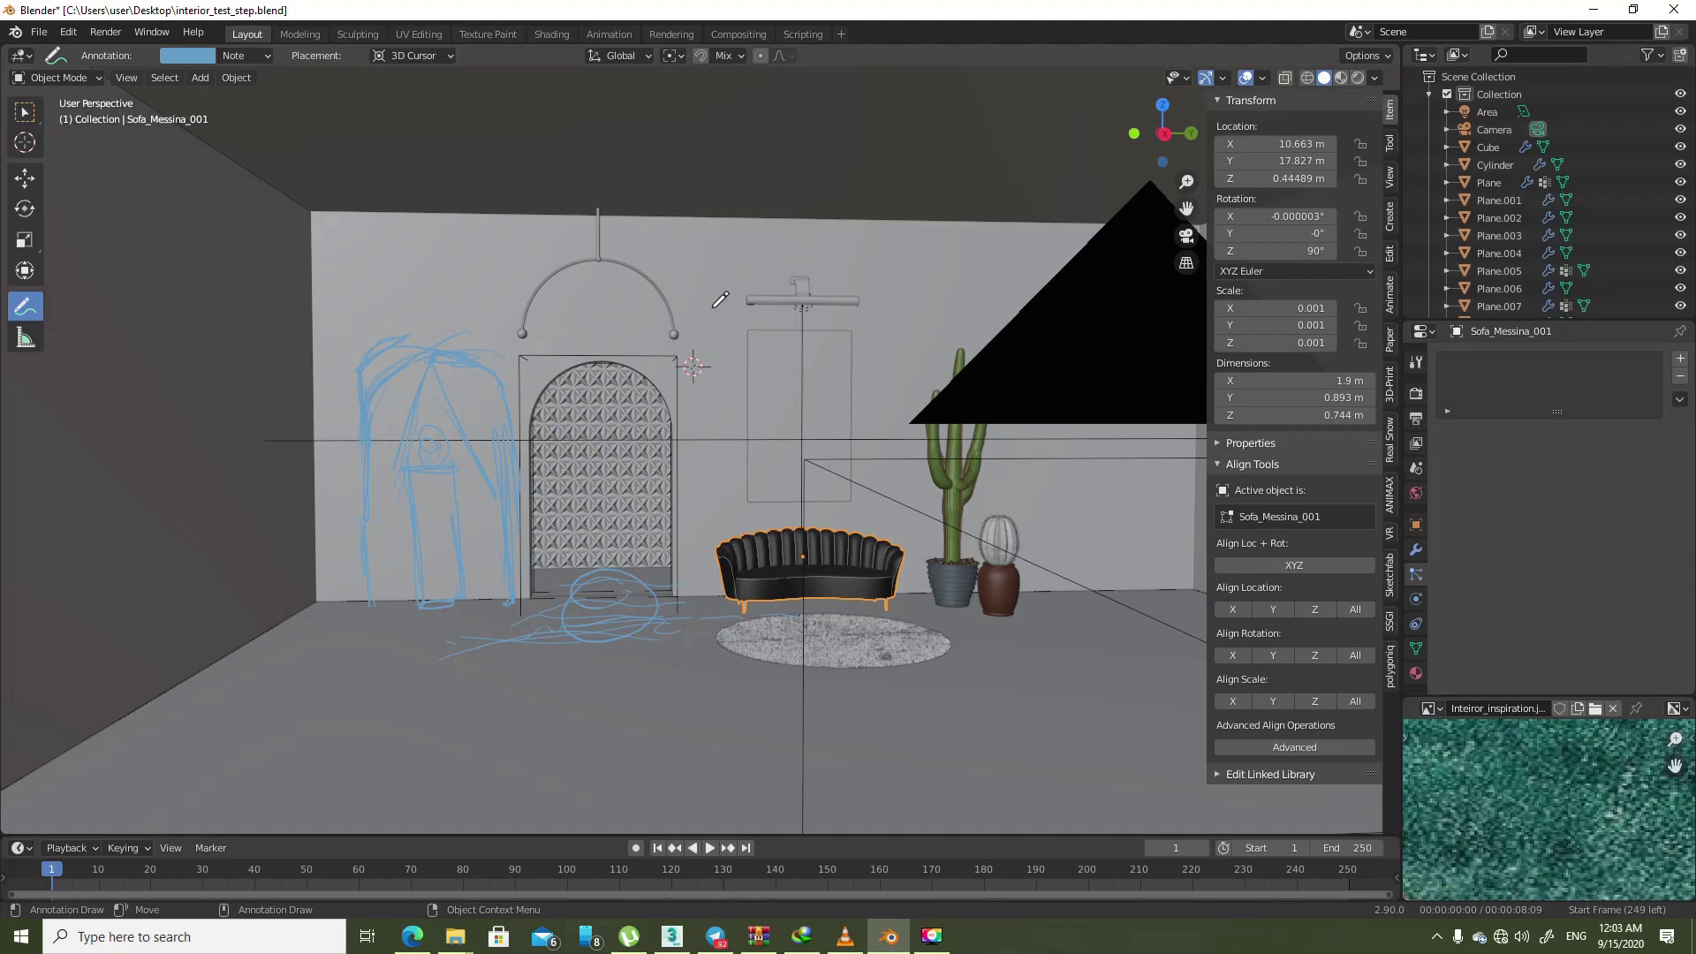
- Orbit over the room into top view and draw a peaked stroke inside the left alcove
{"action": "mouse_move", "coordinate": [617, 451]}
{"action": "middle_mouse_down"}
{"action": "mouse_move", "coordinate": [764, 474]}
{"action": "mouse_move", "coordinate": [600, 432]}
{"action": "middle_mouse_up"}
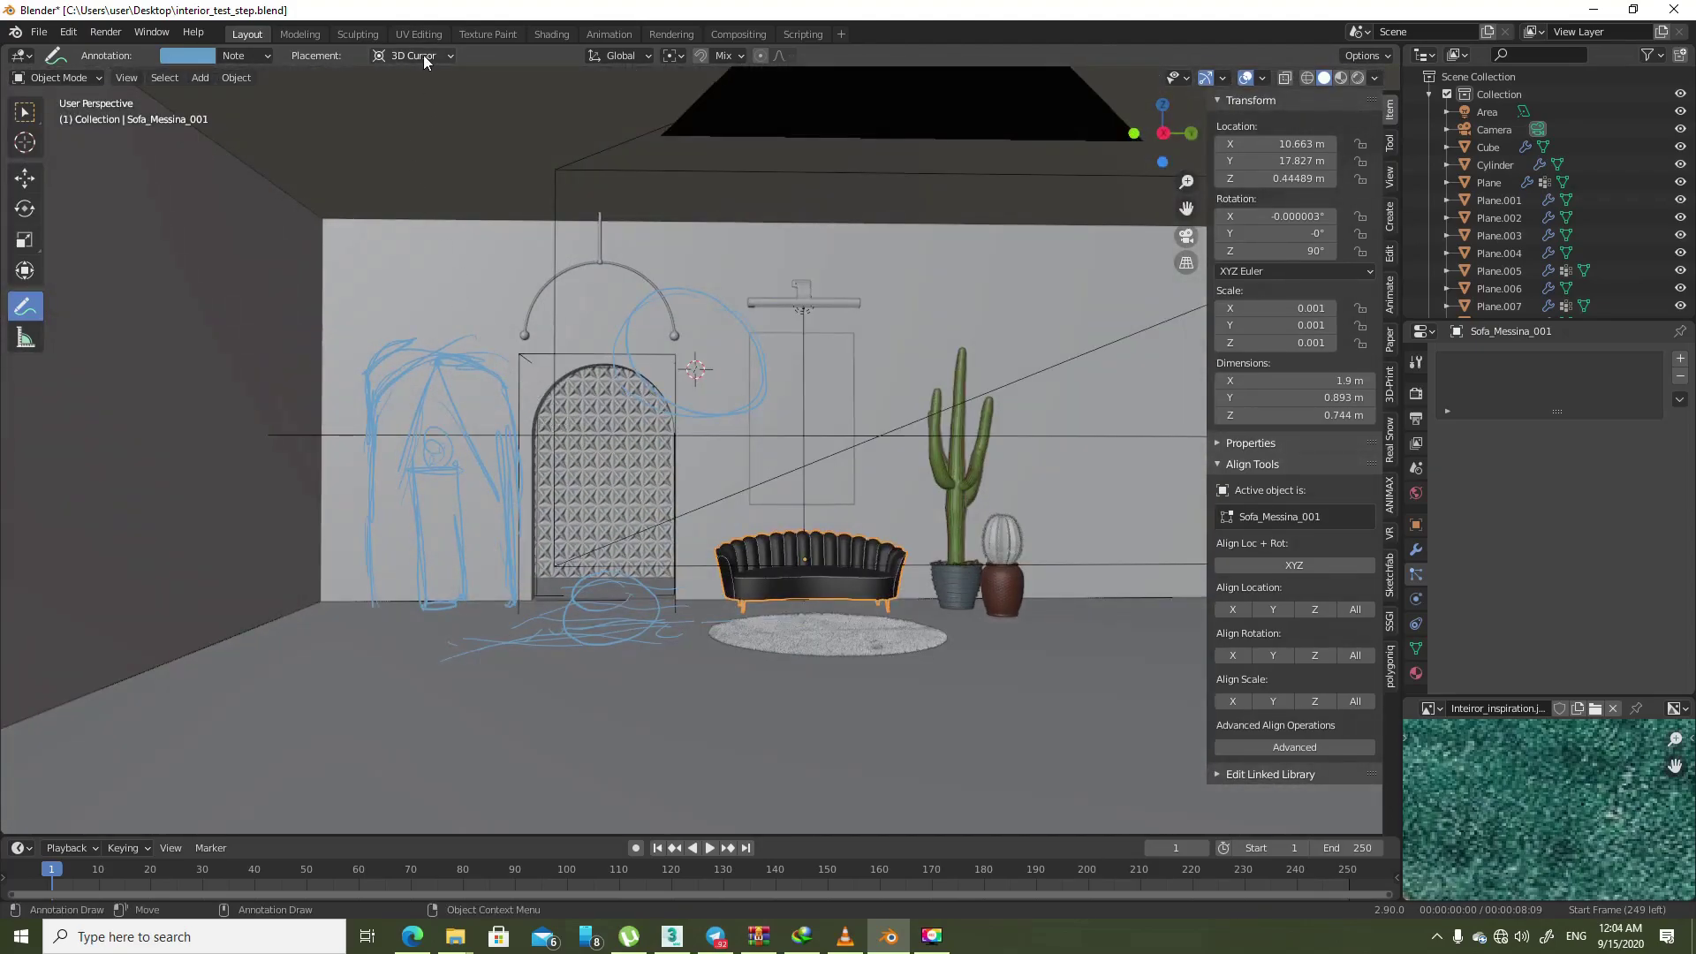
{"action": "mouse_move", "coordinate": [746, 404]}
{"action": "middle_mouse_down"}
{"action": "mouse_move", "coordinate": [765, 412]}
{"action": "mouse_move", "coordinate": [736, 390]}
{"action": "middle_mouse_up"}
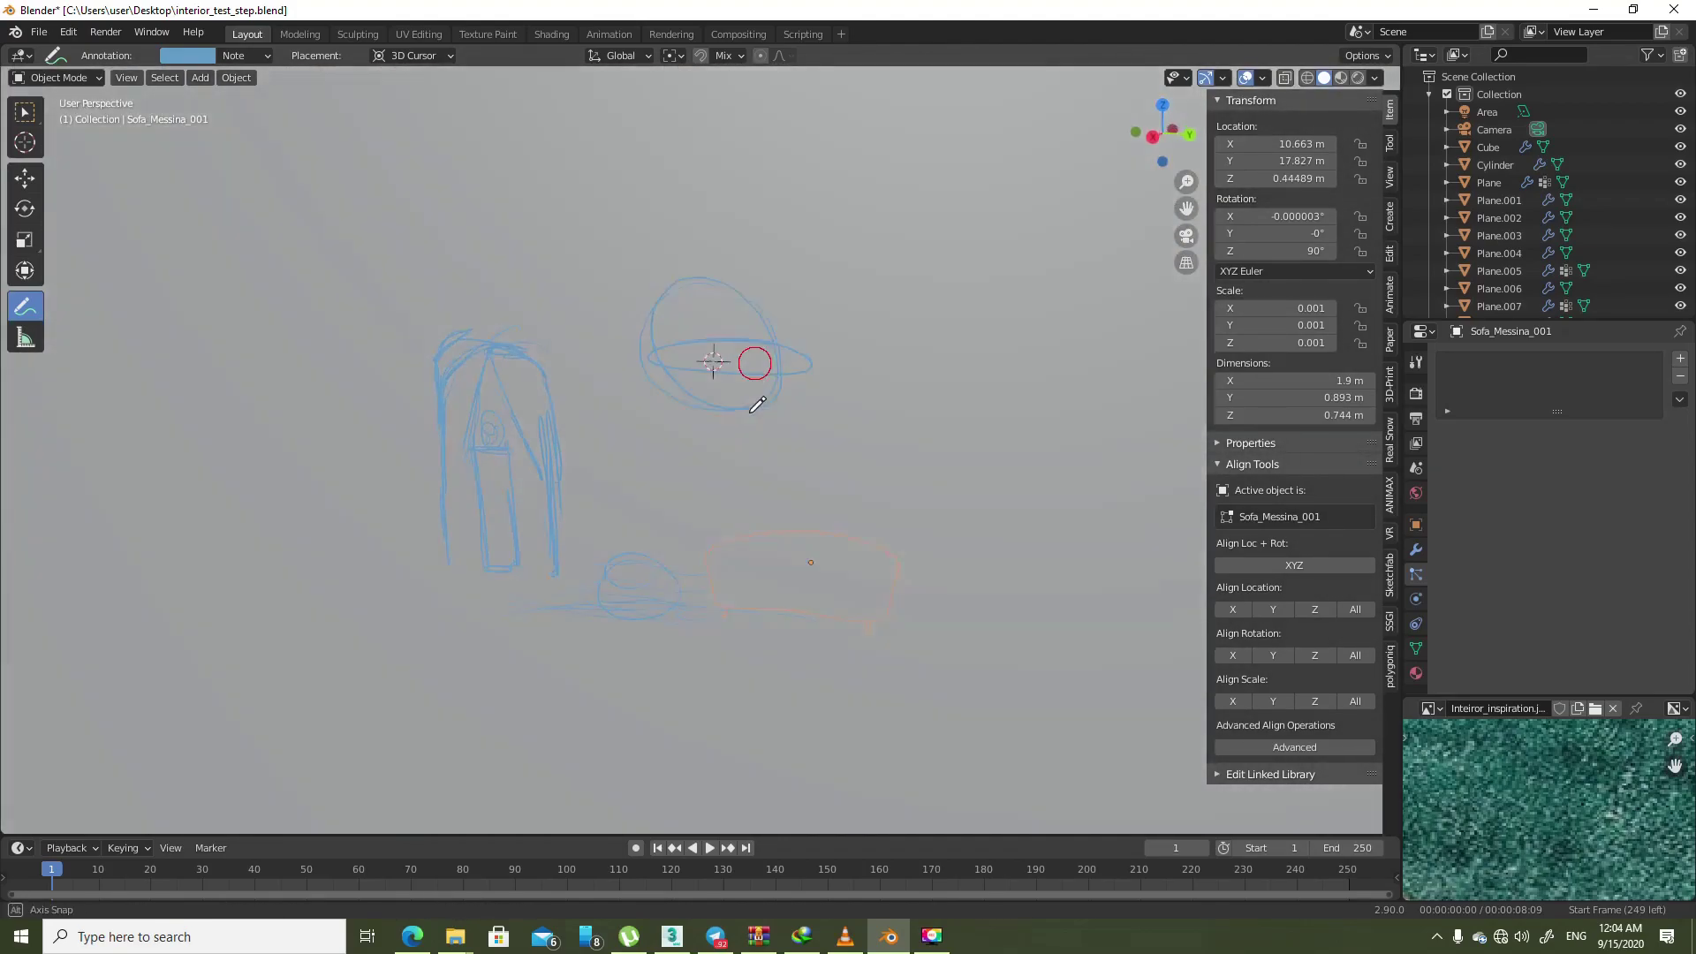
{"action": "middle_click_drag", "start_coordinate": [736, 391], "coordinate": [772, 519]}
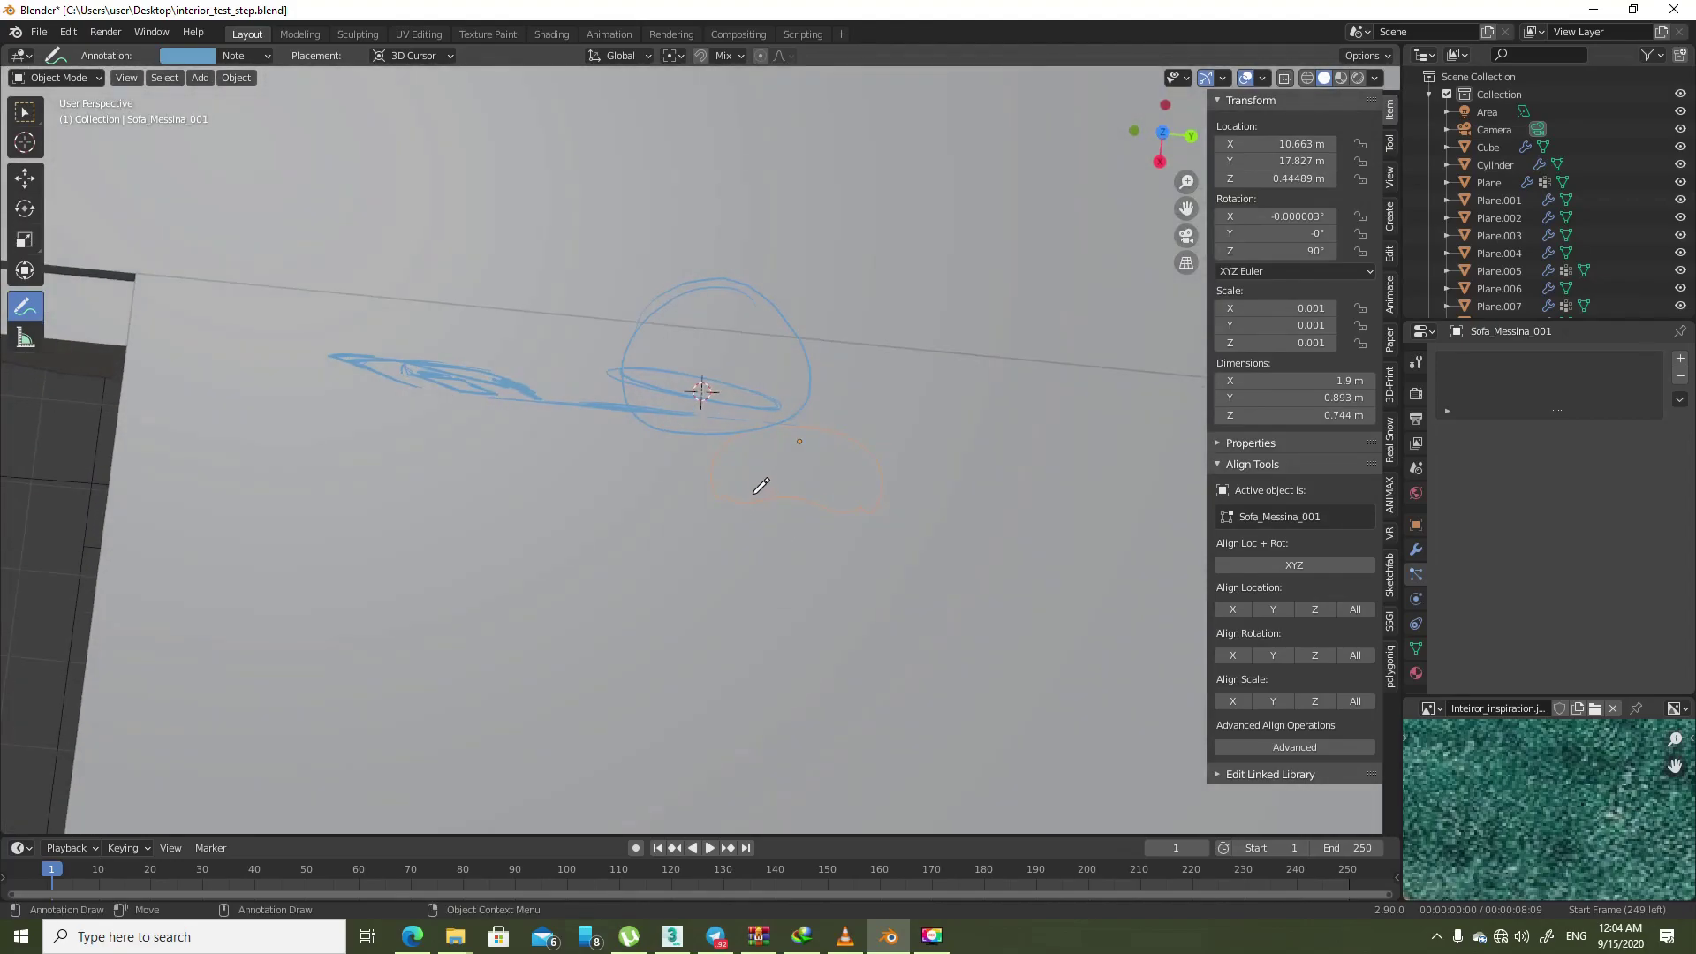
{"action": "key", "text": "KP_7"}
{"action": "mouse_move", "coordinate": [751, 327]}
{"action": "left_mouse_down"}
{"action": "mouse_move", "coordinate": [857, 390]}
{"action": "mouse_move", "coordinate": [605, 234]}
{"action": "left_mouse_up"}
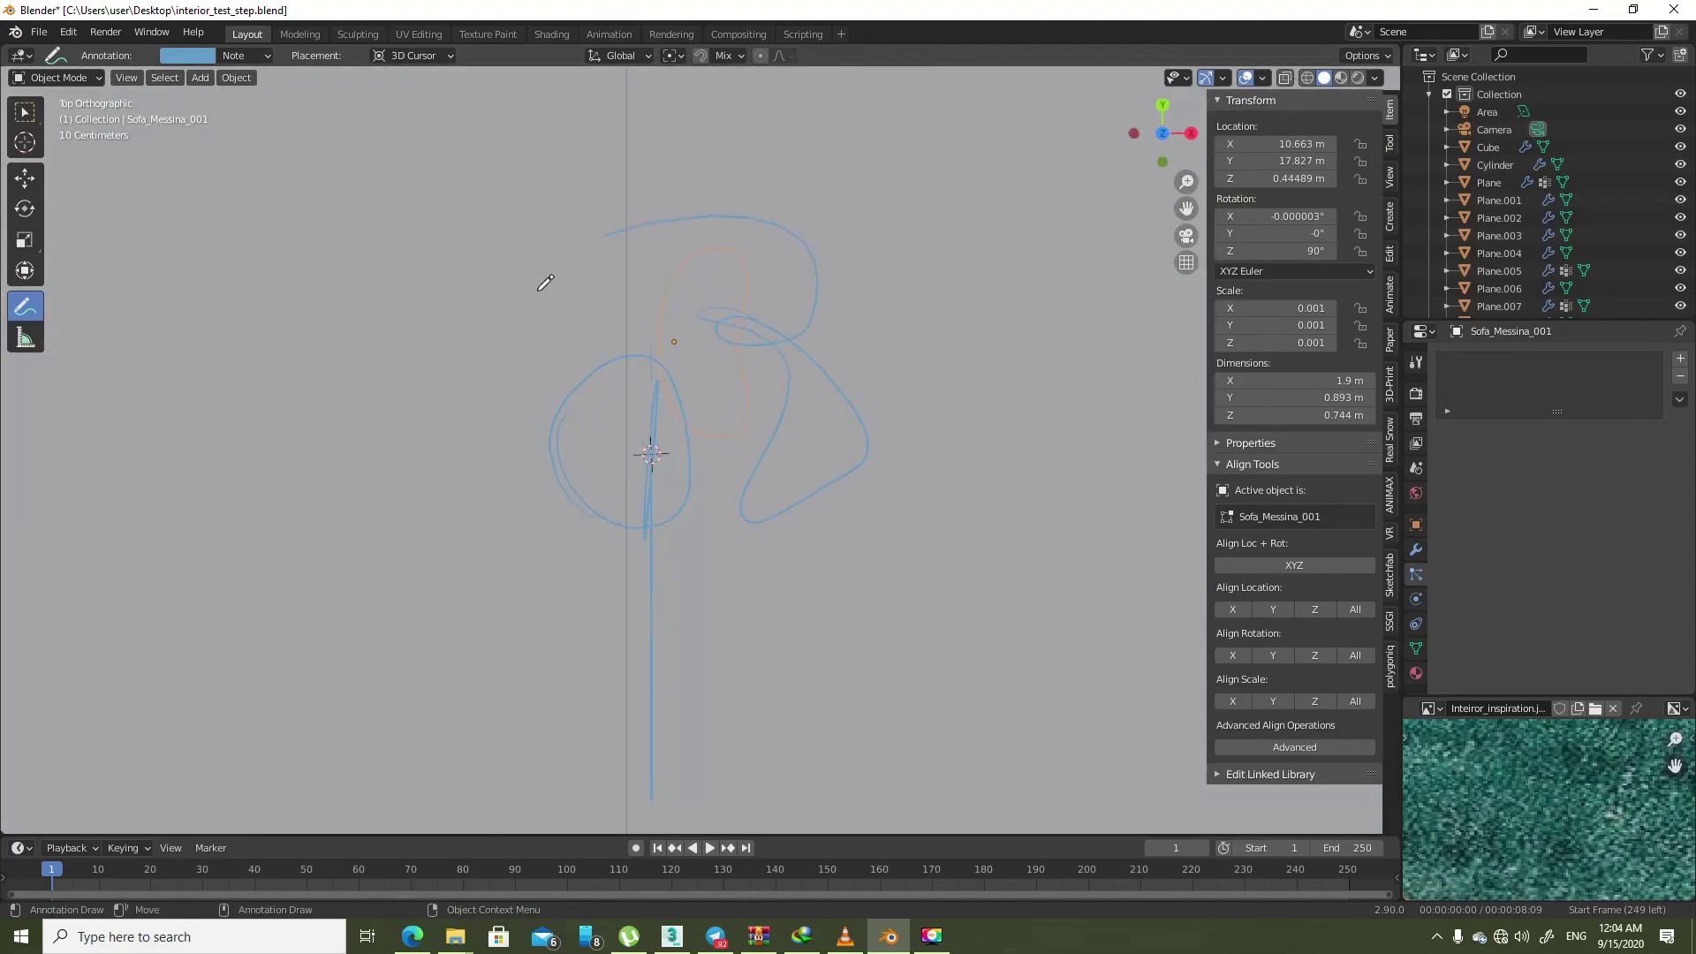
- Check the strokes from the Right view, then add a curved loop from the sofa up the wall
{"action": "mouse_move", "coordinate": [851, 521]}
{"action": "middle_mouse_down"}
{"action": "mouse_move", "coordinate": [669, 345]}
{"action": "mouse_move", "coordinate": [680, 354]}
{"action": "middle_mouse_up"}
{"action": "left_click", "coordinate": [1164, 133]}
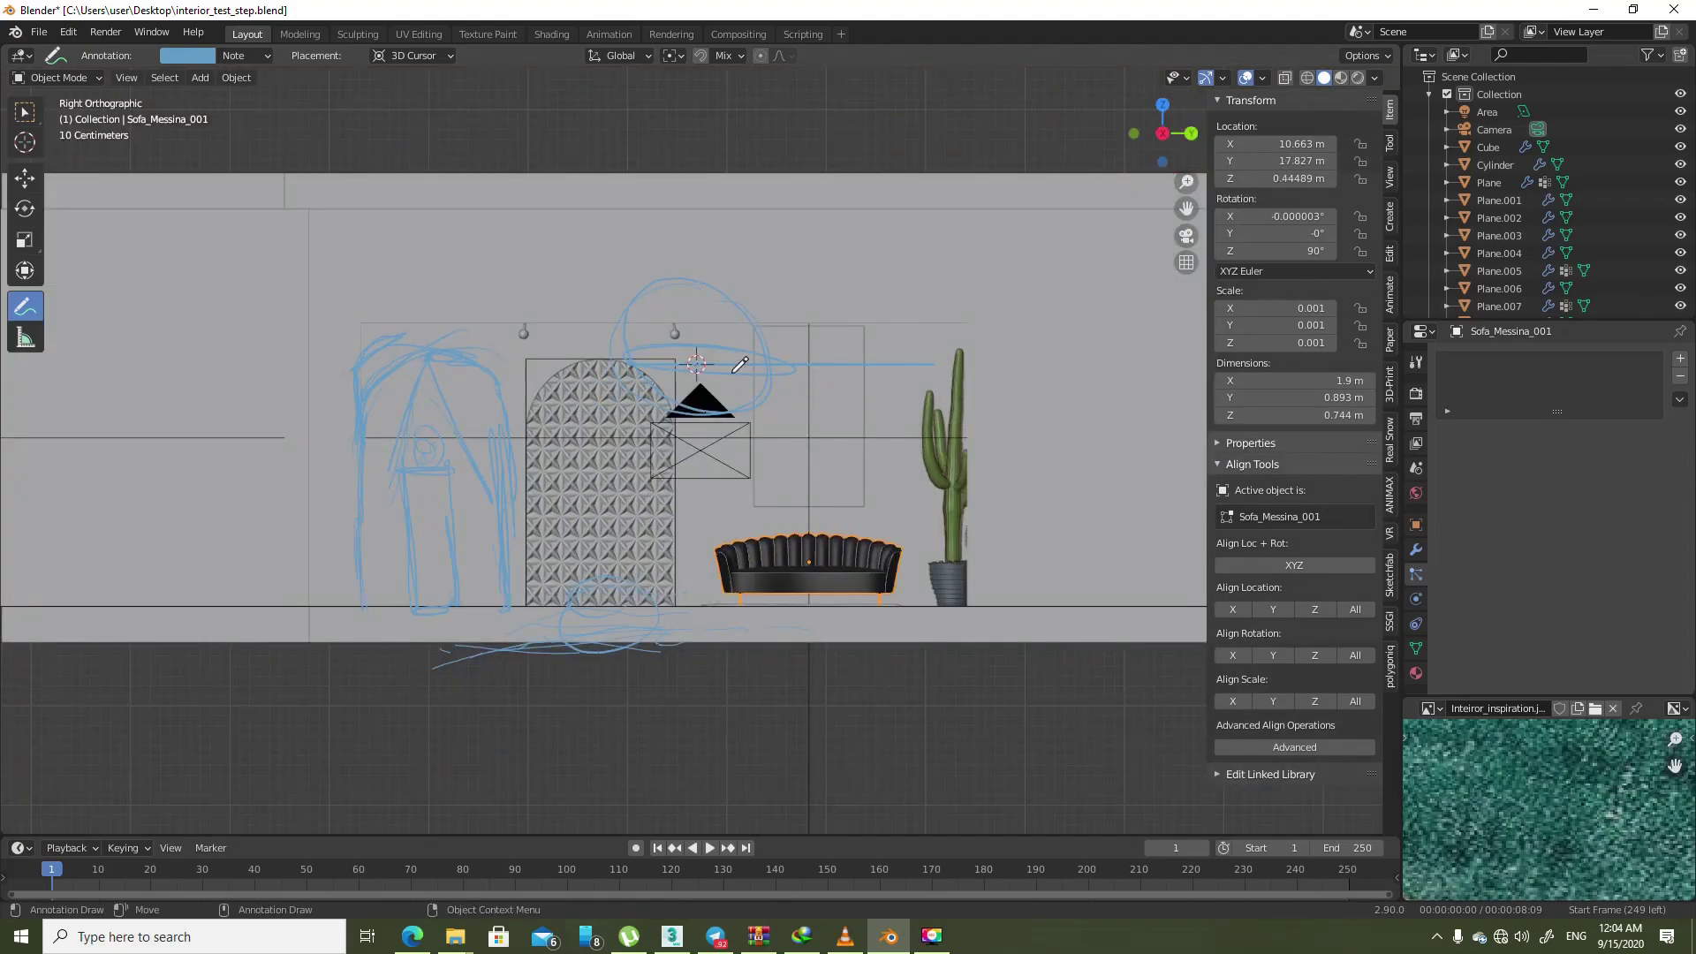
{"action": "middle_click_drag", "start_coordinate": [739, 363], "coordinate": [759, 352]}
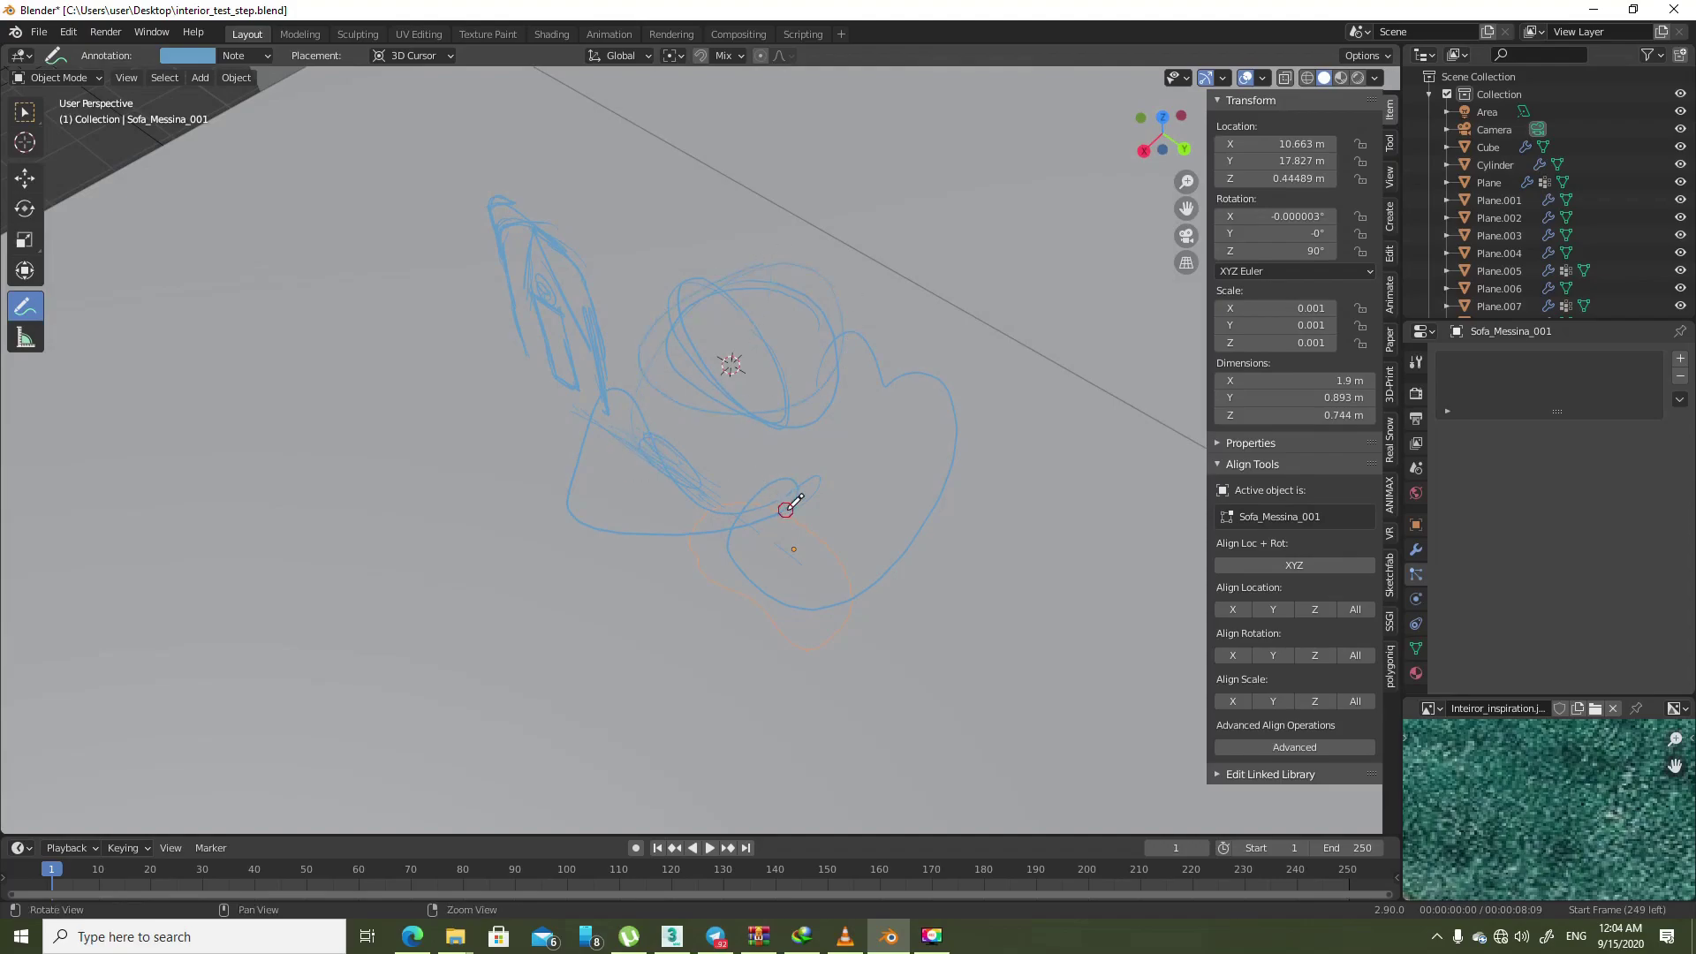
{"action": "mouse_move", "coordinate": [791, 506]}
{"action": "middle_mouse_down"}
{"action": "mouse_move", "coordinate": [919, 342]}
{"action": "mouse_move", "coordinate": [849, 409]}
{"action": "mouse_move", "coordinate": [564, 455]}
{"action": "mouse_move", "coordinate": [674, 393]}
{"action": "mouse_move", "coordinate": [614, 421]}
{"action": "mouse_move", "coordinate": [683, 537]}
{"action": "middle_mouse_up"}
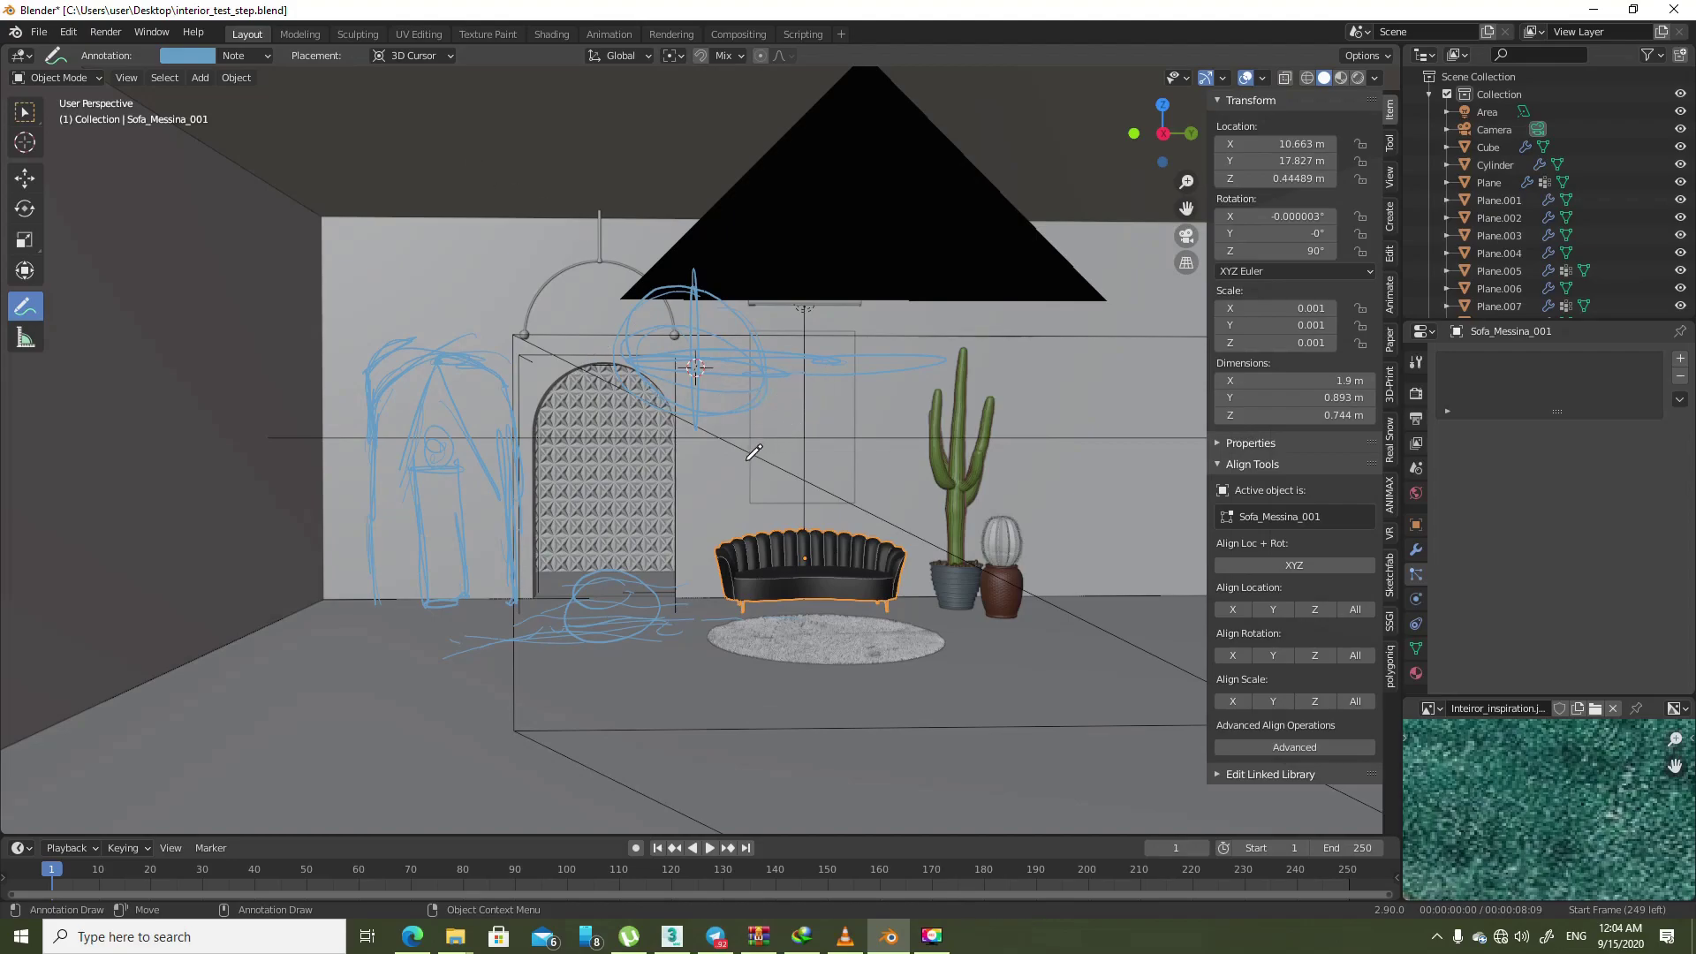
{"action": "left_click_drag", "start_coordinate": [784, 555], "coordinate": [832, 558]}
- Delete the Note annotation layer to clear all sketches, then select the patterned arch panel
{"action": "left_click", "coordinate": [249, 55]}
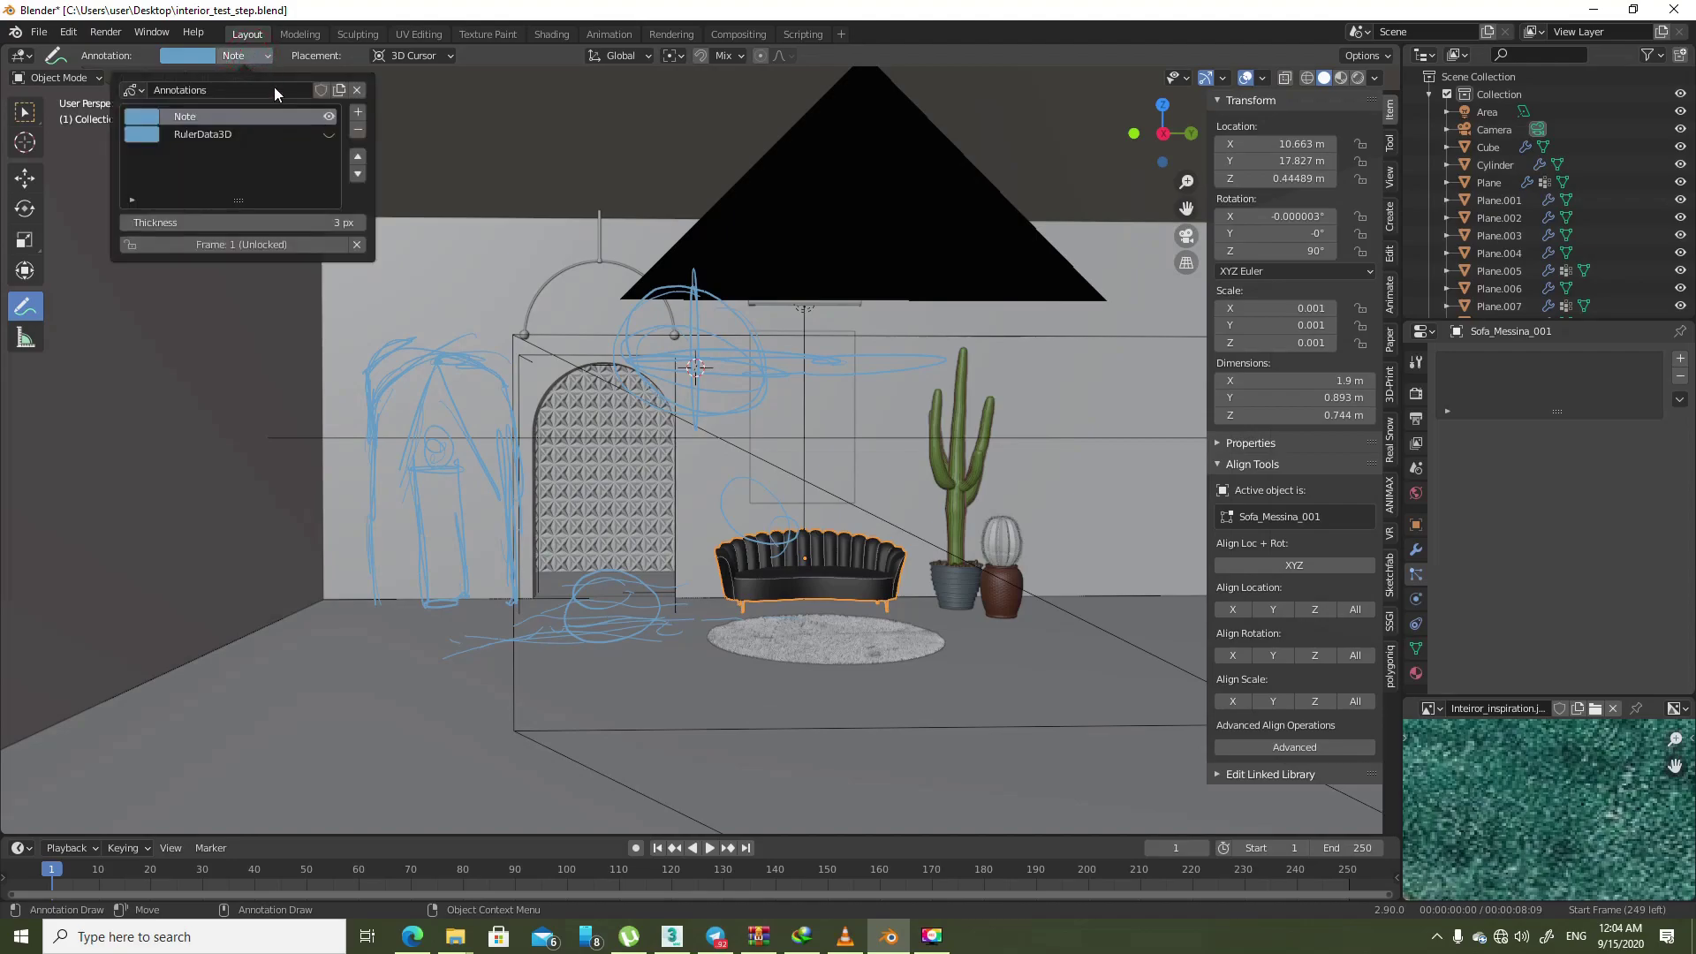
{"action": "left_click", "coordinate": [358, 130]}
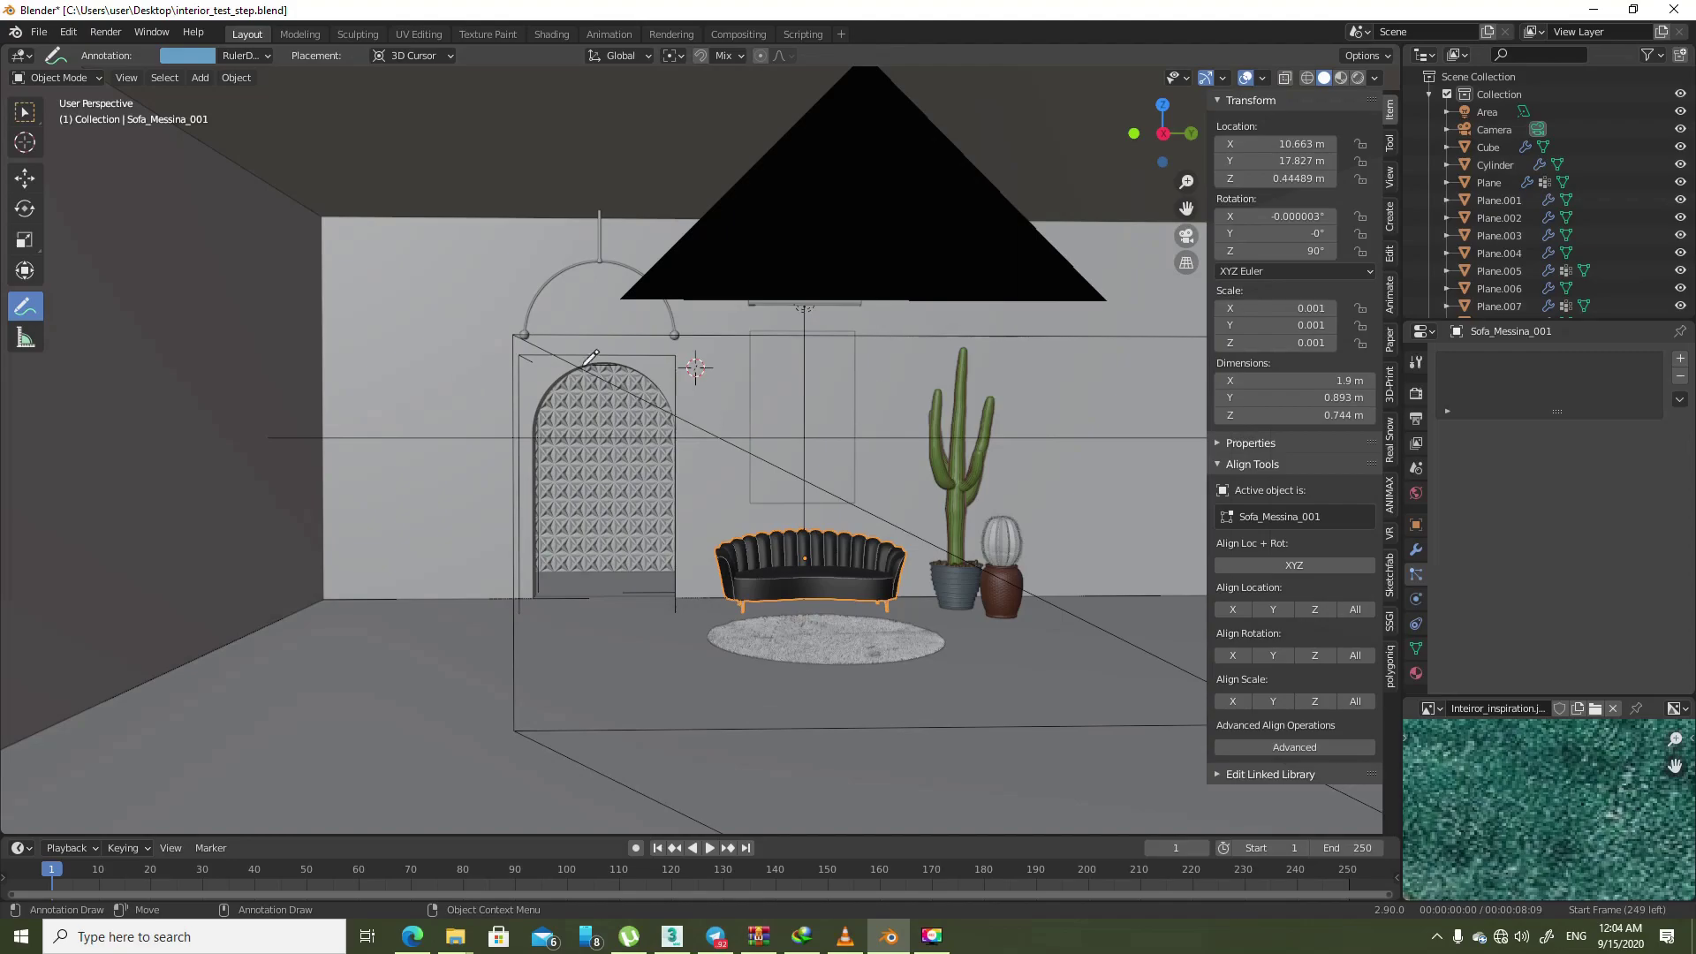
{"action": "left_click", "coordinate": [25, 113]}
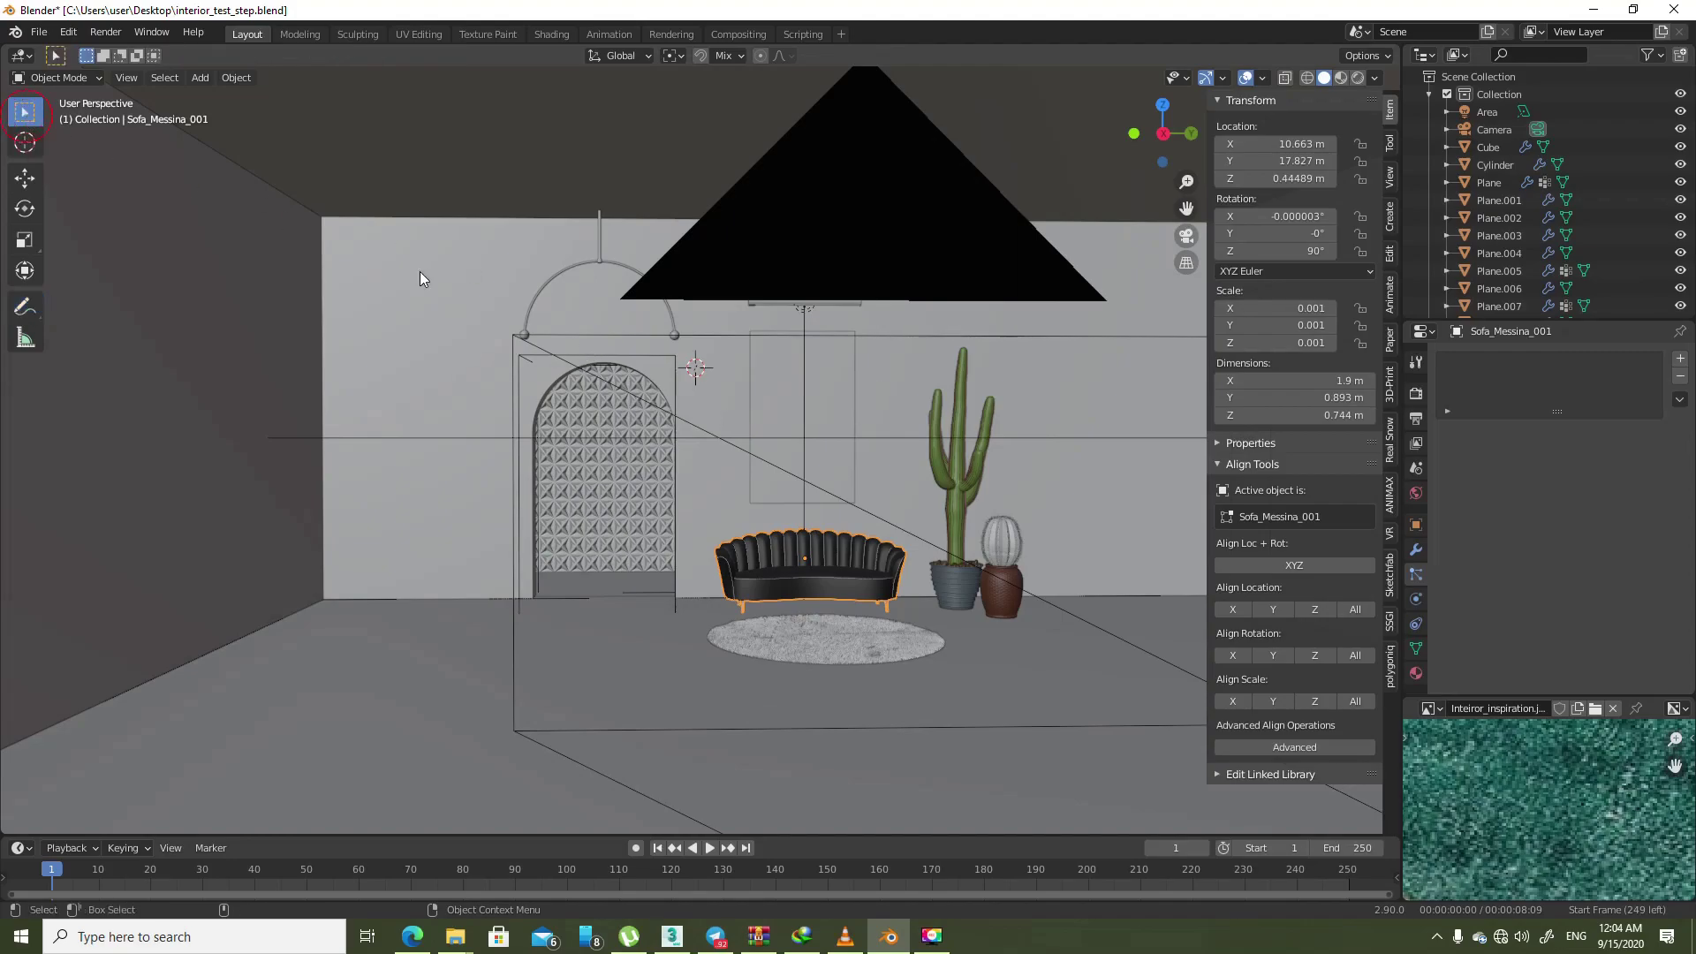
{"action": "left_click", "coordinate": [676, 382]}
- Duplicate the arch mesh in Edit Mode and move the copy left of the patterned arch
{"action": "scroll", "coordinate": [694, 408], "scroll_direction": "up", "scroll_amount": 3}
{"action": "middle_click_drag", "start_coordinate": [673, 414], "coordinate": [664, 424]}
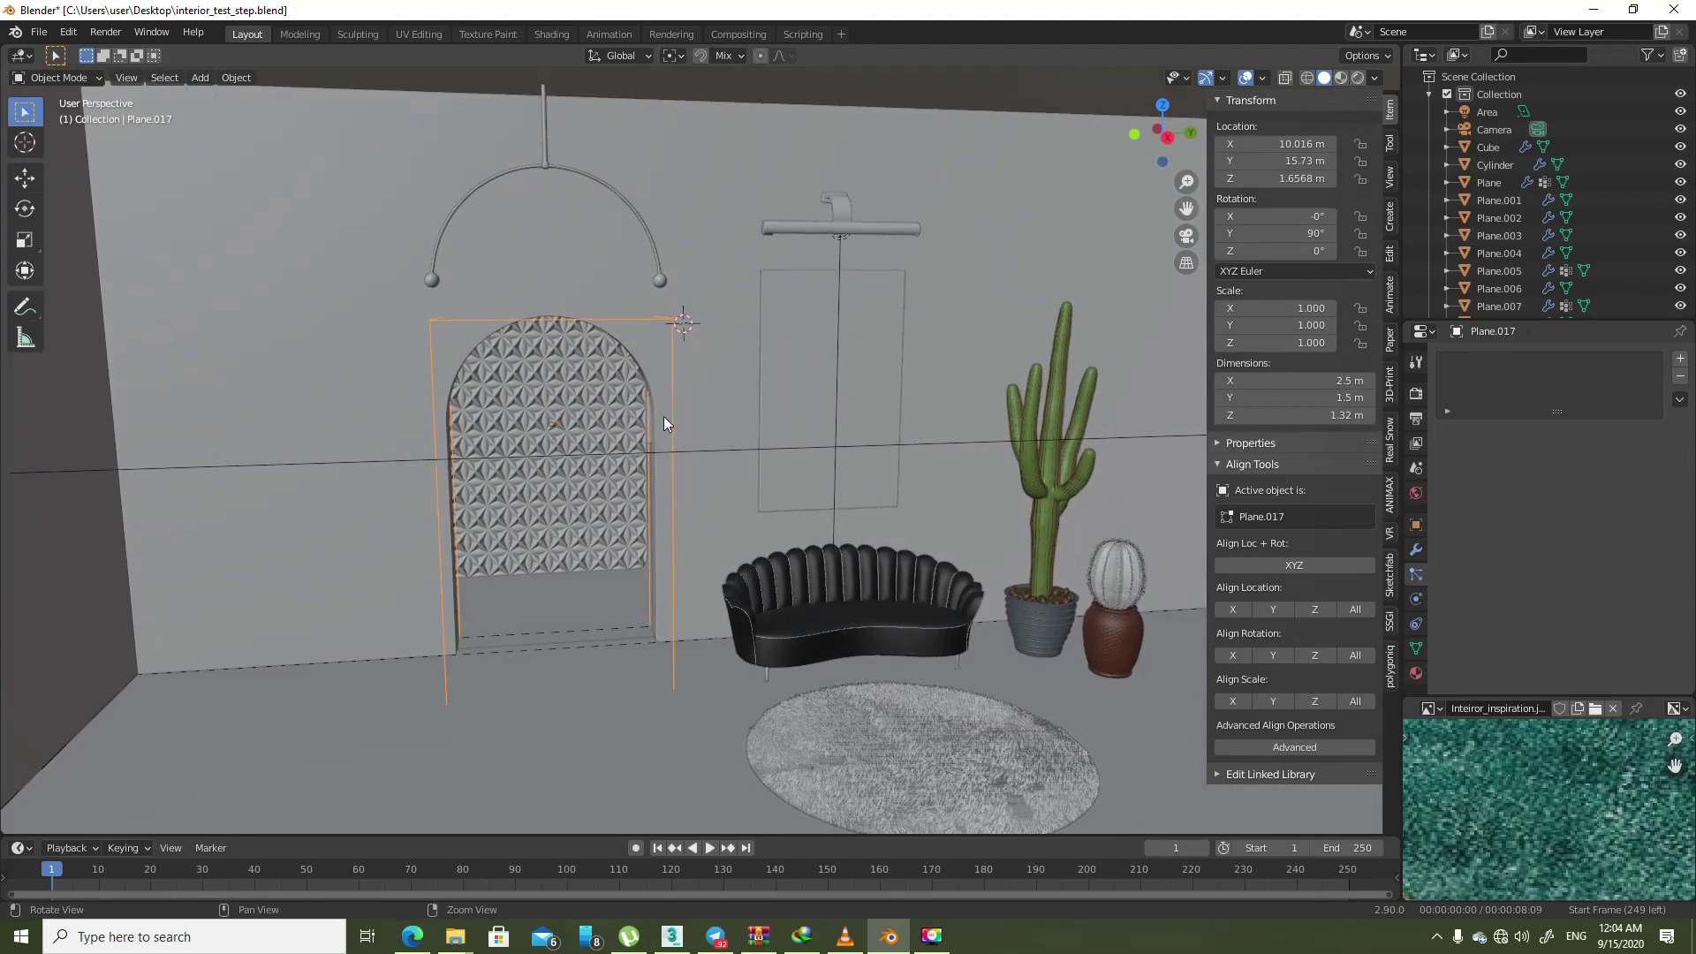
{"action": "key", "text": "Tab"}
{"action": "key", "text": "a"}
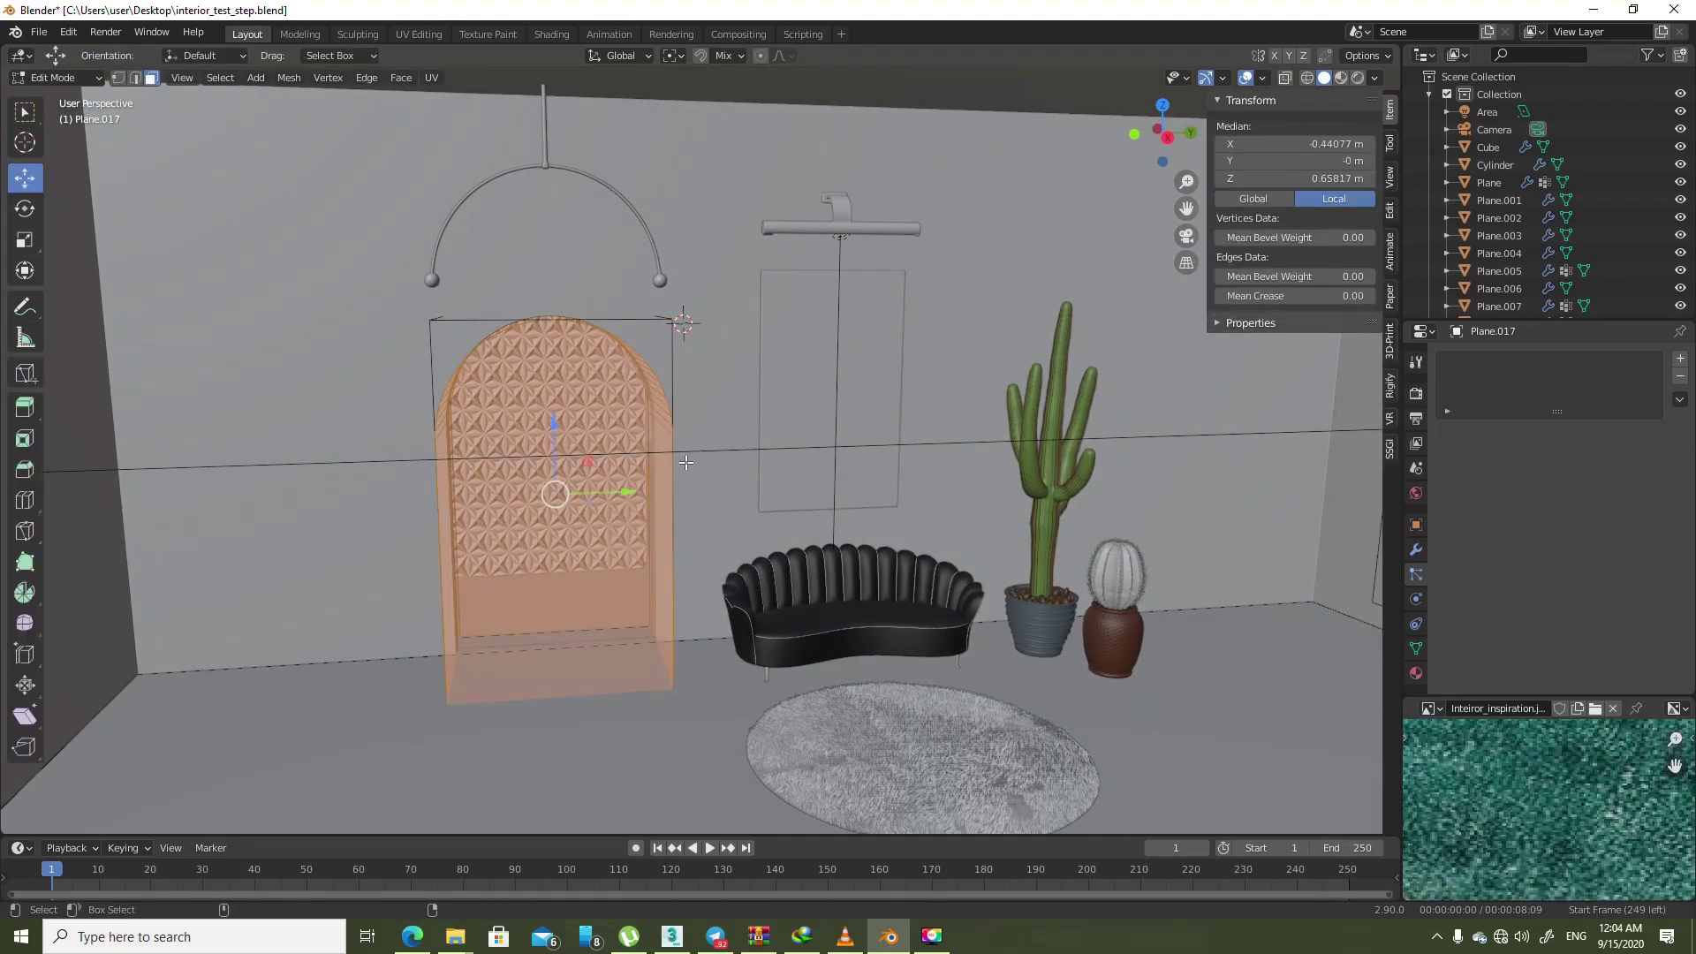
{"action": "key", "text": "shift+d"}
{"action": "right_click", "coordinate": [557, 408]}
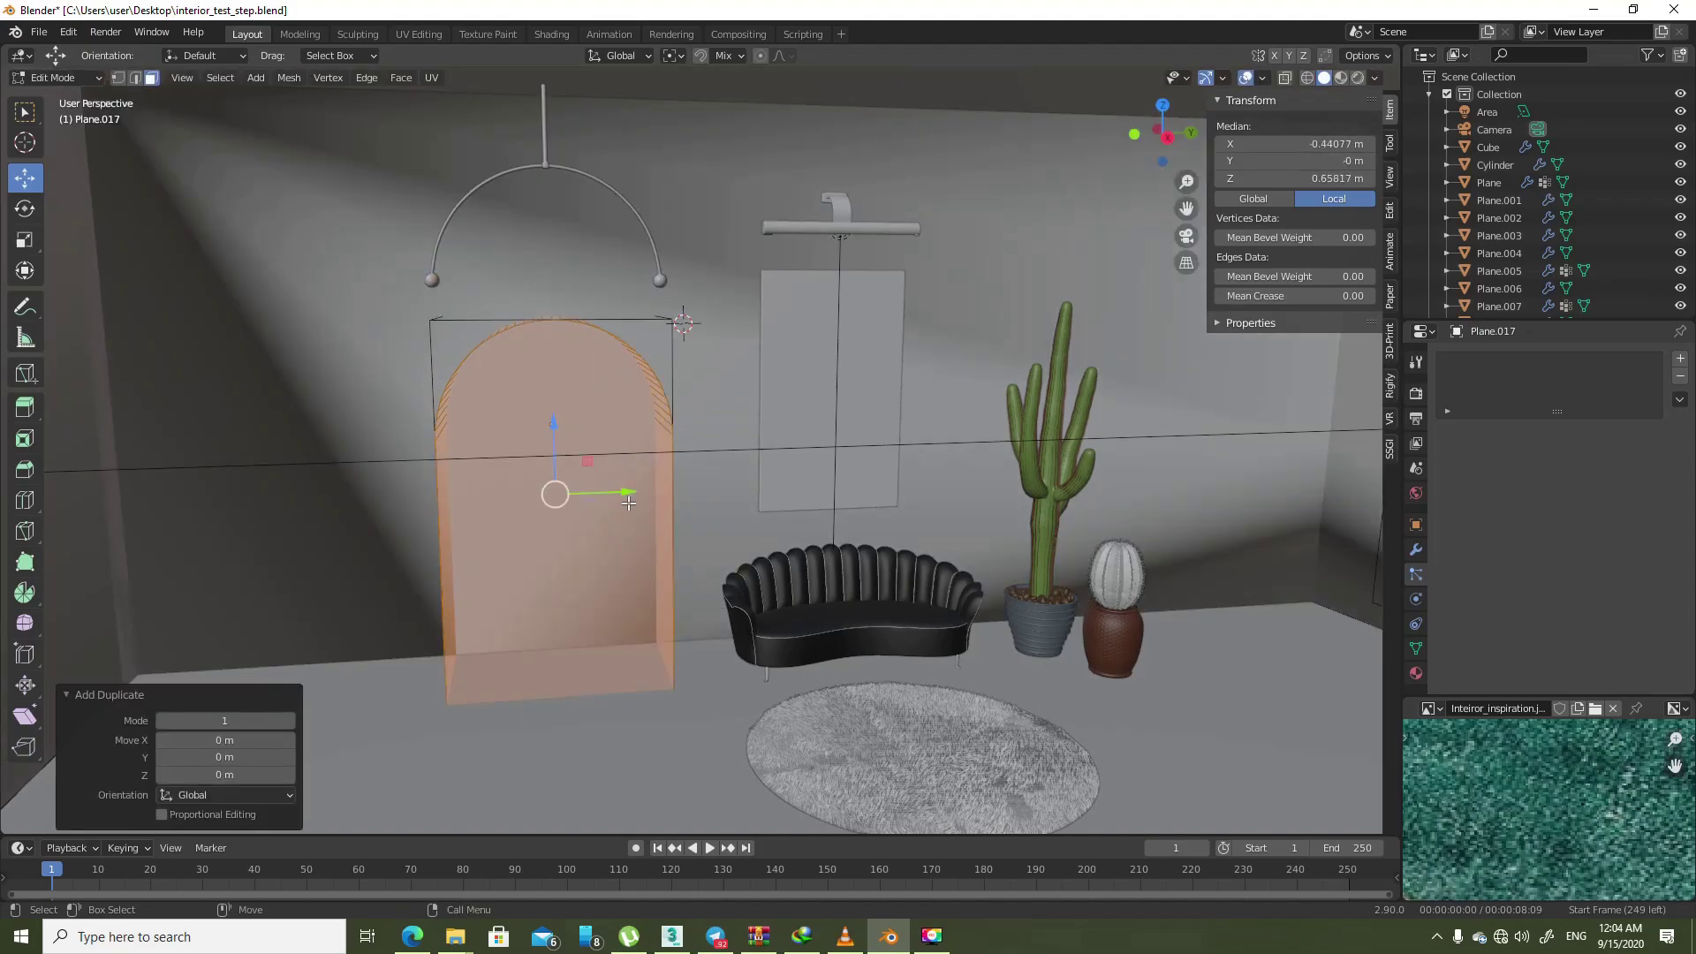
{"action": "key", "text": "g"}
{"action": "key", "text": "y"}
{"action": "left_click", "coordinate": [591, 455]}
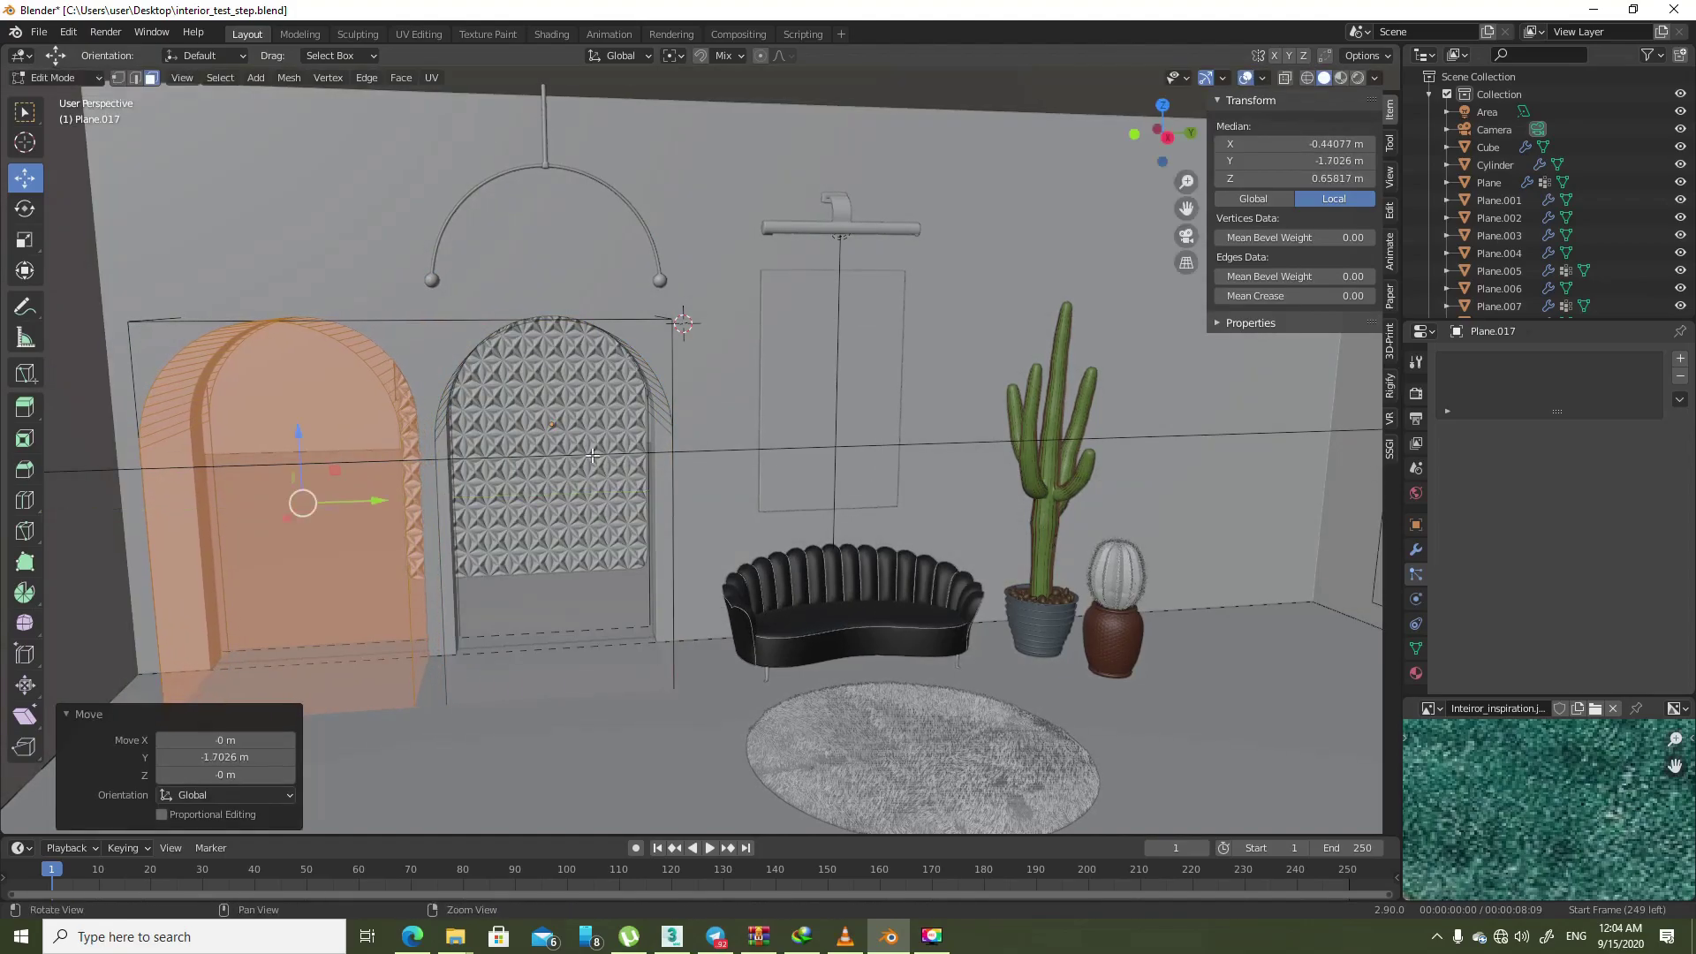
- Raise the duplicated arch slightly along Z
{"action": "scroll", "coordinate": [592, 455], "scroll_direction": "up", "scroll_amount": 4}
{"action": "middle_click_drag", "start_coordinate": [591, 455], "coordinate": [472, 456]}
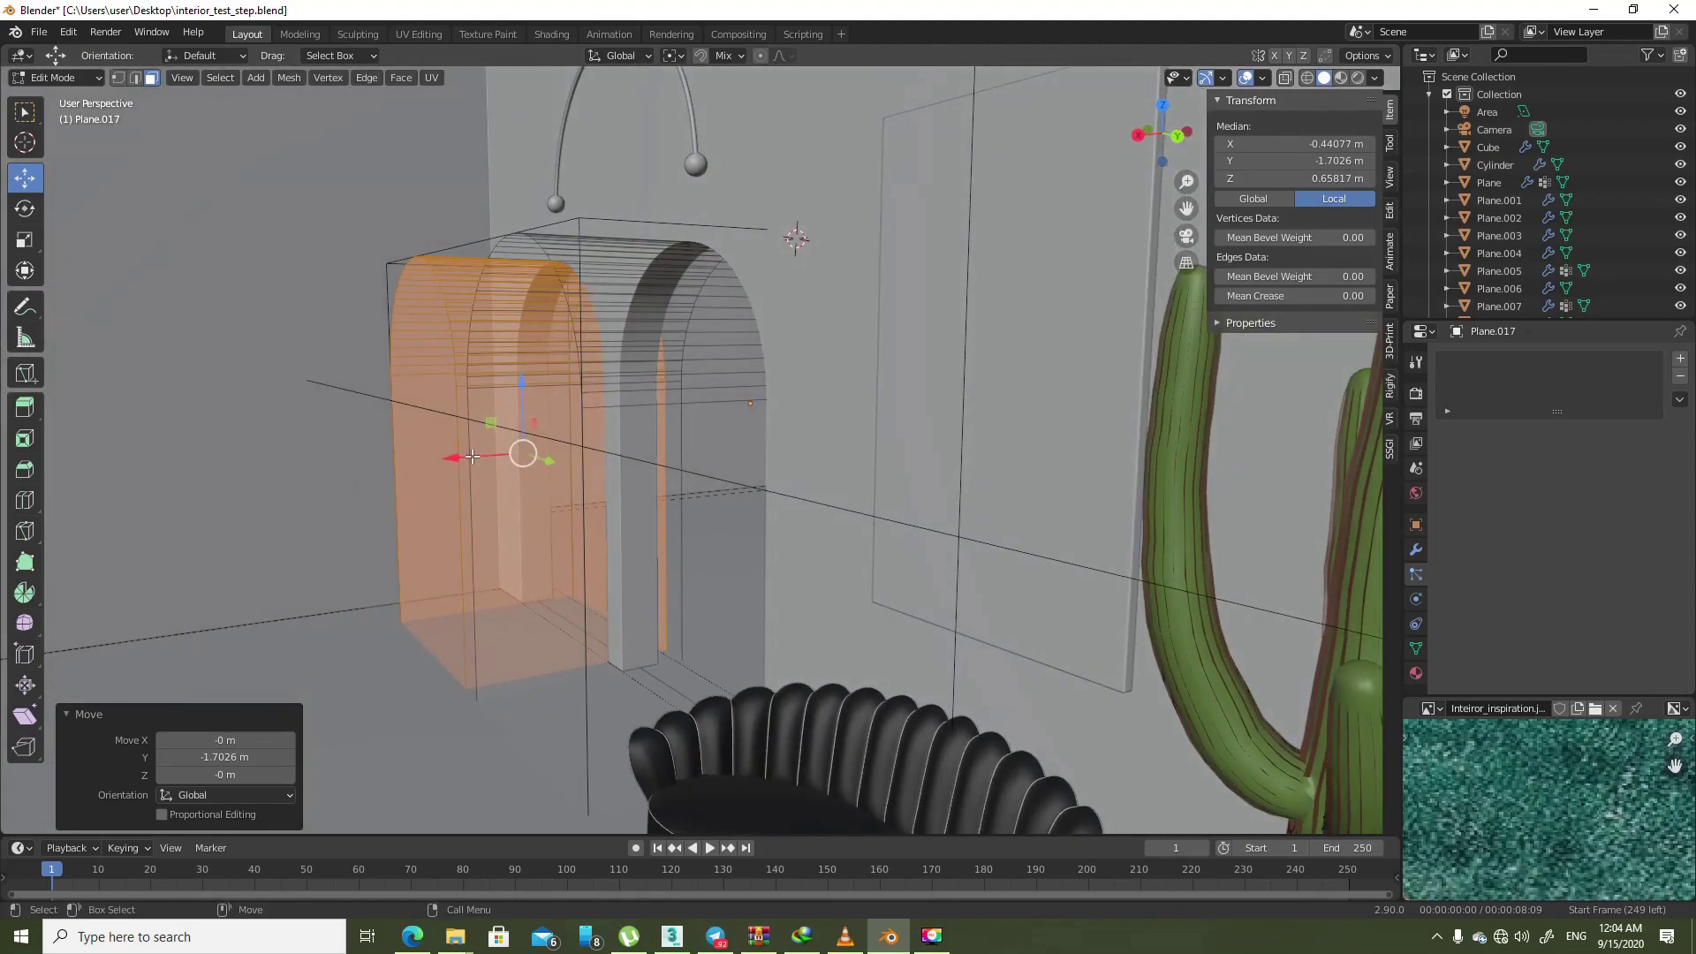
{"action": "key", "text": "g"}
{"action": "key", "text": "z"}
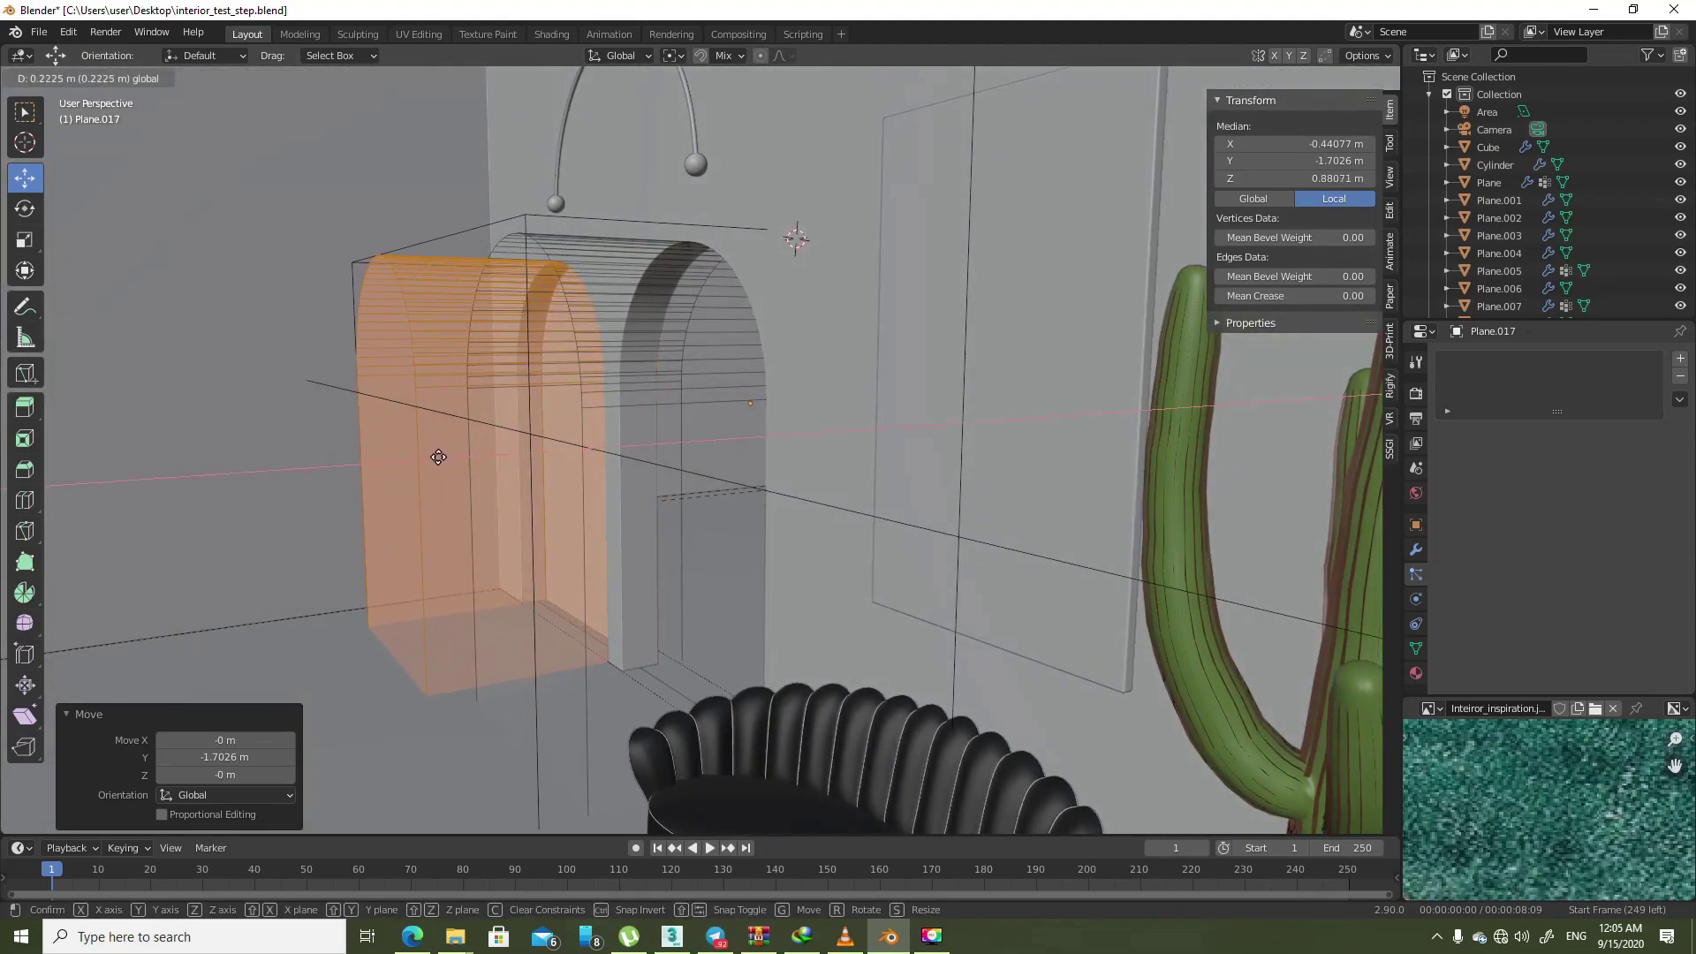
{"action": "left_click", "coordinate": [434, 456]}
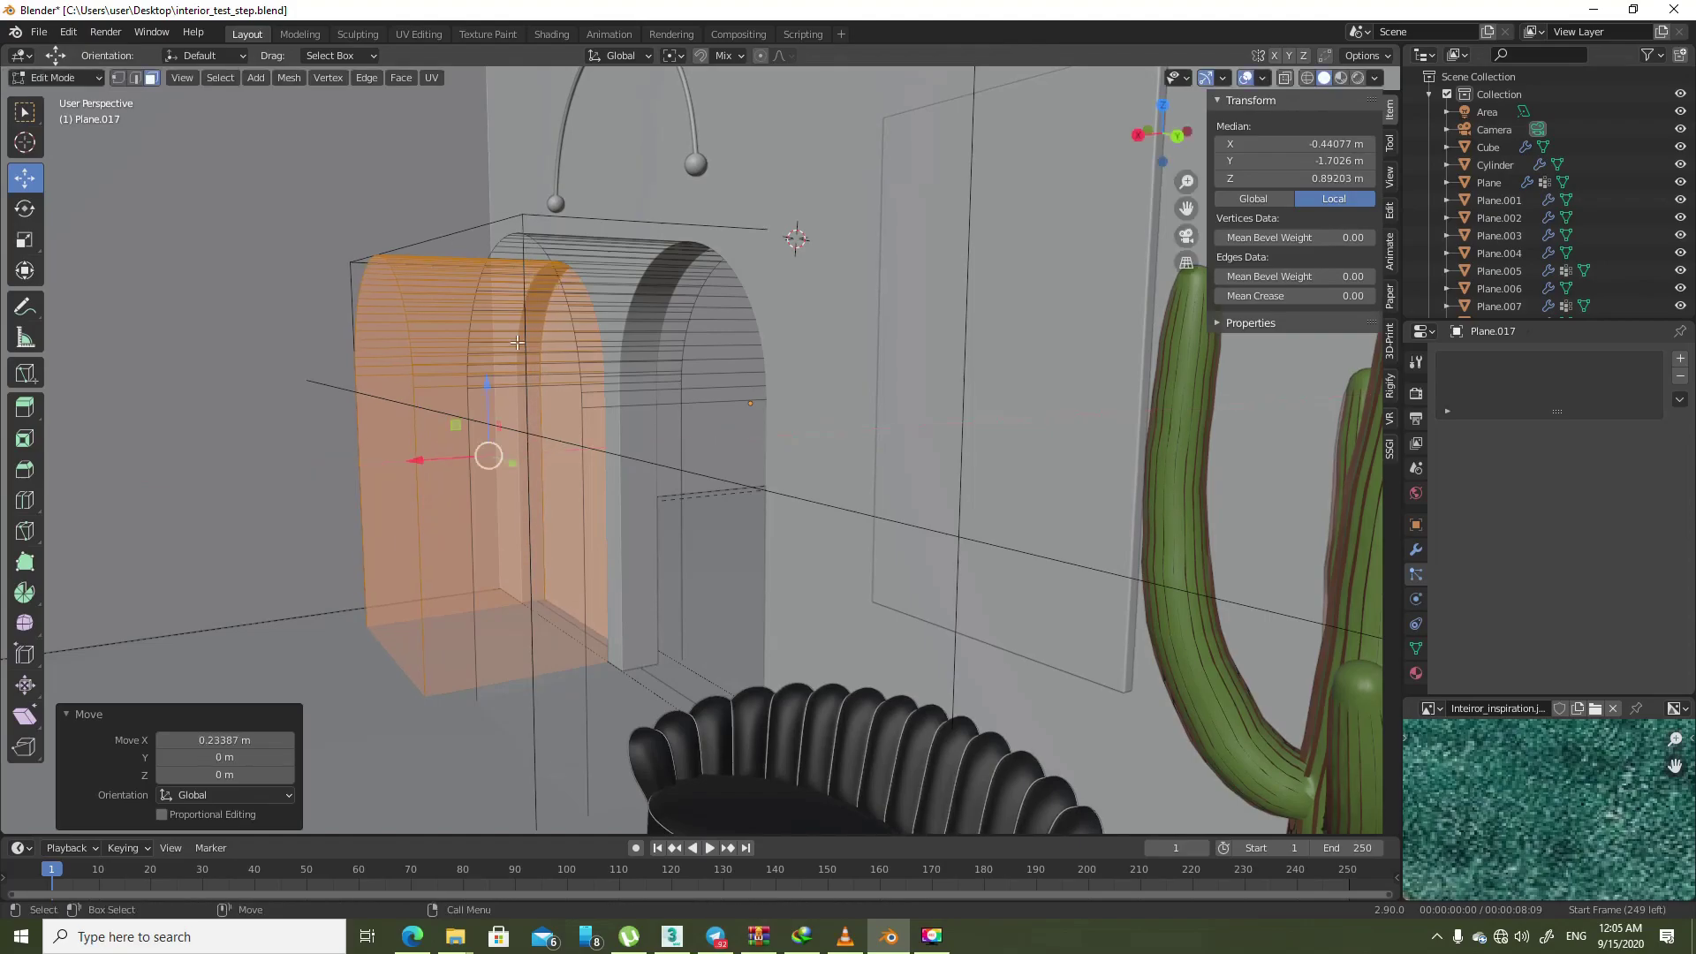
- Shift the copied arch slightly into alignment, viewing both arches frontally
{"action": "scroll", "coordinate": [679, 323], "scroll_direction": "up", "scroll_amount": 3}
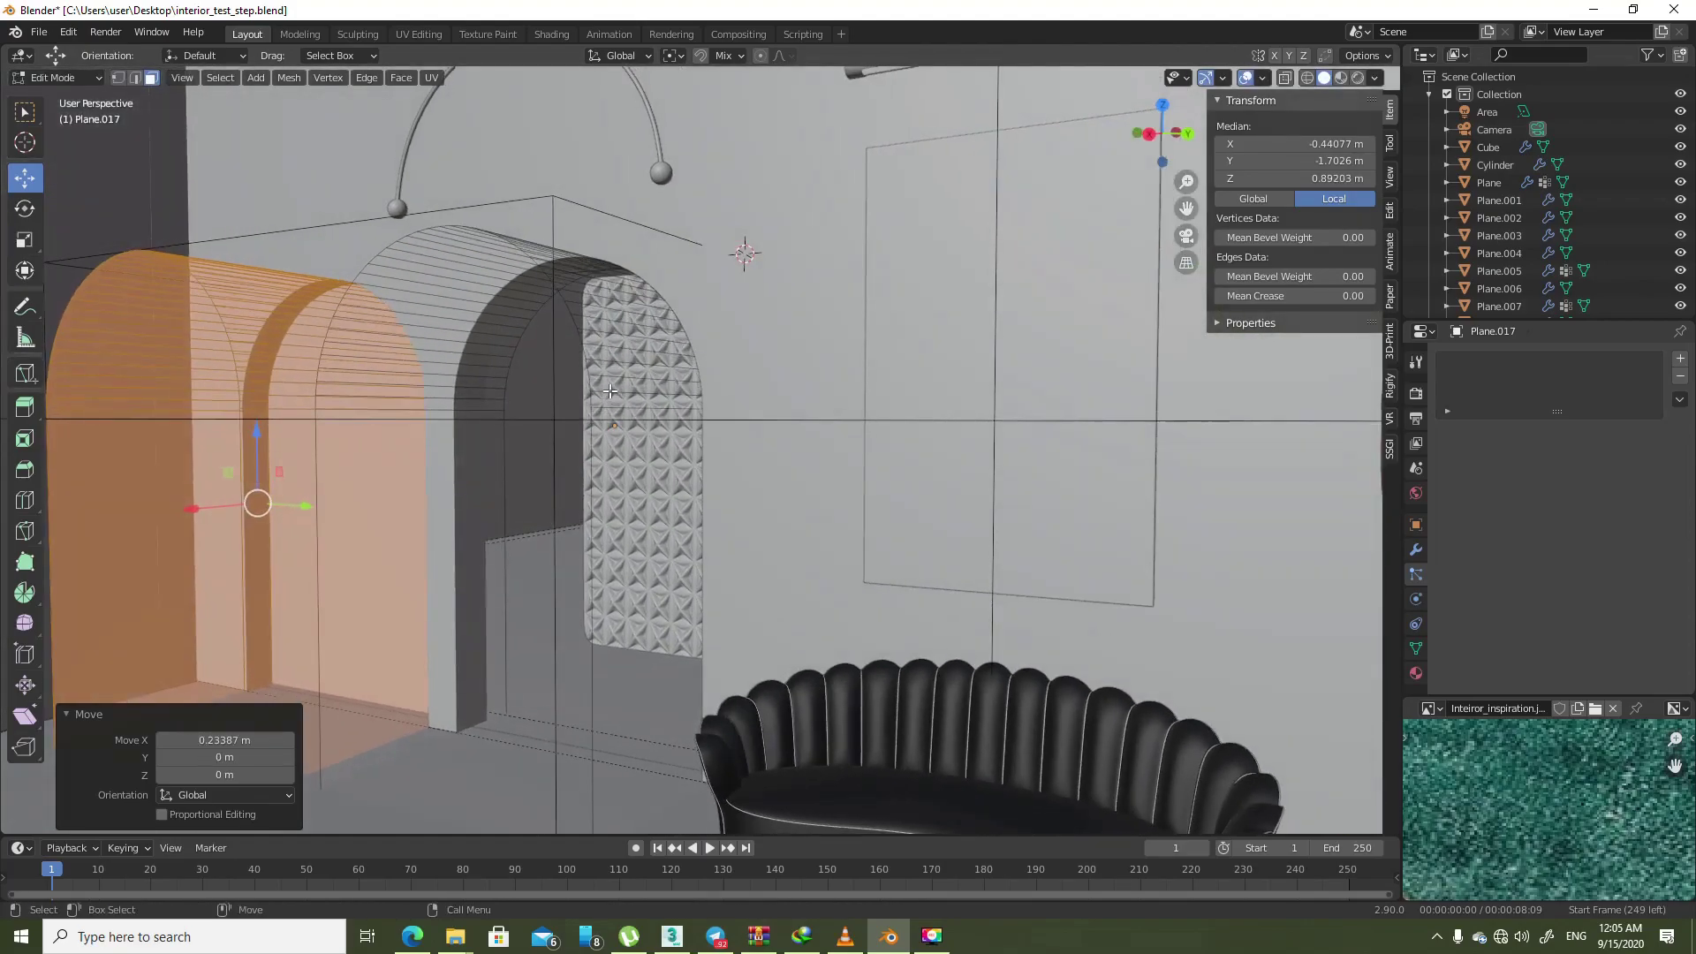
{"action": "scroll", "coordinate": [680, 323], "scroll_direction": "up", "scroll_amount": 4}
{"action": "middle_click_drag", "start_coordinate": [679, 323], "coordinate": [665, 419]}
{"action": "scroll", "coordinate": [665, 419], "scroll_direction": "down", "scroll_amount": 3}
{"action": "scroll", "coordinate": [737, 257], "scroll_direction": "down", "scroll_amount": 3}
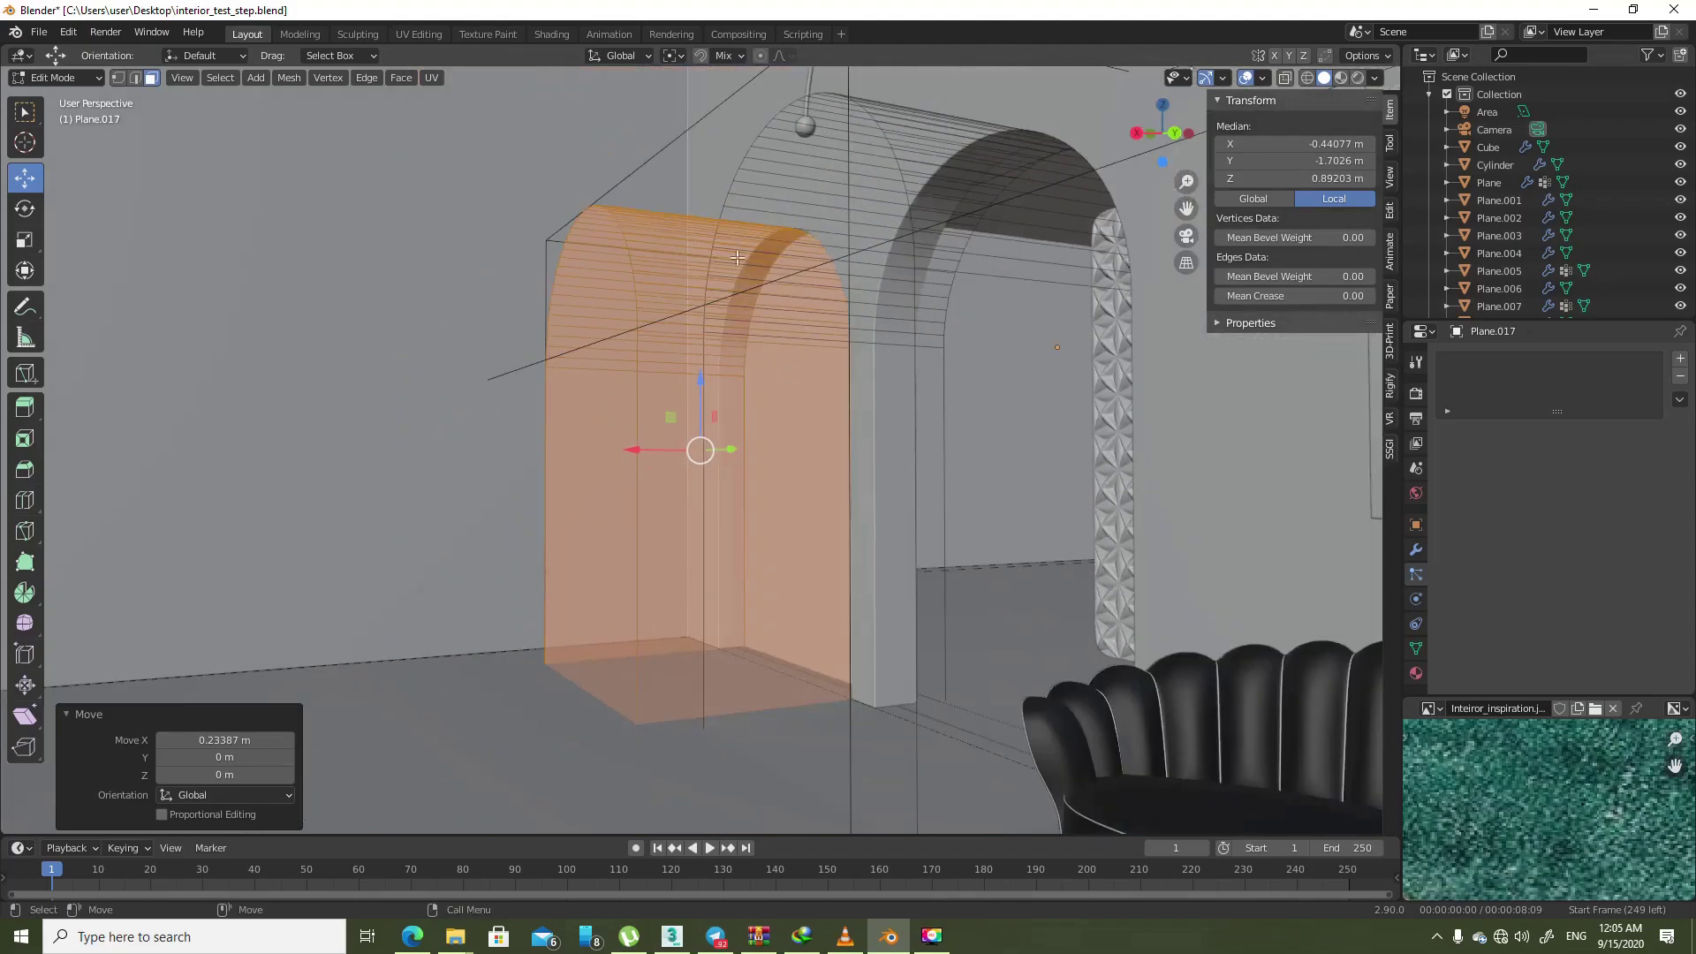
{"action": "mouse_move", "coordinate": [737, 334]}
{"action": "middle_mouse_down"}
{"action": "mouse_move", "coordinate": [714, 304]}
{"action": "mouse_move", "coordinate": [684, 378]}
{"action": "mouse_move", "coordinate": [779, 373]}
{"action": "middle_mouse_up"}
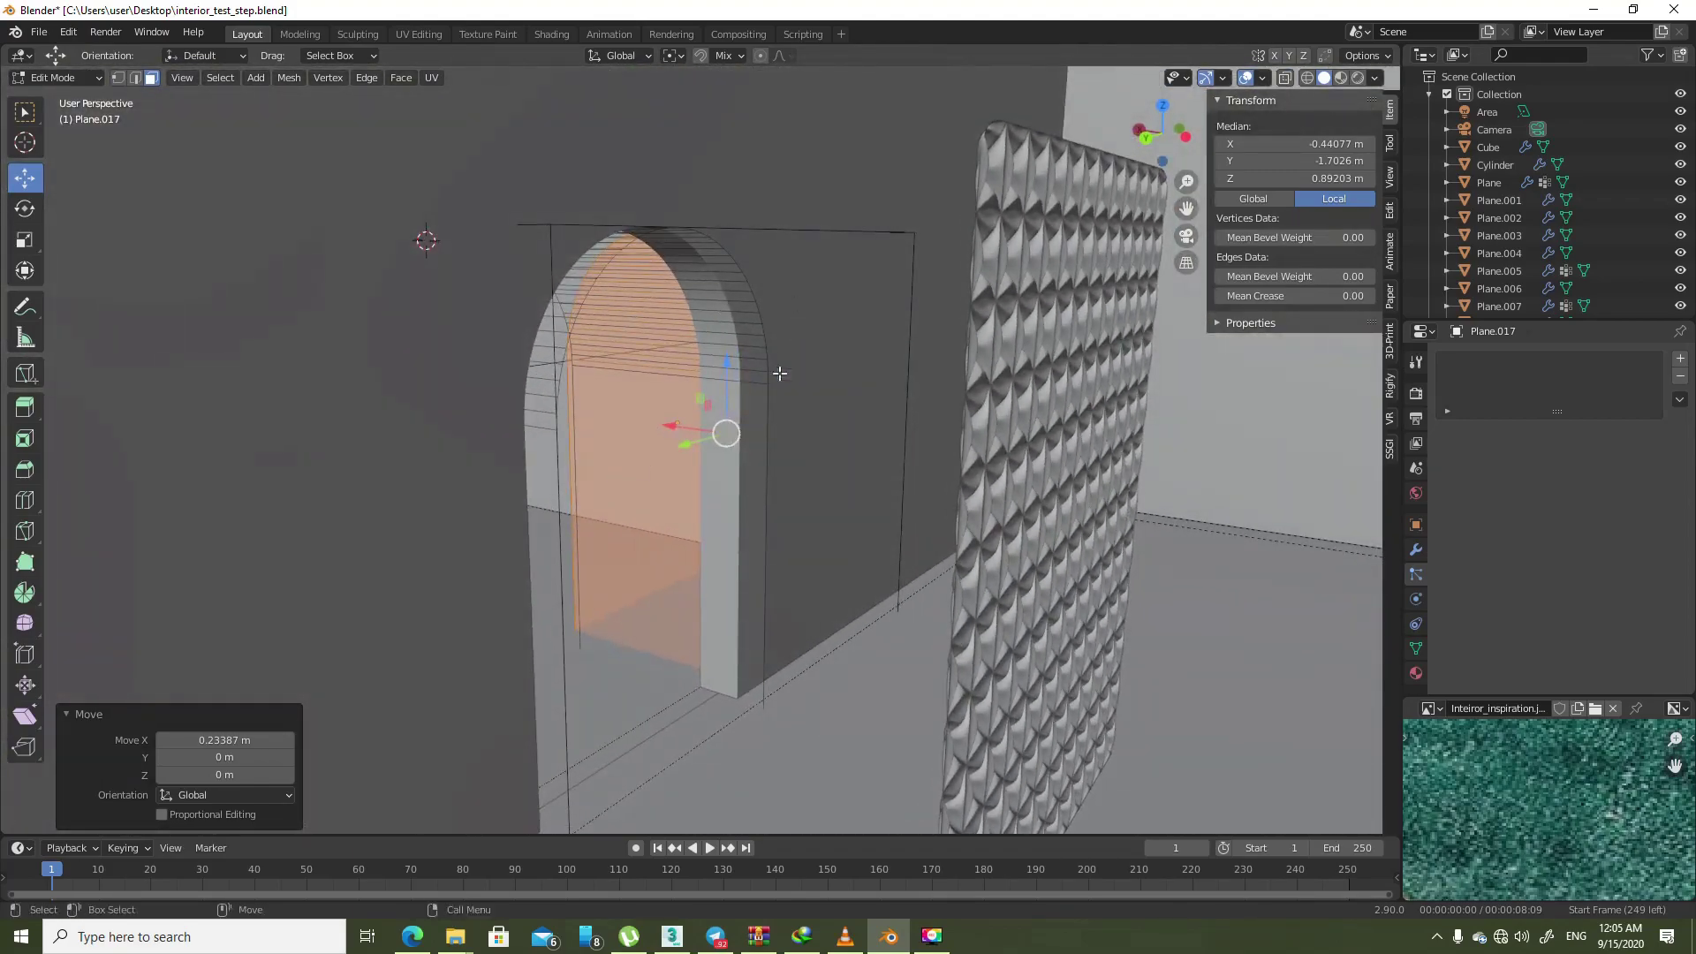
{"action": "middle_click_drag", "start_coordinate": [761, 542], "coordinate": [938, 536]}
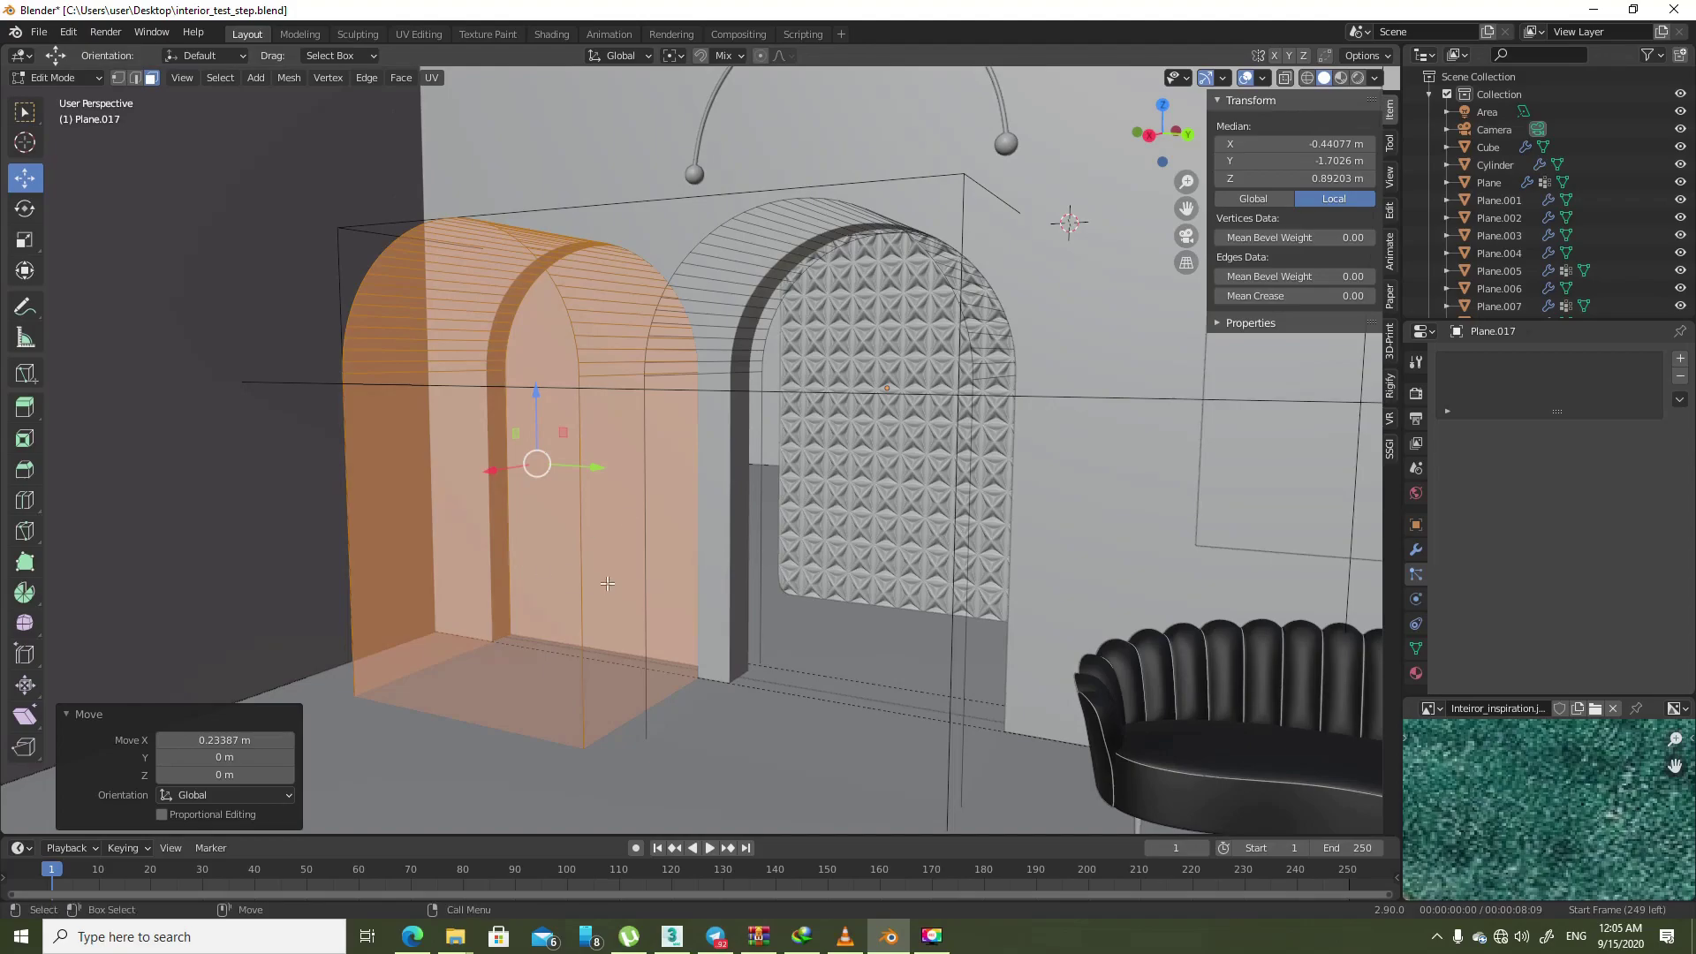
{"action": "middle_click_drag", "start_coordinate": [576, 425], "coordinate": [543, 463]}
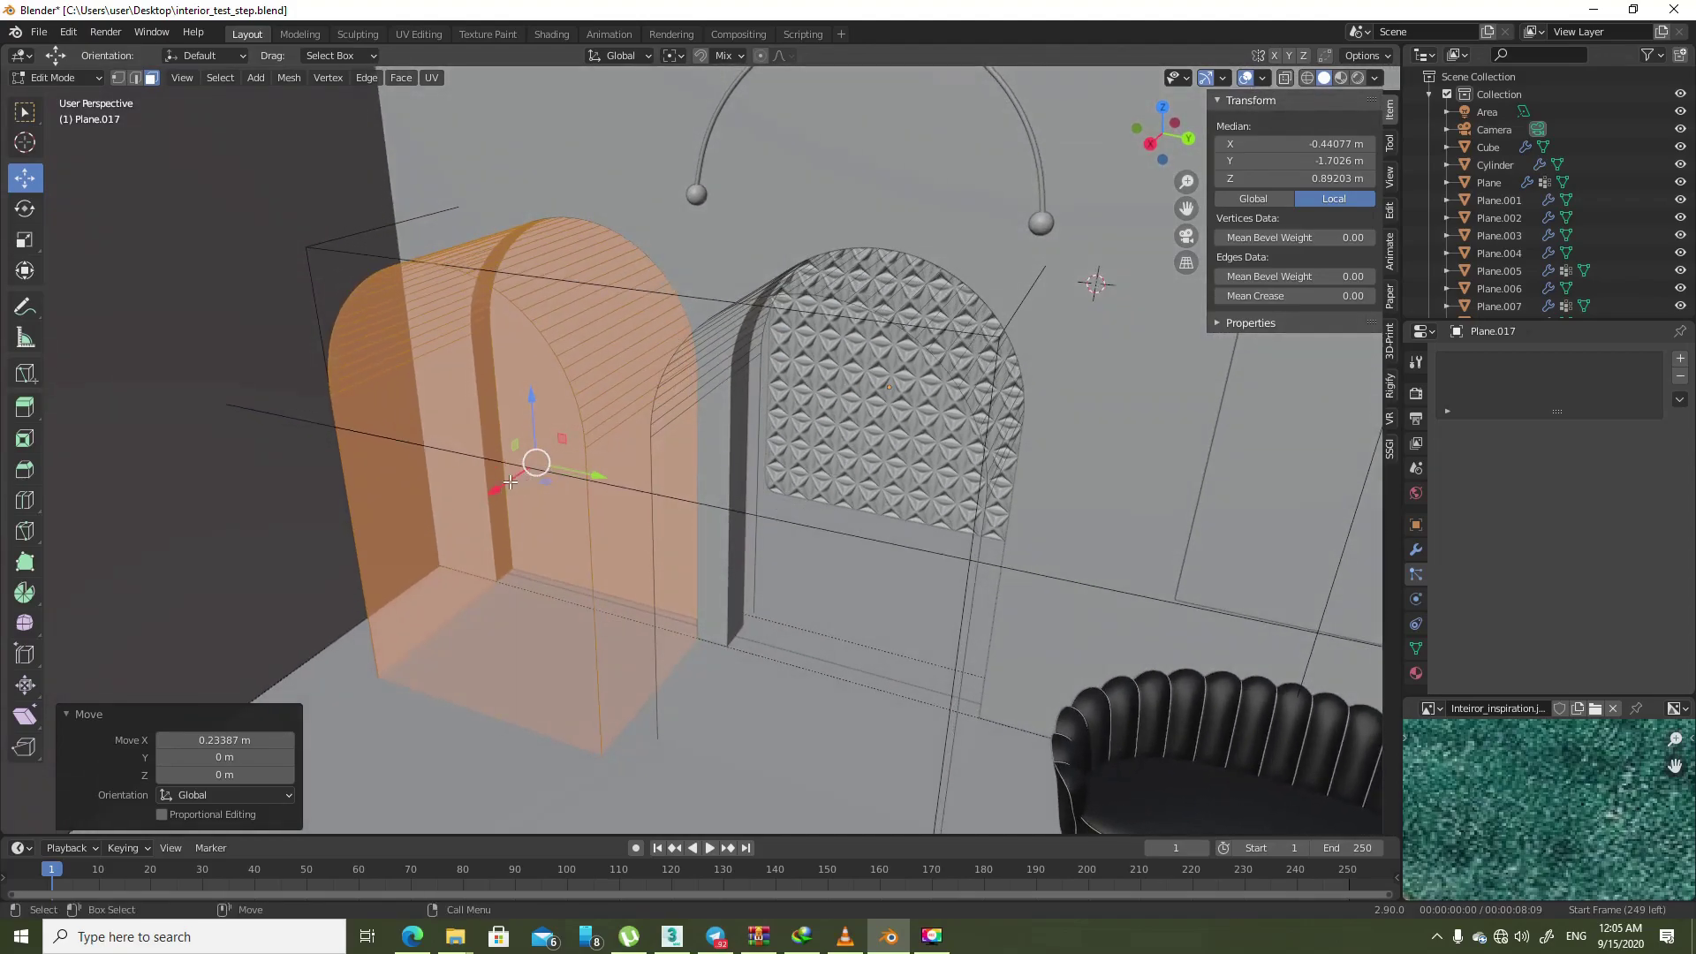
{"action": "left_click_drag", "start_coordinate": [511, 482], "coordinate": [535, 461]}
{"action": "mouse_move", "coordinate": [534, 461]}
{"action": "middle_mouse_down"}
{"action": "mouse_move", "coordinate": [657, 375]}
{"action": "mouse_move", "coordinate": [783, 360]}
{"action": "mouse_move", "coordinate": [840, 401]}
{"action": "mouse_move", "coordinate": [619, 539]}
{"action": "middle_mouse_up"}
- In see-through top view, nudge the new arch about 0.05 m along X
{"action": "key", "text": "alt+z"}
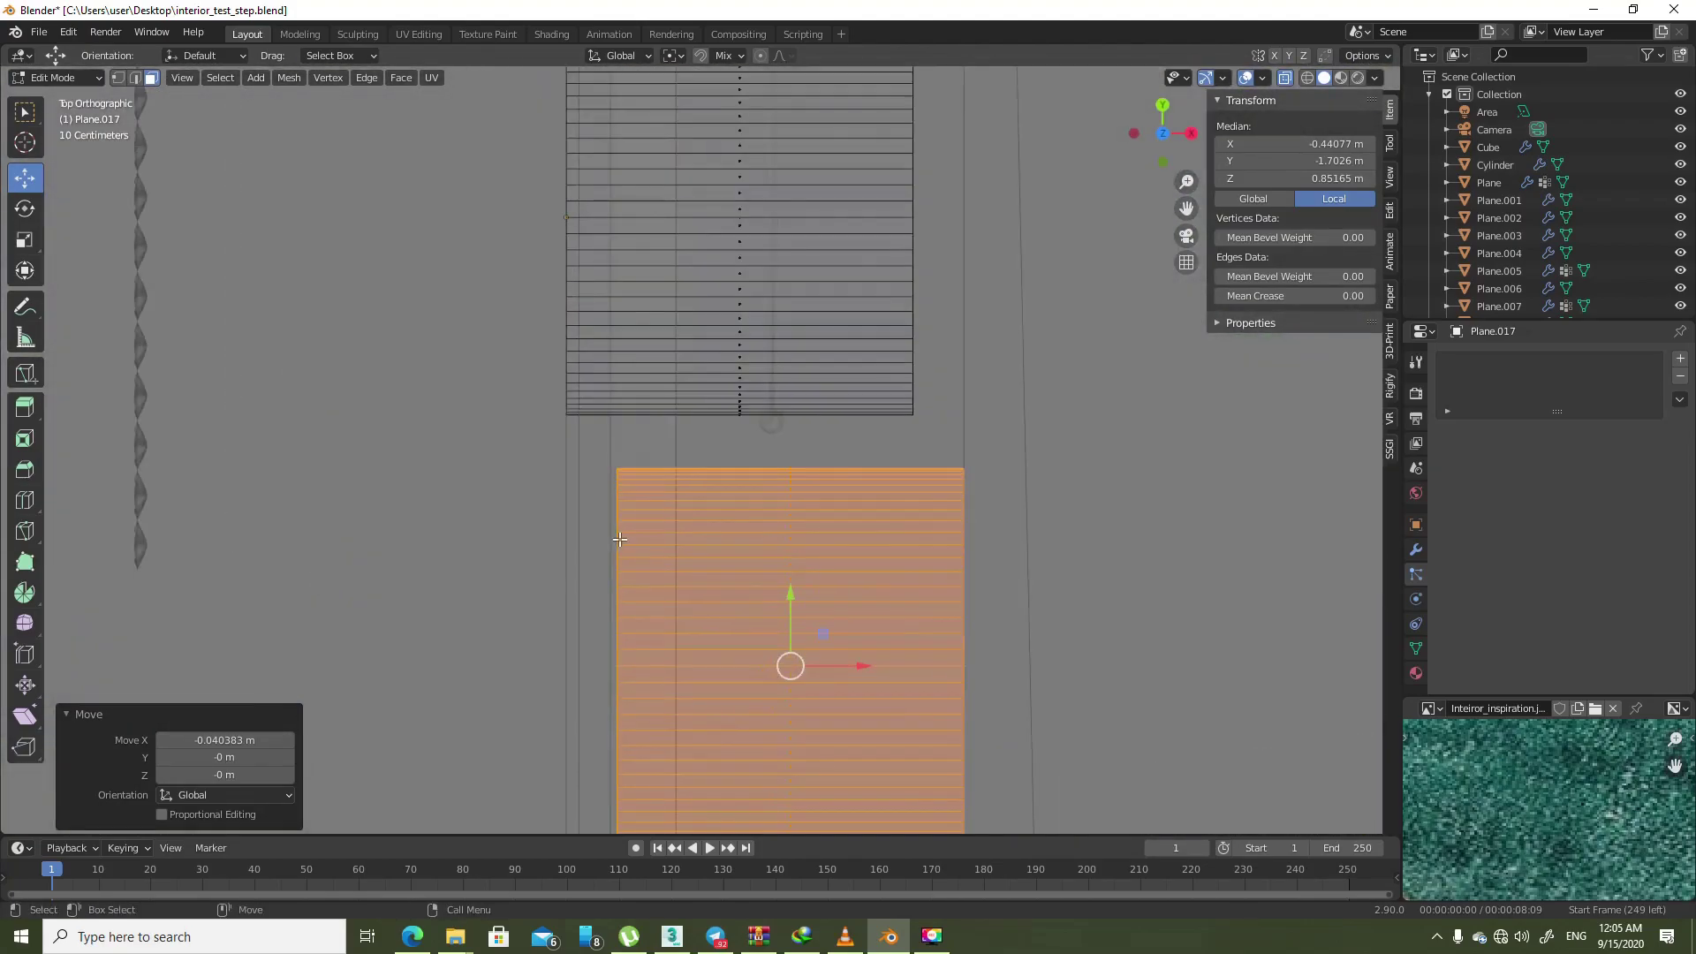
{"action": "scroll", "coordinate": [810, 566], "scroll_direction": "down", "scroll_amount": 3, "text": "shift"}
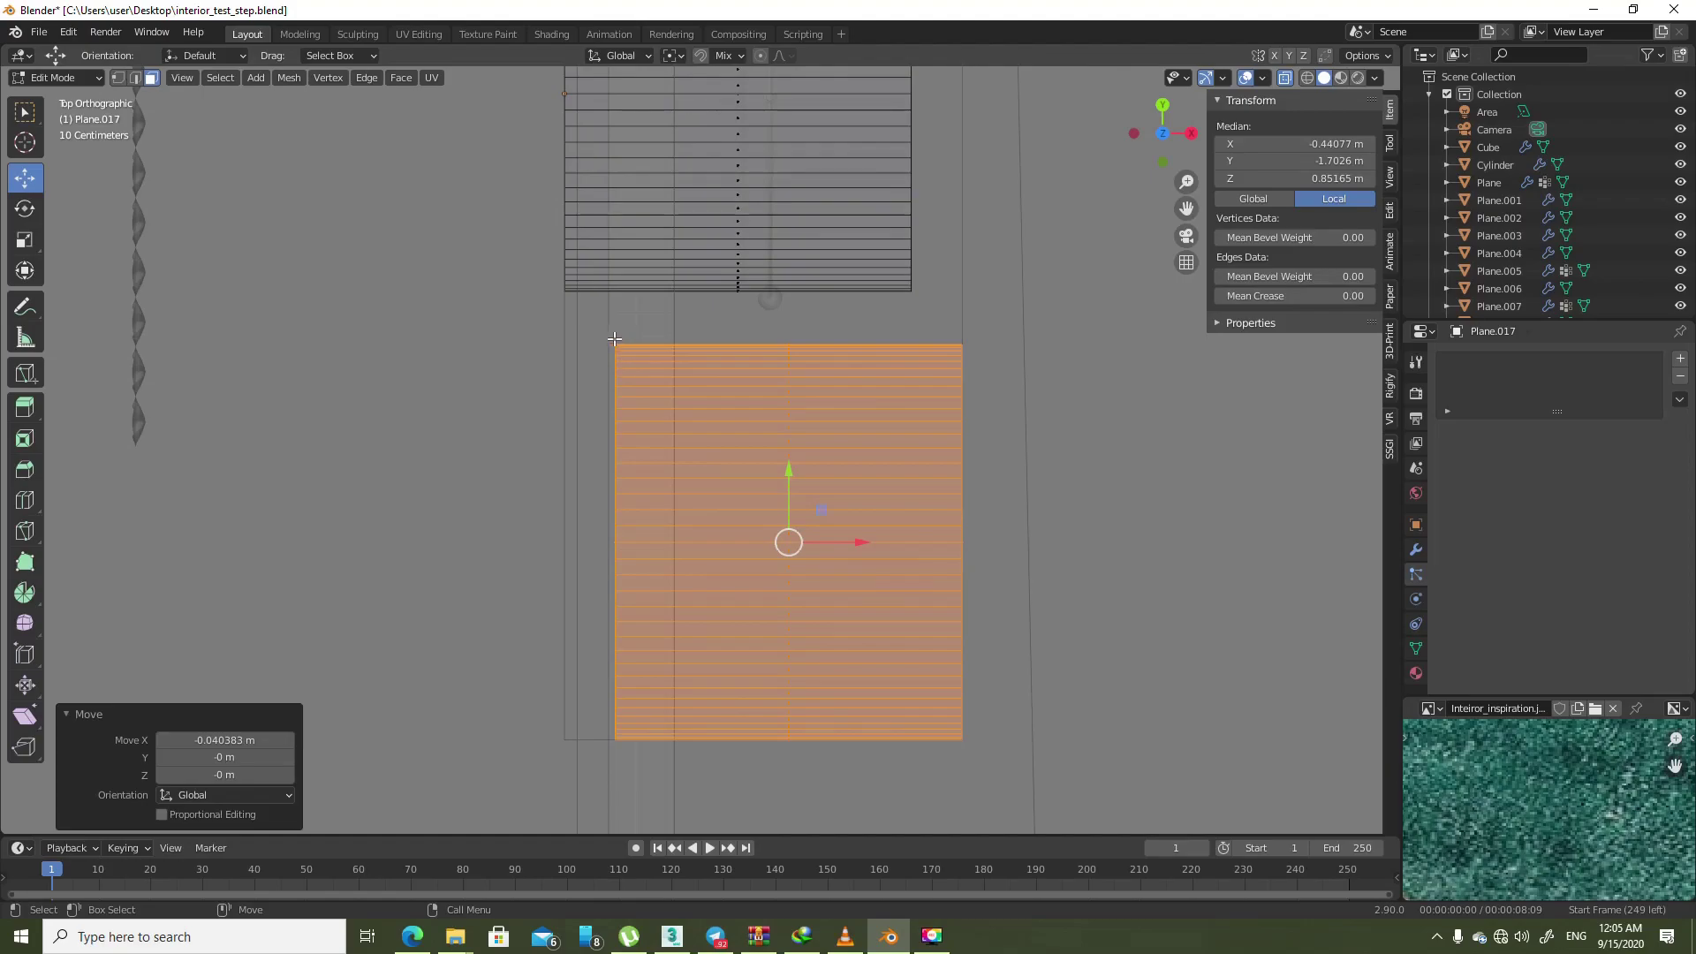
{"action": "scroll", "coordinate": [615, 338], "scroll_direction": "up", "scroll_amount": 3}
{"action": "left_click_drag", "start_coordinate": [898, 610], "coordinate": [907, 598]}
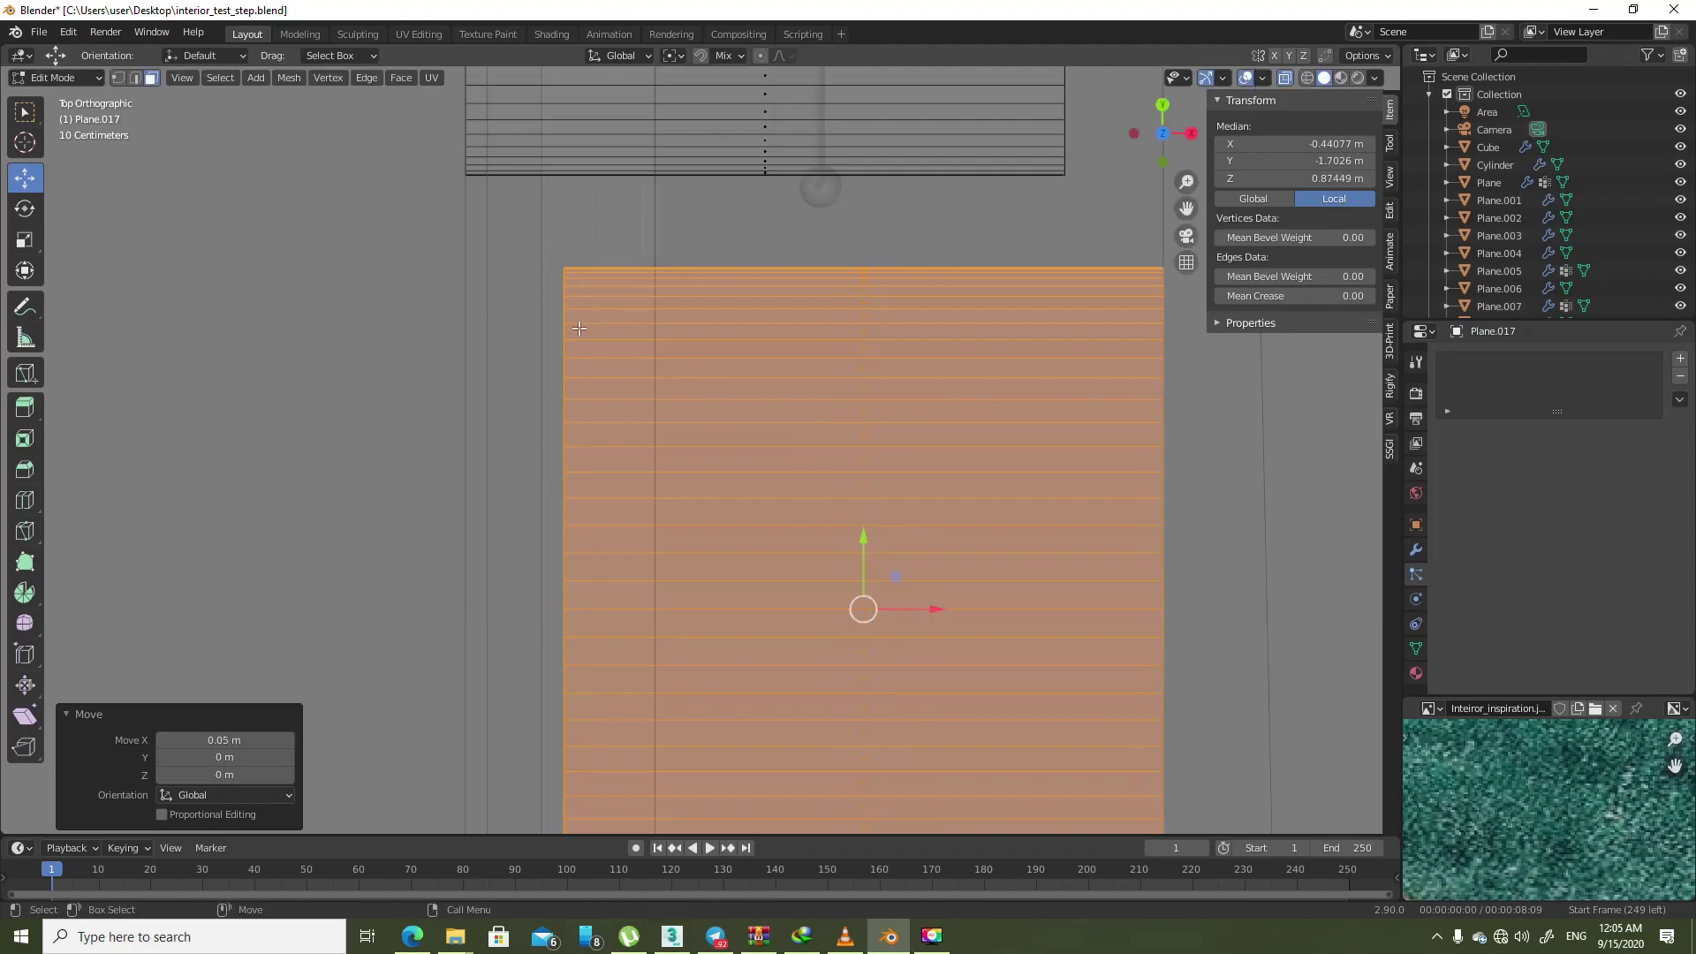
{"action": "scroll", "coordinate": [579, 328], "scroll_direction": "down", "scroll_amount": 5}
{"action": "mouse_move", "coordinate": [579, 328]}
{"action": "middle_mouse_down"}
{"action": "mouse_move", "coordinate": [830, 397]}
{"action": "mouse_move", "coordinate": [806, 410]}
{"action": "middle_mouse_up"}
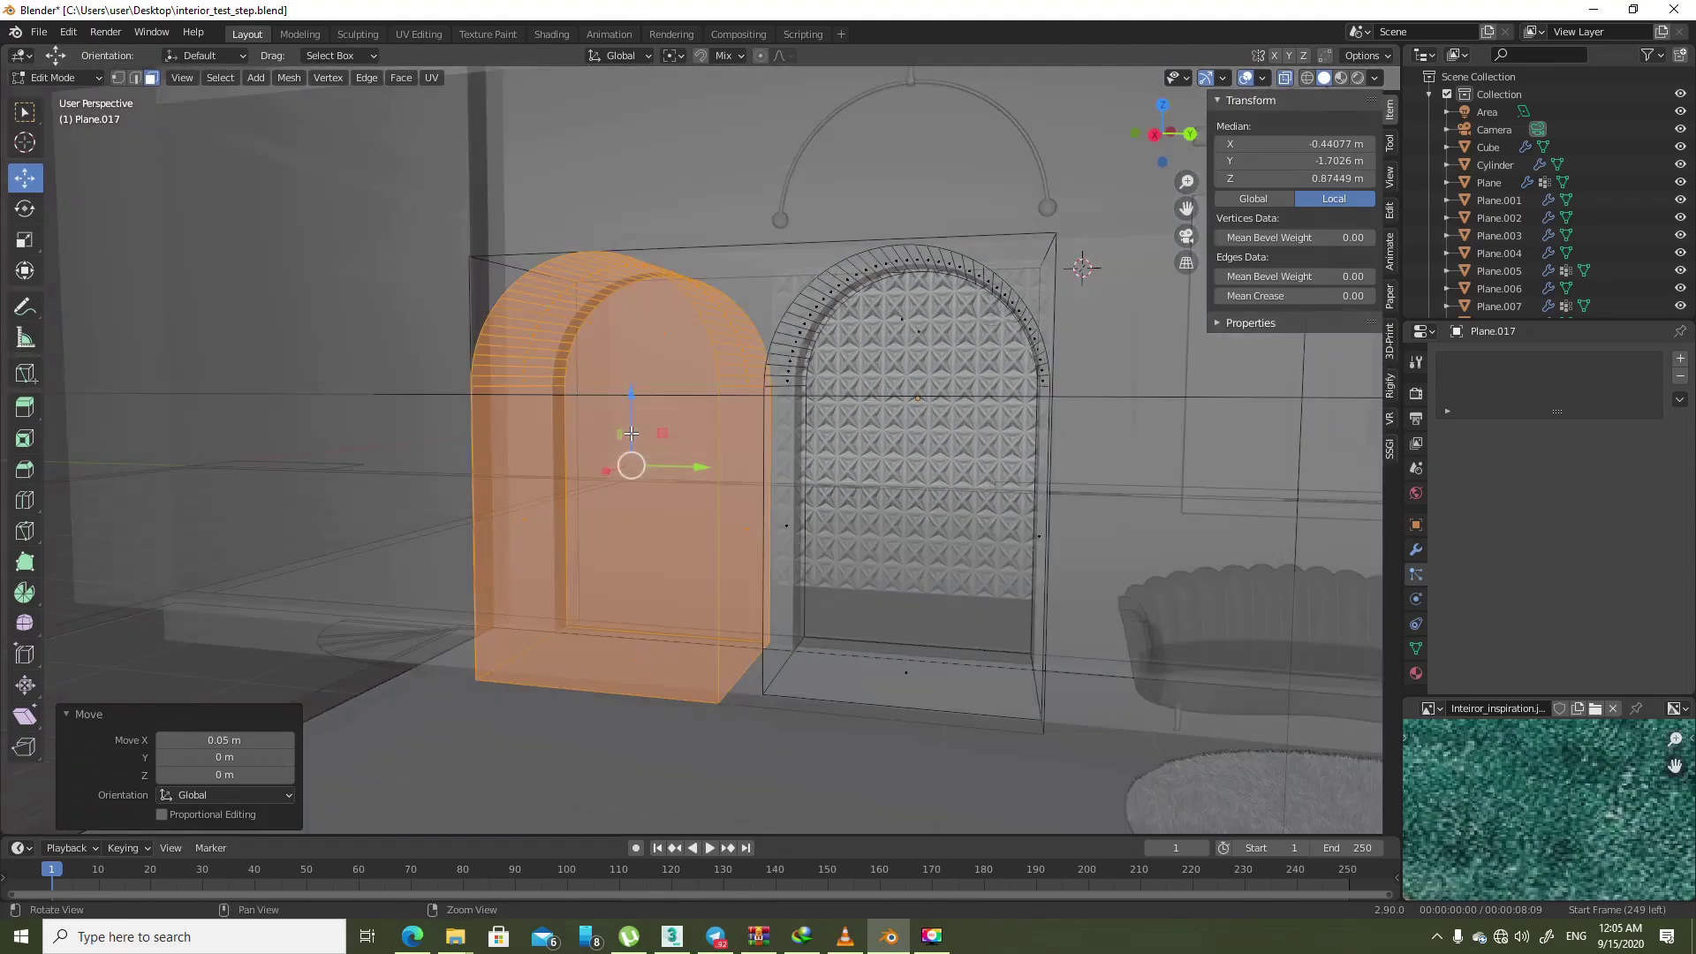
- Duplicate the arch's front face in place and bring up its context menu
{"action": "key", "text": "alt+a"}
{"action": "left_click", "coordinate": [627, 469]}
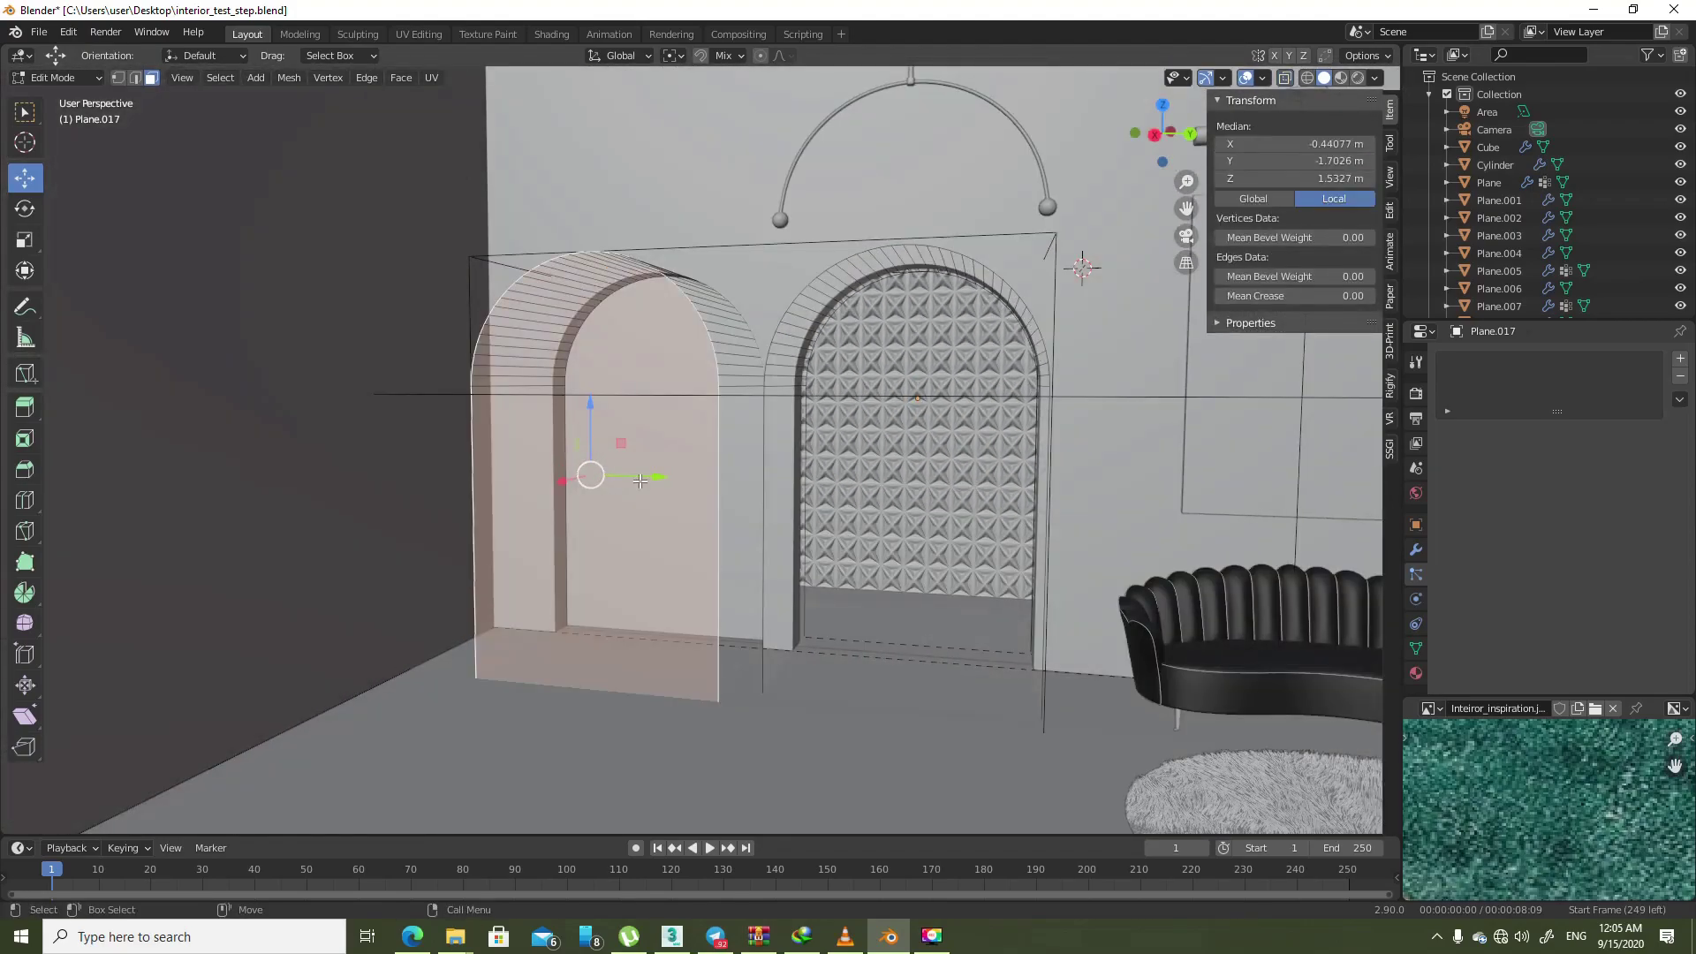
{"action": "key", "text": "shift+d"}
{"action": "right_click", "coordinate": [633, 442]}
{"action": "right_click", "coordinate": [642, 455]}
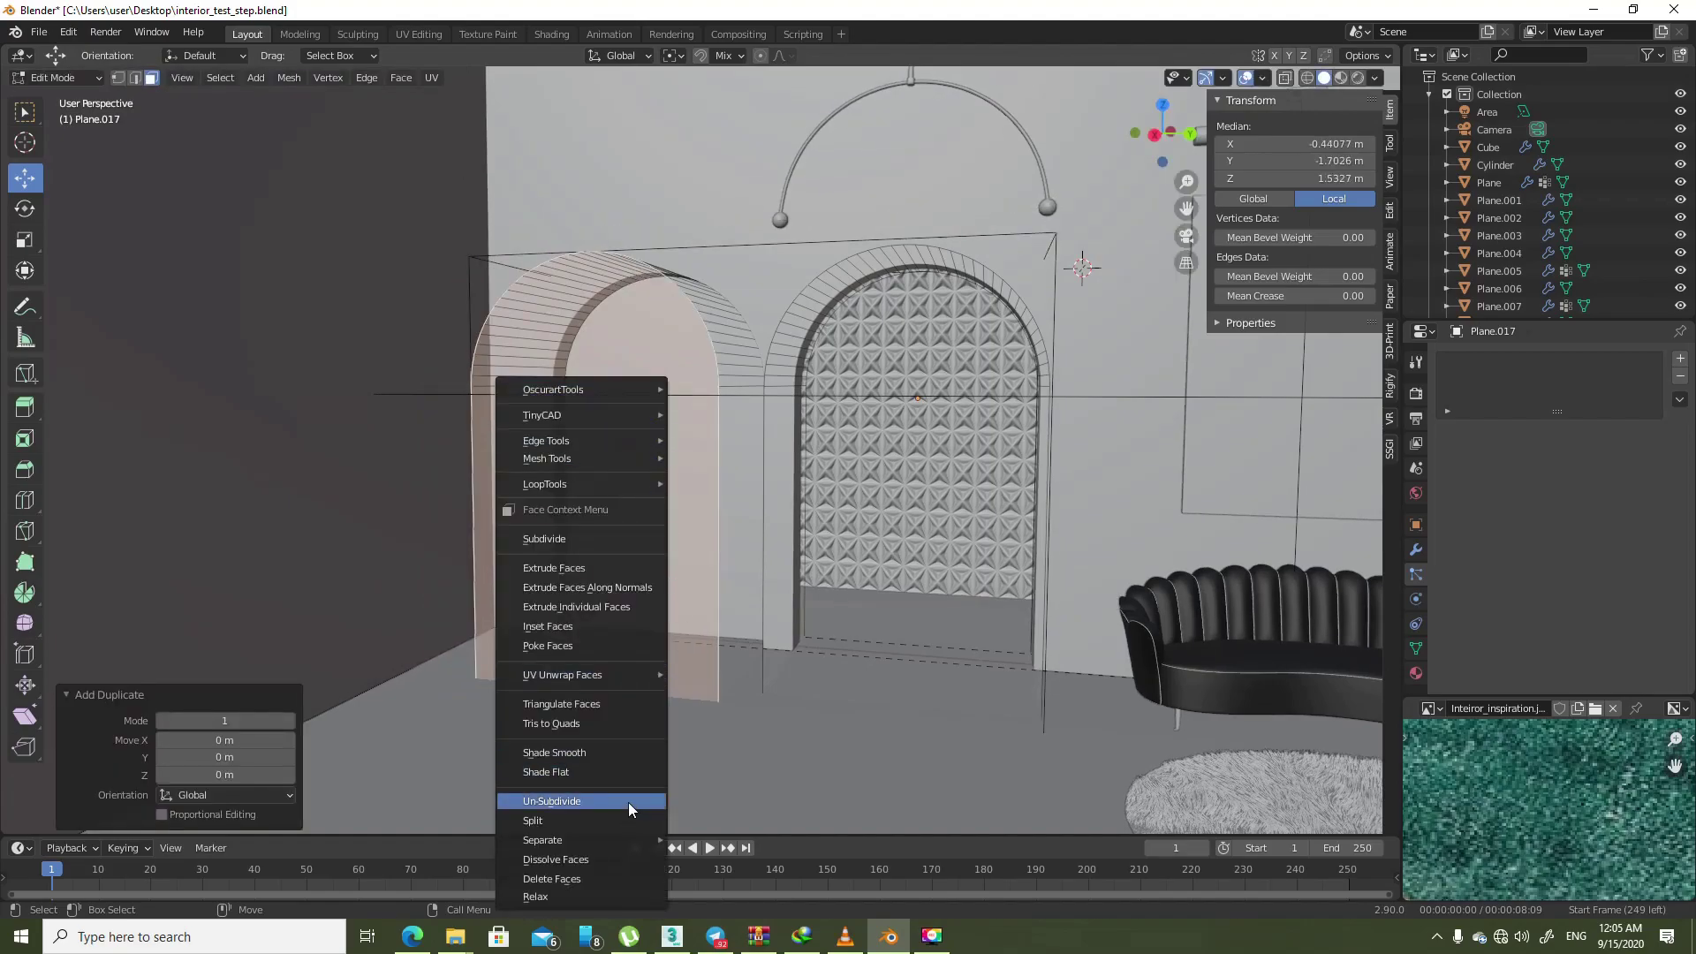
- Separate the duplicated face as Plane.022 and slide it about -1.28 m on X into the new alcove
{"action": "mouse_move", "coordinate": [543, 839]}
{"action": "left_click", "coordinate": [714, 839]}
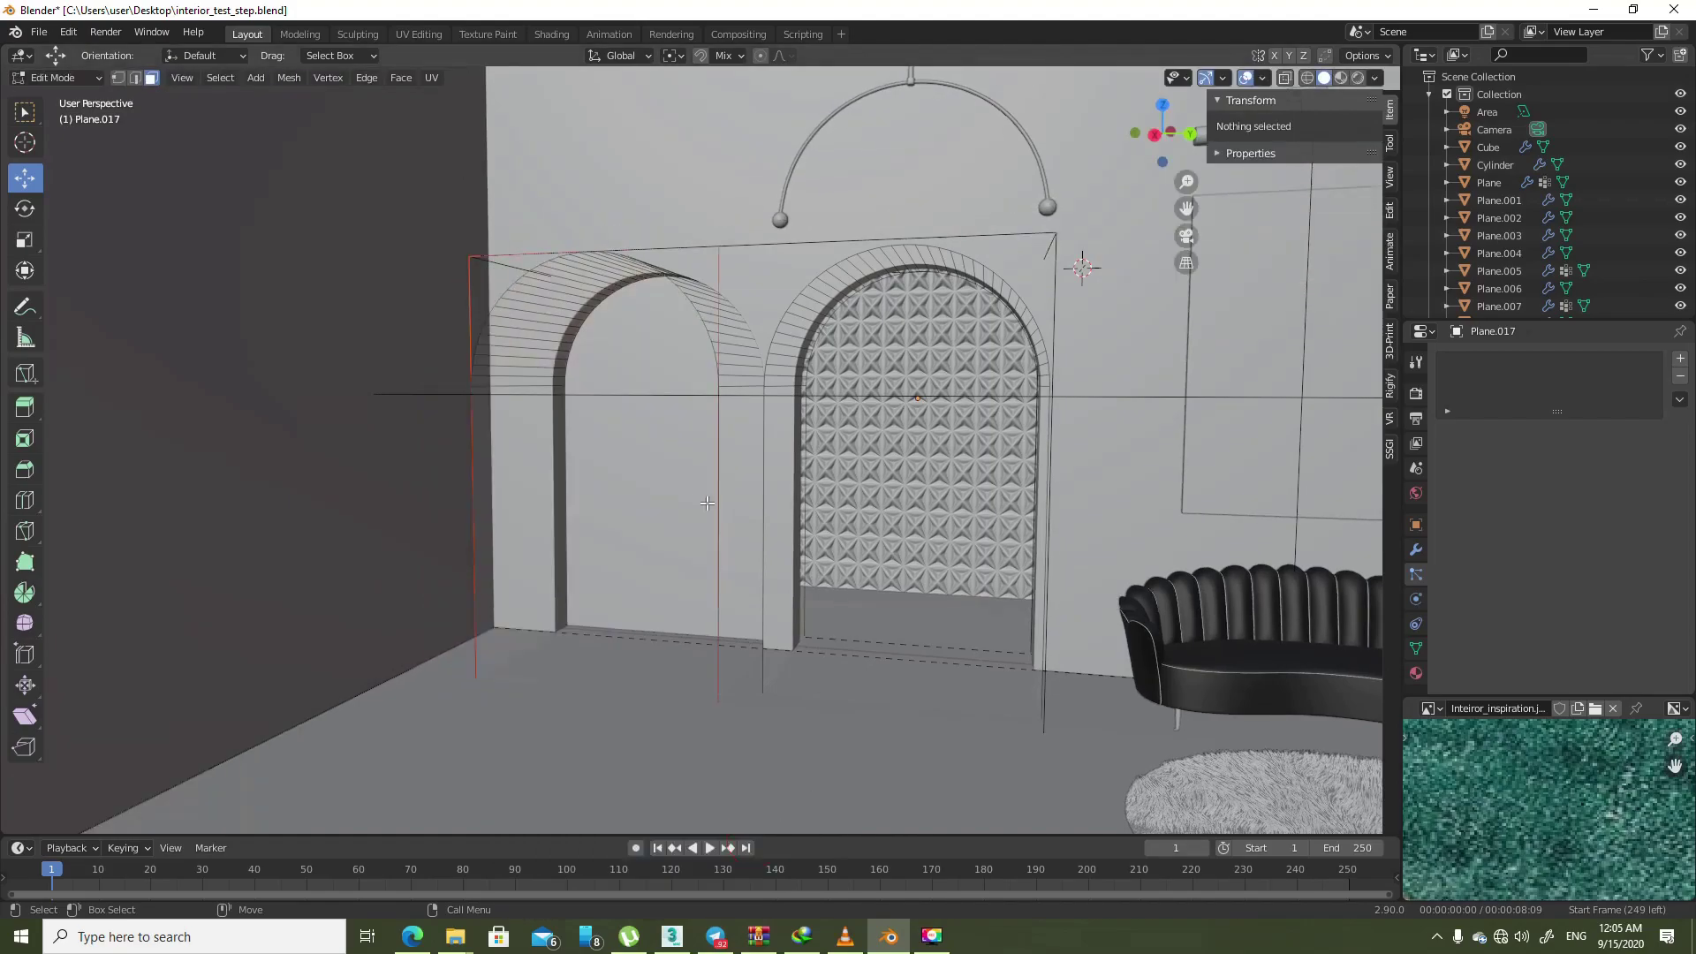
{"action": "key", "text": "Tab"}
{"action": "left_click", "coordinate": [742, 341]}
{"action": "scroll", "coordinate": [771, 394], "scroll_direction": "up", "scroll_amount": 5}
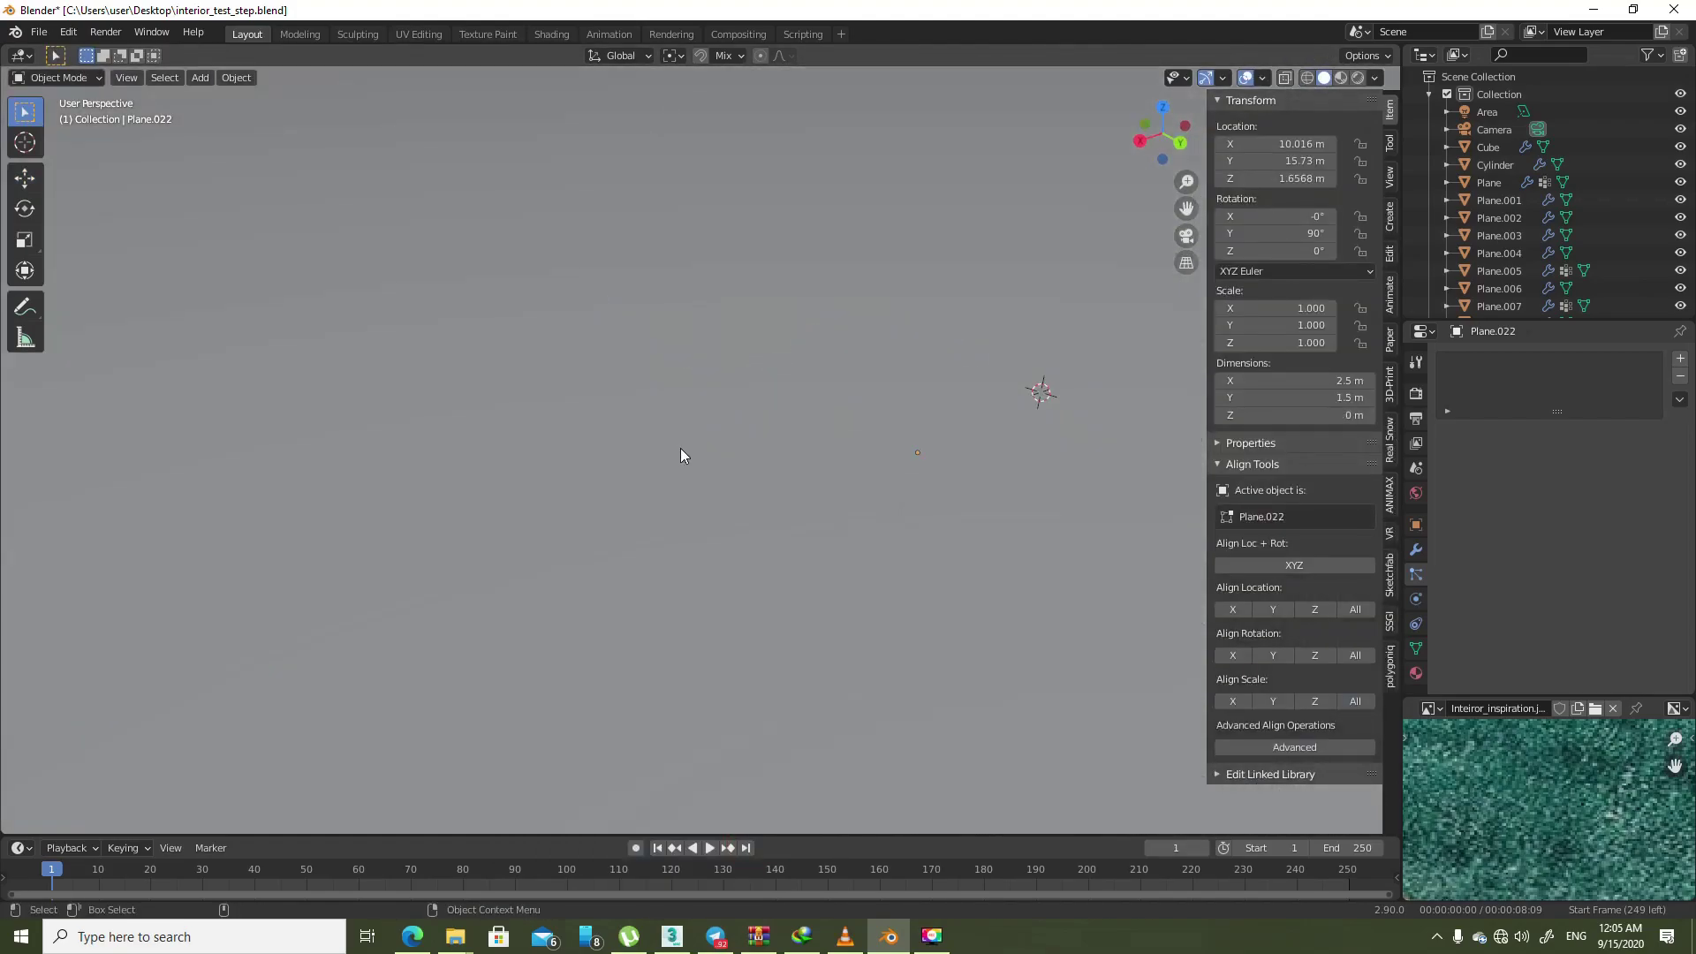
{"action": "key", "text": "shift+space"}
{"action": "key", "text": "g"}
{"action": "scroll", "coordinate": [650, 538], "scroll_direction": "down", "scroll_amount": 5}
{"action": "middle_click_drag", "start_coordinate": [818, 490], "coordinate": [963, 471]}
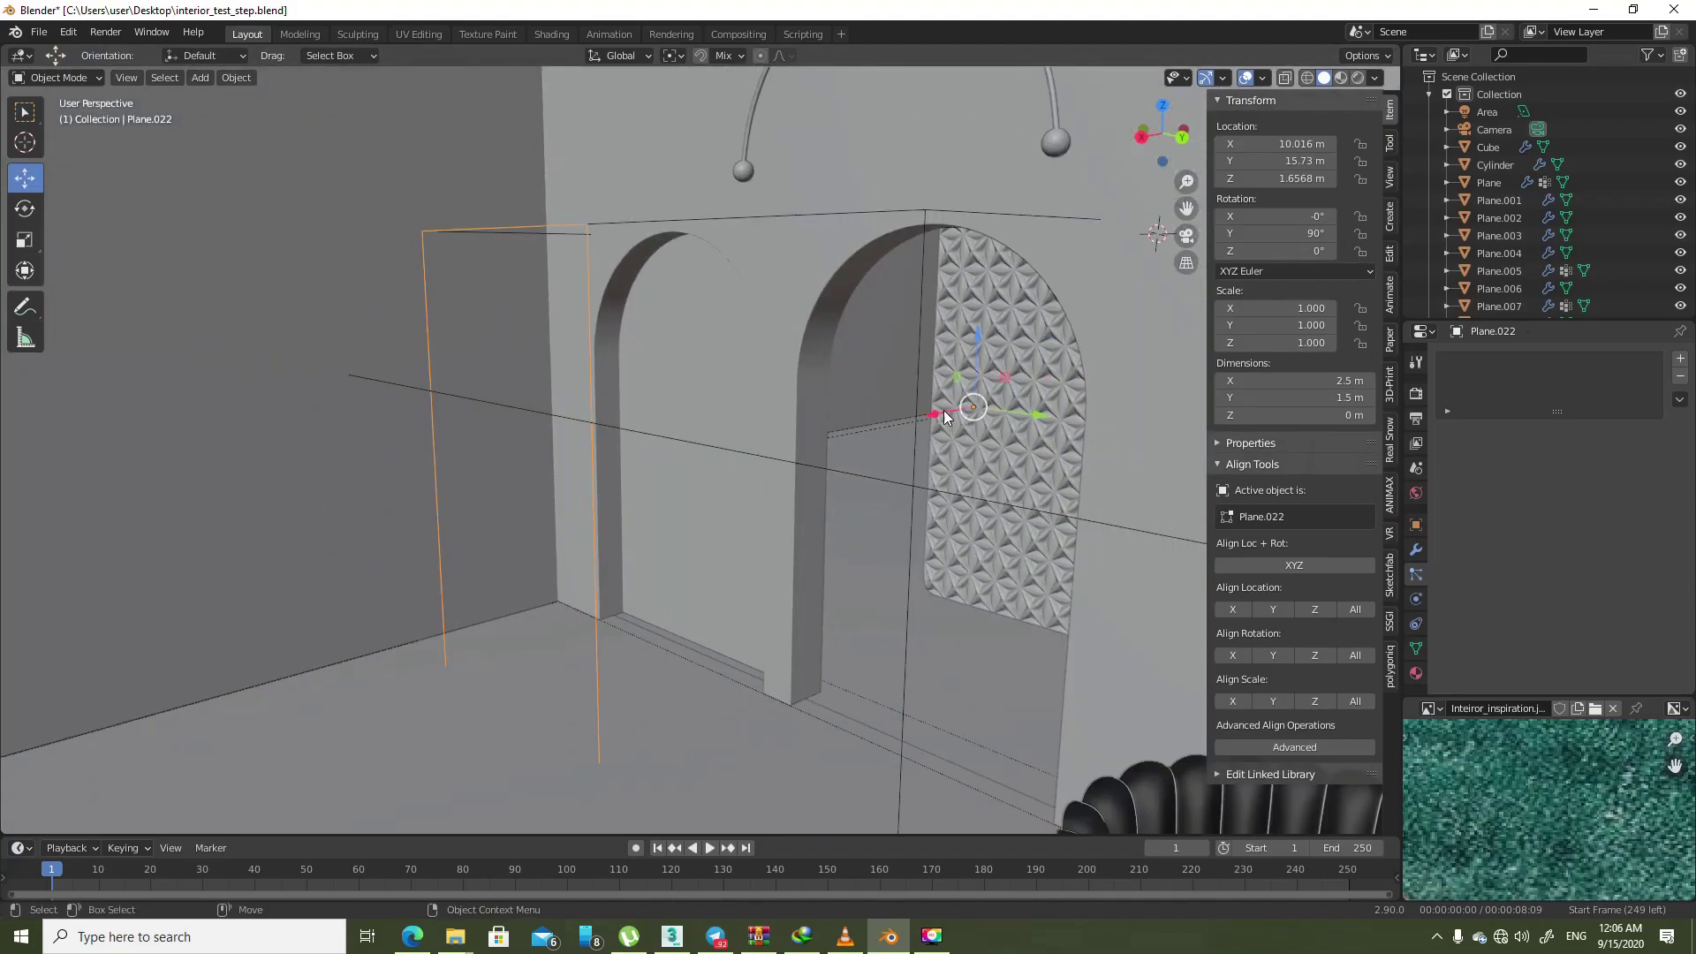
{"action": "left_click_drag", "start_coordinate": [943, 410], "coordinate": [1071, 377]}
{"action": "left_click", "coordinate": [1416, 524]}
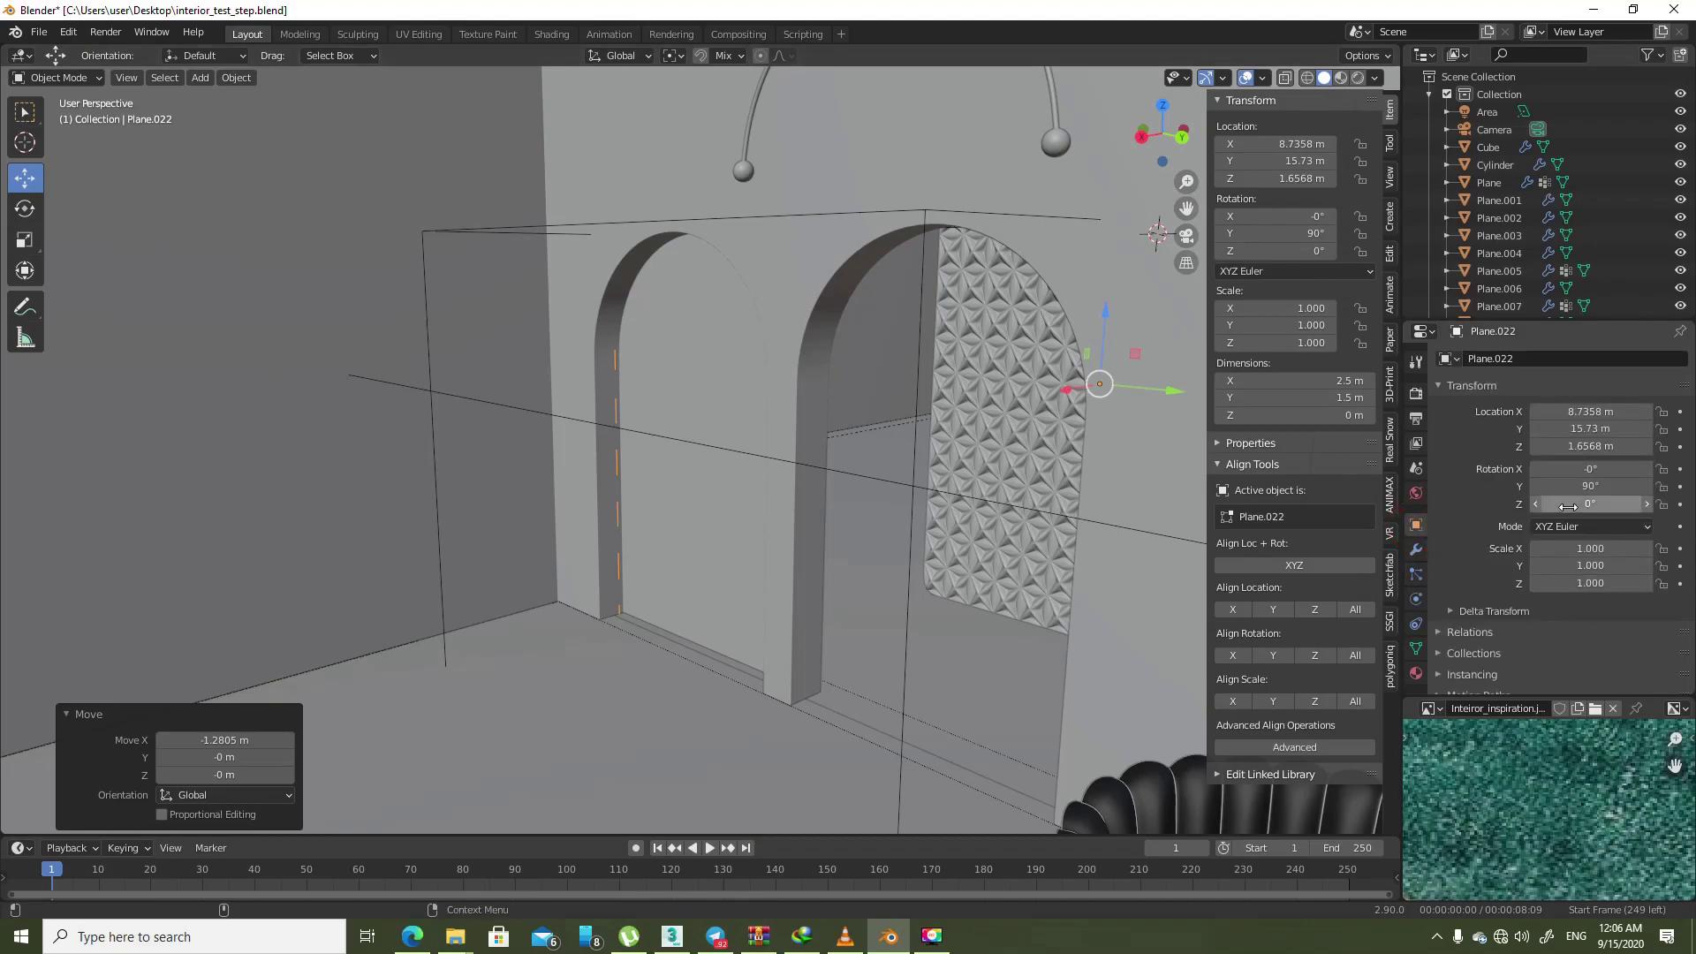
- Enable all Ray Visibility boxes and expand the Viewport Display 'Display As' choices
{"action": "scroll", "coordinate": [1548, 647], "scroll_direction": "down", "scroll_amount": 5}
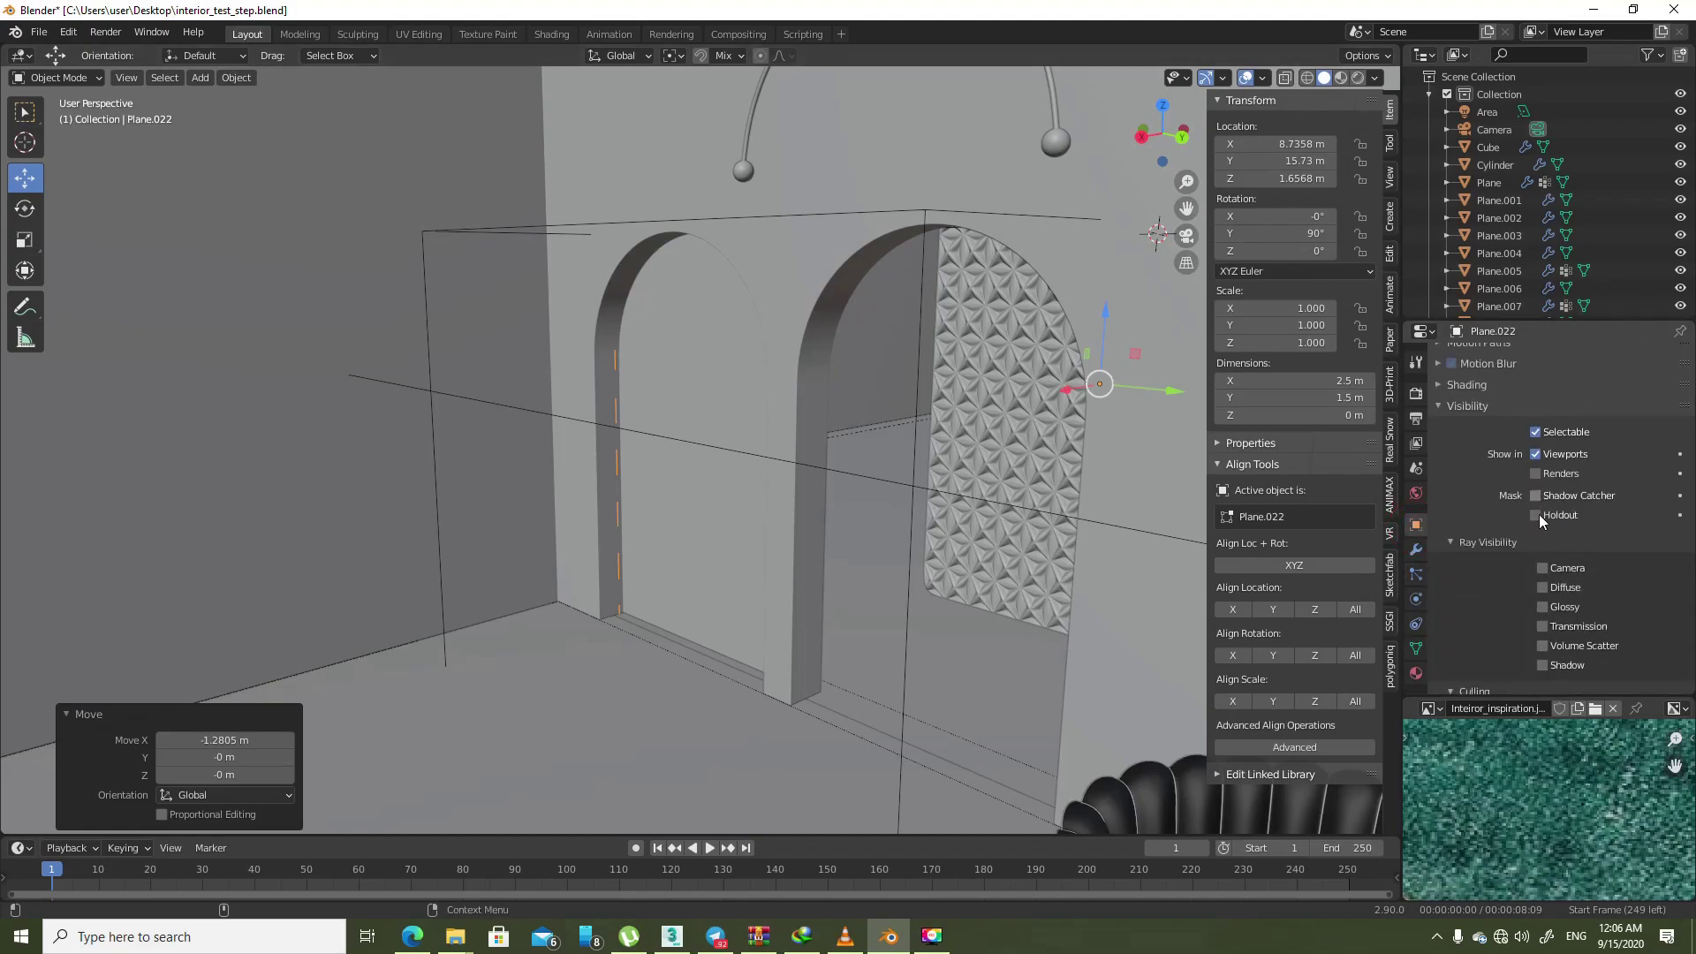
{"action": "left_click_drag", "start_coordinate": [1541, 568], "coordinate": [1541, 680]}
{"action": "scroll", "coordinate": [1541, 680], "scroll_direction": "down", "scroll_amount": 3}
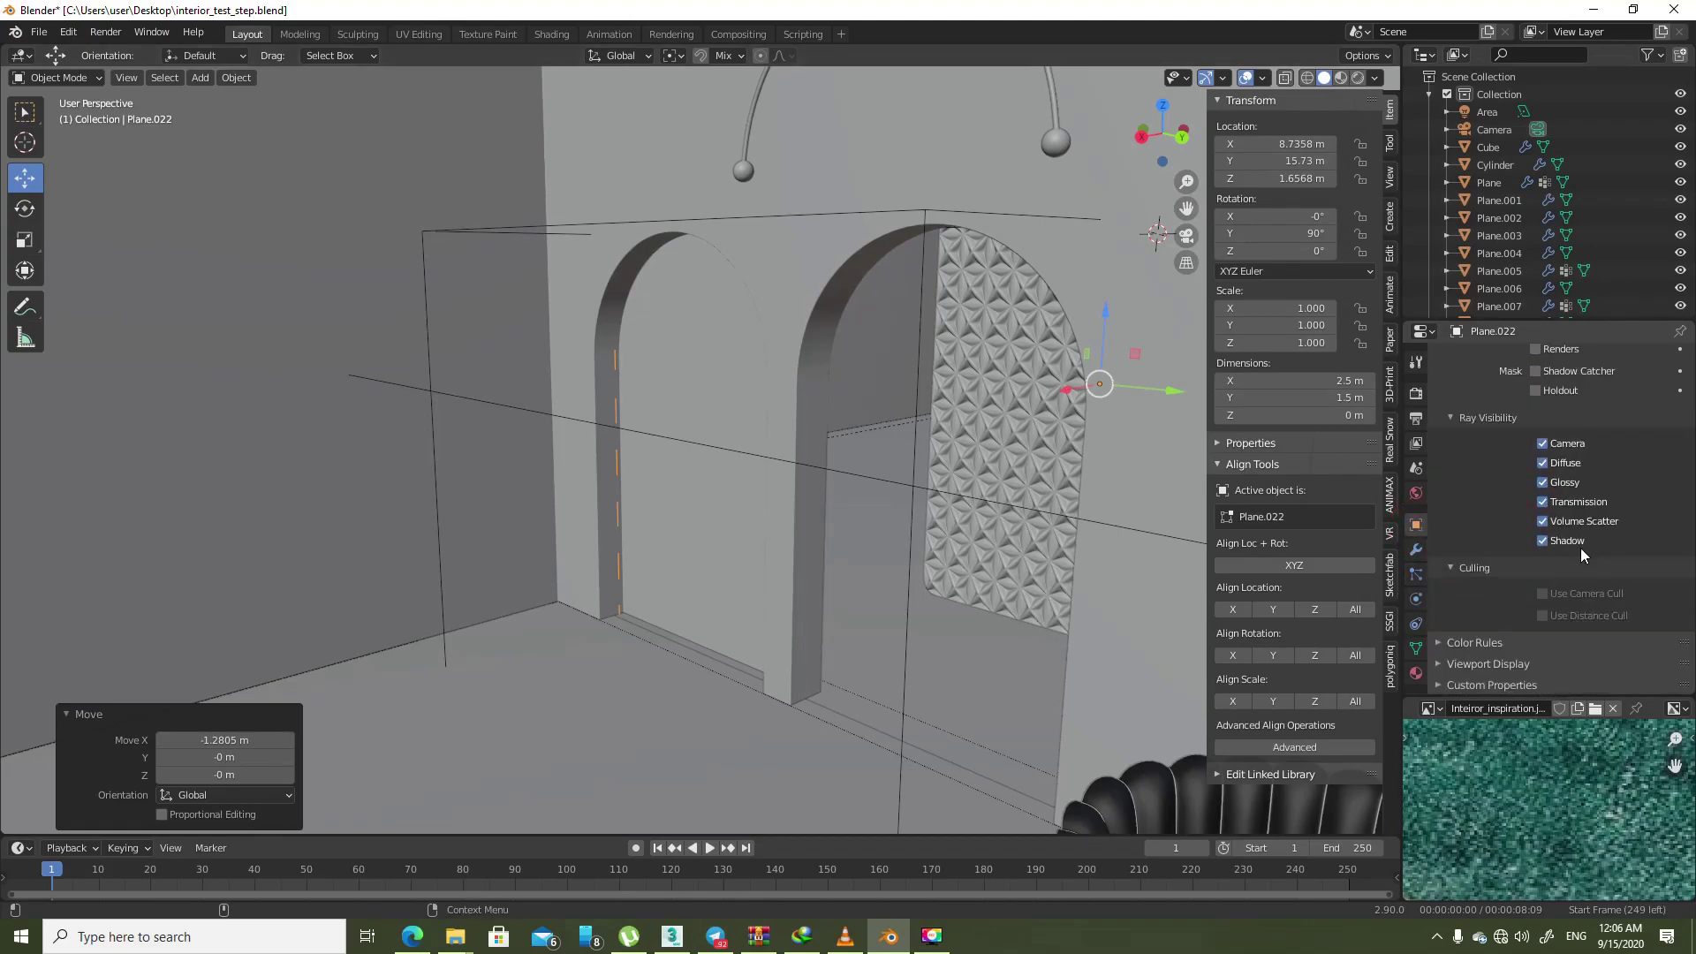
{"action": "left_click", "coordinate": [1484, 663]}
{"action": "scroll", "coordinate": [1483, 663], "scroll_direction": "down", "scroll_amount": 5}
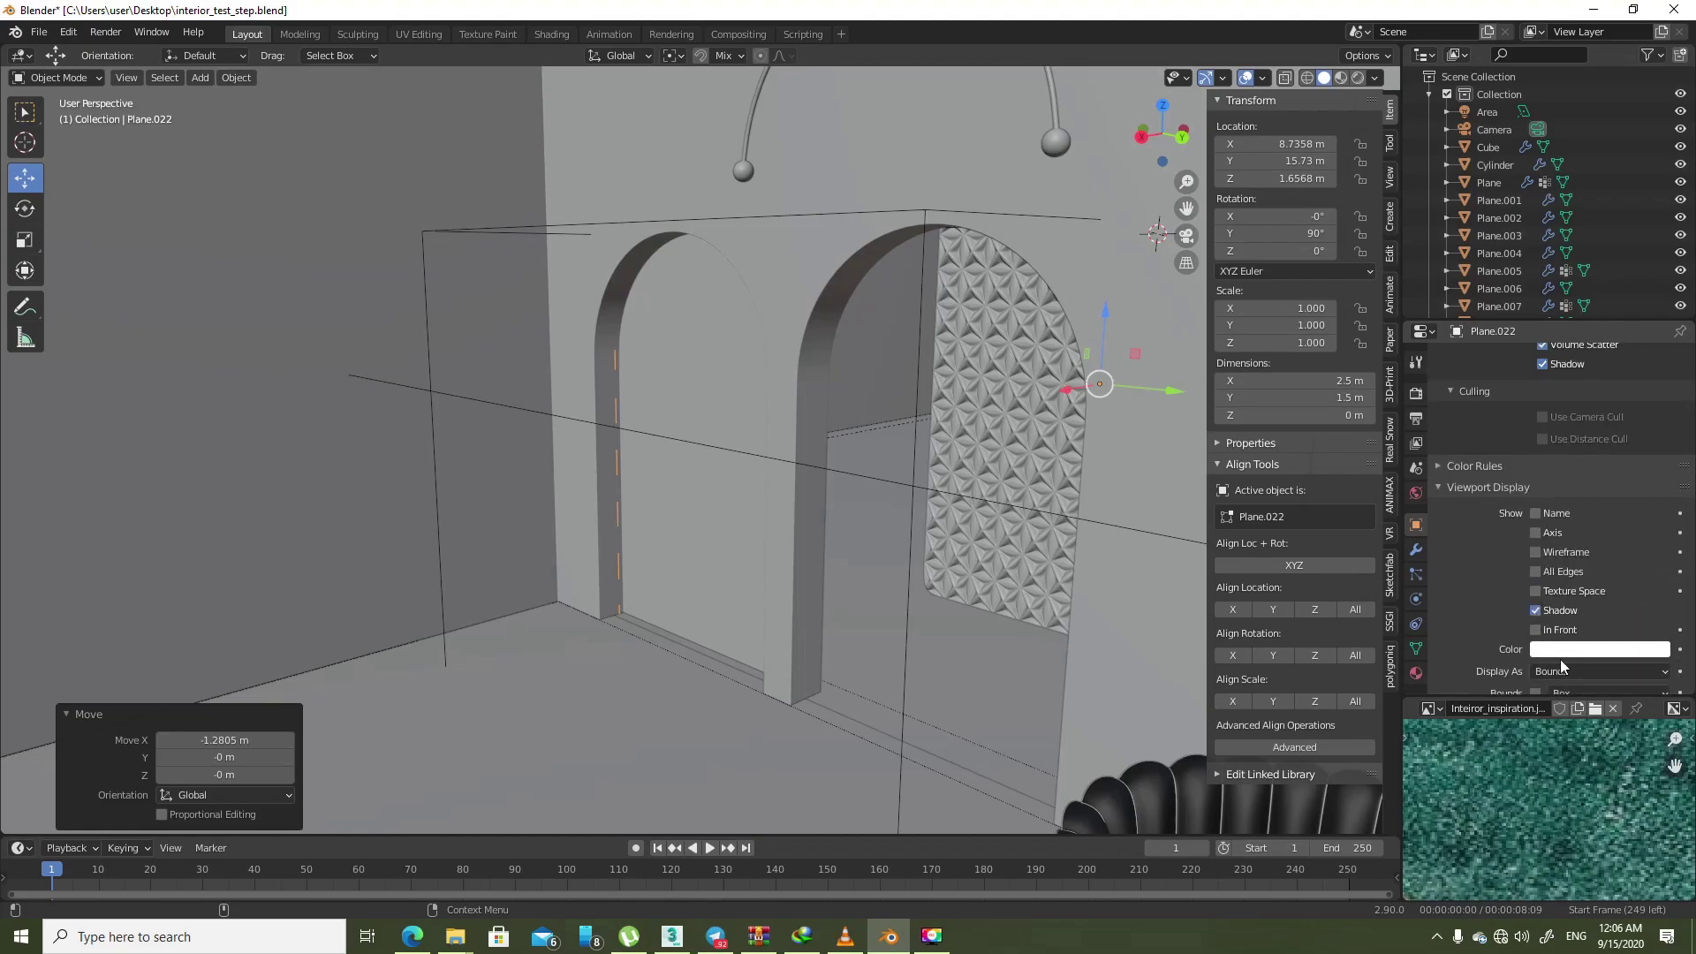
{"action": "left_click", "coordinate": [1599, 672]}
- Display Plane.022 as Textured and browse the existing materials for it
{"action": "left_click", "coordinate": [1555, 750]}
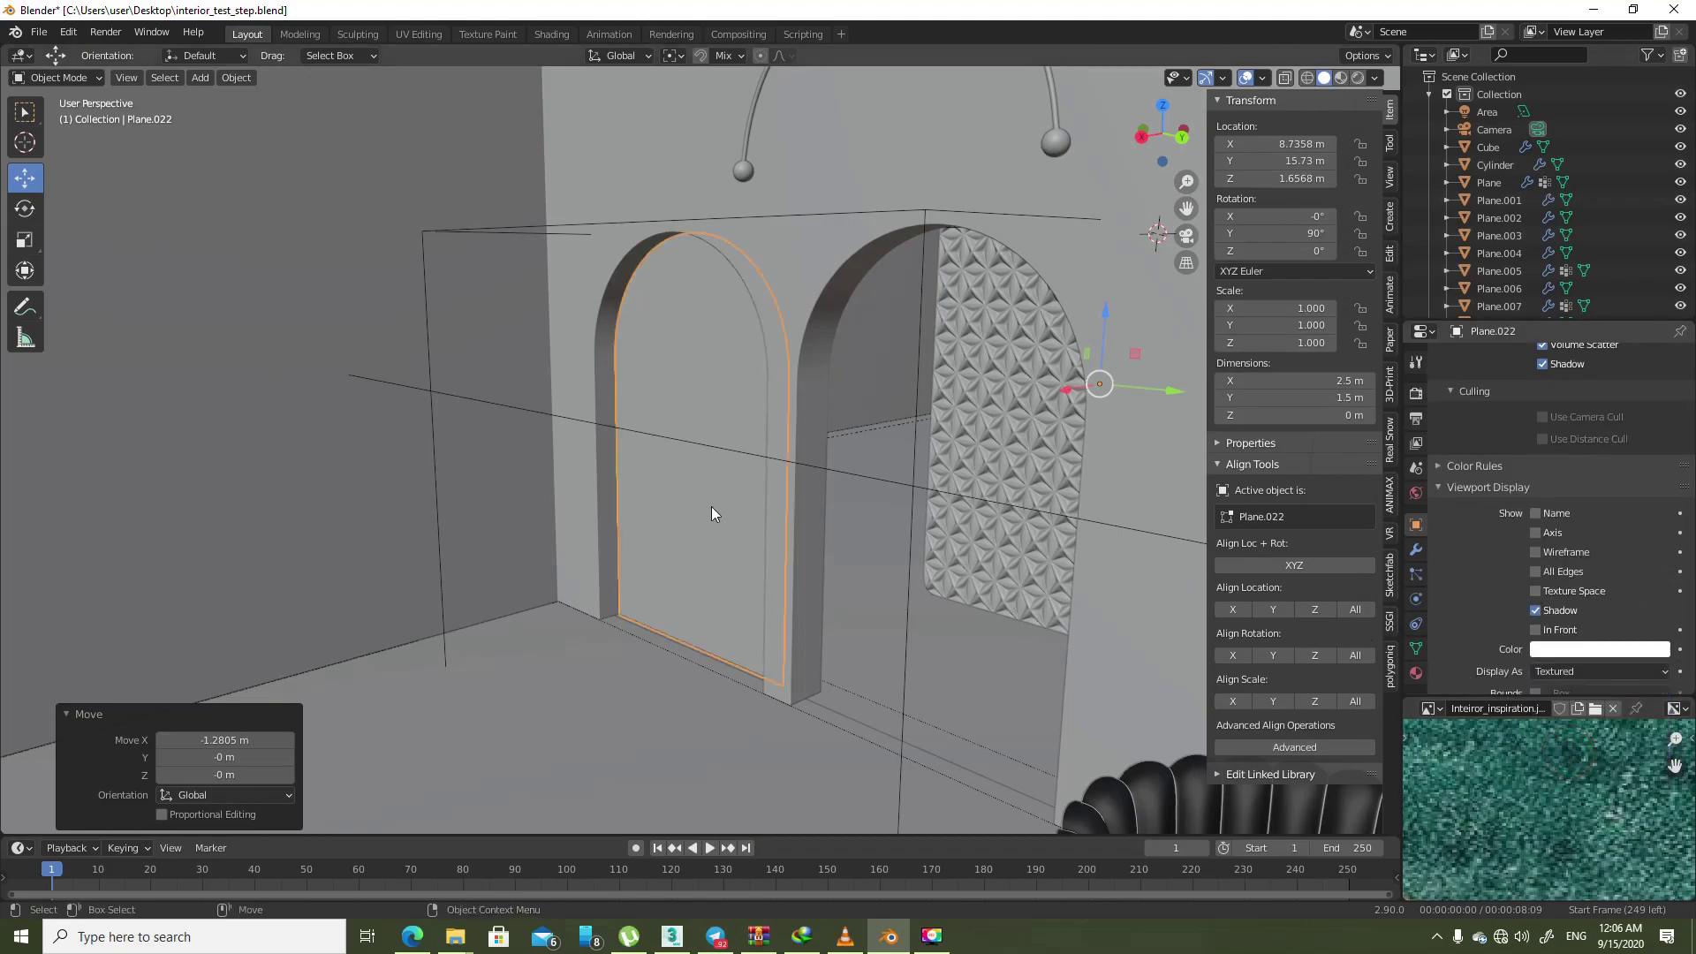
{"action": "middle_click_drag", "start_coordinate": [755, 461], "coordinate": [852, 437]}
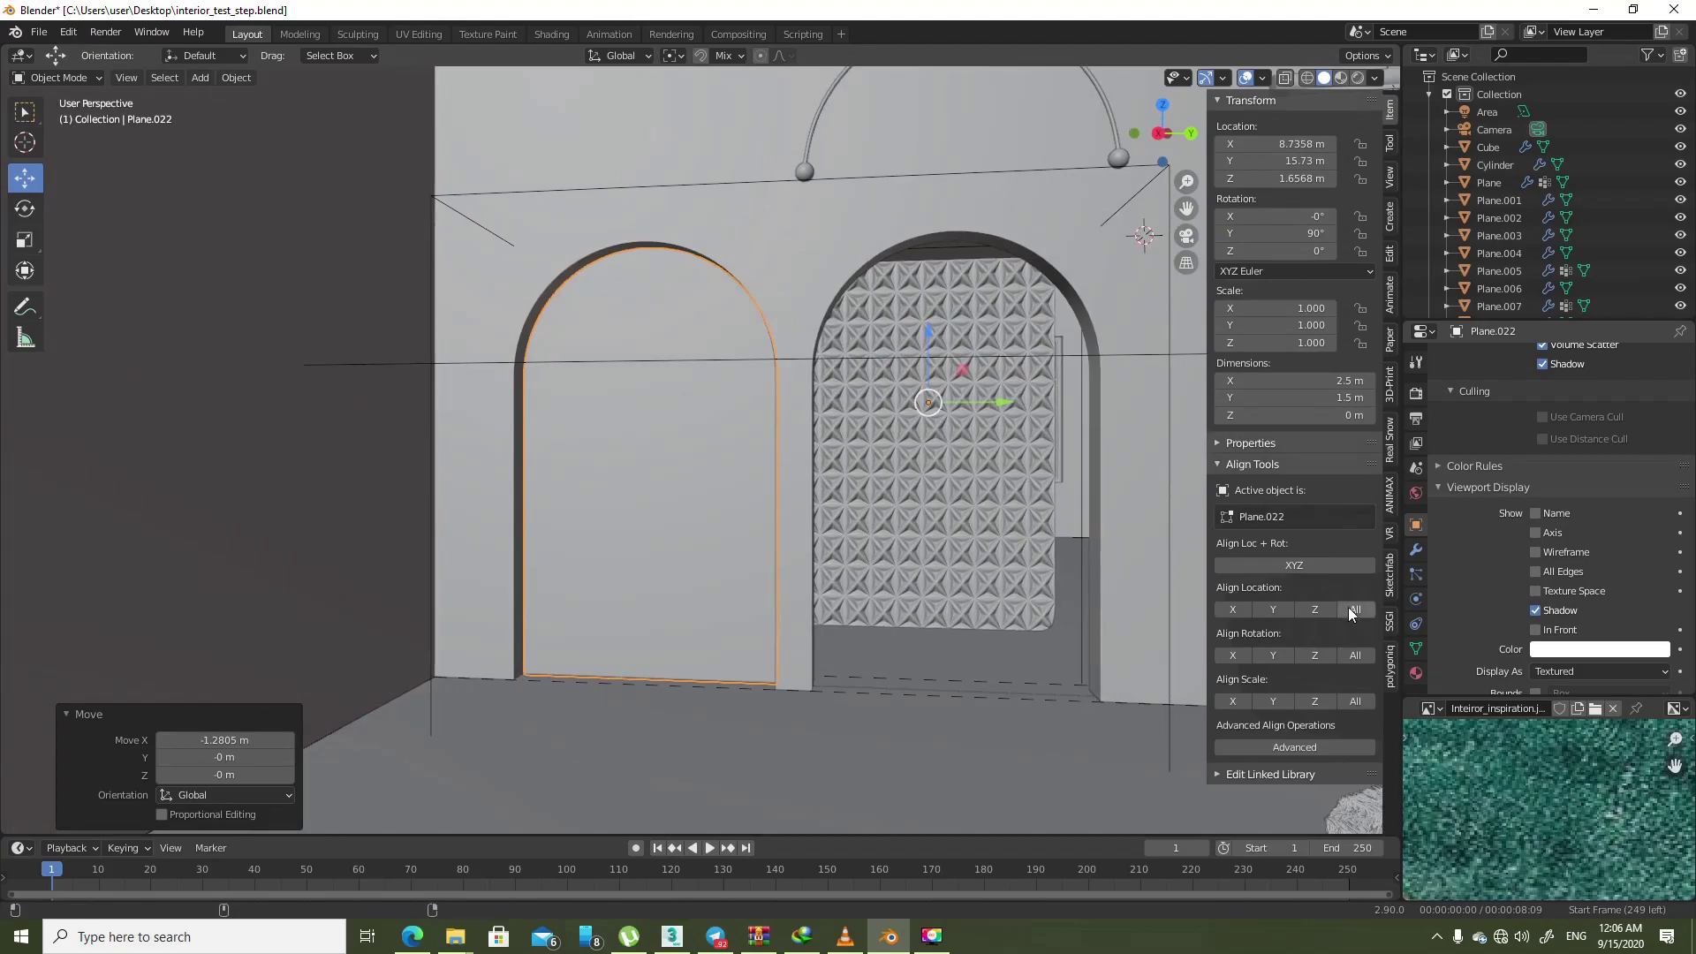
{"action": "left_click", "coordinate": [1414, 673]}
{"action": "left_click", "coordinate": [1447, 451]}
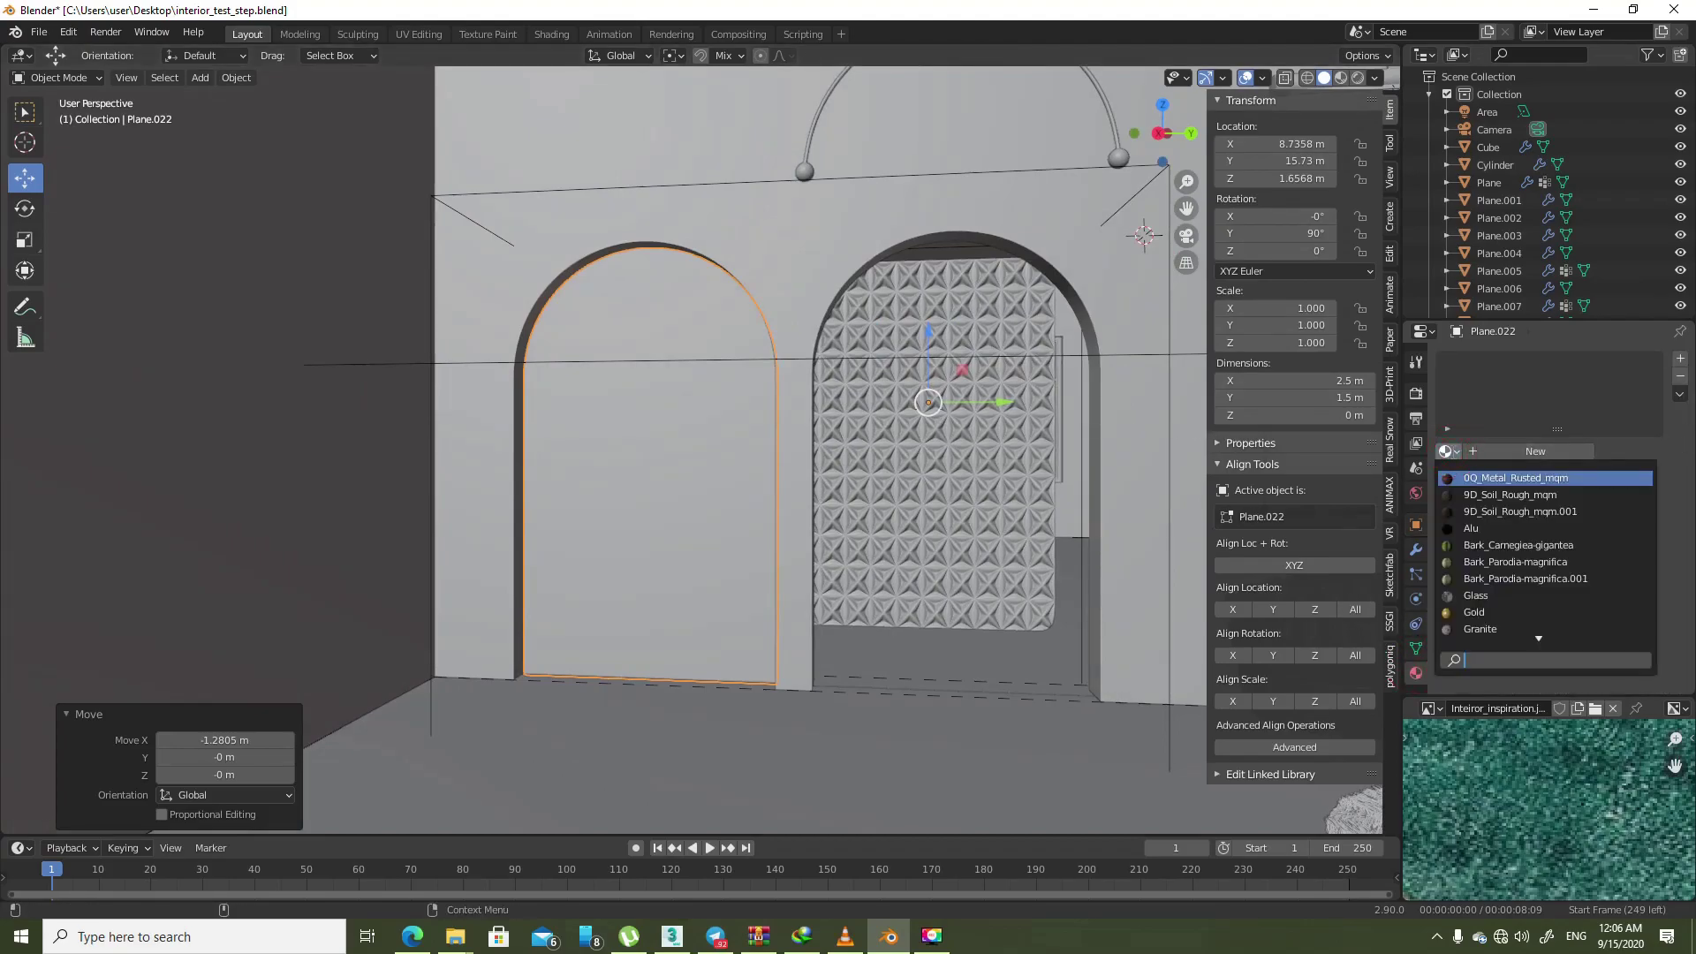
{"action": "scroll", "coordinate": [1534, 596], "scroll_direction": "down", "scroll_amount": 5}
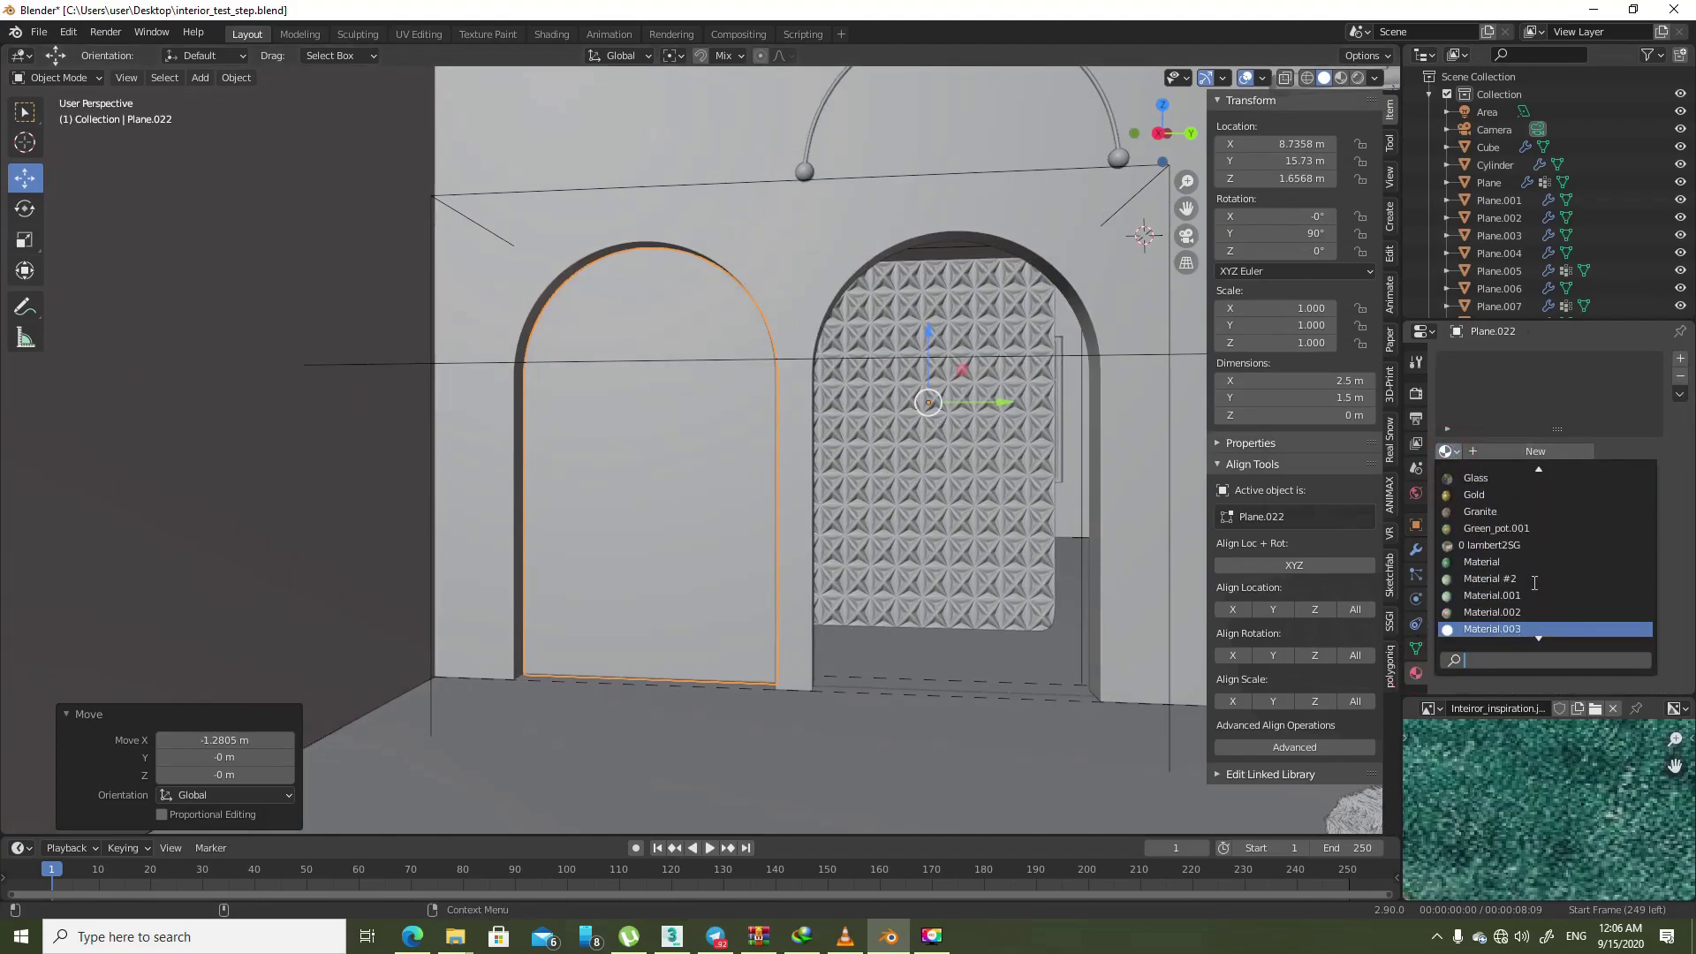
{"action": "scroll", "coordinate": [1534, 595], "scroll_direction": "down", "scroll_amount": 8}
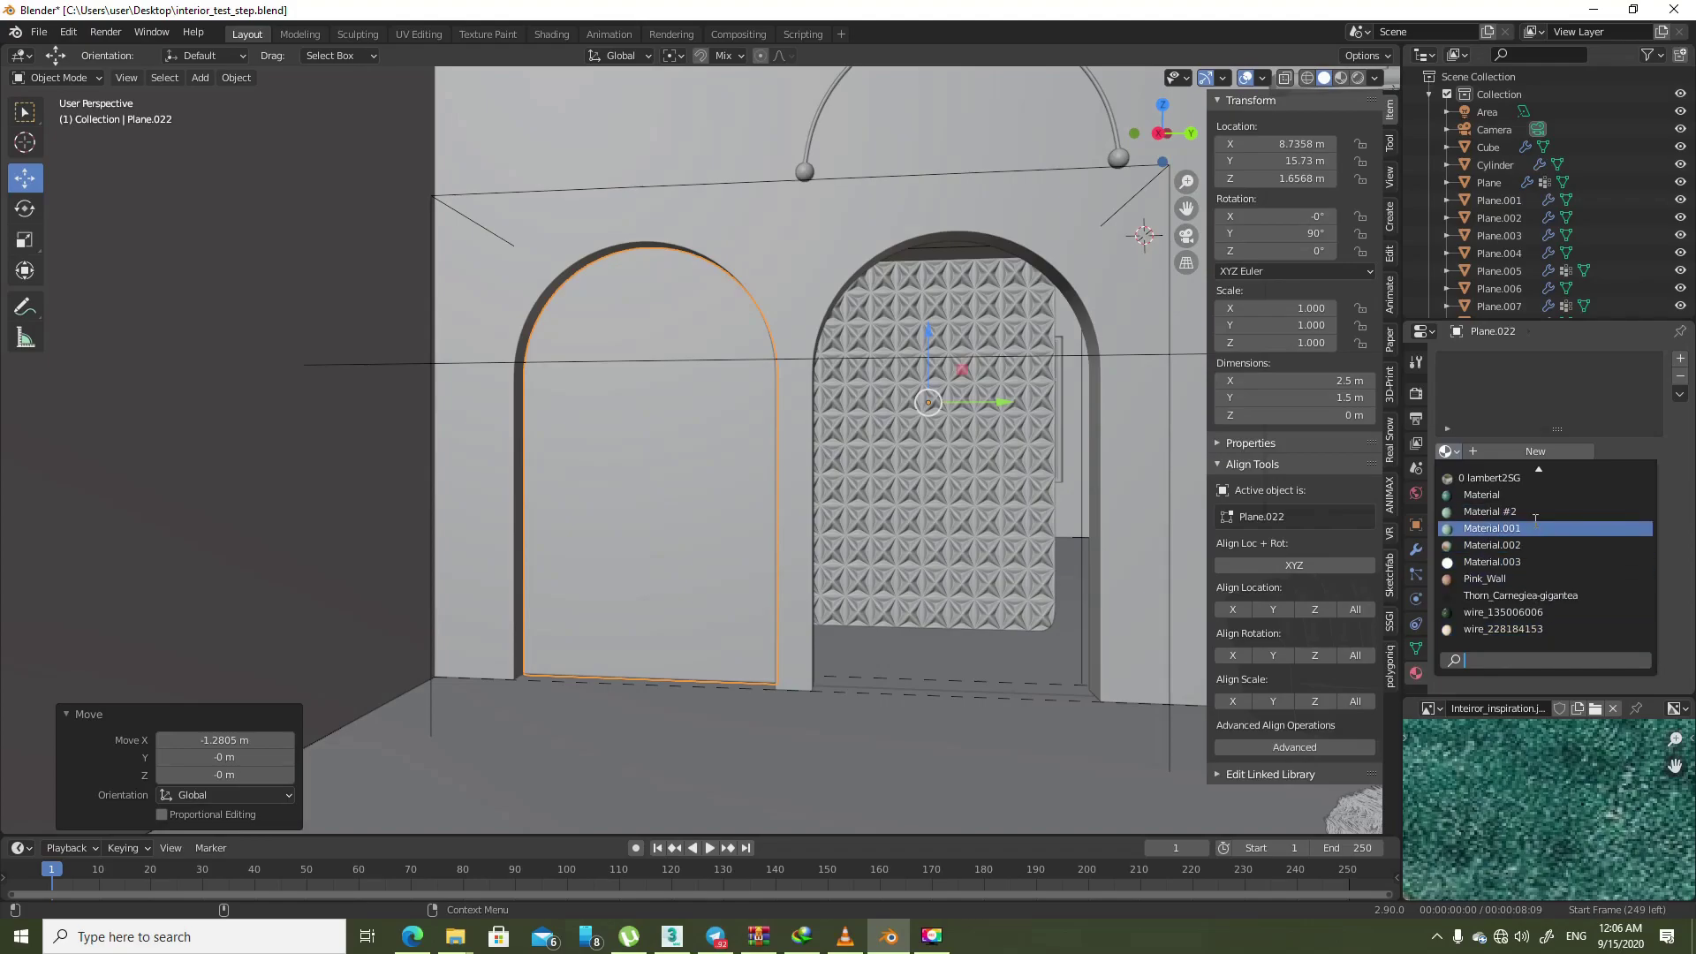
{"action": "scroll", "coordinate": [802, 503], "scroll_direction": "down", "scroll_amount": 5}
- Rename the sofa's Material #2 to 'Fabric', then select and frame the left arch panel
{"action": "middle_click_drag", "start_coordinate": [802, 503], "coordinate": [687, 544]}
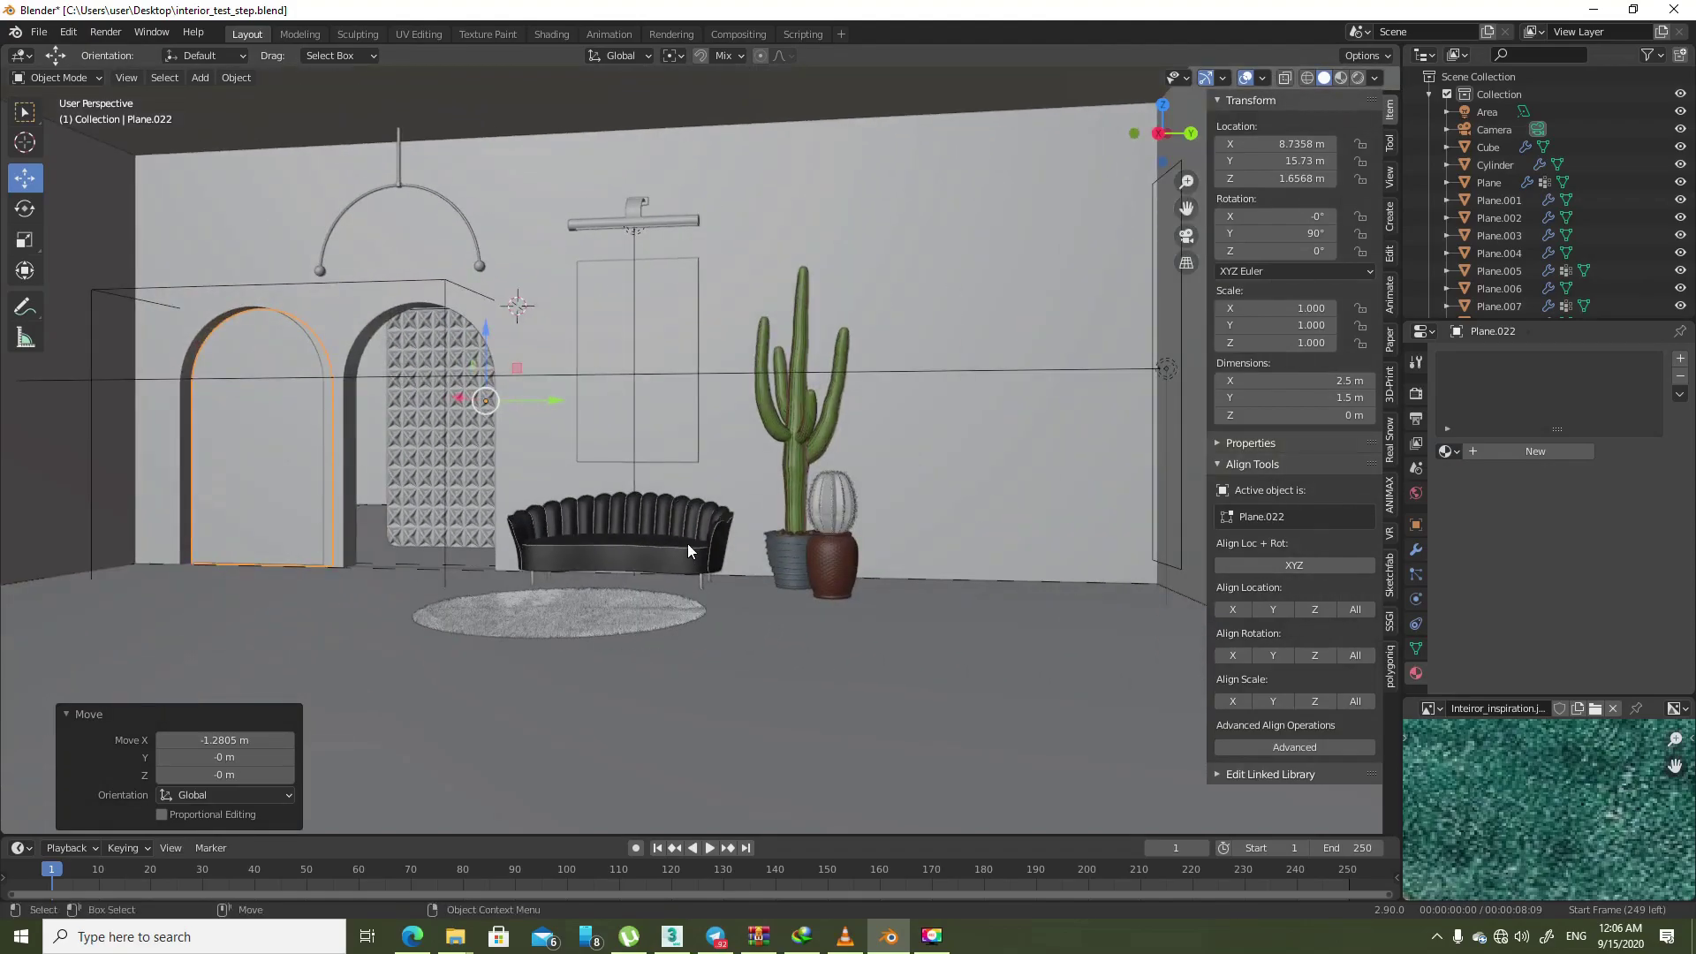
{"action": "left_click", "coordinate": [687, 549]}
{"action": "scroll", "coordinate": [689, 555], "scroll_direction": "up", "scroll_amount": 2}
{"action": "double_click", "coordinate": [1497, 363]}
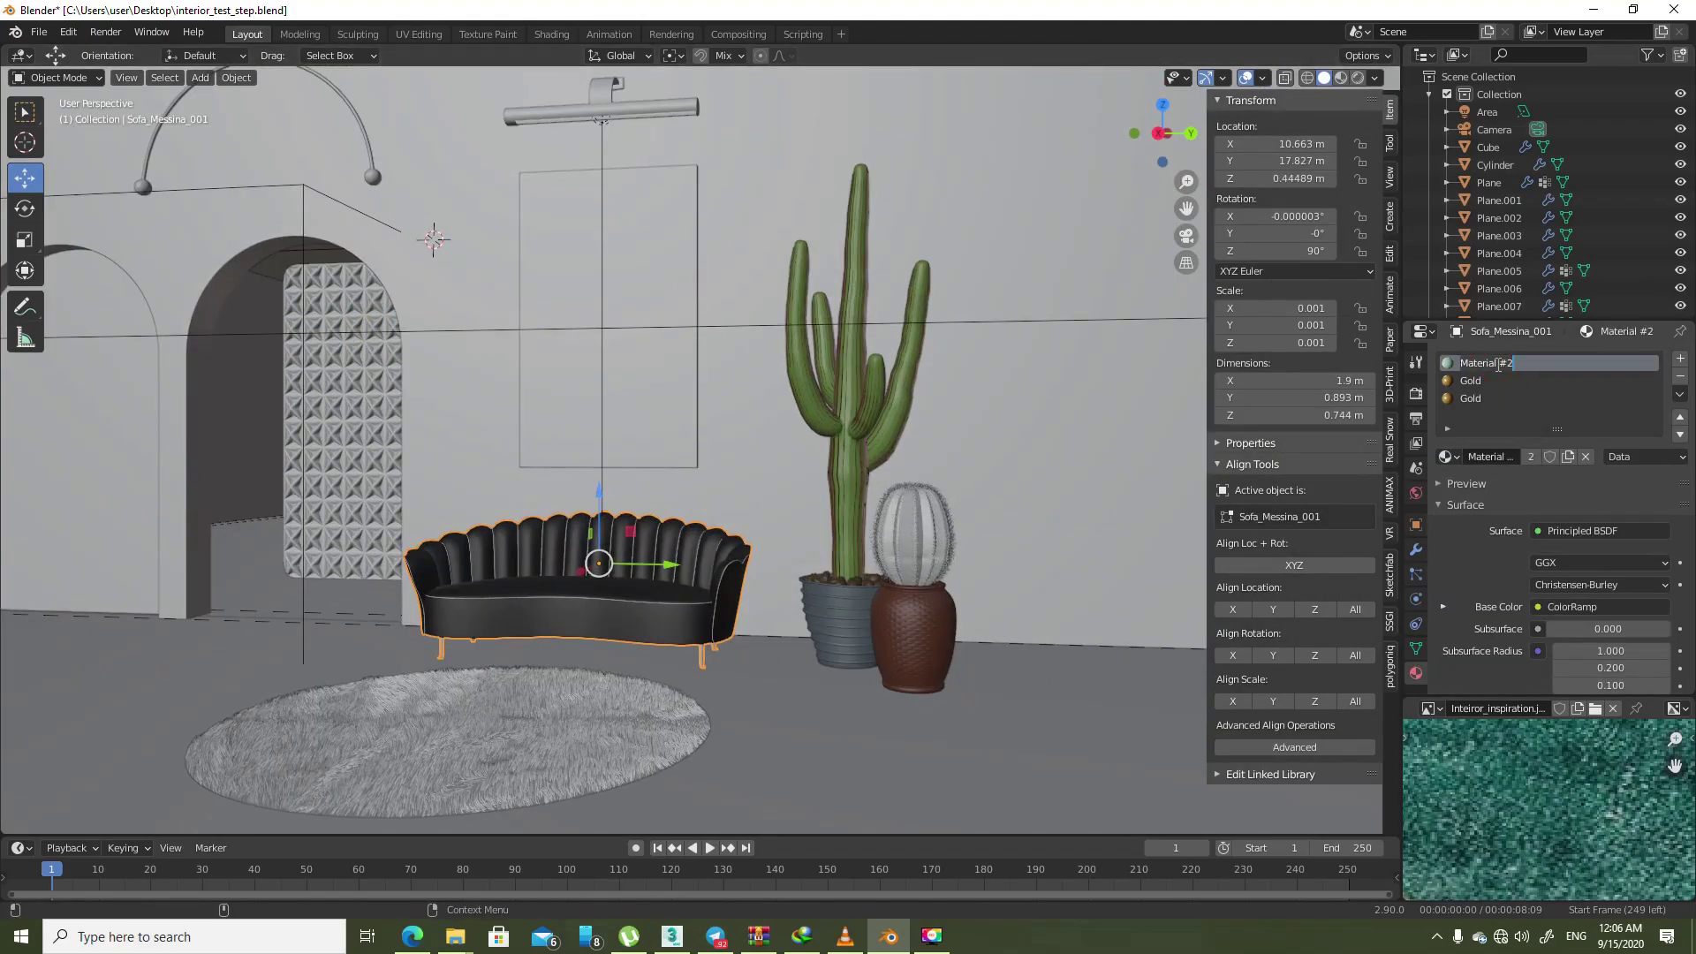
{"action": "type", "text": "Fabric"}
{"action": "key", "text": "Return"}
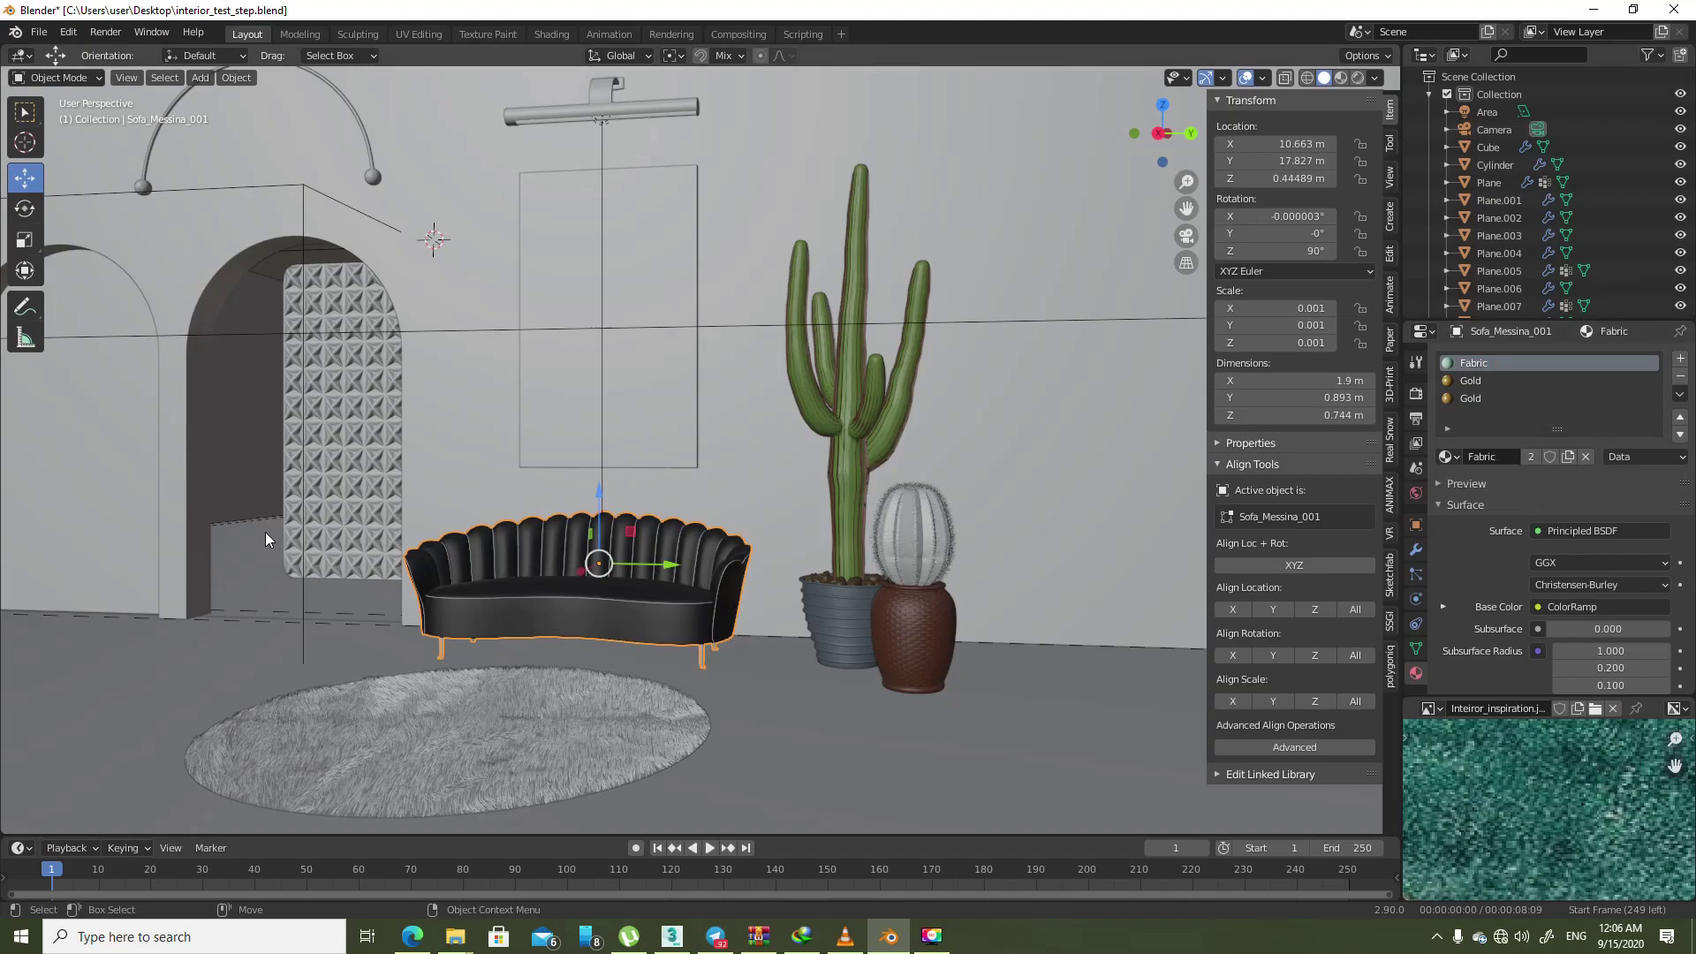
{"action": "left_click", "coordinate": [377, 378]}
{"action": "key", "text": "KP_Decimal"}
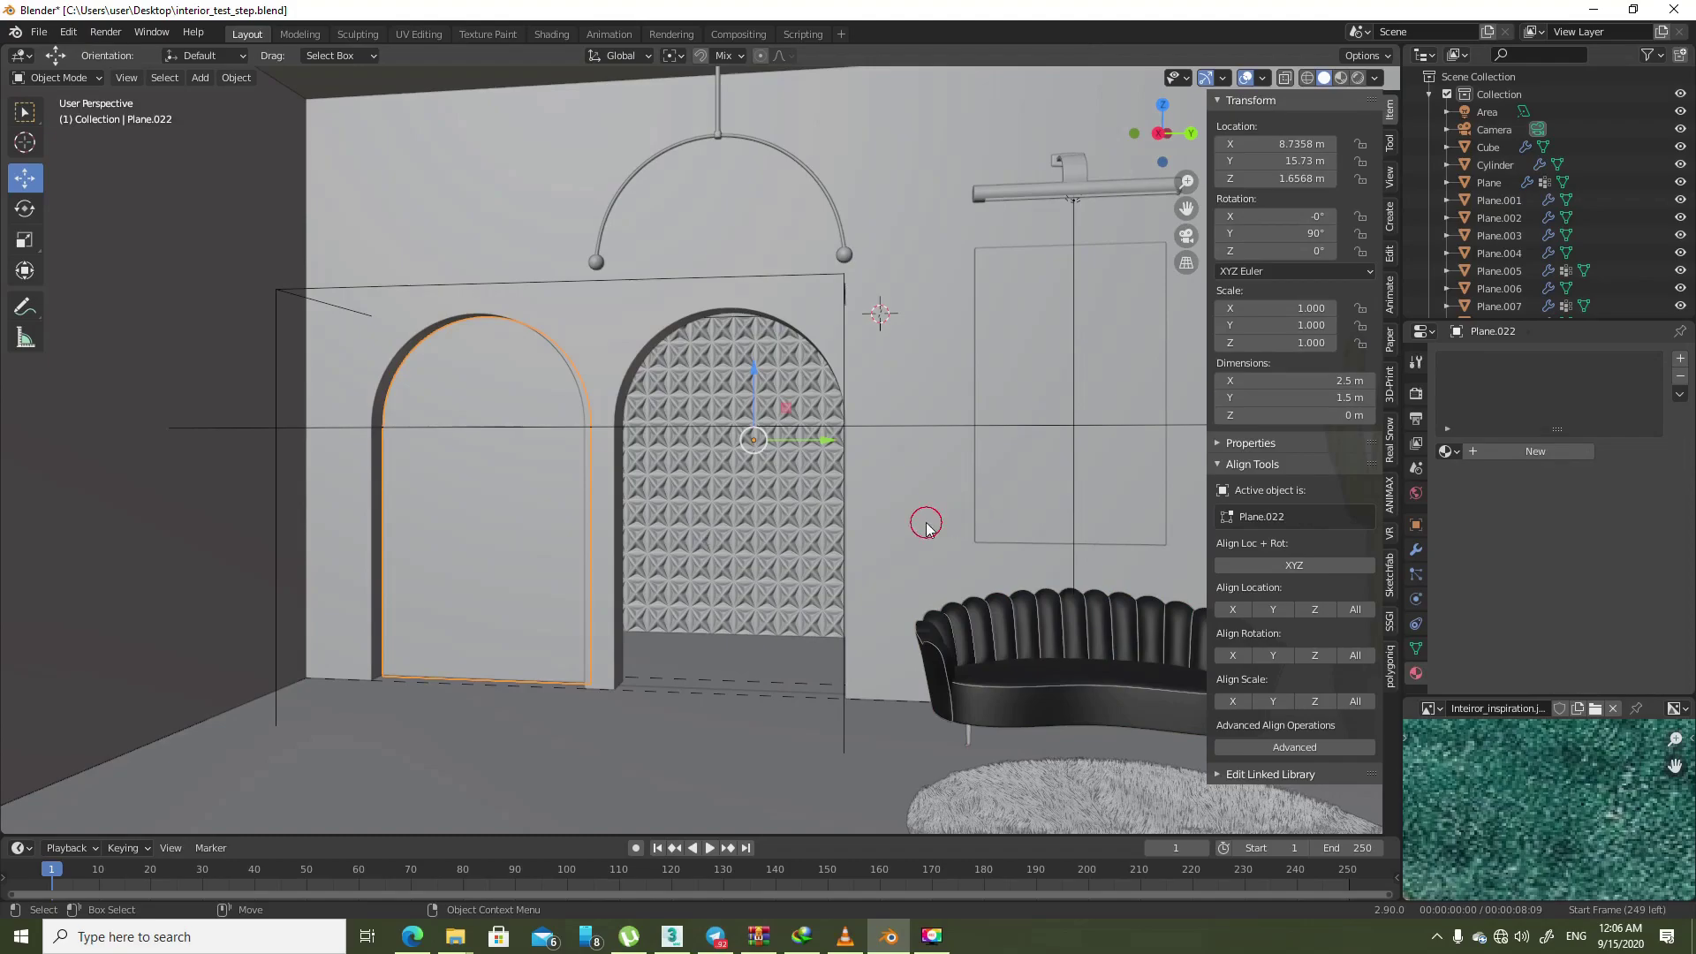
- Rename the floor plane's material from Material.001 to 'Green_floor'
{"action": "left_click", "coordinate": [928, 534]}
{"action": "left_click", "coordinate": [747, 740]}
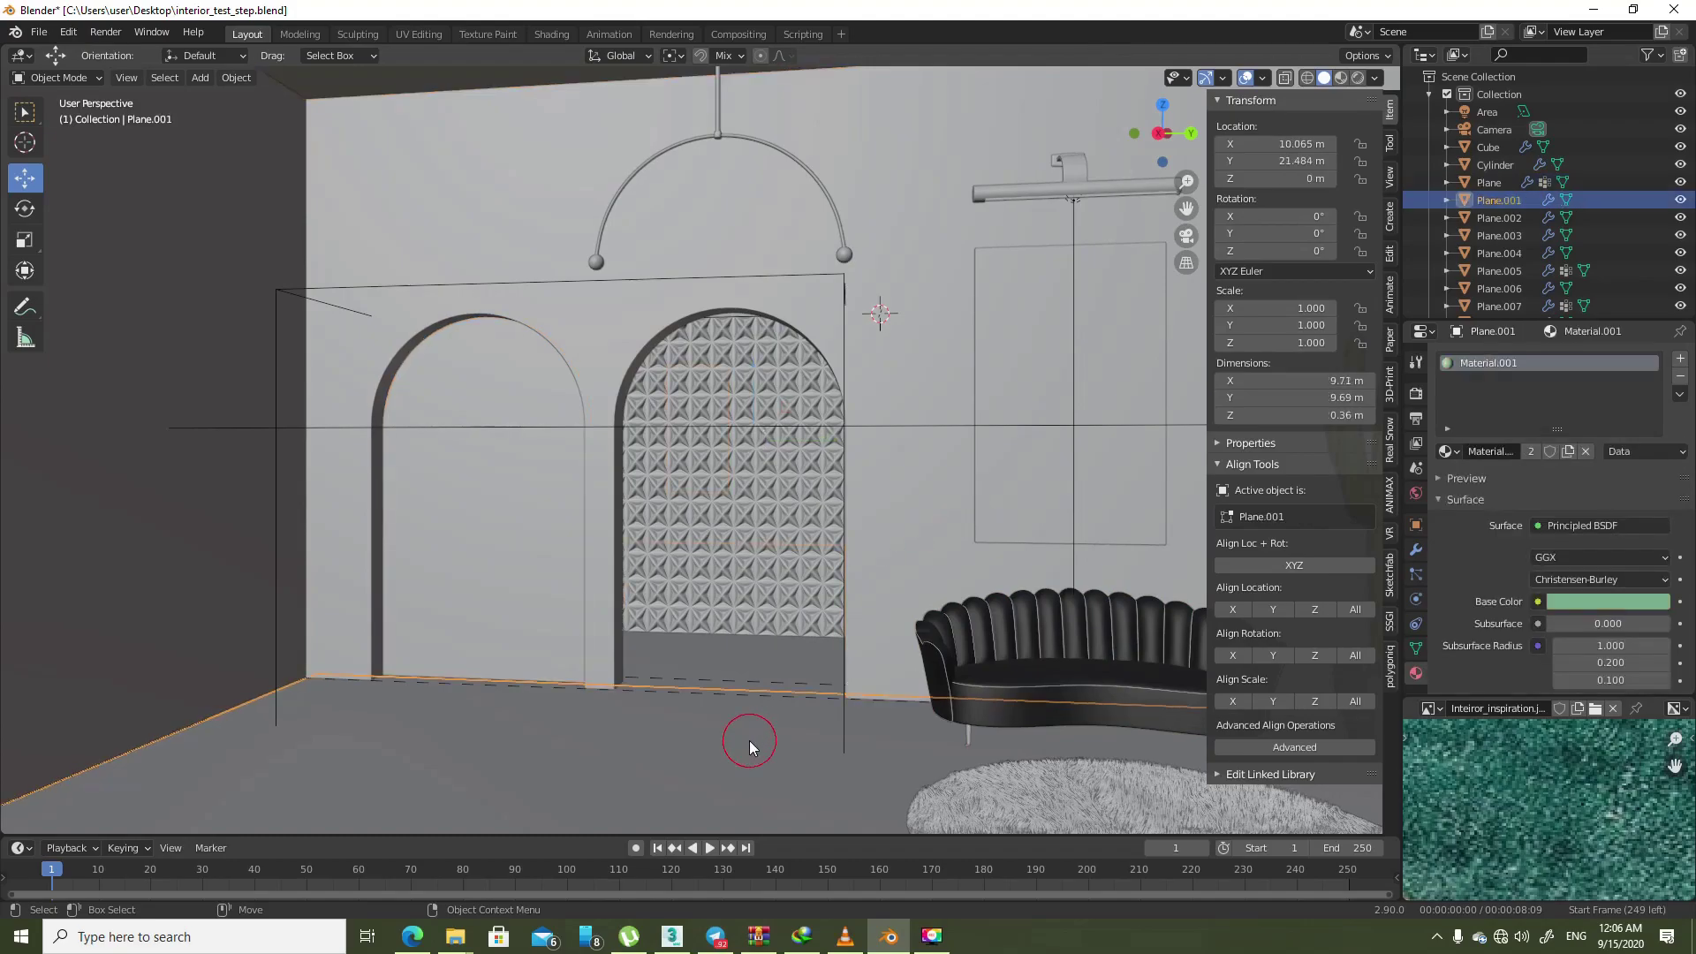
{"action": "double_click", "coordinate": [1539, 360]}
{"action": "type", "text": "Gre"}
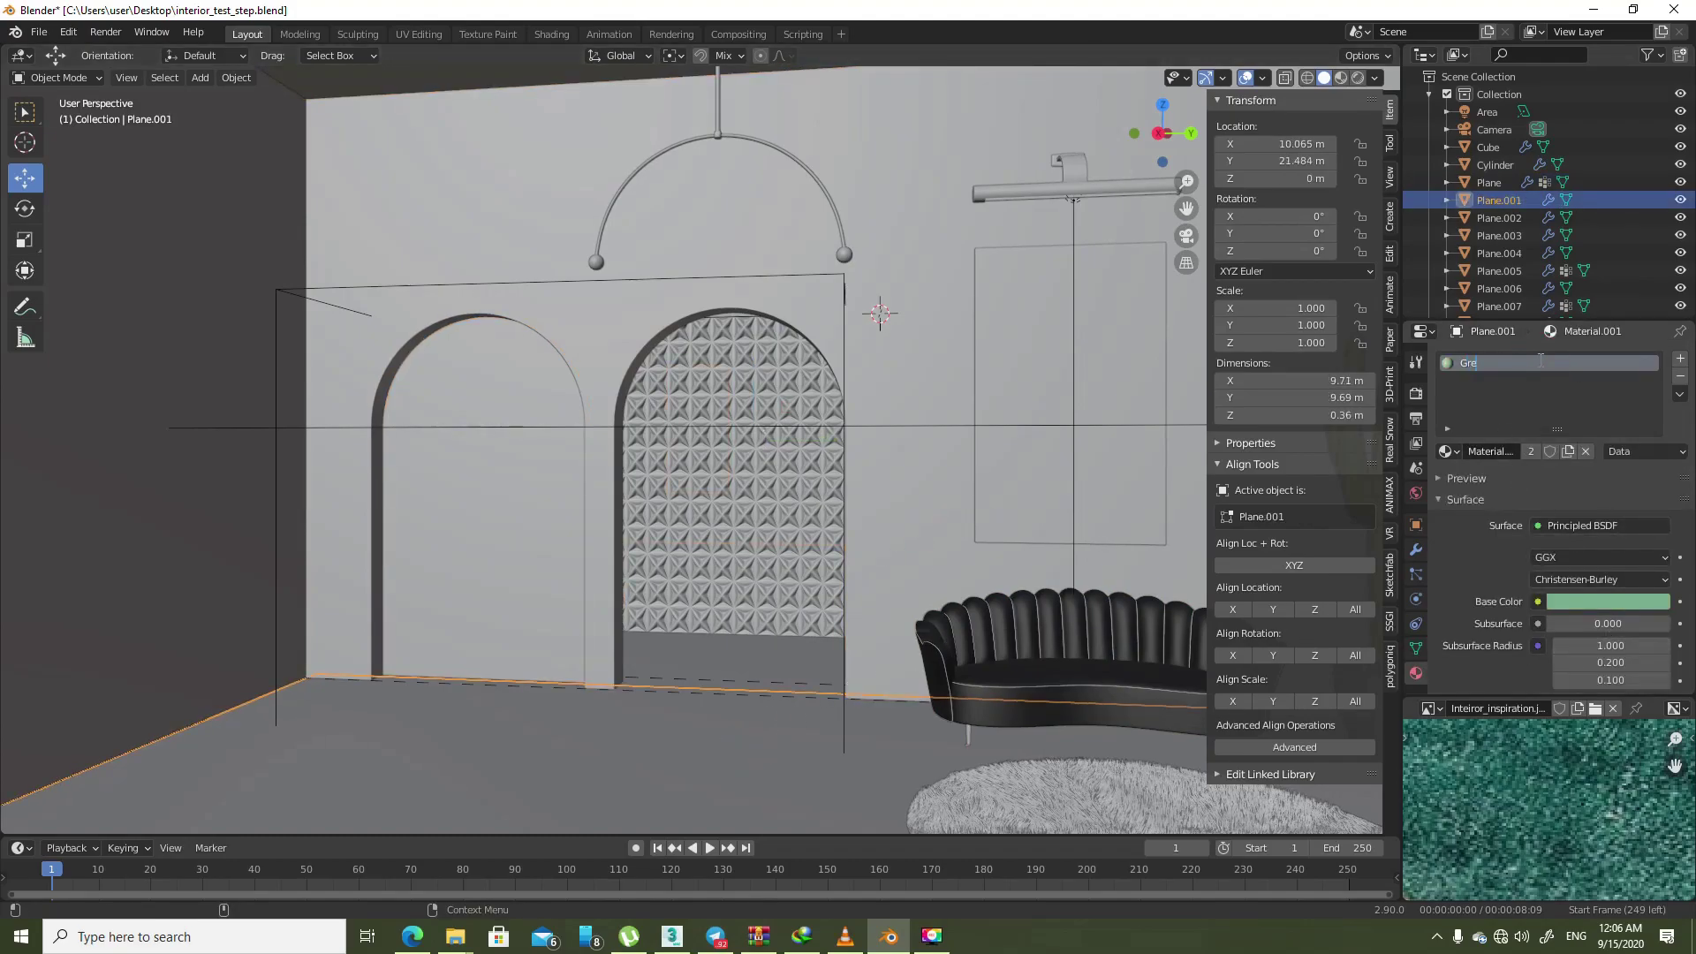
{"action": "type", "text": "en_paint"}
{"action": "key", "text": "Return"}
{"action": "double_click", "coordinate": [1540, 364]}
{"action": "key", "text": "BackSpace"}
{"action": "type", "text": "Green_fl"}
{"action": "type", "text": "oor"}
{"action": "key", "text": "Return"}
- Assign Green_floor to the left arch panel and rename its material copy 'Green_Wall'
{"action": "left_click", "coordinate": [521, 539]}
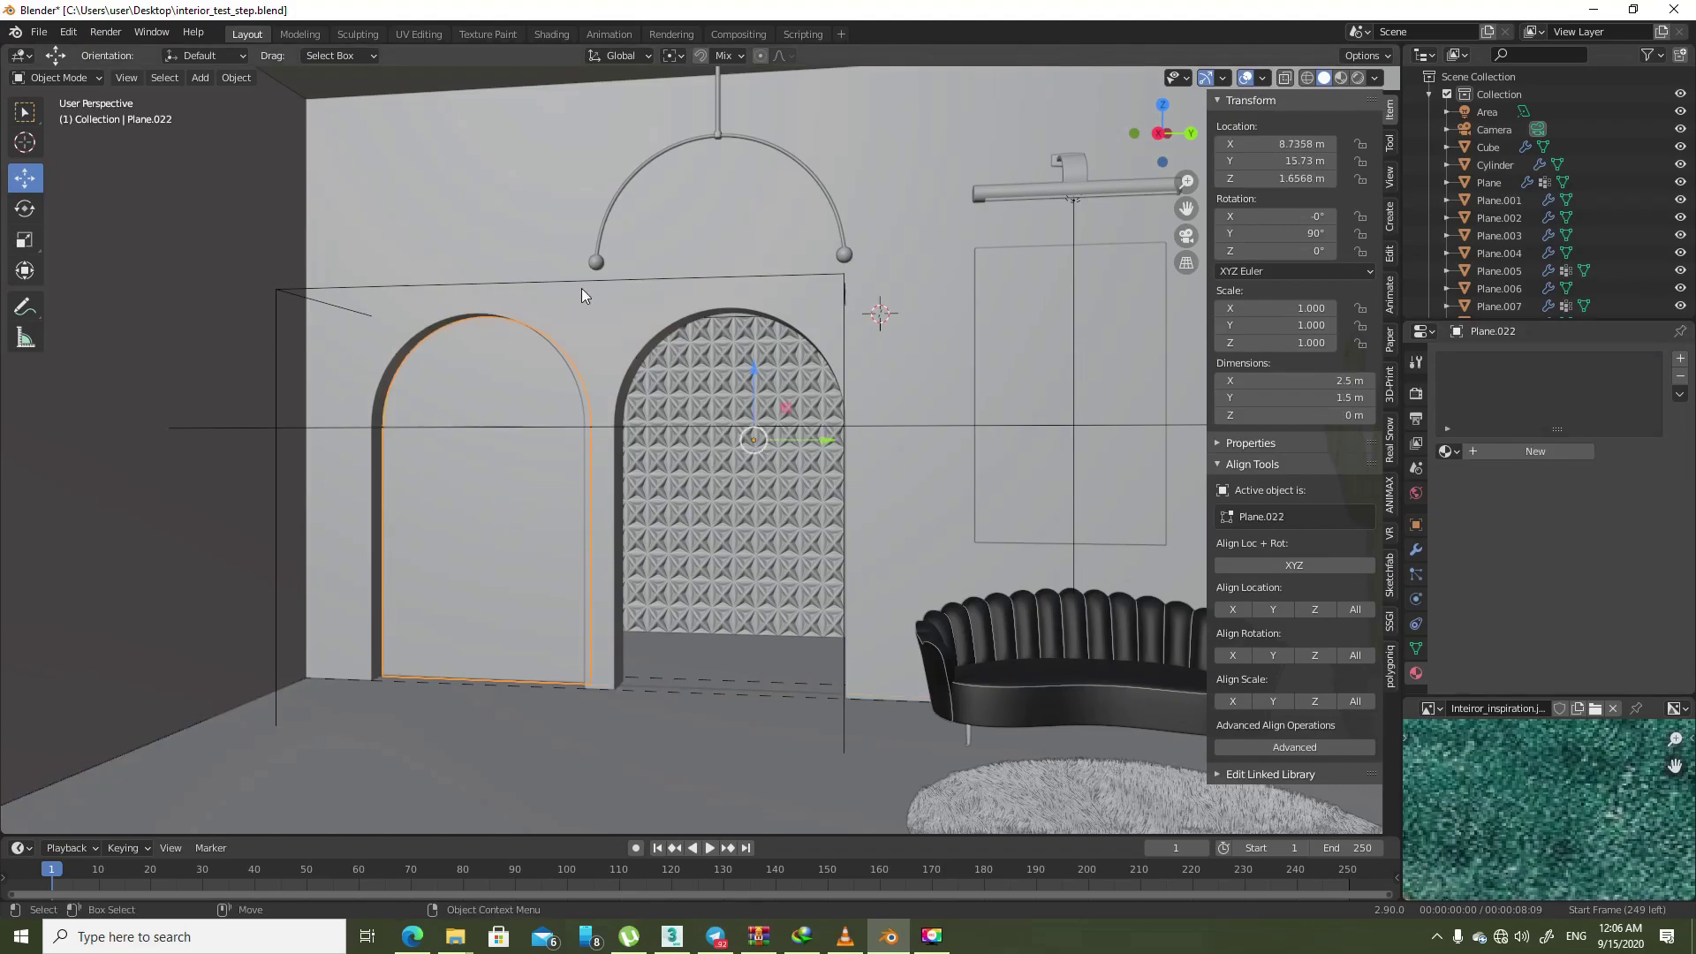
{"action": "left_click", "coordinate": [714, 654]}
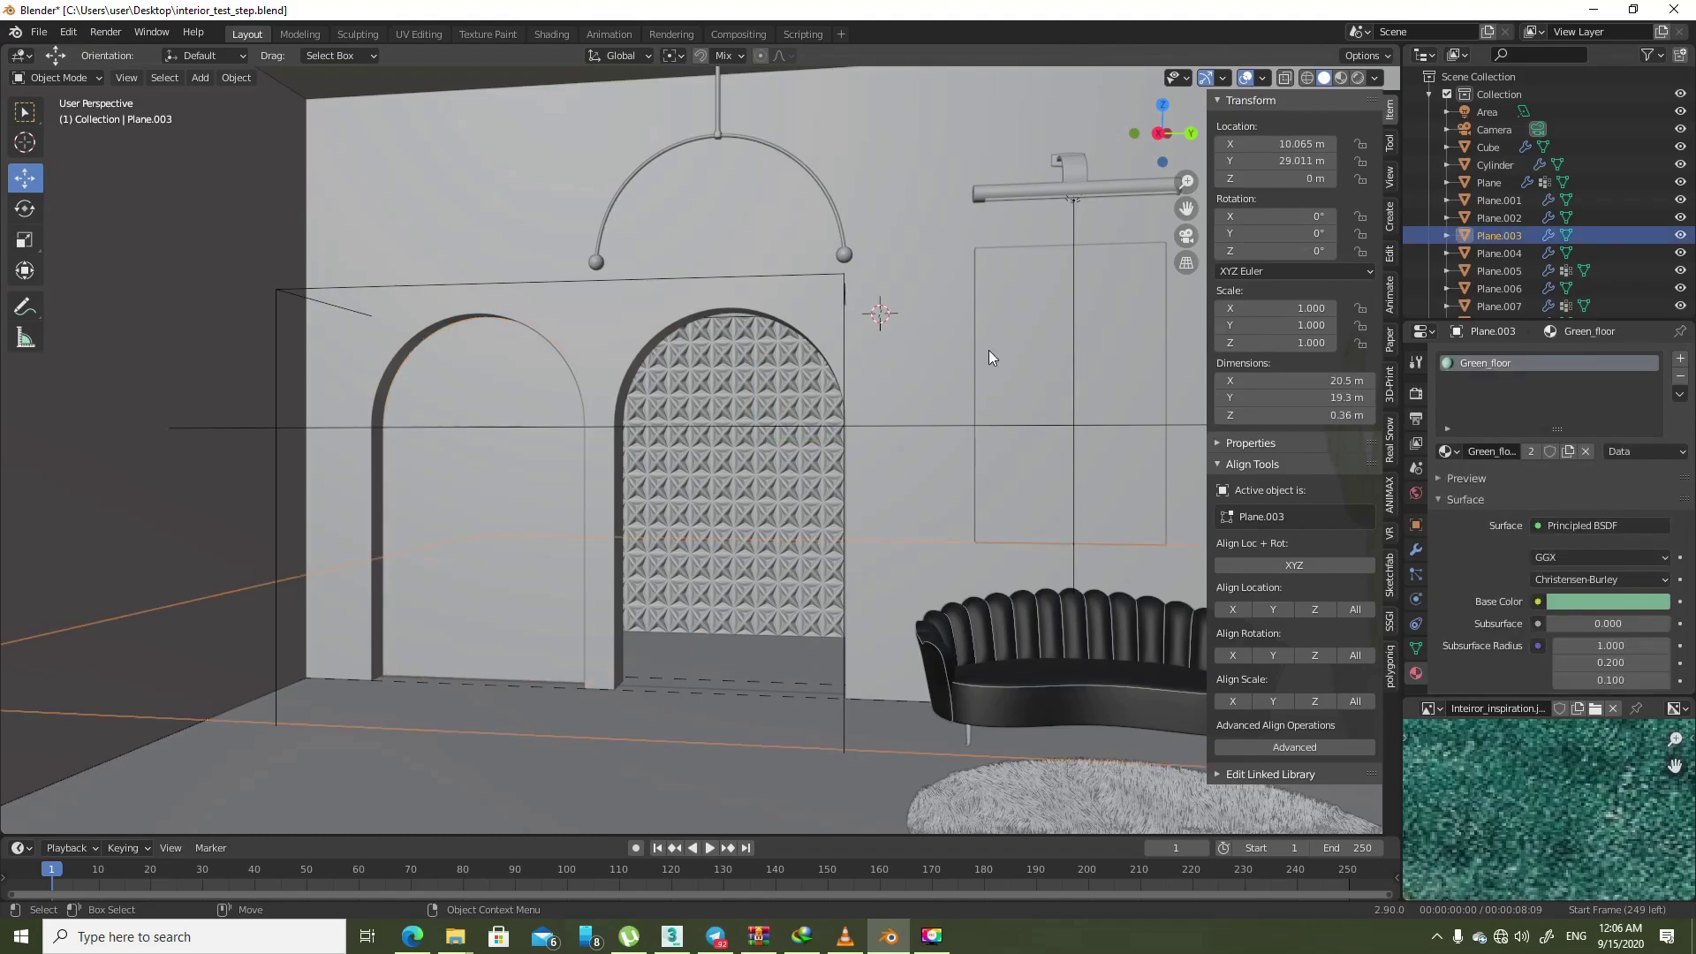
{"action": "left_click", "coordinate": [499, 499]}
{"action": "left_click", "coordinate": [1445, 451]}
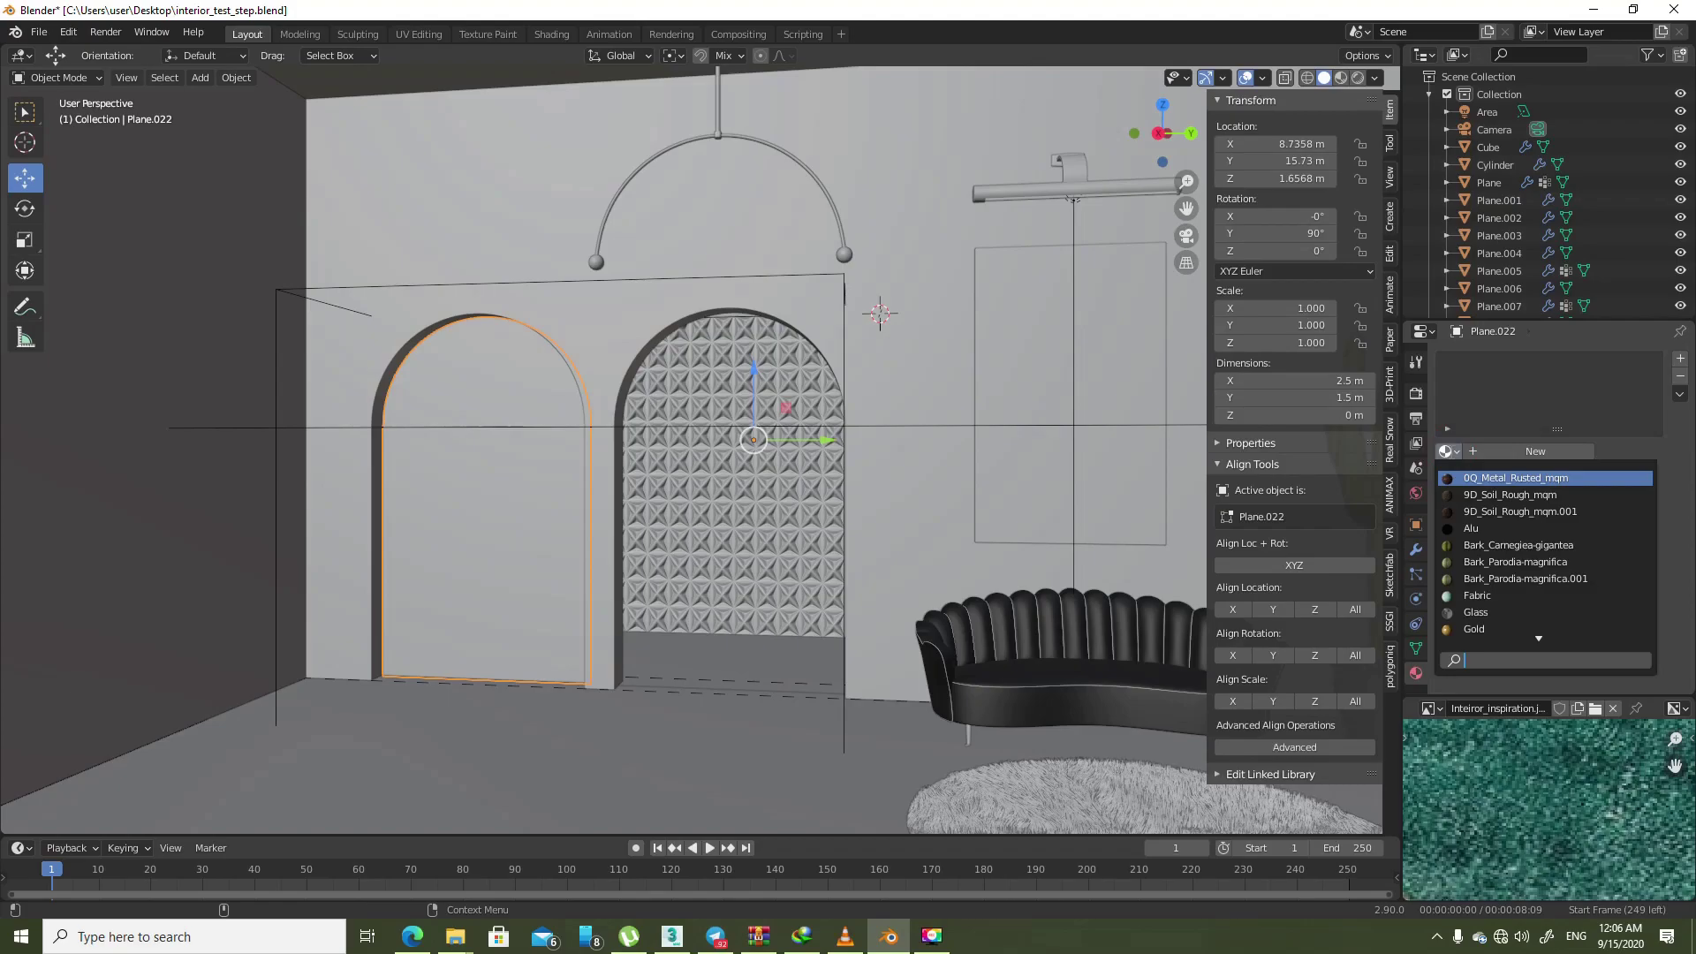
{"action": "type", "text": "gre"}
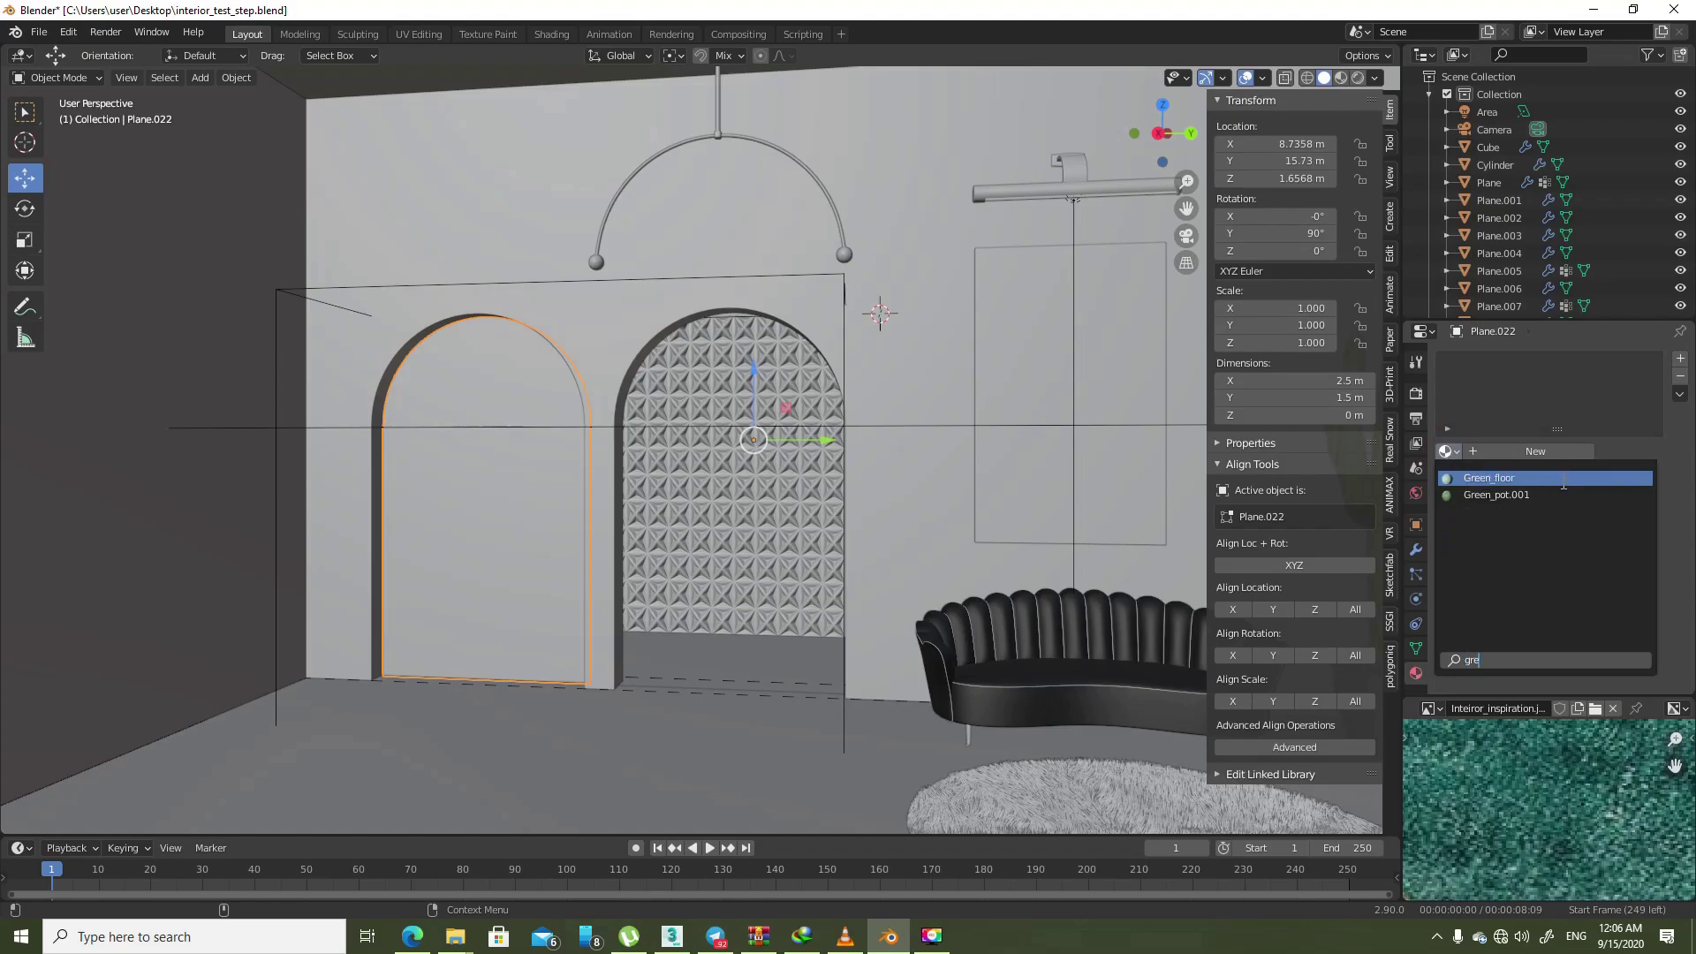
{"action": "left_click", "coordinate": [1564, 479]}
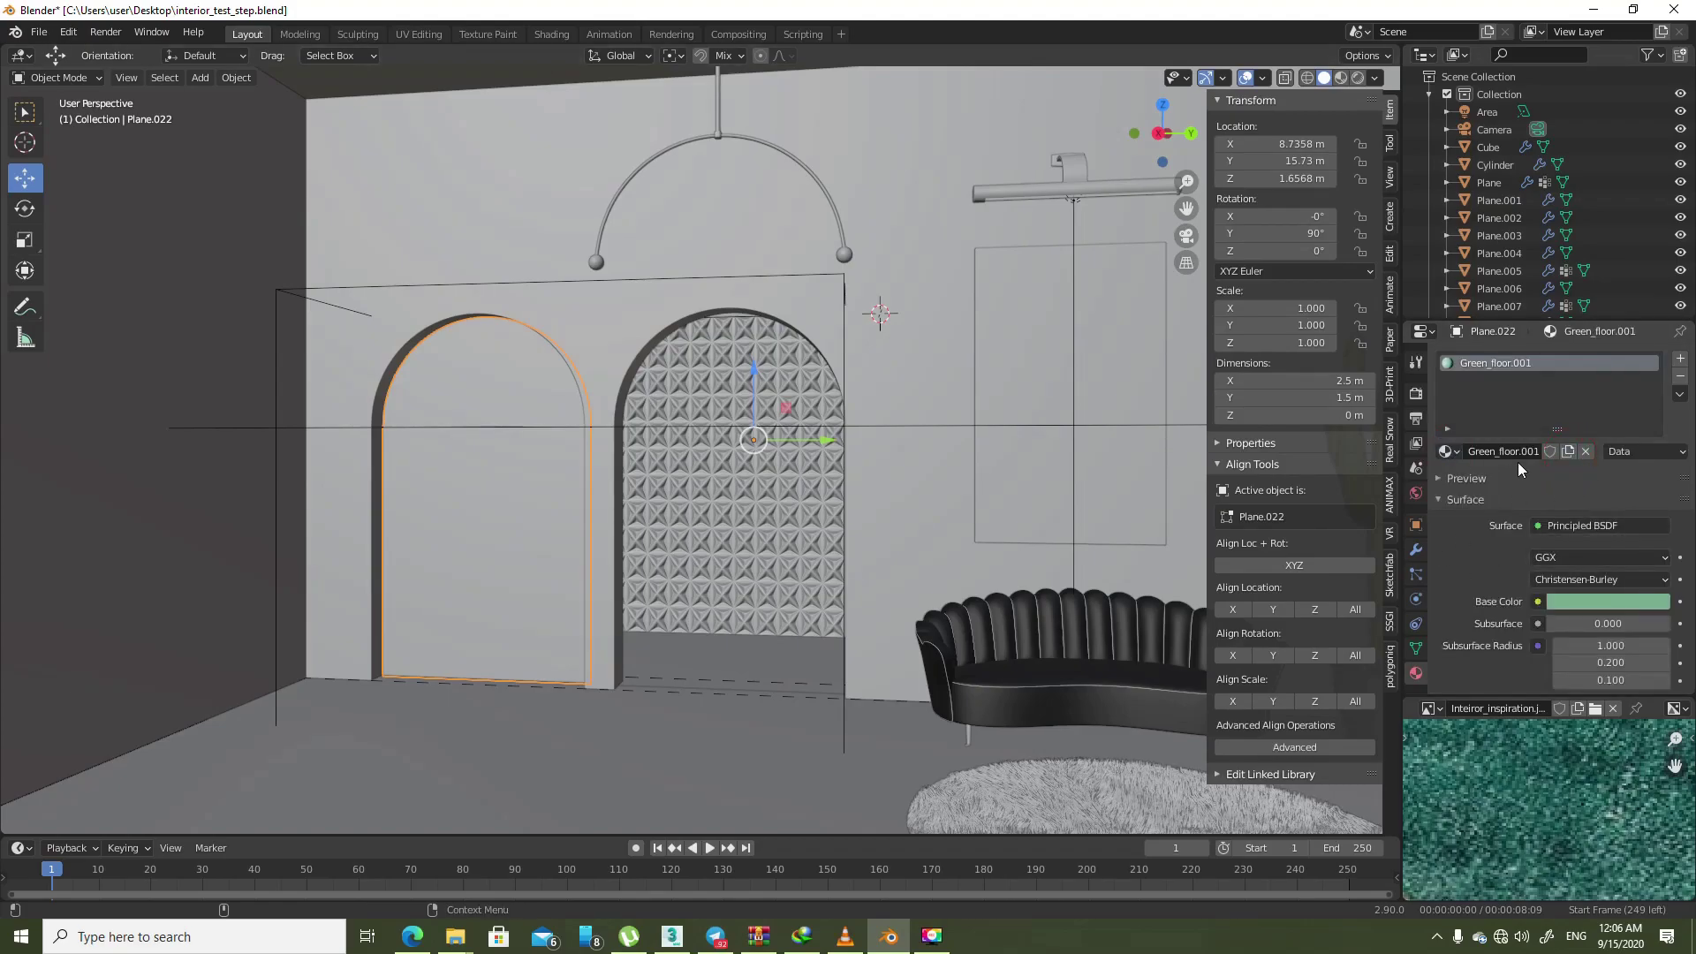
{"action": "double_click", "coordinate": [1502, 451]}
{"action": "type", "text": "Green_Wall"}
{"action": "key", "text": "Return"}
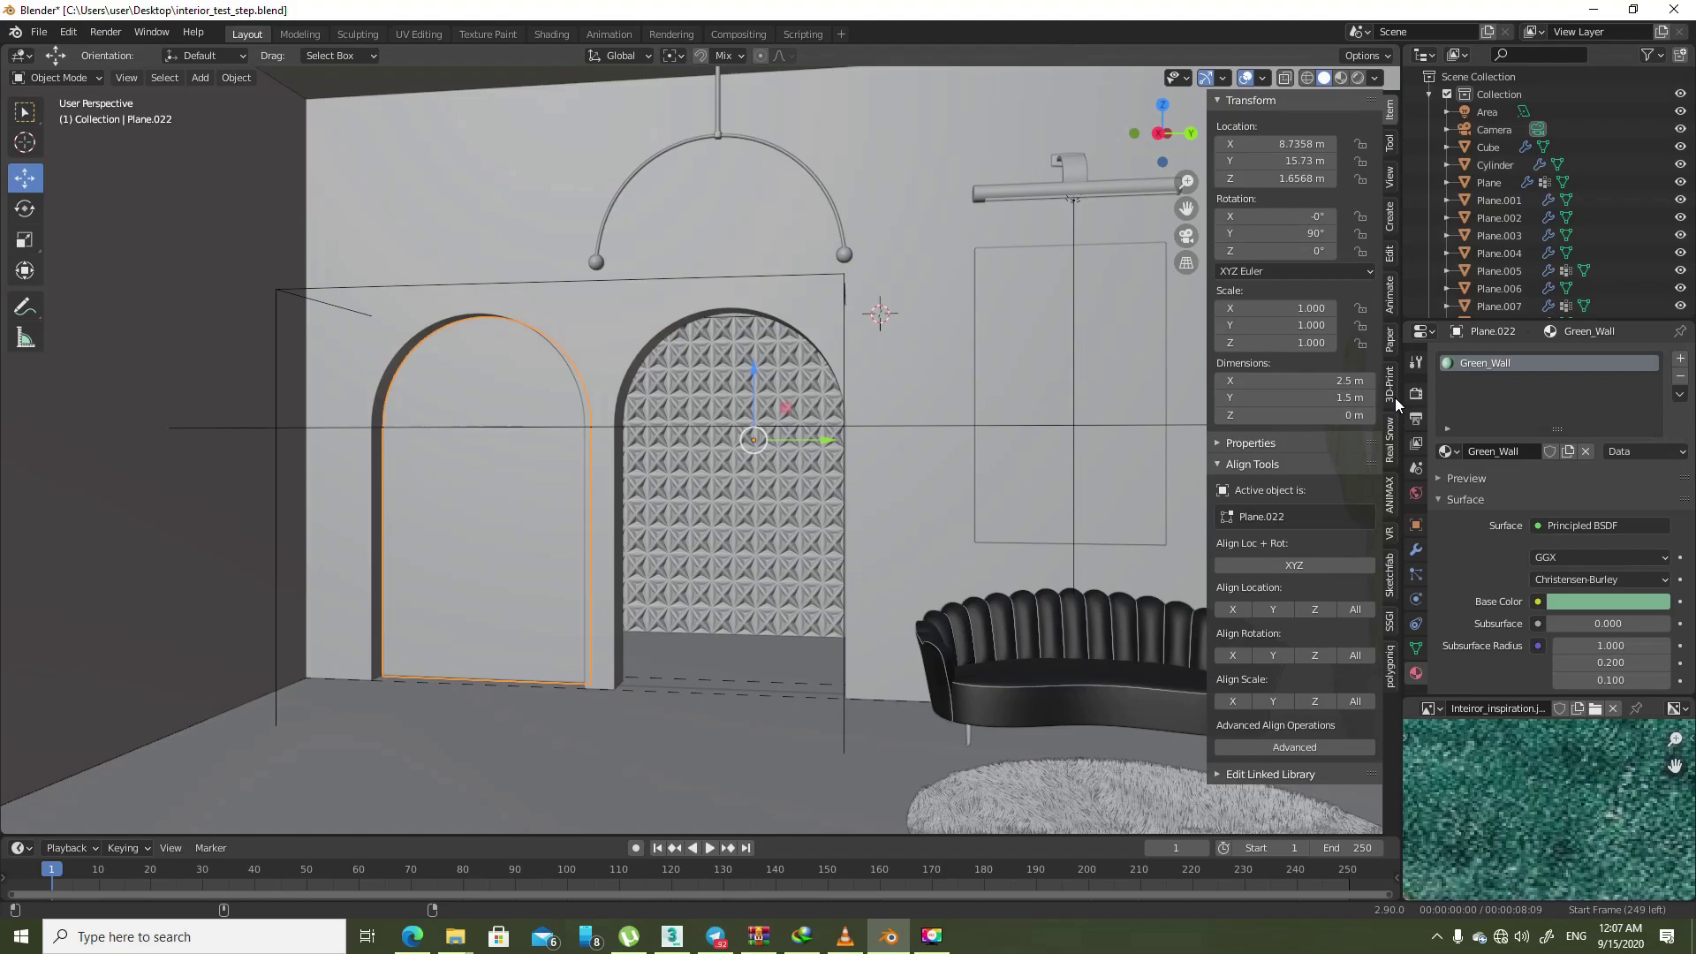
- In camera view, select Plane.017's linked left arch geometry in Edit Mode and shift it along Y
{"action": "left_click", "coordinate": [711, 750]}
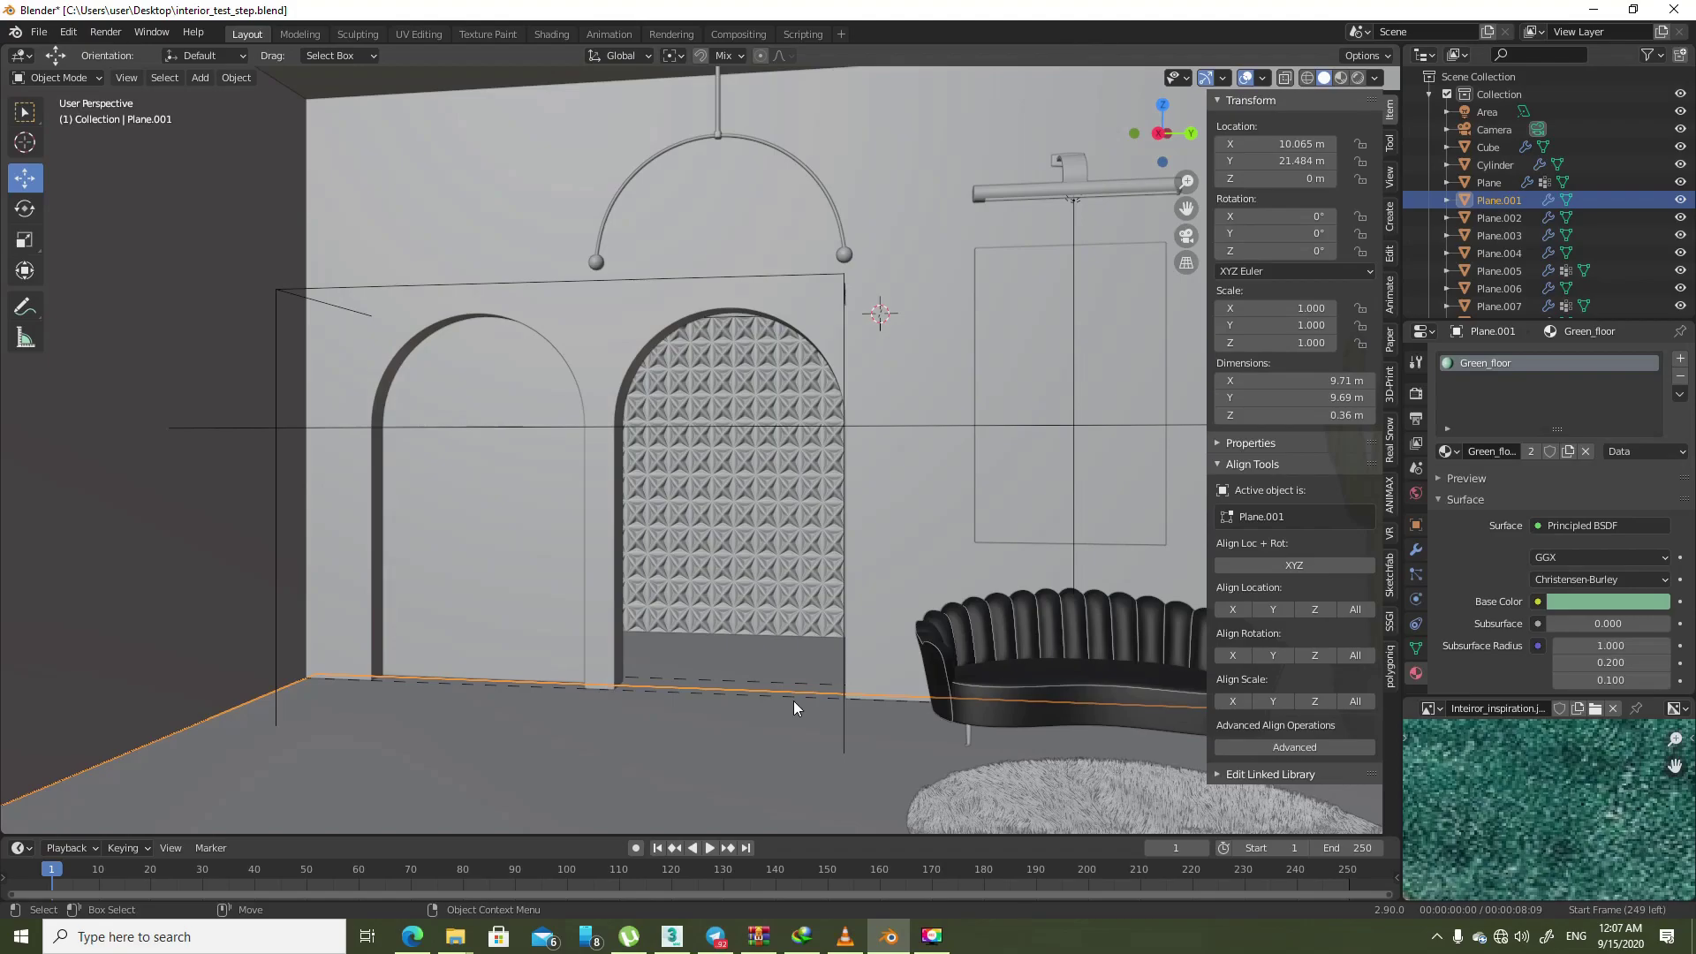
{"action": "key", "text": "KP_0"}
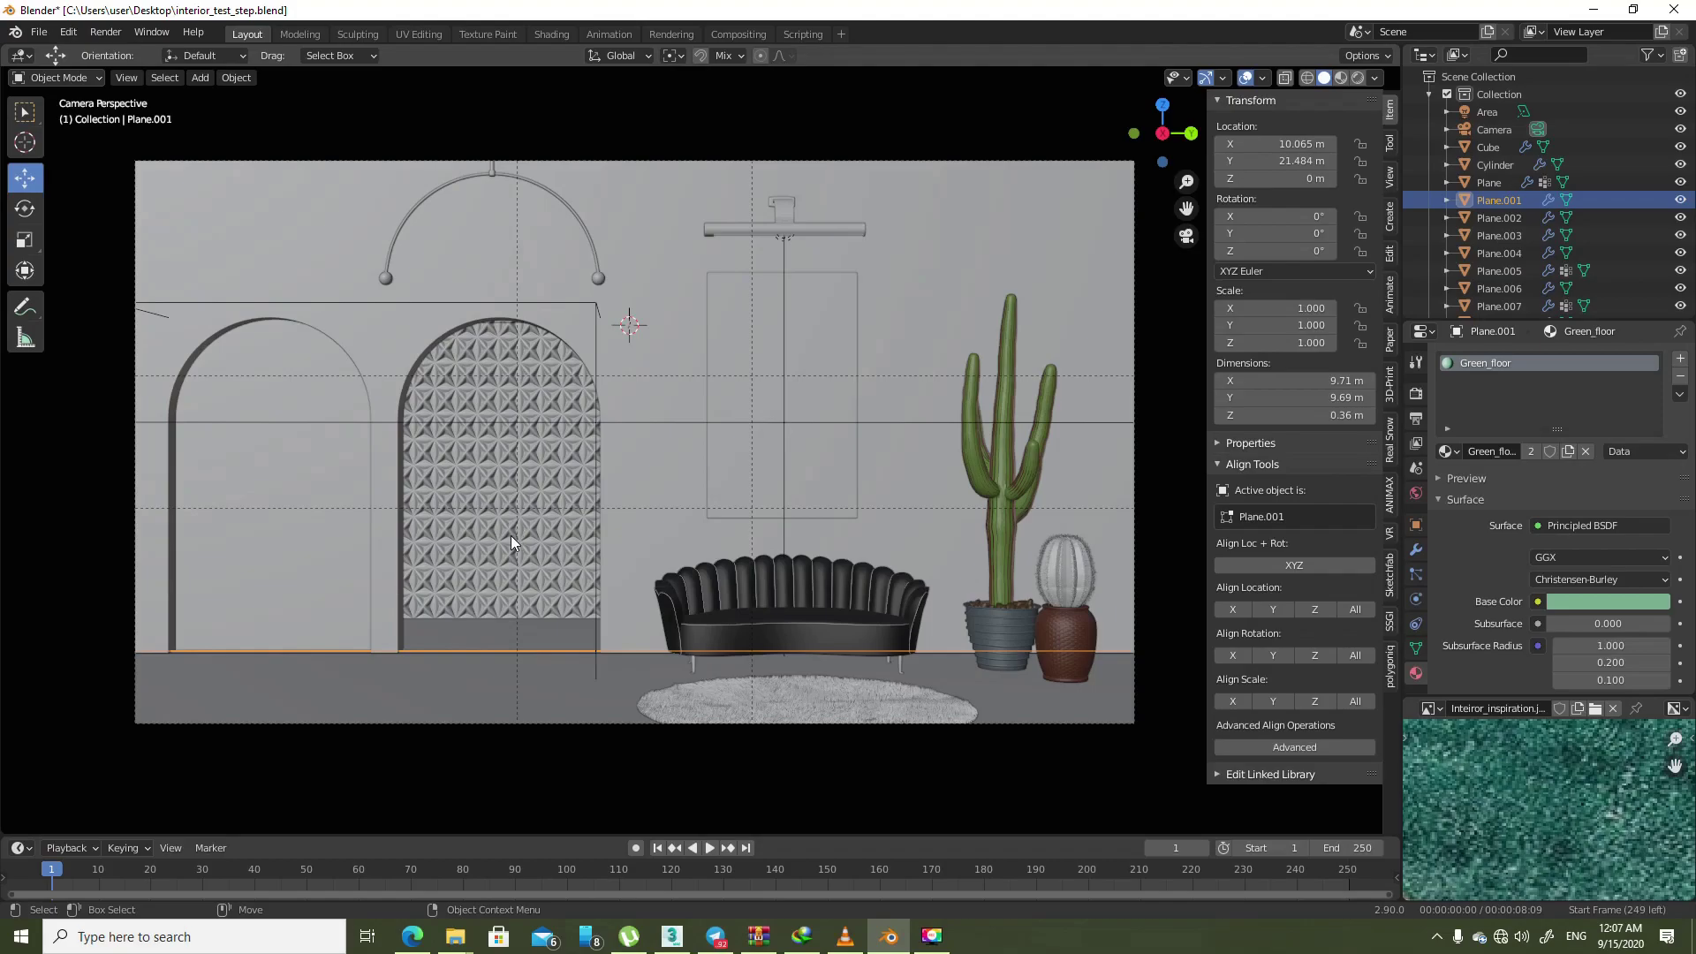
{"action": "left_click", "coordinate": [483, 303]}
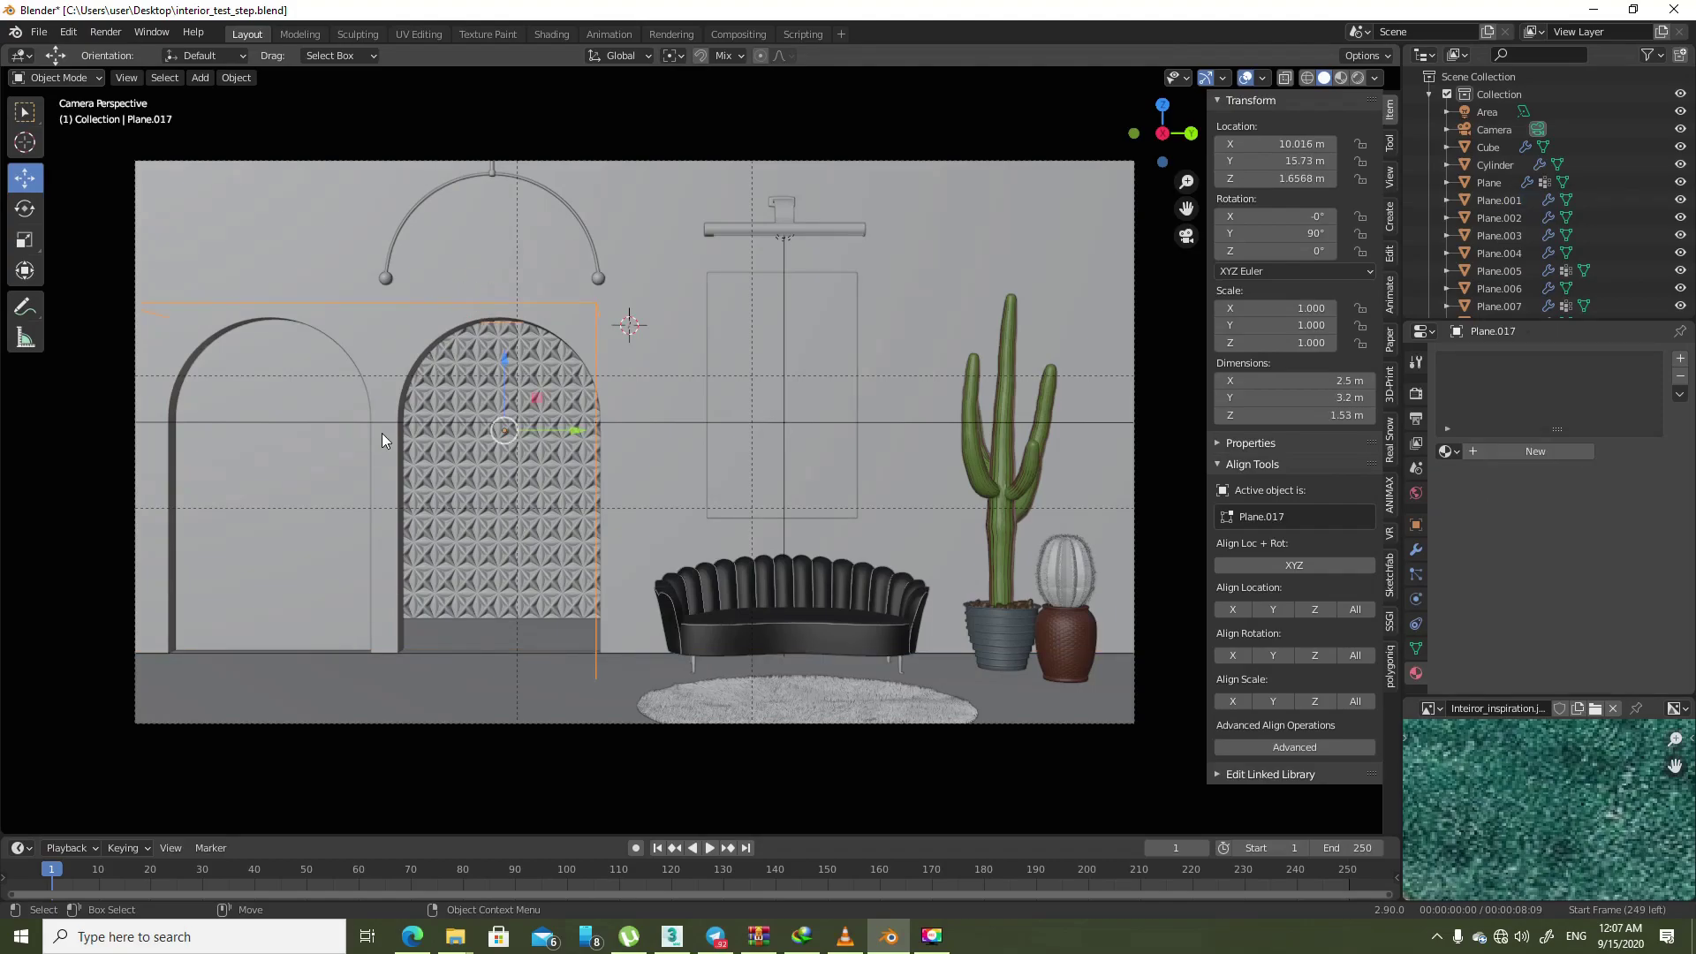
{"action": "key", "text": "Tab"}
{"action": "left_click", "coordinate": [318, 437]}
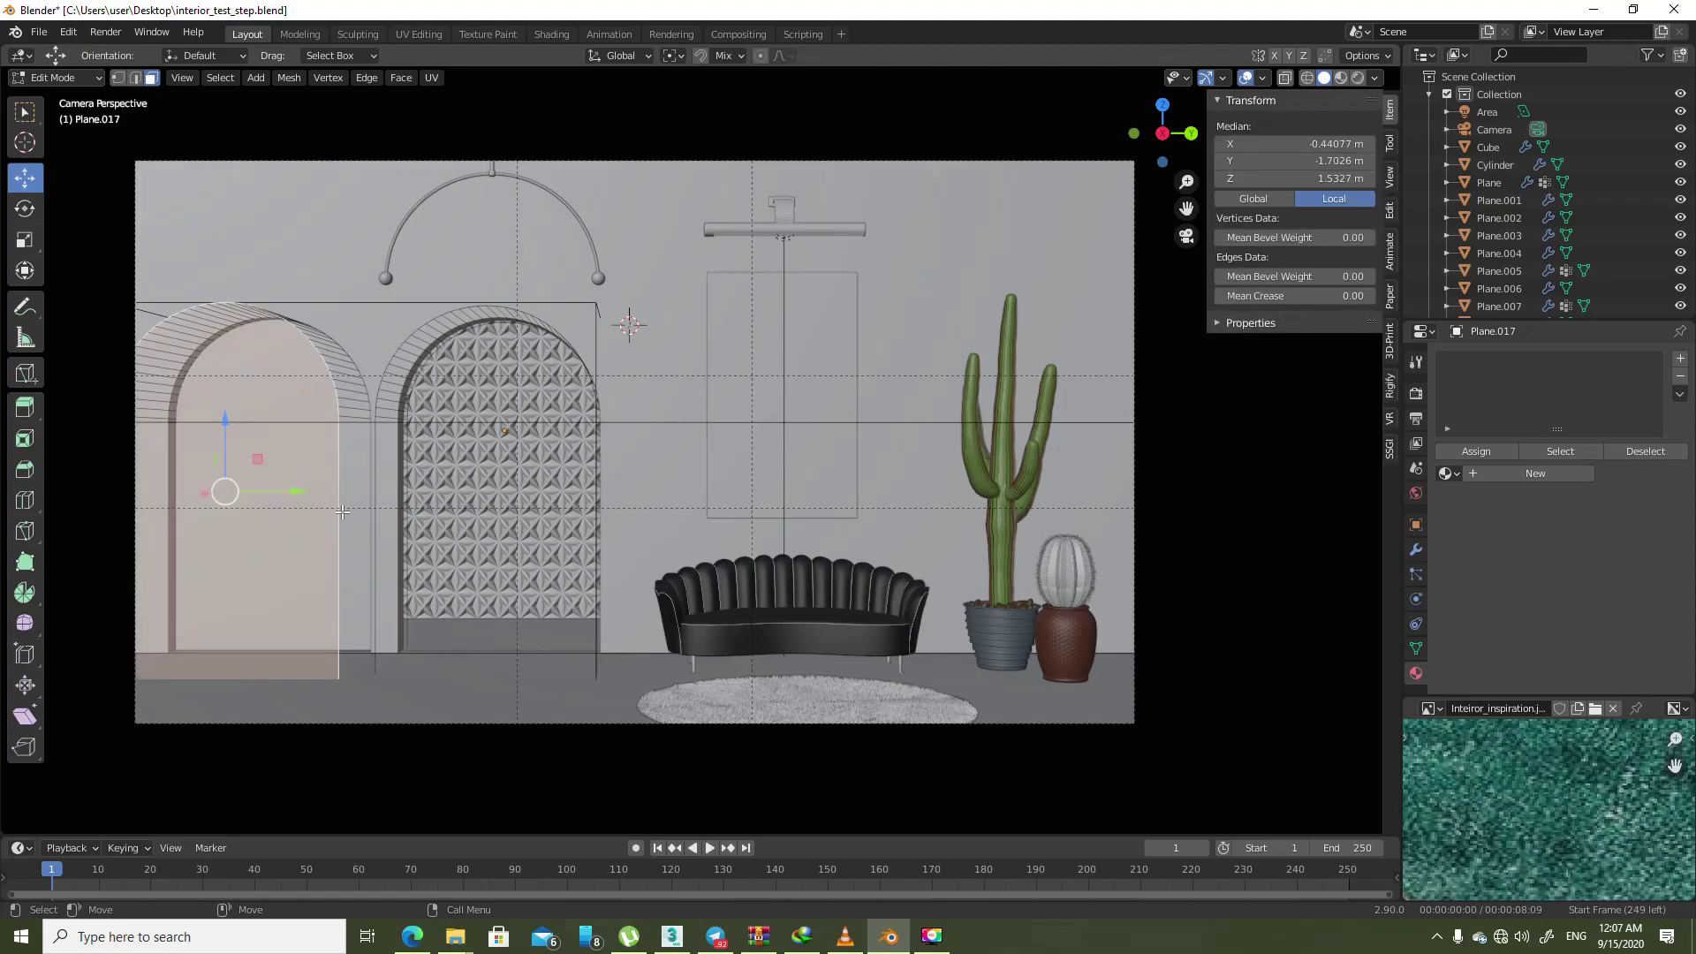
{"action": "key", "text": "ctrl+l"}
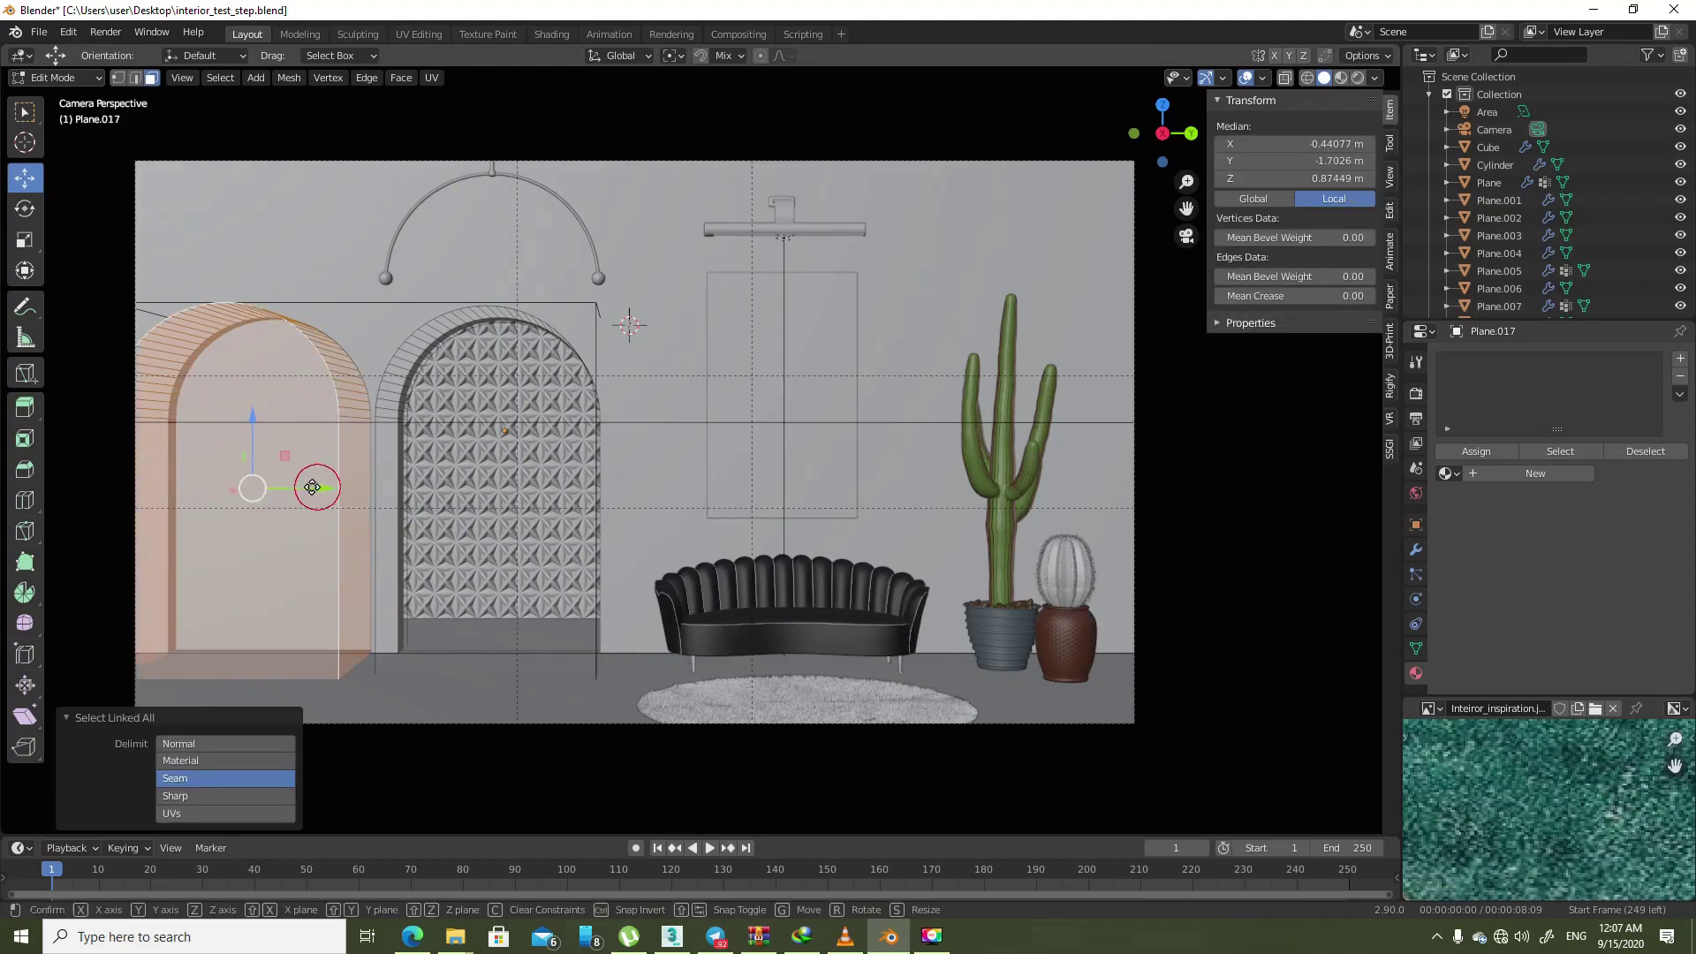
{"action": "left_click_drag", "start_coordinate": [318, 485], "coordinate": [319, 485]}
{"action": "key", "text": "Tab"}
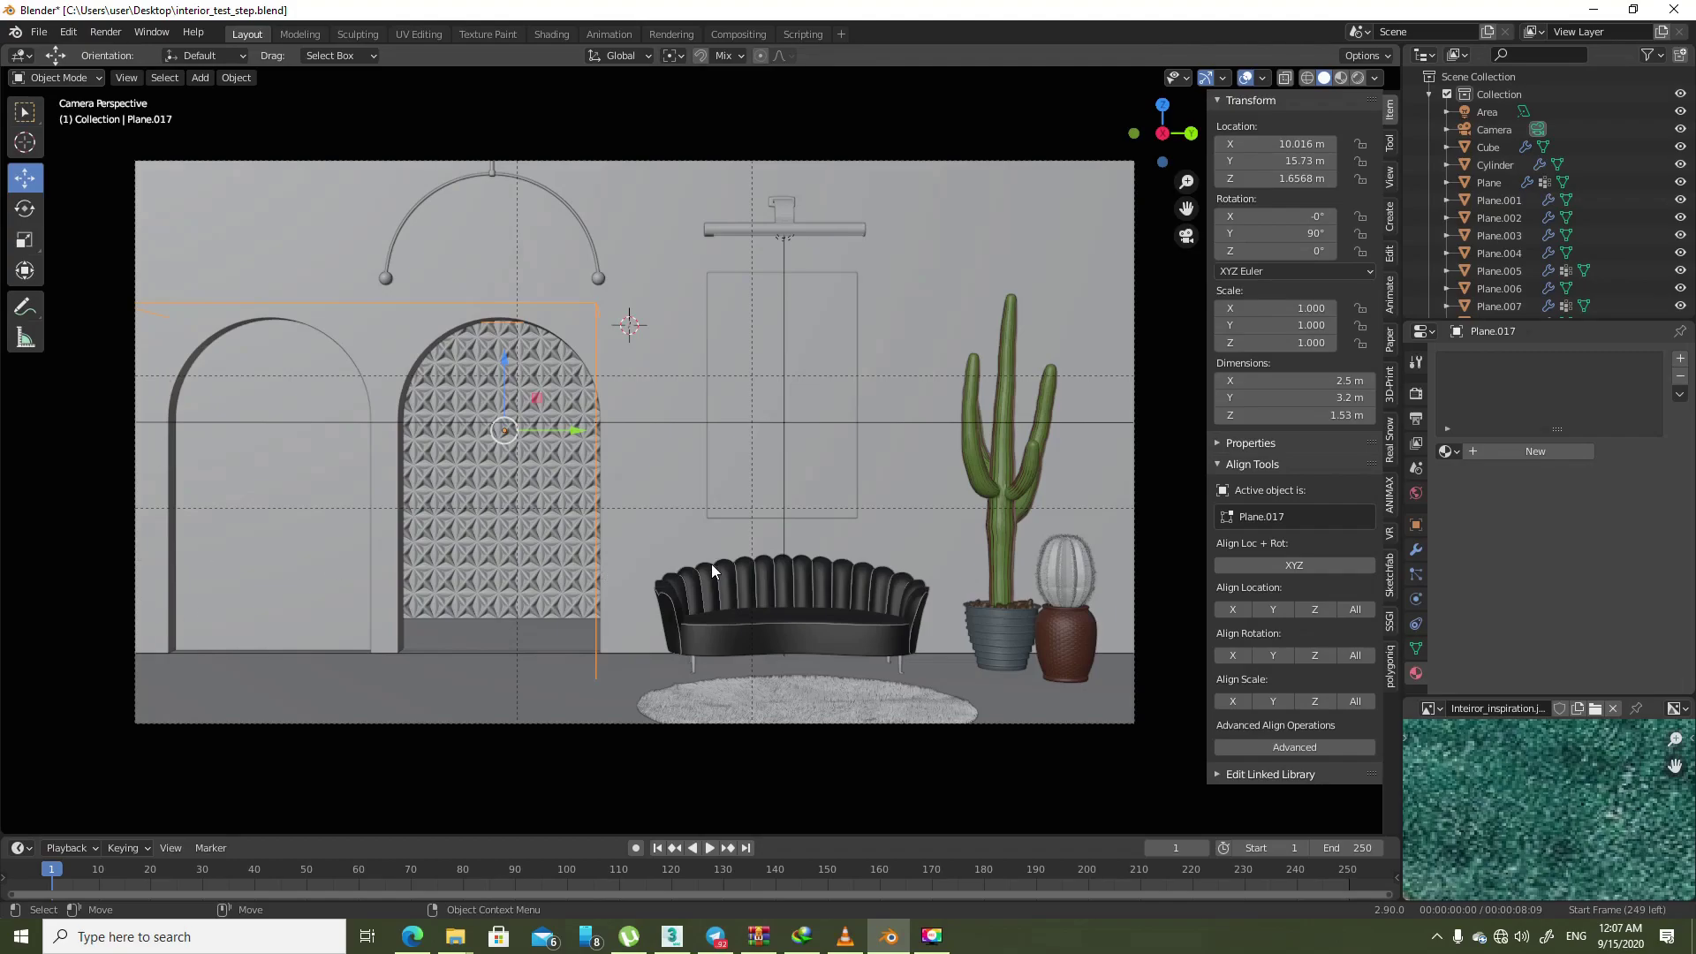
- Select the coral wall and the camera, then switch the viewport to Rendered shading
{"action": "left_click", "coordinate": [1141, 442]}
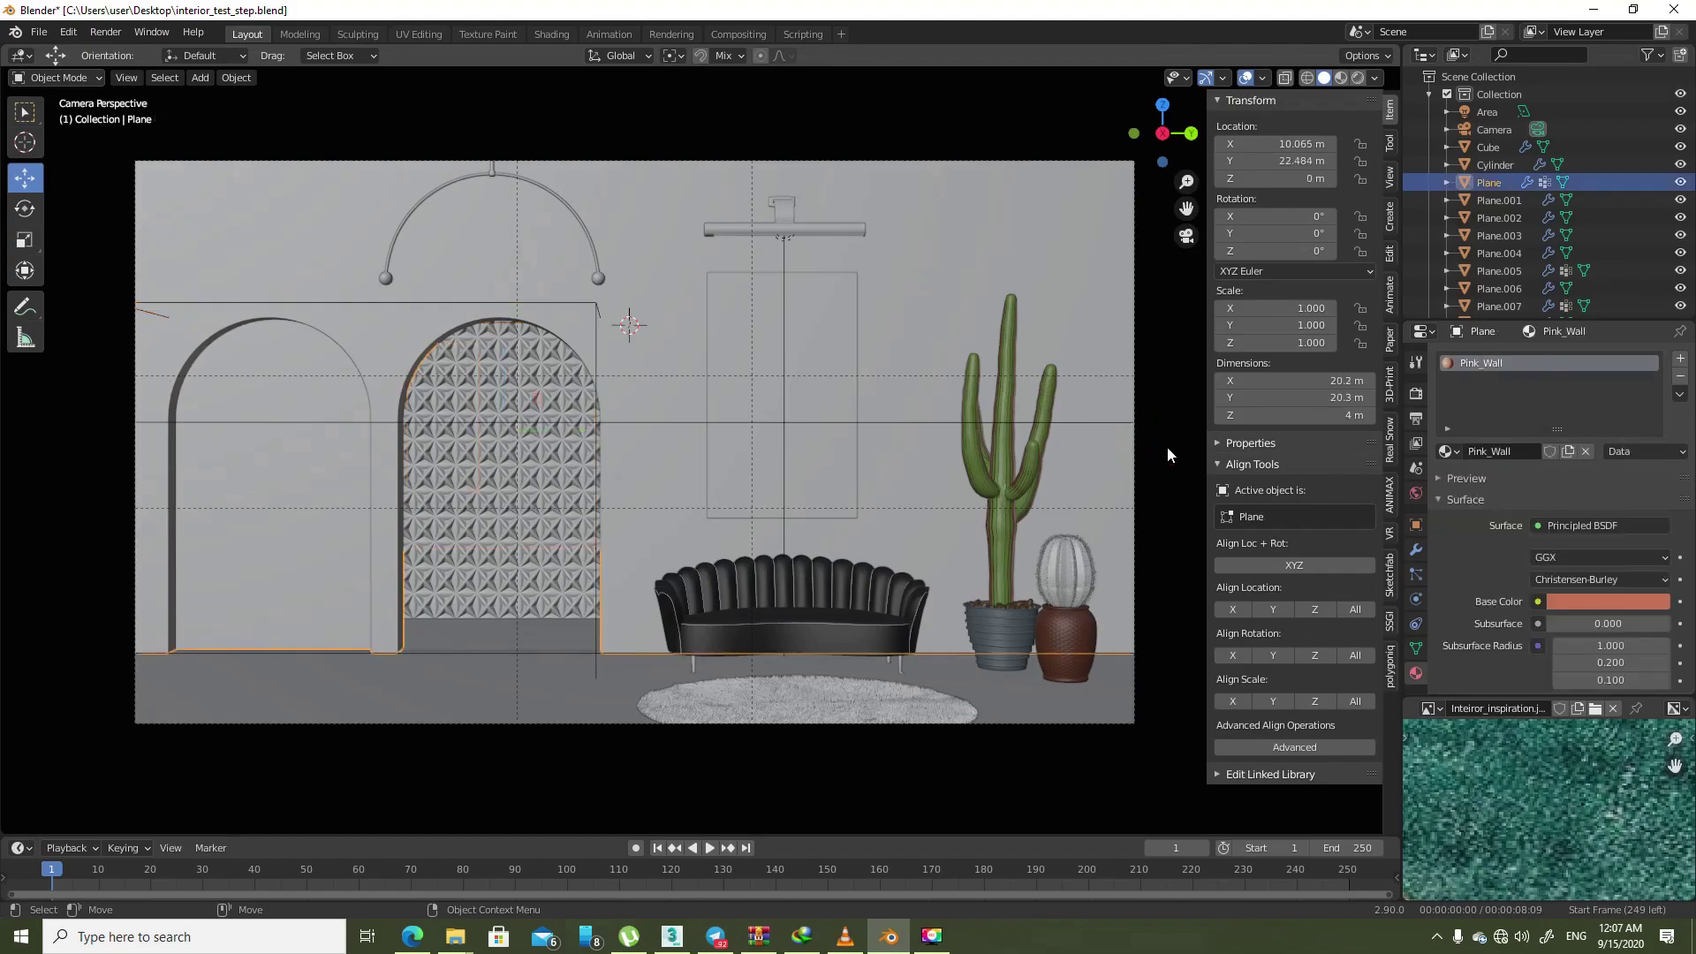
{"action": "left_click", "coordinate": [1136, 349]}
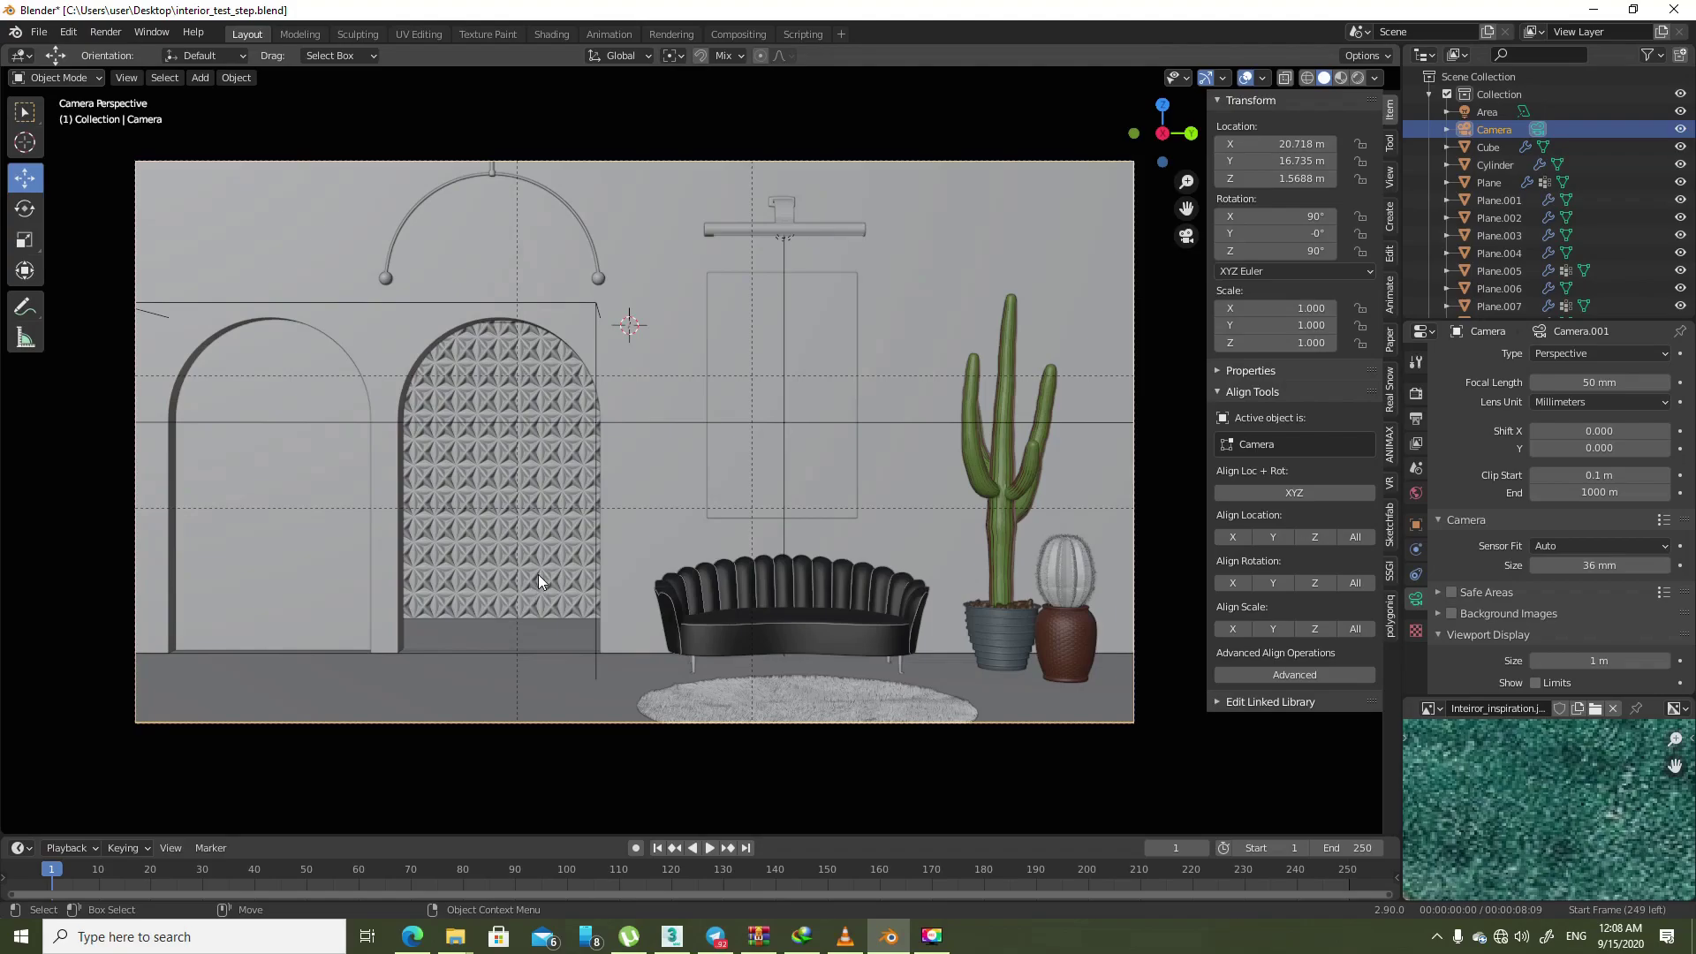
{"action": "left_click", "coordinate": [1359, 79]}
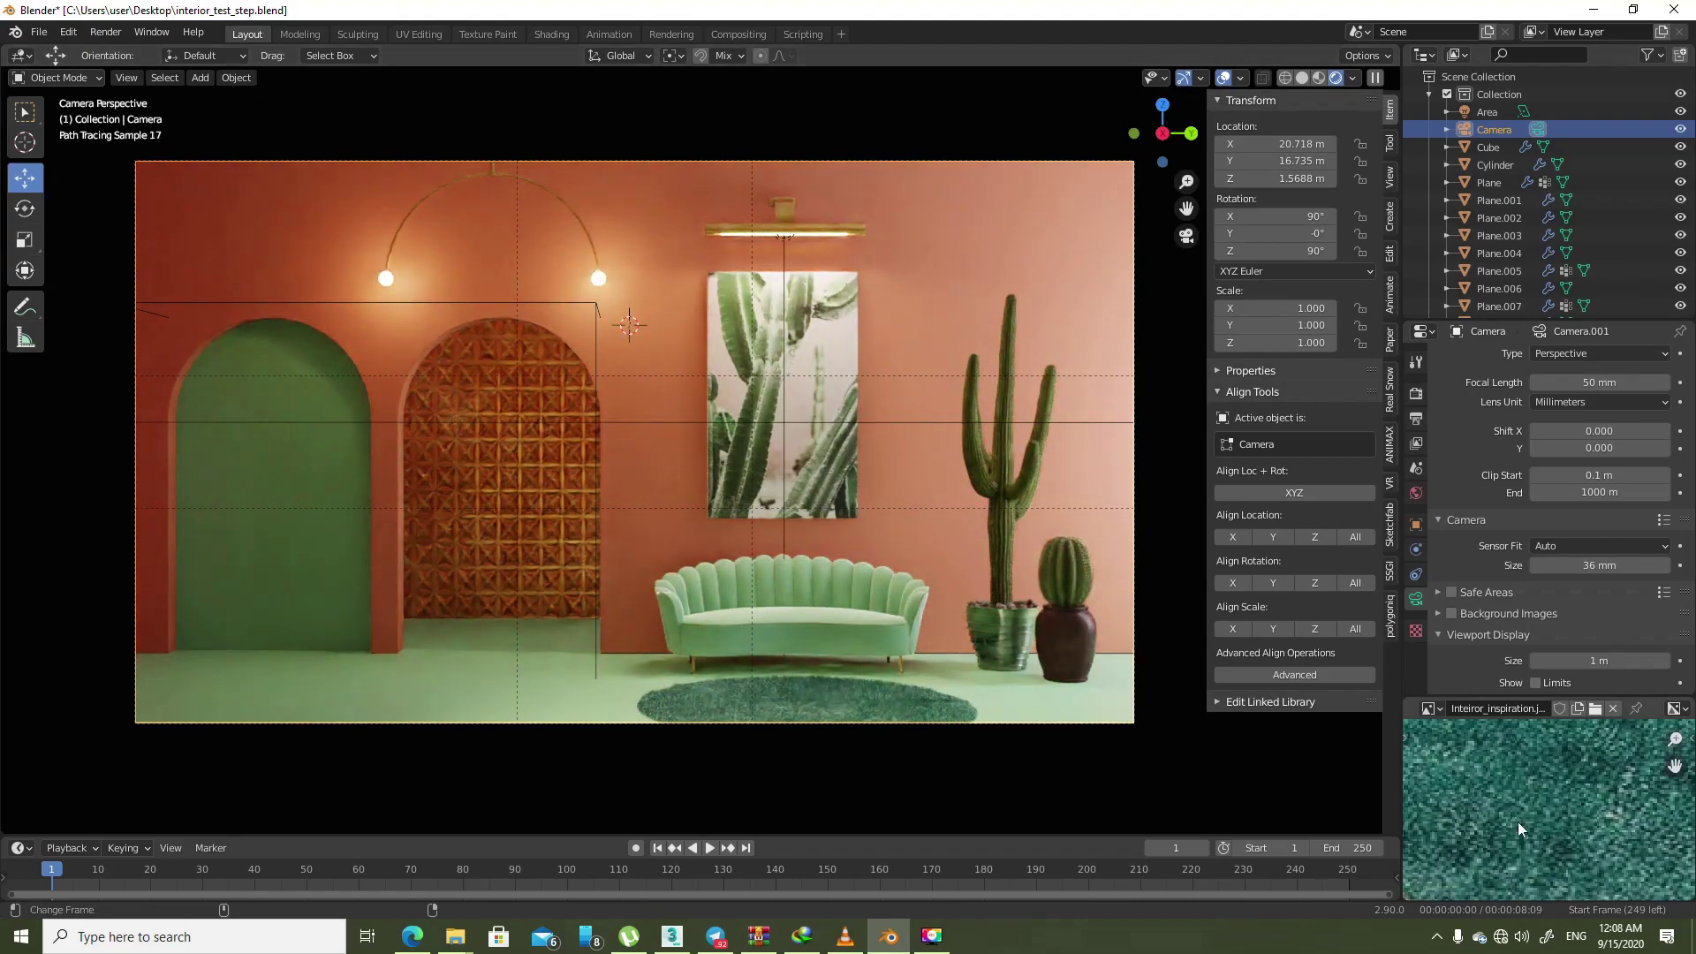
- Zoom the interior reference image out and back until the whole picture shows
{"action": "scroll", "coordinate": [1517, 821], "scroll_direction": "down", "scroll_amount": 5}
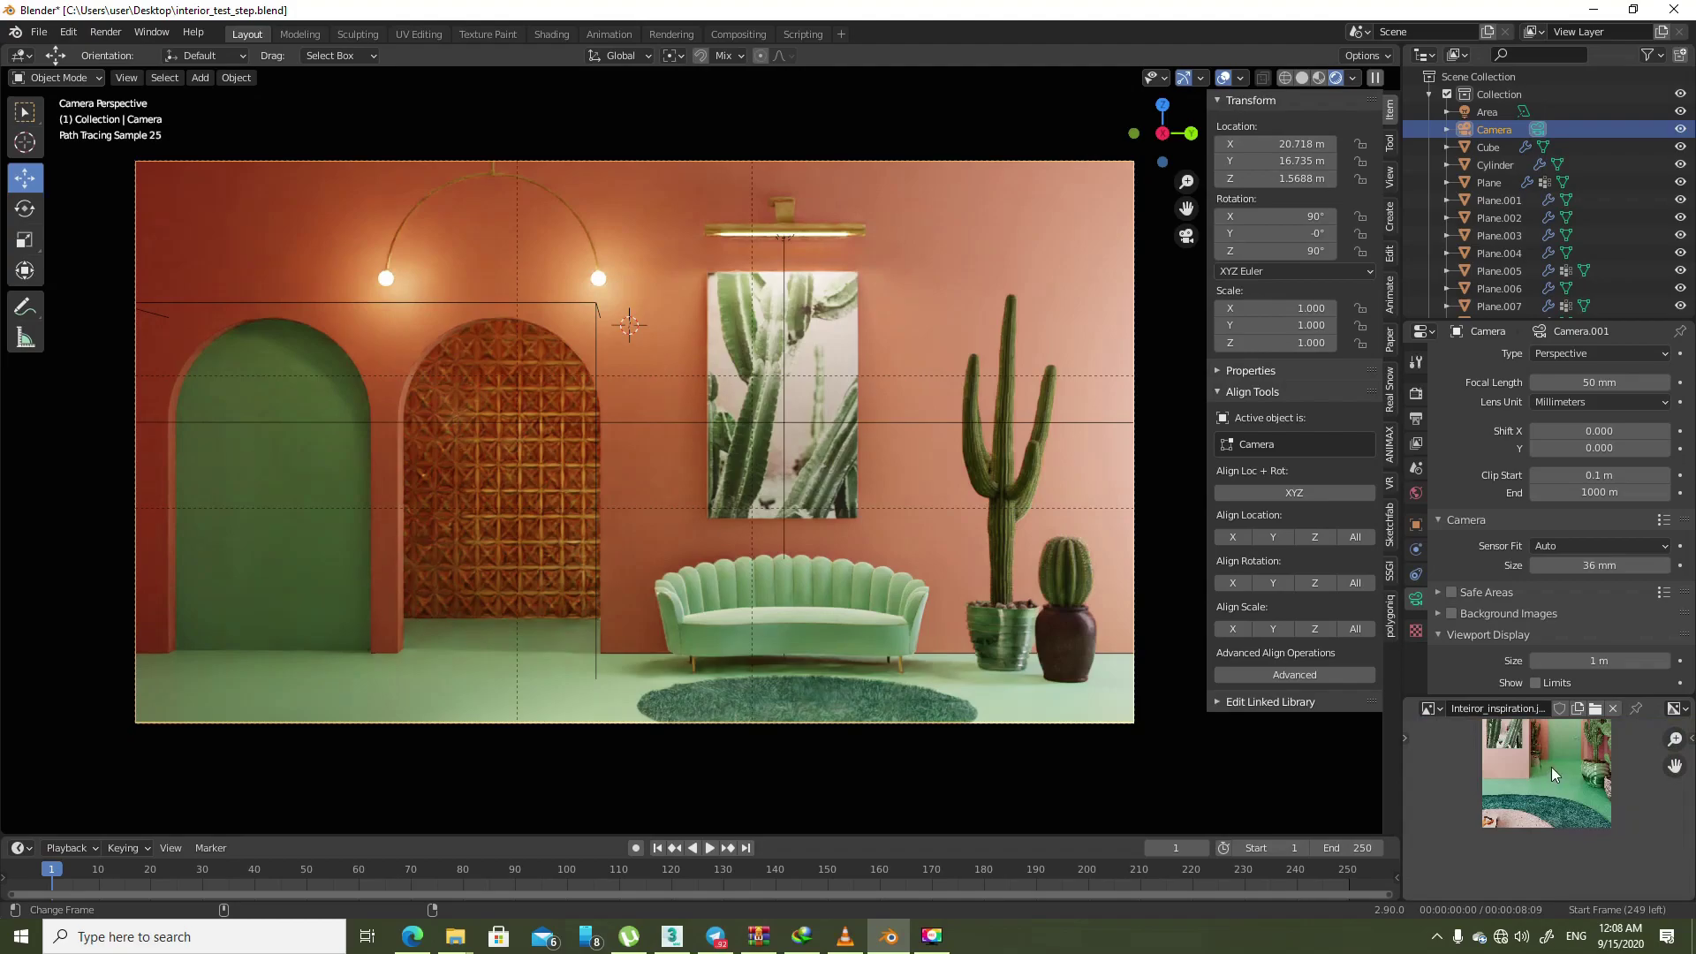
{"action": "scroll", "coordinate": [1545, 770], "scroll_direction": "up", "scroll_amount": 2}
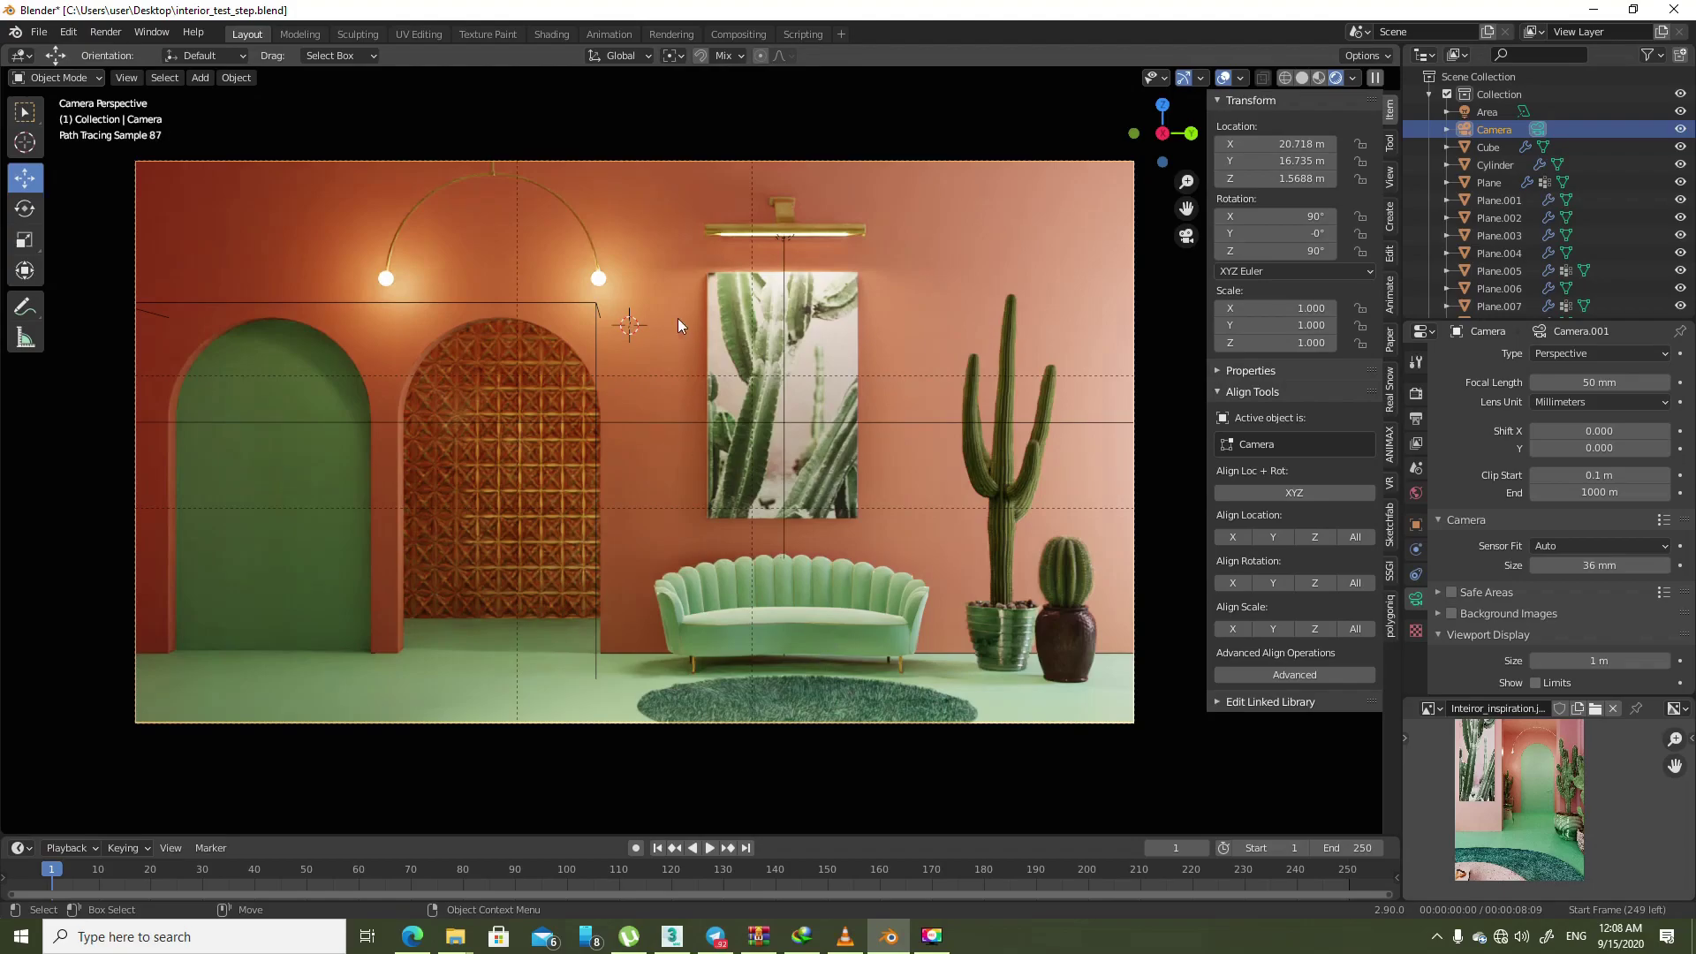
- Duplicate the light bar above the painting and place the copy above the left arch
{"action": "left_click", "coordinate": [788, 241]}
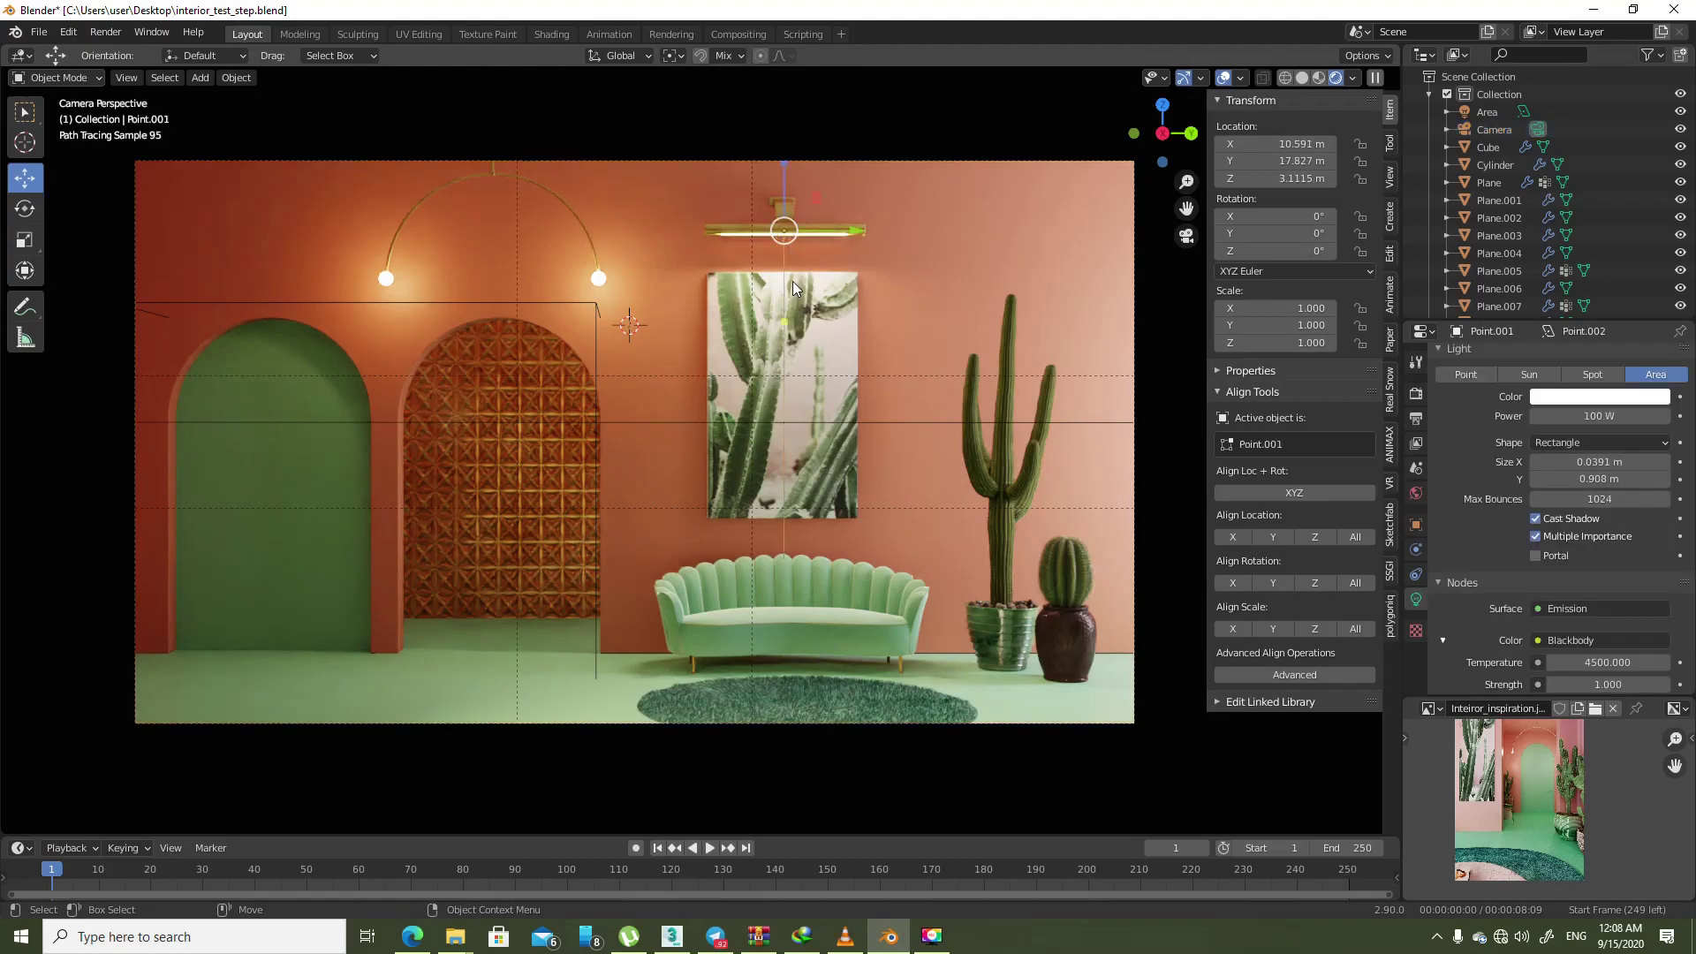
{"action": "key", "text": "shift+d"}
{"action": "key", "text": "Escape"}
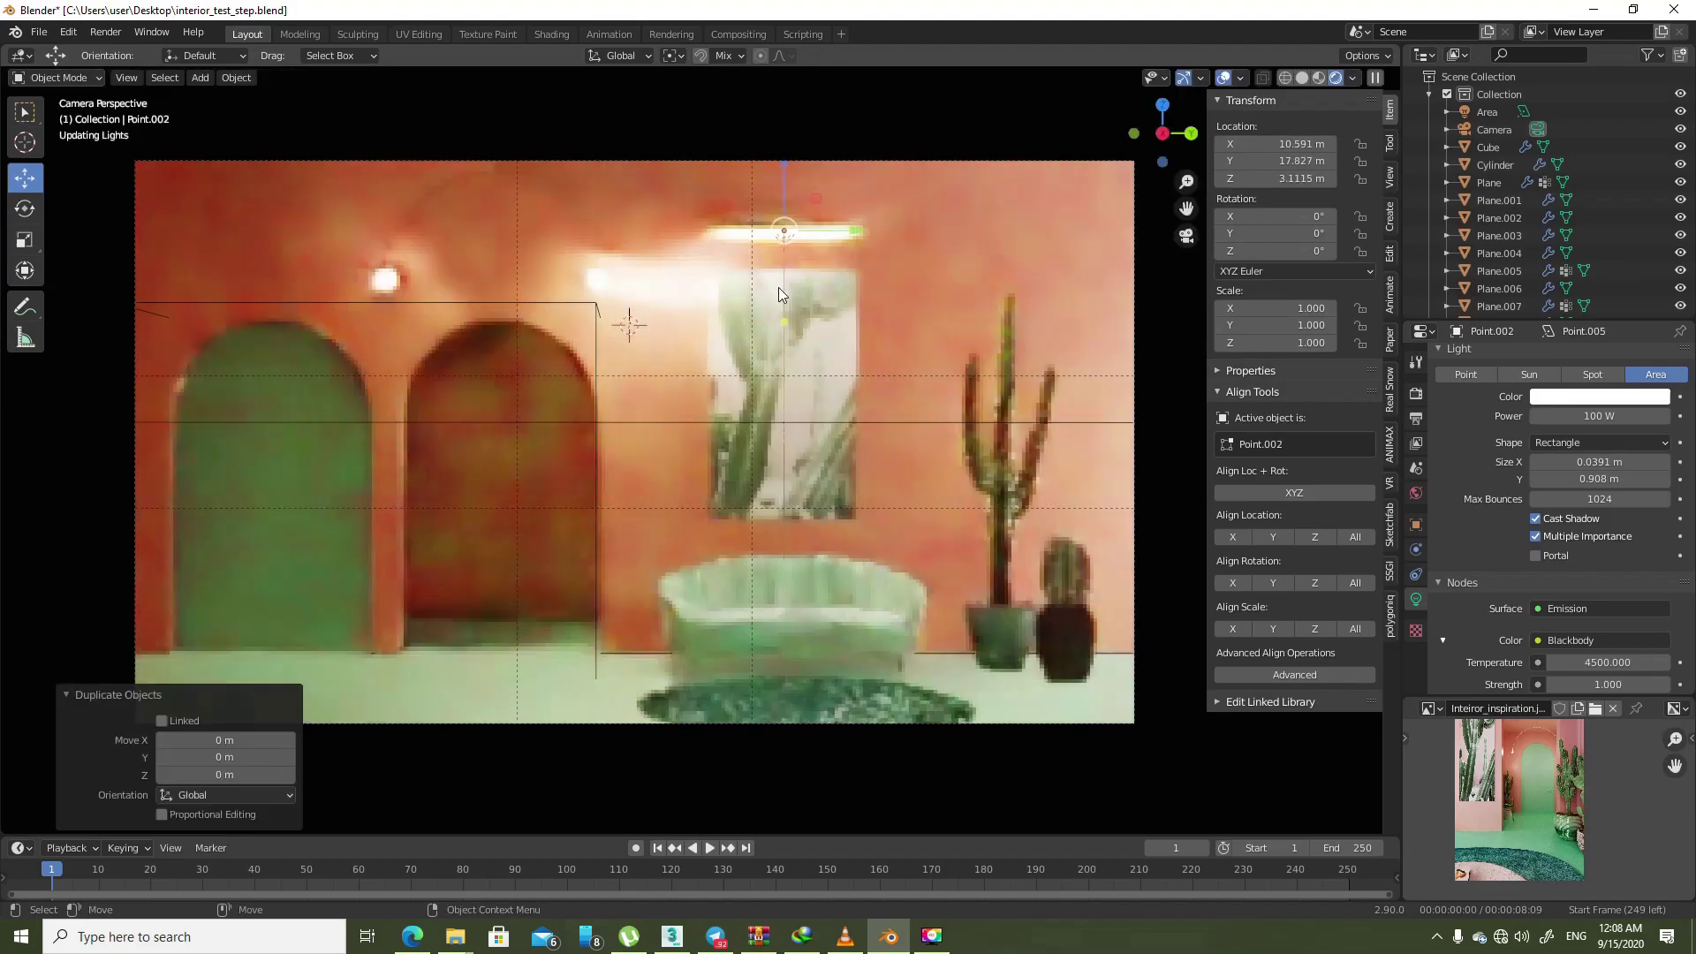
{"action": "key", "text": "g"}
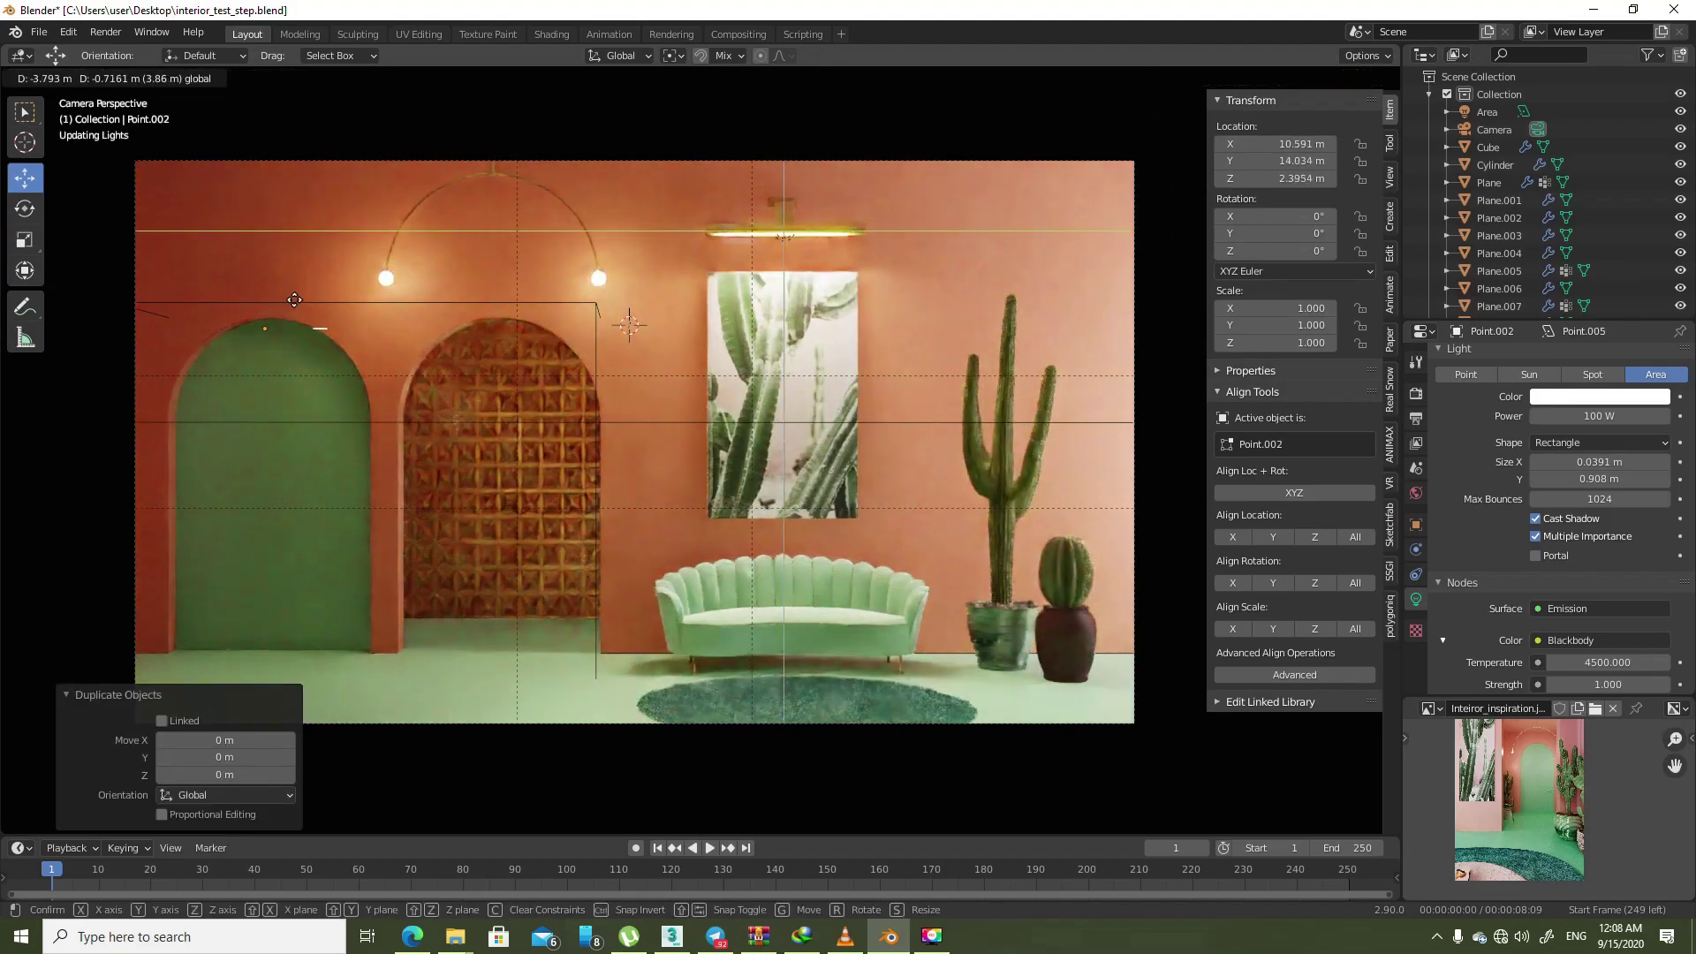
{"action": "left_click", "coordinate": [297, 293]}
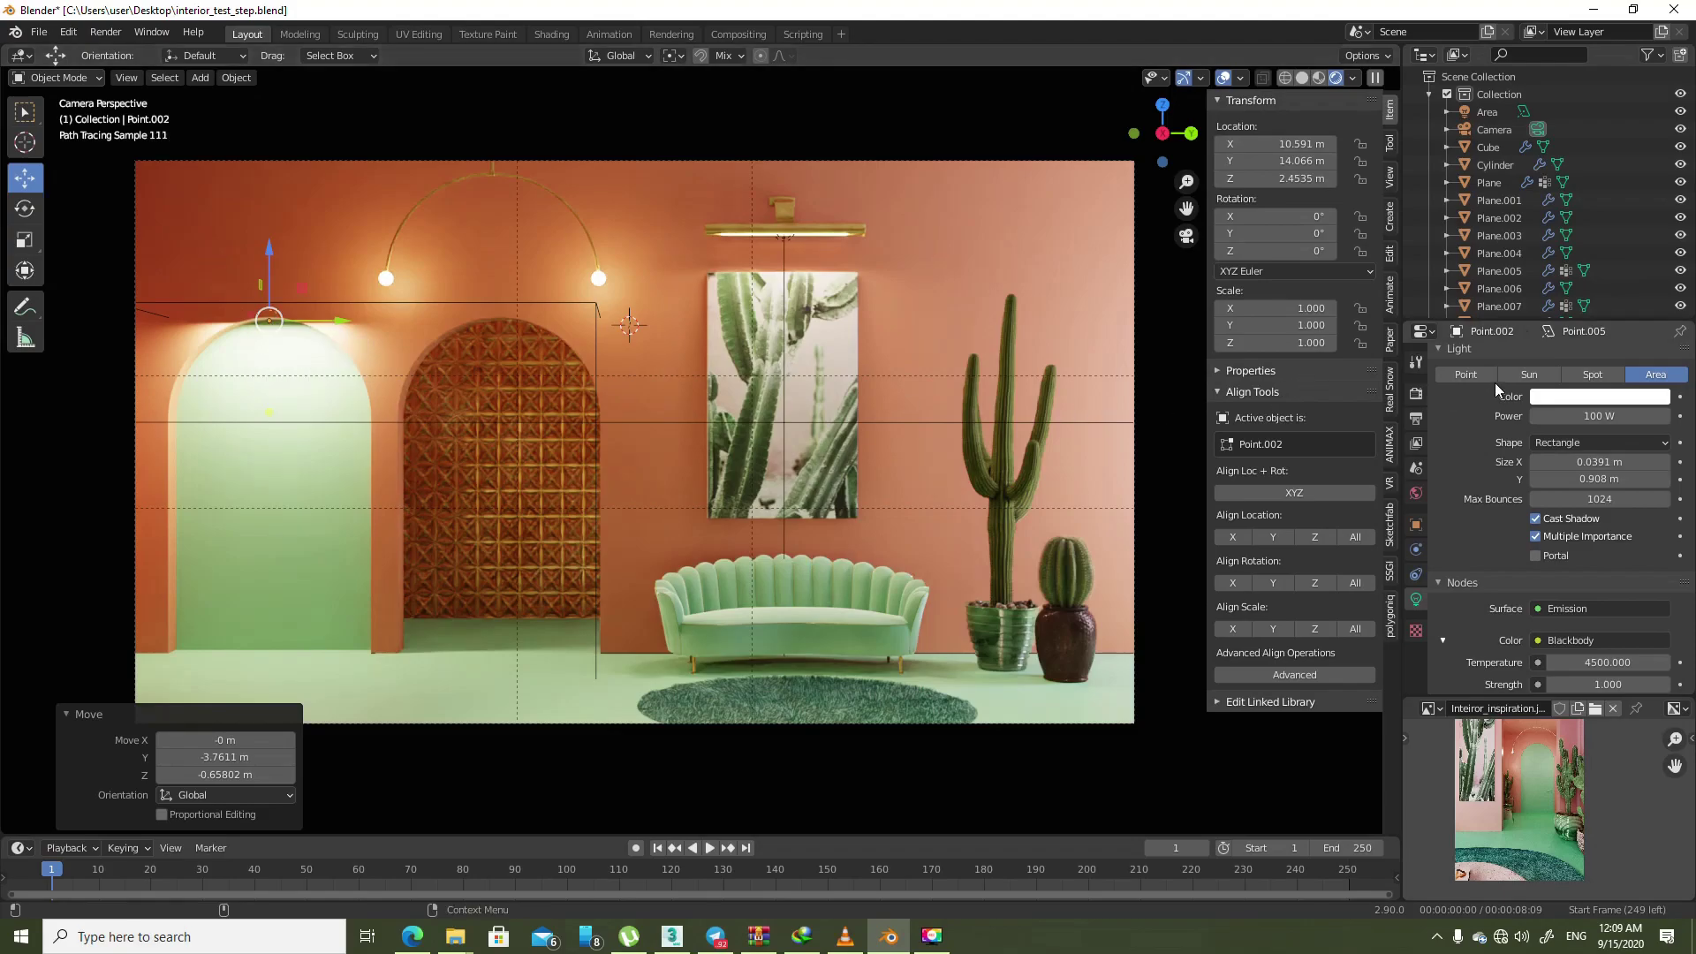
- Try the copy as a point light inside the arch, then delete it and reselect the green arch wall
{"action": "left_click", "coordinate": [1465, 374]}
{"action": "left_click_drag", "start_coordinate": [270, 285], "coordinate": [267, 293]}
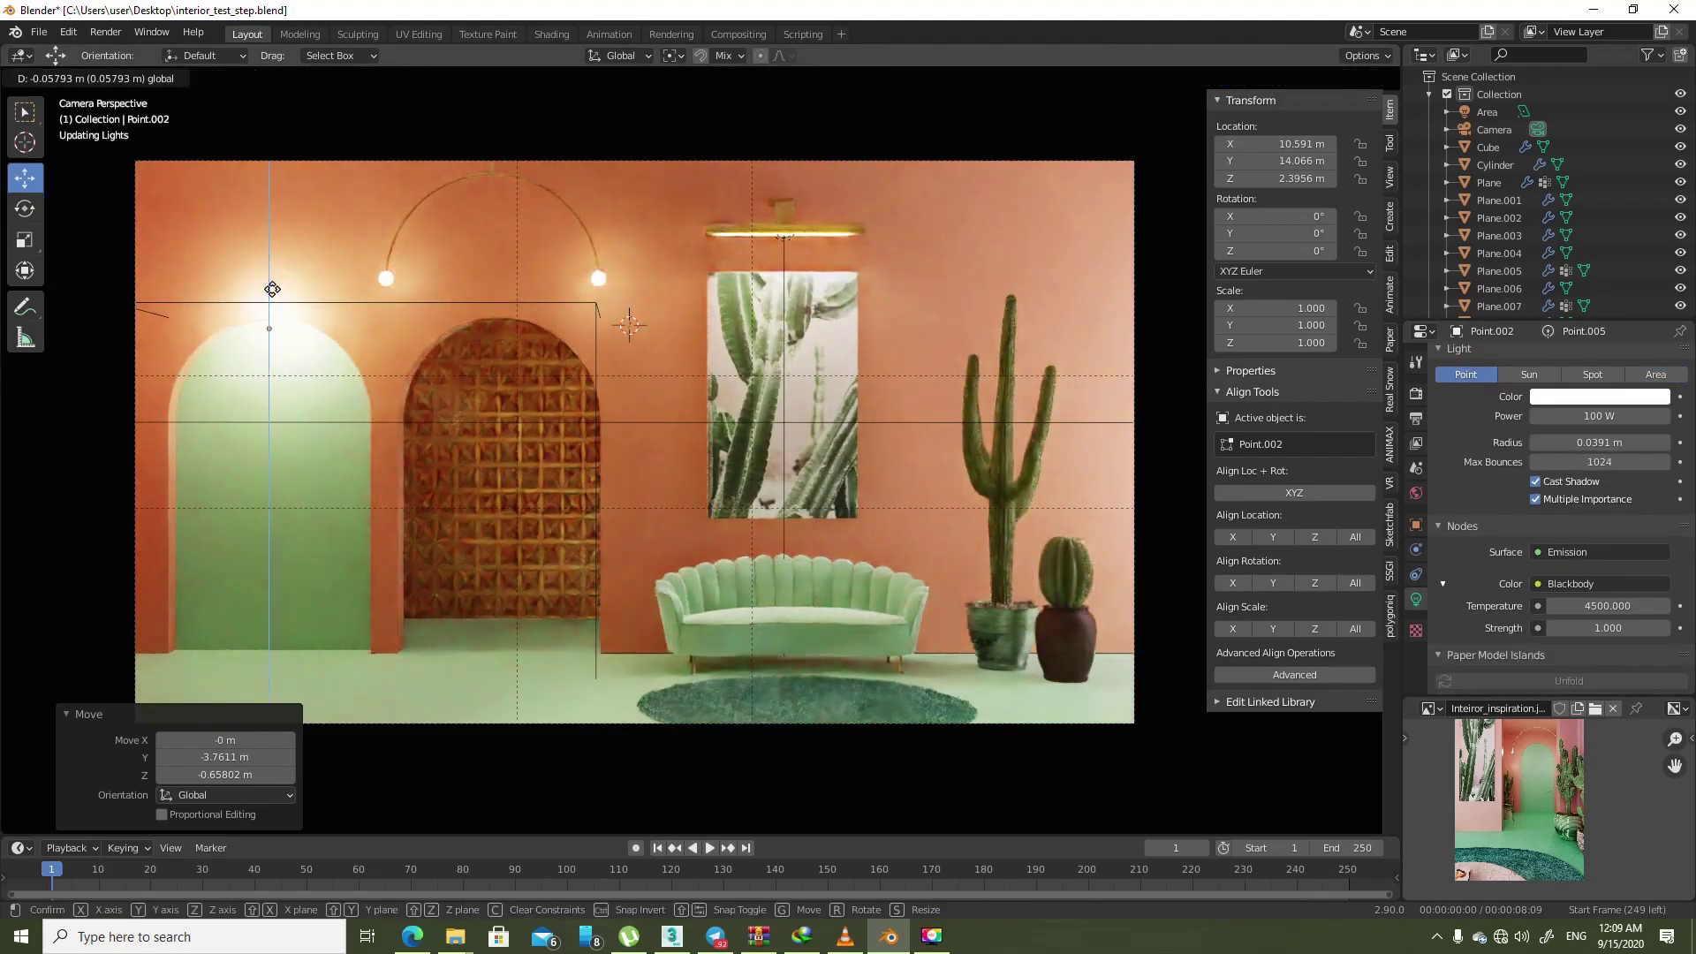
{"action": "key", "text": "g"}
{"action": "key", "text": "x"}
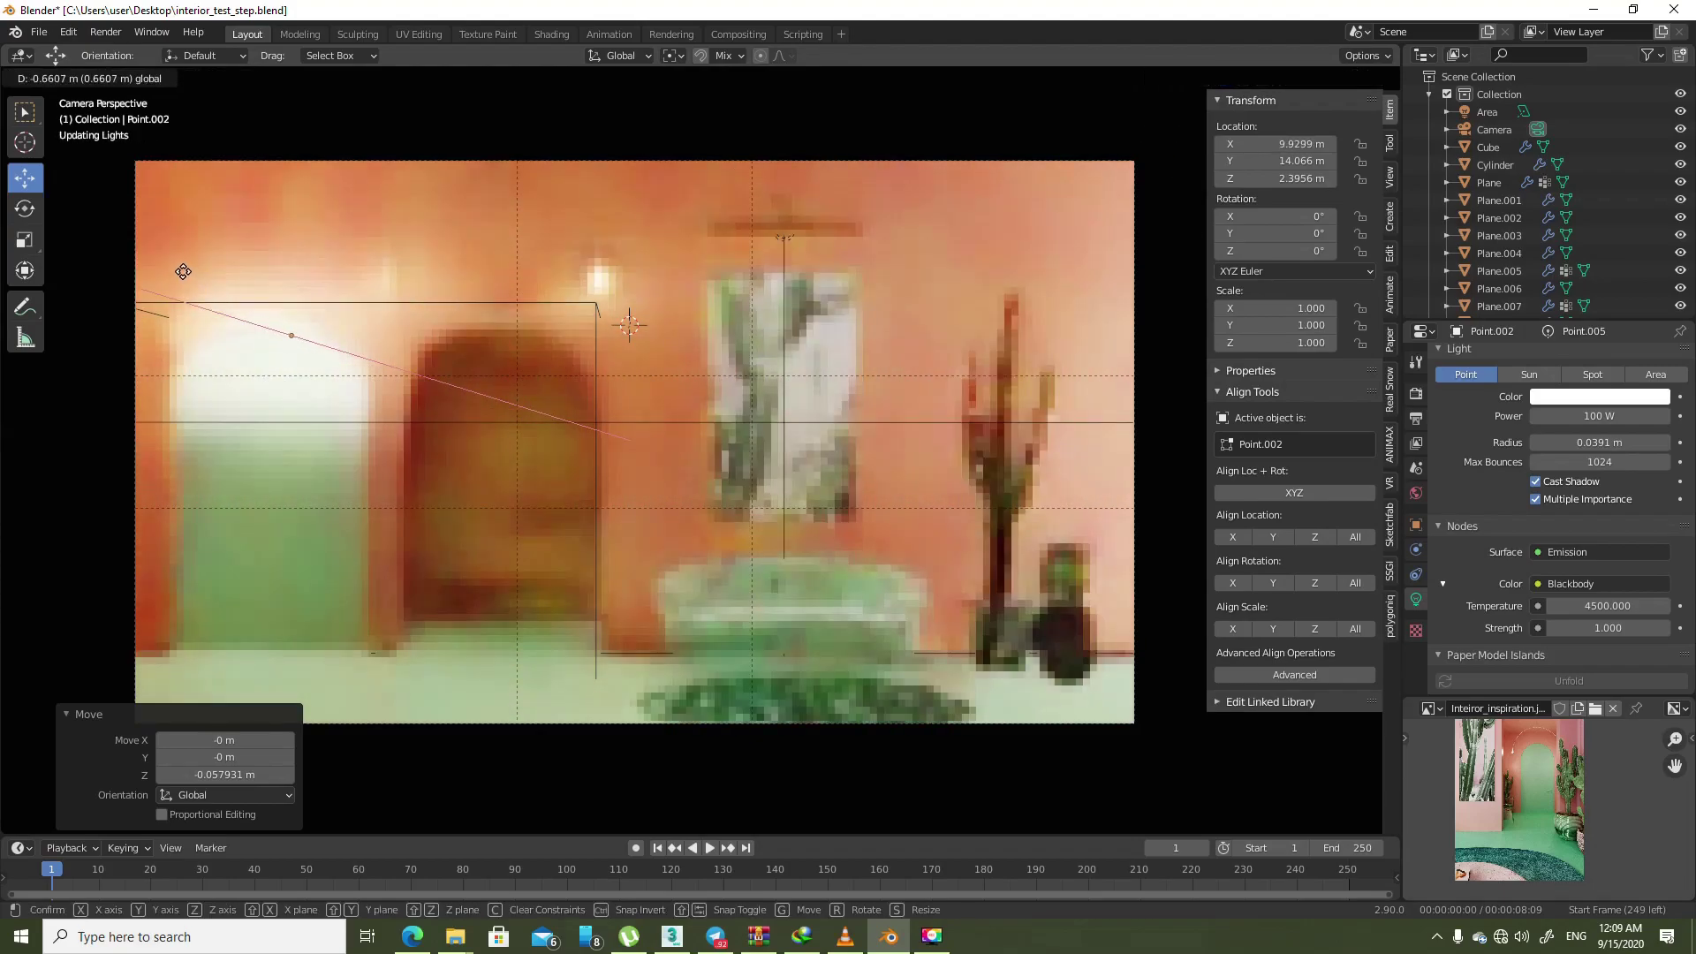
{"action": "left_click", "coordinate": [215, 291]}
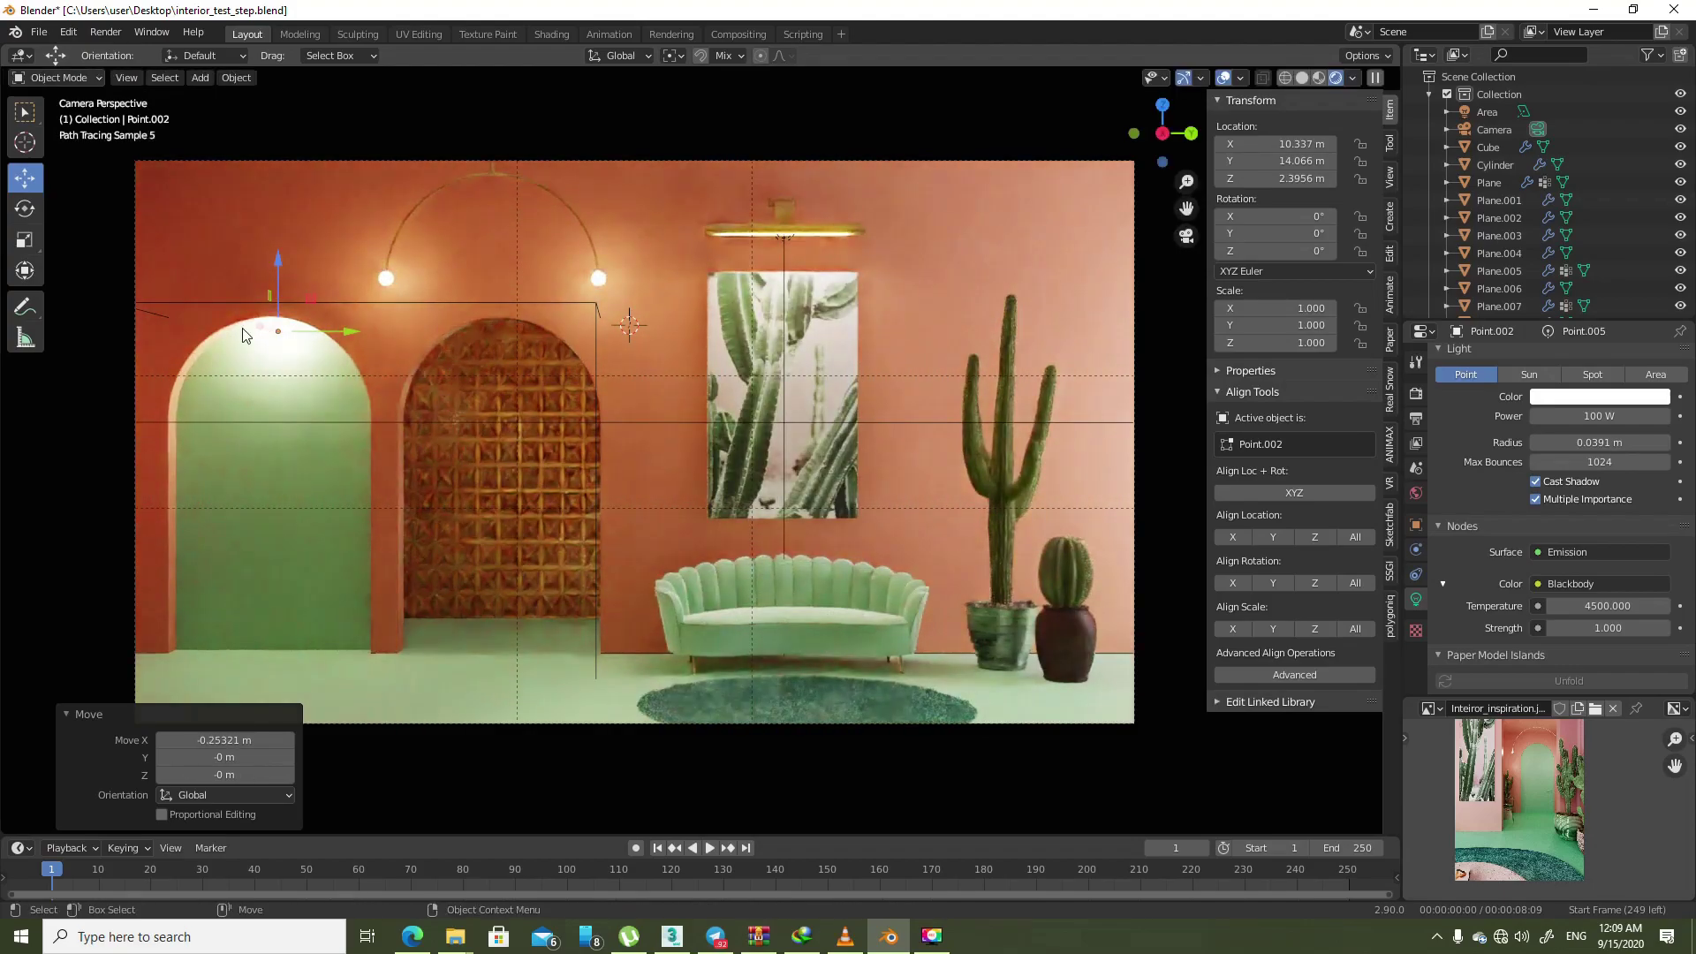
{"action": "left_click_drag", "start_coordinate": [336, 340], "coordinate": [325, 345]}
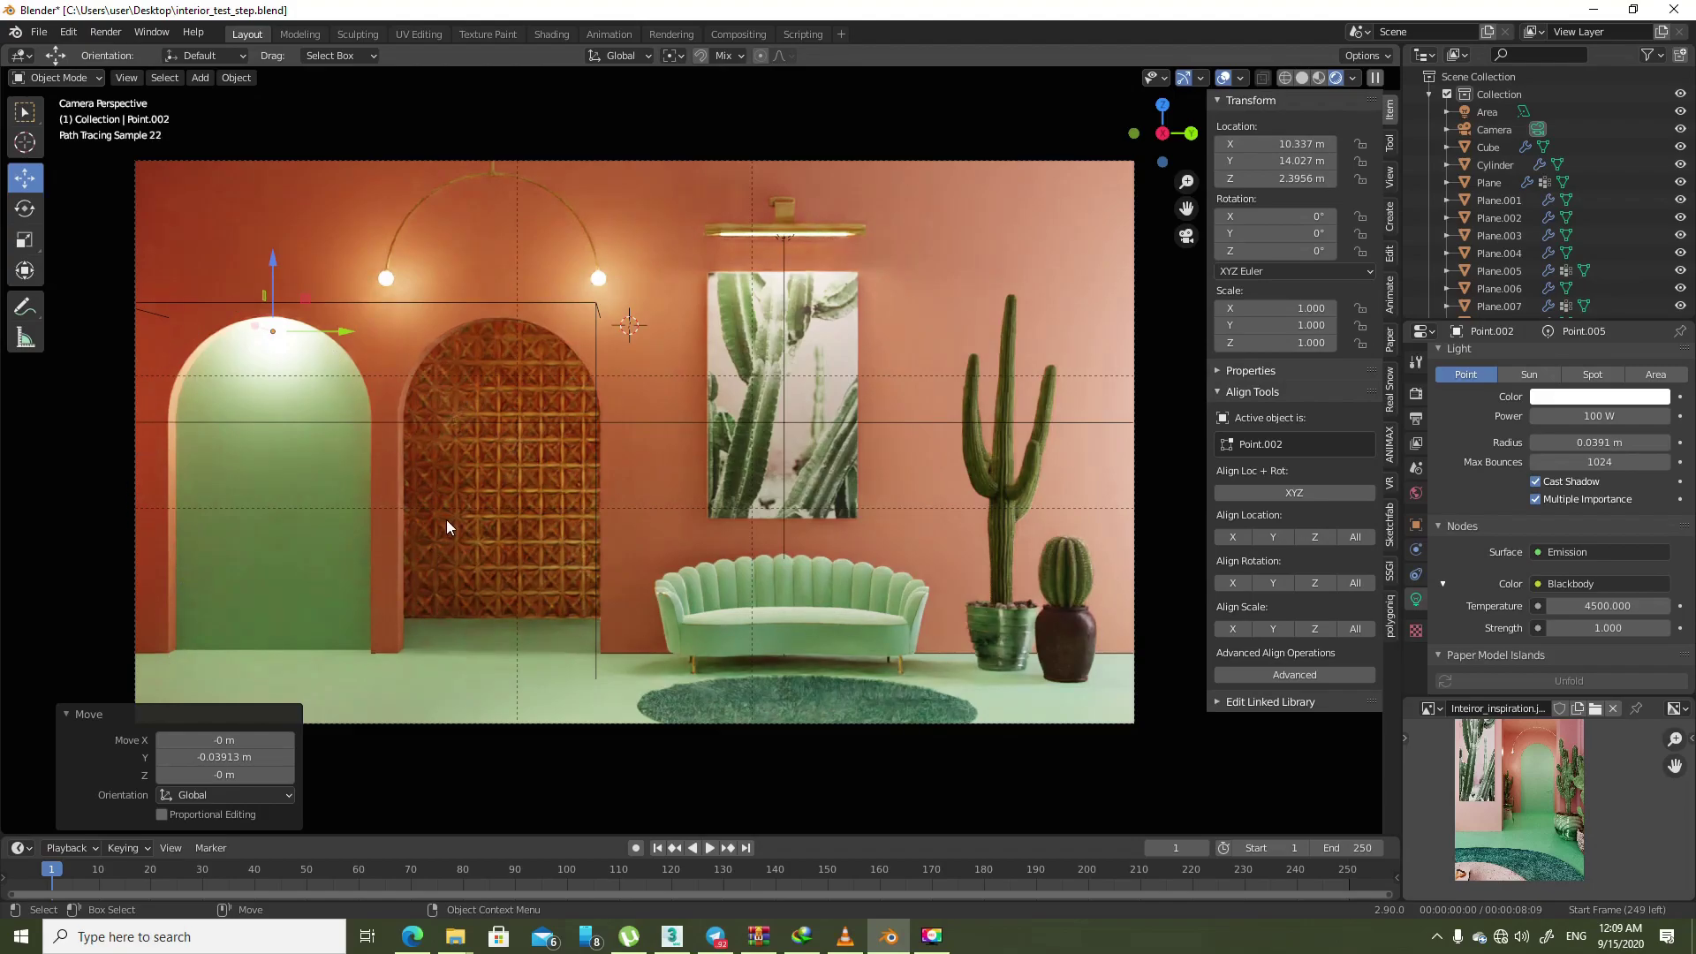
{"action": "key", "text": "Delete"}
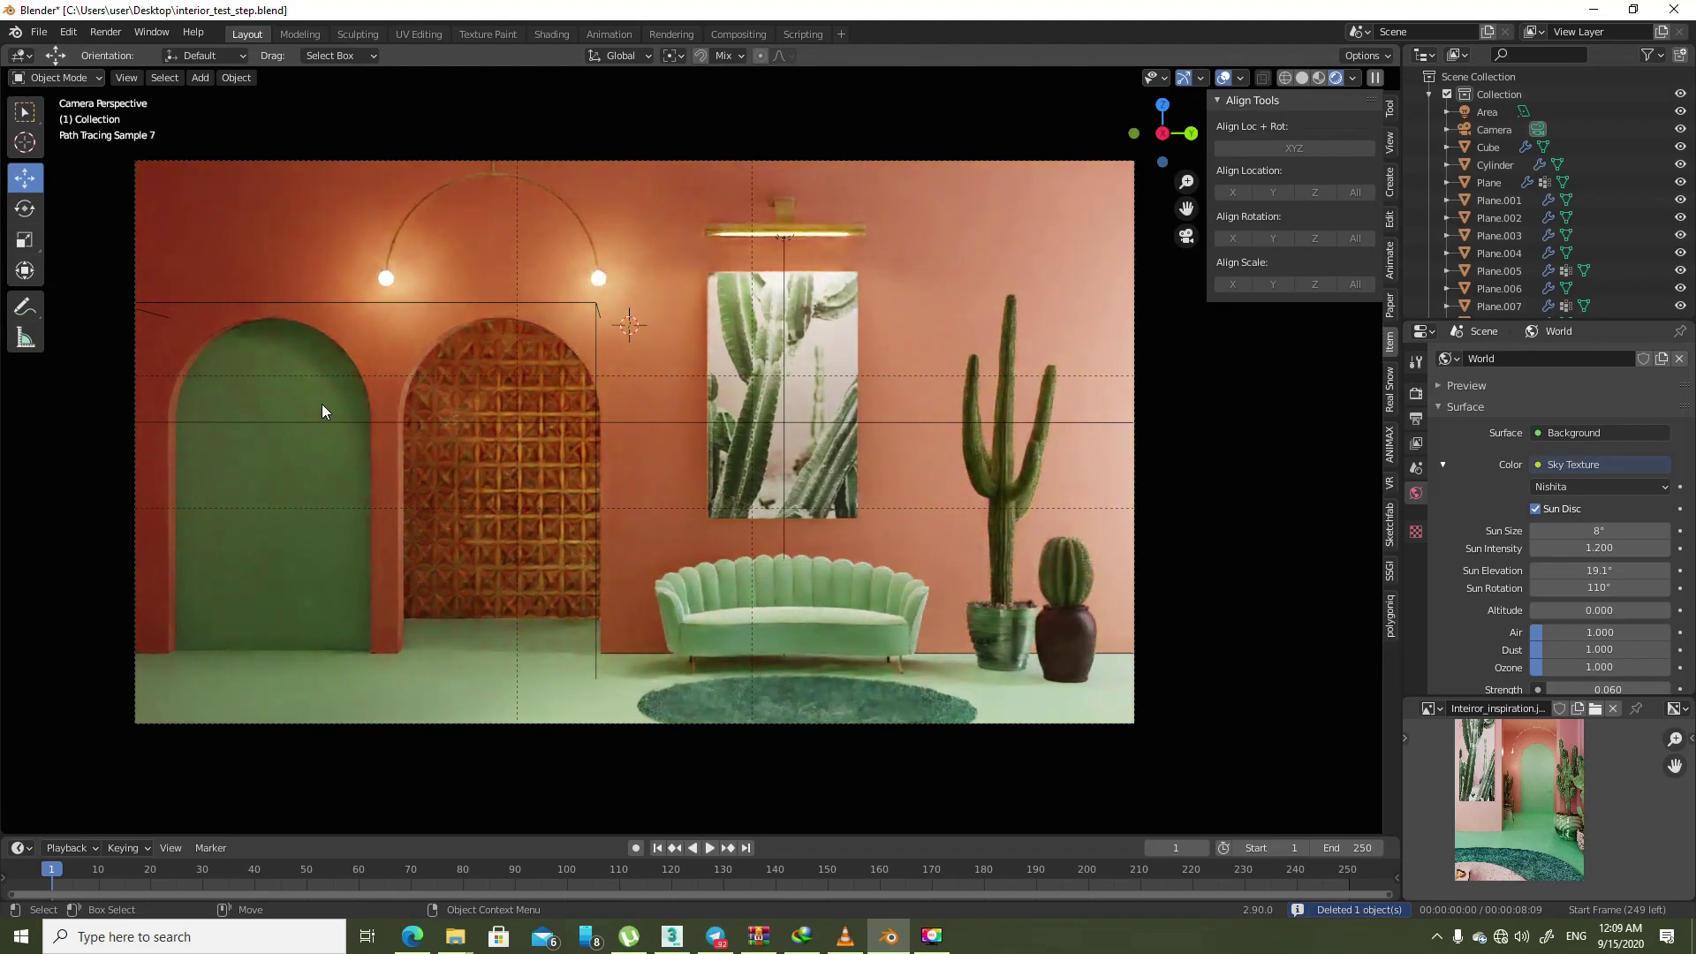
{"action": "left_click", "coordinate": [323, 411]}
- Switch to solid shading, leave the camera view and select the left arch cutter
{"action": "left_click", "coordinate": [1298, 77]}
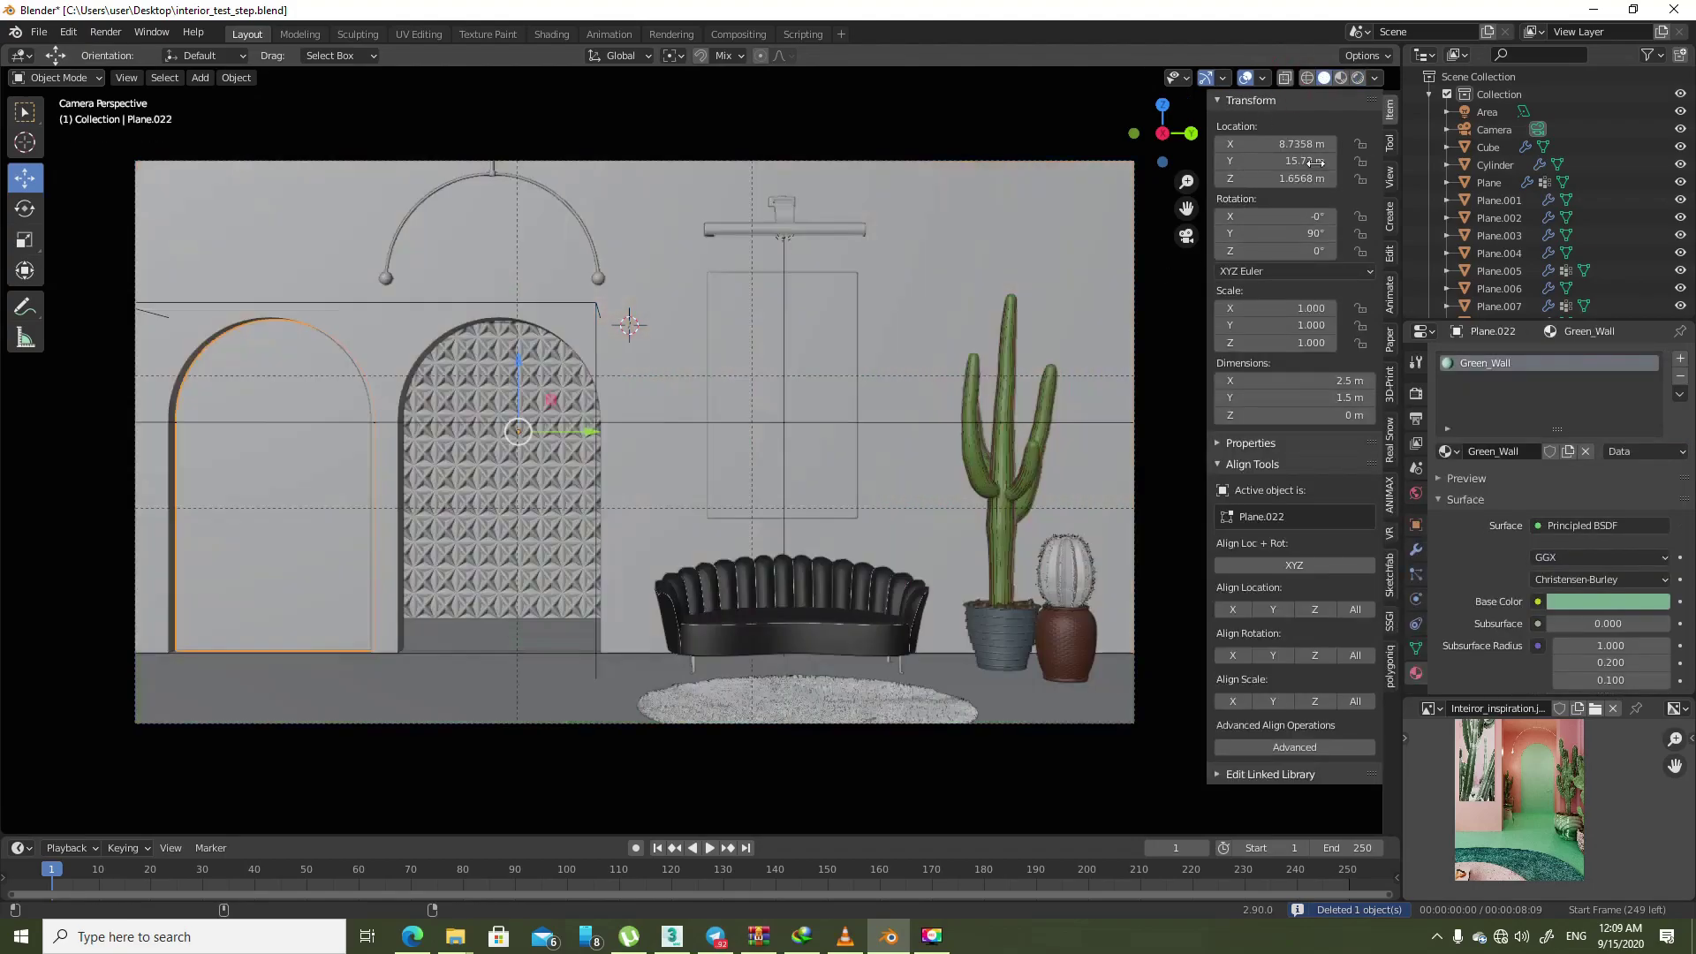
{"action": "middle_click_drag", "start_coordinate": [671, 265], "coordinate": [618, 338]}
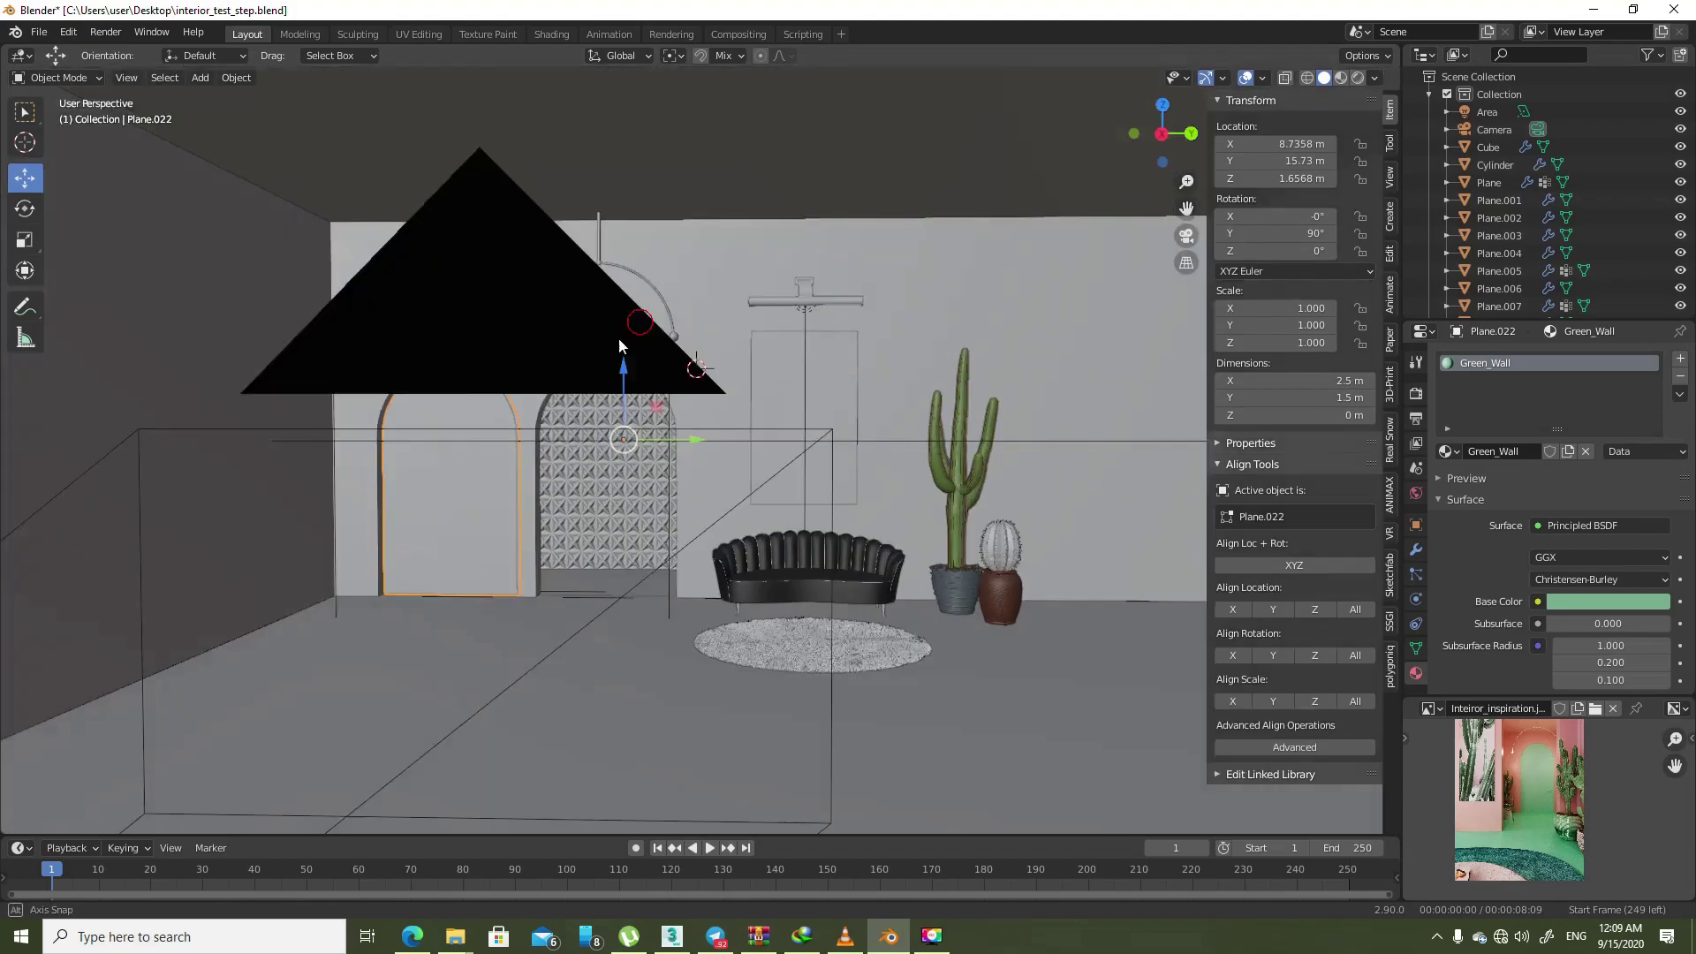
{"action": "scroll", "coordinate": [657, 314], "scroll_direction": "up", "scroll_amount": 3}
{"action": "scroll", "coordinate": [687, 161], "scroll_direction": "up", "scroll_amount": 2}
{"action": "left_click", "coordinate": [688, 140]}
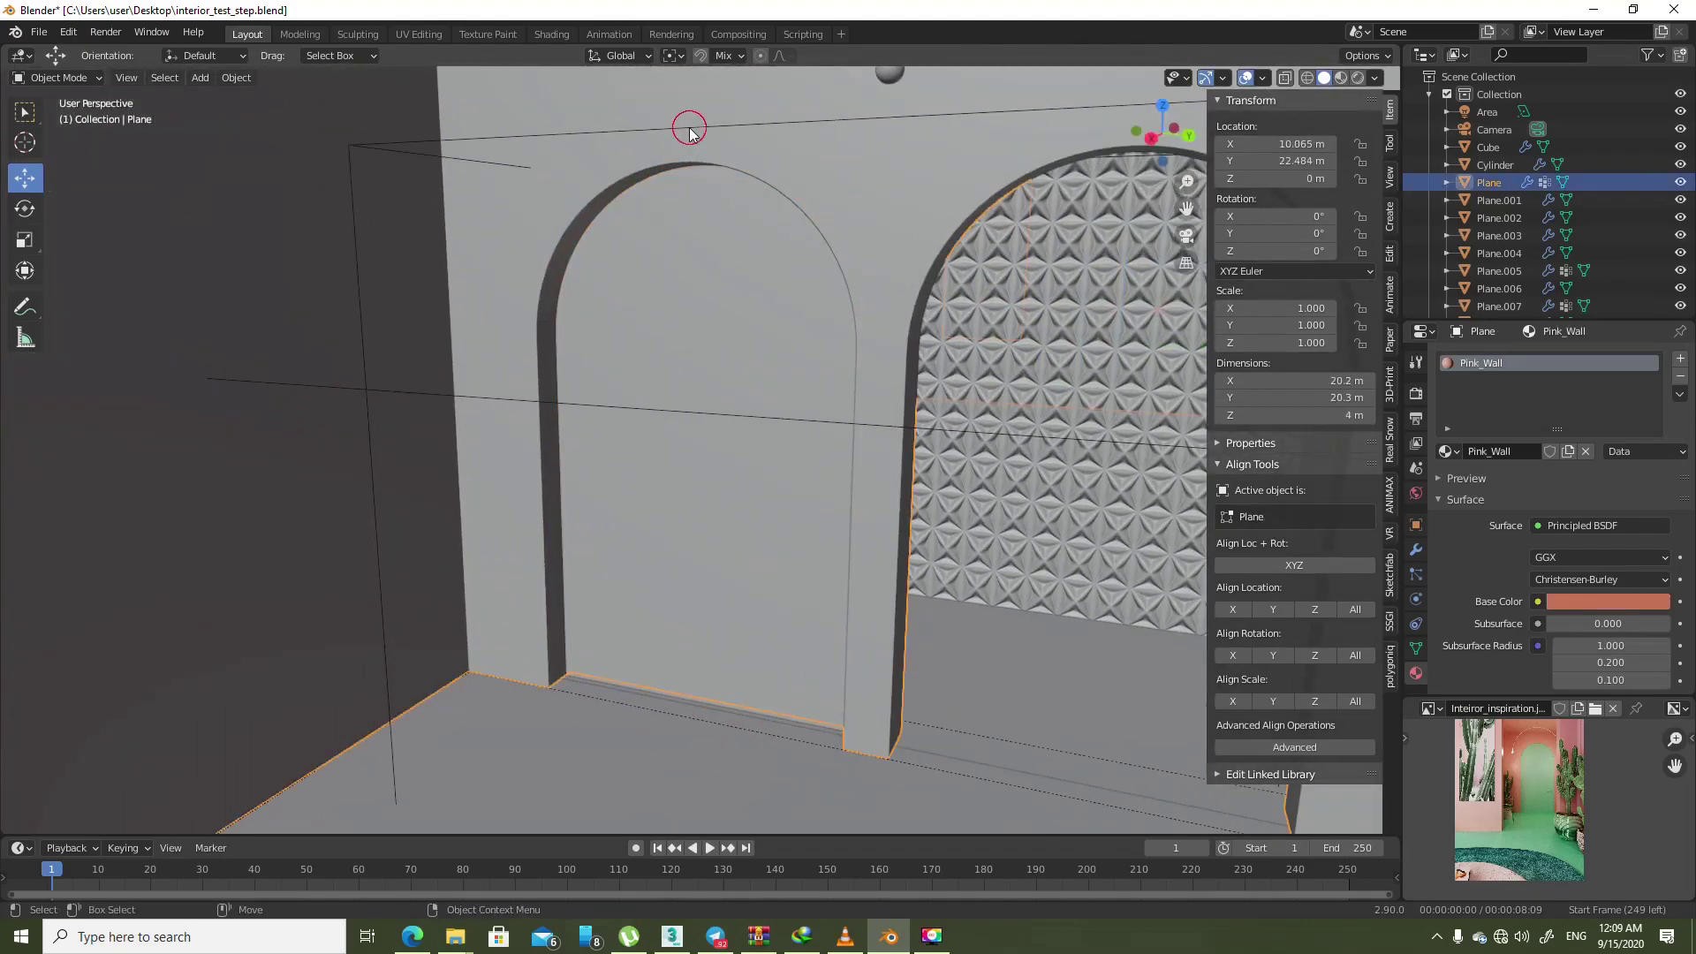
{"action": "left_click", "coordinate": [701, 264]}
- Duplicate the arch cutter's mesh in place and separate it into its own object, Plane.023
{"action": "key", "text": "Tab"}
{"action": "scroll", "coordinate": [721, 386], "scroll_direction": "down", "scroll_amount": 3}
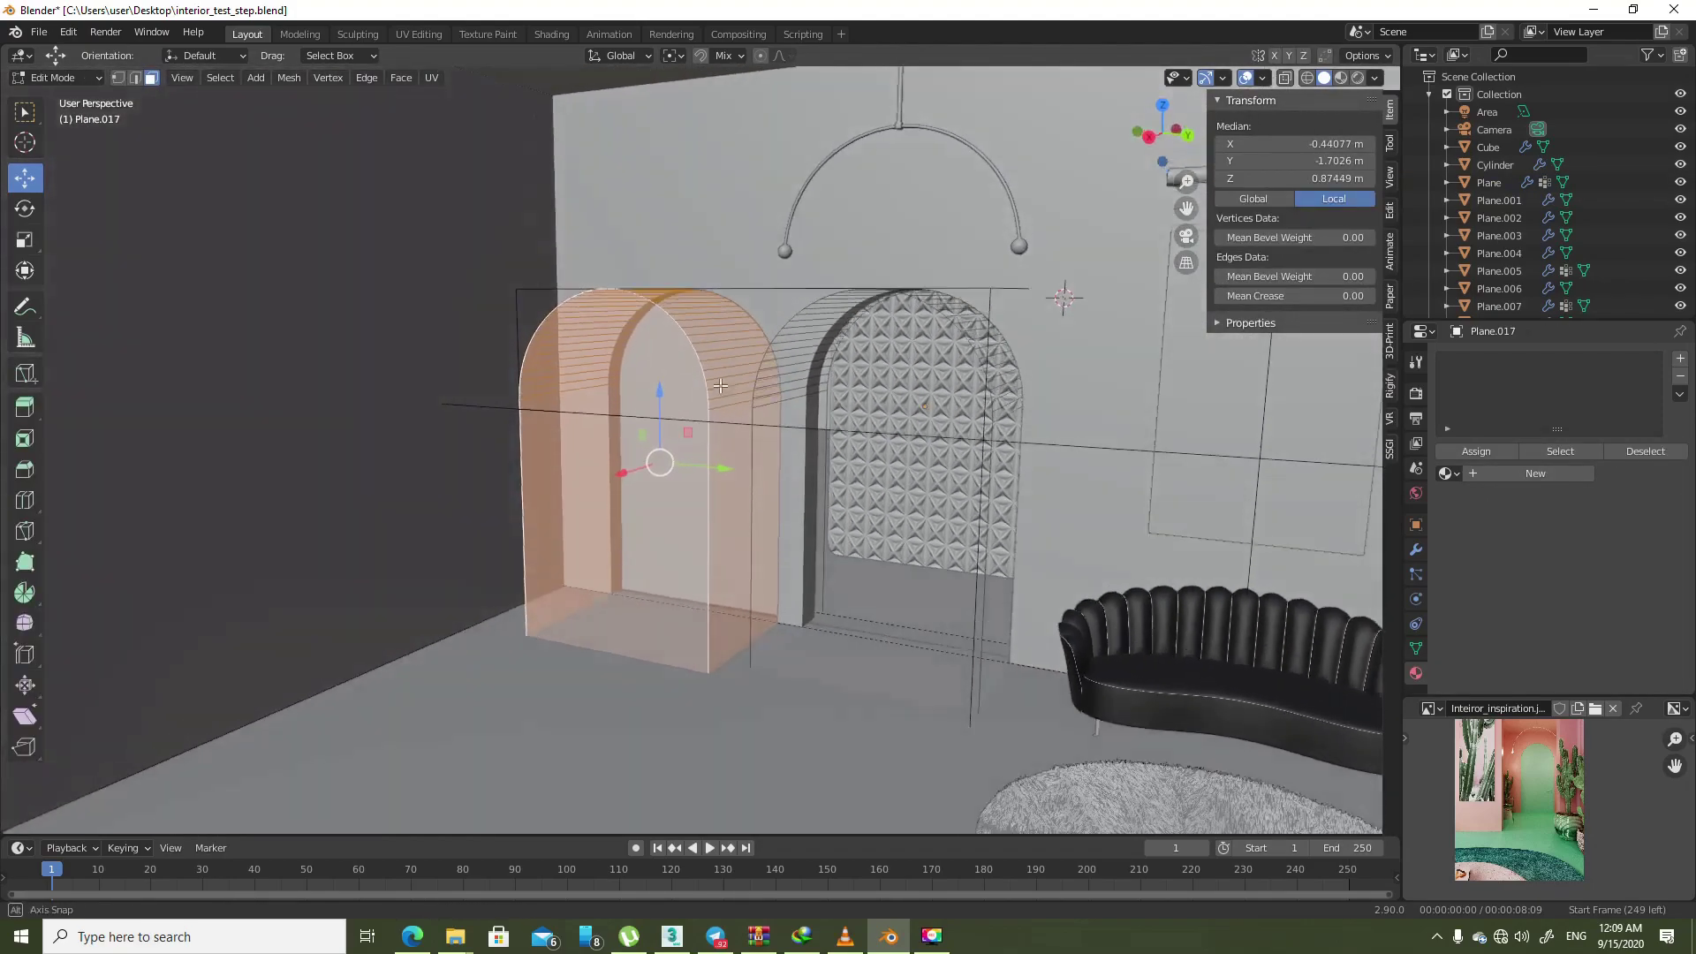
{"action": "middle_click_drag", "start_coordinate": [721, 386], "coordinate": [688, 363]}
{"action": "key", "text": "shift+d"}
{"action": "key", "text": "Escape"}
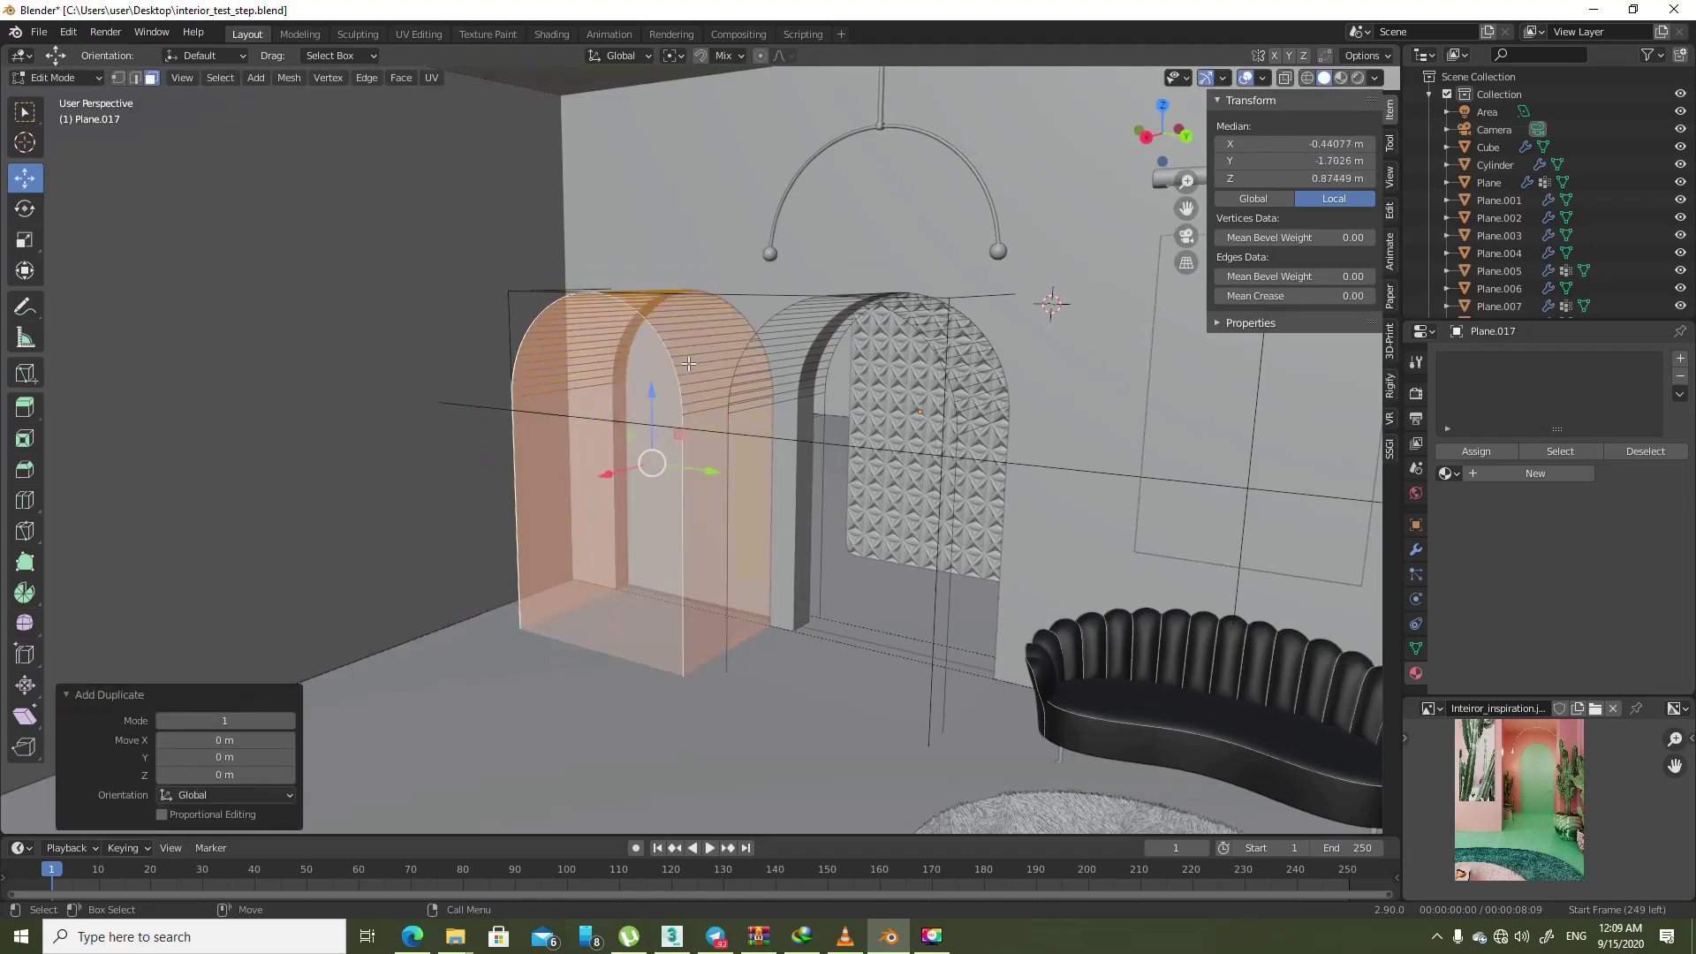
{"action": "right_click", "coordinate": [688, 363]}
{"action": "left_click", "coordinate": [830, 505]}
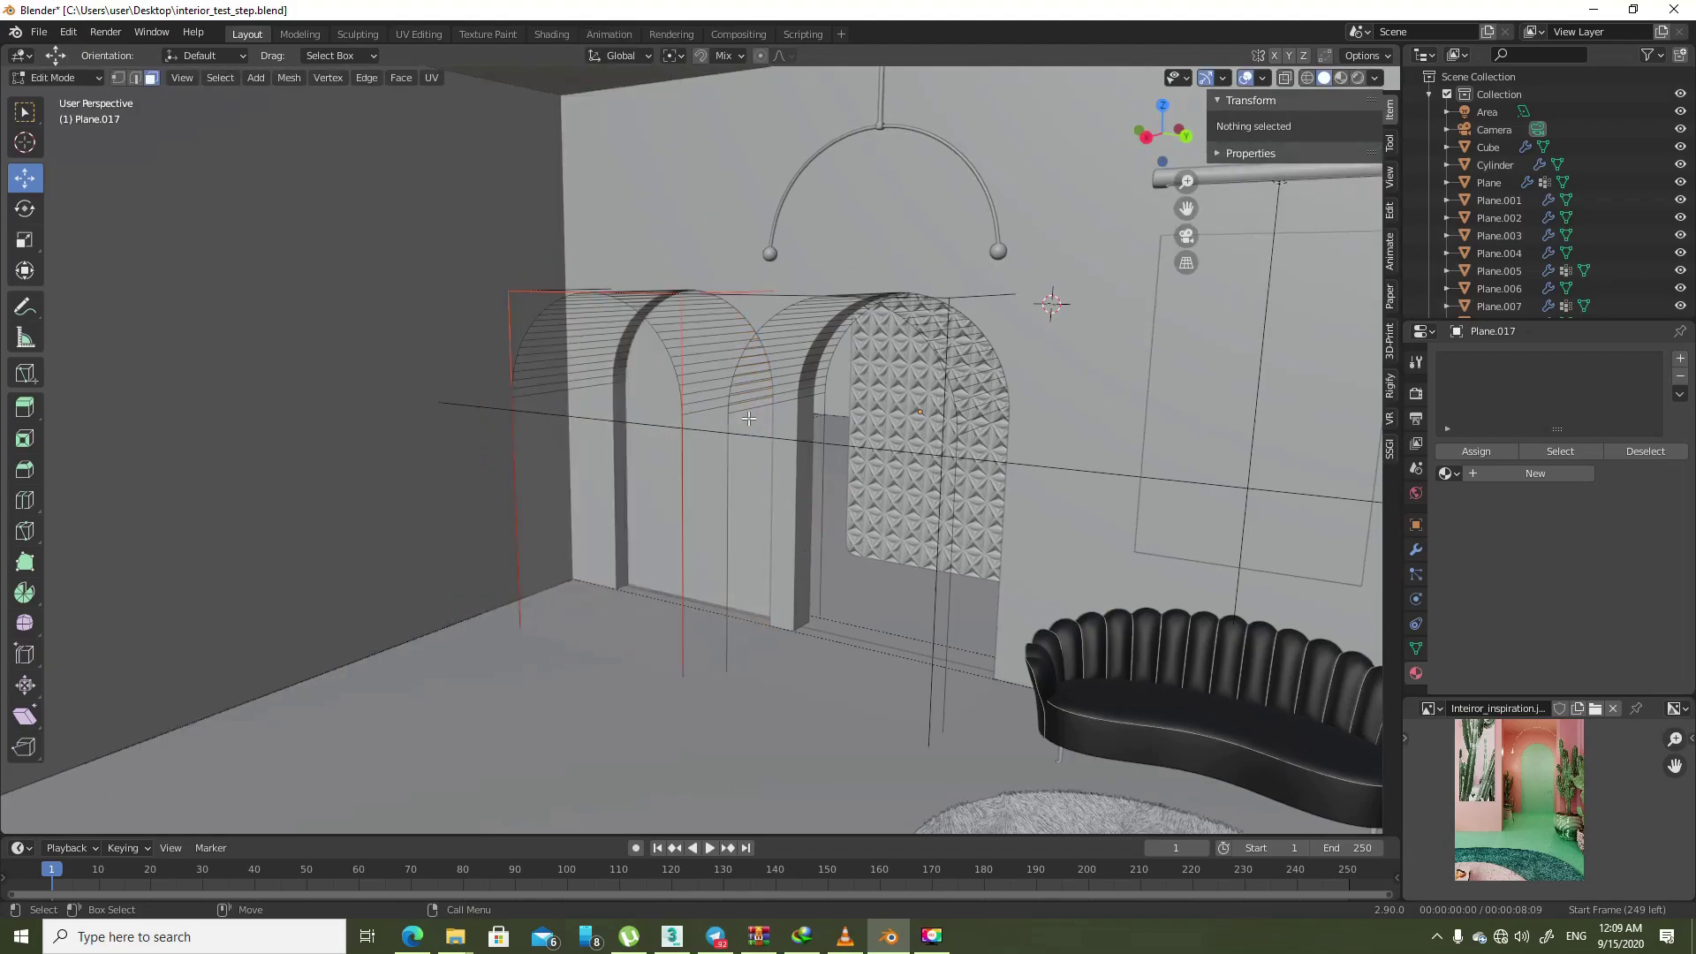
{"action": "key", "text": "Tab"}
{"action": "left_click", "coordinate": [682, 371]}
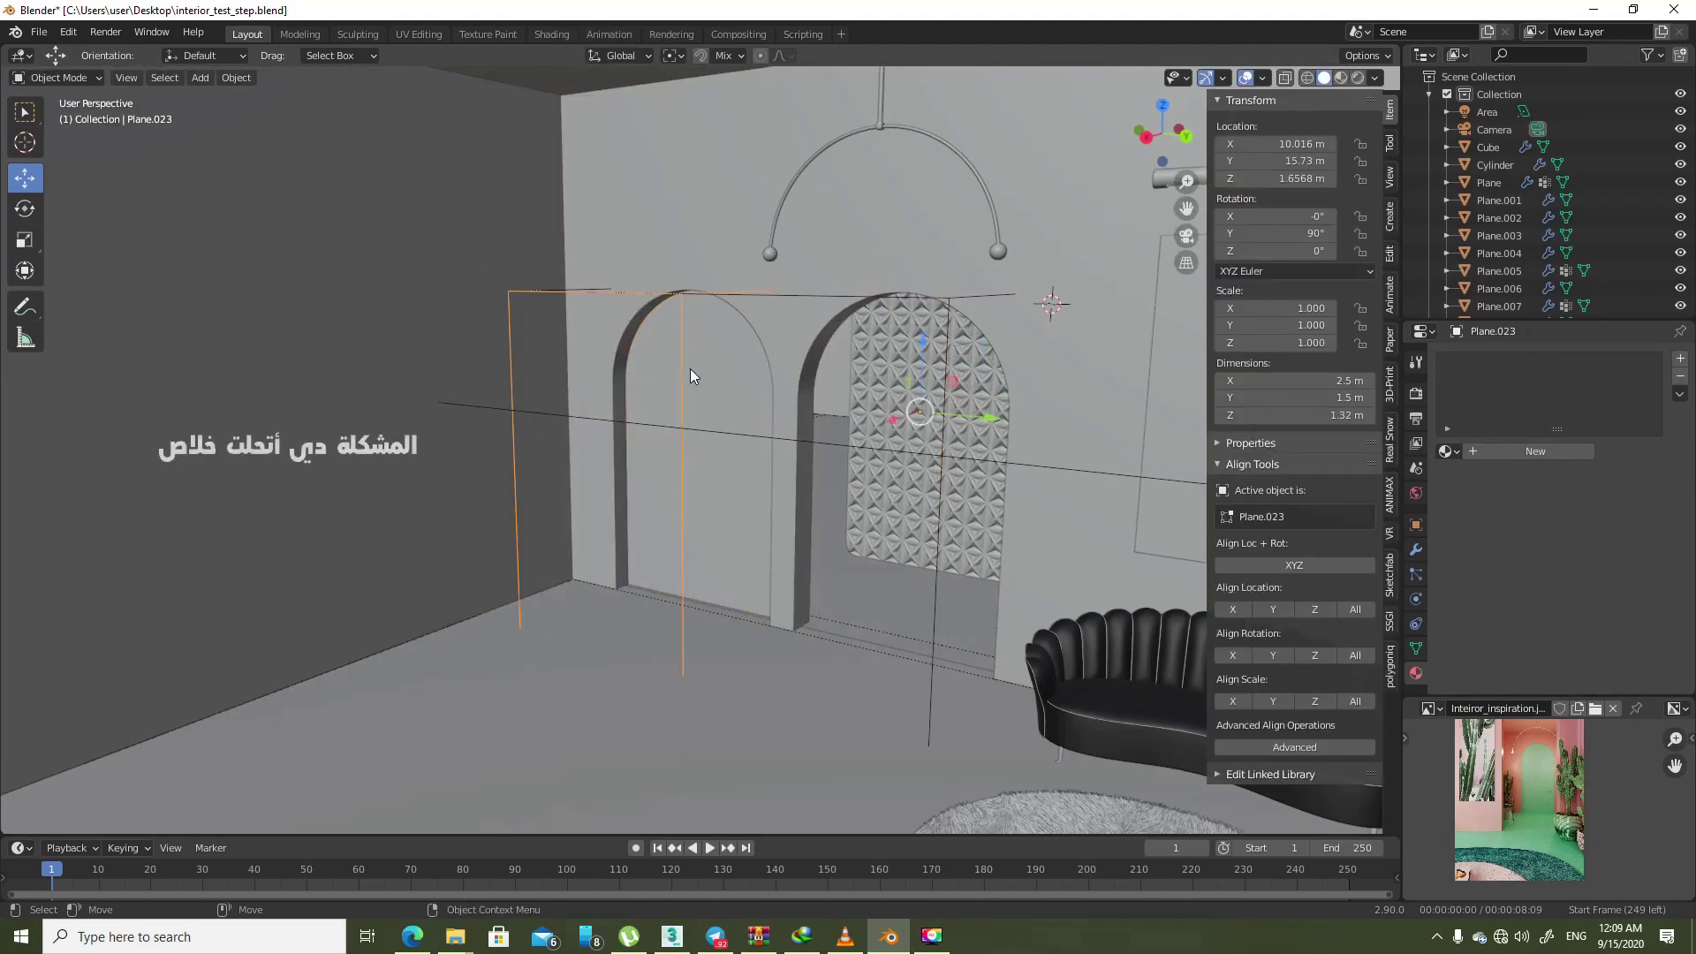
- Flatten the separated arch piece along X into a thin panel
{"action": "key", "text": "Tab"}
{"action": "key", "text": "a"}
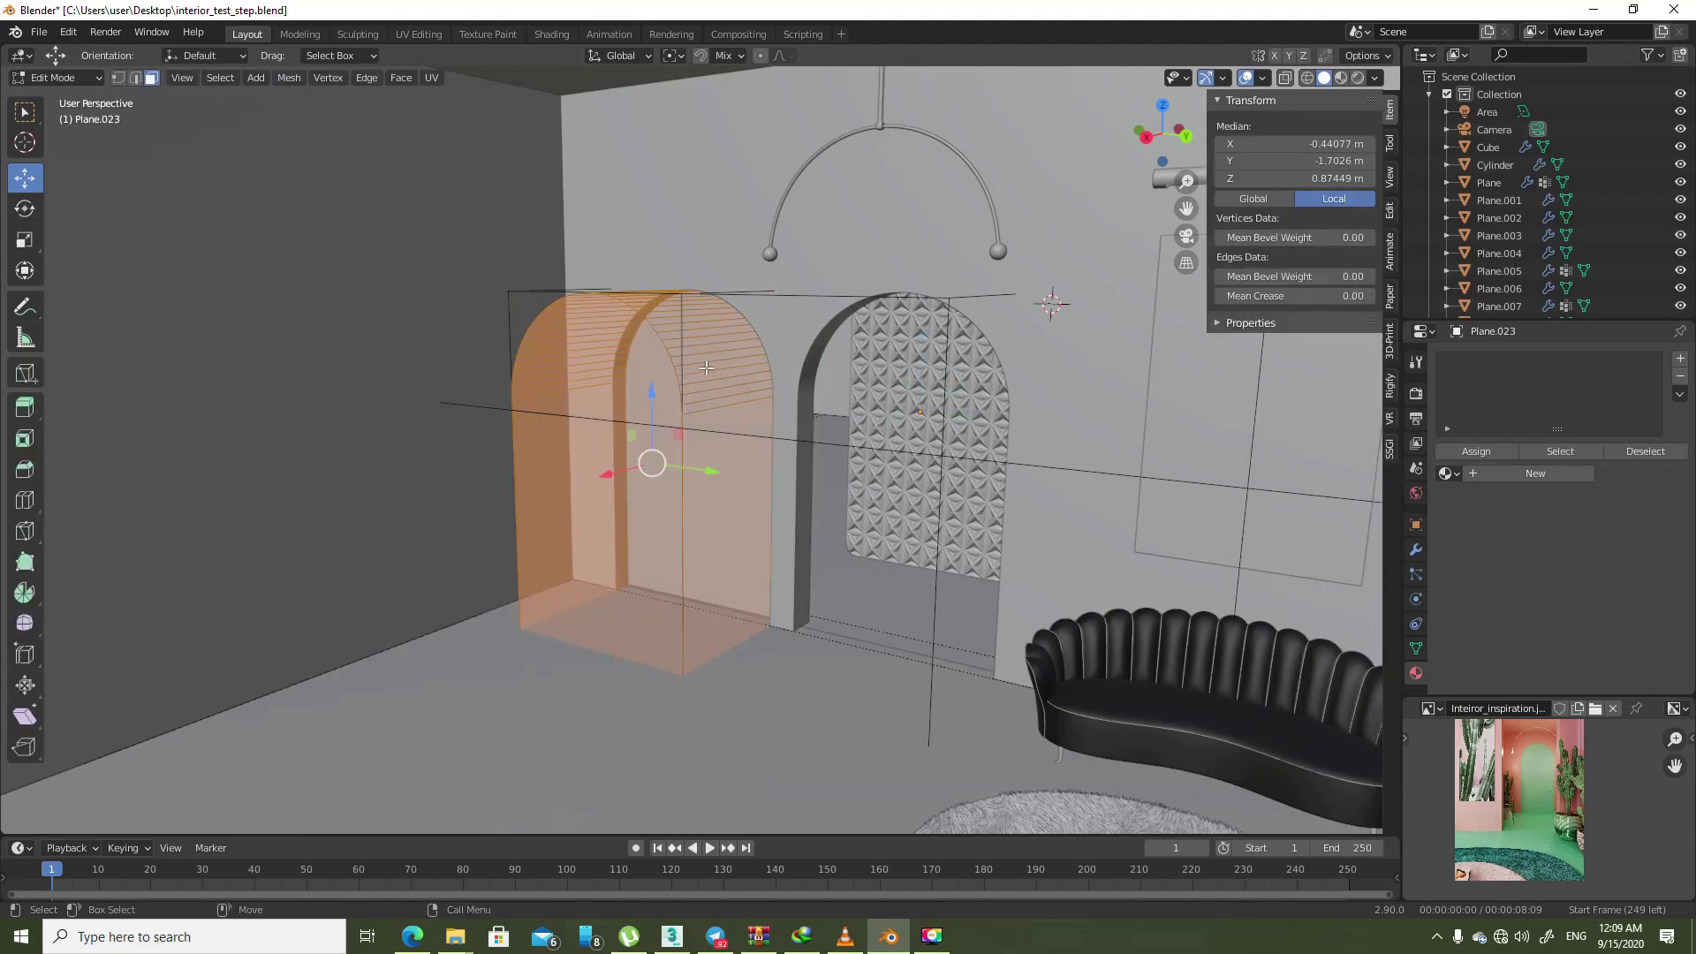
{"action": "key", "text": "shift+space"}
{"action": "key", "text": "s"}
{"action": "left_click_drag", "start_coordinate": [607, 477], "coordinate": [649, 452]}
{"action": "key", "text": "shift+space"}
{"action": "key", "text": "g"}
{"action": "scroll", "coordinate": [647, 491], "scroll_direction": "up", "scroll_amount": 4}
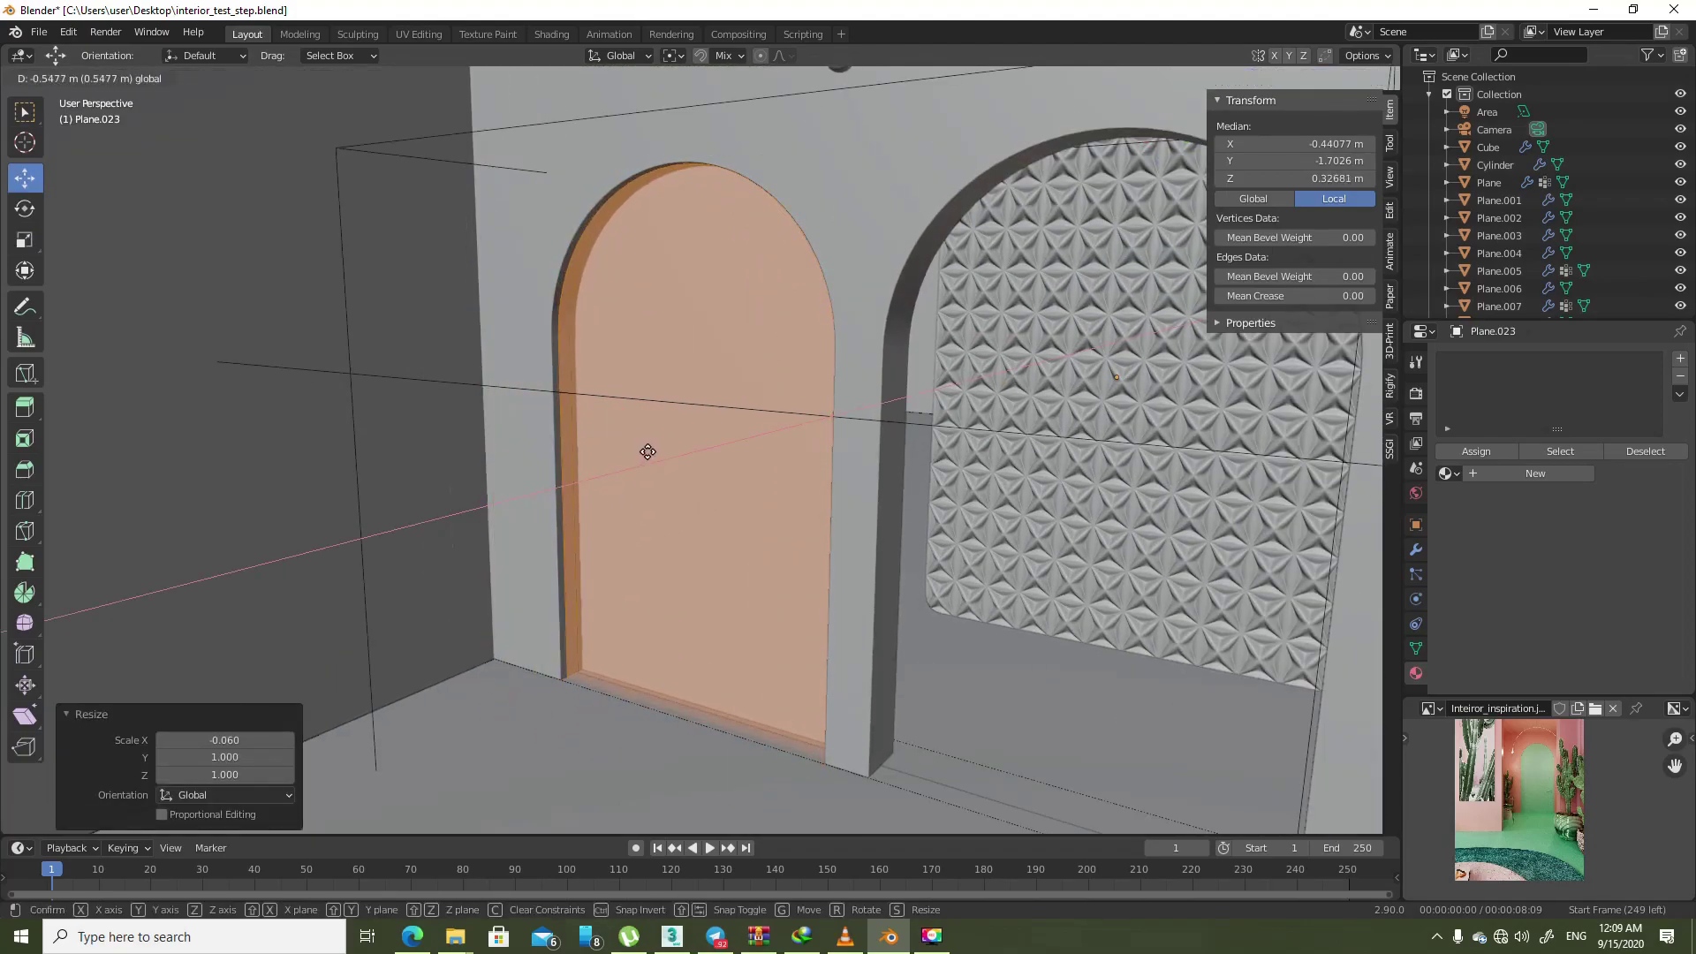
- Shrink the arched panel slightly along its normals, with see-through display on
{"action": "left_click", "coordinate": [25, 685]}
{"action": "left_click_drag", "start_coordinate": [702, 349], "coordinate": [703, 355]}
{"action": "key", "text": "alt+z"}
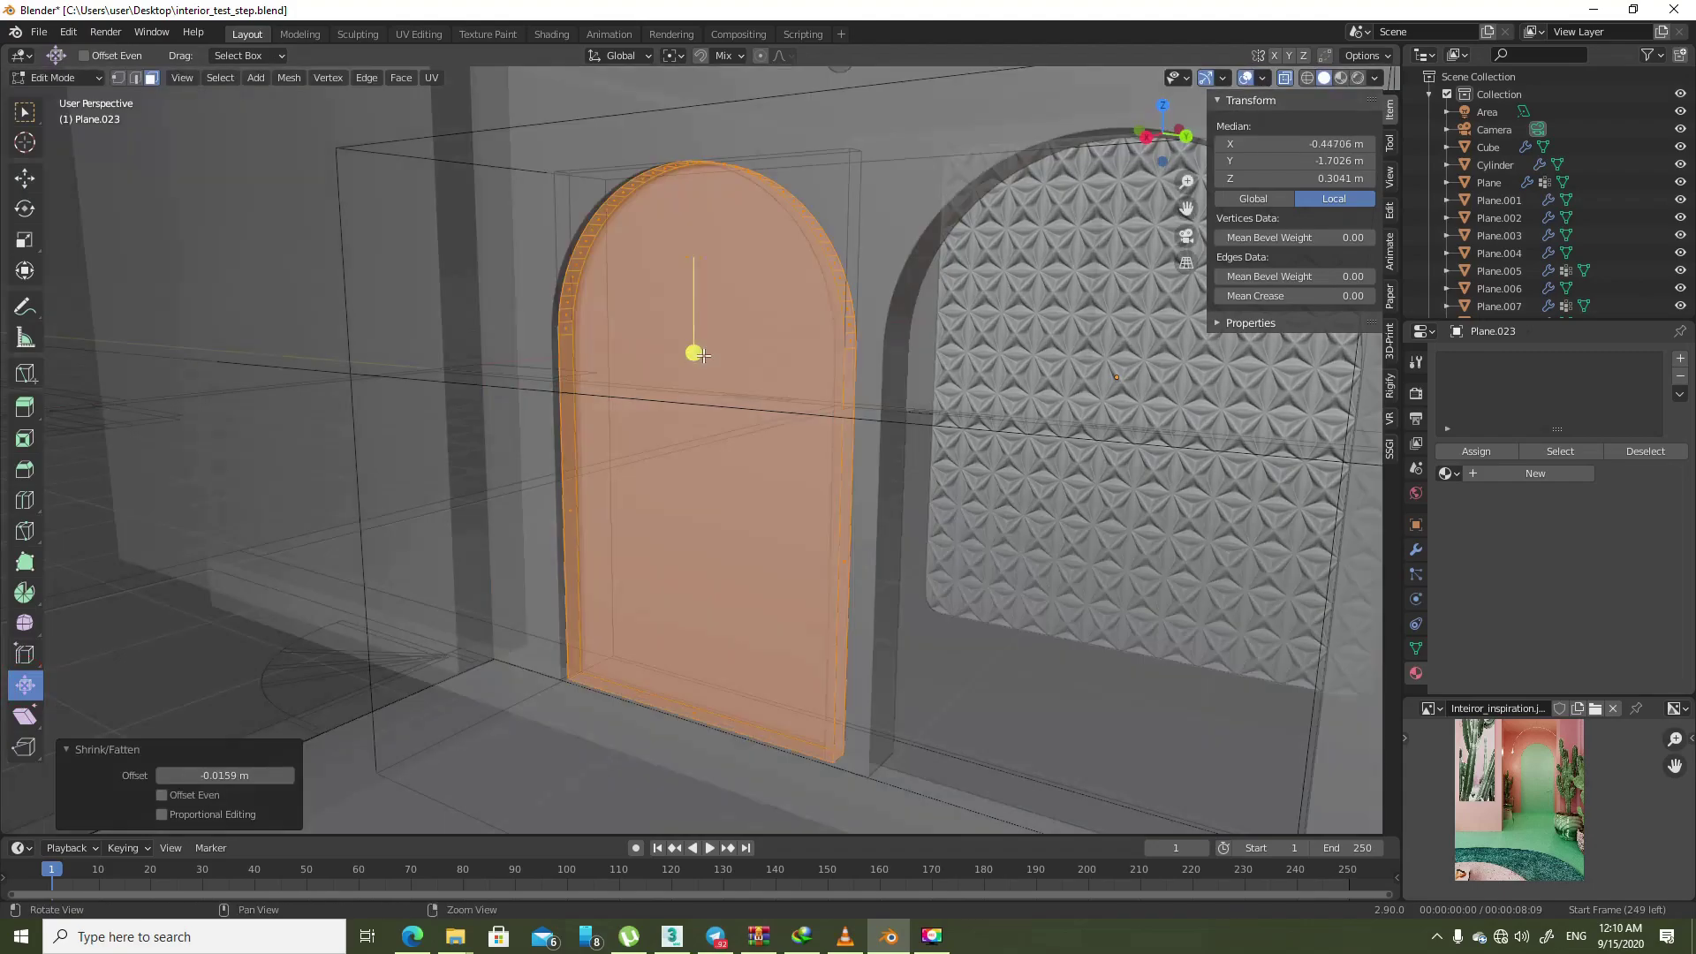
{"action": "middle_click_drag", "start_coordinate": [758, 340], "coordinate": [722, 304]}
- Scale the panel thinner along X to 0.527 and turn see-through display off
{"action": "key", "text": "shift+space"}
{"action": "key", "text": "s"}
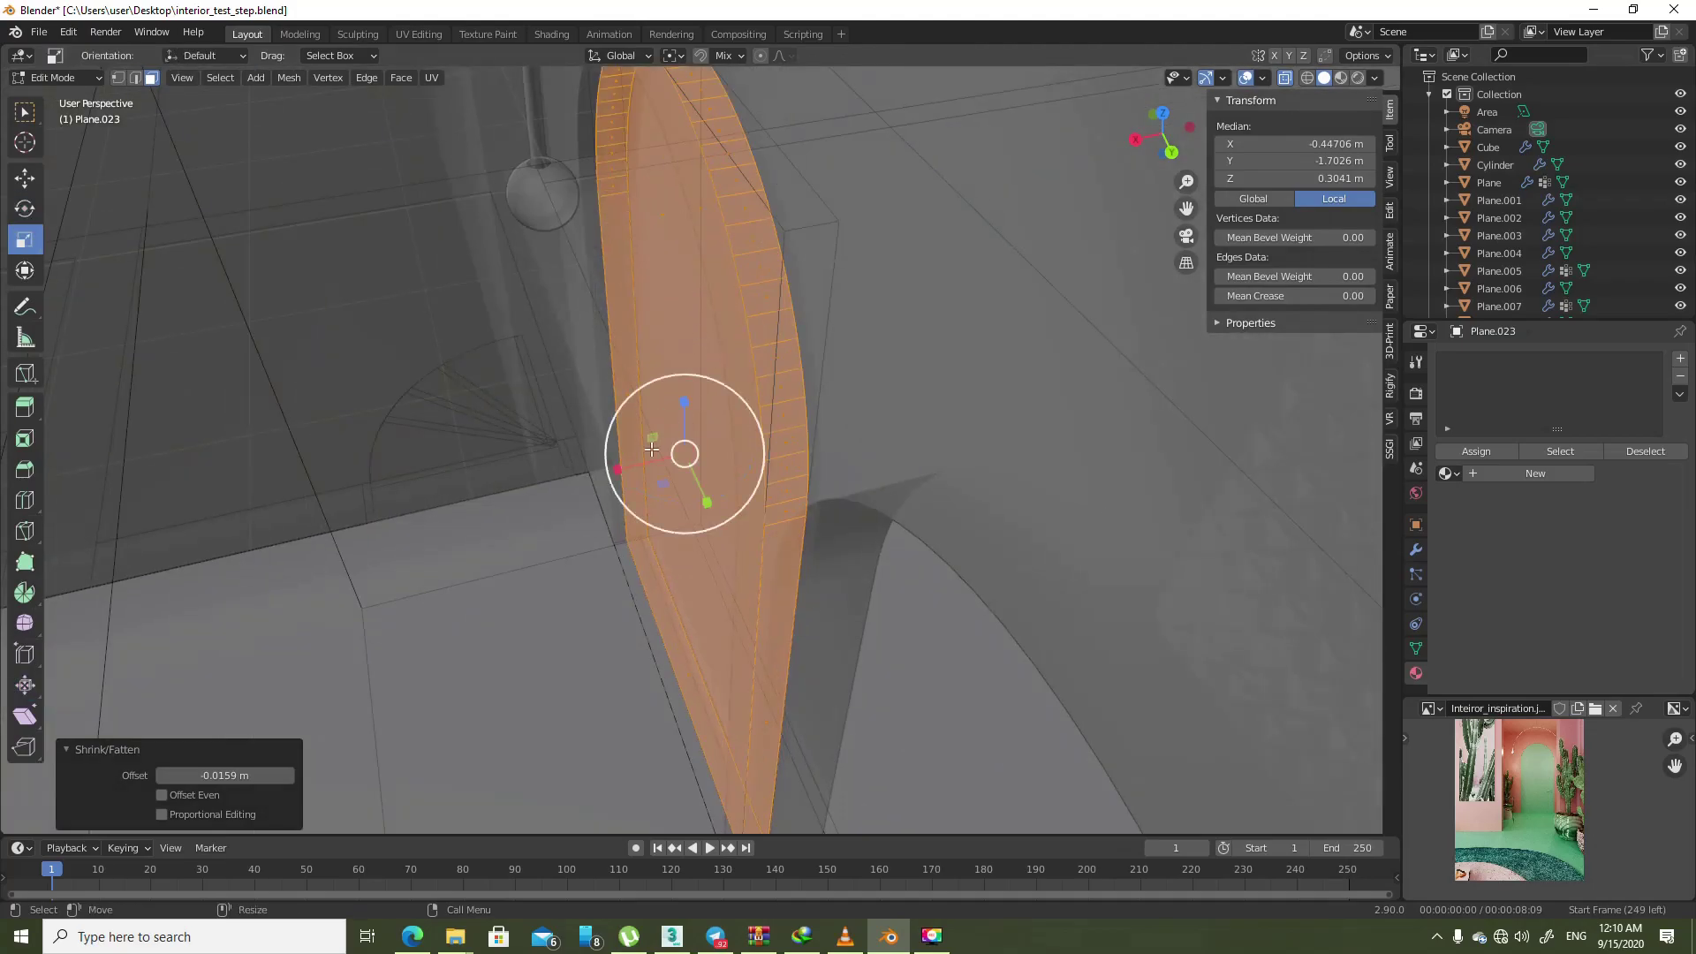
{"action": "left_click_drag", "start_coordinate": [621, 461], "coordinate": [682, 455]}
{"action": "key", "text": "x"}
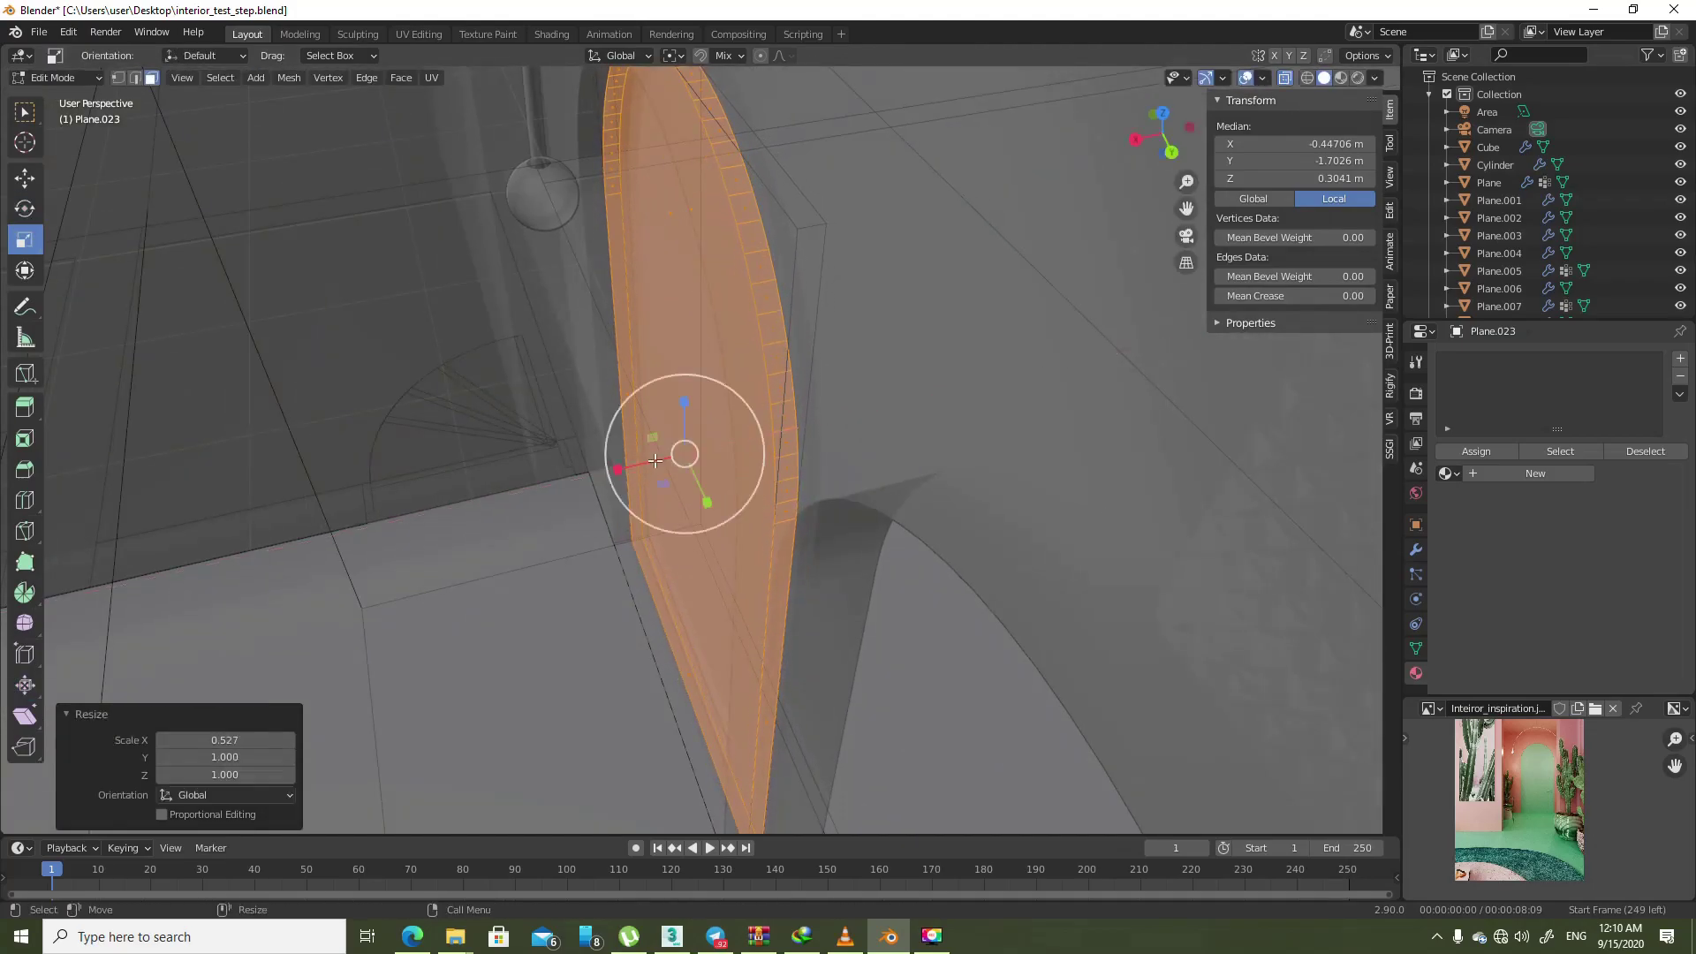
{"action": "key", "text": "shift+space"}
{"action": "key", "text": "g"}
{"action": "key", "text": "alt+z"}
- Slide the panel along X to sit inside the left alcove and return to Object Mode
{"action": "mouse_move", "coordinate": [685, 451]}
{"action": "middle_mouse_down"}
{"action": "mouse_move", "coordinate": [707, 367]}
{"action": "mouse_move", "coordinate": [685, 454]}
{"action": "middle_mouse_up"}
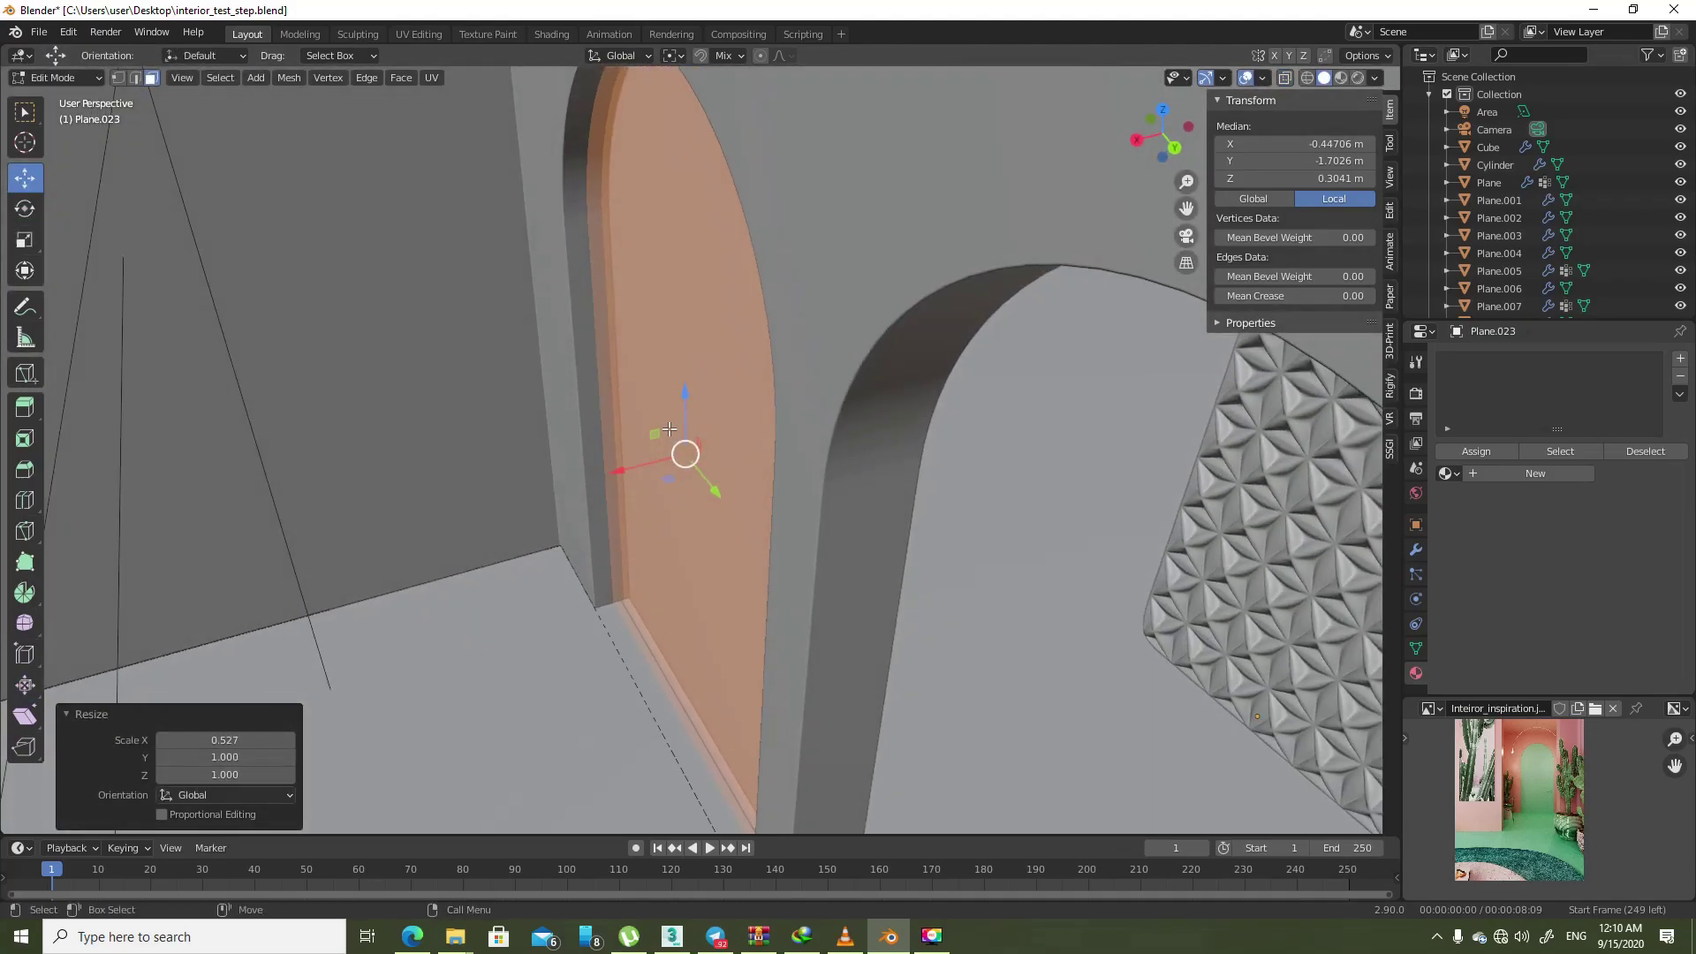
{"action": "left_click_drag", "start_coordinate": [646, 459], "coordinate": [652, 459]}
{"action": "middle_click_drag", "start_coordinate": [645, 463], "coordinate": [675, 389]}
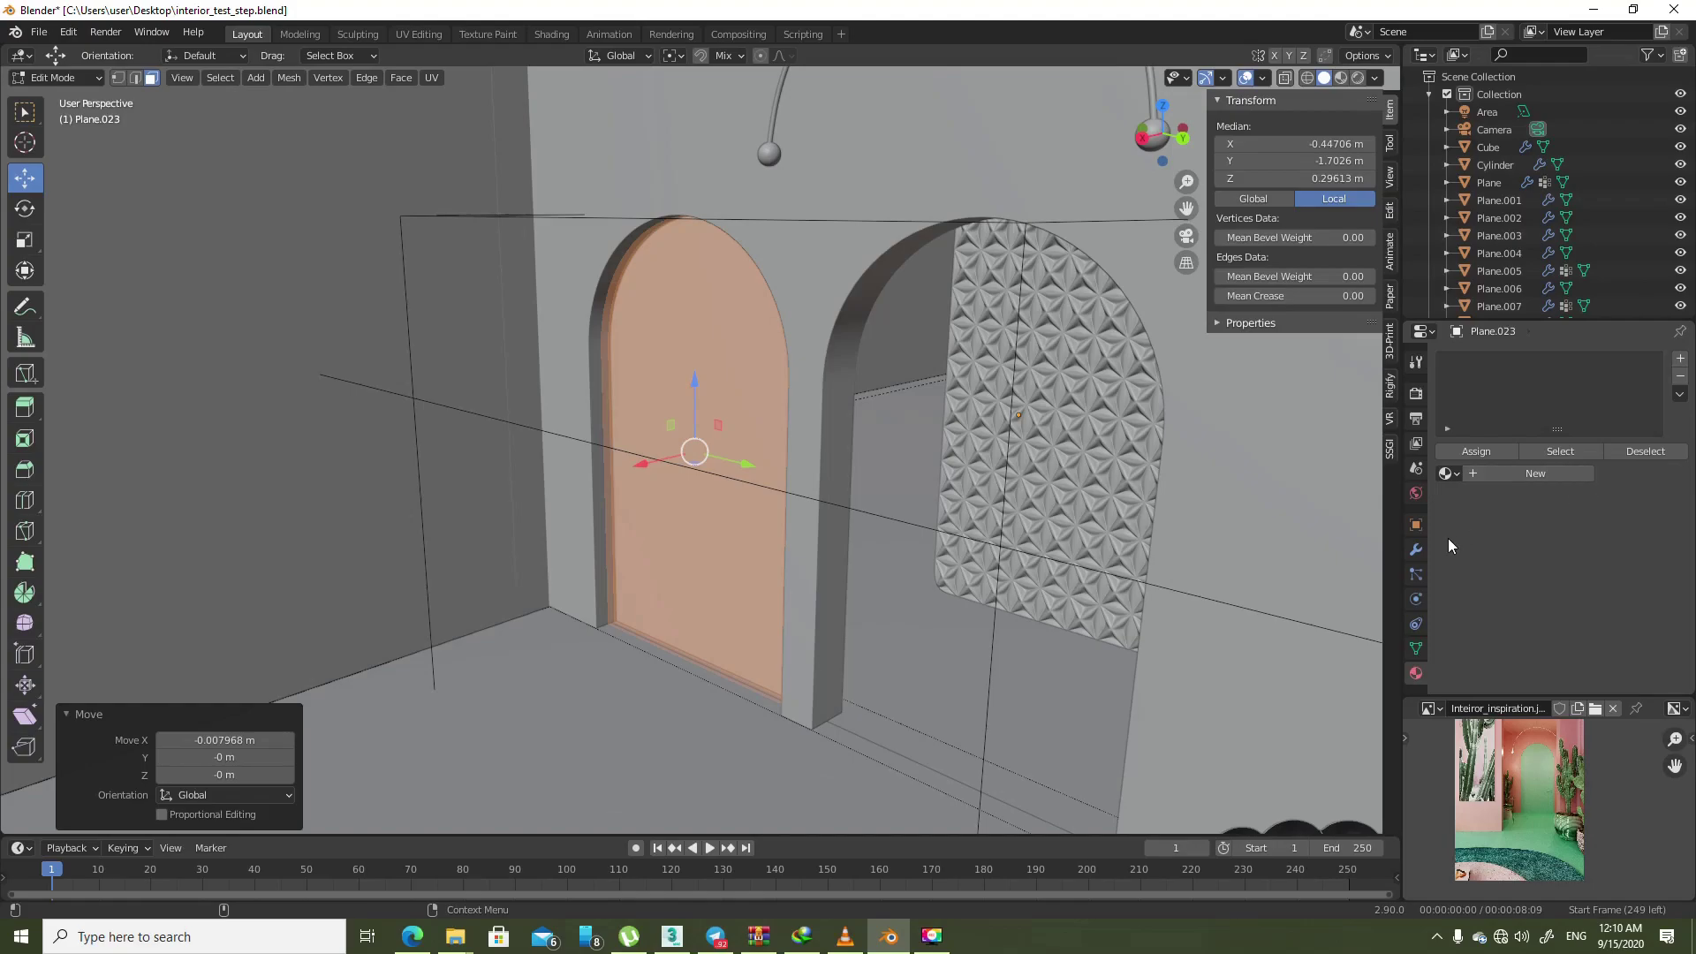
{"action": "key", "text": "Tab"}
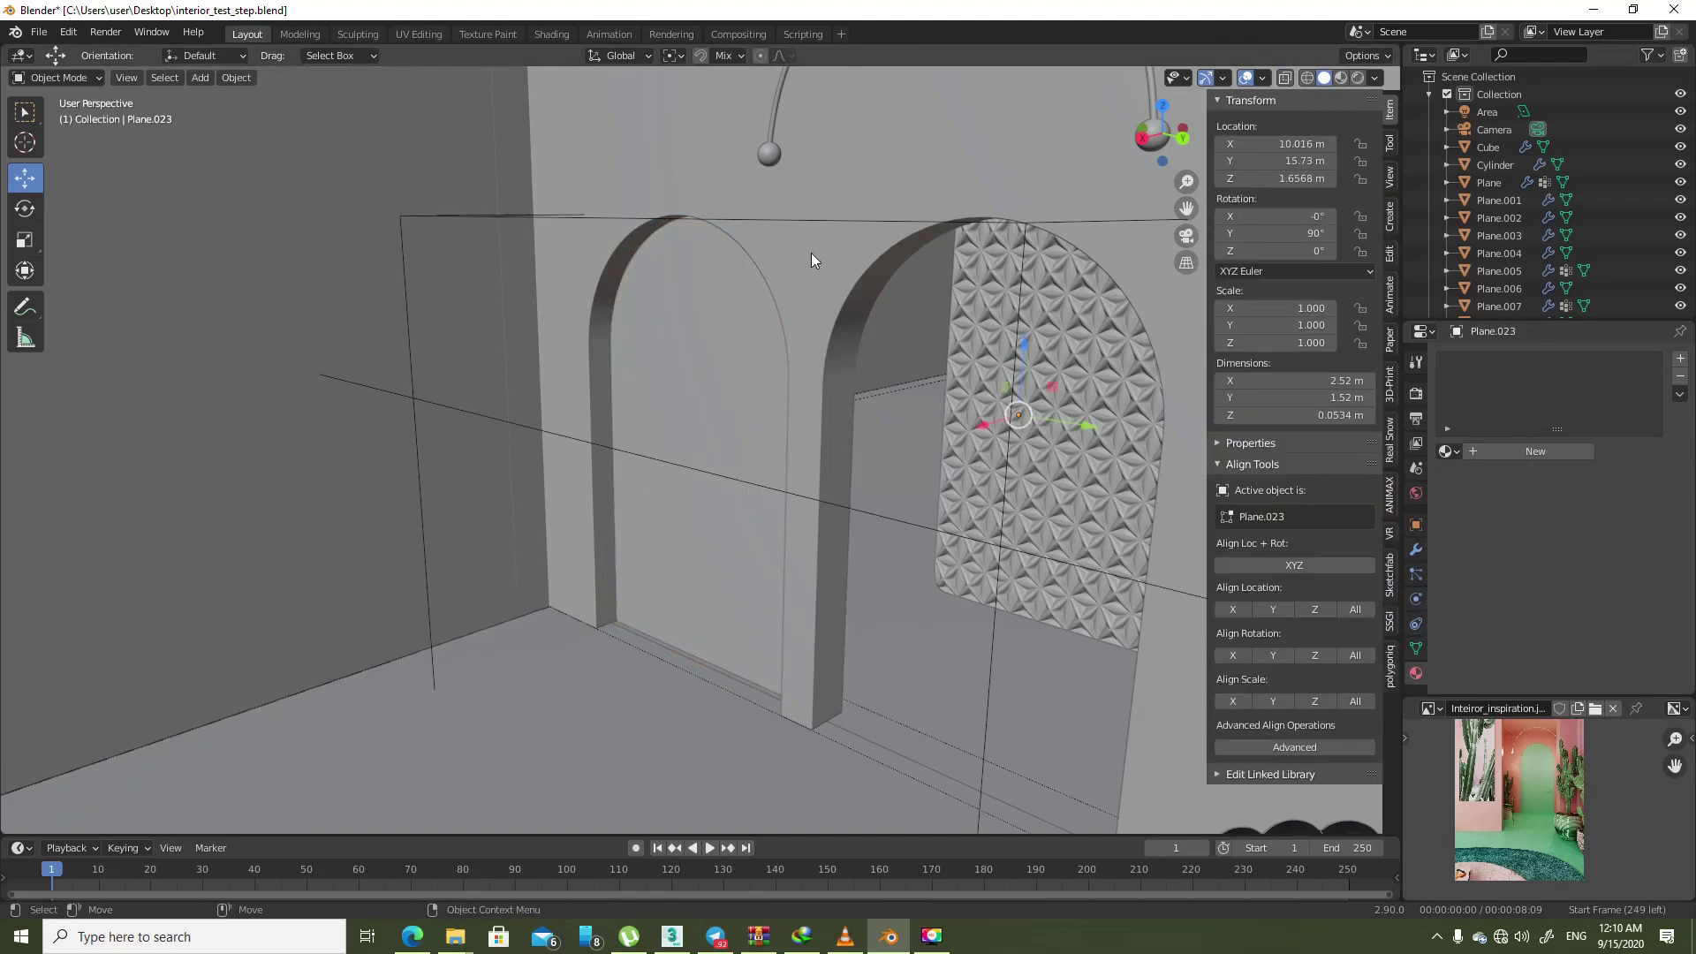
- Orbit in on the left arch and select the pink wall
{"action": "left_click", "coordinate": [800, 260]}
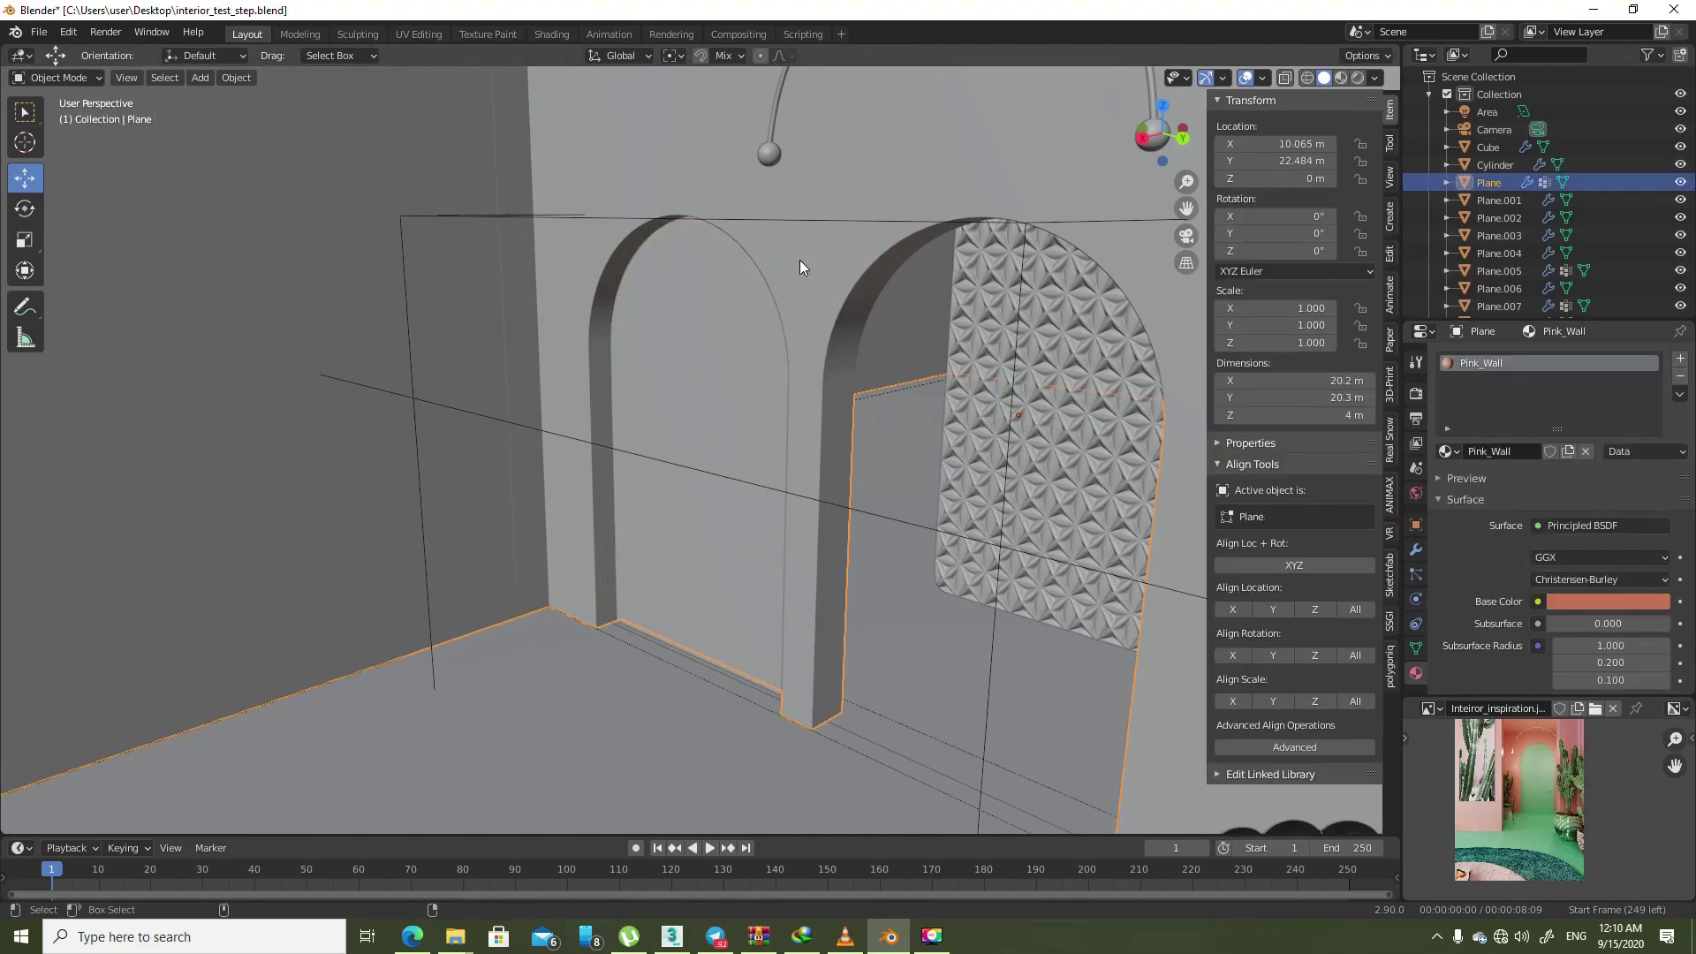
{"action": "mouse_move", "coordinate": [799, 260]}
{"action": "middle_mouse_down"}
{"action": "mouse_move", "coordinate": [604, 425]}
{"action": "mouse_move", "coordinate": [478, 761]}
{"action": "middle_mouse_up"}
{"action": "scroll", "coordinate": [566, 498], "scroll_direction": "down", "scroll_amount": 5}
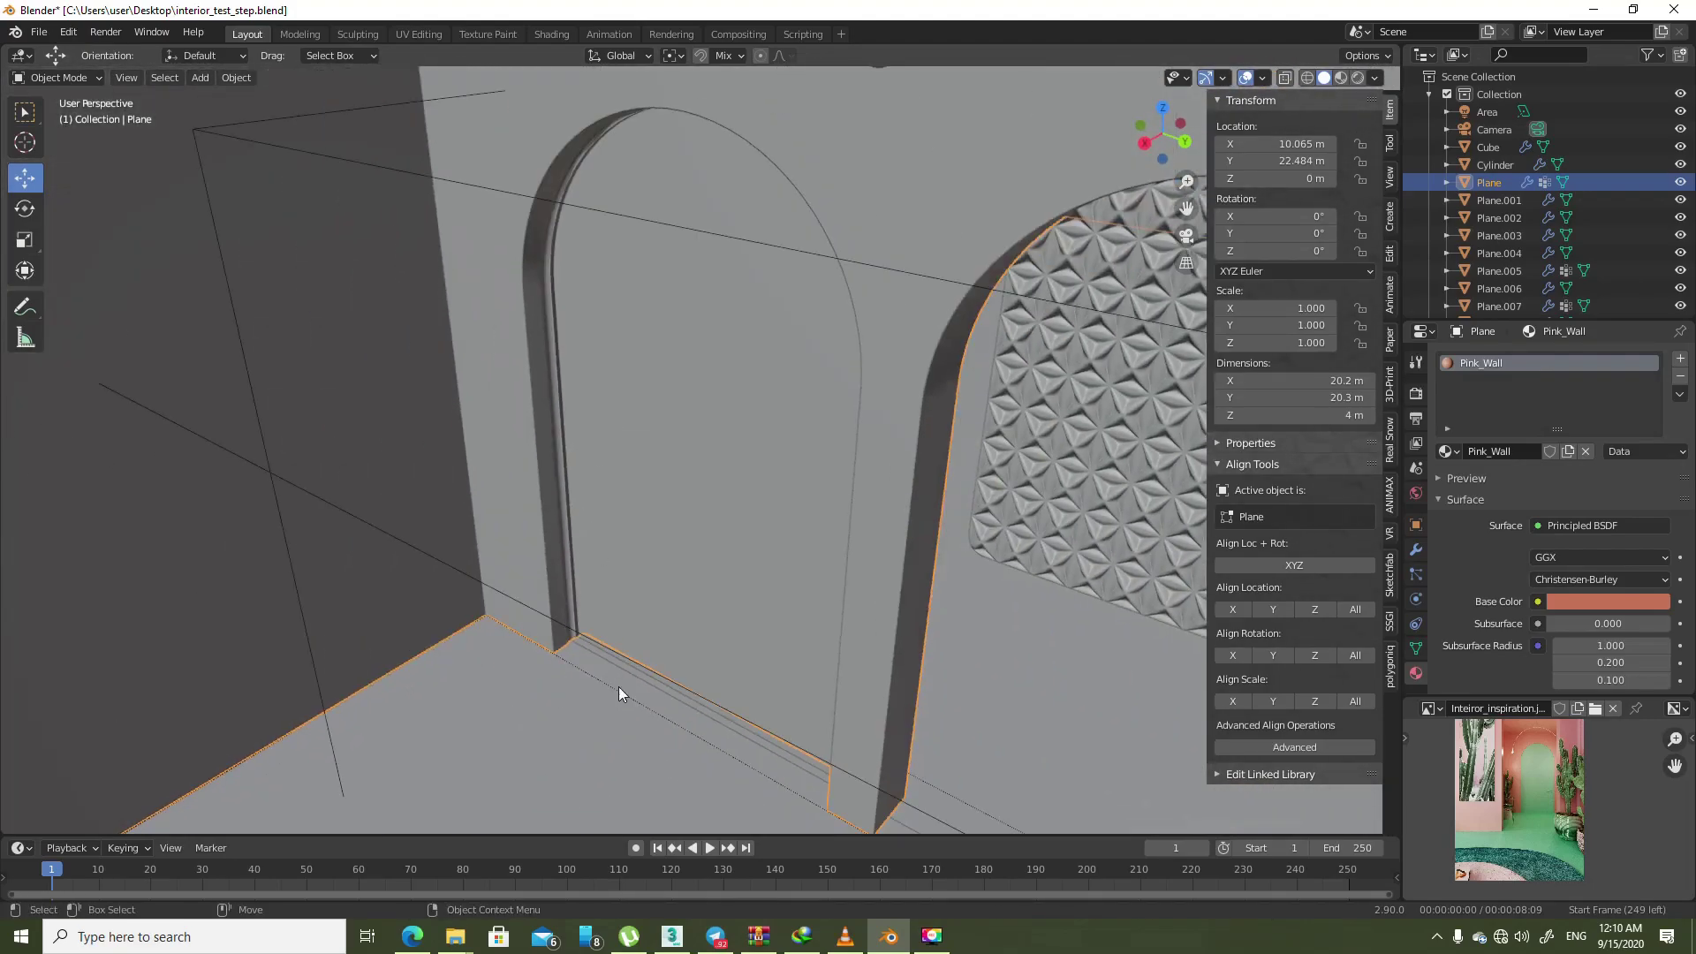
{"action": "left_click", "coordinate": [631, 673]}
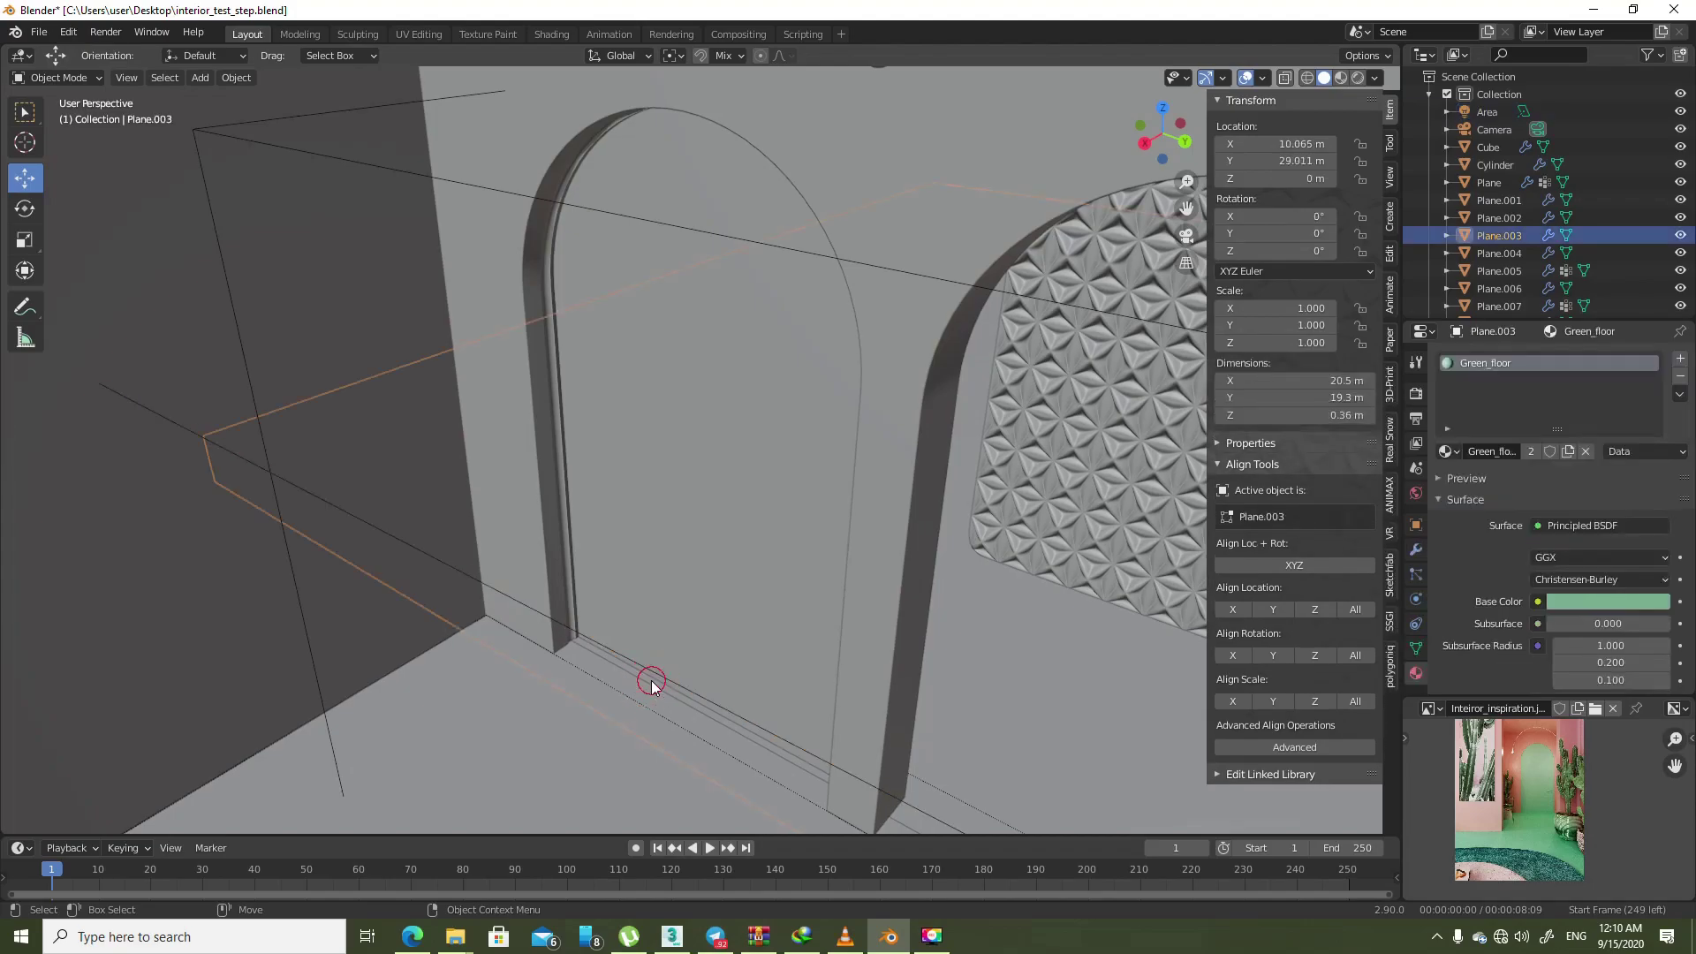
{"action": "left_click", "coordinate": [650, 680]}
{"action": "mouse_move", "coordinate": [604, 468]}
{"action": "middle_mouse_down"}
{"action": "mouse_move", "coordinate": [687, 405]}
{"action": "mouse_move", "coordinate": [644, 406]}
{"action": "middle_mouse_up"}
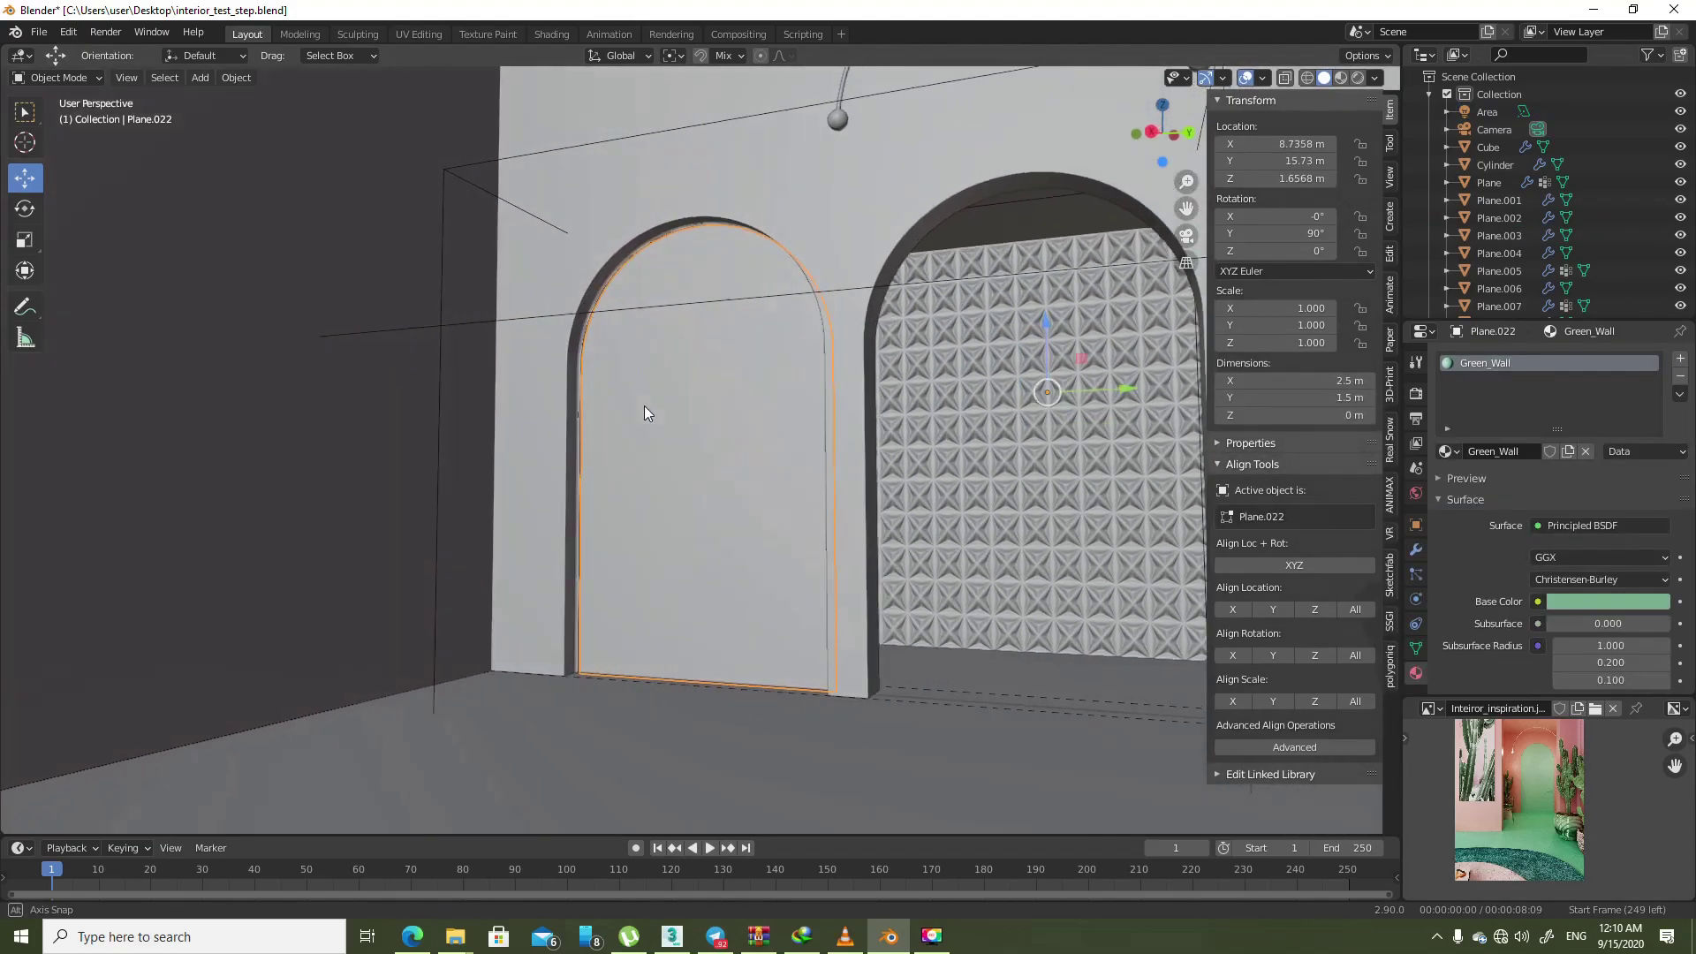
{"action": "scroll", "coordinate": [574, 283], "scroll_direction": "up", "scroll_amount": 5}
{"action": "left_click", "coordinate": [491, 305]}
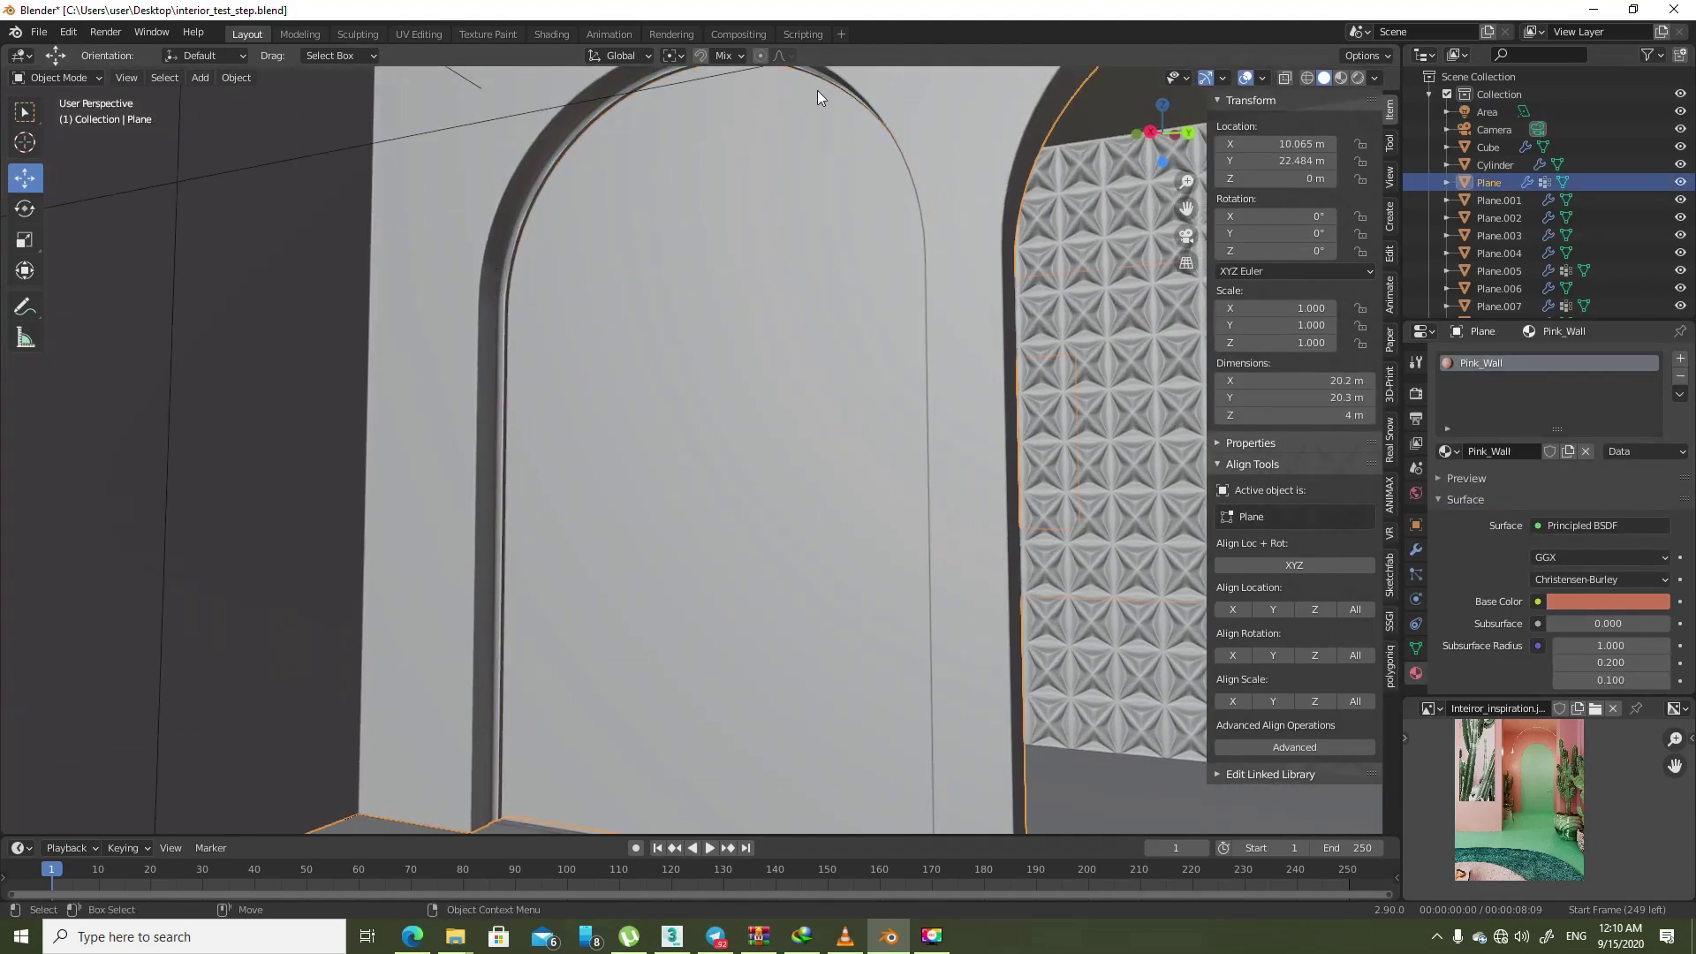
{"action": "scroll", "coordinate": [707, 353], "scroll_direction": "down", "scroll_amount": 3}
{"action": "scroll", "coordinate": [707, 283], "scroll_direction": "down", "scroll_amount": 3}
{"action": "scroll", "coordinate": [703, 335], "scroll_direction": "down", "scroll_amount": 3}
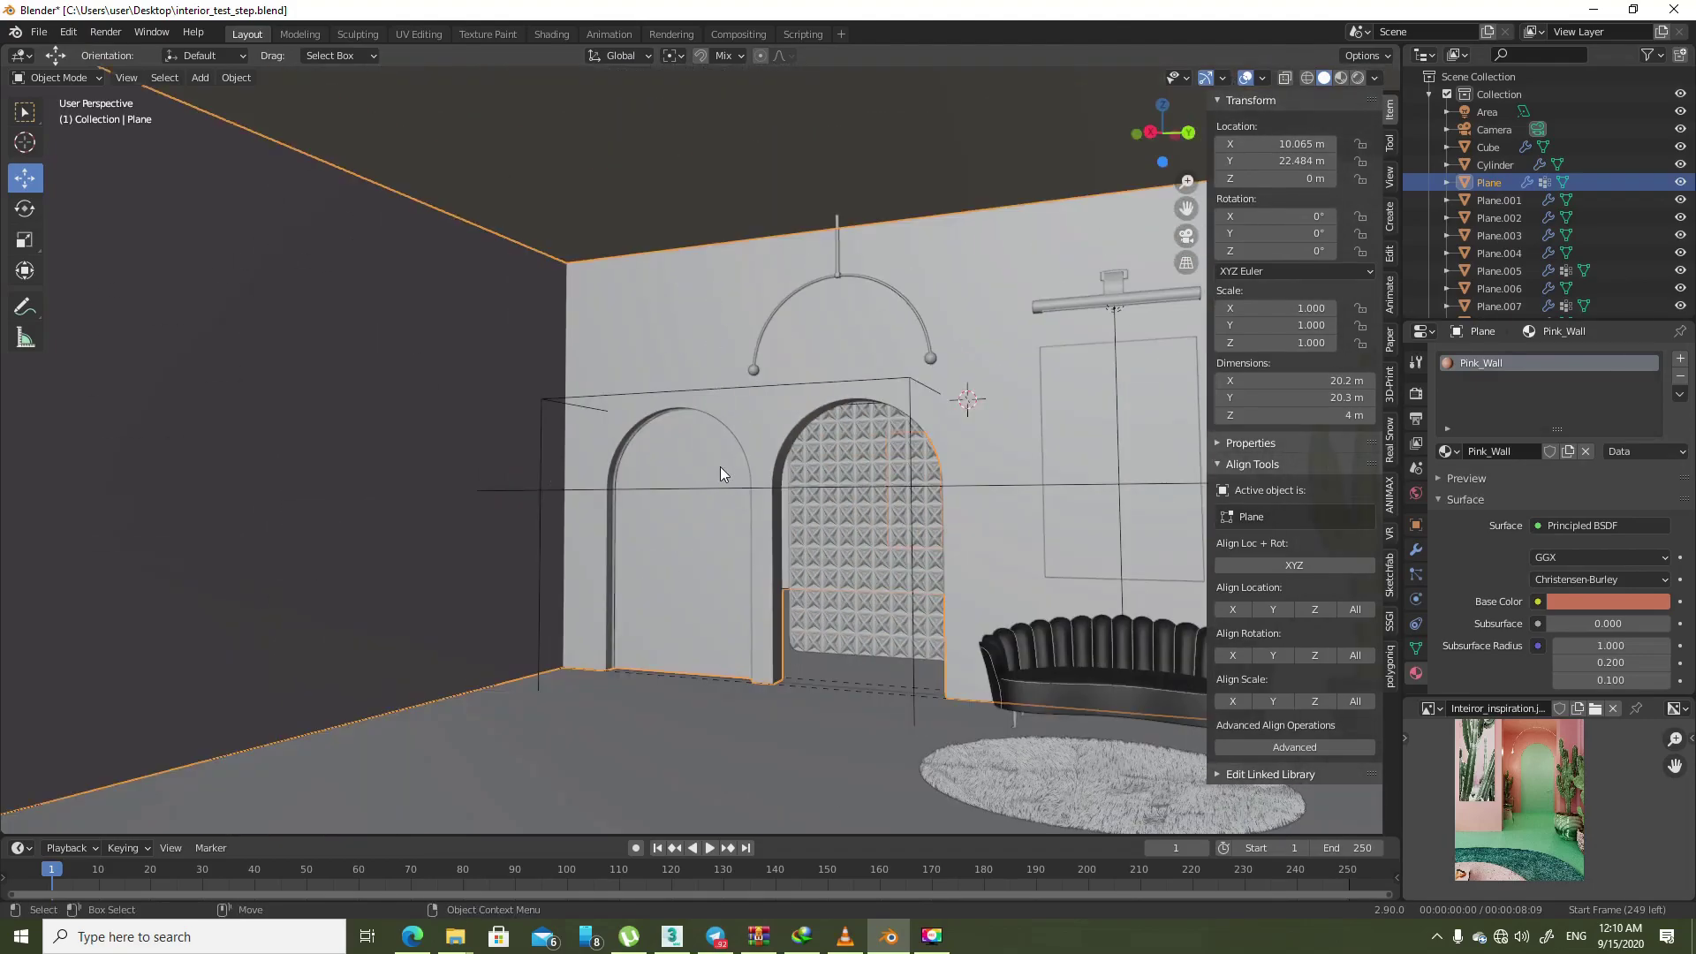
{"action": "scroll", "coordinate": [719, 466], "scroll_direction": "up", "scroll_amount": 2}
{"action": "scroll", "coordinate": [777, 398], "scroll_direction": "up", "scroll_amount": 3}
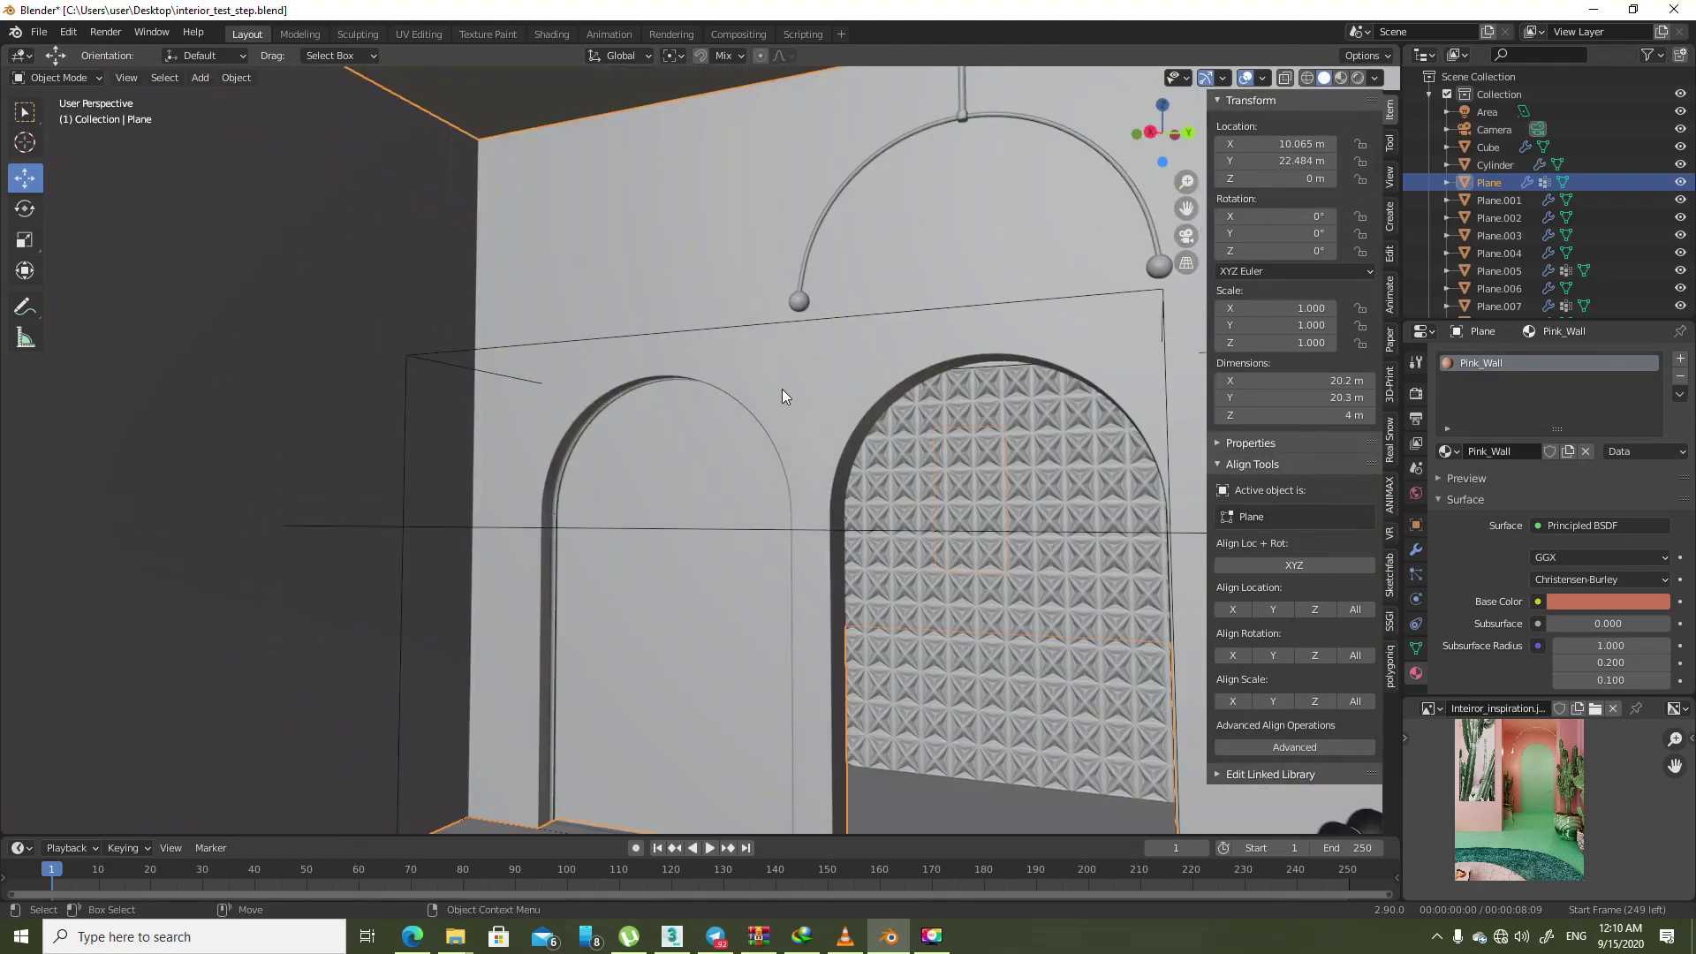
- Duplicate the pink wall in place as Plane.024 and show its Solidify, boolean and Bevel modifiers
{"action": "key", "text": "shift+d"}
{"action": "right_click", "coordinate": [744, 401]}
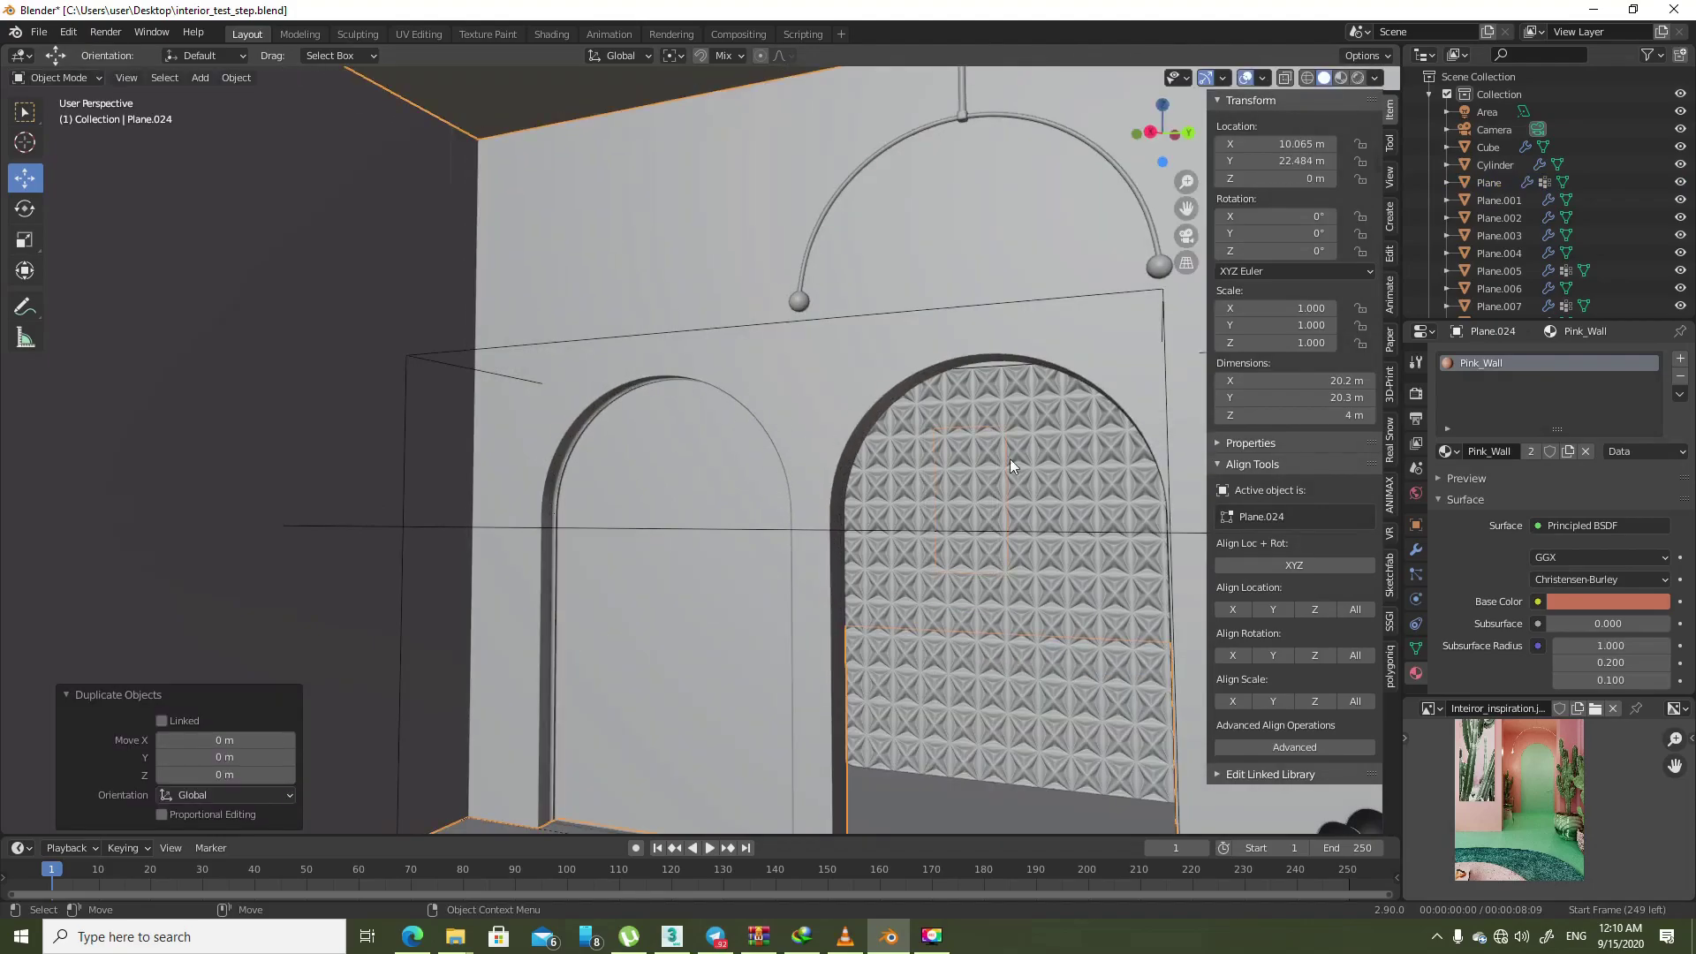
{"action": "left_click", "coordinate": [1415, 549]}
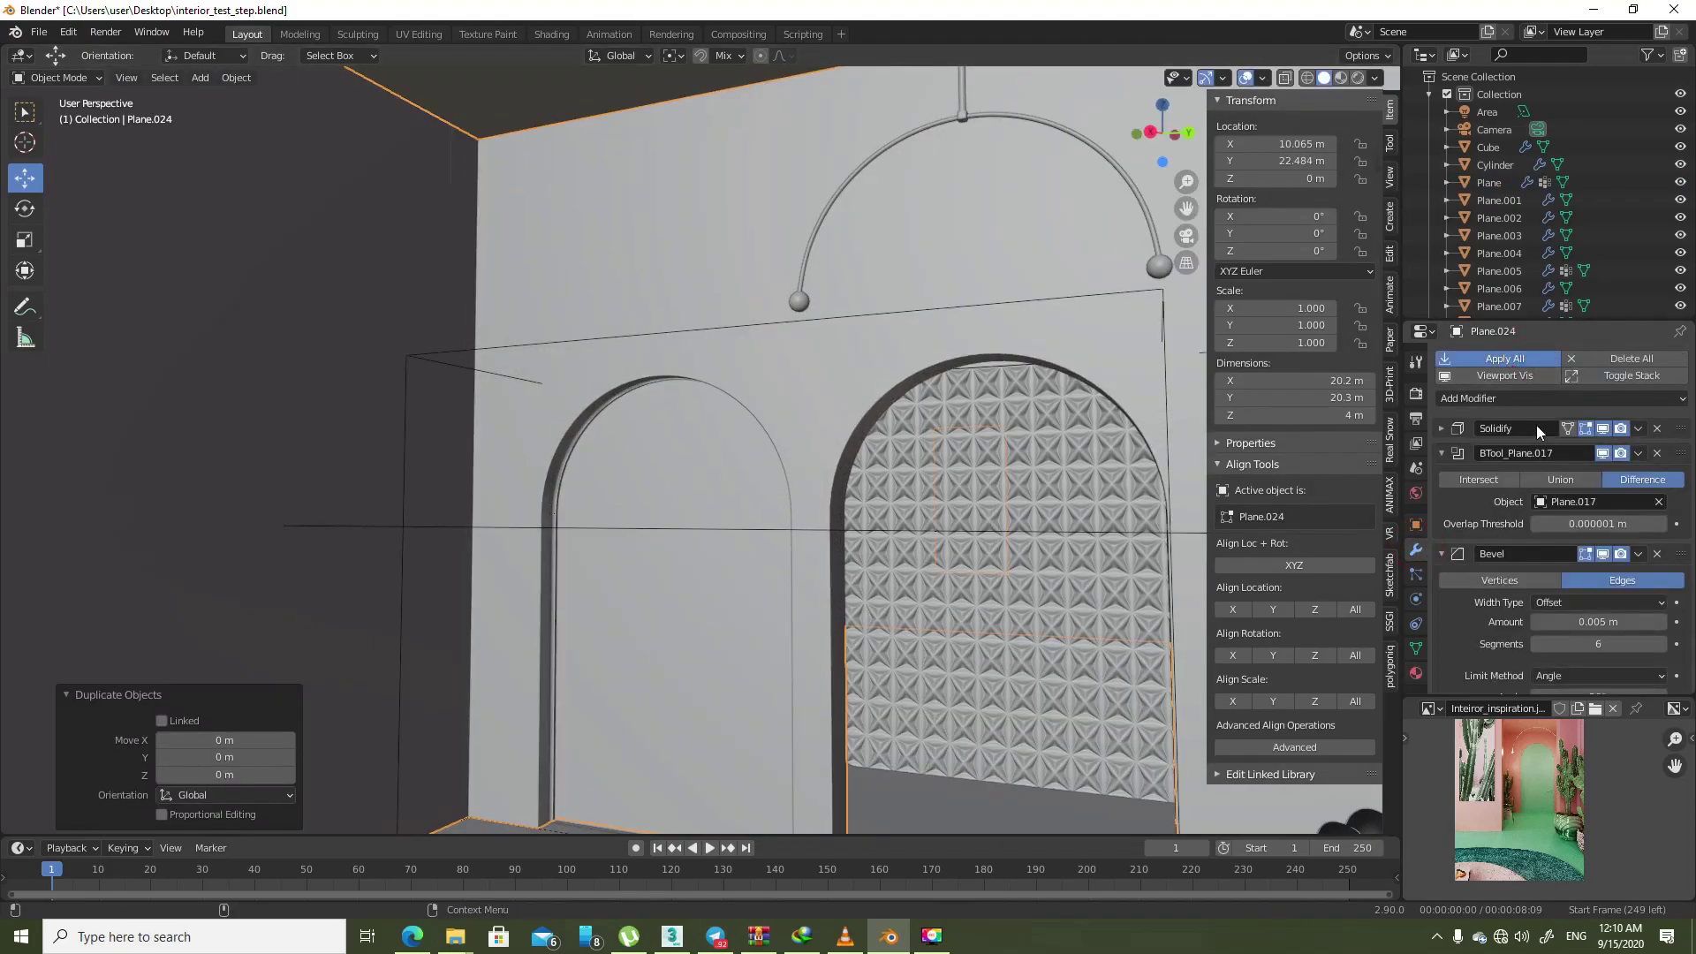
- Apply the wall copy's modifiers and separate the arch outline faces into their own object
{"action": "left_click", "coordinate": [1497, 358]}
{"action": "key", "text": "Tab"}
{"action": "scroll", "coordinate": [758, 539], "scroll_direction": "up", "scroll_amount": 3}
{"action": "scroll", "coordinate": [618, 619], "scroll_direction": "up", "scroll_amount": 3}
{"action": "right_click", "coordinate": [450, 480]}
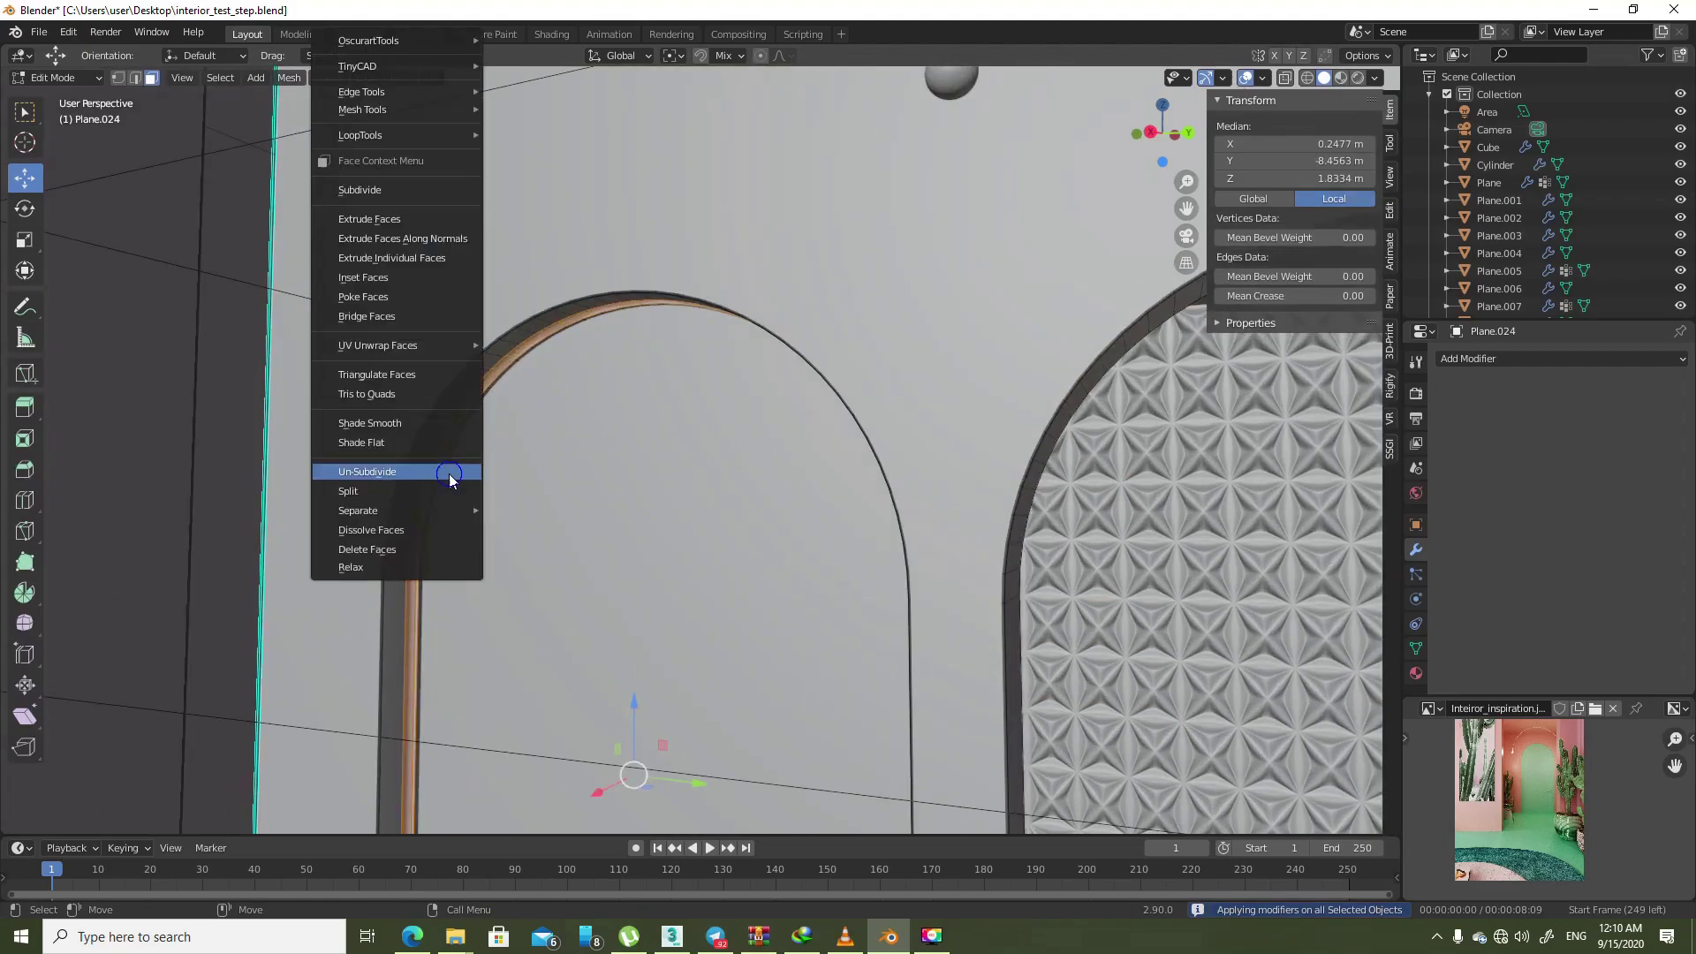
{"action": "right_click", "coordinate": [443, 480]}
{"action": "mouse_move", "coordinate": [358, 511]}
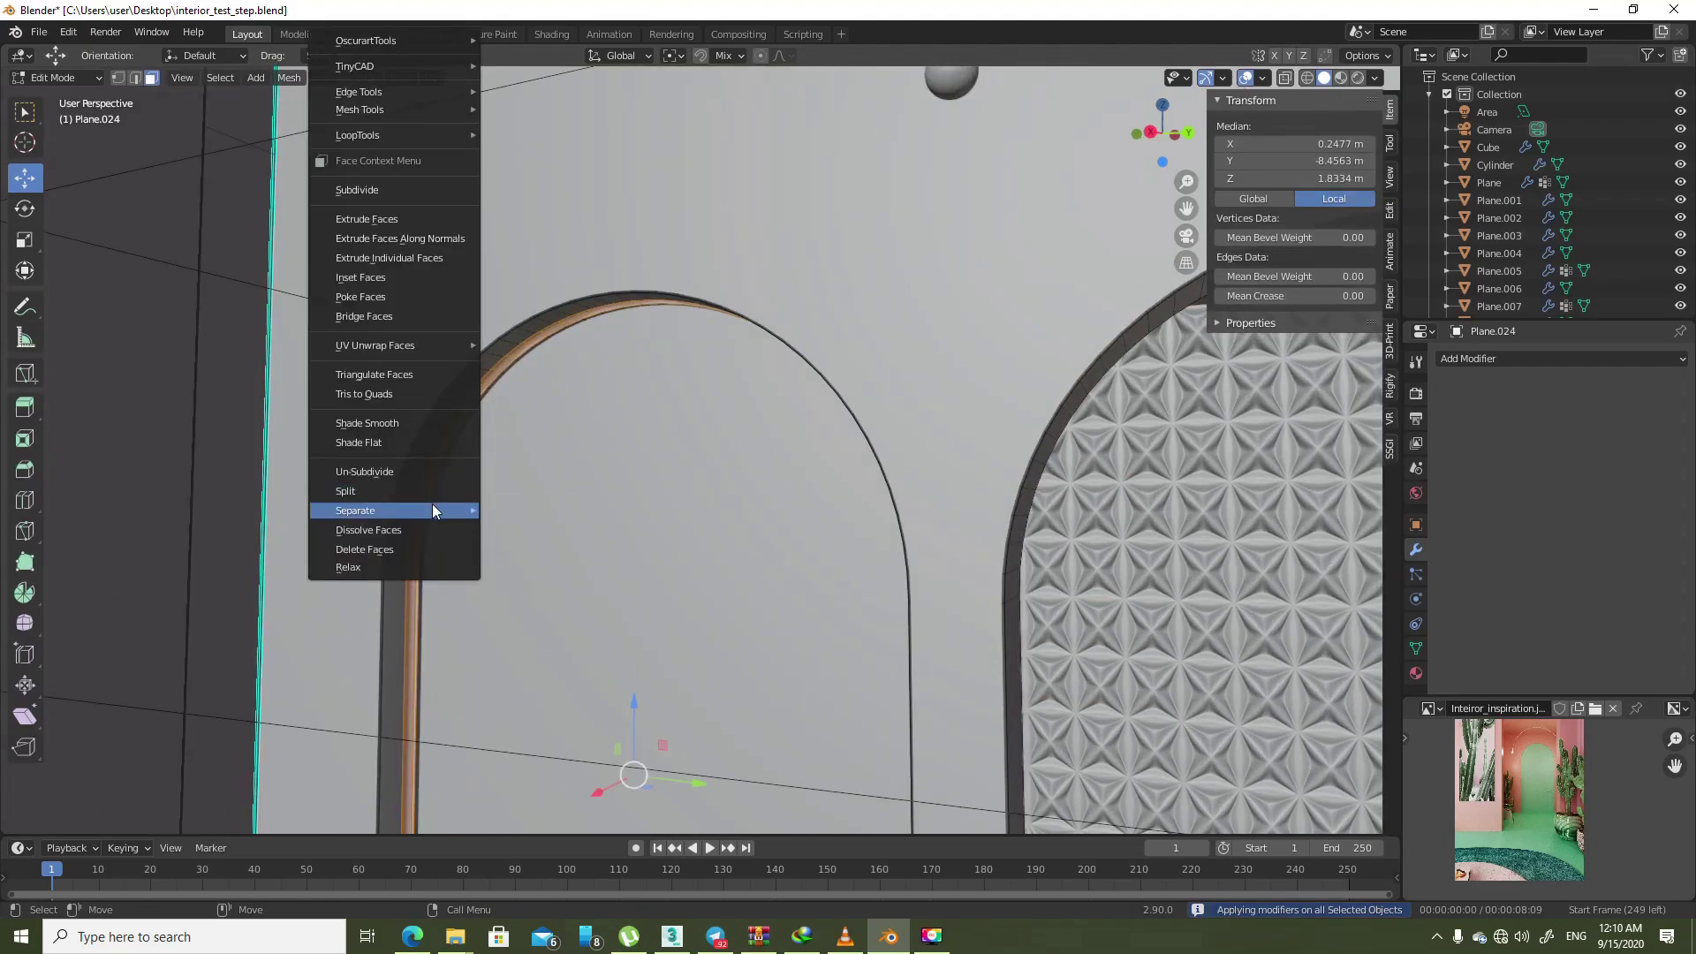
{"action": "left_click", "coordinate": [549, 511]}
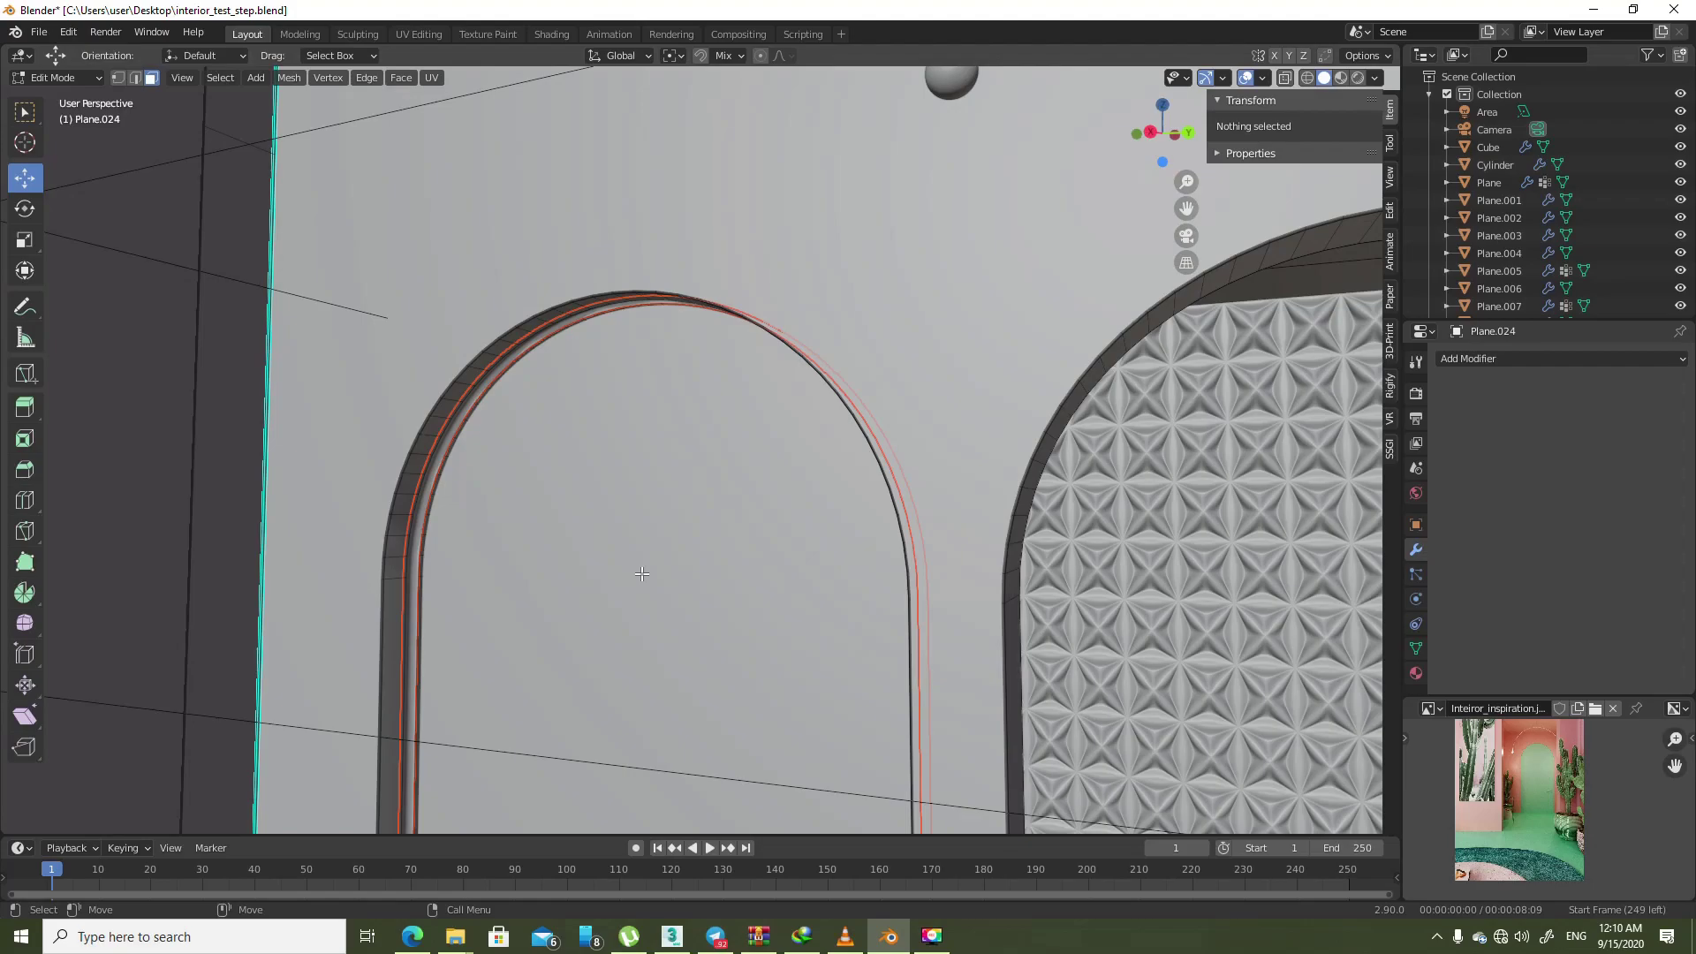
{"action": "key", "text": "Tab"}
- In local view, delete the wall copy, frame the arch curve, then select the trim Plane.025
{"action": "scroll", "coordinate": [591, 522], "scroll_direction": "down", "scroll_amount": 5}
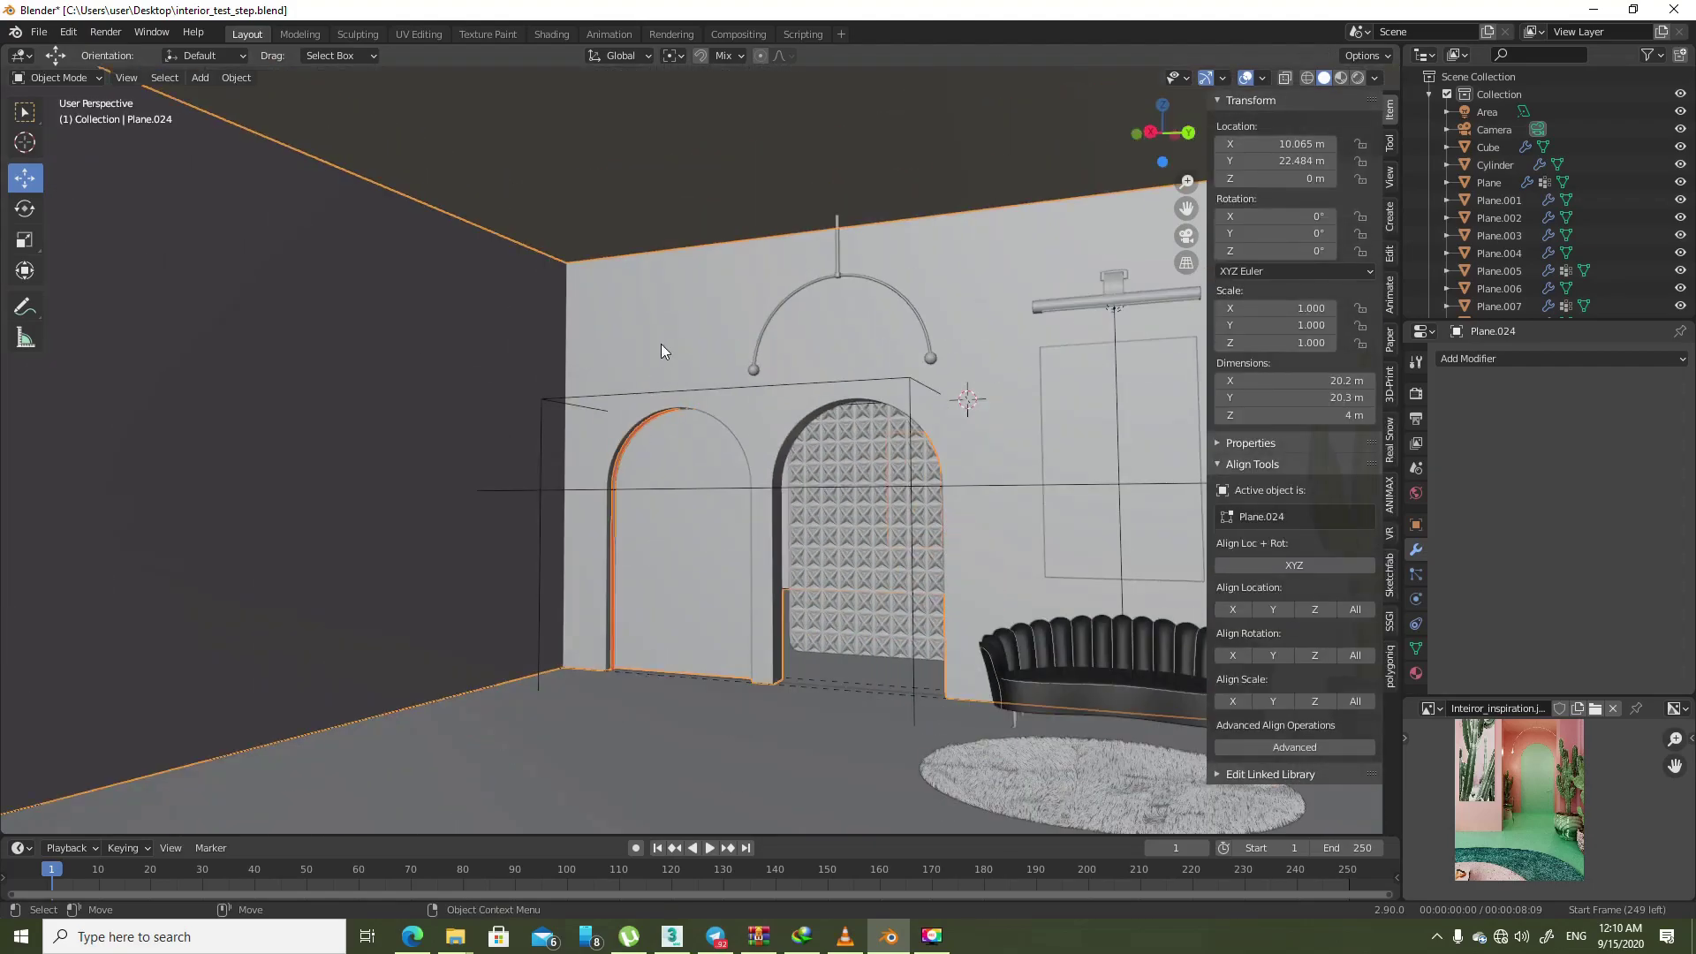
{"action": "scroll", "coordinate": [682, 436], "scroll_direction": "up", "scroll_amount": 1}
{"action": "key", "text": "KP_Divide"}
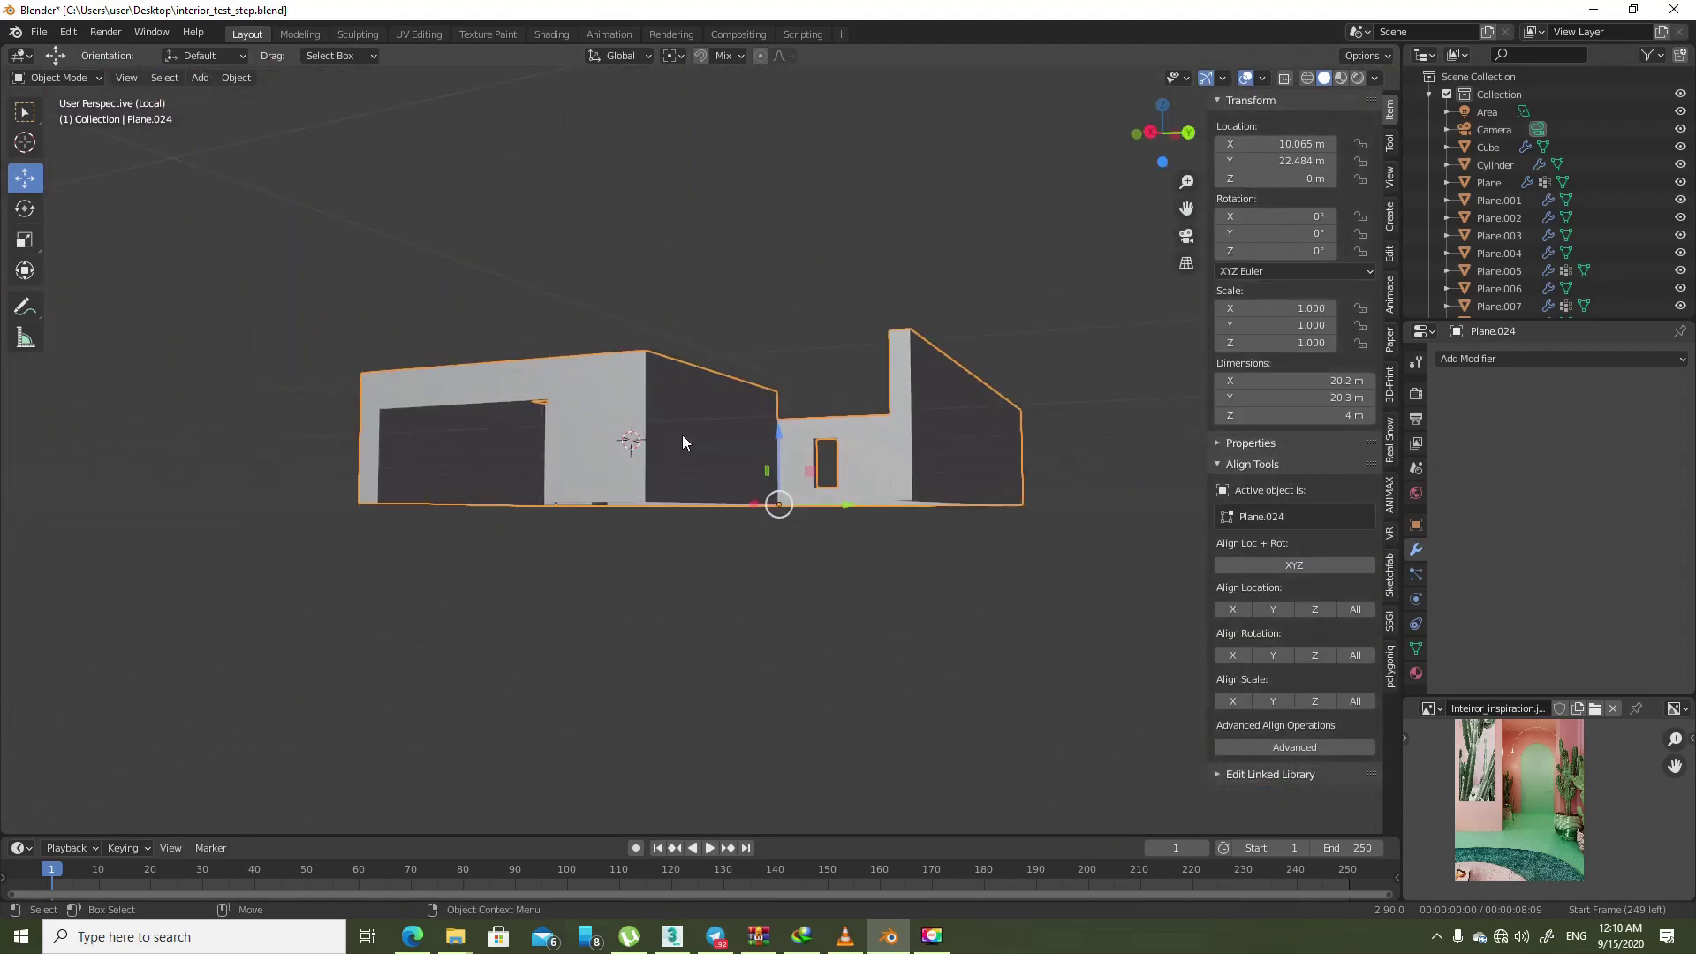
{"action": "mouse_move", "coordinate": [682, 435]}
{"action": "middle_mouse_down"}
{"action": "mouse_move", "coordinate": [657, 463]}
{"action": "mouse_move", "coordinate": [597, 470]}
{"action": "mouse_move", "coordinate": [533, 586]}
{"action": "mouse_move", "coordinate": [648, 592]}
{"action": "mouse_move", "coordinate": [545, 464]}
{"action": "mouse_move", "coordinate": [440, 527]}
{"action": "middle_mouse_up"}
{"action": "key", "text": "Delete"}
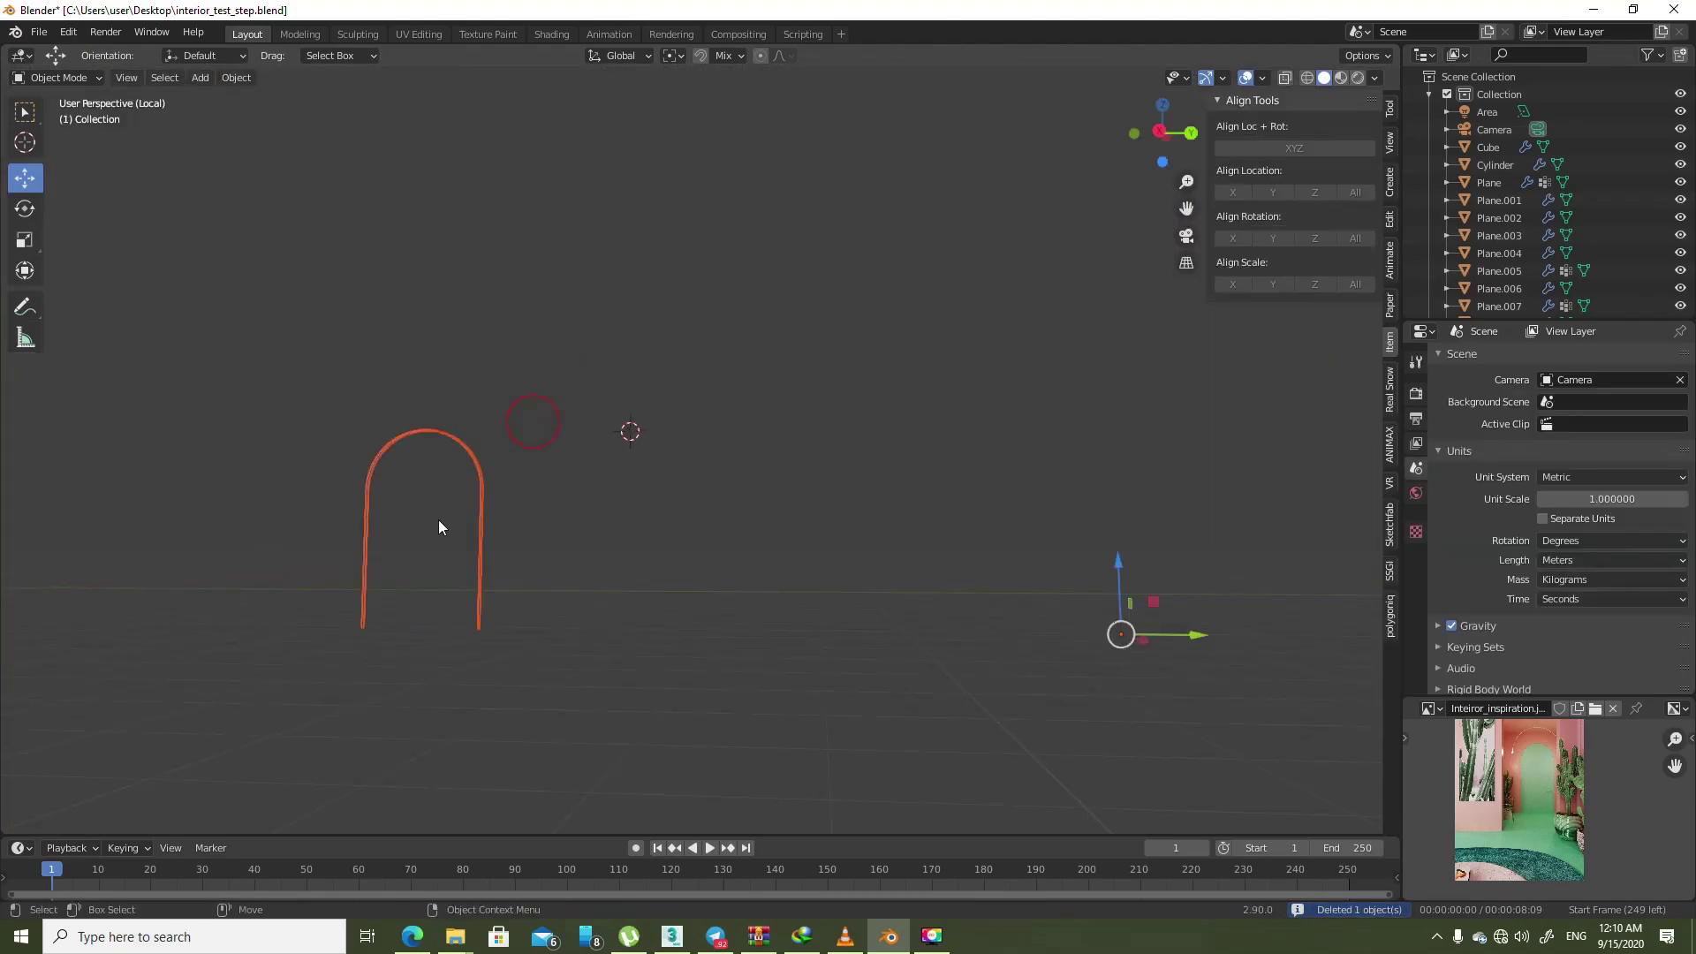
{"action": "key", "text": "KP_Decimal"}
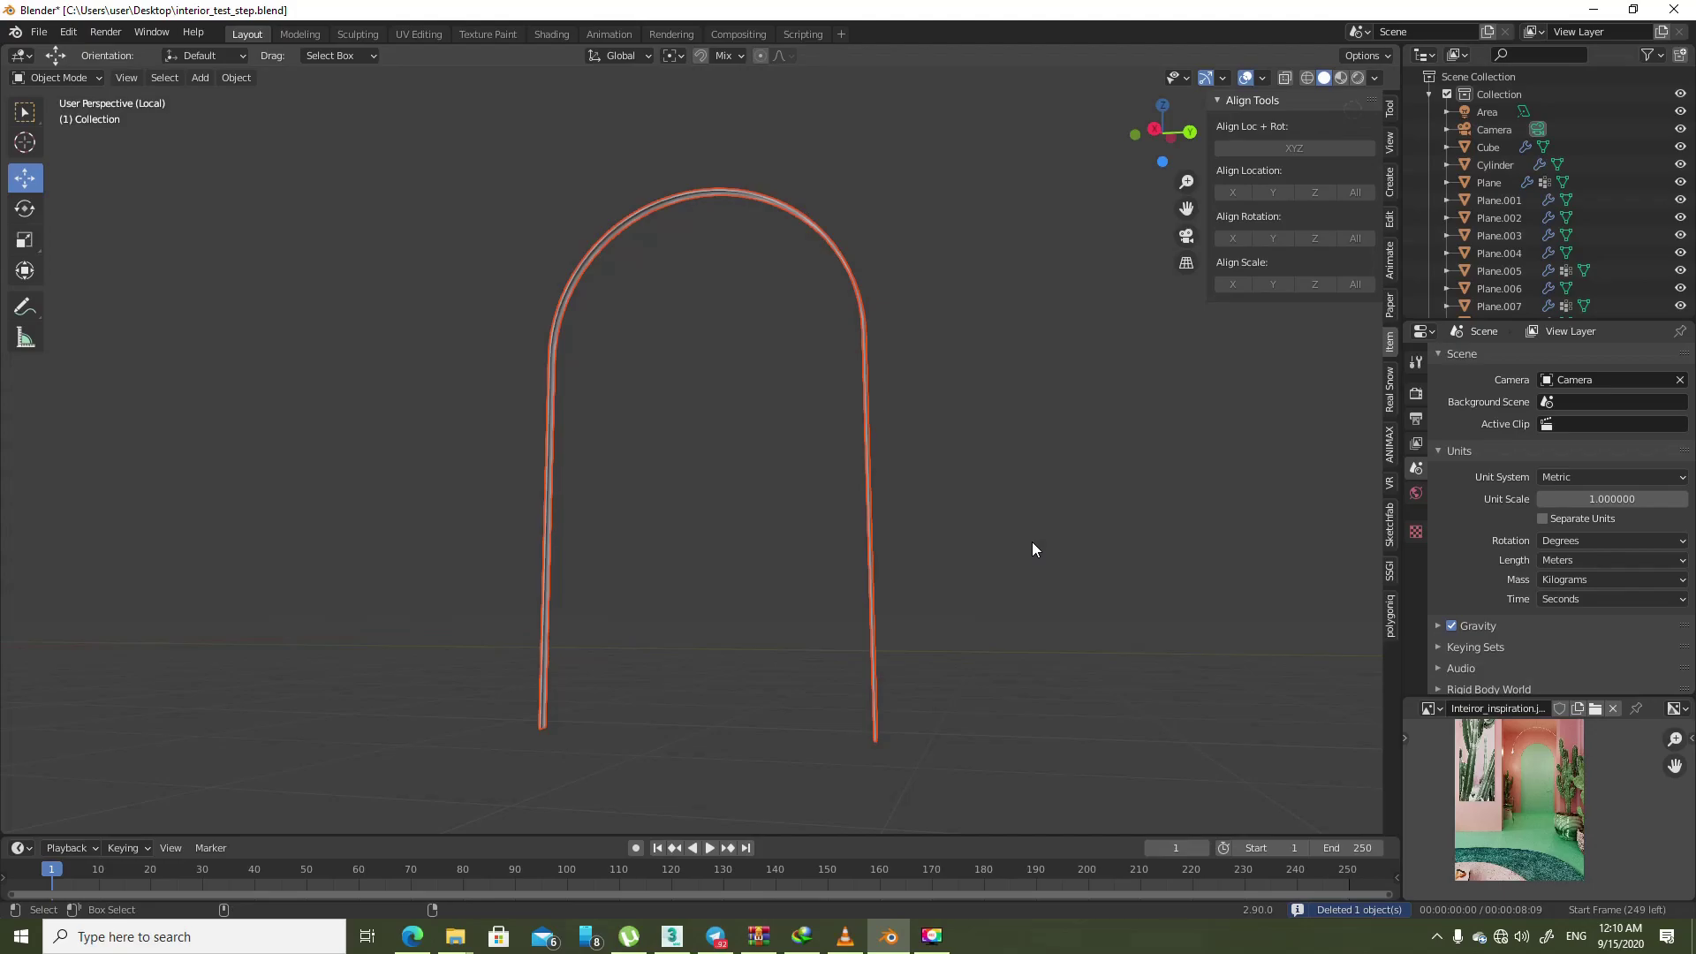
{"action": "key", "text": "KP_Divide"}
{"action": "scroll", "coordinate": [416, 451], "scroll_direction": "up", "scroll_amount": 3}
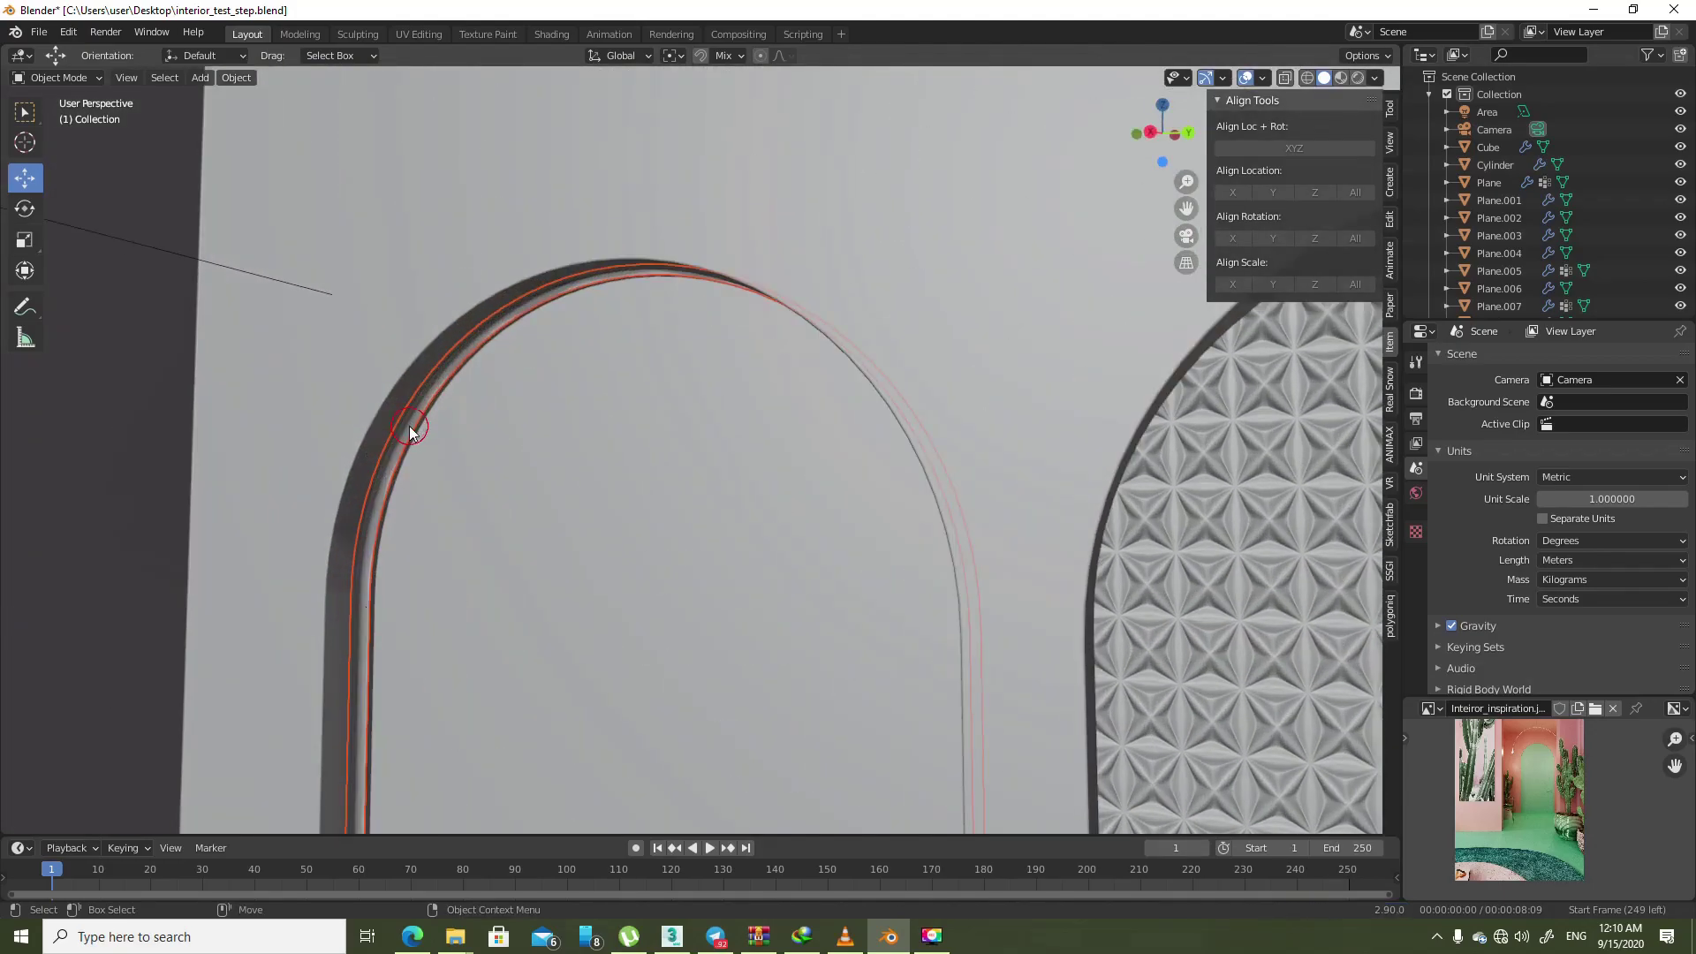
{"action": "left_click", "coordinate": [416, 451]}
- Replace the trim's Pink_Wall material with a new Emission material
{"action": "left_click", "coordinate": [1416, 672]}
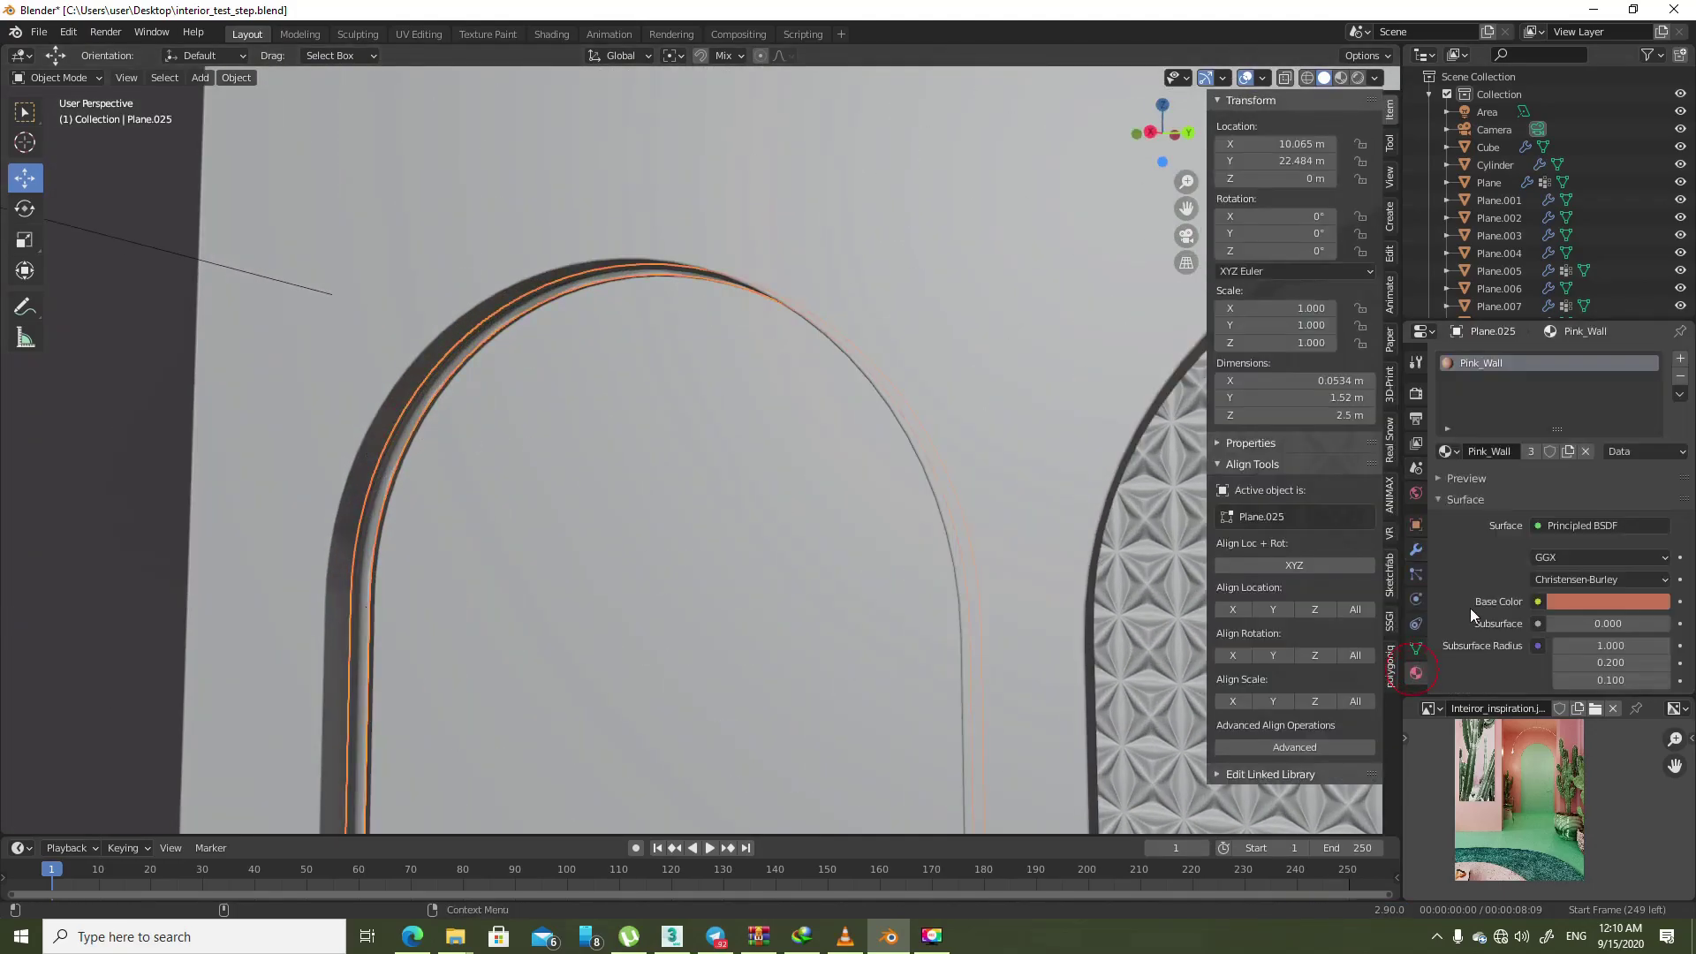
{"action": "left_click", "coordinate": [1446, 455]}
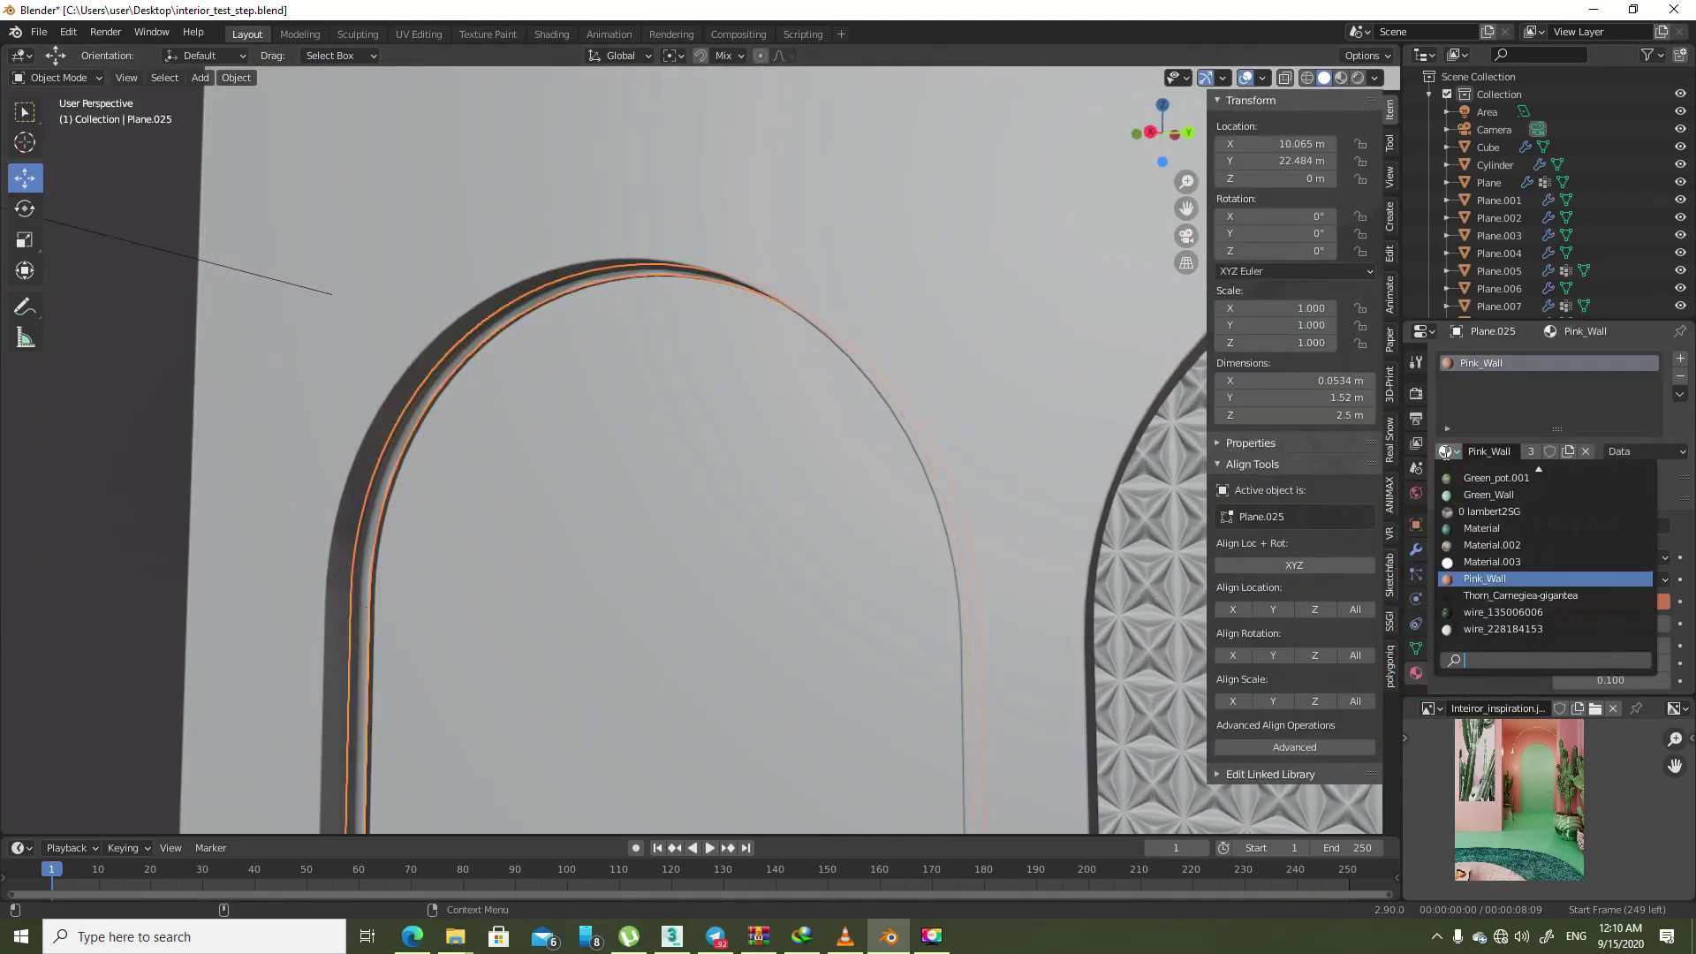
{"action": "left_click", "coordinate": [1680, 375]}
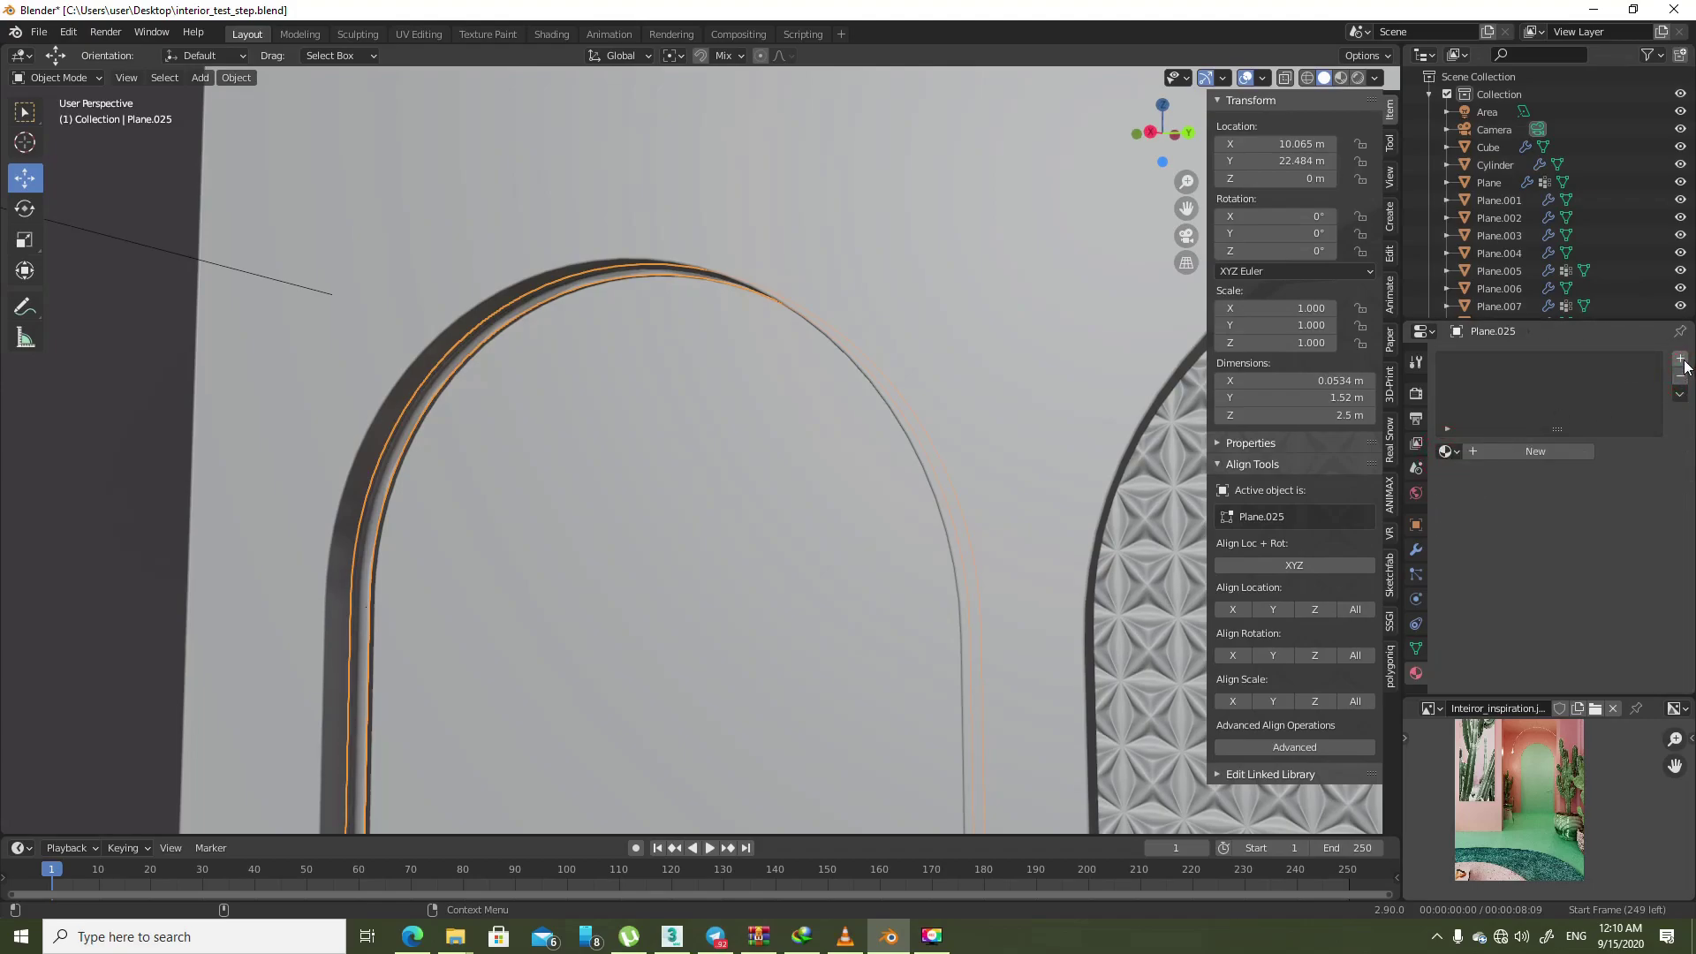
{"action": "left_click", "coordinate": [1499, 453]}
{"action": "left_click", "coordinate": [1446, 451]}
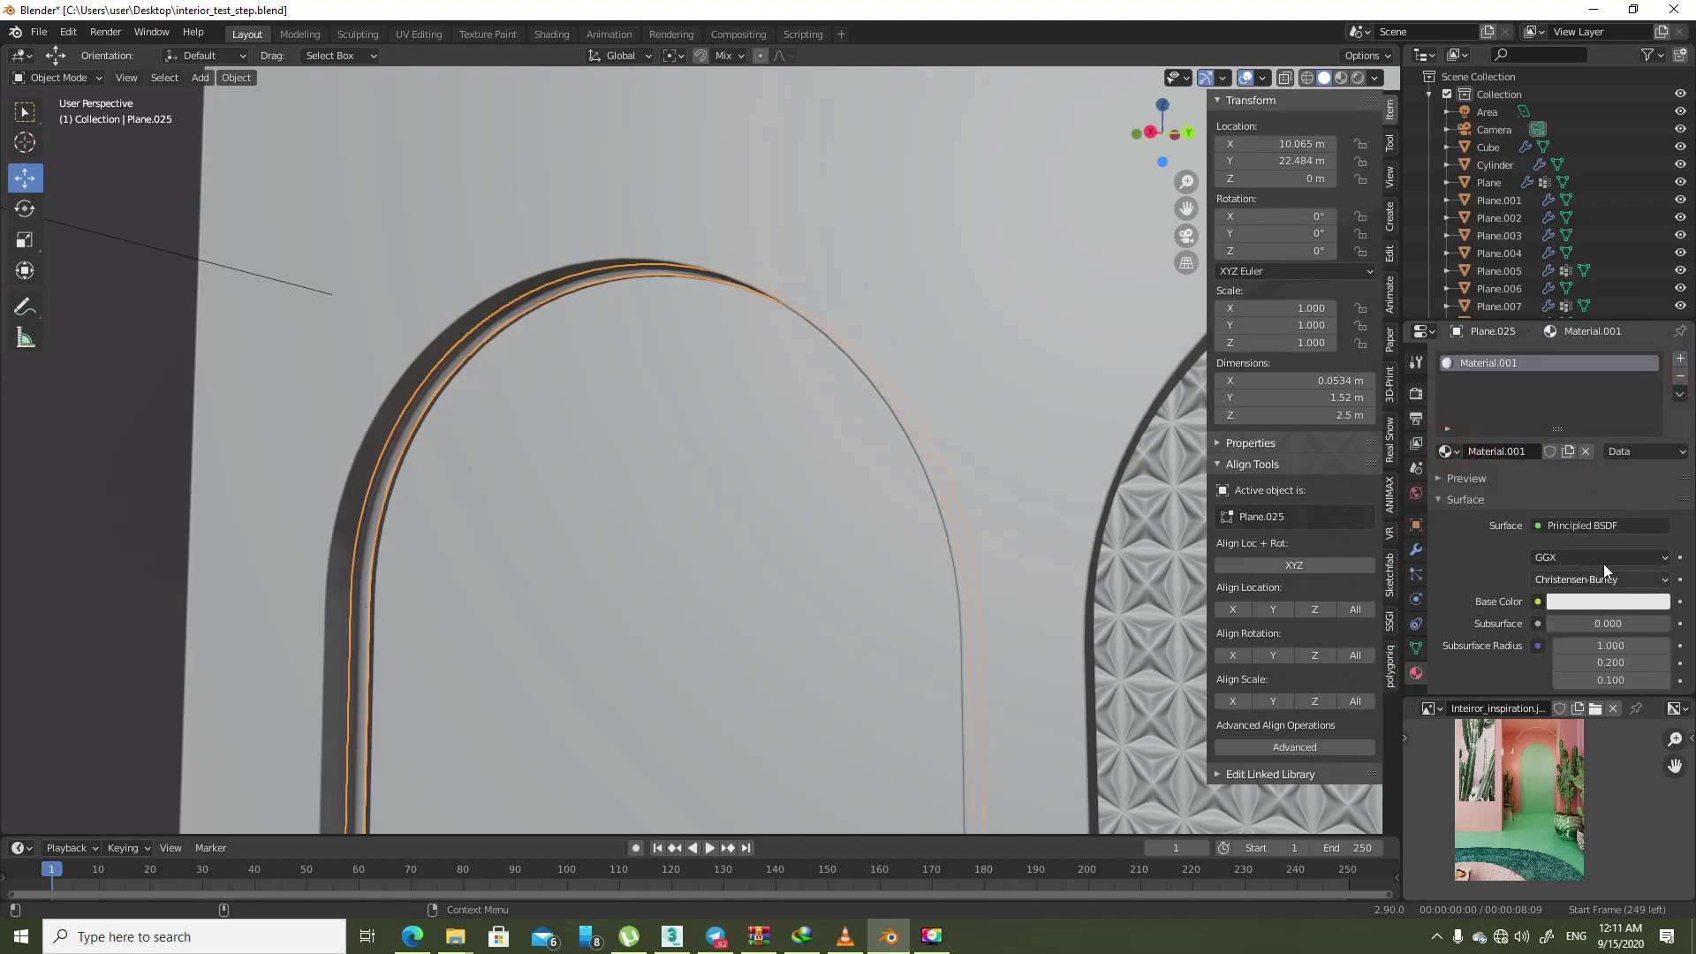
{"action": "left_click", "coordinate": [1616, 526]}
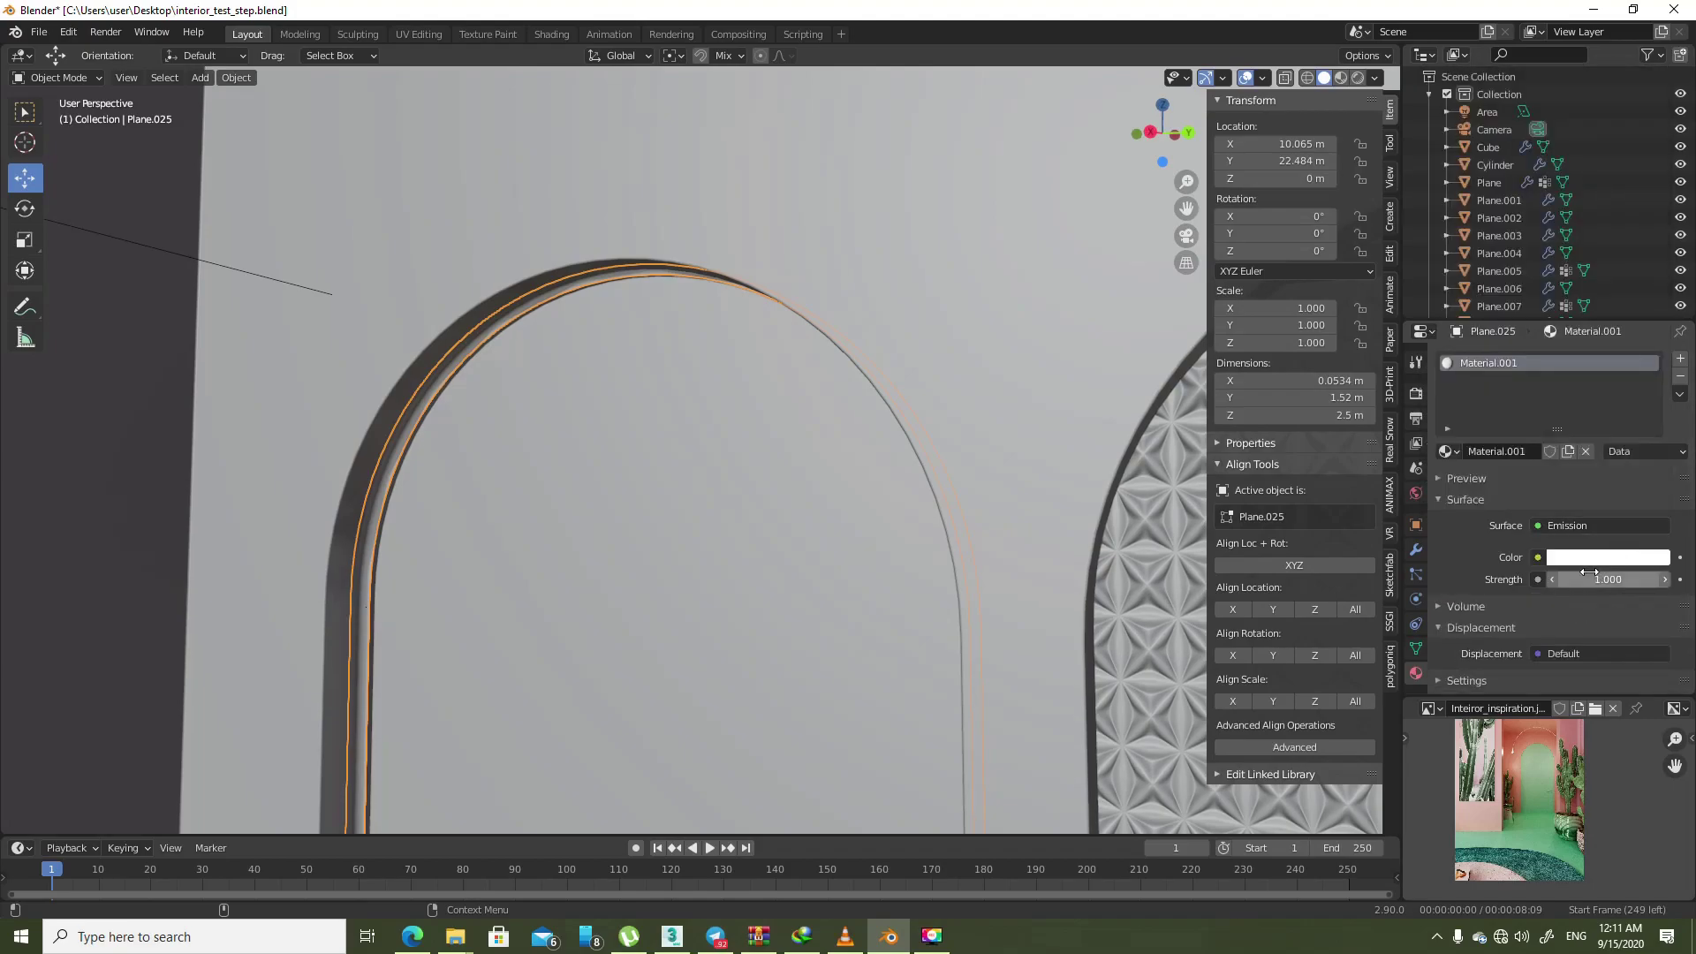
- Drive the emission colour with a Blackbody node set to 6000 K
{"action": "left_click", "coordinate": [1590, 557]}
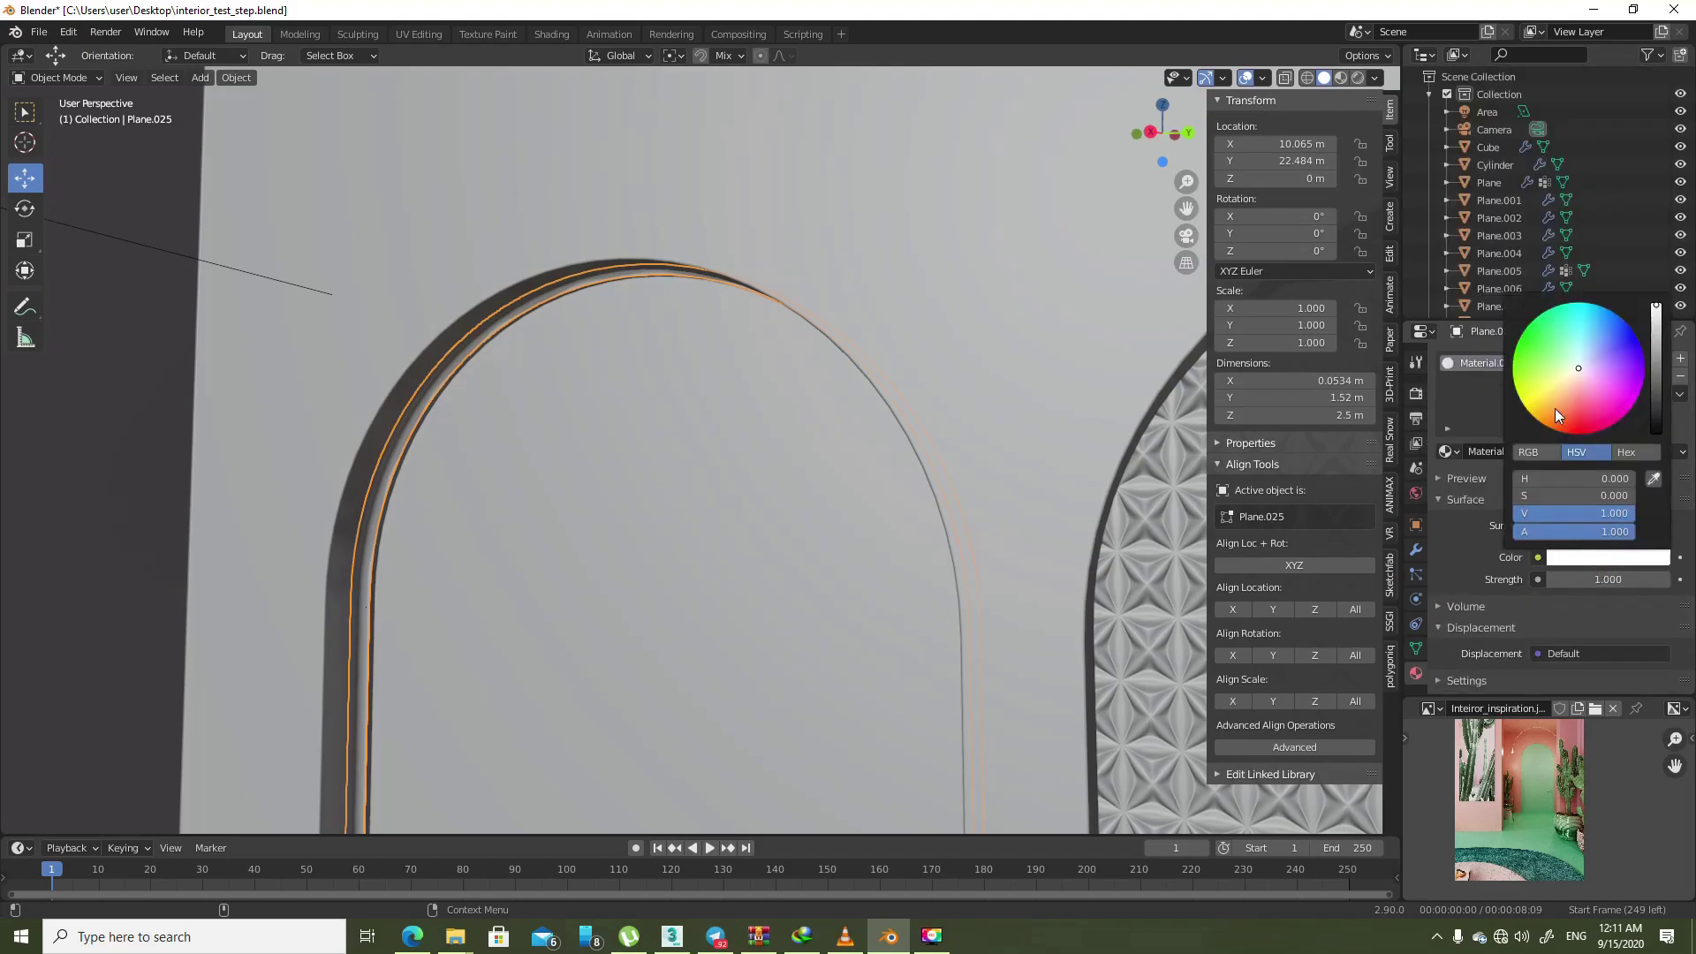
{"action": "left_click", "coordinate": [1537, 557]}
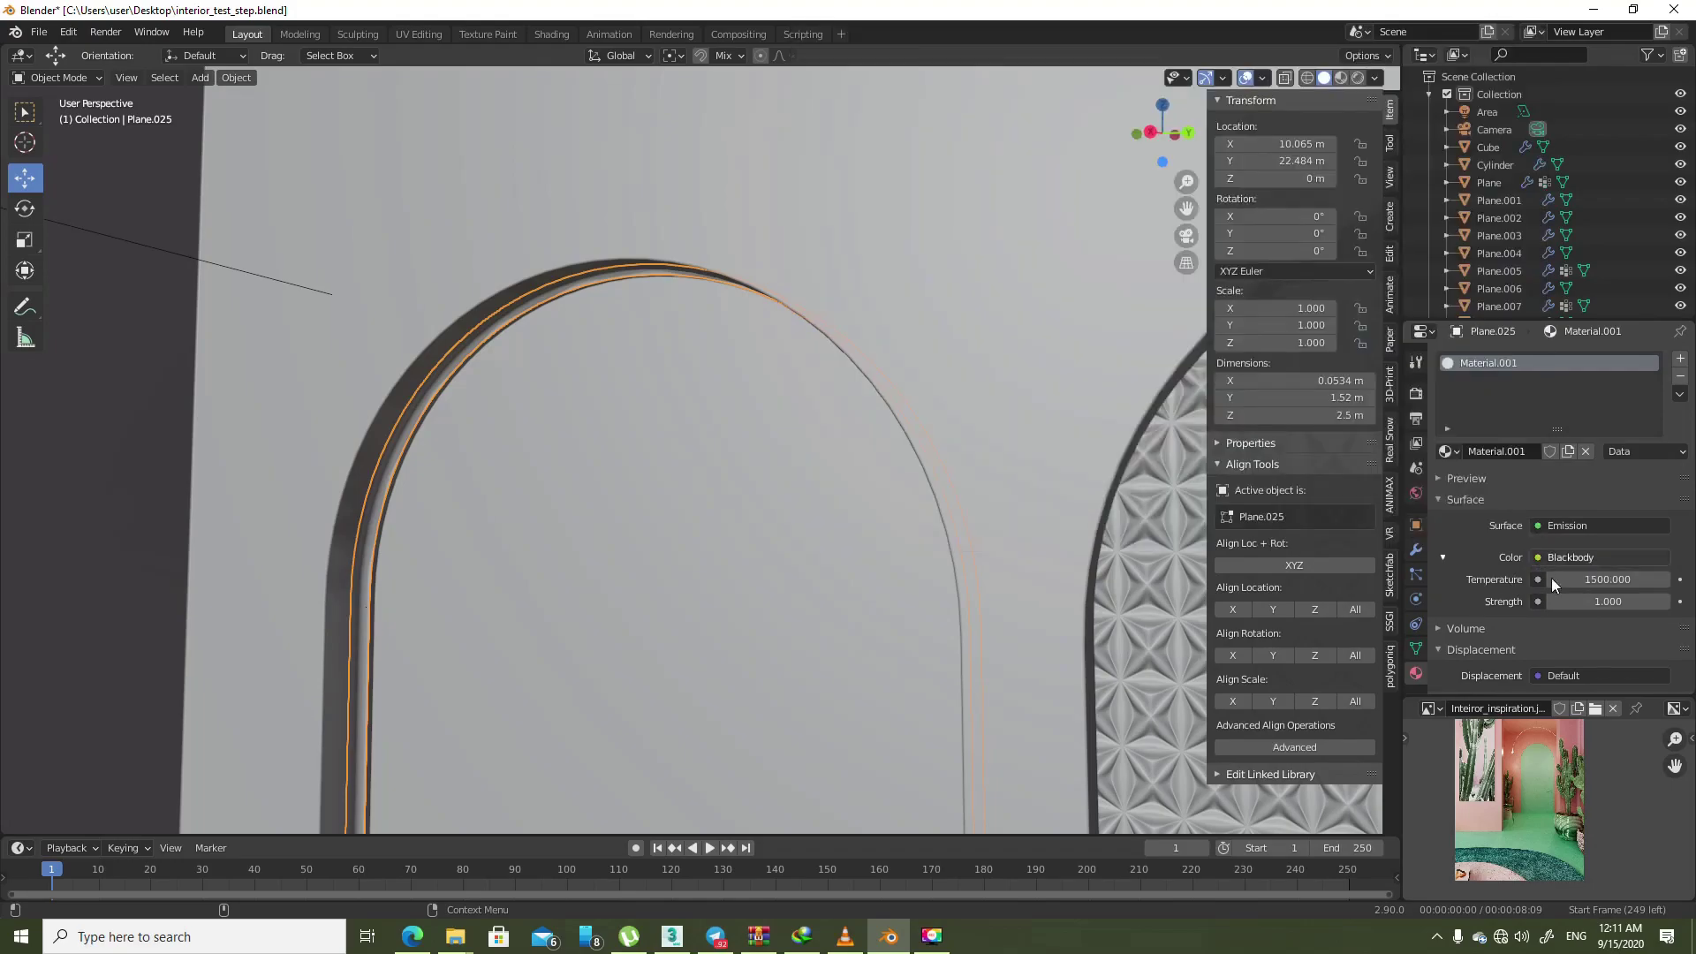
{"action": "scroll", "coordinate": [1629, 621], "scroll_direction": "down", "scroll_amount": 1}
{"action": "left_click", "coordinate": [1623, 546]}
{"action": "type", "text": "6"}
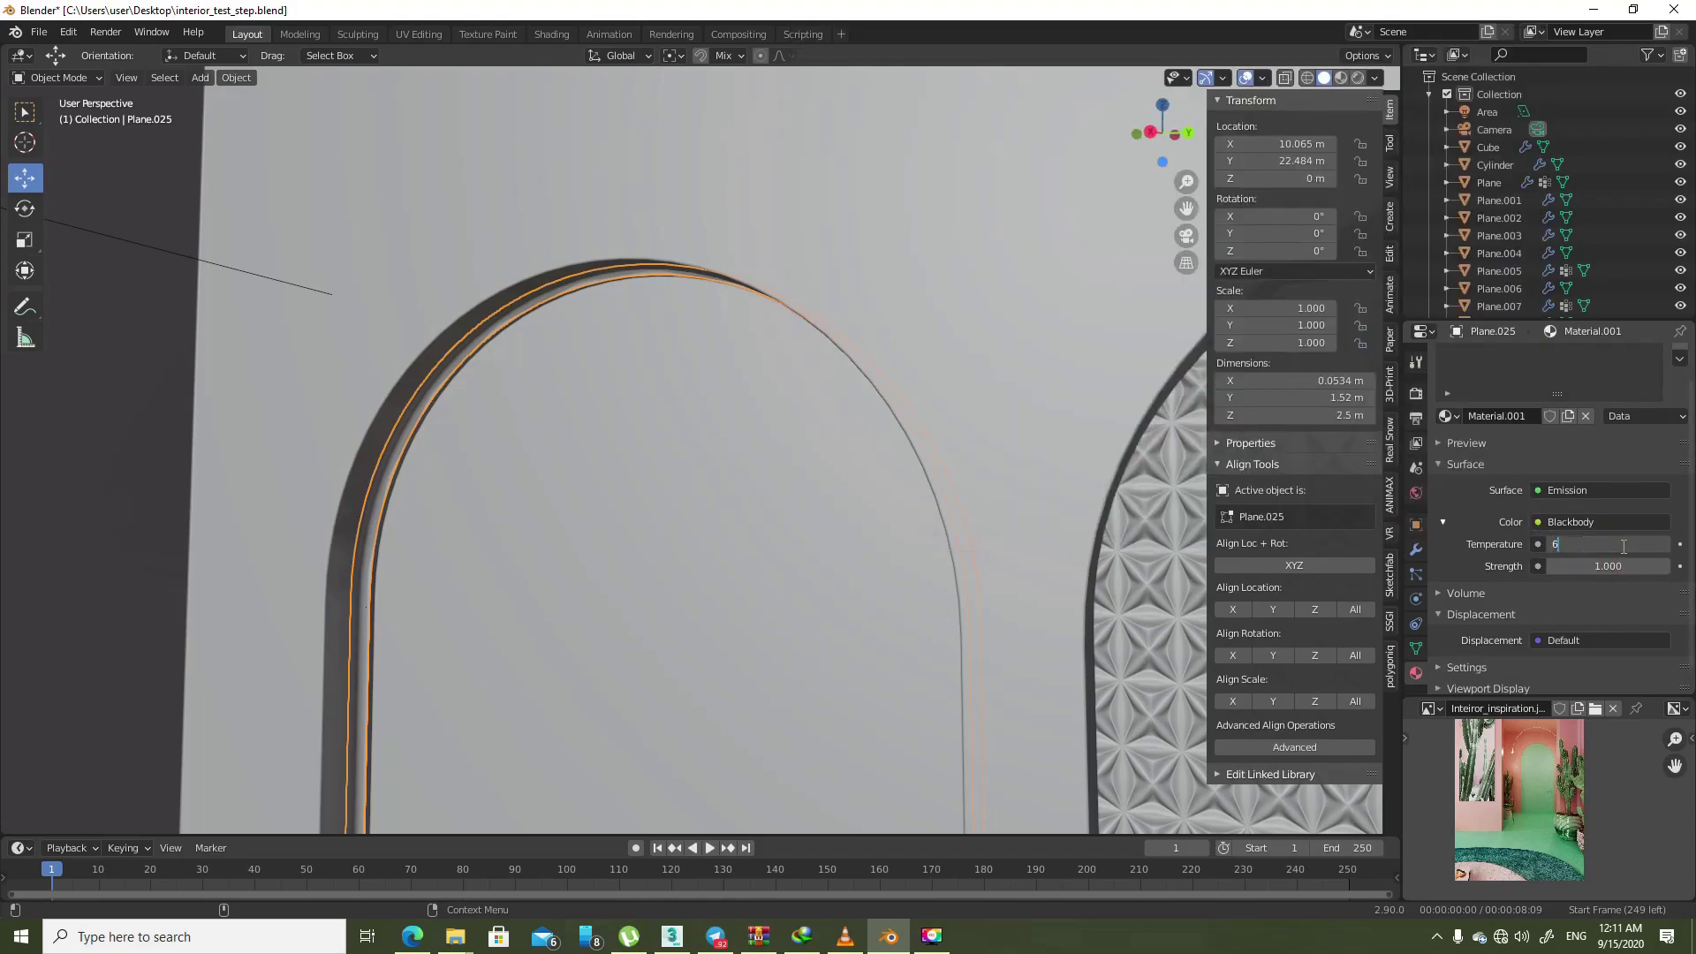
{"action": "key", "text": "Return"}
{"action": "left_click", "coordinate": [1628, 545]}
{"action": "type", "text": "6000"}
{"action": "key", "text": "Return"}
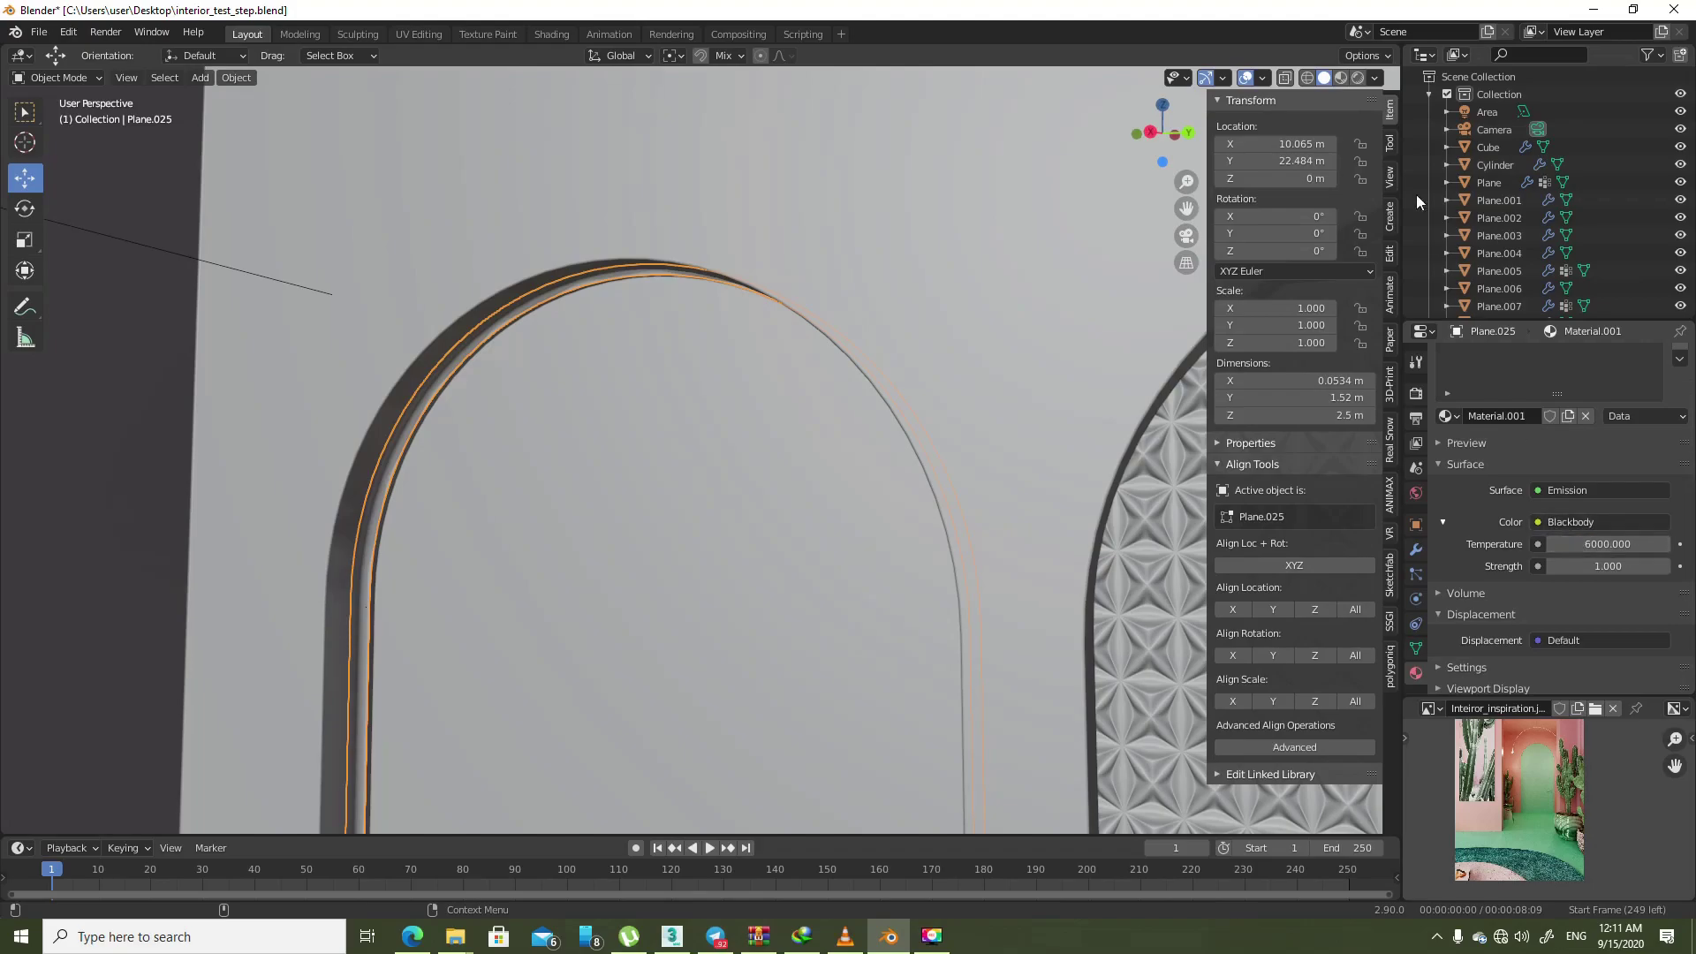
- Set the trim's emission strength to 20 and view the rendered glow through the scene camera
{"action": "left_click", "coordinate": [1357, 78]}
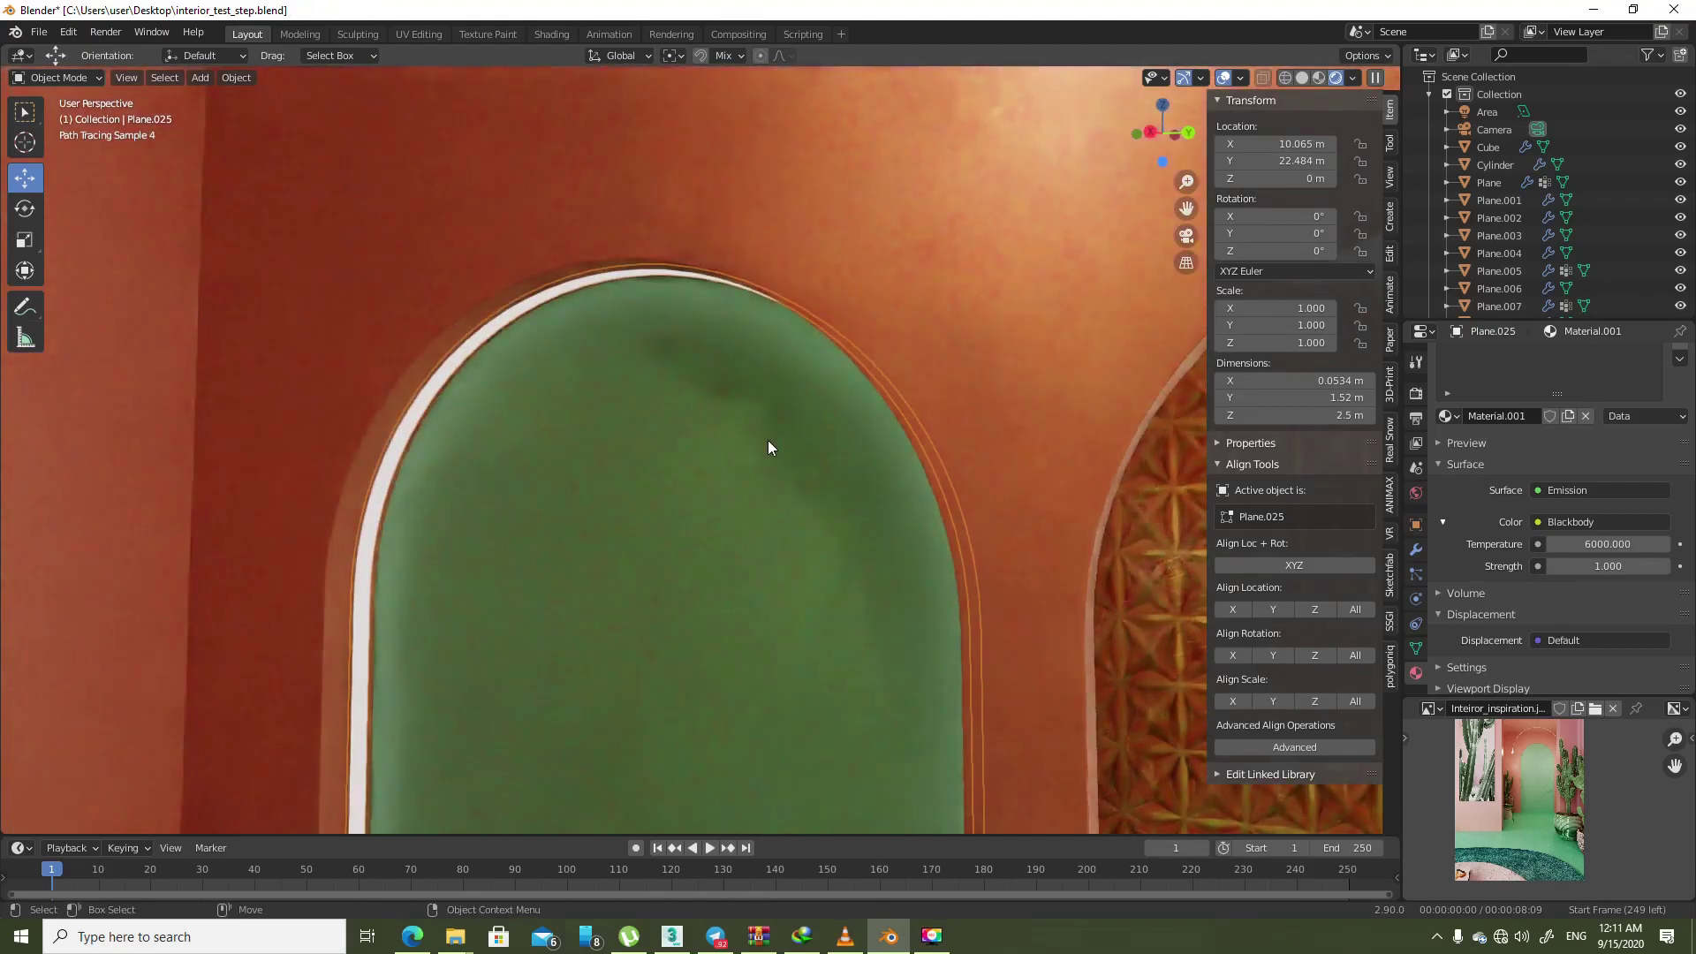
{"action": "left_click", "coordinate": [1597, 544]}
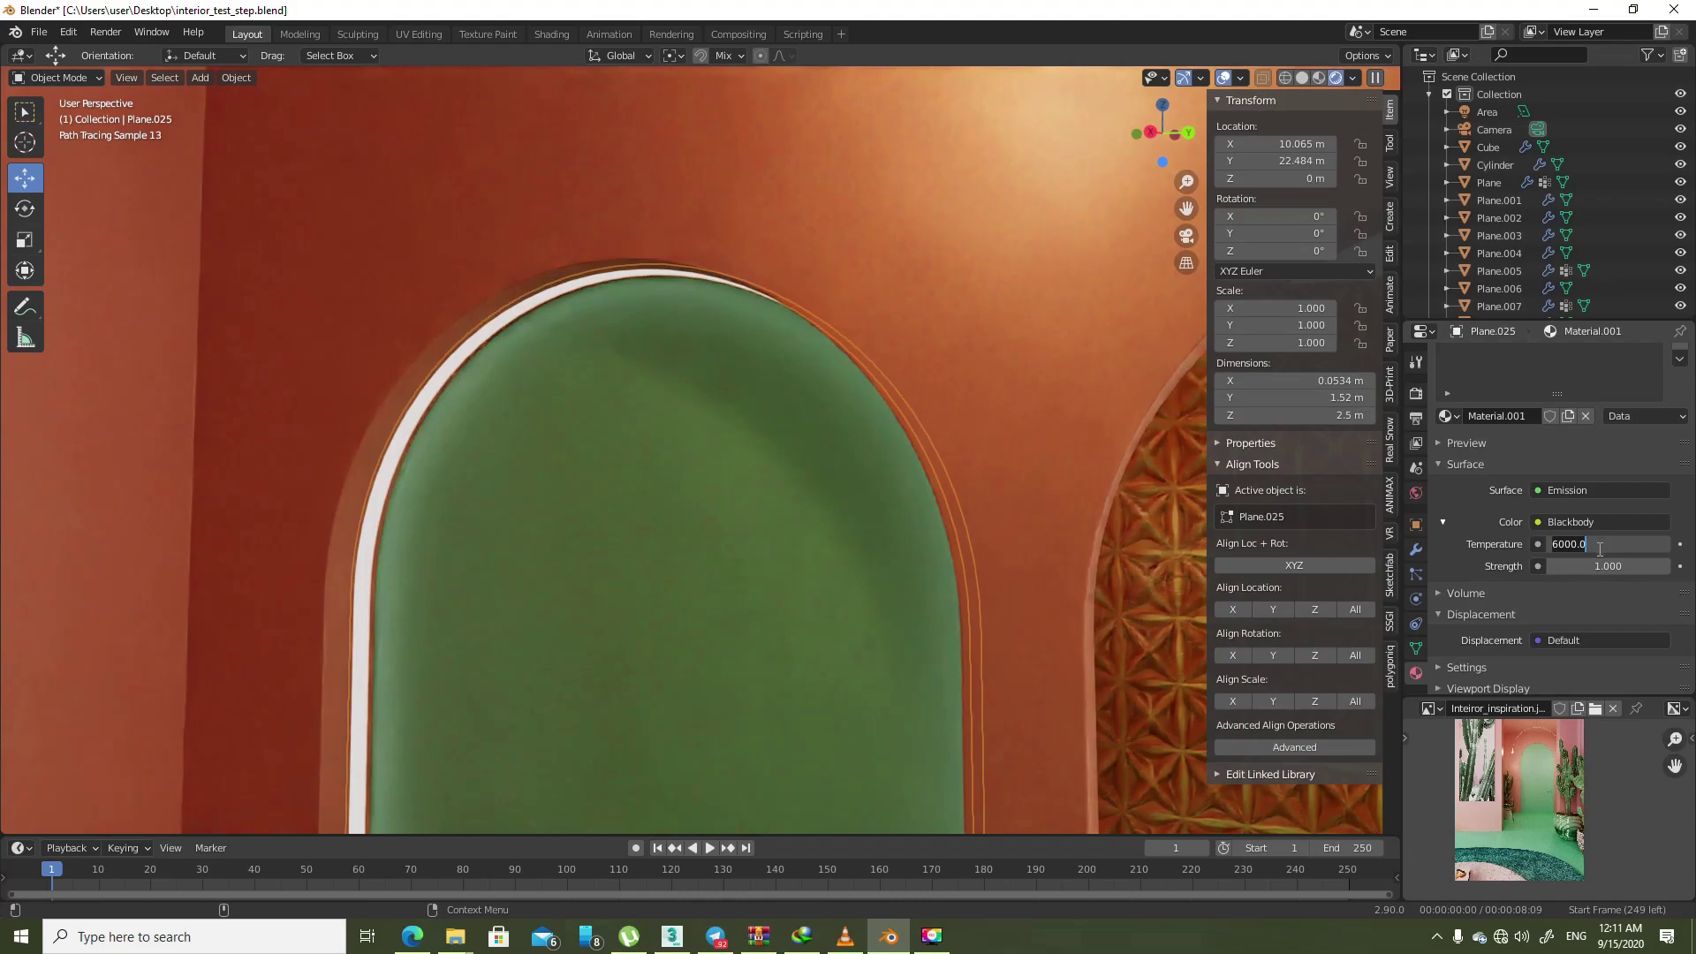
{"action": "key", "text": "Return"}
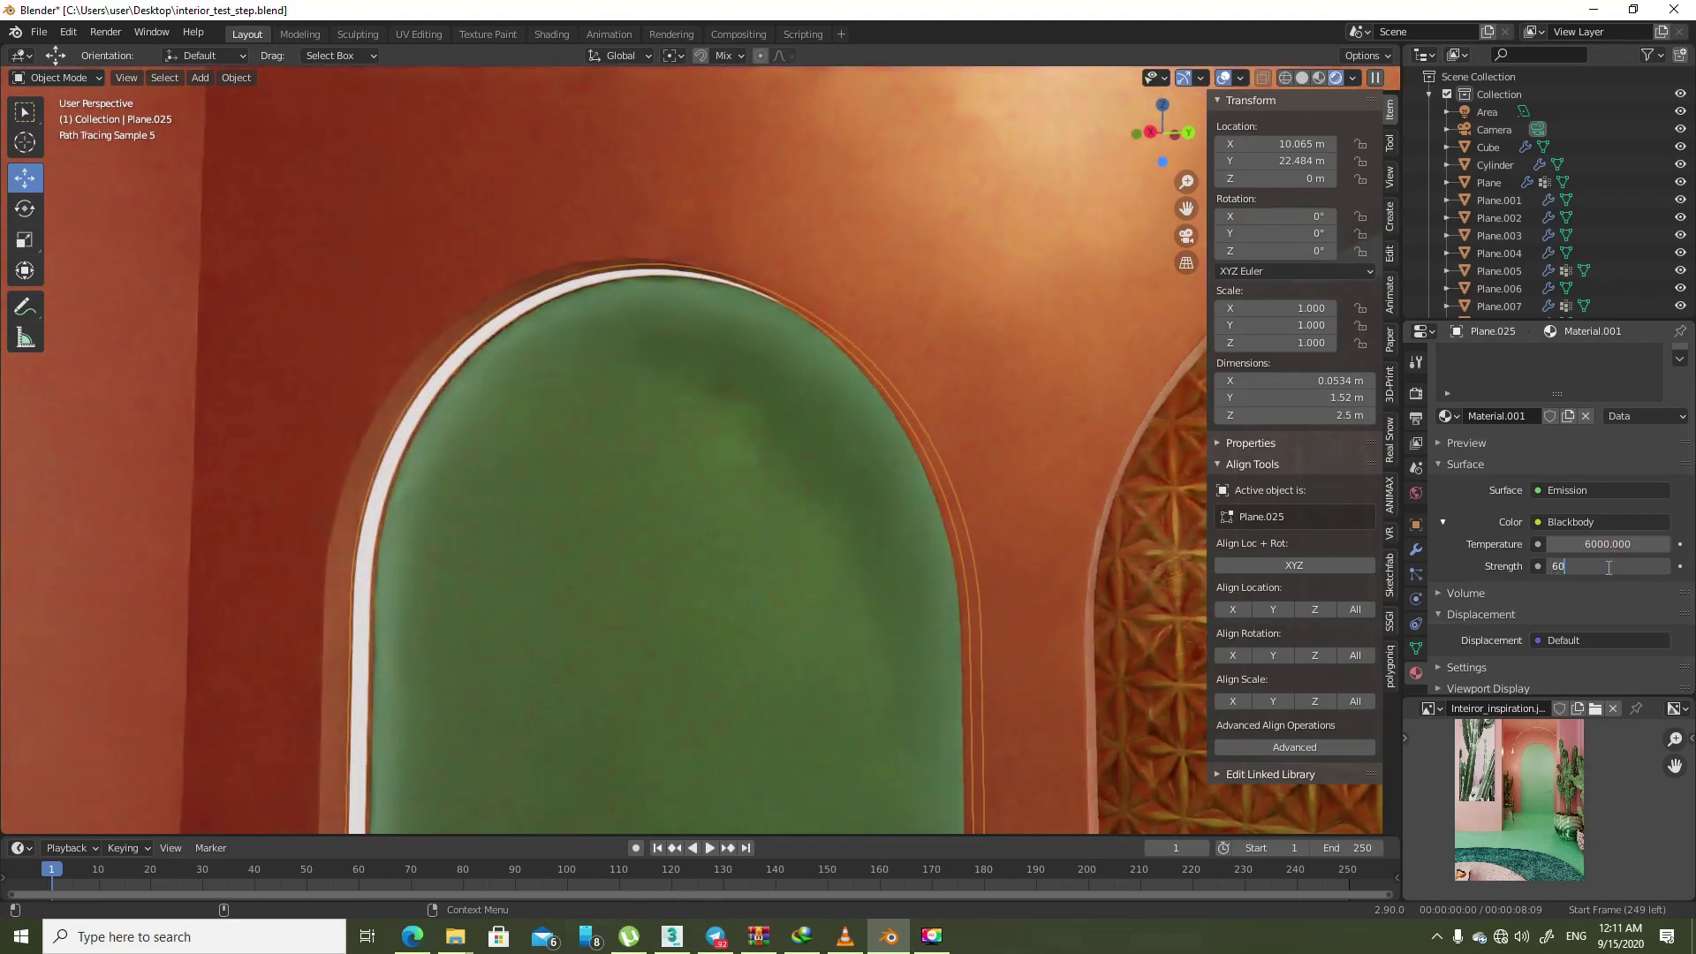
{"action": "left_click_drag", "start_coordinate": [1602, 569], "coordinate": [1606, 566]}
{"action": "left_click", "coordinate": [1607, 566]}
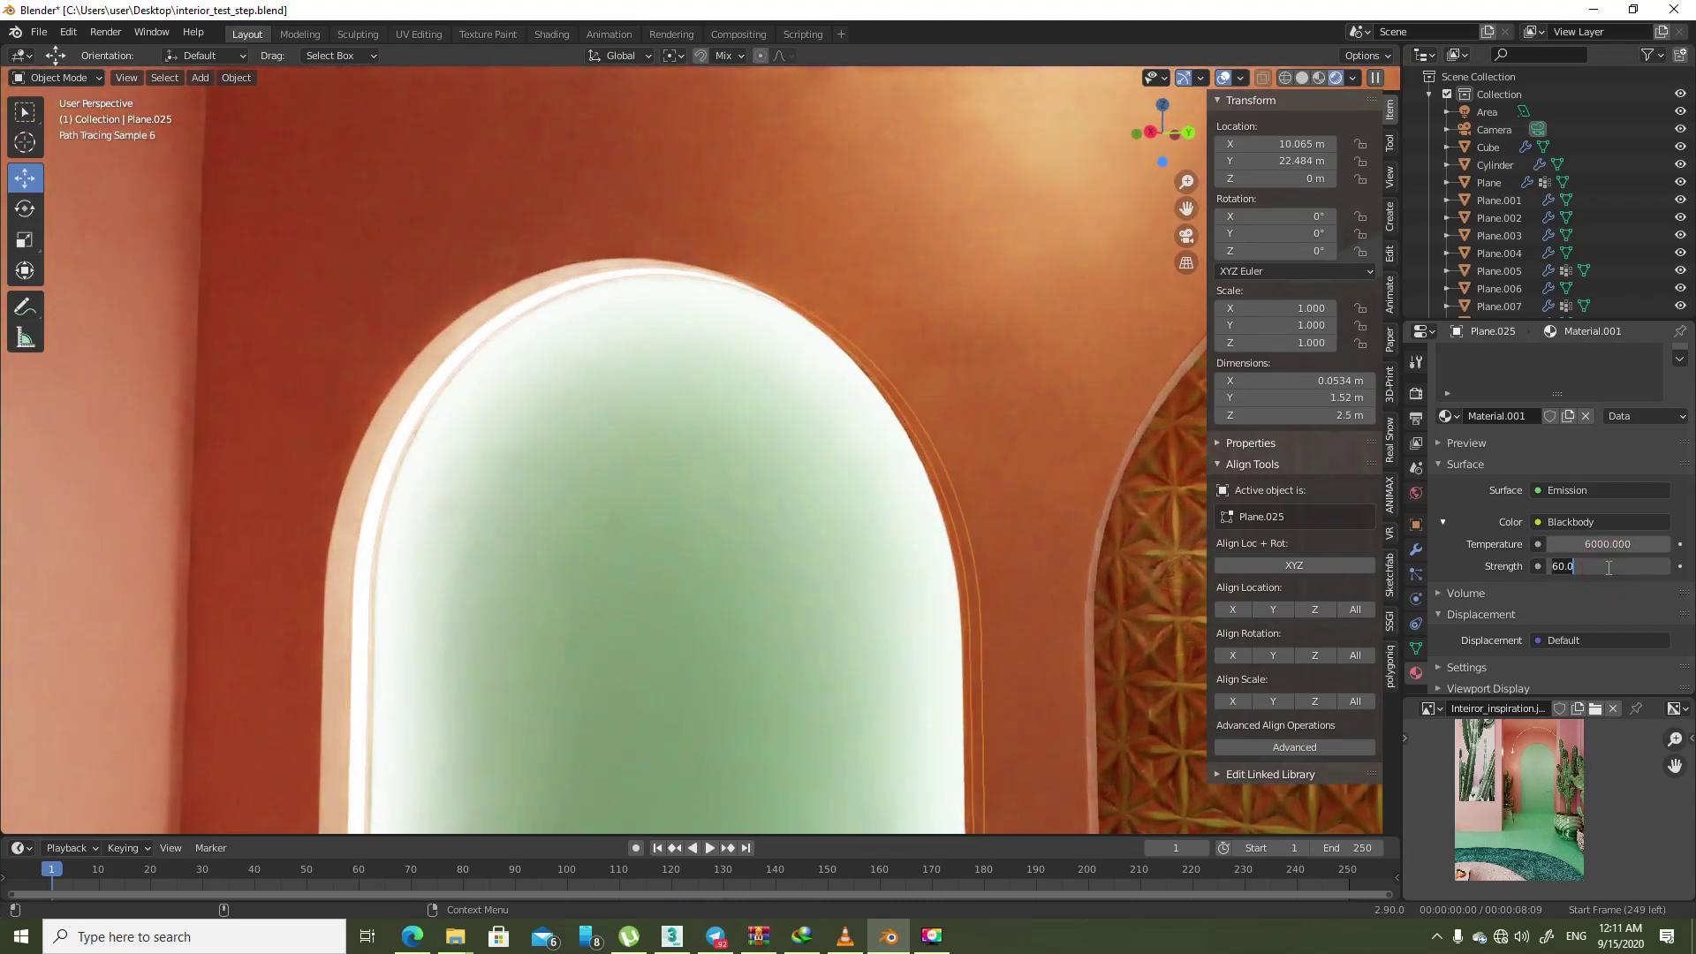
{"action": "key", "text": "ctrl+a"}
{"action": "type", "text": "20"}
{"action": "key", "text": "Return"}
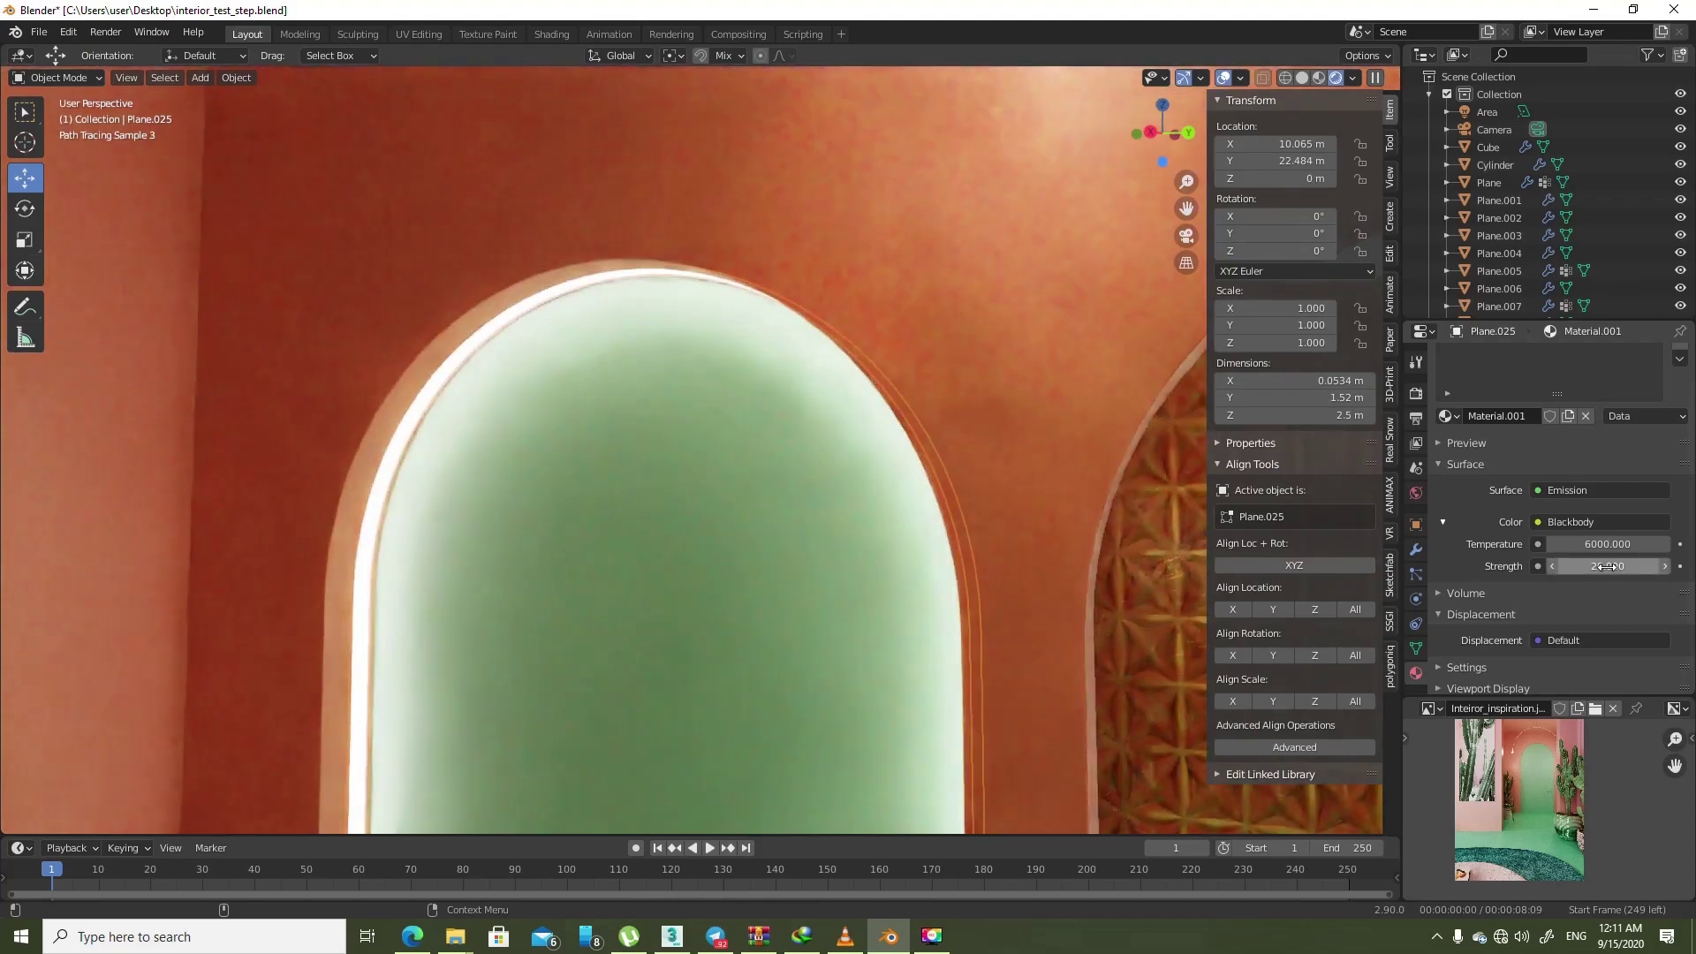
{"action": "scroll", "coordinate": [868, 480], "scroll_direction": "down", "scroll_amount": 5}
{"action": "scroll", "coordinate": [867, 480], "scroll_direction": "down", "scroll_amount": 3}
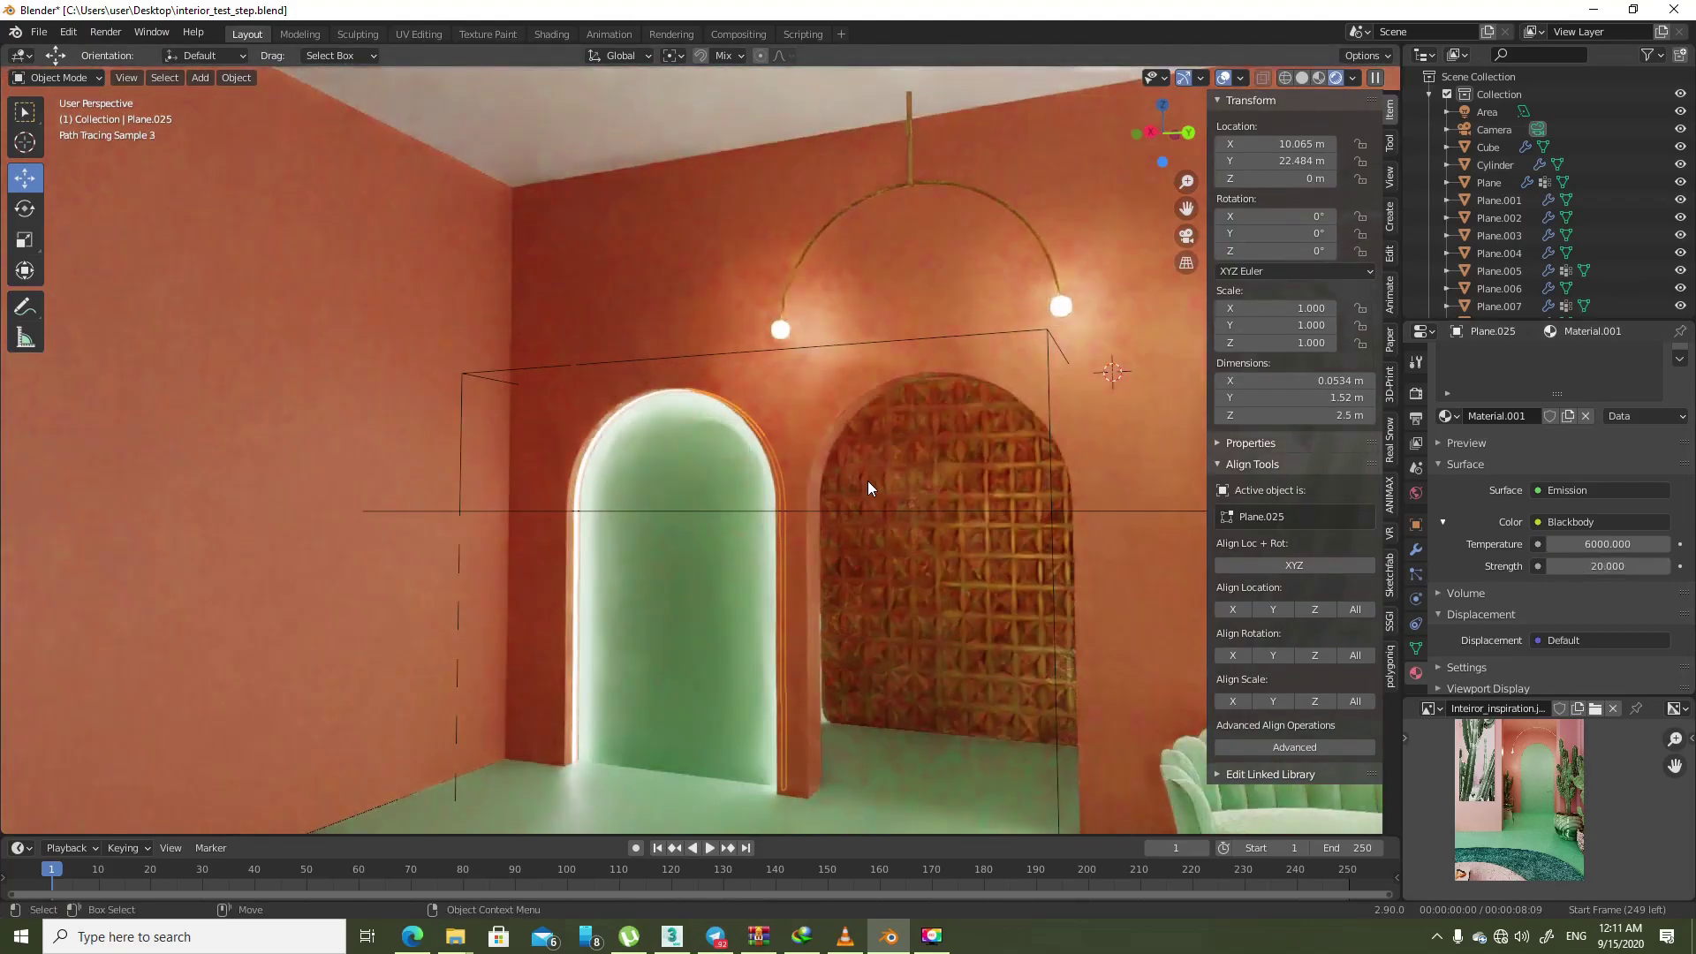
{"action": "key", "text": "KP_0"}
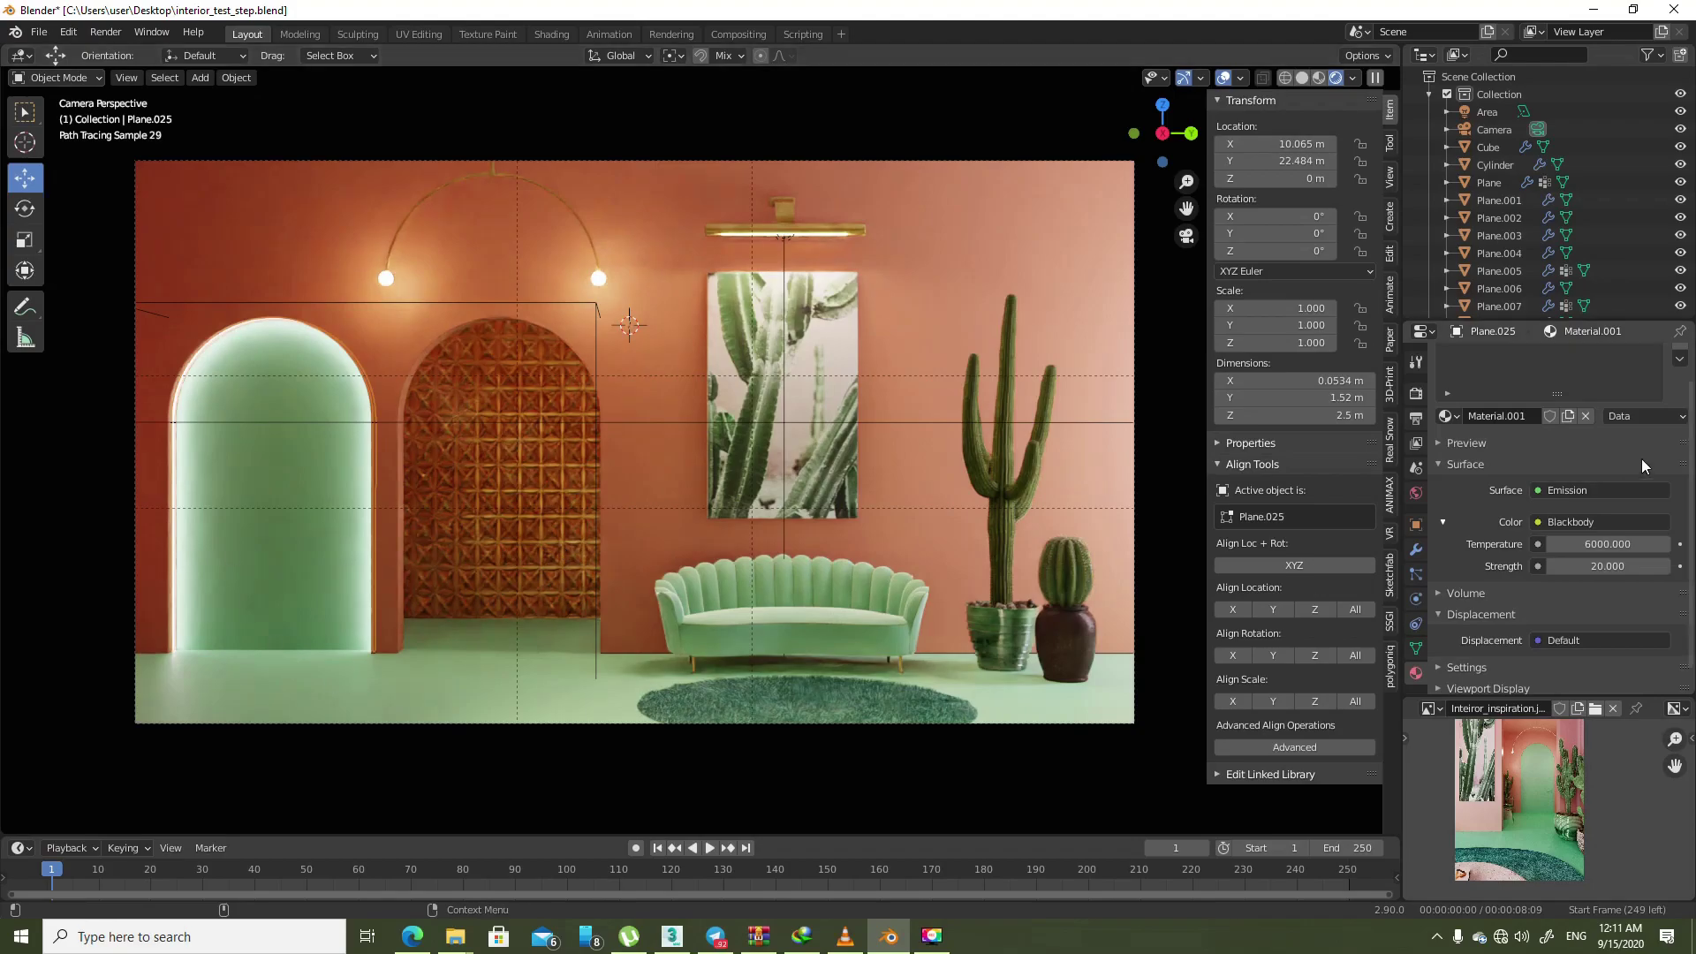
- Try blackbody temperatures of 3500 K and 4500 K on the trim, ending at 6500 K
{"action": "left_click", "coordinate": [1619, 544]}
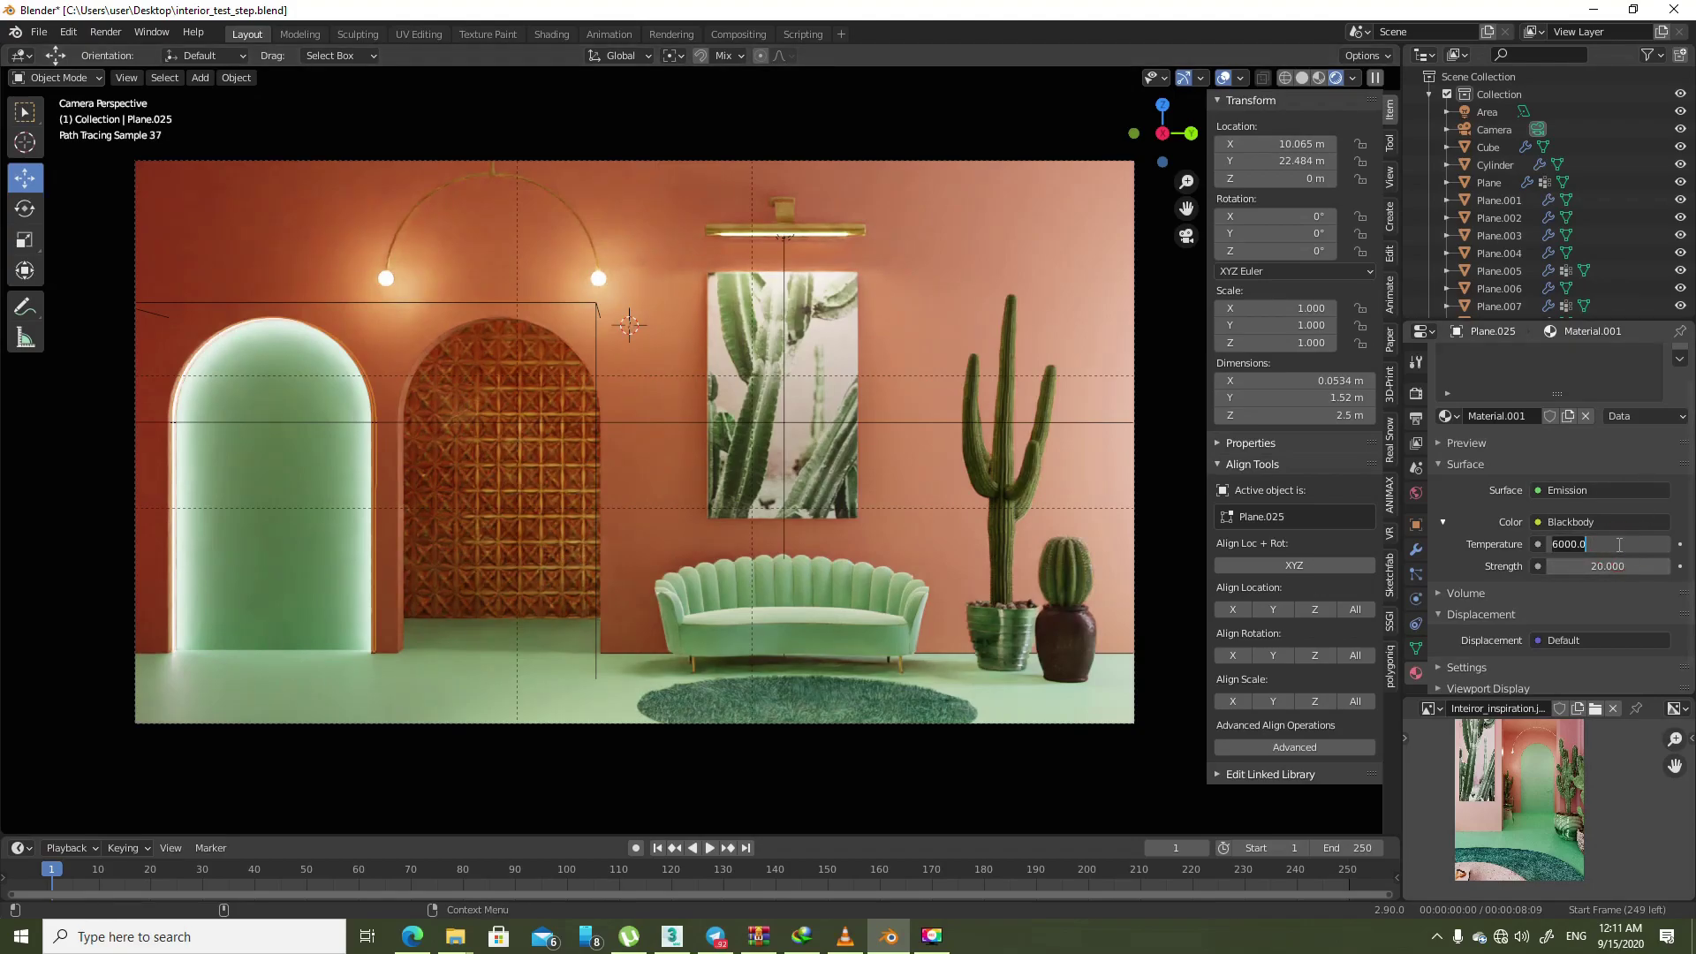
{"action": "type", "text": "3500"}
{"action": "key", "text": "Return"}
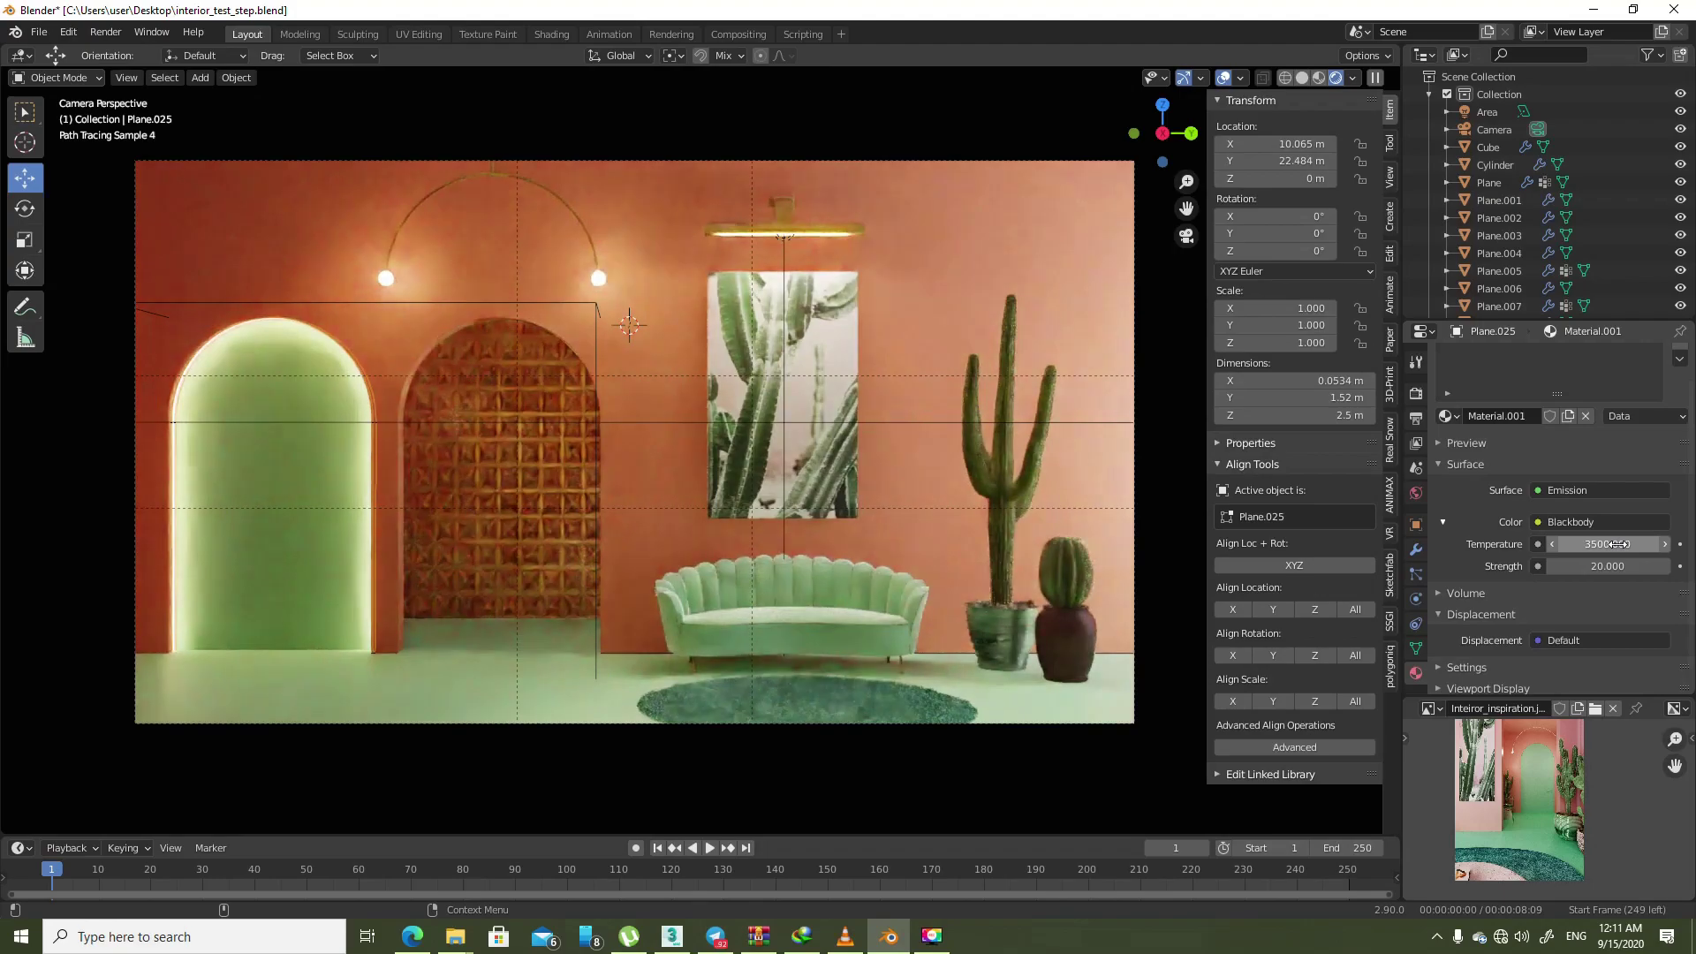
{"action": "left_click", "coordinate": [1617, 544]}
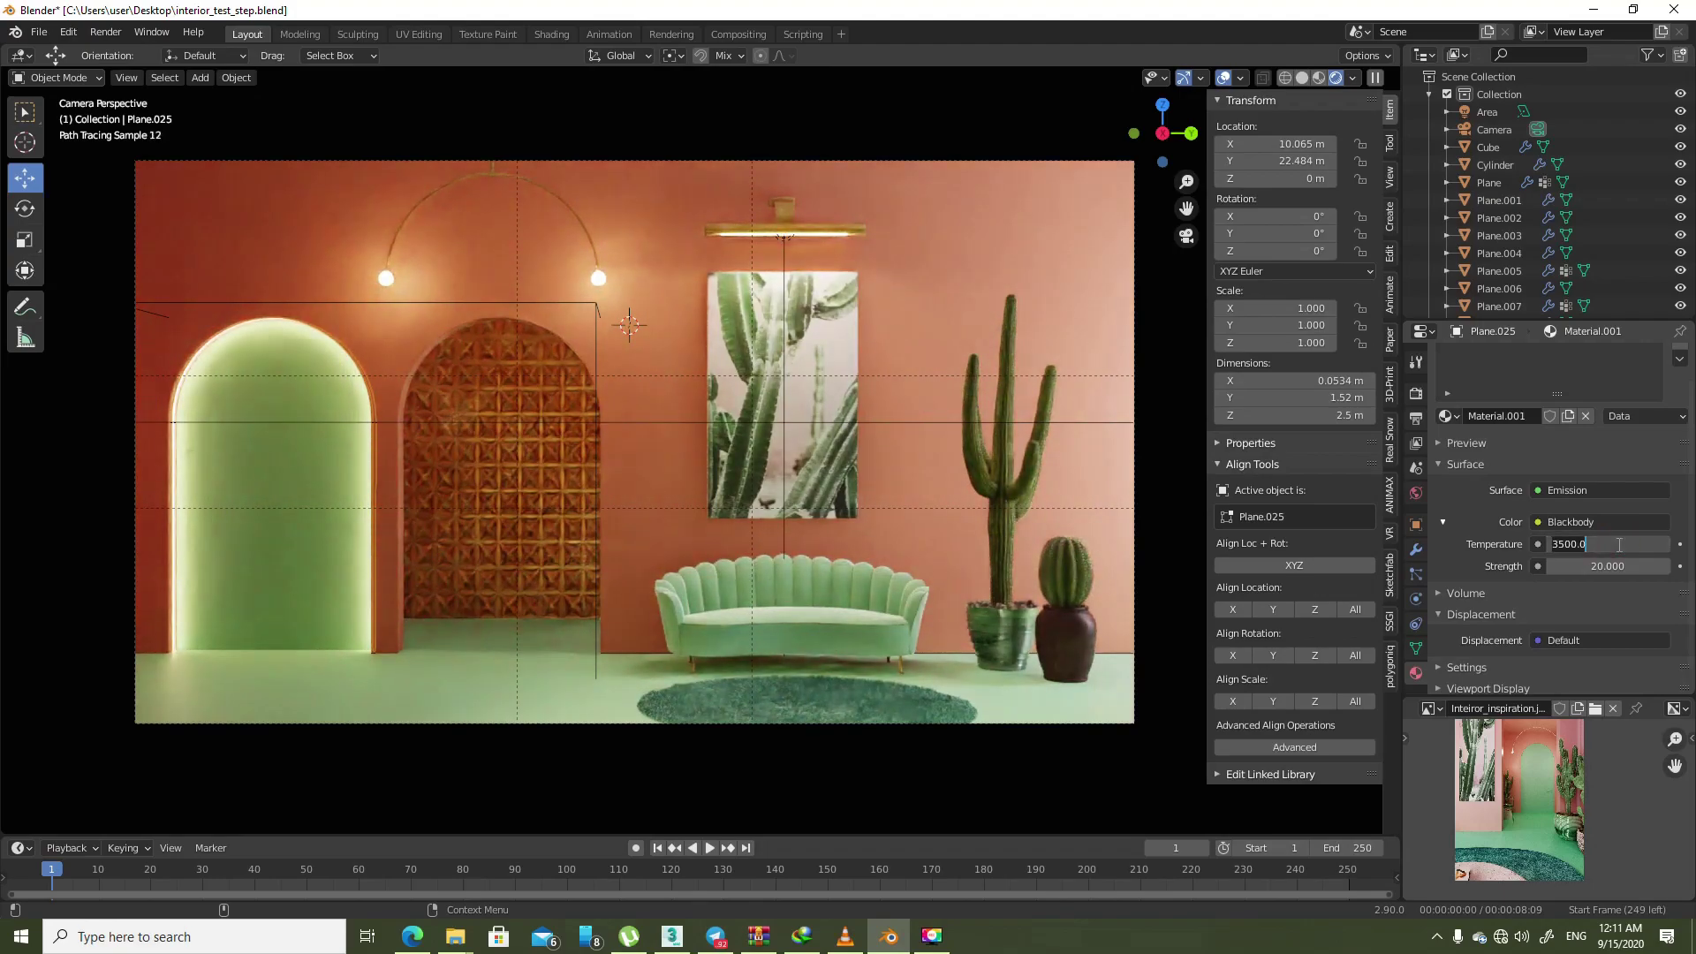
{"action": "type", "text": "4500"}
{"action": "key", "text": "Return"}
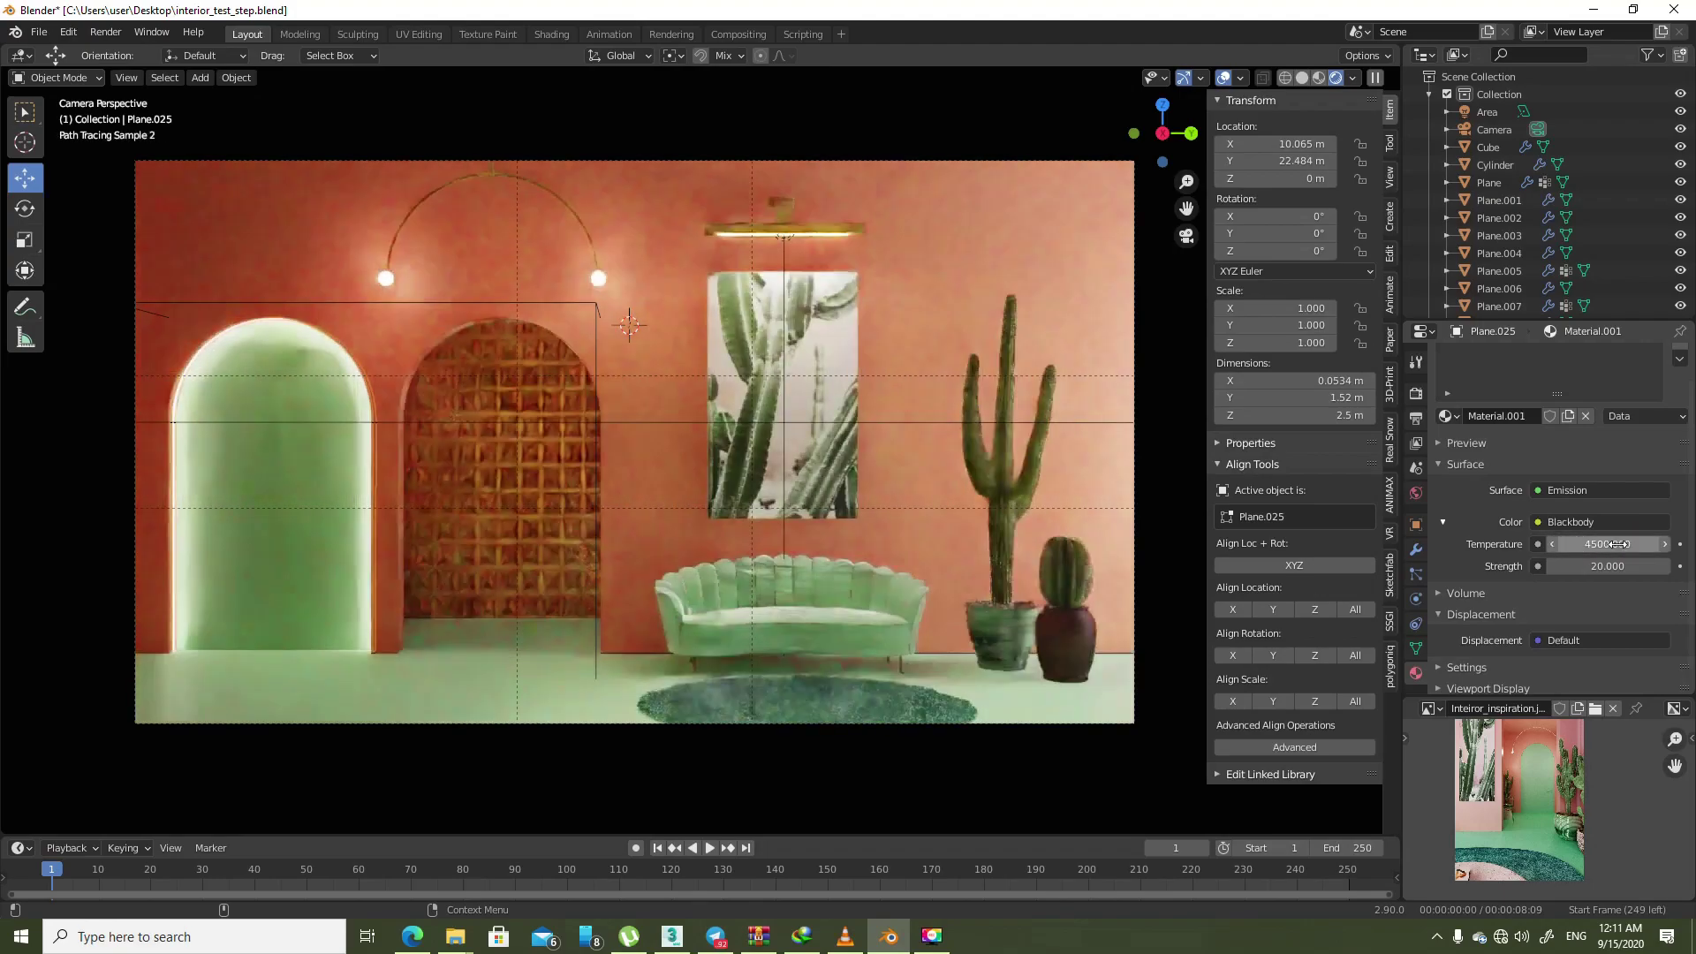
{"action": "left_click", "coordinate": [1617, 544]}
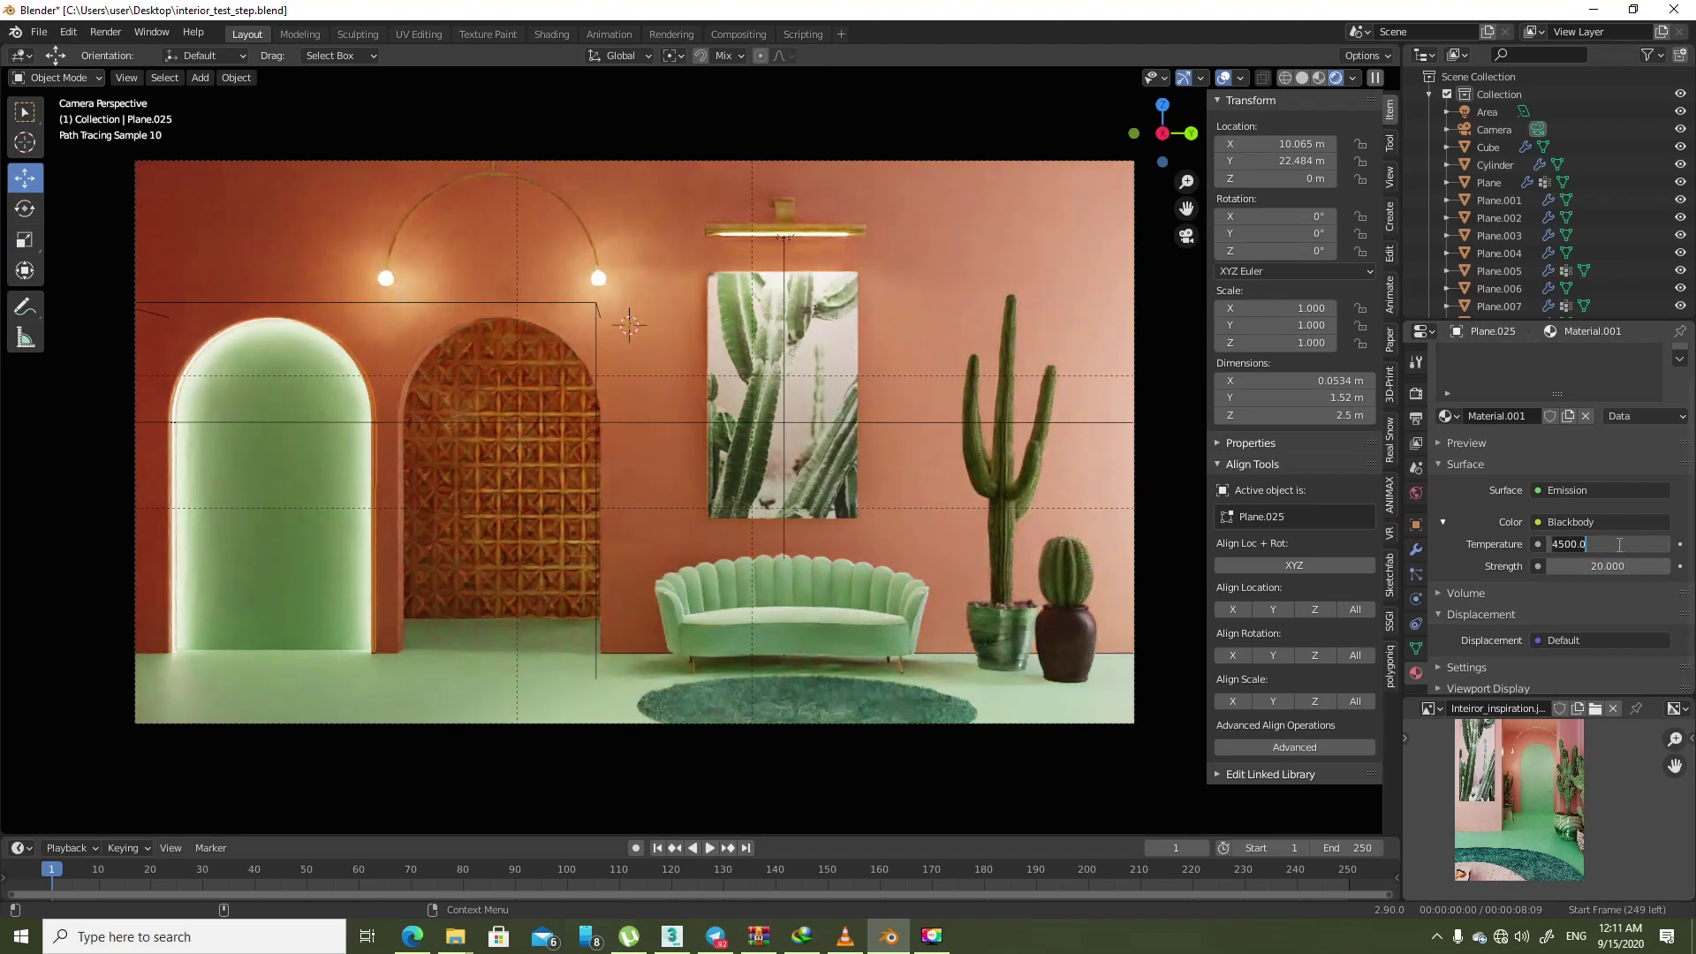
{"action": "type", "text": "6500"}
{"action": "key", "text": "Return"}
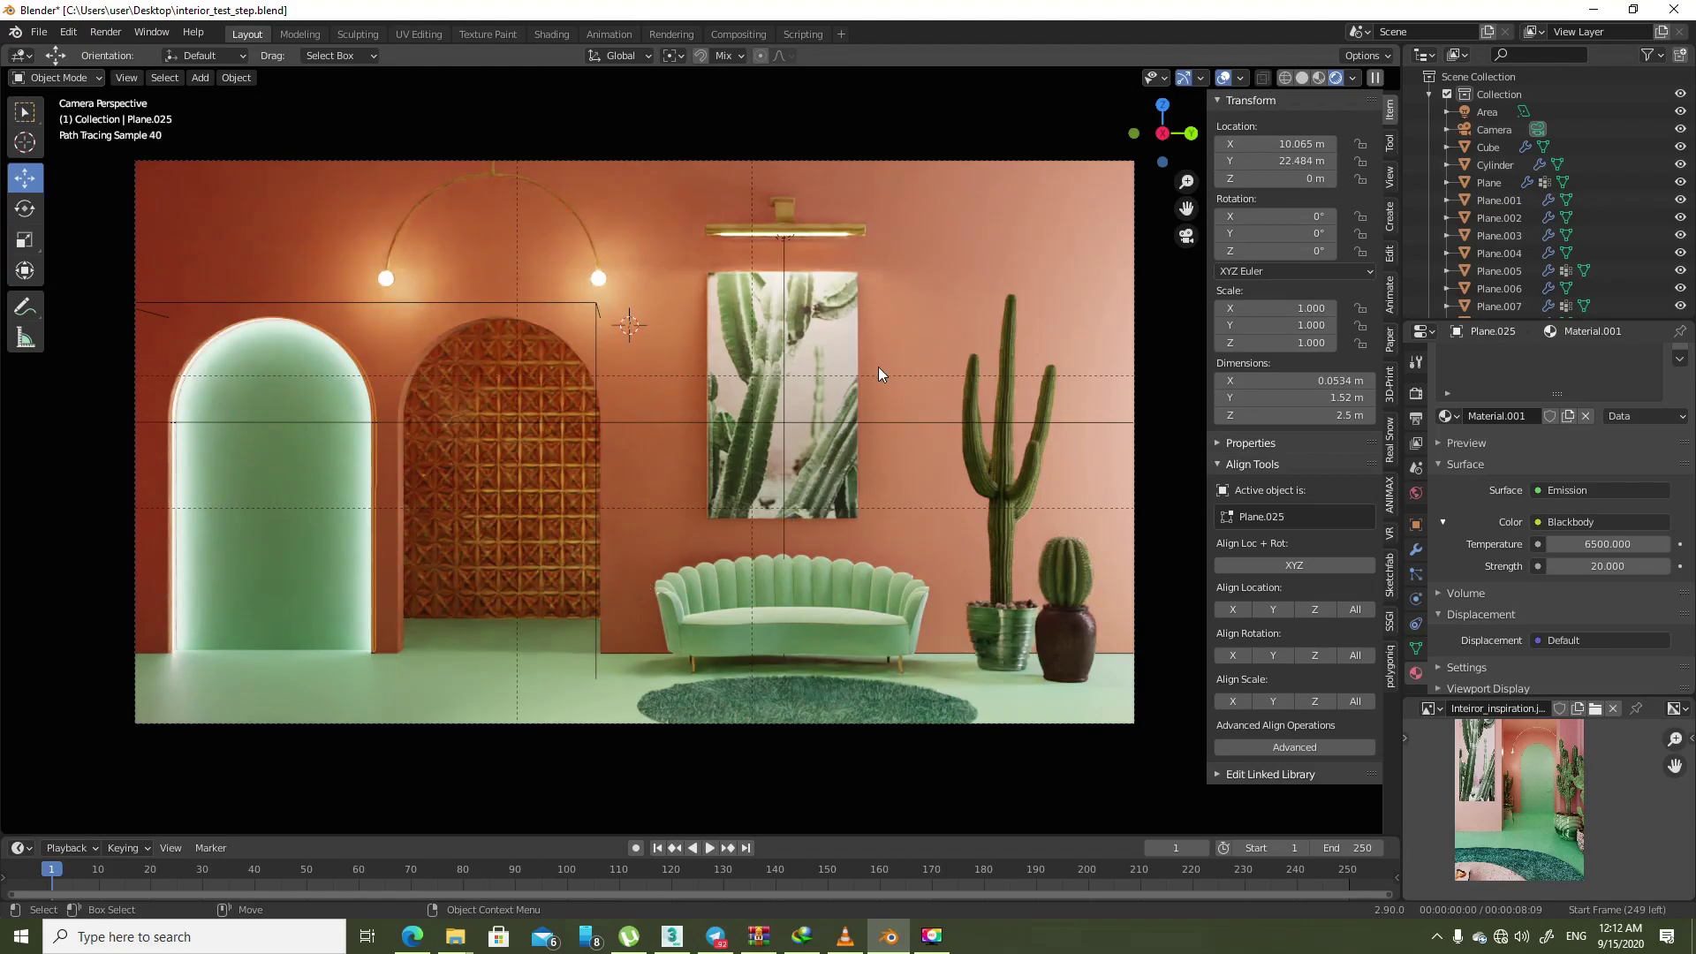
- Toggle the overlays off and back on, return to Solid shading, and open the import formats list
{"action": "left_click", "coordinate": [1088, 364]}
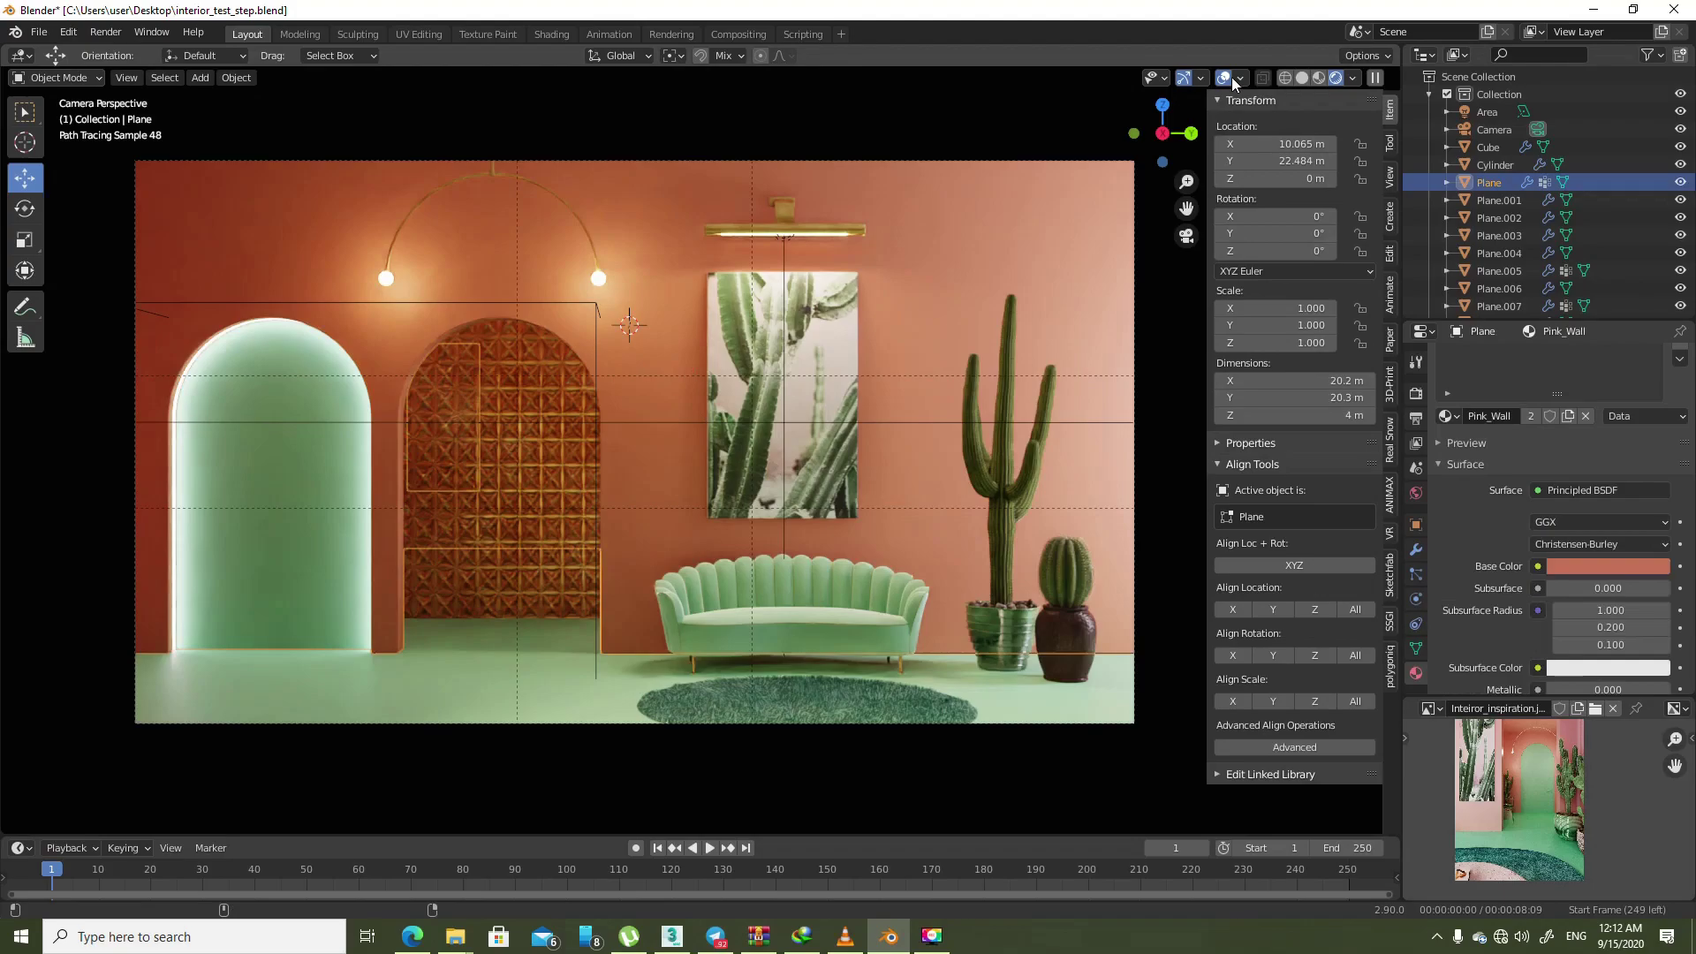
{"action": "left_click", "coordinate": [1225, 76]}
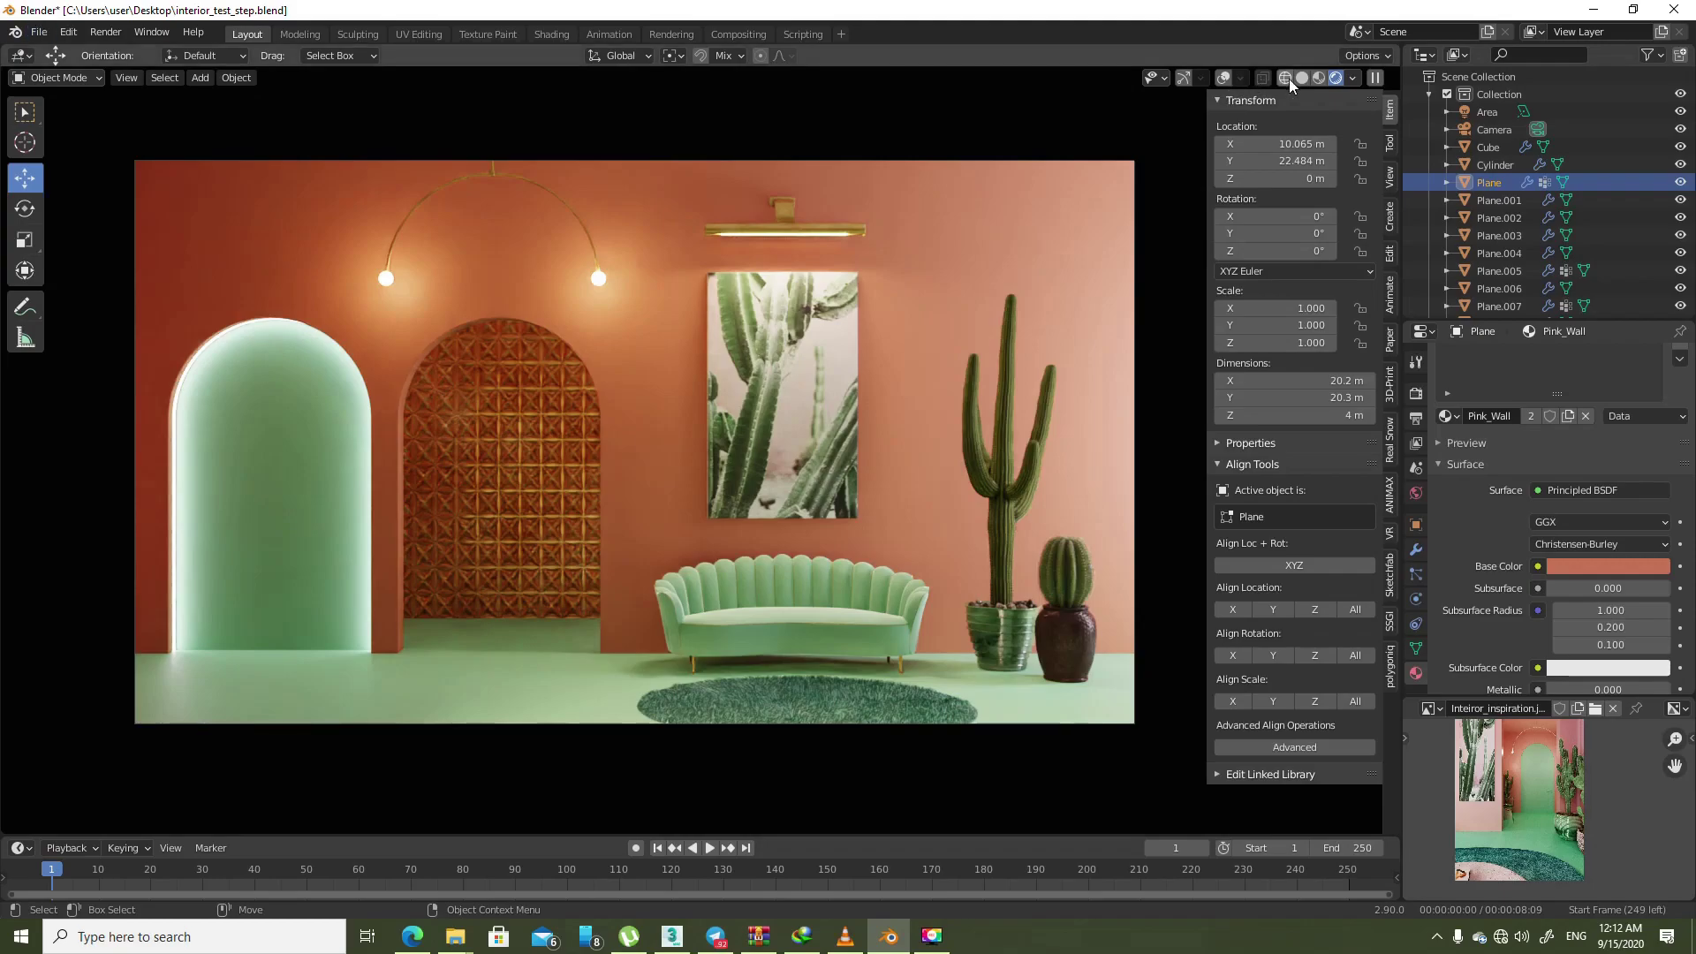
{"action": "left_click", "coordinate": [1218, 79]}
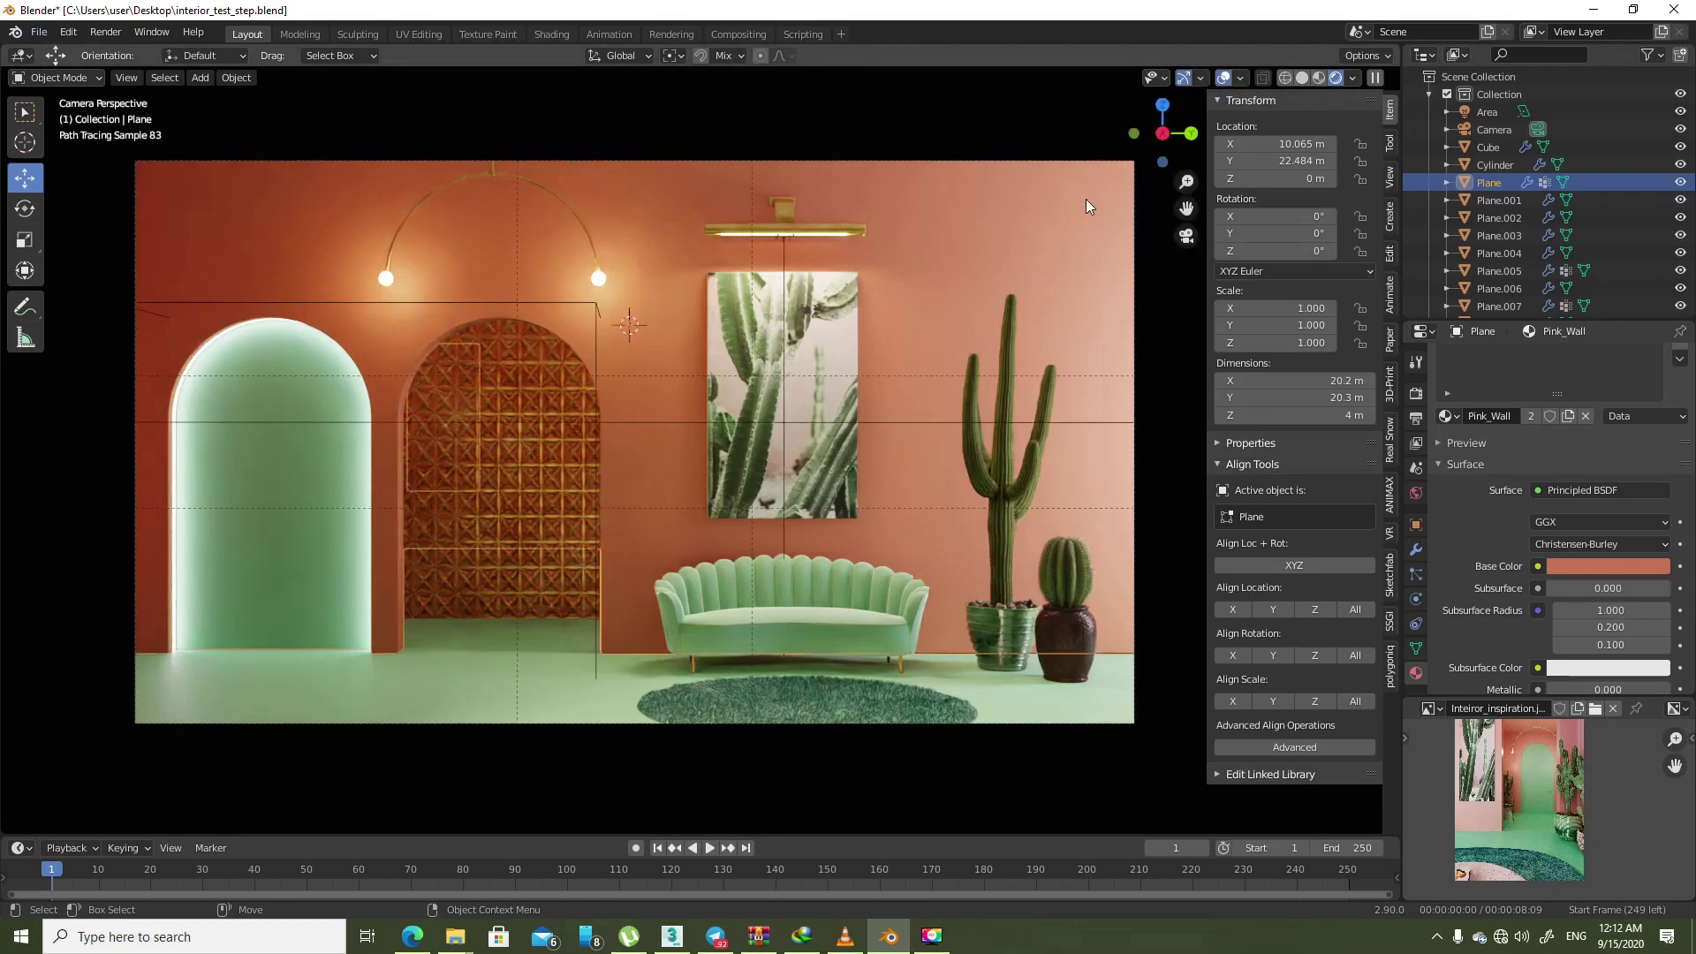
{"action": "key", "text": "z"}
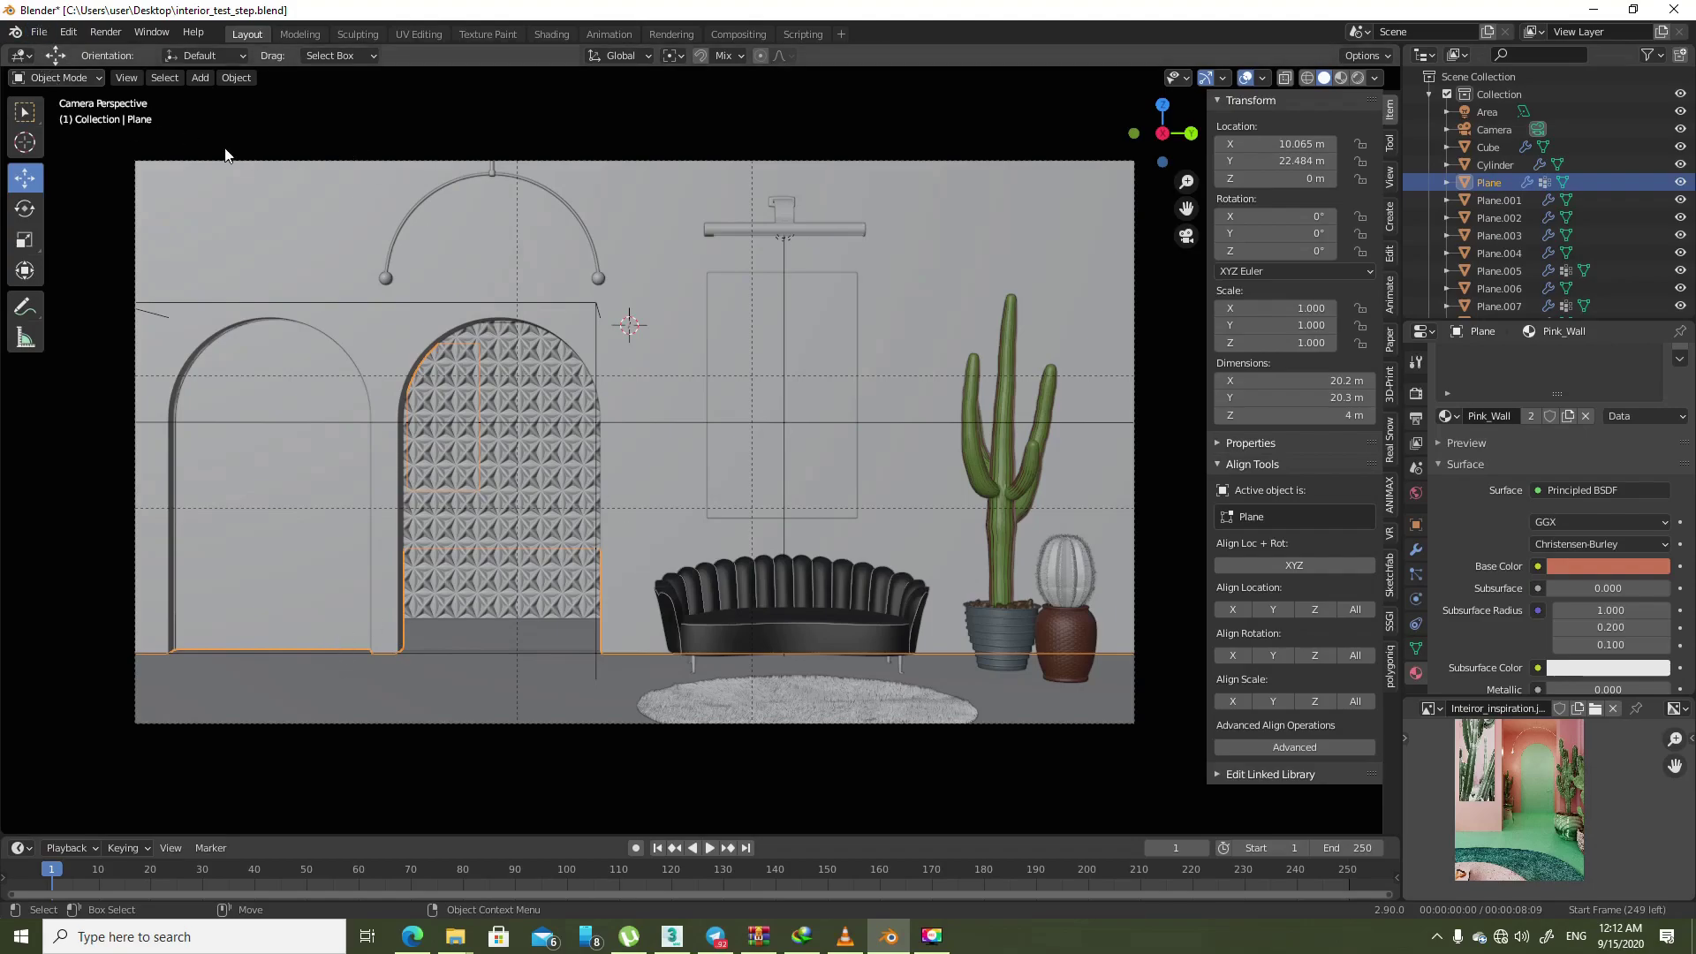
{"action": "left_click", "coordinate": [39, 32]}
{"action": "mouse_move", "coordinate": [66, 270]}
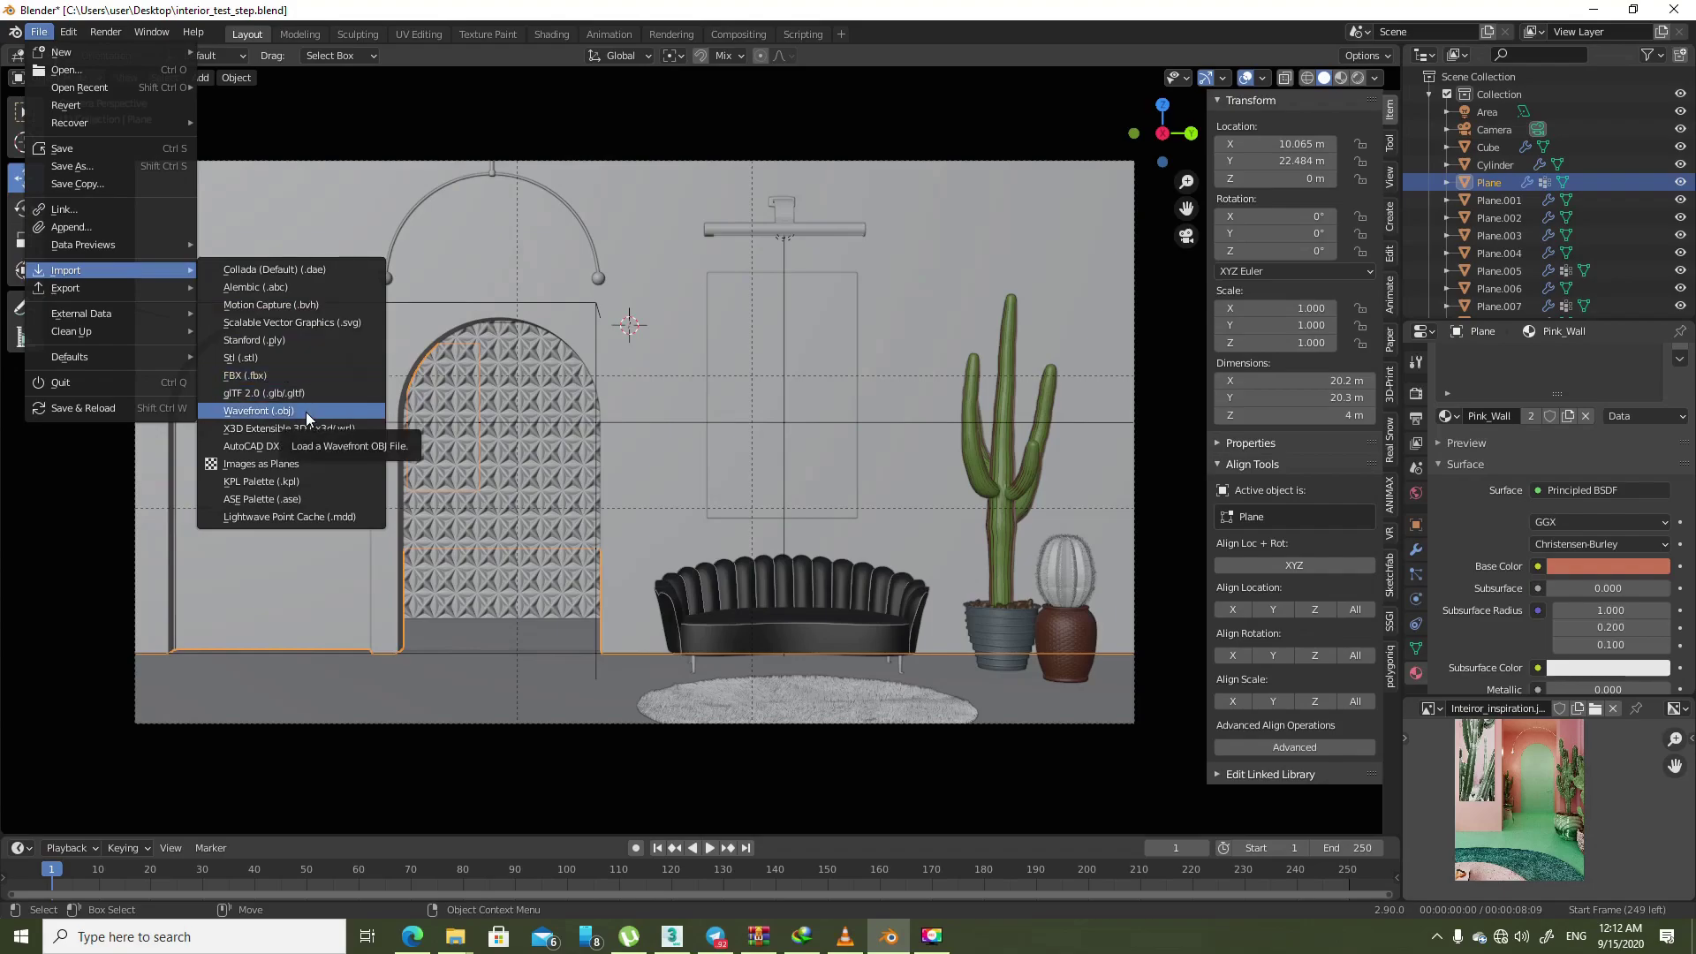
- Import ALTA PEDESTAL.obj as a Wavefront OBJ model
{"action": "left_click", "coordinate": [305, 412]}
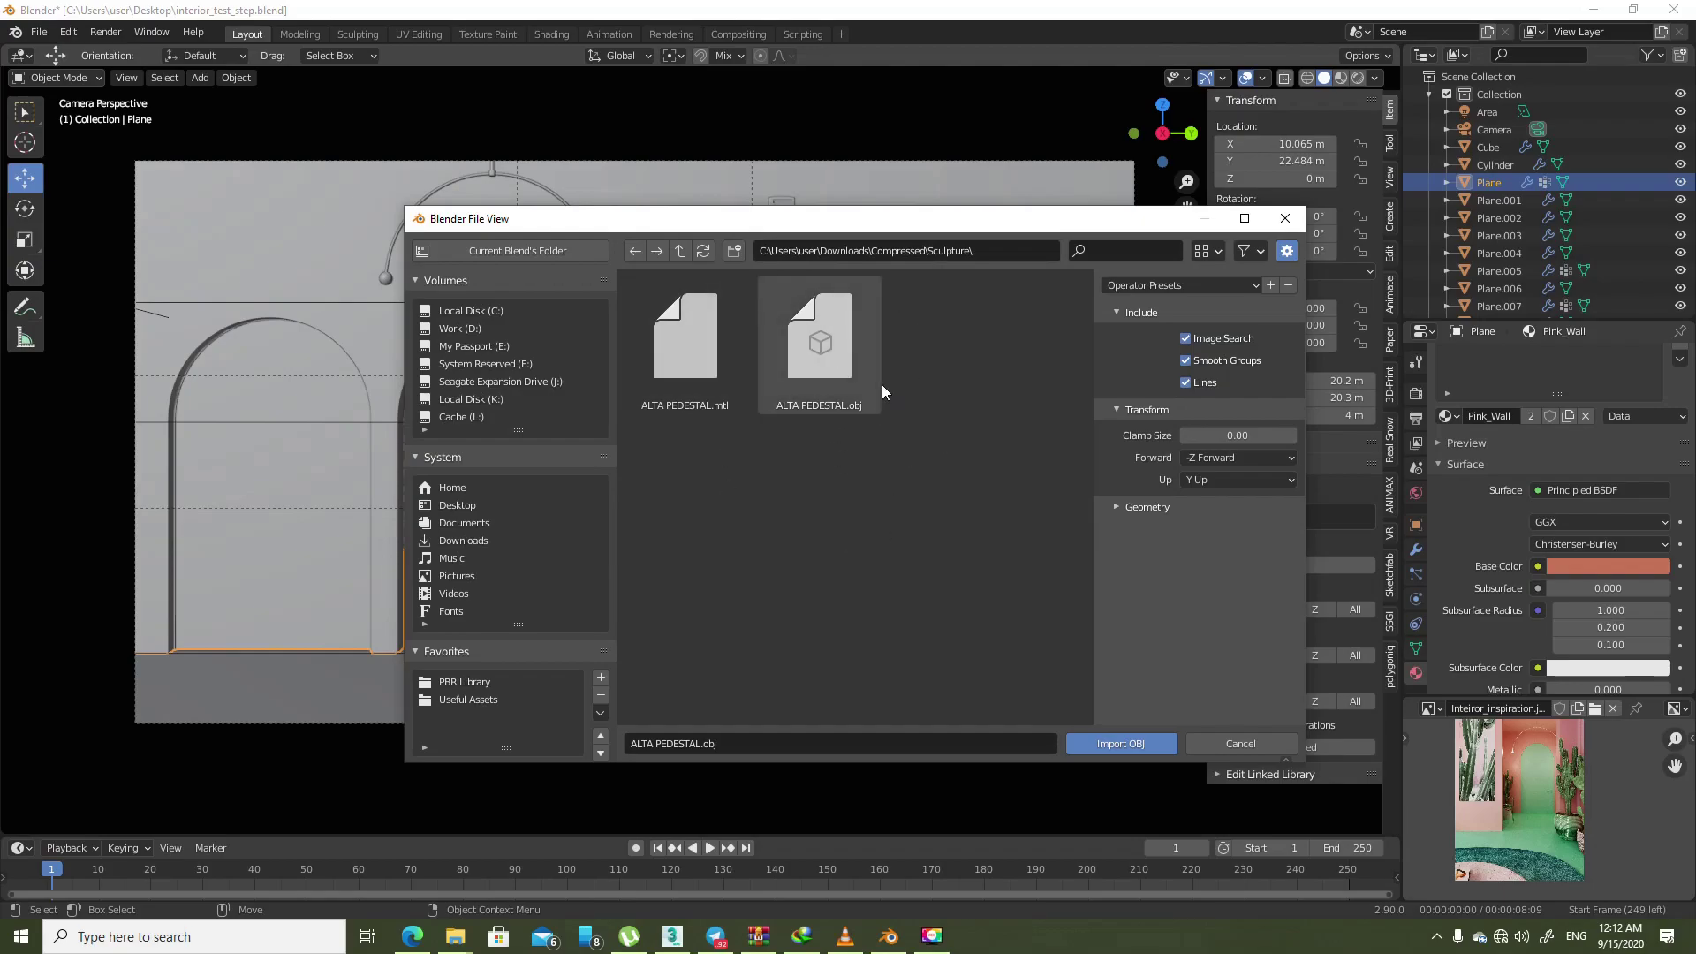
{"action": "double_click", "coordinate": [848, 354]}
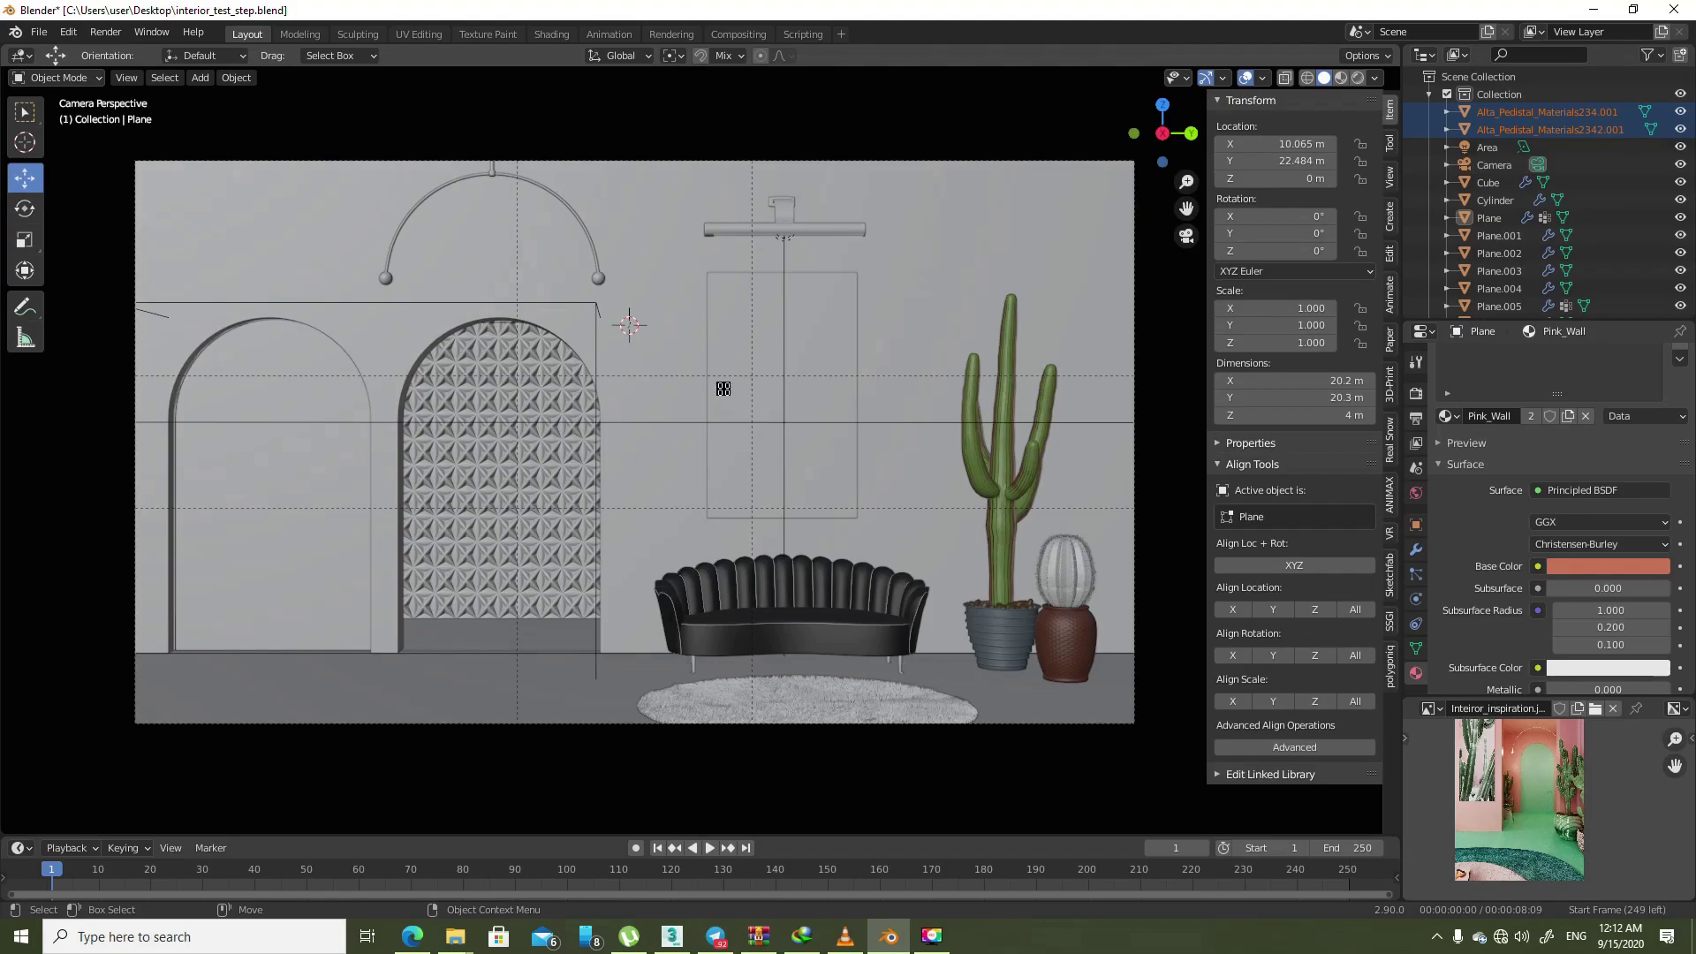
- Join the imported pedestal and spiral into one object and scale it to 0.001
{"action": "mouse_move", "coordinate": [723, 389]}
{"action": "middle_mouse_down"}
{"action": "mouse_move", "coordinate": [681, 447]}
{"action": "mouse_move", "coordinate": [884, 460]}
{"action": "mouse_move", "coordinate": [799, 462]}
{"action": "mouse_move", "coordinate": [771, 420]}
{"action": "middle_mouse_up"}
{"action": "scroll", "coordinate": [870, 436], "scroll_direction": "up", "scroll_amount": 3}
{"action": "left_click", "coordinate": [746, 452], "text": "shift"}
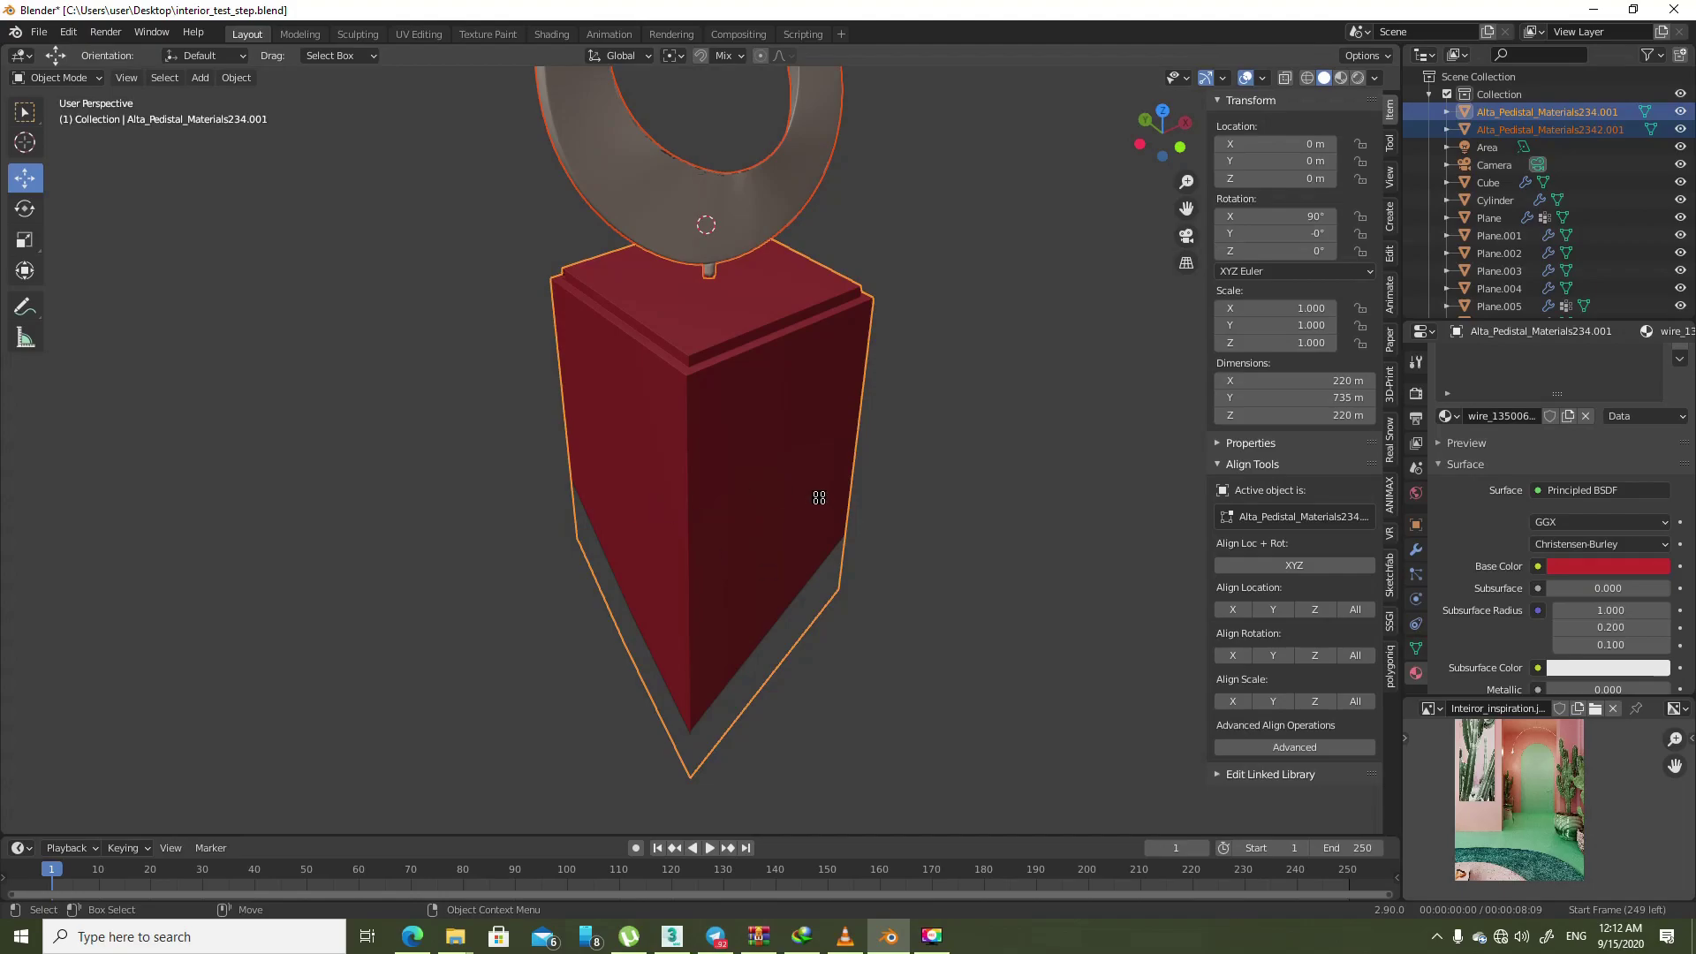
{"action": "key", "text": "ctrl+j"}
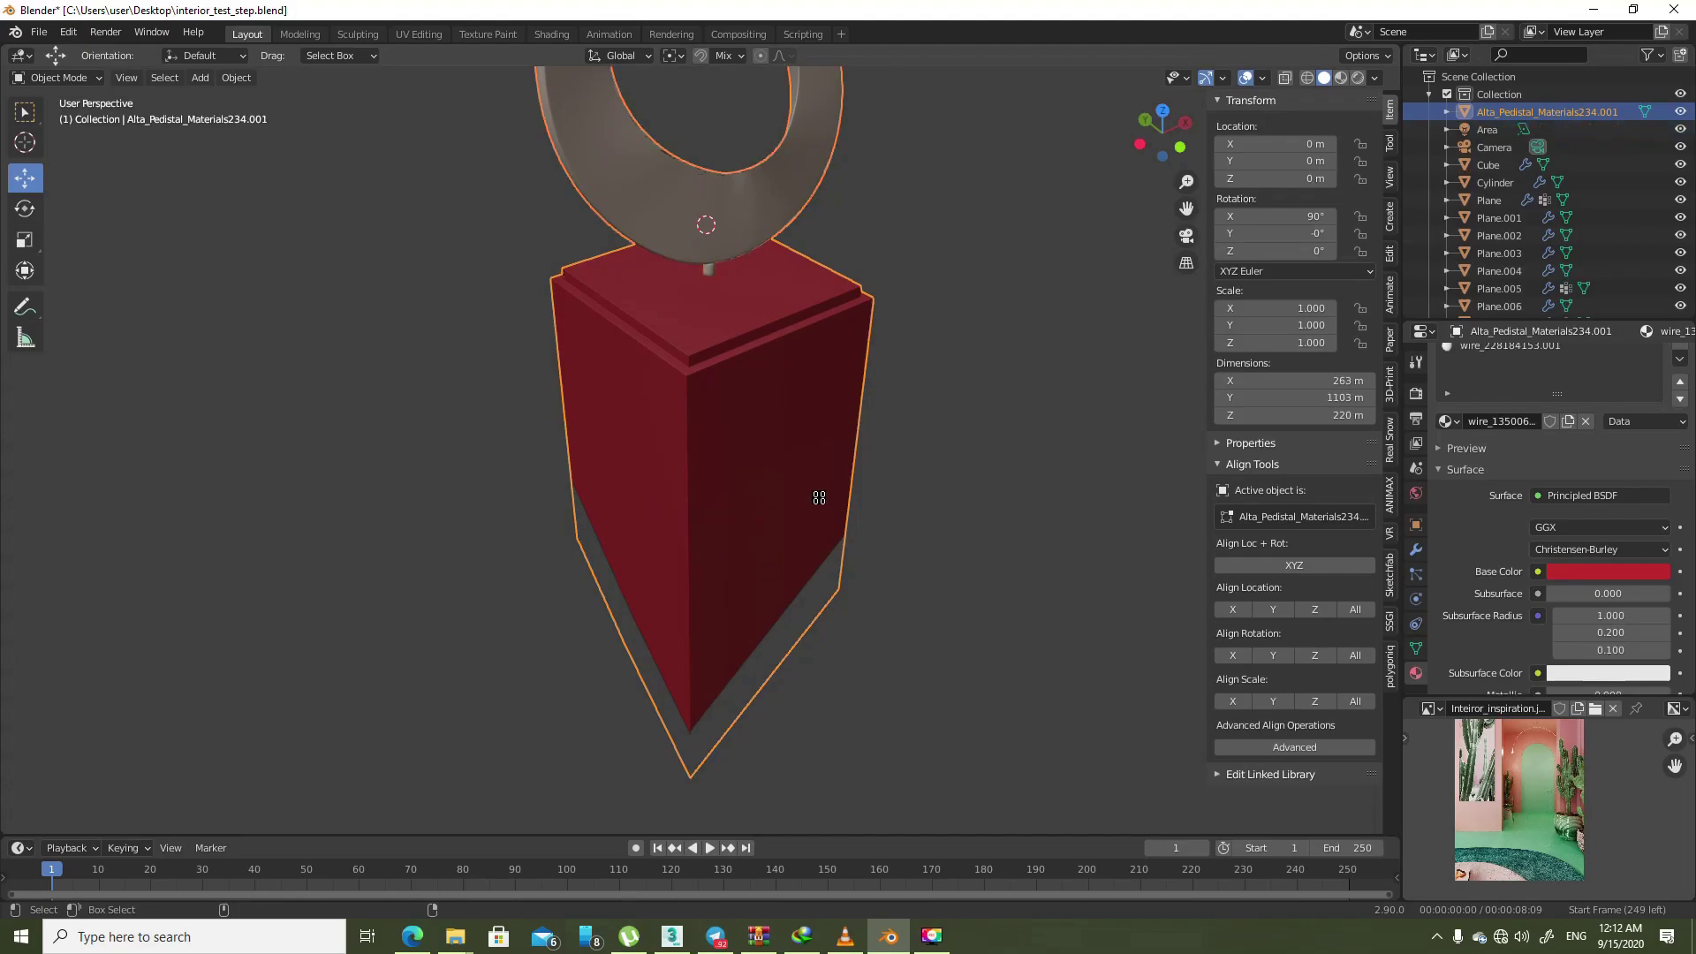
{"action": "key", "text": "shift+space"}
{"action": "key", "text": "s"}
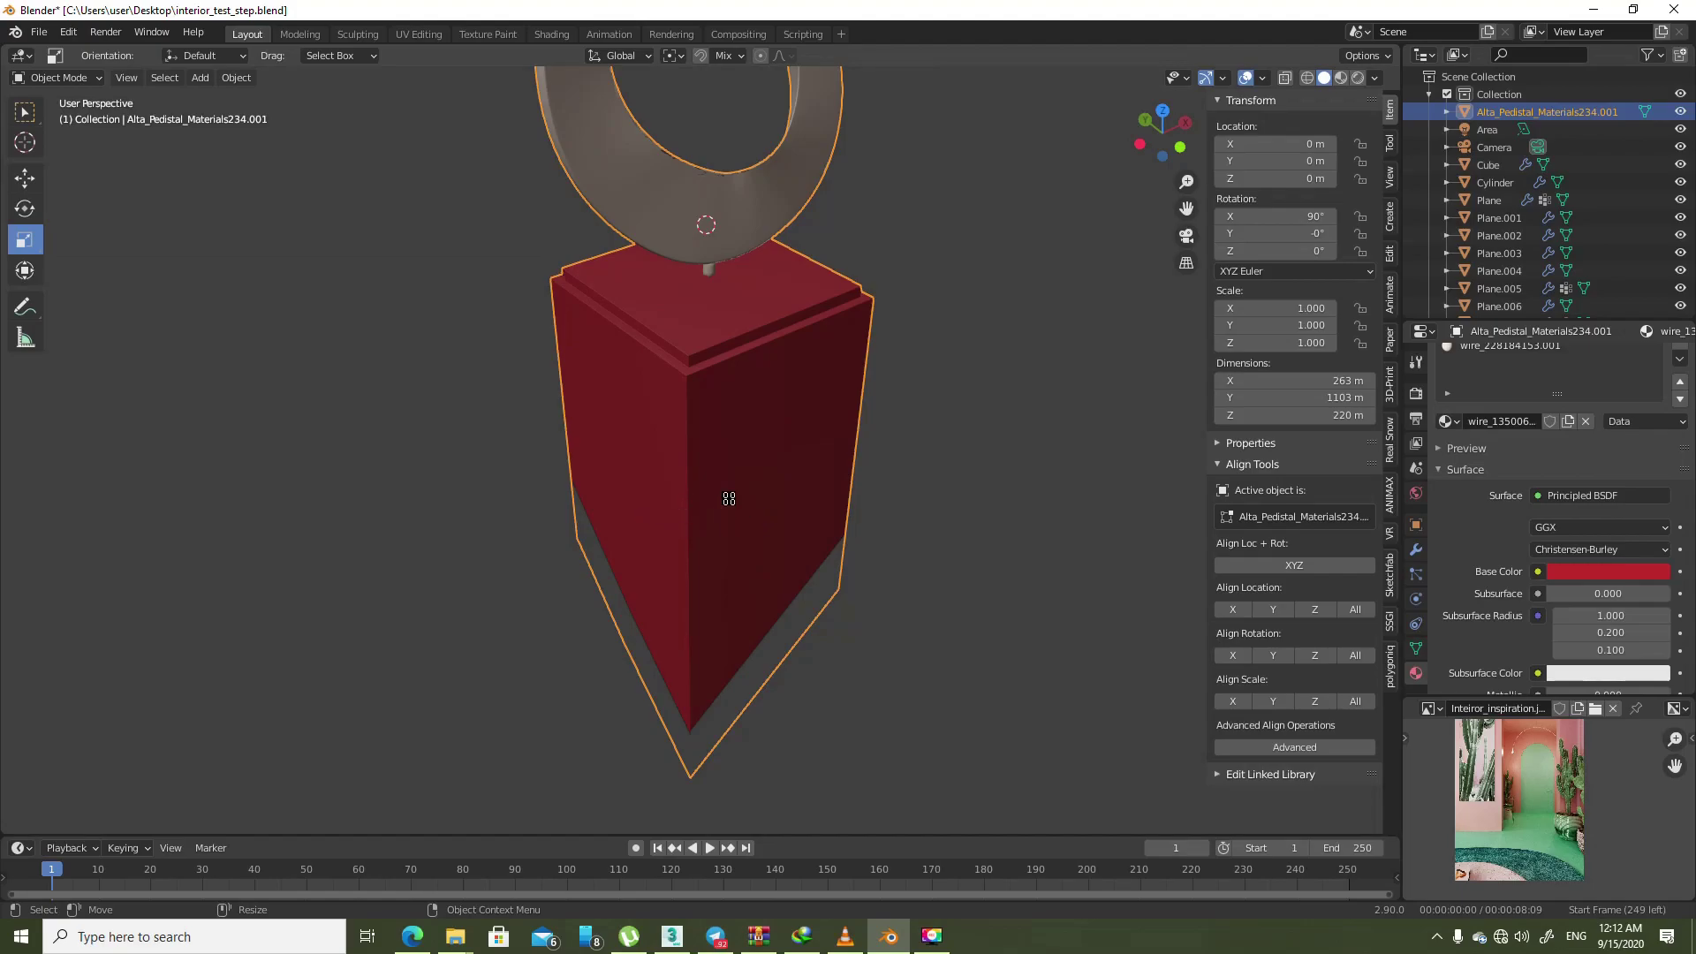
{"action": "key", "text": "s"}
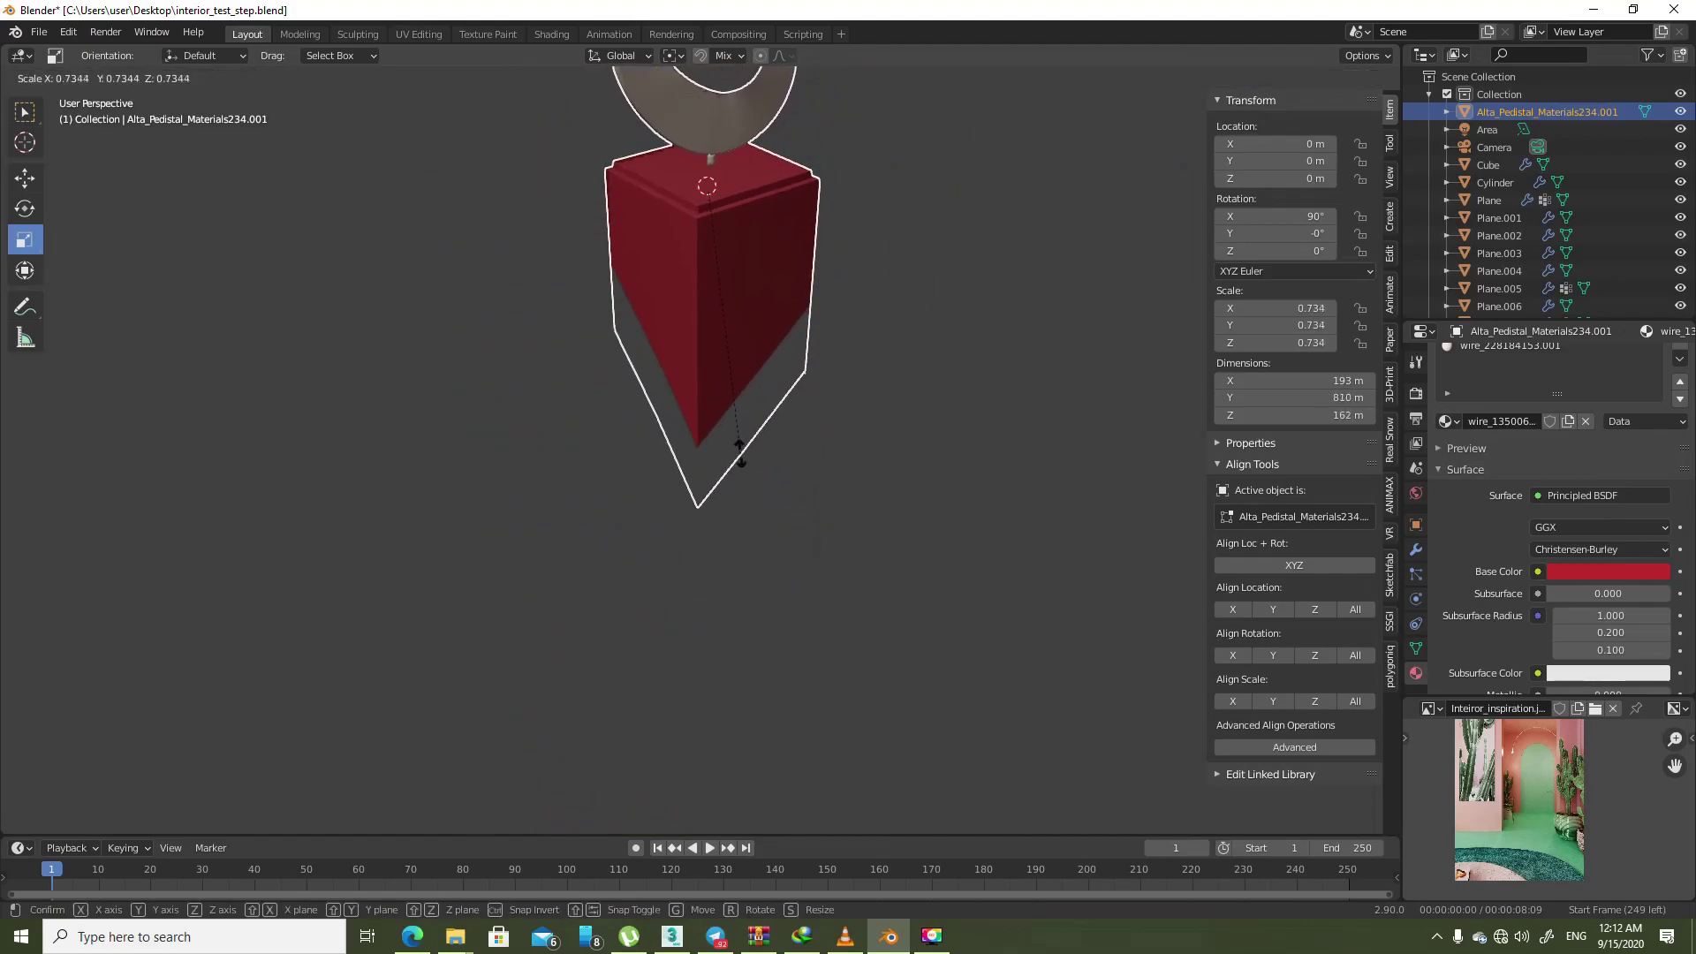
{"action": "type", "text": "0.001"}
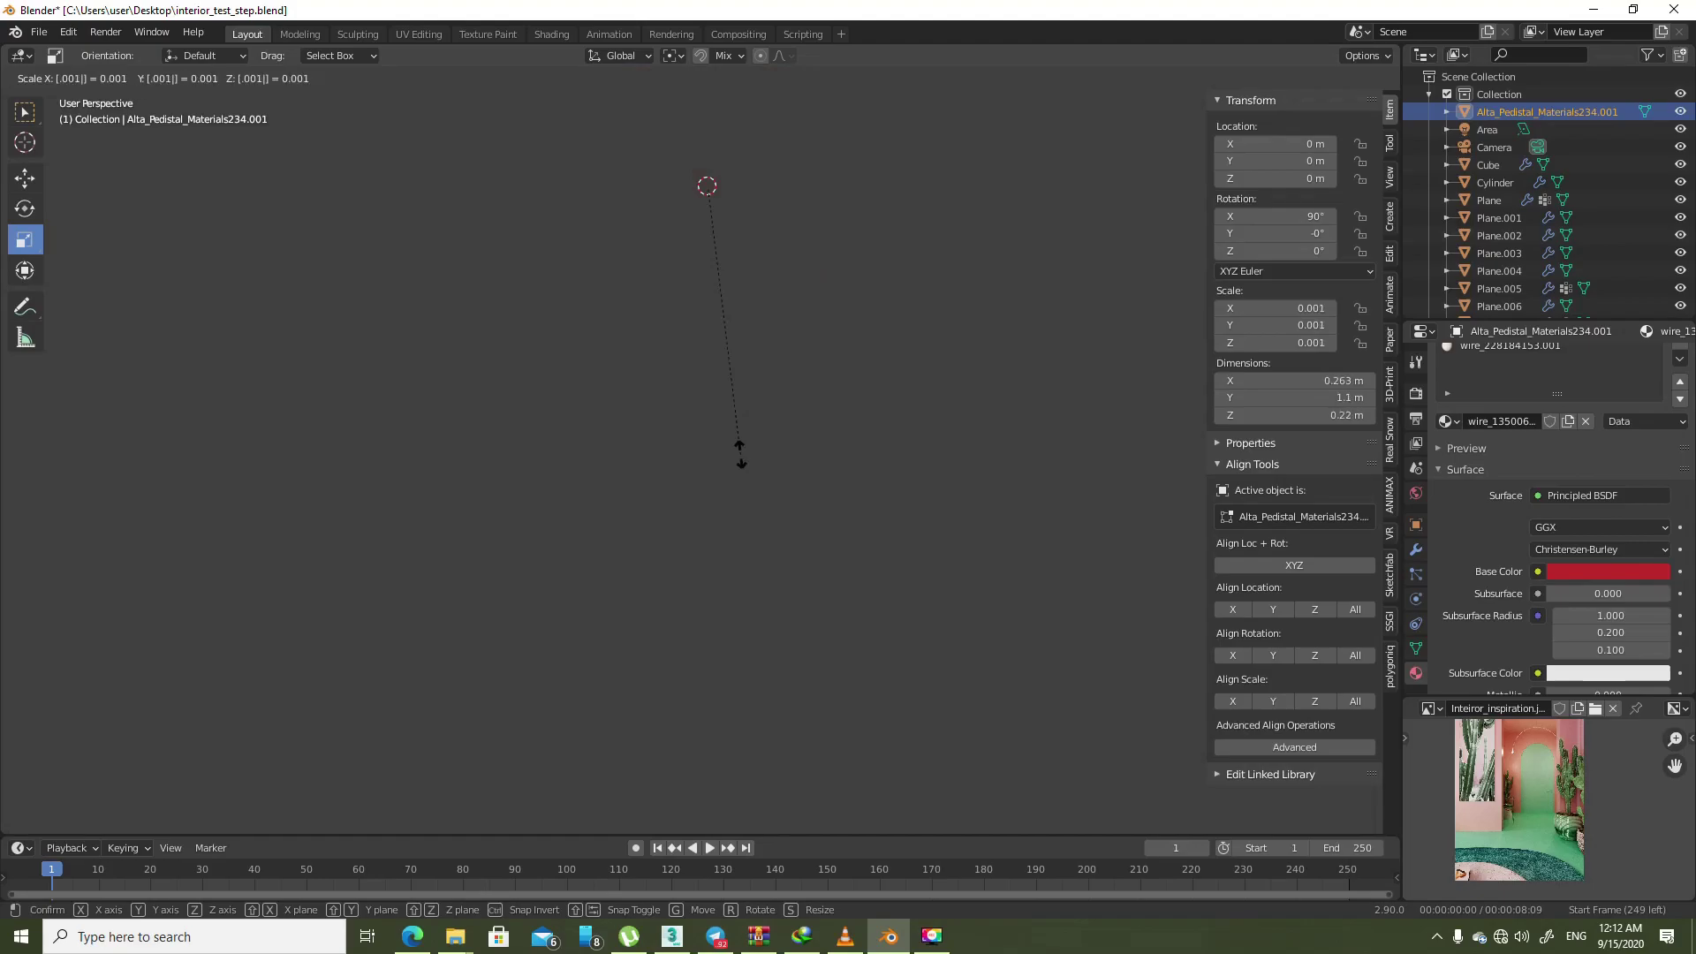
{"action": "key", "text": "Return"}
- Set the pedestal's origin to its geometry, then return to the camera view with the sofa selected
{"action": "key", "text": "KP_Decimal"}
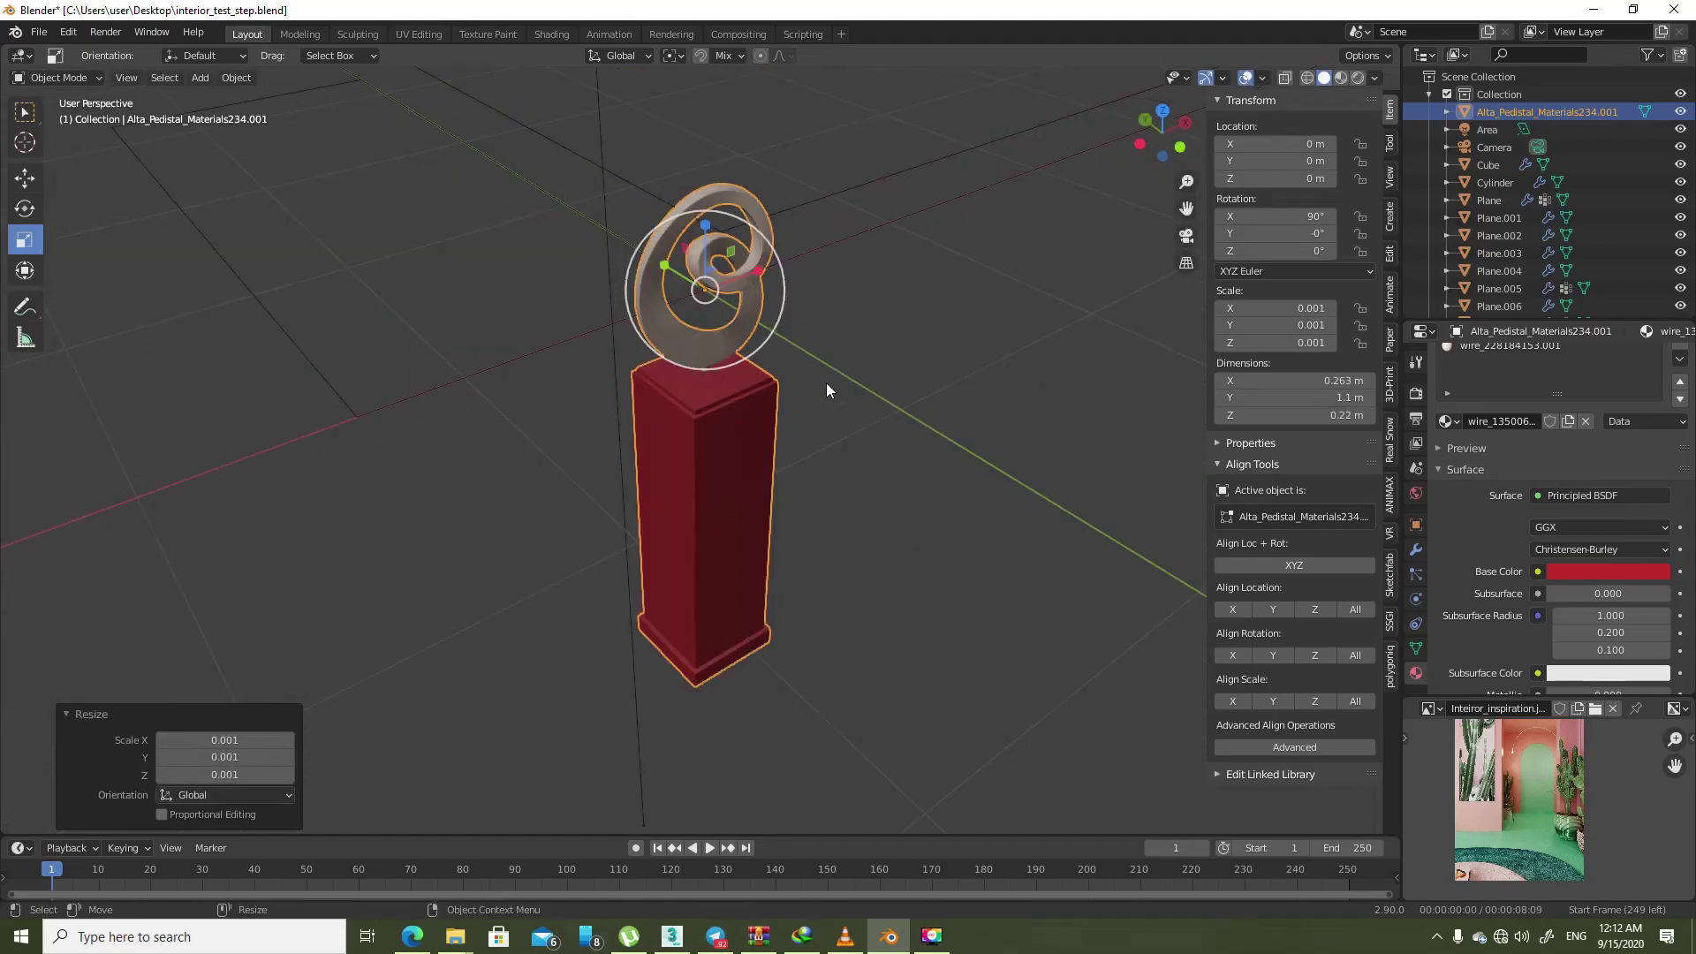
{"action": "right_click", "coordinate": [637, 673]}
{"action": "mouse_move", "coordinate": [536, 521]}
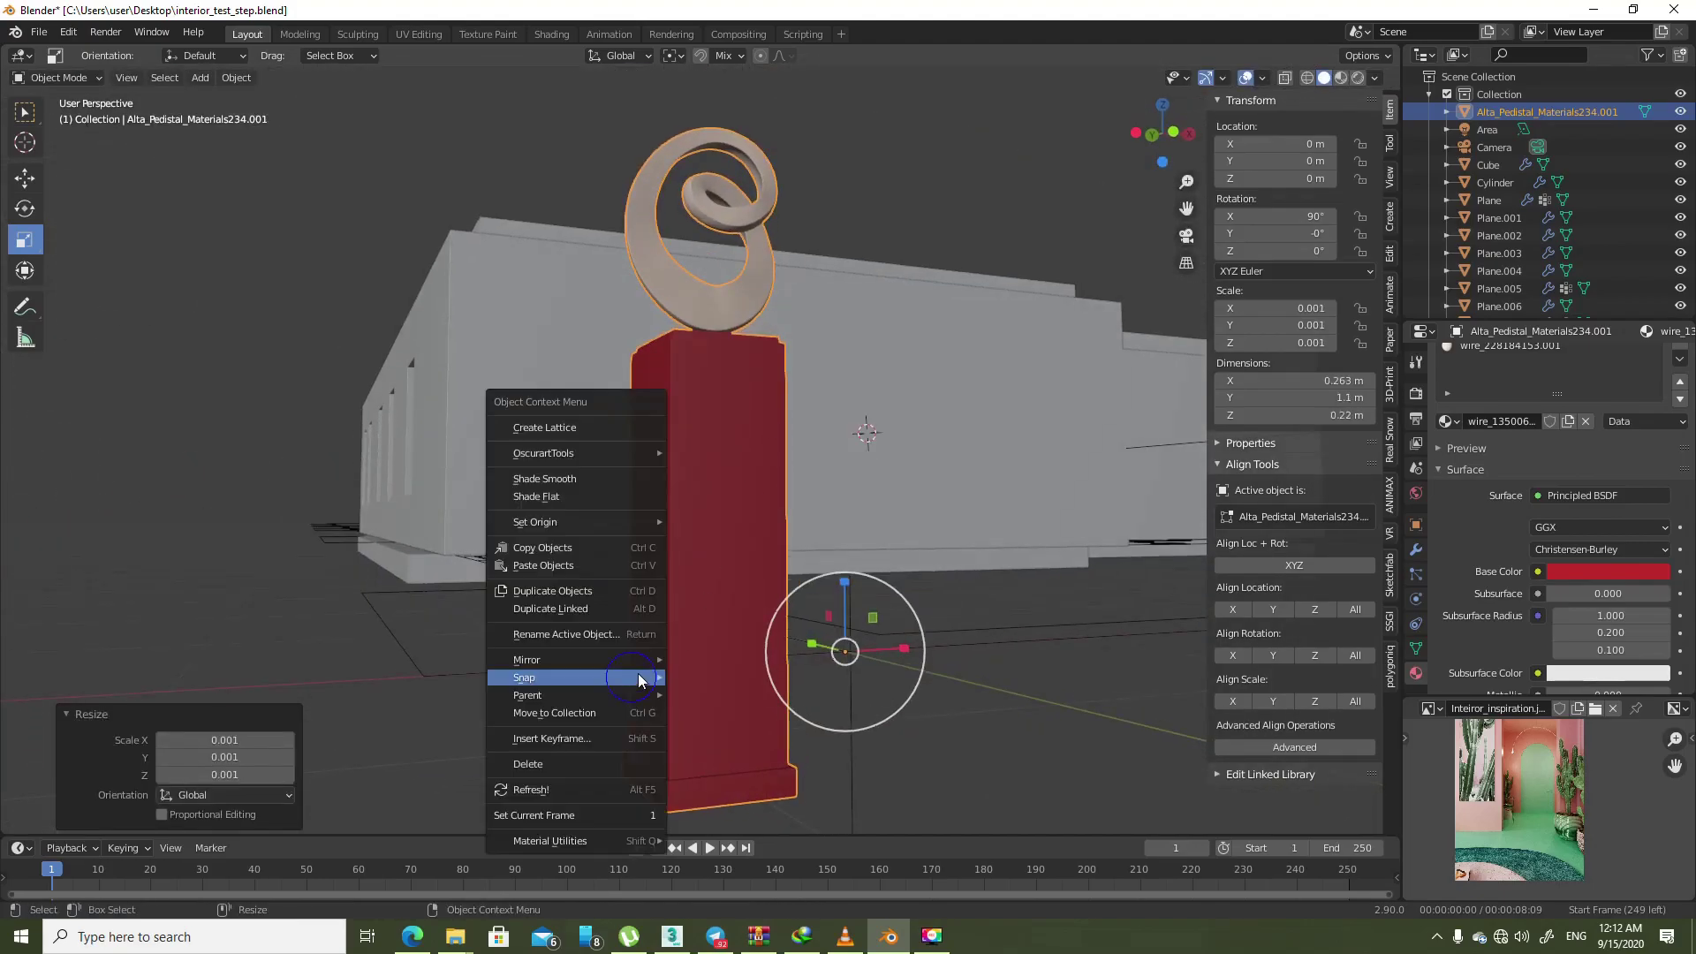
{"action": "left_click", "coordinate": [739, 539]}
{"action": "key", "text": "KP_0"}
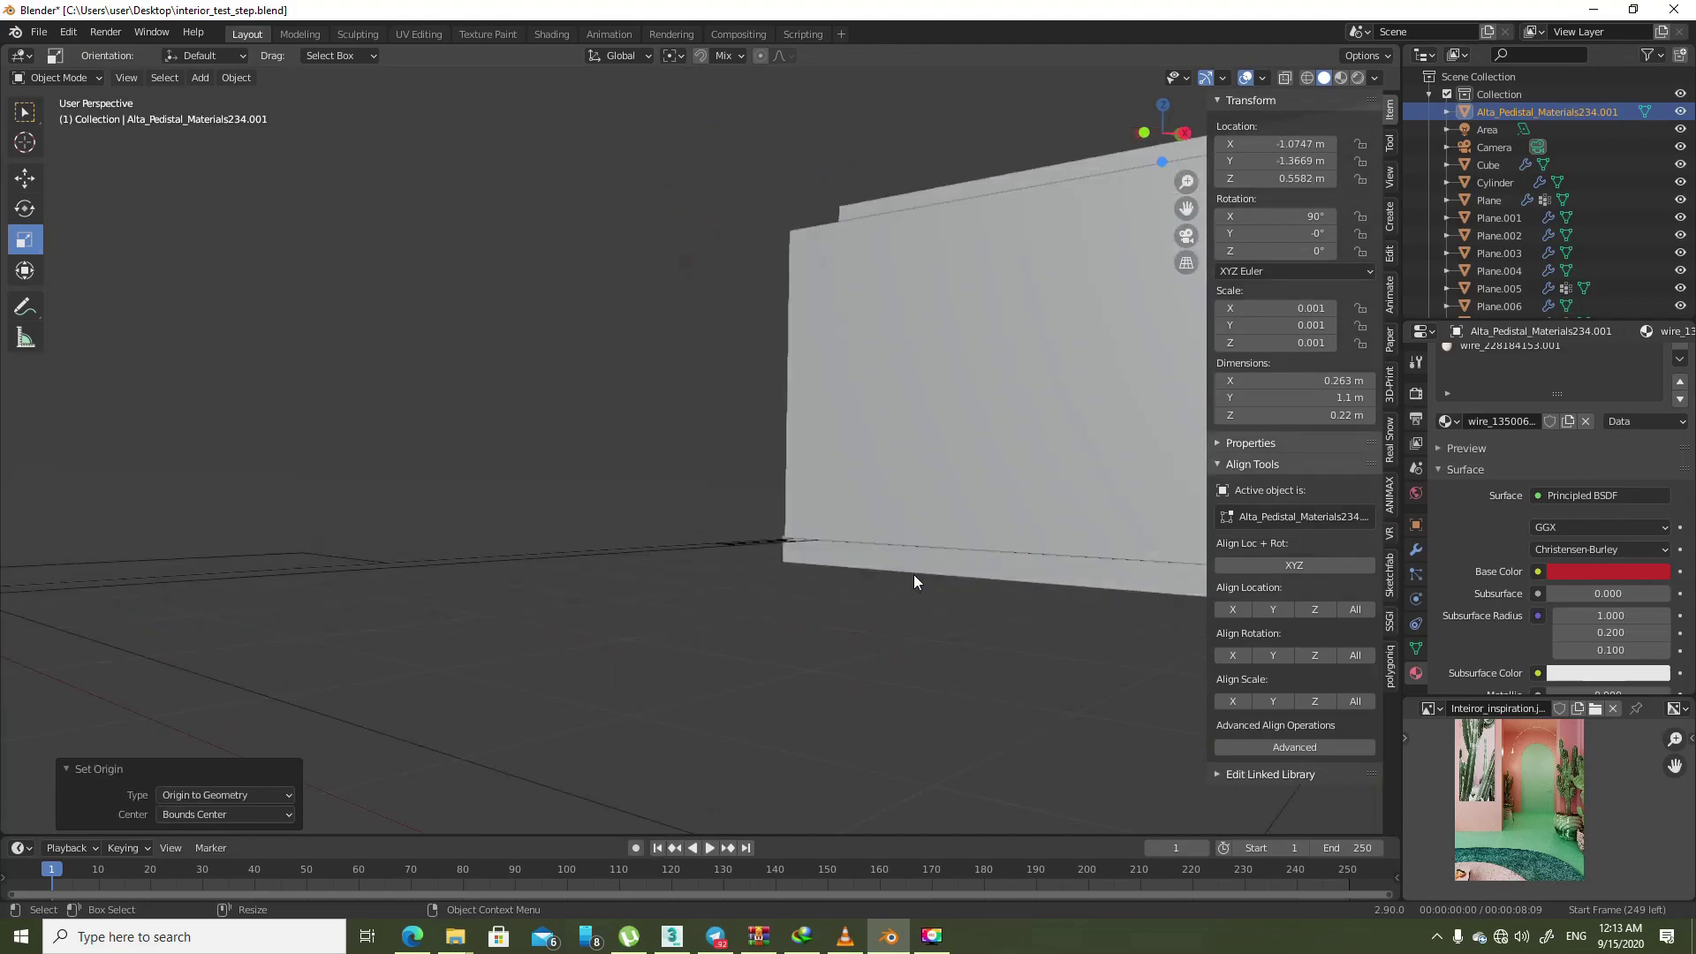
{"action": "left_click", "coordinate": [773, 638], "text": "shift"}
- Stand the pedestal upright with a 90° rotation
{"action": "left_click", "coordinate": [1294, 564]}
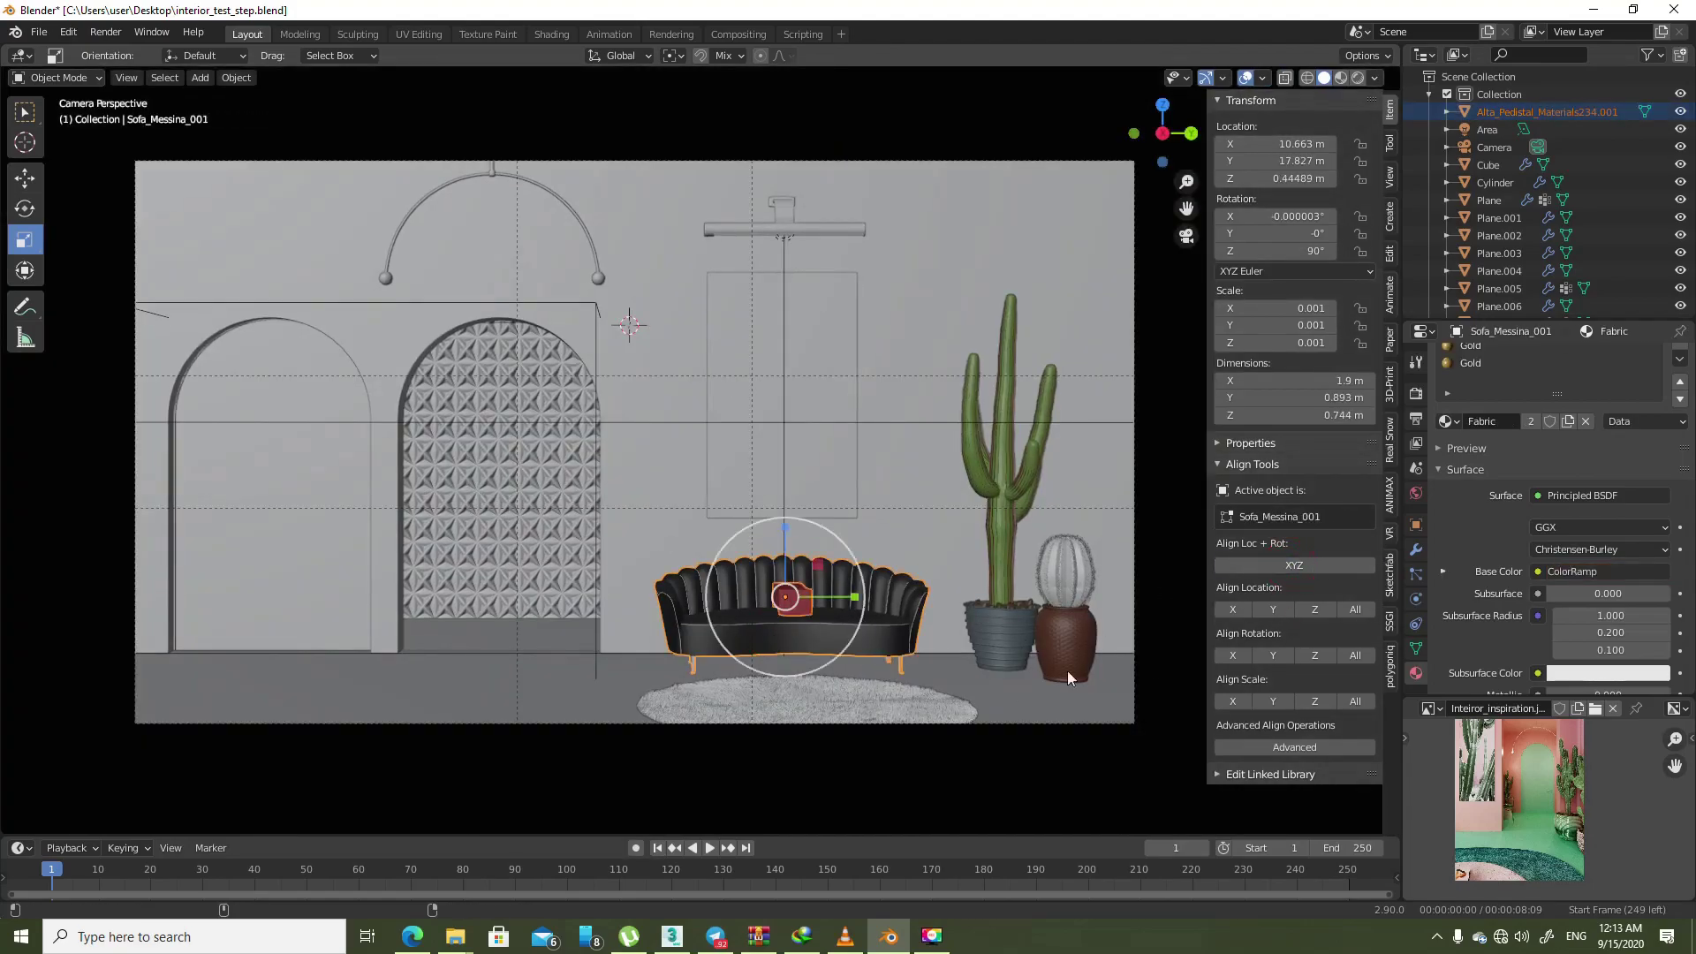
{"action": "left_click", "coordinate": [784, 598]}
{"action": "key", "text": "shift+space"}
{"action": "key", "text": "r"}
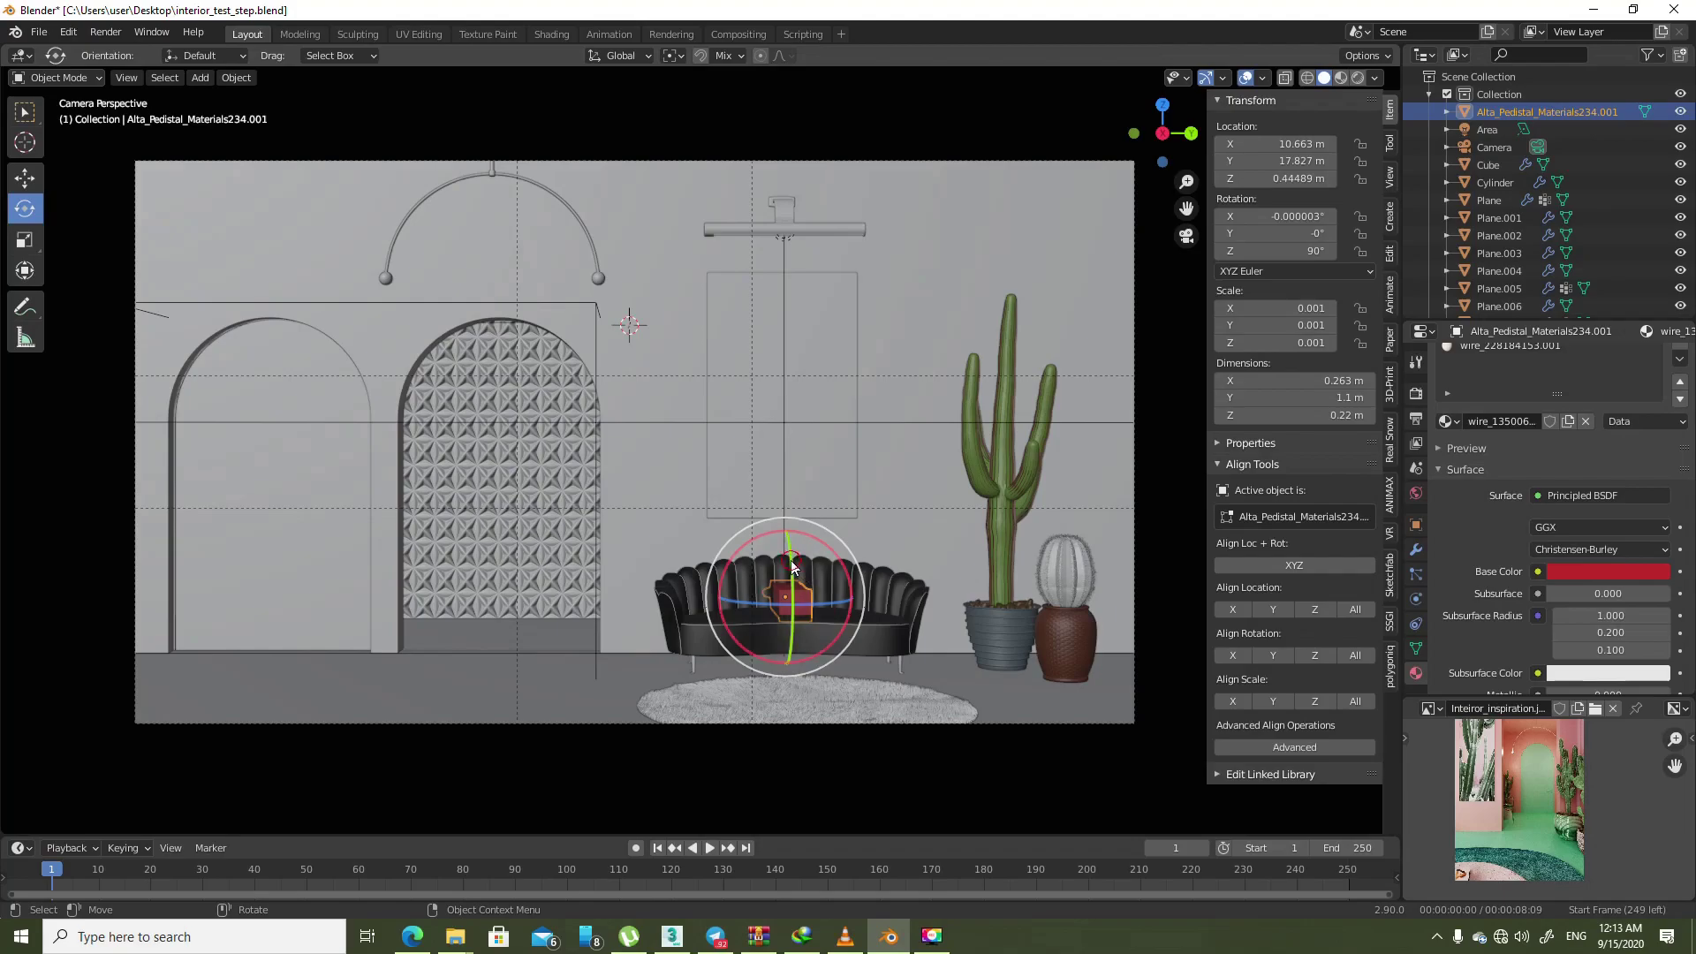
{"action": "left_click_drag", "start_coordinate": [786, 565], "coordinate": [791, 618]}
{"action": "type", "text": "90"}
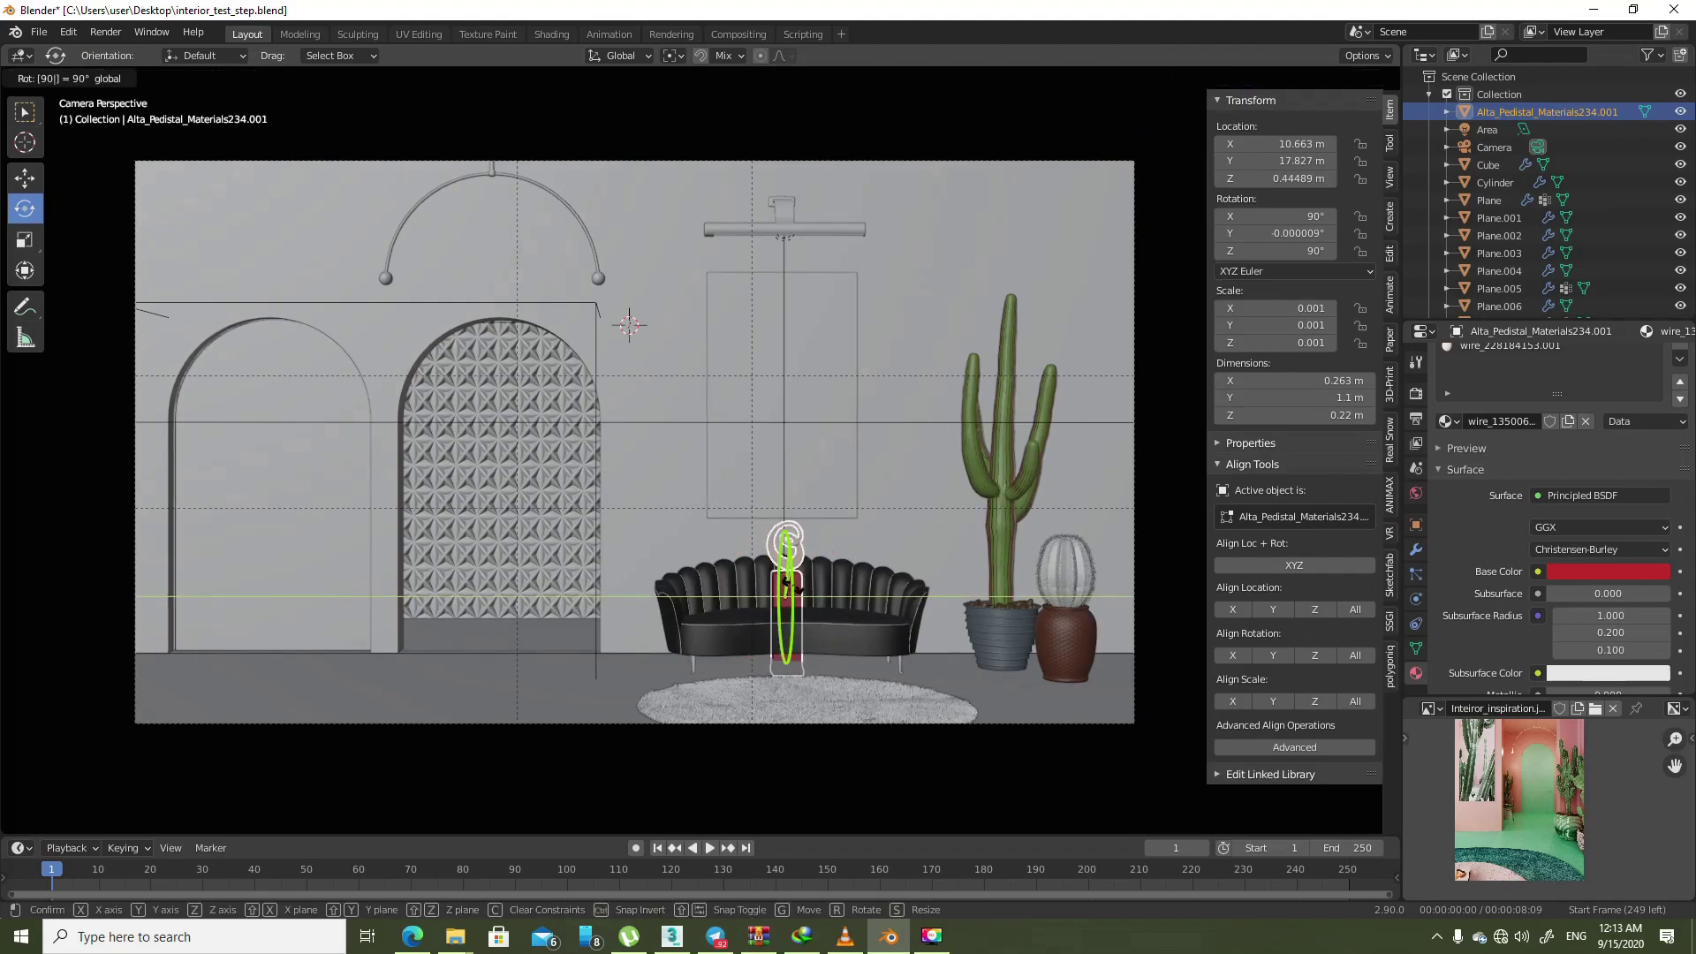
{"action": "key", "text": "Return"}
- Slide the pedestal along Y into the left arch and enlarge it
{"action": "key", "text": "shift+space"}
{"action": "key", "text": "g"}
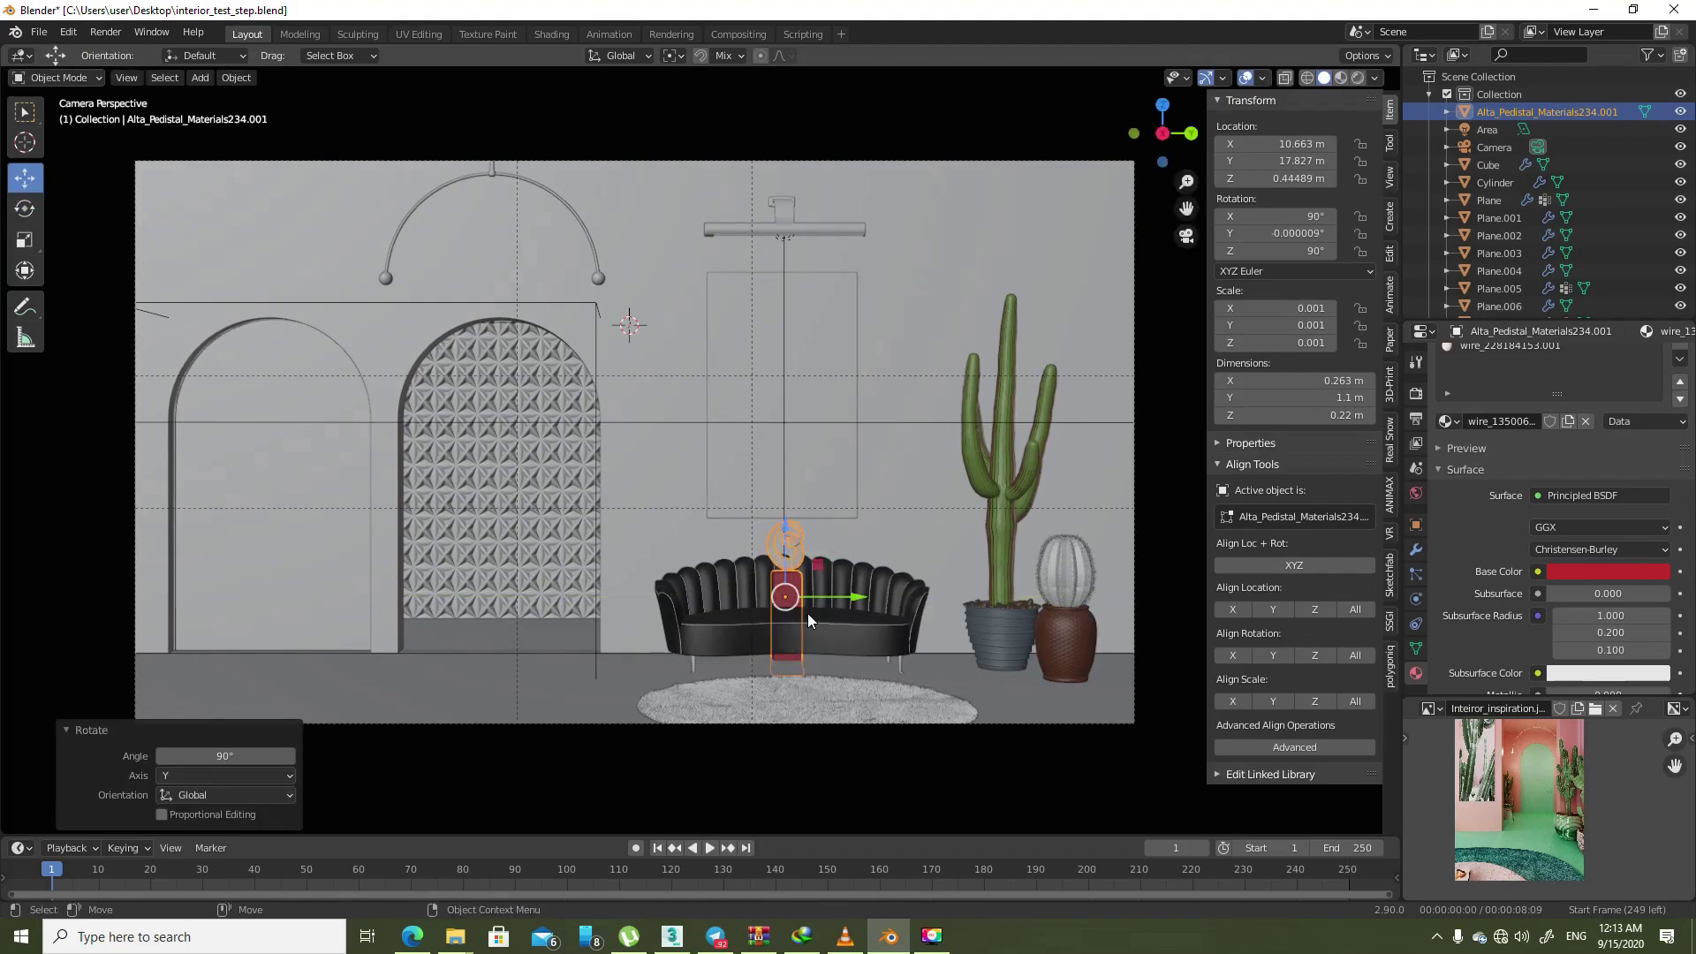
{"action": "mouse_move", "coordinate": [825, 597]}
{"action": "left_mouse_down"}
{"action": "mouse_move", "coordinate": [304, 585]}
{"action": "mouse_move", "coordinate": [334, 658]}
{"action": "left_mouse_up"}
{"action": "key", "text": "shift+space"}
{"action": "key", "text": "r"}
{"action": "key", "text": "shift+space"}
{"action": "key", "text": "s"}
{"action": "left_click", "coordinate": [326, 652]}
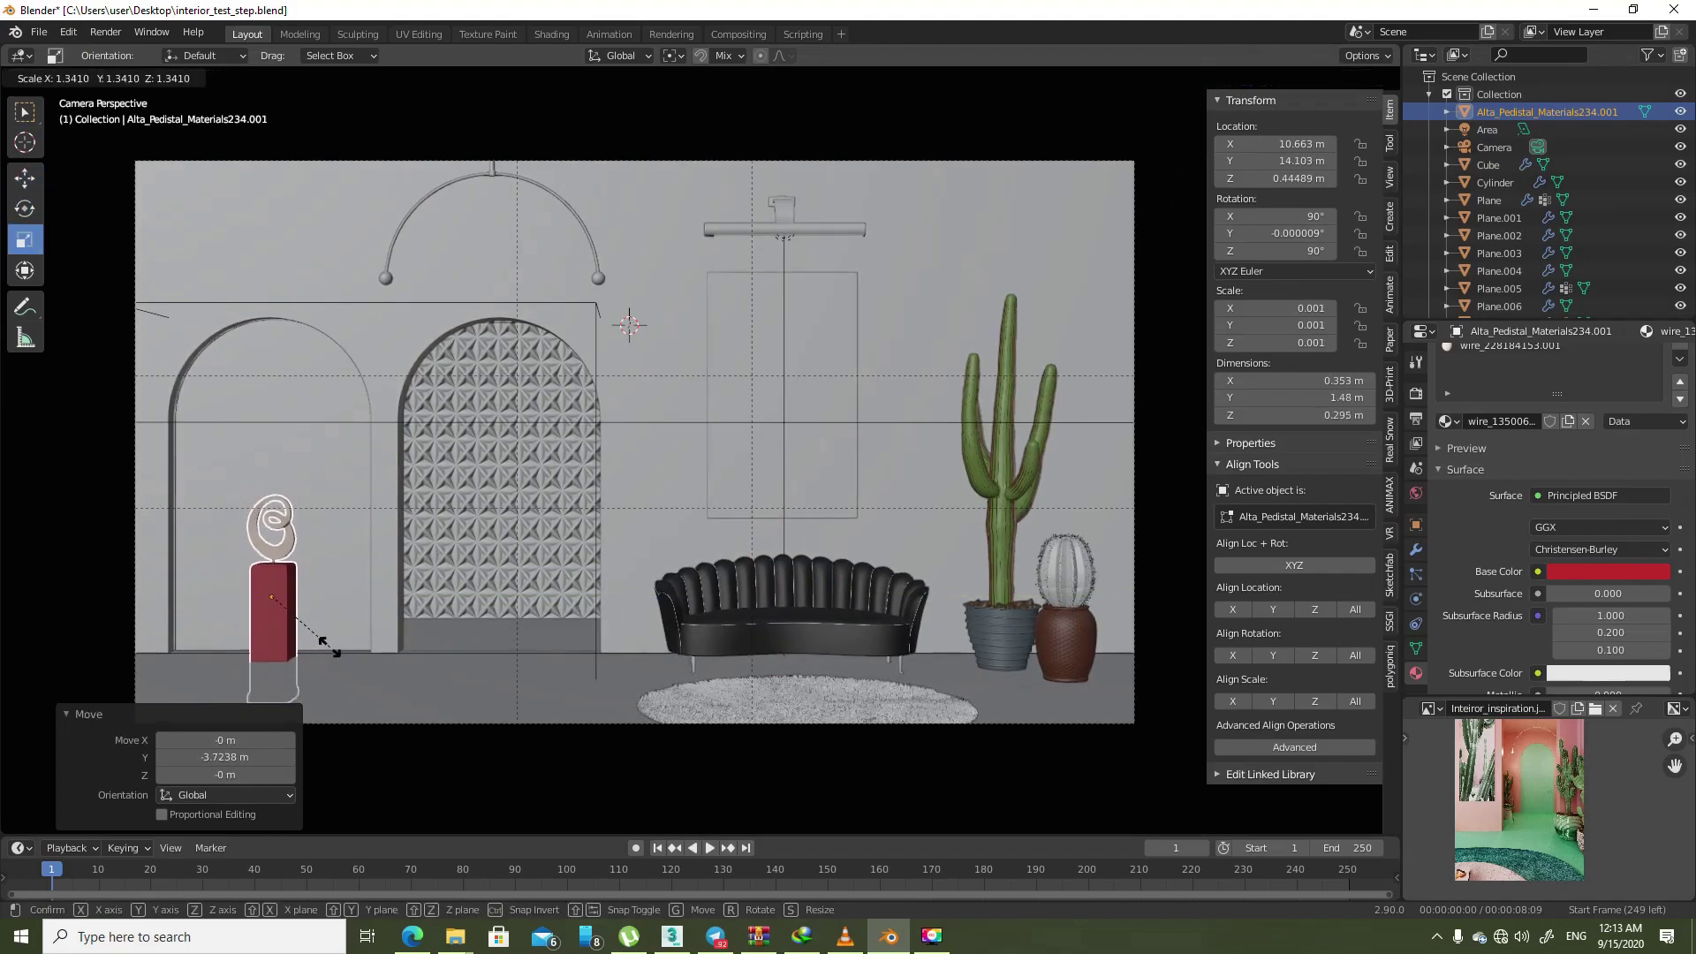
- Raise the pedestal, enlarge it slightly, and settle its base on the floor
{"action": "key", "text": "shift+space"}
{"action": "key", "text": "g"}
{"action": "left_click_drag", "start_coordinate": [270, 536], "coordinate": [286, 438]}
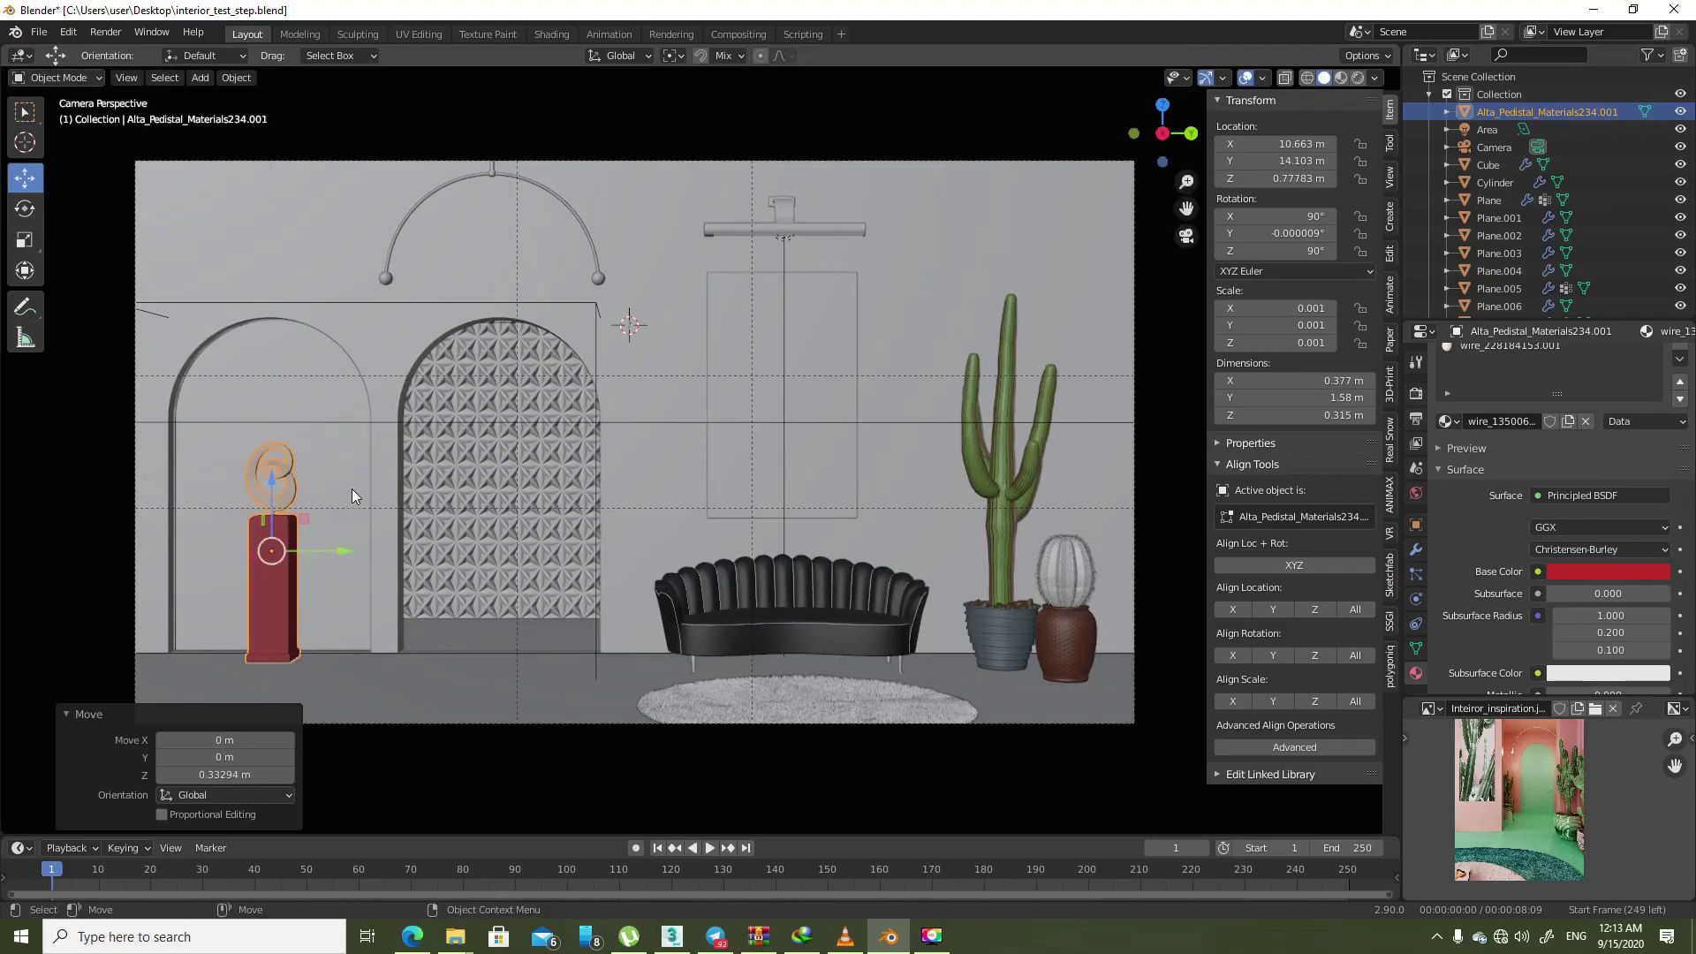
{"action": "key", "text": "shift+space"}
{"action": "key", "text": "s"}
{"action": "left_click_drag", "start_coordinate": [312, 590], "coordinate": [320, 601]}
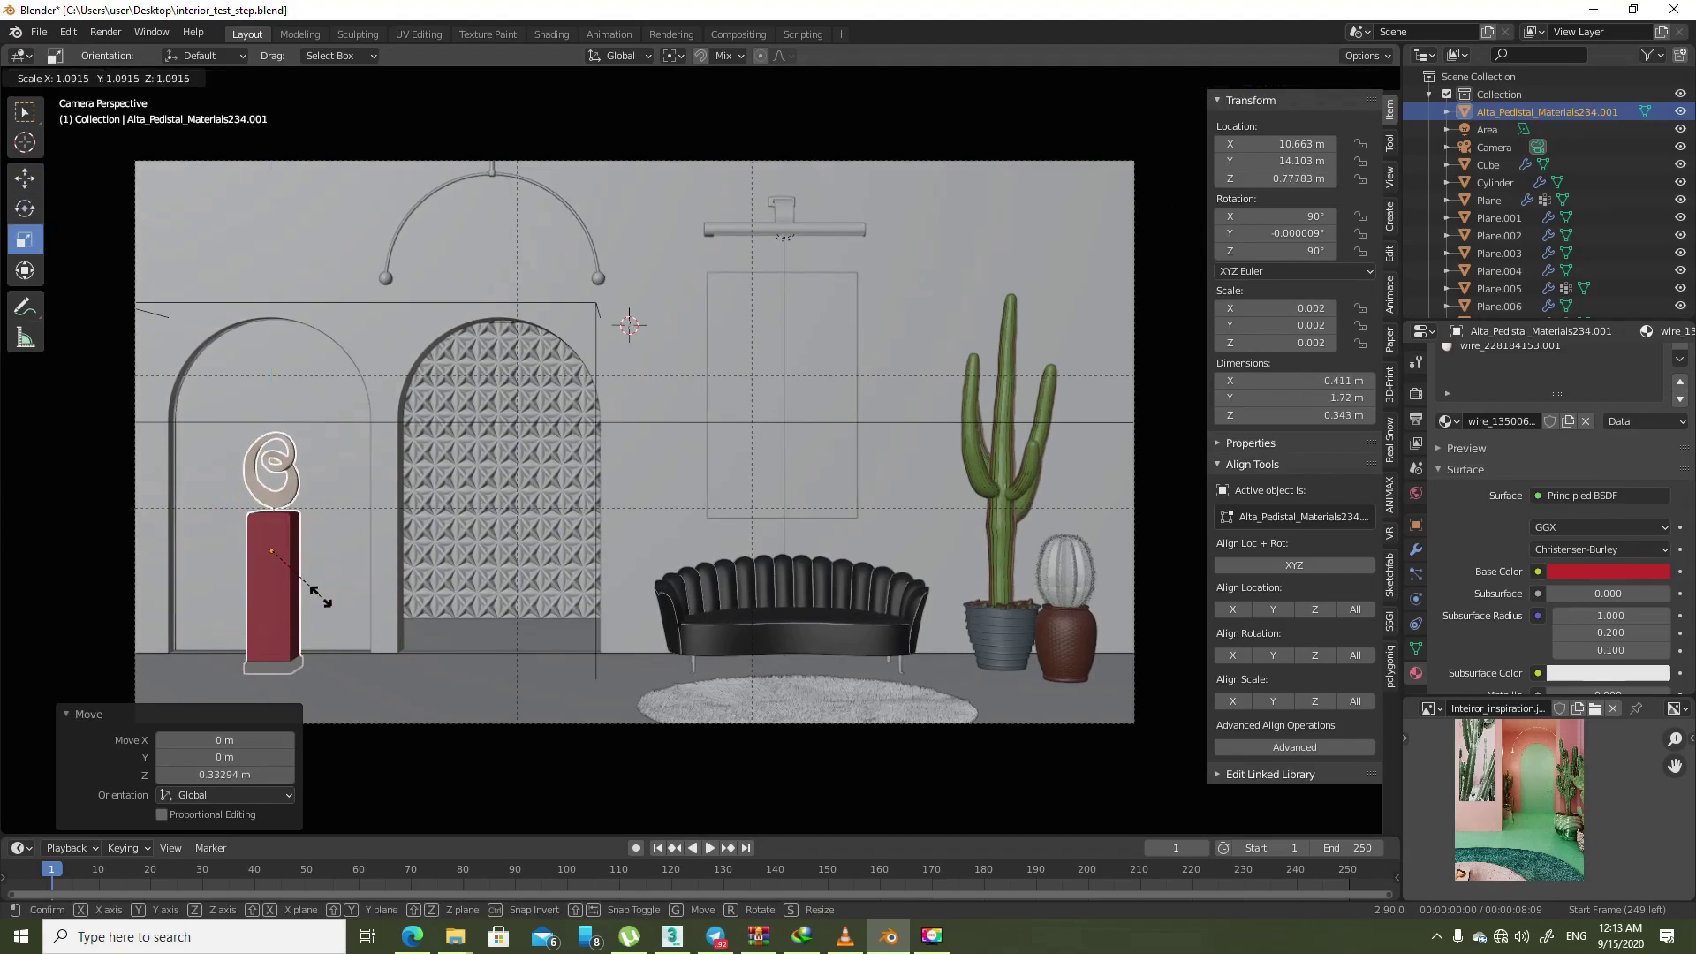
{"action": "key", "text": "shift+space"}
{"action": "key", "text": "g"}
{"action": "left_click_drag", "start_coordinate": [273, 523], "coordinate": [276, 503]}
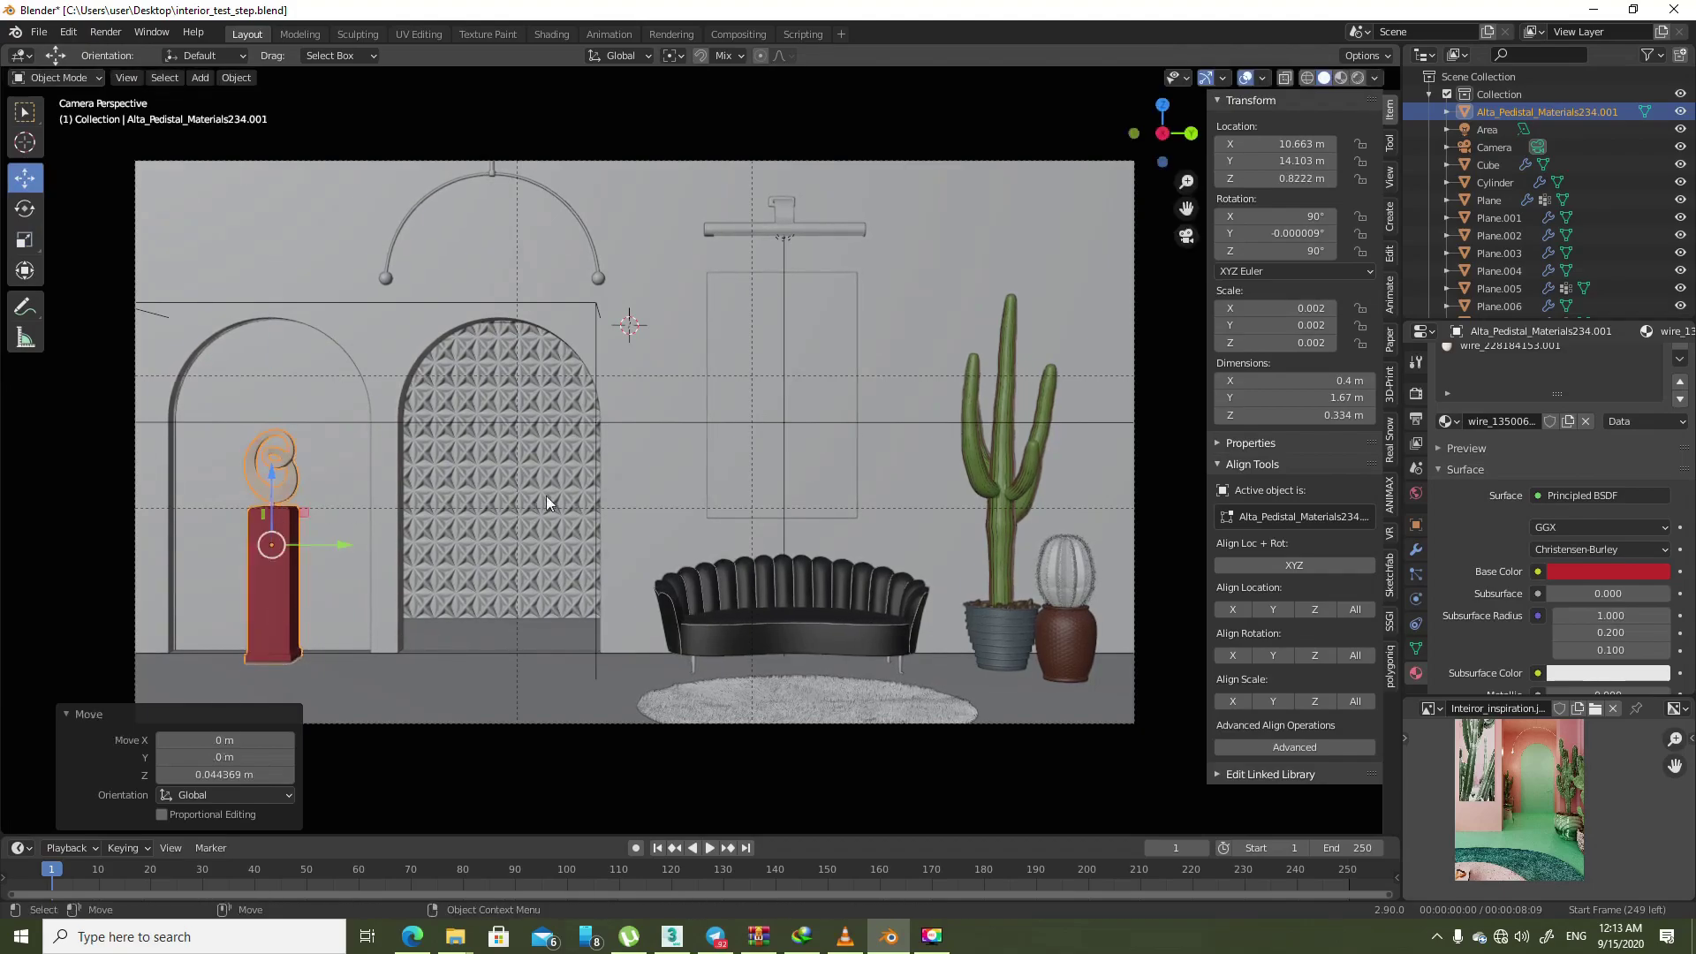
- Switch the viewport to Rendered shading and zoom in on the pedestal and arch
{"action": "left_click", "coordinate": [1357, 77]}
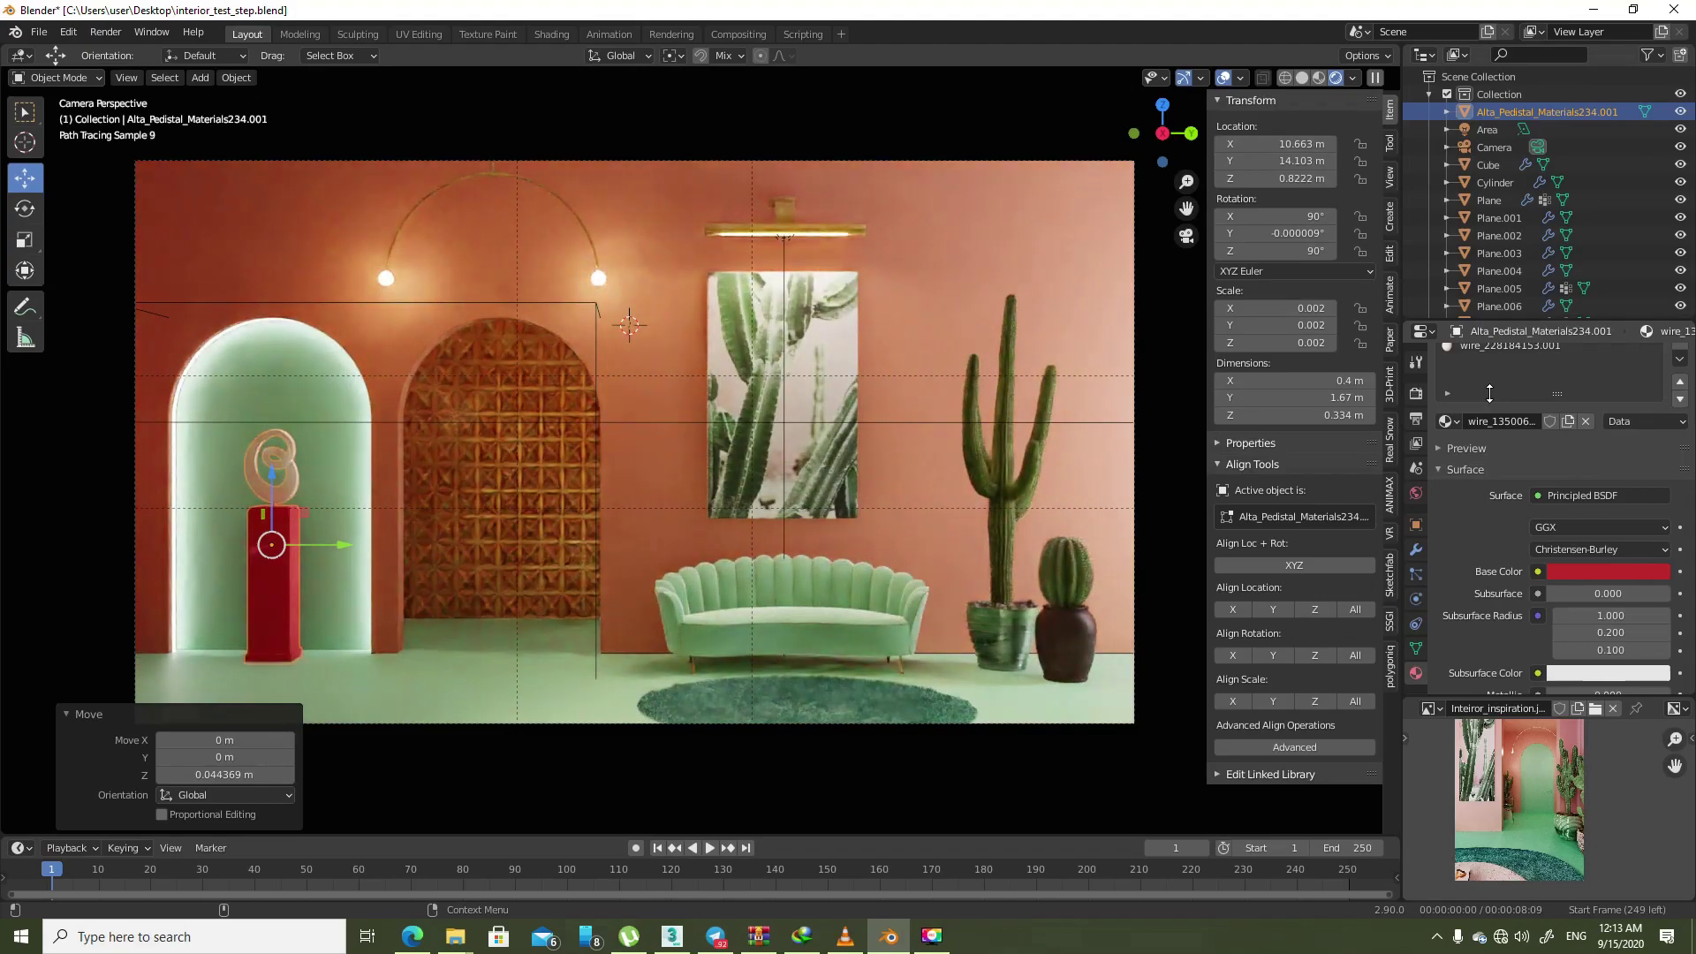
{"action": "scroll", "coordinate": [357, 469], "scroll_direction": "up", "scroll_amount": 2}
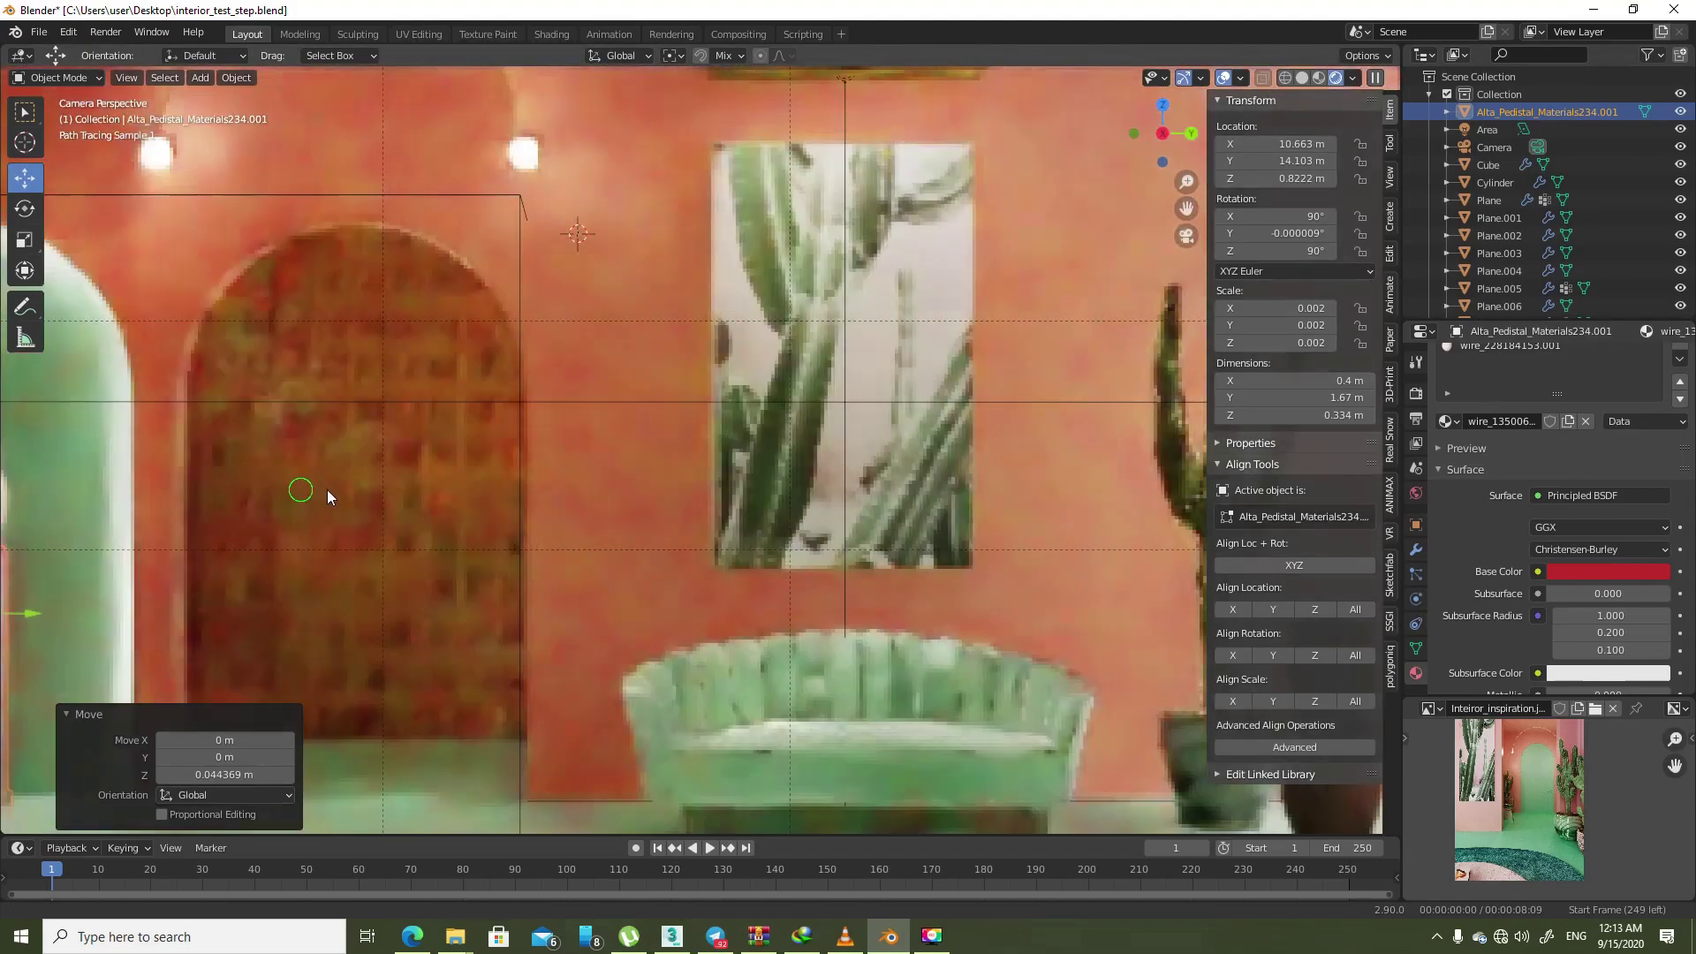
{"action": "scroll", "coordinate": [519, 523], "scroll_direction": "up", "scroll_amount": 5}
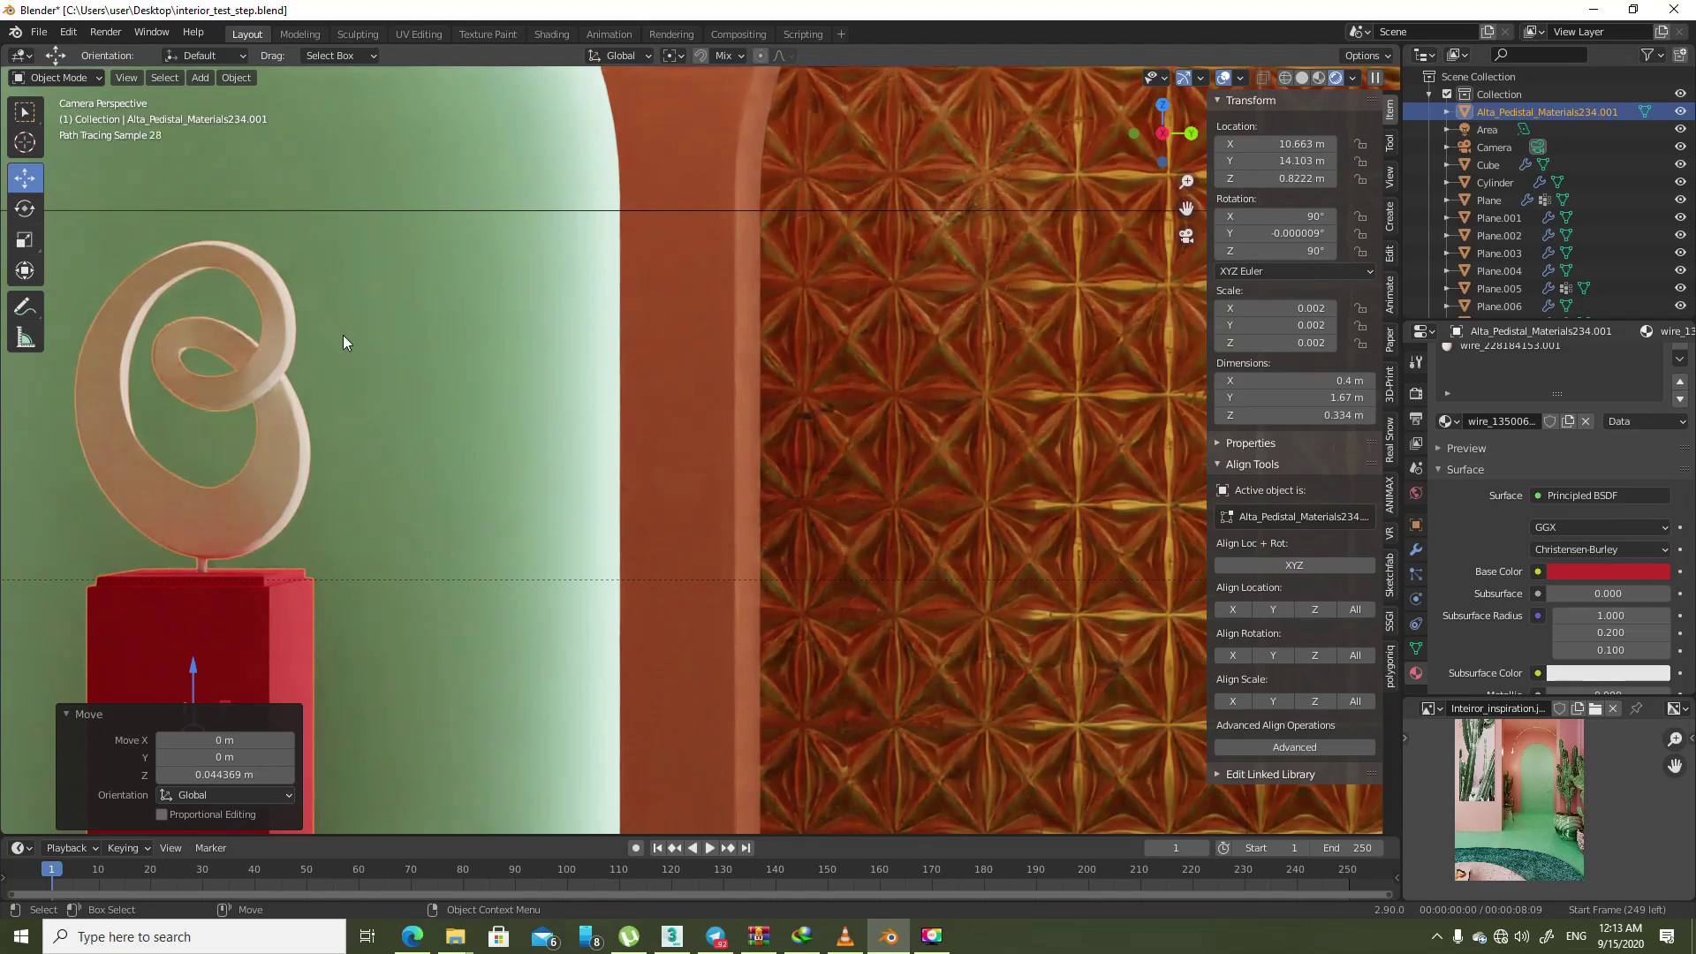
{"action": "scroll", "coordinate": [1525, 357], "scroll_direction": "up", "scroll_amount": 3}
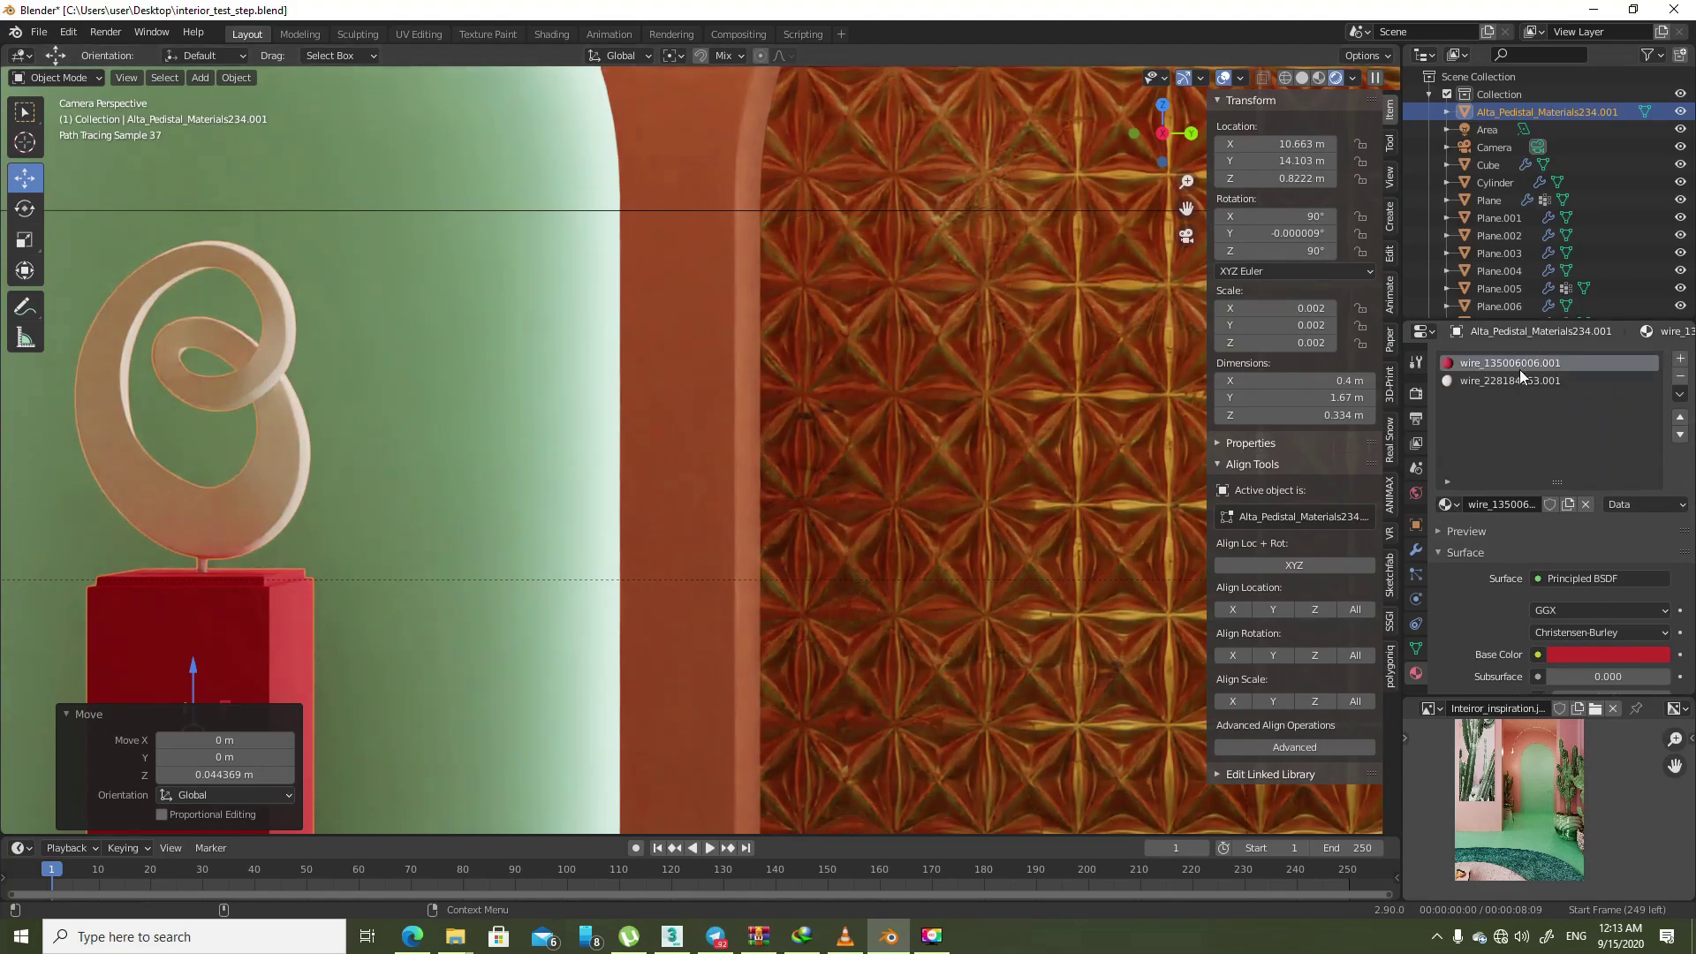
- Assign the existing Gold material to the spiral's wire_228184153.001 material slot
{"action": "left_click", "coordinate": [1519, 379]}
{"action": "left_click", "coordinate": [1445, 506]}
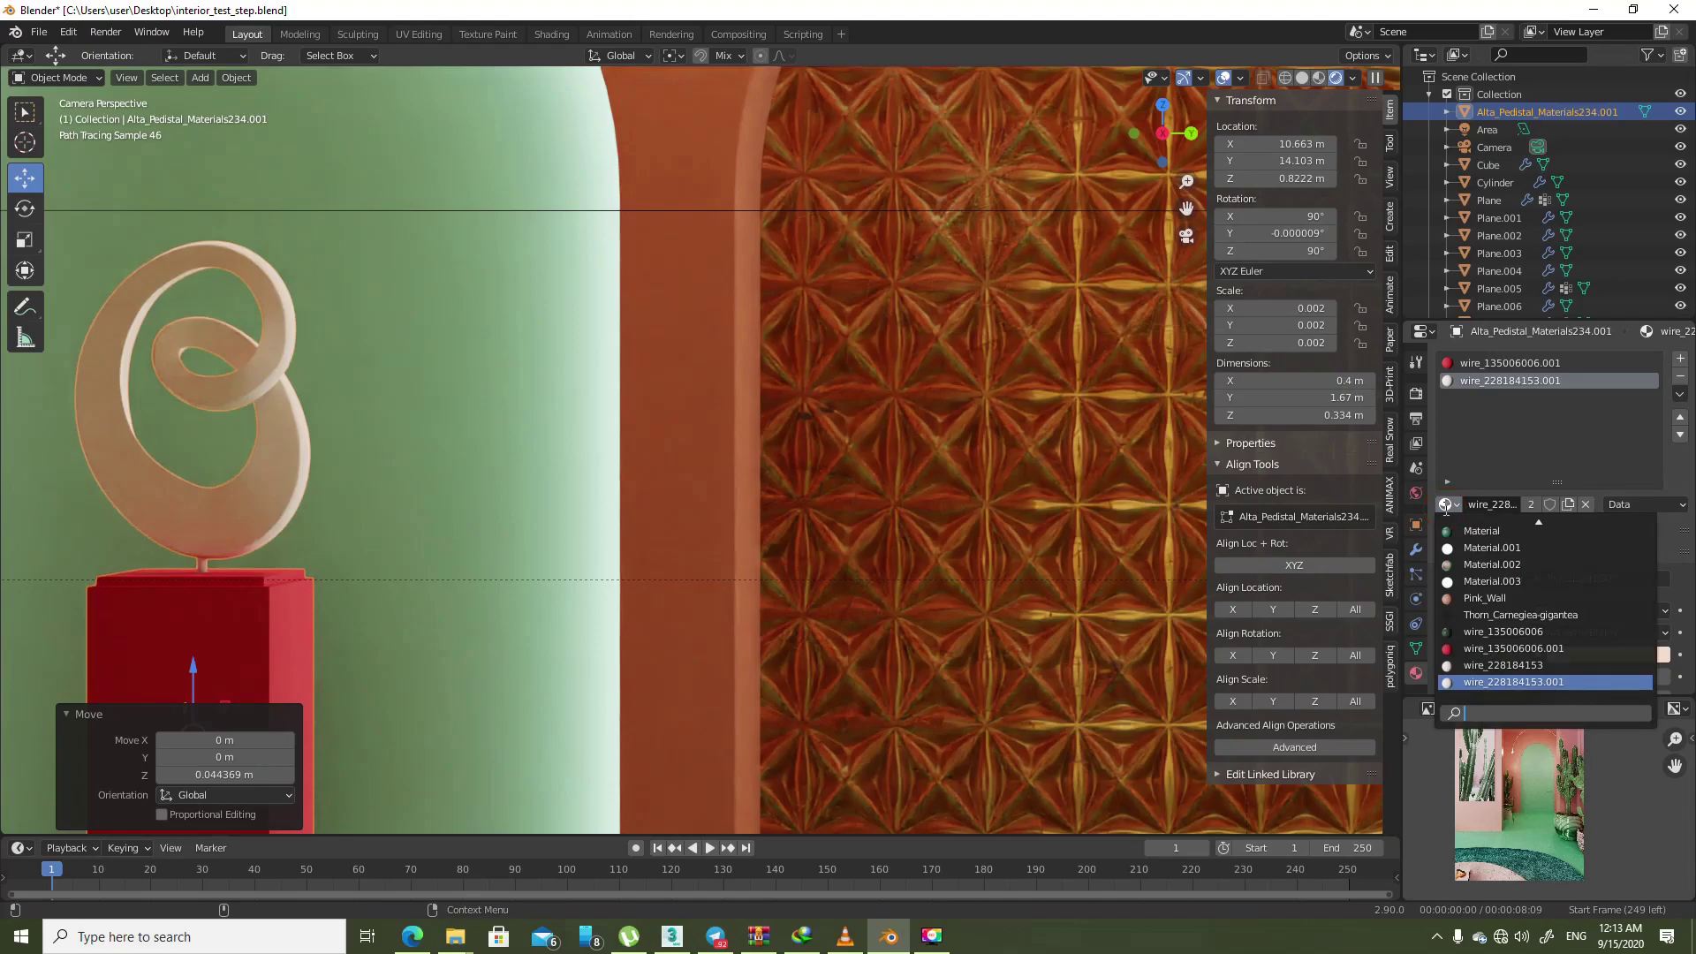
{"action": "type", "text": "gold"}
{"action": "key", "text": "Return"}
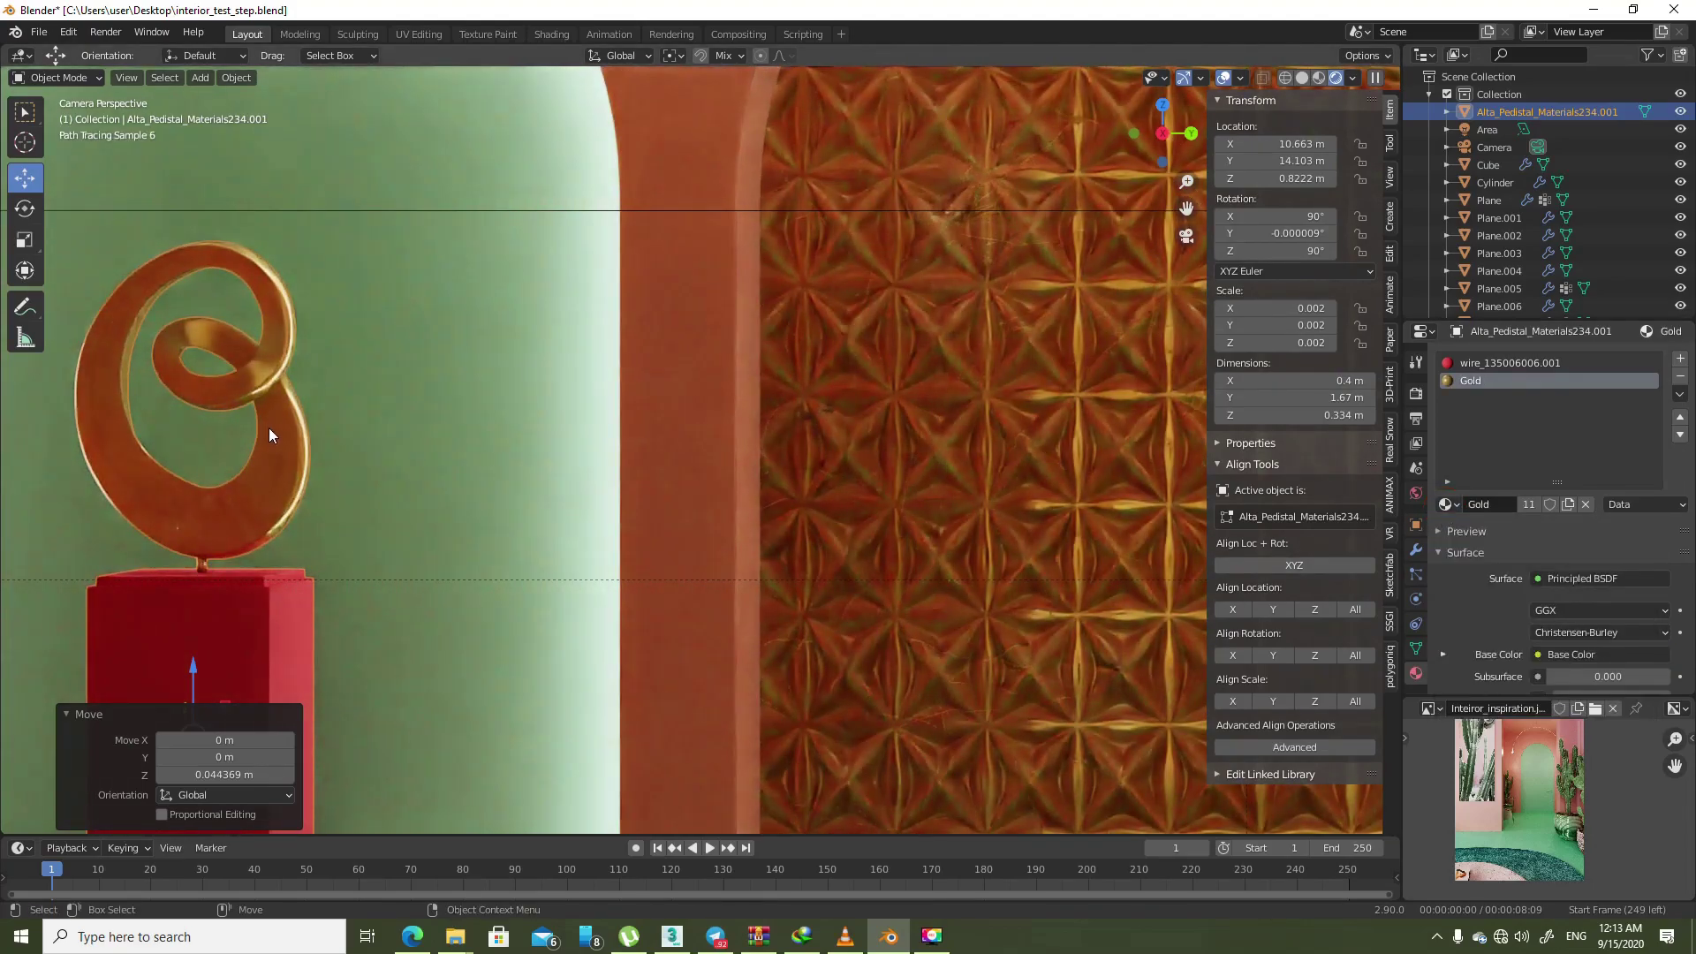
{"action": "scroll", "coordinate": [484, 399], "scroll_direction": "down", "scroll_amount": 3}
{"action": "scroll", "coordinate": [696, 493], "scroll_direction": "down", "scroll_amount": 2}
{"action": "scroll", "coordinate": [489, 453], "scroll_direction": "up", "scroll_amount": 5}
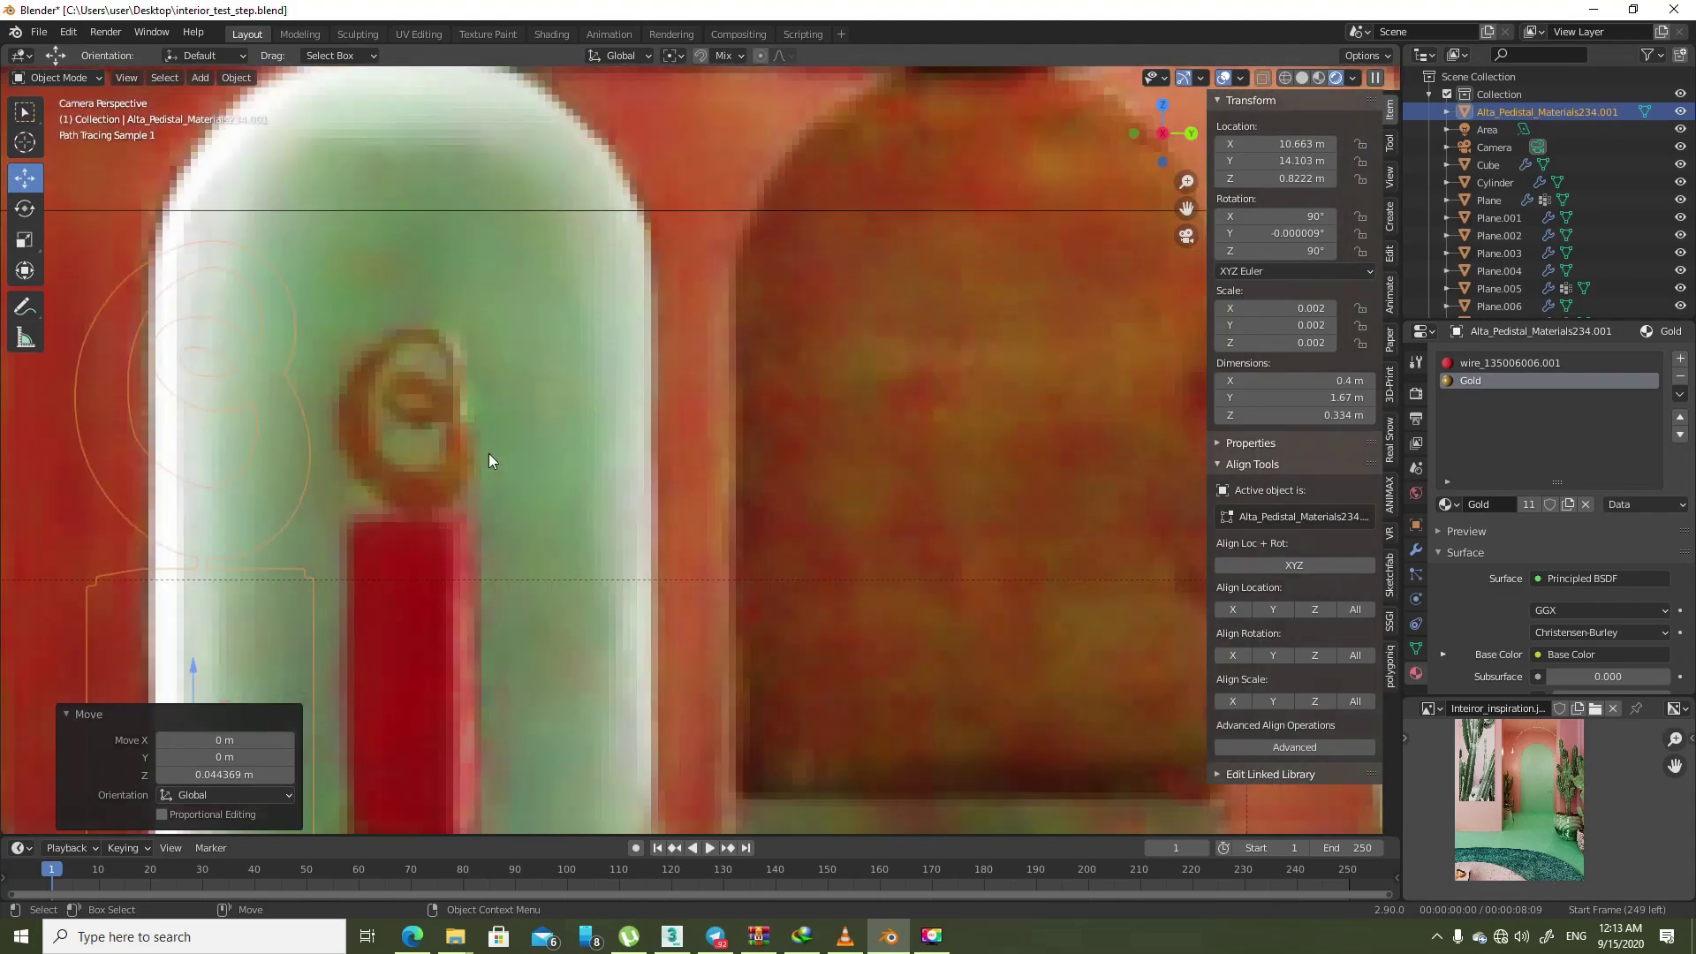
{"action": "scroll", "coordinate": [196, 467], "scroll_direction": "up", "scroll_amount": 3}
{"action": "scroll", "coordinate": [564, 474], "scroll_direction": "up", "scroll_amount": 2}
{"action": "scroll", "coordinate": [999, 437], "scroll_direction": "down", "scroll_amount": 2}
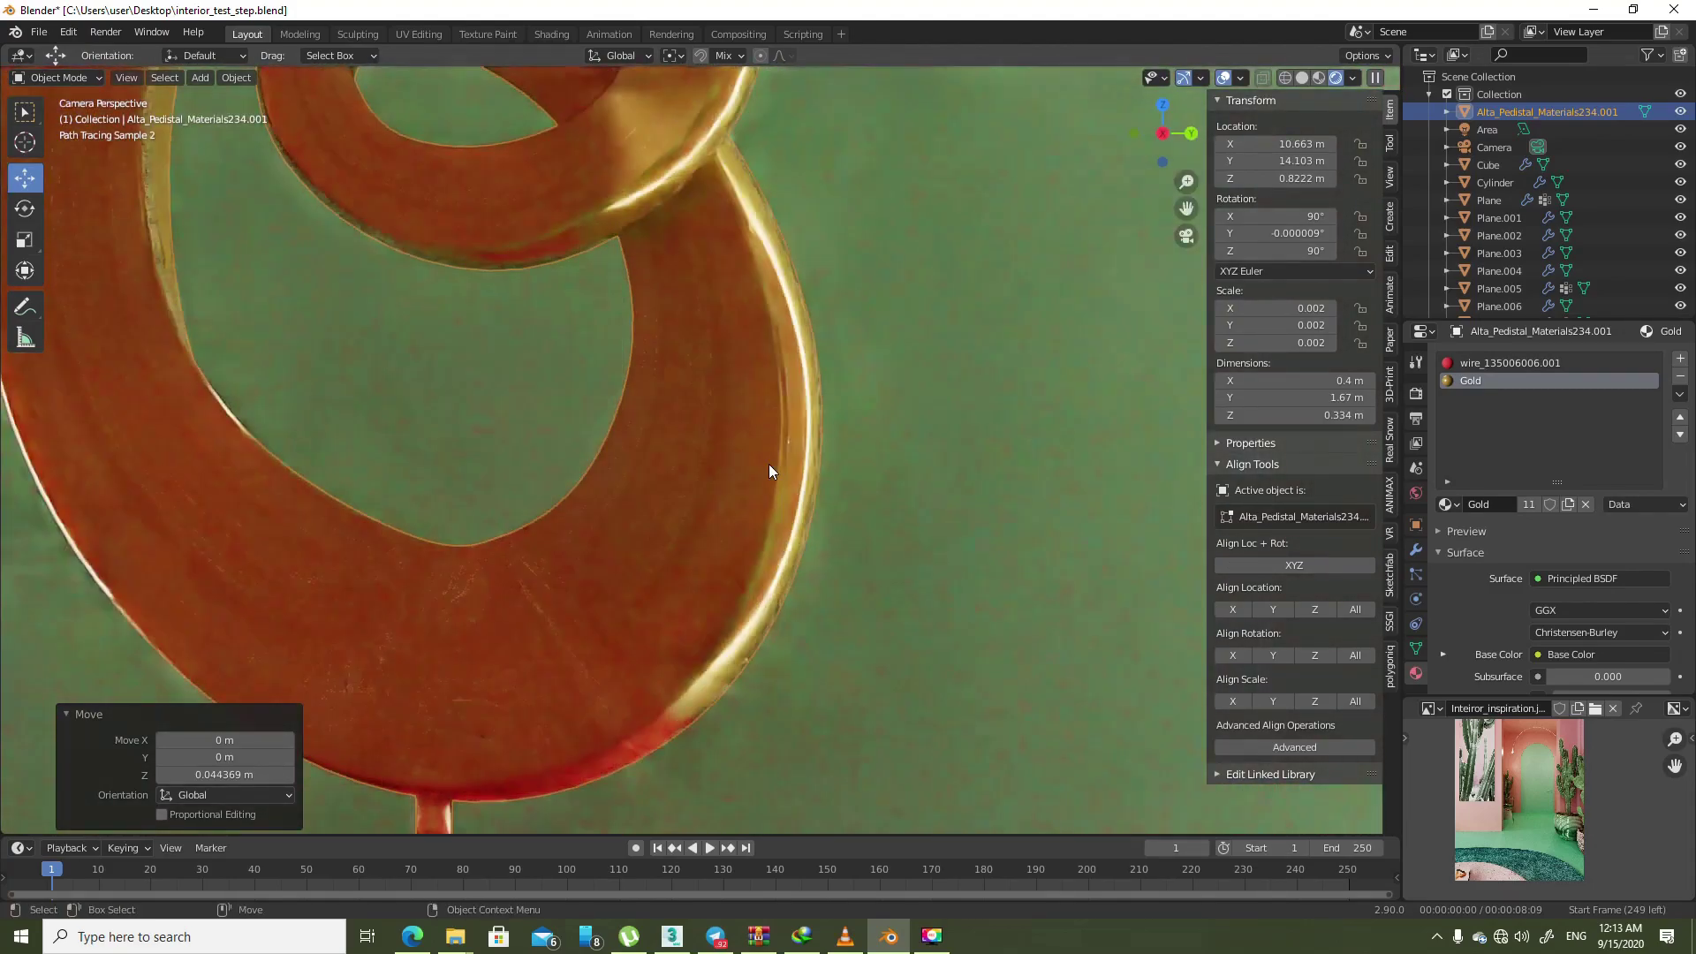
{"action": "scroll", "coordinate": [763, 480], "scroll_direction": "up", "scroll_amount": 2}
{"action": "scroll", "coordinate": [763, 480], "scroll_direction": "up", "scroll_amount": 1}
- Cube-project the sculpture's UVs in Edit Mode with a cube size of 1
{"action": "scroll", "coordinate": [763, 479], "scroll_direction": "down", "scroll_amount": 3}
{"action": "key", "text": "Tab"}
{"action": "left_click", "coordinate": [432, 79]}
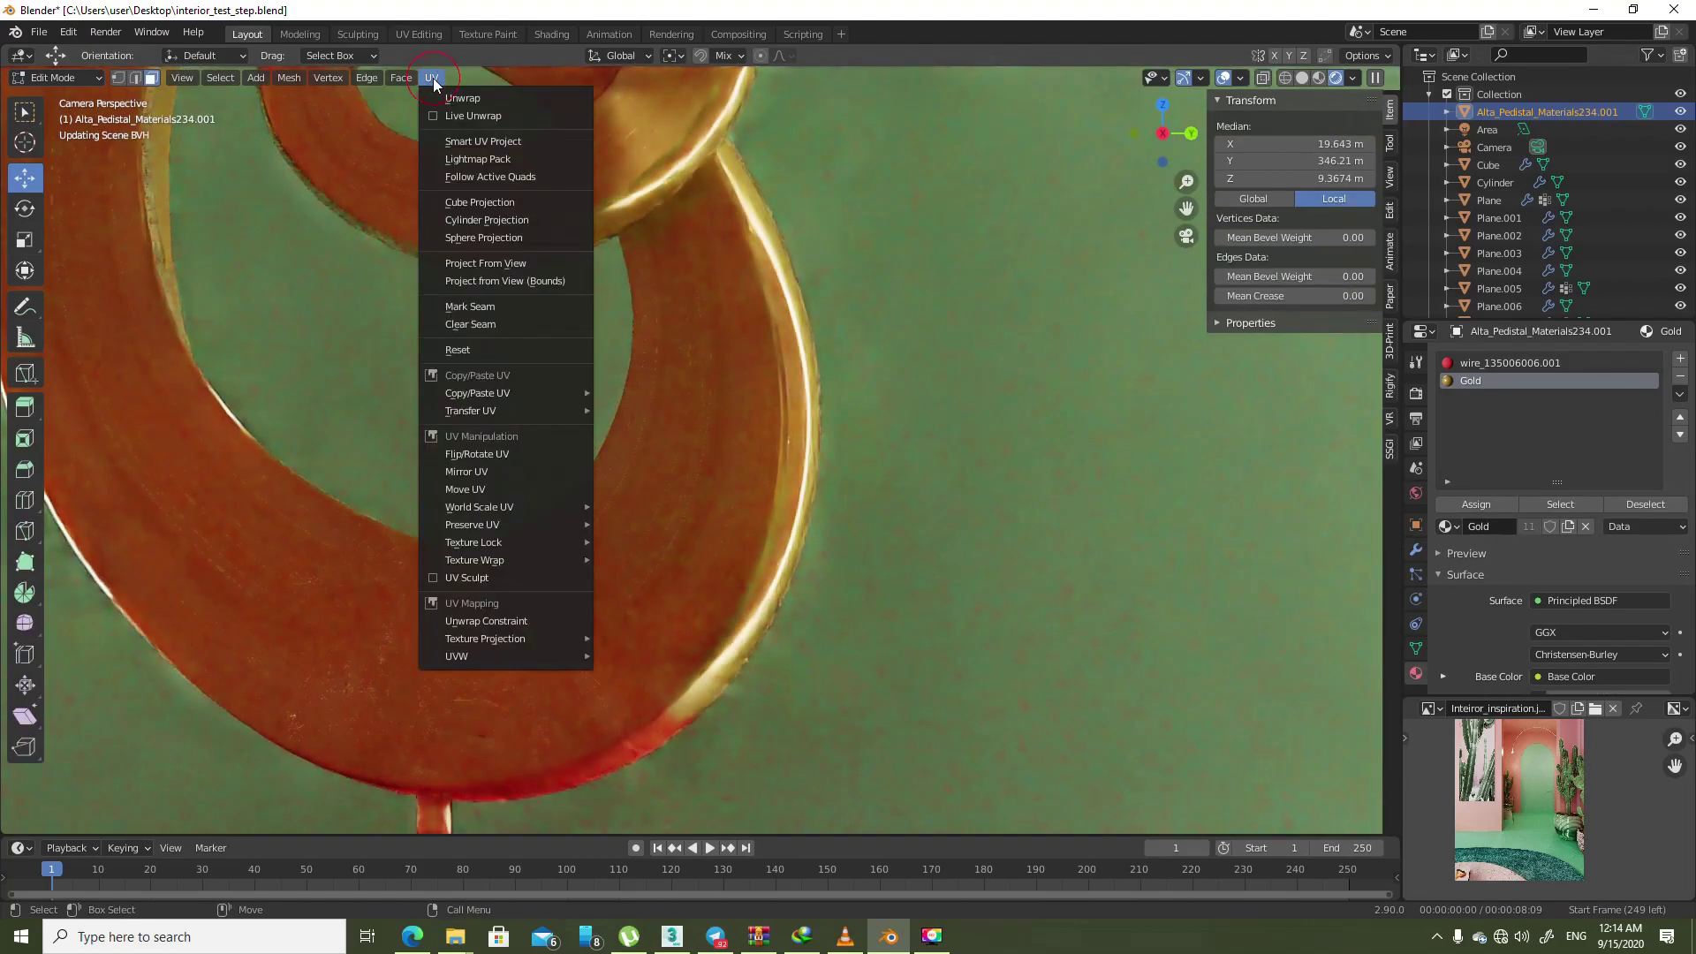
{"action": "left_click", "coordinate": [521, 203]}
{"action": "left_click", "coordinate": [231, 751]}
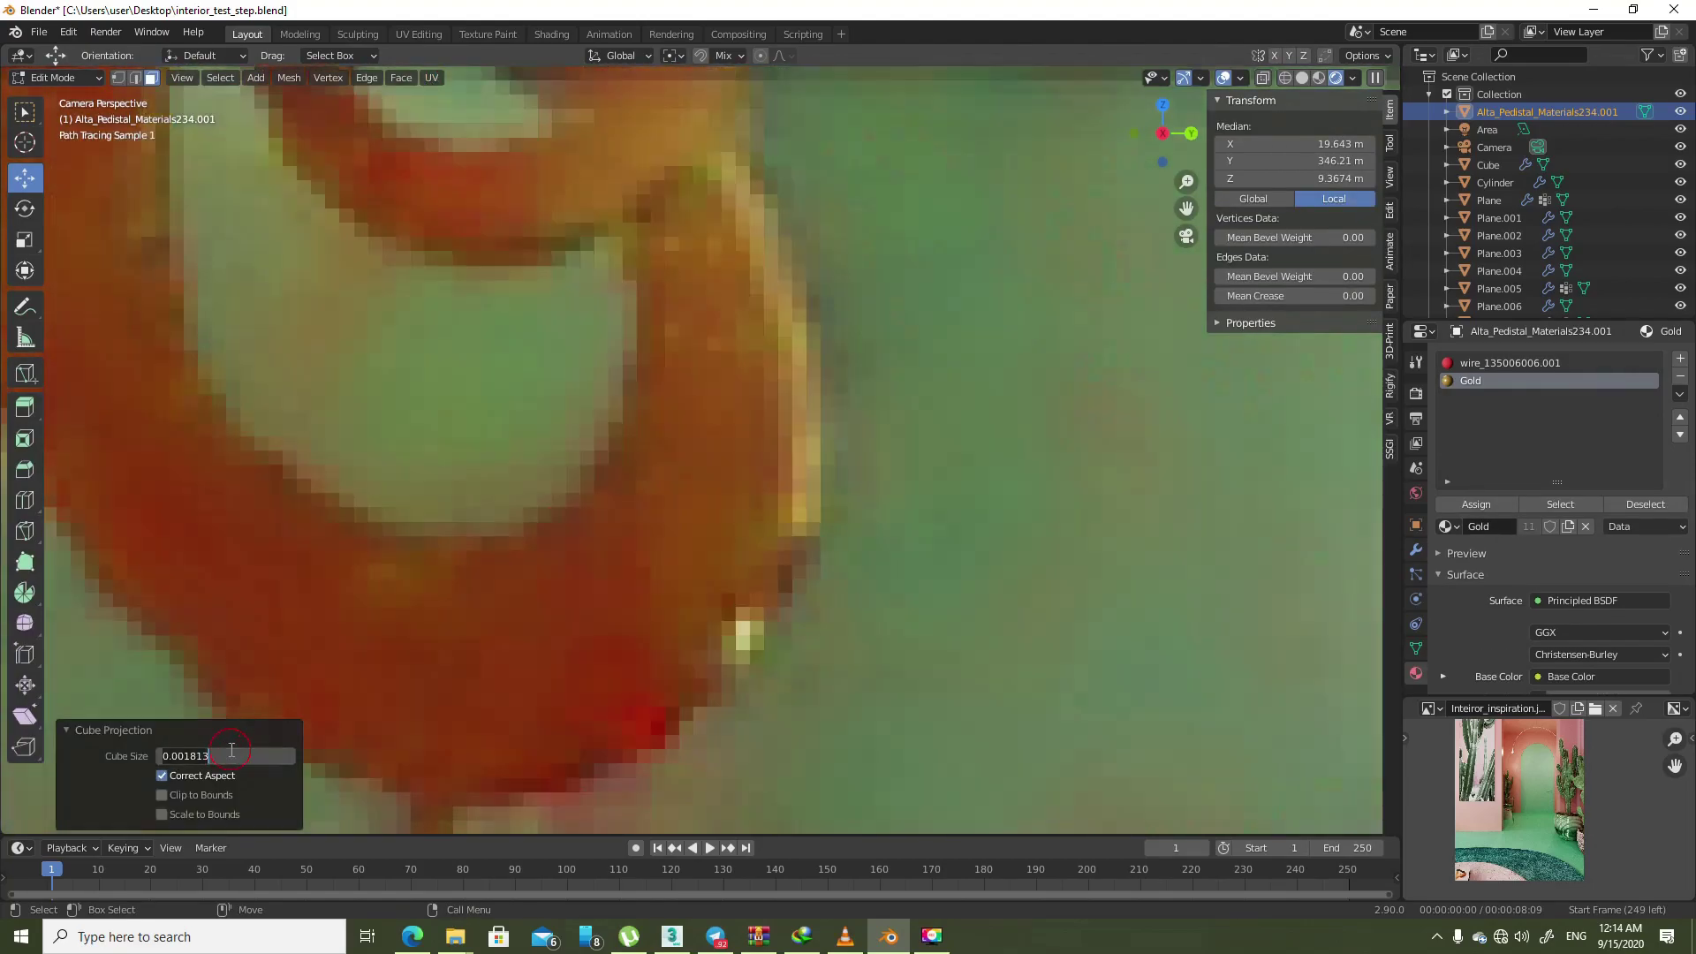
{"action": "type", "text": "1"}
{"action": "key", "text": "Return"}
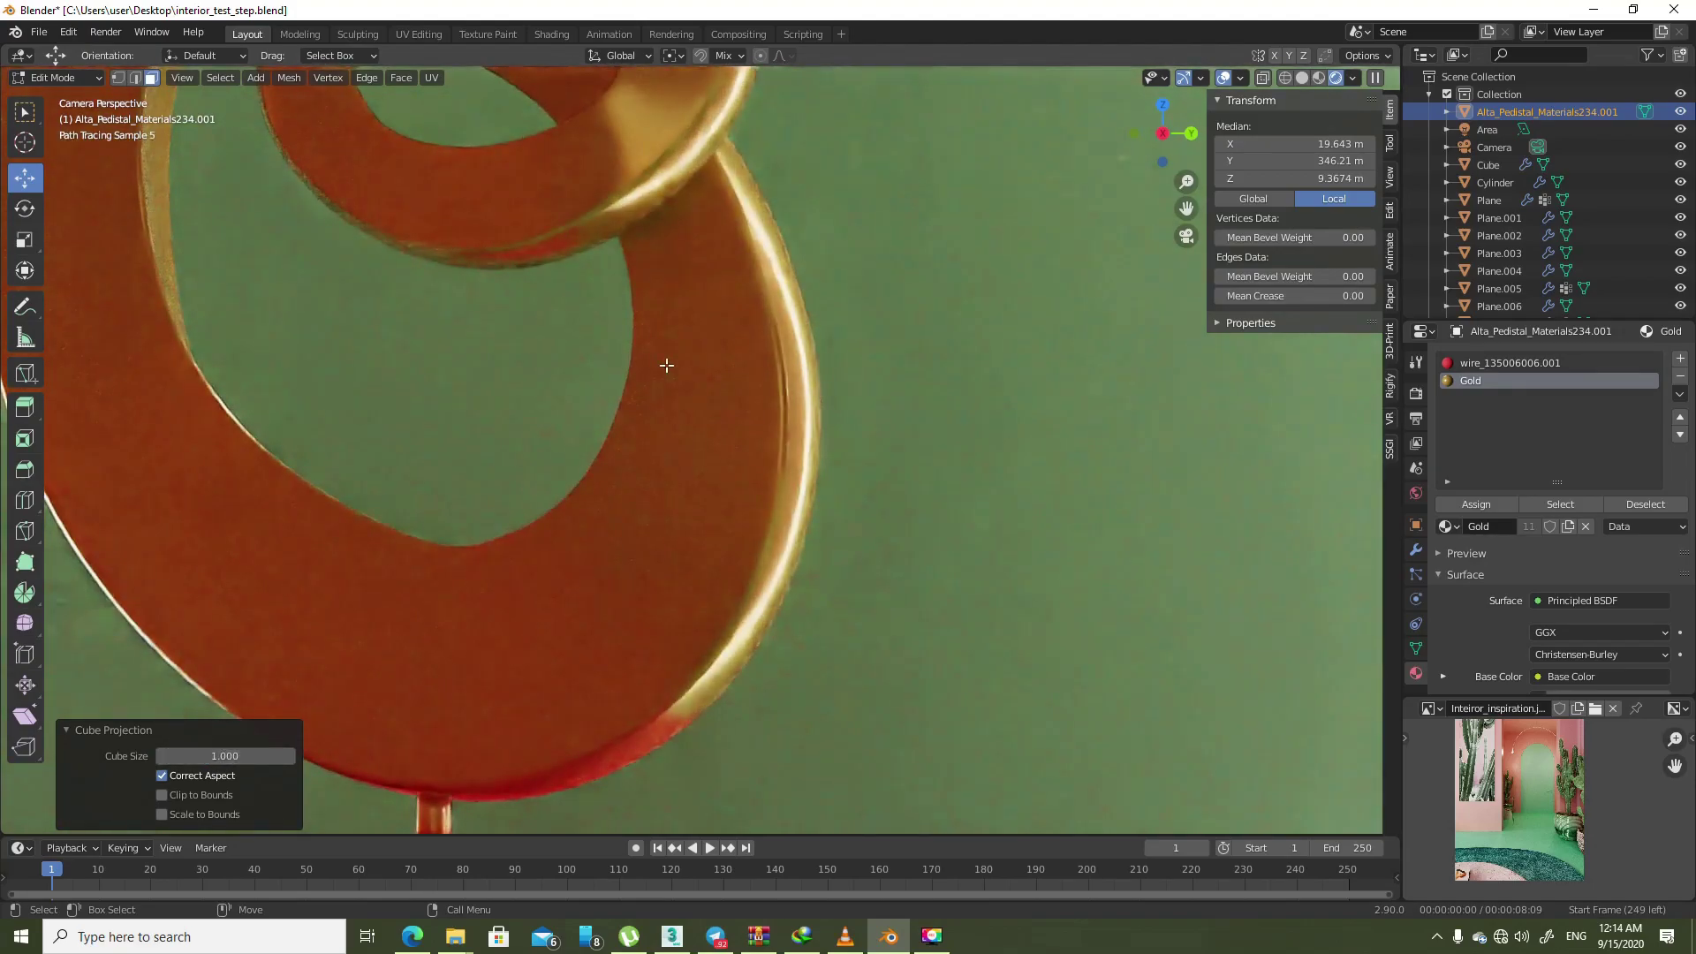
- Reduce the cube projection size to 0.1, then 0.02, and return to Object Mode
{"action": "left_click", "coordinate": [256, 756]}
{"action": "type", "text": ".1"}
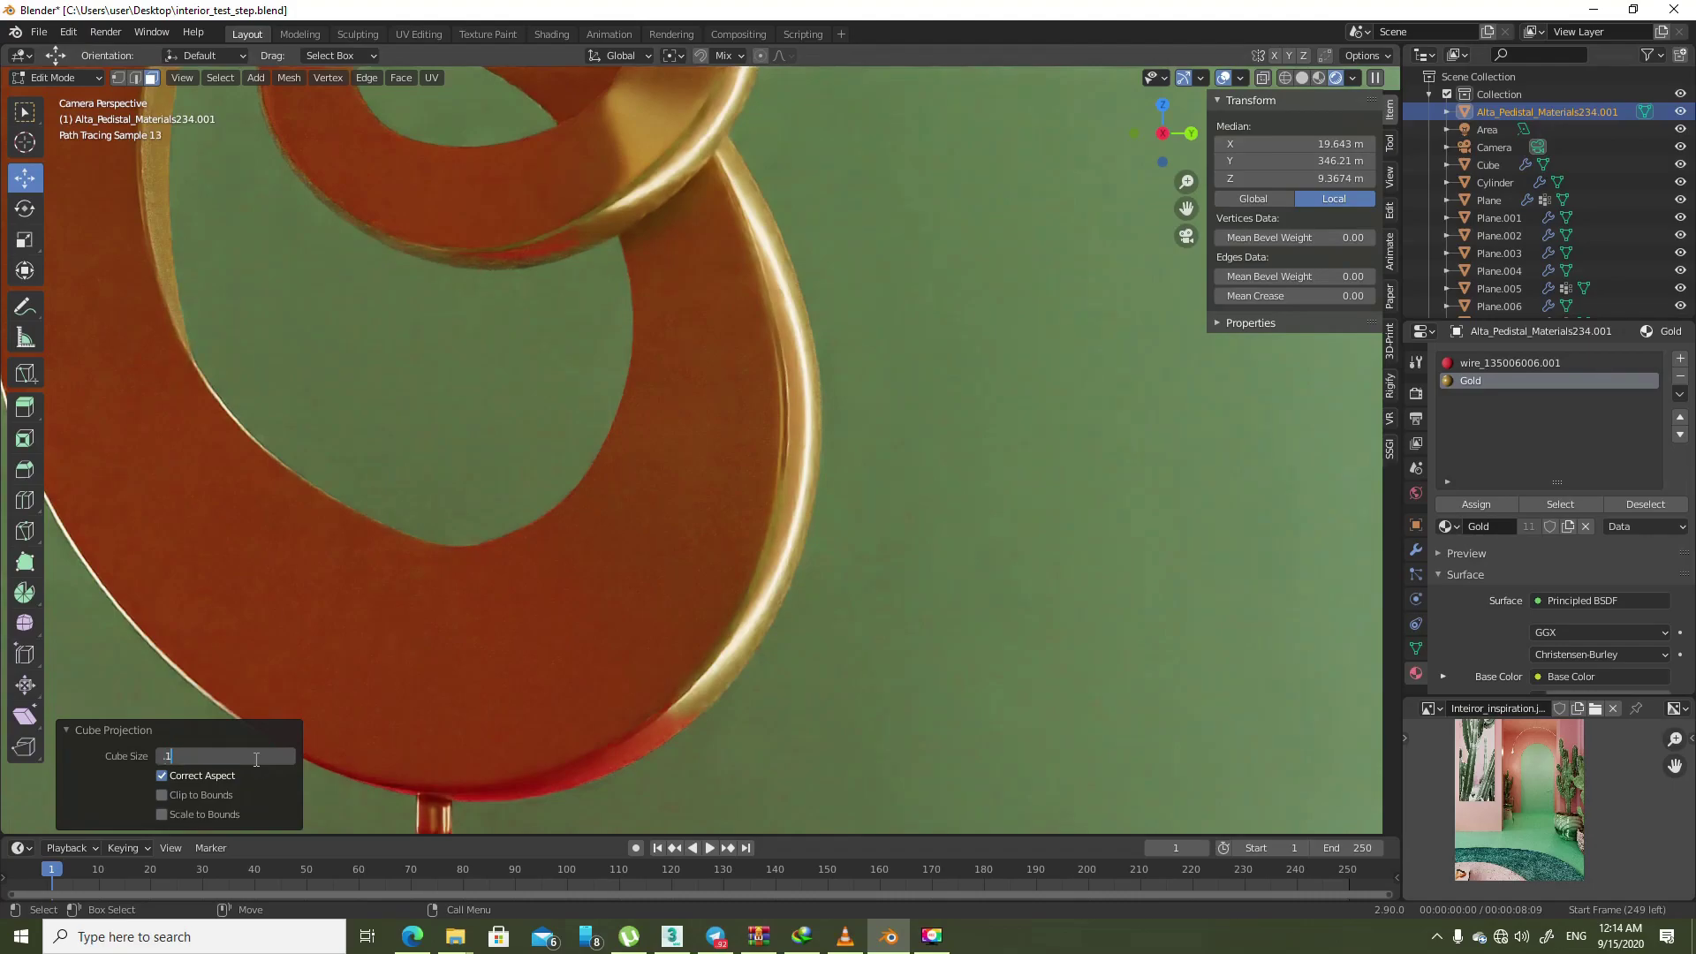
{"action": "key", "text": "Return"}
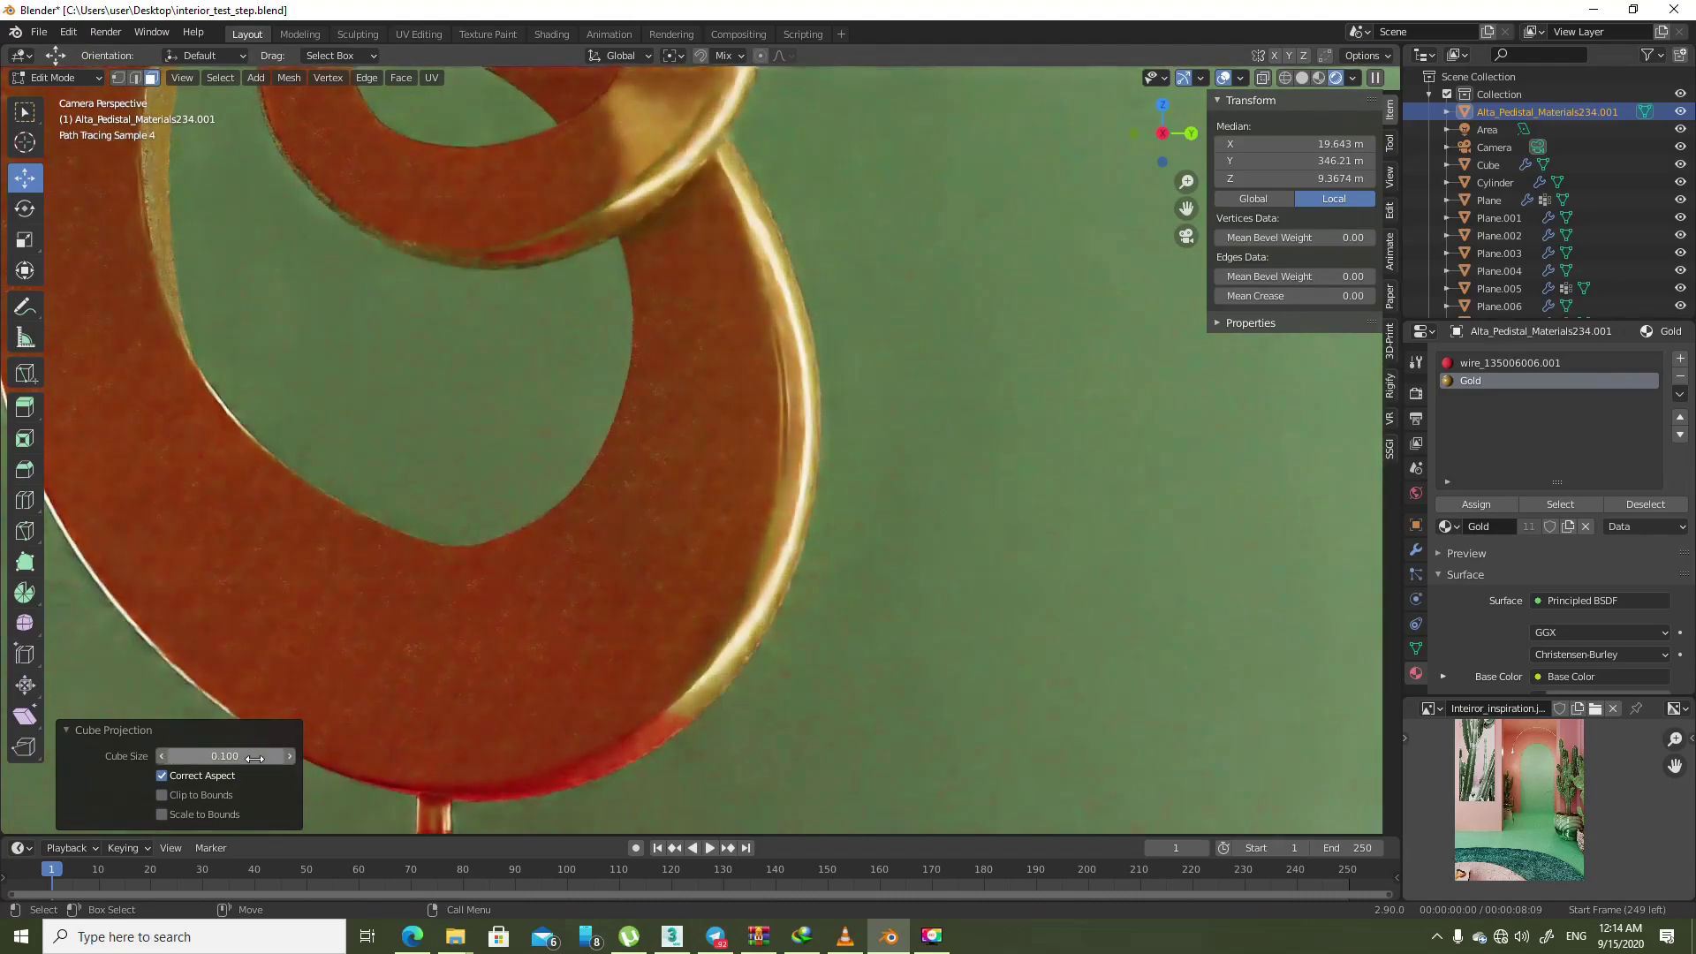
{"action": "scroll", "coordinate": [719, 447], "scroll_direction": "up", "scroll_amount": 2}
{"action": "scroll", "coordinate": [738, 428], "scroll_direction": "up", "scroll_amount": 2}
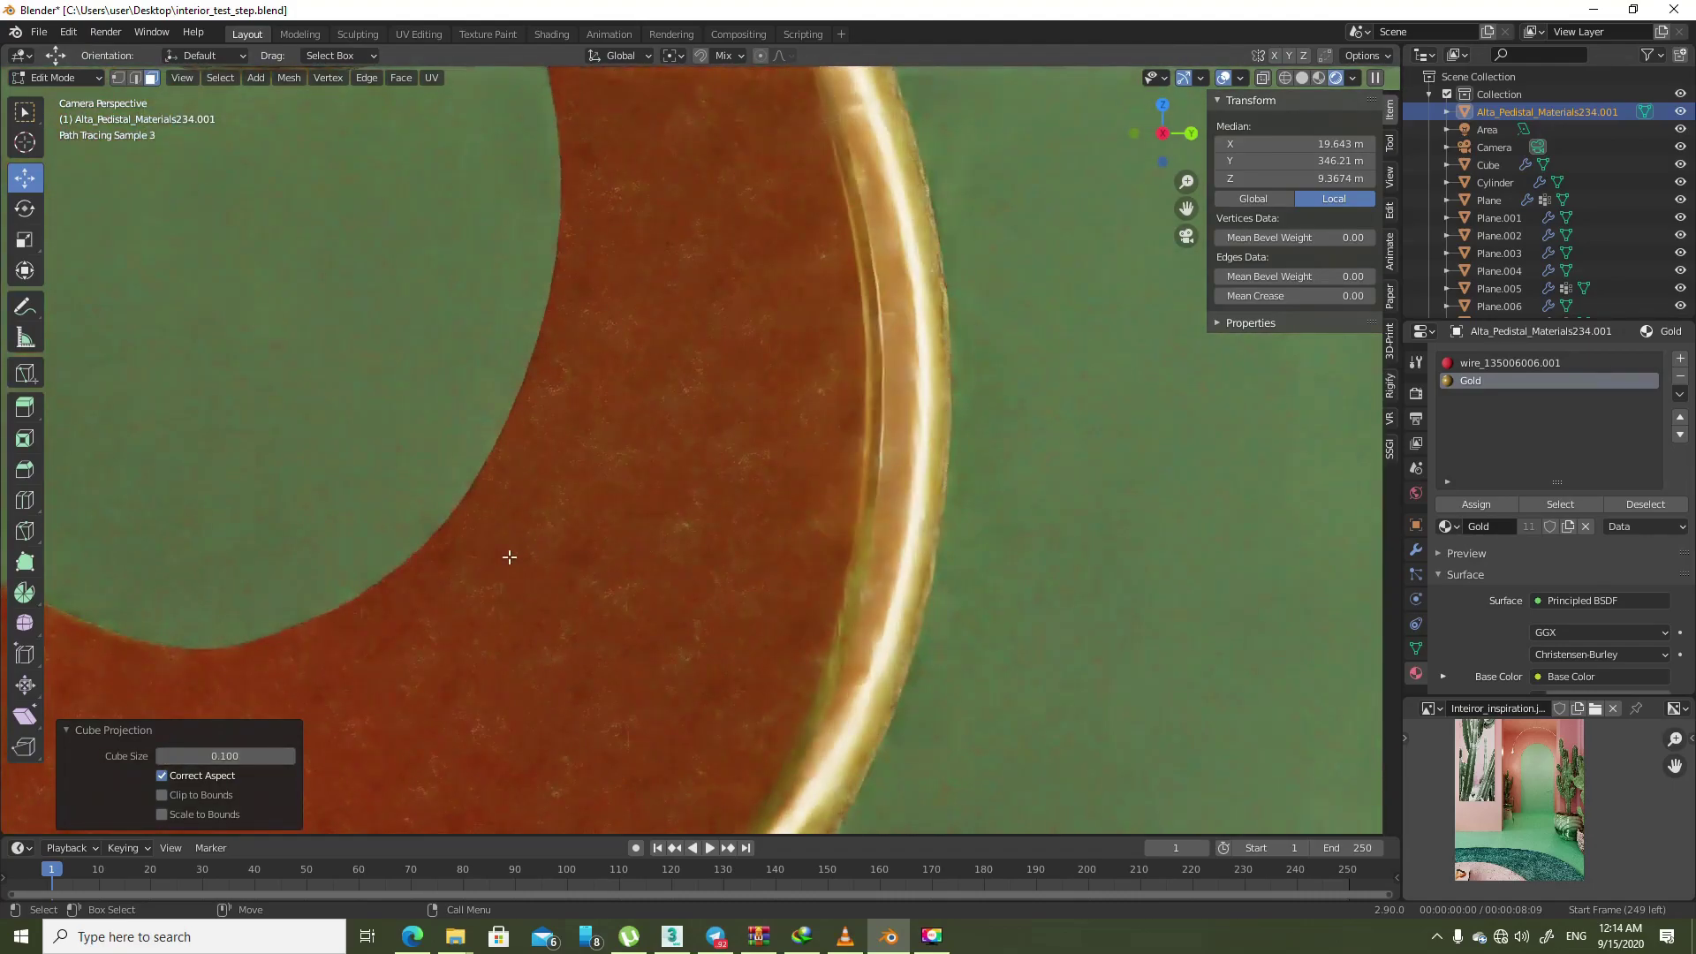
{"action": "left_click", "coordinate": [232, 753]}
{"action": "type", "text": "0.020"}
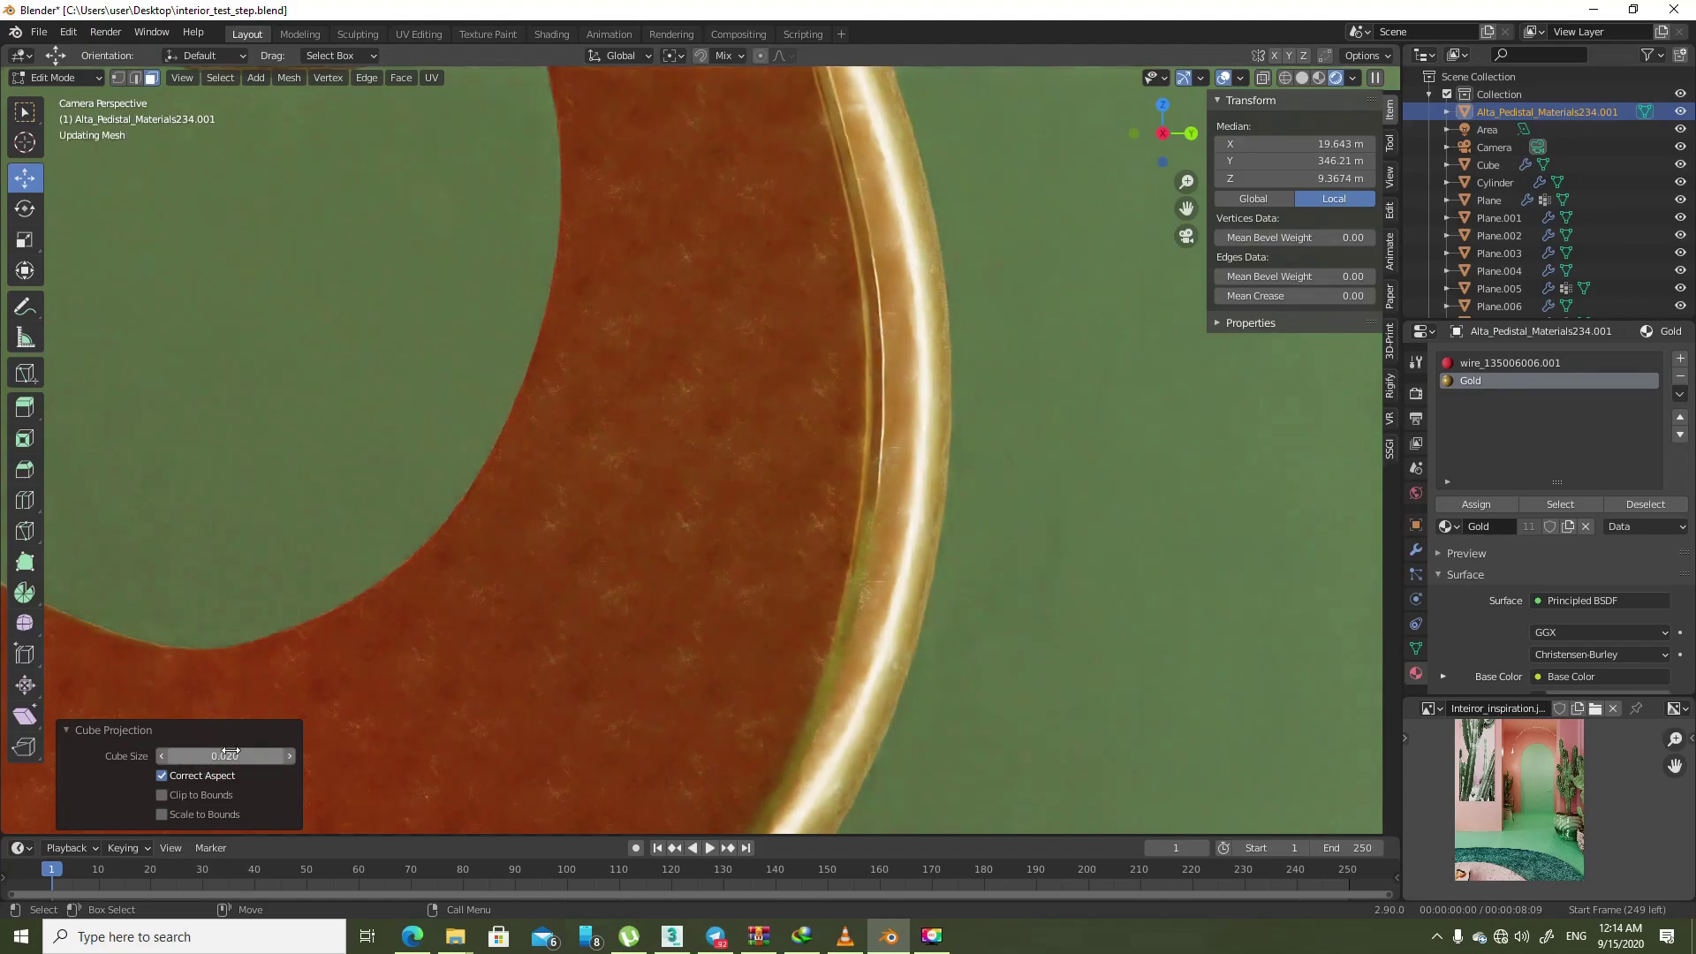
{"action": "key", "text": "Return"}
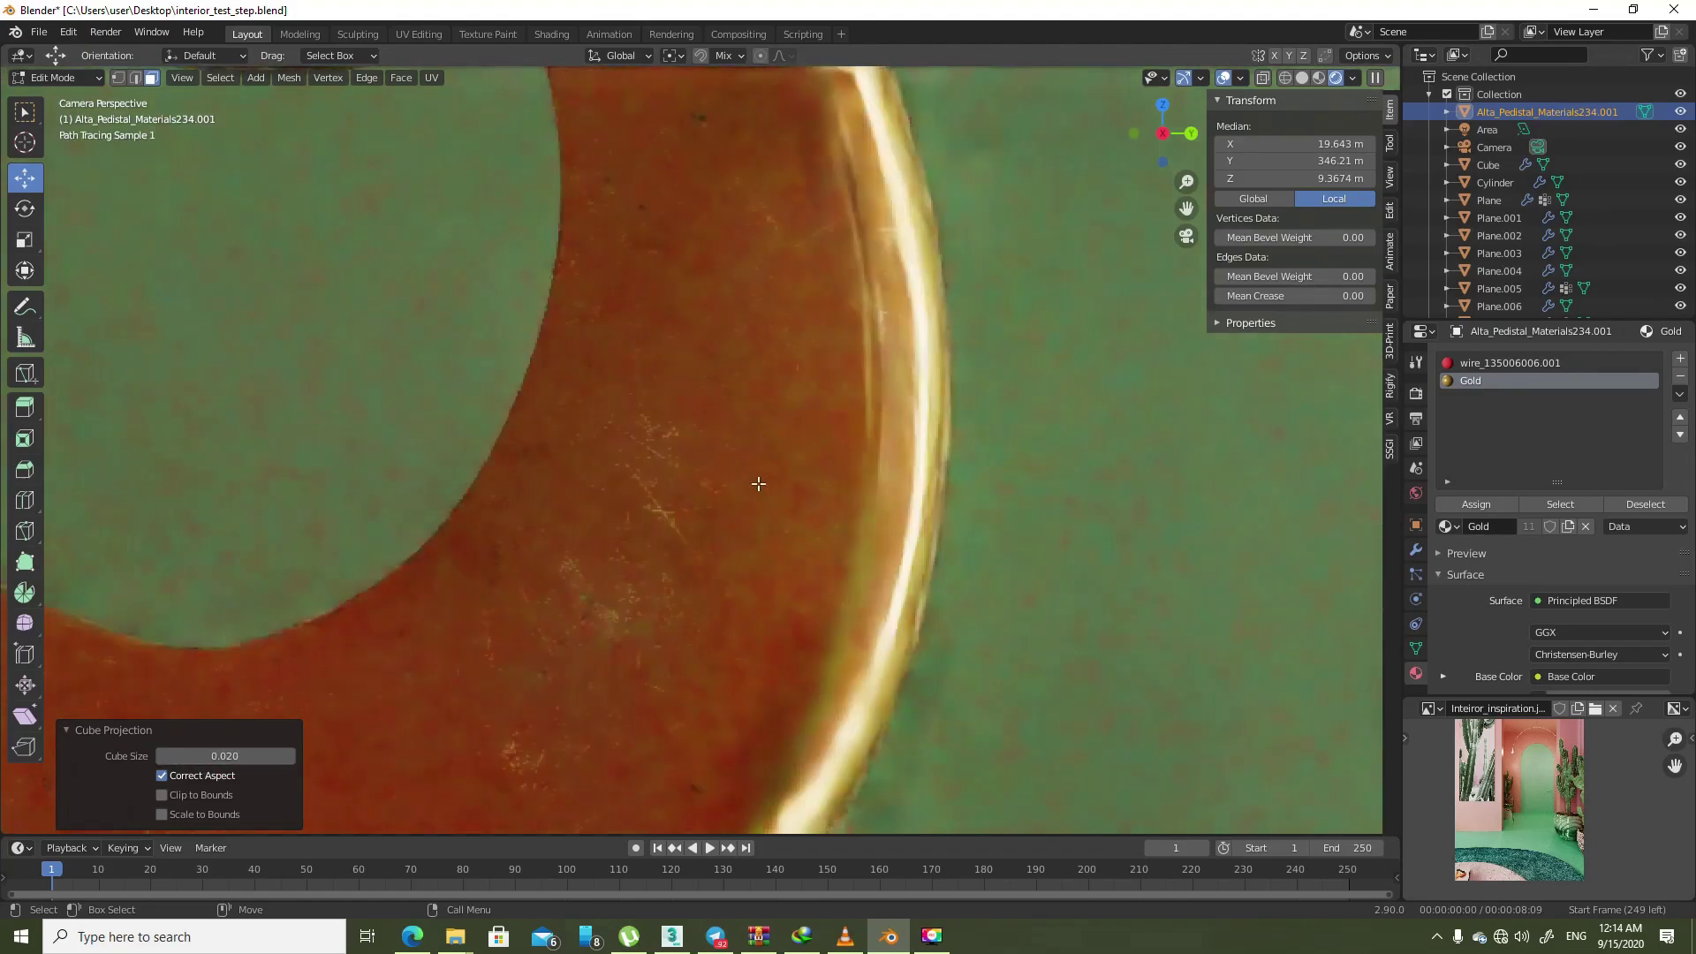
{"action": "scroll", "coordinate": [618, 574], "scroll_direction": "down", "scroll_amount": 3}
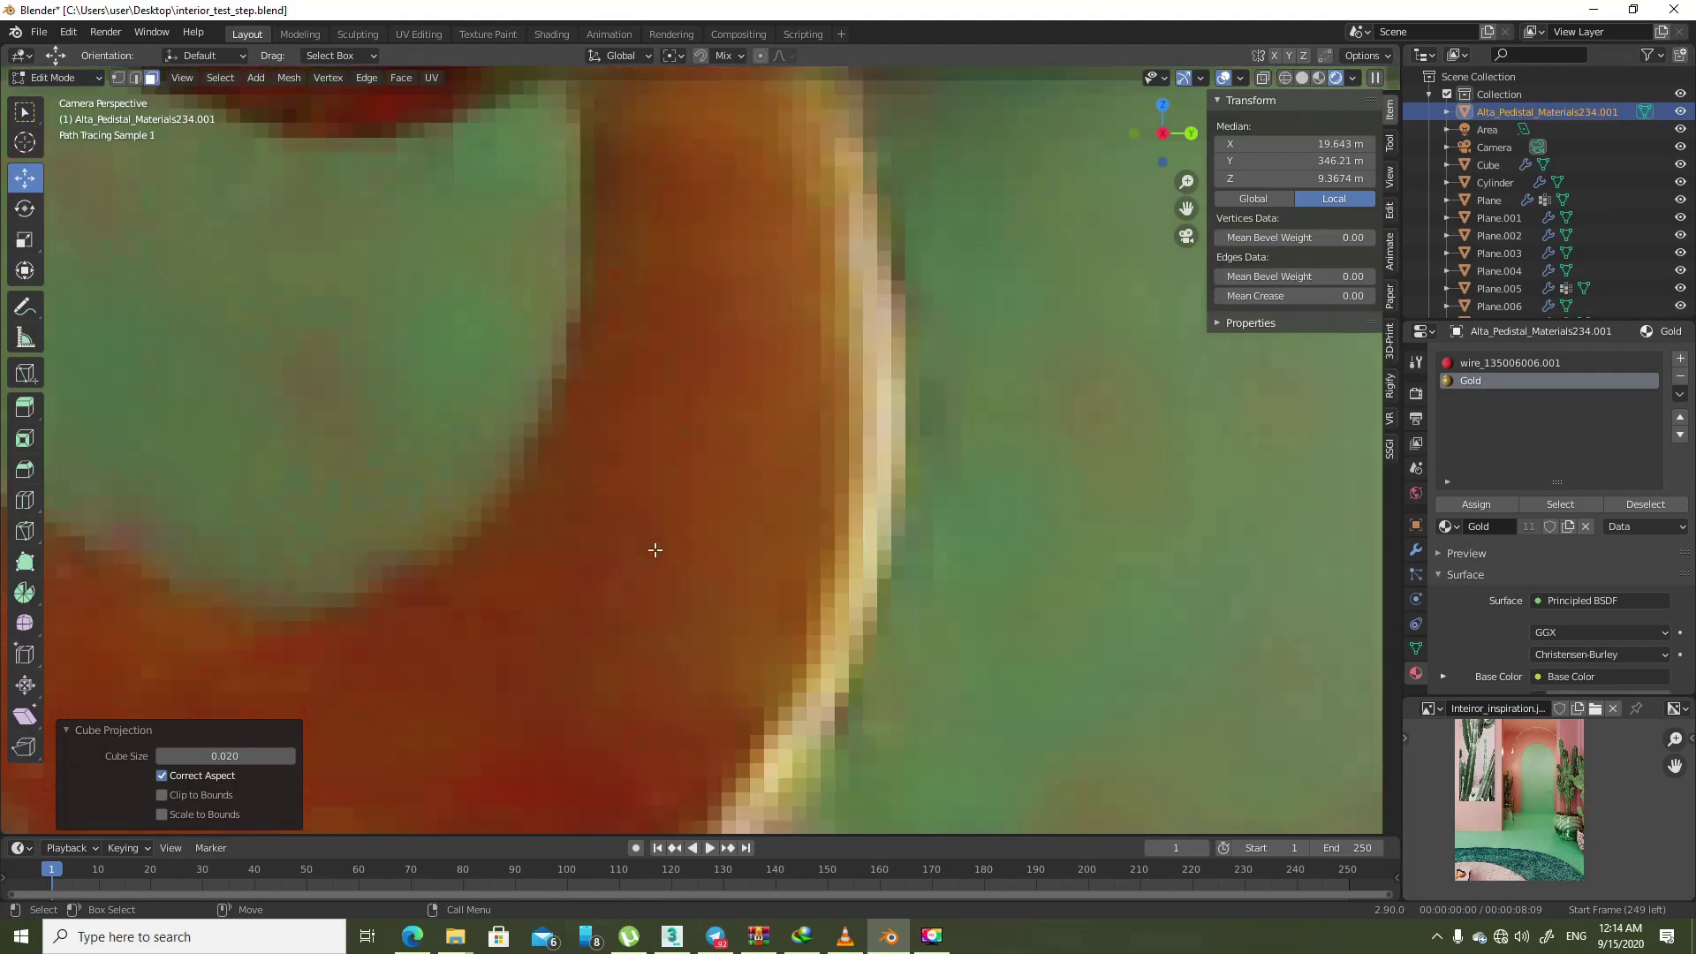
{"action": "scroll", "coordinate": [671, 530], "scroll_direction": "down", "scroll_amount": 4}
{"action": "key", "text": "Tab"}
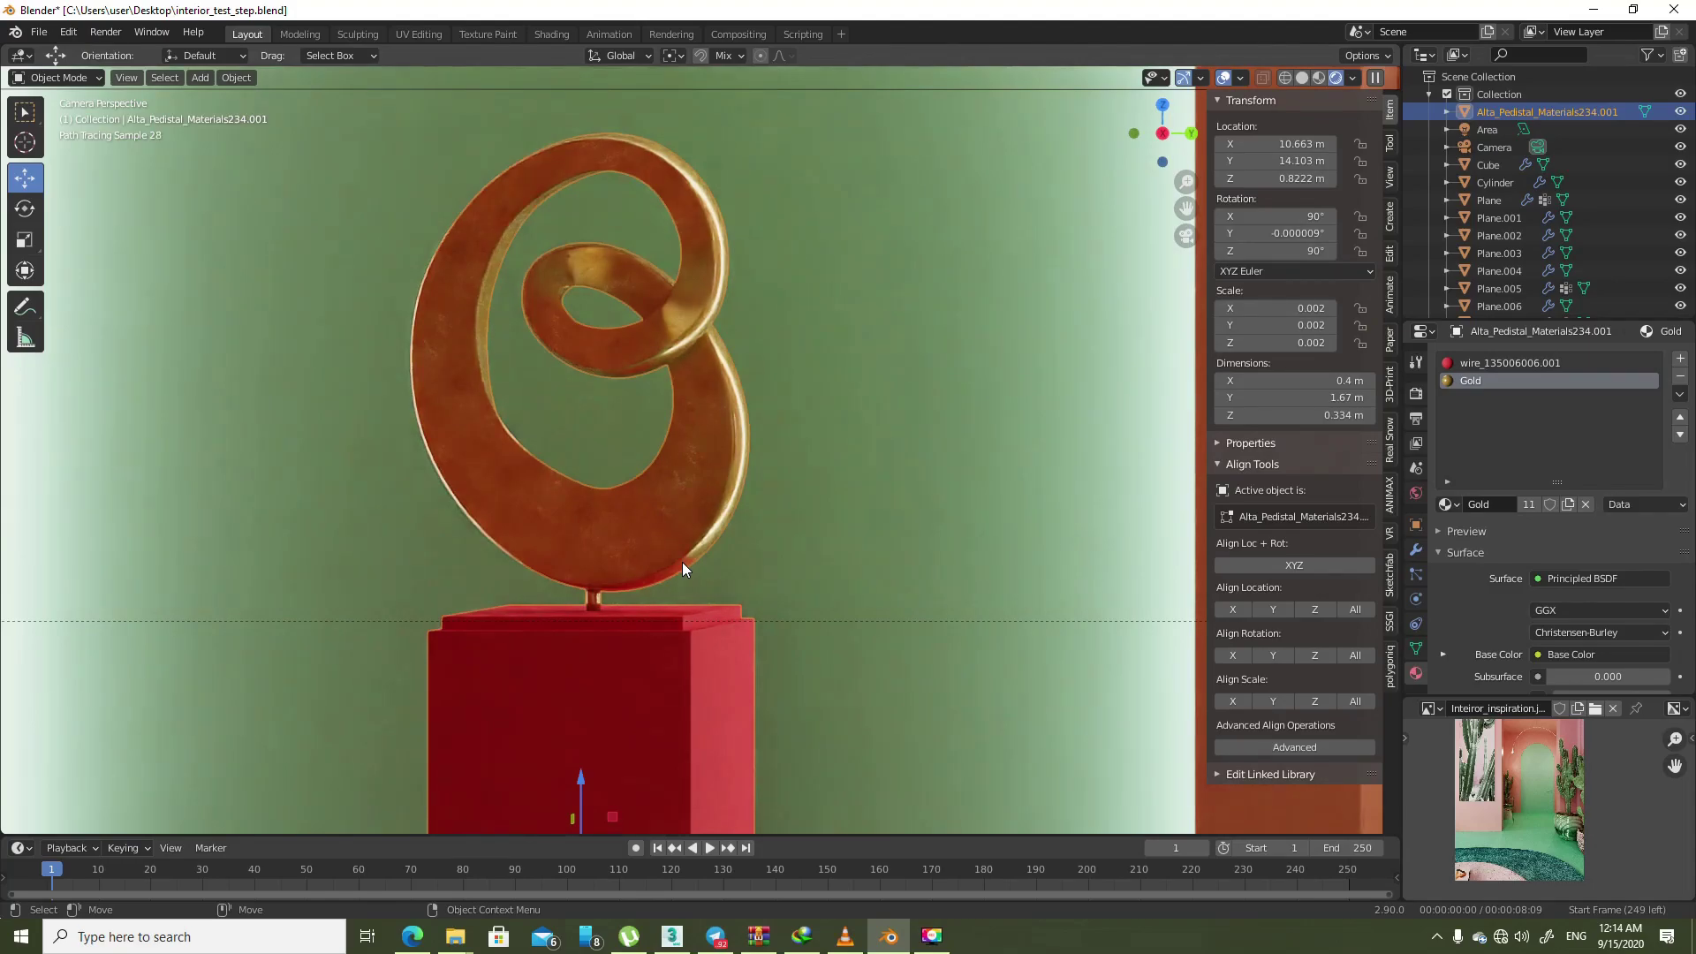
- Rename the pedestal's wire_135006006.001 material to 'Green Marble'
{"action": "scroll", "coordinate": [681, 562], "scroll_direction": "down", "scroll_amount": 2}
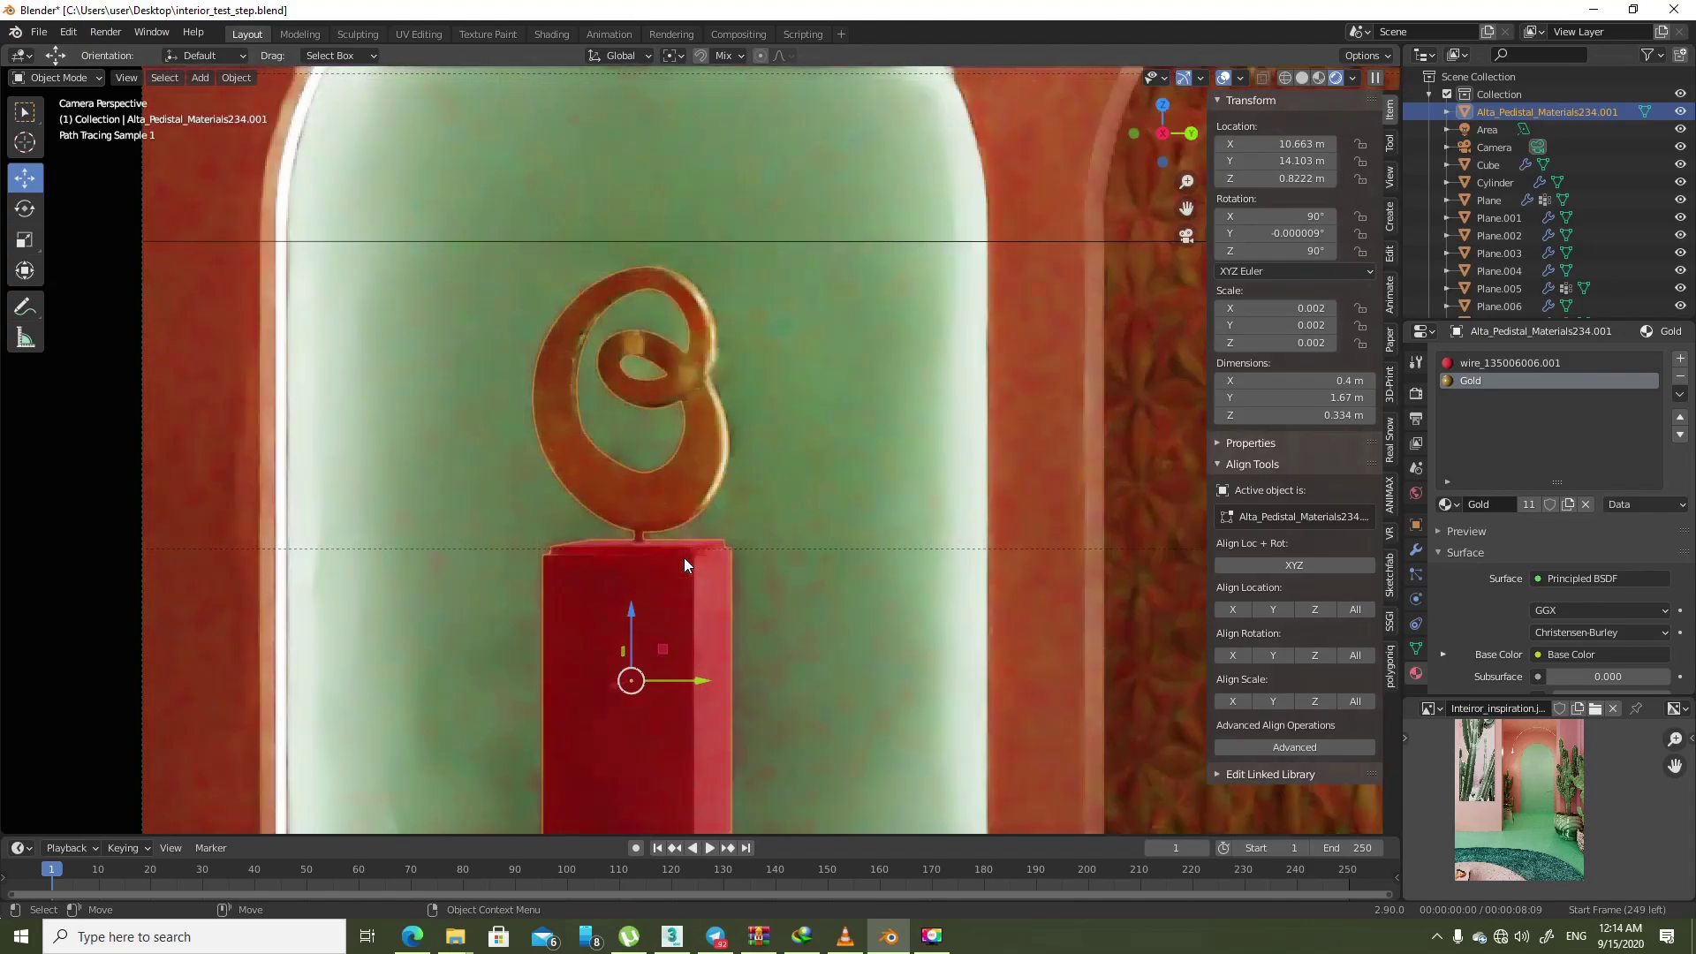
{"action": "scroll", "coordinate": [706, 530], "scroll_direction": "down", "scroll_amount": 2}
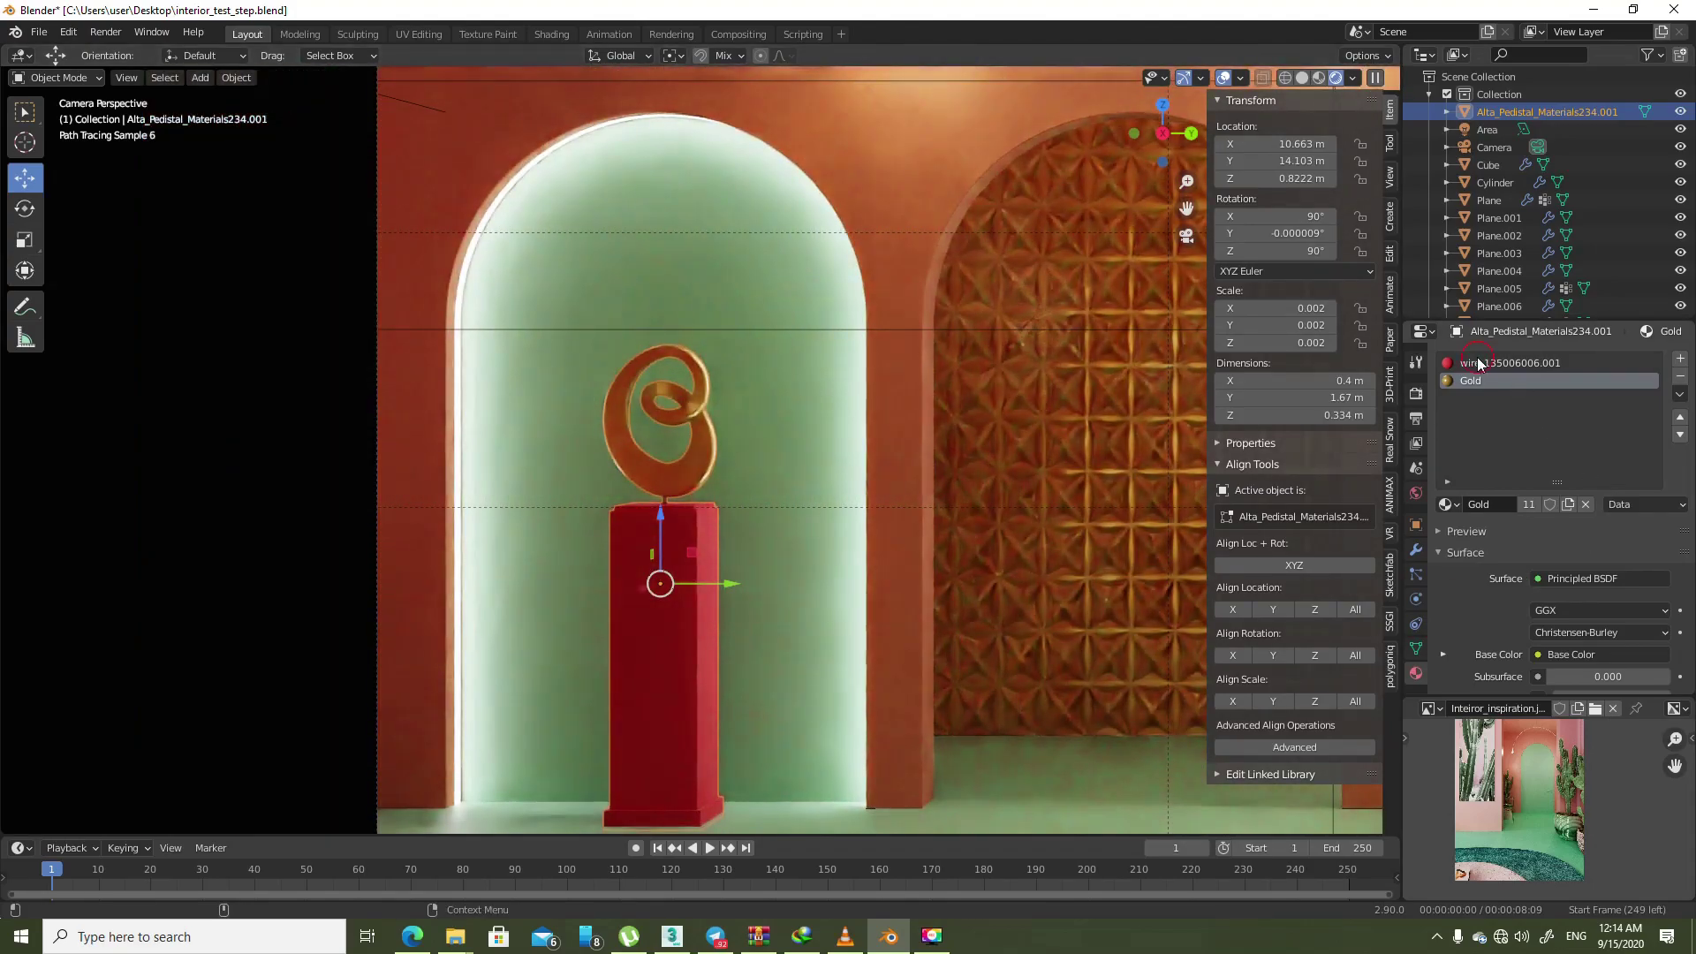
{"action": "left_click", "coordinate": [1524, 363]}
{"action": "double_click", "coordinate": [1535, 363]}
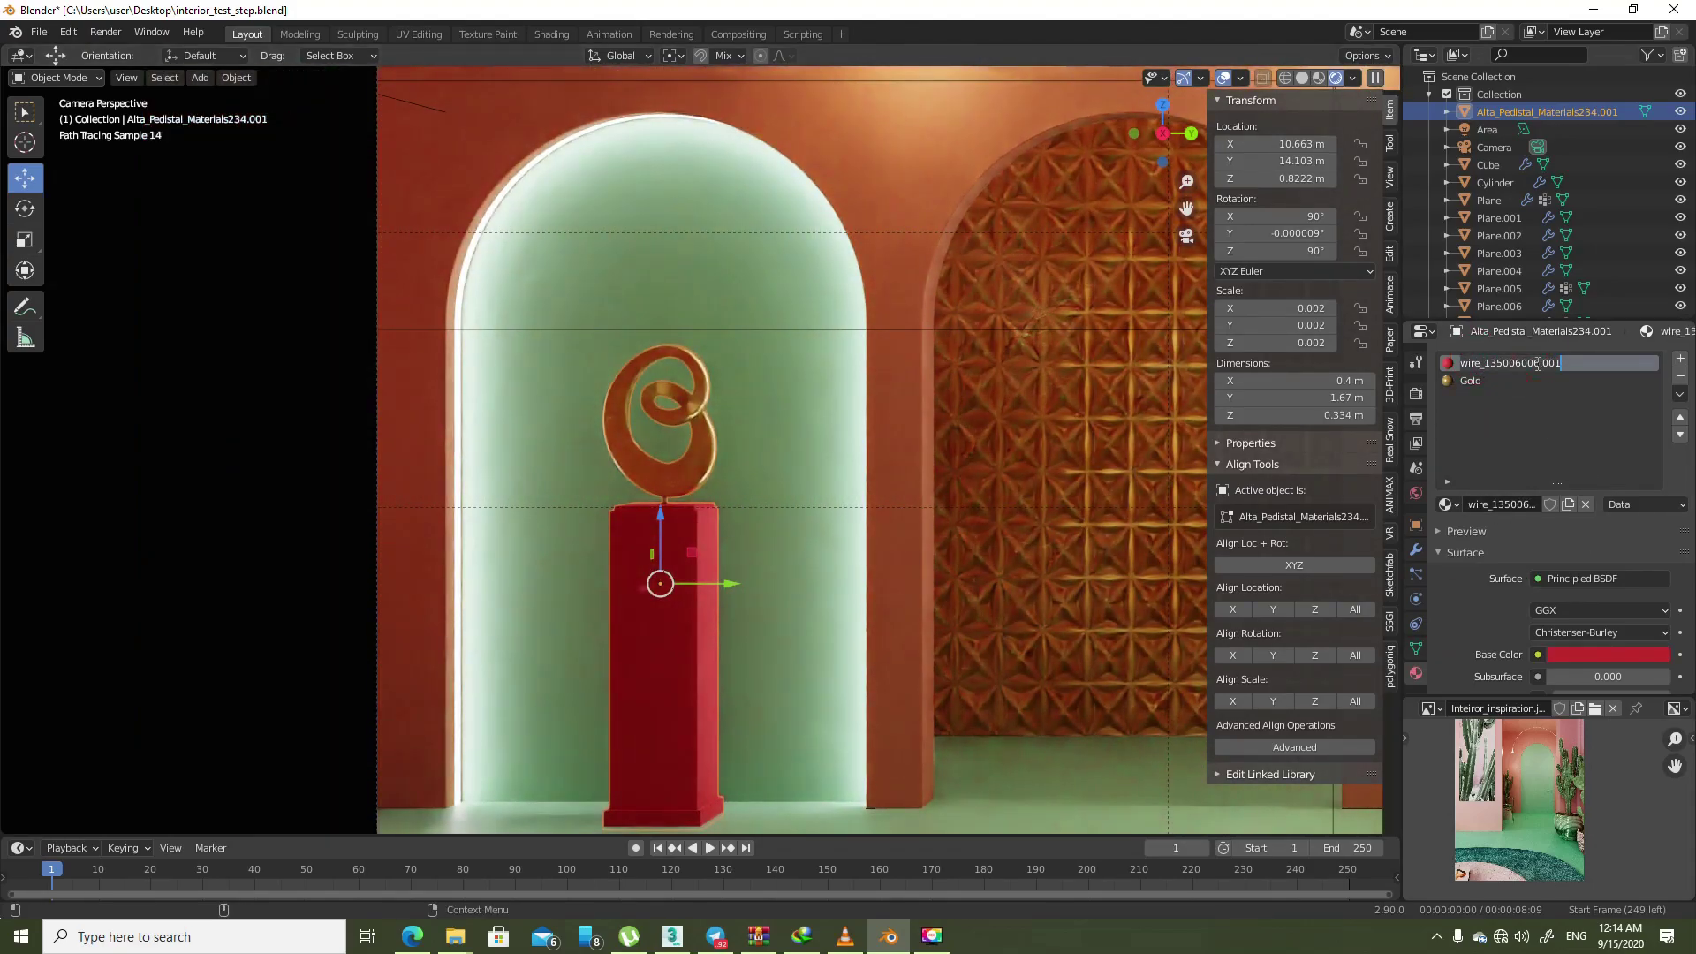
{"action": "type", "text": "Green M"}
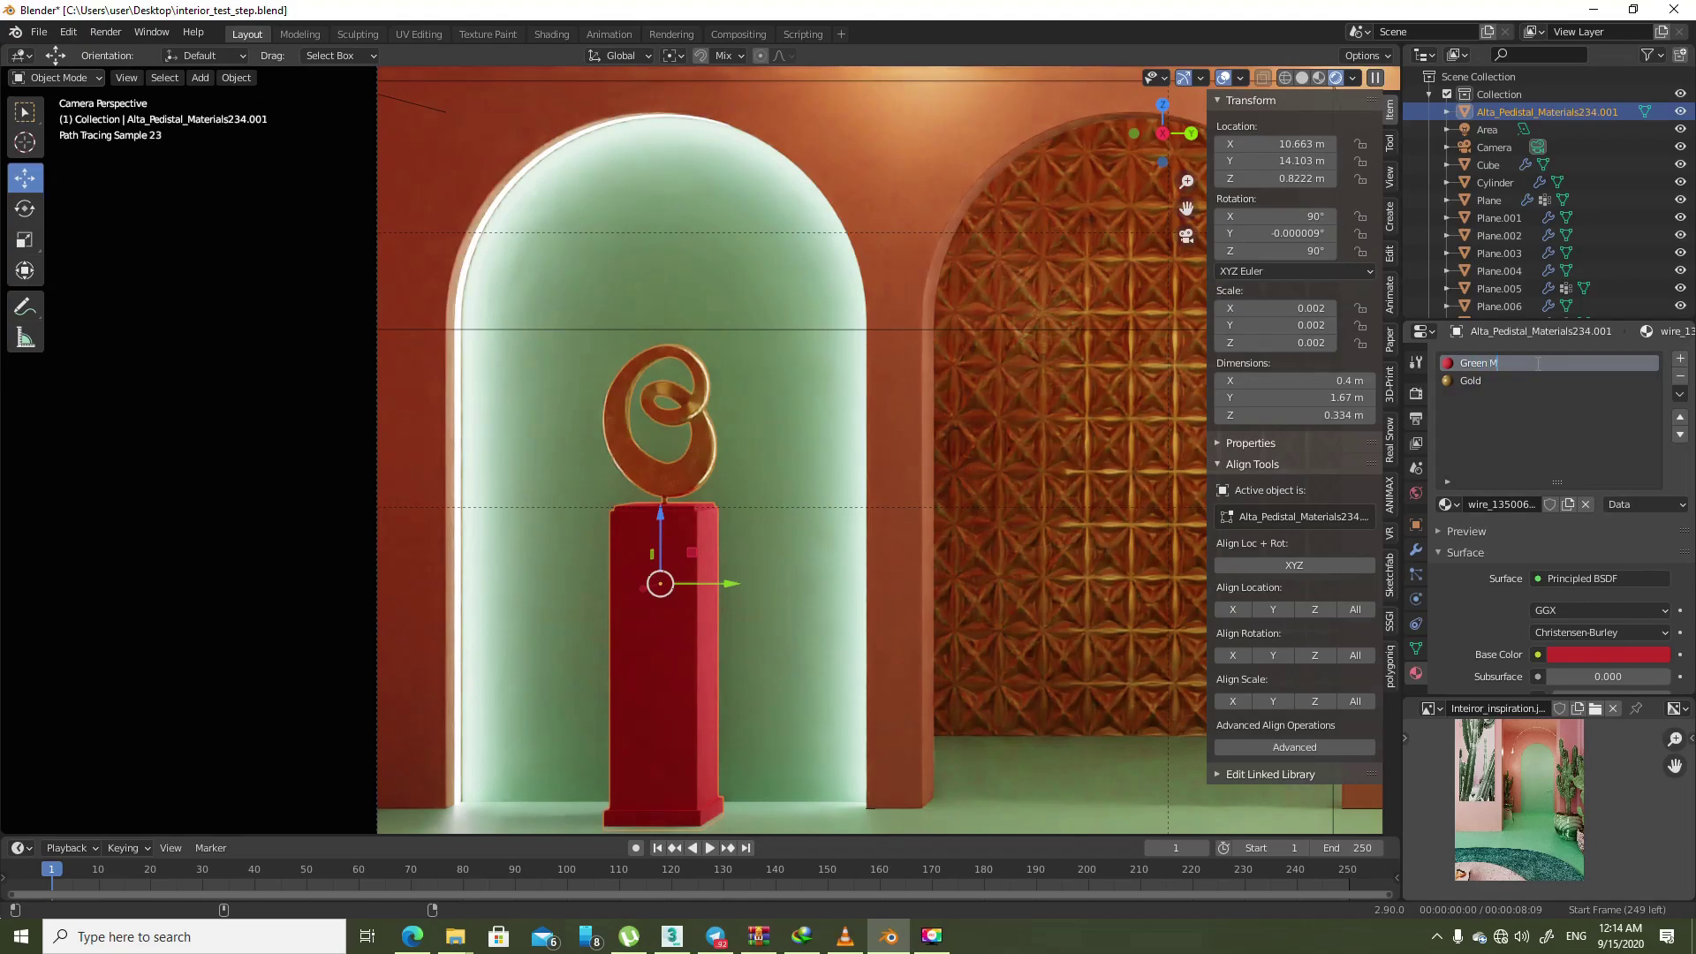
{"action": "type", "text": "arble"}
{"action": "key", "text": "Return"}
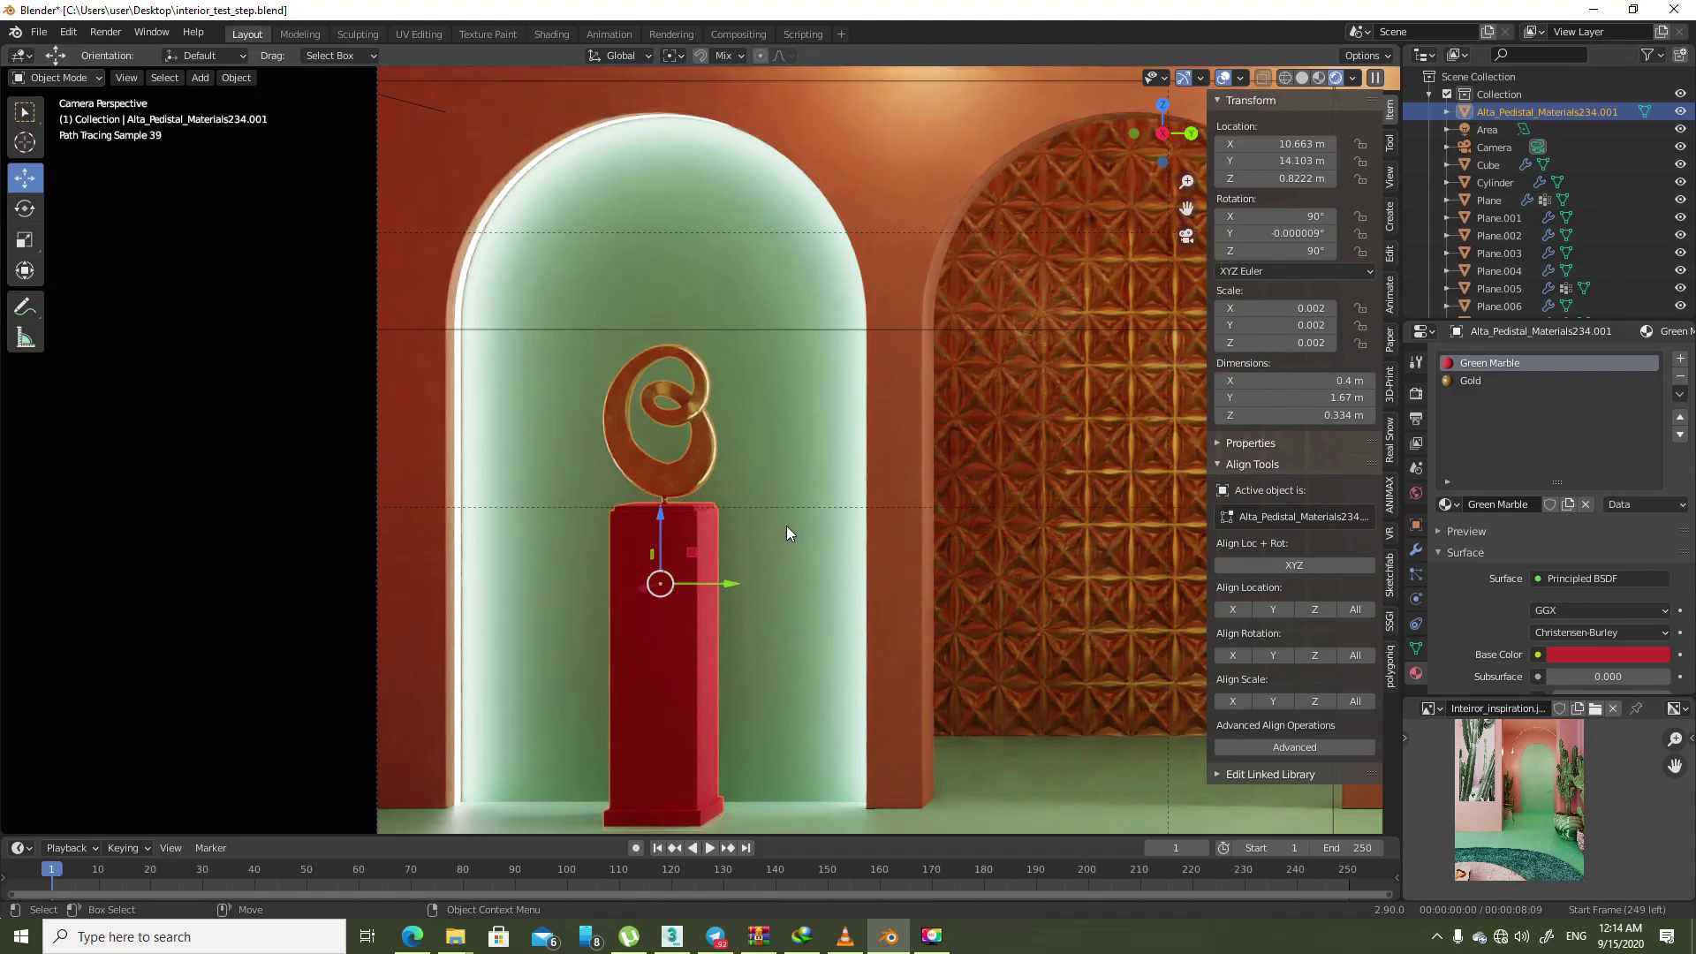
- In the Shading workspace, start a Principled Texture Setup on the BSDF and filter for 'marble'
{"action": "left_click", "coordinate": [565, 34]}
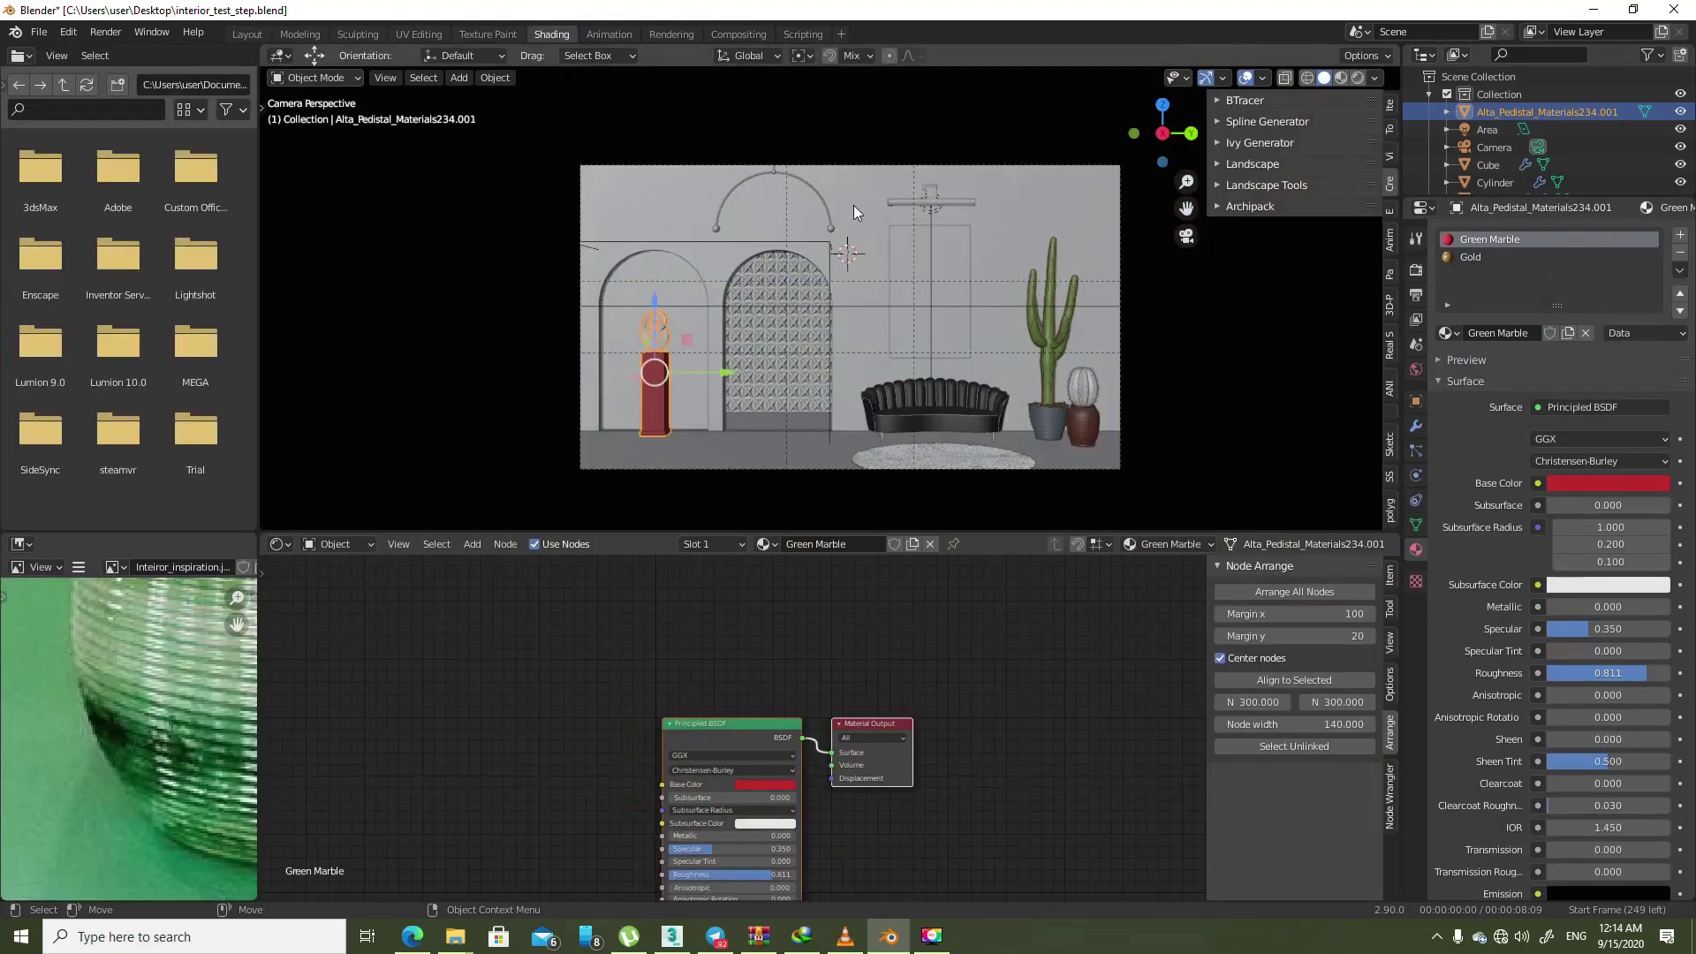
{"action": "left_click", "coordinate": [733, 743]}
{"action": "key", "text": "ctrl+shift+t"}
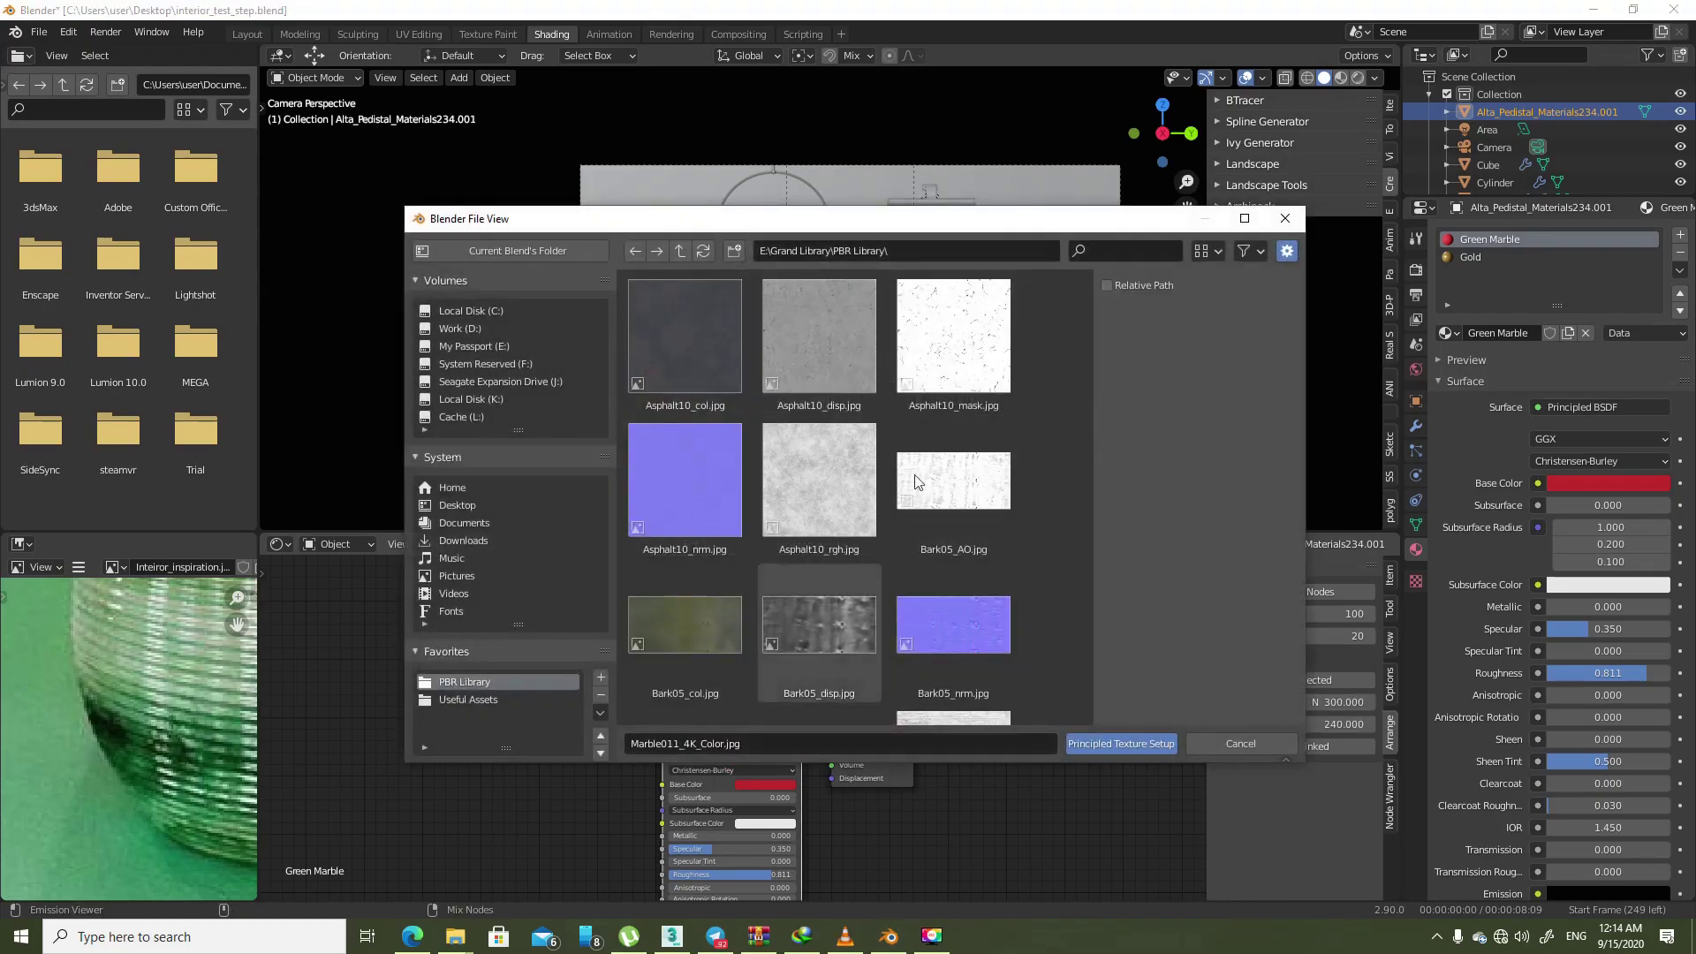
{"action": "left_click", "coordinate": [456, 687]}
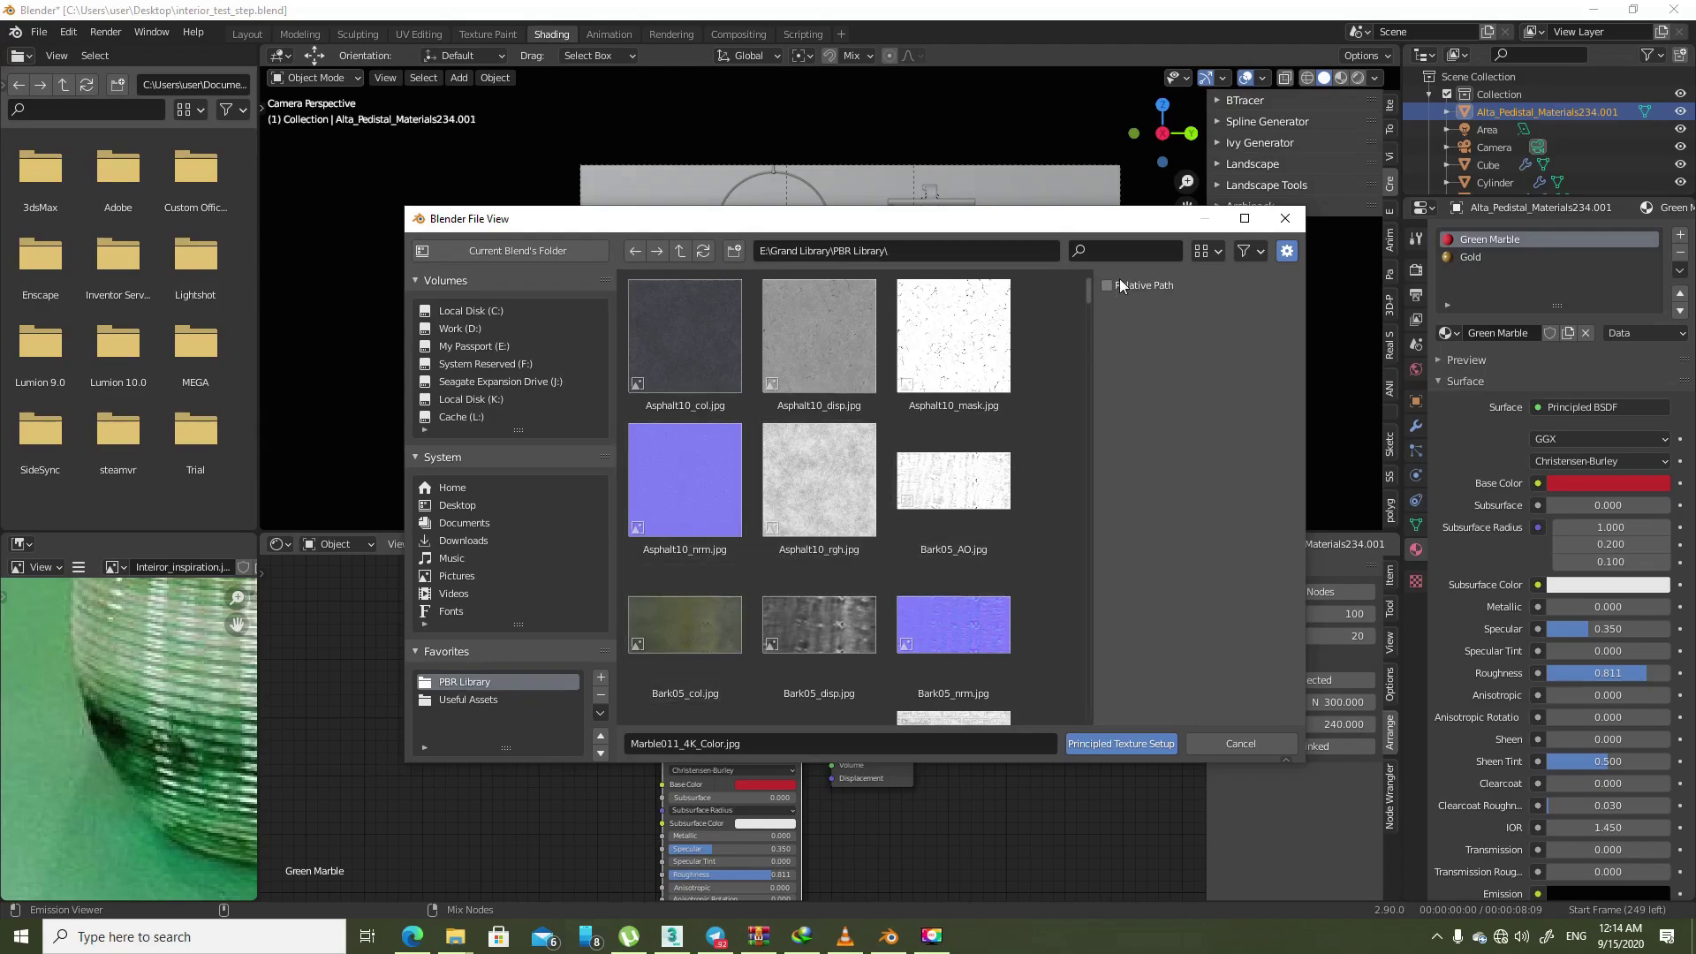
{"action": "left_click", "coordinate": [1128, 250]}
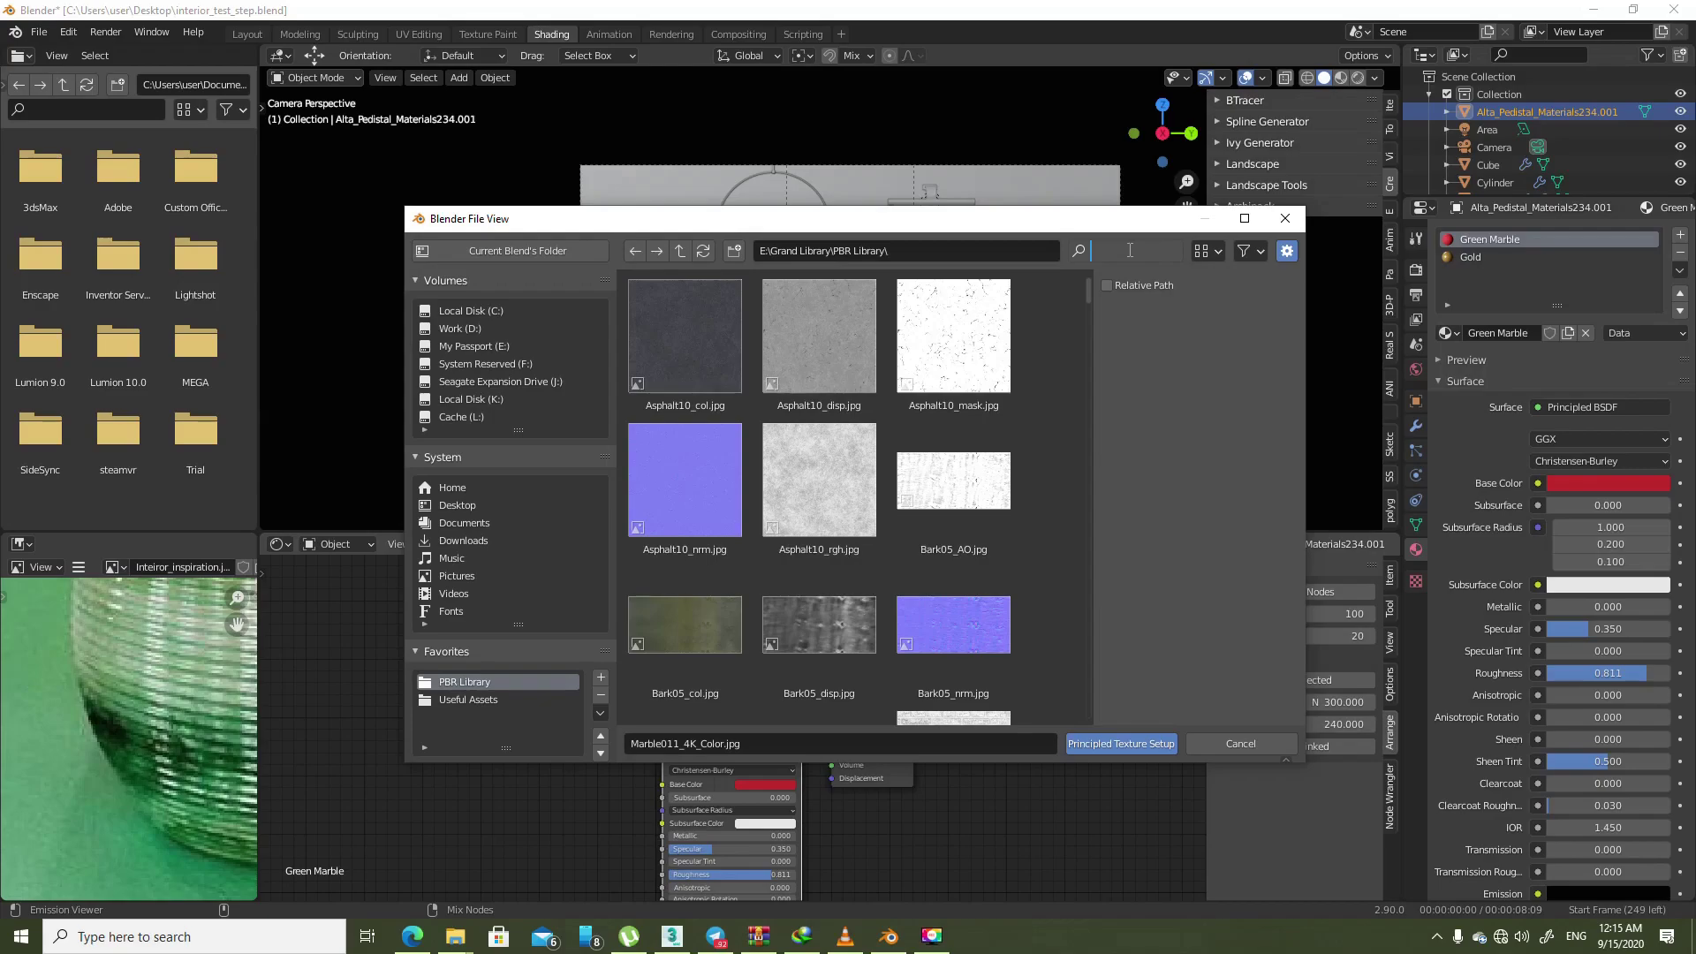
{"action": "type", "text": "marble"}
{"action": "key", "text": "Return"}
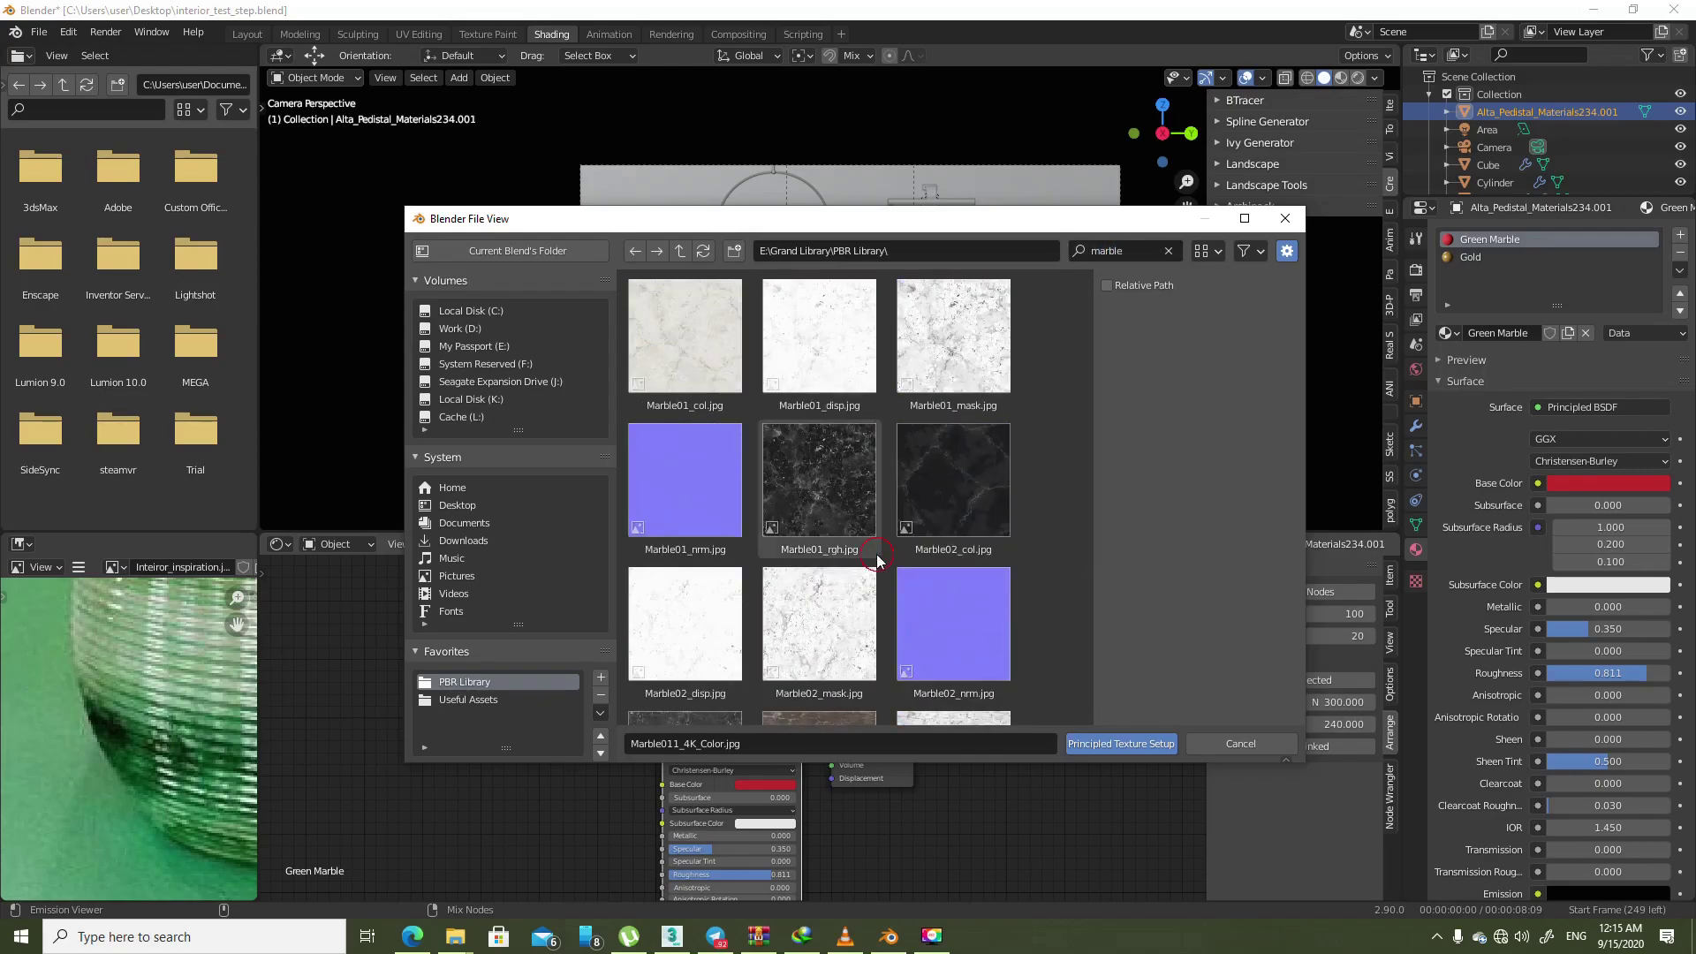
- Select the Marble011 color and companion maps and build the texture nodes
{"action": "scroll", "coordinate": [818, 503], "scroll_direction": "down", "scroll_amount": 3}
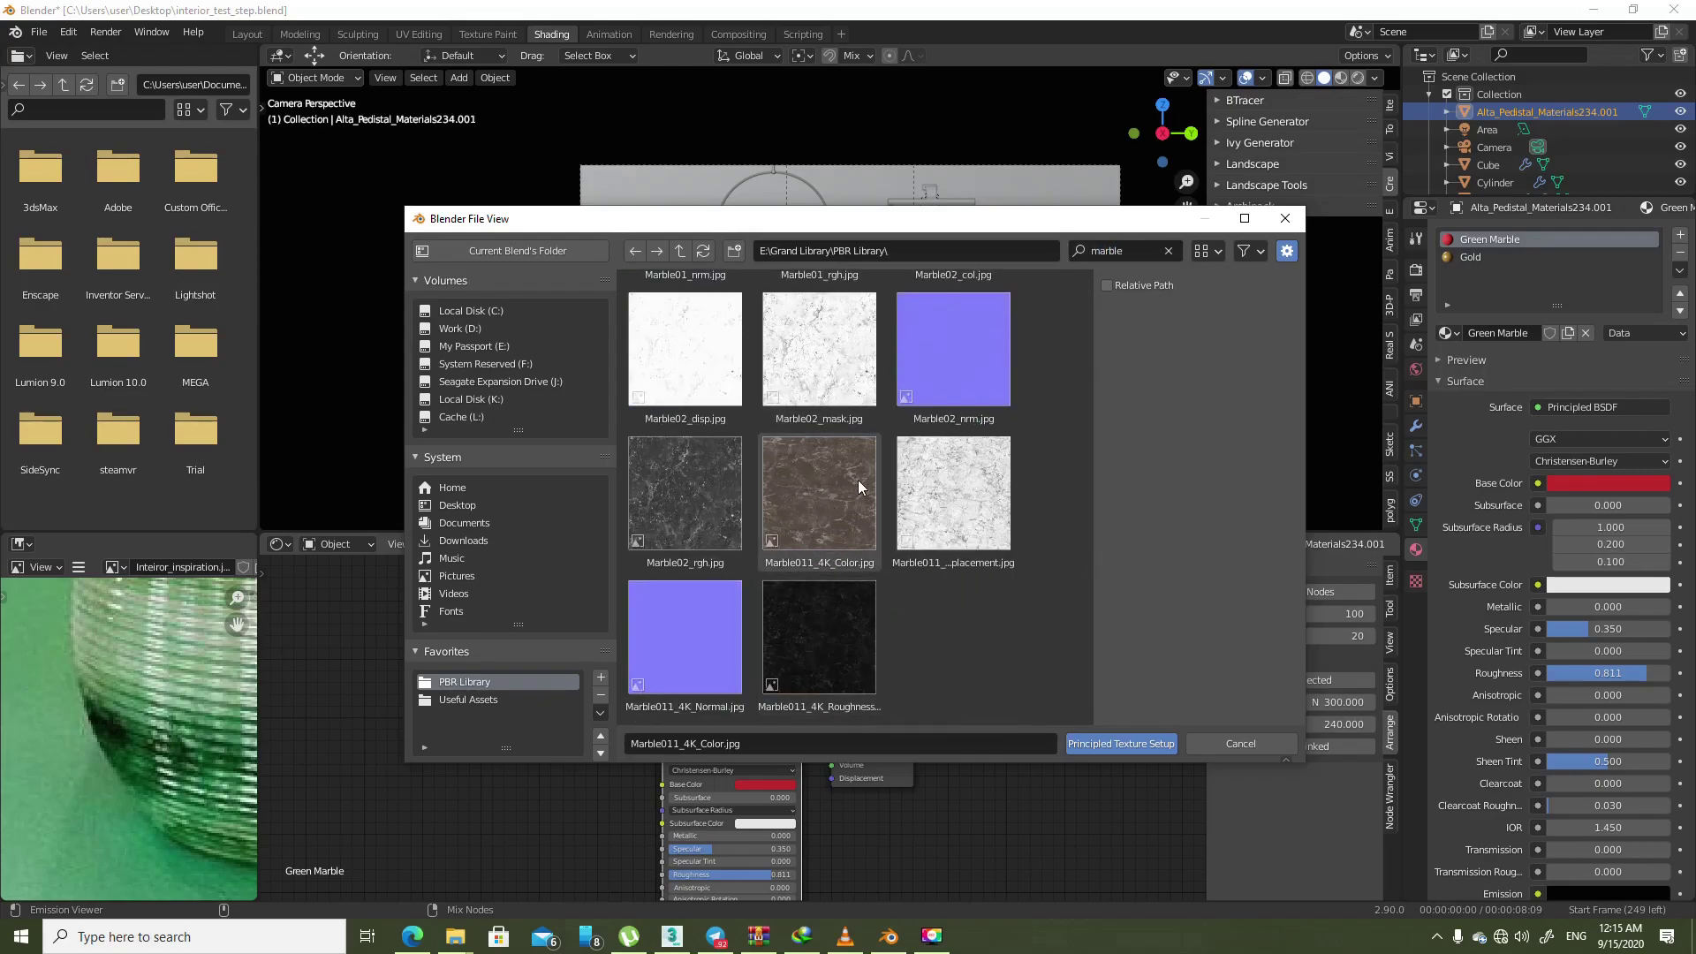
{"action": "left_click", "coordinate": [816, 464]}
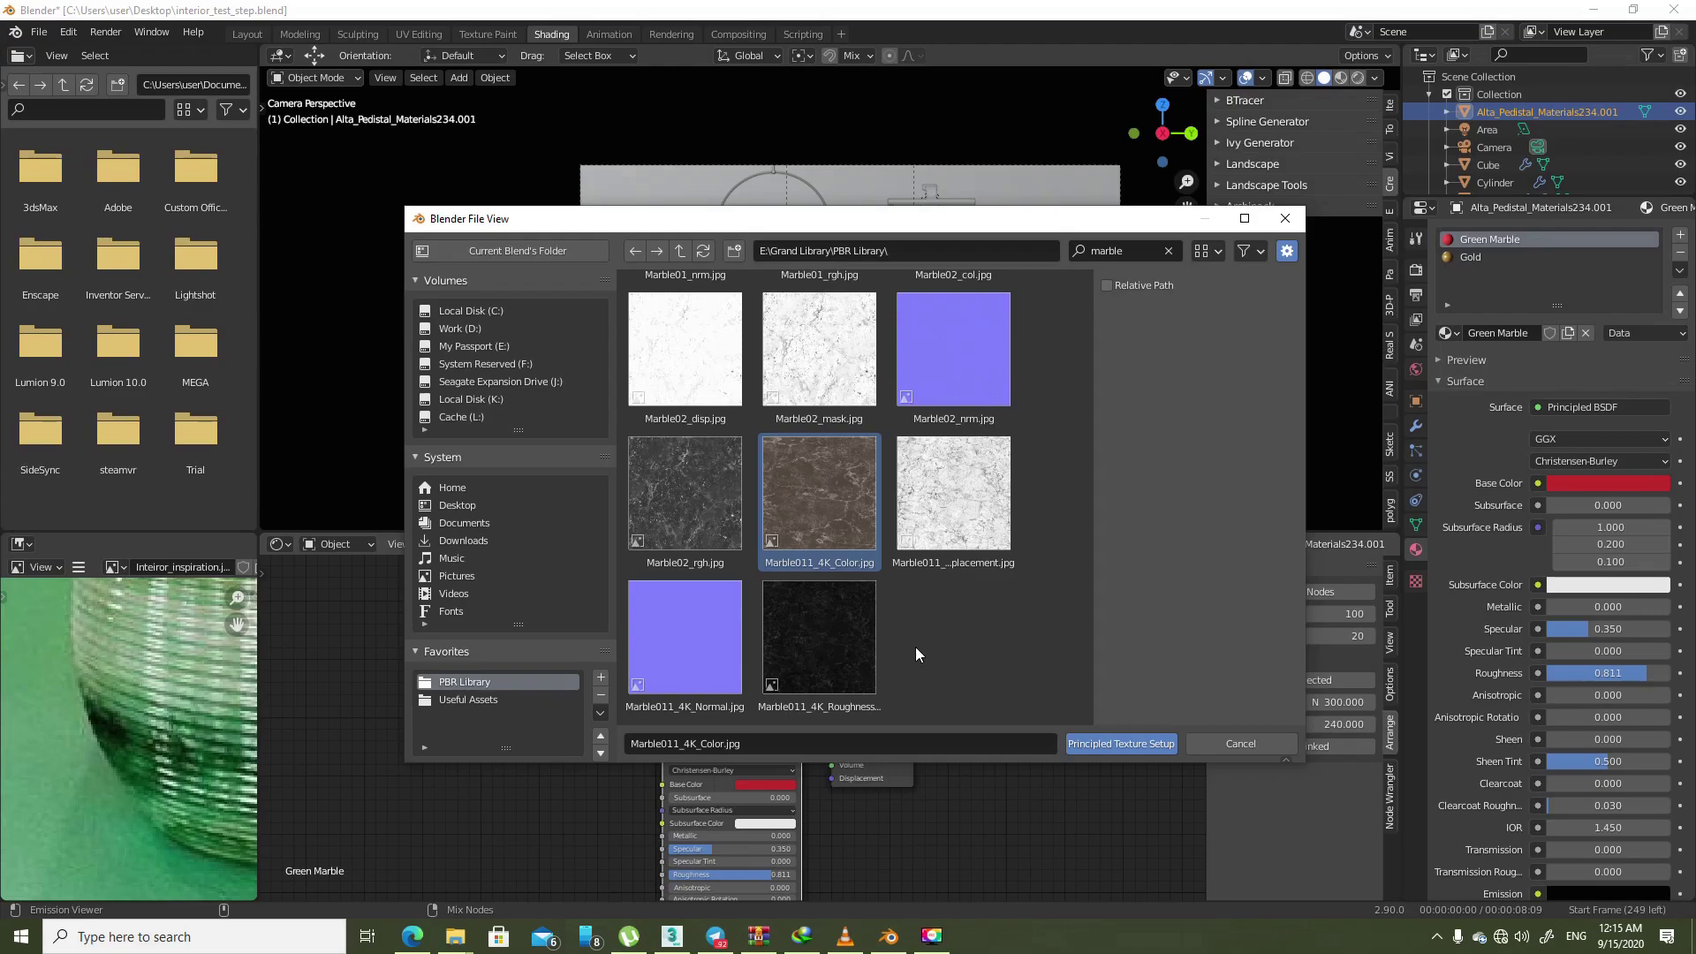
{"action": "left_click", "coordinate": [855, 654], "text": "shift"}
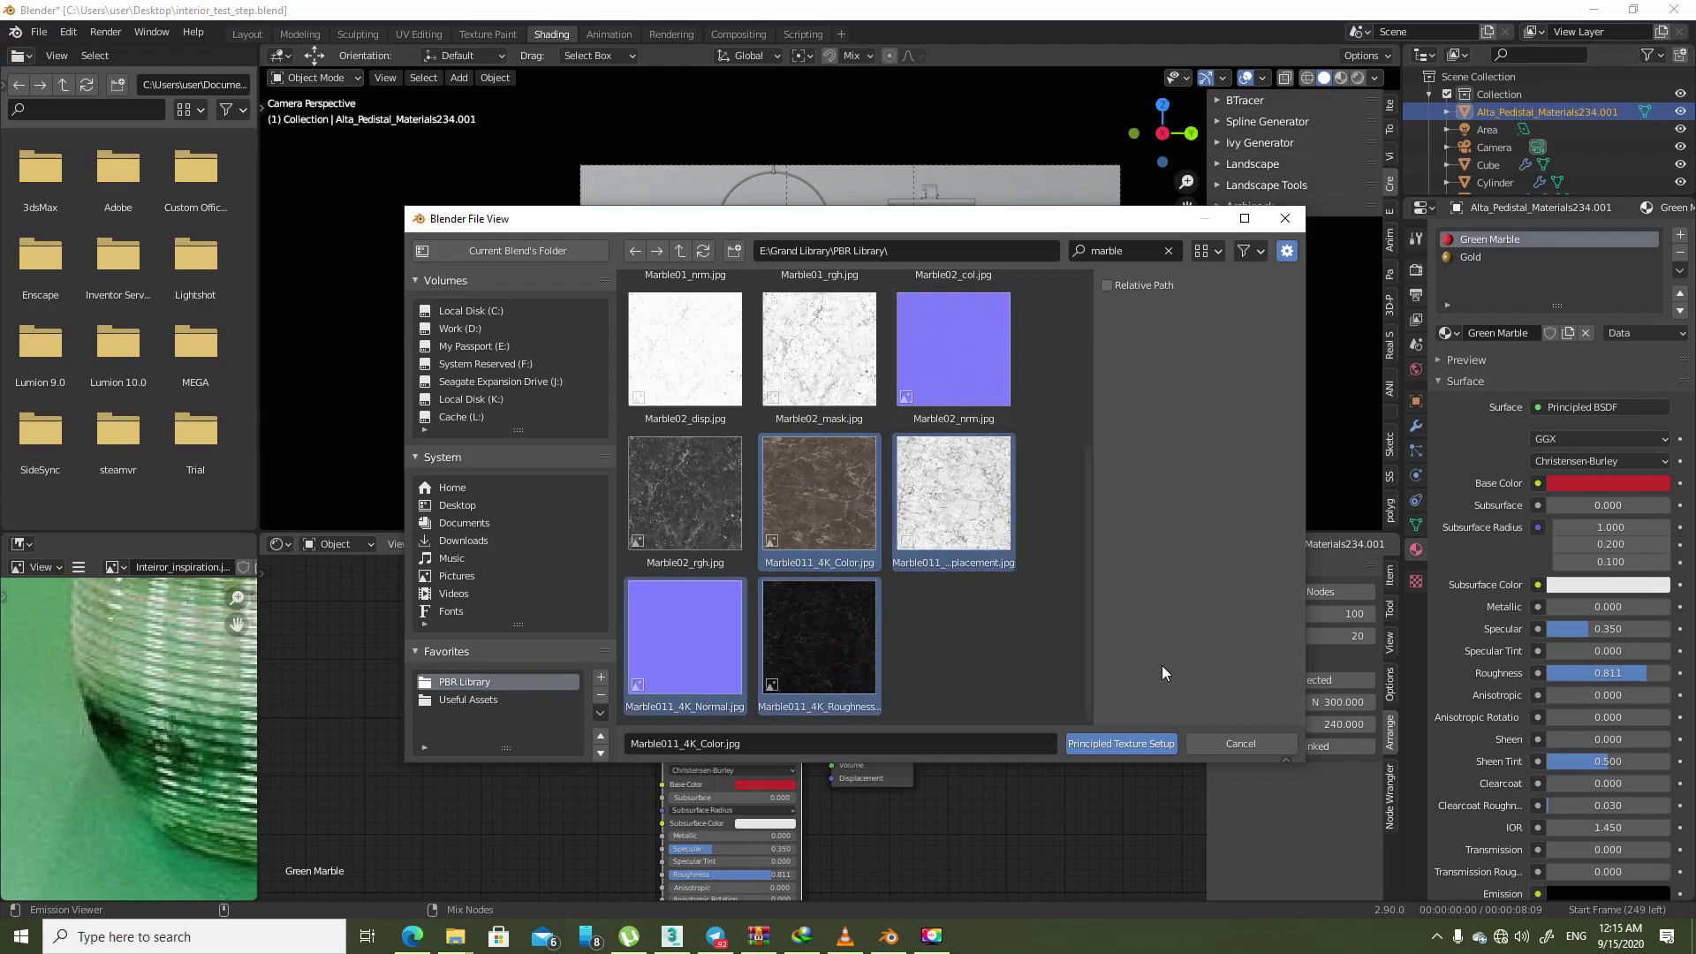
{"action": "left_click", "coordinate": [1127, 744]}
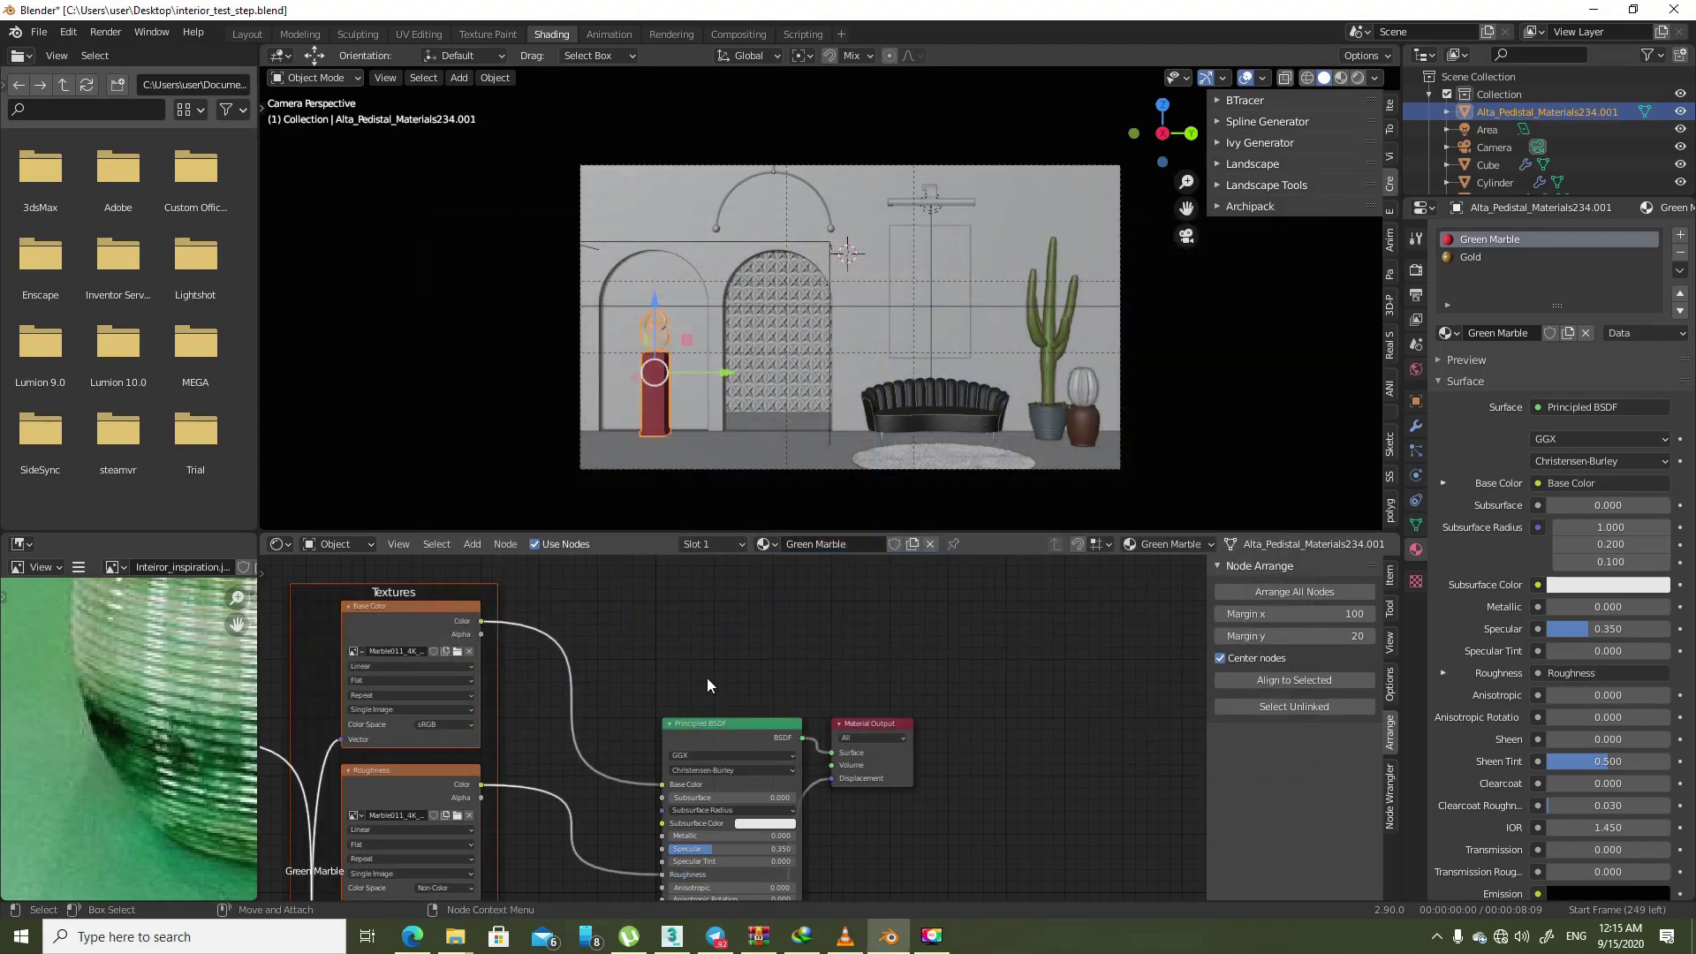
- Fit the whole shader node tree into view
{"action": "scroll", "coordinate": [709, 679], "scroll_direction": "down", "scroll_amount": 3}
{"action": "key", "text": "Home"}
{"action": "key", "text": "Home"}
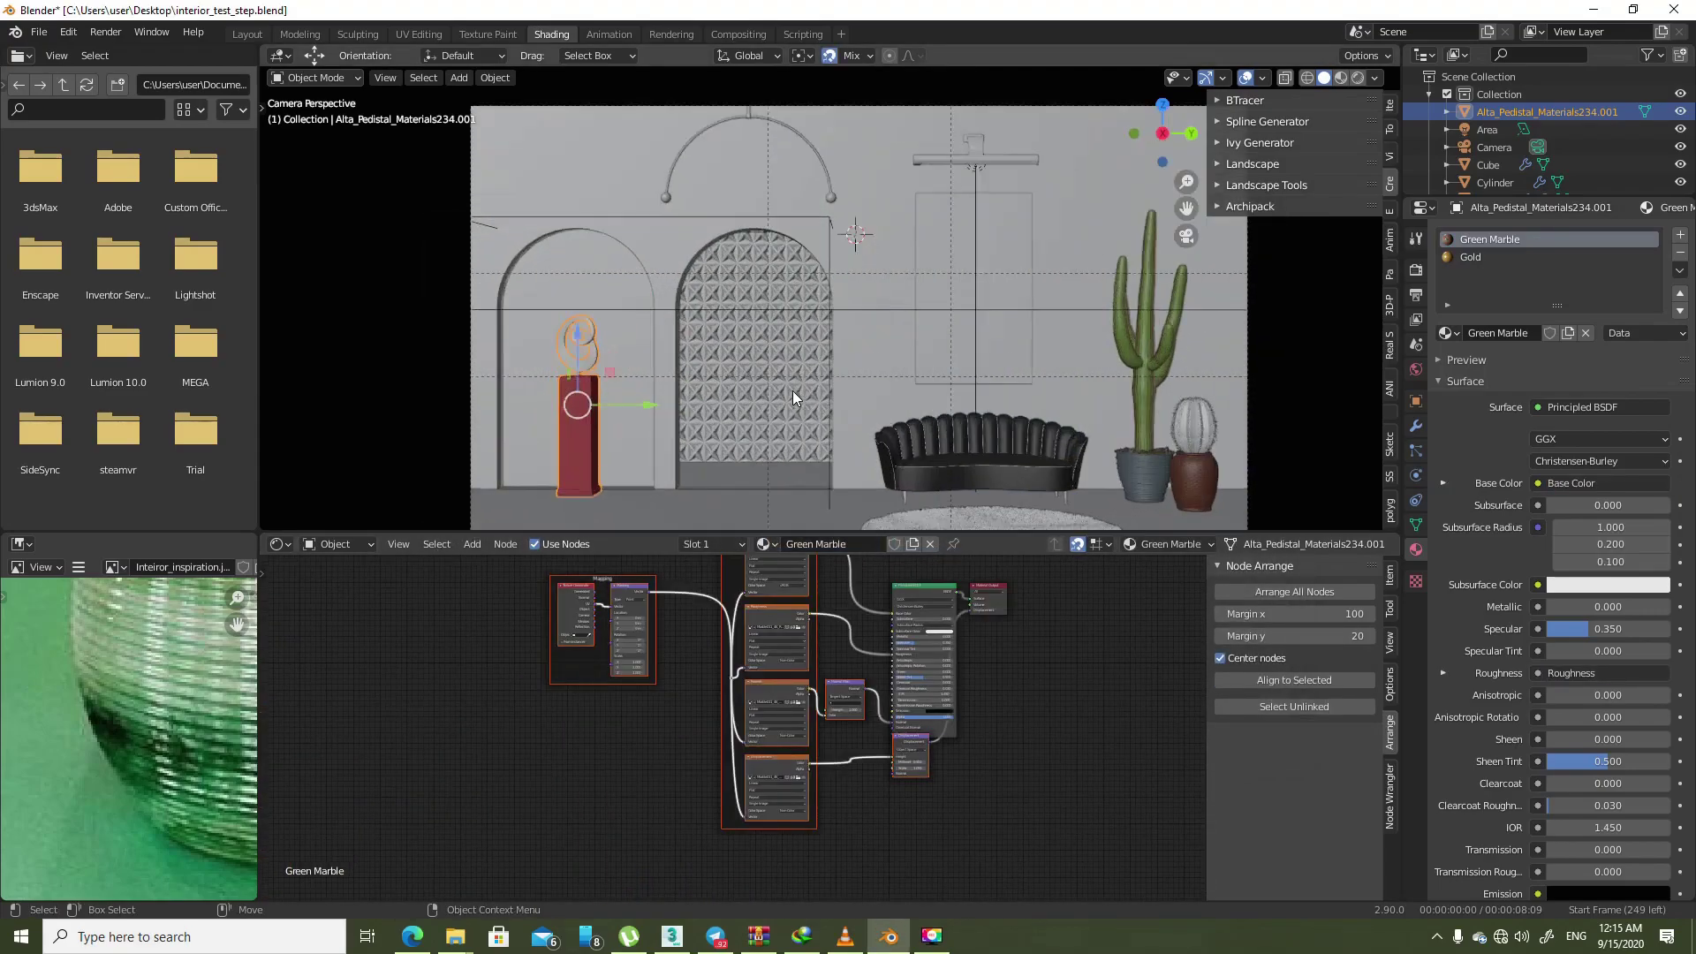
{"action": "scroll", "coordinate": [792, 396], "scroll_direction": "up", "scroll_amount": 1}
{"action": "scroll", "coordinate": [648, 351], "scroll_direction": "up", "scroll_amount": 2}
{"action": "scroll", "coordinate": [1005, 264], "scroll_direction": "up", "scroll_amount": 2}
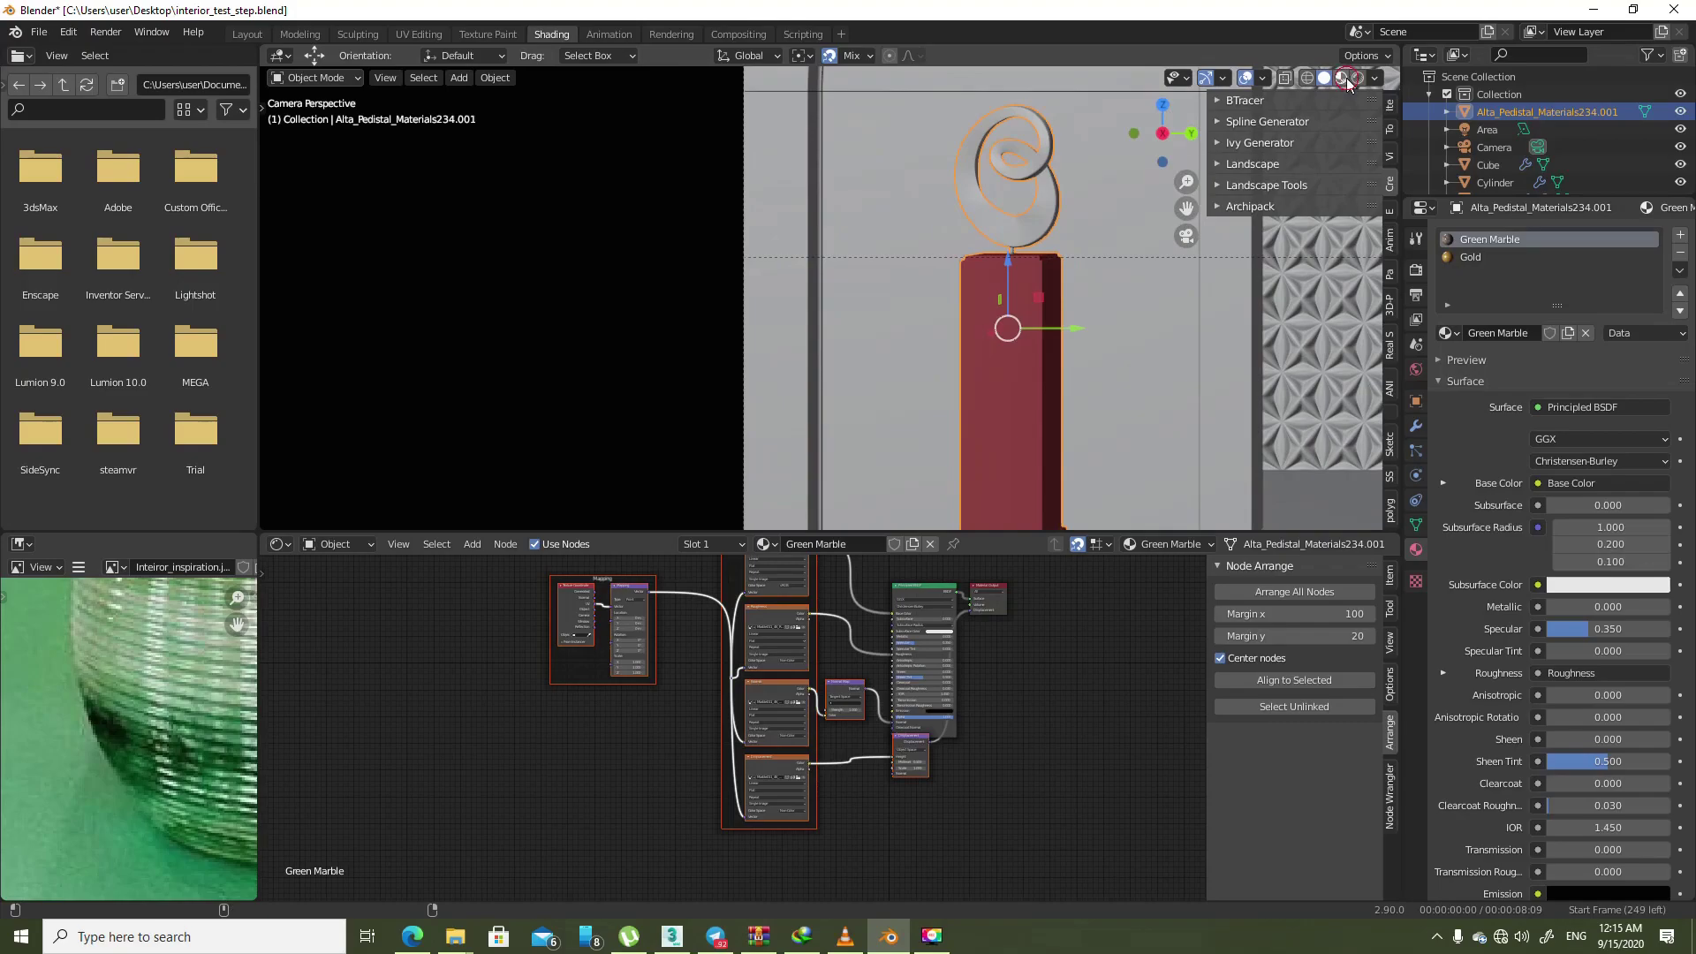
- Check the marble pedestal in Material Preview shading, then enter Edit Mode
{"action": "left_click", "coordinate": [1343, 79]}
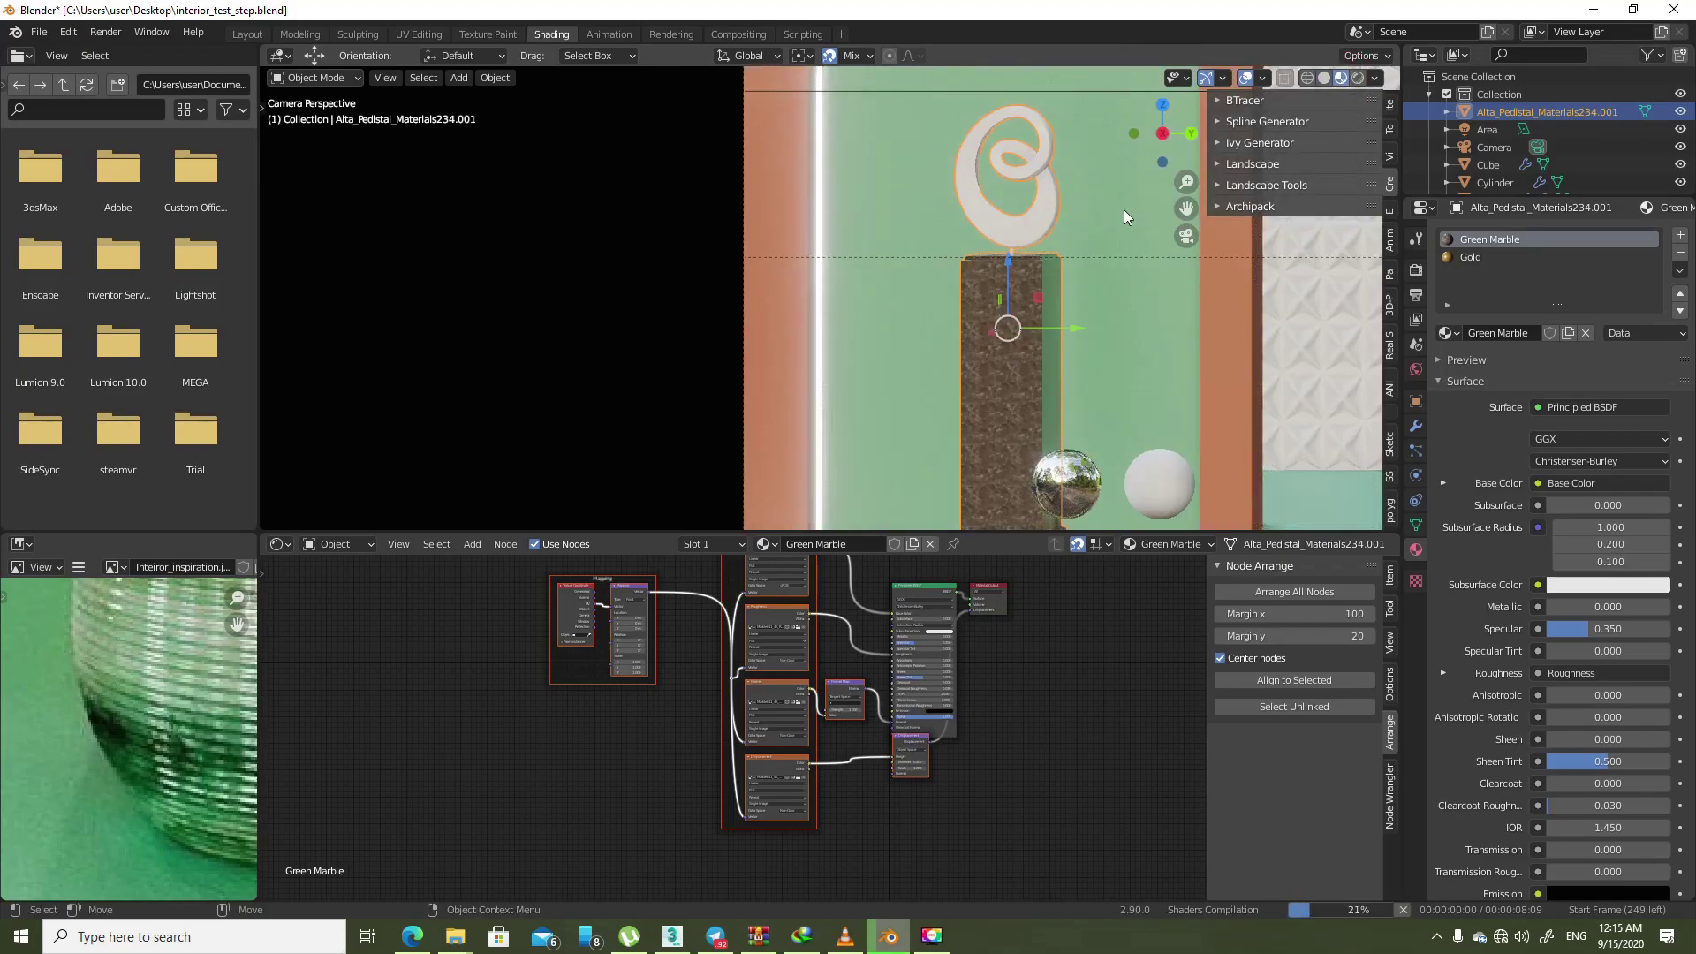
{"action": "scroll", "coordinate": [1078, 329], "scroll_direction": "down", "scroll_amount": 4}
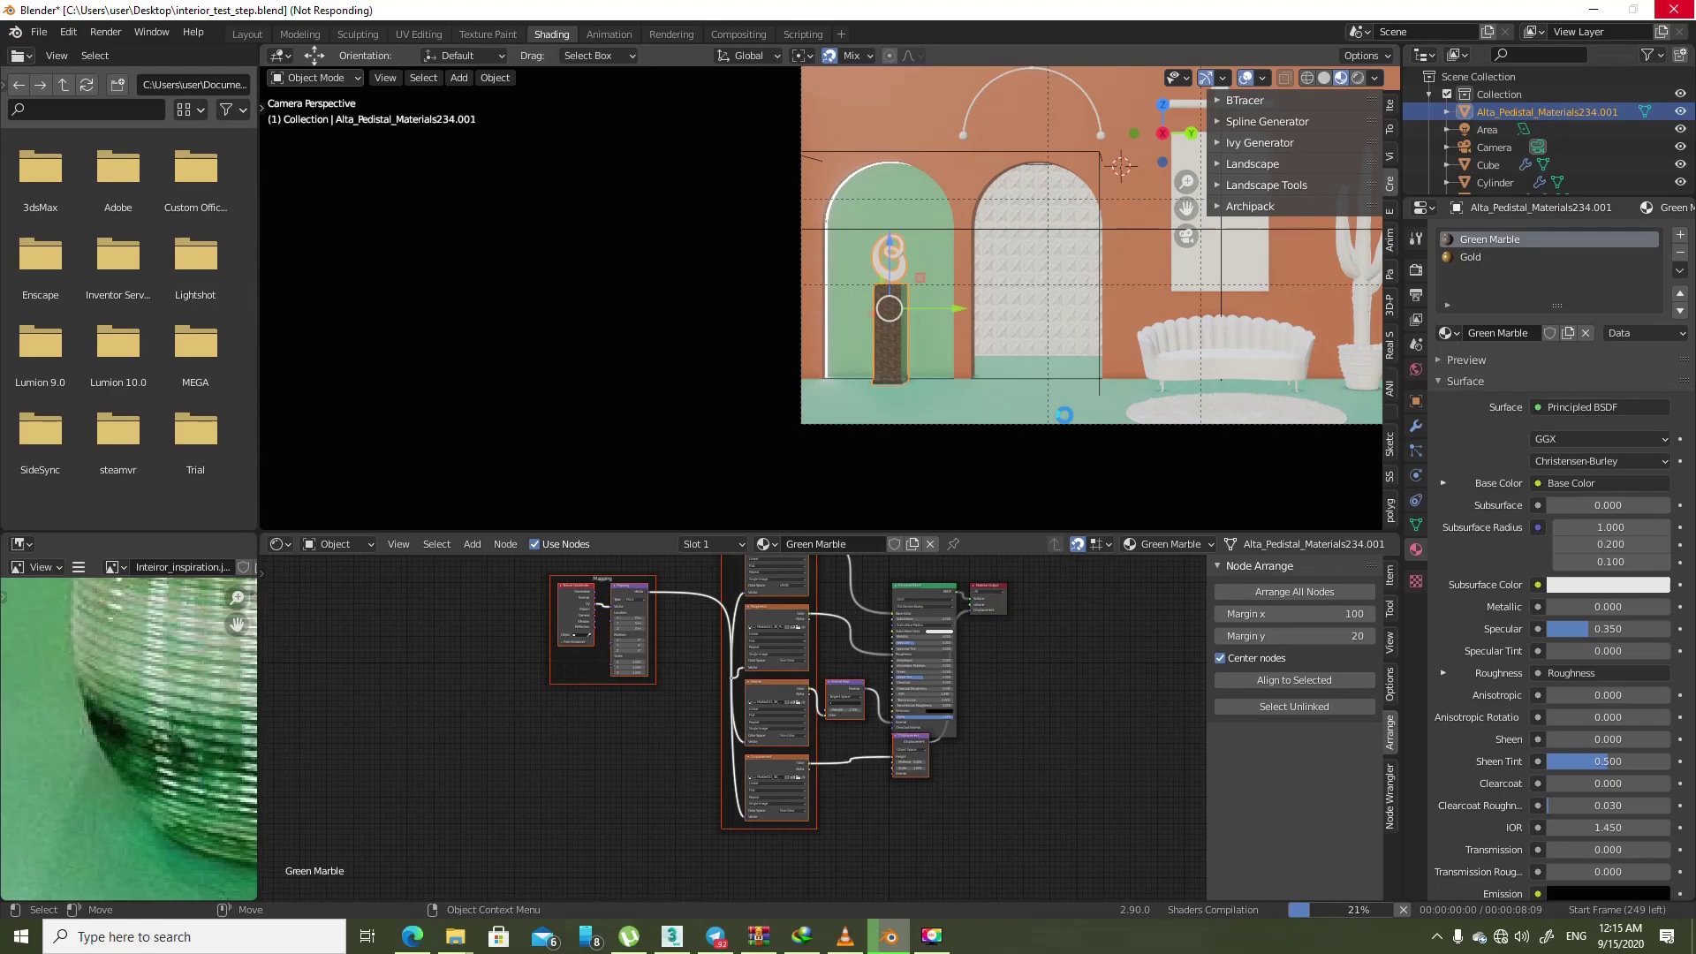
{"action": "scroll", "coordinate": [1042, 354], "scroll_direction": "down", "scroll_amount": 3}
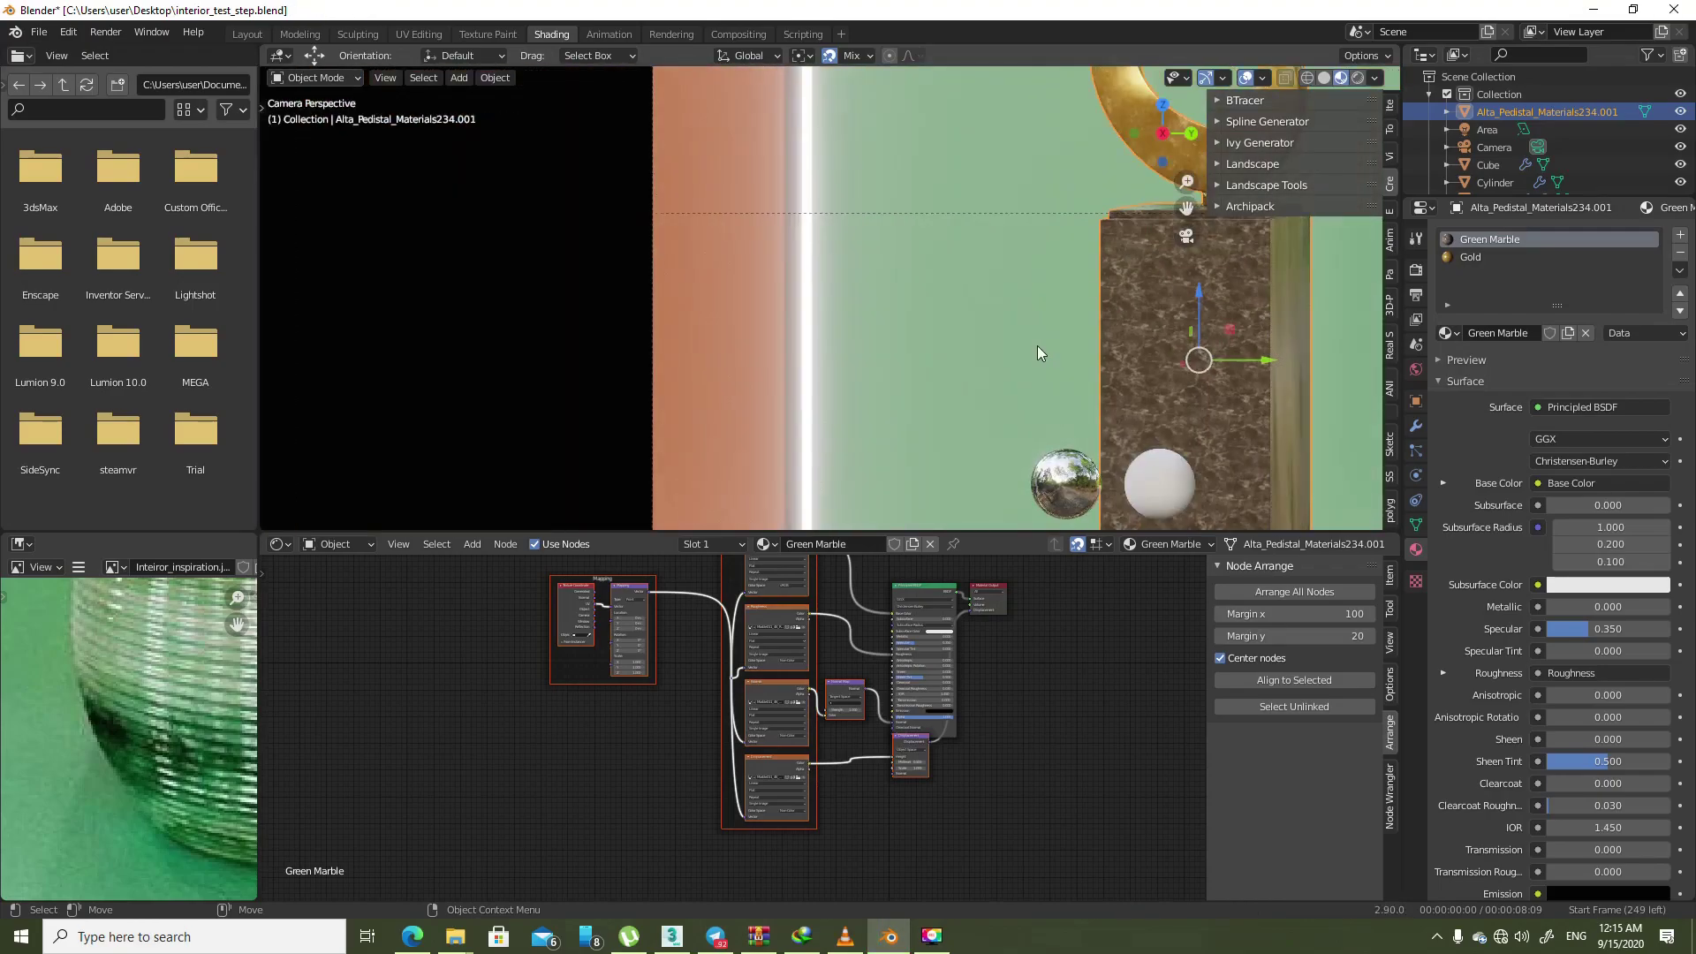
{"action": "scroll", "coordinate": [1039, 348], "scroll_direction": "down", "scroll_amount": 3}
{"action": "scroll", "coordinate": [902, 291], "scroll_direction": "up", "scroll_amount": 2}
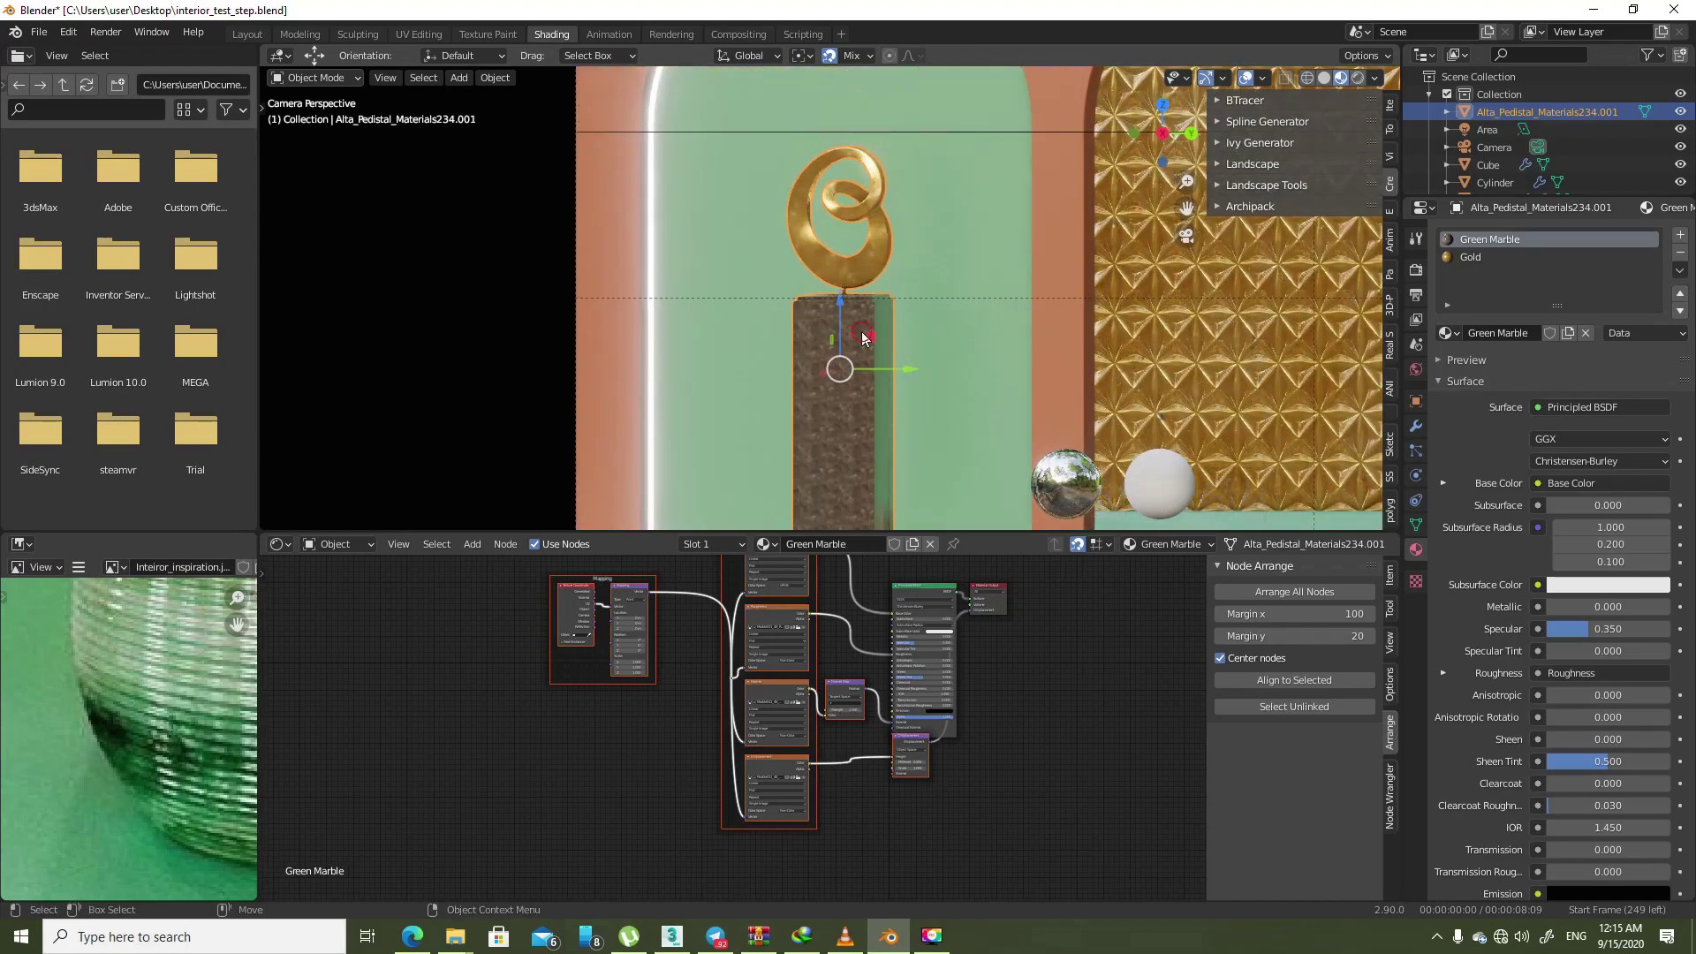
{"action": "key", "text": "Tab"}
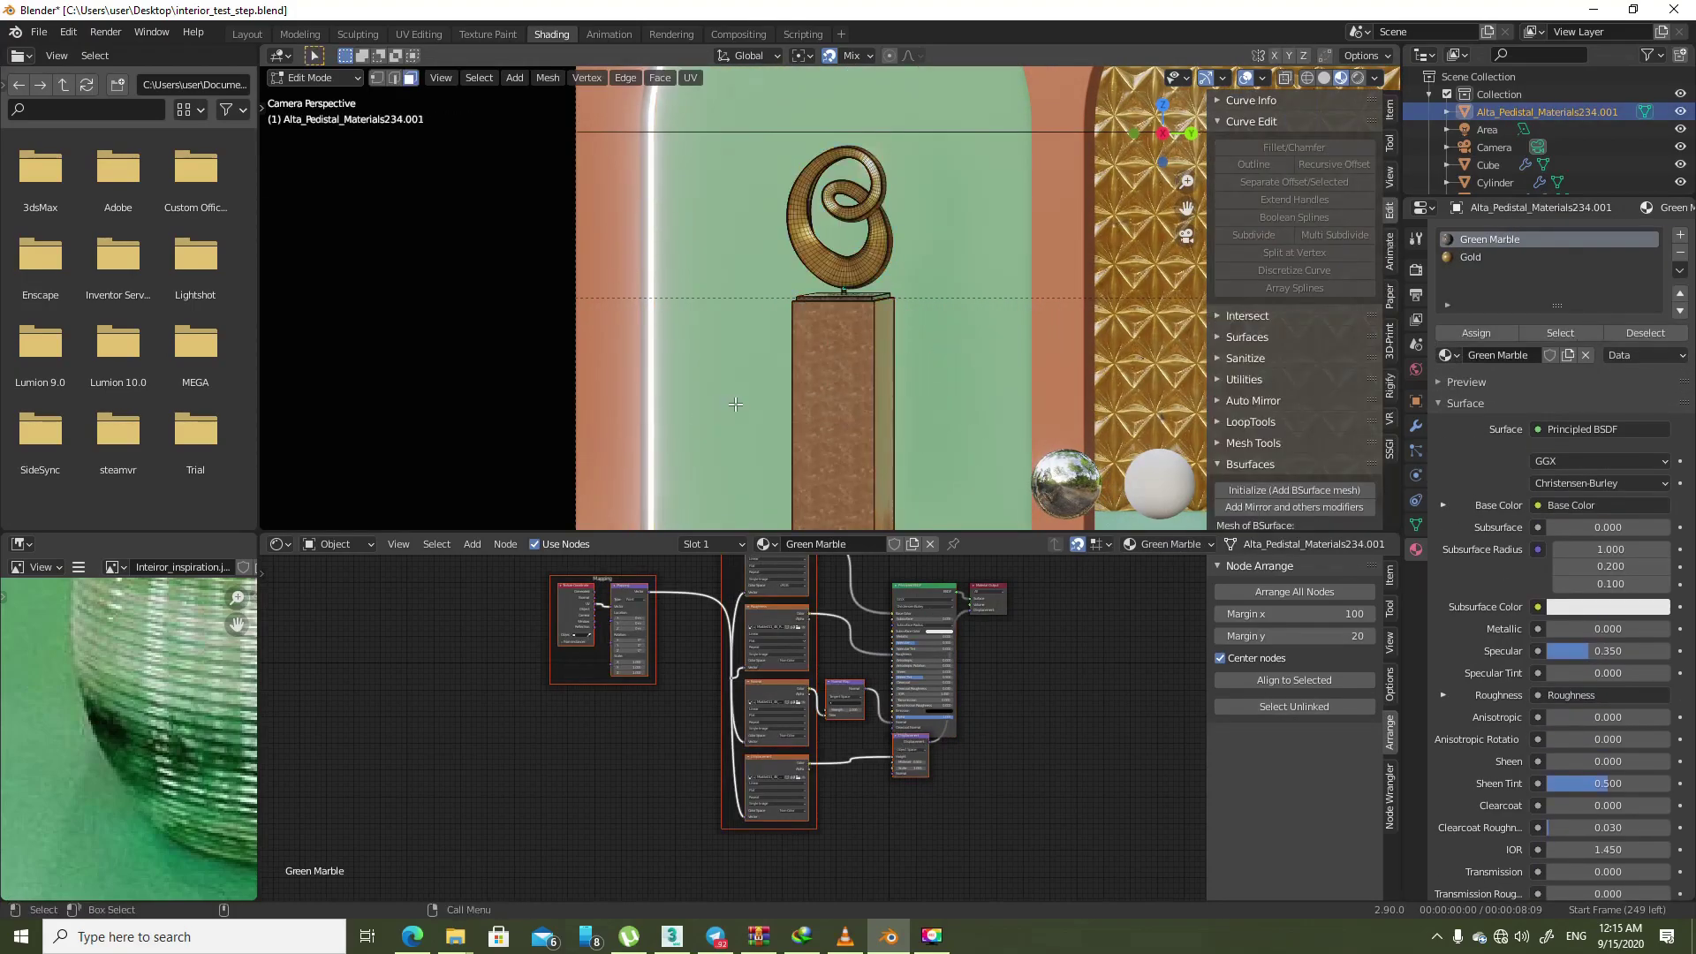
- Select all linked faces of the pedestal in Edit Mode and centre it in view
{"action": "key", "text": "ctrl+l"}
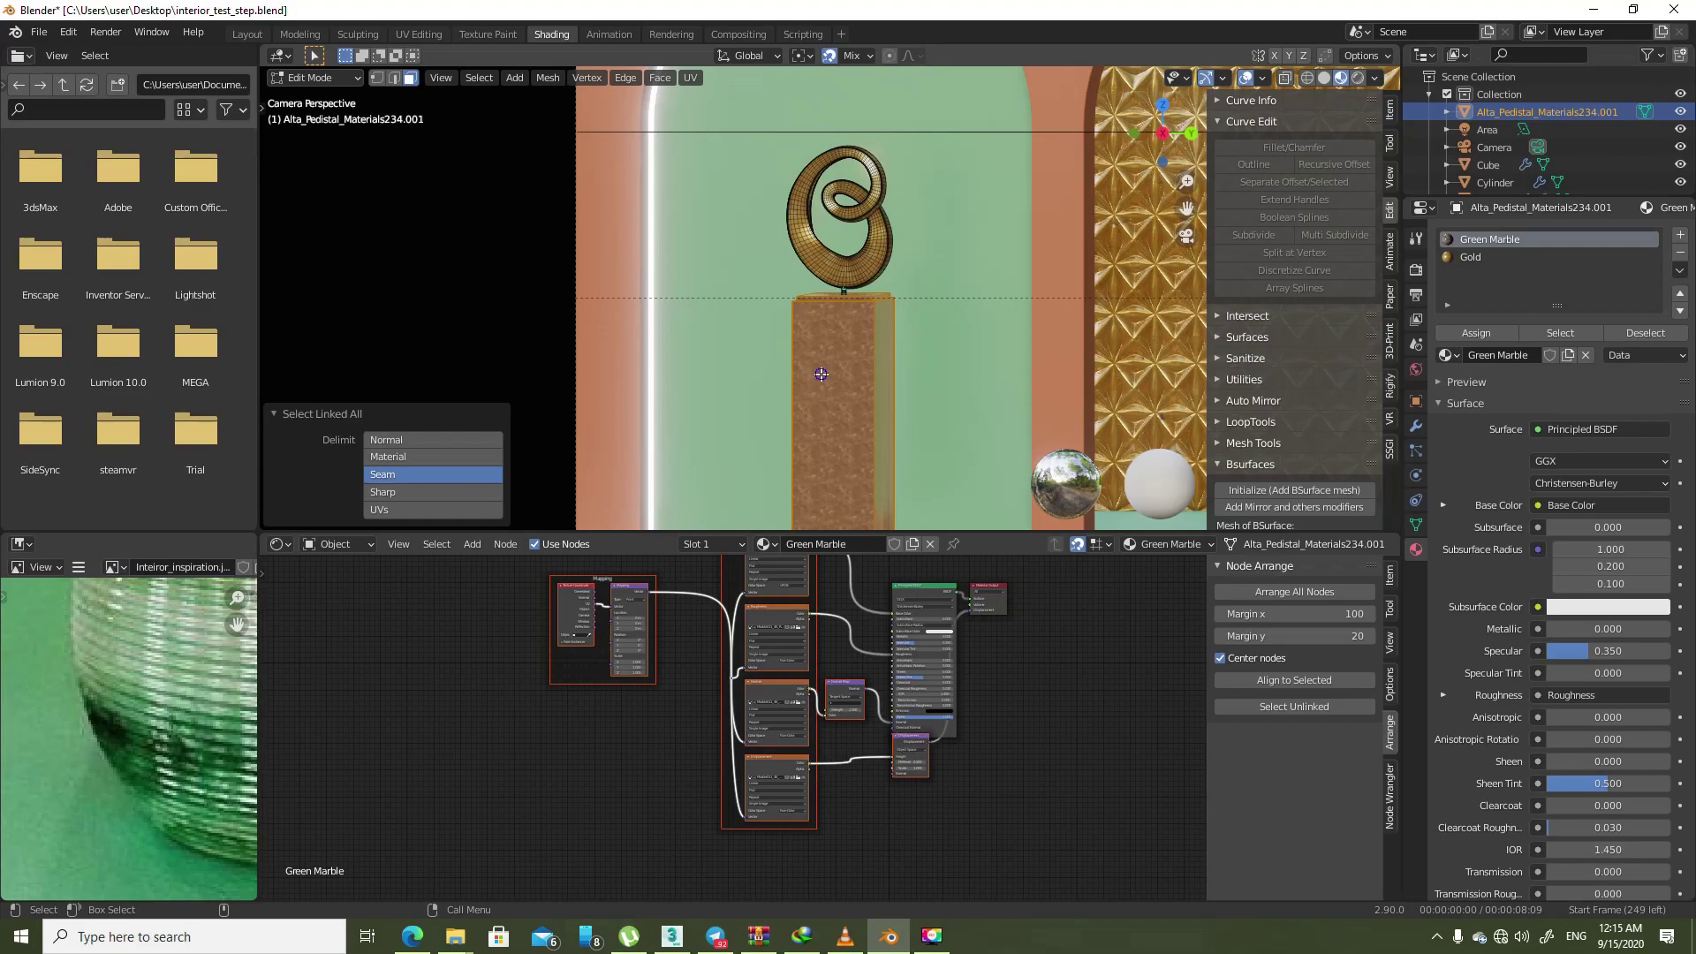
{"action": "right_click", "coordinate": [820, 373]}
{"action": "scroll", "coordinate": [1015, 424], "scroll_direction": "up", "scroll_amount": 5}
{"action": "mouse_move", "coordinate": [1015, 425]}
{"action": "middle_mouse_down"}
{"action": "mouse_move", "coordinate": [1050, 302]}
{"action": "mouse_move", "coordinate": [1074, 497]}
{"action": "middle_mouse_up"}
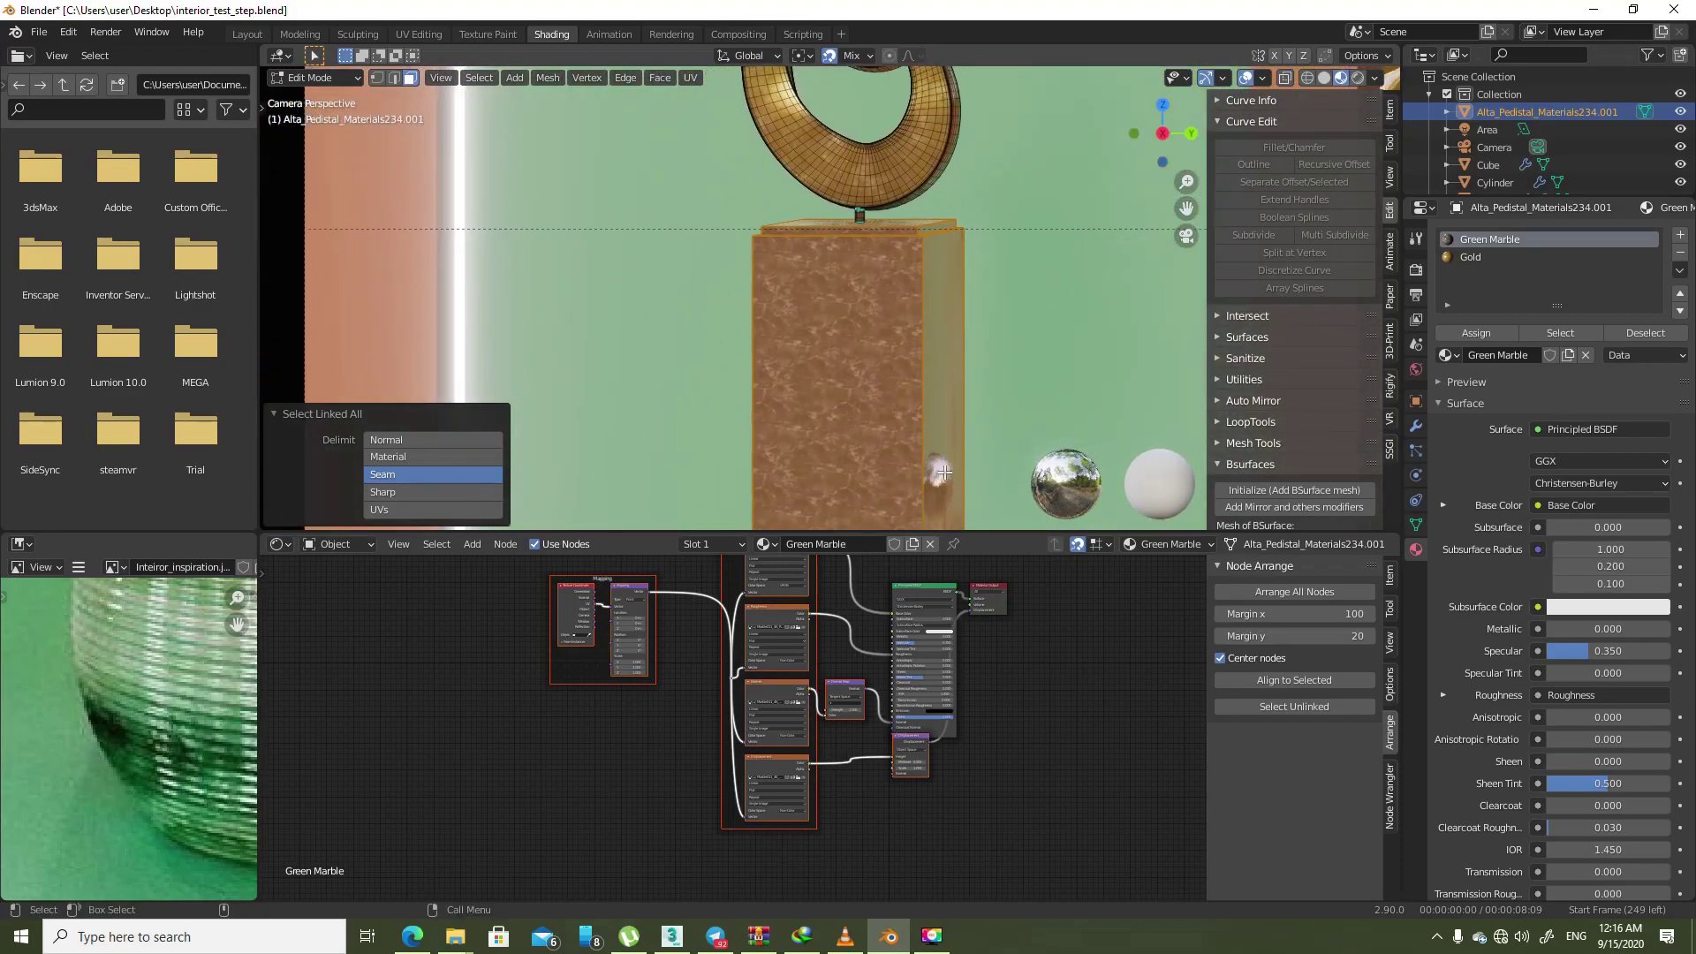
{"action": "scroll", "coordinate": [732, 374], "scroll_direction": "down", "scroll_amount": 3}
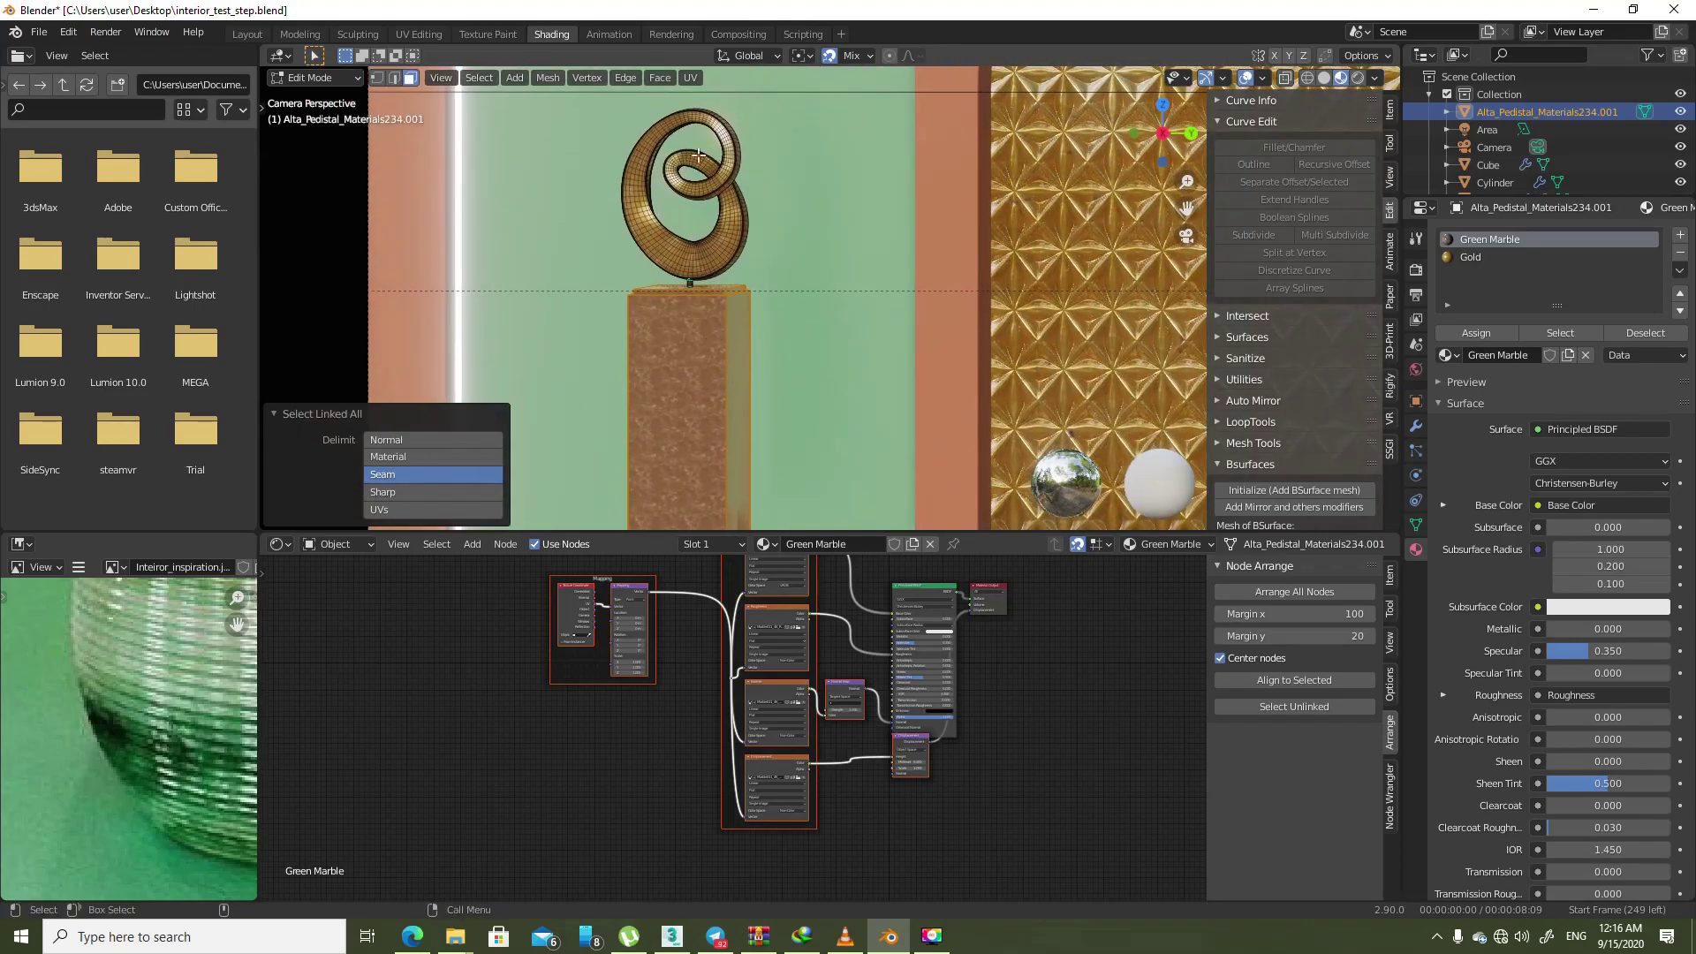
- Apply a UV Cube Projection to the pedestal with cube size 0.007
{"action": "left_click", "coordinate": [690, 78]}
{"action": "left_click", "coordinate": [798, 210]}
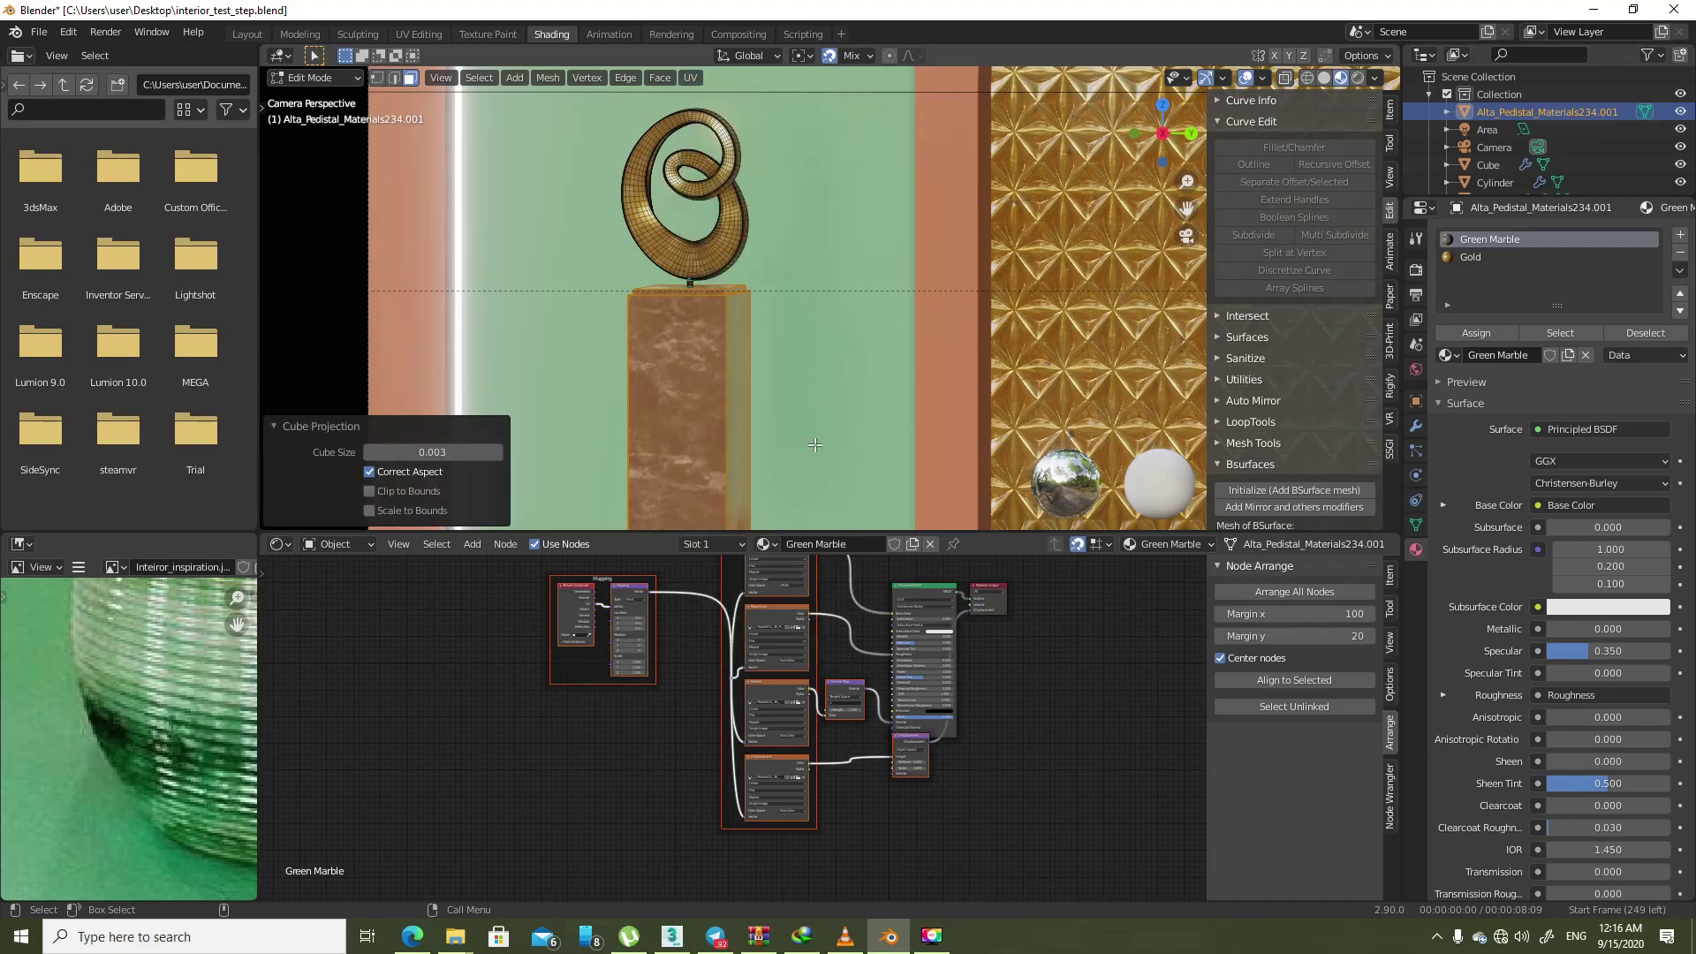
{"action": "left_click", "coordinate": [466, 449]}
{"action": "type", "text": "0."}
{"action": "type", "text": "05"}
{"action": "key", "text": "Return"}
{"action": "left_click", "coordinate": [465, 449]}
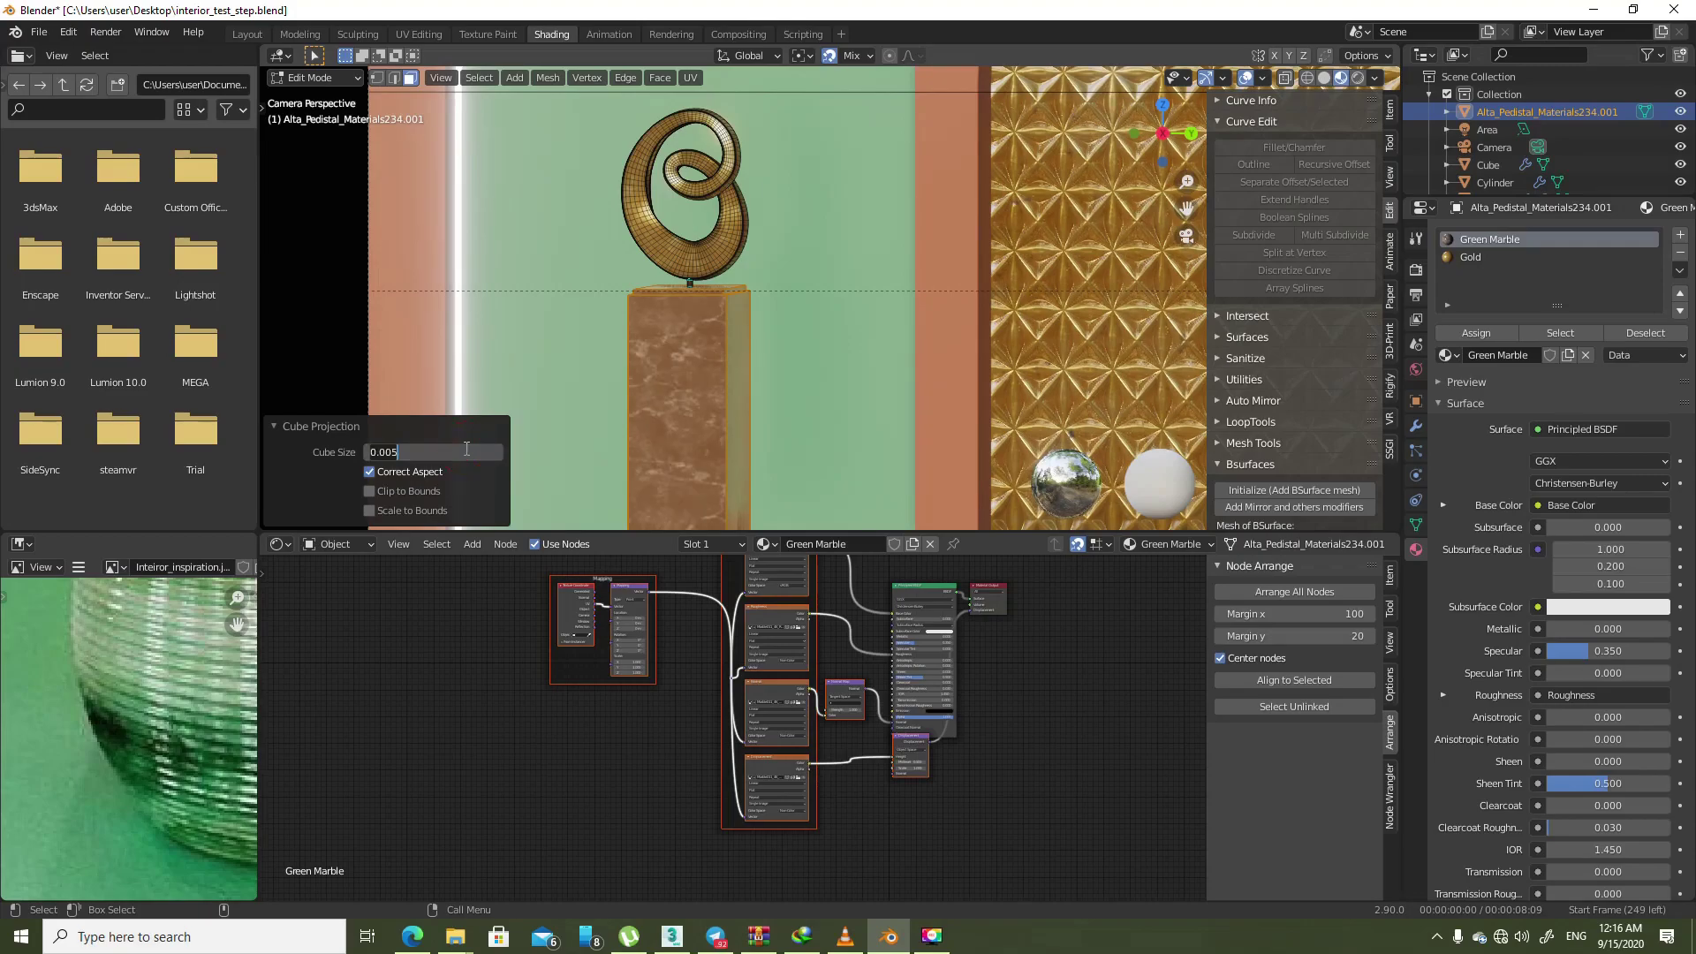
{"action": "type", "text": "0.0"}
{"action": "key", "text": "Return"}
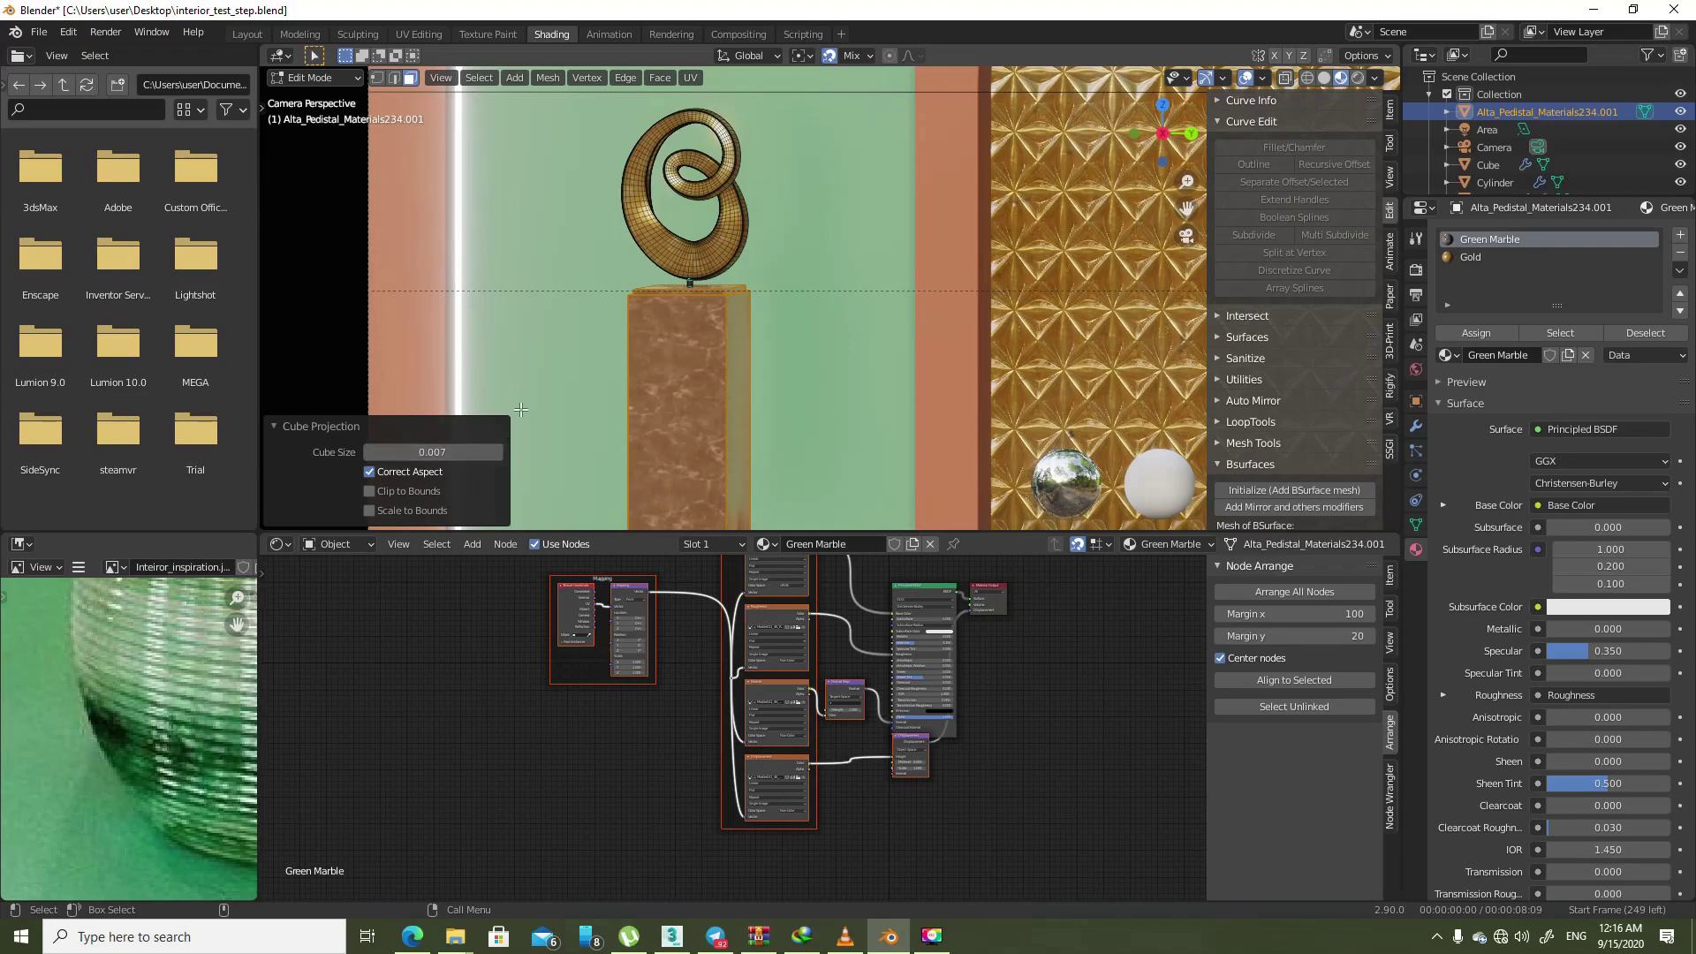
{"action": "scroll", "coordinate": [784, 316], "scroll_direction": "up", "scroll_amount": 2}
{"action": "scroll", "coordinate": [784, 316], "scroll_direction": "up", "scroll_amount": 2}
- Back in Object Mode, slide the pedestal about 0.2 m along X
{"action": "key", "text": "Tab"}
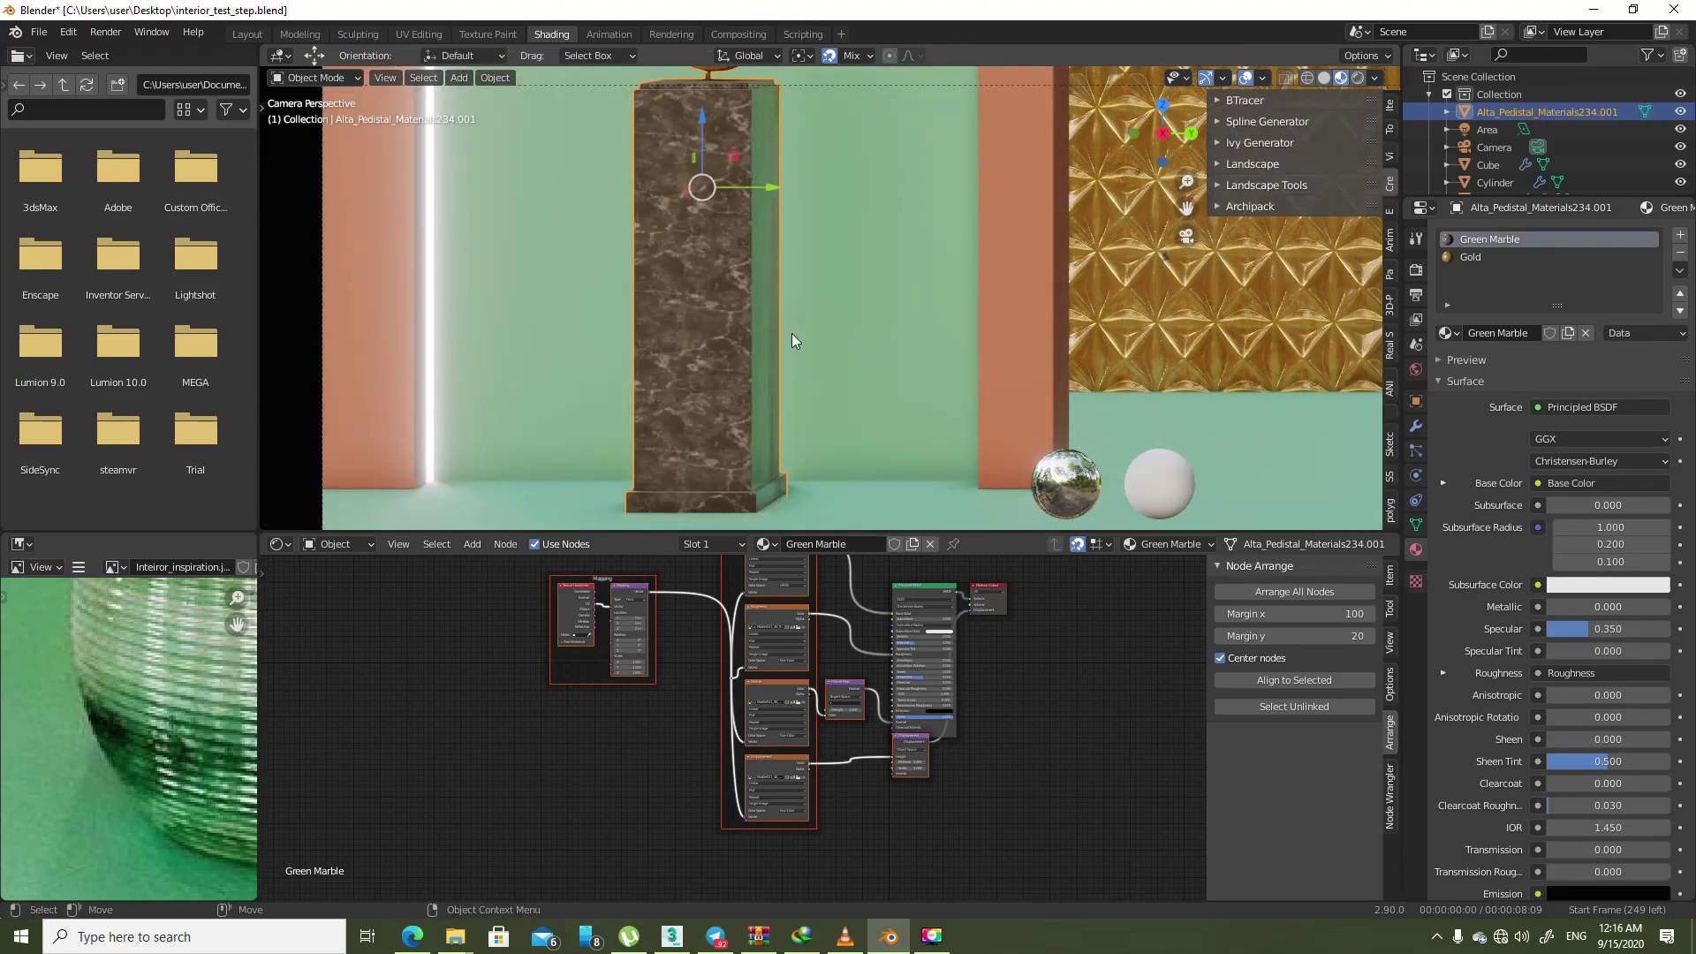
{"action": "mouse_move", "coordinate": [776, 325]}
{"action": "middle_mouse_down"}
{"action": "mouse_move", "coordinate": [918, 326]}
{"action": "mouse_move", "coordinate": [841, 330]}
{"action": "mouse_move", "coordinate": [849, 380]}
{"action": "mouse_move", "coordinate": [825, 368]}
{"action": "middle_mouse_up"}
{"action": "key", "text": "KP_Decimal"}
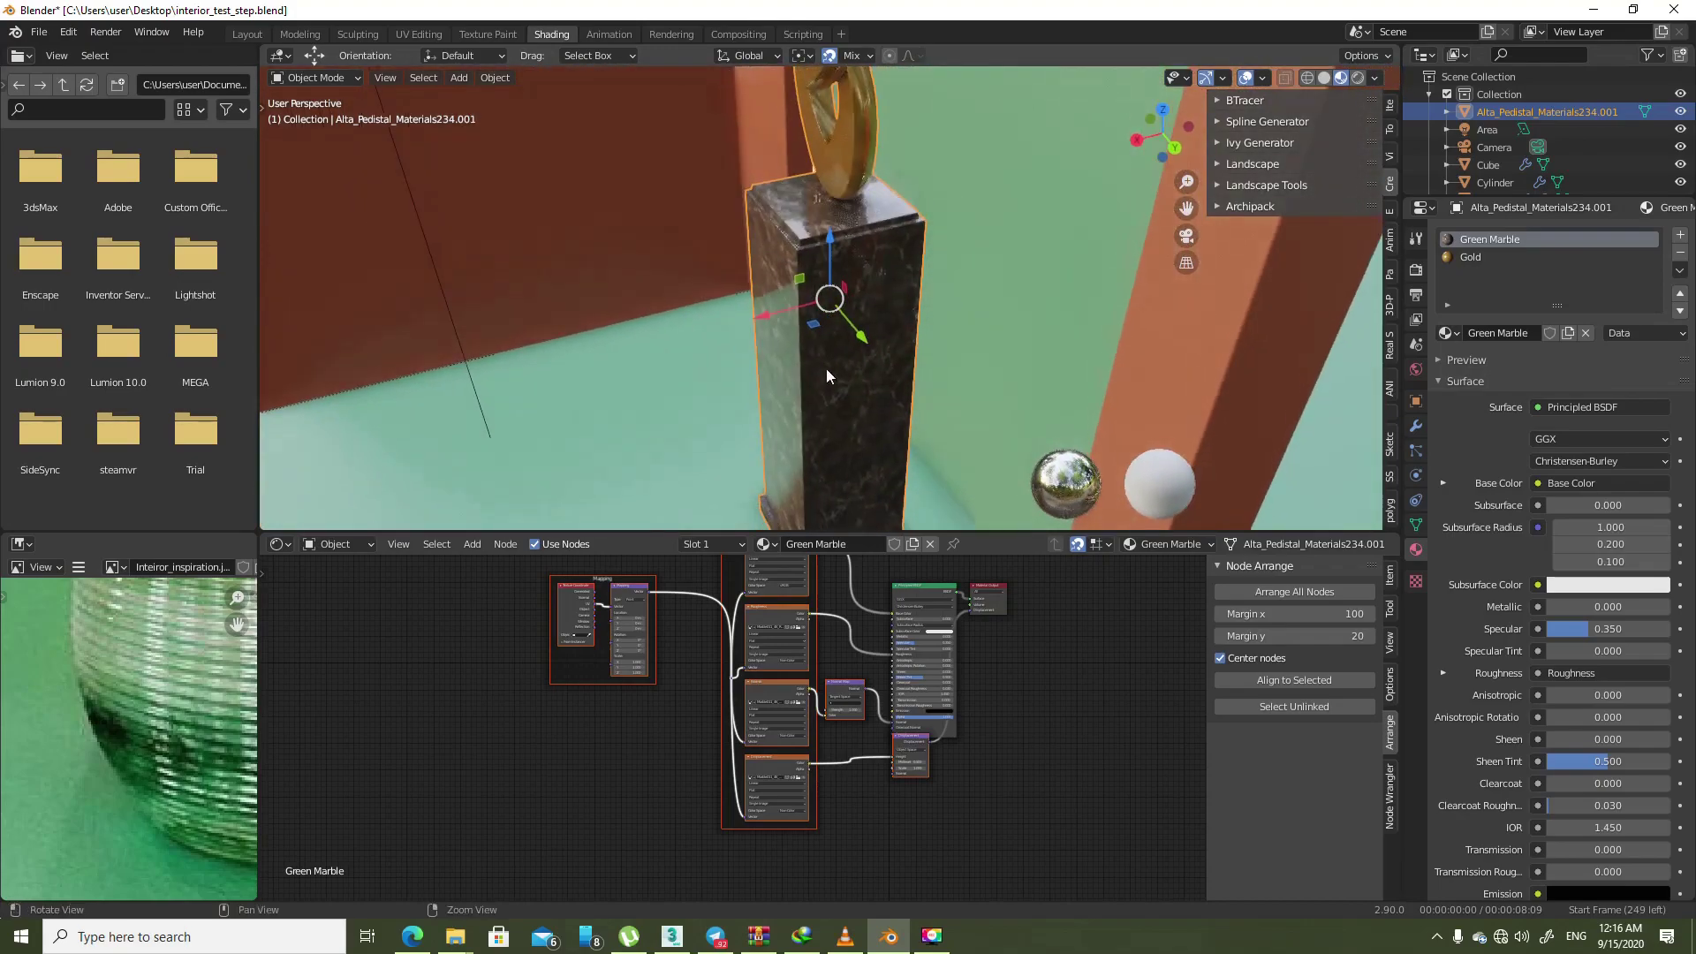
{"action": "left_click", "coordinate": [843, 326]}
{"action": "left_click", "coordinate": [768, 358]}
{"action": "left_click_drag", "start_coordinate": [776, 315], "coordinate": [848, 291]}
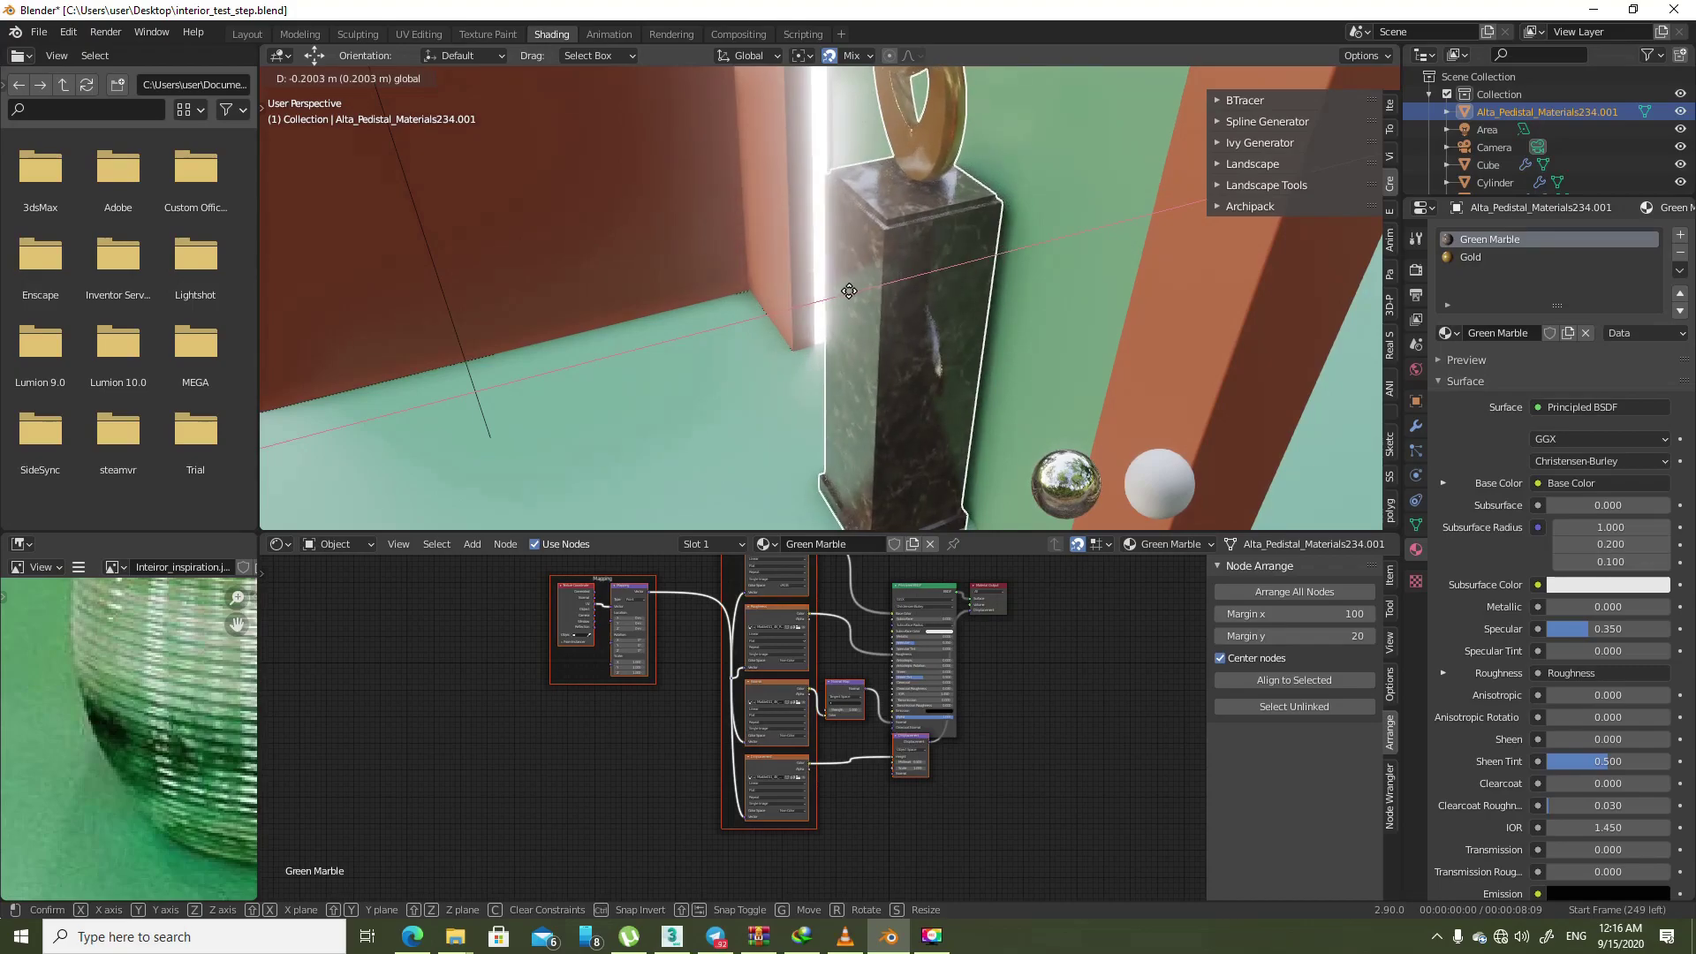
{"action": "mouse_move", "coordinate": [845, 292]}
{"action": "middle_mouse_down"}
{"action": "mouse_move", "coordinate": [786, 350]}
{"action": "mouse_move", "coordinate": [931, 257]}
{"action": "middle_mouse_up"}
- Set the arch wall's origin to its geometry and align the pedestal and sculpture to its centre
{"action": "mouse_move", "coordinate": [921, 324]}
{"action": "middle_mouse_down"}
{"action": "mouse_move", "coordinate": [888, 368]}
{"action": "mouse_move", "coordinate": [857, 234]}
{"action": "middle_mouse_up"}
{"action": "left_click", "coordinate": [868, 183]}
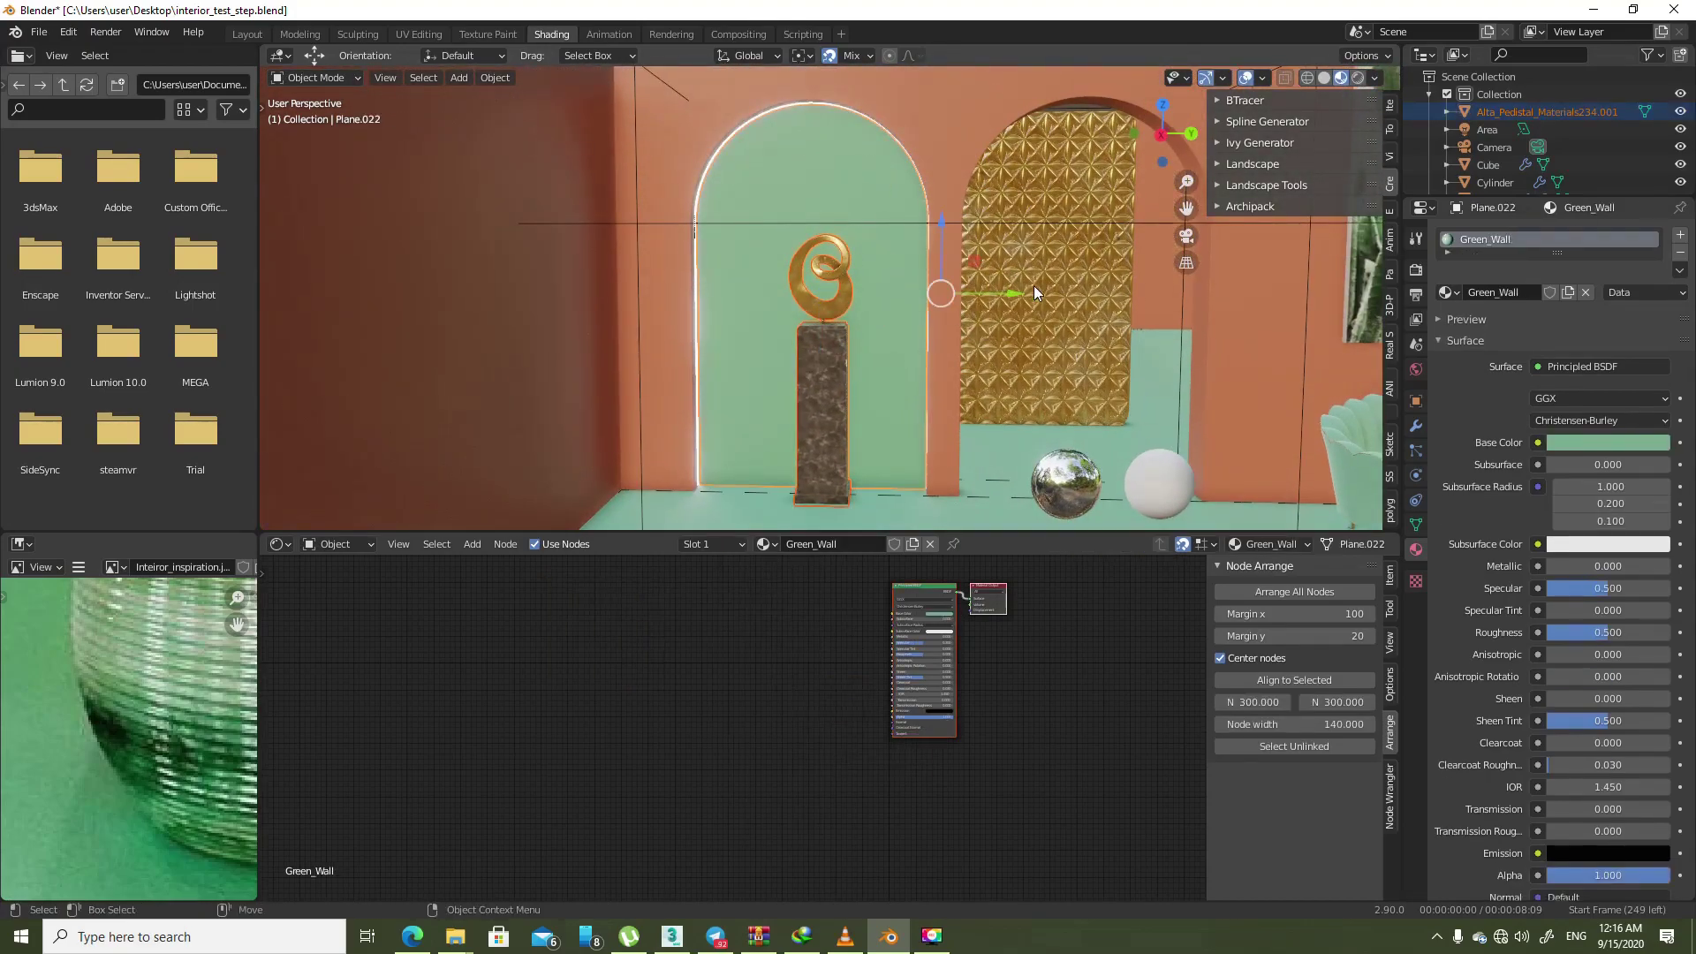
{"action": "left_click", "coordinate": [1390, 110]}
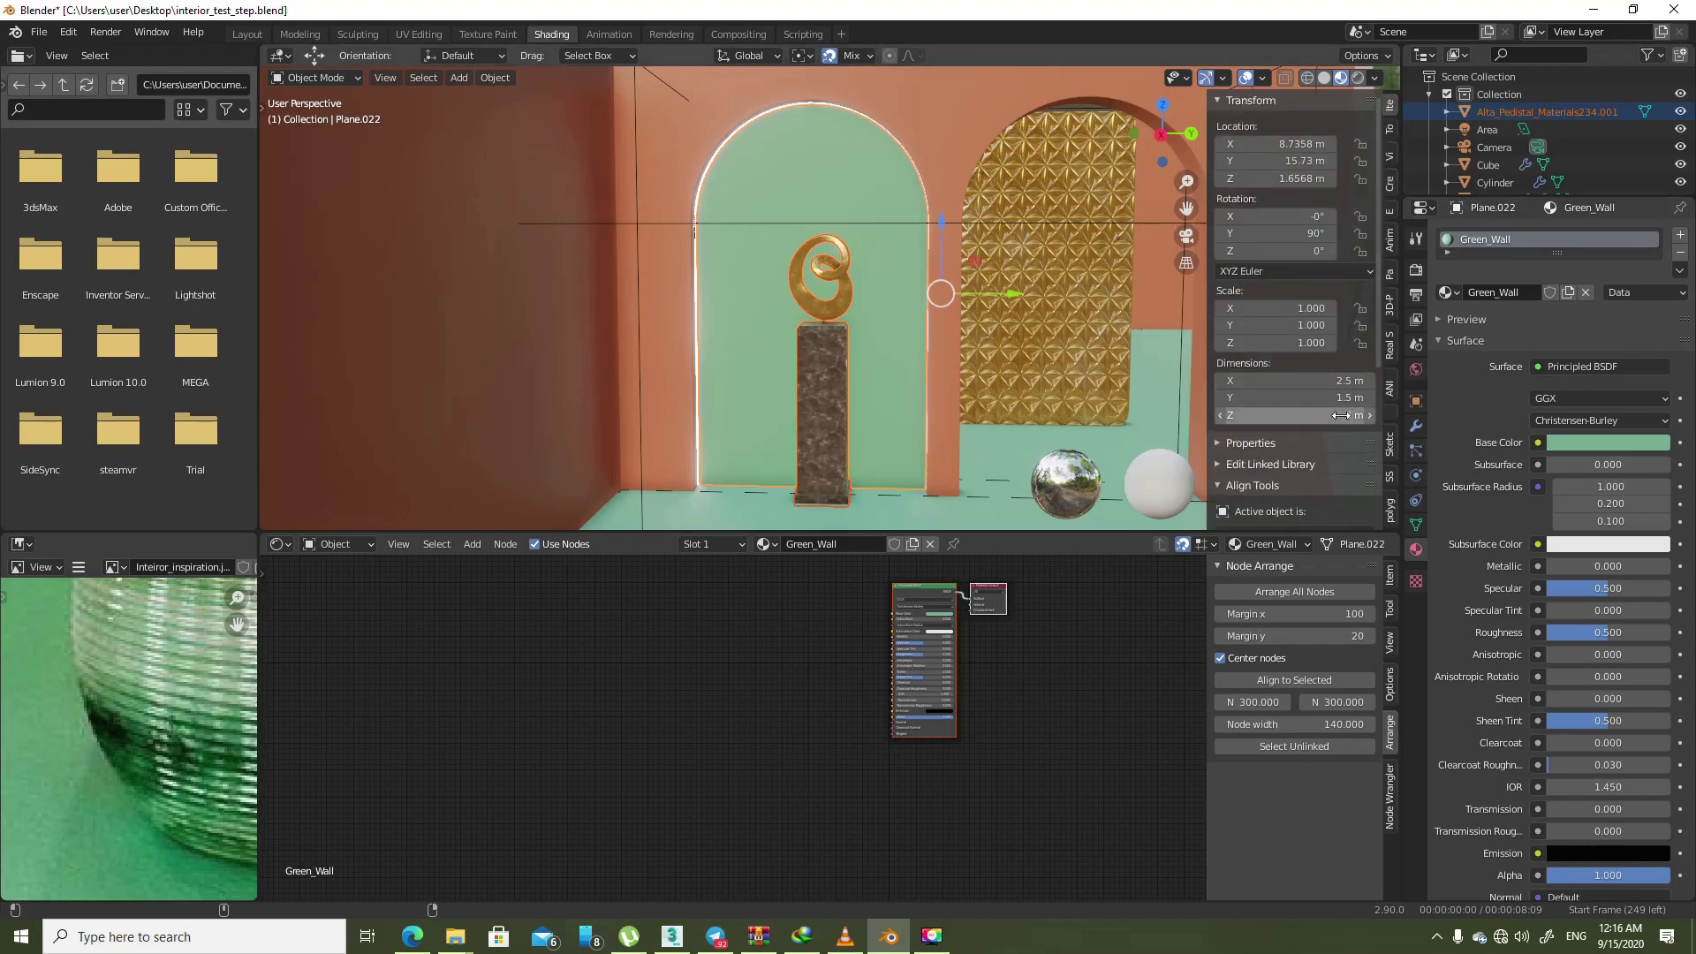
{"action": "scroll", "coordinate": [1317, 467], "scroll_direction": "down", "scroll_amount": 5}
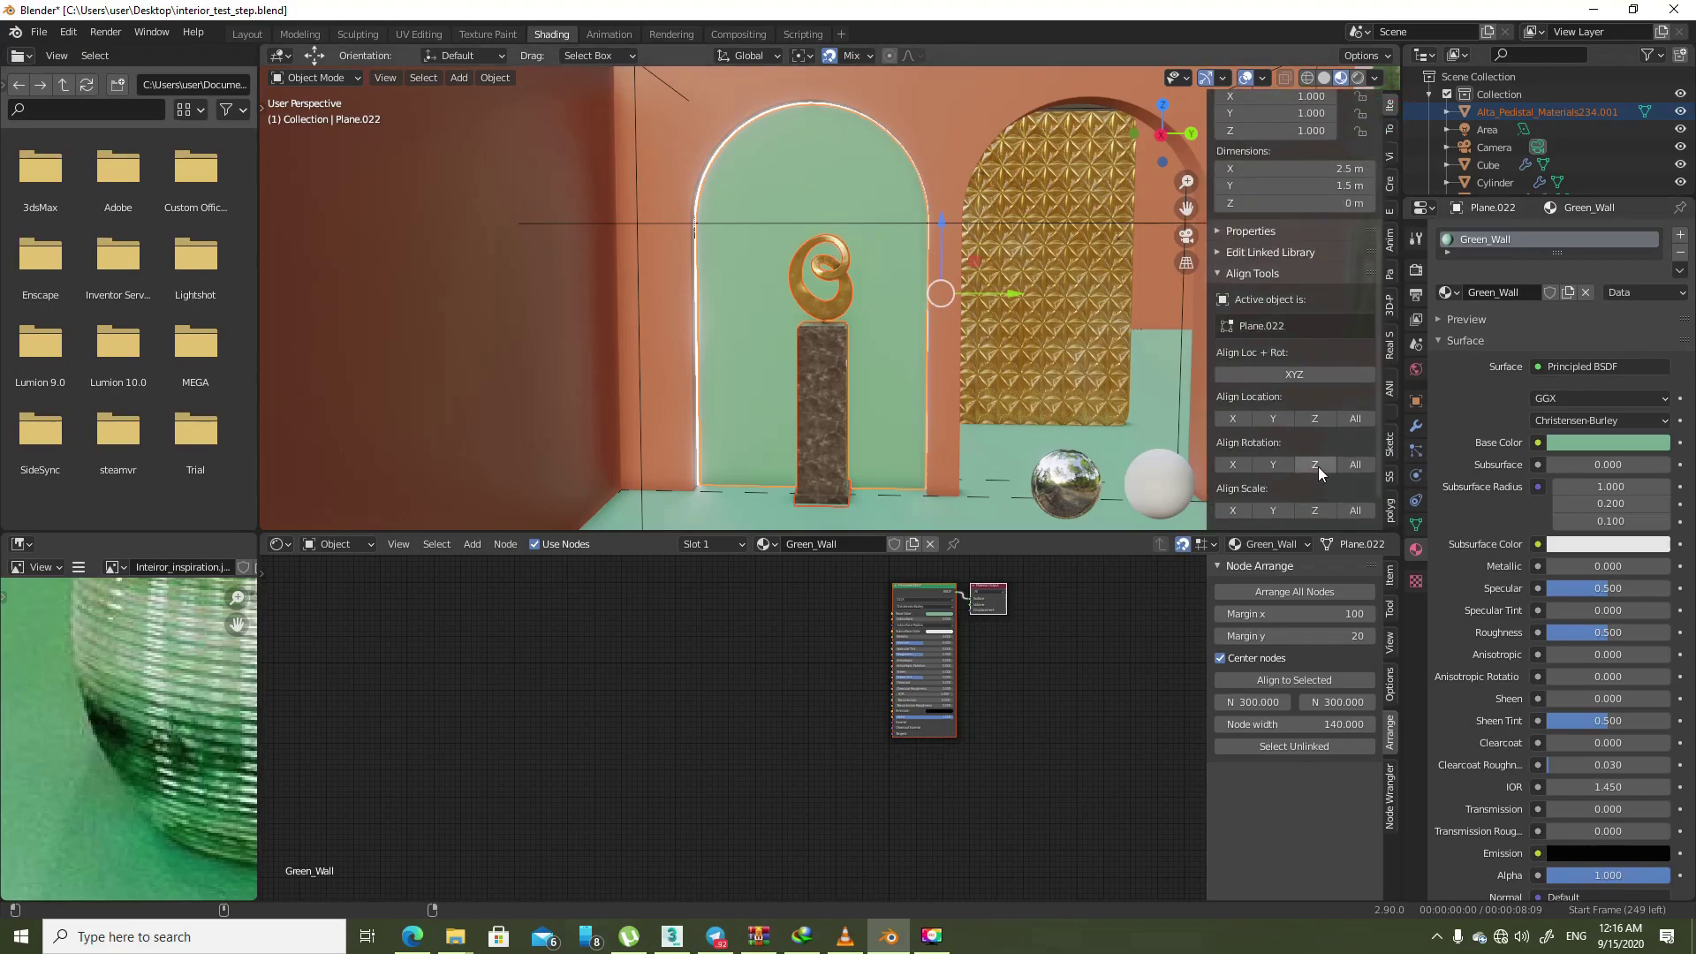
{"action": "right_click", "coordinate": [868, 214]}
{"action": "mouse_move", "coordinate": [1021, 255]}
{"action": "left_click", "coordinate": [989, 234]}
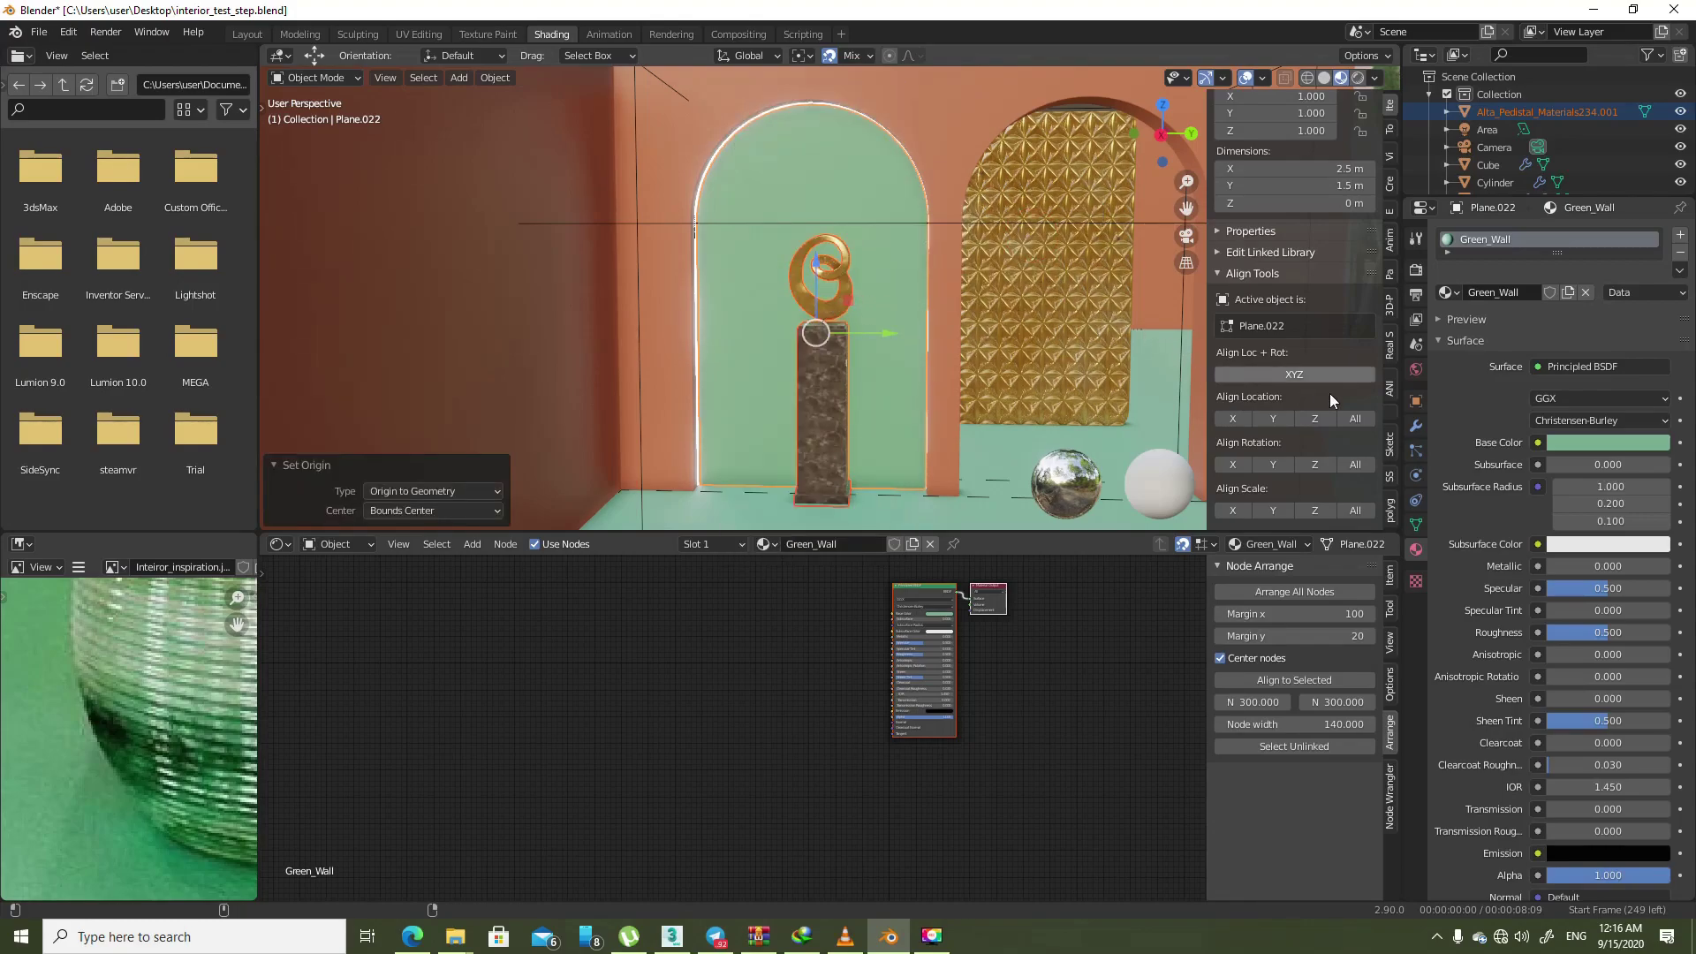
{"action": "left_click", "coordinate": [1280, 426]}
- With the pedestal active, return to the camera view of the whole room
{"action": "left_click", "coordinate": [814, 378]}
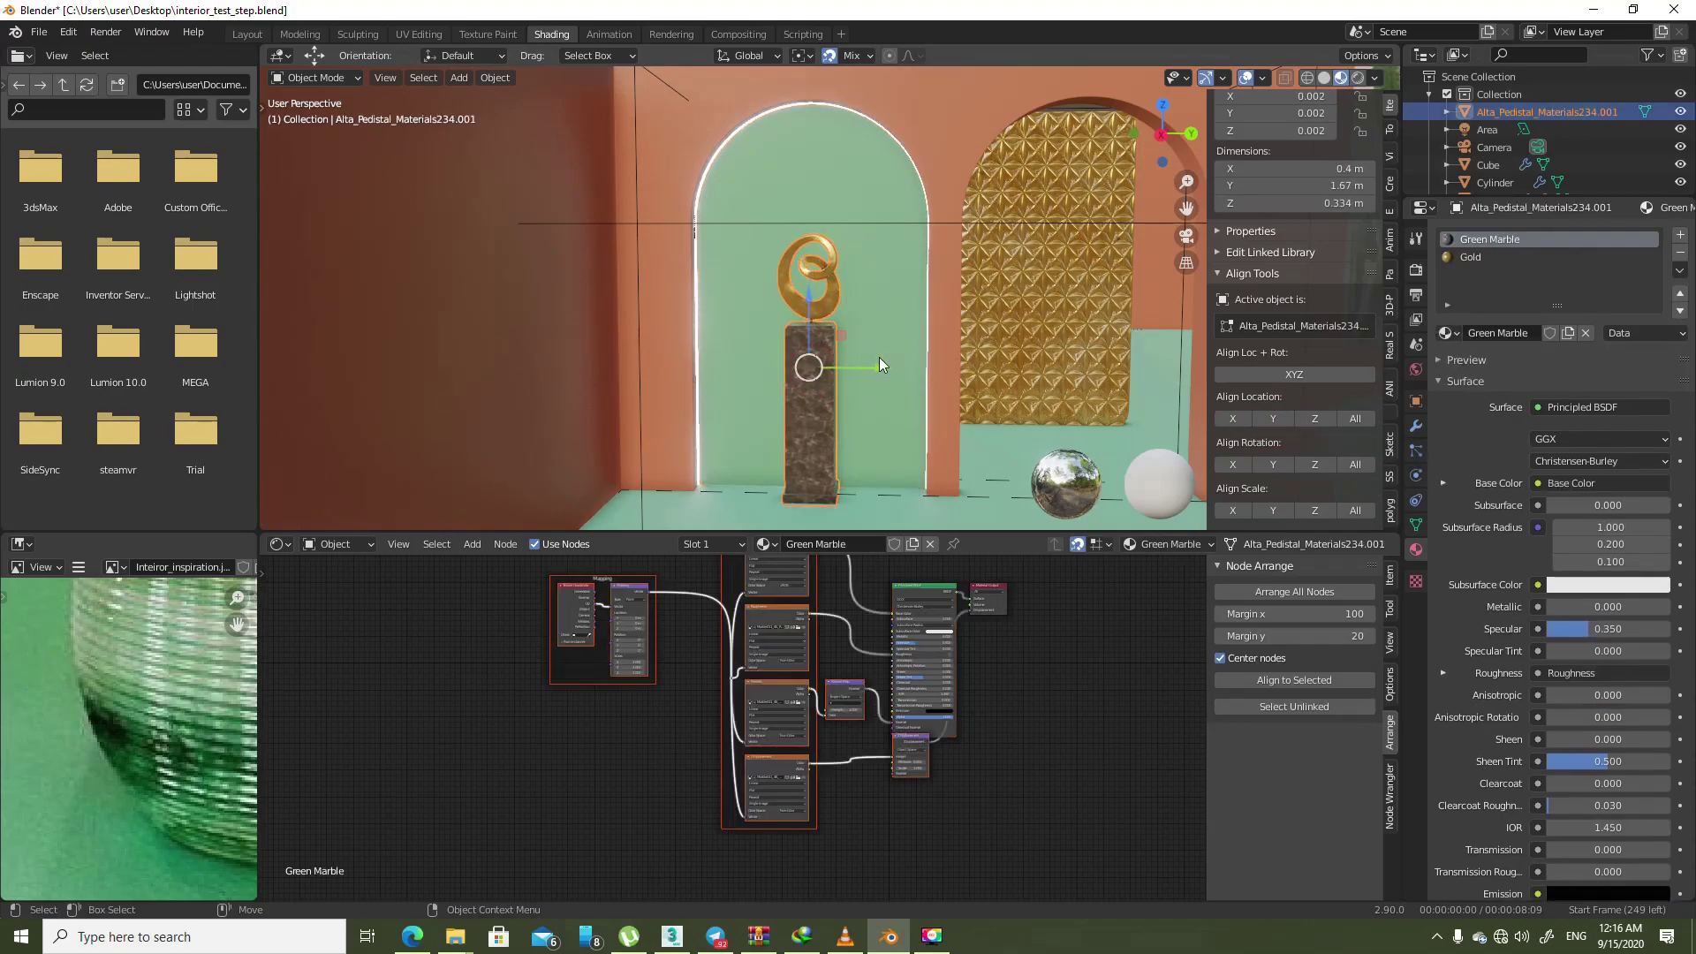
{"action": "key", "text": "KP_0"}
{"action": "scroll", "coordinate": [830, 336], "scroll_direction": "down", "scroll_amount": 3}
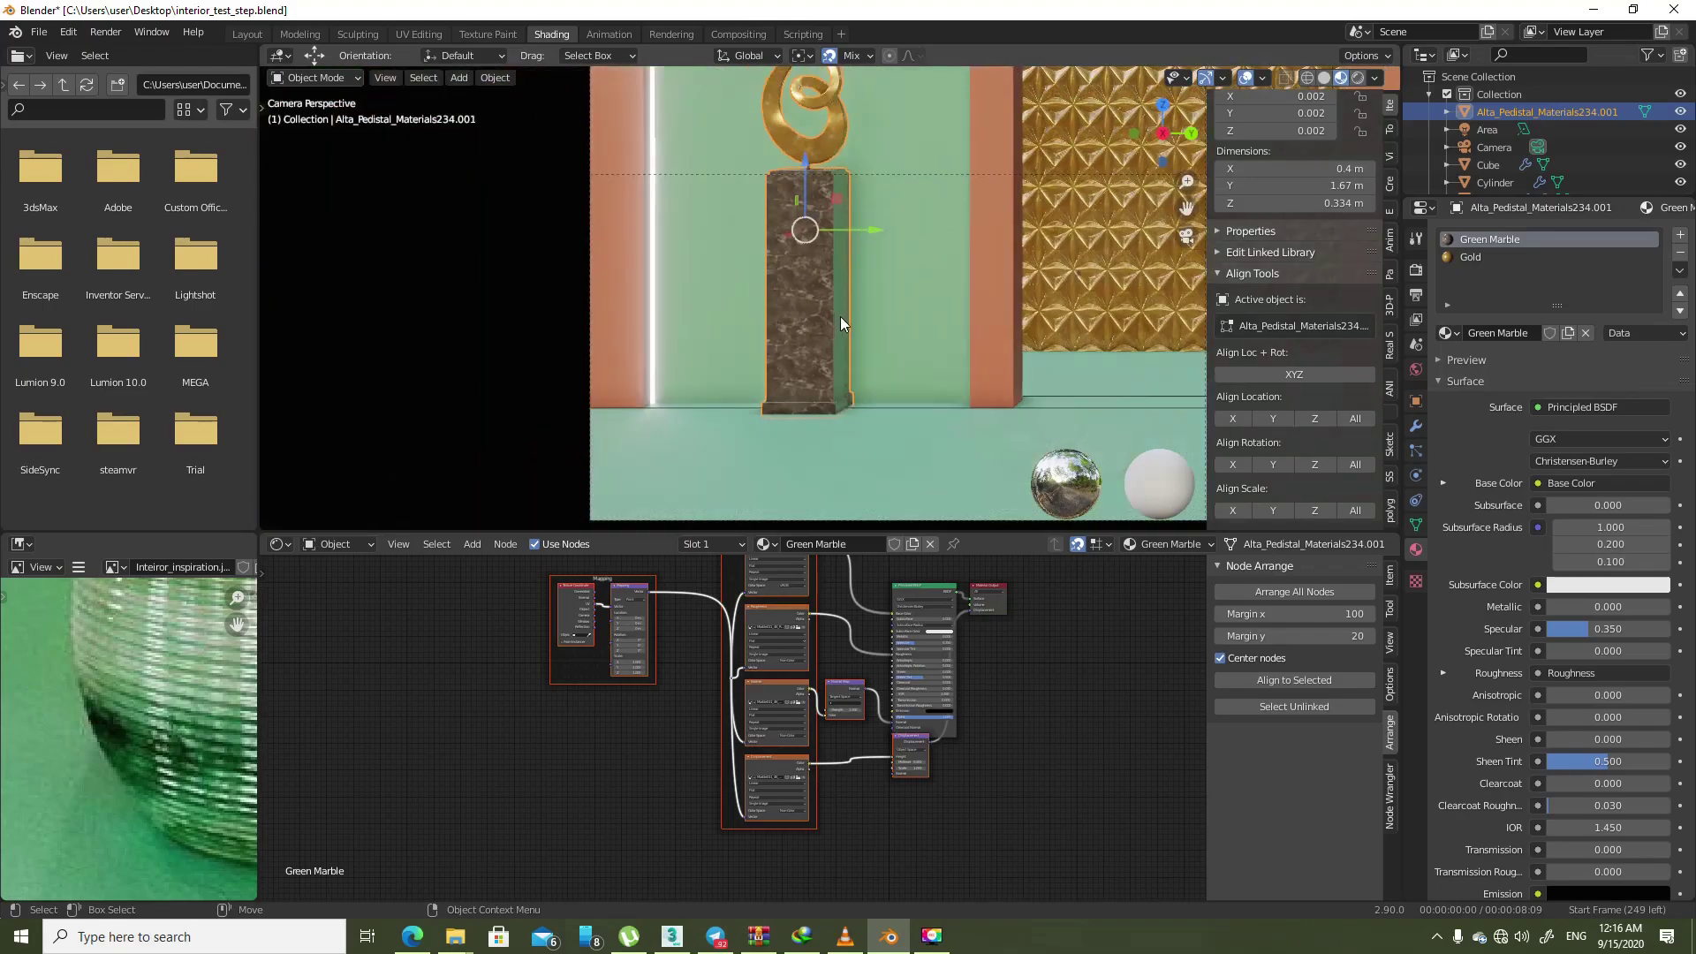
{"action": "scroll", "coordinate": [795, 353], "scroll_direction": "down", "scroll_amount": 3}
{"action": "scroll", "coordinate": [883, 344], "scroll_direction": "up", "scroll_amount": 1}
{"action": "scroll", "coordinate": [749, 359], "scroll_direction": "up", "scroll_amount": 2}
{"action": "middle_click_drag", "start_coordinate": [749, 359], "coordinate": [774, 336], "text": "shift"}
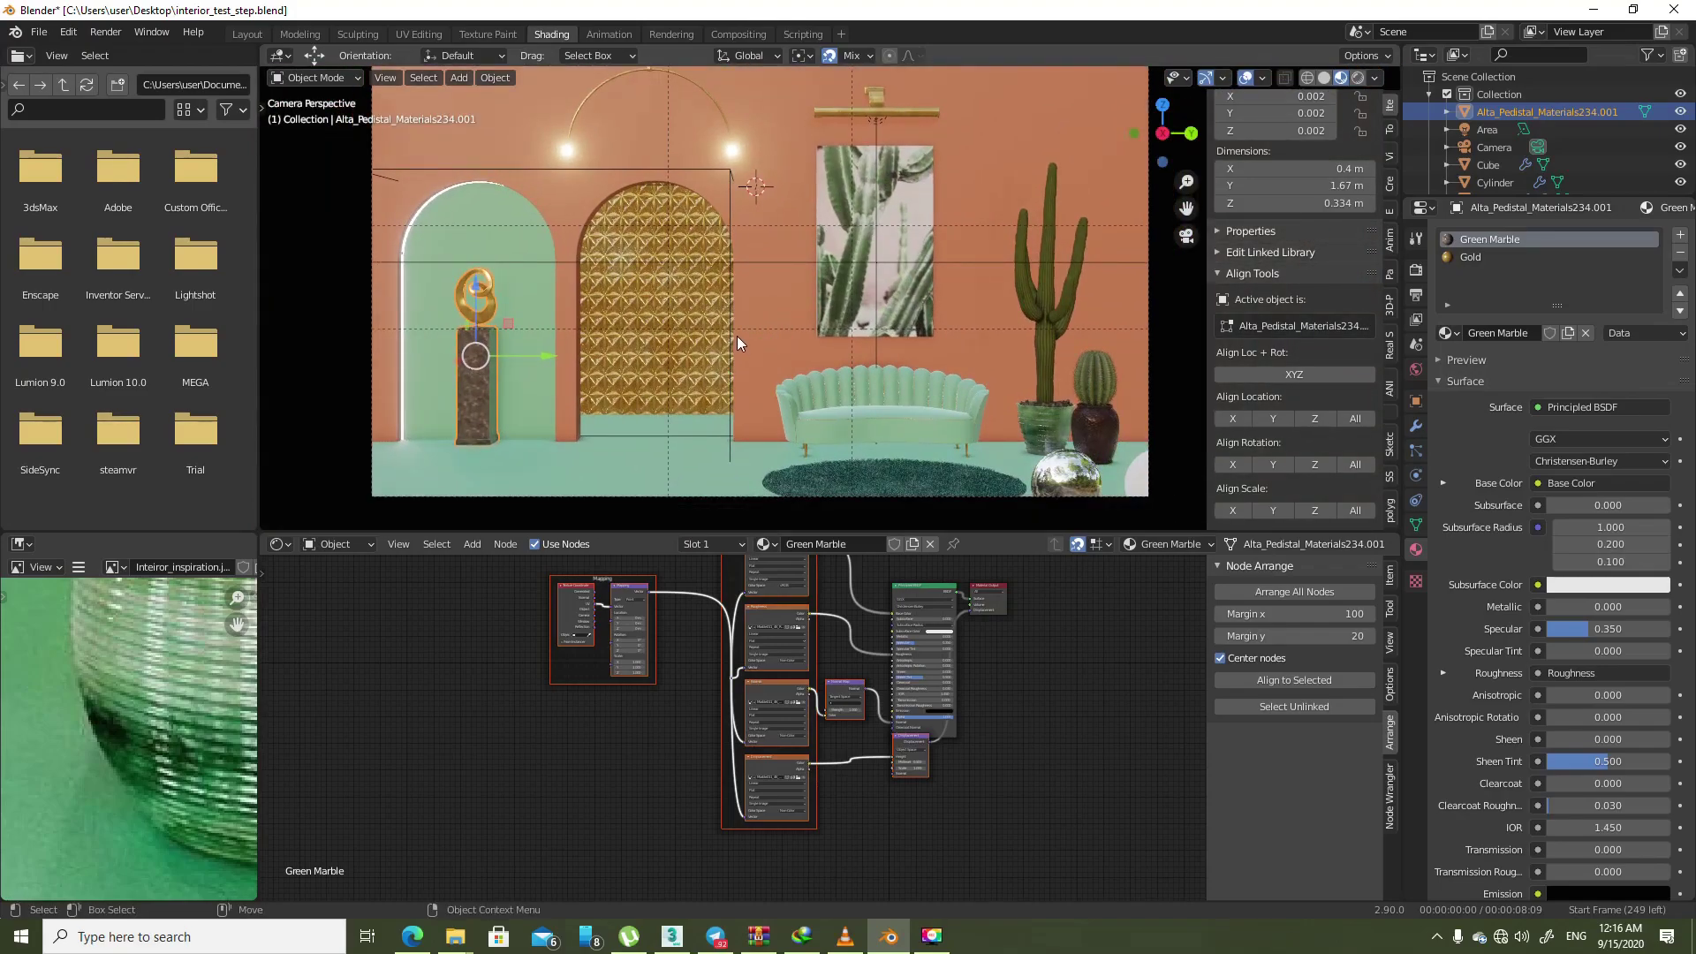
{"action": "scroll", "coordinate": [839, 707], "scroll_direction": "up", "scroll_amount": 2}
- Insert a ColorRamp node into the Green Marble base colour link
{"action": "scroll", "coordinate": [777, 766], "scroll_direction": "up", "scroll_amount": 3}
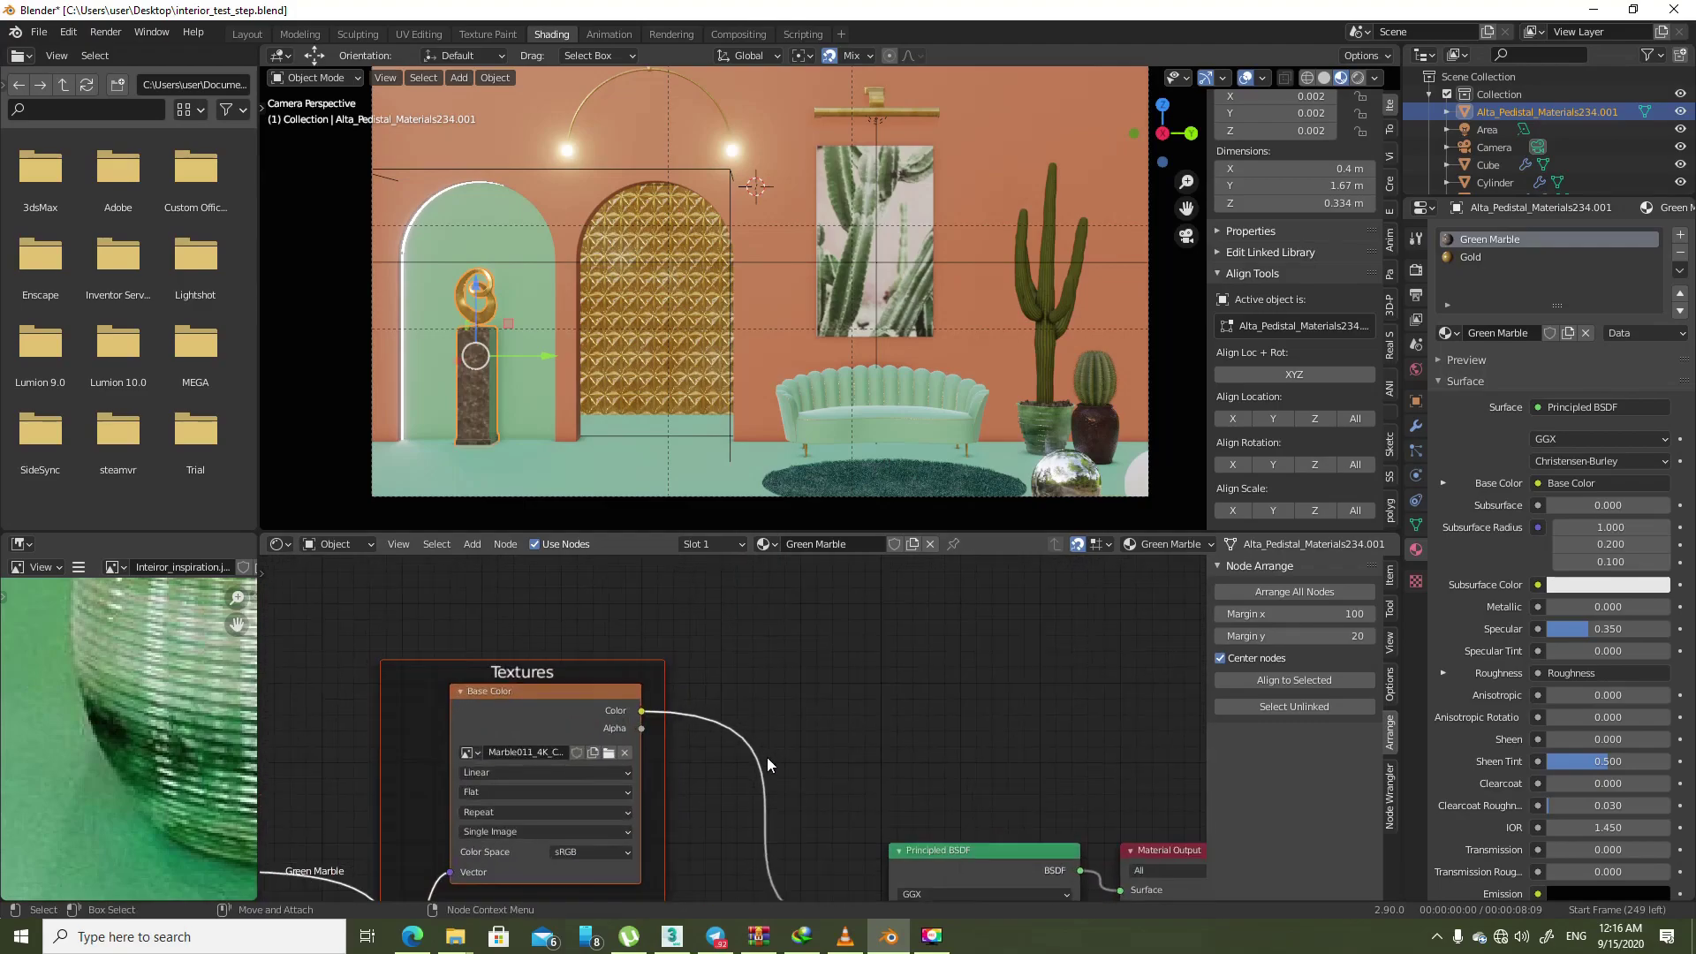
{"action": "key", "text": "shift+a"}
{"action": "type", "text": "color"}
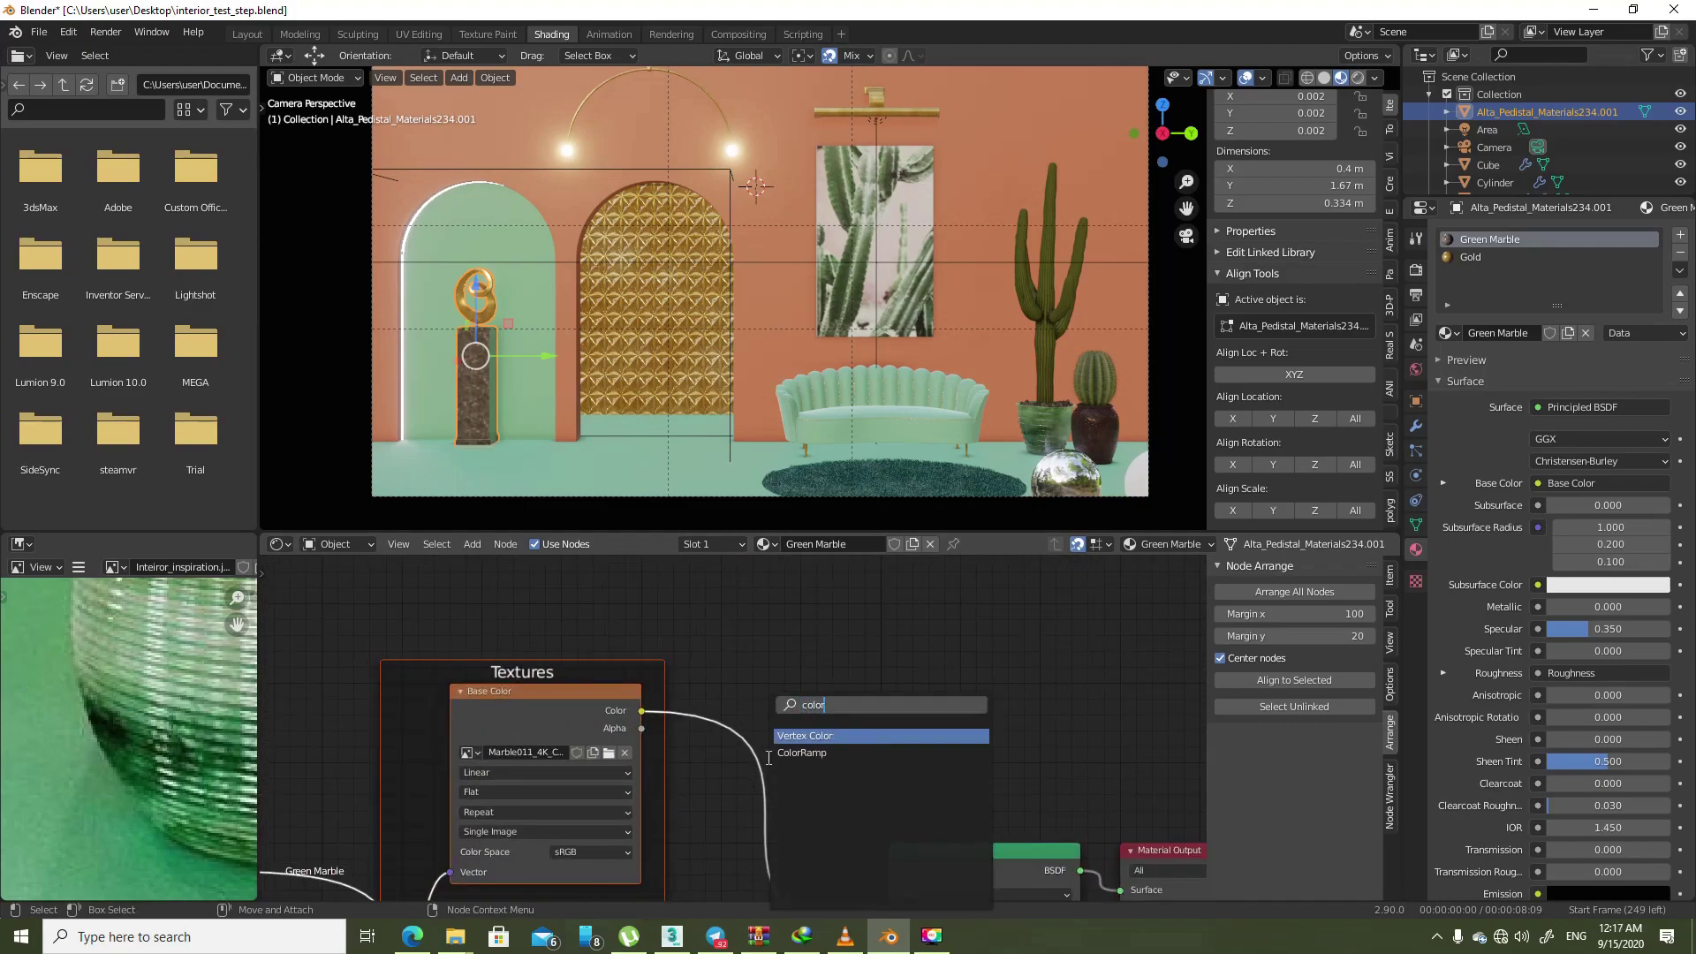
{"action": "key", "text": "Down"}
{"action": "key", "text": "Return"}
{"action": "left_click", "coordinate": [787, 728]}
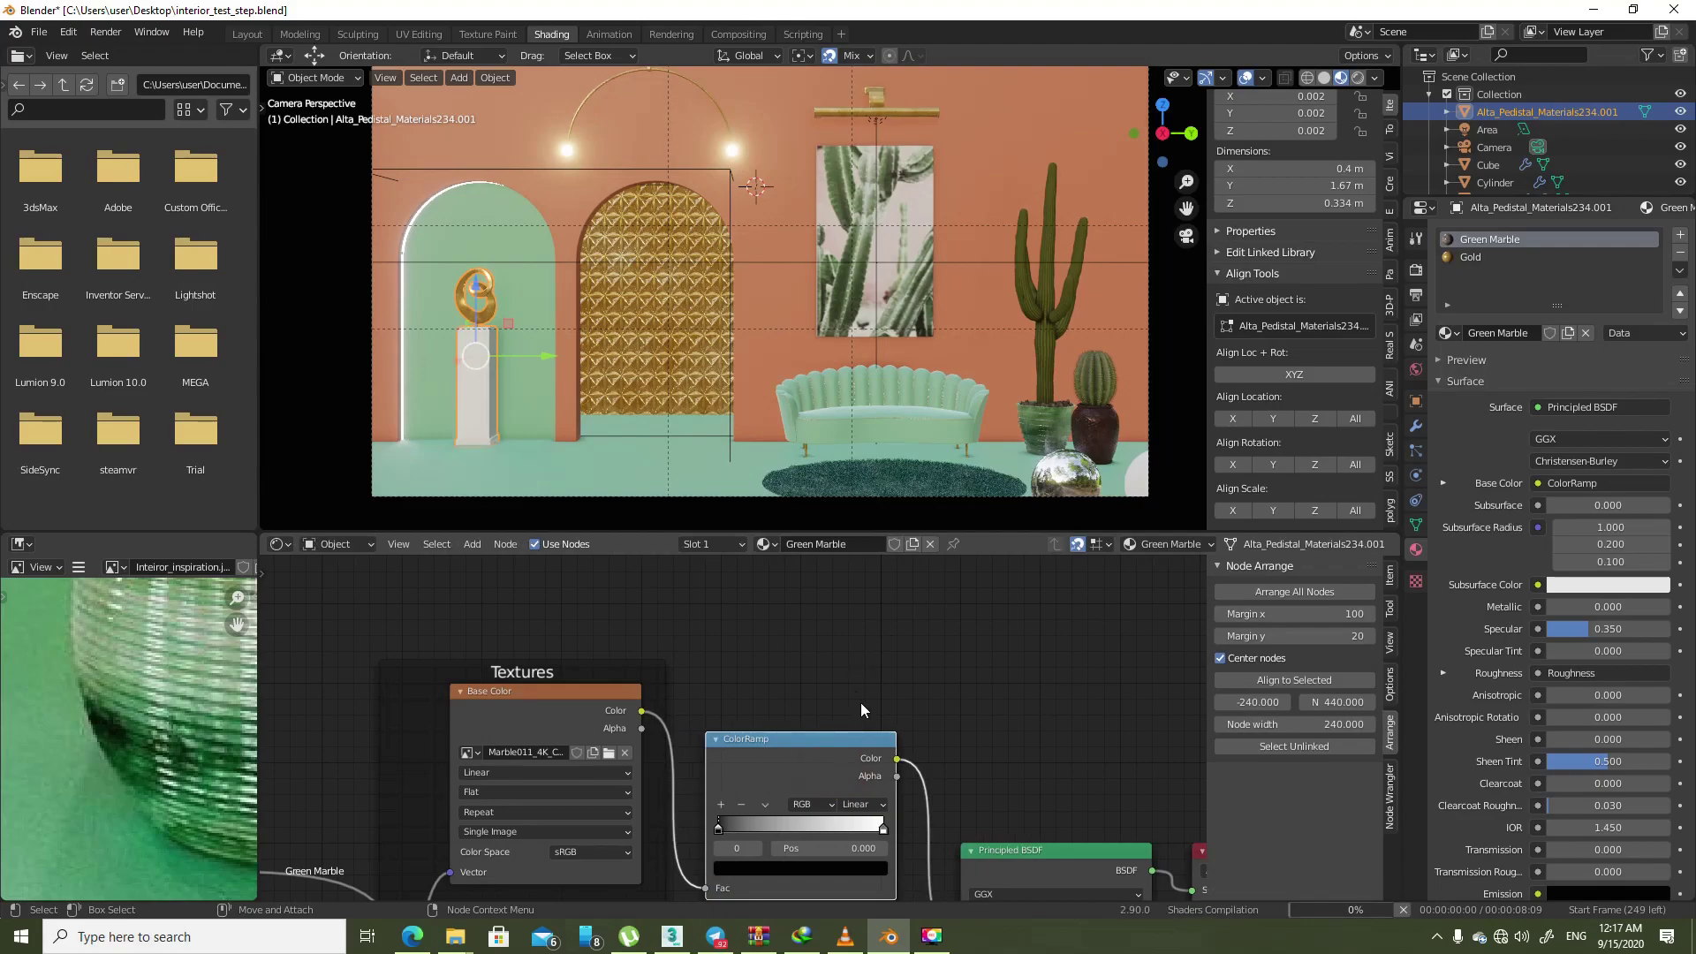
{"action": "scroll", "coordinate": [925, 692], "scroll_direction": "up", "scroll_amount": 1}
{"action": "scroll", "coordinate": [937, 707], "scroll_direction": "up", "scroll_amount": 1}
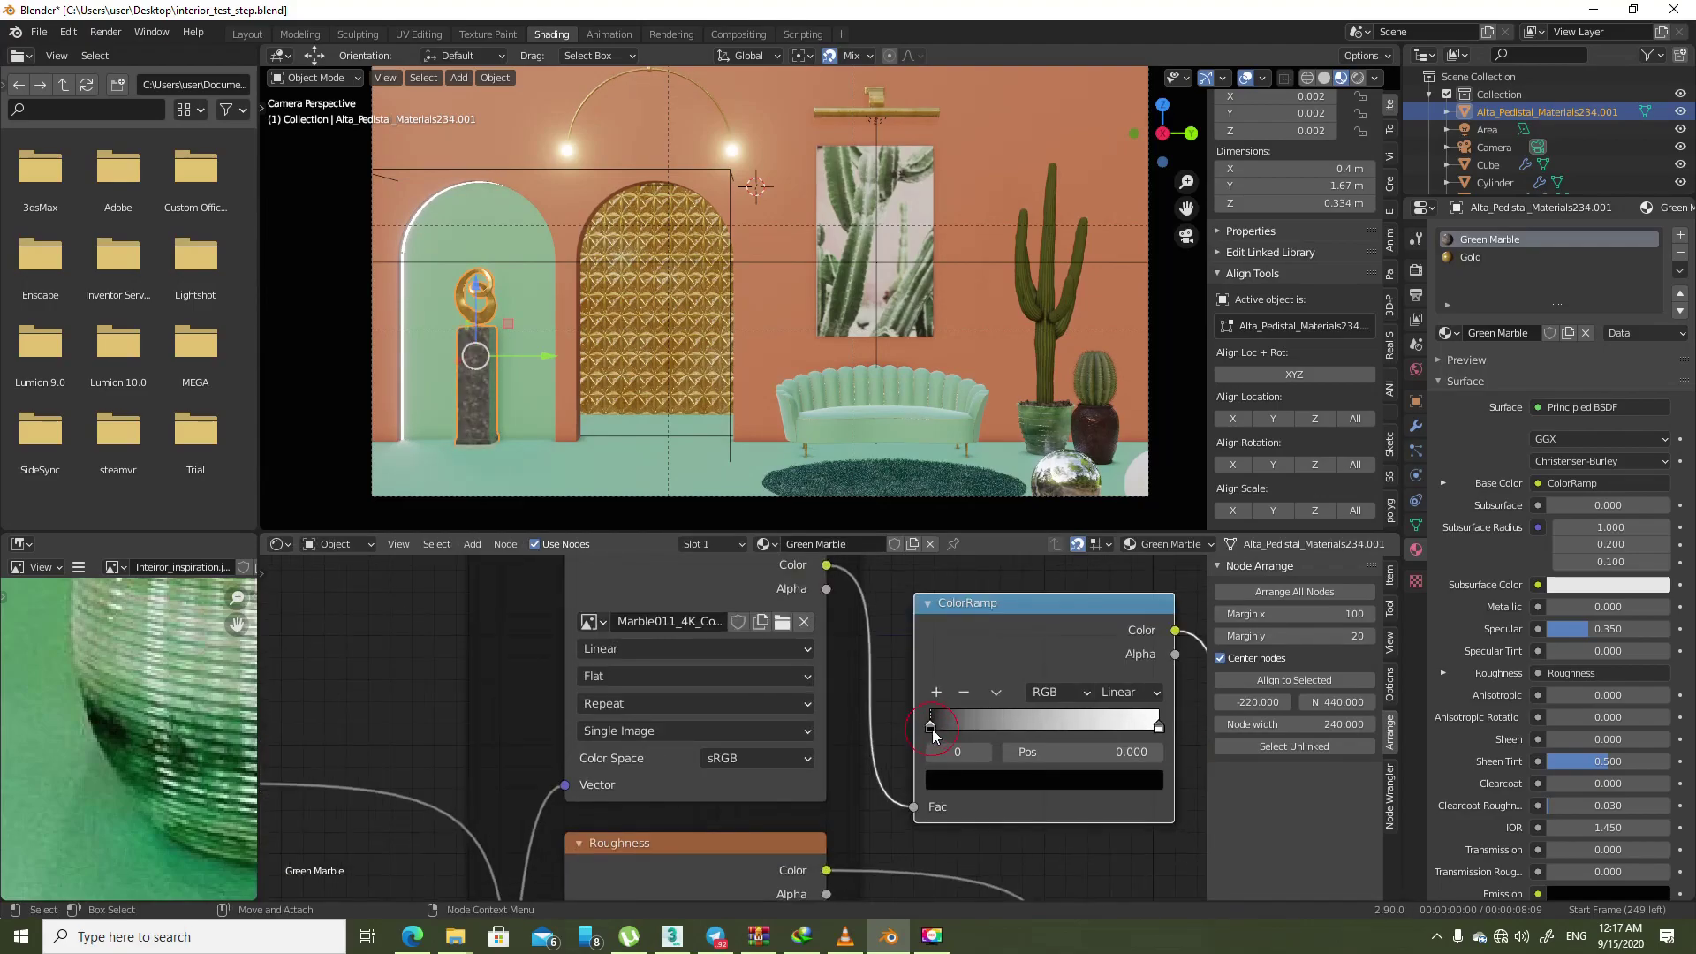
- Set the ramp's dark stop to a sampled dark green and shift the stop to deepen the marble
{"action": "left_click", "coordinate": [952, 781]}
{"action": "left_click", "coordinate": [1127, 779]}
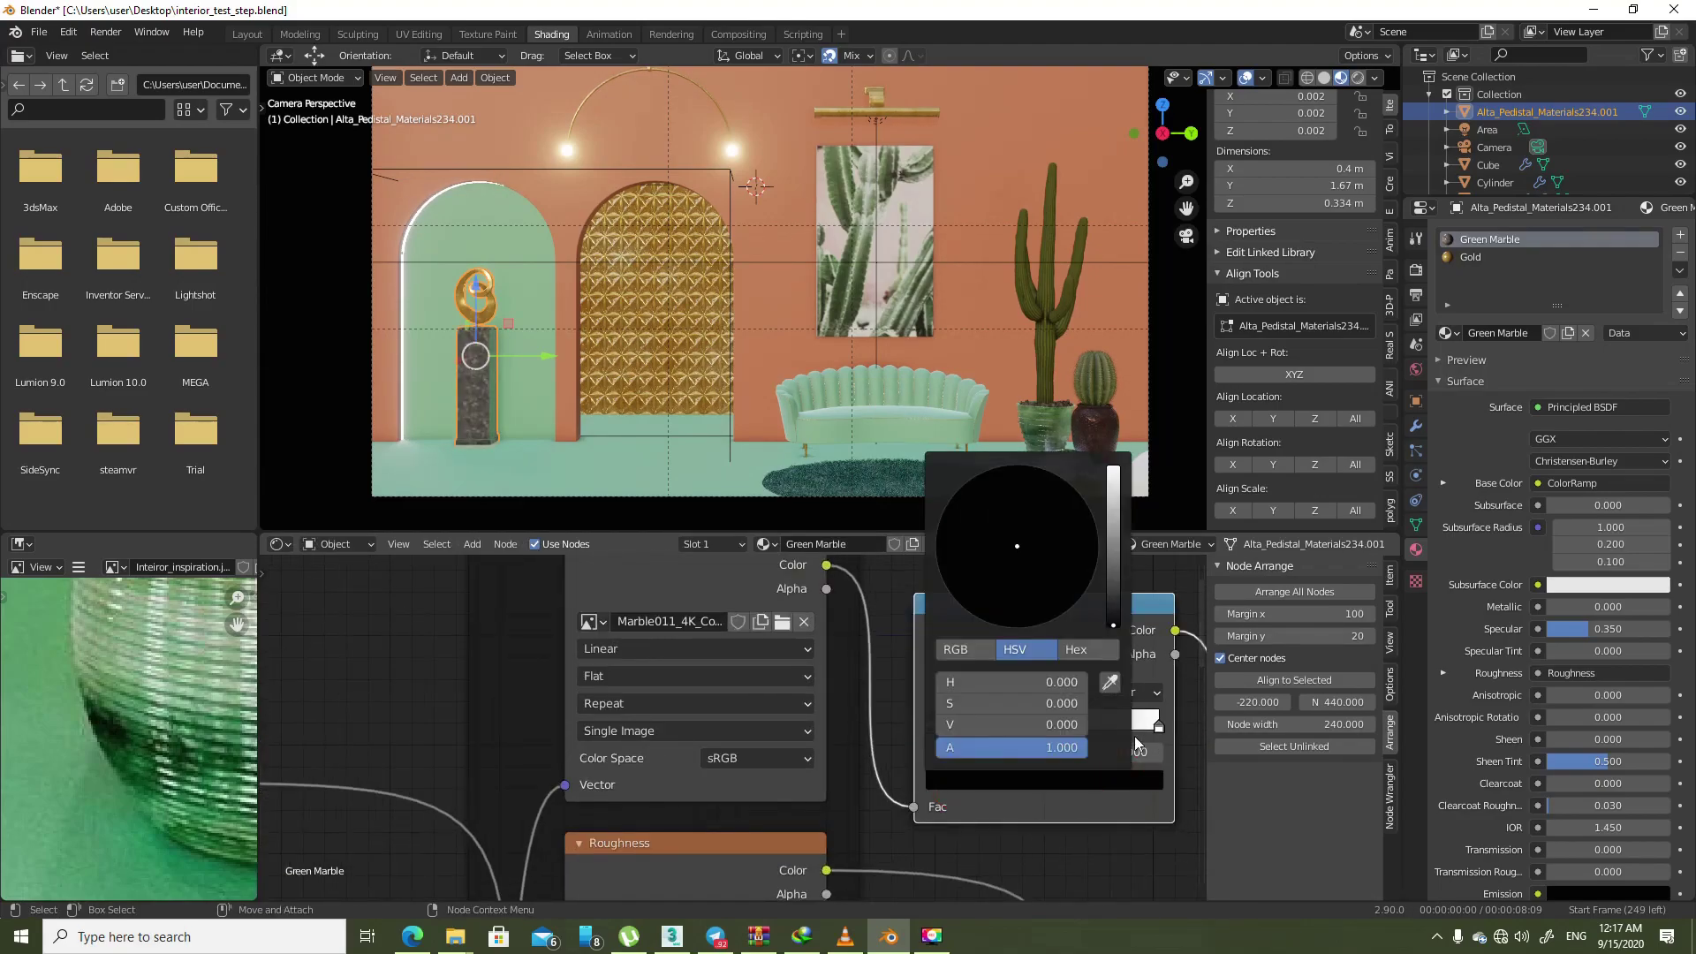
{"action": "left_click", "coordinate": [1110, 682]}
{"action": "left_click", "coordinate": [110, 717]}
{"action": "scroll", "coordinate": [460, 345], "scroll_direction": "up", "scroll_amount": 2}
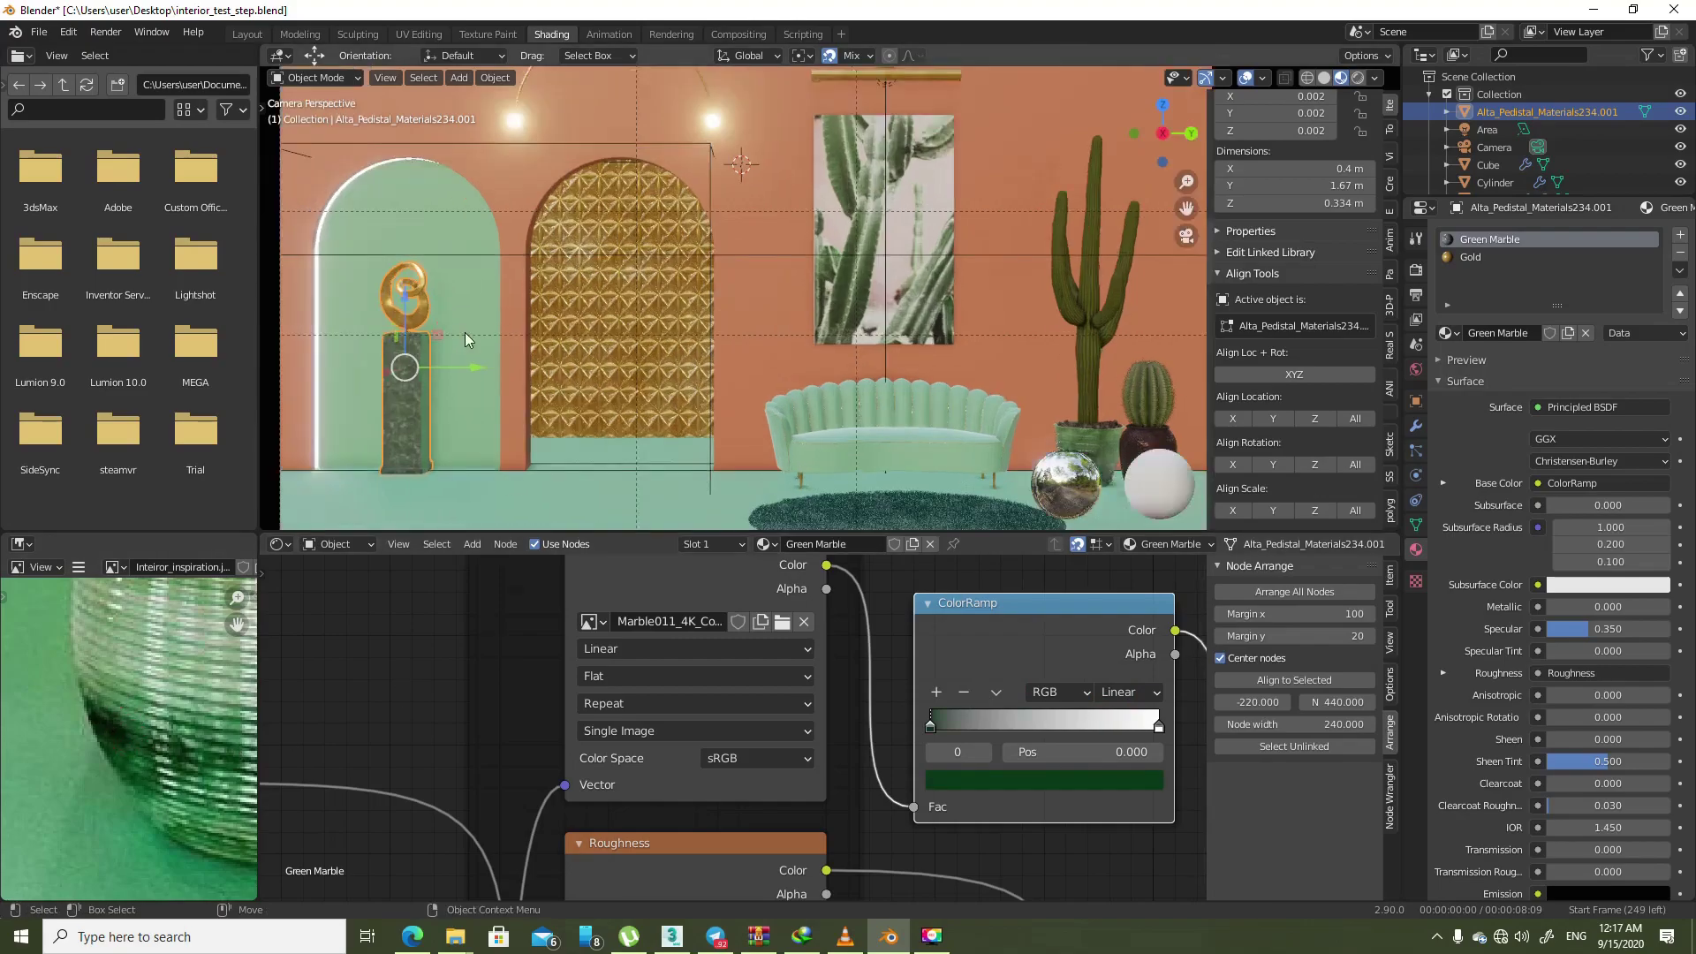
{"action": "scroll", "coordinate": [460, 344], "scroll_direction": "up", "scroll_amount": 3}
{"action": "scroll", "coordinate": [587, 398], "scroll_direction": "up", "scroll_amount": 3}
{"action": "scroll", "coordinate": [689, 398], "scroll_direction": "up", "scroll_amount": 3, "text": "ctrl"}
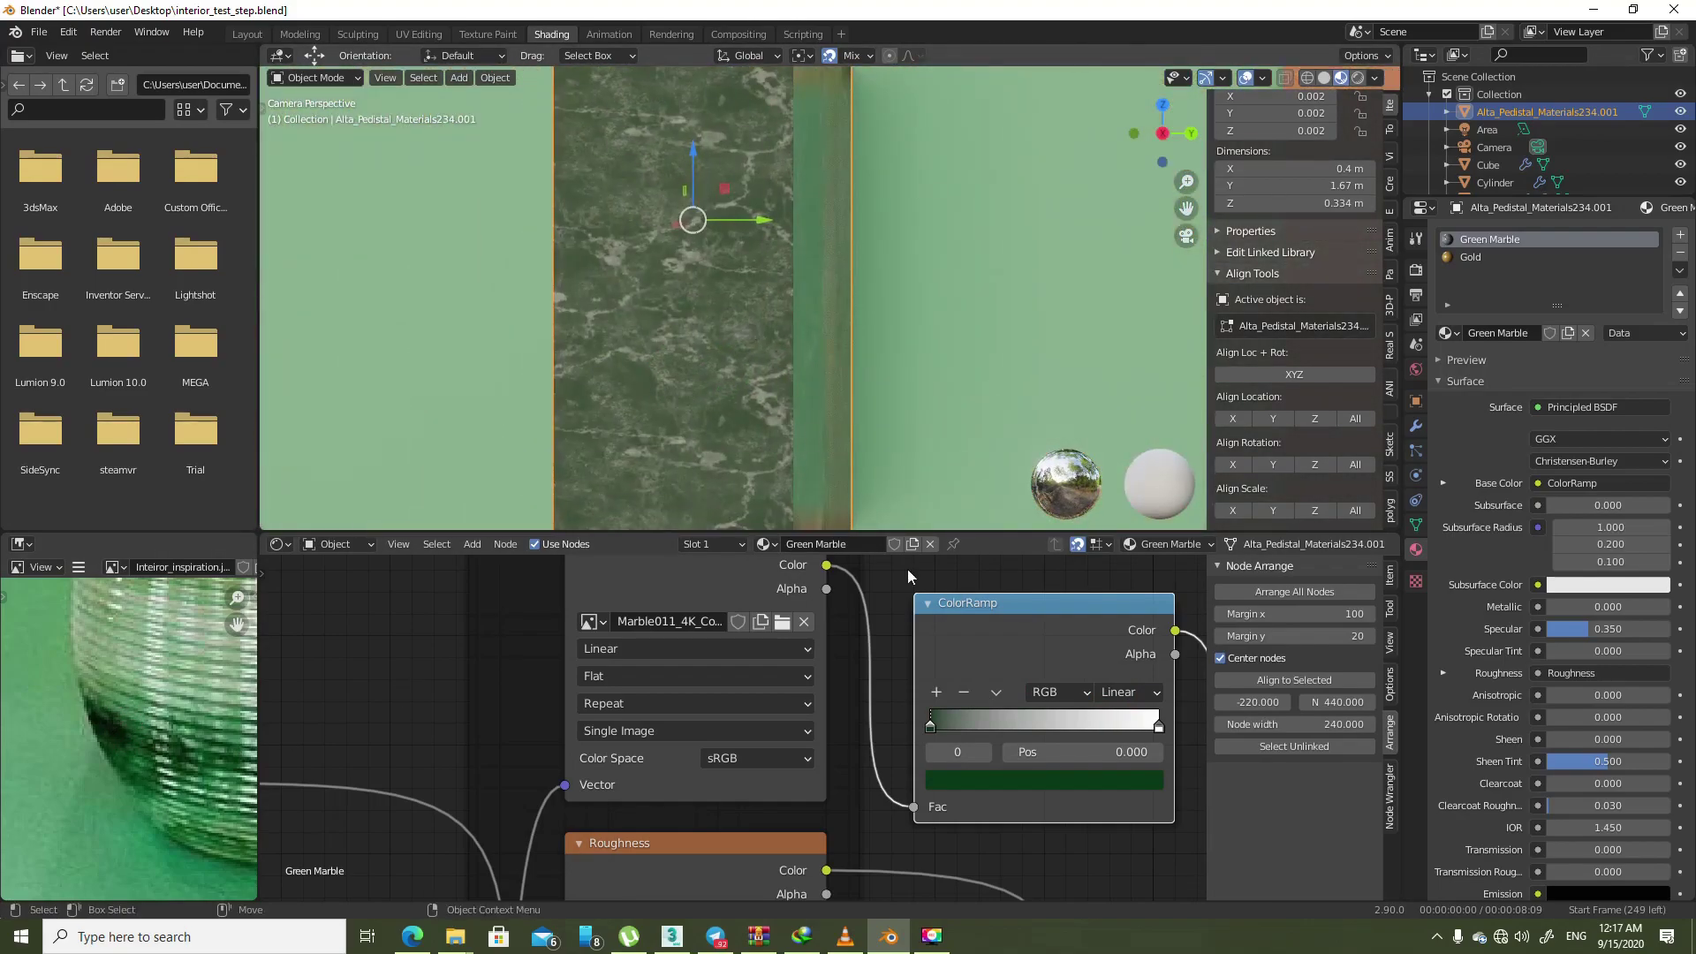
{"action": "left_click", "coordinate": [1162, 728]}
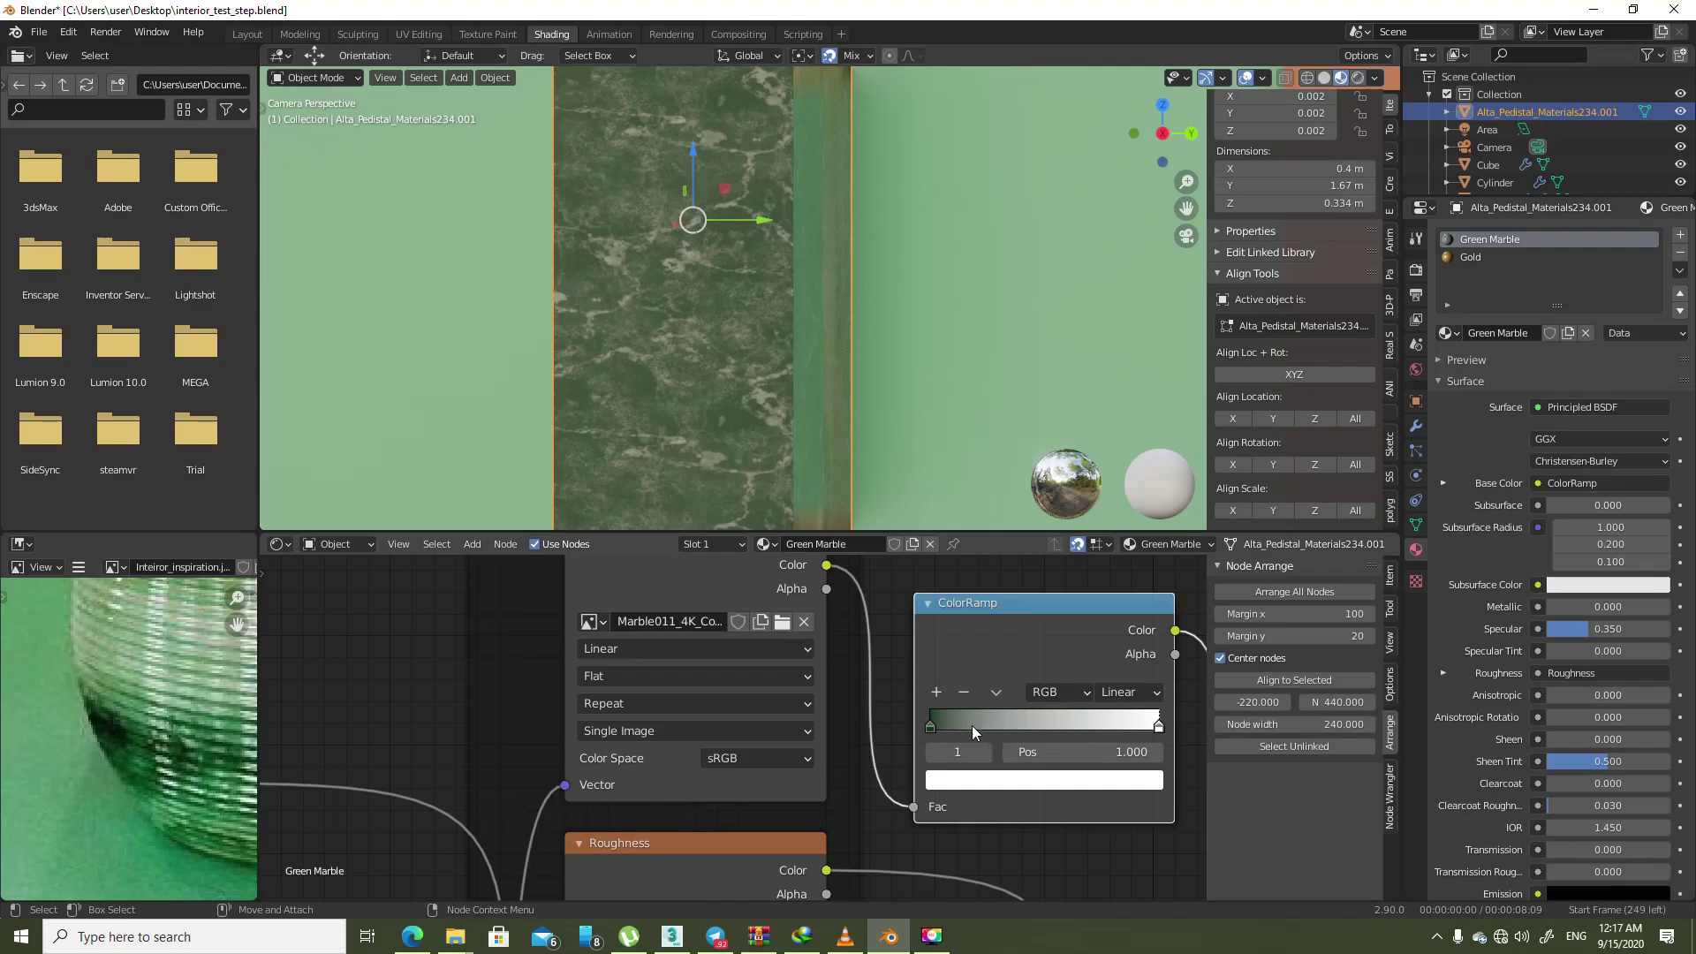
{"action": "left_click_drag", "start_coordinate": [930, 728], "coordinate": [945, 722]}
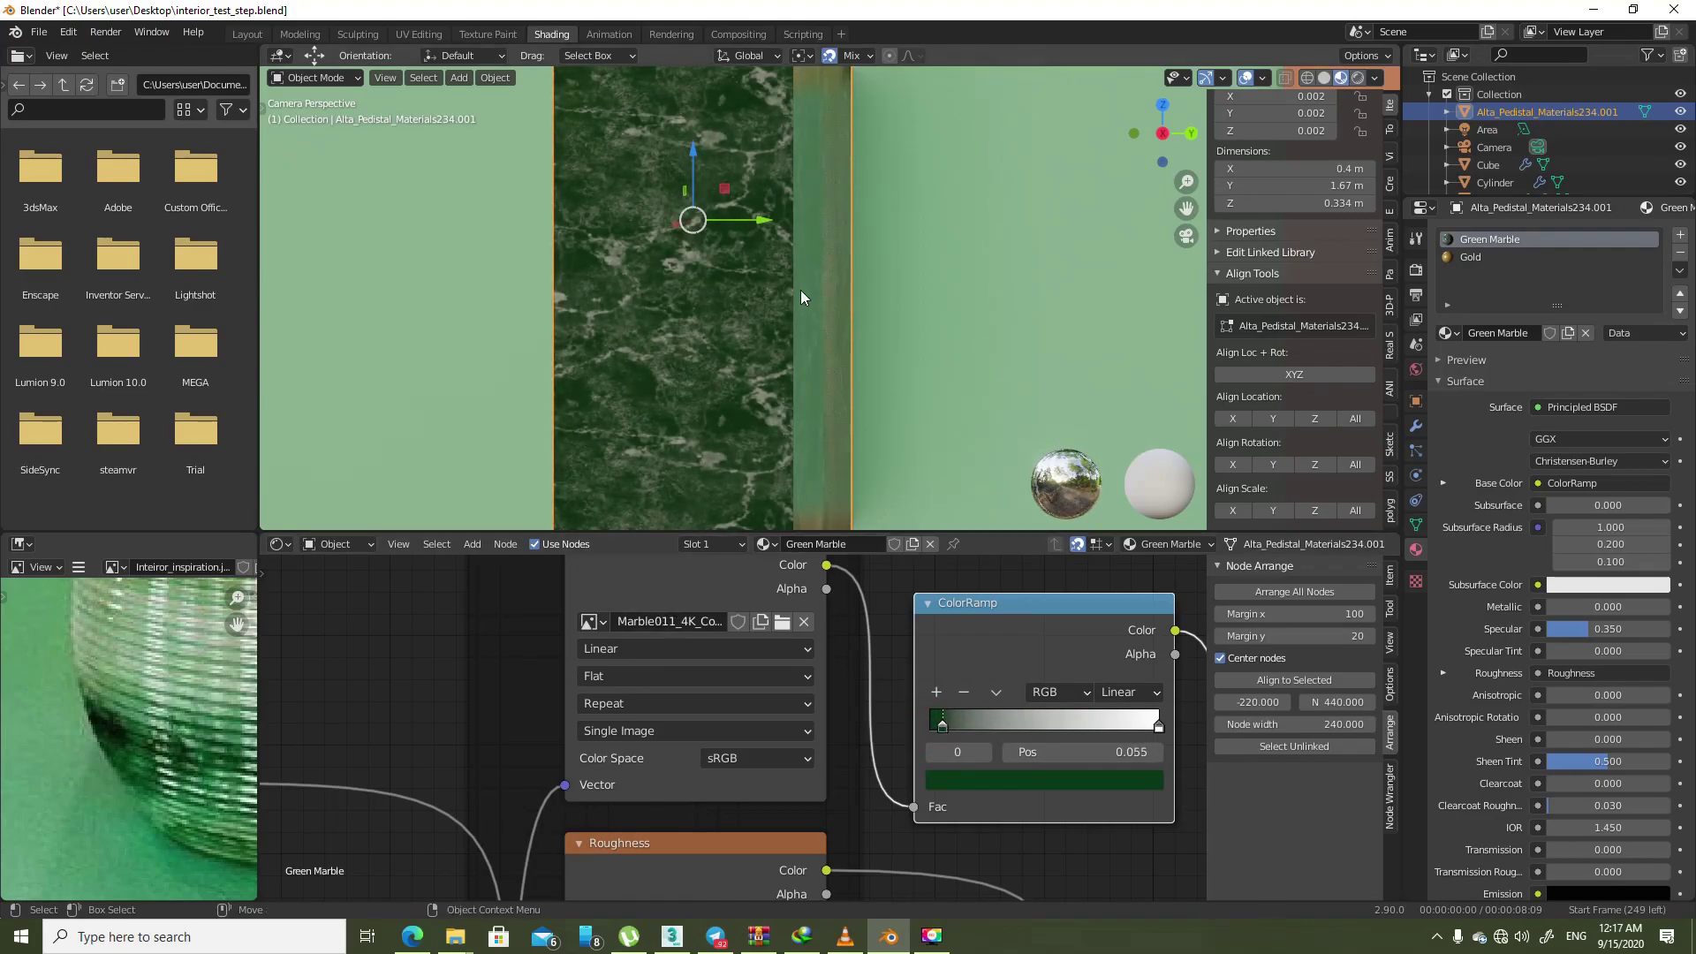
- Pan the views to show the pedestal and the Texture Coordinate and Mapping nodes
{"action": "scroll", "coordinate": [800, 290], "scroll_direction": "down", "scroll_amount": 3}
{"action": "scroll", "coordinate": [867, 270], "scroll_direction": "up", "scroll_amount": 2}
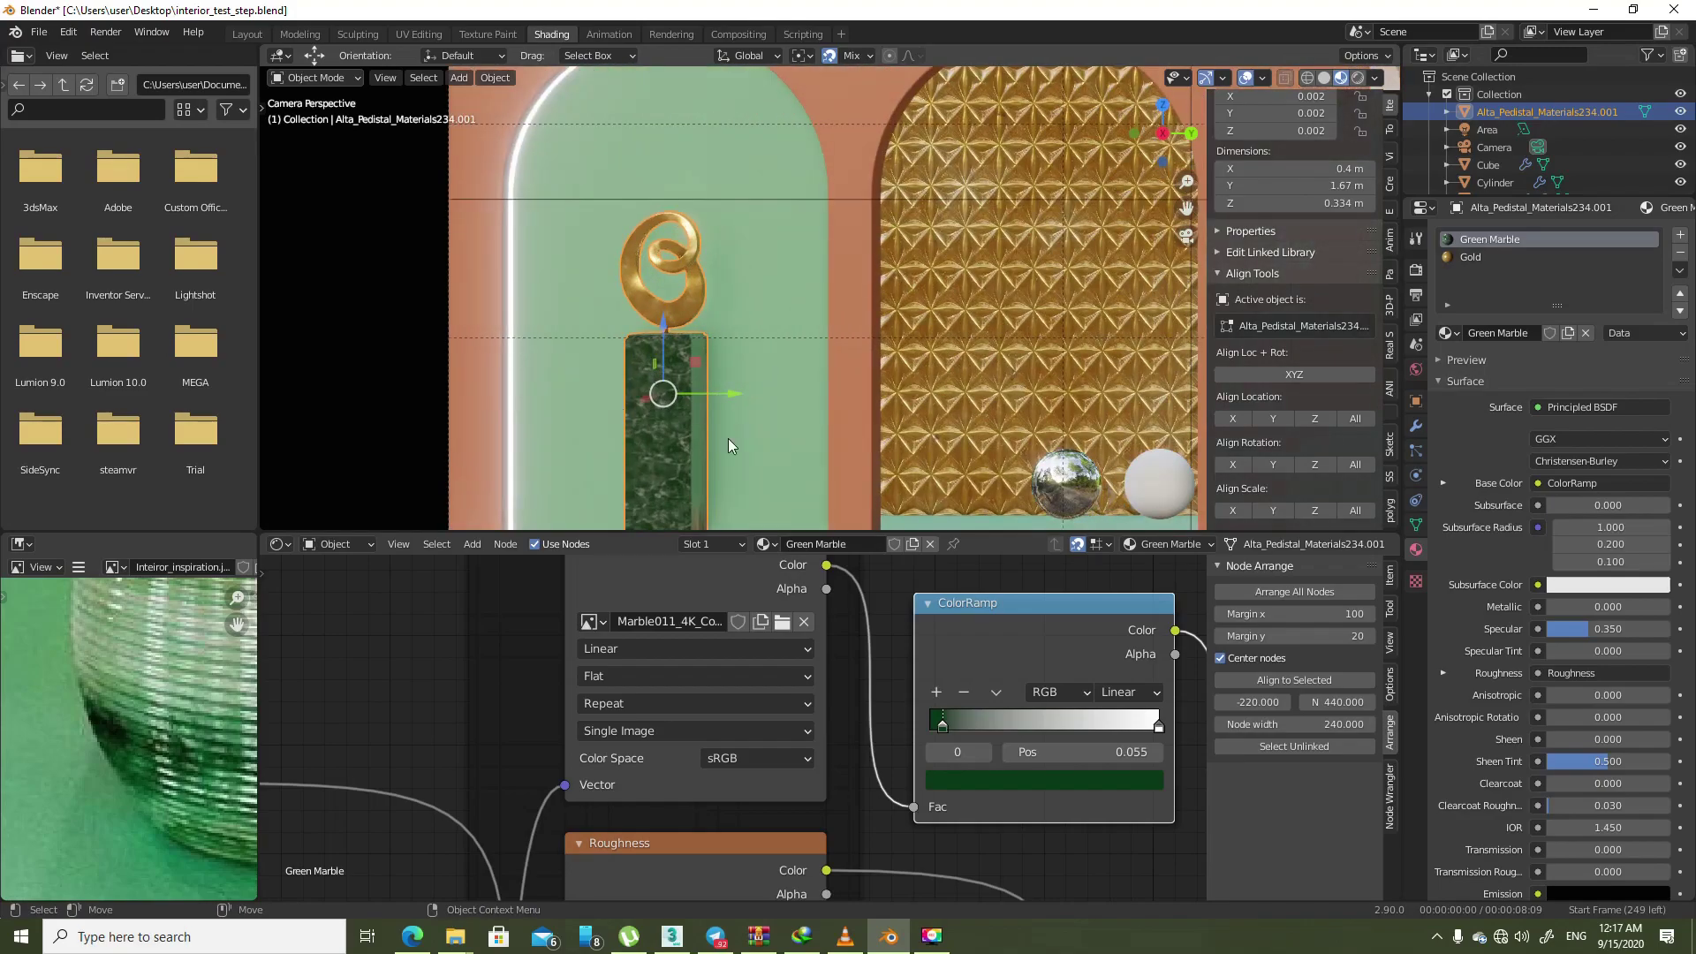
{"action": "scroll", "coordinate": [707, 305], "scroll_direction": "up", "scroll_amount": 2}
{"action": "scroll", "coordinate": [742, 353], "scroll_direction": "up", "scroll_amount": 2}
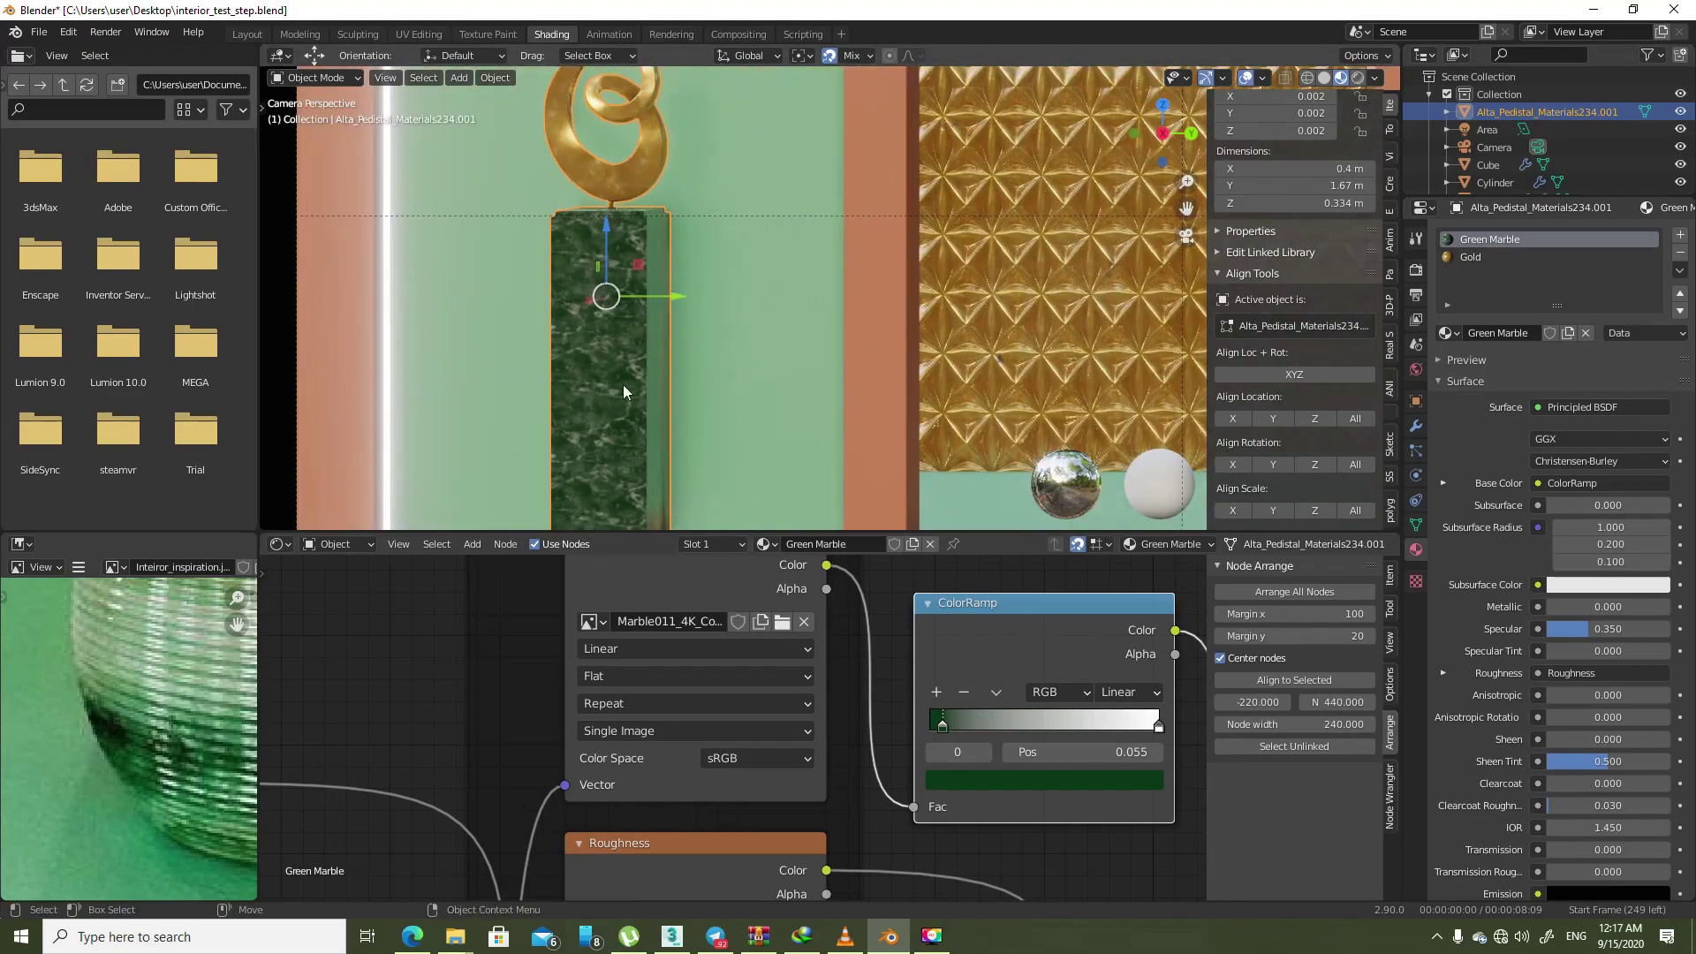
{"action": "middle_click_drag", "start_coordinate": [646, 408], "coordinate": [768, 332], "text": "shift"}
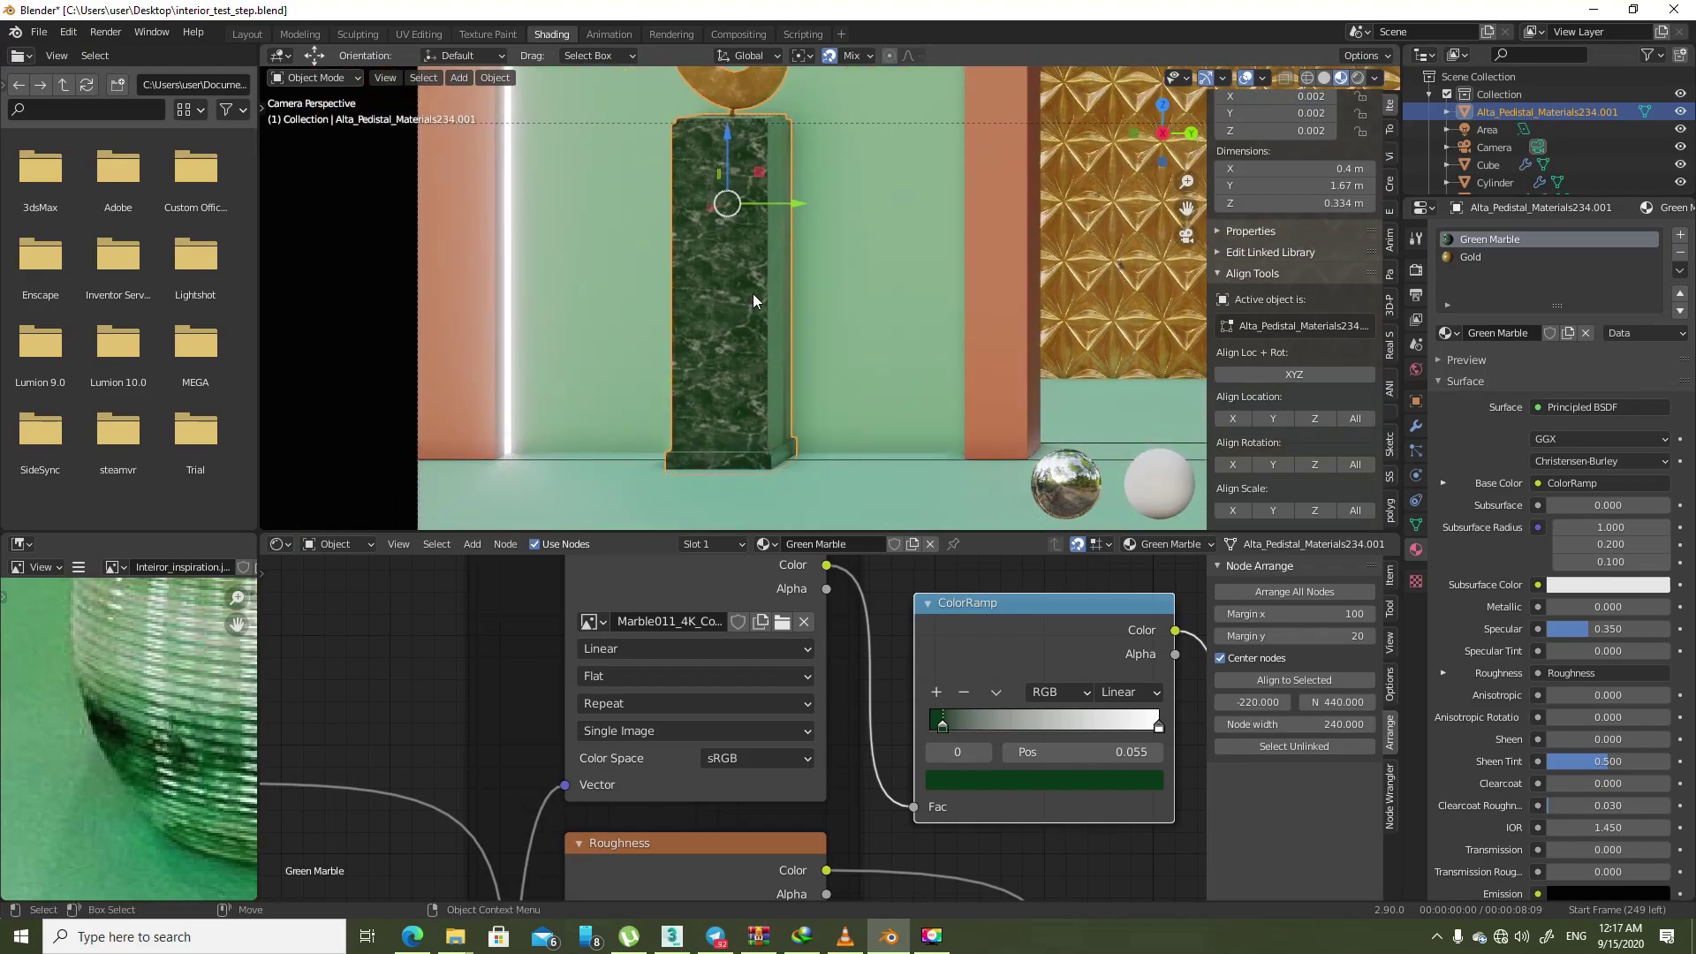
{"action": "scroll", "coordinate": [753, 295], "scroll_direction": "up", "scroll_amount": 1}
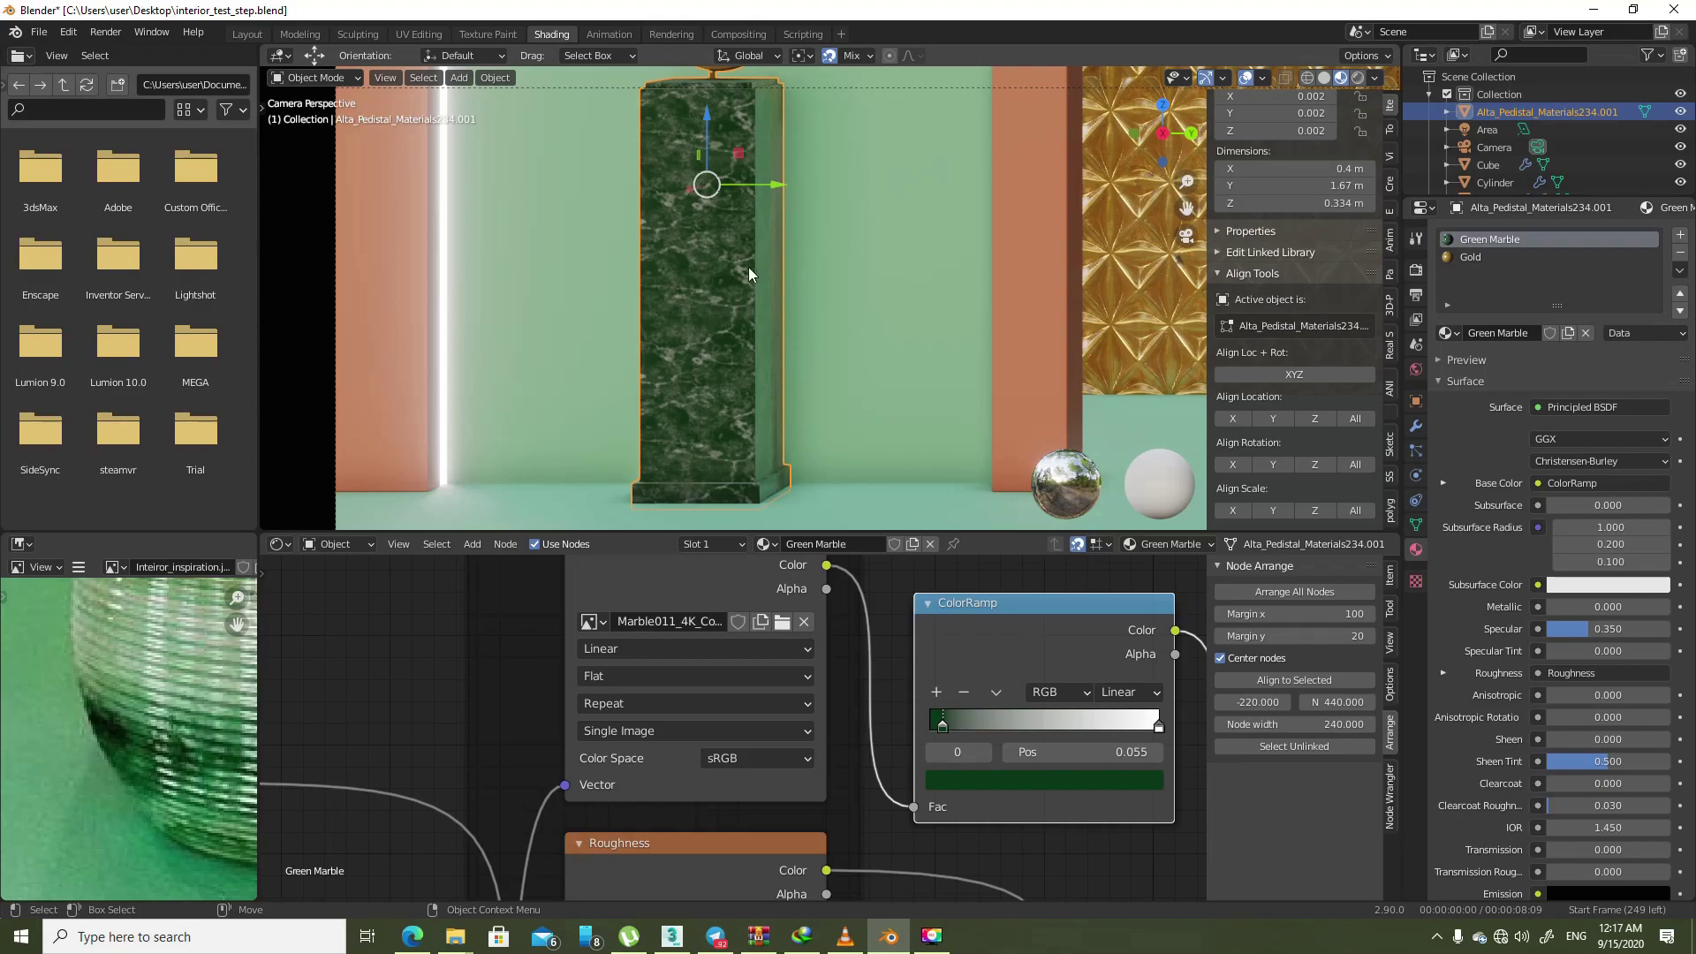
{"action": "mouse_move", "coordinate": [864, 629]}
{"action": "middle_mouse_down"}
{"action": "mouse_move", "coordinate": [775, 689]}
{"action": "mouse_move", "coordinate": [984, 691]}
{"action": "mouse_move", "coordinate": [925, 766]}
{"action": "mouse_move", "coordinate": [763, 664]}
{"action": "middle_mouse_up"}
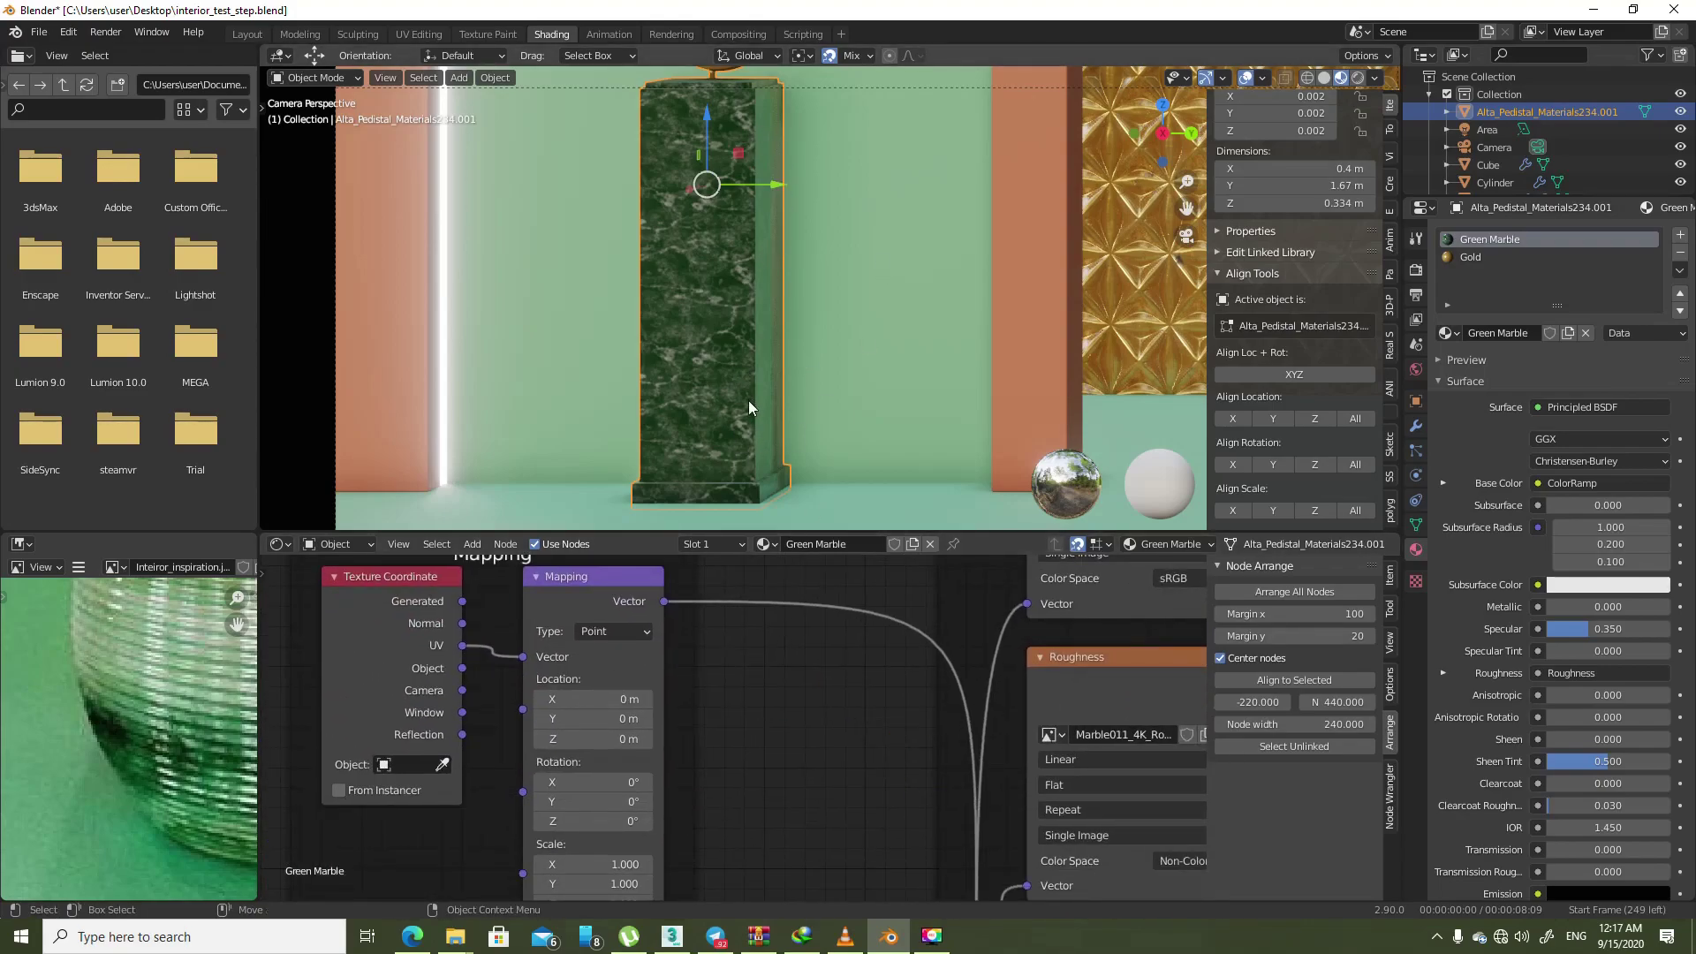
{"action": "left_click", "coordinate": [592, 864]}
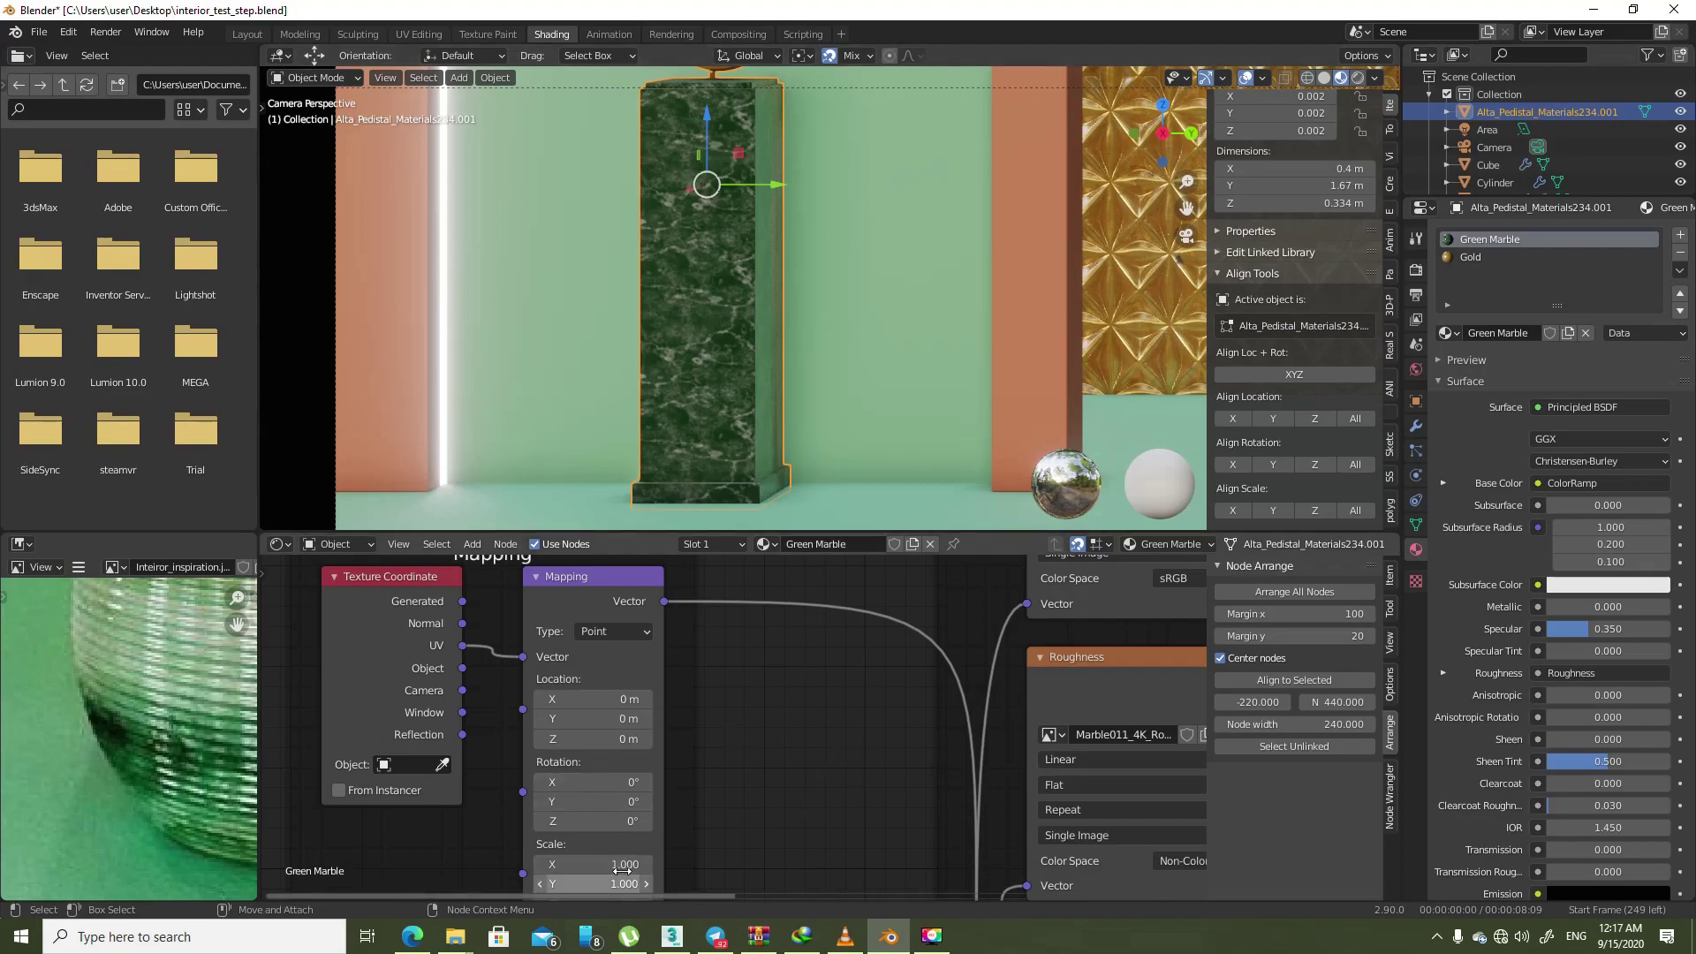
{"action": "type", "text": "3.6"}
{"action": "key", "text": "Return"}
{"action": "left_click", "coordinate": [592, 883]}
{"action": "type", "text": "3.2"}
{"action": "key", "text": "Return"}
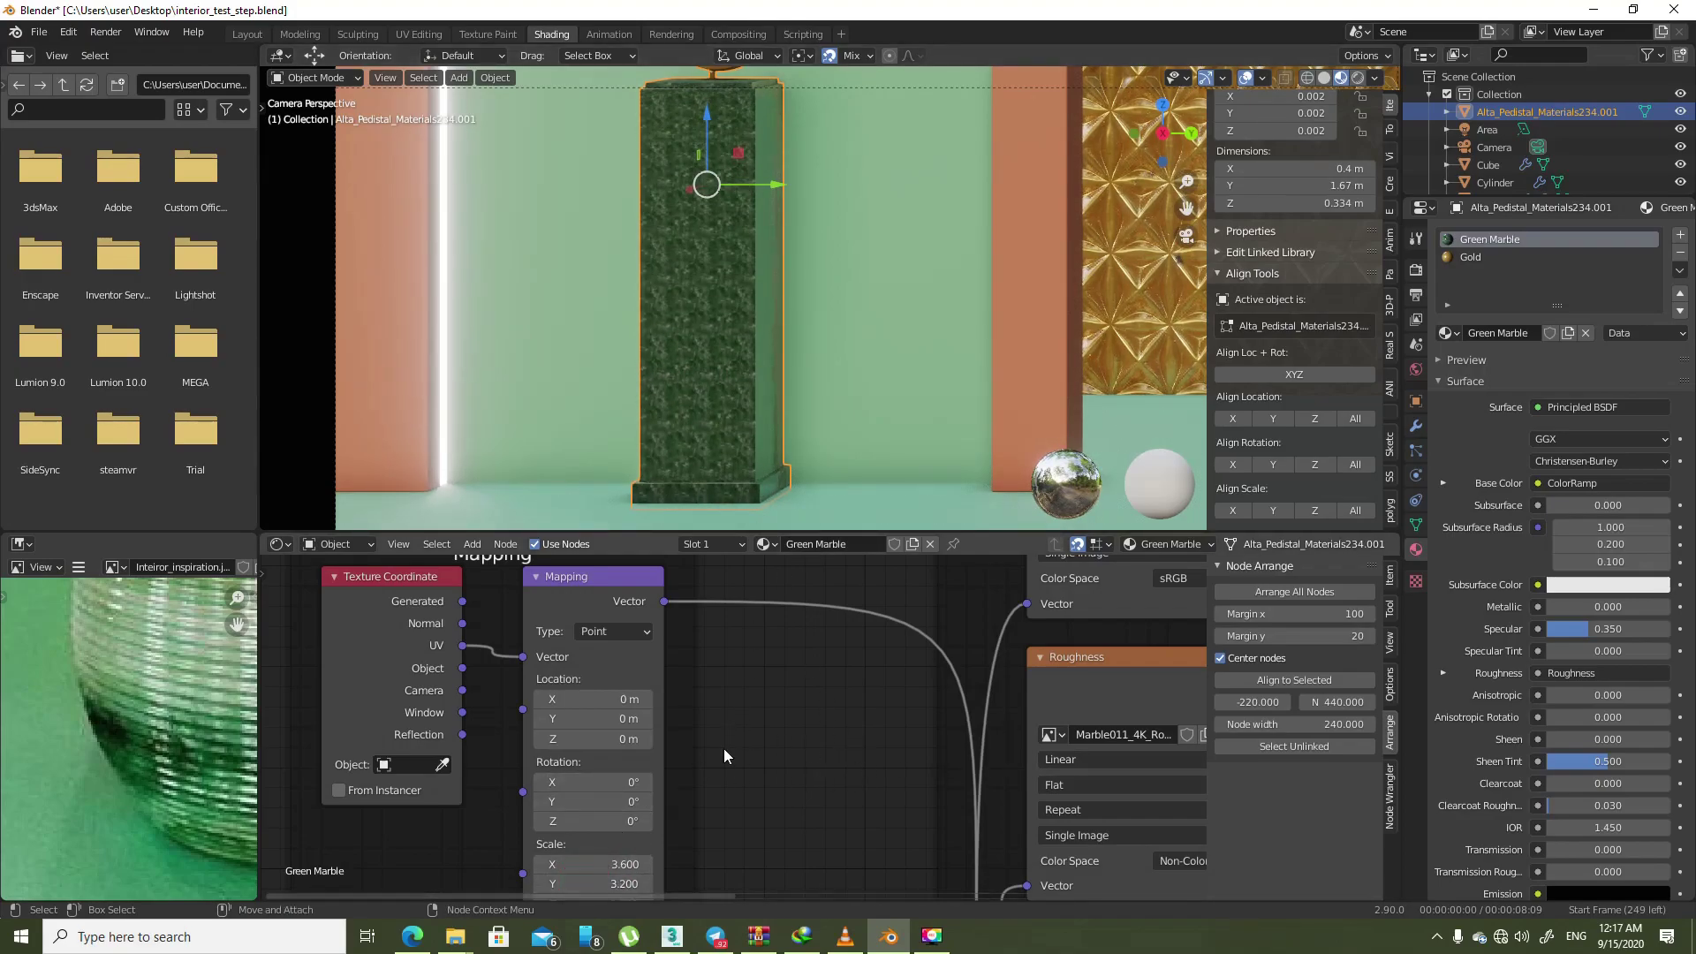
{"action": "middle_click_drag", "start_coordinate": [733, 827], "coordinate": [765, 710]}
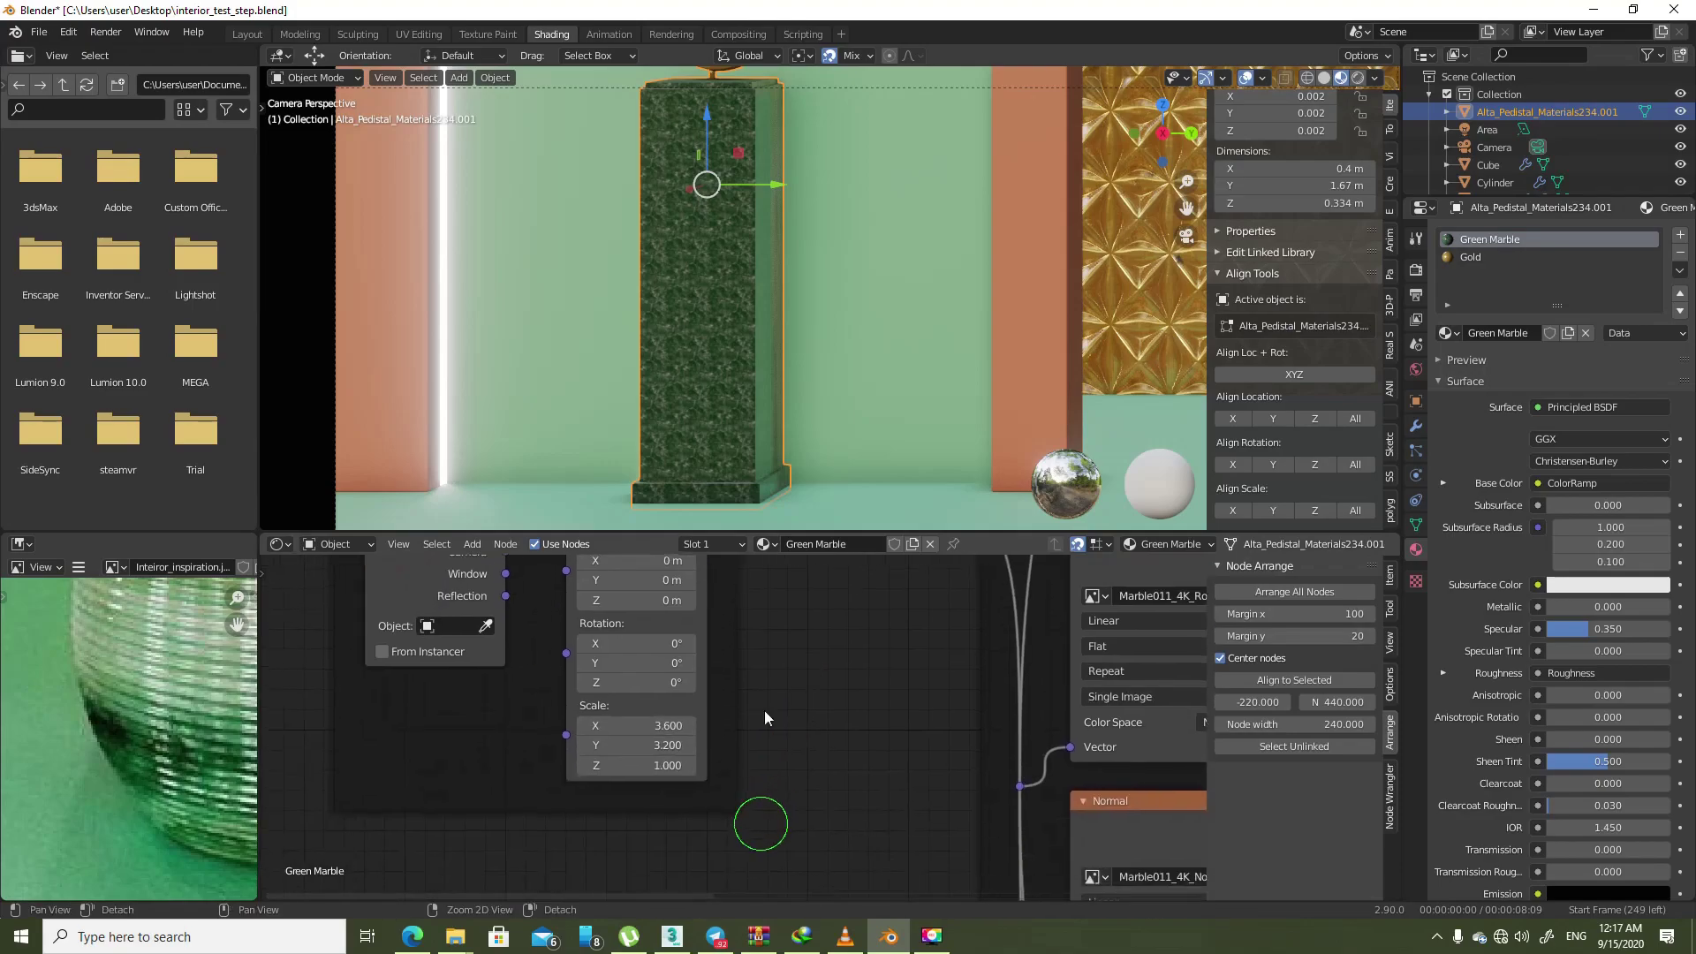
{"action": "left_click_drag", "start_coordinate": [656, 730], "coordinate": [657, 770]}
{"action": "type", "text": "1"}
{"action": "key", "text": "Return"}
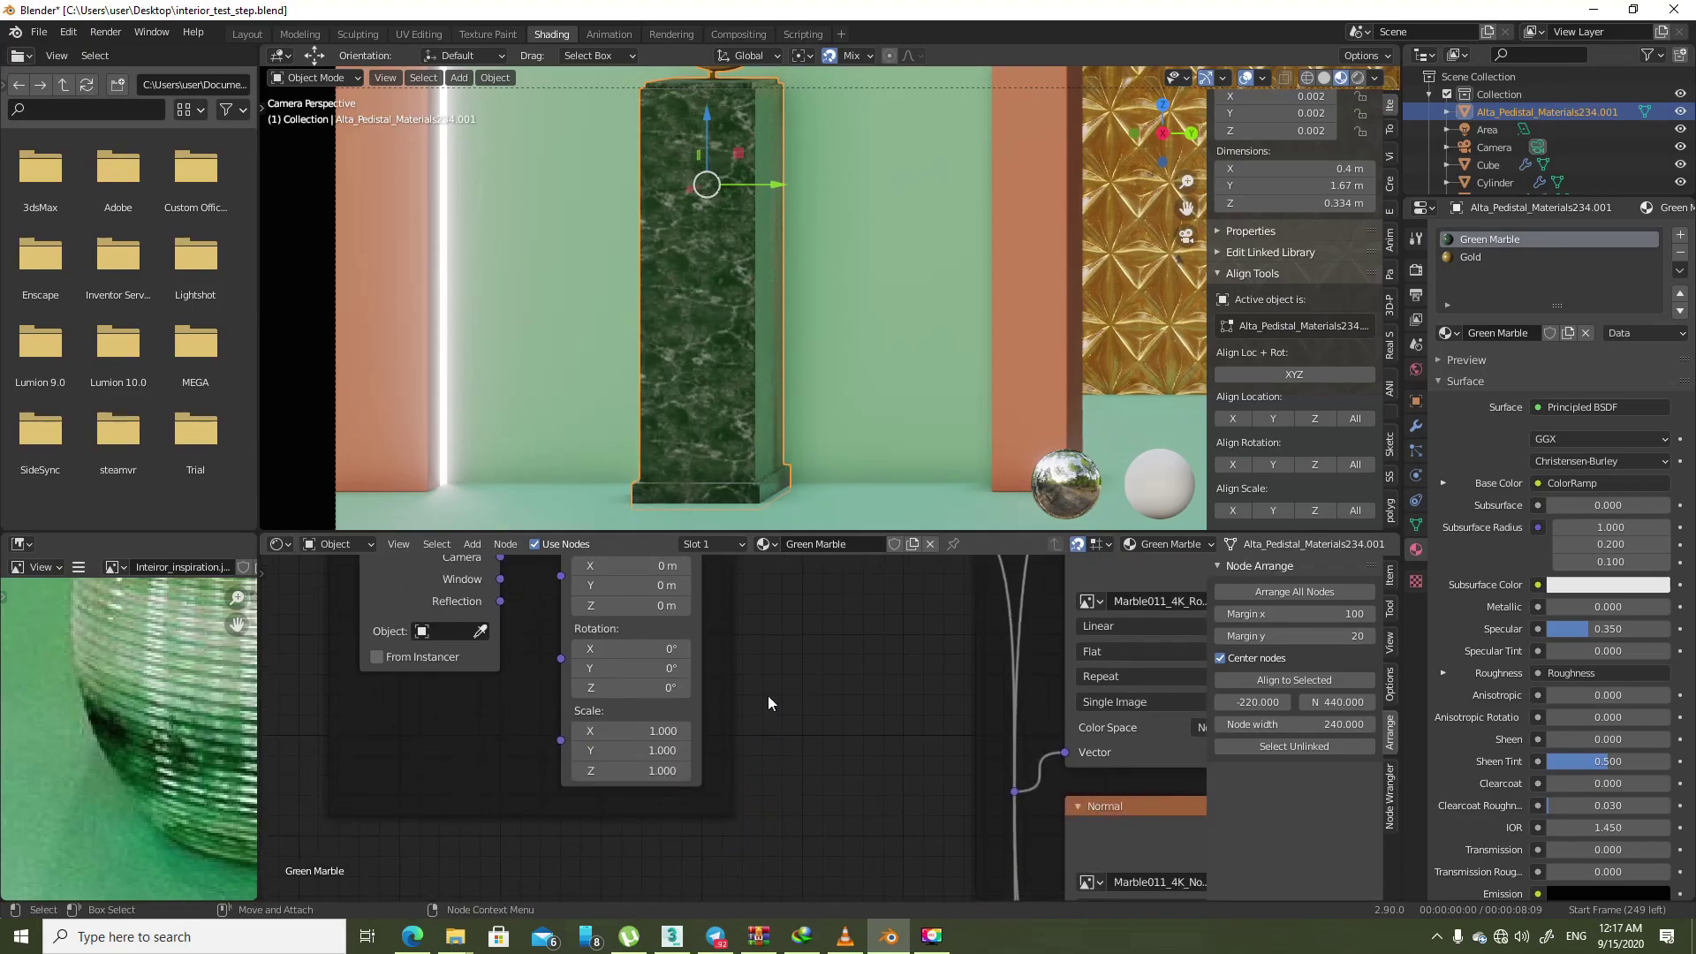
{"action": "scroll", "coordinate": [767, 696], "scroll_direction": "down", "scroll_amount": 2}
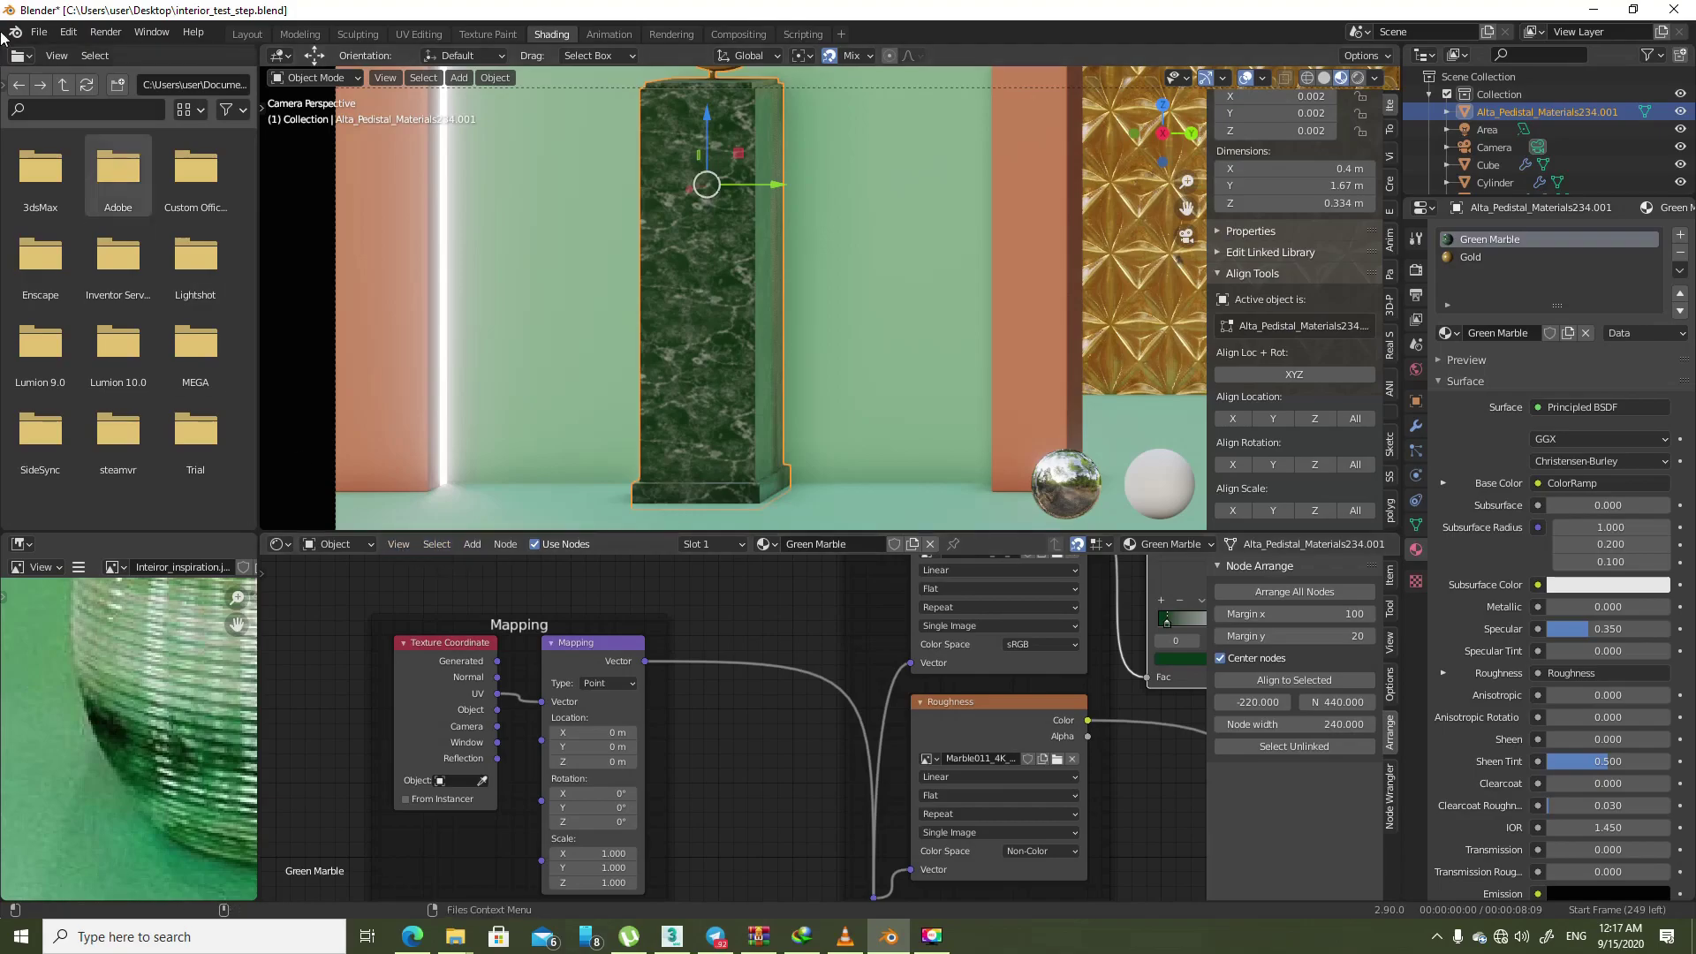
- Append the PoliigonUberMapping node group from Useful Assets' PoliigonUberMapping_v1.0.blend NodeTree
{"action": "left_click", "coordinate": [39, 31]}
{"action": "left_click", "coordinate": [99, 229]}
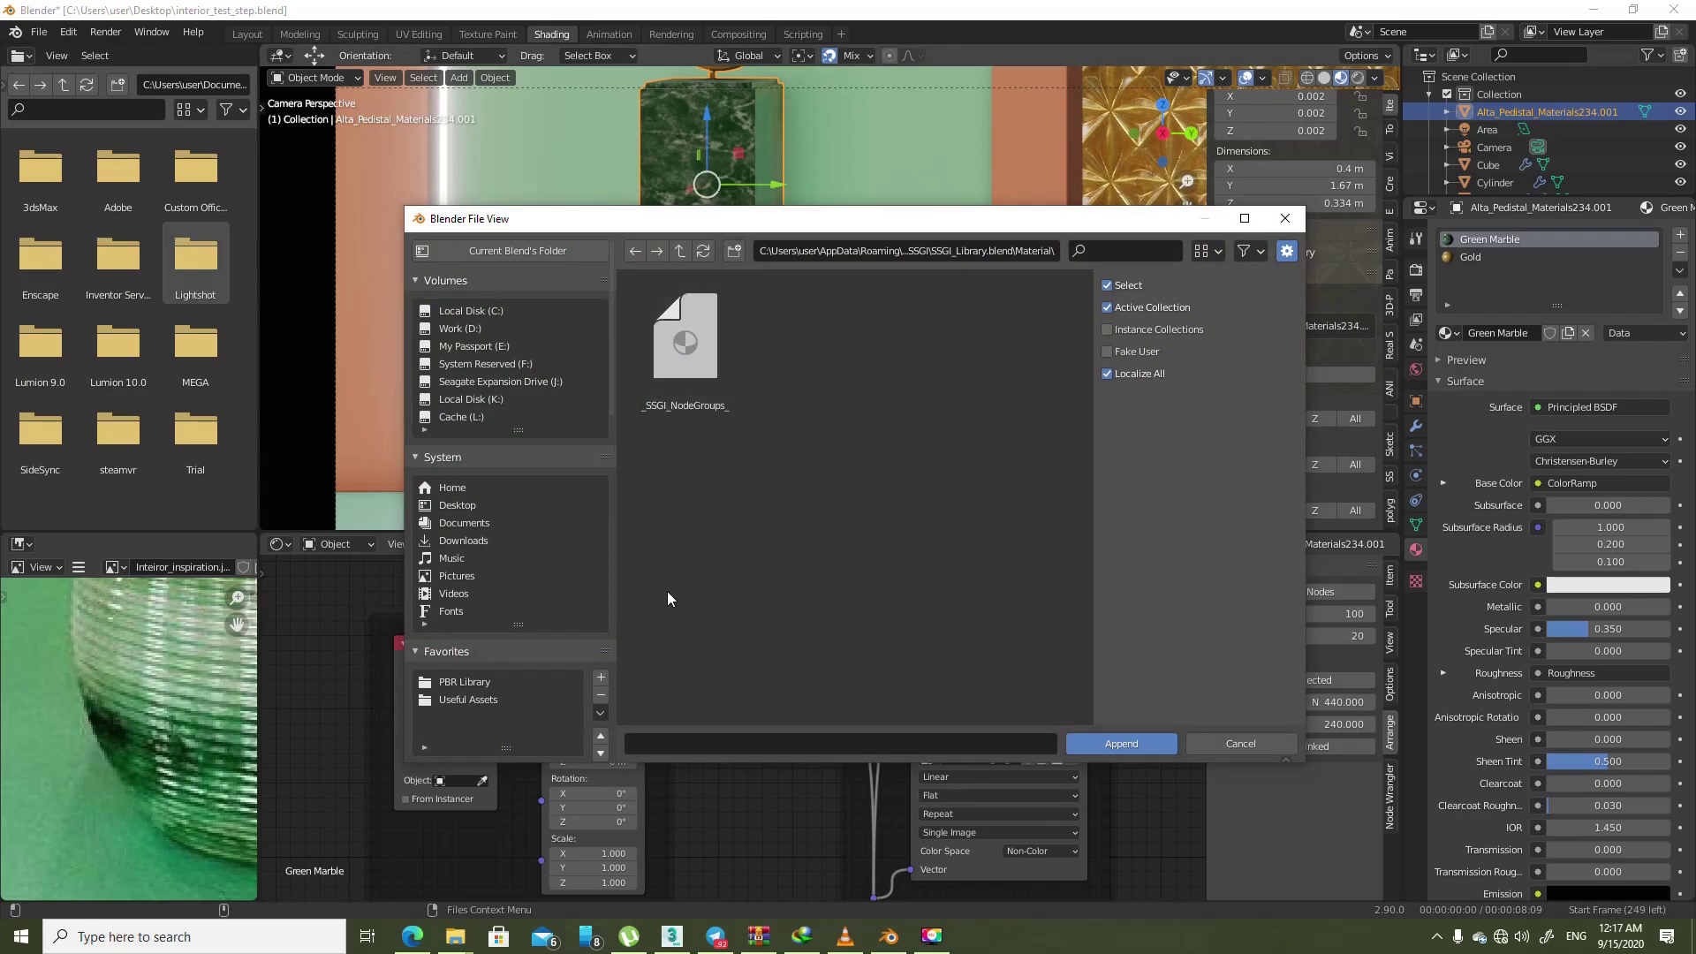
{"action": "scroll", "coordinate": [597, 530], "scroll_direction": "down", "scroll_amount": 5}
{"action": "scroll", "coordinate": [597, 581], "scroll_direction": "down", "scroll_amount": 1}
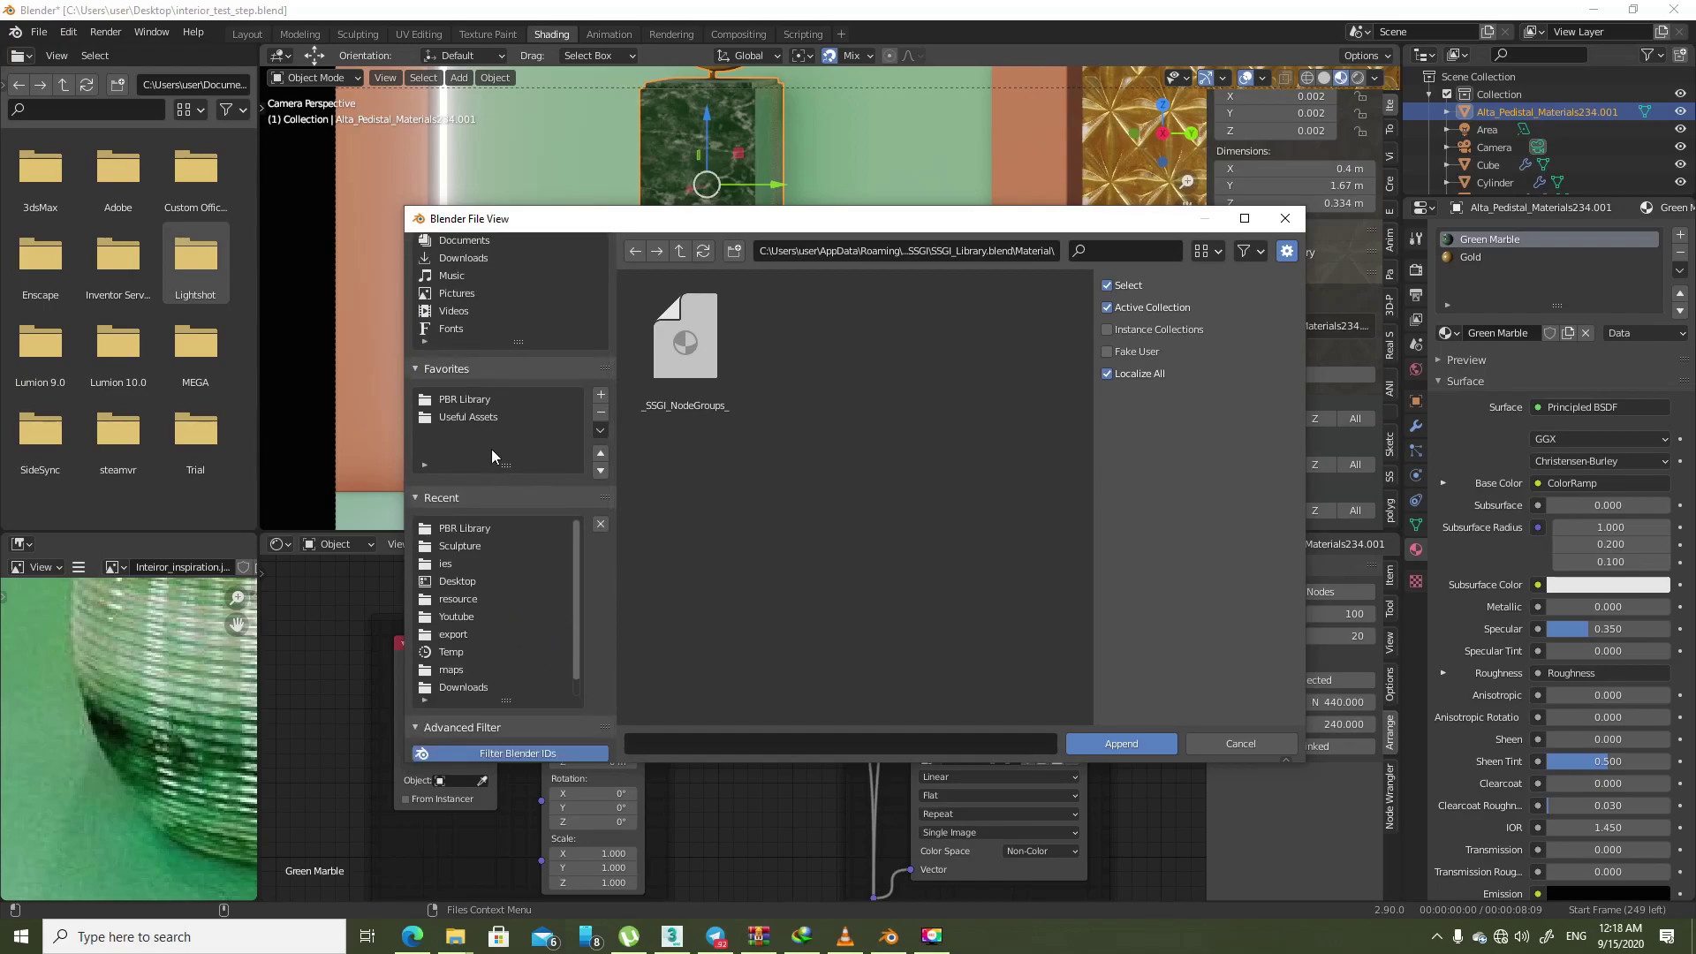
{"action": "scroll", "coordinate": [516, 525], "scroll_direction": "up", "scroll_amount": 4}
{"action": "scroll", "coordinate": [553, 318], "scroll_direction": "up", "scroll_amount": 4}
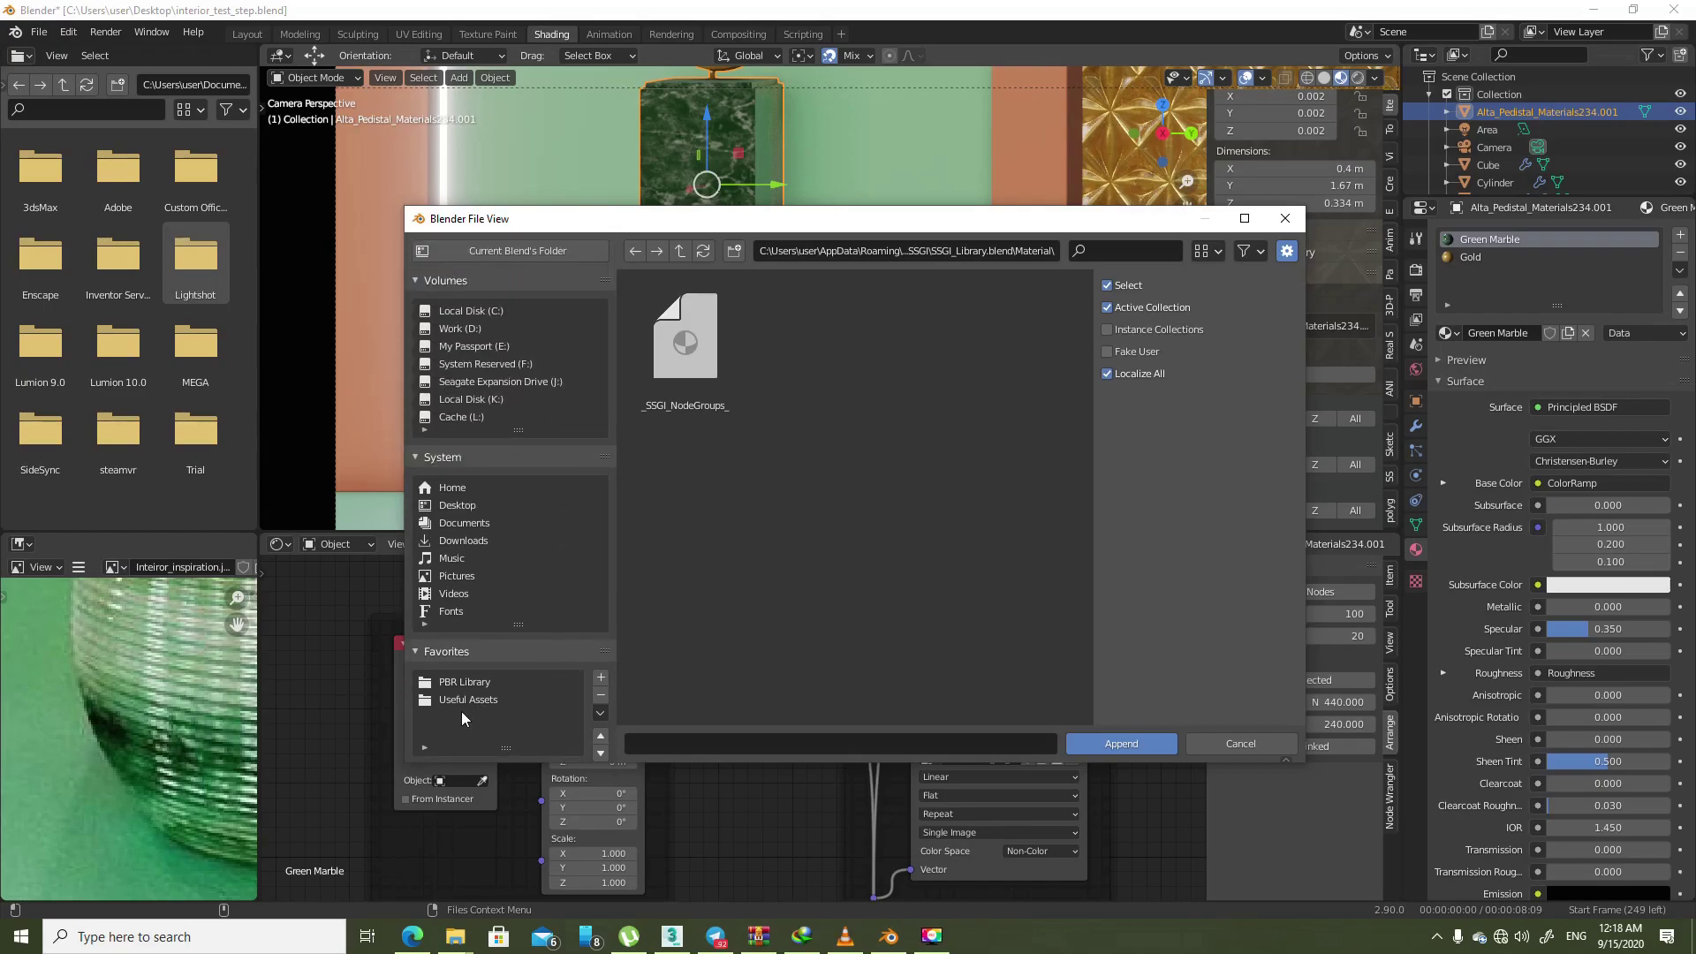
{"action": "left_click", "coordinate": [565, 698]}
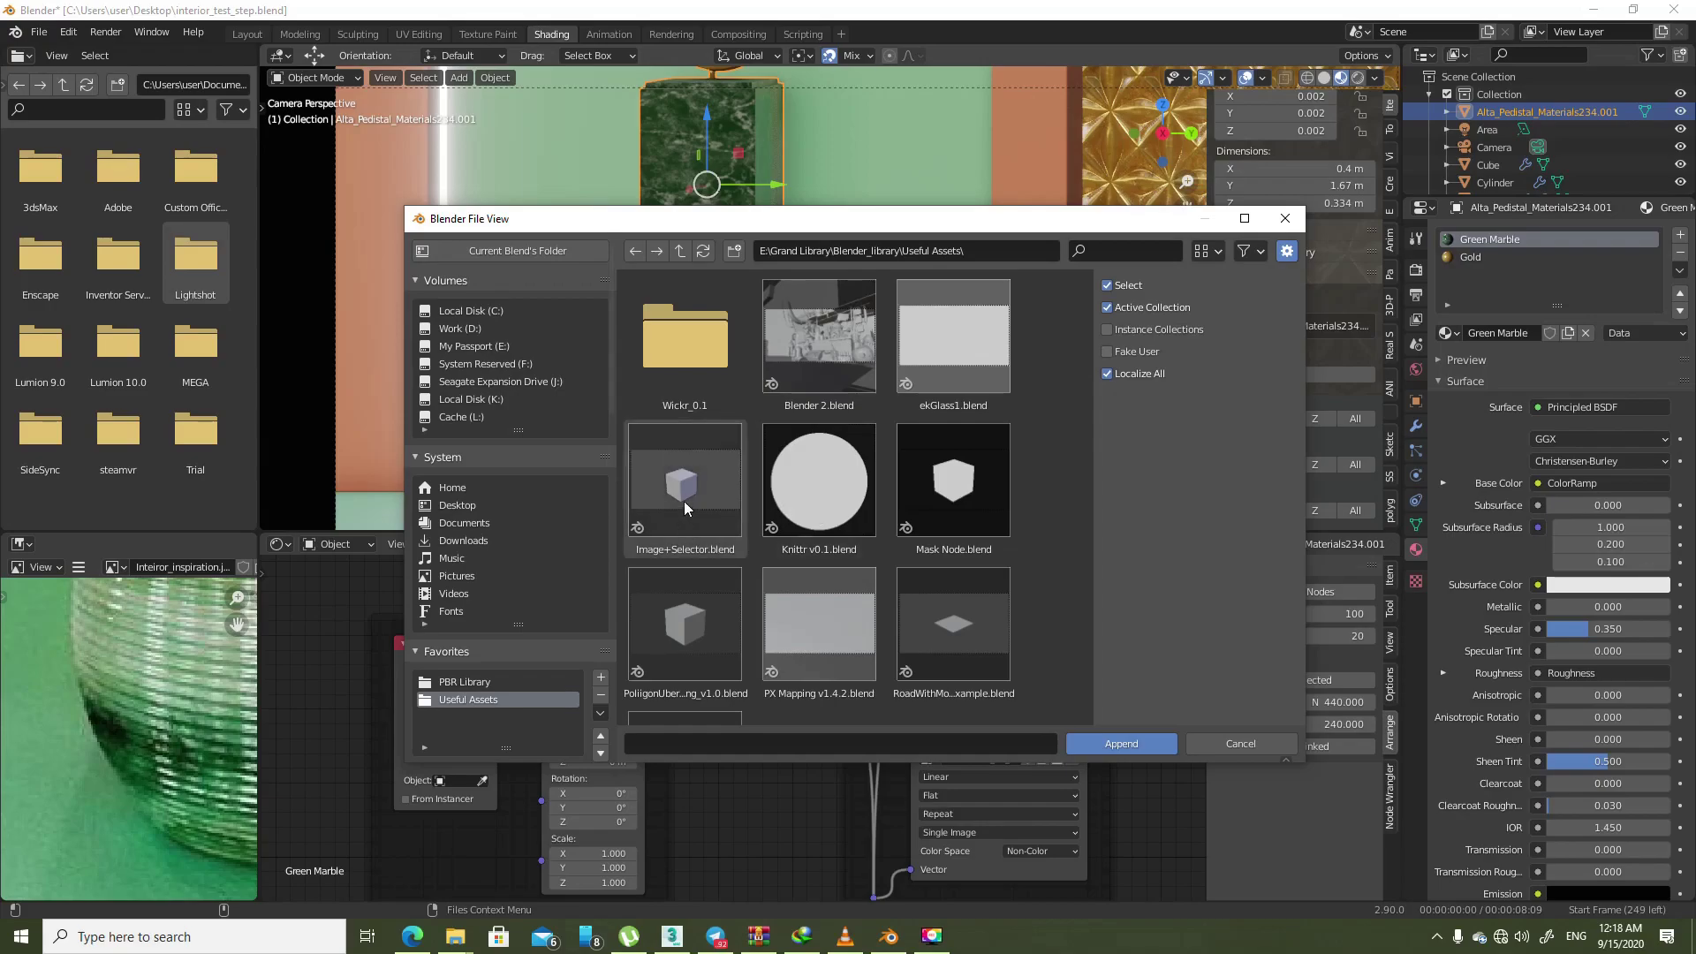
{"action": "scroll", "coordinate": [698, 547], "scroll_direction": "down", "scroll_amount": 2}
{"action": "double_click", "coordinate": [693, 556]}
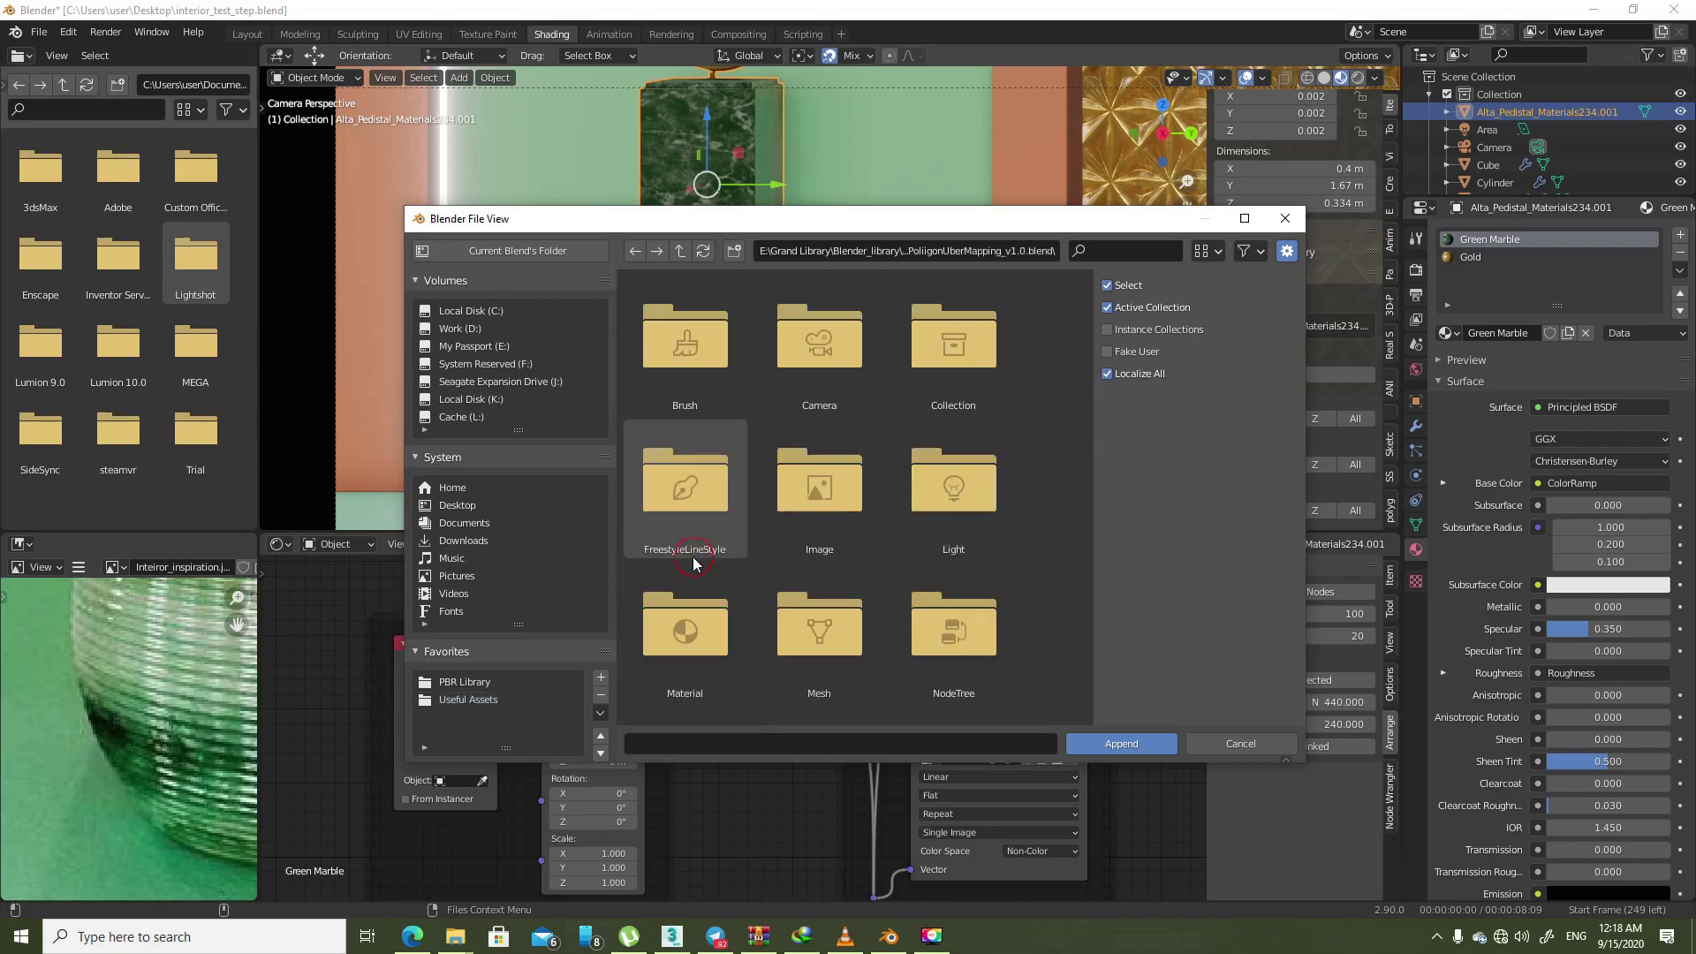
{"action": "double_click", "coordinate": [957, 664]}
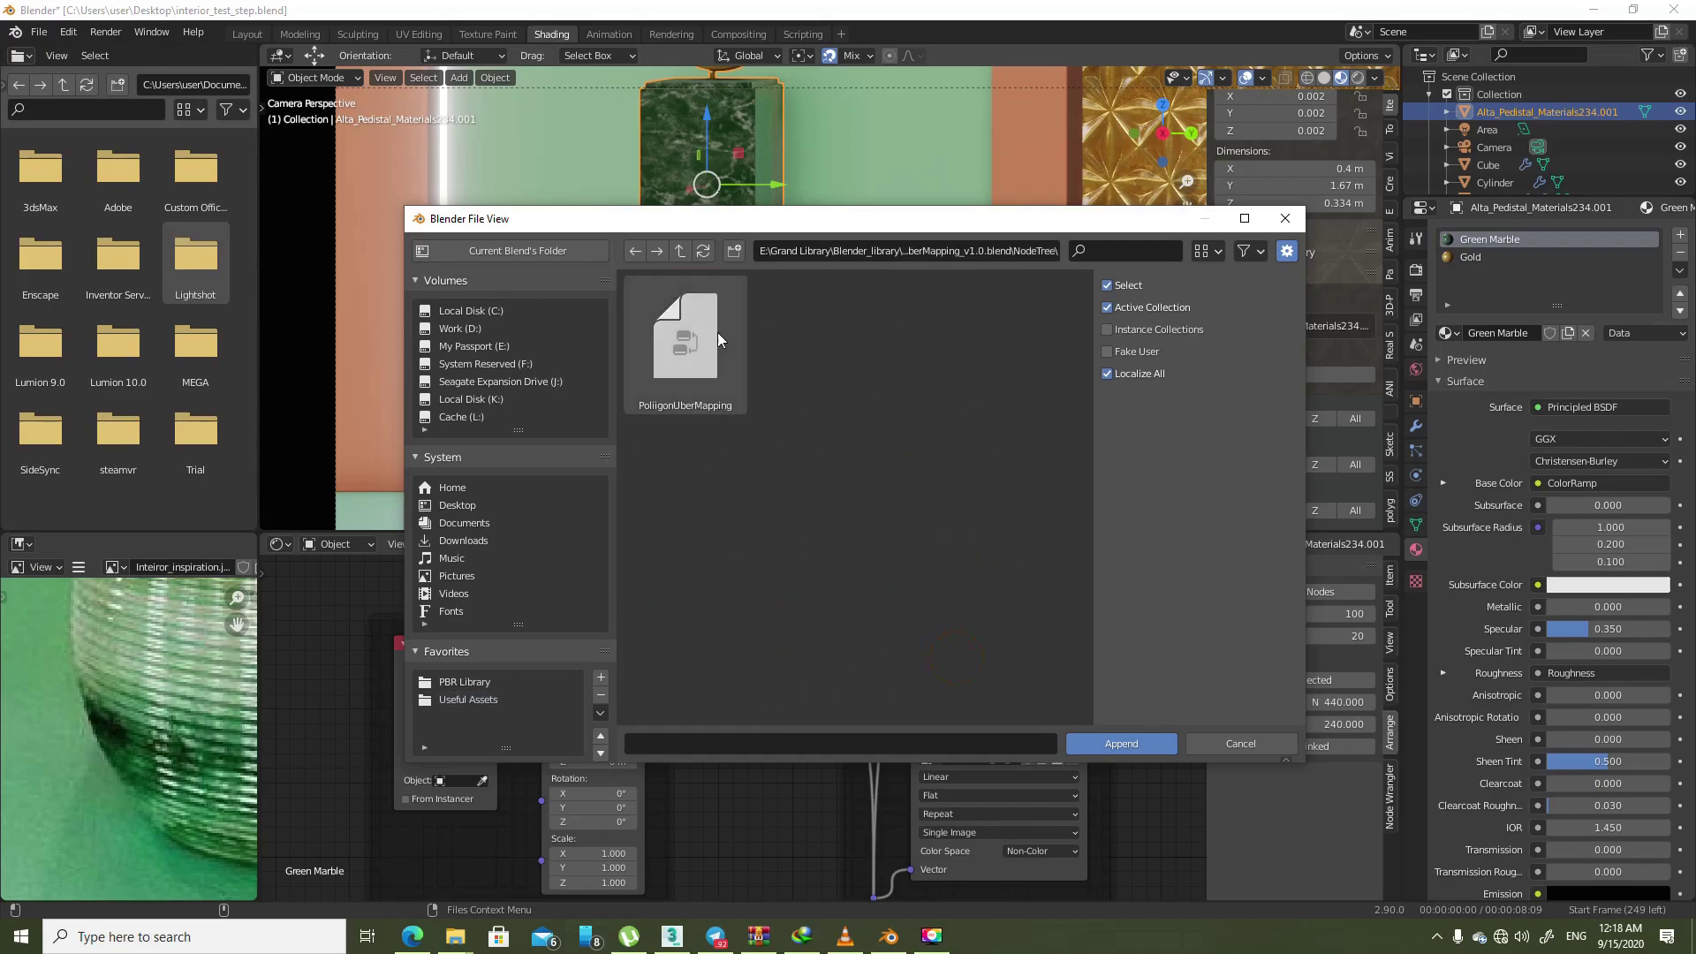
{"action": "double_click", "coordinate": [709, 320]}
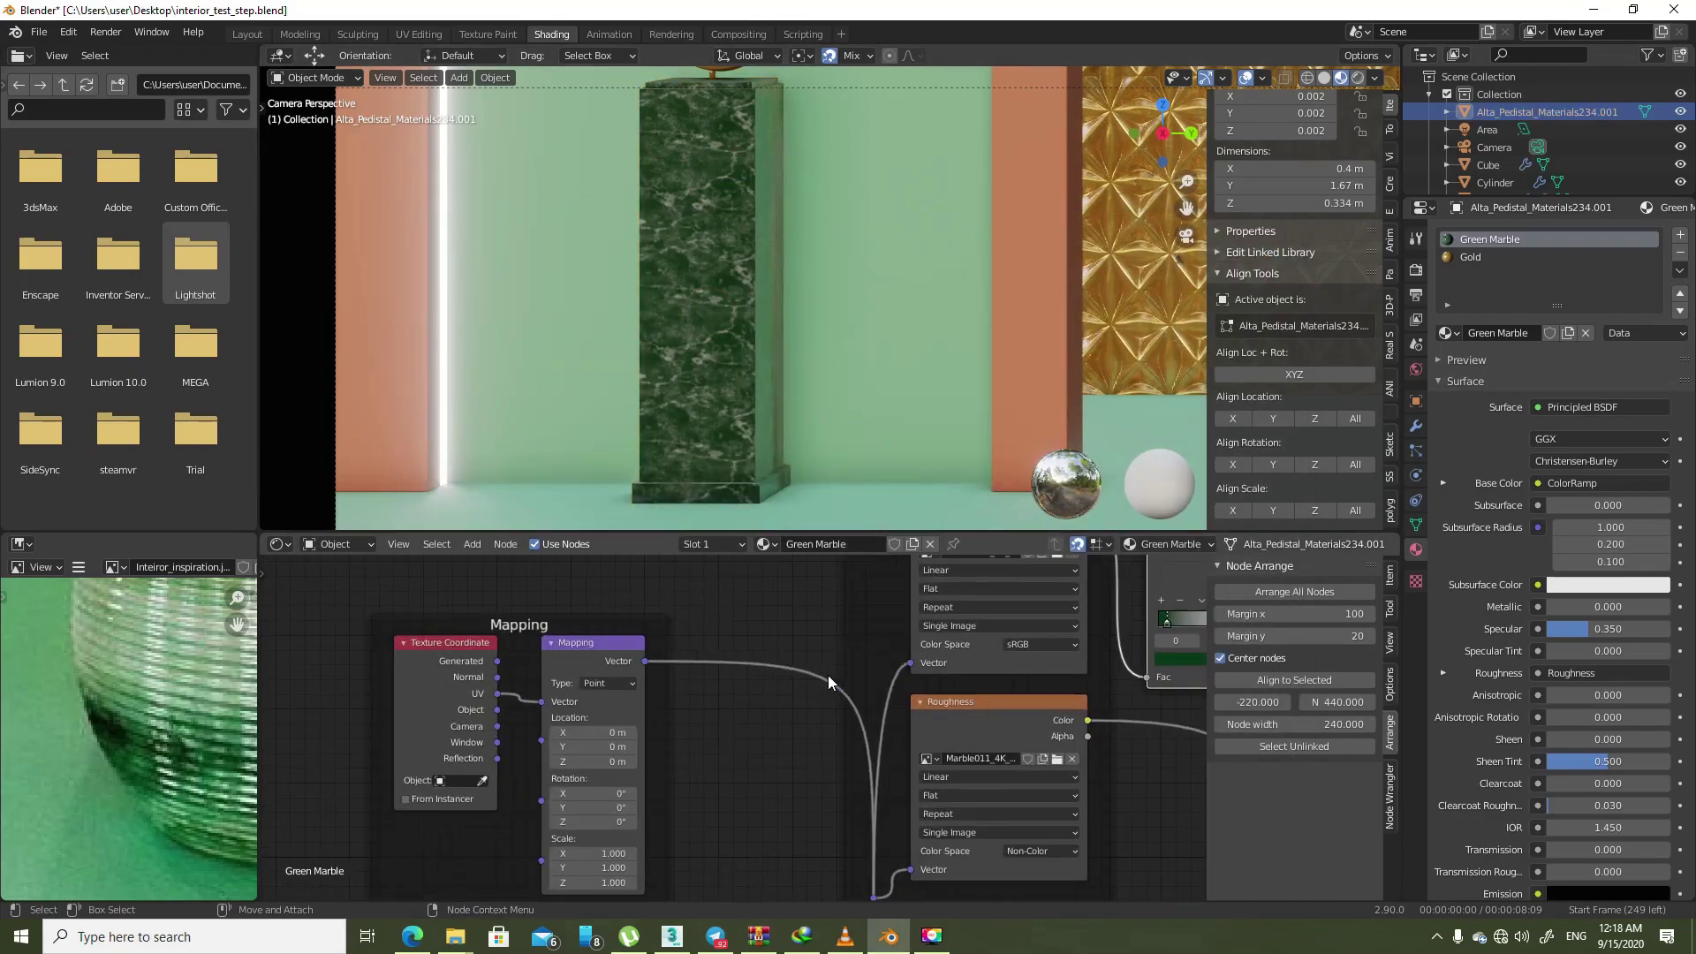
- Add a PoliigonUberMapping node on the Mapping link with mosaic rotation 38.9
{"action": "key", "text": "shift+a"}
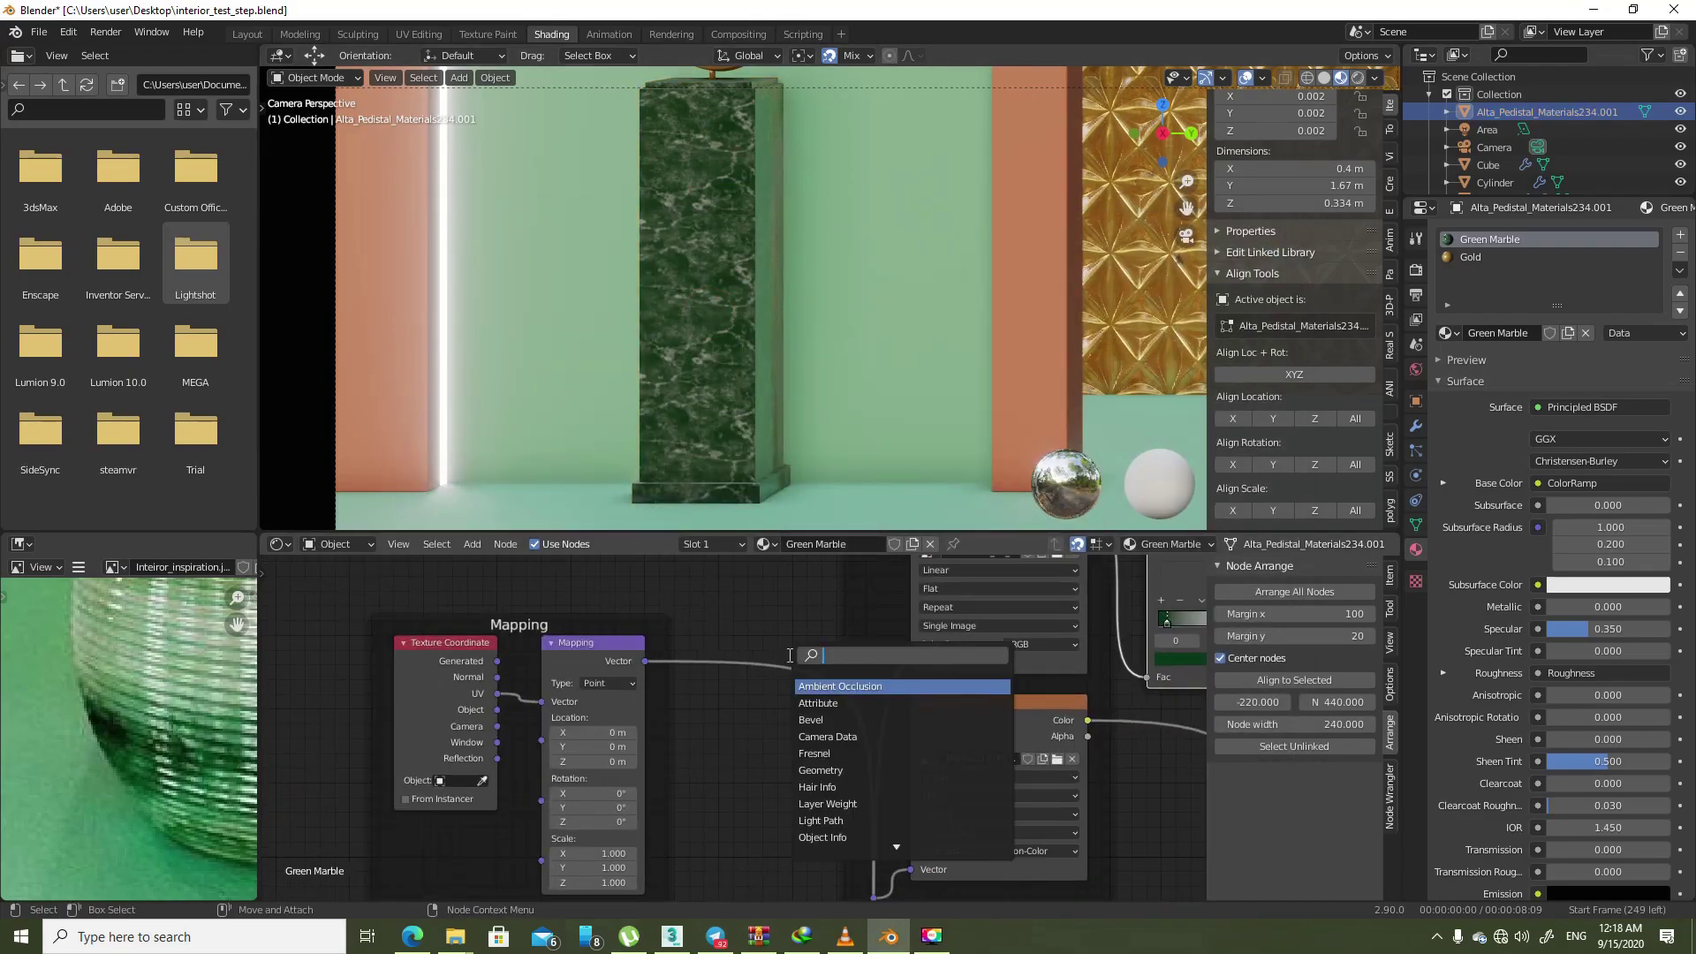
{"action": "type", "text": "poli"}
{"action": "key", "text": "Return"}
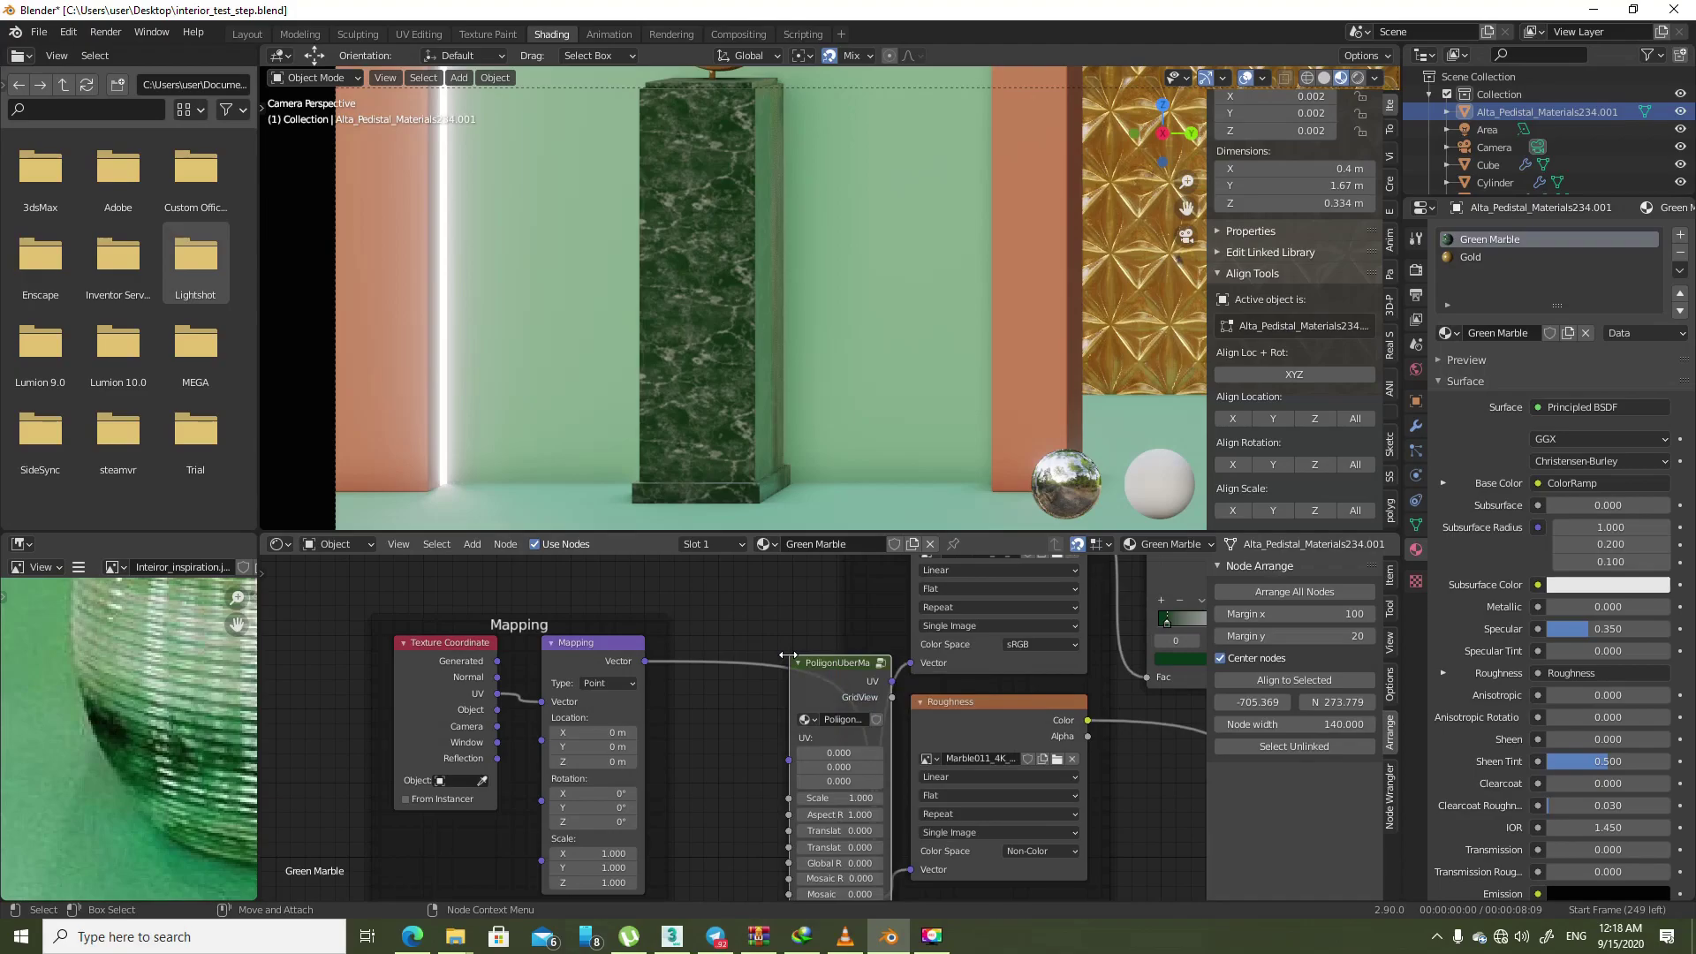
{"action": "left_click", "coordinate": [702, 608]}
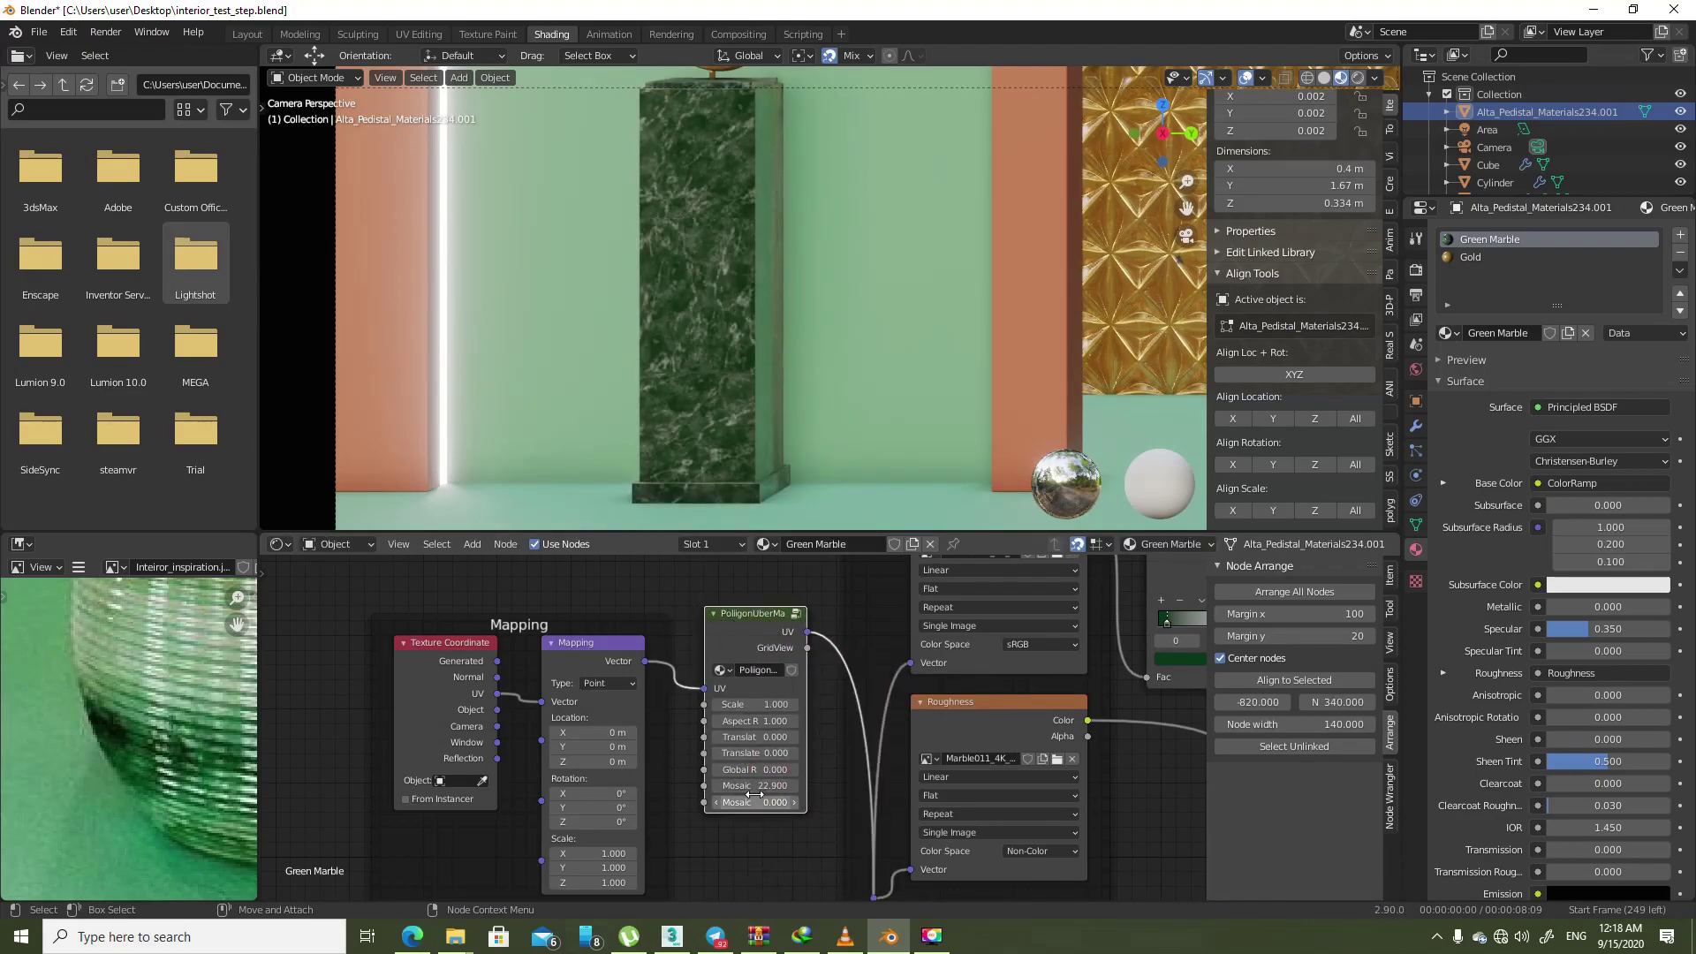
{"action": "mouse_move", "coordinate": [737, 785]}
{"action": "left_mouse_down"}
{"action": "mouse_move", "coordinate": [777, 785]}
{"action": "mouse_move", "coordinate": [751, 802]}
{"action": "mouse_move", "coordinate": [832, 773]}
{"action": "left_mouse_up"}
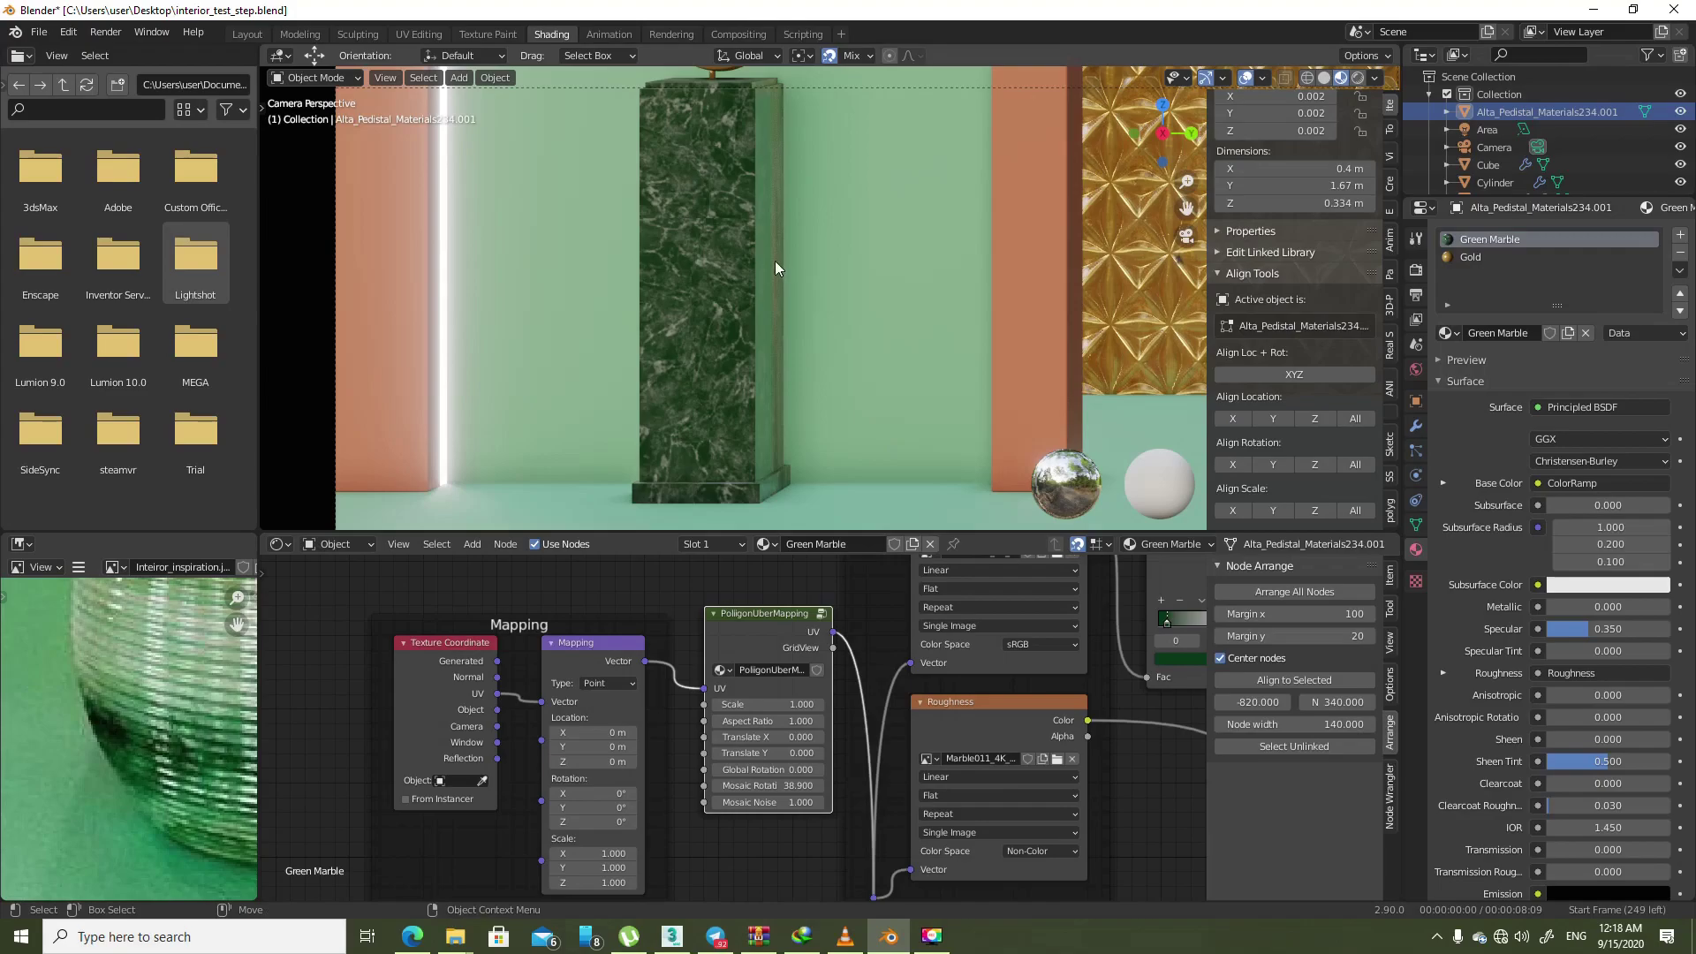
- Orbit around the column to inspect the broken-up marble, then return to the camera framing
{"action": "scroll", "coordinate": [712, 168], "scroll_direction": "up", "scroll_amount": 5}
{"action": "mouse_move", "coordinate": [639, 274]}
{"action": "middle_mouse_down", "text": "shift"}
{"action": "mouse_move", "coordinate": [828, 304]}
{"action": "mouse_move", "coordinate": [865, 378]}
{"action": "mouse_move", "coordinate": [829, 321]}
{"action": "mouse_move", "coordinate": [1007, 286]}
{"action": "middle_mouse_up", "text": "shift"}
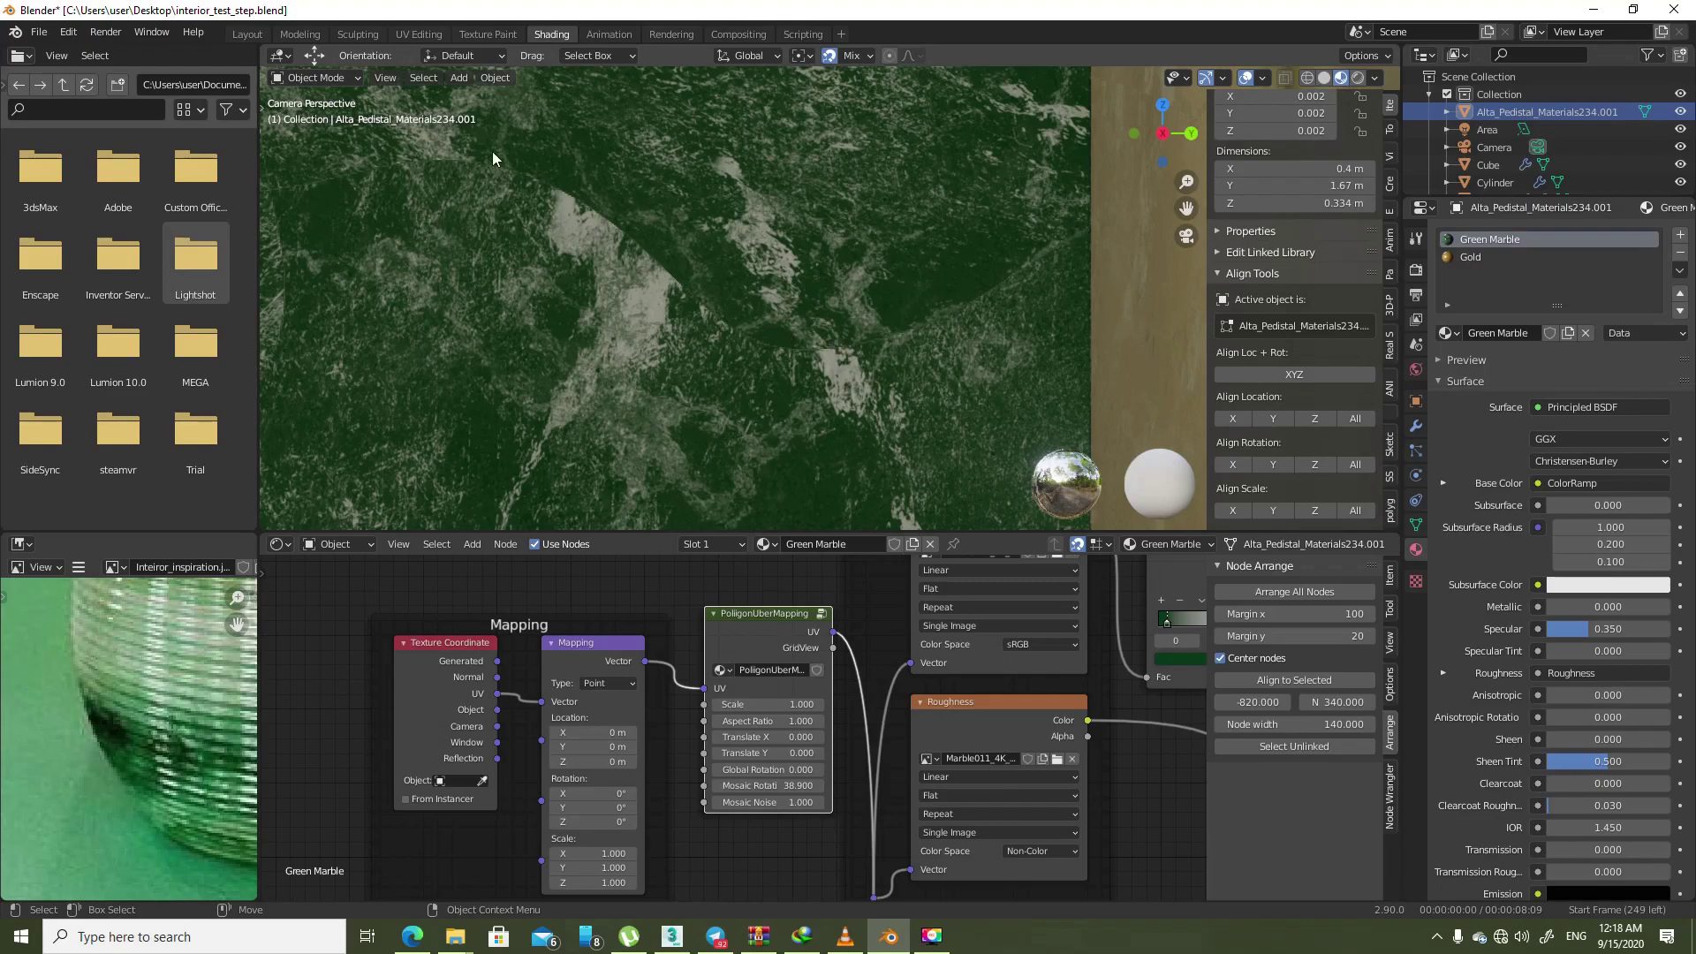
{"action": "middle_click_drag", "start_coordinate": [537, 178], "coordinate": [908, 408]}
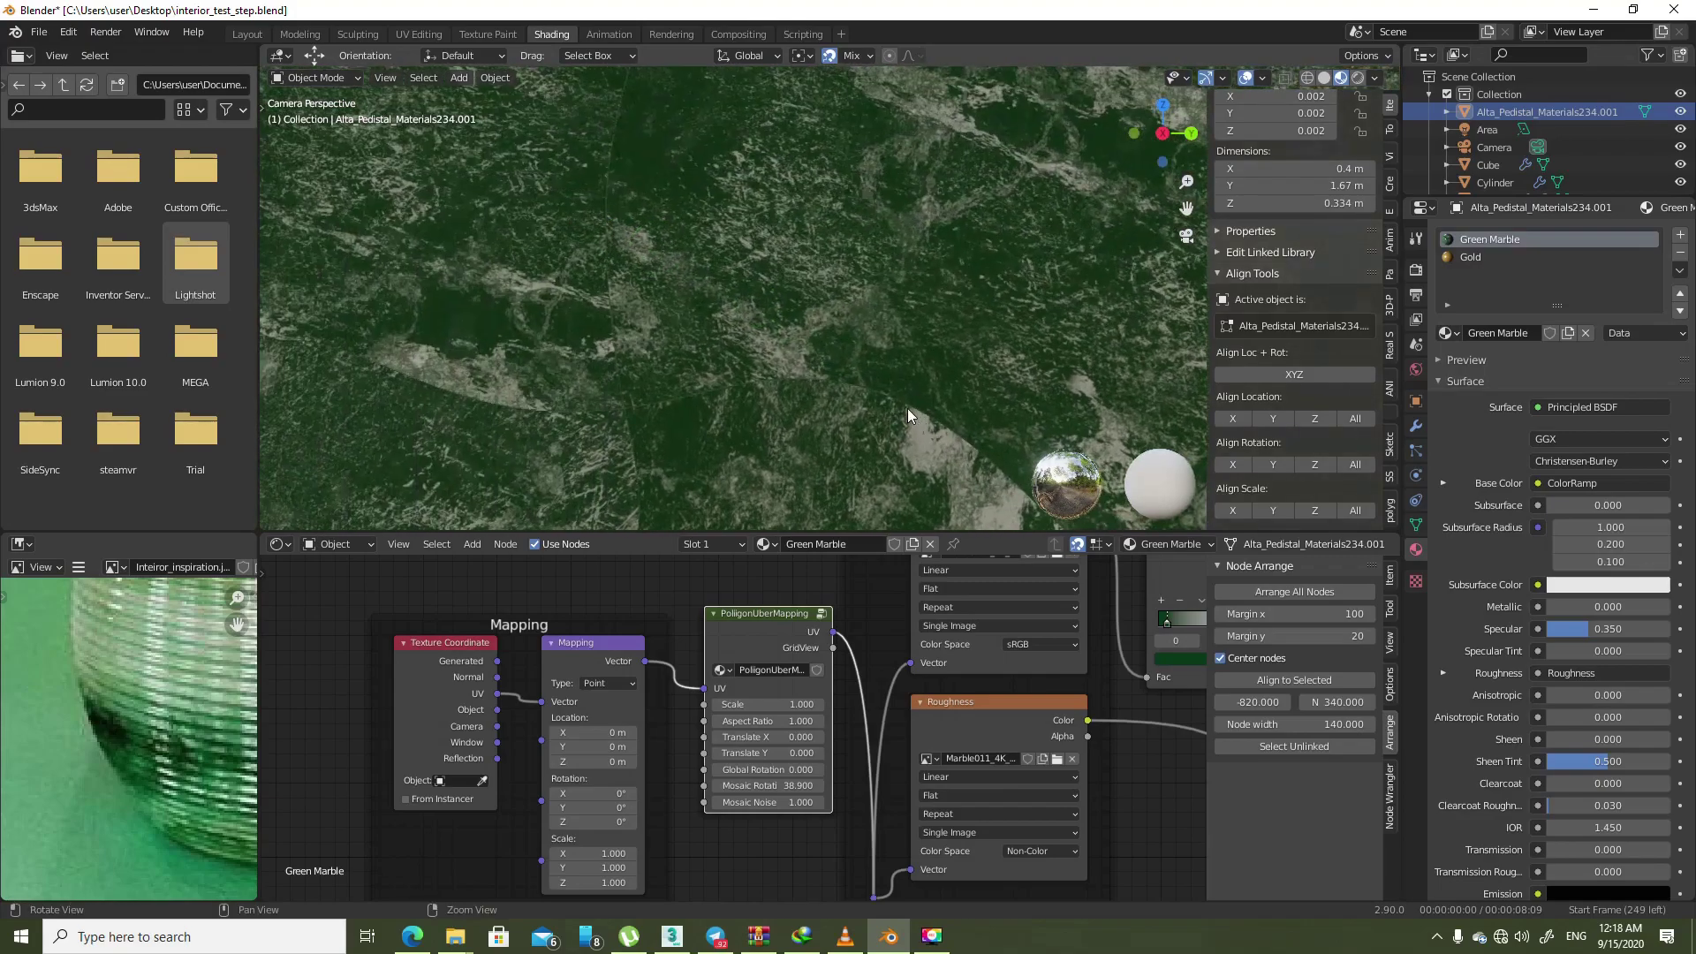
{"action": "middle_click_drag", "start_coordinate": [650, 268], "coordinate": [876, 348]}
{"action": "key", "text": "Home"}
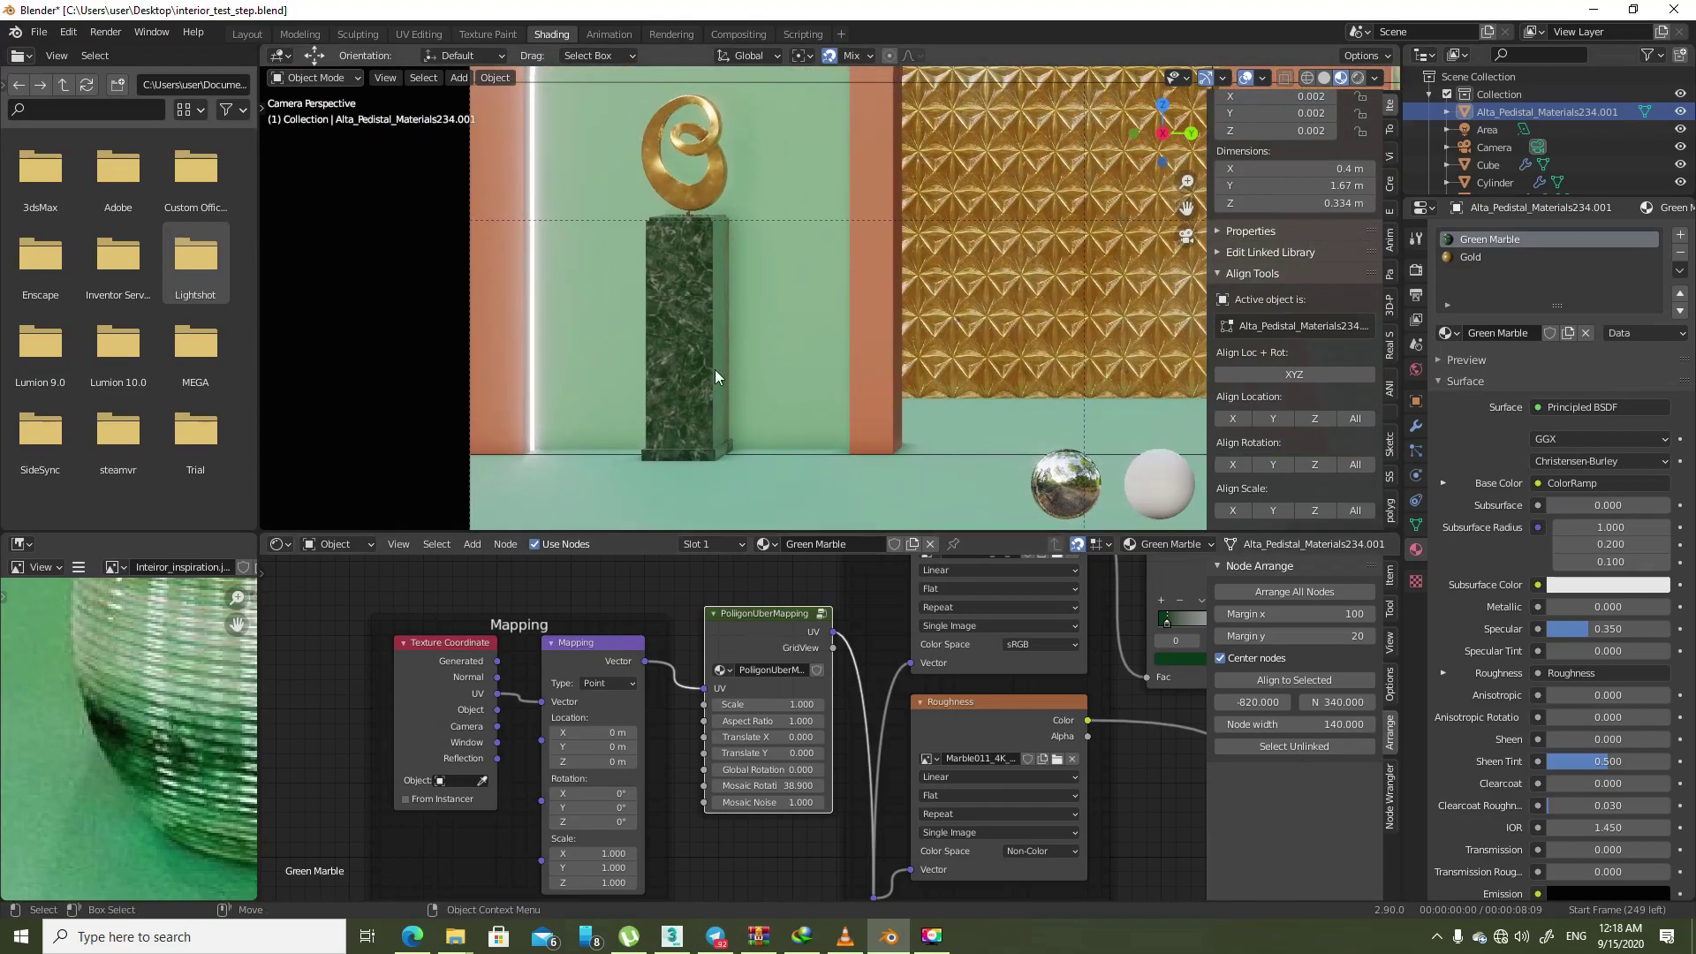
{"action": "scroll", "coordinate": [777, 263], "scroll_direction": "down", "scroll_amount": 1}
- Try a 0.2 mapping scale, undo it, and lower the mosaic rotation to 37.8
{"action": "scroll", "coordinate": [758, 347], "scroll_direction": "down", "scroll_amount": 3}
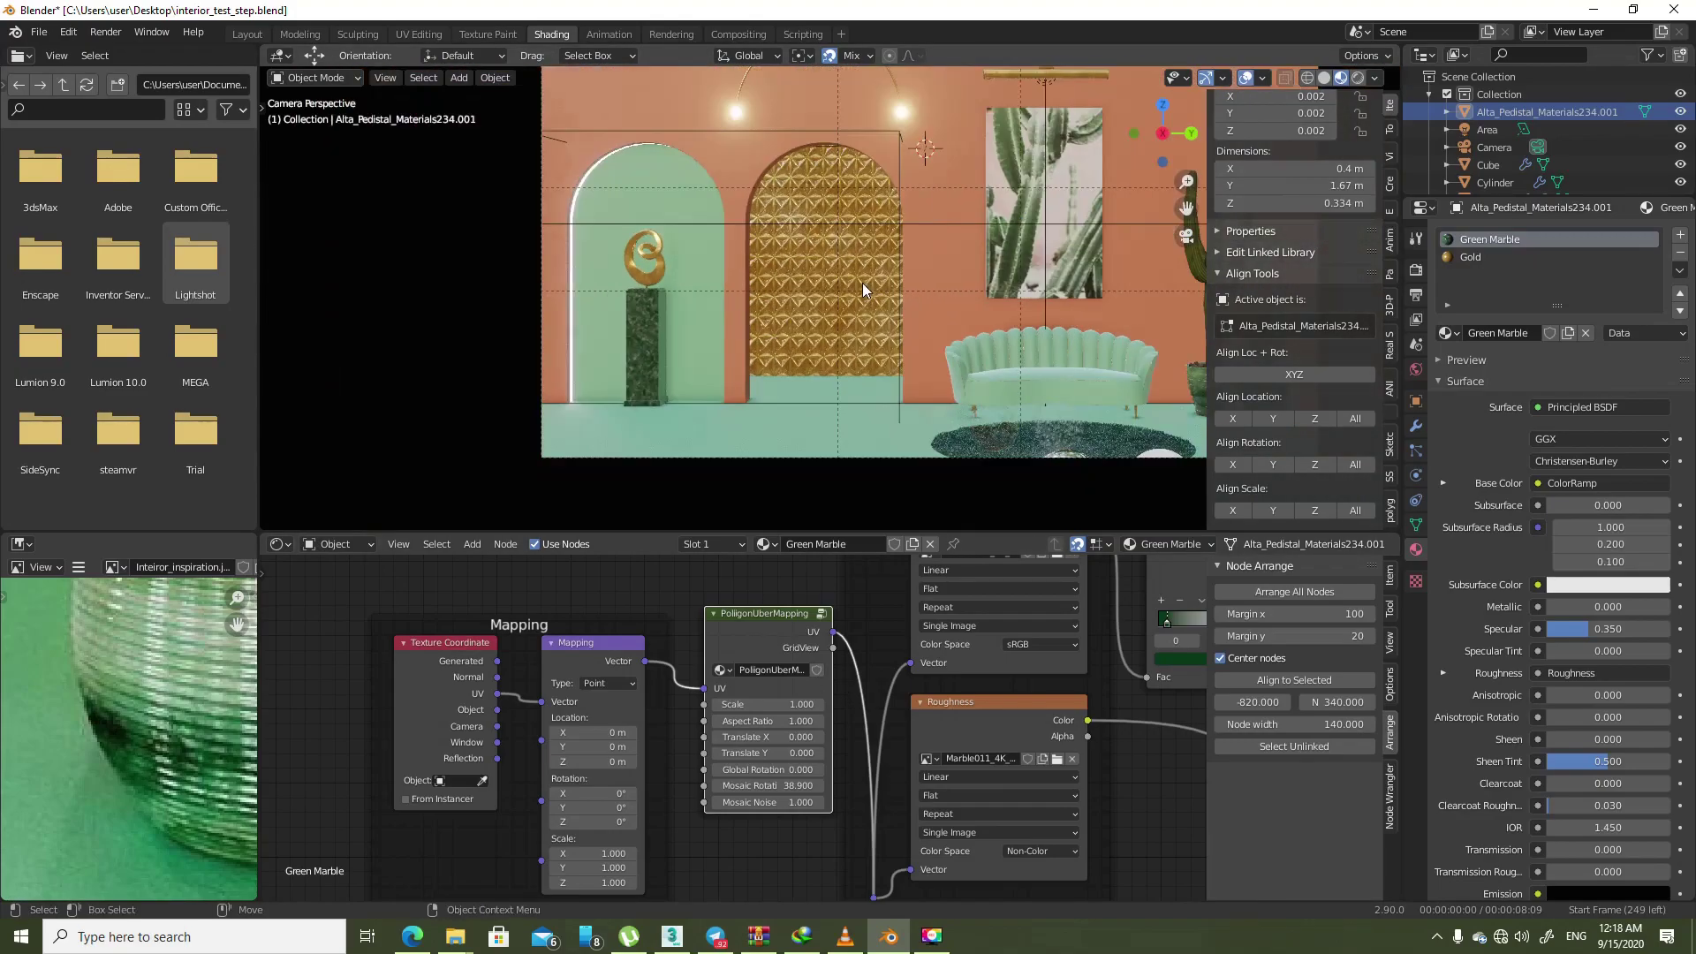
{"action": "scroll", "coordinate": [862, 283], "scroll_direction": "down", "scroll_amount": 1}
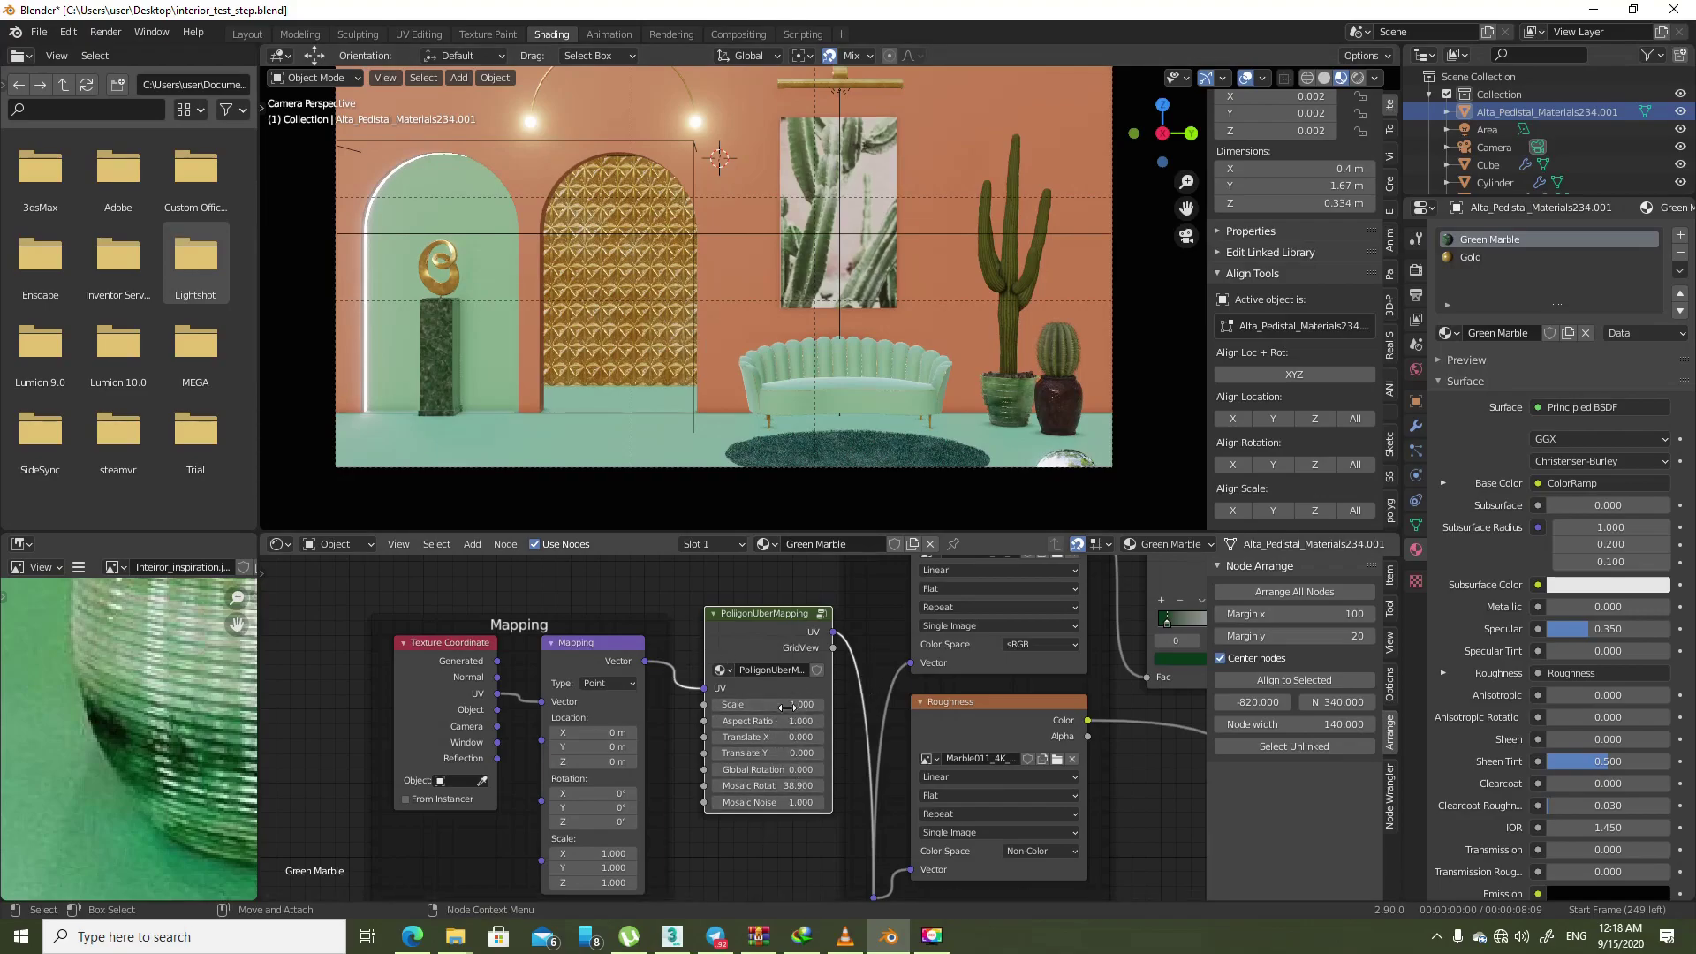
{"action": "left_click_drag", "start_coordinate": [786, 706], "coordinate": [715, 707]}
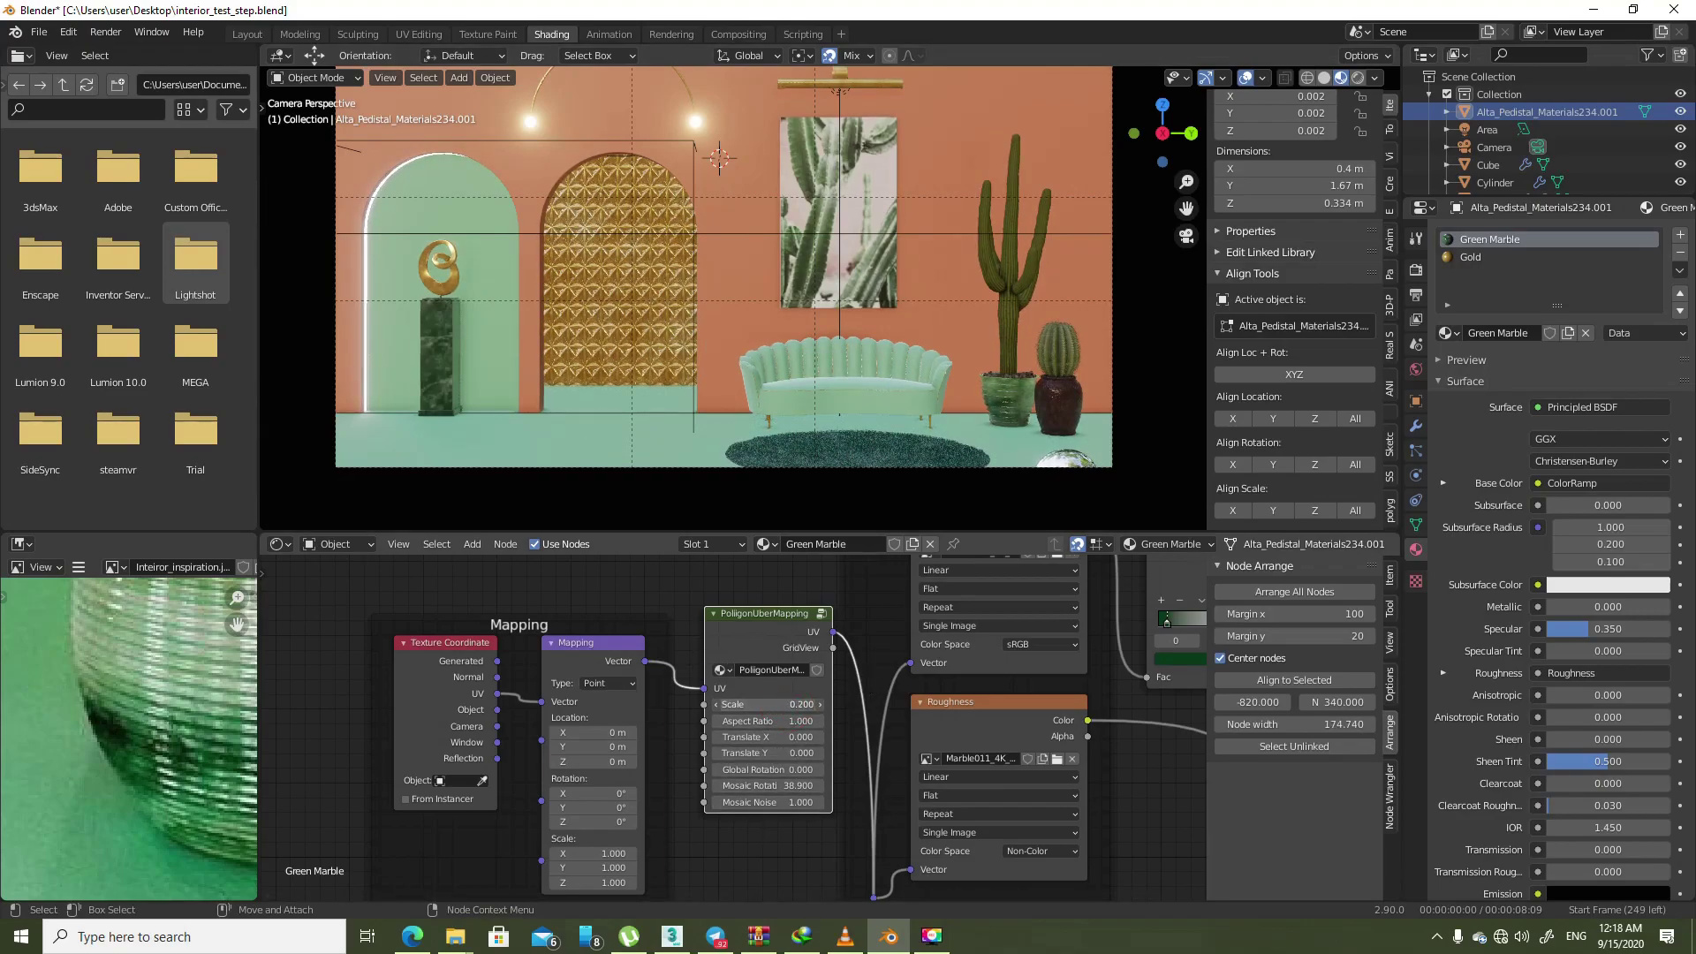
{"action": "key", "text": "ctrl+z"}
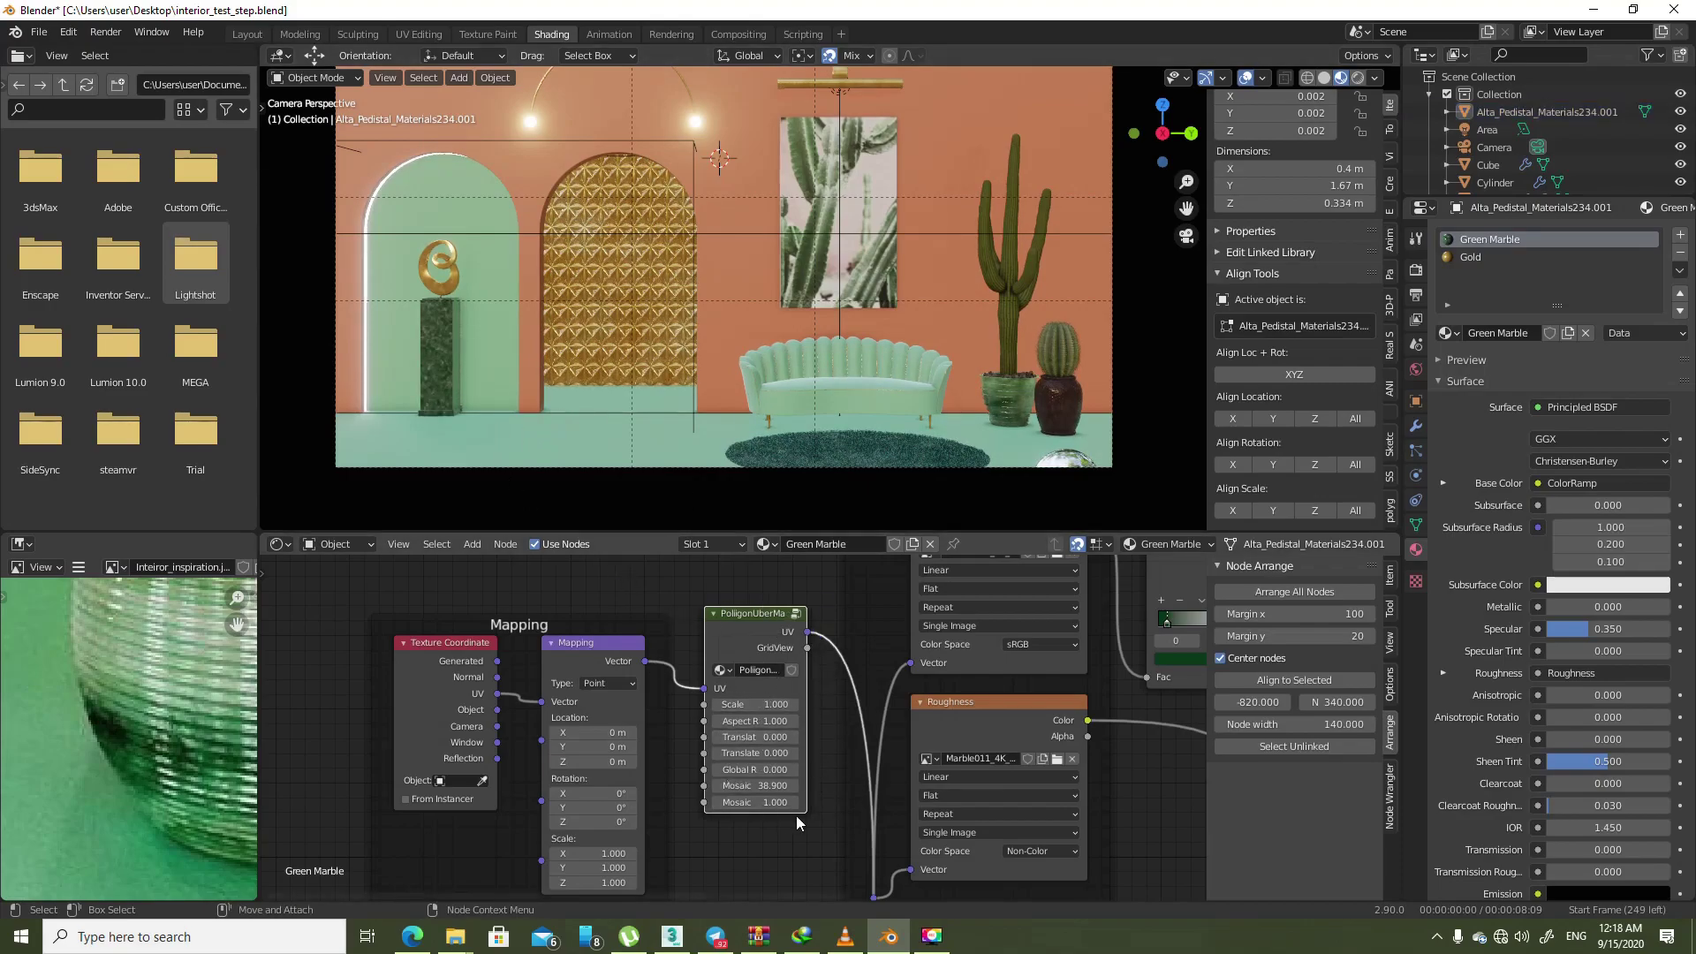
{"action": "mouse_move", "coordinate": [766, 786]}
{"action": "left_click_drag", "start_coordinate": [762, 786], "coordinate": [746, 785]}
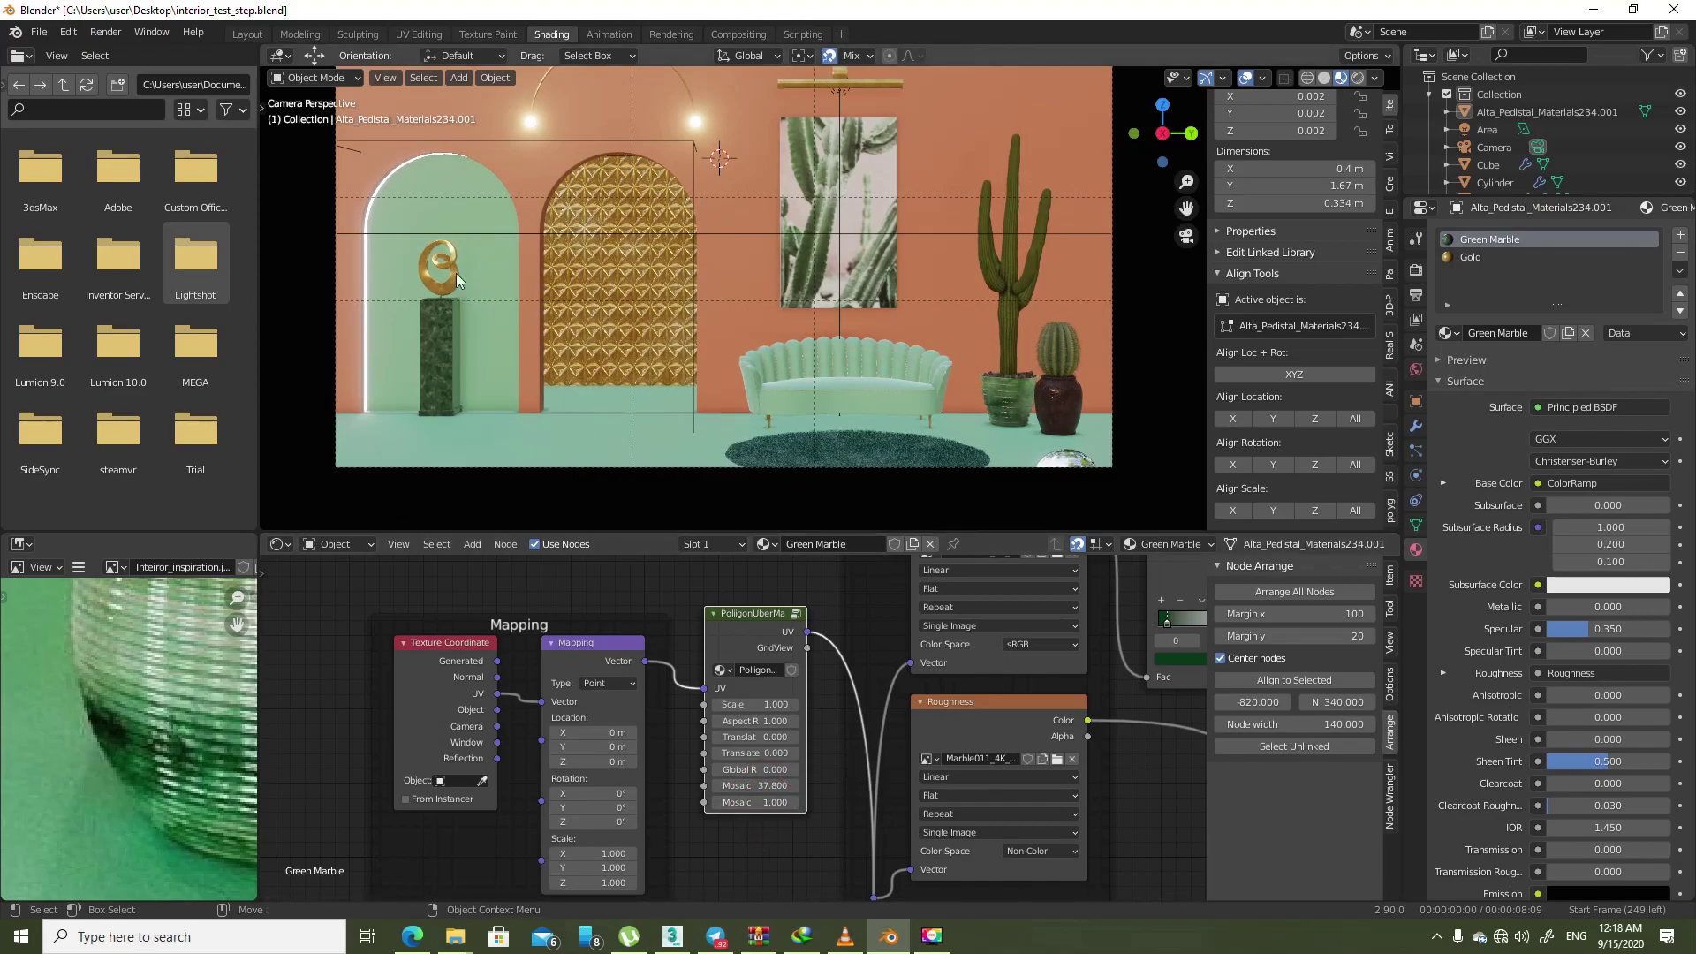
- Adjust the room framing and preview the rendered scene in the Layout workspace
{"action": "middle_click_drag", "start_coordinate": [456, 273], "coordinate": [411, 288], "text": "shift"}
{"action": "middle_click_drag", "start_coordinate": [637, 261], "coordinate": [697, 289], "text": "shift"}
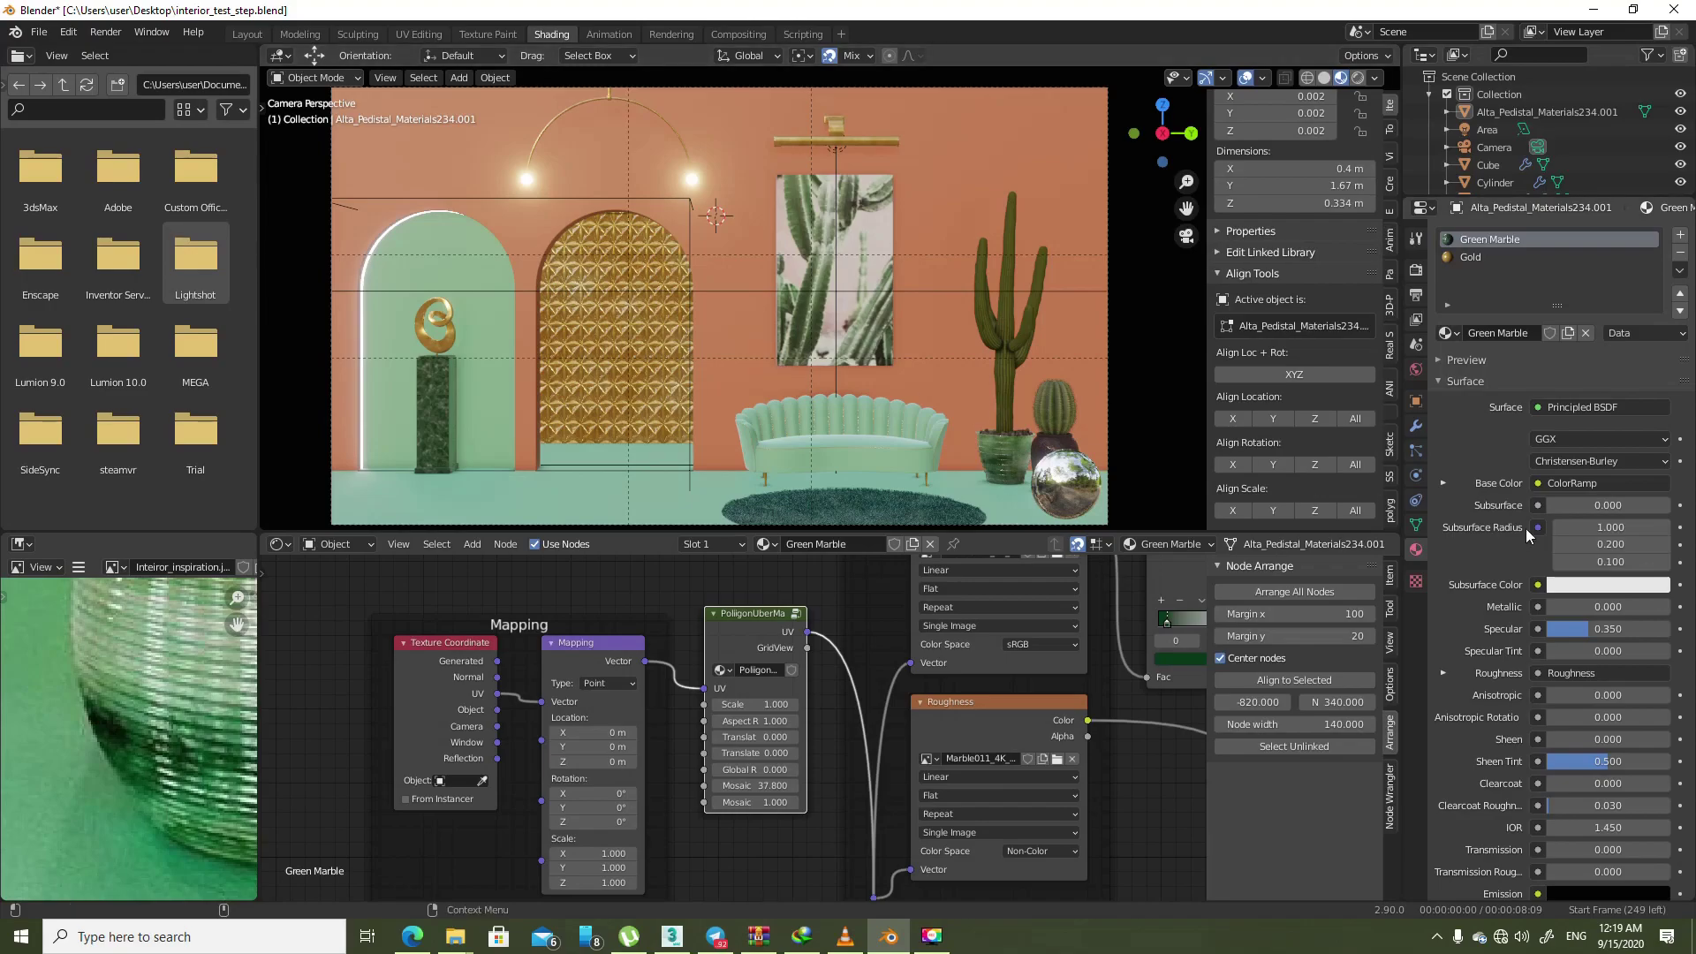
{"action": "left_click", "coordinate": [251, 35]}
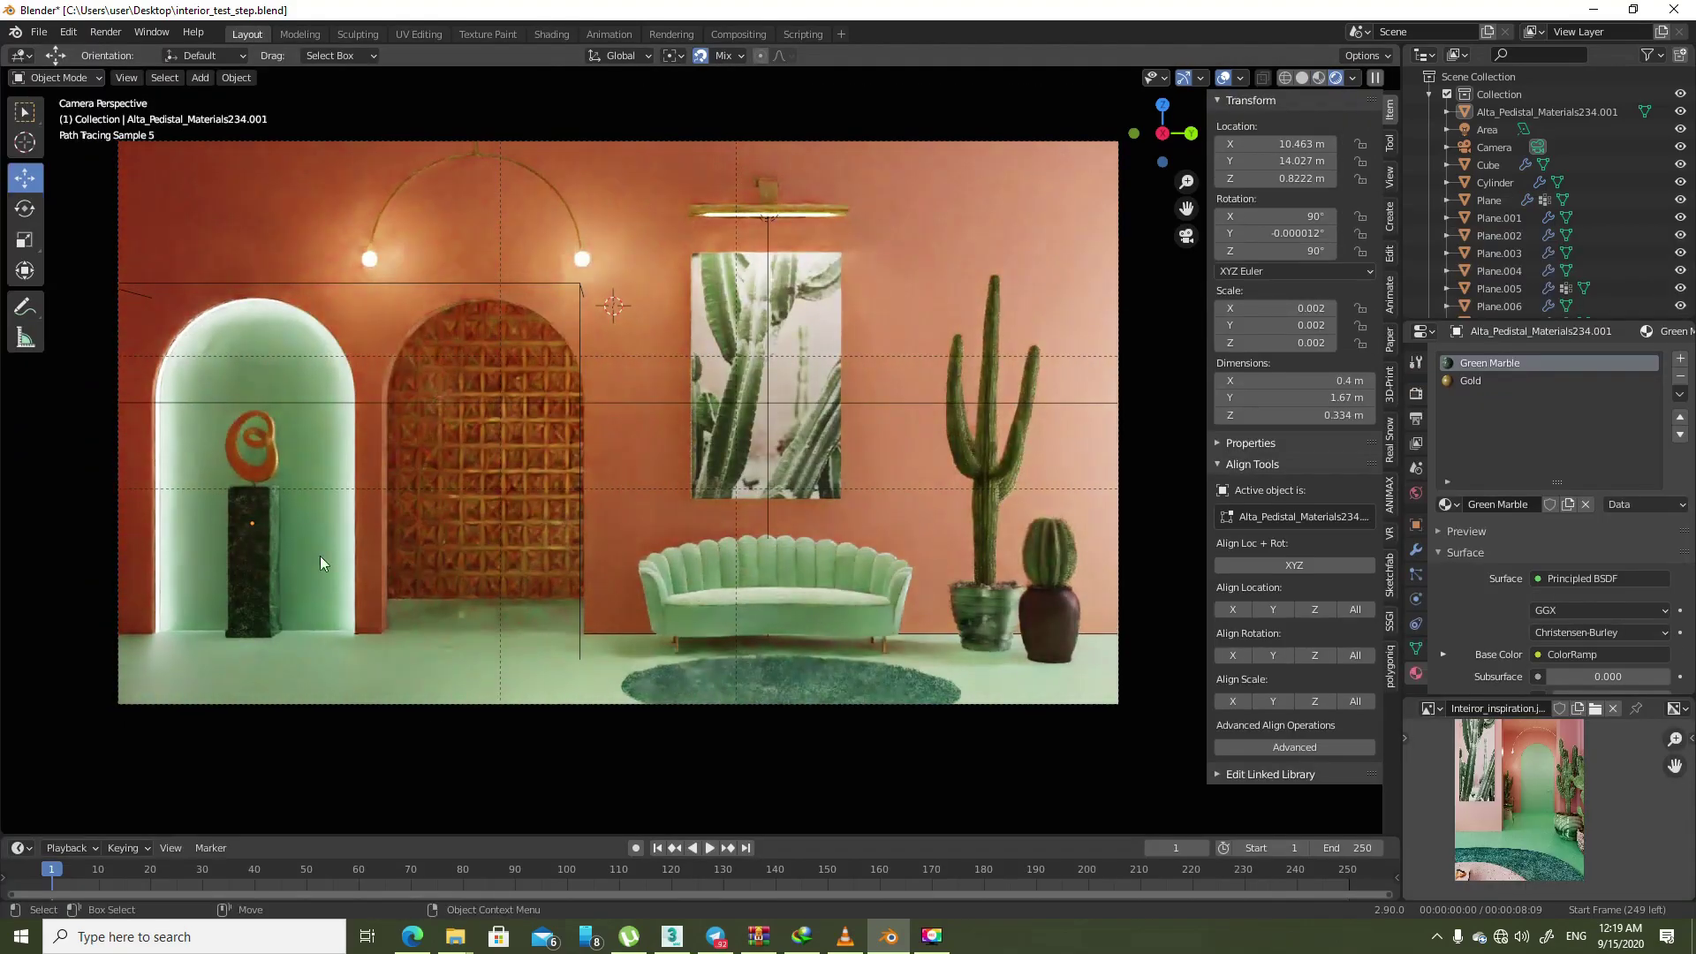
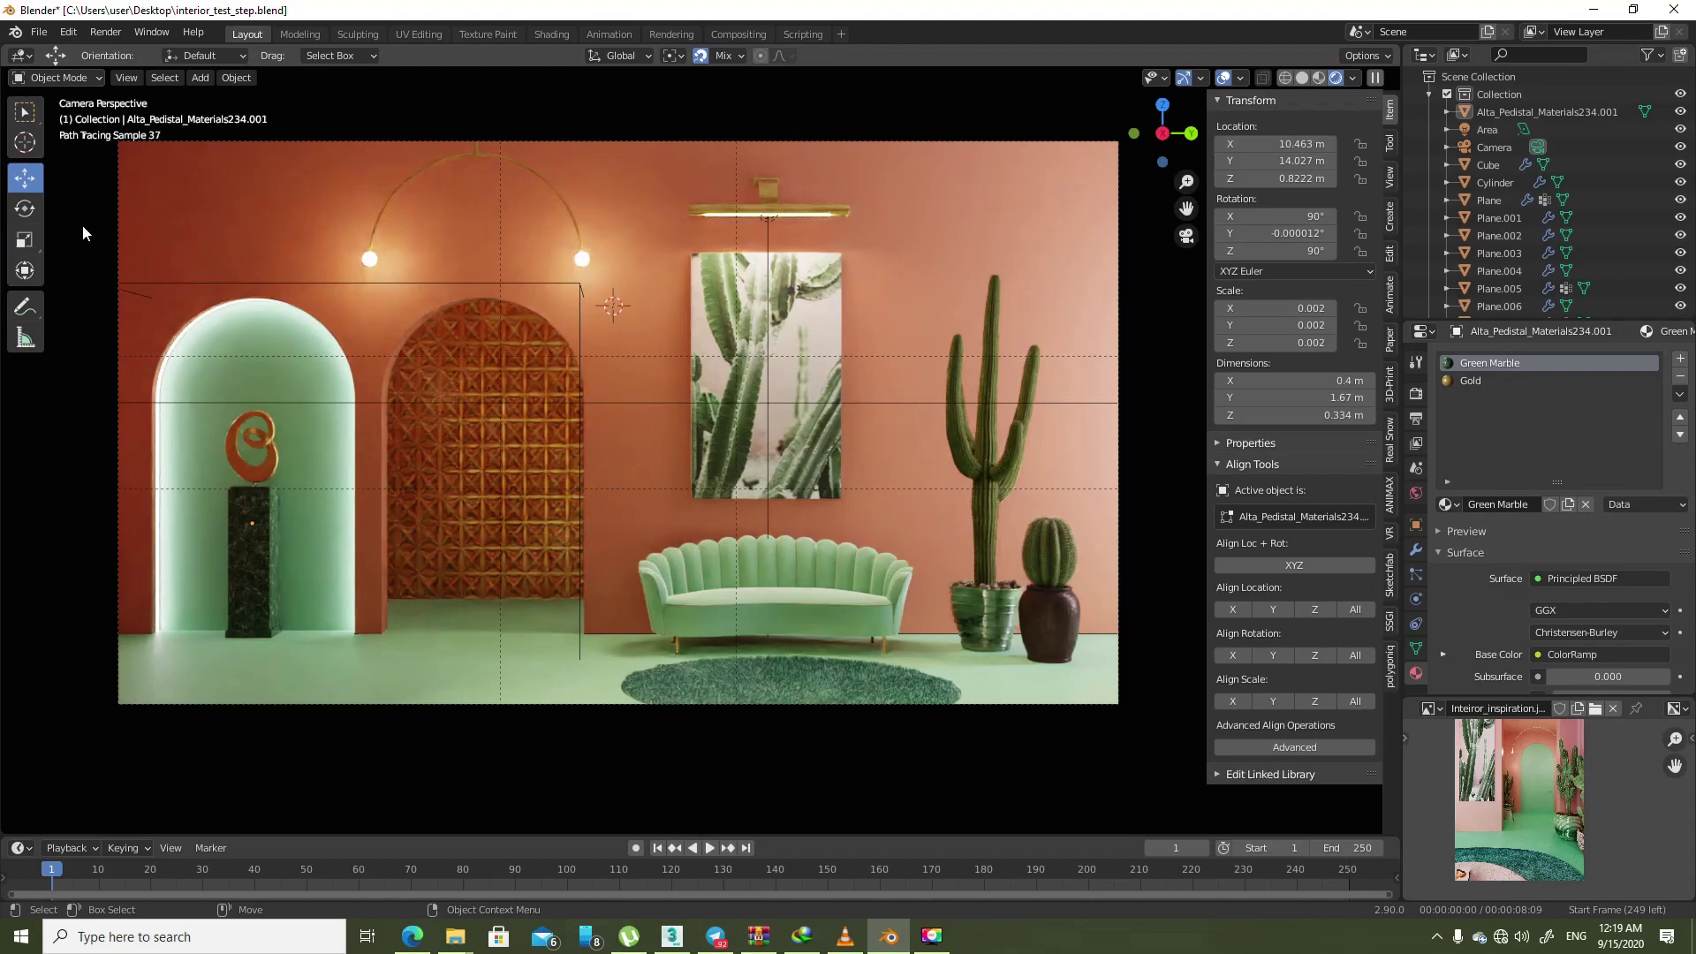
- Select the existing area light and switch the viewport to solid shading
{"action": "left_click", "coordinate": [260, 481]}
{"action": "mouse_move", "coordinate": [260, 481]}
{"action": "middle_mouse_down"}
{"action": "mouse_move", "coordinate": [740, 405]}
{"action": "mouse_move", "coordinate": [713, 421]}
{"action": "middle_mouse_up"}
{"action": "scroll", "coordinate": [713, 420], "scroll_direction": "down", "scroll_amount": 5}
{"action": "left_click", "coordinate": [866, 383]}
{"action": "scroll", "coordinate": [947, 459], "scroll_direction": "up", "scroll_amount": 5}
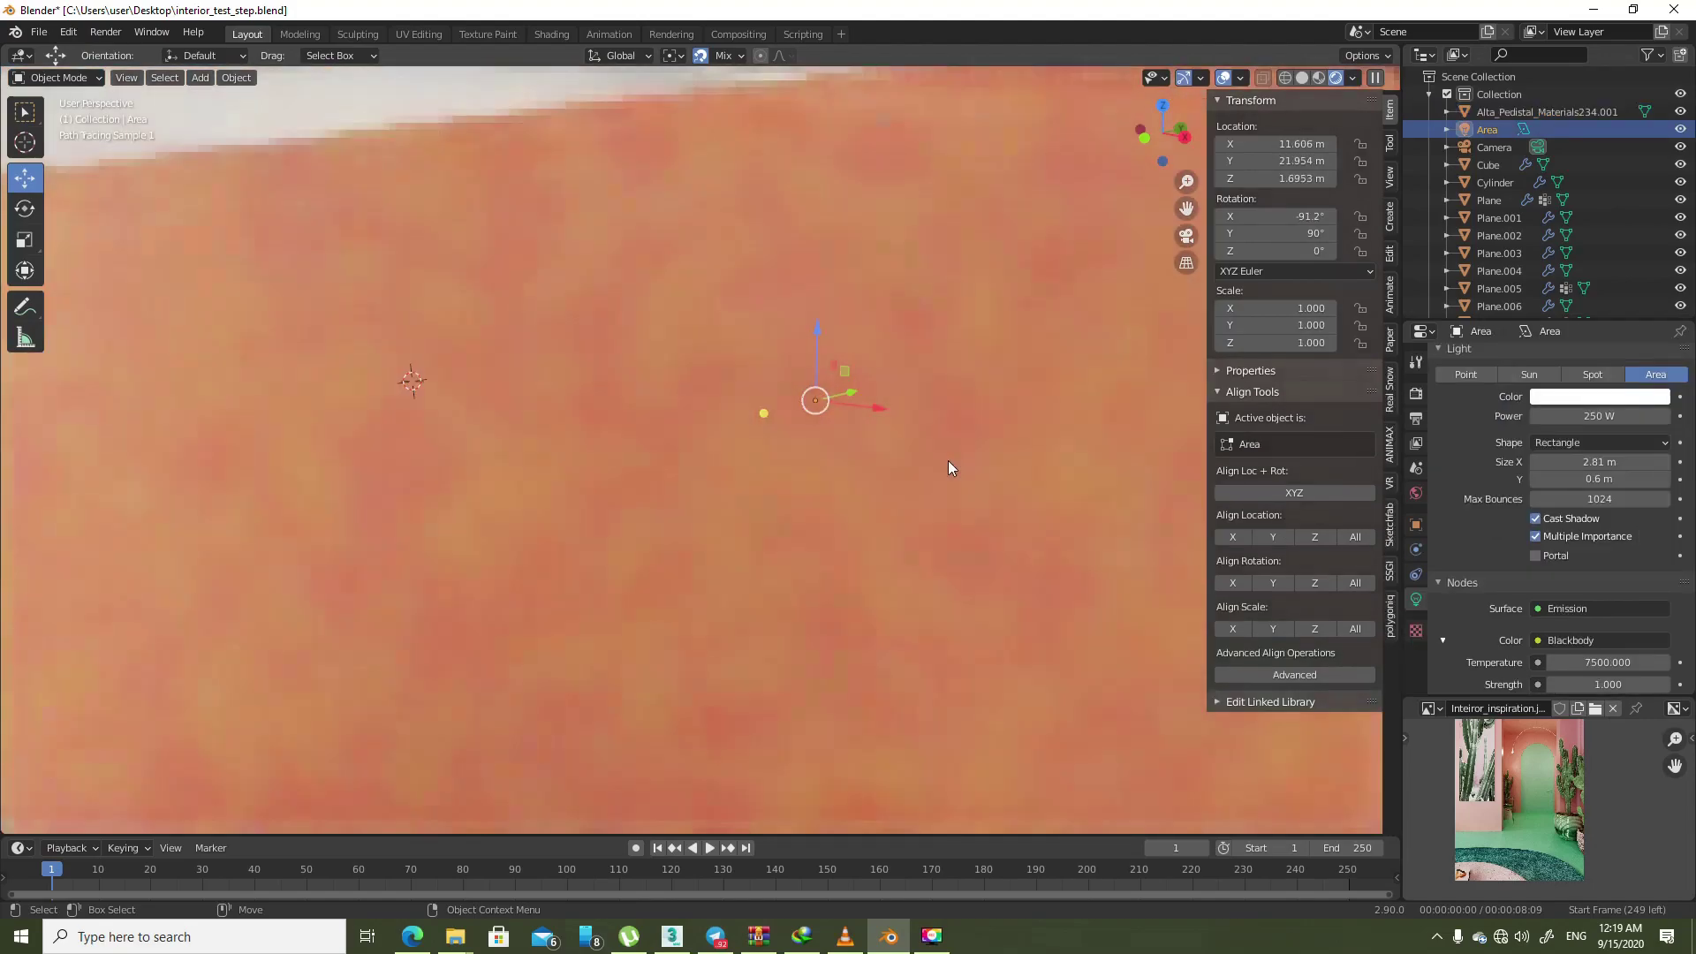
{"action": "middle_click_drag", "start_coordinate": [947, 459], "coordinate": [772, 427], "text": "shift"}
{"action": "scroll", "coordinate": [772, 428], "scroll_direction": "up", "scroll_amount": 2}
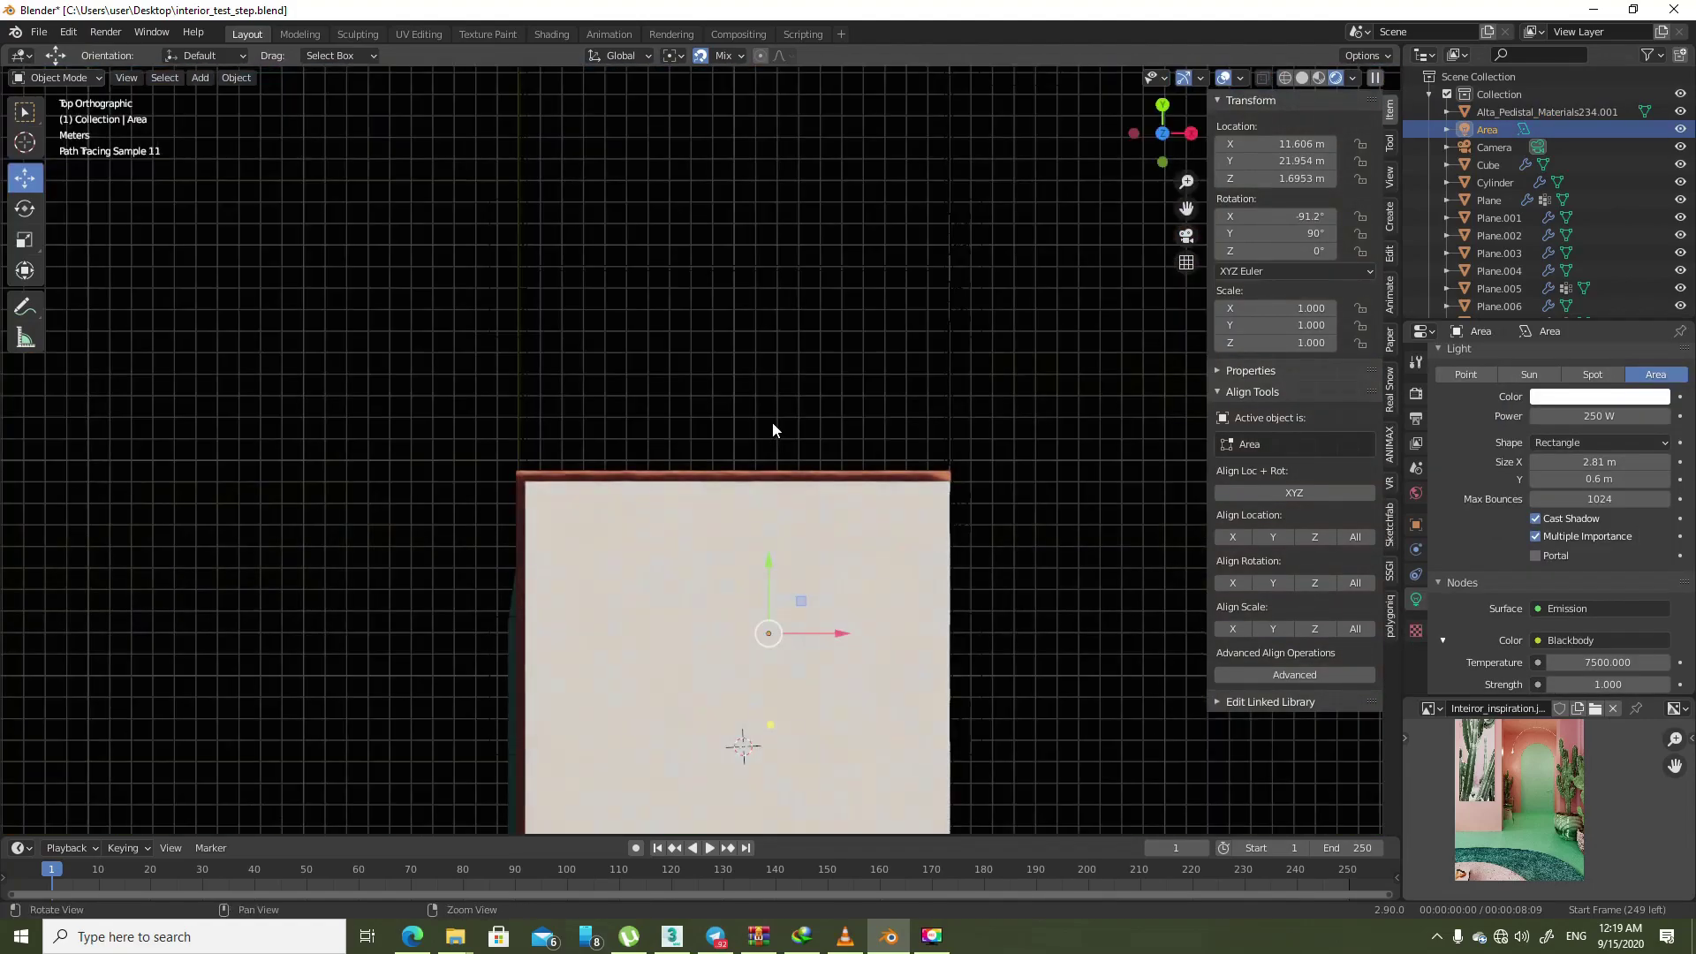
{"action": "scroll", "coordinate": [788, 547], "scroll_direction": "up", "scroll_amount": 3}
{"action": "scroll", "coordinate": [872, 541], "scroll_direction": "down", "scroll_amount": 2, "text": "shift"}
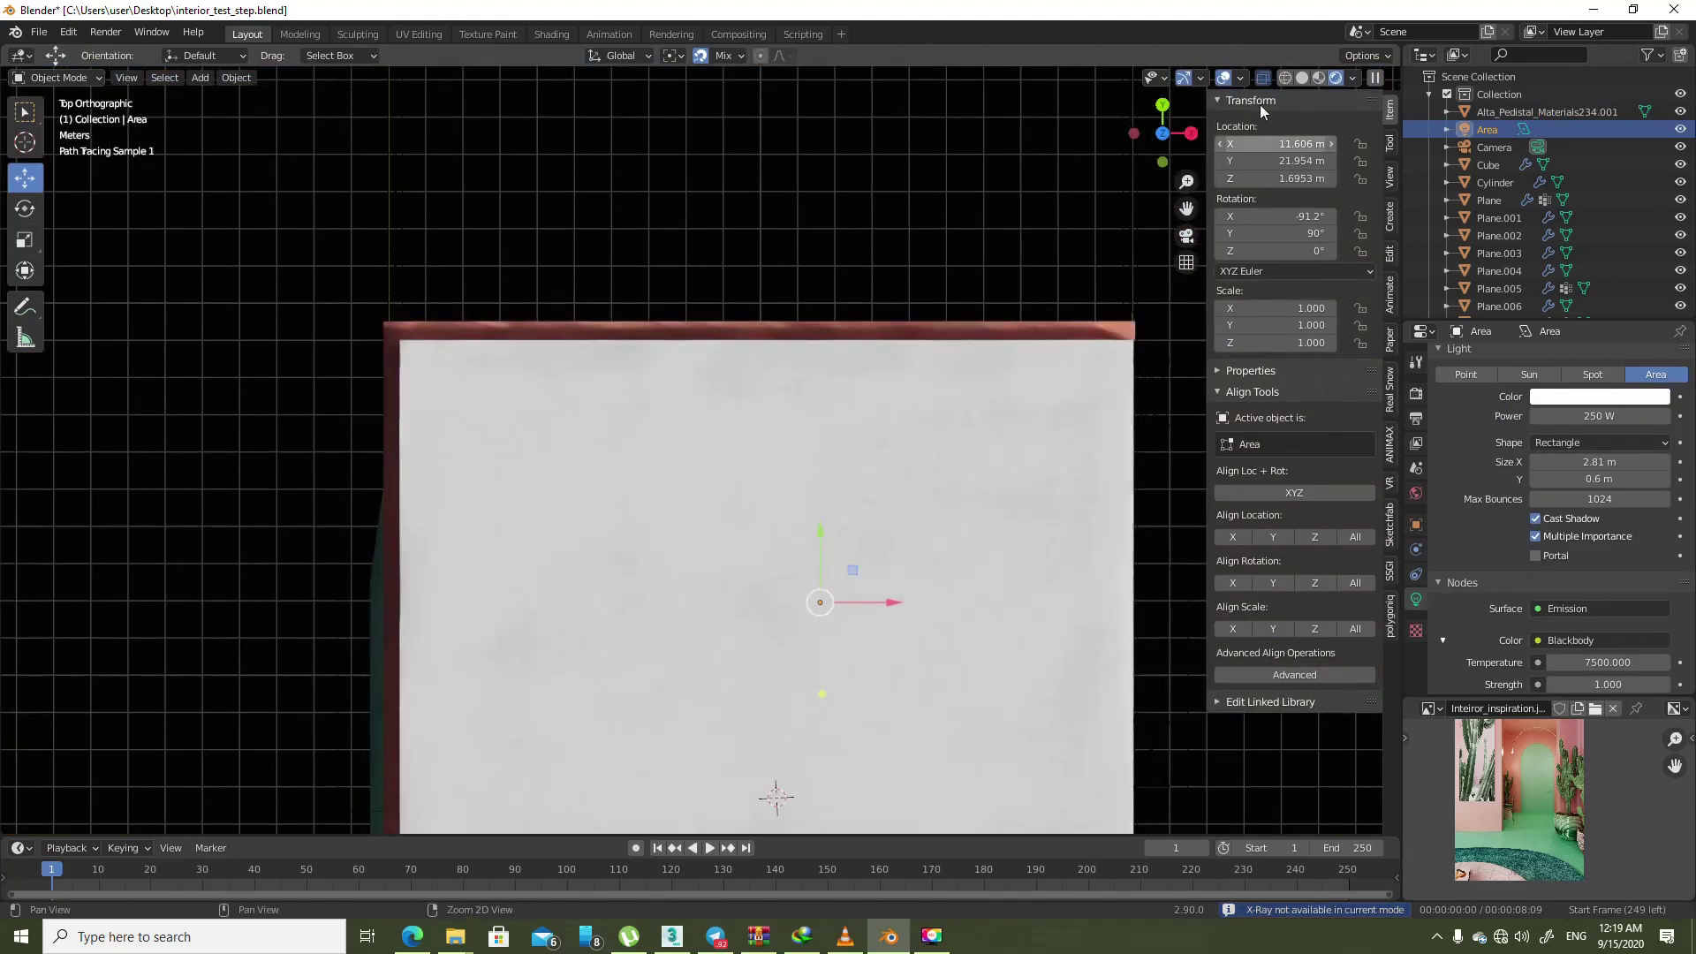
{"action": "left_click", "coordinate": [1302, 78]}
{"action": "middle_click_drag", "start_coordinate": [841, 523], "coordinate": [720, 389], "text": "shift"}
- Duplicate the area light, rotate it about -122° on Z and slide it across the floor plan
{"action": "key", "text": "shift+d"}
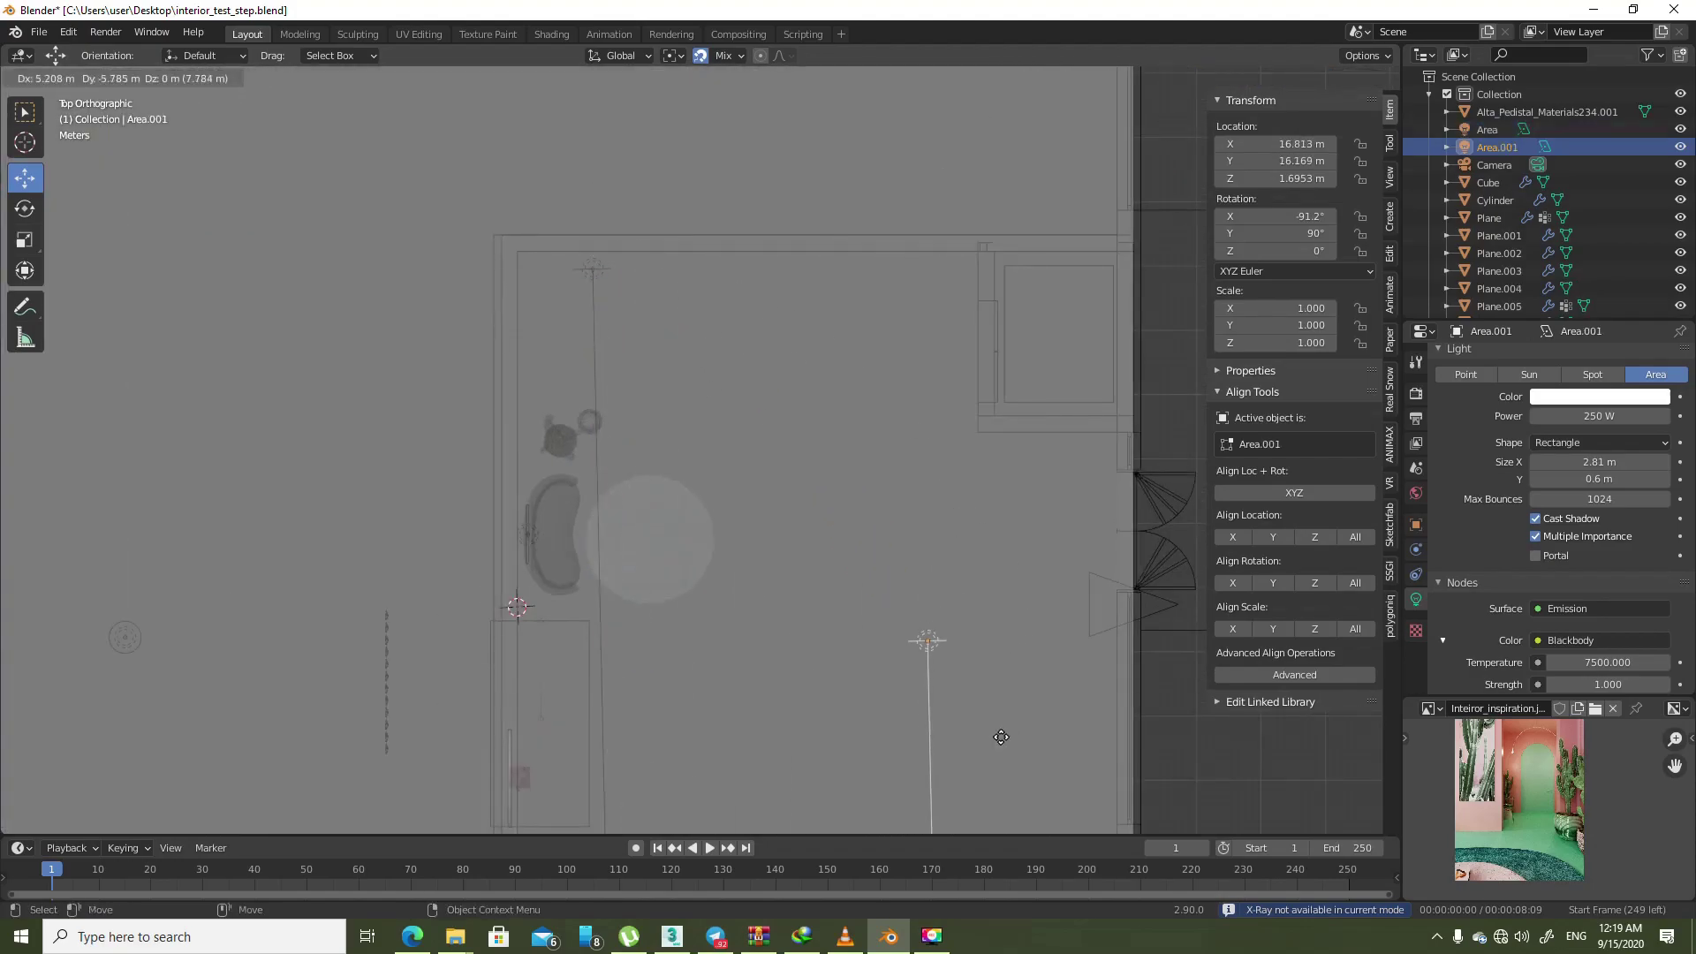
{"action": "left_click", "coordinate": [893, 728]}
{"action": "middle_click_drag", "start_coordinate": [893, 728], "coordinate": [844, 365], "text": "shift"}
{"action": "key", "text": "shift+space"}
{"action": "key", "text": "r"}
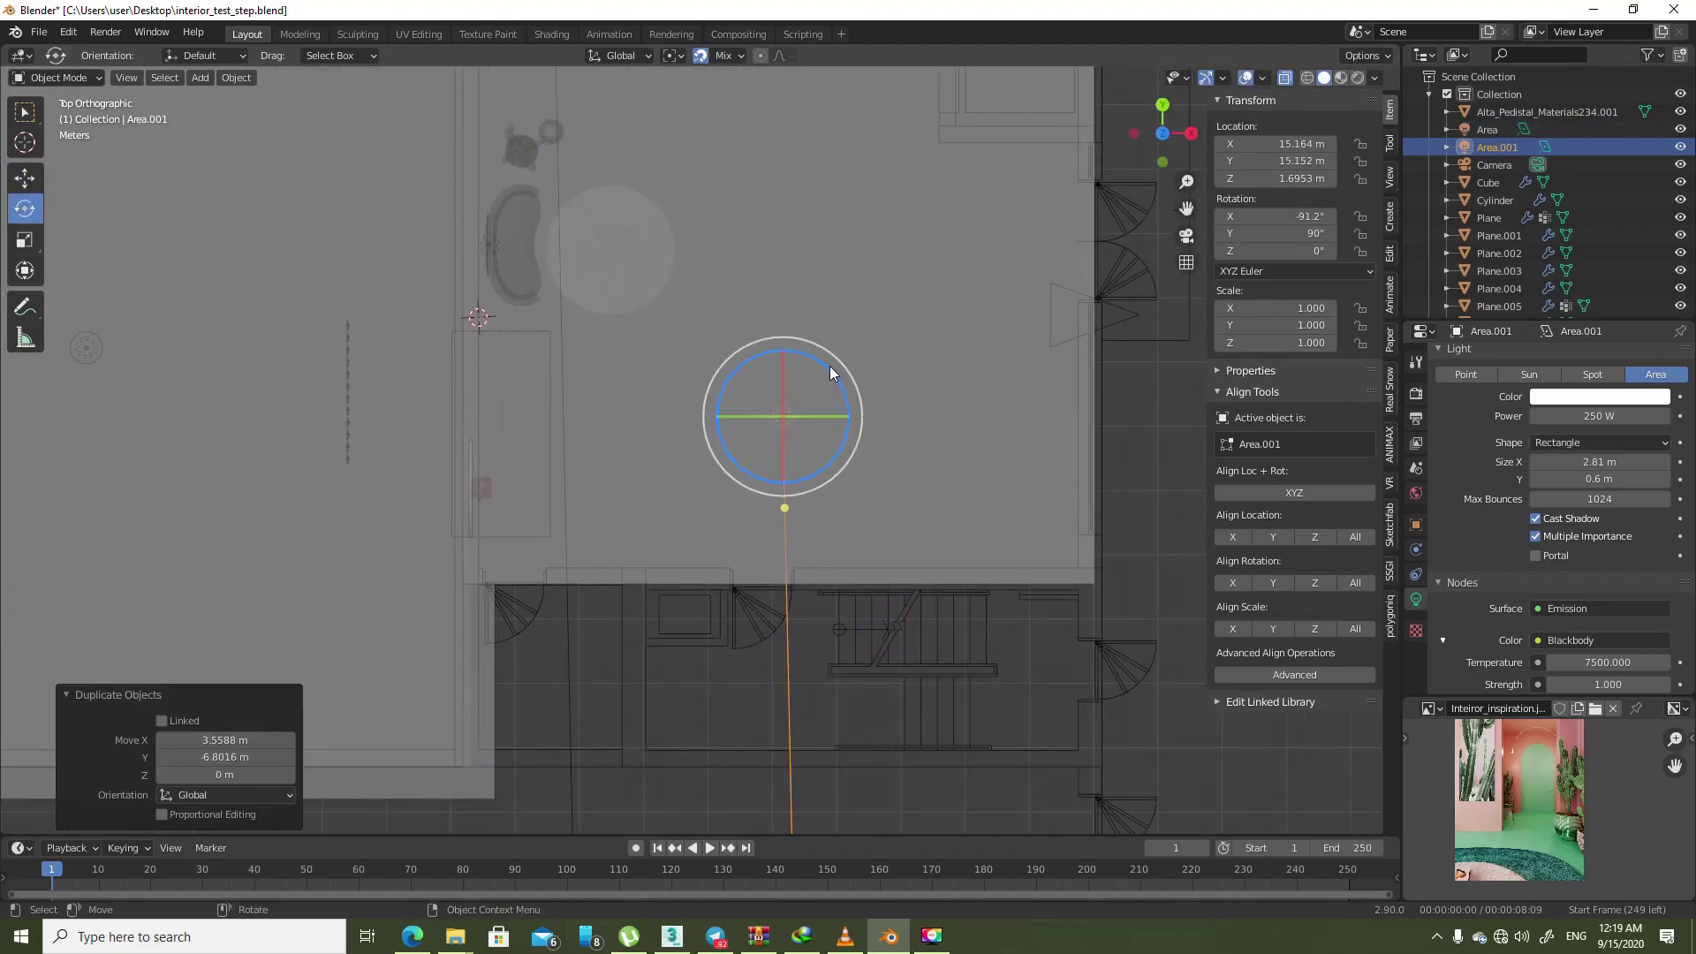
{"action": "left_click_drag", "start_coordinate": [830, 365], "coordinate": [831, 553]}
{"action": "key", "text": "shift+space"}
{"action": "key", "text": "g"}
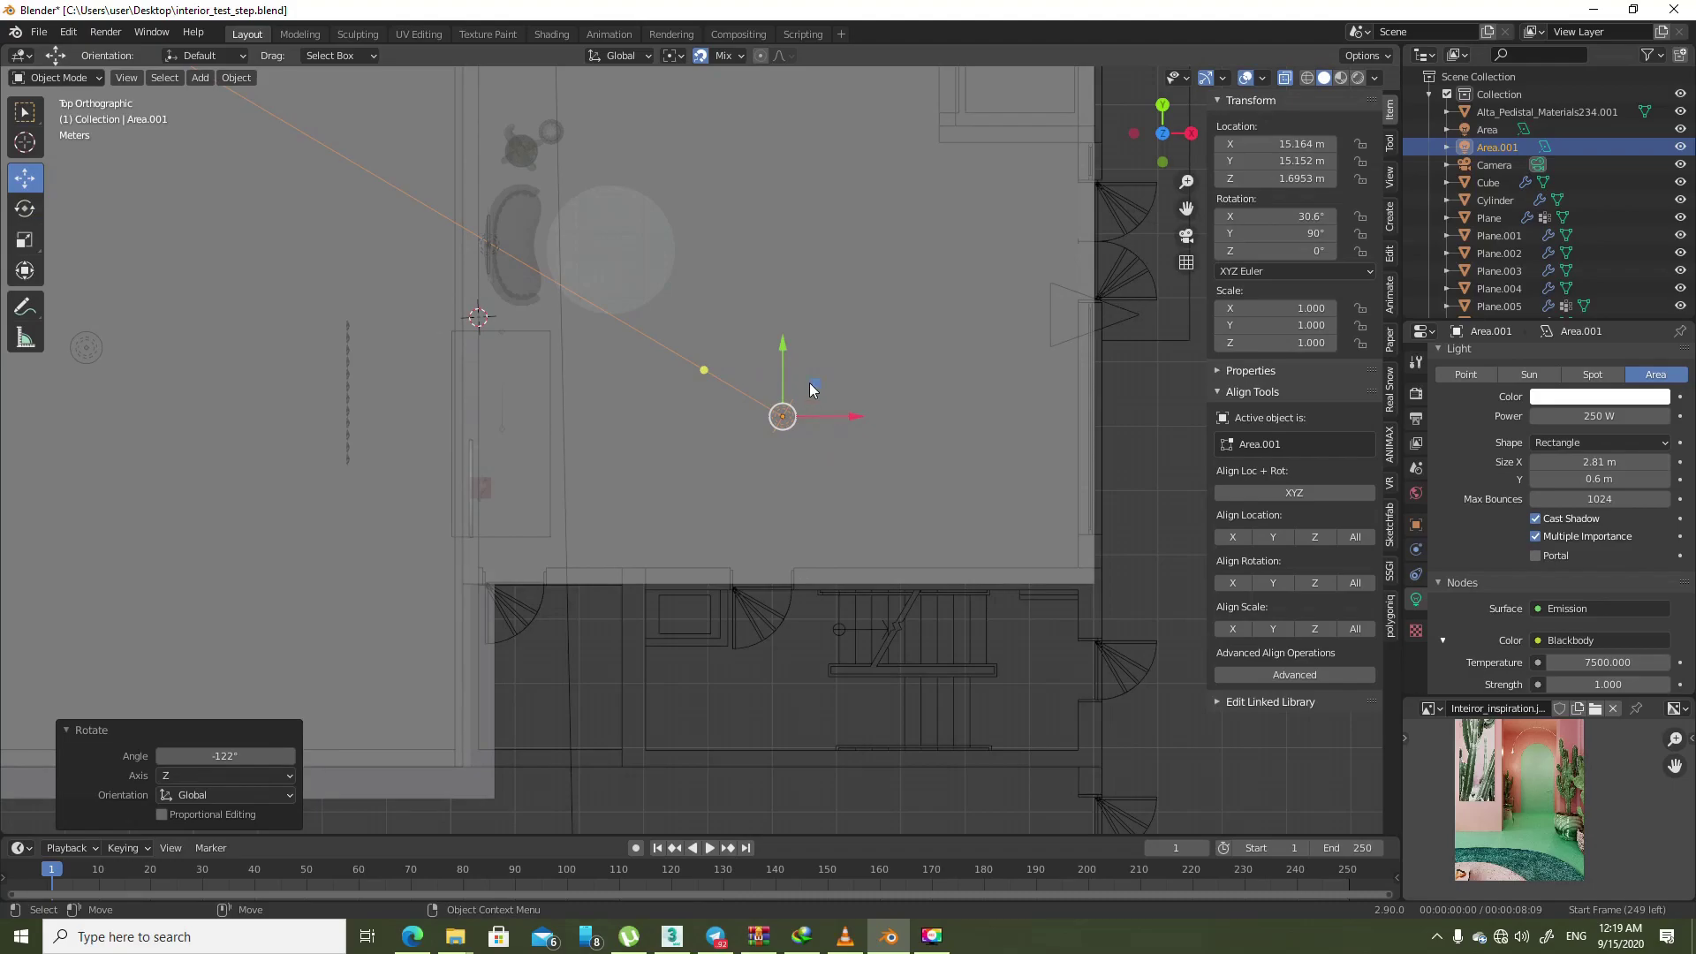
{"action": "left_click_drag", "start_coordinate": [809, 385], "coordinate": [709, 522]}
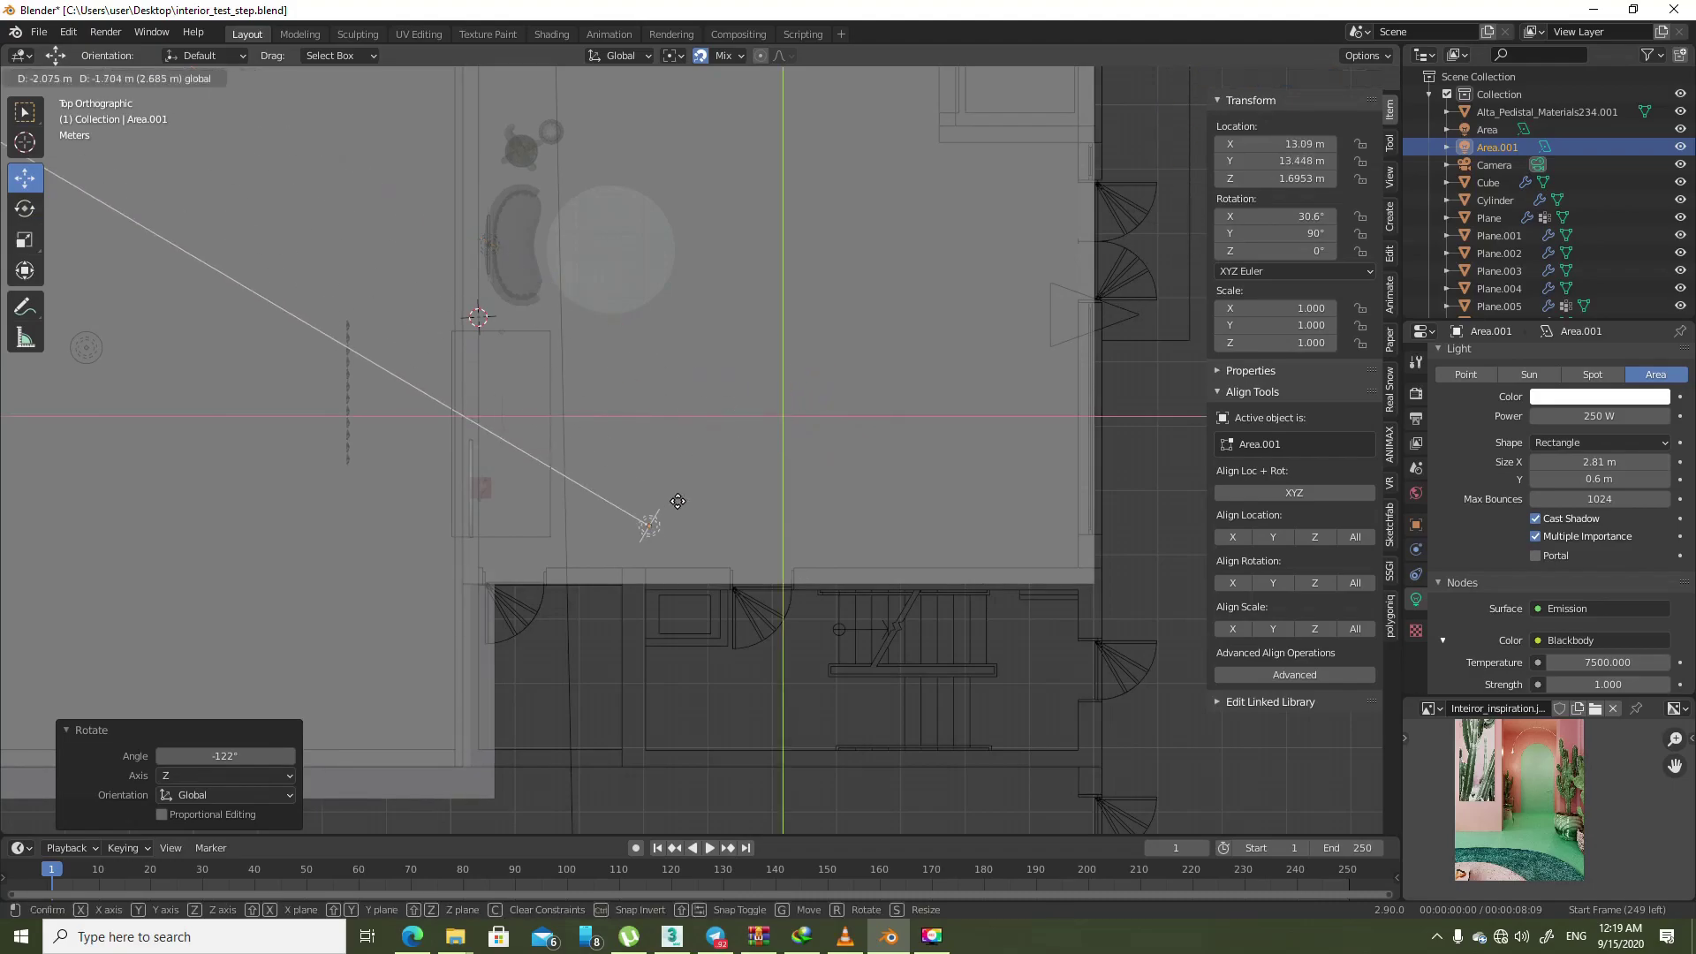
- Give the new light 150 W power and 6500 blackbody temperature, then view through the camera
{"action": "left_click", "coordinate": [1631, 416]}
{"action": "key", "text": "ctrl+a"}
{"action": "type", "text": "15"}
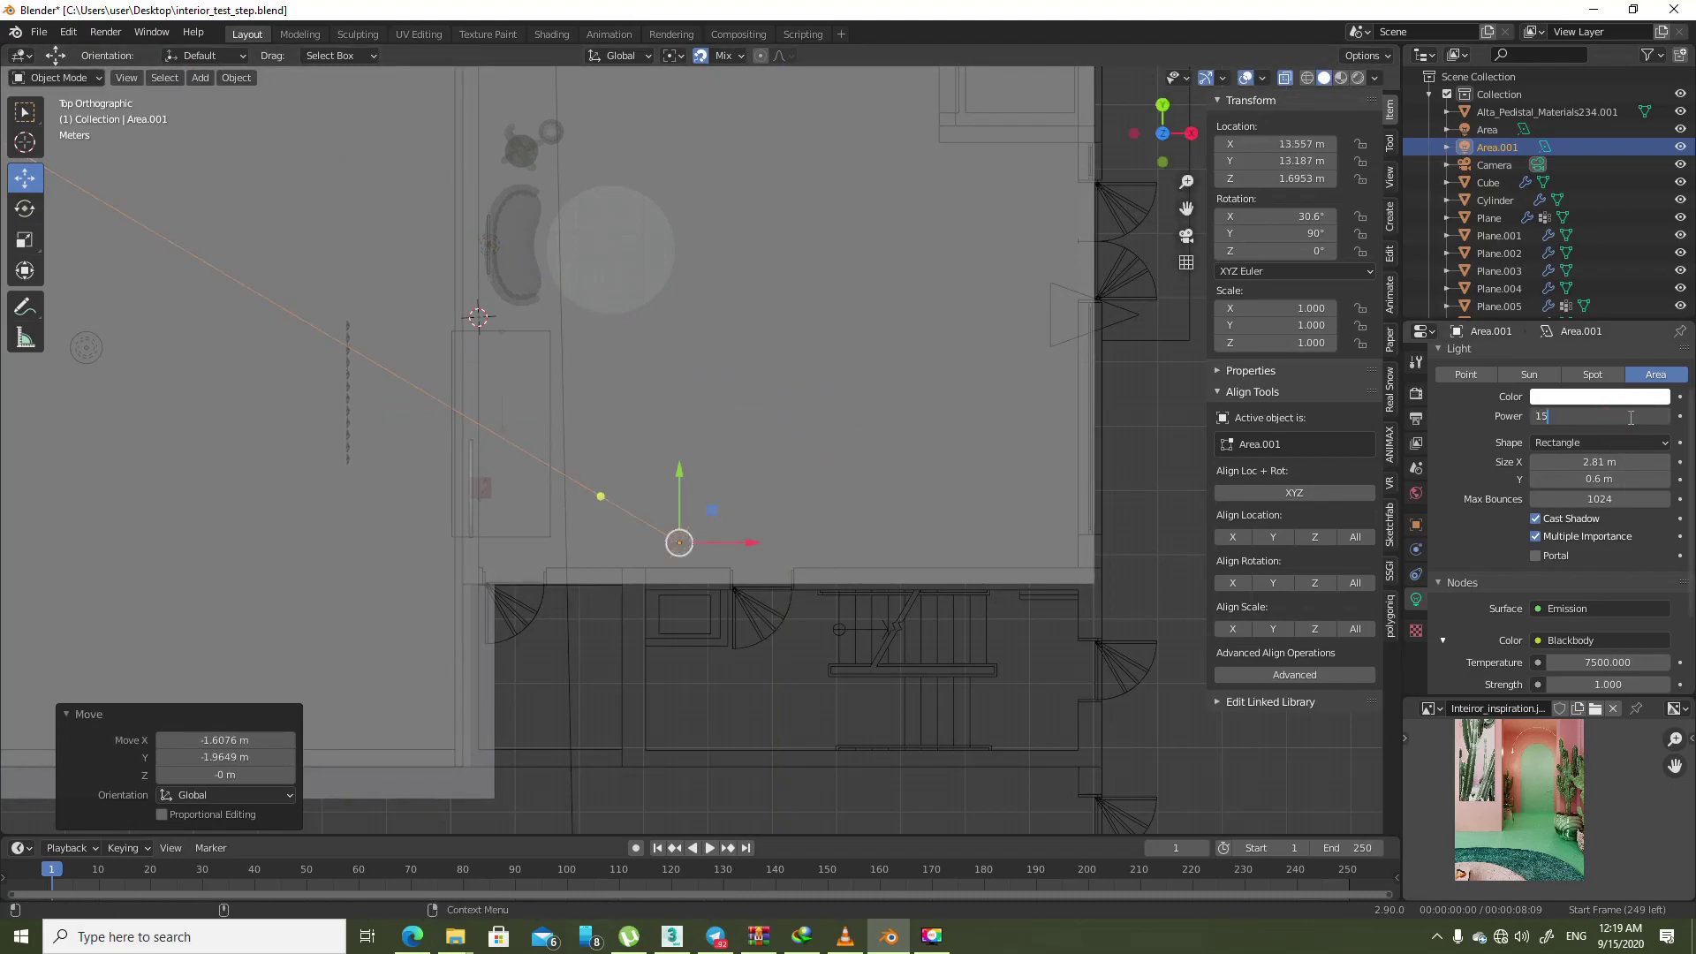
{"action": "type", "text": "0"}
{"action": "key", "text": "Return"}
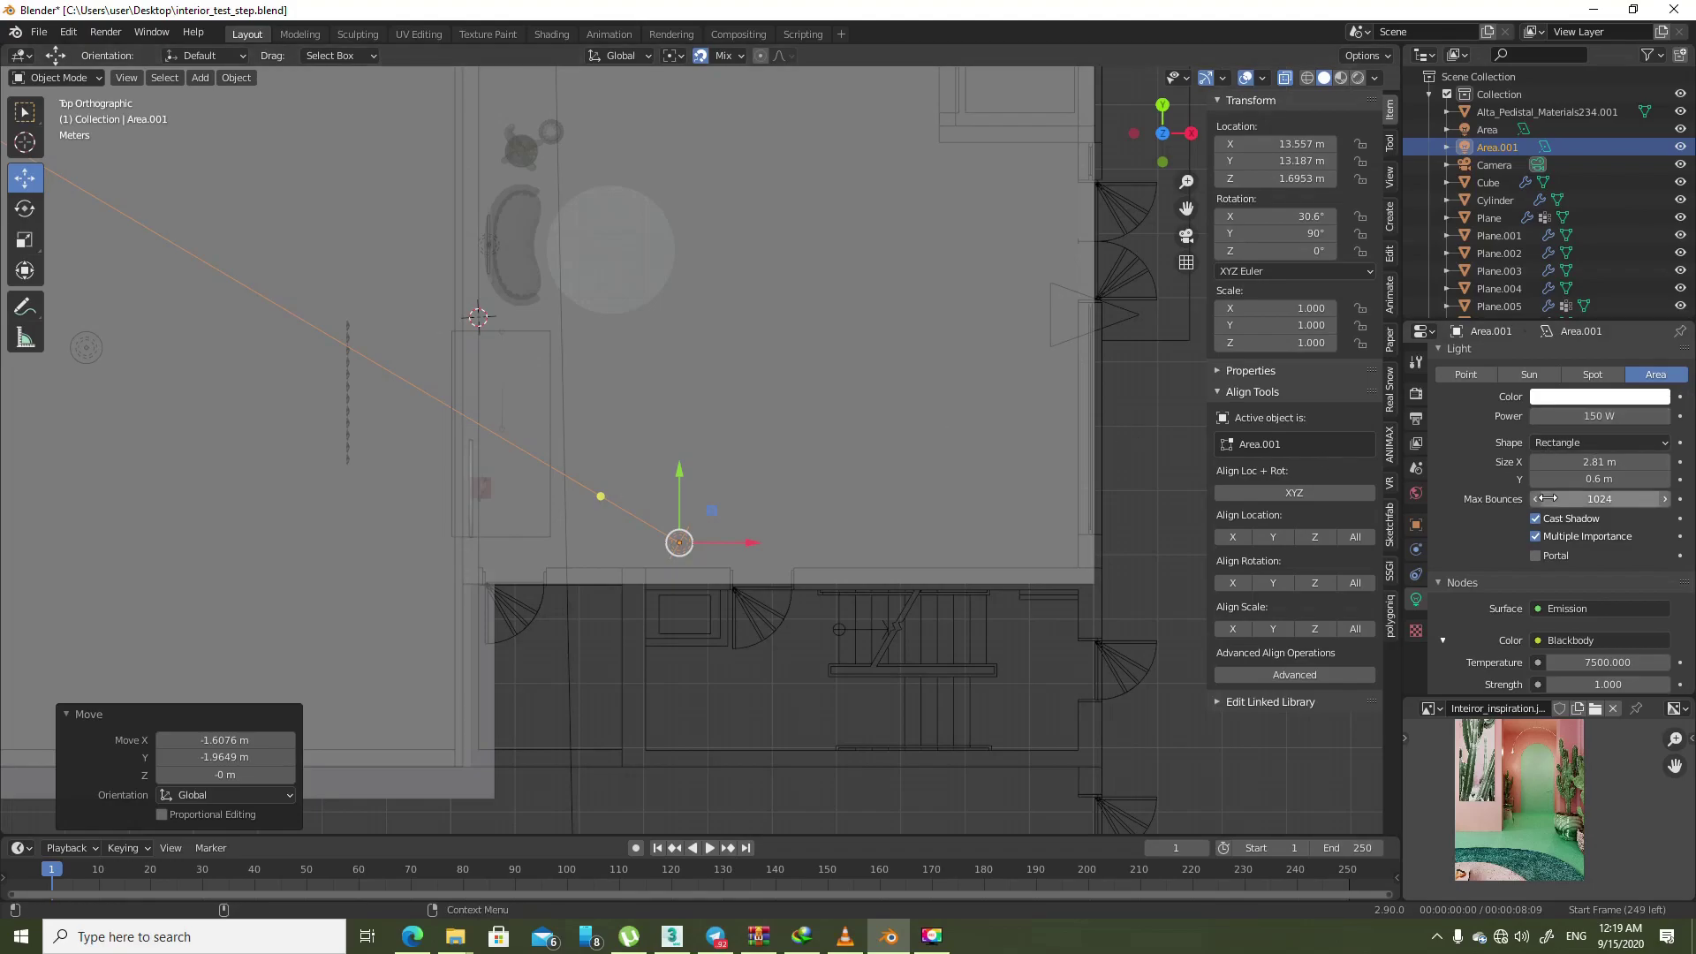
{"action": "left_click", "coordinate": [1599, 661]}
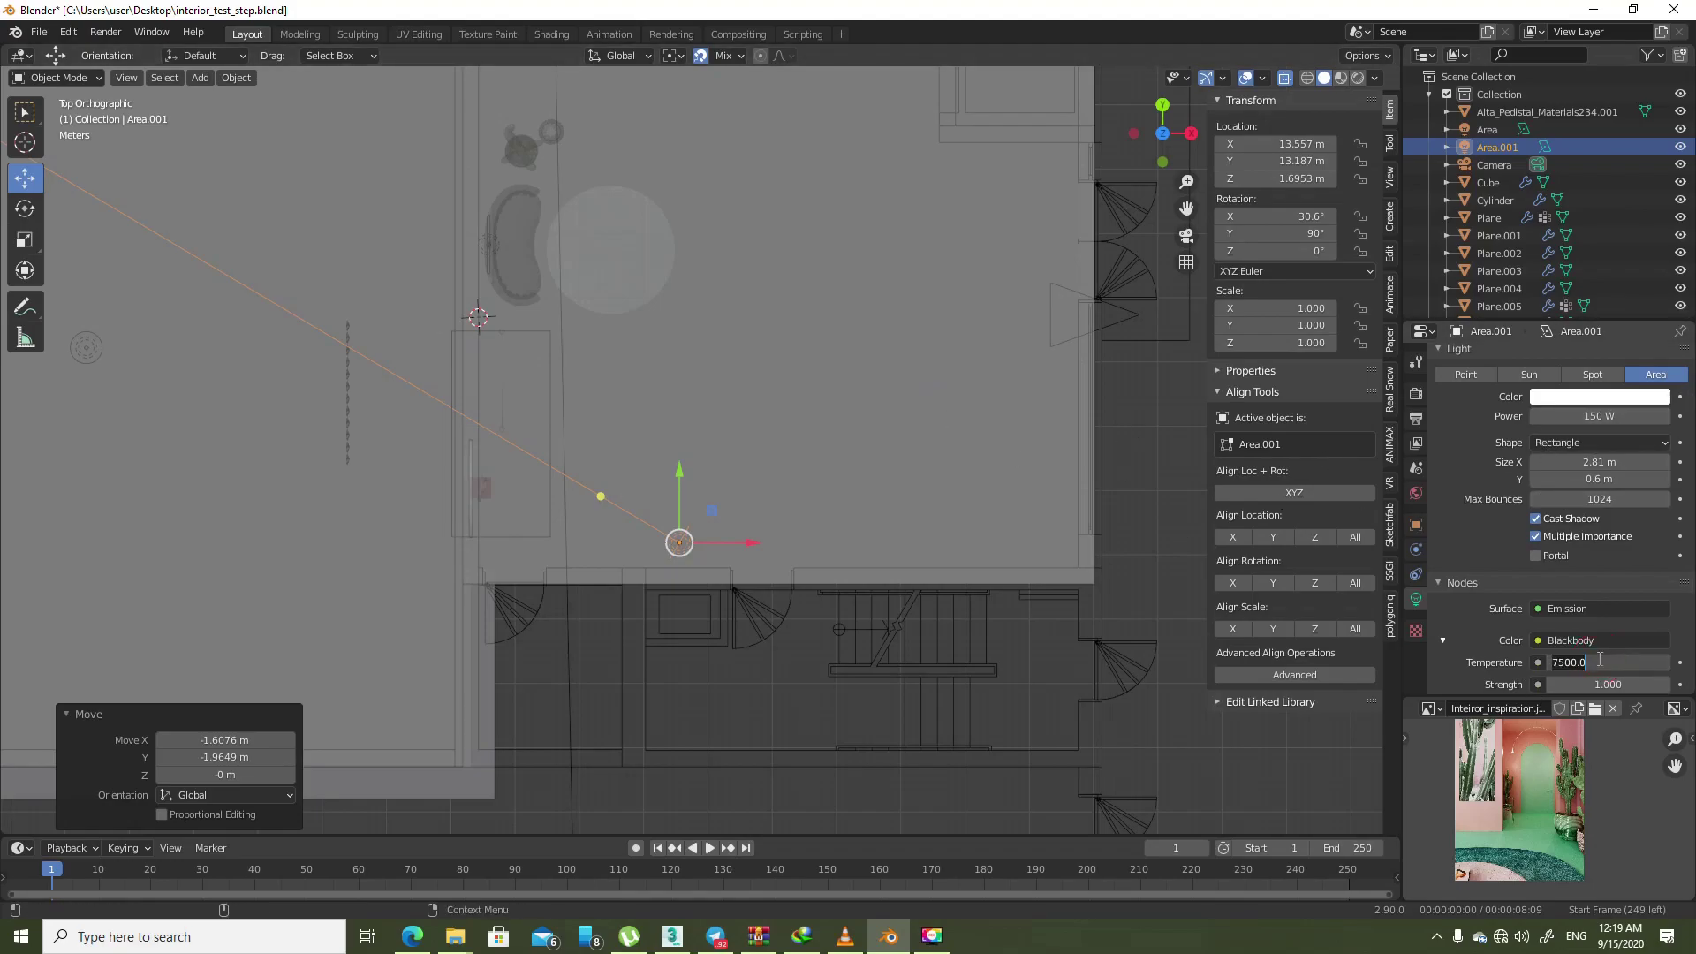
{"action": "type", "text": "65"}
{"action": "key", "text": "Return"}
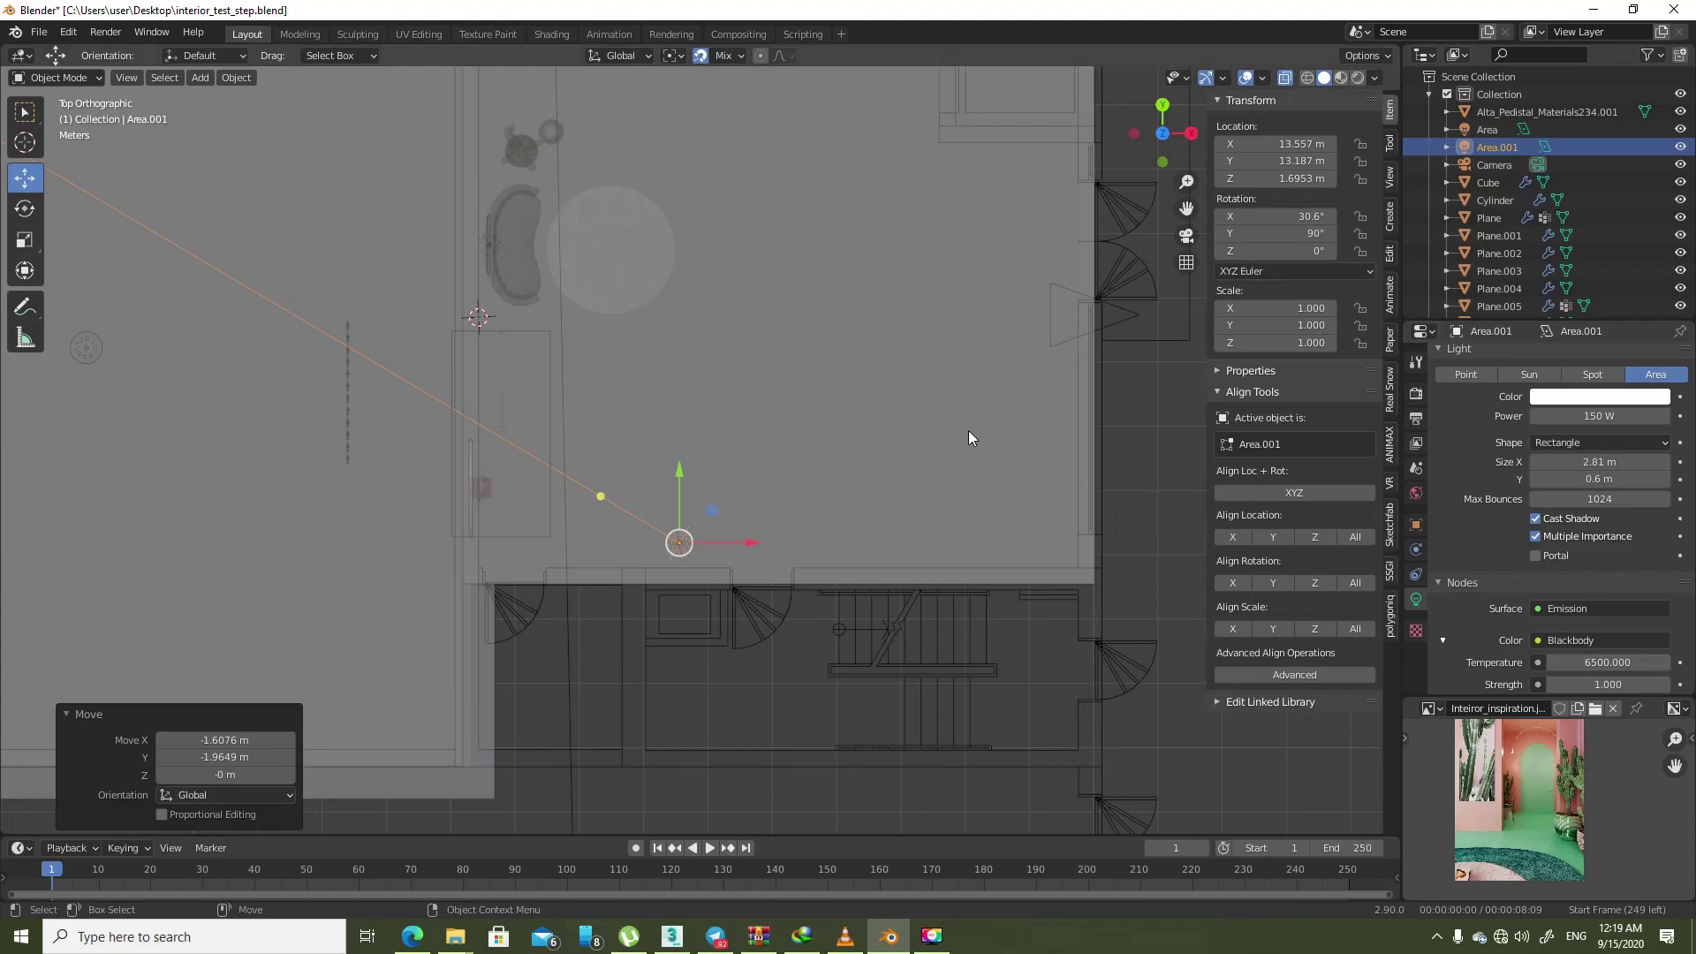
{"action": "key", "text": "KP_0"}
- Switch the camera view to rendered shading and zoom into the camera frame
{"action": "left_click", "coordinate": [1359, 78]}
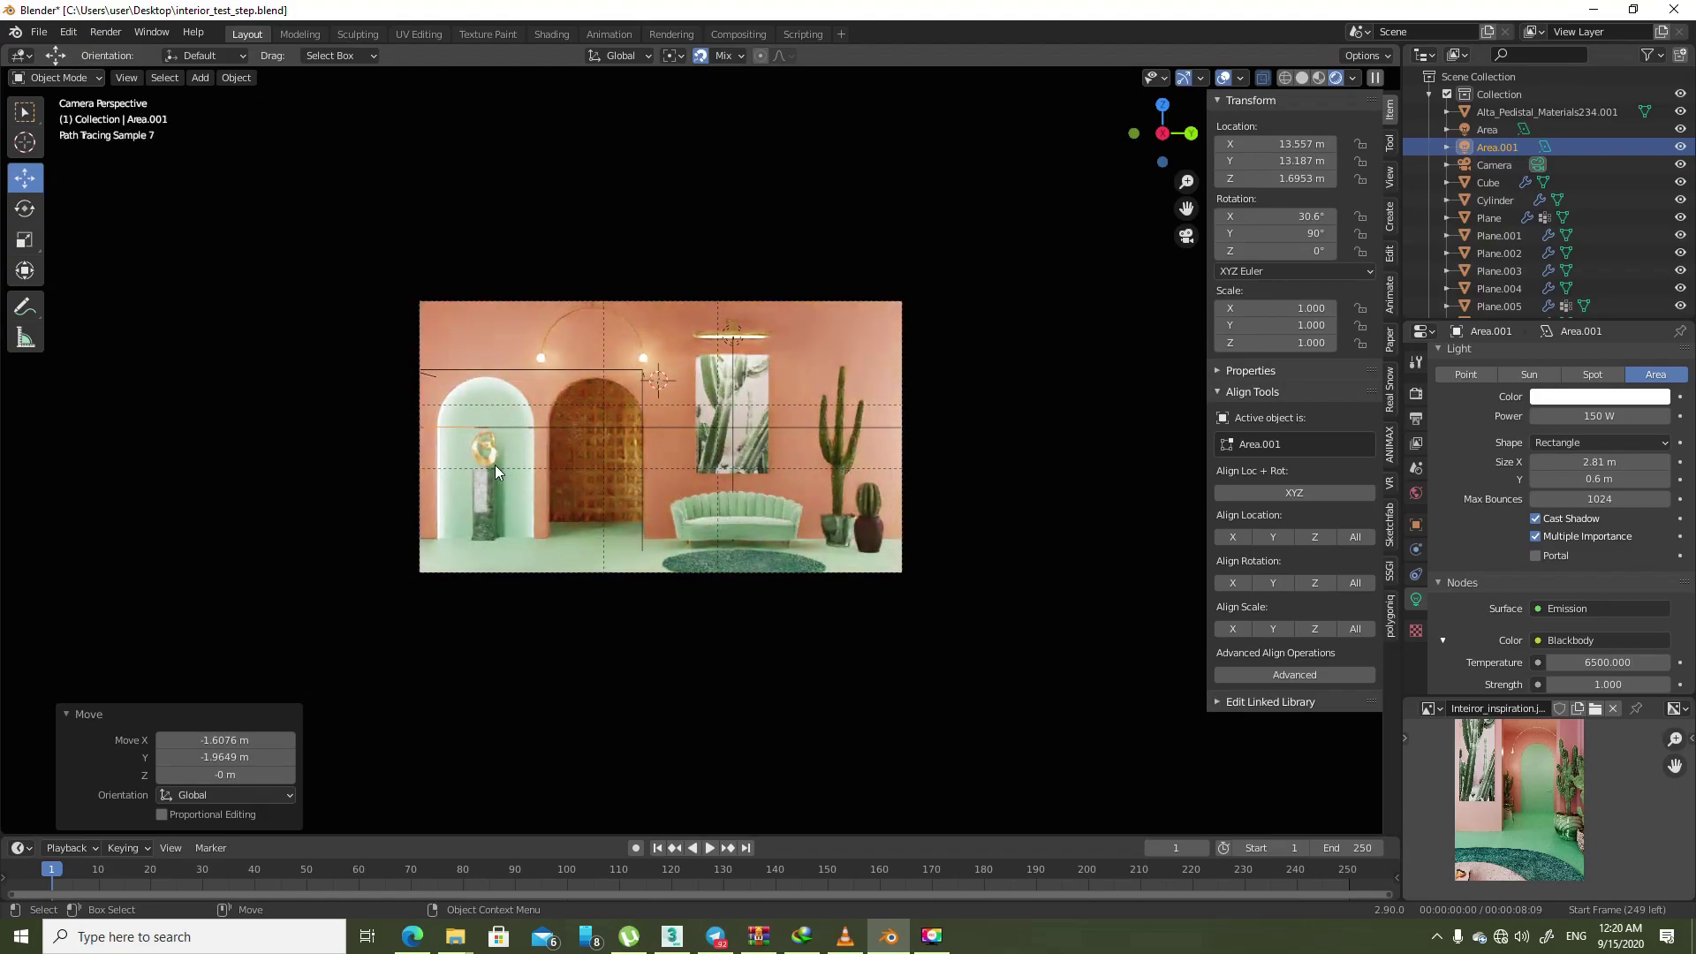
{"action": "scroll", "coordinate": [496, 454], "scroll_direction": "up", "scroll_amount": 3}
{"action": "scroll", "coordinate": [495, 460], "scroll_direction": "up", "scroll_amount": 2}
{"action": "scroll", "coordinate": [653, 491], "scroll_direction": "up", "scroll_amount": 2}
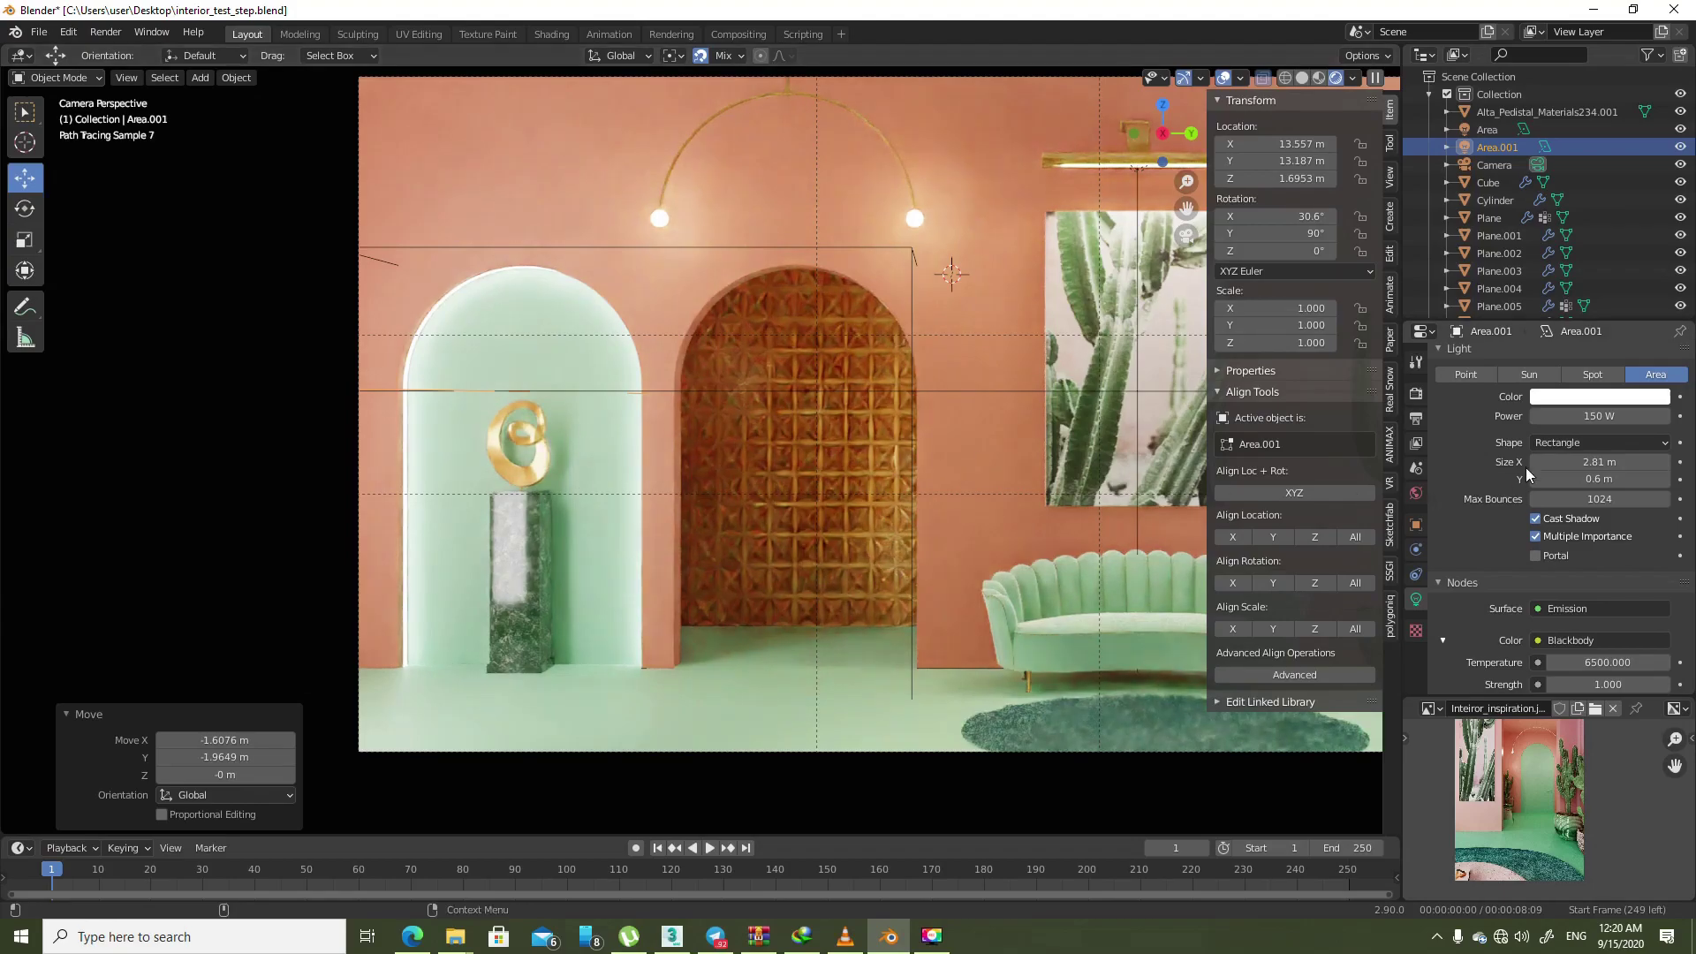
- Lower the duplicated Area.001 light's power to 50 W
{"action": "left_click", "coordinate": [1612, 416]}
{"action": "type", "text": "50"}
{"action": "key", "text": "Return"}
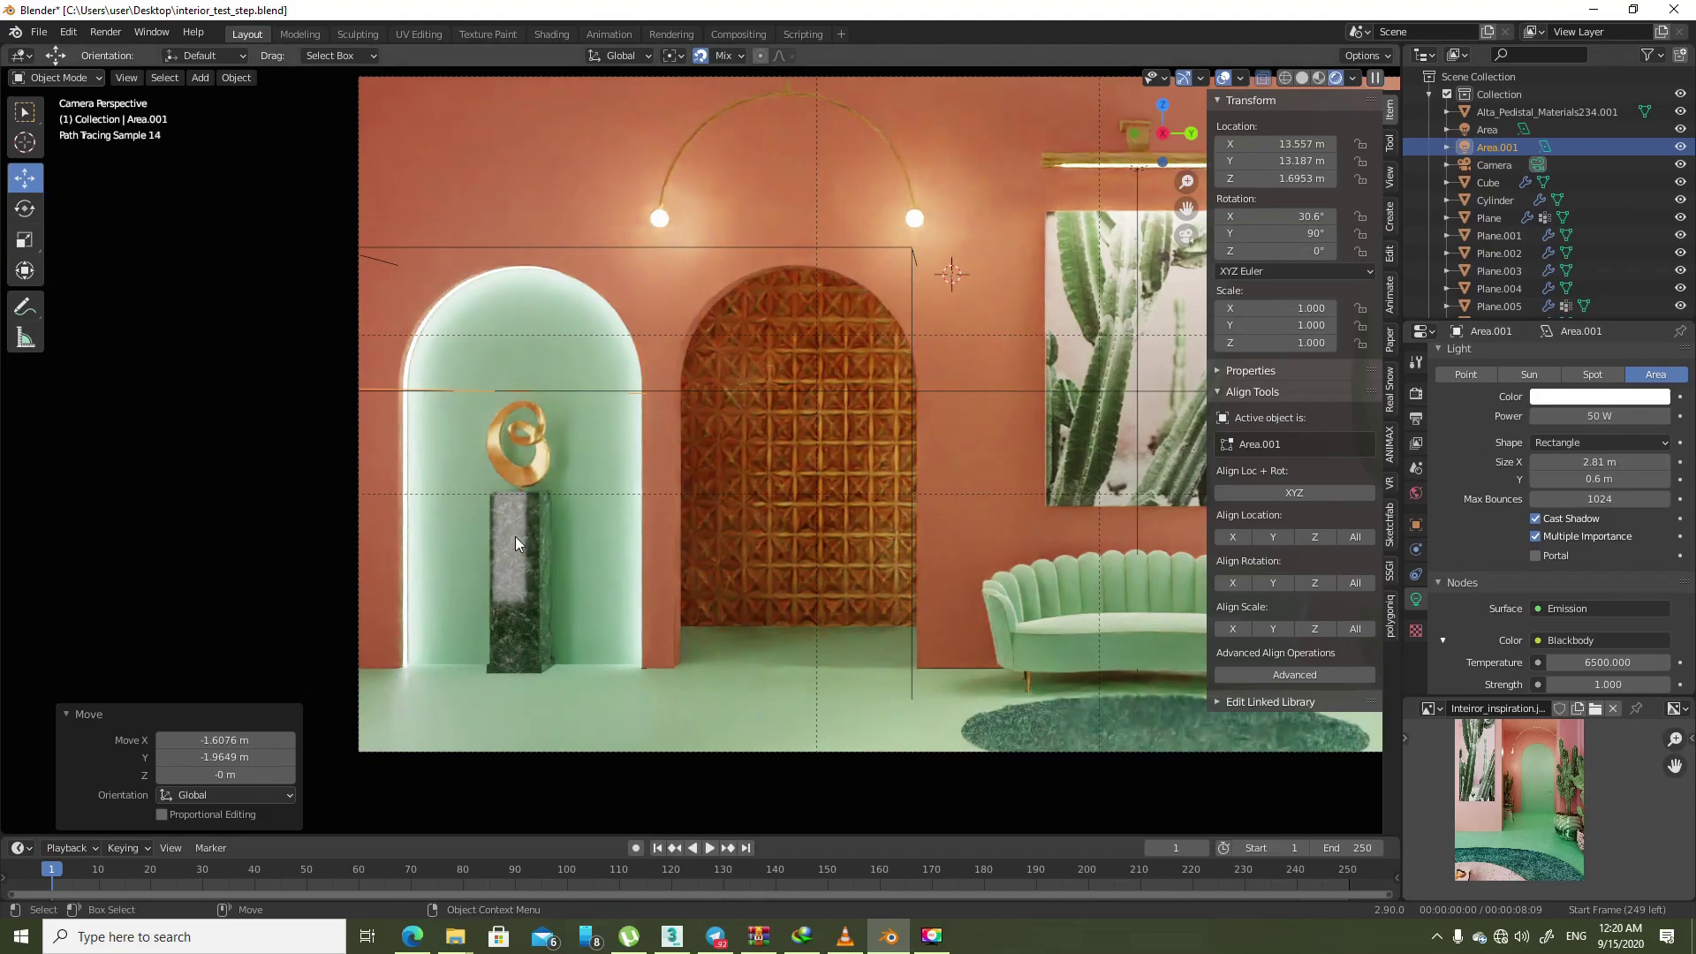
{"action": "scroll", "coordinate": [533, 494], "scroll_direction": "down", "scroll_amount": 2}
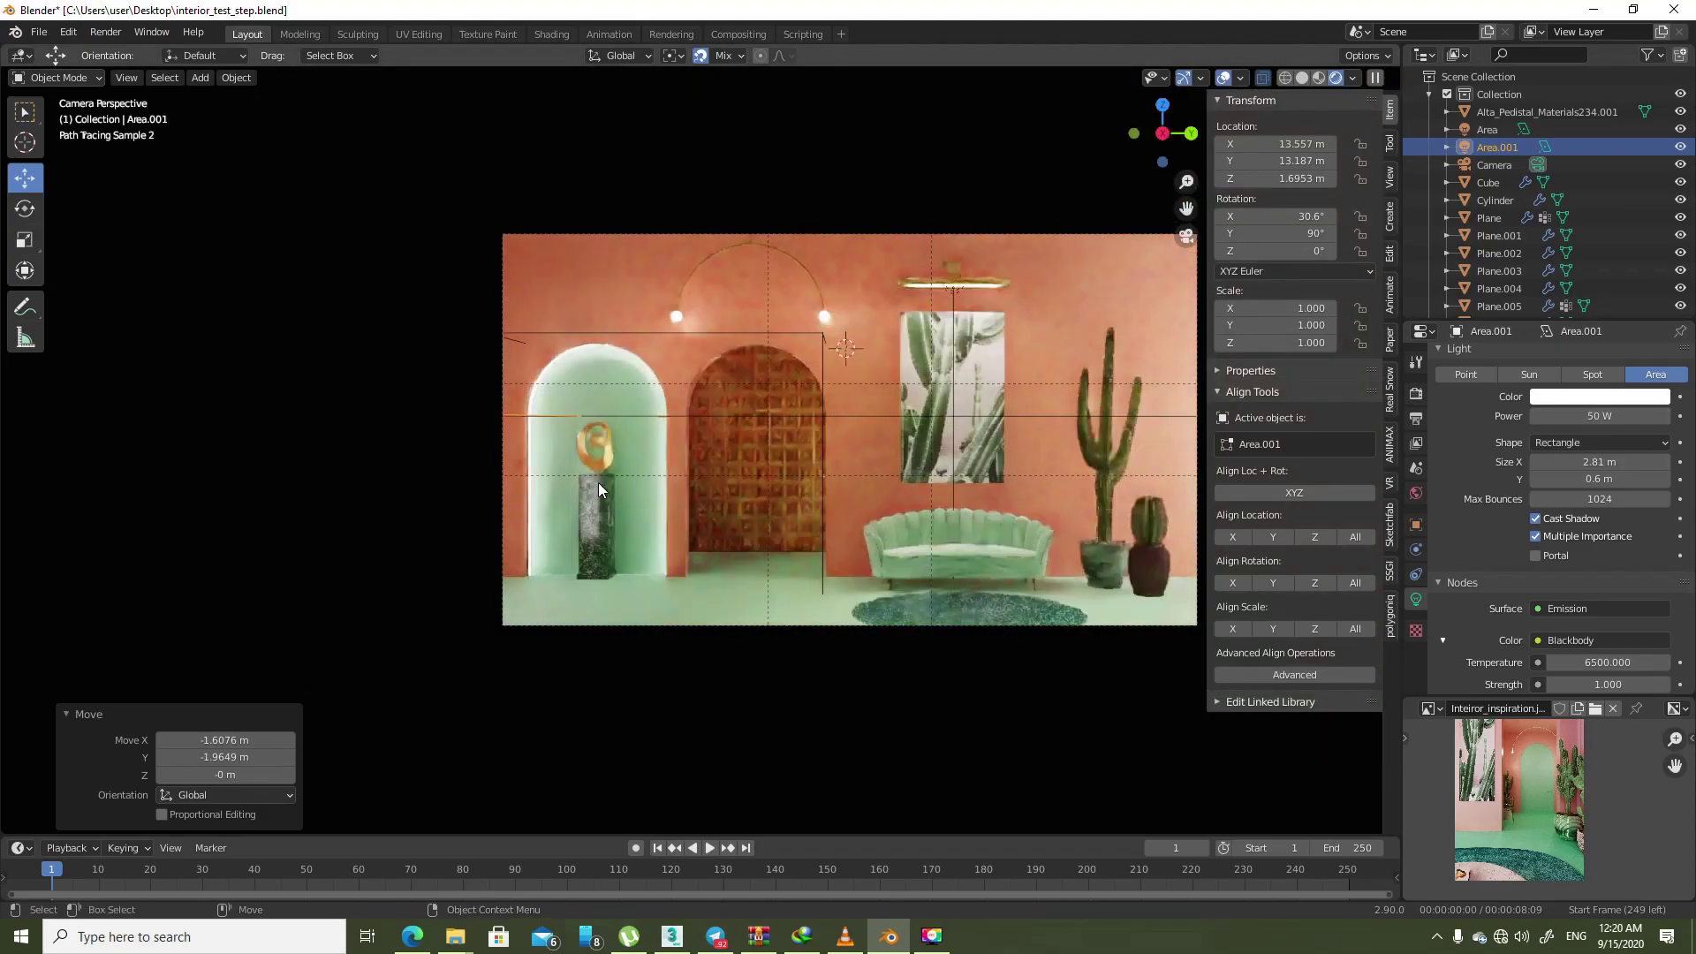
{"action": "scroll", "coordinate": [595, 531], "scroll_direction": "up", "scroll_amount": 2}
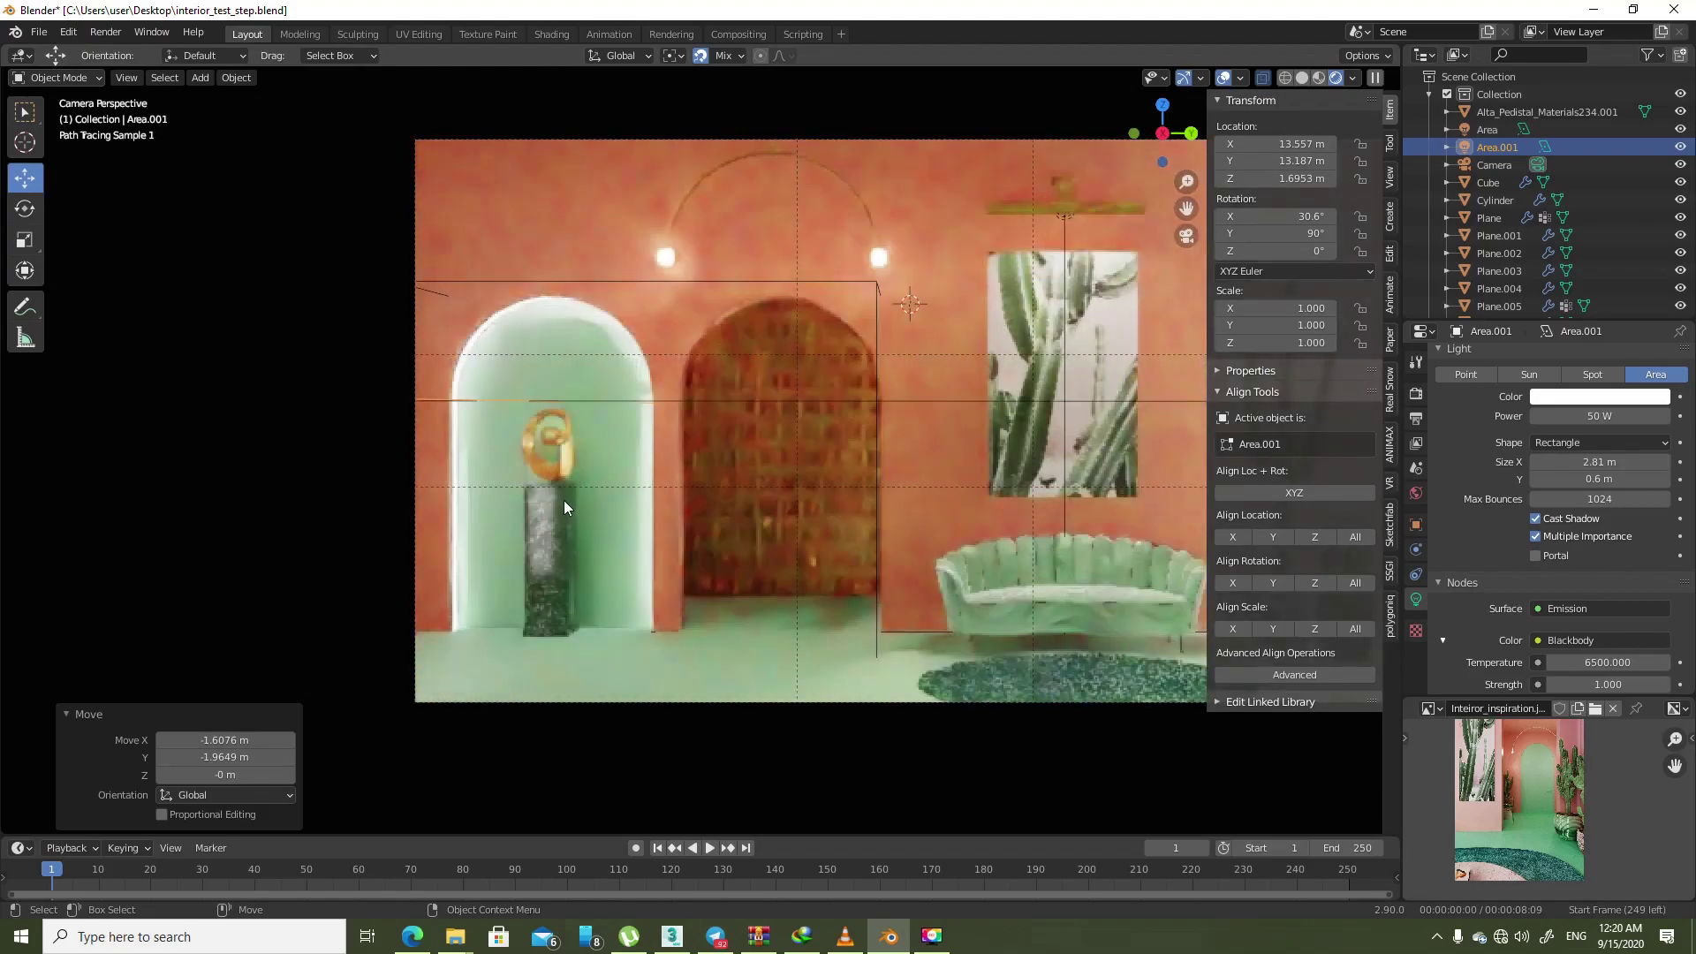
- Slide the new light along the pink wall and stretch it longer
{"action": "mouse_move", "coordinate": [919, 329]}
{"action": "middle_mouse_down"}
{"action": "mouse_move", "coordinate": [792, 348]}
{"action": "mouse_move", "coordinate": [883, 417]}
{"action": "mouse_move", "coordinate": [753, 470]}
{"action": "mouse_move", "coordinate": [738, 426]}
{"action": "mouse_move", "coordinate": [798, 392]}
{"action": "middle_mouse_up"}
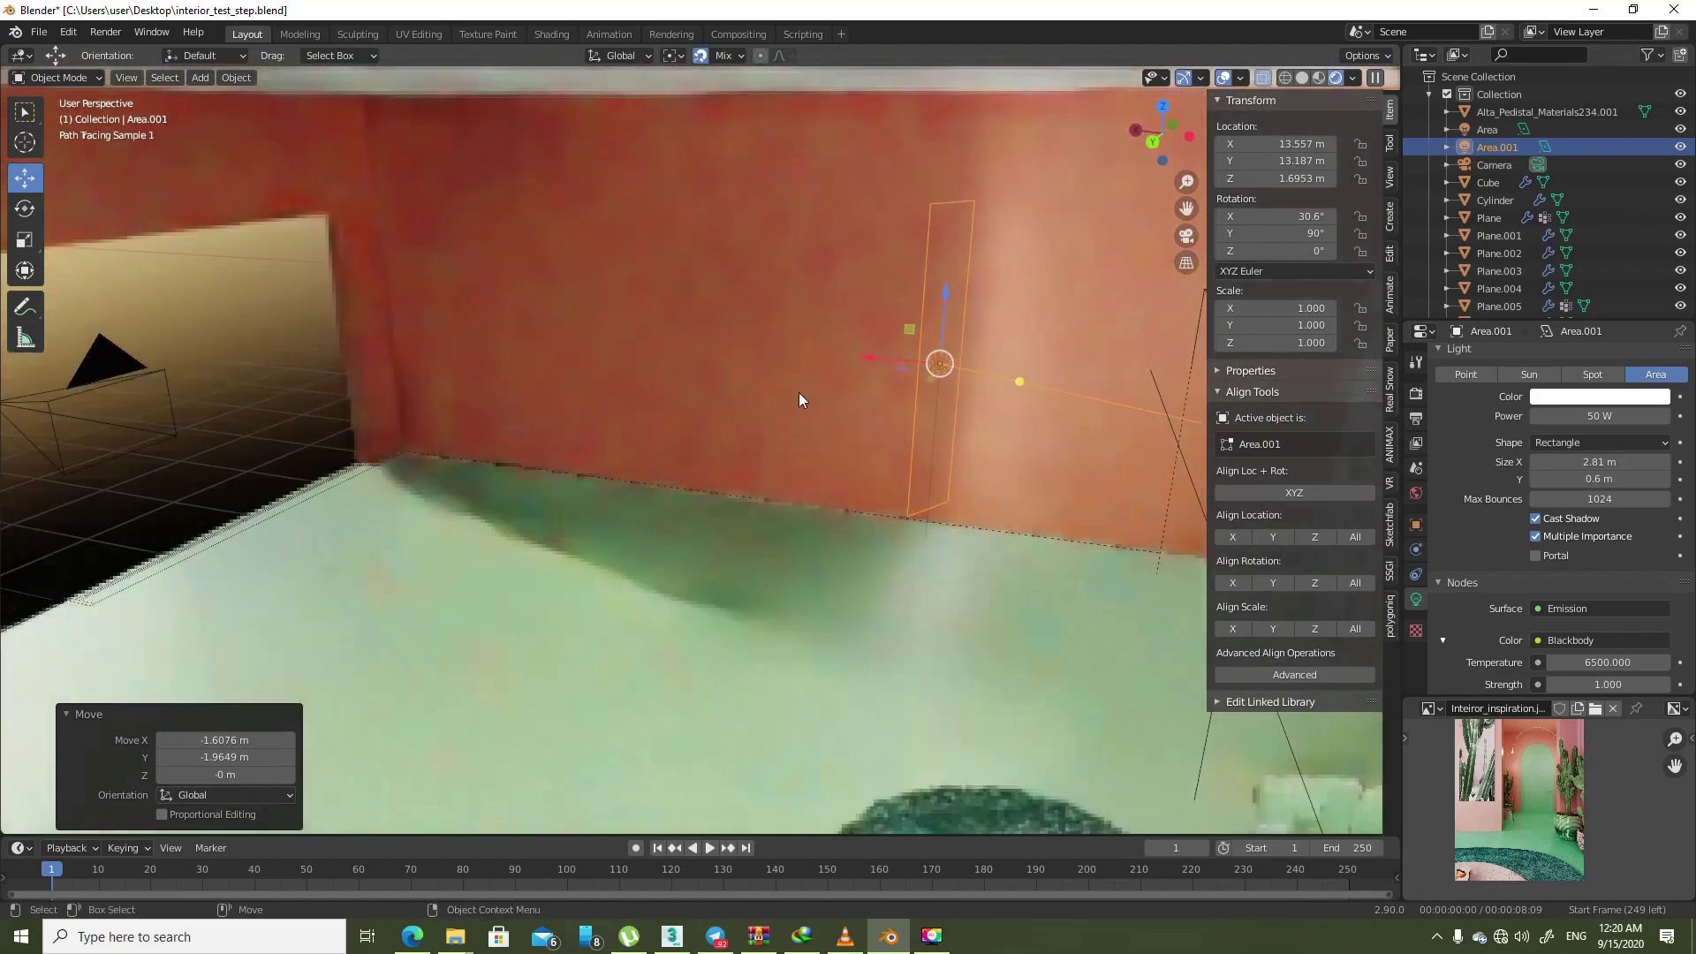
{"action": "left_click_drag", "start_coordinate": [883, 362], "coordinate": [728, 355]}
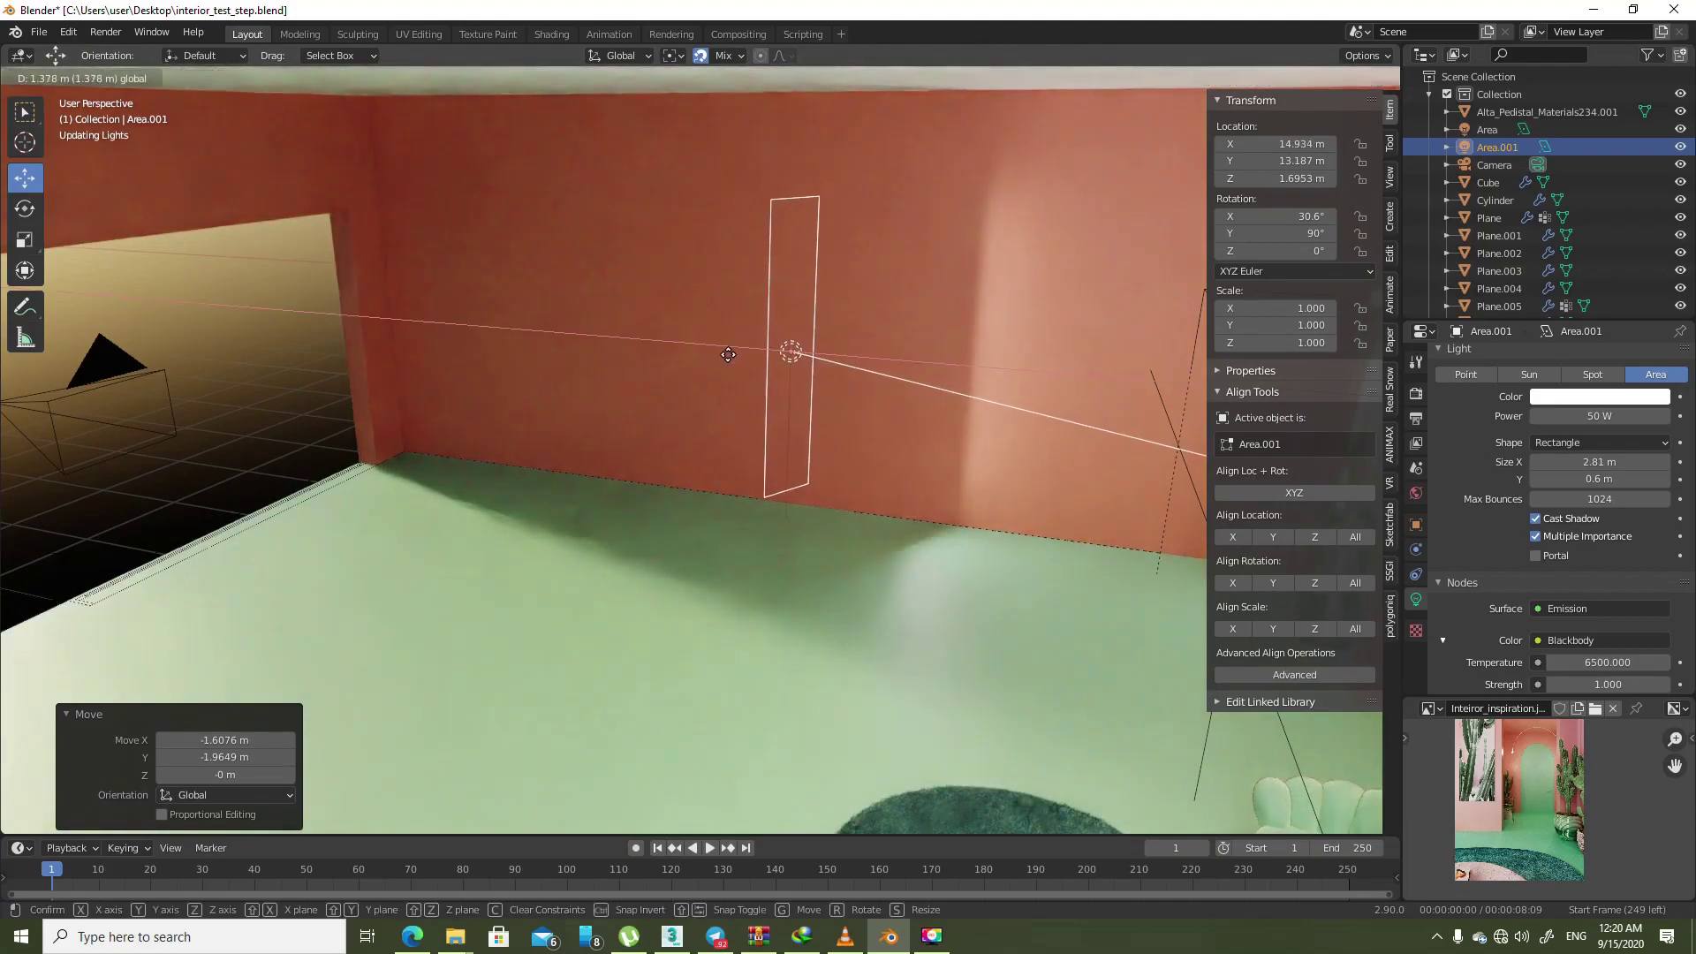
{"action": "left_click", "coordinate": [728, 354]}
{"action": "left_click_drag", "start_coordinate": [818, 196], "coordinate": [822, 64]}
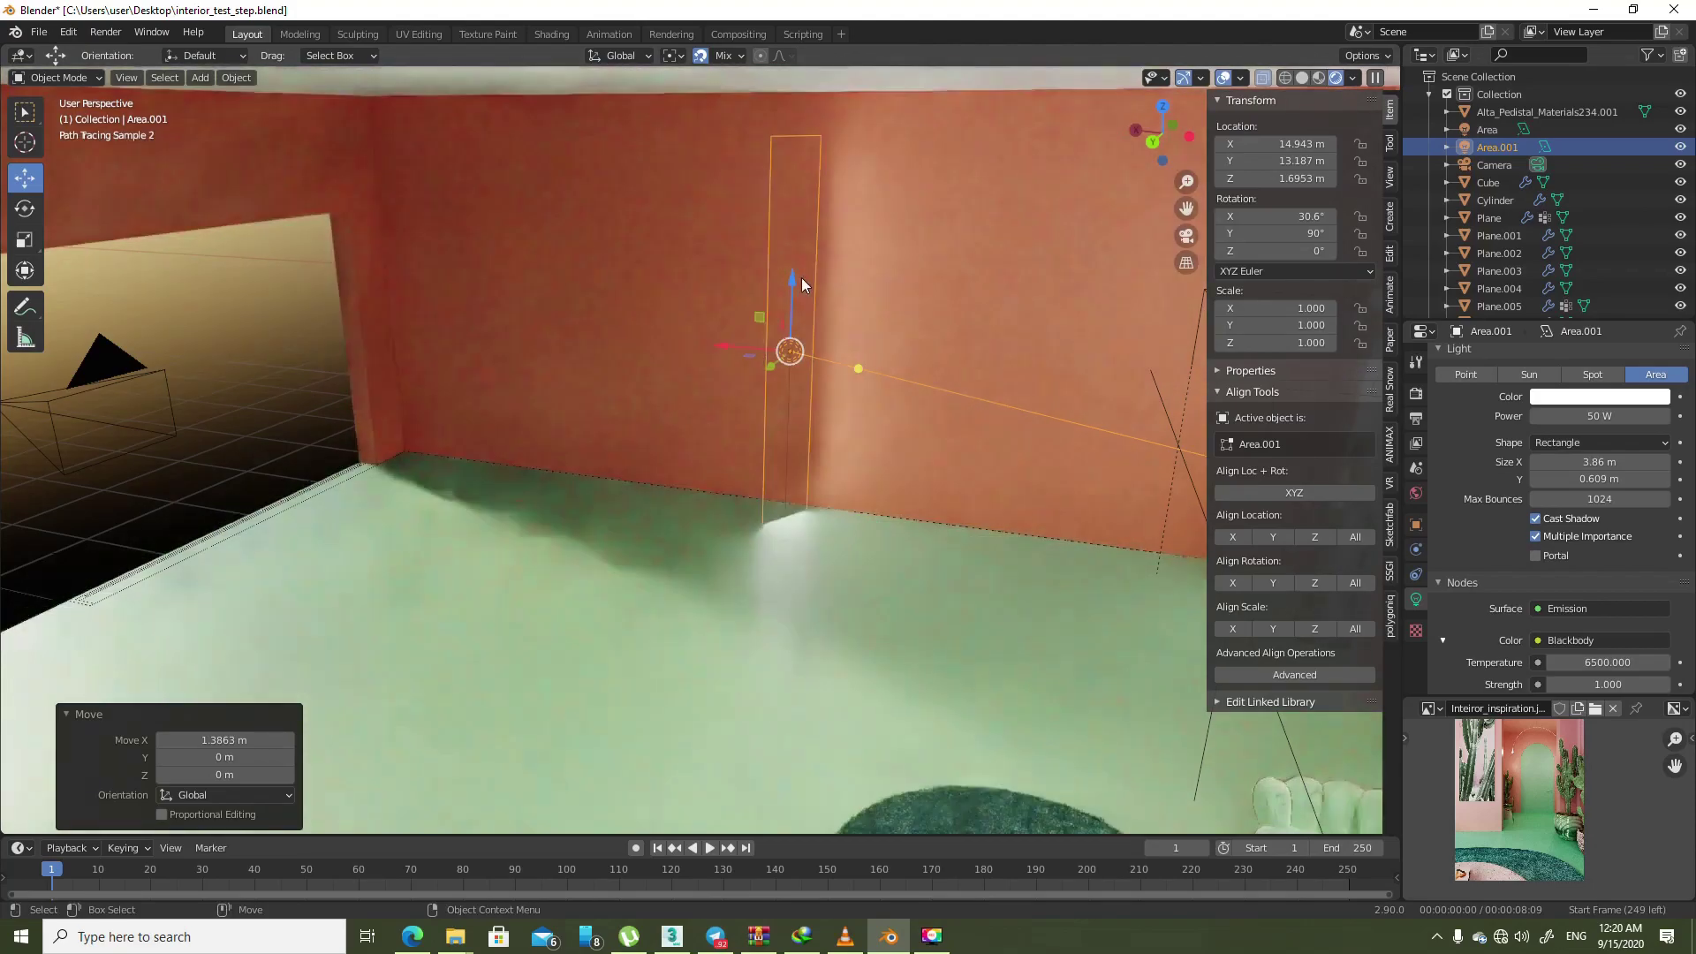
- Raise the light about a quarter metre and return to the camera view
{"action": "left_click_drag", "start_coordinate": [792, 265], "coordinate": [793, 237]}
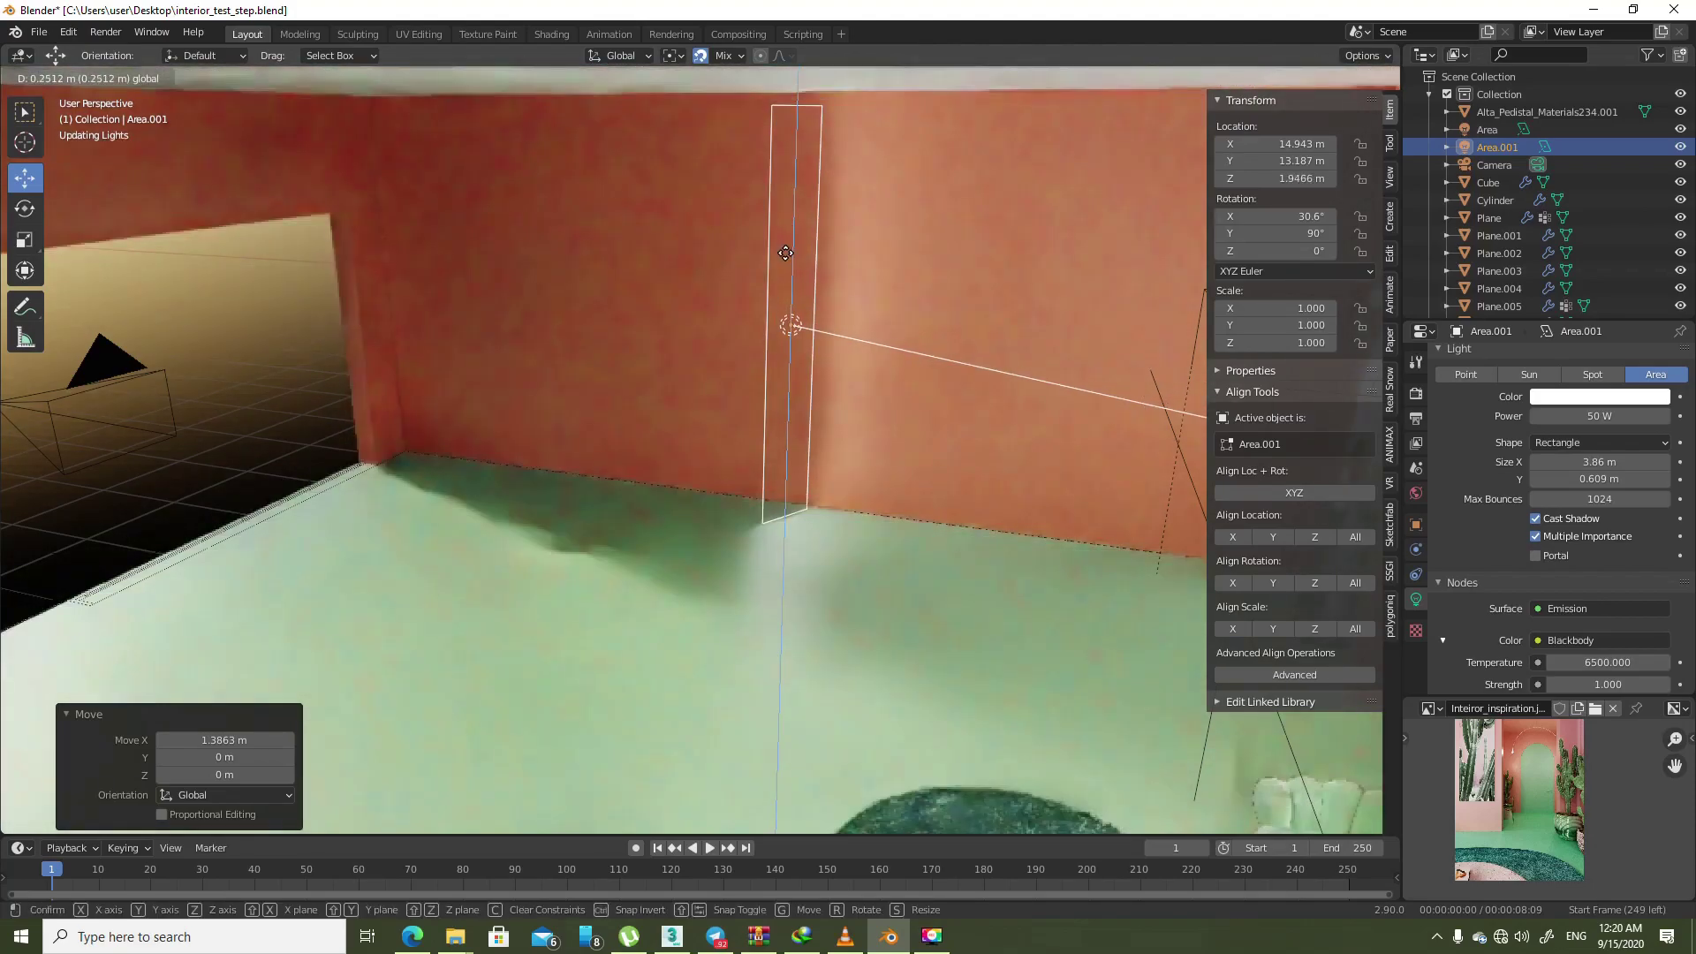
{"action": "key", "text": "KP_0"}
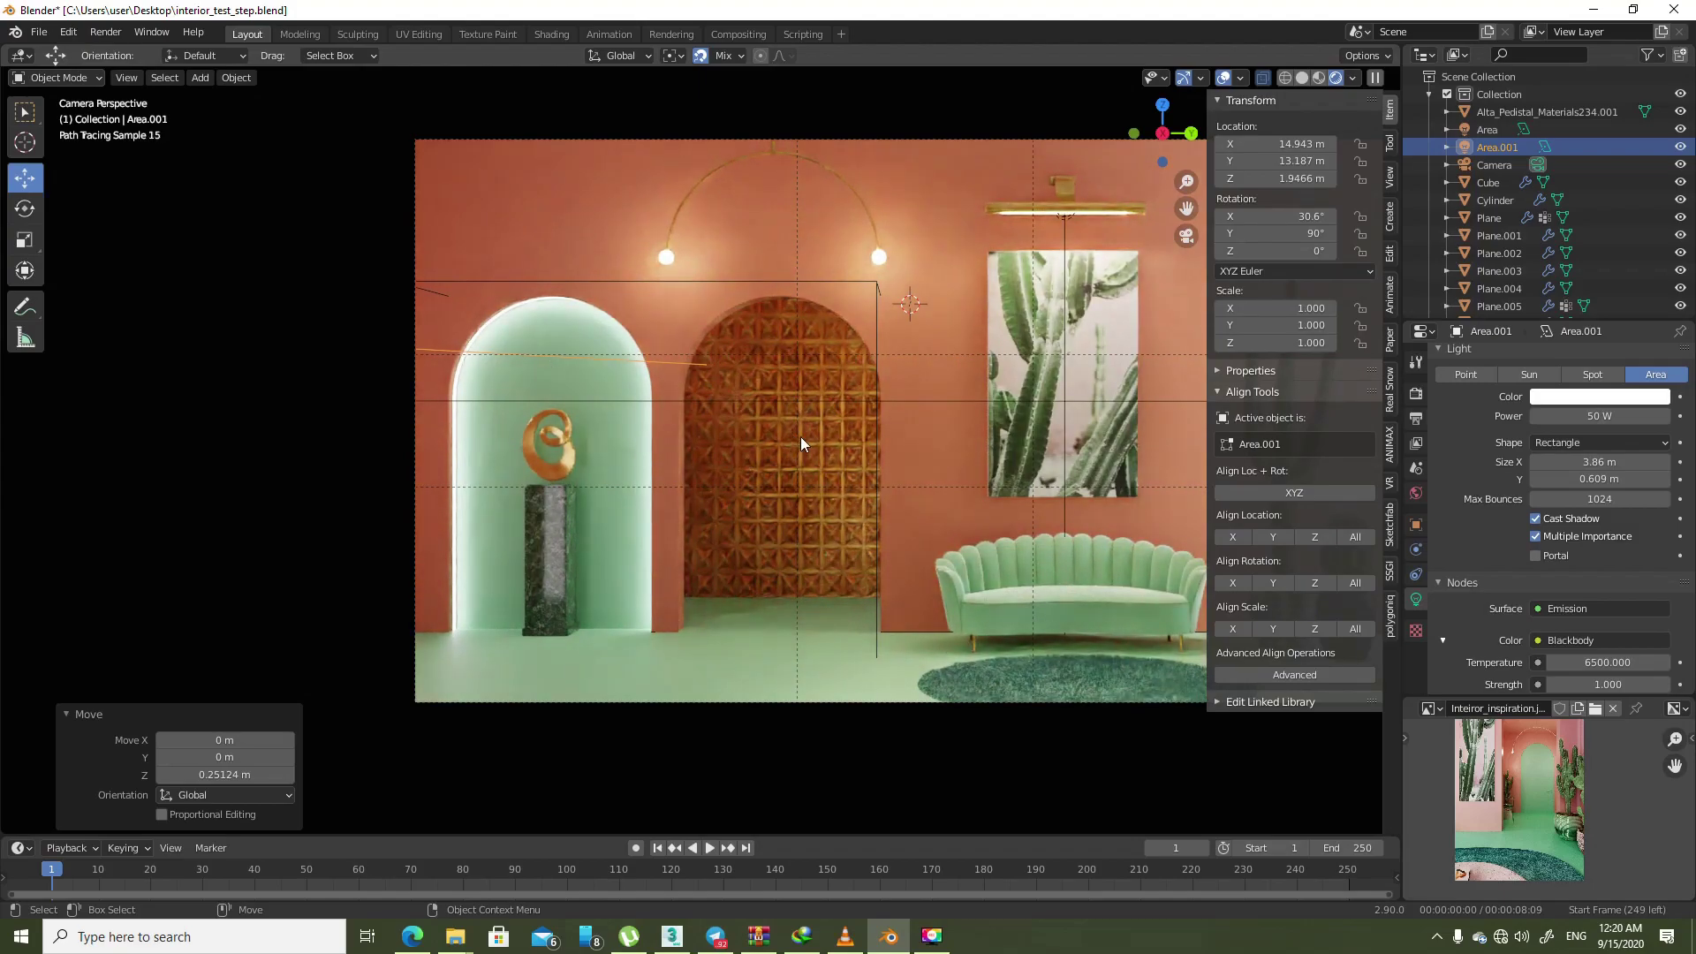
{"action": "scroll", "coordinate": [827, 428], "scroll_direction": "down", "scroll_amount": 1}
{"action": "scroll", "coordinate": [858, 413], "scroll_direction": "down", "scroll_amount": 1}
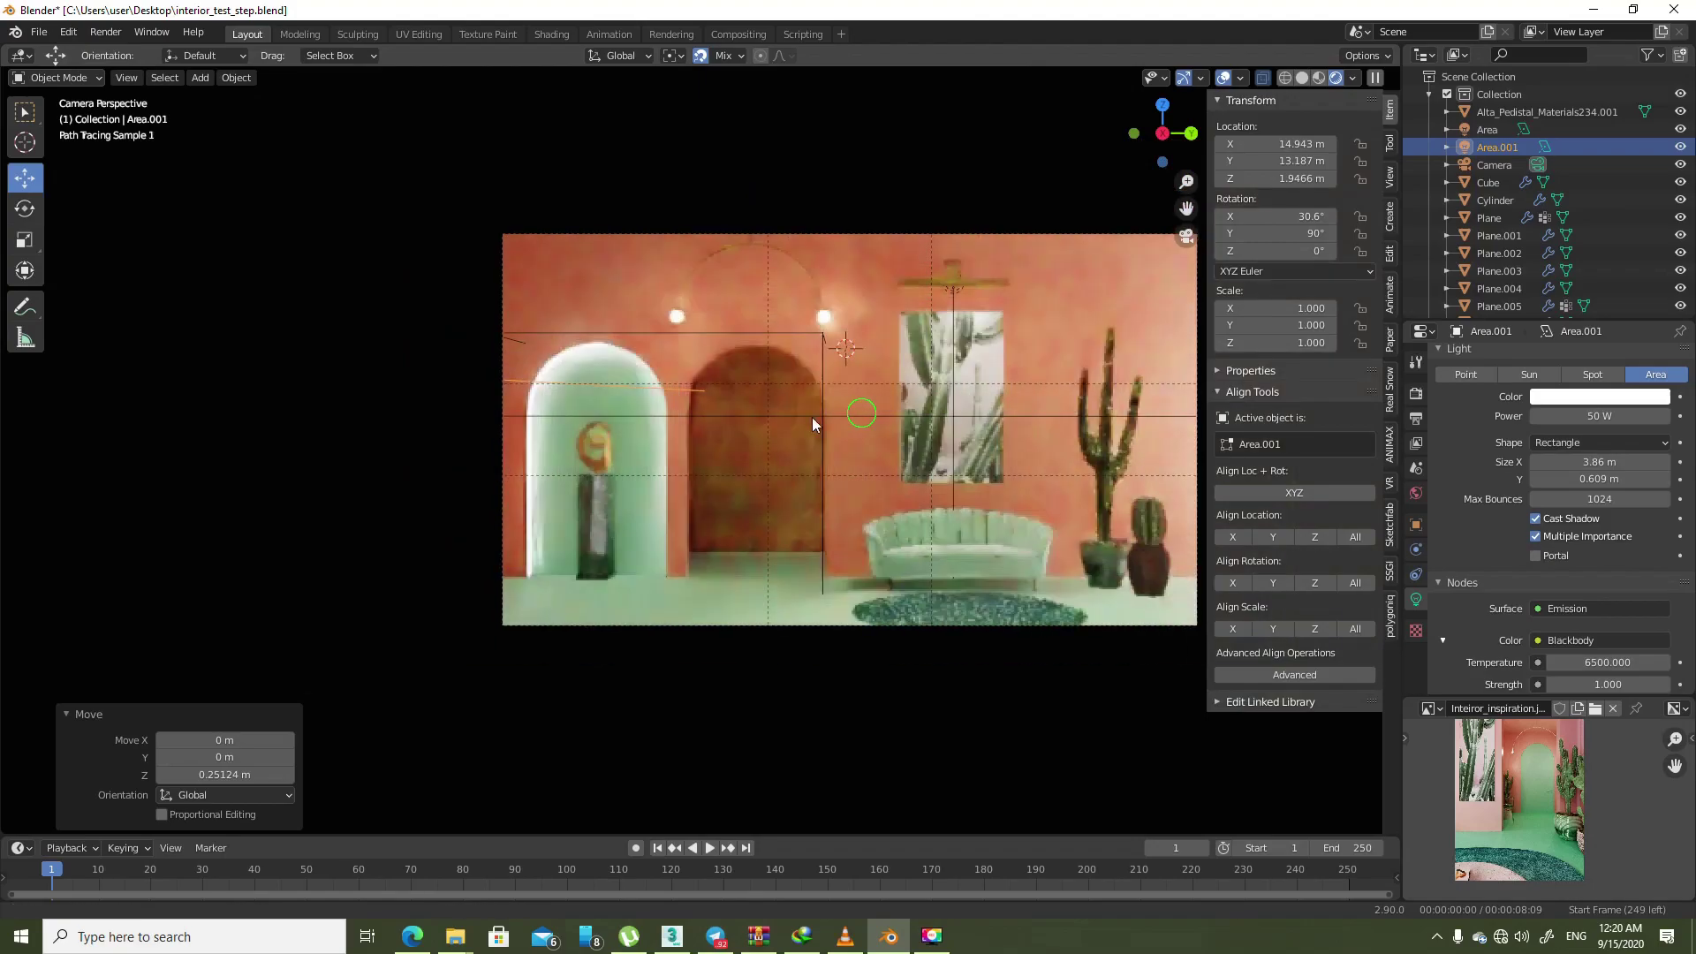
{"action": "scroll", "coordinate": [813, 417], "scroll_direction": "down", "scroll_amount": 3, "text": "ctrl"}
{"action": "scroll", "coordinate": [802, 409], "scroll_direction": "up", "scroll_amount": 3}
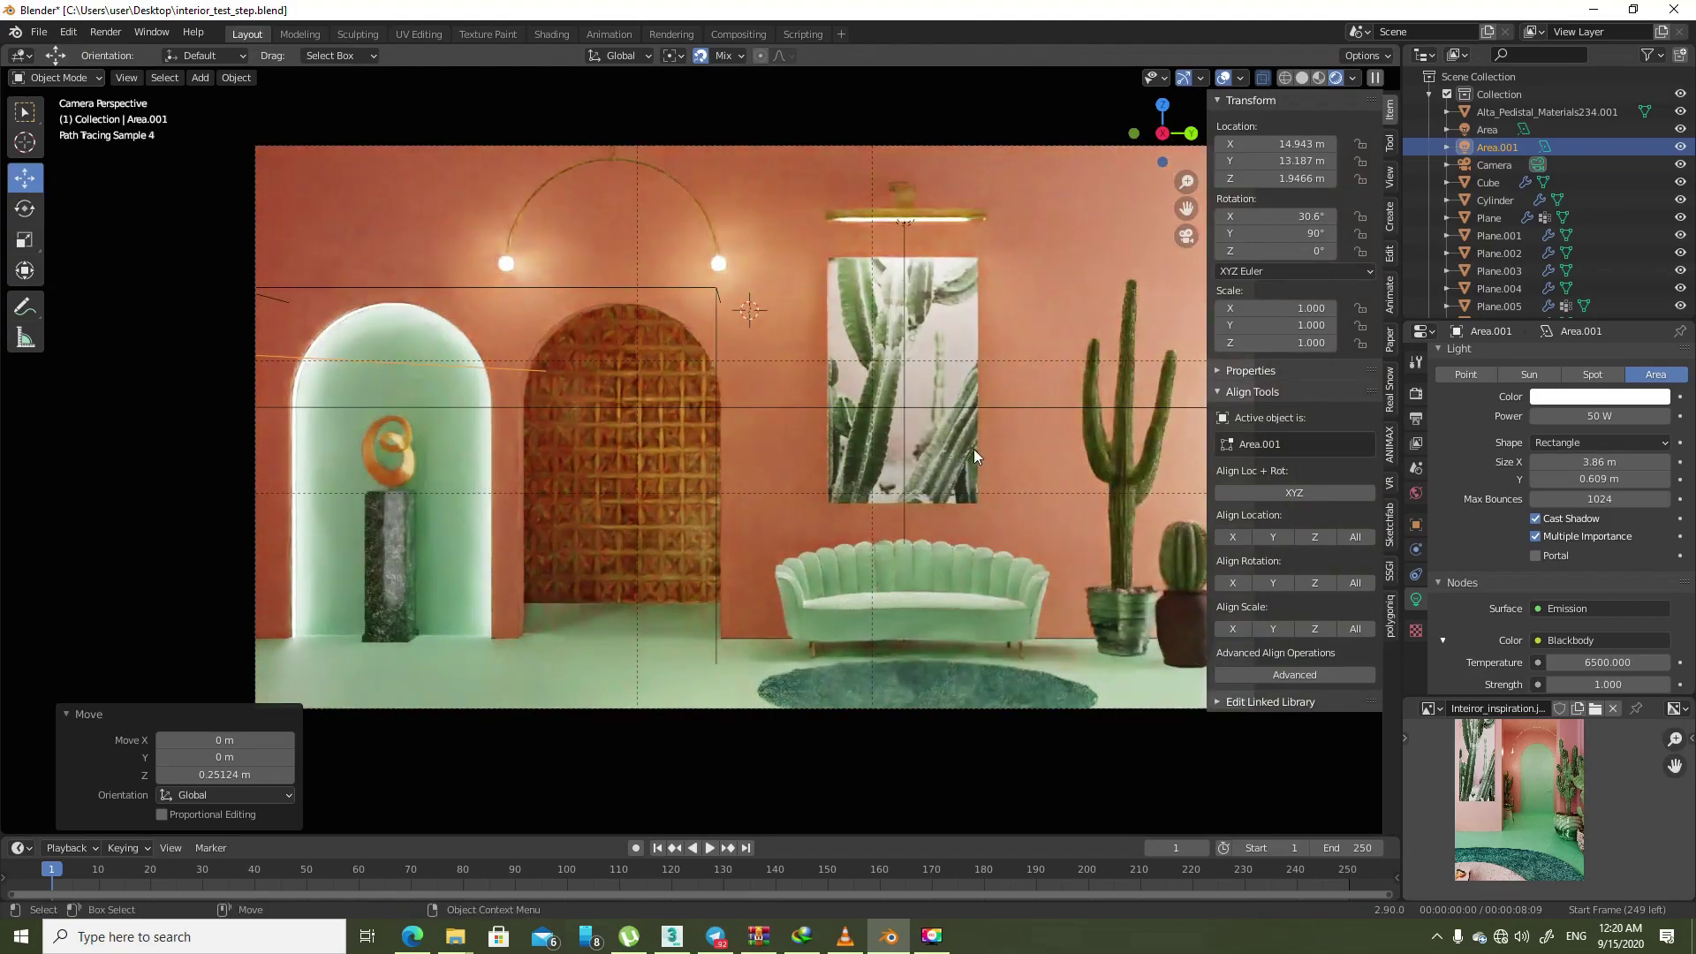
- In View Layer properties, enable the Ambient Occlusion pass and Object and Material cryptomatte passes
{"action": "left_click", "coordinate": [1416, 445]}
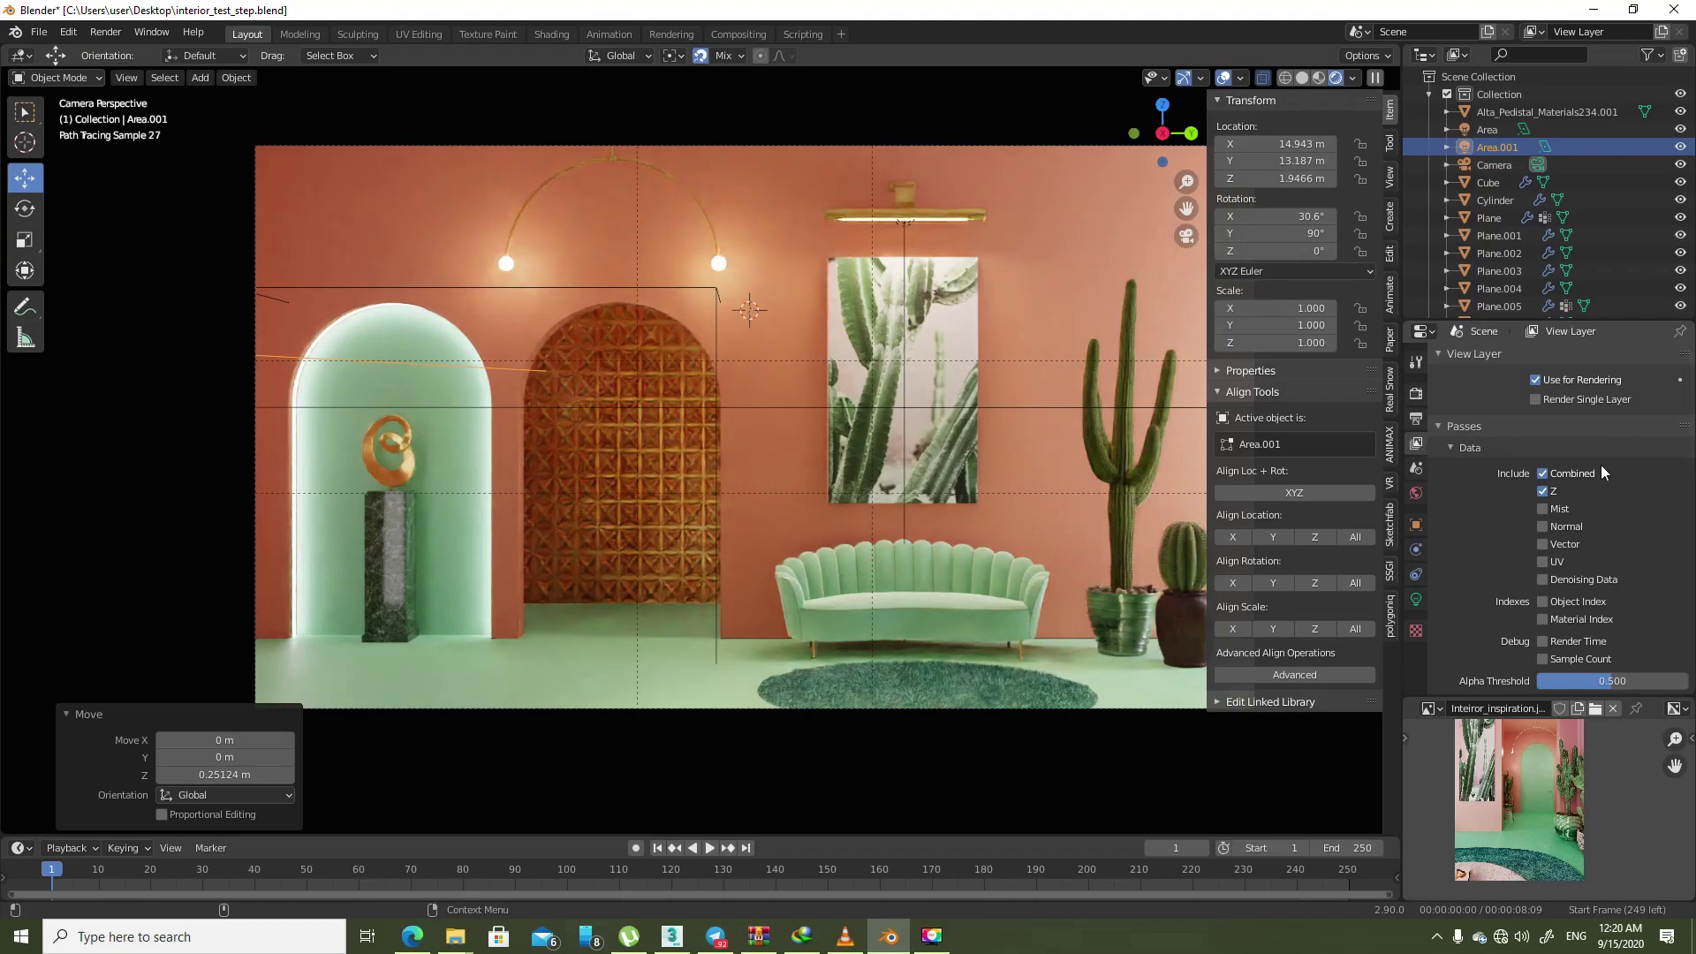
{"action": "scroll", "coordinate": [1604, 530], "scroll_direction": "down", "scroll_amount": 2}
{"action": "scroll", "coordinate": [1610, 581], "scroll_direction": "down", "scroll_amount": 5}
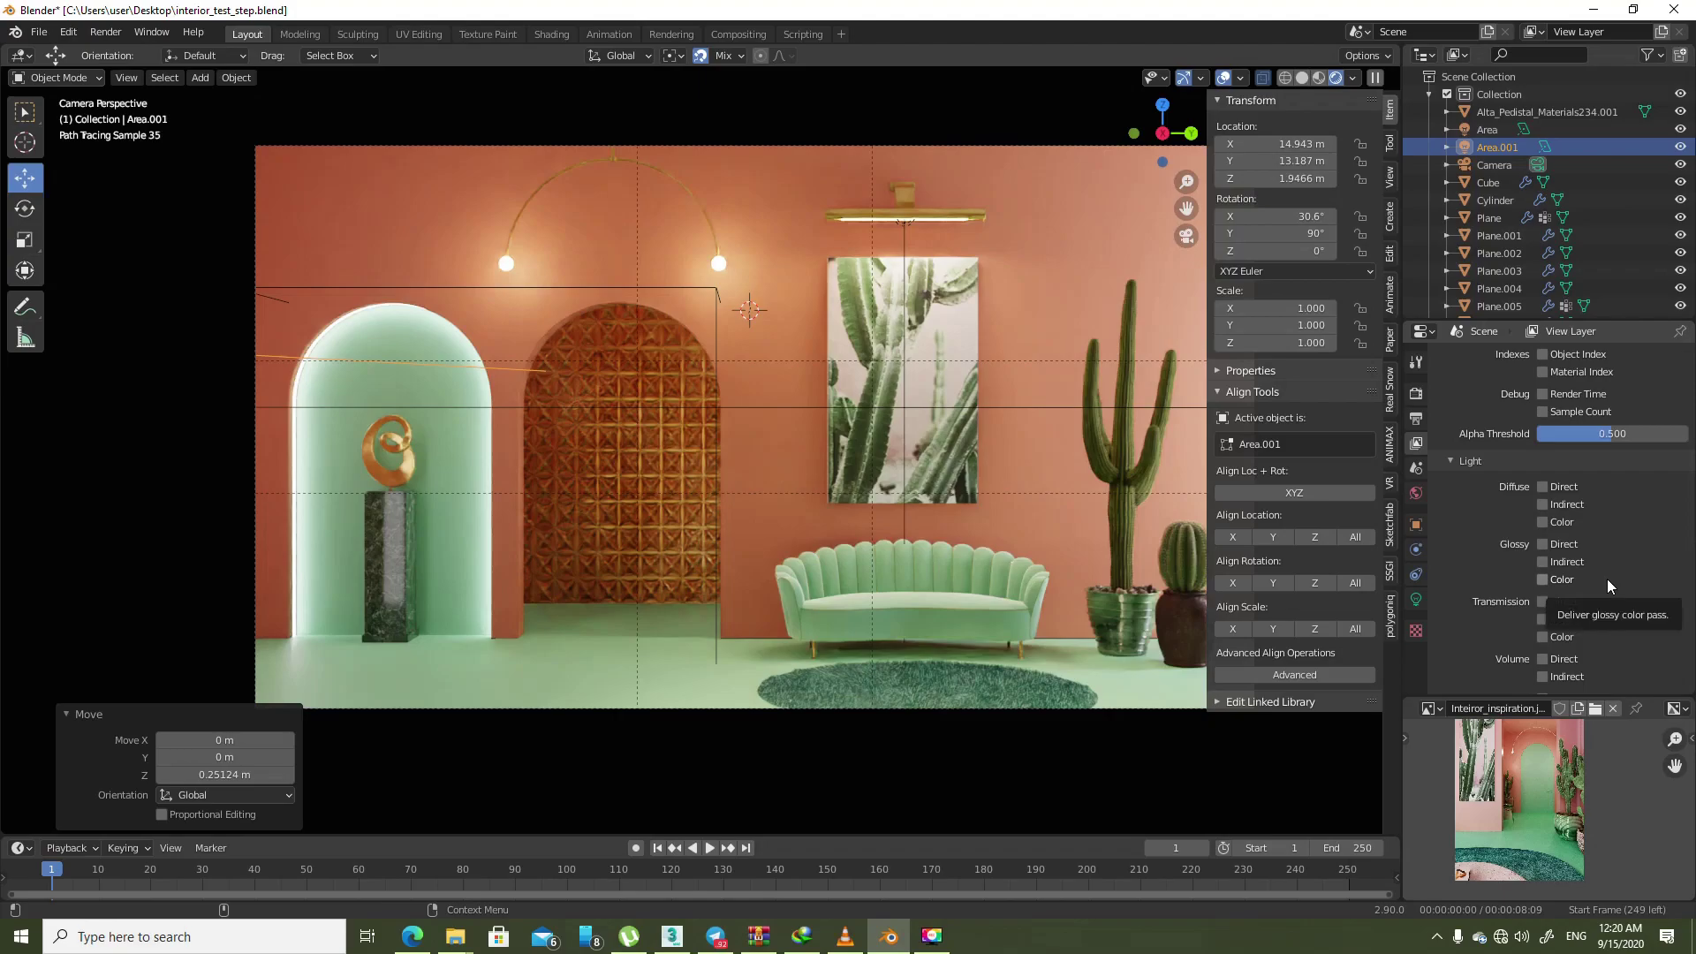
{"action": "scroll", "coordinate": [1608, 572], "scroll_direction": "up", "scroll_amount": 2}
{"action": "scroll", "coordinate": [1609, 521], "scroll_direction": "up", "scroll_amount": 2}
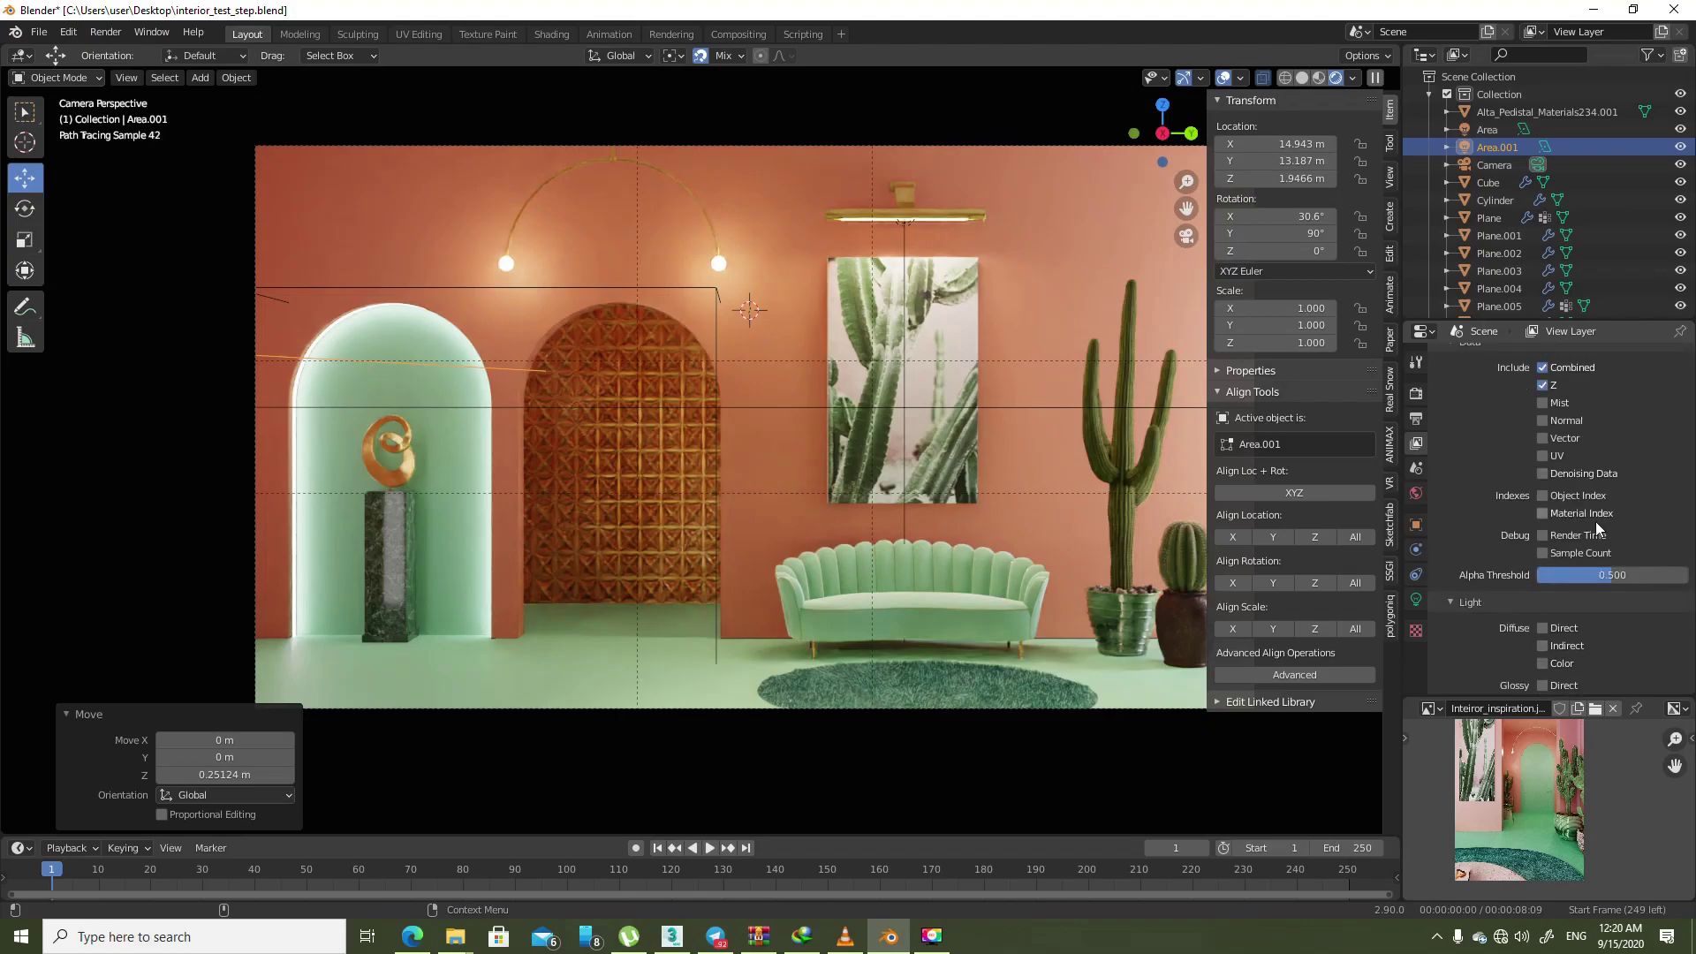
{"action": "scroll", "coordinate": [1608, 557], "scroll_direction": "down", "scroll_amount": 5}
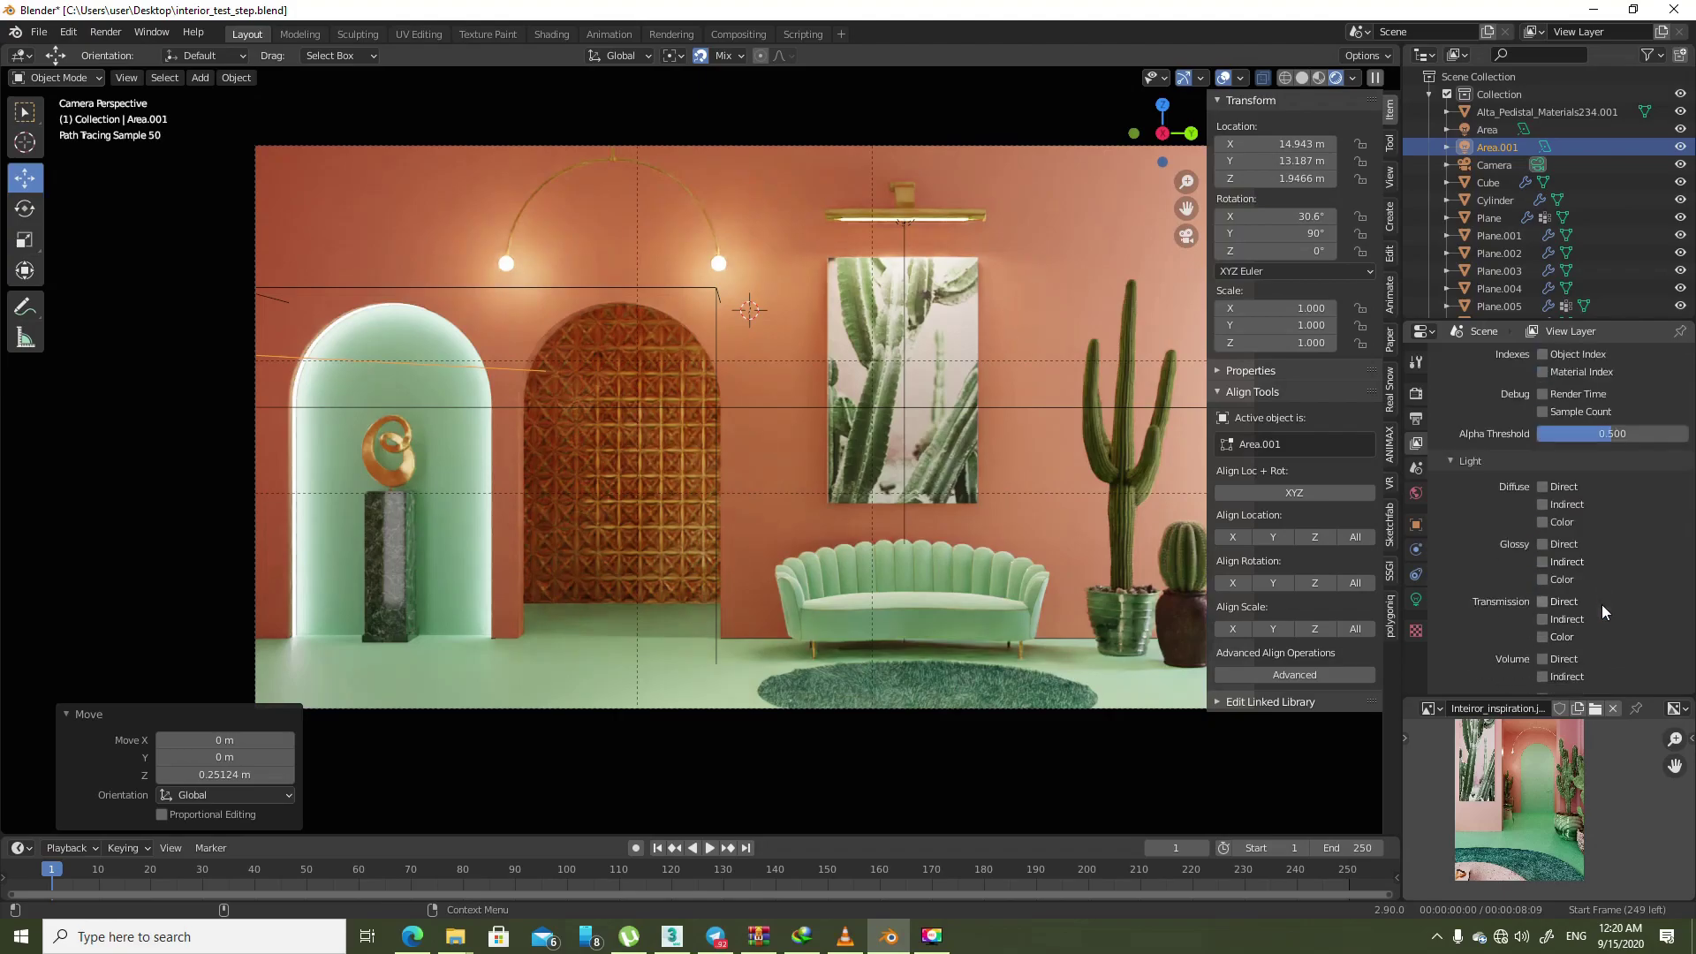
{"action": "scroll", "coordinate": [1602, 606], "scroll_direction": "down", "scroll_amount": 2}
{"action": "left_click", "coordinate": [1574, 651]}
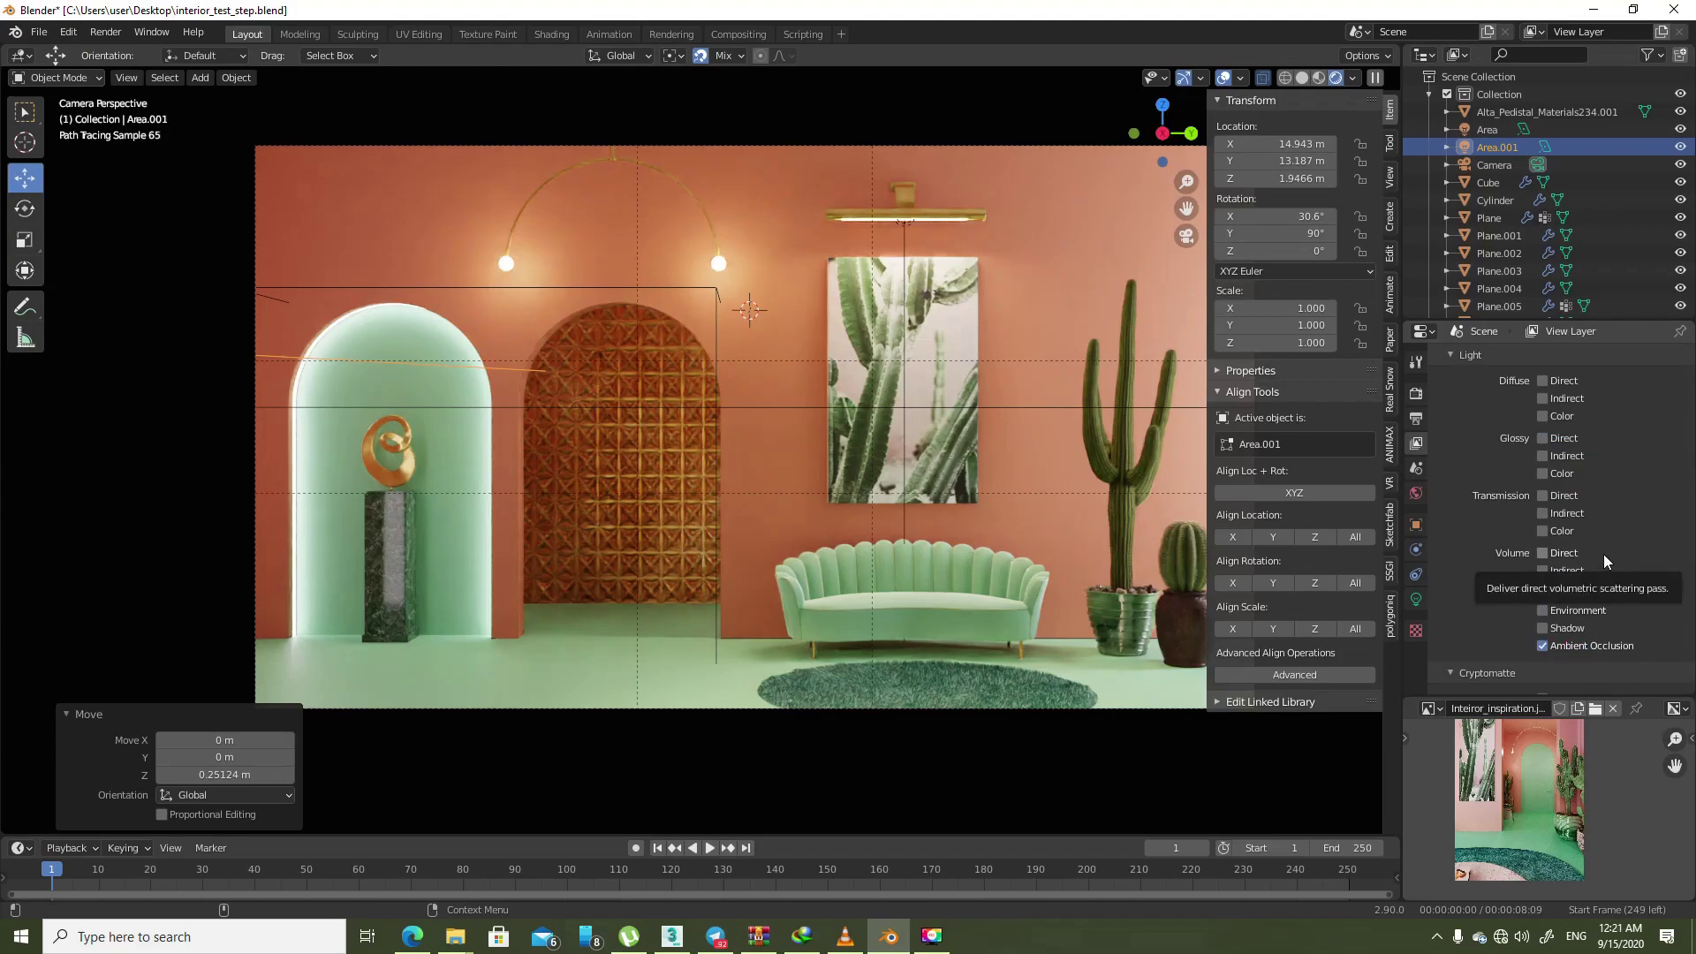
{"action": "scroll", "coordinate": [1603, 554], "scroll_direction": "down", "scroll_amount": 2}
{"action": "scroll", "coordinate": [1604, 559], "scroll_direction": "down", "scroll_amount": 2}
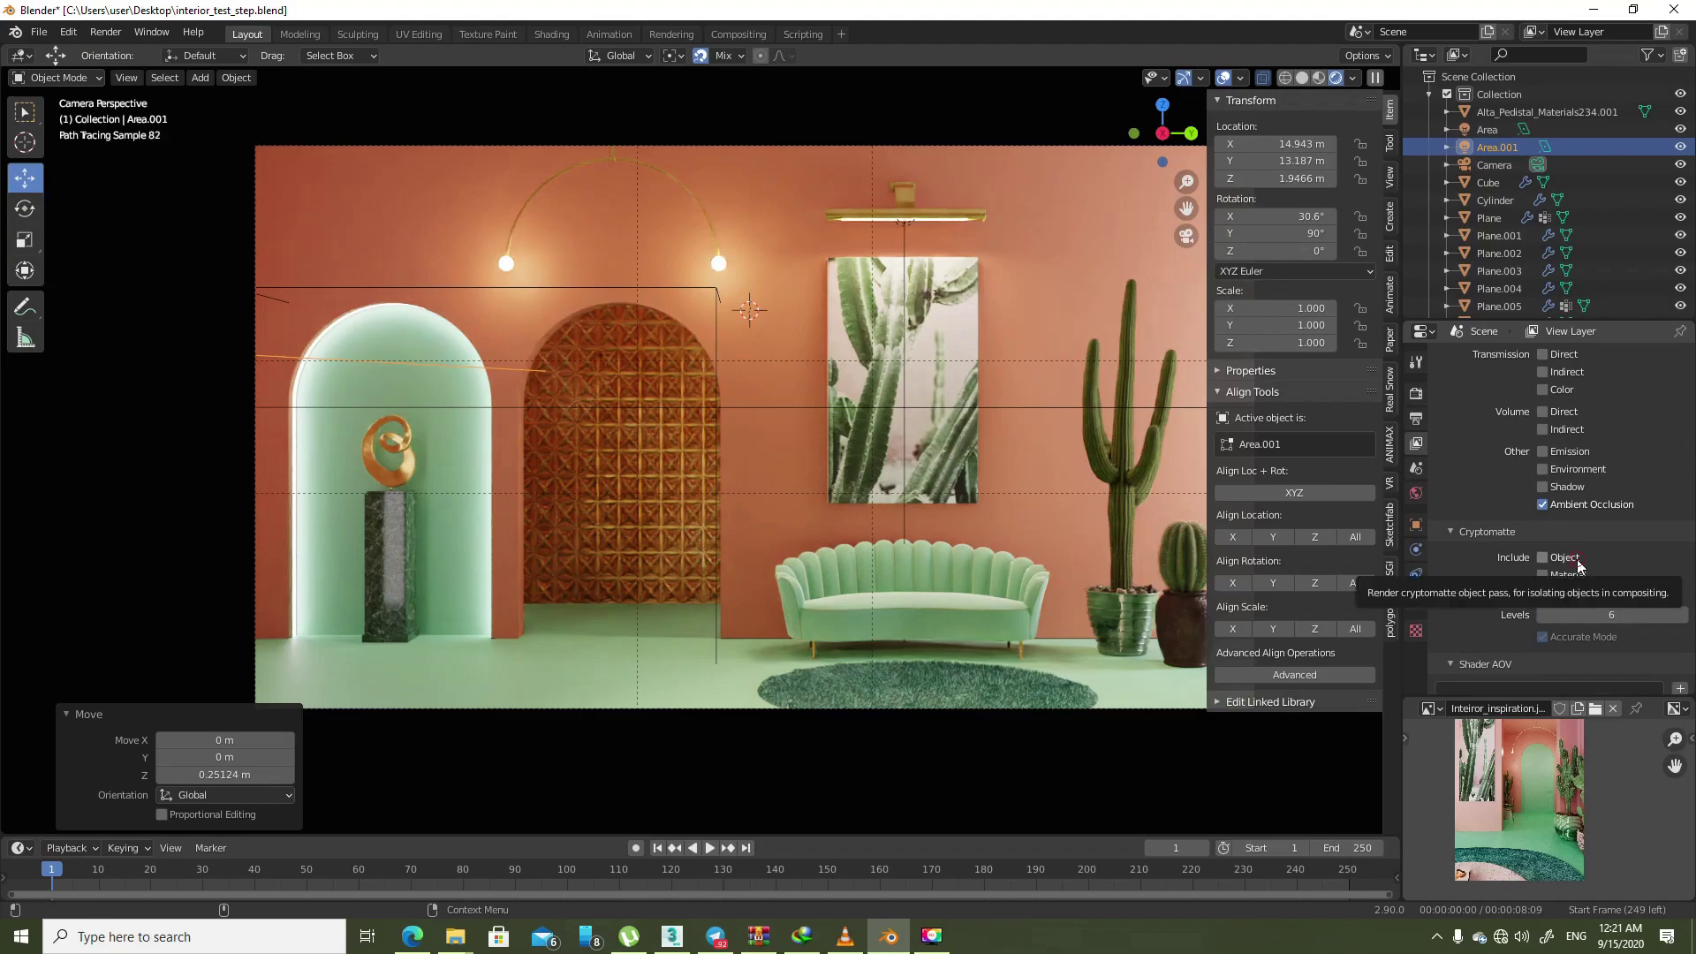
{"action": "left_click_drag", "start_coordinate": [1577, 559], "coordinate": [1581, 578]}
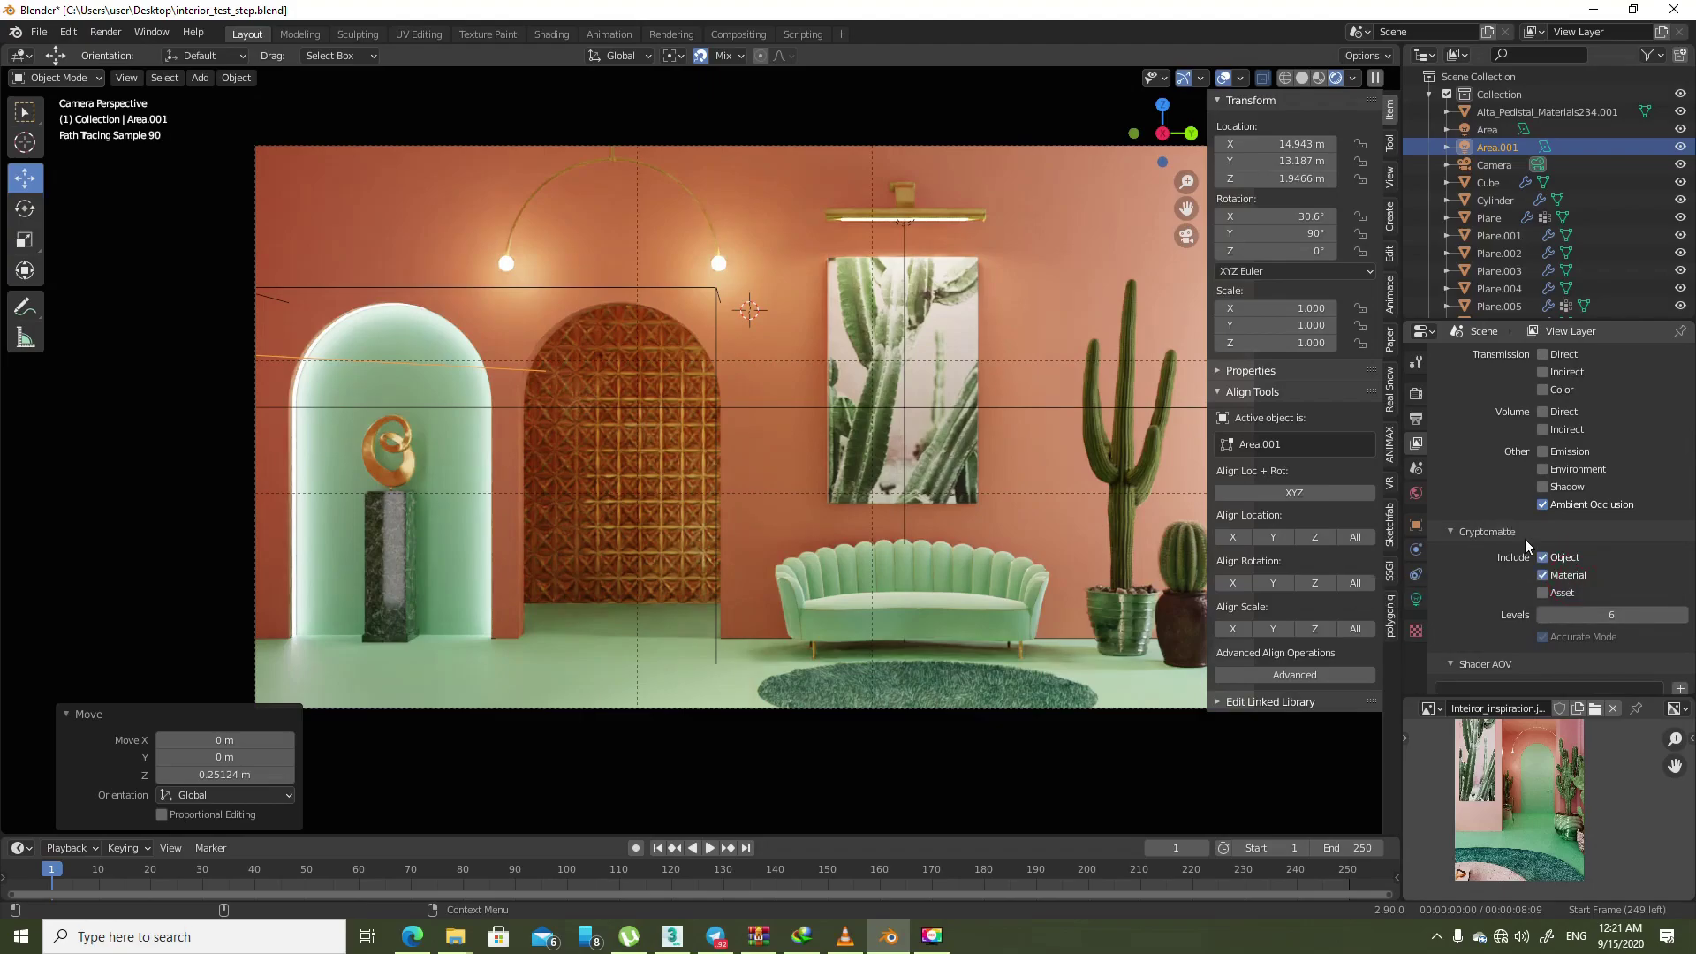
- Expand Denoising to show Color + Albedo + Normal inputs and make the Shader AOV list taller
{"action": "scroll", "coordinate": [1525, 539], "scroll_direction": "down", "scroll_amount": 3}
{"action": "scroll", "coordinate": [1518, 606], "scroll_direction": "down", "scroll_amount": 2}
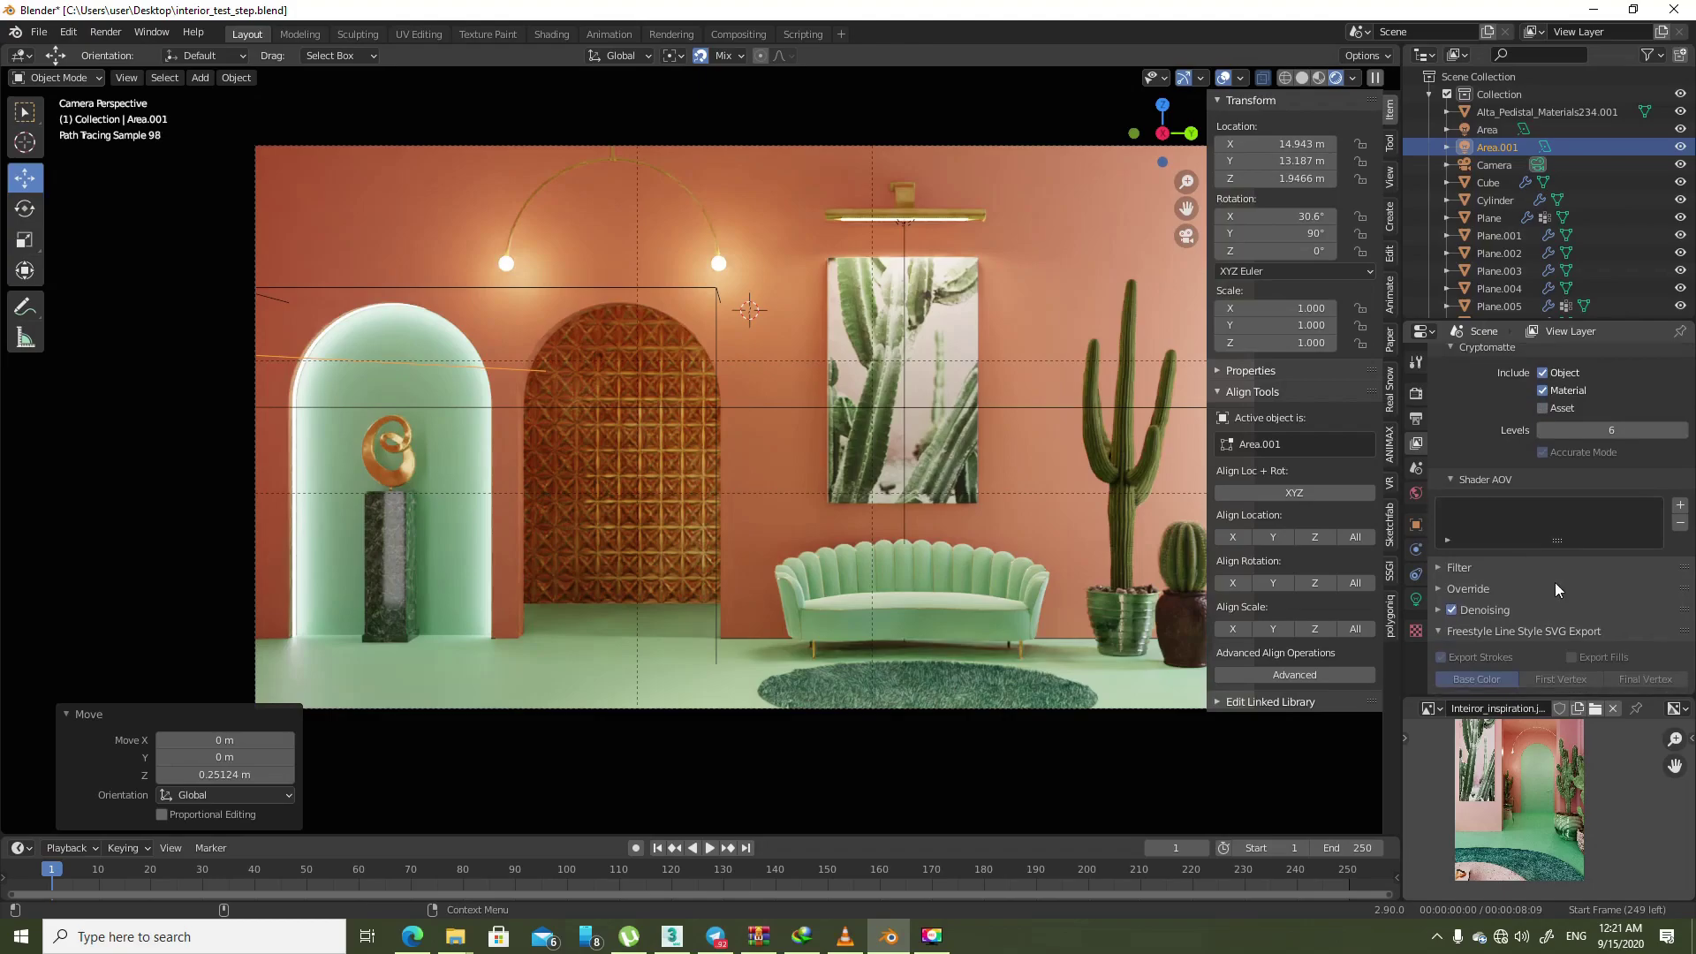
{"action": "left_click", "coordinate": [1503, 604]}
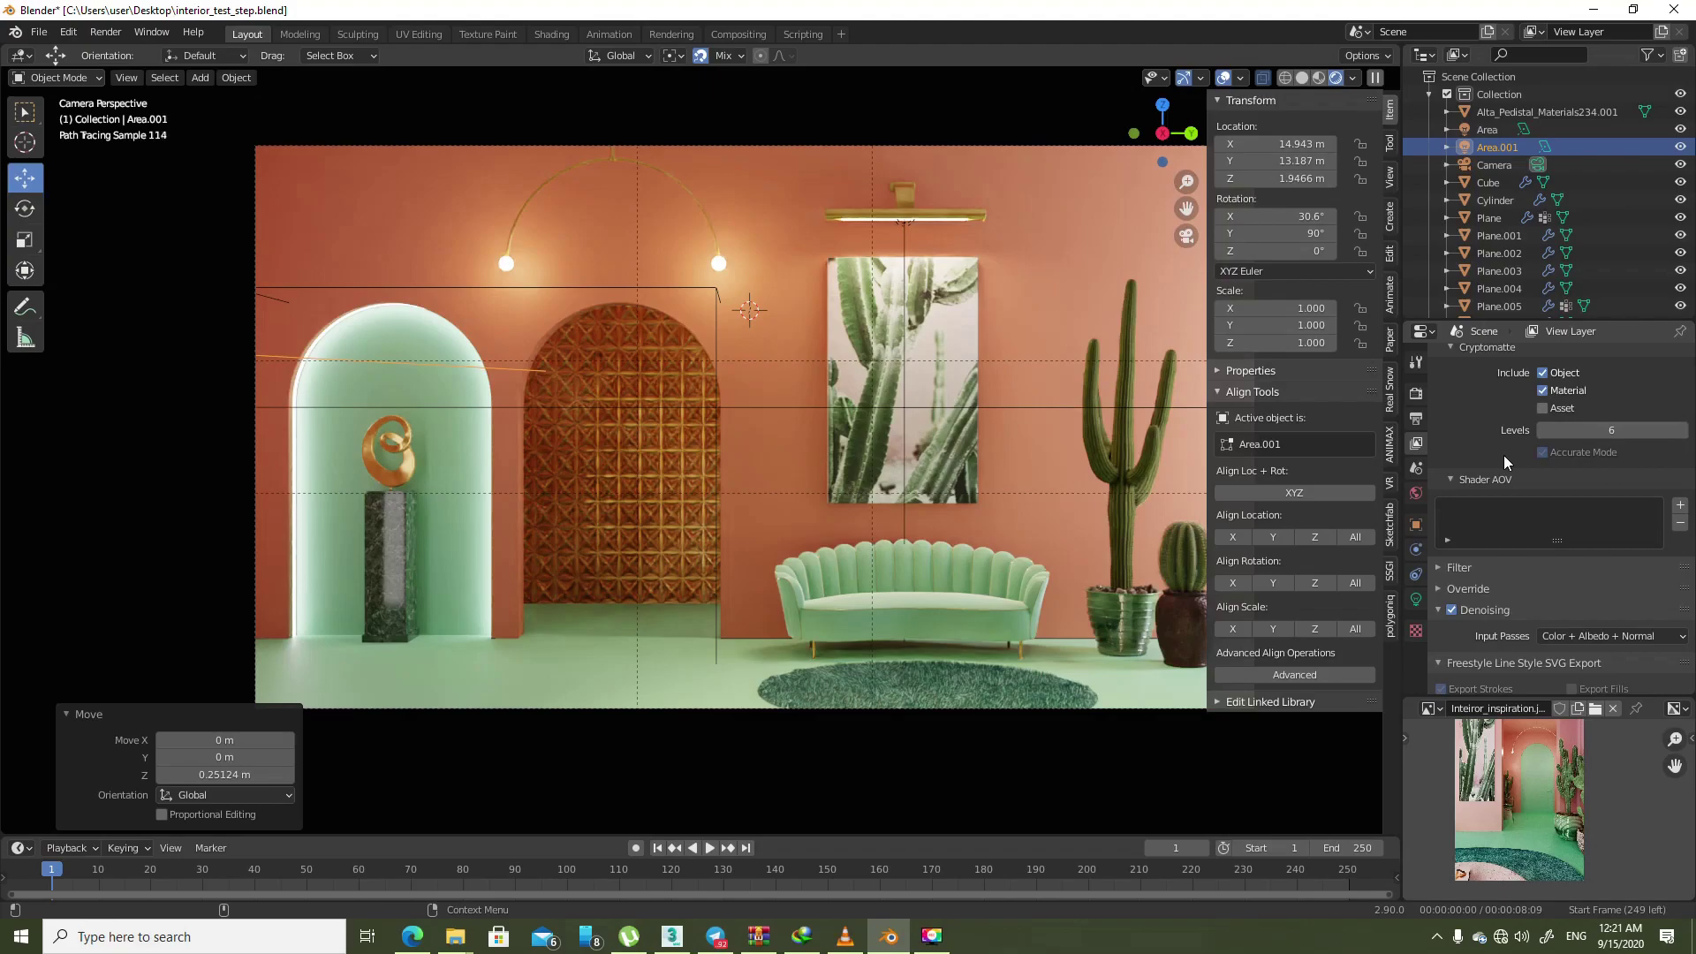
{"action": "scroll", "coordinate": [1503, 454], "scroll_direction": "up", "scroll_amount": 1}
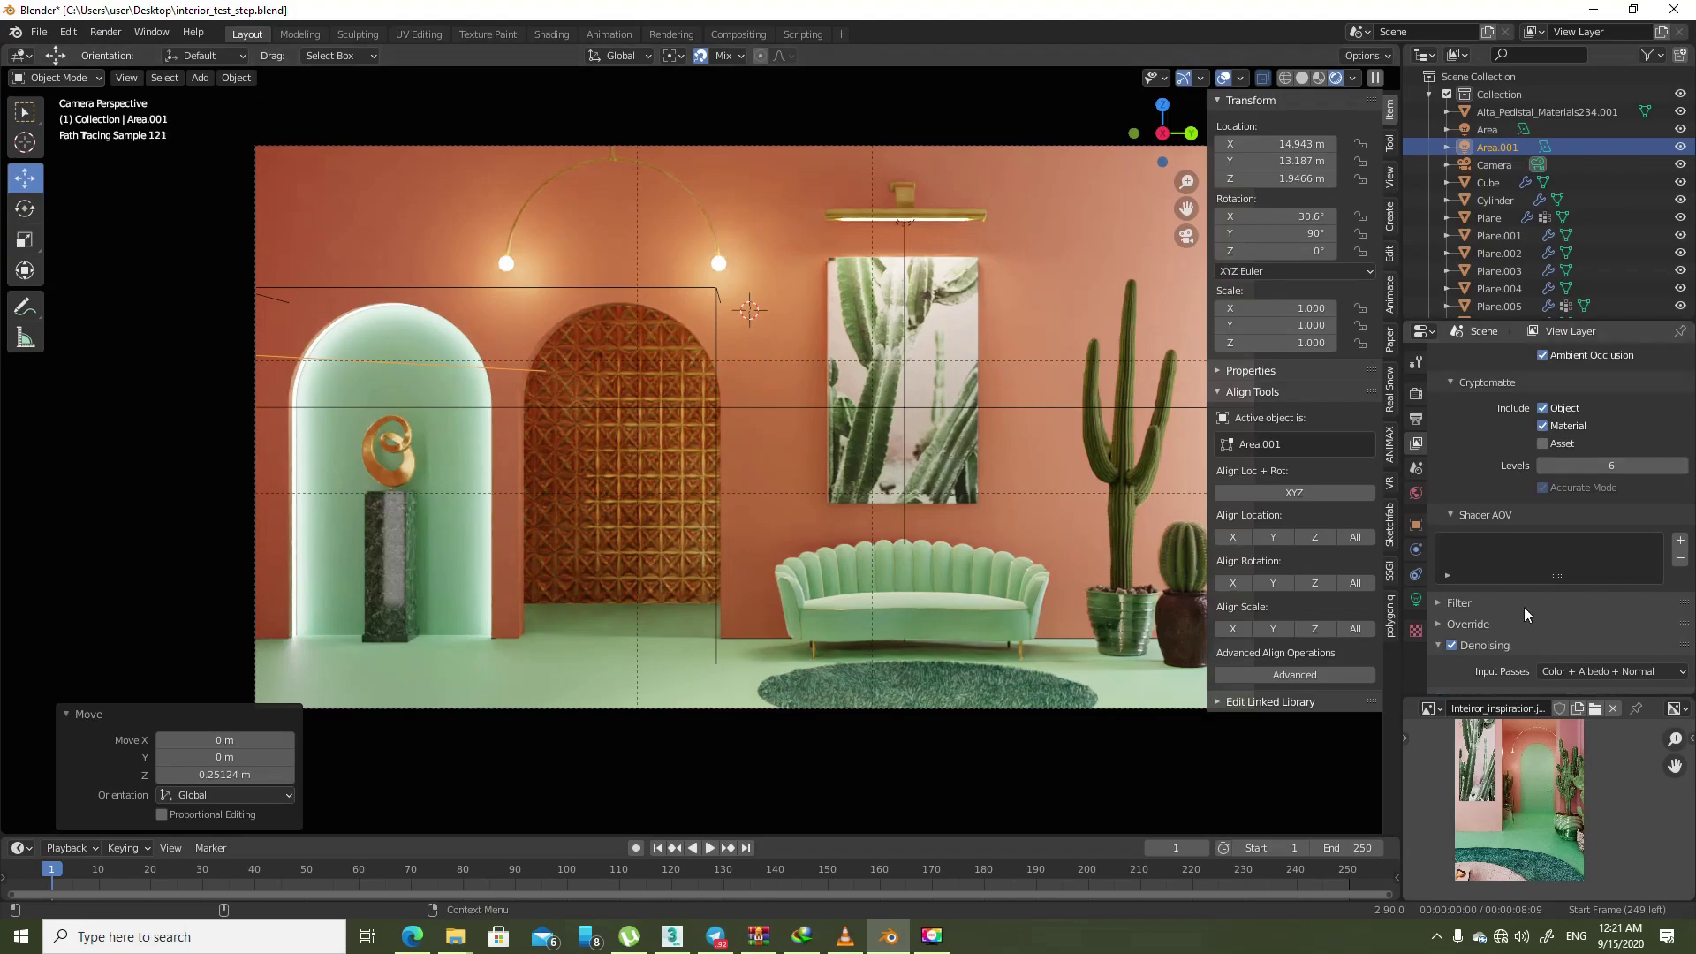
{"action": "scroll", "coordinate": [1524, 607], "scroll_direction": "down", "scroll_amount": 2}
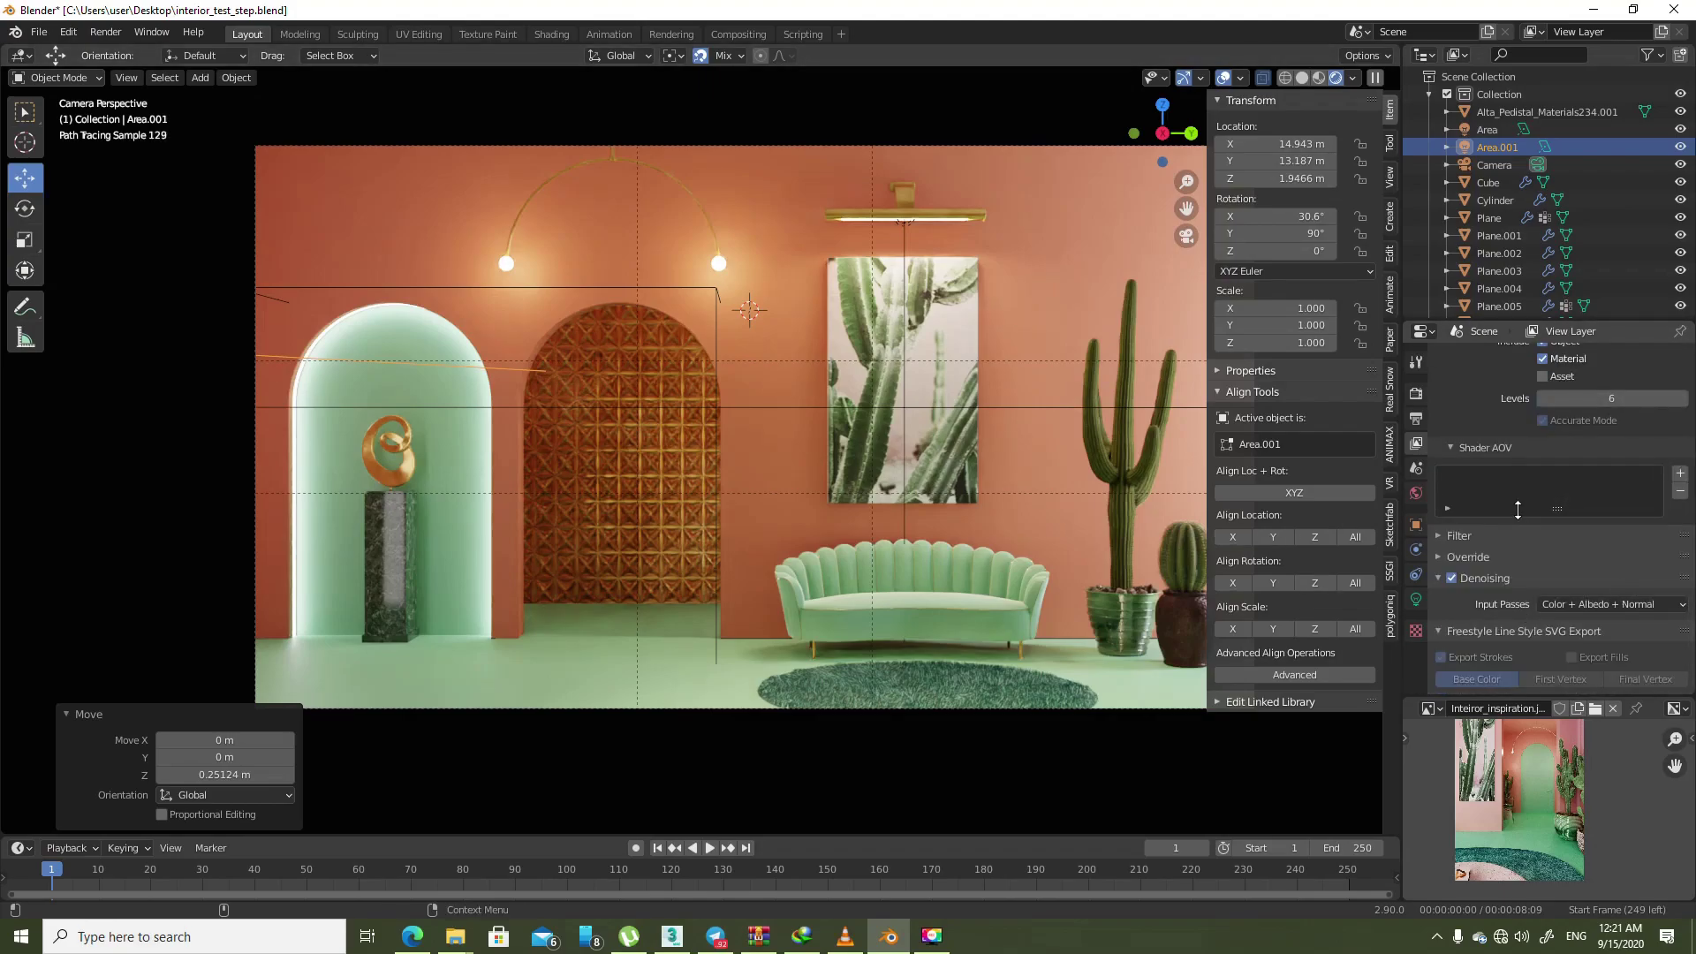
{"action": "left_click_drag", "start_coordinate": [1517, 510], "coordinate": [1521, 524]}
{"action": "scroll", "coordinate": [1534, 588], "scroll_direction": "down", "scroll_amount": 1}
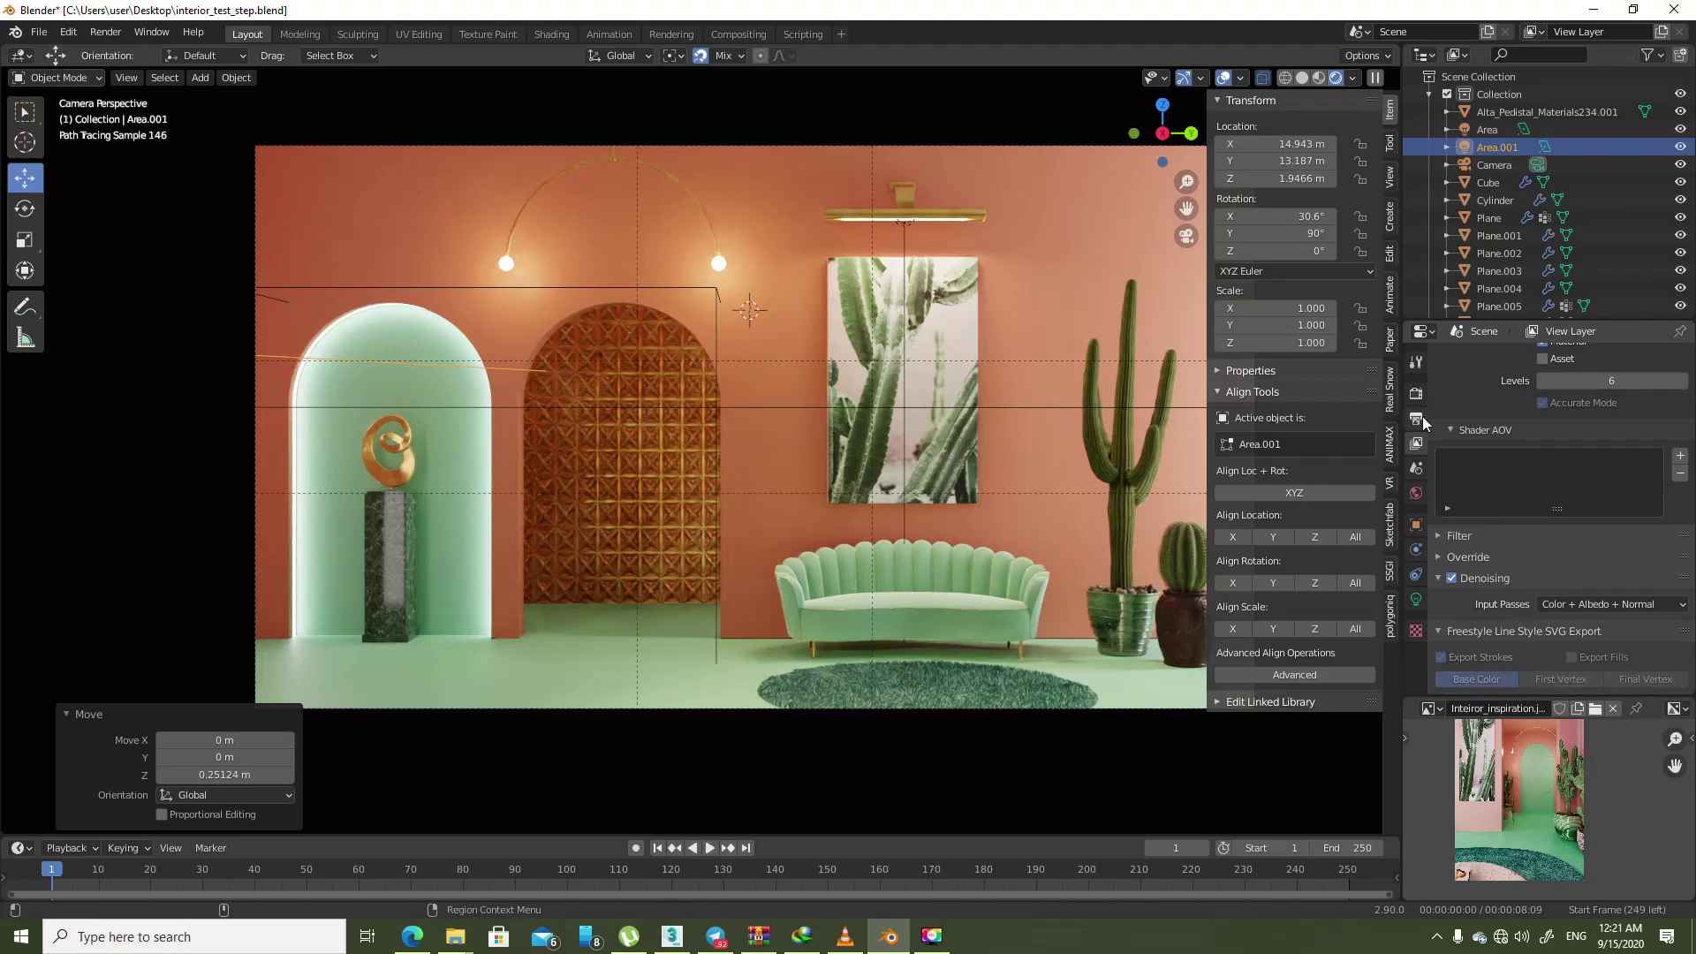
- In World properties, expand Ambient Occlusion and enter a first distance value
{"action": "scroll", "coordinate": [1574, 463], "scroll_direction": "up", "scroll_amount": 5}
{"action": "scroll", "coordinate": [1485, 488], "scroll_direction": "up", "scroll_amount": 4}
{"action": "left_click", "coordinate": [1415, 493]}
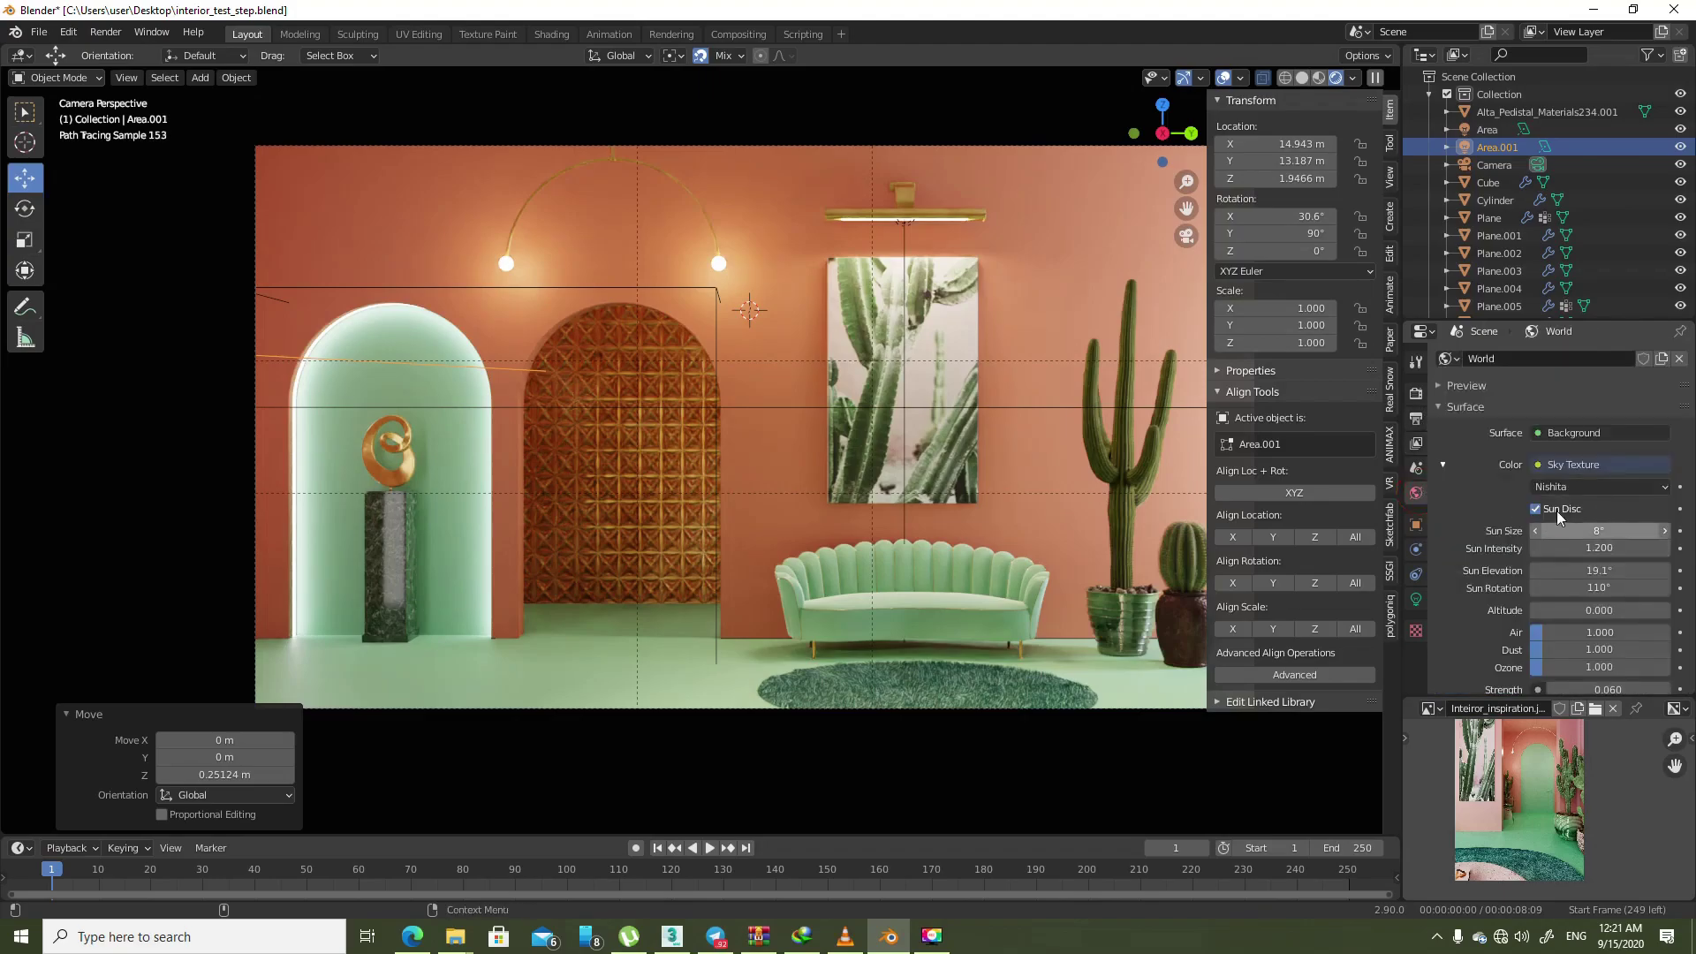
{"action": "scroll", "coordinate": [1556, 511], "scroll_direction": "down", "scroll_amount": 3}
{"action": "scroll", "coordinate": [1555, 490], "scroll_direction": "down", "scroll_amount": 3}
{"action": "scroll", "coordinate": [1521, 413], "scroll_direction": "up", "scroll_amount": 2}
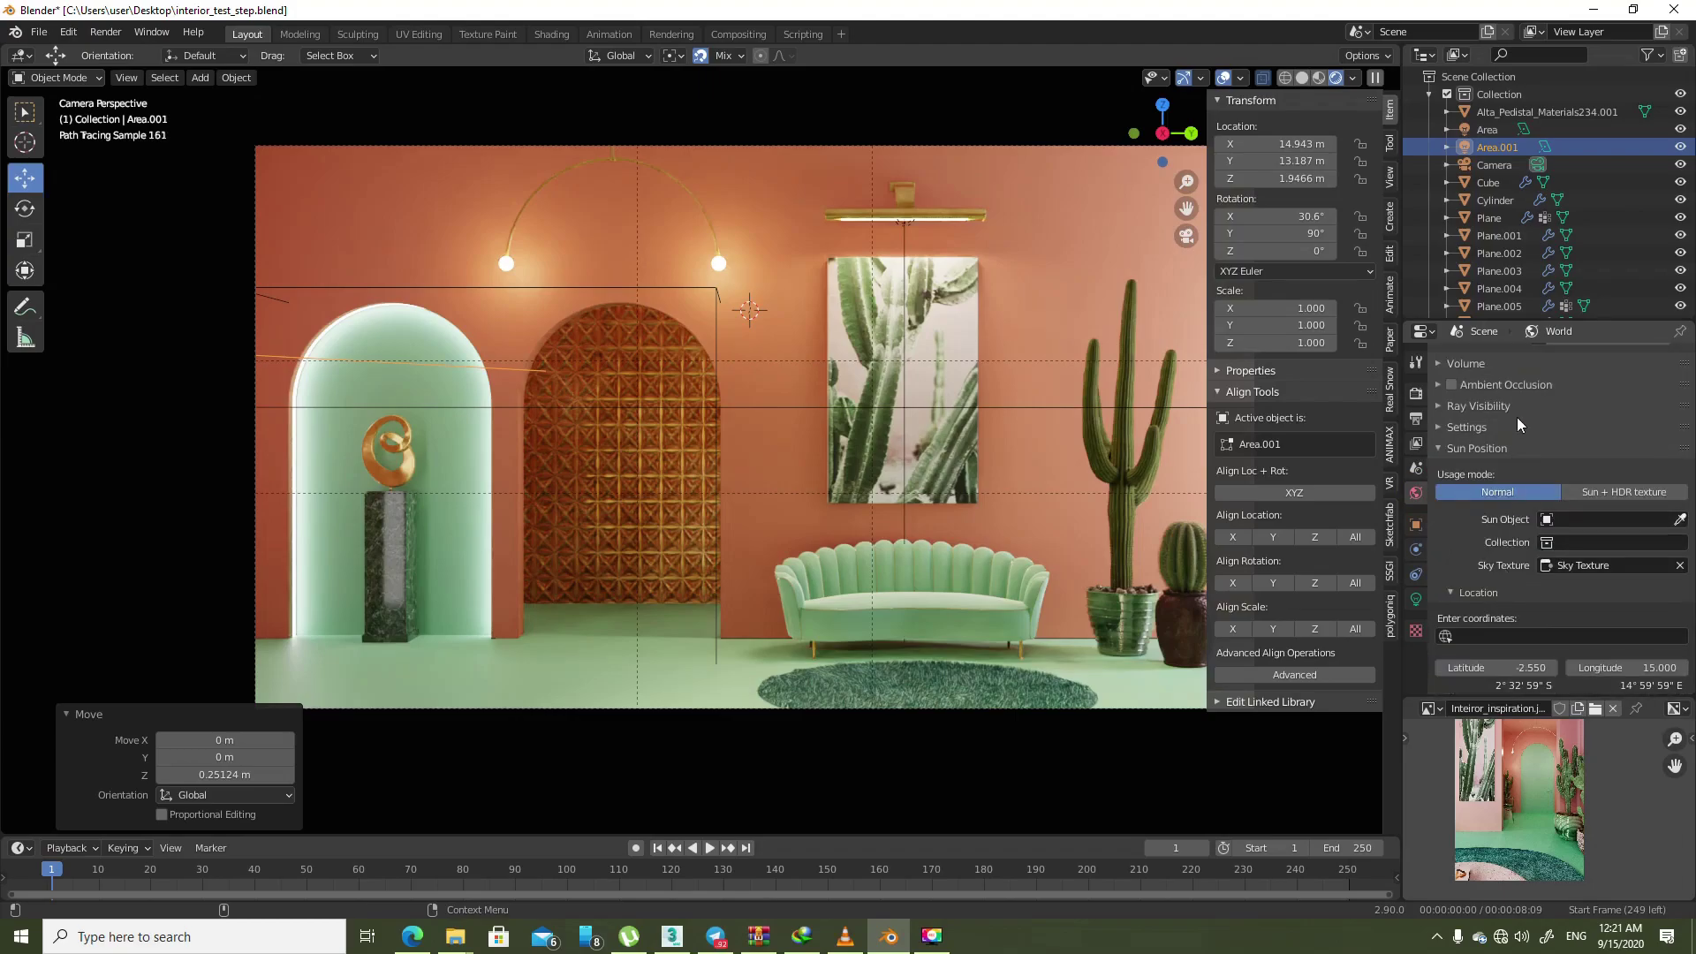
{"action": "left_click", "coordinate": [1506, 384]}
{"action": "left_click", "coordinate": [1615, 429]}
{"action": "type", "text": "0.025"}
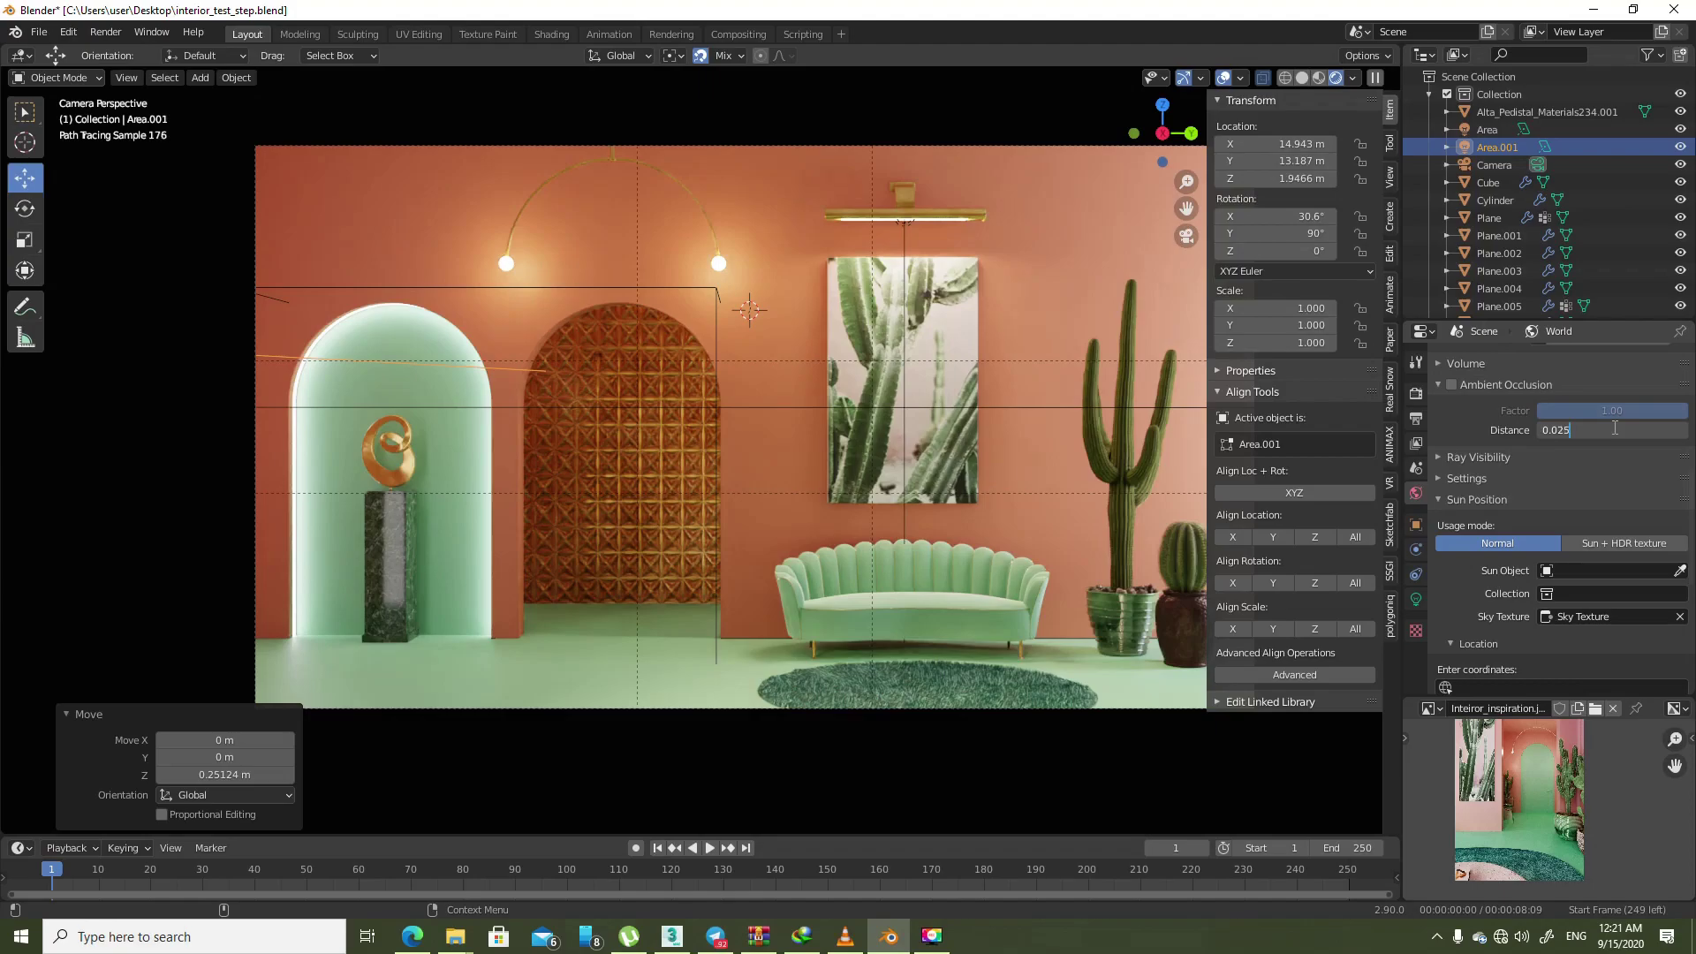
{"action": "key", "text": "Return"}
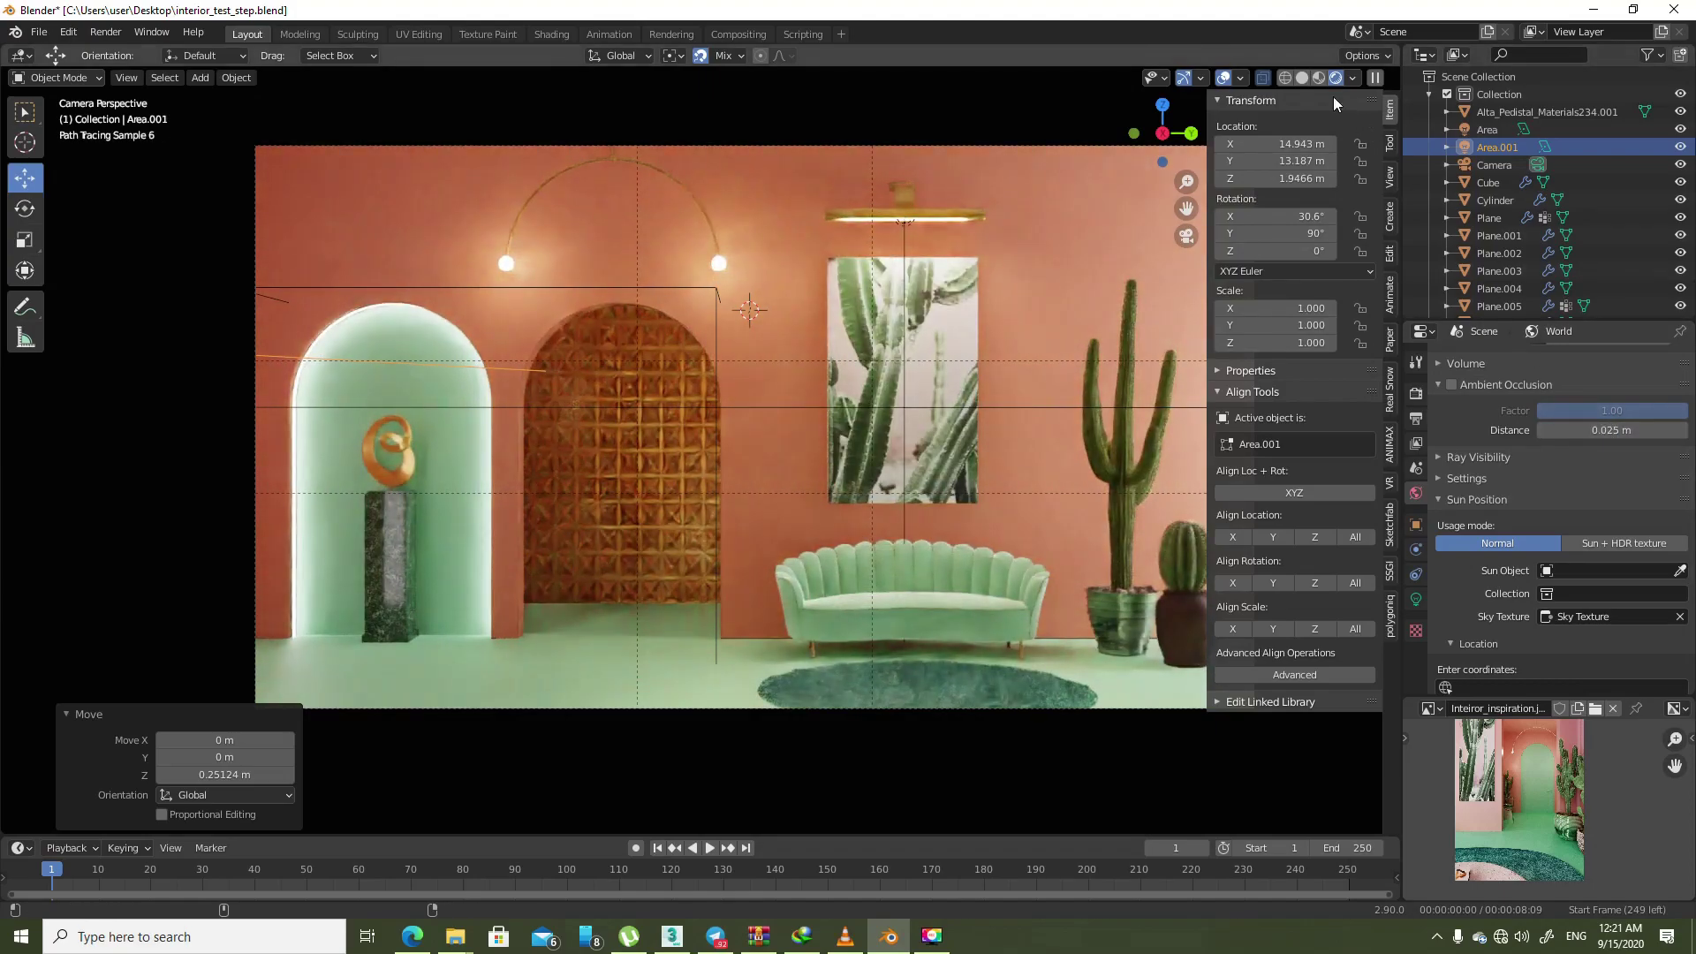
- Preview only the Ambient Occlusion render pass and set the AO distance to 0.05 m
{"action": "left_click", "coordinate": [1354, 78]}
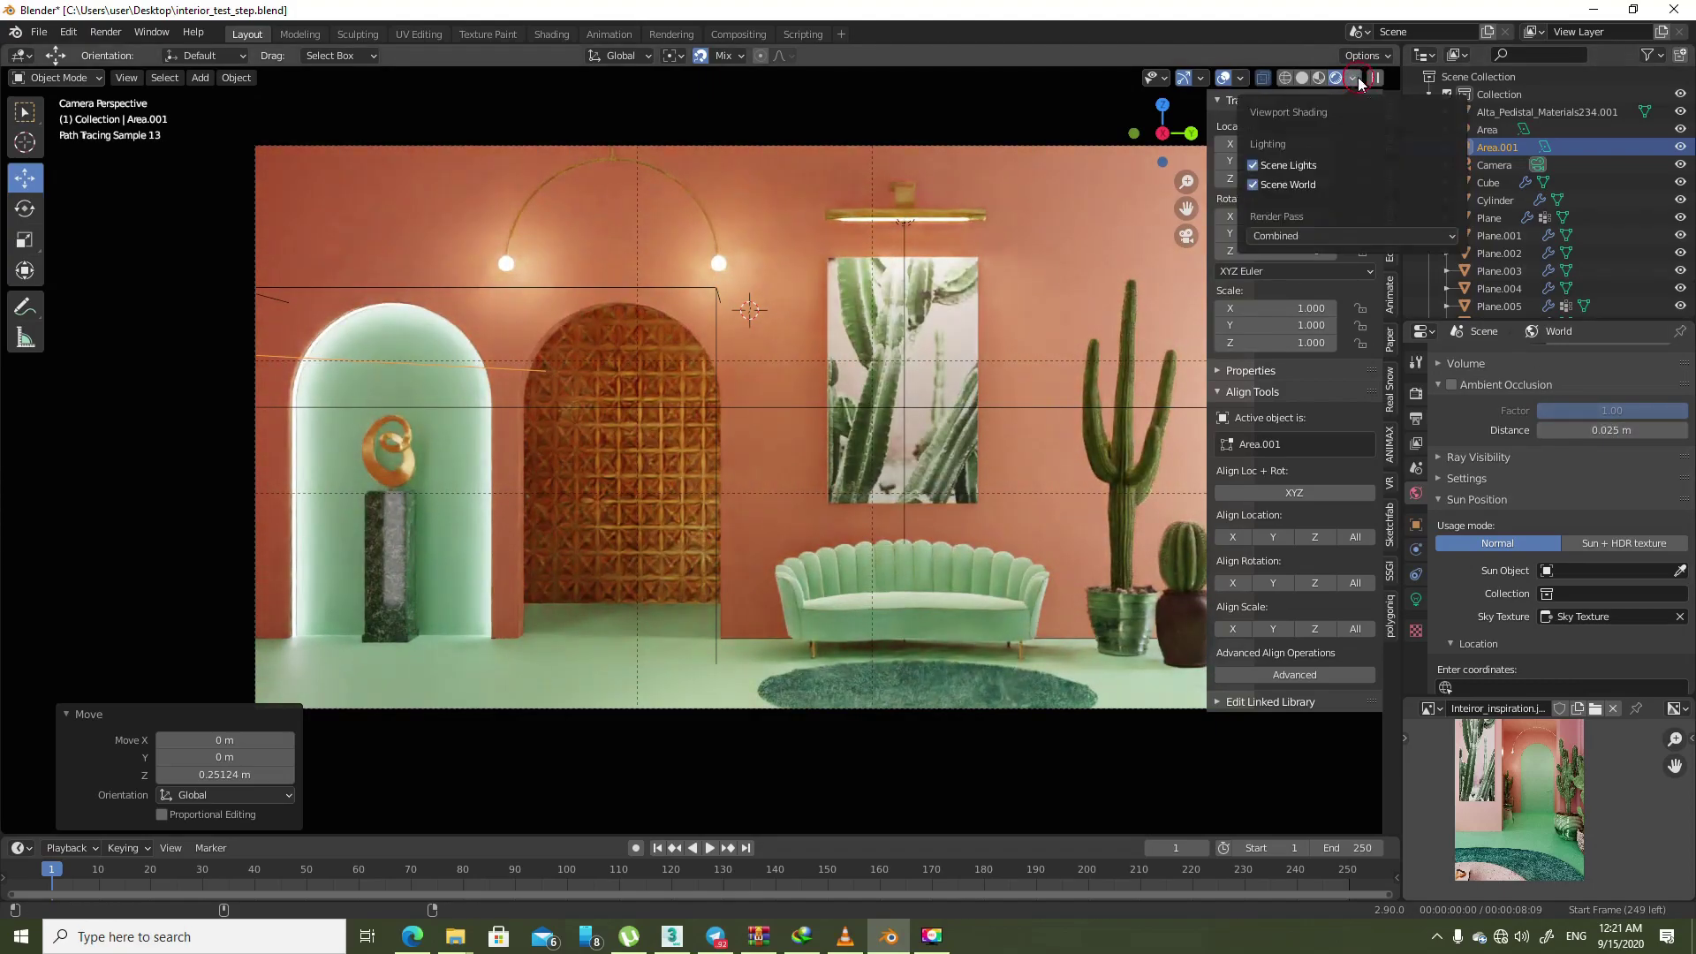
{"action": "left_click", "coordinate": [1305, 233]}
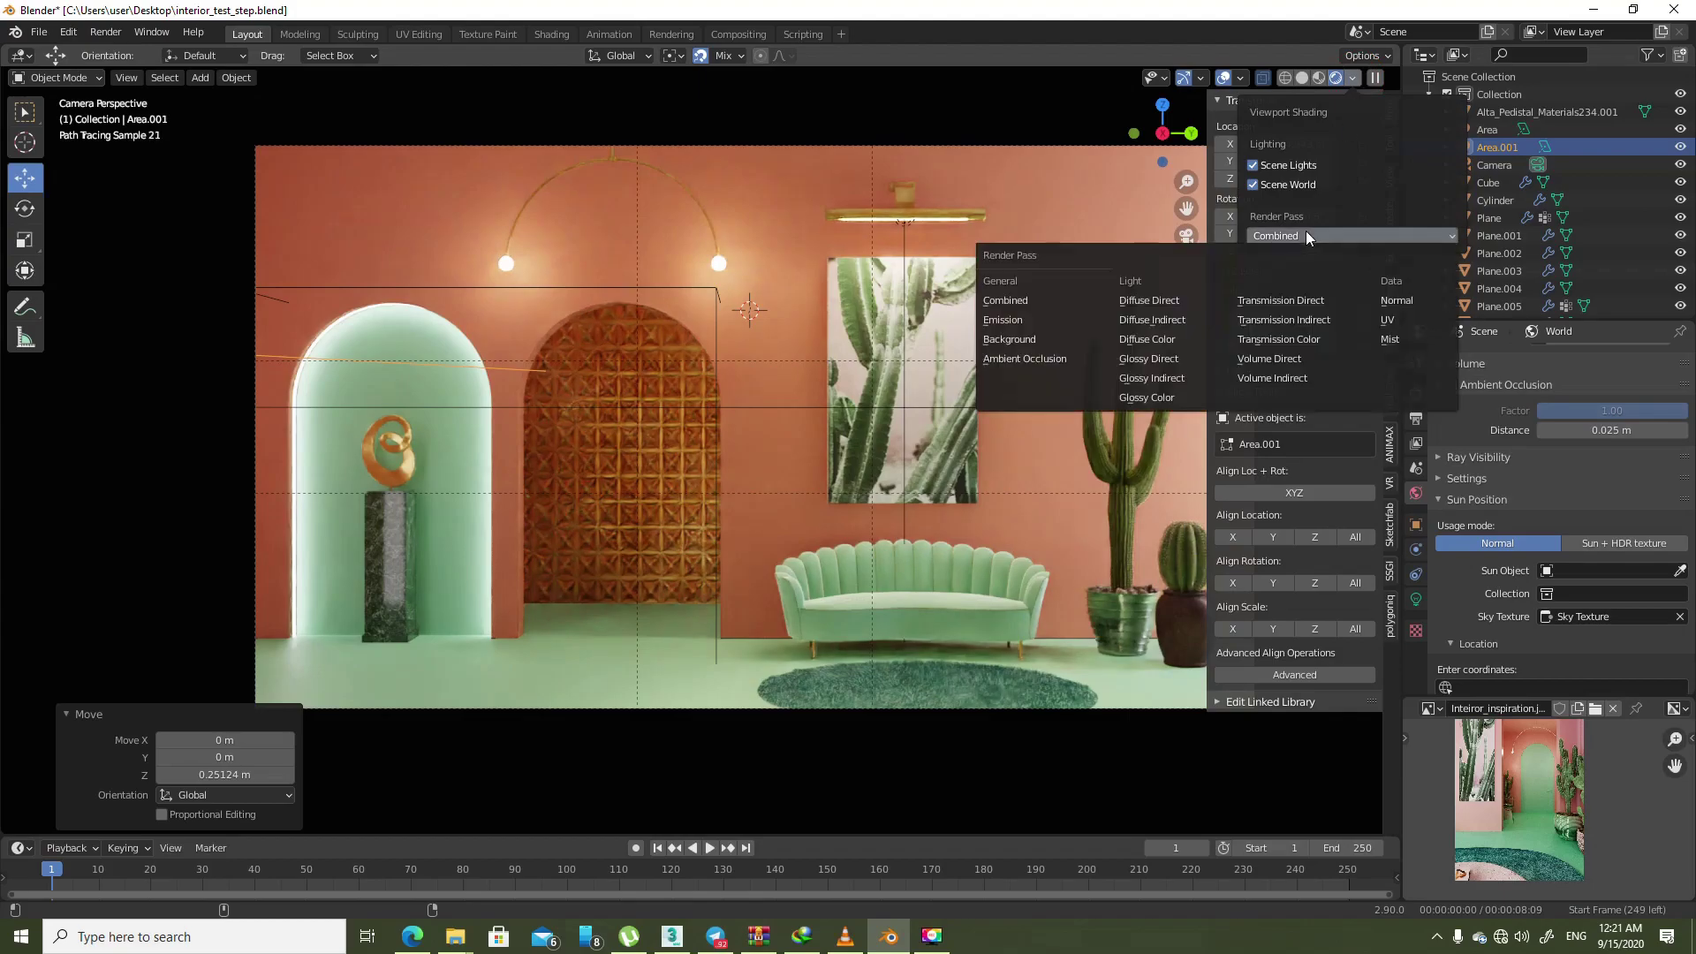
{"action": "left_click", "coordinate": [1087, 360]}
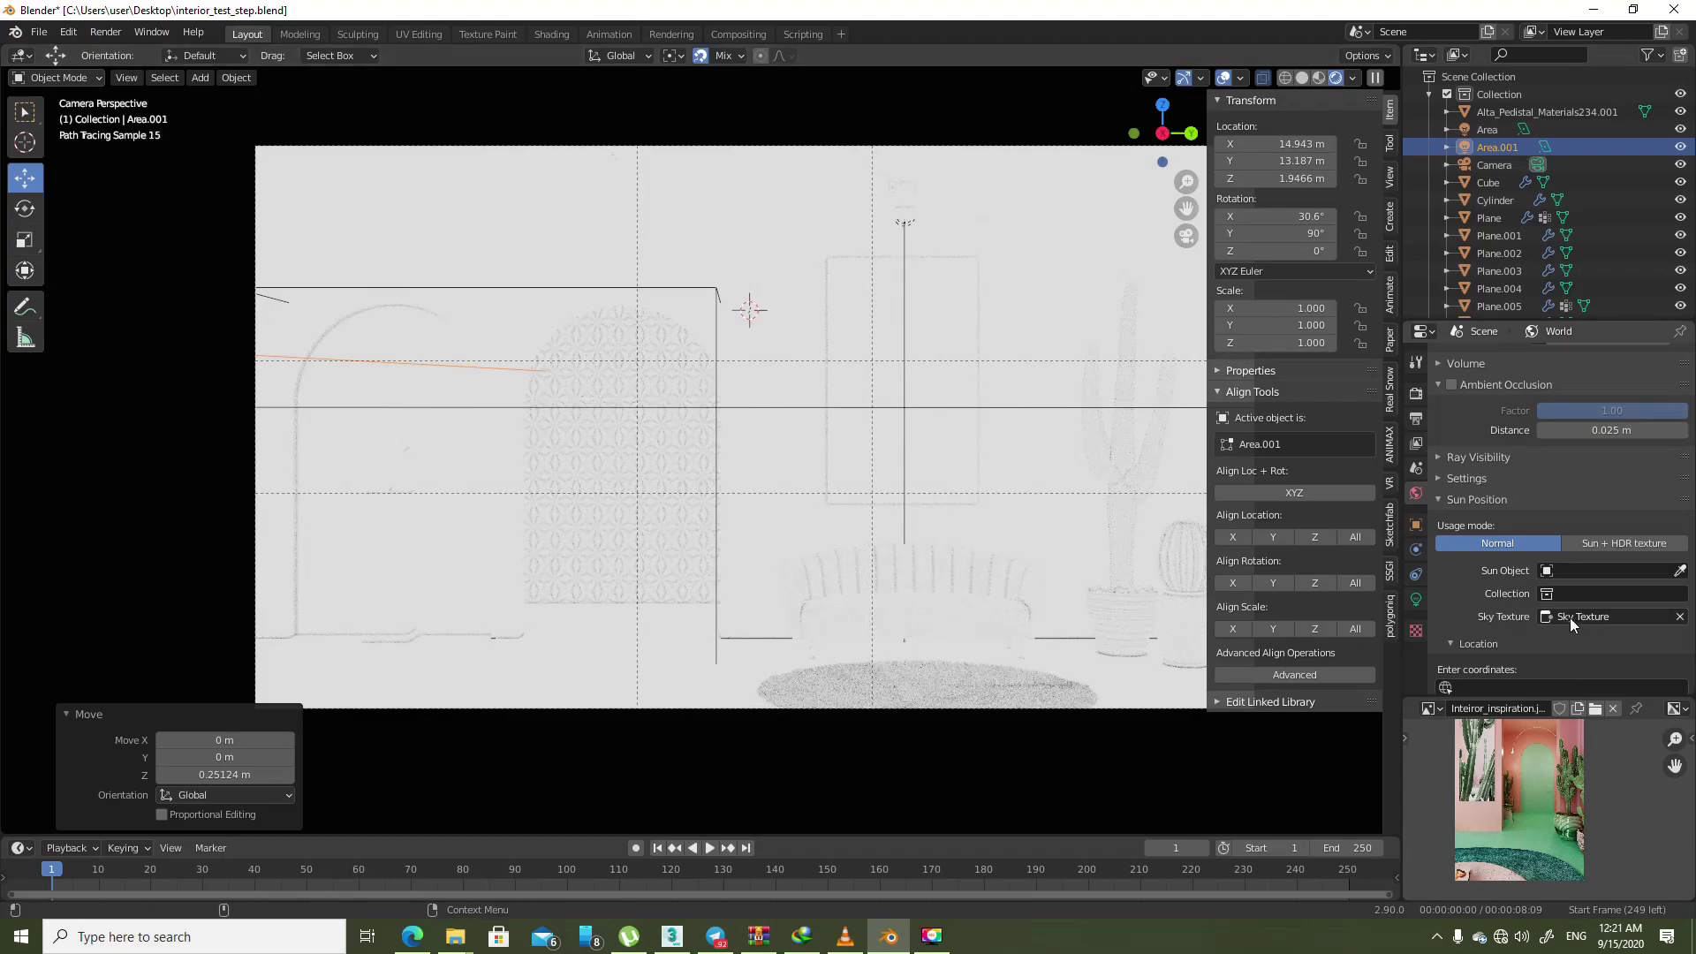
{"action": "left_click", "coordinate": [1613, 431]}
{"action": "key", "text": "ctrl+a"}
{"action": "type", "text": "1"}
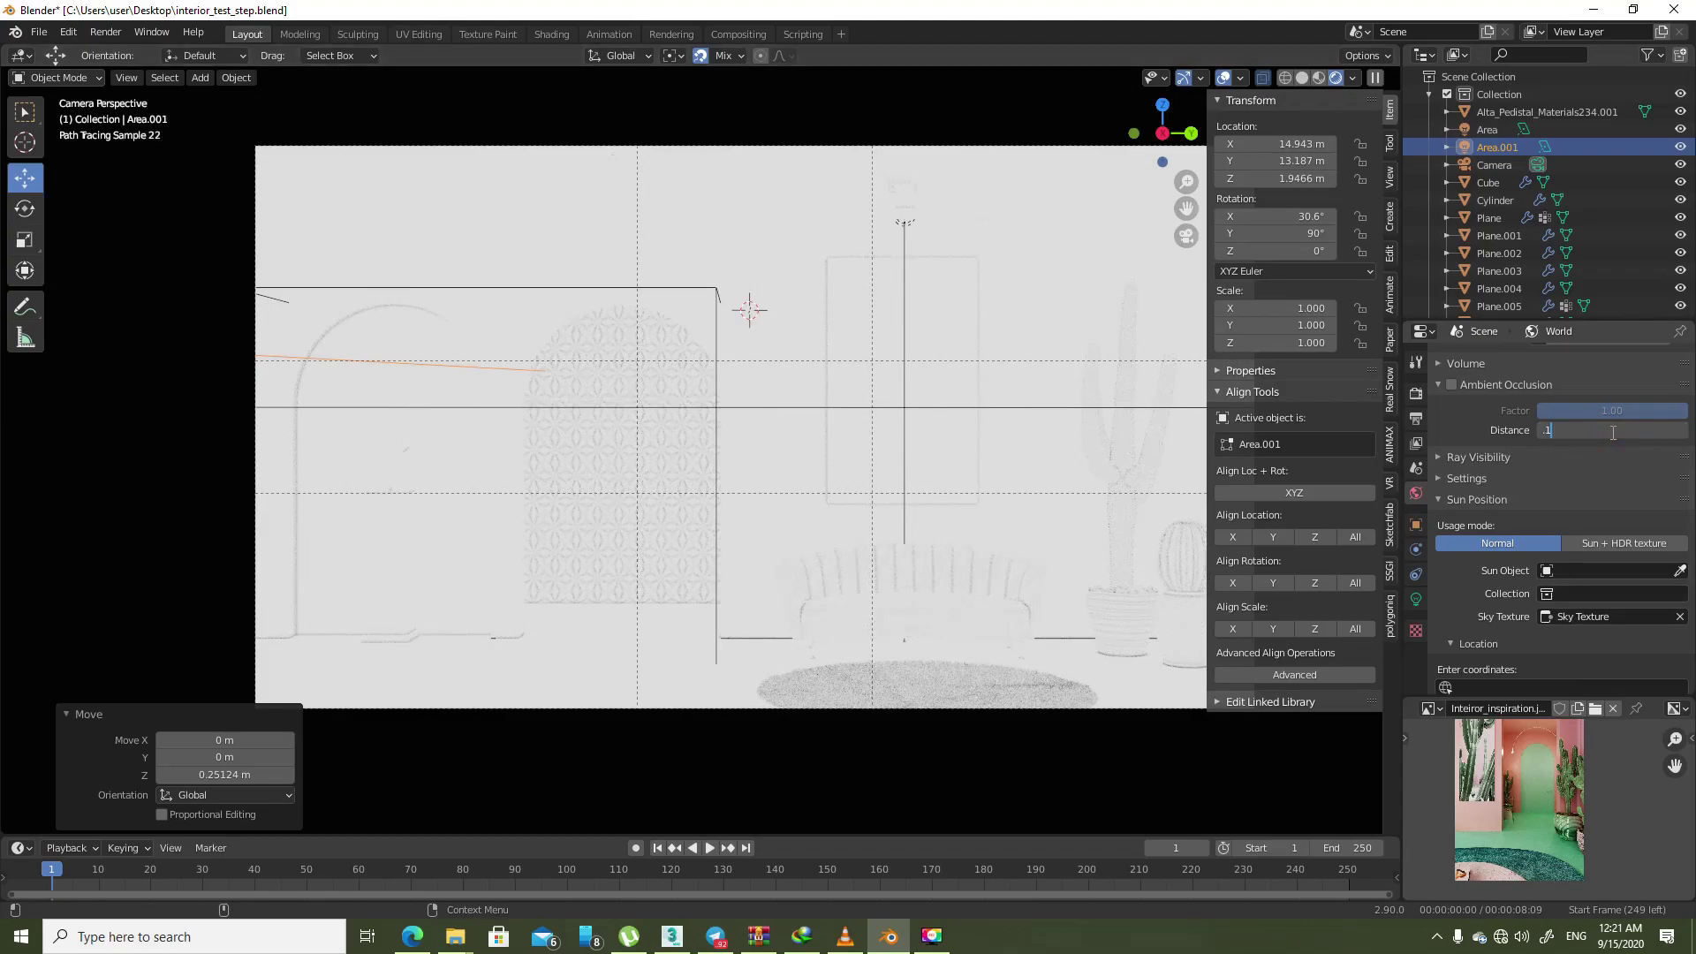
{"action": "key", "text": "Return"}
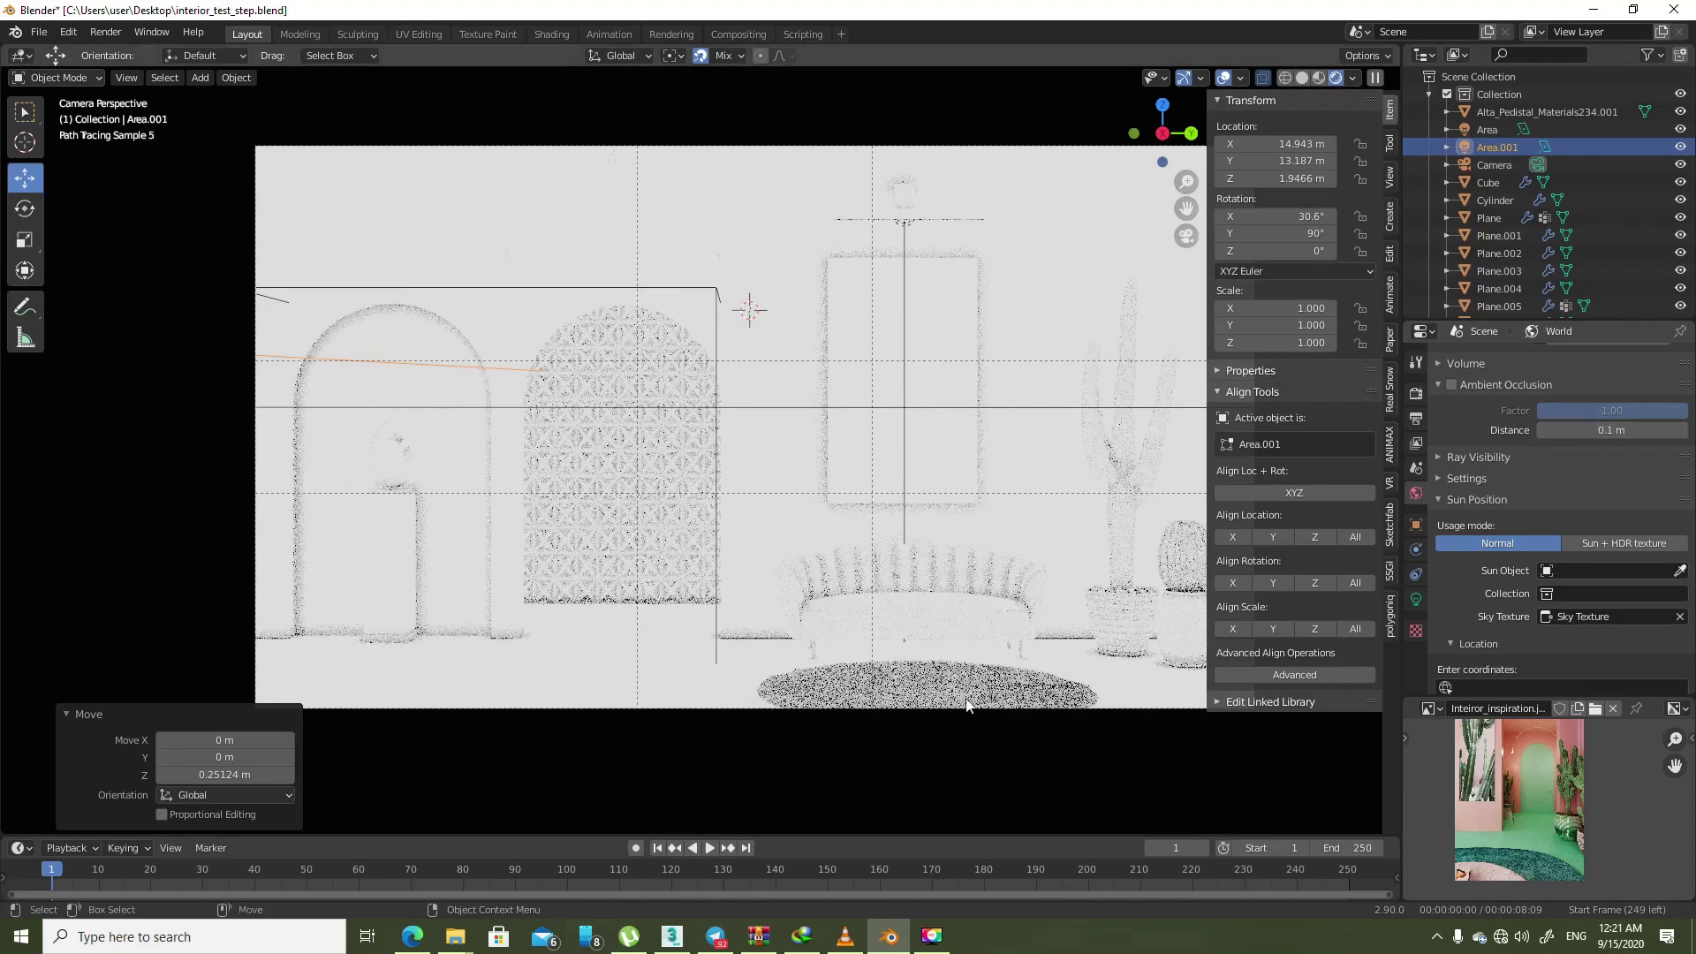
{"action": "left_click", "coordinate": [1614, 426]}
{"action": "key", "text": "ctrl+a"}
{"action": "type", "text": "0.05"}
{"action": "key", "text": "Return"}
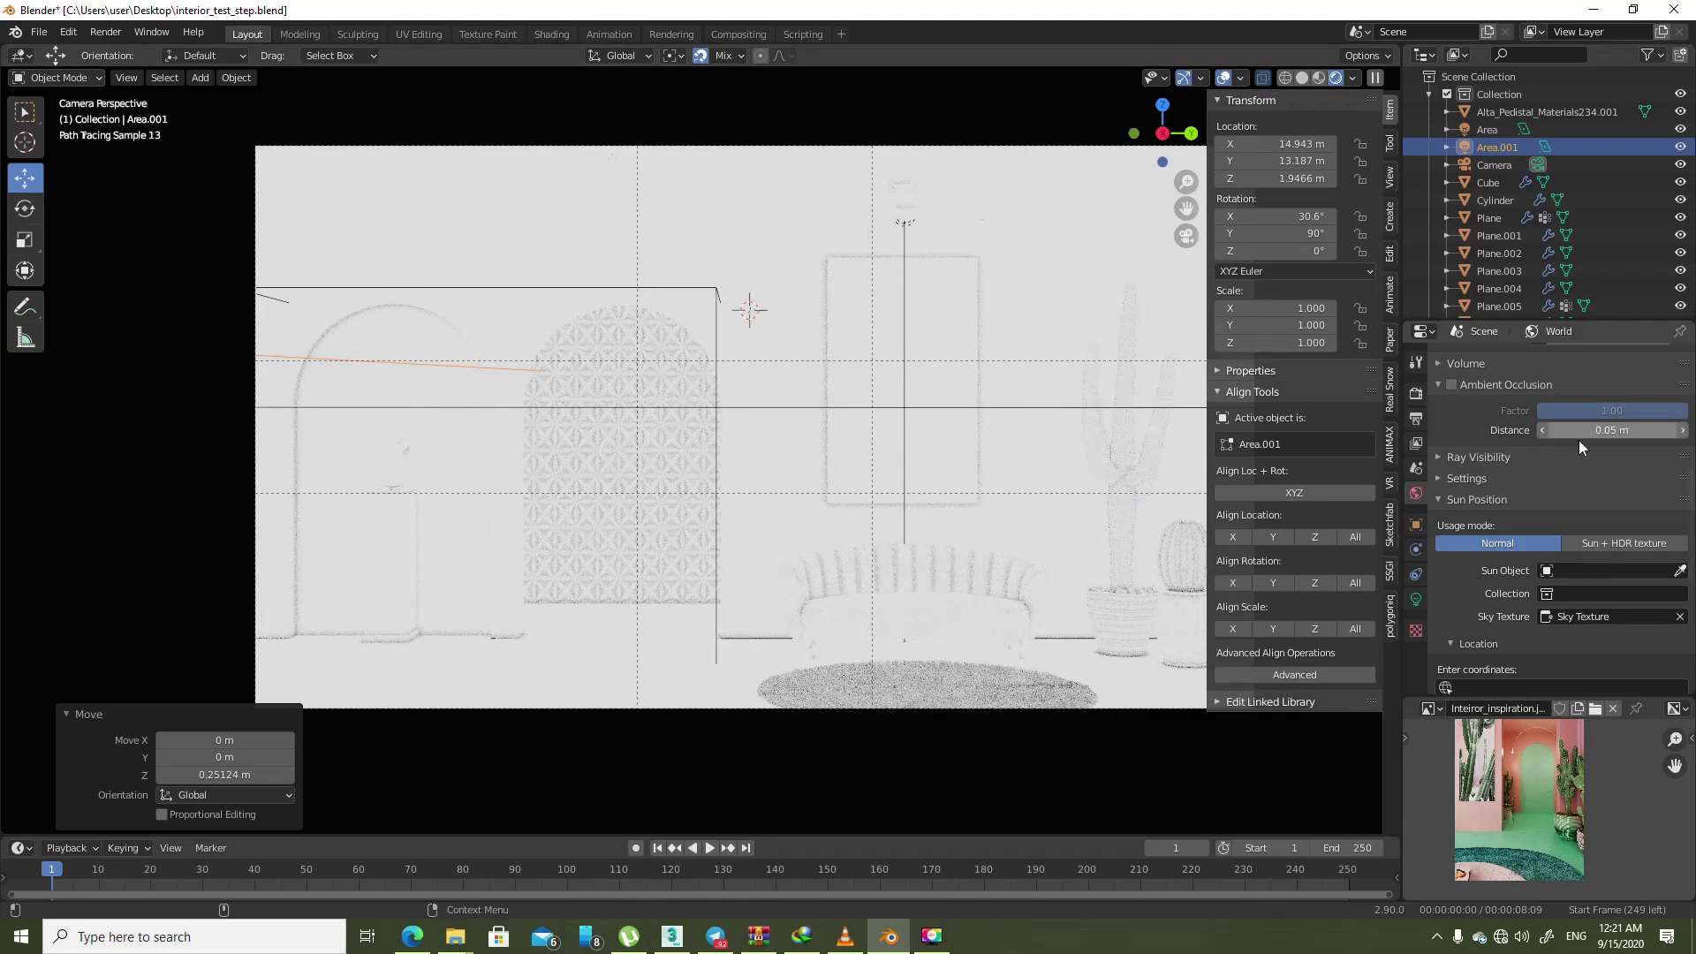
- Return the preview to the Combined render pass and turn on world ambient occlusion
{"action": "scroll", "coordinate": [1501, 428], "scroll_direction": "up", "scroll_amount": 5}
{"action": "scroll", "coordinate": [1489, 426], "scroll_direction": "up", "scroll_amount": 5}
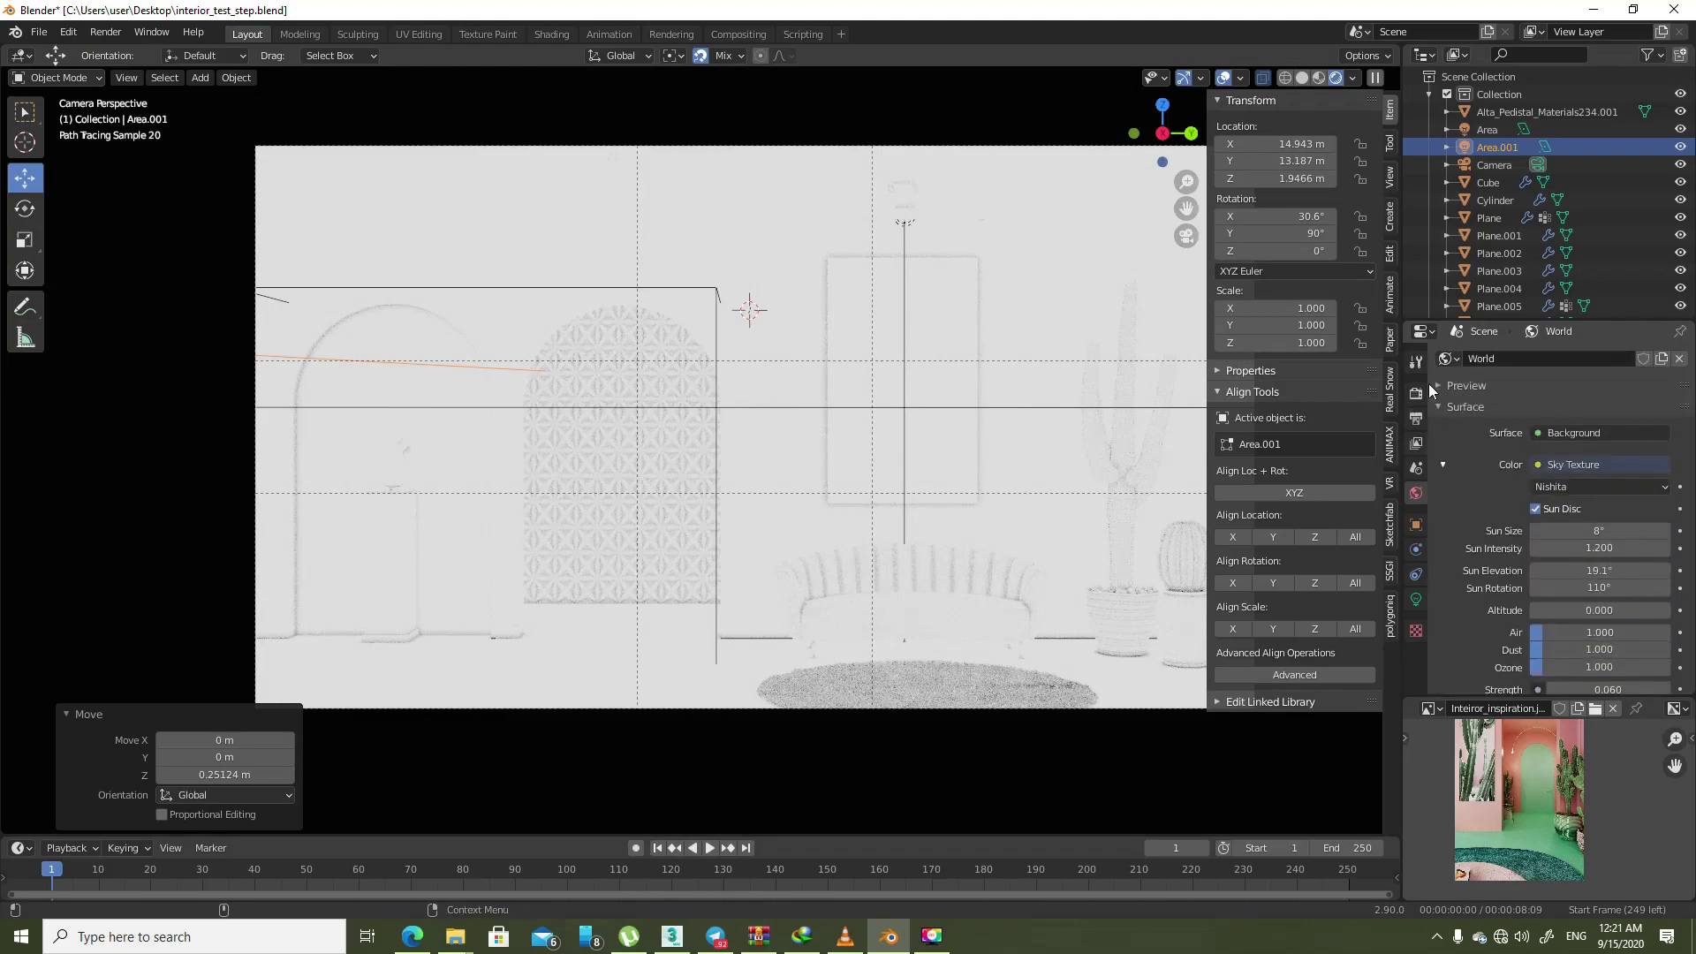
{"action": "scroll", "coordinate": [1597, 606], "scroll_direction": "down", "scroll_amount": 5}
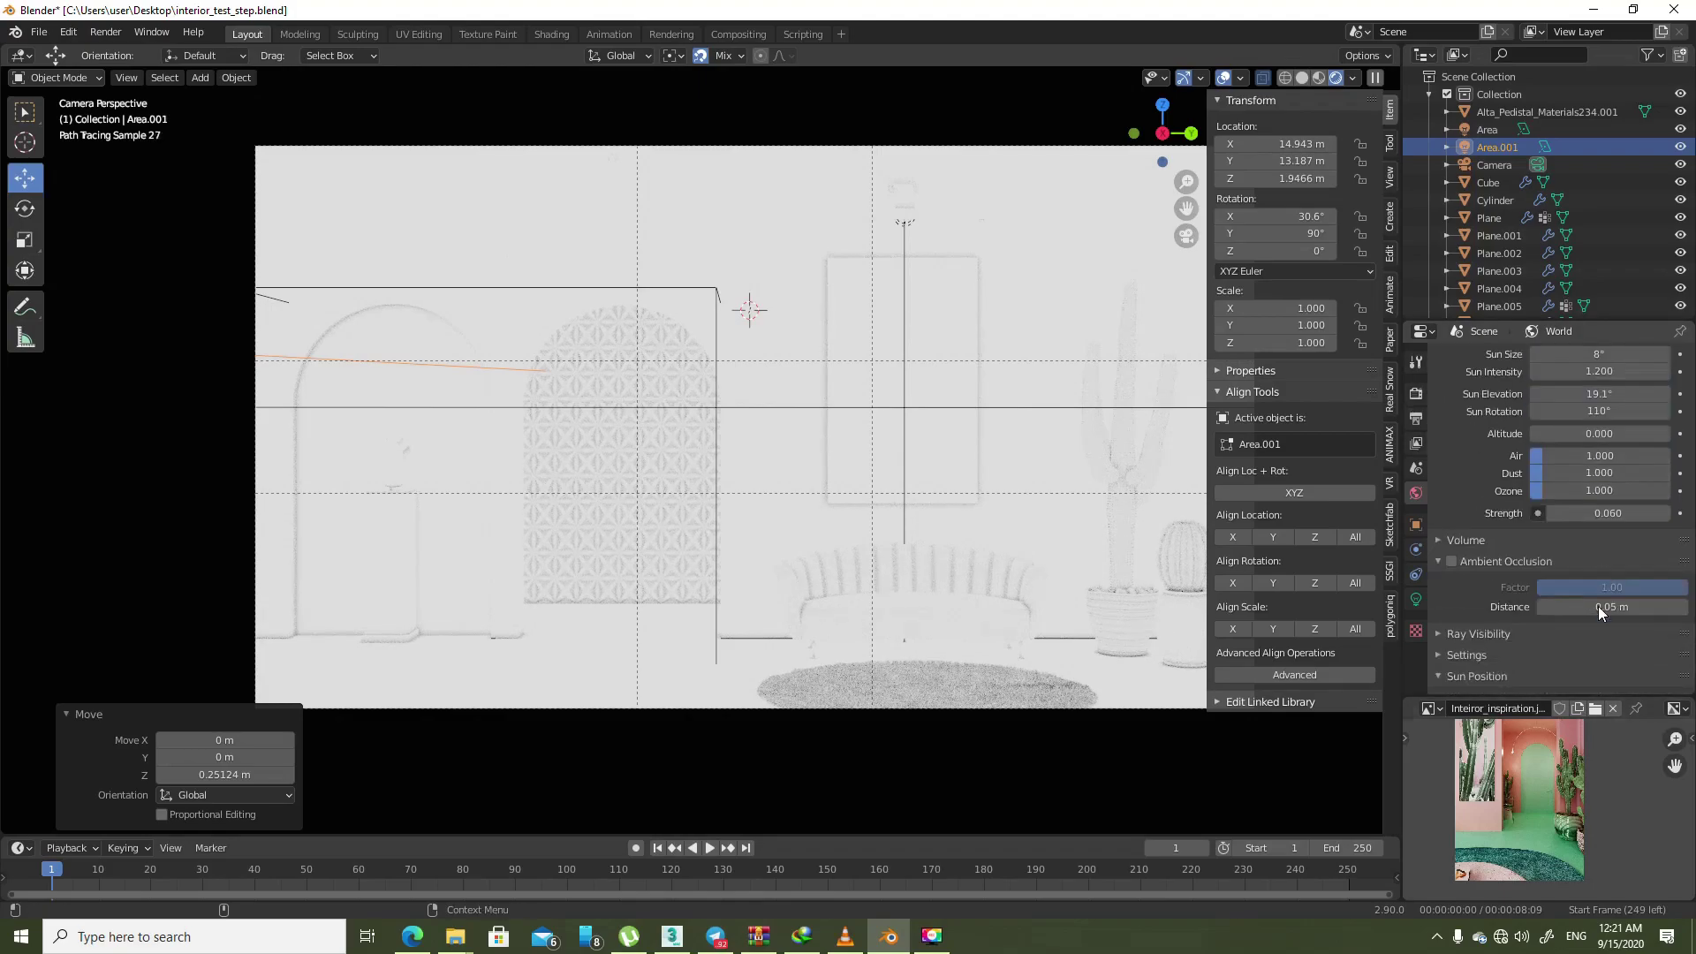
{"action": "scroll", "coordinate": [1597, 606], "scroll_direction": "down", "scroll_amount": 3}
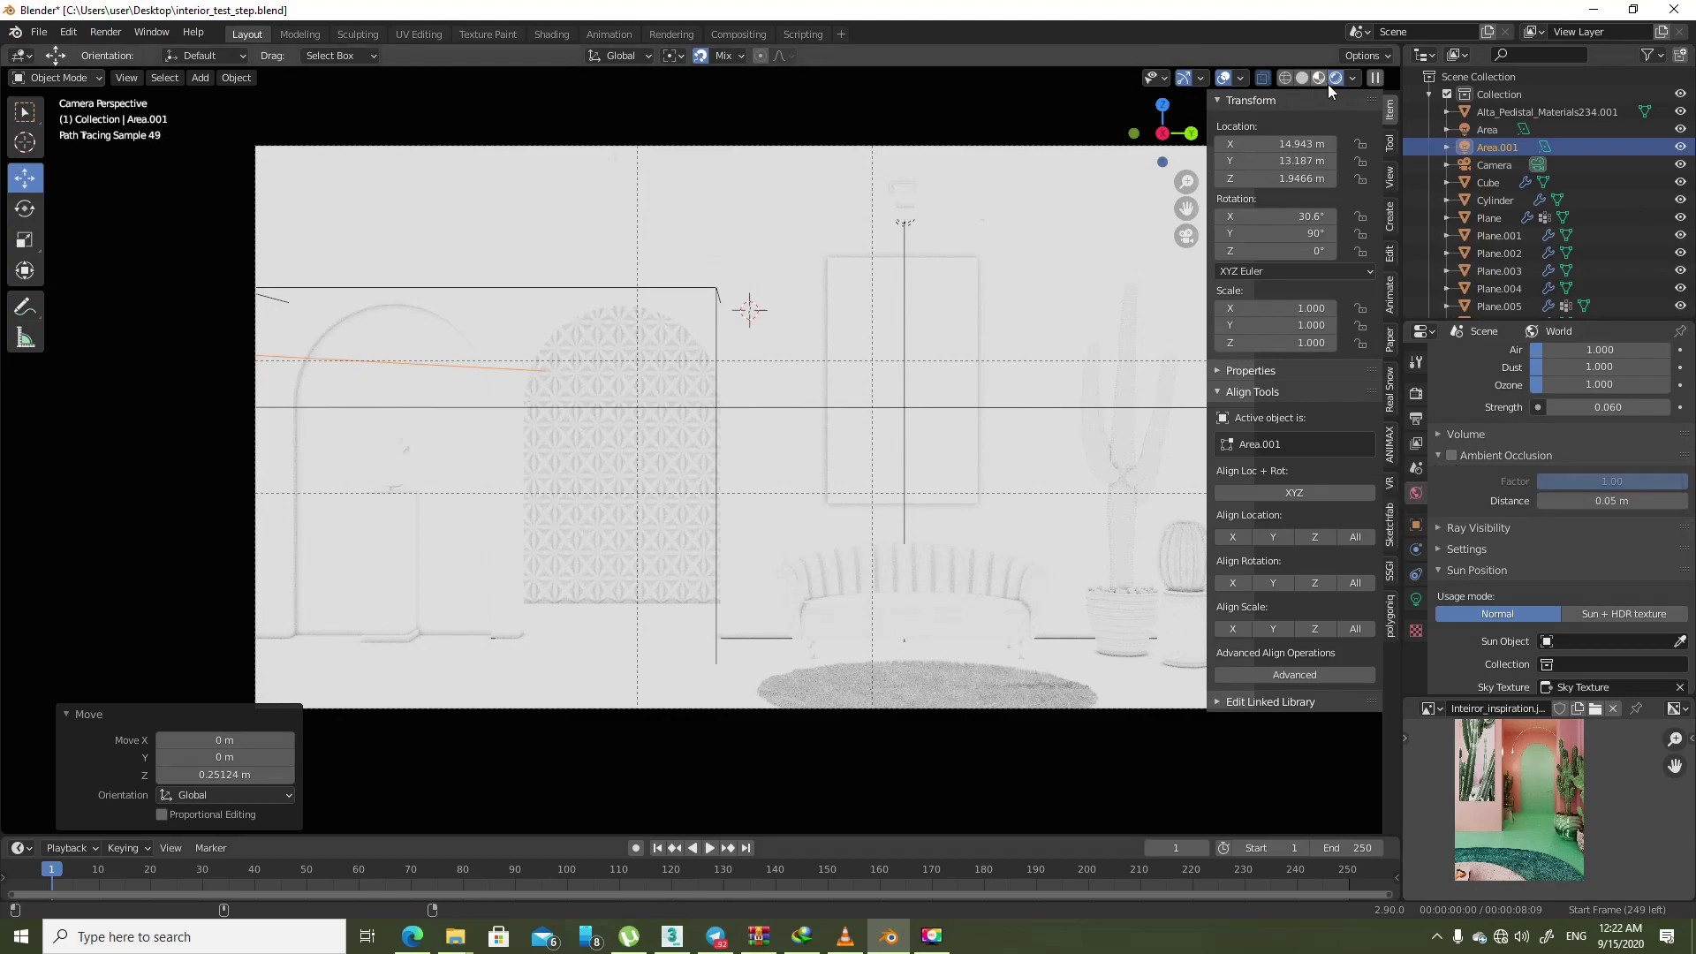
{"action": "left_click", "coordinate": [1354, 77]}
{"action": "left_click", "coordinate": [1307, 236]}
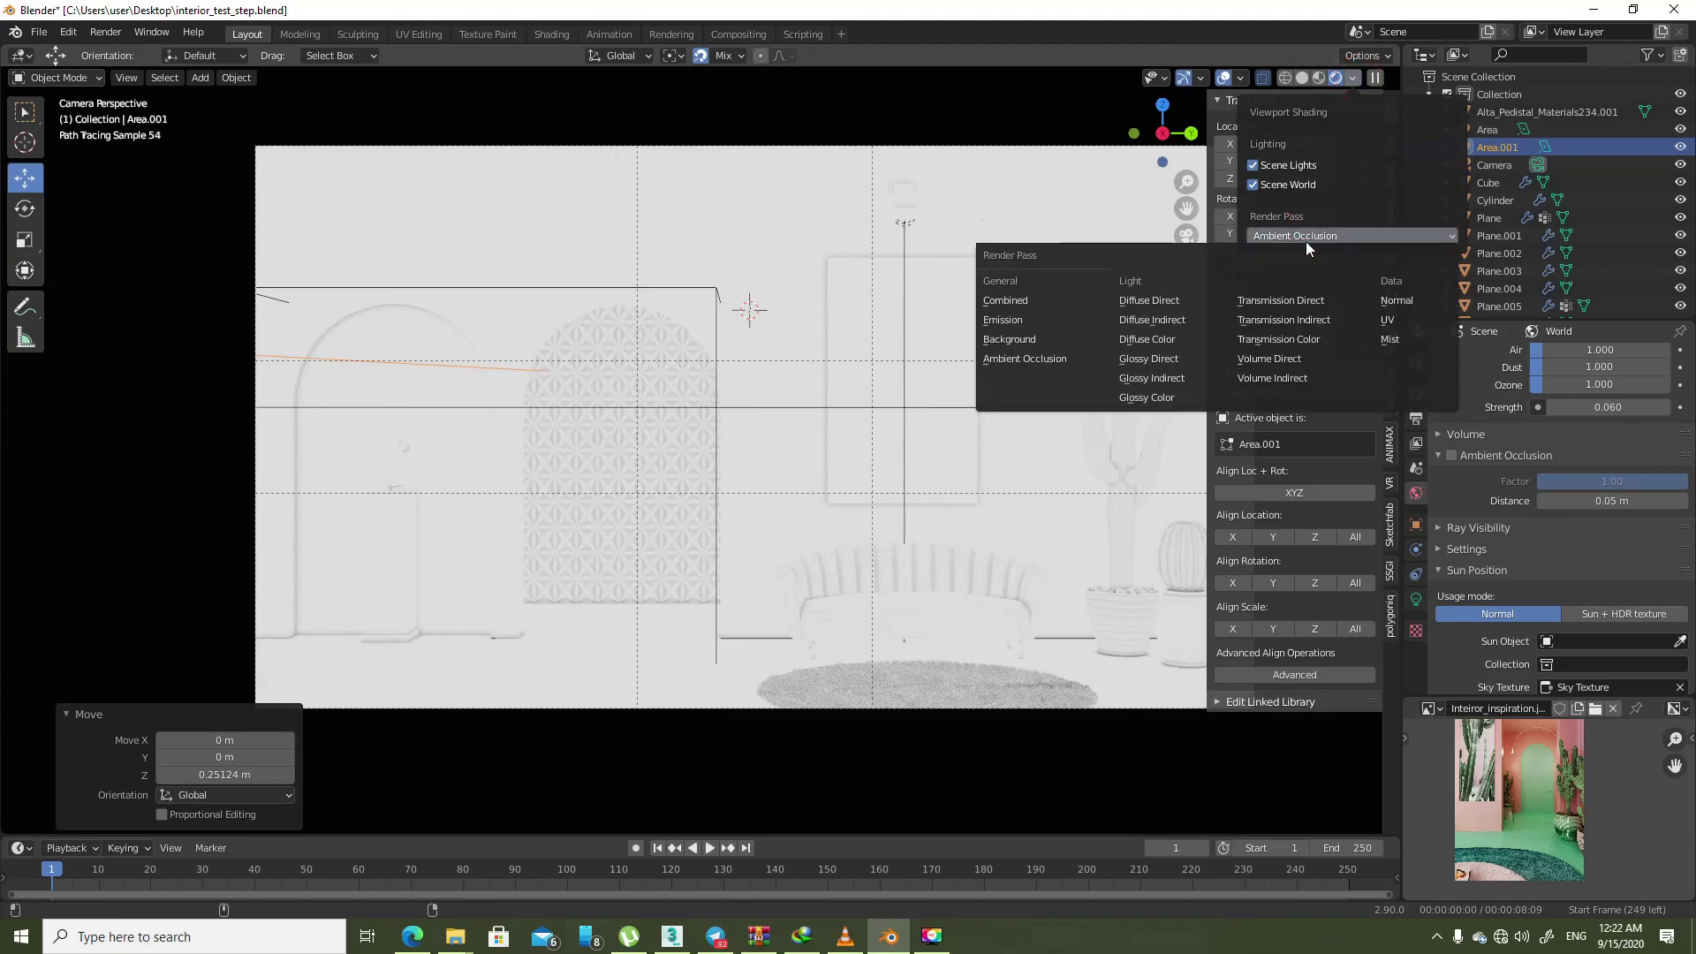
{"action": "left_click", "coordinate": [1066, 305]}
{"action": "left_click", "coordinate": [1452, 455]}
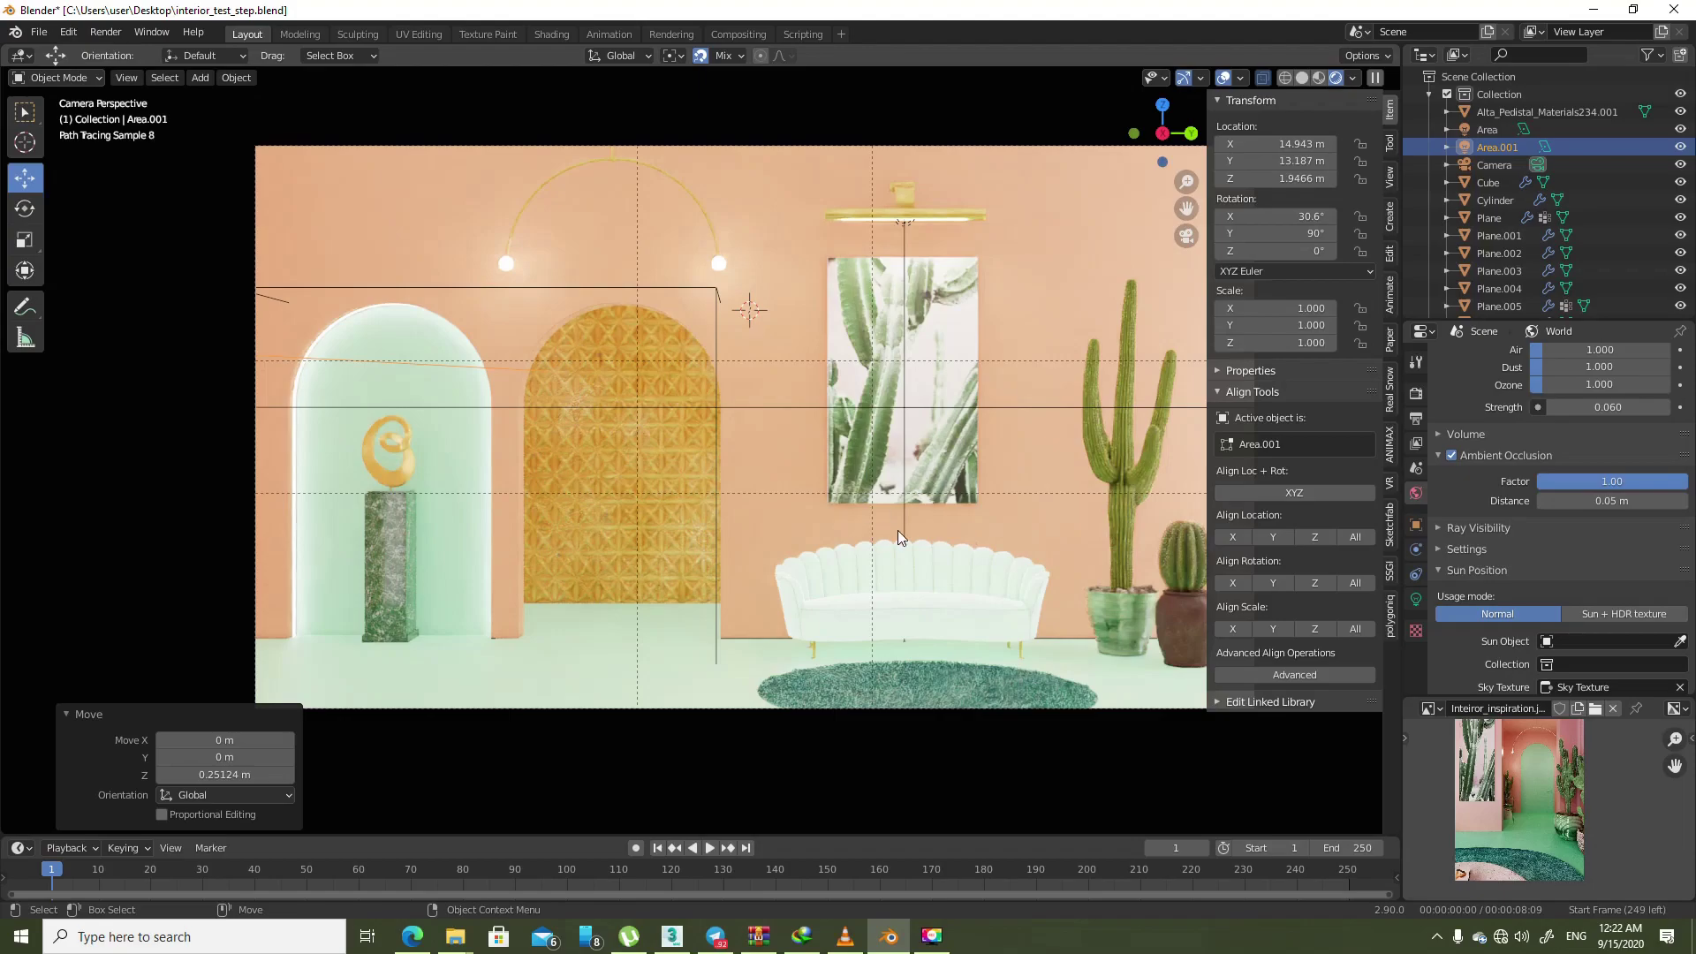
- Turn world ambient occlusion off, show the Cycles render settings and hide the sidebar
{"action": "left_click", "coordinate": [1452, 455]}
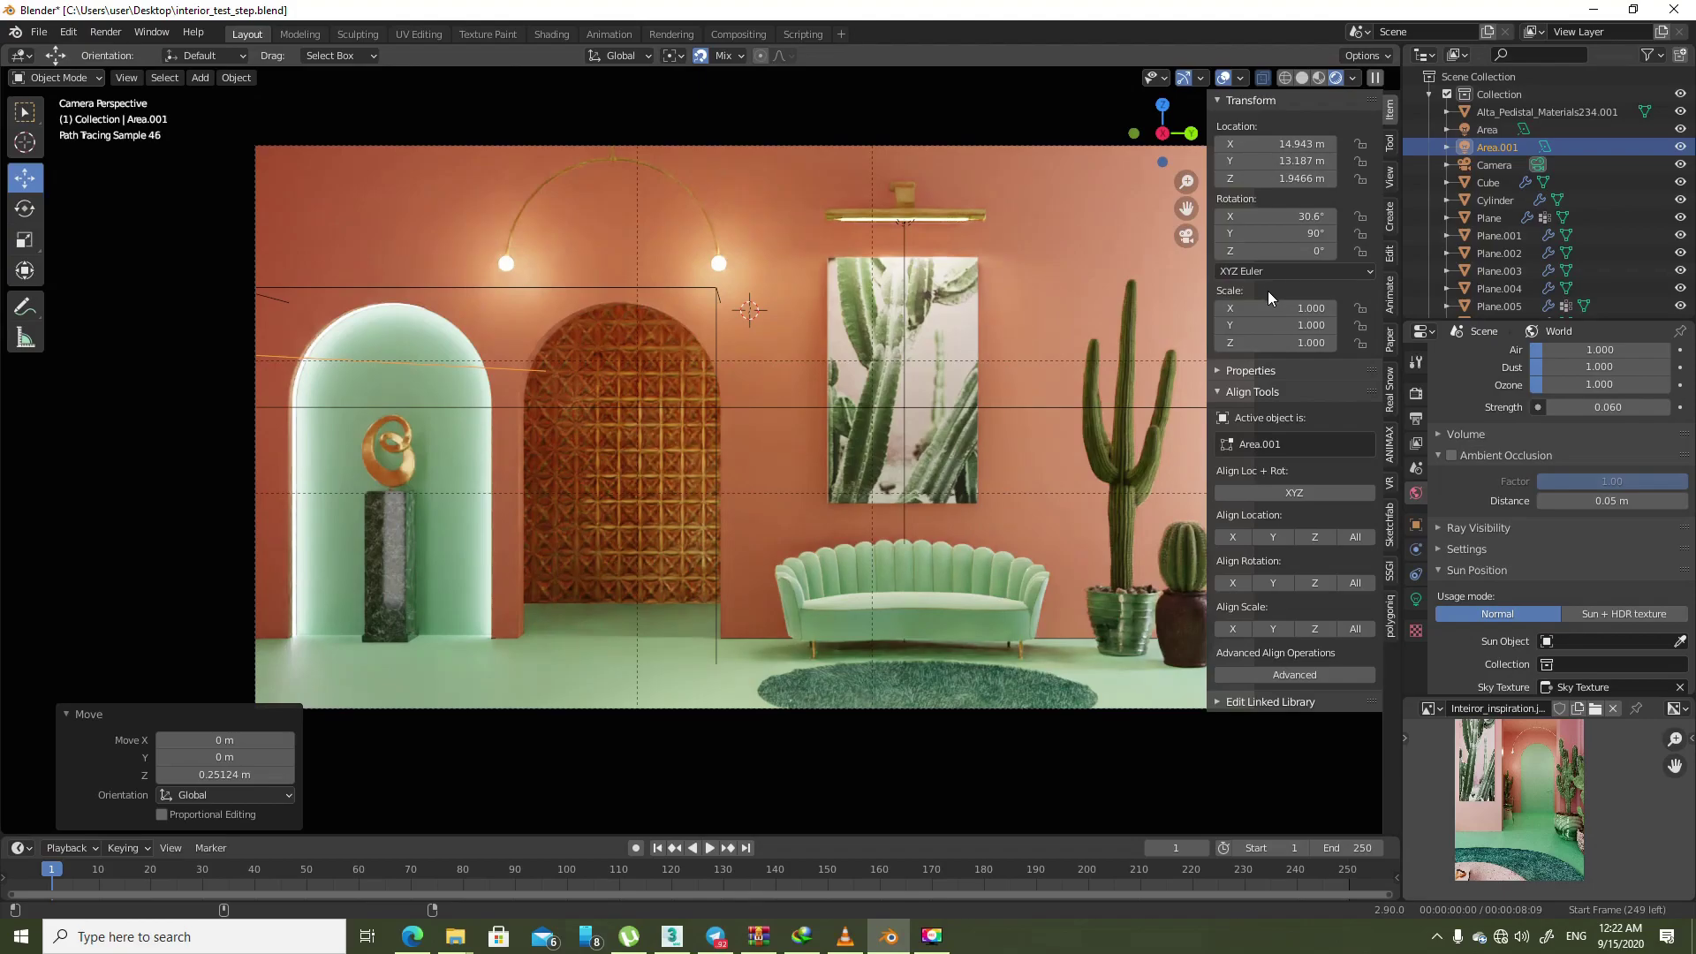
{"action": "left_click", "coordinate": [1415, 396]}
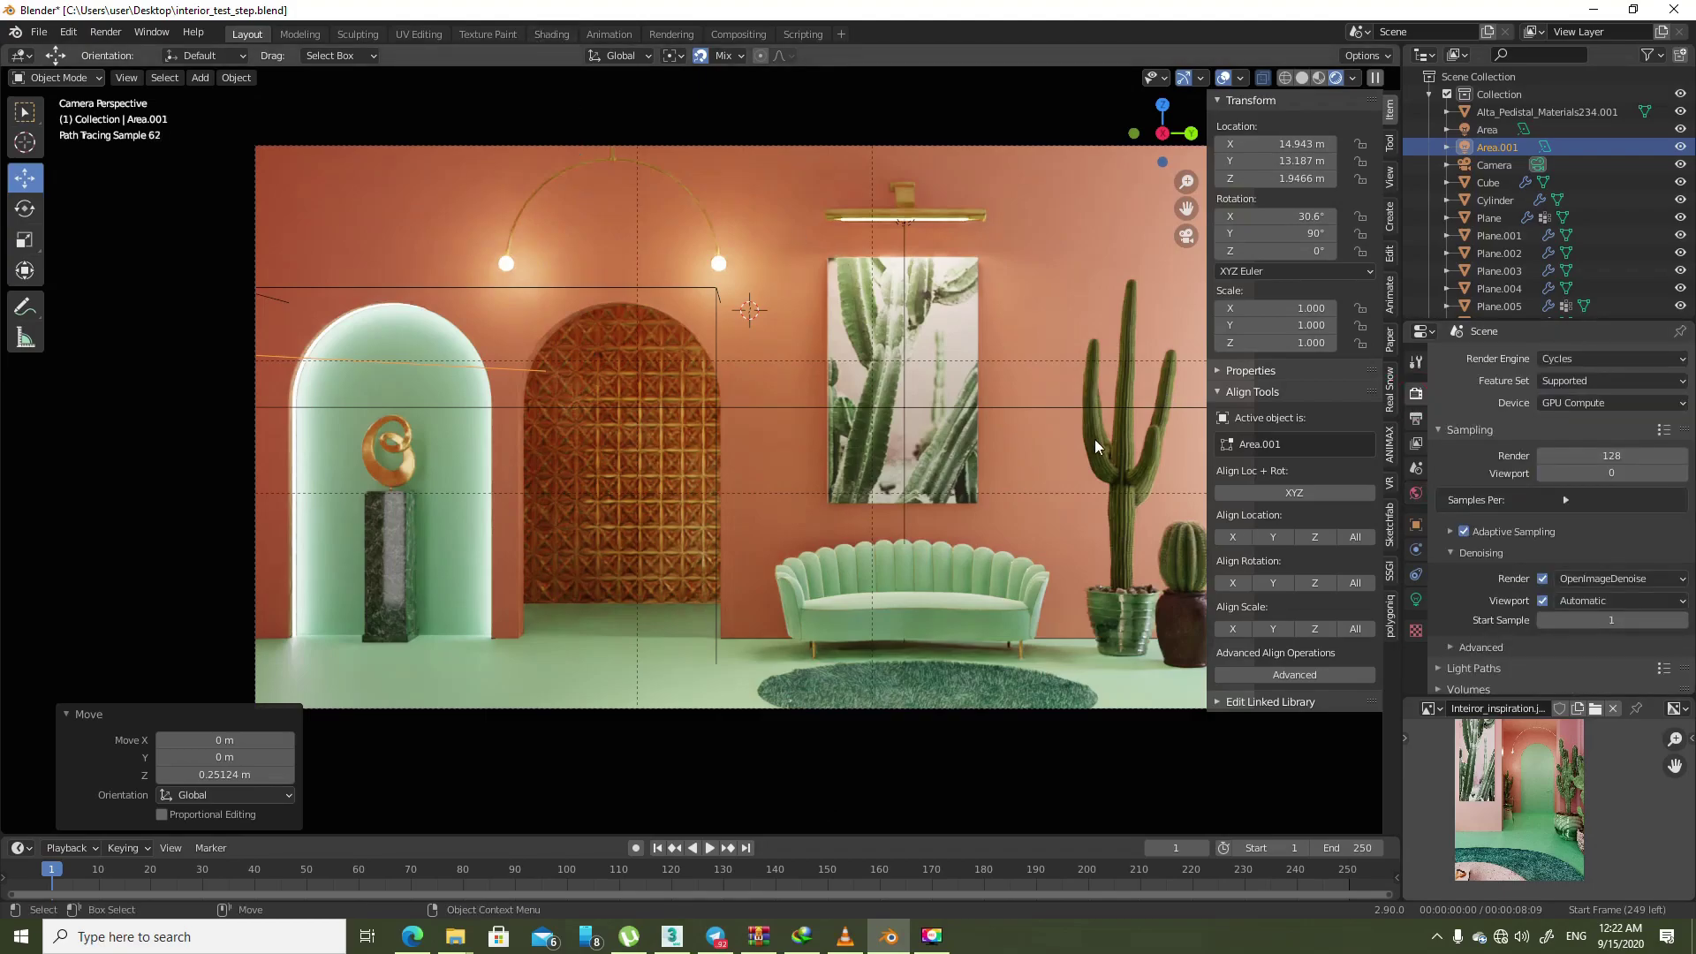
{"action": "key", "text": "n"}
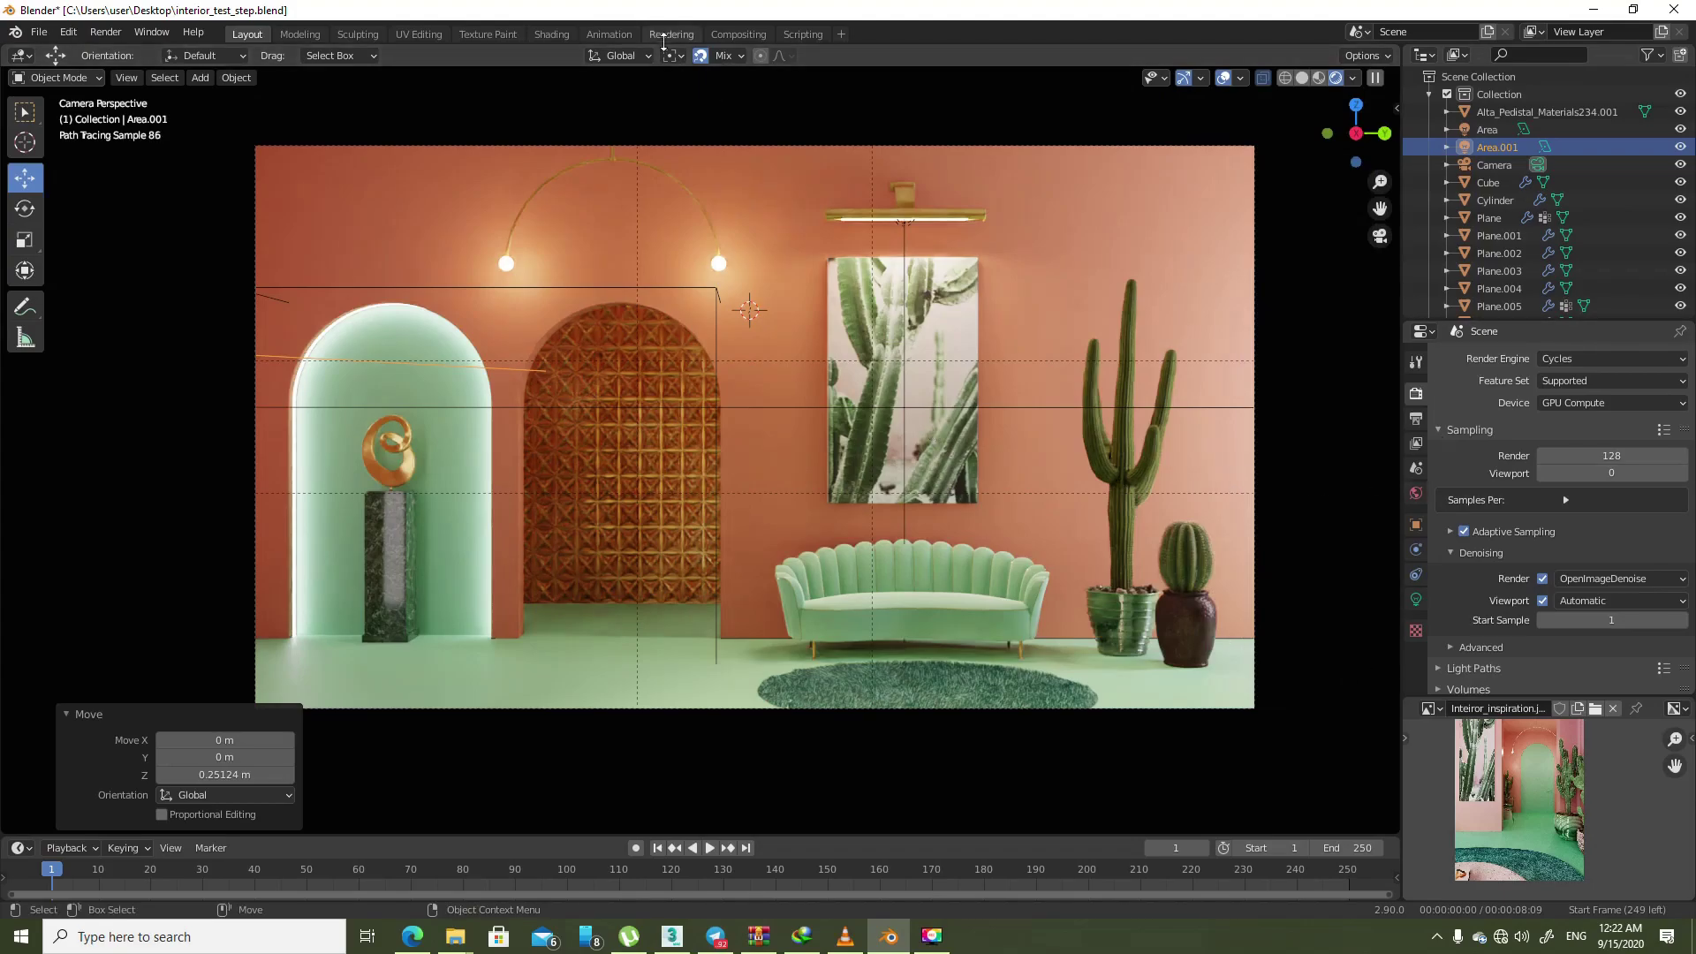
- Switch via the Compositing workspace to the Shading workspace
{"action": "left_click", "coordinate": [712, 34]}
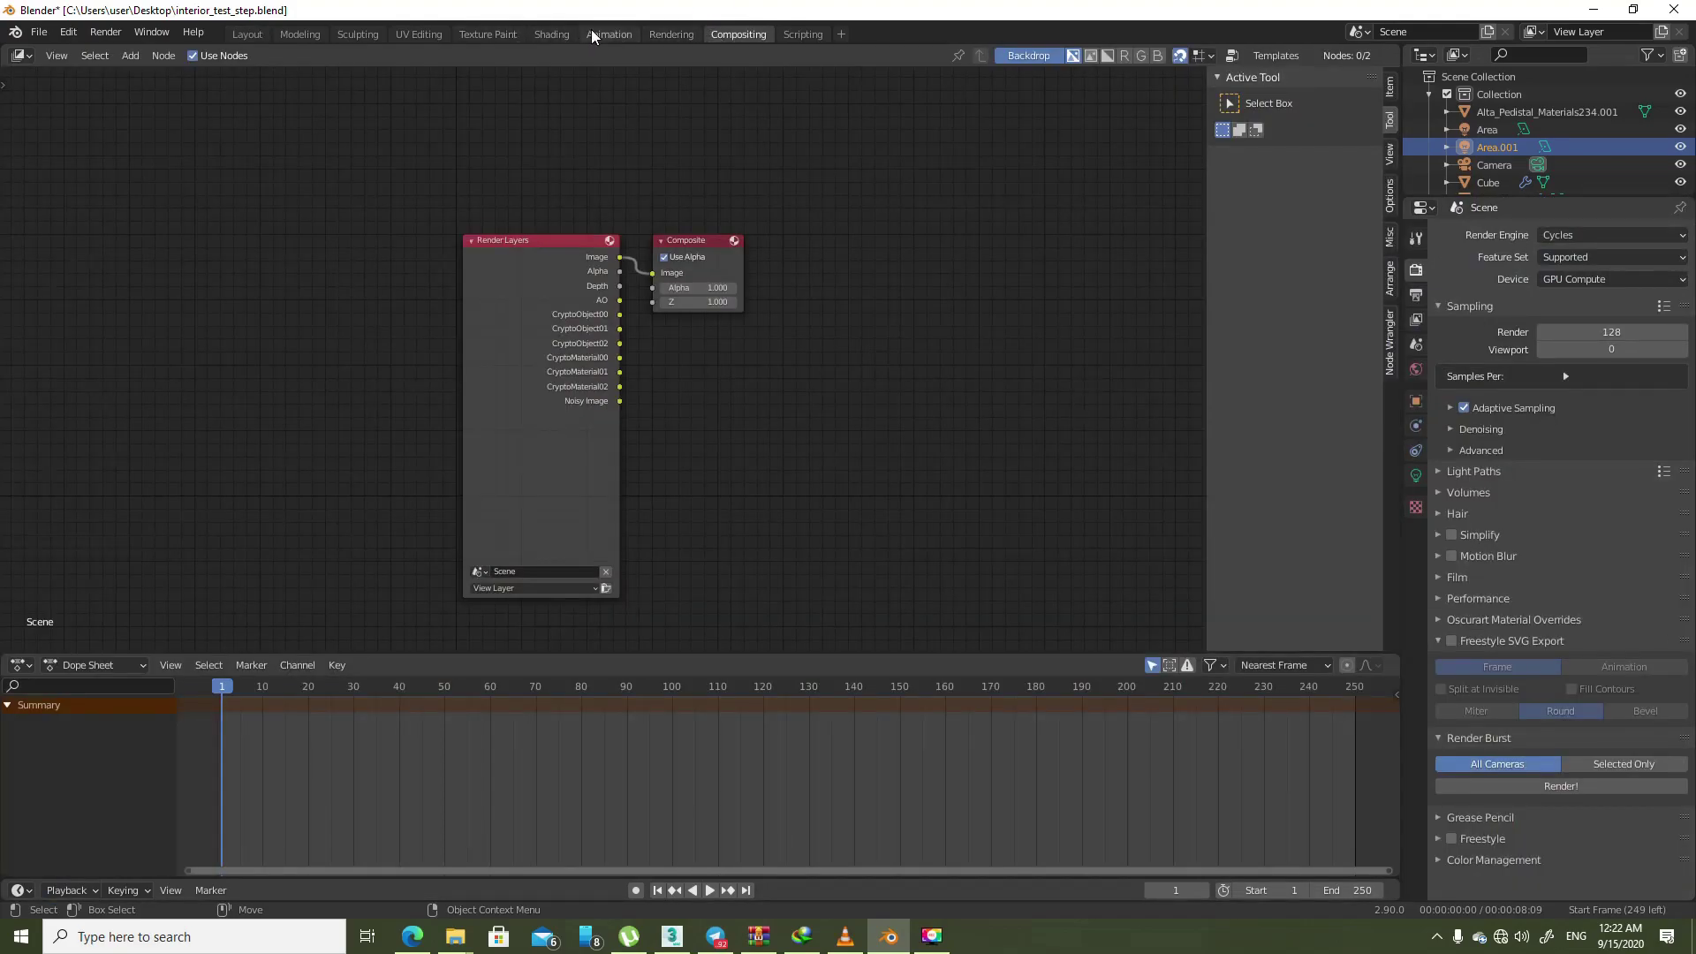
{"action": "left_click", "coordinate": [551, 33]}
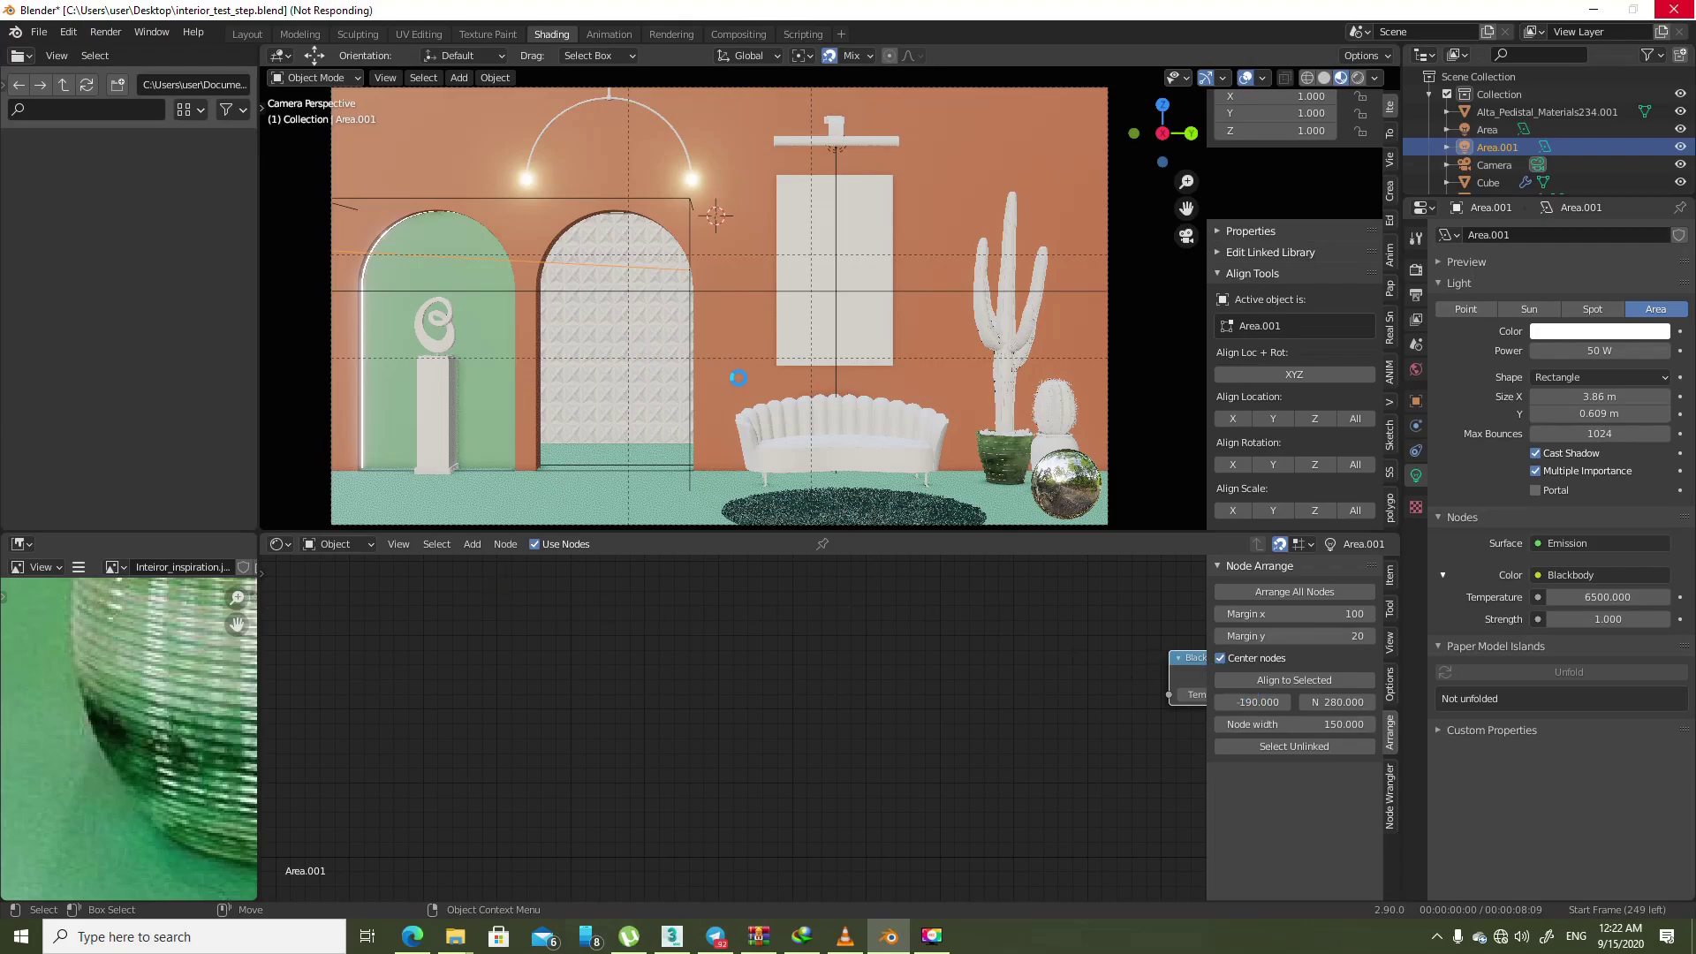
- Add a trial Bevel node, found by searching 'bev', to the material tree
{"action": "left_click", "coordinate": [836, 278]}
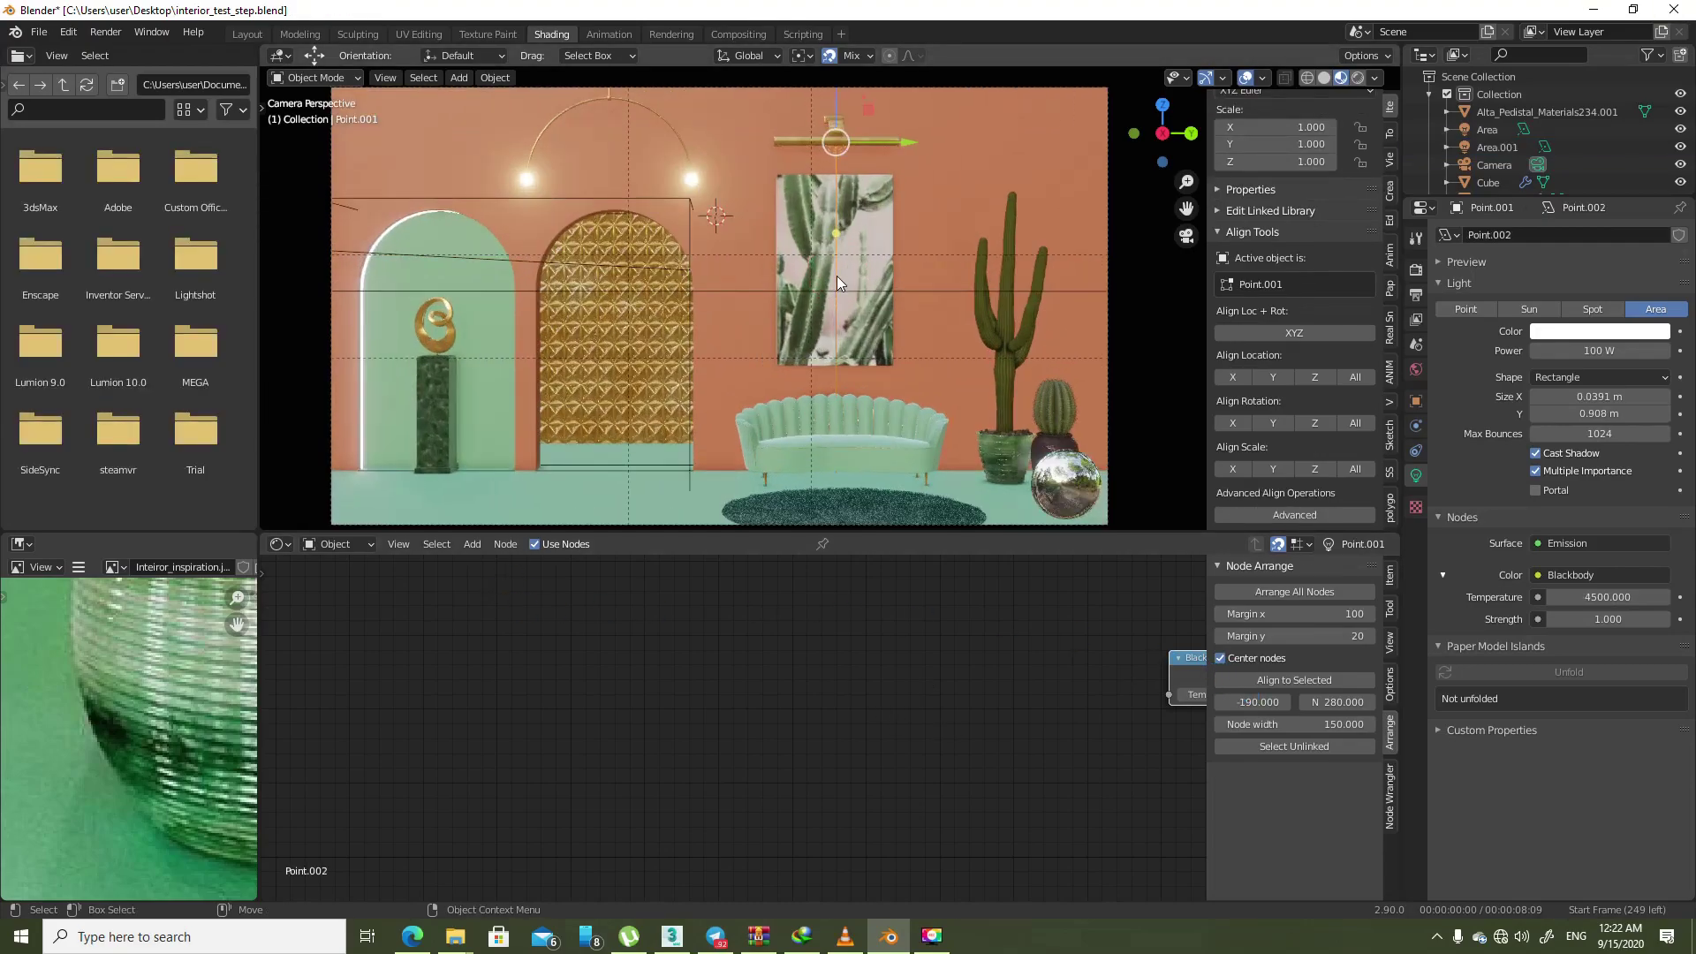
{"action": "scroll", "coordinate": [383, 696], "scroll_direction": "down", "scroll_amount": 2}
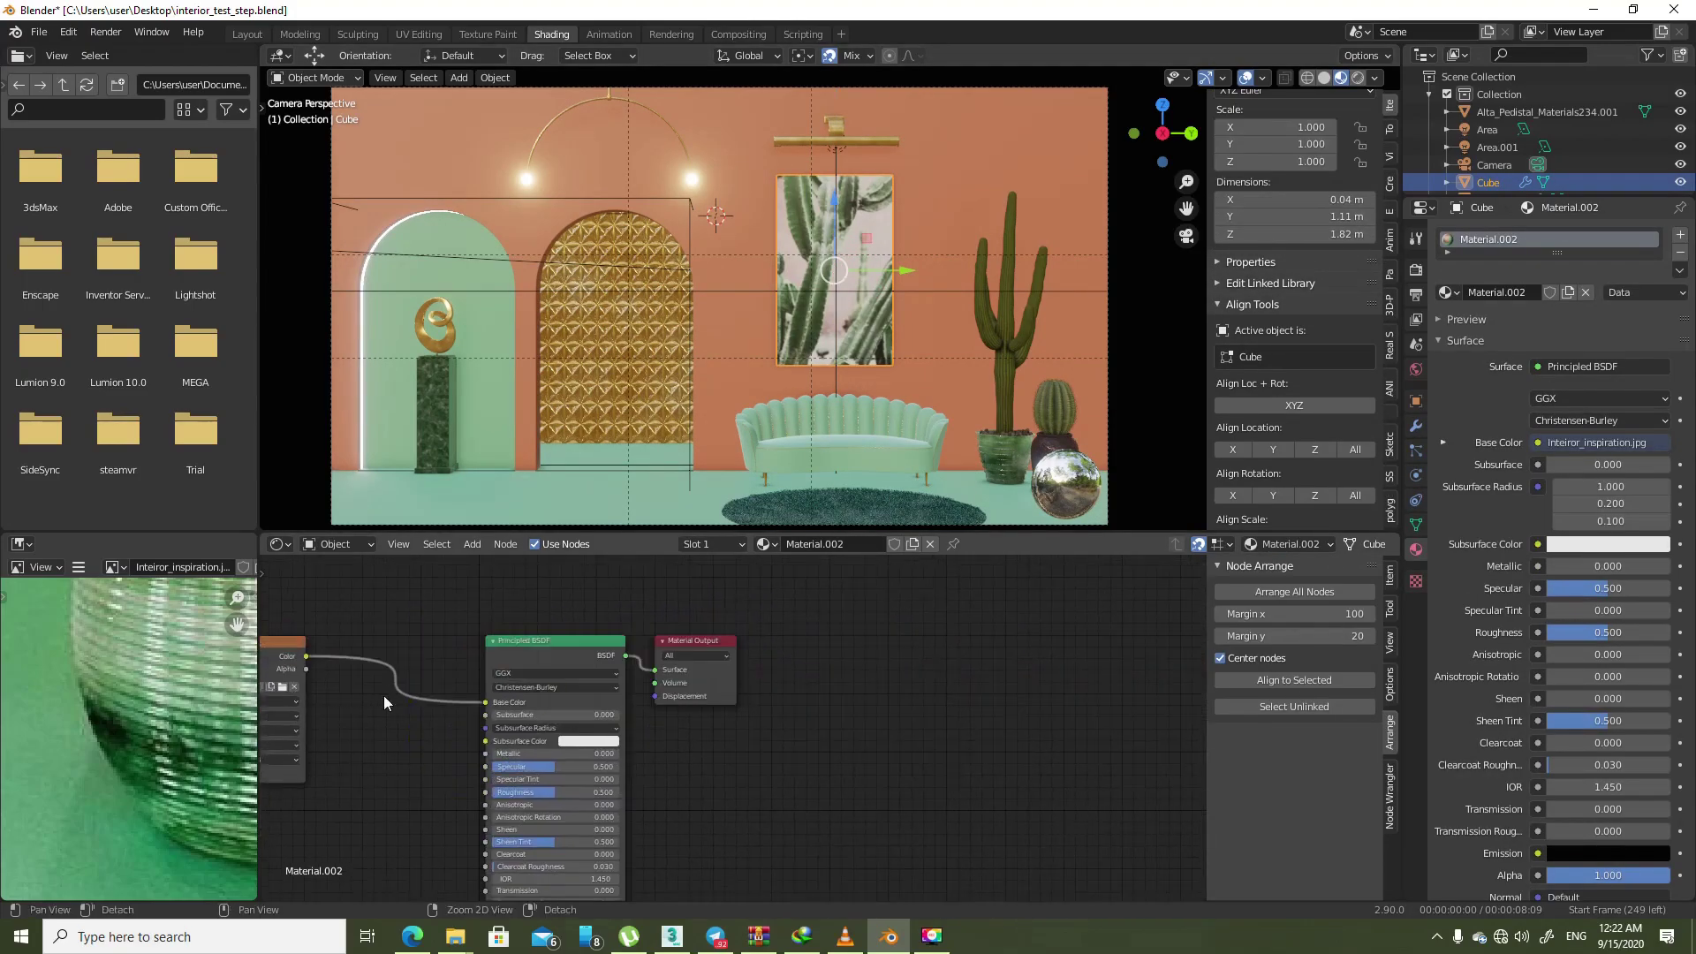
{"action": "scroll", "coordinate": [383, 696], "scroll_direction": "up", "scroll_amount": 1}
{"action": "left_click", "coordinate": [488, 696]}
{"action": "type", "text": "bev"}
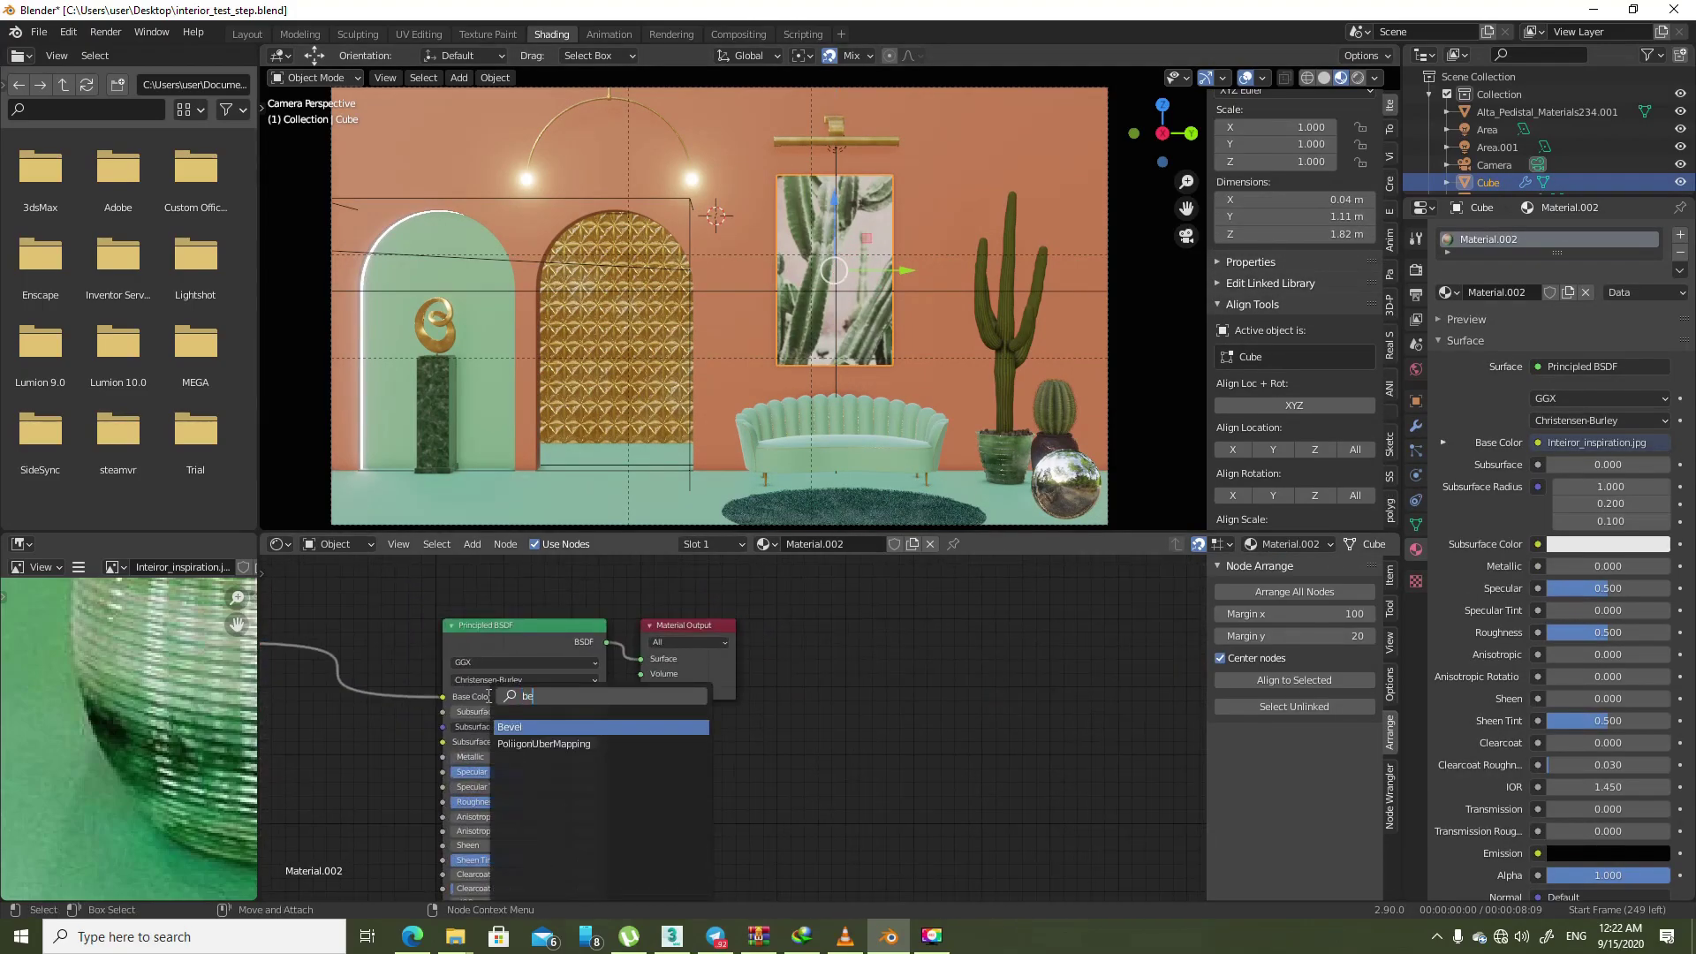
{"action": "key", "text": "Return"}
- Reposition the Bevel node, delete it, and bring up the add-node search
{"action": "left_click_drag", "start_coordinate": [562, 735], "coordinate": [383, 808]}
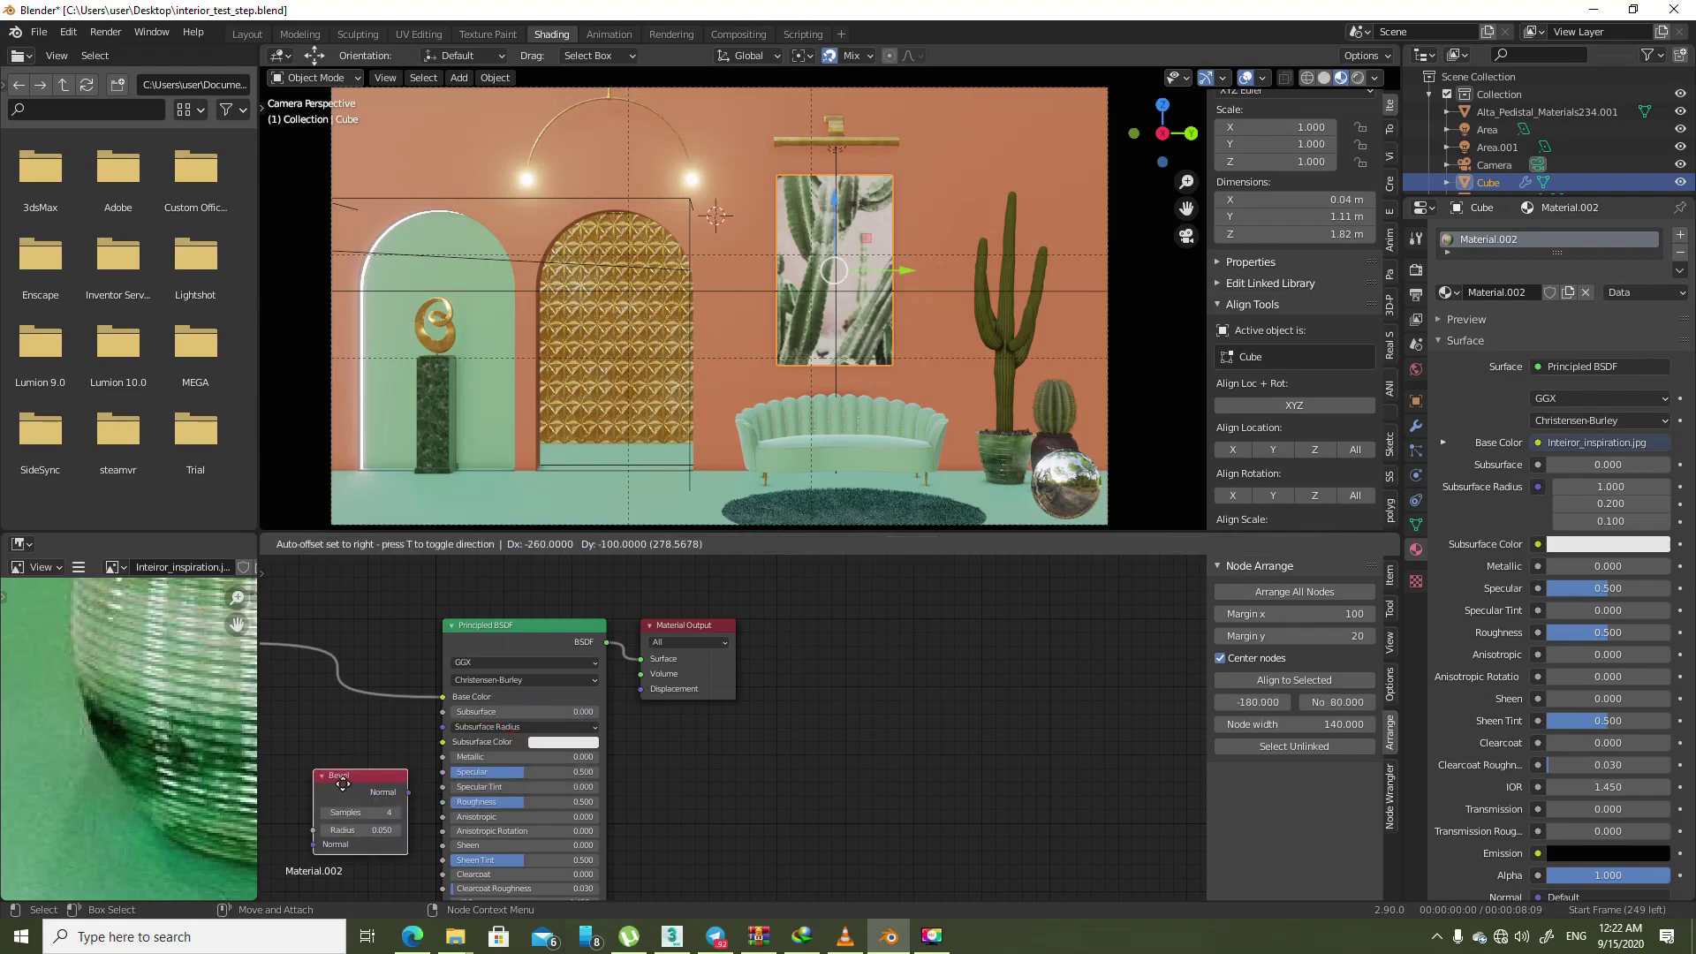
{"action": "middle_click_drag", "start_coordinate": [382, 808], "coordinate": [623, 787]}
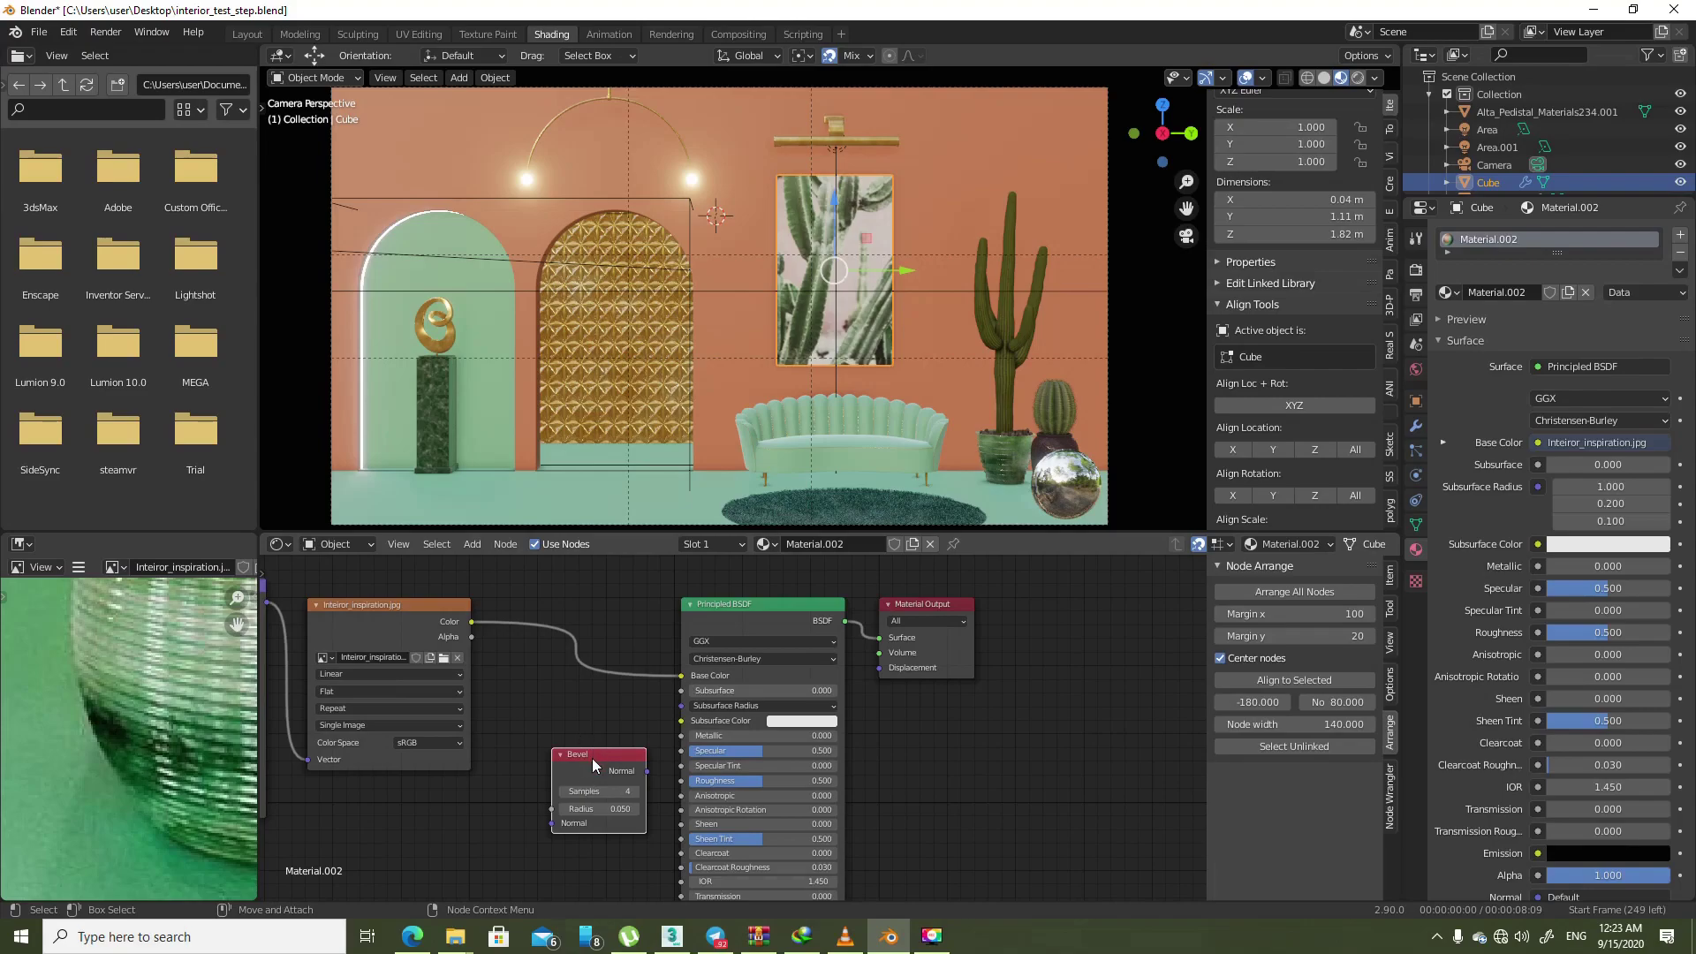
{"action": "left_click_drag", "start_coordinate": [591, 758], "coordinate": [570, 733]}
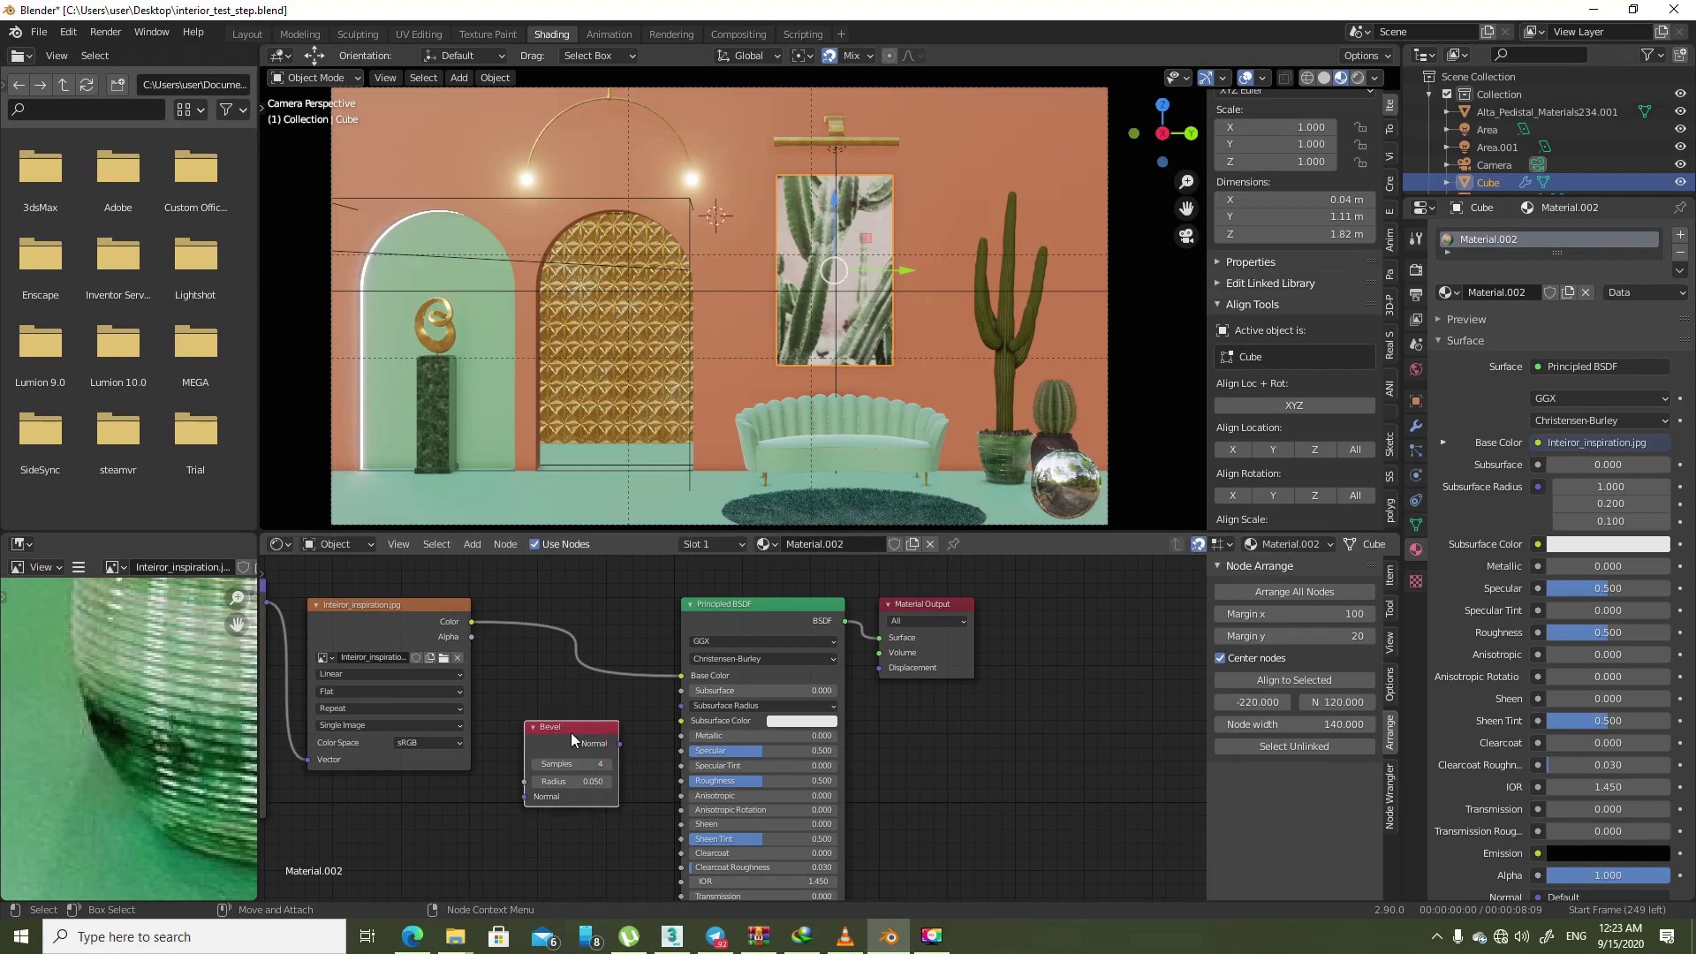
{"action": "key", "text": "x"}
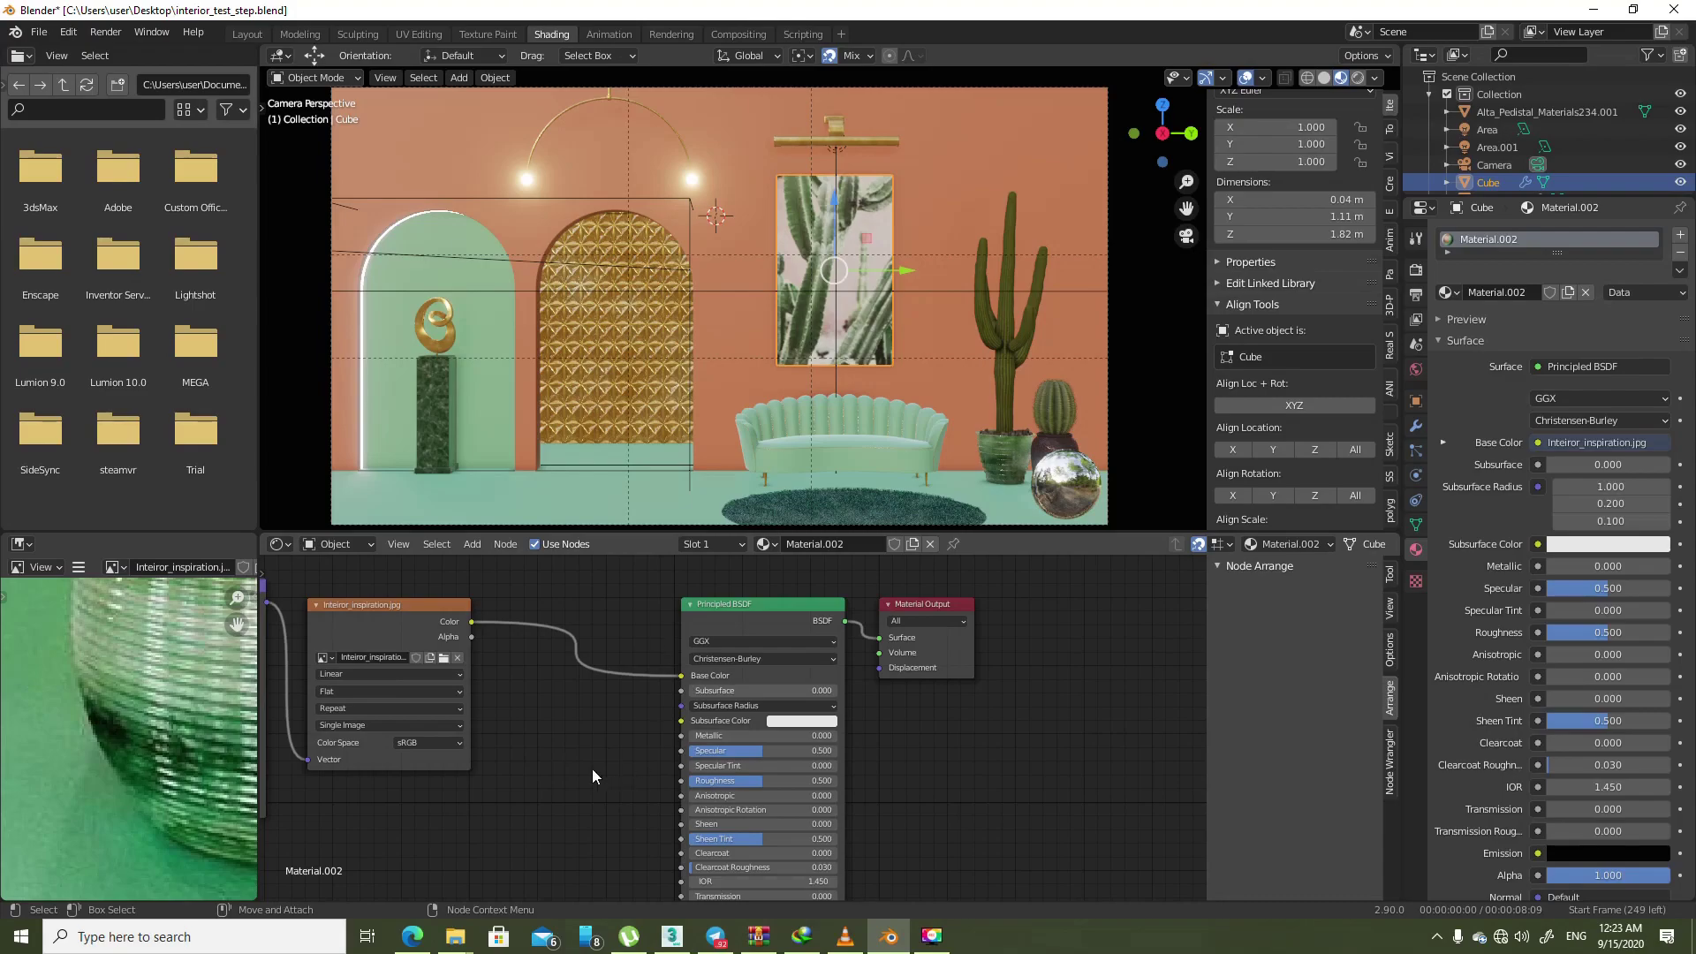
{"action": "key", "text": "shift+a"}
{"action": "type", "text": "am"}
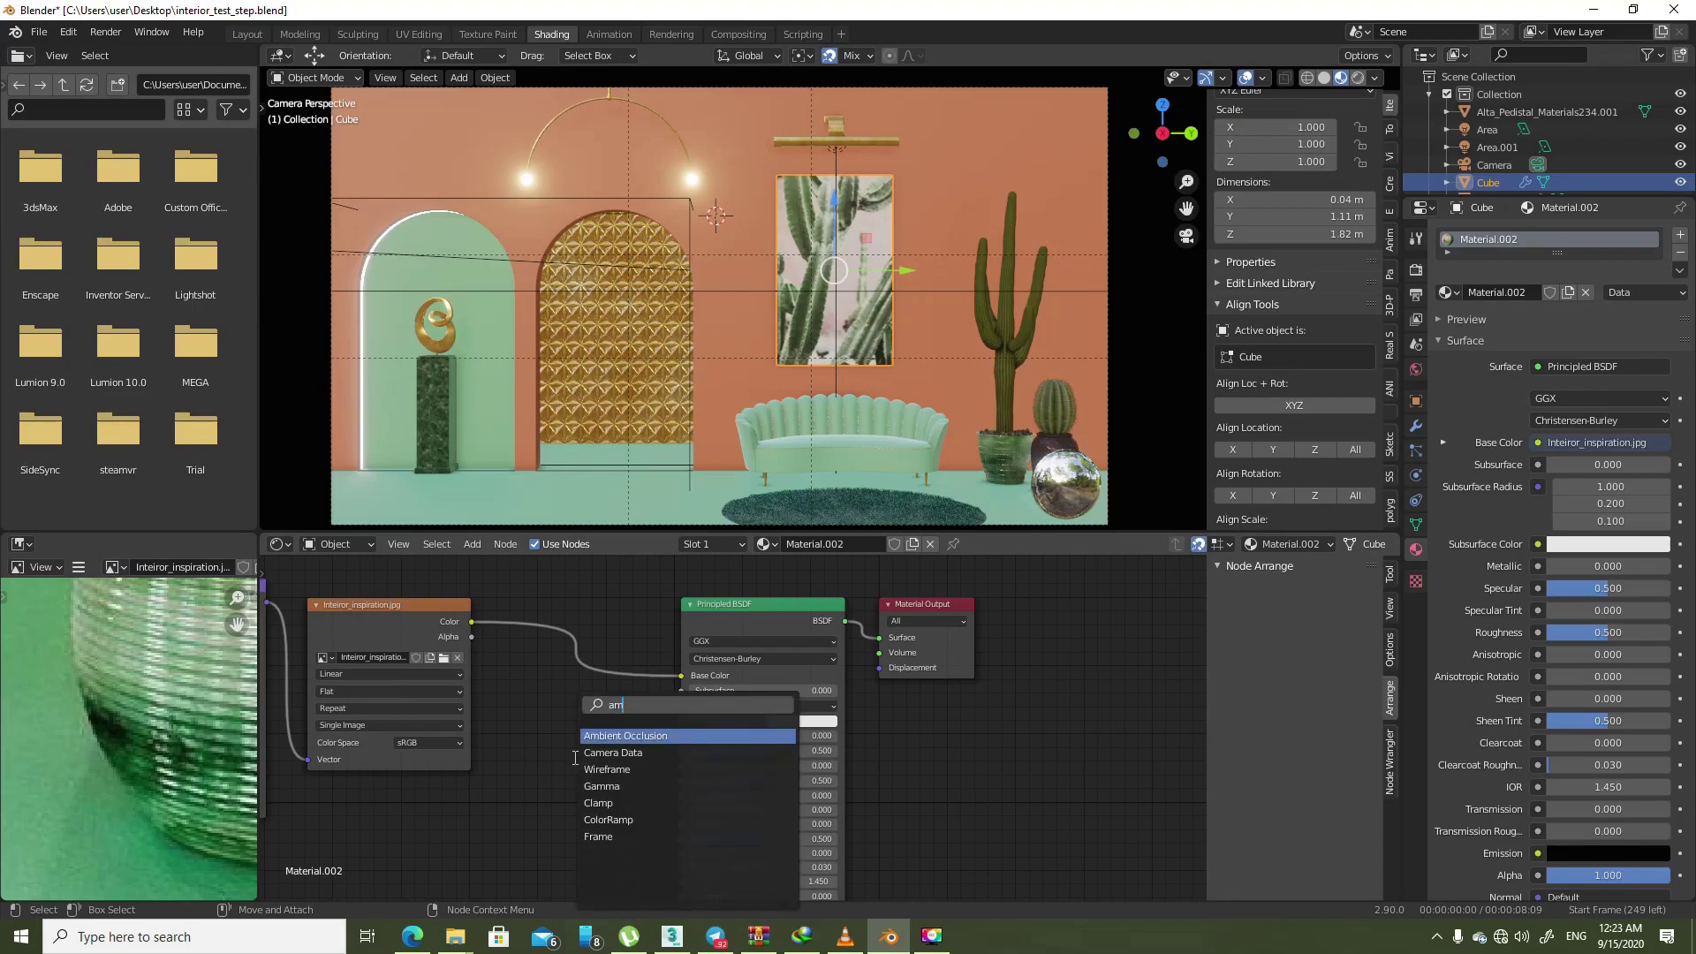
{"action": "key", "text": "Return"}
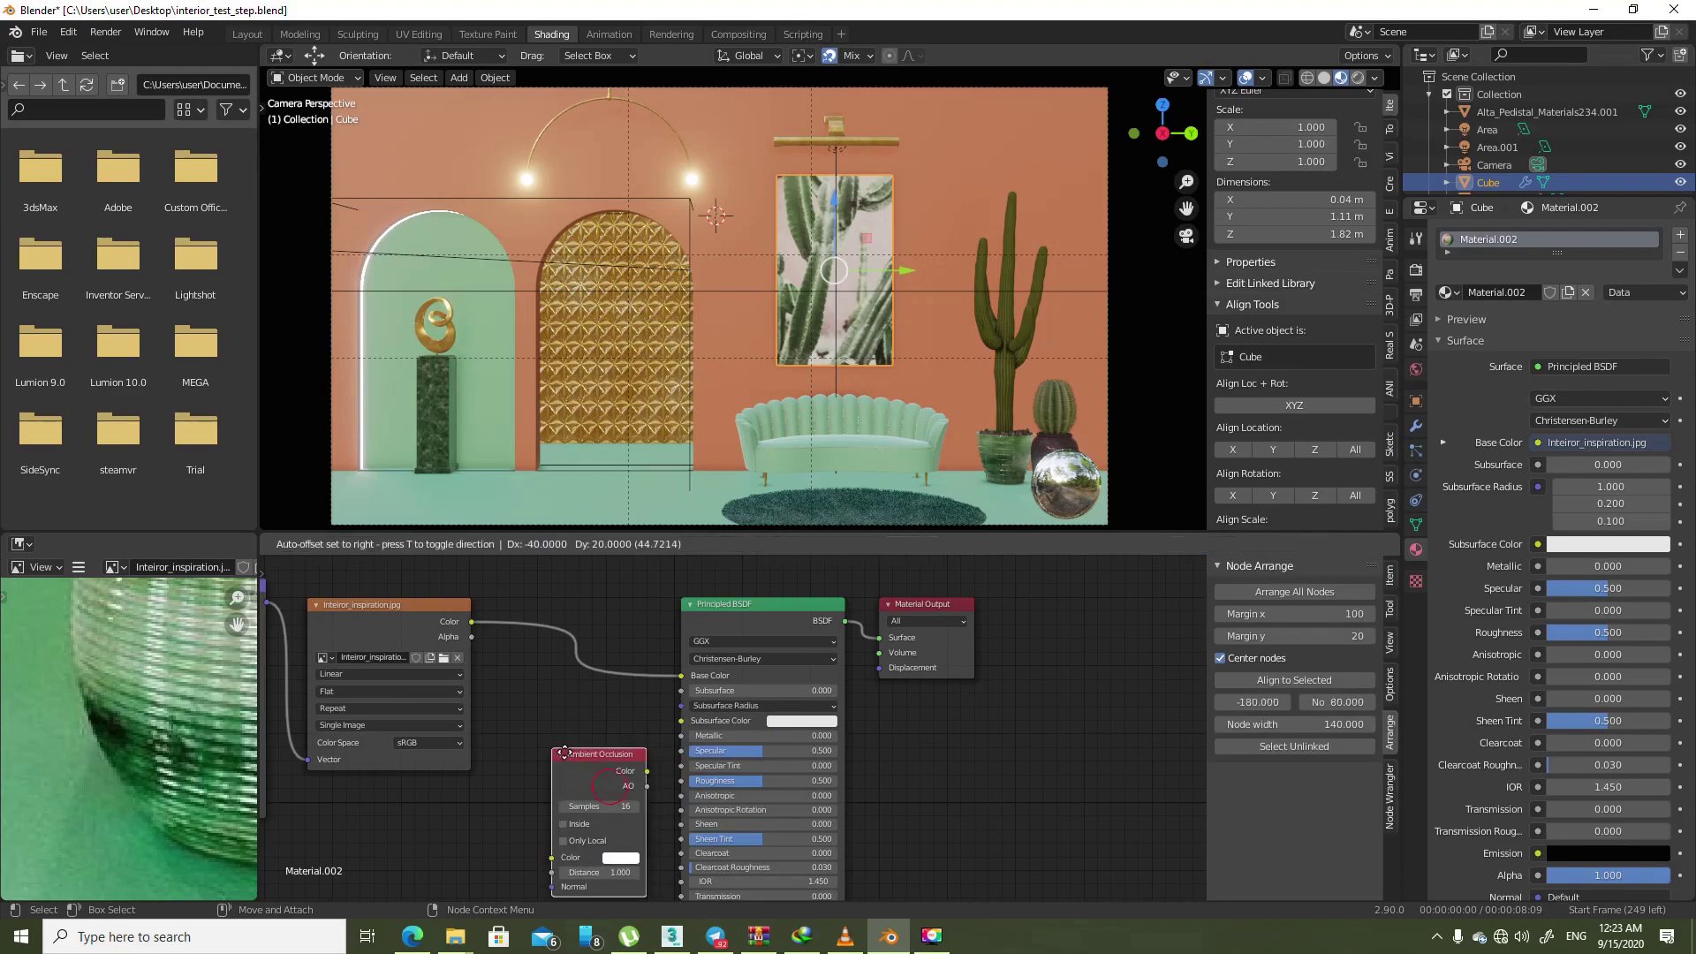
{"action": "left_click_drag", "start_coordinate": [606, 782], "coordinate": [542, 732]}
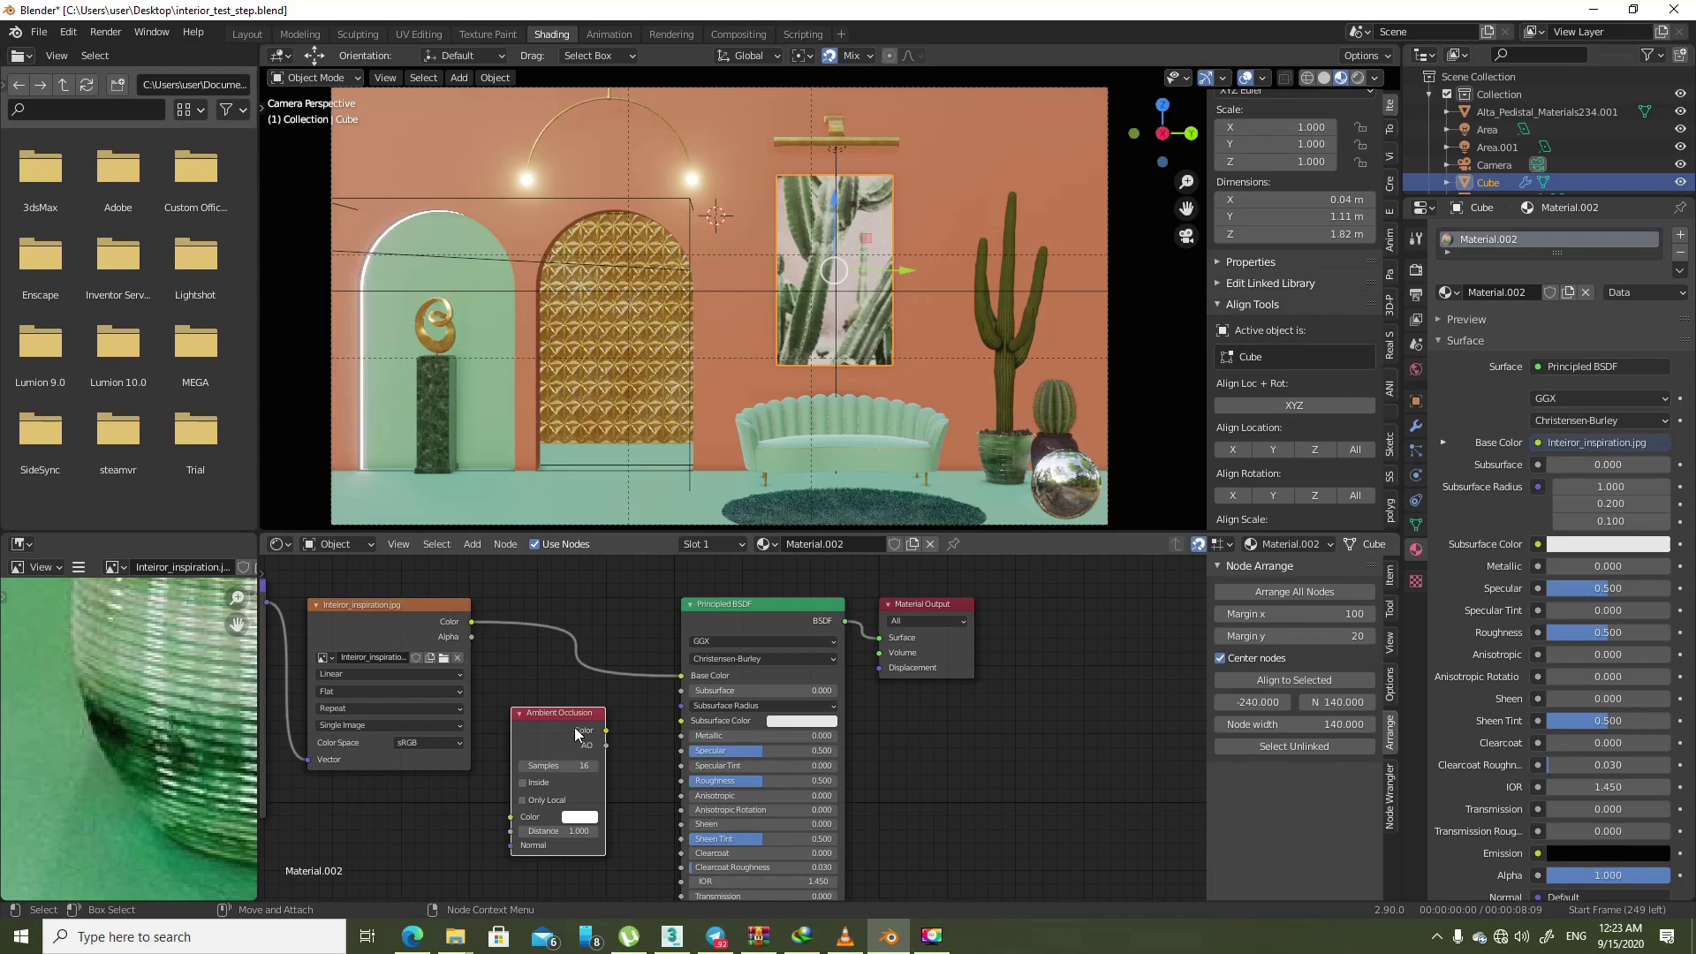
{"action": "left_click_drag", "start_coordinate": [547, 725], "coordinate": [569, 722]}
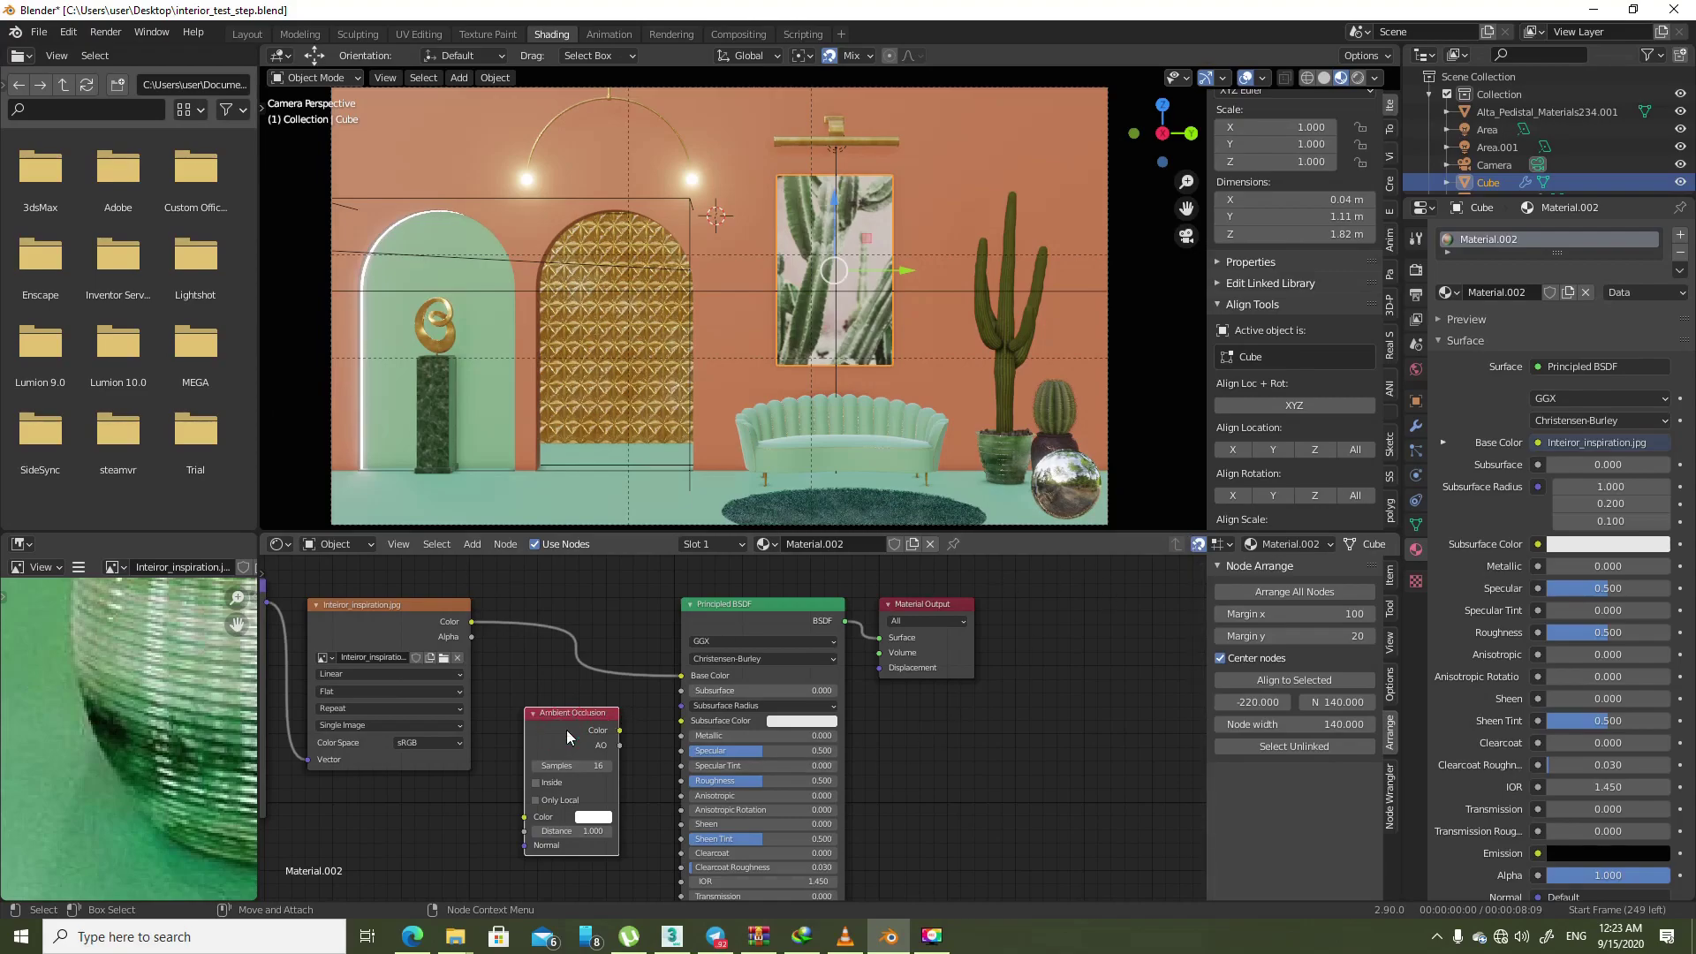
{"action": "key", "text": "x"}
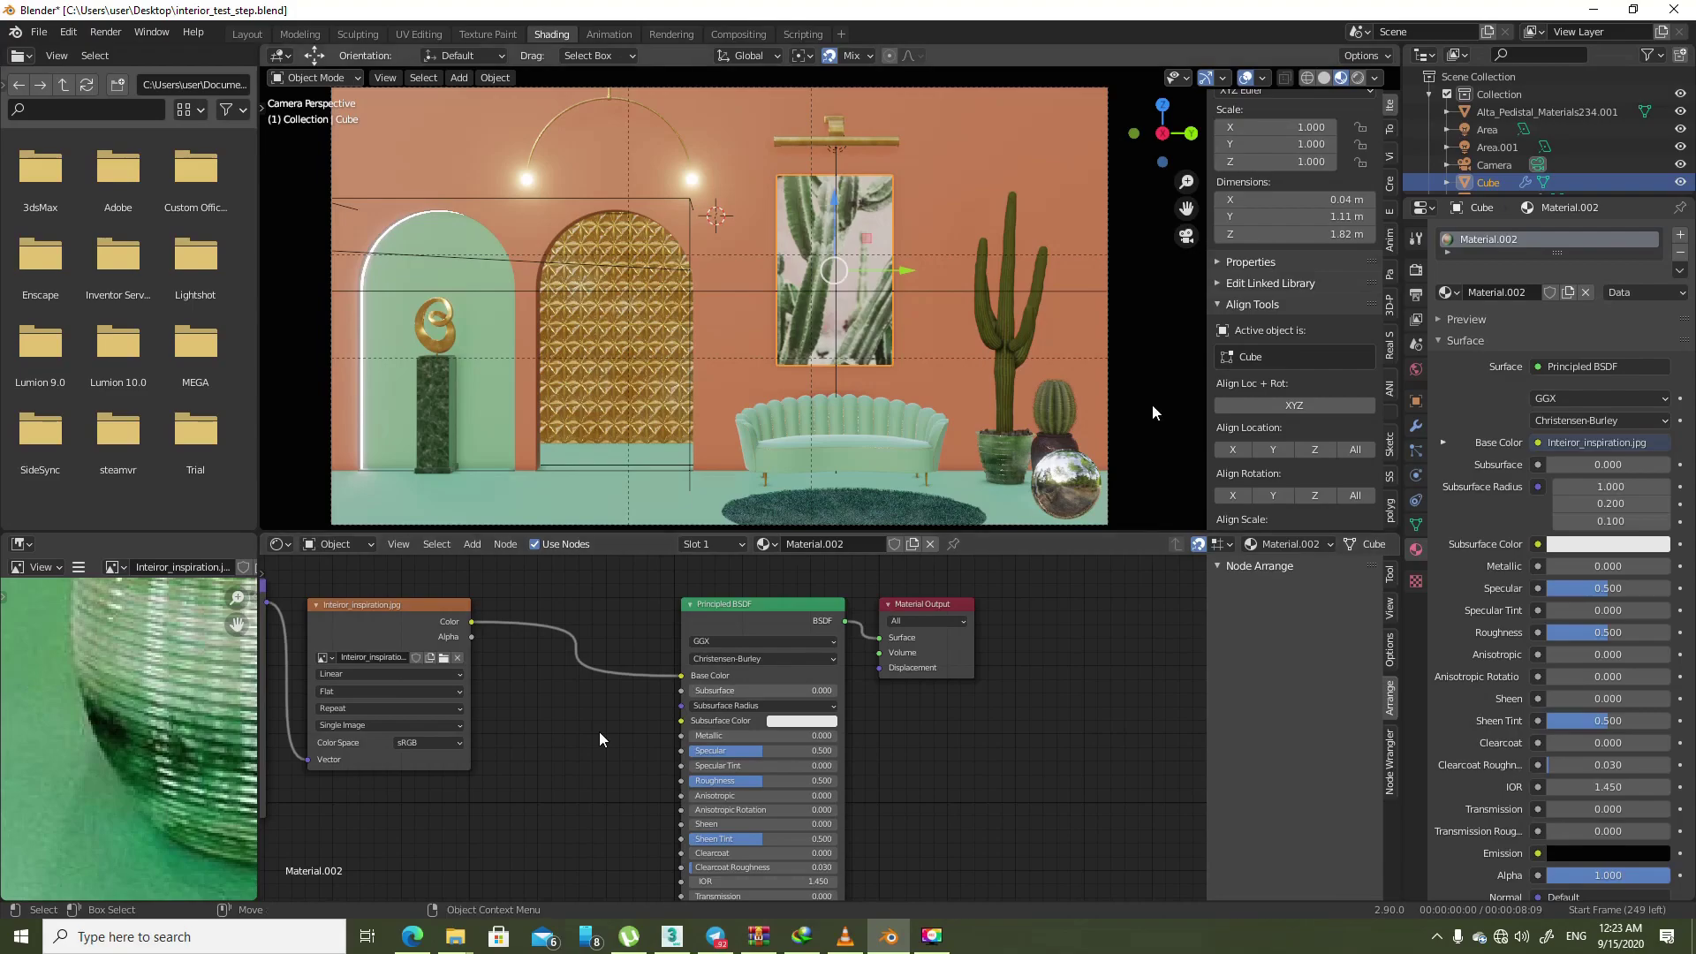
- Show Render properties and check OptiX under Cycles Render Devices in Preferences > System
{"action": "left_click", "coordinate": [1419, 268]}
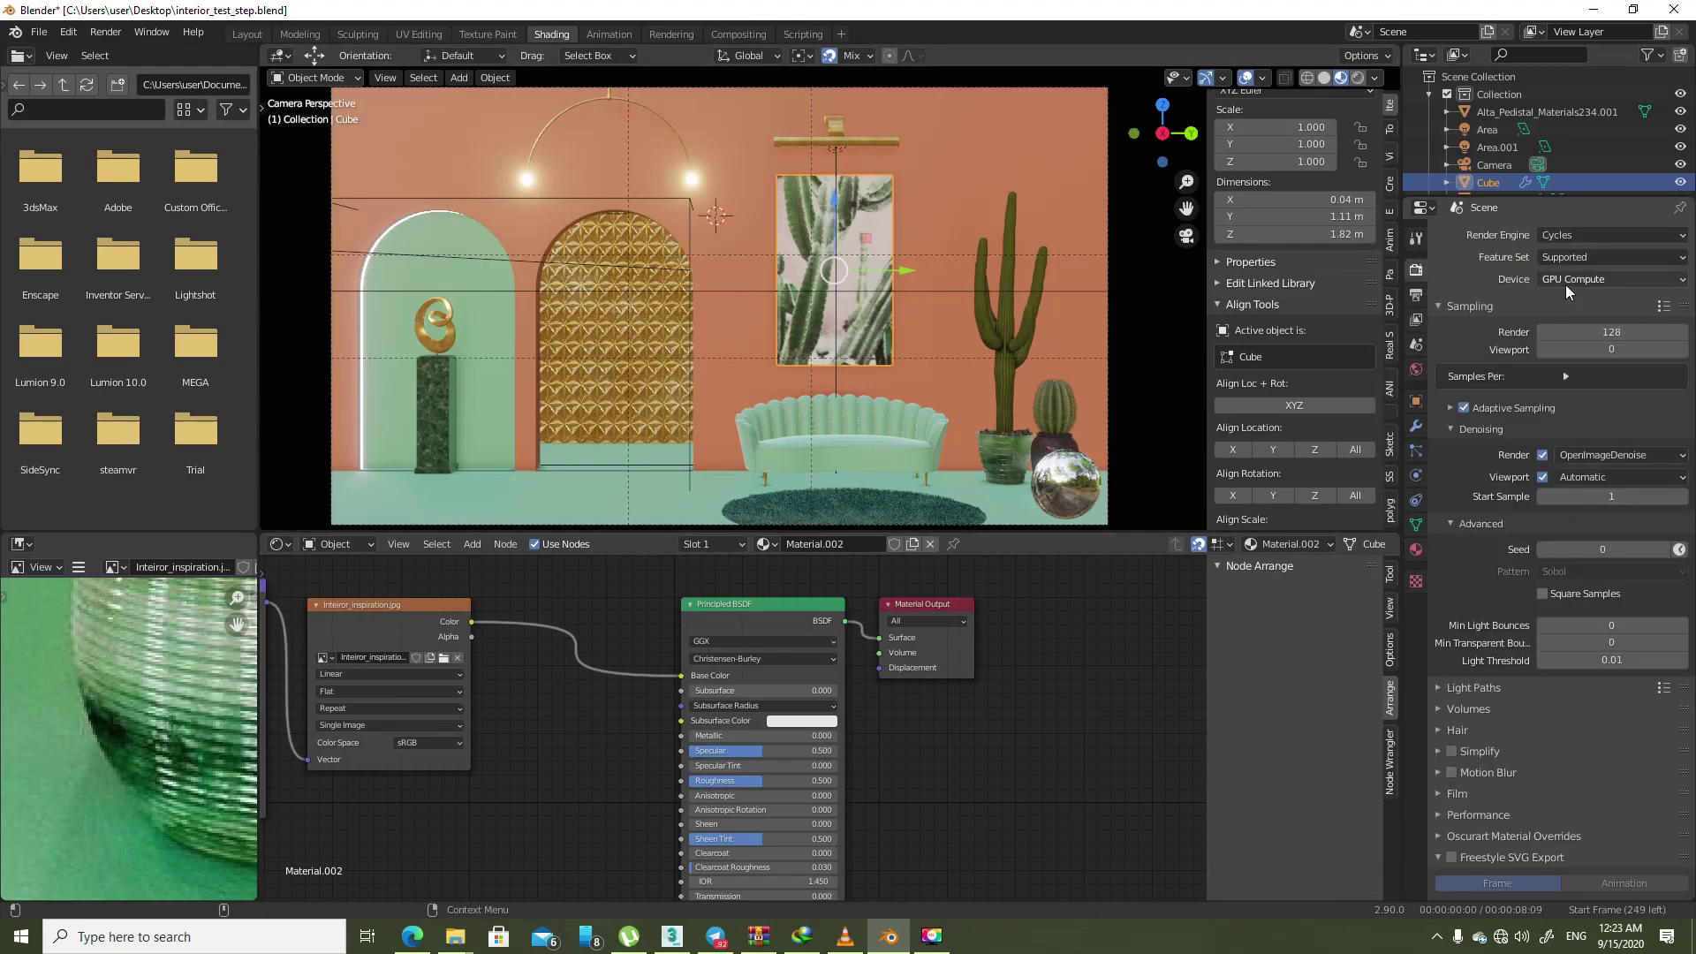
{"action": "left_click", "coordinate": [67, 33]}
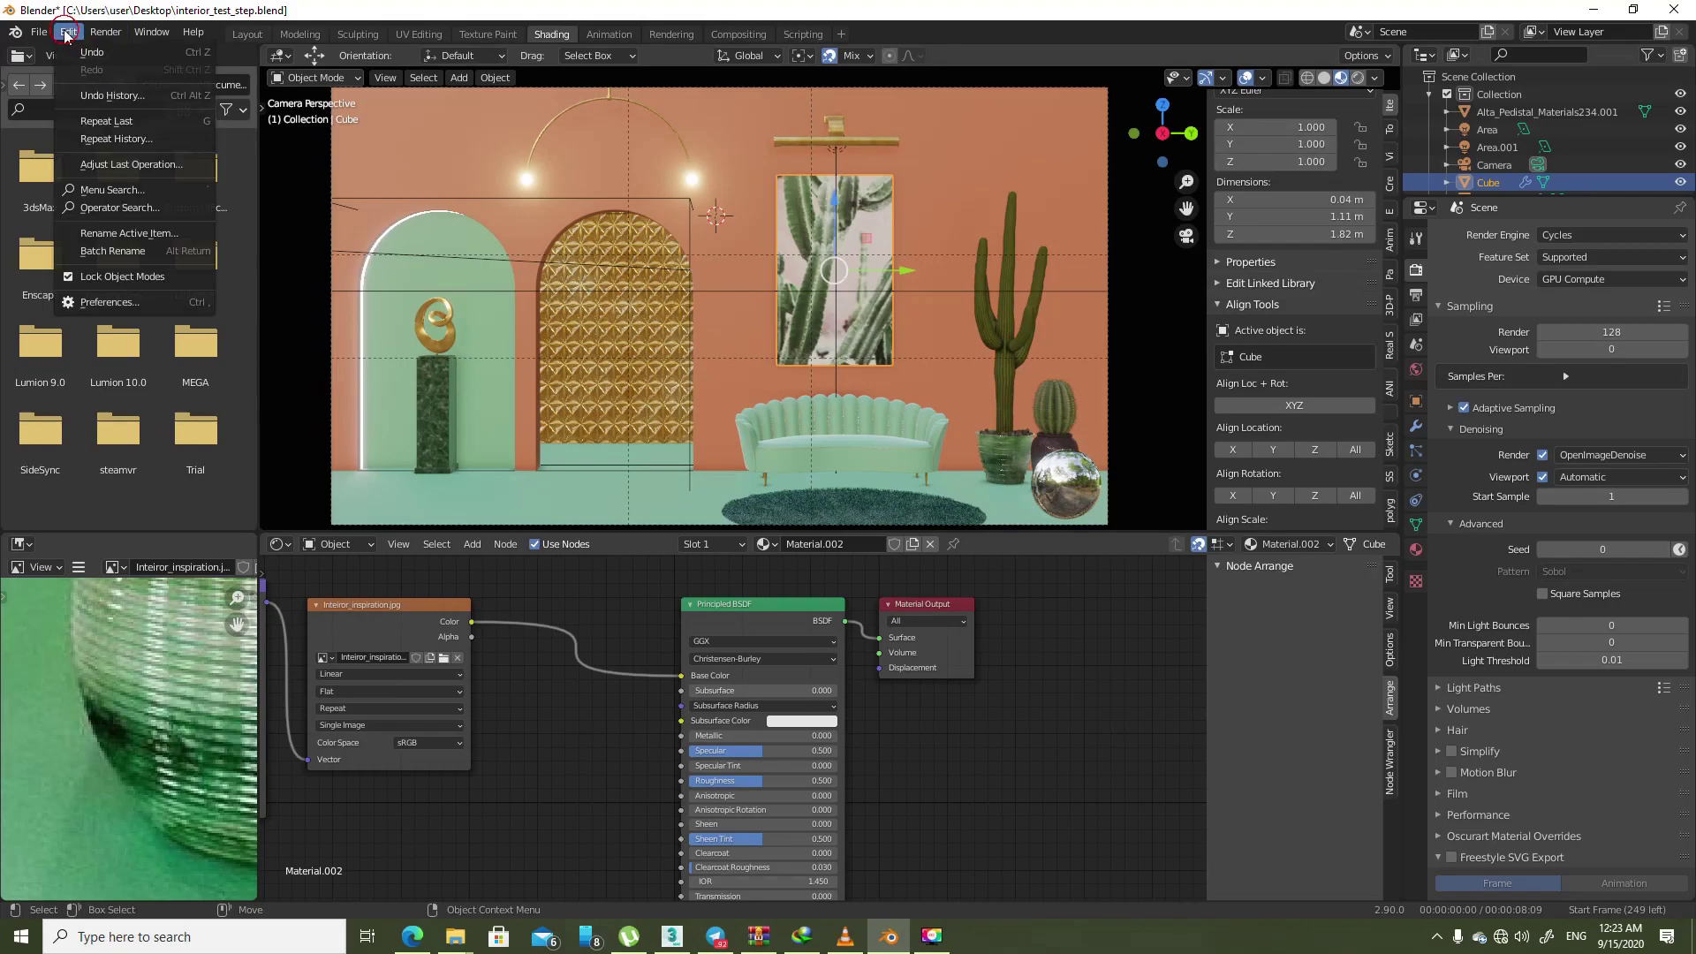
{"action": "left_click", "coordinate": [105, 302]}
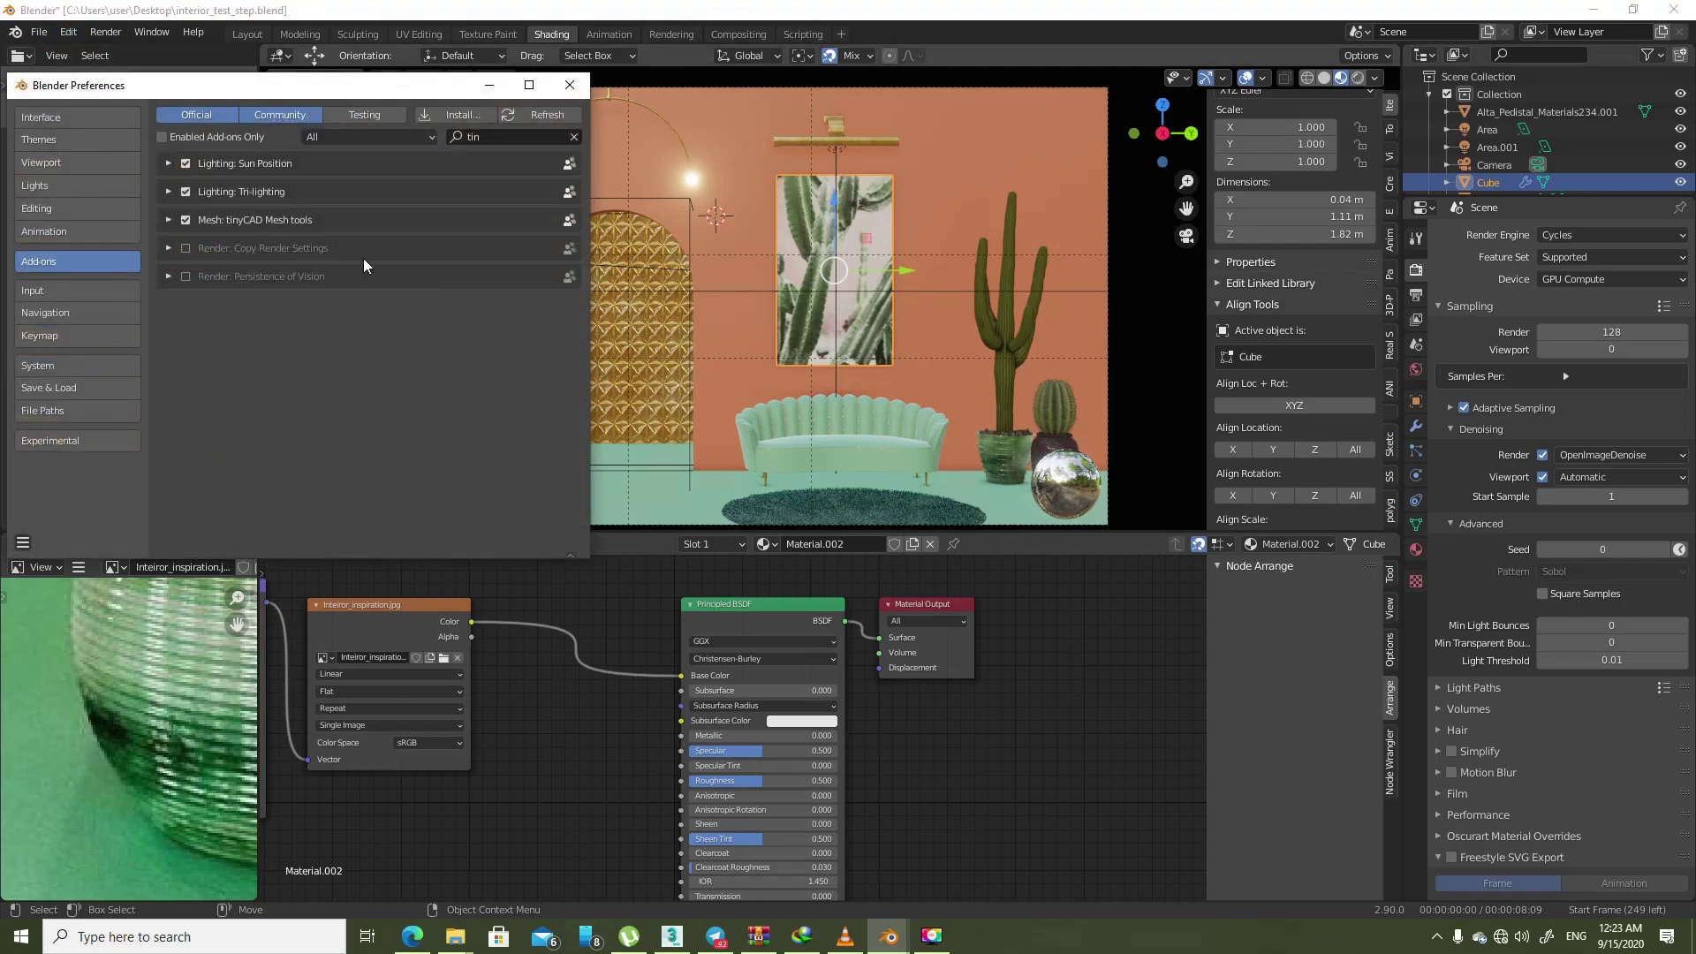
{"action": "left_click", "coordinate": [67, 364]}
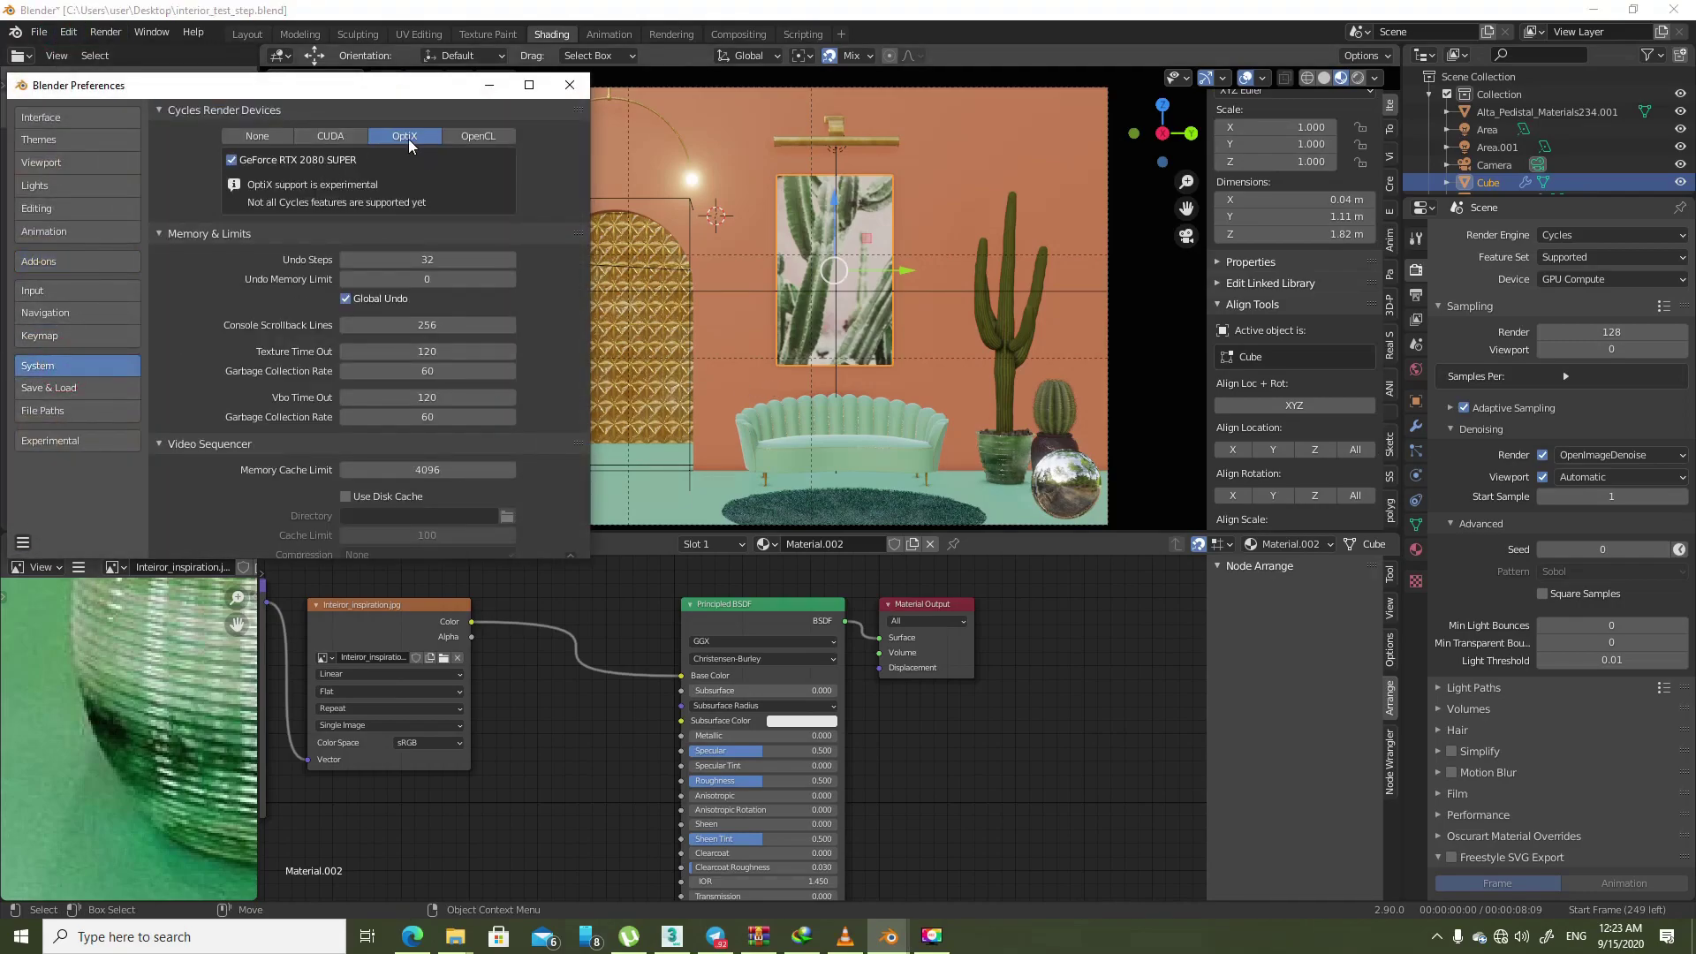
{"action": "scroll", "coordinate": [1462, 377], "scroll_direction": "up", "scroll_amount": 6}
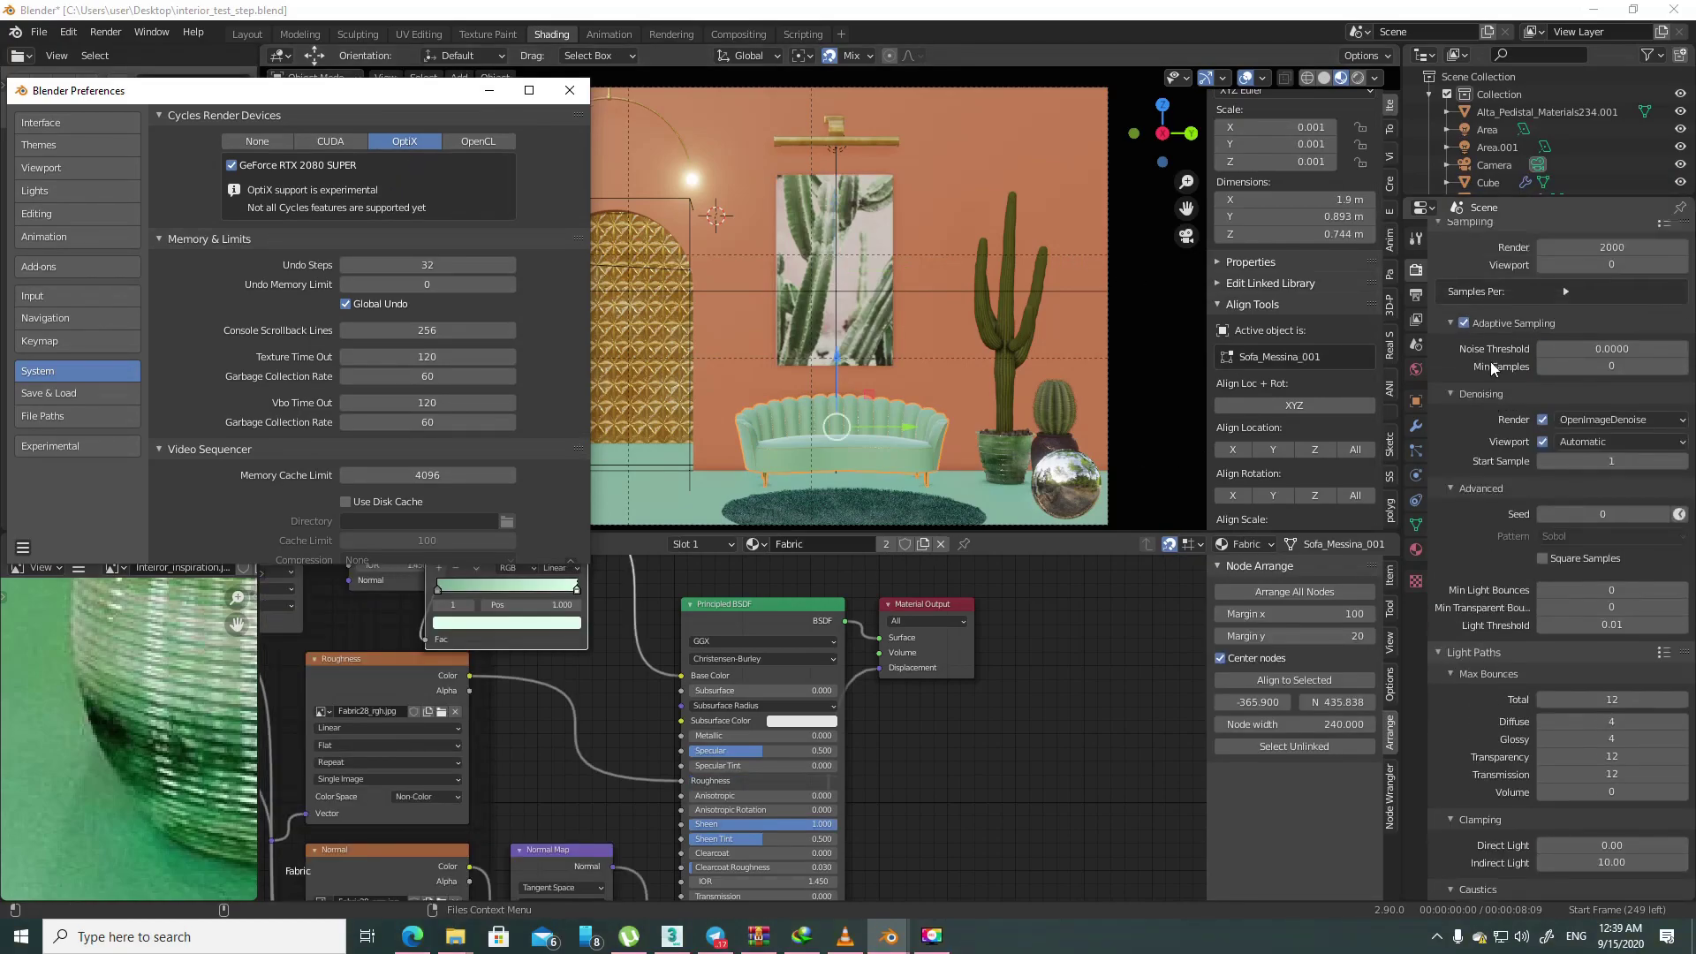
{"action": "scroll", "coordinate": [1466, 380], "scroll_direction": "up", "scroll_amount": 3}
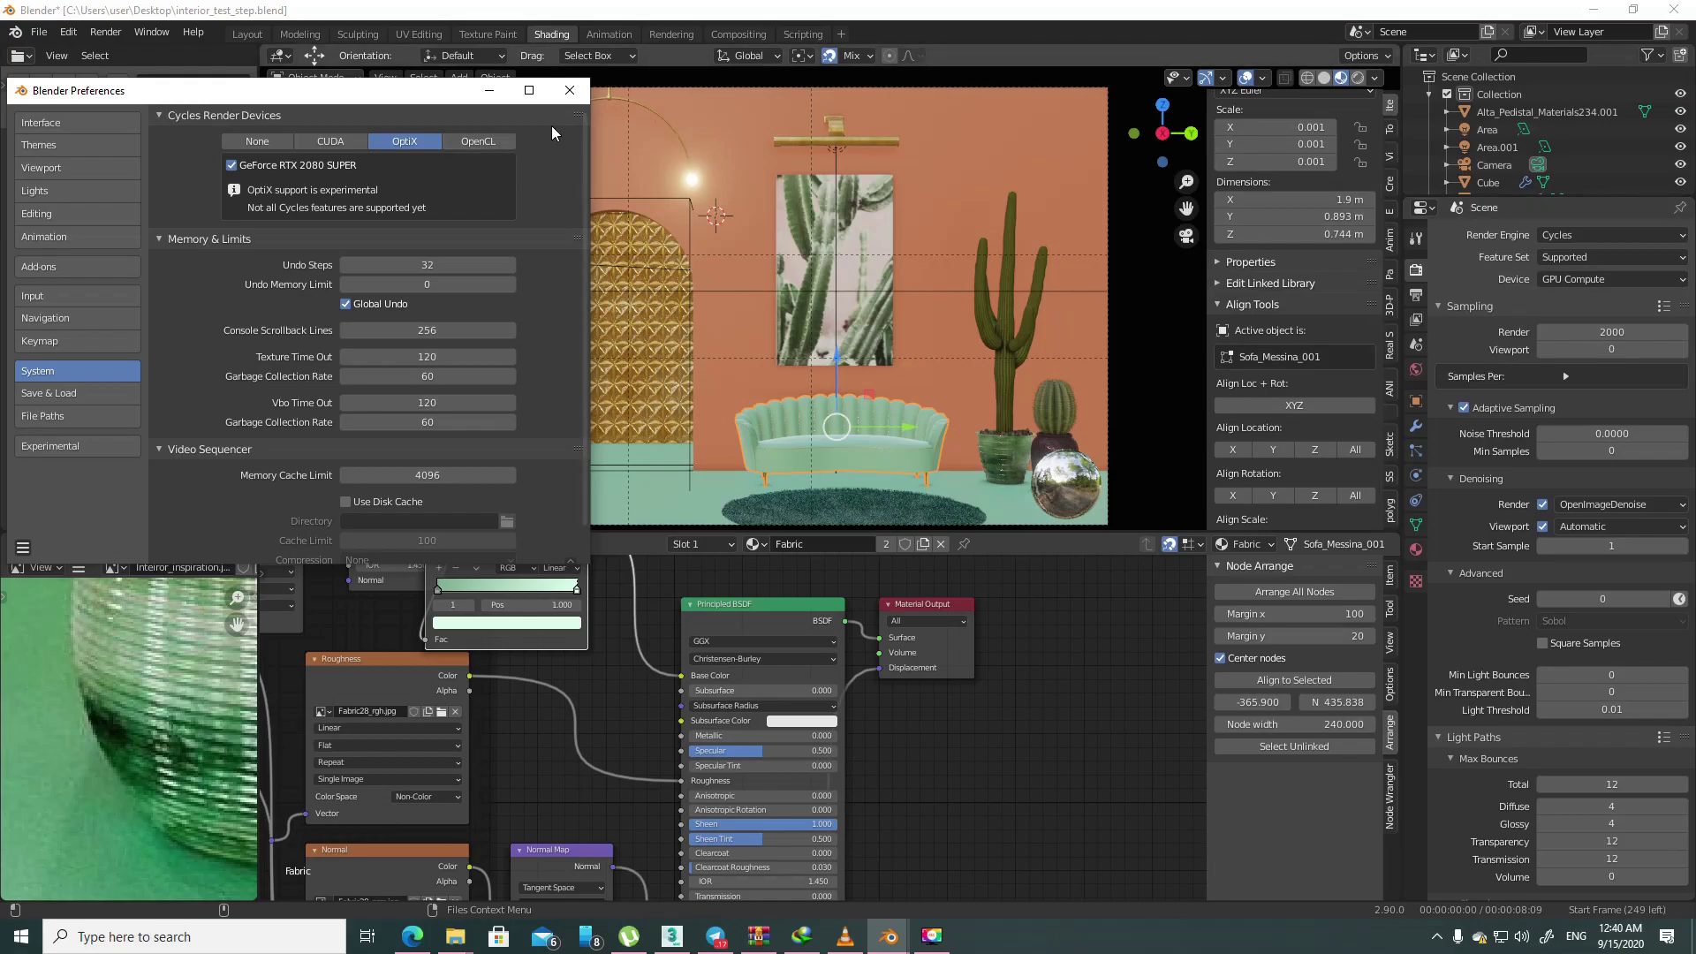
{"action": "left_click", "coordinate": [570, 90]}
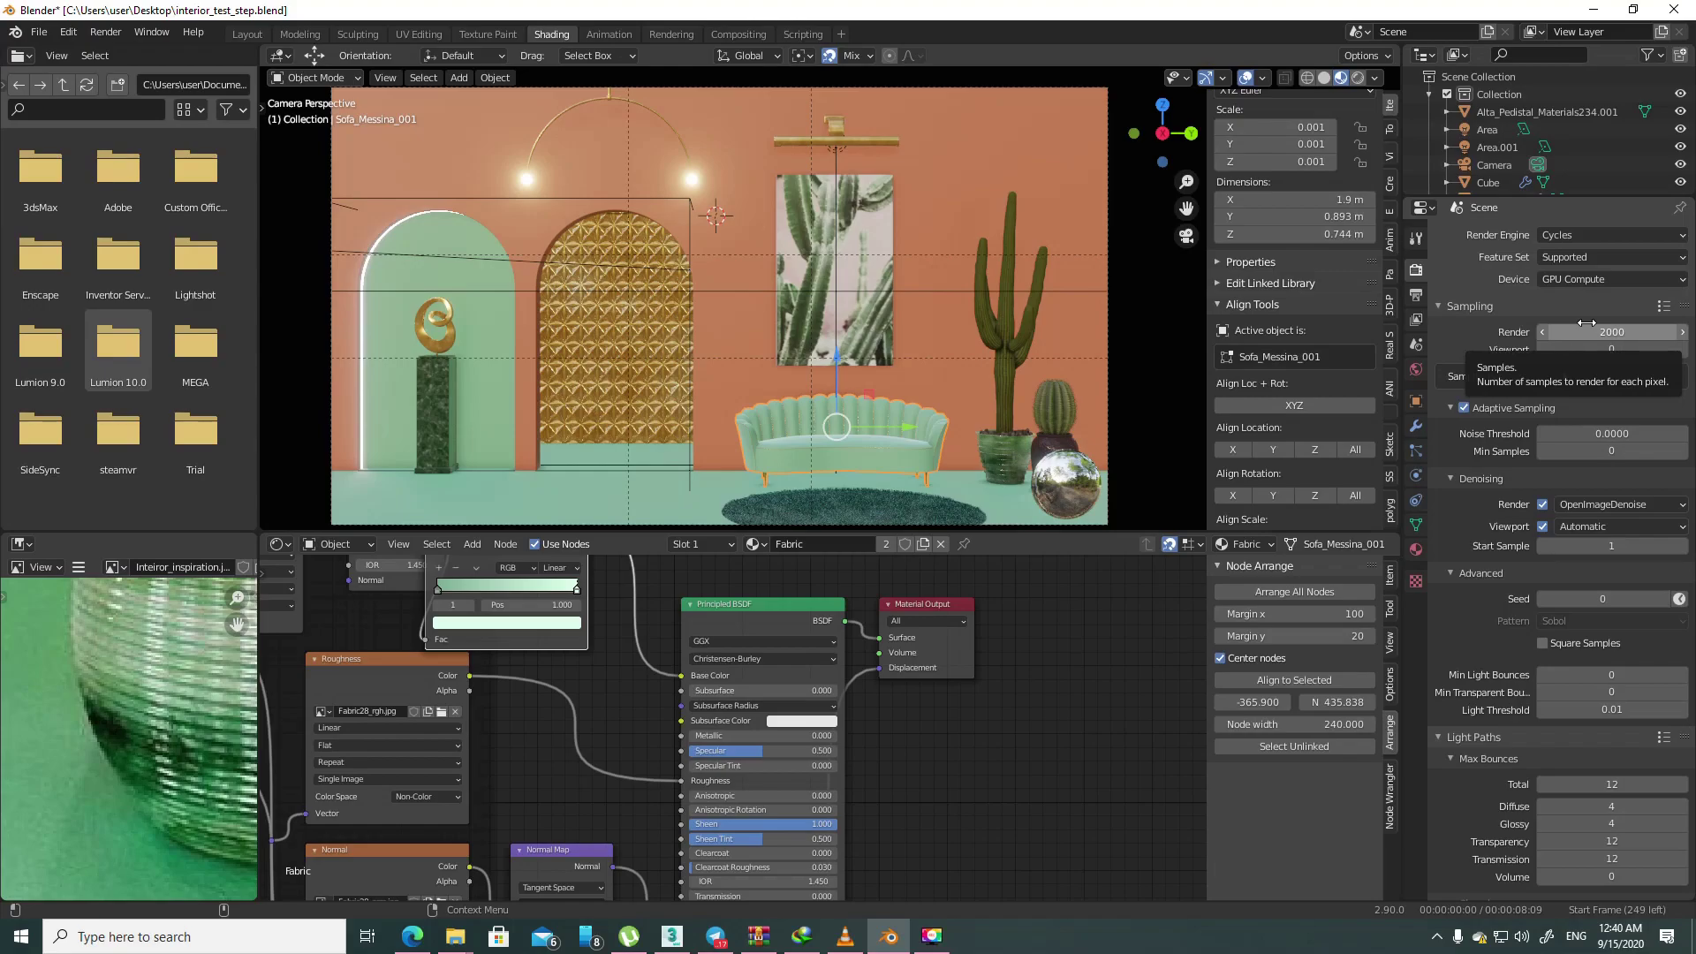
- Enter 512 in the Render samples field, correcting a brief 500 back to 512
{"action": "left_click", "coordinate": [1587, 323]}
{"action": "type", "text": "512"}
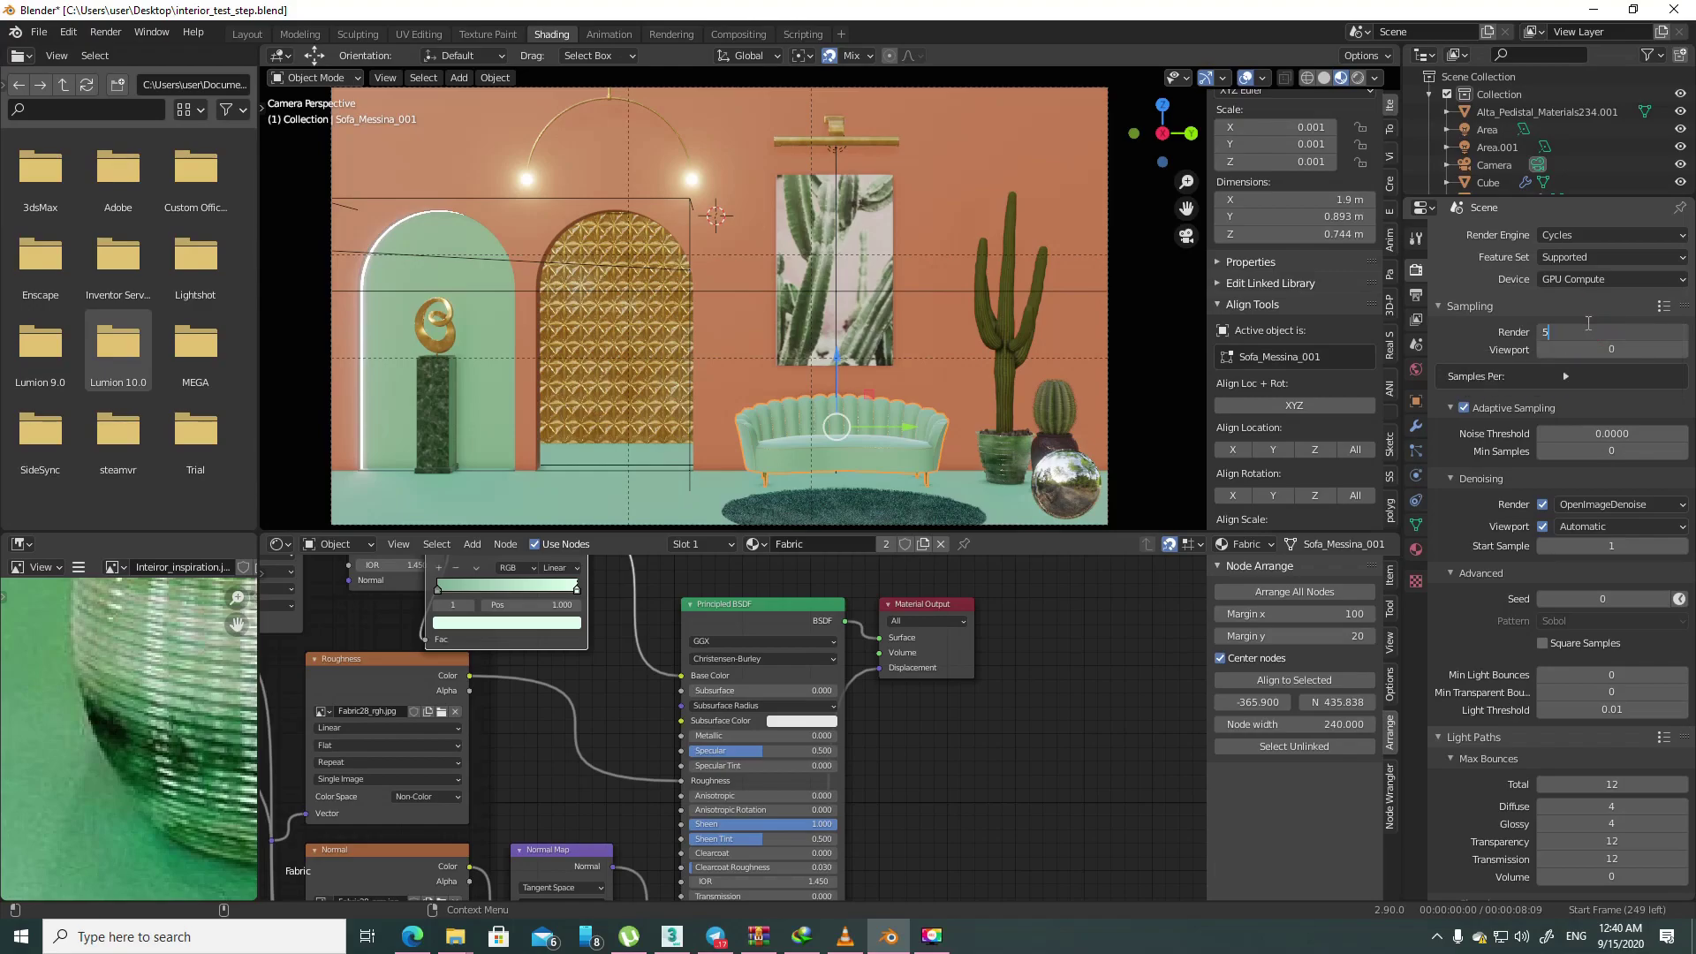
{"action": "key", "text": "Return"}
{"action": "left_click", "coordinate": [1587, 323]}
{"action": "key", "text": "BackSpace"}
{"action": "key", "text": "BackSpace"}
{"action": "type", "text": "00"}
{"action": "key", "text": "Return"}
{"action": "left_click", "coordinate": [1598, 329]}
{"action": "type", "text": "512"}
{"action": "key", "text": "Return"}
{"action": "left_click", "coordinate": [1551, 412]}
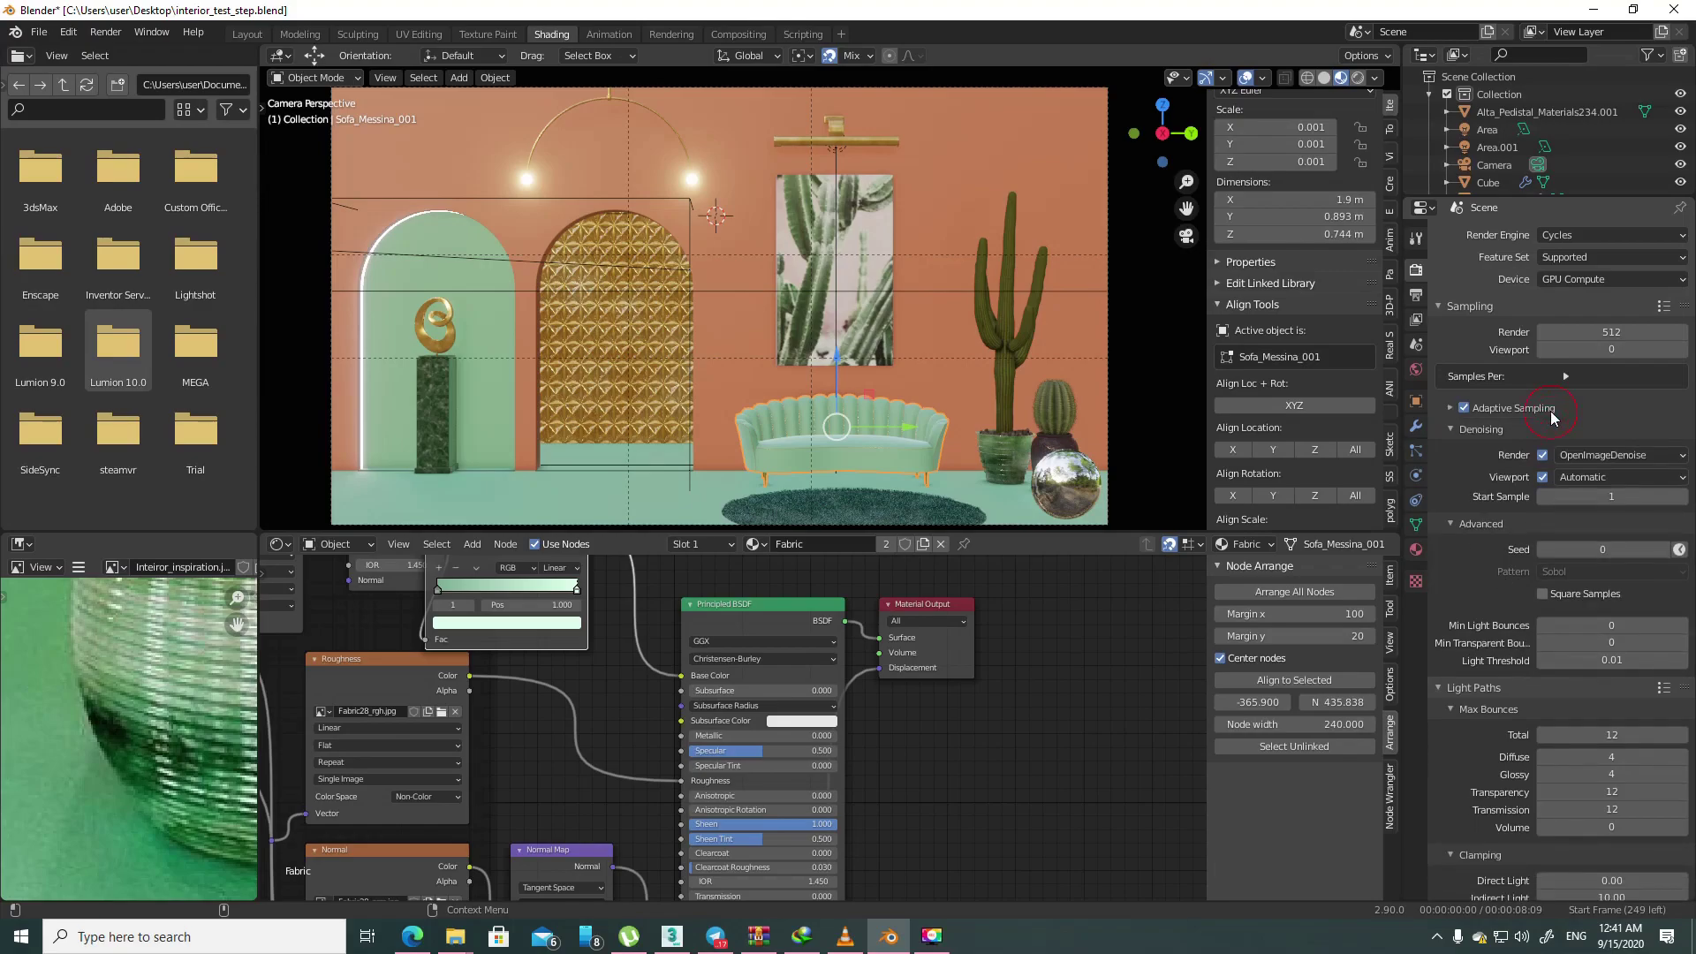
{"action": "left_click", "coordinate": [1576, 281]}
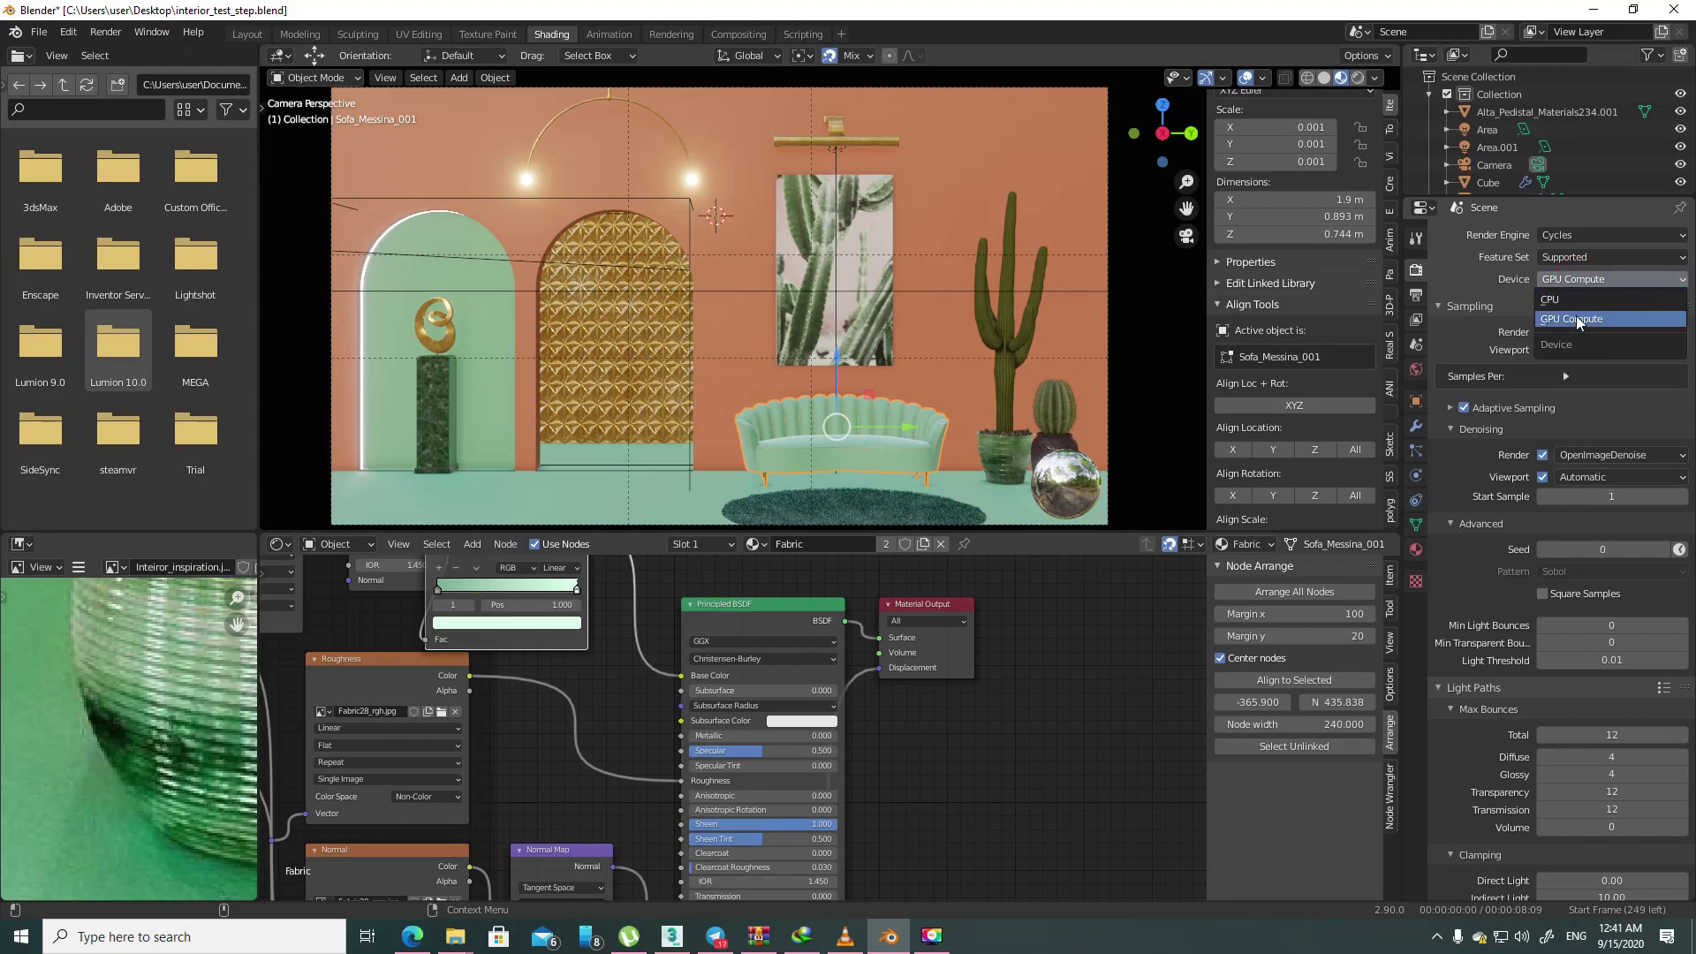
{"action": "left_click", "coordinate": [1576, 318]}
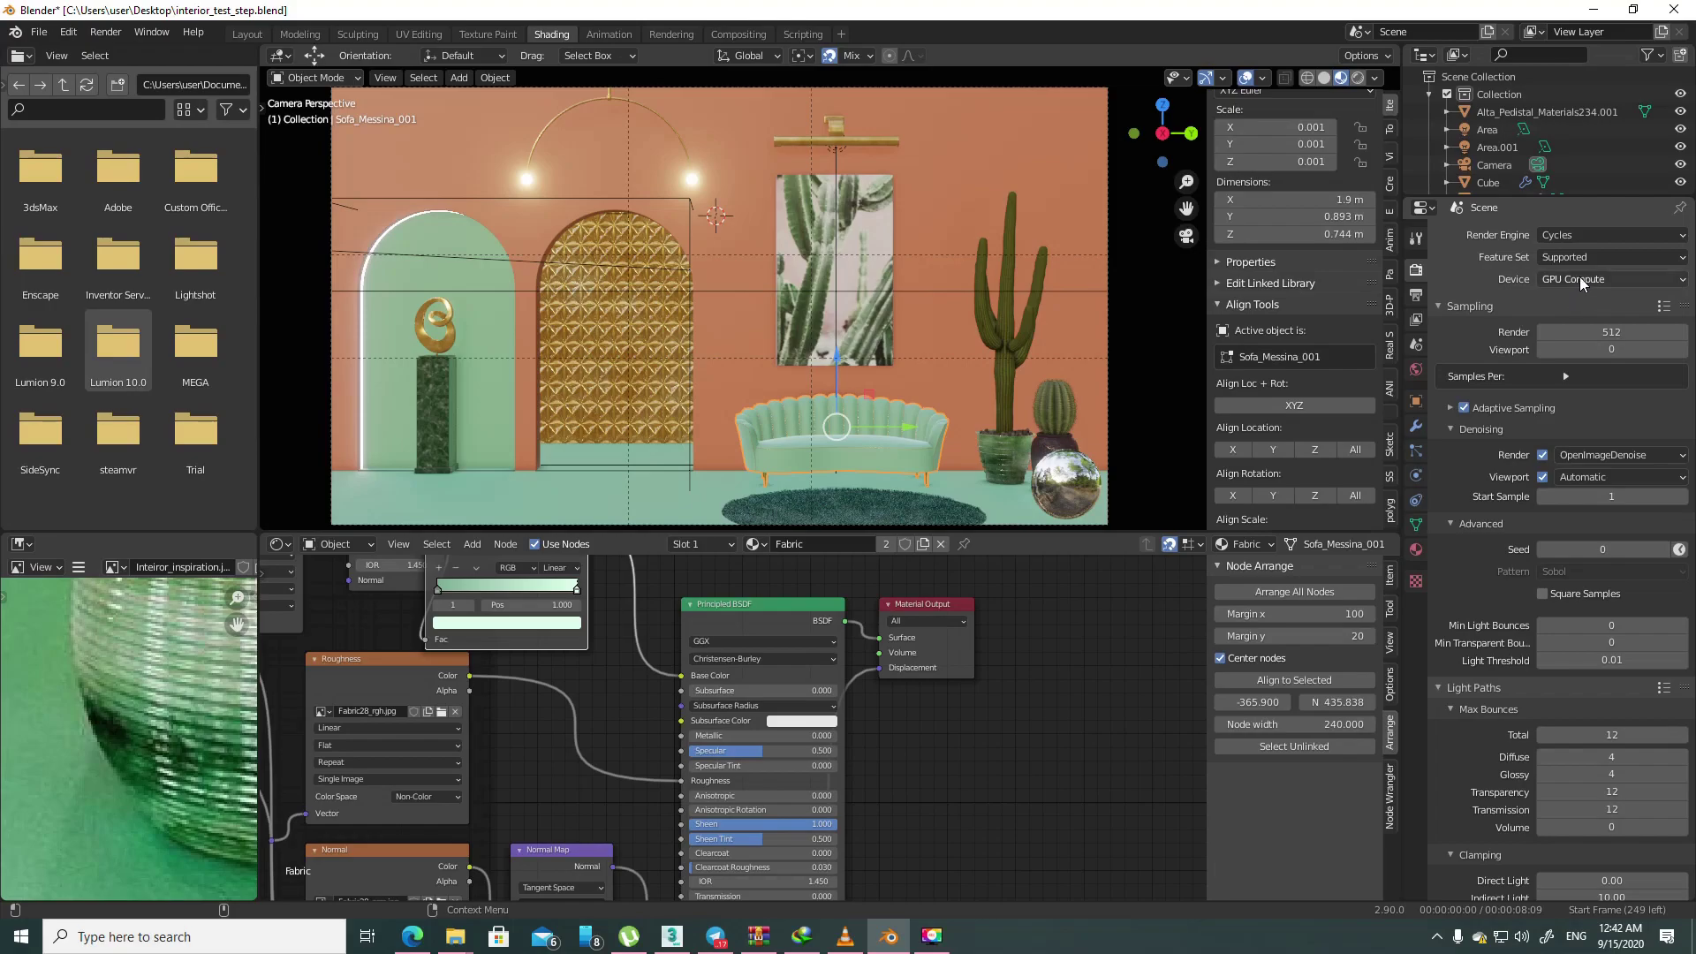
{"action": "left_click", "coordinate": [1575, 281]}
{"action": "left_click", "coordinate": [1579, 293]}
{"action": "left_click", "coordinate": [1588, 281]}
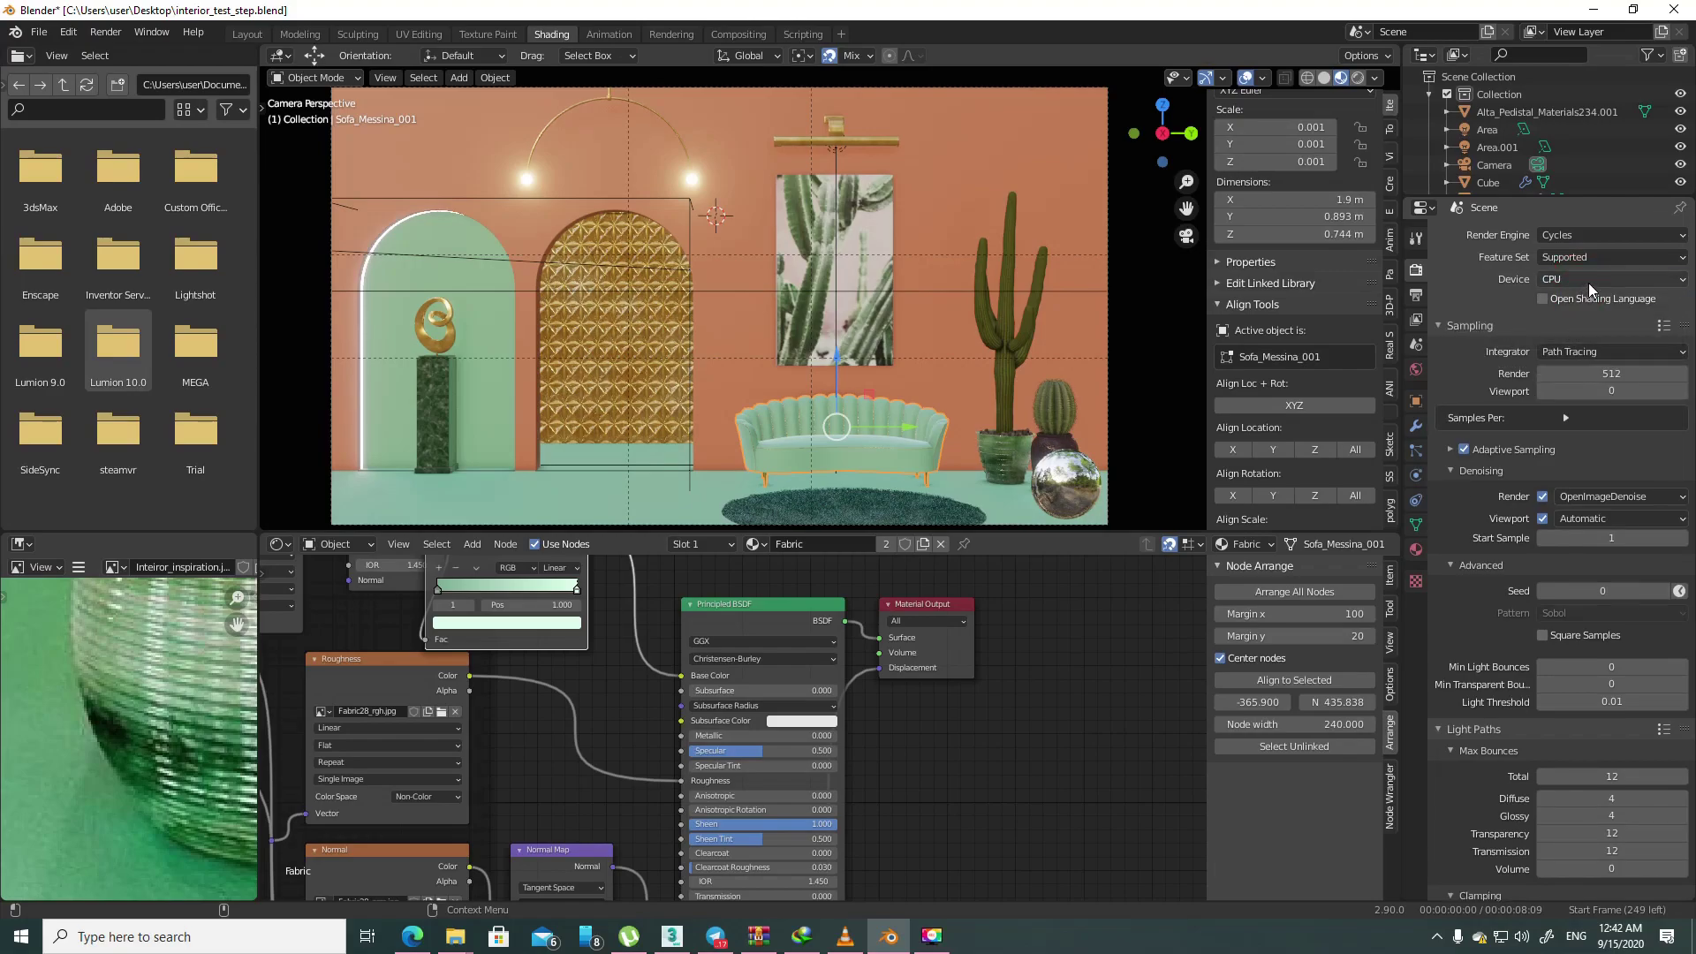
{"action": "left_click", "coordinate": [1586, 320]}
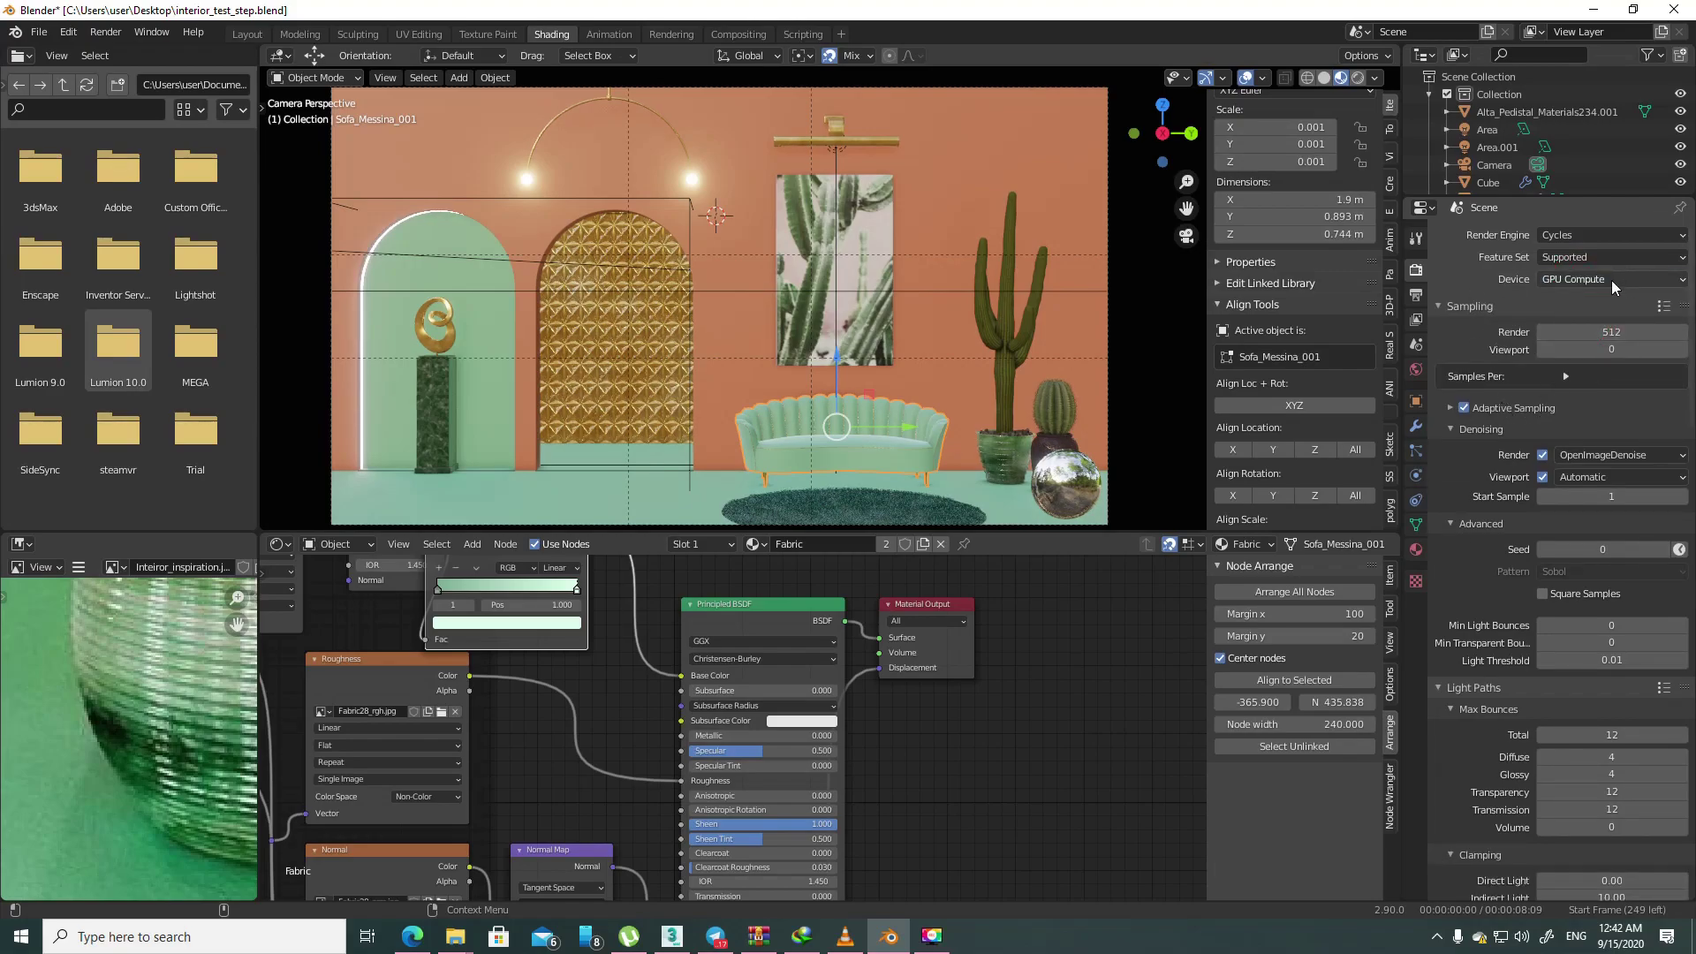
{"action": "left_click", "coordinate": [1517, 408]}
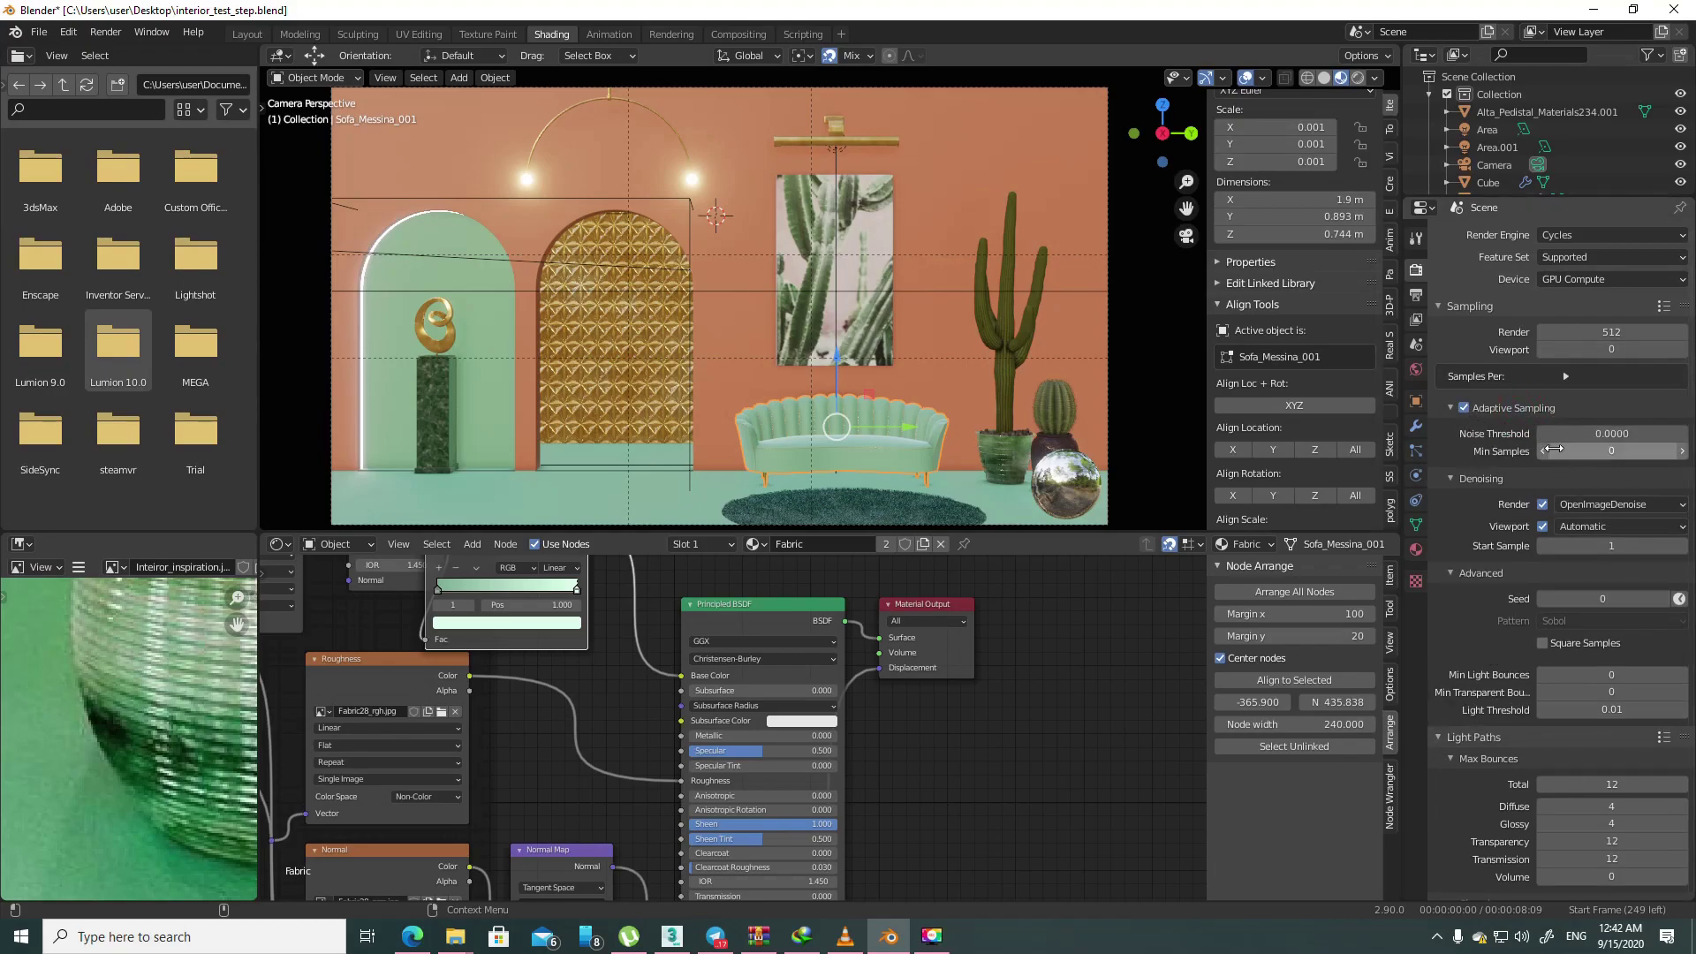
{"action": "left_click", "coordinate": [1534, 405]}
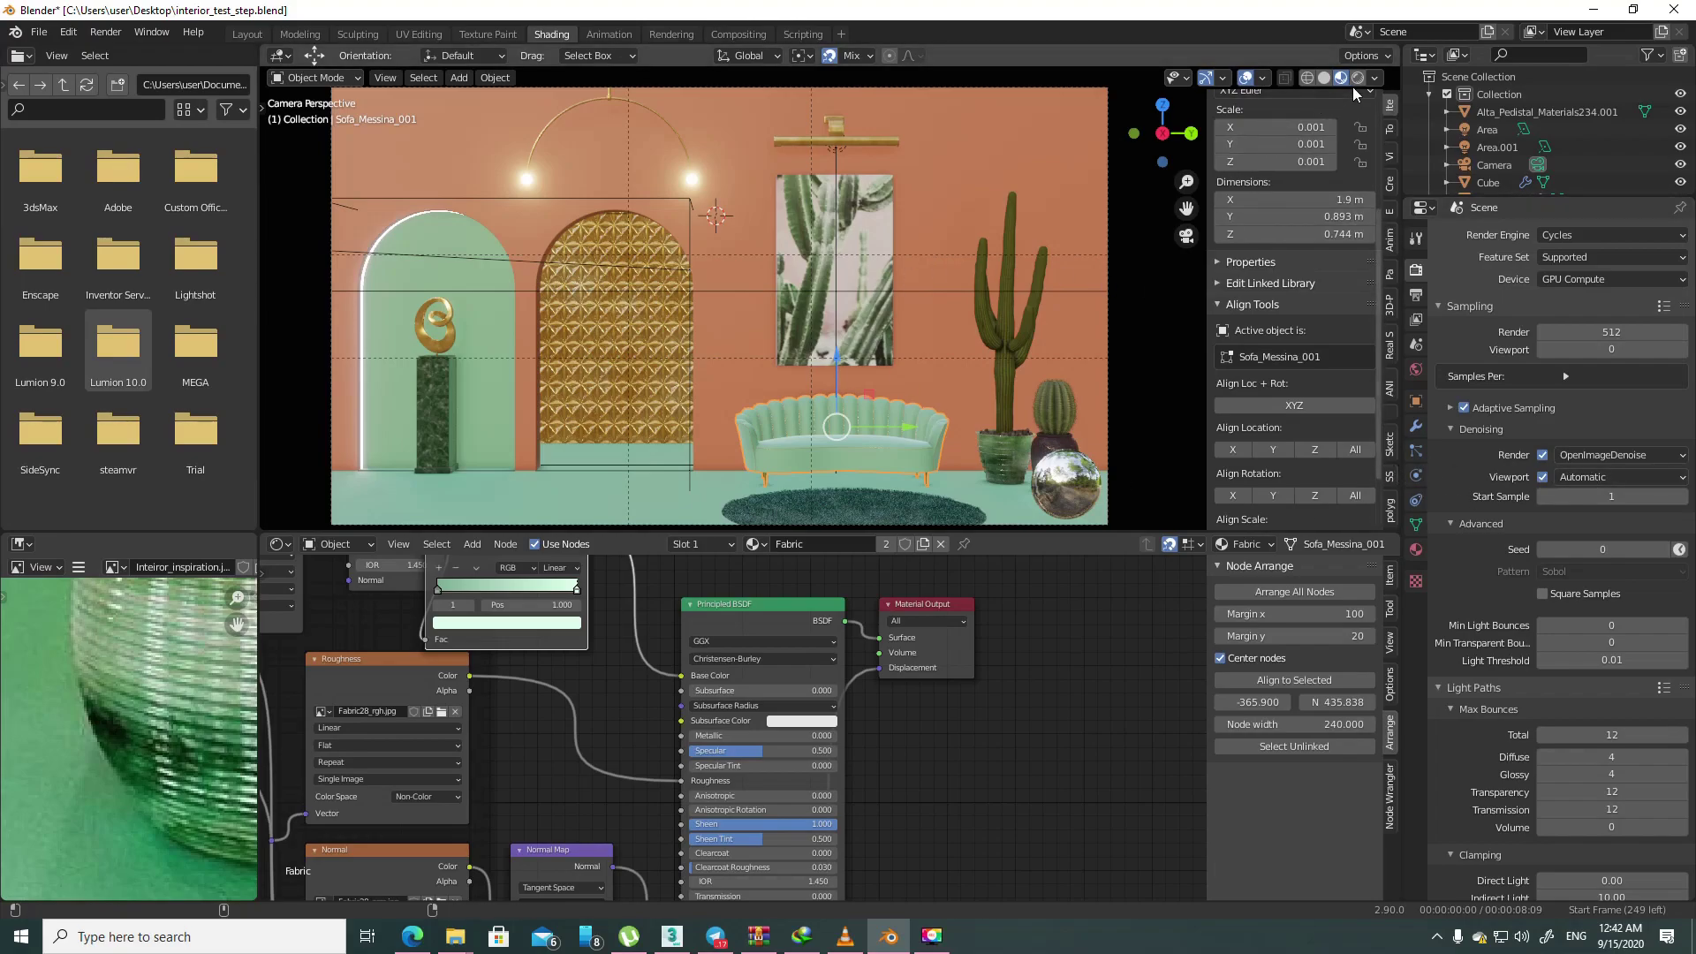
{"action": "left_click", "coordinate": [1598, 477]}
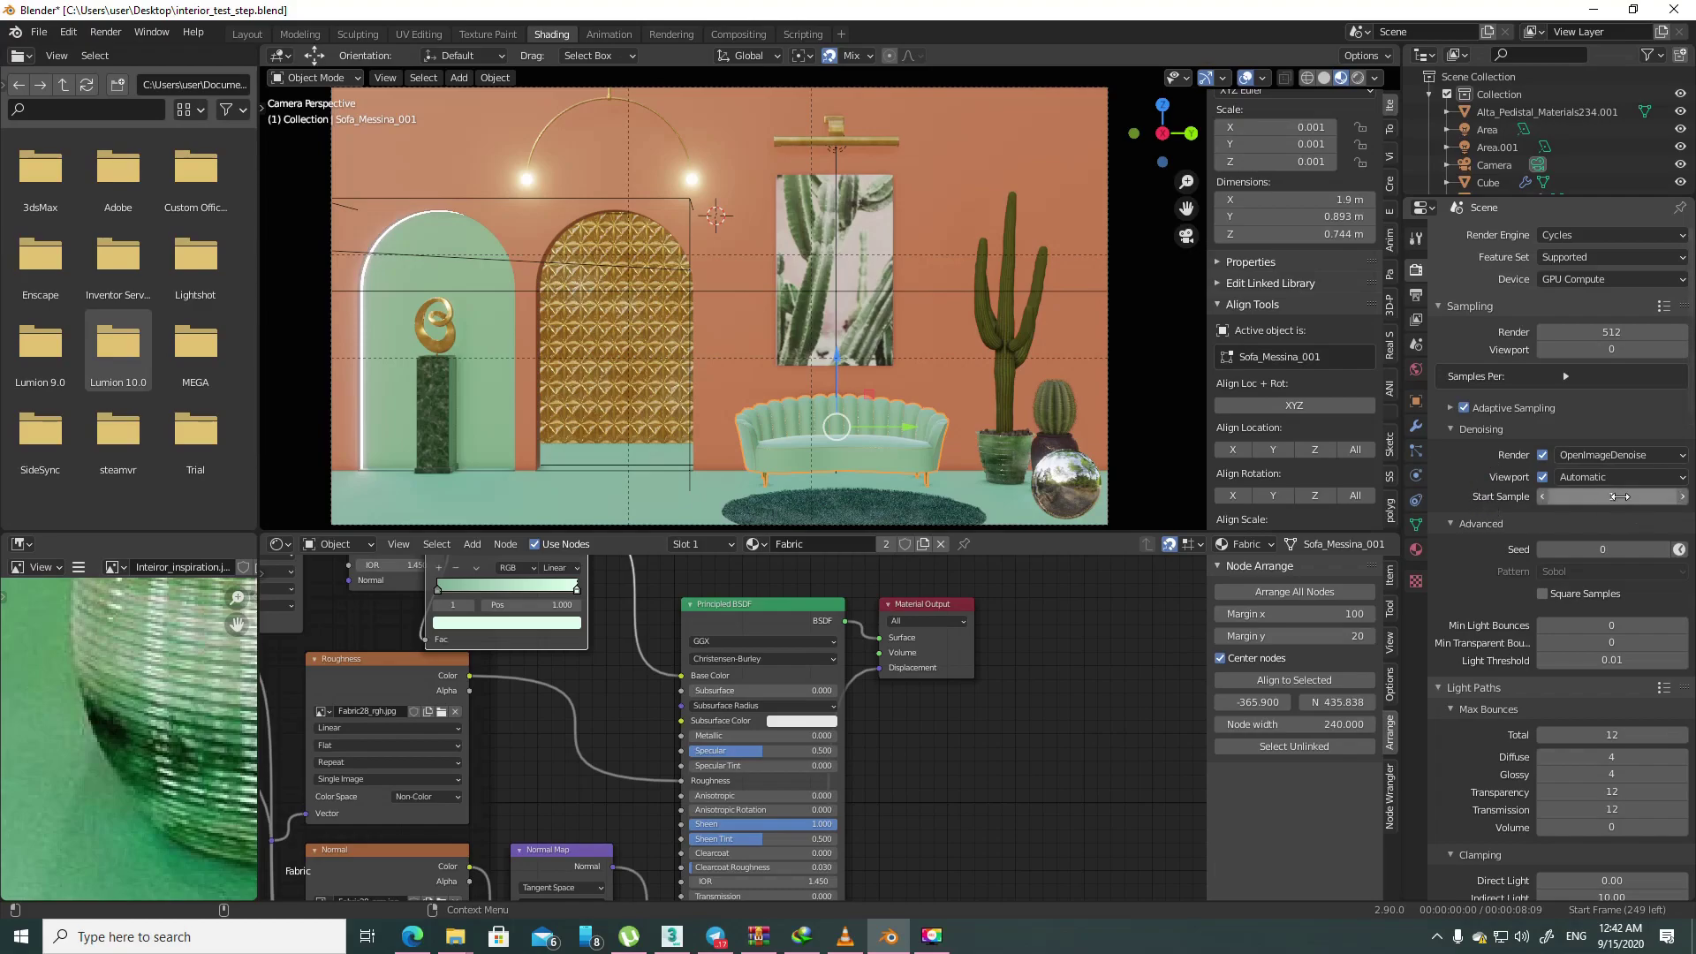
- Set the denoising start sample to 5
{"action": "left_click", "coordinate": [1619, 497]}
{"action": "type", "text": "1"}
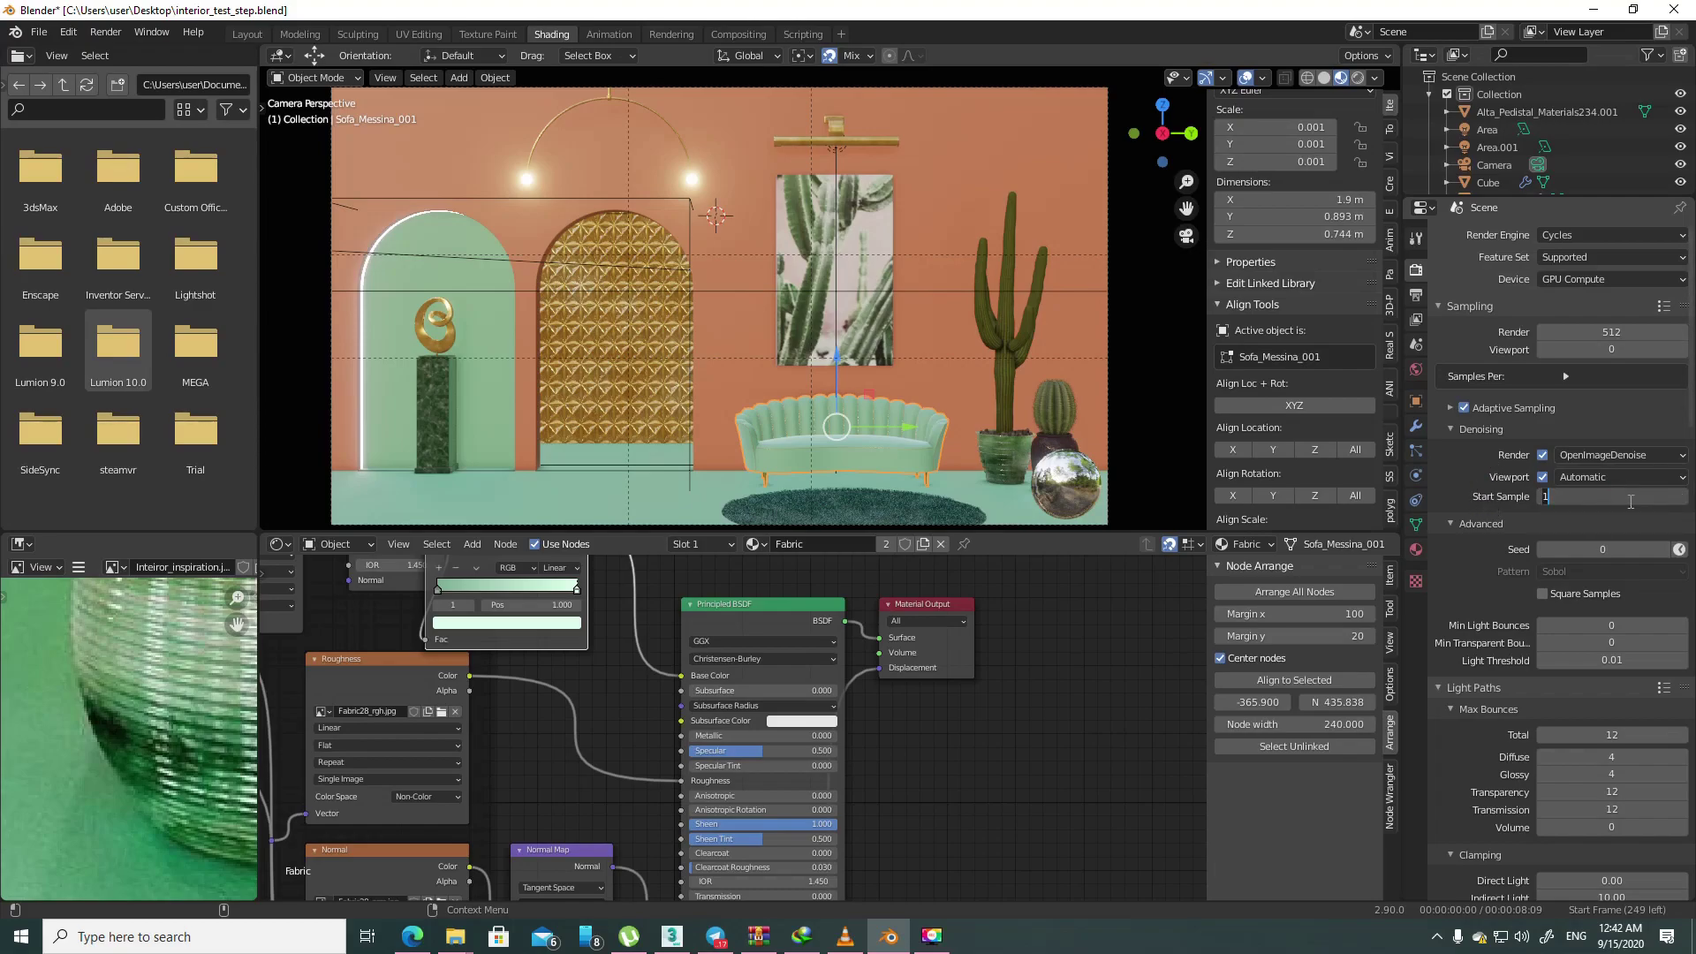
{"action": "type", "text": "5"}
{"action": "key", "text": "Return"}
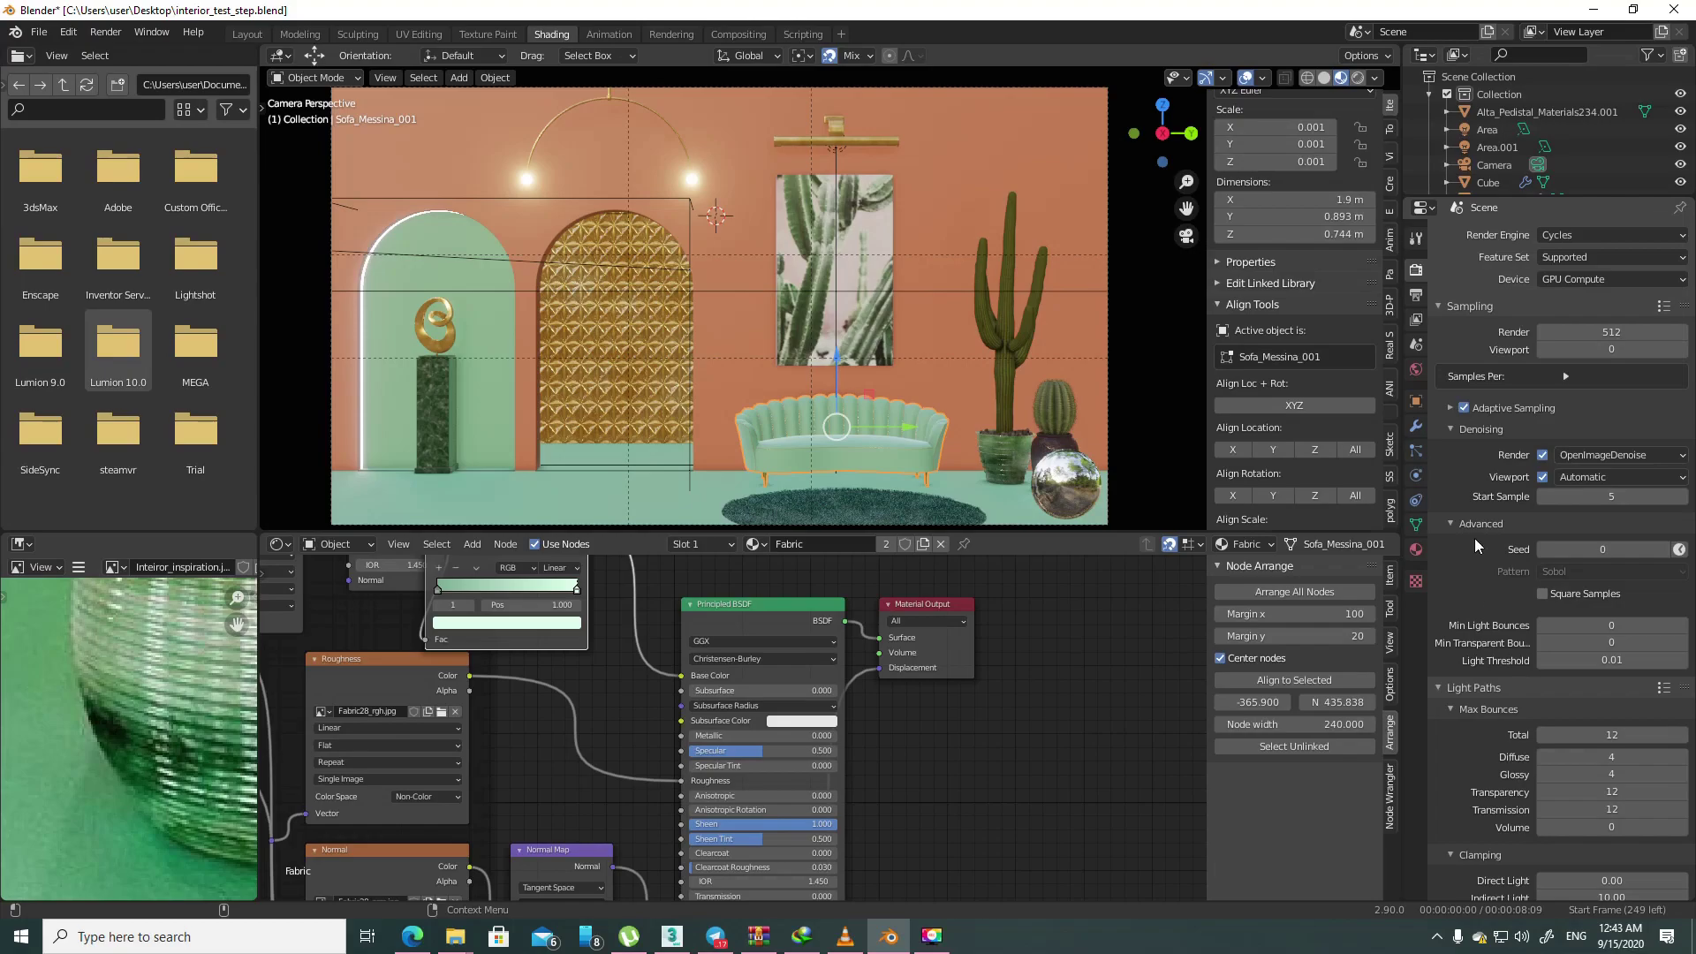
- Disable Adaptive Sampling, keep the Sobol pattern, and toggle the animated seed
{"action": "left_click", "coordinate": [1471, 530]}
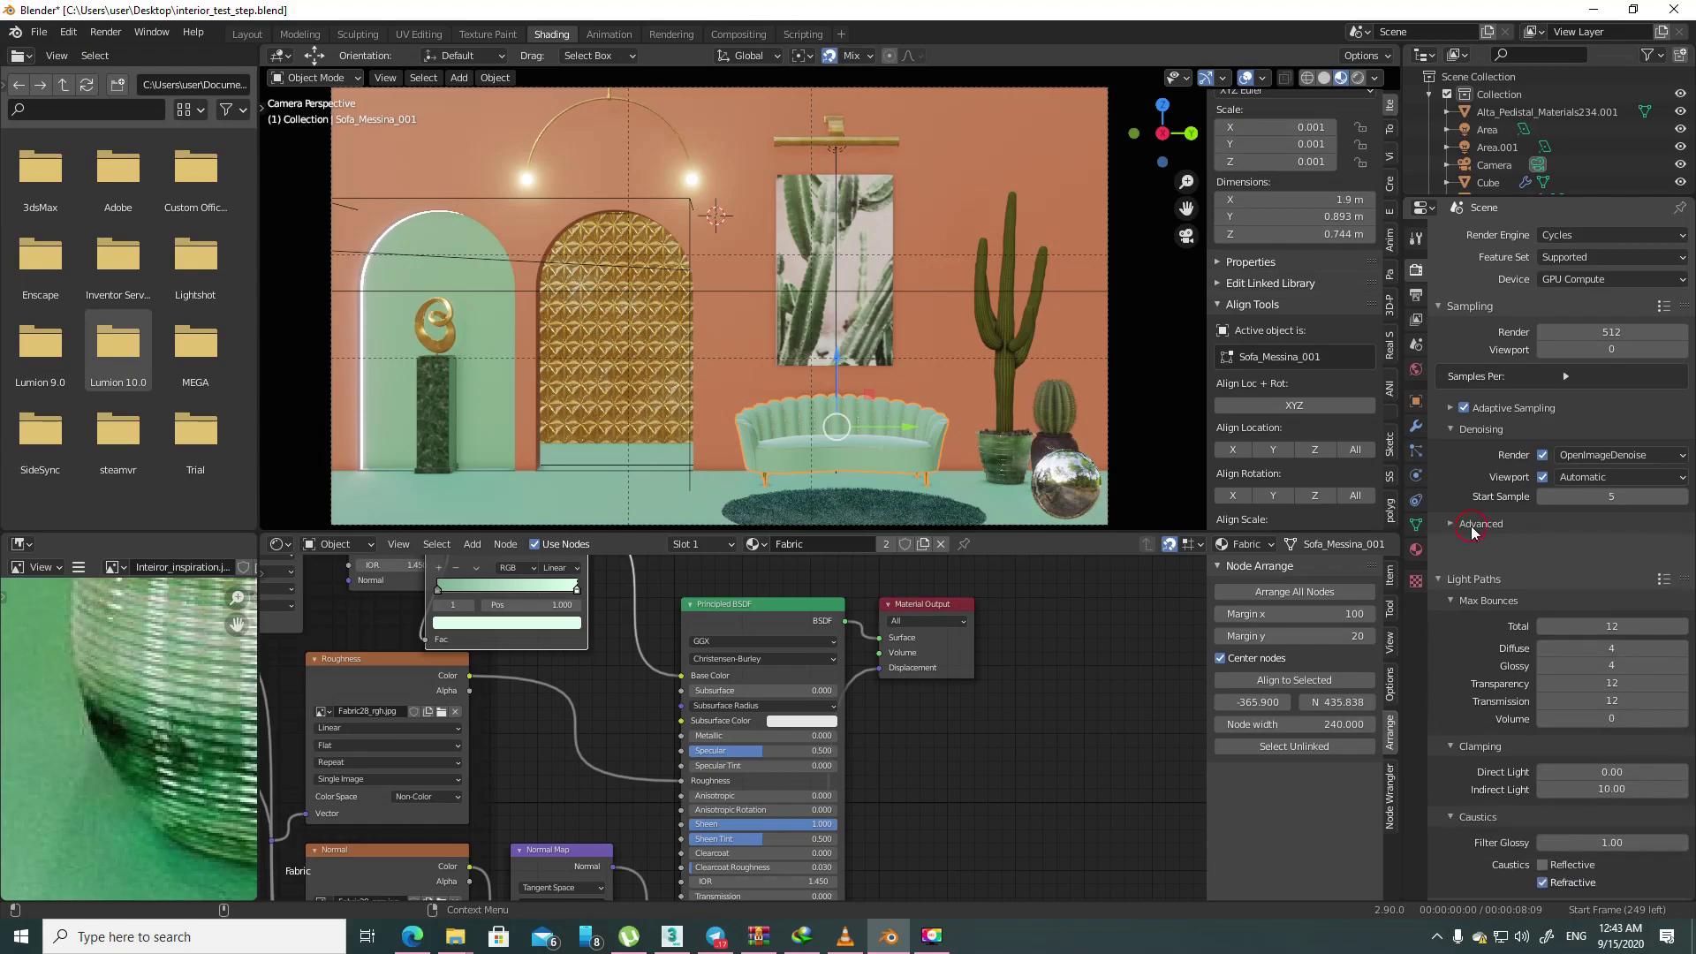
{"action": "left_click", "coordinate": [1519, 530]}
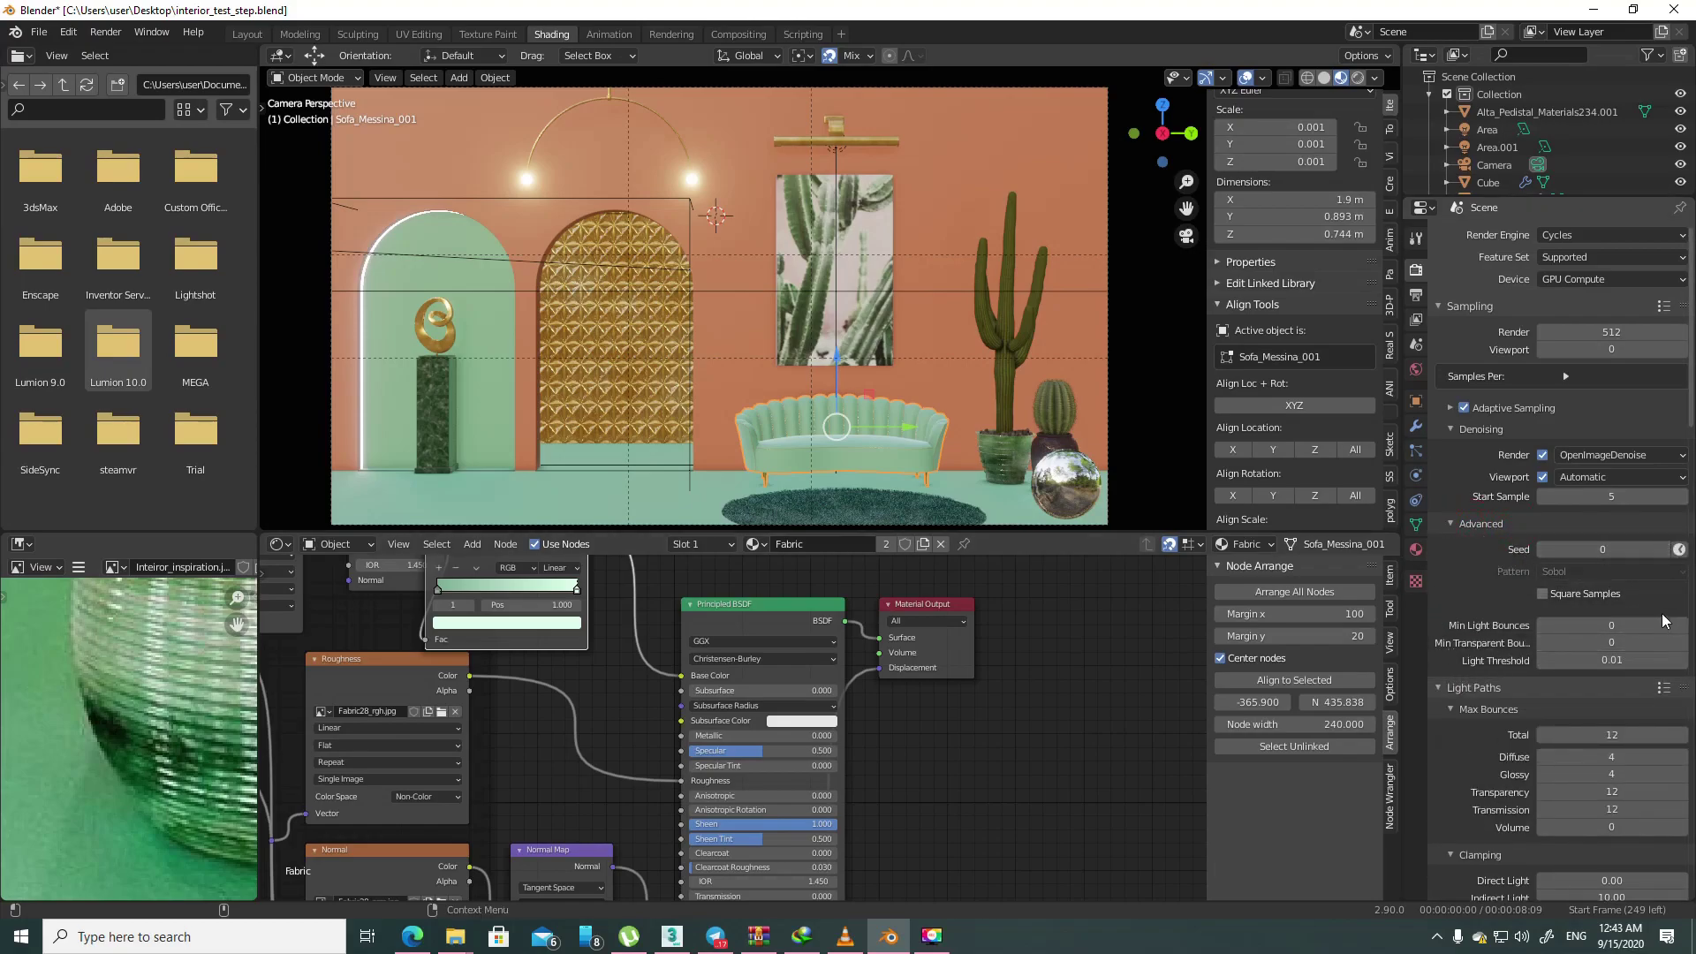
{"action": "left_click", "coordinate": [1463, 408]}
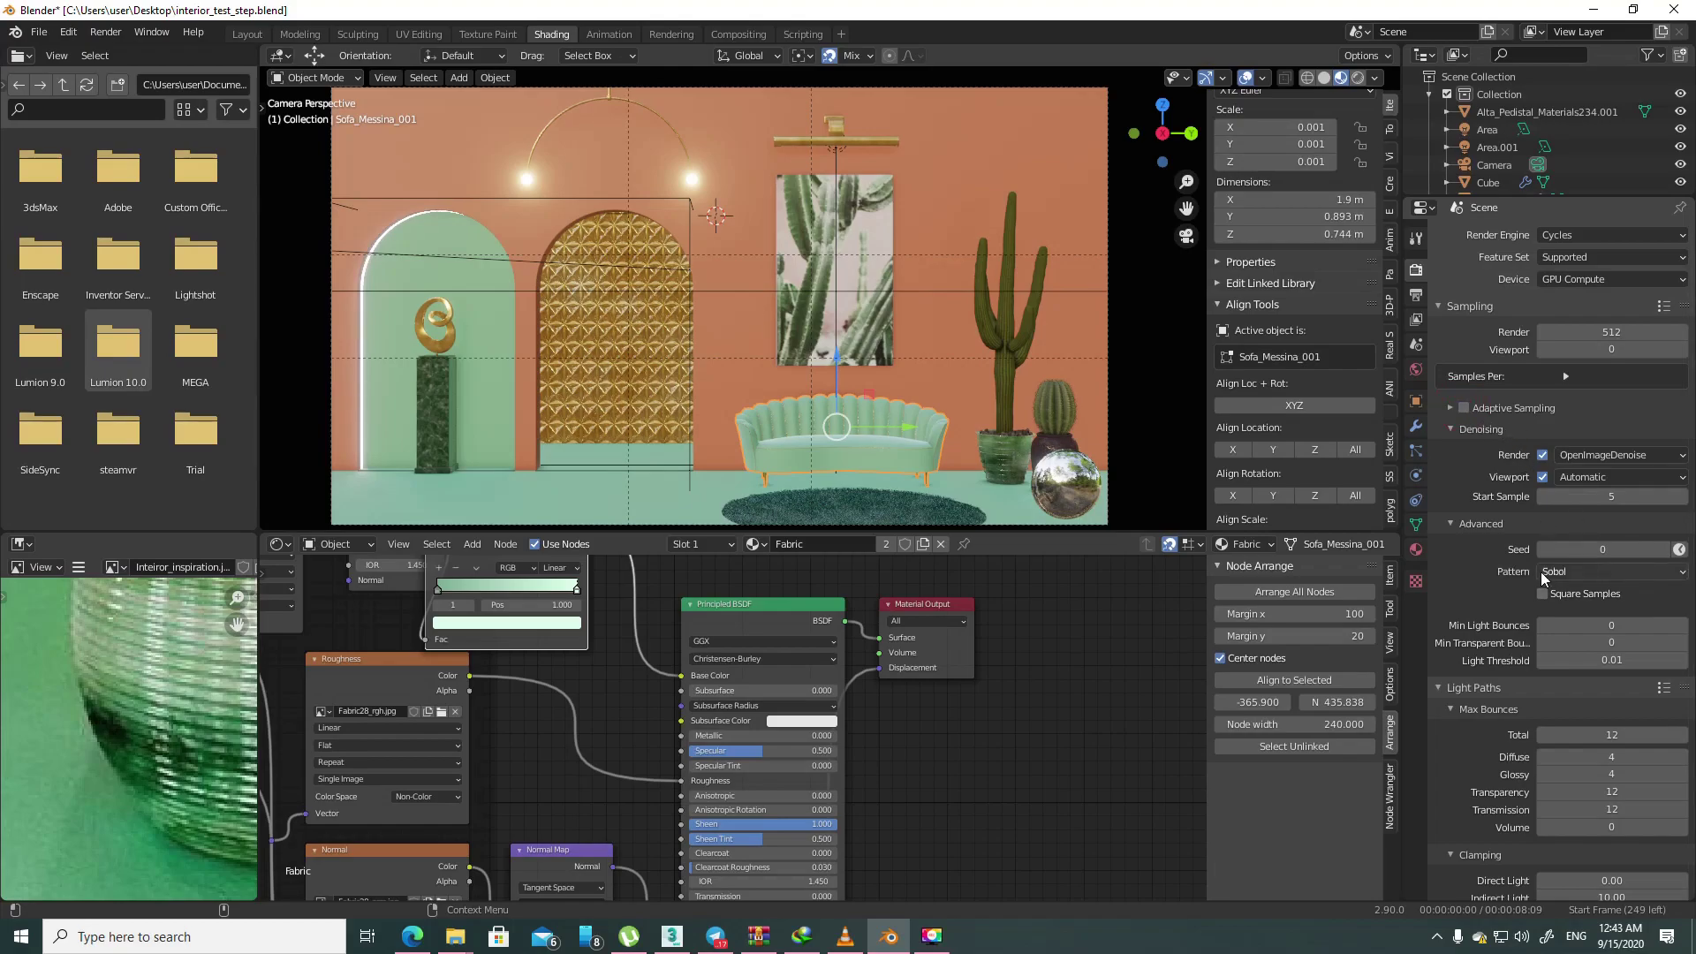
{"action": "left_click", "coordinate": [1575, 573]}
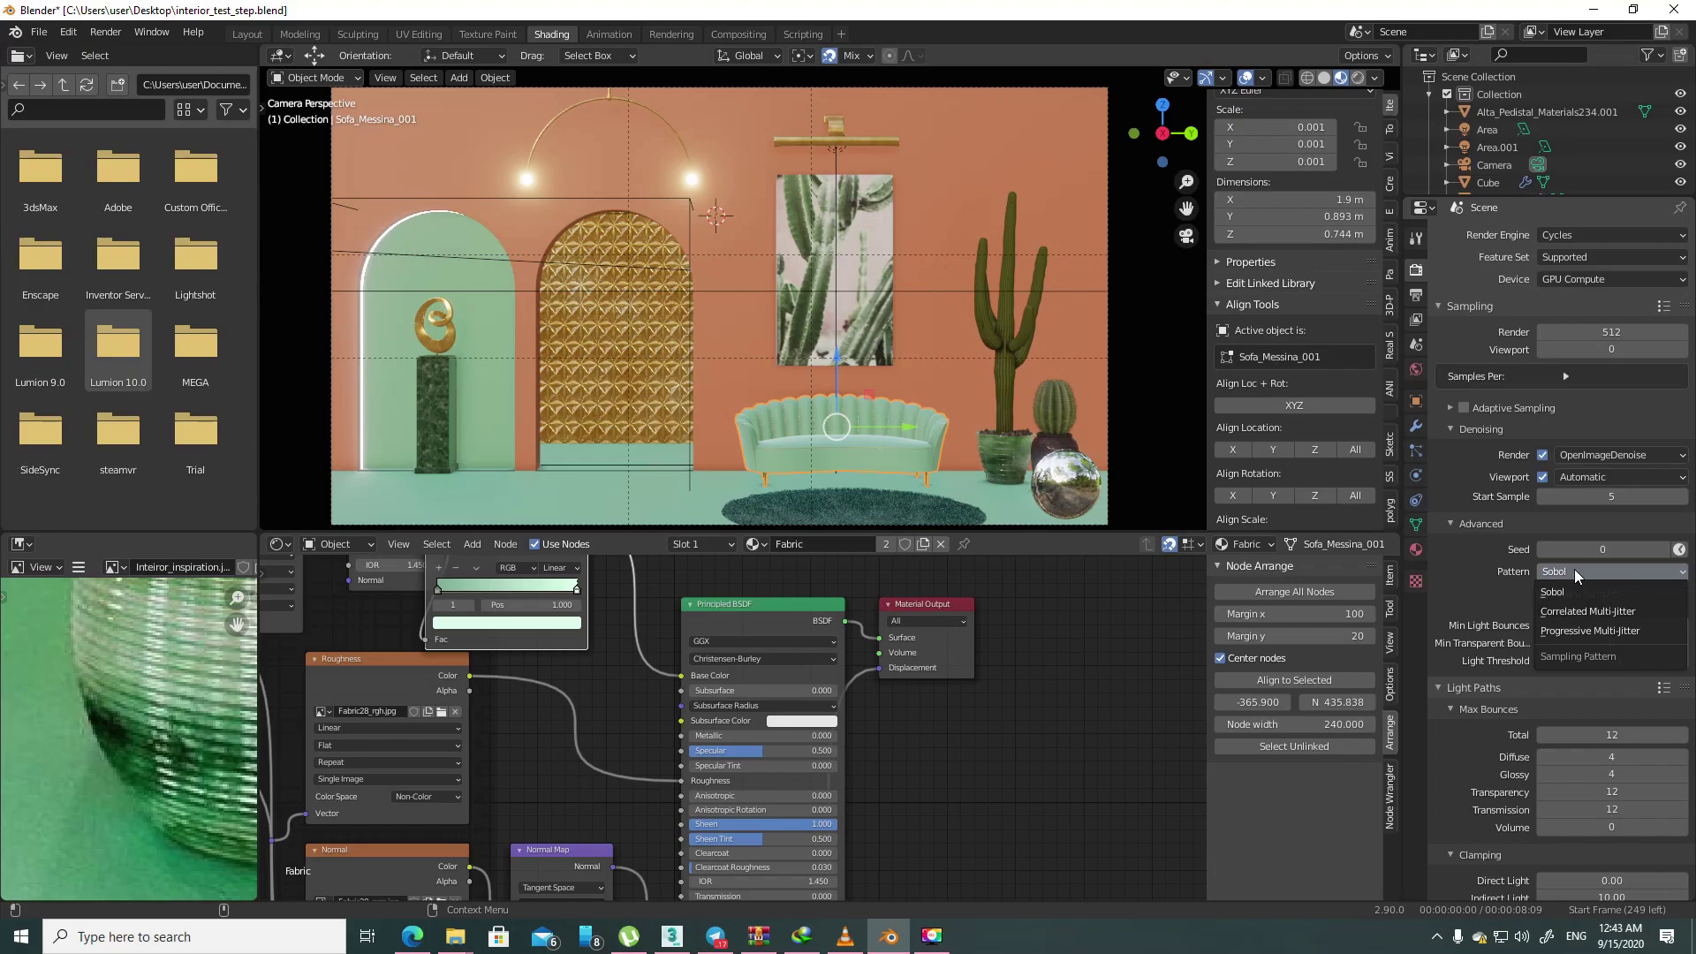
{"action": "left_click", "coordinate": [1574, 569]}
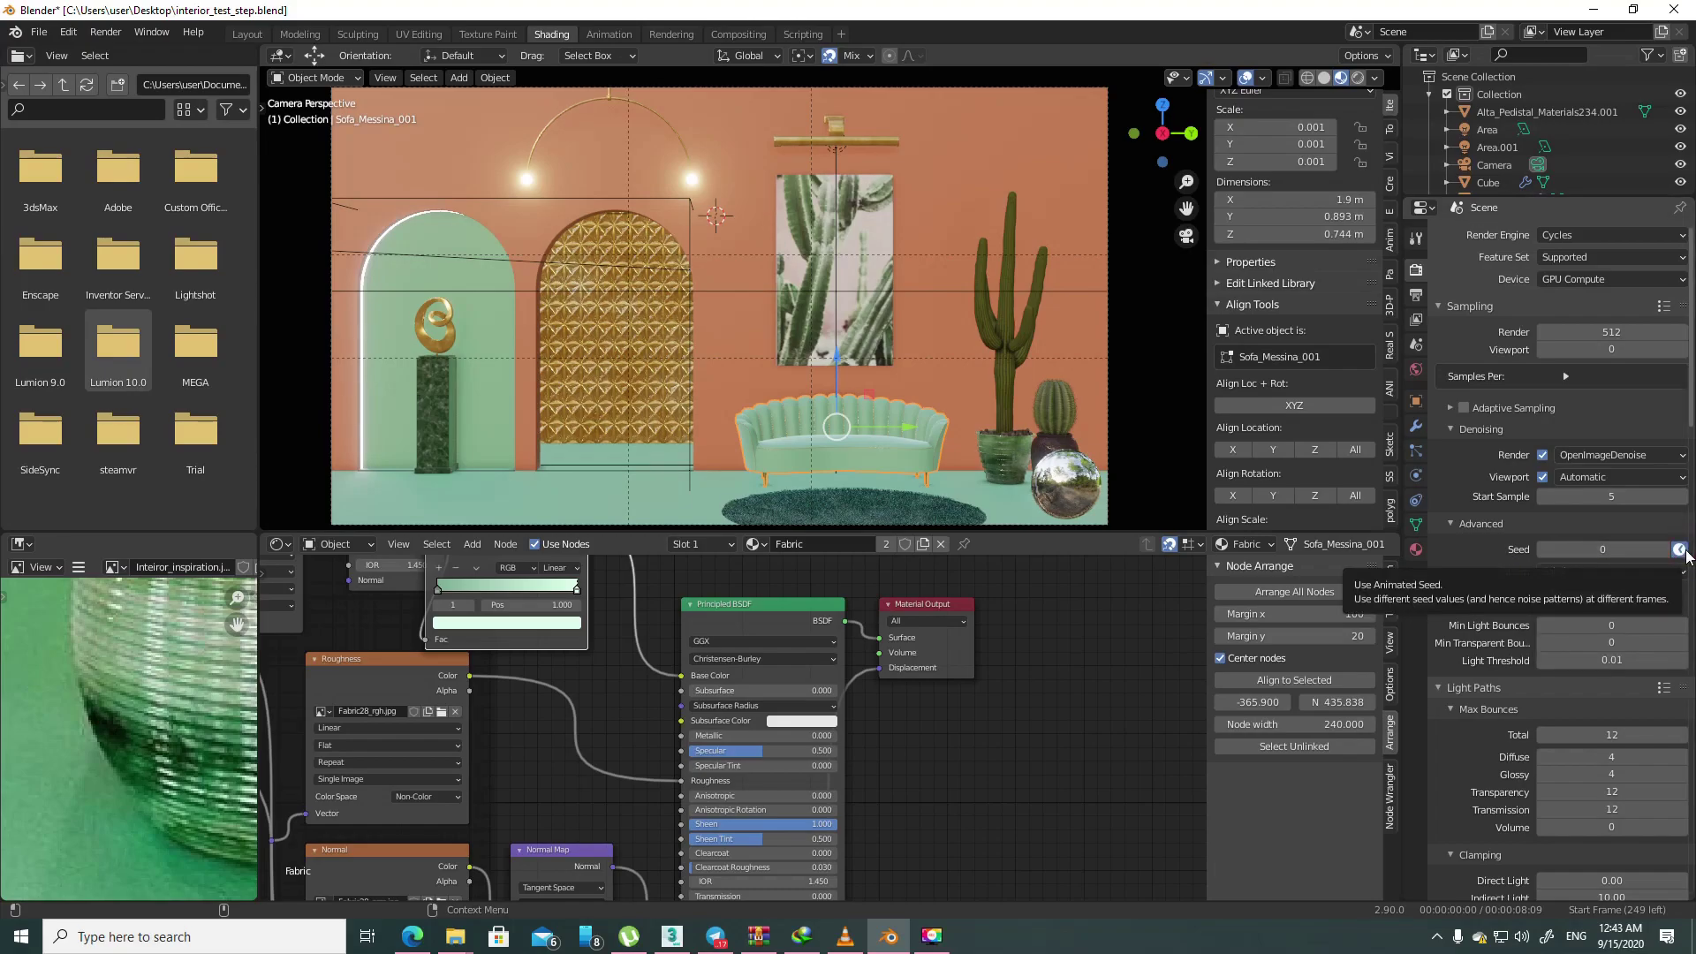
{"action": "left_click", "coordinate": [1679, 550]}
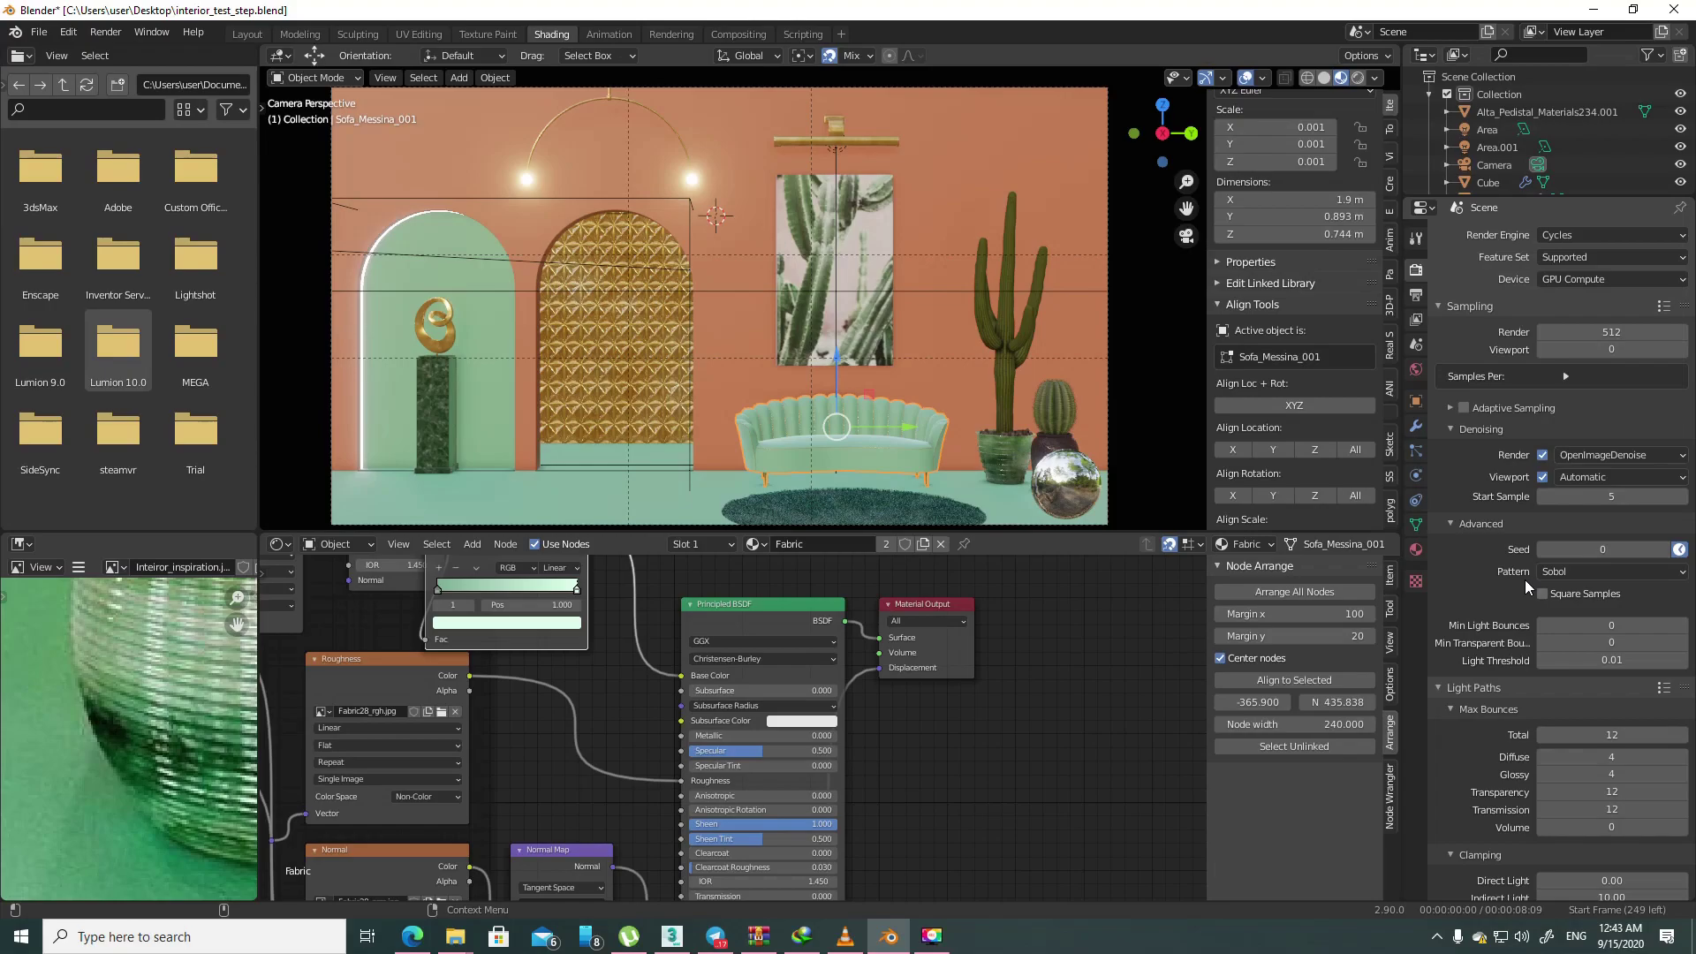
{"action": "left_click", "coordinate": [1581, 572]}
{"action": "mouse_move", "coordinate": [1611, 475]}
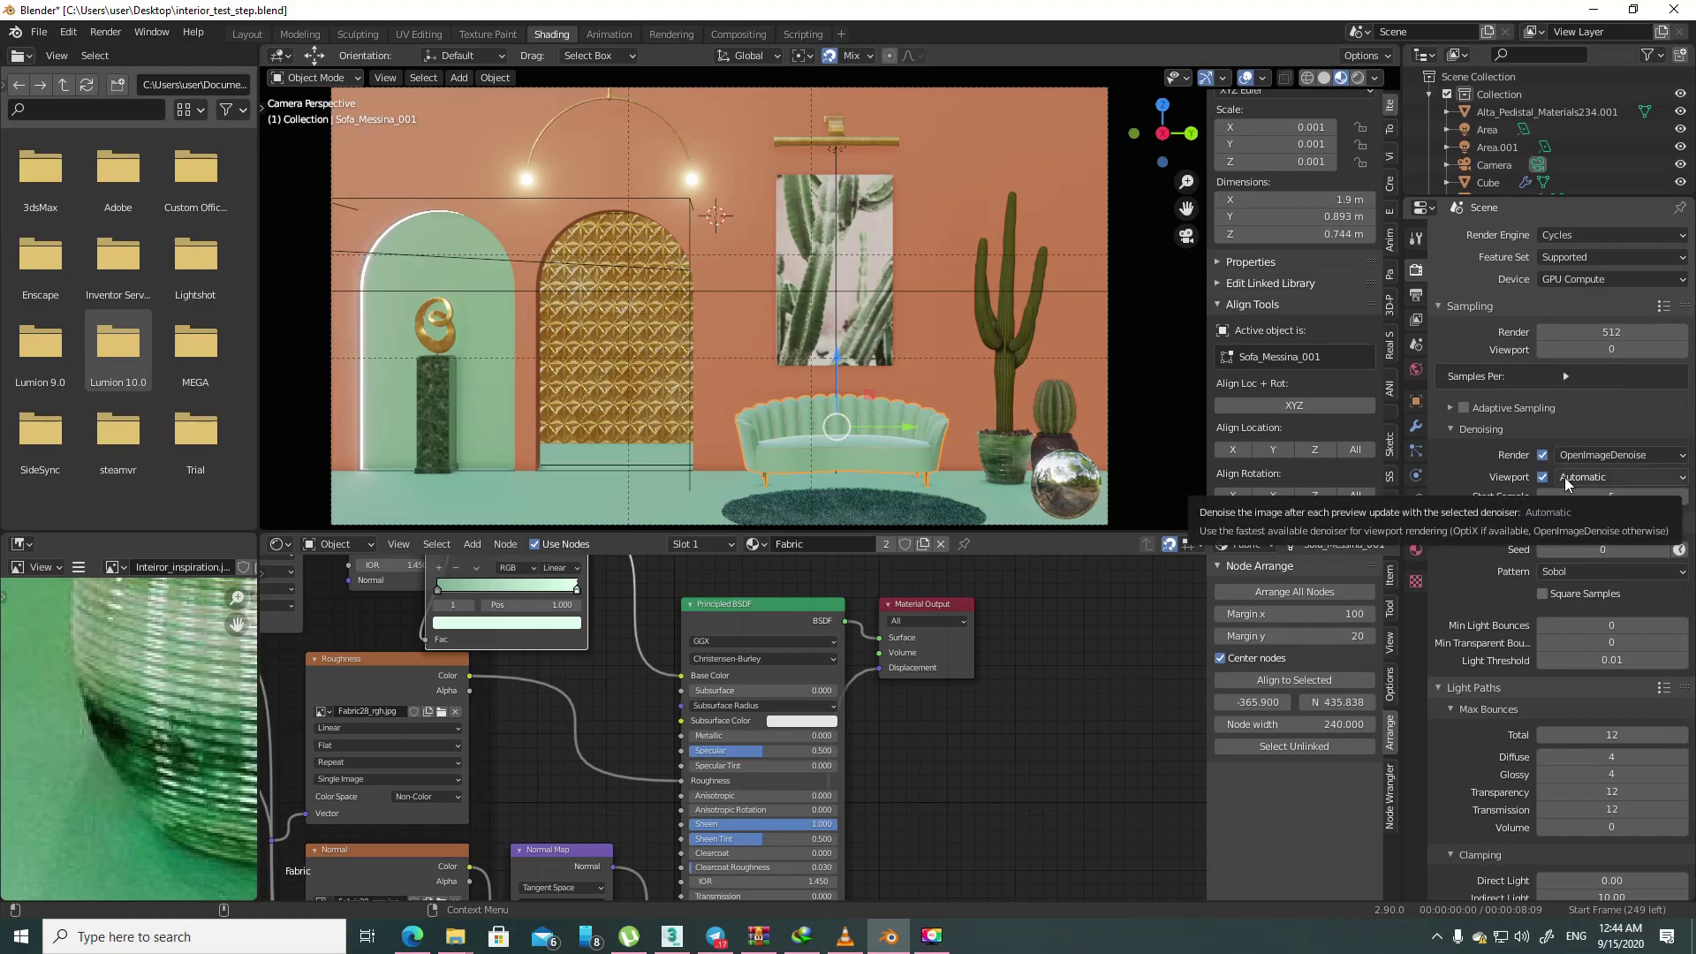
- Set Light Paths transparency bounces to 12 and render the camera view with F12
{"action": "scroll", "coordinate": [1516, 650], "scroll_direction": "down", "scroll_amount": 4}
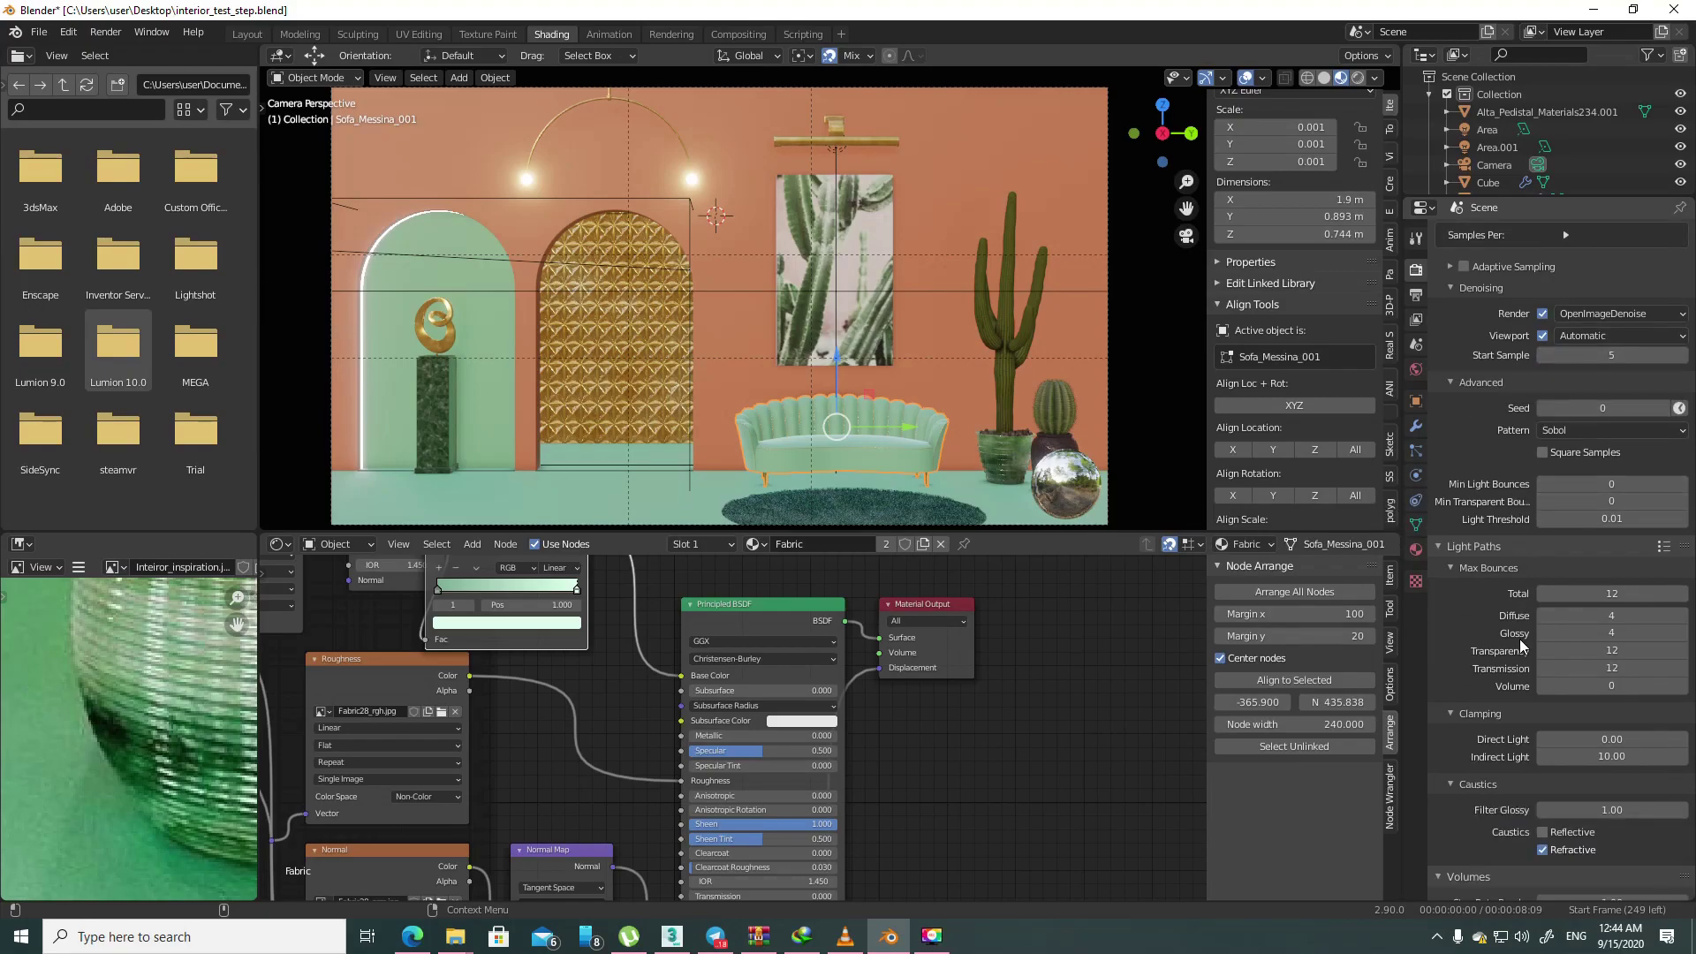
{"action": "scroll", "coordinate": [1520, 647], "scroll_direction": "down", "scroll_amount": 4}
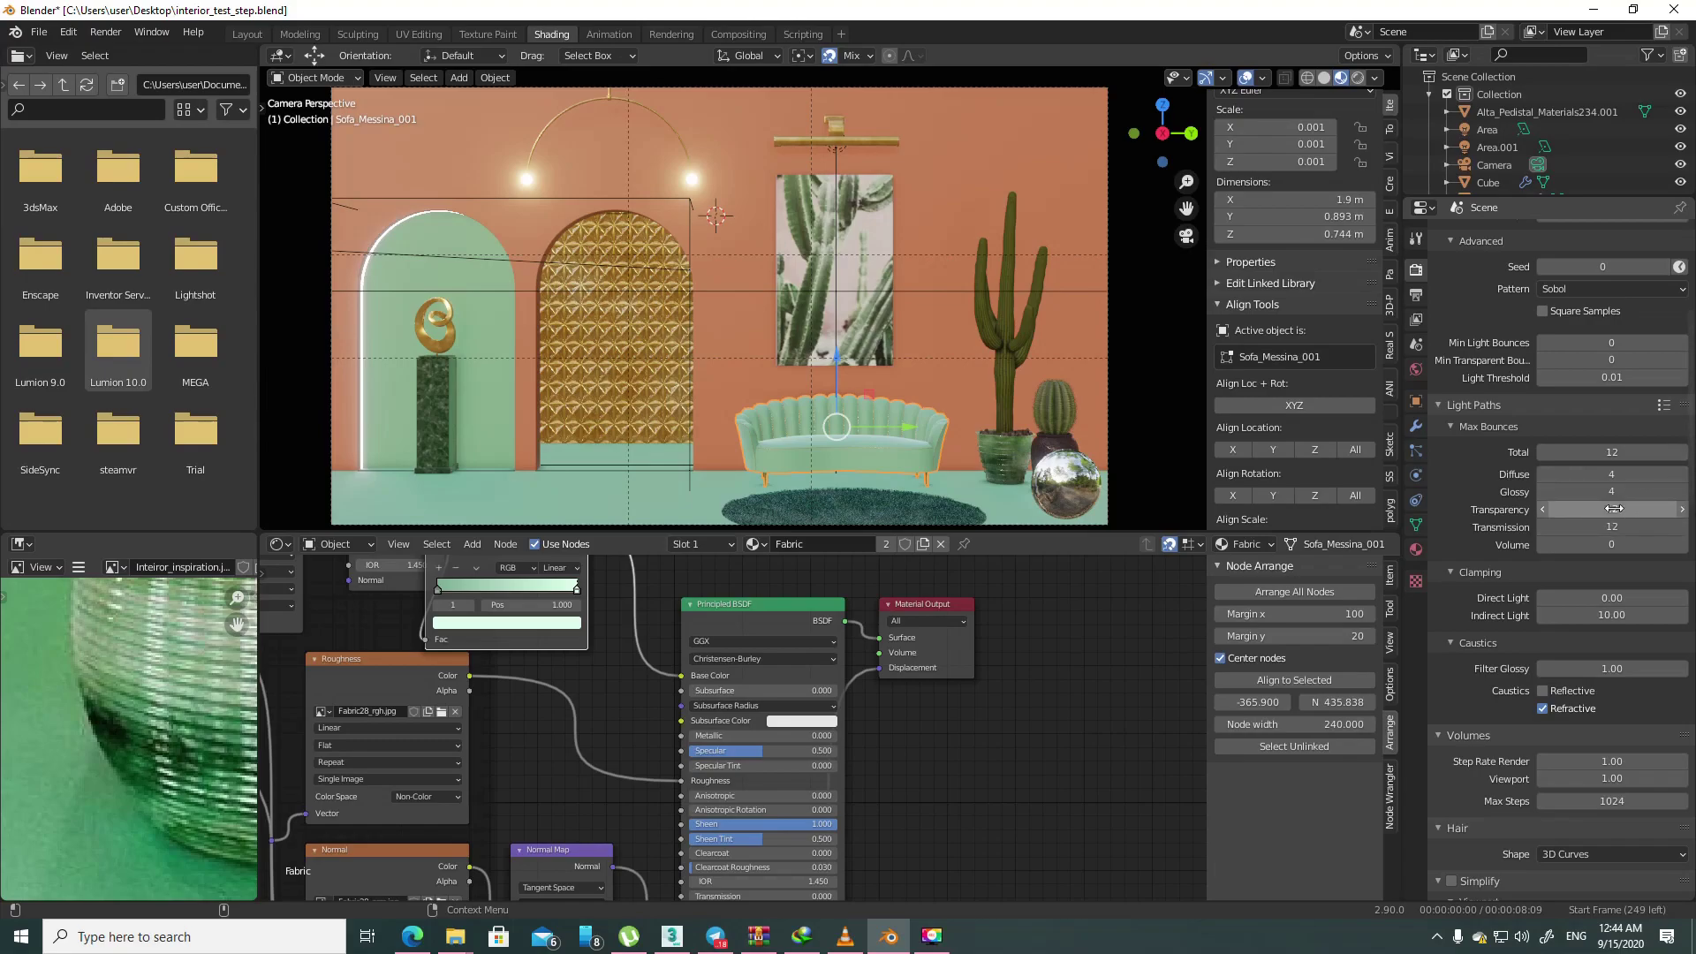
{"action": "left_click_drag", "start_coordinate": [1613, 509], "coordinate": [1625, 509]}
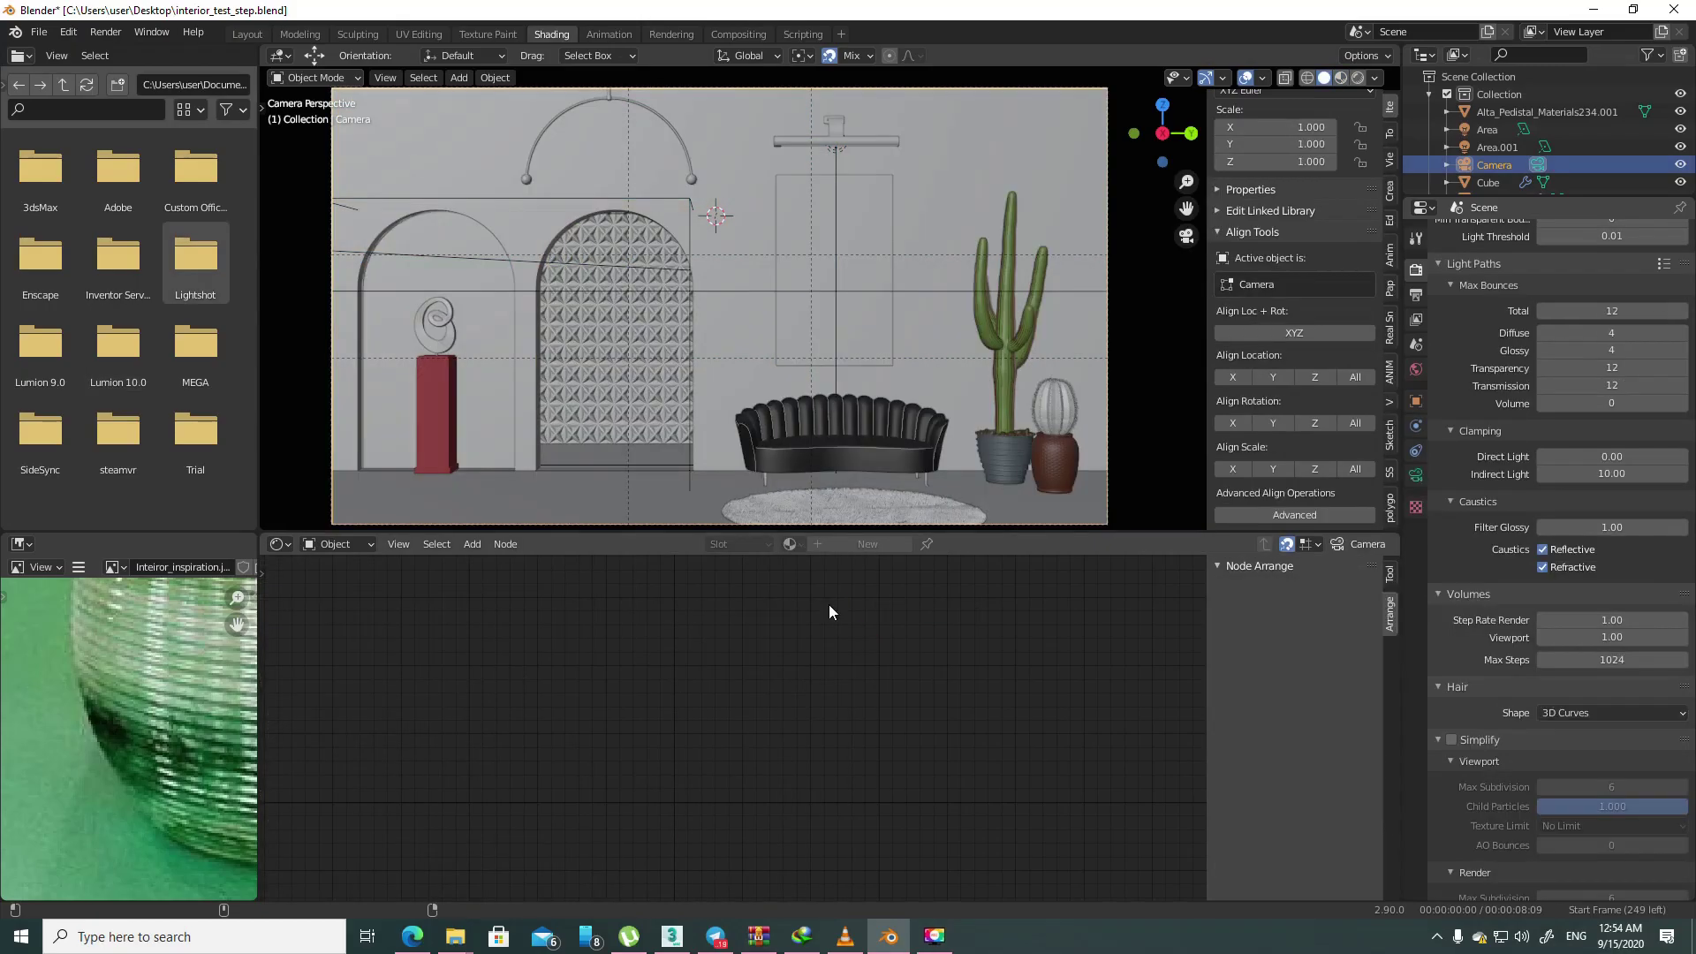
{"action": "key", "text": "F12"}
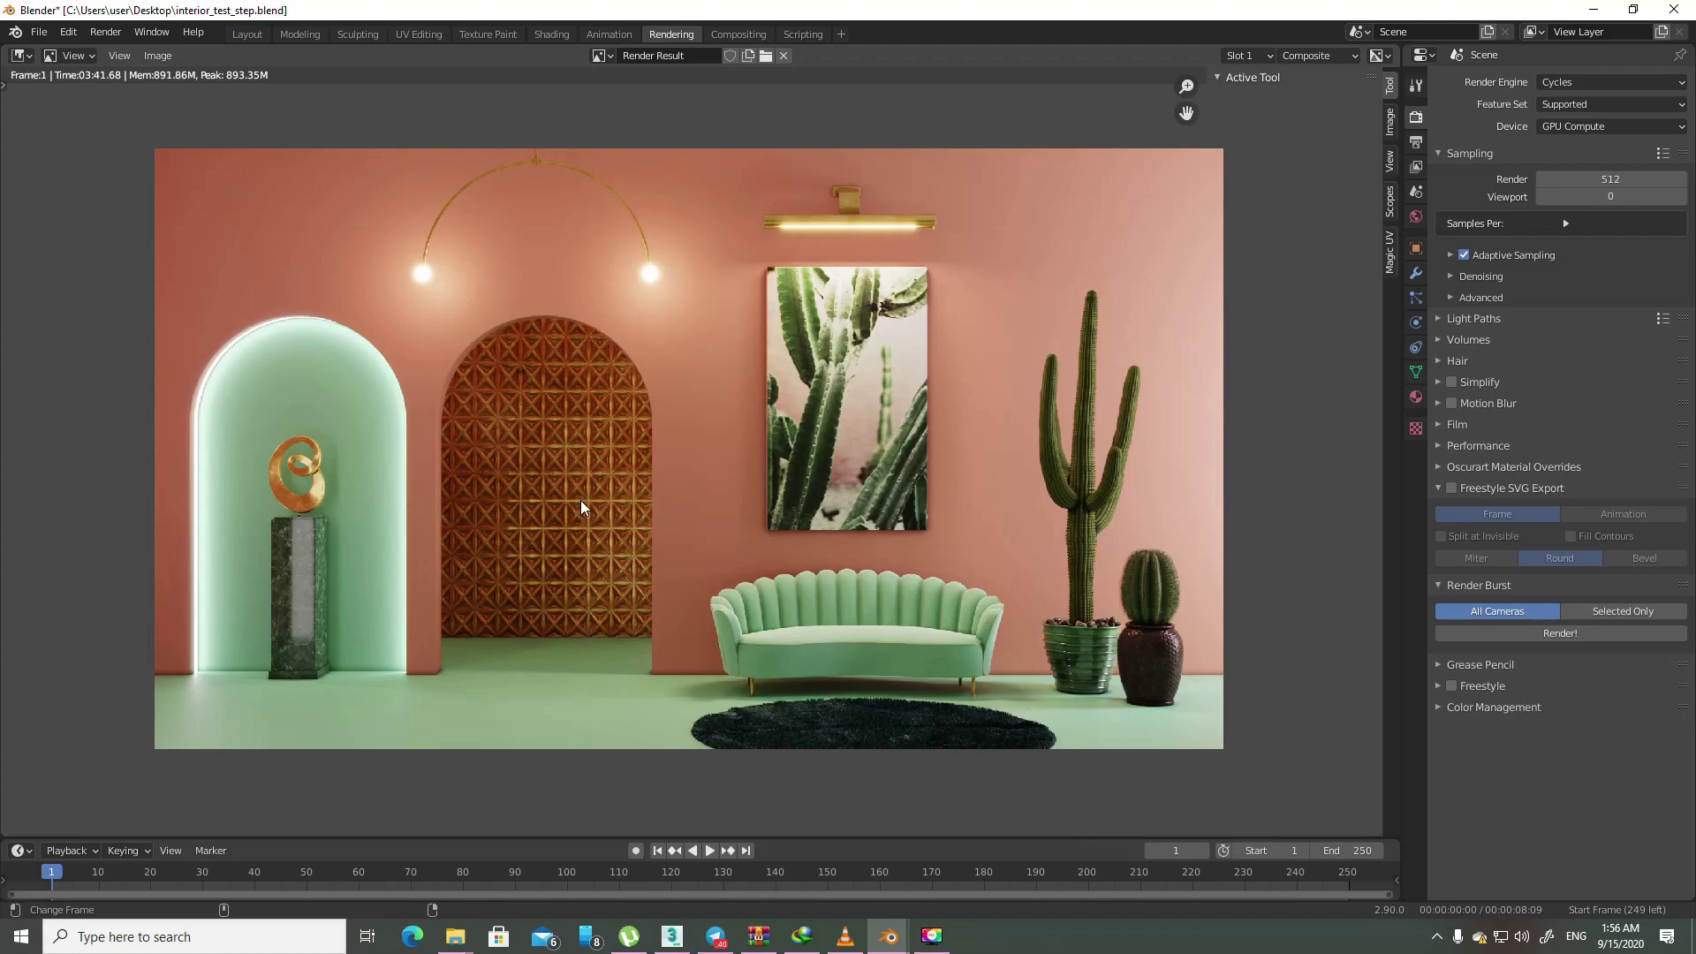
- In Layout, select Plane.001 and Plane.003 and isolate them in local view
{"action": "left_click", "coordinate": [247, 33]}
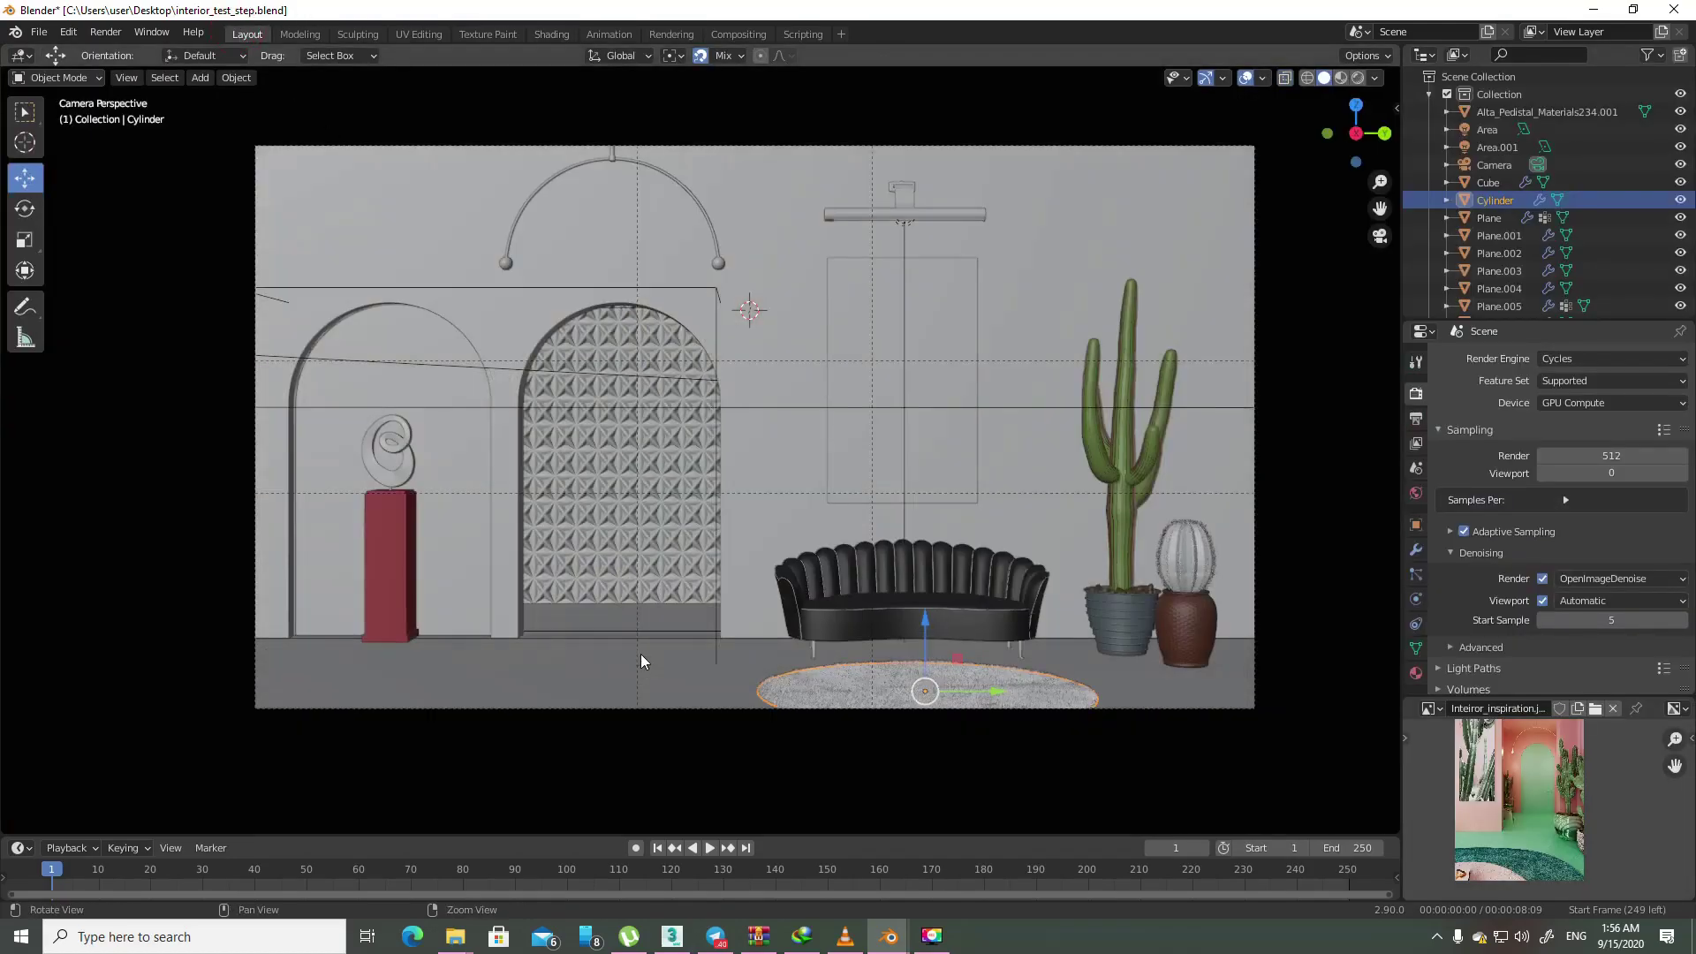
{"action": "left_click", "coordinate": [651, 685]}
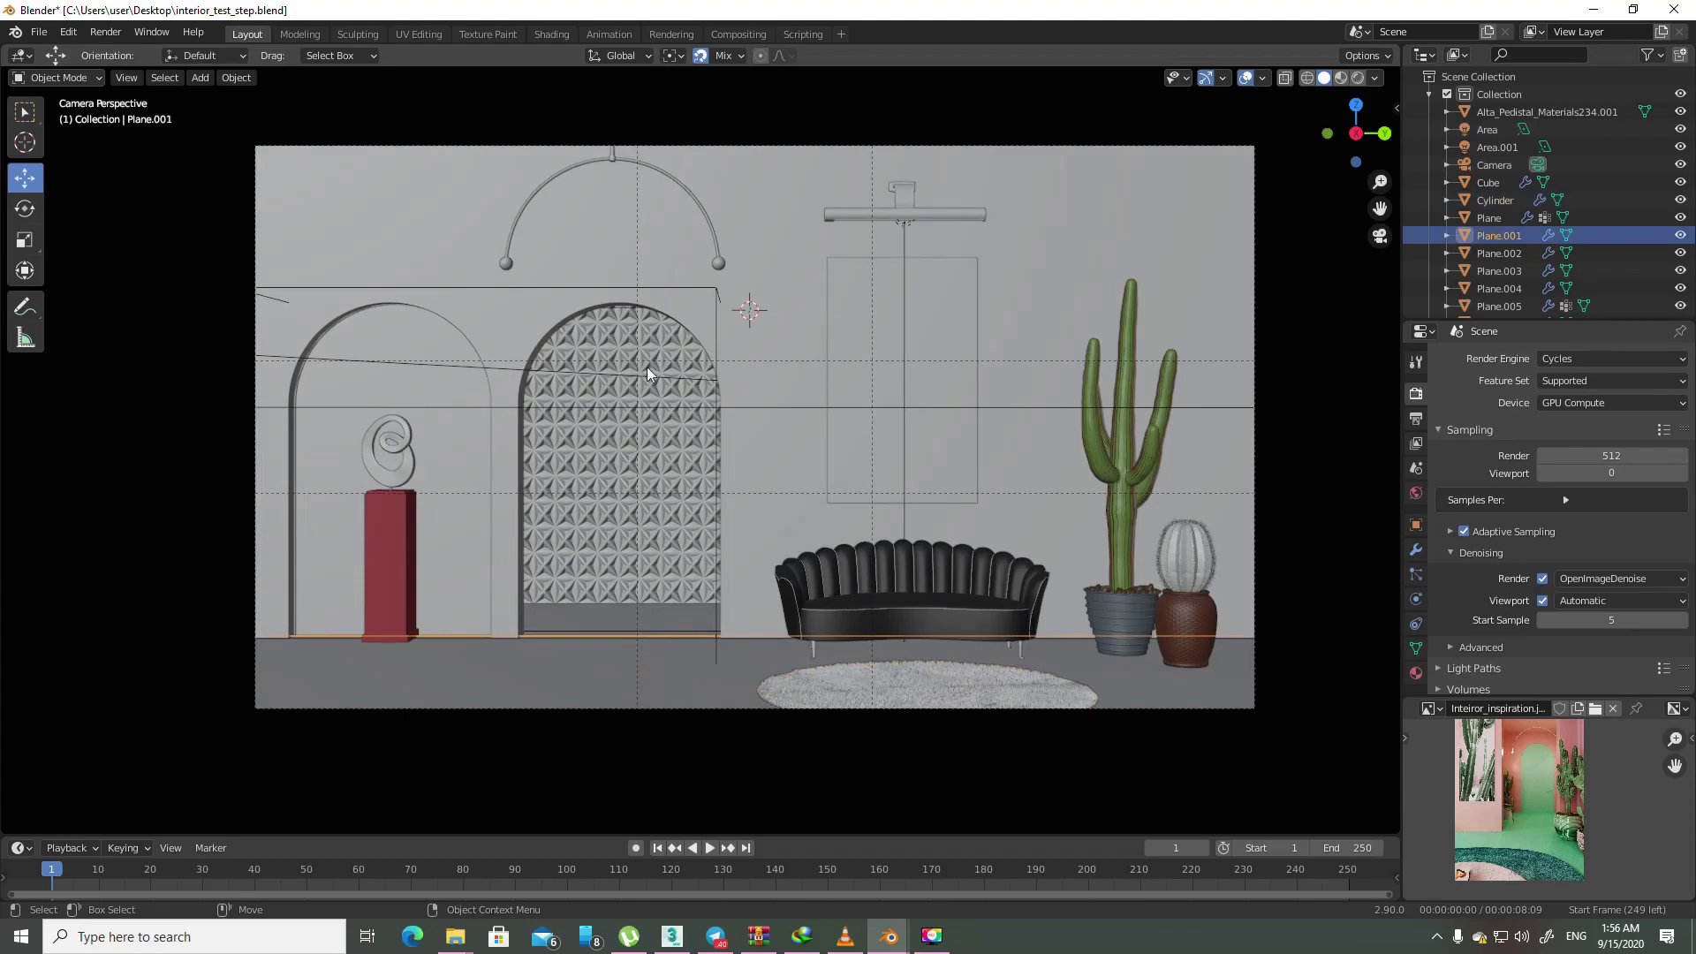
{"action": "left_click", "coordinate": [664, 622], "text": "shift"}
{"action": "key", "text": "KP_Divide"}
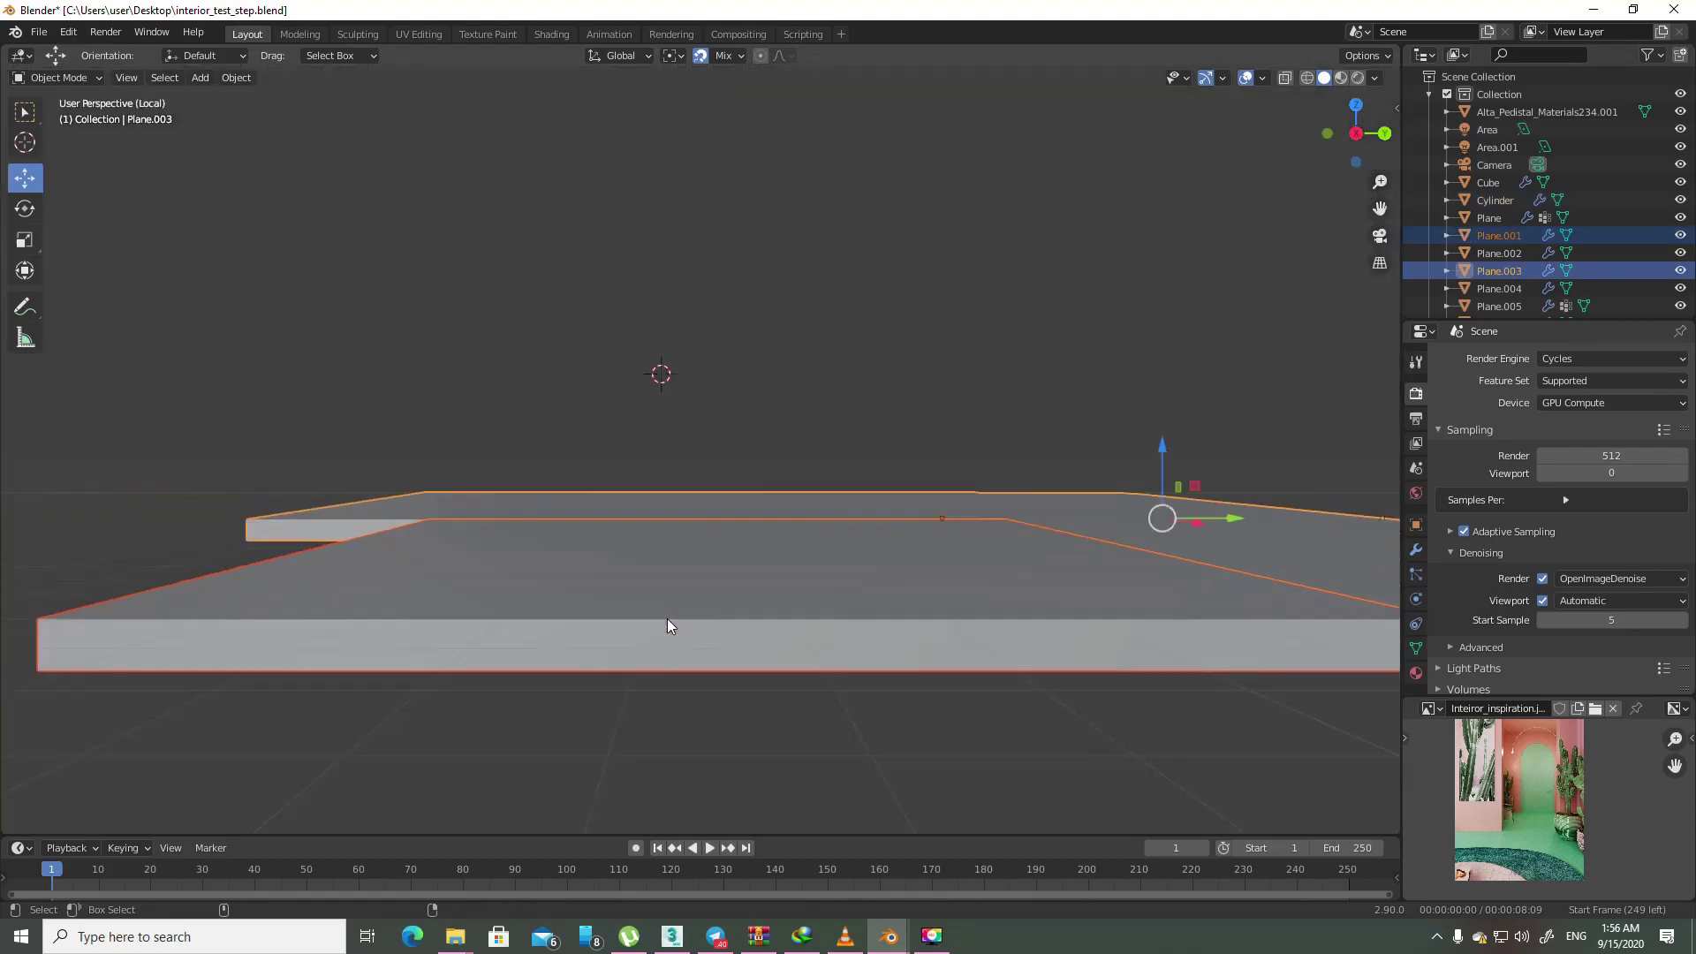
{"action": "middle_click_drag", "start_coordinate": [666, 618], "coordinate": [1306, 140]}
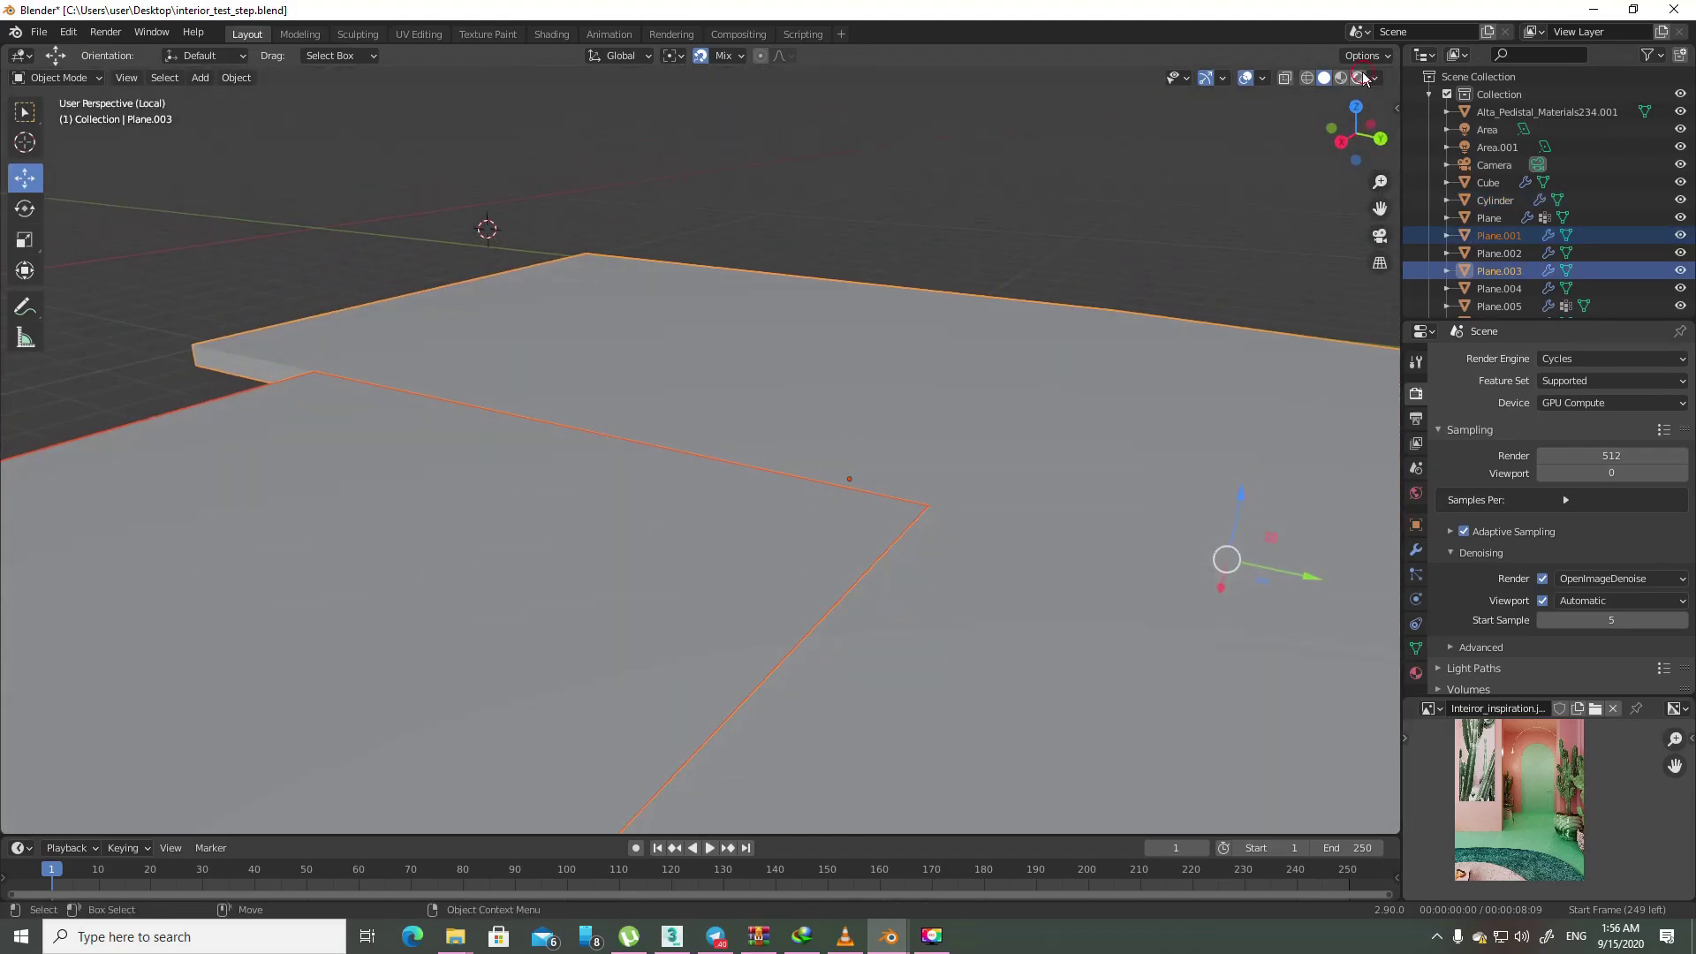
- Preview the floors in Rendered and Material Preview shading, then go to Shading
{"action": "left_click", "coordinate": [1363, 78]}
{"action": "mouse_move", "coordinate": [999, 363]}
{"action": "middle_mouse_down"}
{"action": "mouse_move", "coordinate": [864, 400]}
{"action": "mouse_move", "coordinate": [865, 442]}
{"action": "middle_mouse_up"}
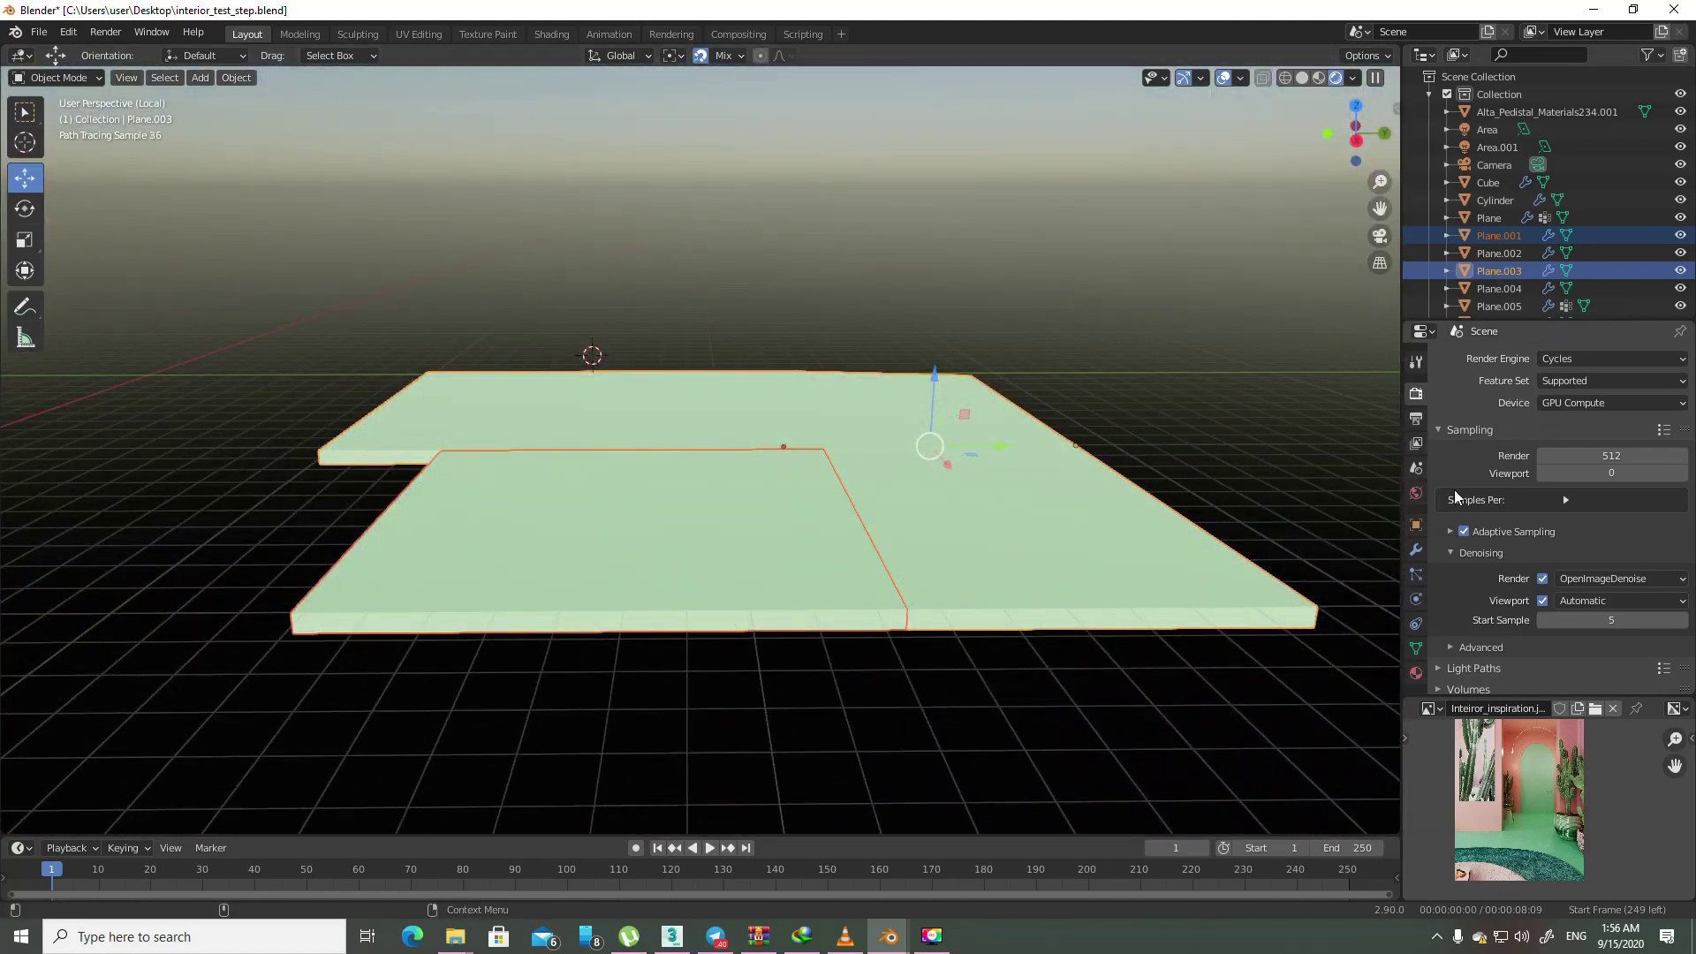
{"action": "middle_click_drag", "start_coordinate": [1136, 477], "coordinate": [1139, 530]}
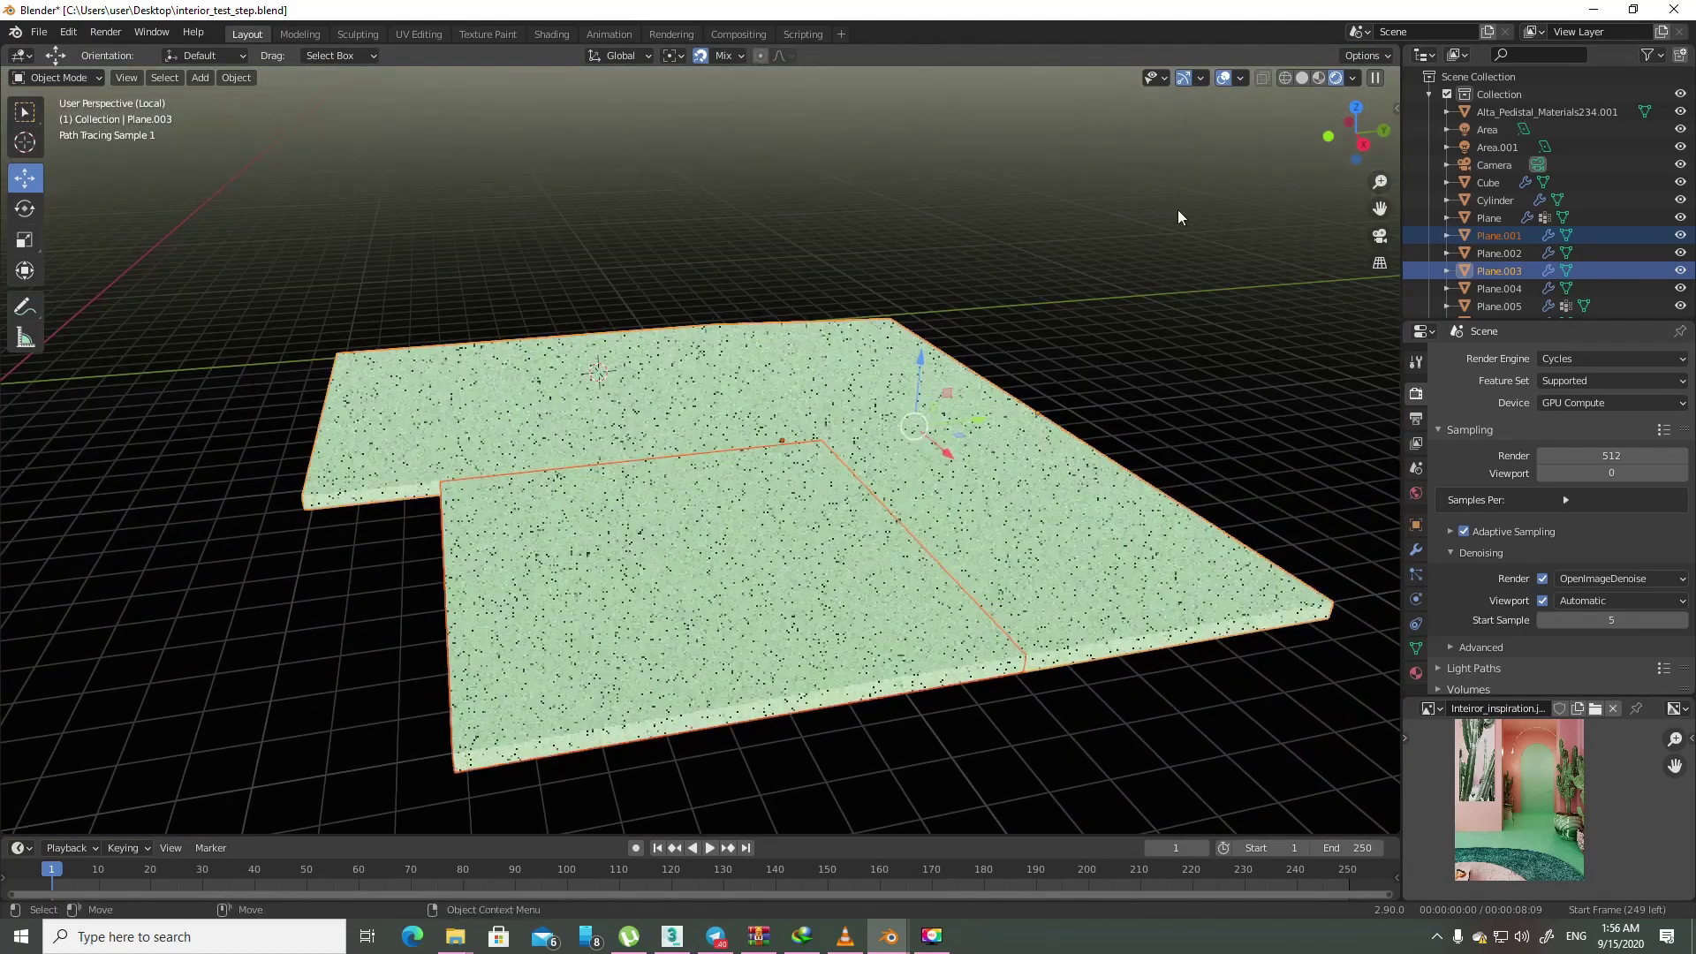
{"action": "left_click", "coordinate": [1319, 78]}
{"action": "middle_click_drag", "start_coordinate": [978, 485], "coordinate": [1052, 469]}
{"action": "scroll", "coordinate": [814, 677], "scroll_direction": "up", "scroll_amount": 4}
{"action": "scroll", "coordinate": [781, 607], "scroll_direction": "up", "scroll_amount": 2}
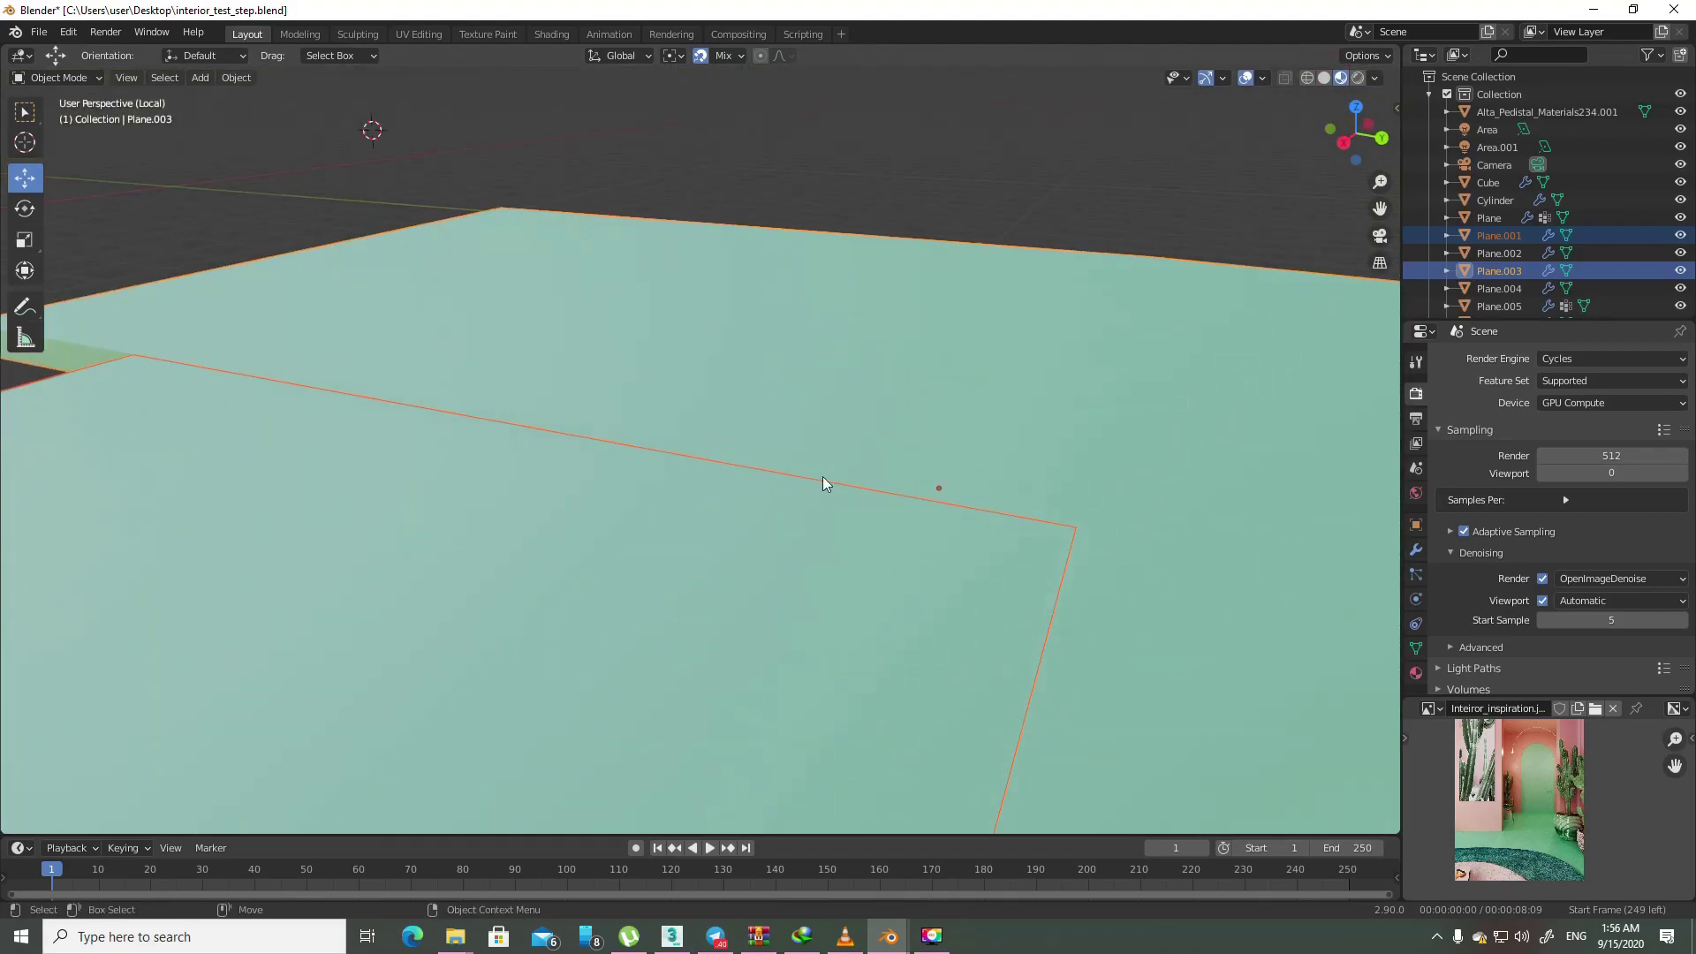
{"action": "left_click", "coordinate": [551, 34]}
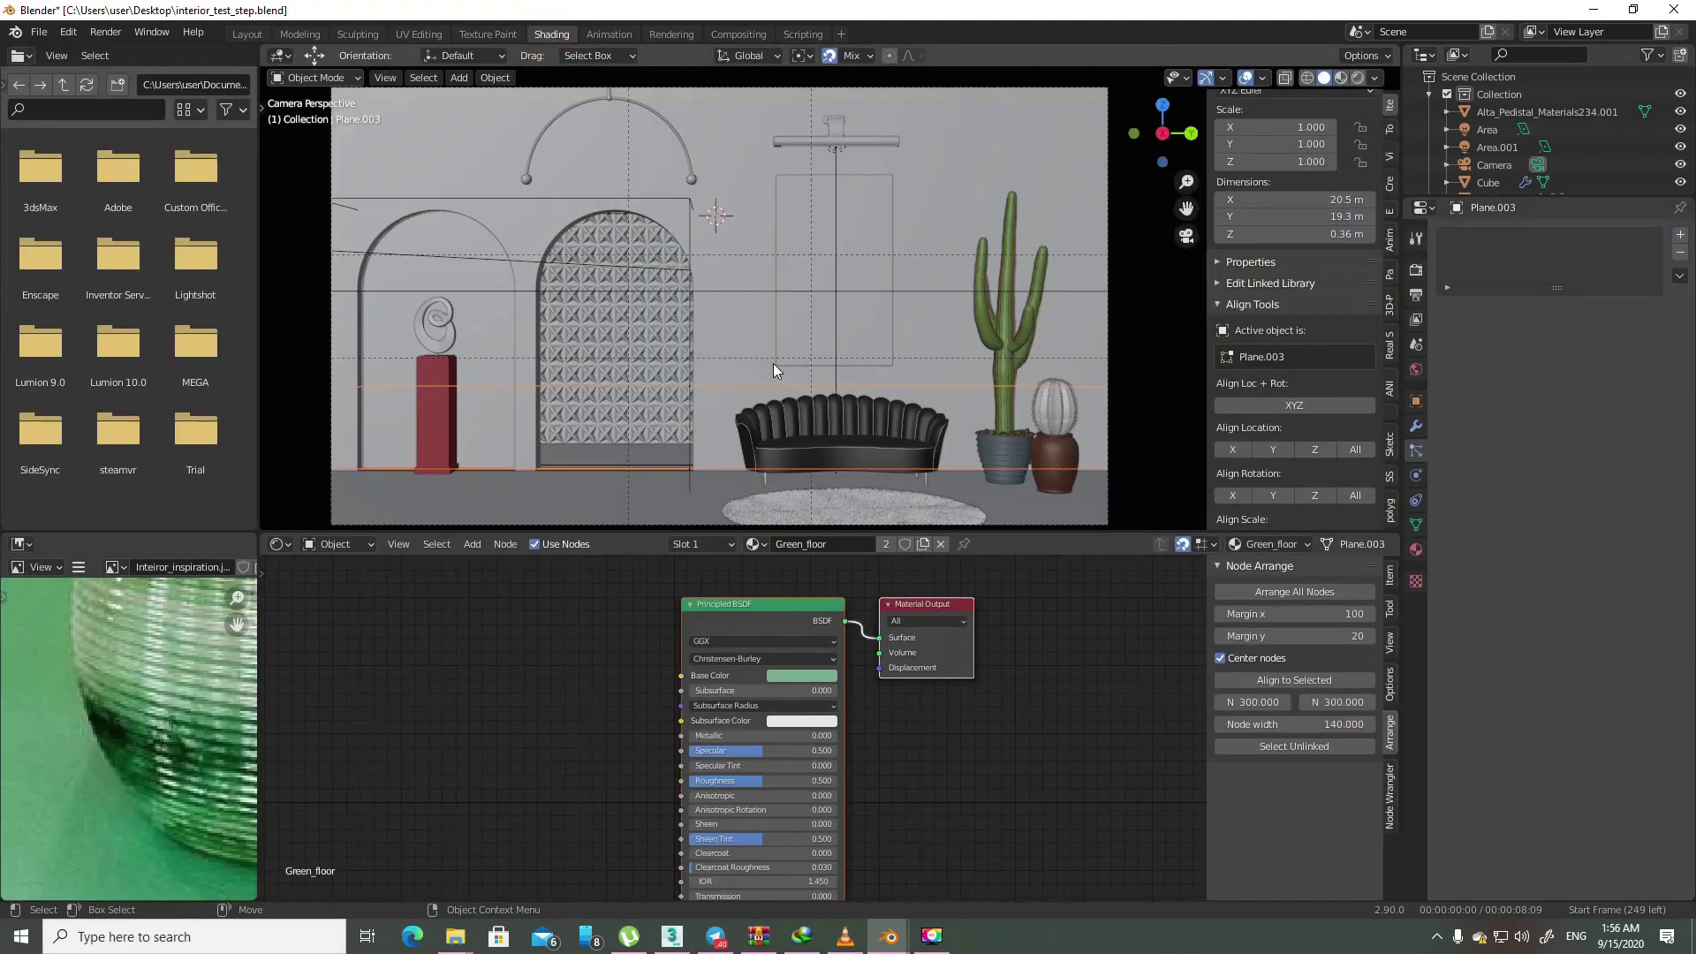
- Isolate the floor in Material Preview and select the Green_floor Principled BSDF node
{"action": "key", "text": "KP_Divide"}
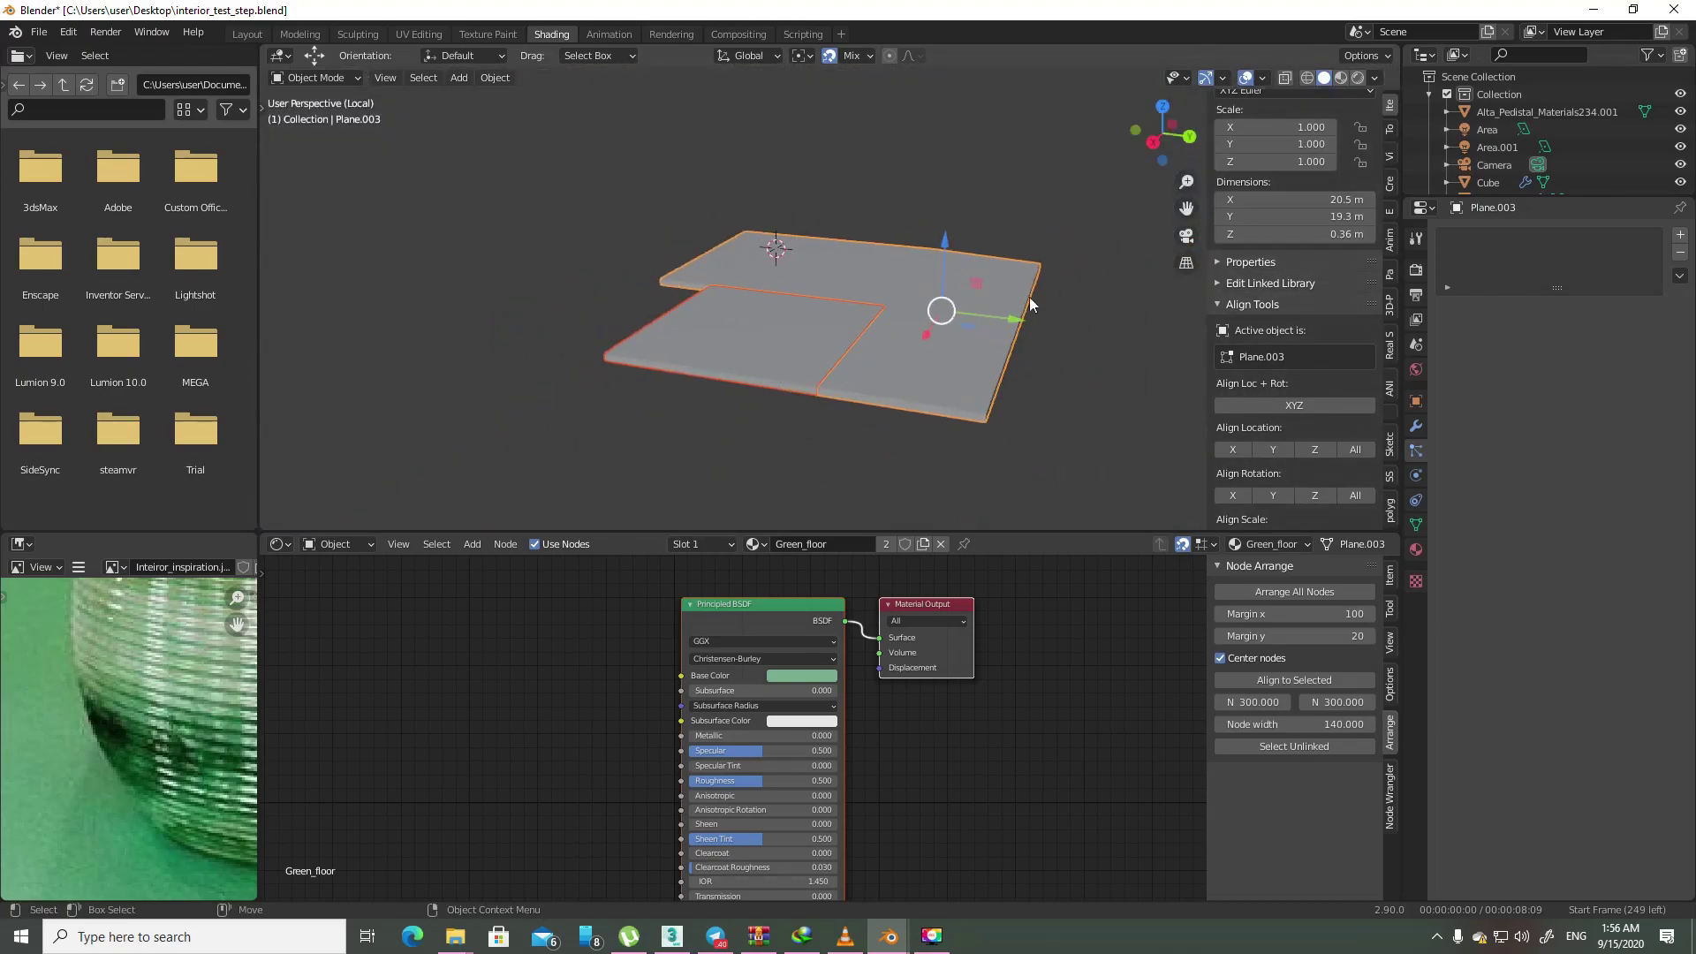
{"action": "left_click", "coordinate": [1341, 78]}
{"action": "middle_click_drag", "start_coordinate": [972, 313], "coordinate": [893, 279], "text": "shift"}
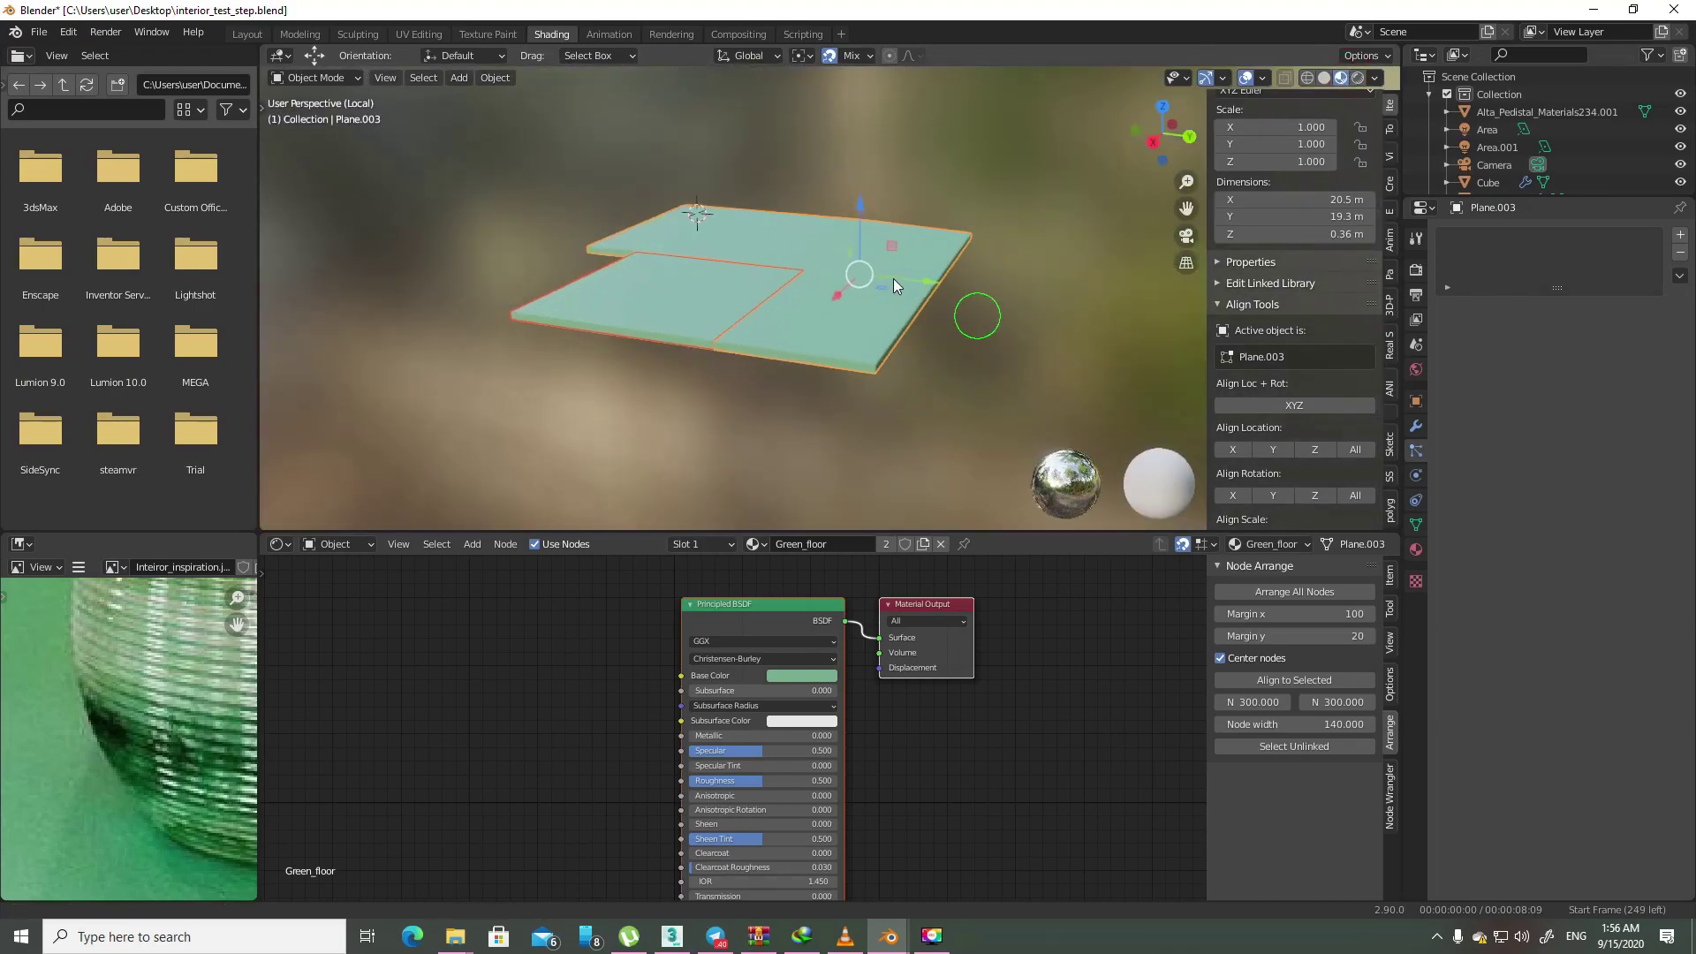
{"action": "scroll", "coordinate": [893, 278], "scroll_direction": "up", "scroll_amount": 4}
{"action": "left_click", "coordinate": [539, 701]}
{"action": "scroll", "coordinate": [565, 684], "scroll_direction": "down", "scroll_amount": 2}
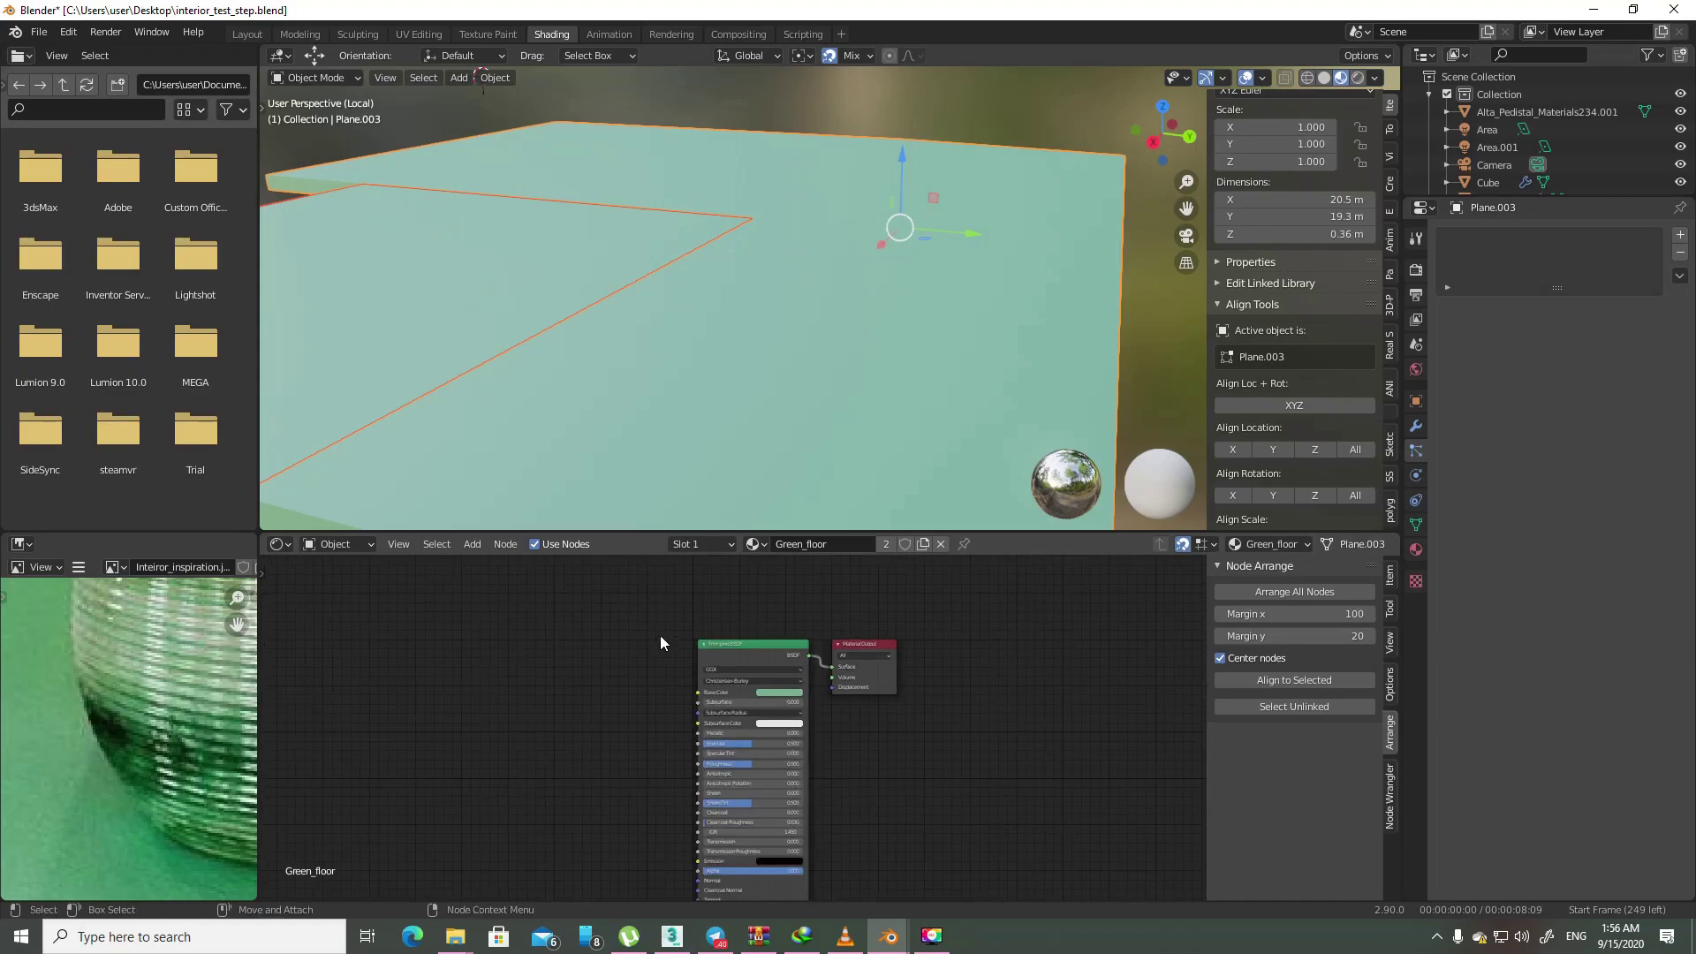
{"action": "key", "text": "a"}
- Load the four Concrete23 maps from the PBR Library via Principled Texture Setup
{"action": "key", "text": "ctrl+shift+t"}
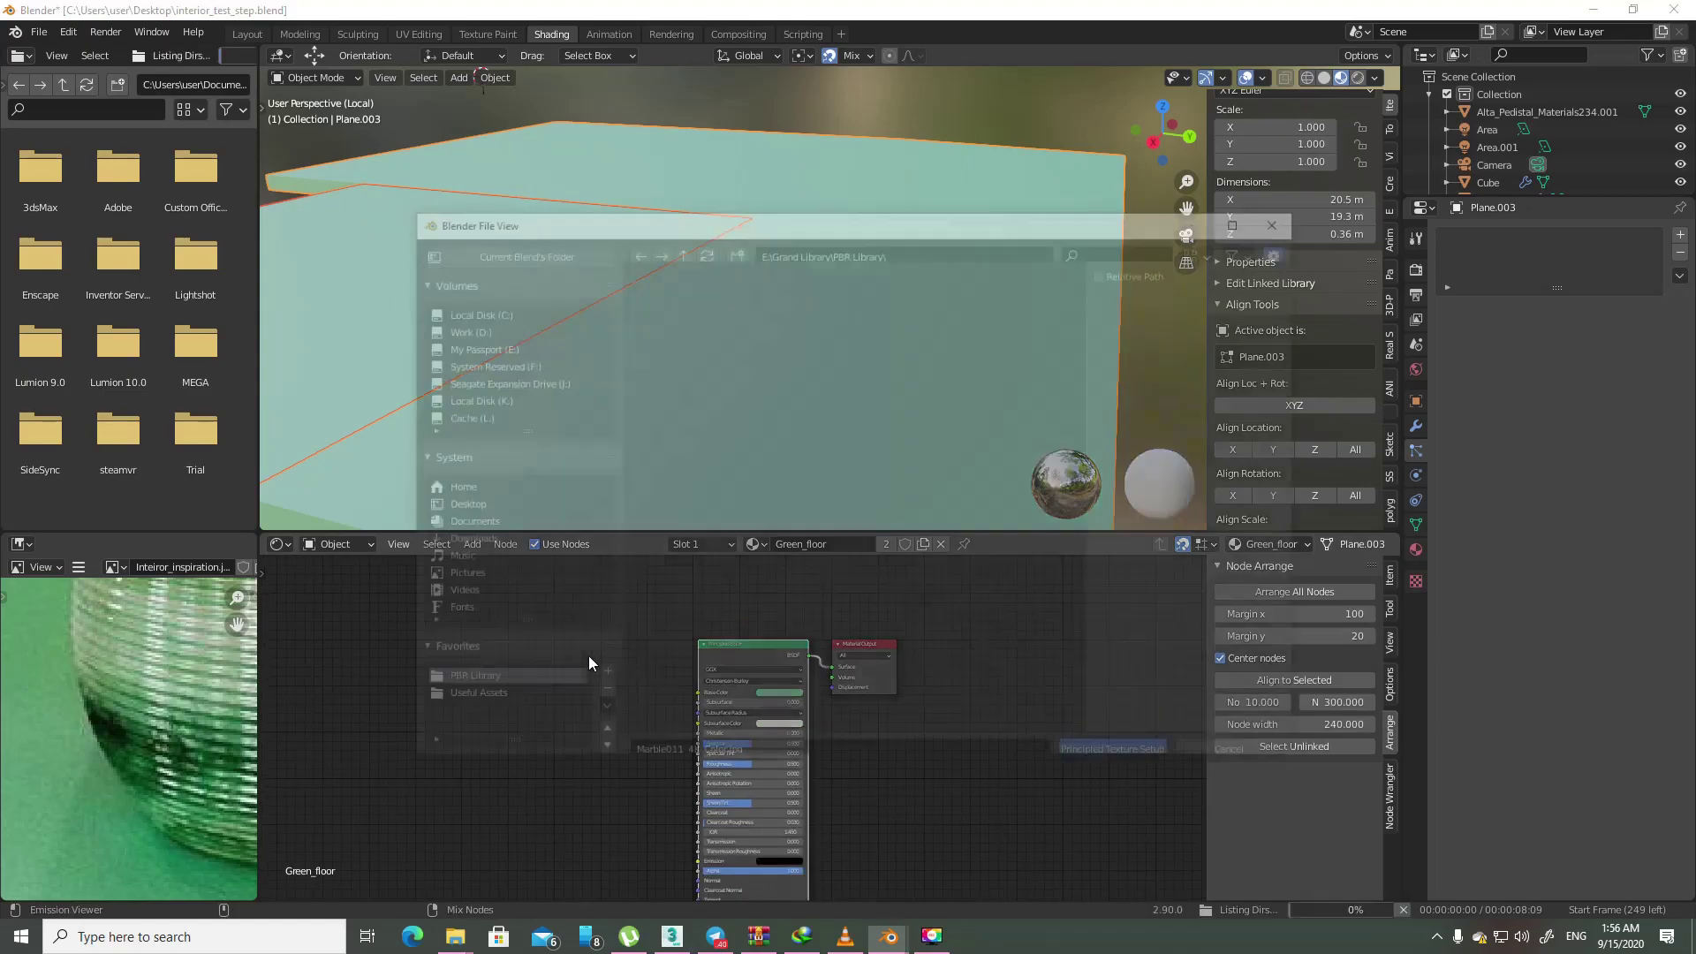
{"action": "left_click", "coordinate": [712, 323]}
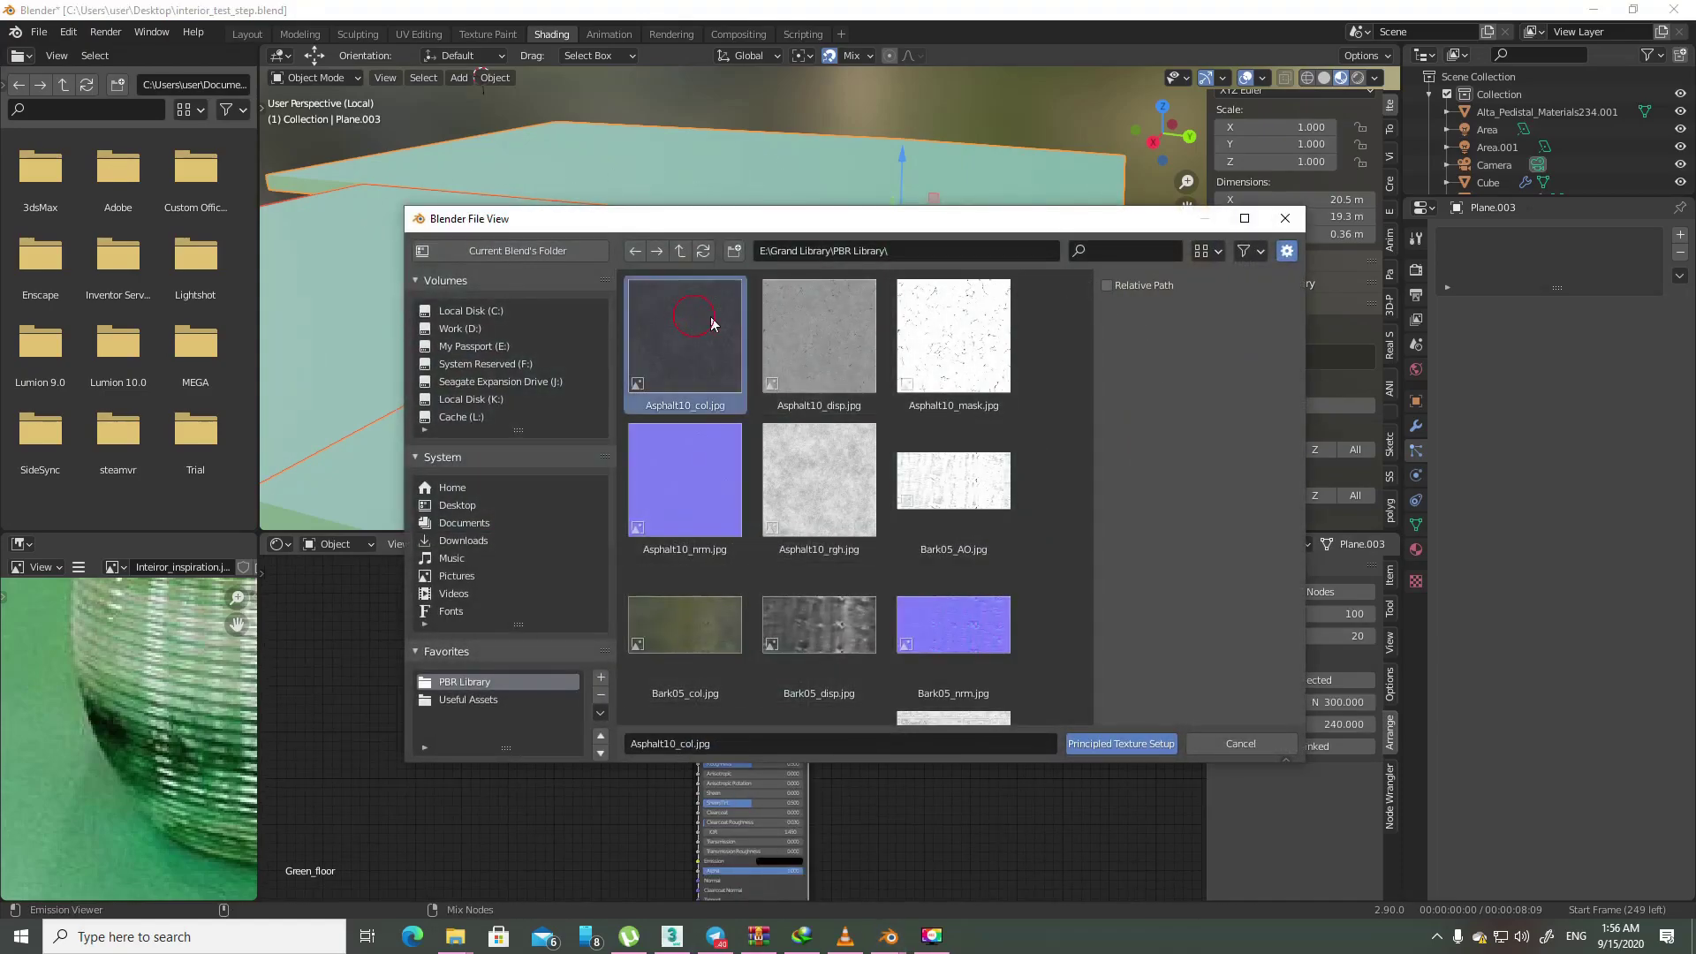
{"action": "left_click", "coordinate": [1115, 246]}
{"action": "type", "text": "conc"}
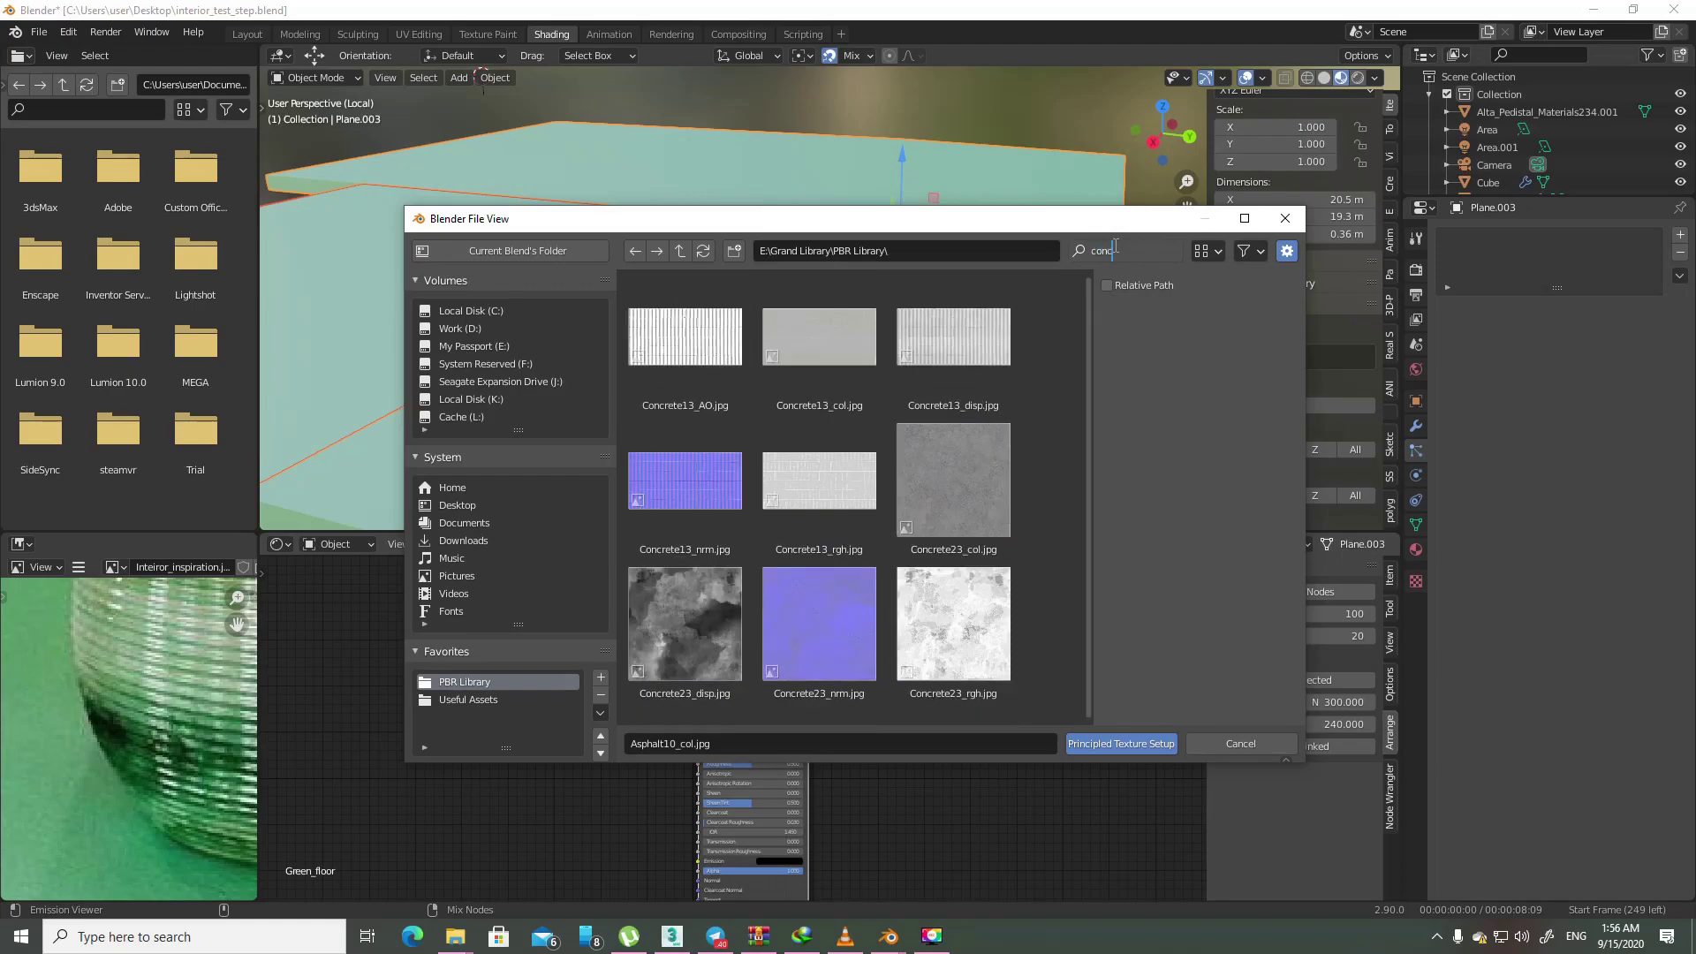
{"action": "left_click_drag", "start_coordinate": [946, 507], "coordinate": [733, 653]}
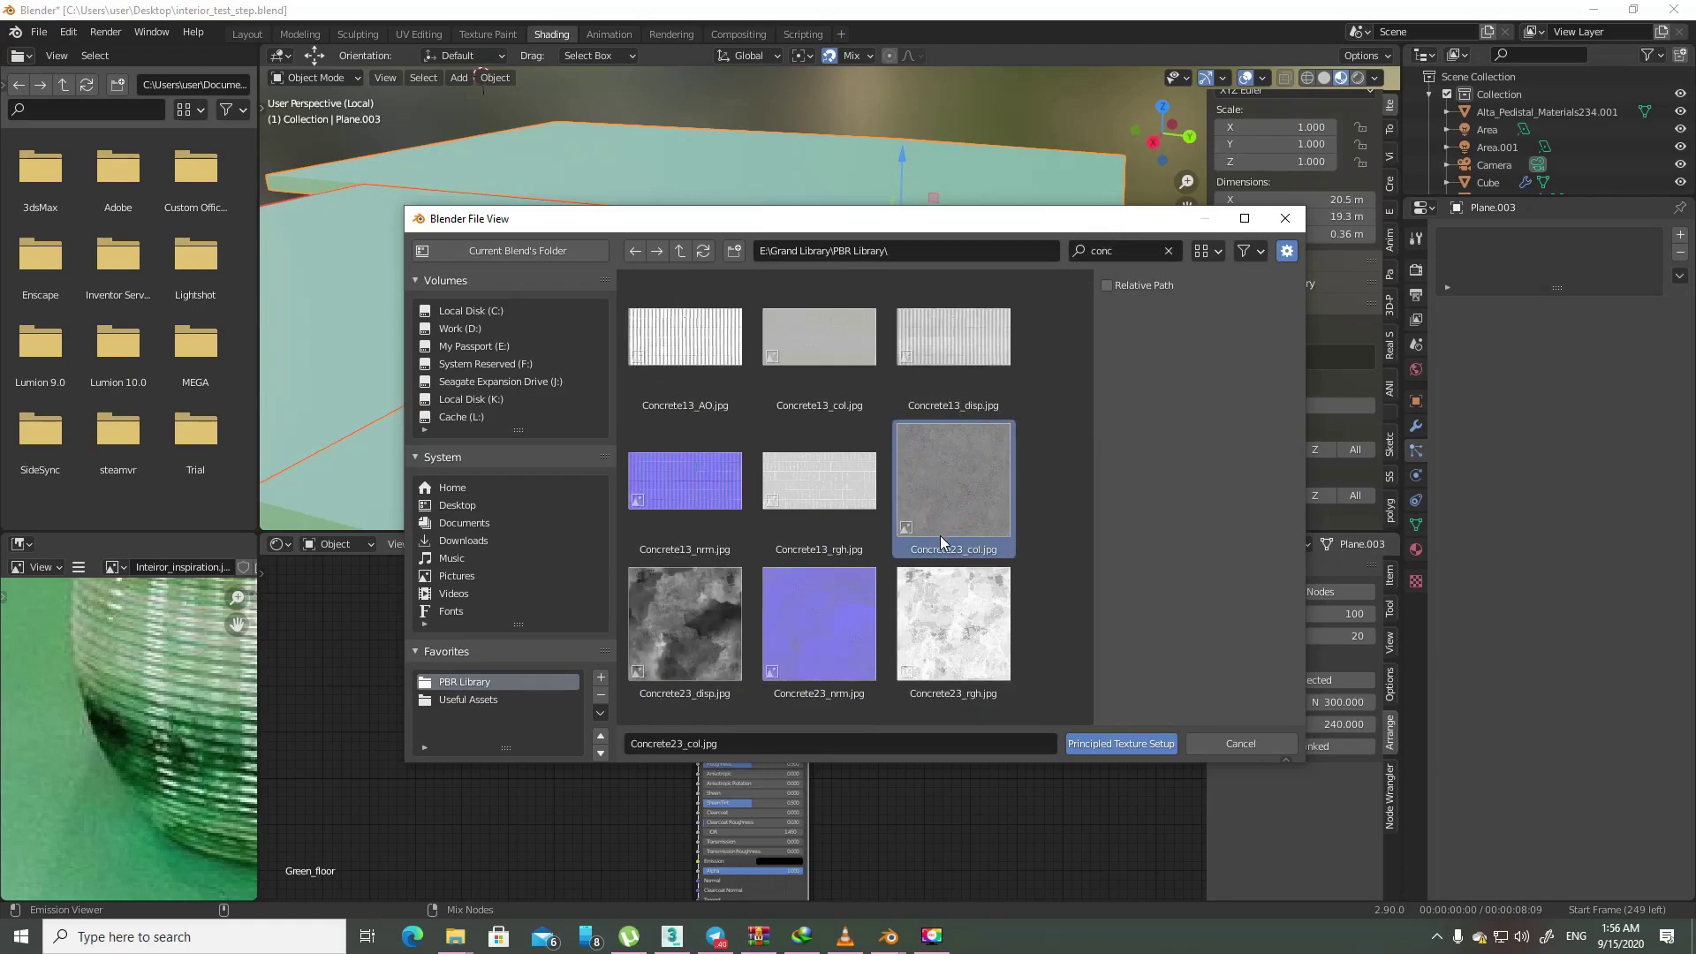
{"action": "left_click", "coordinate": [1159, 743]}
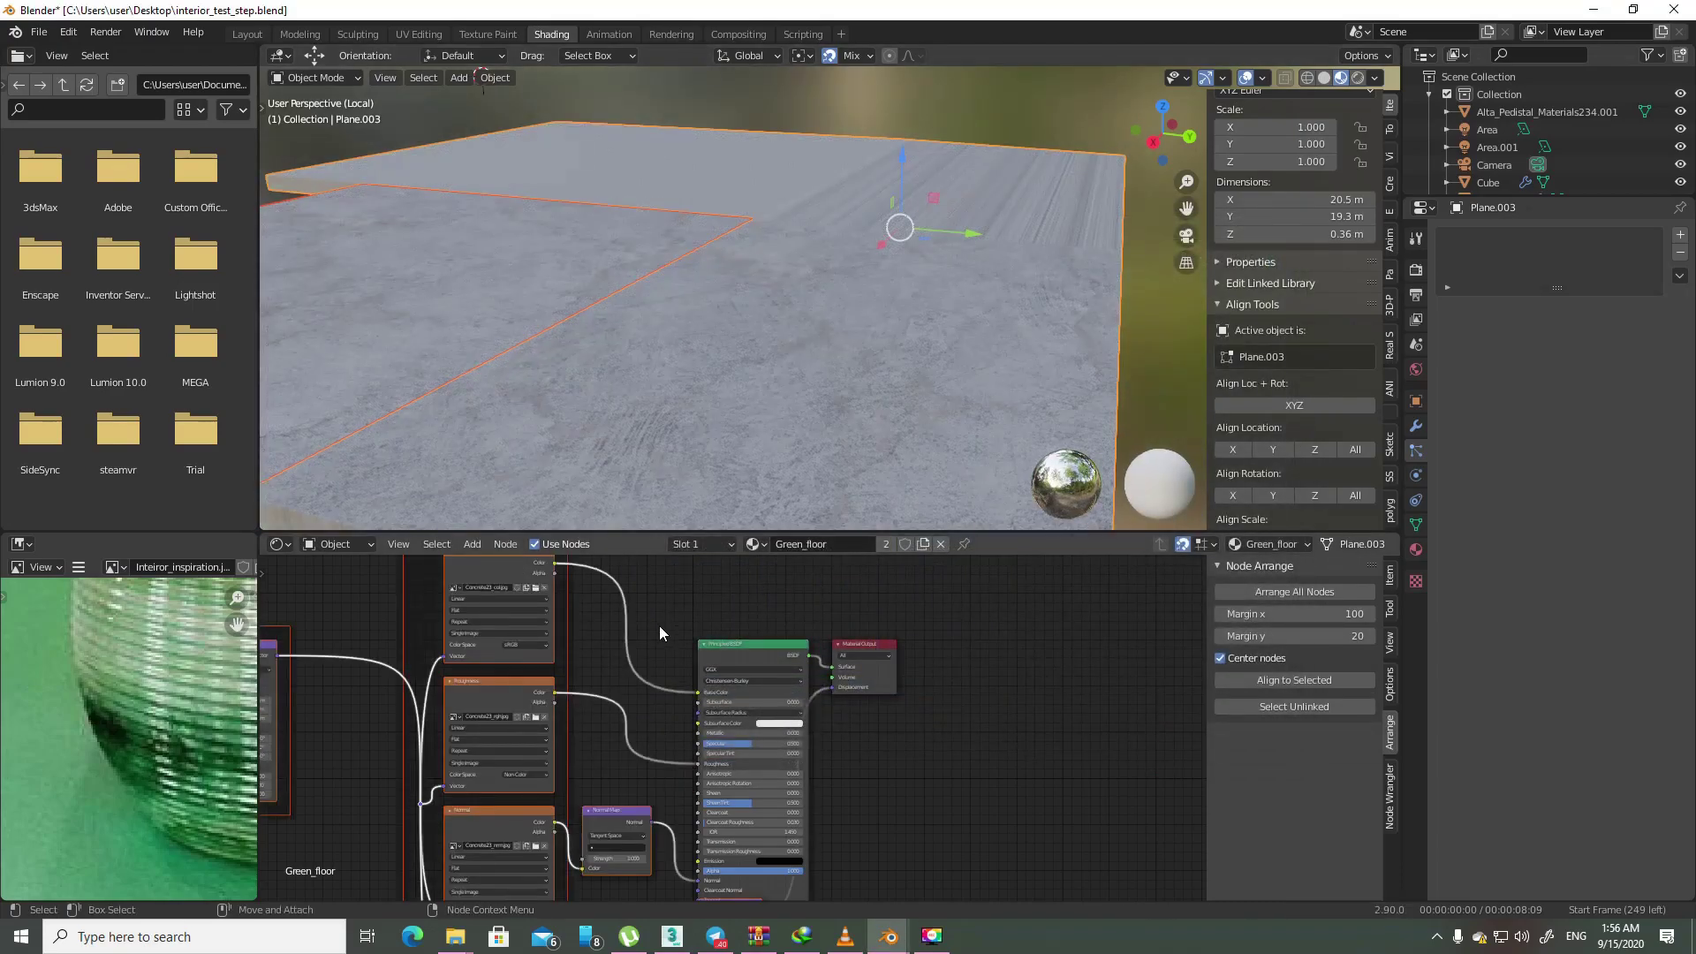
{"action": "middle_click_drag", "start_coordinate": [778, 270], "coordinate": [739, 304]}
- UV-map the whole floor with Cube Projection at cube size 1
{"action": "key", "text": "a"}
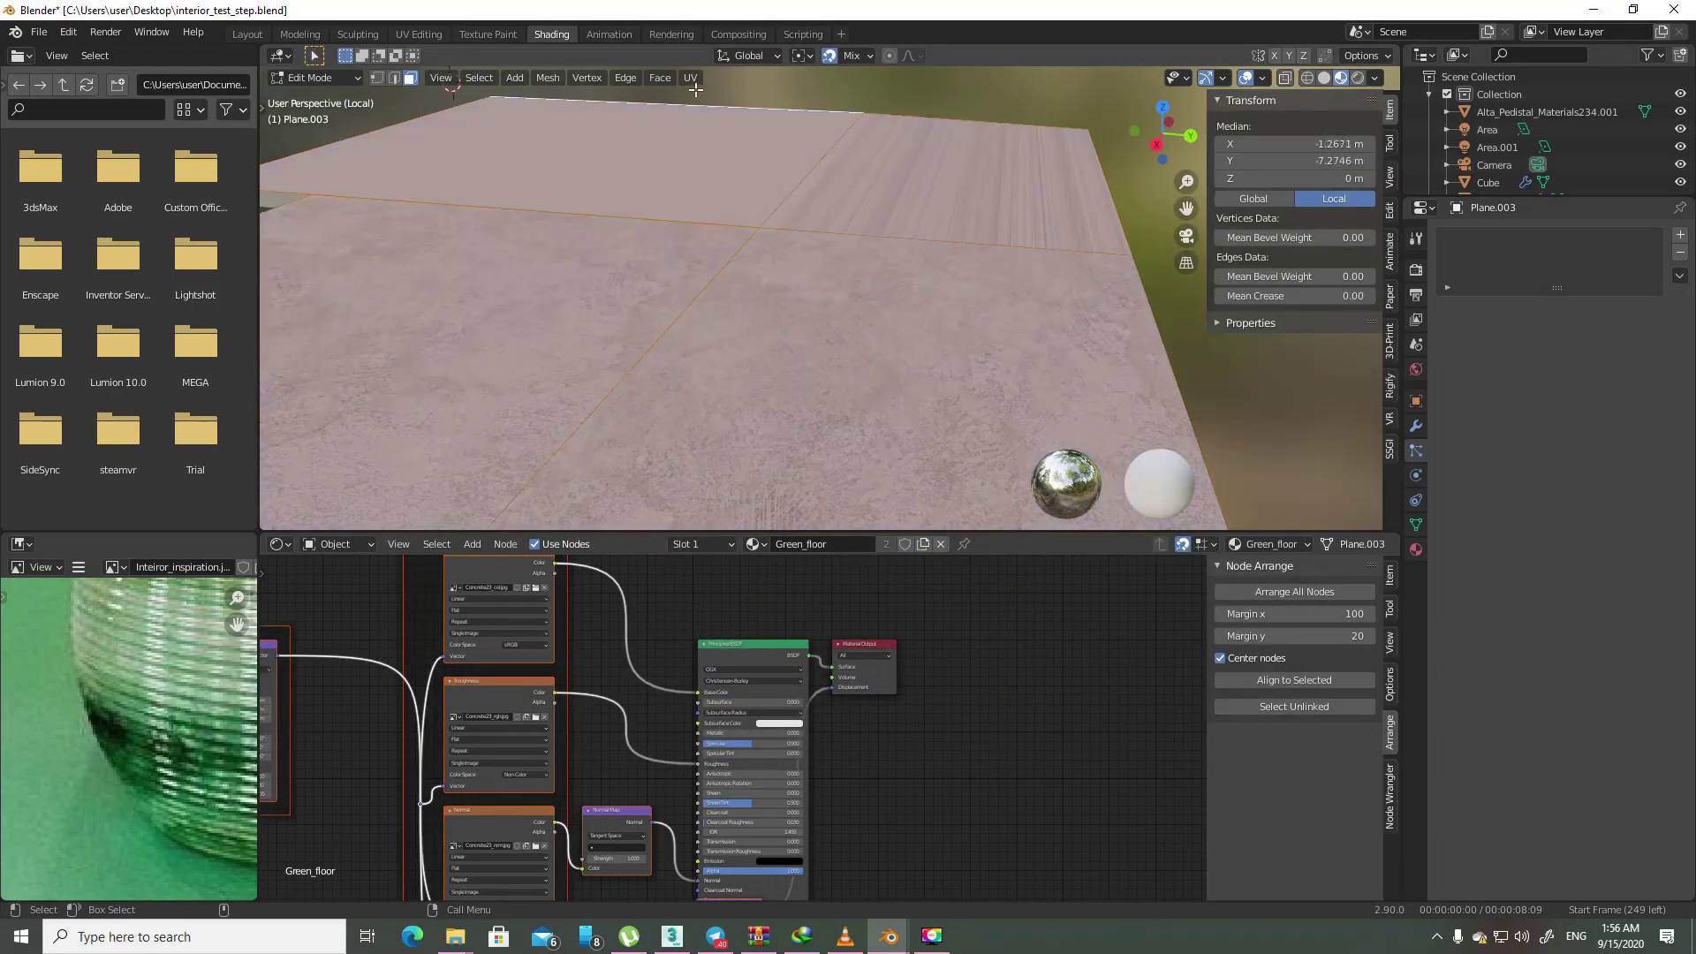
{"action": "key", "text": "u"}
{"action": "left_click", "coordinate": [781, 212]}
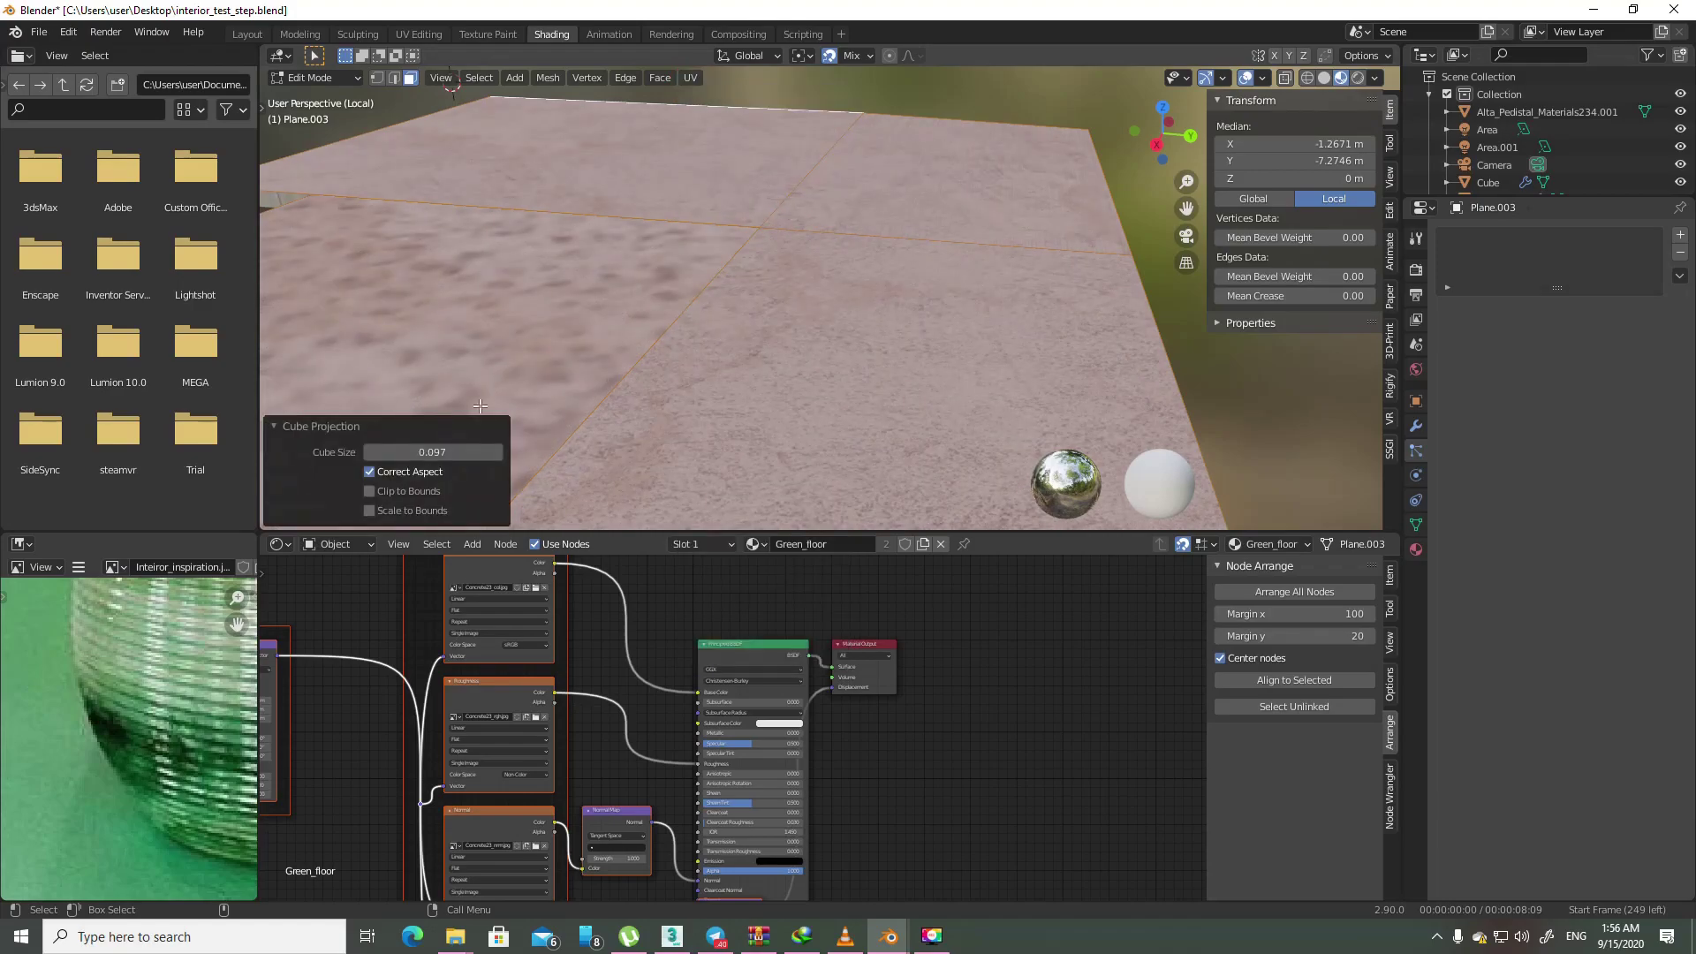
{"action": "left_click", "coordinate": [446, 451]}
{"action": "type", "text": "0.1"}
{"action": "key", "text": "Return"}
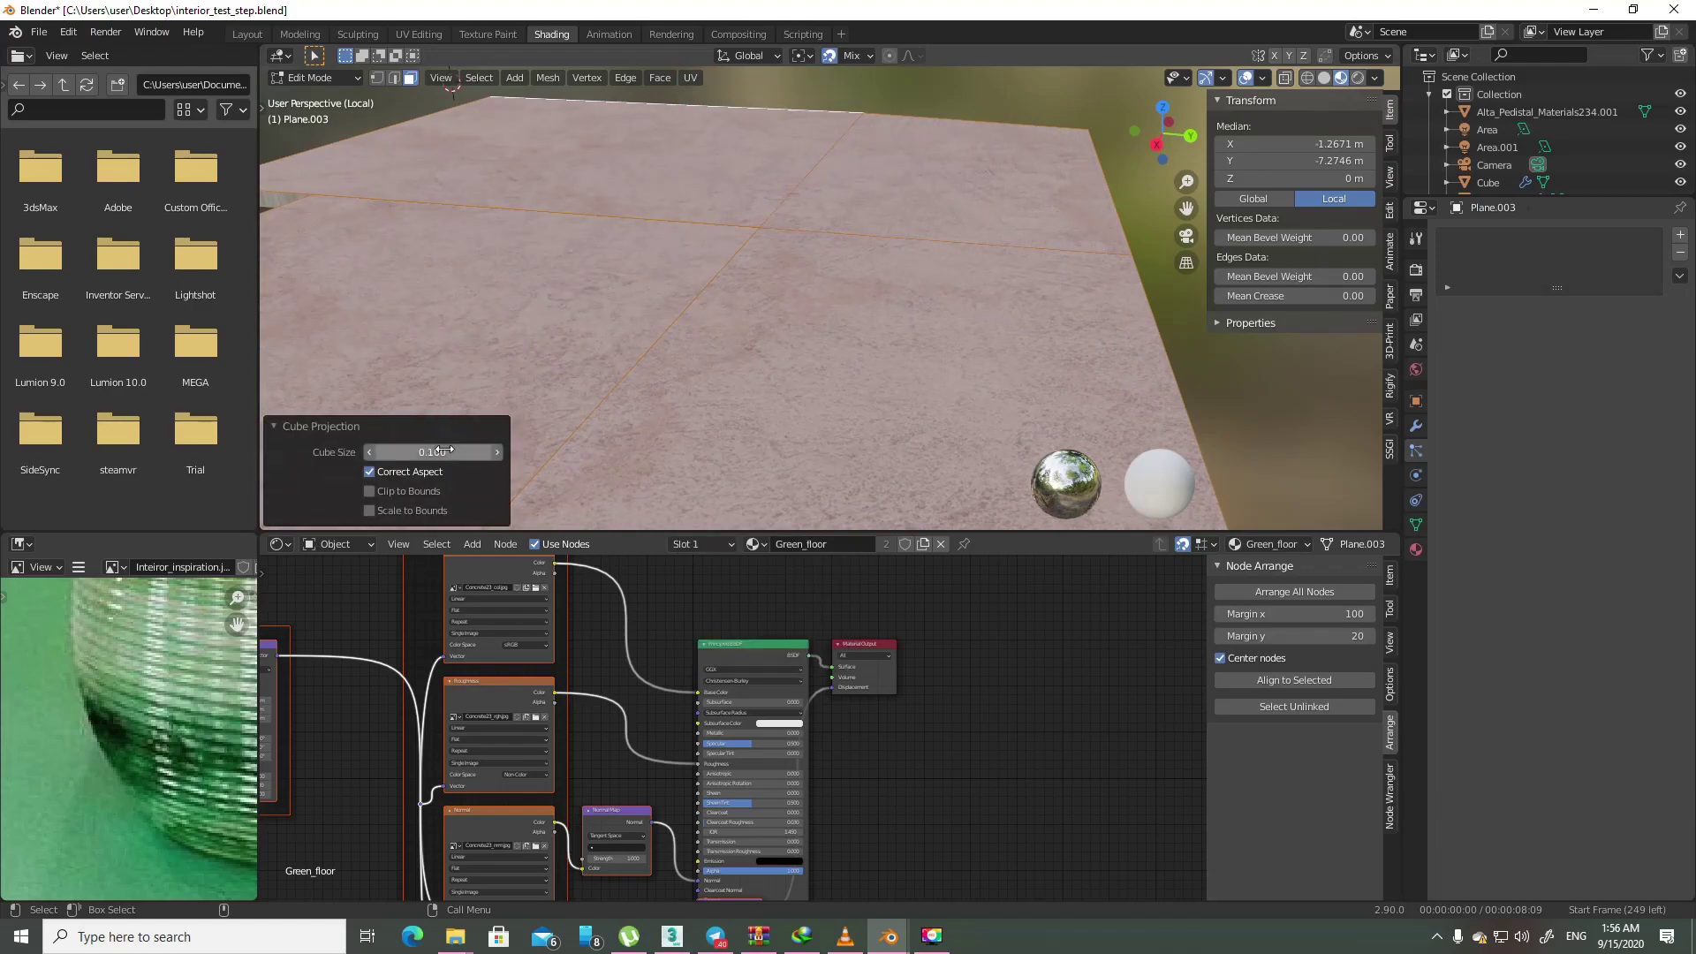
{"action": "left_click", "coordinate": [441, 451]}
{"action": "type", "text": "0.5"}
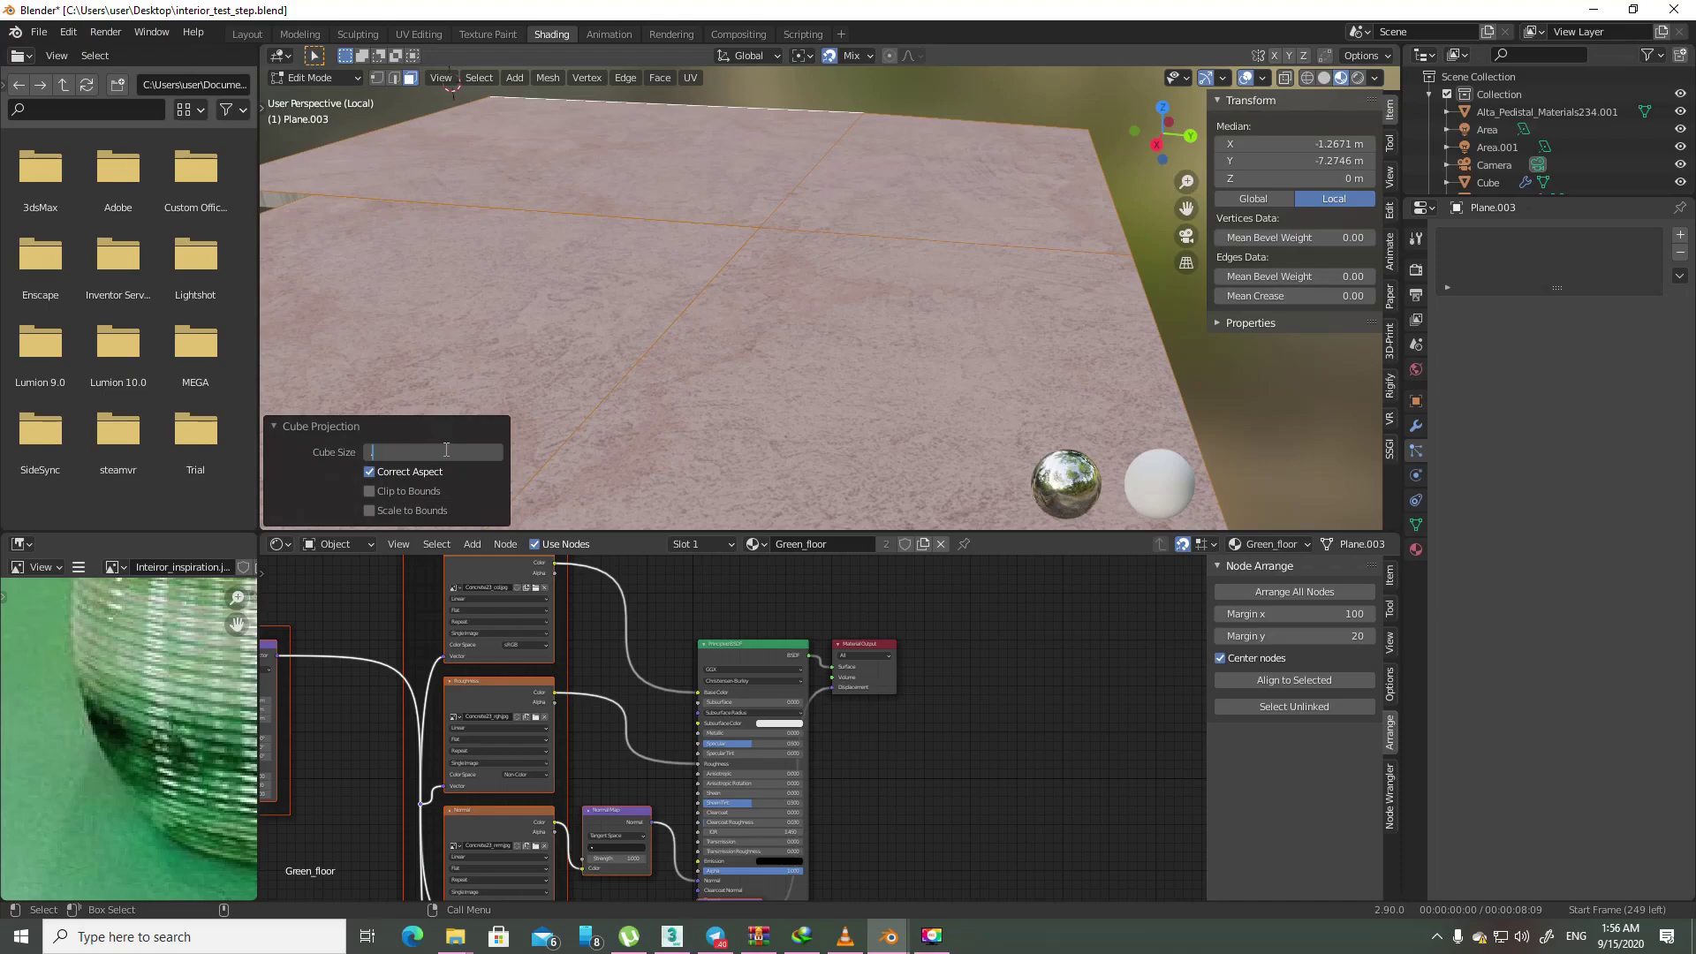
{"action": "key", "text": "Return"}
{"action": "left_click", "coordinate": [439, 452]}
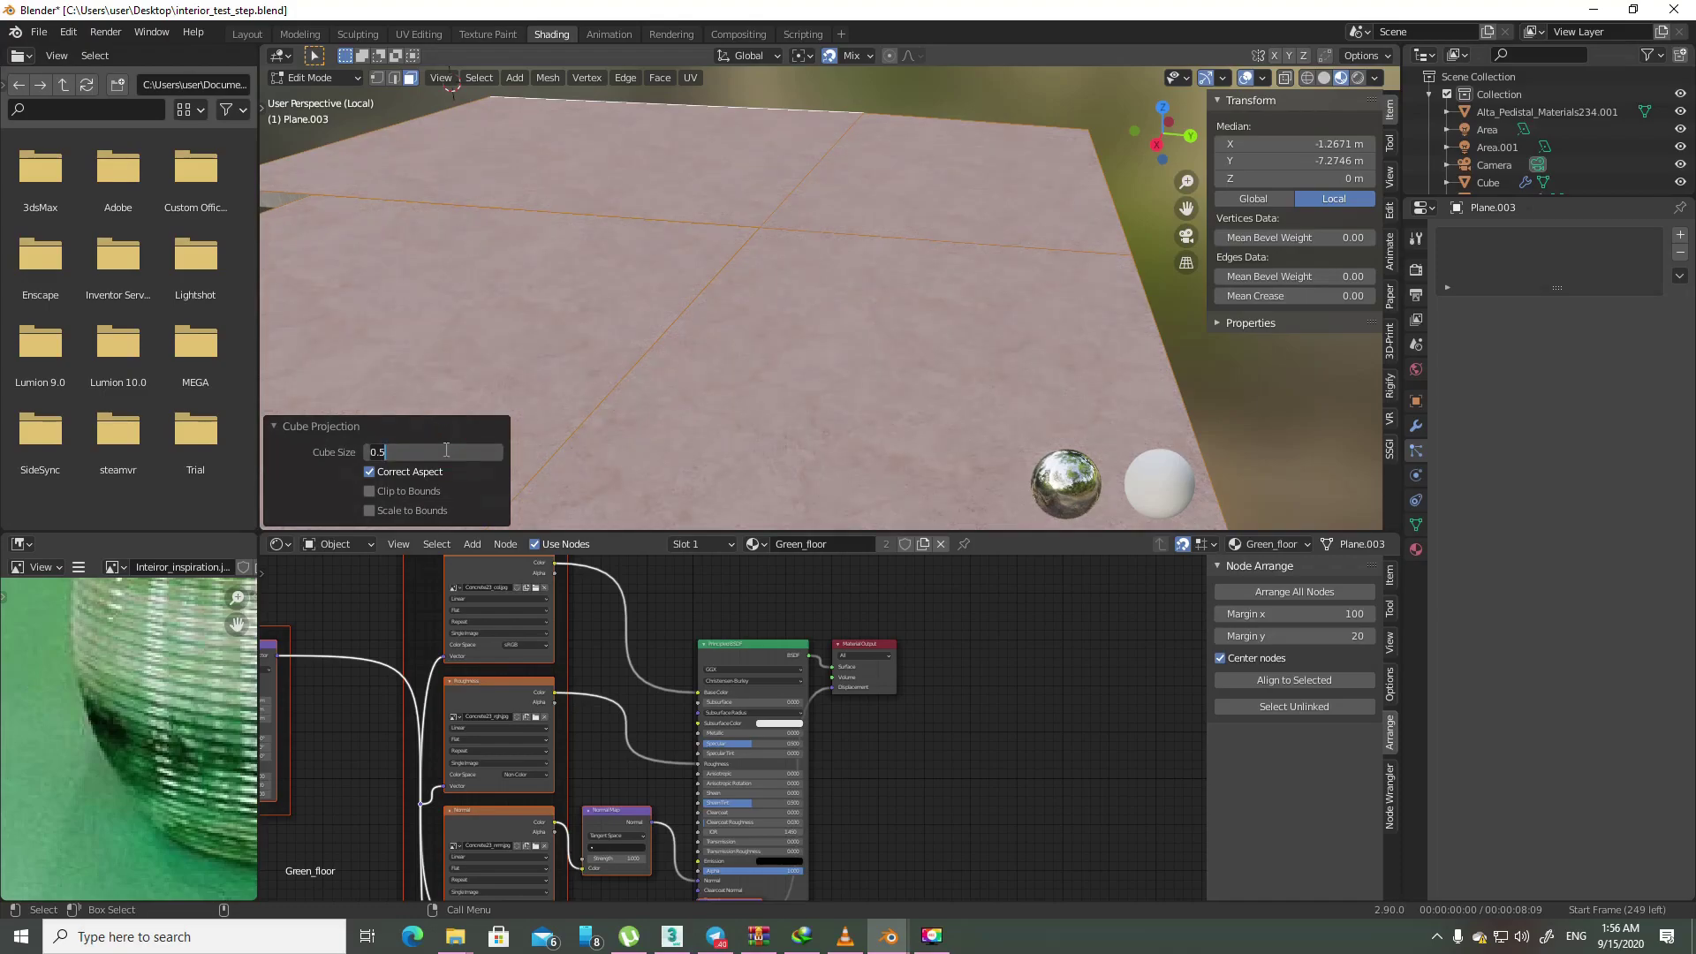
{"action": "type", "text": "1"}
{"action": "key", "text": "Return"}
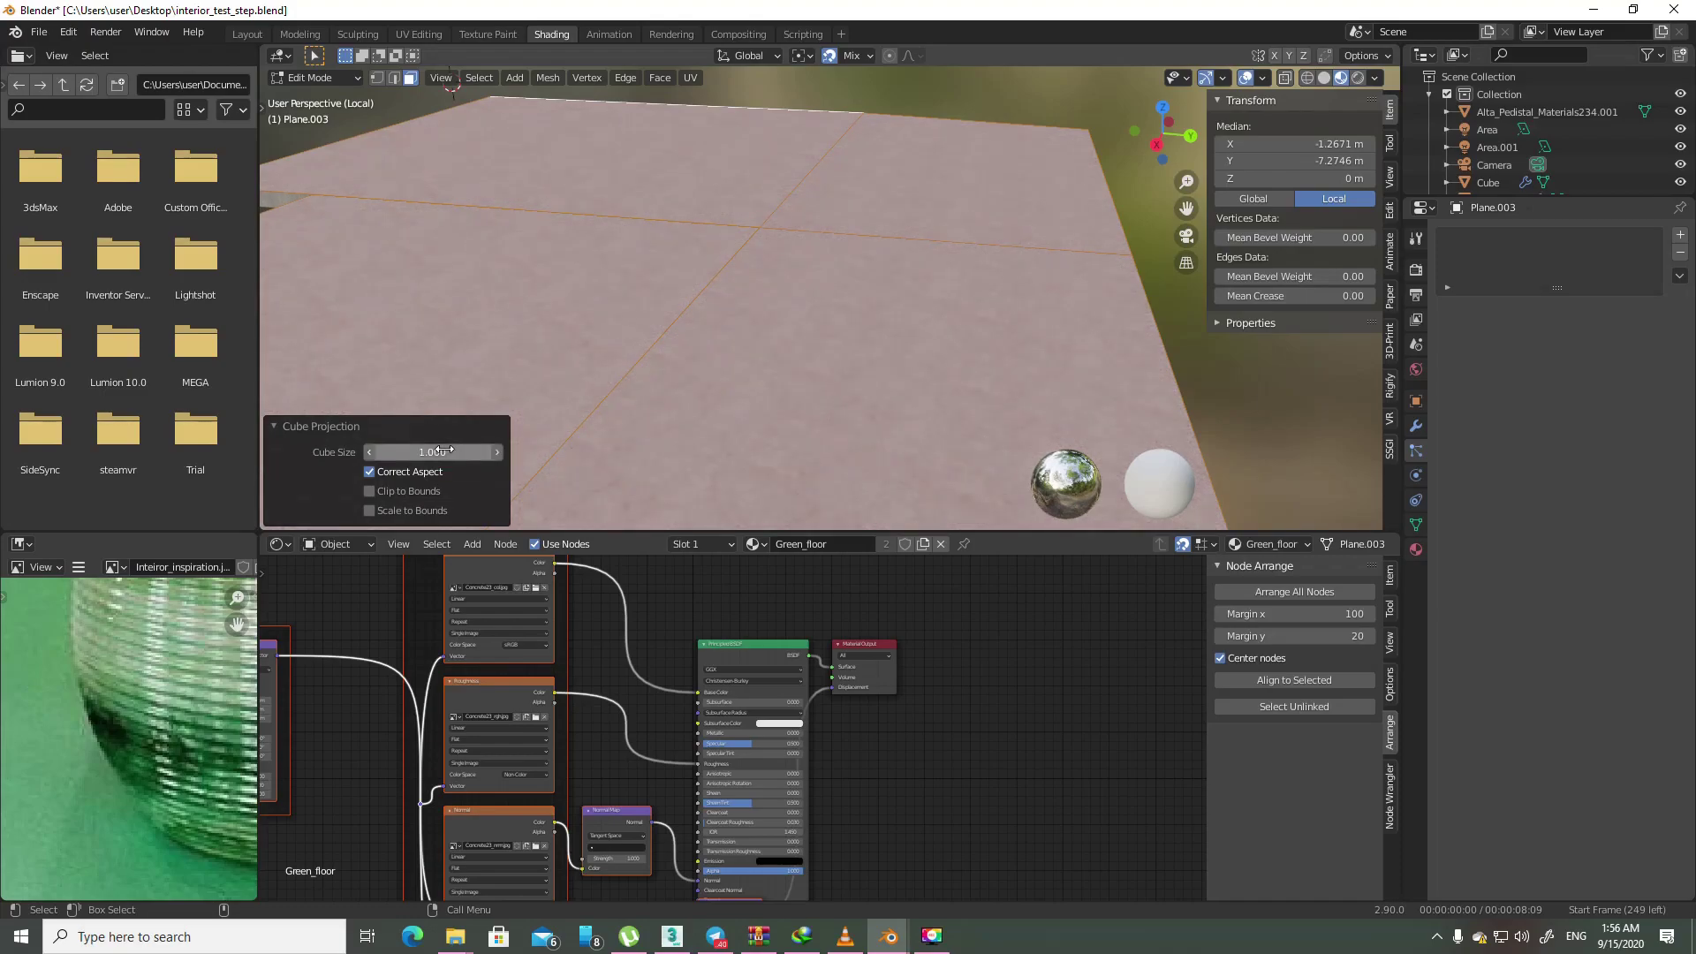
{"action": "middle_click_drag", "start_coordinate": [636, 221], "coordinate": [750, 320]}
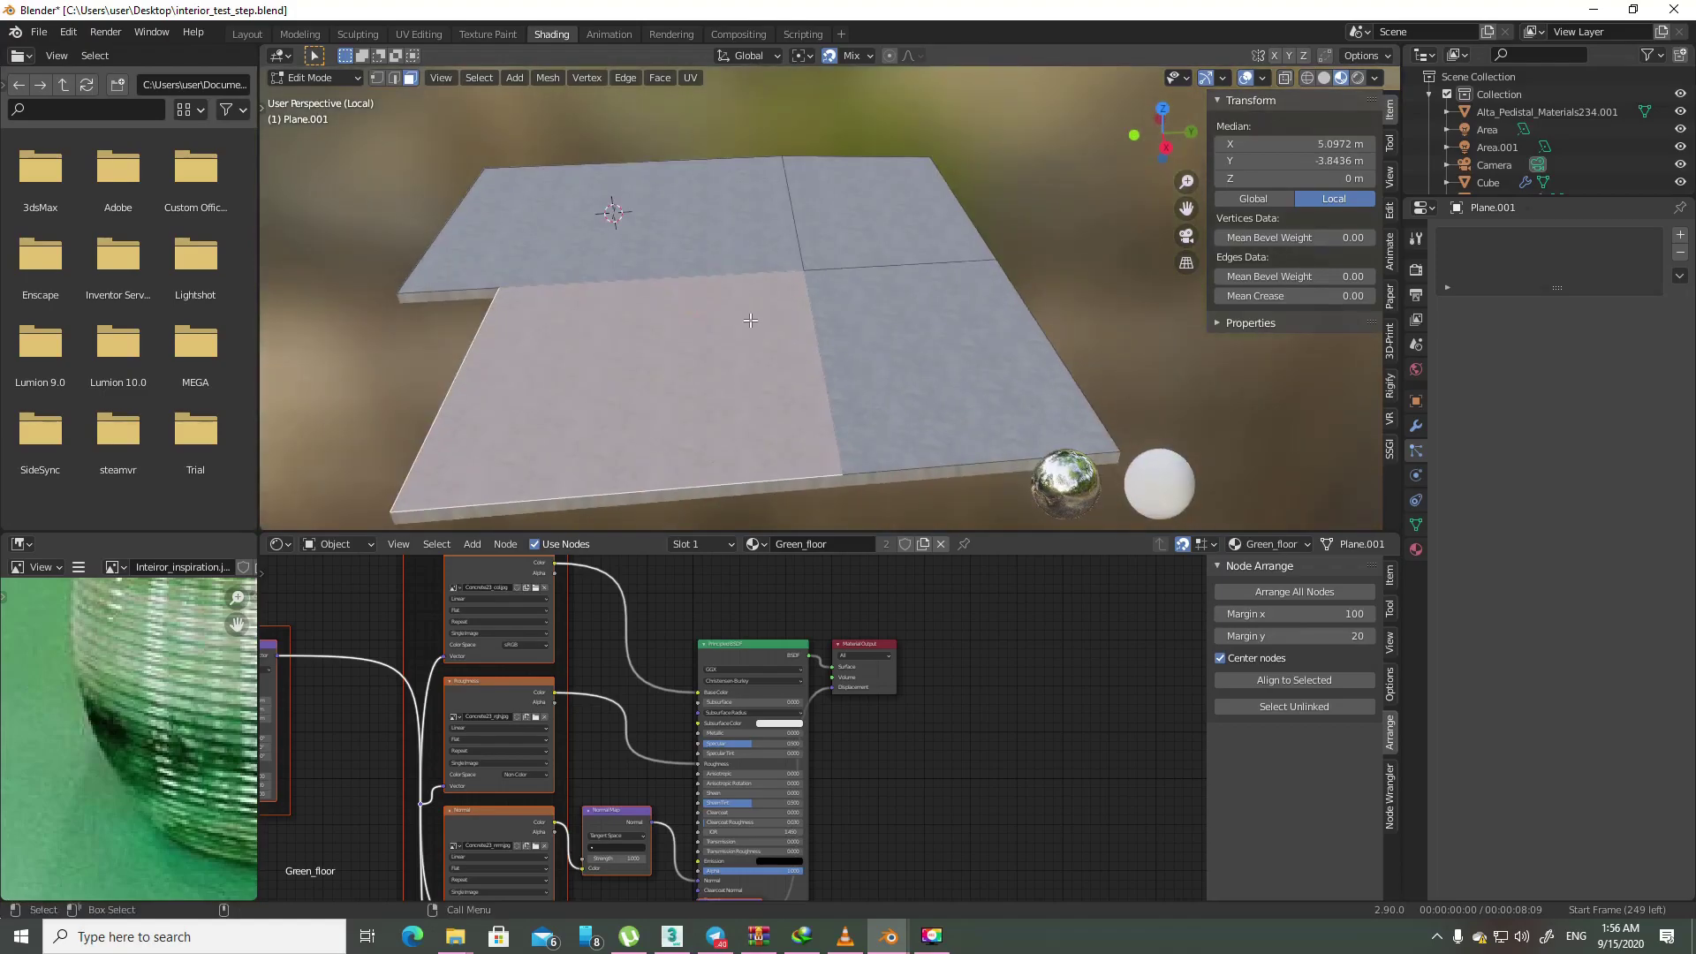
- Add texture mapping and insert a PoliigonUberMapping node between Mapping and the textures
{"action": "key", "text": "ctrl+t"}
{"action": "middle_click_drag", "start_coordinate": [404, 710], "coordinate": [696, 691]}
{"action": "key", "text": "shift+a"}
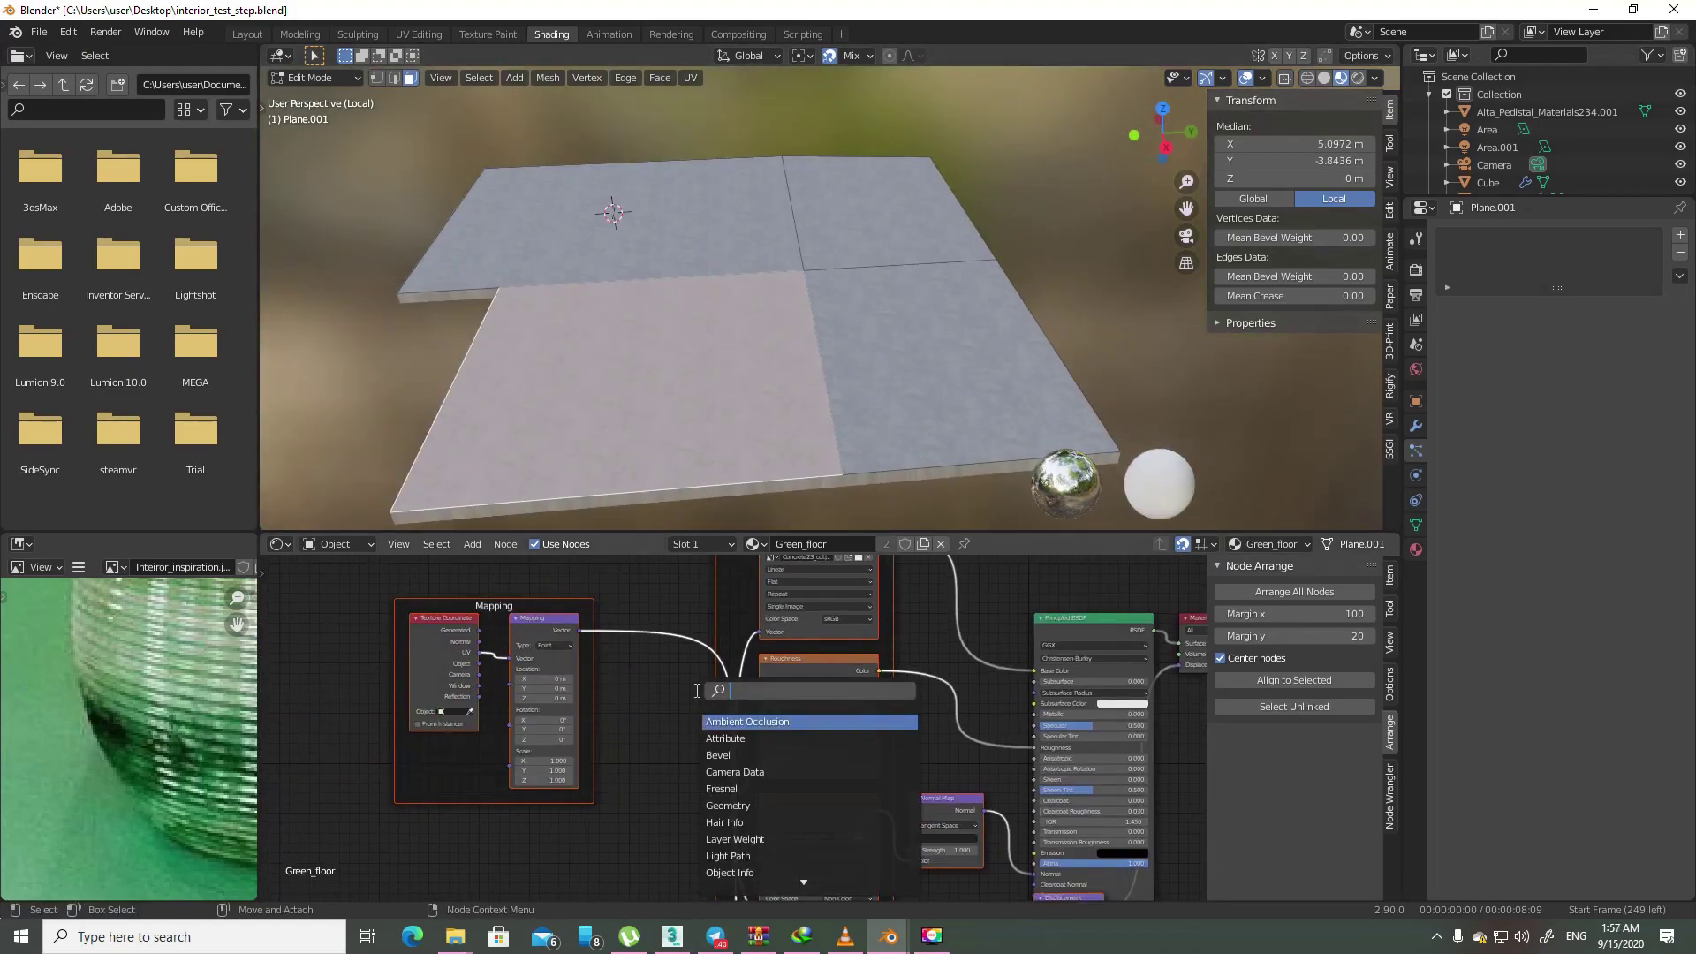
{"action": "type", "text": "uber"}
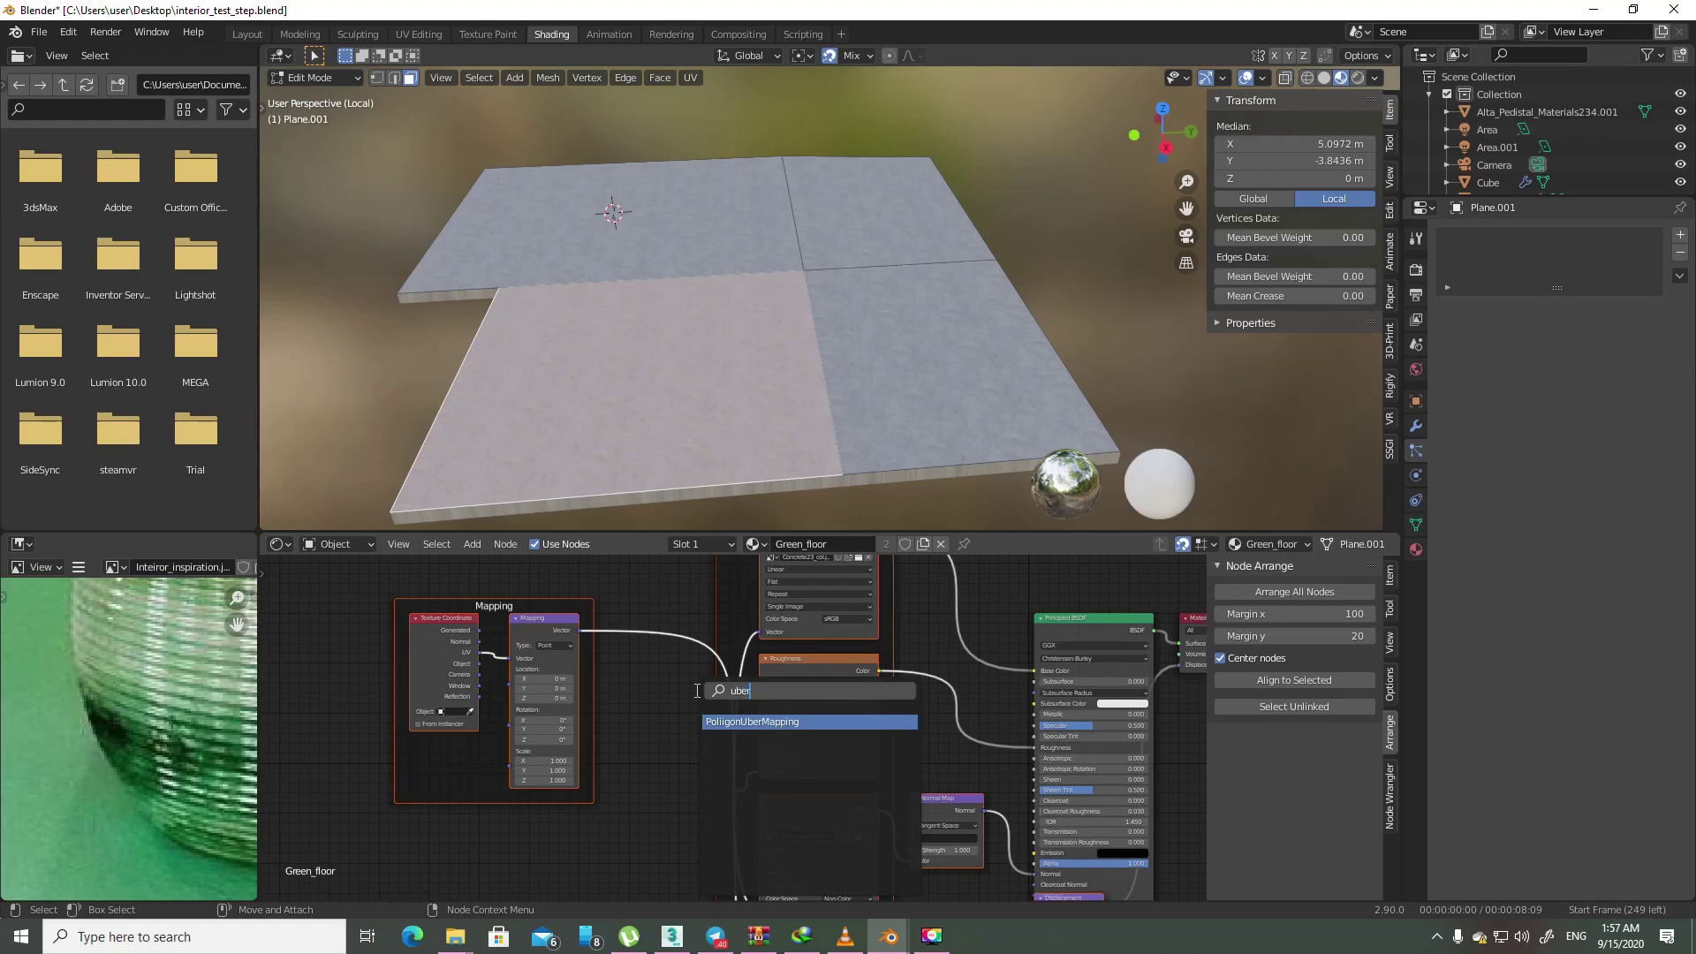
{"action": "key", "text": "Return"}
{"action": "left_click", "coordinate": [687, 729]}
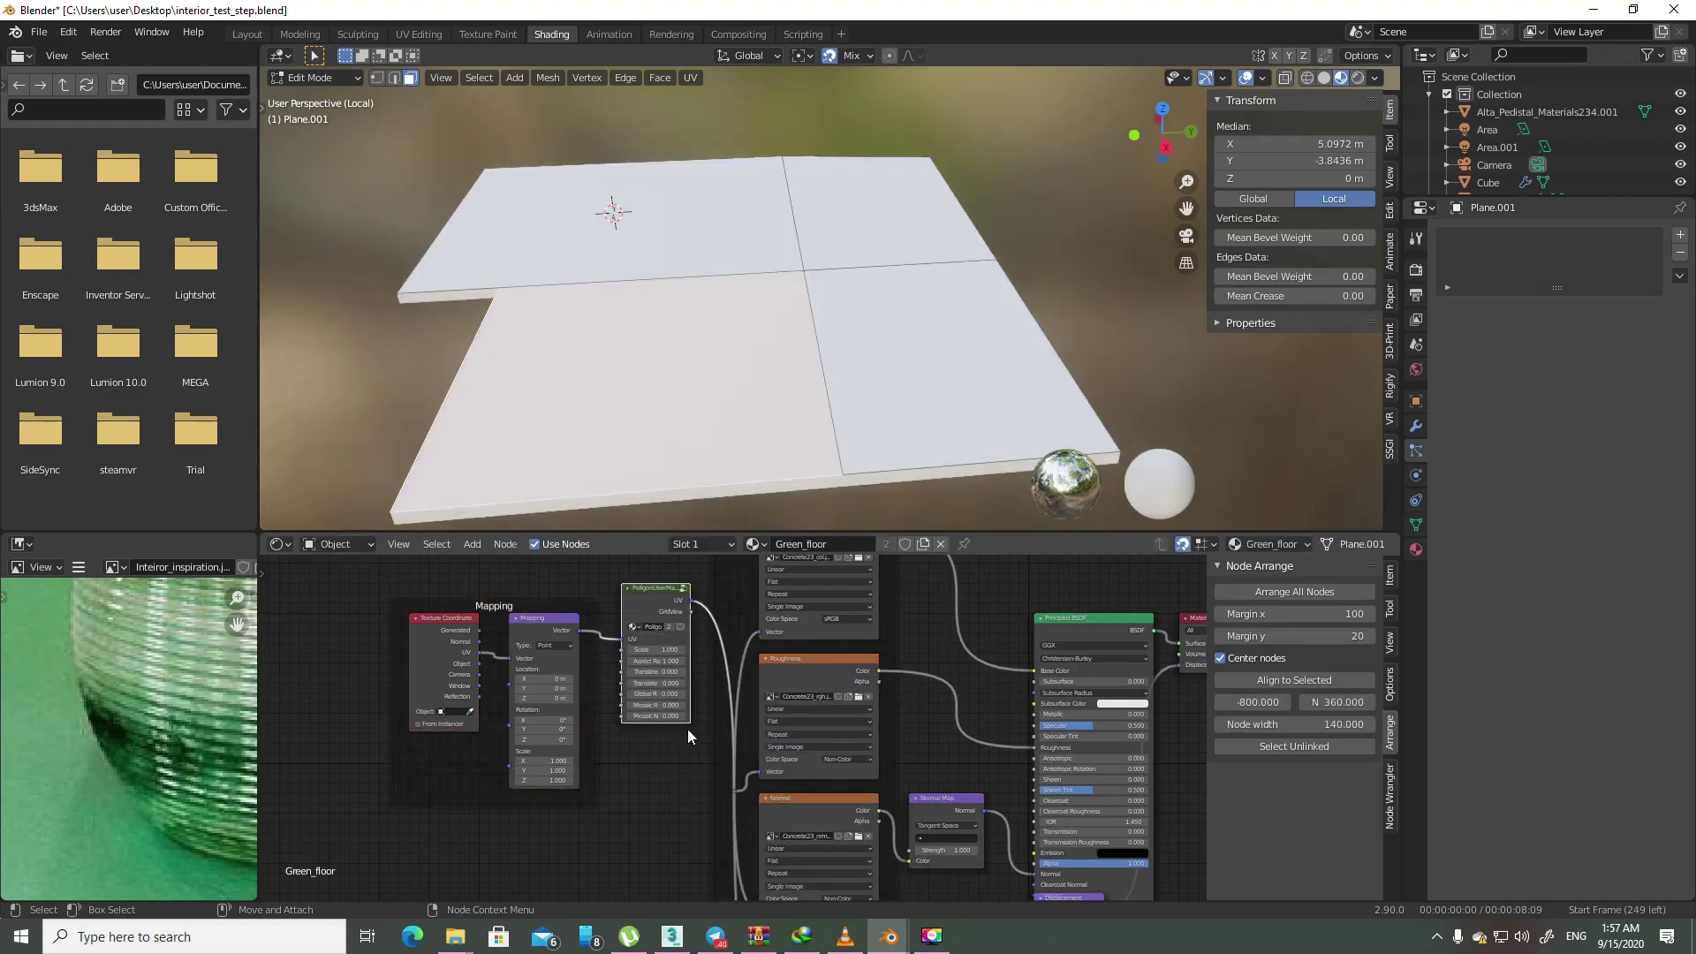
- Set UberMapping global rotation to 7.7, raise mosaic, then view through the camera
{"action": "left_click", "coordinate": [656, 694]}
{"action": "type", "text": "7.7"}
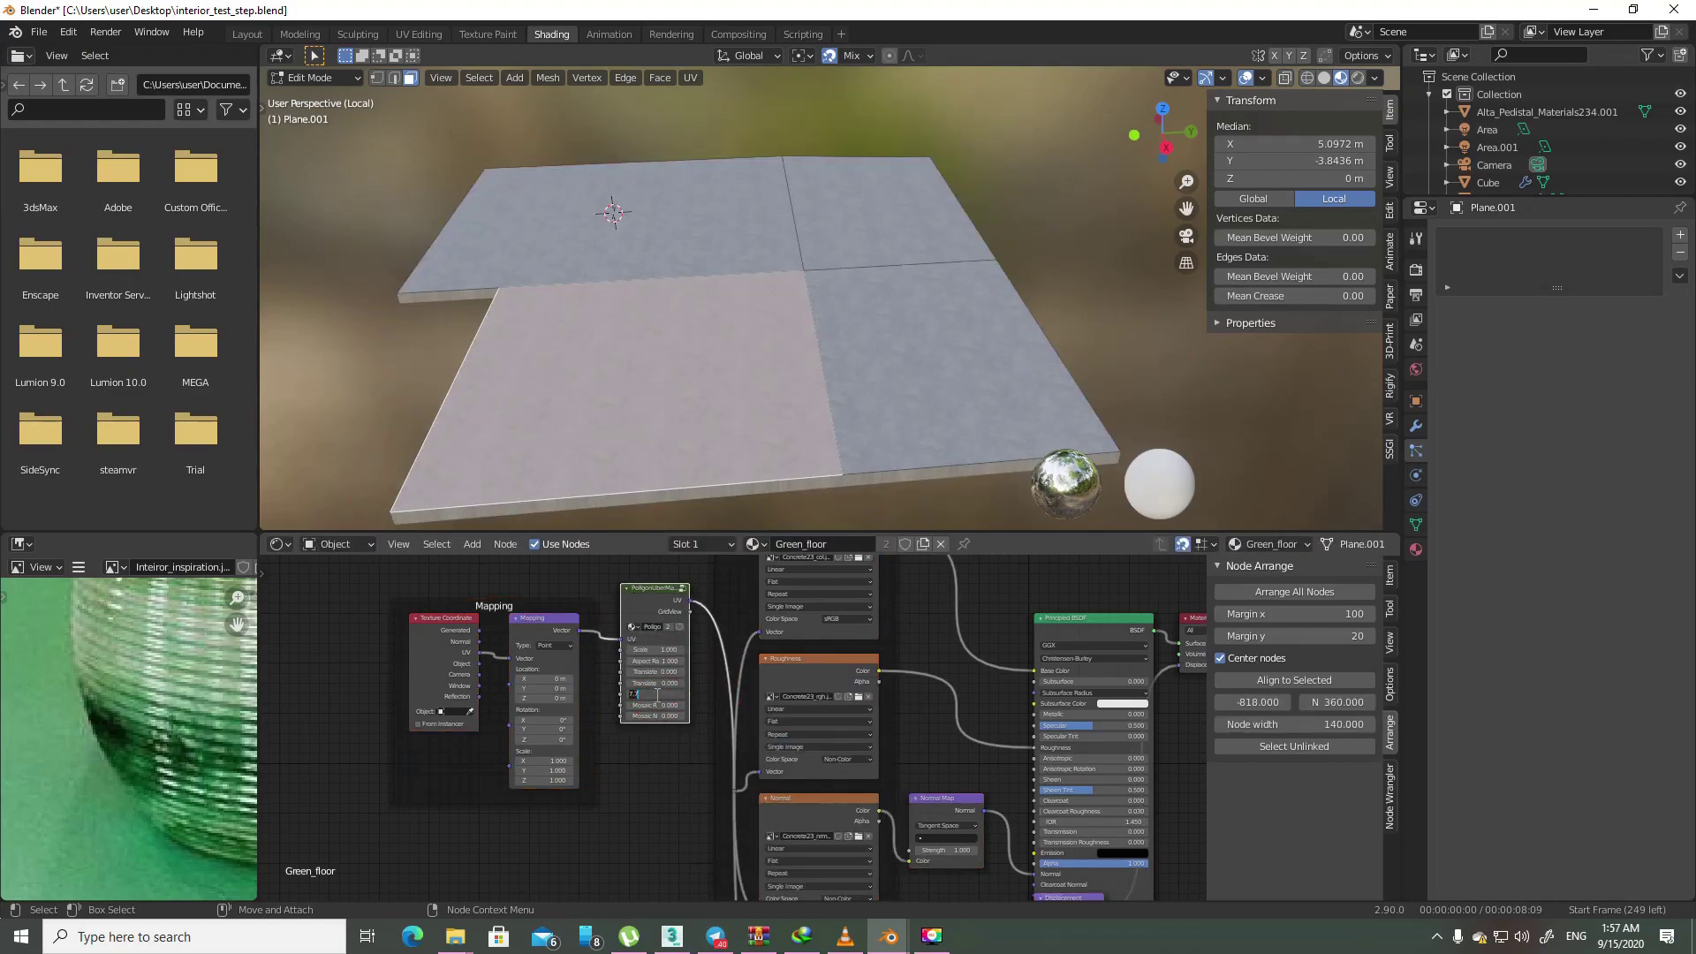
{"action": "key", "text": "Return"}
{"action": "mouse_move", "coordinate": [653, 705]}
{"action": "left_mouse_down"}
{"action": "mouse_move", "coordinate": [707, 705]}
{"action": "mouse_move", "coordinate": [671, 715]}
{"action": "left_mouse_up"}
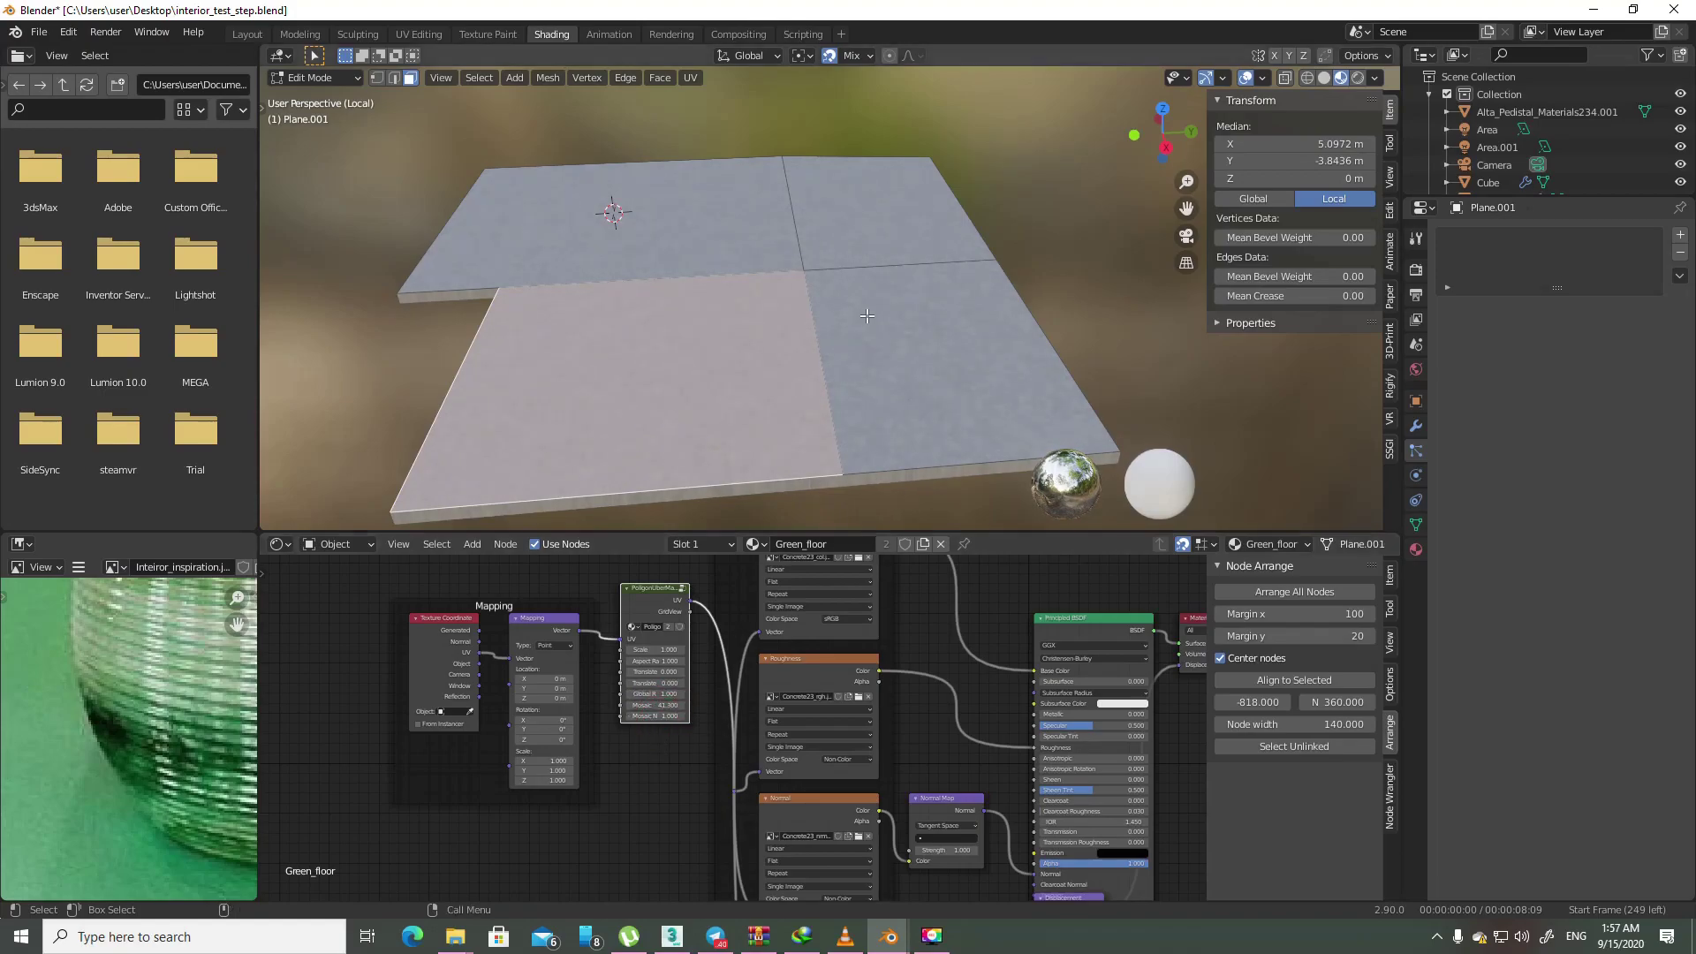
{"action": "scroll", "coordinate": [749, 358], "scroll_direction": "up", "scroll_amount": 5}
{"action": "key", "text": "Tab"}
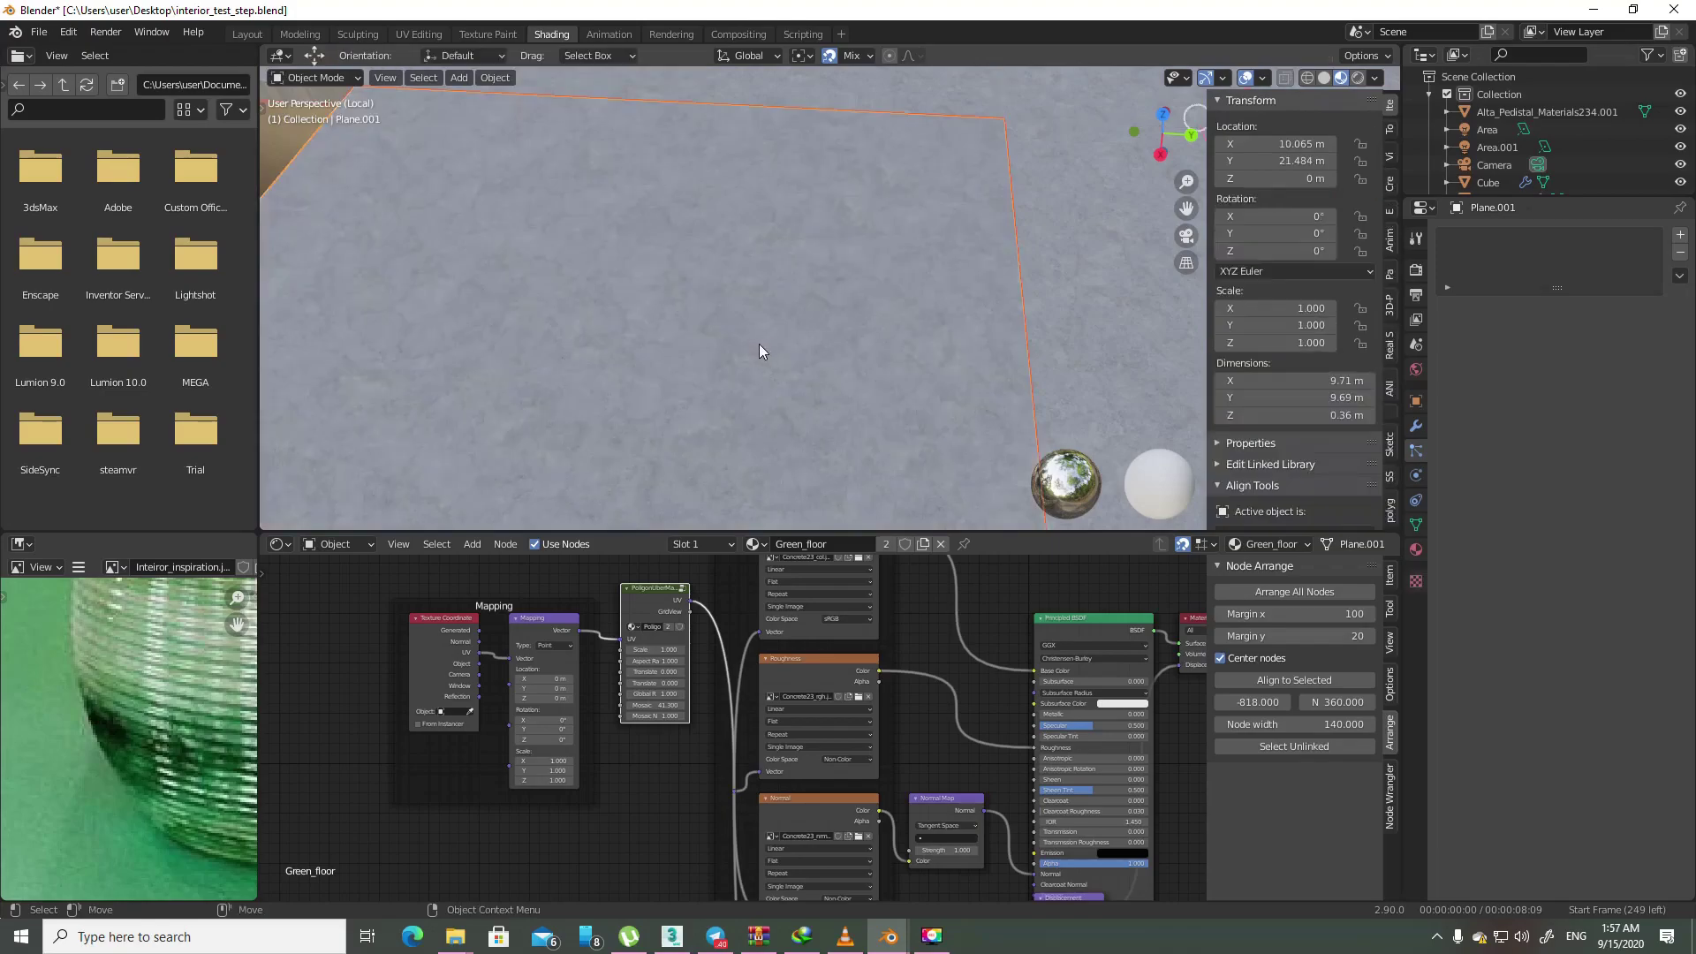
{"action": "scroll", "coordinate": [760, 343], "scroll_direction": "down", "scroll_amount": 5}
{"action": "key", "text": "KP_0"}
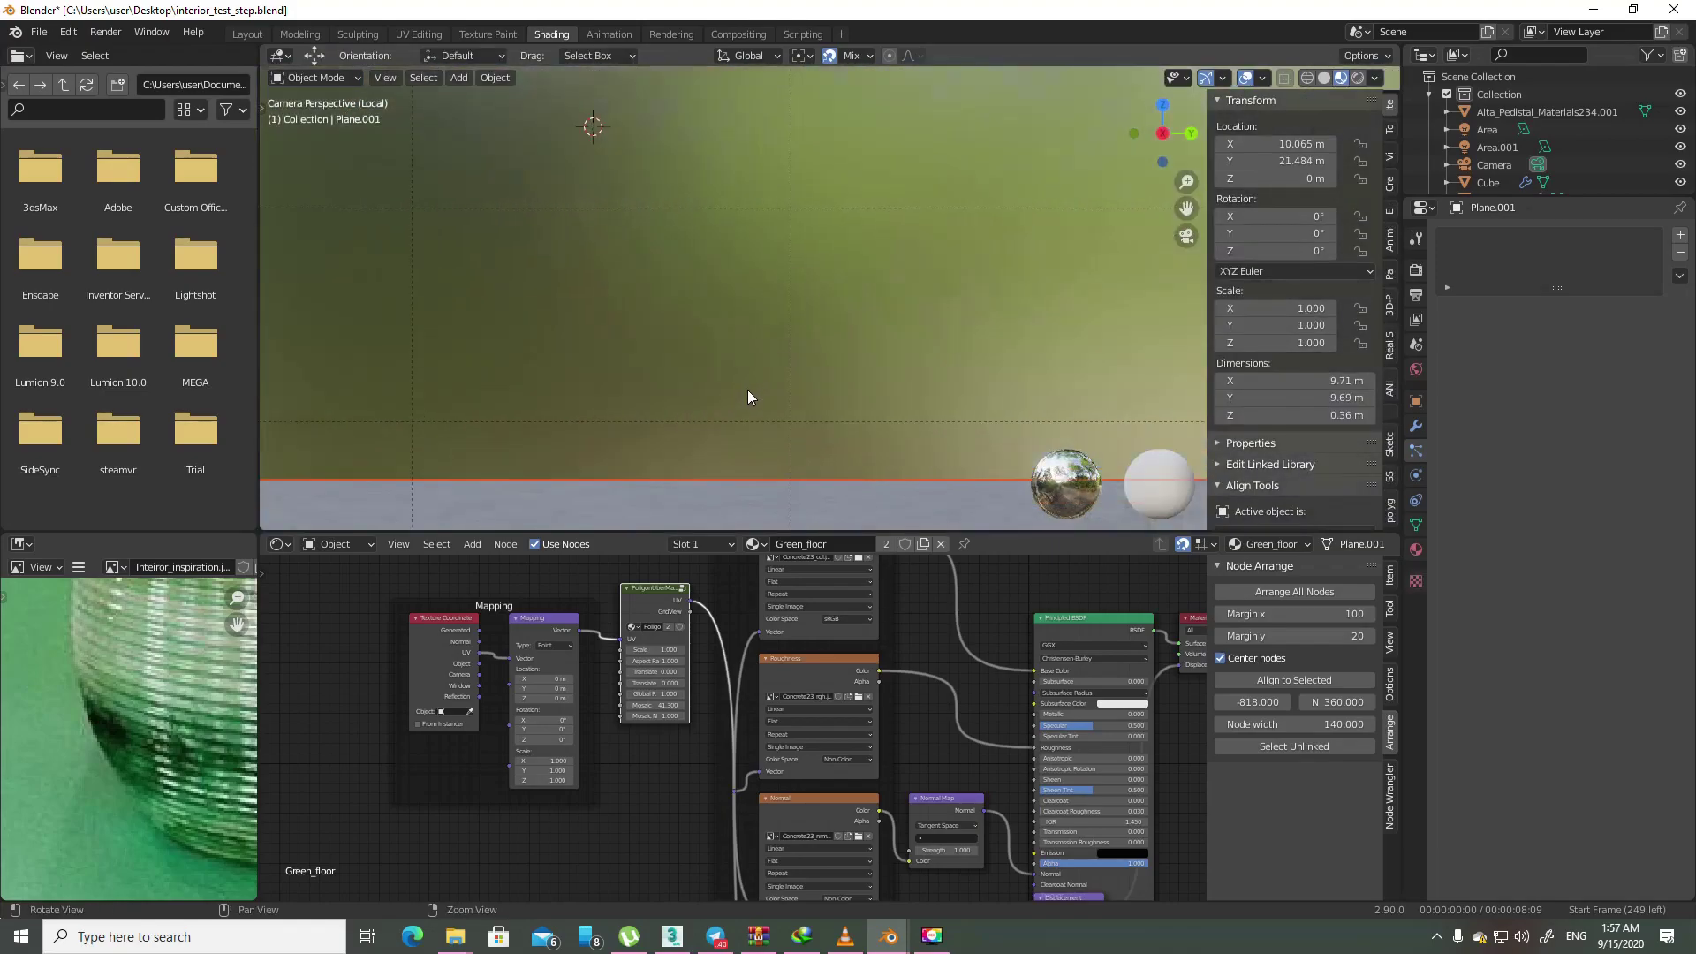
- Unlink the concrete colour texture from Base Color so the floor uses mint
{"action": "scroll", "coordinate": [732, 758], "scroll_direction": "down", "scroll_amount": 2}
{"action": "scroll", "coordinate": [732, 758], "scroll_direction": "up", "scroll_amount": 2}
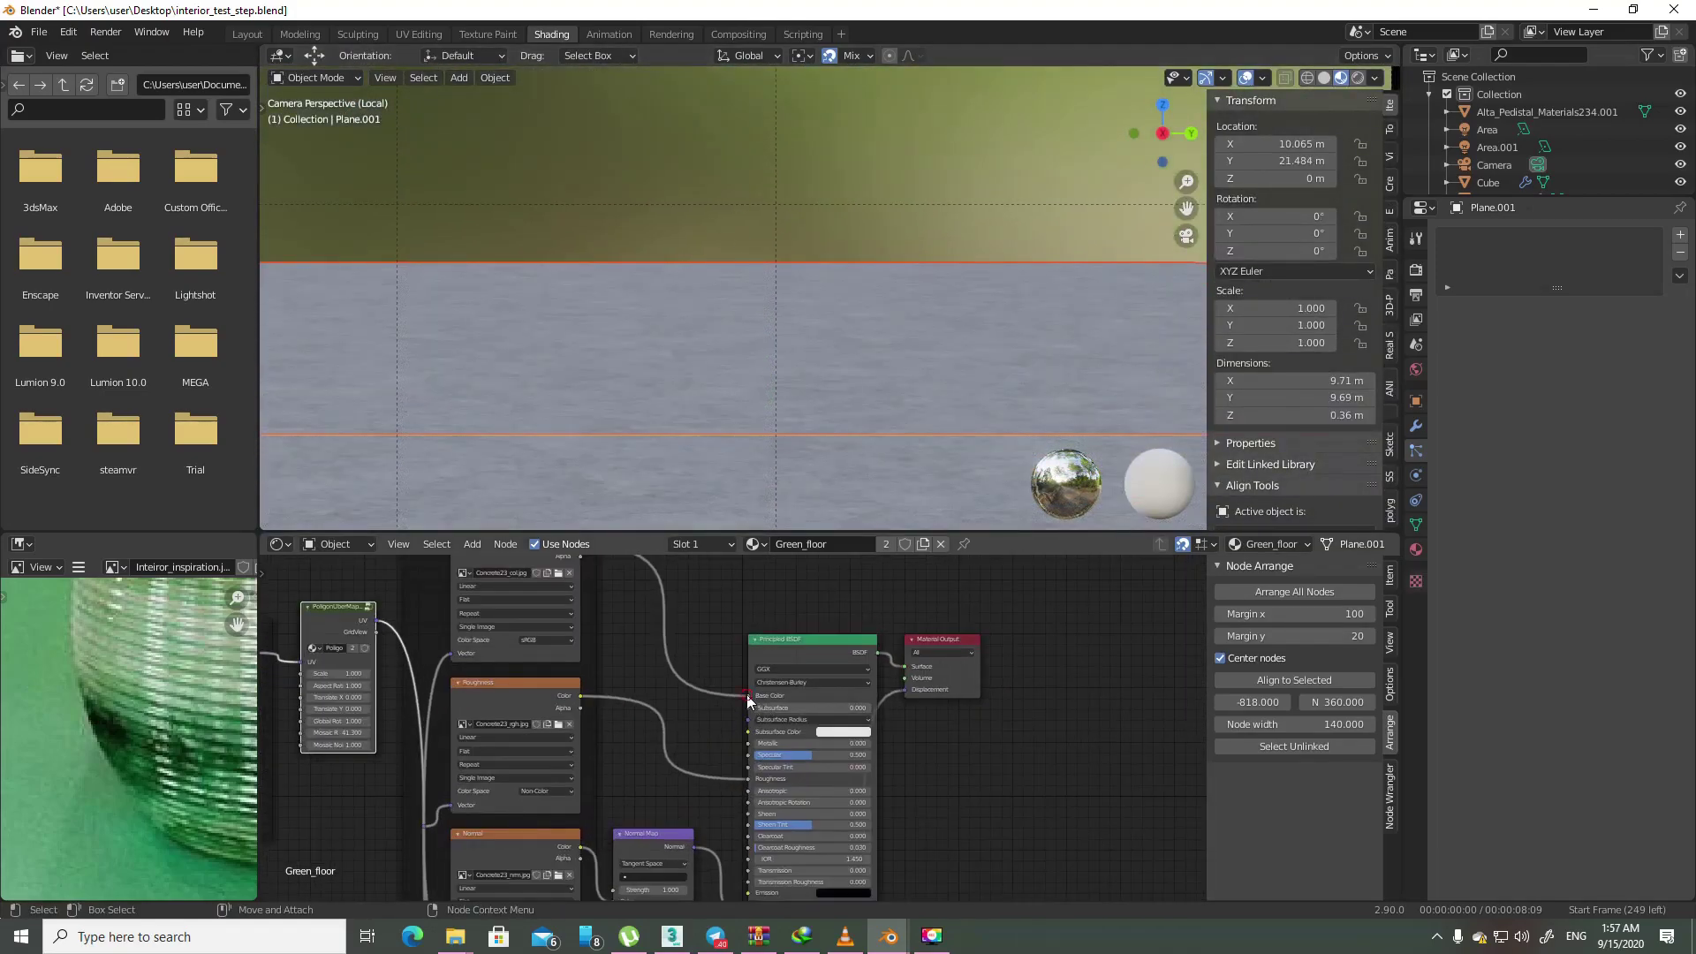
{"action": "left_click", "coordinate": [717, 667]}
{"action": "scroll", "coordinate": [698, 362], "scroll_direction": "up", "scroll_amount": 3}
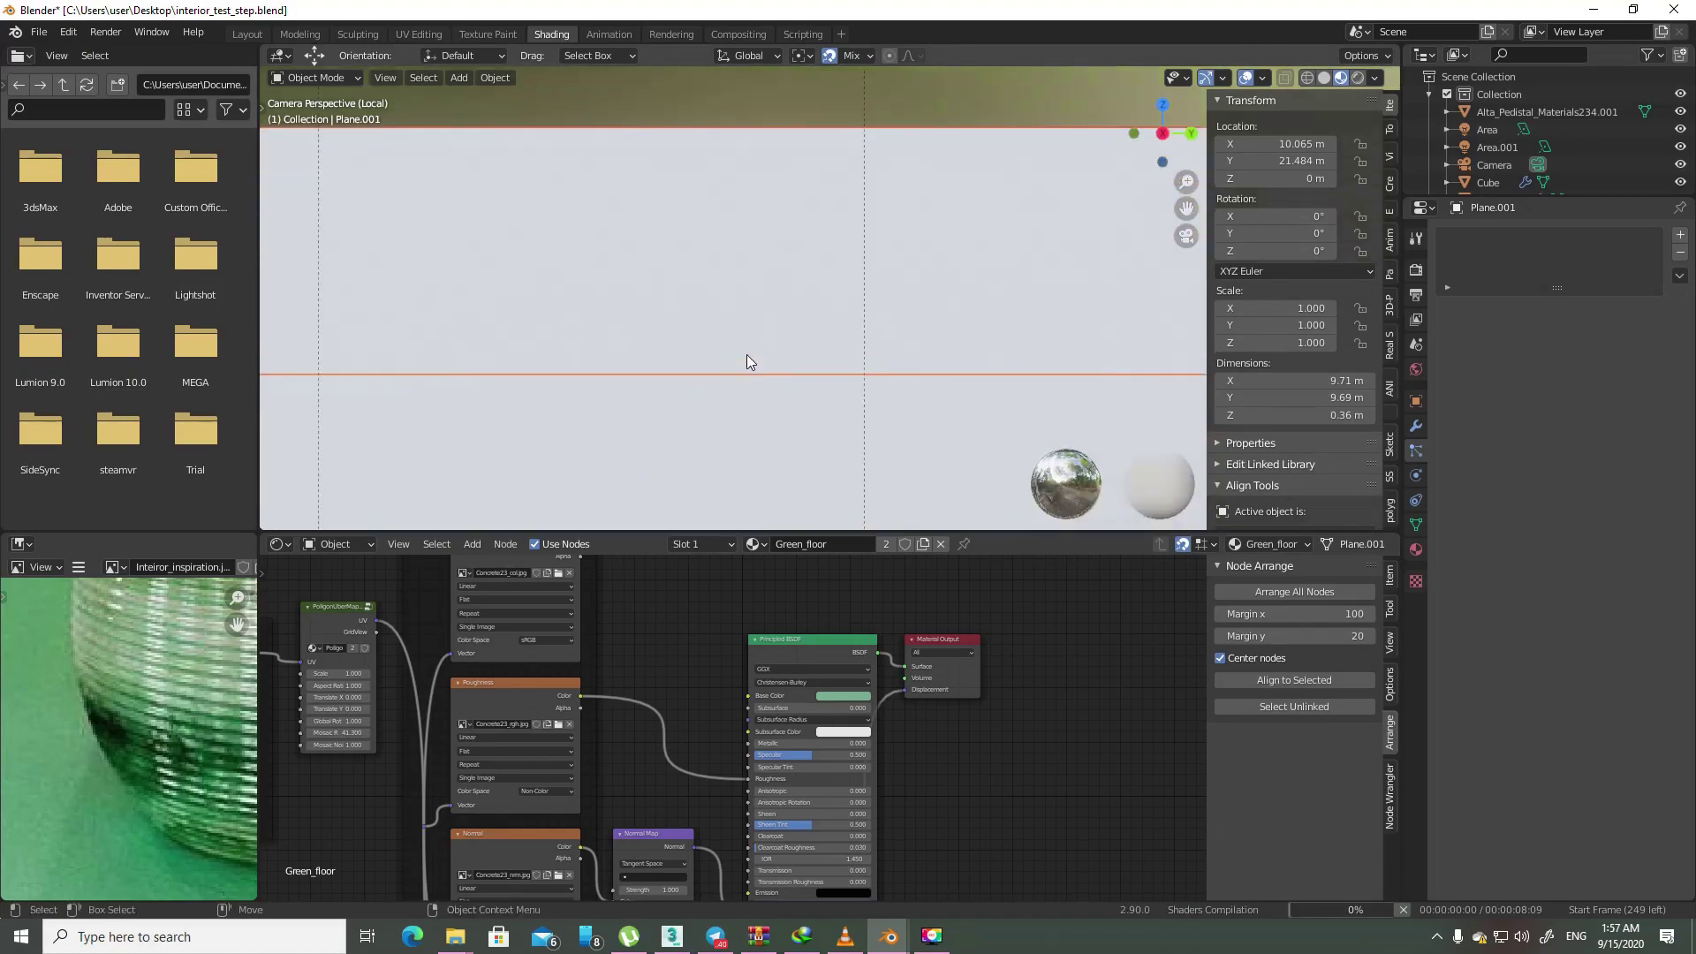
{"action": "left_click", "coordinate": [818, 649]}
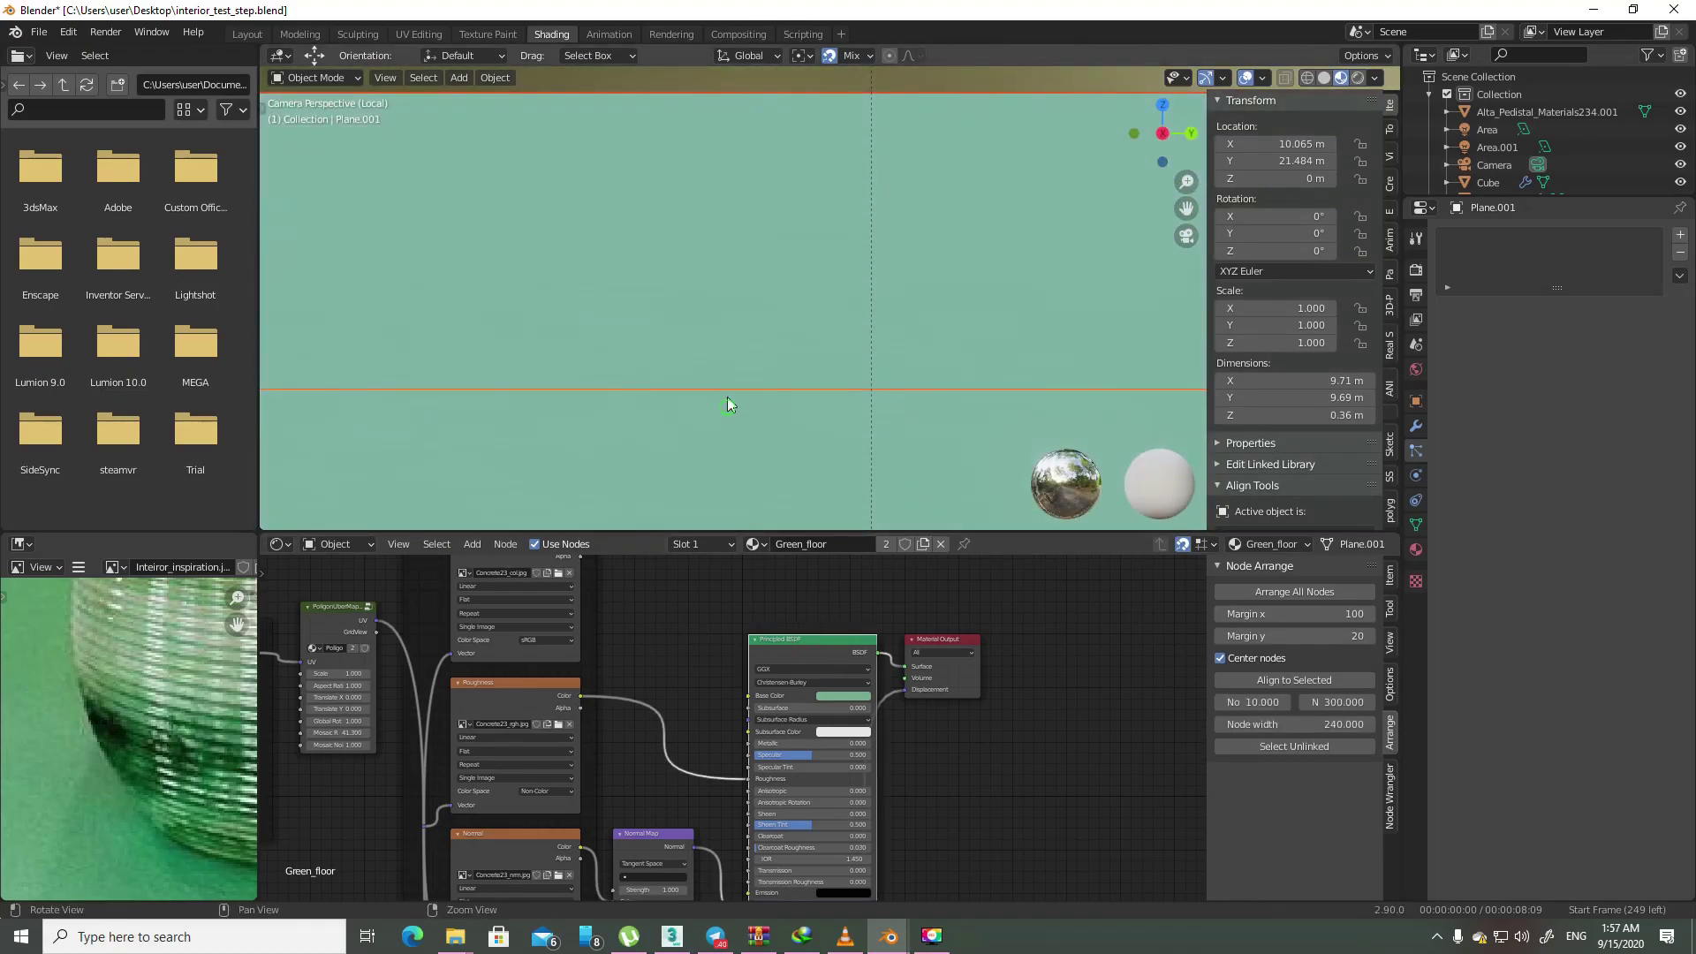
- Pan the camera view and preview the mint floor in Rendered shading
{"action": "middle_click_drag", "start_coordinate": [728, 396], "coordinate": [849, 359], "text": "shift"}
{"action": "scroll", "coordinate": [722, 375], "scroll_direction": "up", "scroll_amount": 2}
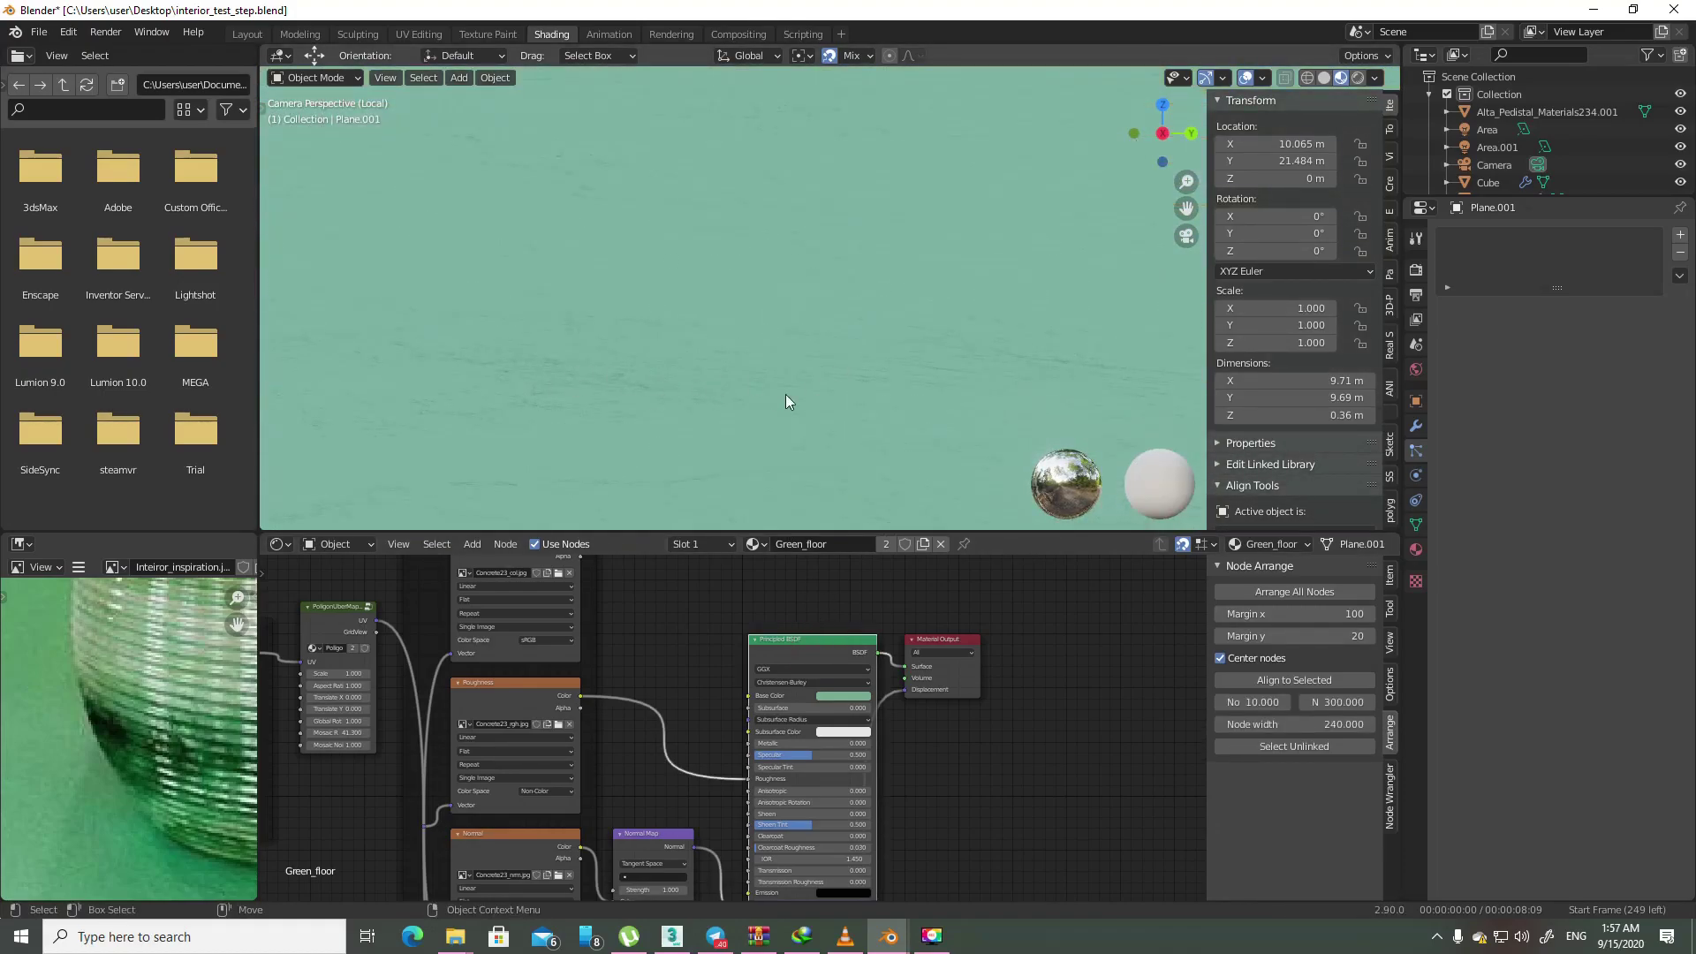
{"action": "scroll", "coordinate": [653, 392], "scroll_direction": "down", "scroll_amount": 2}
{"action": "scroll", "coordinate": [774, 341], "scroll_direction": "down", "scroll_amount": 2}
{"action": "scroll", "coordinate": [771, 344], "scroll_direction": "up", "scroll_amount": 1}
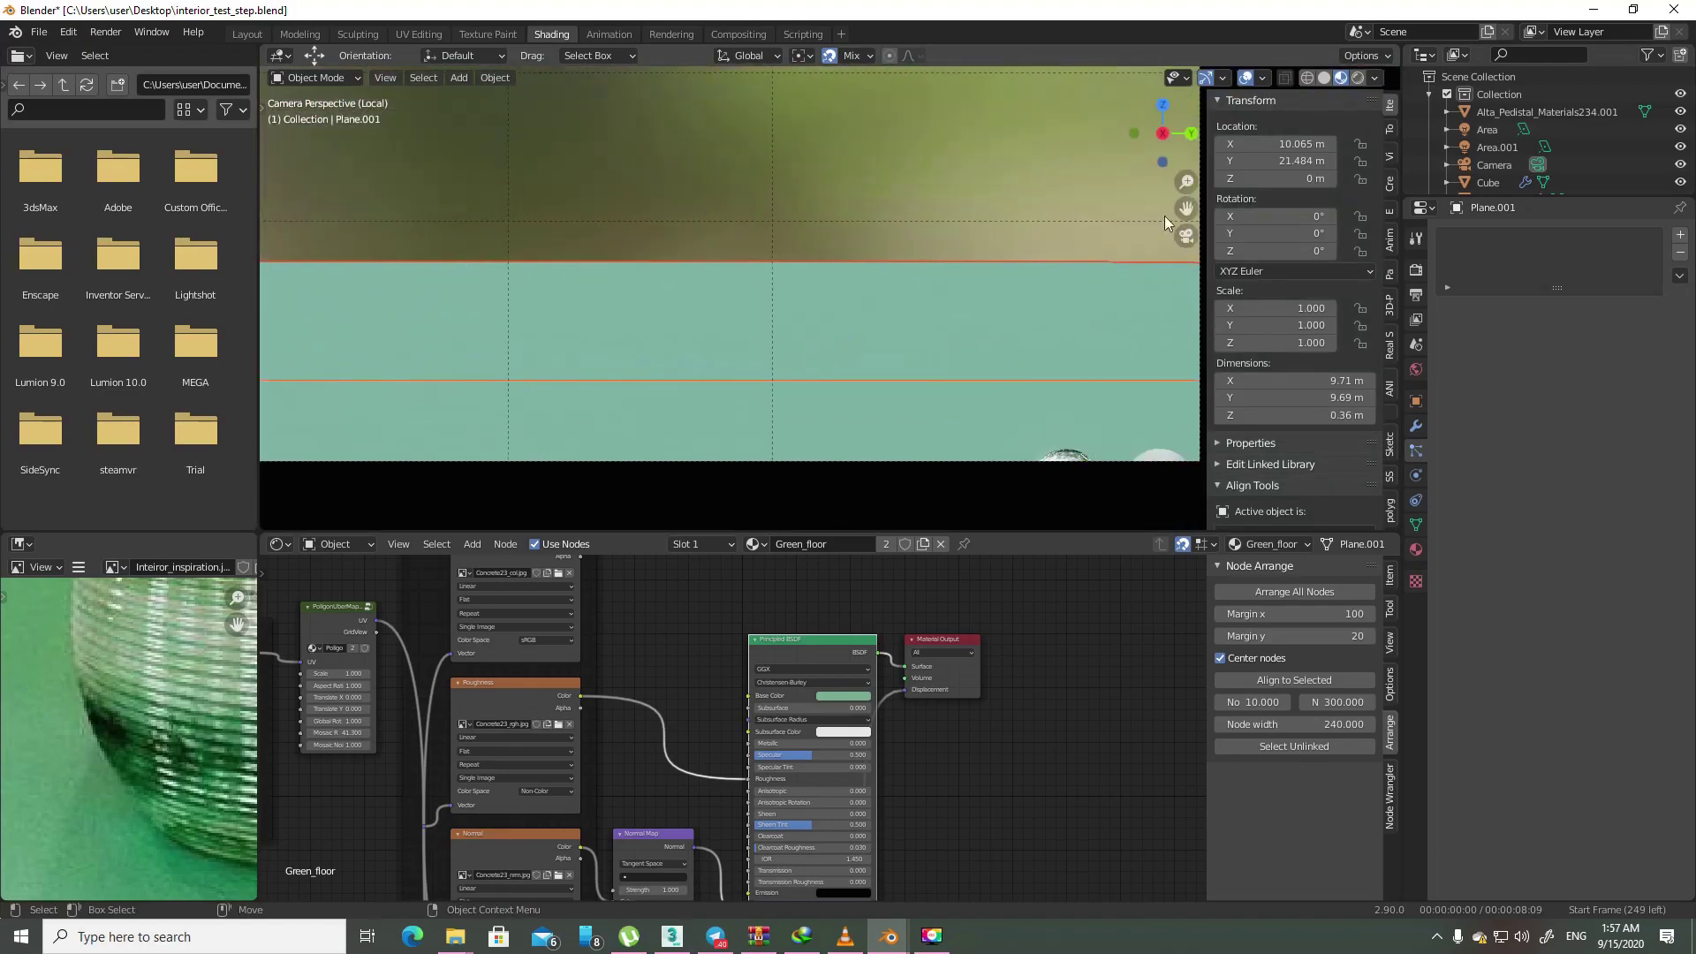
{"action": "left_click", "coordinate": [1360, 78]}
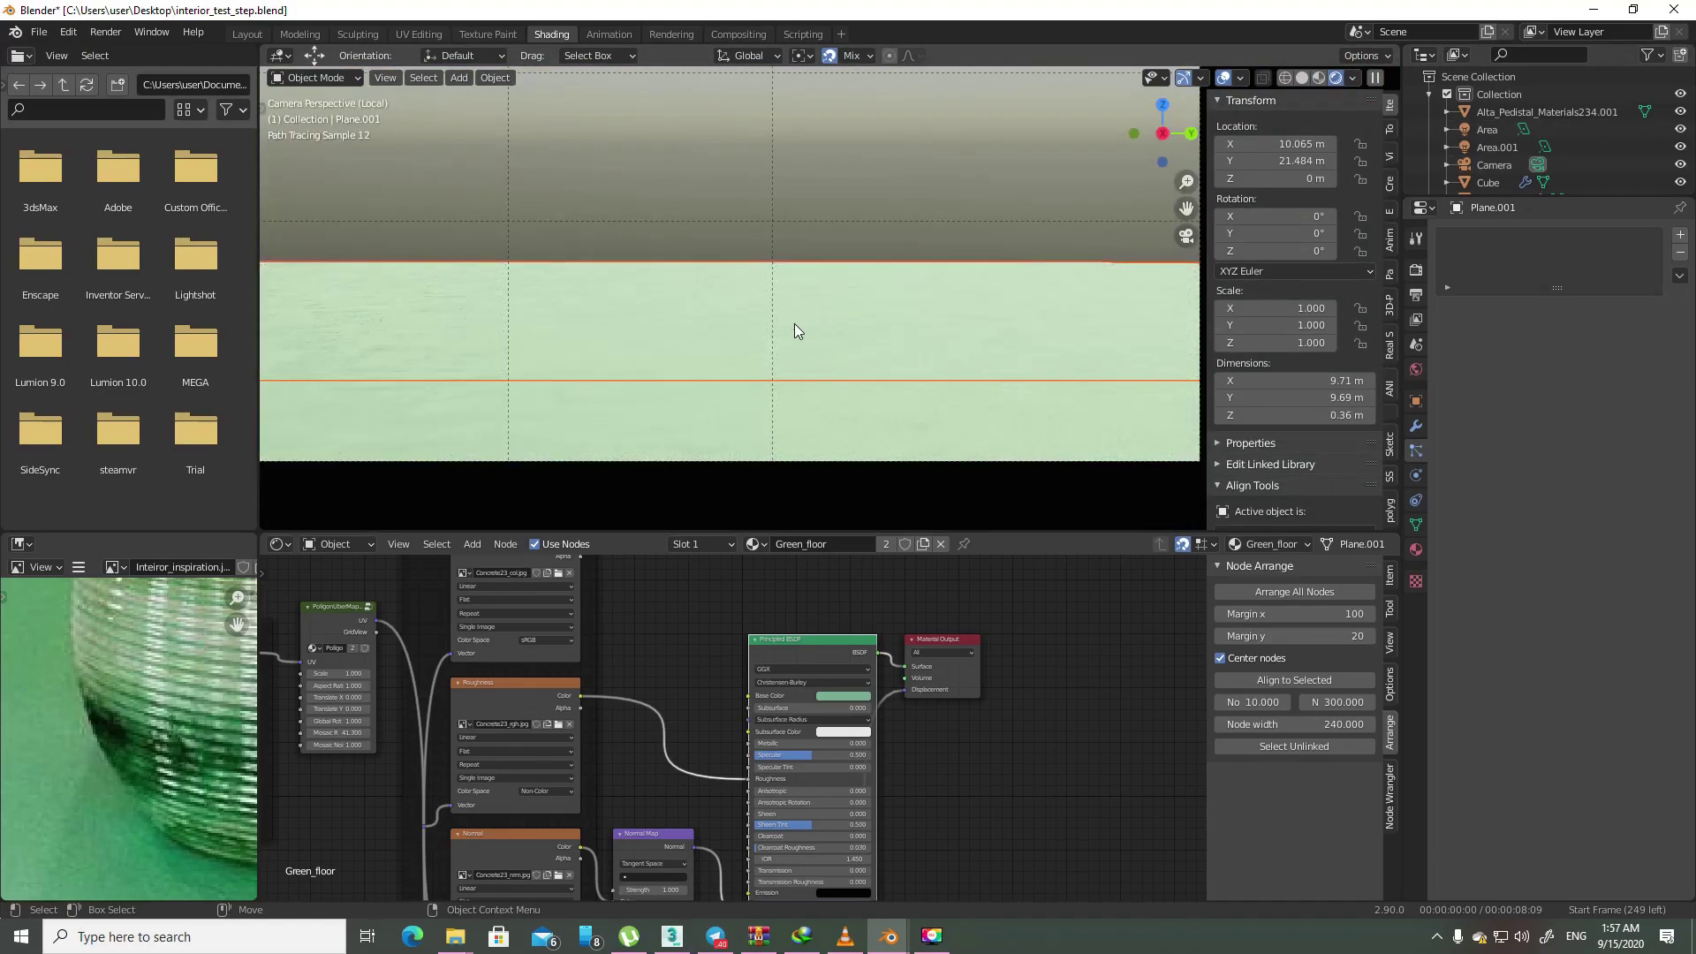
- Lower the floor's Normal Map strength to 0.1
{"action": "scroll", "coordinate": [706, 759], "scroll_direction": "up", "scroll_amount": 2}
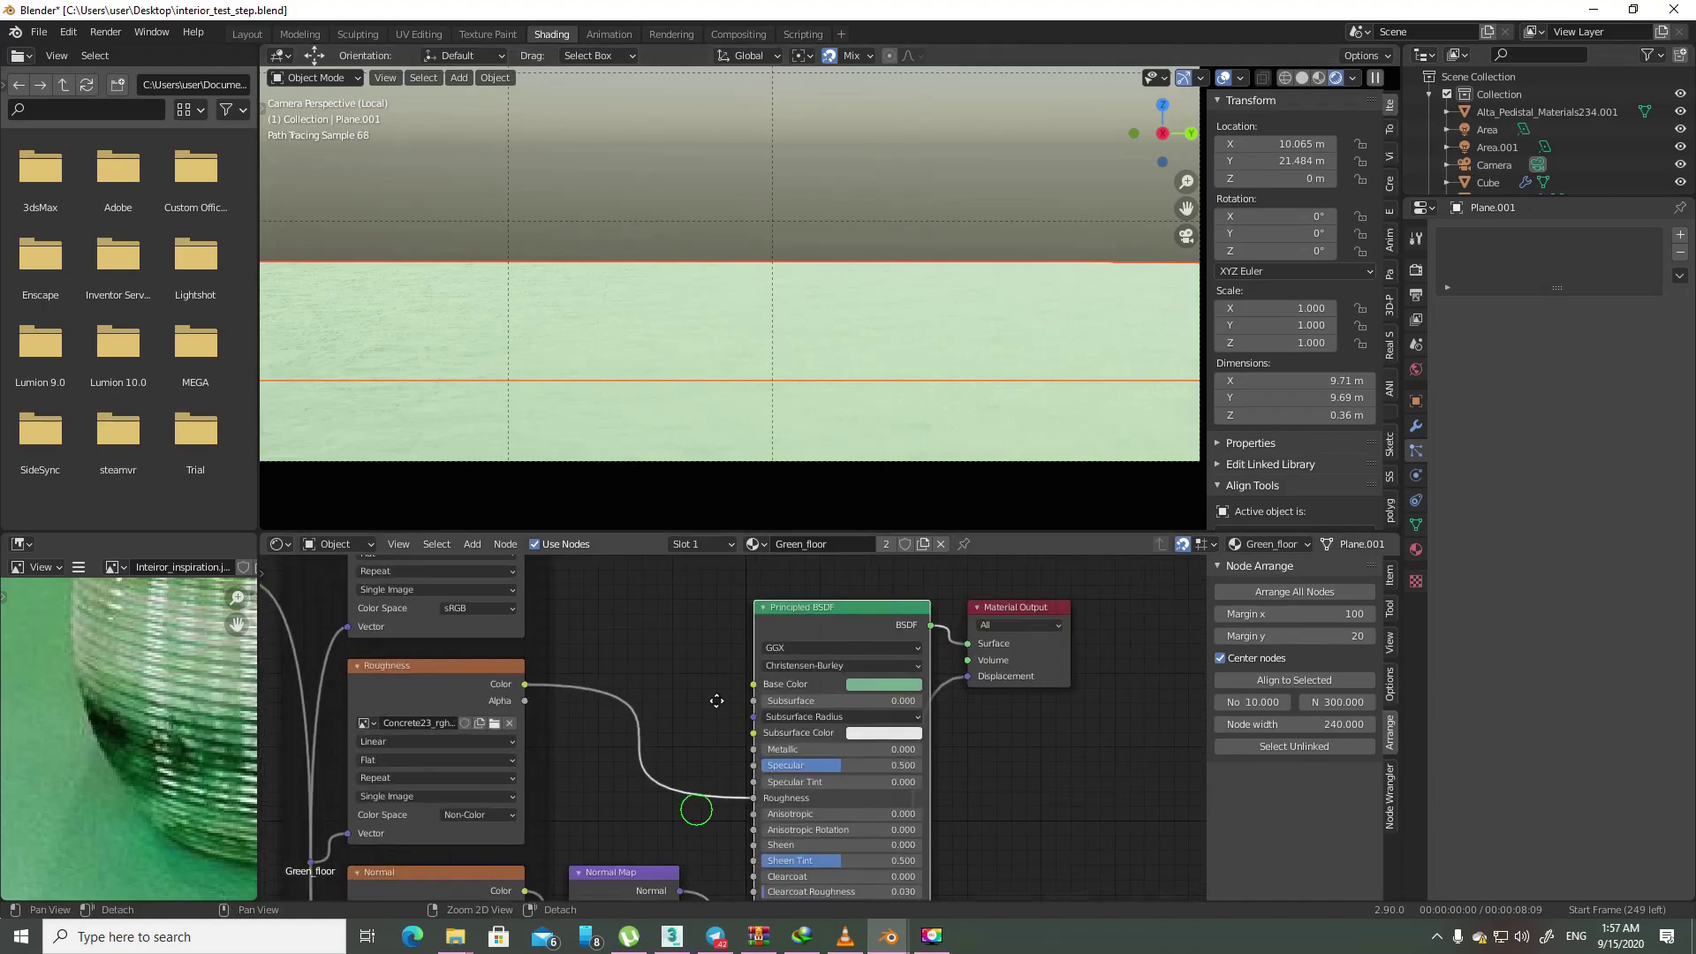
{"action": "scroll", "coordinate": [712, 760], "scroll_direction": "up", "scroll_amount": 2}
{"action": "scroll", "coordinate": [618, 749], "scroll_direction": "up", "scroll_amount": 2}
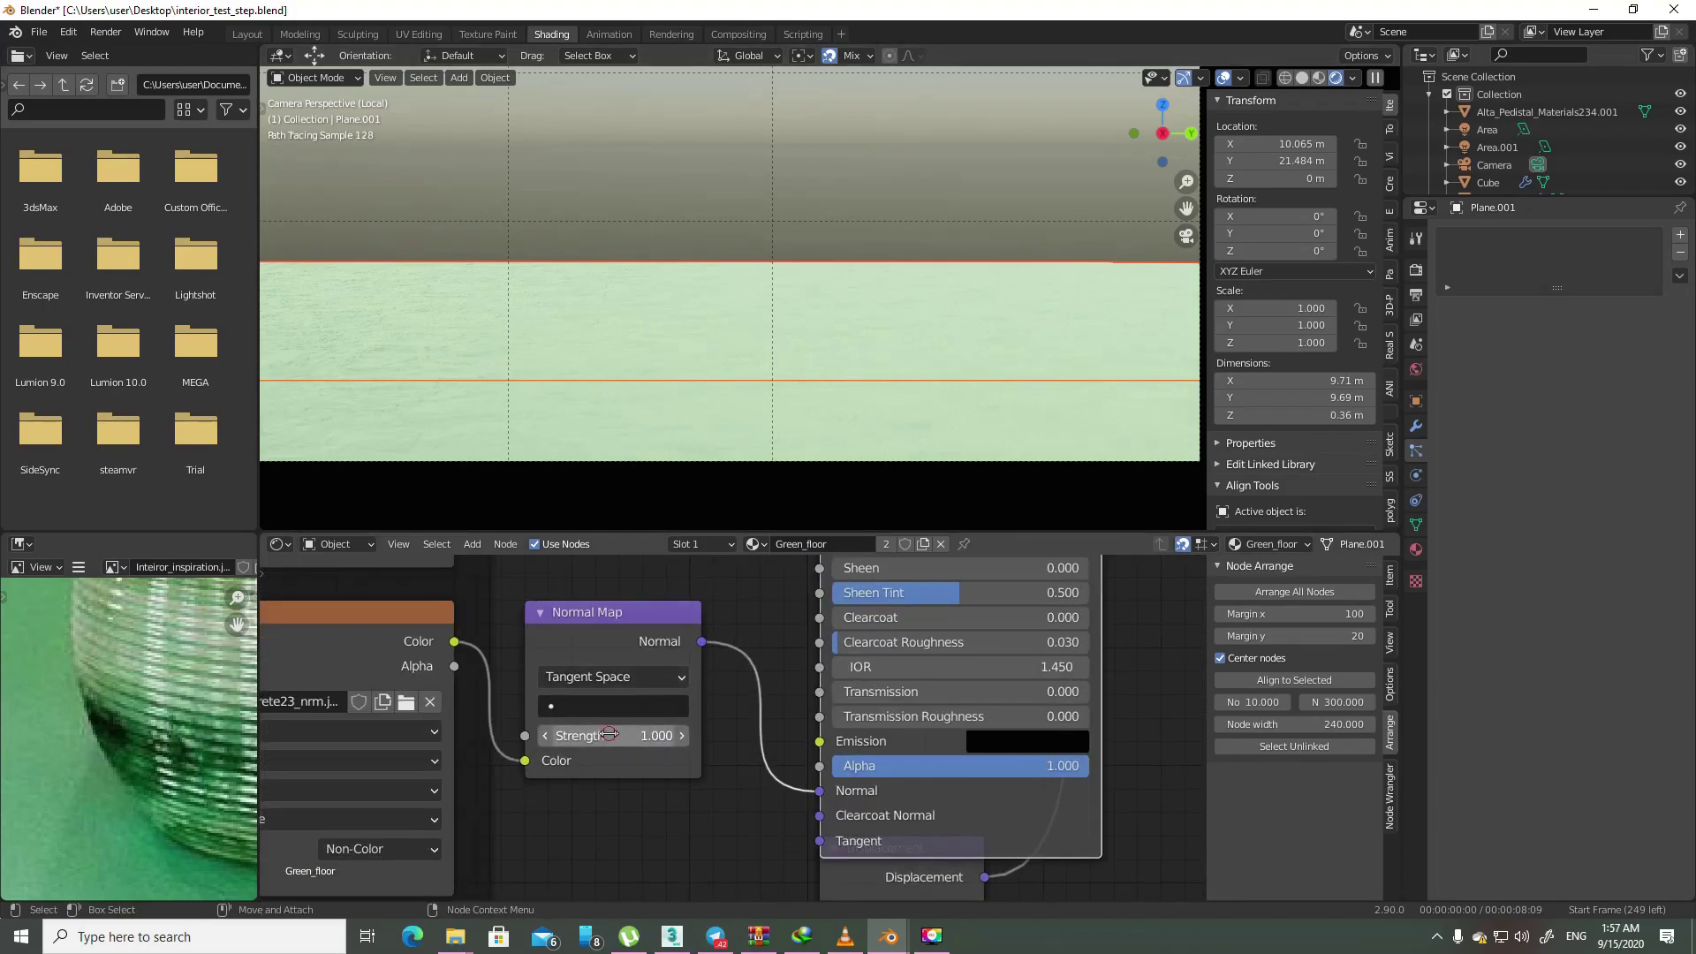
{"action": "left_click", "coordinate": [610, 734]}
{"action": "key", "text": "BackSpace"}
{"action": "key", "text": "BackSpace"}
{"action": "key", "text": "BackSpace"}
{"action": "type", "text": "0.1"}
{"action": "key", "text": "Return"}
{"action": "scroll", "coordinate": [610, 734], "scroll_direction": "down", "scroll_amount": 2}
- Add a Displacement node to the Material Output with scale 0.010
{"action": "key", "text": "shift+a"}
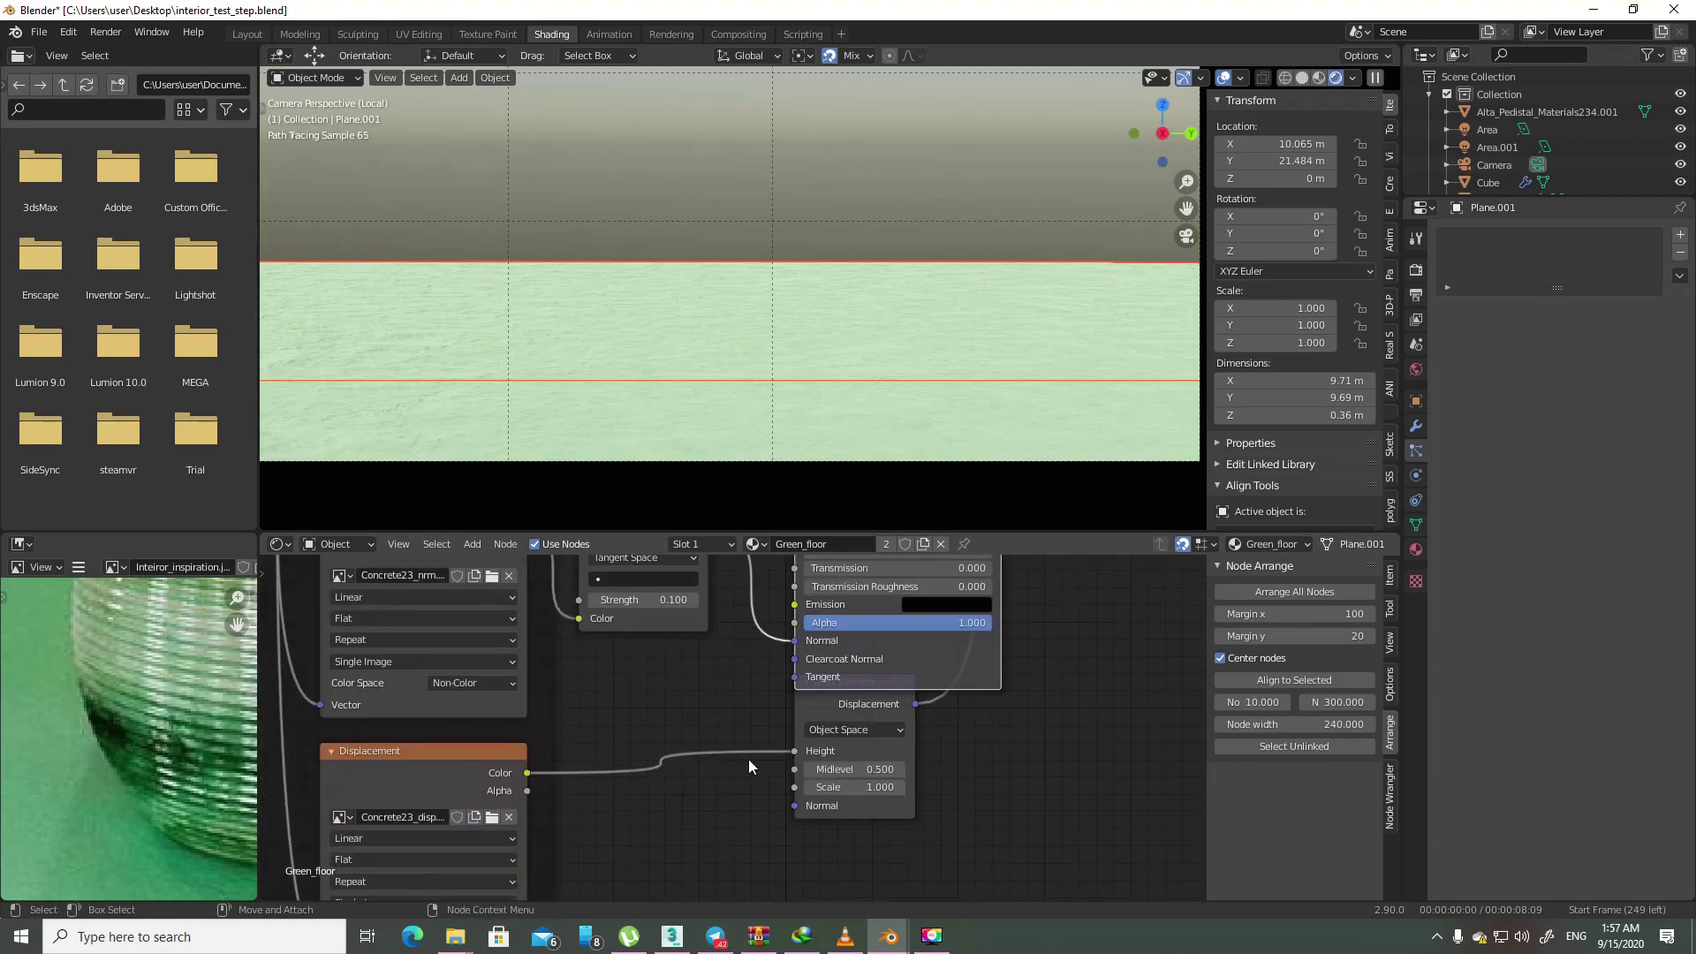
{"action": "left_click", "coordinate": [844, 696]}
{"action": "left_click", "coordinate": [619, 701]}
{"action": "left_click", "coordinate": [639, 797]}
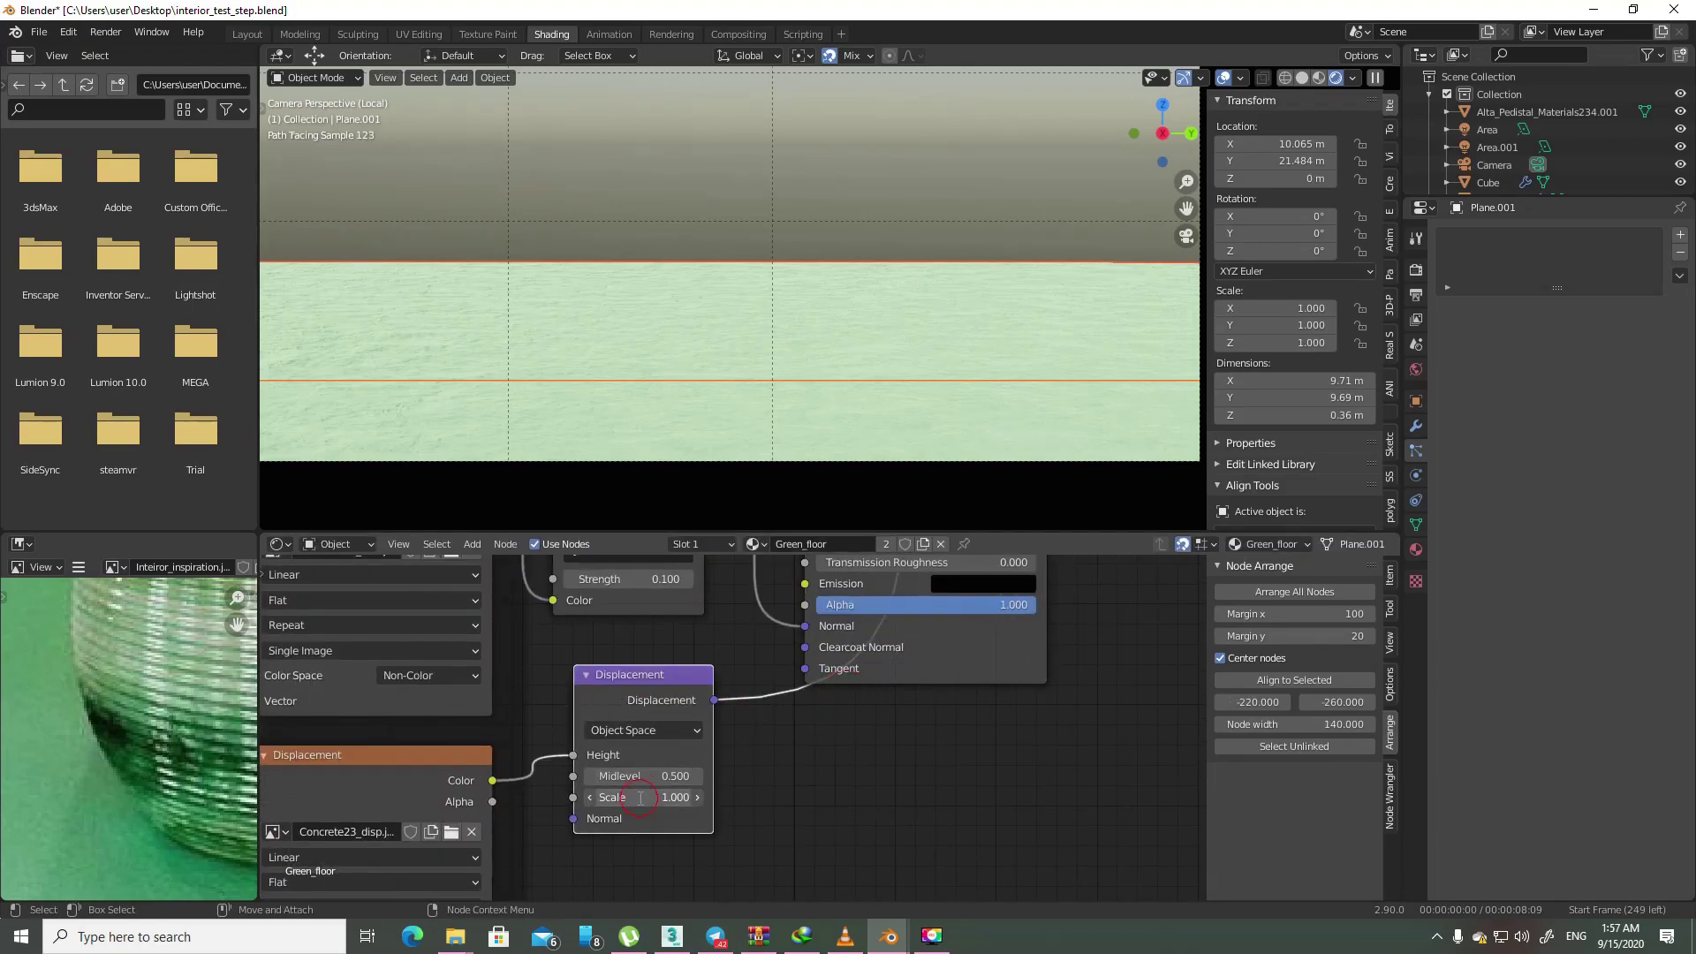
{"action": "type", "text": ".01"}
{"action": "key", "text": "Return"}
- Reduce the Normal Map strength further to 0.010
{"action": "left_click", "coordinate": [646, 579]}
{"action": "type", "text": "0."}
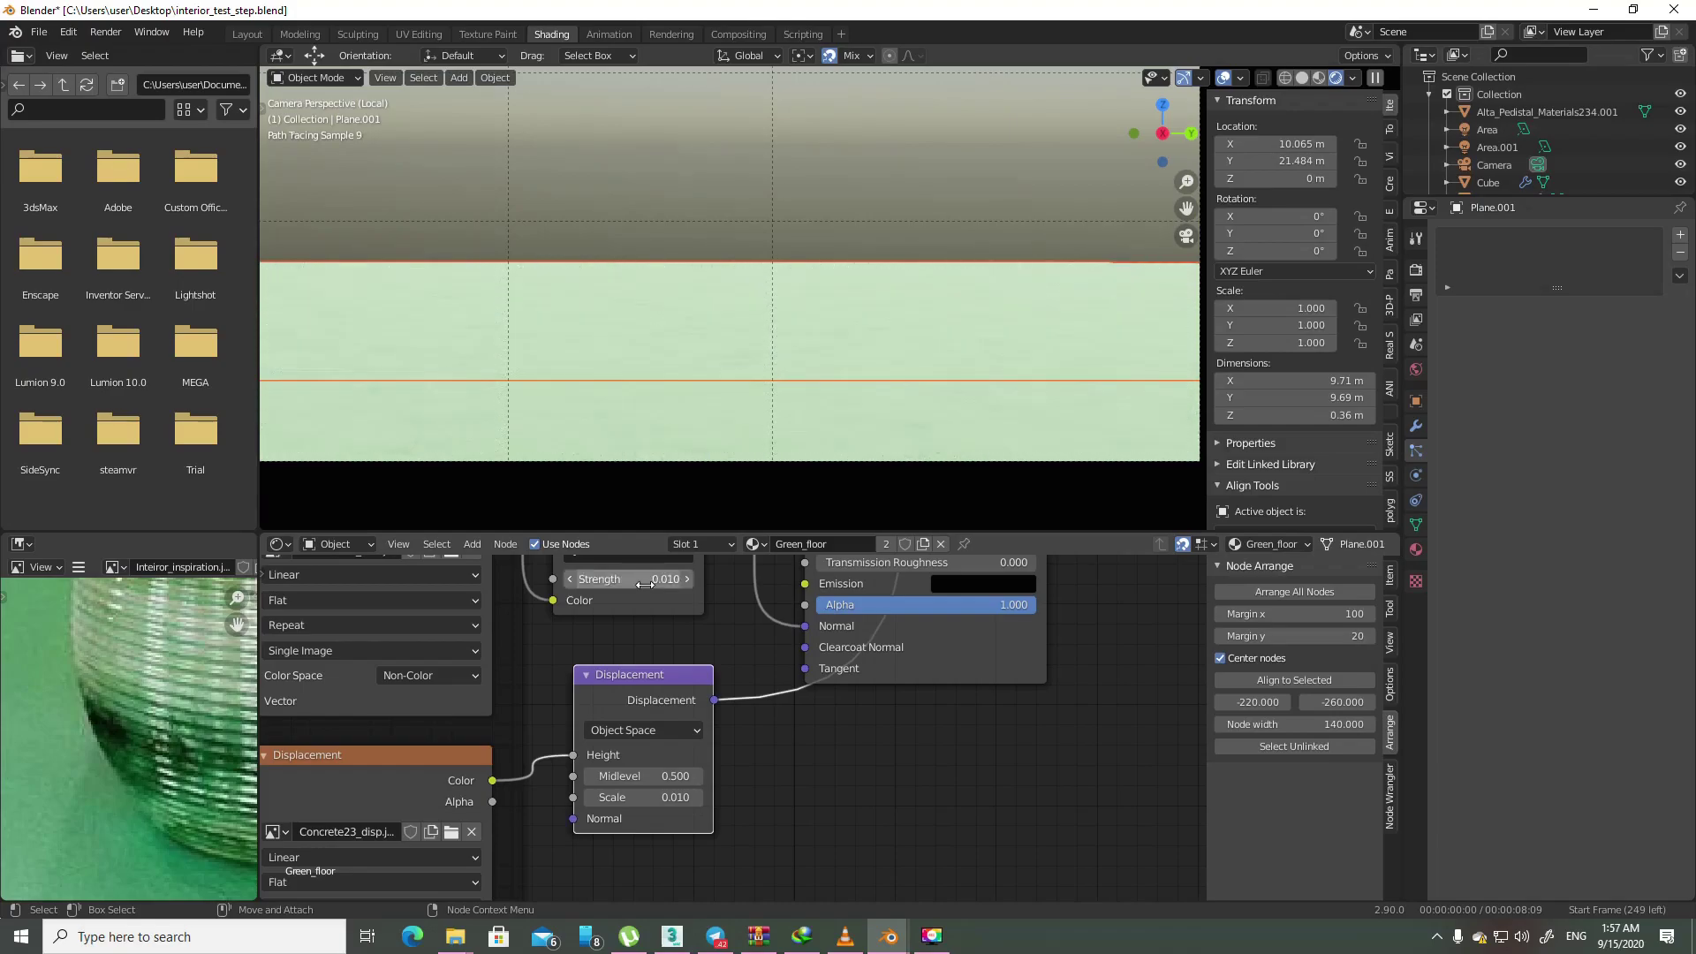
{"action": "key", "text": "Return"}
{"action": "scroll", "coordinate": [595, 373], "scroll_direction": "up", "scroll_amount": 2}
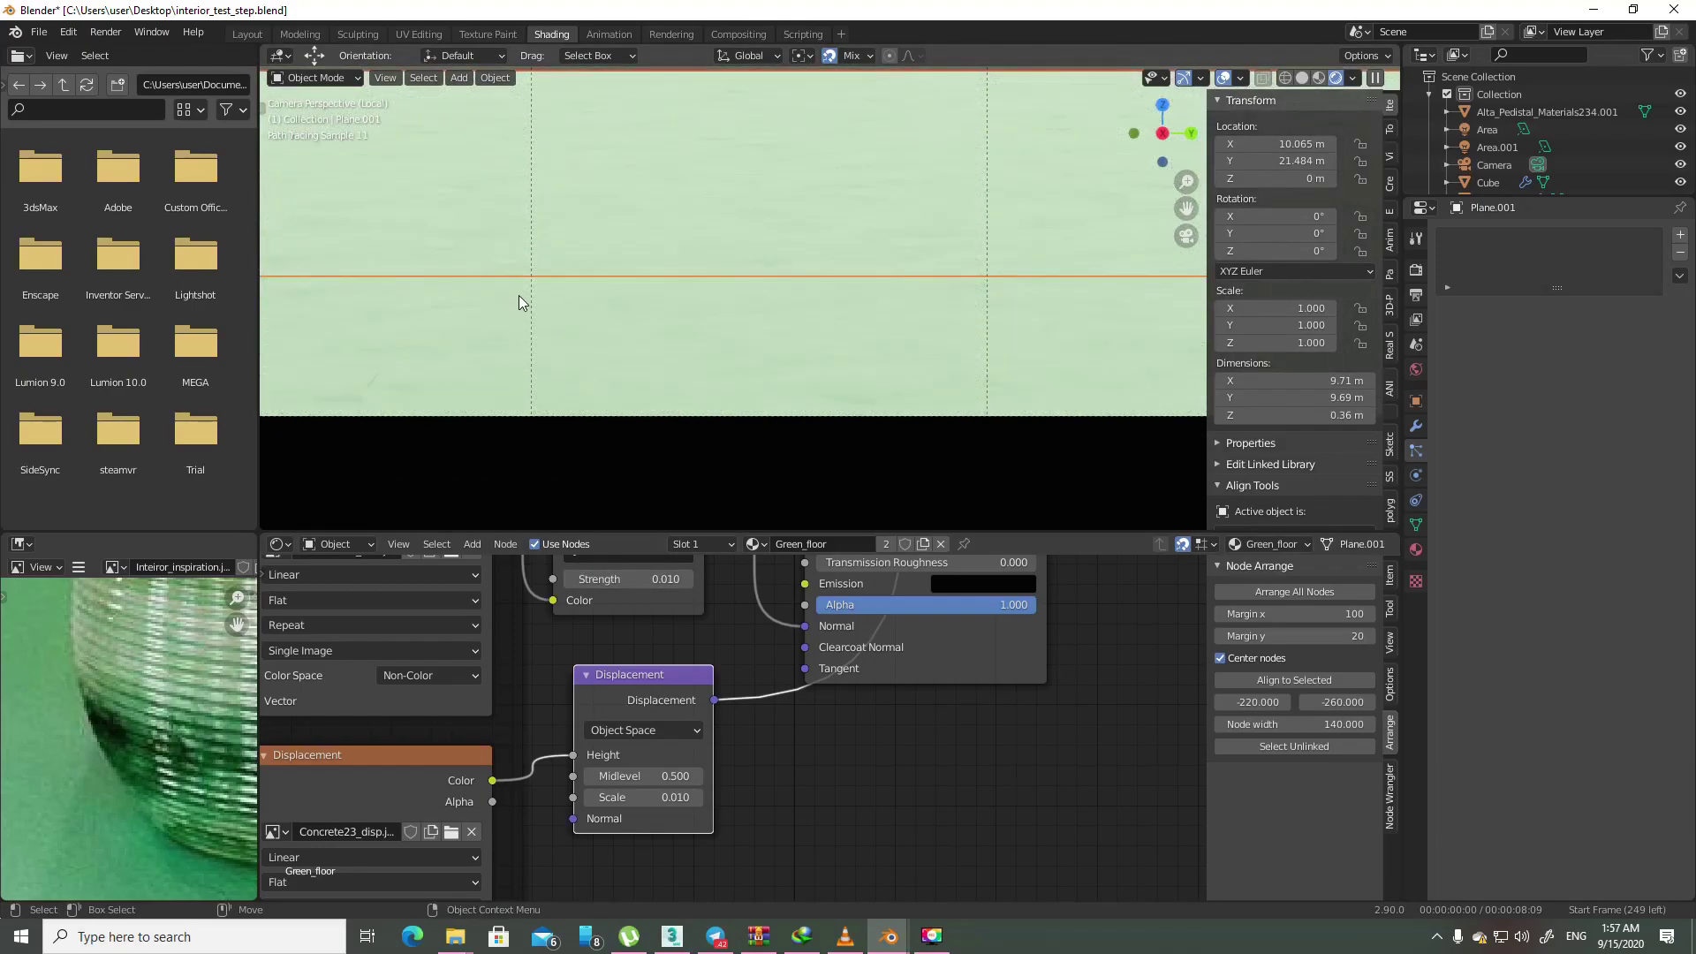
{"action": "scroll", "coordinate": [795, 257], "scroll_direction": "up", "scroll_amount": 1}
{"action": "scroll", "coordinate": [629, 273], "scroll_direction": "up", "scroll_amount": 2}
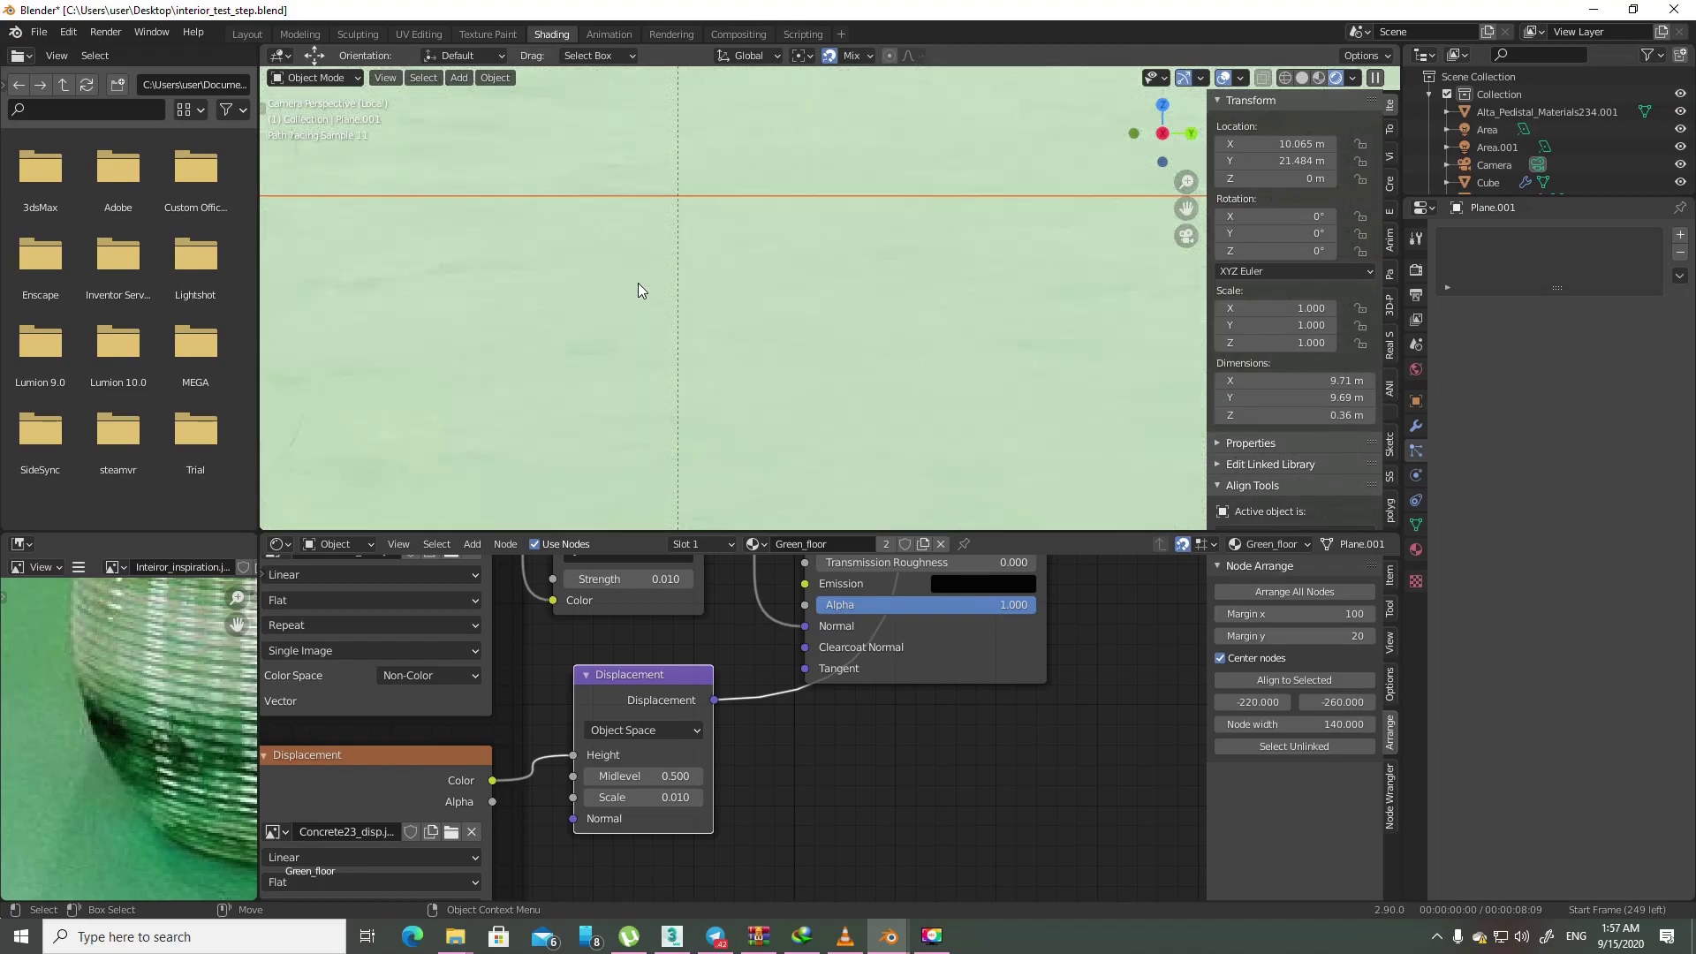
{"action": "scroll", "coordinate": [717, 669], "scroll_direction": "down", "scroll_amount": 2}
{"action": "scroll", "coordinate": [734, 714], "scroll_direction": "up", "scroll_amount": 5, "text": "shift"}
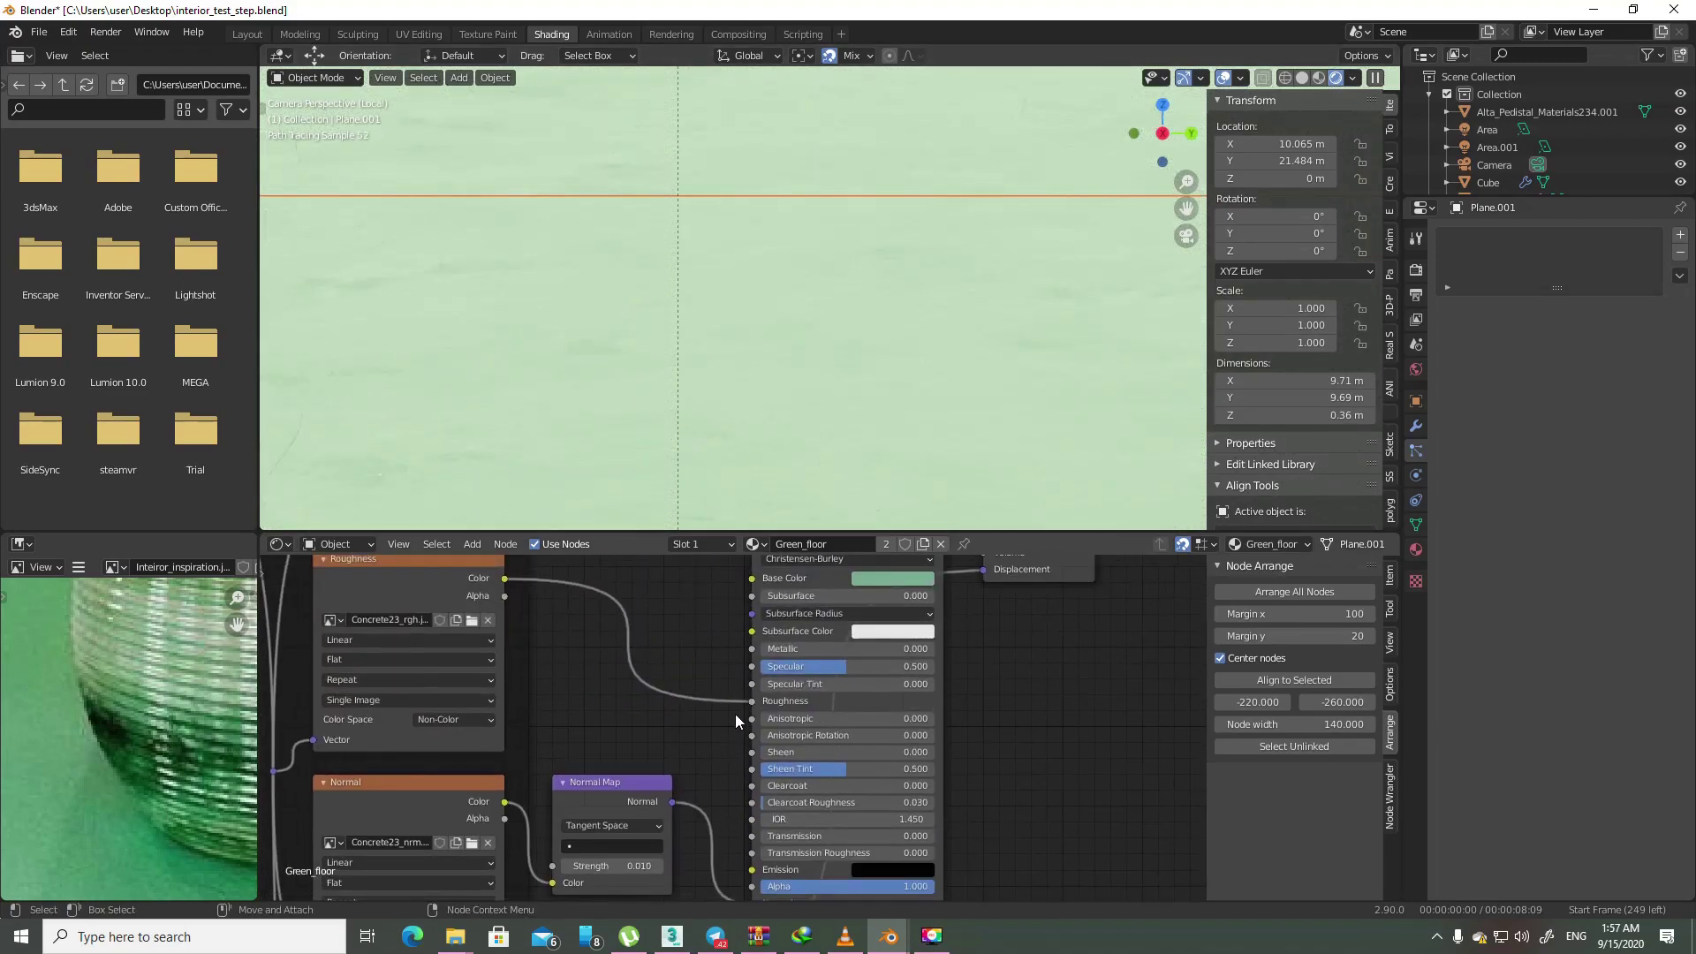
{"action": "left_click_drag", "start_coordinate": [750, 704], "coordinate": [676, 726]}
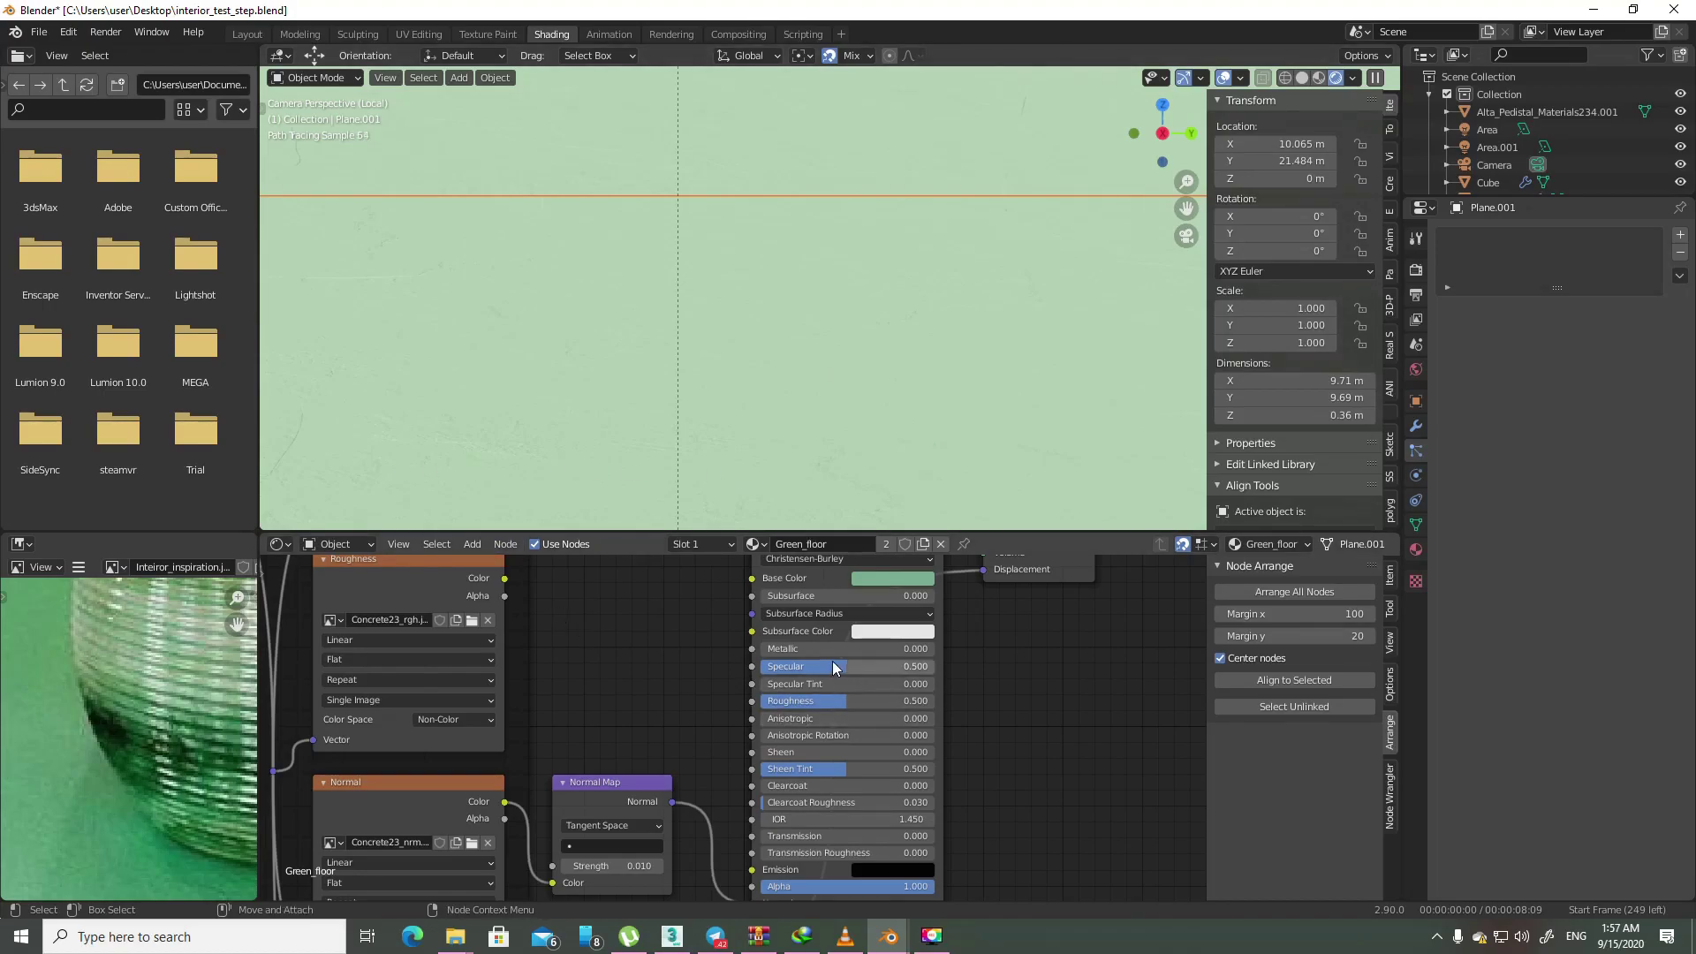
{"action": "left_click_drag", "start_coordinate": [835, 668], "coordinate": [939, 668]}
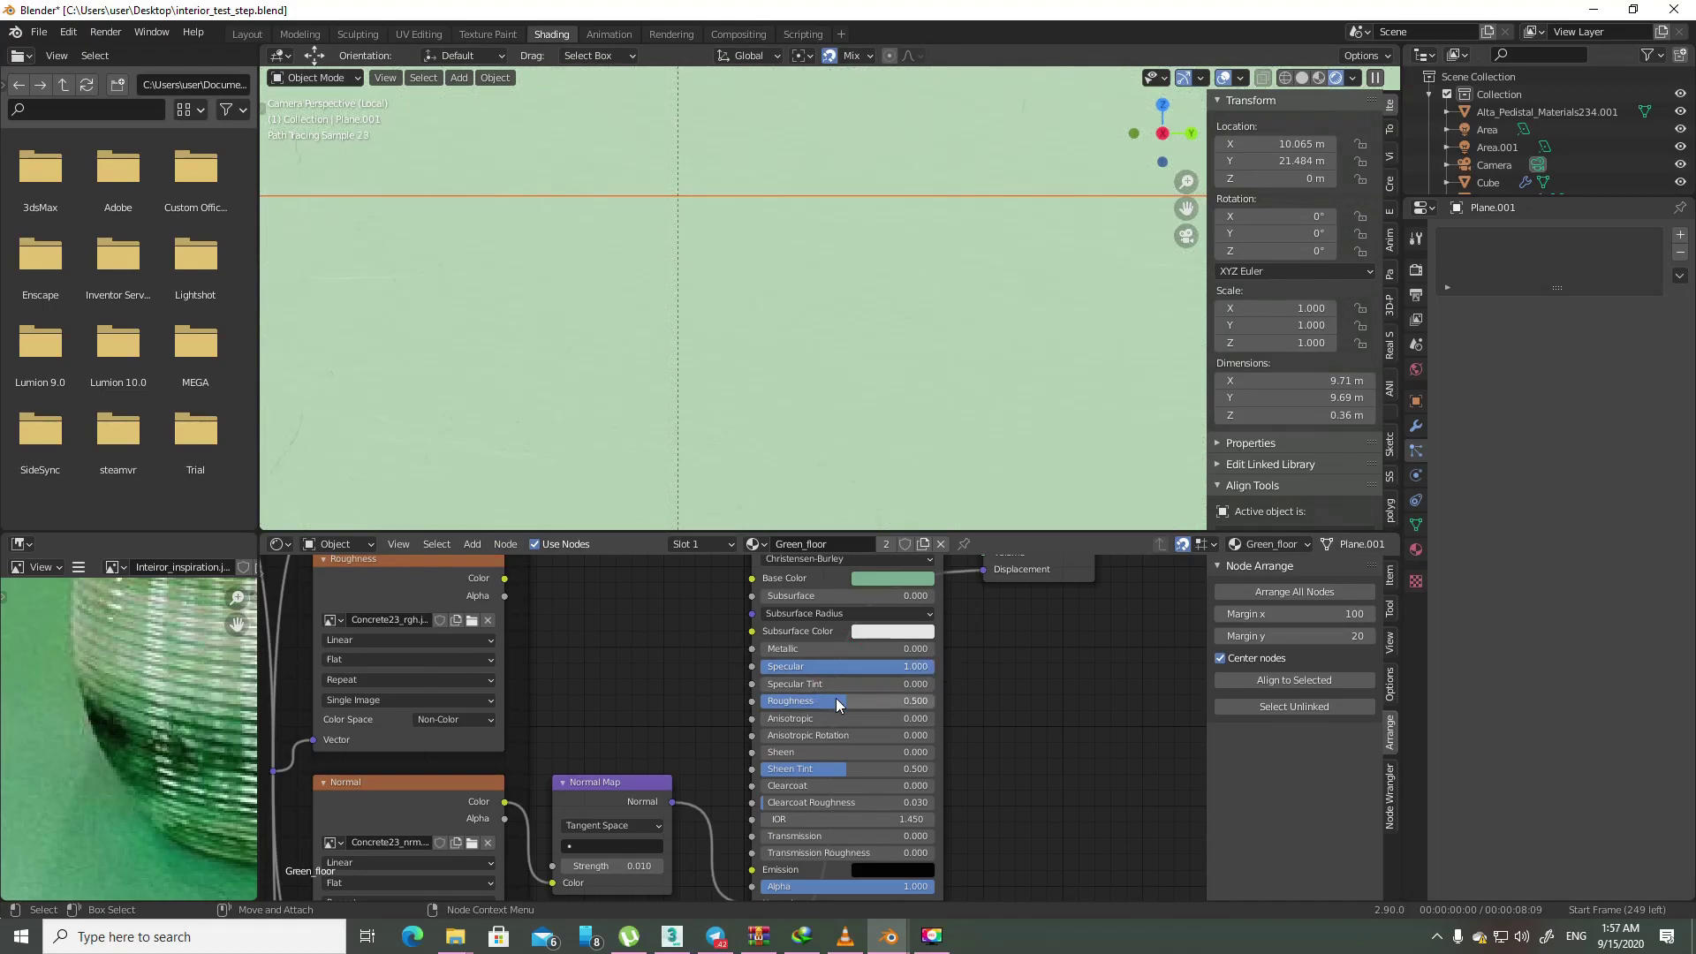
{"action": "left_click_drag", "start_coordinate": [839, 700], "coordinate": [776, 700]}
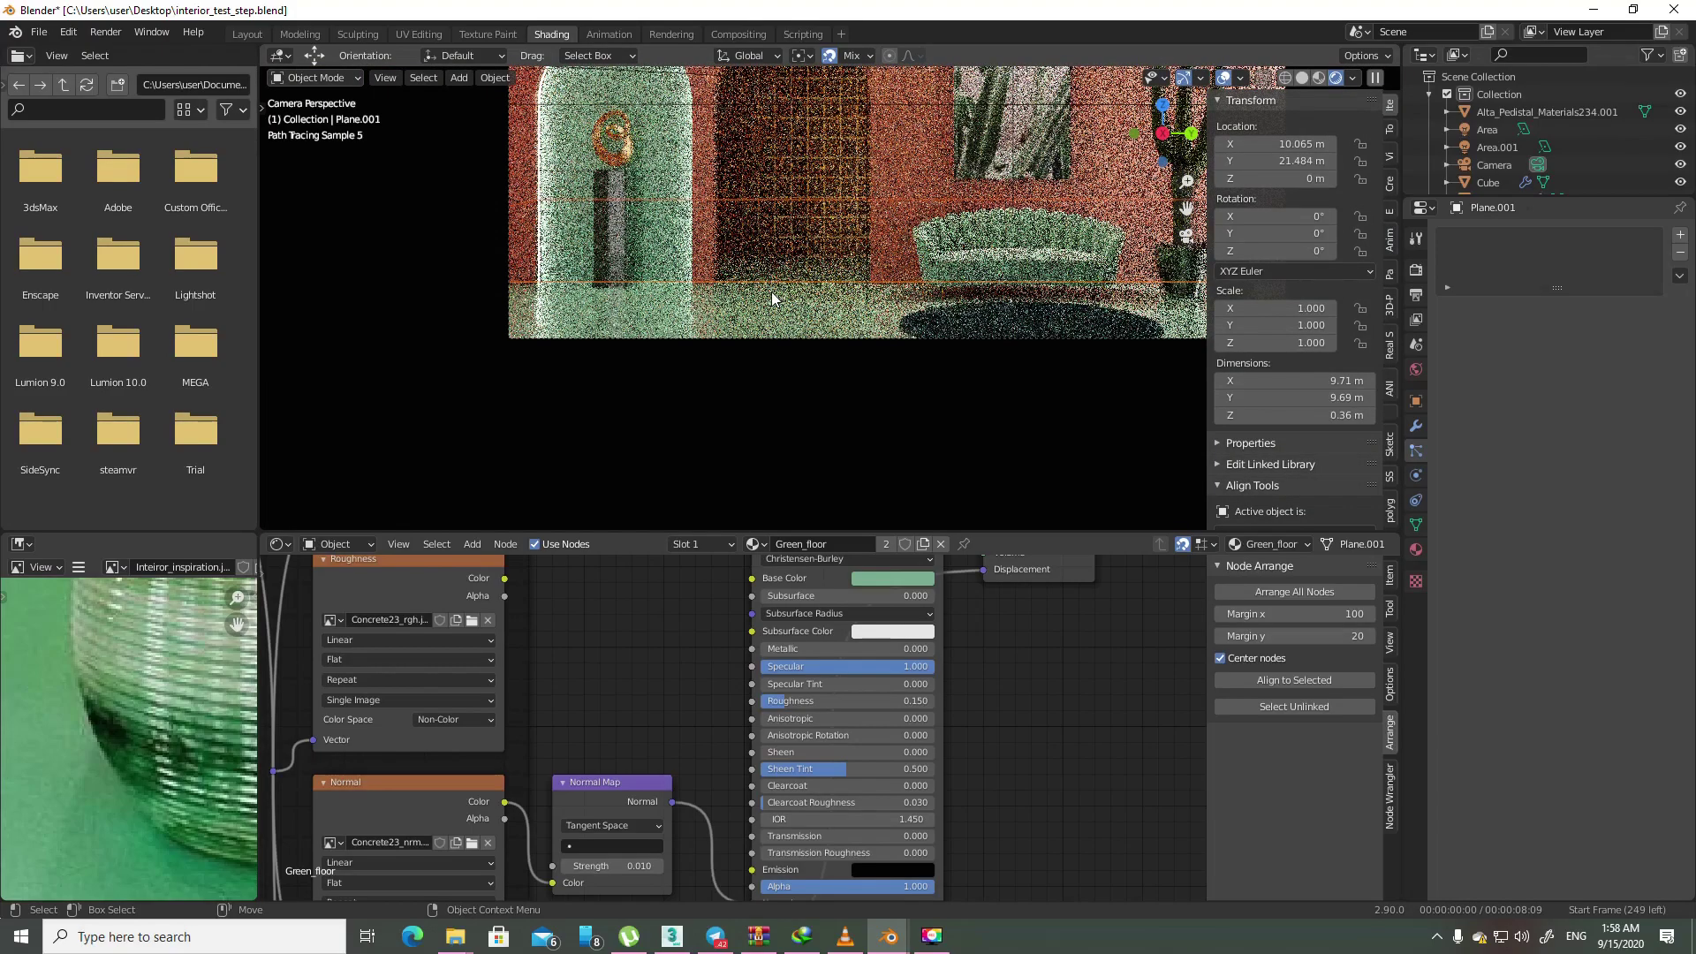
{"action": "scroll", "coordinate": [769, 354], "scroll_direction": "up", "scroll_amount": 2}
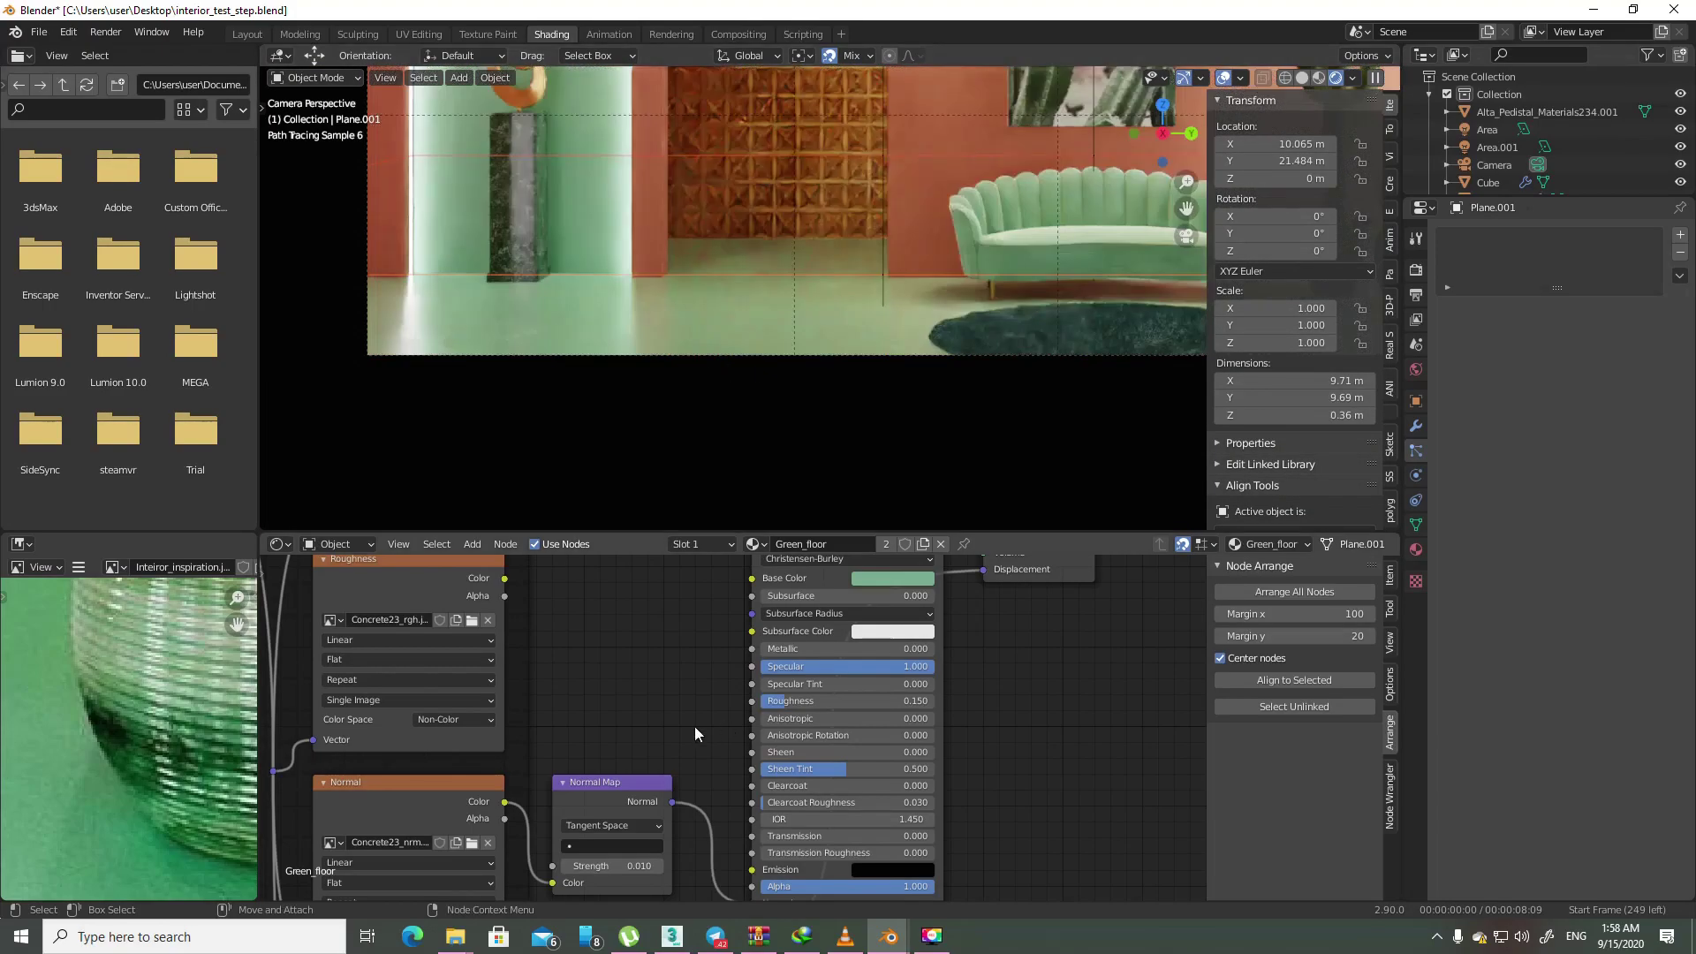
{"action": "middle_click_drag", "start_coordinate": [680, 664], "coordinate": [651, 691]}
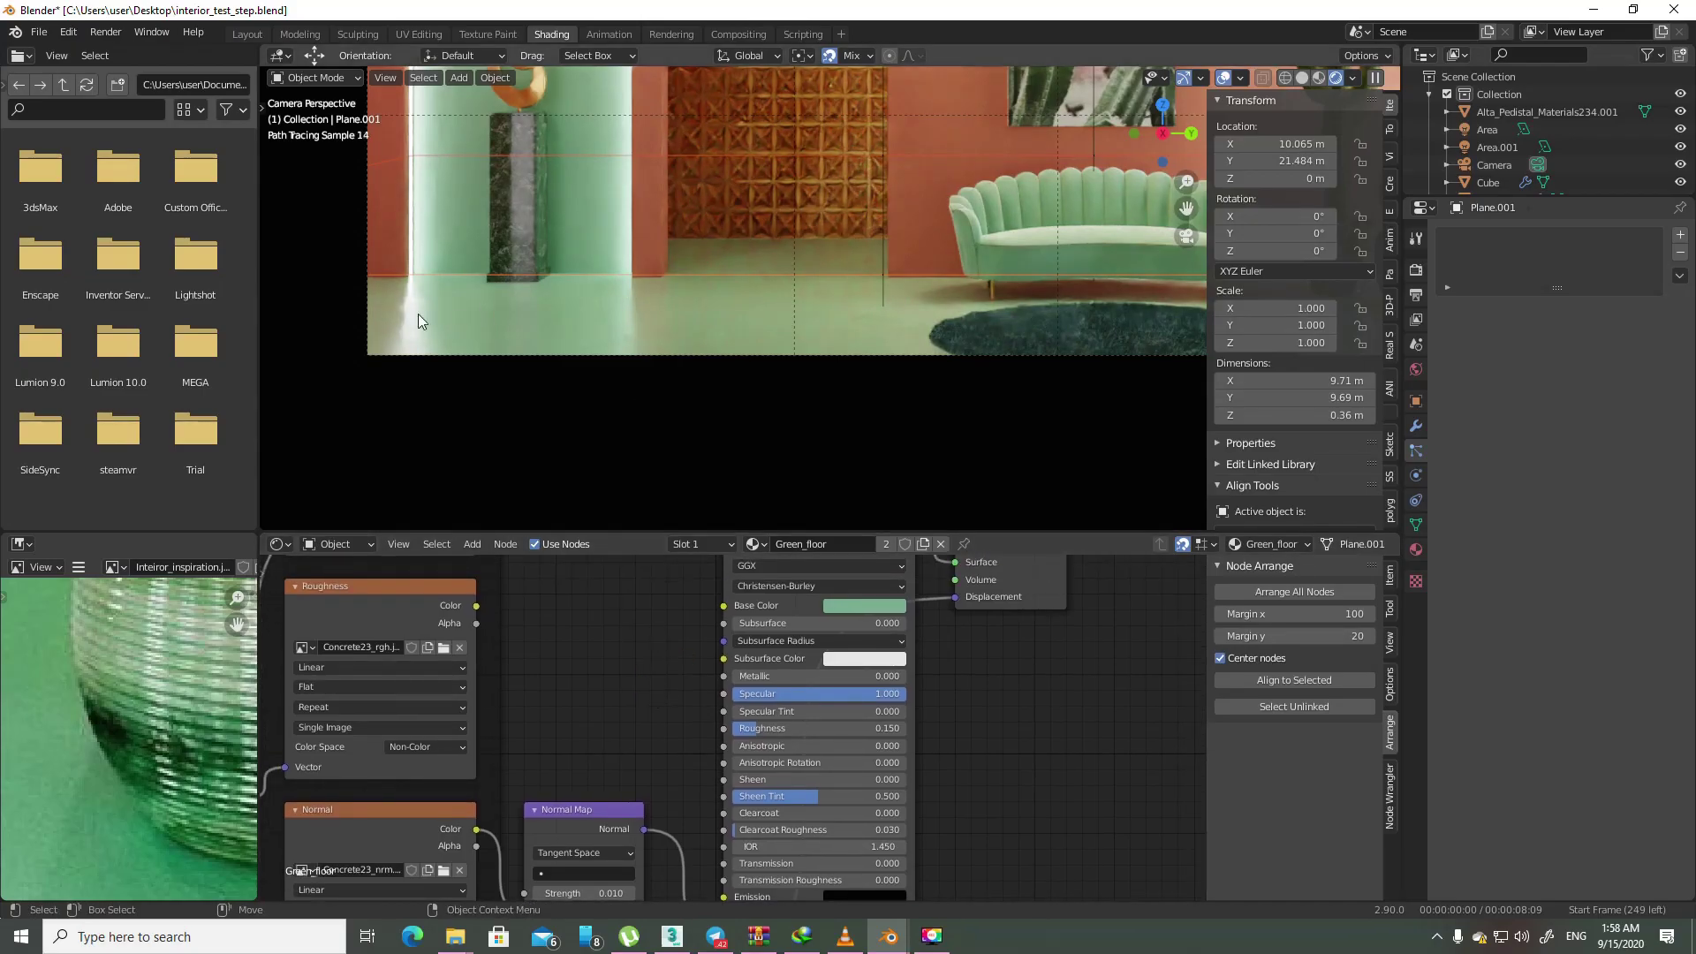
{"action": "scroll", "coordinate": [415, 310], "scroll_direction": "up", "scroll_amount": 2}
{"action": "scroll", "coordinate": [569, 318], "scroll_direction": "up", "scroll_amount": 3}
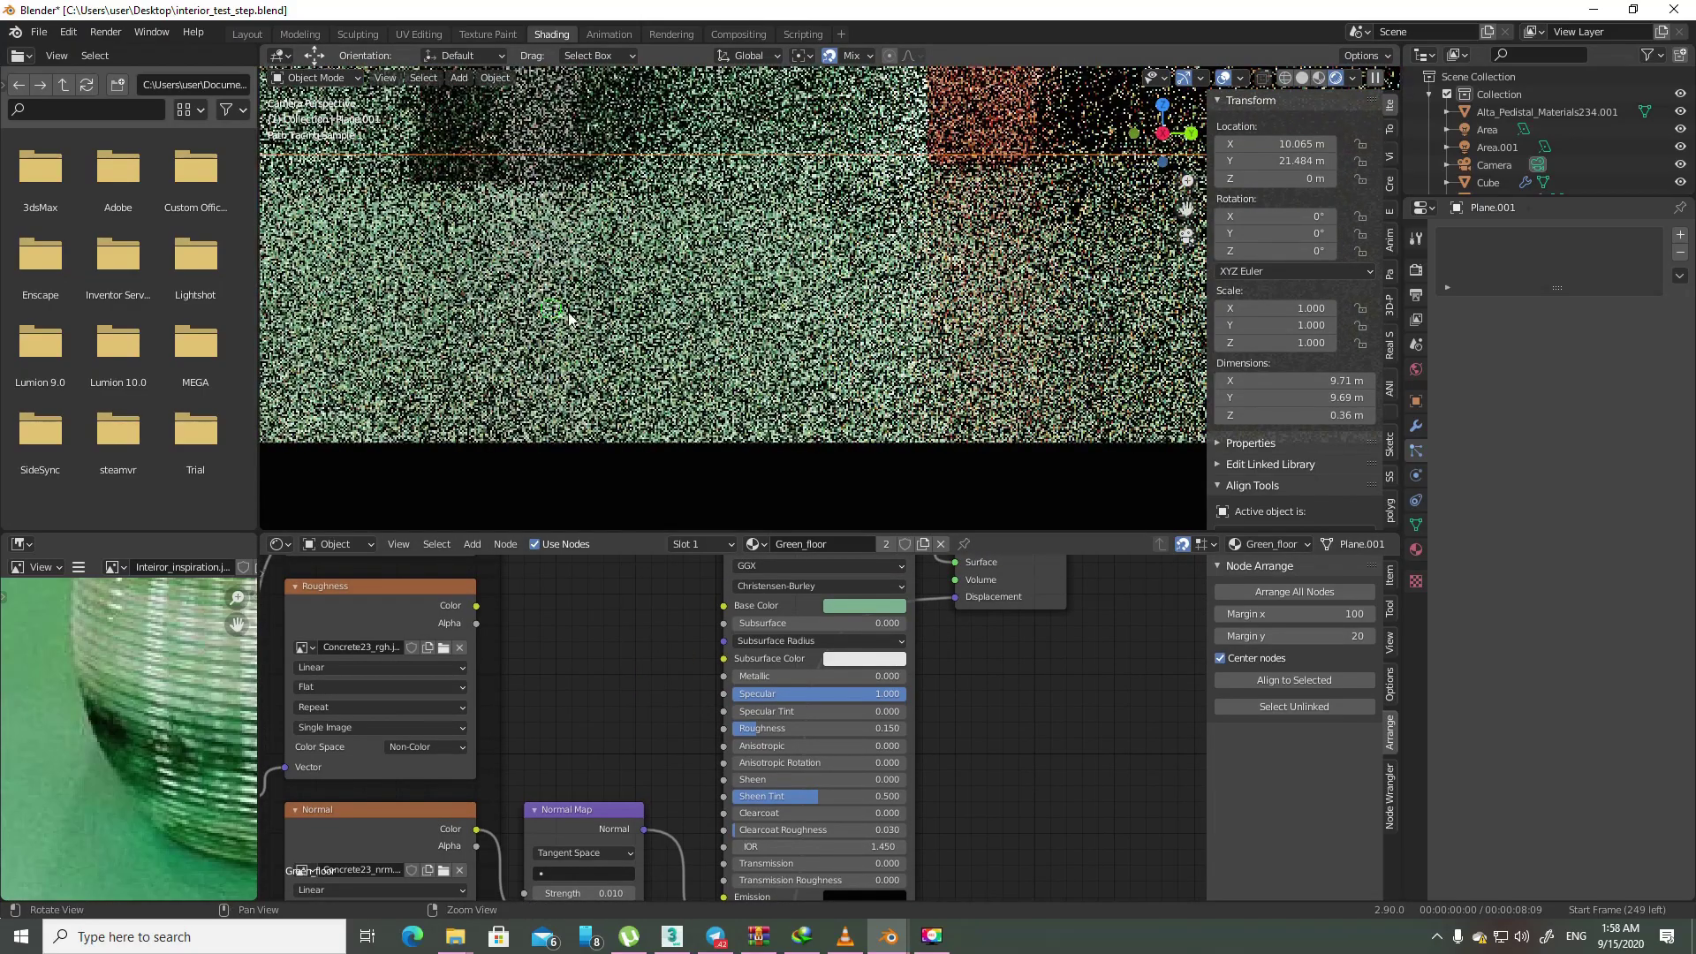
{"action": "scroll", "coordinate": [569, 318], "scroll_direction": "down", "scroll_amount": 2}
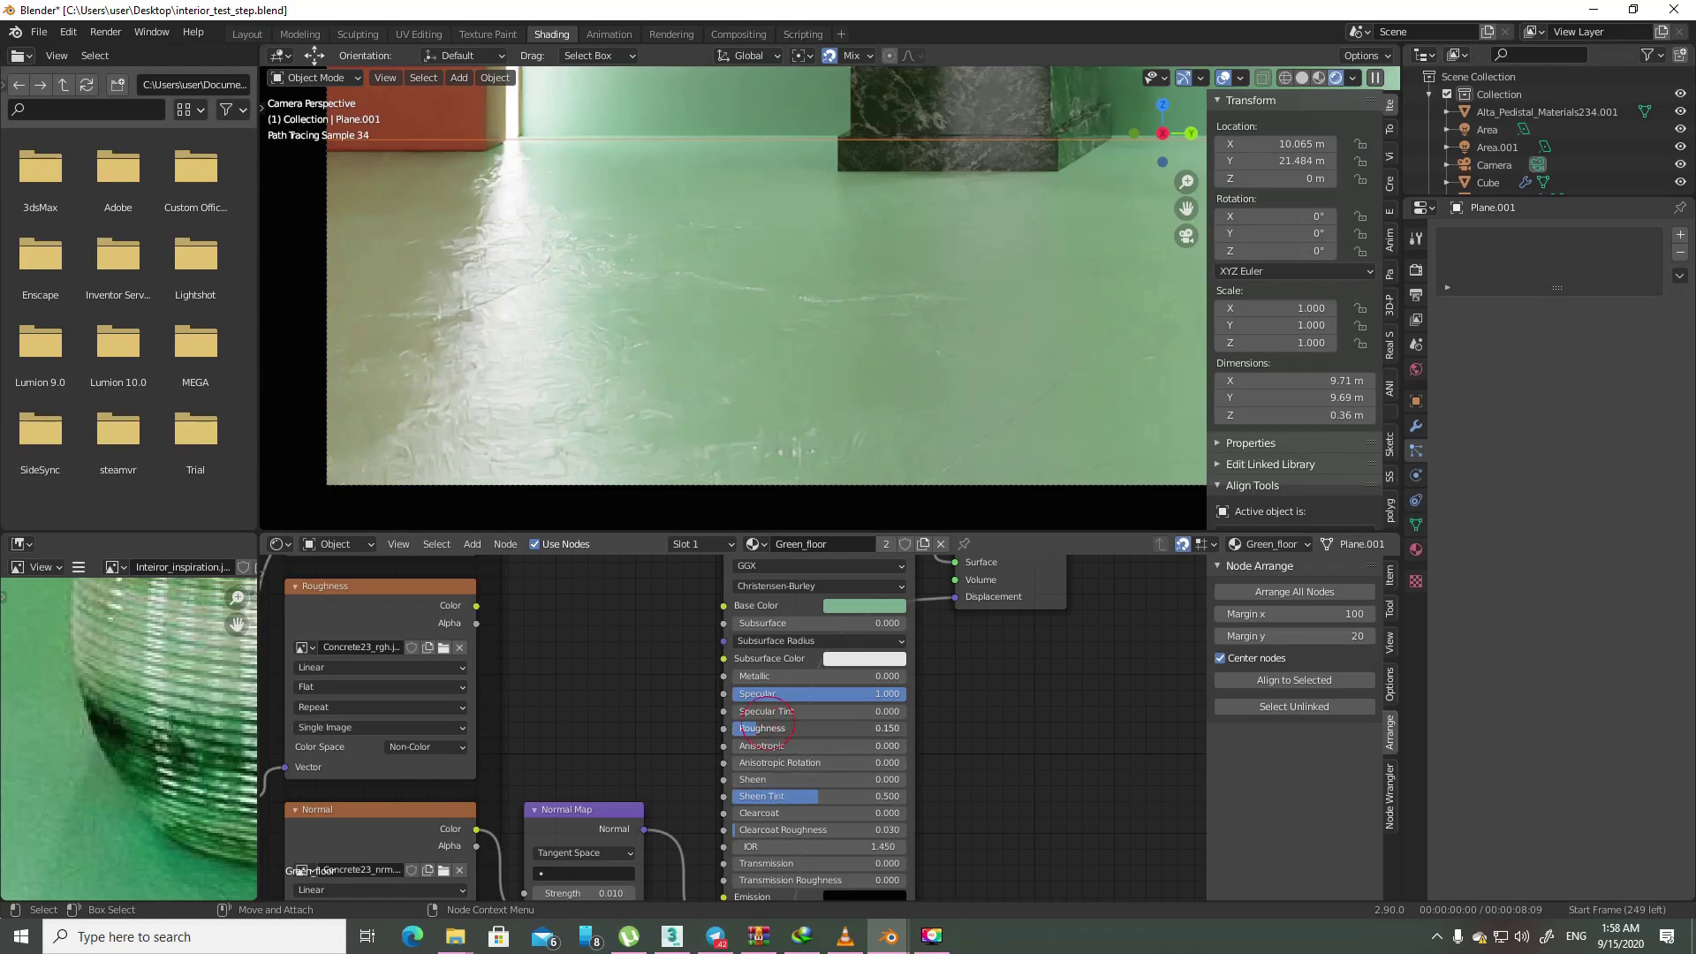
- Set the floor Principled BSDF roughness to 0.5
{"action": "left_click", "coordinate": [809, 729]}
{"action": "key", "text": "BackSpace"}
{"action": "type", "text": ".5"}
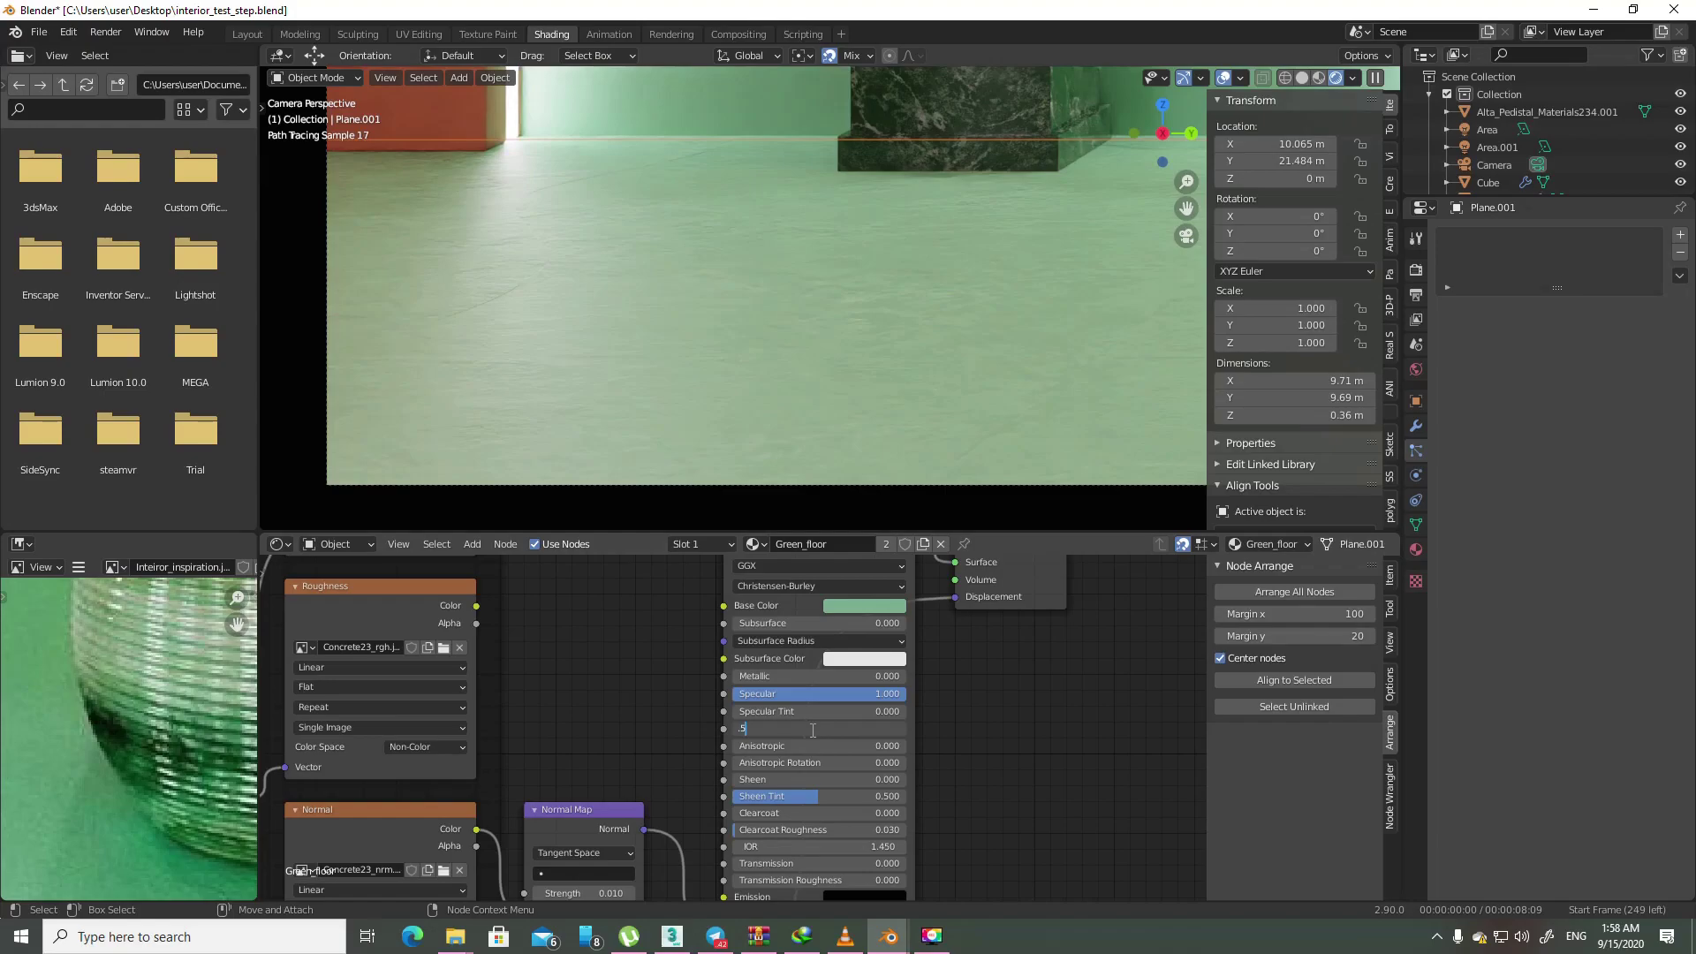
{"action": "key", "text": "Return"}
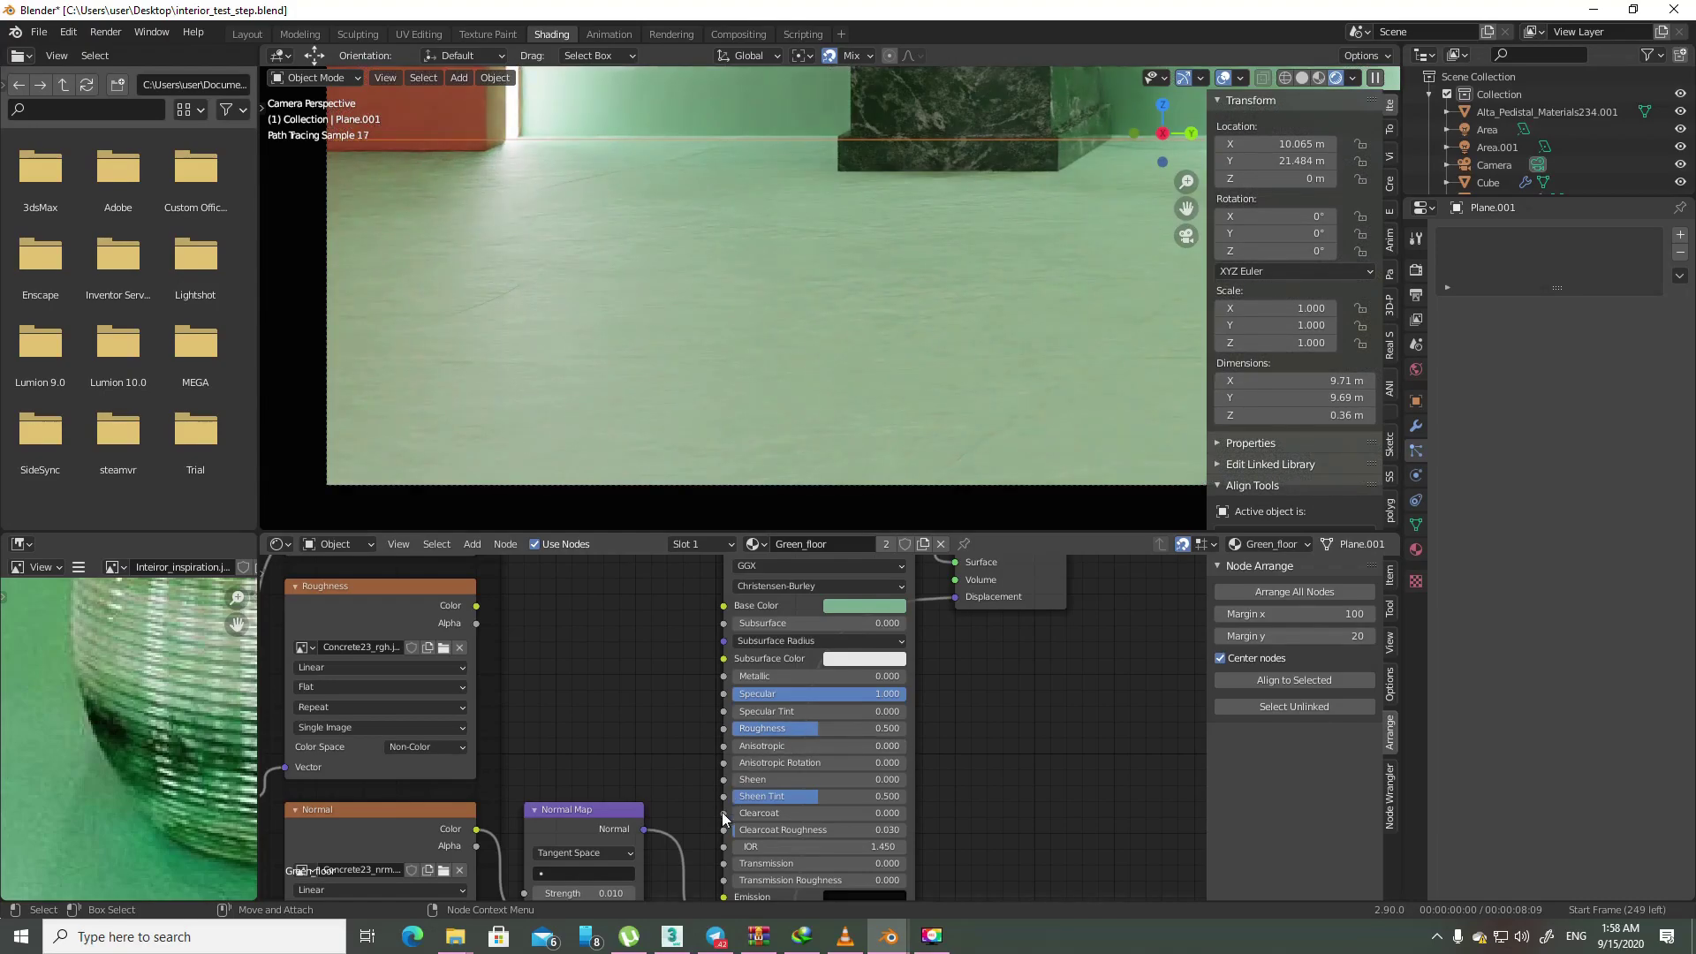
{"action": "scroll", "coordinate": [669, 749], "scroll_direction": "down", "scroll_amount": 2}
{"action": "scroll", "coordinate": [680, 742], "scroll_direction": "up", "scroll_amount": 2}
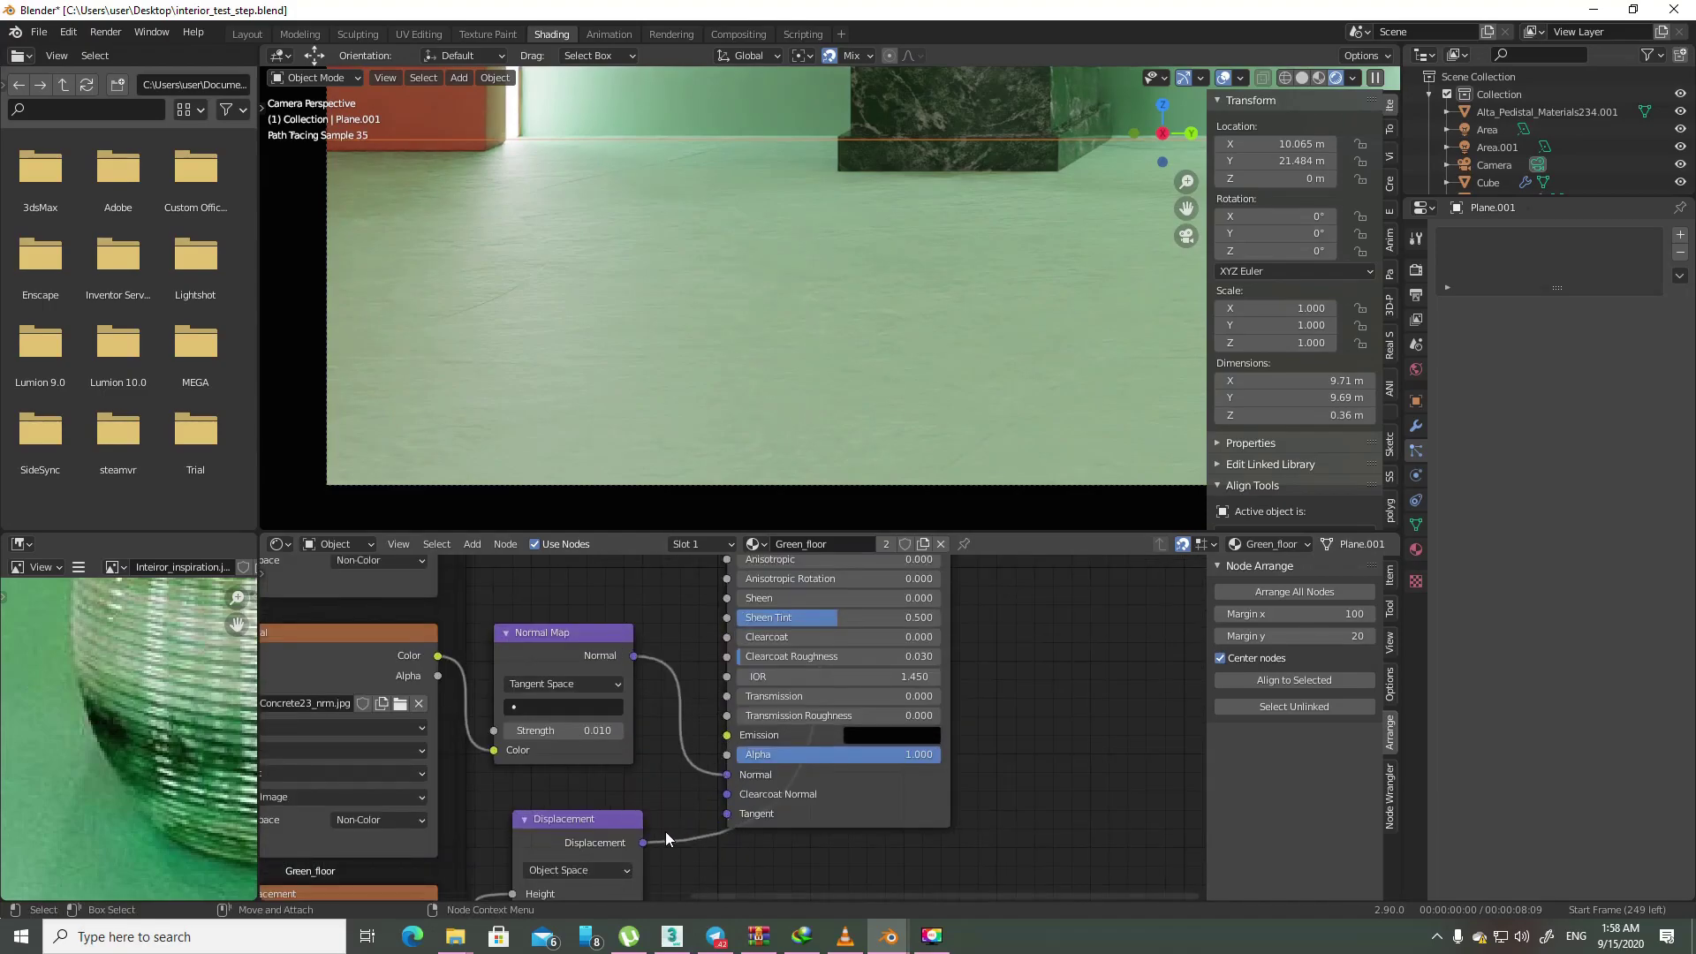
- Mute Displacement, set Normal Map strength to 0.1, then unmute Displacement
{"action": "left_click", "coordinate": [604, 832]}
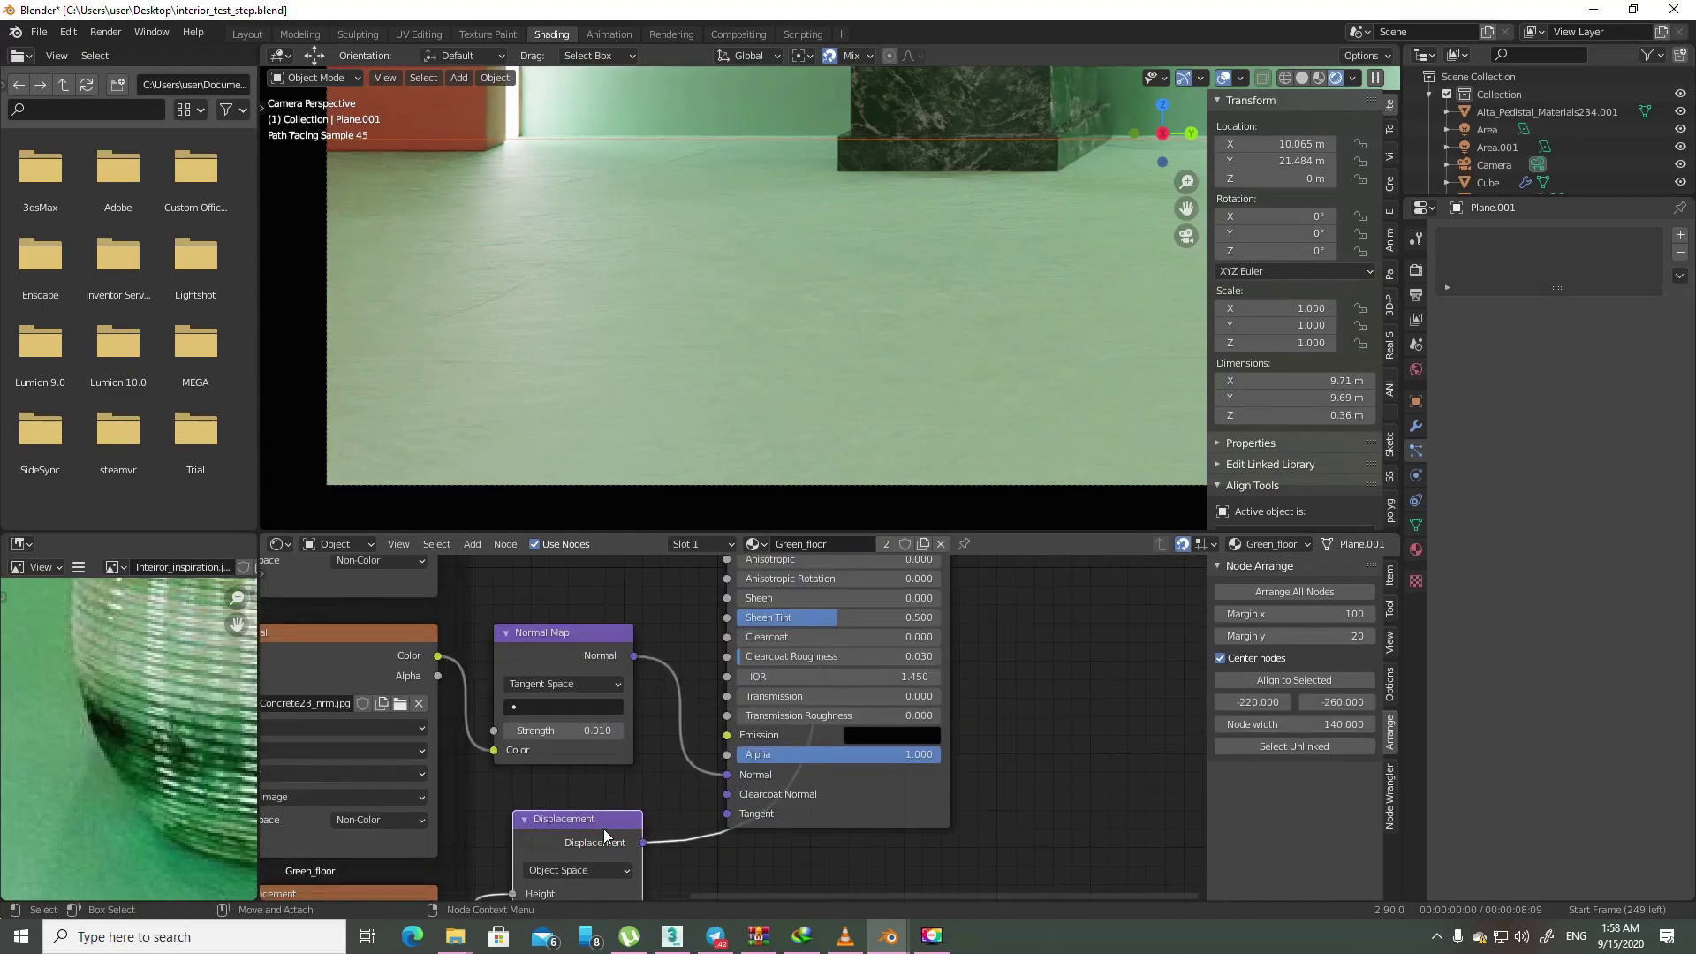
{"action": "key", "text": "m"}
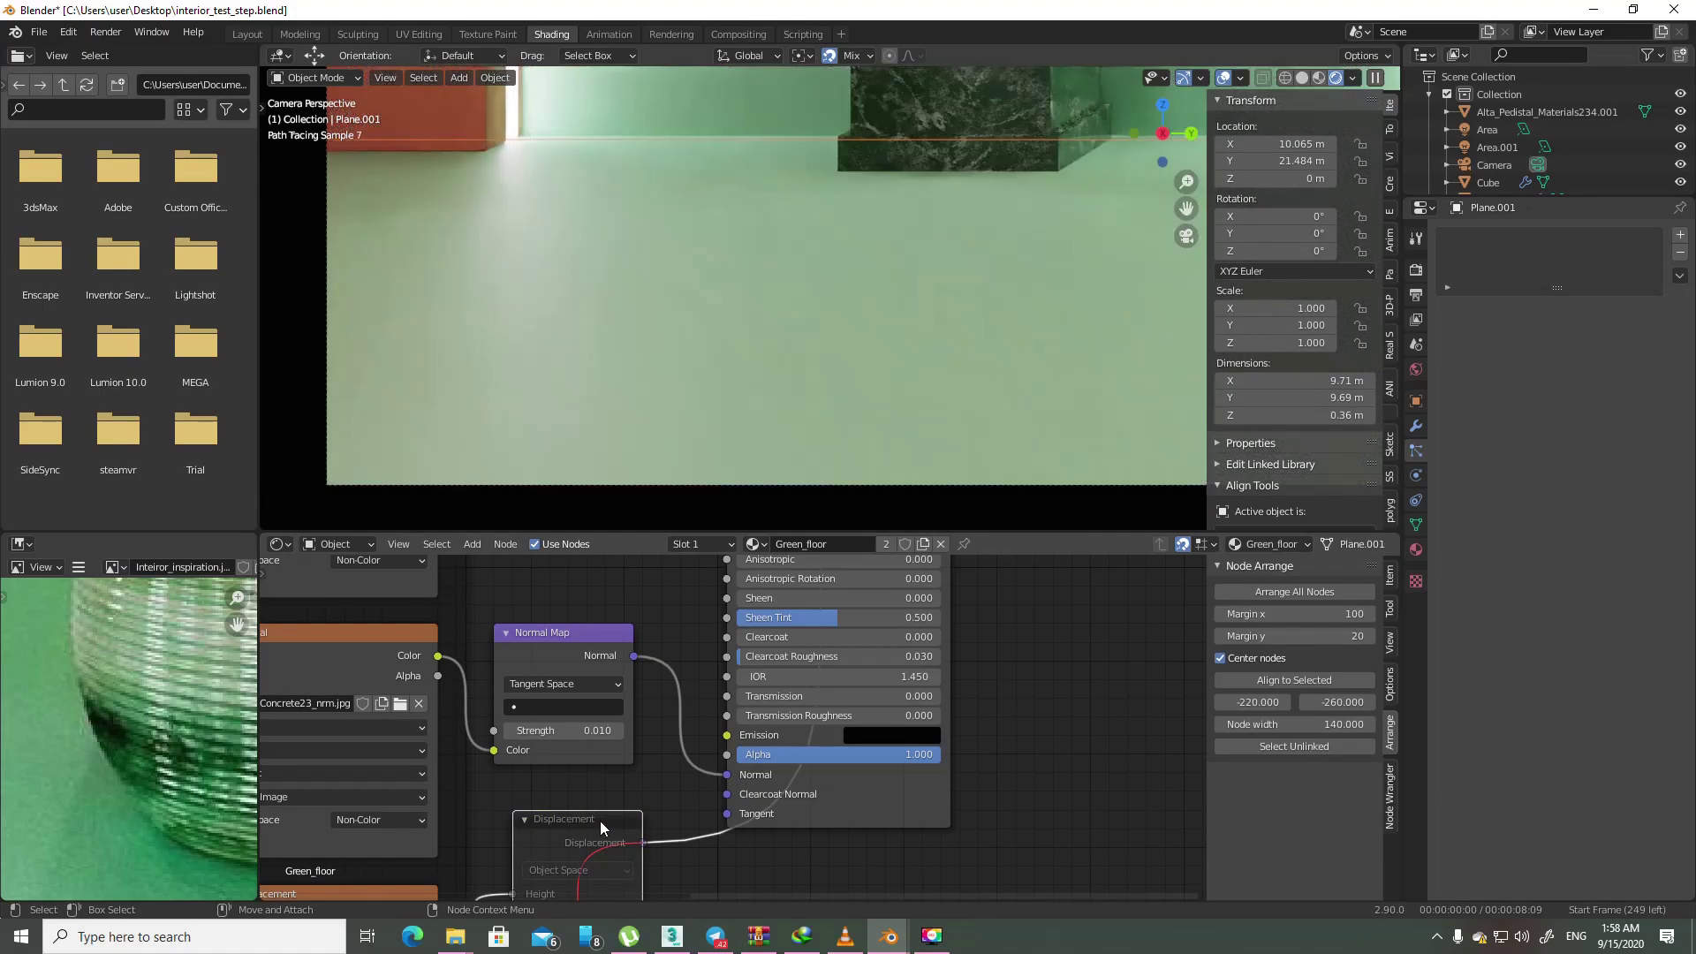
{"action": "double_click", "coordinate": [575, 731]}
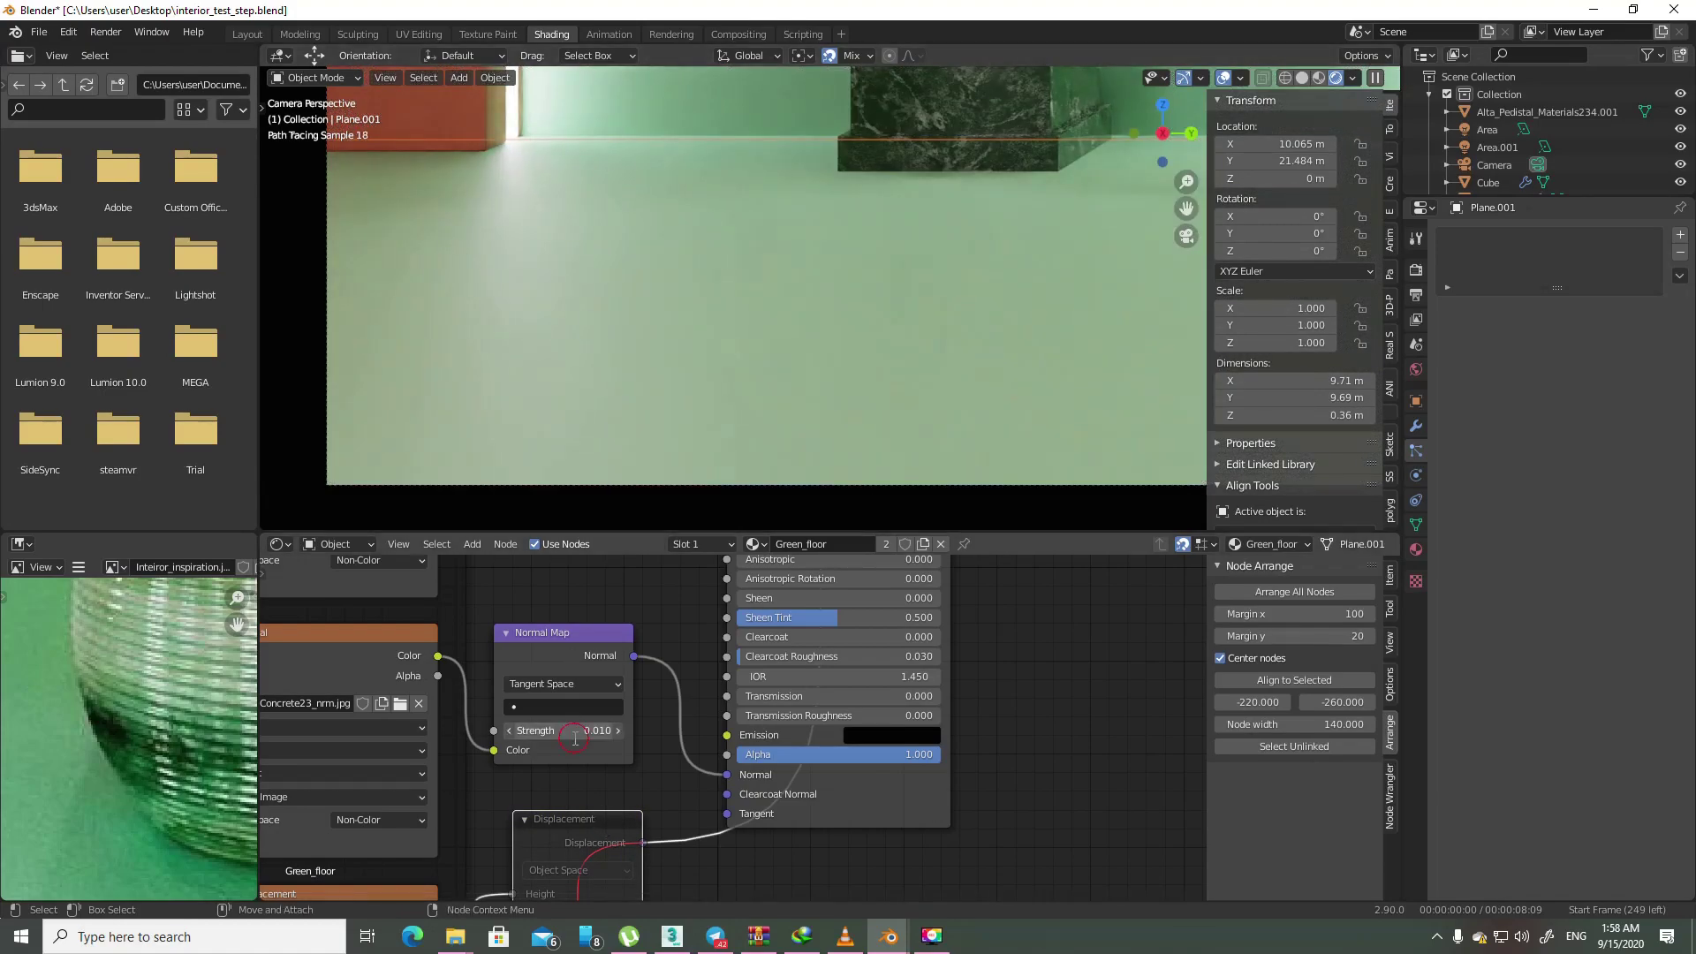
{"action": "key", "text": "BackSpace"}
{"action": "key", "text": "BackSpace"}
{"action": "type", "text": "1"}
{"action": "key", "text": "Return"}
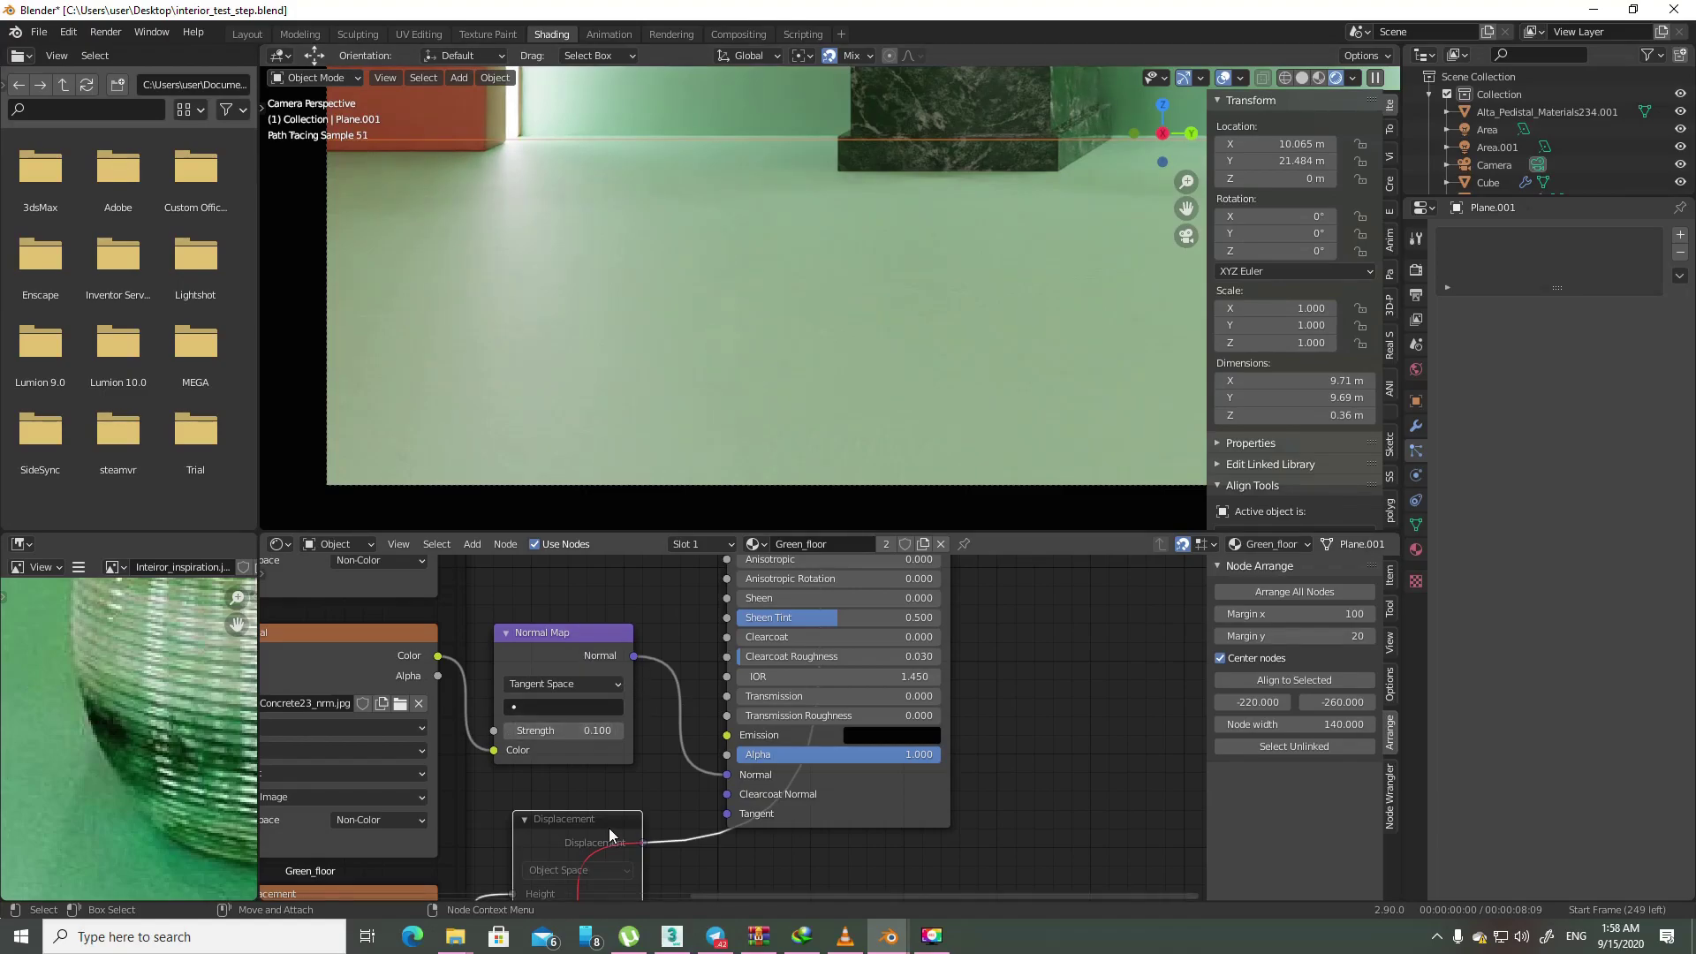
{"action": "key", "text": "m"}
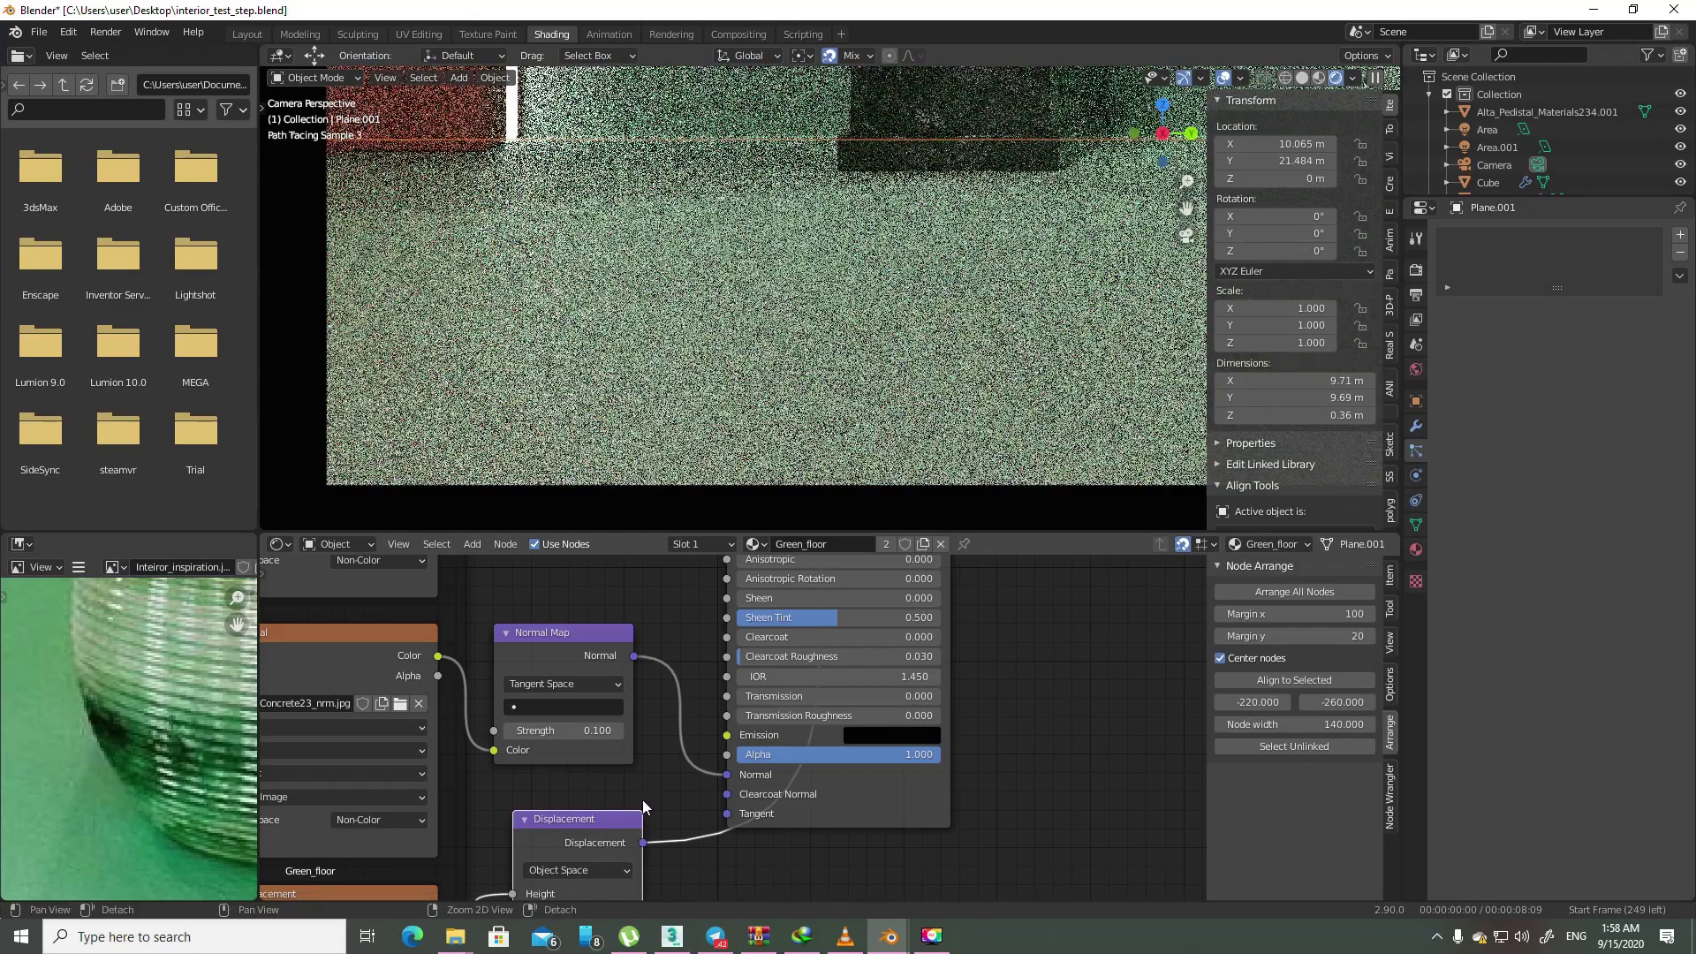
- Set the Displacement node's midlevel to 0 and scale to 0.005
{"action": "scroll", "coordinate": [670, 806], "scroll_direction": "up", "scroll_amount": 3}
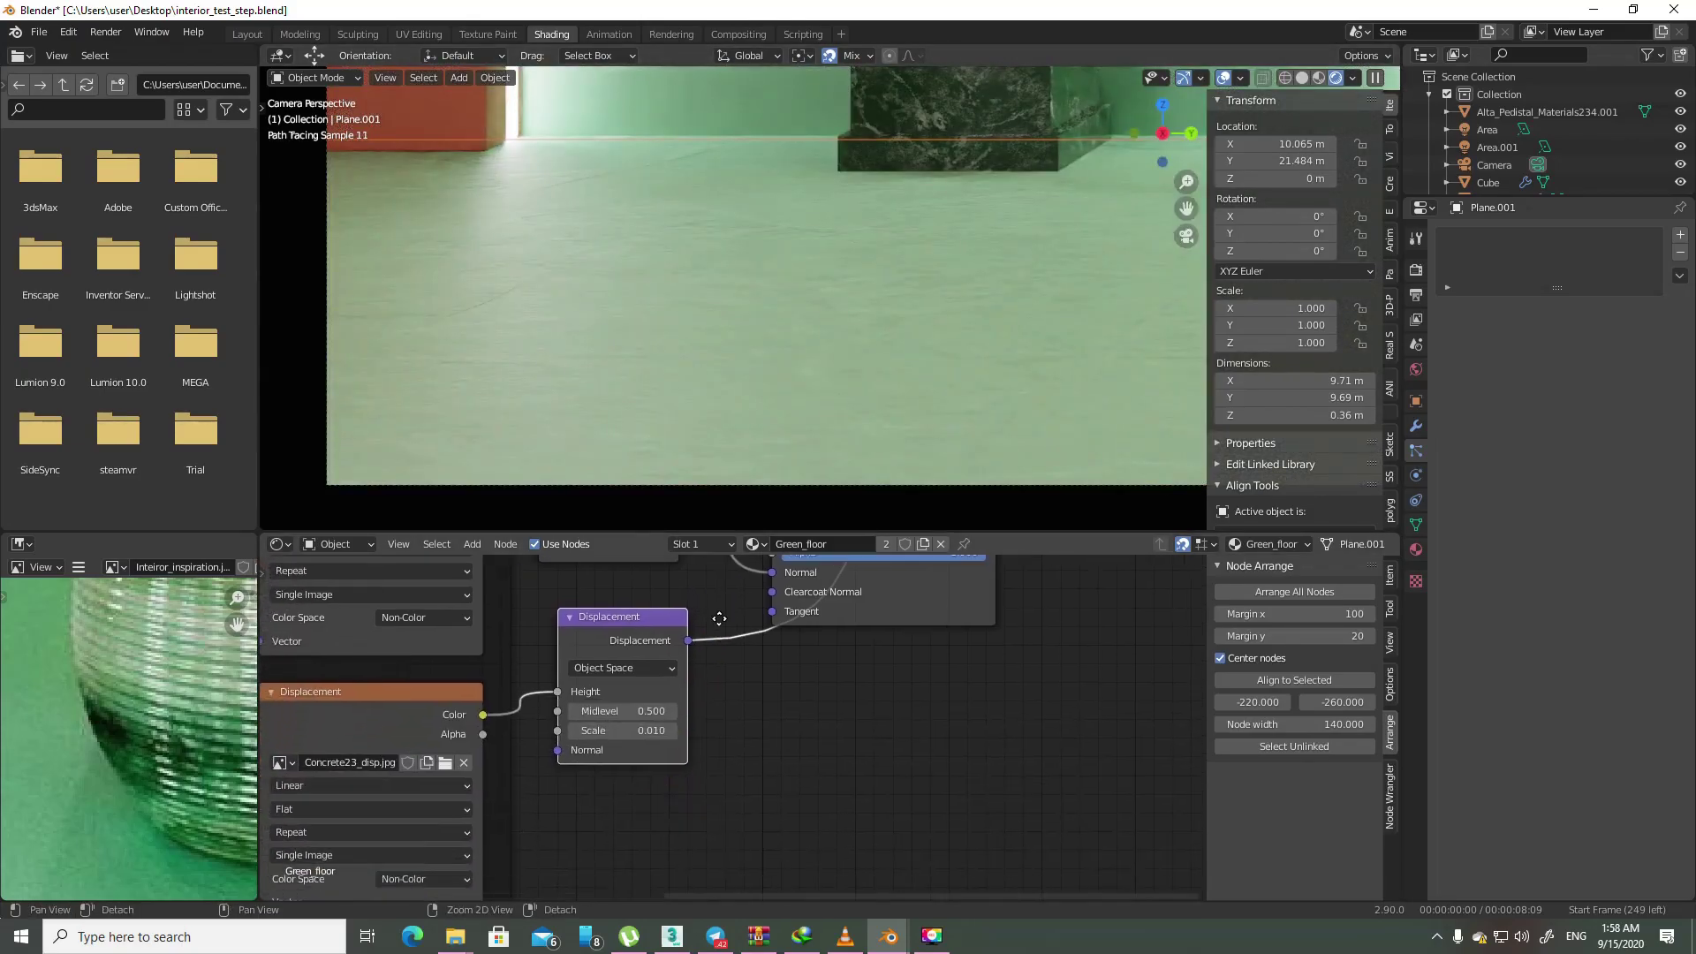
{"action": "left_click", "coordinate": [649, 710]}
{"action": "type", "text": "0"}
{"action": "key", "text": "Return"}
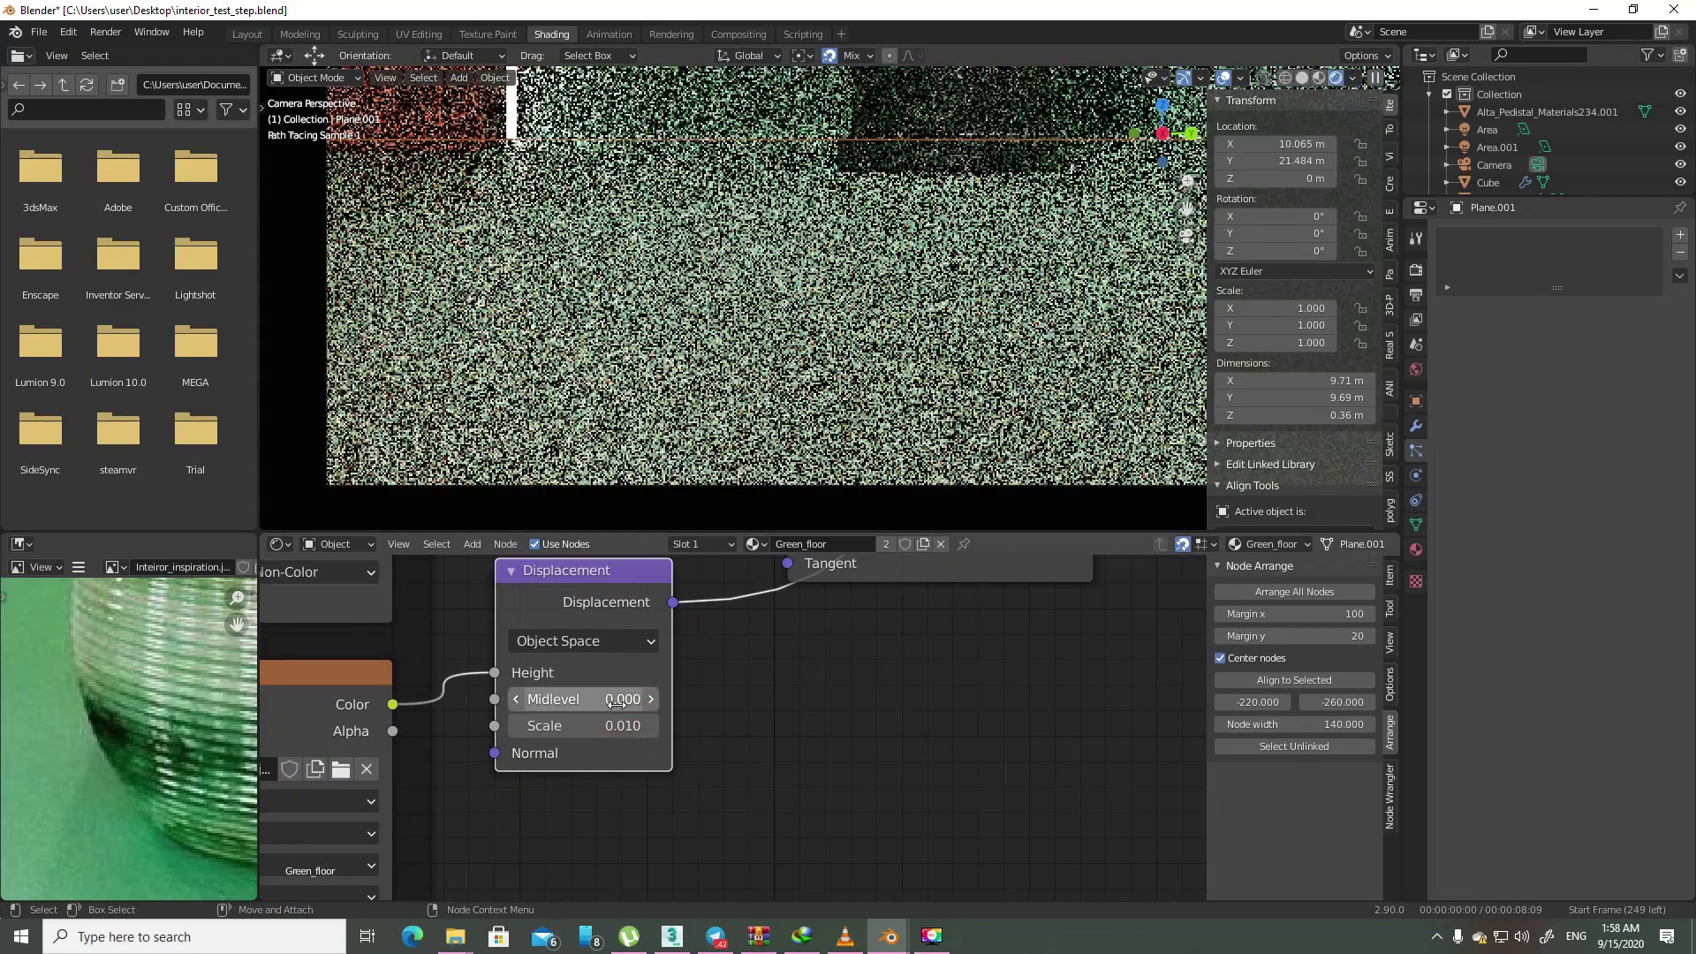
{"action": "left_click", "coordinate": [622, 726]}
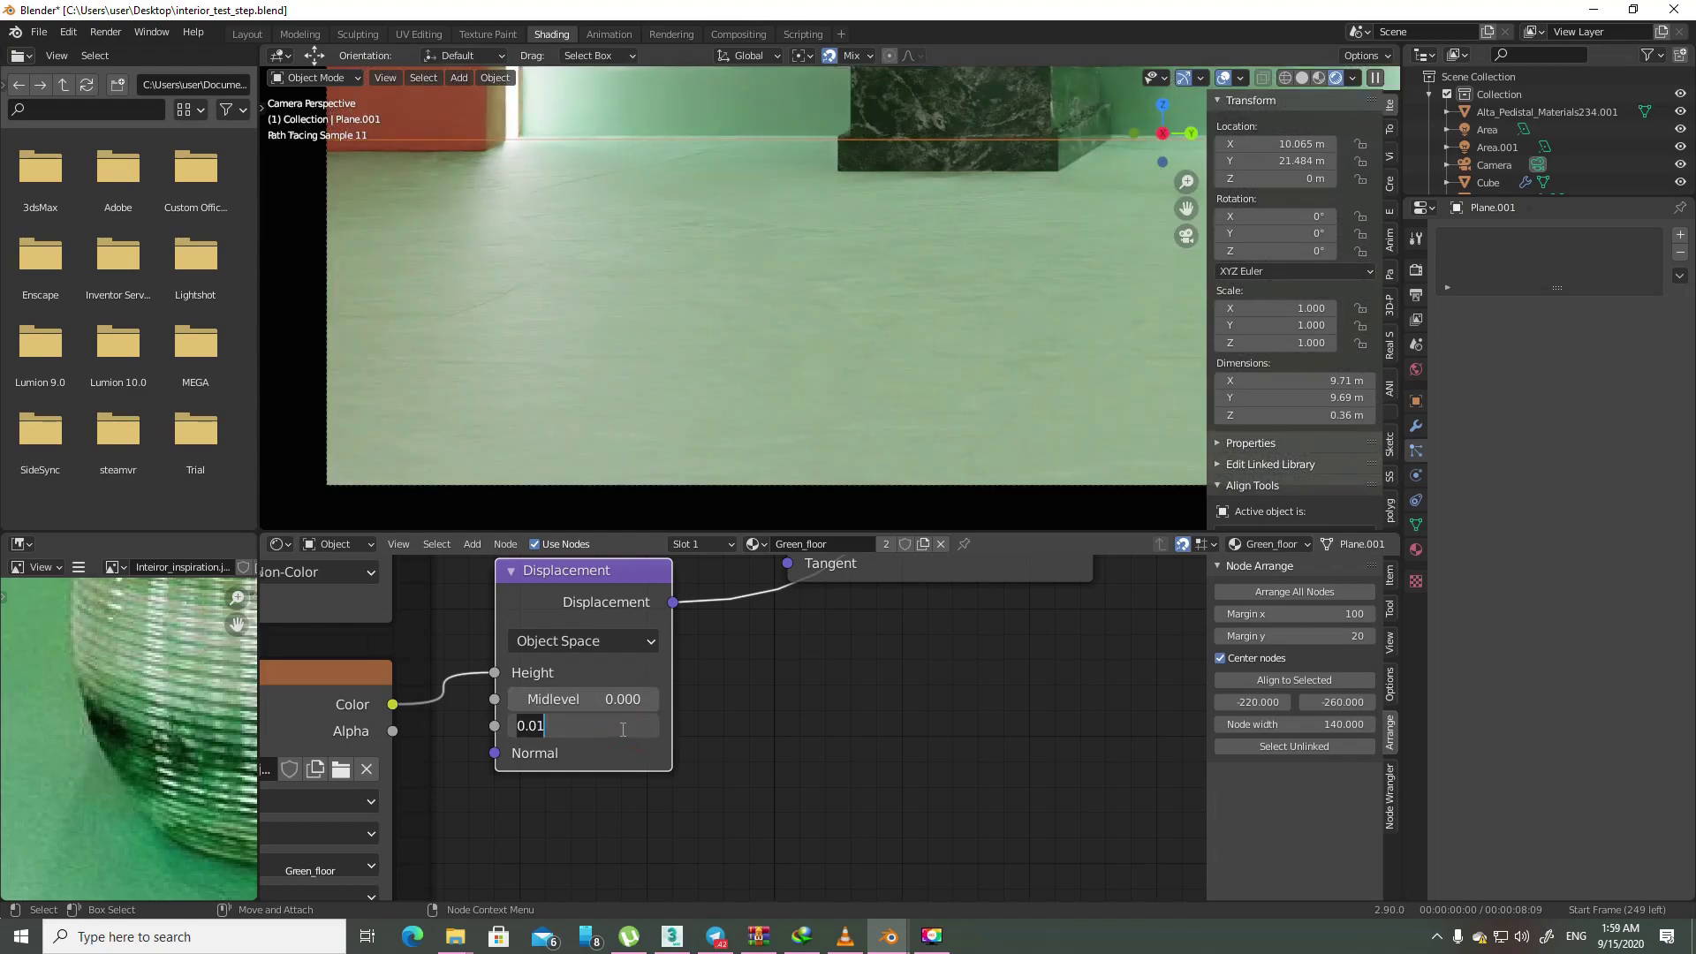
{"action": "type", "text": "0.005"}
{"action": "key", "text": "Return"}
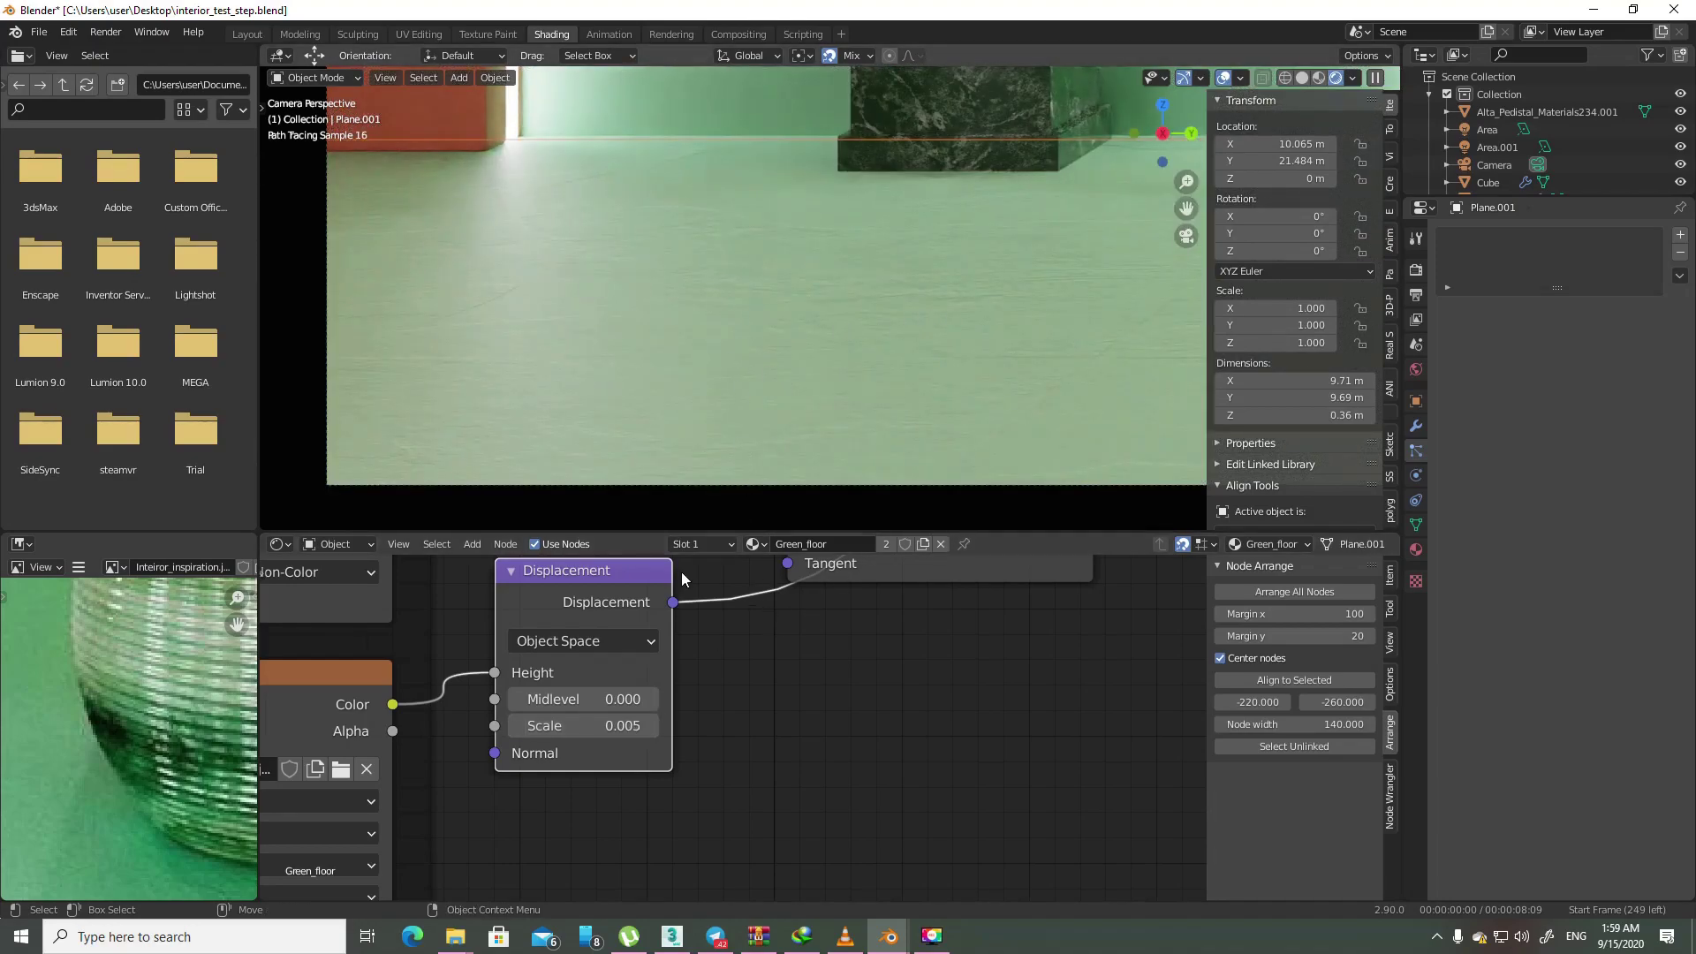
- Mute the floor Displacement node and inspect the Normal Map and rendered preview
{"action": "middle_click_drag", "start_coordinate": [1002, 326], "coordinate": [1004, 403]}
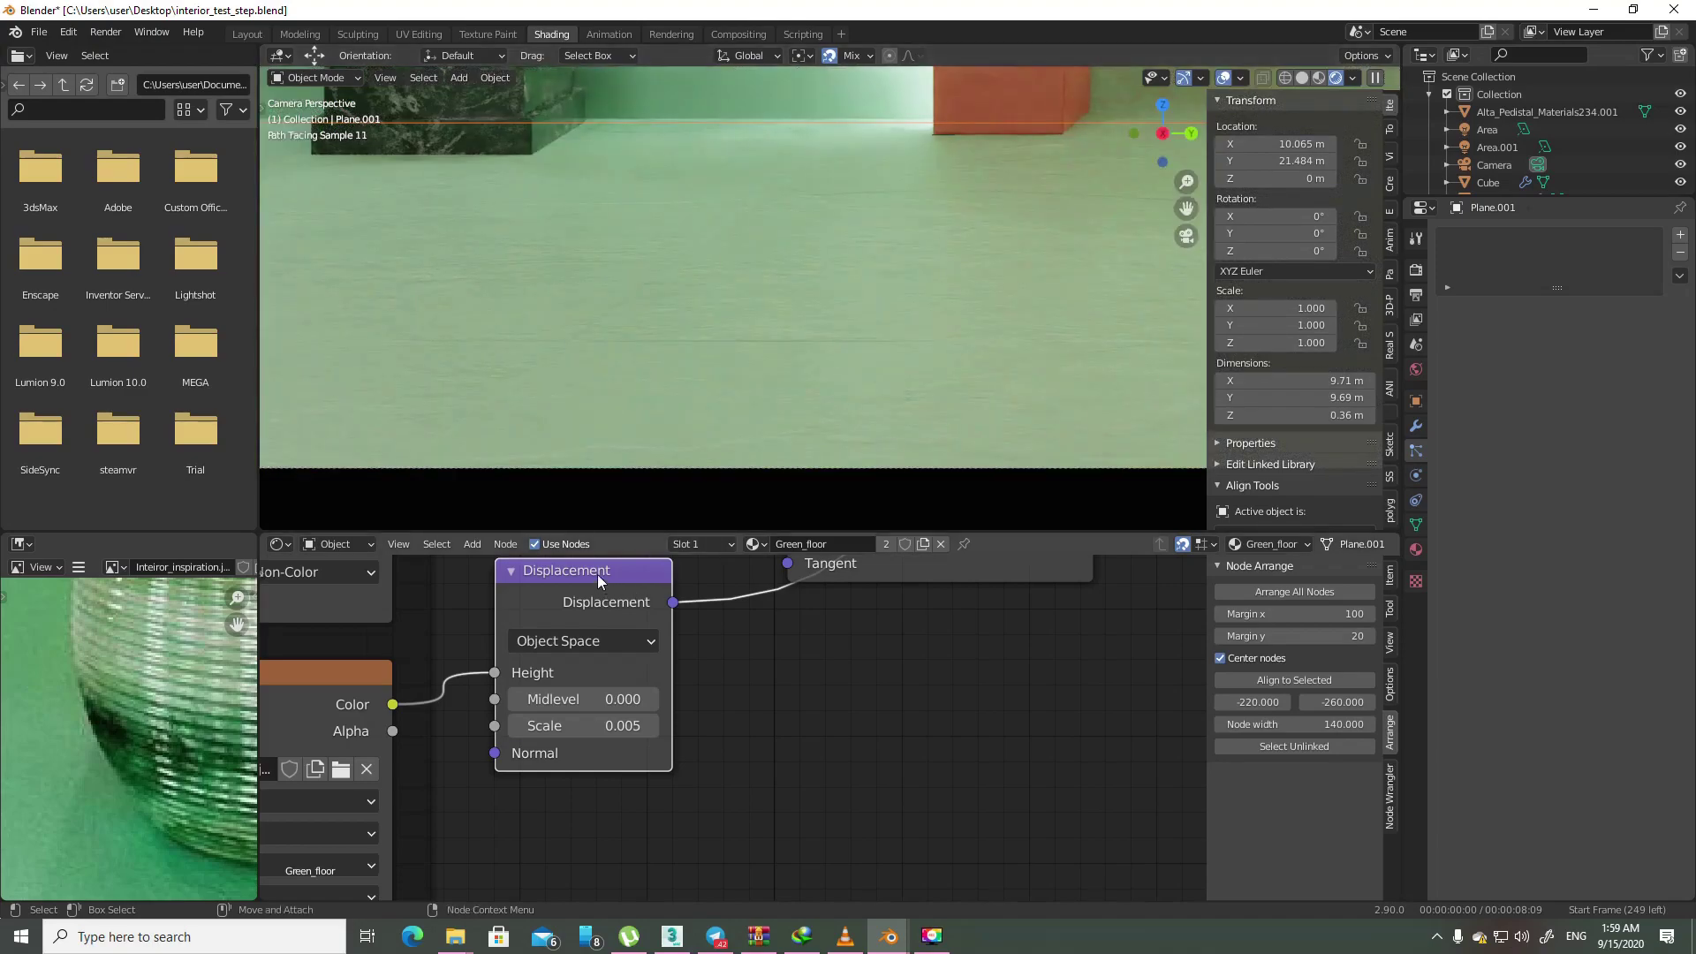
{"action": "middle_click_drag", "start_coordinate": [596, 574], "coordinate": [602, 628]}
{"action": "key", "text": "m"}
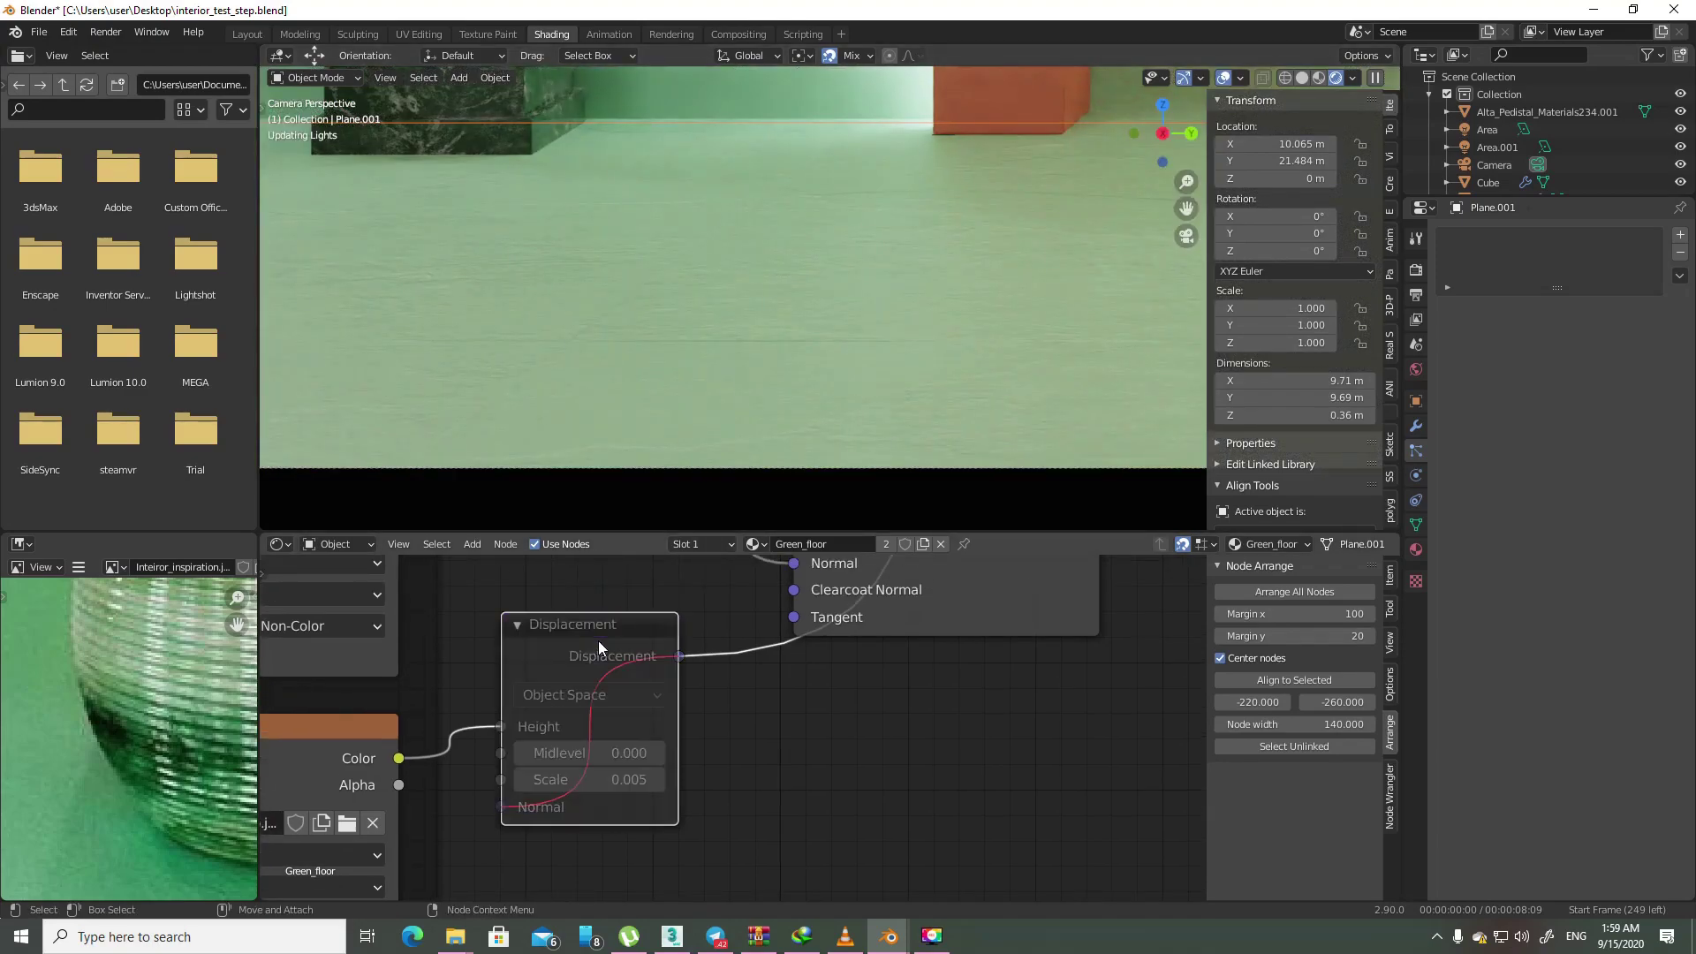
{"action": "middle_click_drag", "start_coordinate": [704, 637], "coordinate": [848, 864]}
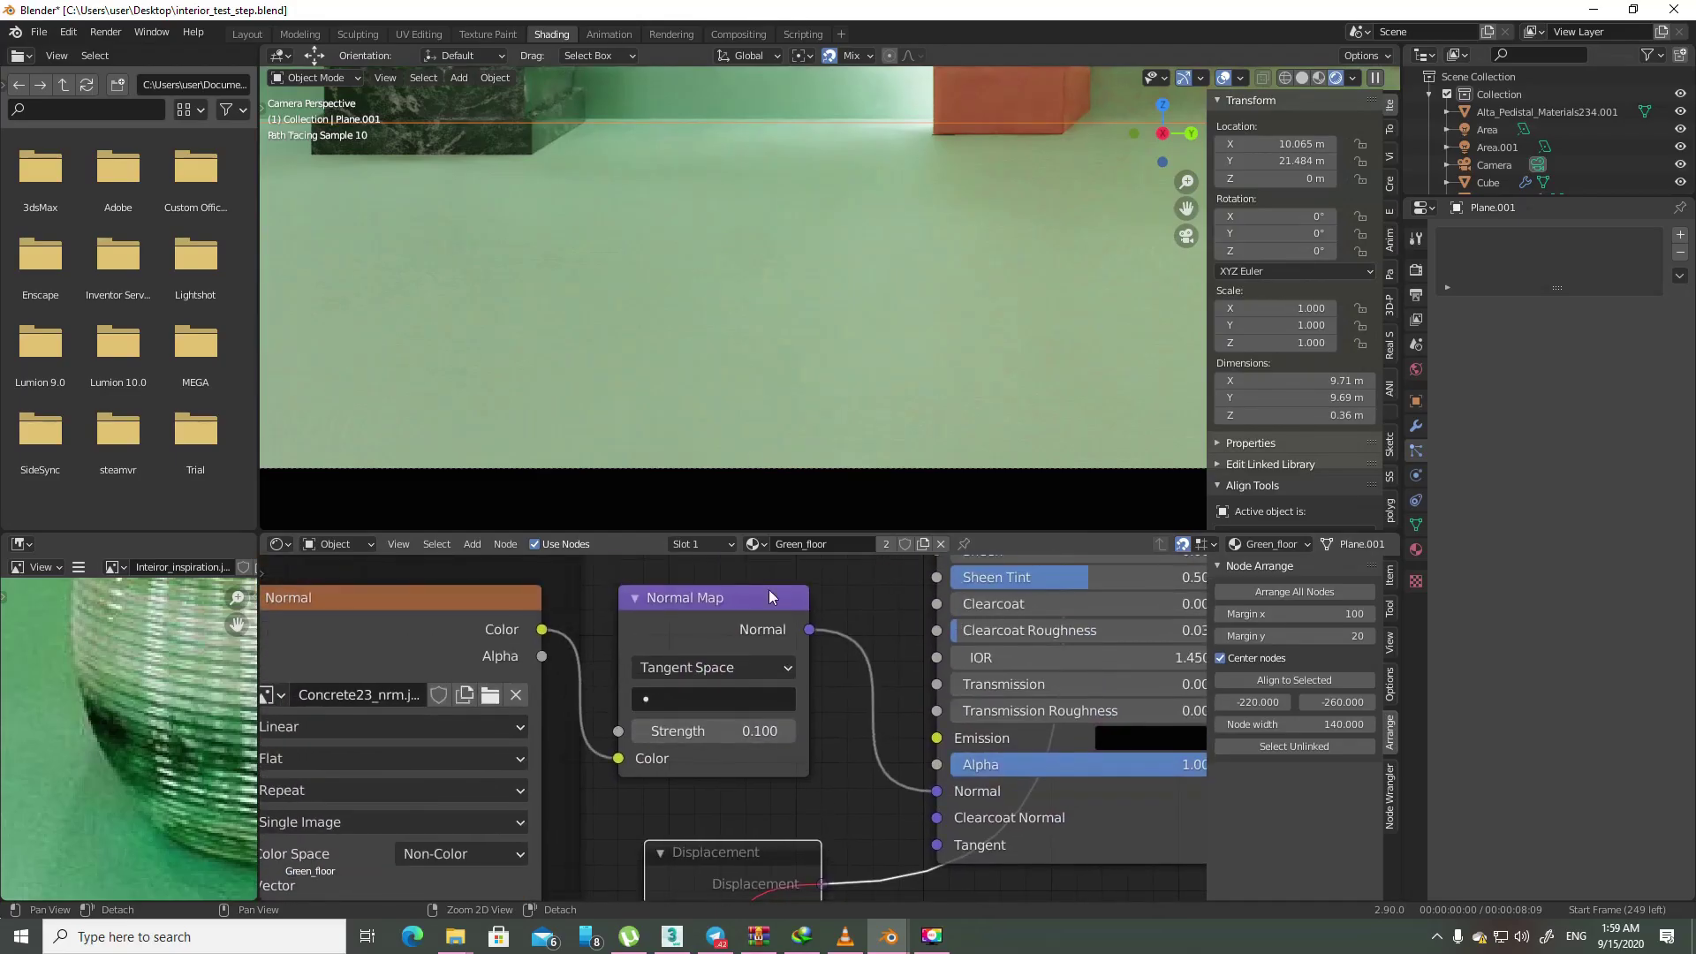
{"action": "scroll", "coordinate": [802, 198], "scroll_direction": "down", "scroll_amount": 3}
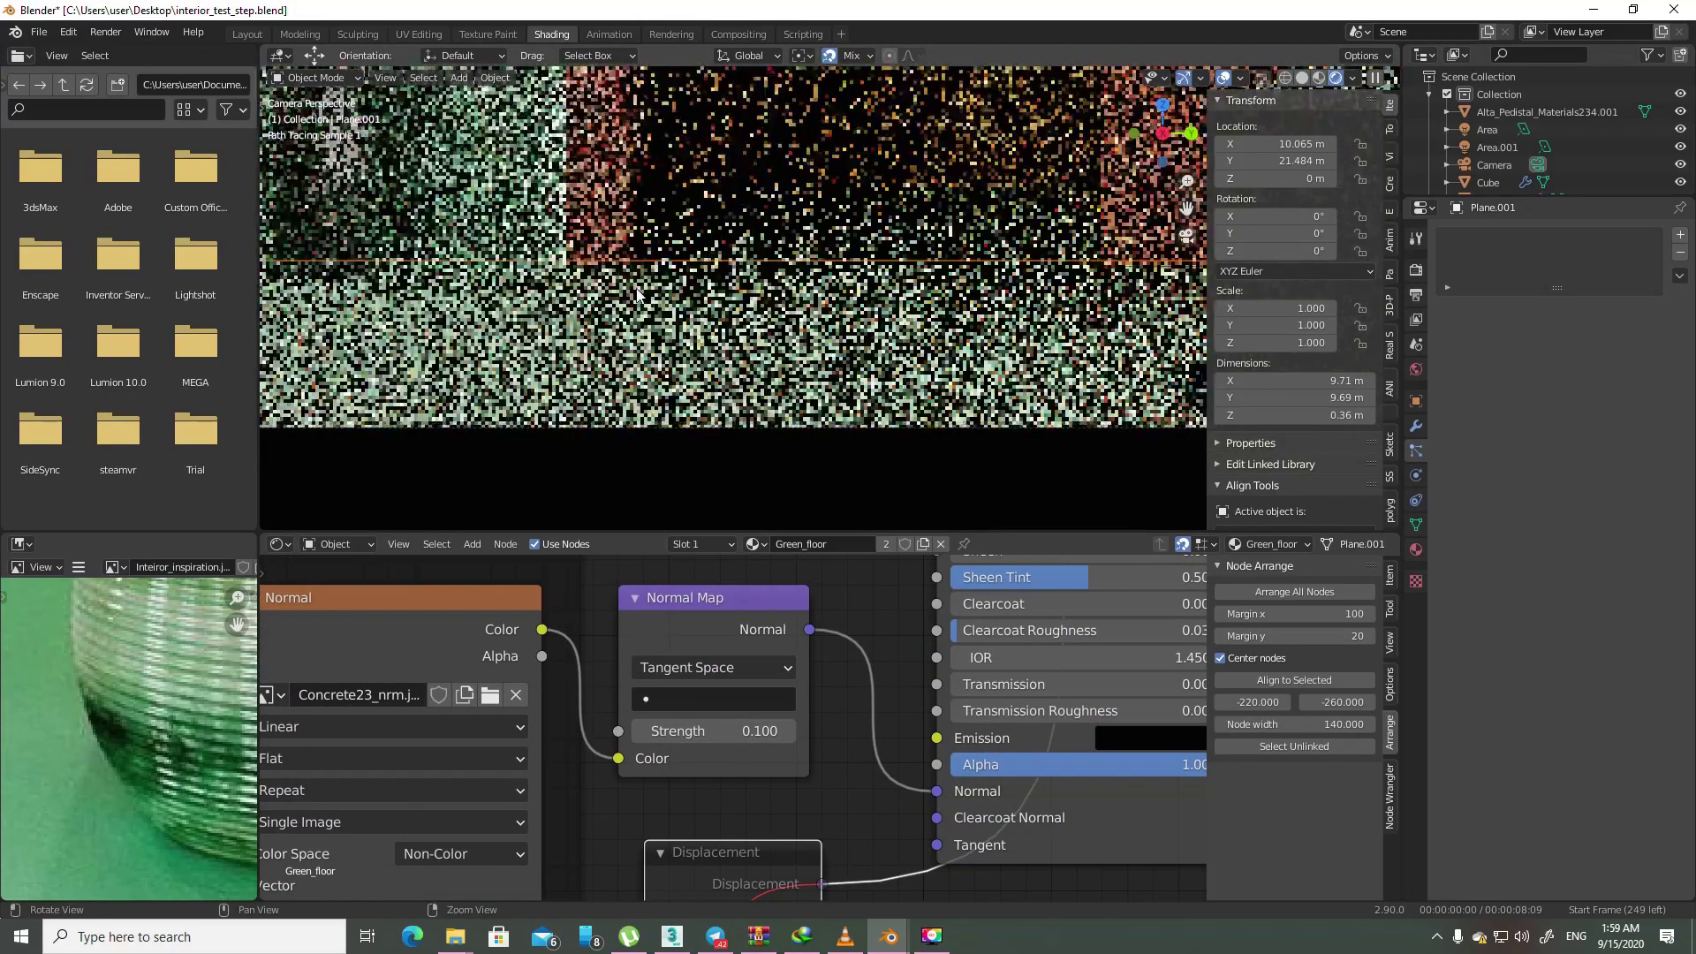
{"action": "scroll", "coordinate": [636, 334], "scroll_direction": "up", "scroll_amount": 1}
{"action": "scroll", "coordinate": [653, 320], "scroll_direction": "up", "scroll_amount": 2}
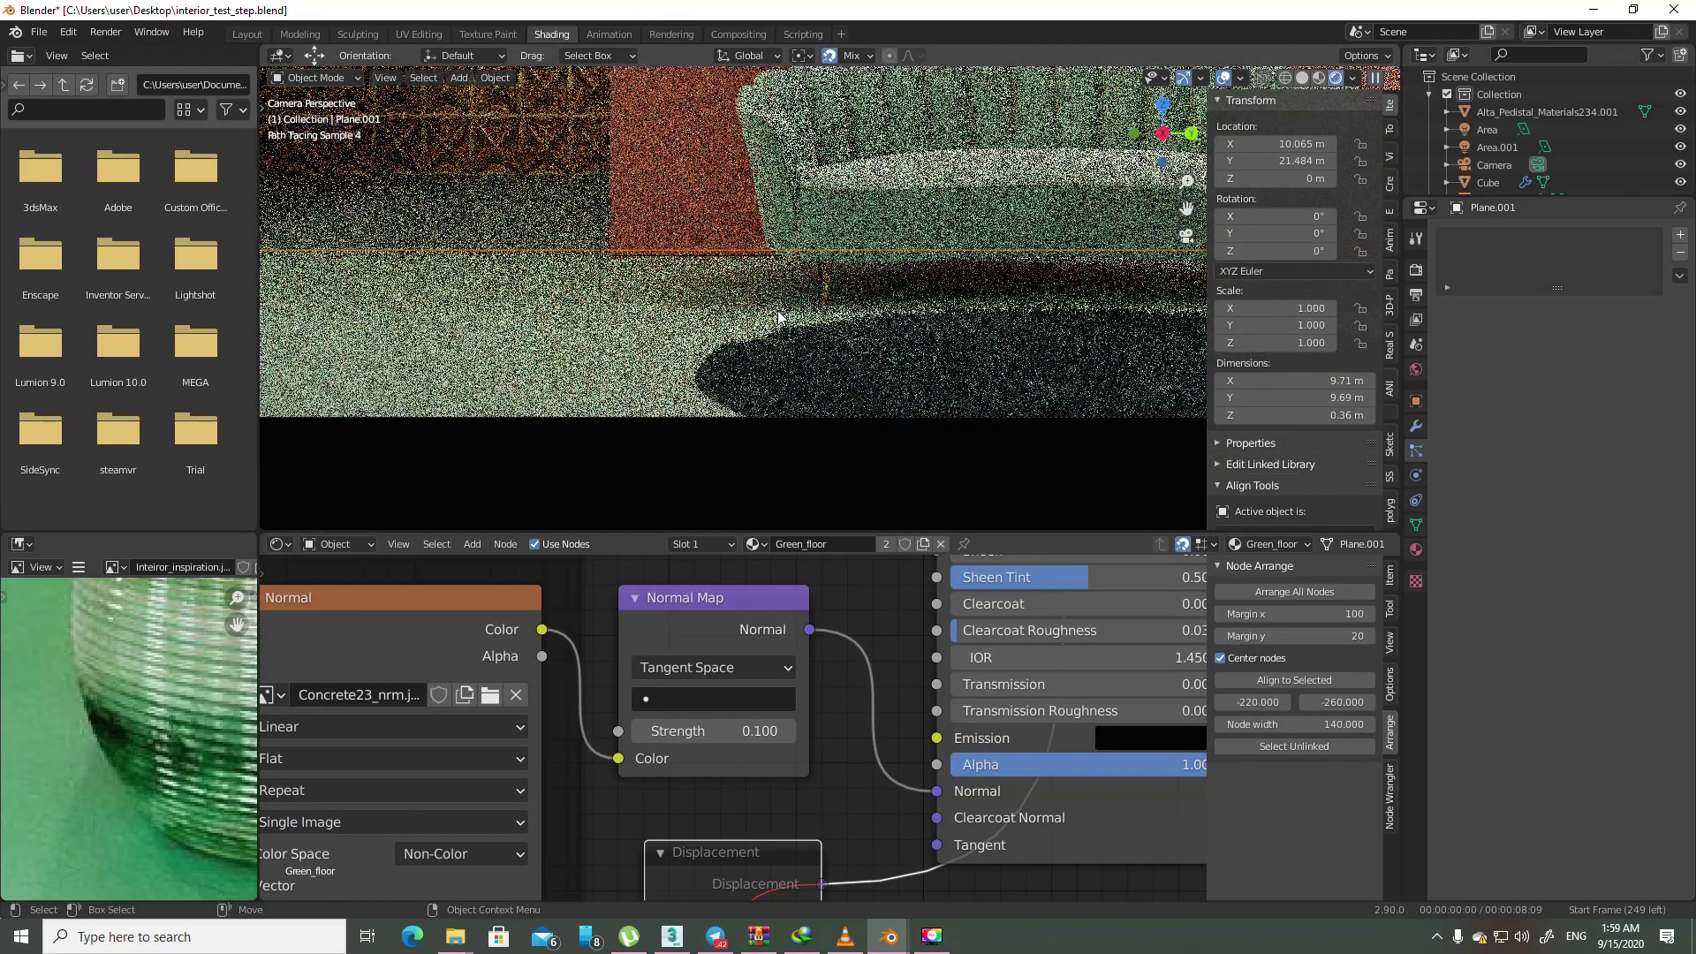
{"action": "scroll", "coordinate": [671, 305], "scroll_direction": "up", "scroll_amount": 1}
{"action": "scroll", "coordinate": [862, 296], "scroll_direction": "up", "scroll_amount": 2}
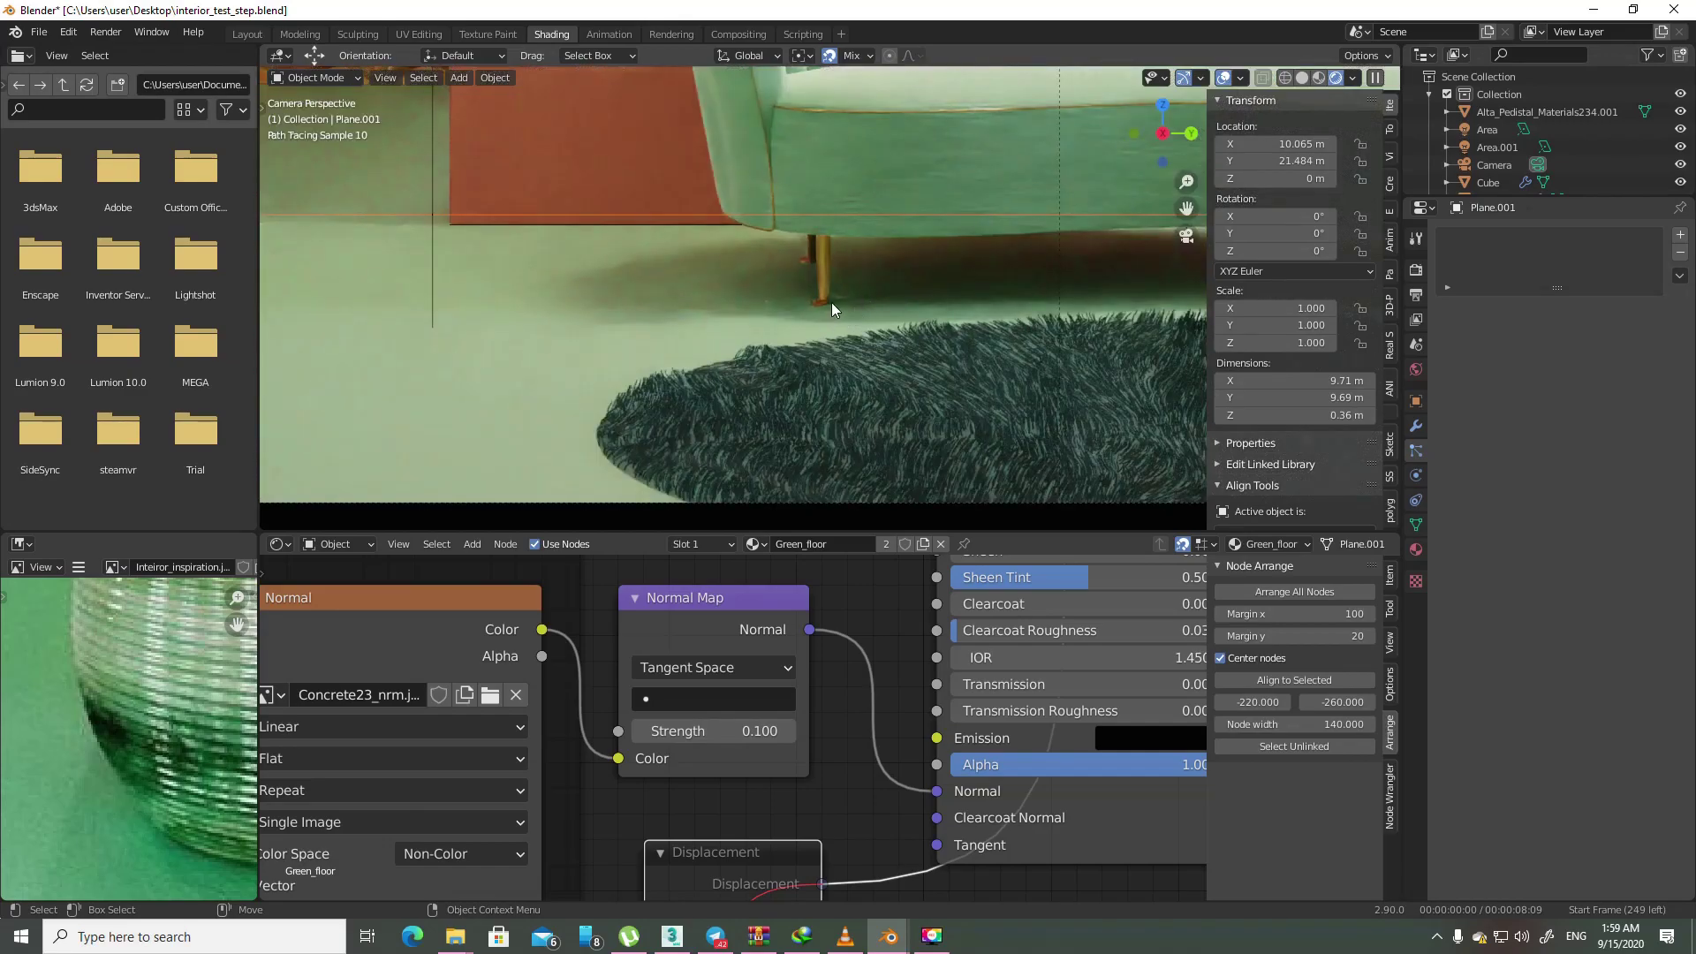
{"action": "scroll", "coordinate": [834, 299], "scroll_direction": "up", "scroll_amount": 2}
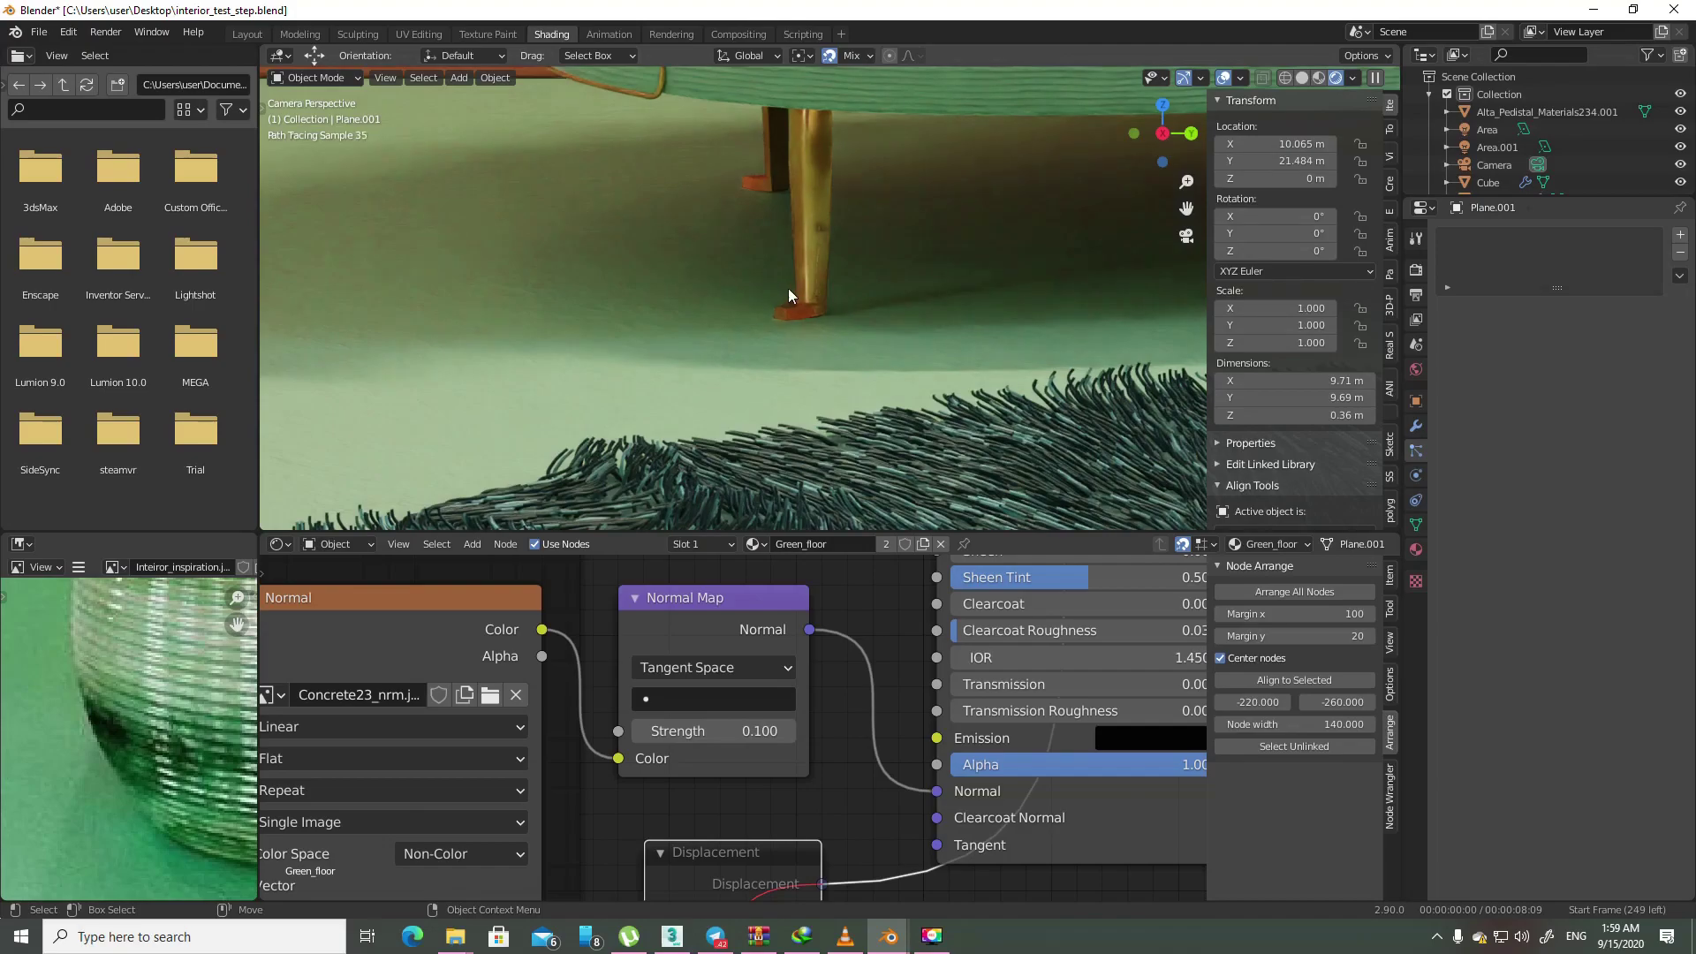
{"action": "scroll", "coordinate": [788, 288], "scroll_direction": "down", "scroll_amount": 4}
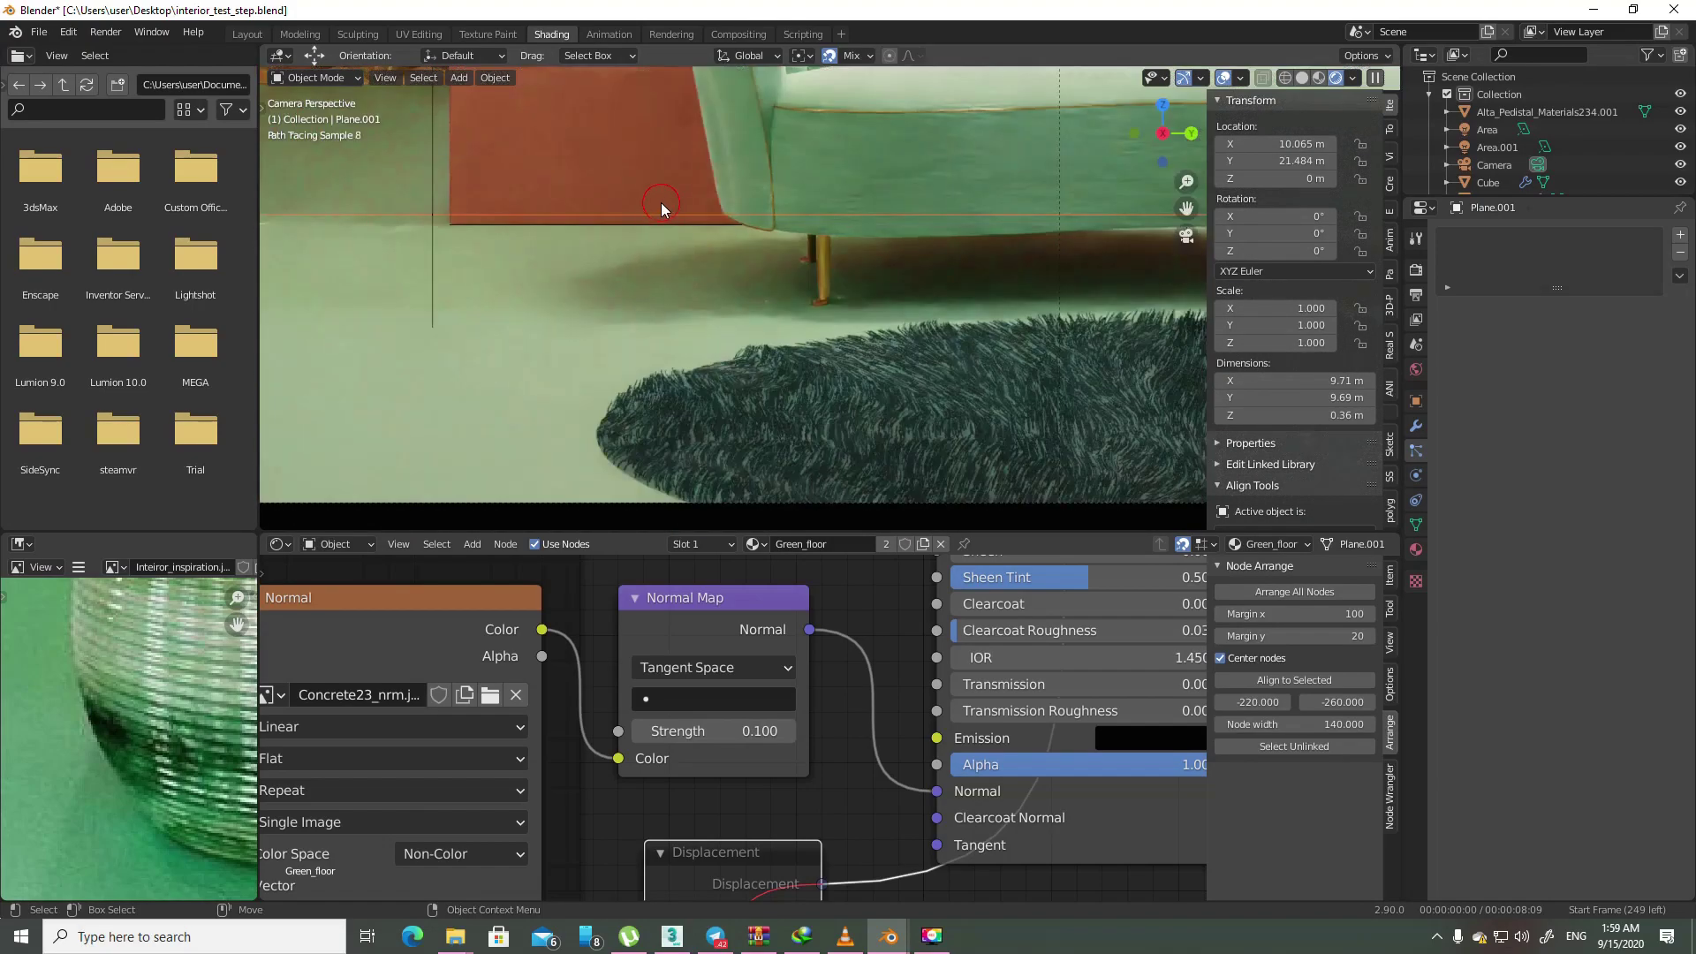
- Select the Pink_Wall Principled BSDF and launch Principled Texture Setup with Ctrl+Shift+T
{"action": "left_click", "coordinate": [661, 203]}
{"action": "scroll", "coordinate": [824, 682], "scroll_direction": "down", "scroll_amount": 3}
{"action": "scroll", "coordinate": [814, 708], "scroll_direction": "down", "scroll_amount": 2}
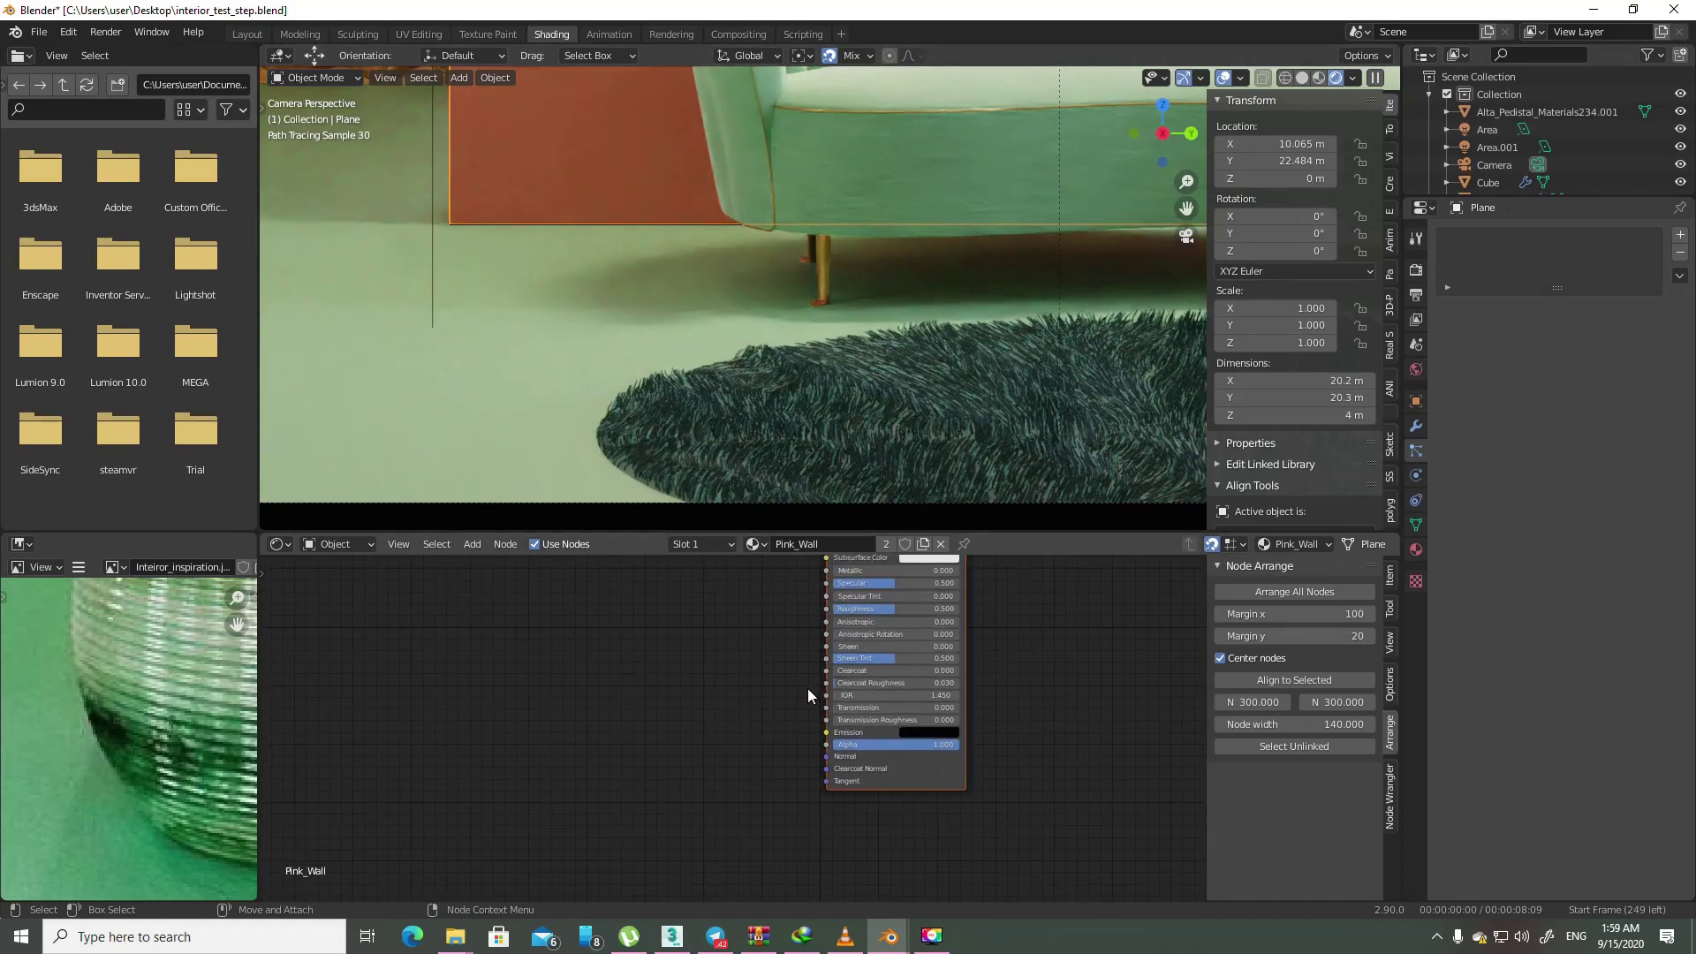
{"action": "middle_click_drag", "start_coordinate": [761, 660], "coordinate": [794, 827]}
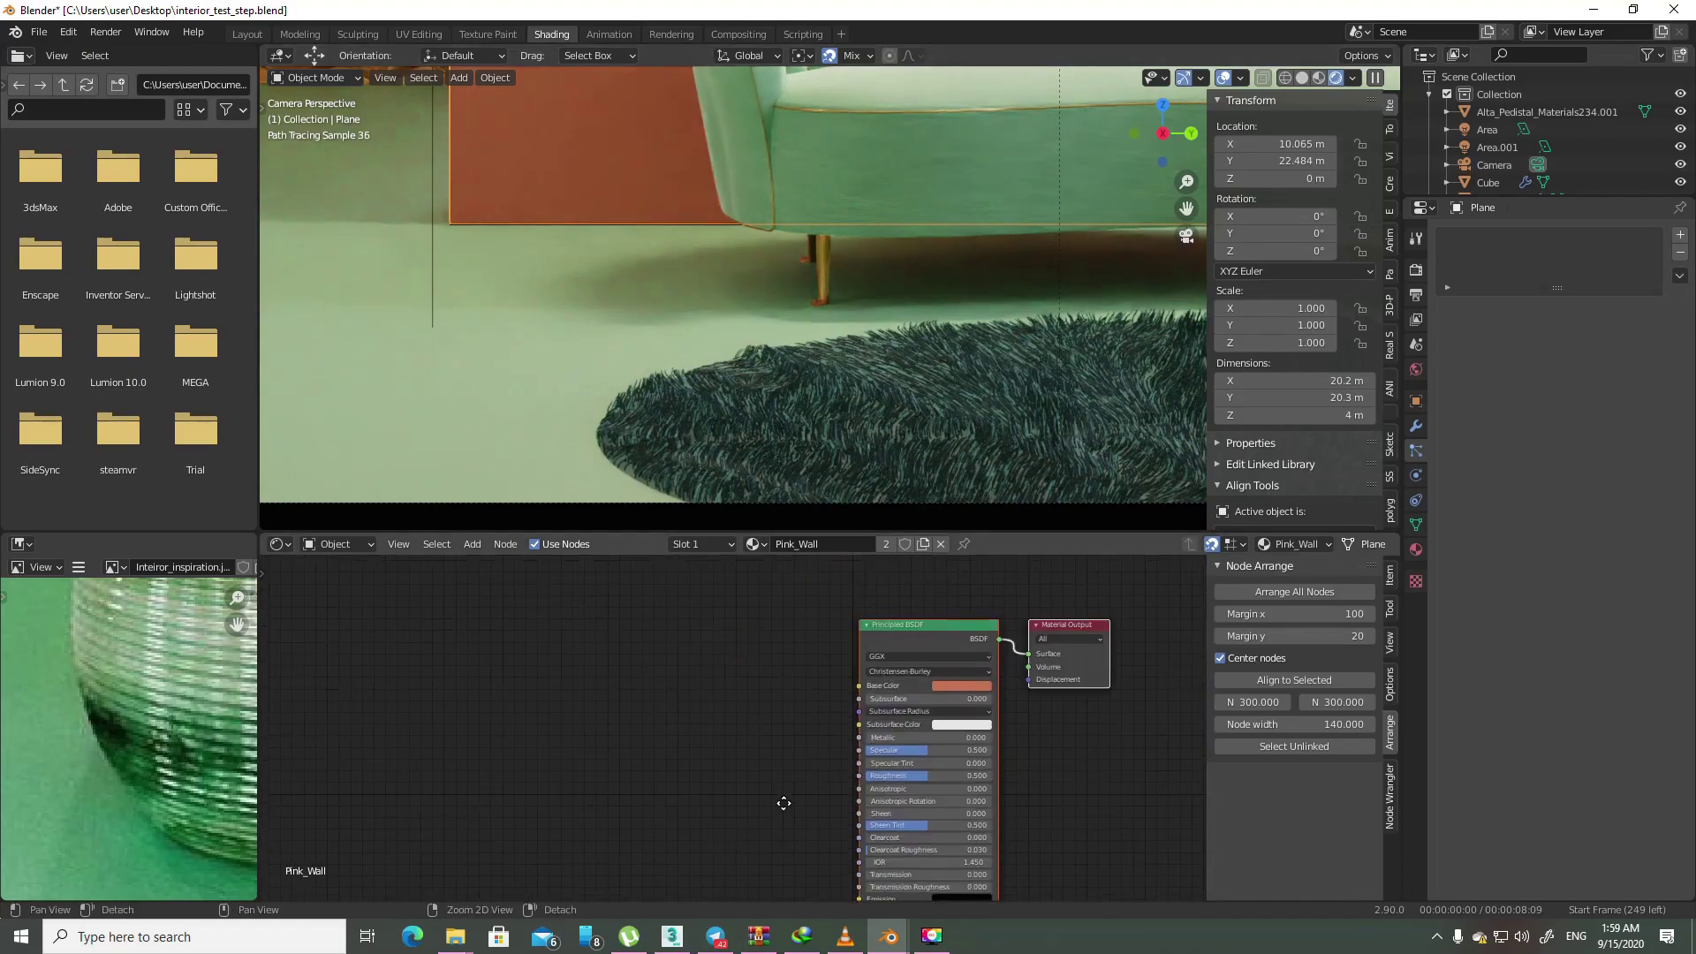
{"action": "left_click", "coordinate": [891, 634]}
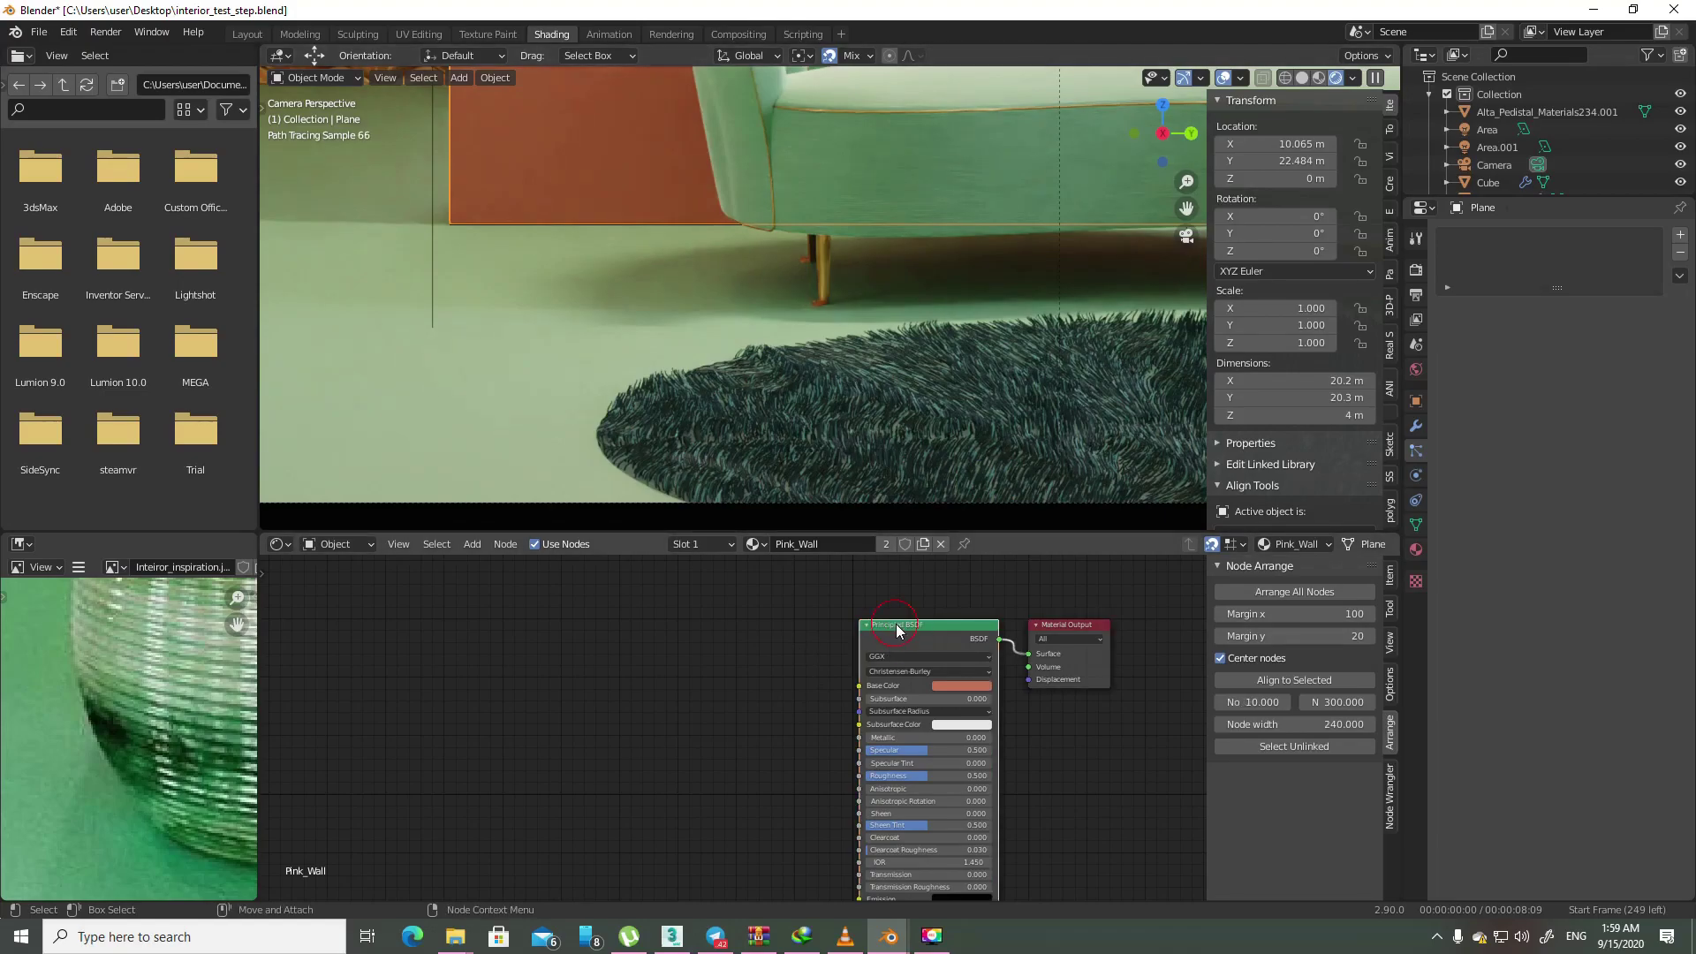
{"action": "scroll", "coordinate": [919, 597], "scroll_direction": "up", "scroll_amount": 2}
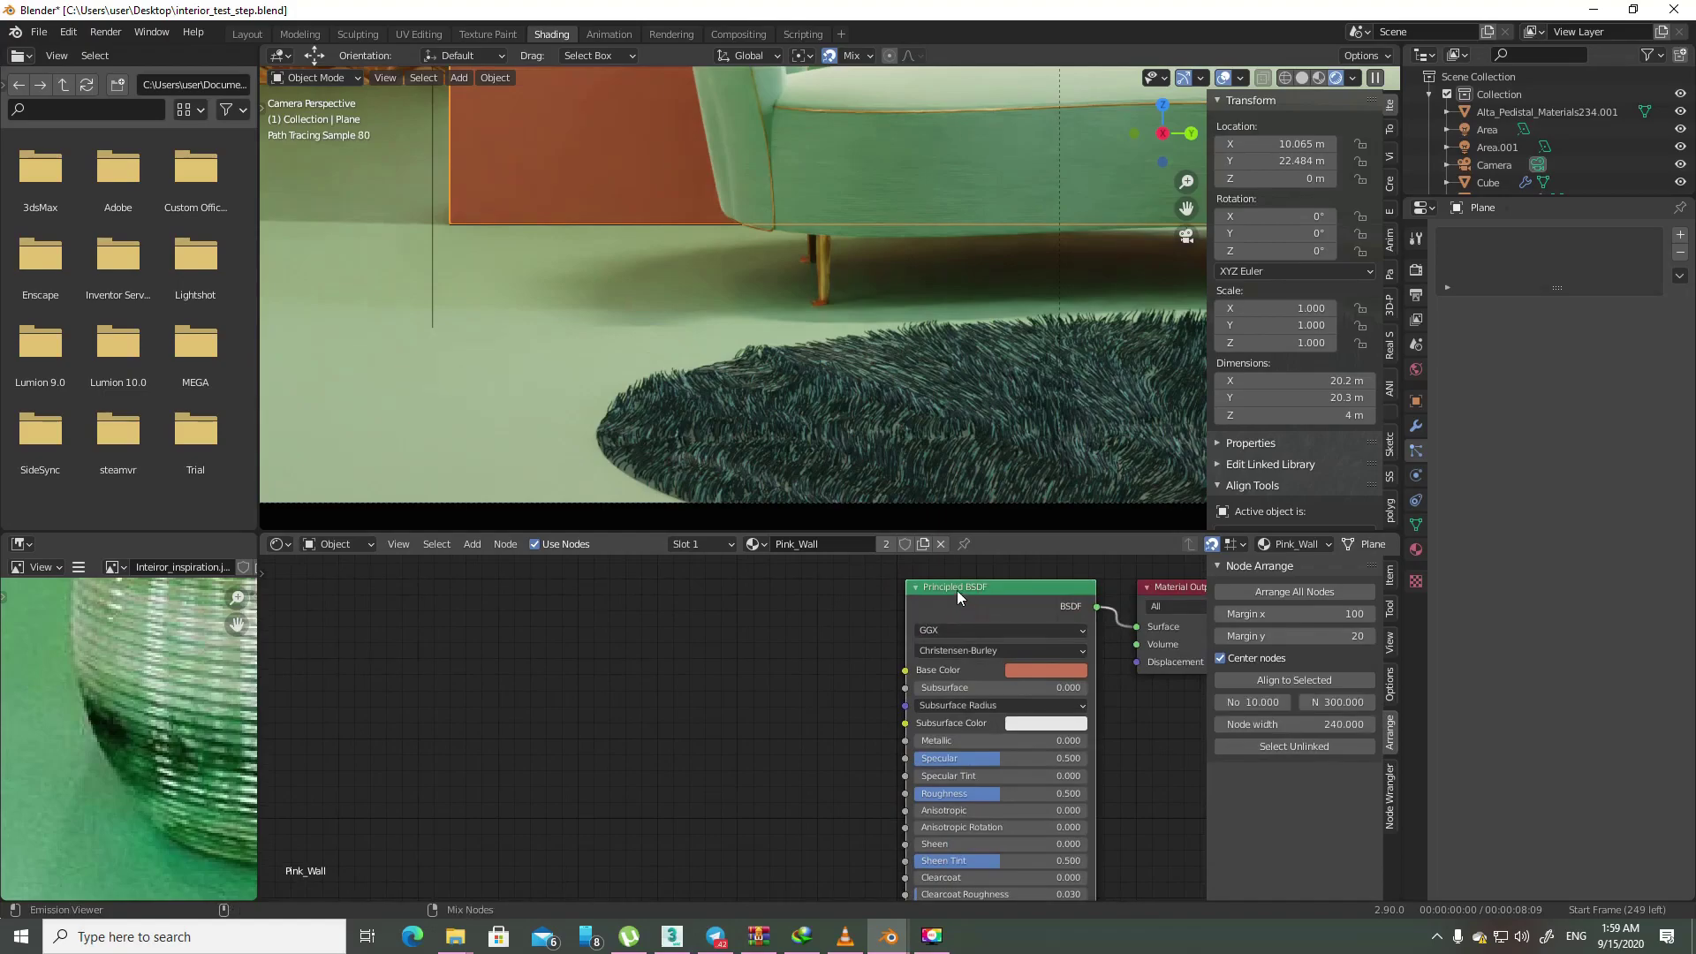
{"action": "key", "text": "ctrl+shift+t"}
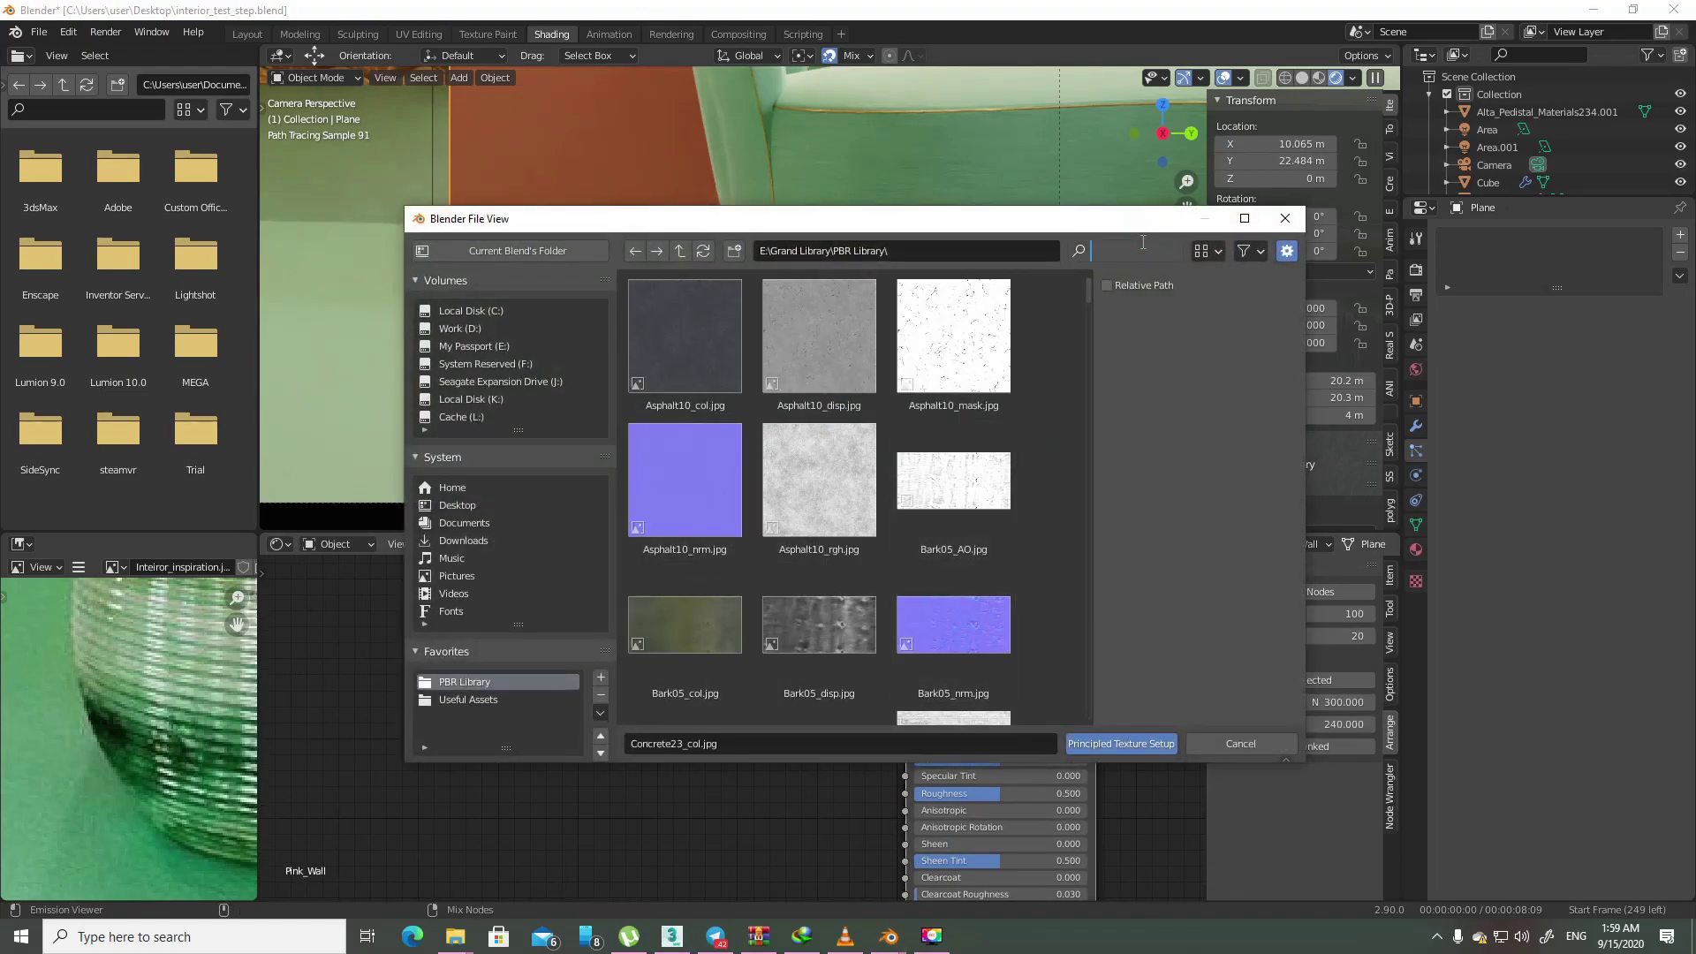
- Load the four Concrete23 texture maps into Pink_Wall and cut the colour map's Base Color link
{"action": "type", "text": "co"}
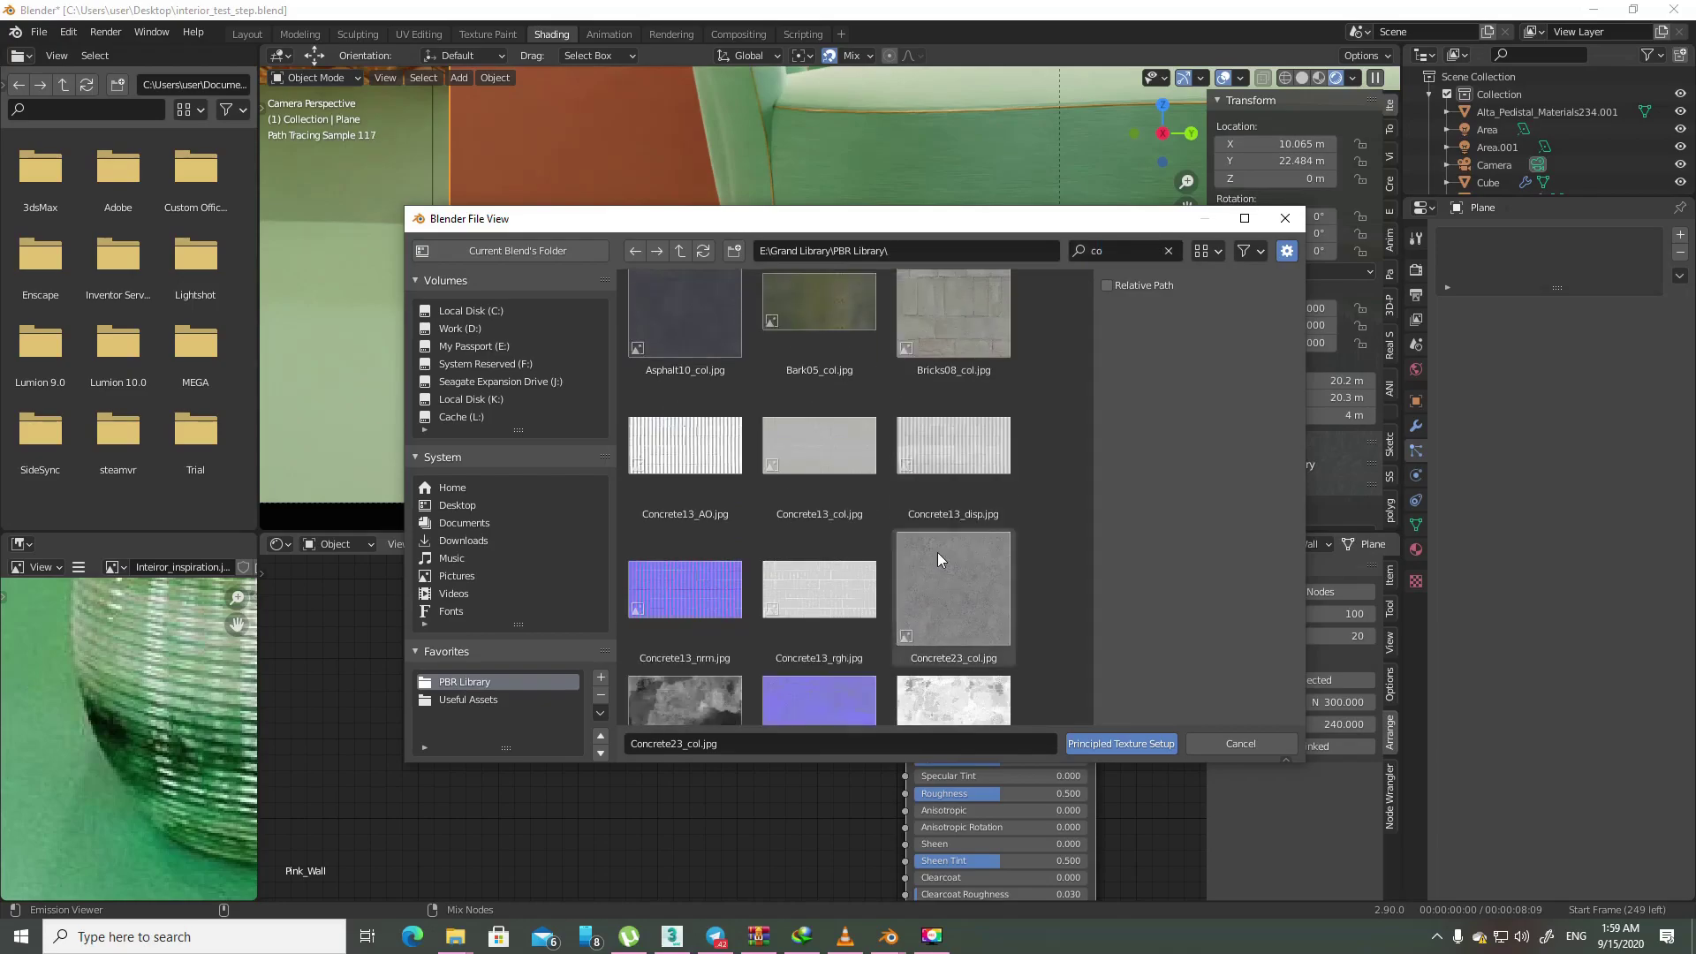
{"action": "scroll", "coordinate": [943, 554], "scroll_direction": "down", "scroll_amount": 5}
{"action": "scroll", "coordinate": [957, 493], "scroll_direction": "up", "scroll_amount": 2}
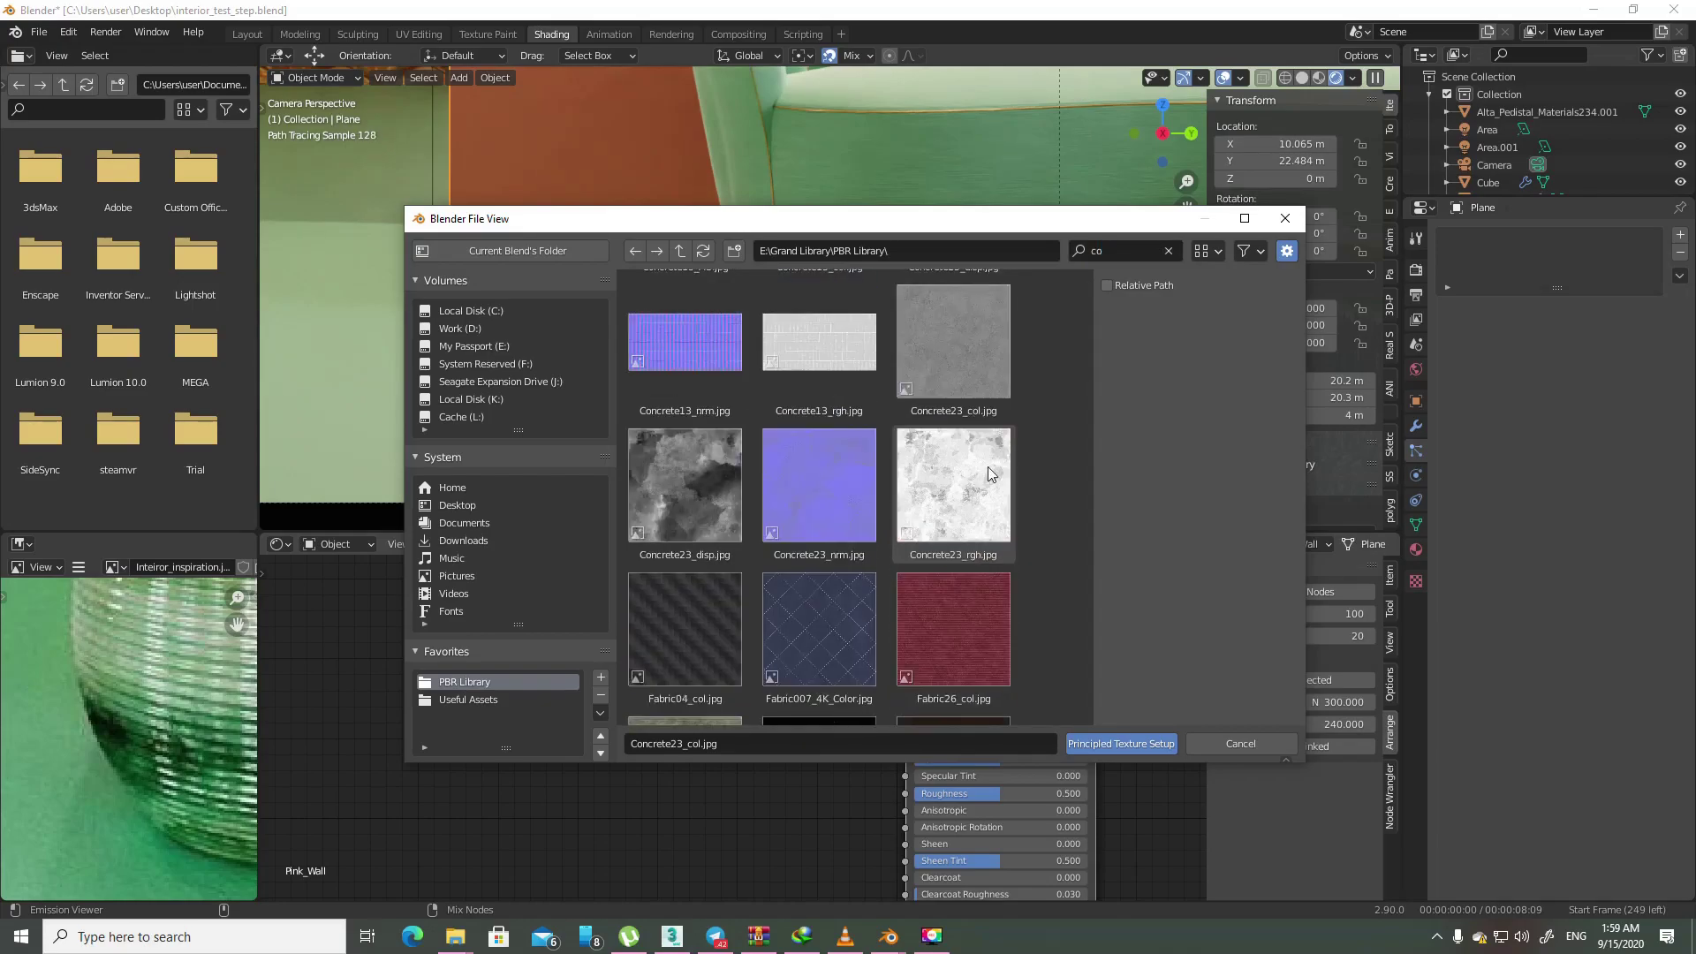
{"action": "left_click", "coordinate": [974, 391]}
{"action": "left_click", "coordinate": [954, 486], "text": "shift"}
{"action": "left_click", "coordinate": [1147, 742]}
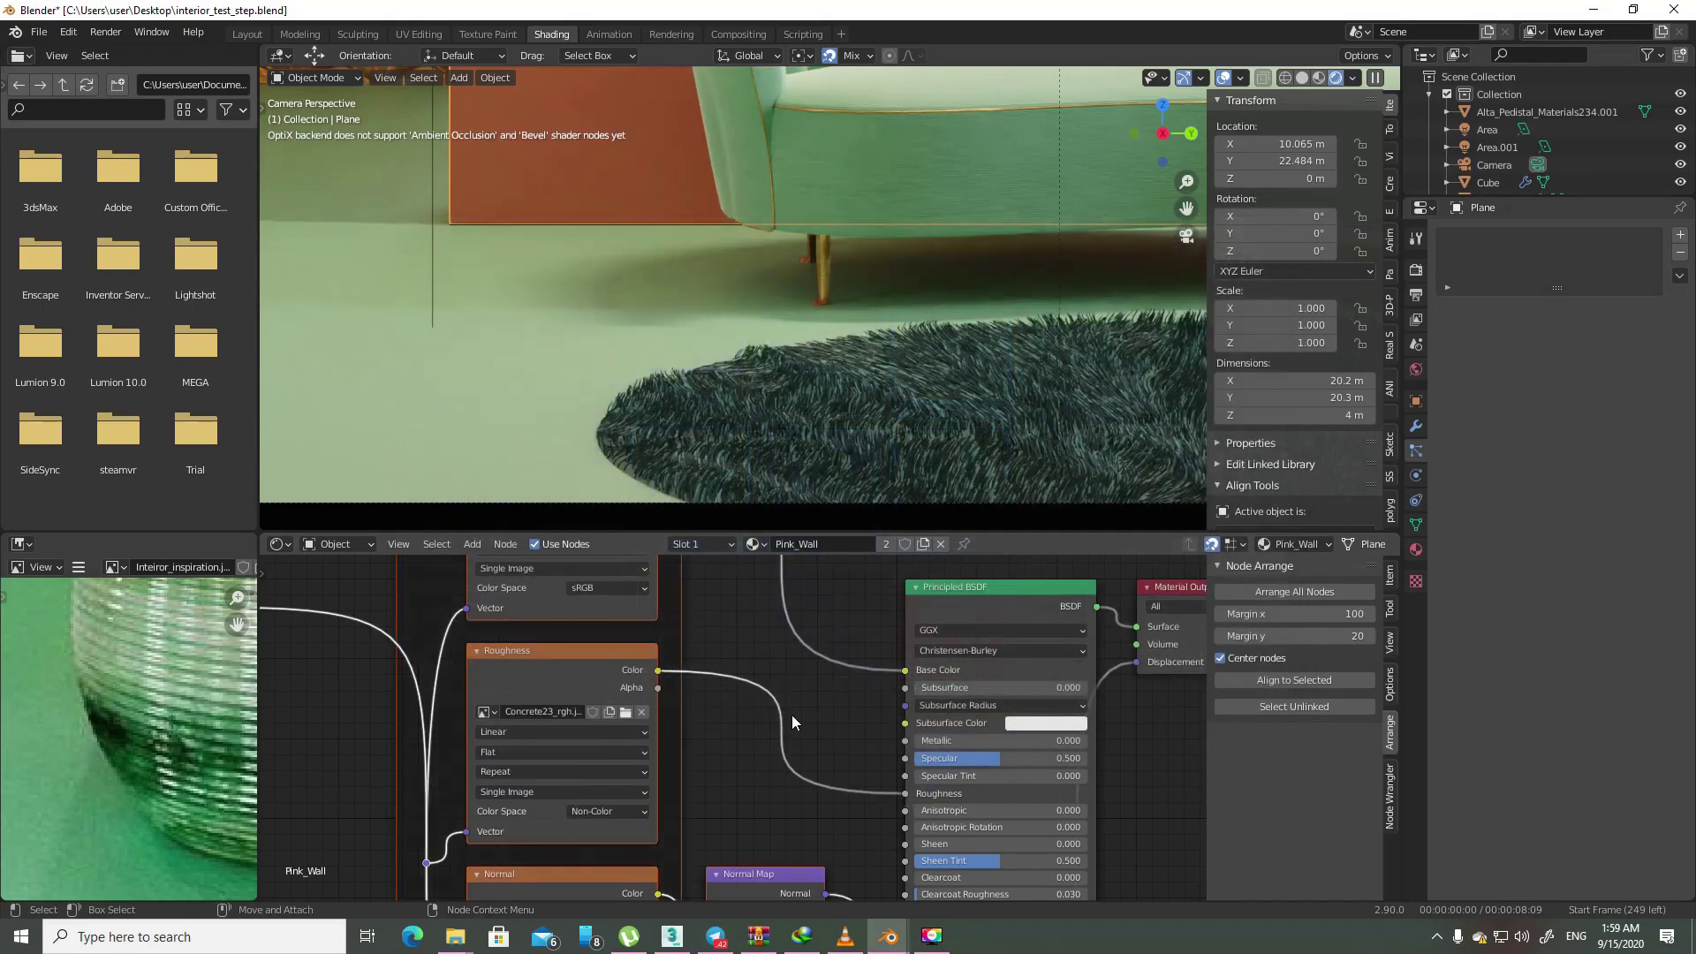
{"action": "right_click_drag", "start_coordinate": [834, 608], "coordinate": [895, 736], "text": "ctrl"}
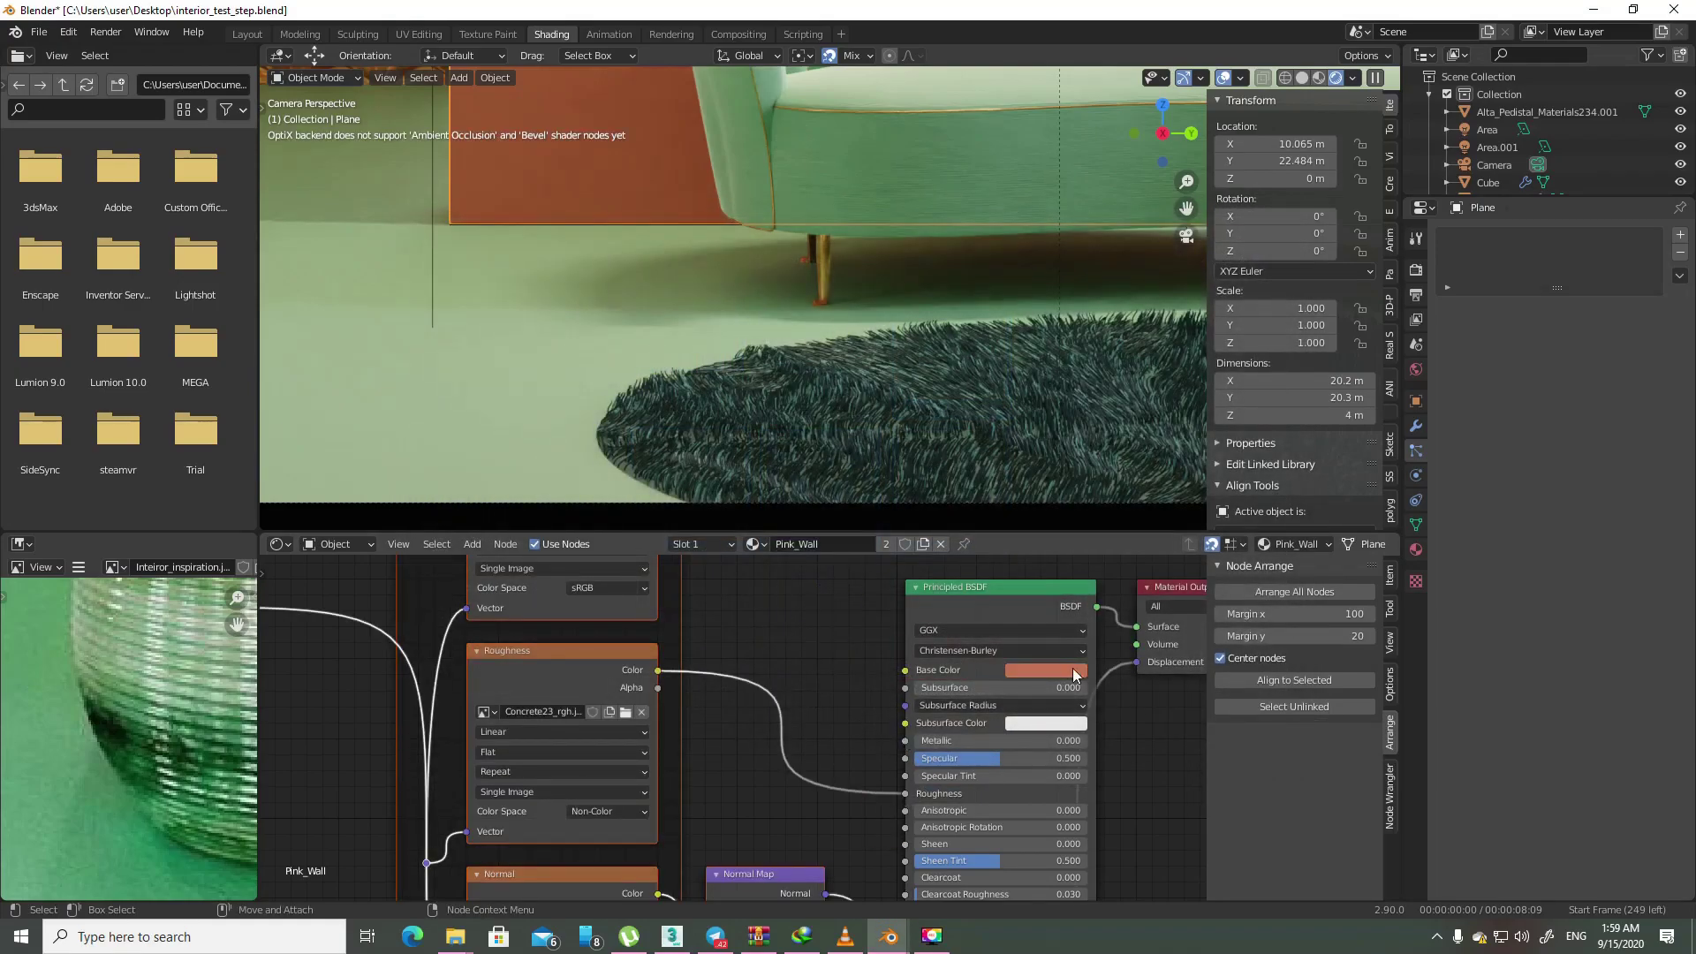
{"action": "scroll", "coordinate": [668, 632], "scroll_direction": "down", "scroll_amount": 1}
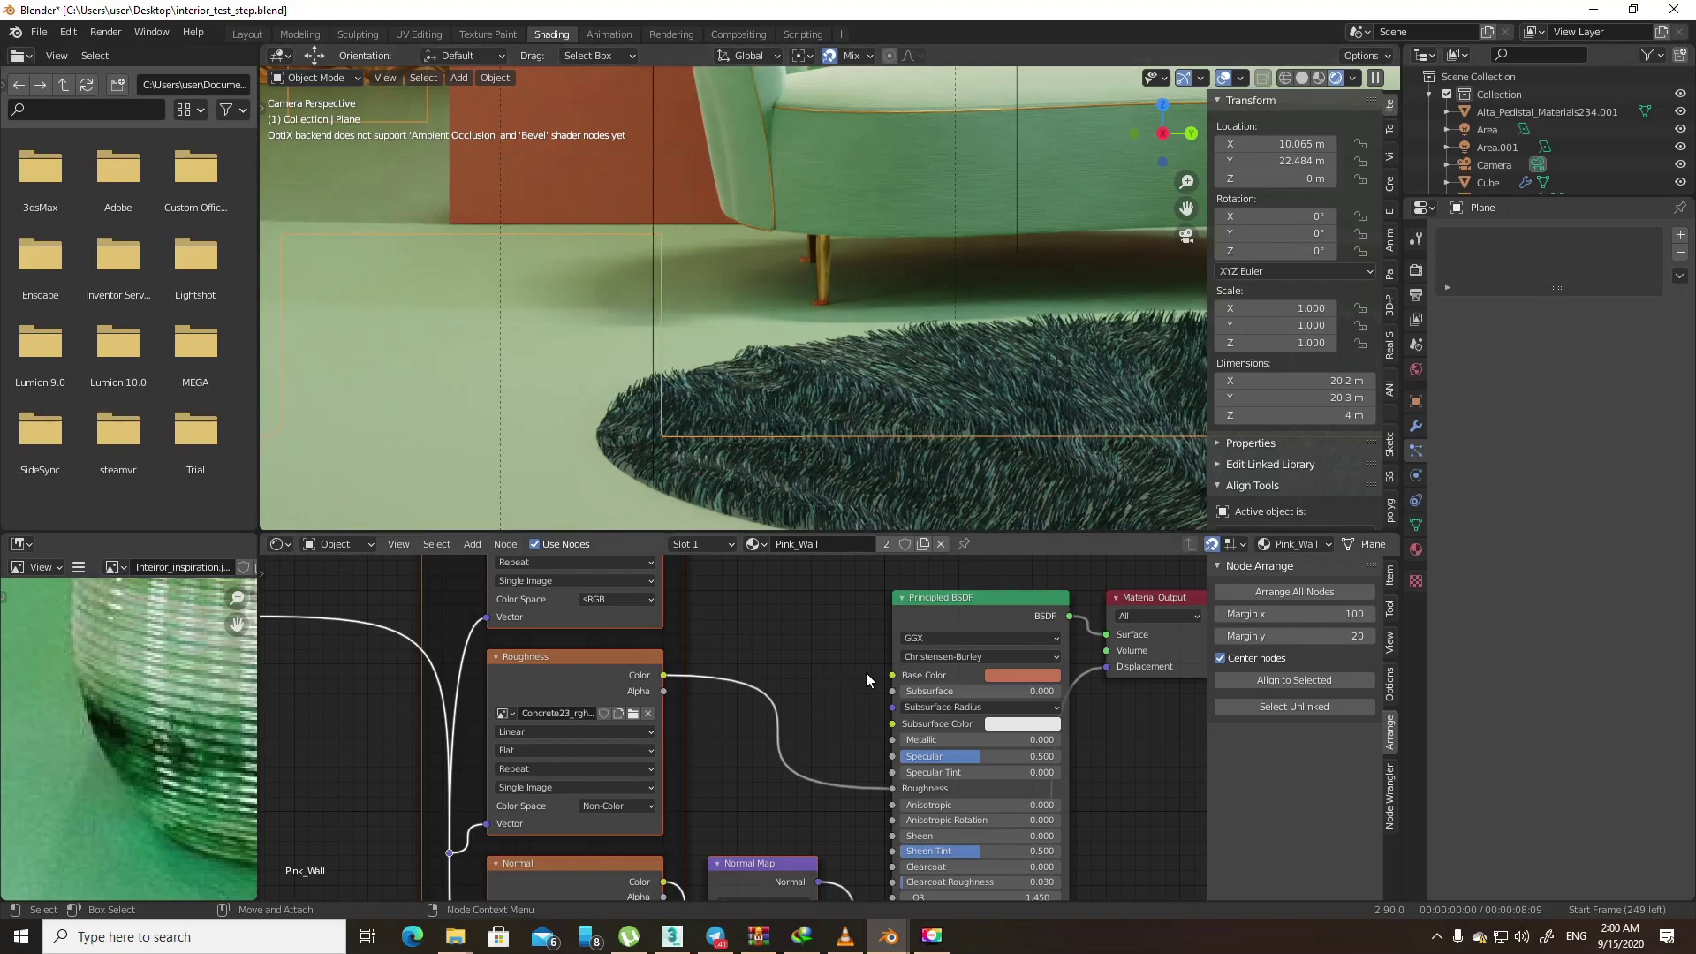
{"action": "left_click", "coordinate": [546, 405]}
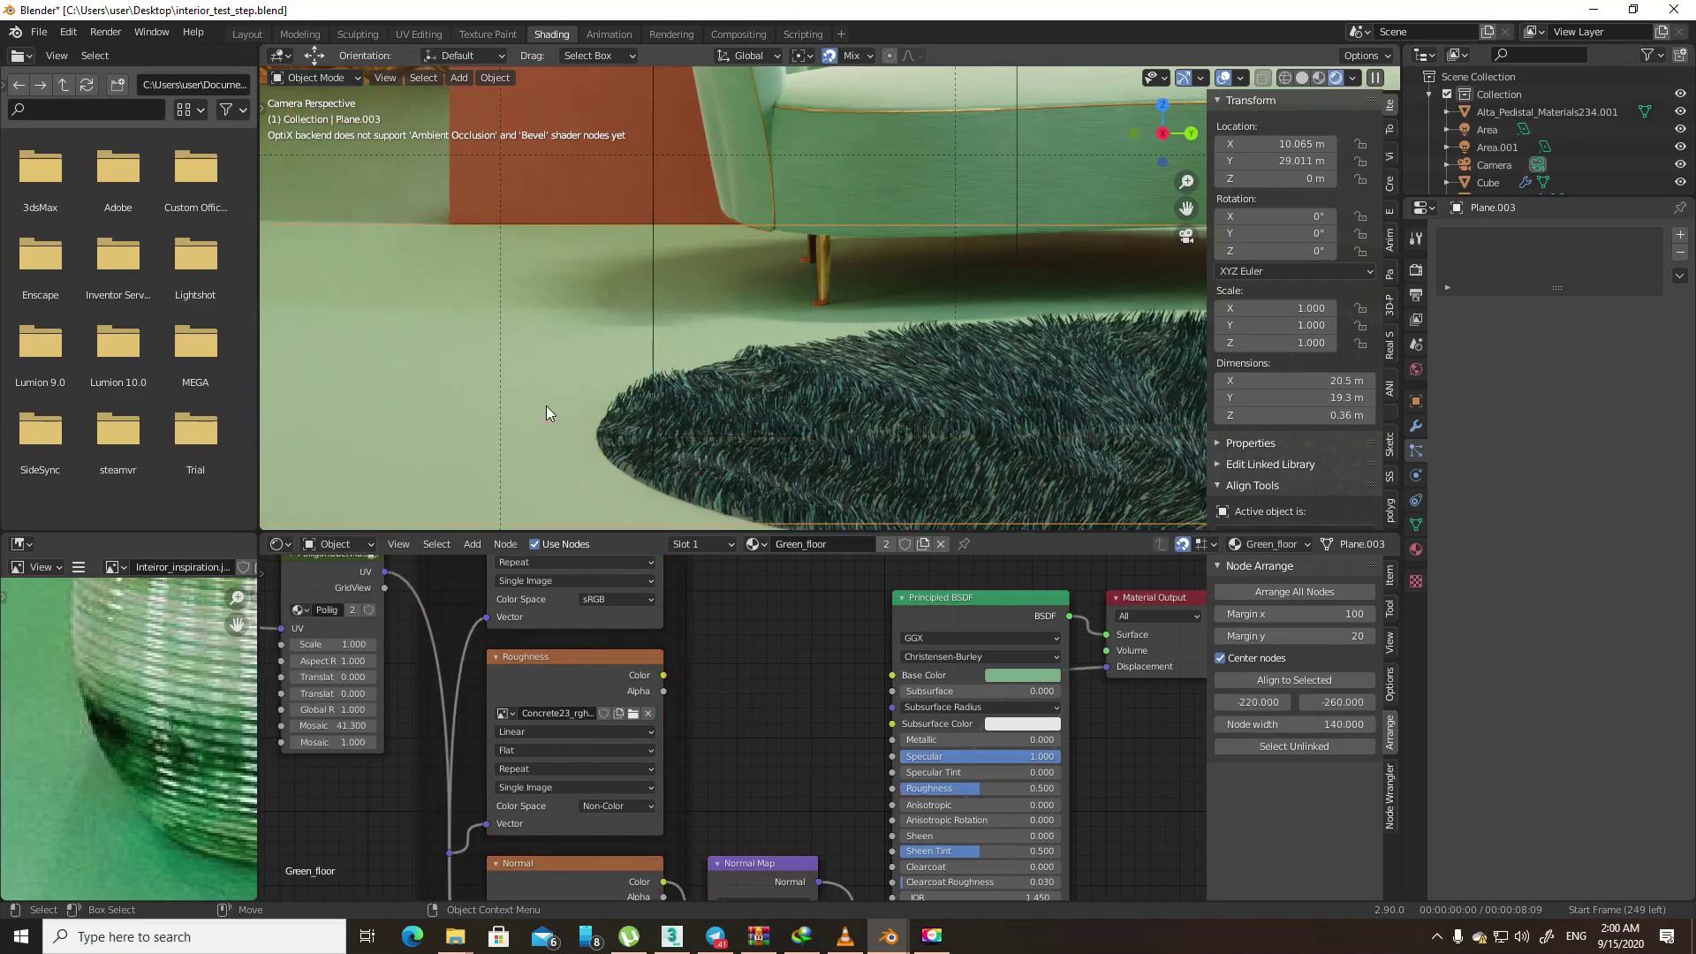
{"action": "key", "text": "KP_Divide"}
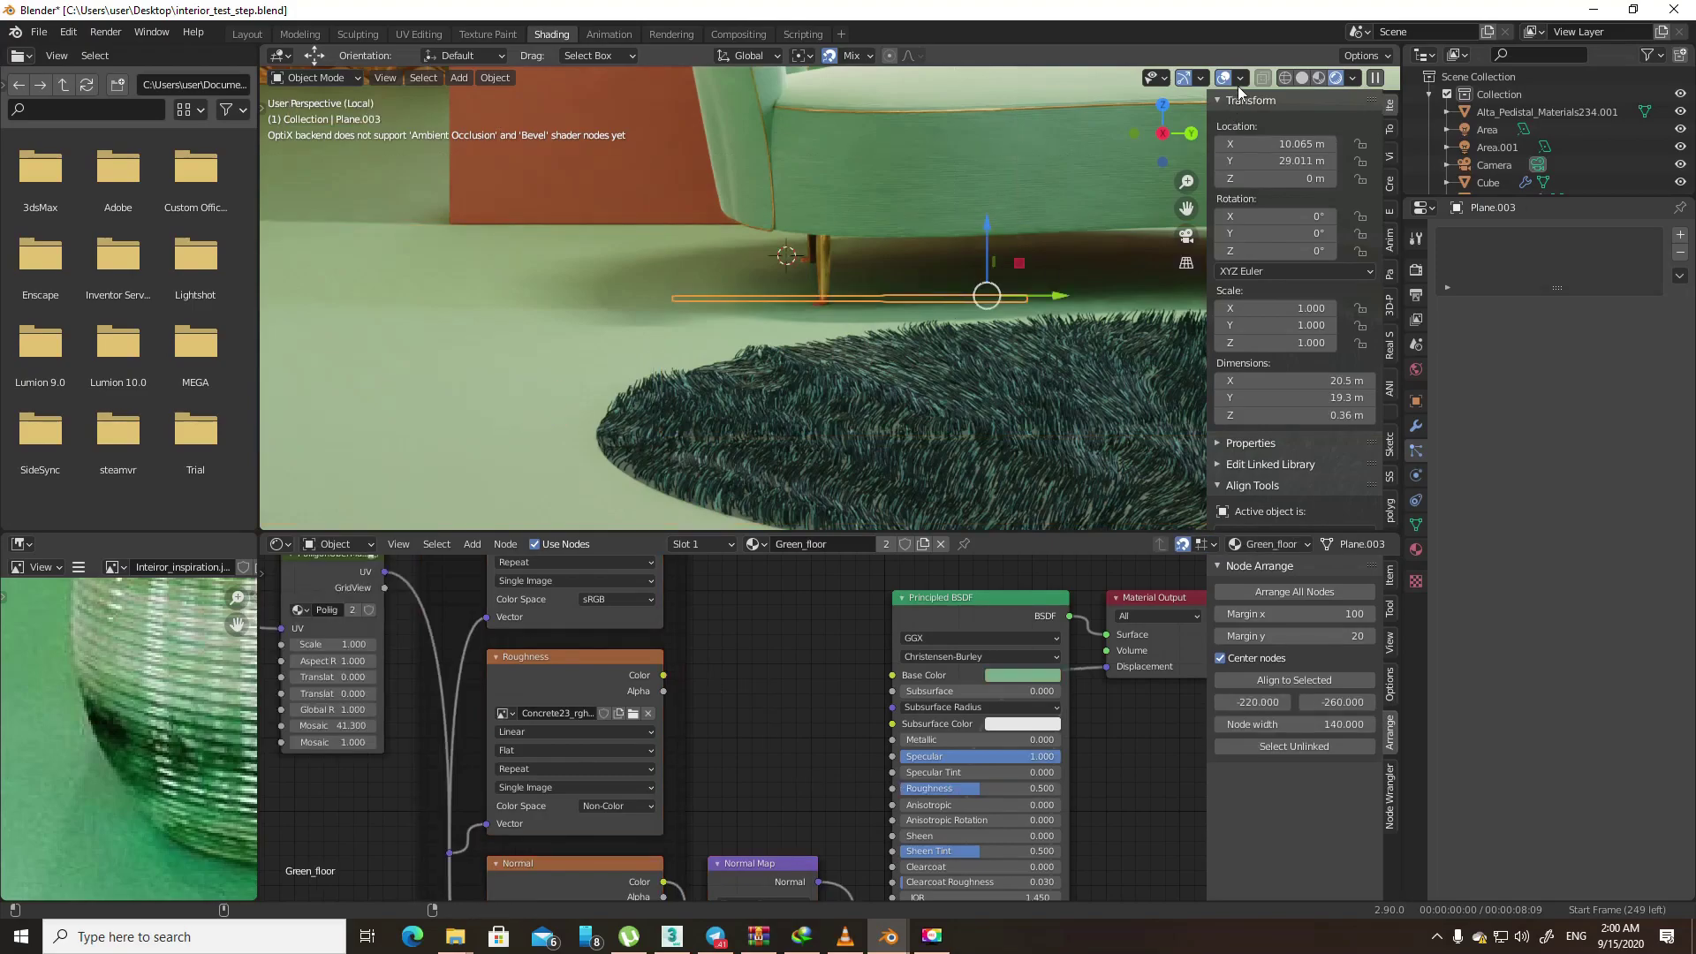
{"action": "left_click", "coordinate": [1302, 78]}
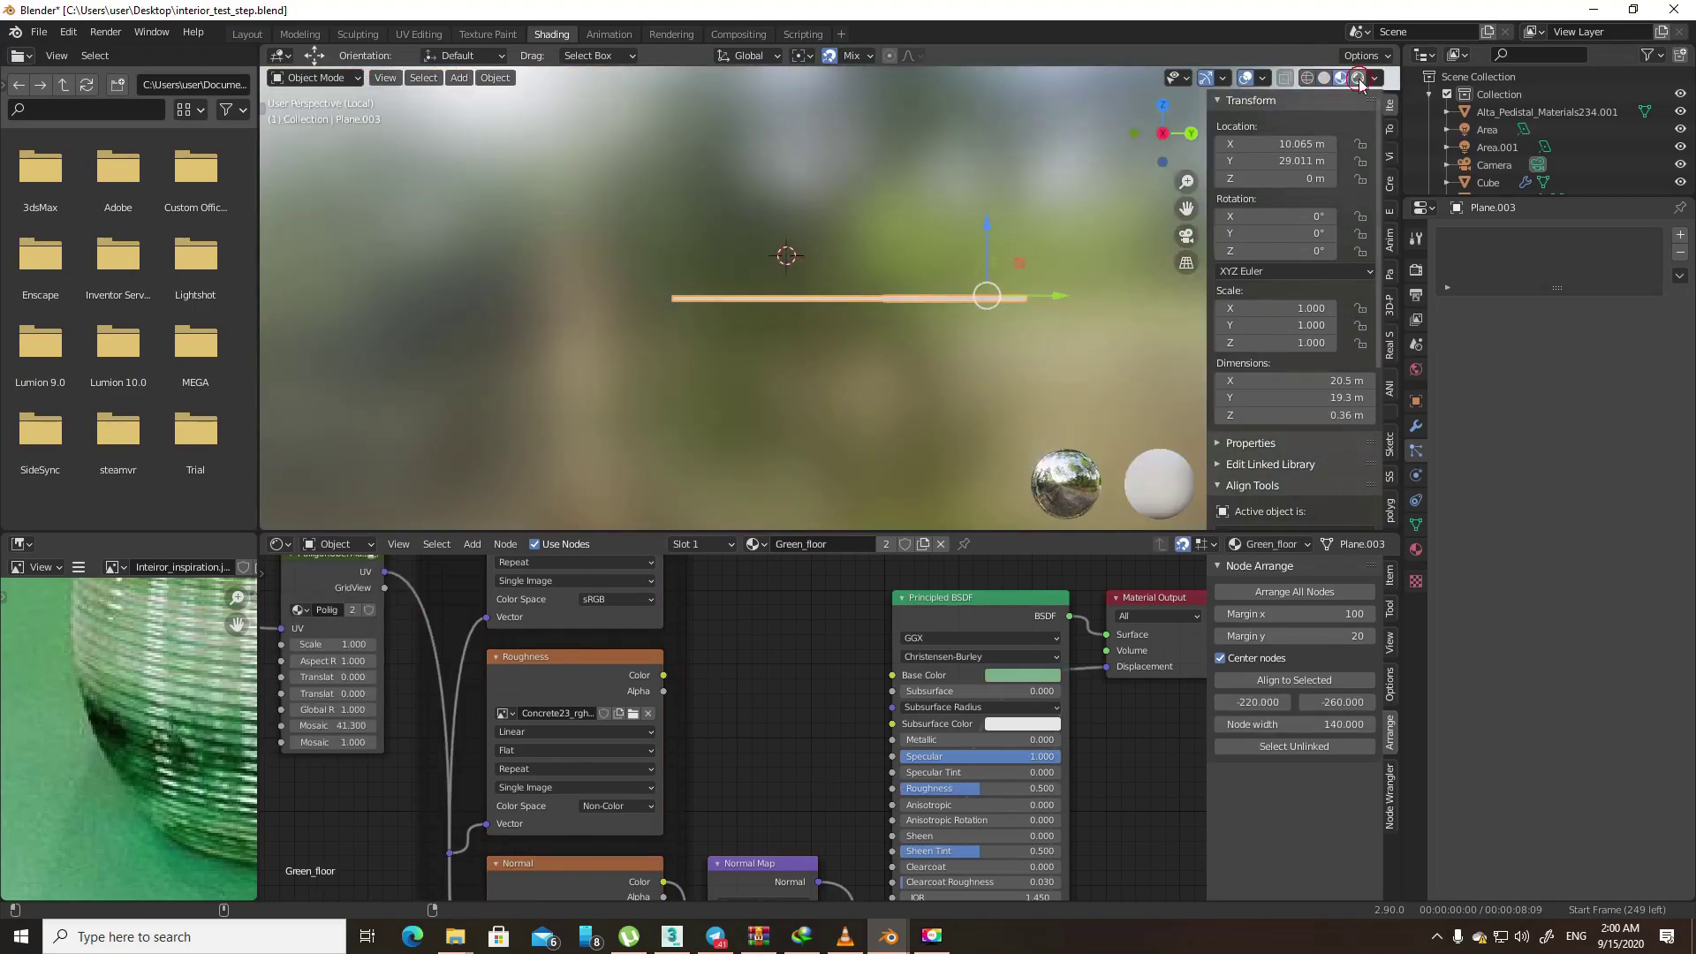
{"action": "left_click", "coordinate": [1335, 78]}
{"action": "middle_click_drag", "start_coordinate": [857, 279], "coordinate": [879, 288]}
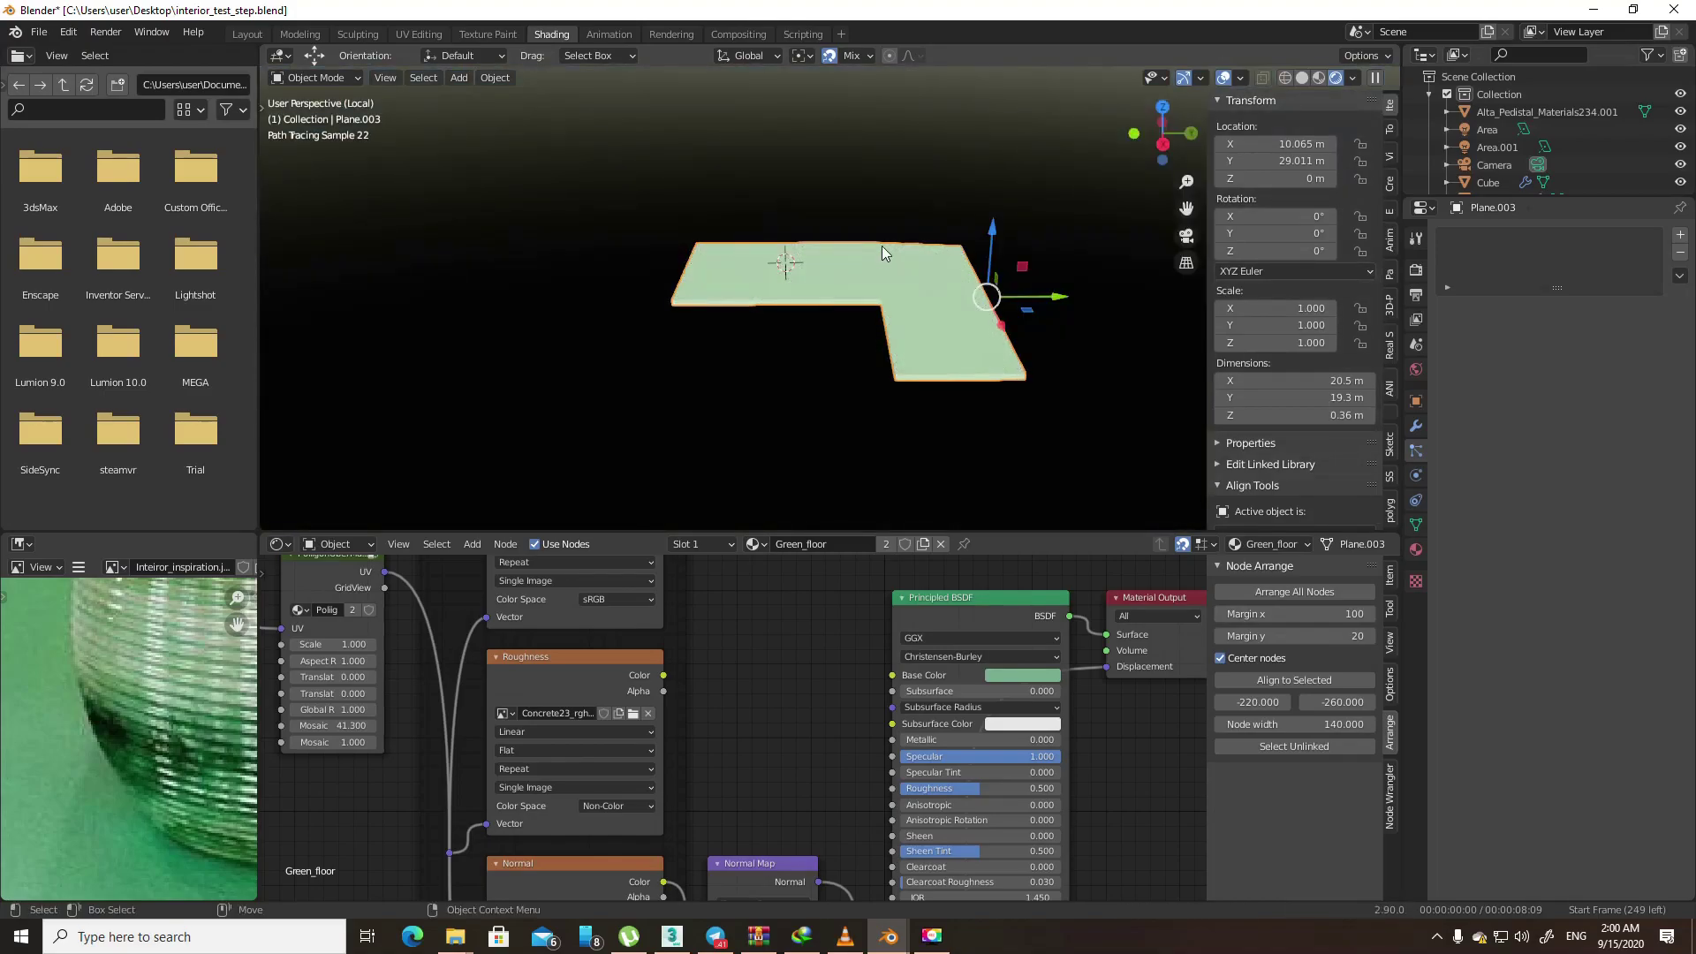
{"action": "key", "text": "KP_0"}
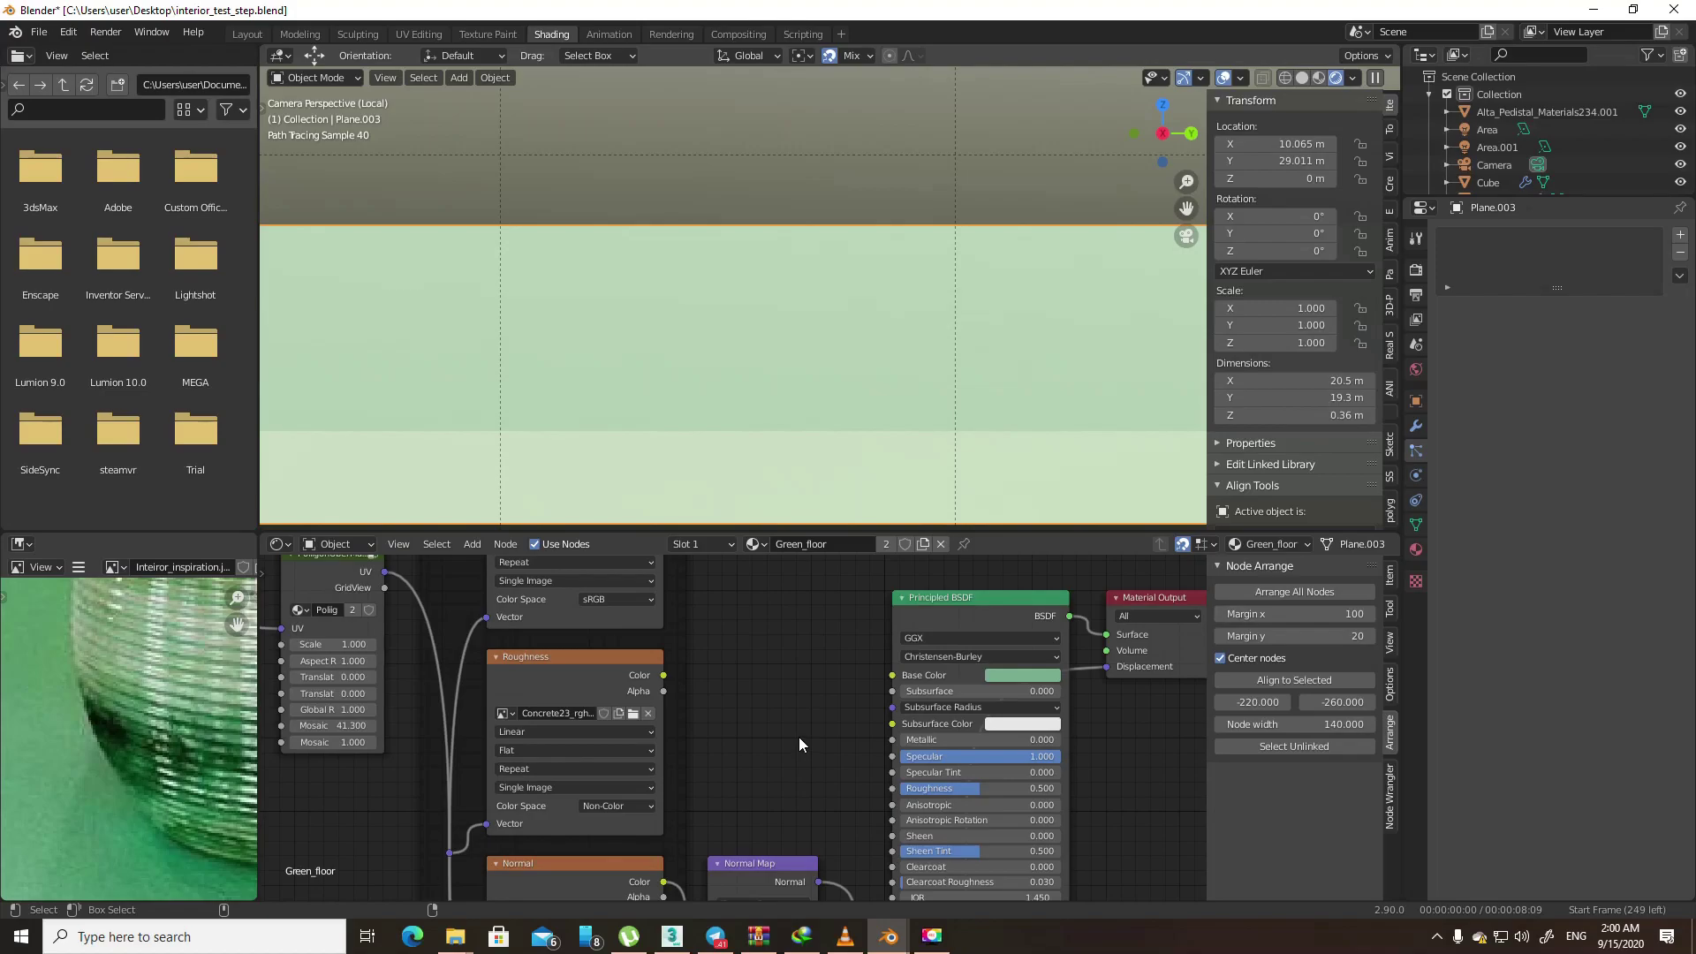
{"action": "key", "text": "KP_Divide"}
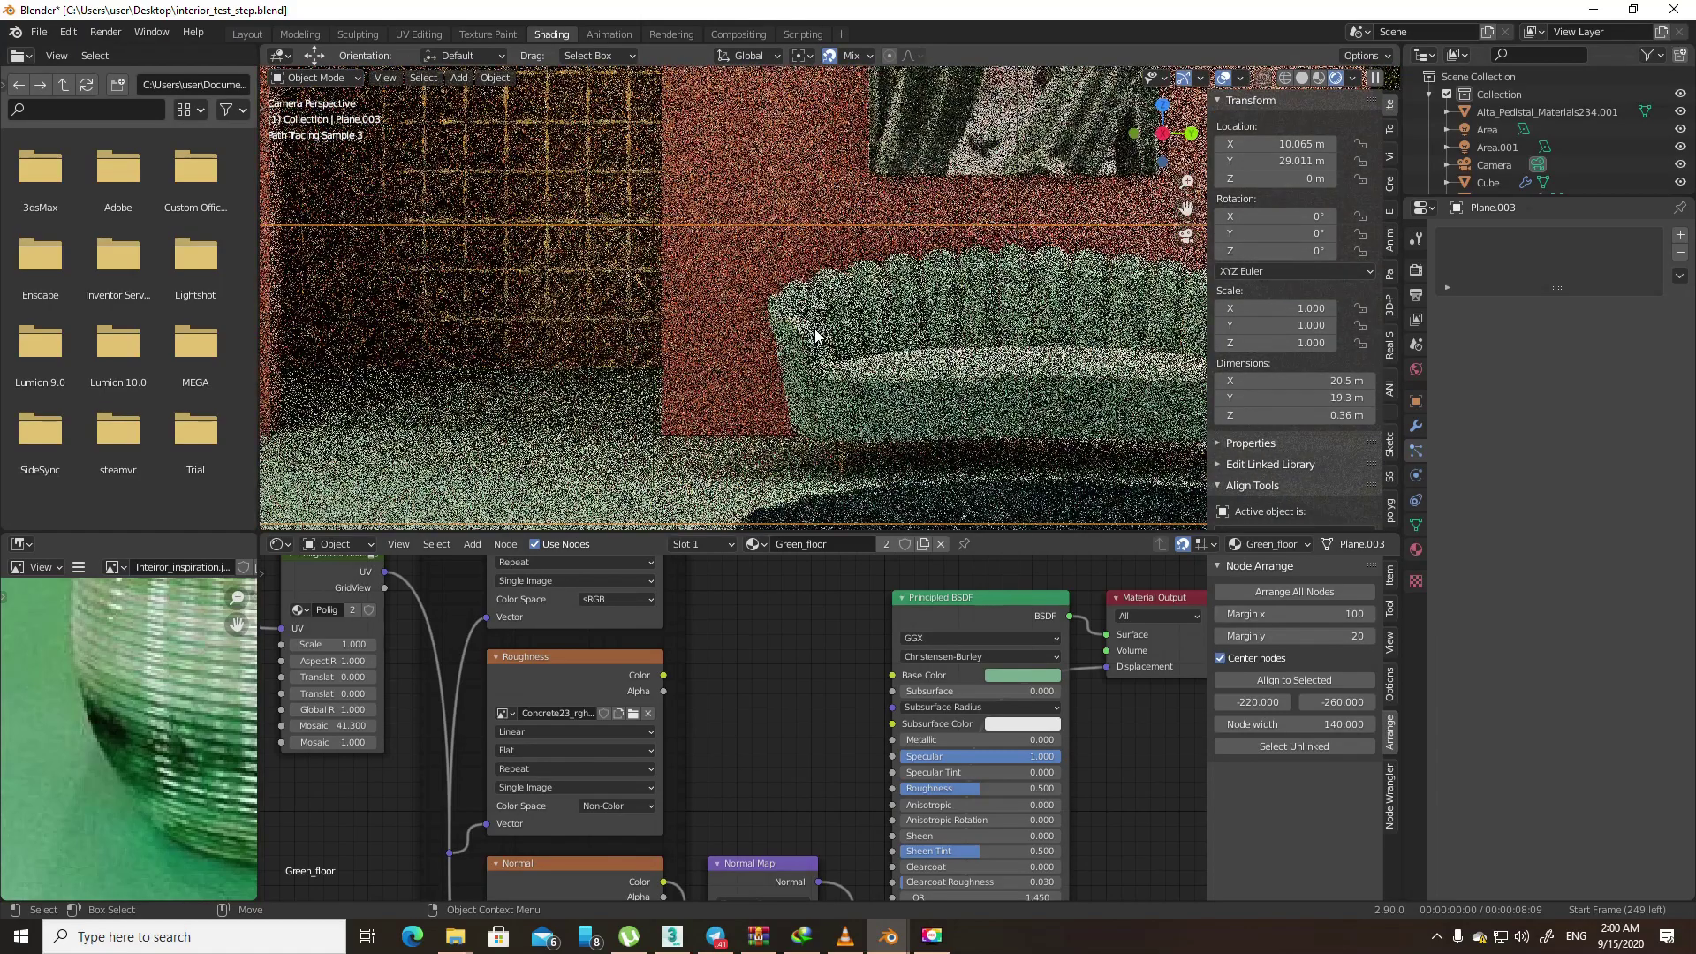
{"action": "scroll", "coordinate": [689, 245], "scroll_direction": "up", "scroll_amount": 3}
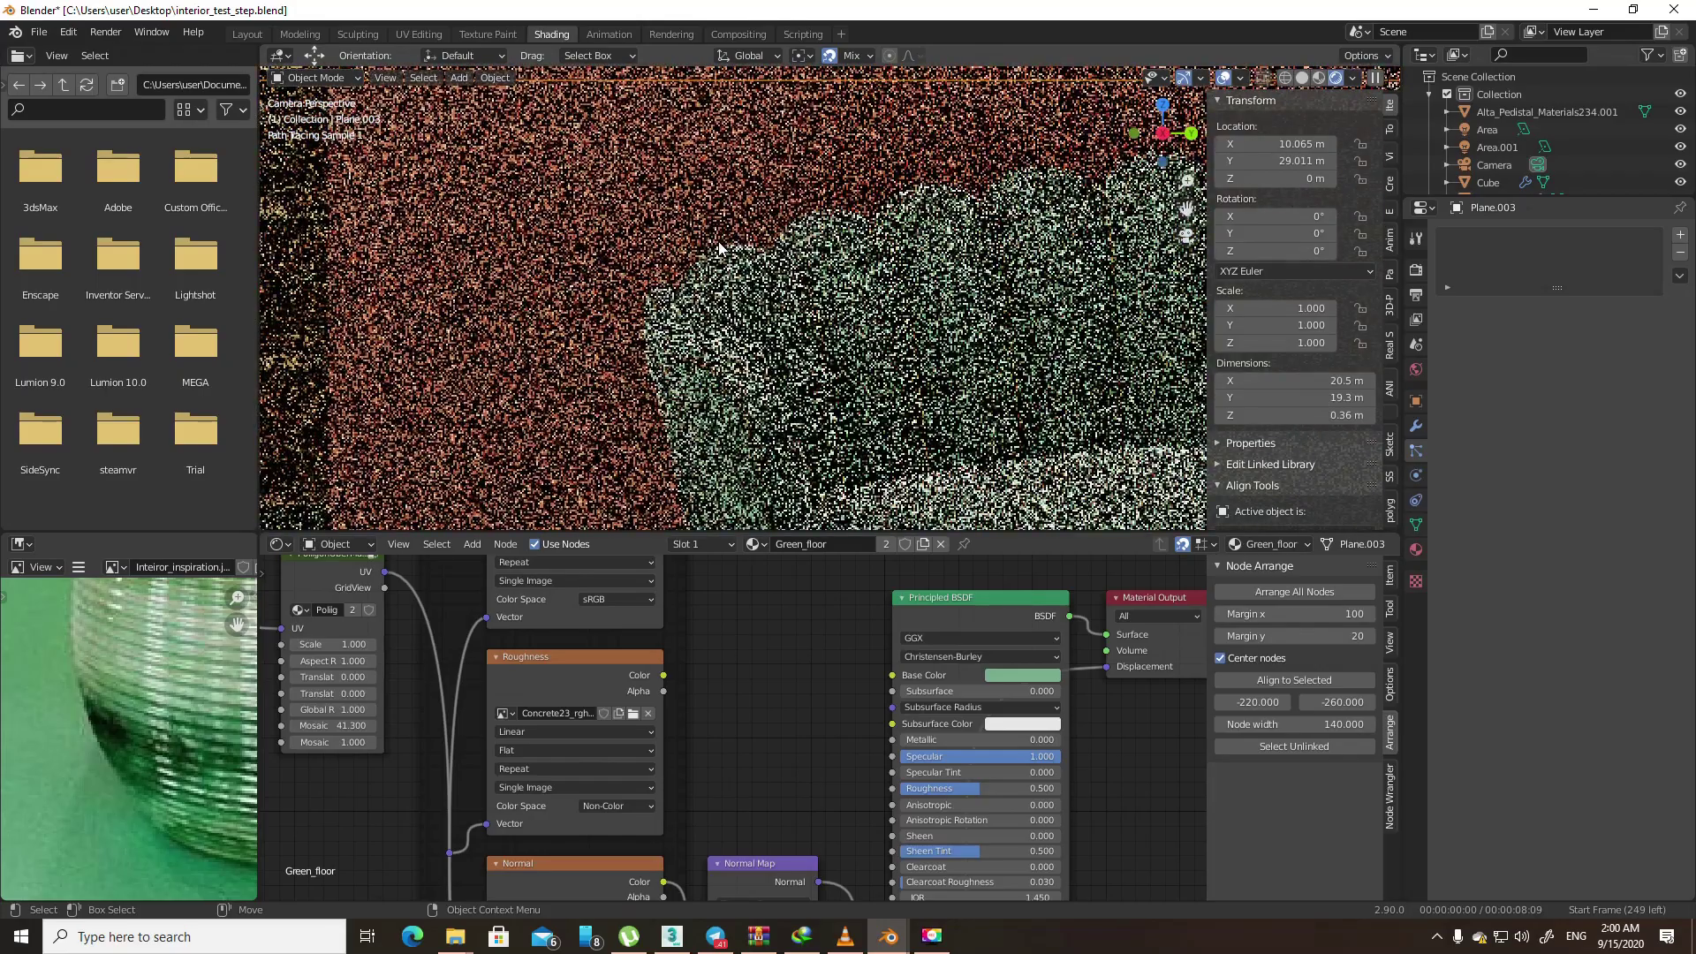
{"action": "scroll", "coordinate": [664, 245], "scroll_direction": "up", "scroll_amount": 2}
{"action": "scroll", "coordinate": [664, 242], "scroll_direction": "up", "scroll_amount": 1}
{"action": "scroll", "coordinate": [846, 318], "scroll_direction": "up", "scroll_amount": 1}
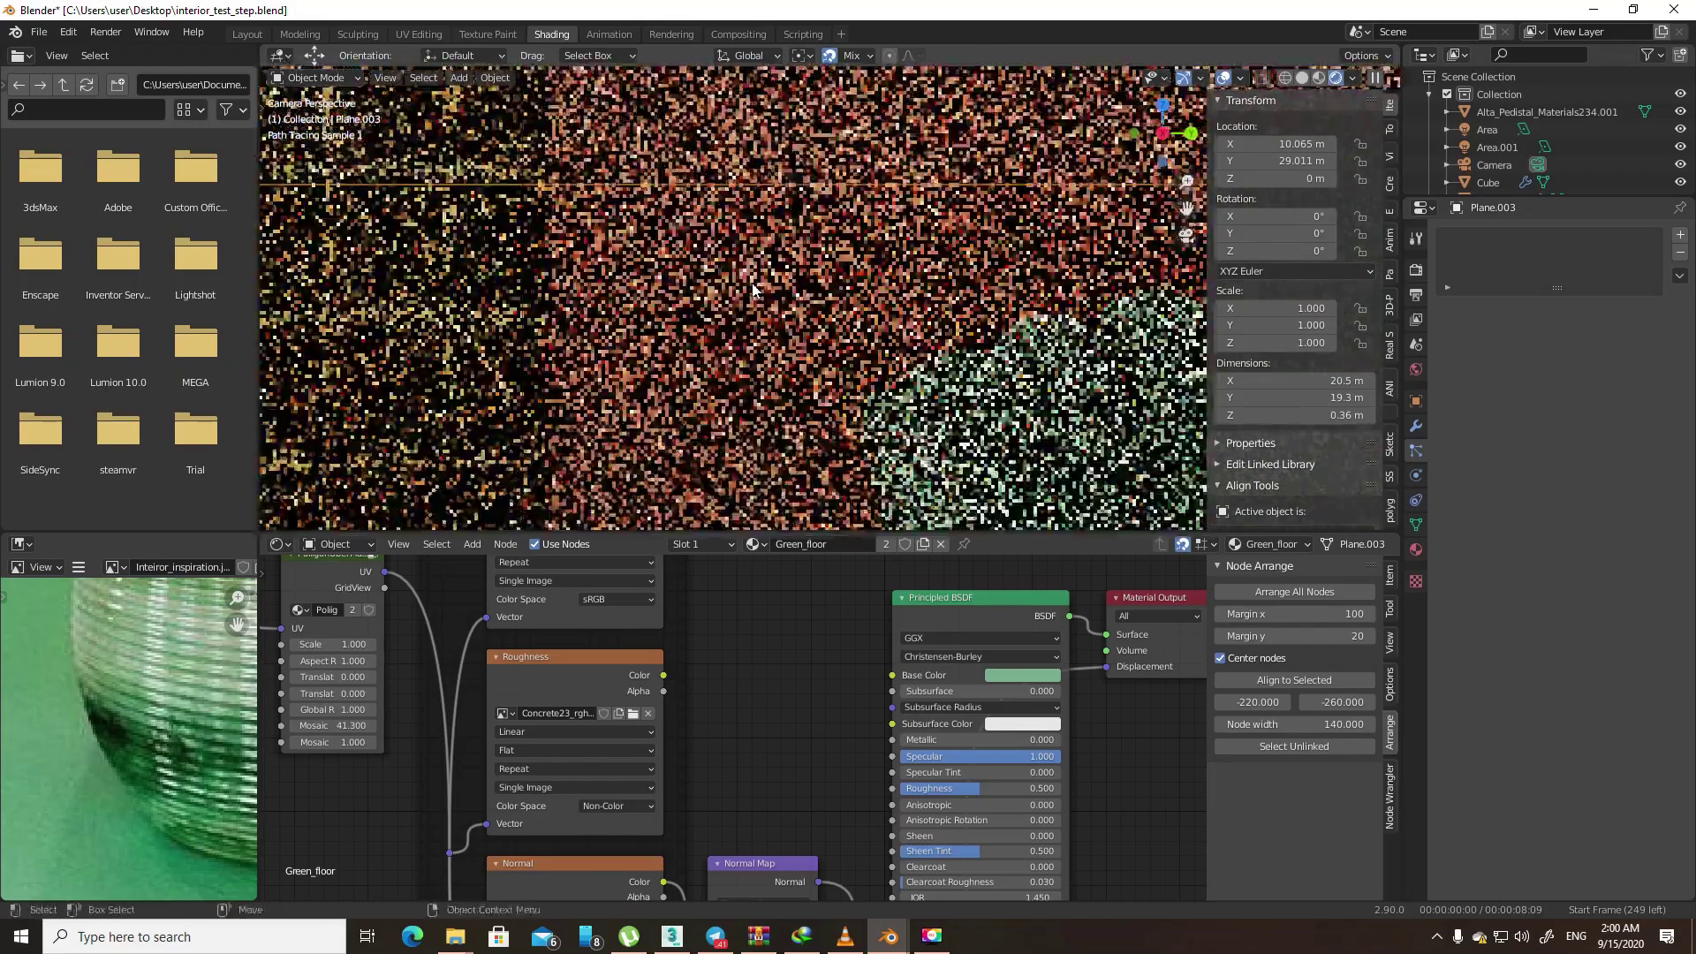
{"action": "scroll", "coordinate": [759, 279], "scroll_direction": "up", "scroll_amount": 1}
- Cube-project the pink wall's UVs in Edit Mode with a cube size of 1
{"action": "left_click", "coordinate": [745, 331]}
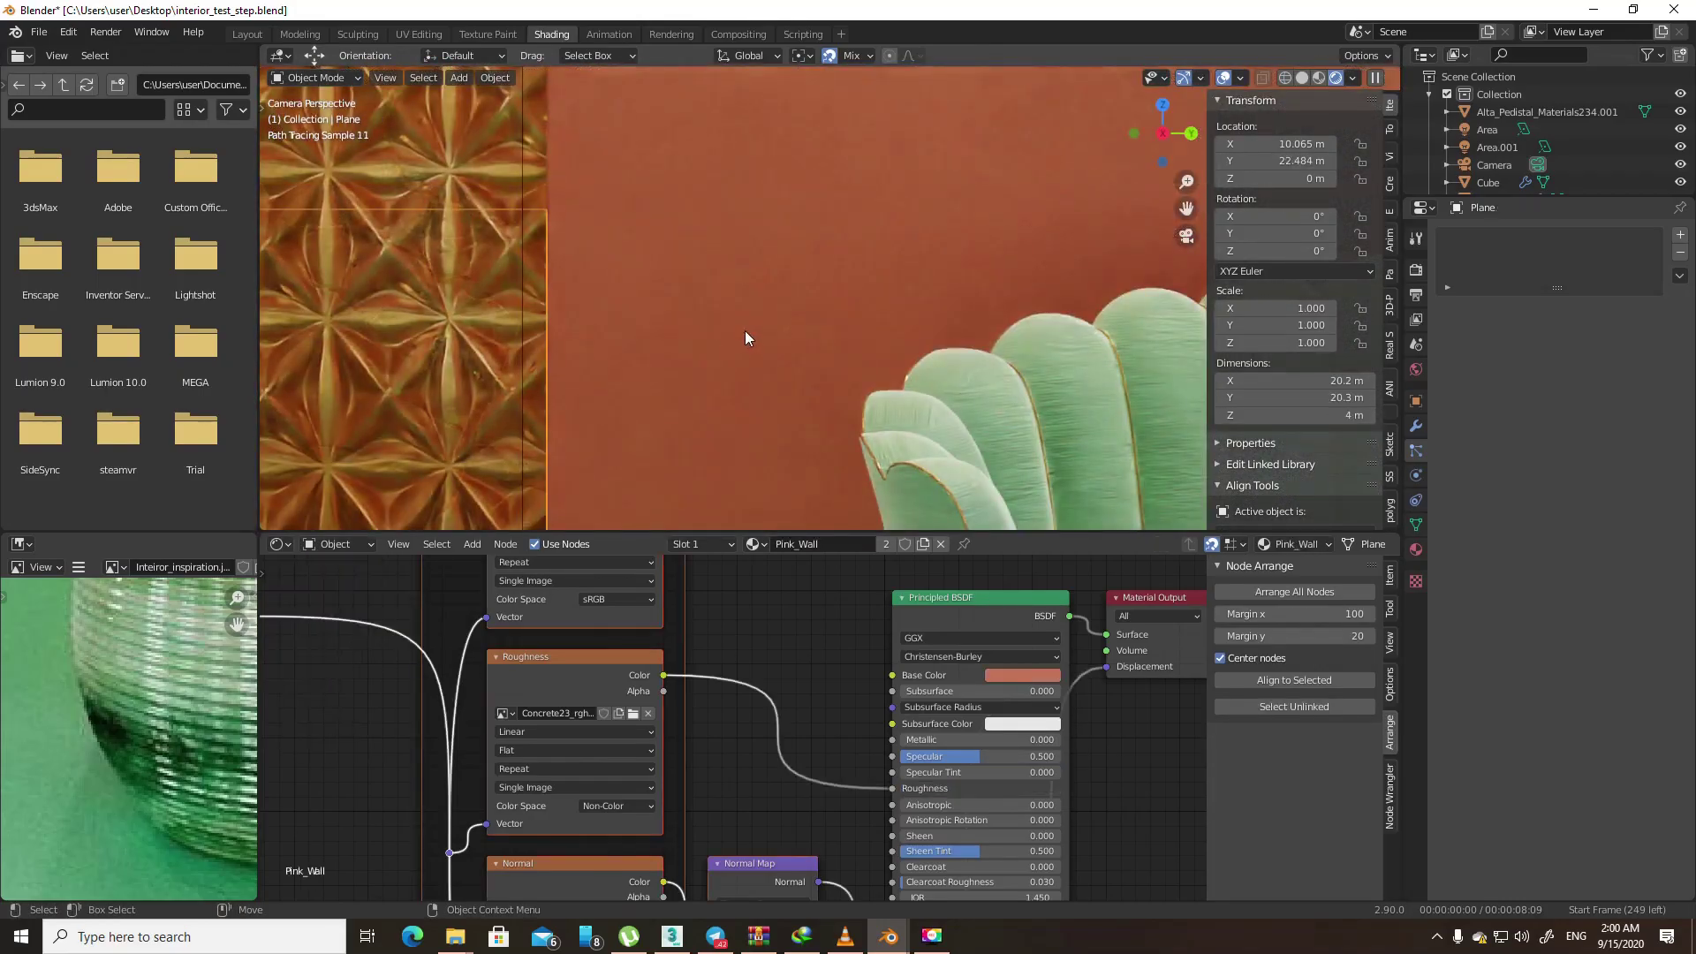
{"action": "key", "text": "Tab"}
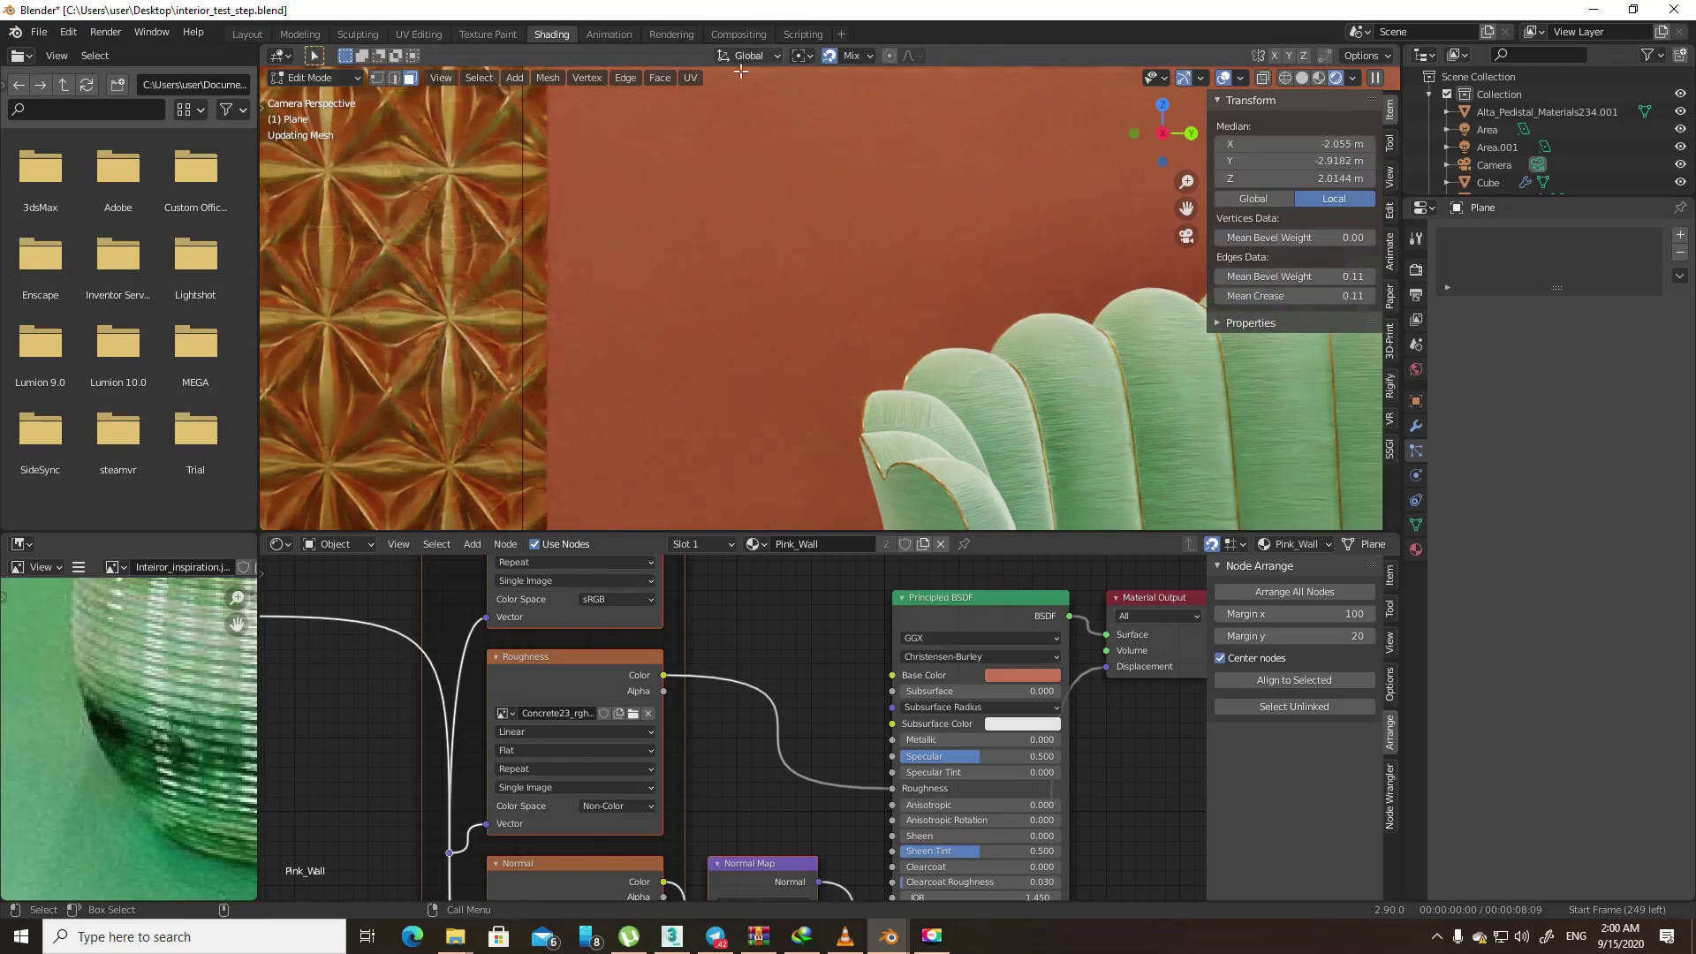
{"action": "key", "text": "u"}
{"action": "left_click", "coordinate": [759, 196]}
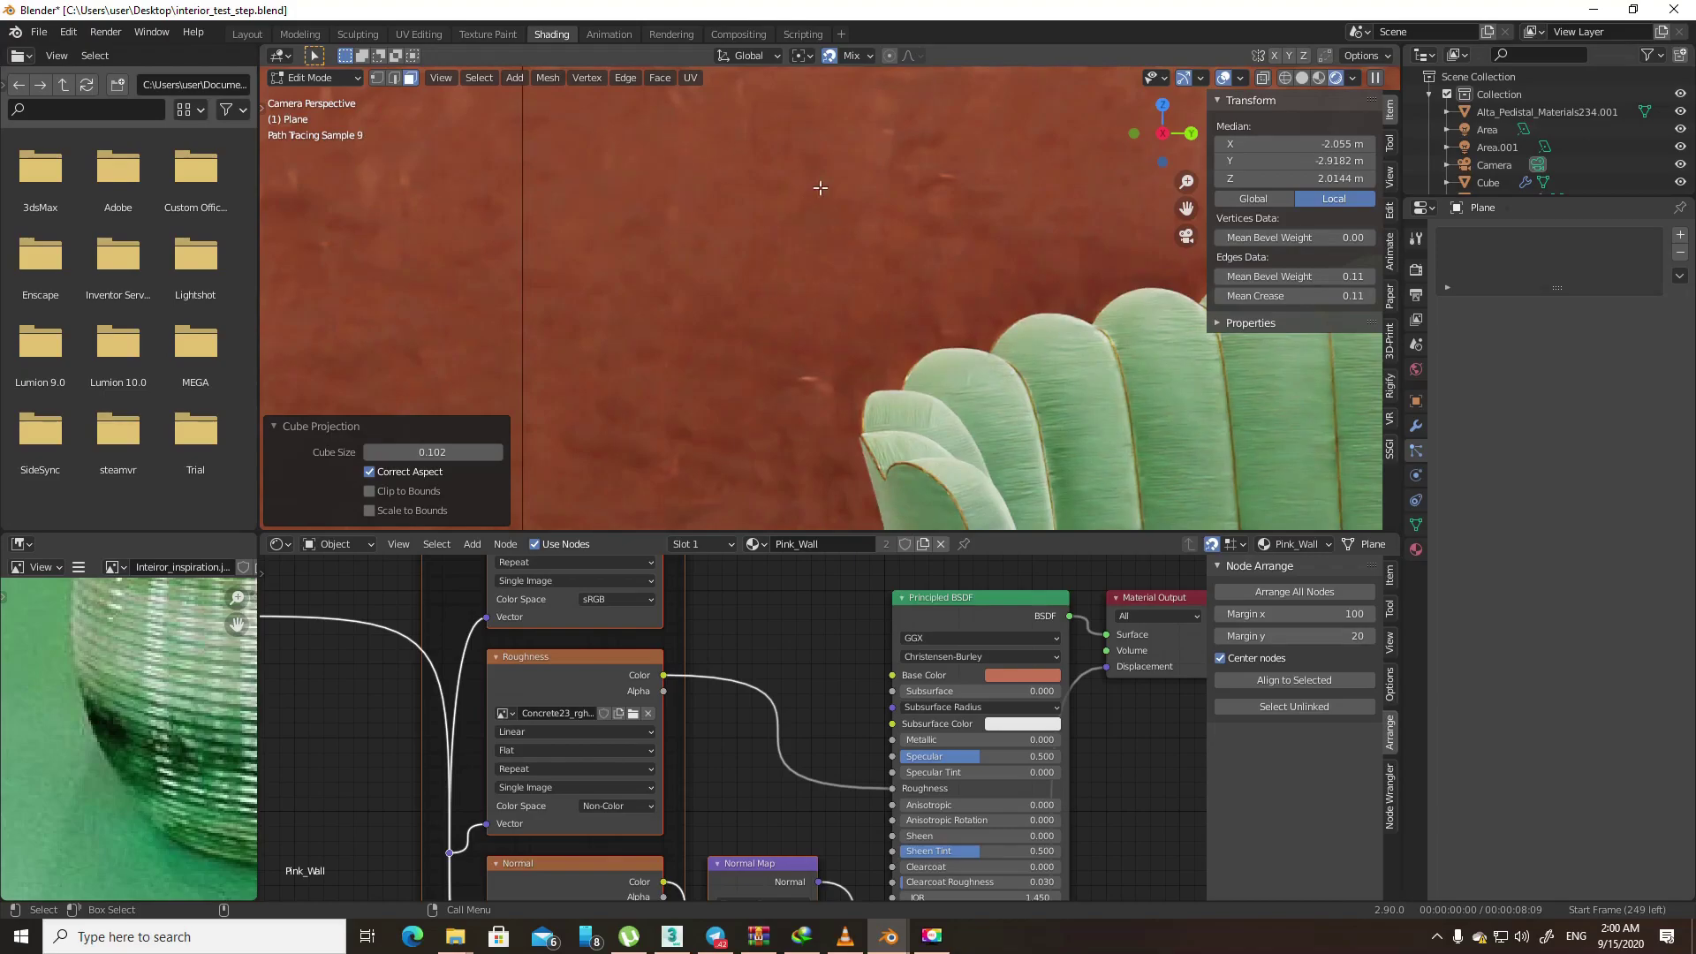
{"action": "left_click", "coordinate": [454, 453]}
{"action": "type", "text": "1"}
{"action": "key", "text": "Return"}
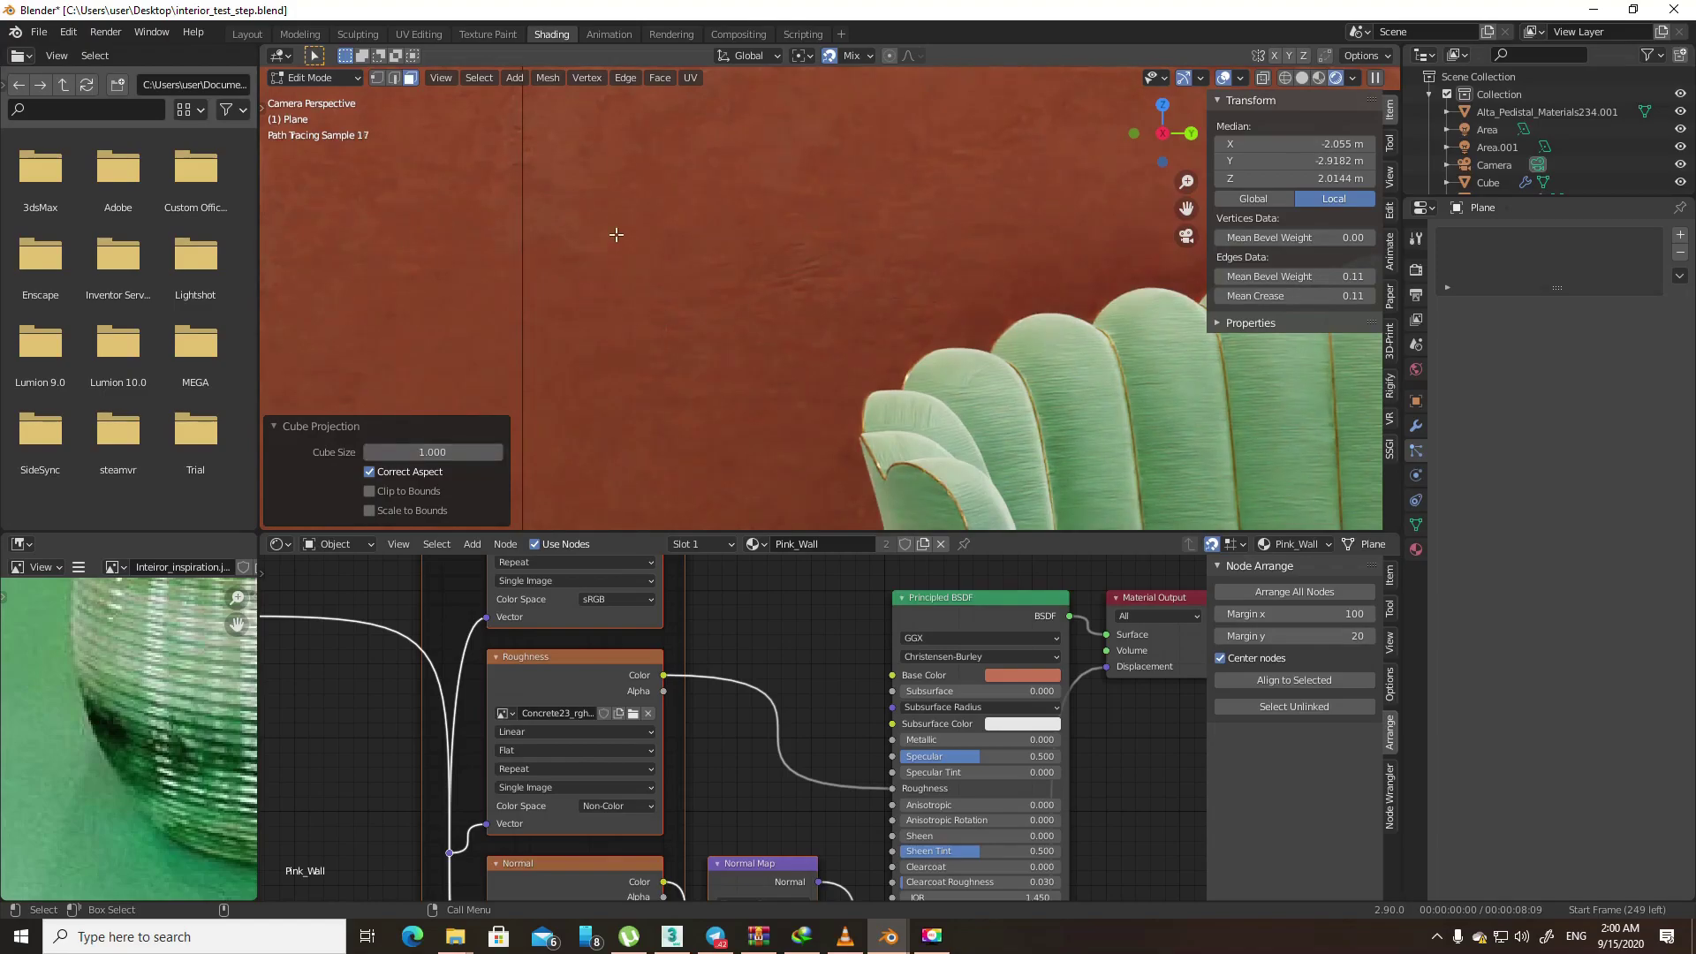
- Switch to material preview and change the cube projection size to 2
{"action": "key", "text": "z"}
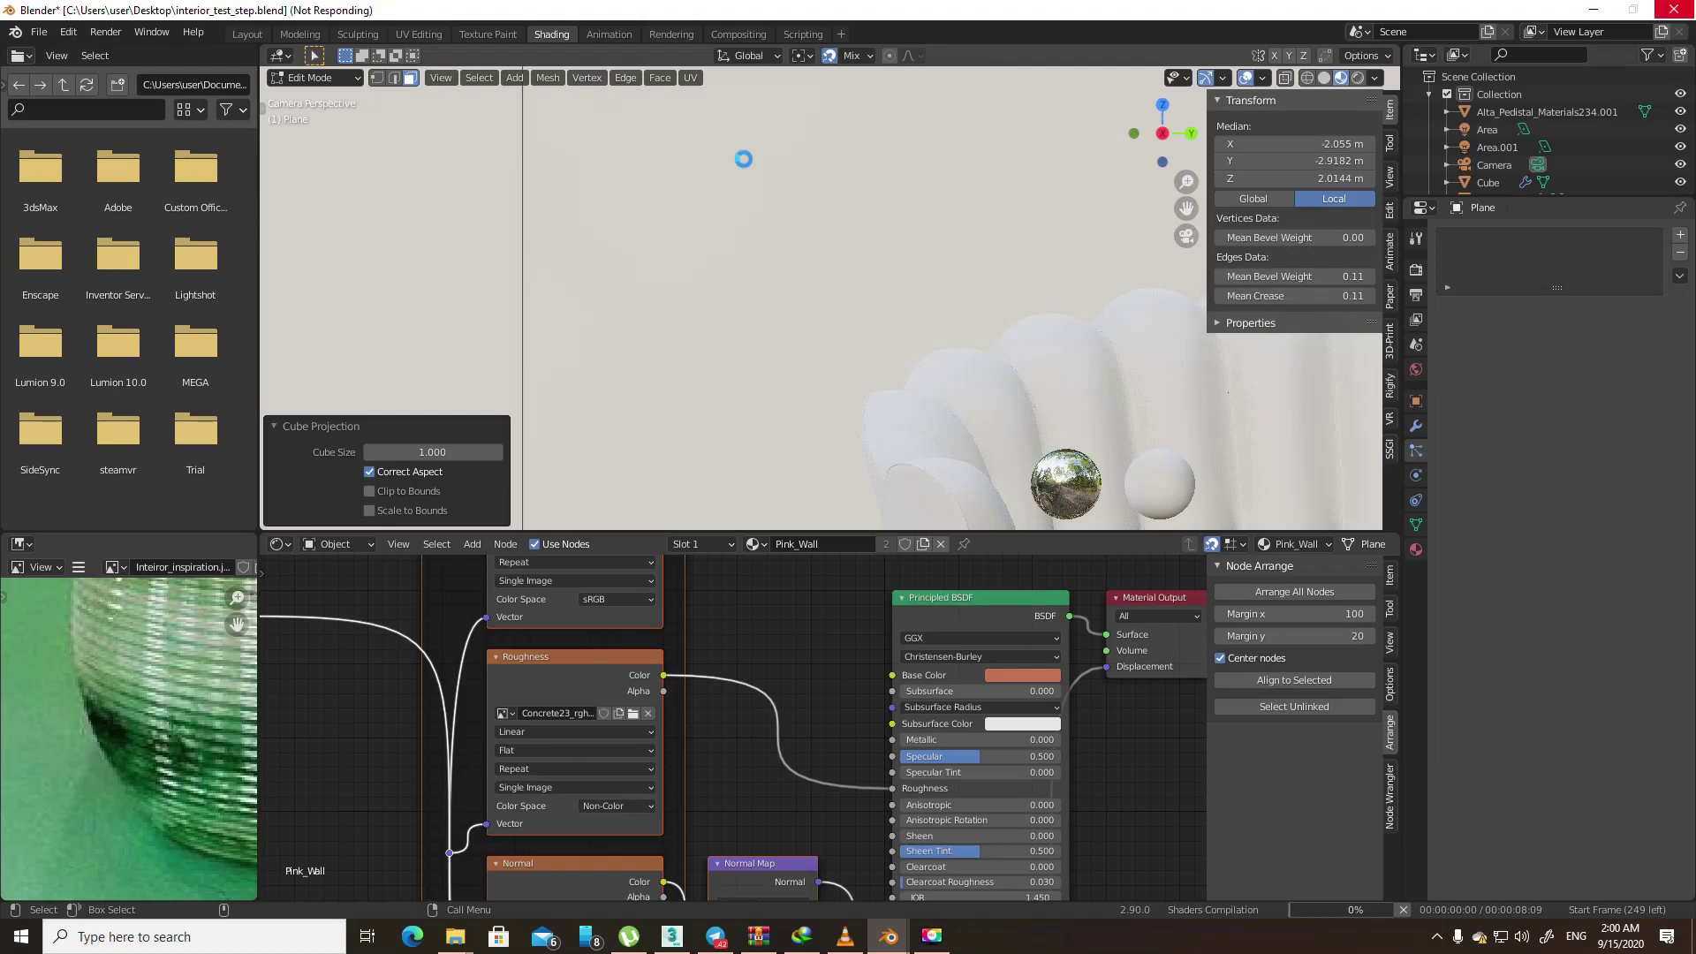
{"action": "left_click", "coordinate": [459, 452]}
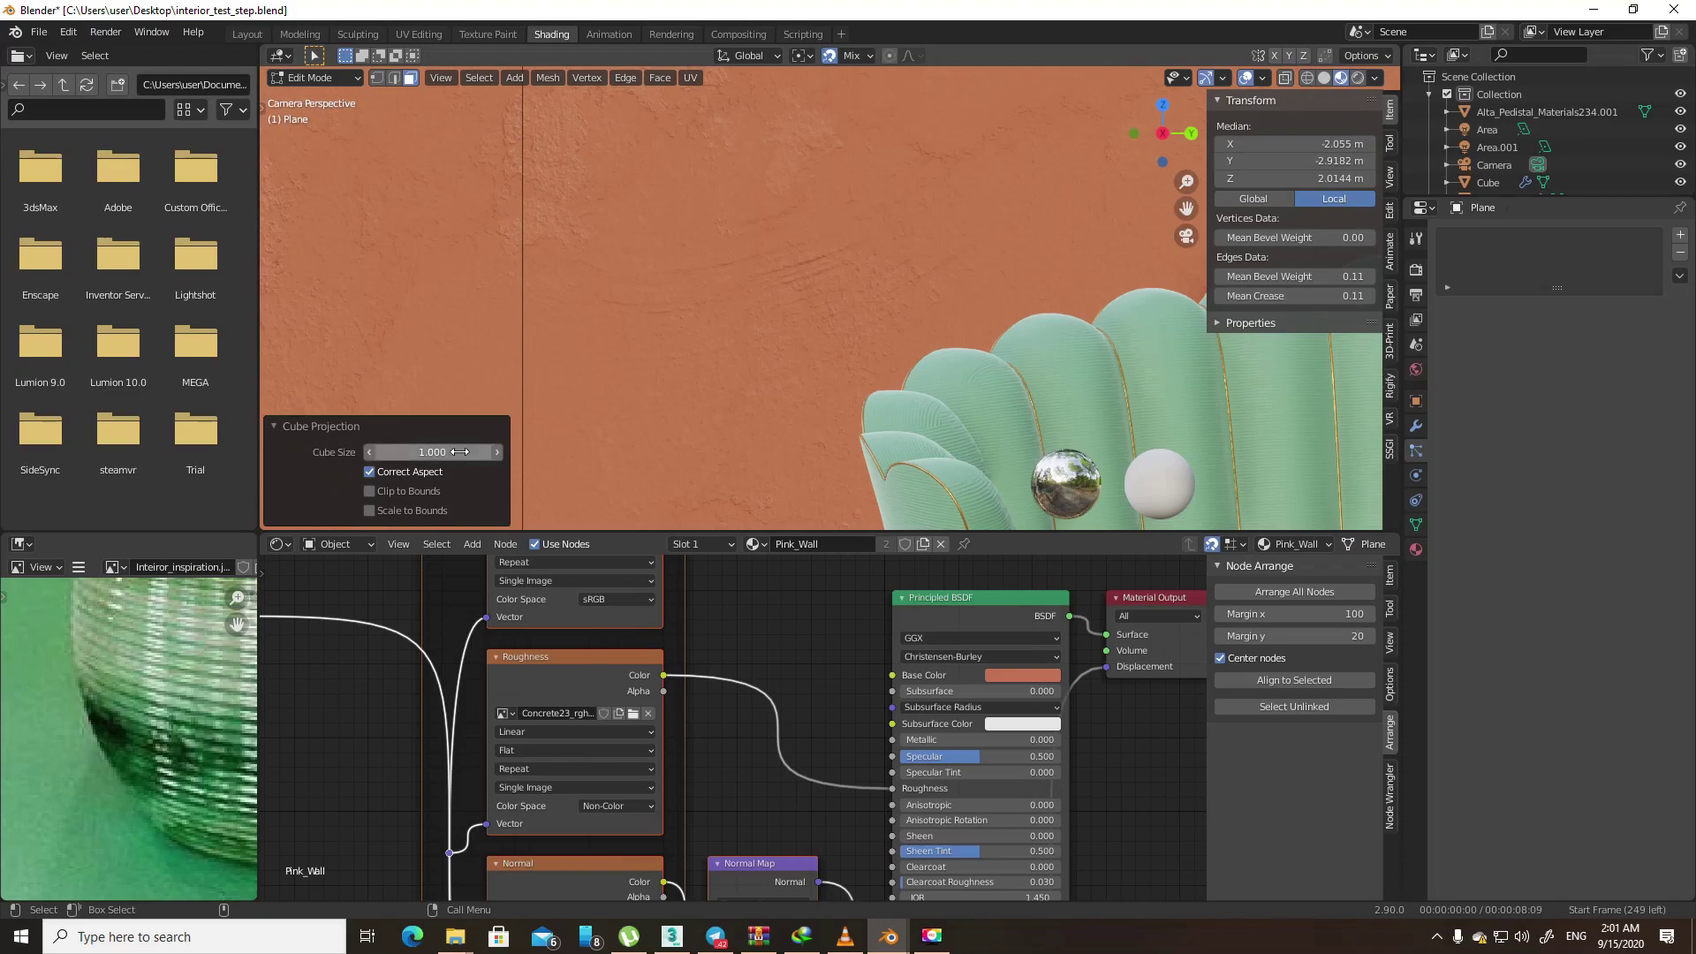
{"action": "type", "text": "1.0"}
{"action": "type", "text": "2"}
{"action": "key", "text": "Return"}
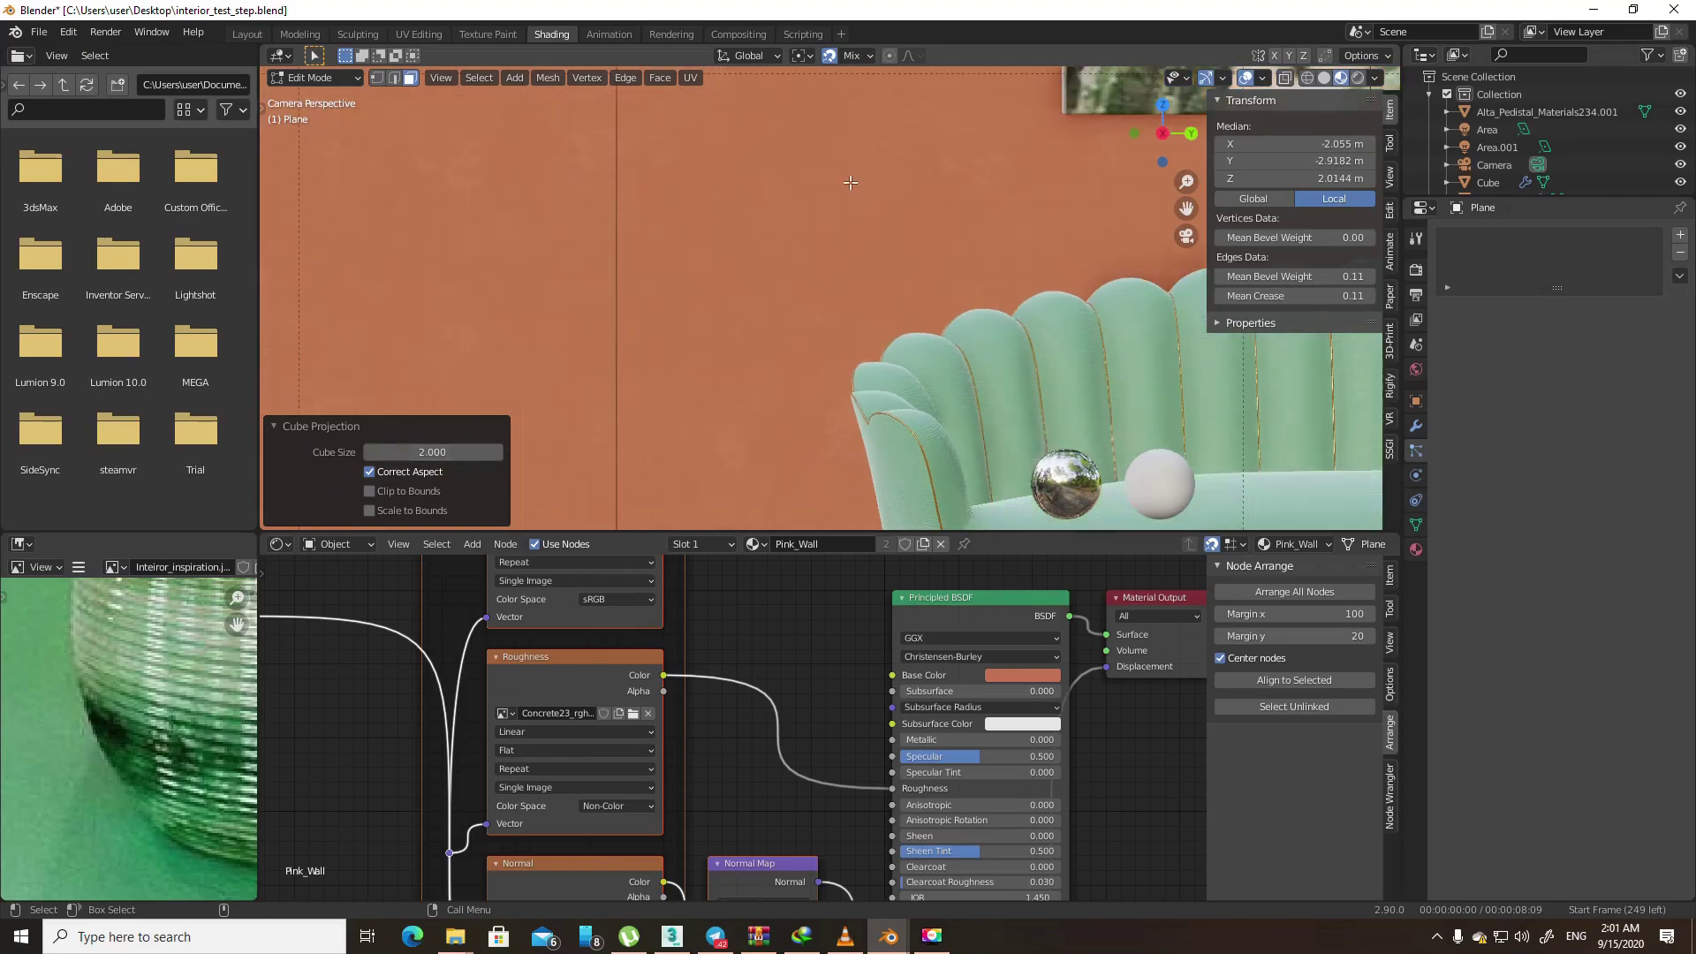
{"action": "scroll", "coordinate": [680, 256], "scroll_direction": "down", "scroll_amount": 3}
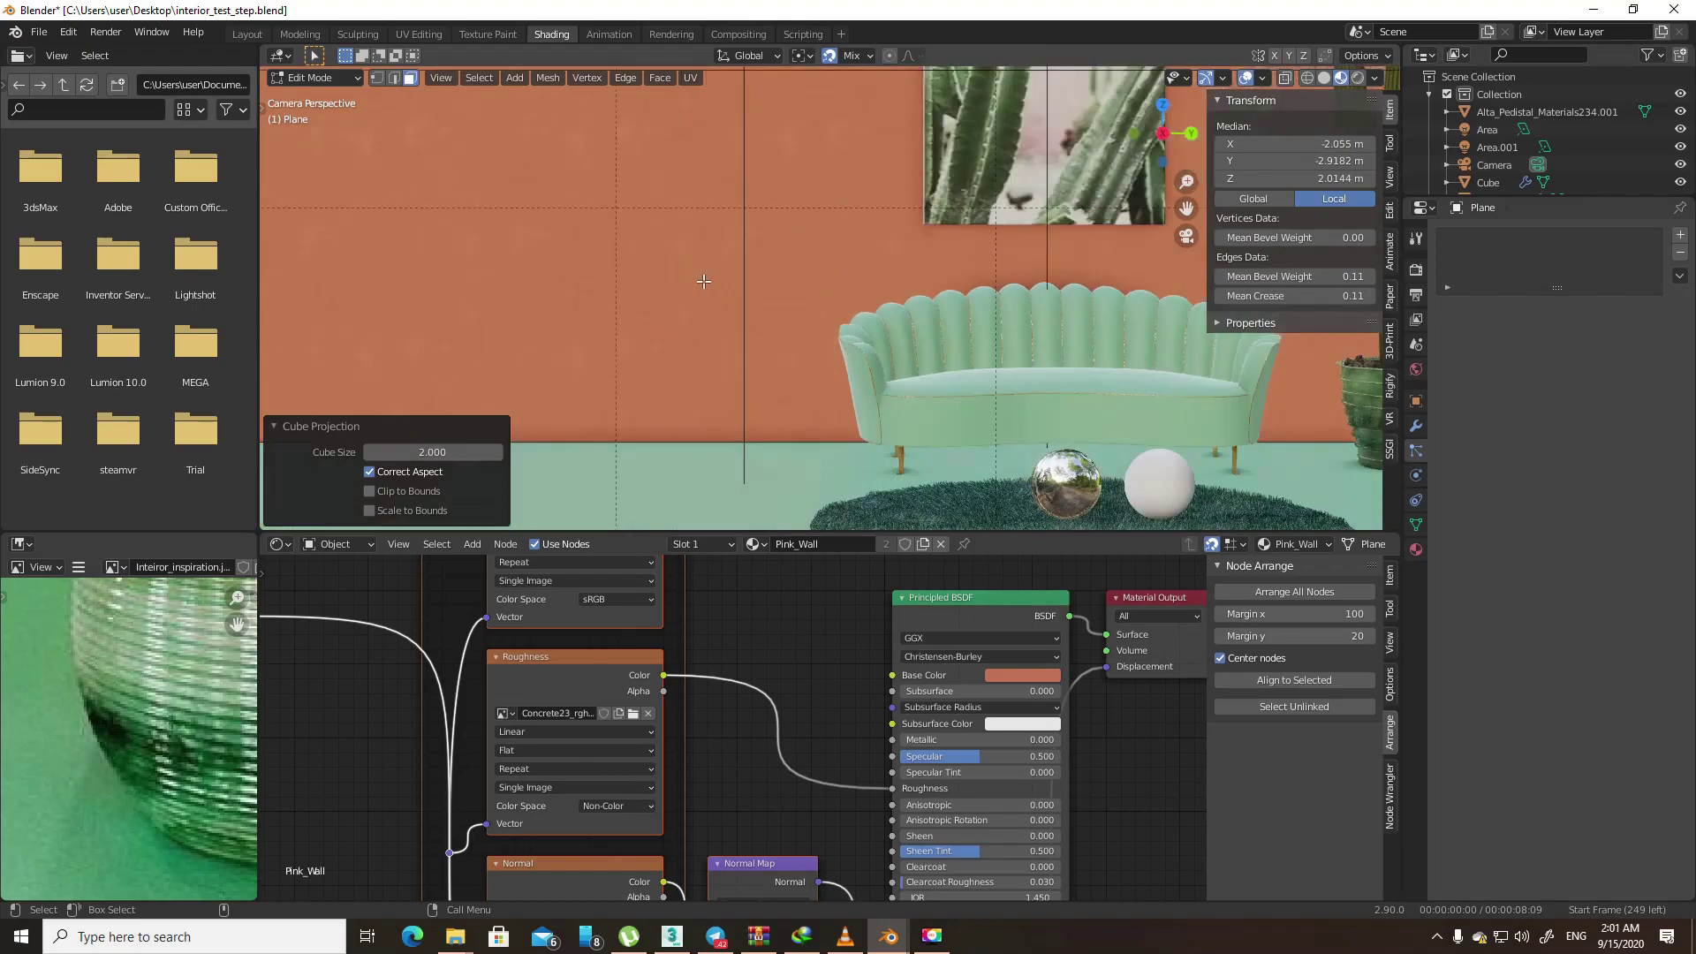
- Add a PoligonUberMapping group node beside the wall textures and raise its mosaic rotation to 34.1
{"action": "scroll", "coordinate": [424, 759], "scroll_direction": "down", "scroll_amount": 3}
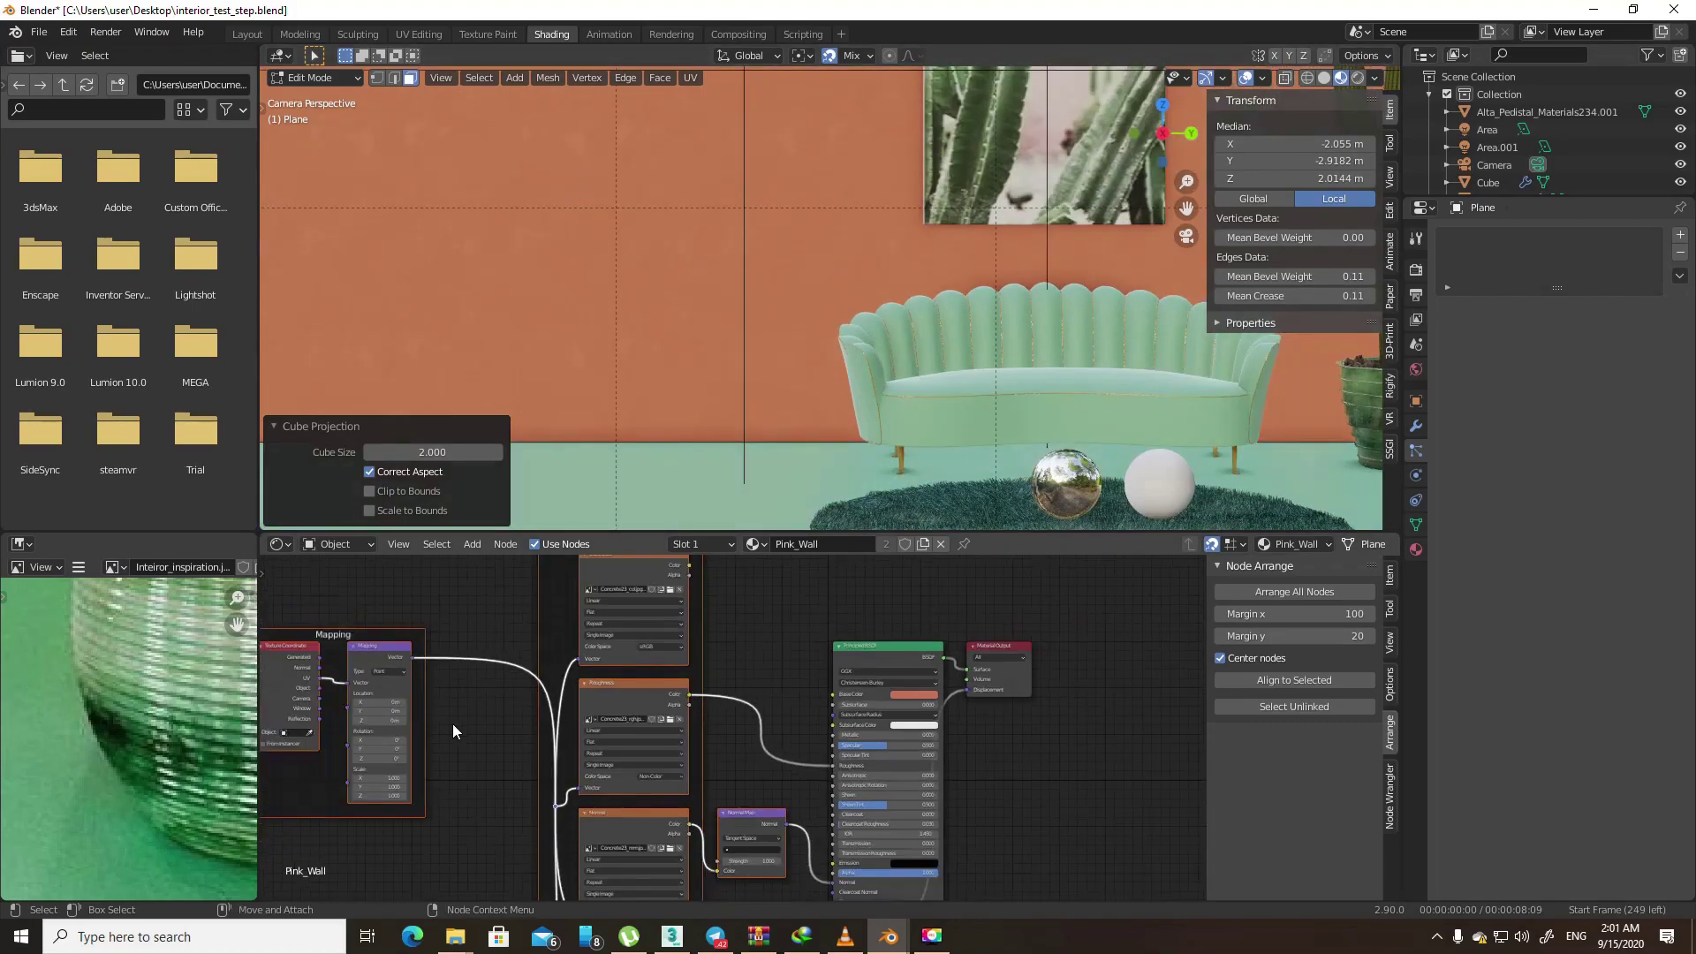
{"action": "scroll", "coordinate": [452, 722], "scroll_direction": "up", "scroll_amount": 1}
{"action": "key", "text": "shift+a"}
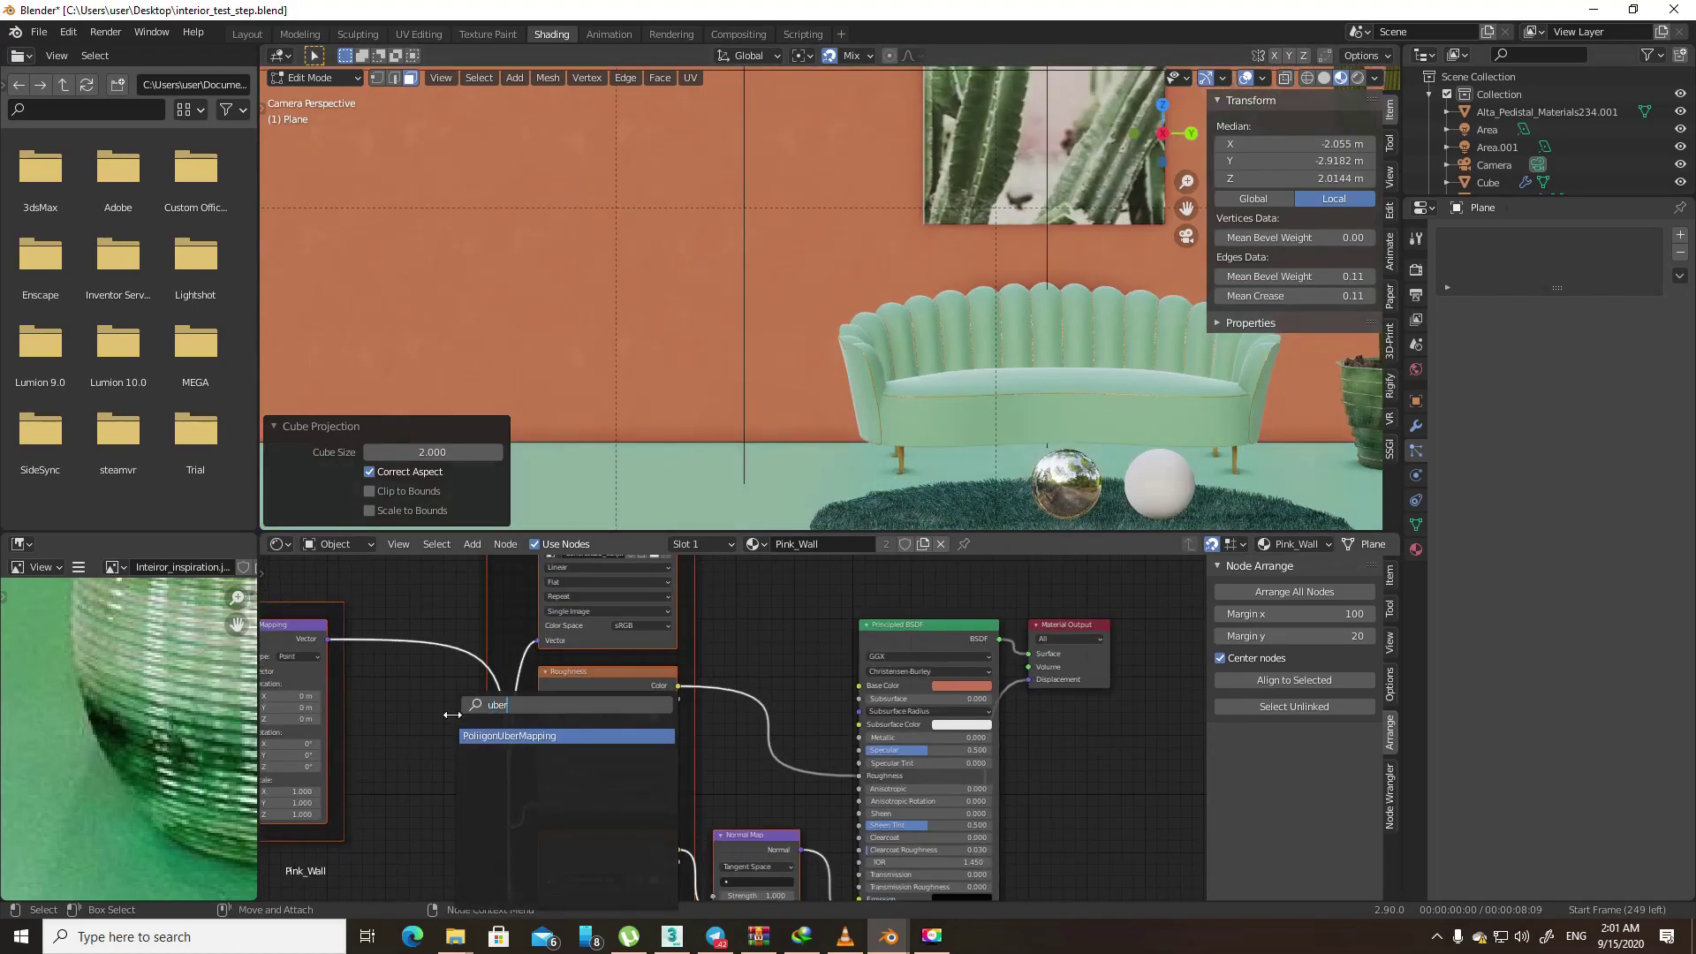
{"action": "left_click", "coordinate": [495, 761]}
{"action": "left_click", "coordinate": [401, 614]}
{"action": "scroll", "coordinate": [523, 708], "scroll_direction": "up", "scroll_amount": 1}
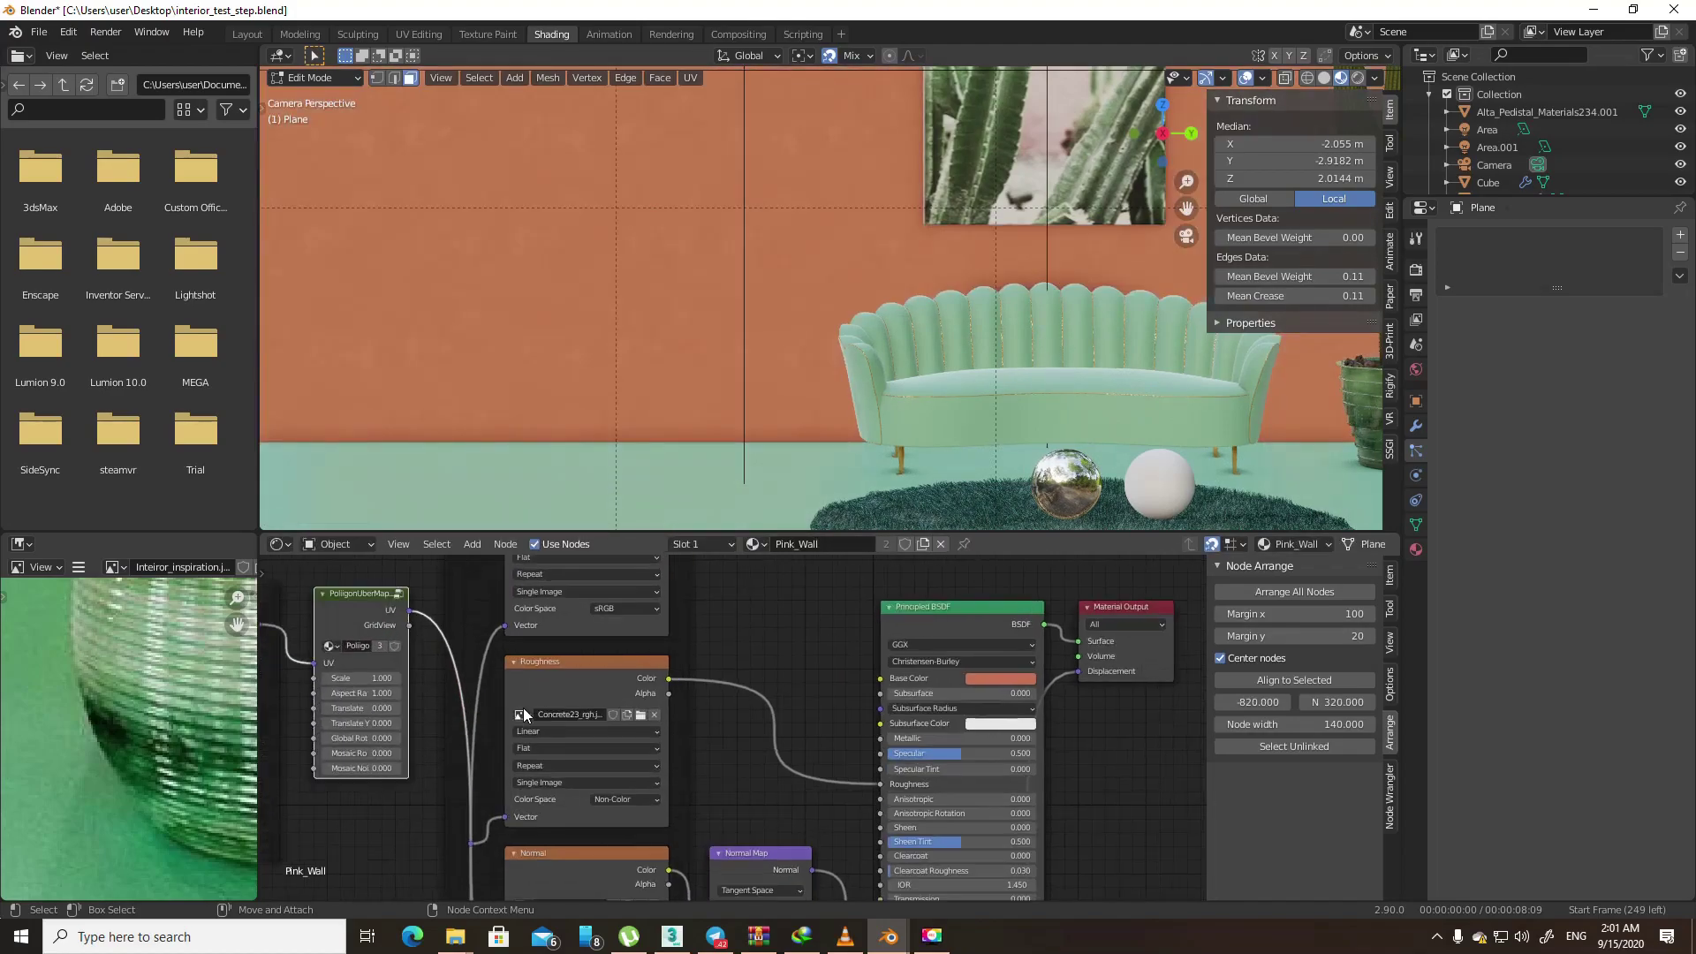
{"action": "scroll", "coordinate": [438, 660], "scroll_direction": "up", "scroll_amount": 3}
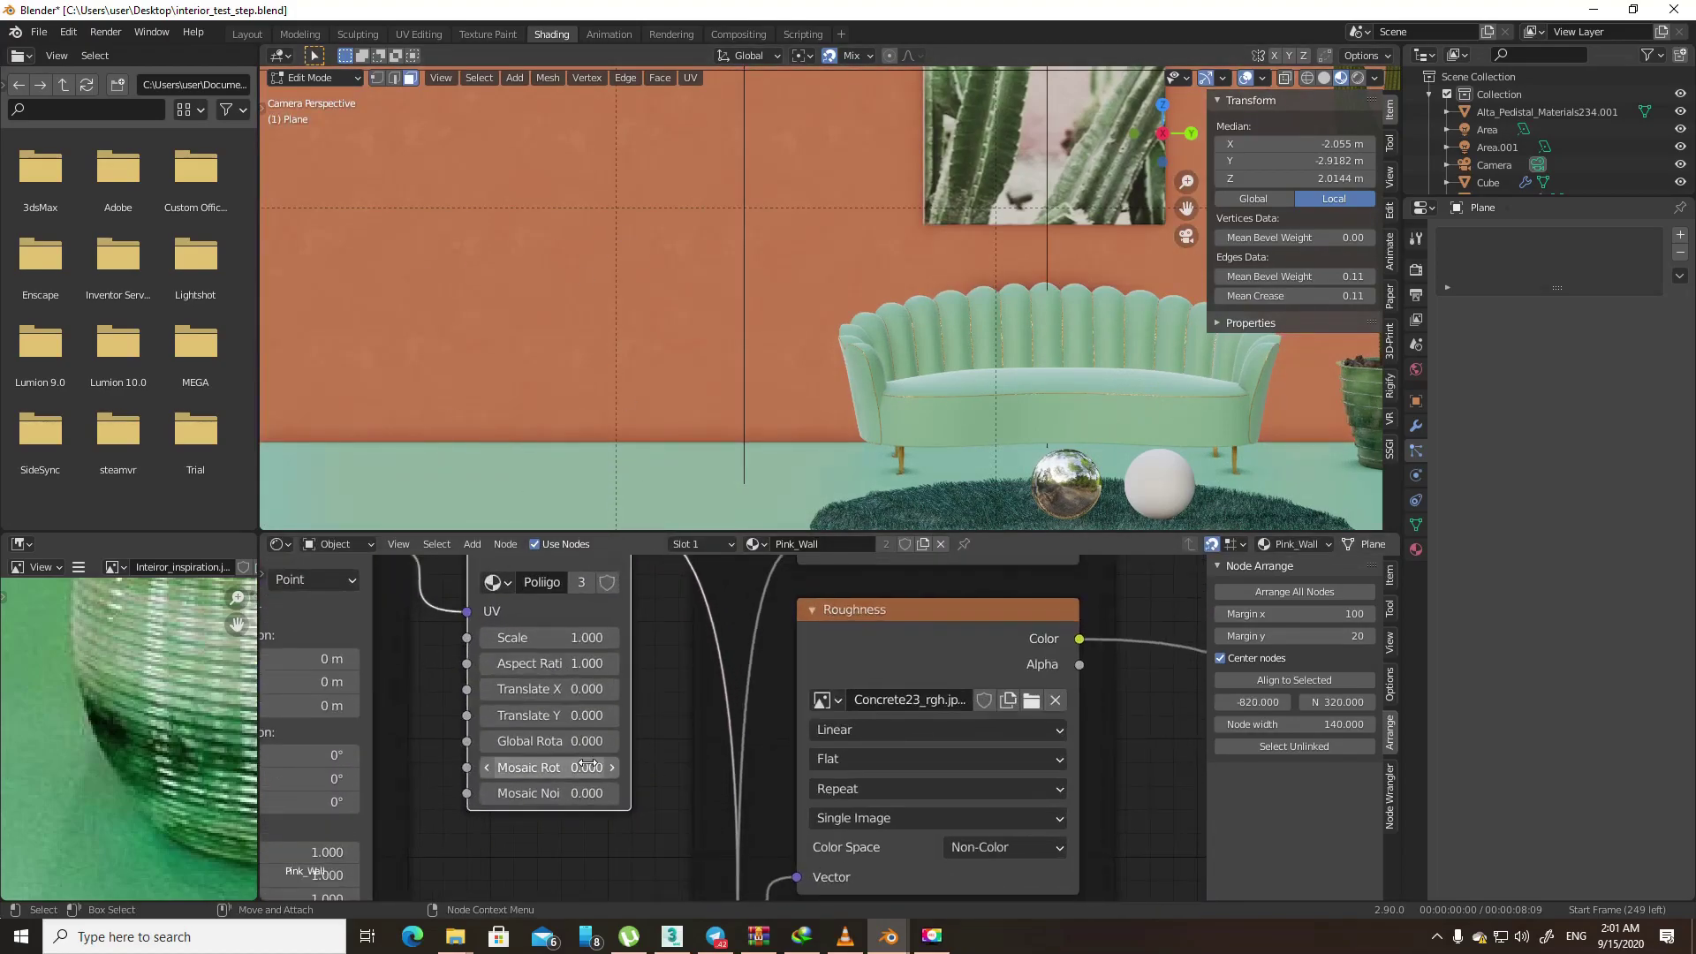
{"action": "left_click_drag", "start_coordinate": [530, 766], "coordinate": [601, 767]}
{"action": "scroll", "coordinate": [690, 241], "scroll_direction": "down", "scroll_amount": 3}
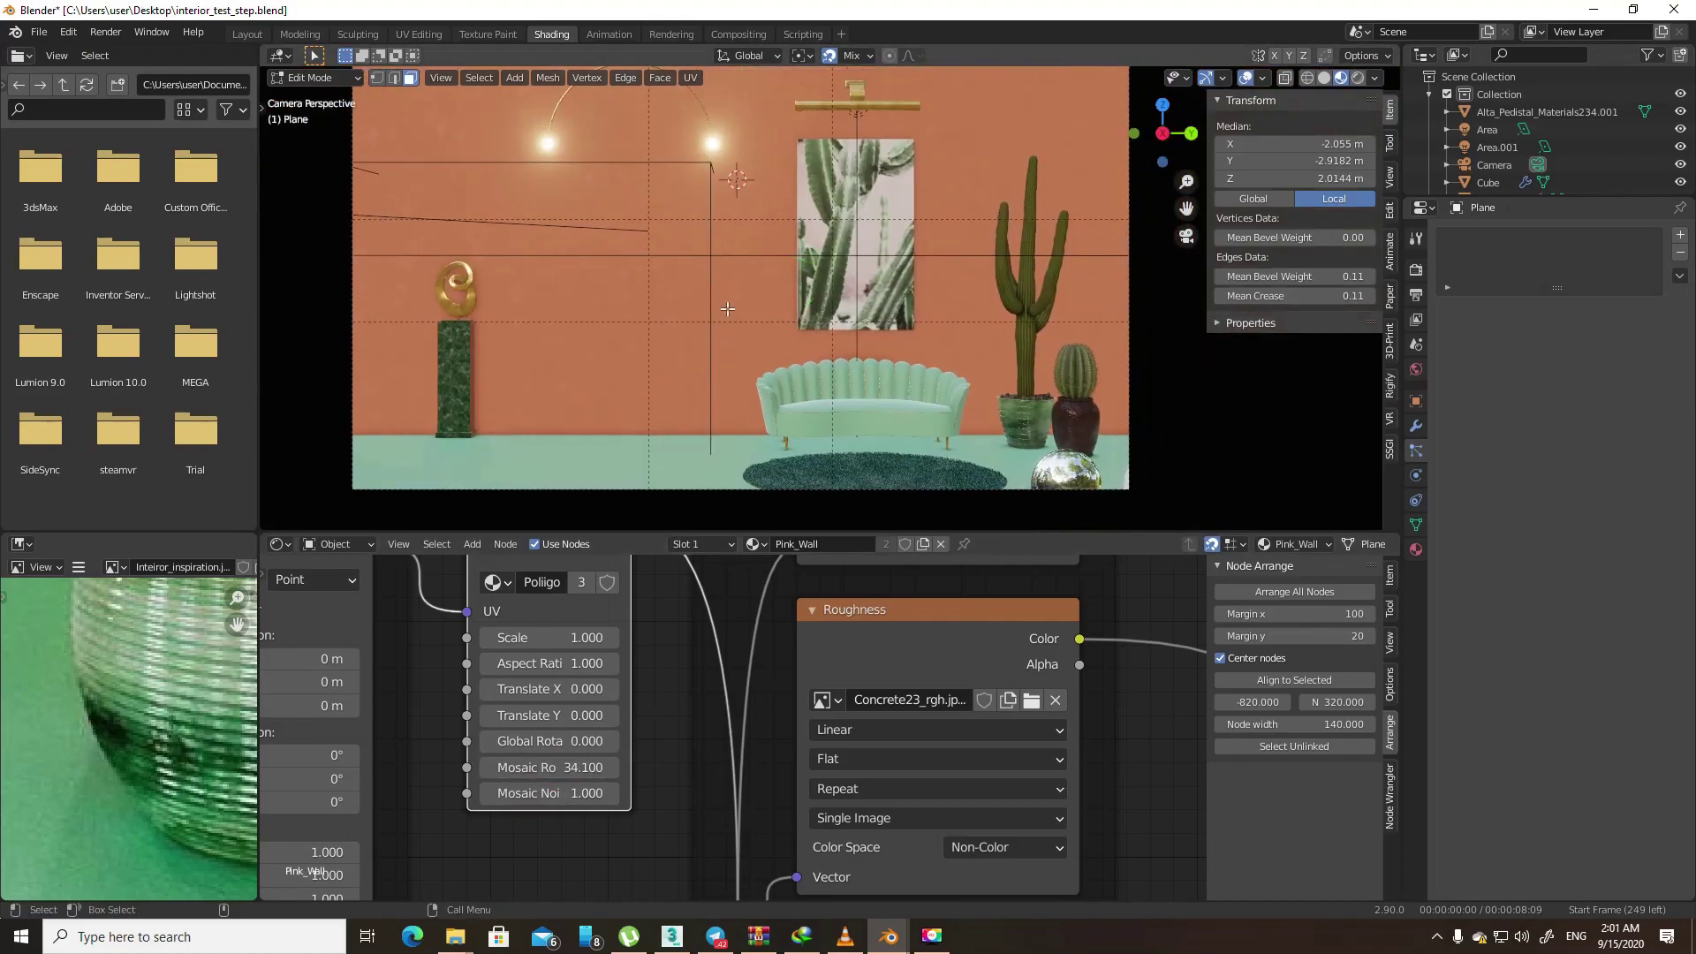
- Return to Object Mode and move the Displacement node further left
{"action": "key", "text": "Tab"}
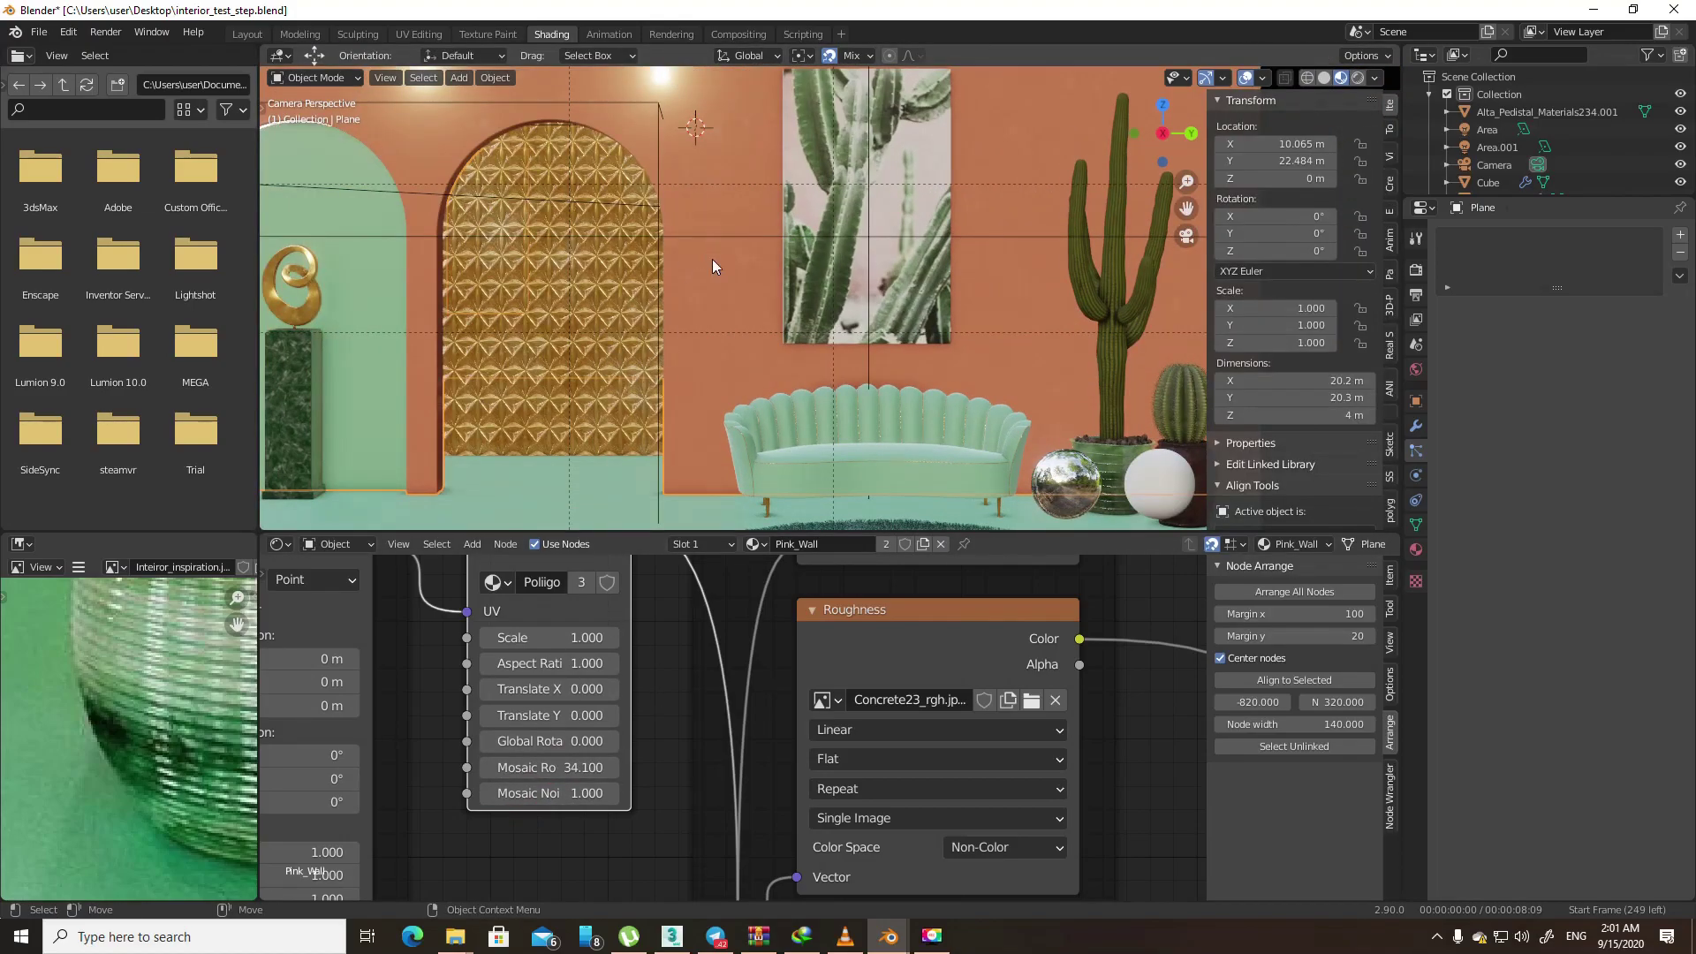
{"action": "scroll", "coordinate": [721, 252], "scroll_direction": "up", "scroll_amount": 2}
{"action": "scroll", "coordinate": [632, 283], "scroll_direction": "up", "scroll_amount": 2}
{"action": "scroll", "coordinate": [756, 320], "scroll_direction": "up", "scroll_amount": 2}
{"action": "scroll", "coordinate": [739, 299], "scroll_direction": "up", "scroll_amount": 1}
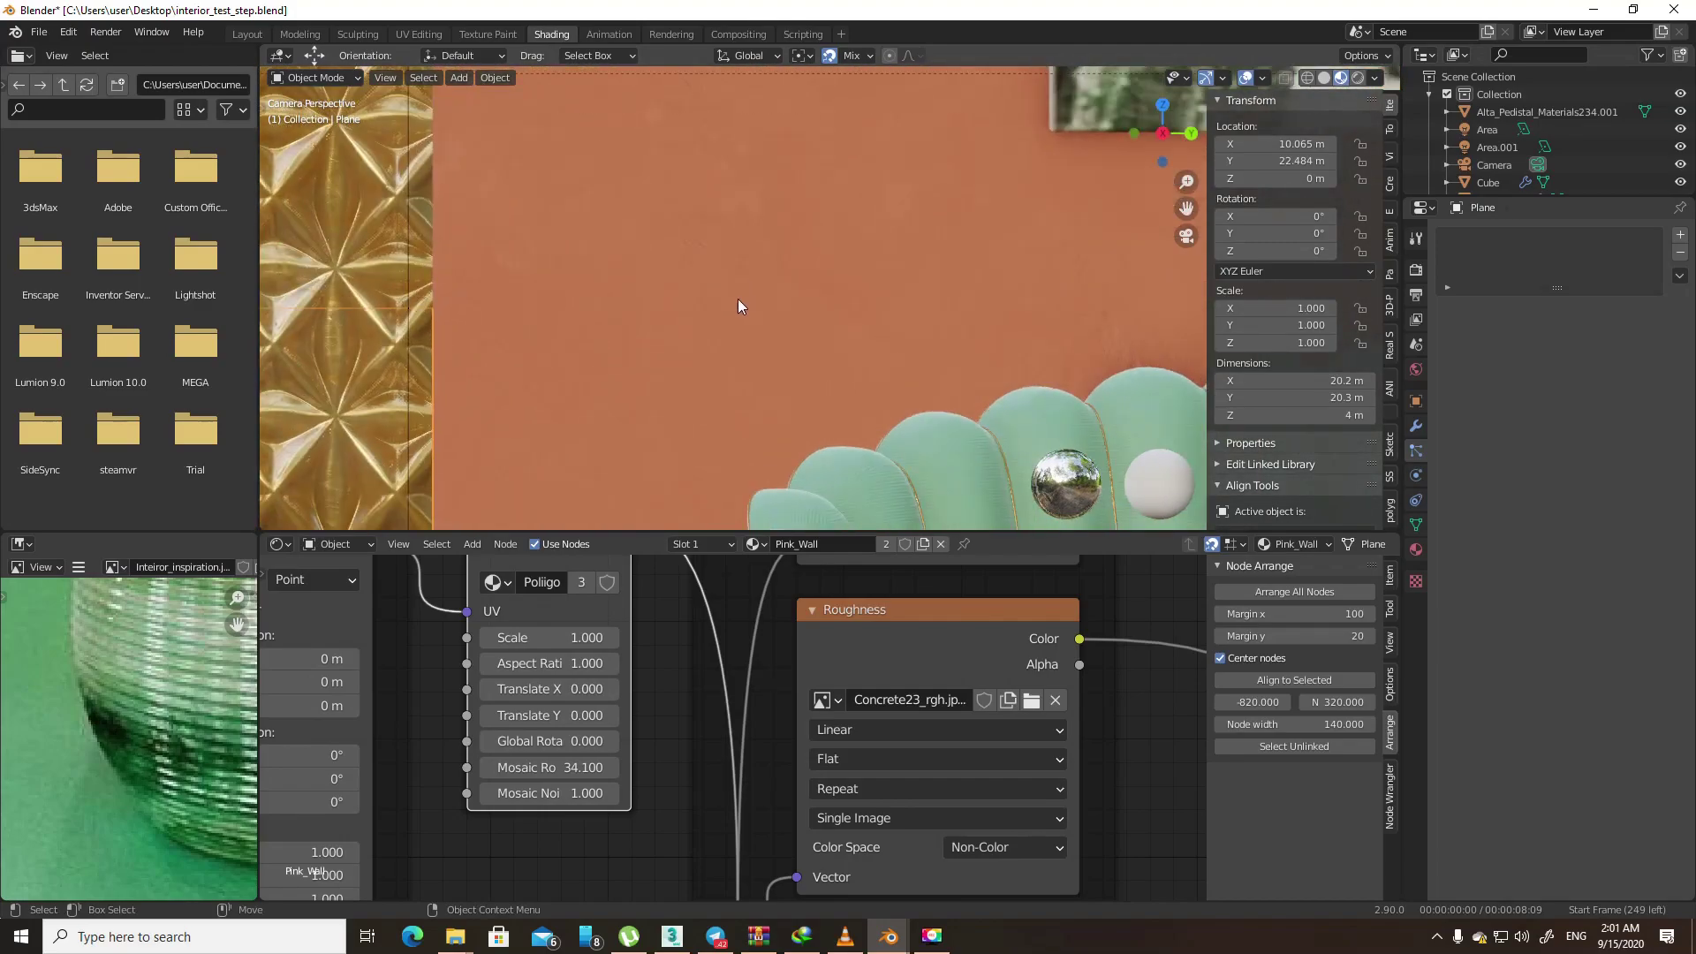
{"action": "scroll", "coordinate": [739, 306], "scroll_direction": "up", "scroll_amount": 2}
{"action": "scroll", "coordinate": [772, 674], "scroll_direction": "down", "scroll_amount": 3}
{"action": "scroll", "coordinate": [756, 730], "scroll_direction": "down", "scroll_amount": 2}
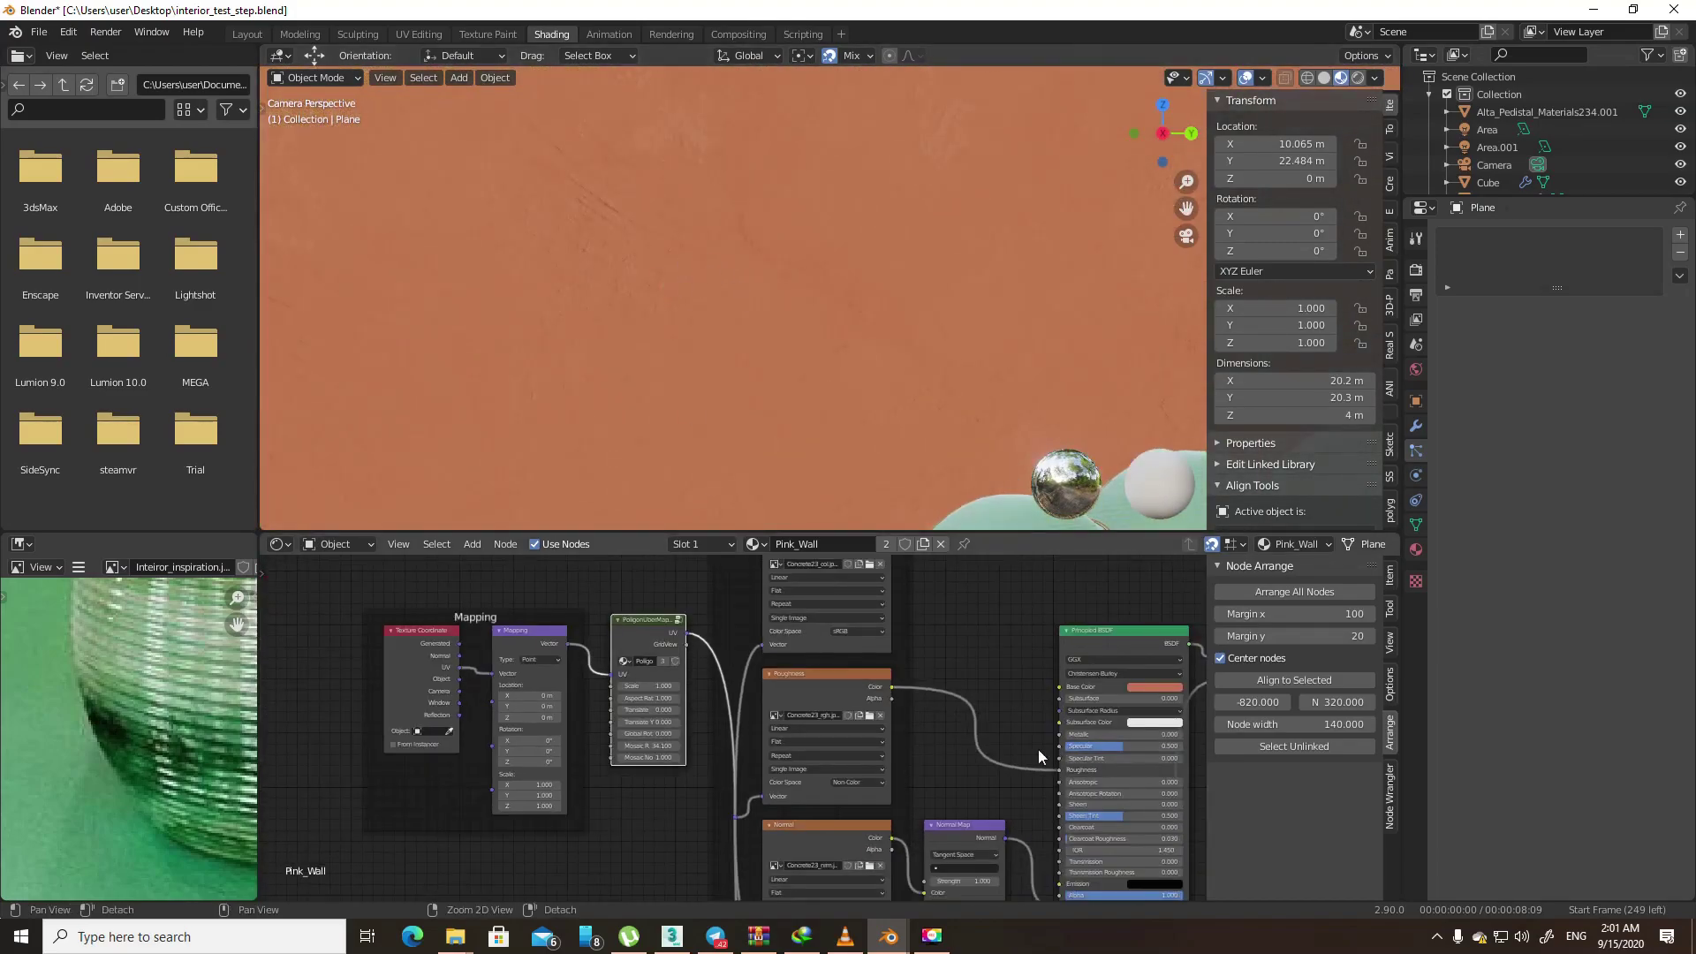
{"action": "scroll", "coordinate": [1037, 749], "scroll_direction": "up", "scroll_amount": 1}
{"action": "scroll", "coordinate": [983, 747], "scroll_direction": "up", "scroll_amount": 2}
{"action": "scroll", "coordinate": [971, 768], "scroll_direction": "down", "scroll_amount": 3, "text": "ctrl"}
{"action": "left_click_drag", "start_coordinate": [874, 753], "coordinate": [761, 748]}
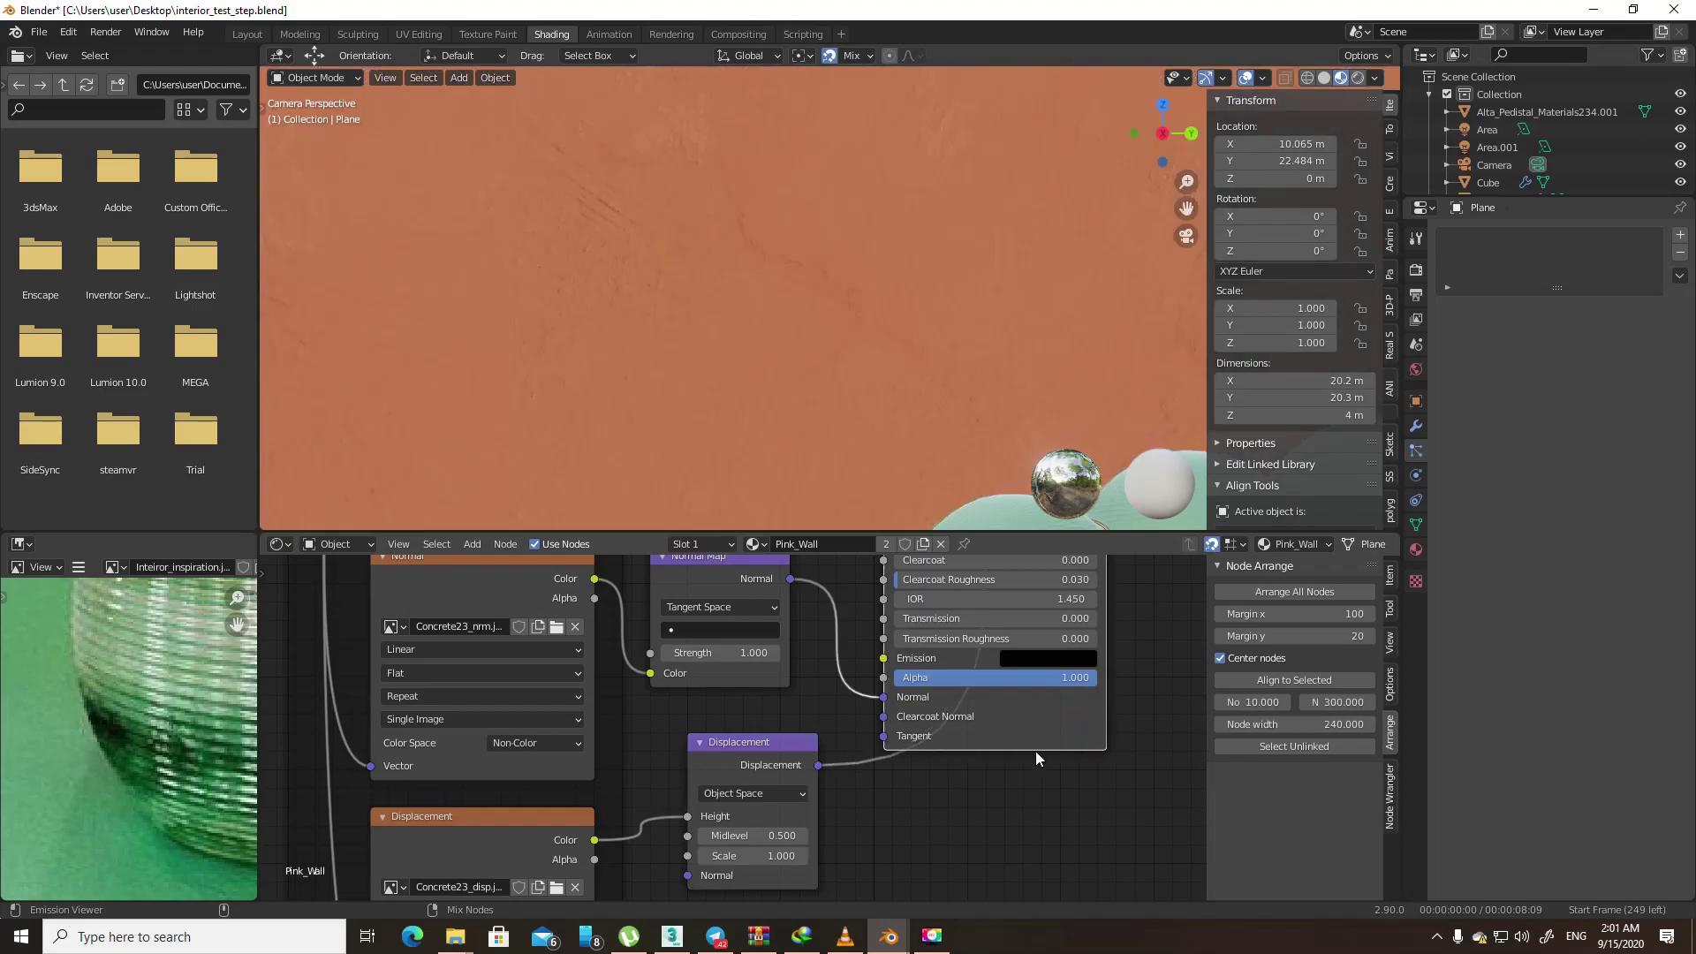
- Pan and zoom the node editor to bring the Principled BSDF node into view
{"action": "scroll", "coordinate": [1034, 733], "scroll_direction": "down", "scroll_amount": 3}
{"action": "middle_click_drag", "start_coordinate": [1032, 728], "coordinate": [819, 794]}
{"action": "scroll", "coordinate": [810, 632], "scroll_direction": "up", "scroll_amount": 1}
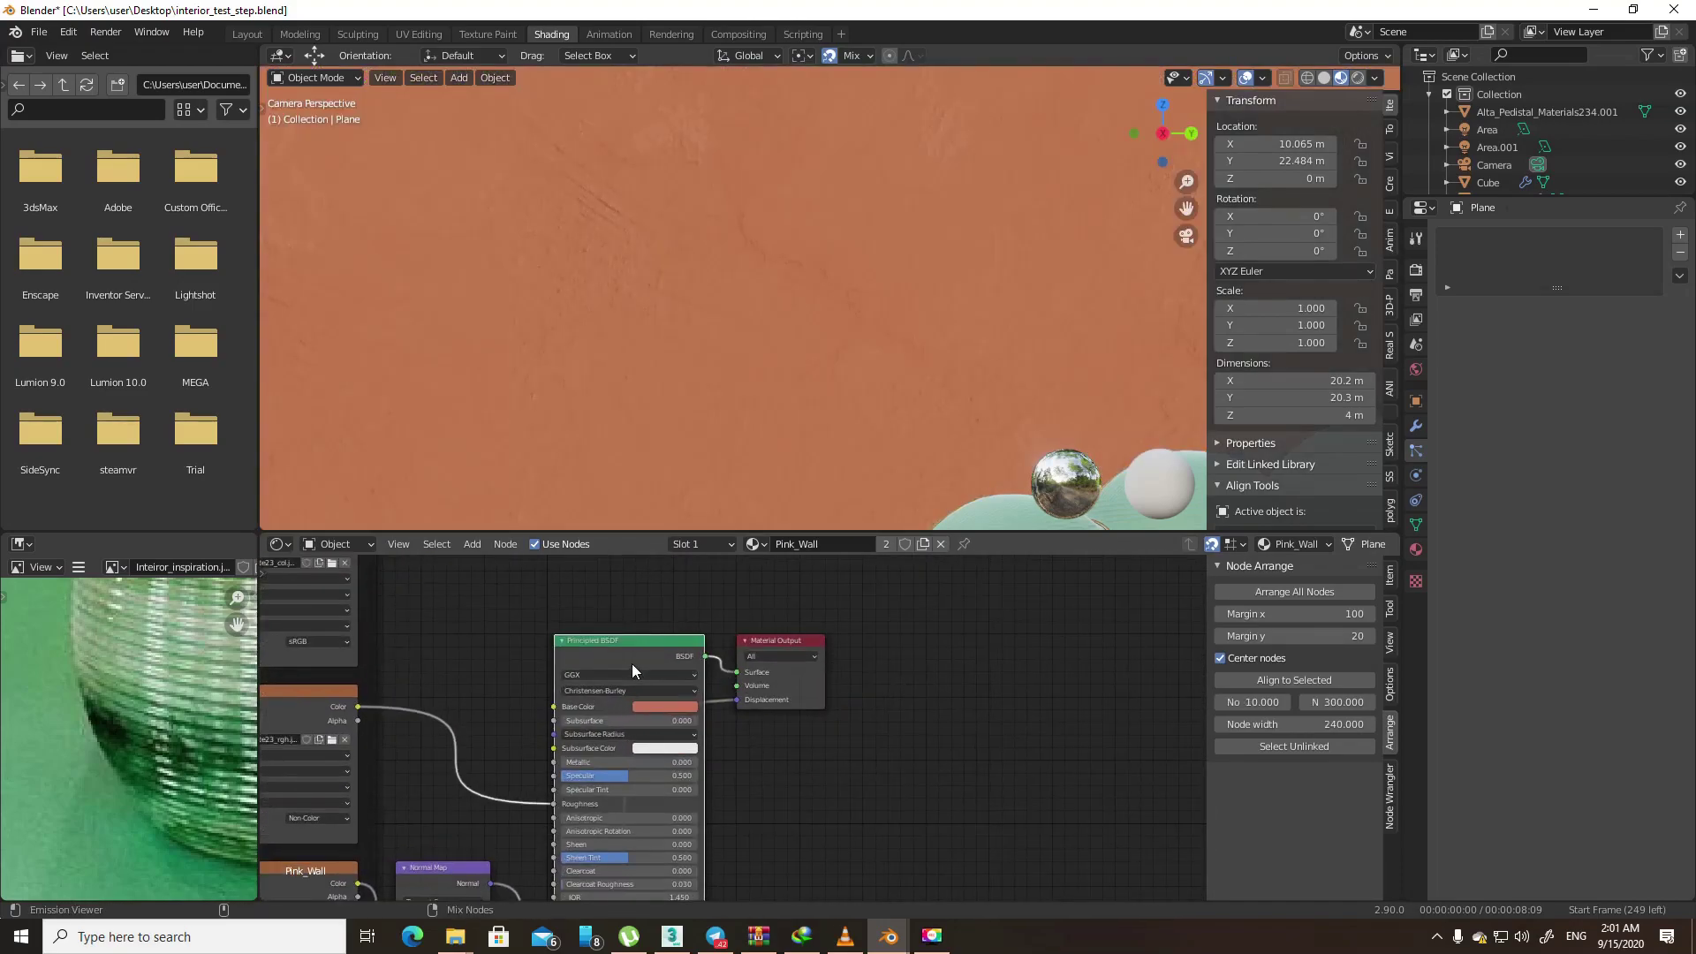
{"action": "scroll", "coordinate": [590, 659], "scroll_direction": "up", "scroll_amount": 1}
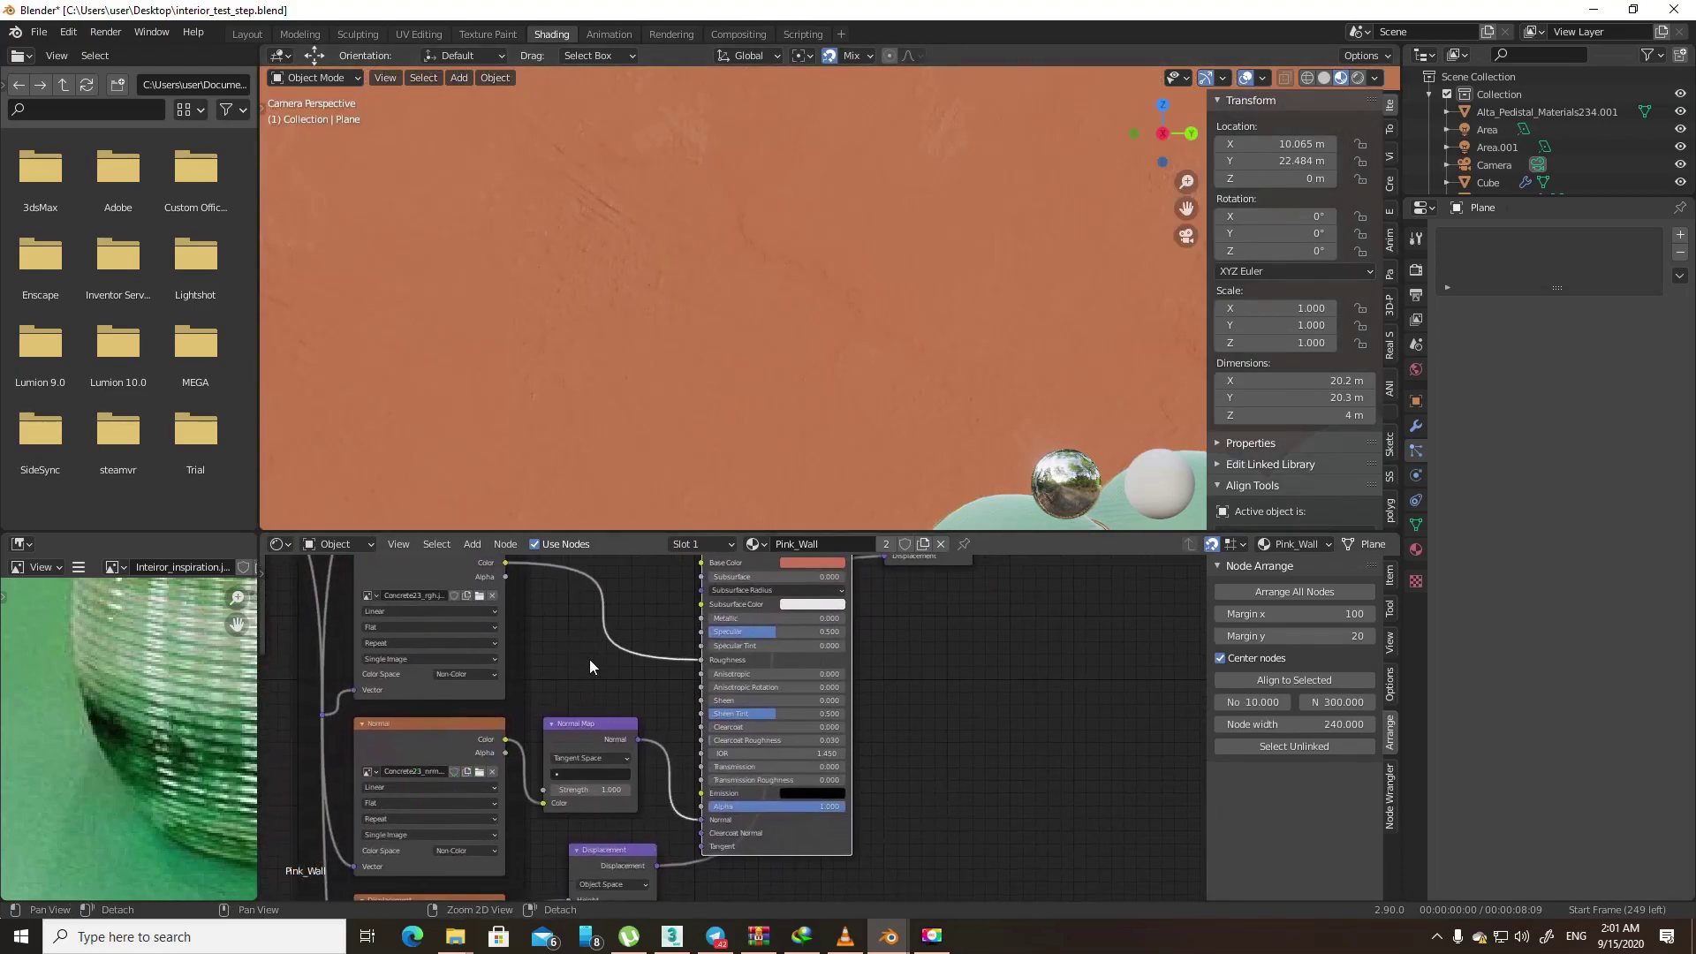
{"action": "scroll", "coordinate": [663, 653], "scroll_direction": "up", "scroll_amount": 1}
{"action": "scroll", "coordinate": [728, 648], "scroll_direction": "up", "scroll_amount": 2}
{"action": "left_click", "coordinate": [818, 348]}
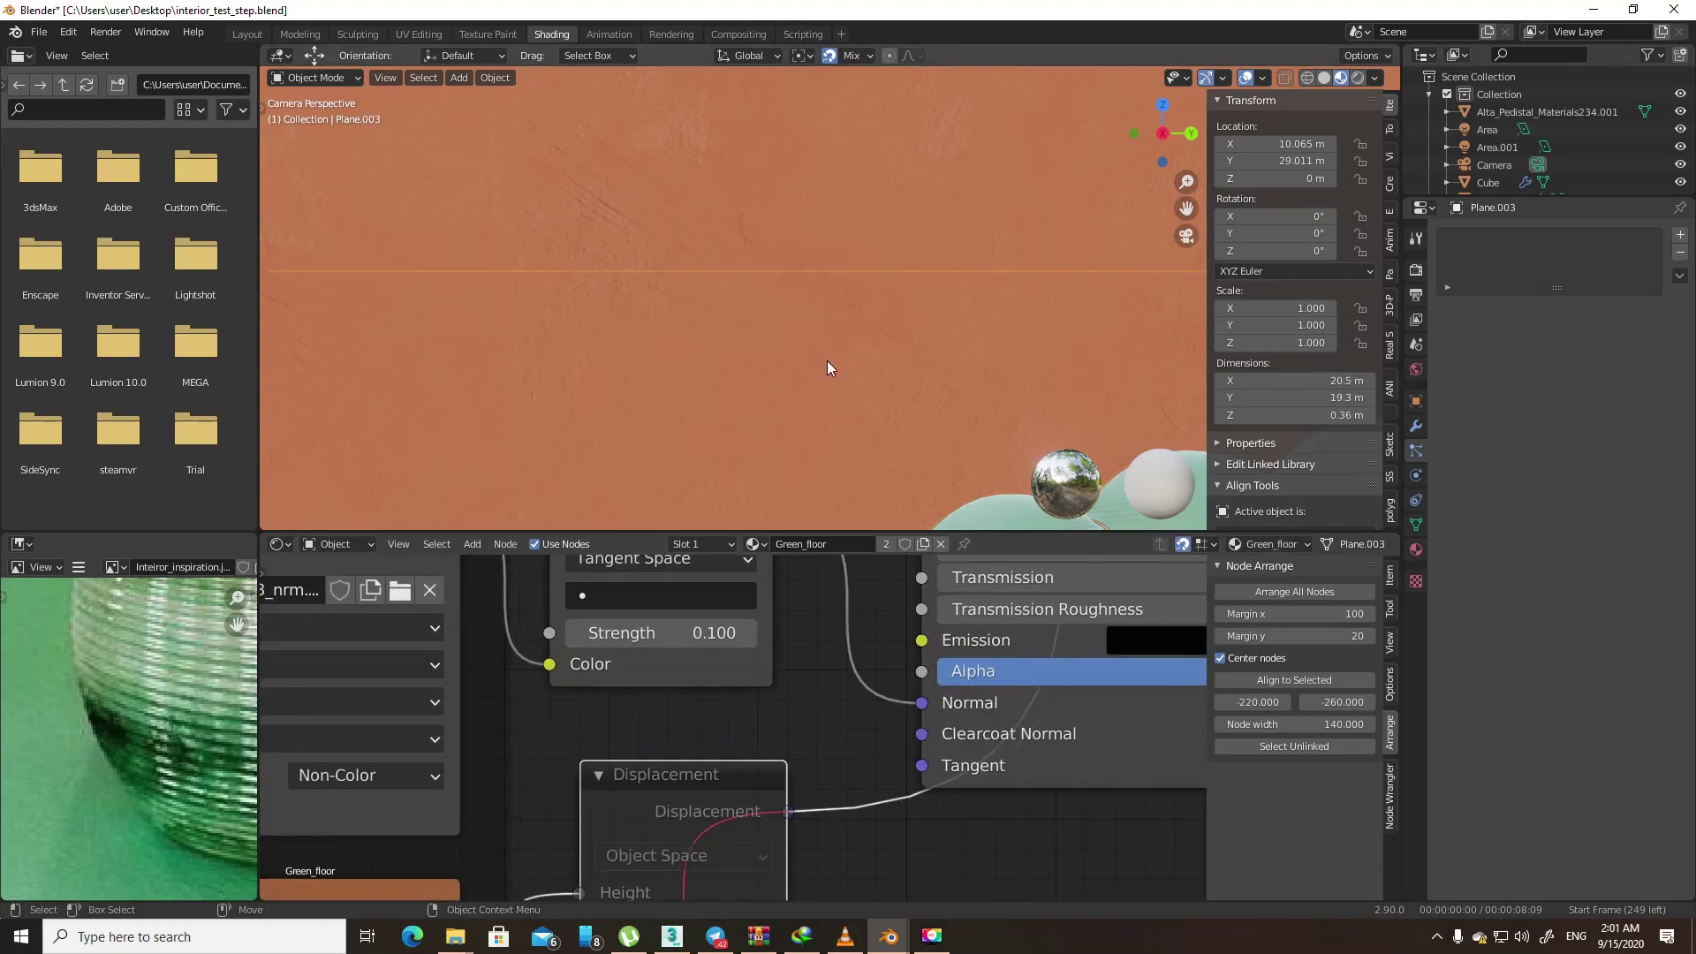
- Isolate the mint floor plane in local view, render it, and look through the camera
{"action": "left_click", "coordinate": [1358, 77]}
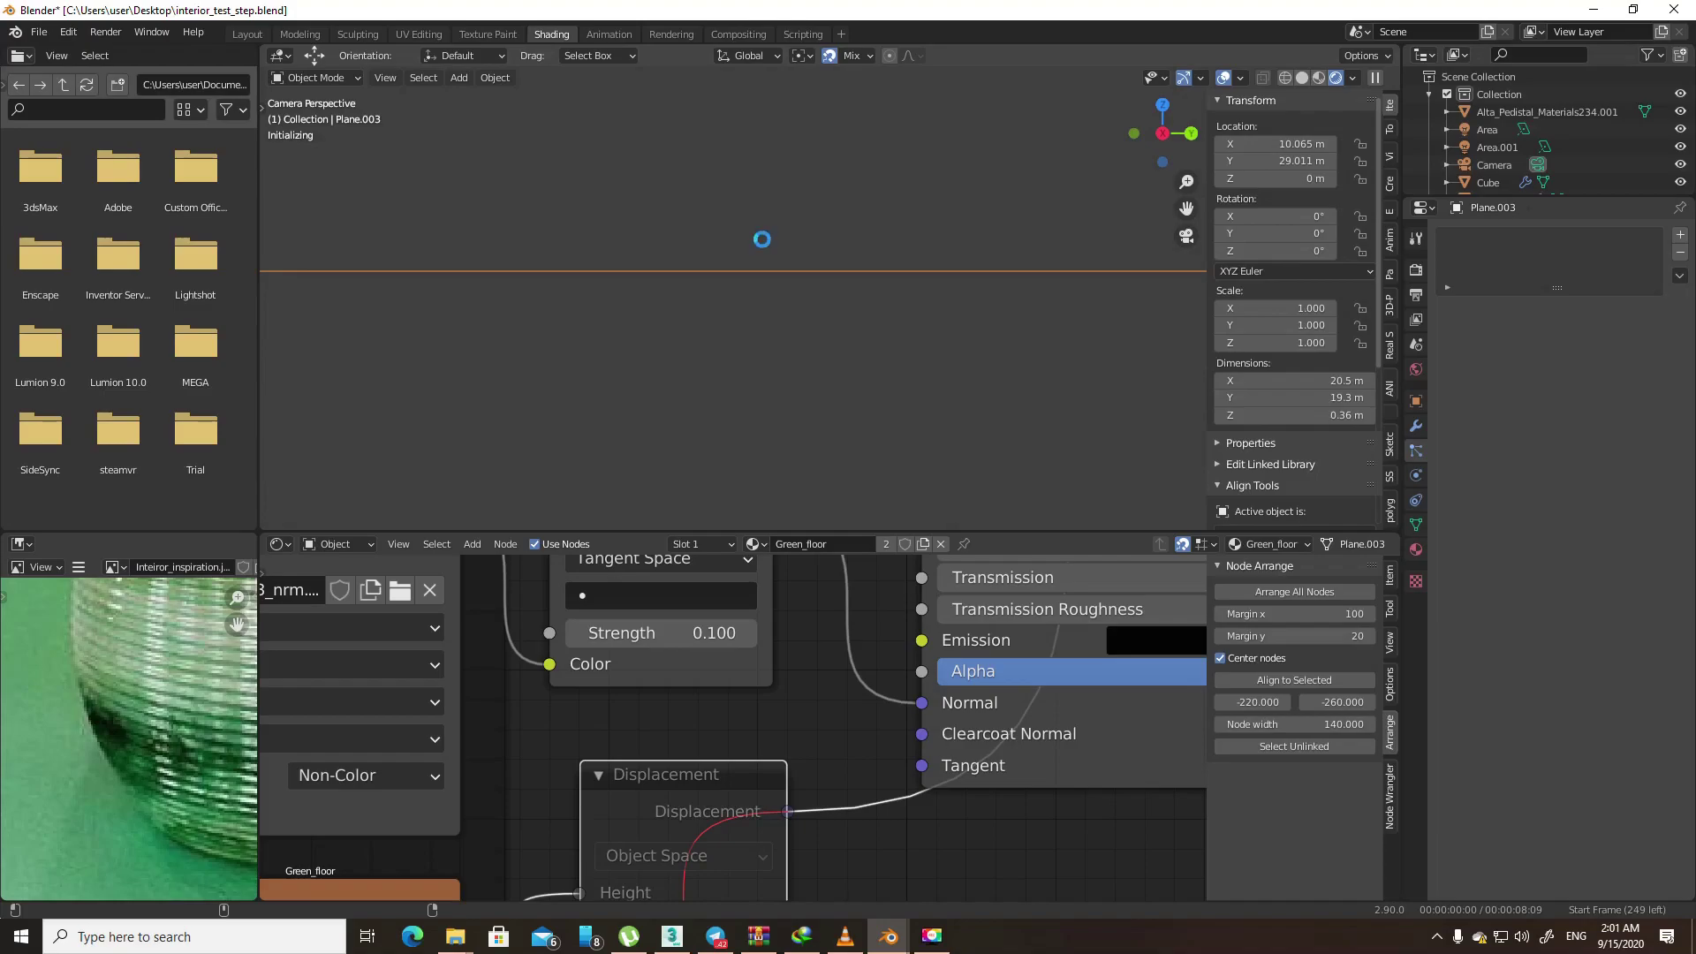
{"action": "key", "text": "KP_Divide"}
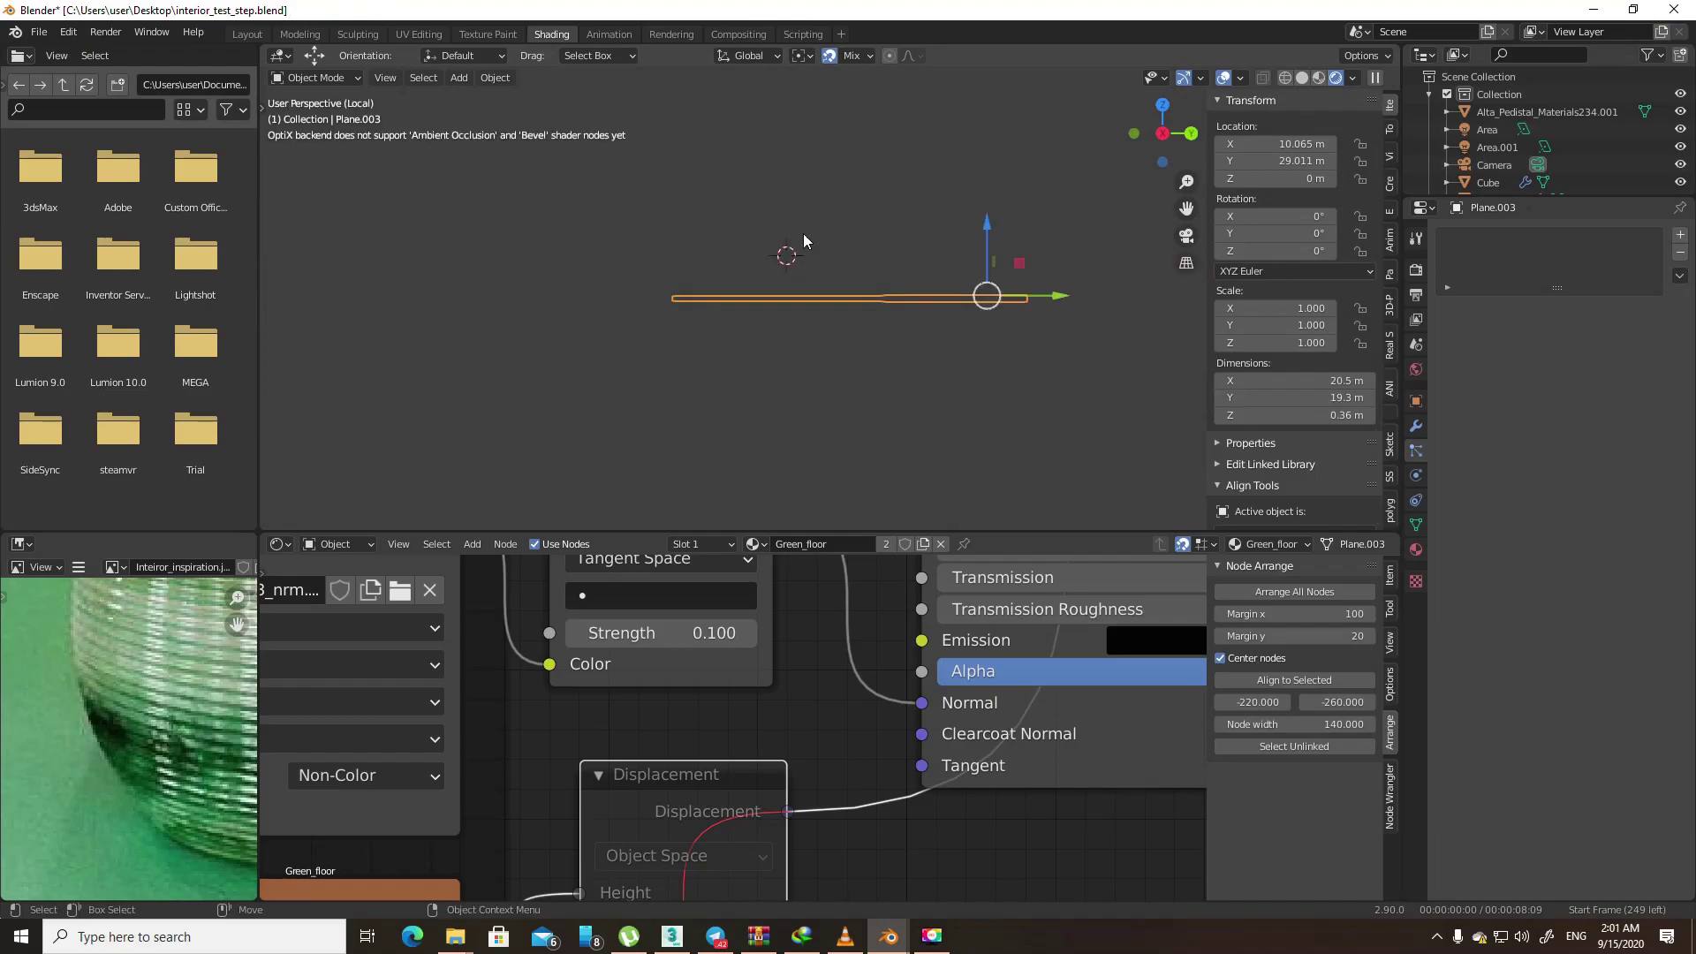
{"action": "scroll", "coordinate": [1006, 198], "scroll_direction": "up", "scroll_amount": 3}
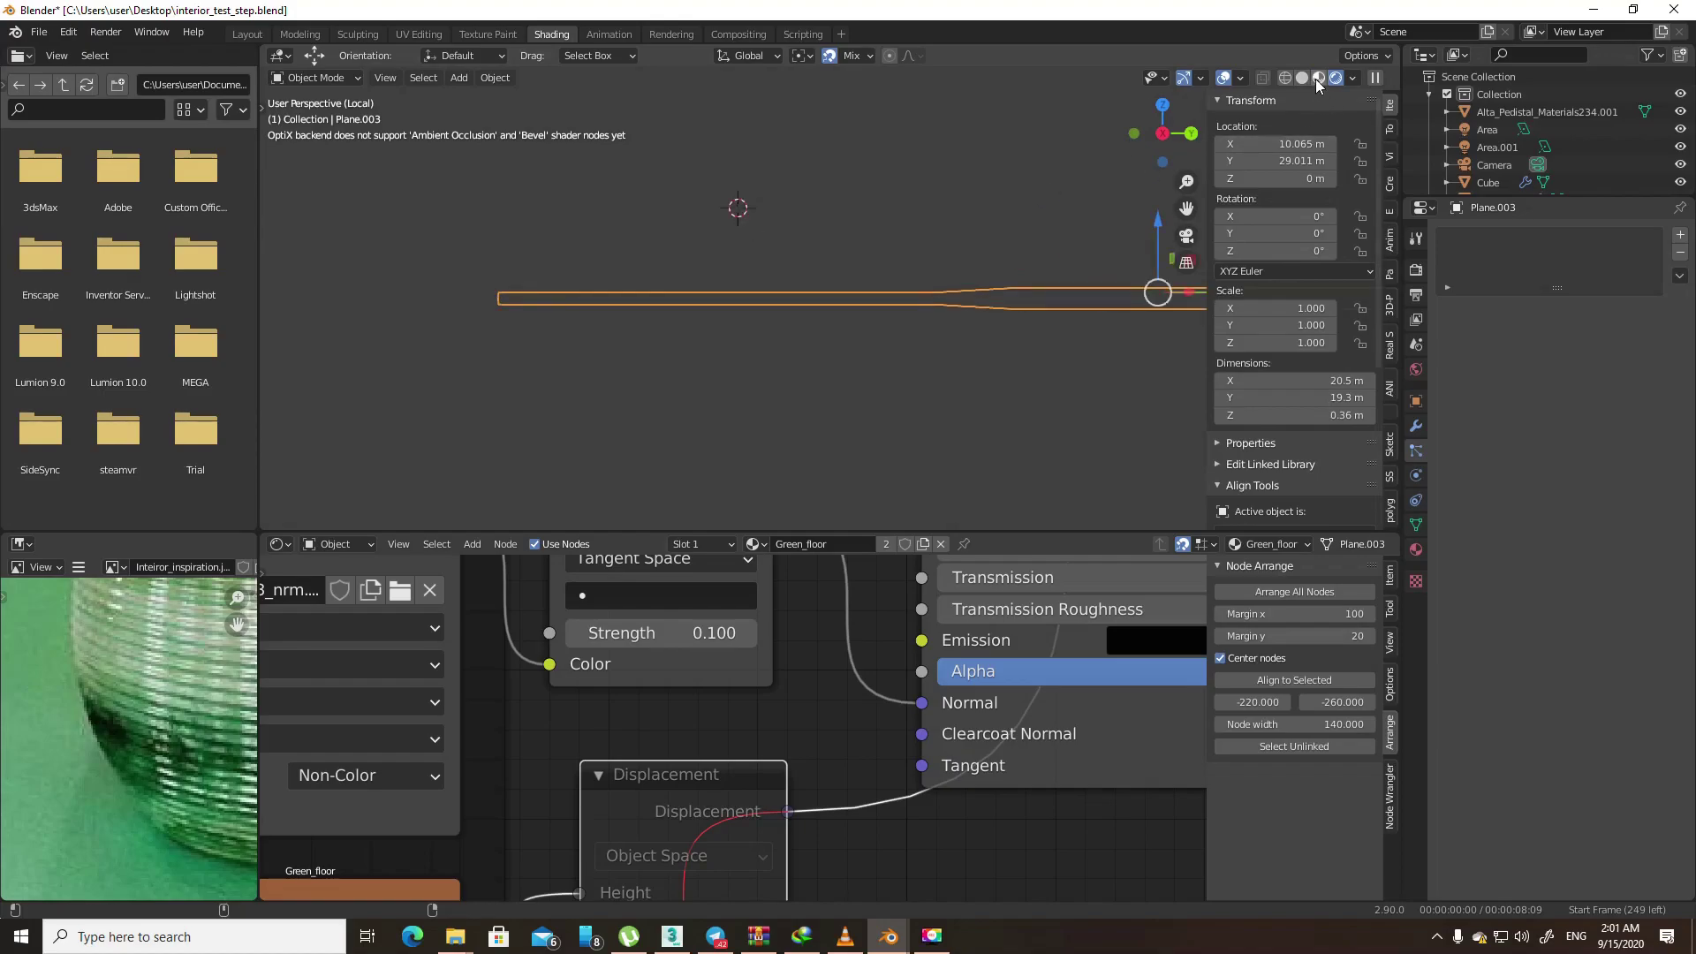
{"action": "left_click", "coordinate": [1316, 78]}
{"action": "left_click", "coordinate": [1358, 78]}
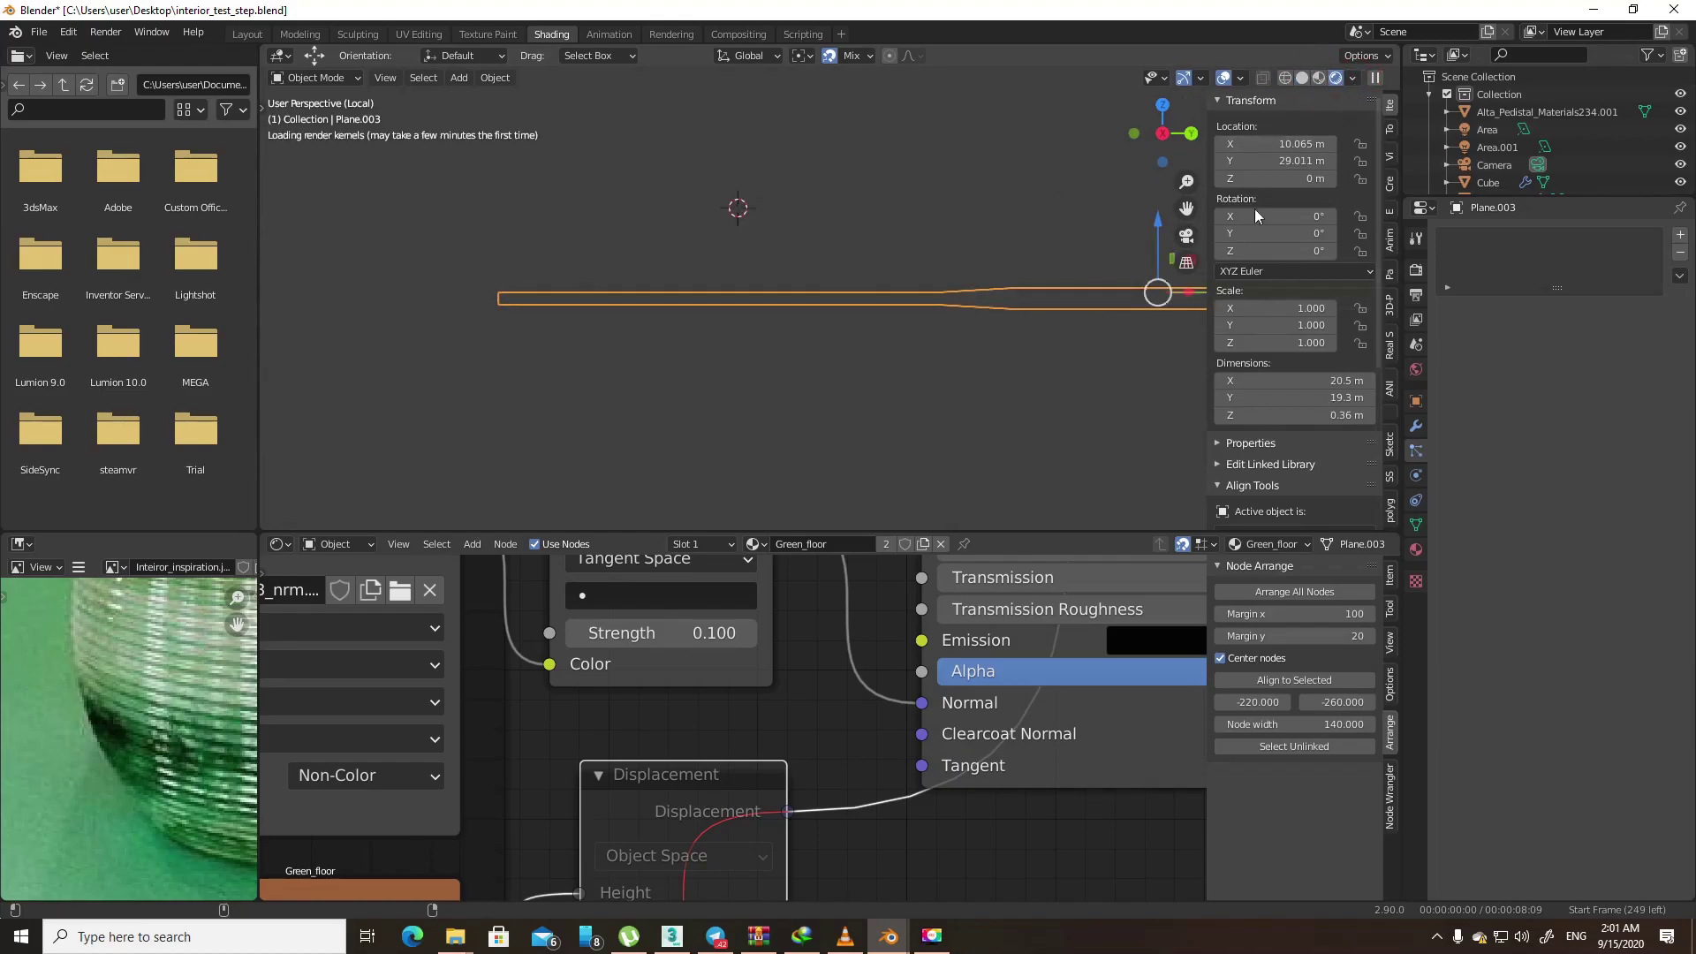
{"action": "middle_click_drag", "start_coordinate": [945, 279], "coordinate": [947, 316]}
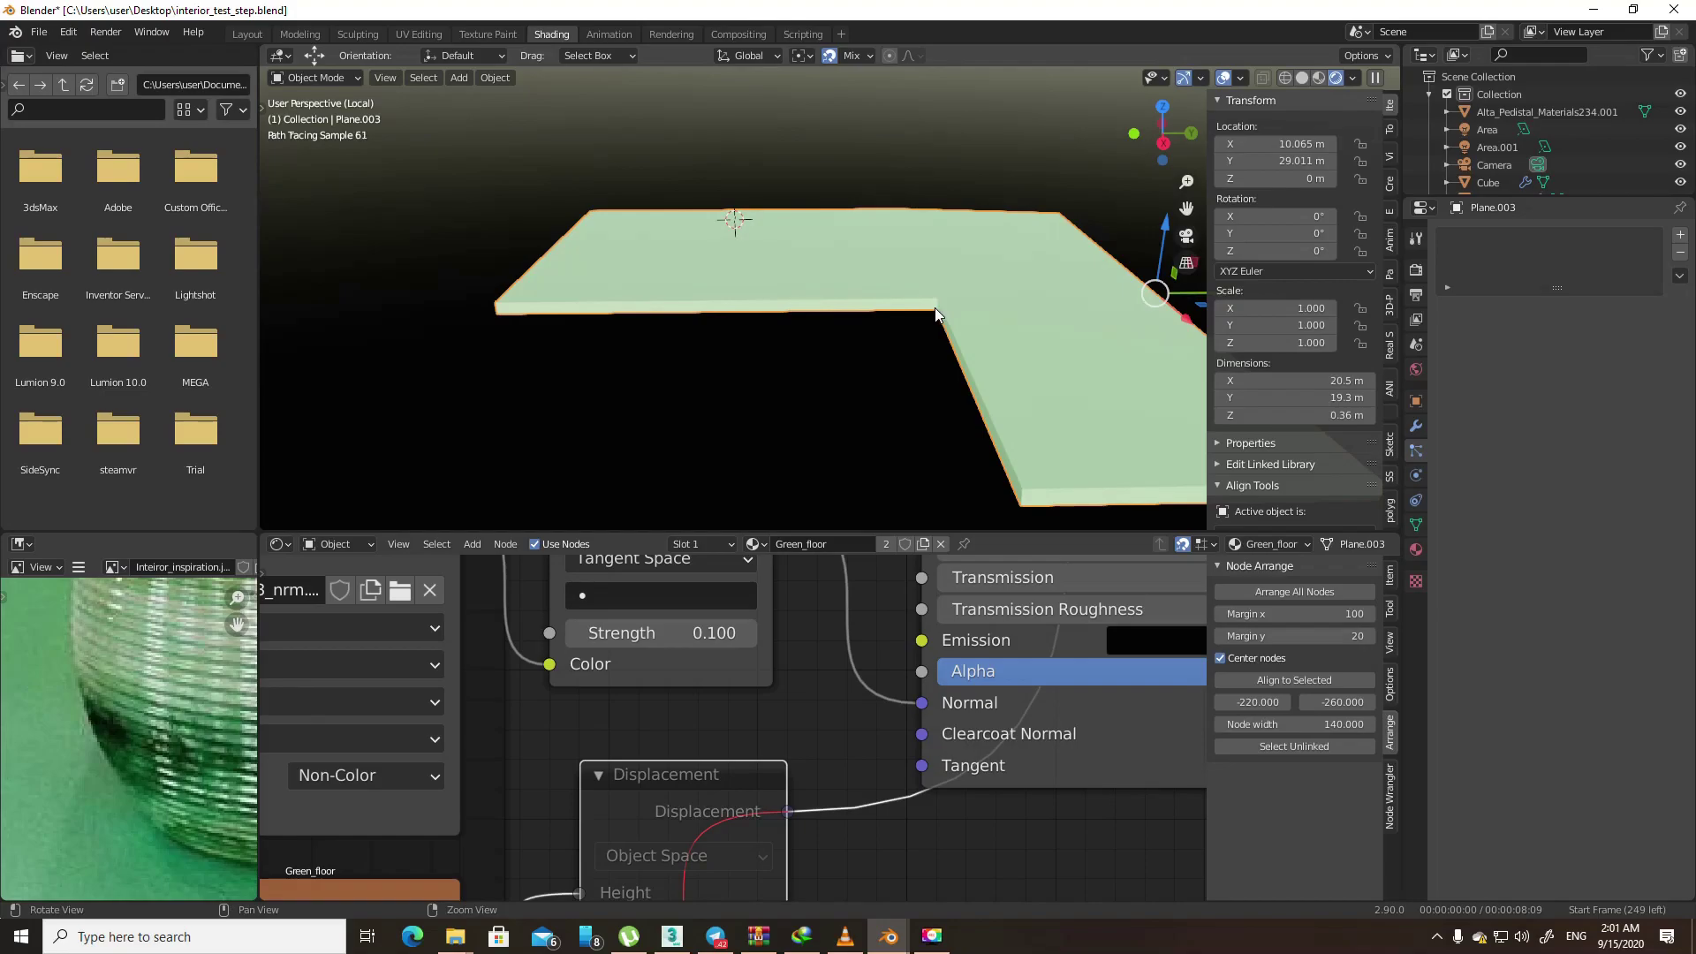
{"action": "scroll", "coordinate": [935, 311], "scroll_direction": "up", "scroll_amount": 2}
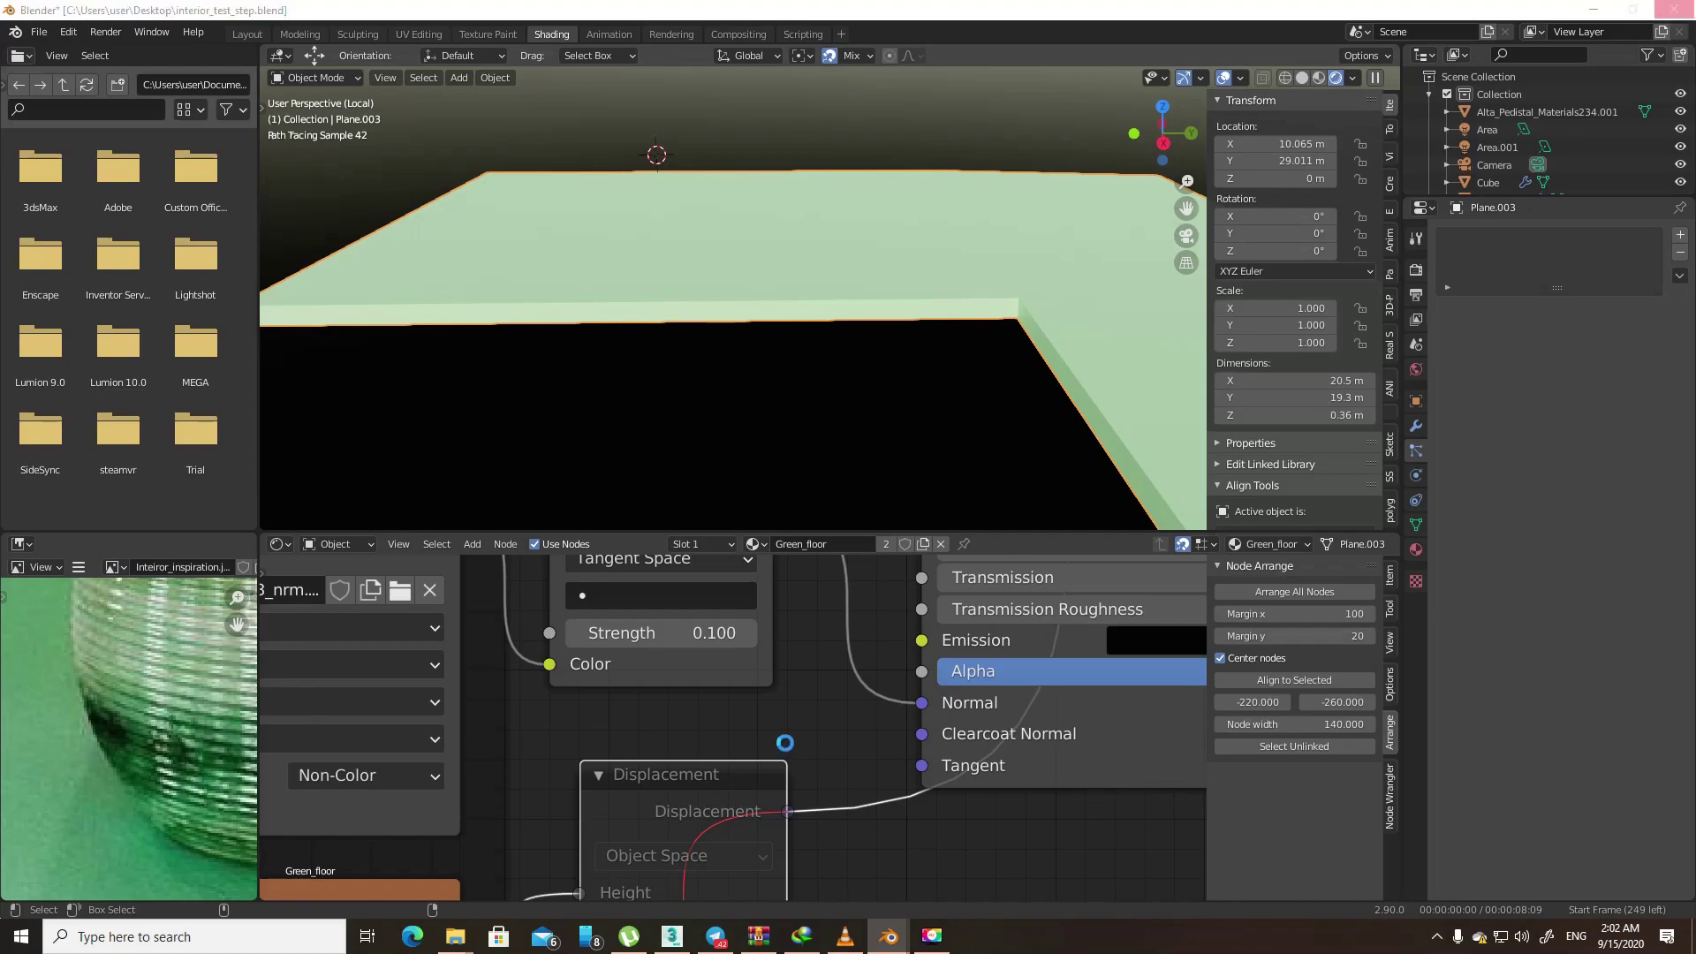
{"action": "key", "text": "KP_0"}
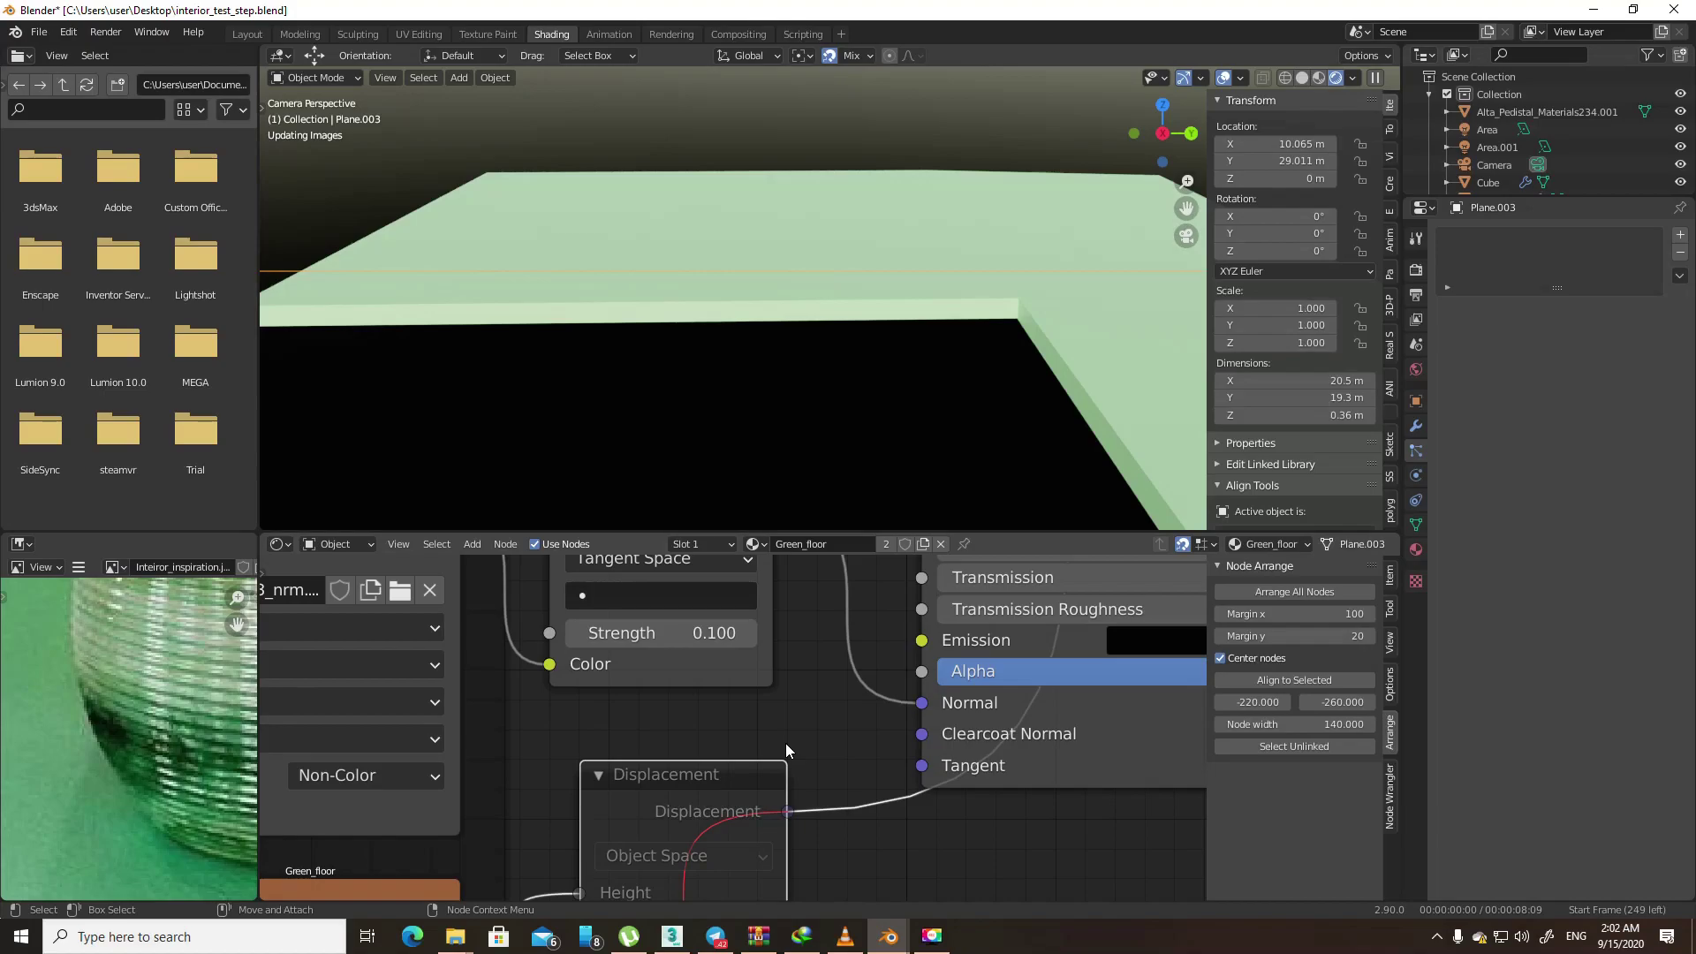
- Select the pink wall and set its Normal Map strength to 0.1
{"action": "left_click", "coordinate": [690, 435]}
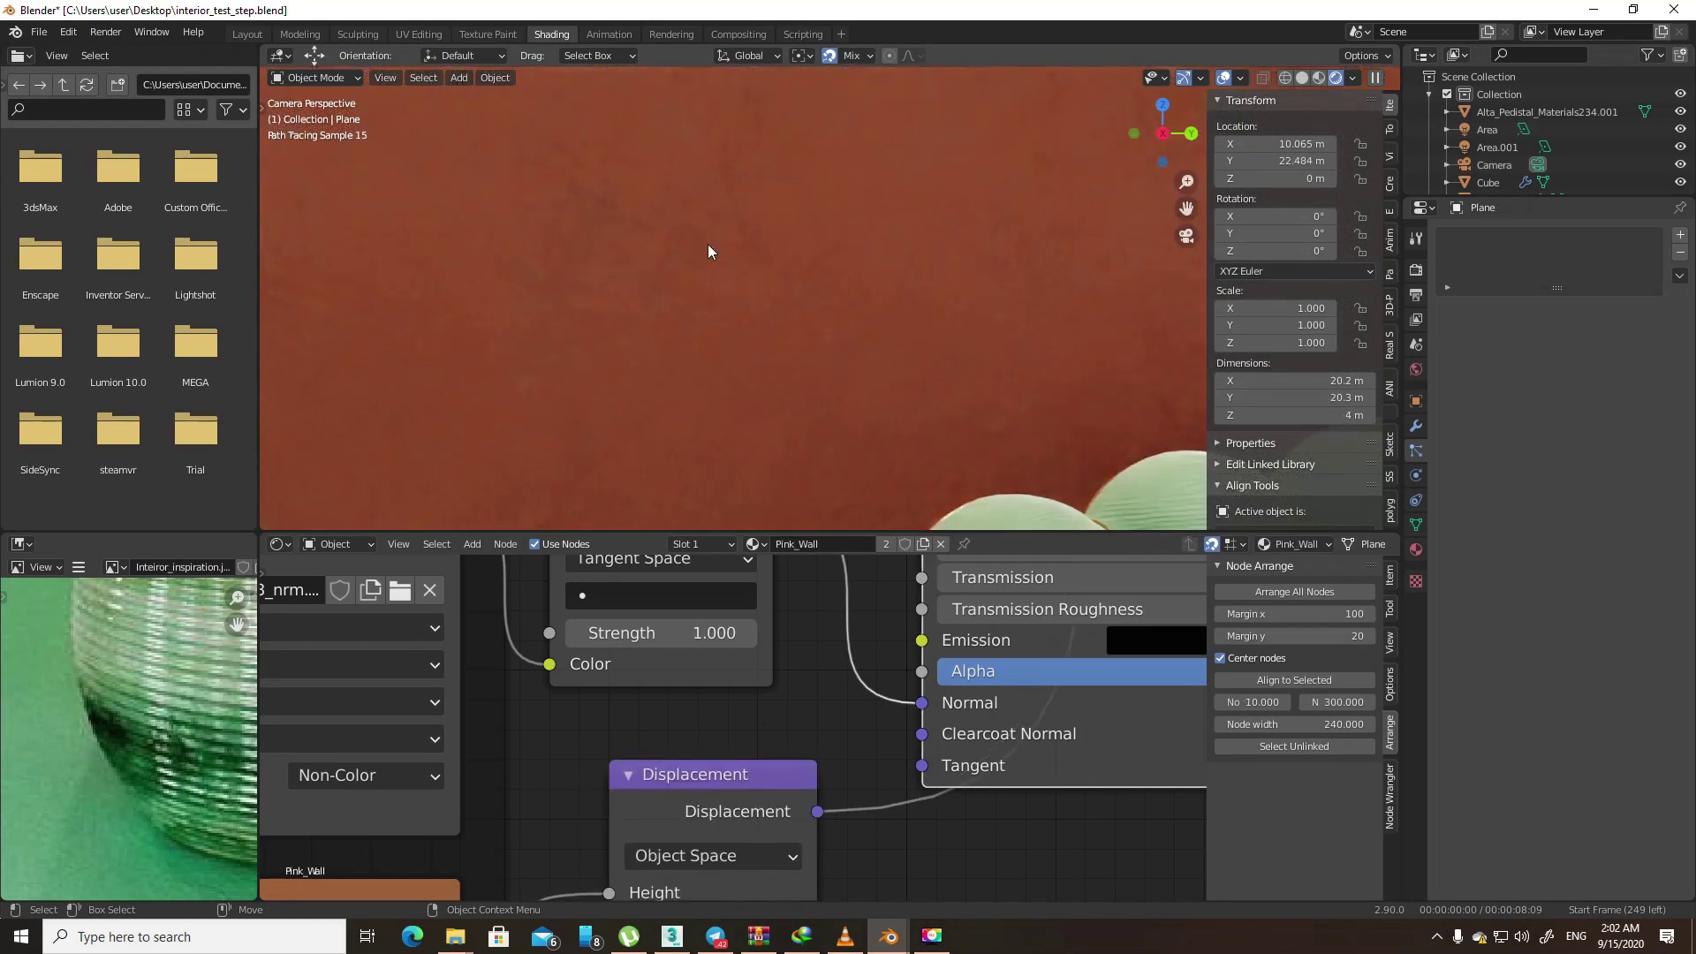
{"action": "key", "text": "KP_0"}
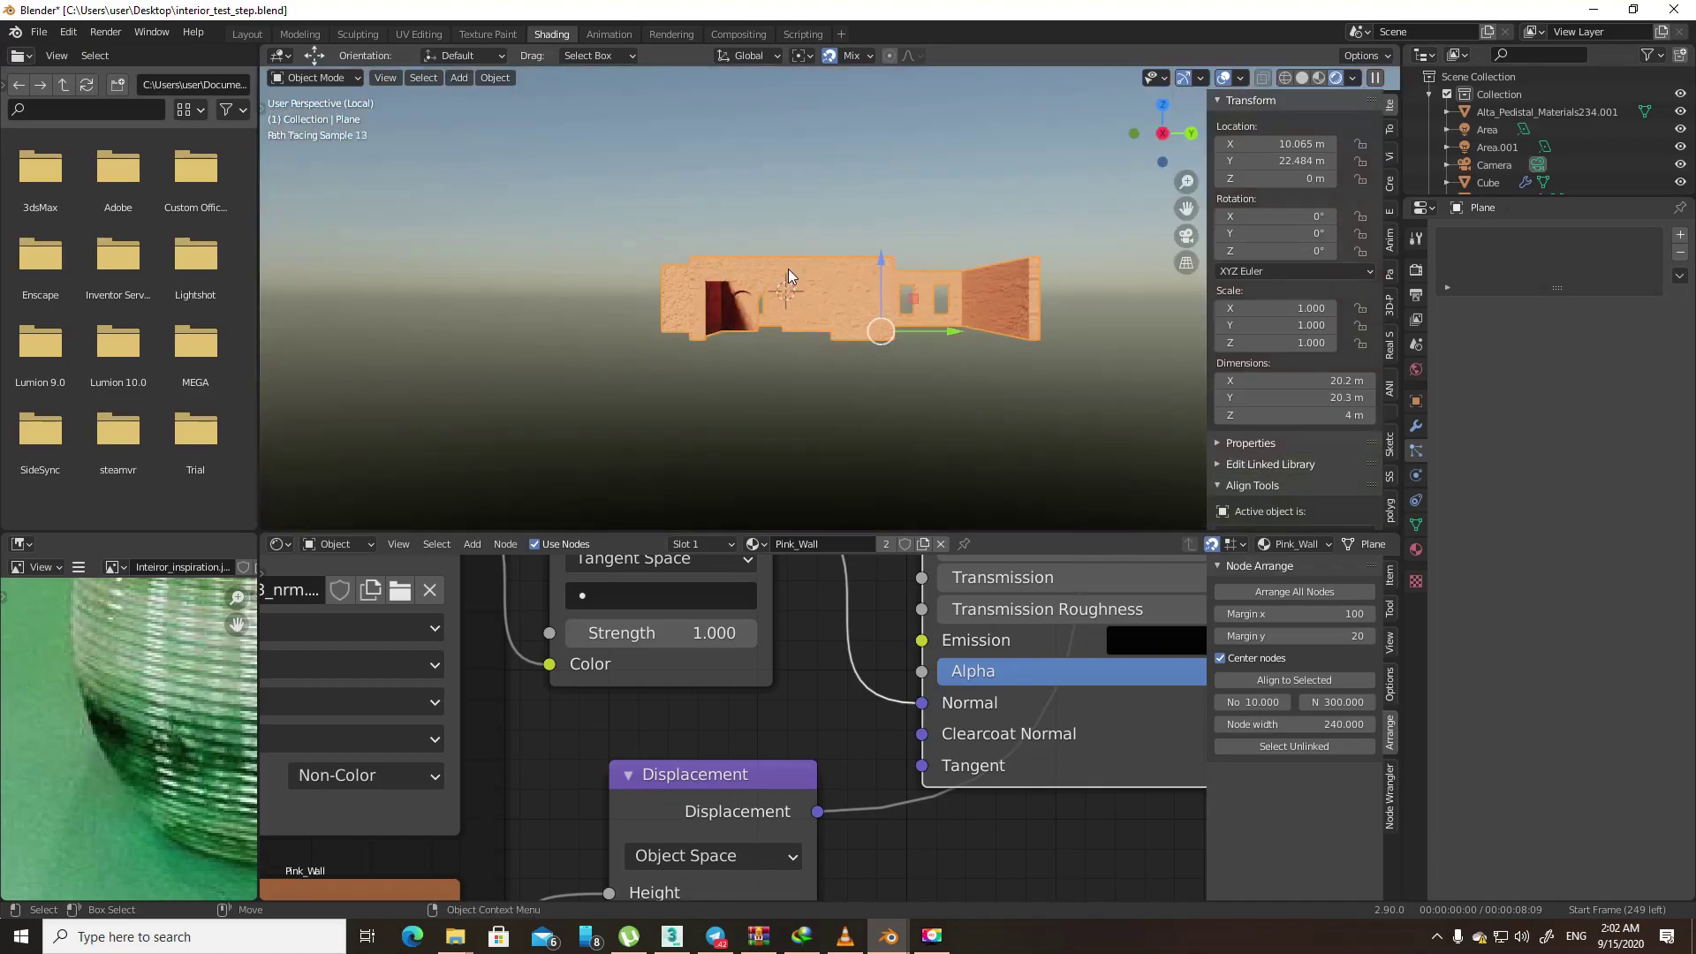
{"action": "scroll", "coordinate": [788, 268], "scroll_direction": "up", "scroll_amount": 8}
{"action": "scroll", "coordinate": [756, 316], "scroll_direction": "up", "scroll_amount": 3}
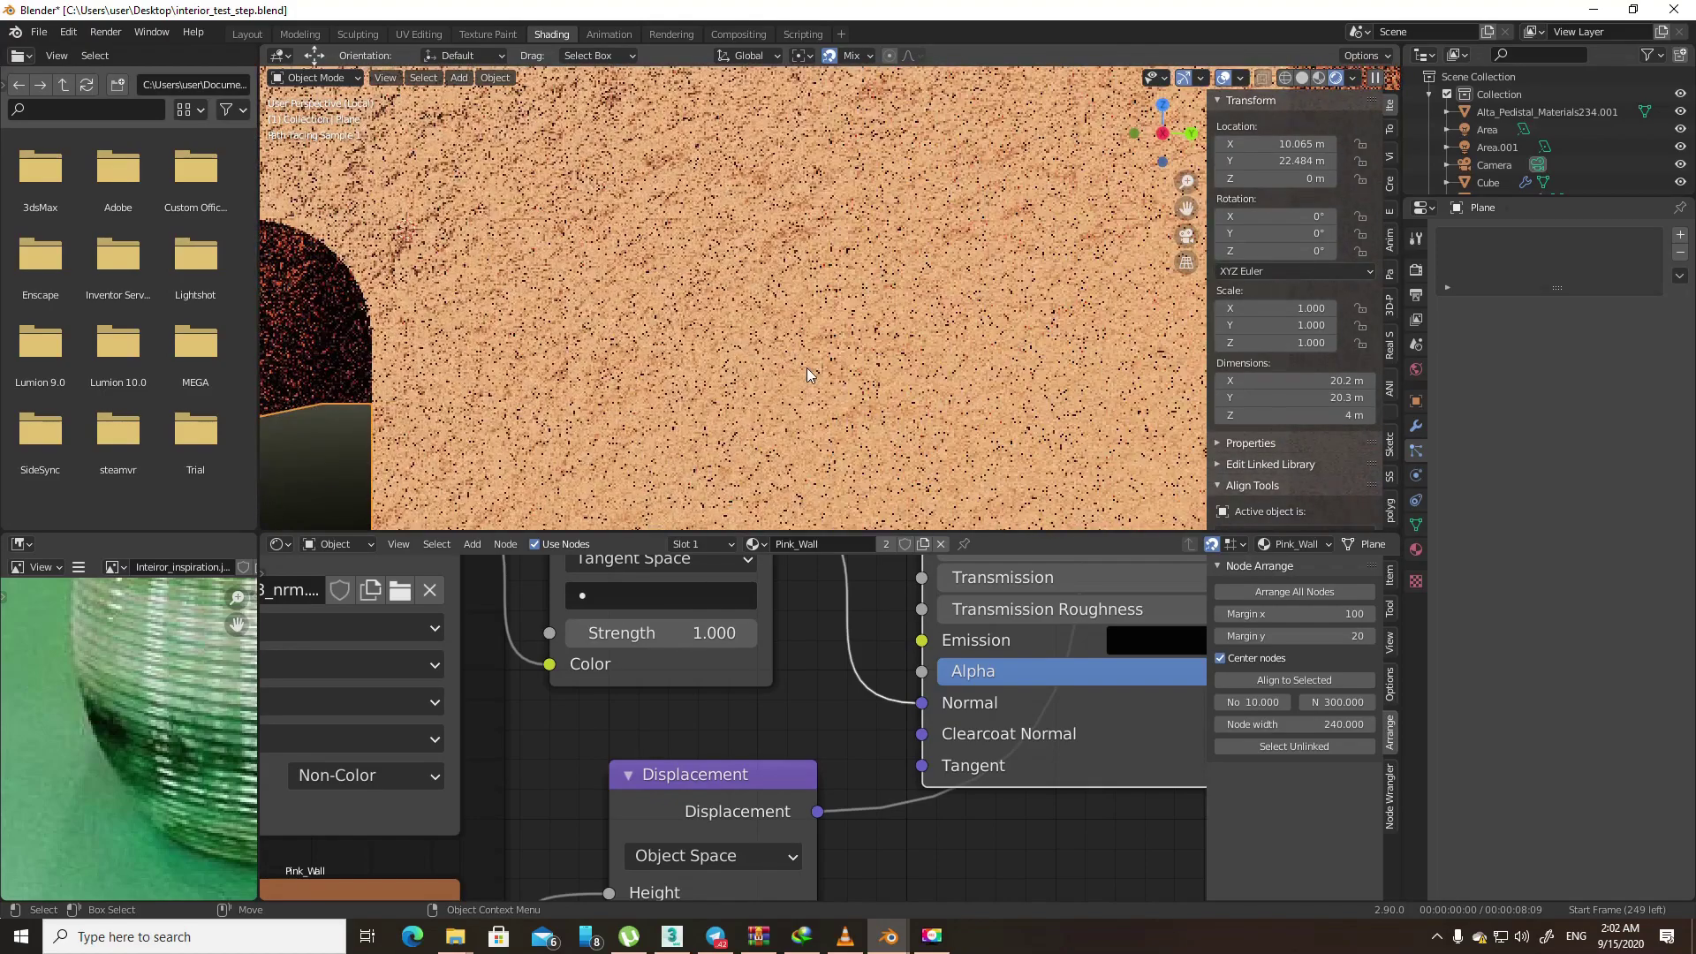
{"action": "left_click", "coordinate": [706, 642]}
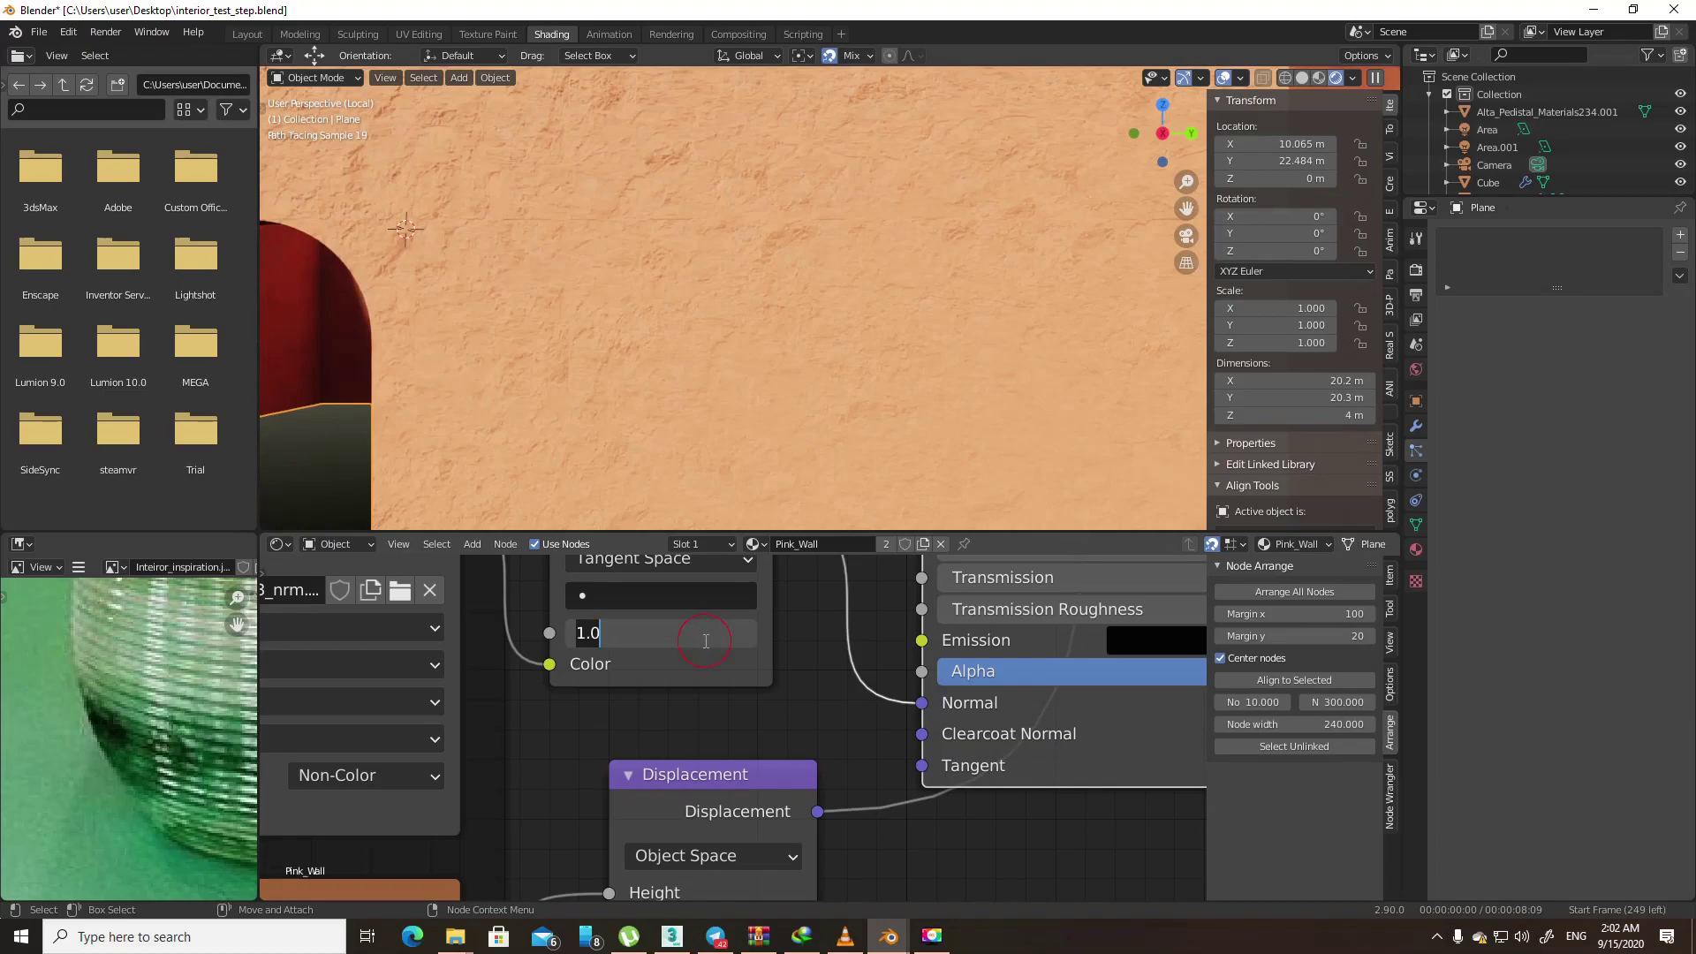
{"action": "key", "text": "BackSpace"}
{"action": "key", "text": "BackSpace"}
{"action": "key", "text": "BackSpace"}
{"action": "type", "text": "0.1"}
{"action": "key", "text": "Return"}
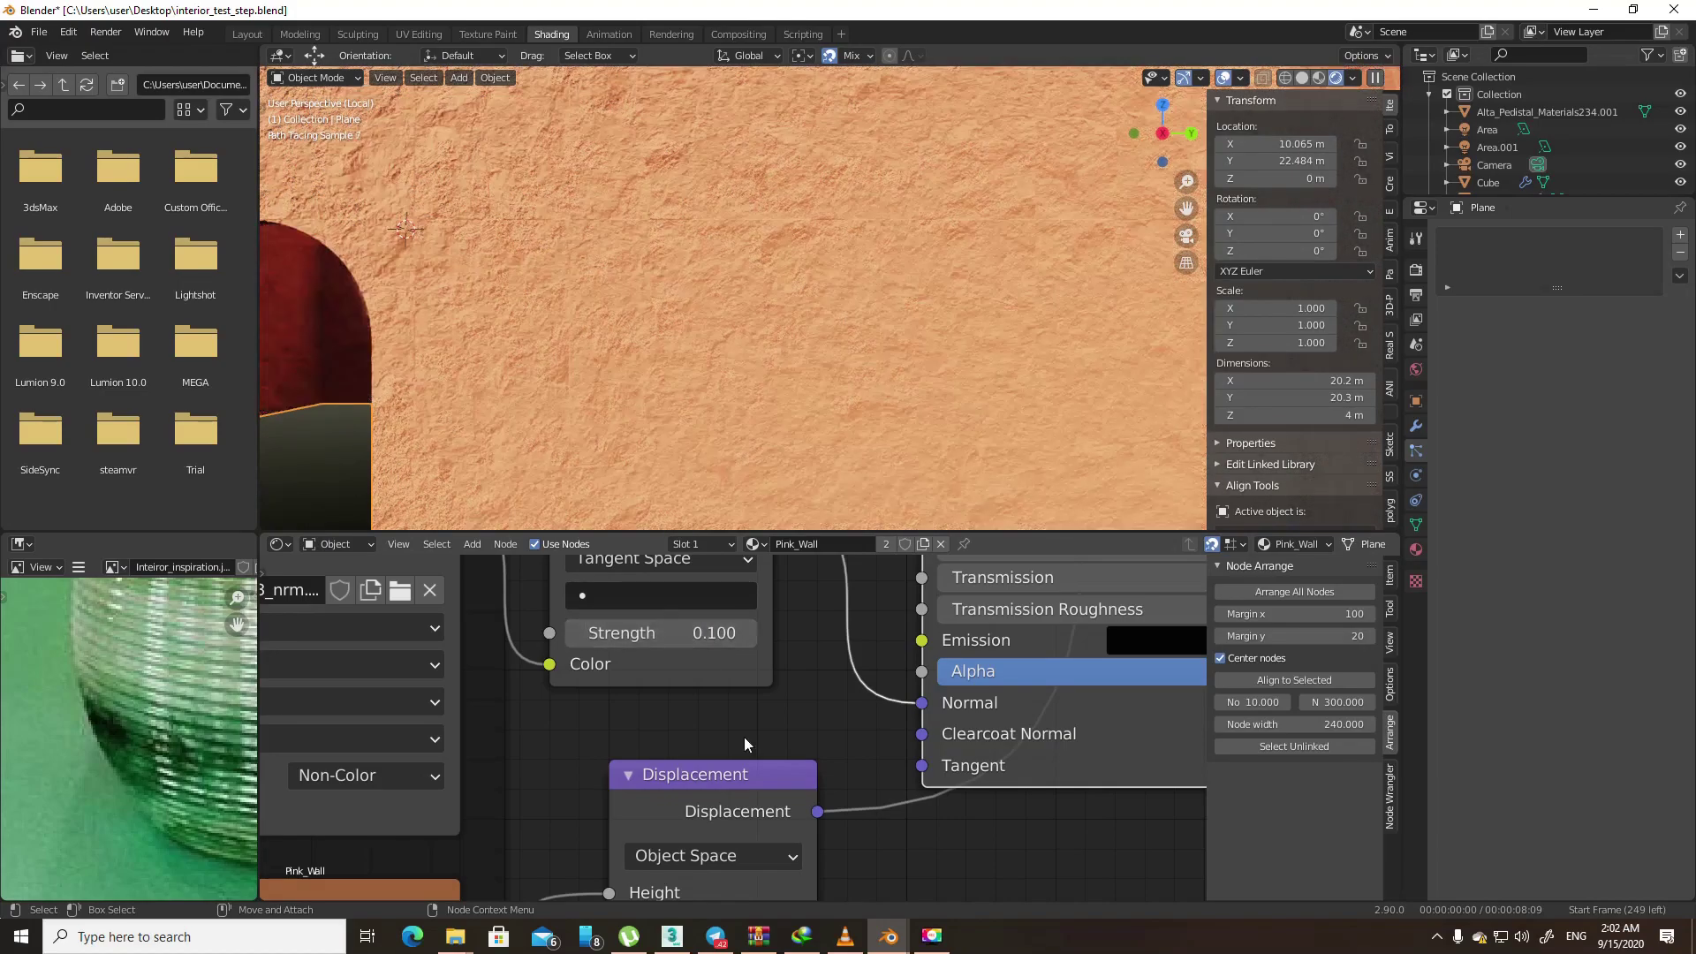
- Set the Displacement node's midlevel to 0 and scale to 0.005
{"action": "middle_click_drag", "start_coordinate": [755, 754], "coordinate": [802, 673]}
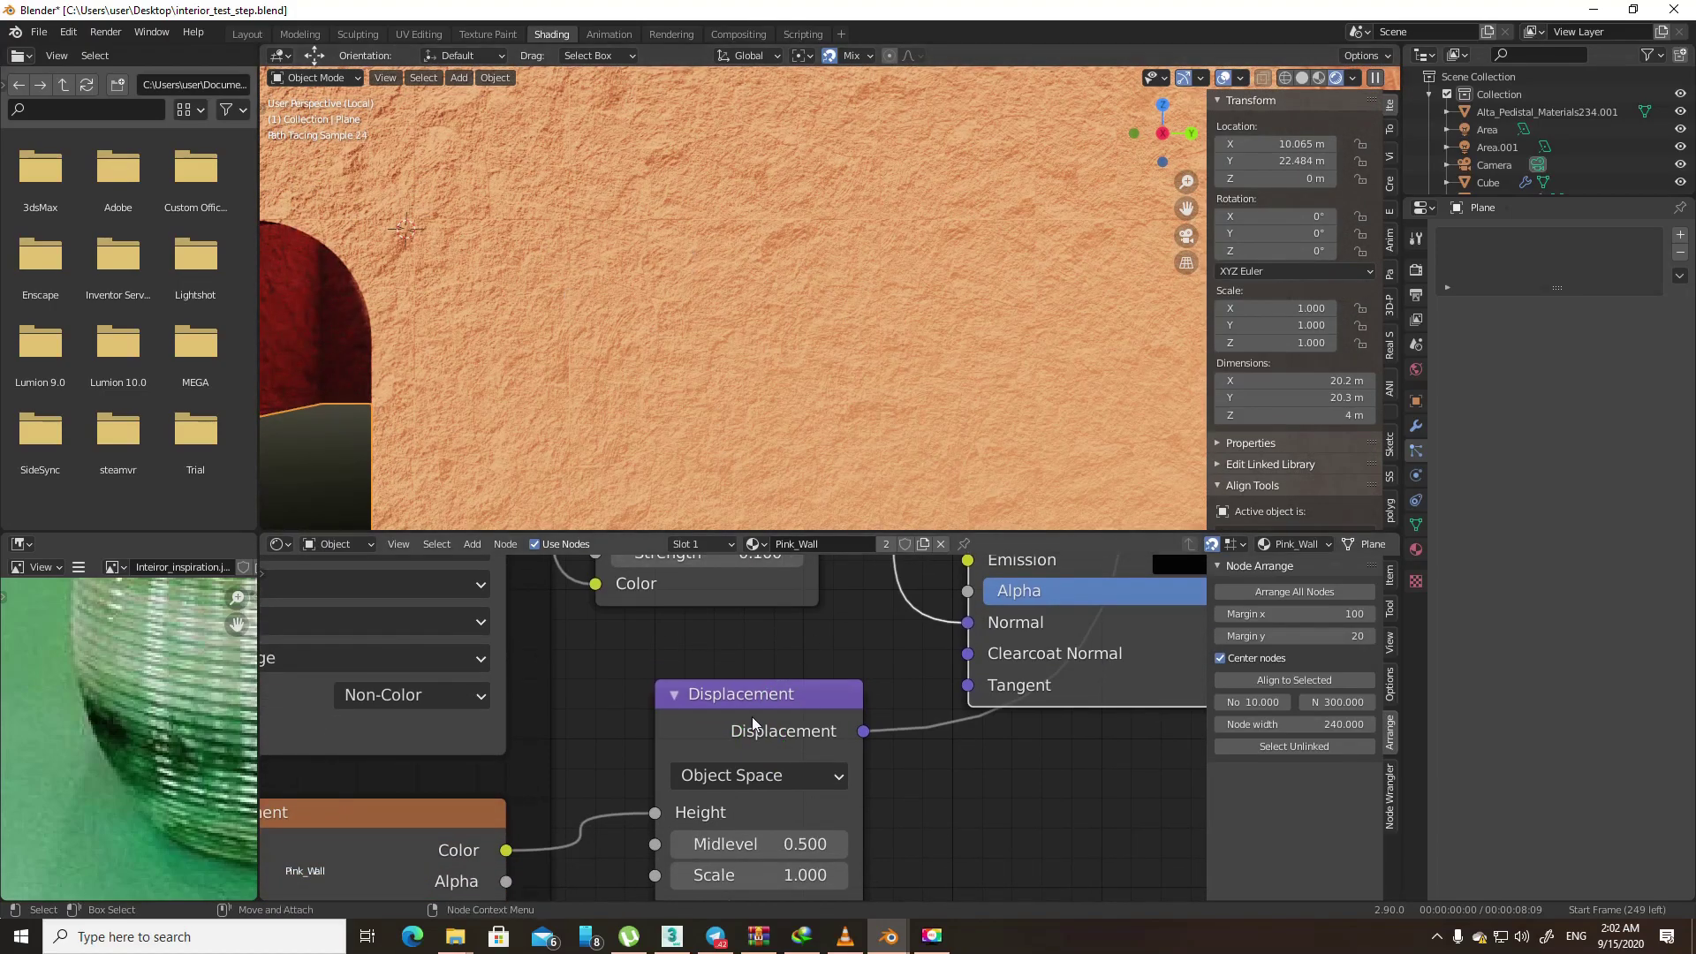
{"action": "middle_click_drag", "start_coordinate": [883, 818], "coordinate": [896, 762]}
{"action": "left_click", "coordinate": [768, 788]}
{"action": "type", "text": "0"}
{"action": "key", "text": "Return"}
{"action": "left_click", "coordinate": [816, 822]}
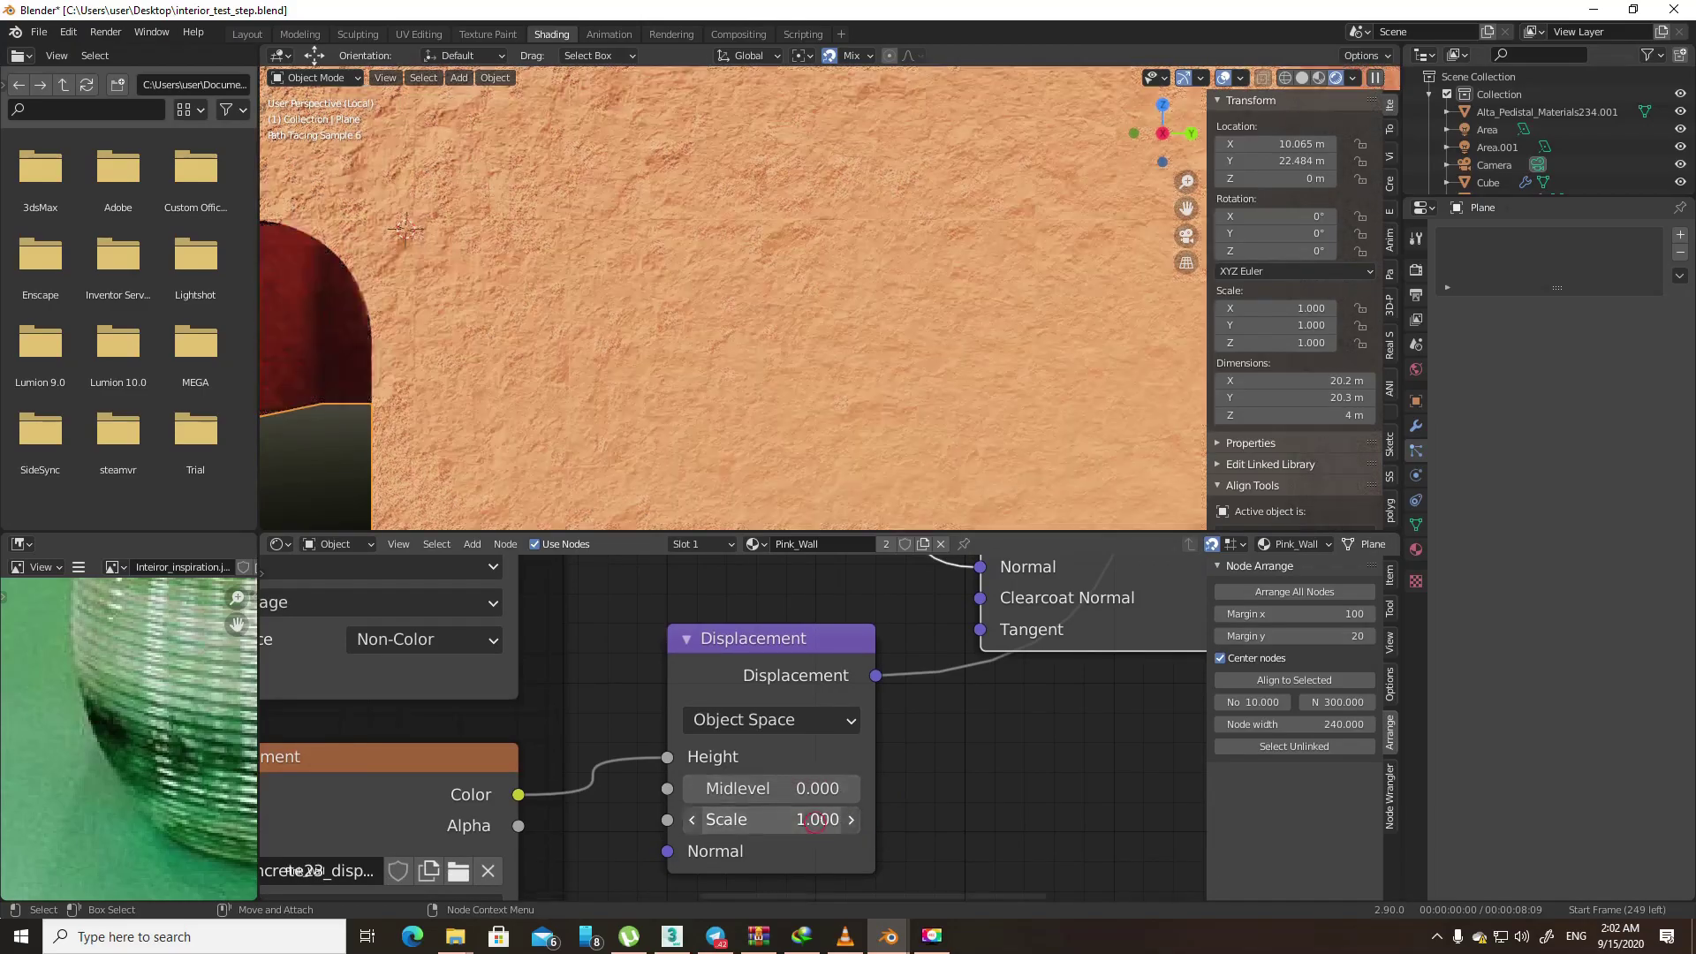
{"action": "type", "text": "10.00"}
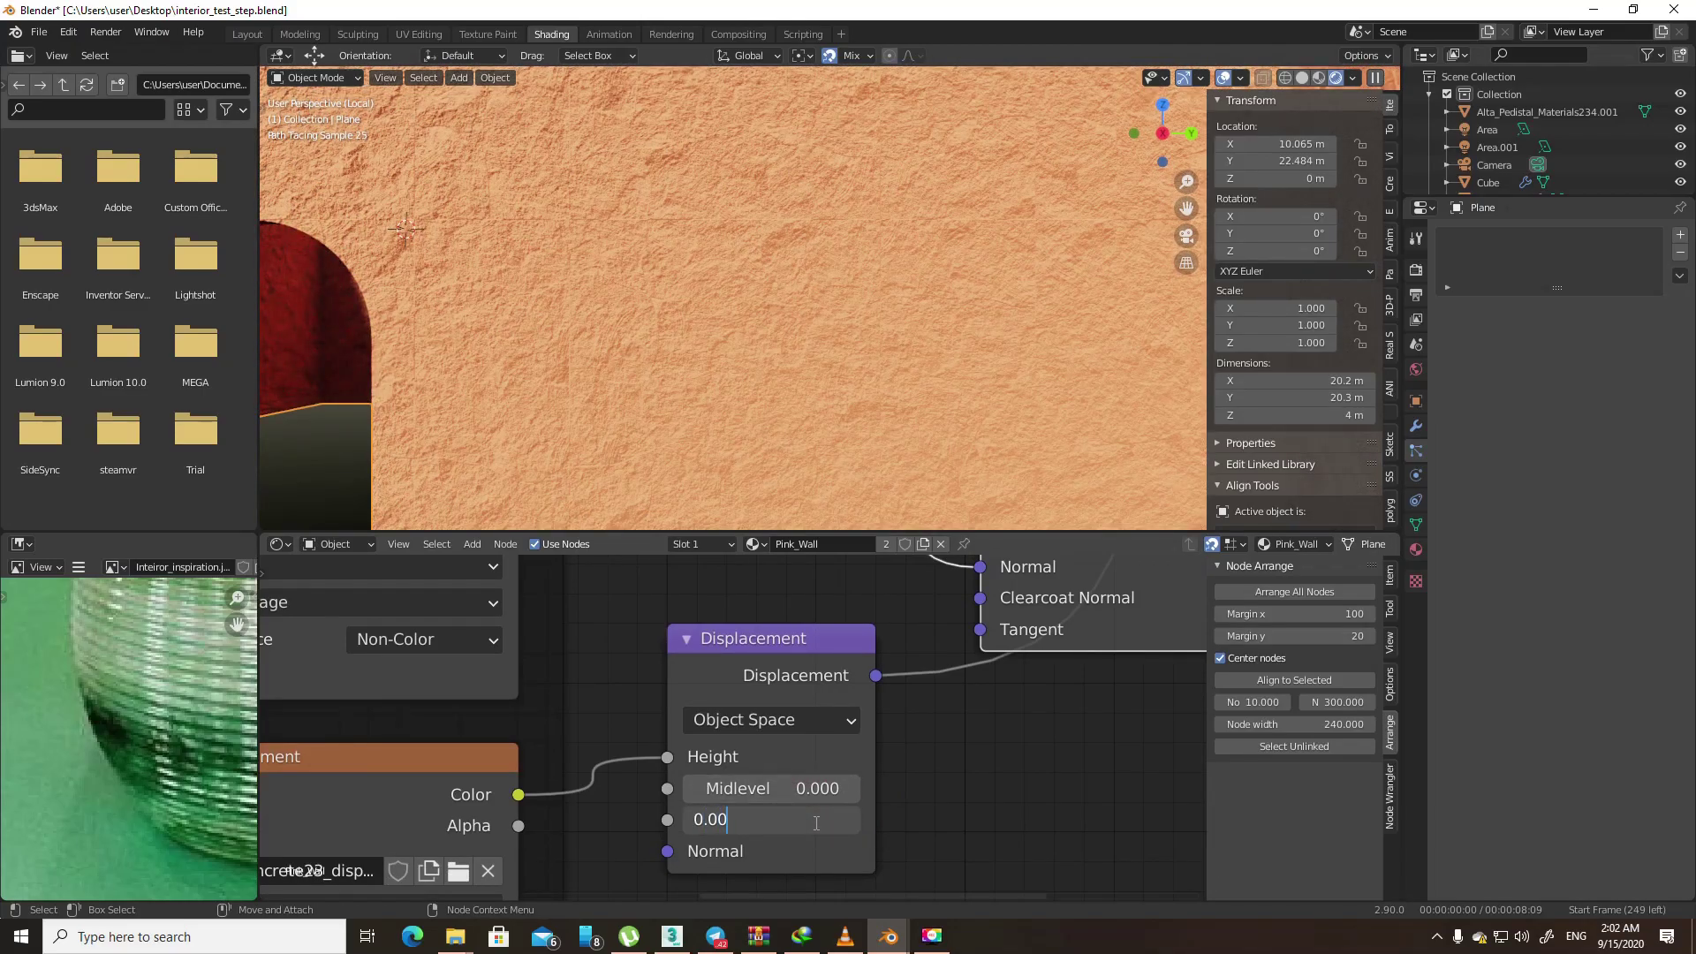
{"action": "type", "text": "5"}
{"action": "key", "text": "Return"}
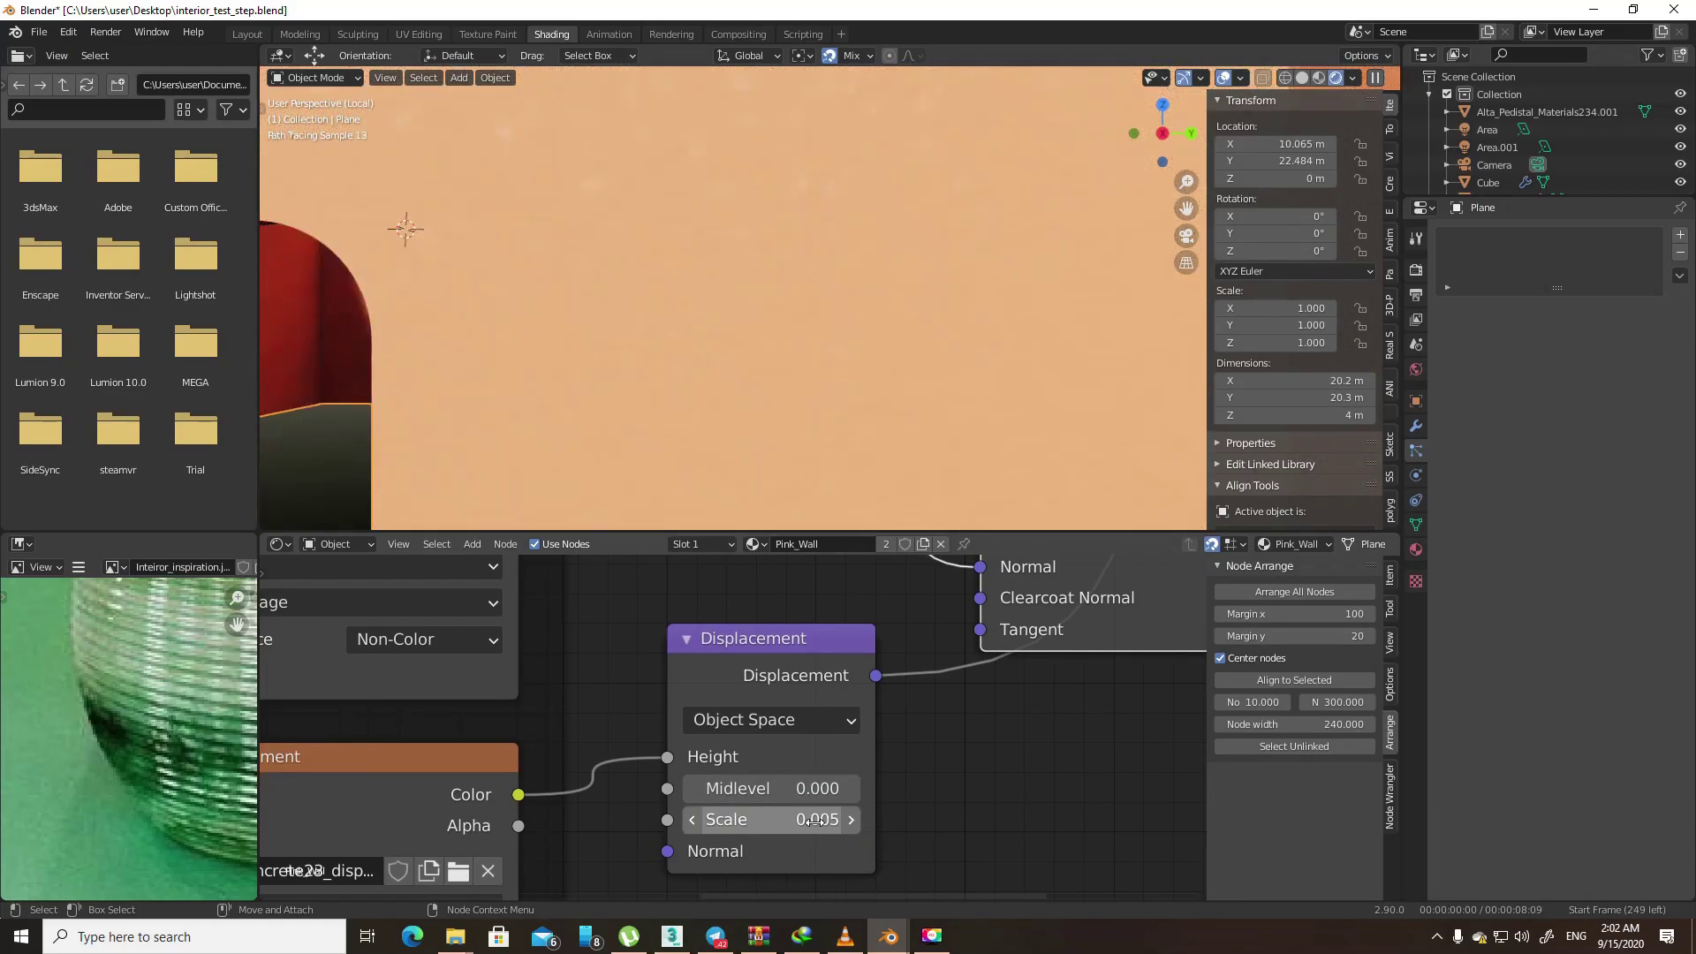
- Unlink the roughness texture from the shader and inspect the wall surface
{"action": "scroll", "coordinate": [801, 644], "scroll_direction": "down", "scroll_amount": 1}
{"action": "scroll", "coordinate": [800, 644], "scroll_direction": "down", "scroll_amount": 2}
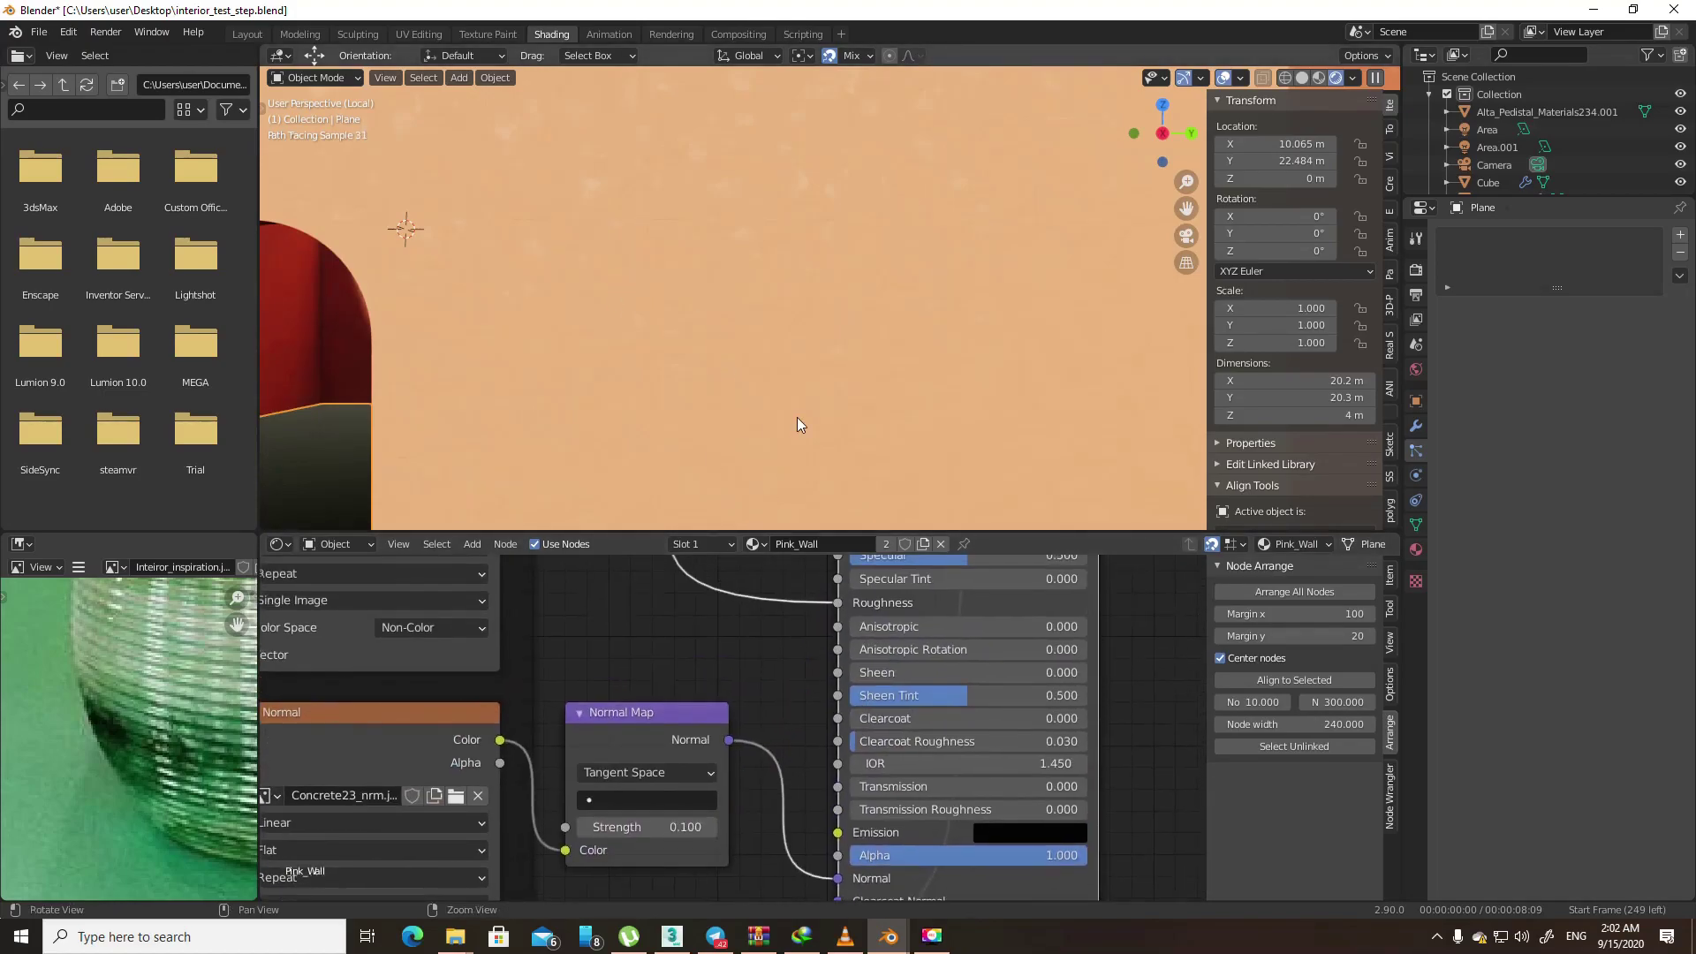
{"action": "left_click_drag", "start_coordinate": [837, 602], "coordinate": [809, 659]}
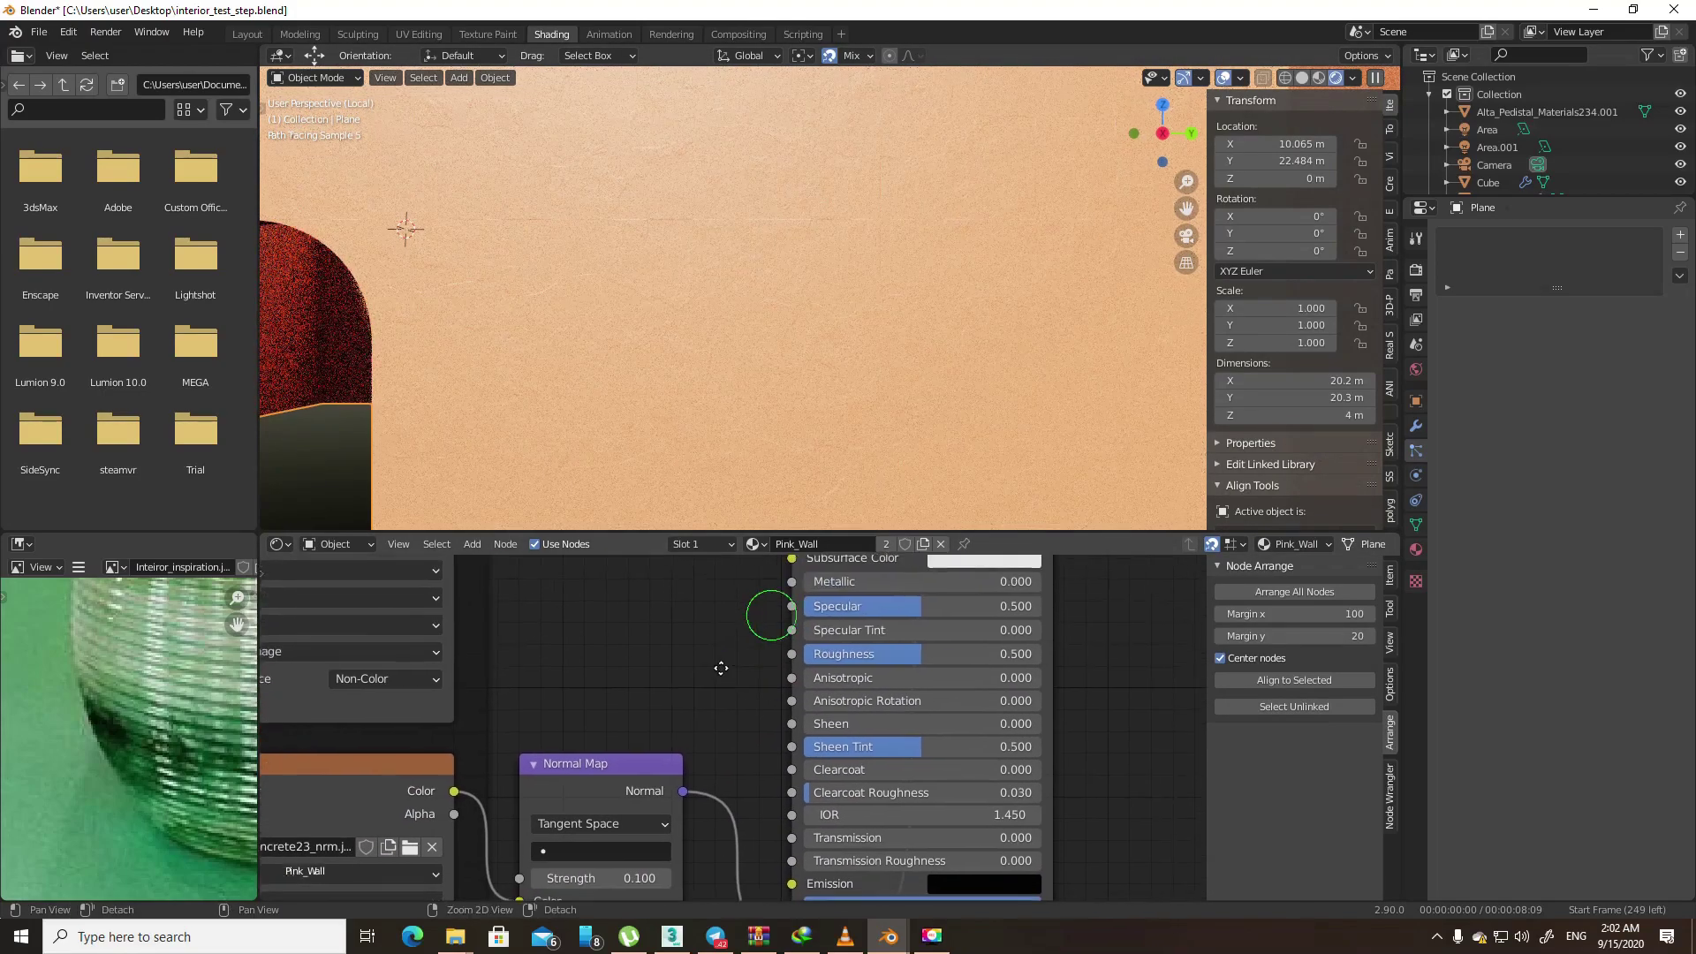
{"action": "middle_click_drag", "start_coordinate": [809, 659], "coordinate": [757, 712]}
{"action": "scroll", "coordinate": [665, 219], "scroll_direction": "up", "scroll_amount": 2}
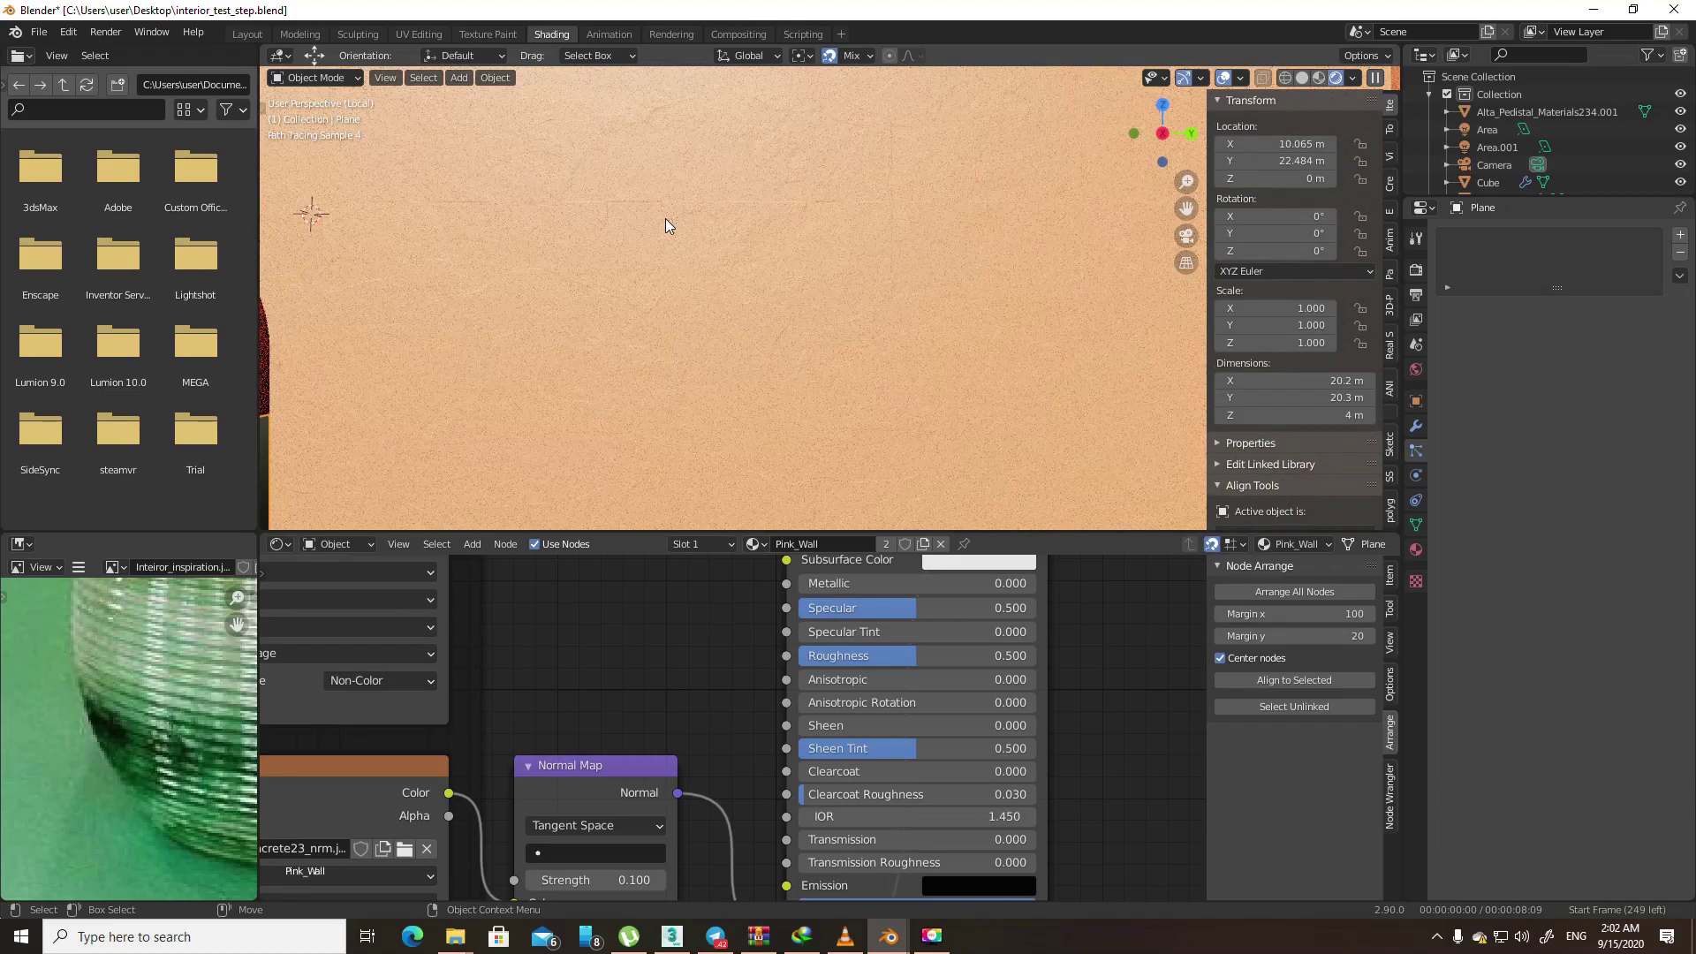
{"action": "middle_click_drag", "start_coordinate": [665, 219], "coordinate": [797, 323], "text": "shift"}
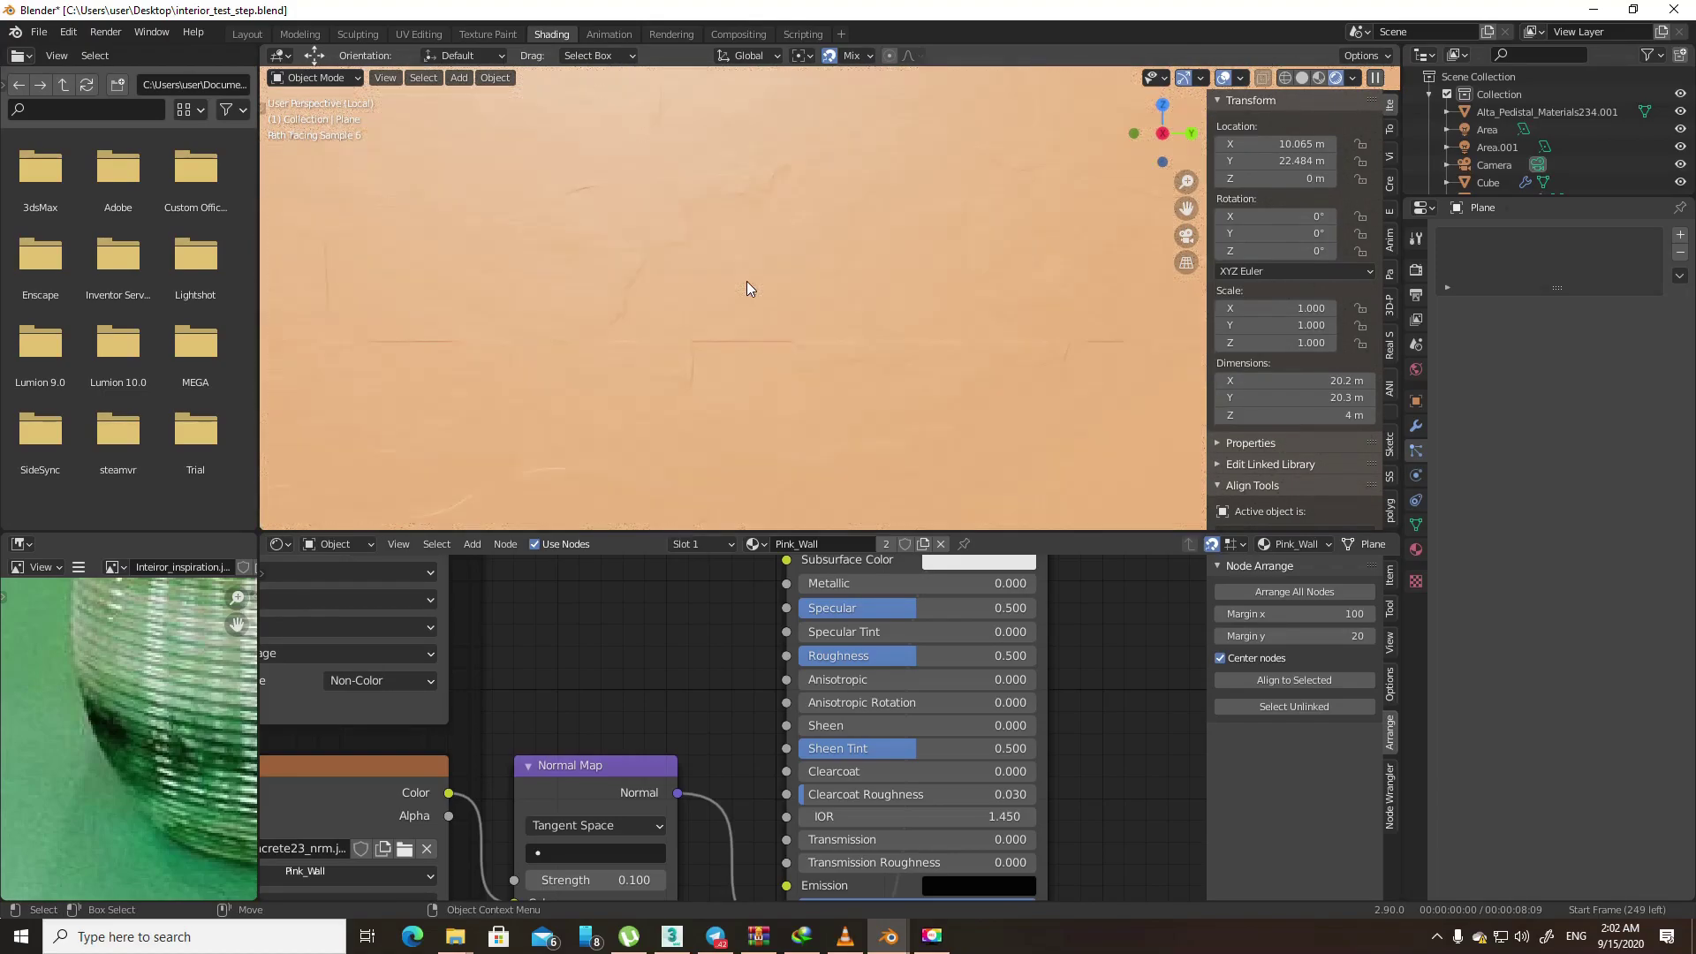
{"action": "scroll", "coordinate": [745, 281], "scroll_direction": "down", "scroll_amount": 3}
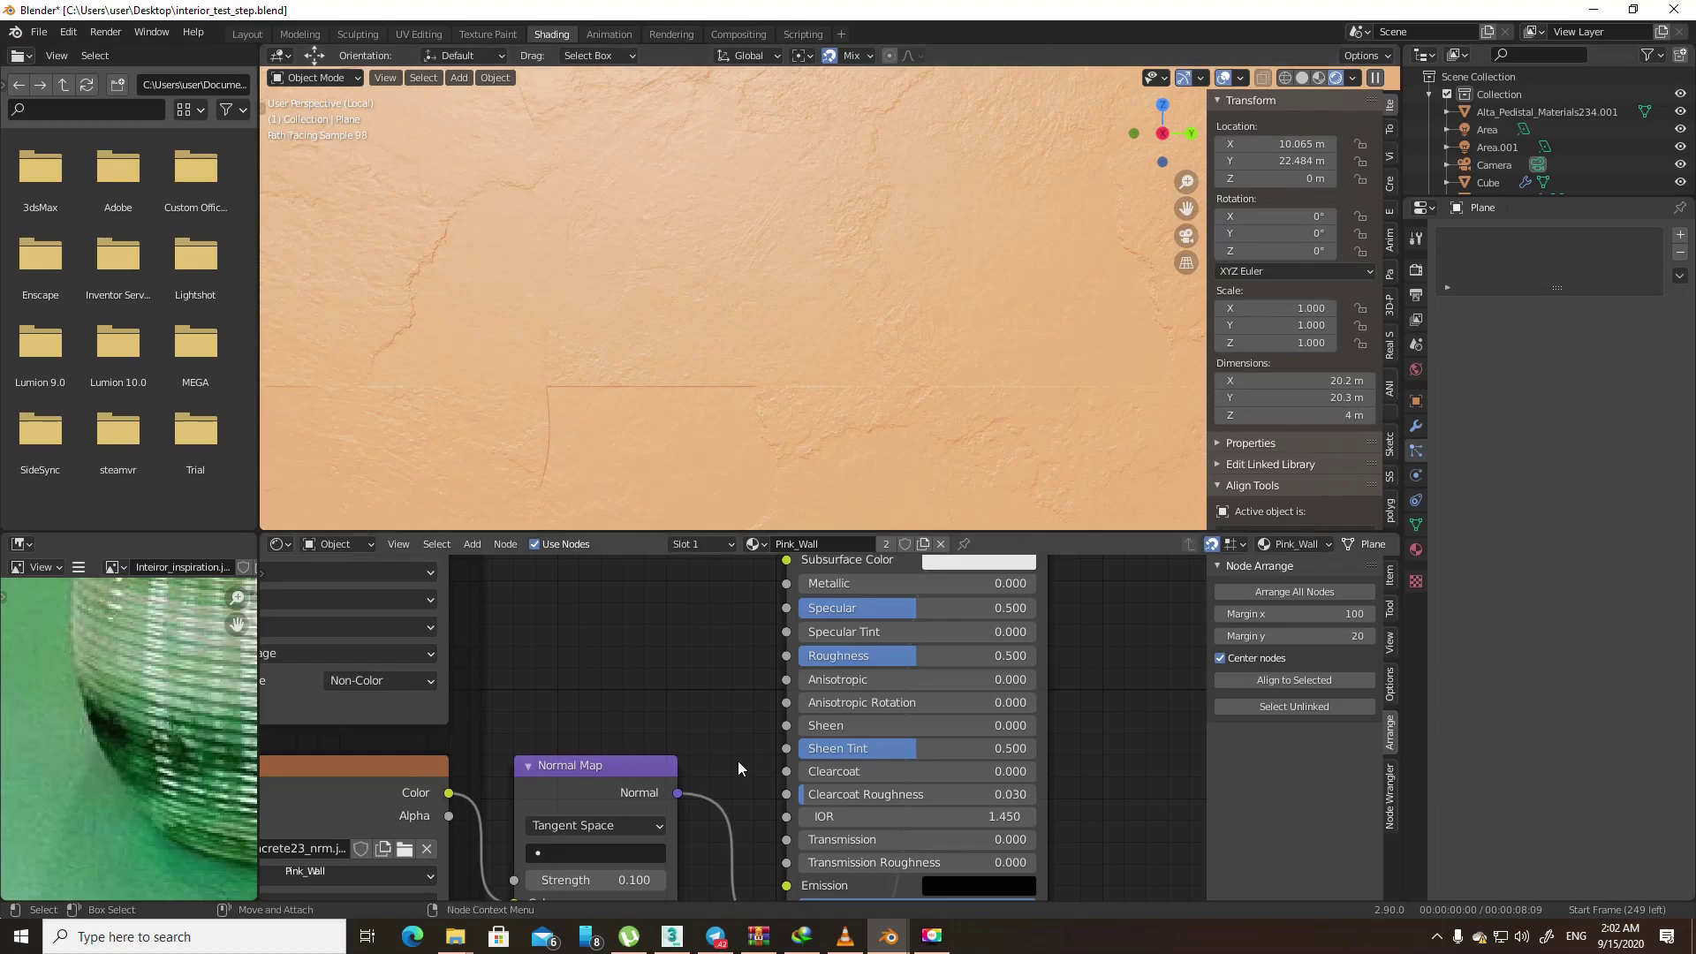
{"action": "scroll", "coordinate": [666, 664], "scroll_direction": "down", "scroll_amount": 3}
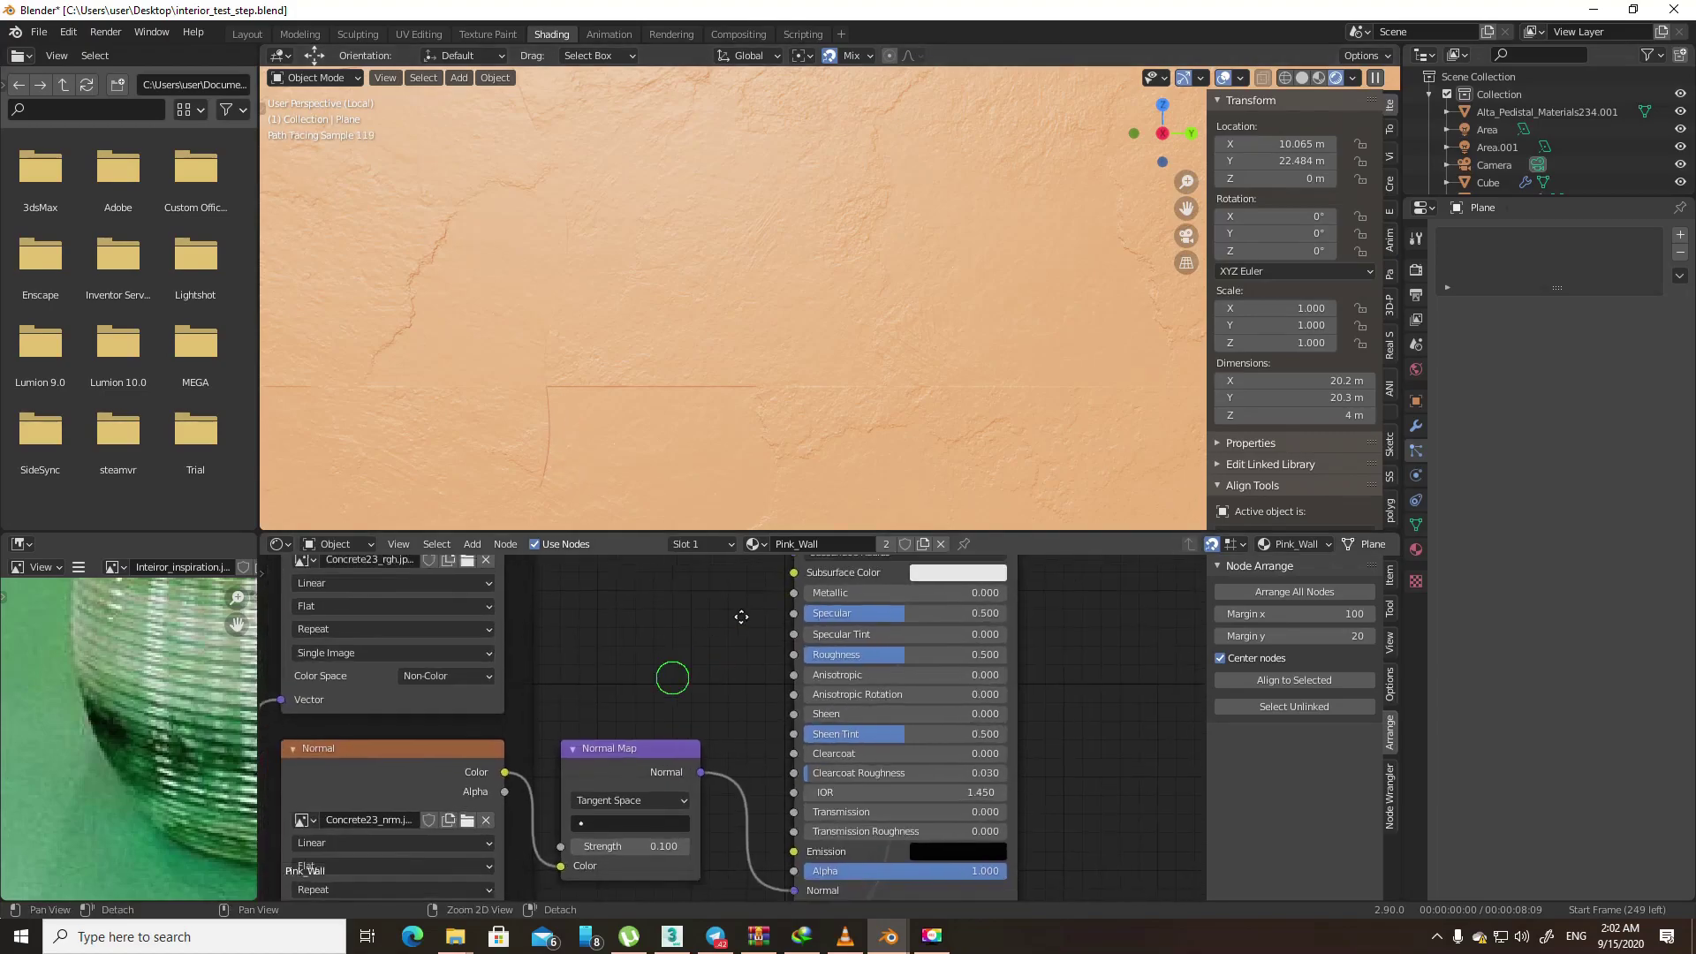
{"action": "scroll", "coordinate": [731, 285], "scroll_direction": "down", "scroll_amount": 2}
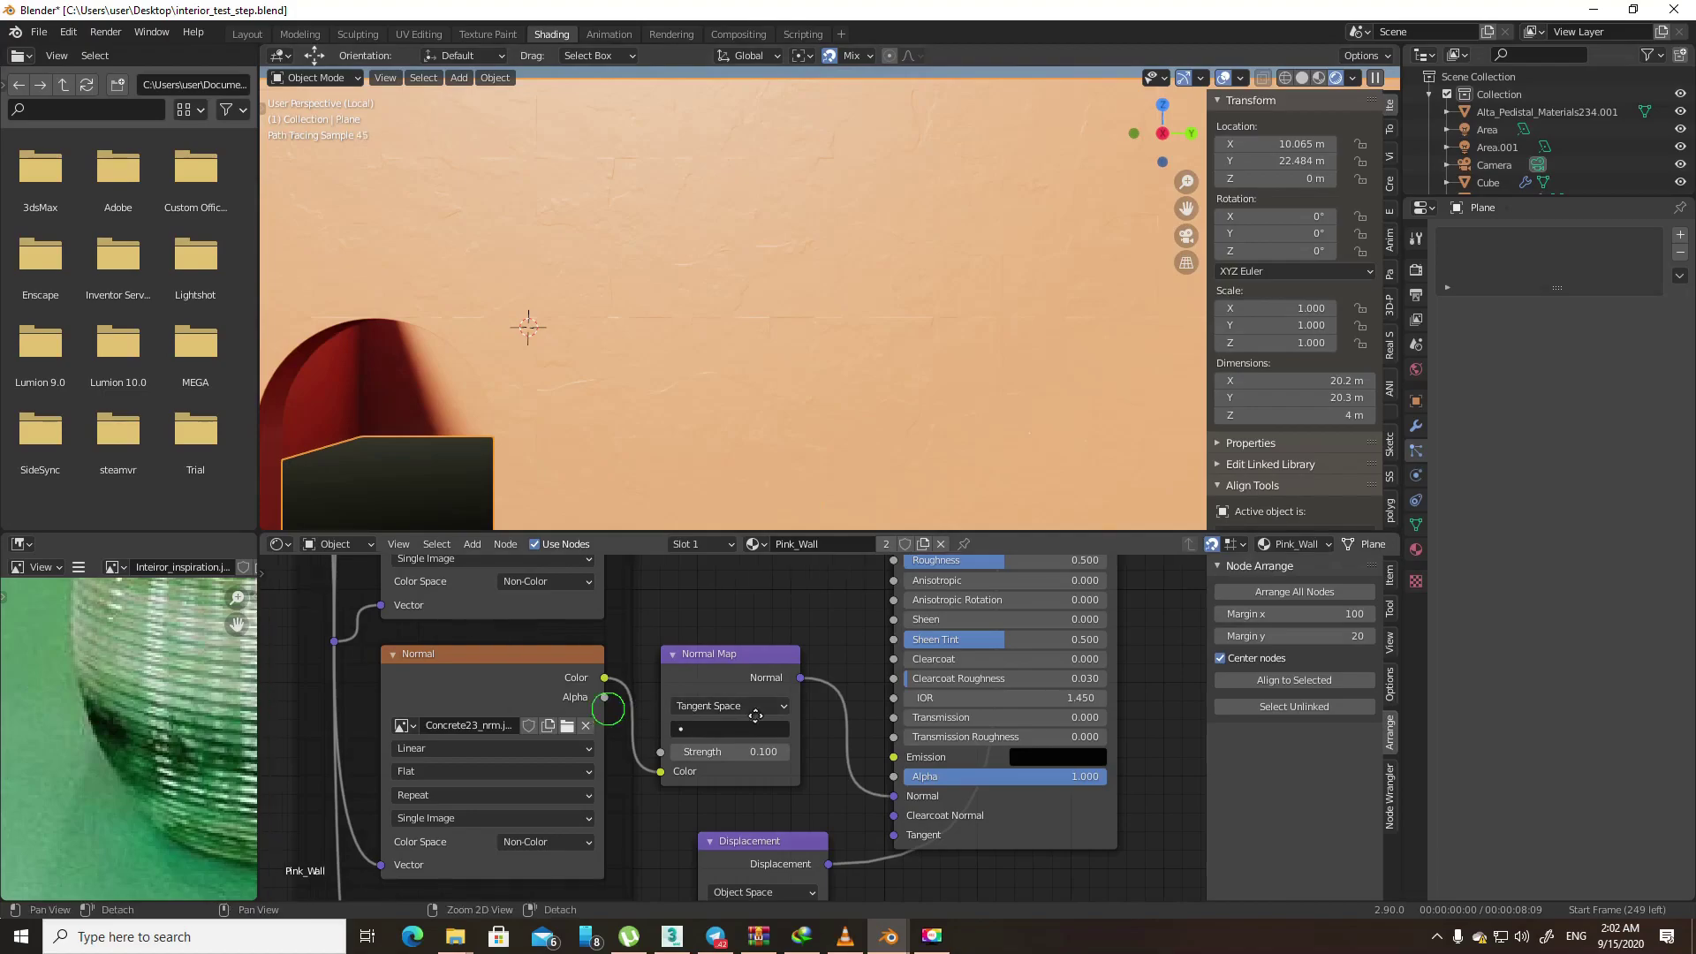
- Raise the wall texture's mosaic rotation to 44.2 and view the wall through the scene camera
{"action": "mouse_move", "coordinate": [661, 708]}
{"action": "middle_mouse_down"}
{"action": "mouse_move", "coordinate": [680, 680]}
{"action": "mouse_move", "coordinate": [744, 813]}
{"action": "middle_mouse_up"}
{"action": "scroll", "coordinate": [726, 729], "scroll_direction": "up", "scroll_amount": 2}
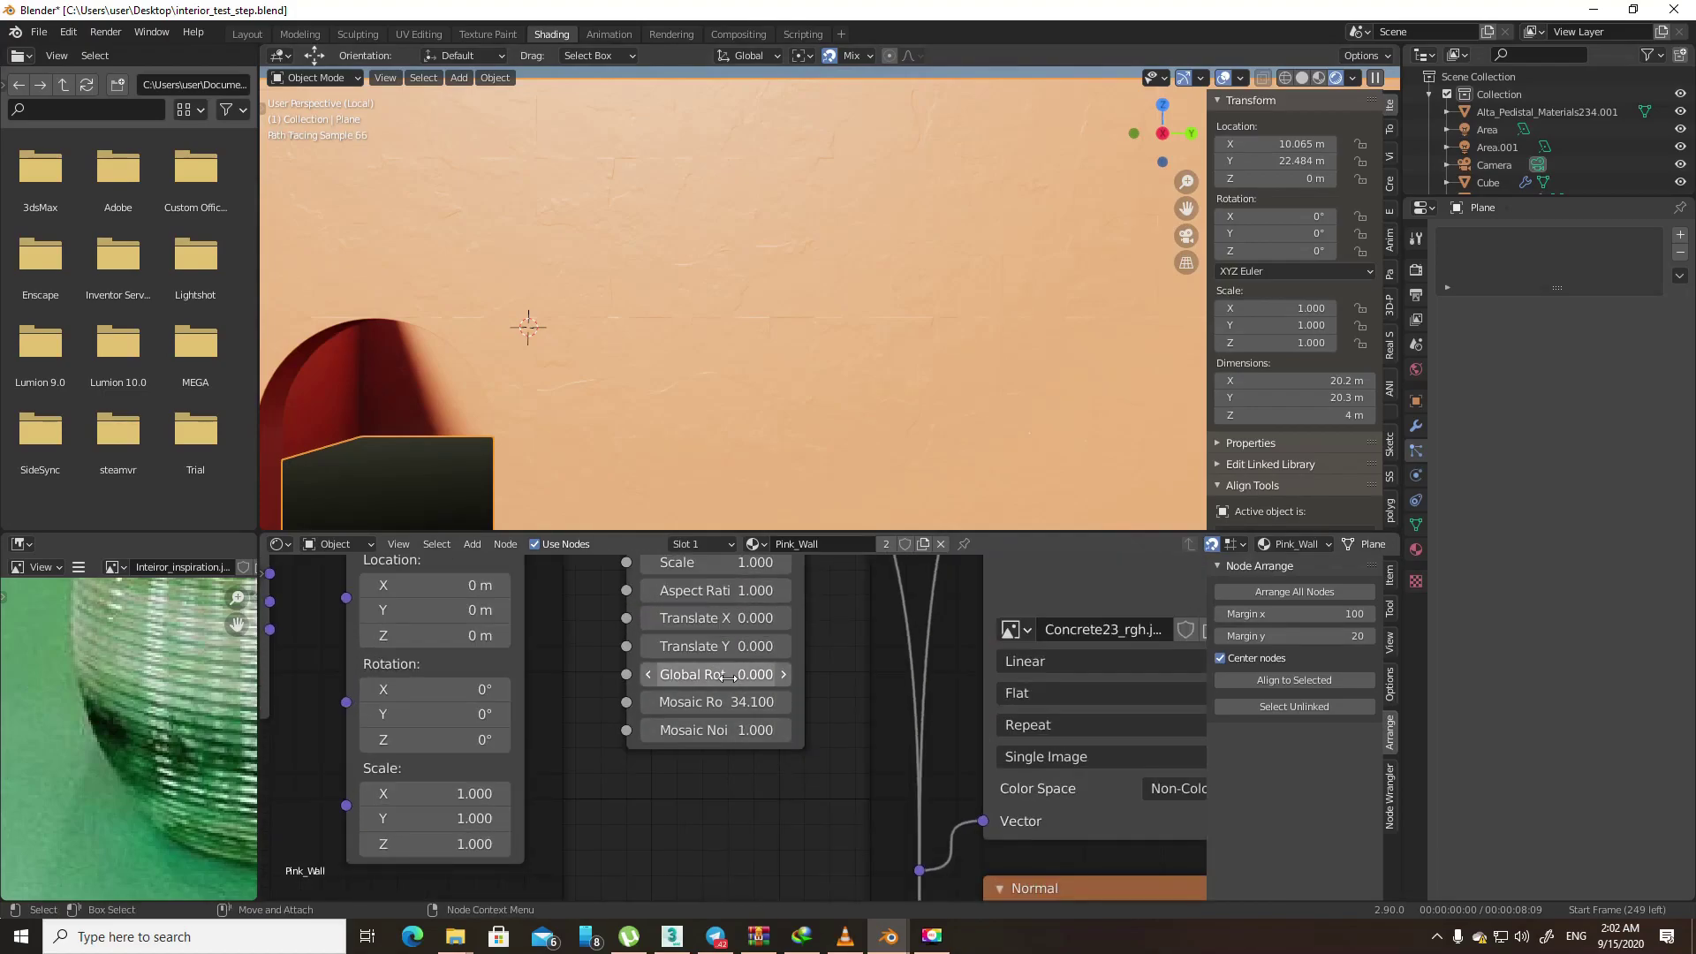
{"action": "mouse_move", "coordinate": [728, 676]}
{"action": "left_mouse_down"}
{"action": "mouse_move", "coordinate": [768, 676]}
{"action": "mouse_move", "coordinate": [709, 675]}
{"action": "mouse_move", "coordinate": [760, 702]}
{"action": "mouse_move", "coordinate": [698, 729]}
{"action": "mouse_move", "coordinate": [730, 730]}
{"action": "left_mouse_up"}
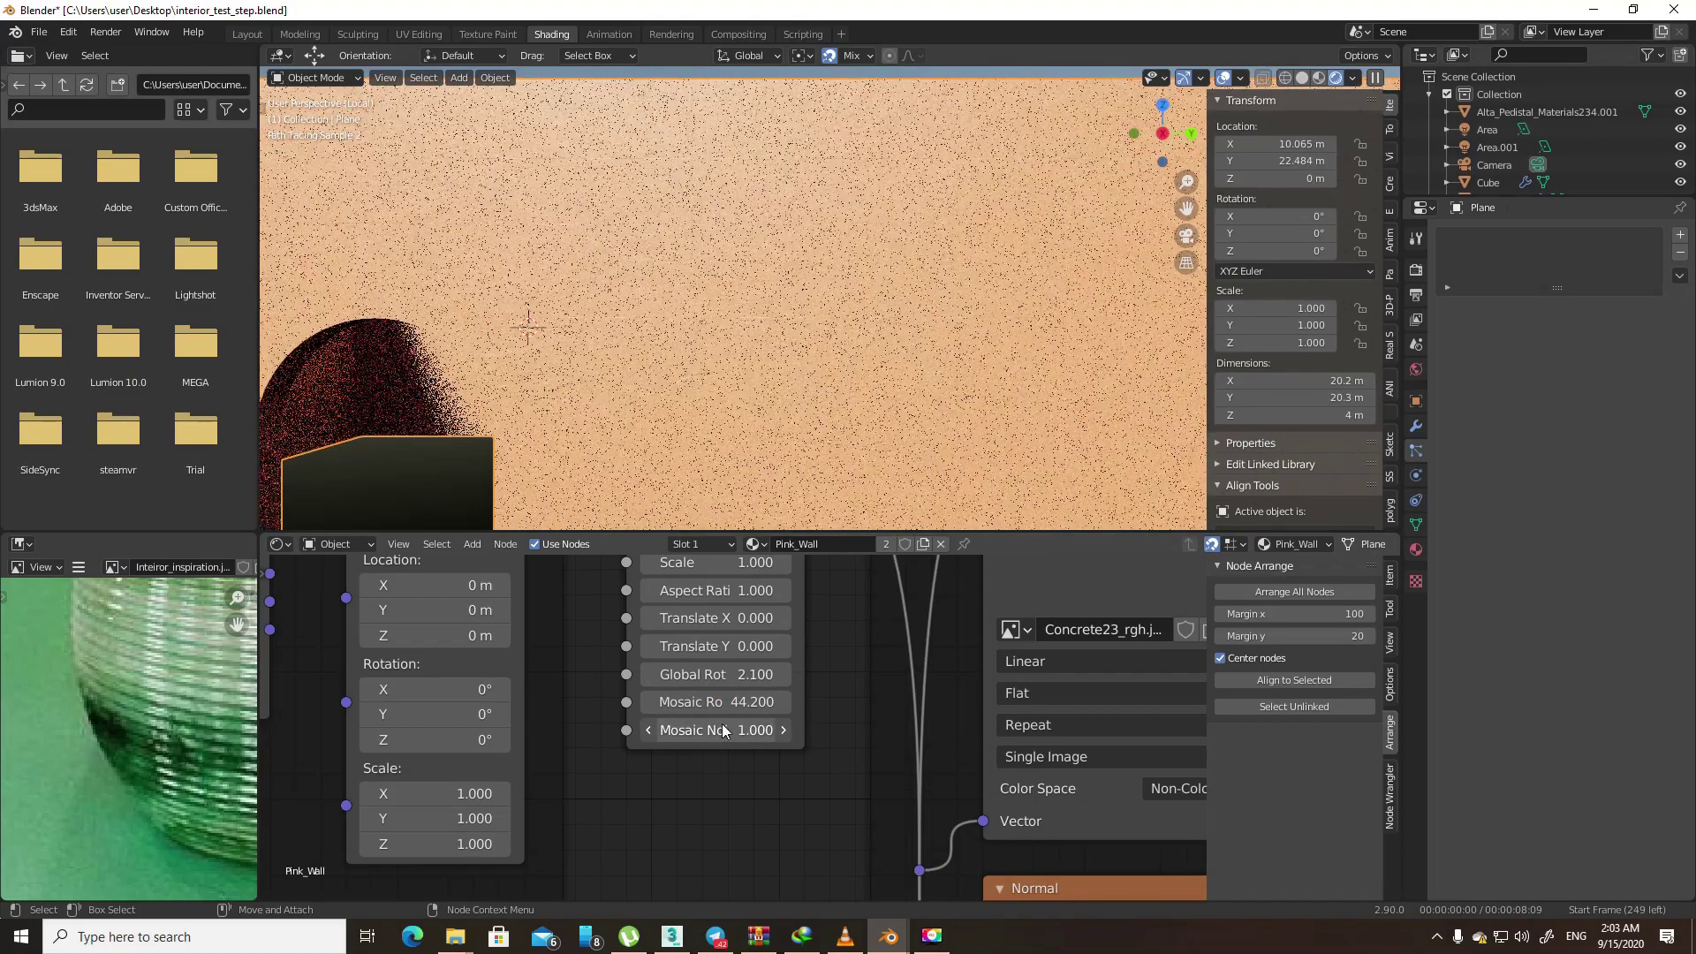
{"action": "scroll", "coordinate": [714, 304], "scroll_direction": "up", "scroll_amount": 3}
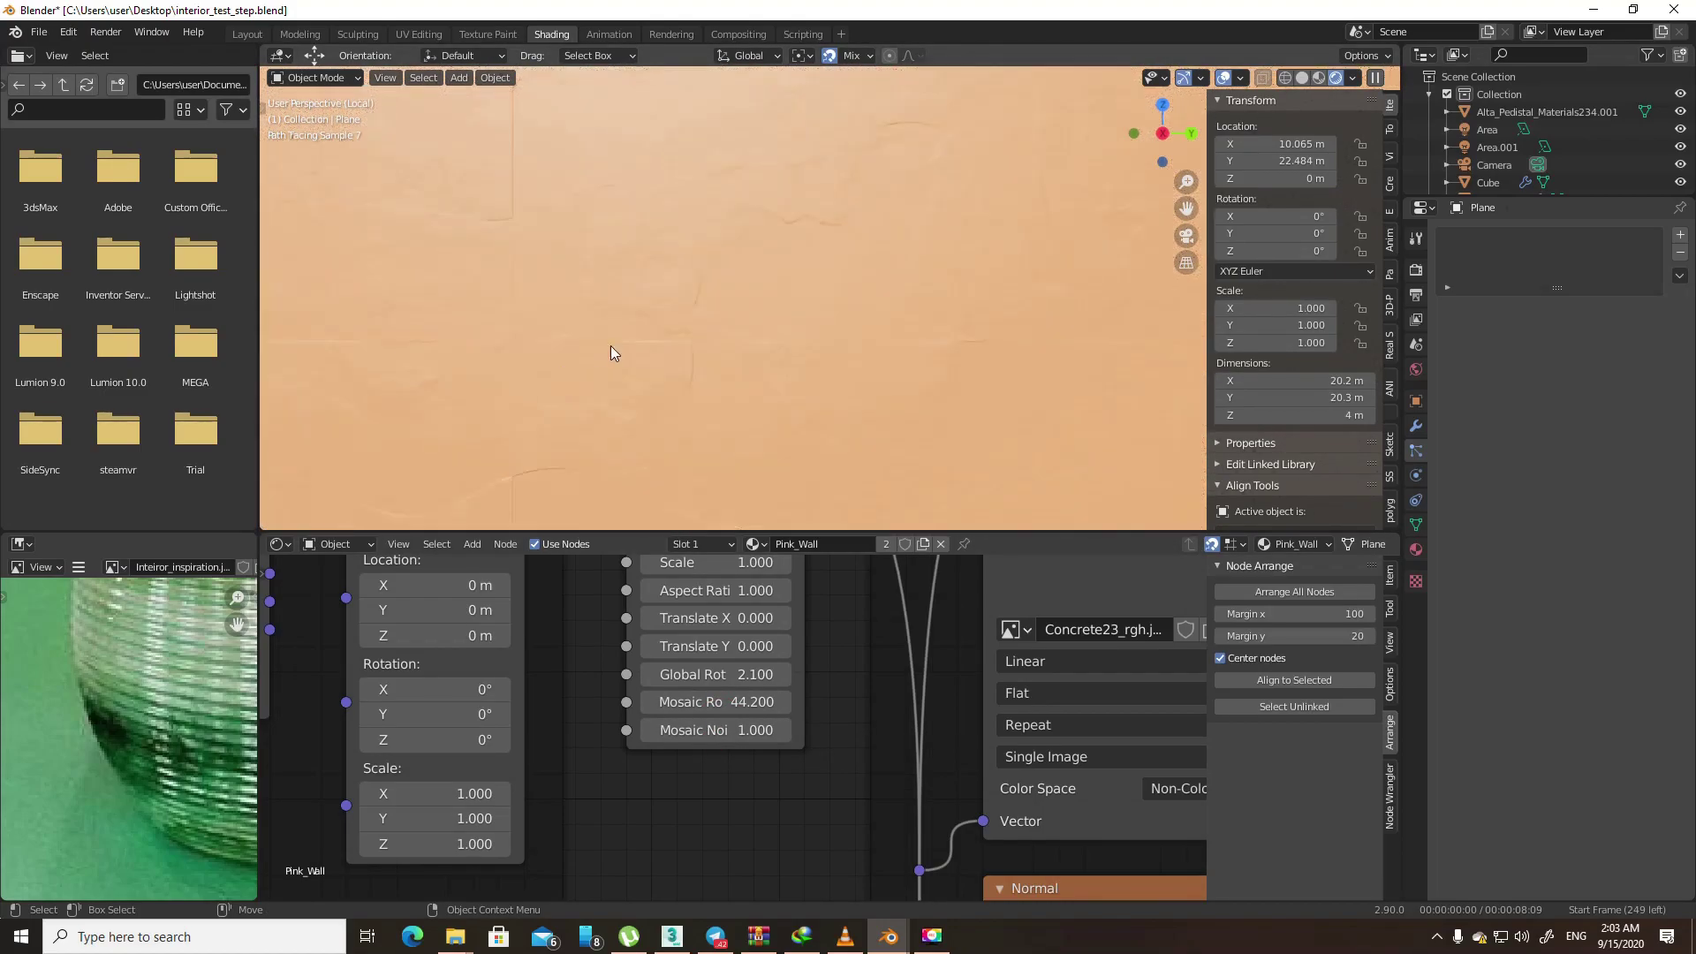
{"action": "scroll", "coordinate": [712, 299], "scroll_direction": "down", "scroll_amount": 2}
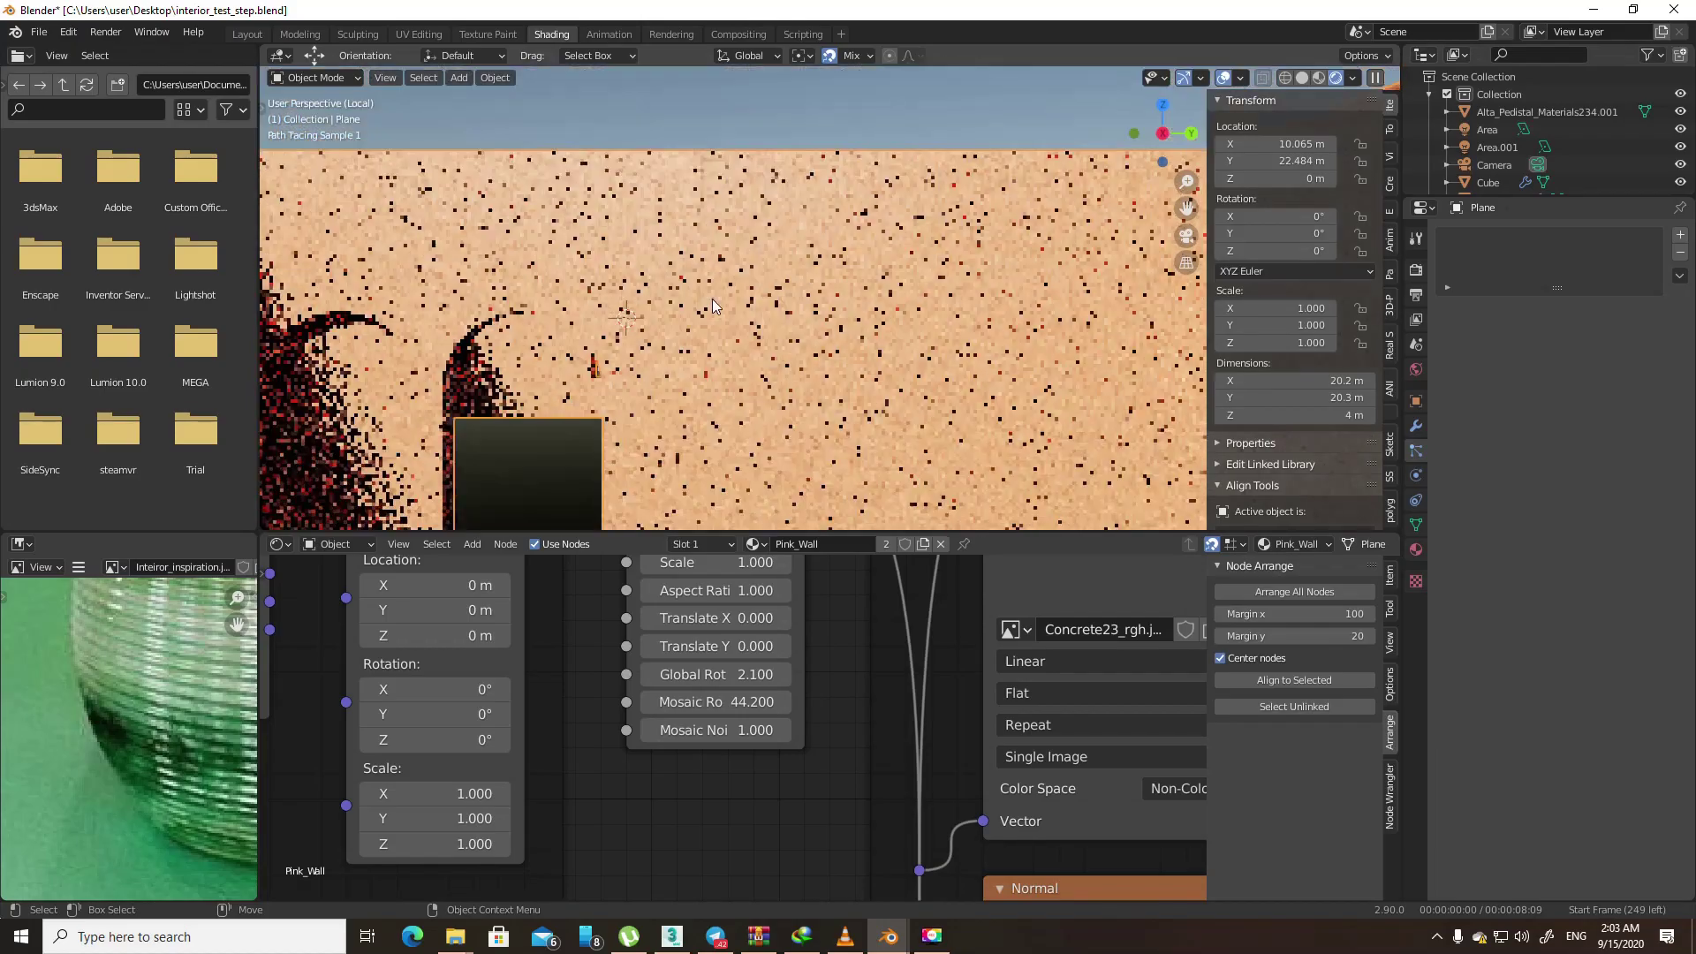
{"action": "scroll", "coordinate": [810, 299], "scroll_direction": "down", "scroll_amount": 1}
{"action": "scroll", "coordinate": [798, 315], "scroll_direction": "down", "scroll_amount": 1}
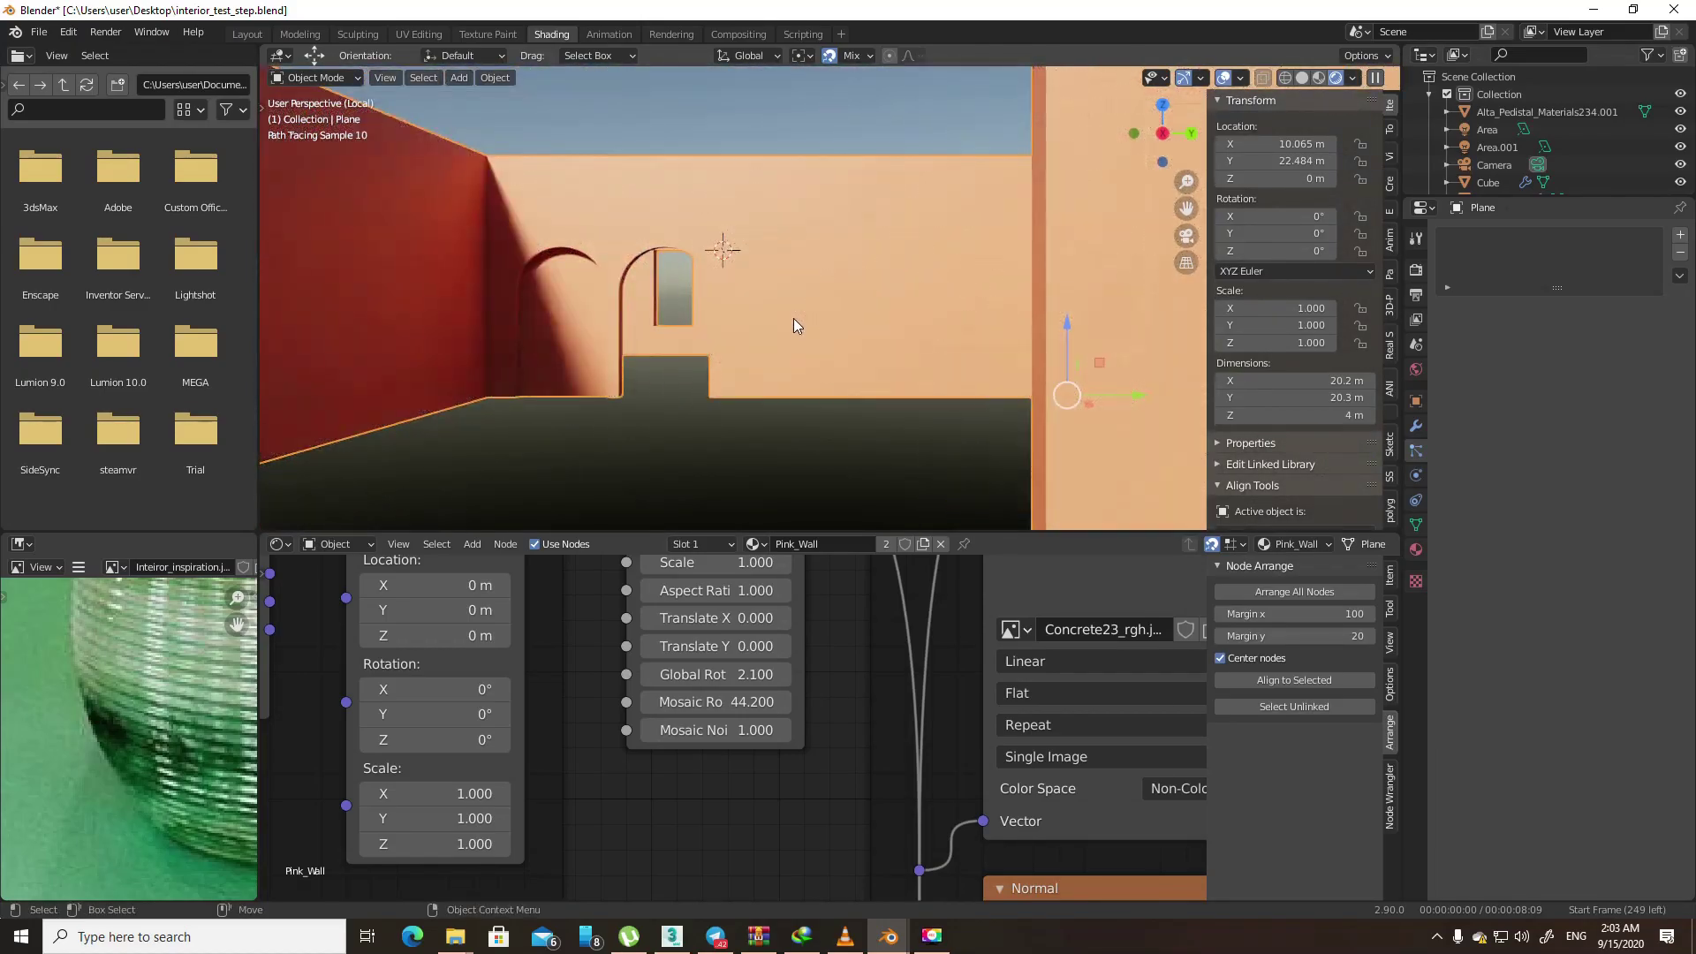
{"action": "key", "text": "KP_0"}
- Delete the mosaic group node and set the Normal Map strength to 0.01
{"action": "scroll", "coordinate": [768, 645], "scroll_direction": "down", "scroll_amount": 3}
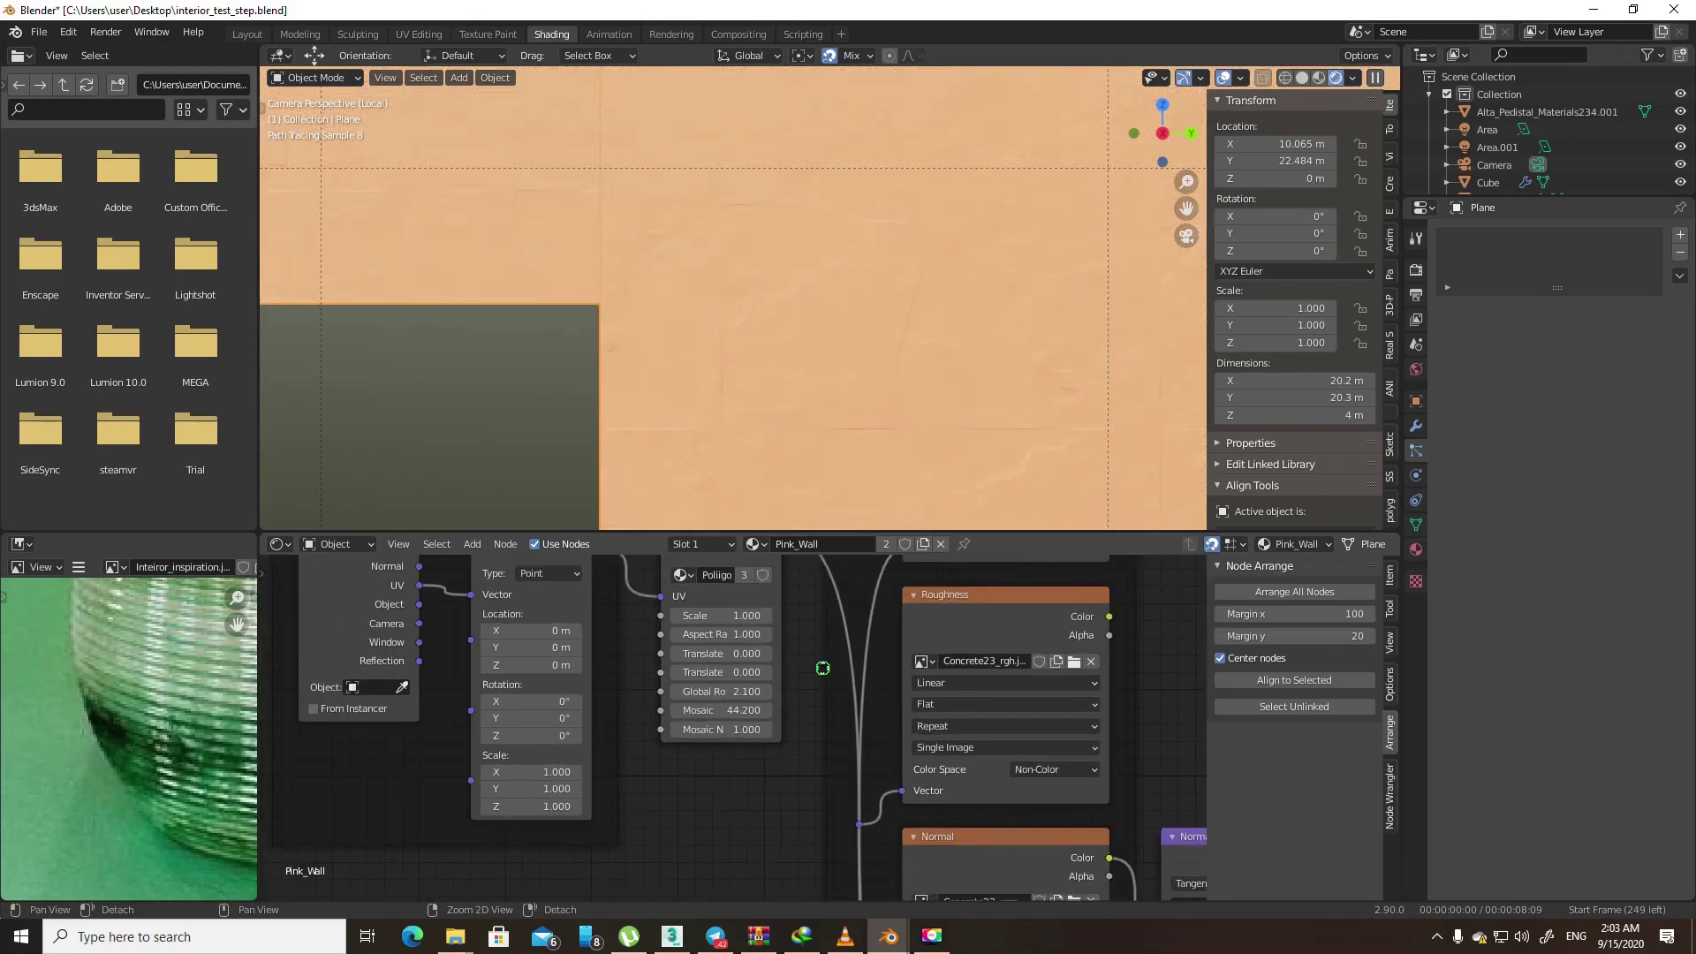
{"action": "key", "text": "ctrl+x"}
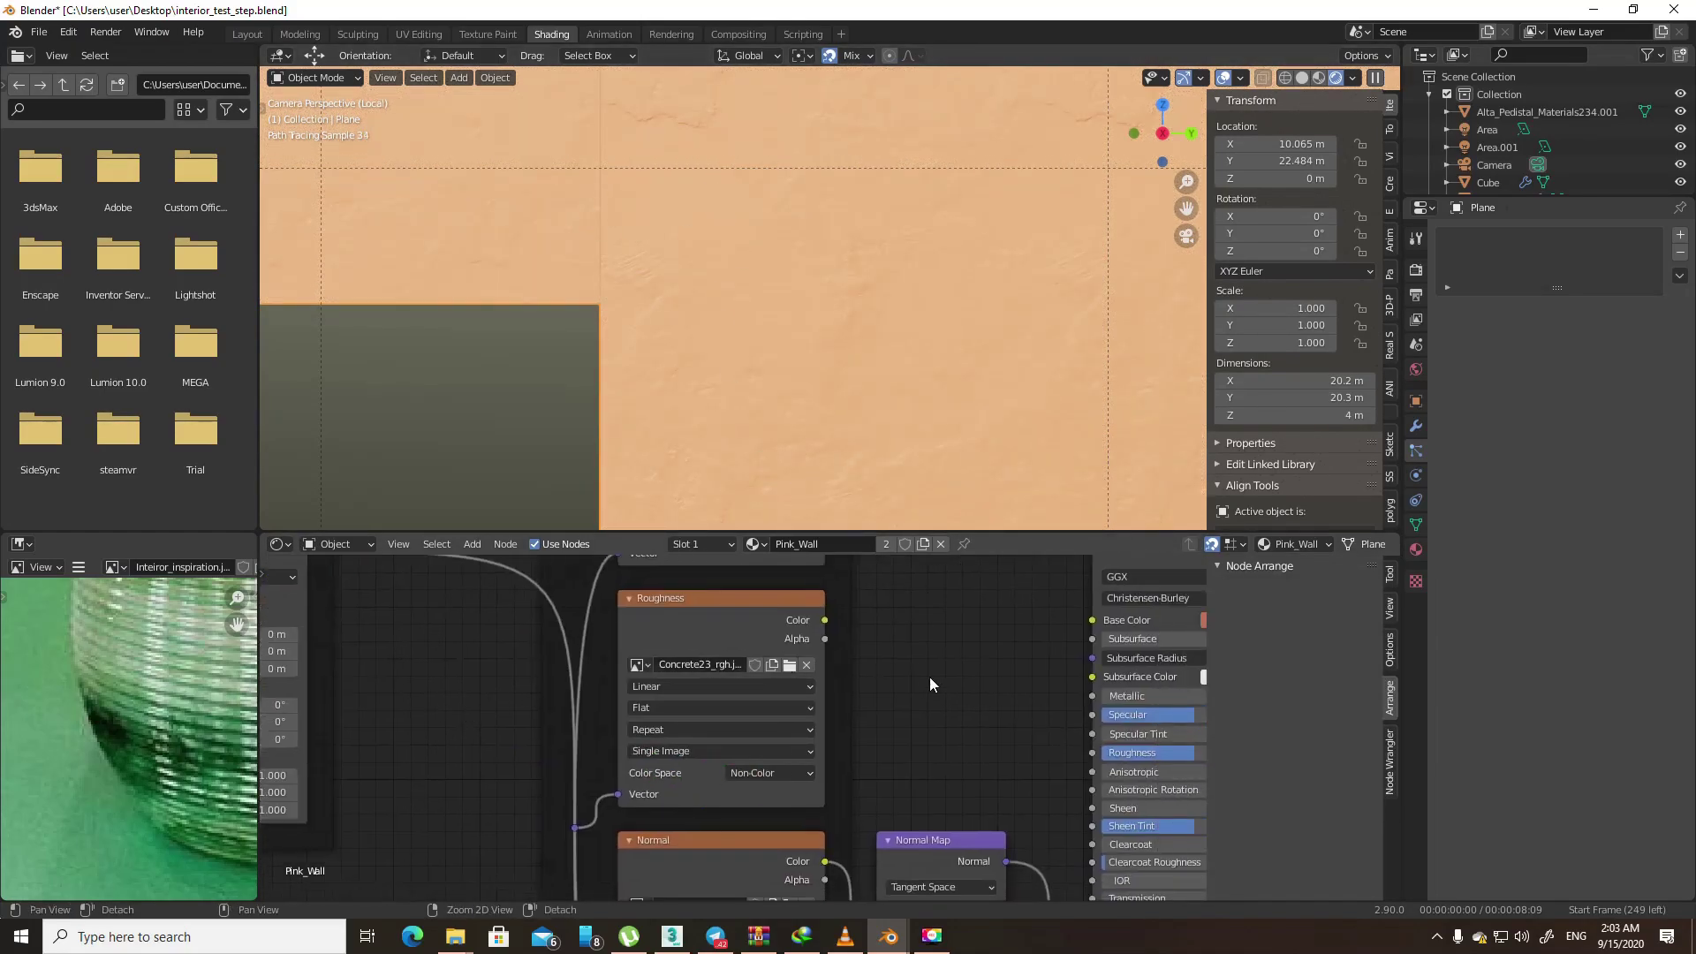
{"action": "scroll", "coordinate": [723, 765], "scroll_direction": "up", "scroll_amount": 3}
{"action": "middle_click_drag", "start_coordinate": [723, 765], "coordinate": [824, 602]}
{"action": "scroll", "coordinate": [824, 602], "scroll_direction": "up", "scroll_amount": 2}
{"action": "left_click", "coordinate": [776, 797]}
{"action": "type", "text": "0.1"}
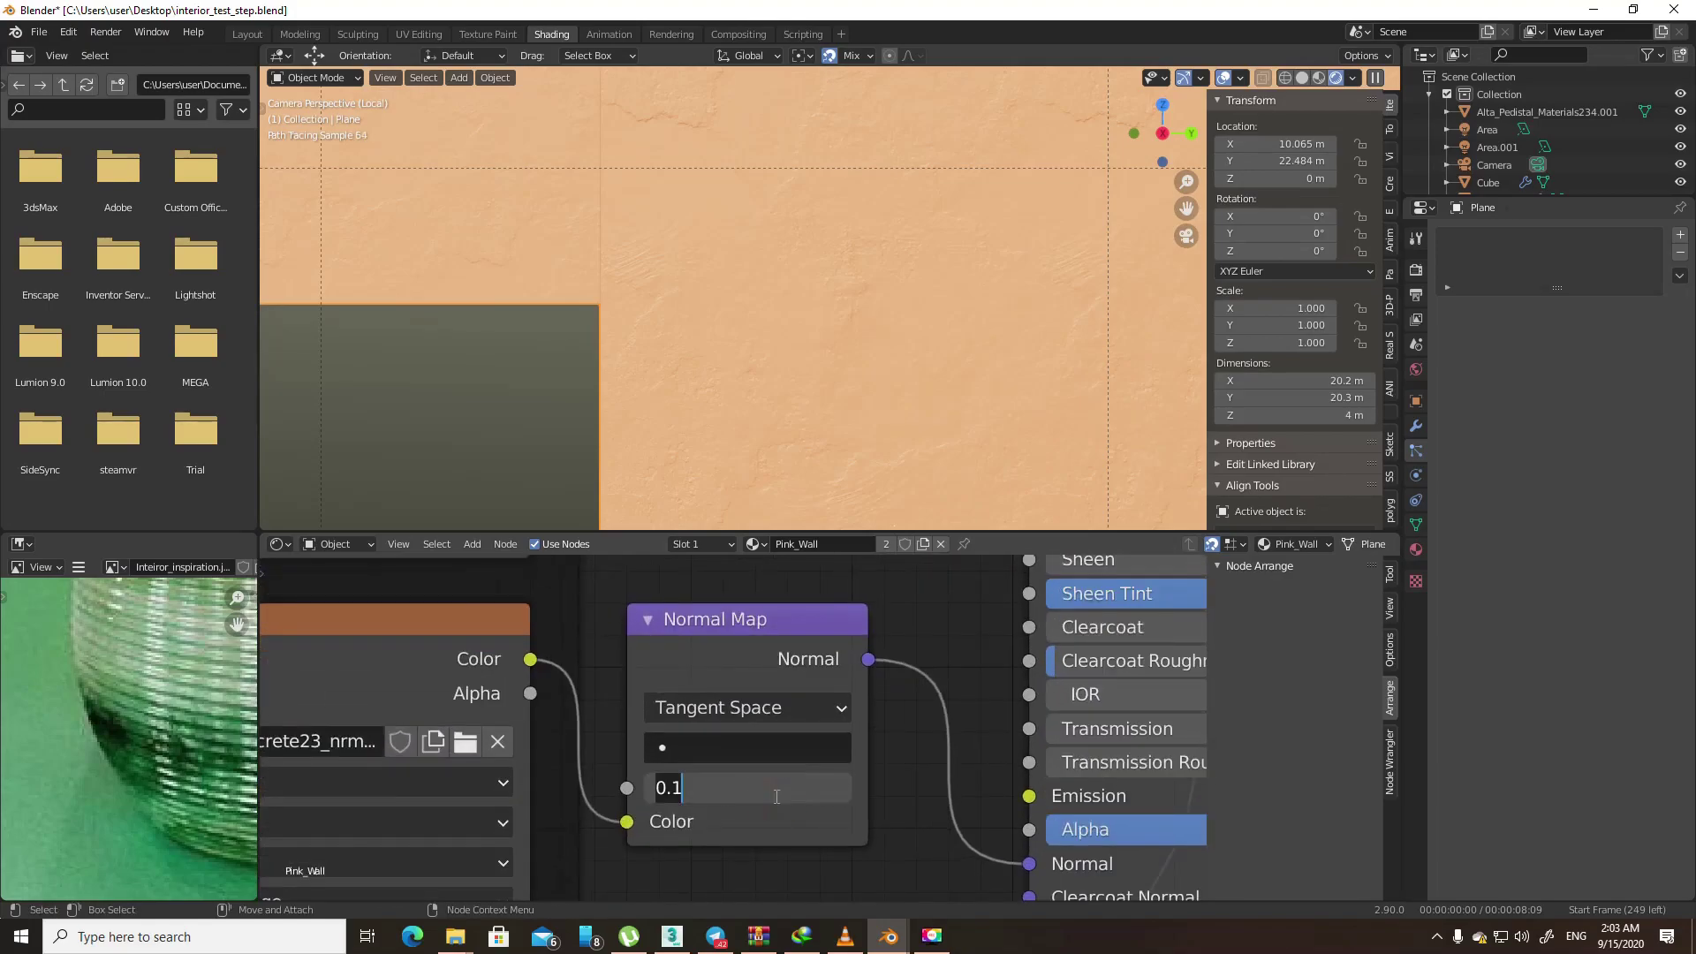
{"action": "type", "text": "0.01"}
{"action": "key", "text": "Return"}
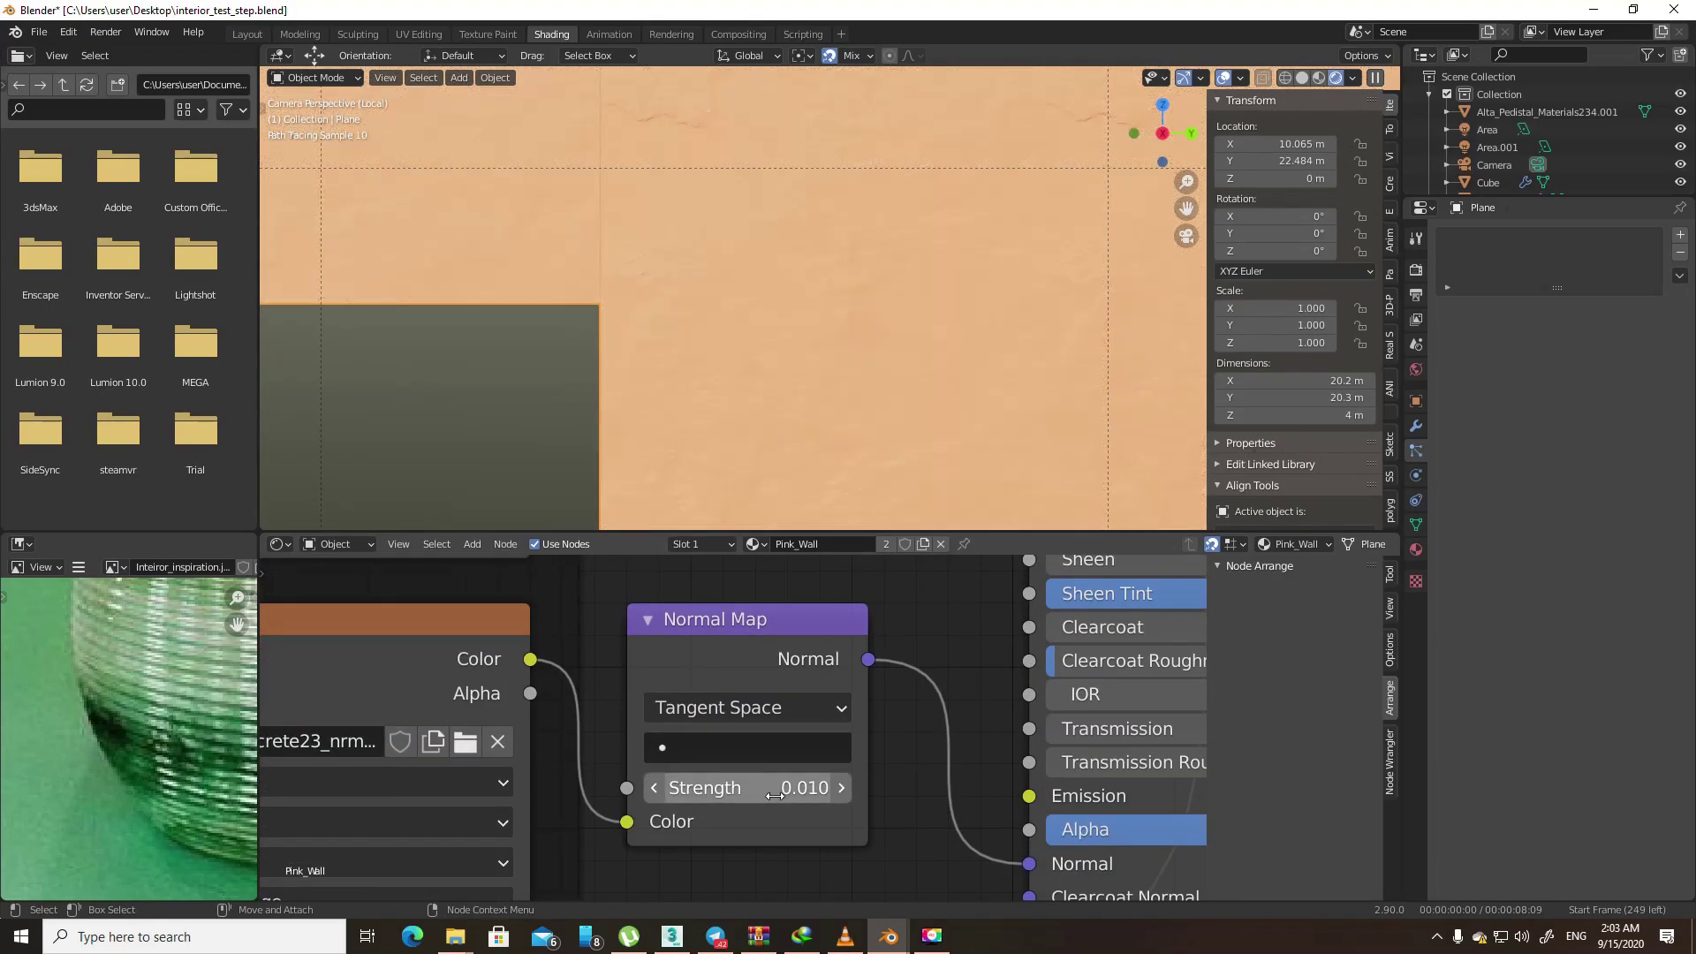
- Set the Displacement node's scale to 0
{"action": "middle_click_drag", "start_coordinate": [908, 832], "coordinate": [885, 505]}
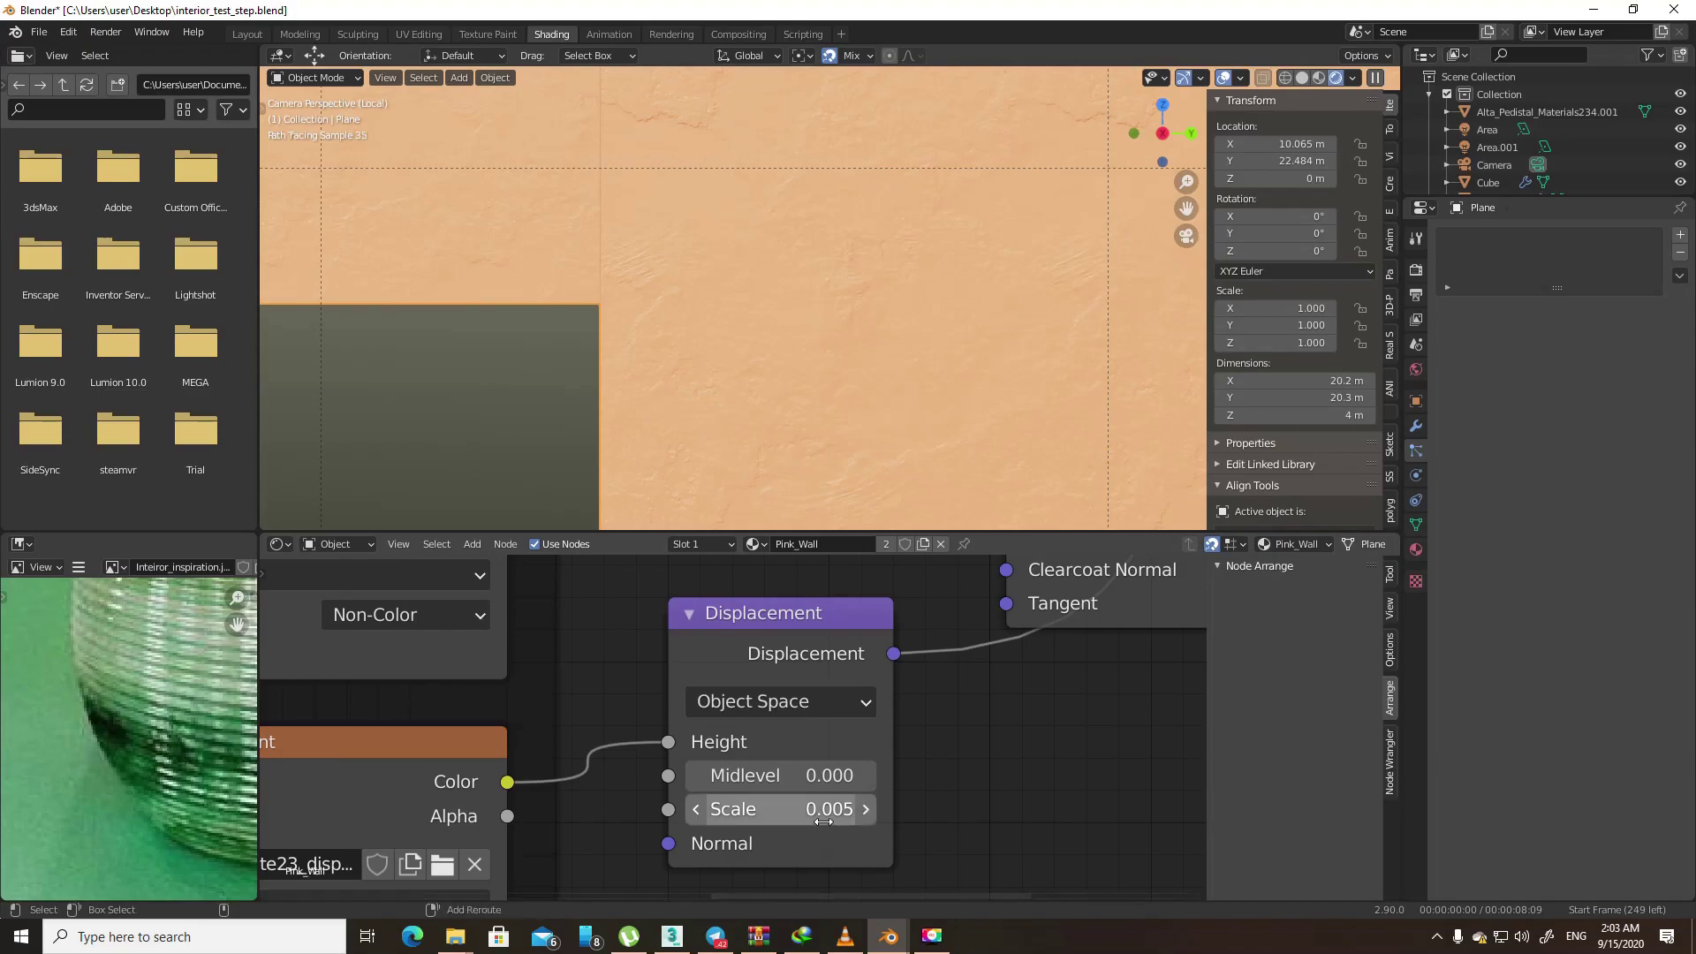
{"action": "left_click_drag", "start_coordinate": [822, 821], "coordinate": [787, 820]}
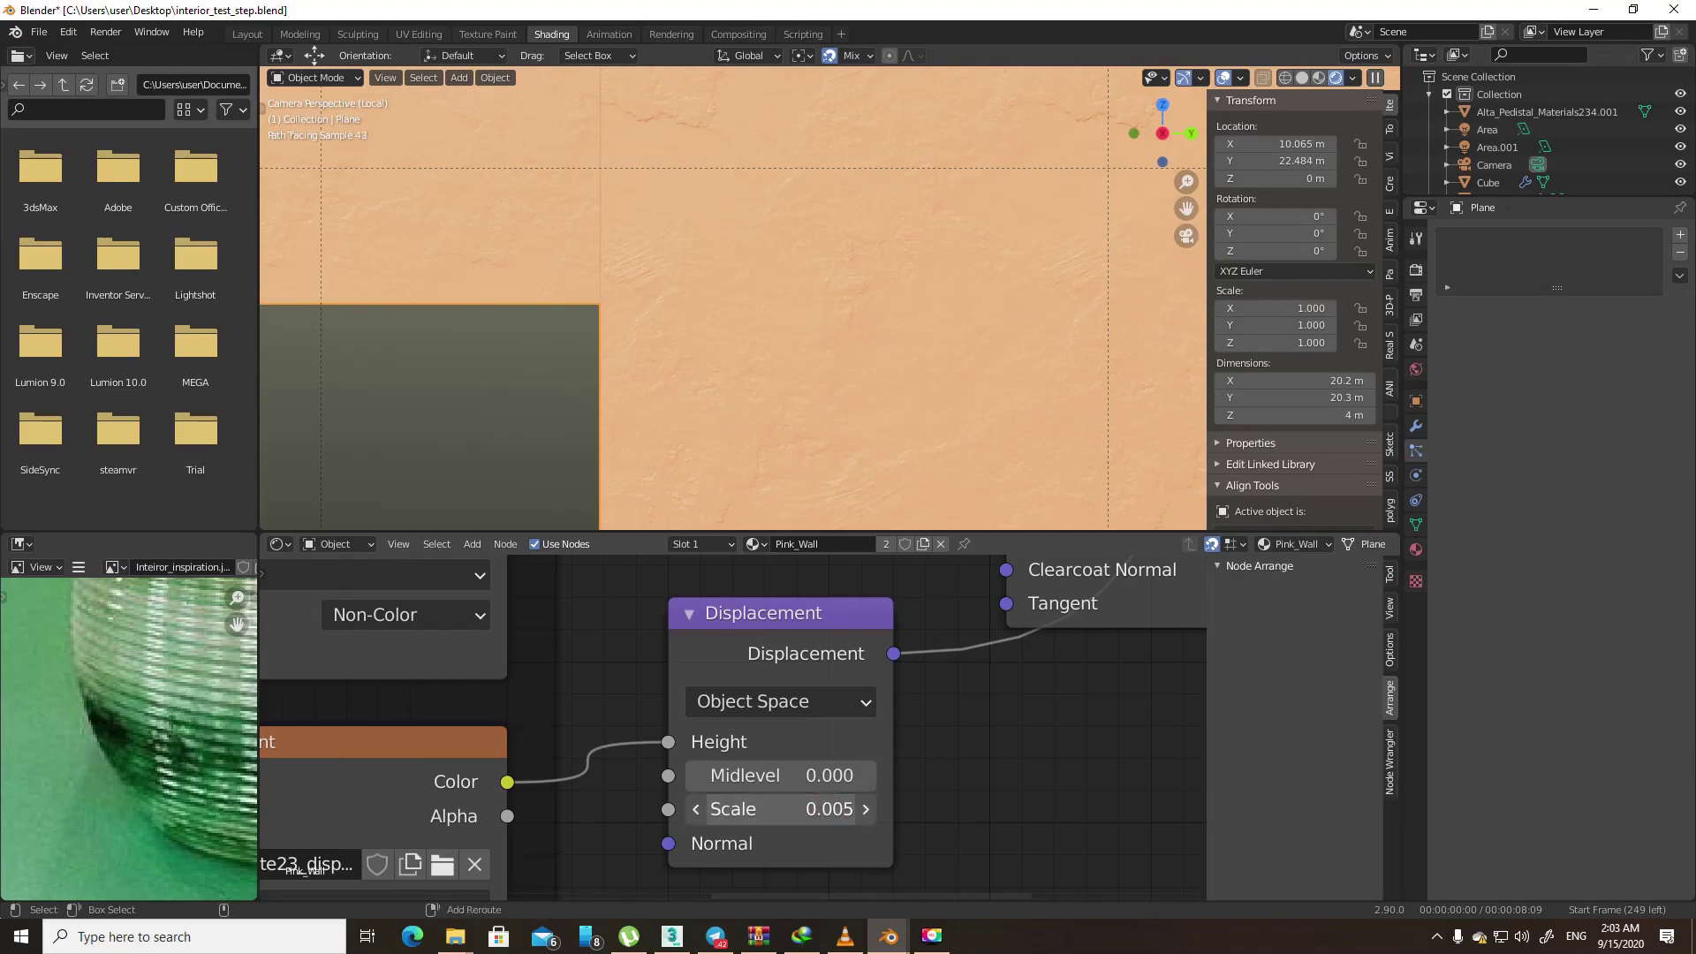
{"action": "left_click", "coordinate": [822, 820]}
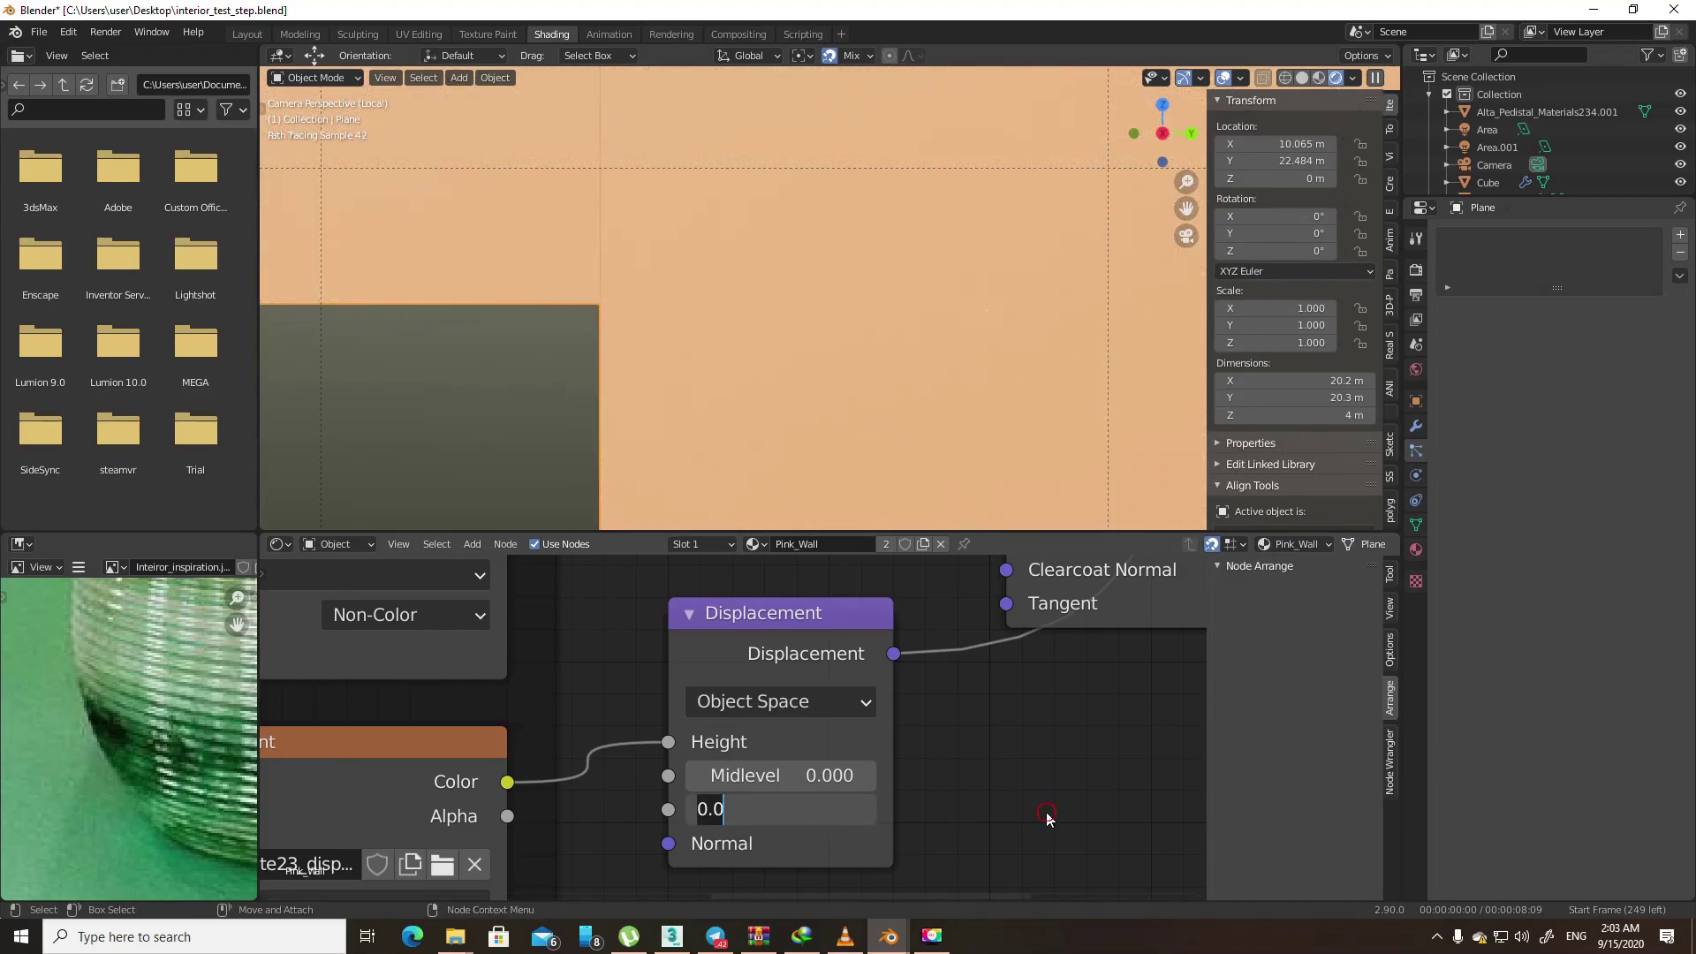
{"action": "key", "text": "Return"}
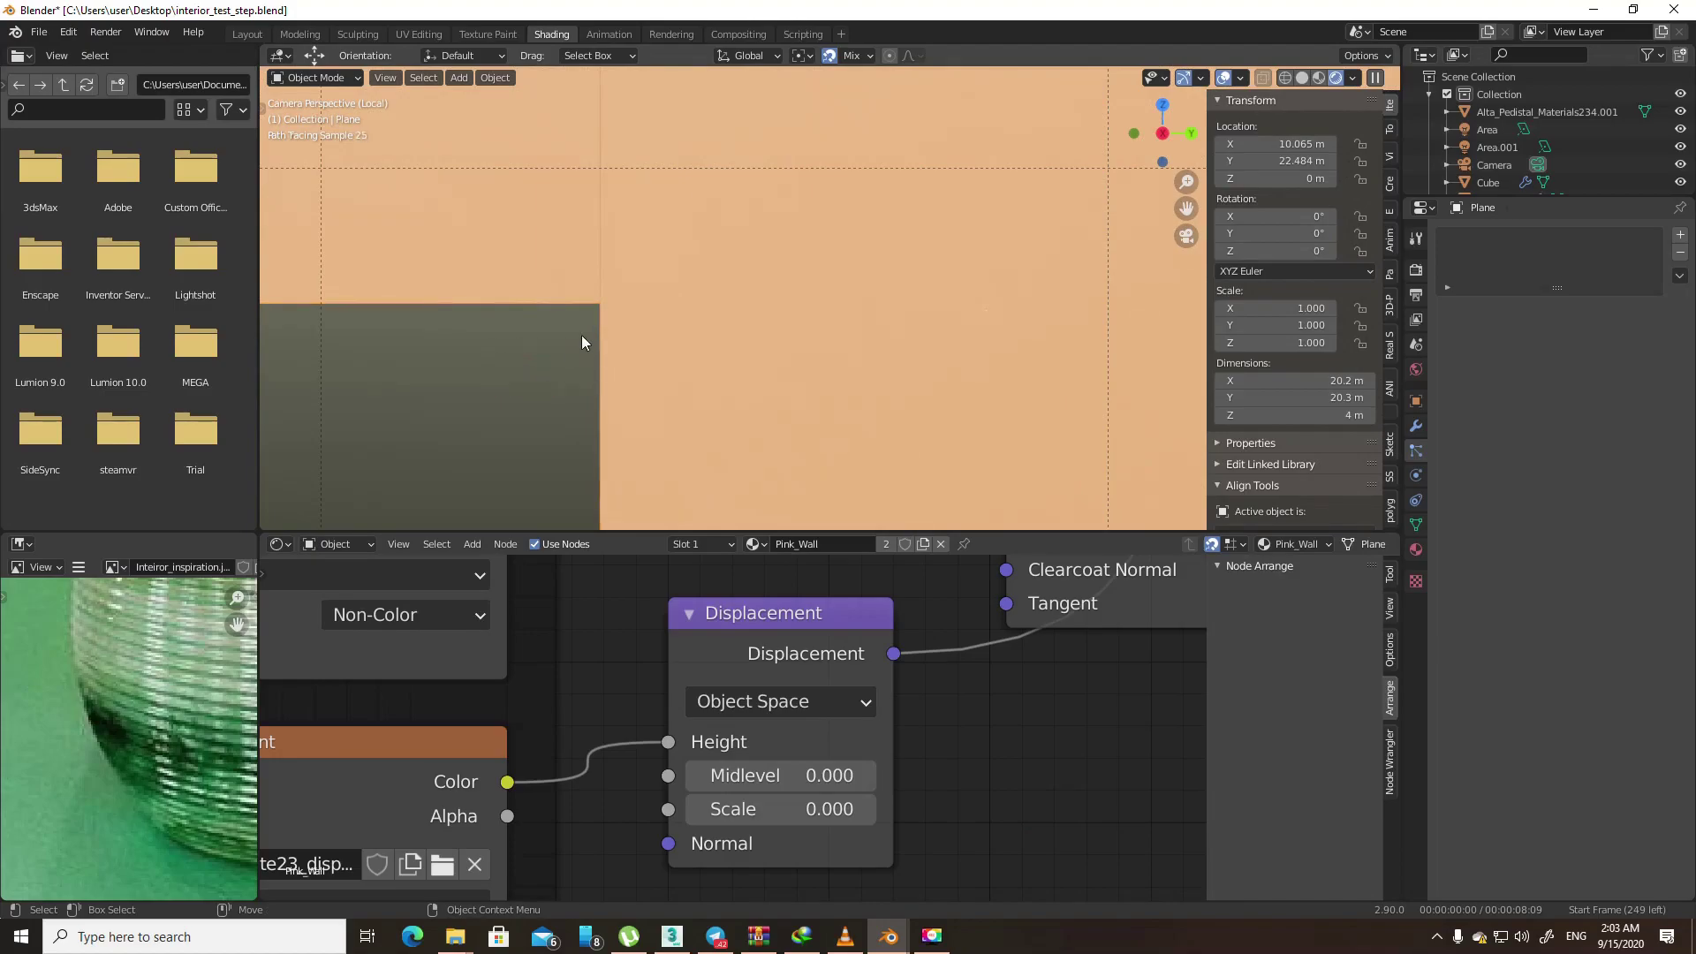
- Bring the Normal Map node back into view and enter a strength of 0.25
{"action": "scroll", "coordinate": [728, 618], "scroll_direction": "down", "scroll_amount": 2}
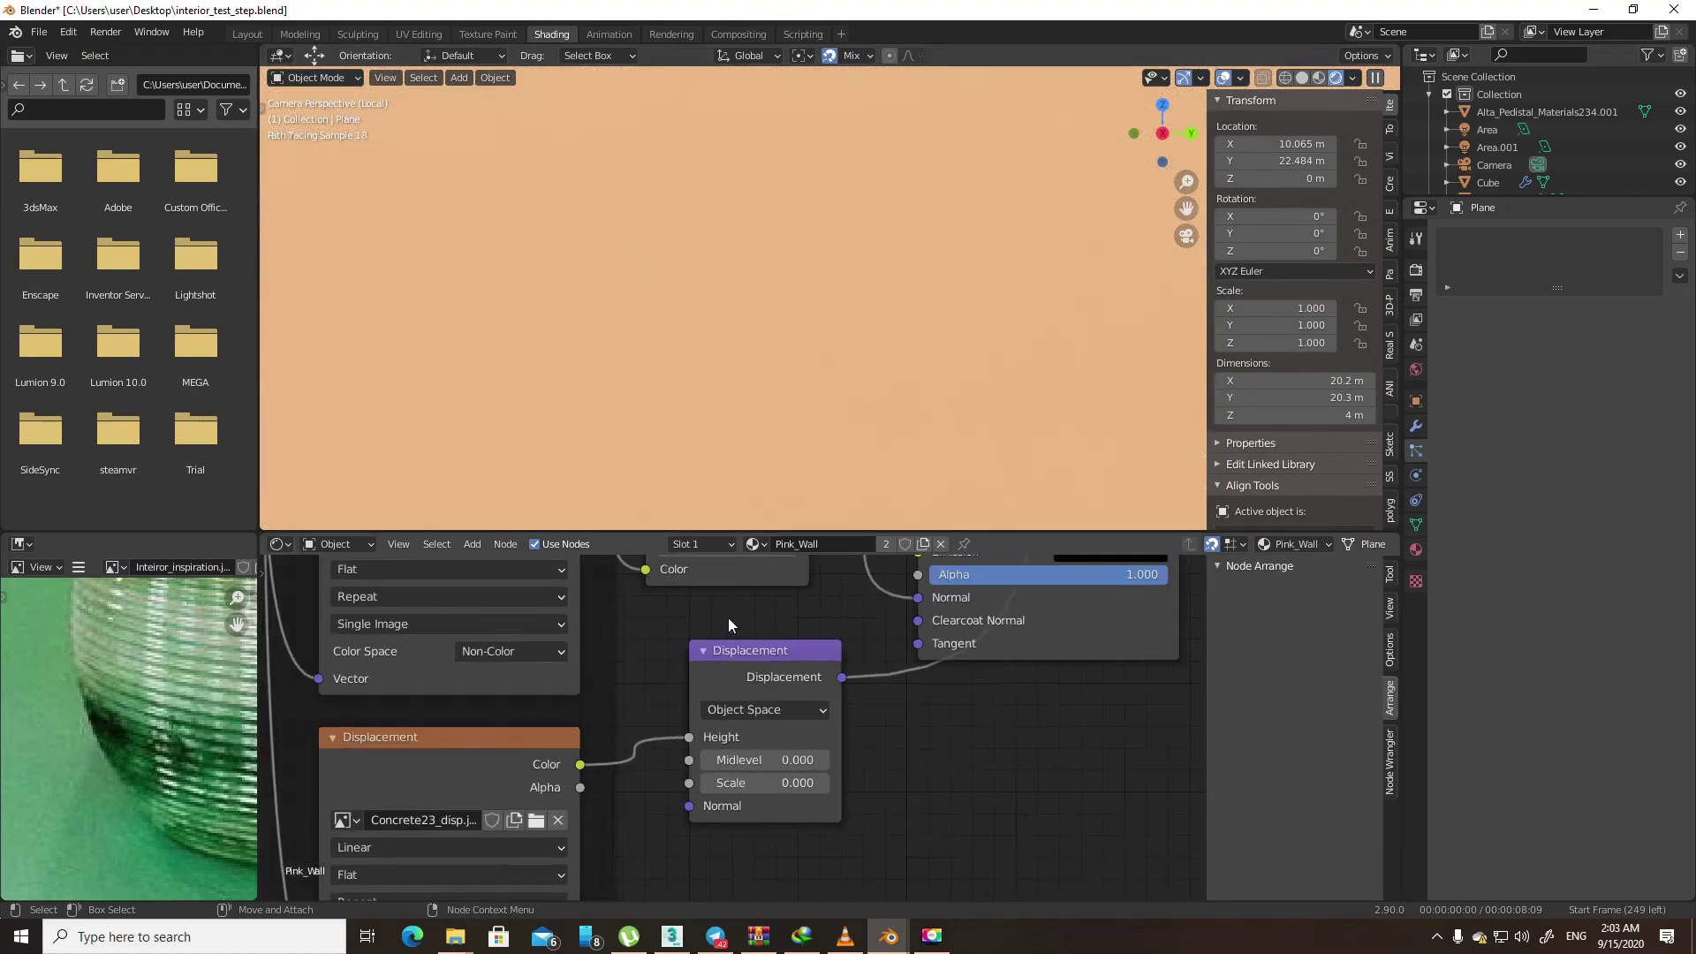
{"action": "middle_click_drag", "start_coordinate": [728, 617], "coordinate": [713, 755]}
{"action": "scroll", "coordinate": [714, 755], "scroll_direction": "up", "scroll_amount": 2}
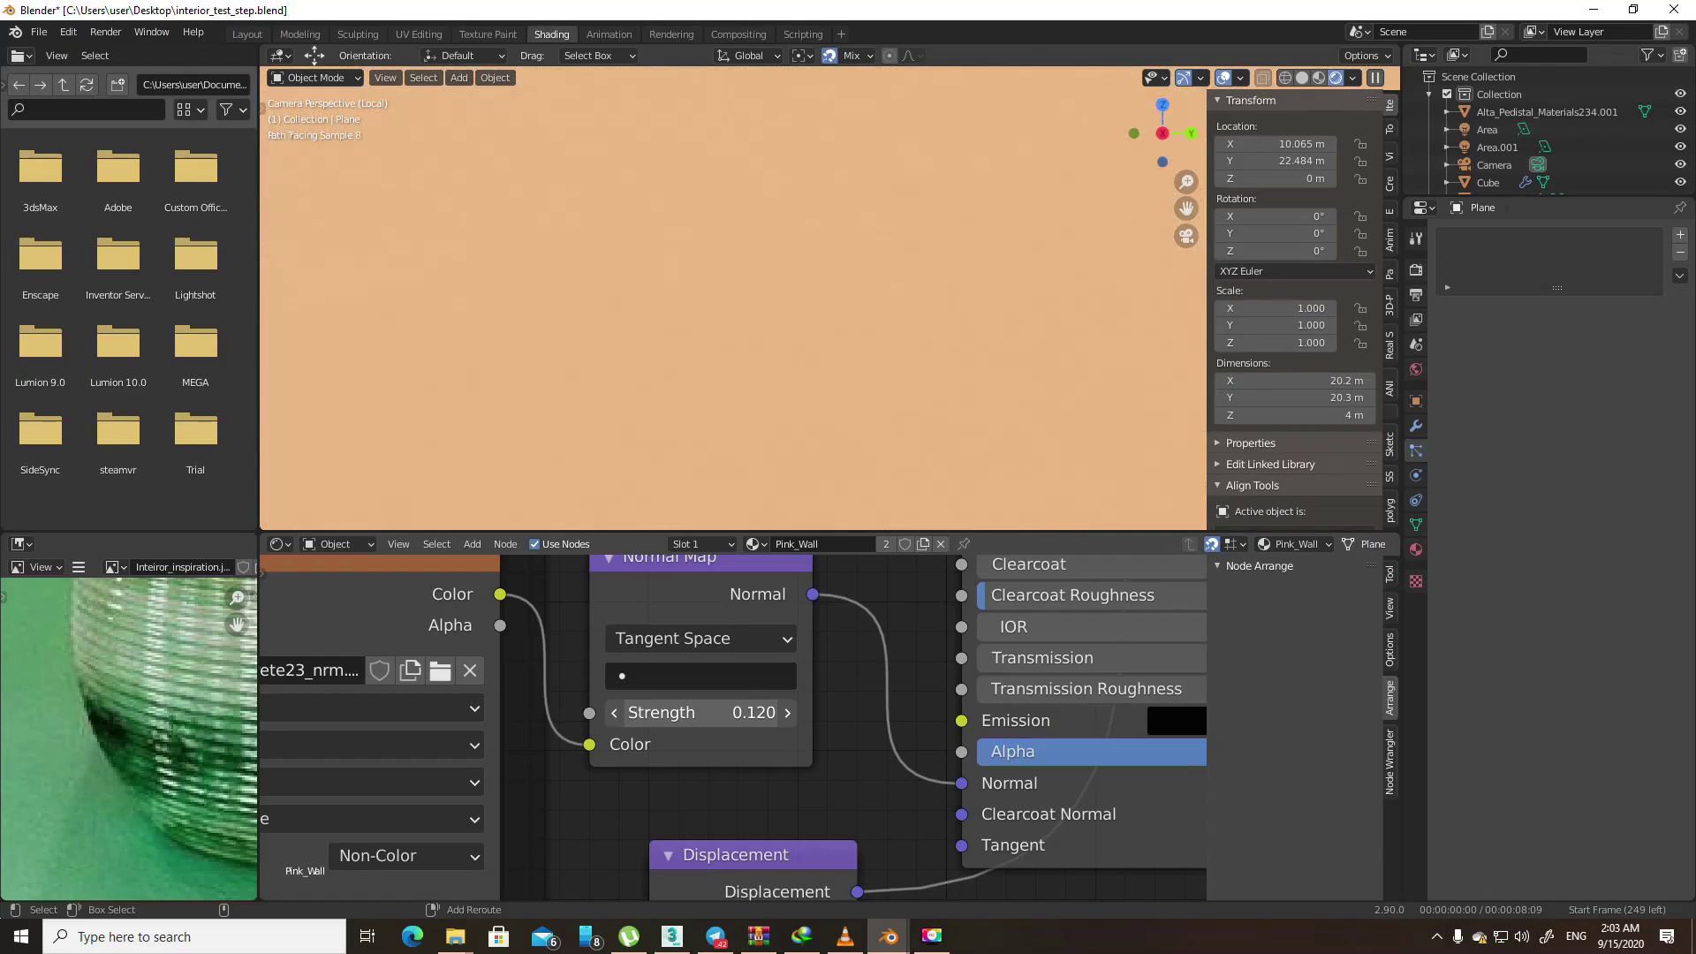
{"action": "left_click", "coordinate": [787, 712]}
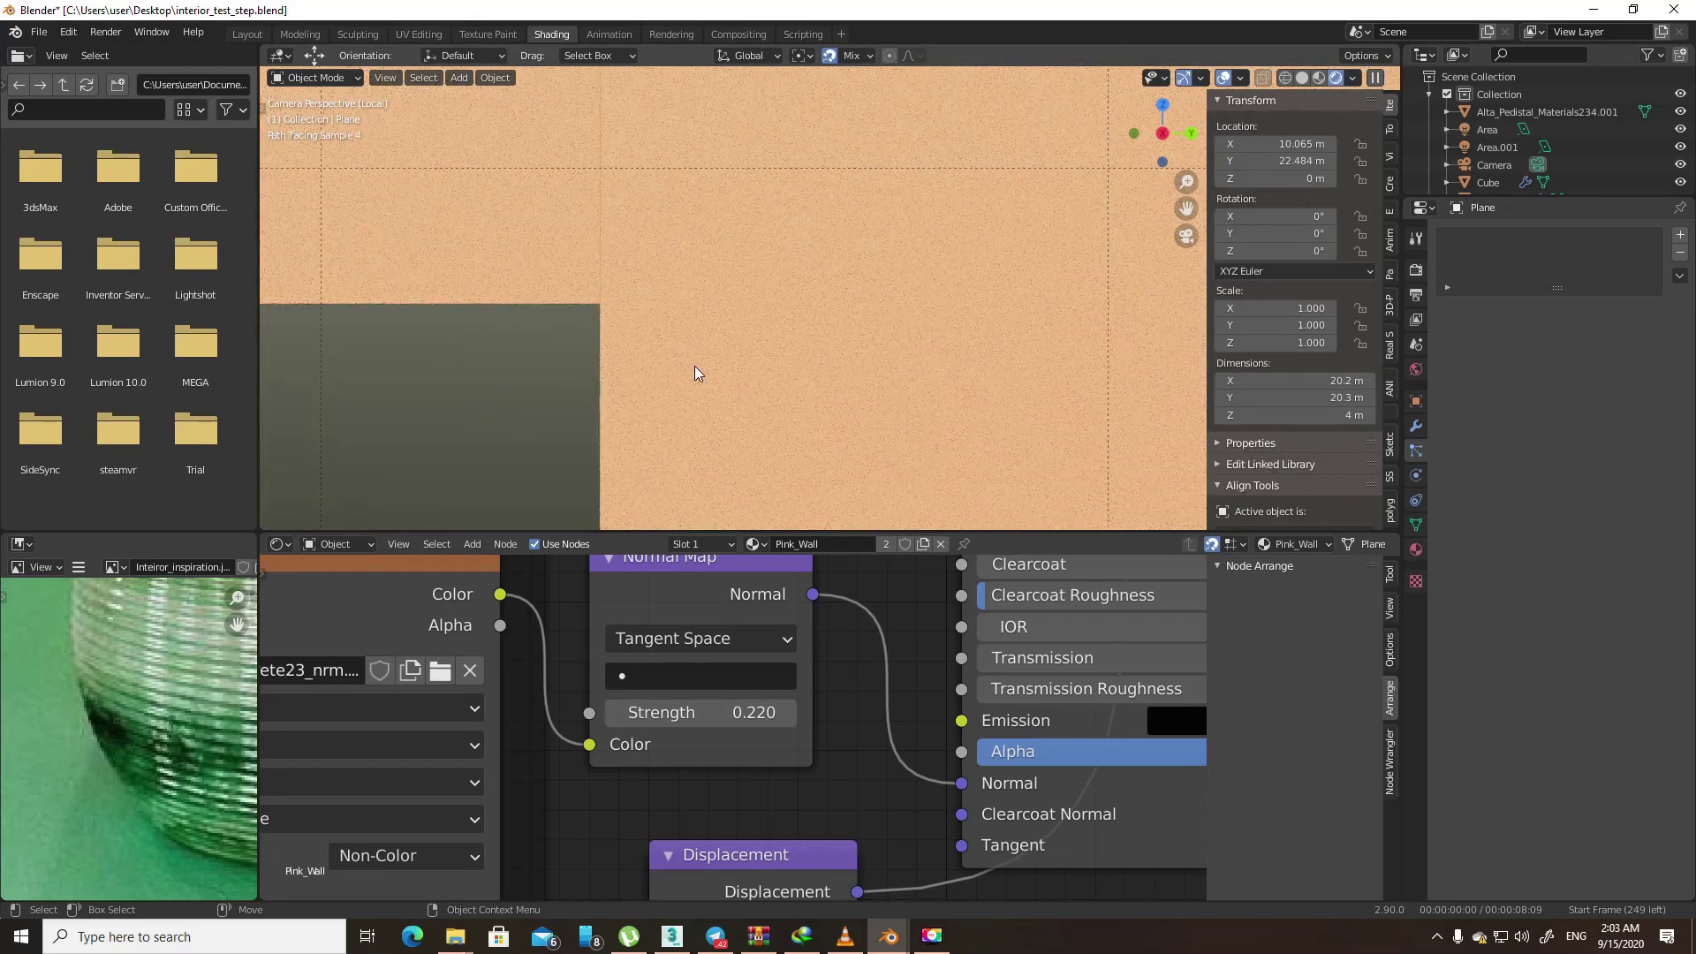
{"action": "mouse_move", "coordinate": [698, 712]}
{"action": "left_mouse_down"}
{"action": "mouse_move", "coordinate": [759, 712]}
{"action": "mouse_move", "coordinate": [730, 714]}
{"action": "left_mouse_up"}
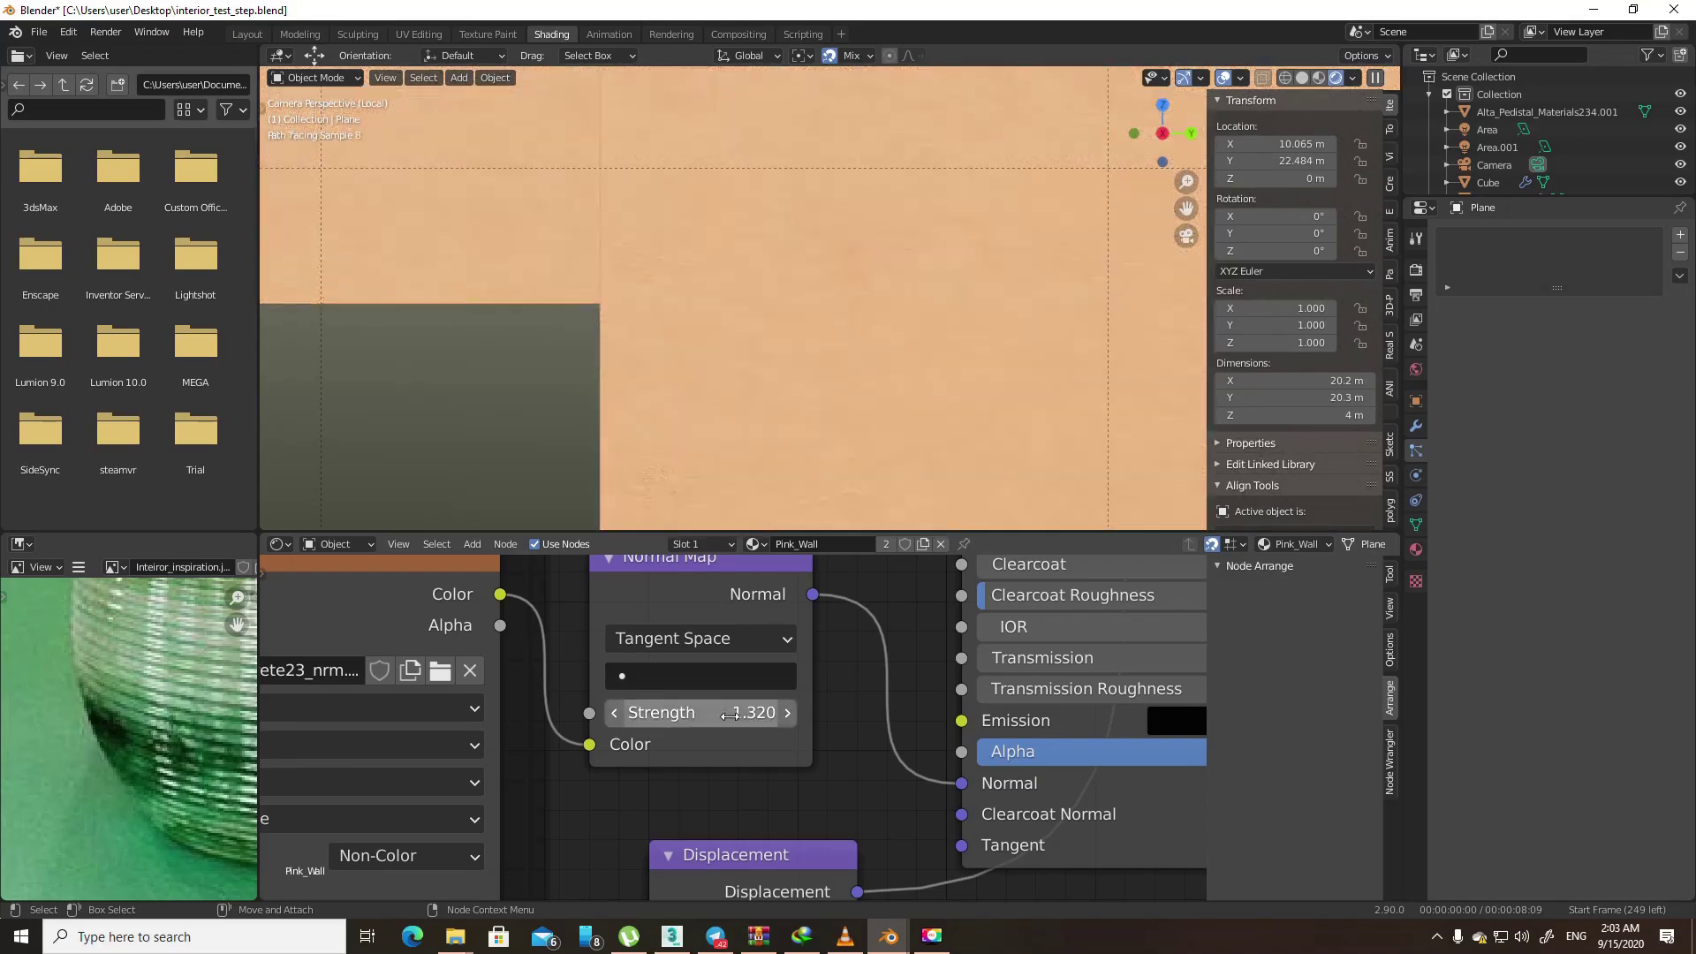
{"action": "left_click", "coordinate": [730, 714]}
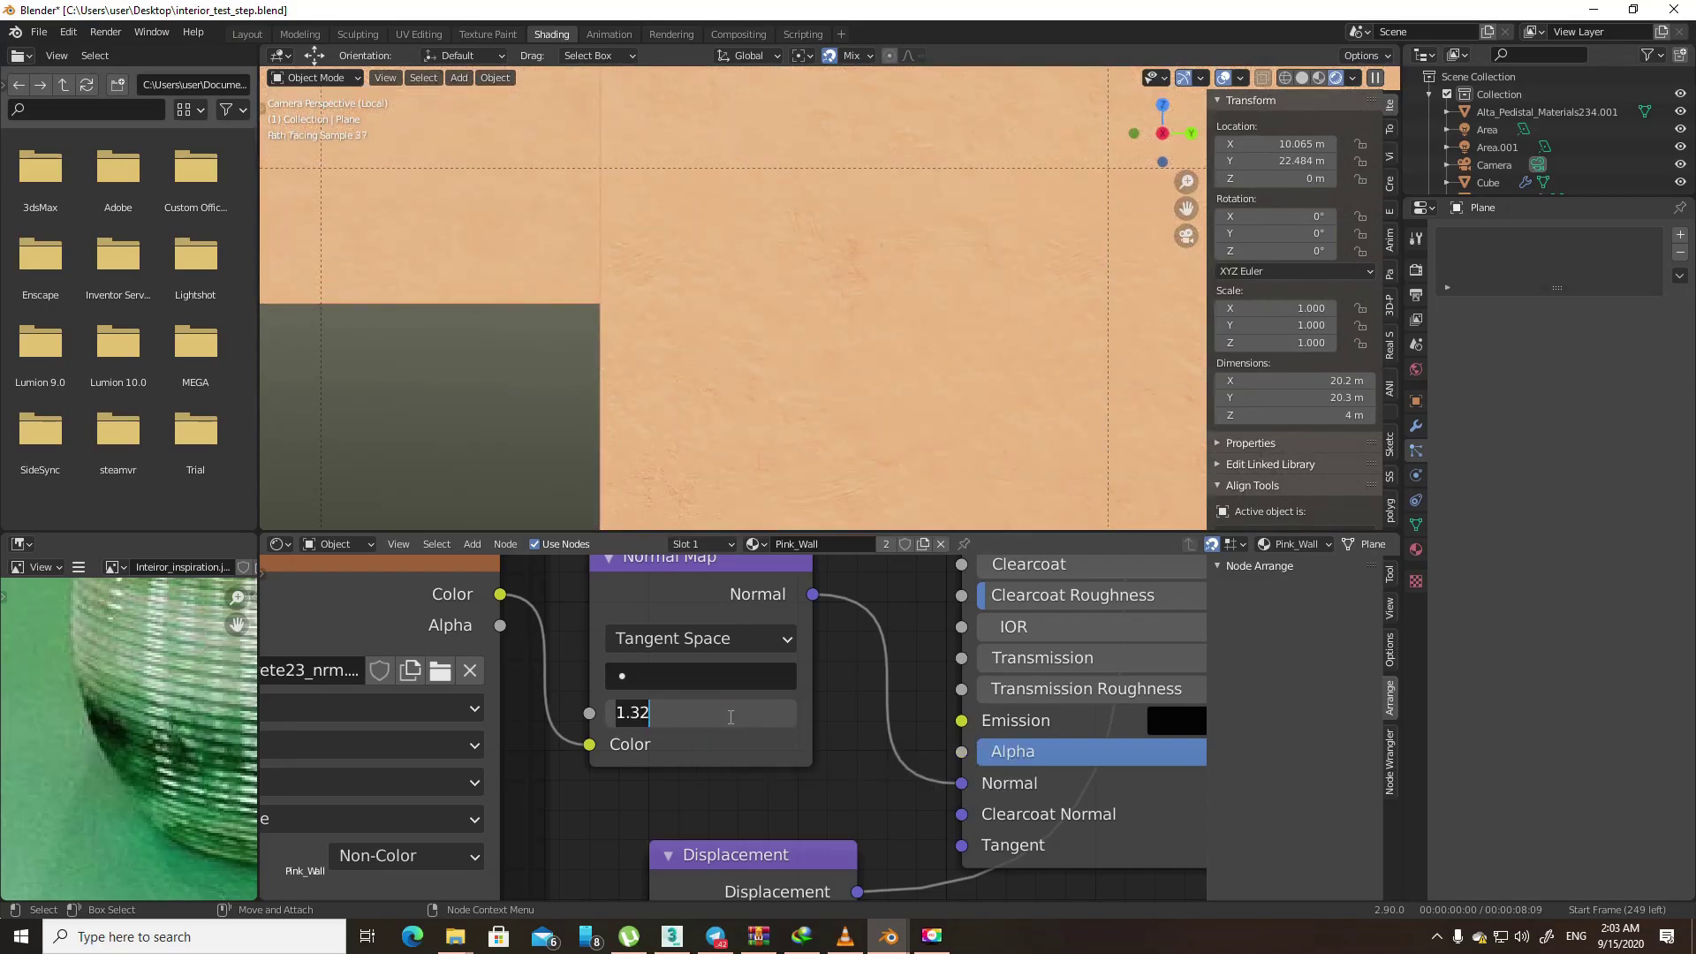
{"action": "key", "text": "BackSpace"}
{"action": "key", "text": "BackSpace"}
{"action": "key", "text": "BackSpace"}
{"action": "type", "text": ".25"}
{"action": "key", "text": "Return"}
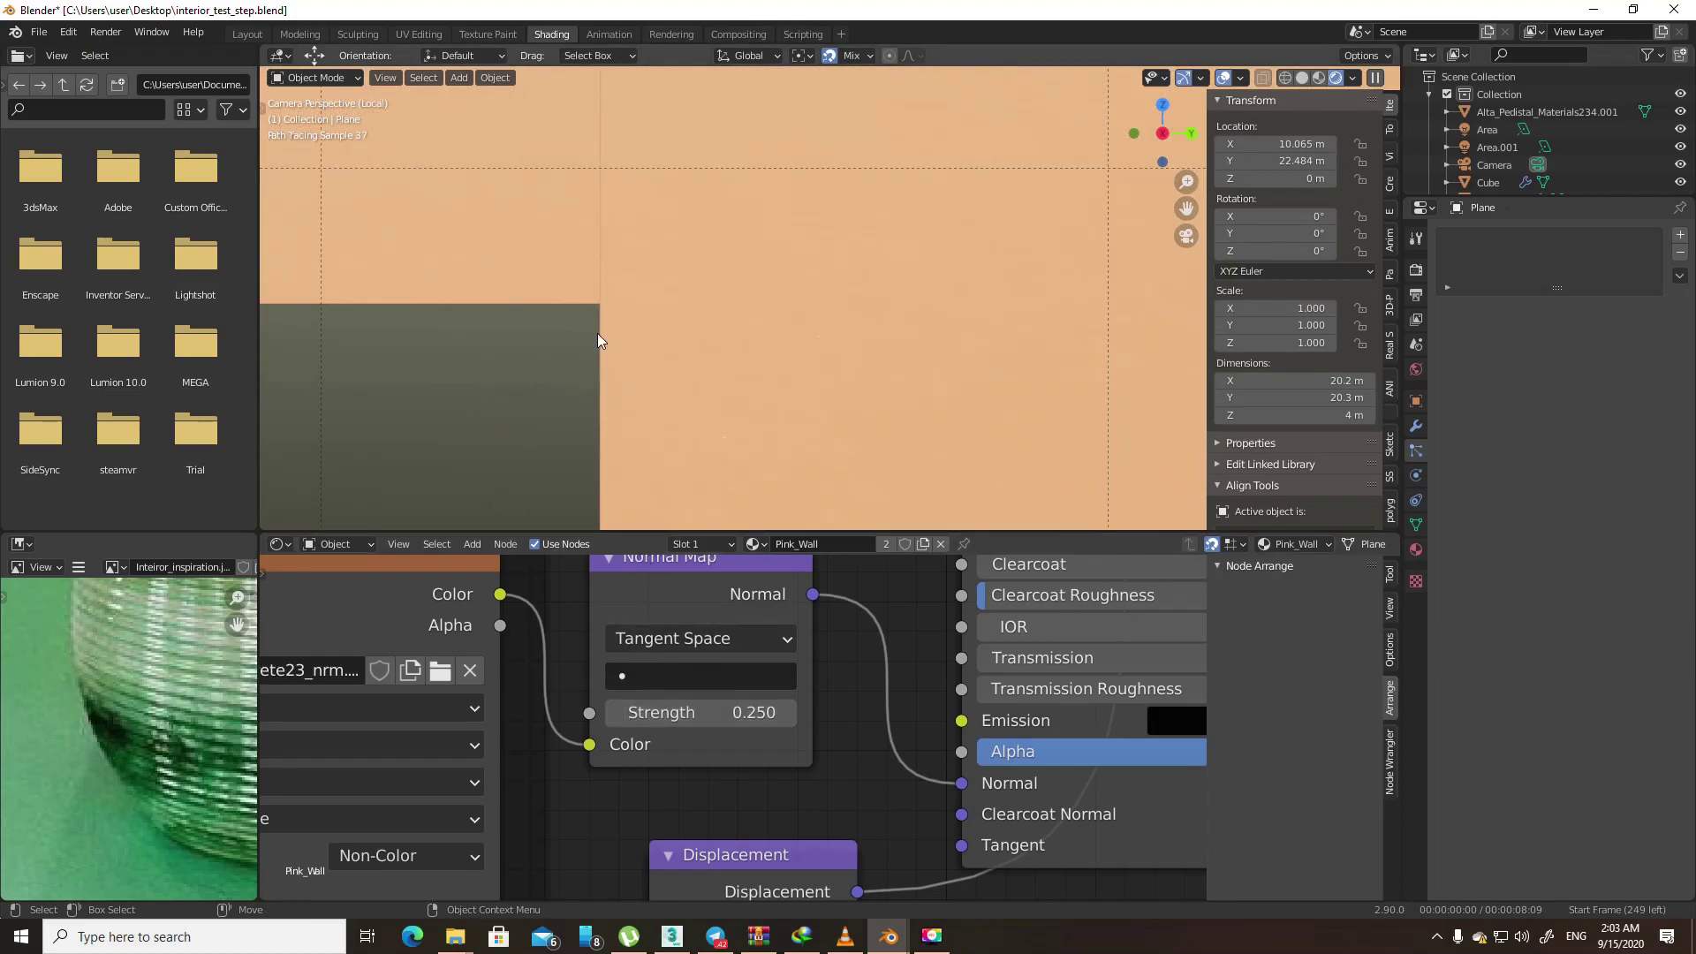
{"action": "scroll", "coordinate": [597, 336], "scroll_direction": "down", "scroll_amount": 2}
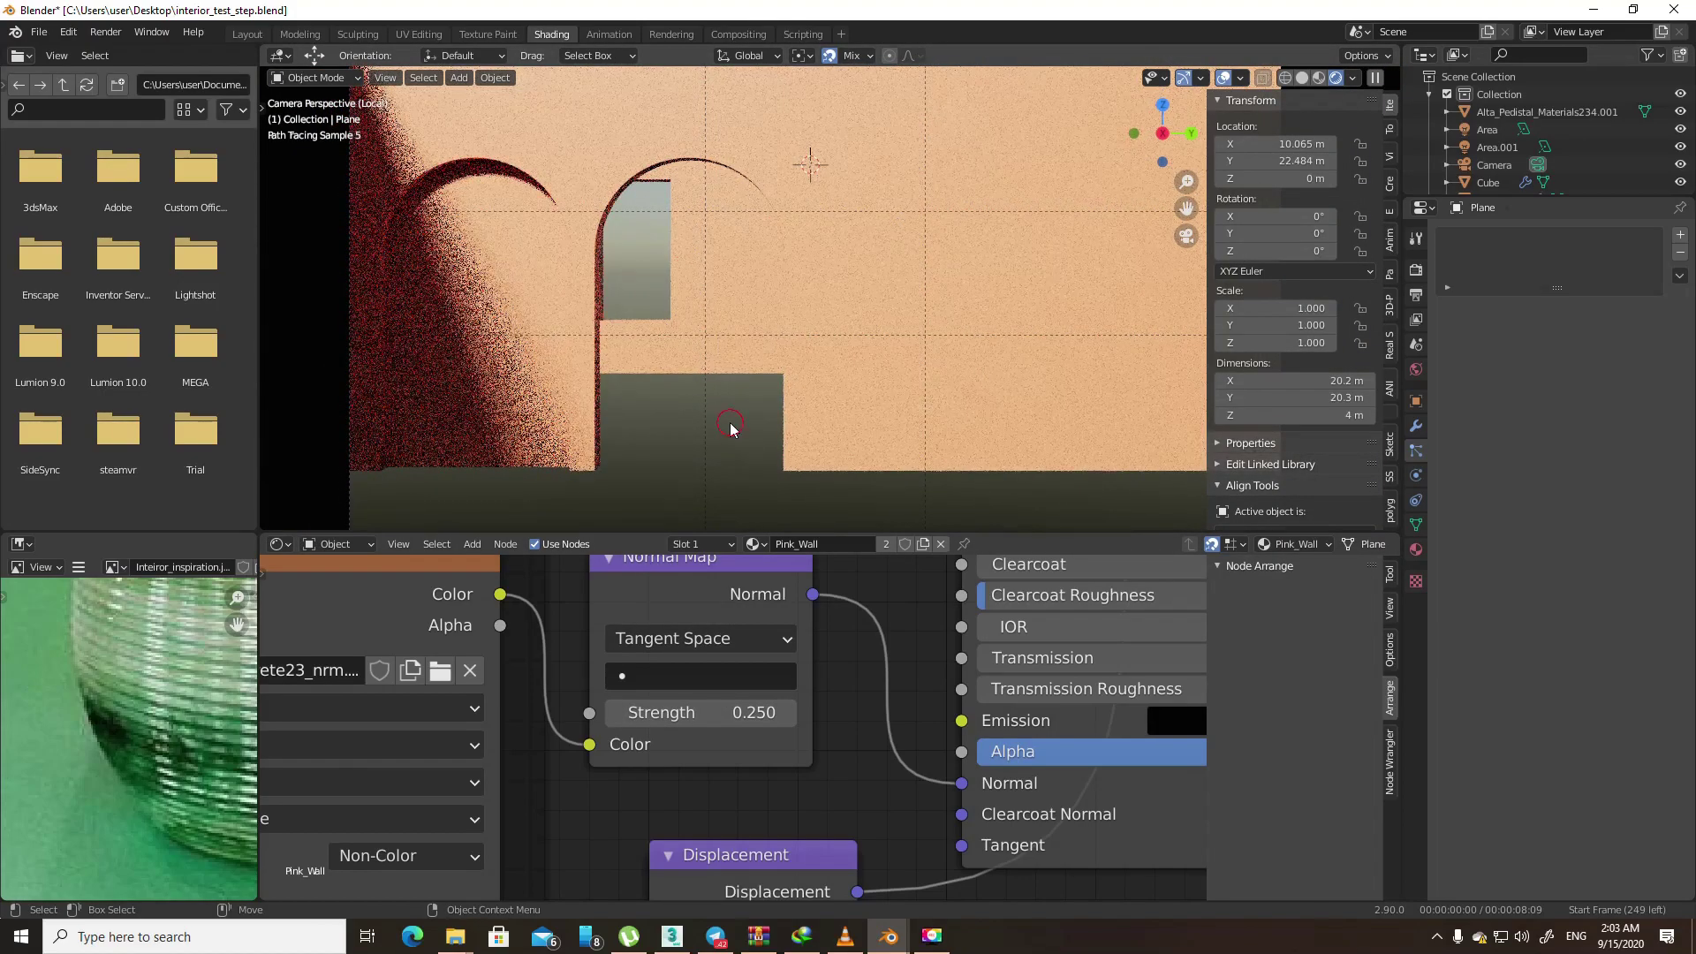
- Zoom around the camera view, exit local view, and leave the camera for a free room view
{"action": "scroll", "coordinate": [765, 189], "scroll_direction": "up", "scroll_amount": 1}
{"action": "scroll", "coordinate": [765, 189], "scroll_direction": "up", "scroll_amount": 4}
{"action": "scroll", "coordinate": [818, 267], "scroll_direction": "up", "scroll_amount": 3}
{"action": "scroll", "coordinate": [818, 266], "scroll_direction": "up", "scroll_amount": 2}
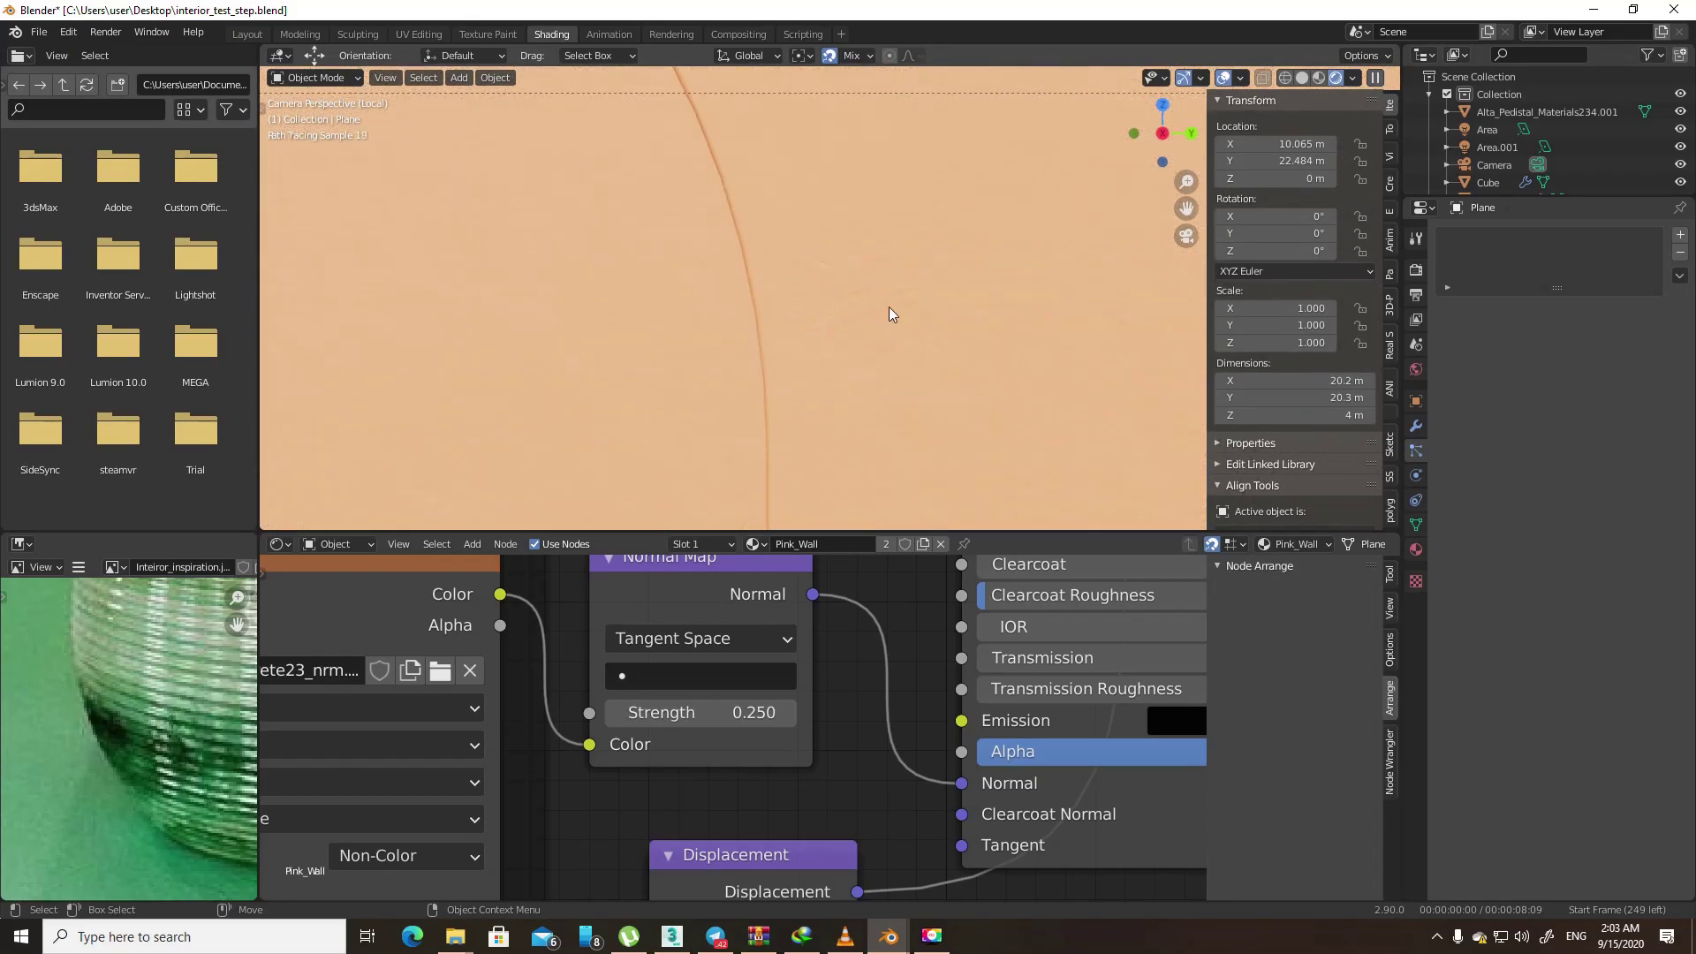
{"action": "scroll", "coordinate": [874, 300], "scroll_direction": "down", "scroll_amount": 2}
{"action": "scroll", "coordinate": [860, 293], "scroll_direction": "down", "scroll_amount": 3}
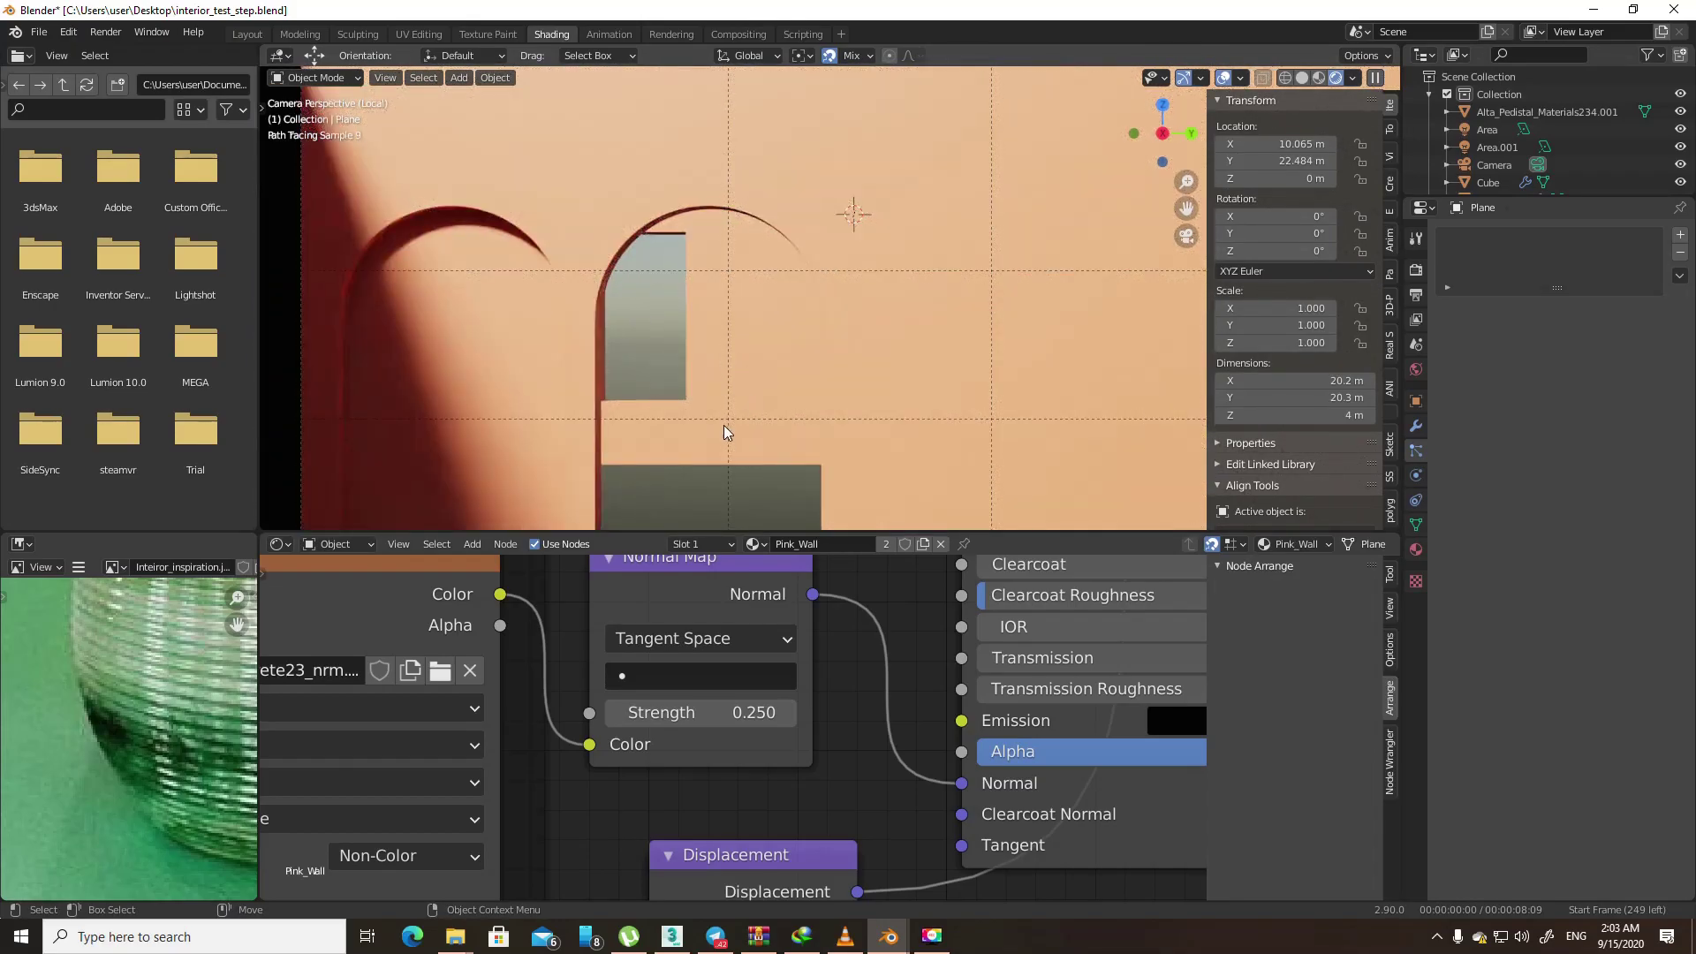
{"action": "scroll", "coordinate": [723, 425], "scroll_direction": "down", "scroll_amount": 2}
{"action": "scroll", "coordinate": [701, 401], "scroll_direction": "down", "scroll_amount": 1}
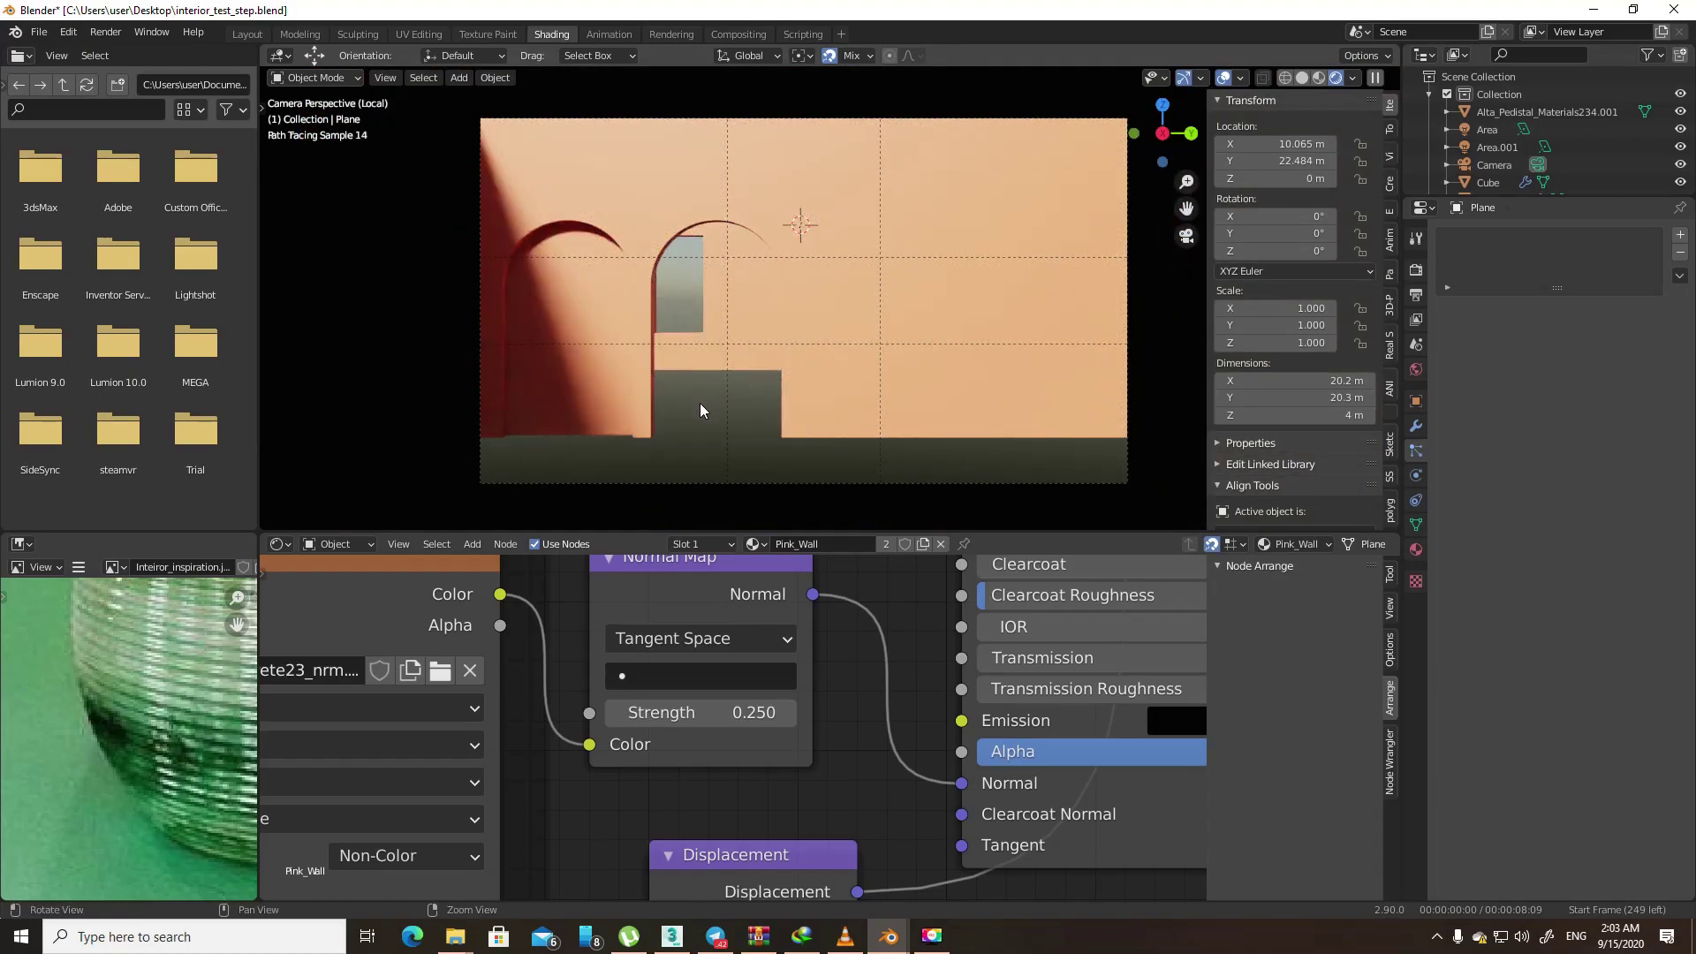
{"action": "scroll", "coordinate": [700, 403], "scroll_direction": "up", "scroll_amount": 3}
{"action": "scroll", "coordinate": [703, 459], "scroll_direction": "up", "scroll_amount": 1}
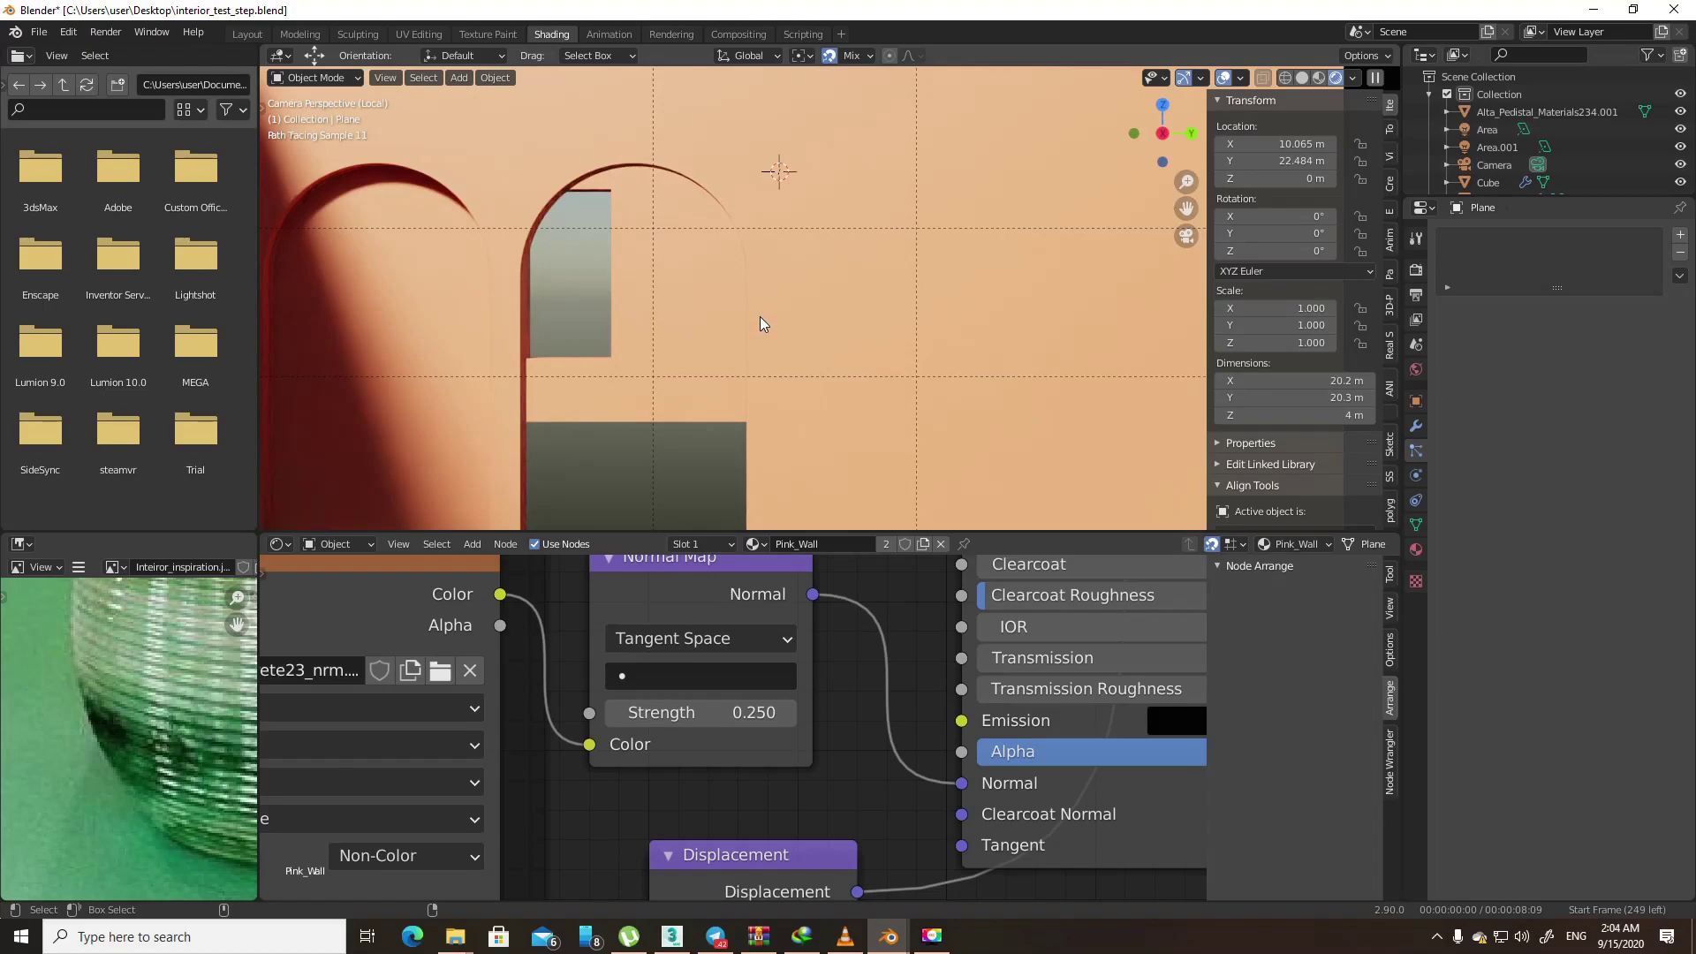
{"action": "key", "text": "KP_Divide"}
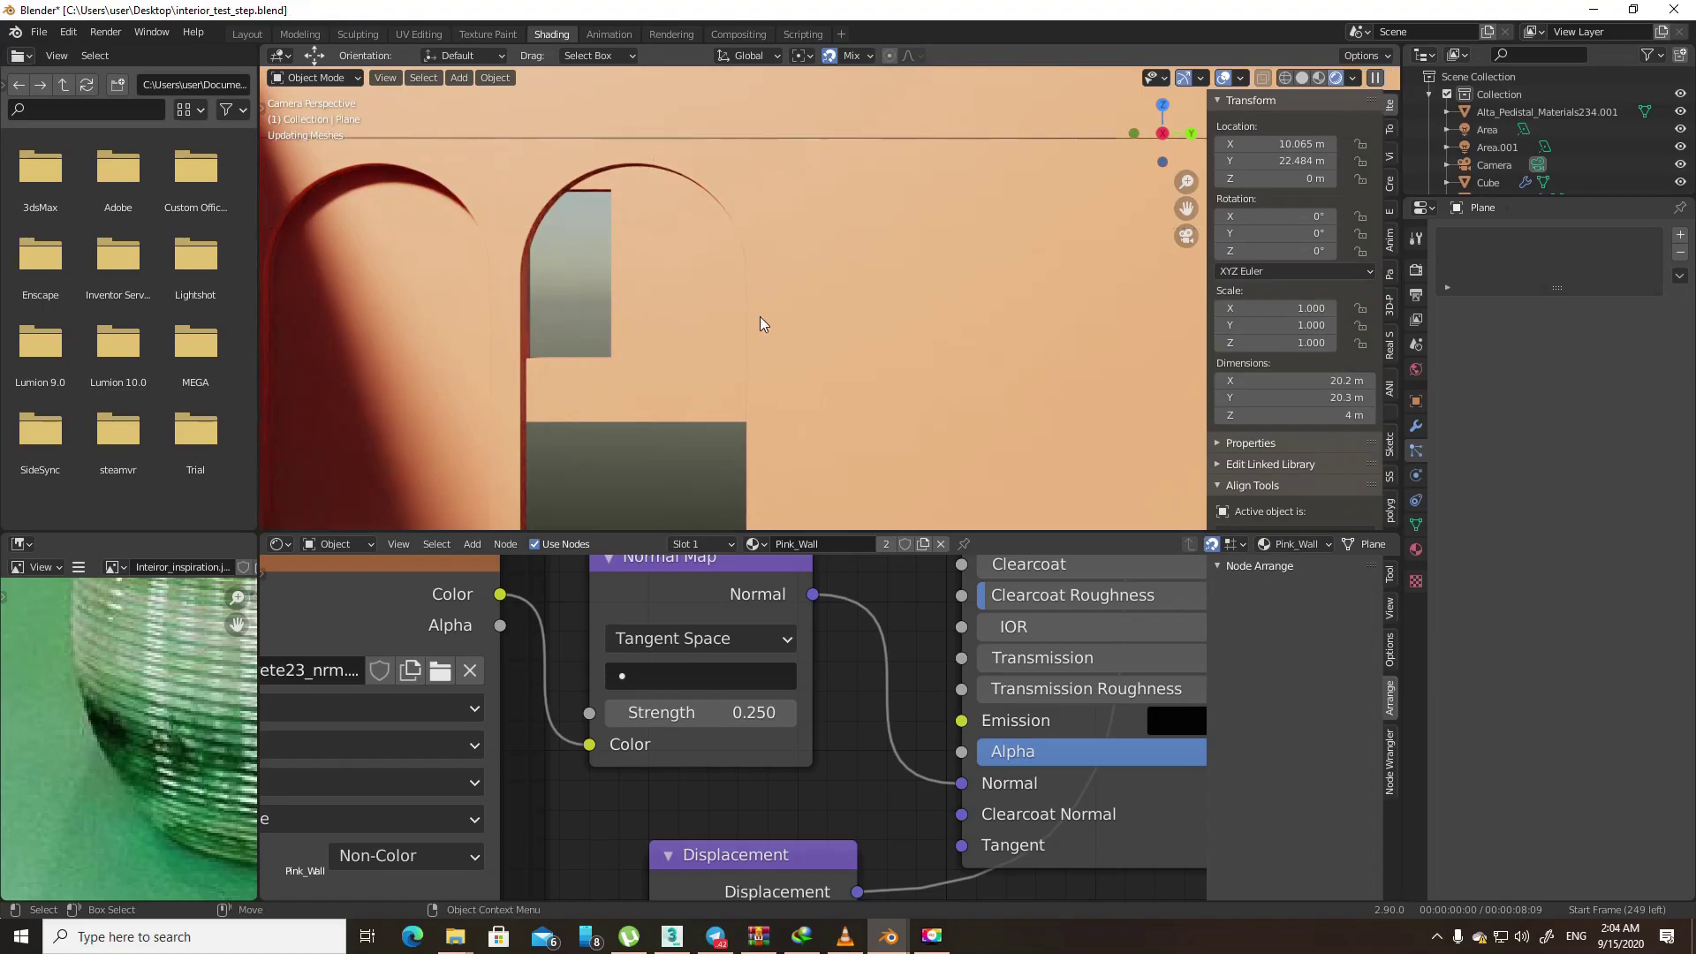
{"action": "key", "text": "KP_0"}
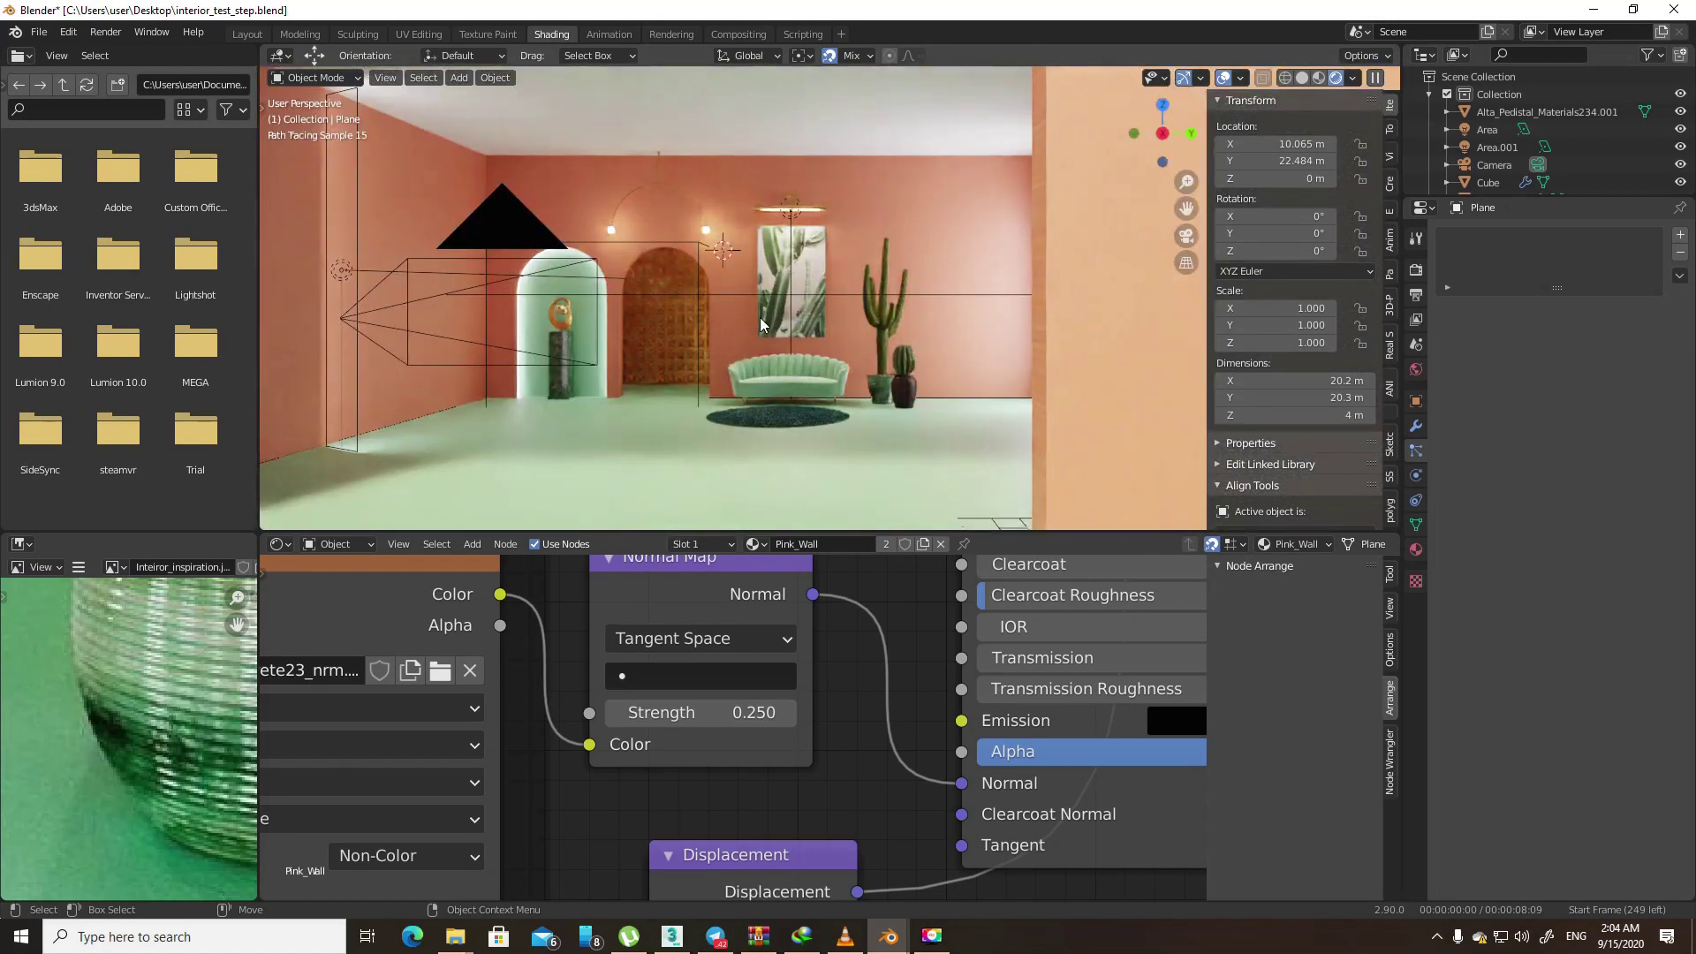
- Return to camera view, select the cactus picture frame, then select the arched gold panel
{"action": "key", "text": "KP_0"}
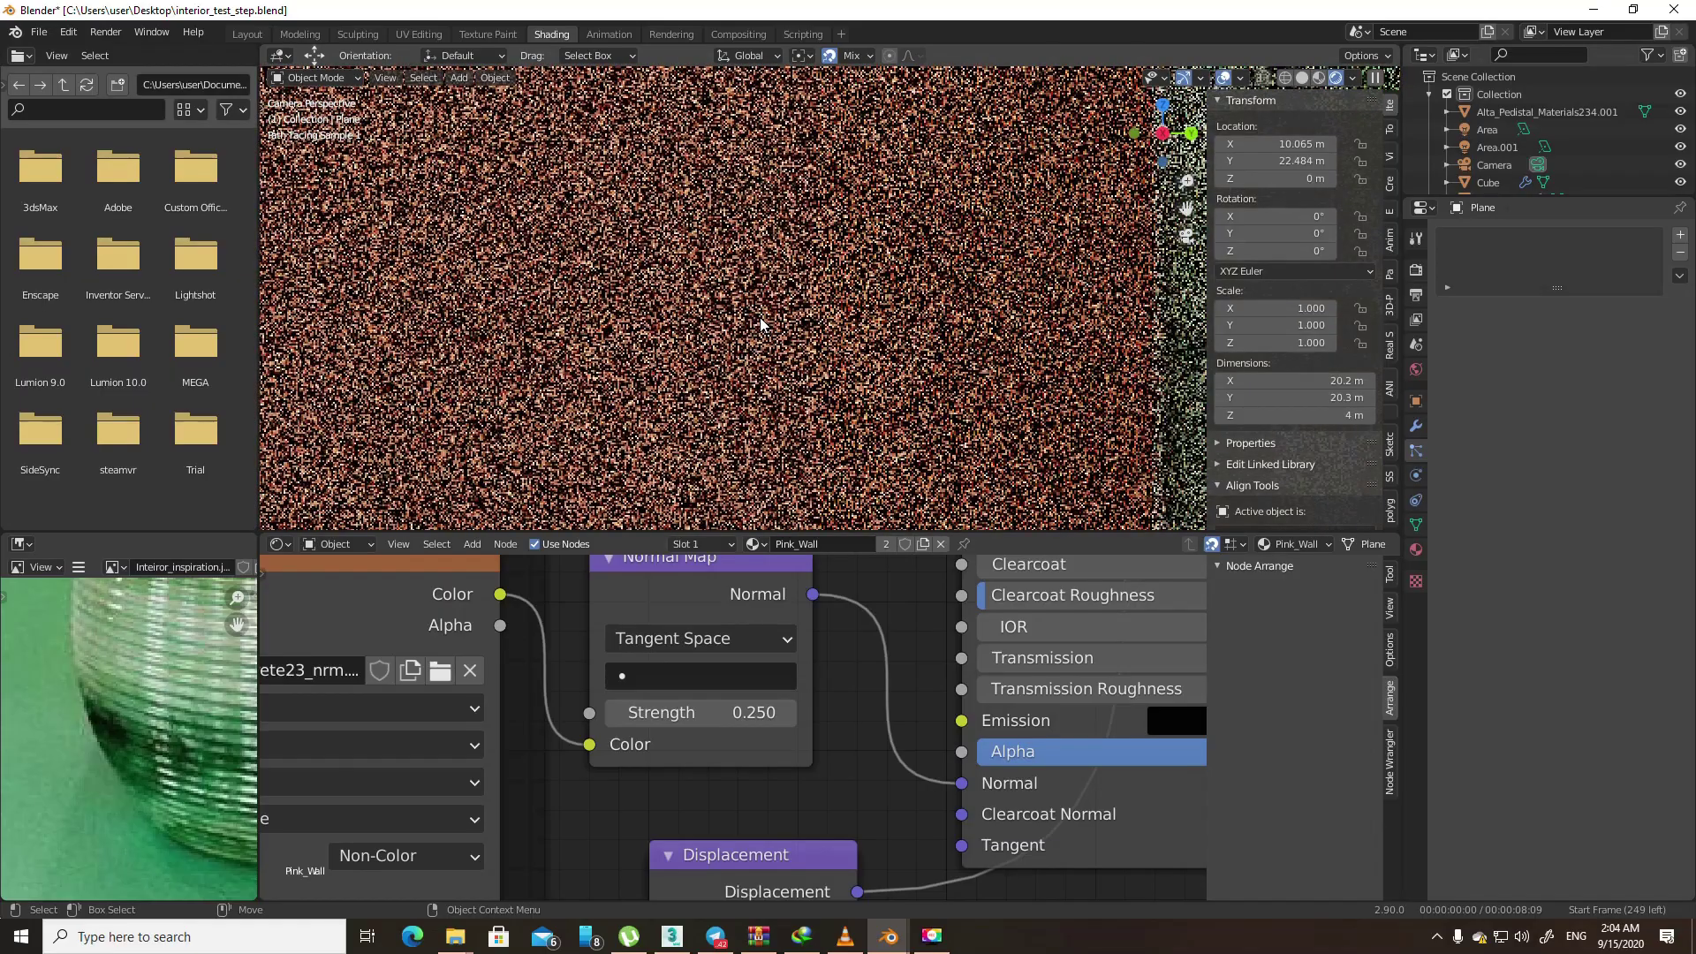
{"action": "scroll", "coordinate": [800, 327], "scroll_direction": "down", "scroll_amount": 3}
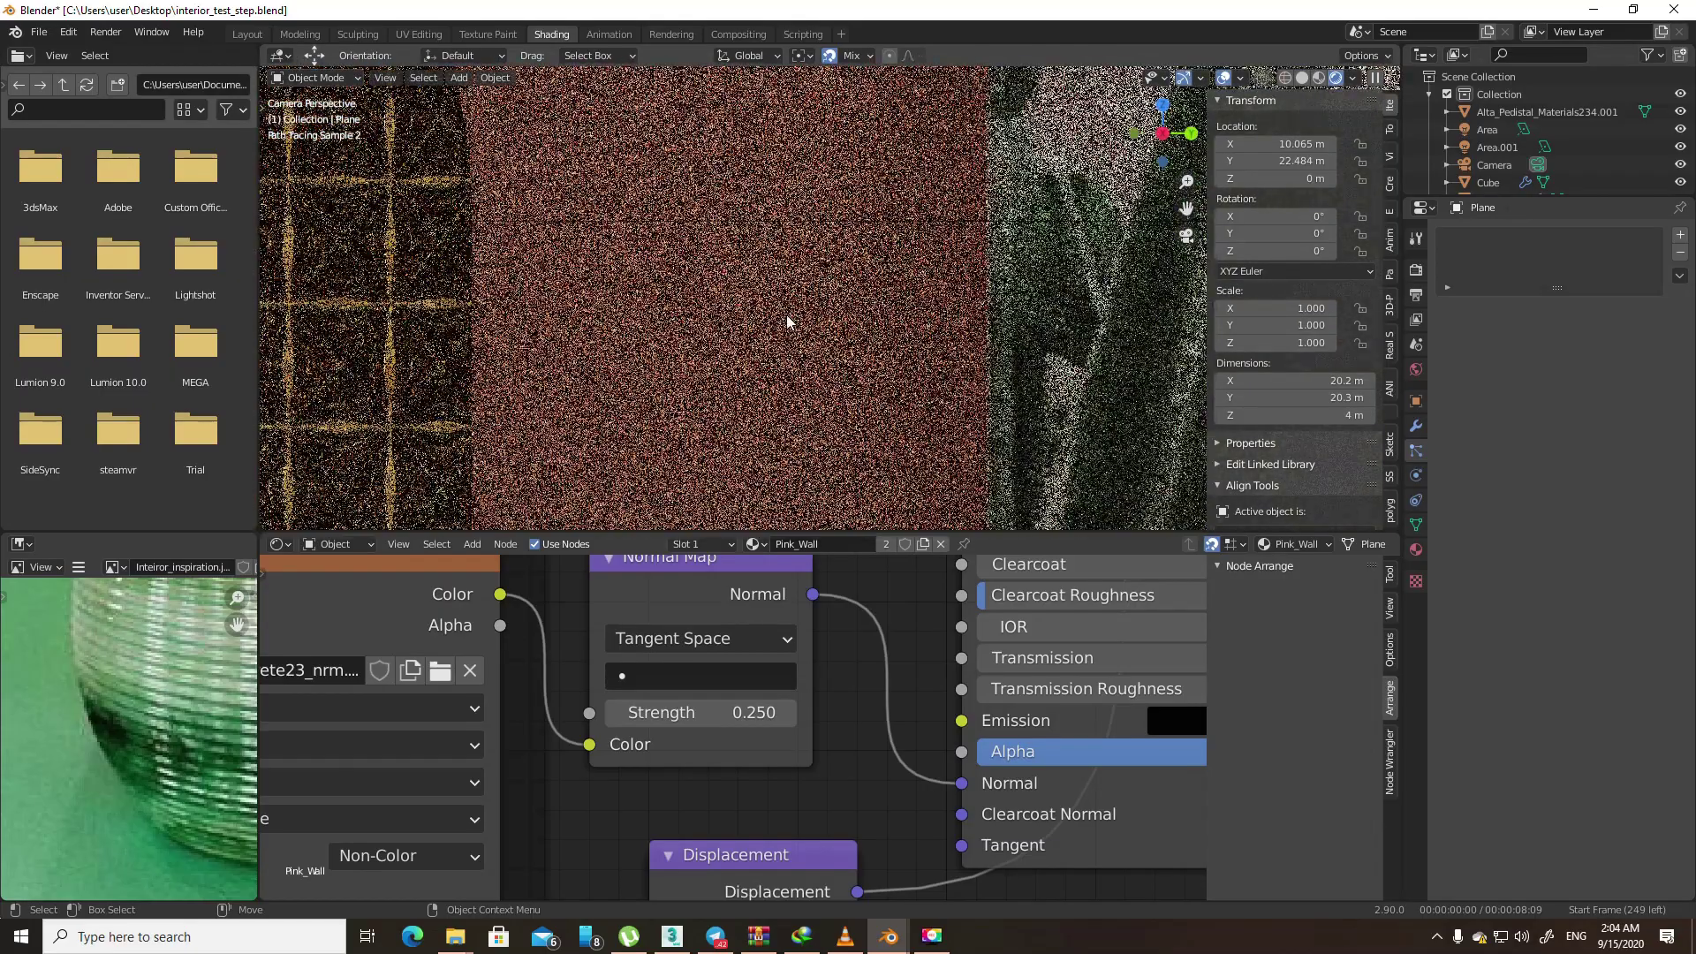
{"action": "left_click", "coordinate": [919, 351]}
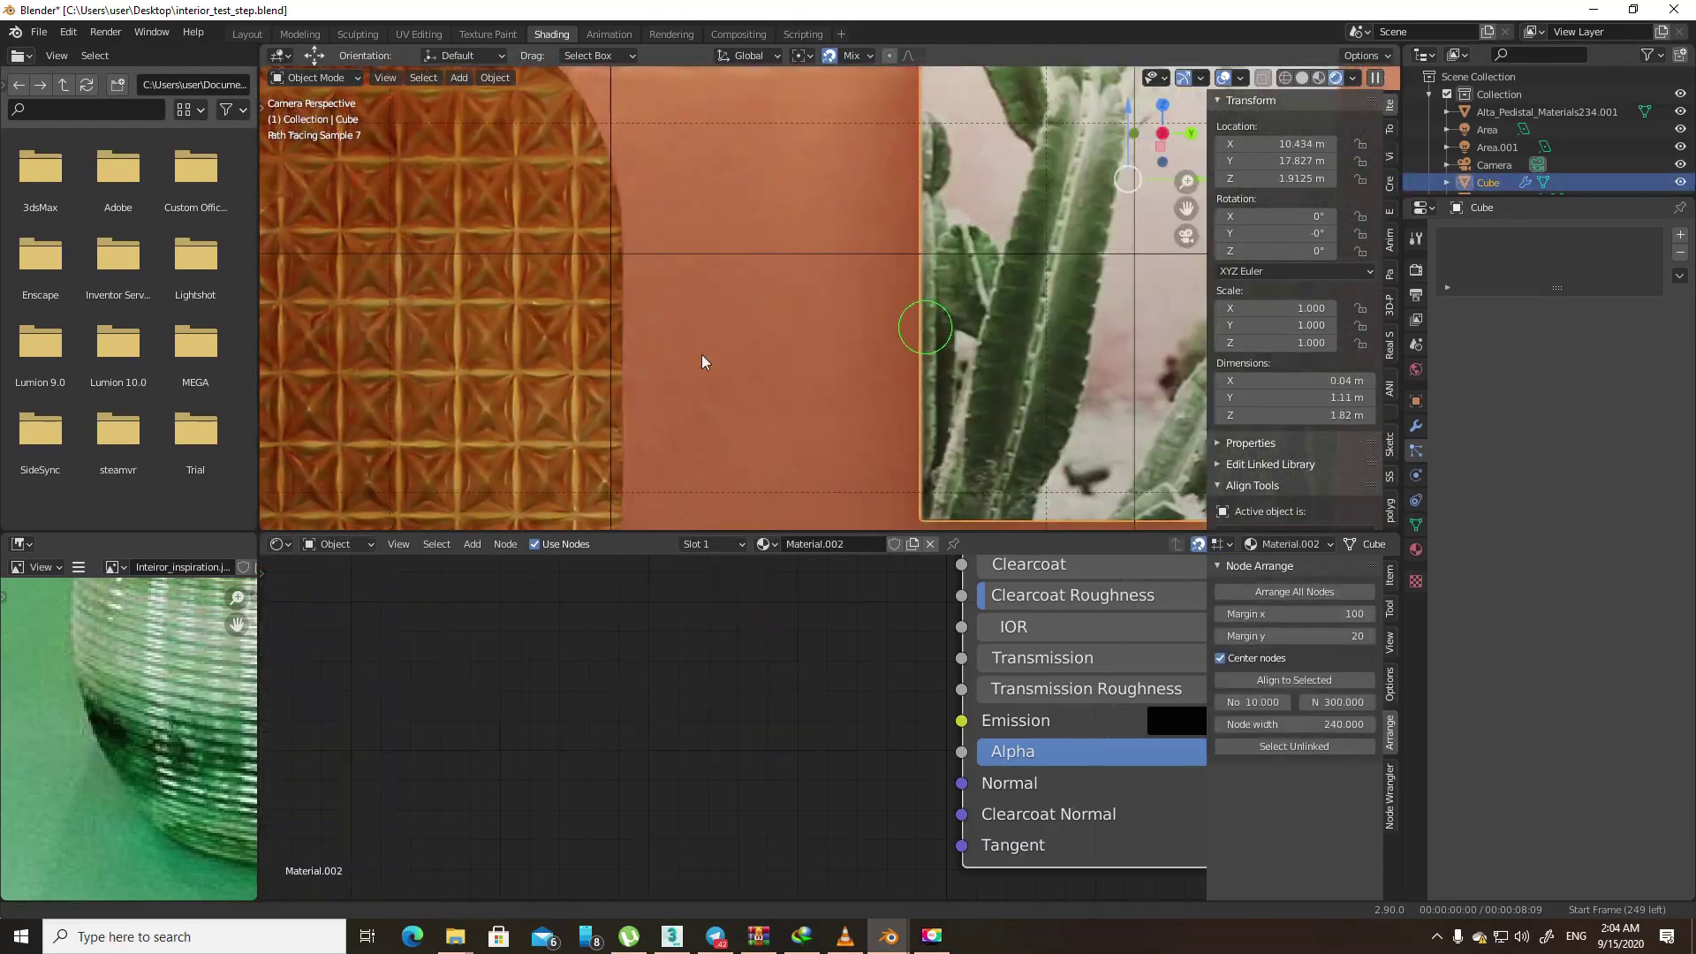
{"action": "scroll", "coordinate": [702, 360], "scroll_direction": "down", "scroll_amount": 3}
{"action": "scroll", "coordinate": [700, 359], "scroll_direction": "down", "scroll_amount": 4}
{"action": "scroll", "coordinate": [875, 663], "scroll_direction": "down", "scroll_amount": 3}
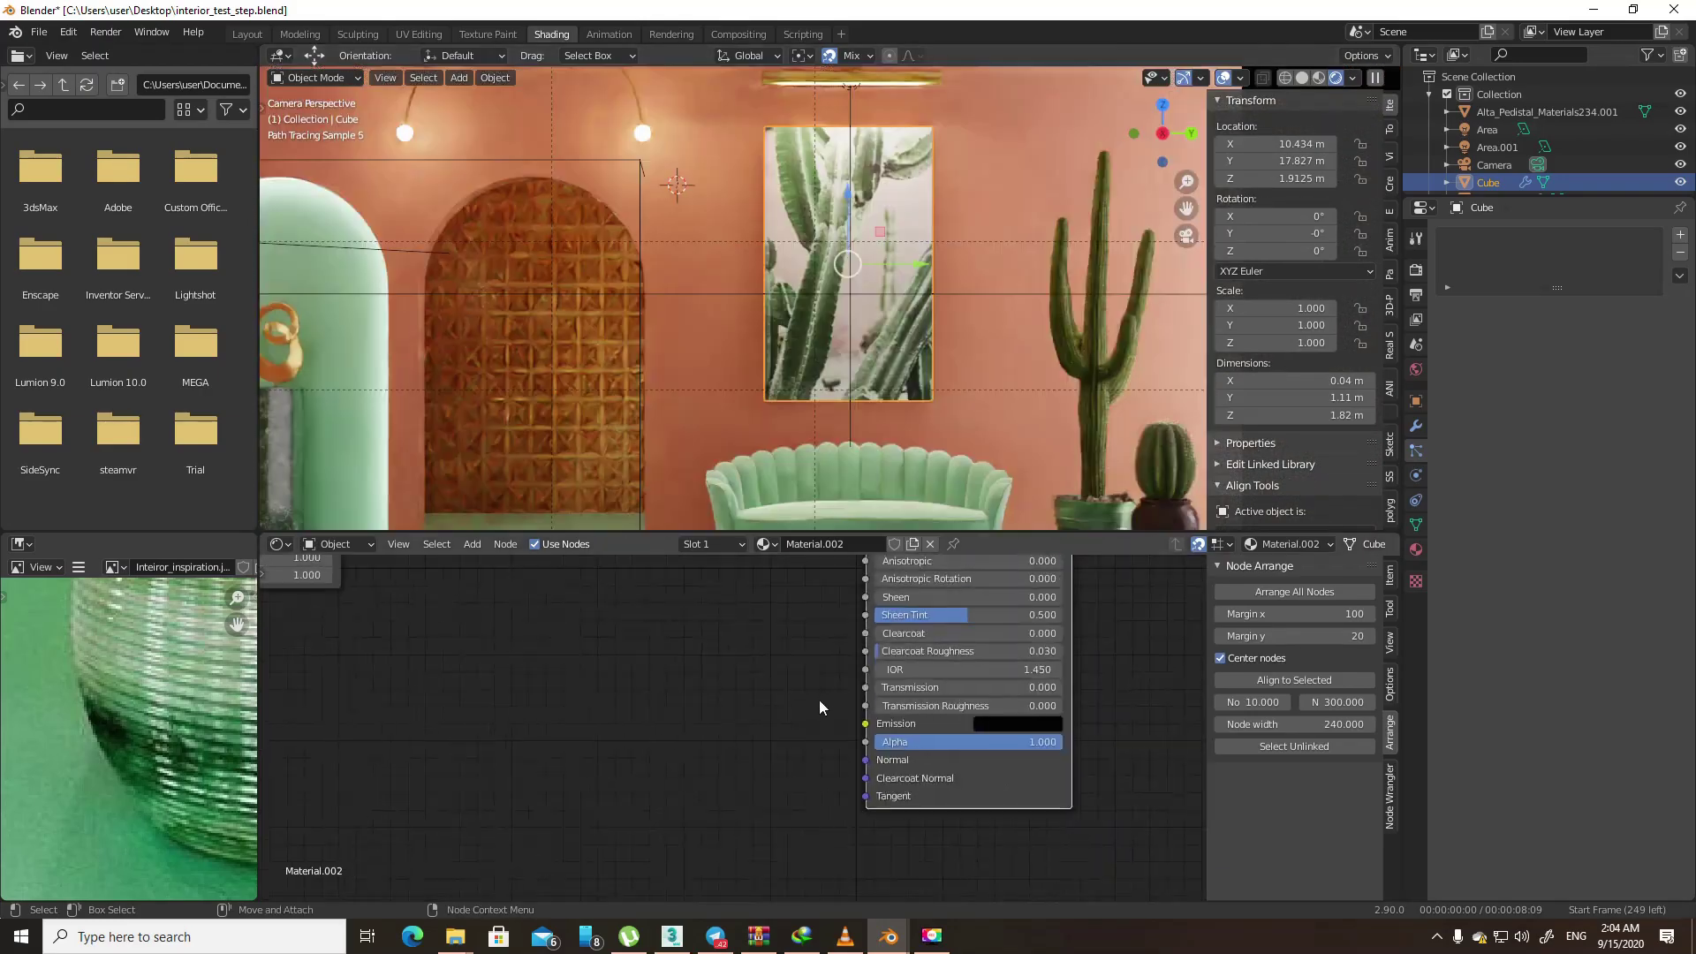
{"action": "scroll", "coordinate": [813, 362], "scroll_direction": "down", "scroll_amount": 2}
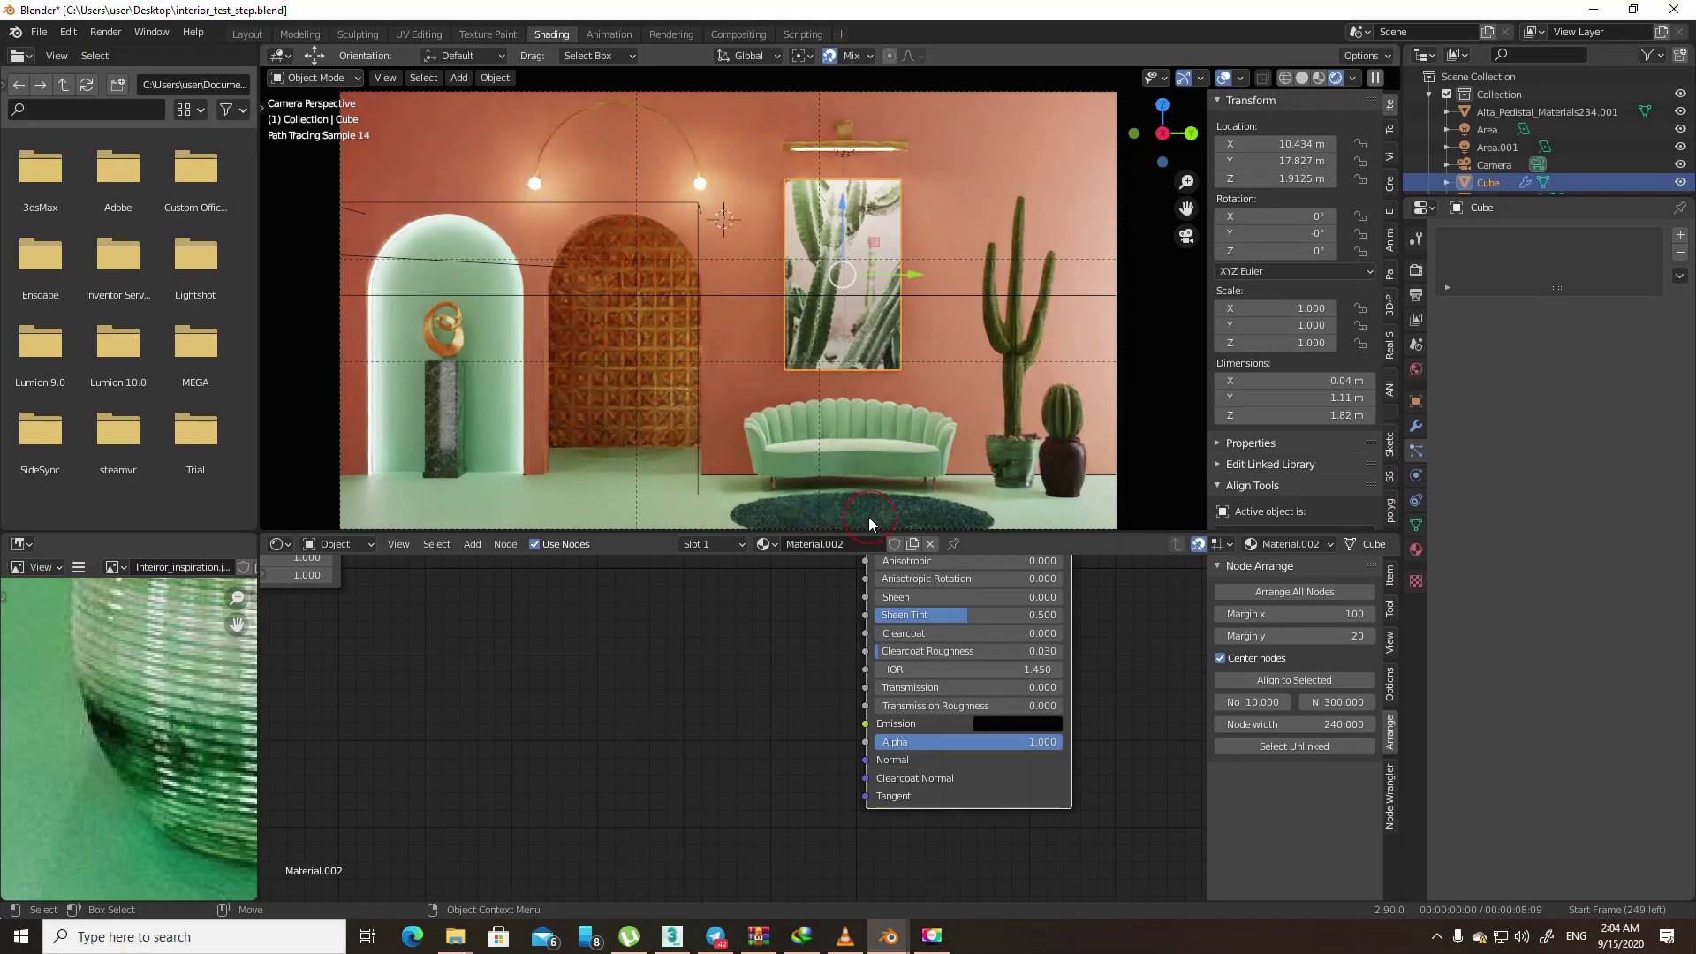
{"action": "left_click", "coordinate": [609, 362]}
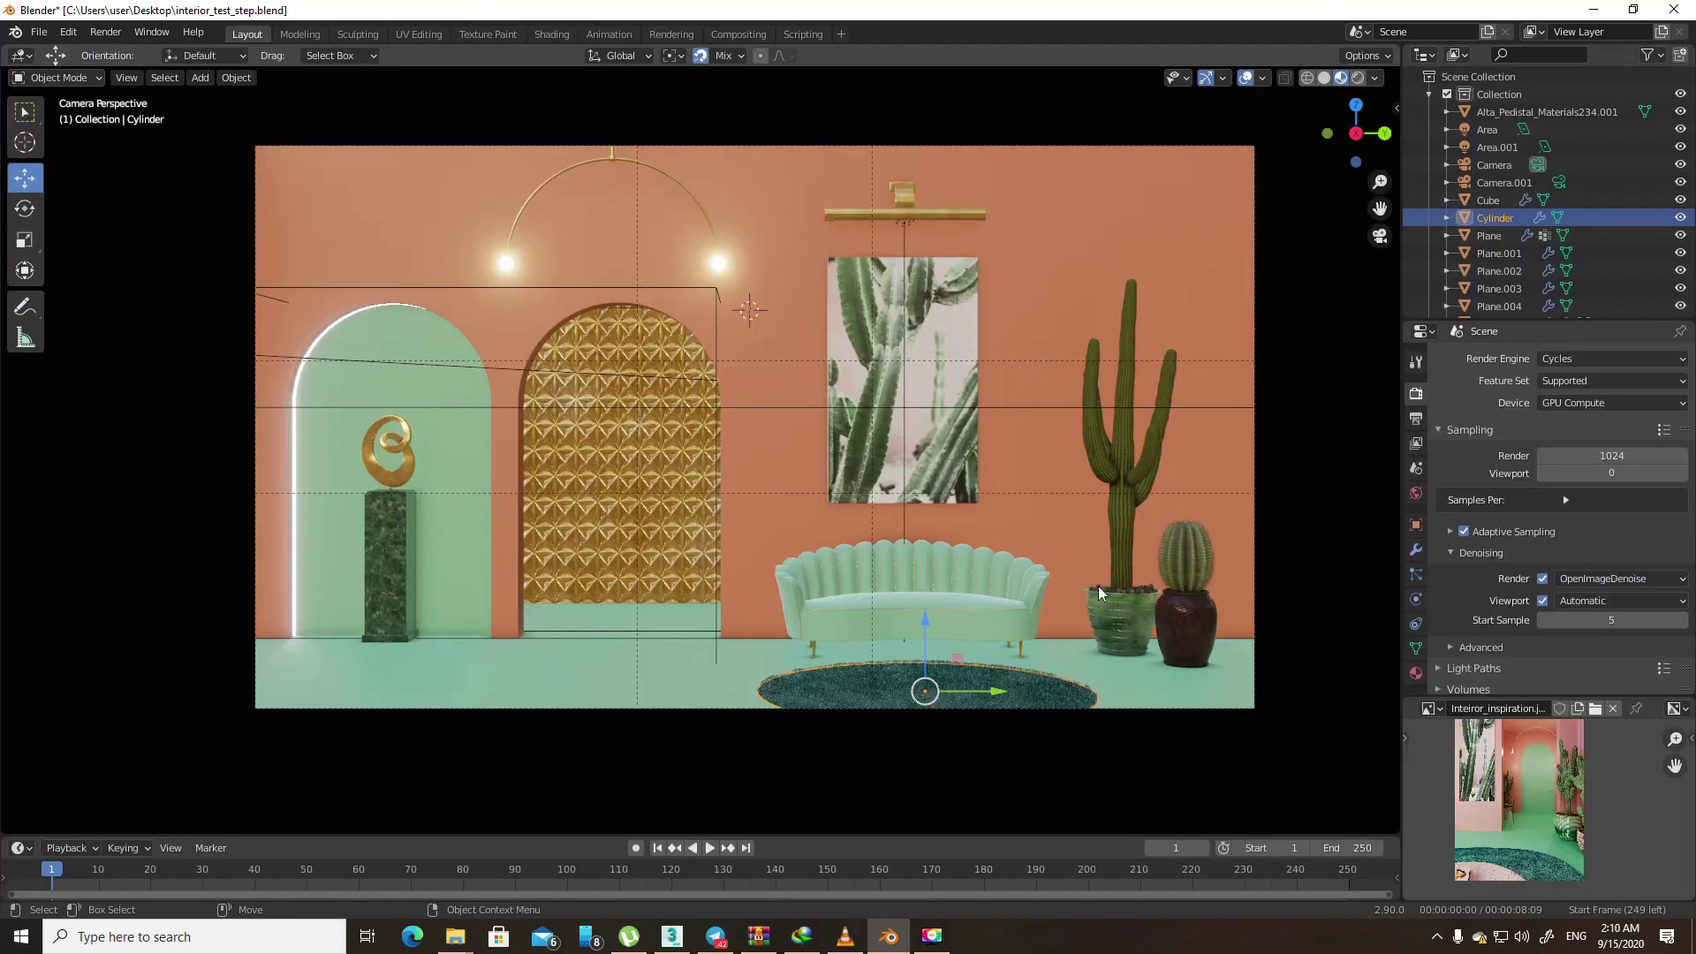
- Render the coral-and-mint interior from the camera with F12, at 1024 Cycles samples
{"action": "key", "text": "F12"}
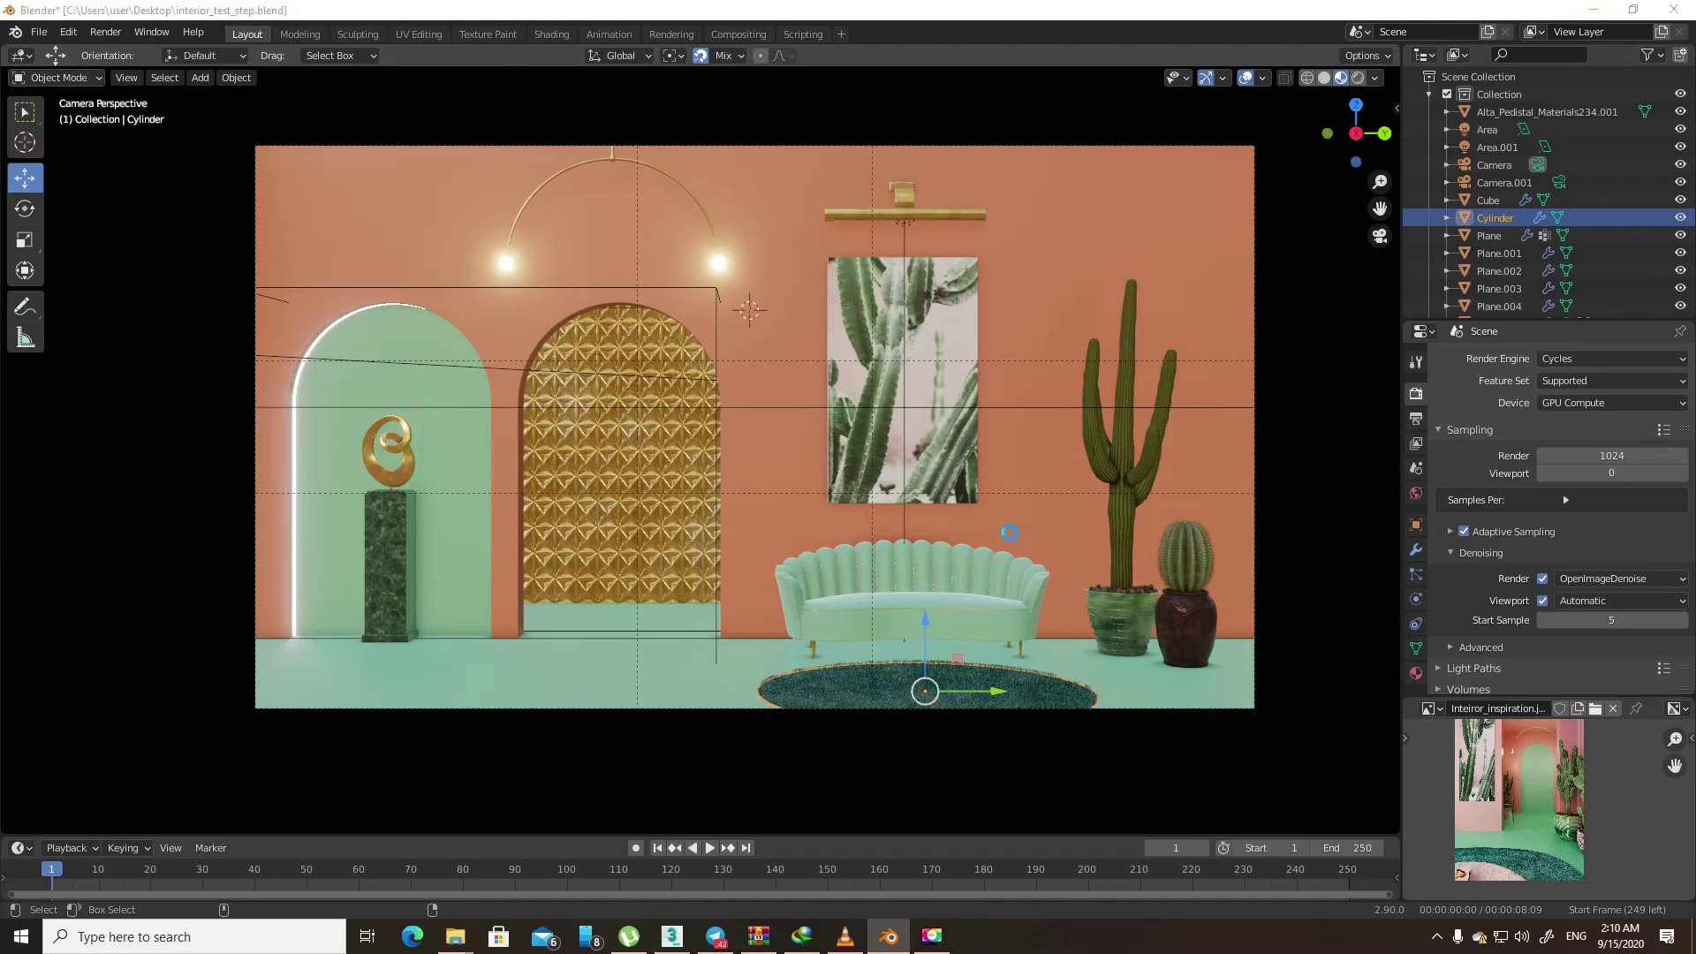